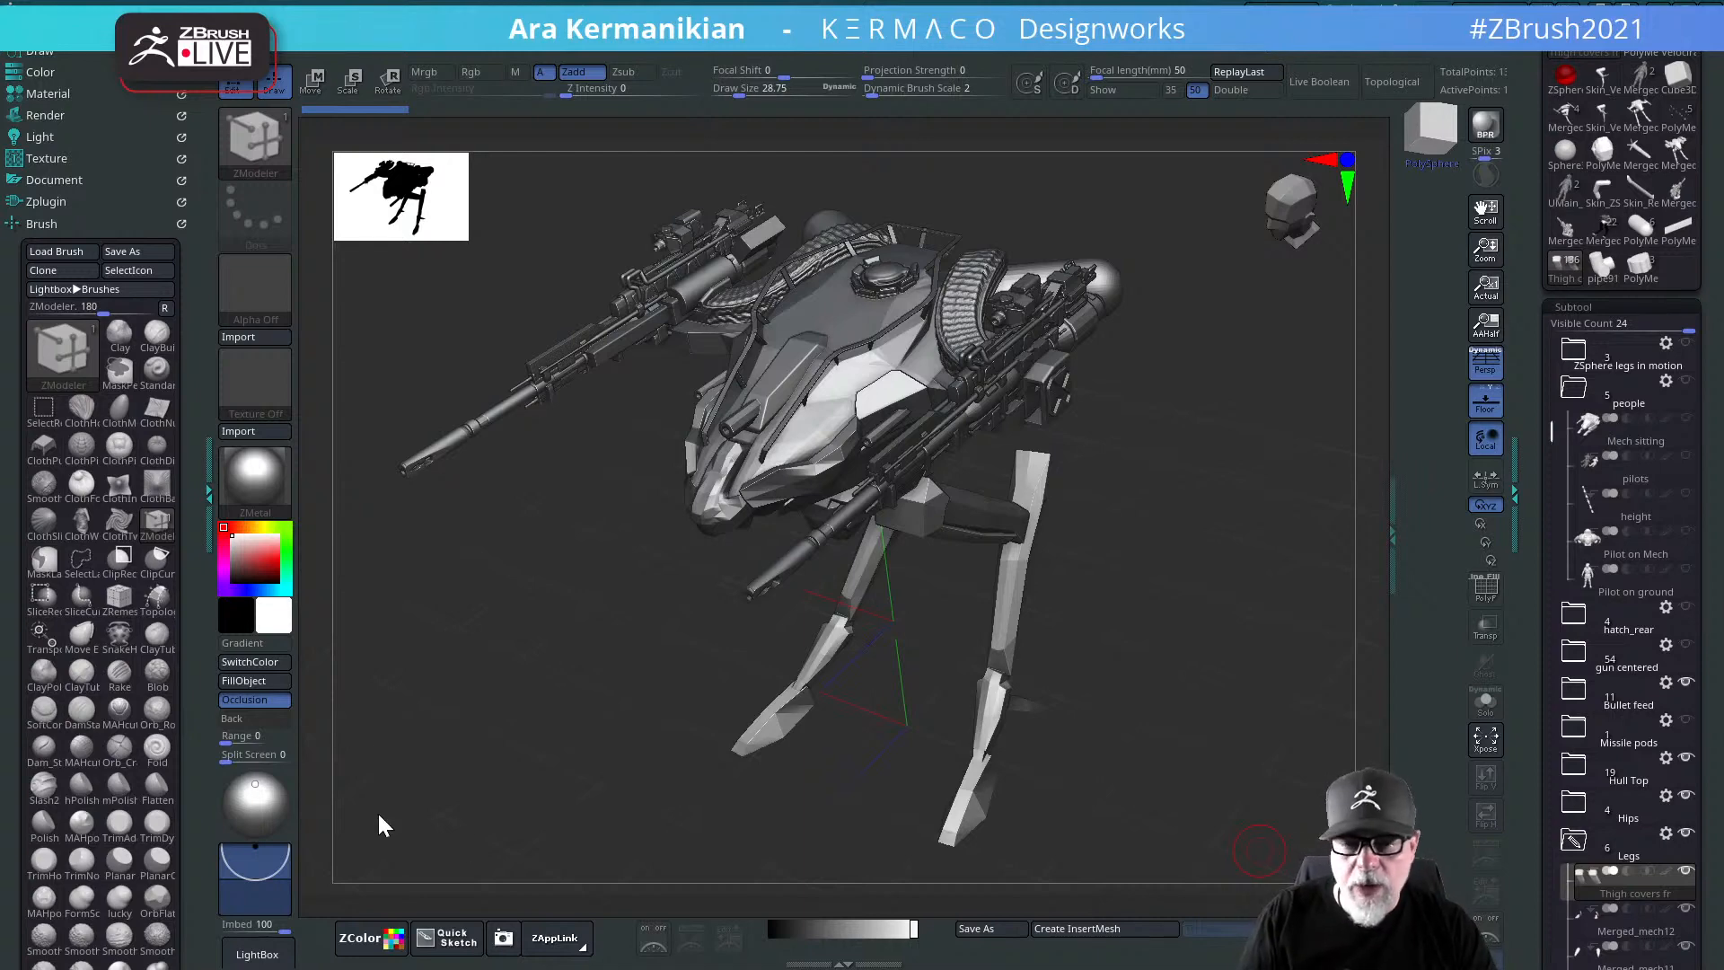
Step: Examine the whole mech model from the front, three-quarter and top views
{"action": "left_click_drag", "start_coordinate": [1111, 697], "coordinate": [1186, 640]}
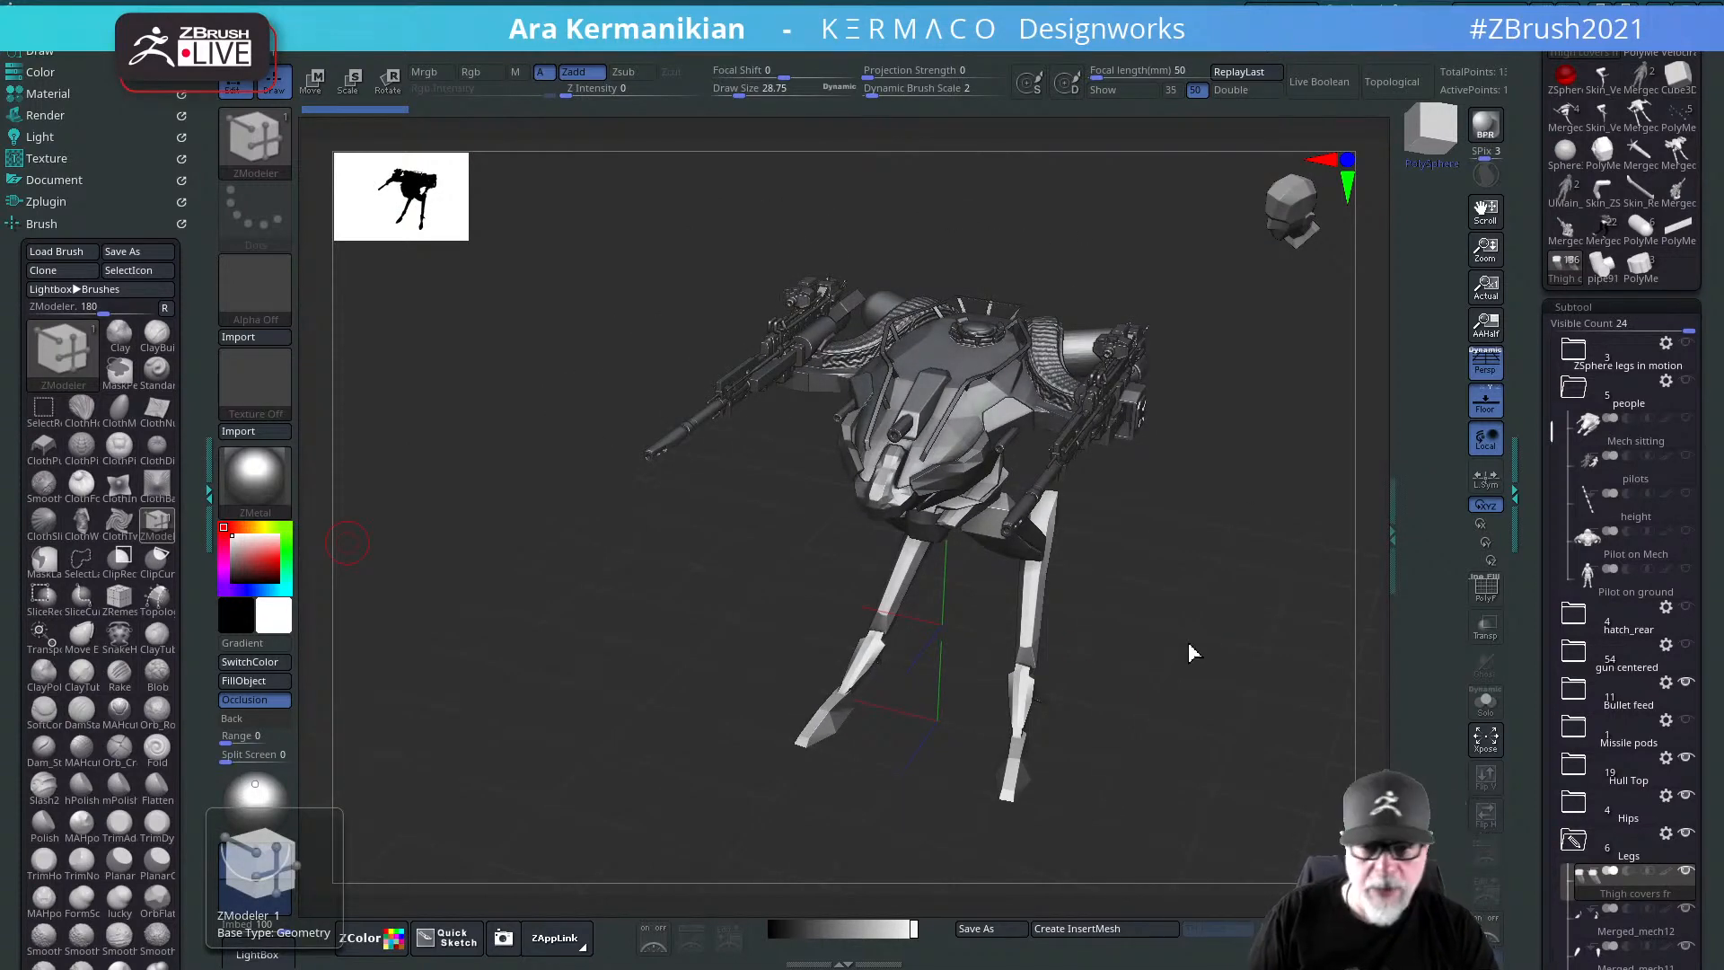
{"action": "left_click_drag", "start_coordinate": [1193, 654], "coordinate": [1284, 572]}
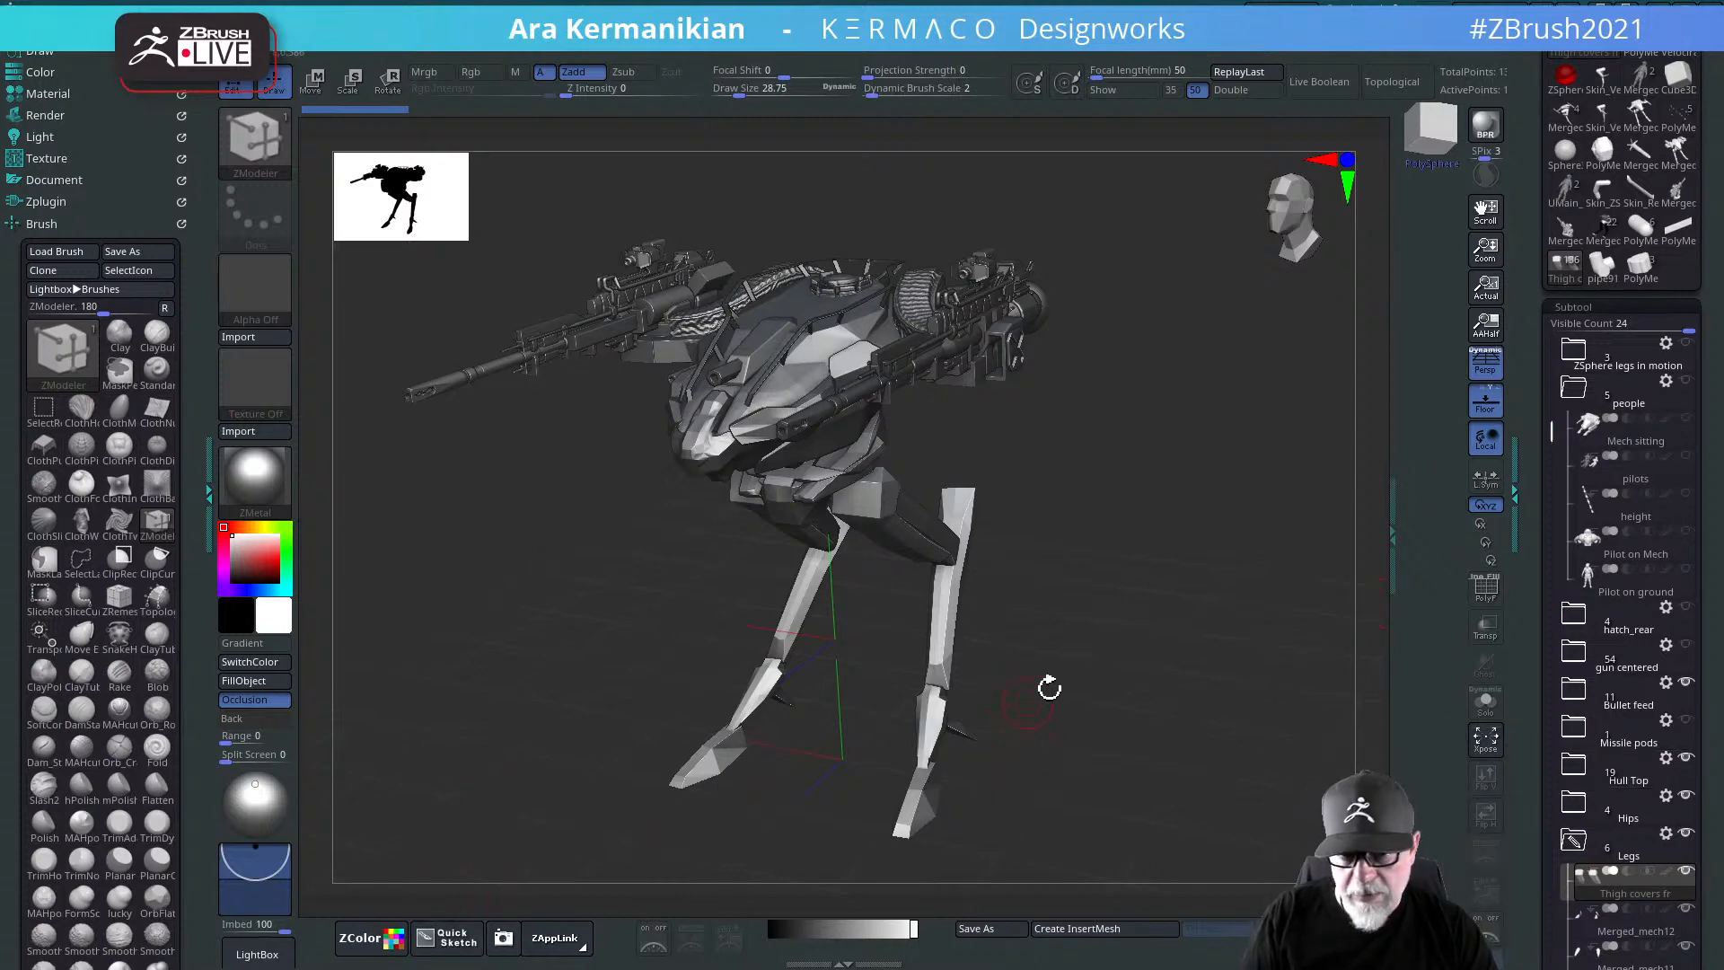
{"action": "left_click_drag", "start_coordinate": [1119, 675], "coordinate": [1212, 561], "text": "shift"}
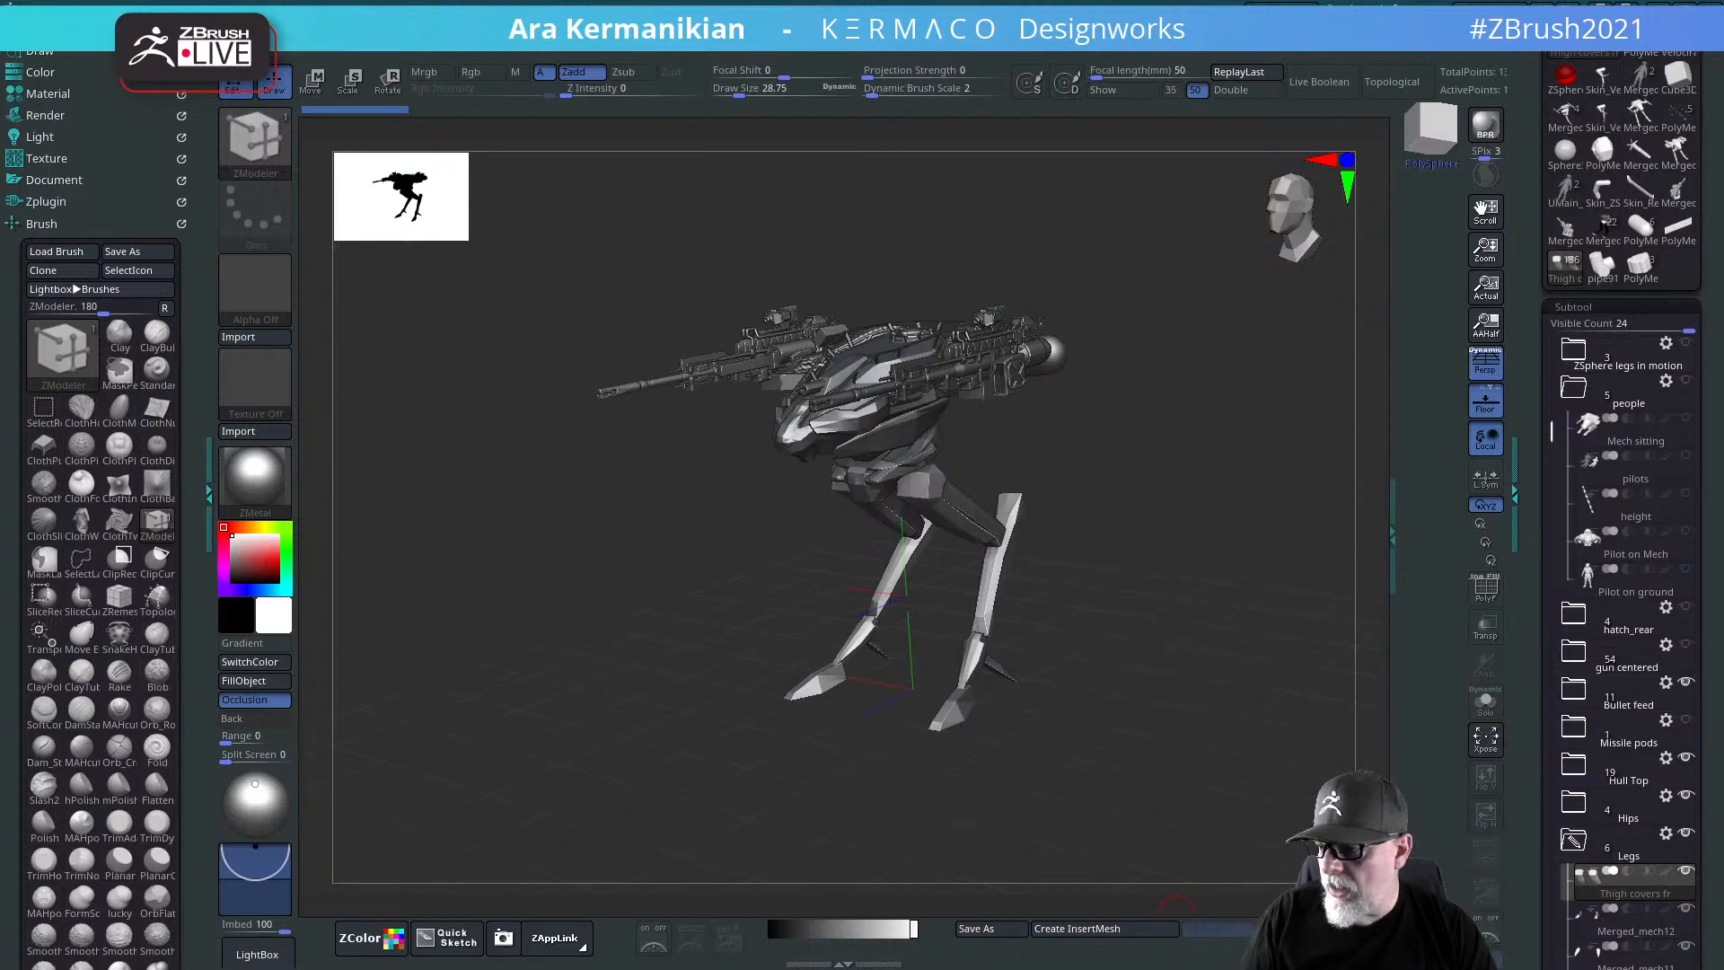
{"action": "left_click_drag", "start_coordinate": [1207, 673], "coordinate": [1212, 620]}
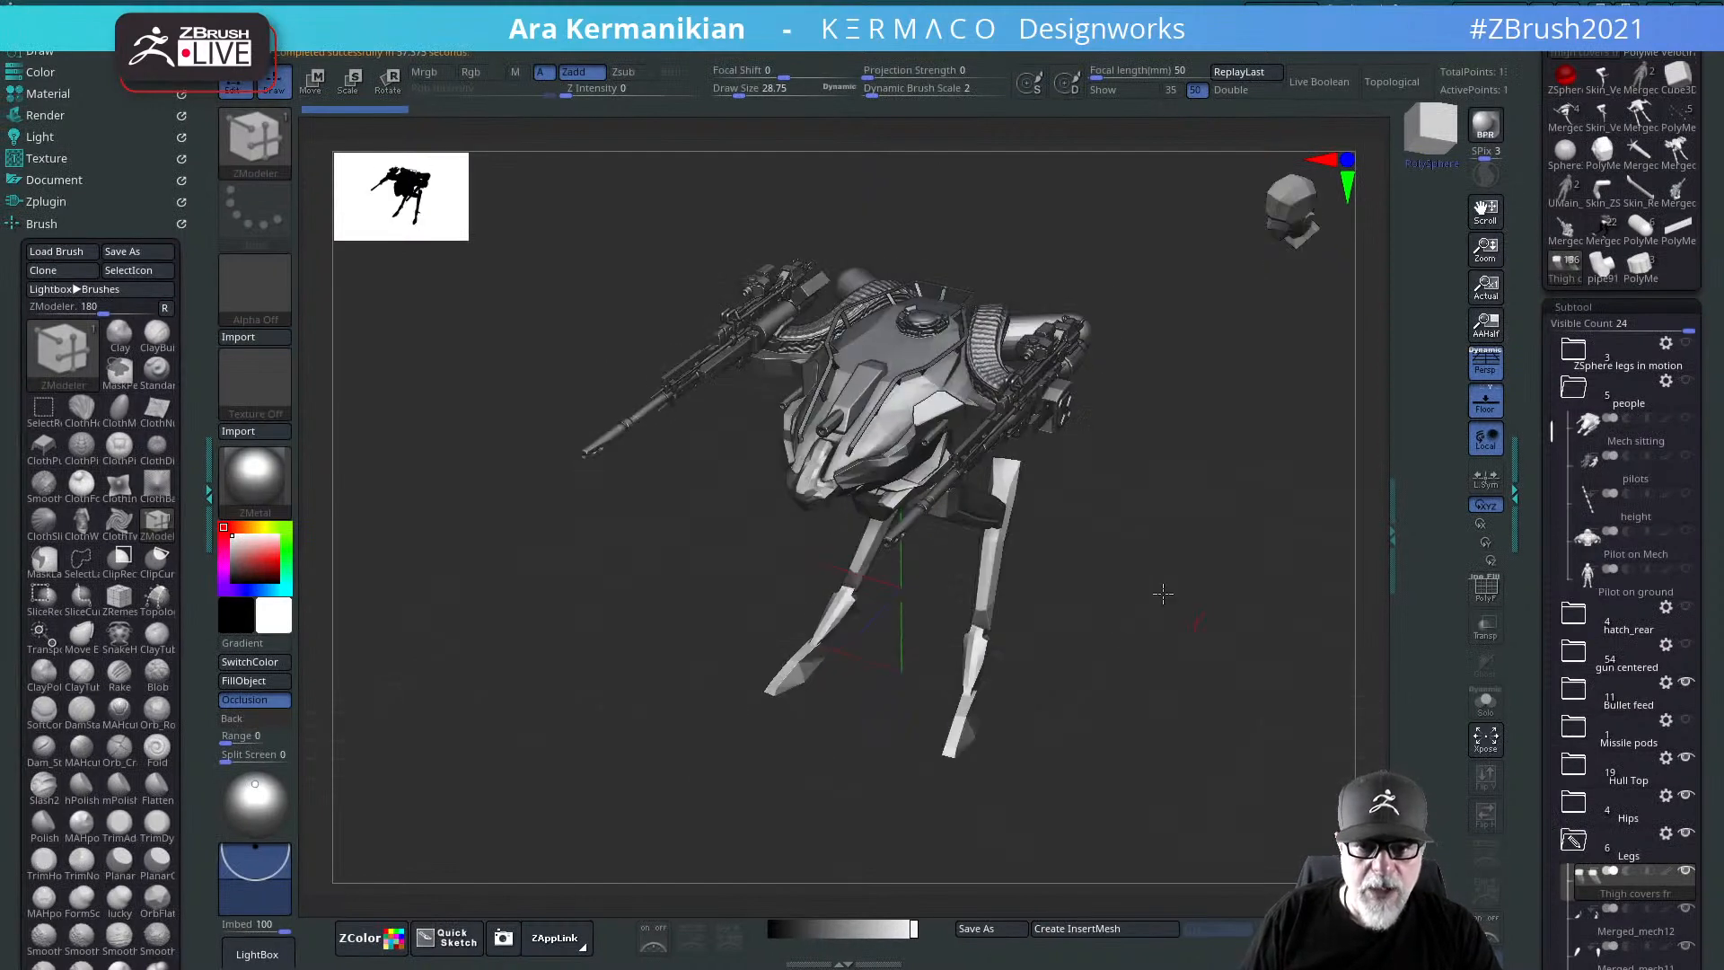
{"action": "left_click_drag", "start_coordinate": [1100, 523], "coordinate": [1378, 595]}
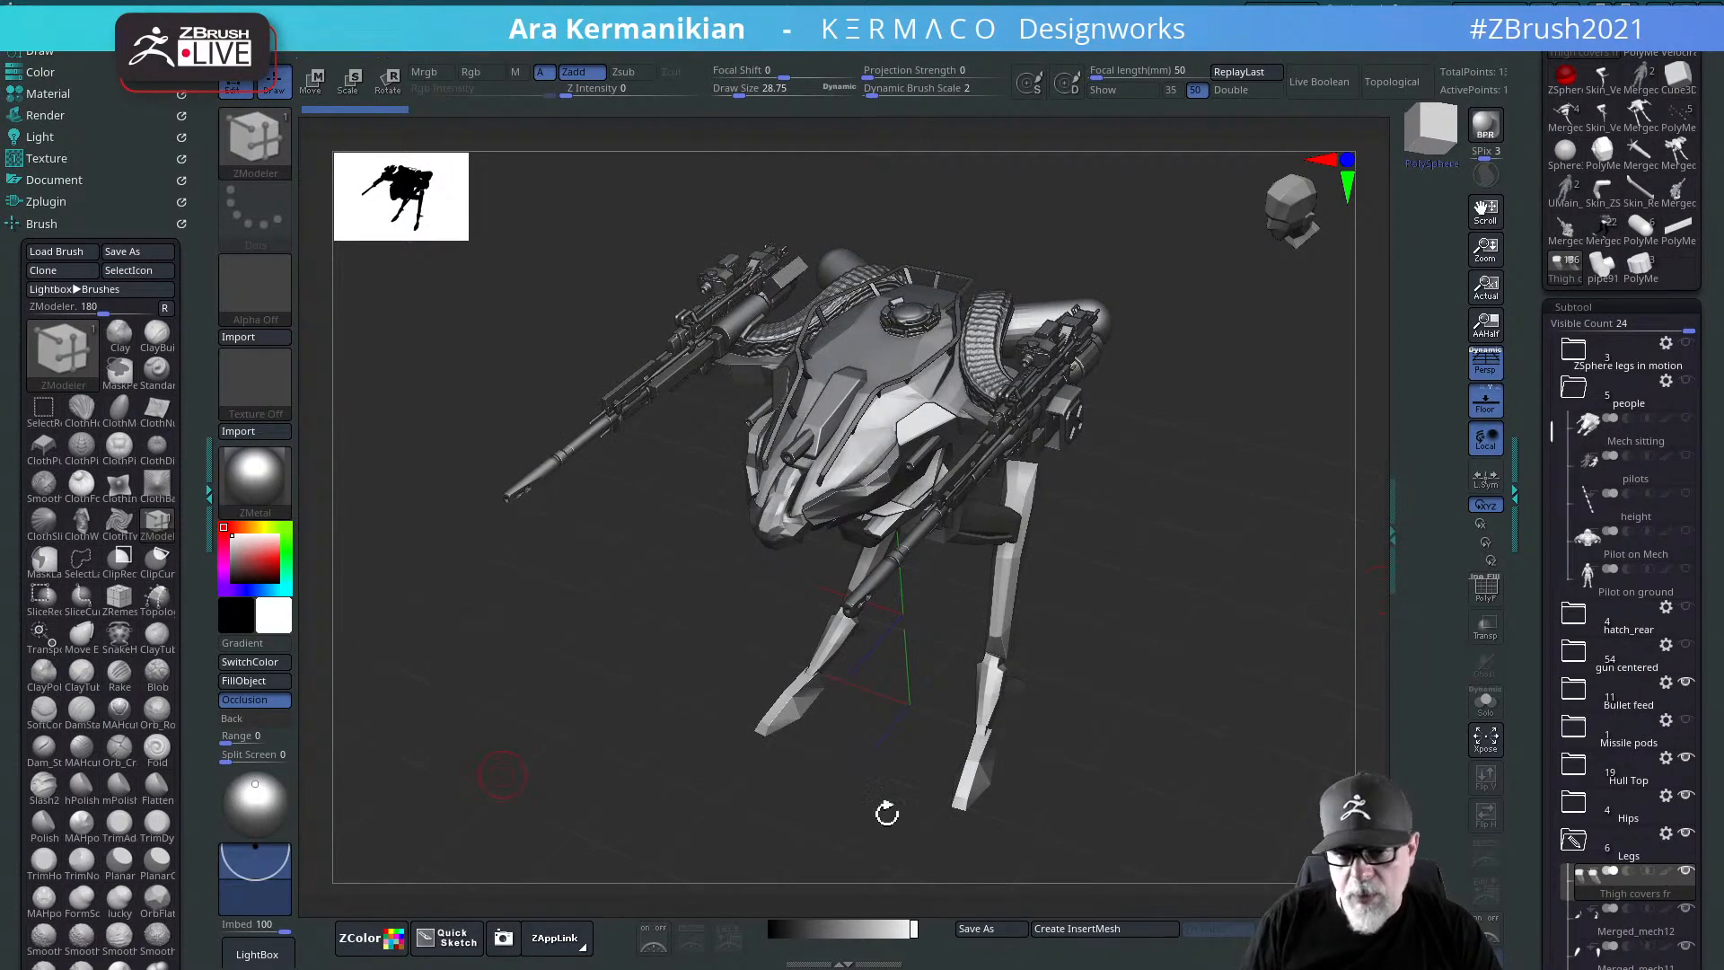
{"action": "left_click_drag", "start_coordinate": [1213, 642], "coordinate": [1055, 441]}
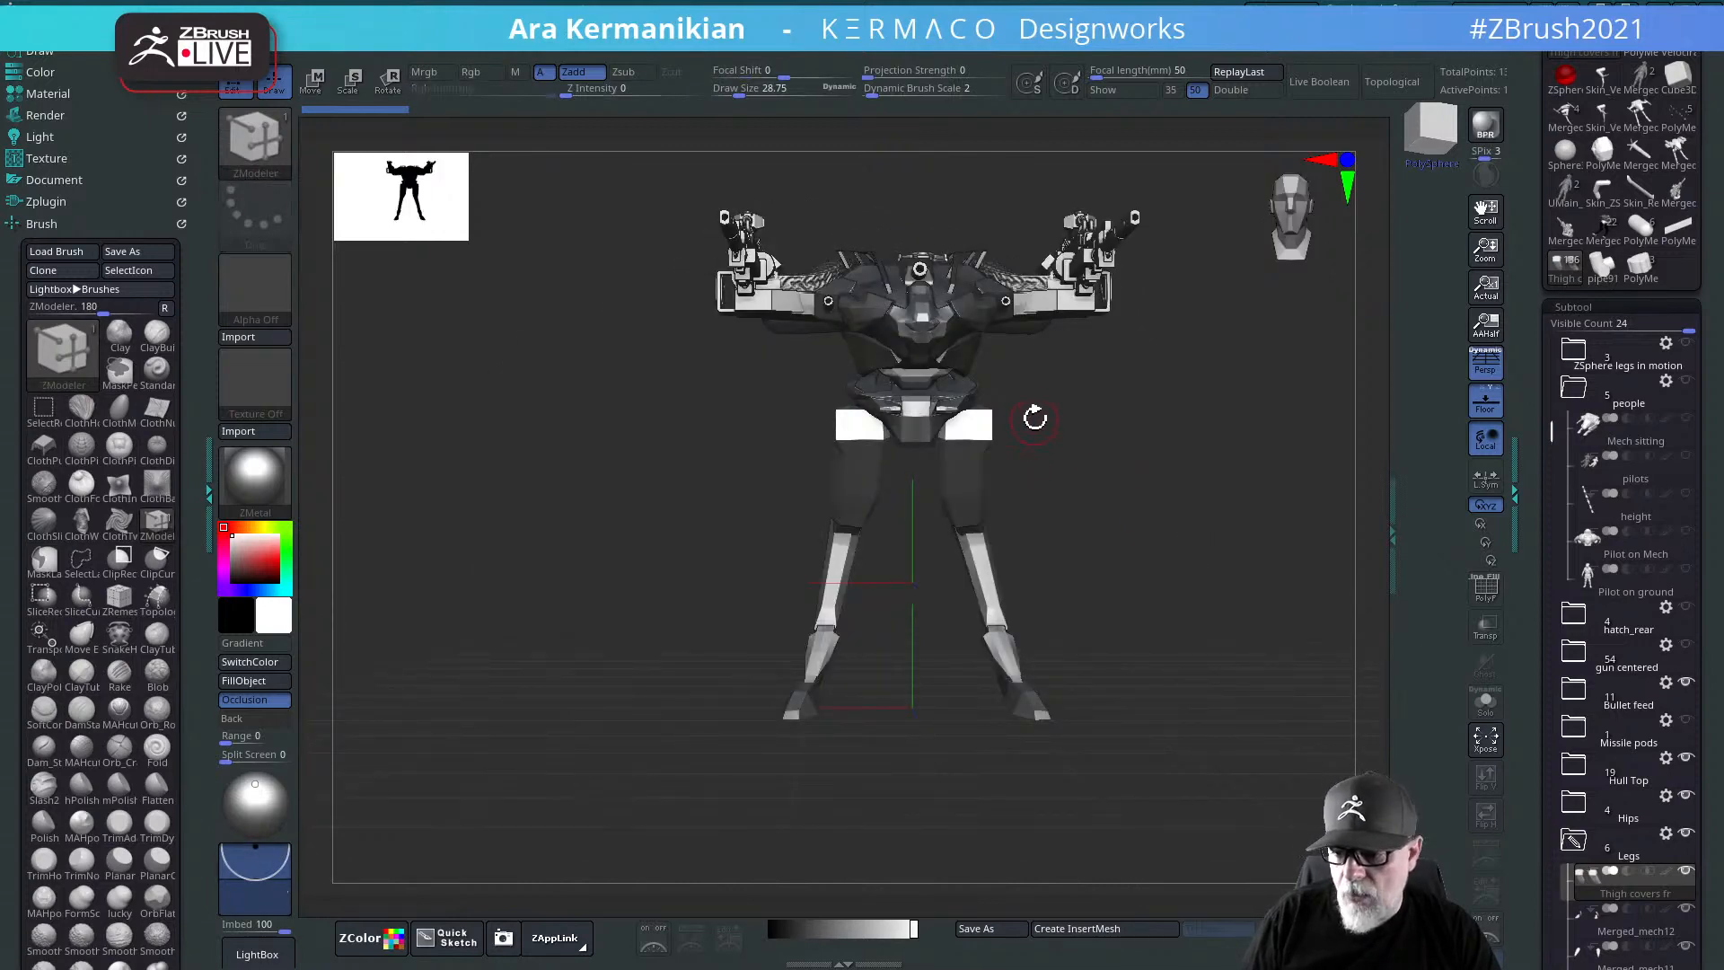
{"action": "left_click_drag", "start_coordinate": [1140, 405], "coordinate": [1215, 535]}
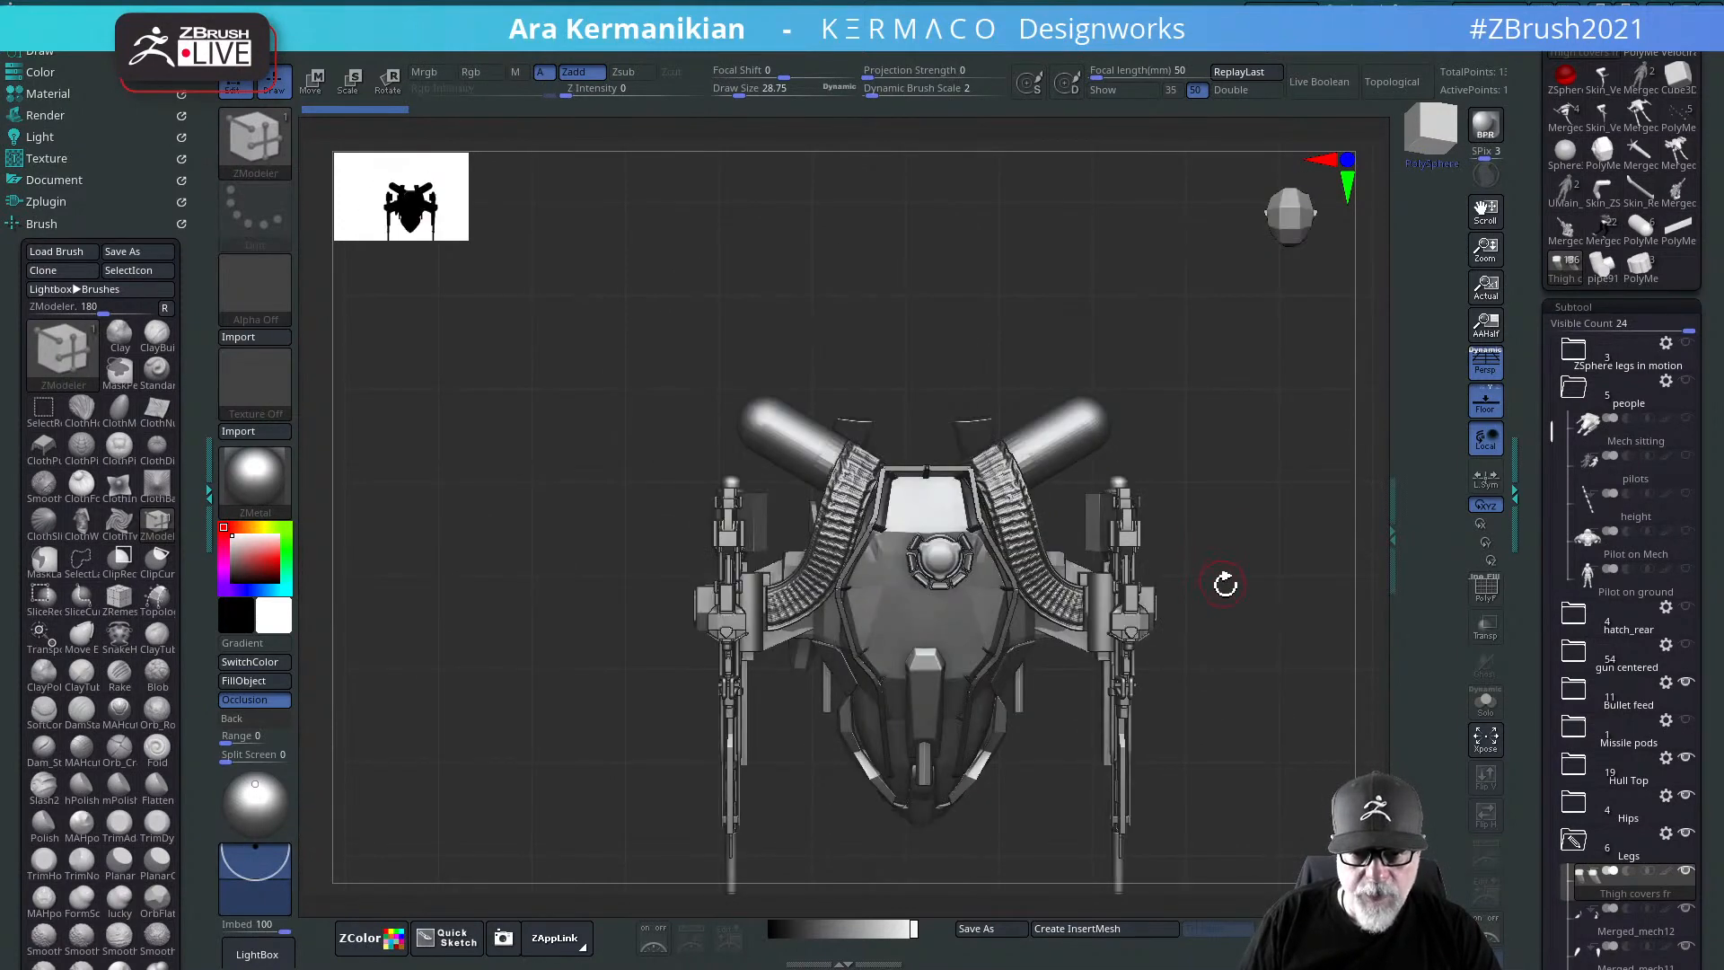
{"action": "left_click_drag", "start_coordinate": [1256, 605], "coordinate": [1298, 579]}
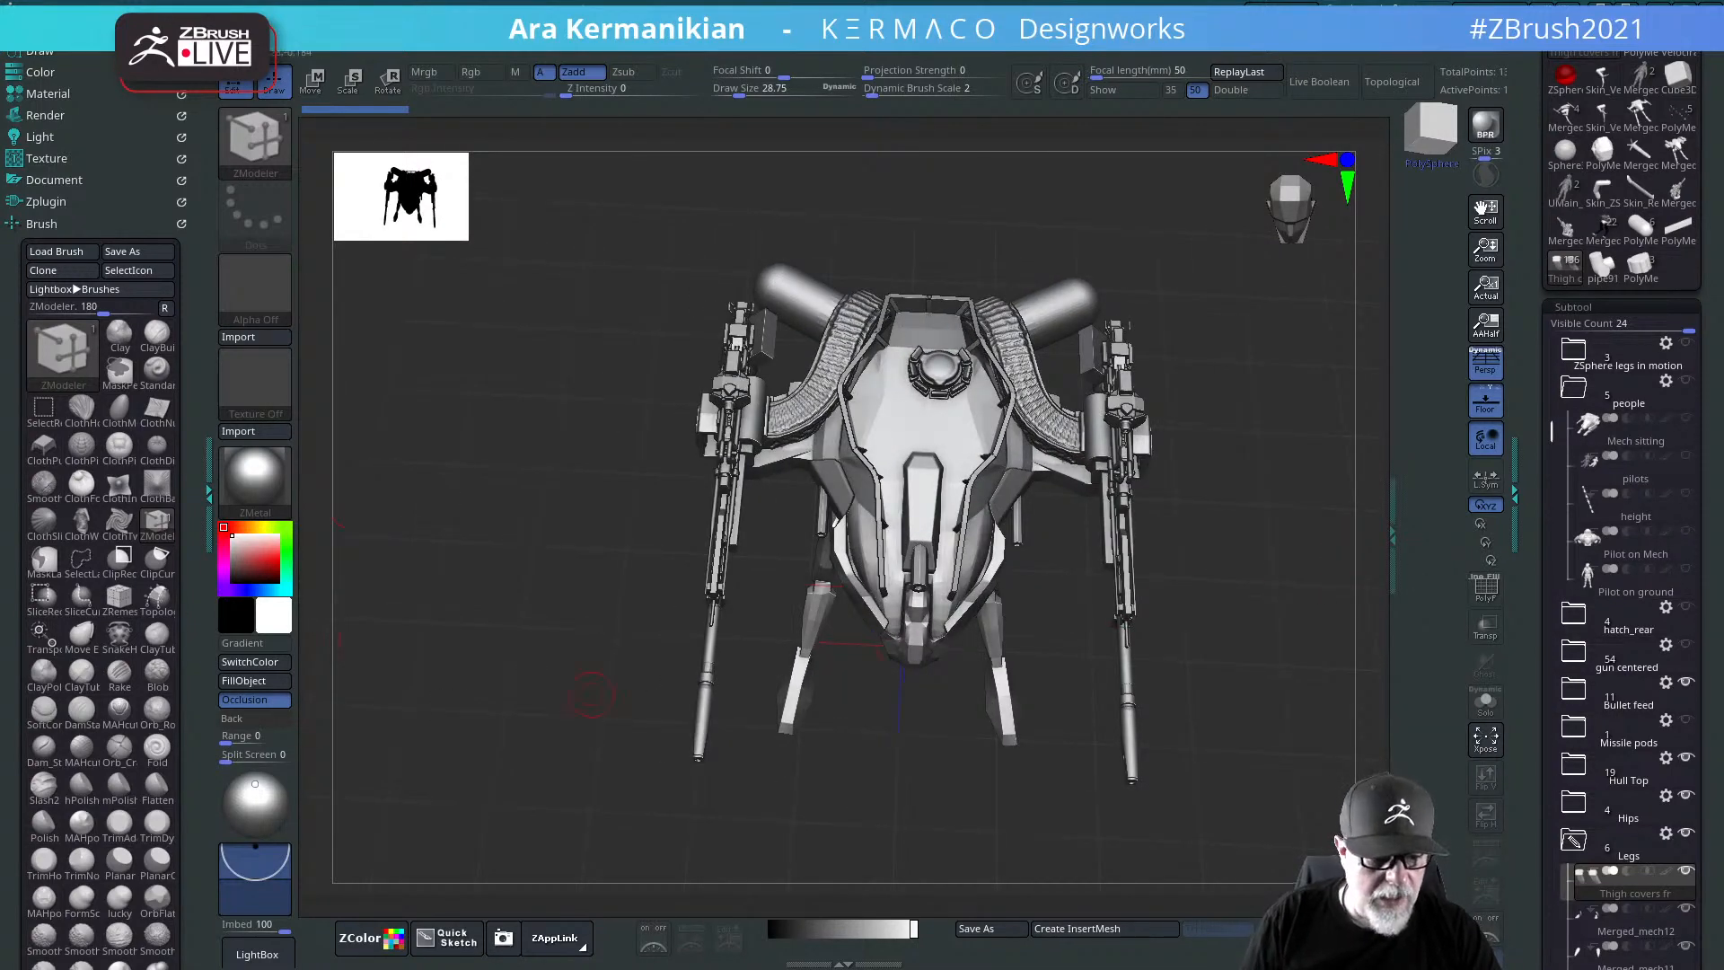
Step: Expand the Bullet feed folder, hide the ribbed feed chutes and show the wrinkled fabric covers PolyMesh3D1_35
{"action": "mouse_move", "coordinate": [201, 759]}
{"action": "left_mouse_down"}
{"action": "mouse_move", "coordinate": [204, 539]}
{"action": "mouse_move", "coordinate": [205, 558]}
{"action": "left_mouse_up"}
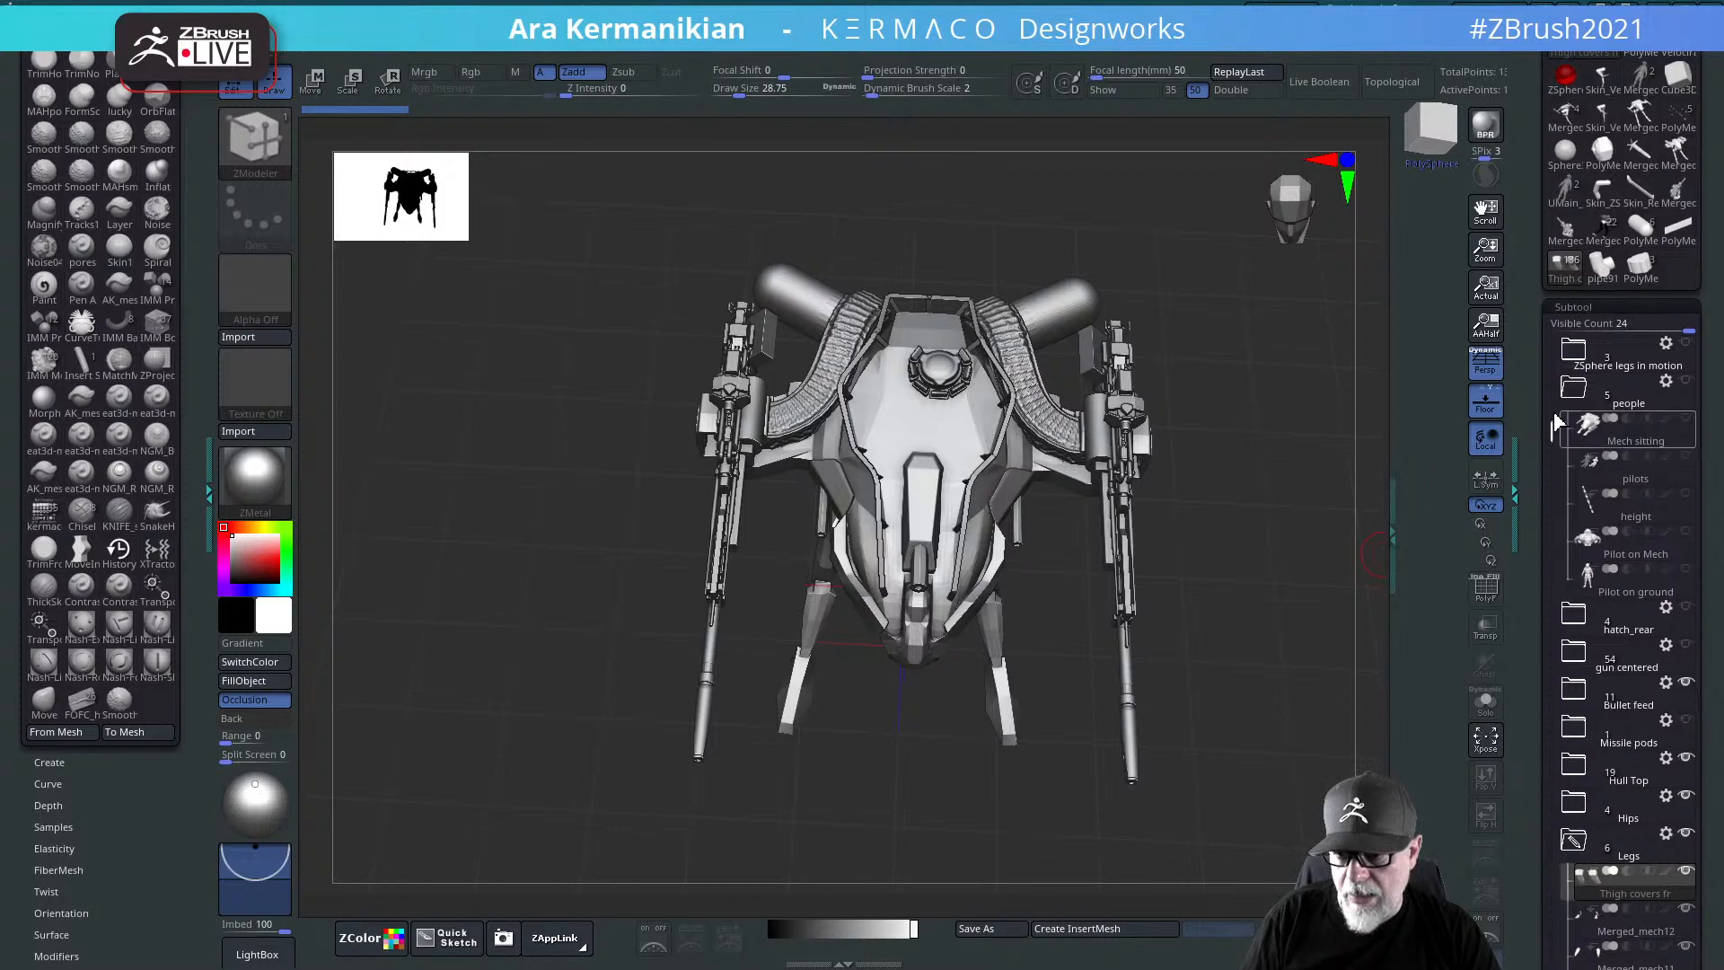
{"action": "left_click_drag", "start_coordinate": [1543, 422], "coordinate": [1541, 600]}
{"action": "left_click", "coordinate": [1583, 547]}
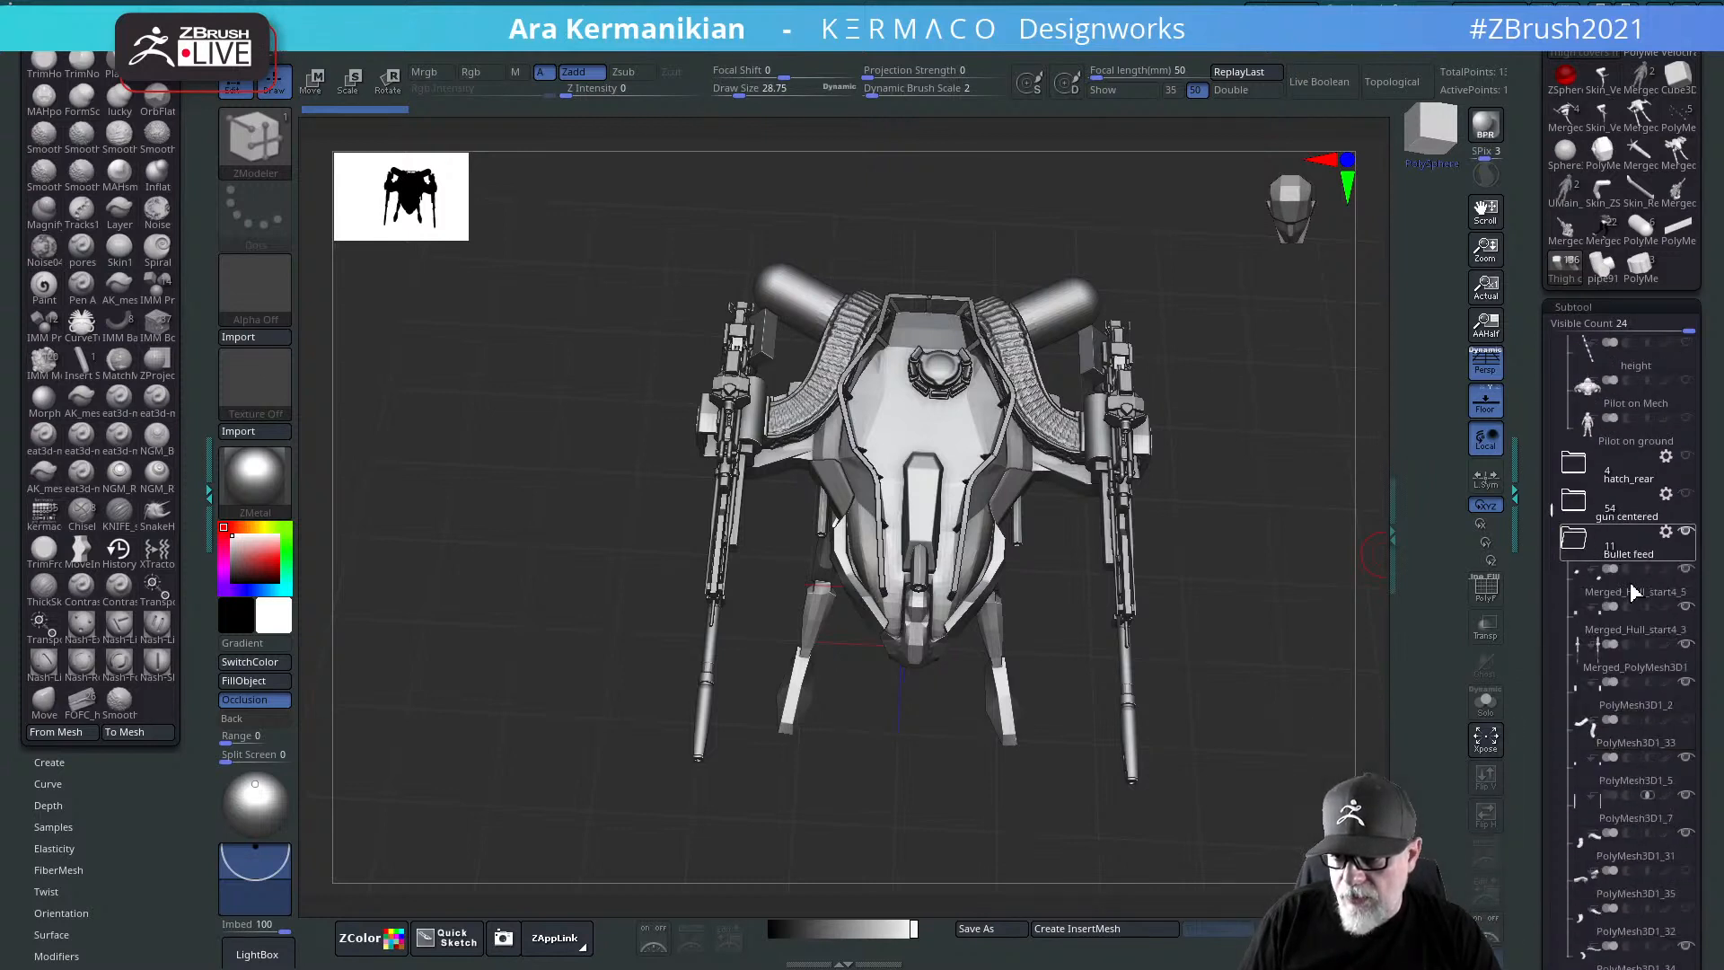
{"action": "mouse_move", "coordinate": [1684, 754]}
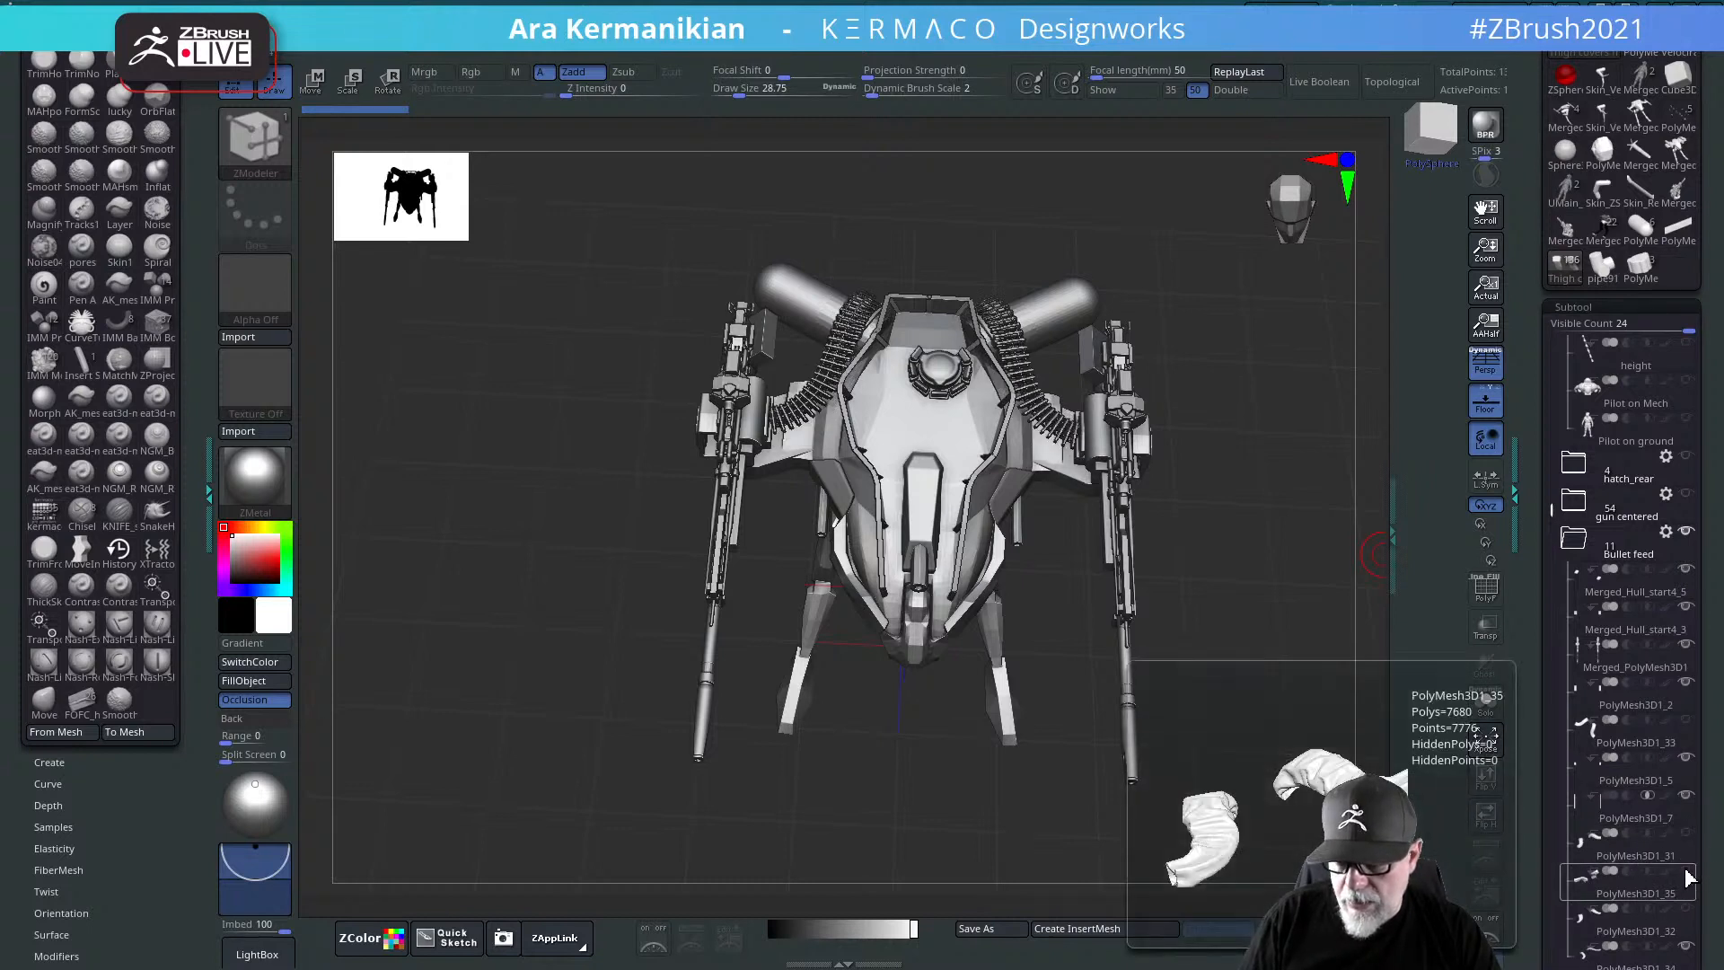
{"action": "left_click_drag", "start_coordinate": [1545, 502], "coordinate": [1541, 633]}
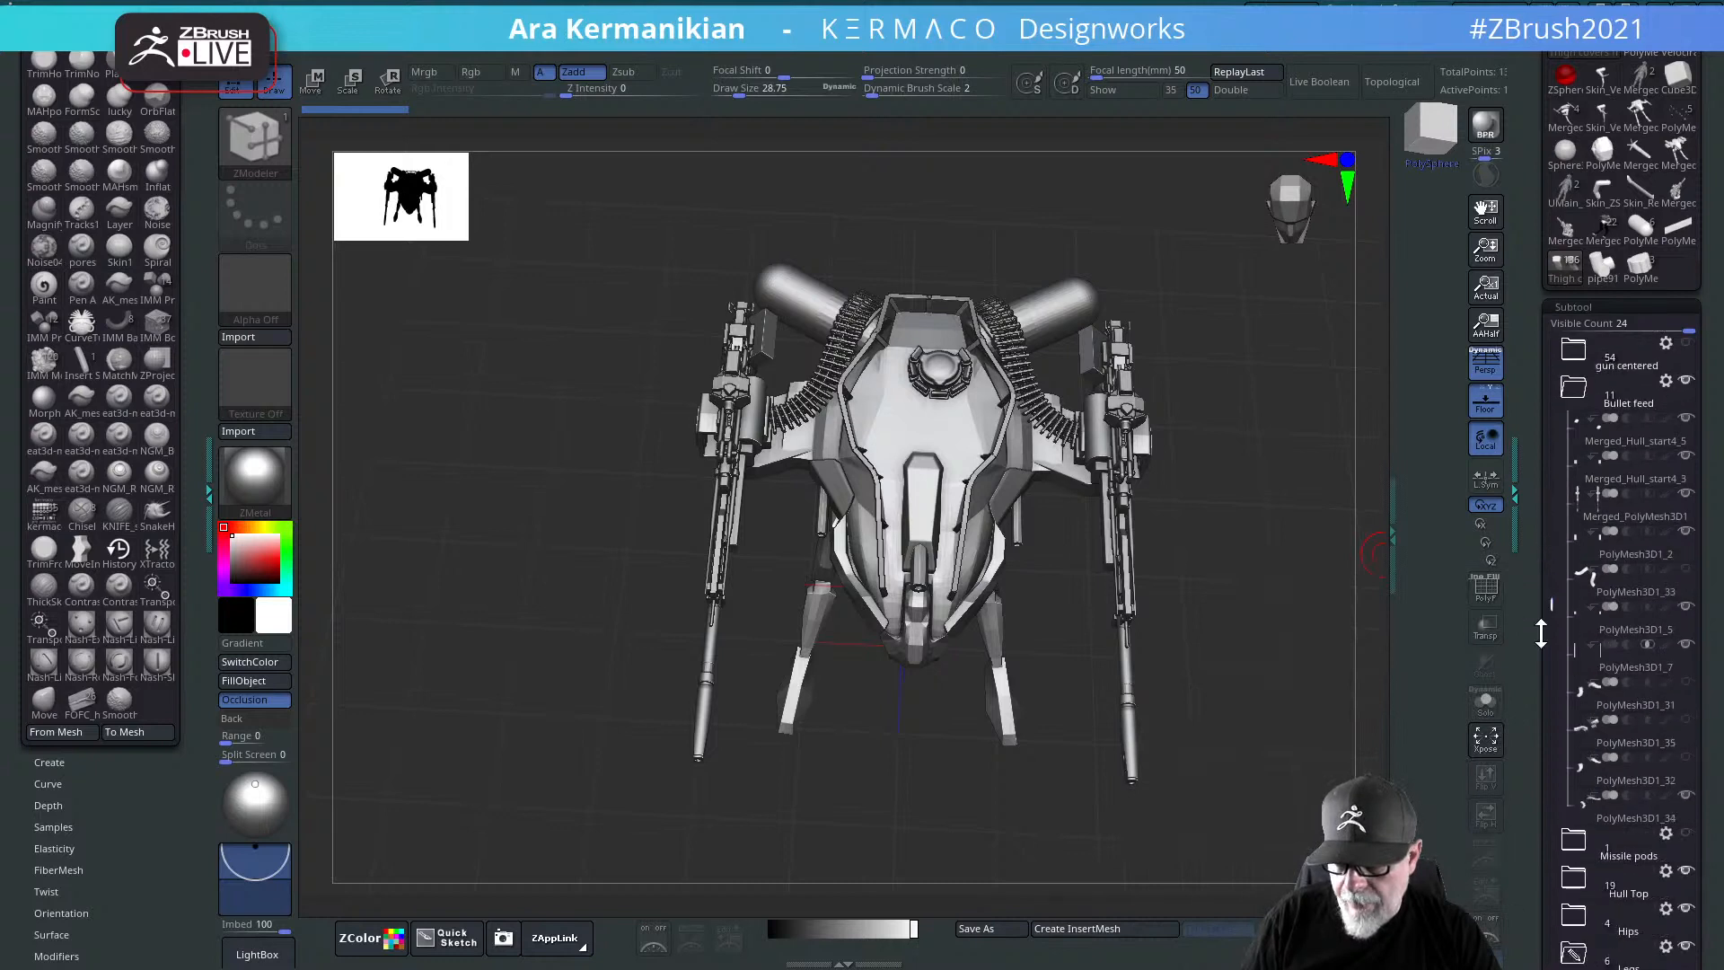
{"action": "left_click", "coordinate": [1688, 686]}
{"action": "left_click", "coordinate": [1687, 721]}
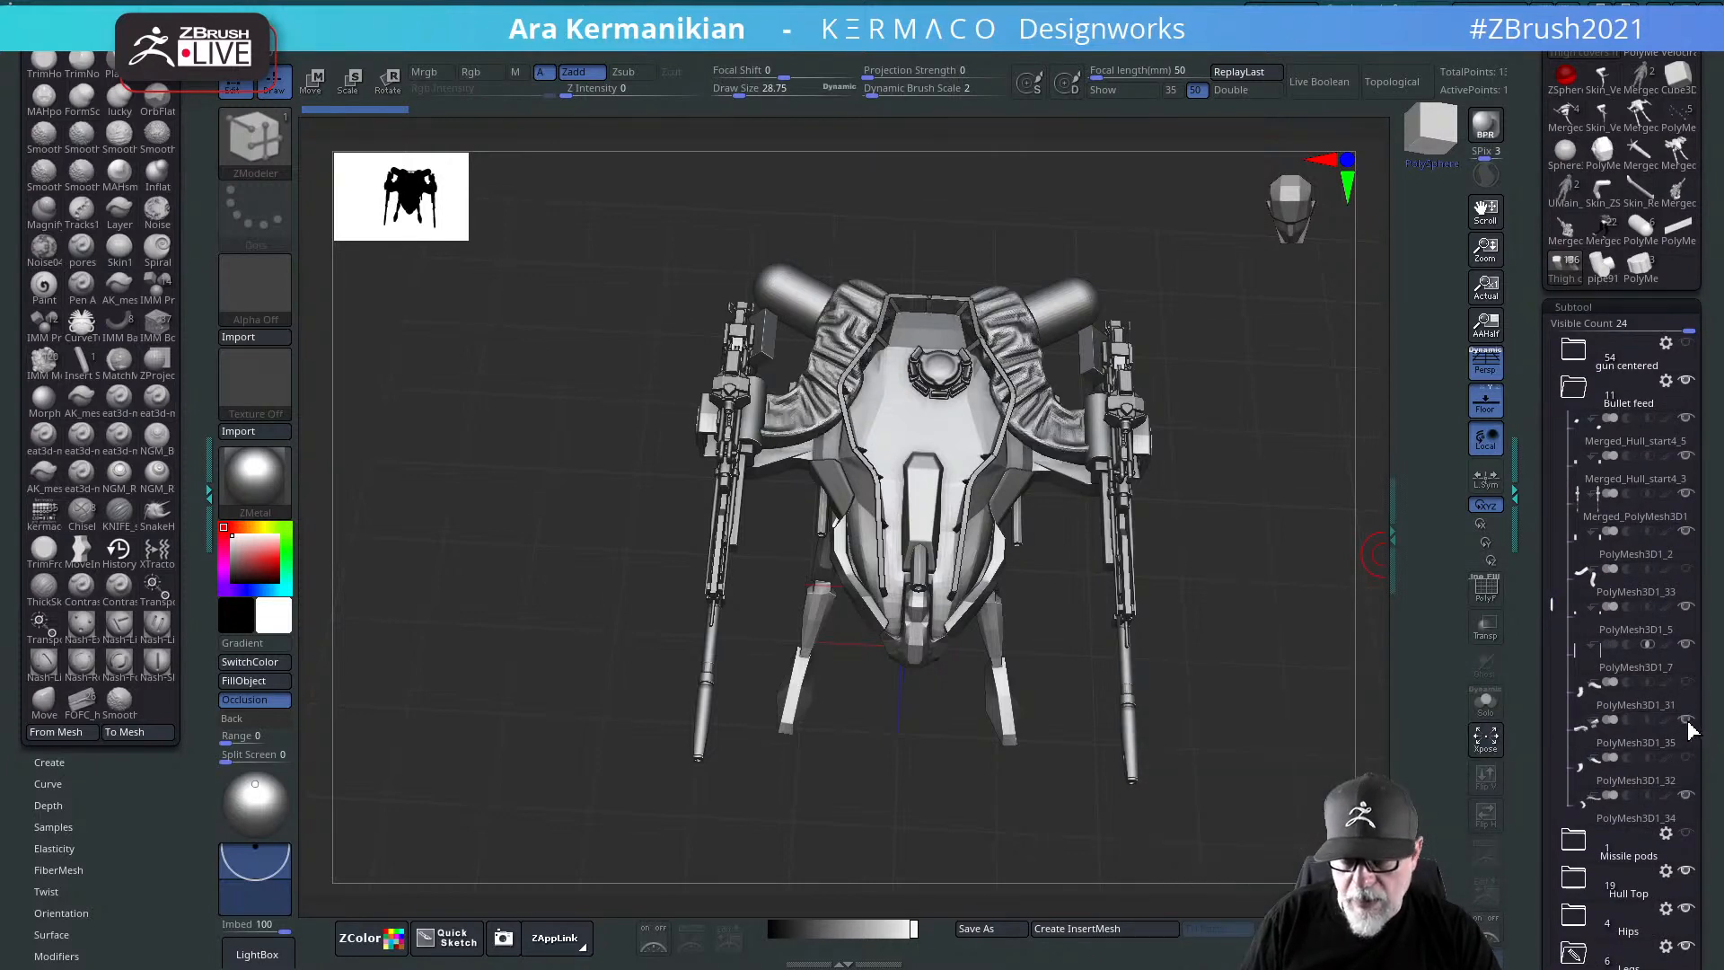
Step: Hide the fabric covers and the ammunition belts PolyMesh3D1_34 on the mech's upper hull
{"action": "left_click_drag", "start_coordinate": [1285, 564], "coordinate": [937, 260]}
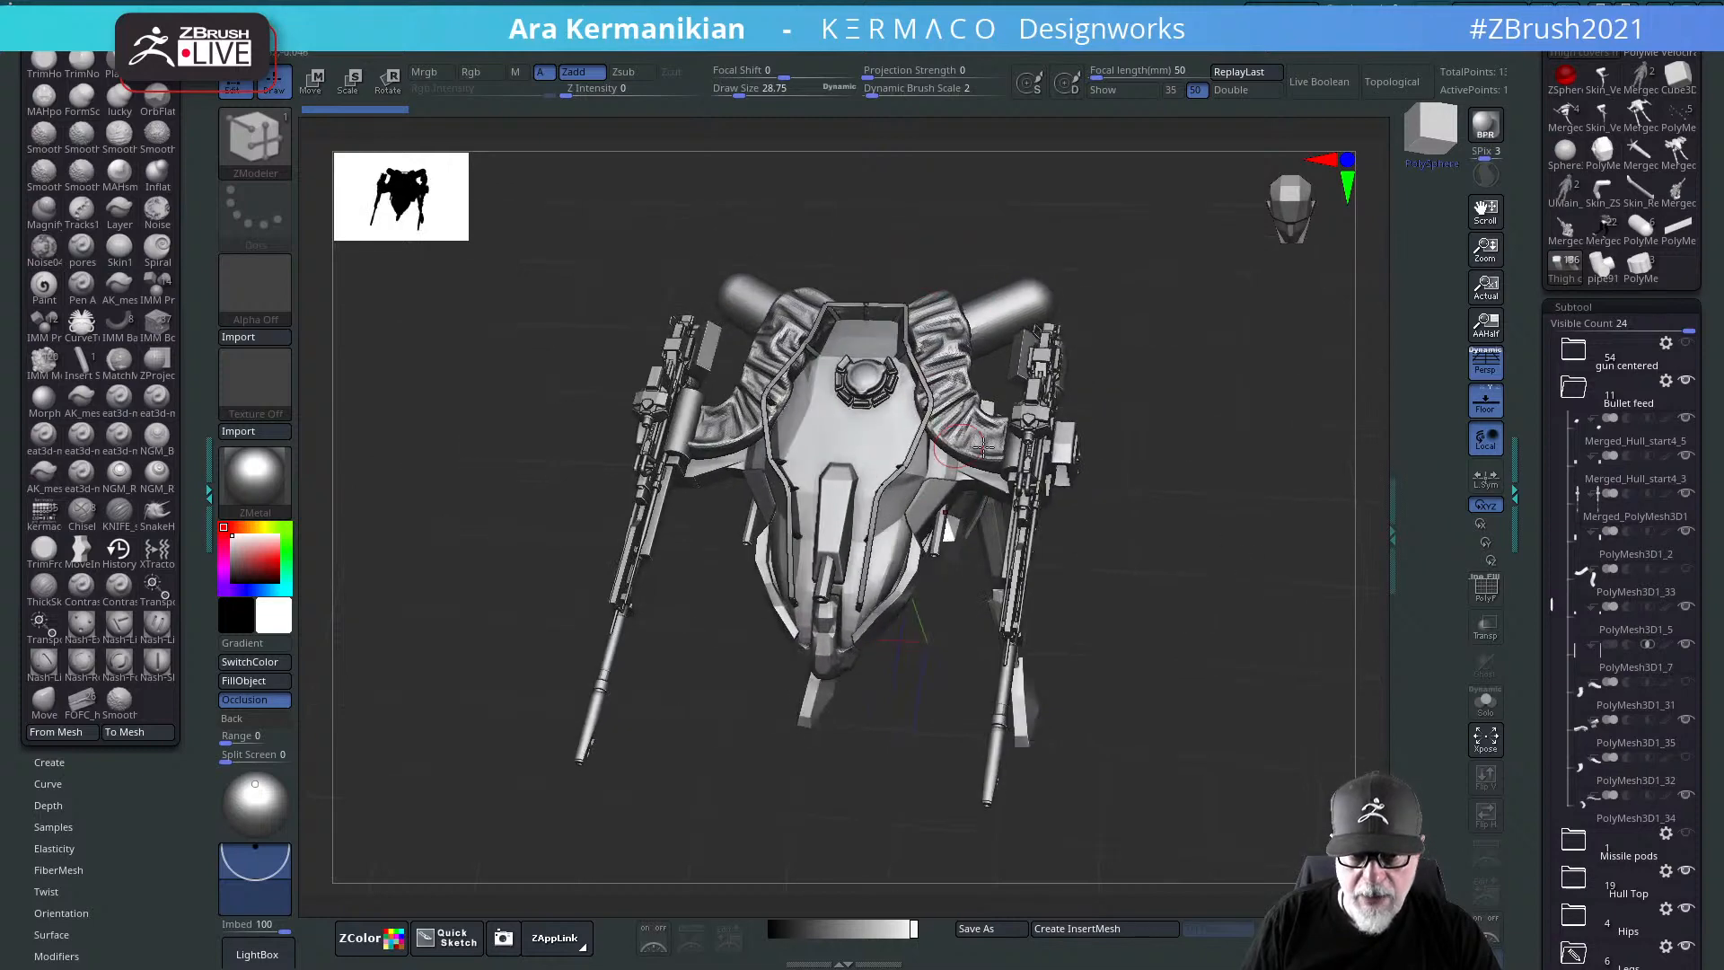
{"action": "left_click_drag", "start_coordinate": [1236, 530], "coordinate": [1374, 514]}
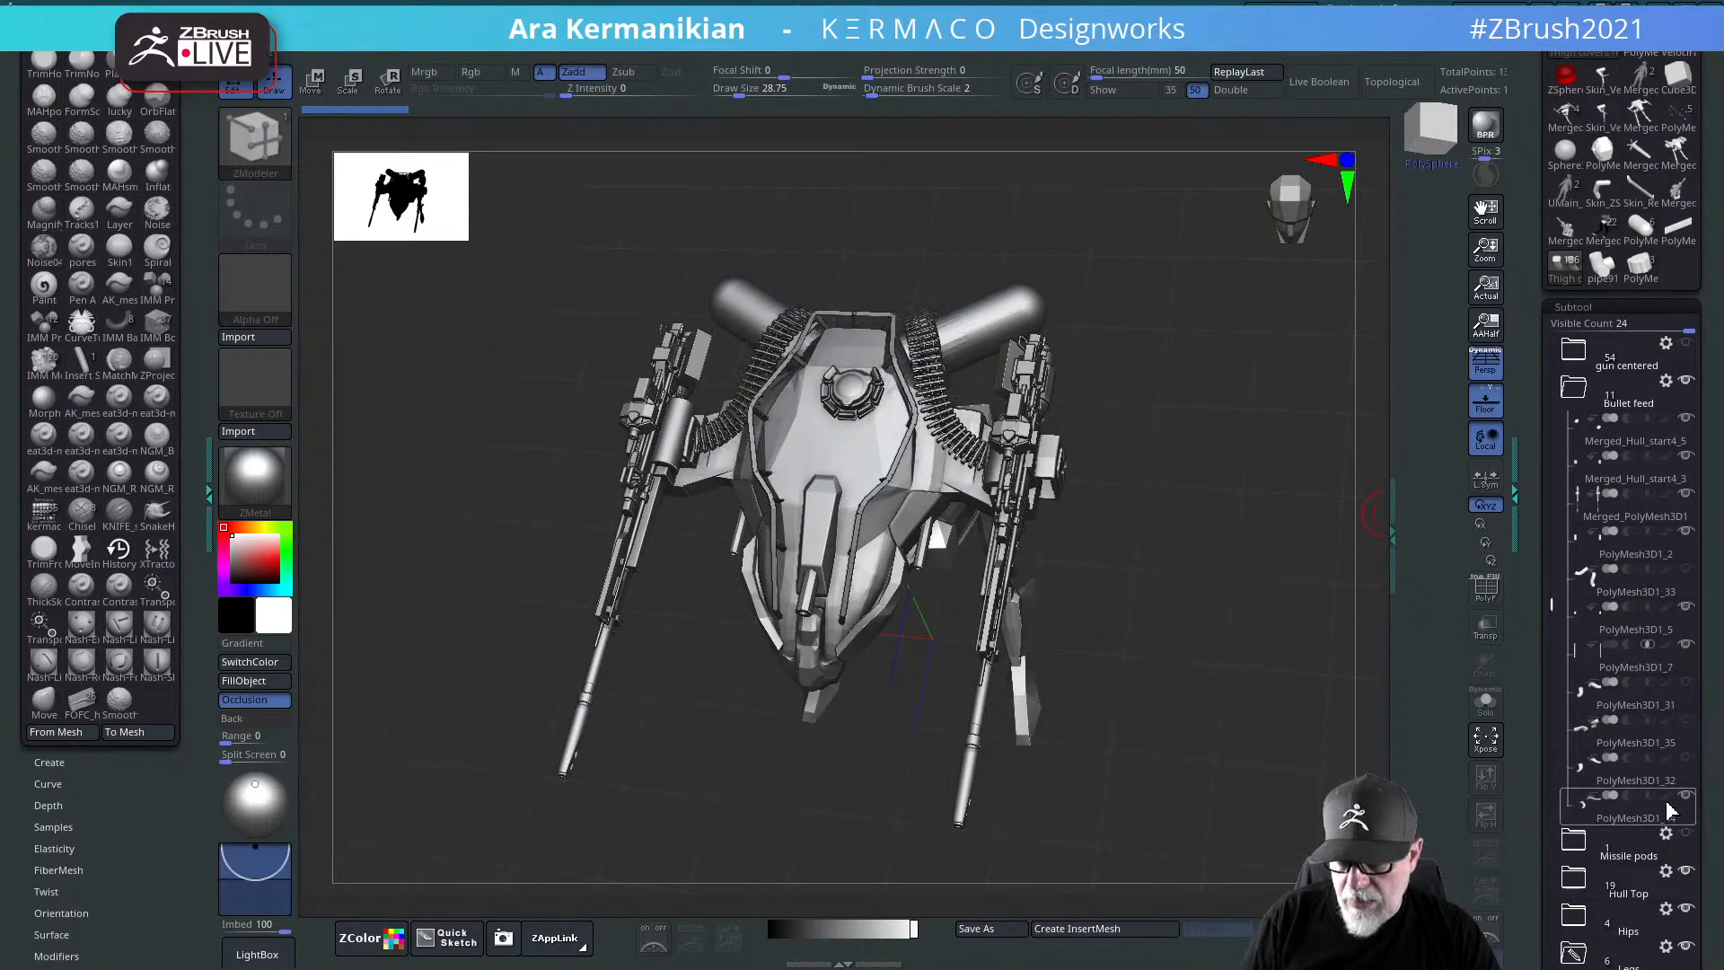
{"action": "mouse_move", "coordinate": [1664, 789]}
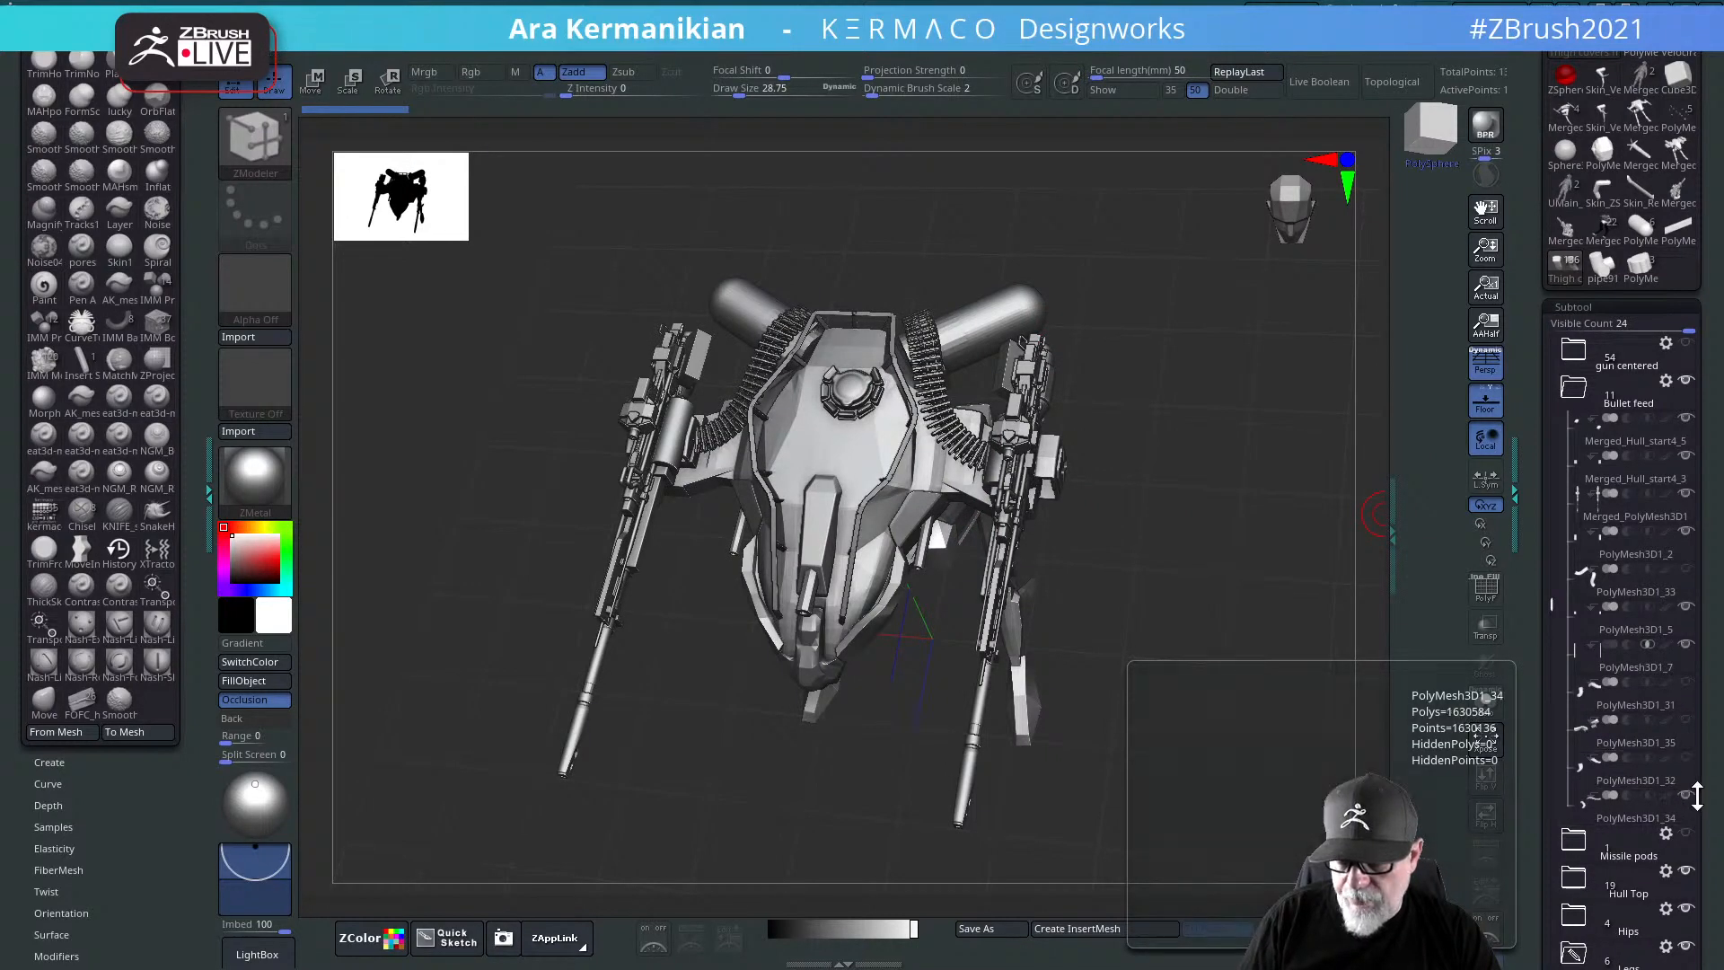
{"action": "mouse_move", "coordinate": [1218, 774]}
{"action": "left_mouse_down"}
{"action": "mouse_move", "coordinate": [1197, 696]}
{"action": "mouse_move", "coordinate": [1223, 752]}
{"action": "left_mouse_up"}
{"action": "left_click_drag", "start_coordinate": [1262, 662], "coordinate": [1284, 679]}
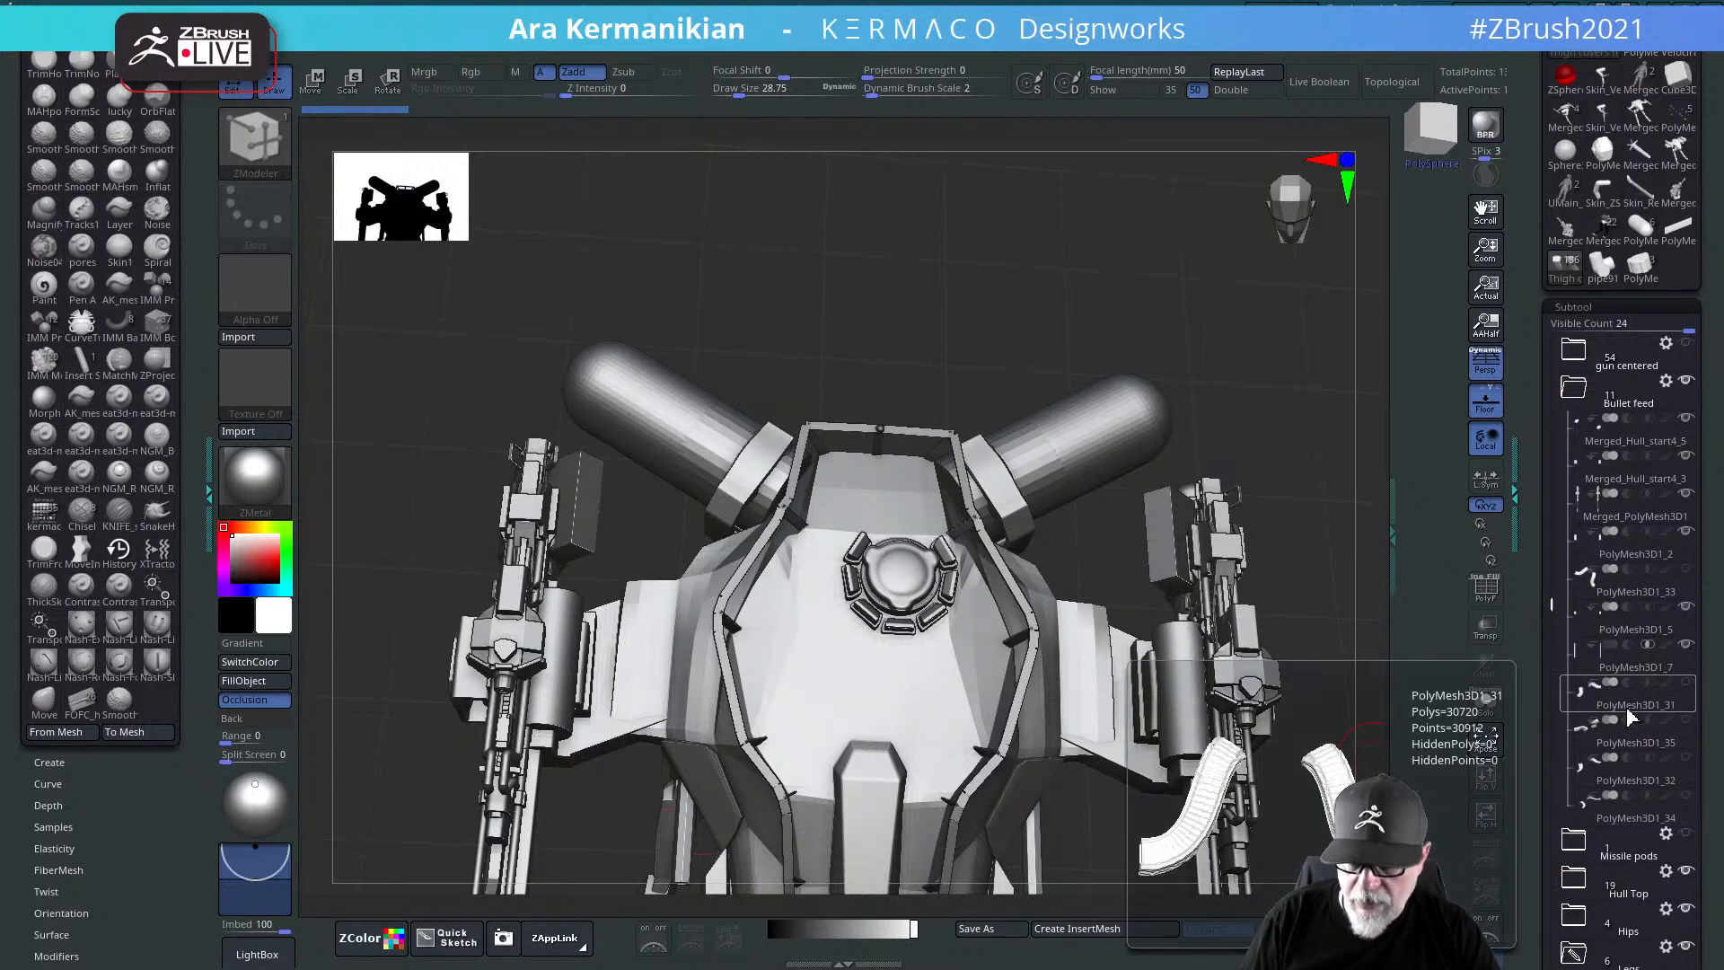
Step: Select the plain feed chutes PolyMesh3D1_33, display their polyframe and duplicate the subtool
{"action": "left_click", "coordinate": [1627, 594]}
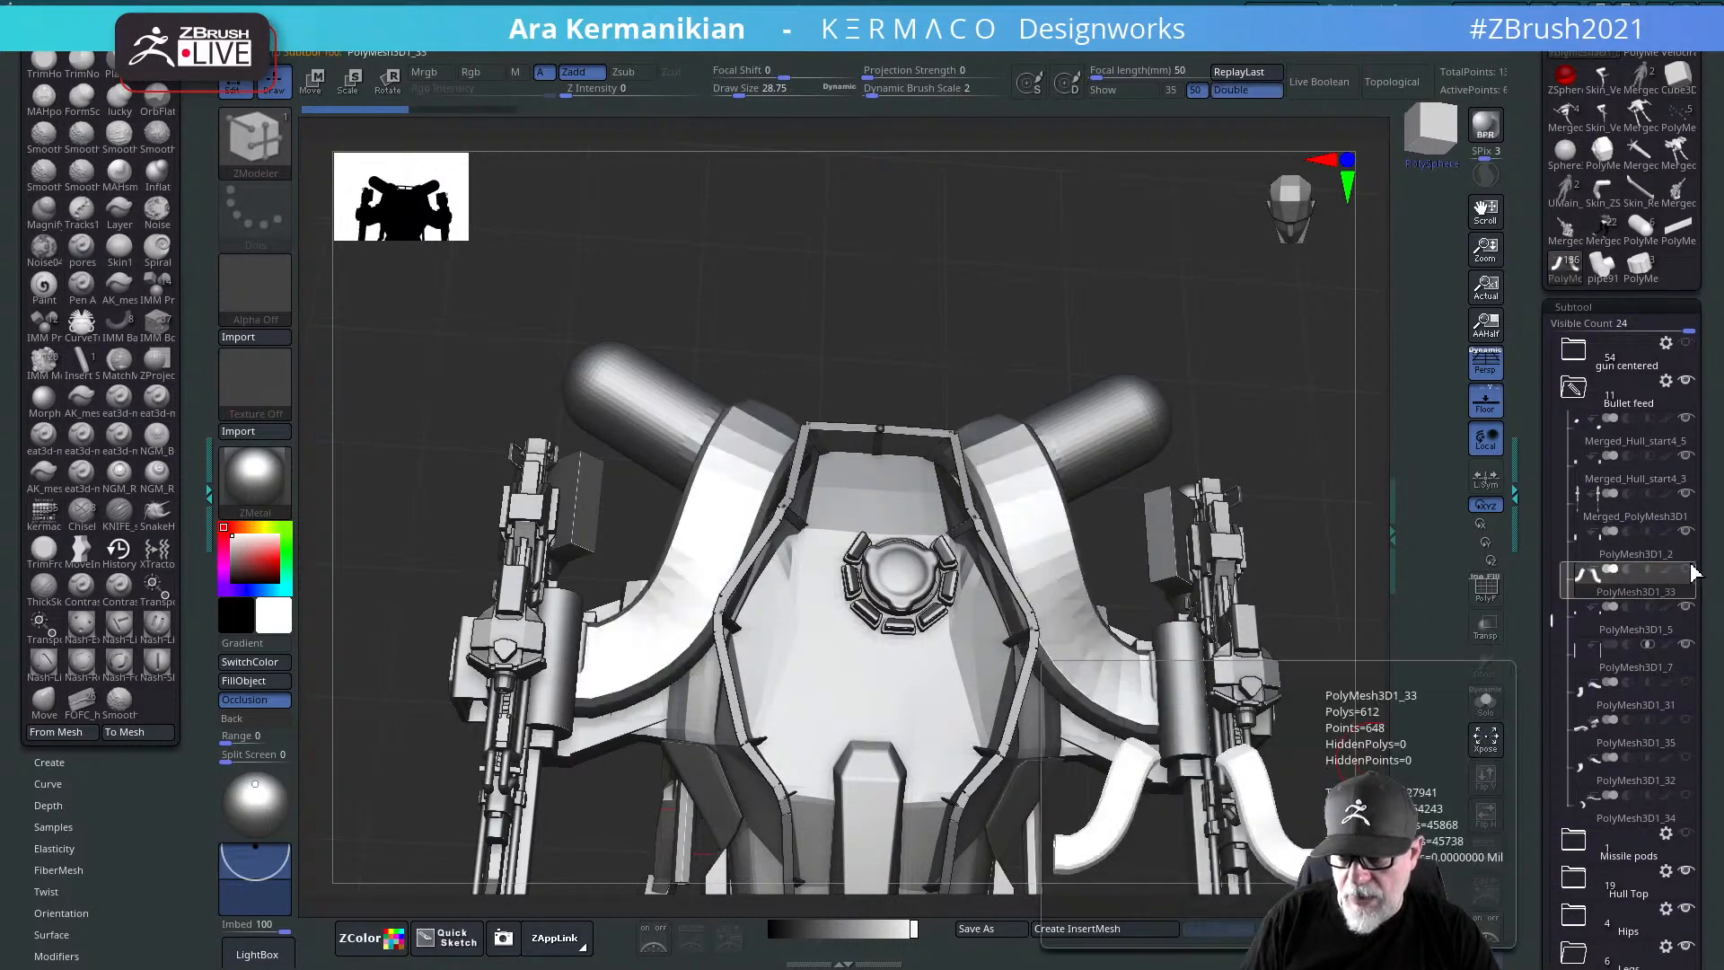
{"action": "left_click", "coordinate": [1486, 588]}
{"action": "left_click_drag", "start_coordinate": [1270, 493], "coordinate": [1286, 559]}
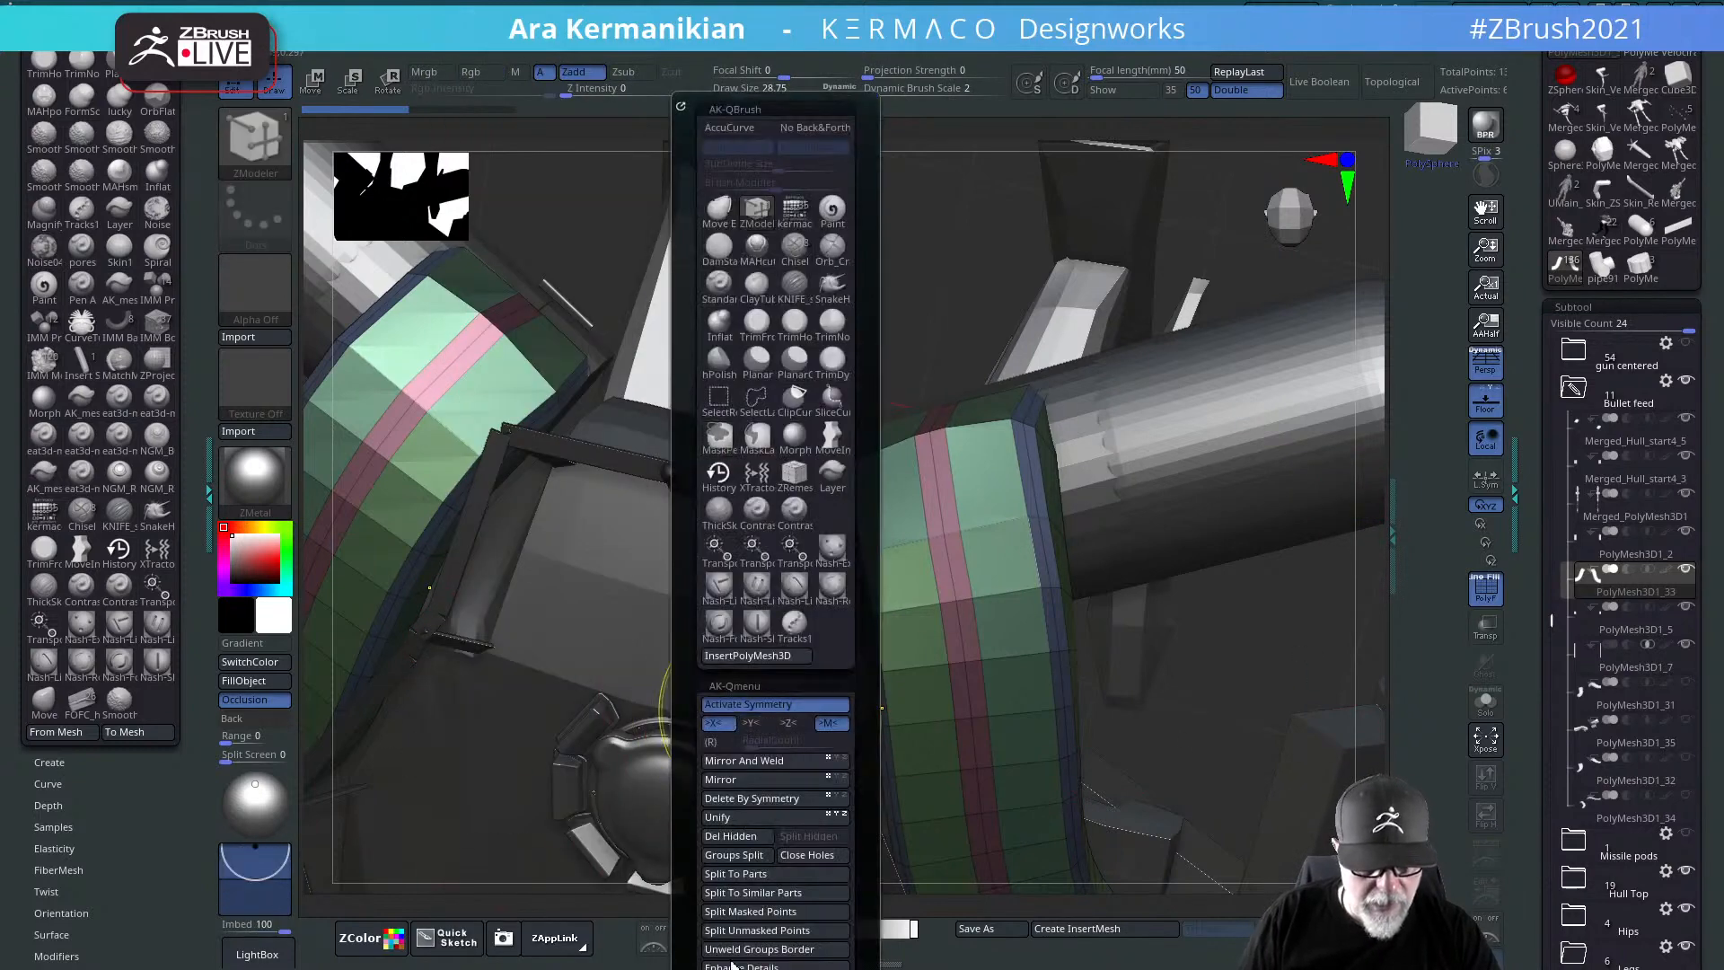
{"action": "scroll", "coordinate": [867, 694], "scroll_direction": "down", "scroll_amount": 10}
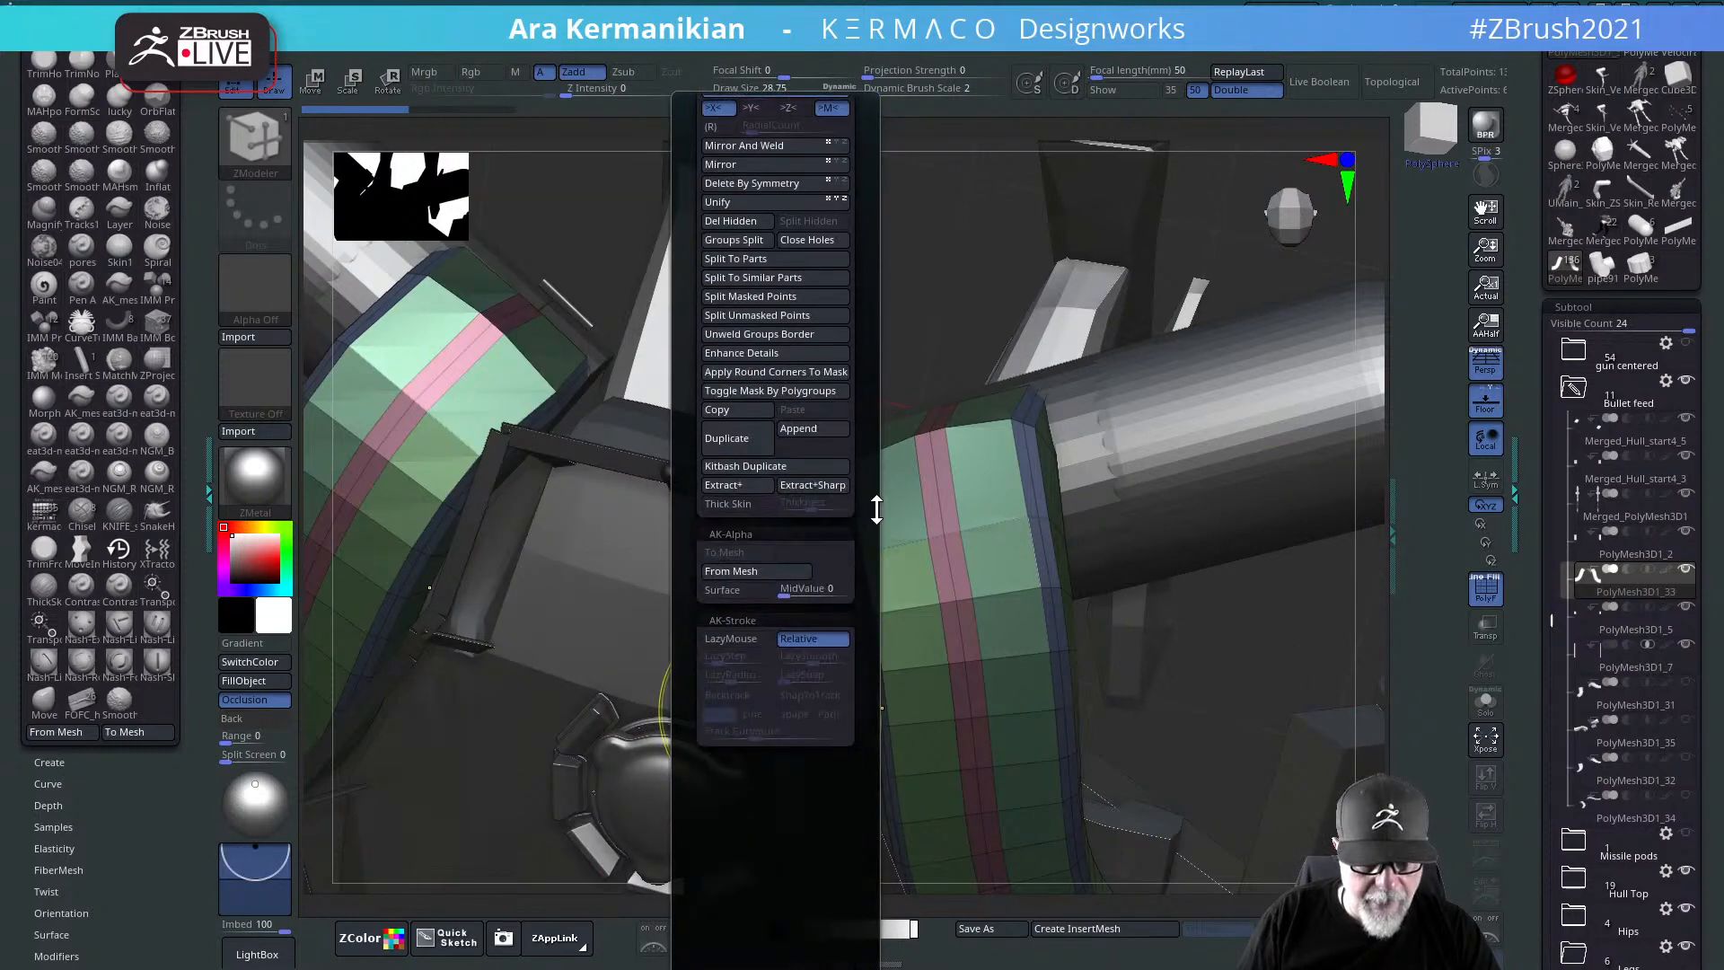
{"action": "left_click", "coordinate": [719, 516]}
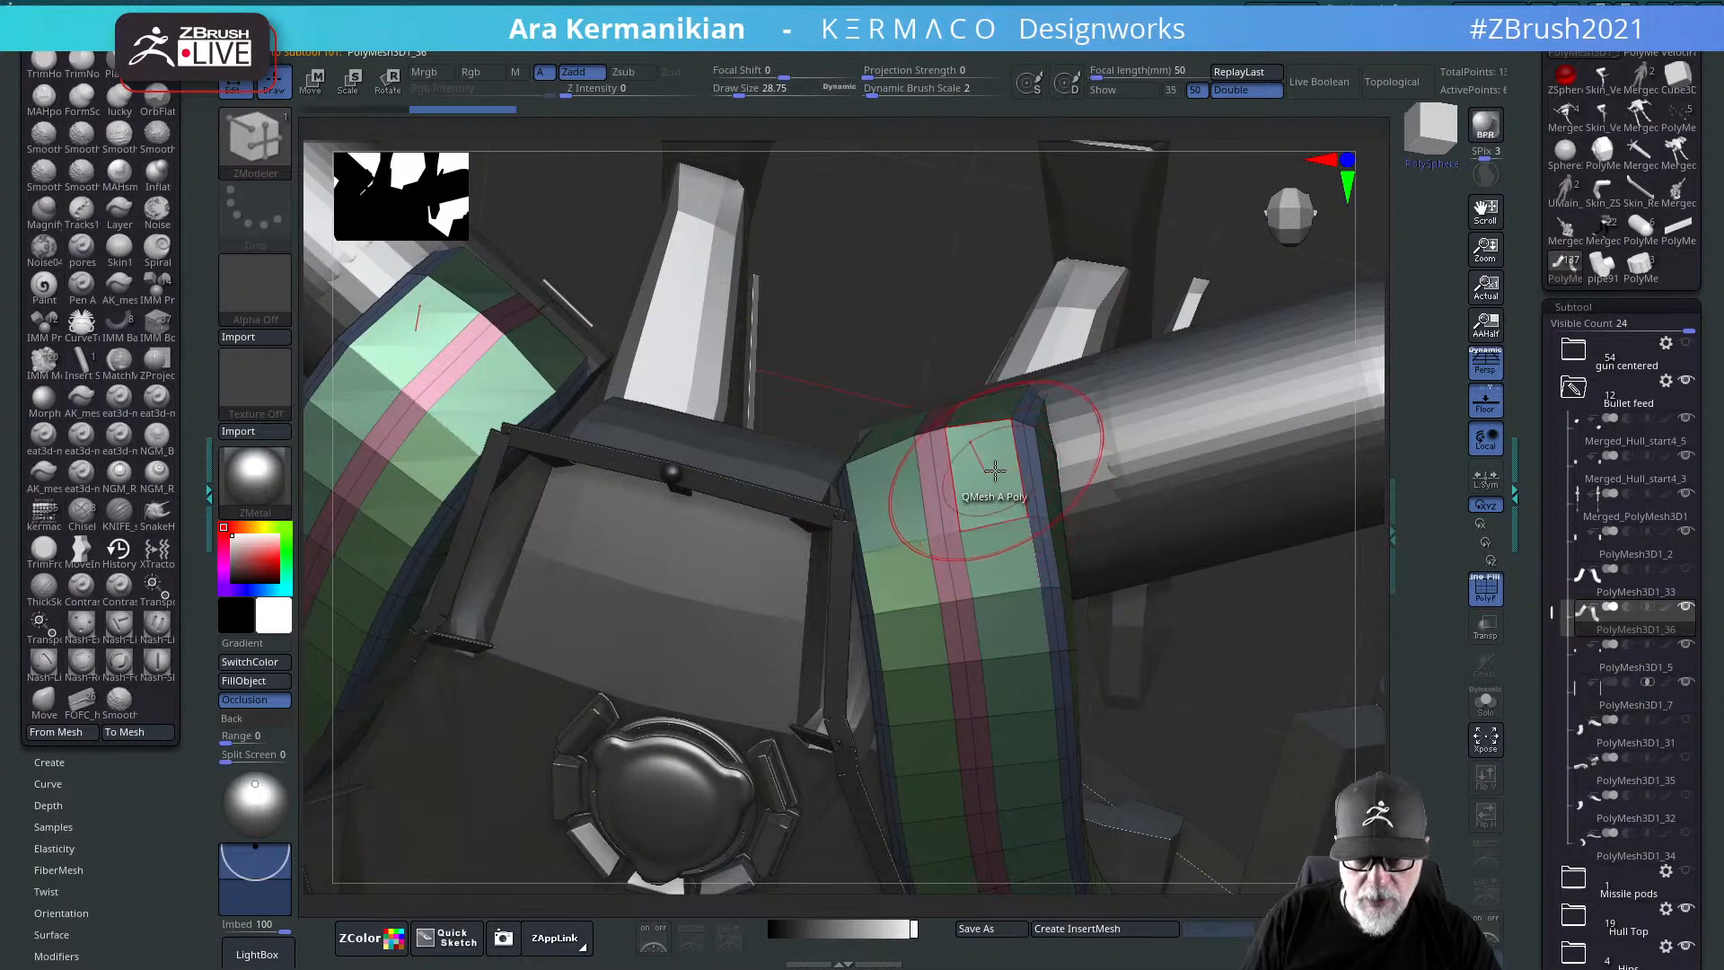
Step: Delete a cross-section polyloop near each end of the duplicated chute with ZModeler's Delete action targeting Polyloop
{"action": "key", "text": "space"}
{"action": "left_click", "coordinate": [737, 362]}
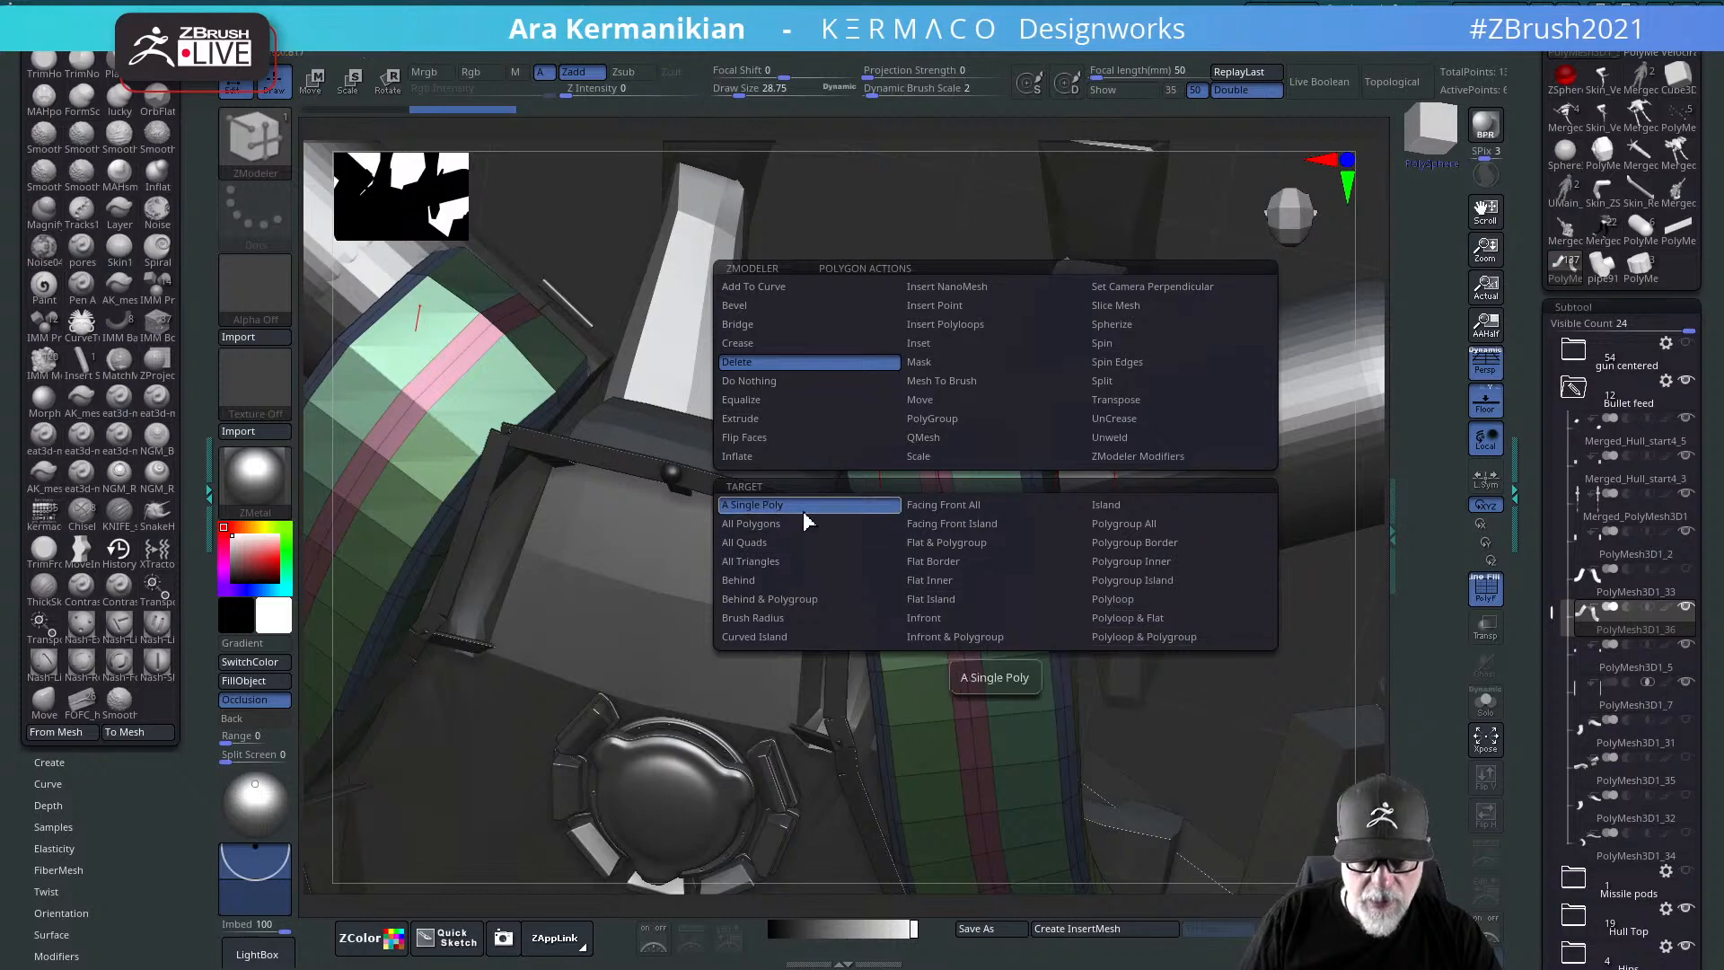
{"action": "left_click", "coordinate": [1115, 600]}
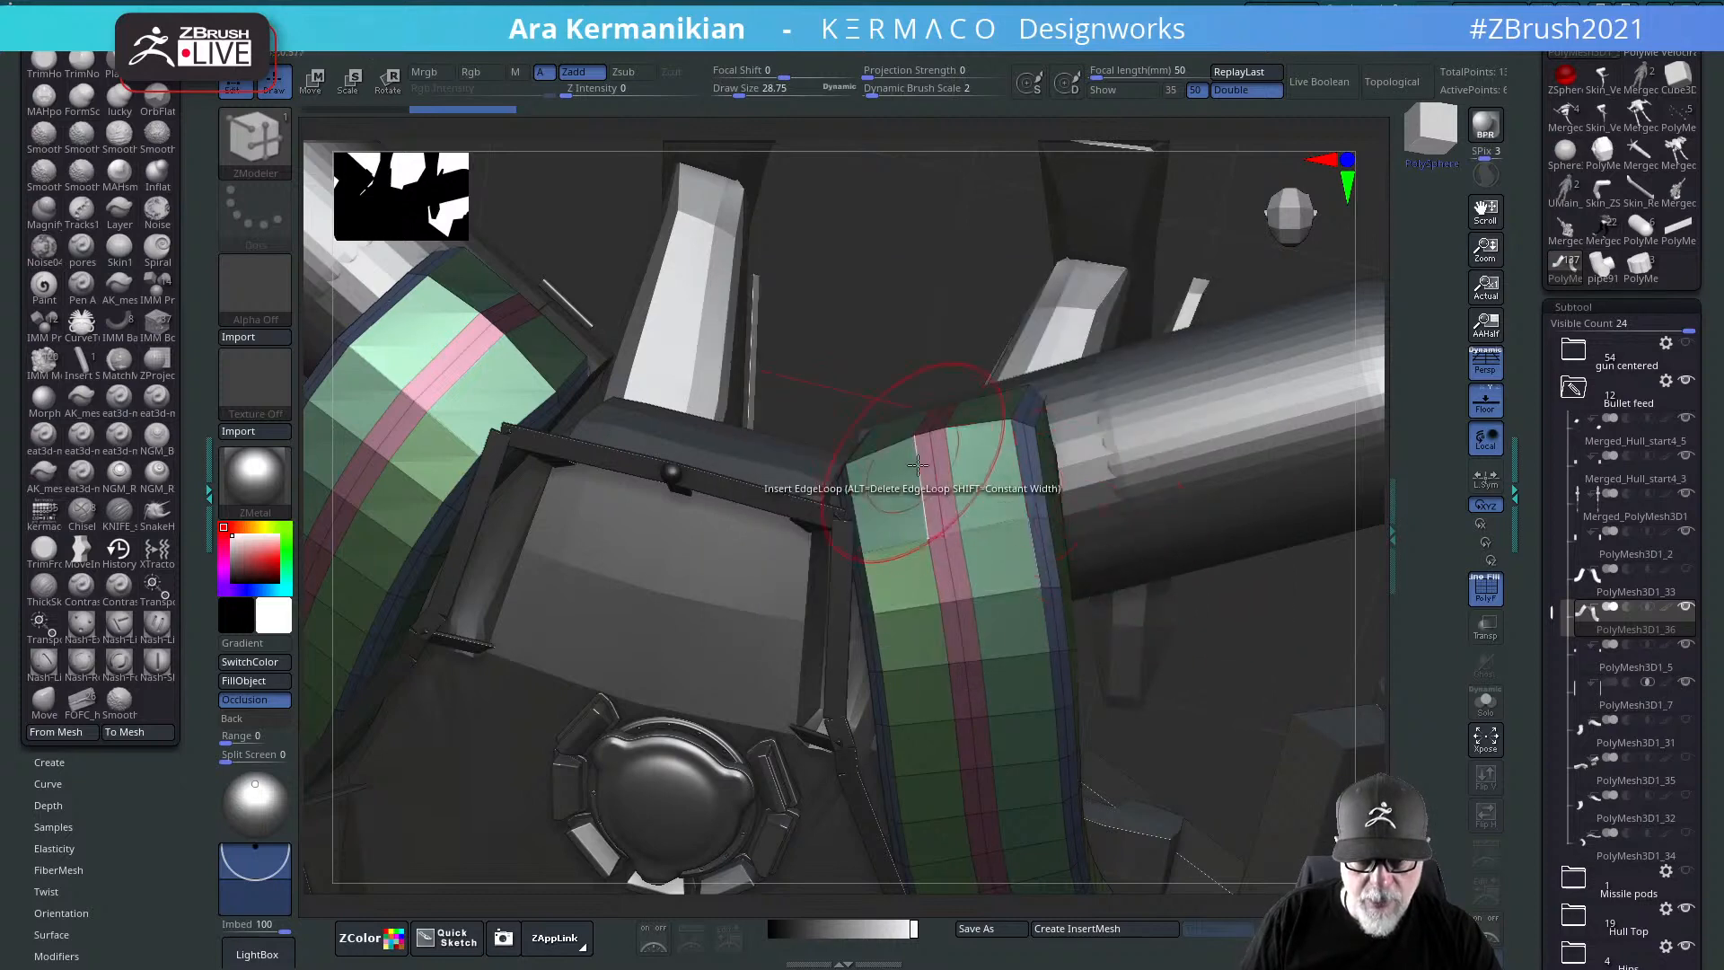
{"action": "left_click", "coordinate": [985, 466]}
{"action": "left_click_drag", "start_coordinate": [1266, 683], "coordinate": [861, 588]}
{"action": "mouse_move", "coordinate": [1221, 559]}
{"action": "left_mouse_down"}
{"action": "mouse_move", "coordinate": [1258, 577]}
{"action": "mouse_move", "coordinate": [1077, 543]}
{"action": "mouse_move", "coordinate": [906, 540]}
{"action": "left_mouse_up"}
{"action": "left_click", "coordinate": [908, 471]}
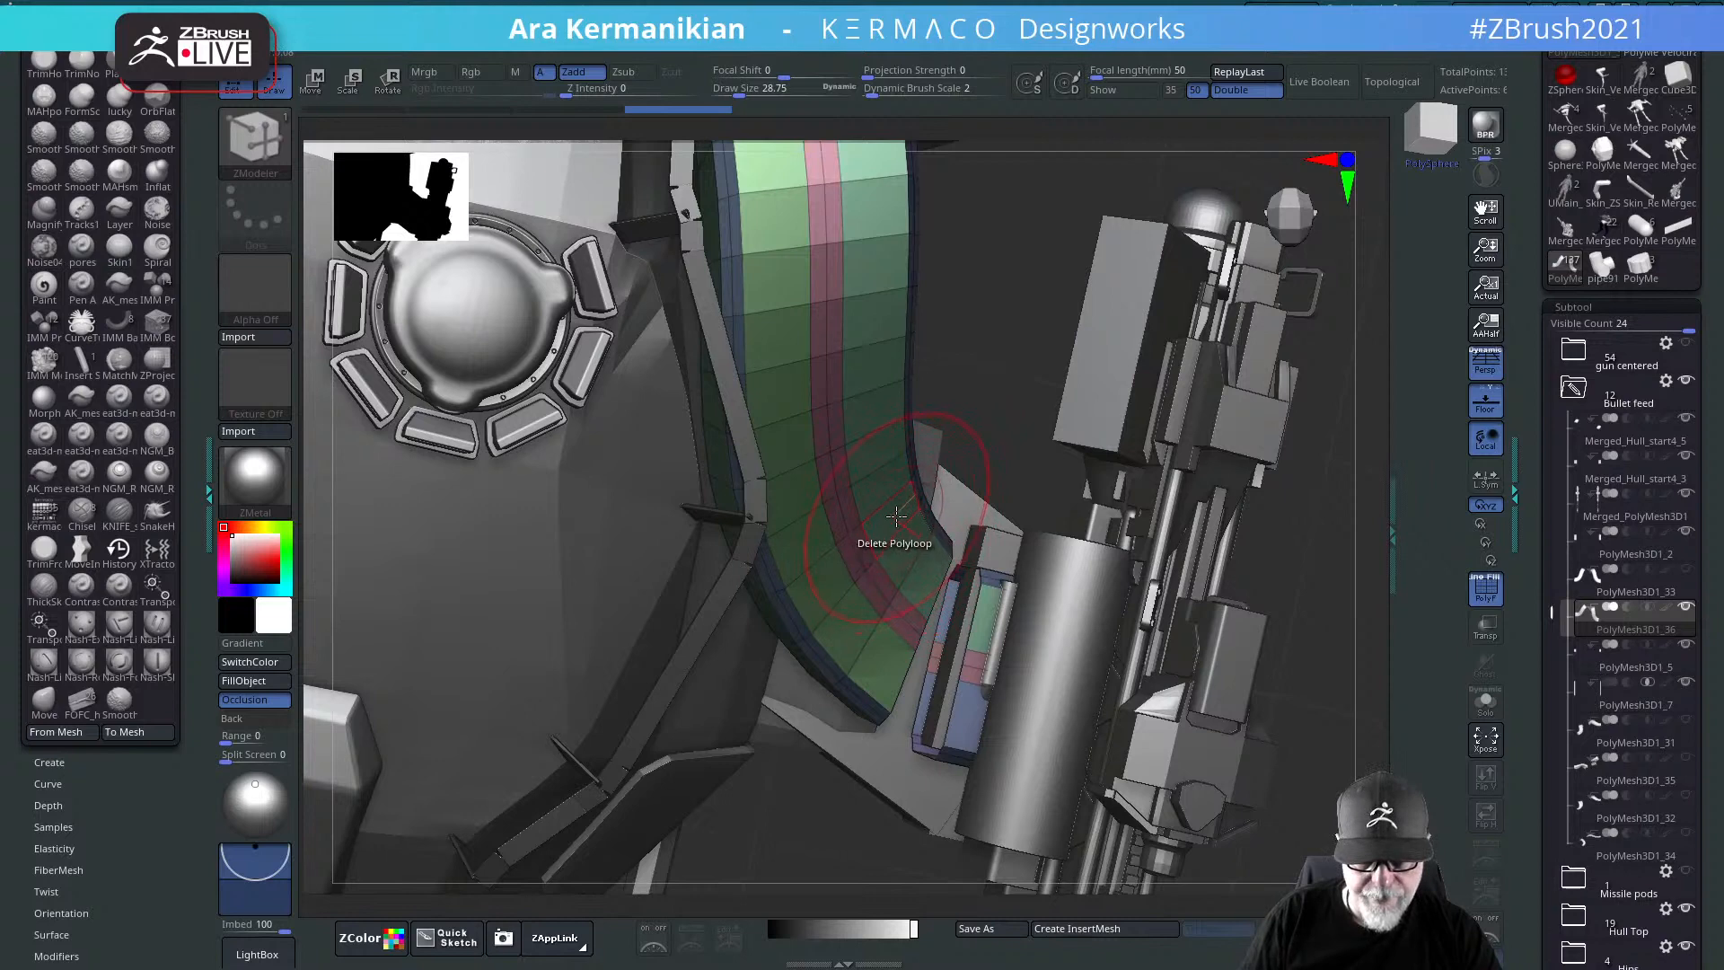
Step: Delete the long middle section of the duplicated chutes with ZModeler's Delete action targeting Island, keeping the end pieces
{"action": "key", "text": "space"}
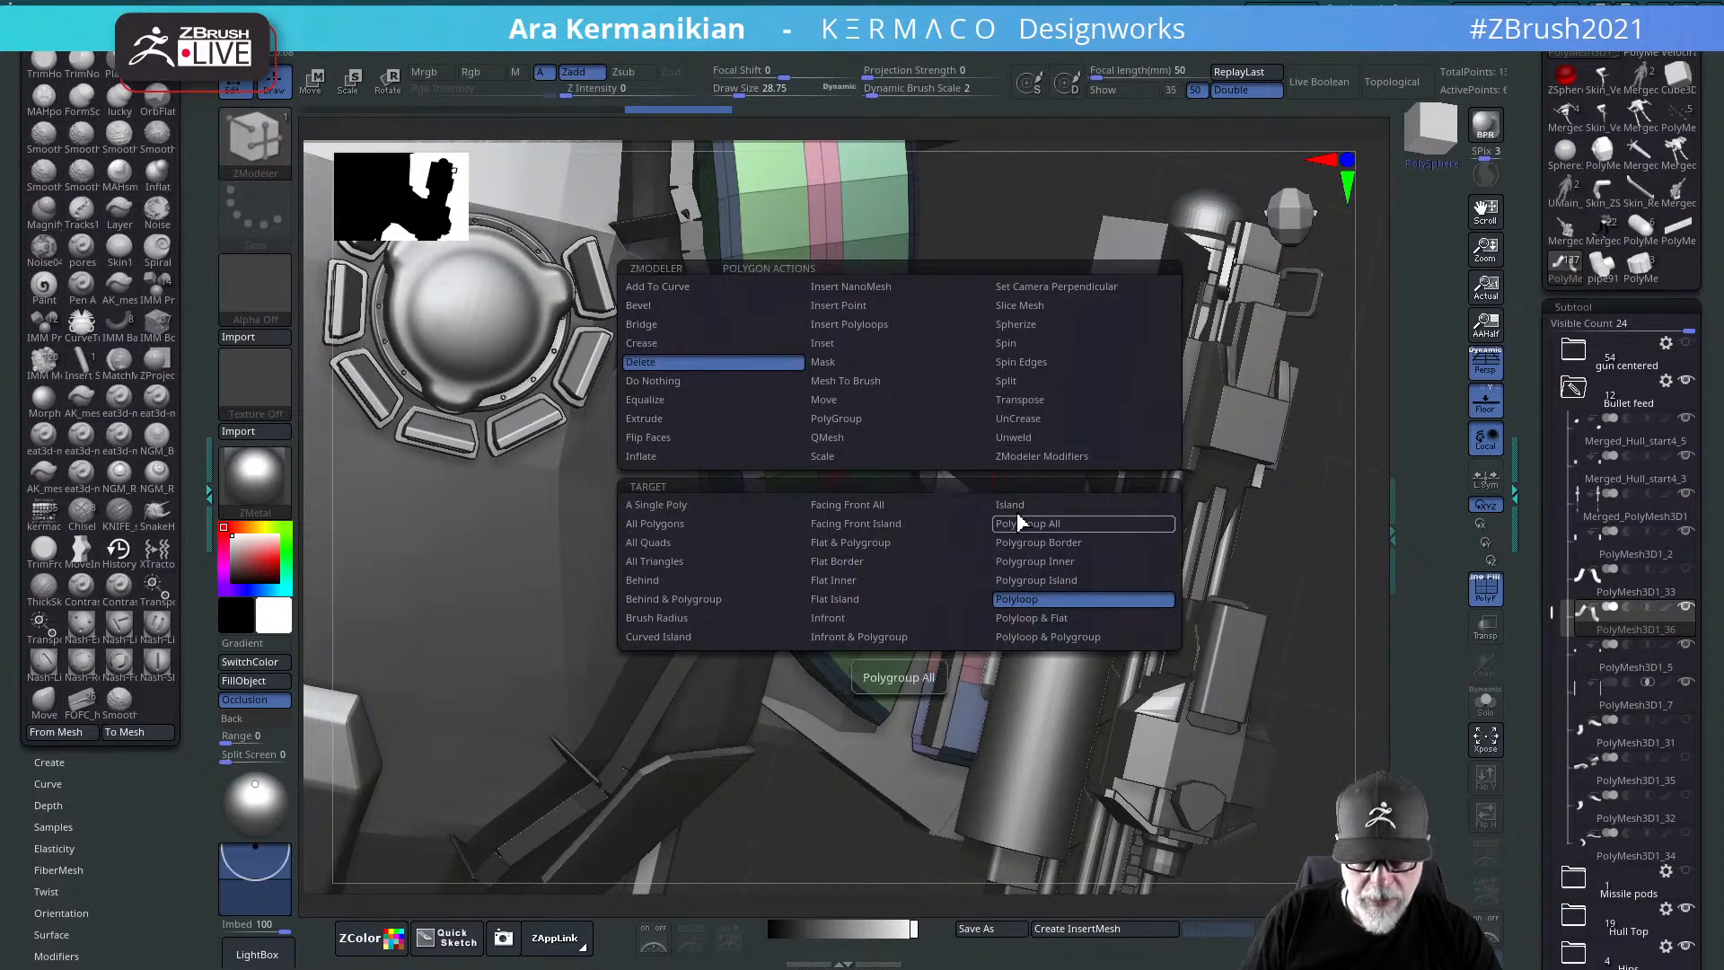
{"action": "left_click", "coordinate": [1020, 522]}
{"action": "left_click", "coordinate": [889, 539]}
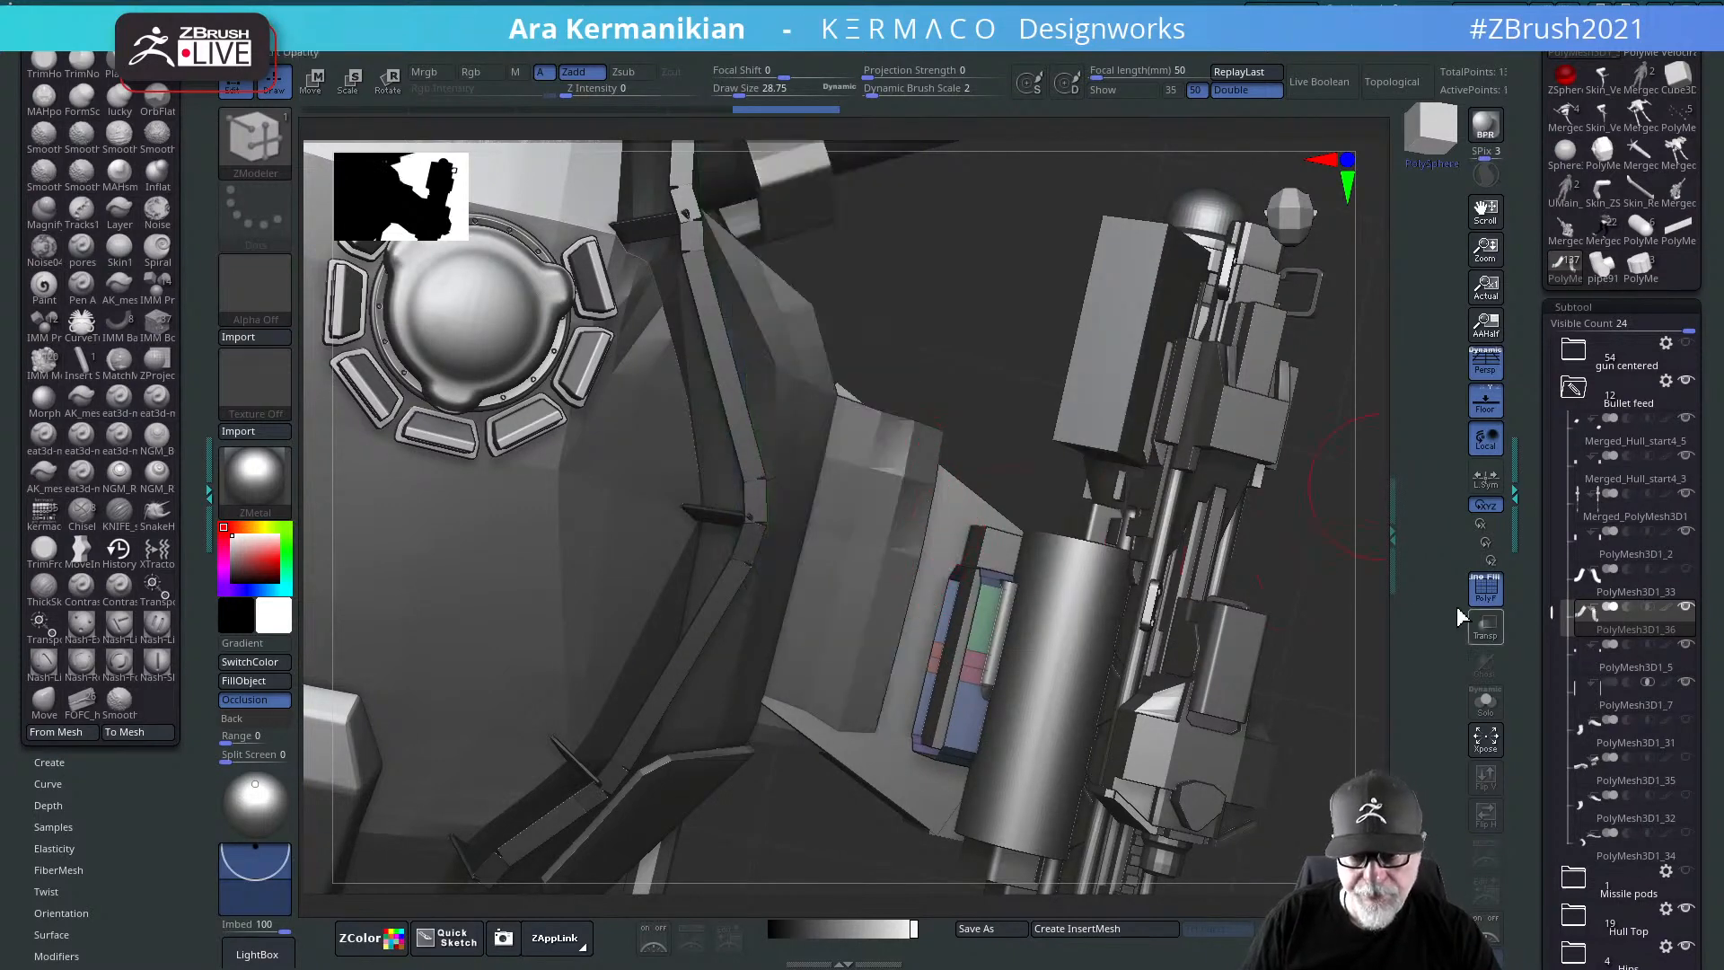
Step: Isolate the duplicated subtool to inspect the remaining chute end pieces, and bring the rest of the mech back
{"action": "left_click_drag", "start_coordinate": [1317, 588], "coordinate": [945, 471]}
{"action": "key", "text": "ctrl+shift+s"}
{"action": "key", "text": "f"}
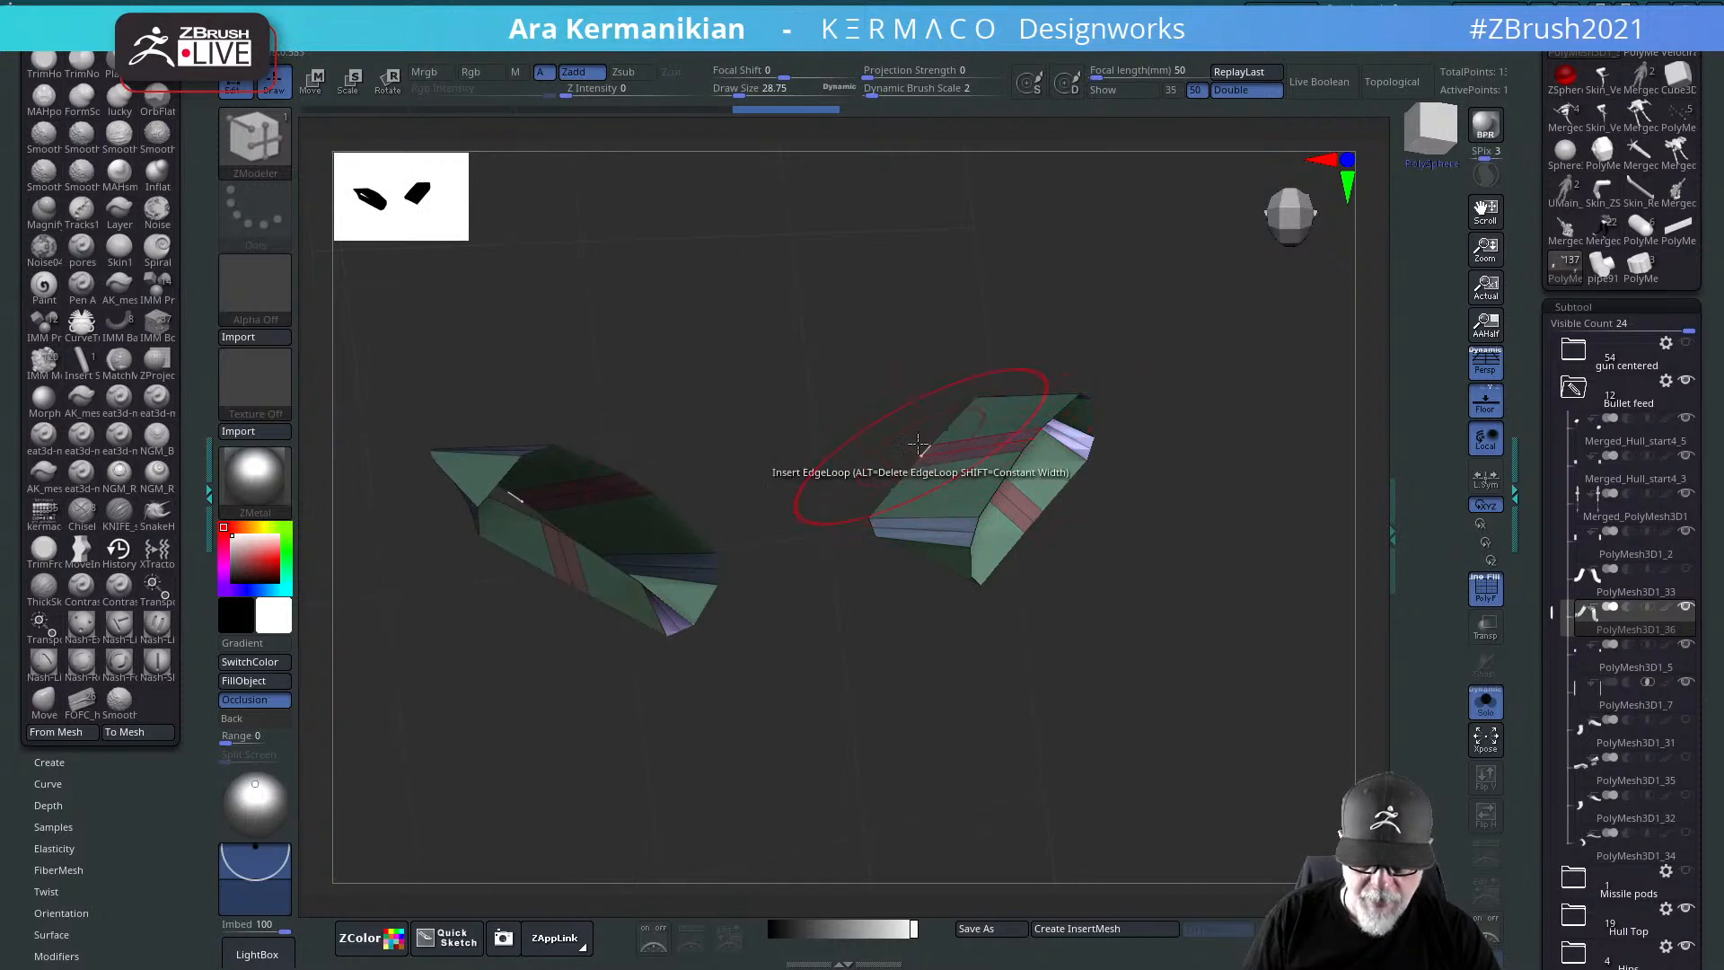
{"action": "left_click_drag", "start_coordinate": [1177, 578], "coordinate": [926, 463]}
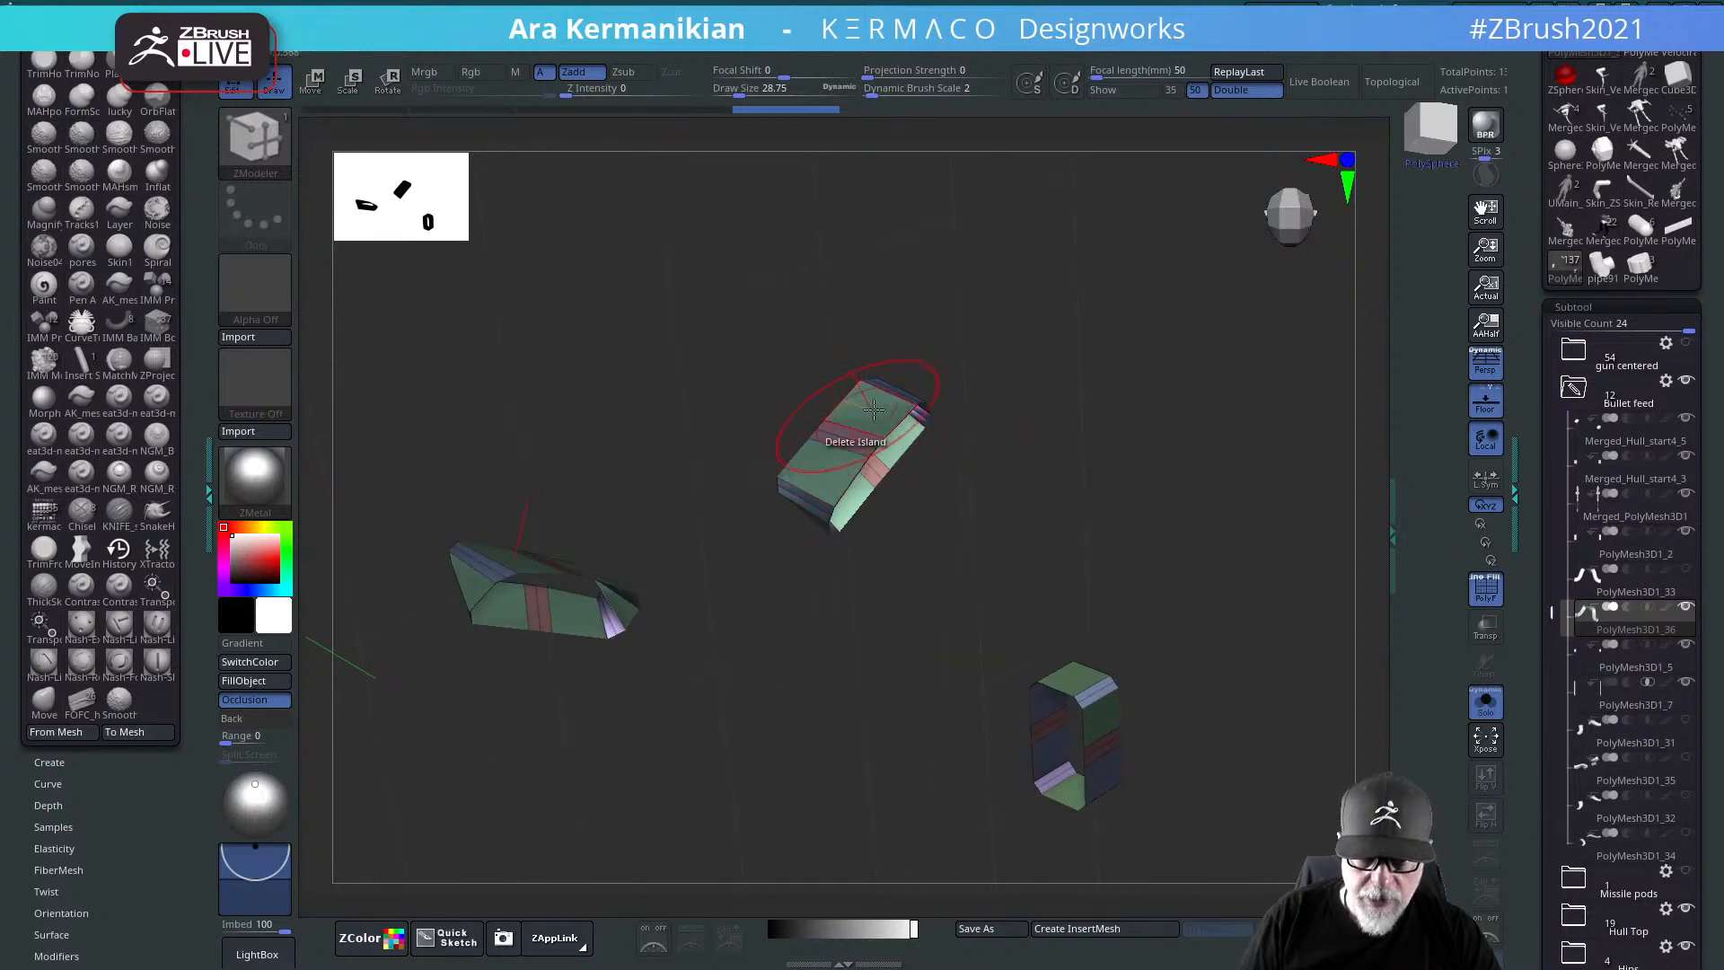
{"action": "left_click", "coordinate": [1485, 702]}
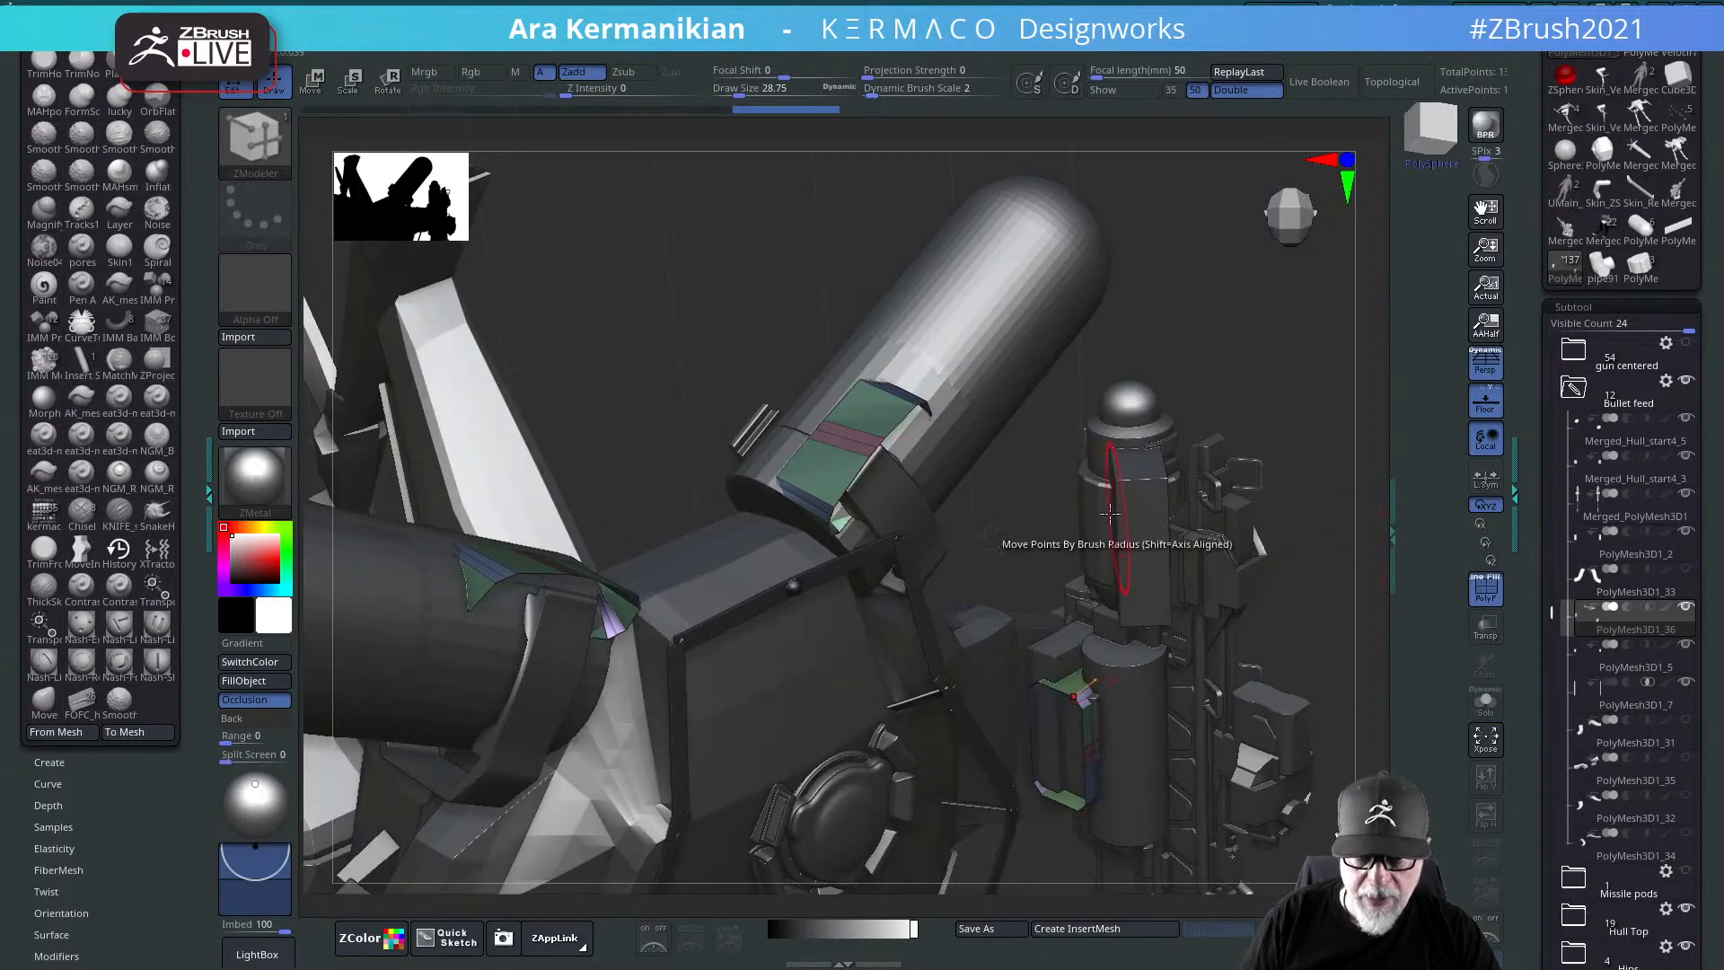
Step: Examine the chute end pieces against the missile pods, the guns and the upper hull from several angles
{"action": "left_click_drag", "start_coordinate": [1204, 331], "coordinate": [916, 342]}
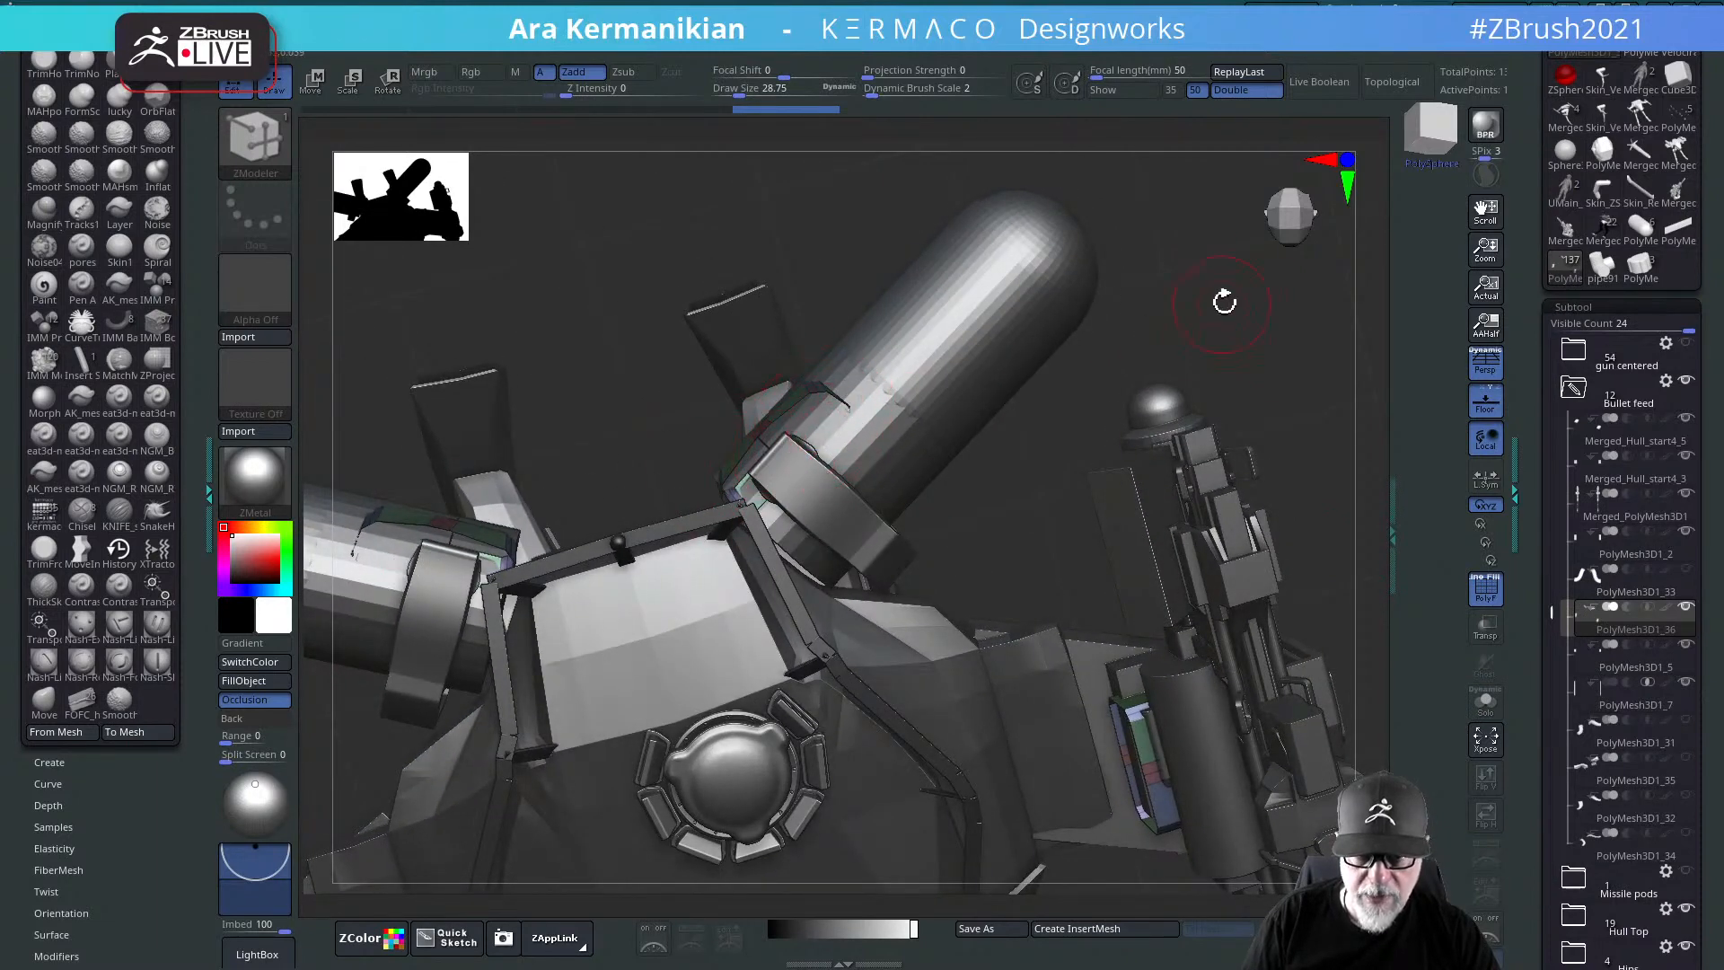
{"action": "left_click_drag", "start_coordinate": [1224, 300], "coordinate": [815, 488]}
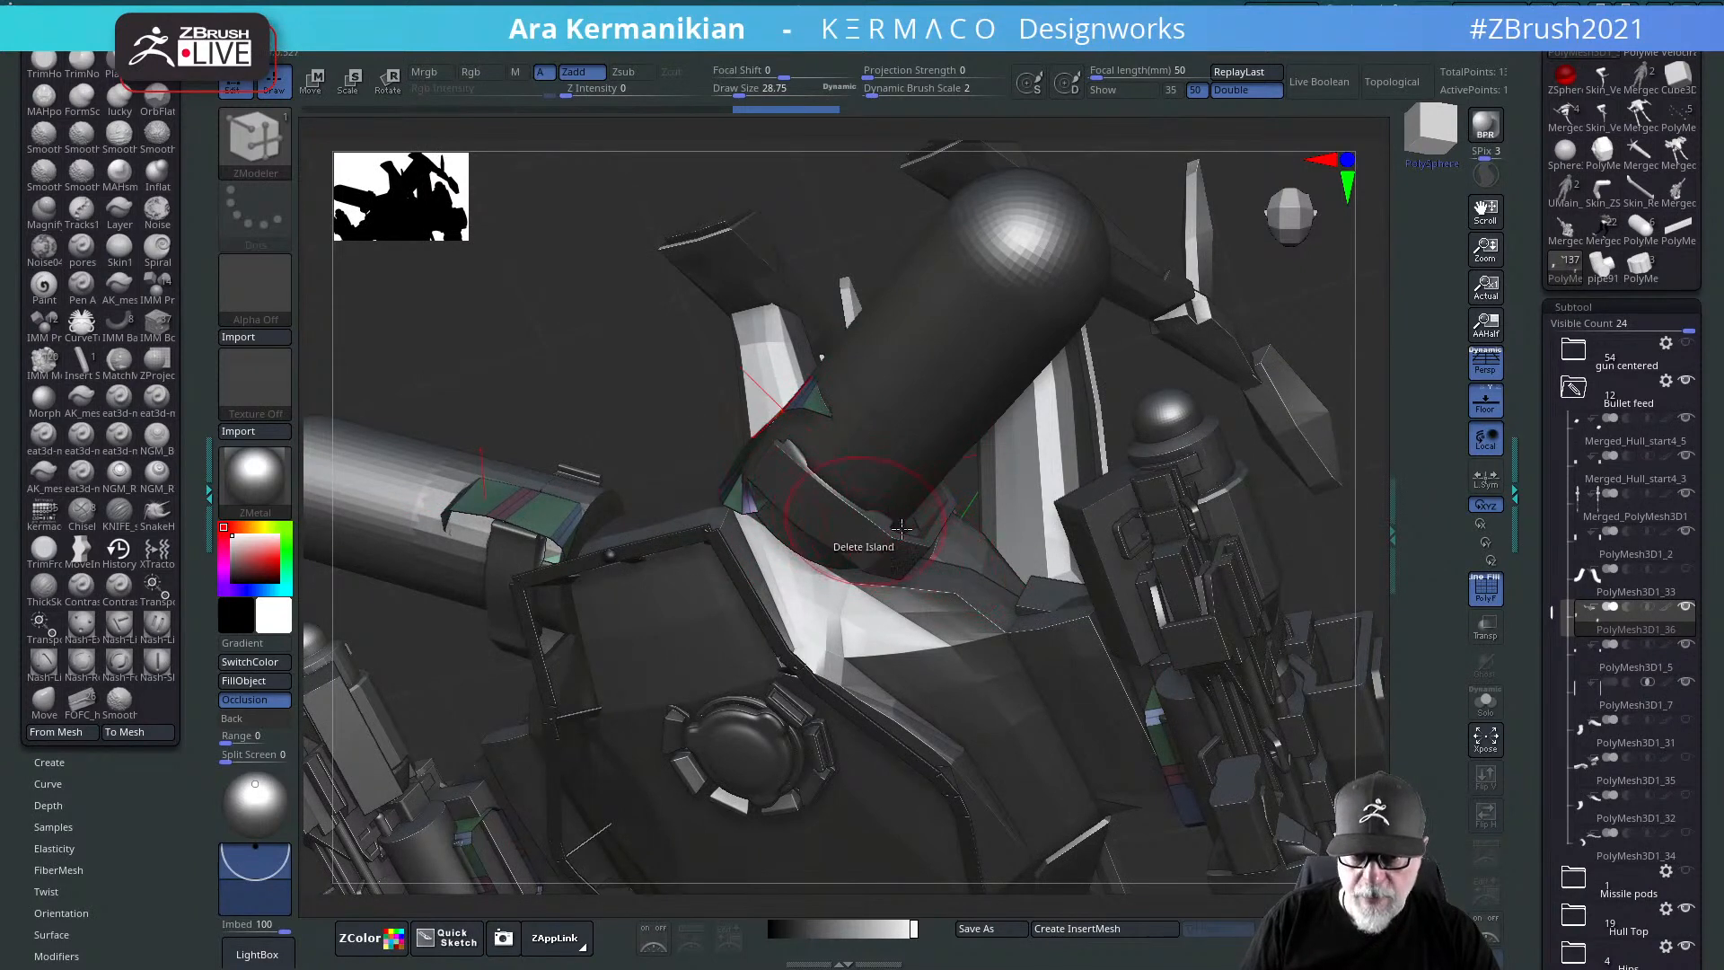
{"action": "left_click_drag", "start_coordinate": [1351, 520], "coordinate": [1223, 422]}
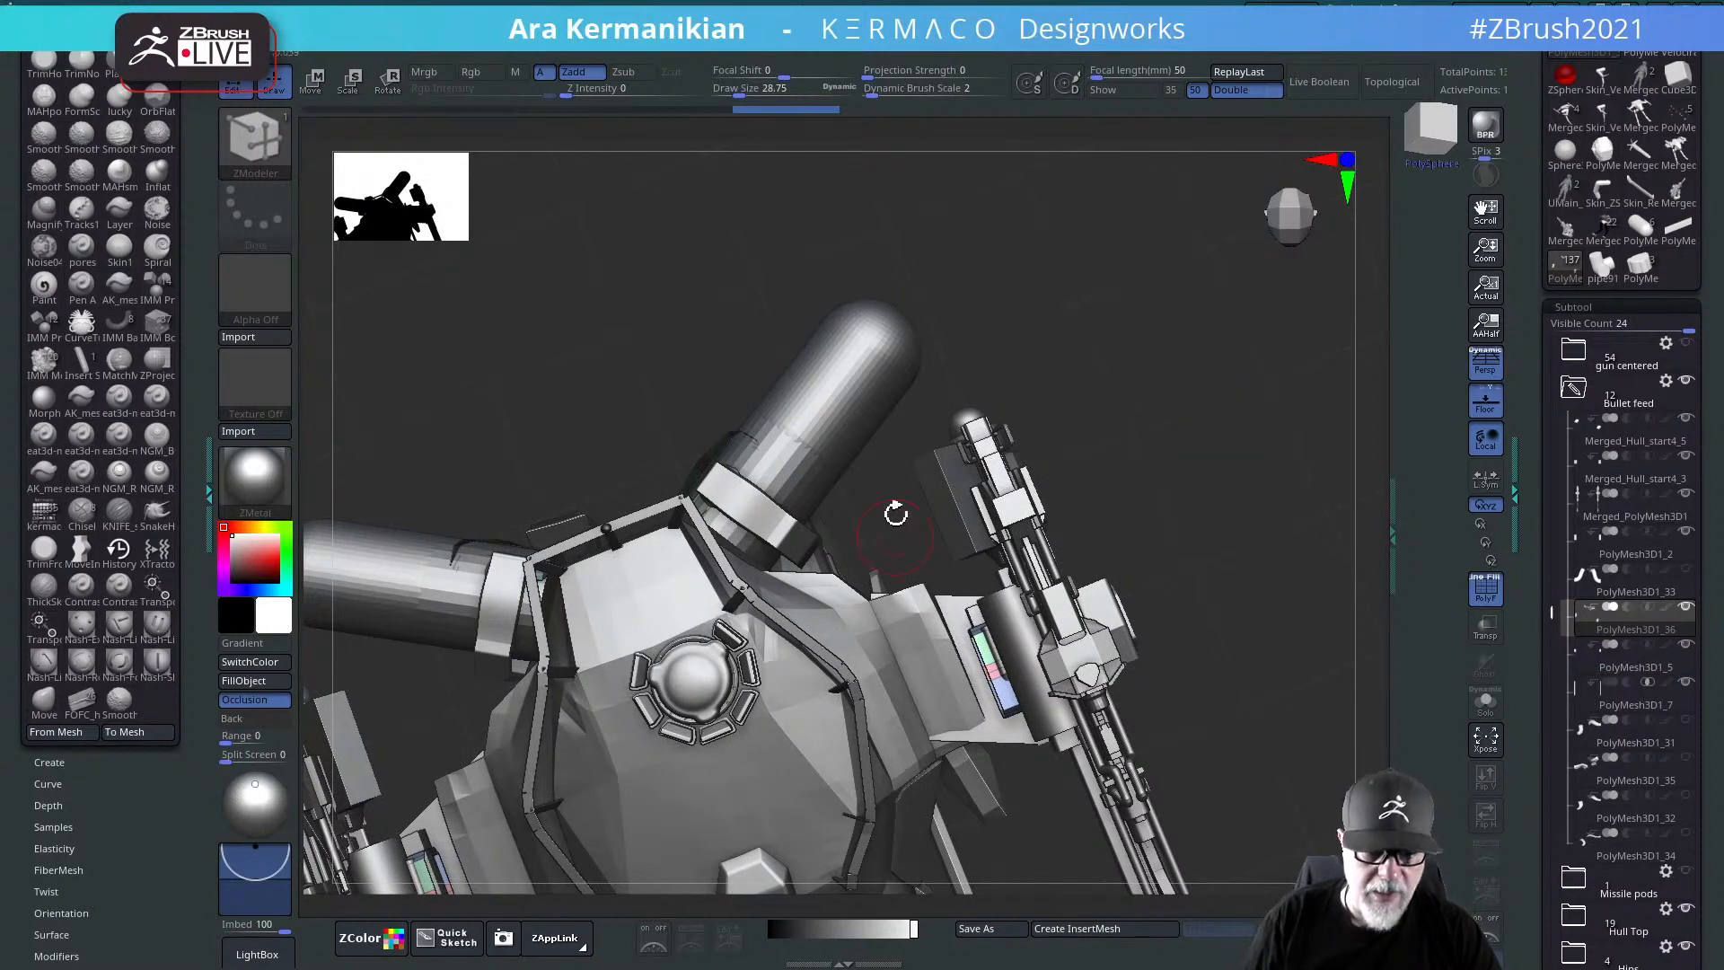
{"action": "left_click_drag", "start_coordinate": [1160, 594], "coordinate": [1113, 575]}
{"action": "left_click_drag", "start_coordinate": [1277, 658], "coordinate": [958, 404]}
{"action": "left_click_drag", "start_coordinate": [1191, 371], "coordinate": [766, 415], "text": "alt"}
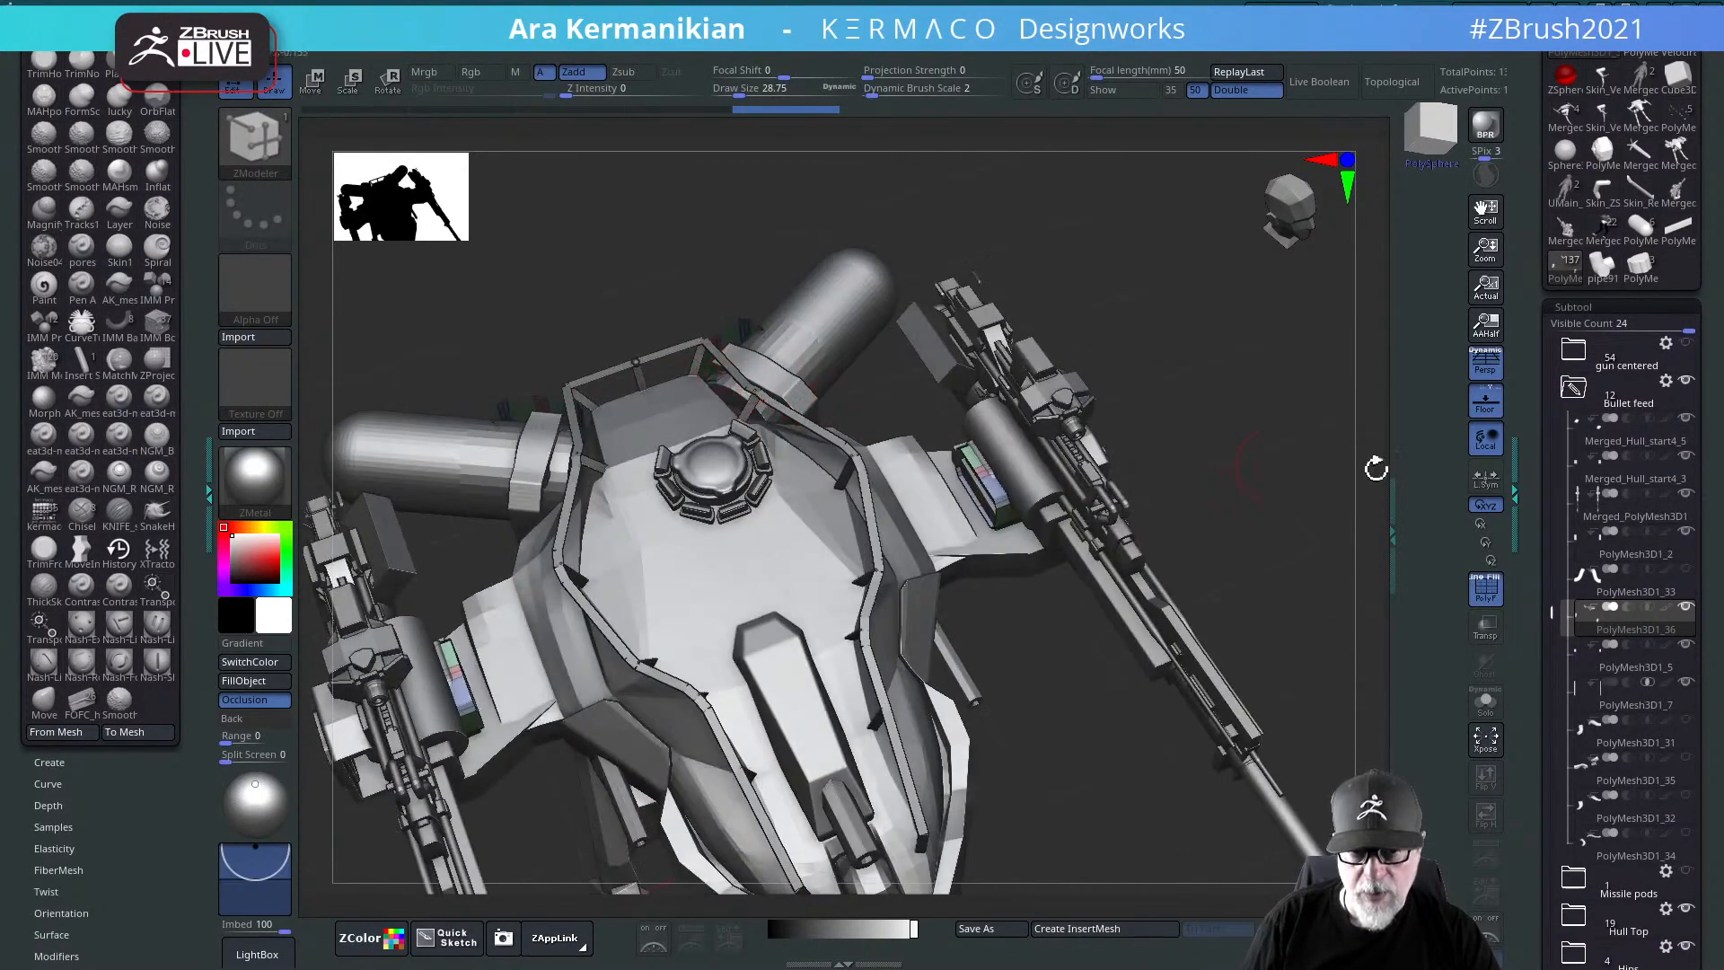
{"action": "mouse_move", "coordinate": [1257, 496]}
{"action": "left_mouse_down"}
{"action": "mouse_move", "coordinate": [1287, 526]}
{"action": "mouse_move", "coordinate": [885, 520]}
{"action": "left_mouse_up"}
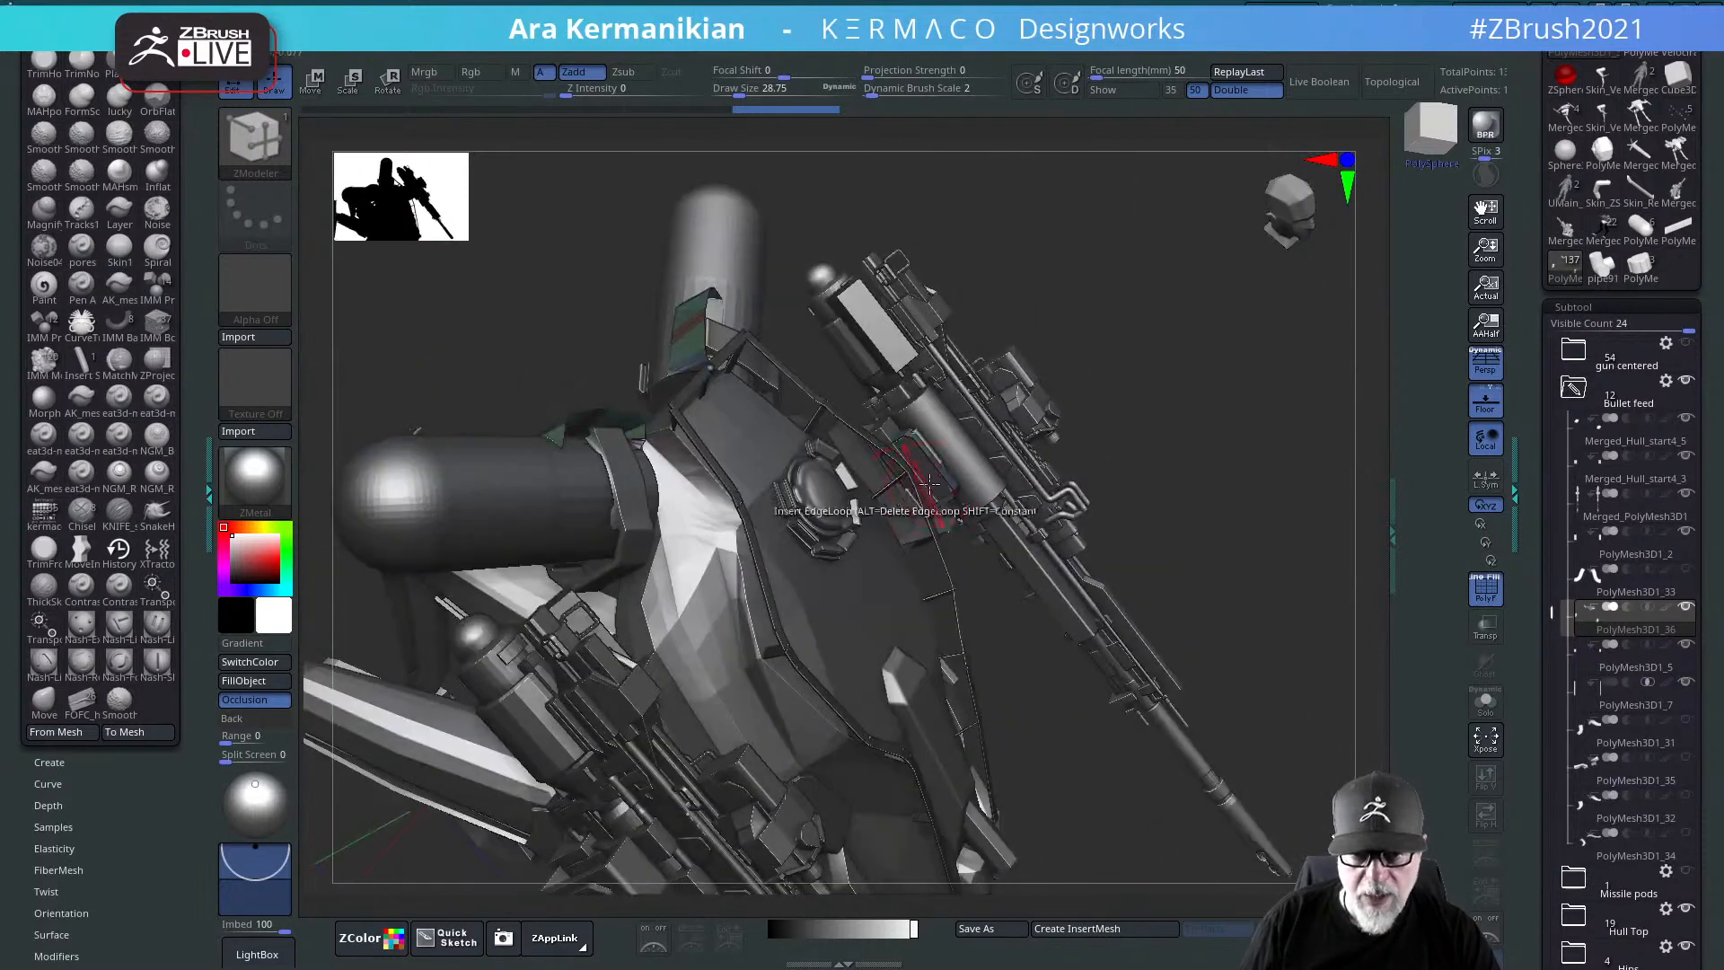
{"action": "left_click_drag", "start_coordinate": [1281, 423], "coordinate": [1167, 440]}
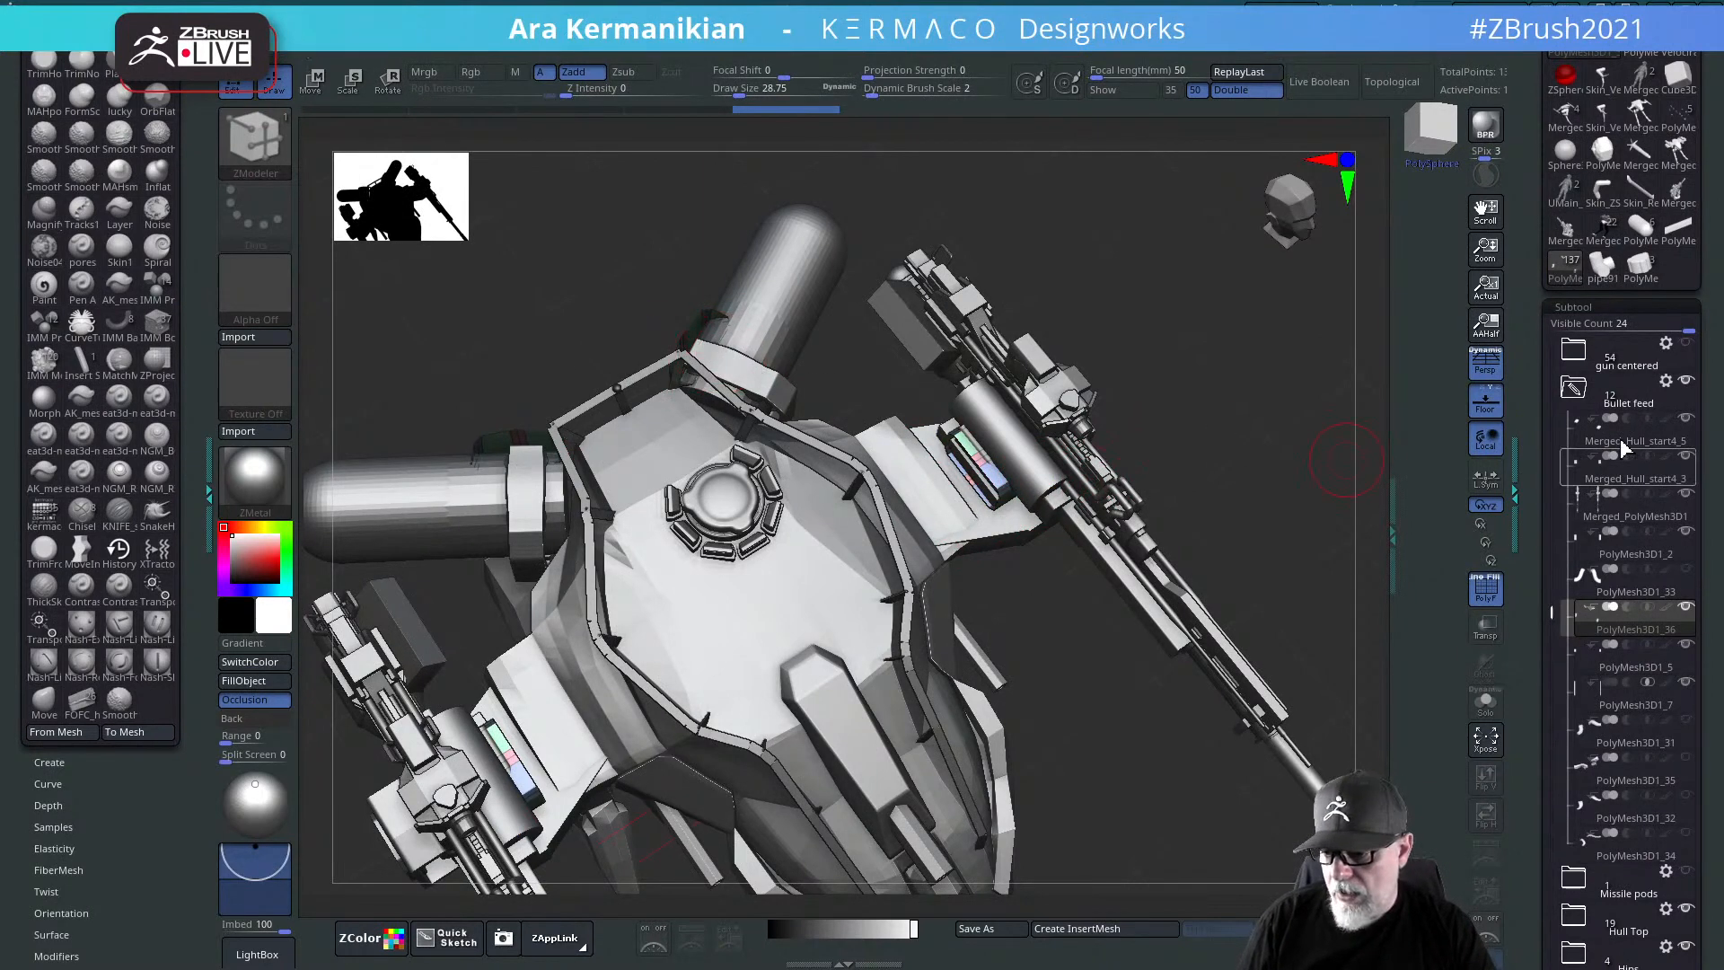
{"action": "mouse_move", "coordinate": [1627, 429]}
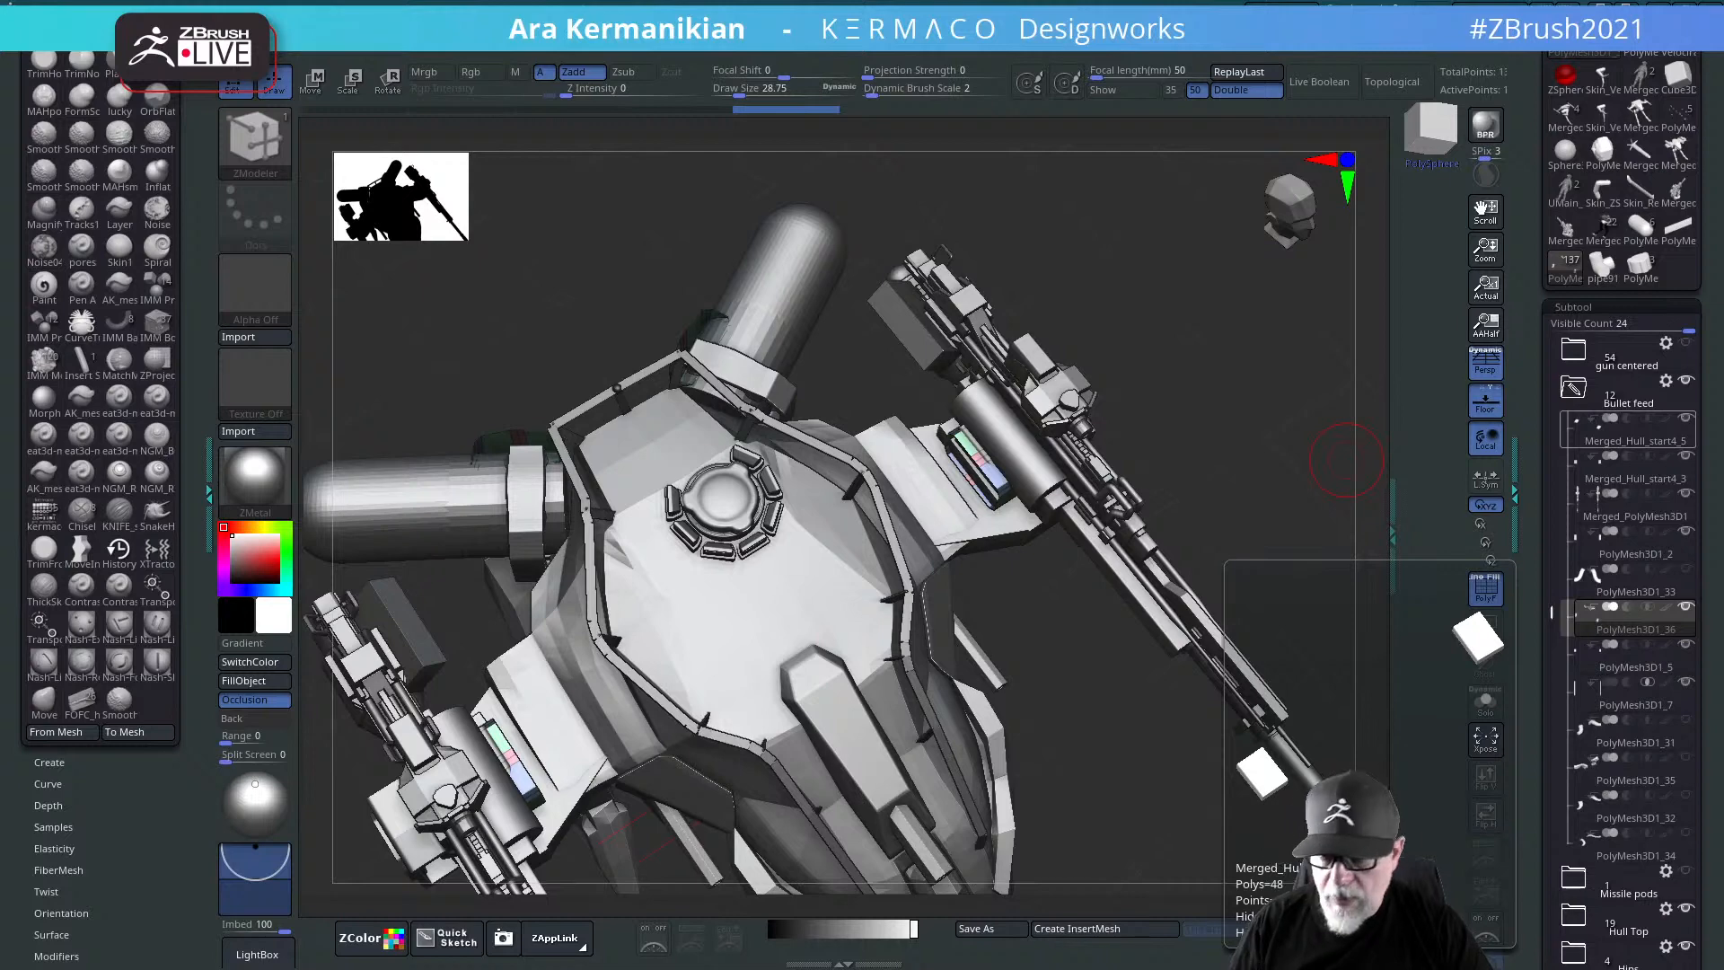
{"action": "mouse_move", "coordinate": [1253, 554]}
{"action": "left_mouse_down"}
{"action": "mouse_move", "coordinate": [1193, 754]}
{"action": "mouse_move", "coordinate": [1137, 790]}
{"action": "mouse_move", "coordinate": [1127, 636]}
{"action": "mouse_move", "coordinate": [1204, 585]}
{"action": "left_mouse_up"}
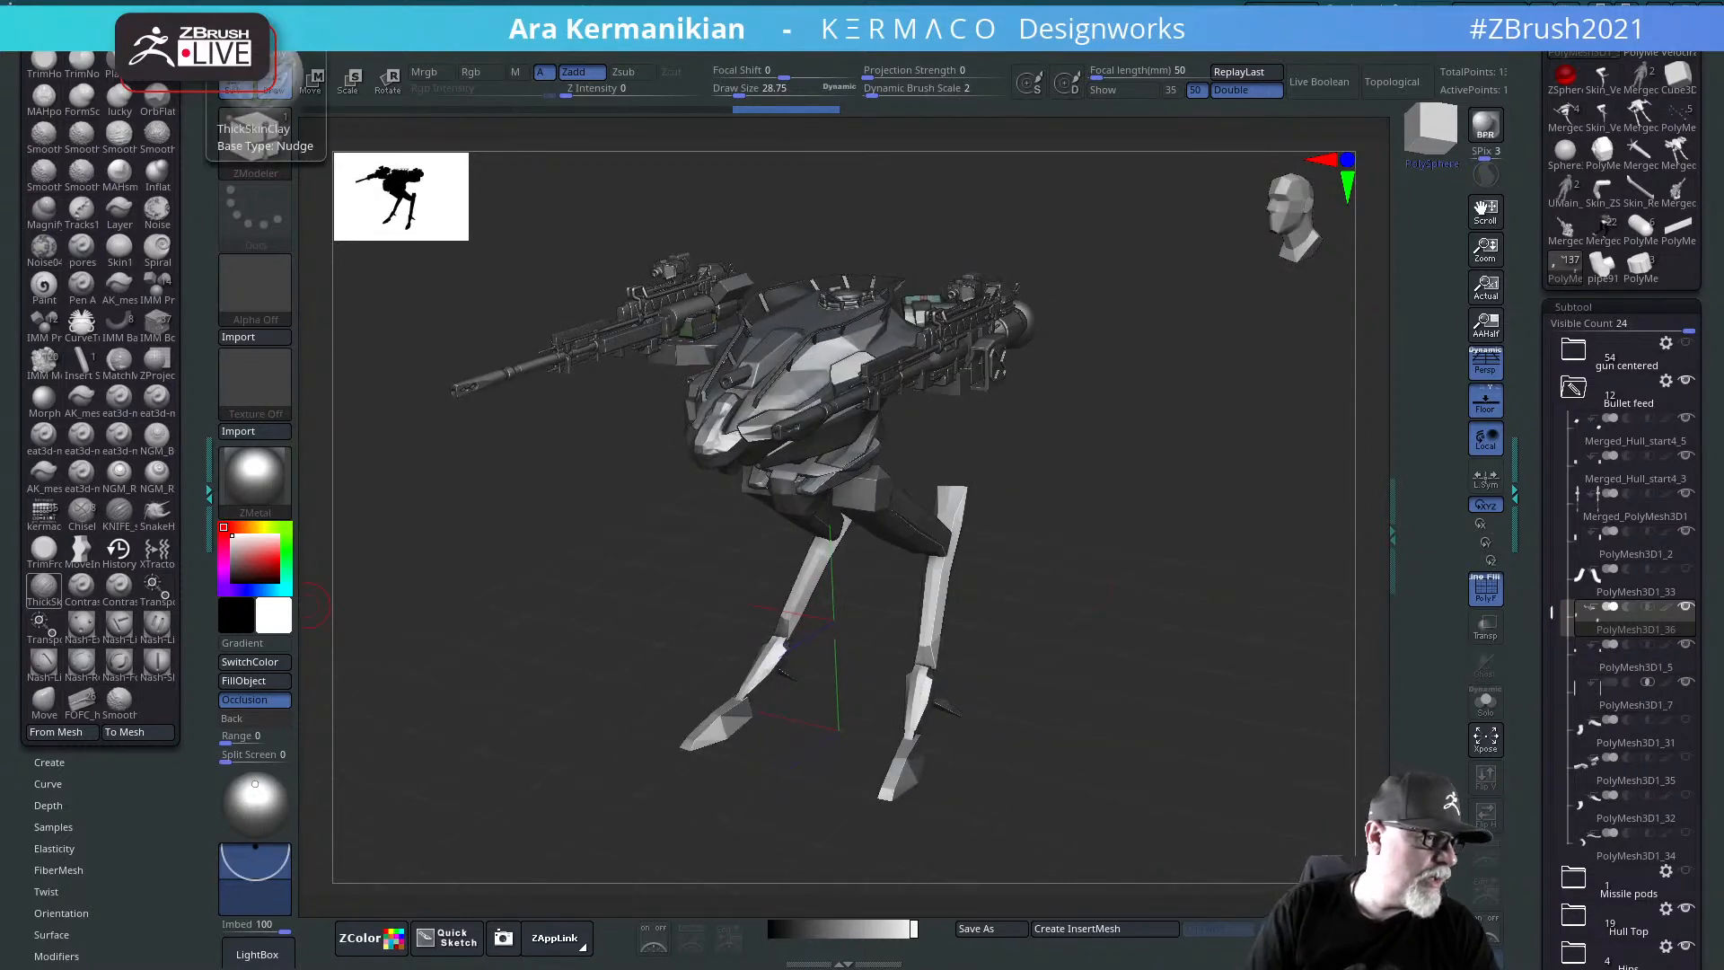
Step: Switch to the browser, look through the Mech gallery on the KERMACO portfolio site and the kermaco Instagram page, and return to ZBrush
{"action": "left_click_drag", "start_coordinate": [0, 449], "coordinate": [815, 2]}
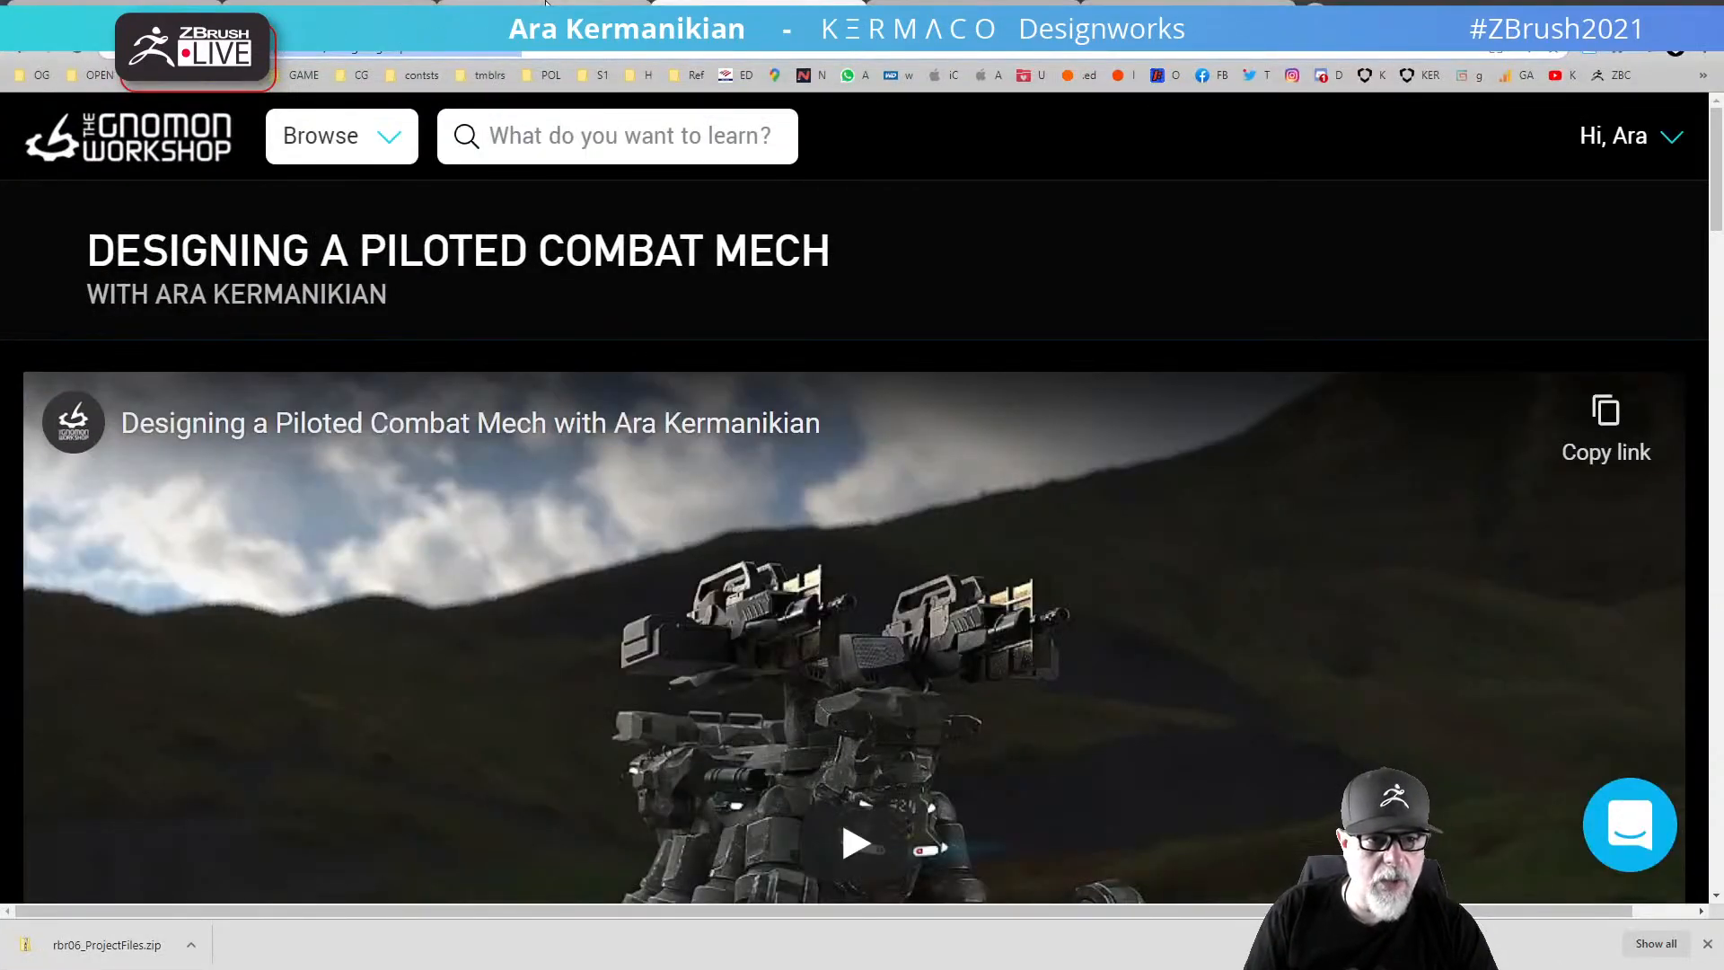
{"action": "left_click", "coordinate": [386, 3]}
{"action": "left_click", "coordinate": [558, 3]}
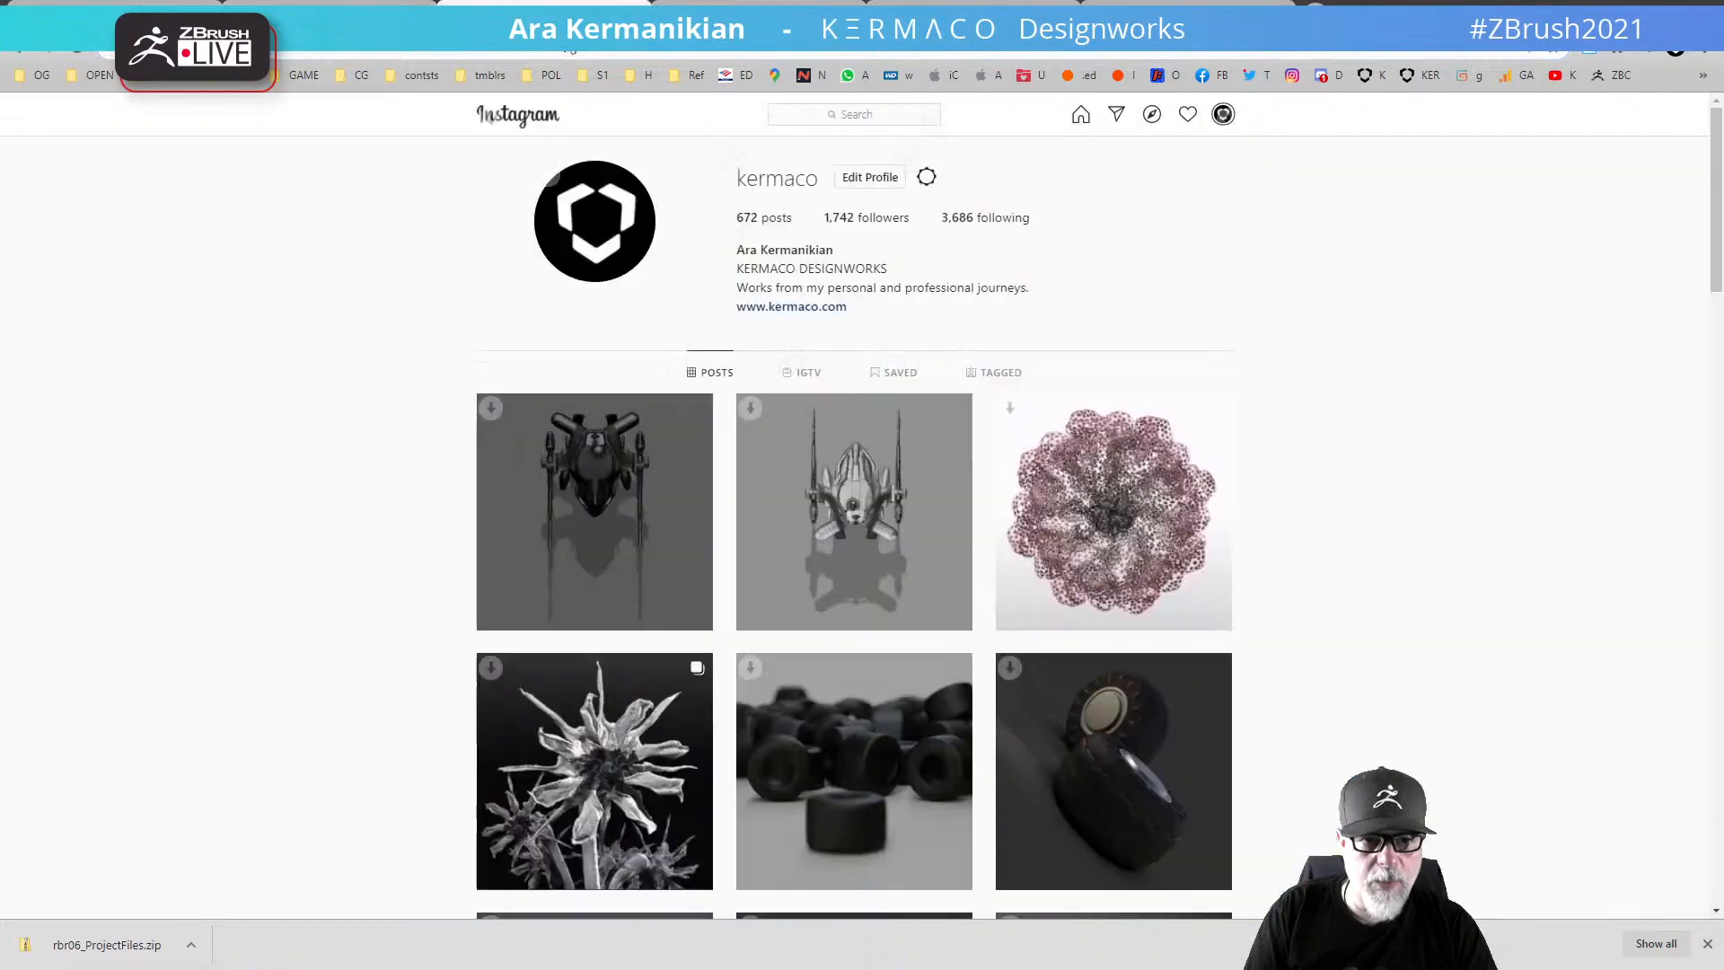
{"action": "left_click", "coordinate": [390, 3]}
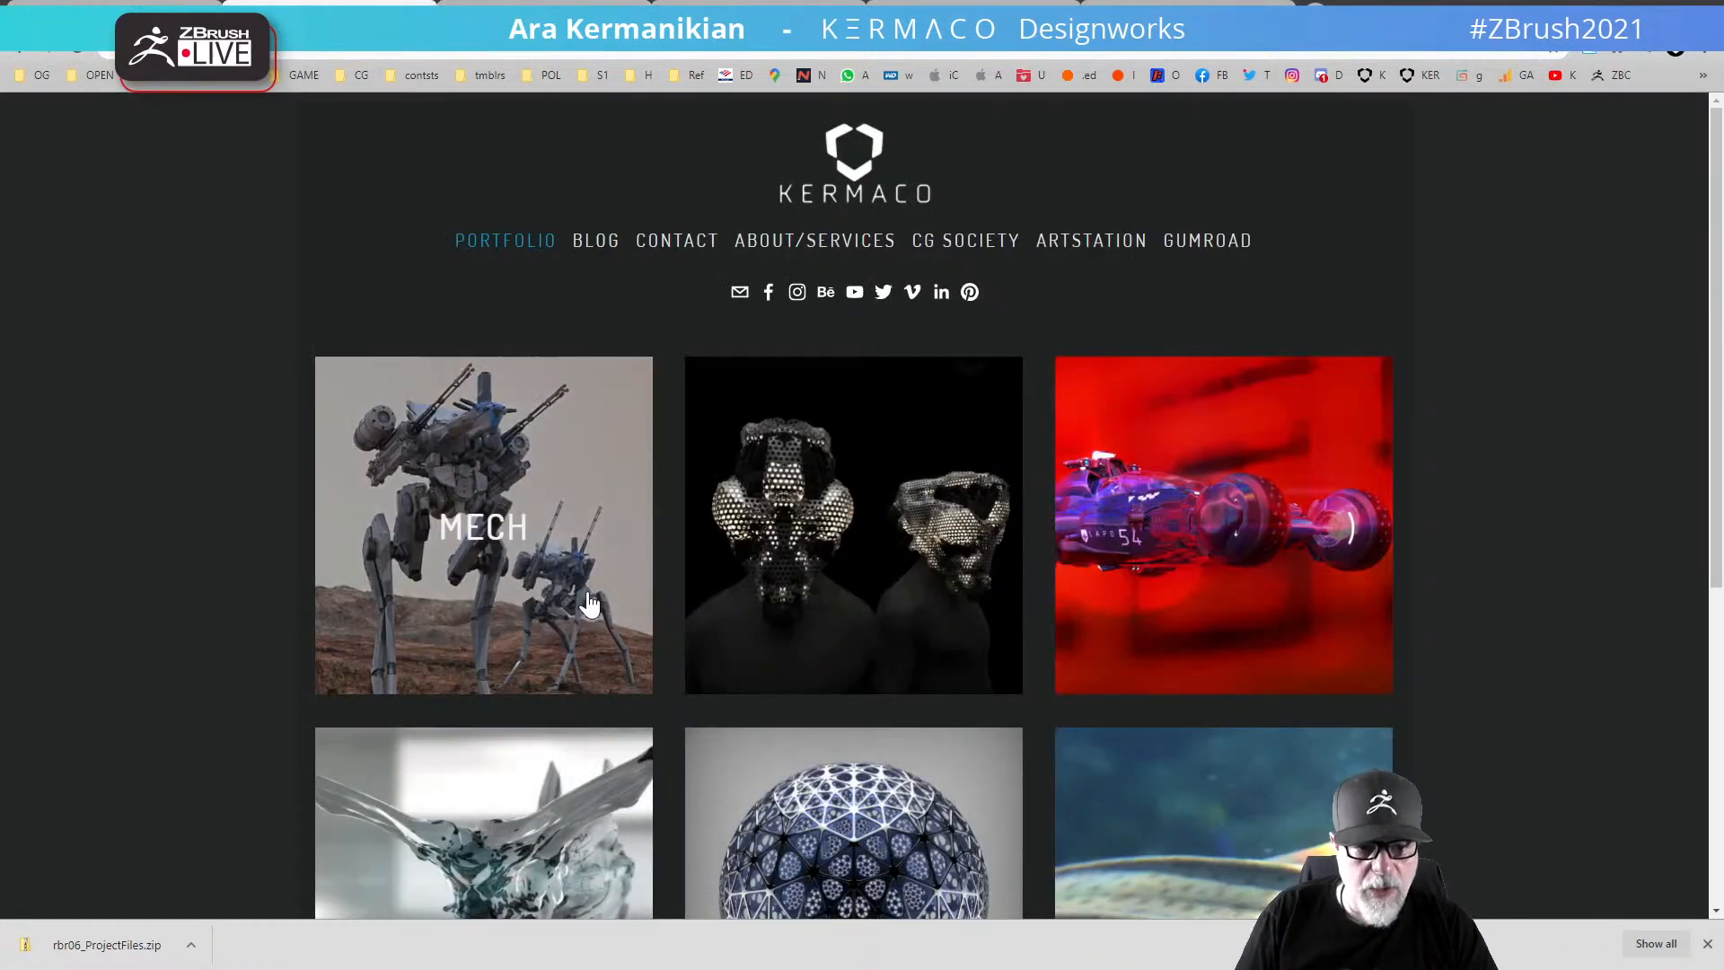
{"action": "left_click", "coordinate": [550, 542]}
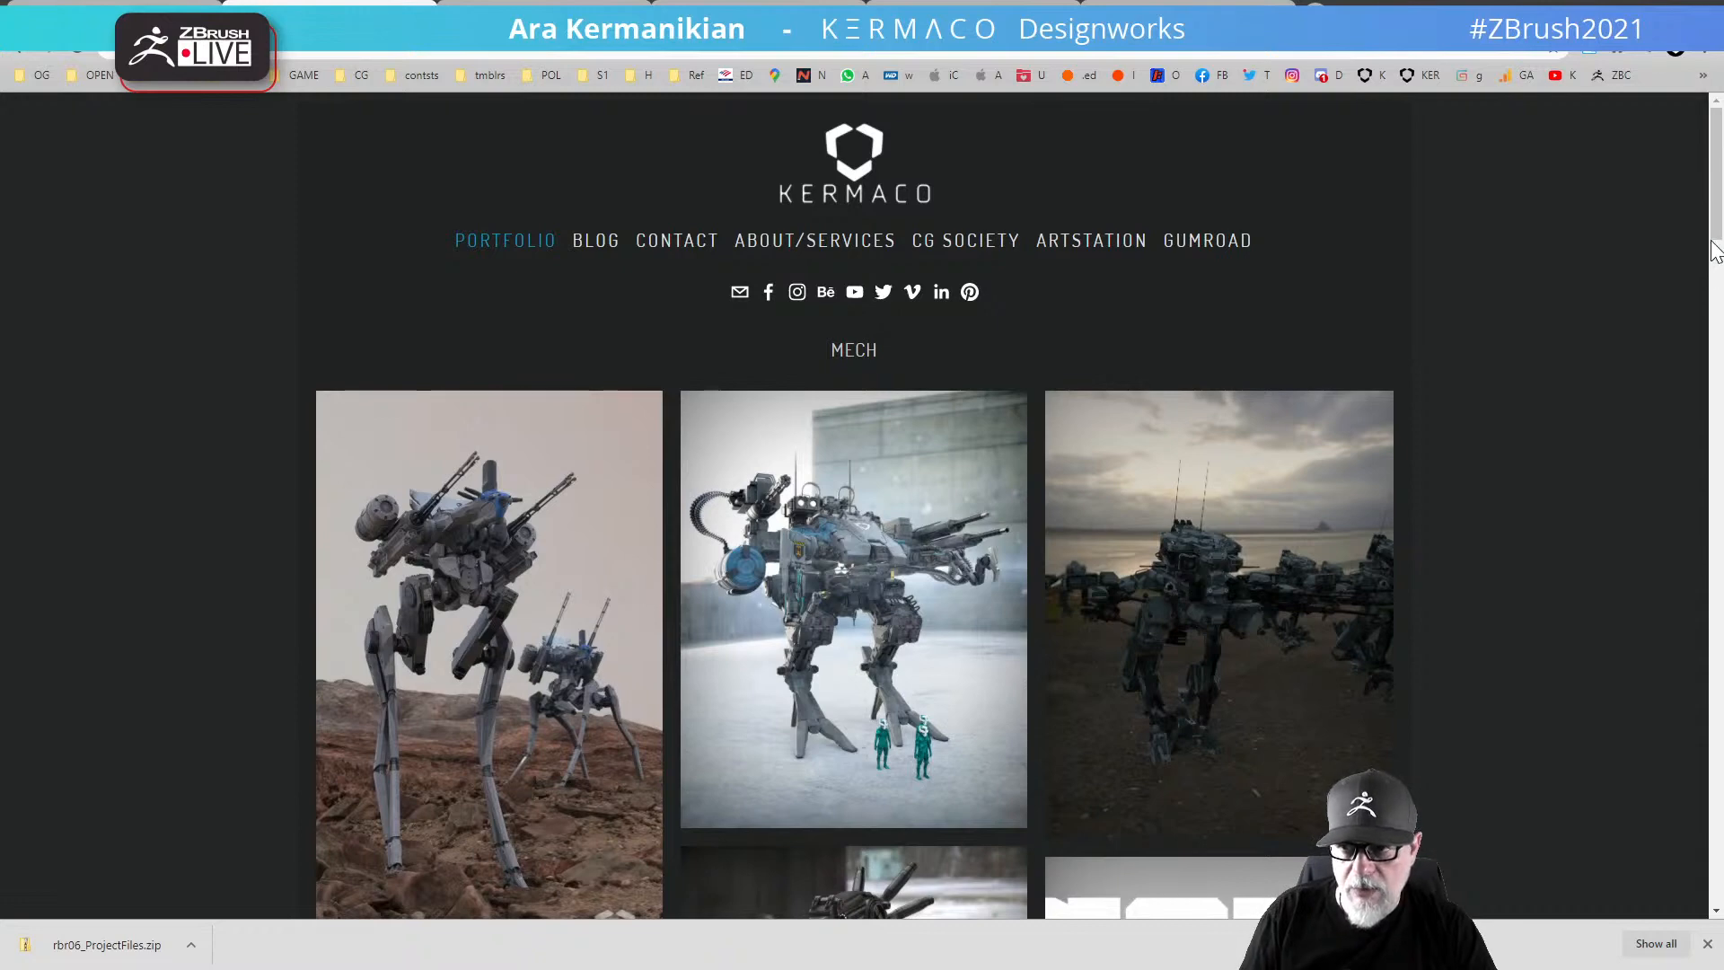
{"action": "left_click_drag", "start_coordinate": [1714, 249], "coordinate": [1713, 505]}
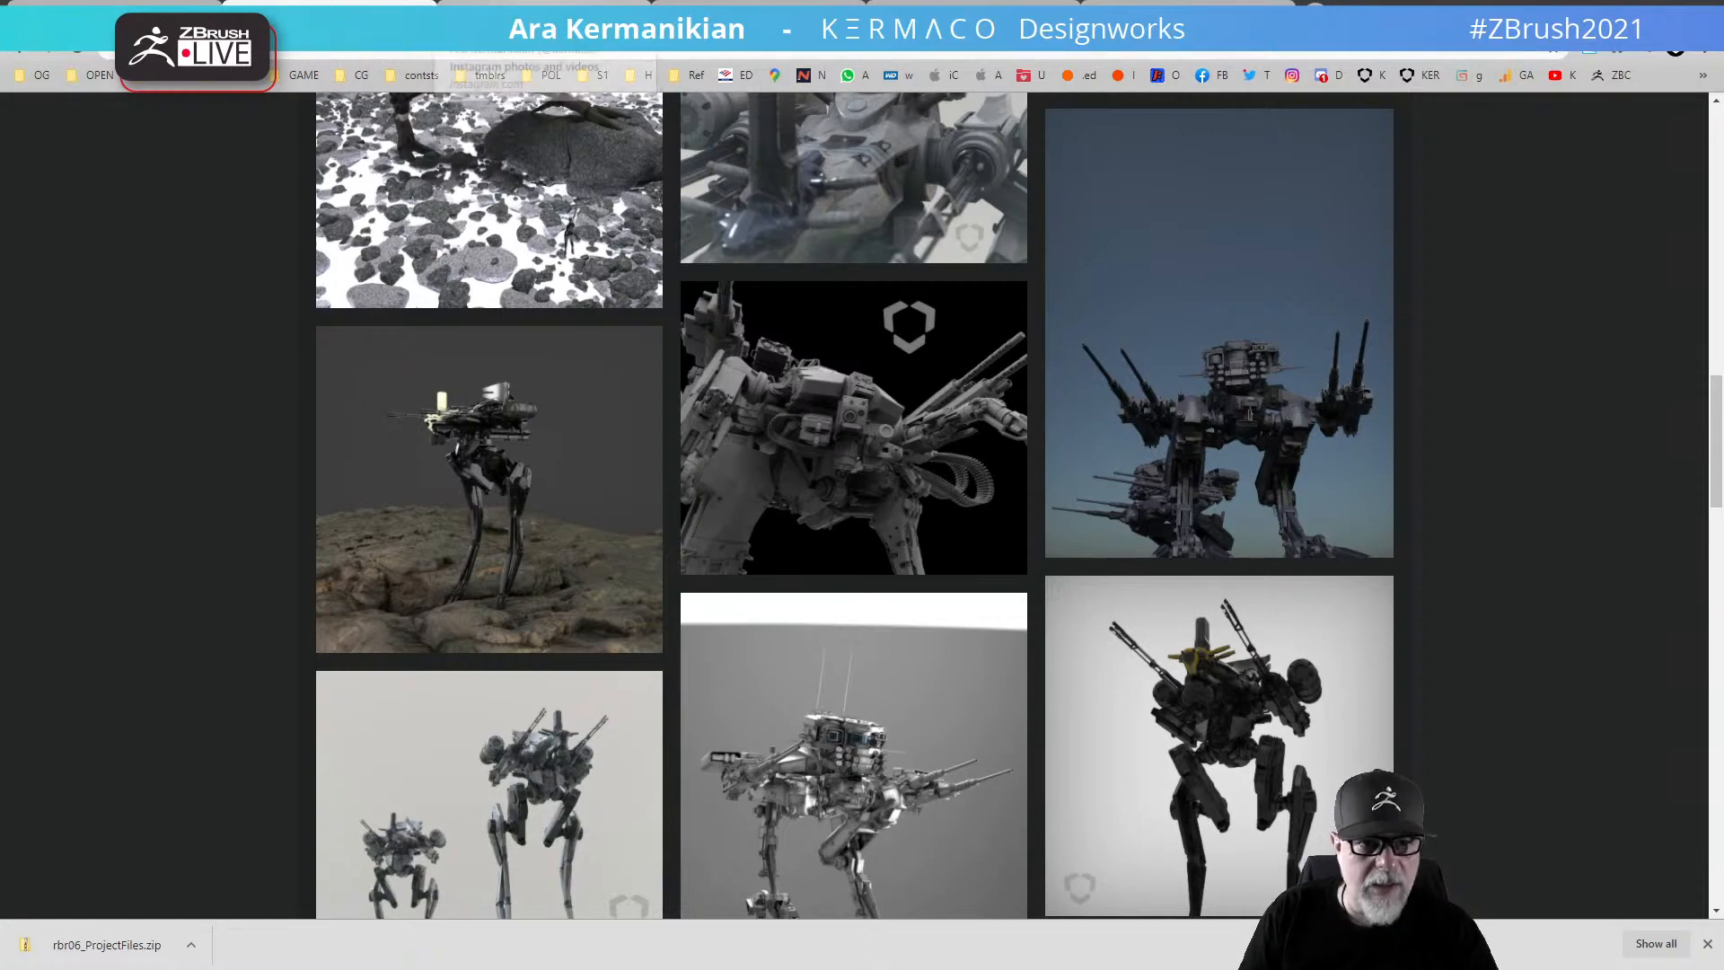
{"action": "left_click", "coordinate": [537, 16]}
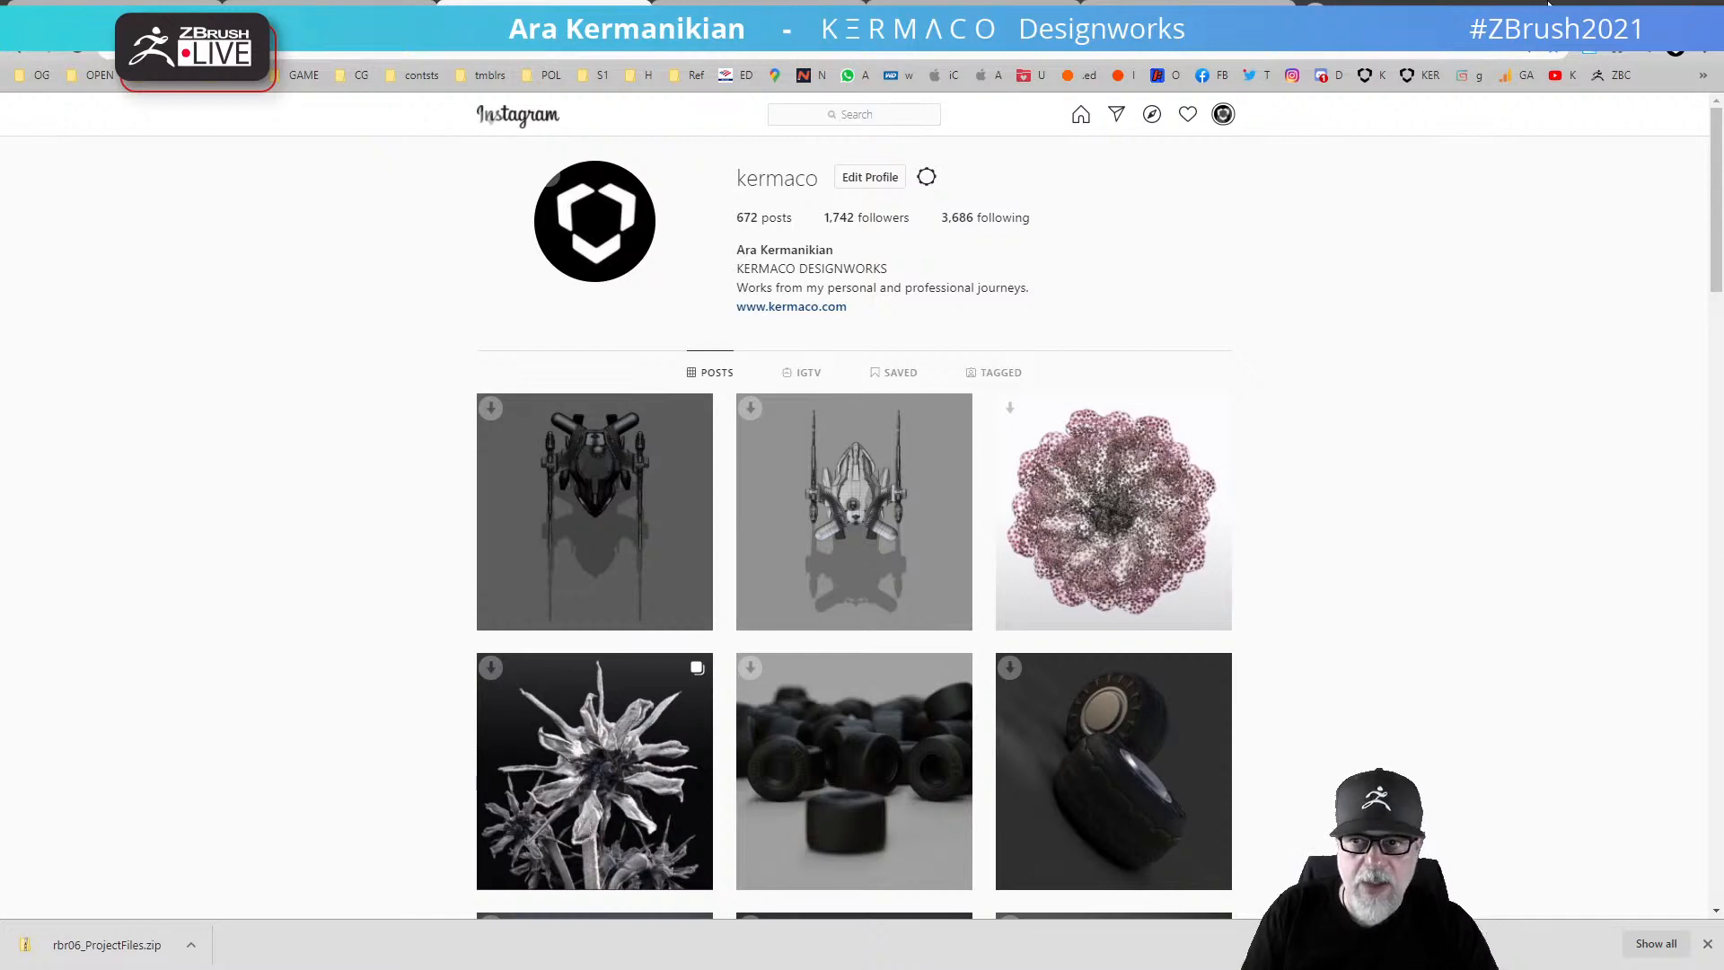
{"action": "left_click", "coordinate": [1589, 7]}
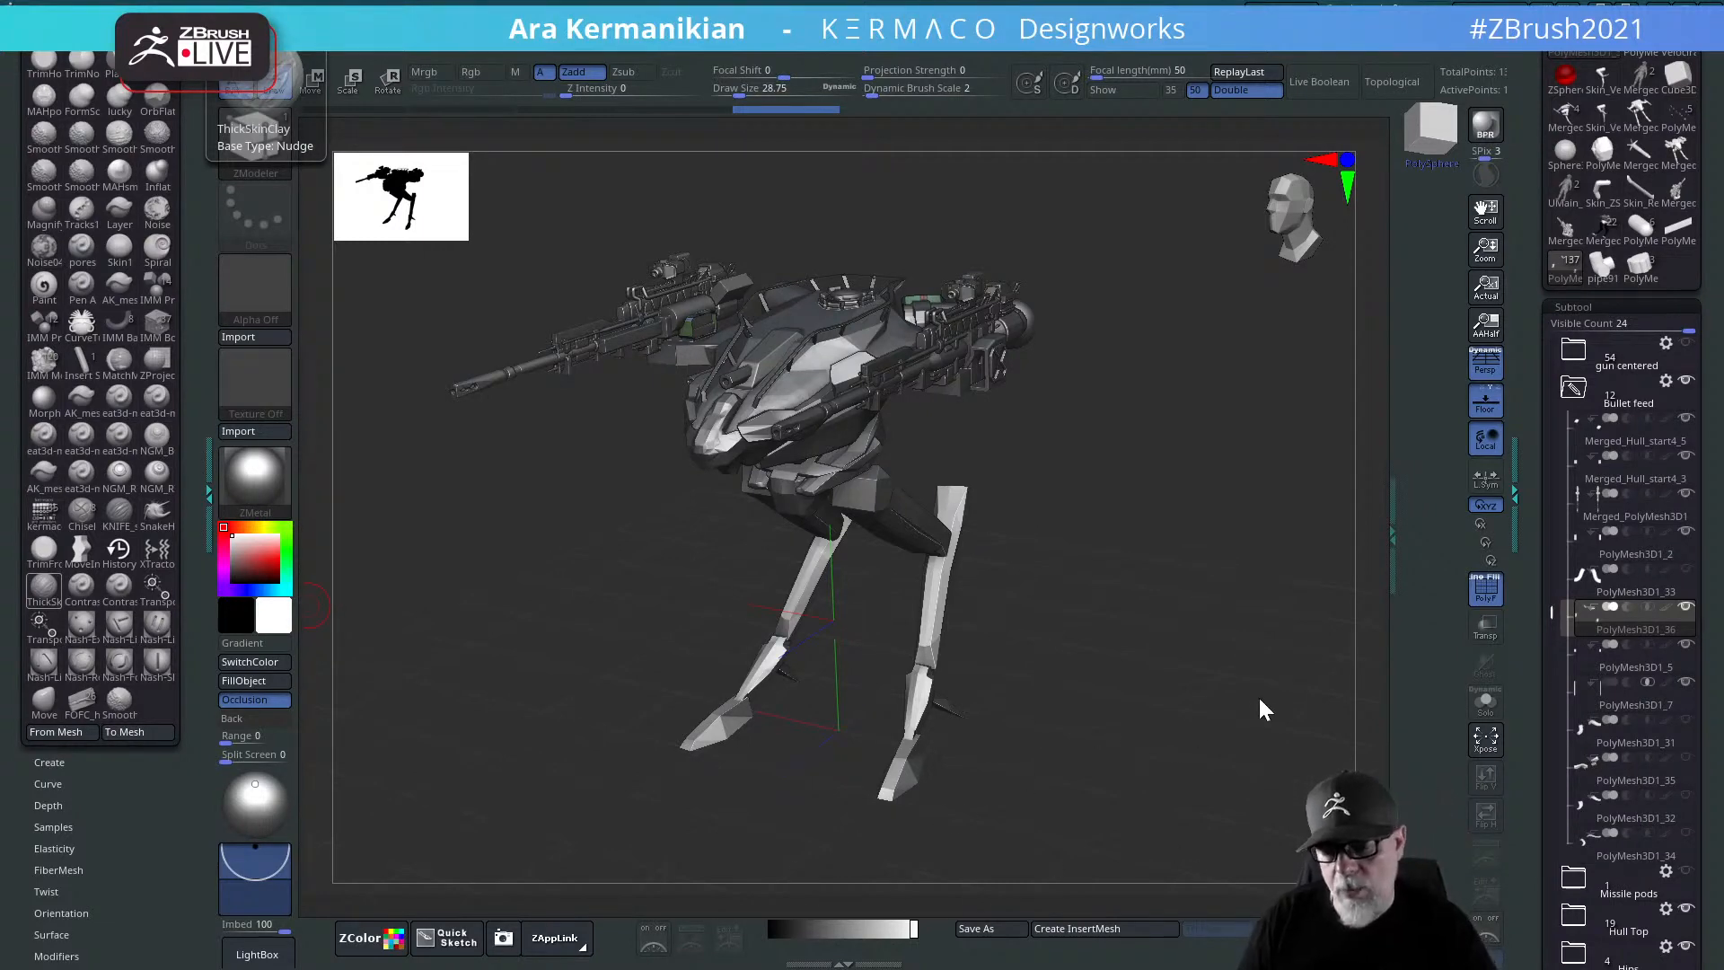
Step: Turn off the perspective view and examine the chute end pieces on the pods and guns from above
{"action": "left_click_drag", "start_coordinate": [1026, 590], "coordinate": [1346, 535]}
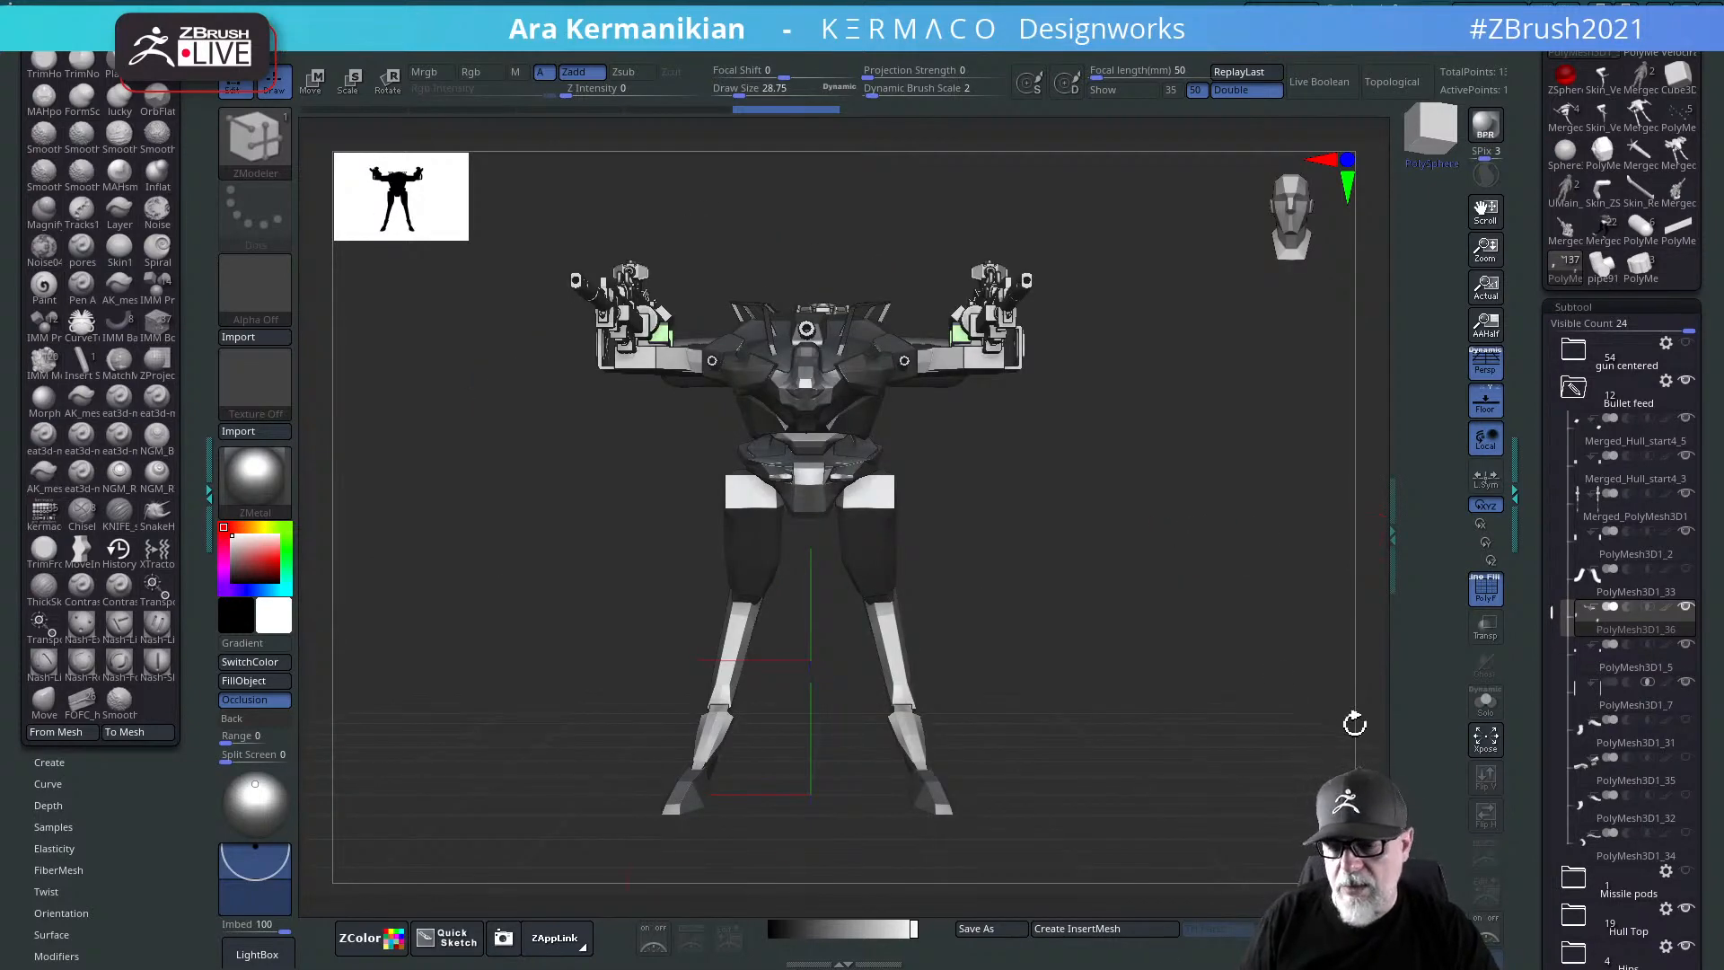
{"action": "left_click_drag", "start_coordinate": [1178, 577], "coordinate": [939, 455]}
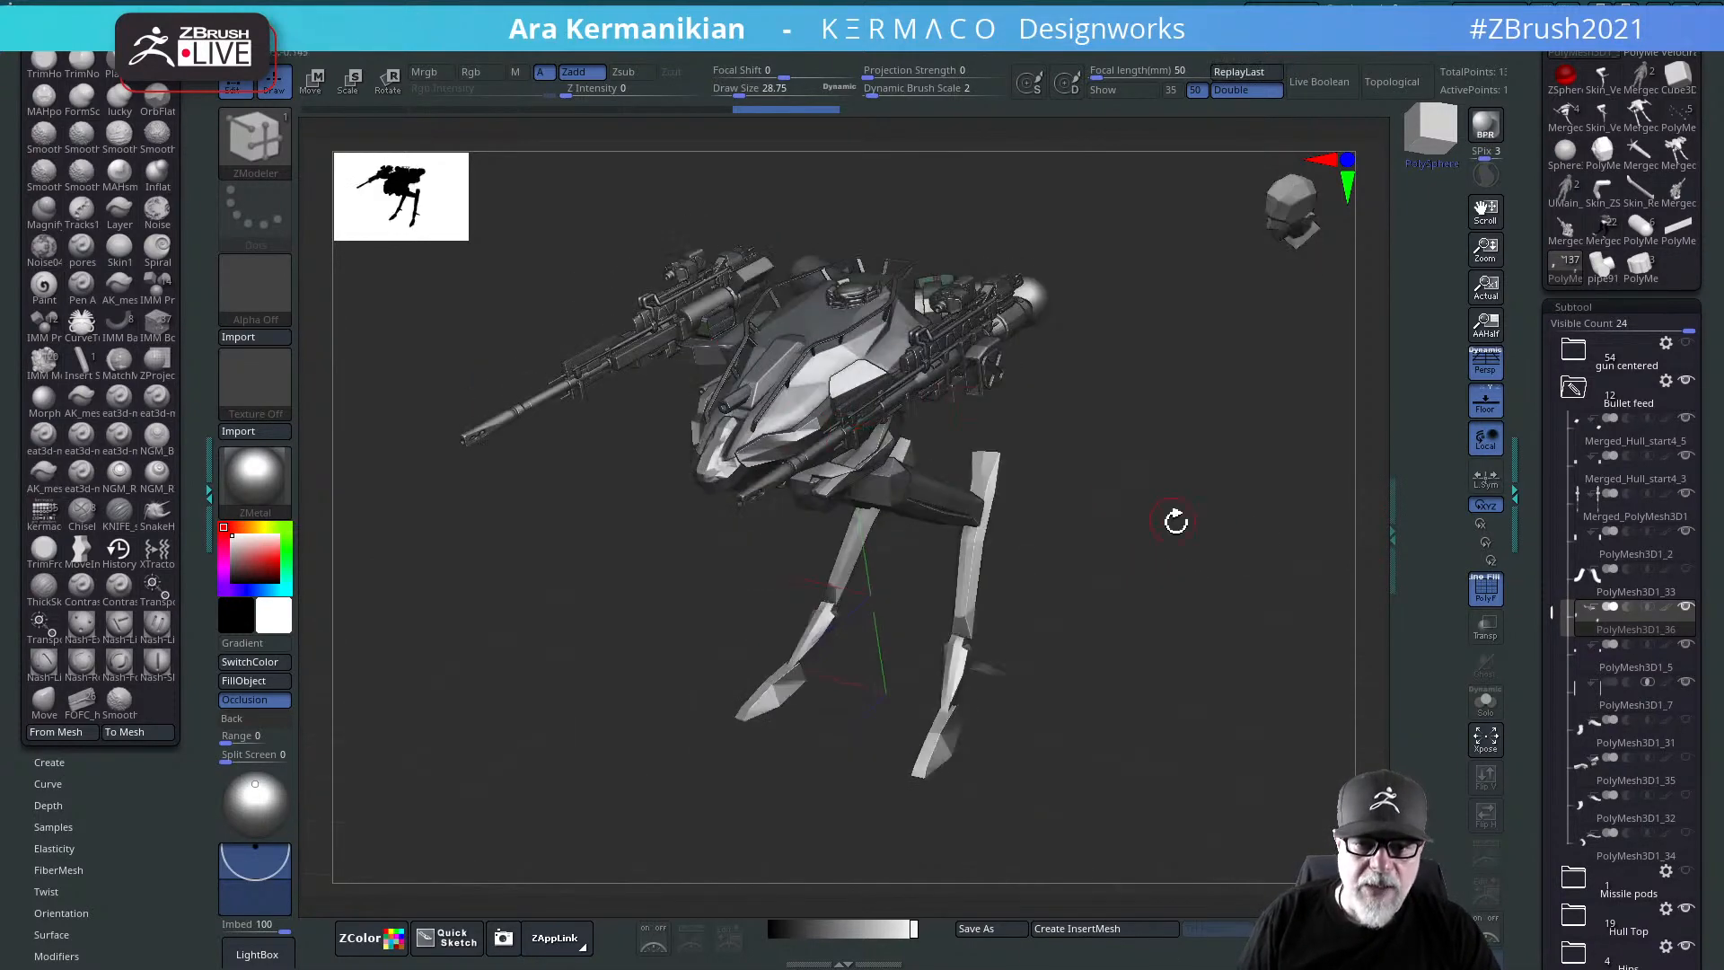
{"action": "left_click_drag", "start_coordinate": [1175, 521], "coordinate": [1182, 530]}
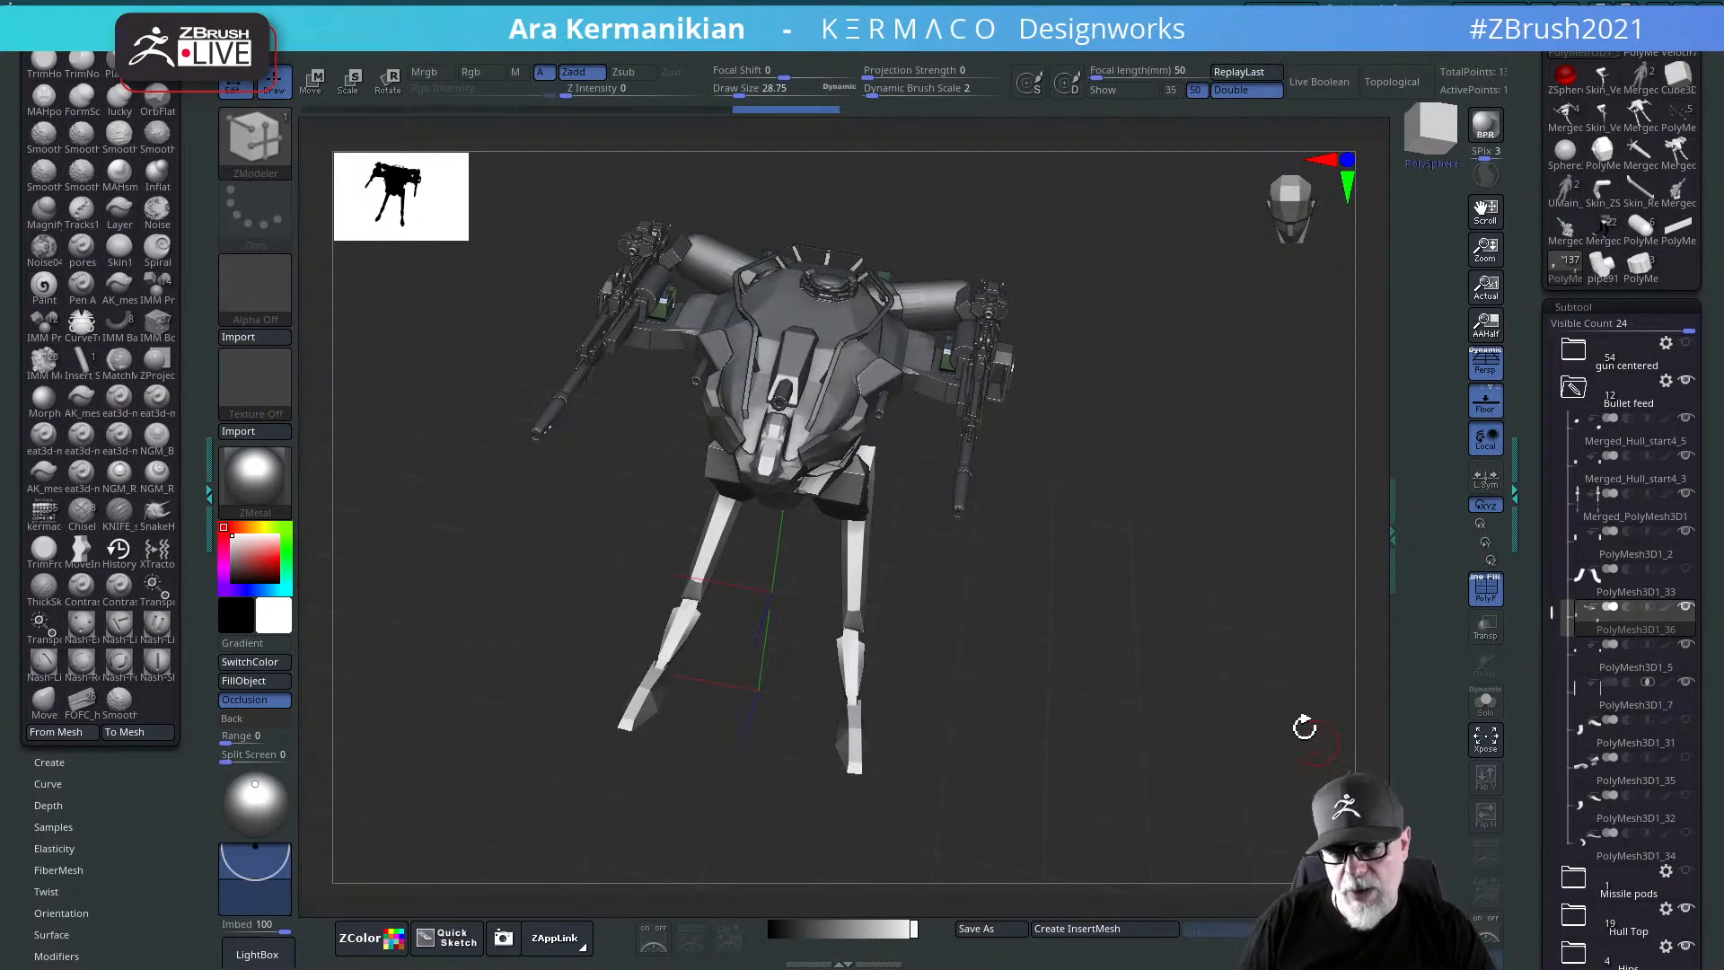
{"action": "left_click_drag", "start_coordinate": [1275, 719], "coordinate": [1363, 676]}
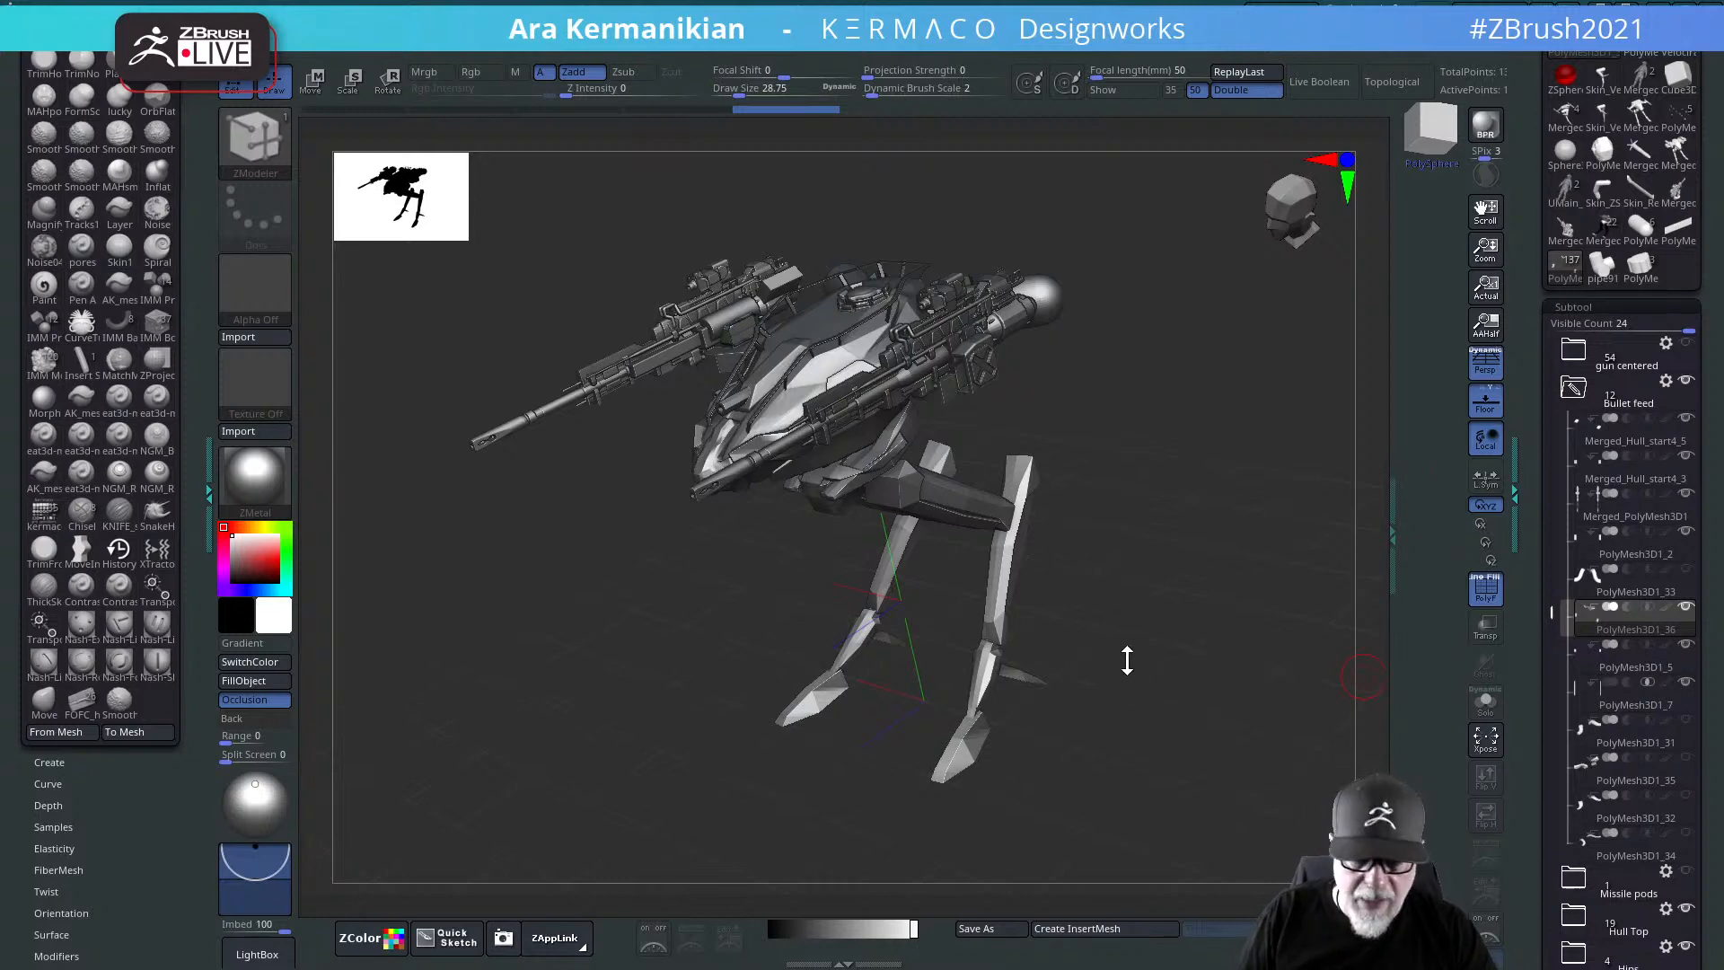
{"action": "left_click_drag", "start_coordinate": [1126, 659], "coordinate": [1255, 493]}
{"action": "left_click", "coordinate": [1485, 363]}
{"action": "left_click_drag", "start_coordinate": [1165, 556], "coordinate": [1204, 626], "text": "alt"}
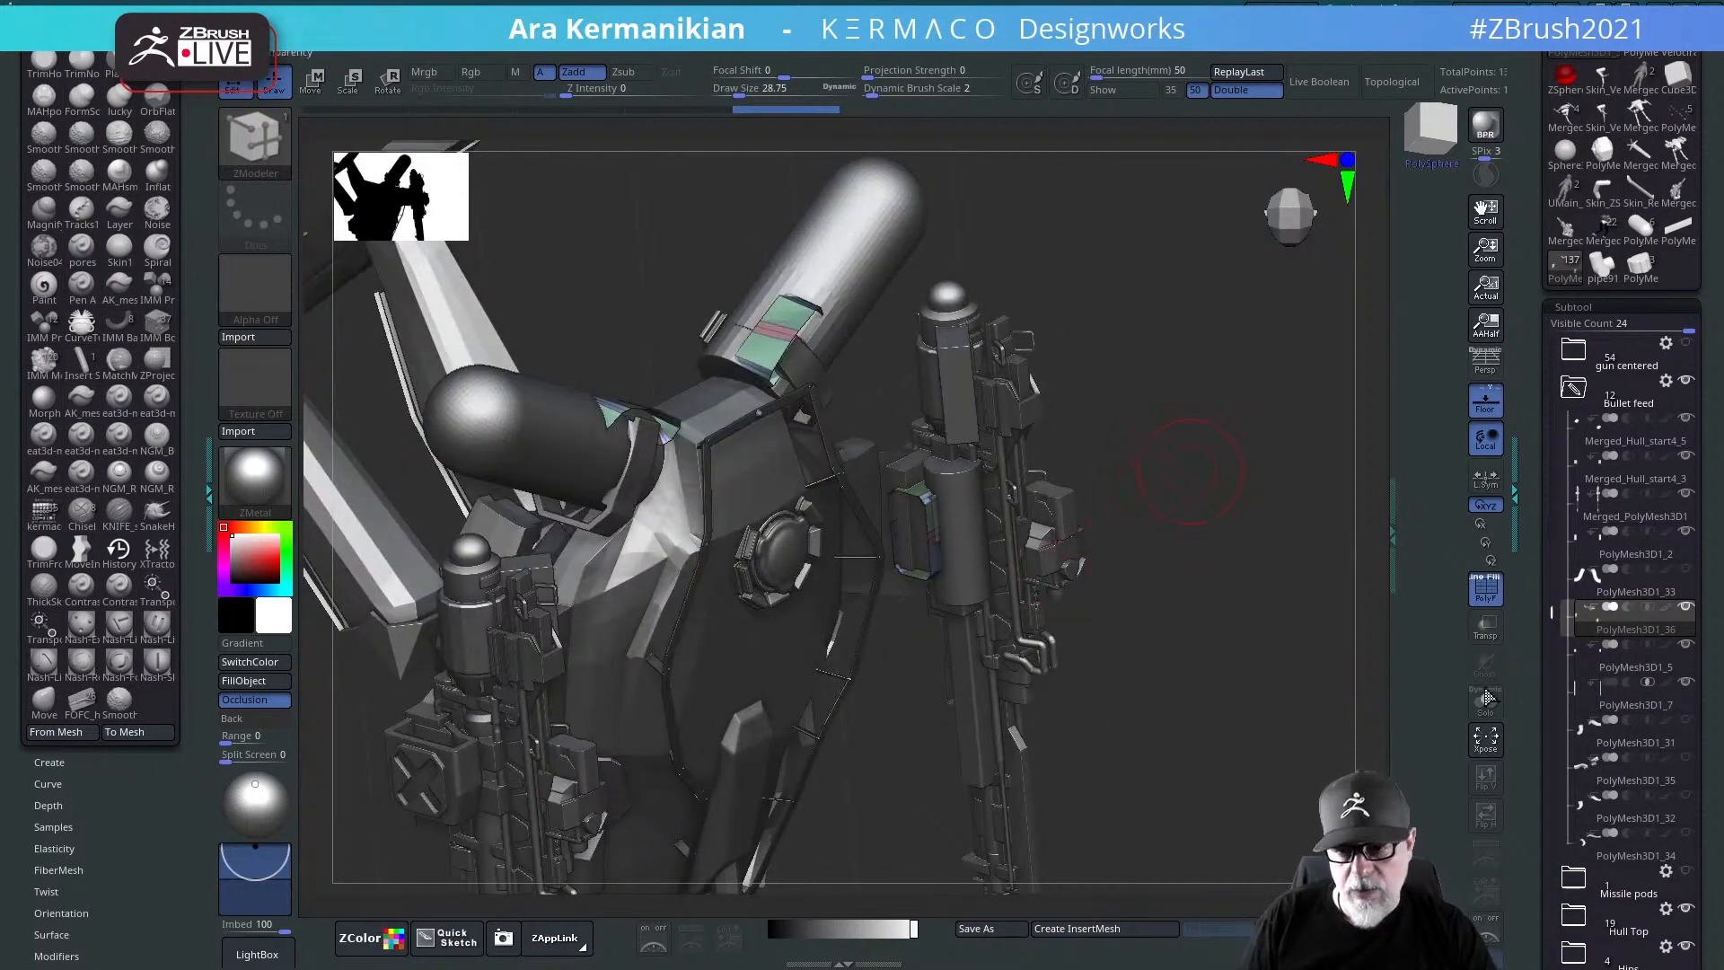
{"action": "left_click_drag", "start_coordinate": [1402, 746], "coordinate": [1273, 658]}
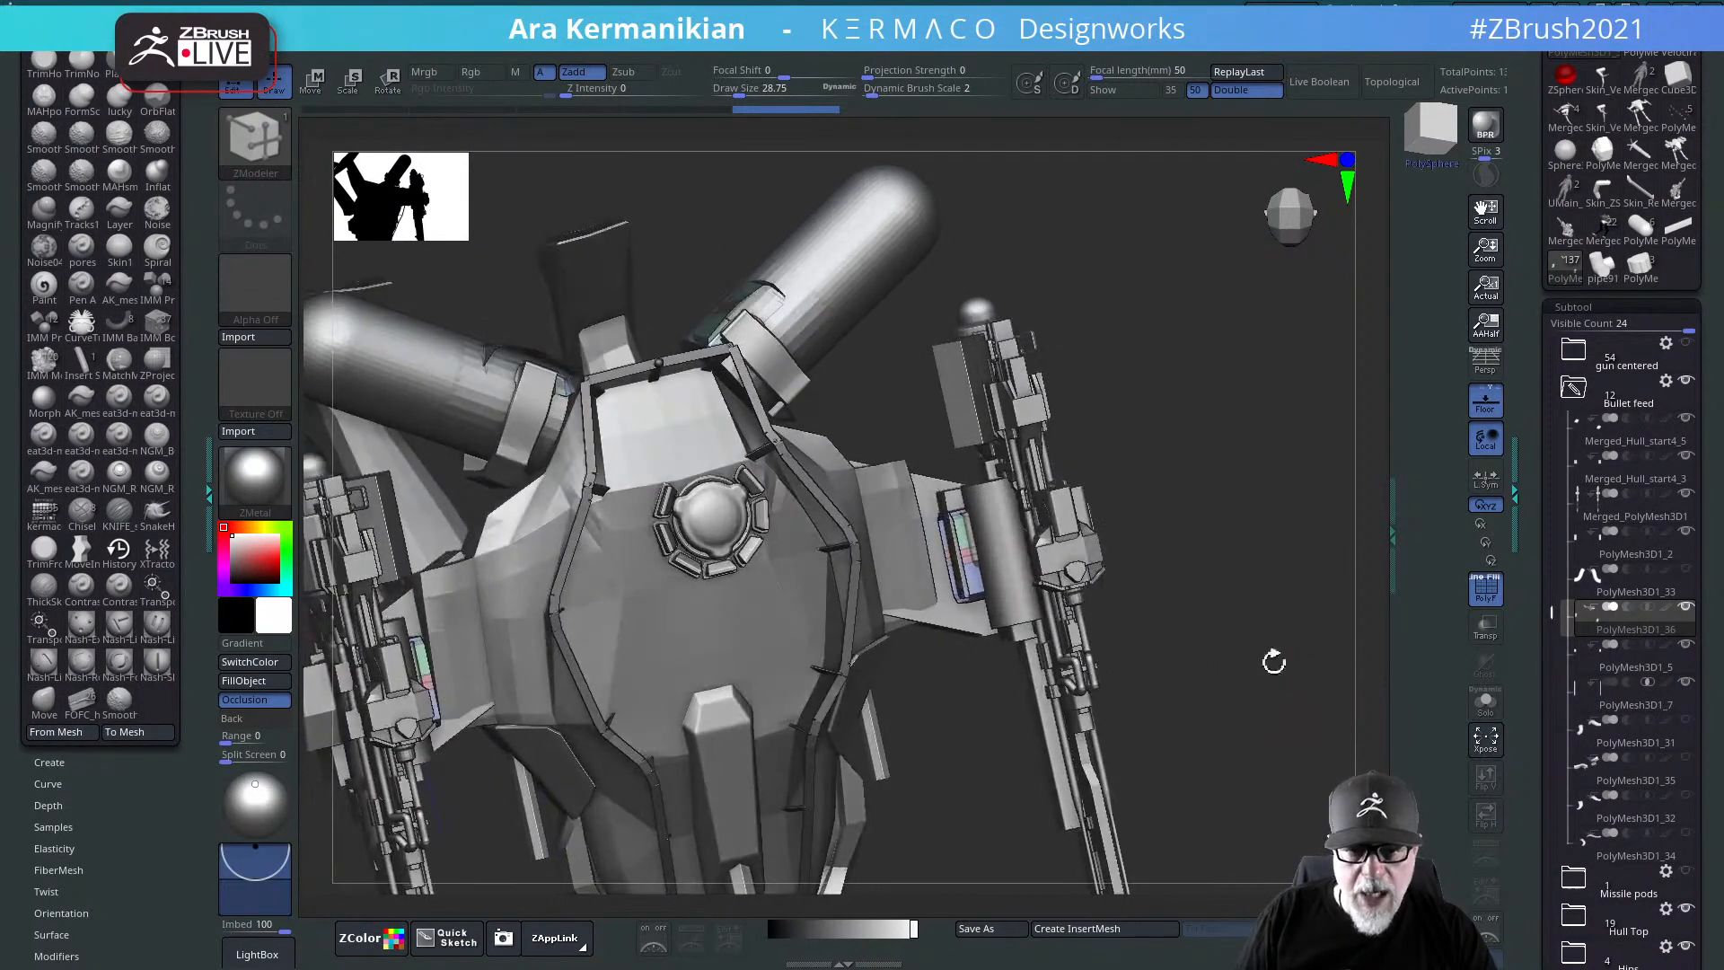
Step: Isolate the chute end pieces and set ZModeler's edge action to Bridge with Two Holes as the target and a Spline curve
{"action": "left_click", "coordinate": [1485, 703]}
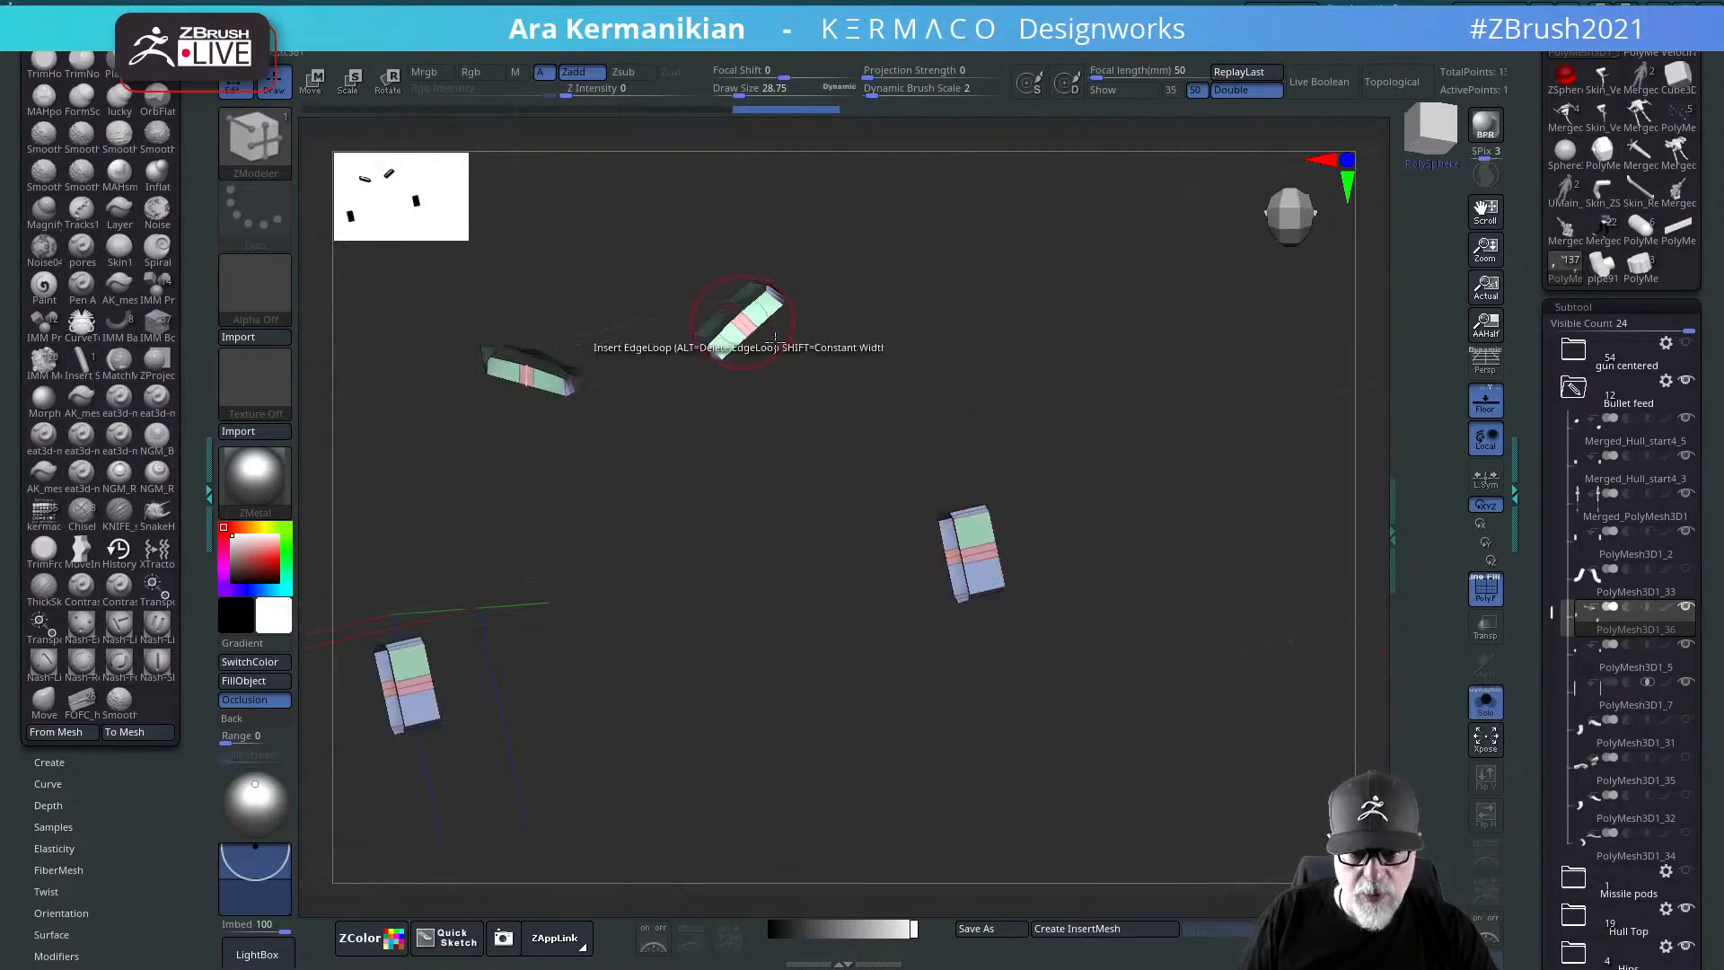
{"action": "left_click_drag", "start_coordinate": [1185, 549], "coordinate": [1256, 543]}
{"action": "left_click_drag", "start_coordinate": [1003, 444], "coordinate": [1032, 525]}
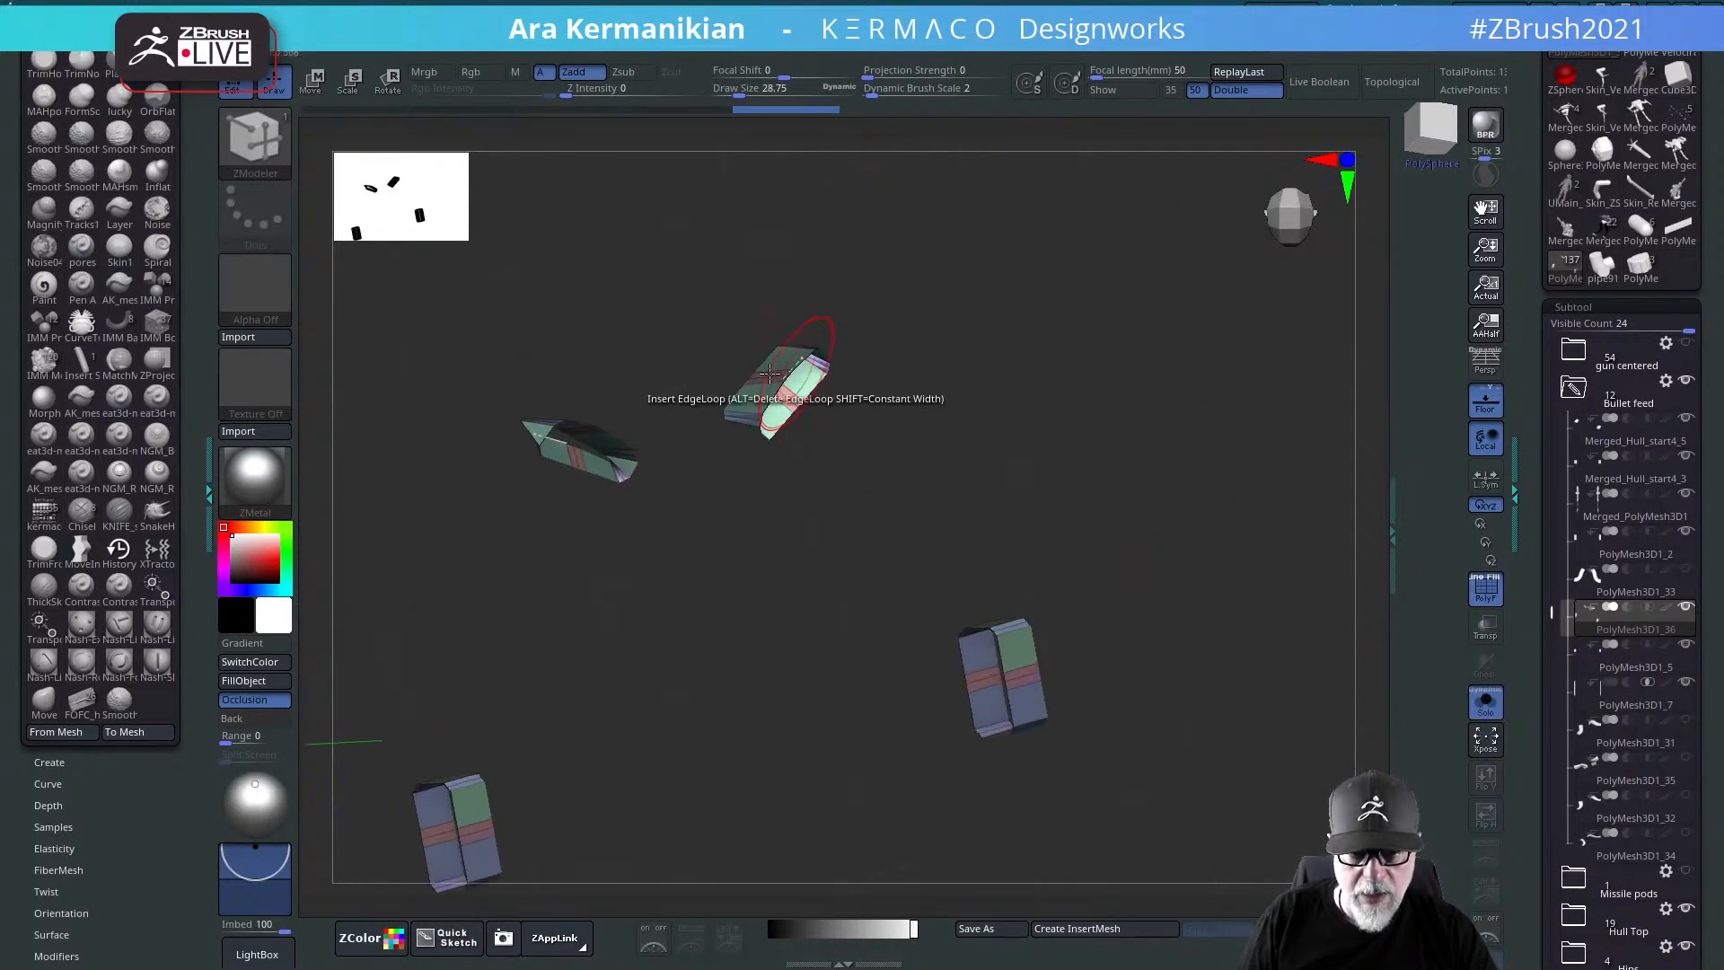
{"action": "left_click_drag", "start_coordinate": [1181, 658], "coordinate": [1062, 668]}
{"action": "left_click_drag", "start_coordinate": [1169, 613], "coordinate": [898, 593]}
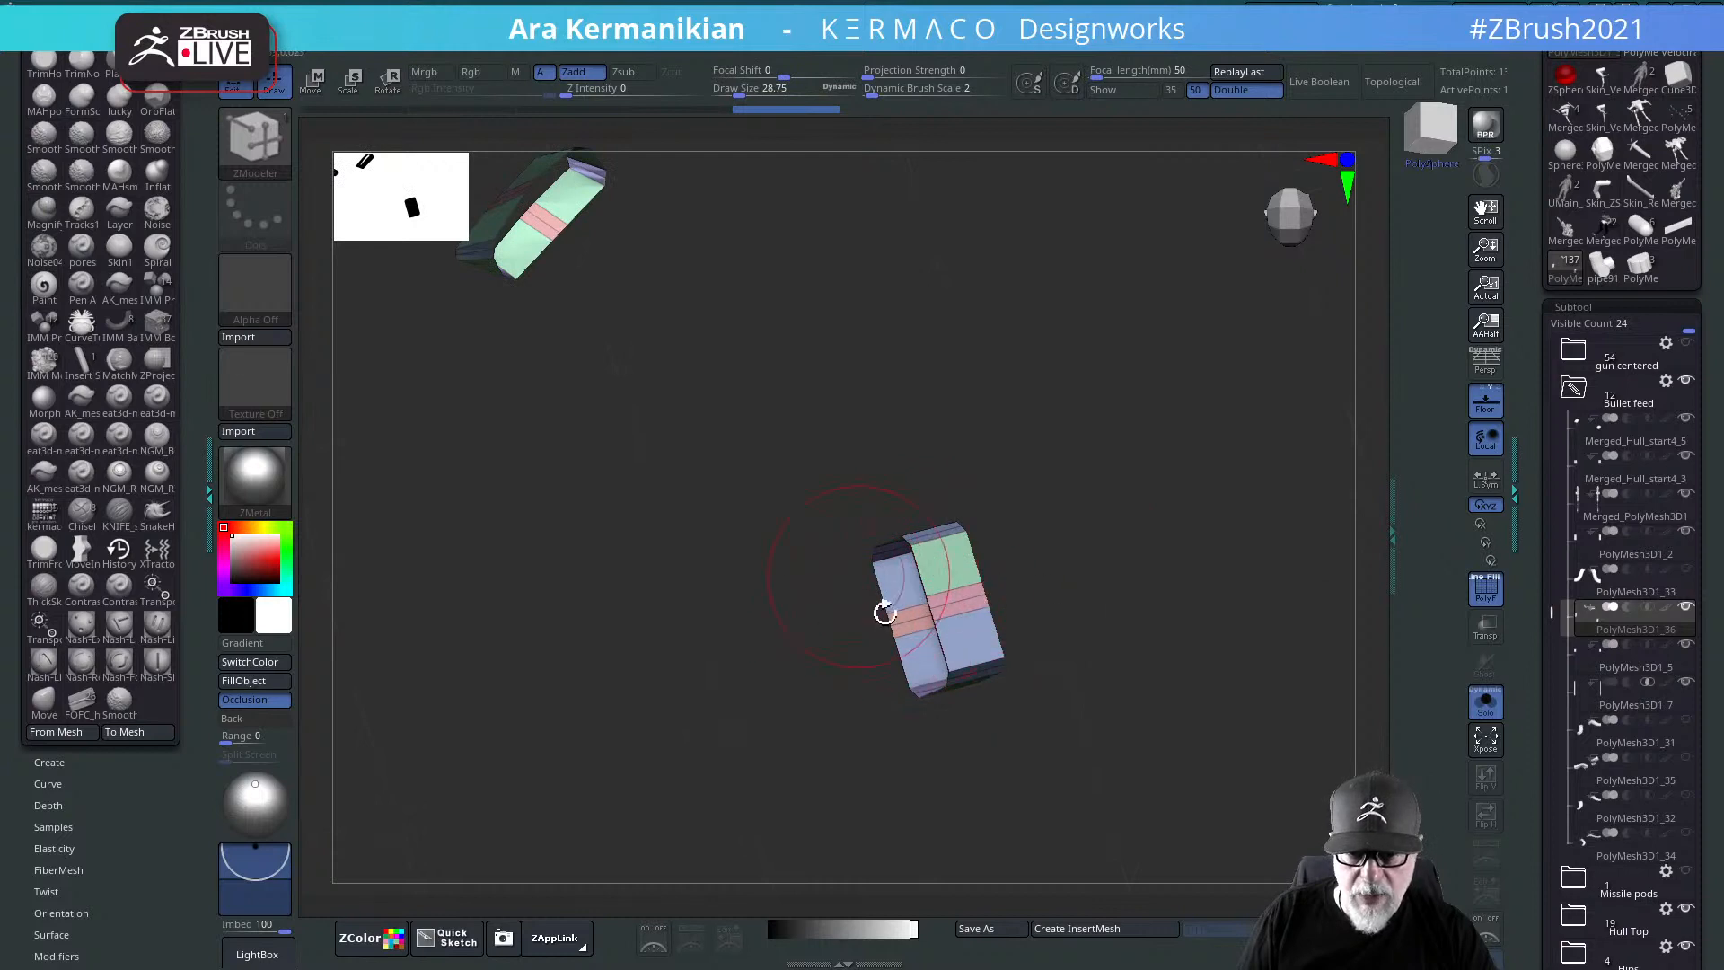
{"action": "left_click_drag", "start_coordinate": [958, 369], "coordinate": [571, 237]}
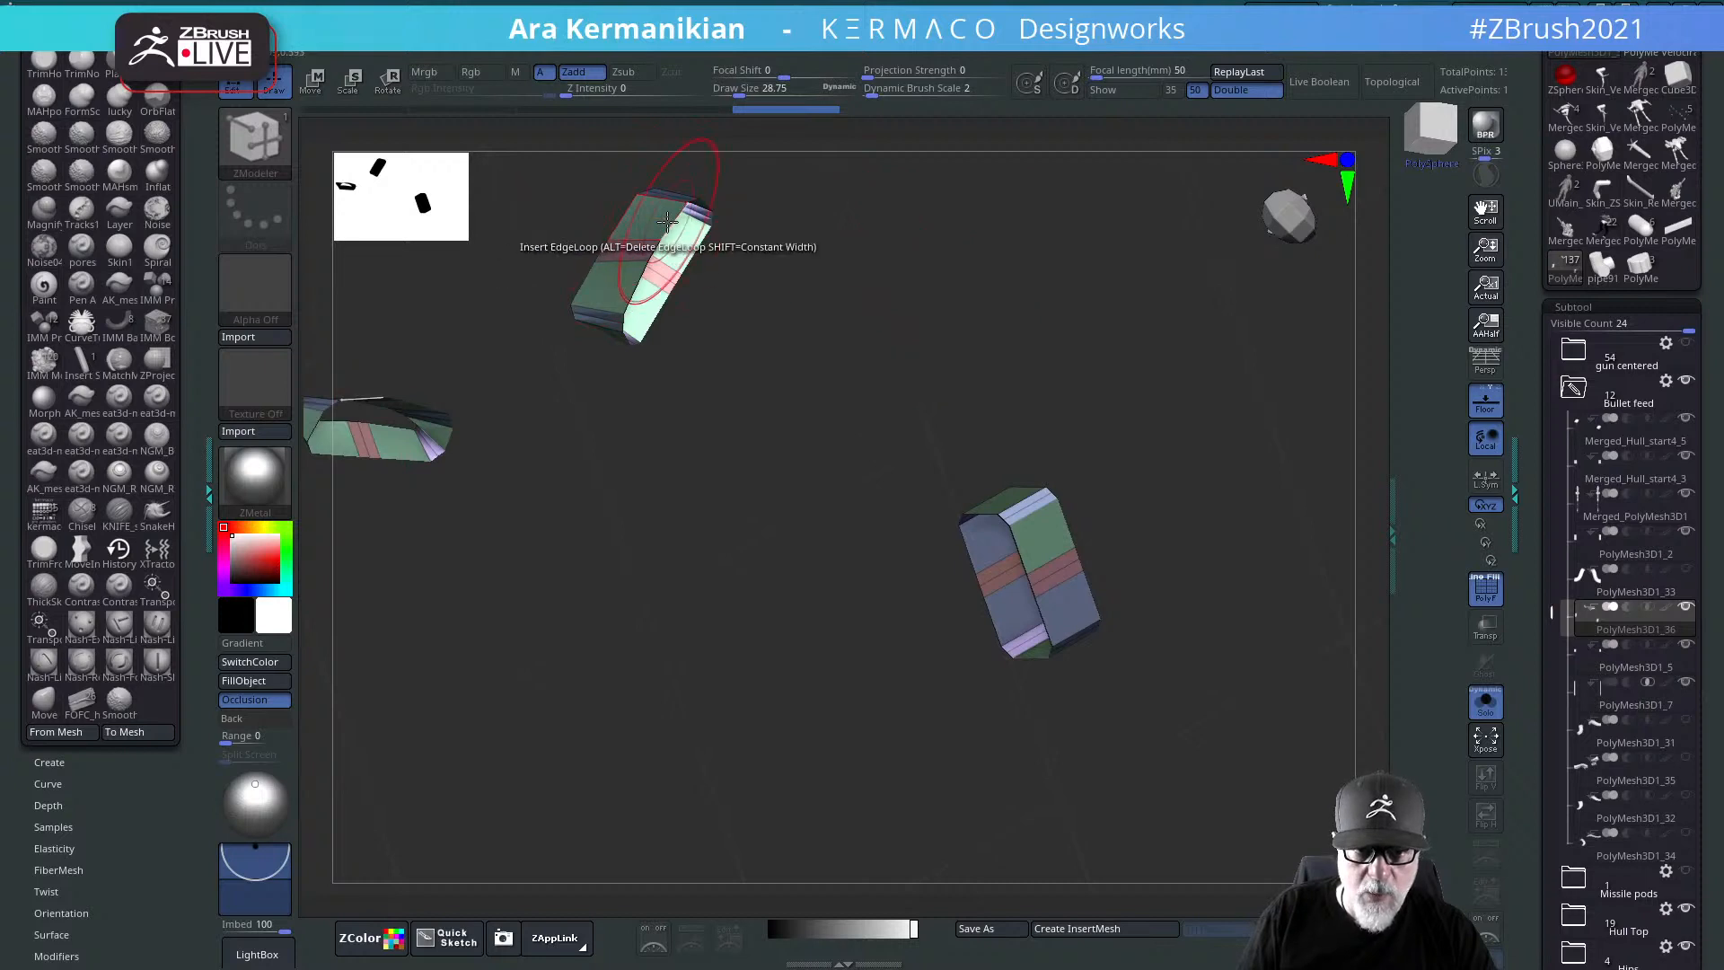
{"action": "key", "text": "space"}
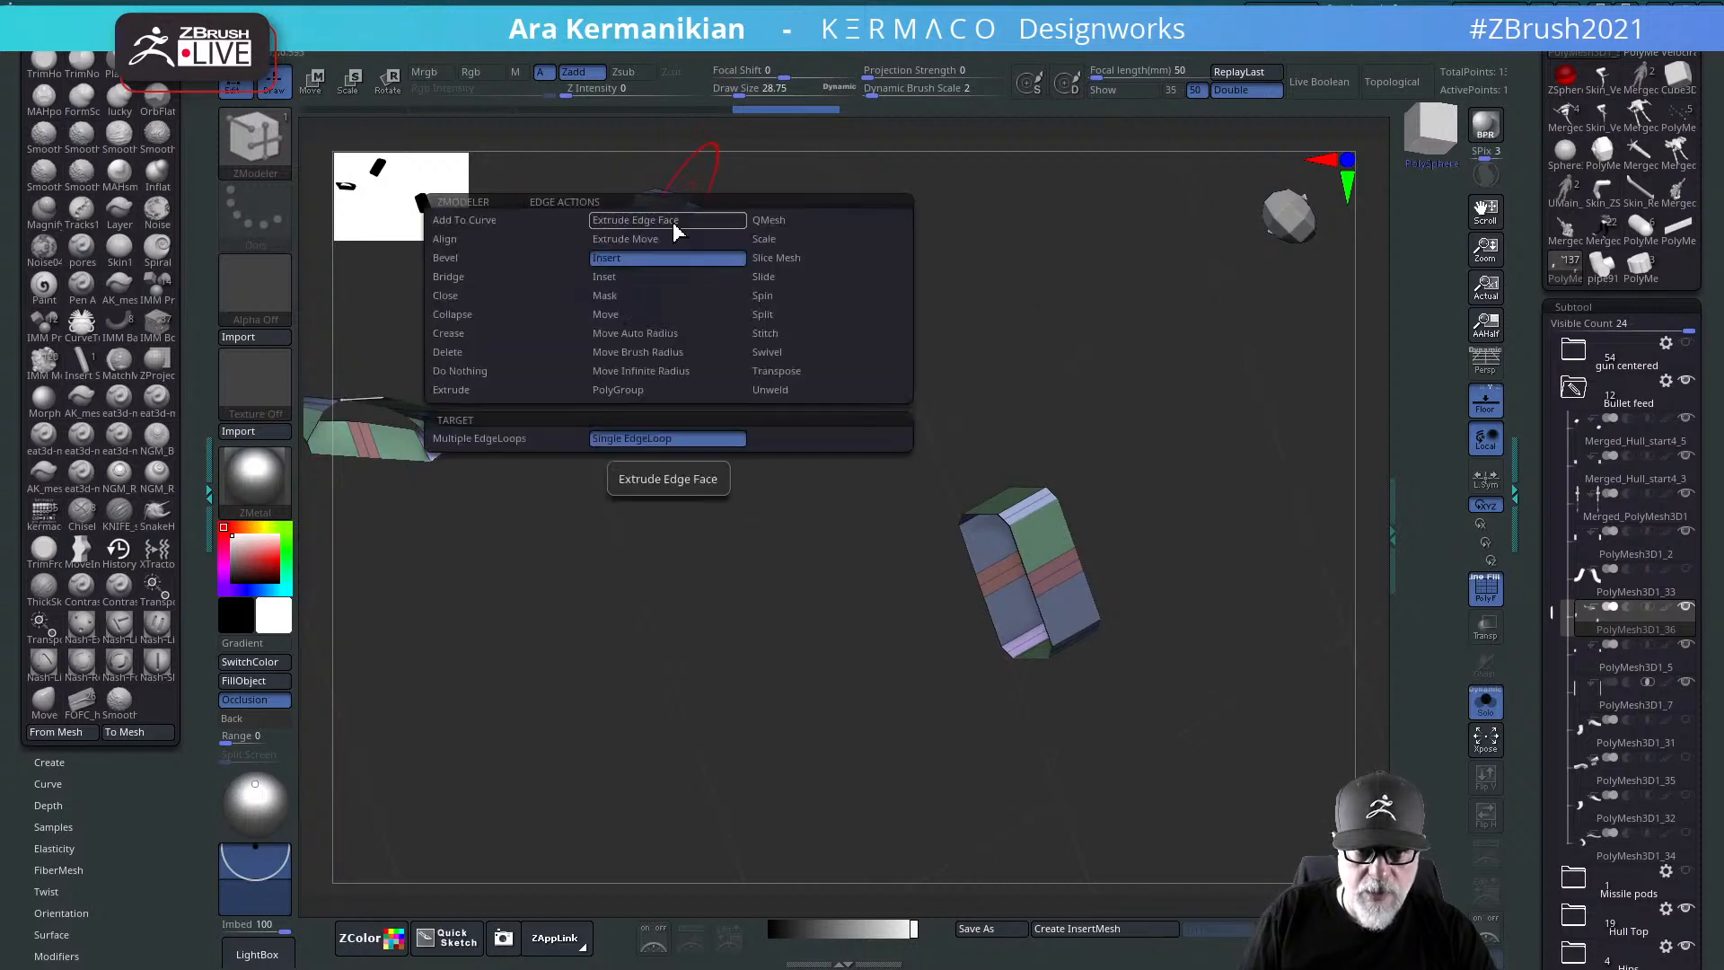
{"action": "left_click", "coordinate": [485, 279]}
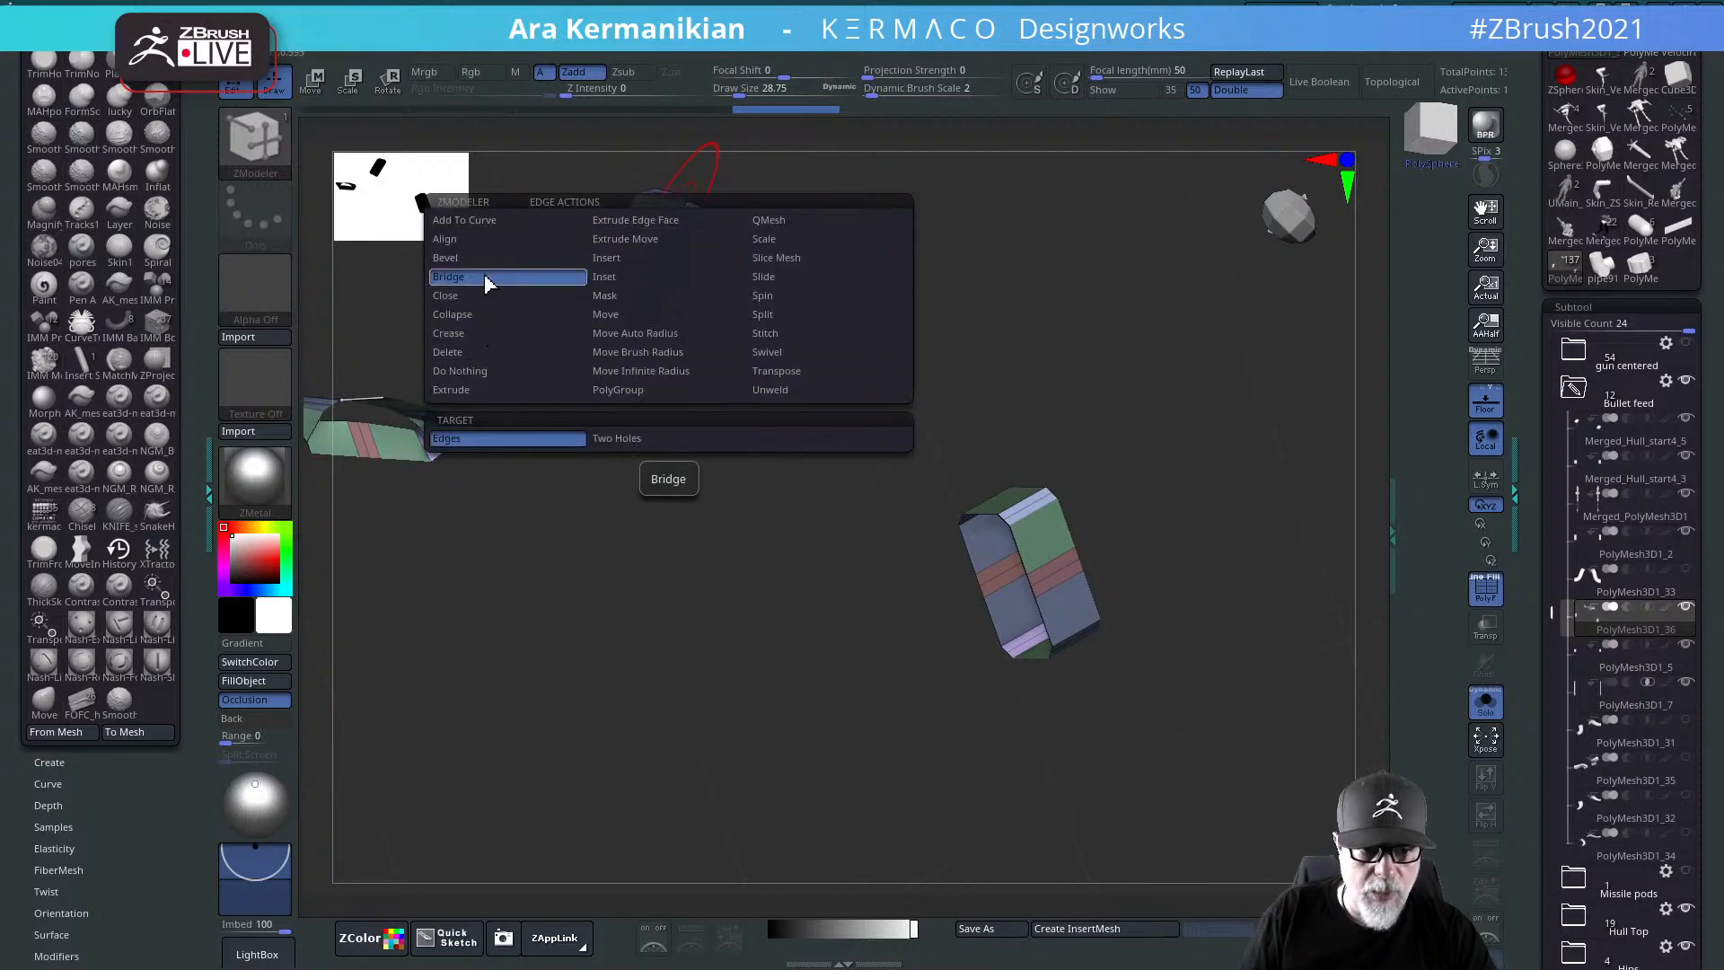
{"action": "left_click", "coordinate": [658, 440]}
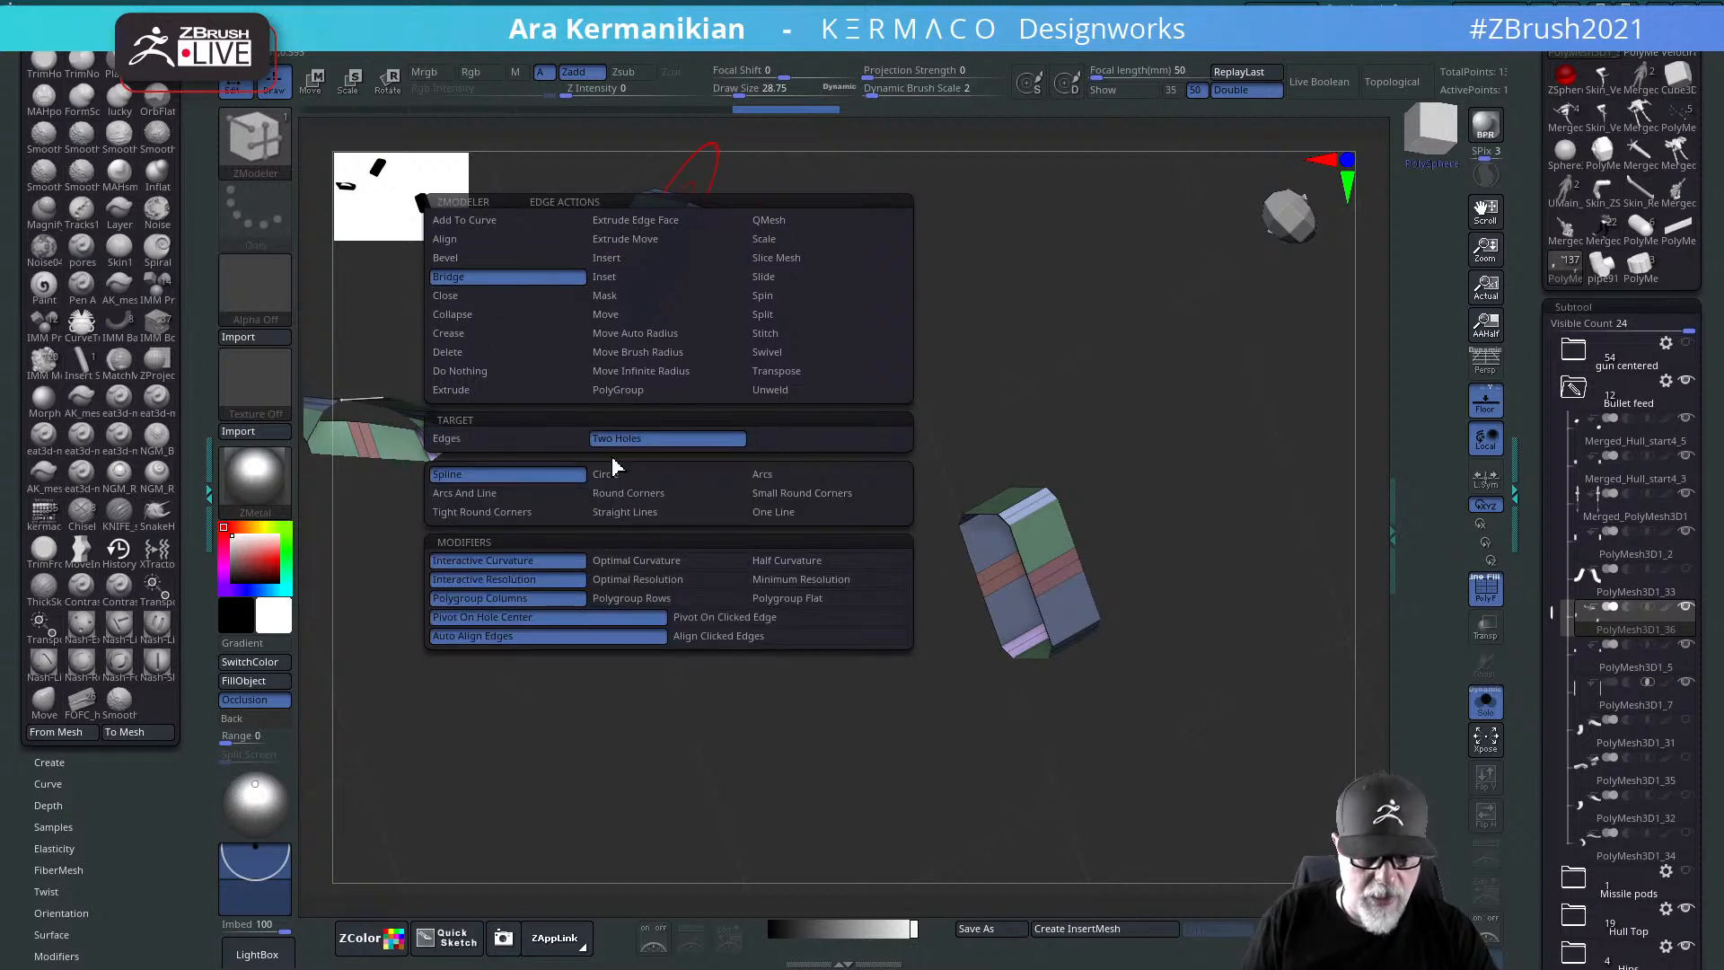
{"action": "left_click_drag", "start_coordinate": [1140, 432], "coordinate": [1073, 395]}
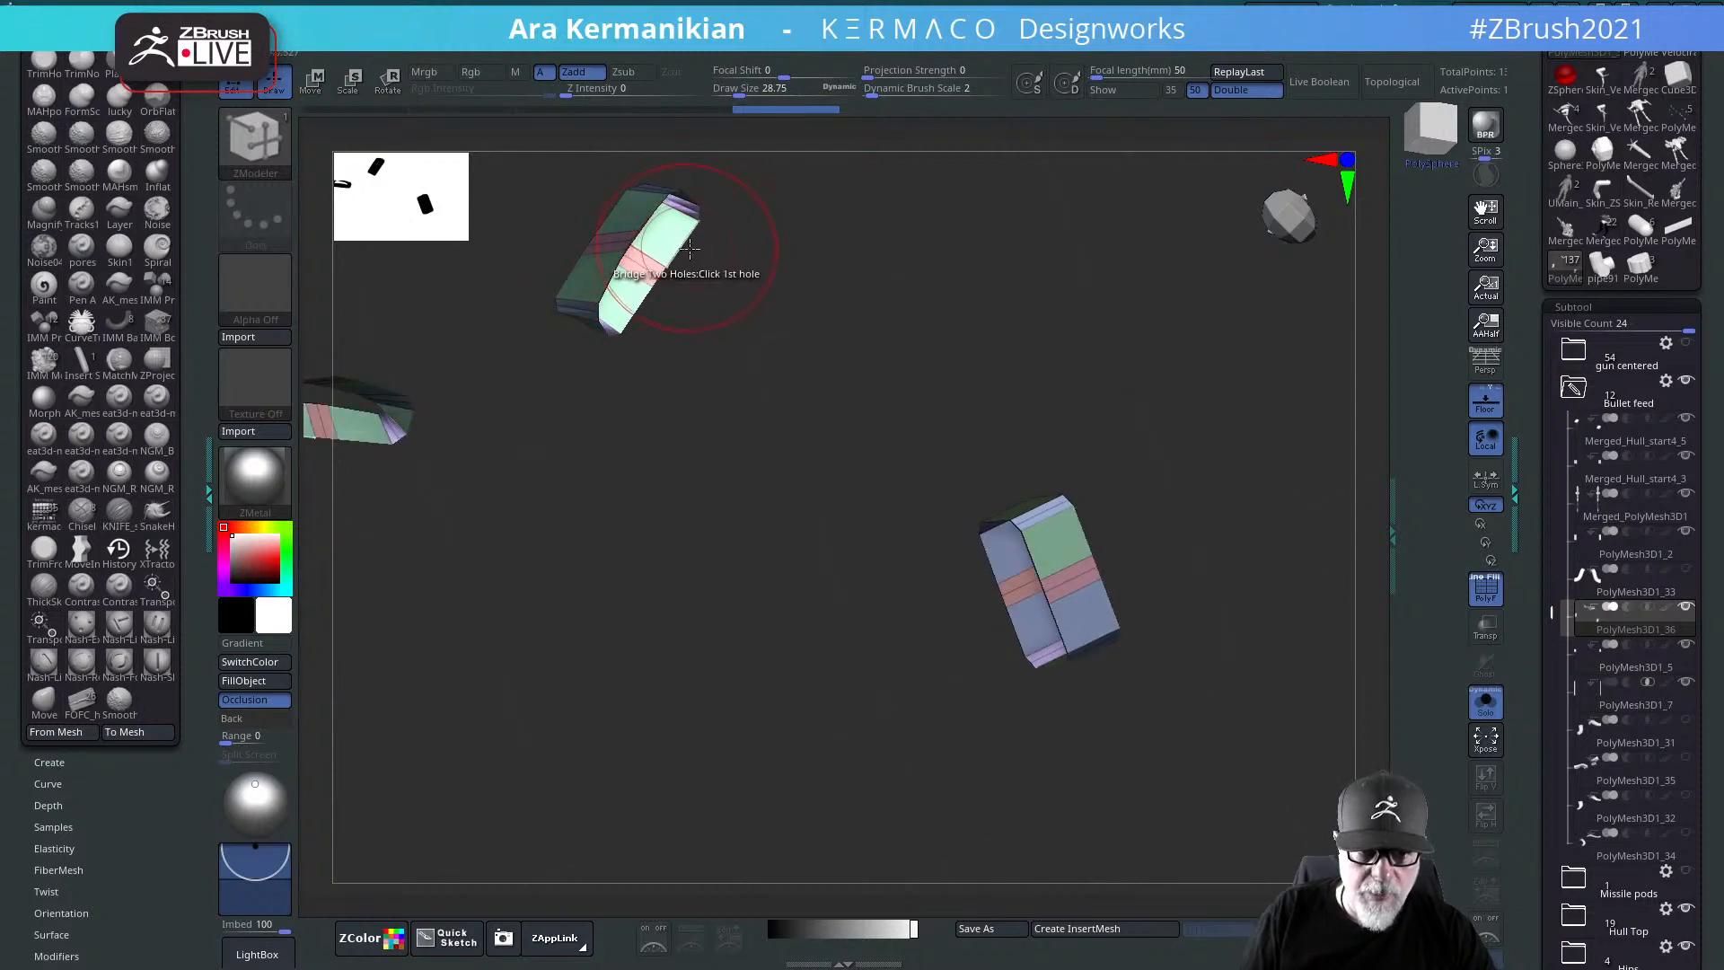
Step: Try to bridge the open chute end at the missile pod to the gun-side end piece, showing the whole mech again
{"action": "left_click", "coordinate": [986, 562]}
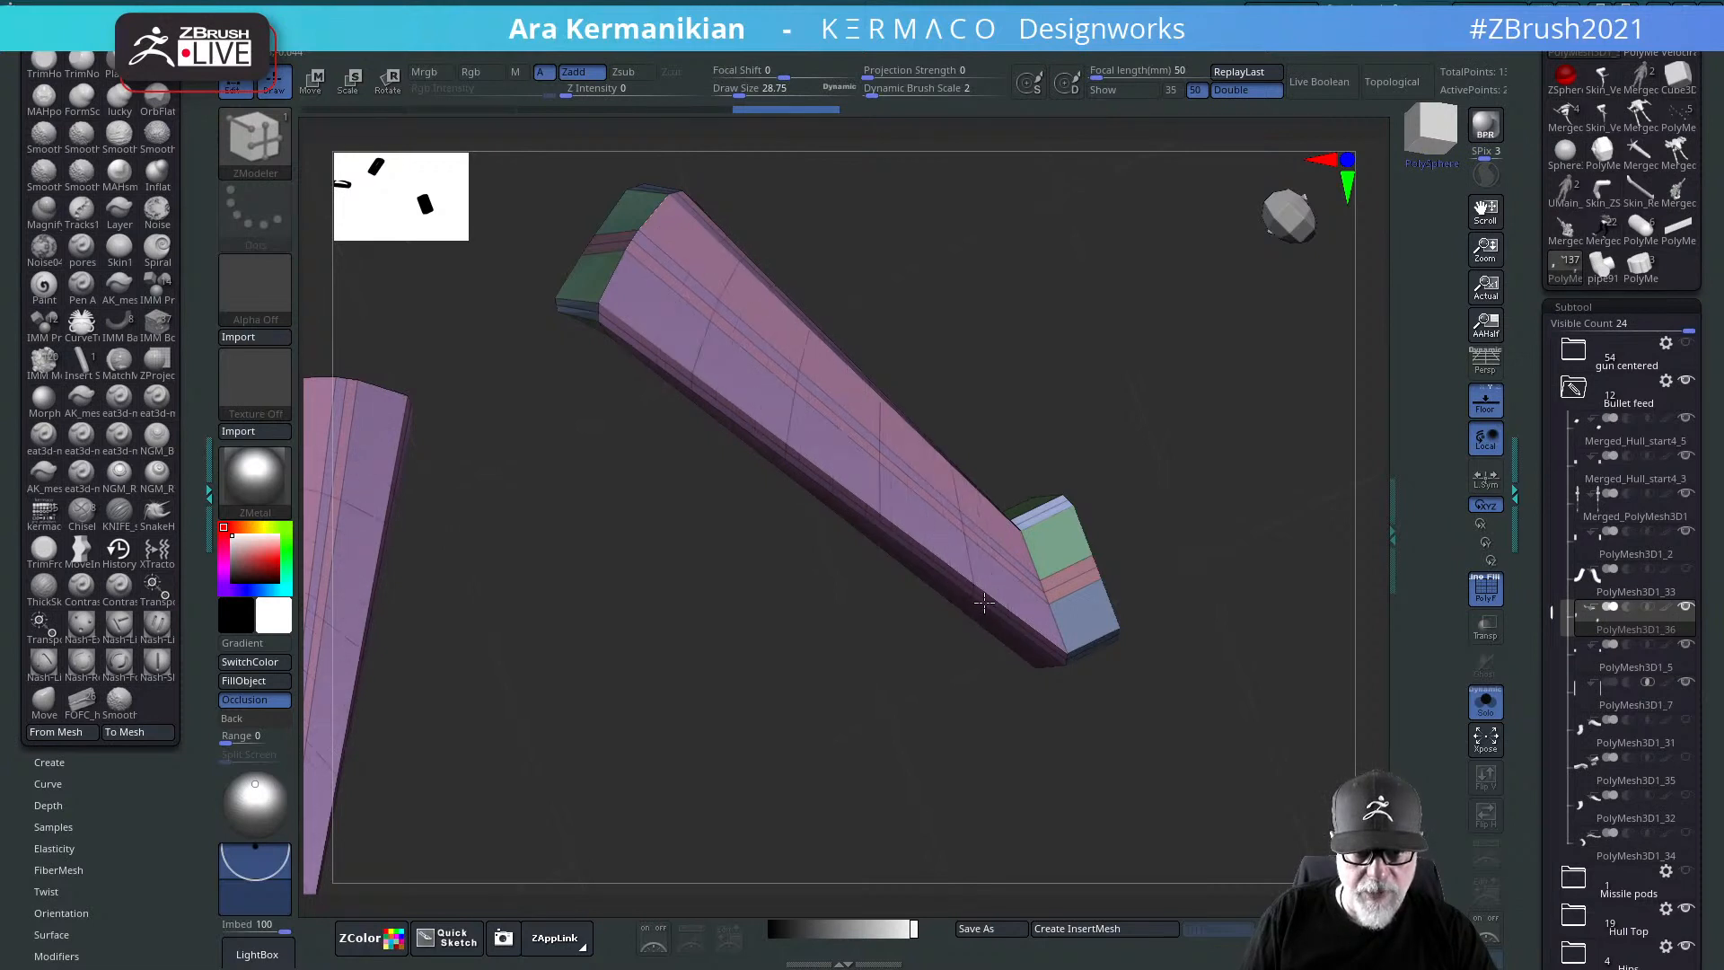
{"action": "left_click_drag", "start_coordinate": [984, 602], "coordinate": [1314, 672]}
{"action": "left_click", "coordinate": [1486, 702]}
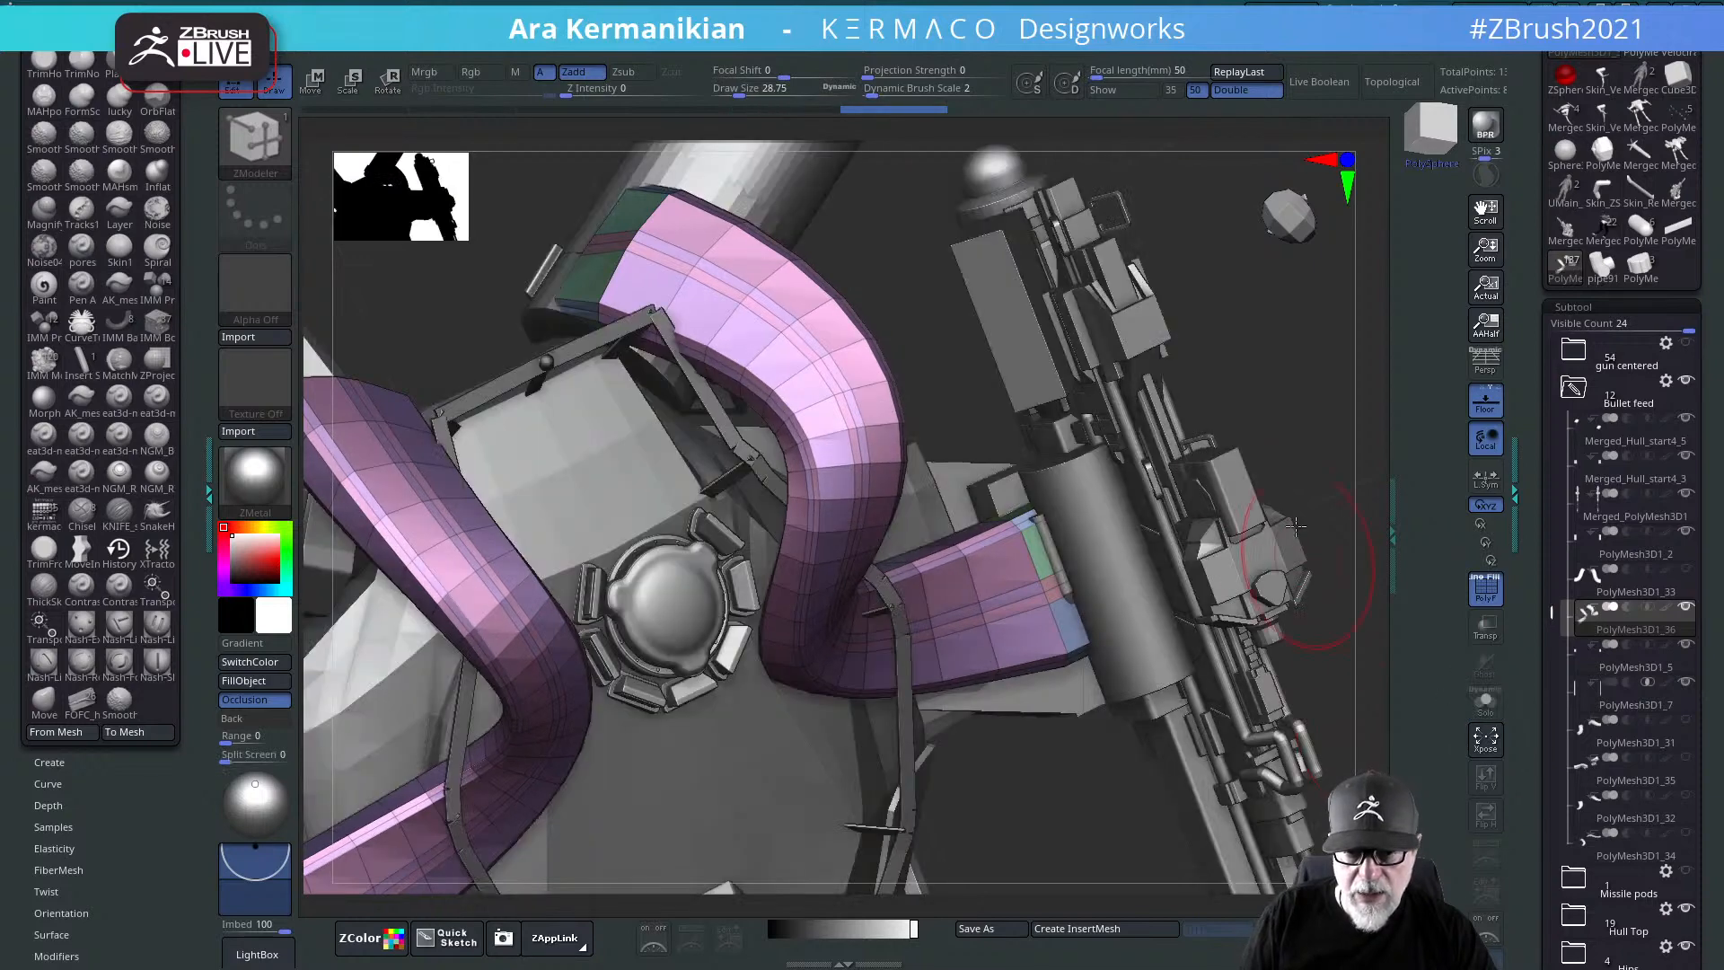
Step: Bridge the missile pod end piece to the gun-side end piece with a smoothly curved chute that runs around the upper hull
{"action": "left_click_drag", "start_coordinate": [1296, 366], "coordinate": [934, 270]}
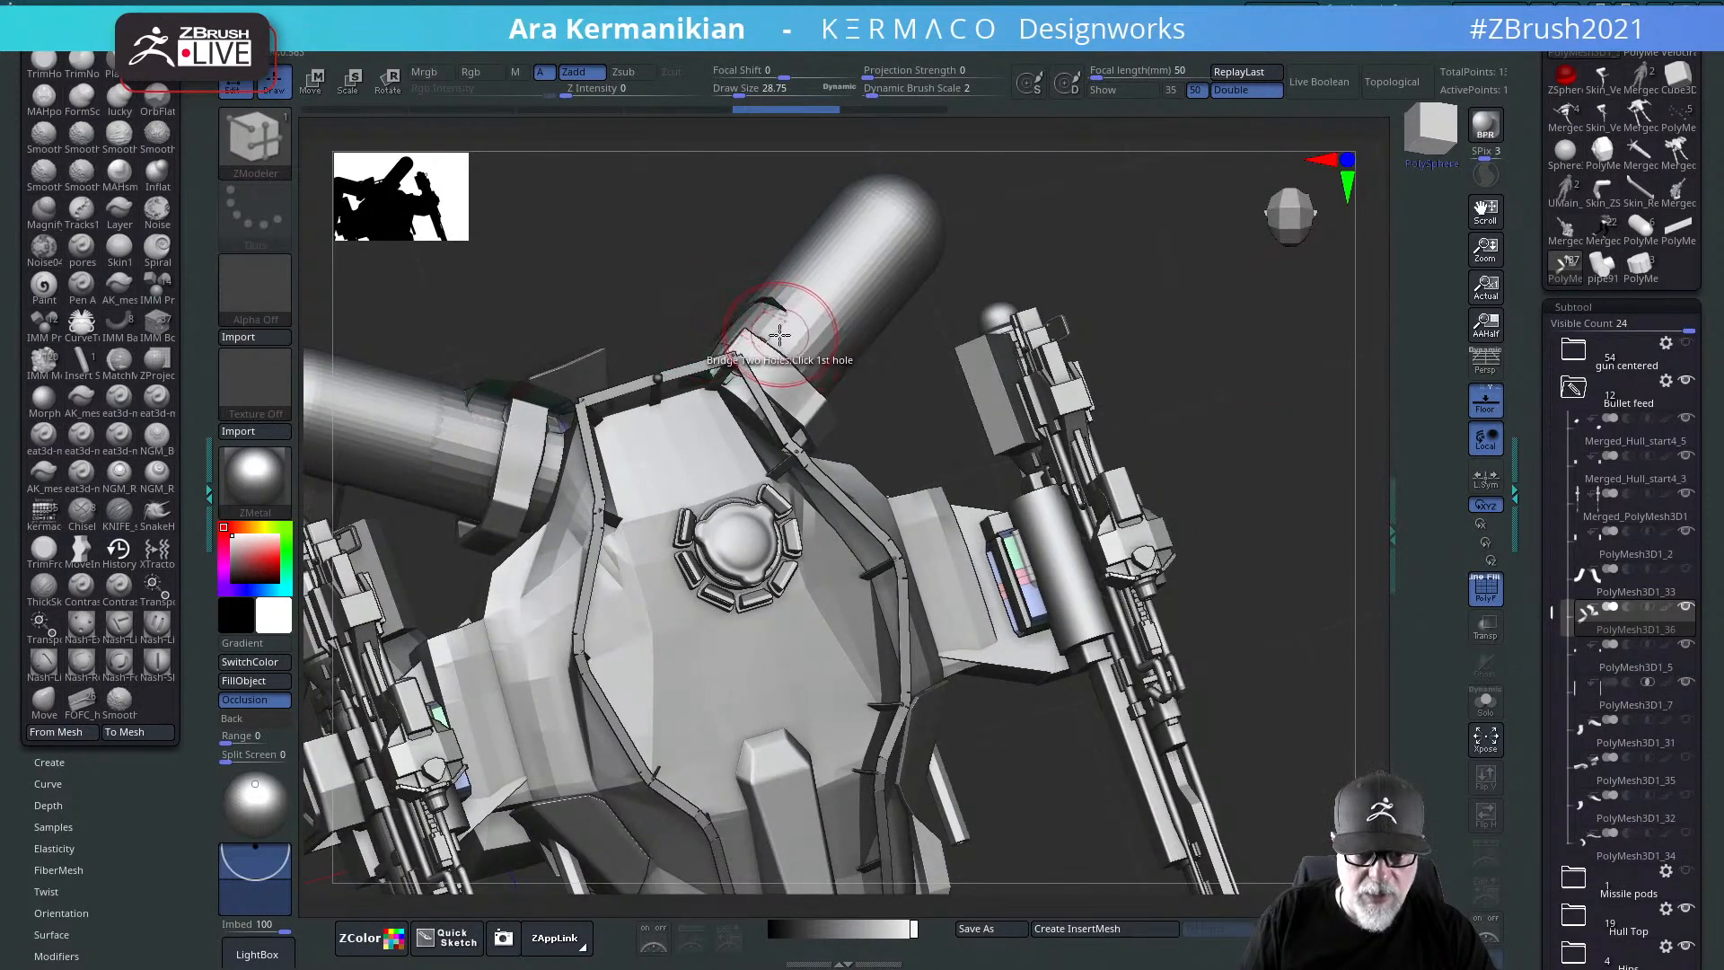
{"action": "left_click", "coordinate": [999, 570]}
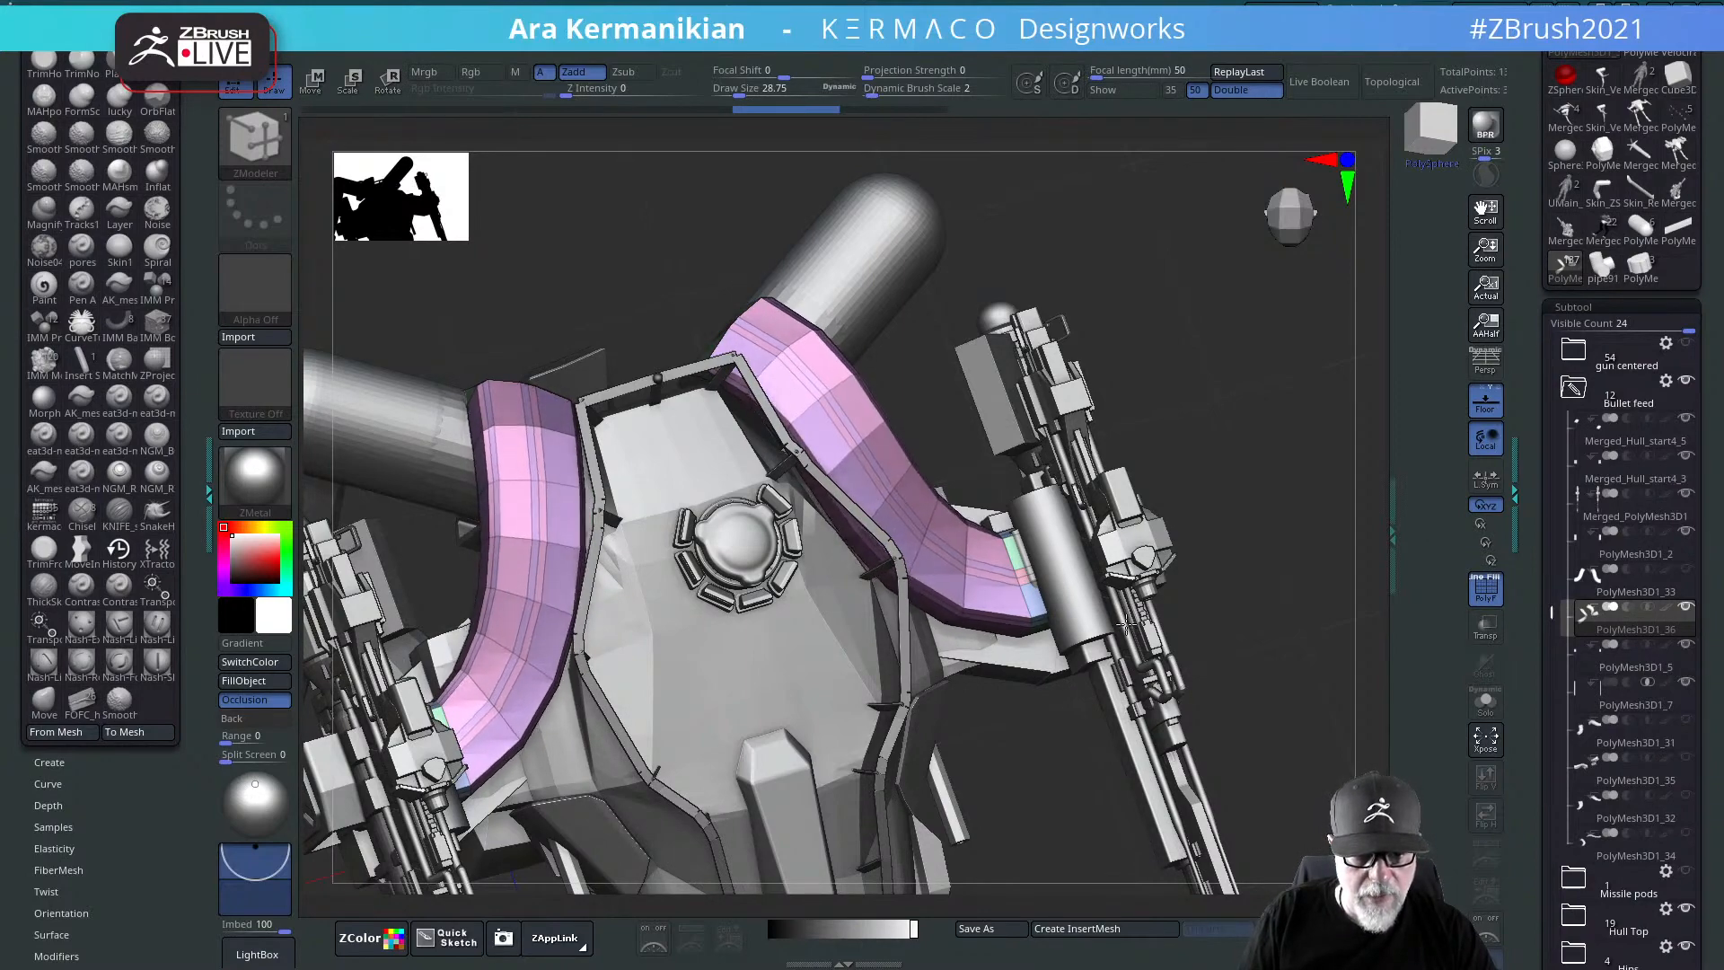
{"action": "left_click_drag", "start_coordinate": [1375, 575], "coordinate": [853, 499]}
{"action": "left_click_drag", "start_coordinate": [1308, 567], "coordinate": [726, 368]}
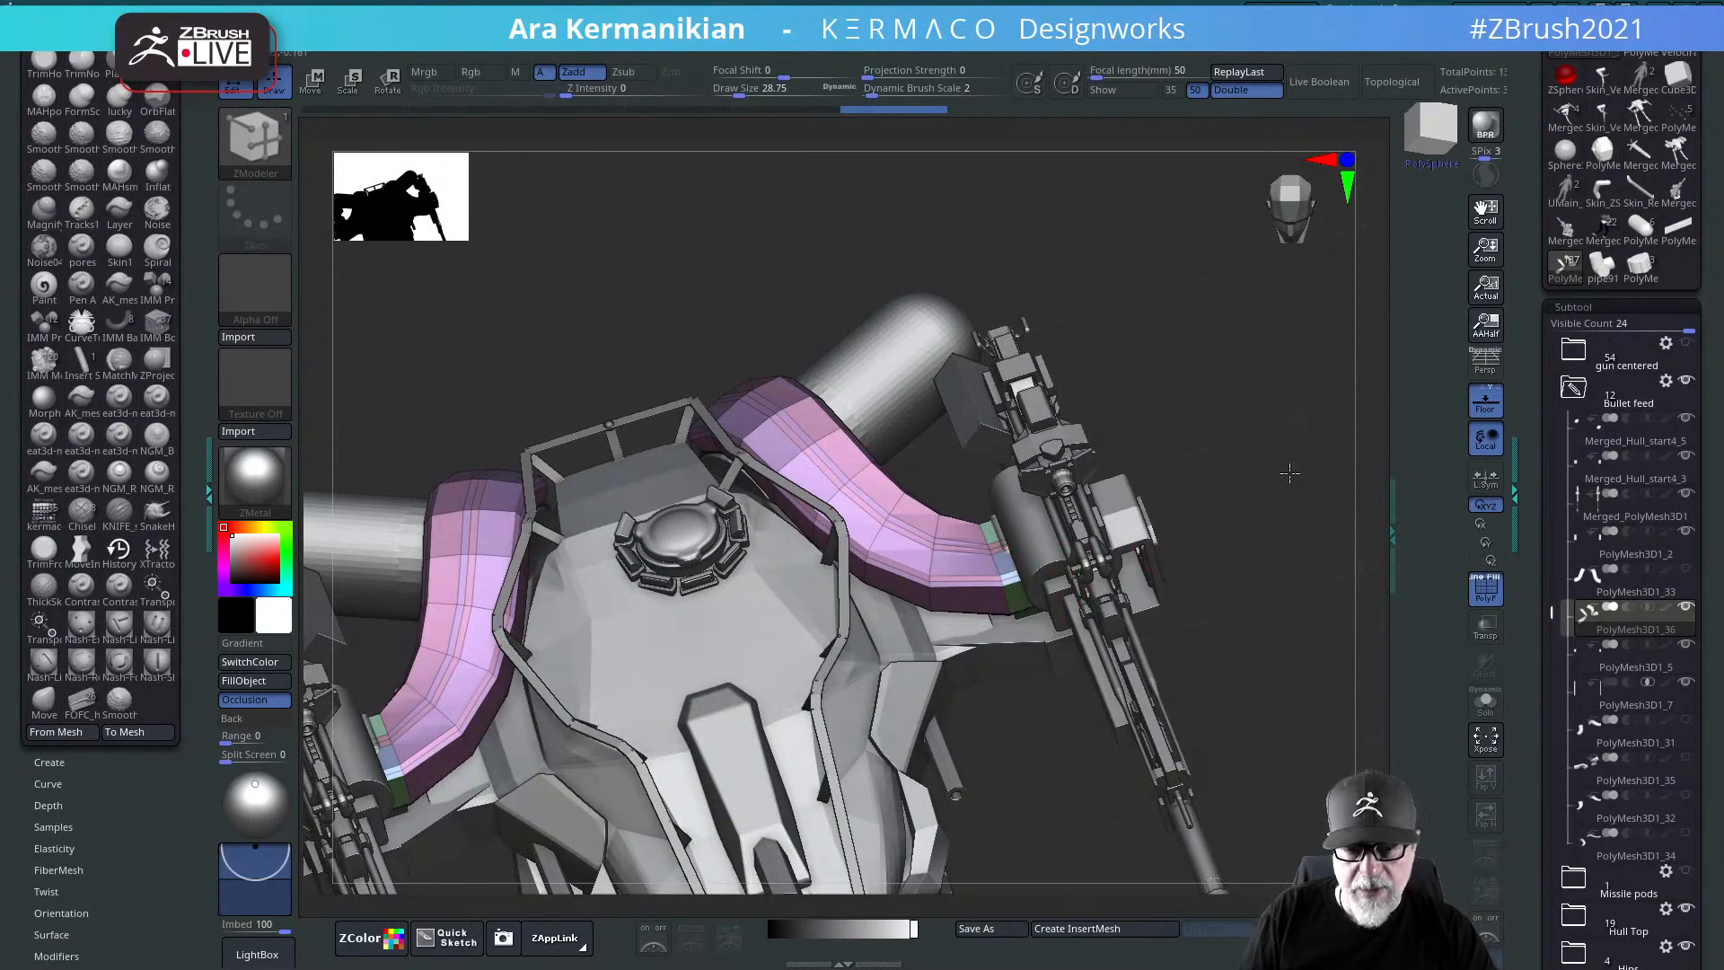
{"action": "left_click_drag", "start_coordinate": [1289, 473], "coordinate": [678, 352]}
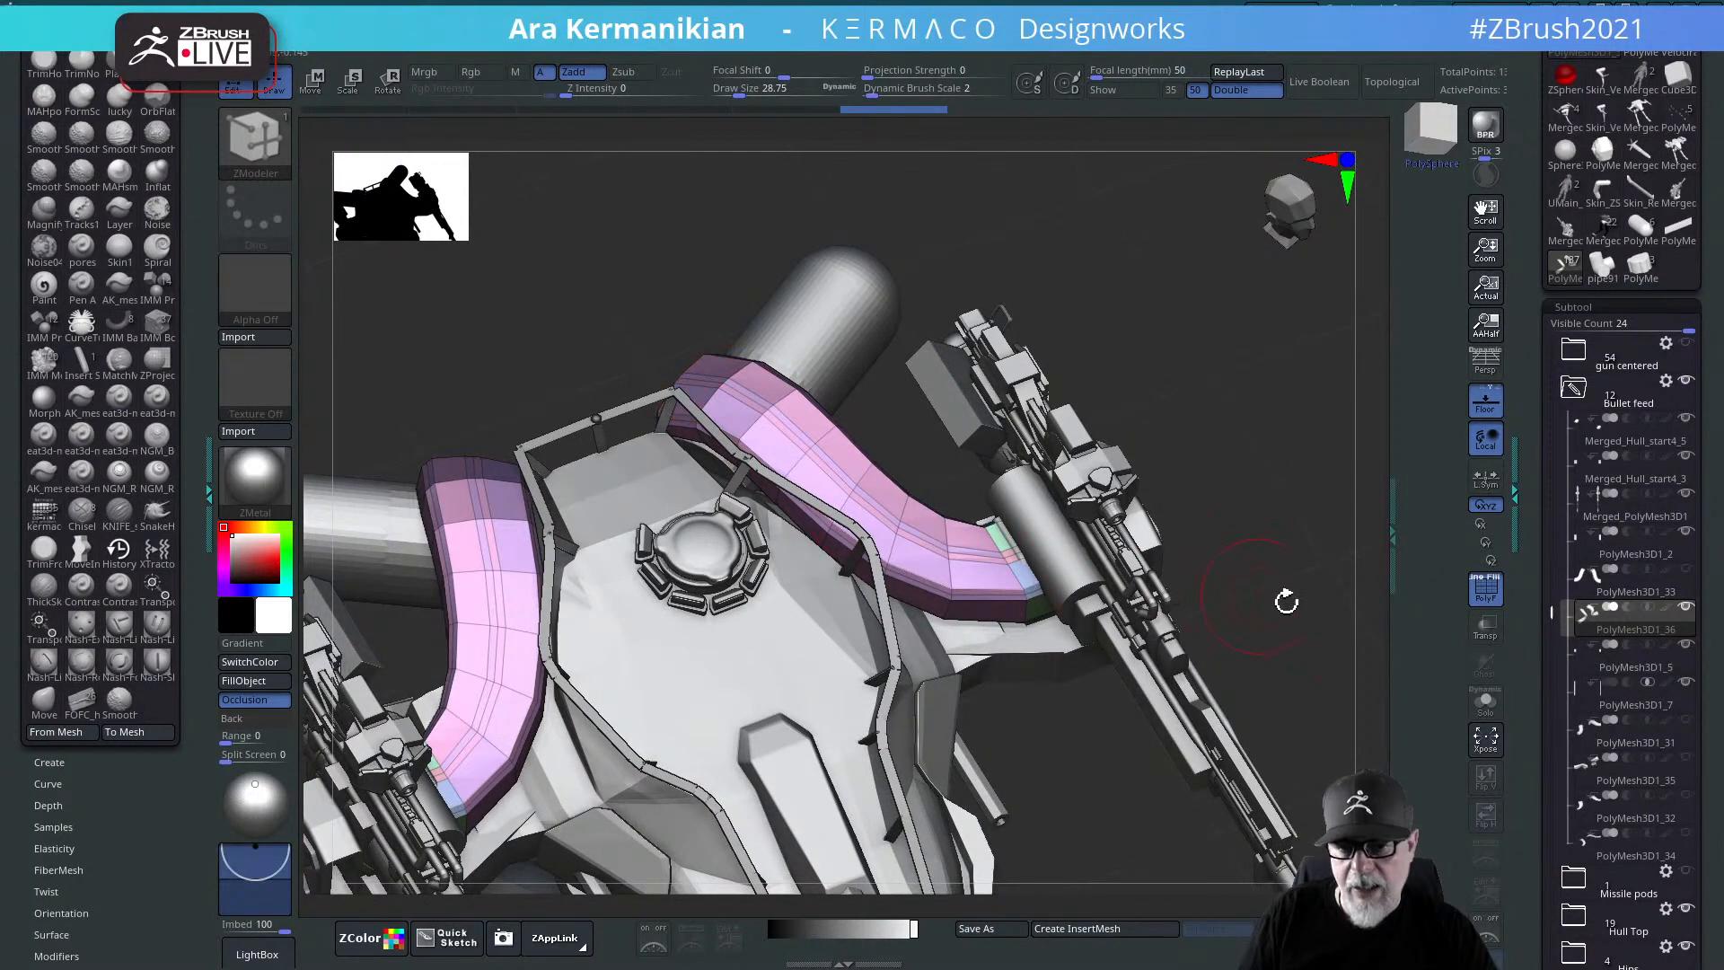
{"action": "left_click_drag", "start_coordinate": [1316, 451], "coordinate": [1385, 561]}
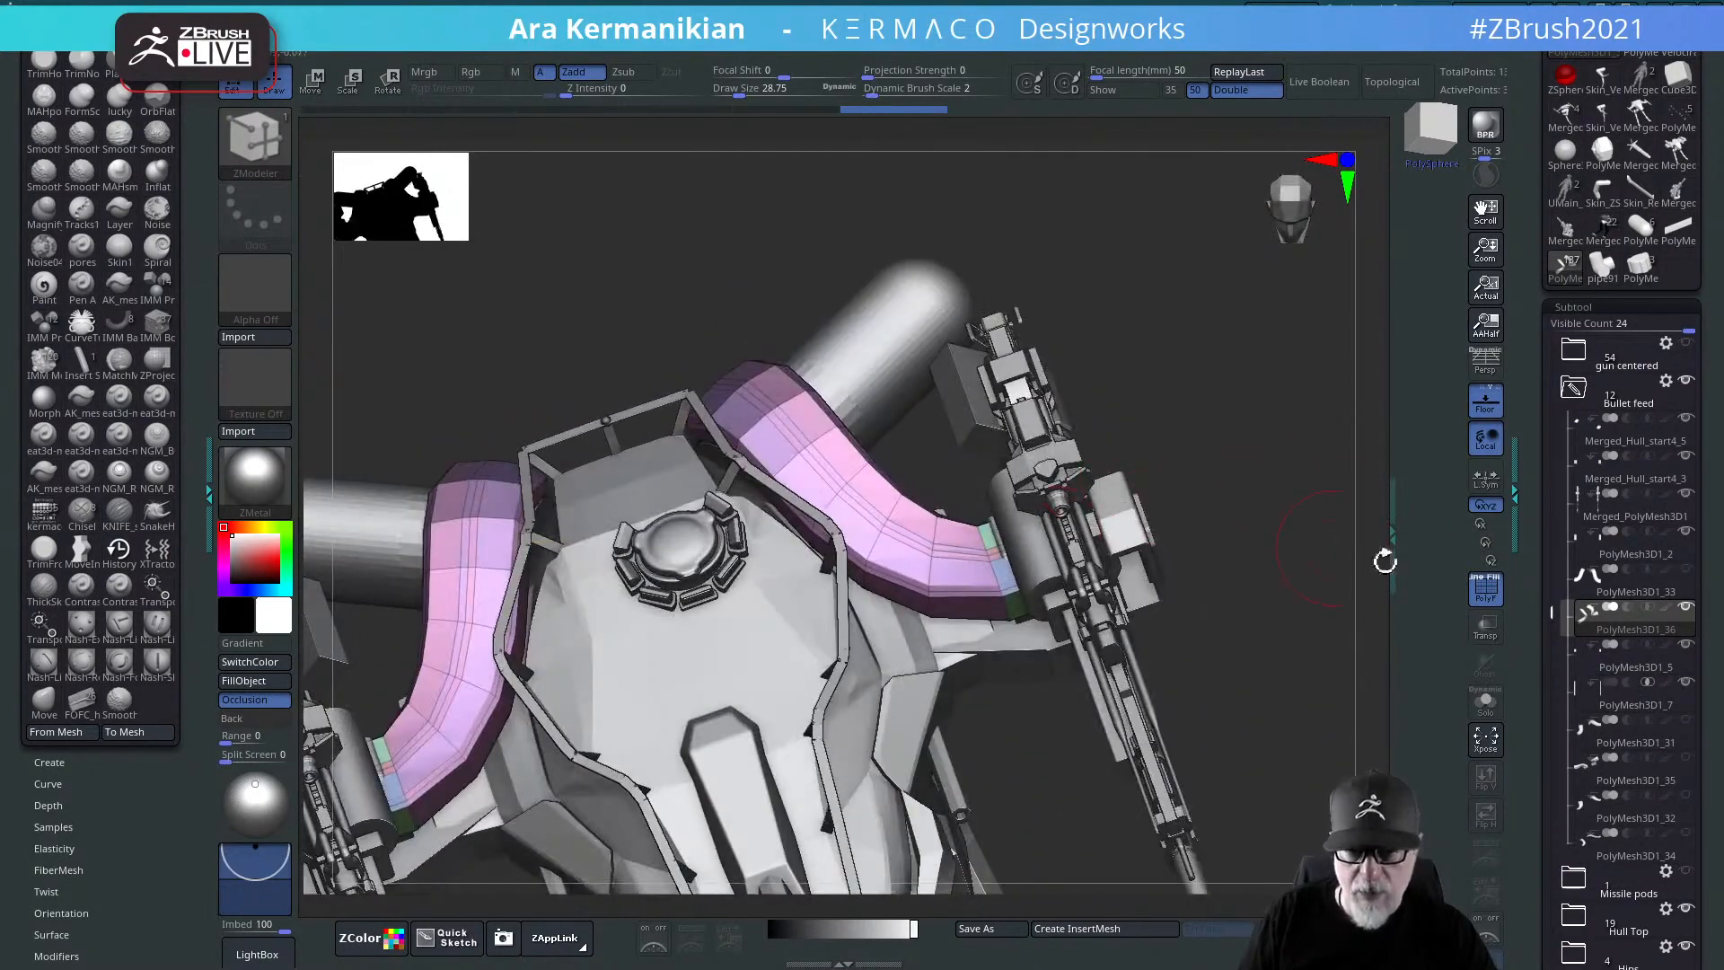
Step: Isolate the chutes, set ZModeler's polygon action to Delete with Polyloop as the target, and delete the chute's side wall loop
{"action": "left_click", "coordinate": [1487, 706]}
{"action": "mouse_move", "coordinate": [1242, 622]}
{"action": "left_mouse_down"}
{"action": "mouse_move", "coordinate": [1154, 577]}
{"action": "mouse_move", "coordinate": [1170, 620]}
{"action": "mouse_move", "coordinate": [952, 603]}
{"action": "left_mouse_up"}
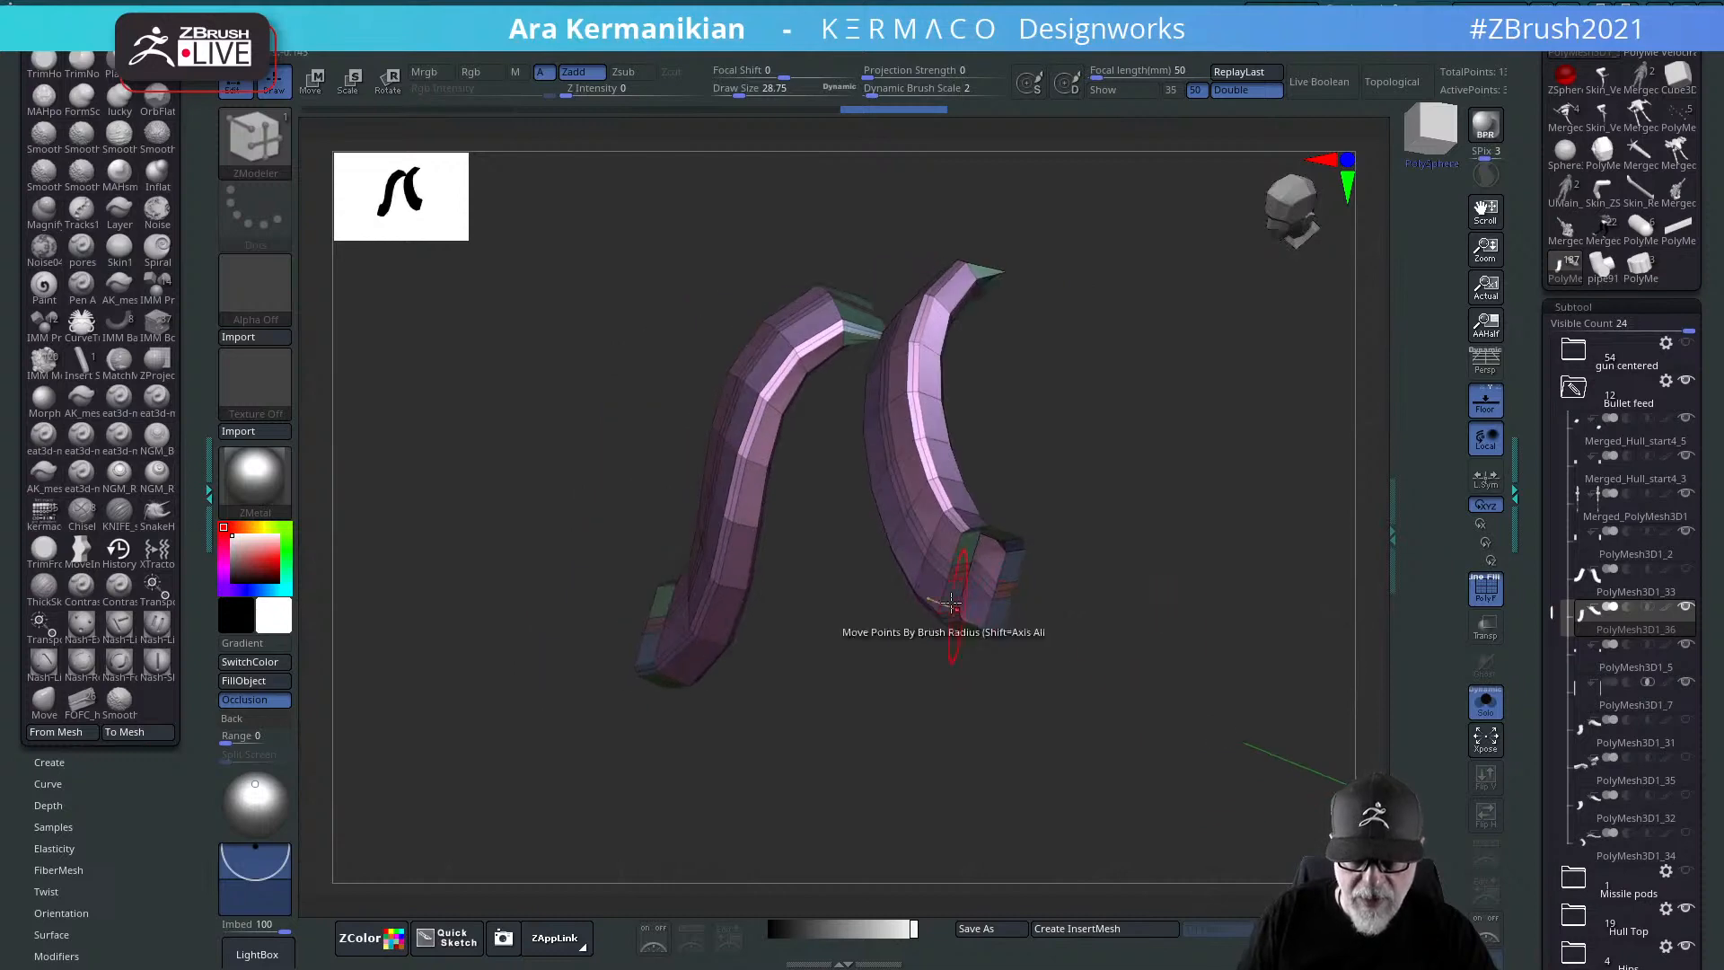
{"action": "left_click_drag", "start_coordinate": [1209, 621], "coordinate": [941, 616]}
{"action": "right_click", "coordinate": [957, 613]}
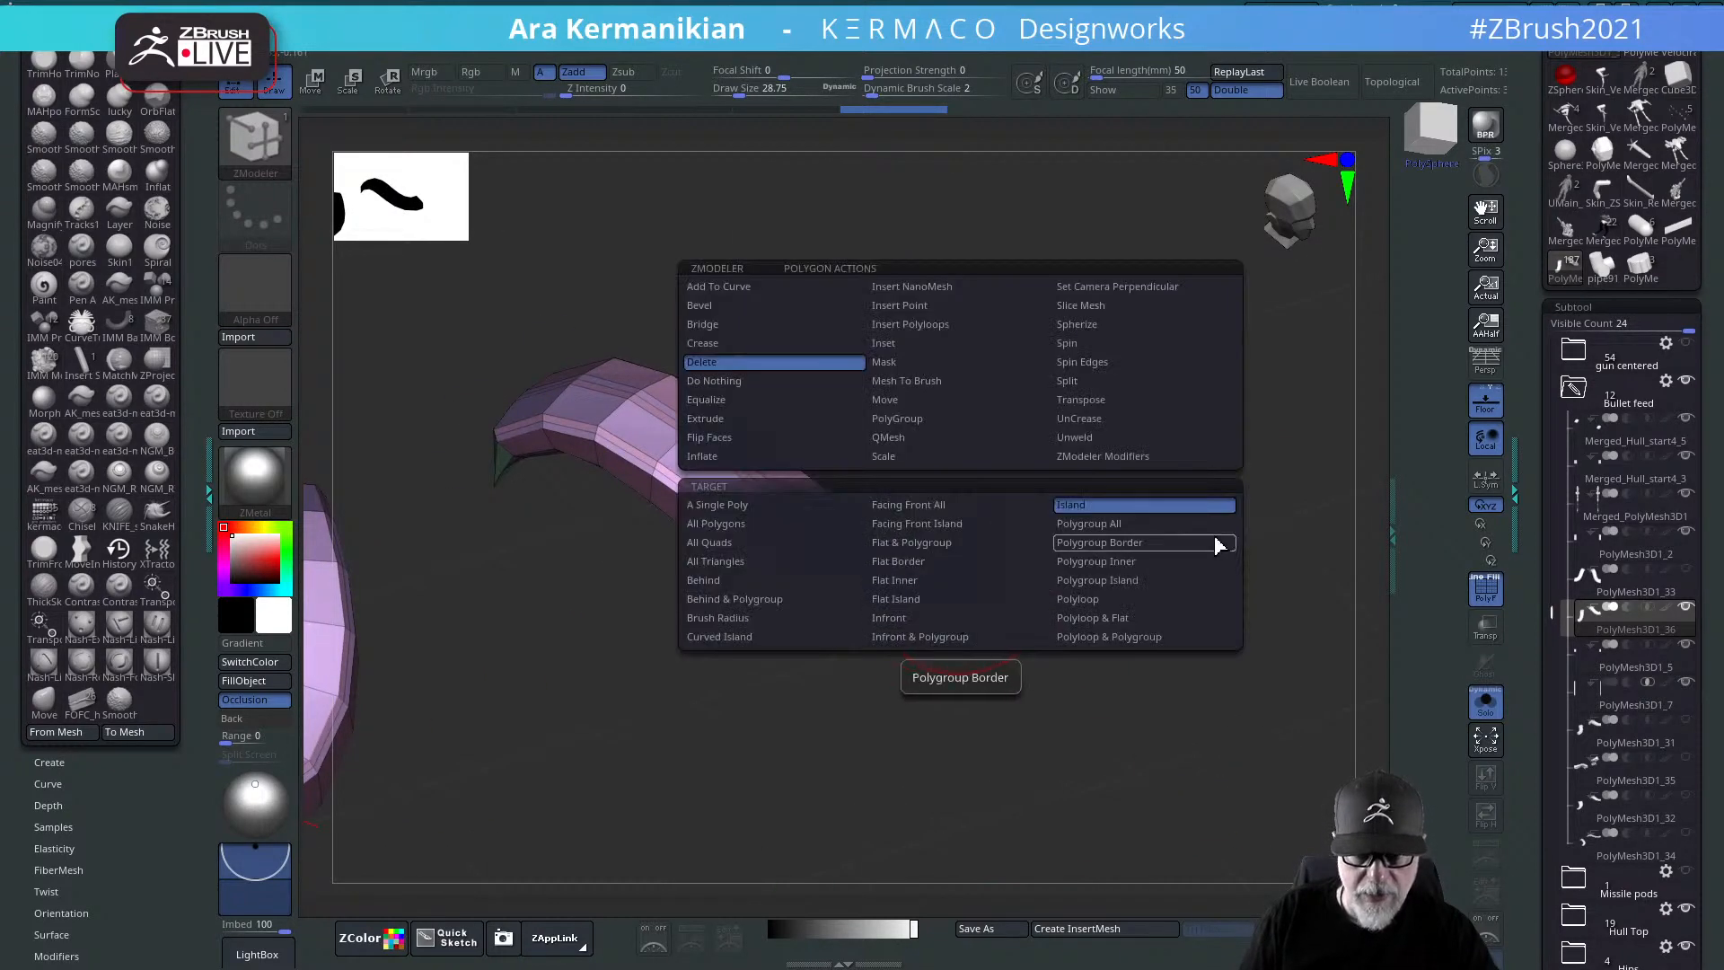
{"action": "left_click", "coordinate": [1095, 606]}
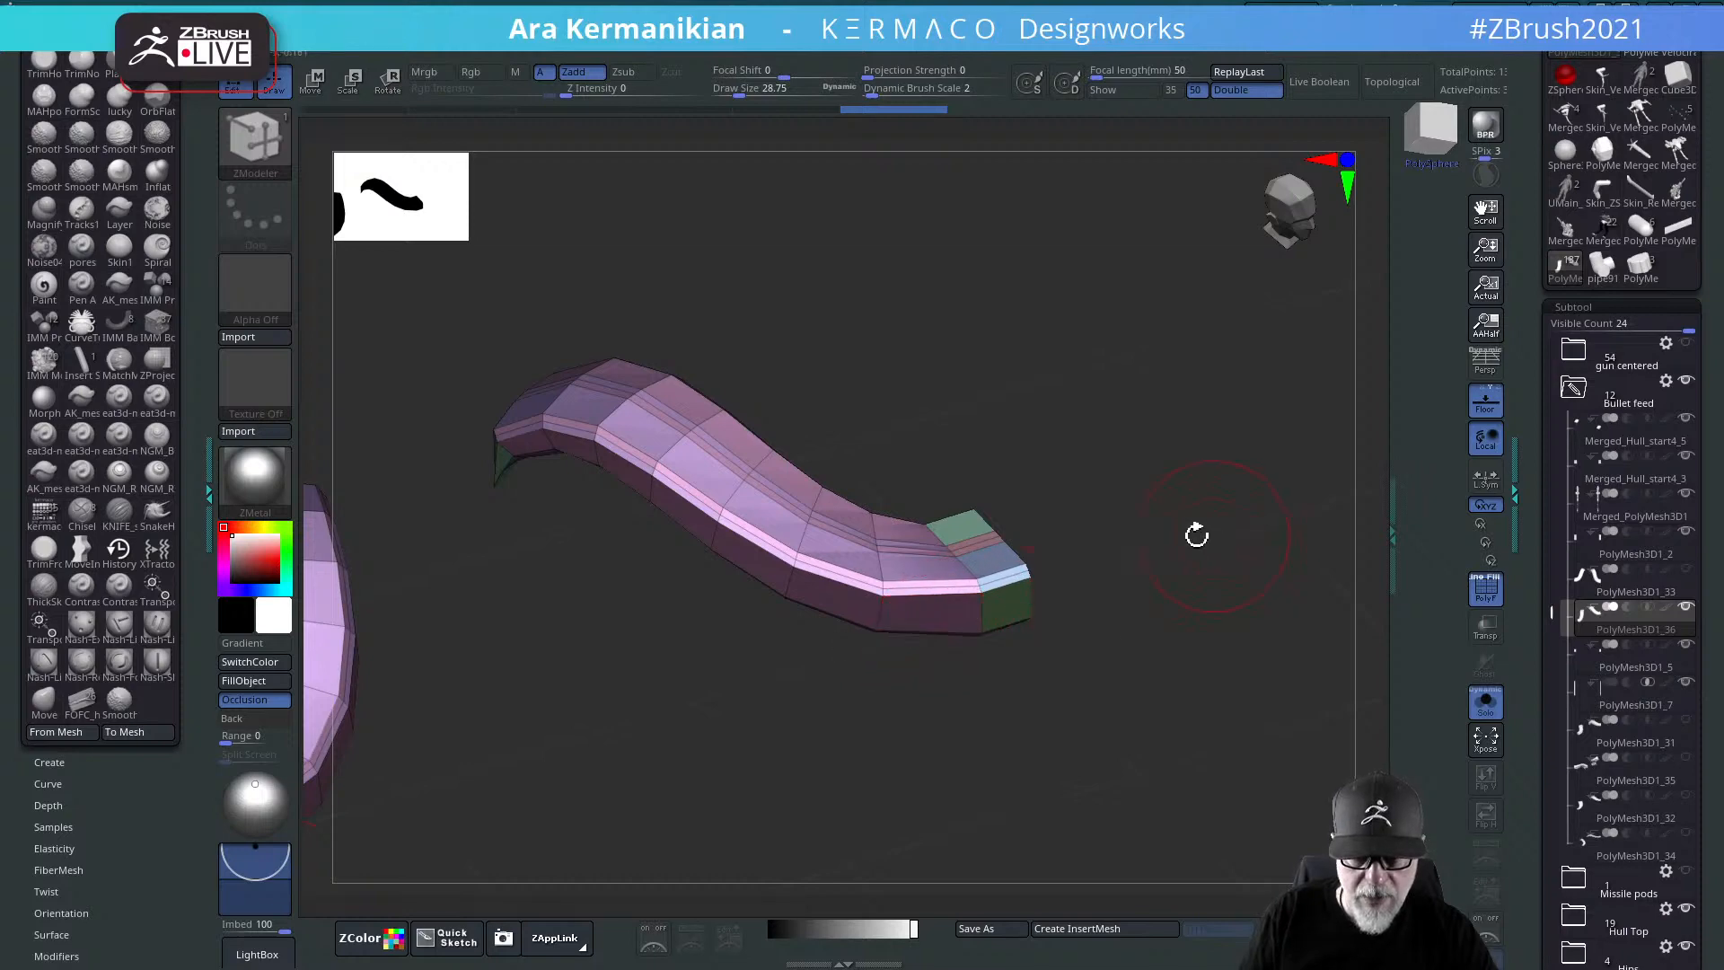
{"action": "left_click_drag", "start_coordinate": [1047, 585], "coordinate": [1063, 505]}
{"action": "left_click", "coordinate": [1059, 527]}
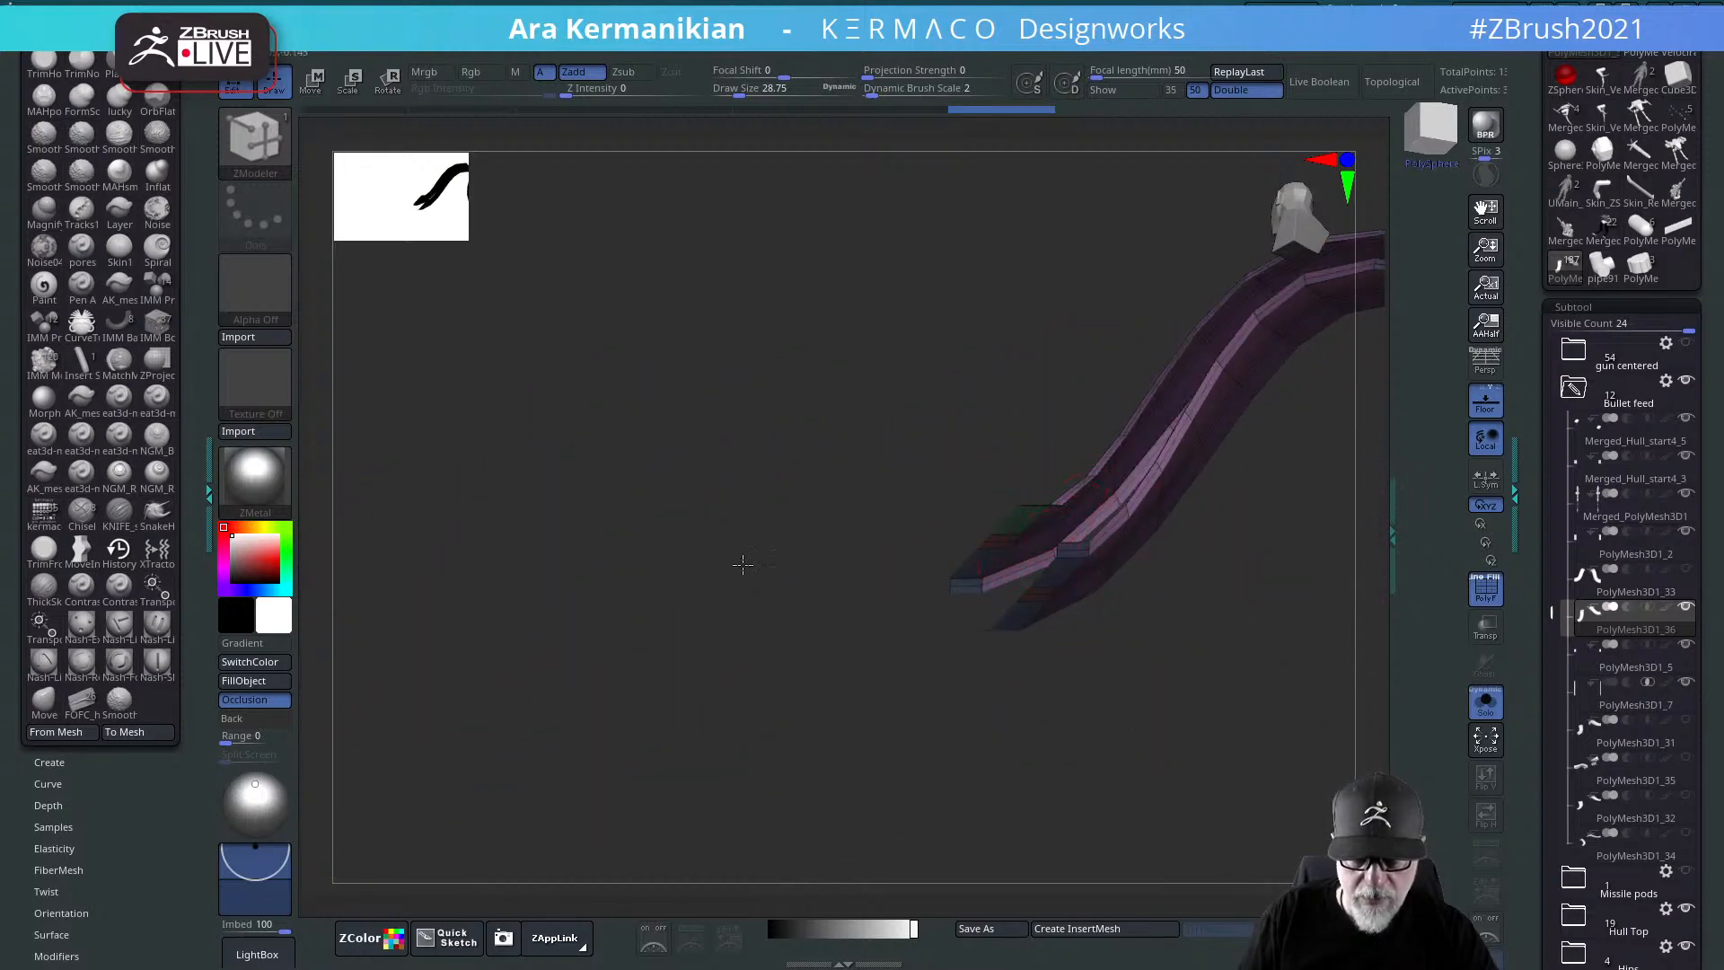
Step: Change the delete target to Island and remove the detached underside of the chute
{"action": "left_click_drag", "start_coordinate": [743, 564], "coordinate": [1024, 561]}
{"action": "key", "text": "space"}
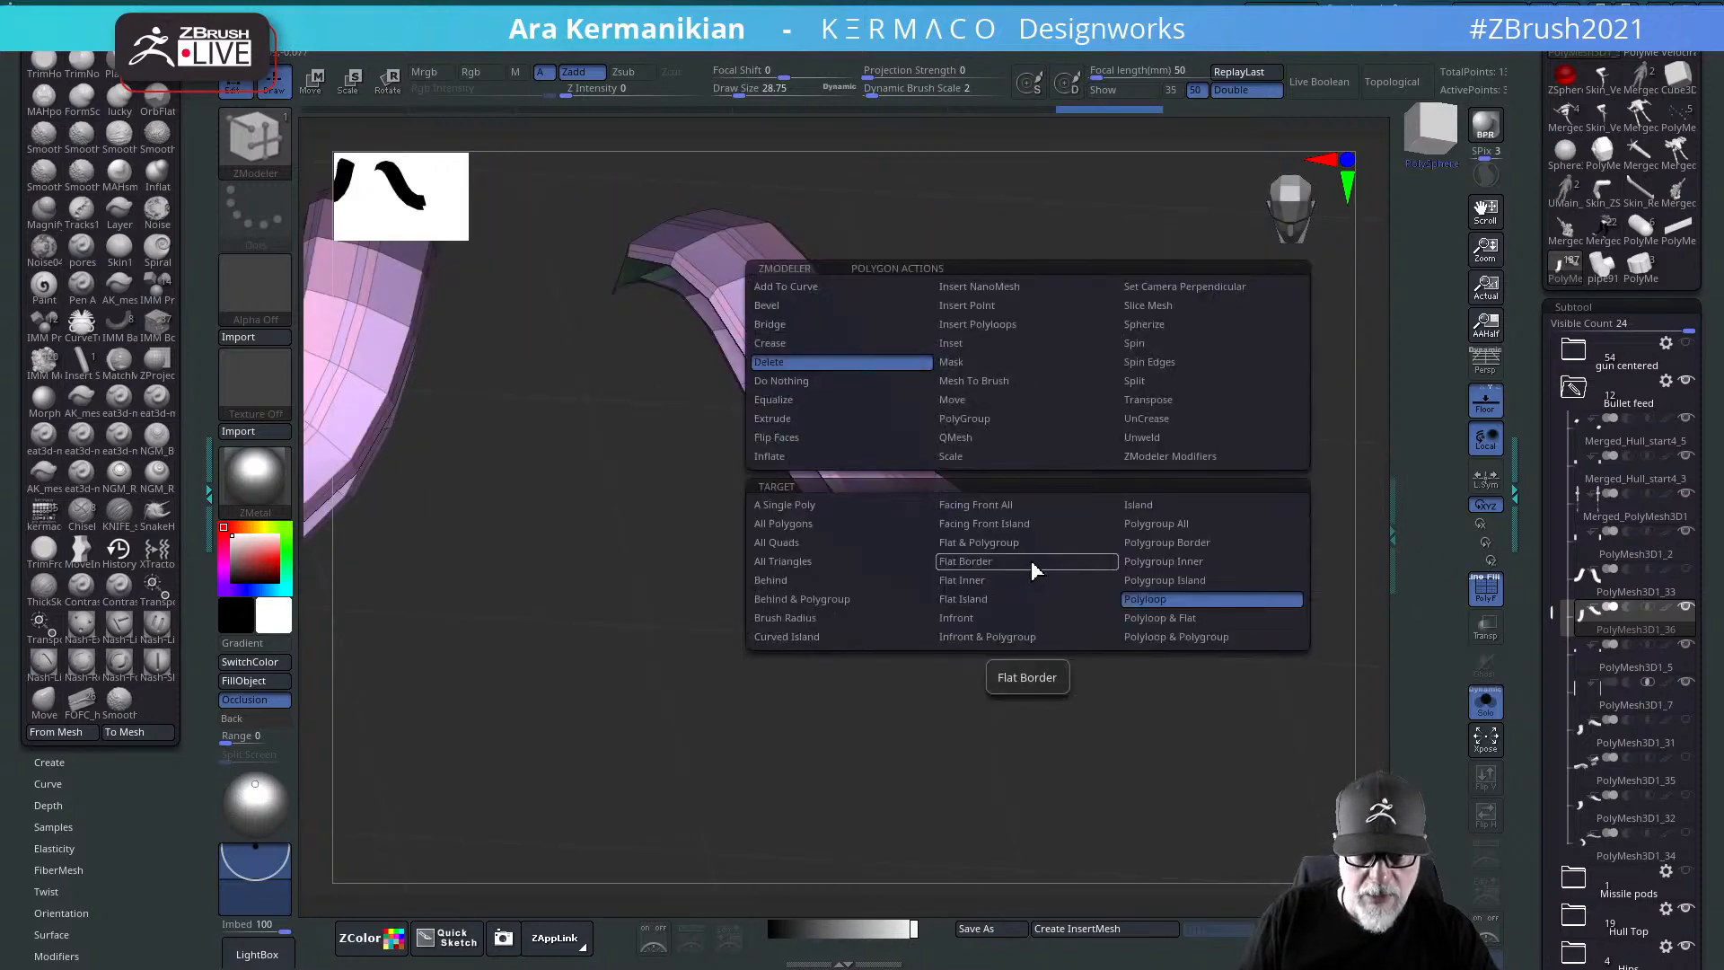
{"action": "key", "text": "space"}
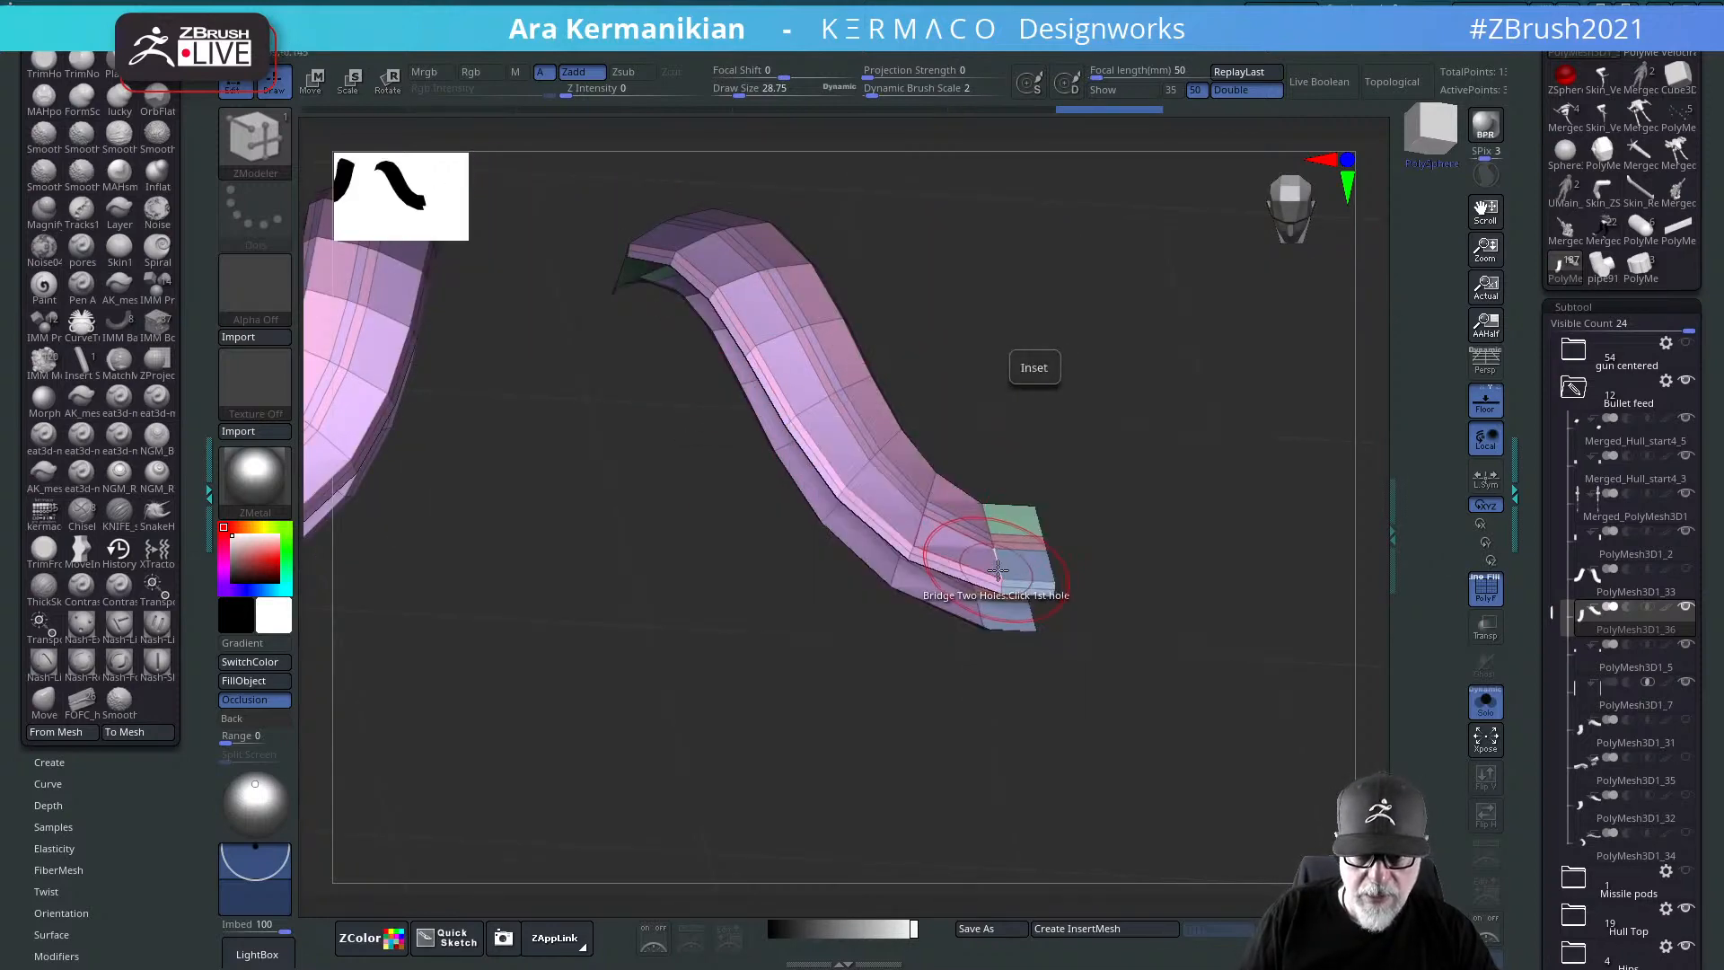
{"action": "key", "text": "space"}
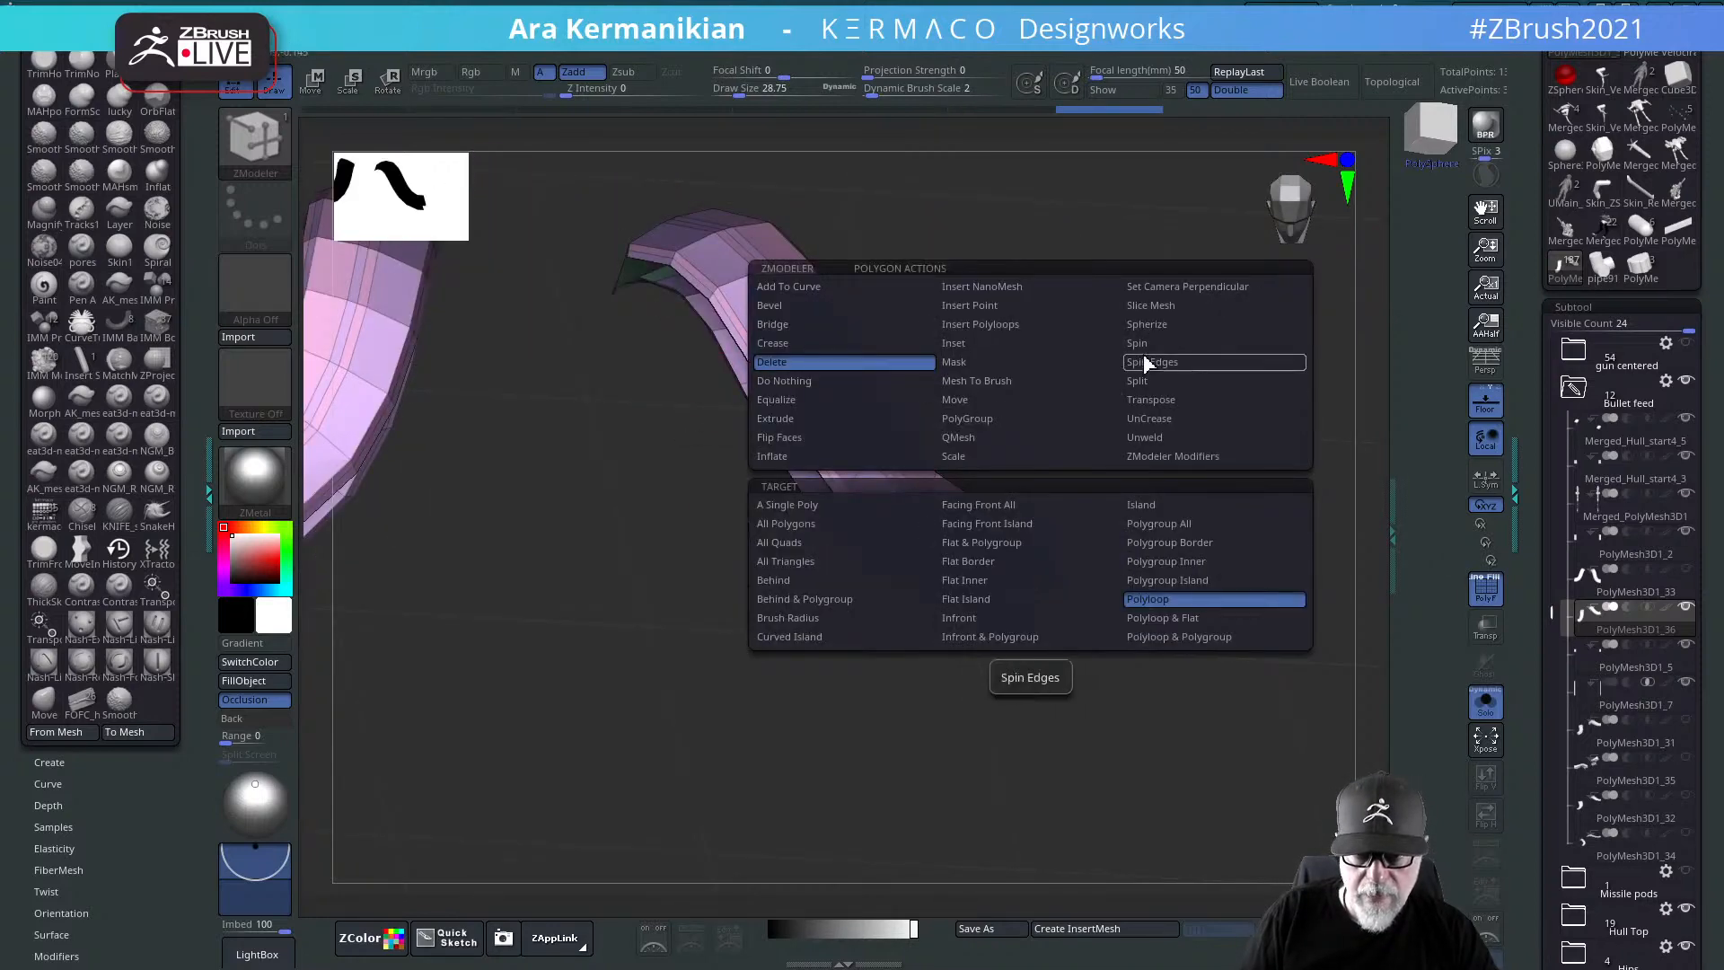
{"action": "left_click", "coordinate": [1155, 508]}
{"action": "left_click_drag", "start_coordinate": [1039, 569], "coordinate": [1207, 438]}
{"action": "key", "text": "space"}
{"action": "left_click_drag", "start_coordinate": [1008, 466], "coordinate": [1143, 482]}
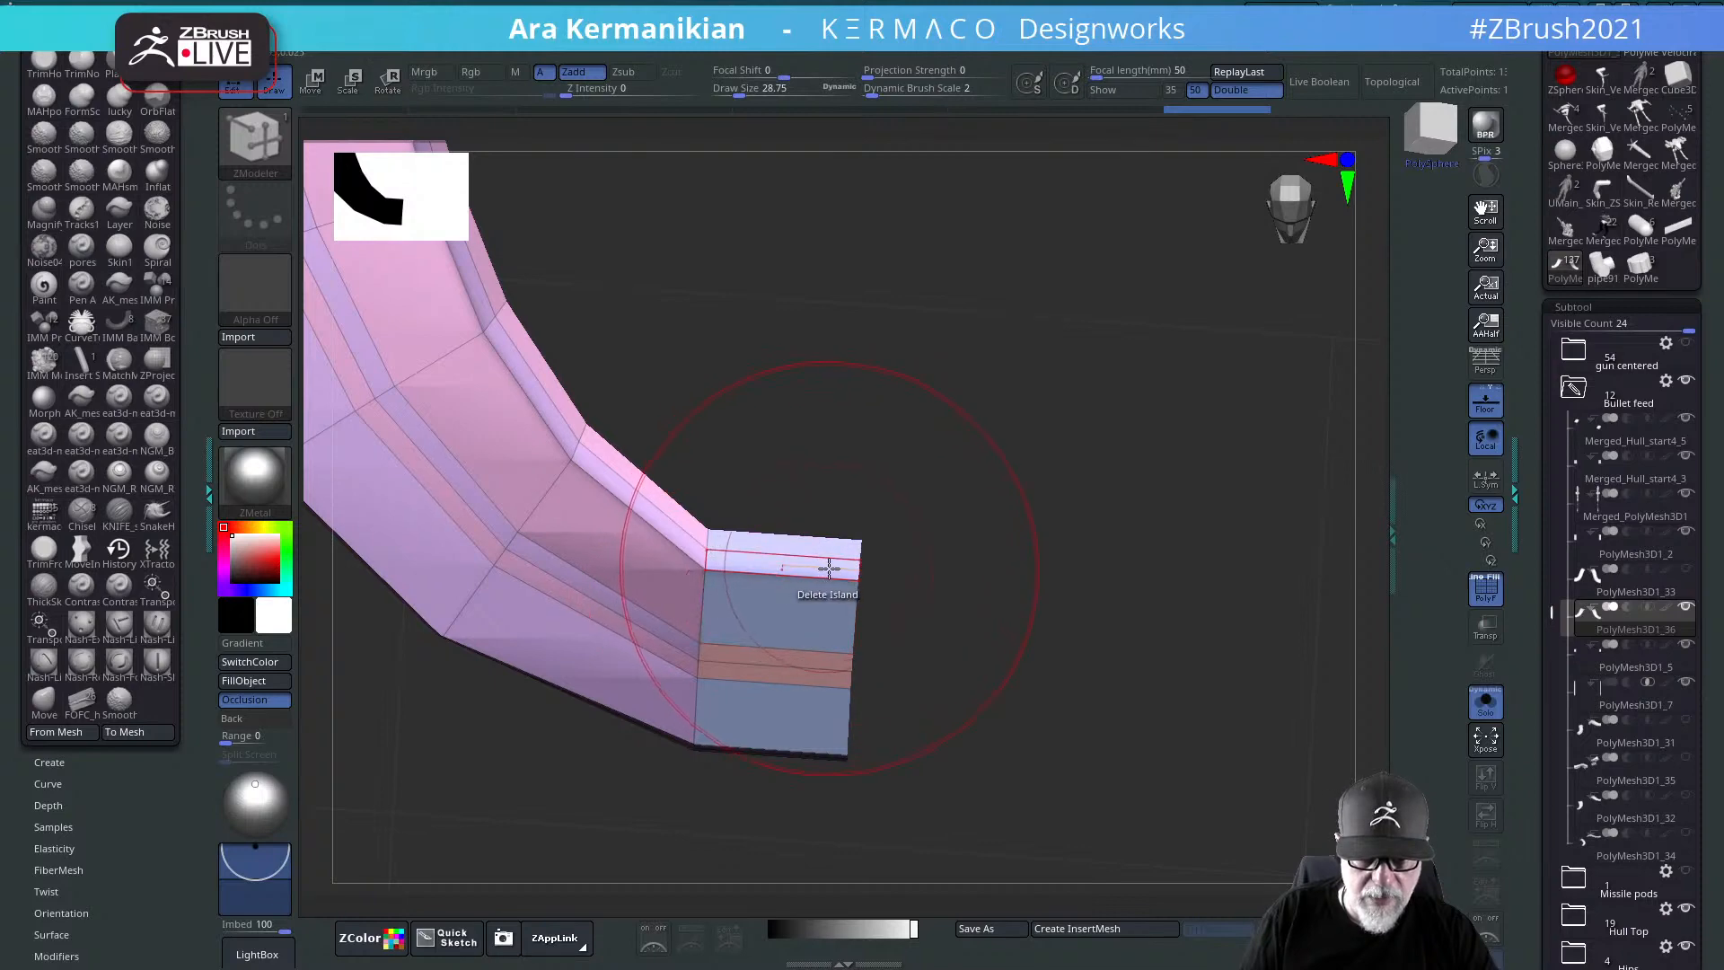
Step: Switch the delete target back to Polyloop and delete the narrow leftover strip along the chute's edge
{"action": "key", "text": "space"}
{"action": "left_click", "coordinate": [970, 604]}
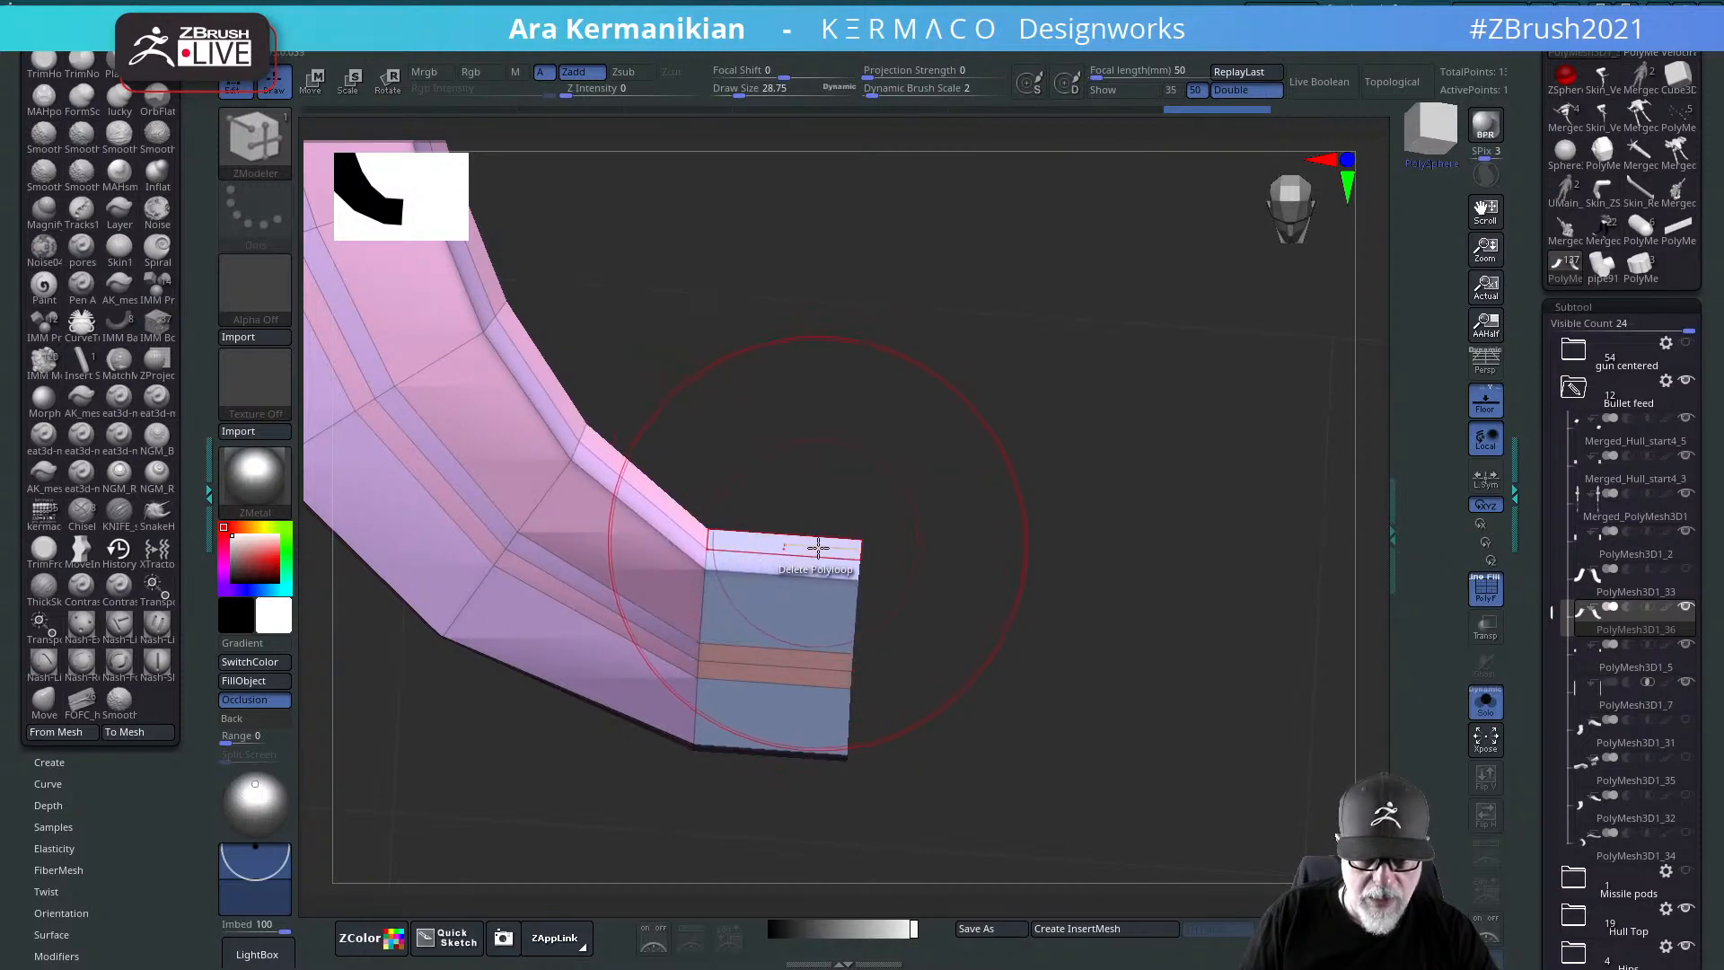
{"action": "left_click_drag", "start_coordinate": [898, 682], "coordinate": [595, 836]}
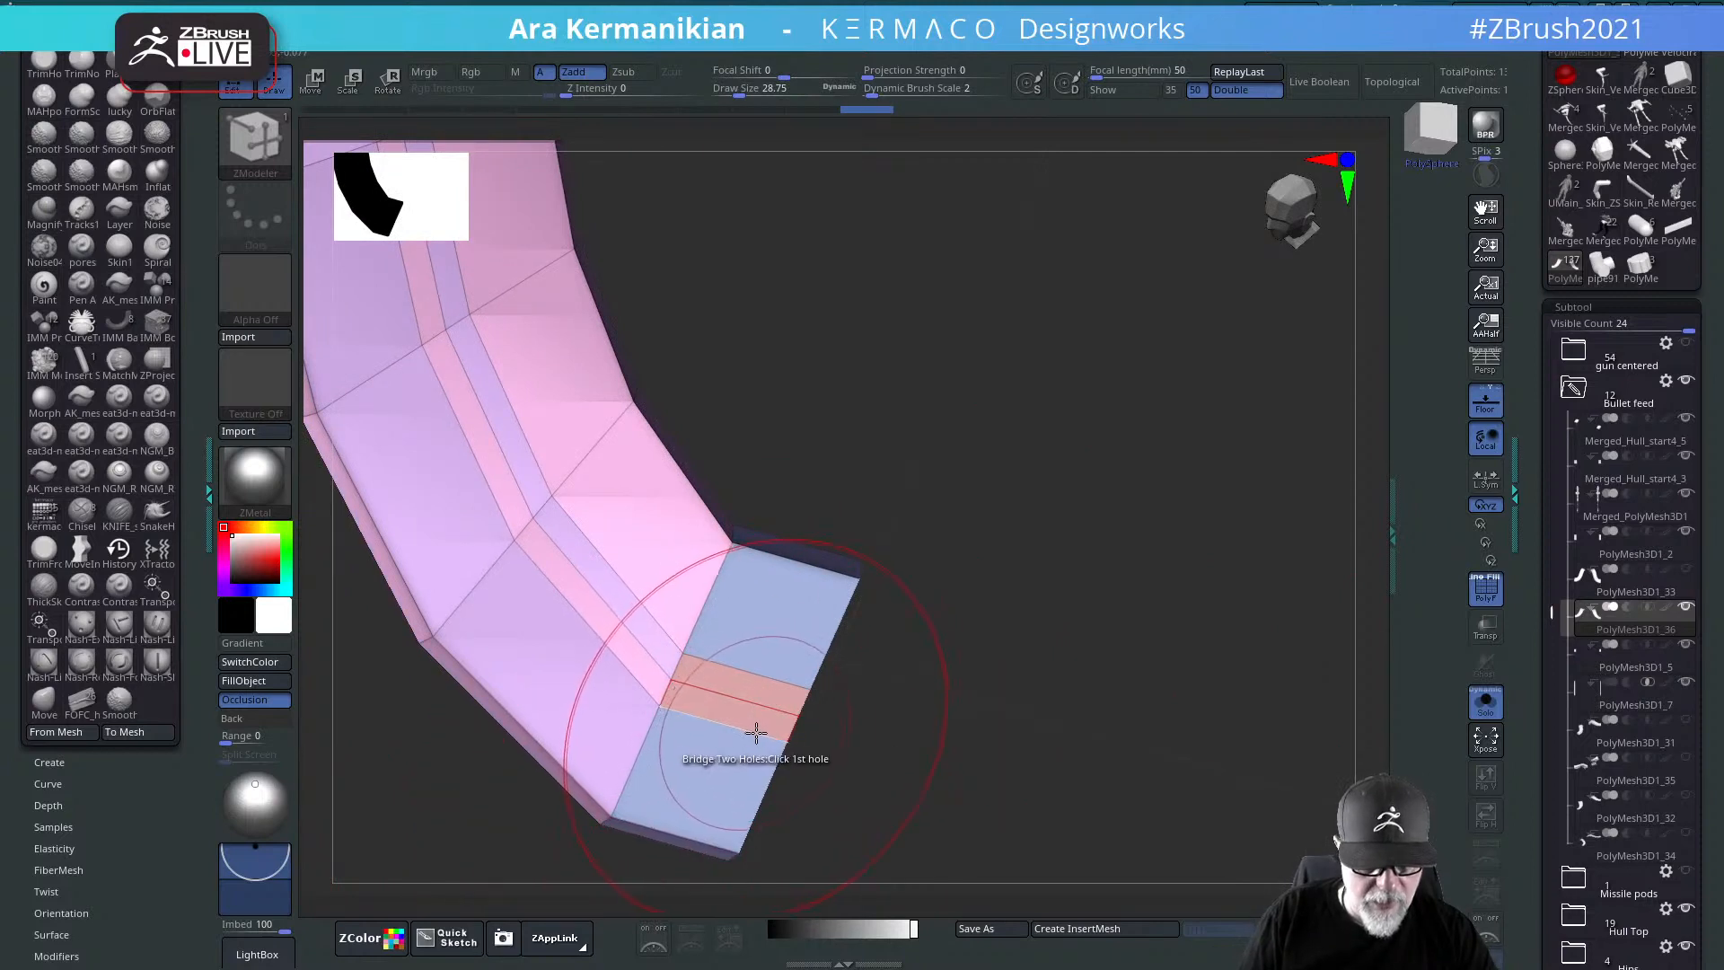
Step: Delete the extra lengthwise edge loops in the middle of the chute strip, leaving a single centre edge loop
{"action": "key", "text": "space"}
{"action": "left_click", "coordinate": [732, 456]}
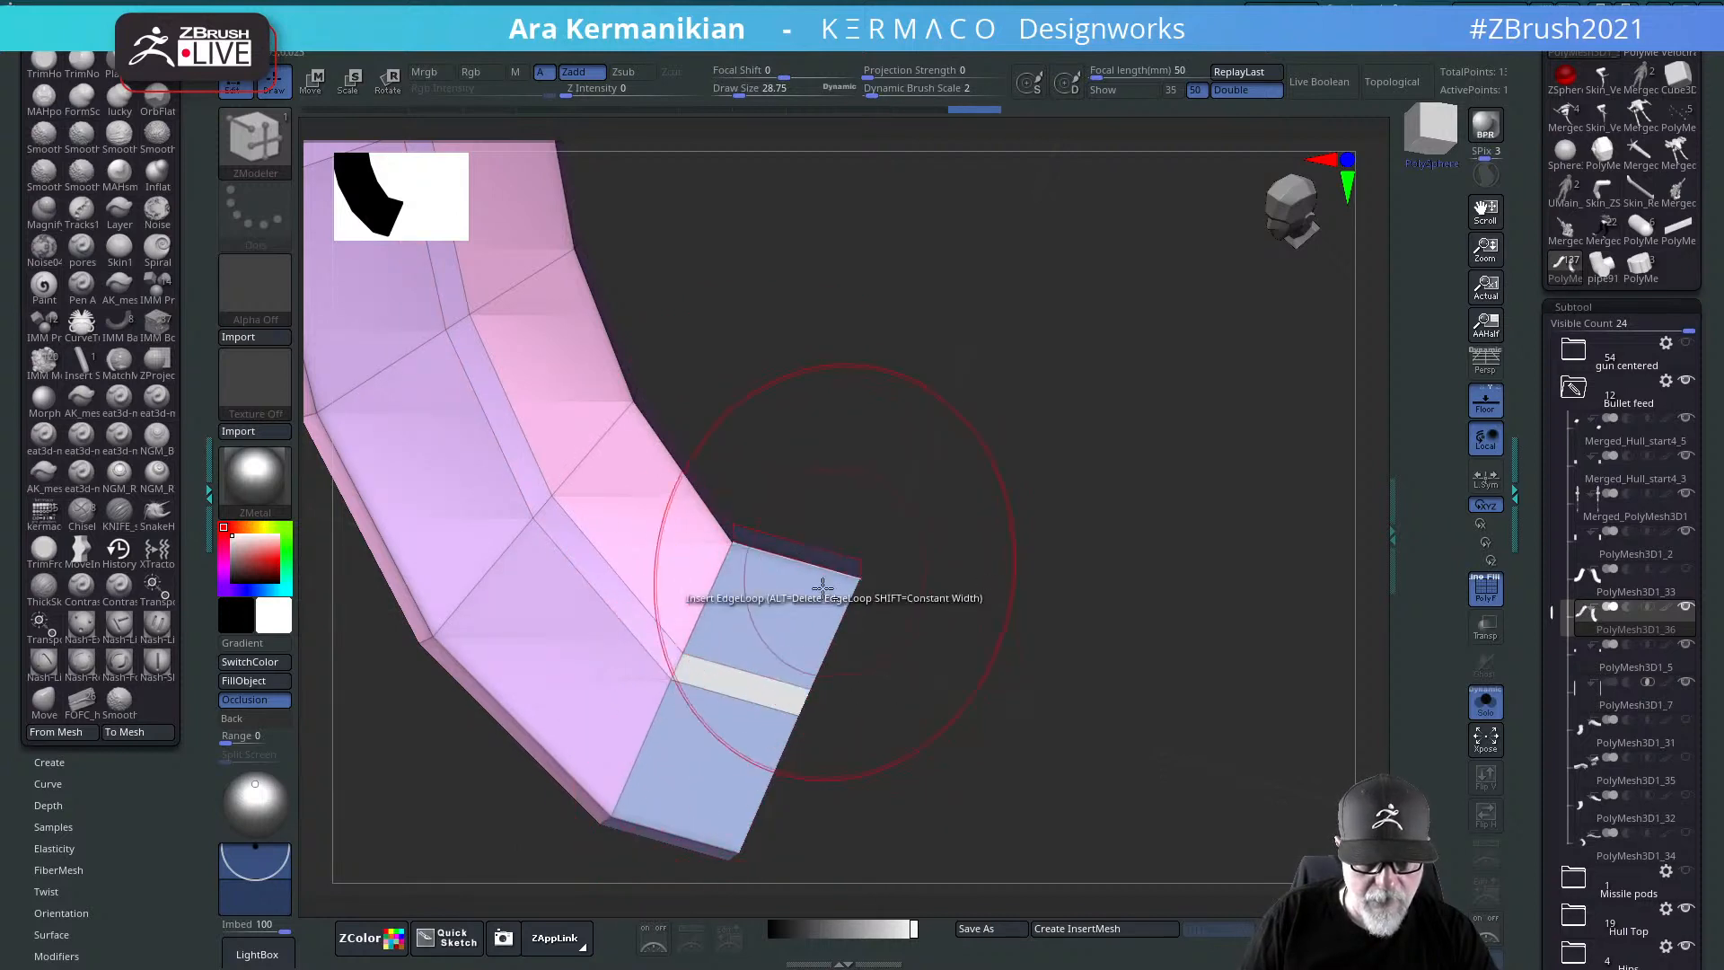
{"action": "left_click", "coordinate": [790, 687], "text": "alt"}
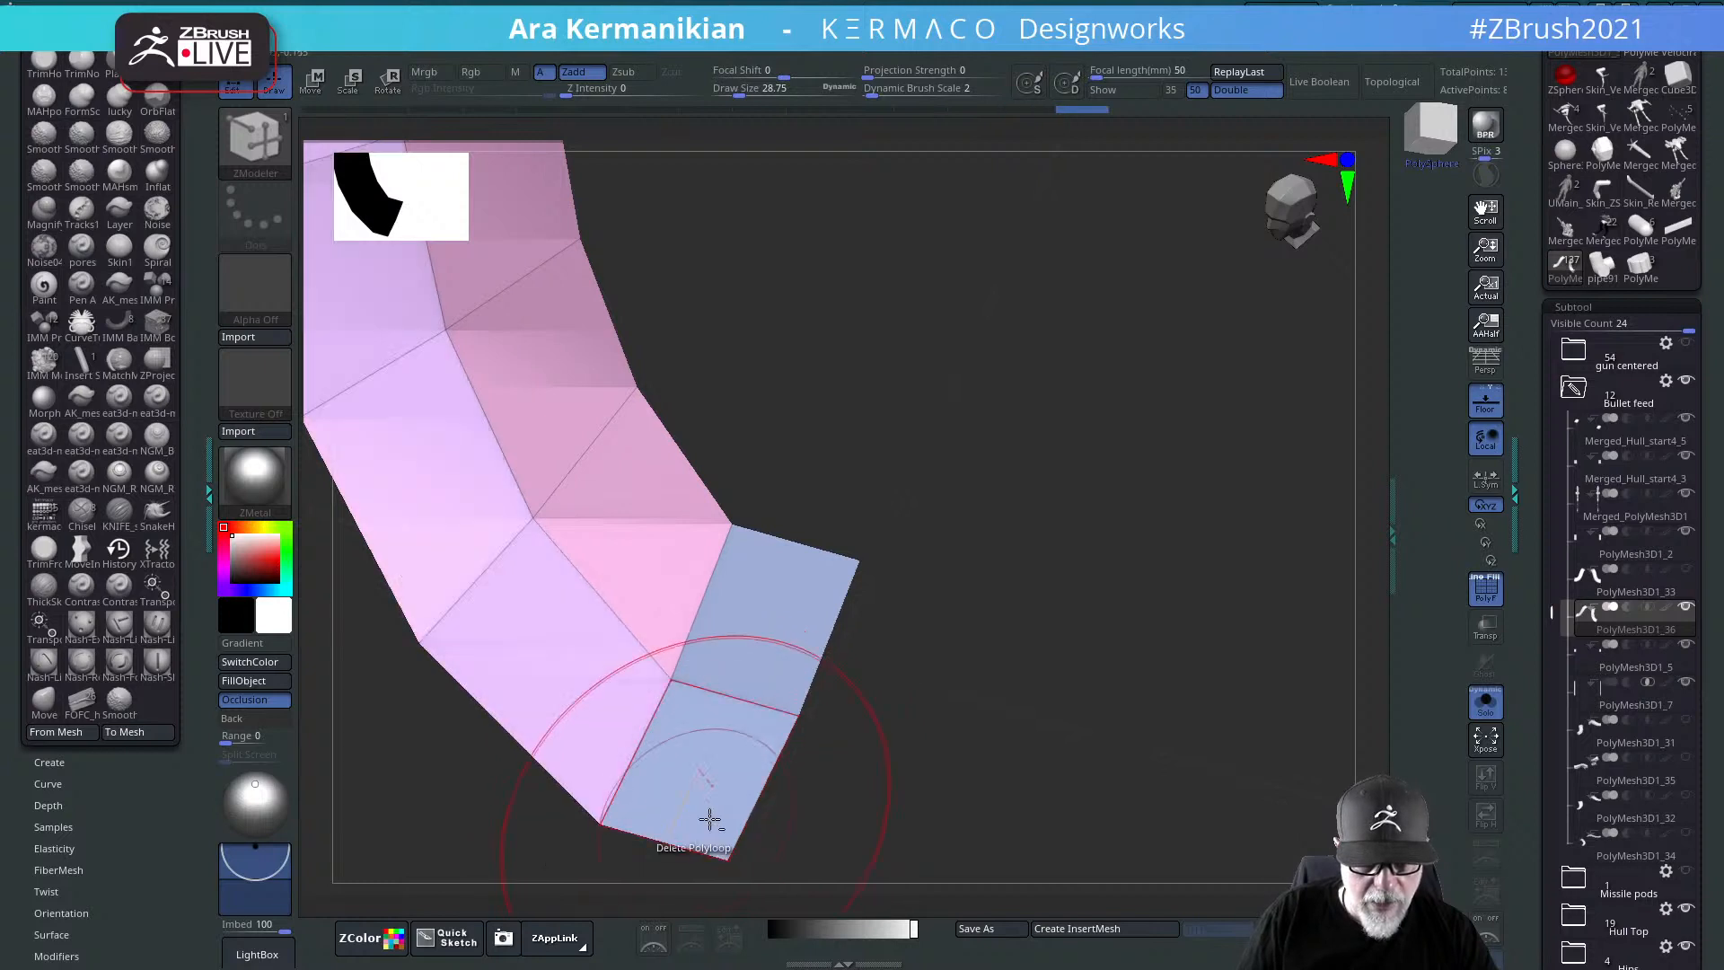
{"action": "mouse_move", "coordinate": [712, 816]}
{"action": "right_mouse_down"}
{"action": "mouse_move", "coordinate": [1011, 653]}
{"action": "mouse_move", "coordinate": [1020, 750]}
{"action": "mouse_move", "coordinate": [804, 549]}
{"action": "right_mouse_up"}
{"action": "right_click_drag", "start_coordinate": [1010, 735], "coordinate": [724, 416]}
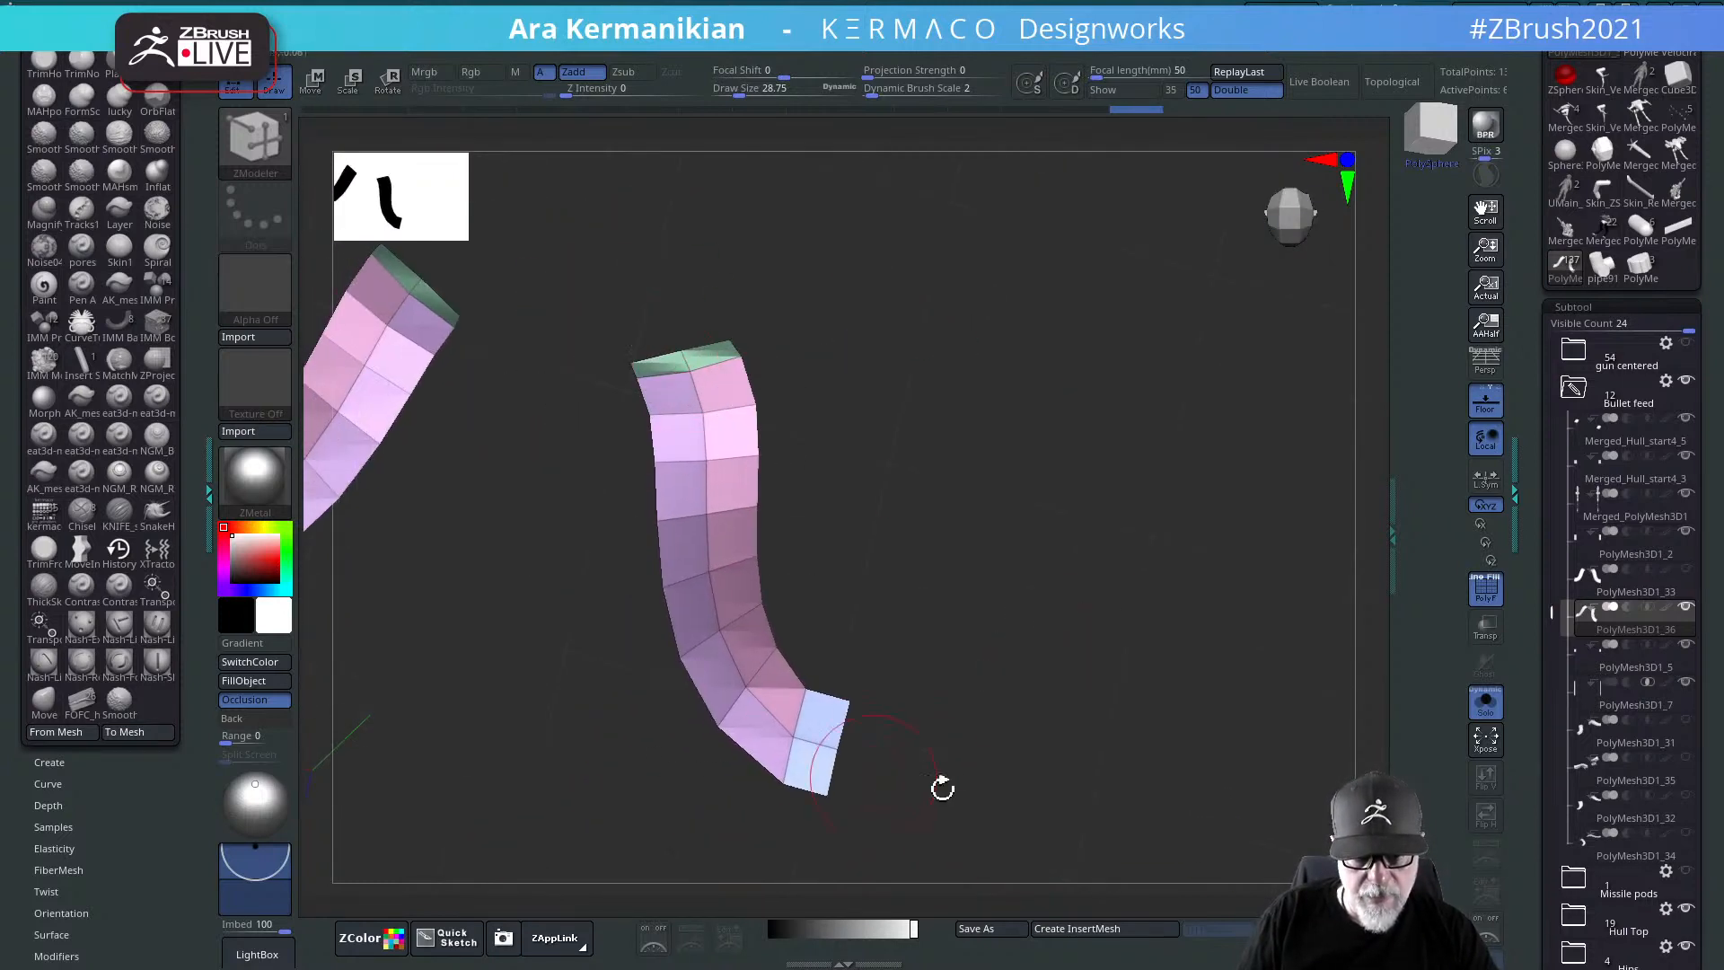
{"action": "right_click_drag", "start_coordinate": [943, 789], "coordinate": [660, 615]}
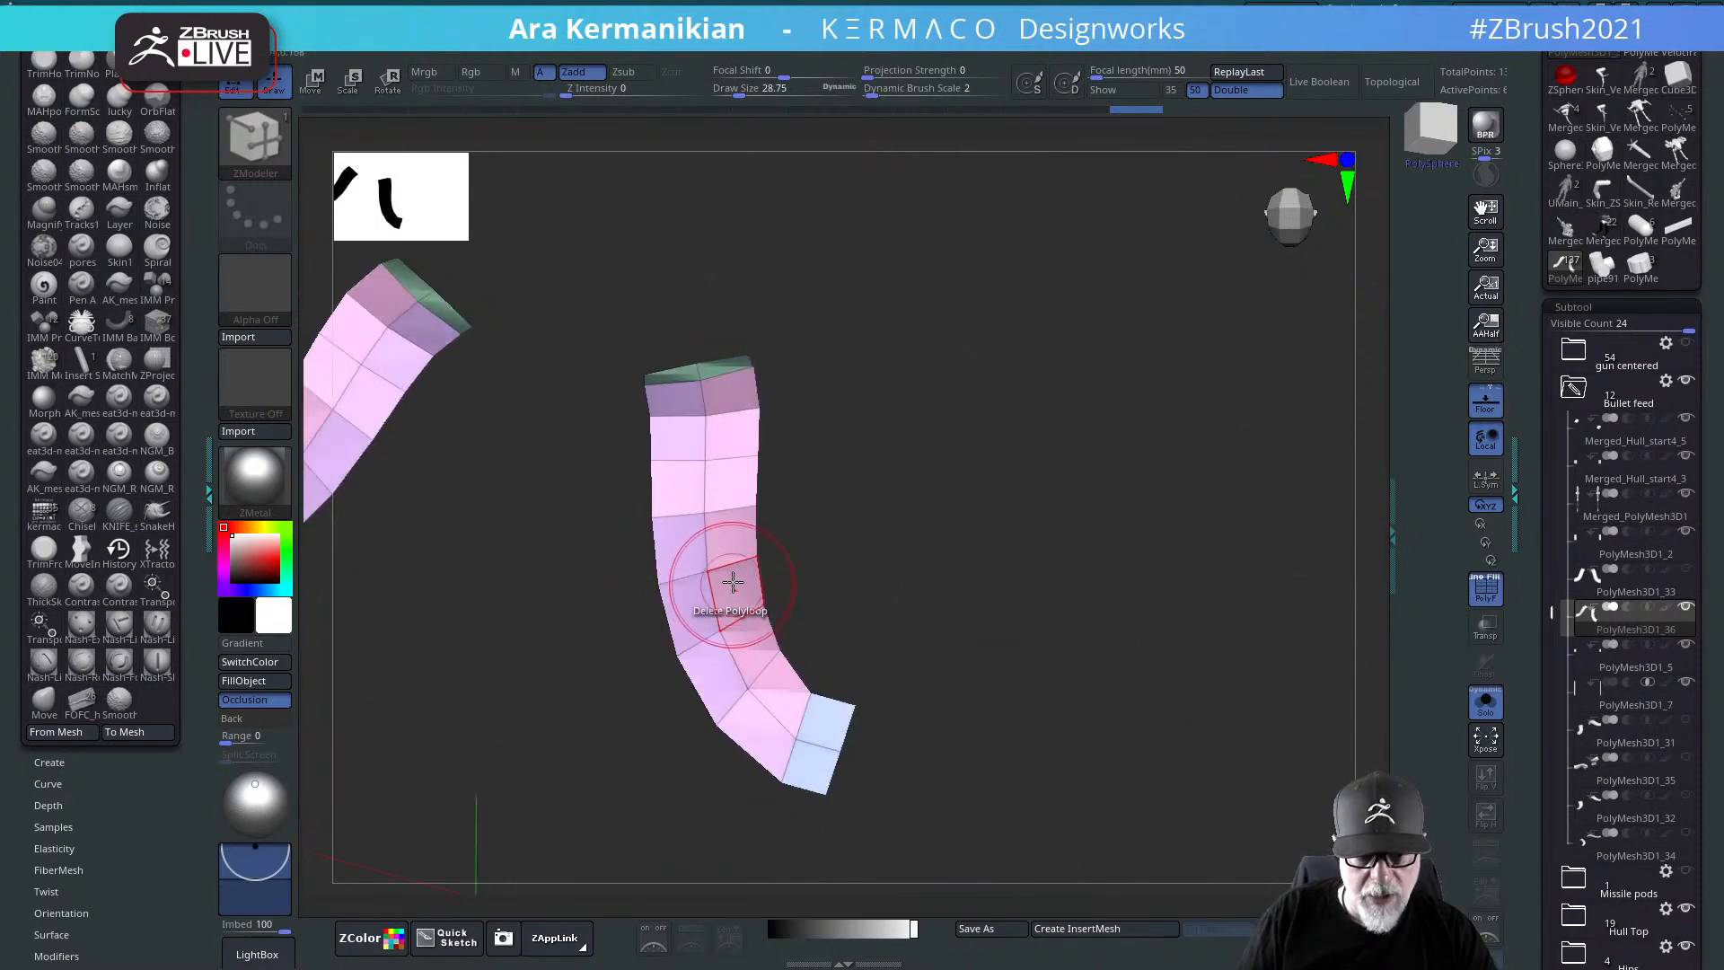
Step: Set the polygon action to PolyGroup with Polyloop as the target and give the strip's two lengthwise rows separate polygroups
{"action": "key", "text": "space"}
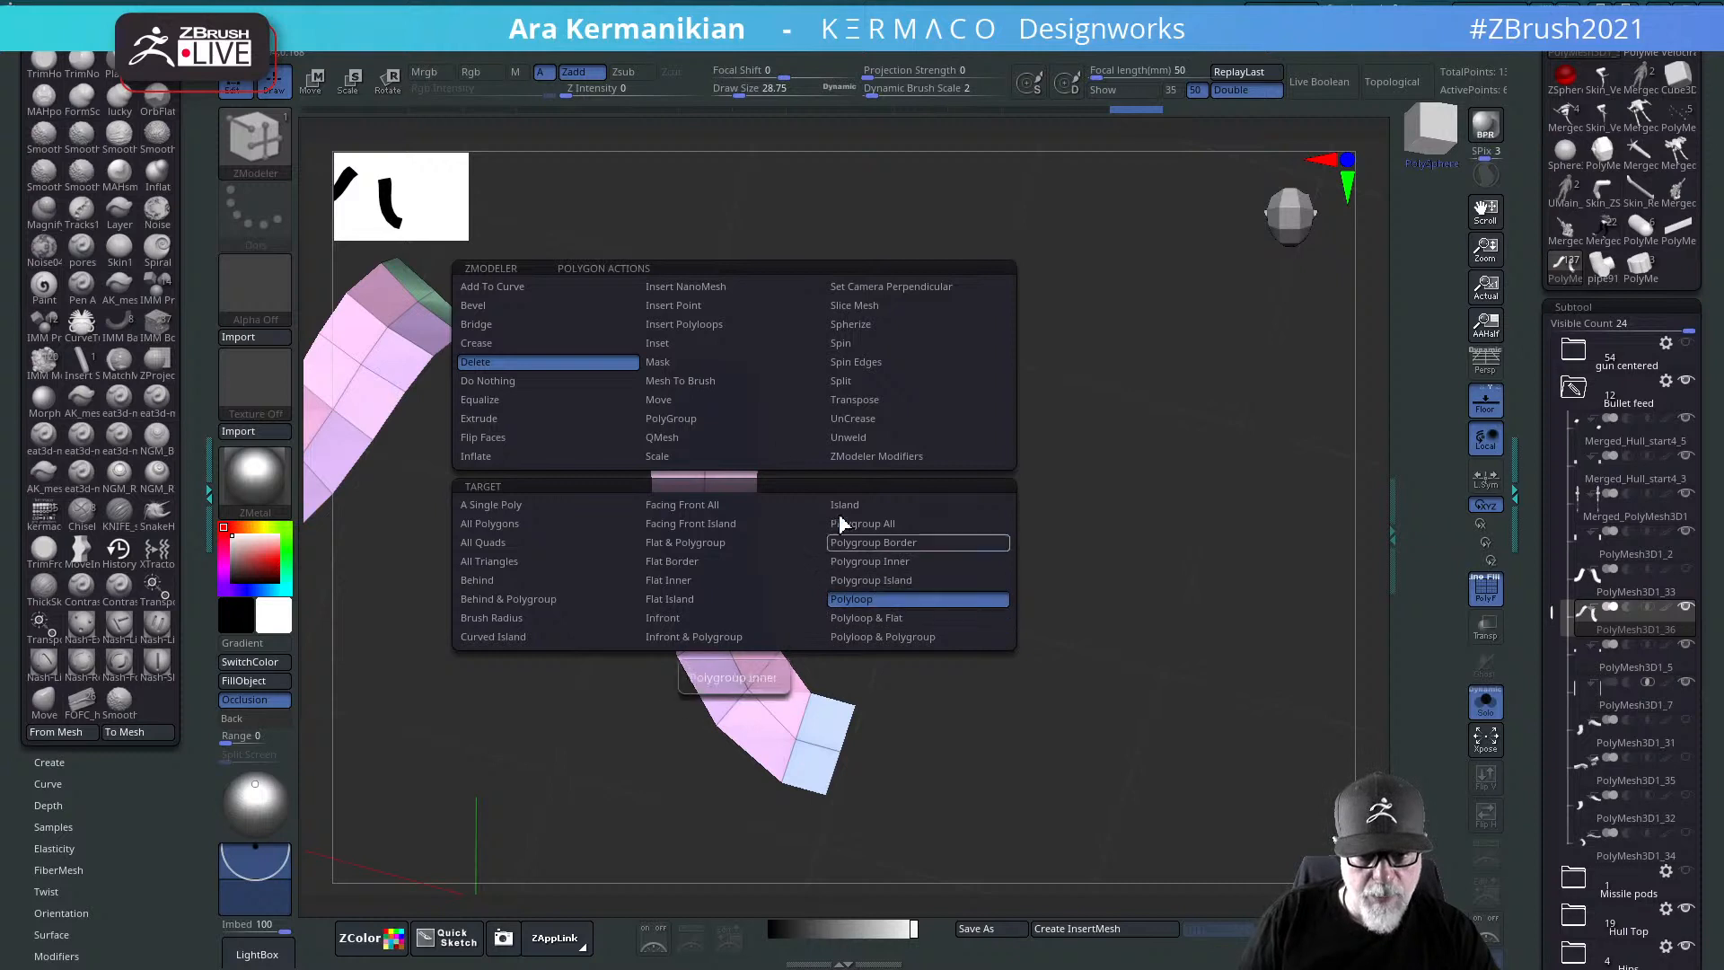
{"action": "left_click", "coordinate": [683, 420]}
{"action": "left_click", "coordinate": [864, 597]}
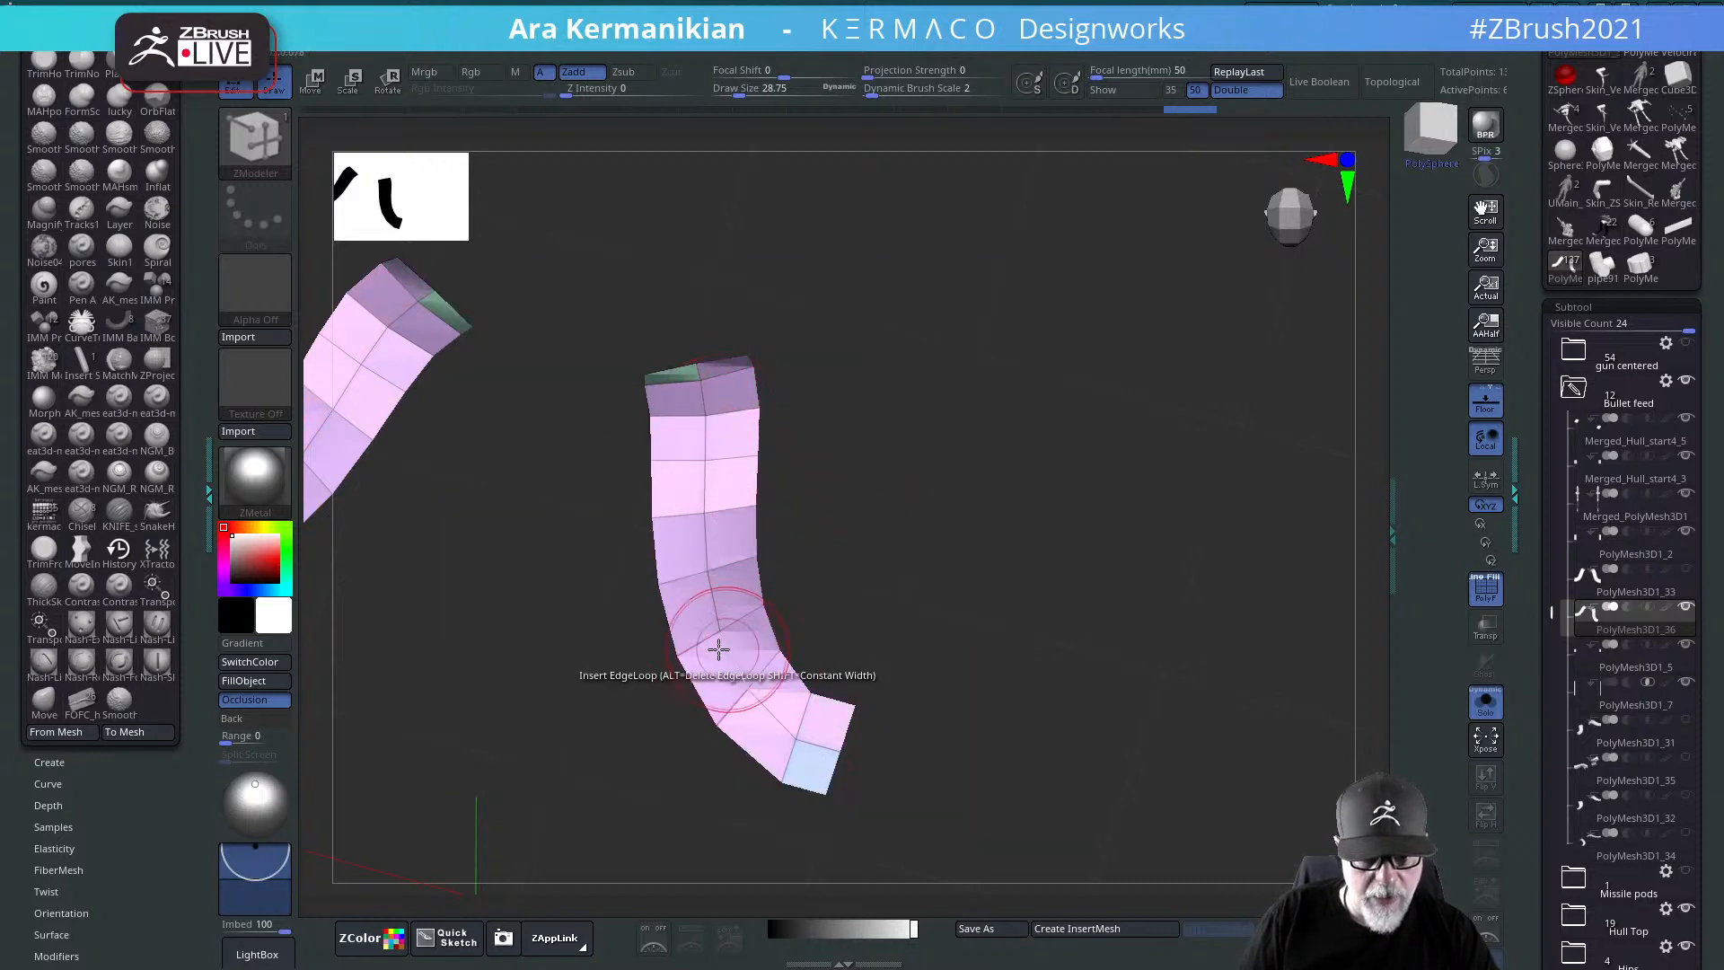
{"action": "left_click", "coordinate": [699, 627]}
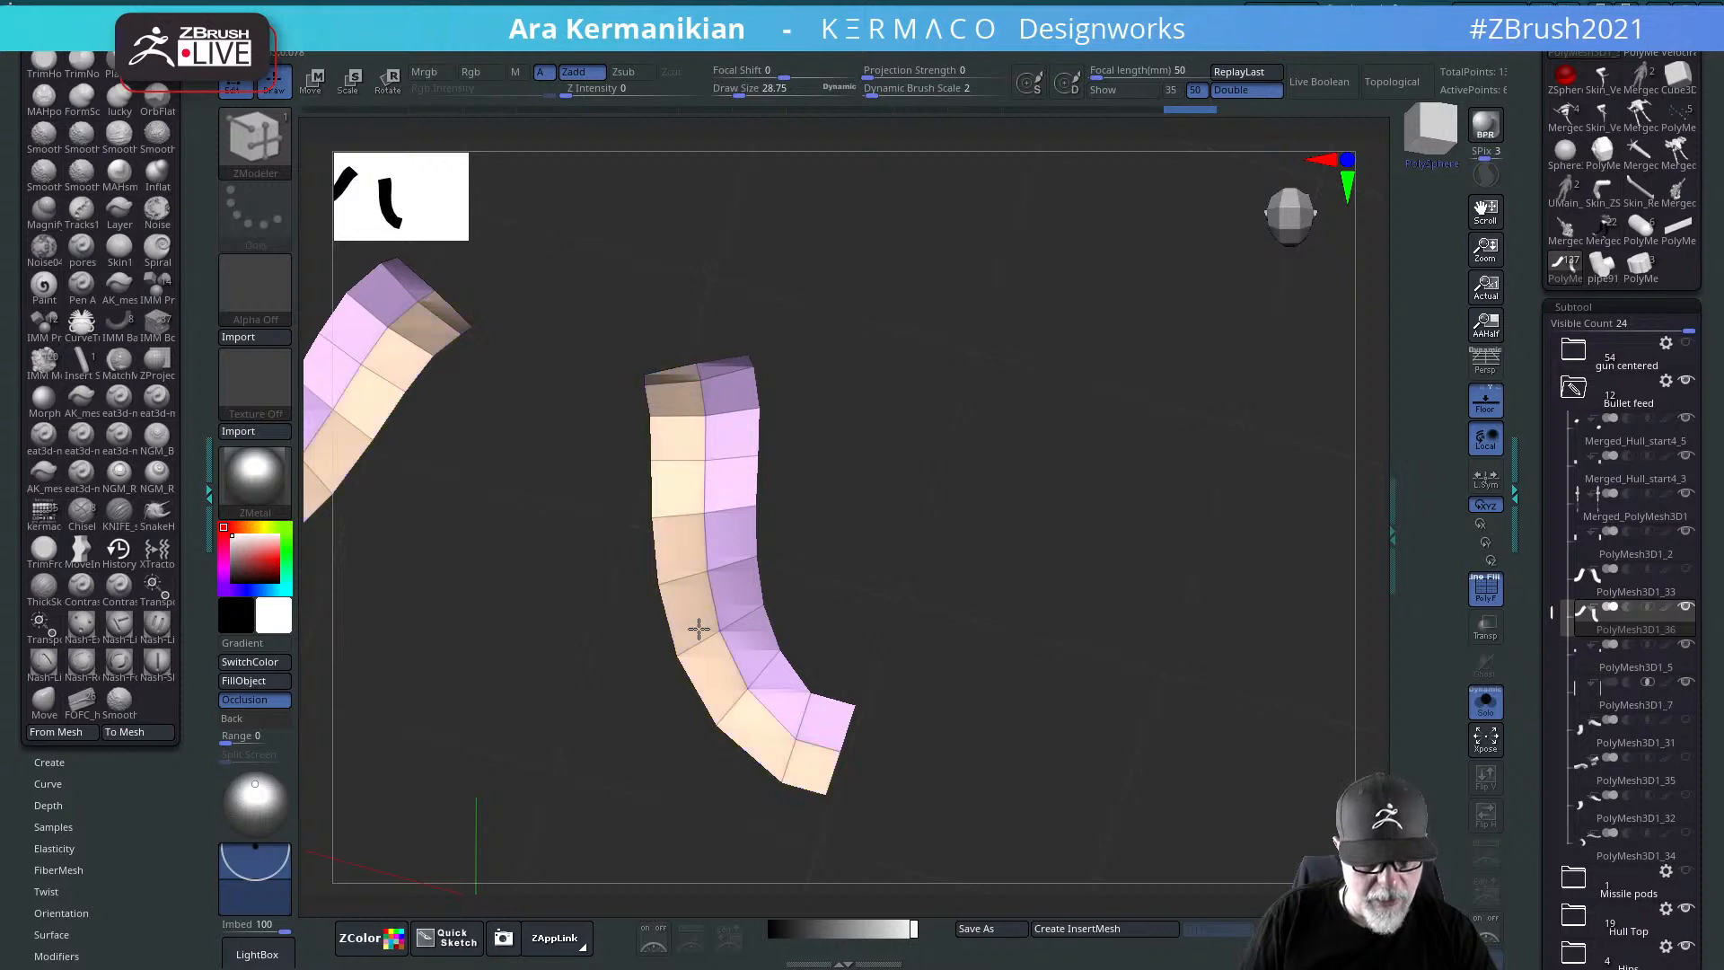
{"action": "left_click", "coordinate": [698, 627]}
{"action": "left_click", "coordinate": [698, 626]}
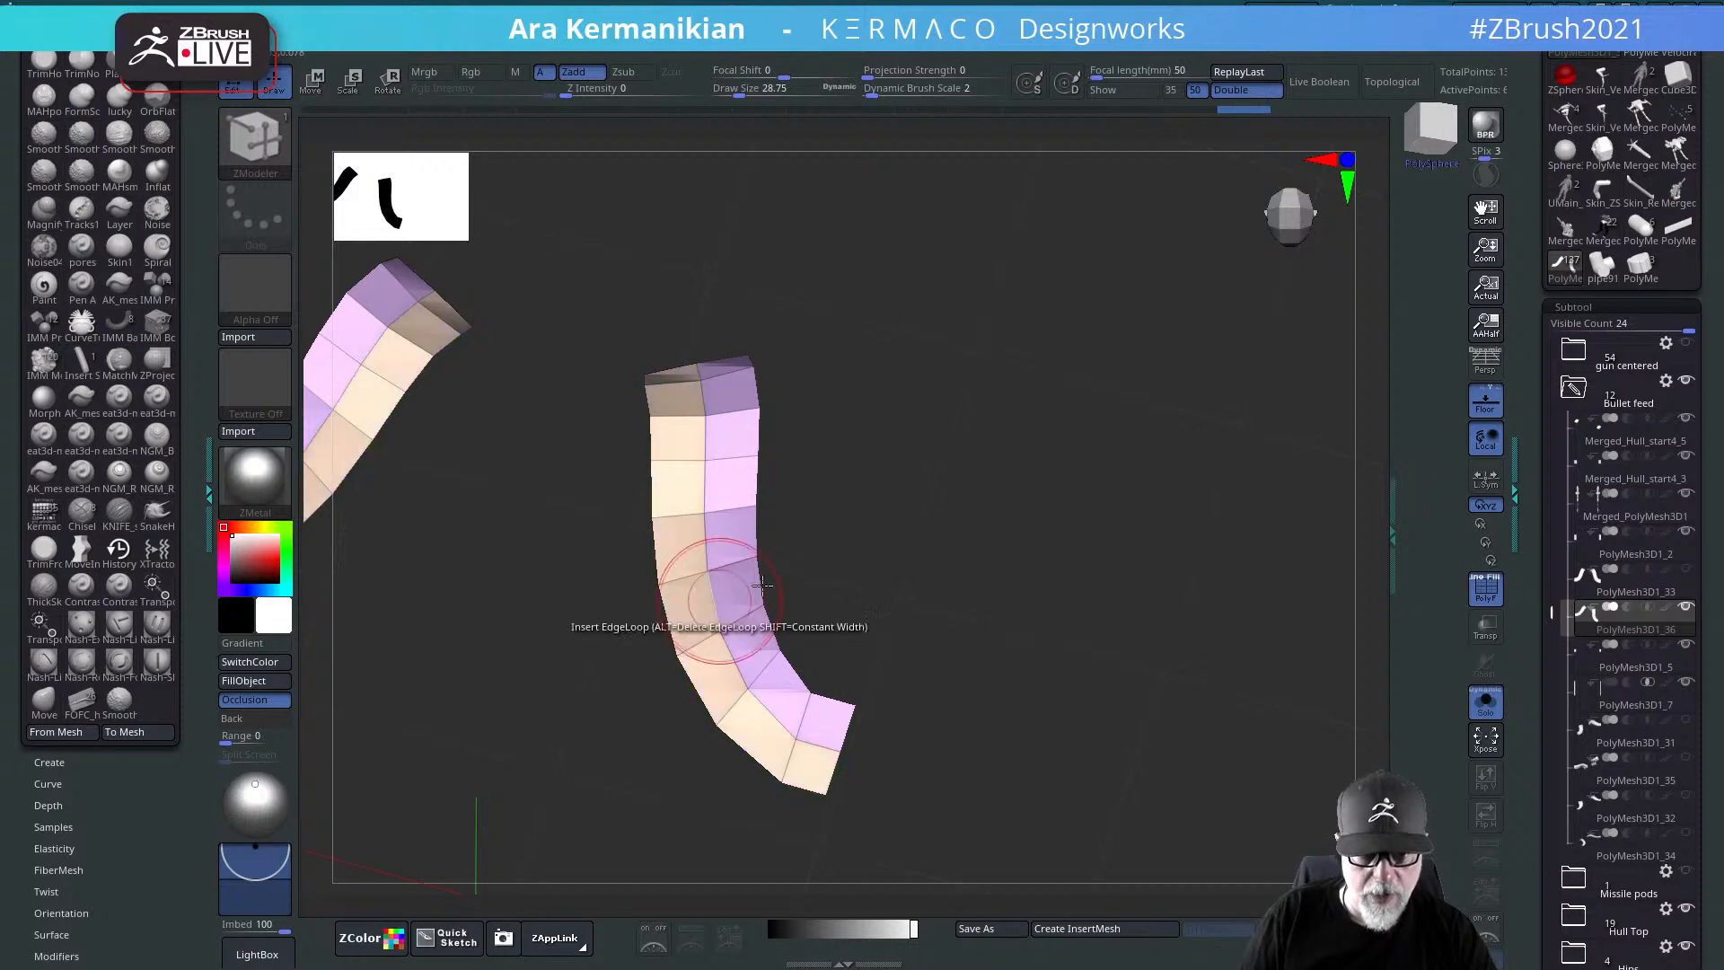
Step: Show the whole mech again and examine how the two-row strips run between the missile pods and guns
{"action": "left_click_drag", "start_coordinate": [1039, 596], "coordinate": [1315, 585]}
{"action": "left_click", "coordinate": [1484, 703]}
{"action": "left_click_drag", "start_coordinate": [1185, 550], "coordinate": [849, 461]}
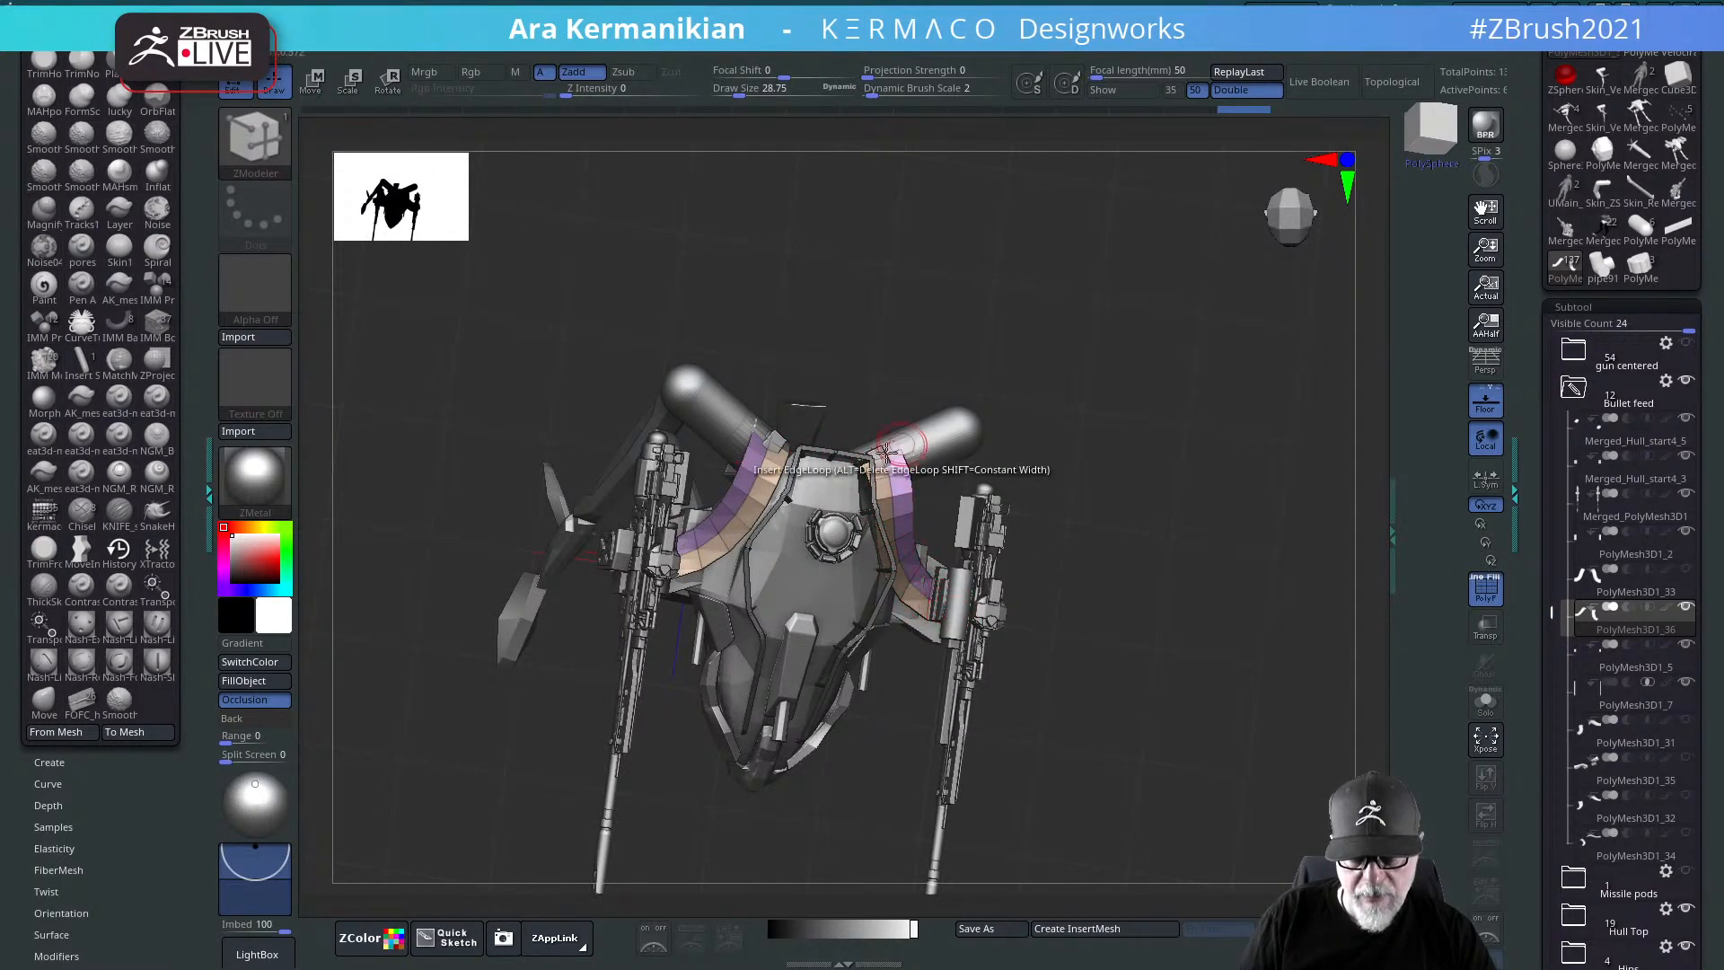
{"action": "left_click_drag", "start_coordinate": [1212, 585], "coordinate": [893, 483]}
{"action": "left_click_drag", "start_coordinate": [1066, 606], "coordinate": [1193, 612]}
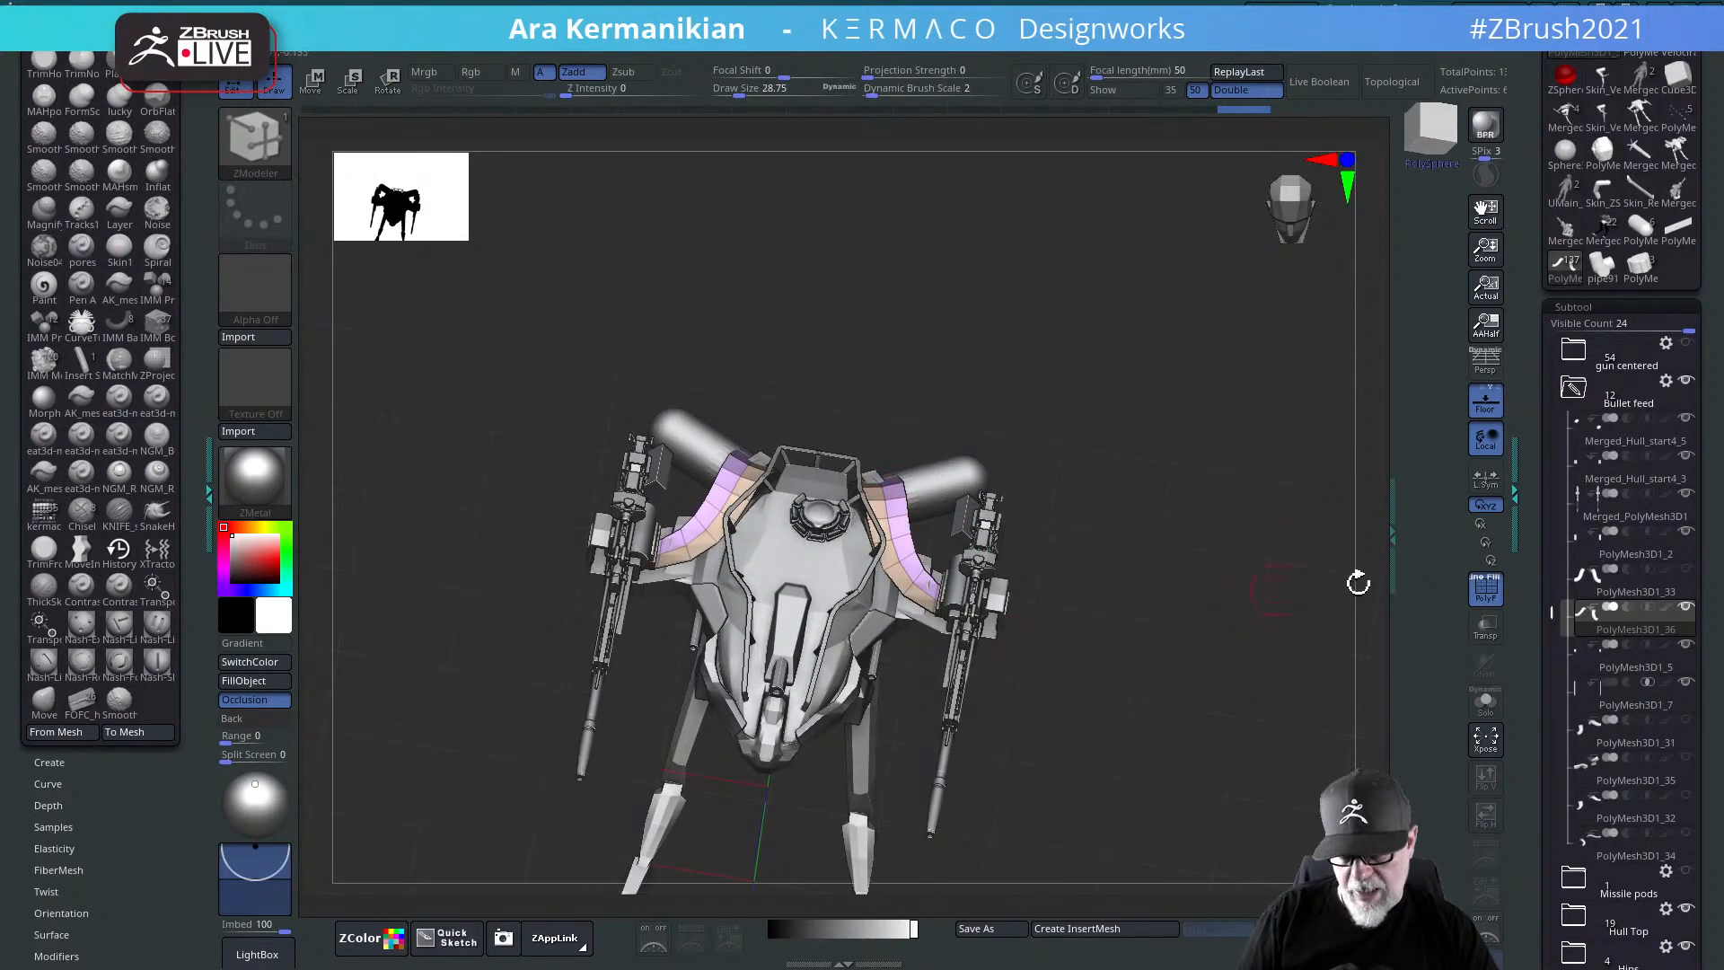
Step: Compare the PolyMesh3D1_33 chutes with the PolyMesh3D1_36 strips on the mech, returning to PolyMesh3D1_36 as the active subtool
{"action": "left_click", "coordinate": [1634, 594]}
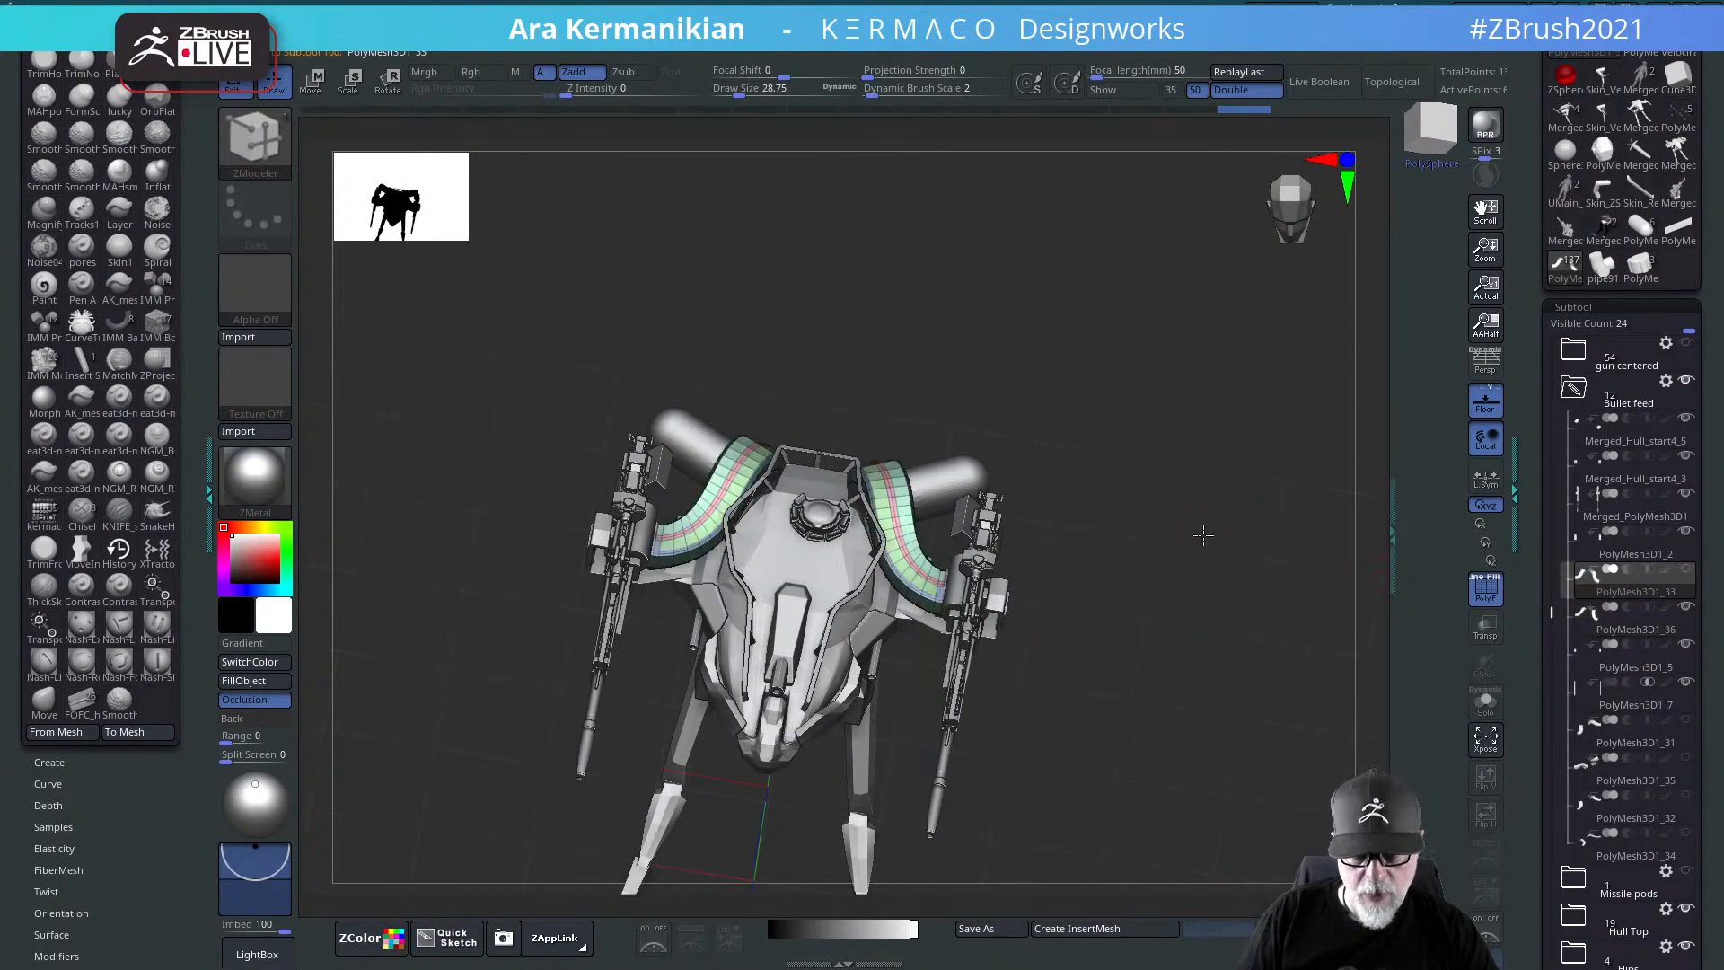
{"action": "left_click_drag", "start_coordinate": [1203, 535], "coordinate": [887, 469]}
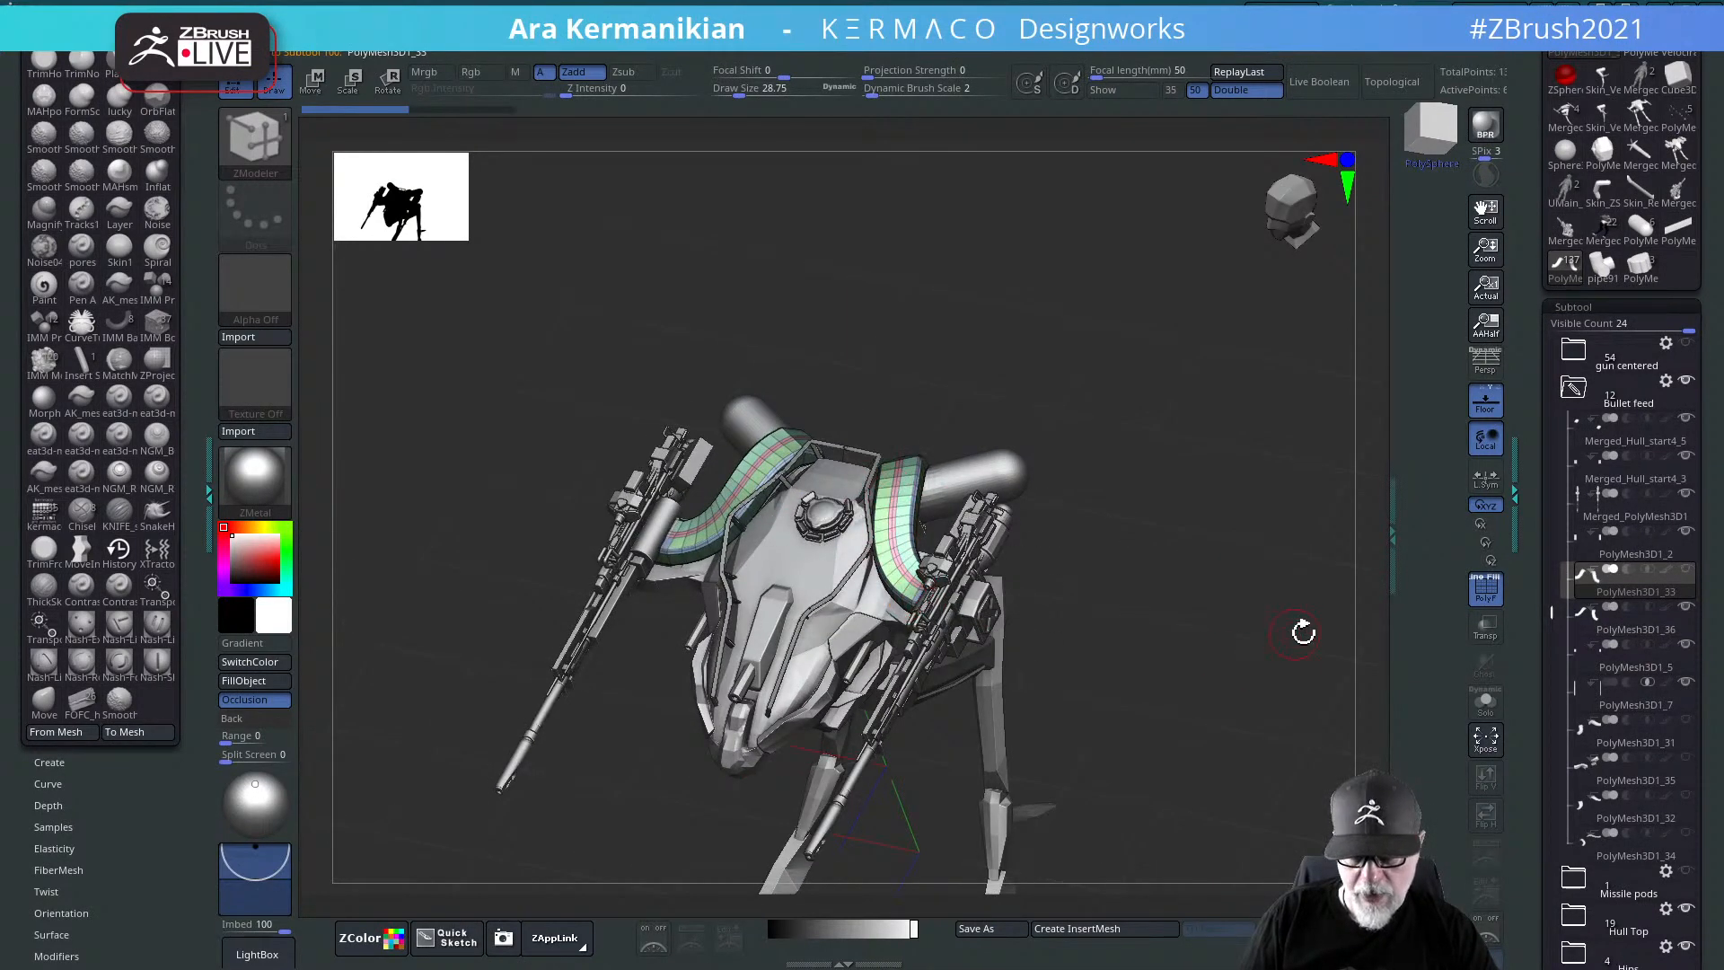
{"action": "left_click_drag", "start_coordinate": [1303, 632], "coordinate": [1364, 602]}
{"action": "left_click", "coordinate": [1643, 631]}
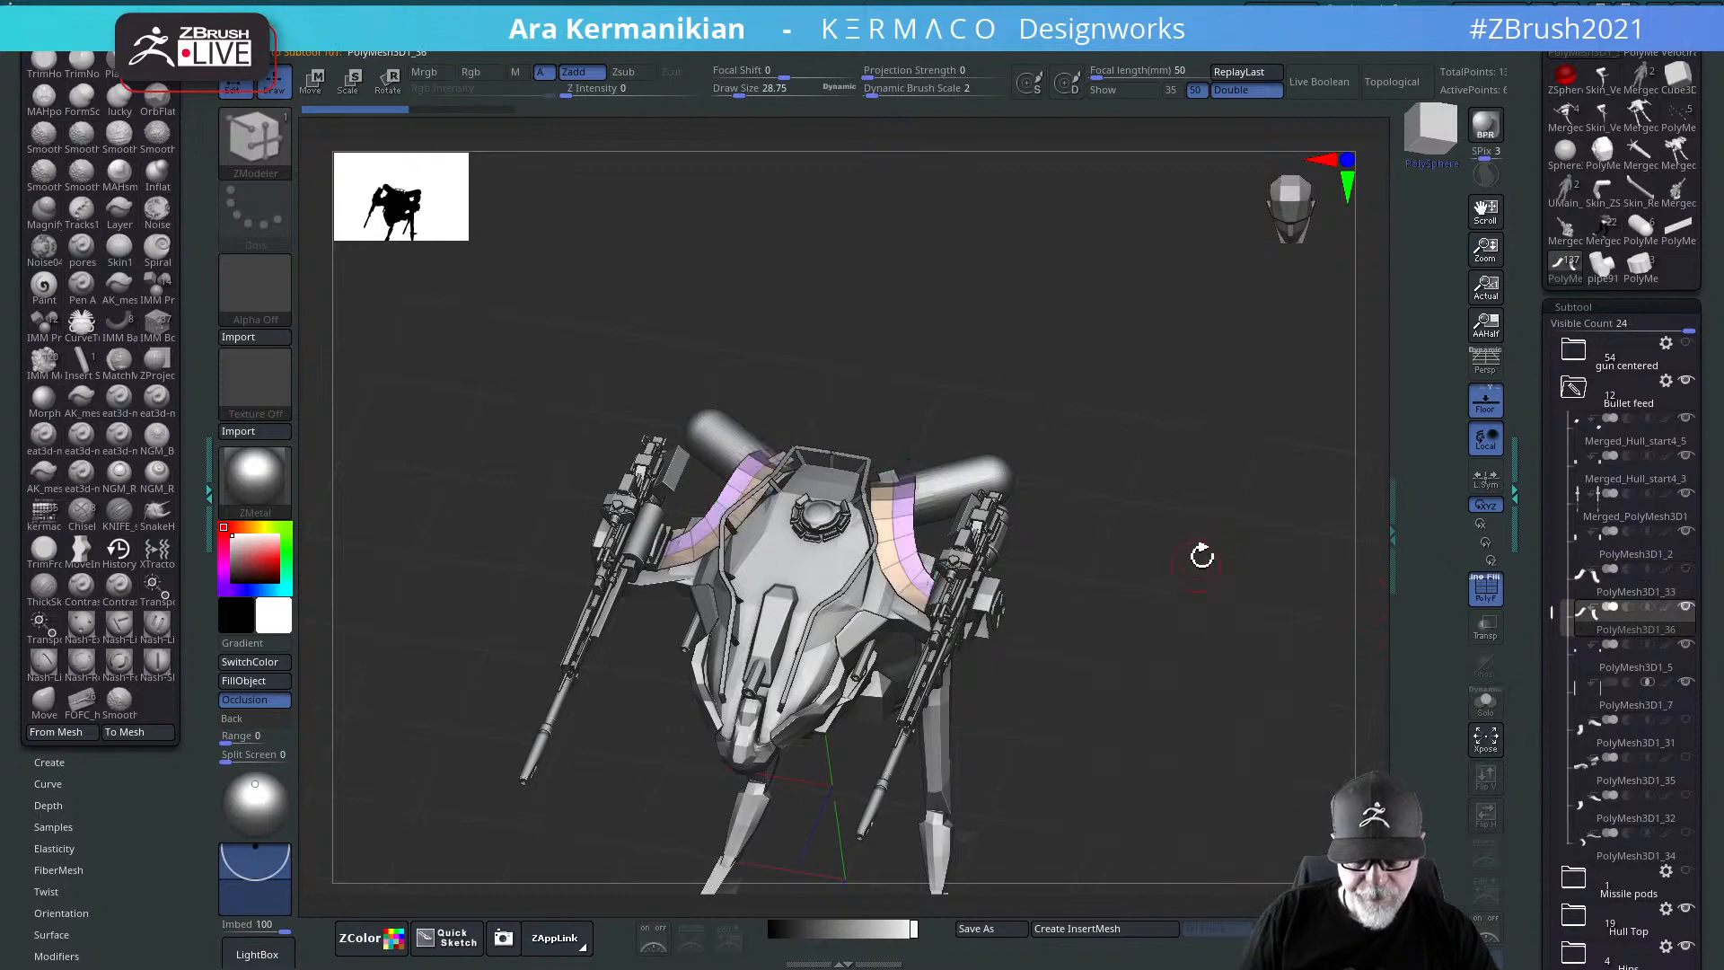
{"action": "left_click_drag", "start_coordinate": [1200, 550], "coordinate": [1228, 579]}
{"action": "left_click_drag", "start_coordinate": [1206, 494], "coordinate": [1304, 588], "text": "alt"}
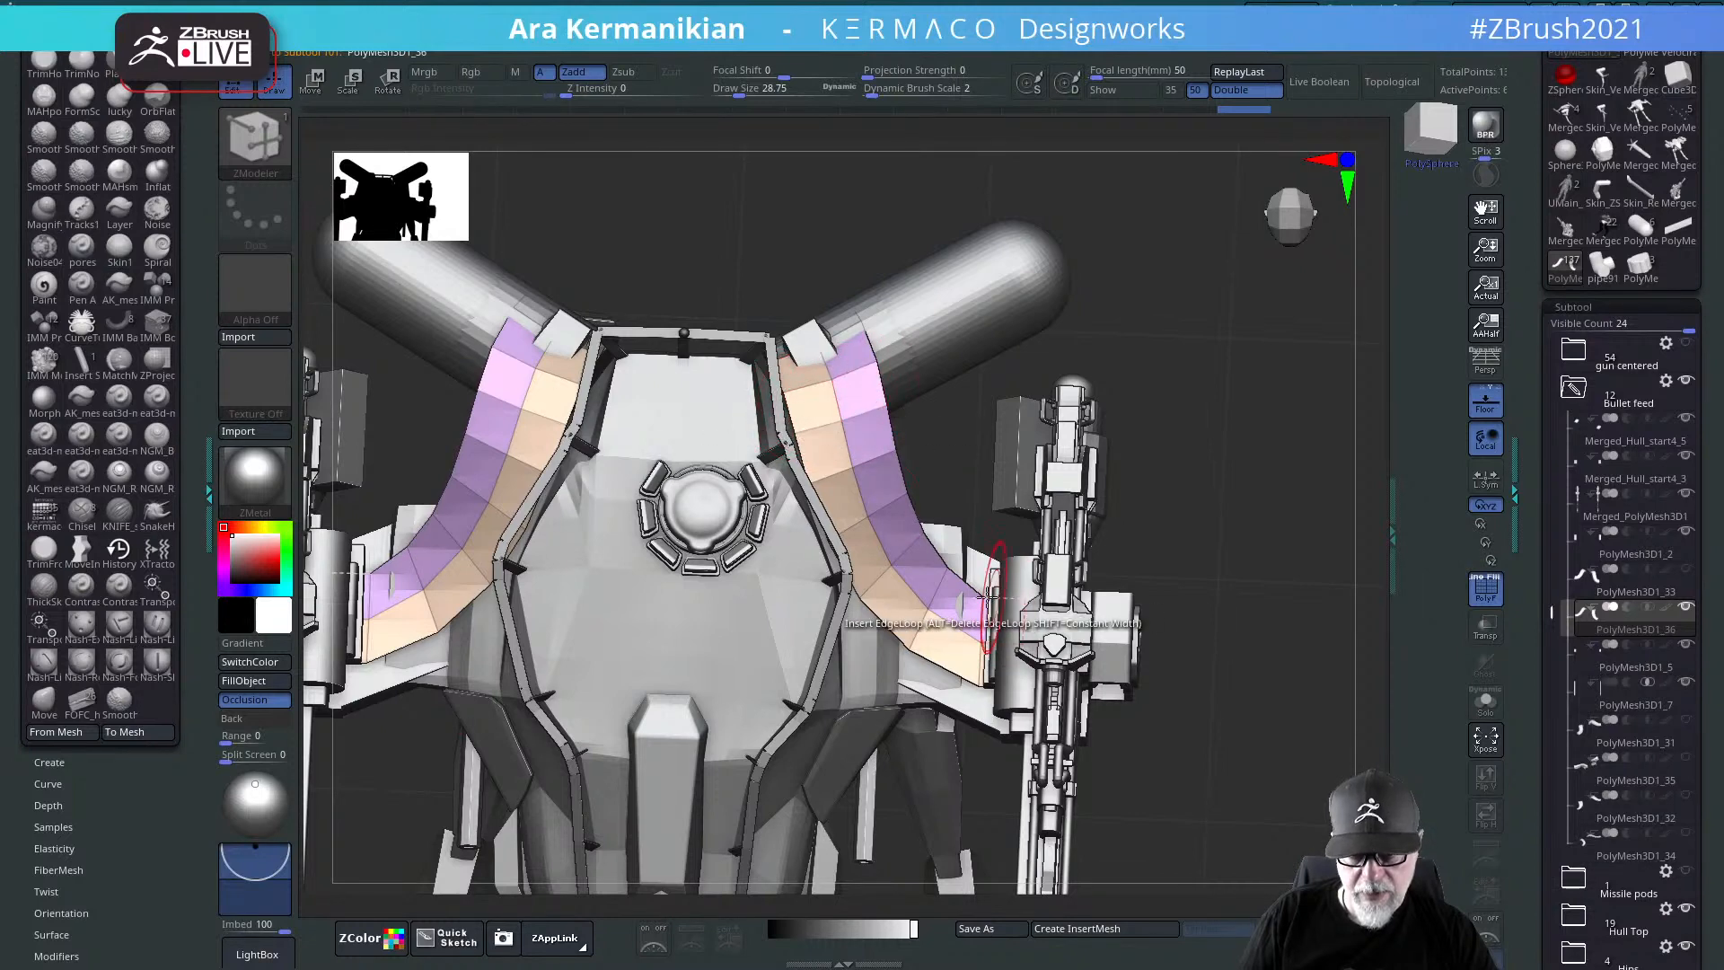
{"action": "mouse_move", "coordinate": [1295, 623]}
{"action": "left_mouse_down"}
{"action": "mouse_move", "coordinate": [1309, 620]}
{"action": "mouse_move", "coordinate": [1287, 623]}
{"action": "mouse_move", "coordinate": [1289, 594]}
{"action": "left_mouse_up"}
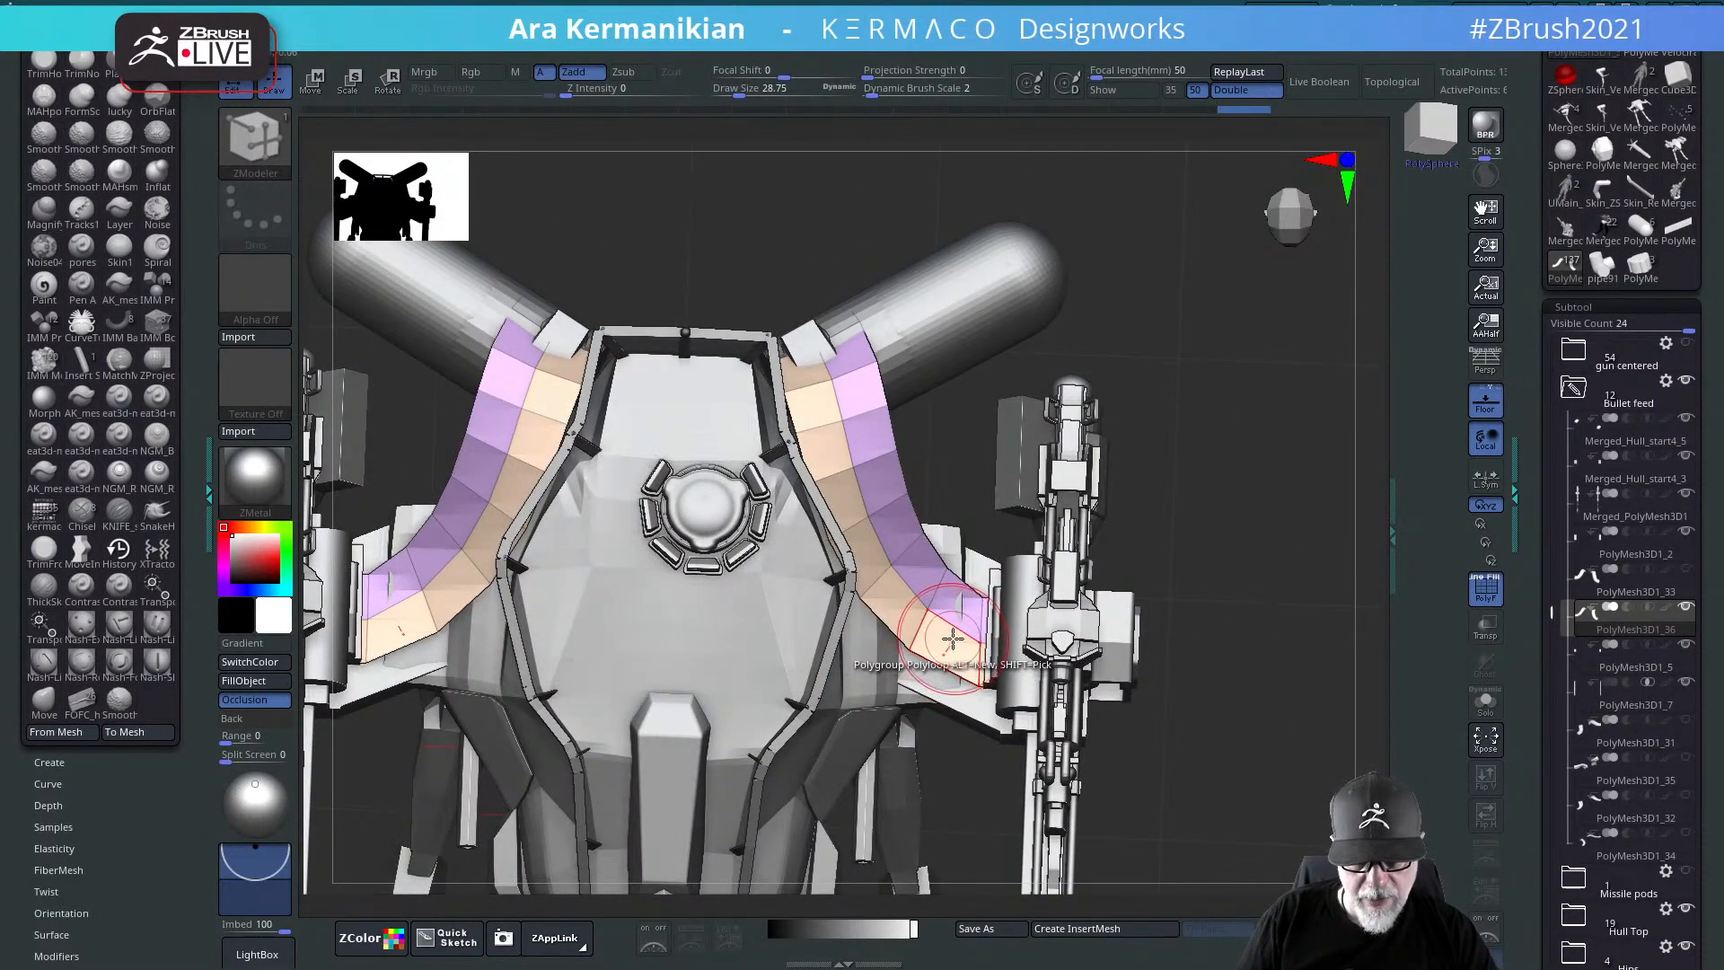
Step: Set the polygon action to Delete with A Single Poly as the target and delete the strip's polygons next to the guns
{"action": "key", "text": "space"}
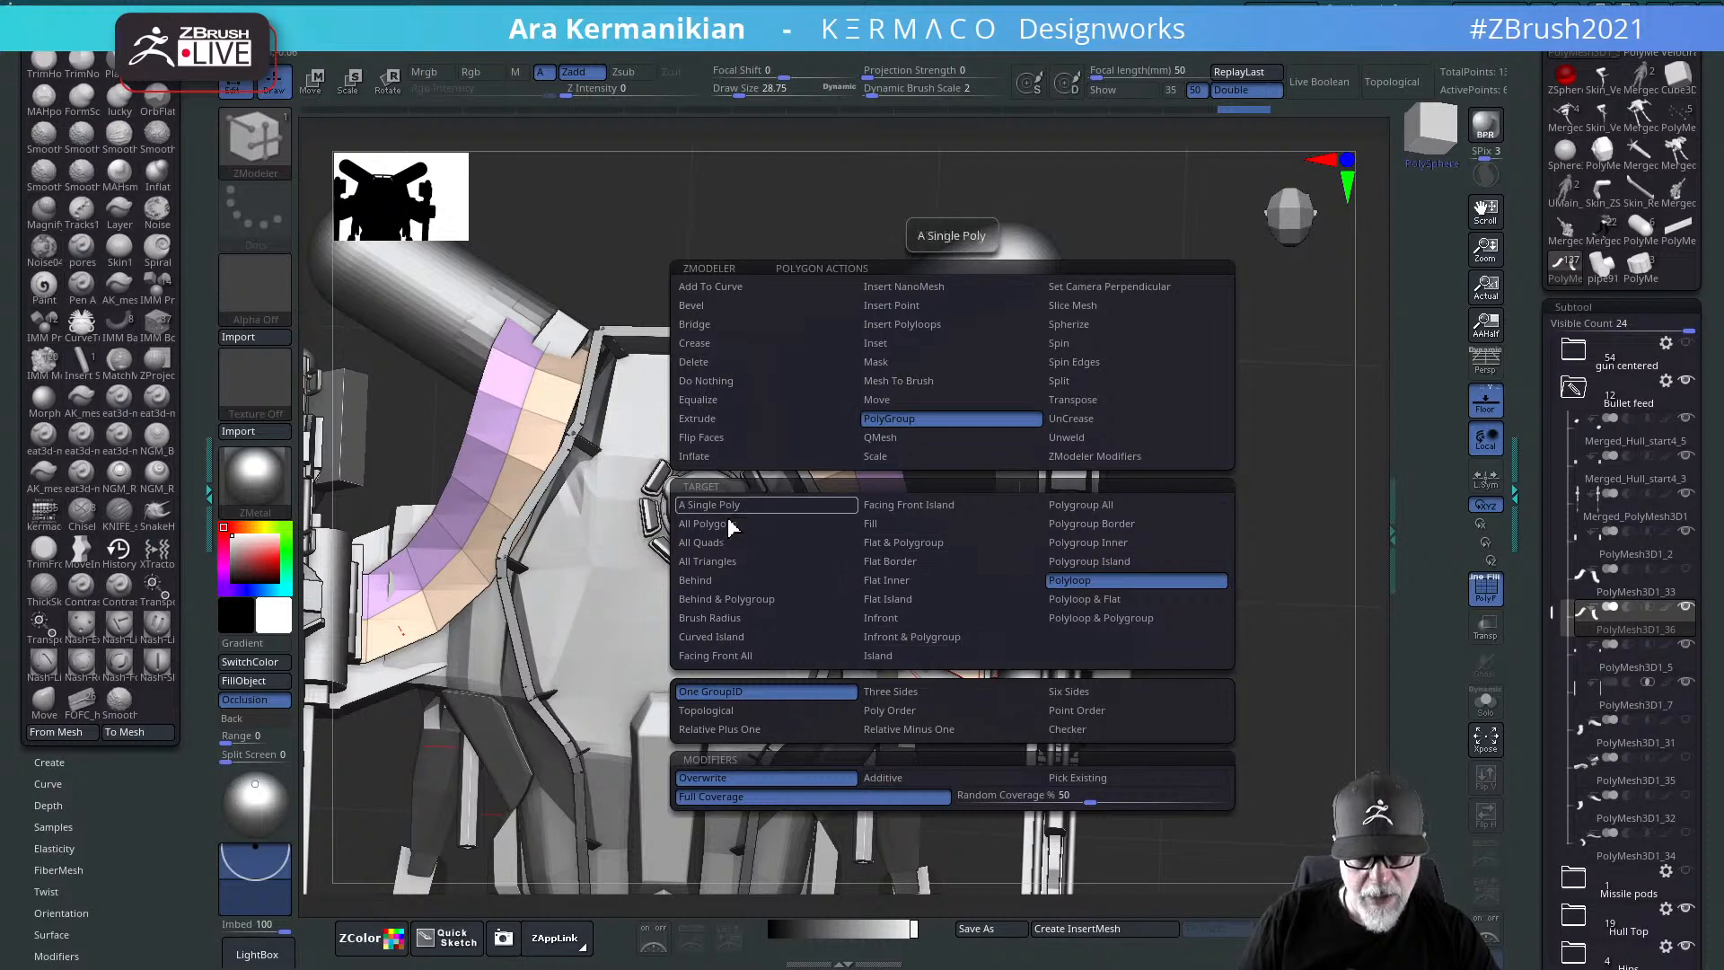
{"action": "left_click", "coordinate": [835, 505]}
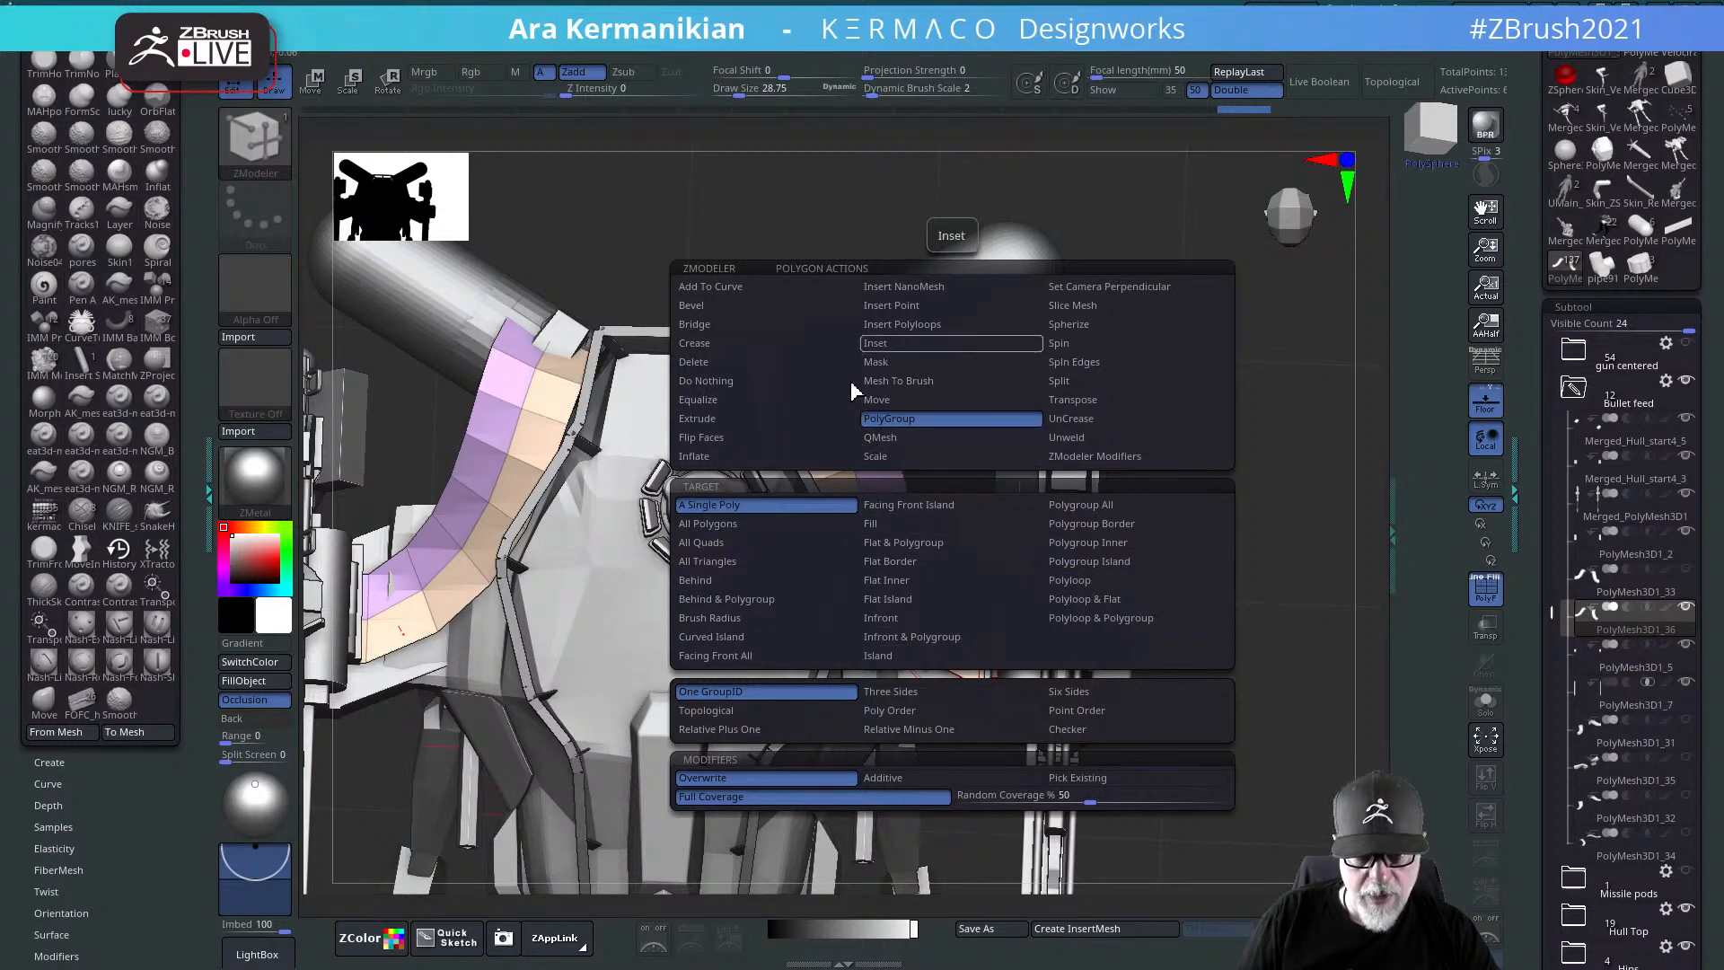
{"action": "left_click", "coordinate": [740, 362]}
{"action": "left_click", "coordinate": [718, 505]}
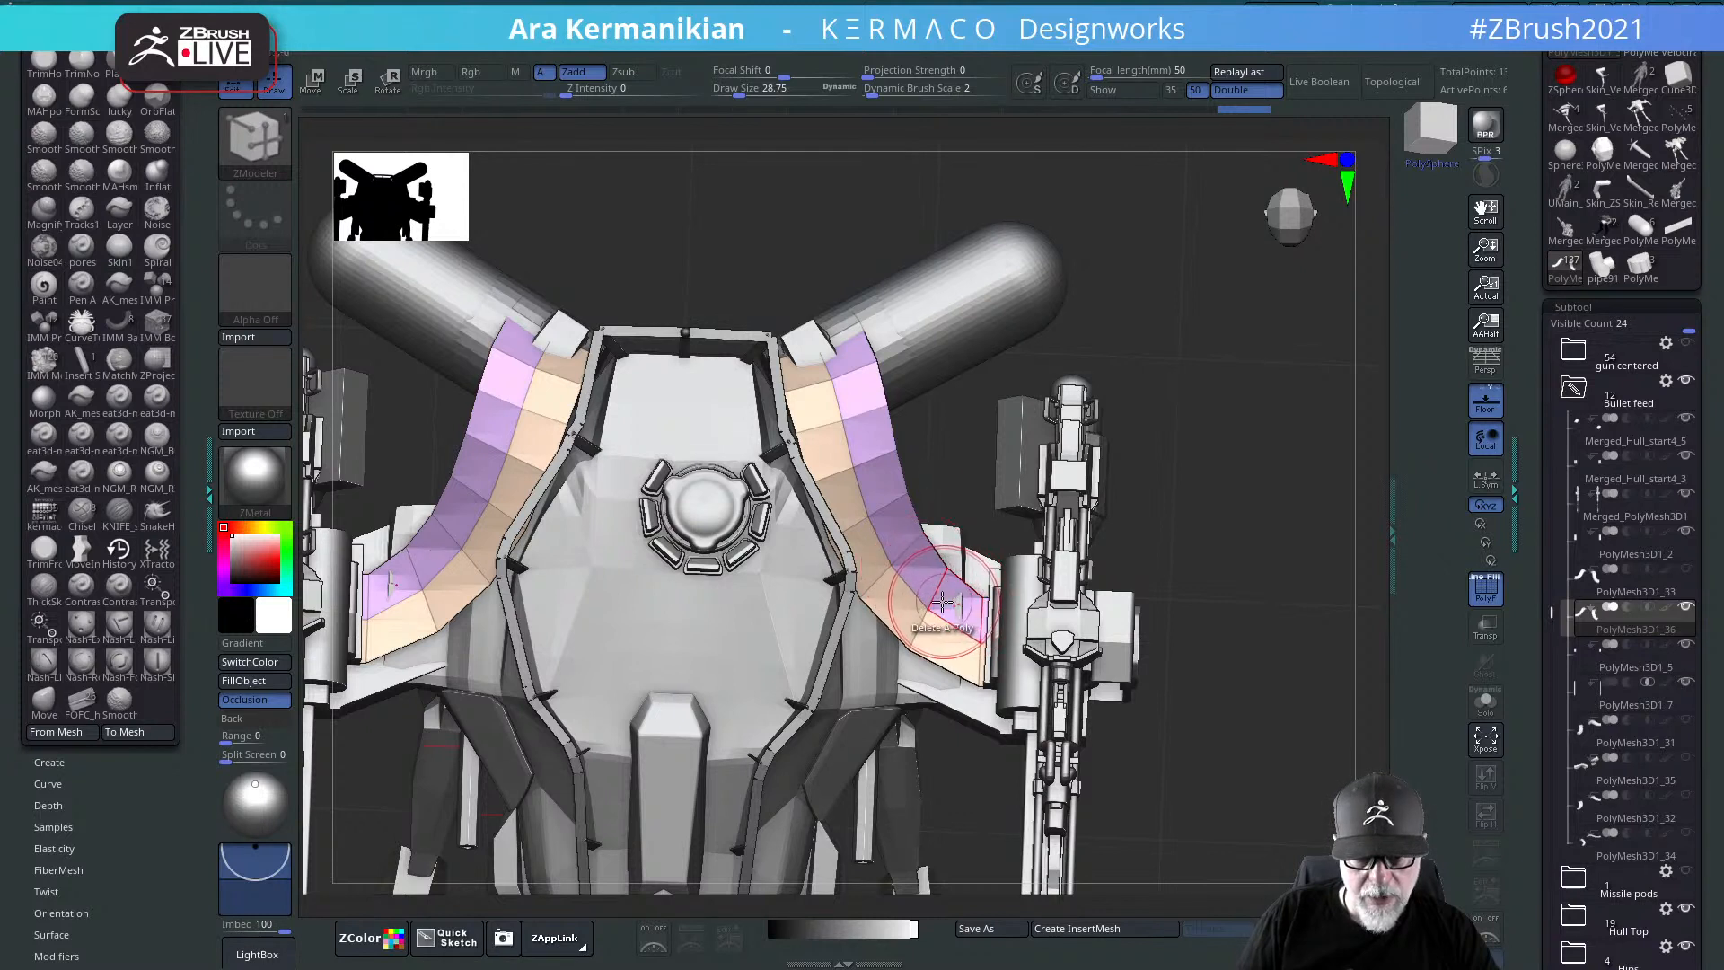
{"action": "left_click", "coordinate": [943, 603]}
{"action": "left_click", "coordinate": [931, 636]}
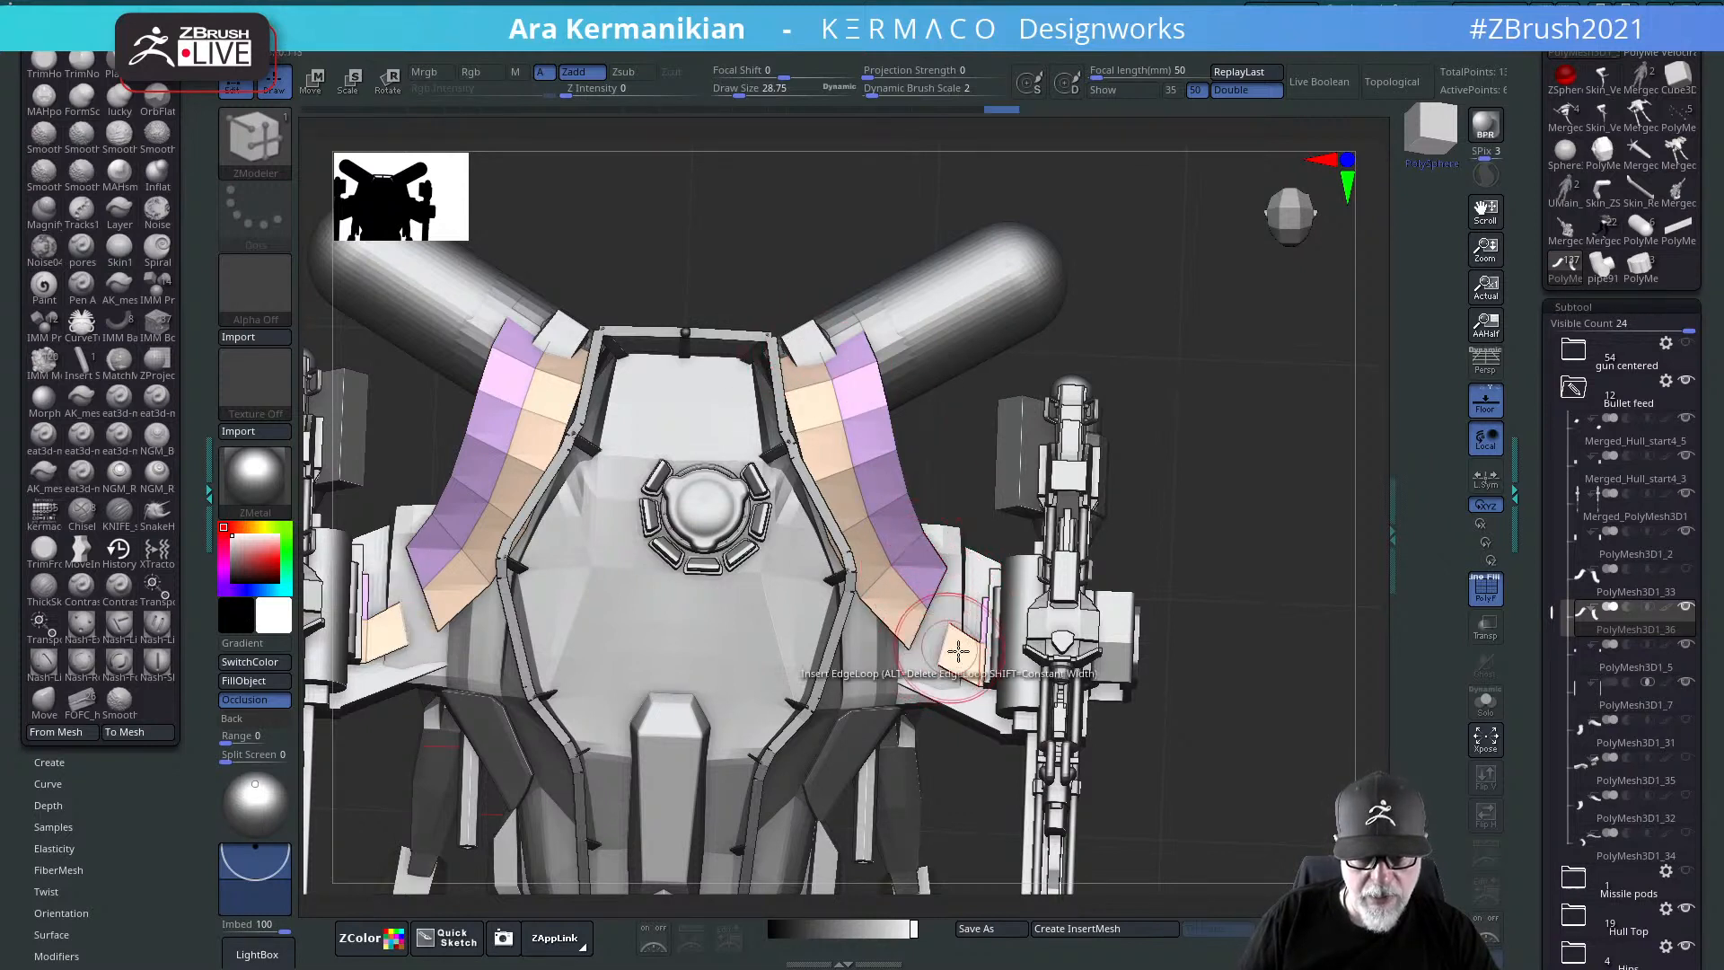
{"action": "left_click", "coordinate": [962, 650]}
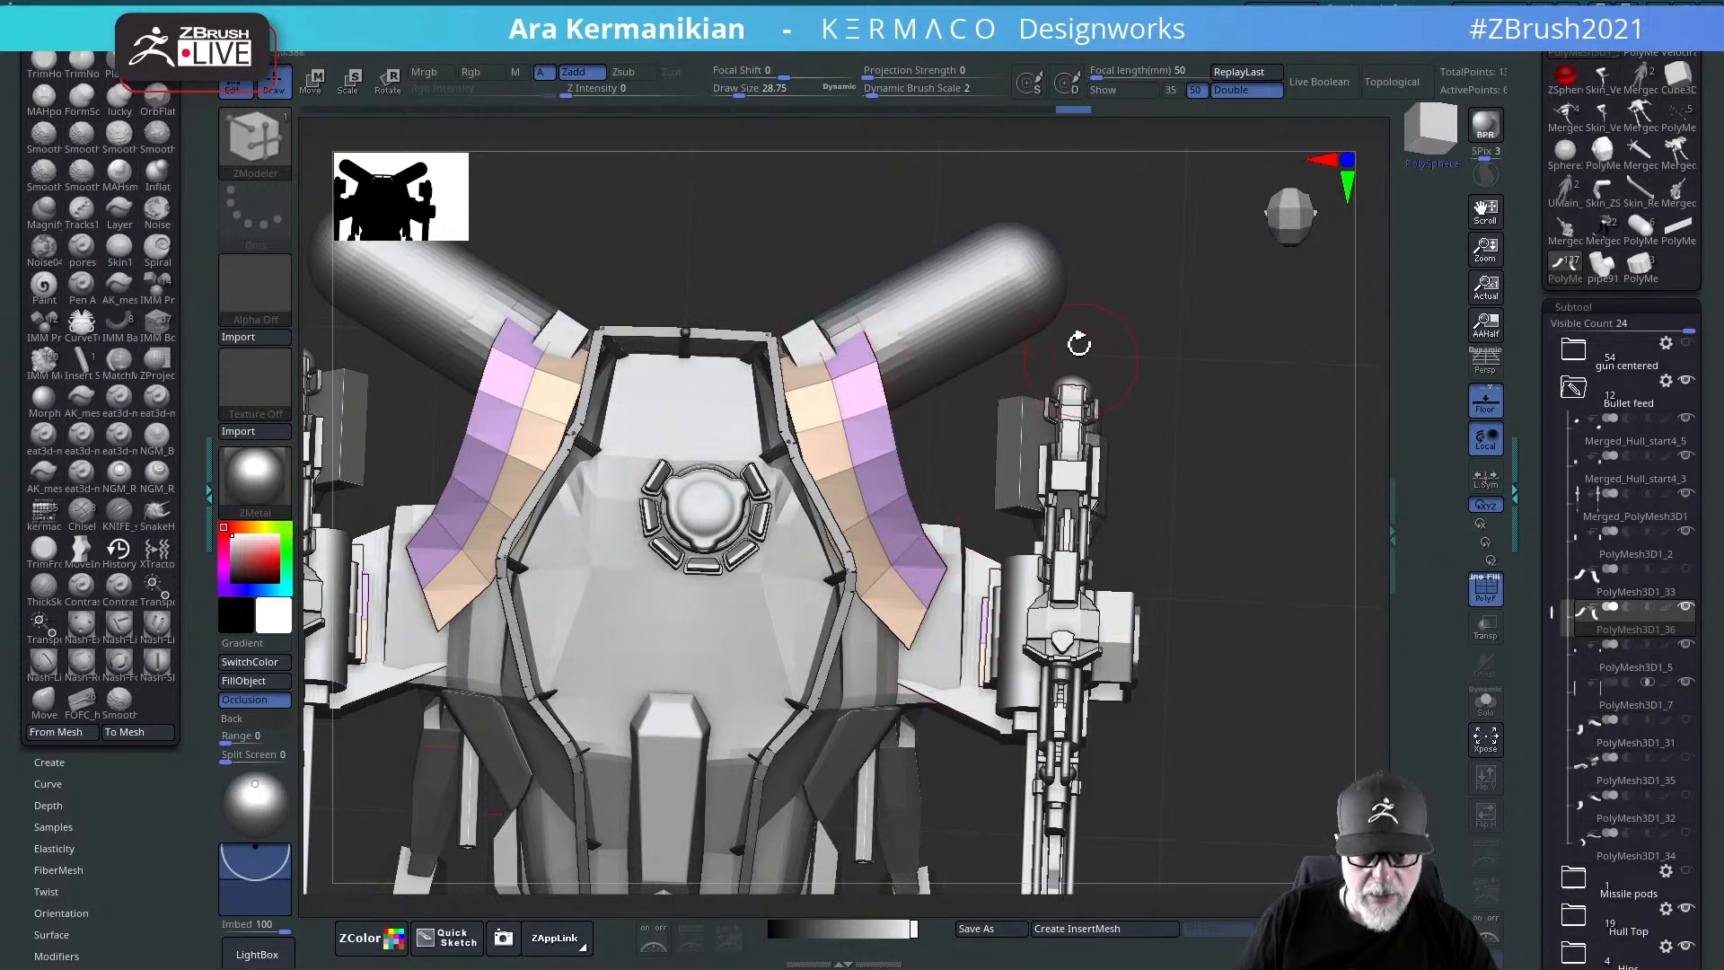
Step: Delete the strip's first two pairs of polygons at the missile pod end
{"action": "left_click_drag", "start_coordinate": [1164, 334], "coordinate": [1180, 392]}
{"action": "left_click", "coordinate": [890, 413]}
{"action": "left_click", "coordinate": [850, 438]}
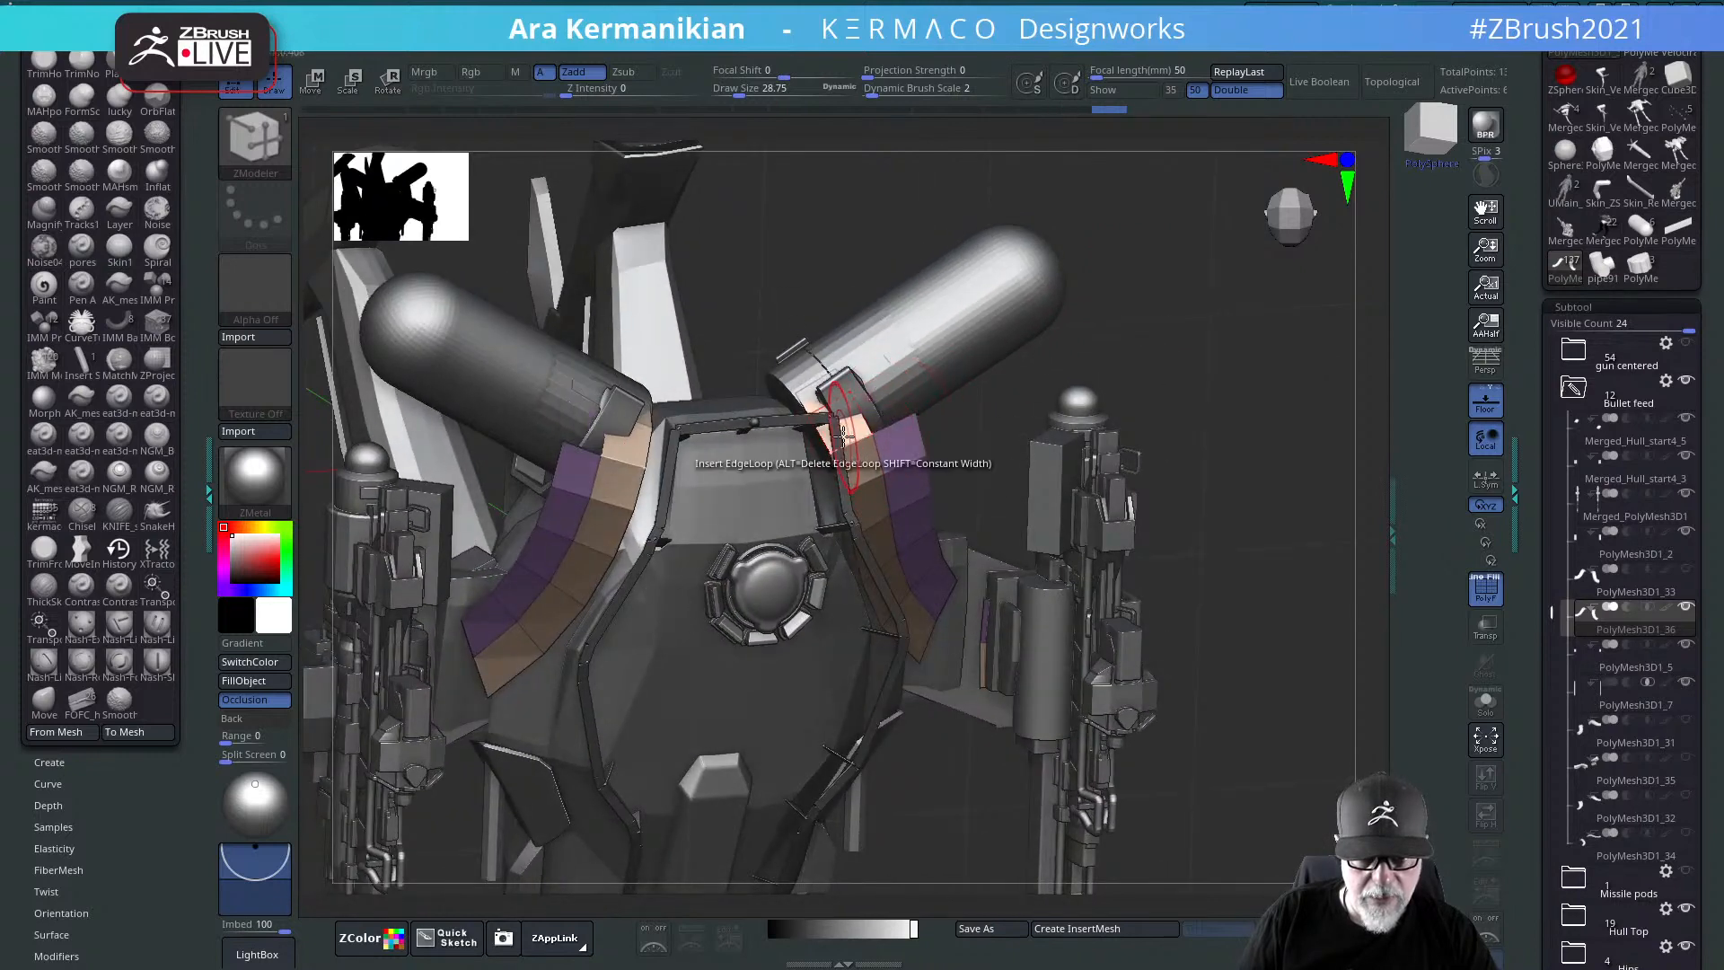
{"action": "left_click", "coordinate": [866, 468]}
{"action": "left_click", "coordinate": [902, 451]}
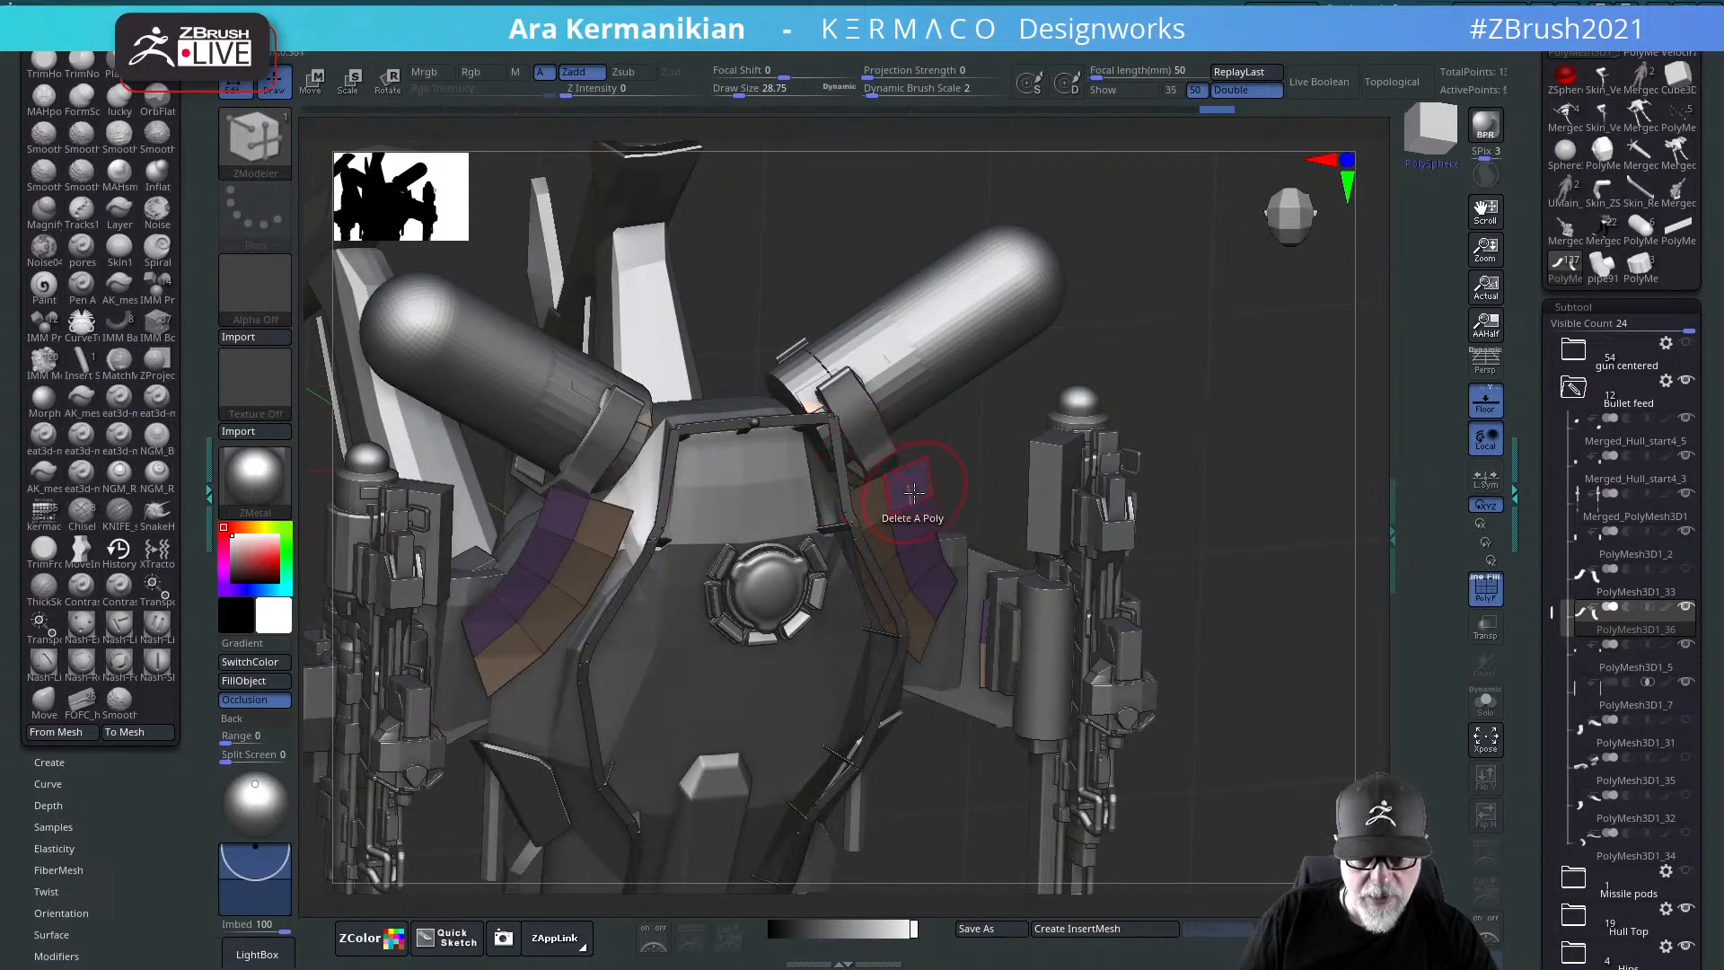
Step: Delete the strip's outer row and more of its upper polygons, leaving two inner-row polygons on each side of the hull
{"action": "left_click", "coordinate": [913, 491]}
{"action": "left_click", "coordinate": [879, 513]}
{"action": "left_click", "coordinate": [889, 549]}
{"action": "left_click", "coordinate": [928, 564]}
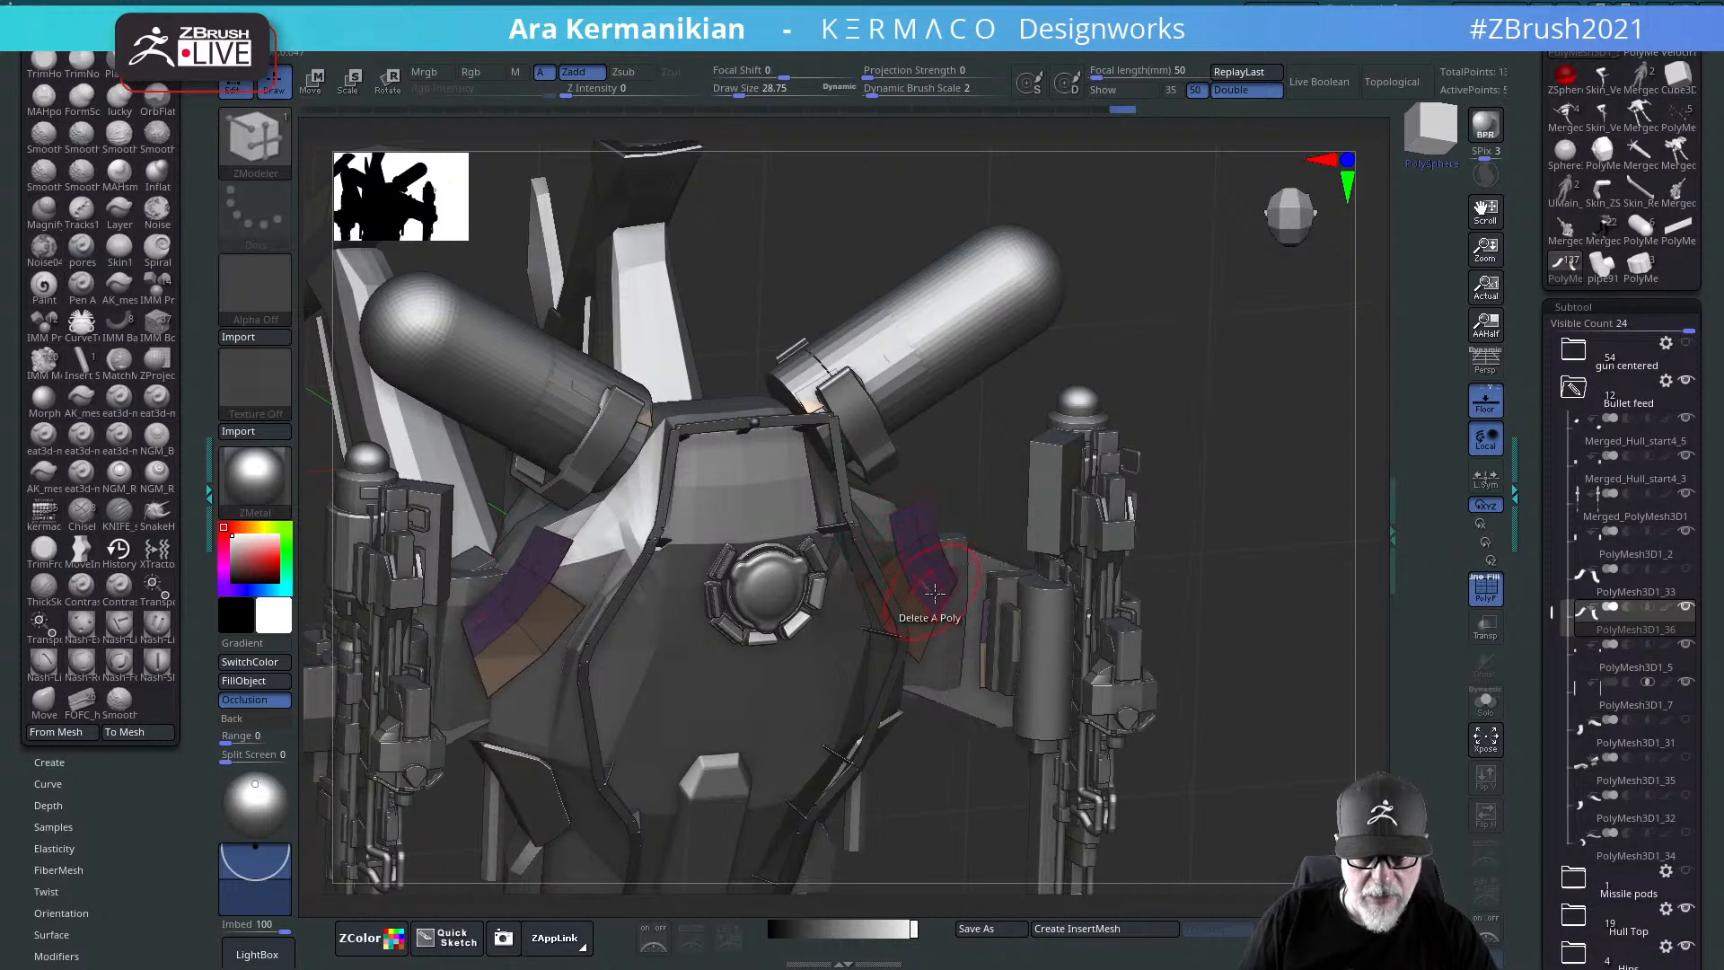
{"action": "left_click", "coordinate": [936, 565]}
{"action": "key", "text": "ctrl+z"}
{"action": "left_click", "coordinate": [919, 562]}
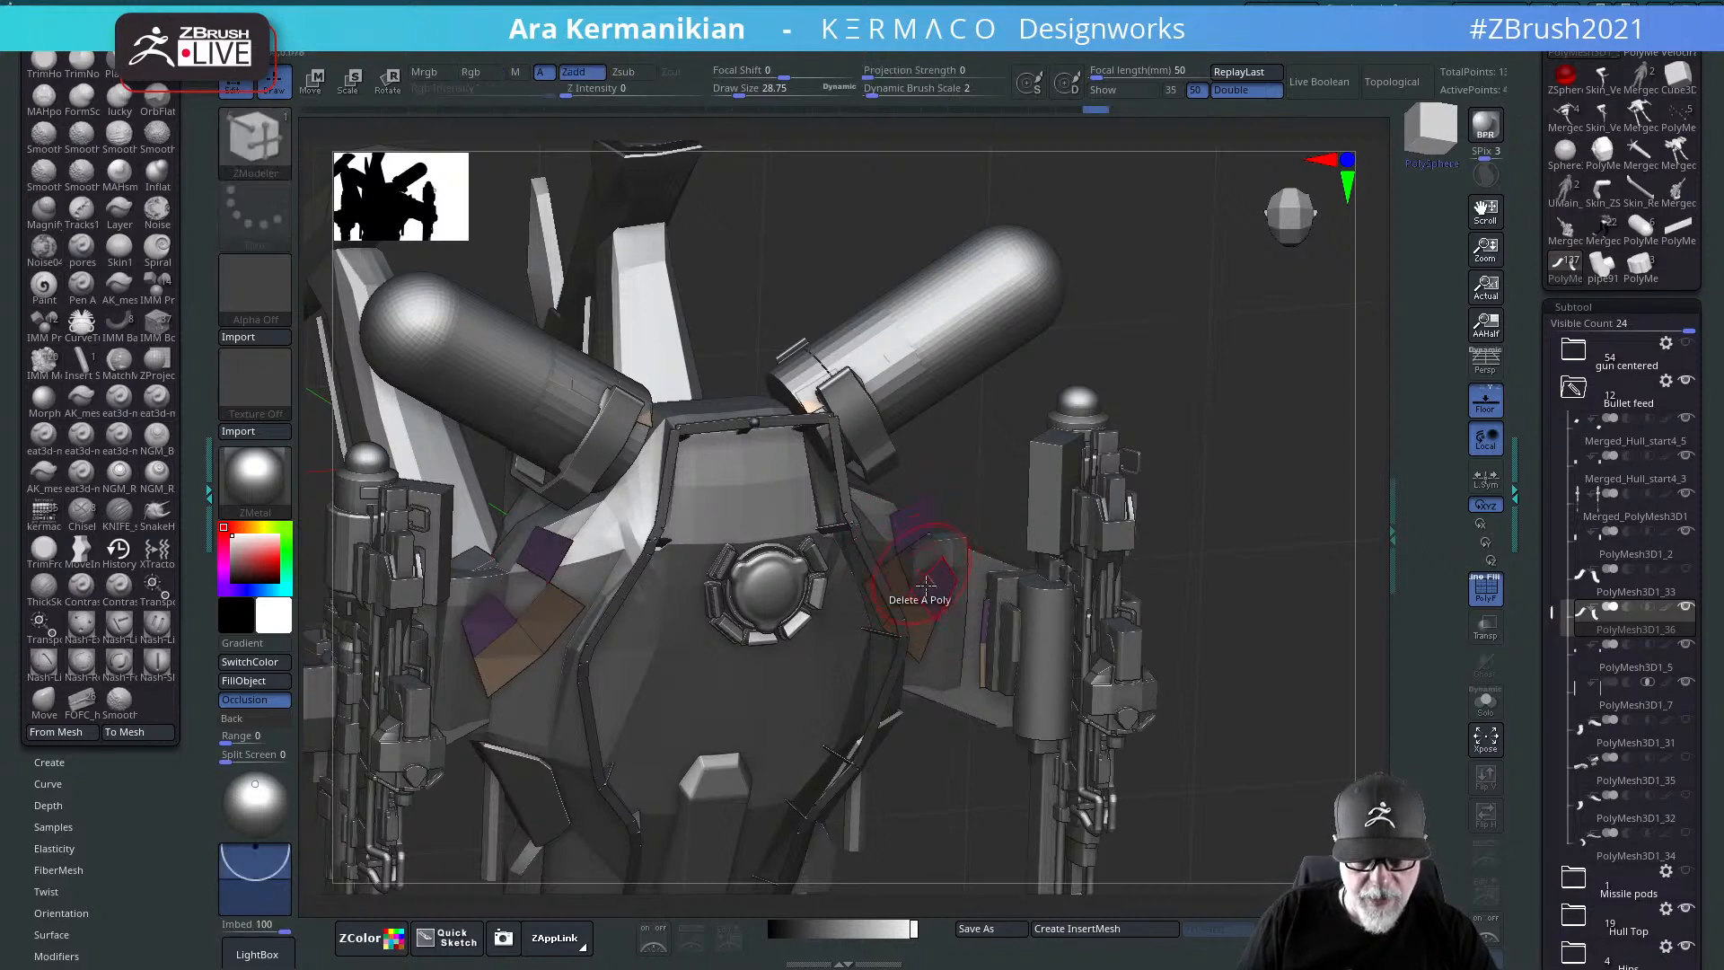
{"action": "left_click", "coordinate": [916, 532]}
{"action": "left_click_drag", "start_coordinate": [975, 464], "coordinate": [889, 431]}
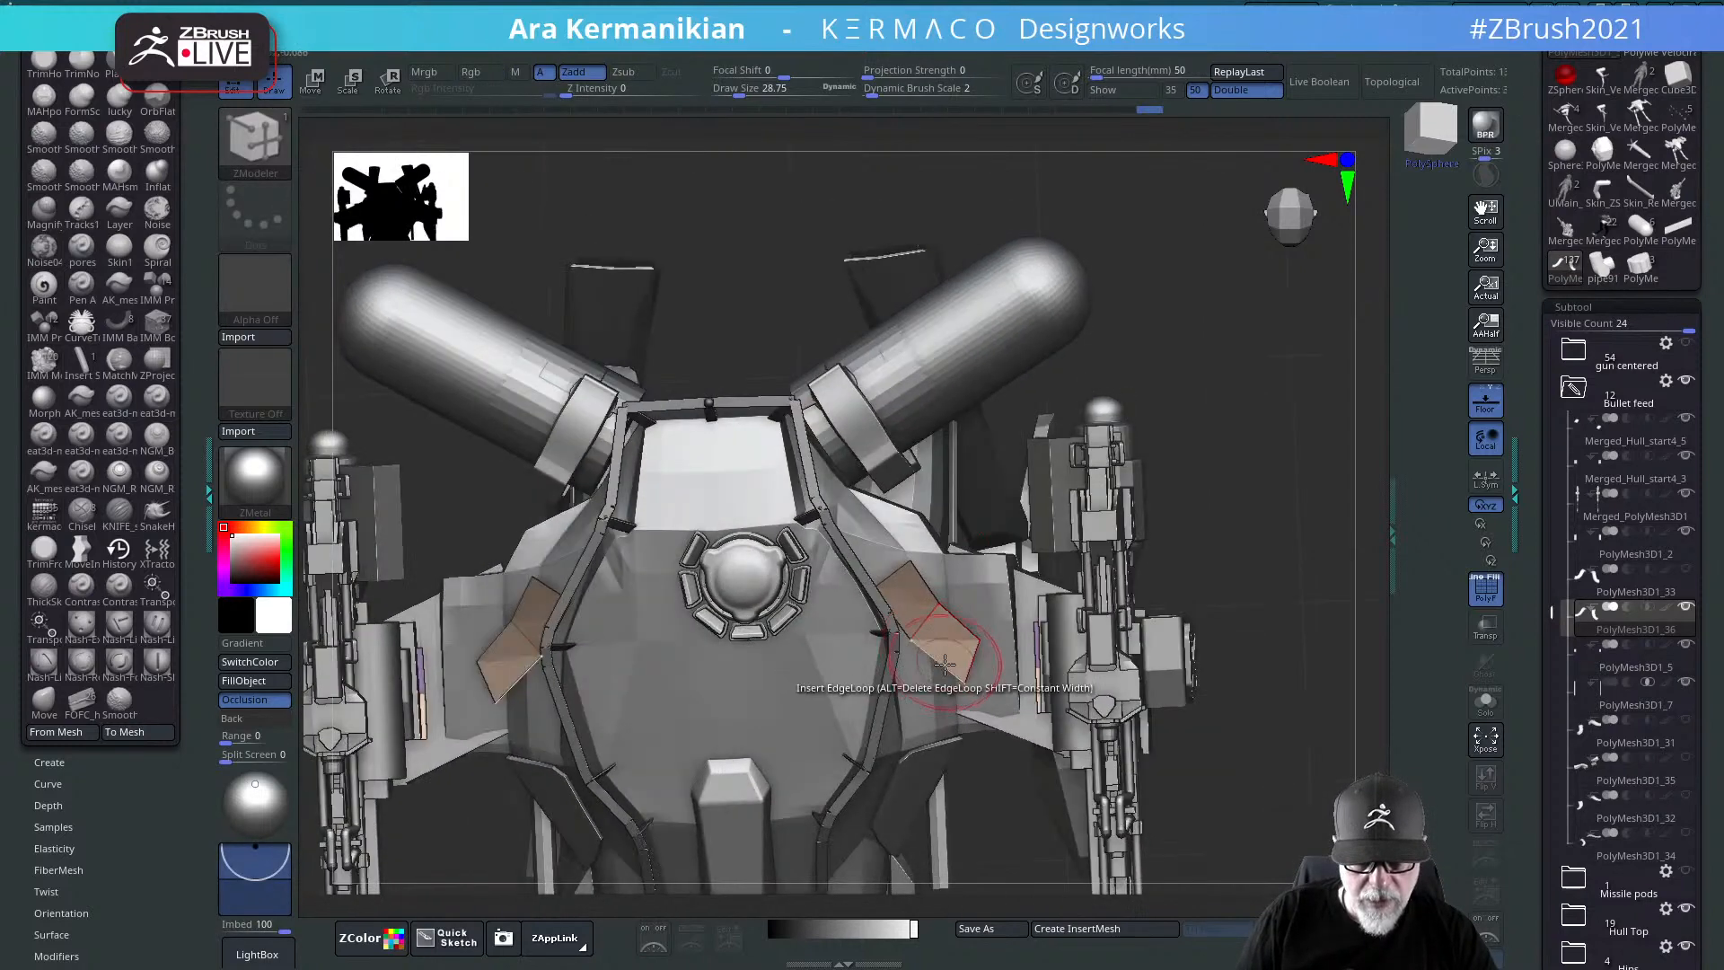
Step: Delete the two remaining inner-row polygons of the strip on each side of the hull
{"action": "left_click", "coordinate": [944, 645]}
{"action": "left_click", "coordinate": [915, 601]}
{"action": "left_click_drag", "start_coordinate": [1392, 508], "coordinate": [1406, 505]}
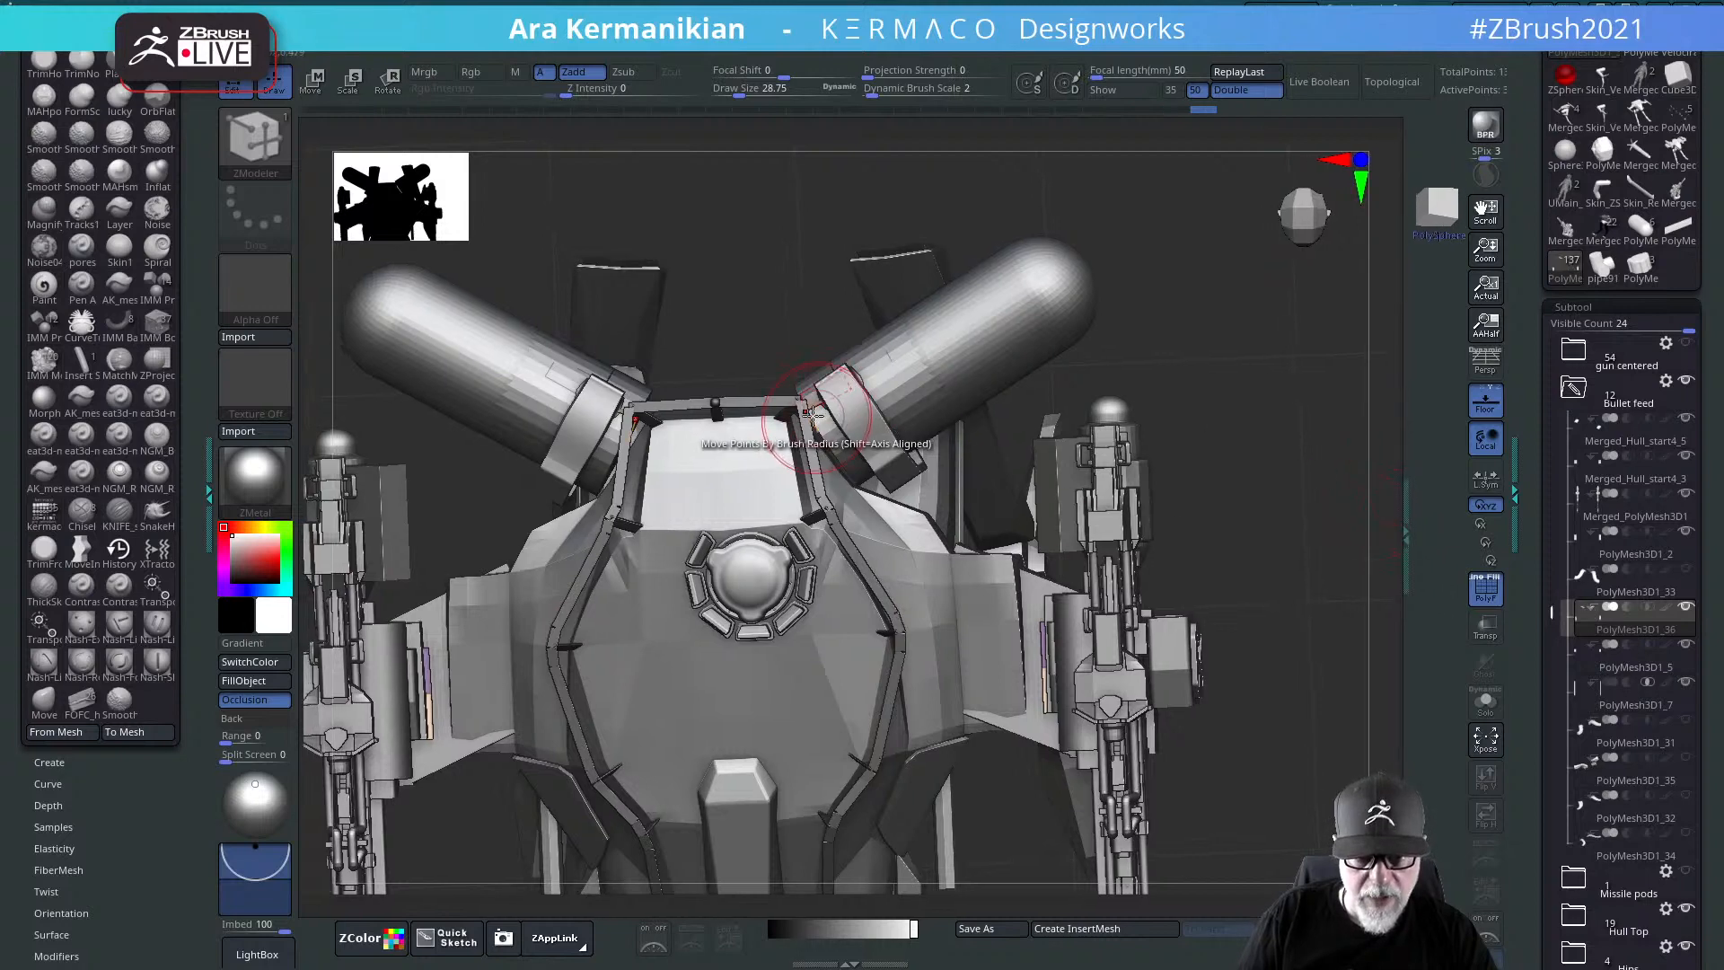
Step: Try bridging the open edge at the missile pod to the strip edge beside the gun, using the Bridge edge action with the Edges target
{"action": "key", "text": "space"}
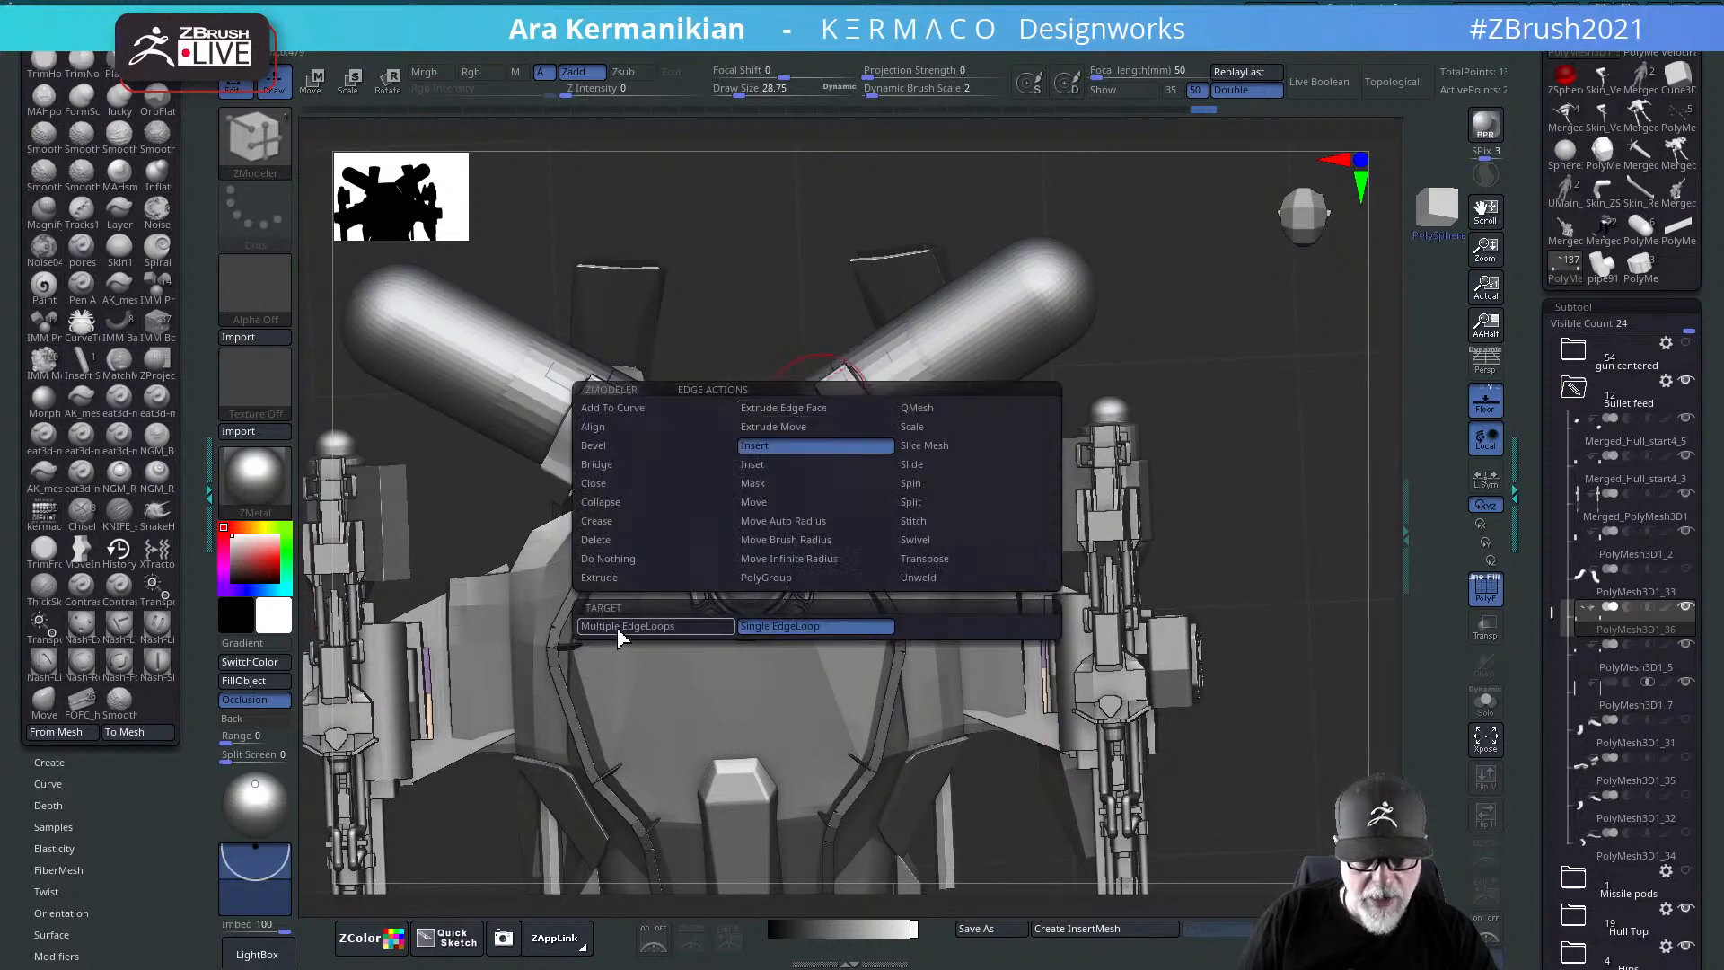
{"action": "left_click", "coordinate": [615, 463]}
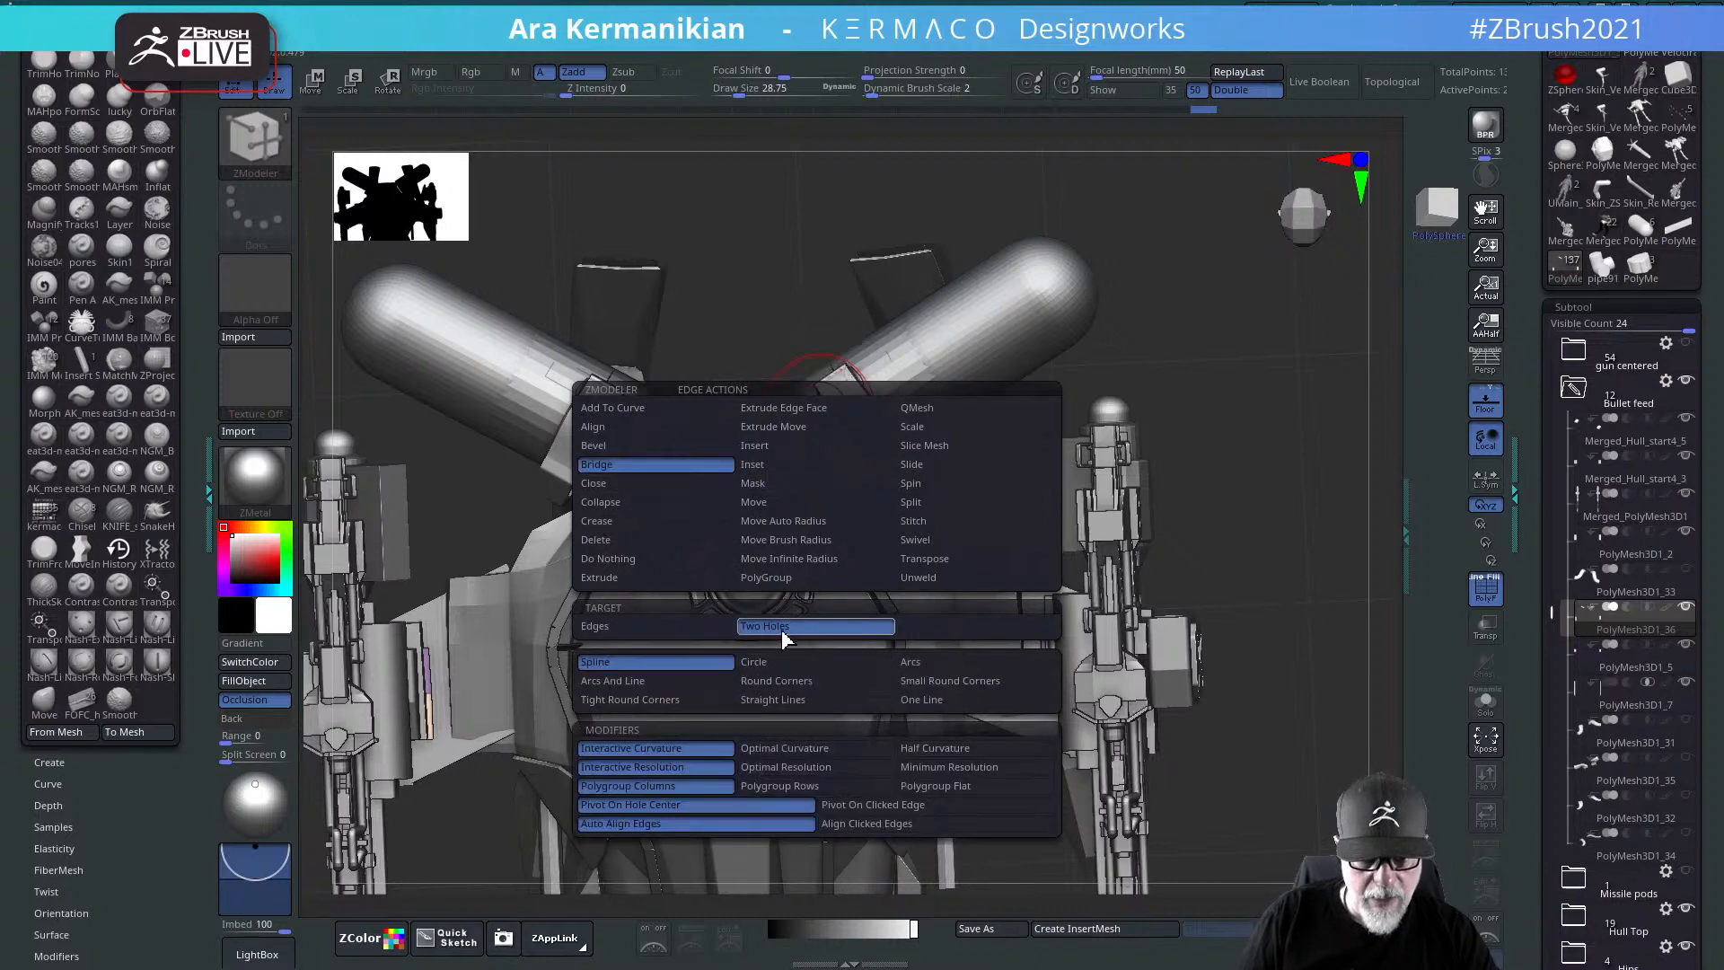
{"action": "left_click", "coordinate": [705, 626]}
{"action": "right_click_drag", "start_coordinate": [830, 450], "coordinate": [887, 420]}
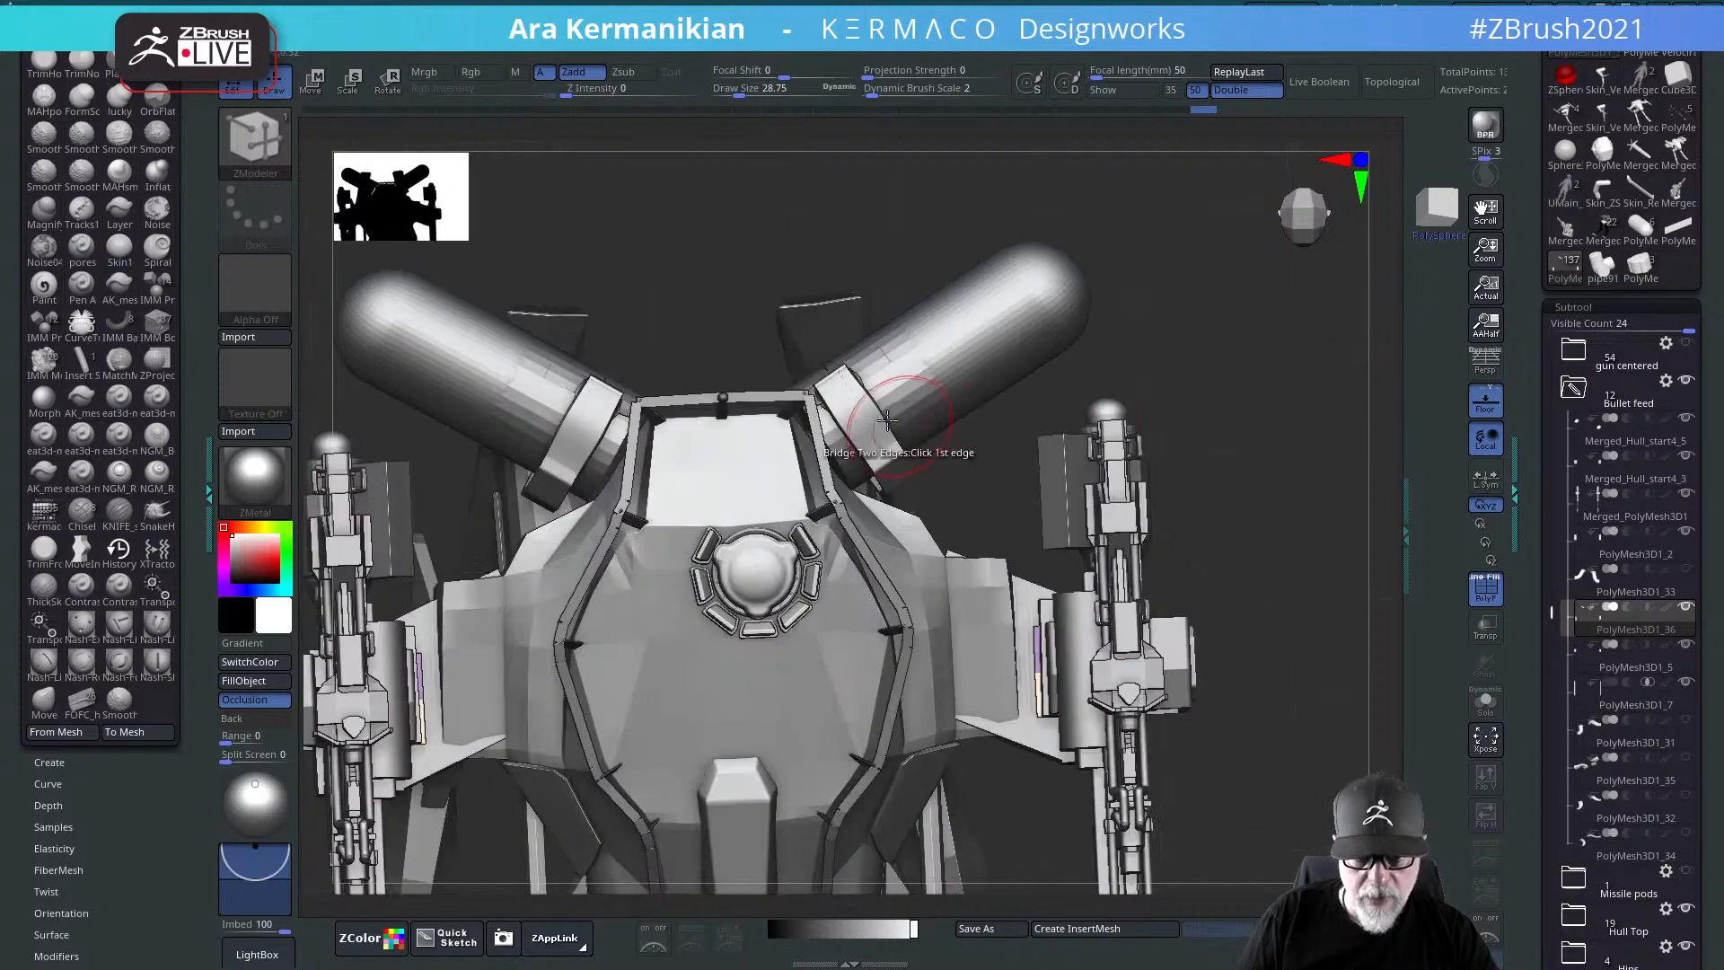
{"action": "left_click", "coordinate": [880, 364]}
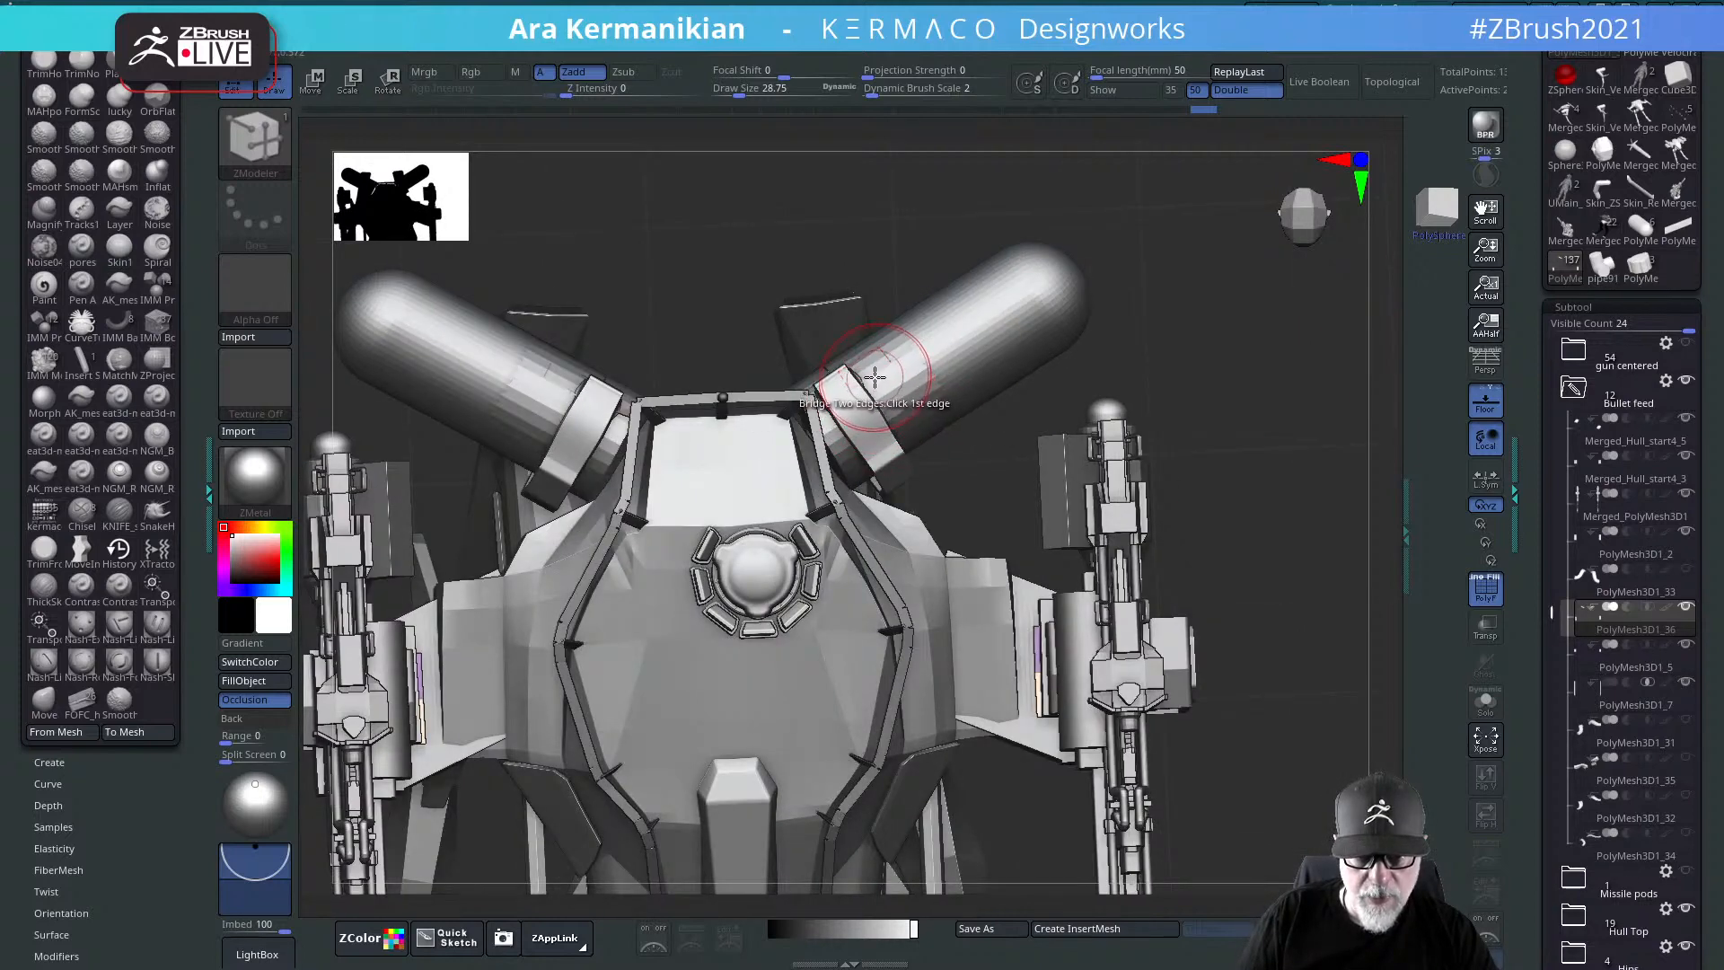
{"action": "left_click", "coordinate": [1029, 651]}
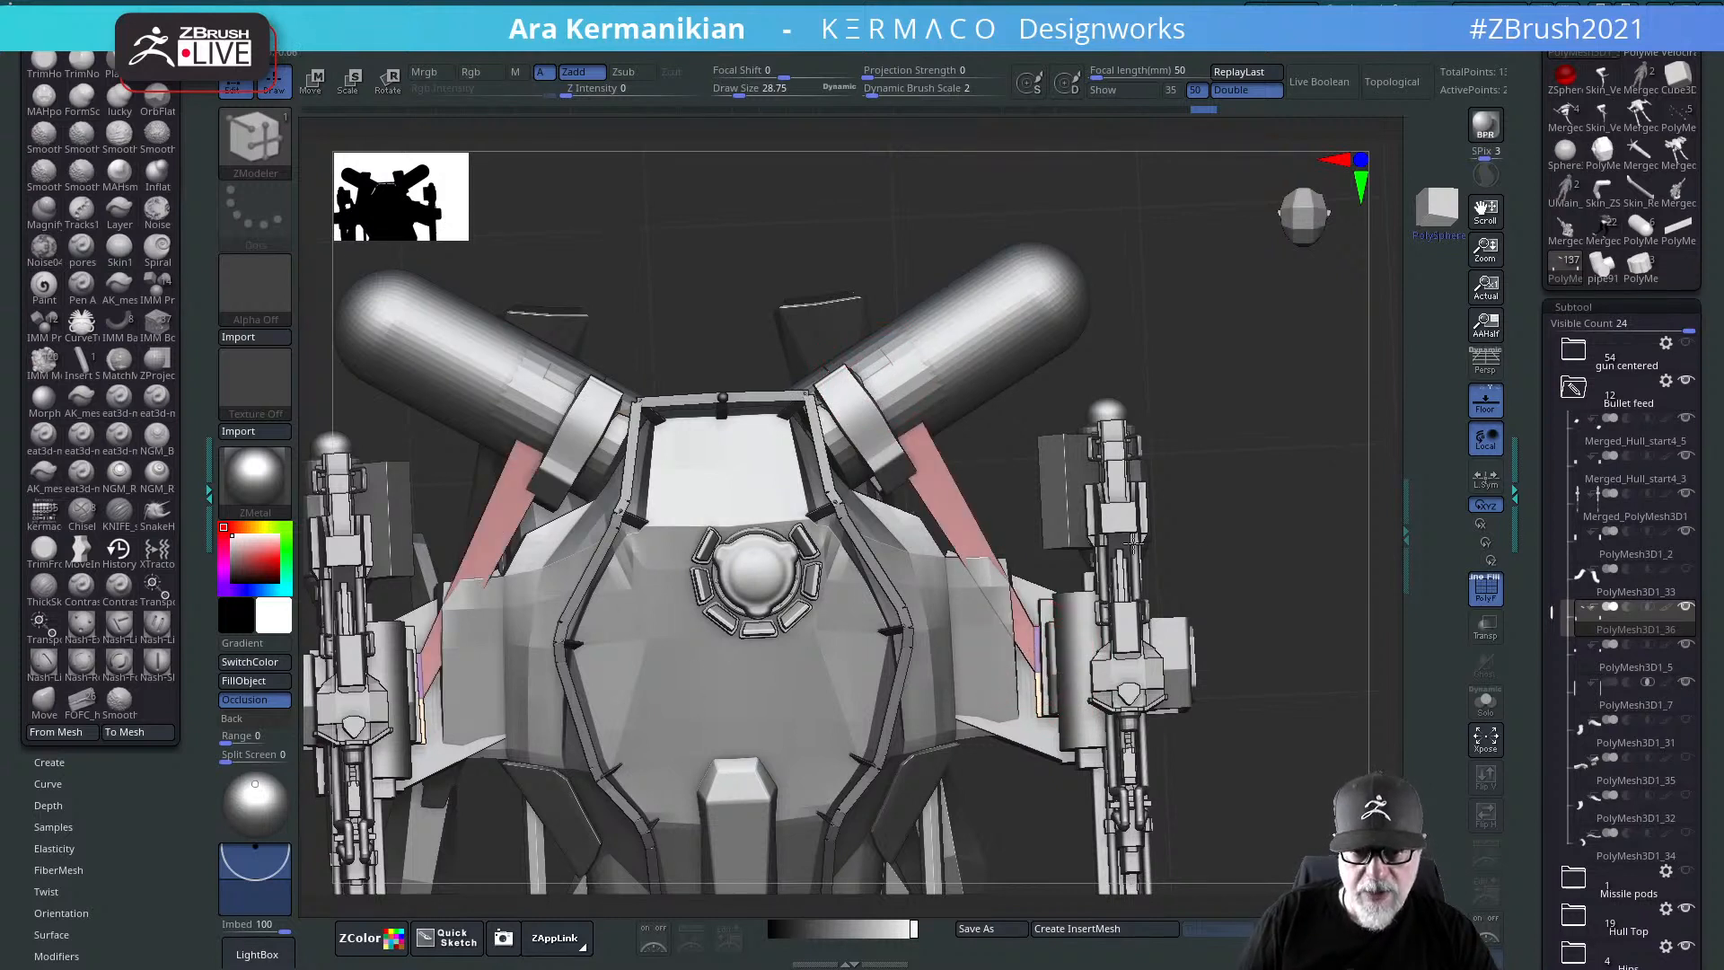
Step: Undo the bridge and the polygon deletions until the full two-row chute strips between missile pods and guns are restored
{"action": "key", "text": "ctrl+z"}
{"action": "key", "text": "ctrl+z"}
{"action": "key", "text": "ctrl+z"}
{"action": "key", "text": "ctrl+z"}
{"action": "key", "text": "ctrl+z"}
{"action": "key", "text": "ctrl+z"}
{"action": "key", "text": "ctrl+z"}
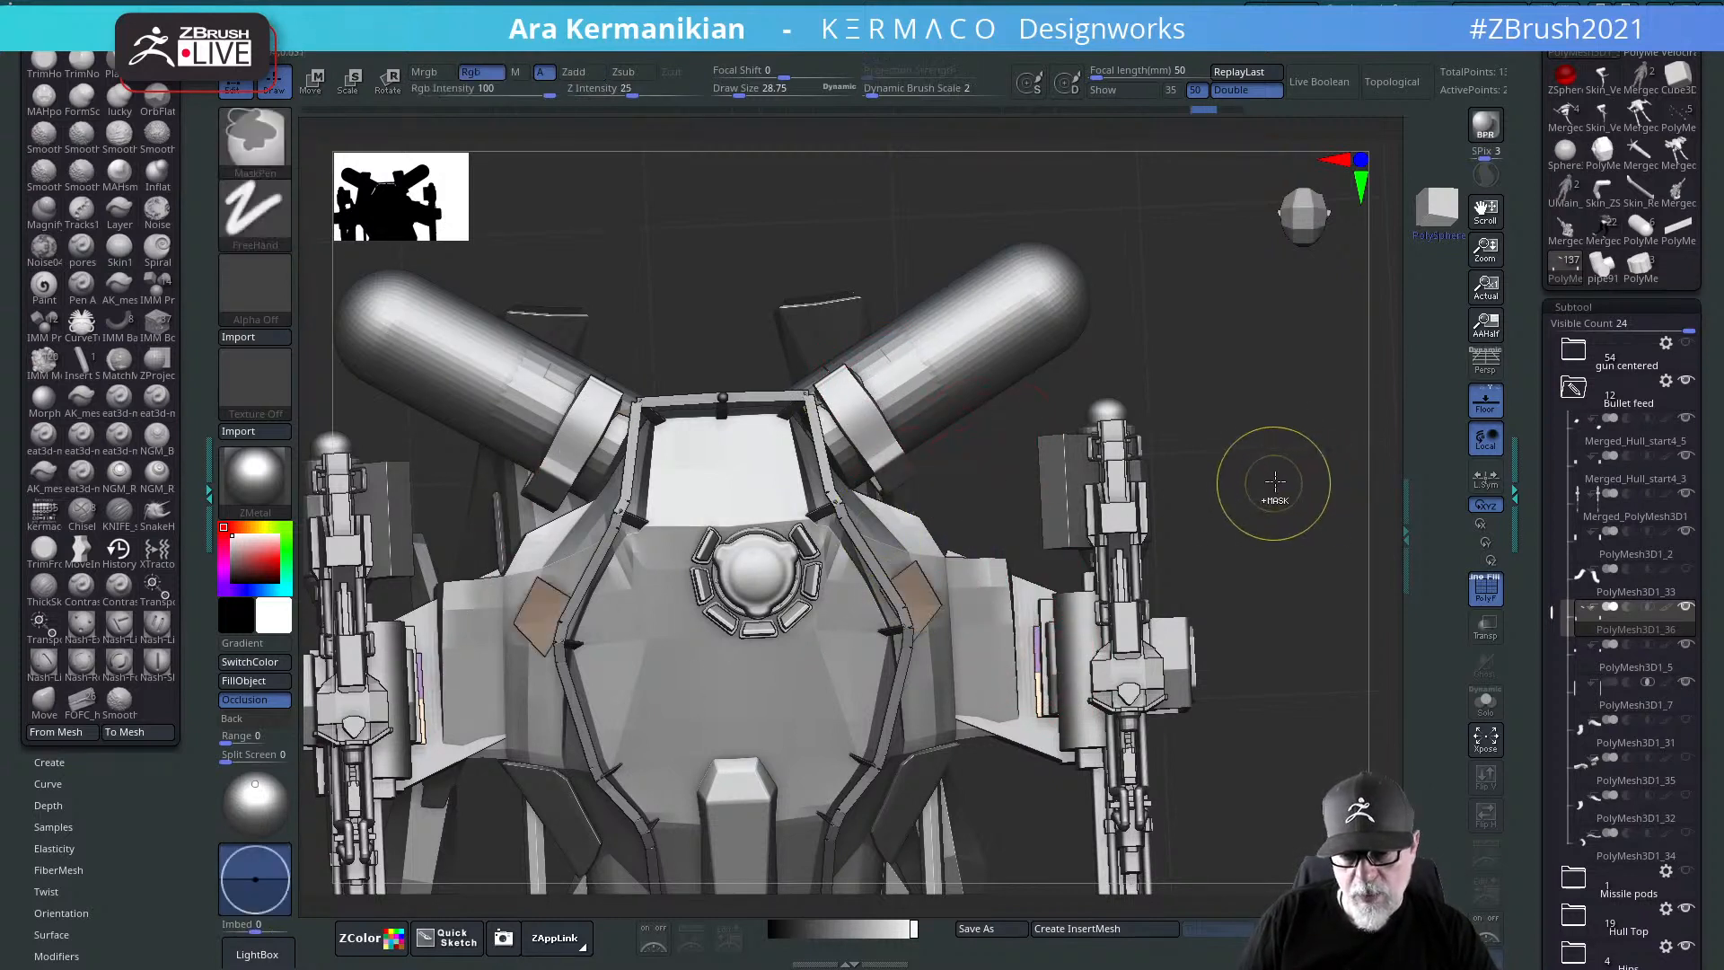
{"action": "key", "text": "ctrl+z"}
{"action": "key", "text": "ctrl+z"}
{"action": "key", "text": "ctrl+z"}
{"action": "key", "text": "ctrl+z"}
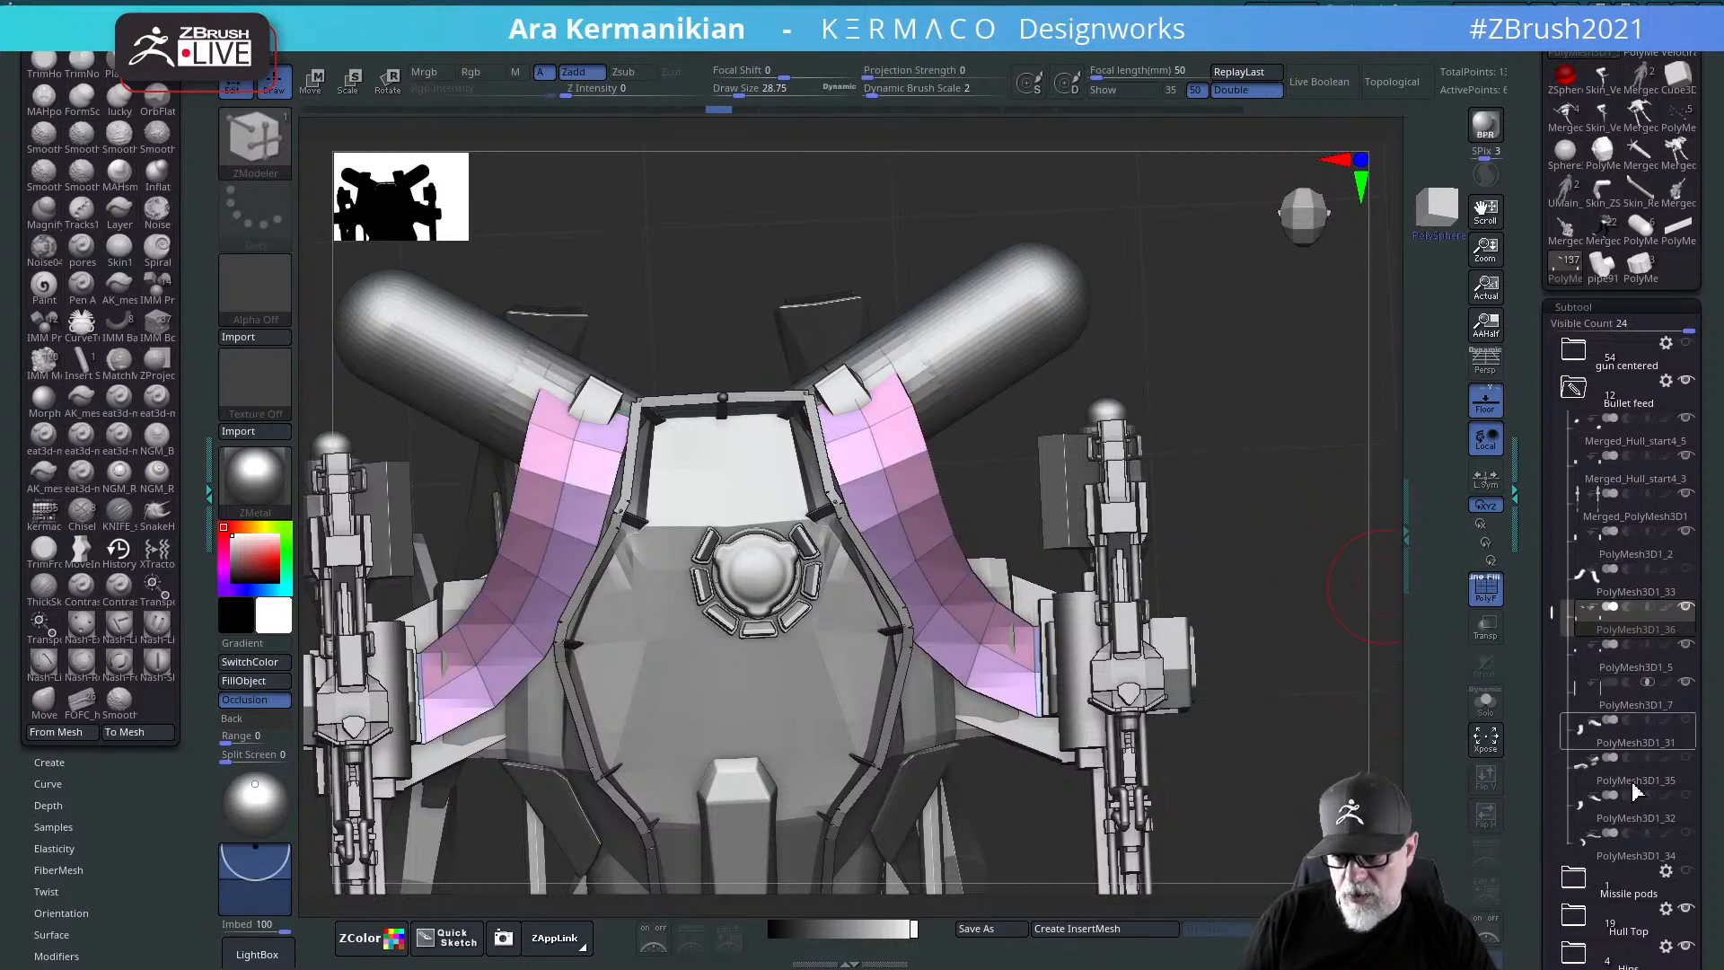
{"action": "left_click_drag", "start_coordinate": [1528, 774], "coordinate": [1515, 639]}
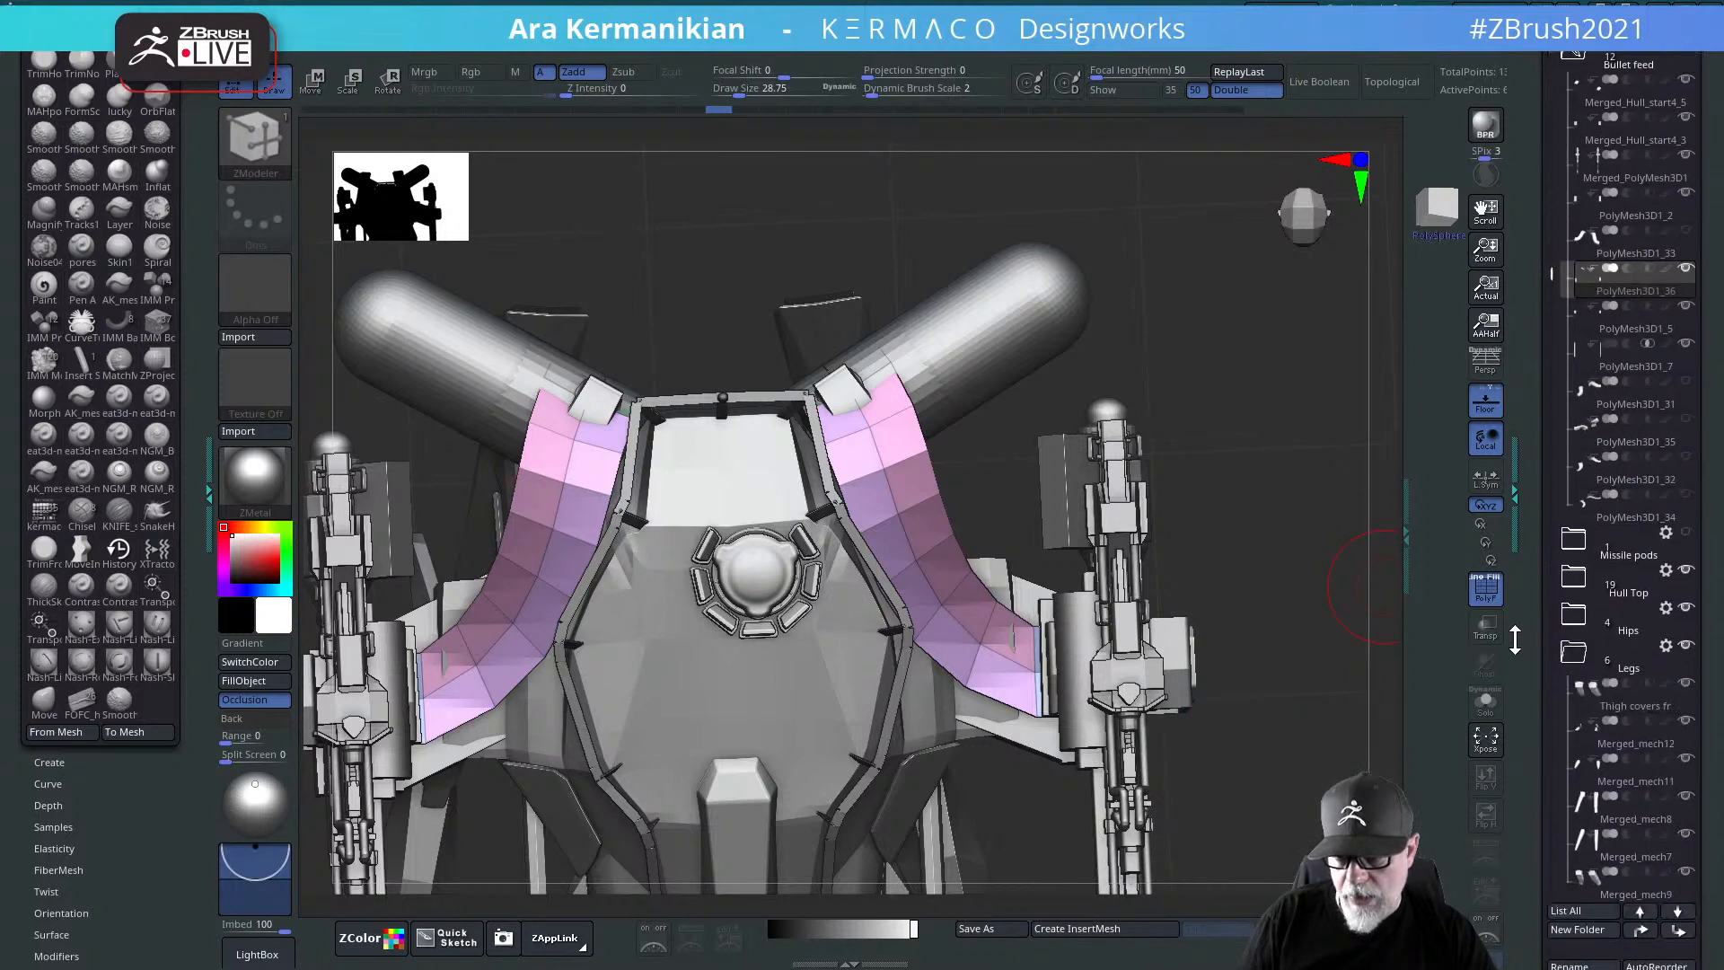
{"action": "left_click_drag", "start_coordinate": [1539, 853], "coordinate": [1584, 712]}
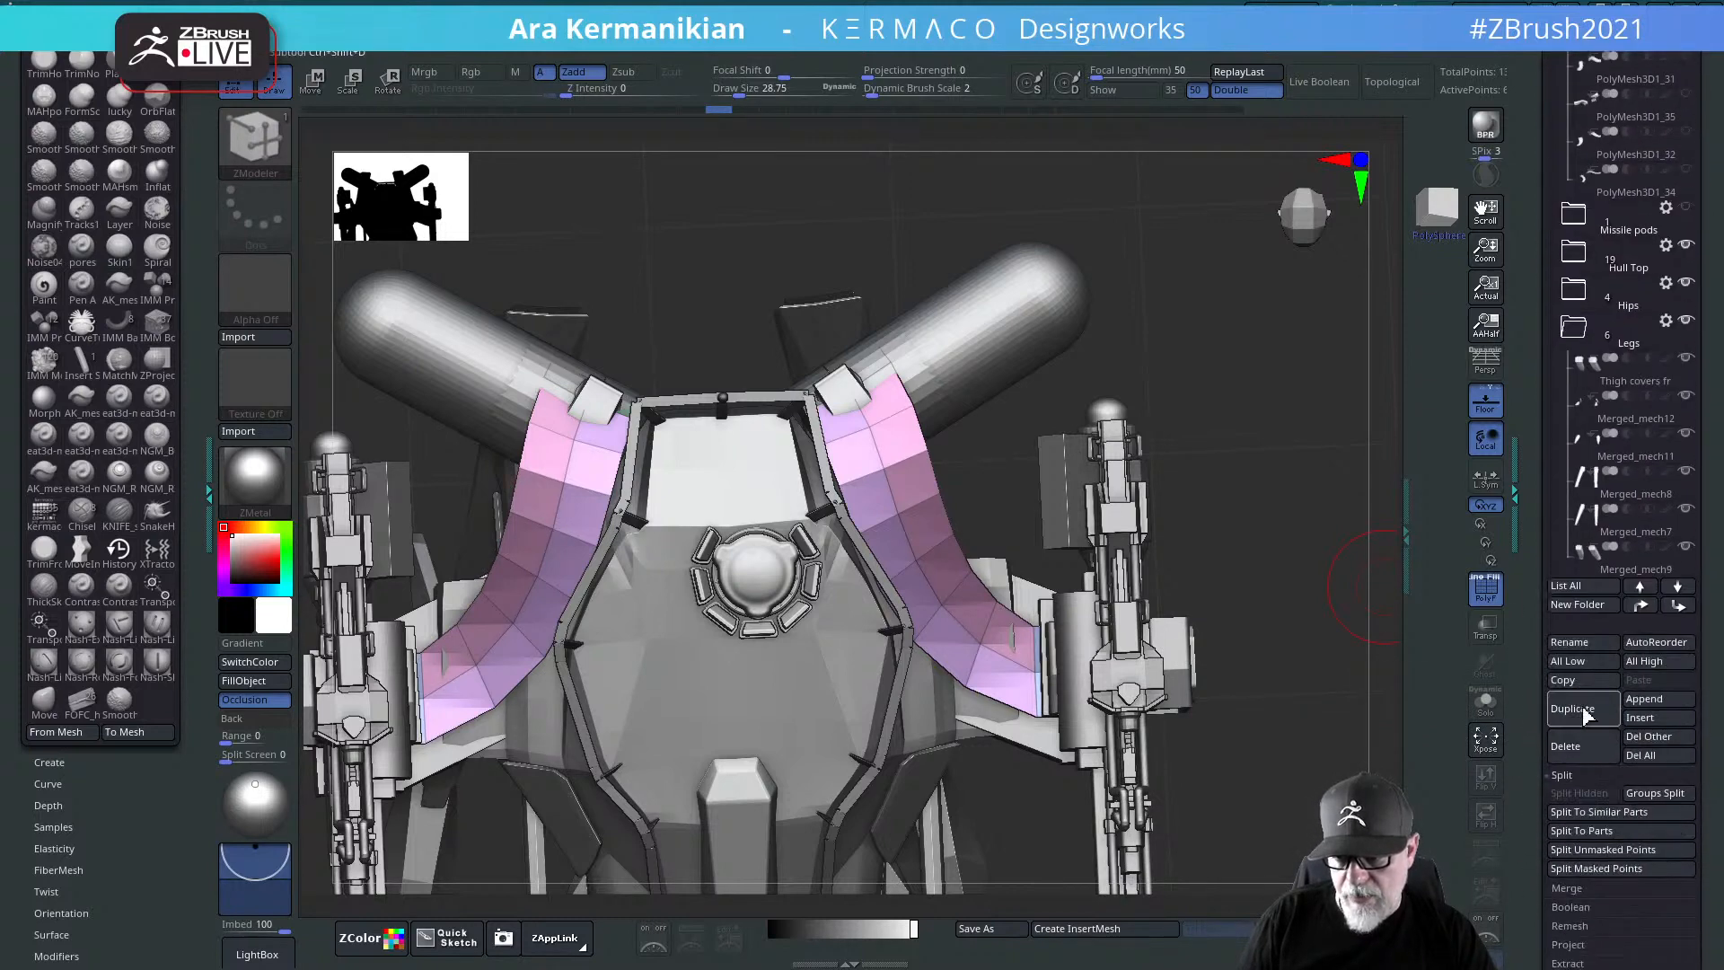
Step: Switch from ZModeler to the Move brush and nudge the chute strips' points on both edges close to the guns
{"action": "left_click_drag", "start_coordinate": [1252, 662], "coordinate": [1314, 421]}
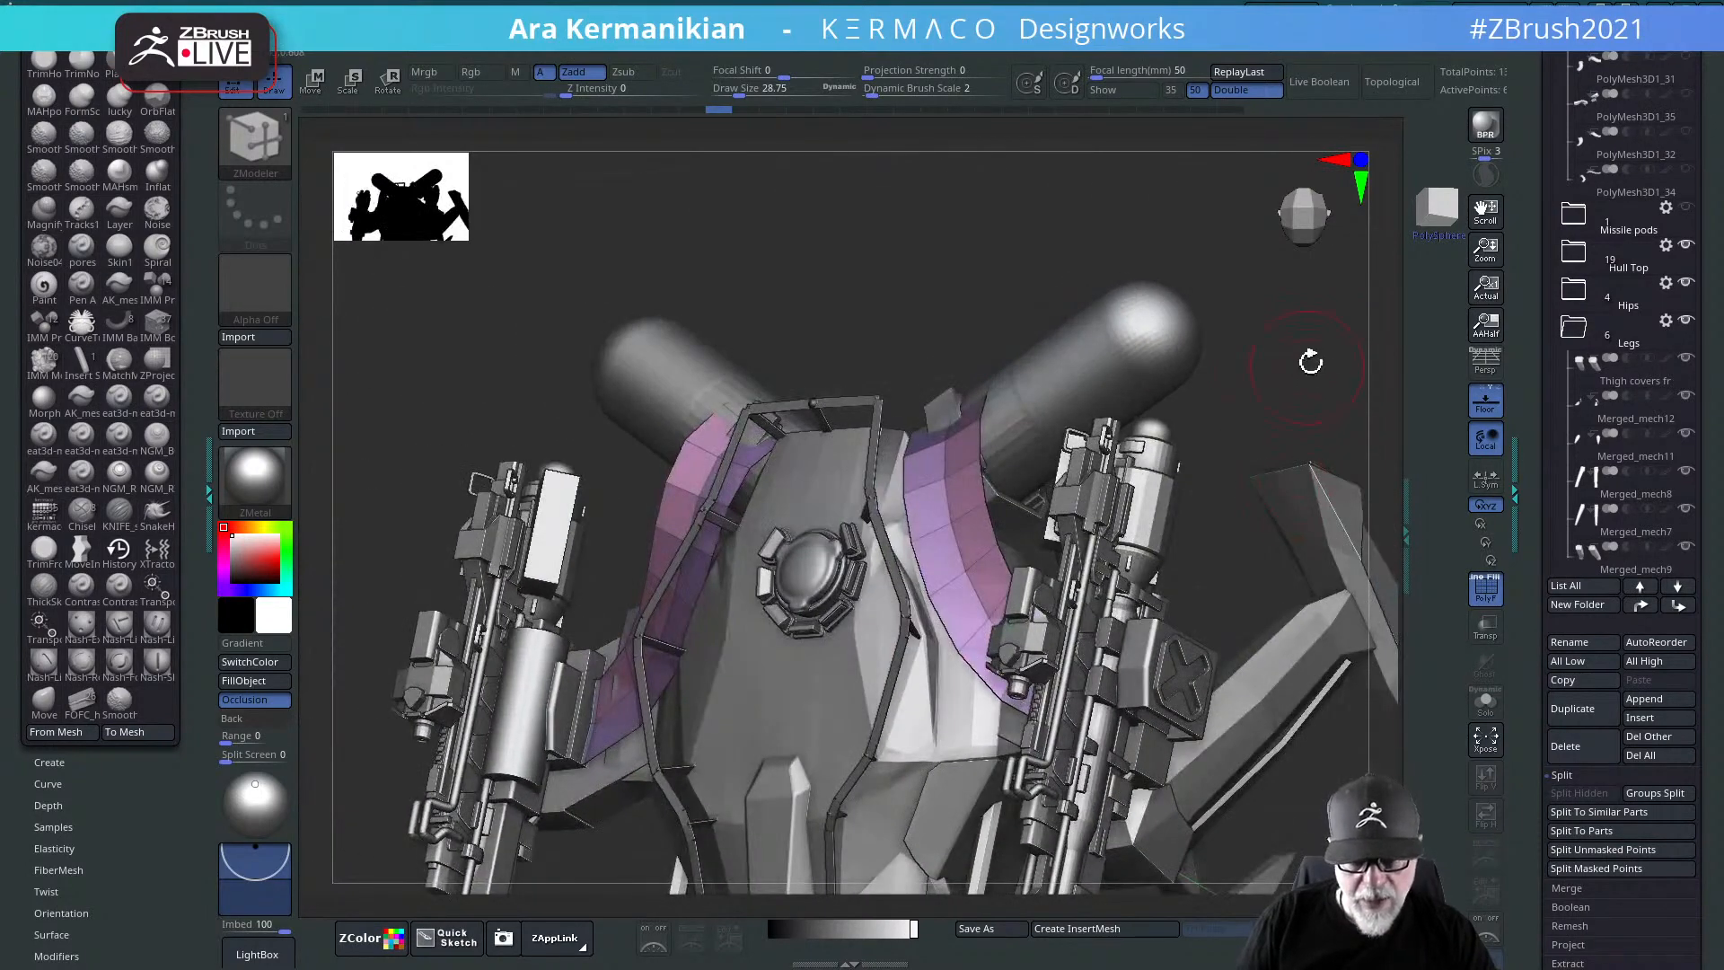
{"action": "left_click_drag", "start_coordinate": [1311, 362], "coordinate": [1122, 477]}
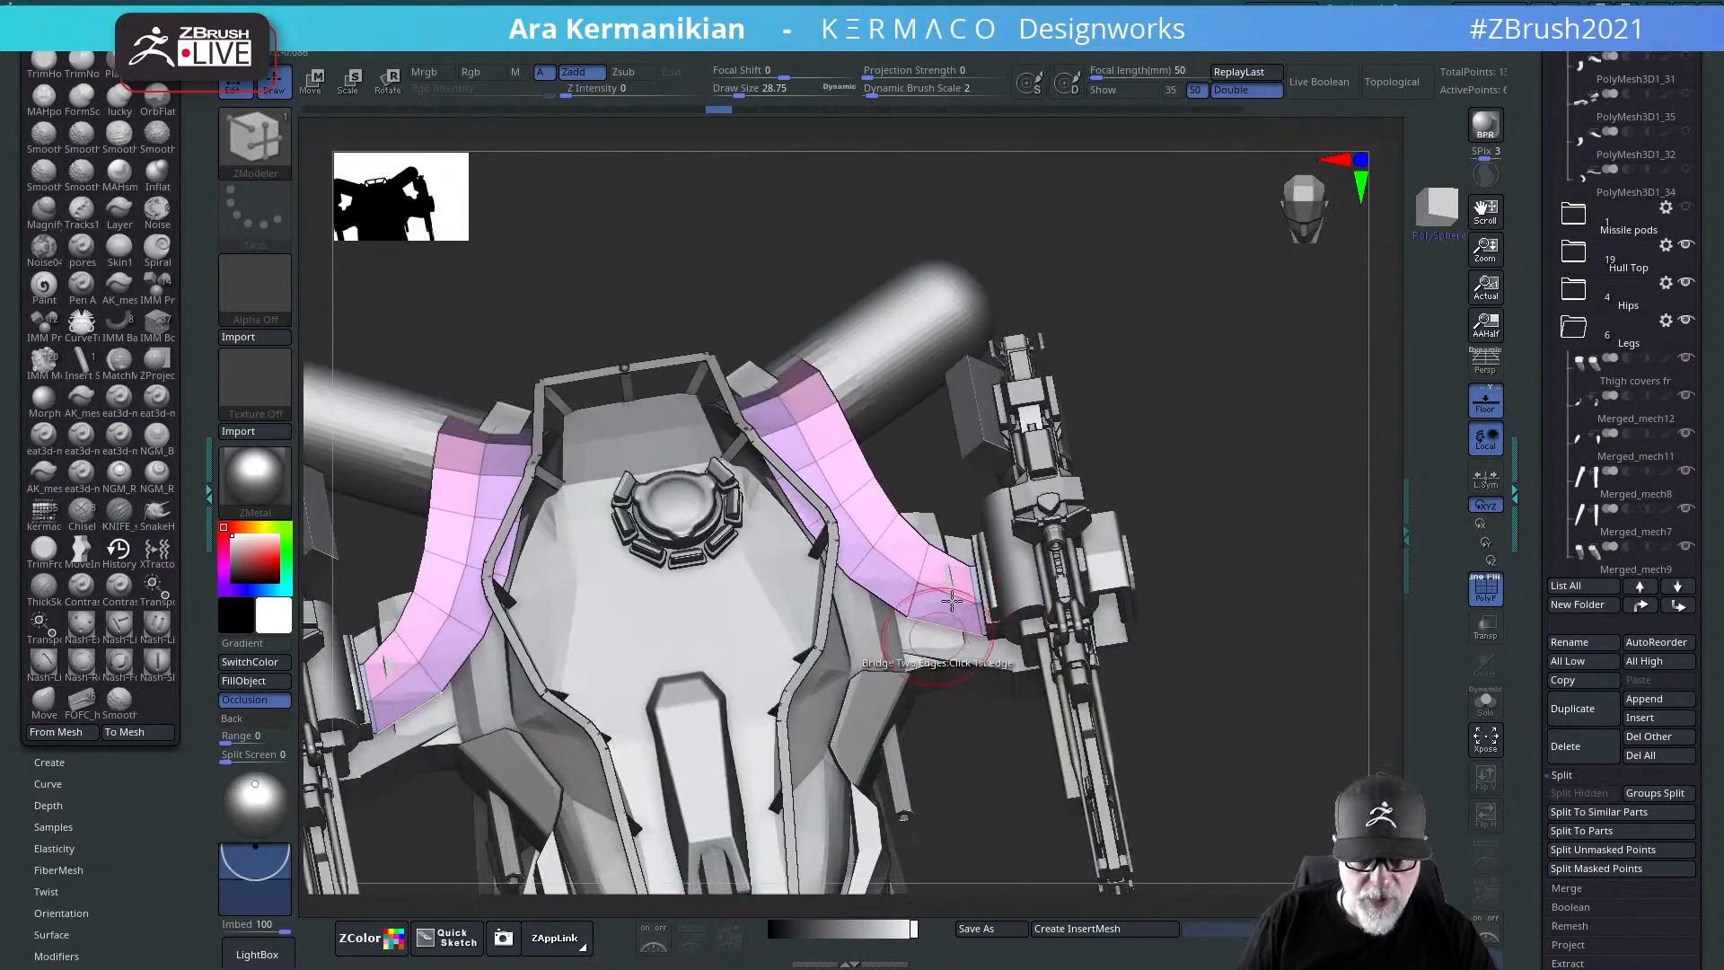
{"action": "key", "text": "space"}
{"action": "left_click", "coordinate": [946, 456]}
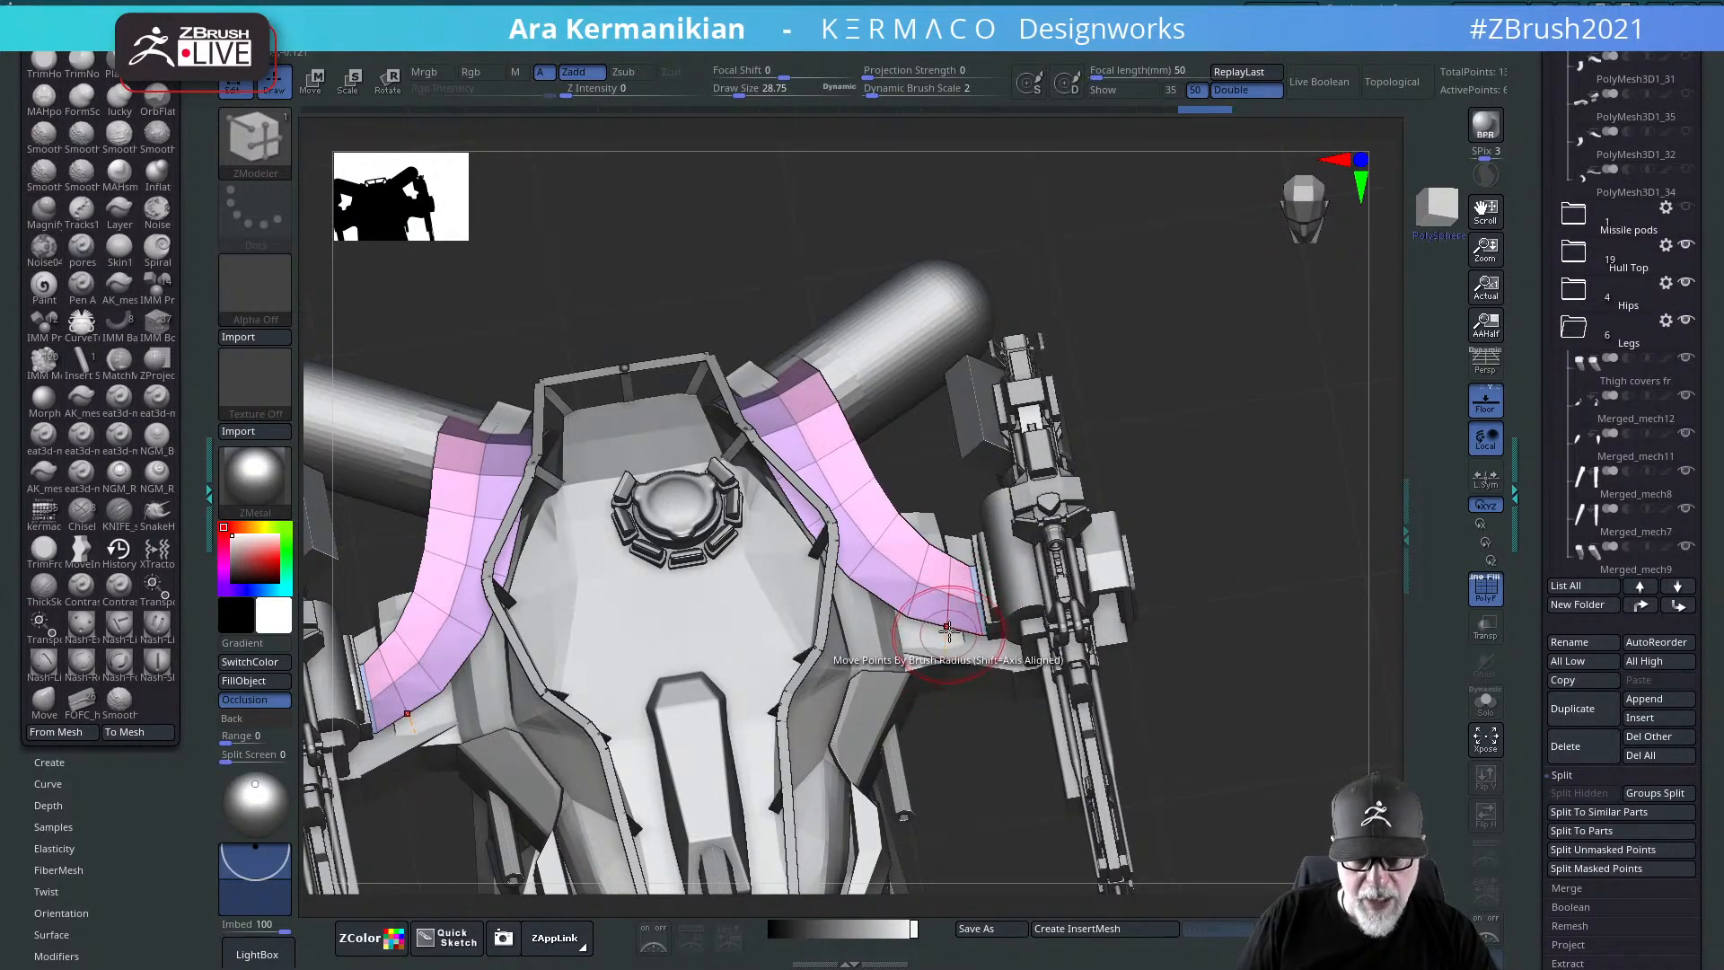
{"action": "key", "text": "b"}
{"action": "key", "text": "m"}
{"action": "key", "text": "v"}
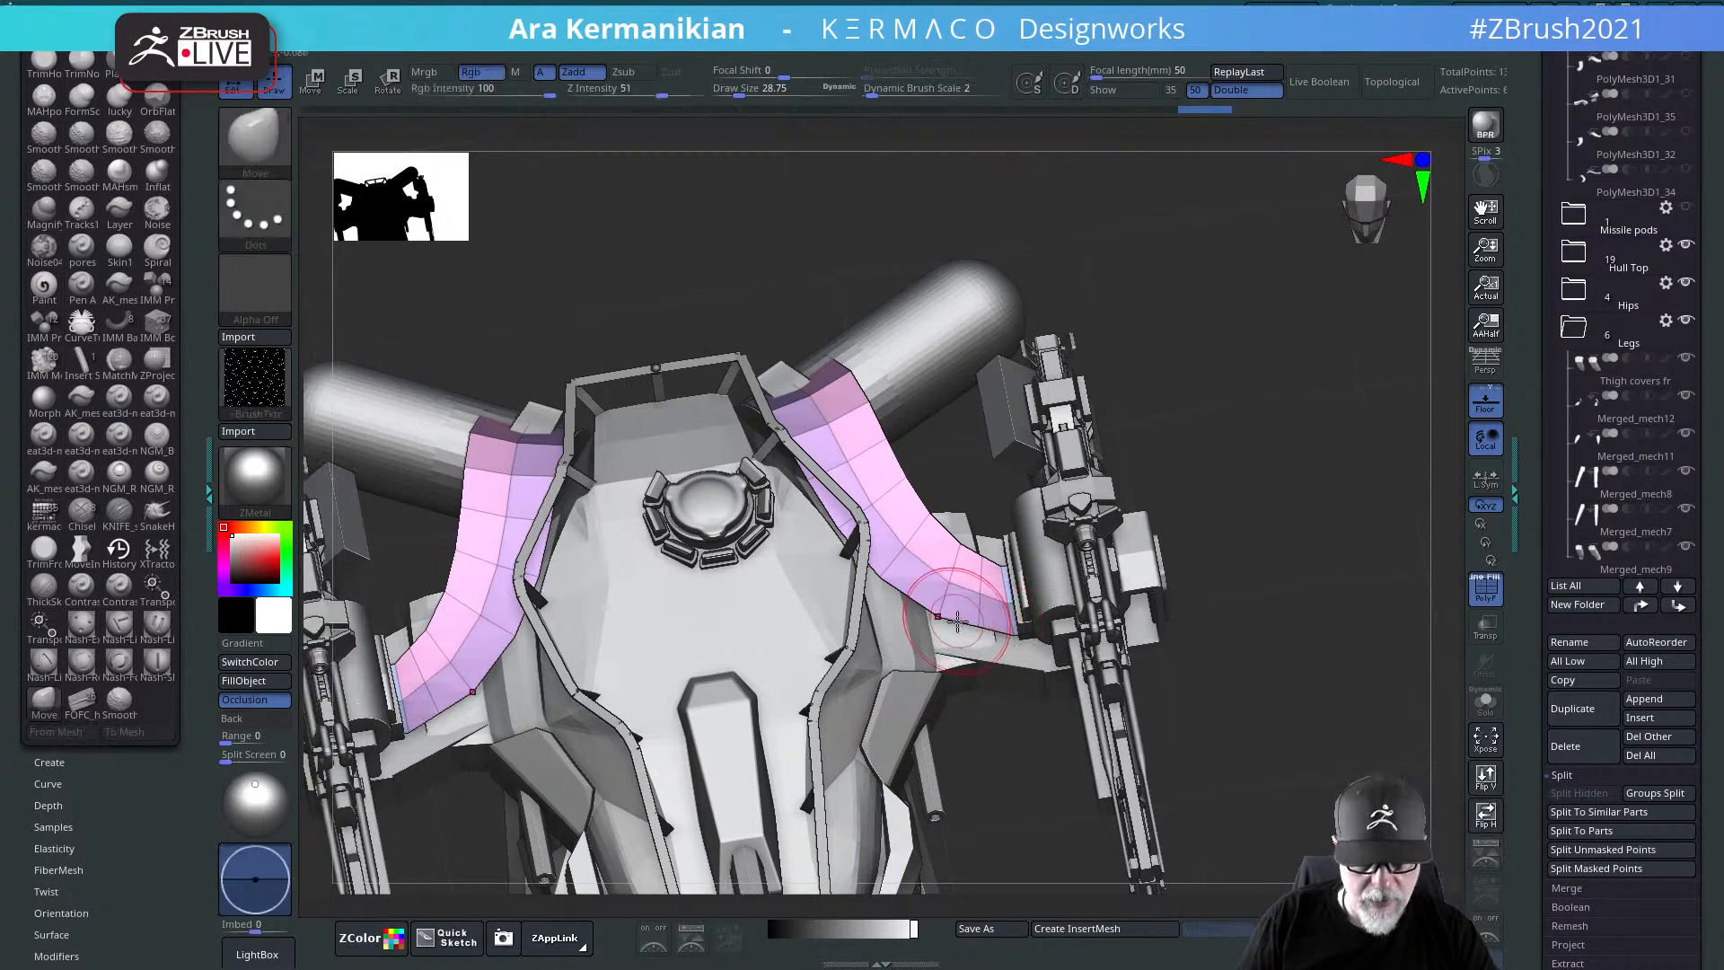
{"action": "mouse_move", "coordinate": [971, 624]}
{"action": "left_mouse_down"}
{"action": "mouse_move", "coordinate": [964, 641]}
{"action": "mouse_move", "coordinate": [985, 625]}
{"action": "left_mouse_up"}
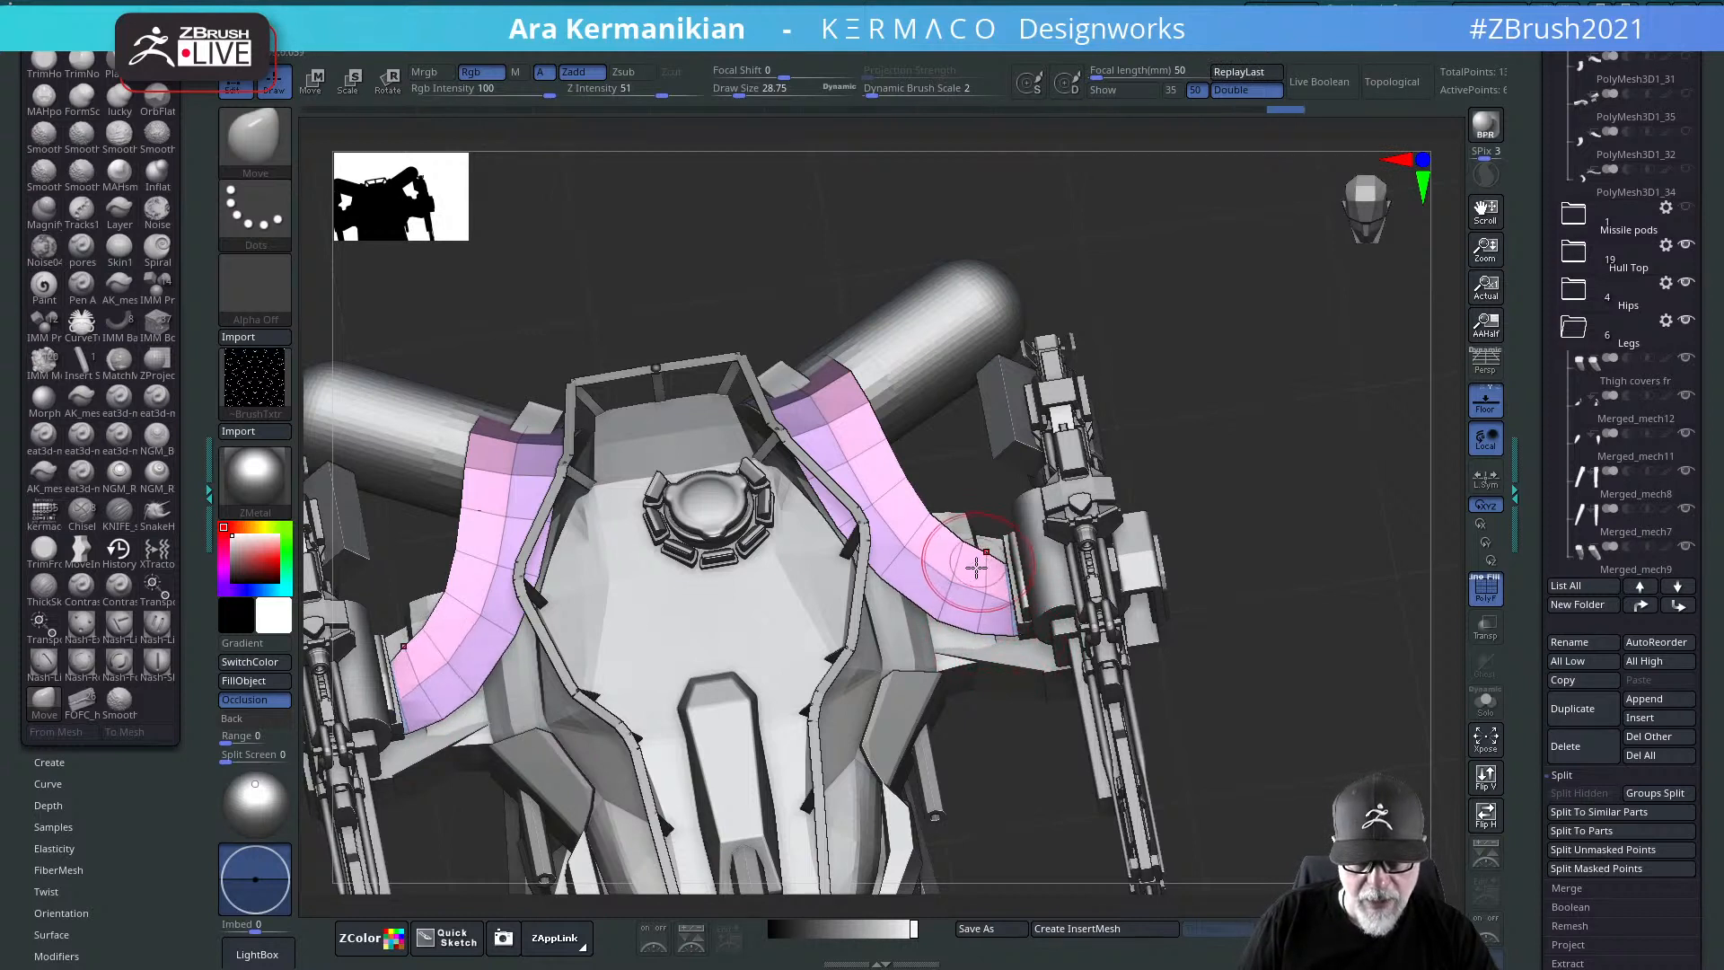
{"action": "left_click_drag", "start_coordinate": [977, 563], "coordinate": [979, 569]}
Step: Reshape the strips' lower bend with the Move brush, adjusting the inner and outer edges and pulling the outer edge inward
{"action": "left_click_drag", "start_coordinate": [1293, 572], "coordinate": [1118, 566]}
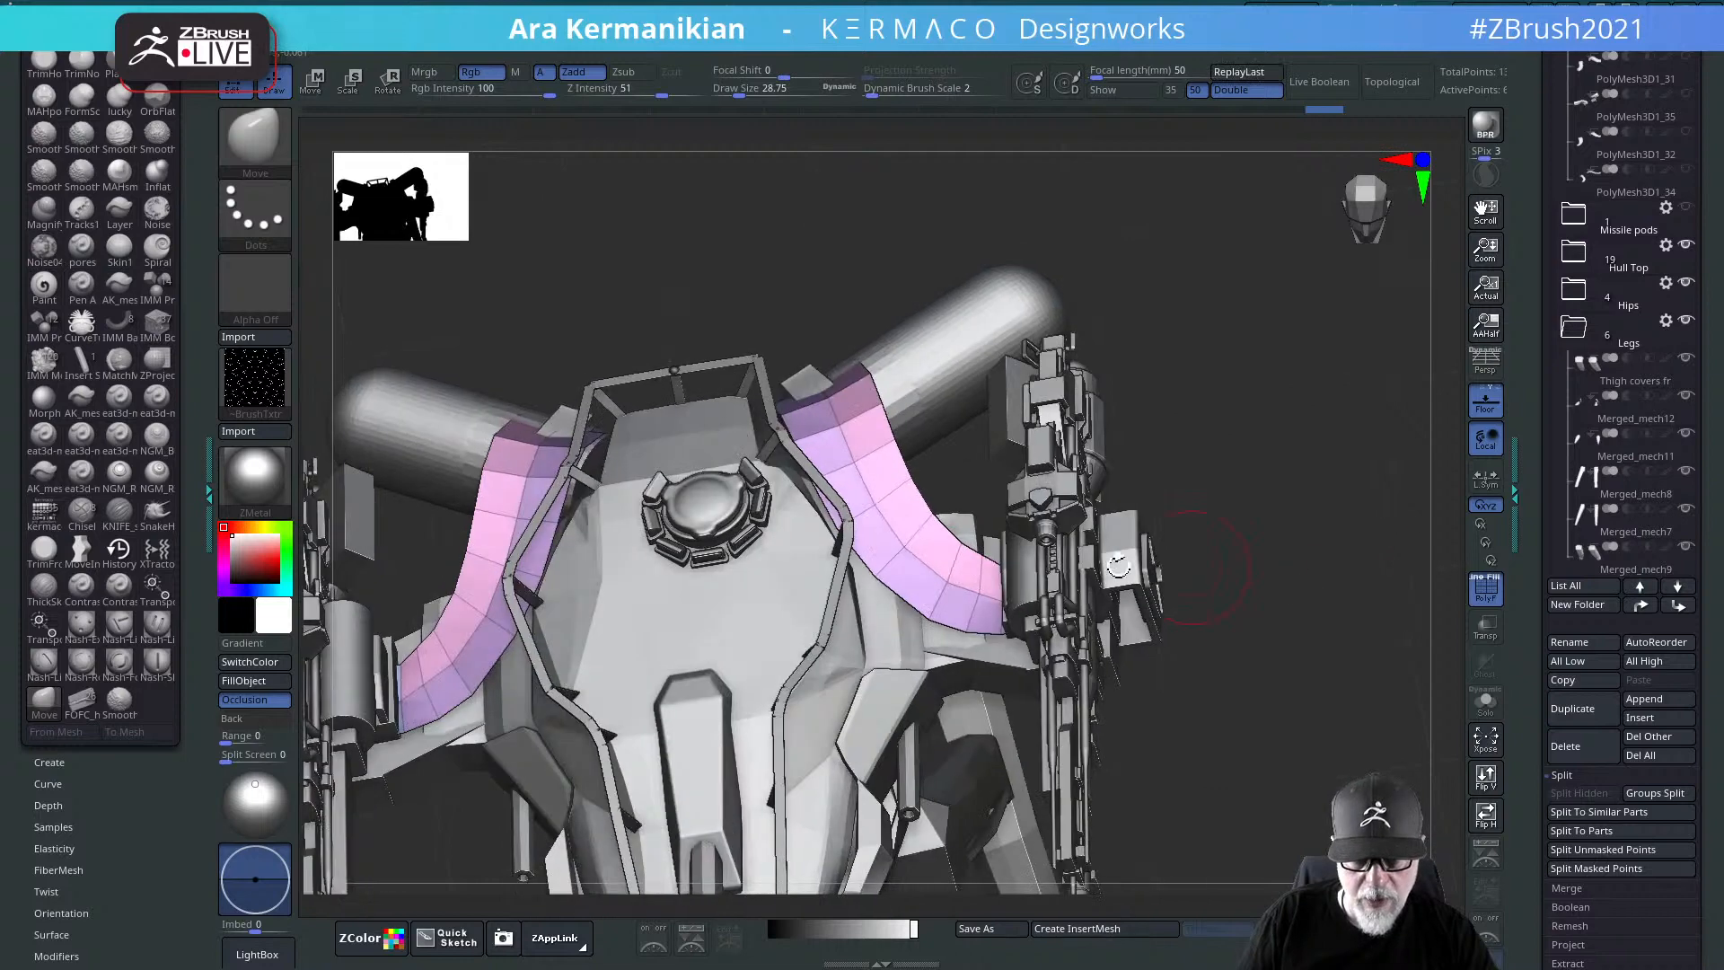
{"action": "left_click_drag", "start_coordinate": [946, 589], "coordinate": [931, 620]}
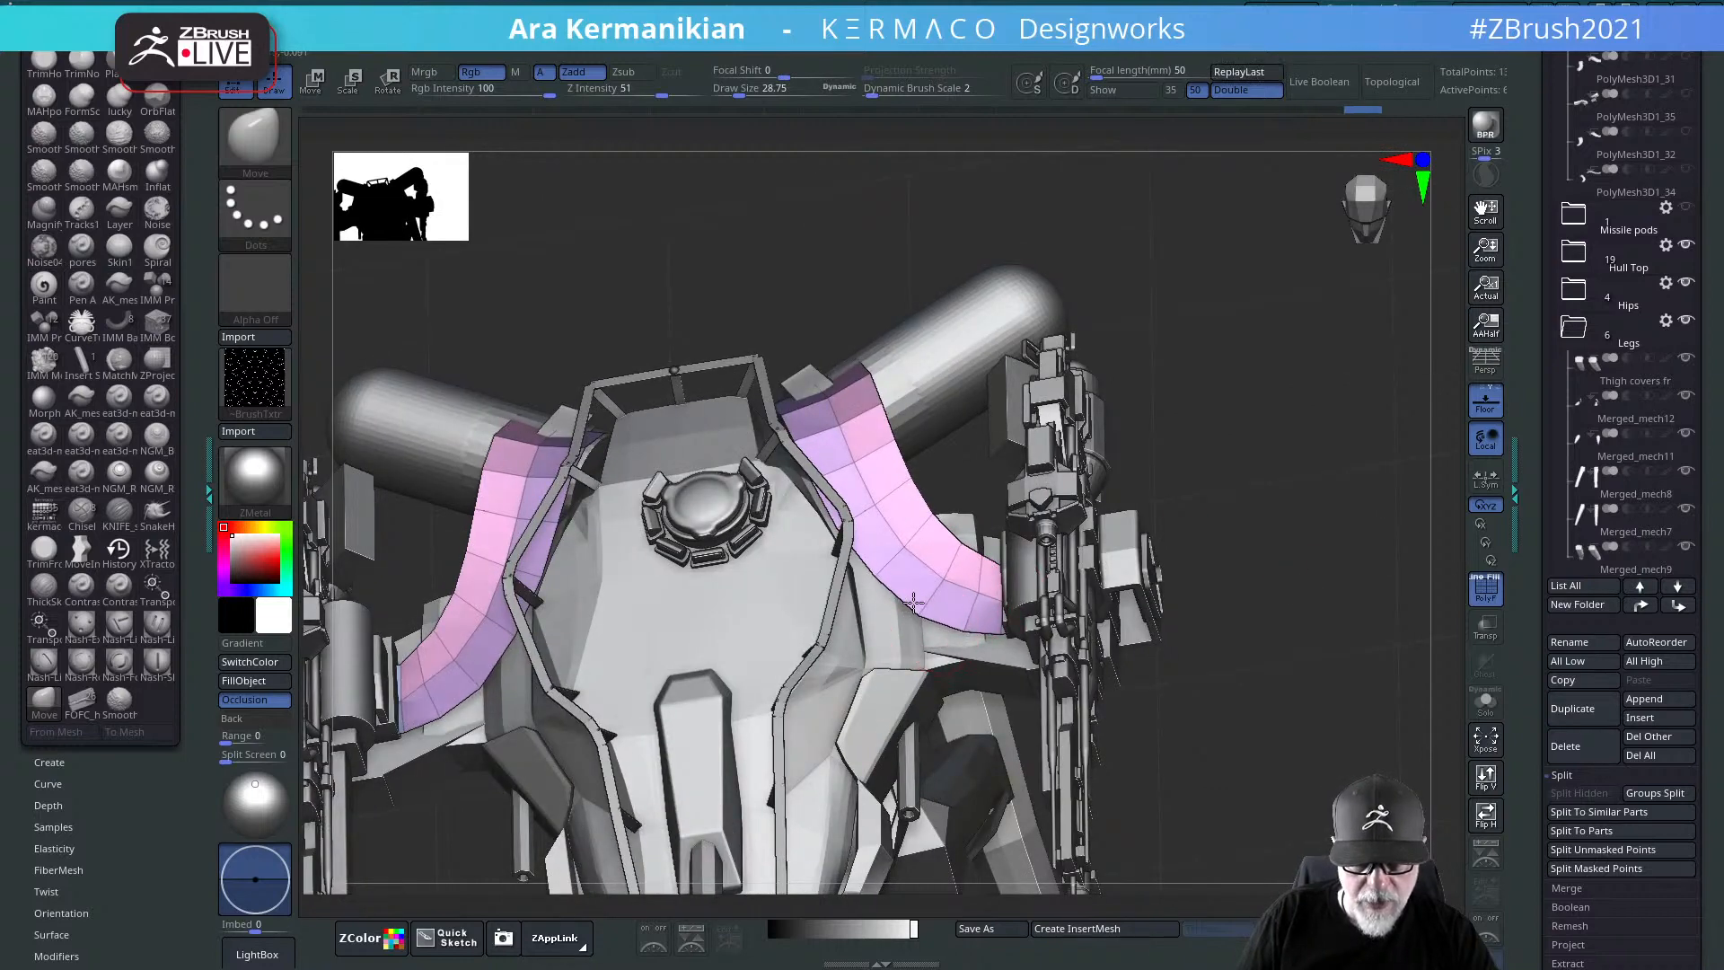
{"action": "left_click_drag", "start_coordinate": [974, 549], "coordinate": [996, 563]}
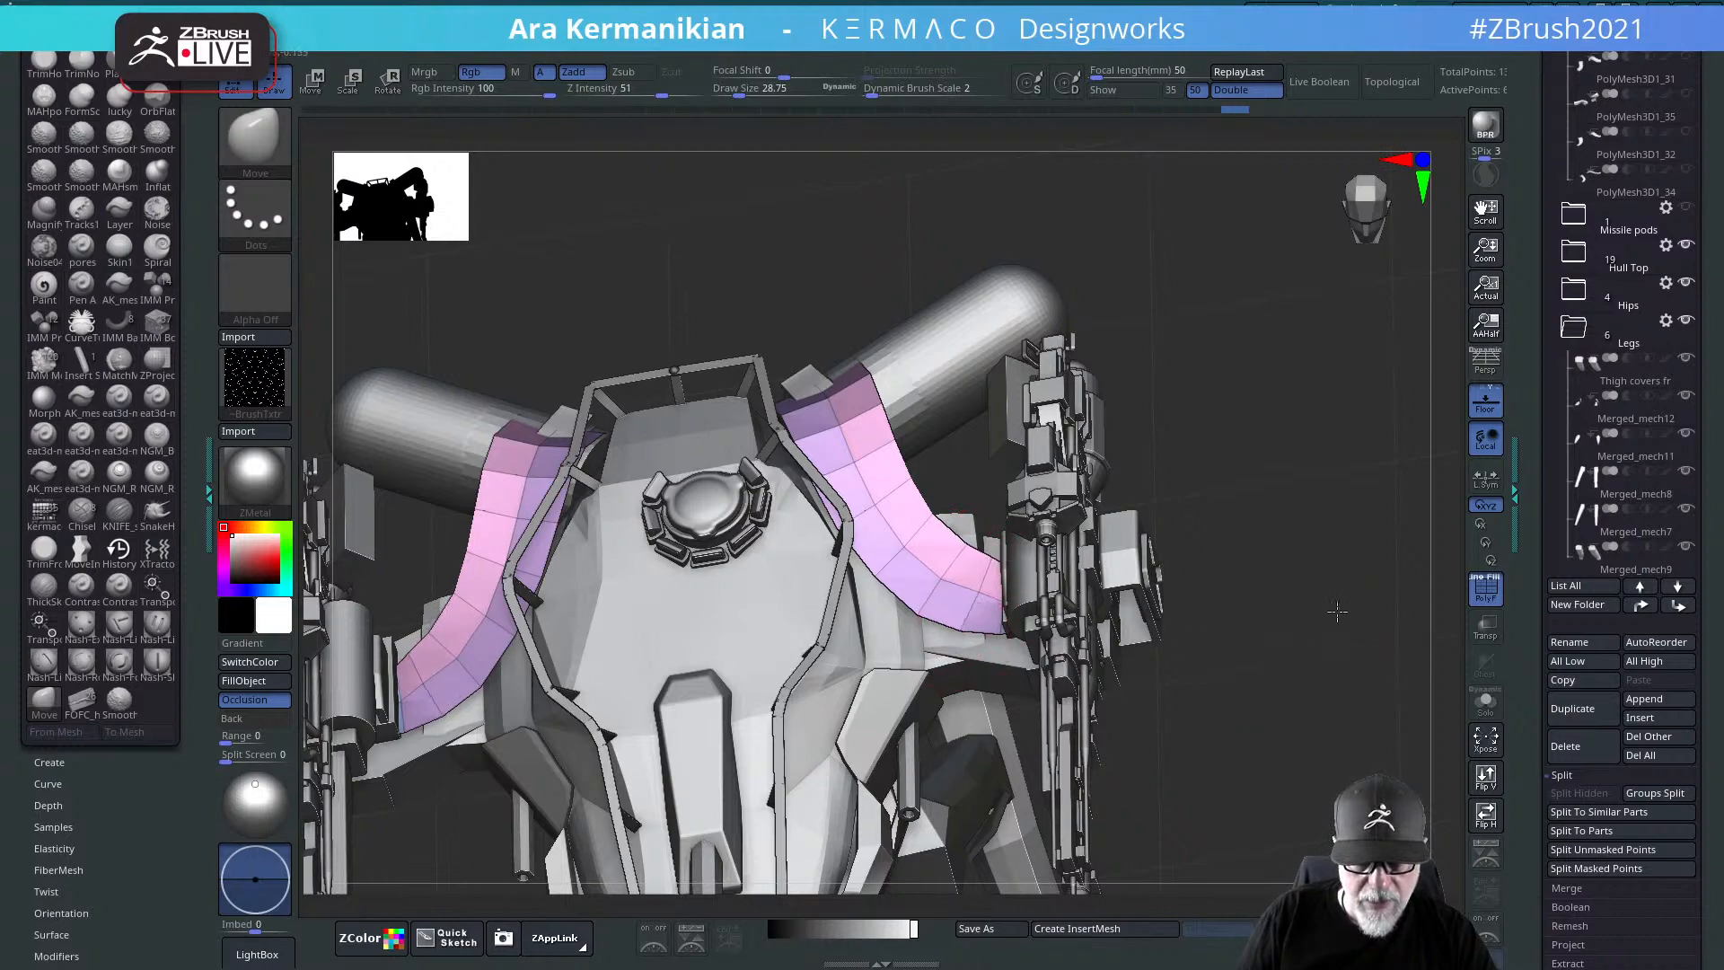
{"action": "mouse_move", "coordinate": [1337, 612]}
{"action": "left_mouse_down"}
{"action": "mouse_move", "coordinate": [1323, 597]}
{"action": "mouse_move", "coordinate": [1310, 660]}
{"action": "left_mouse_up"}
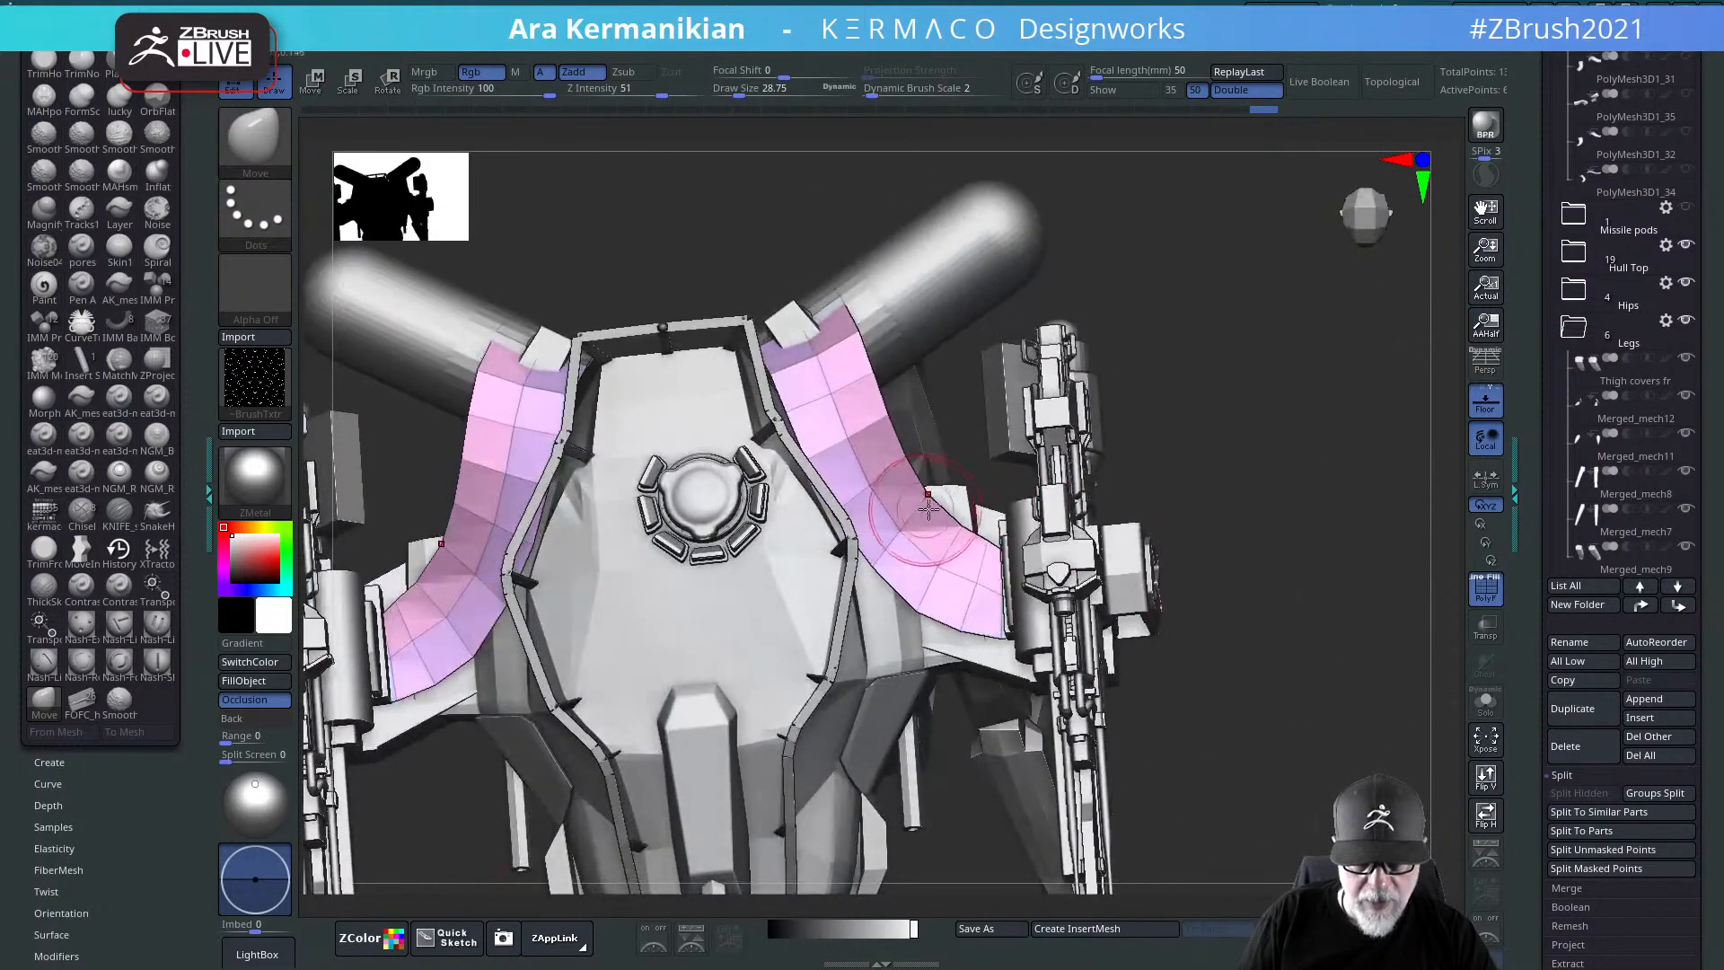
{"action": "left_click_drag", "start_coordinate": [927, 509], "coordinate": [902, 575]}
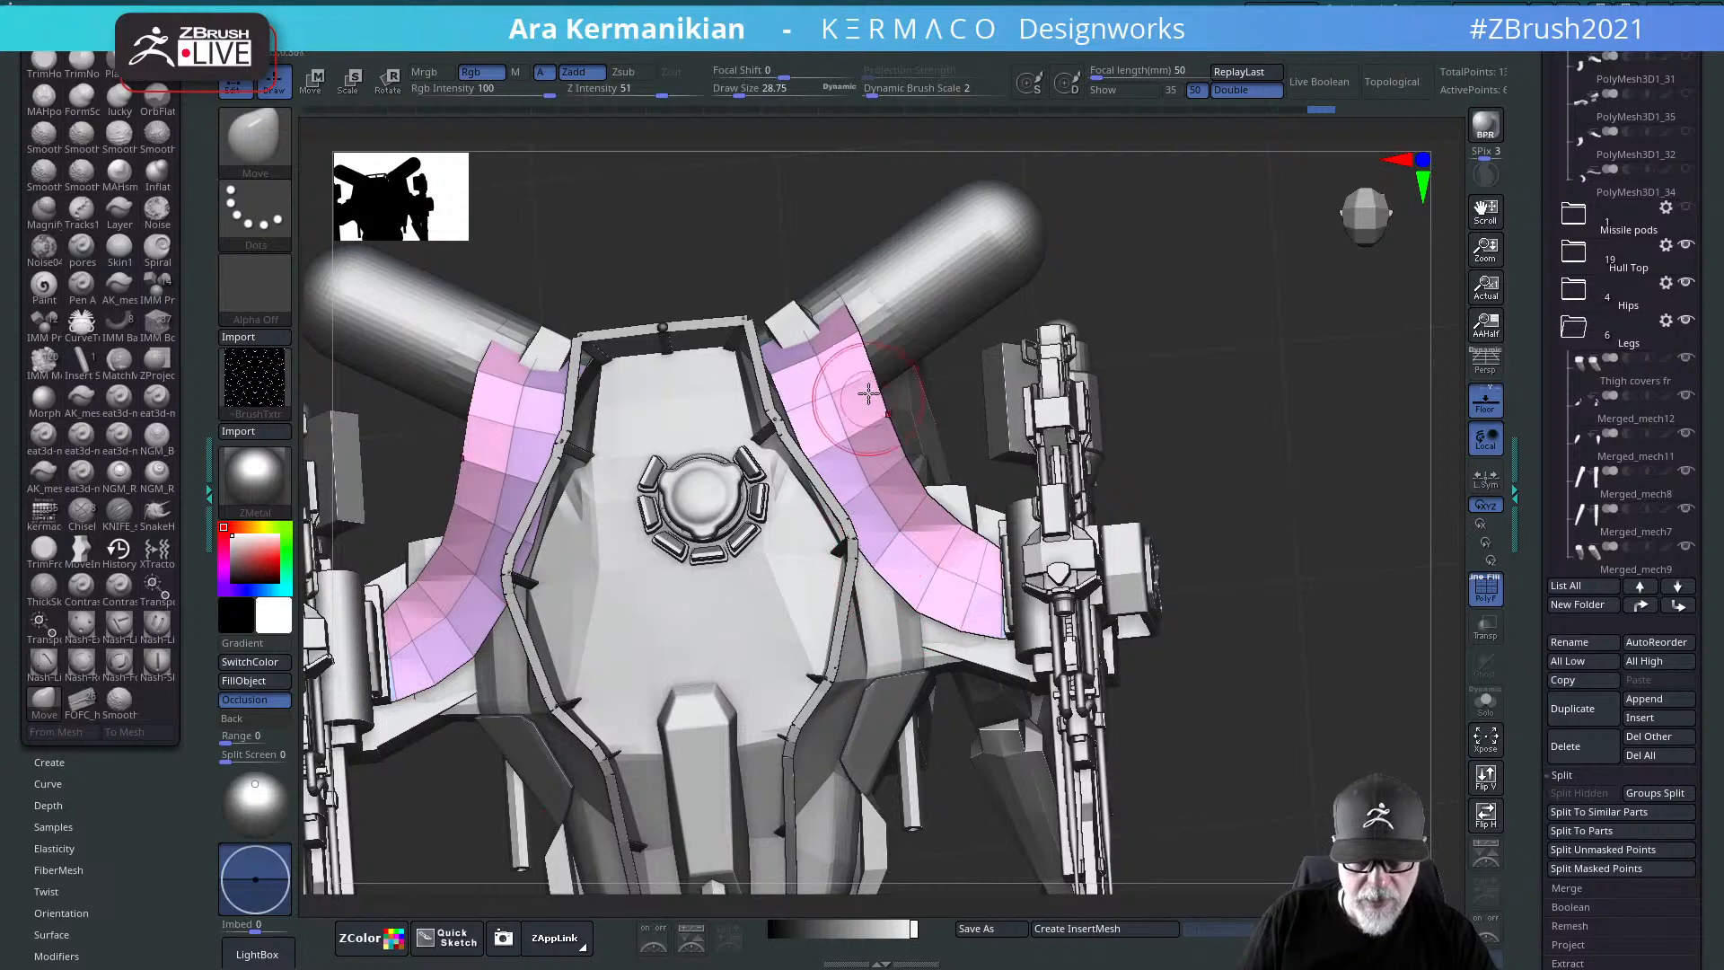
Step: Frame the strips' mesh with curves along polygroup edges only, leaving out borders and creased edges
{"action": "left_click_drag", "start_coordinate": [1251, 596], "coordinate": [1212, 558]}
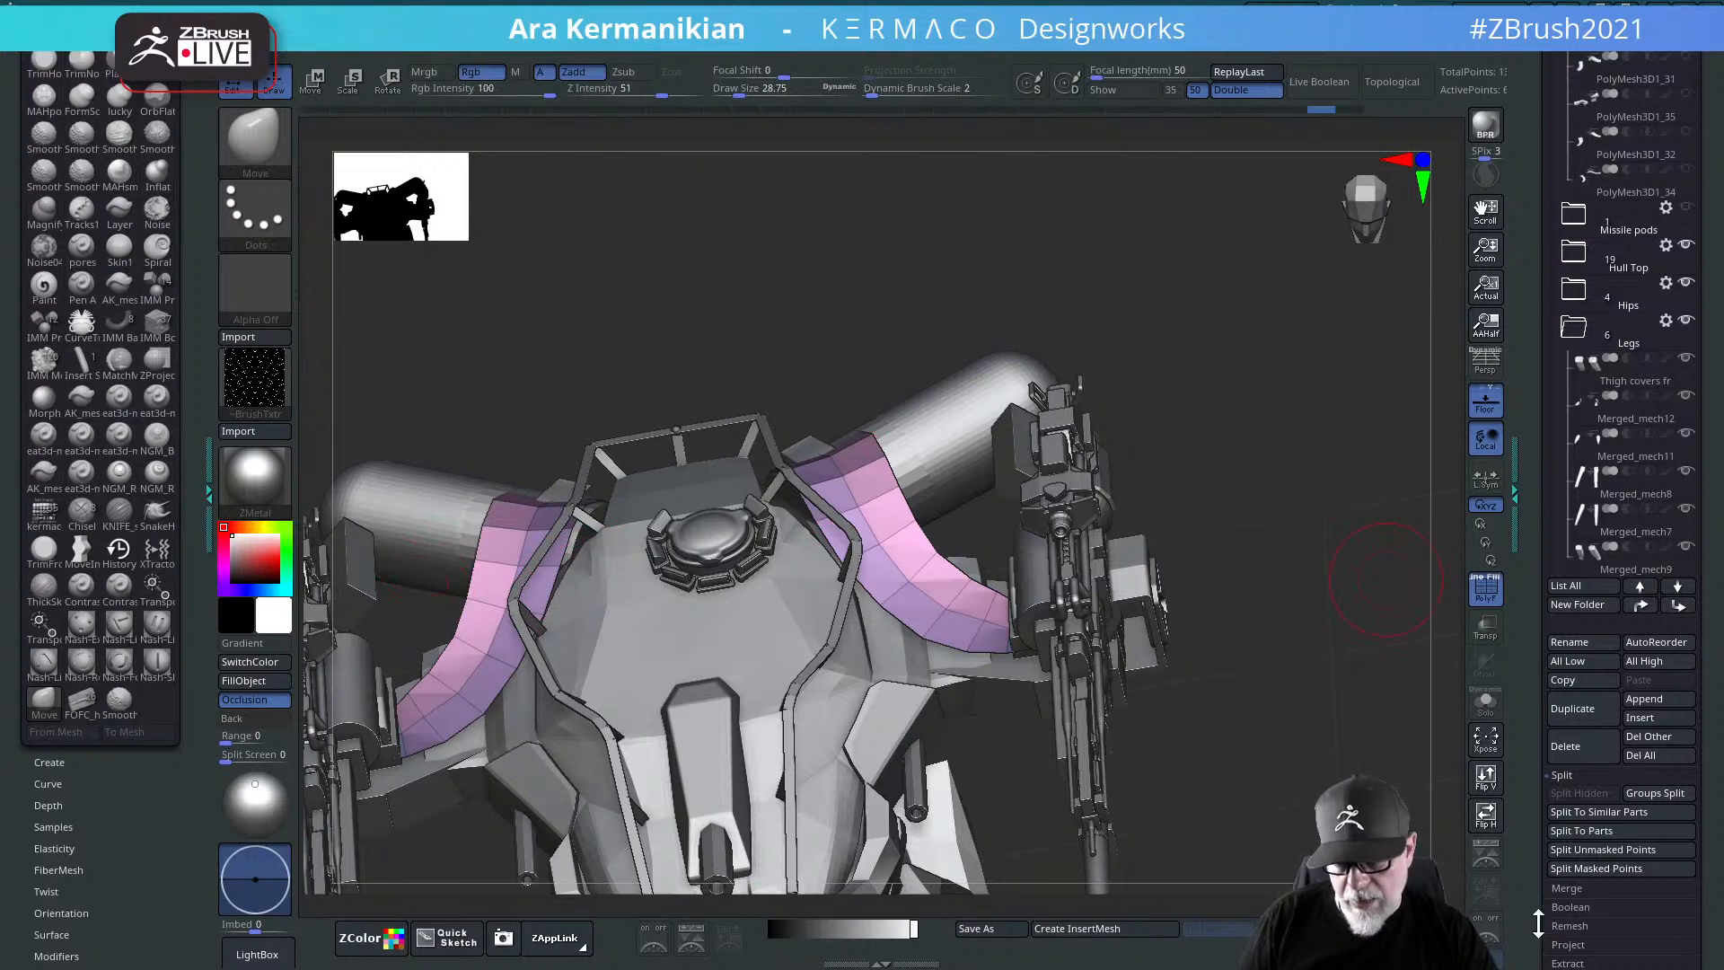
{"action": "left_click_drag", "start_coordinate": [1538, 924], "coordinate": [1553, 618]}
{"action": "left_click", "coordinate": [1587, 620]}
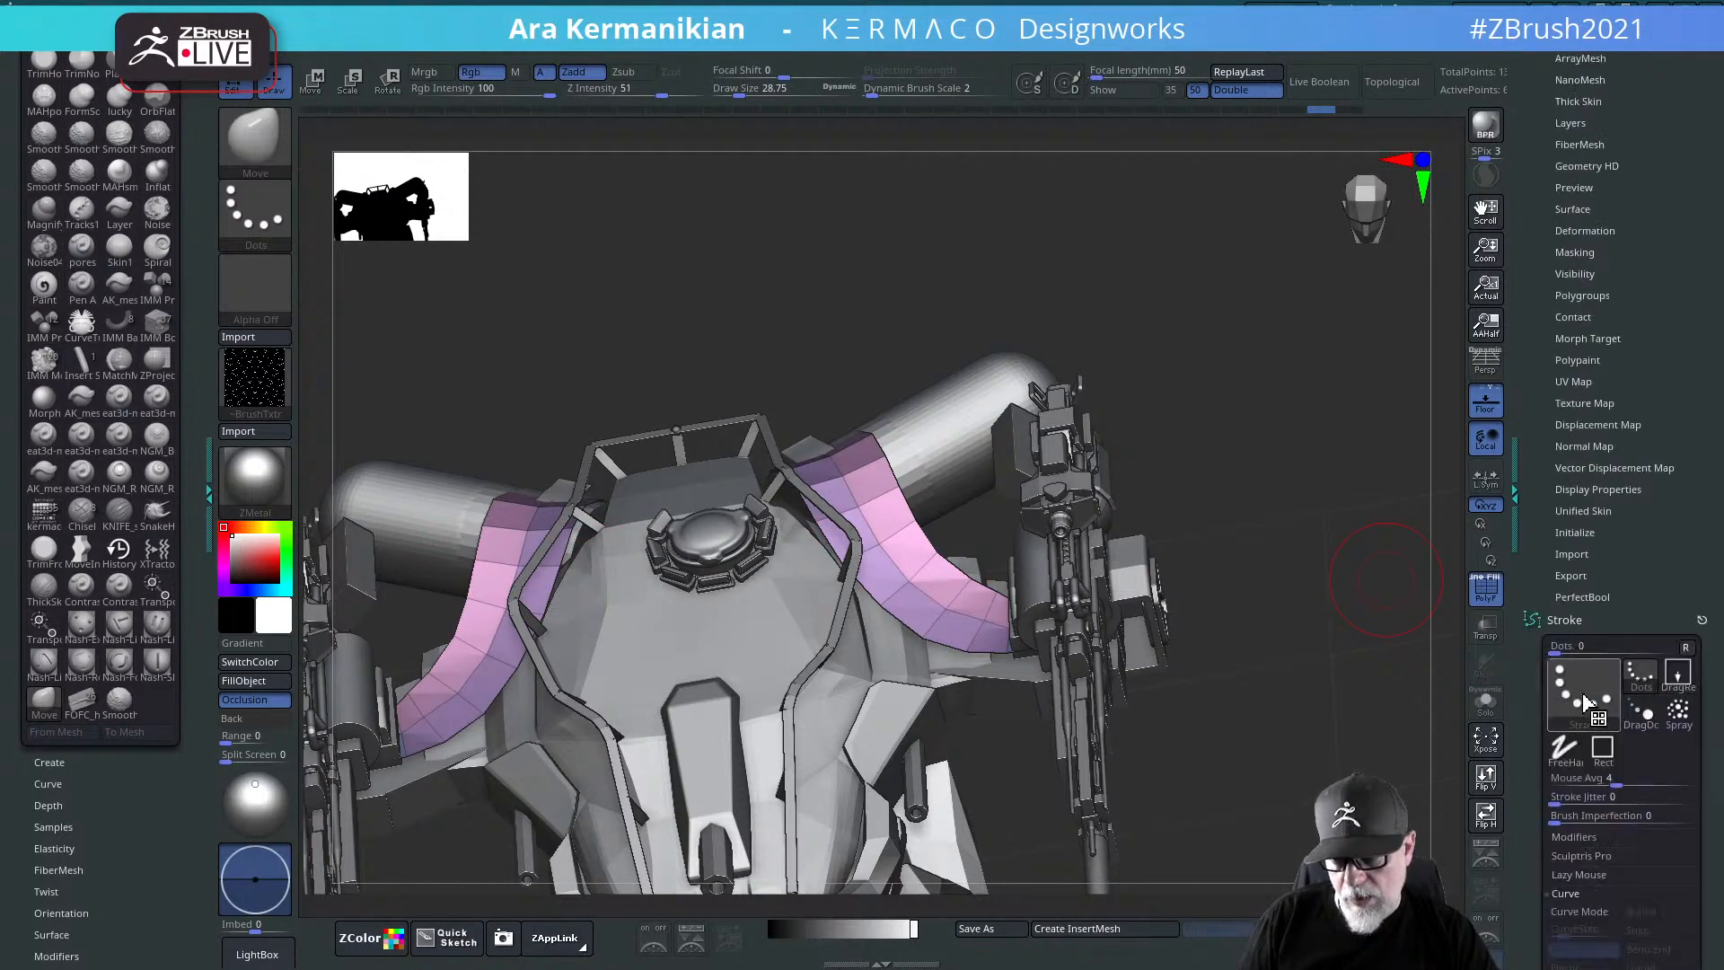
{"action": "left_click_drag", "start_coordinate": [1516, 741], "coordinate": [1525, 640]}
{"action": "left_click", "coordinate": [1657, 689]}
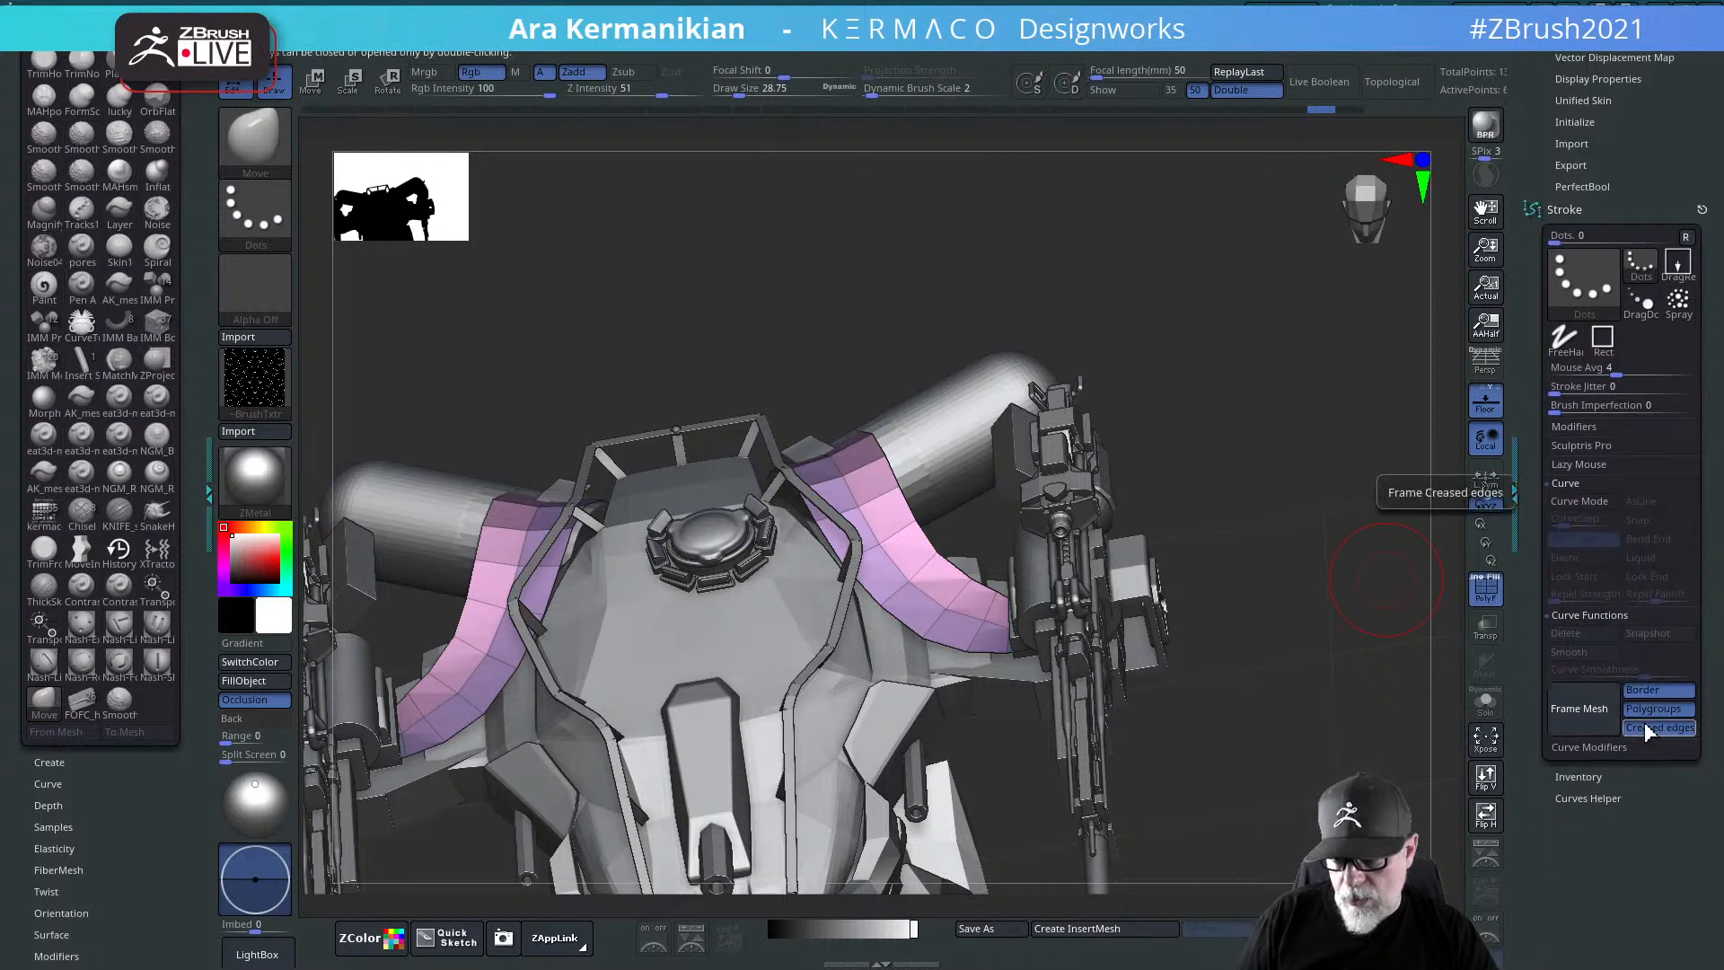
{"action": "left_click", "coordinate": [1578, 708]}
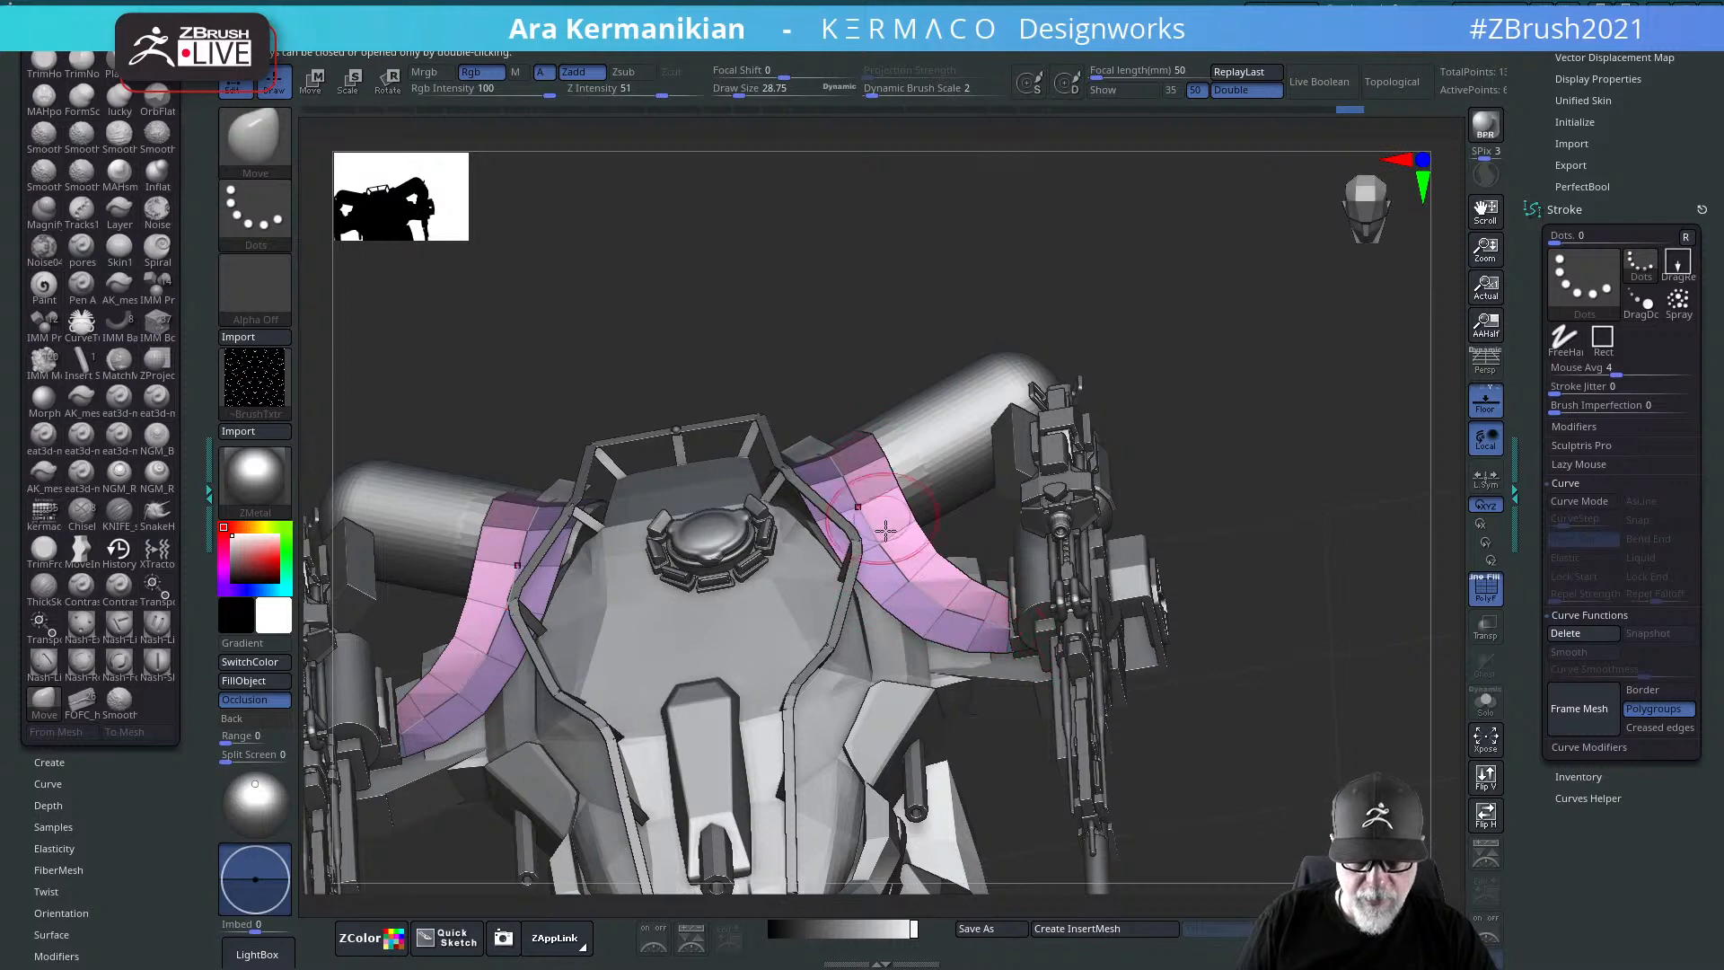
Step: Isolate the chute strips with Solo, inspect the curve along their centre, and undo the framed curves
{"action": "left_click_drag", "start_coordinate": [1320, 618], "coordinate": [1122, 650]}
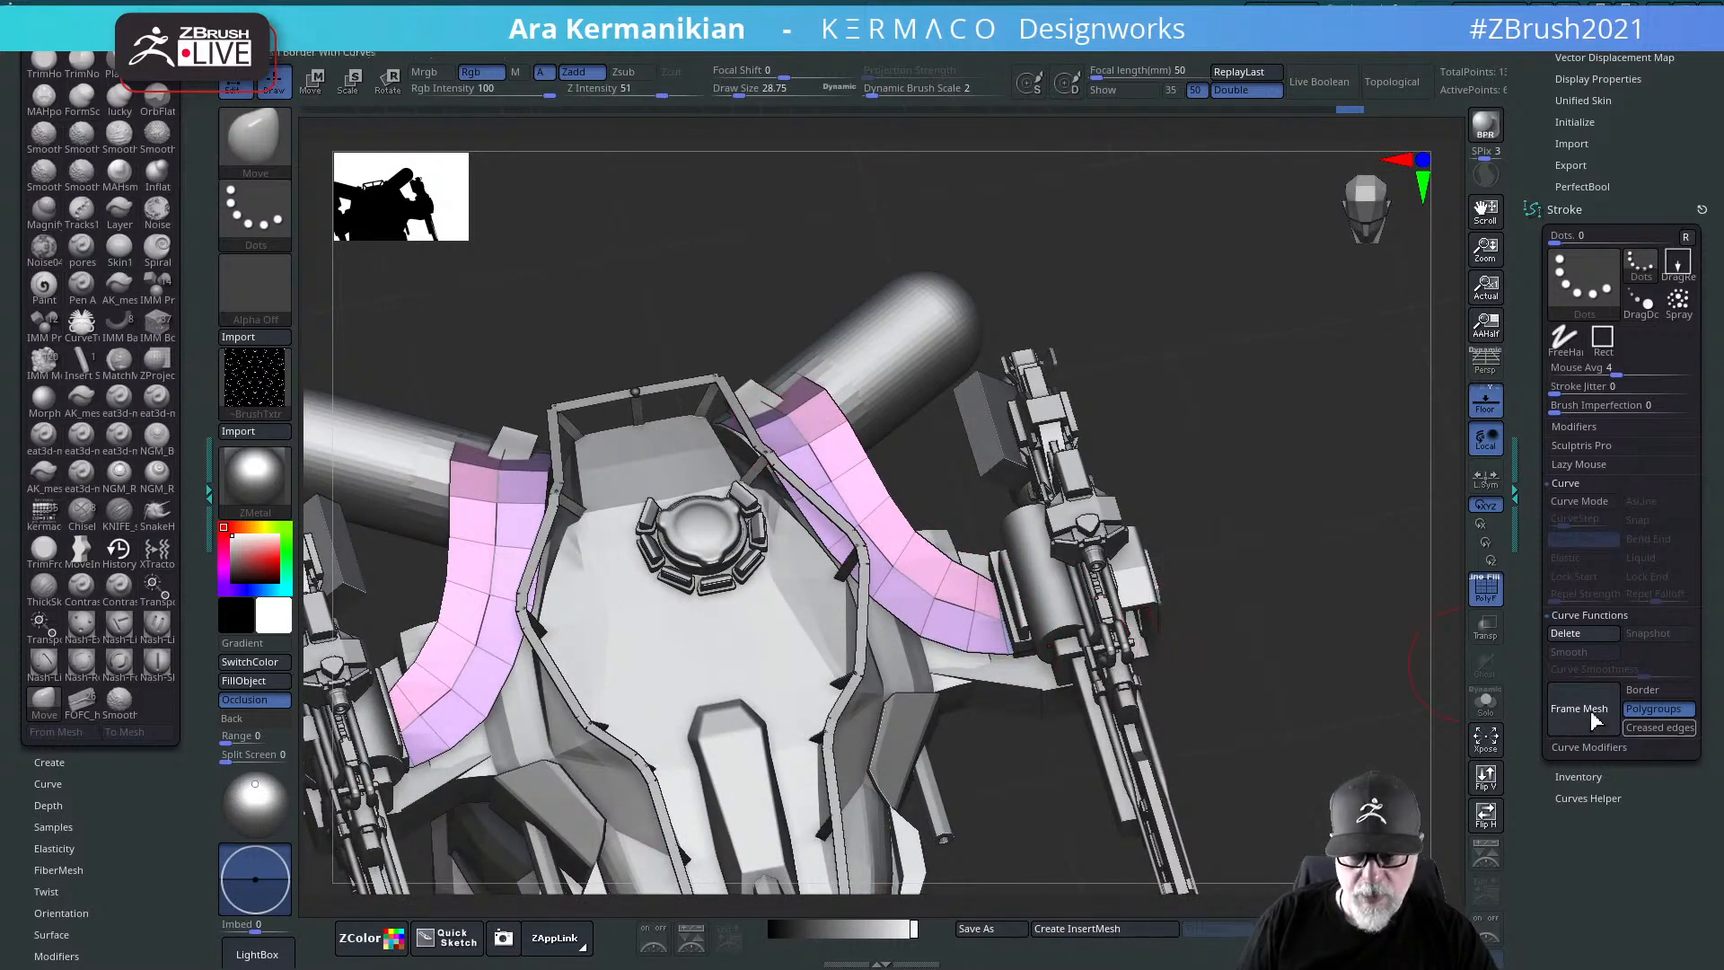
{"action": "left_click", "coordinate": [1485, 703]}
{"action": "left_click_drag", "start_coordinate": [1264, 634], "coordinate": [988, 593]}
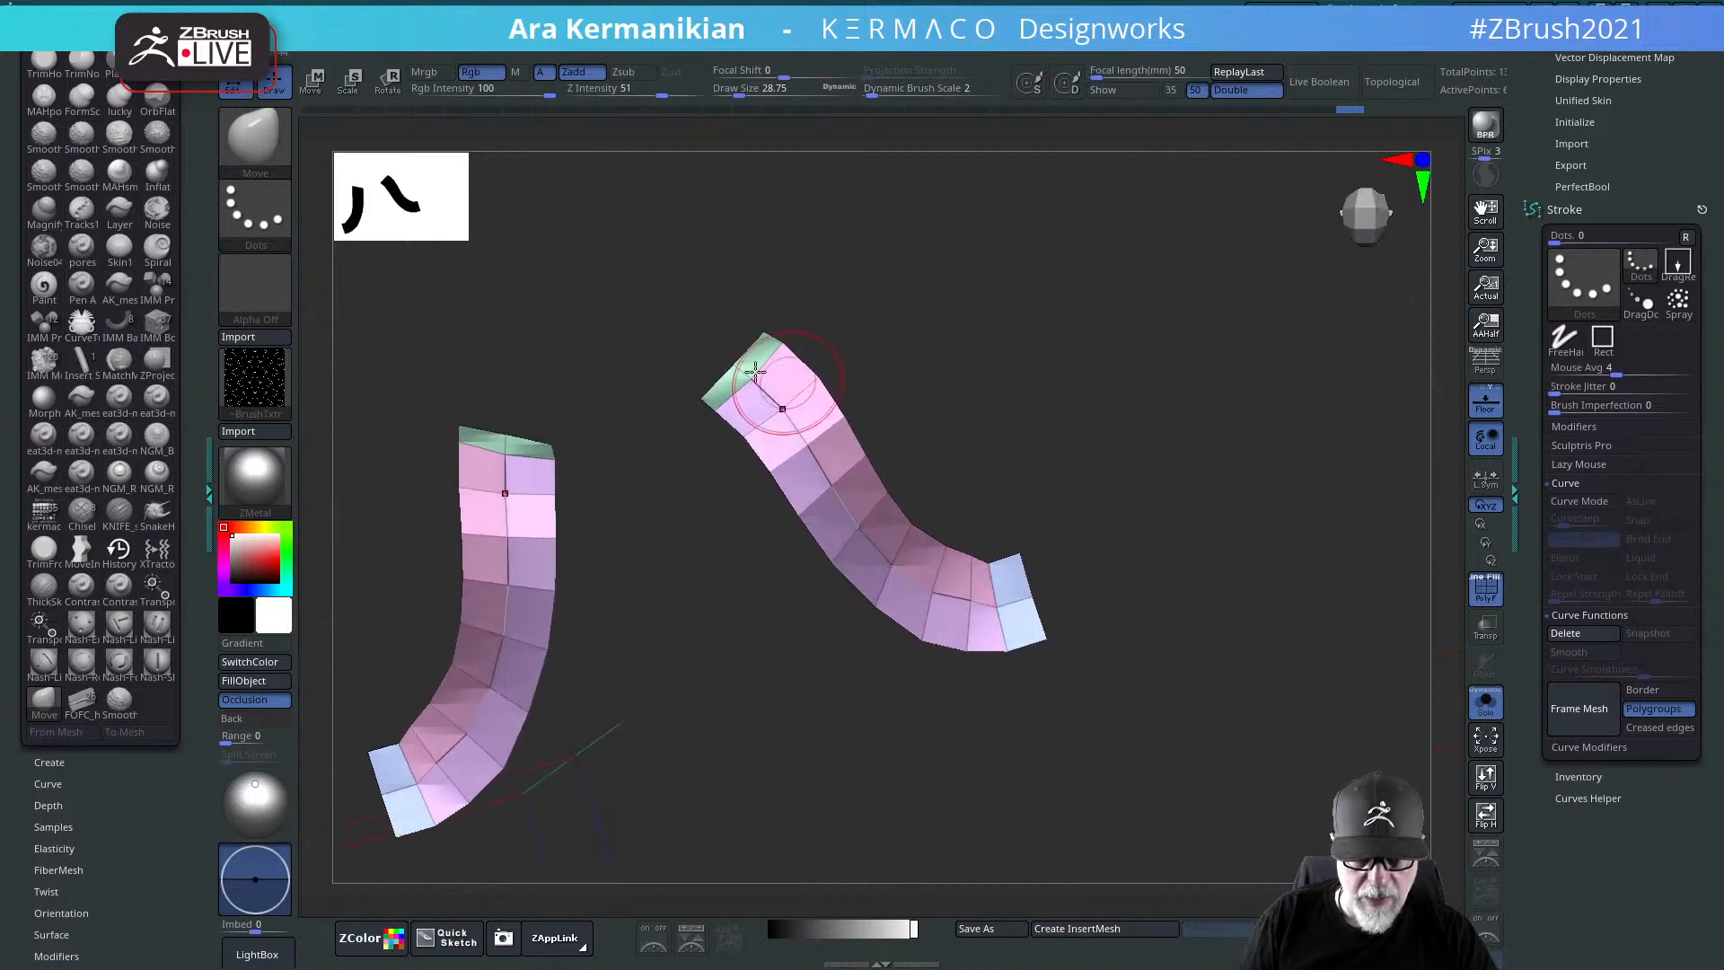
{"action": "key", "text": "f"}
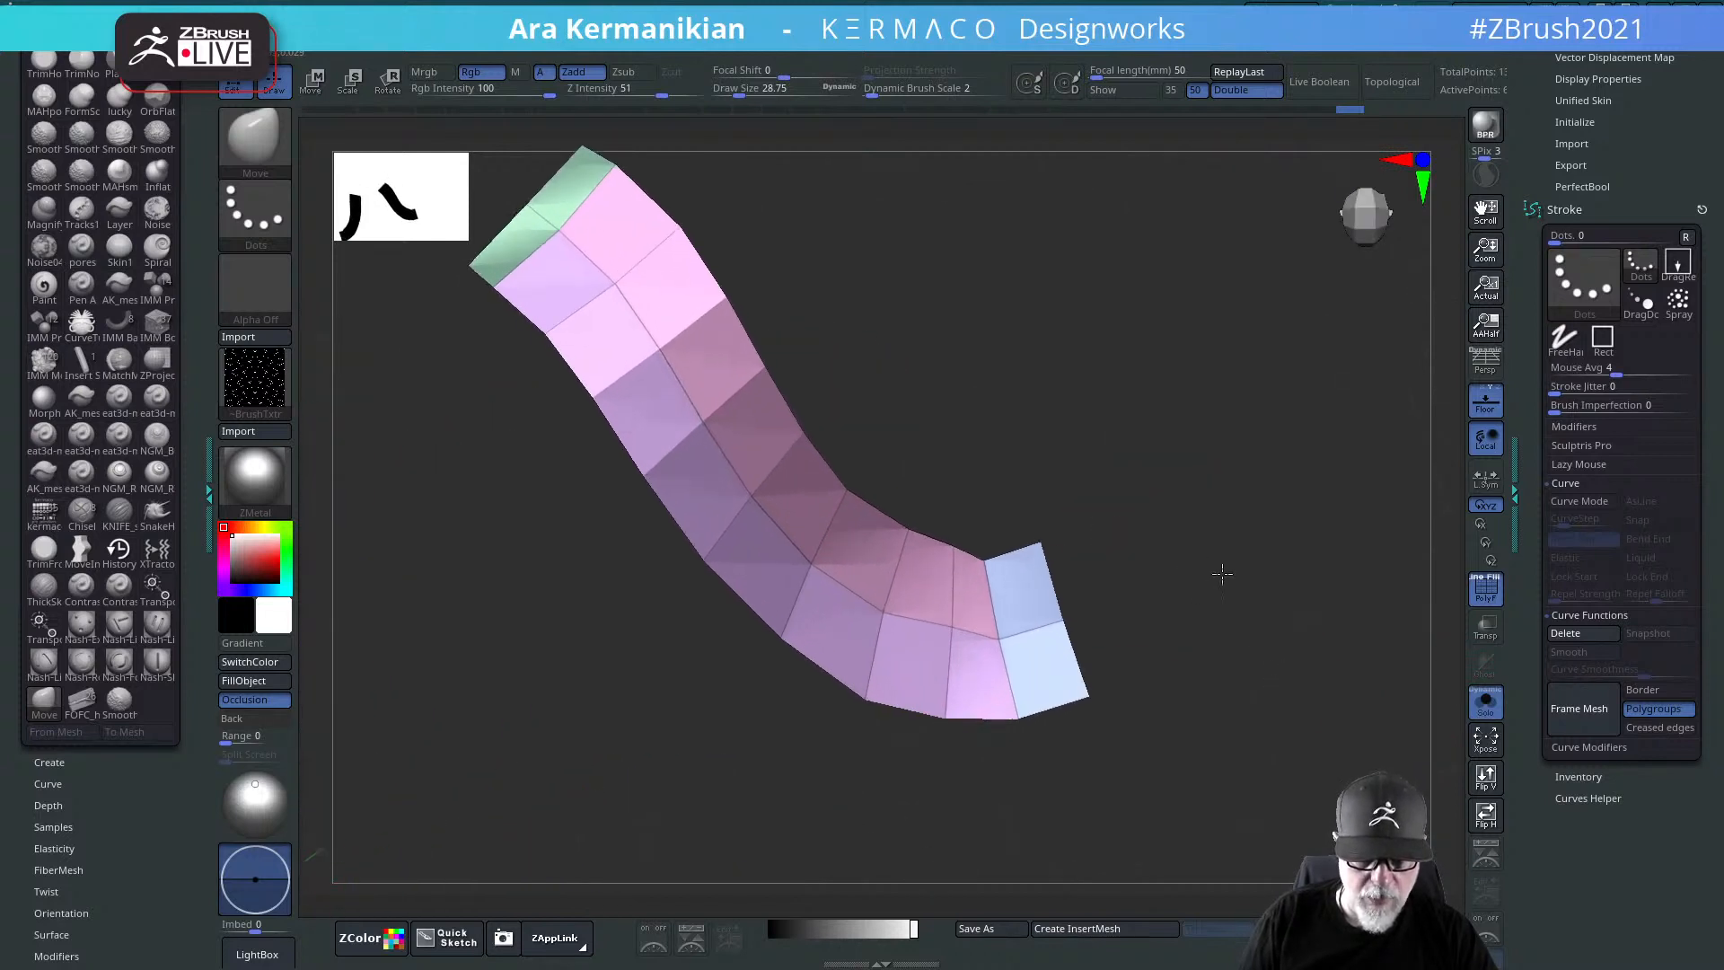
{"action": "left_click_drag", "start_coordinate": [1204, 565], "coordinate": [1134, 546], "text": "alt"}
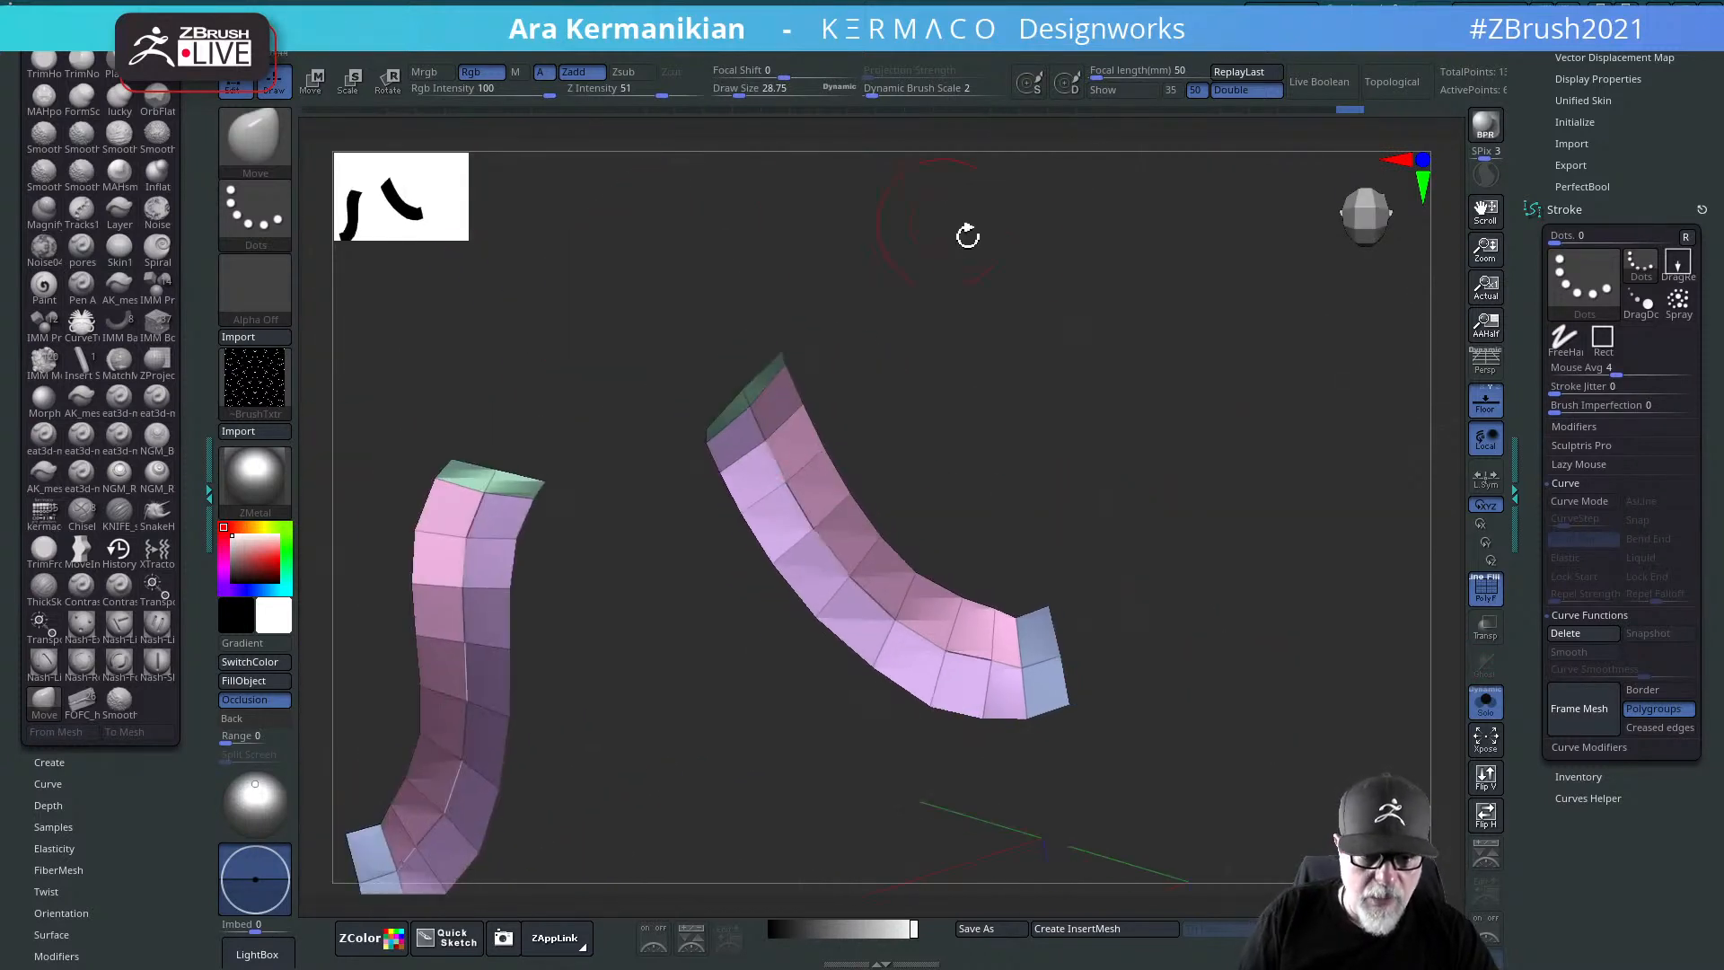
{"action": "left_click_drag", "start_coordinate": [966, 235], "coordinate": [915, 292]}
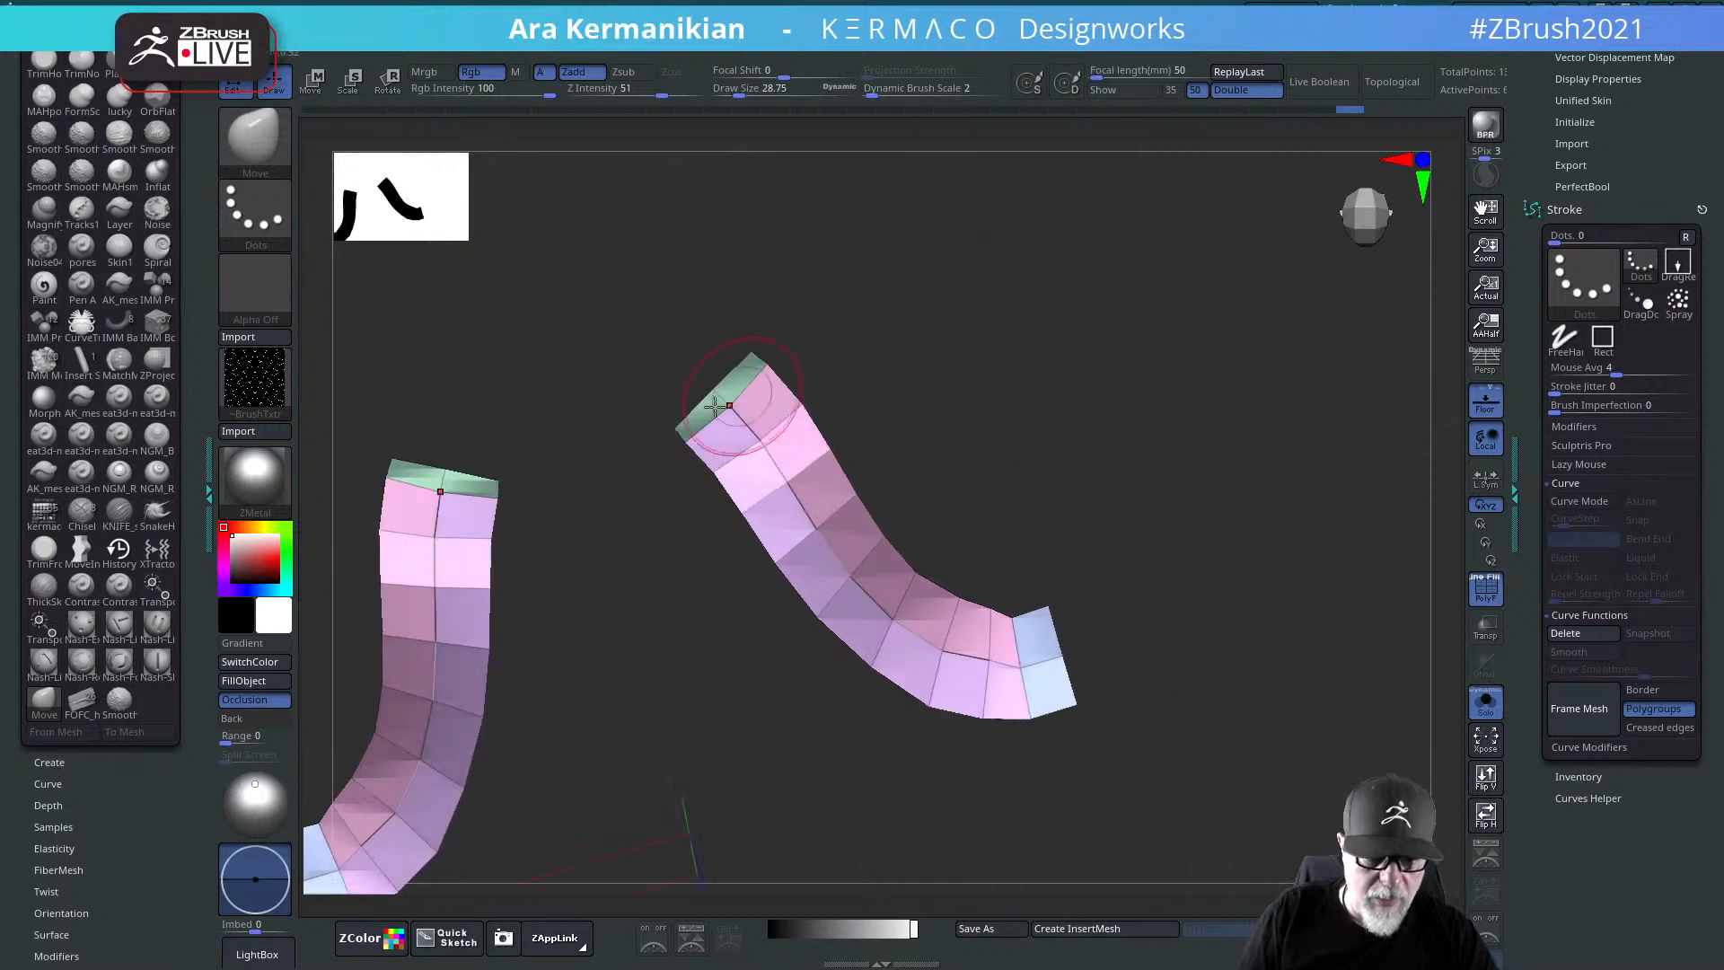
{"action": "right_click", "coordinate": [777, 405]}
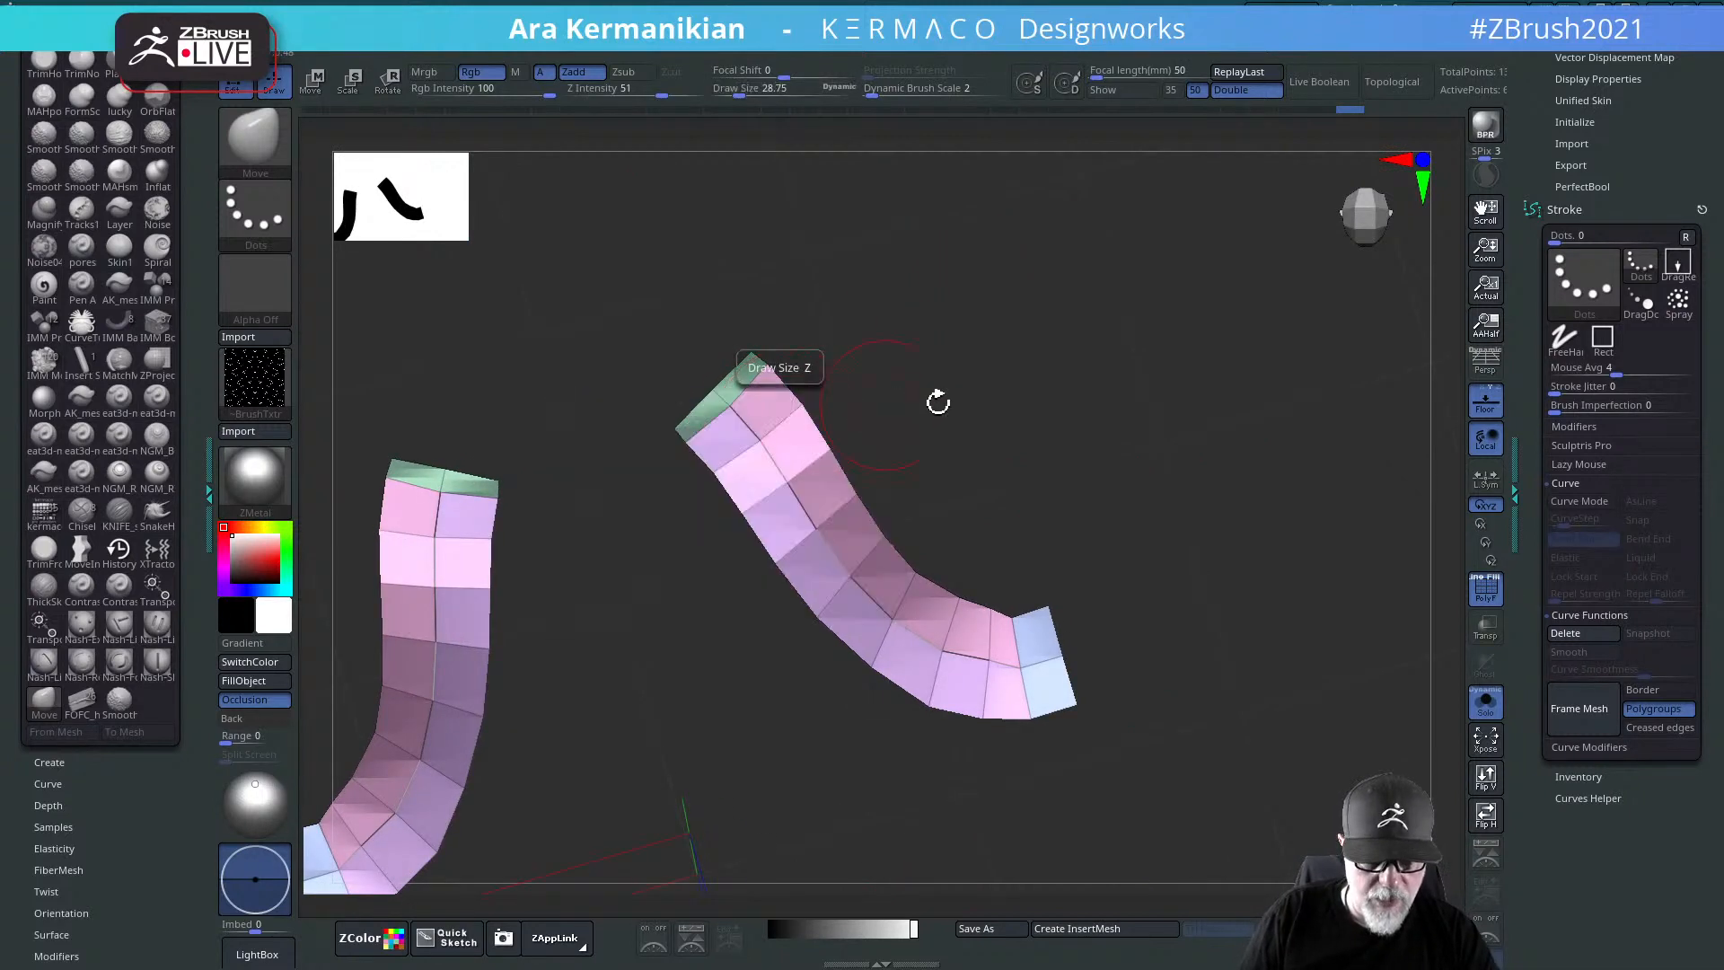
{"action": "left_click_drag", "start_coordinate": [1059, 431], "coordinate": [996, 435], "text": "ctrl"}
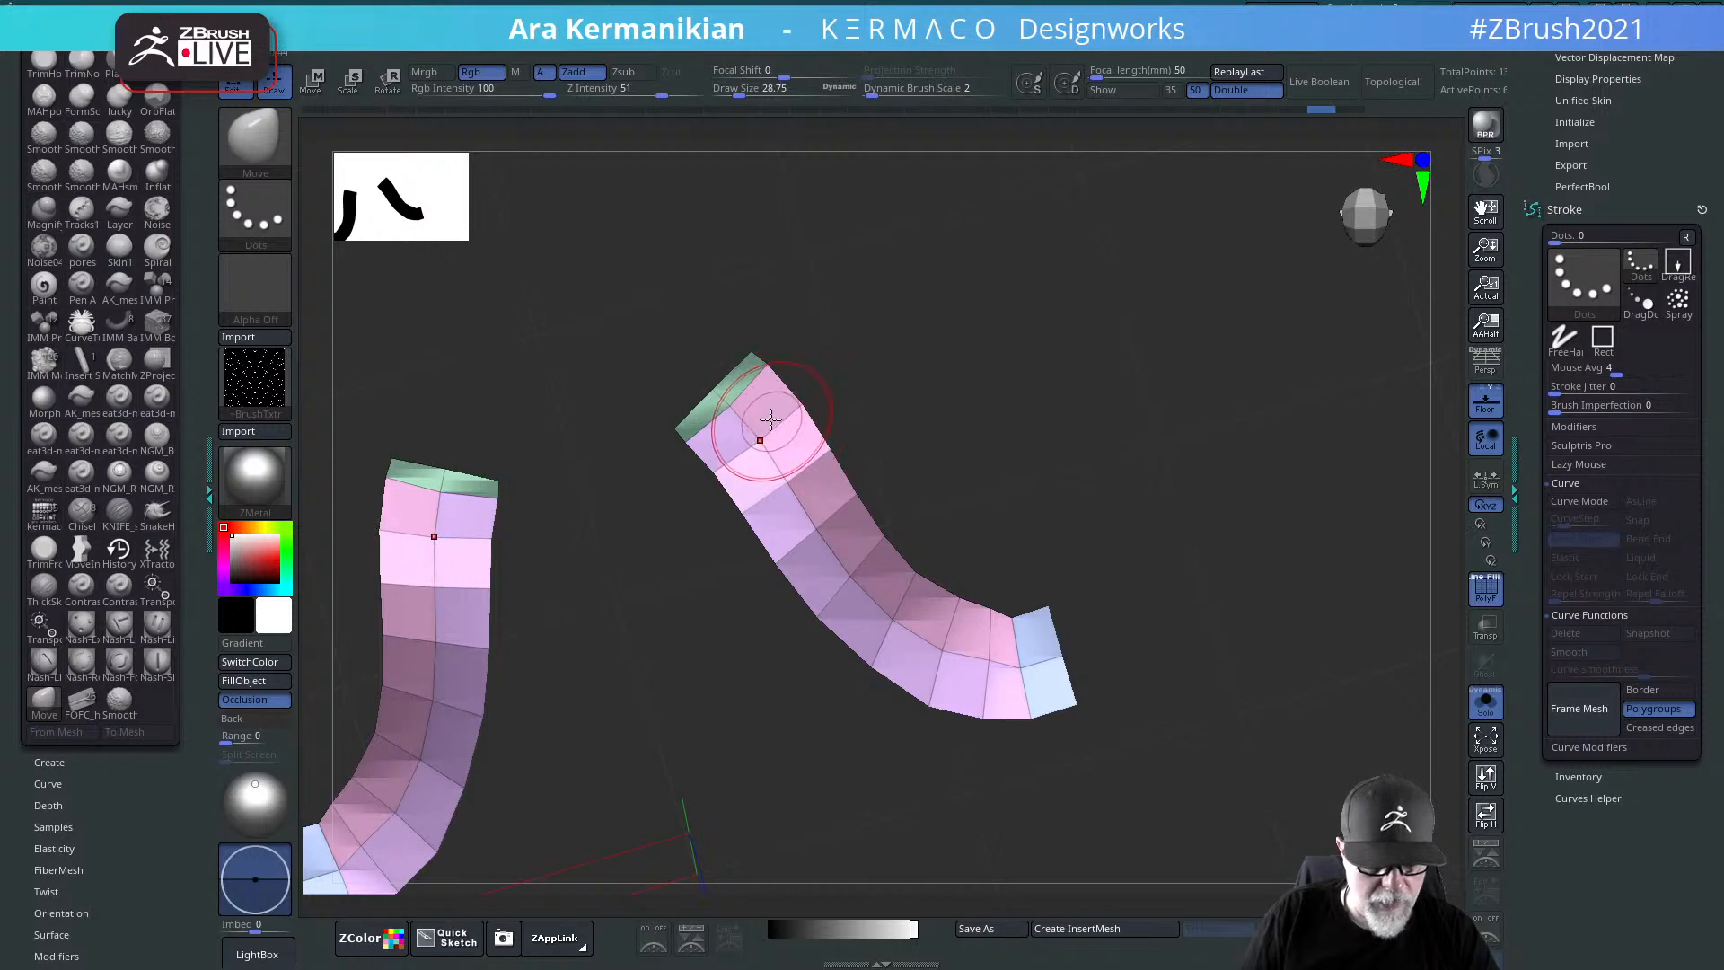
Step: Use the ZModeler PolyGroup polygon action with a polyloop target to give the strips' outer lengthwise row its own polygroup
{"action": "key", "text": "b"}
{"action": "key", "text": "z"}
{"action": "key", "text": "m"}
{"action": "key", "text": "space"}
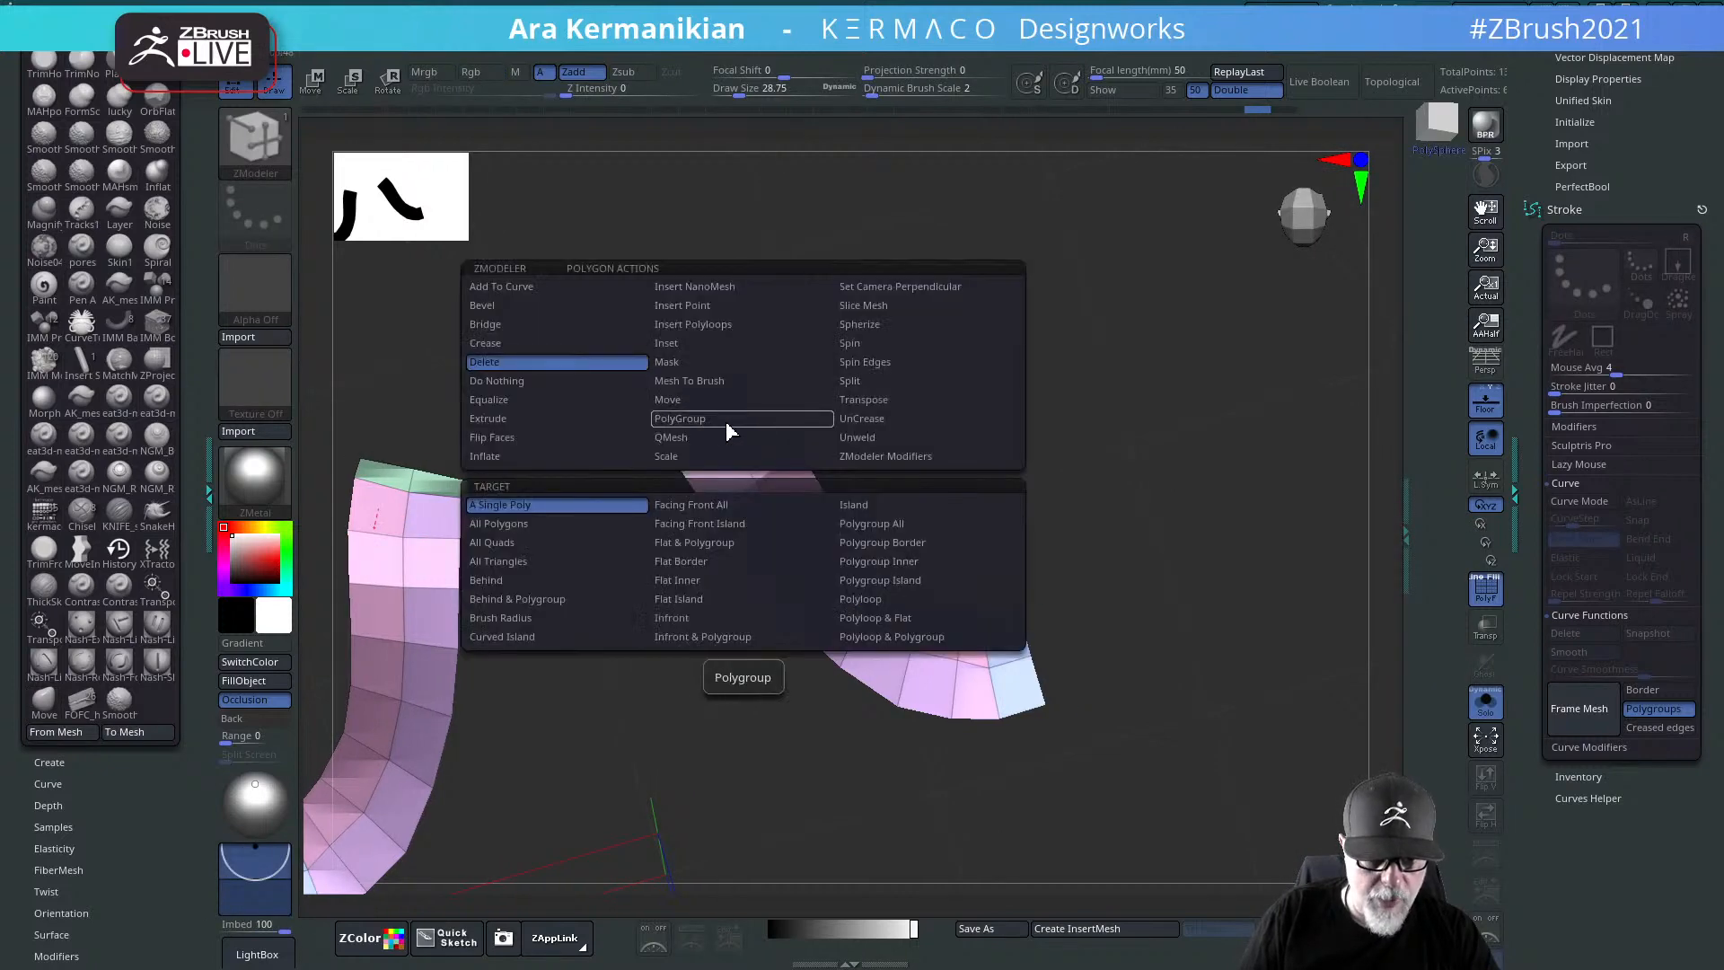
{"action": "left_click", "coordinate": [727, 422]}
{"action": "left_click", "coordinate": [884, 588]}
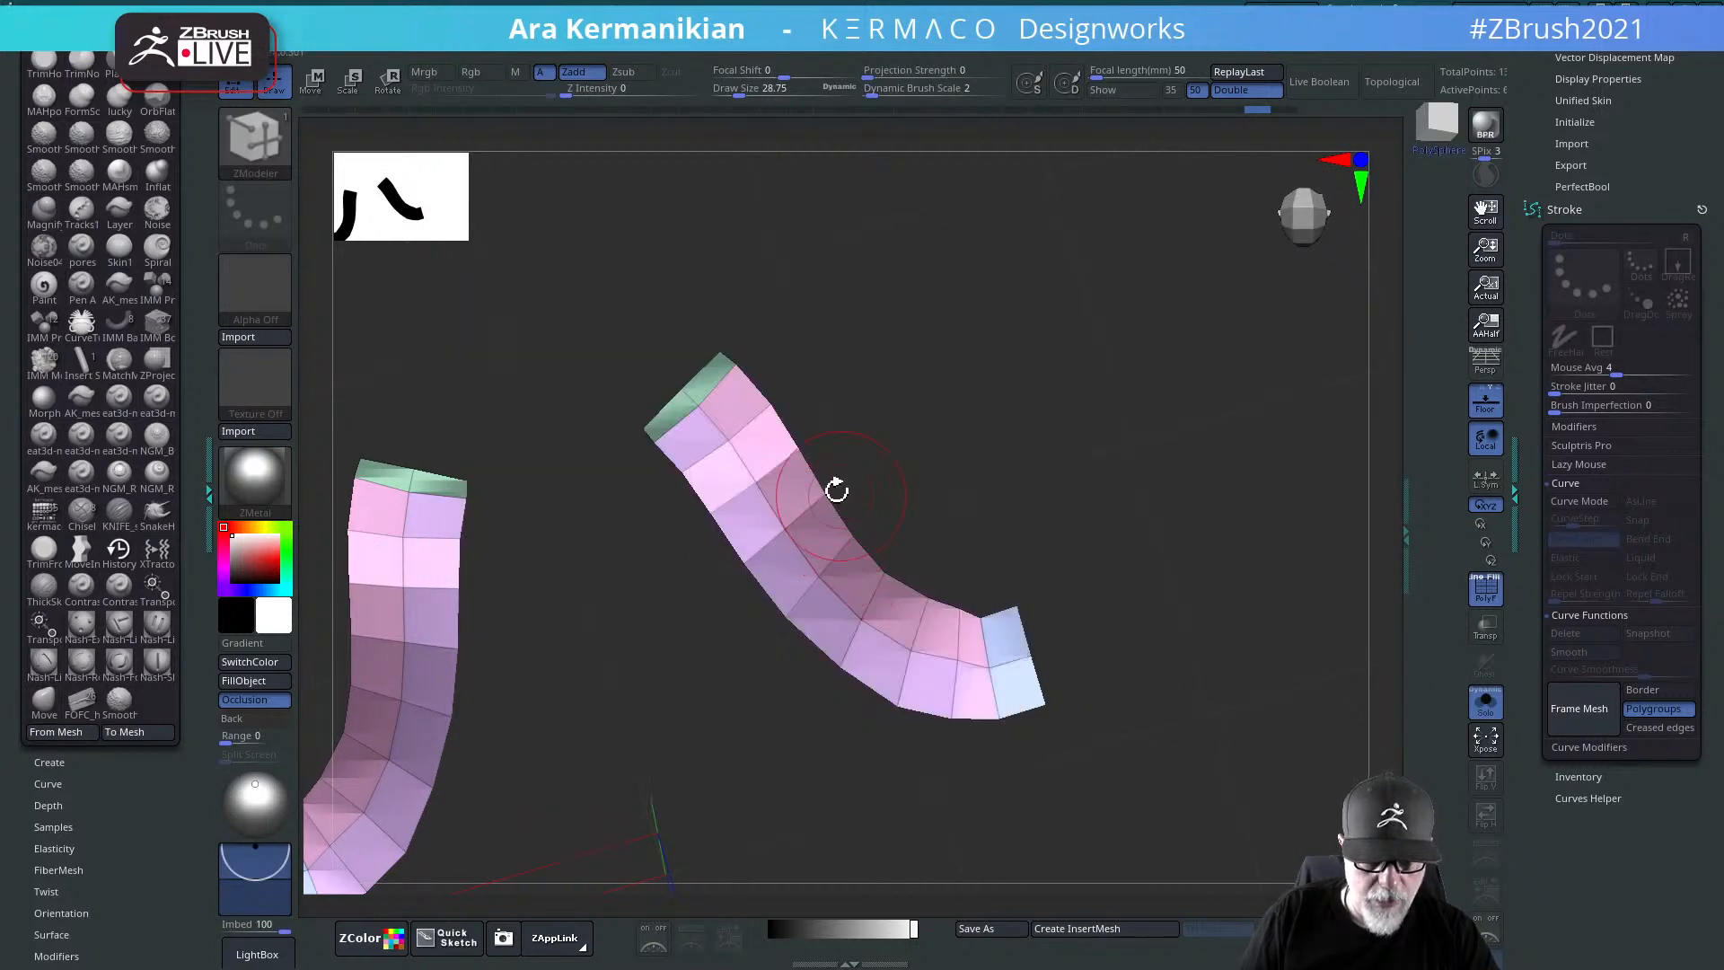
{"action": "left_click", "coordinate": [782, 476]}
{"action": "left_click", "coordinate": [783, 476]}
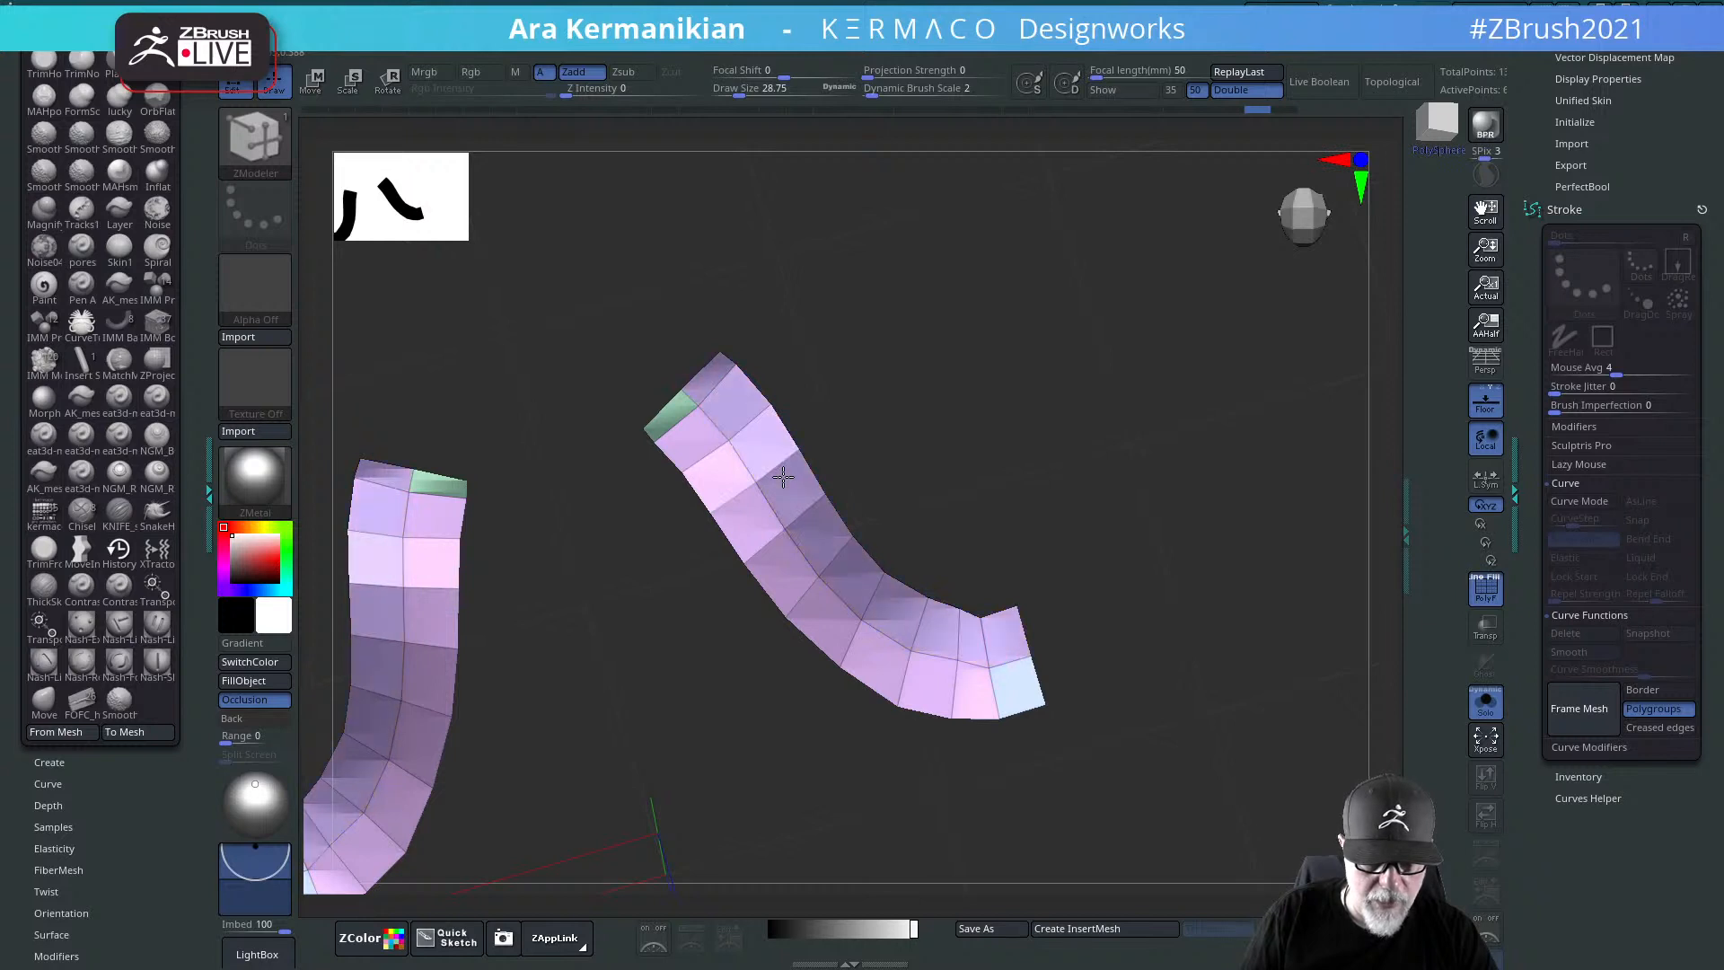
{"action": "left_click", "coordinate": [783, 477]}
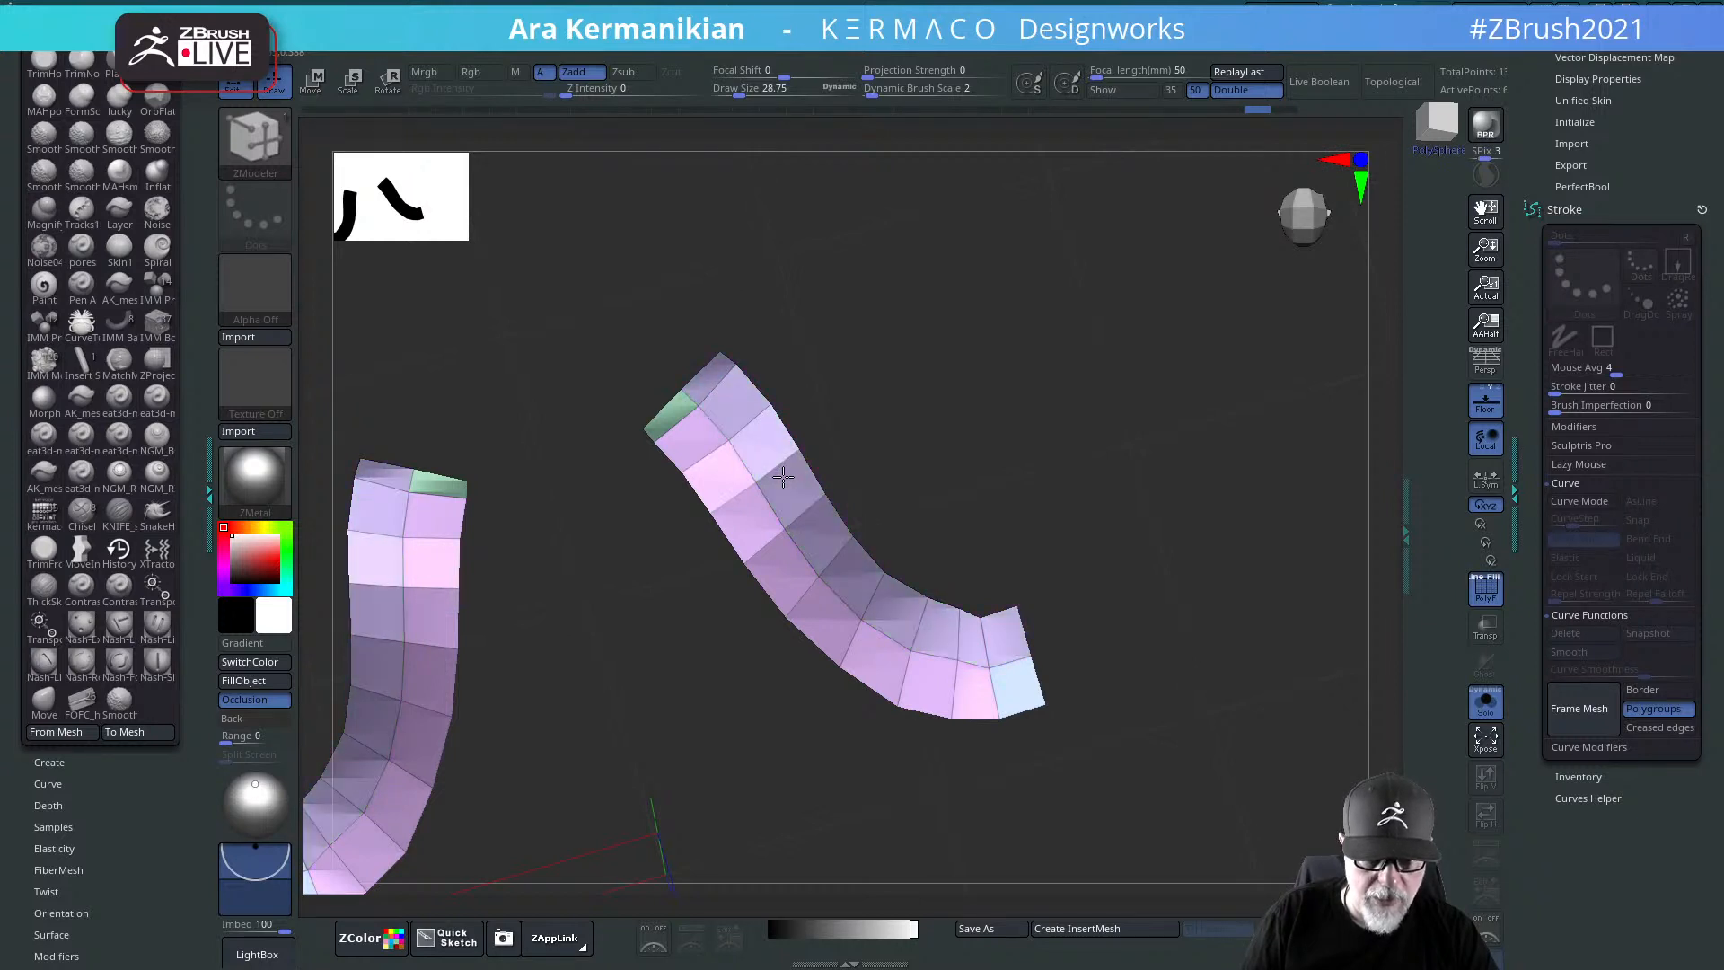
Step: Give the strips' inner and outer lengthwise rows separate polygroups by polyloop and frame curves along their shared centre edge
{"action": "left_click", "coordinate": [782, 477]}
{"action": "left_click", "coordinate": [712, 465]}
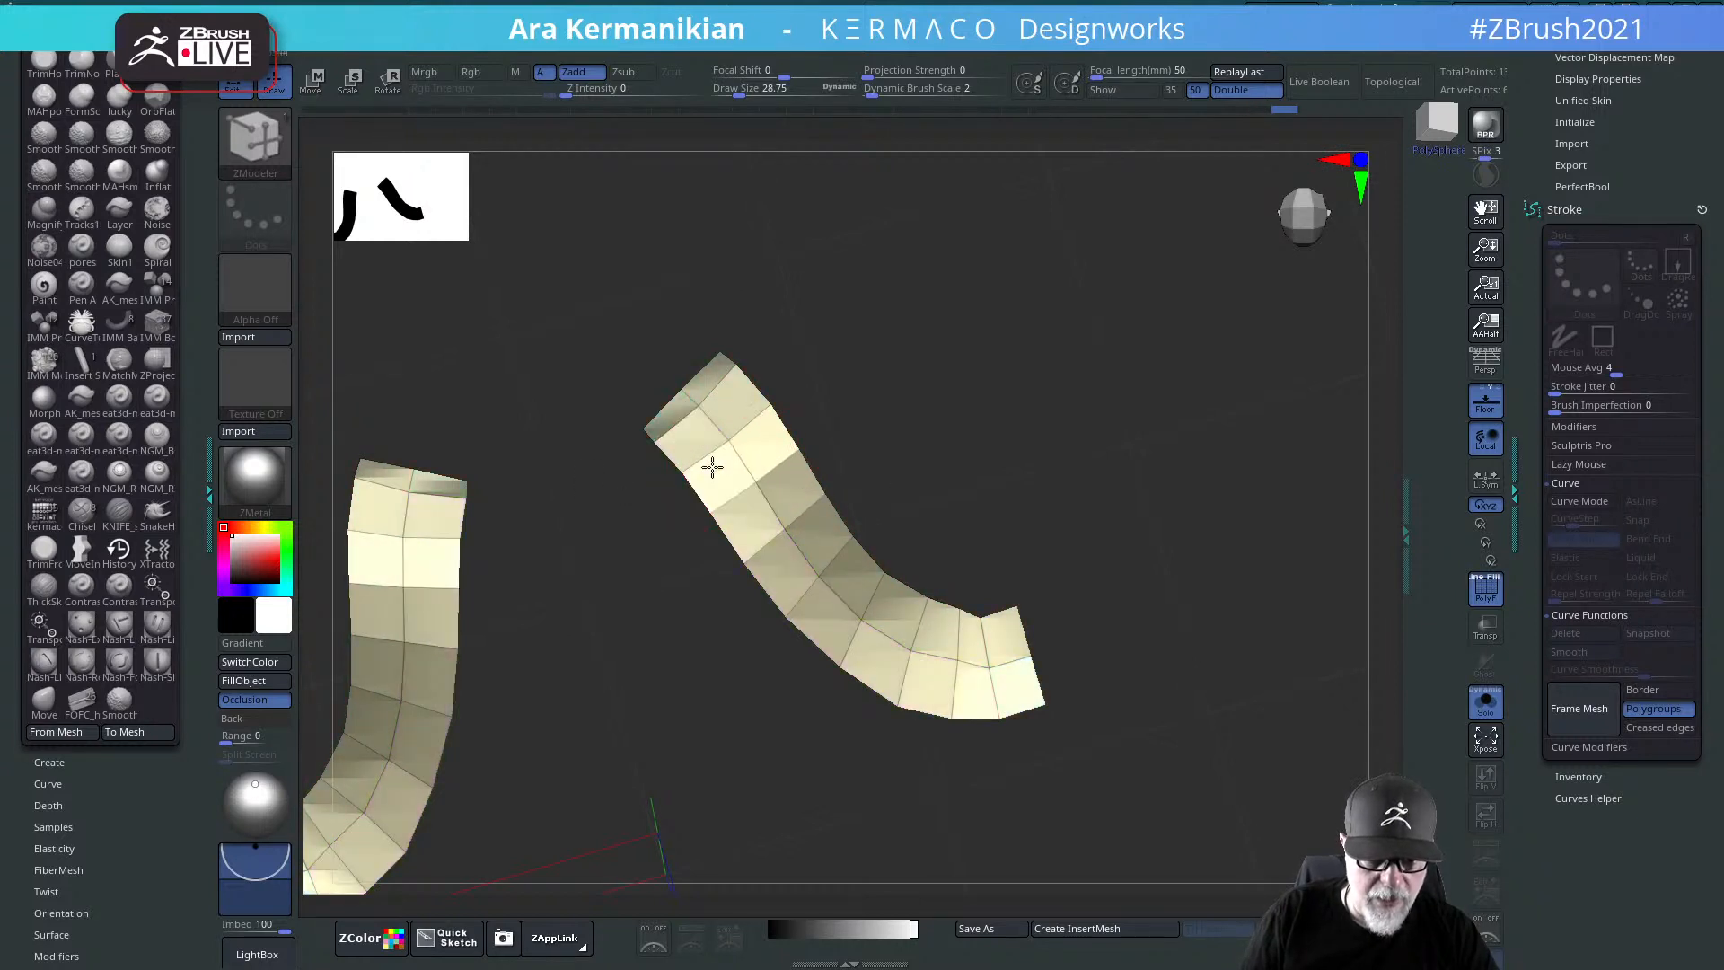
{"action": "left_click", "coordinate": [712, 466]}
{"action": "left_click", "coordinate": [712, 466]}
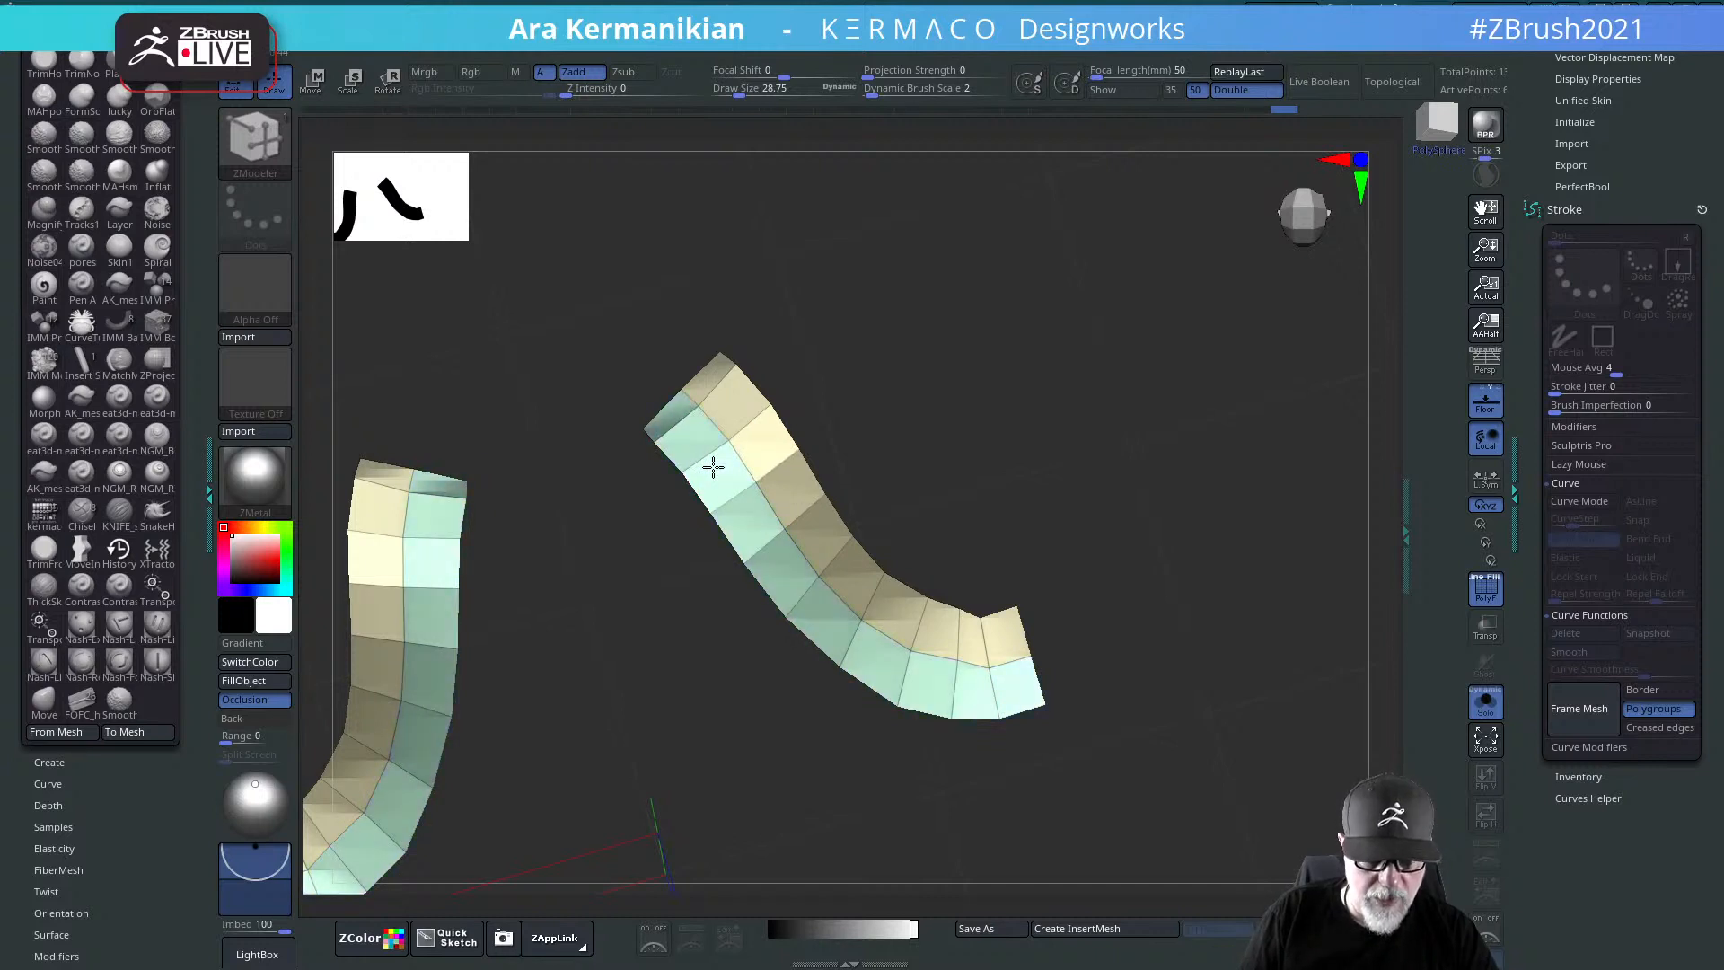
{"action": "left_click", "coordinate": [712, 466]}
{"action": "left_click", "coordinate": [712, 466]}
{"action": "left_click", "coordinate": [712, 466]}
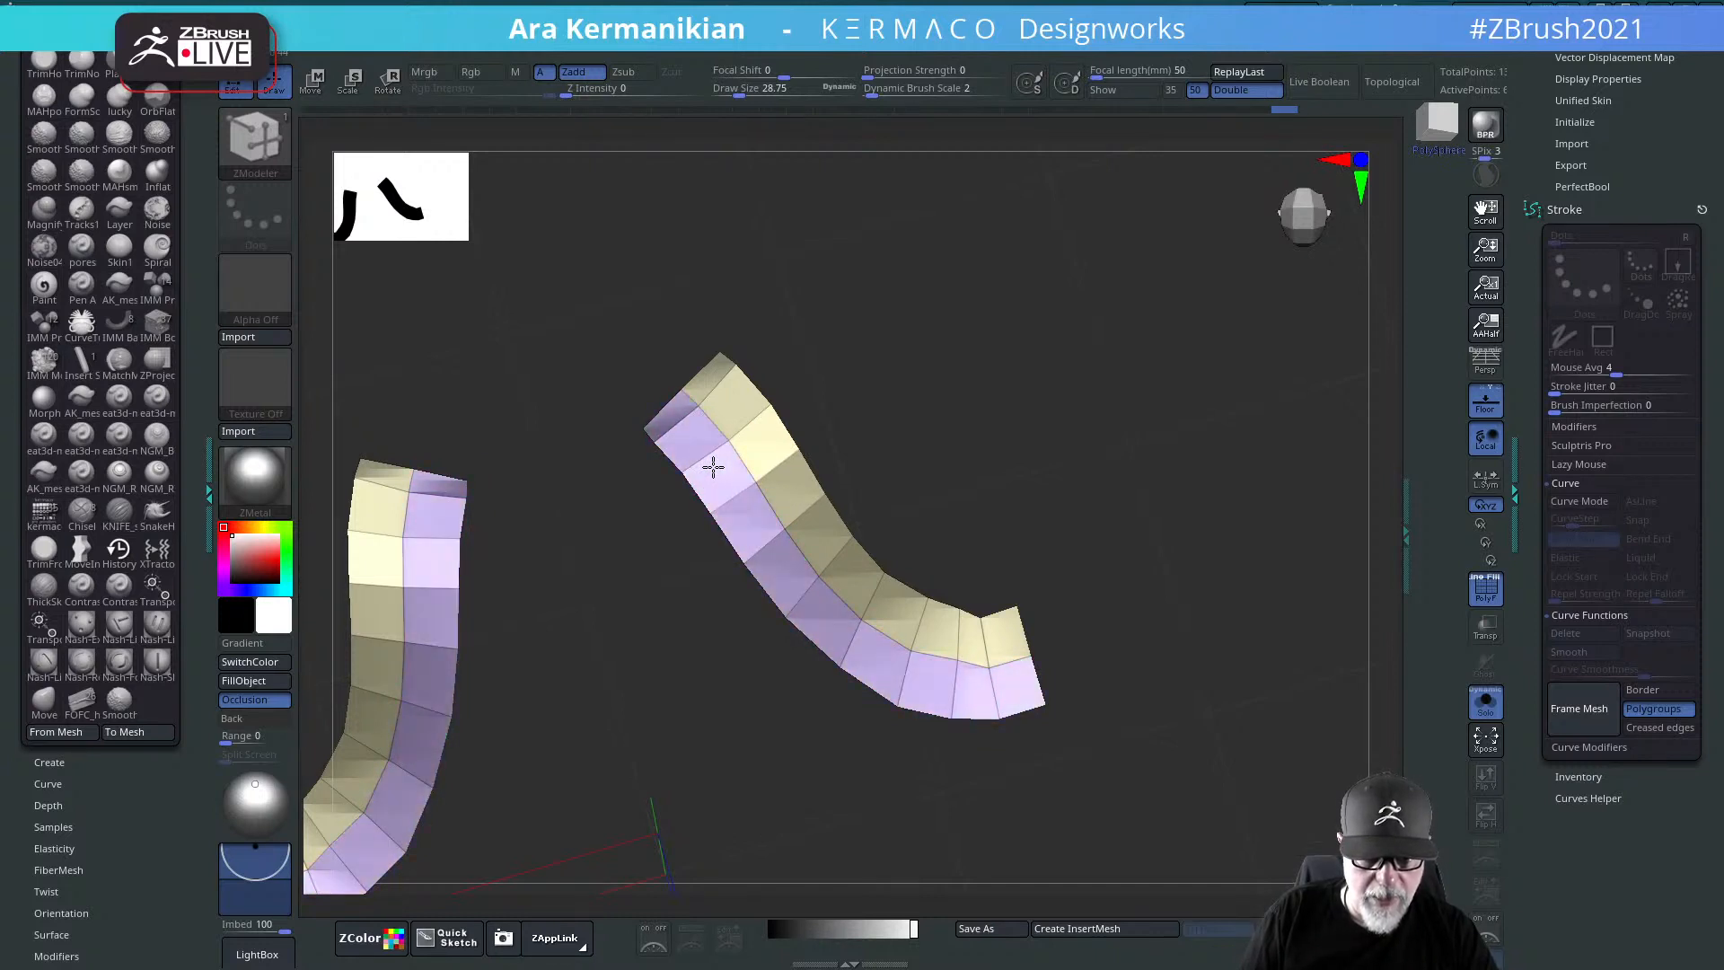
{"action": "left_click", "coordinate": [1579, 708]}
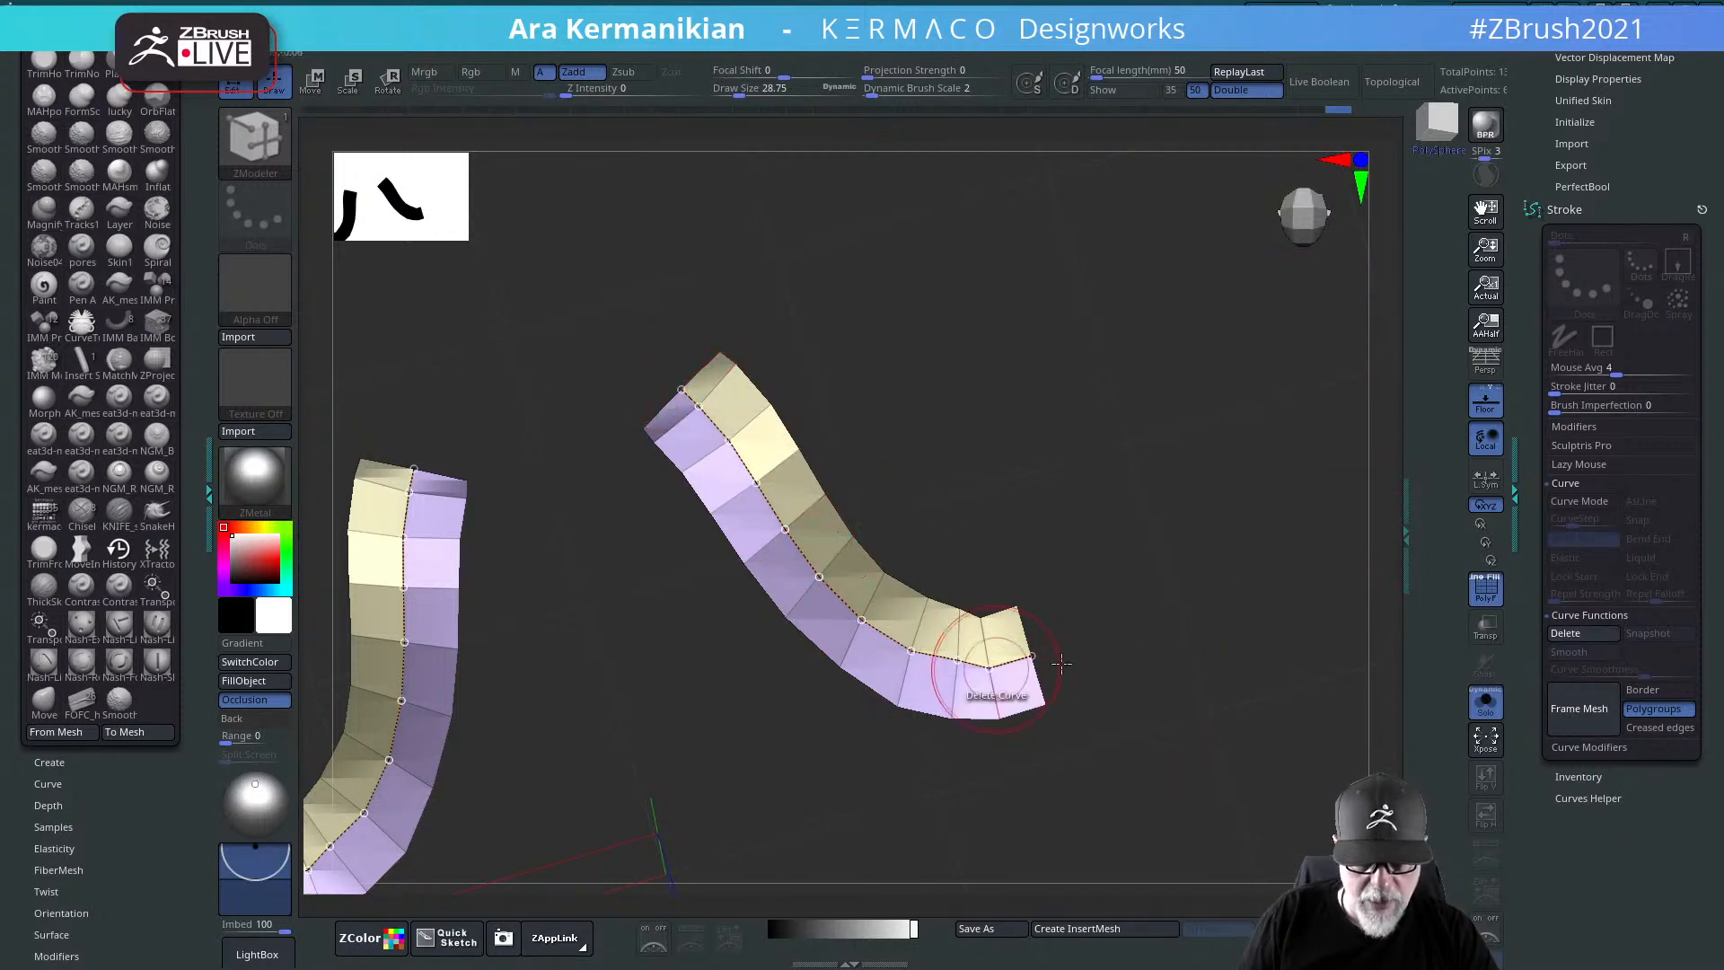
Step: Straighten the strips' centre edge near the lower end by moving its points, and frame the mesh curves again
{"action": "left_click_drag", "start_coordinate": [1170, 647], "coordinate": [999, 682], "text": "alt"}
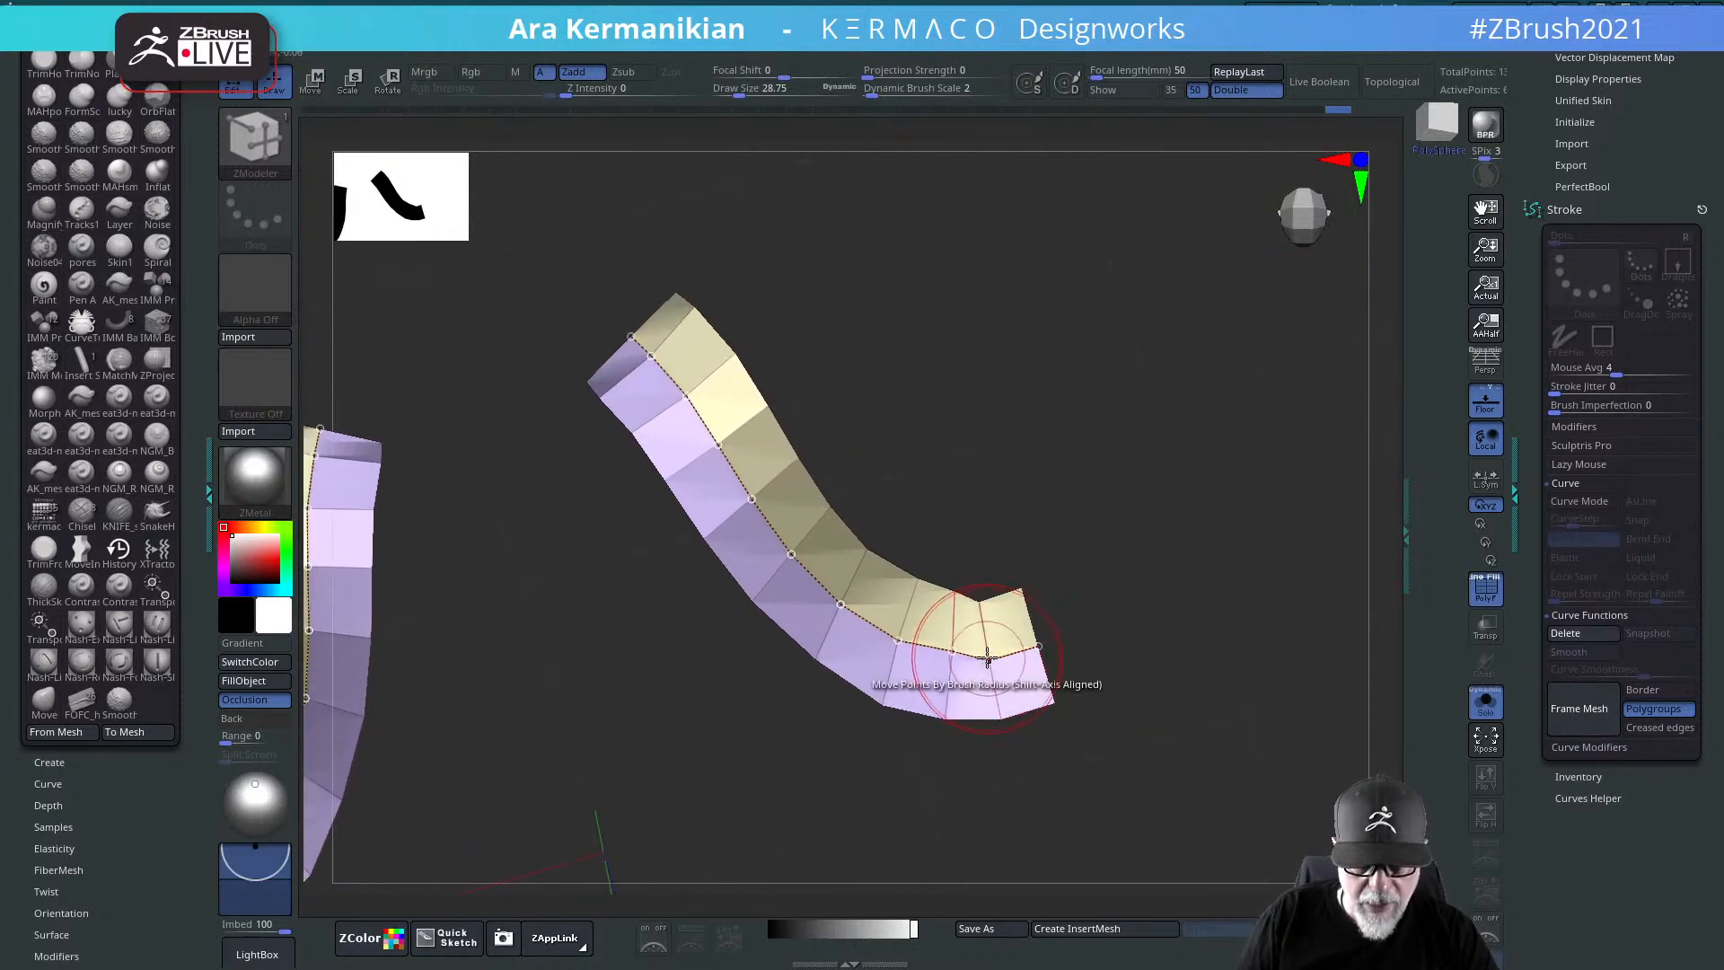
{"action": "left_click", "coordinate": [993, 660]}
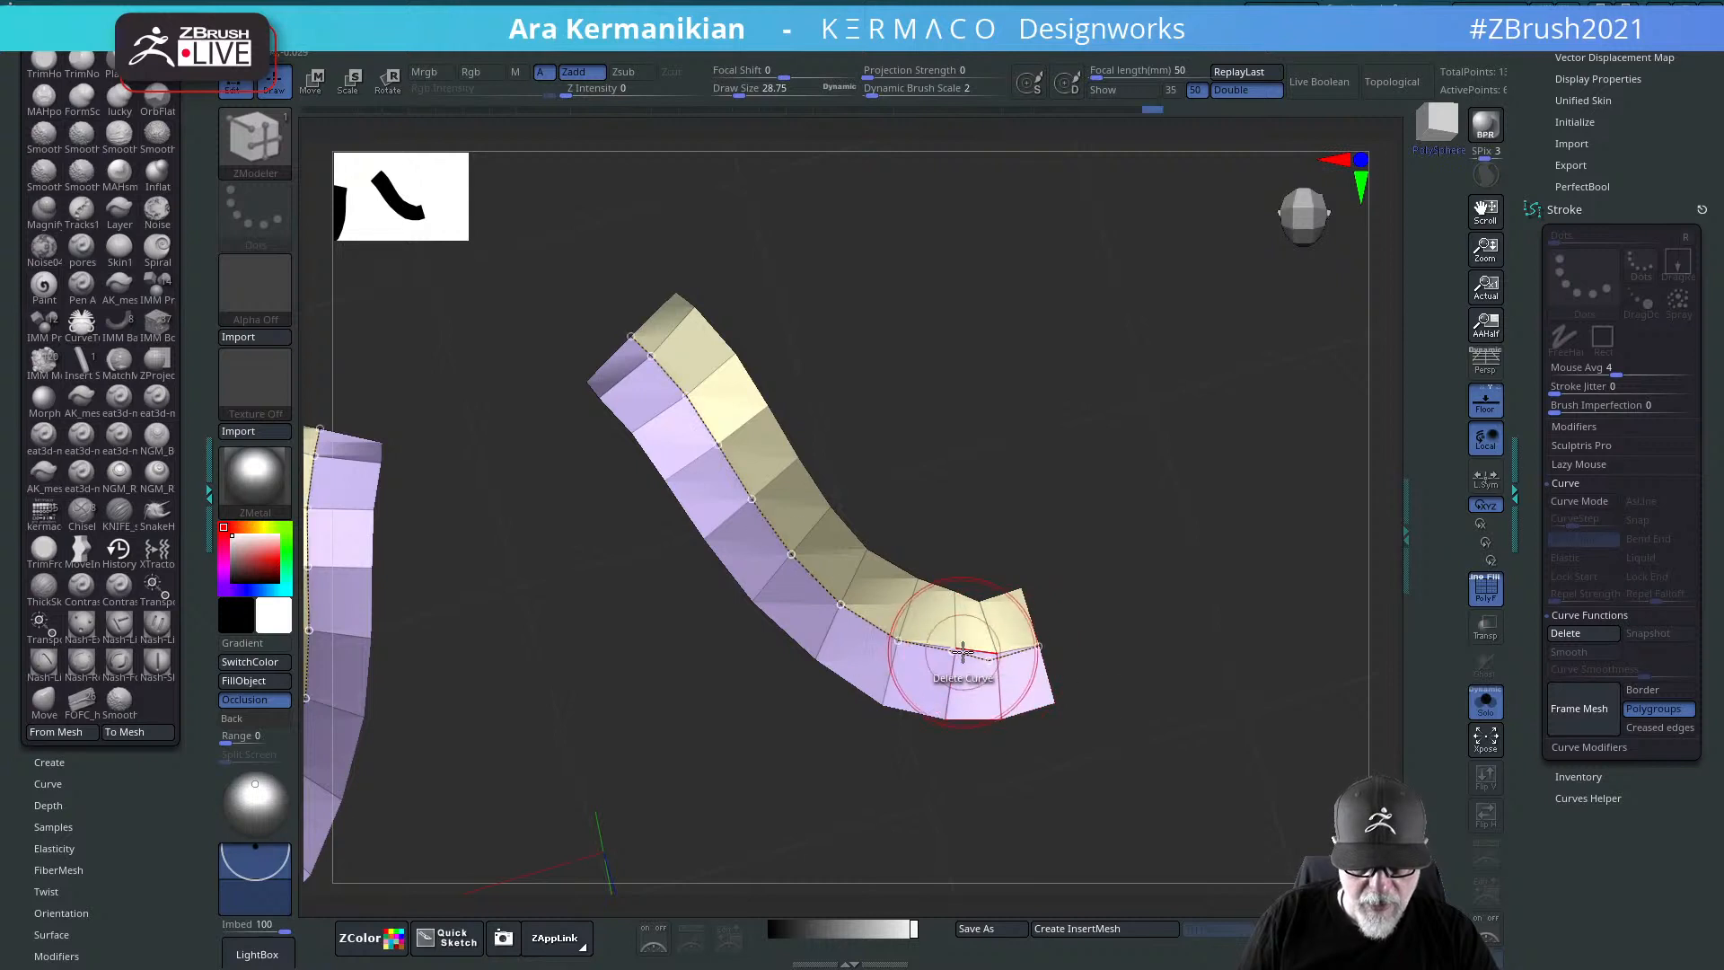
{"action": "left_click", "coordinate": [1578, 708]}
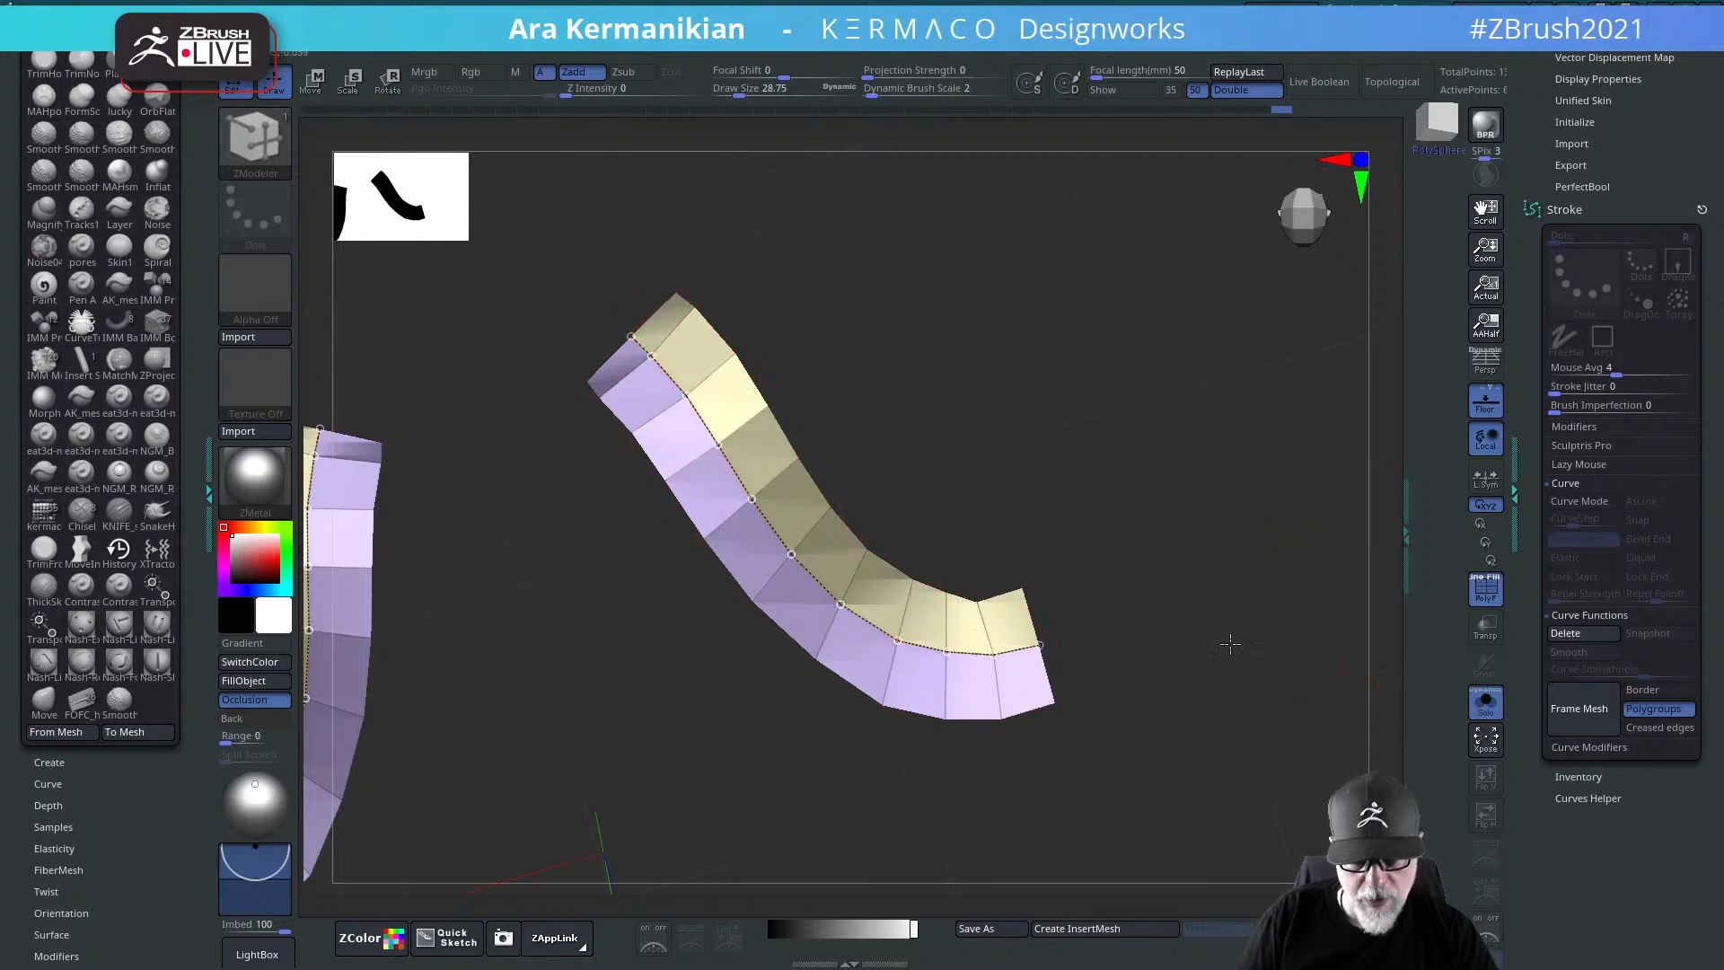
Step: Insert an edge loop across the strips close to their lower ends
{"action": "left_click_drag", "start_coordinate": [1230, 643], "coordinate": [1074, 604]}
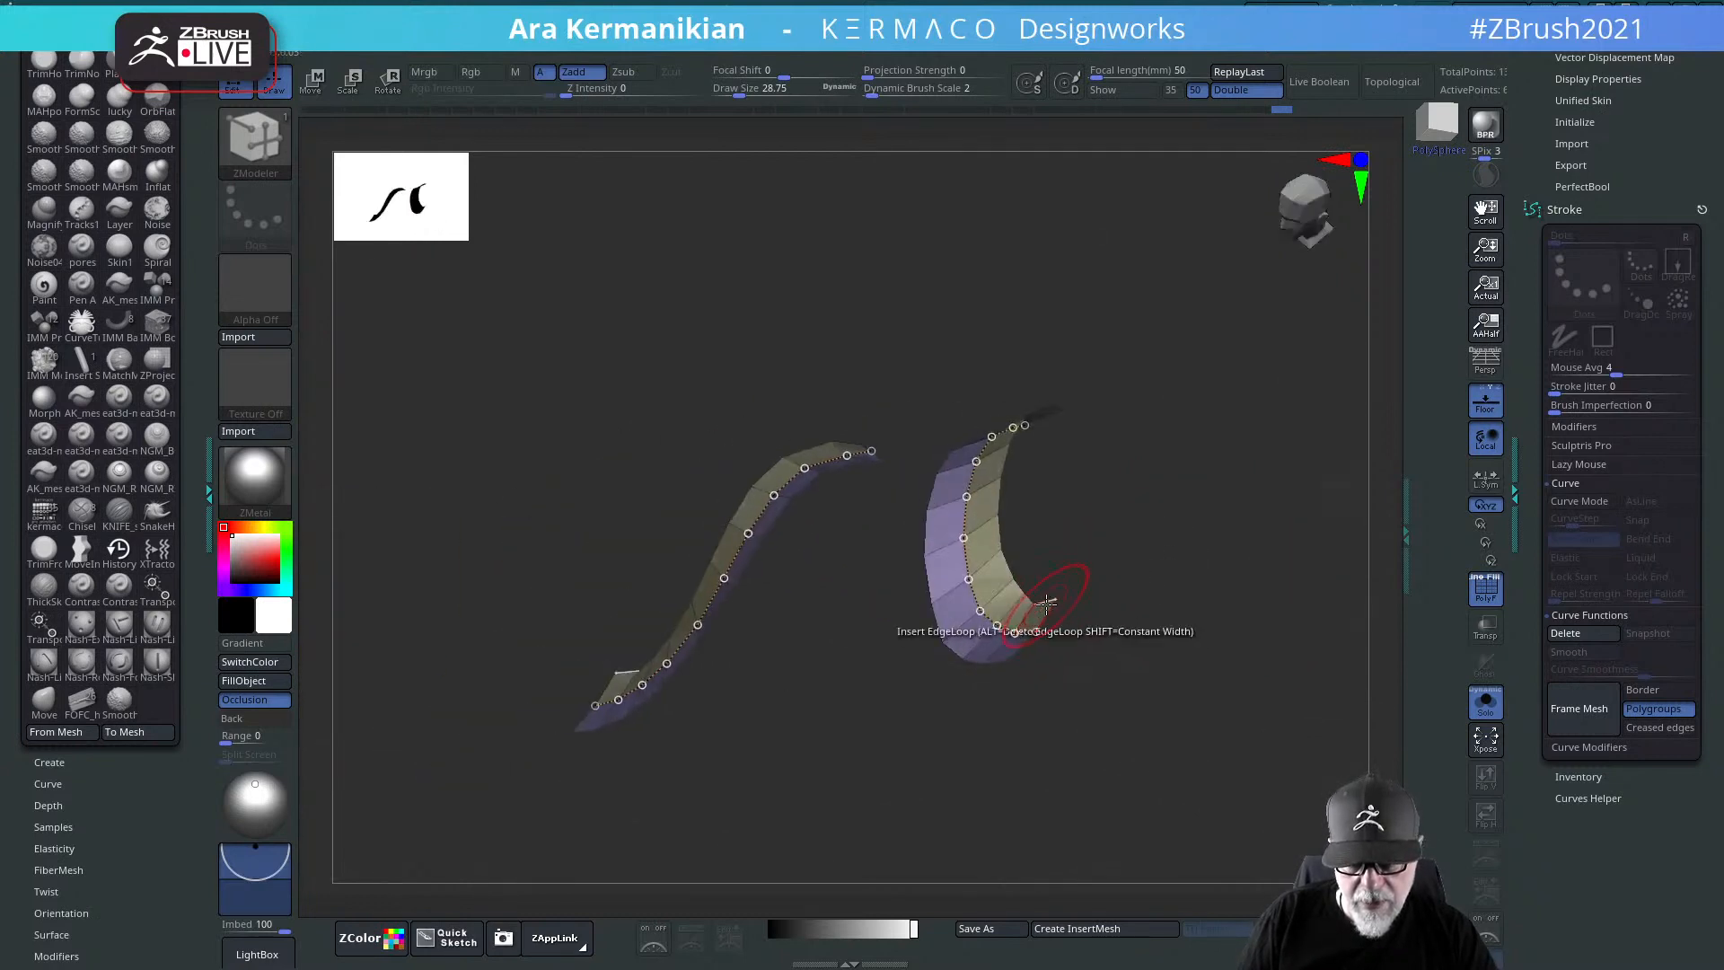
{"action": "left_click", "coordinate": [1055, 597]}
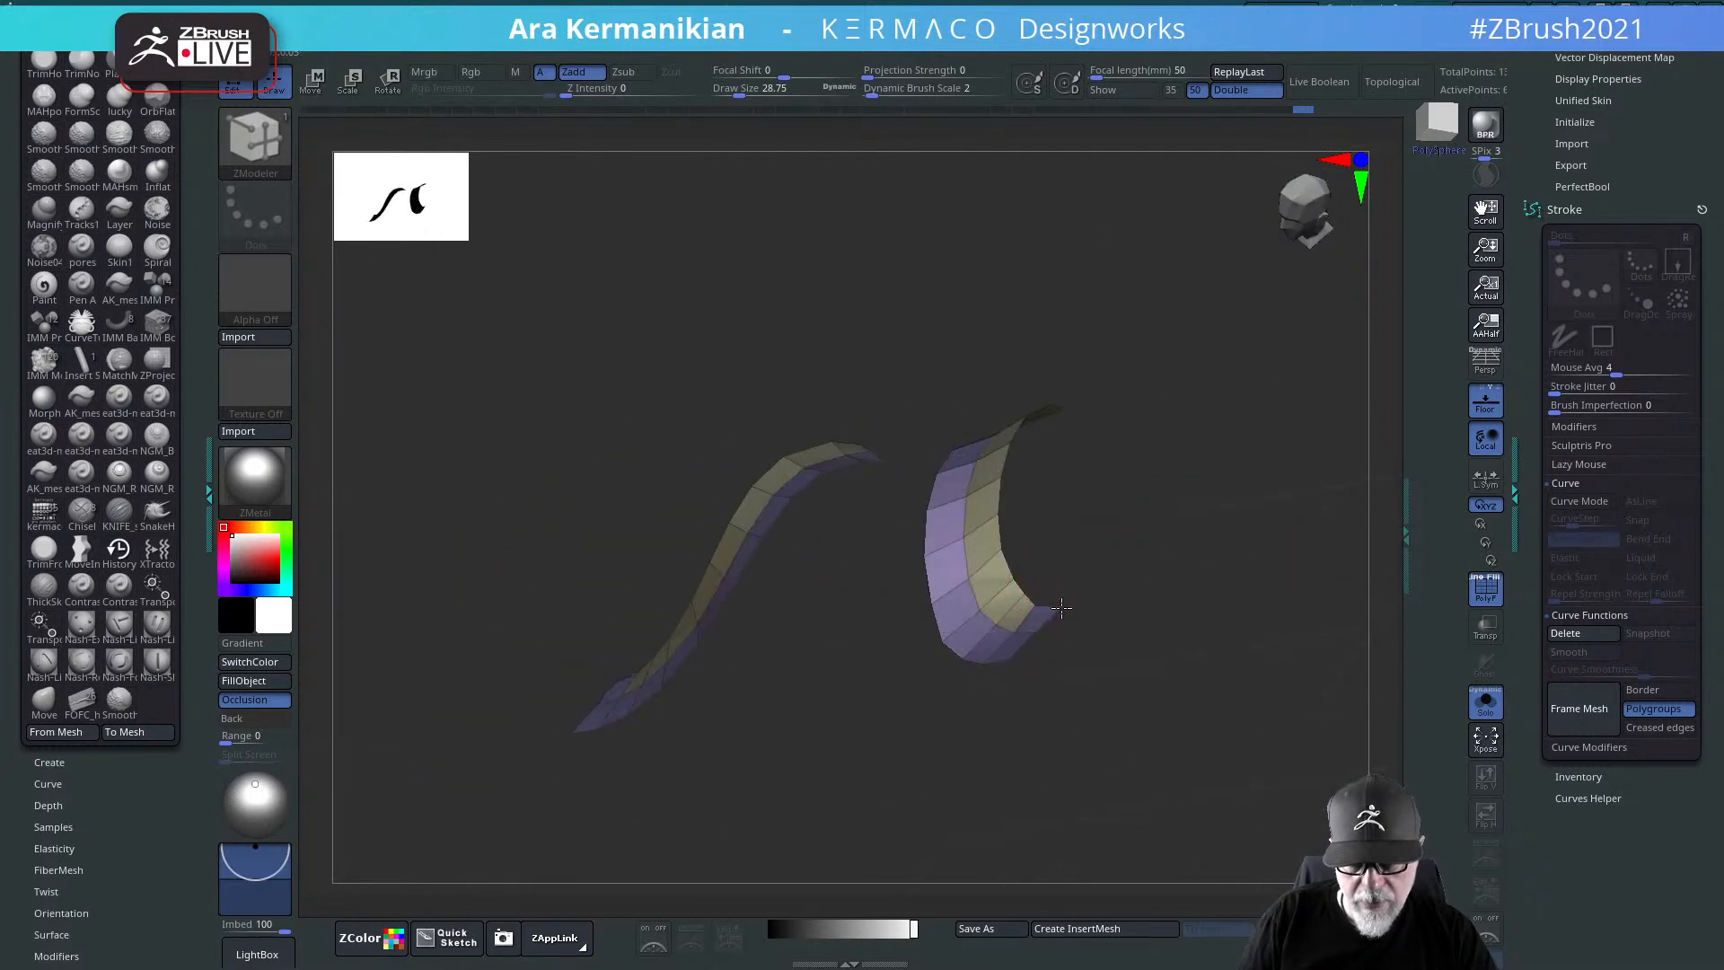
{"action": "left_click_drag", "start_coordinate": [1212, 616], "coordinate": [1349, 687]}
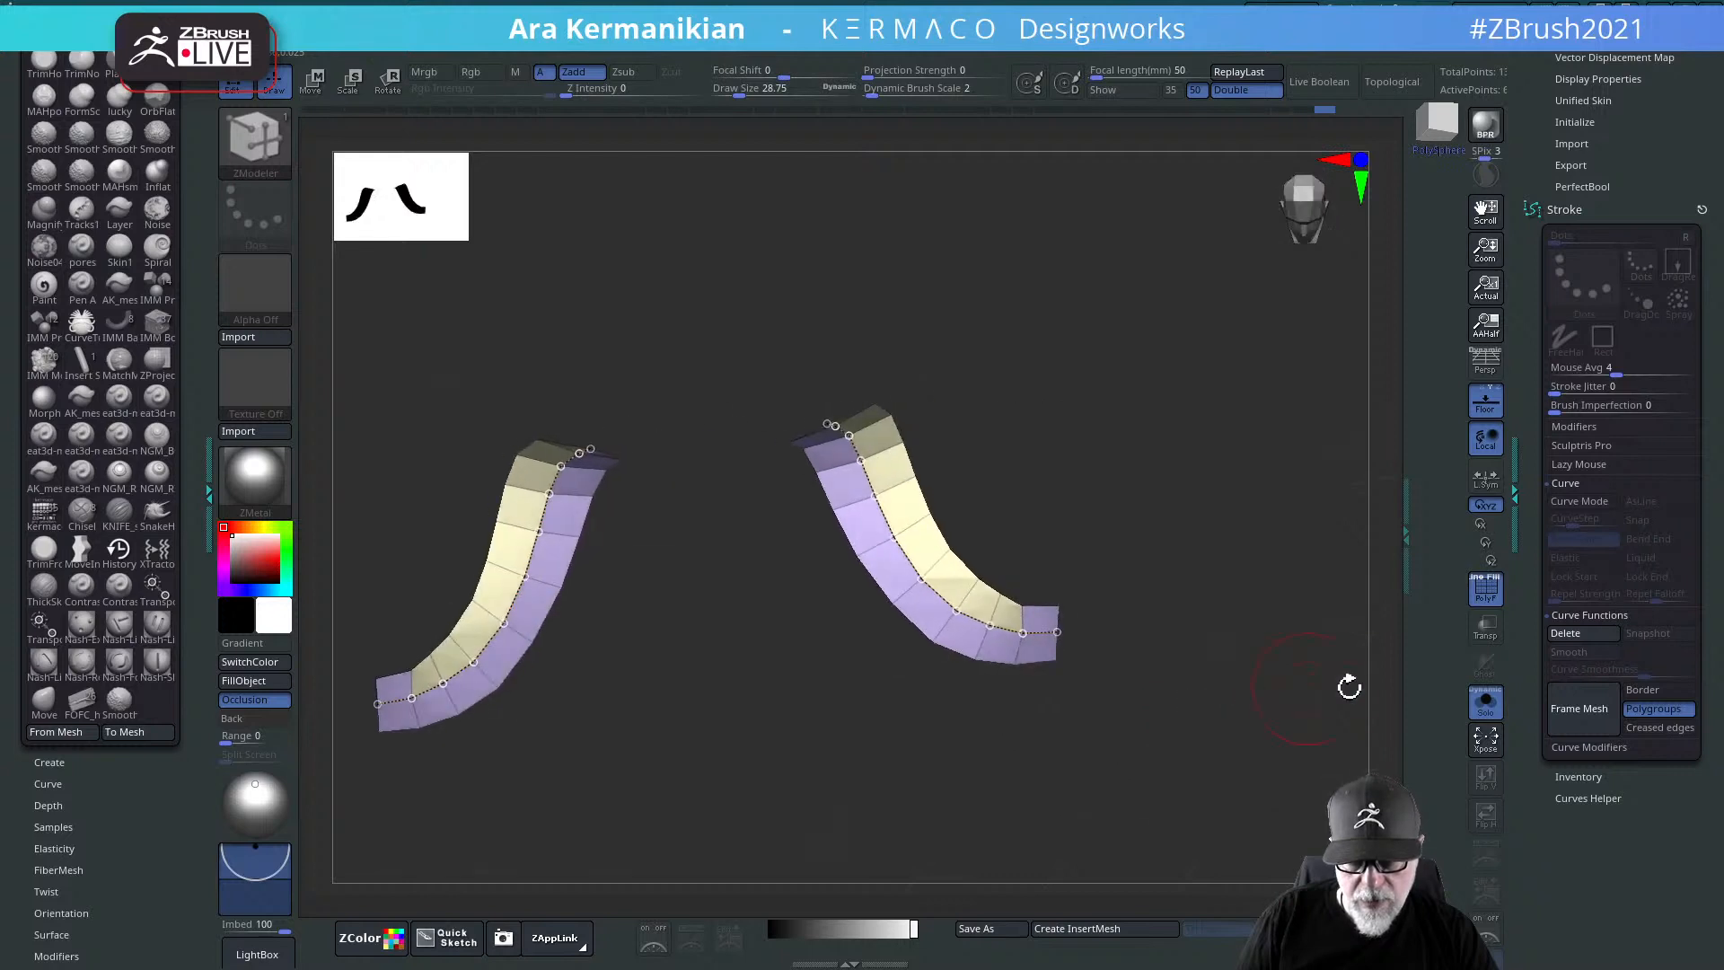
{"action": "left_click", "coordinate": [1022, 637]}
Step: Reassign the strips' full inner row to a single new polygroup using the ZModeler PolyGroup action with the Polyloop target
{"action": "left_click_drag", "start_coordinate": [1208, 589], "coordinate": [985, 596]}
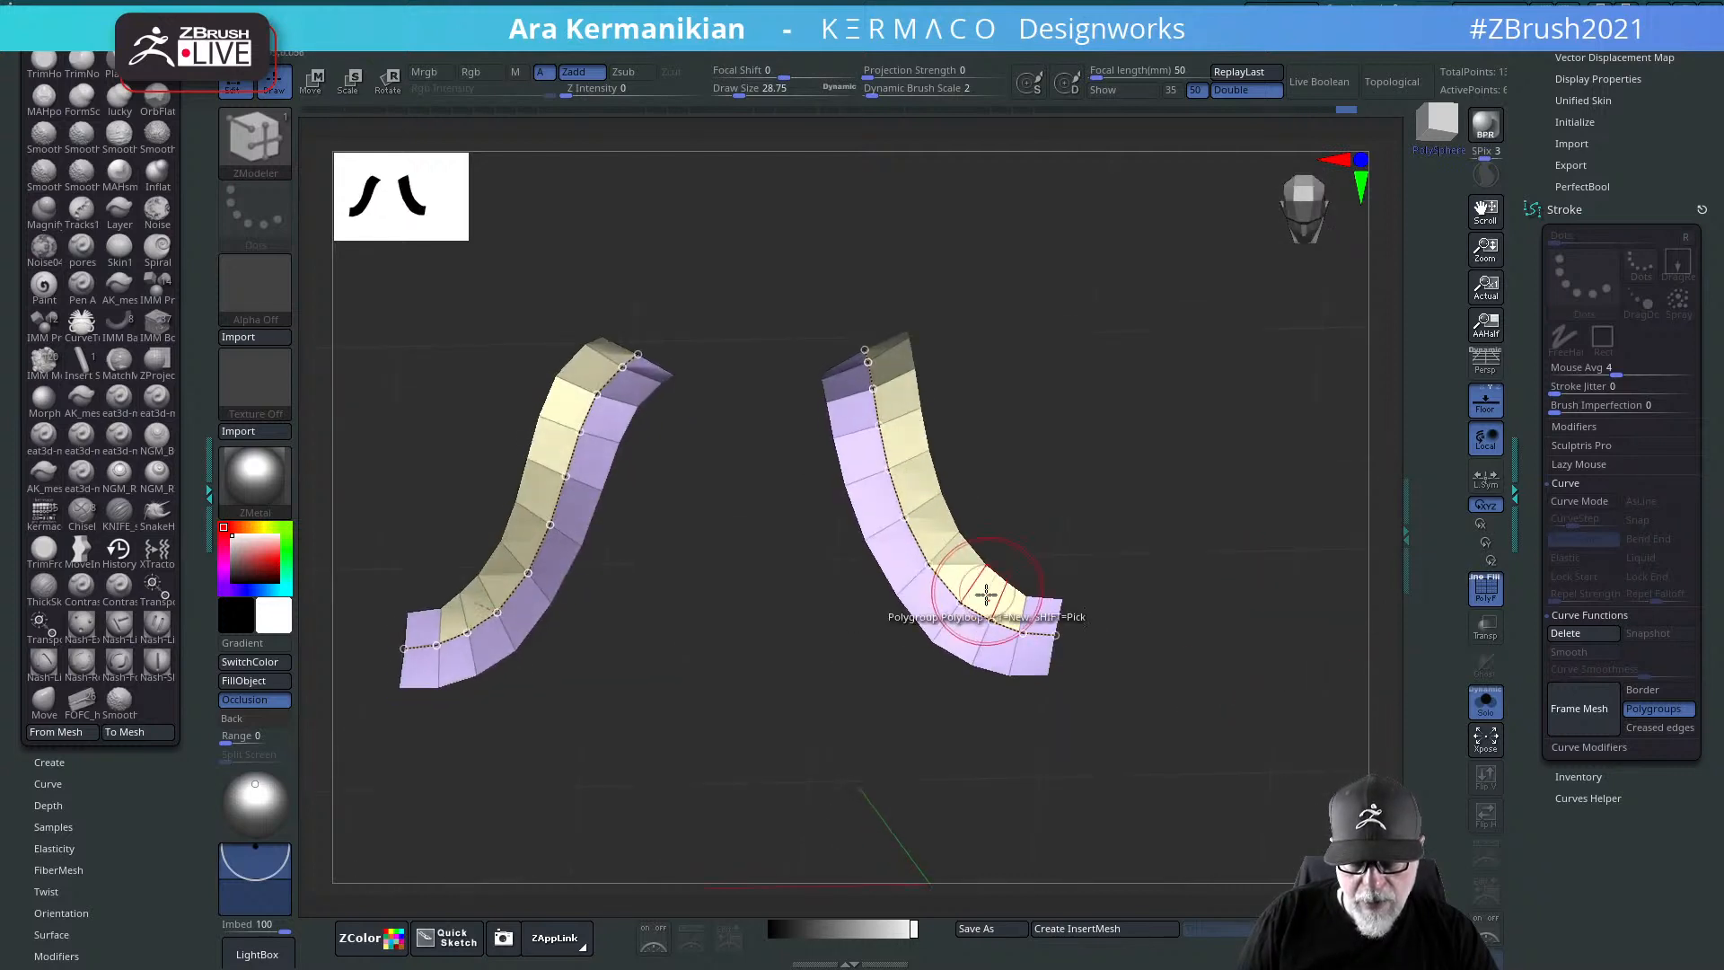
{"action": "key", "text": "space"}
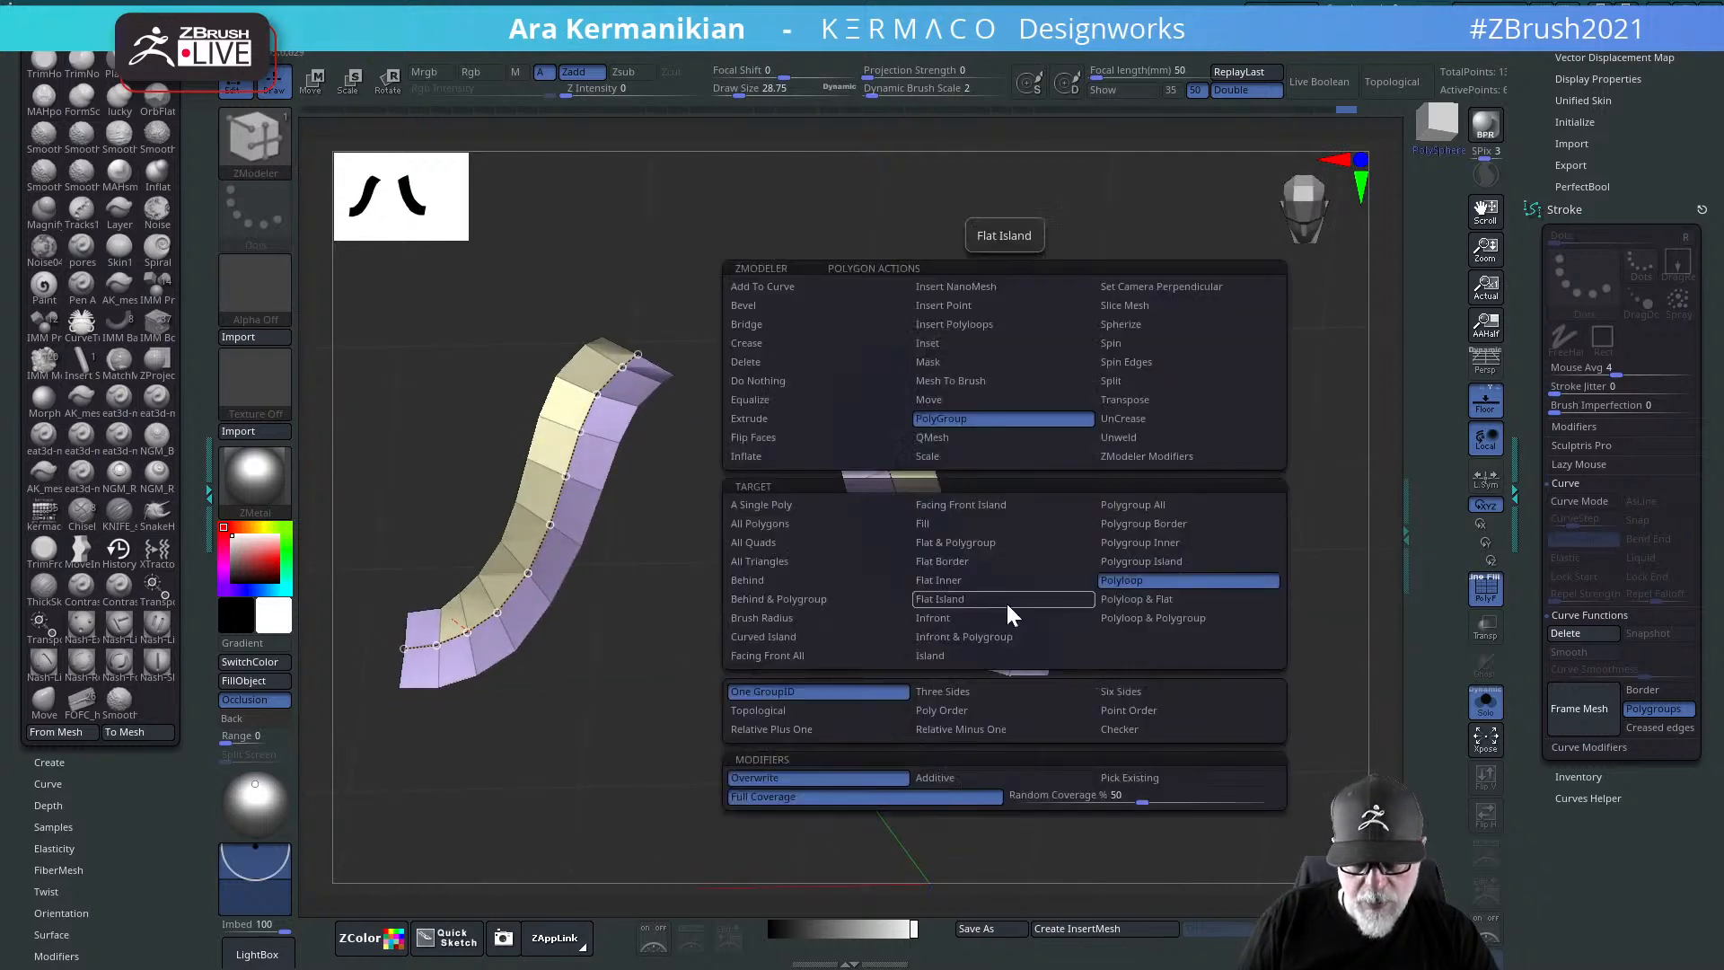
{"action": "key", "text": "ctrl+w"}
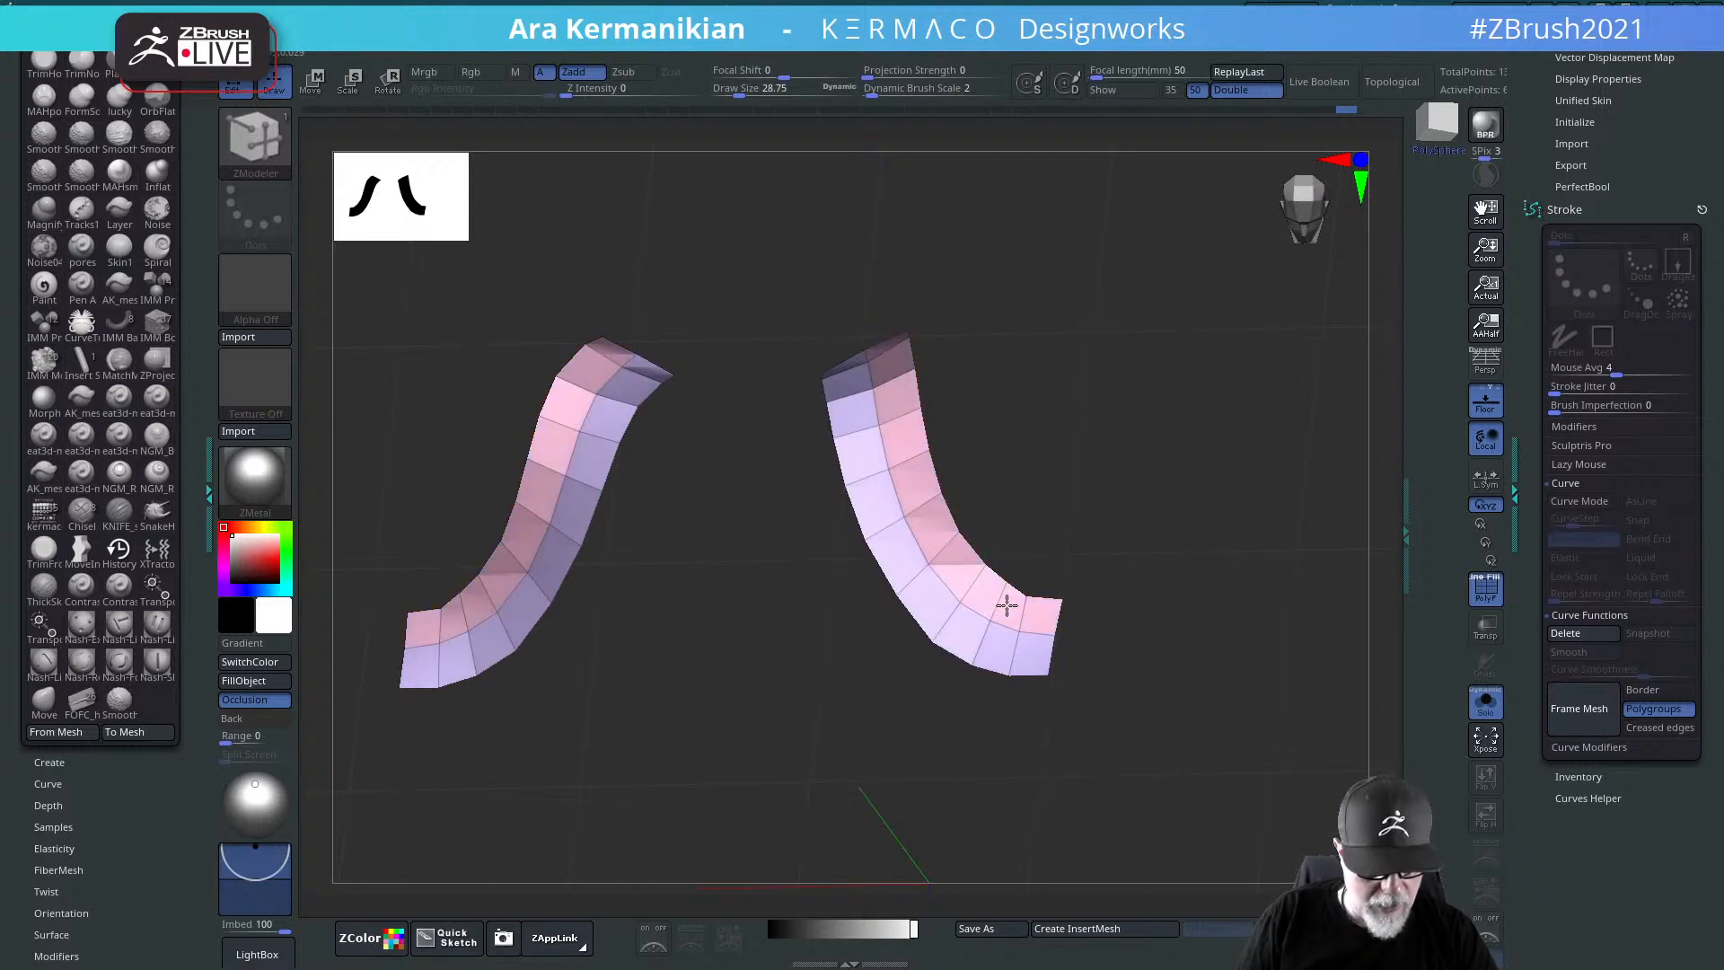
{"action": "left_click", "coordinate": [1006, 605]}
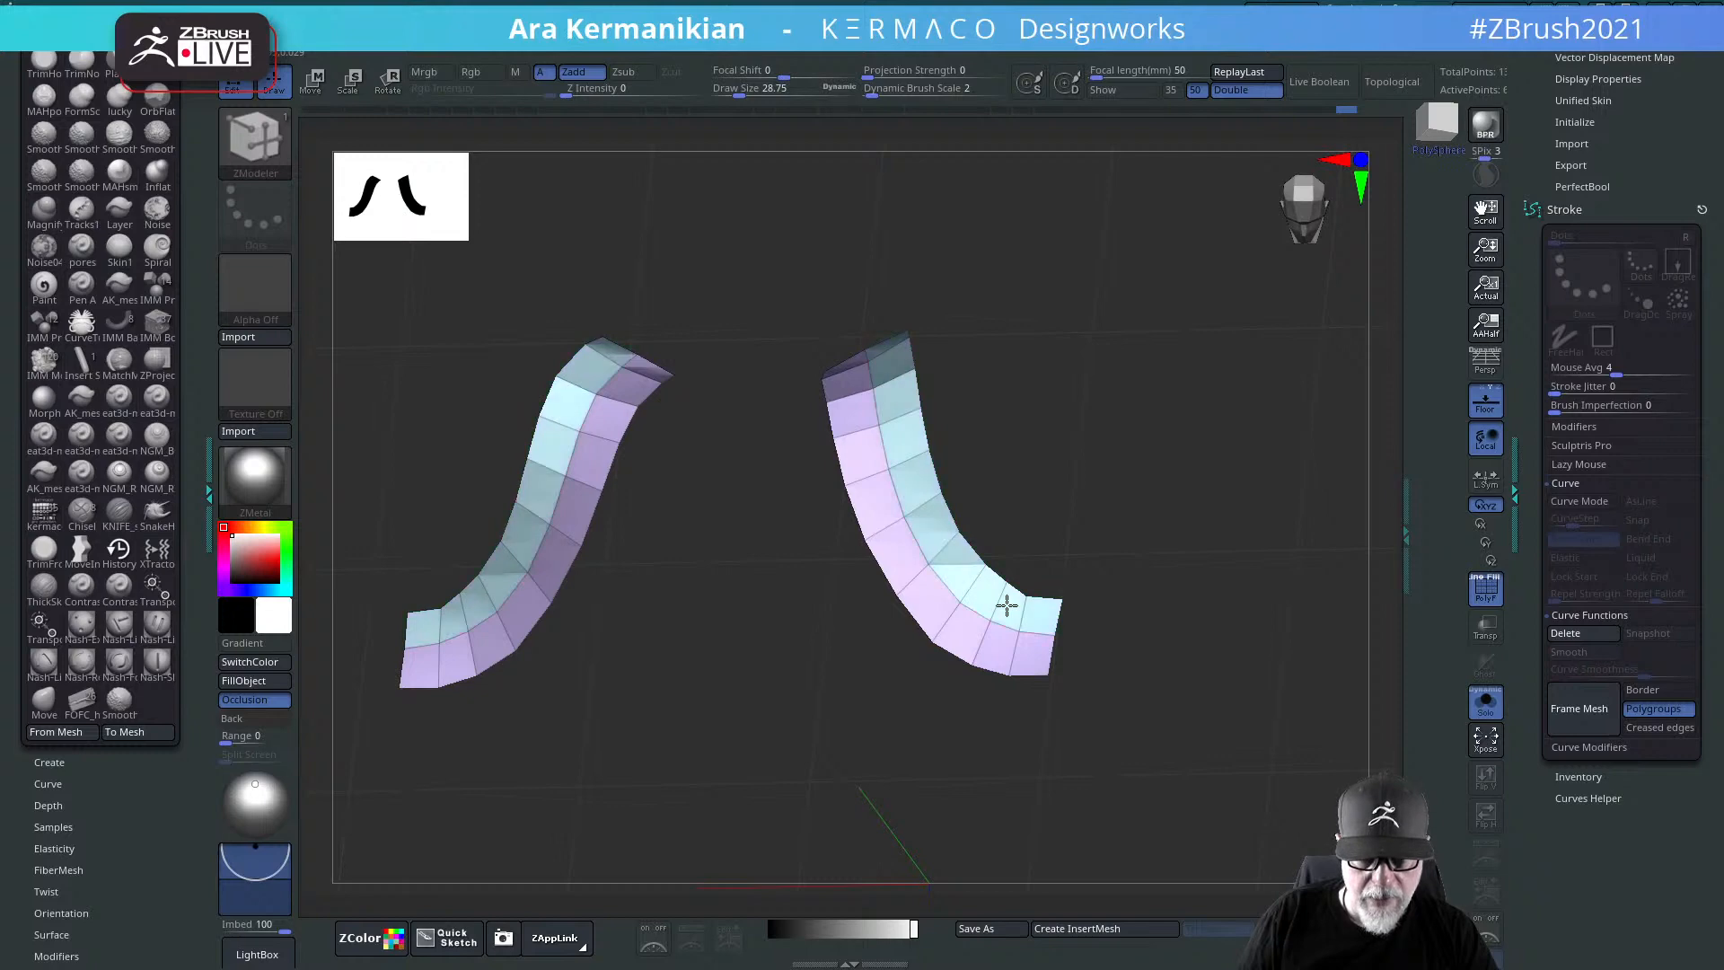
Step: Frame the regrouped strips with curves along their polygroup edges and check the centre curves on both sides
{"action": "left_click_drag", "start_coordinate": [1176, 575], "coordinate": [1212, 466]}
{"action": "left_click_drag", "start_coordinate": [1260, 660], "coordinate": [1320, 668]}
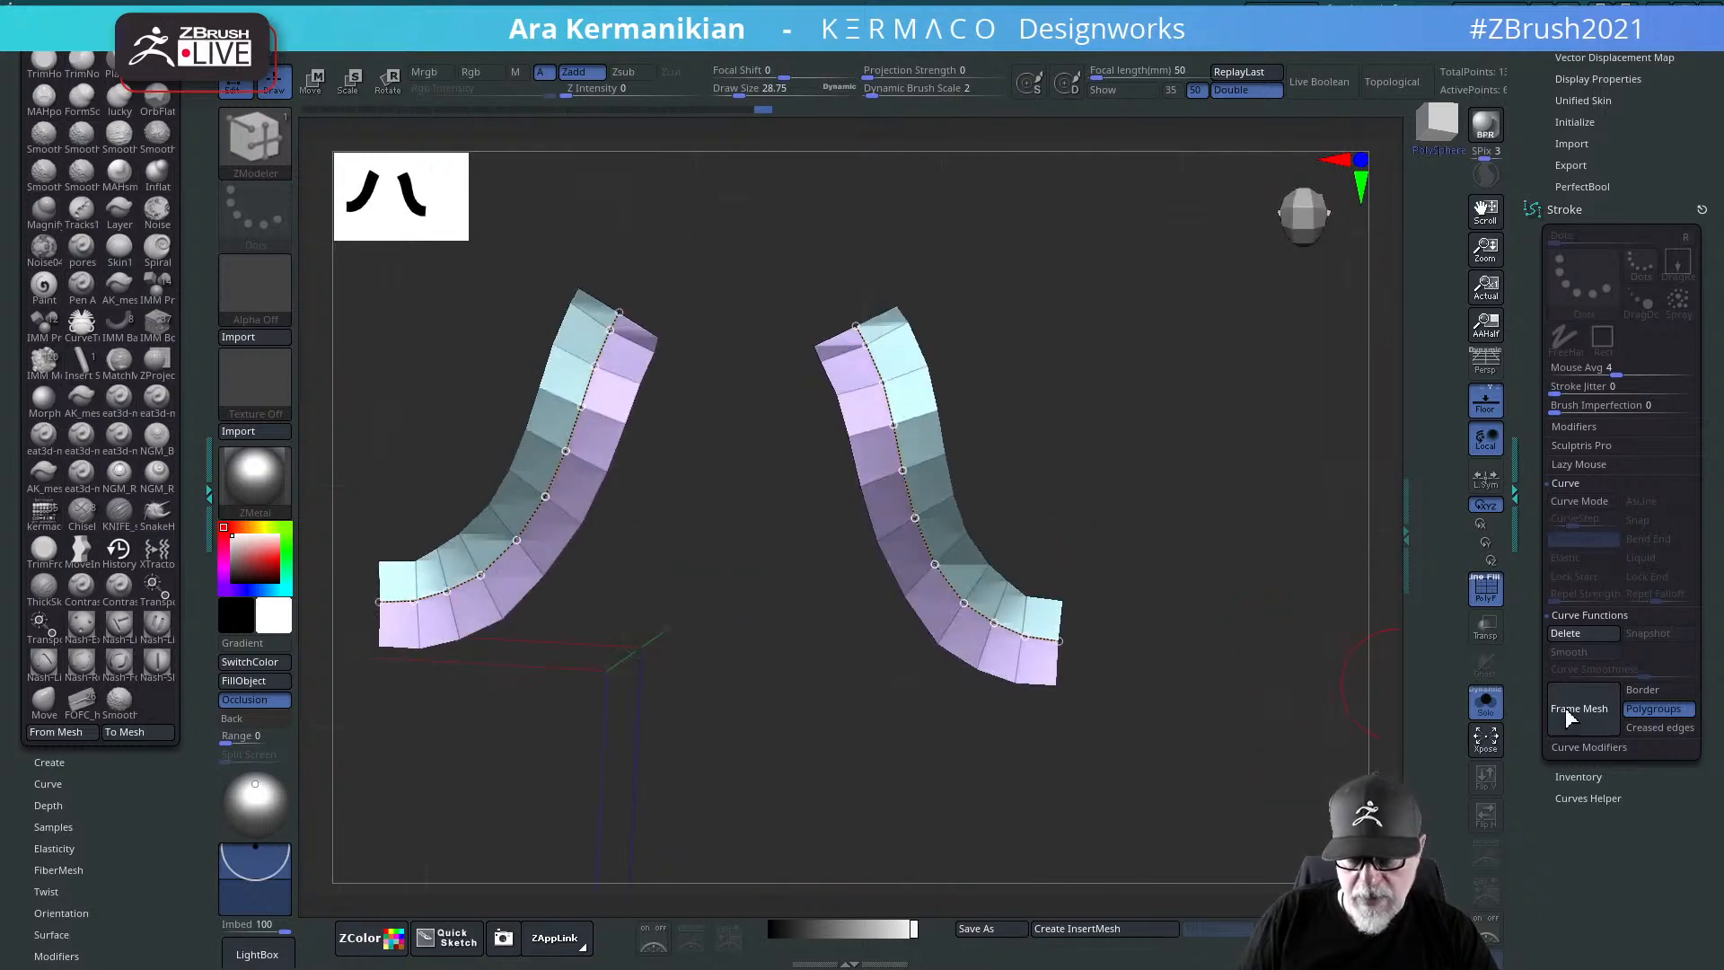
{"action": "left_click_drag", "start_coordinate": [1104, 665], "coordinate": [1255, 645]}
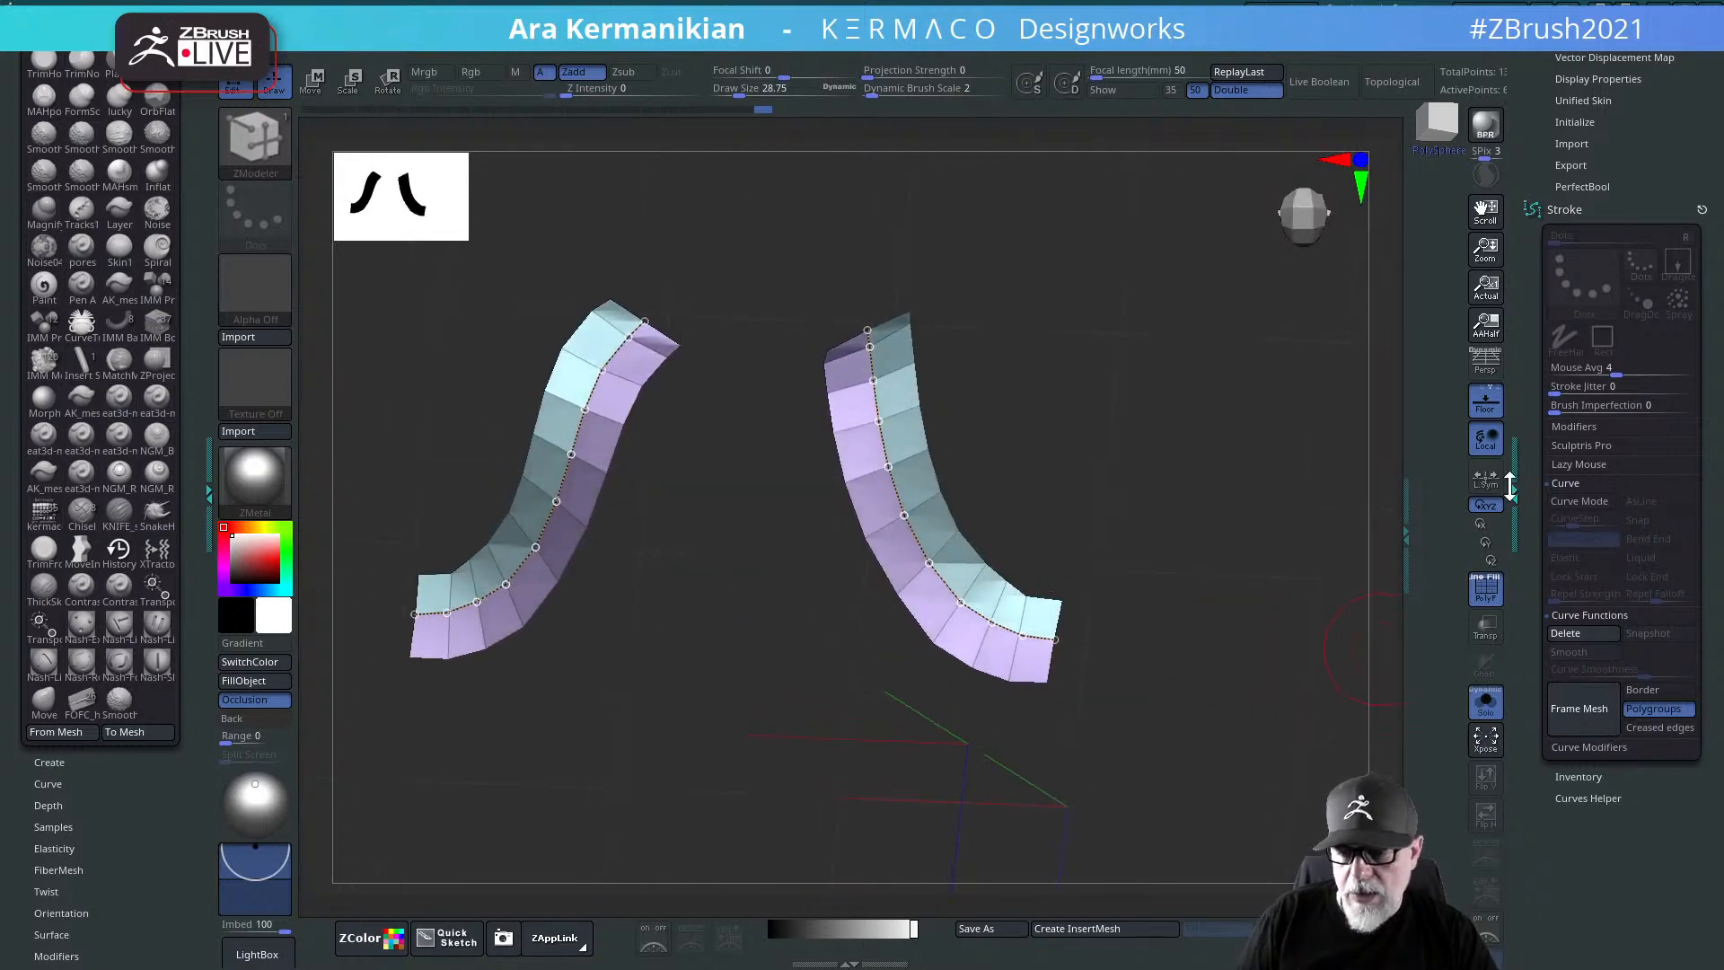
{"action": "left_click_drag", "start_coordinate": [1369, 549], "coordinate": [1012, 523]}
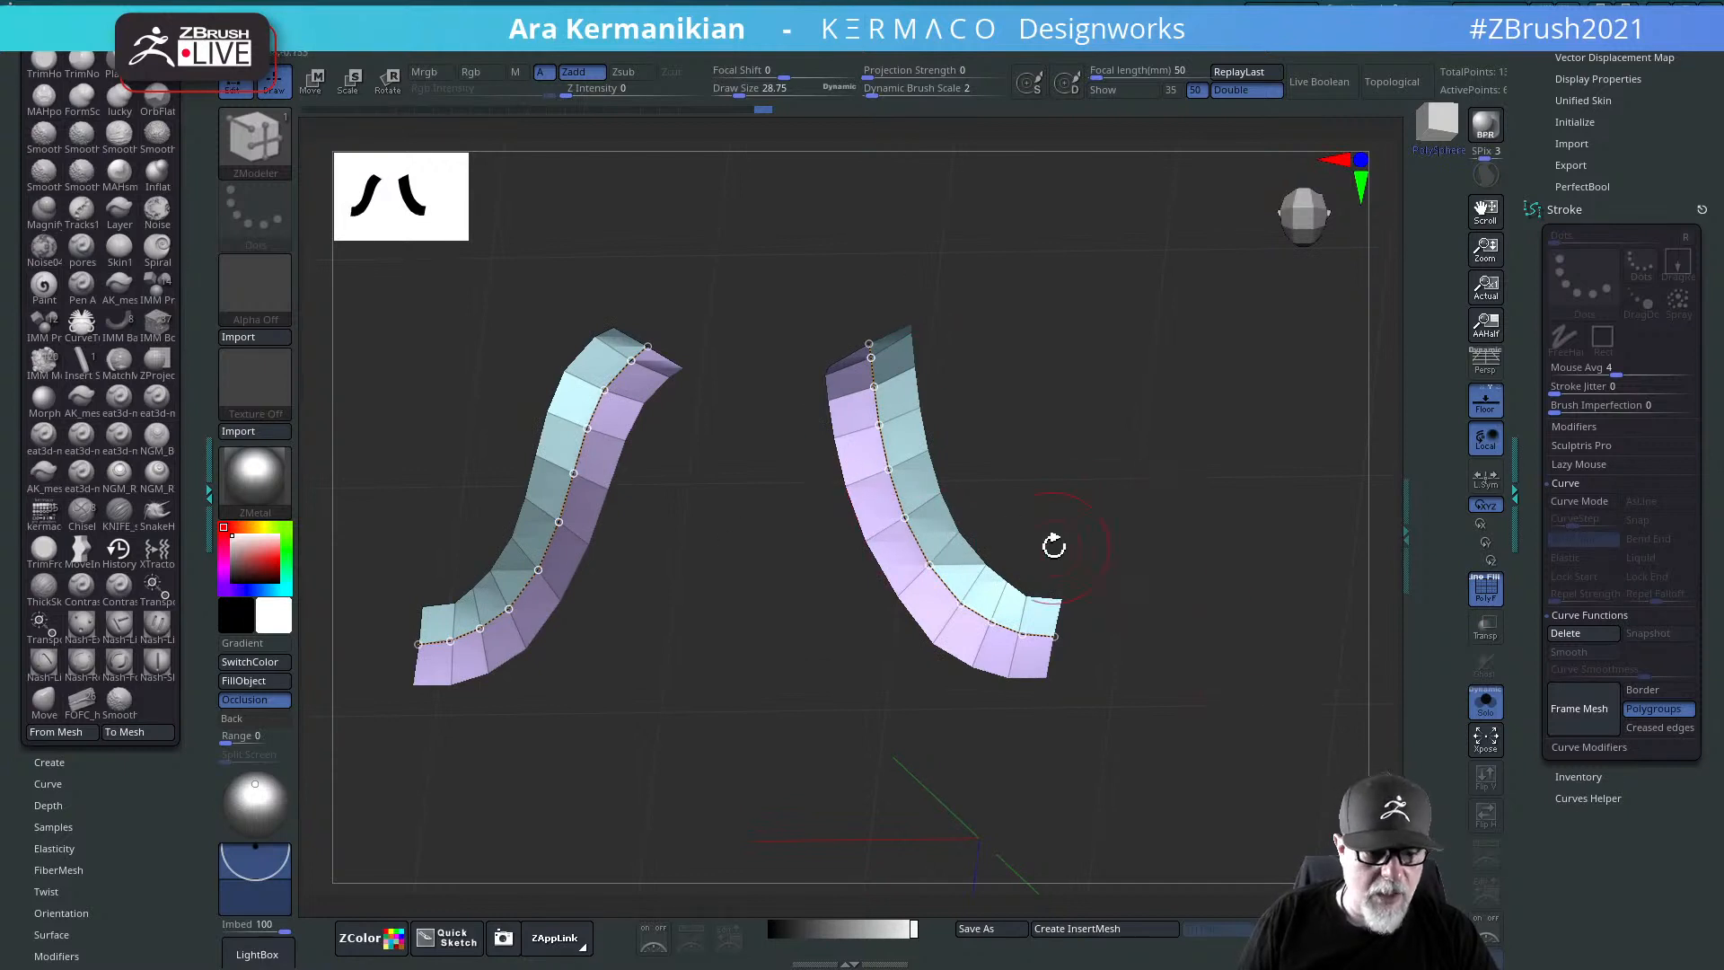
Step: Switch to the FOFC_hi insert mesh brush and browse previews of its bullet, casing and feed chute meshes
{"action": "left_click", "coordinate": [85, 703]}
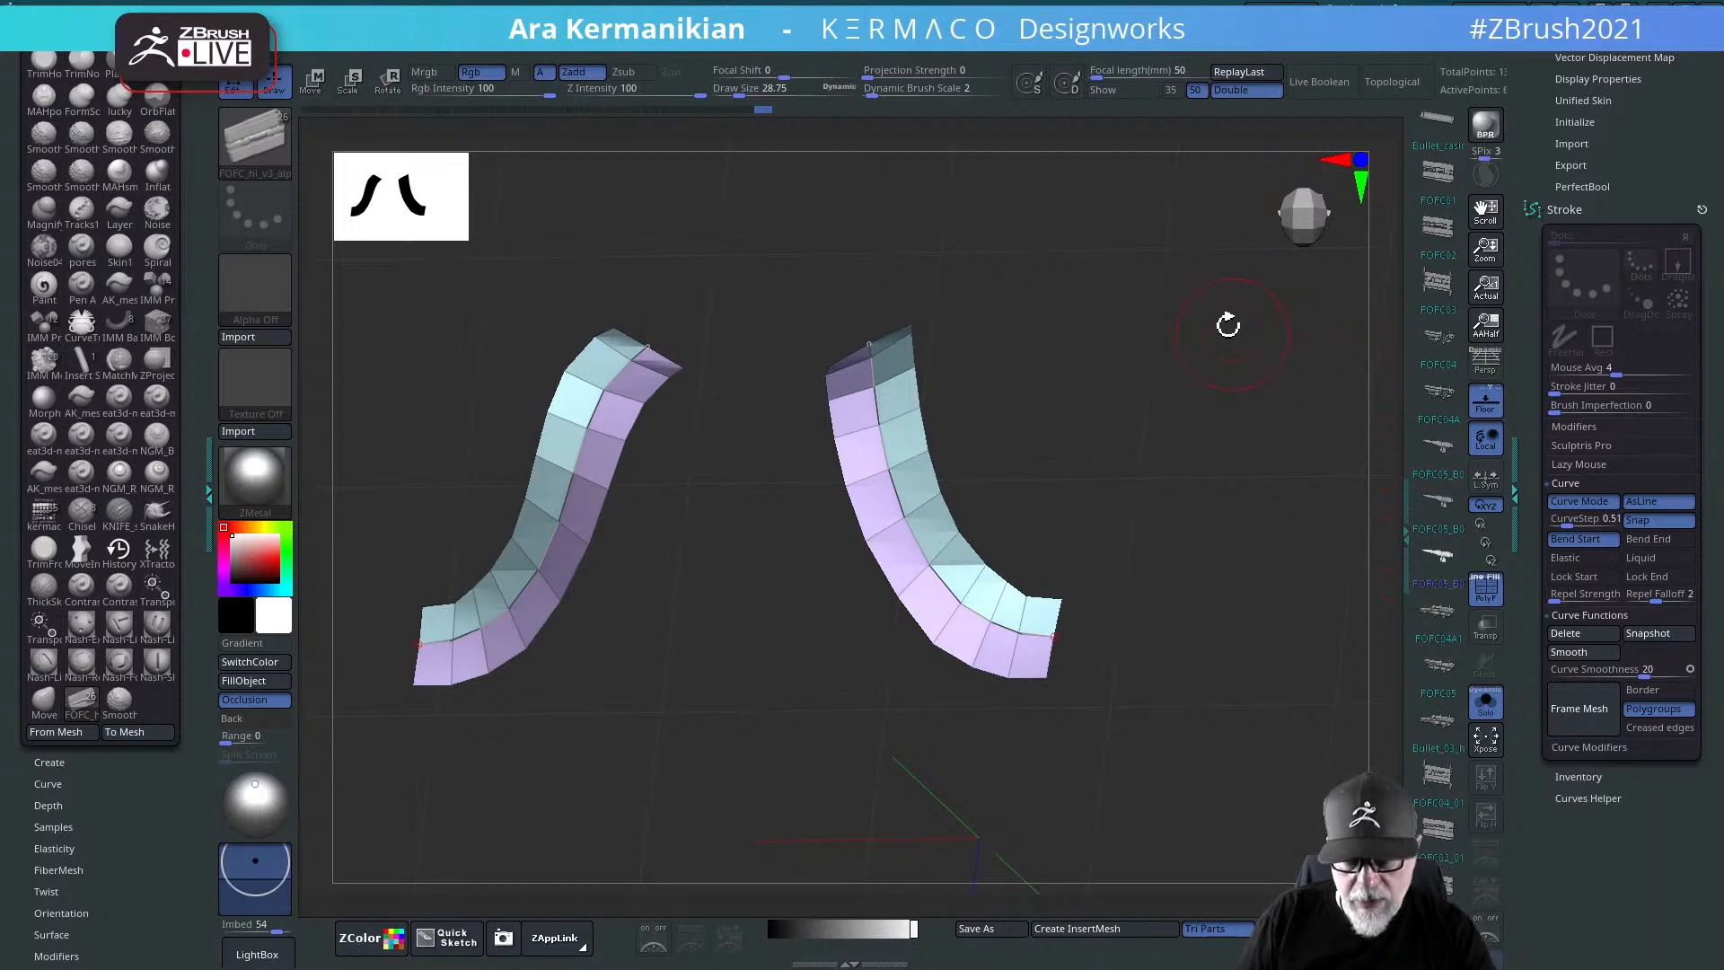
{"action": "key", "text": "n"}
{"action": "key", "text": "Escape"}
{"action": "key", "text": "m"}
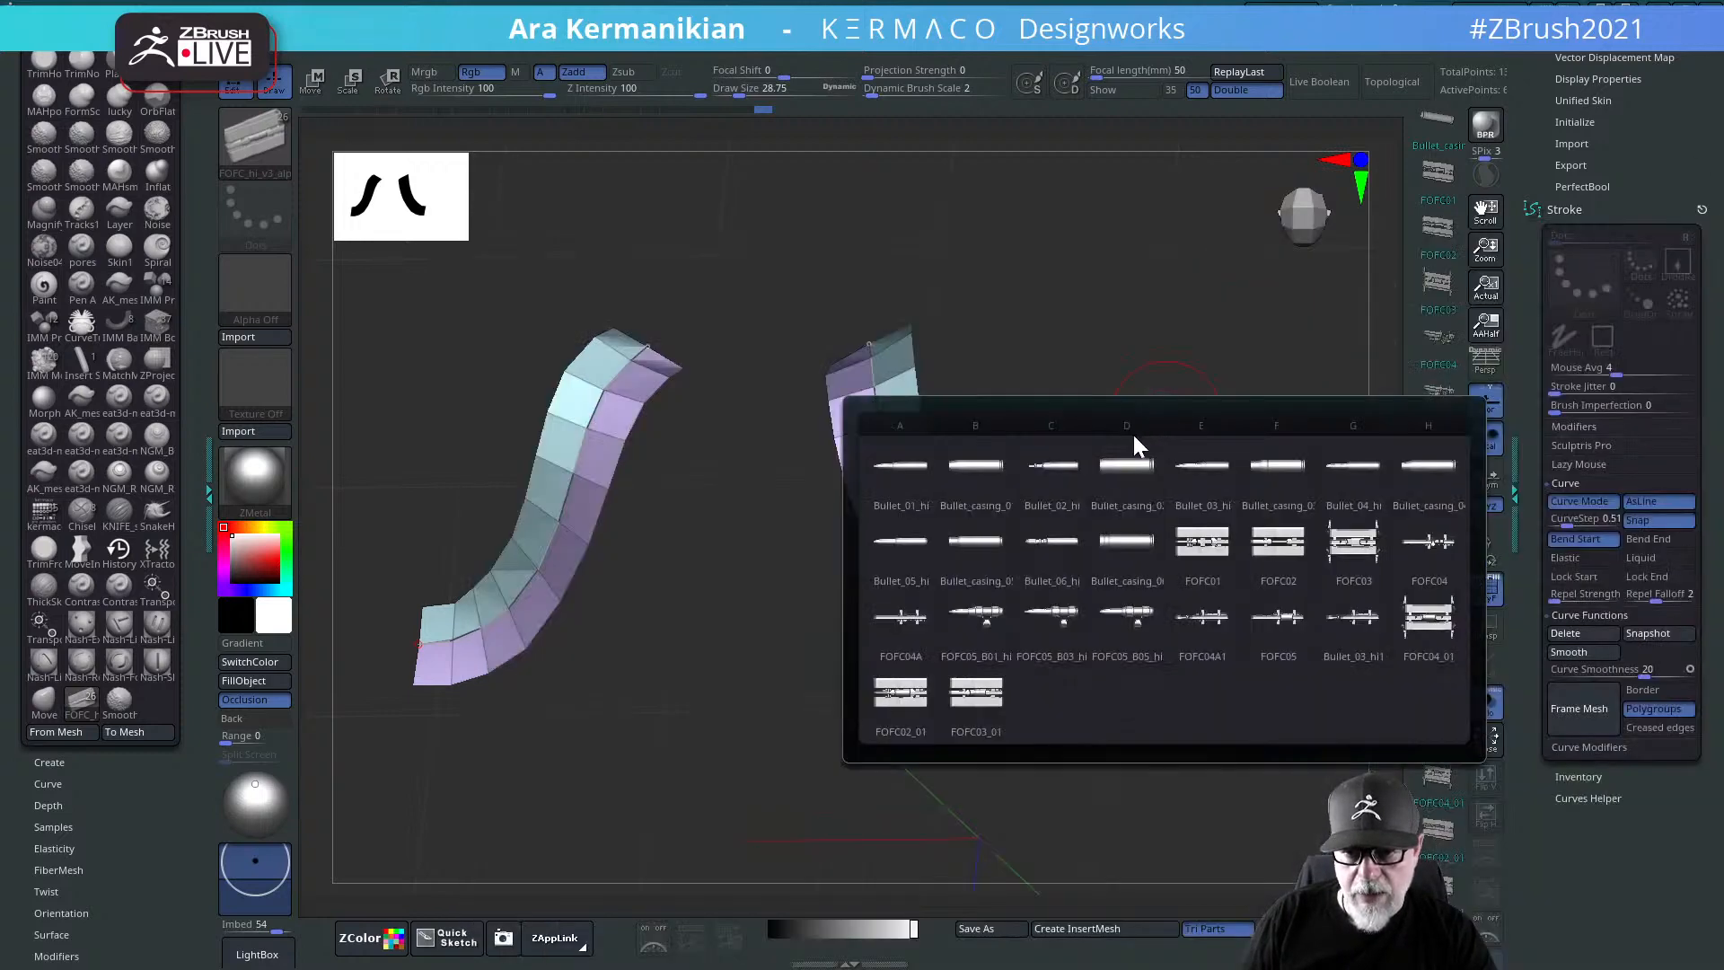
{"action": "key", "text": "m"}
{"action": "key", "text": "m"}
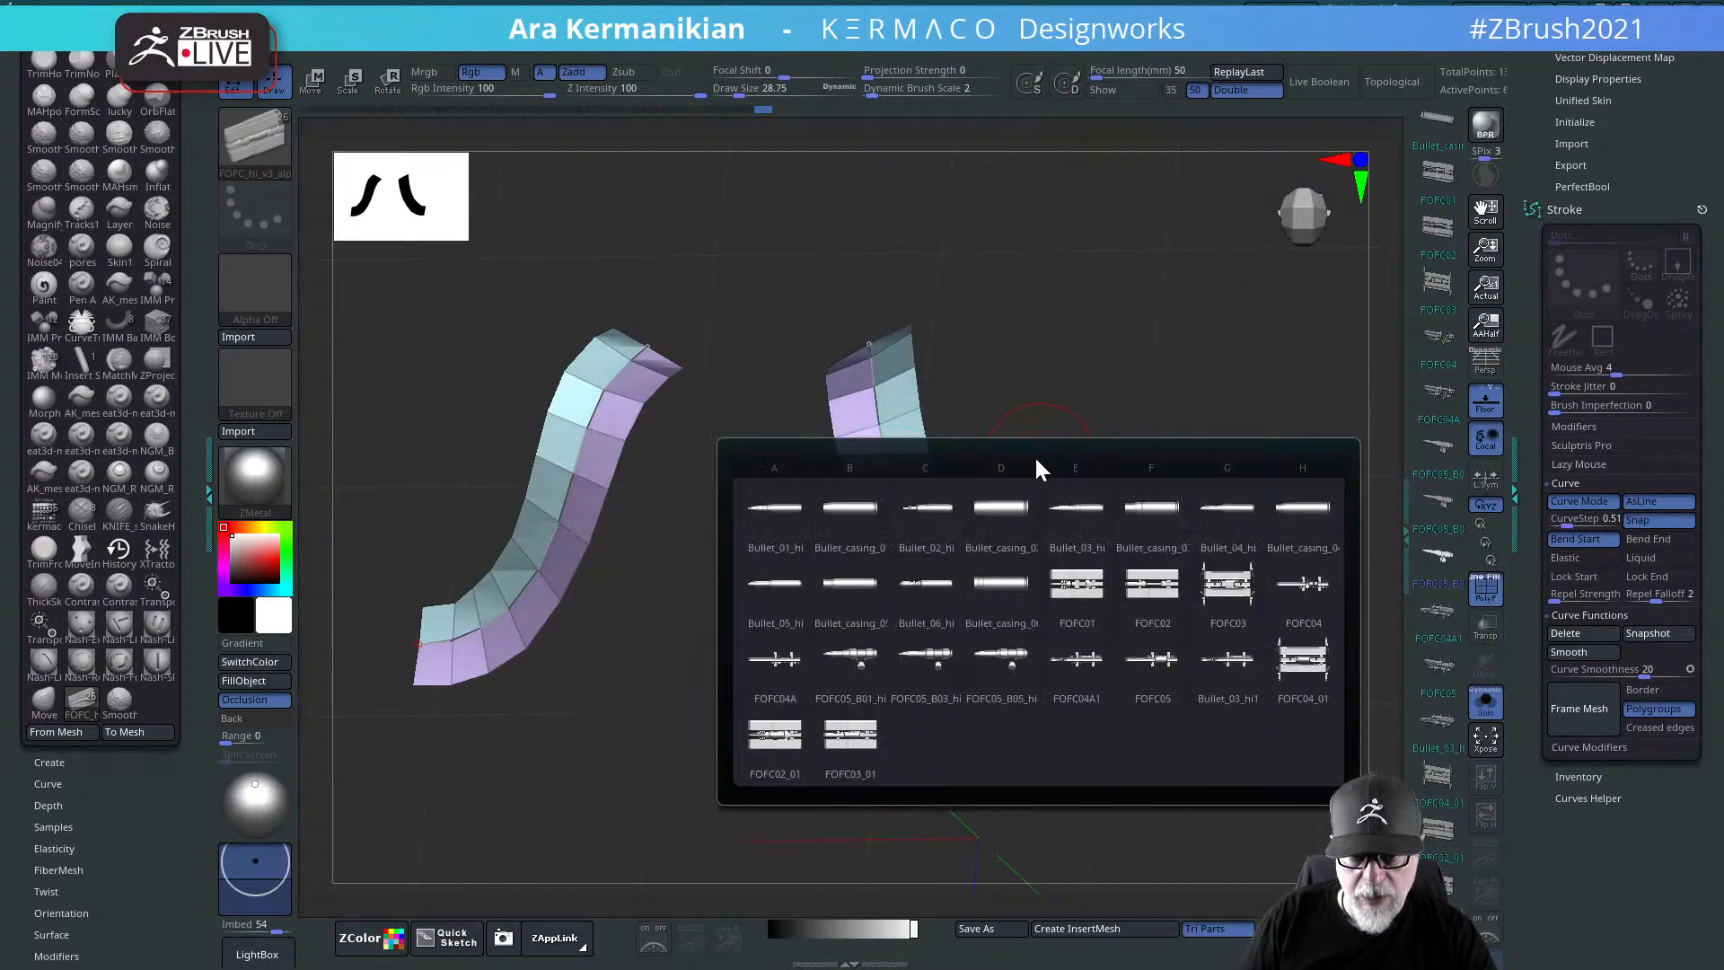
{"action": "mouse_move", "coordinate": [925, 527]}
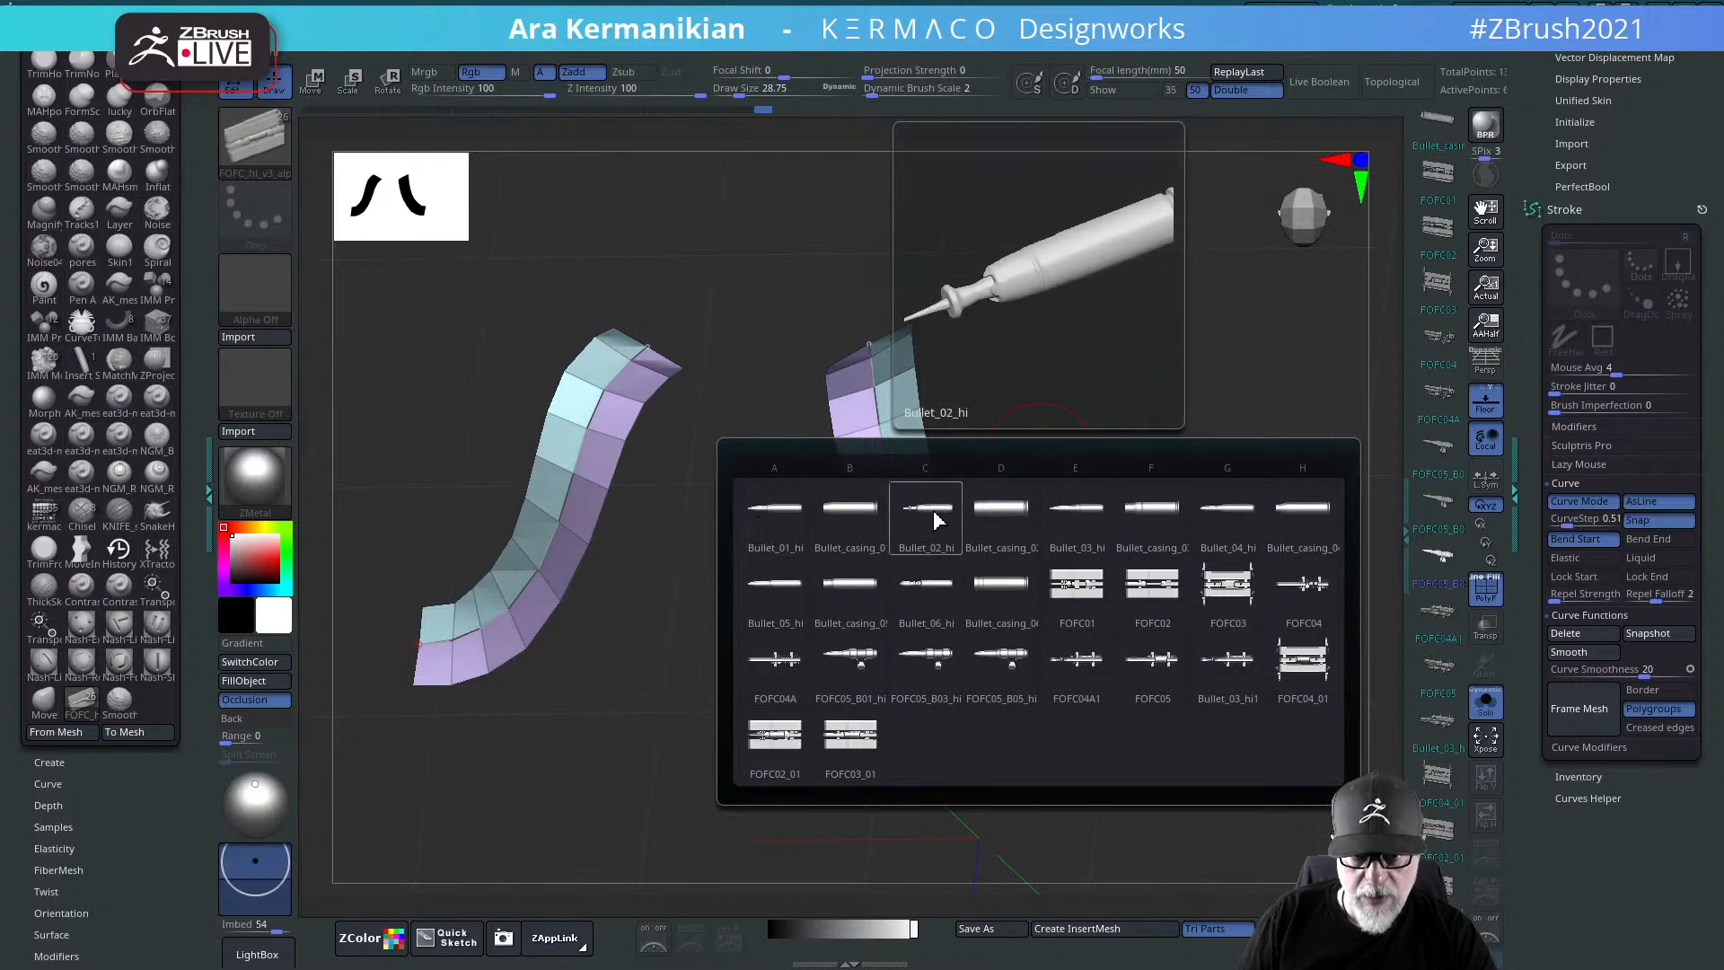
{"action": "key", "text": "m"}
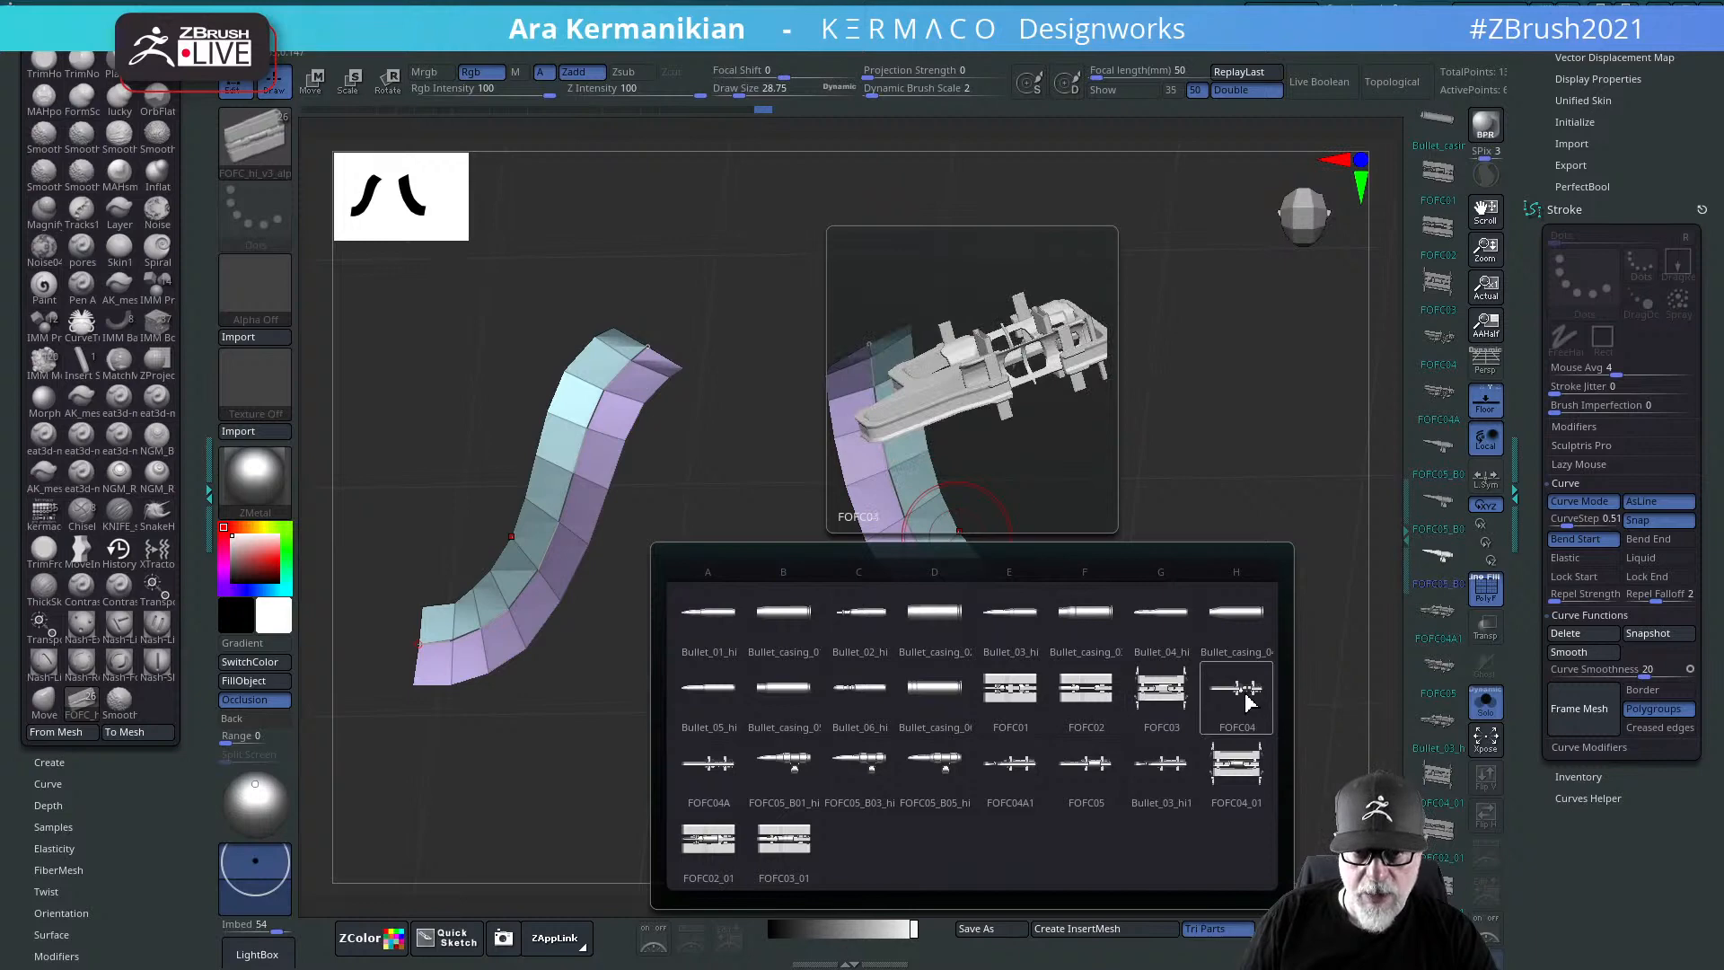
{"action": "key", "text": "m"}
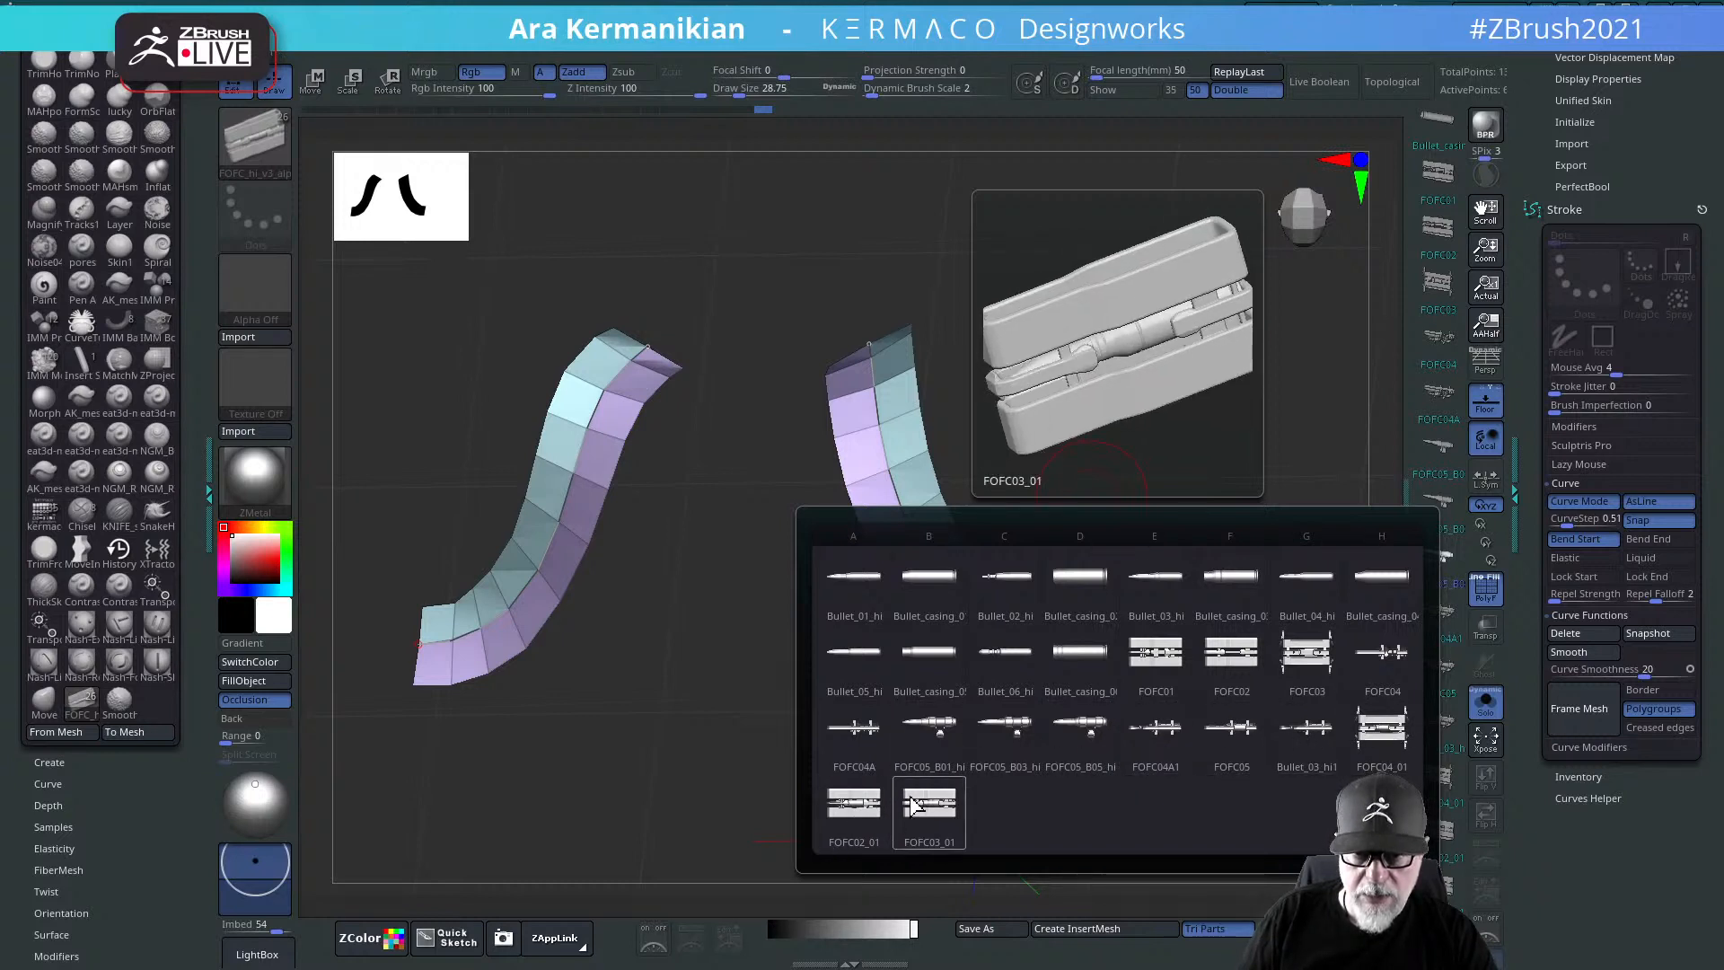
Step: Choose the Bullet_03_hi1 insert mesh and turn off Solo to bring back the whole mech
{"action": "left_click", "coordinate": [1387, 705]}
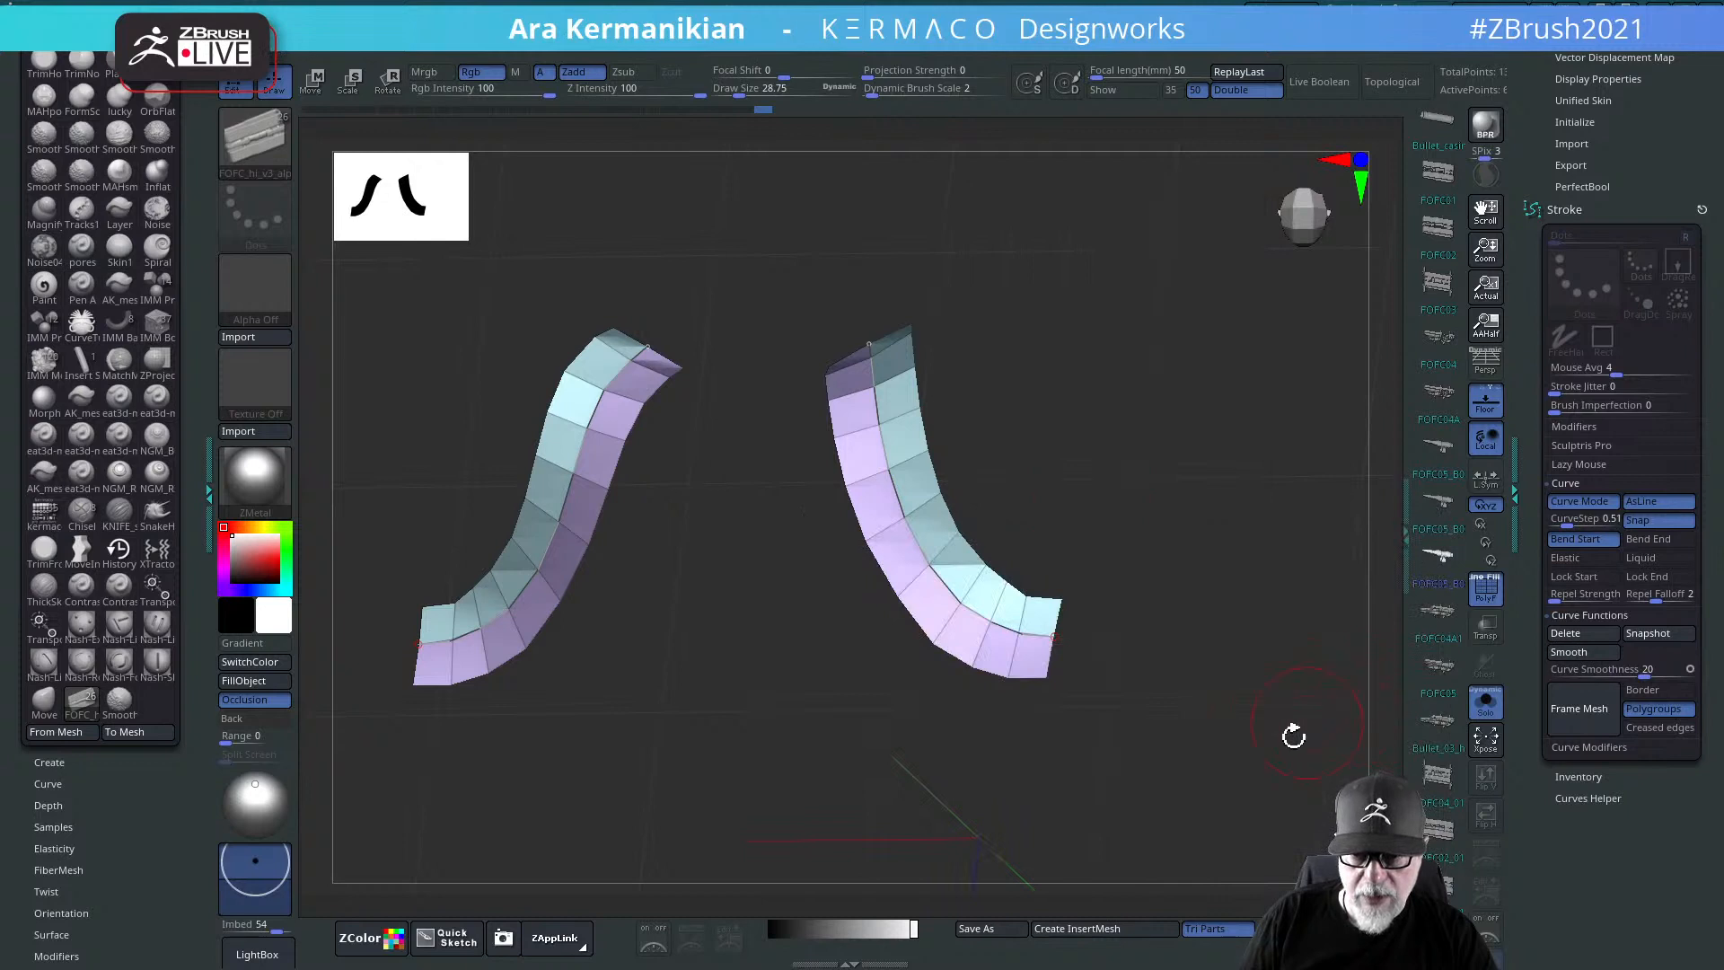
{"action": "key", "text": "m"}
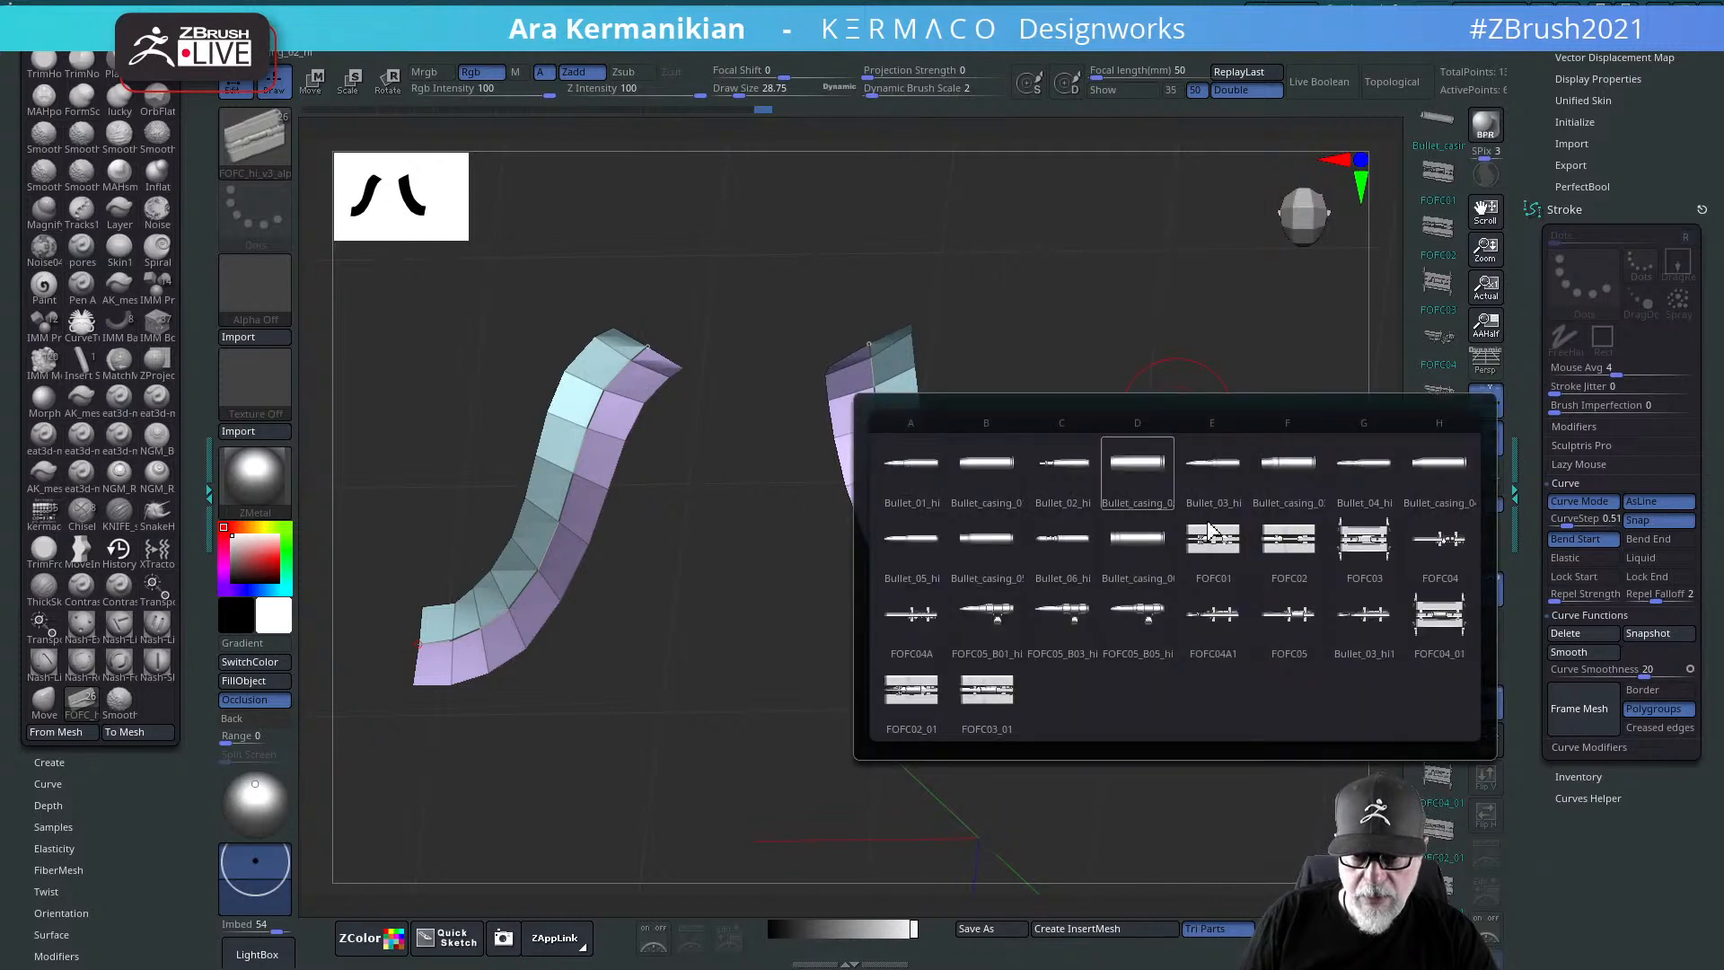
{"action": "left_click", "coordinate": [1371, 631]}
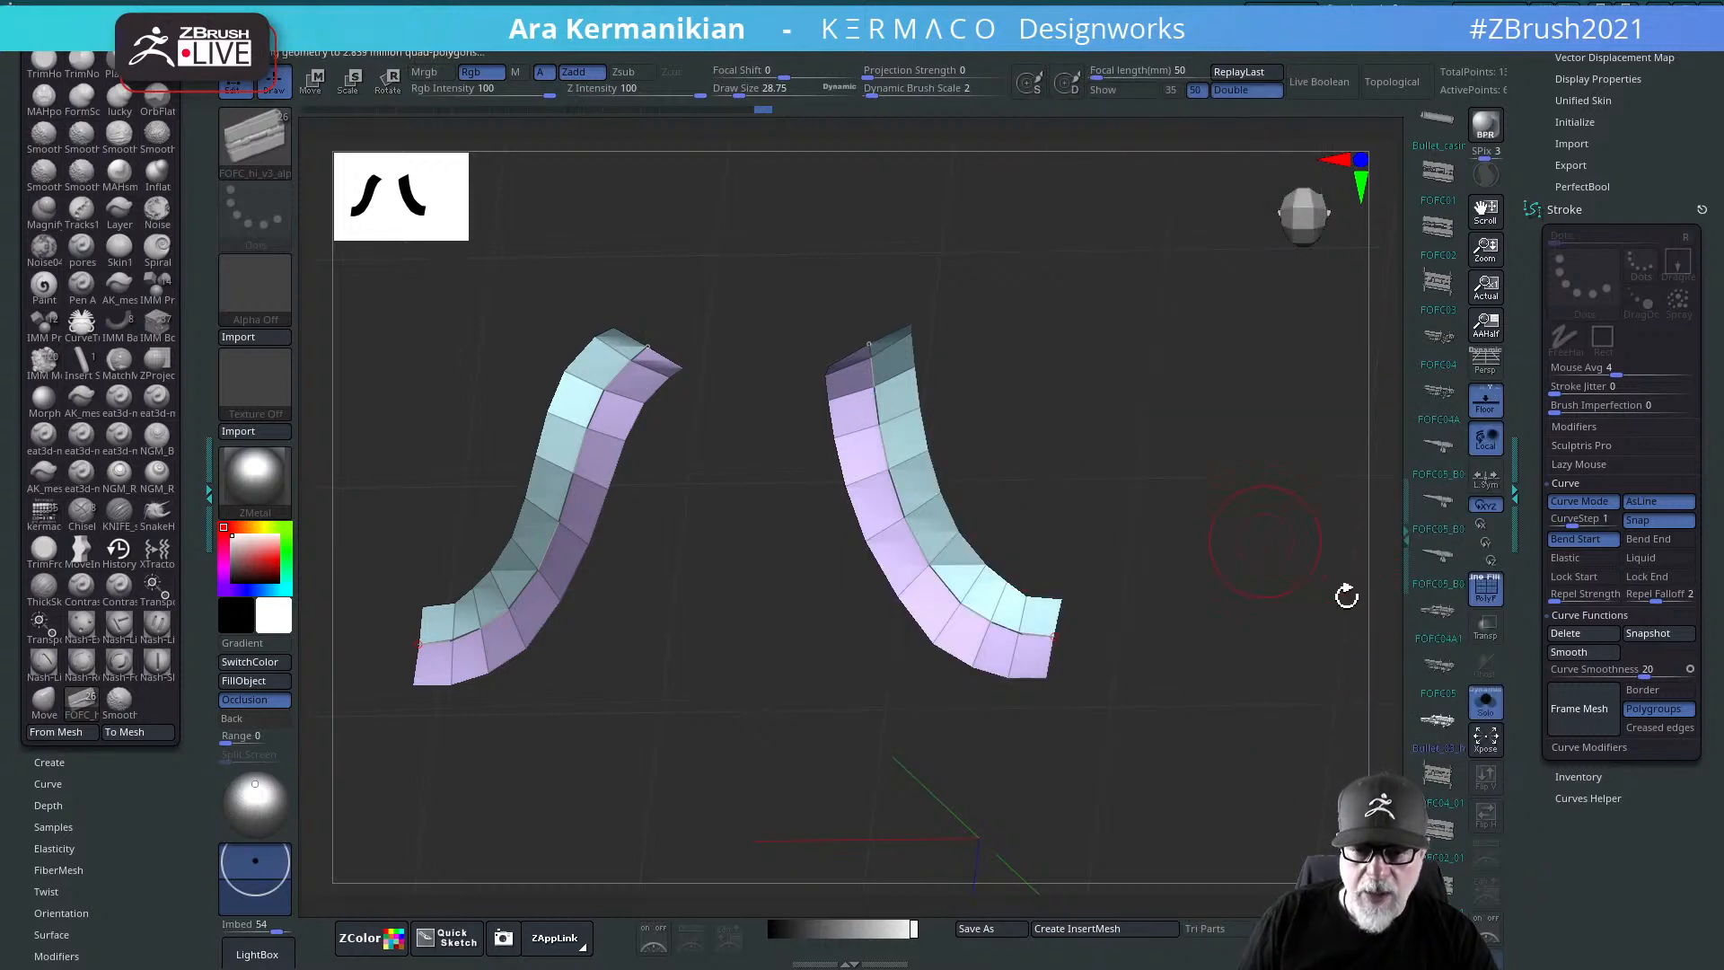
{"action": "left_click_drag", "start_coordinate": [1235, 781], "coordinate": [1165, 535]}
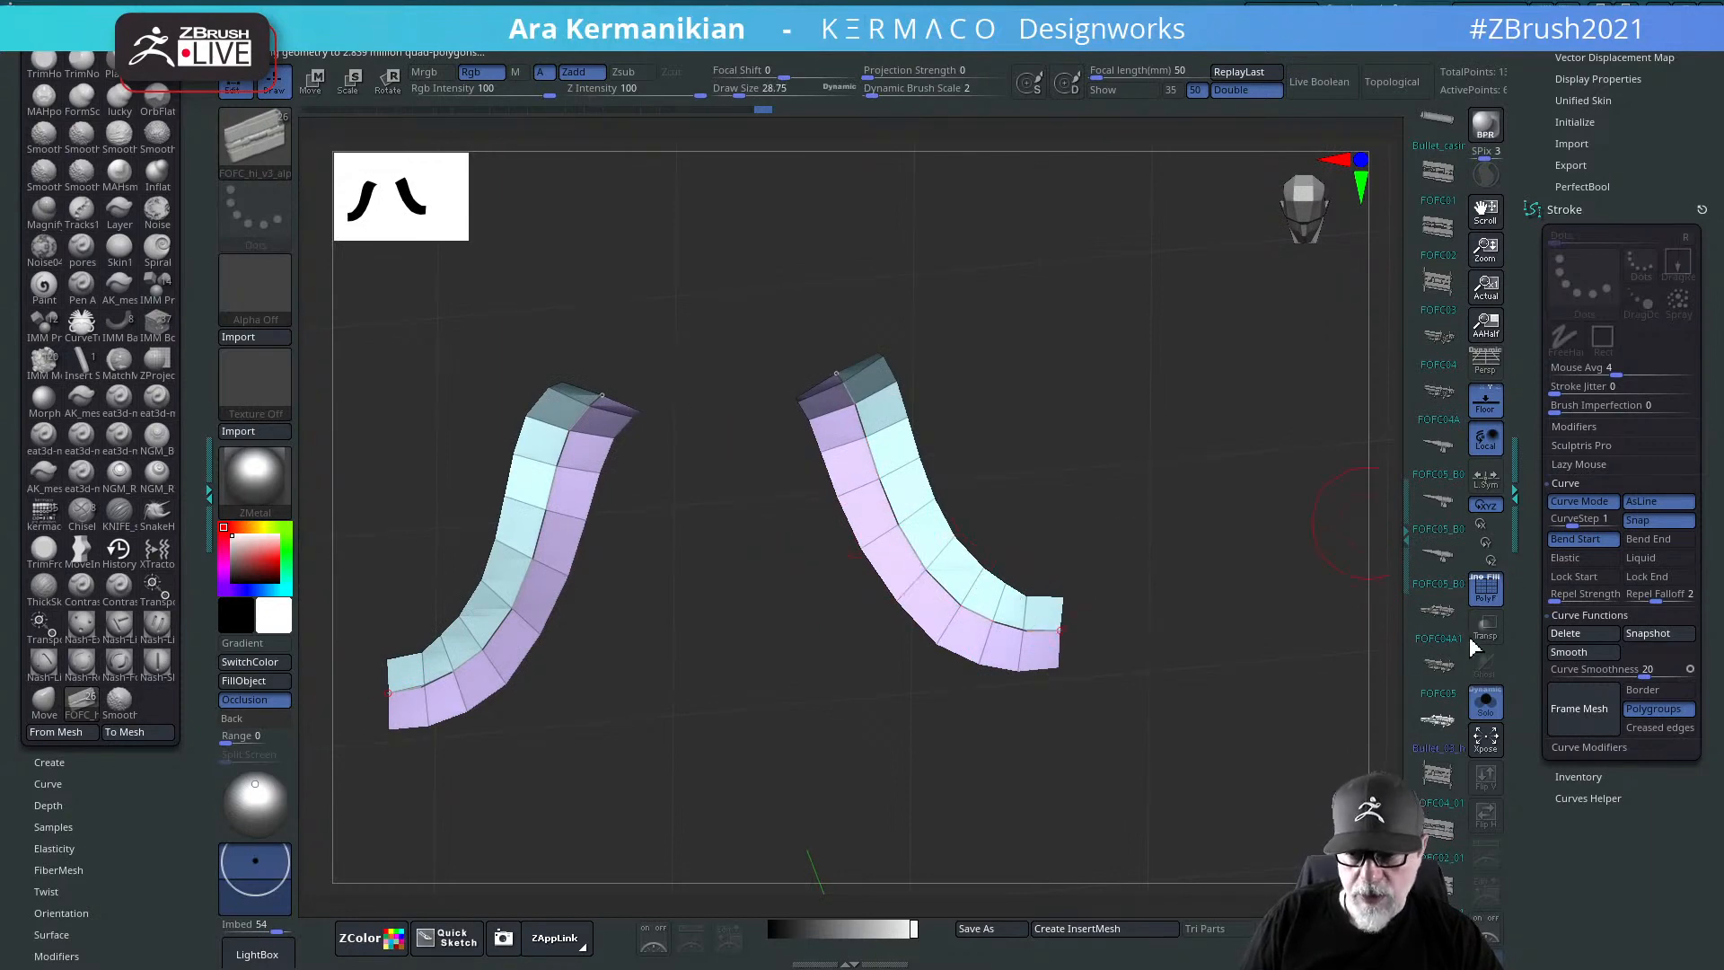
{"action": "left_click", "coordinate": [1486, 706]}
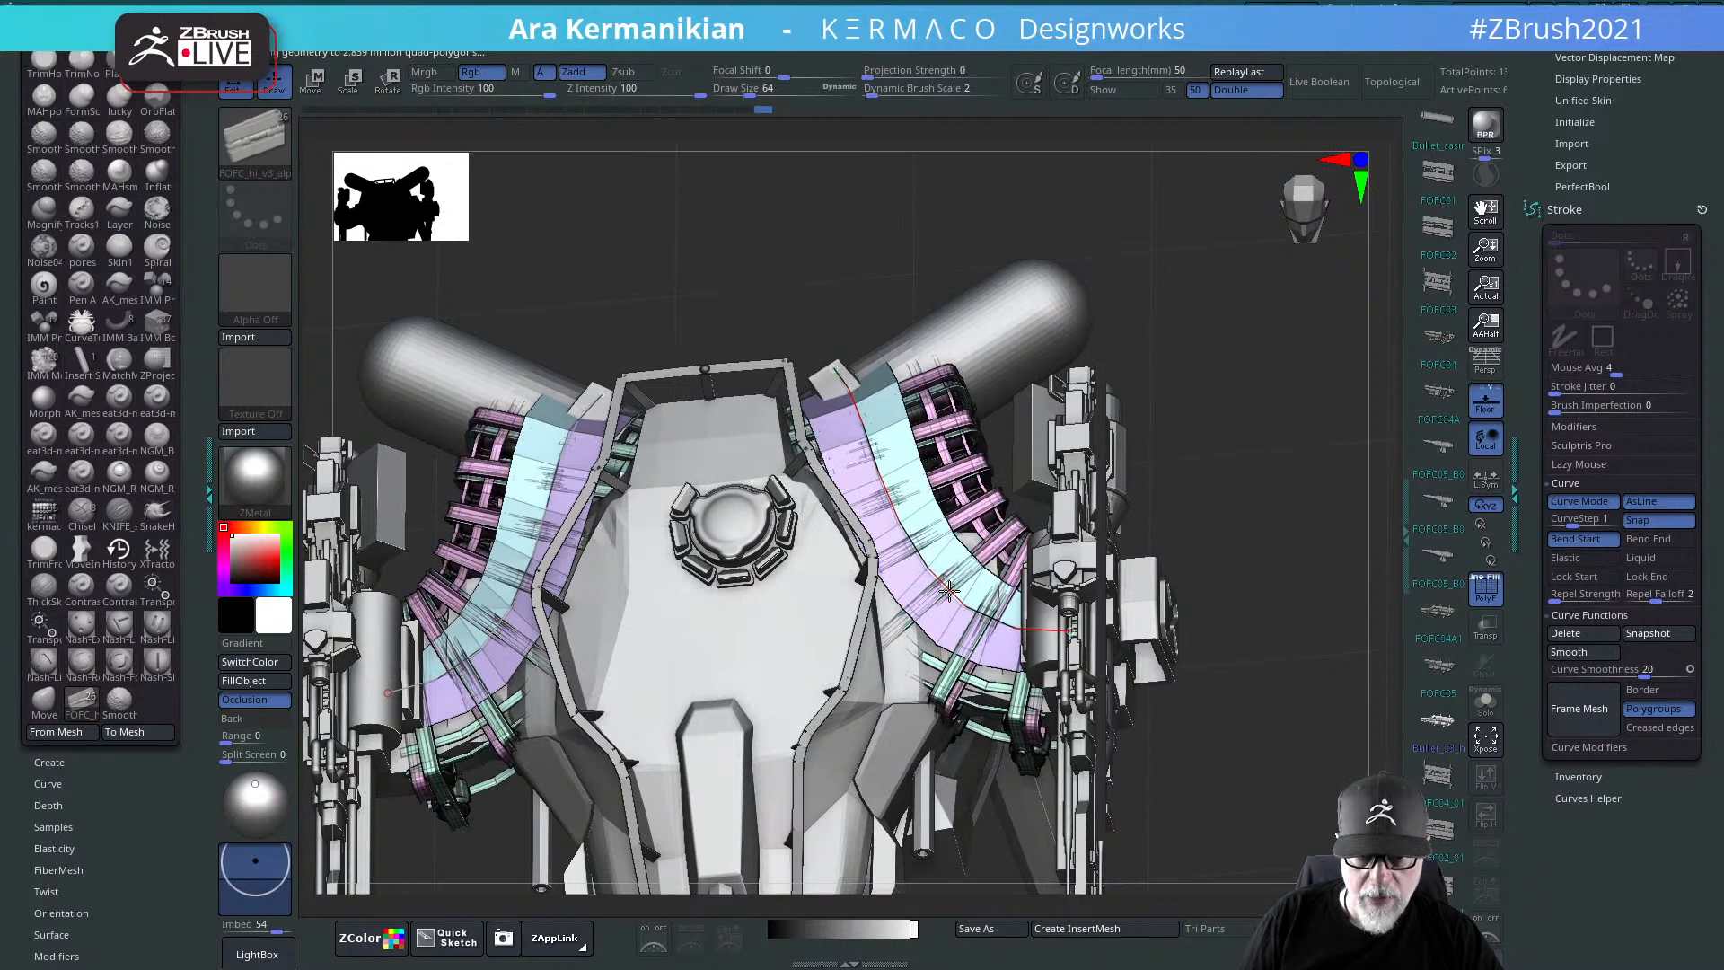
Step: Undo the oversized bullet inserts, reduce the brush's draw size, and try applying the bullets along the strips' centre curves
{"action": "left_click_drag", "start_coordinate": [949, 590], "coordinate": [1003, 571]}
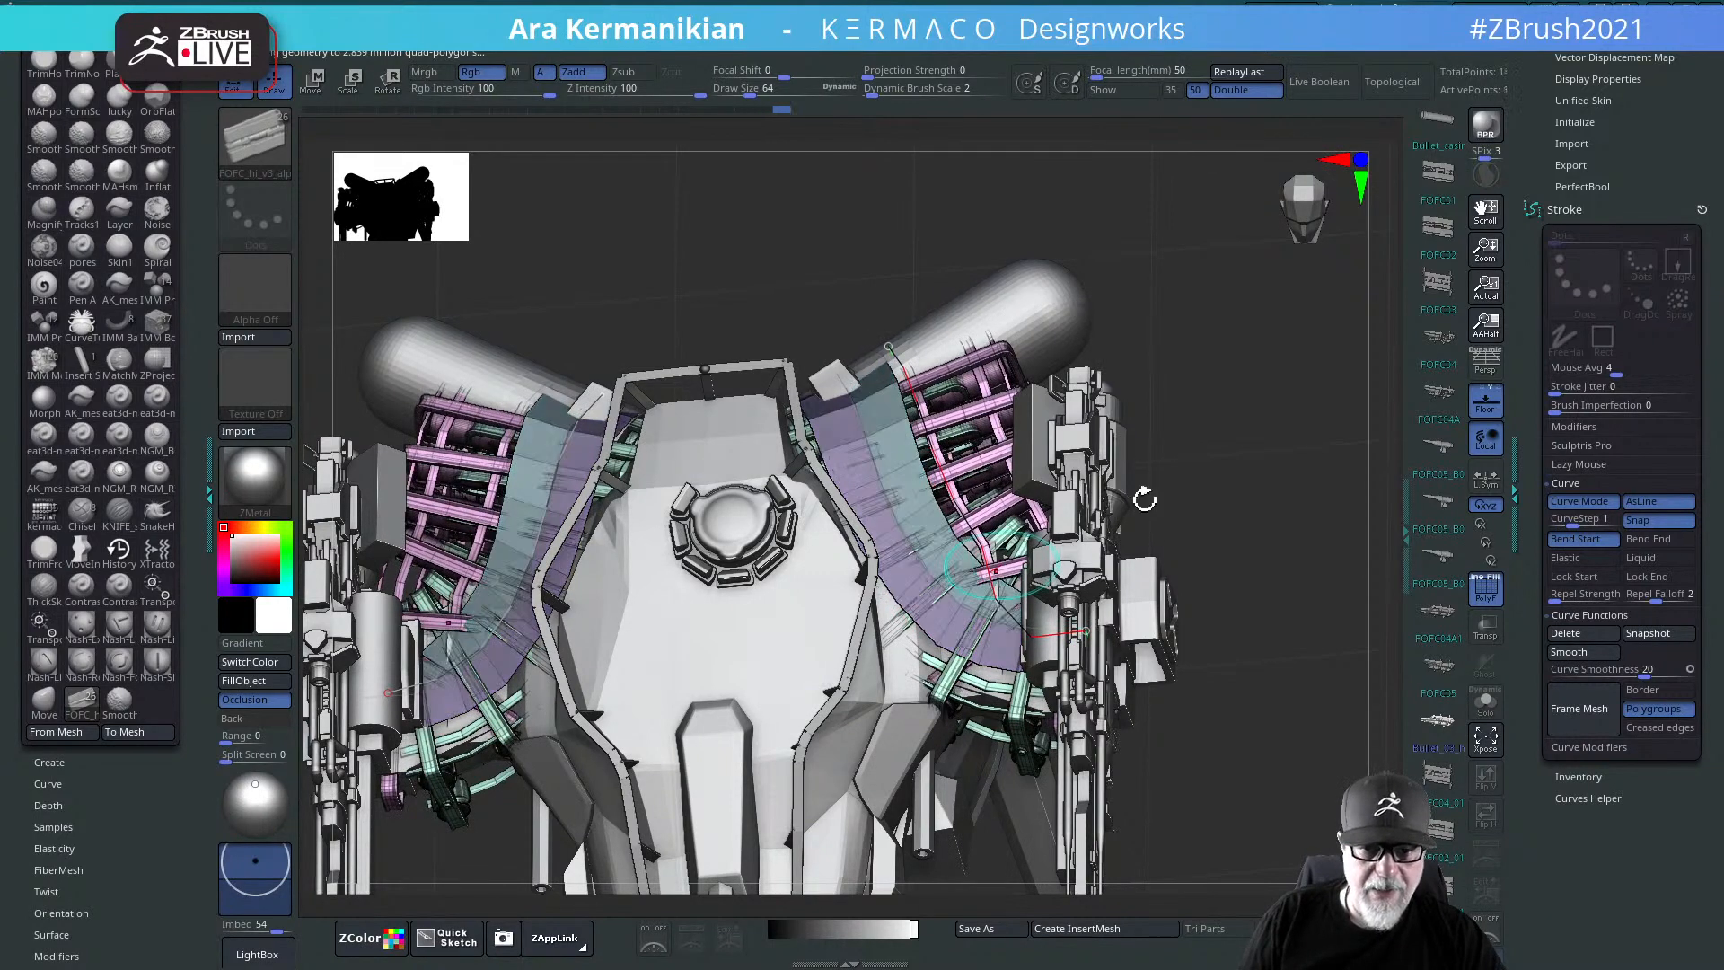
{"action": "key", "text": "ctrl+z"}
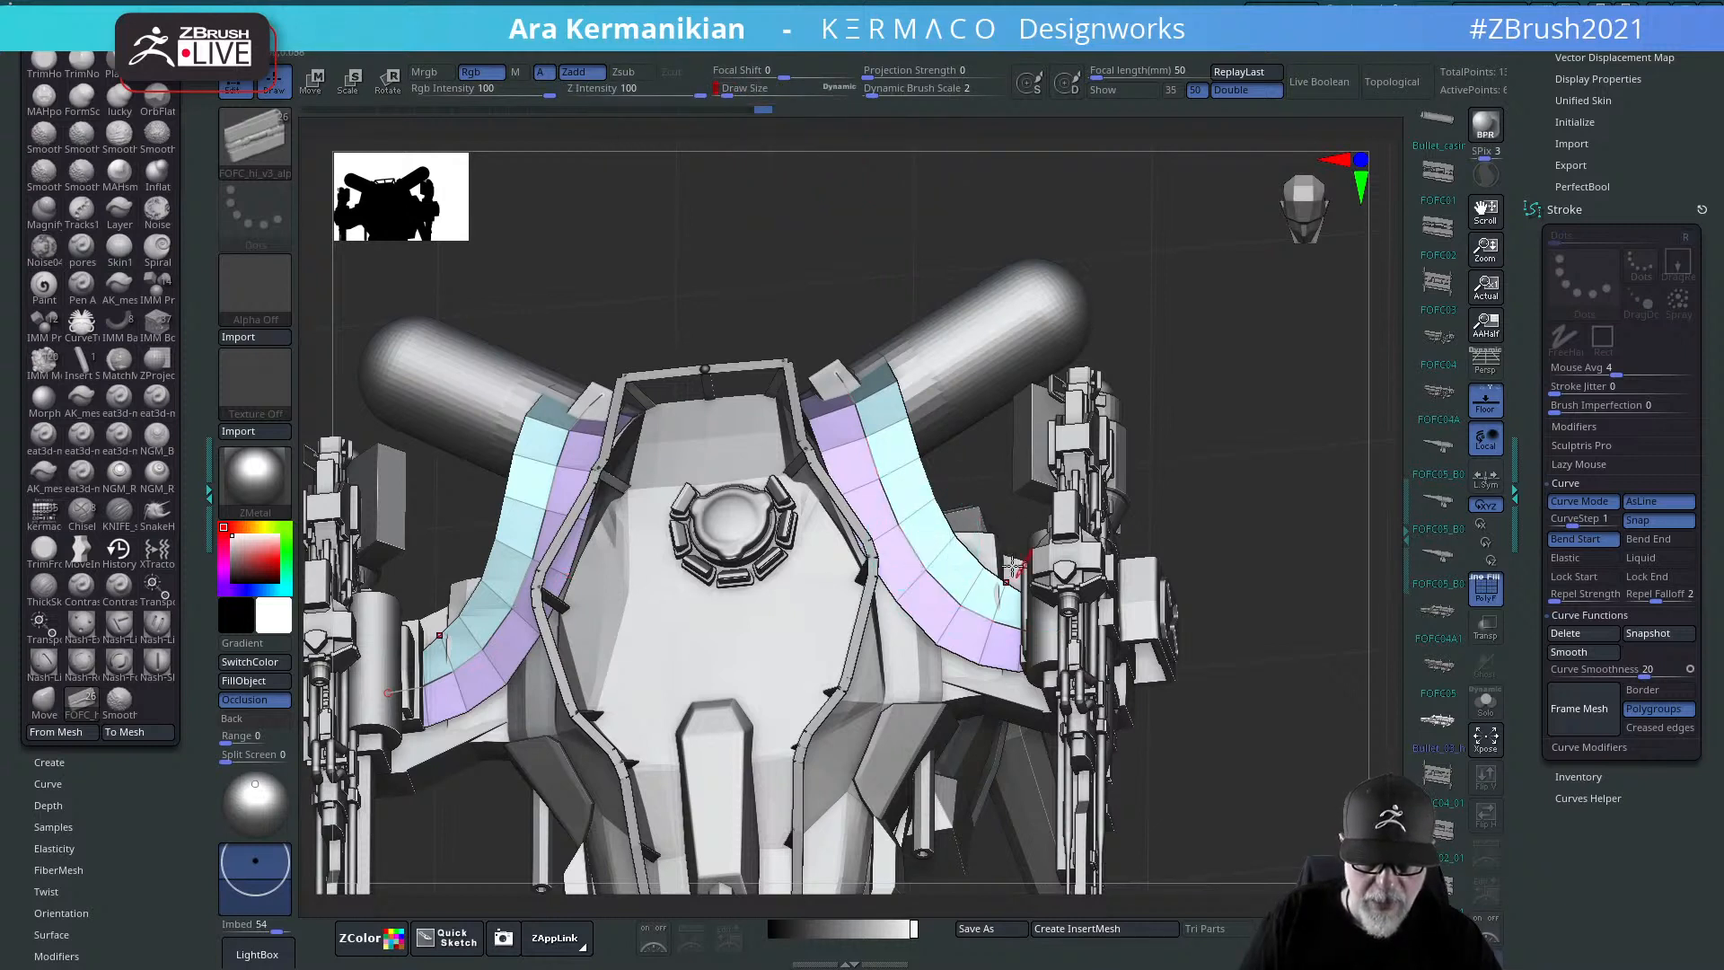
{"action": "mouse_move", "coordinate": [912, 542]}
{"action": "right_mouse_down"}
{"action": "mouse_move", "coordinate": [925, 521]}
{"action": "mouse_move", "coordinate": [899, 536]}
{"action": "right_mouse_up"}
{"action": "left_click", "coordinate": [917, 537]}
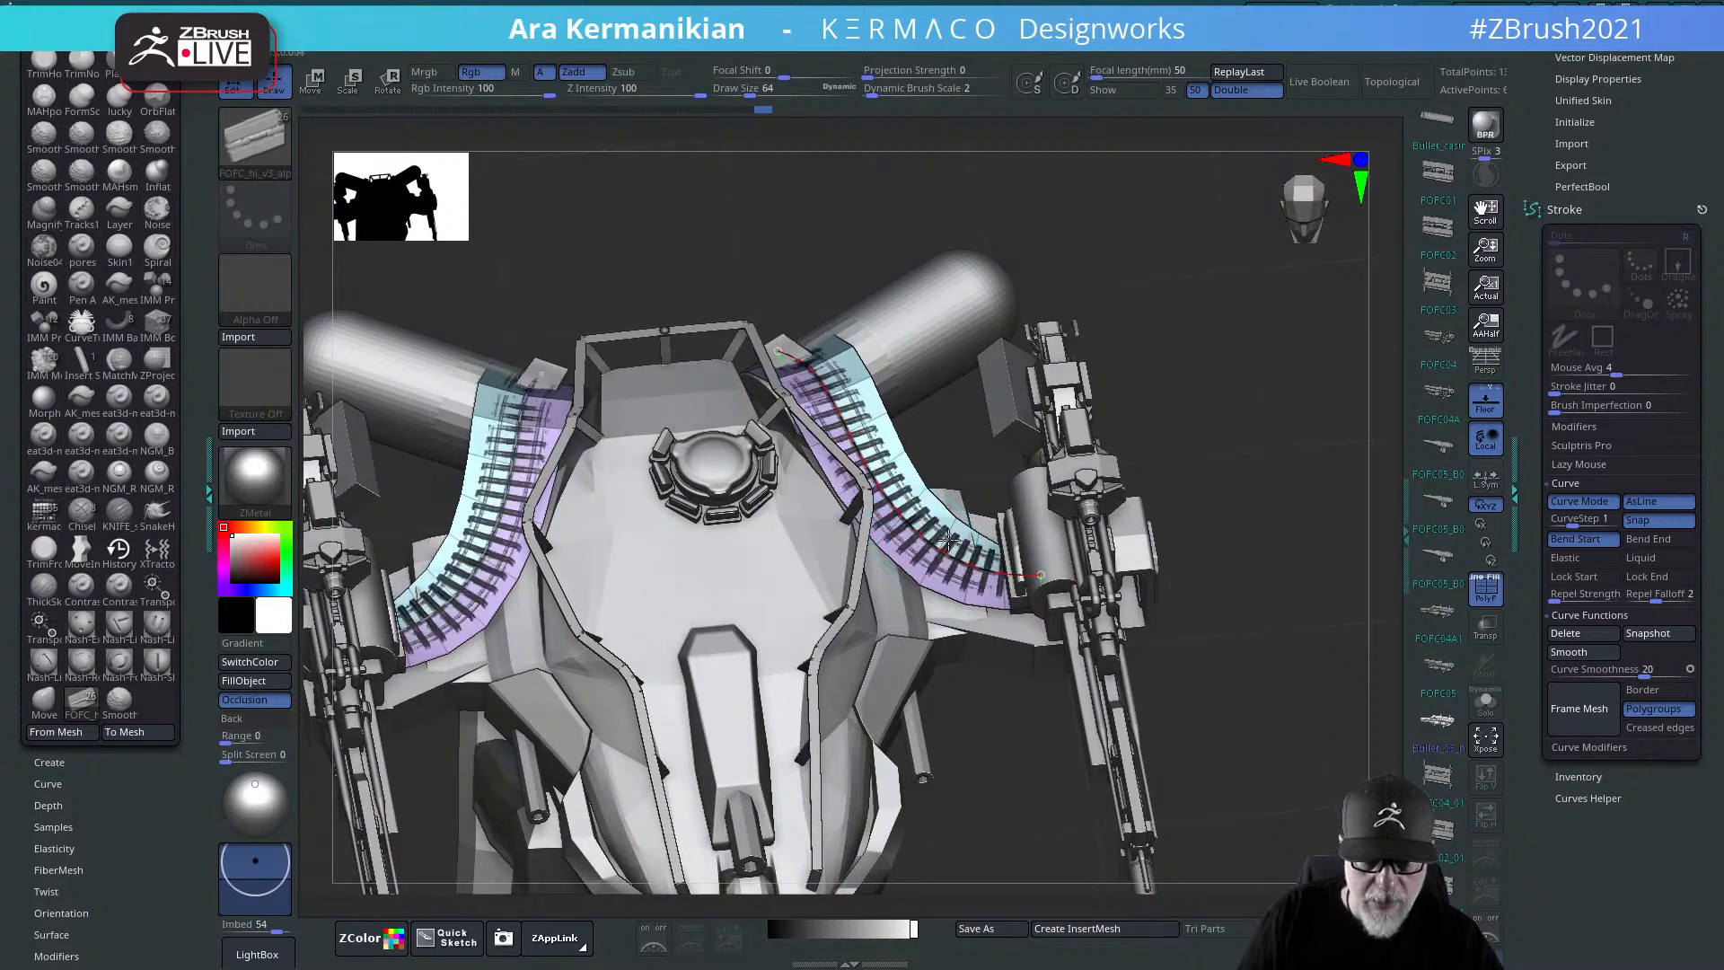
Step: Inspect how the bullets sit against the strips from several angles, and remove the bullets together with their curves
{"action": "mouse_move", "coordinate": [1276, 418]}
{"action": "left_mouse_down"}
{"action": "mouse_move", "coordinate": [1248, 465]}
{"action": "mouse_move", "coordinate": [1267, 445]}
{"action": "mouse_move", "coordinate": [1263, 327]}
{"action": "mouse_move", "coordinate": [1292, 435]}
{"action": "mouse_move", "coordinate": [1266, 447]}
{"action": "mouse_move", "coordinate": [1259, 592]}
{"action": "left_mouse_up"}
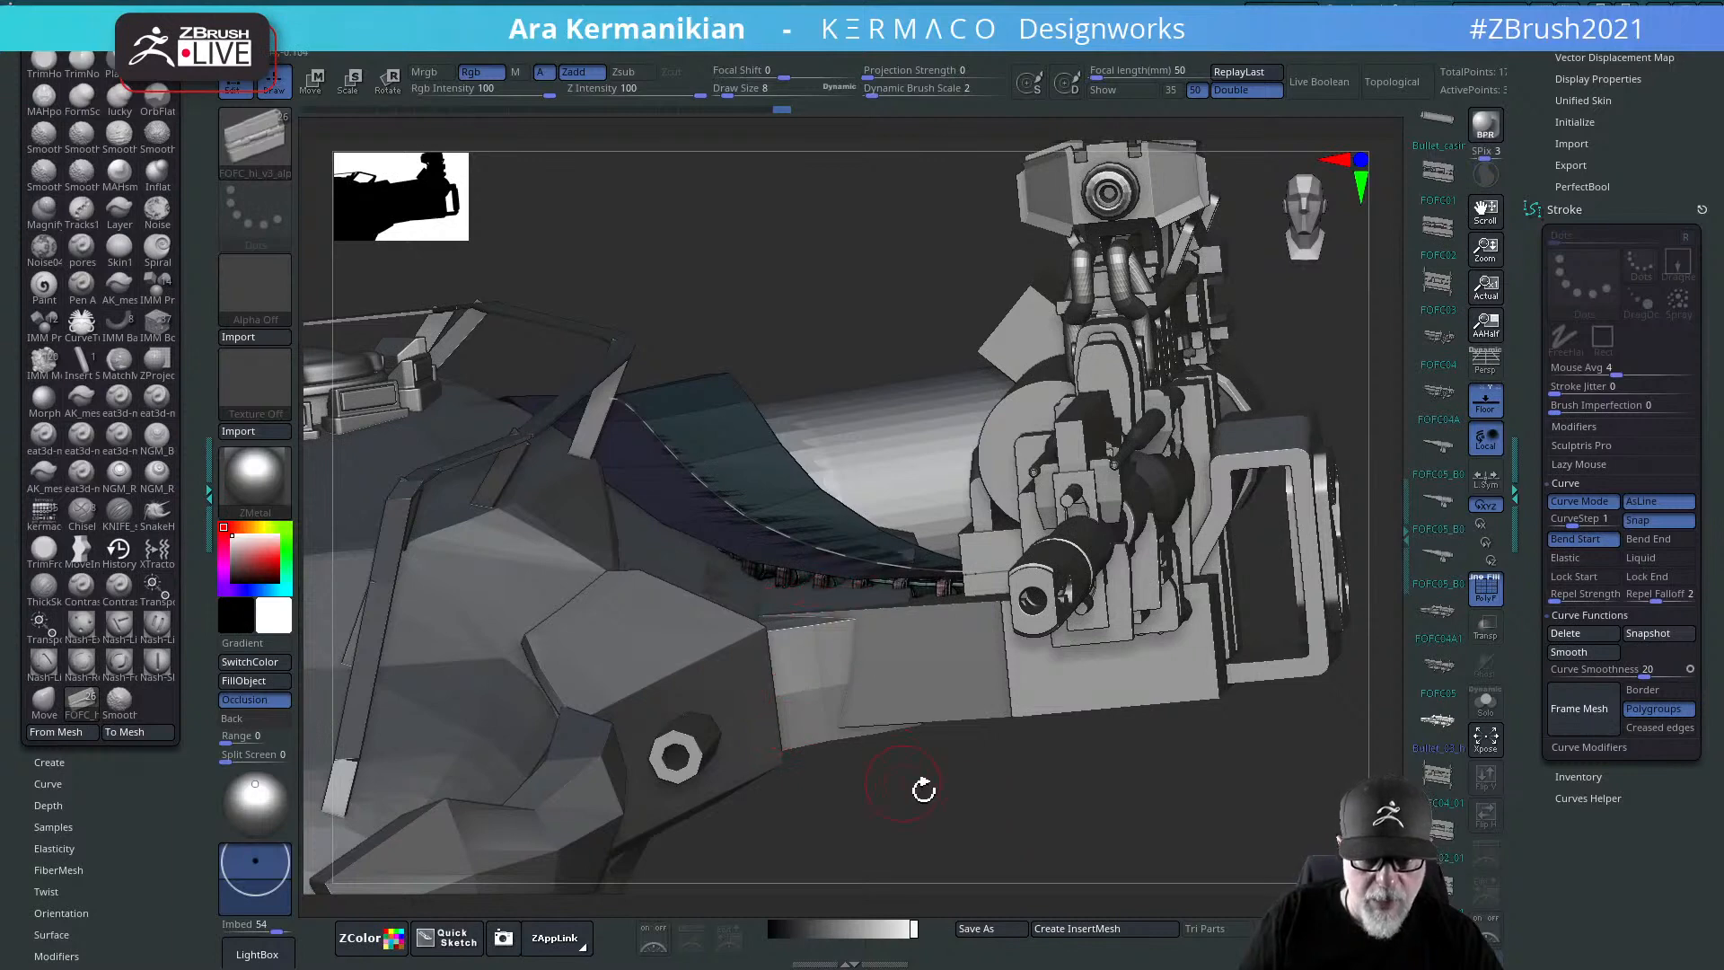
{"action": "left_click_drag", "start_coordinate": [1019, 855], "coordinate": [871, 520]}
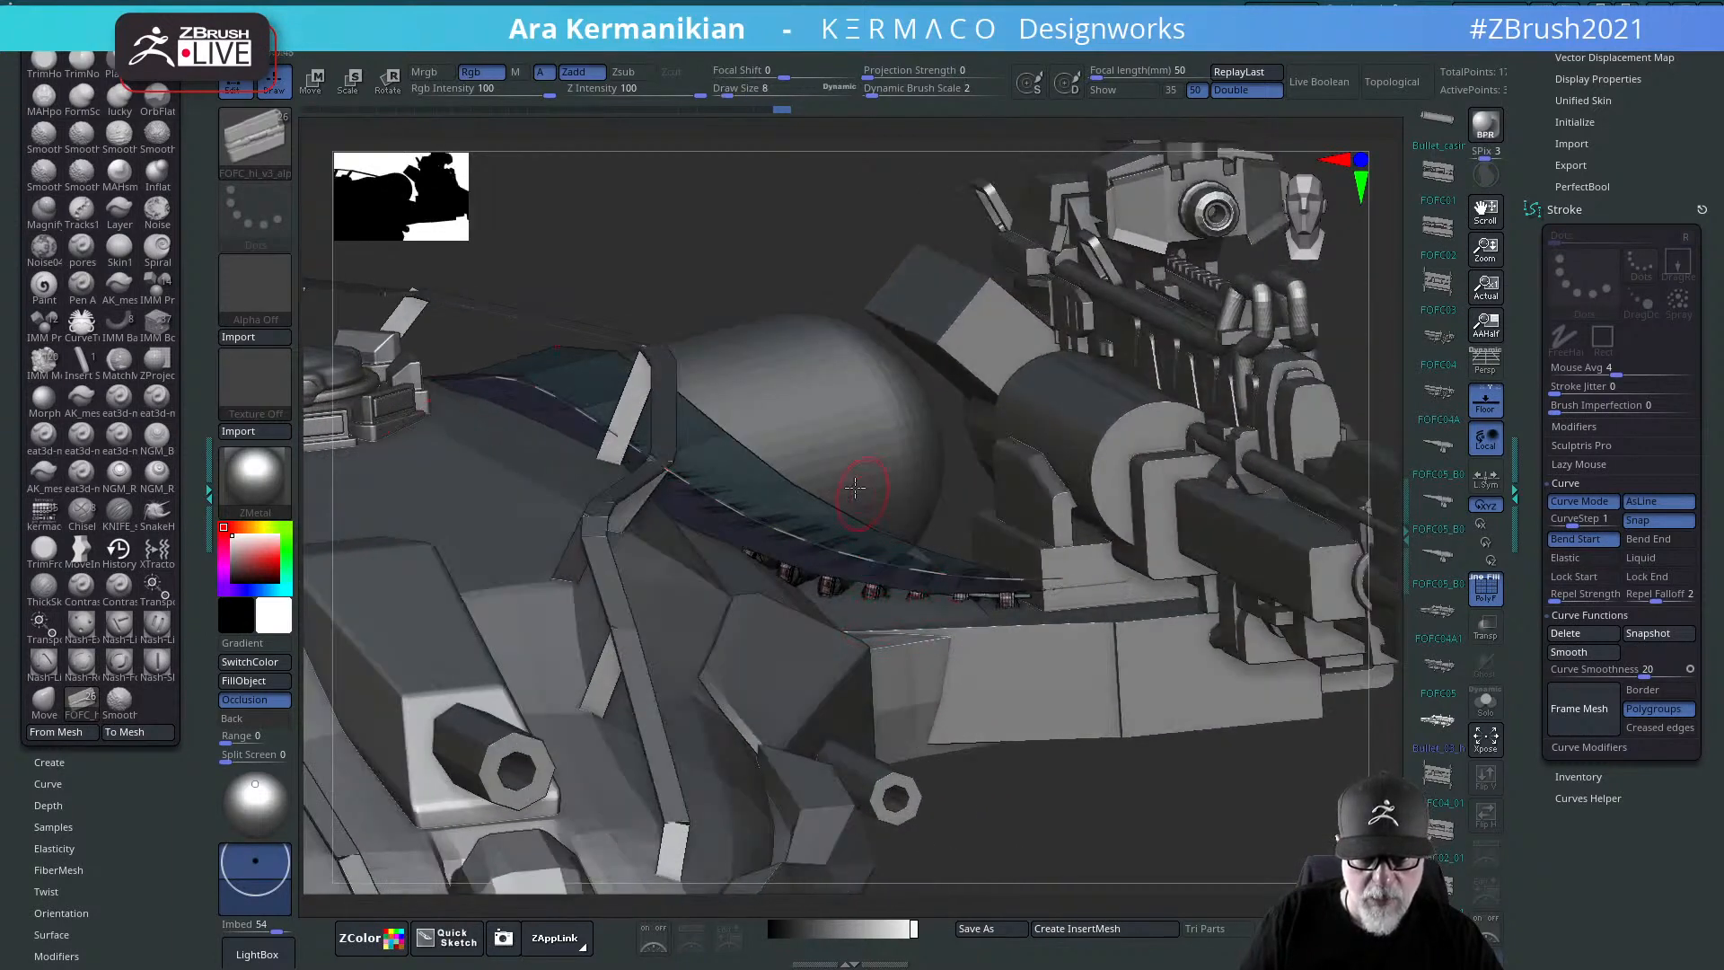
{"action": "left_click_drag", "start_coordinate": [738, 211], "coordinate": [1152, 345]}
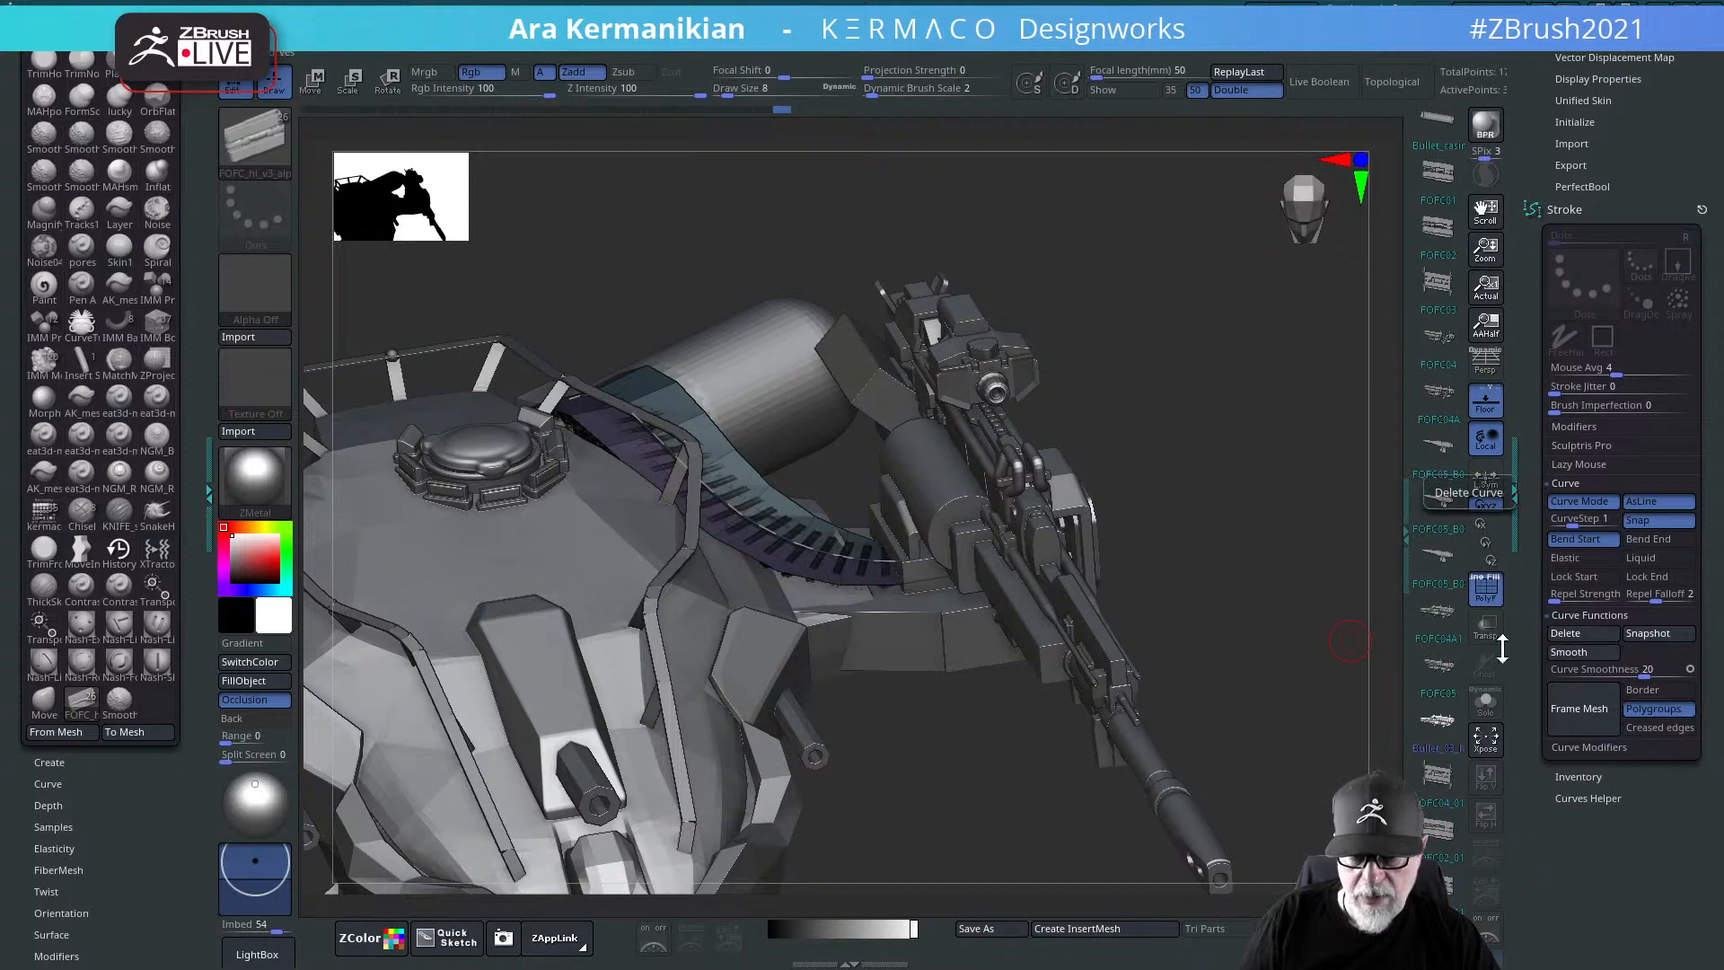
{"action": "left_click", "coordinate": [1183, 624]}
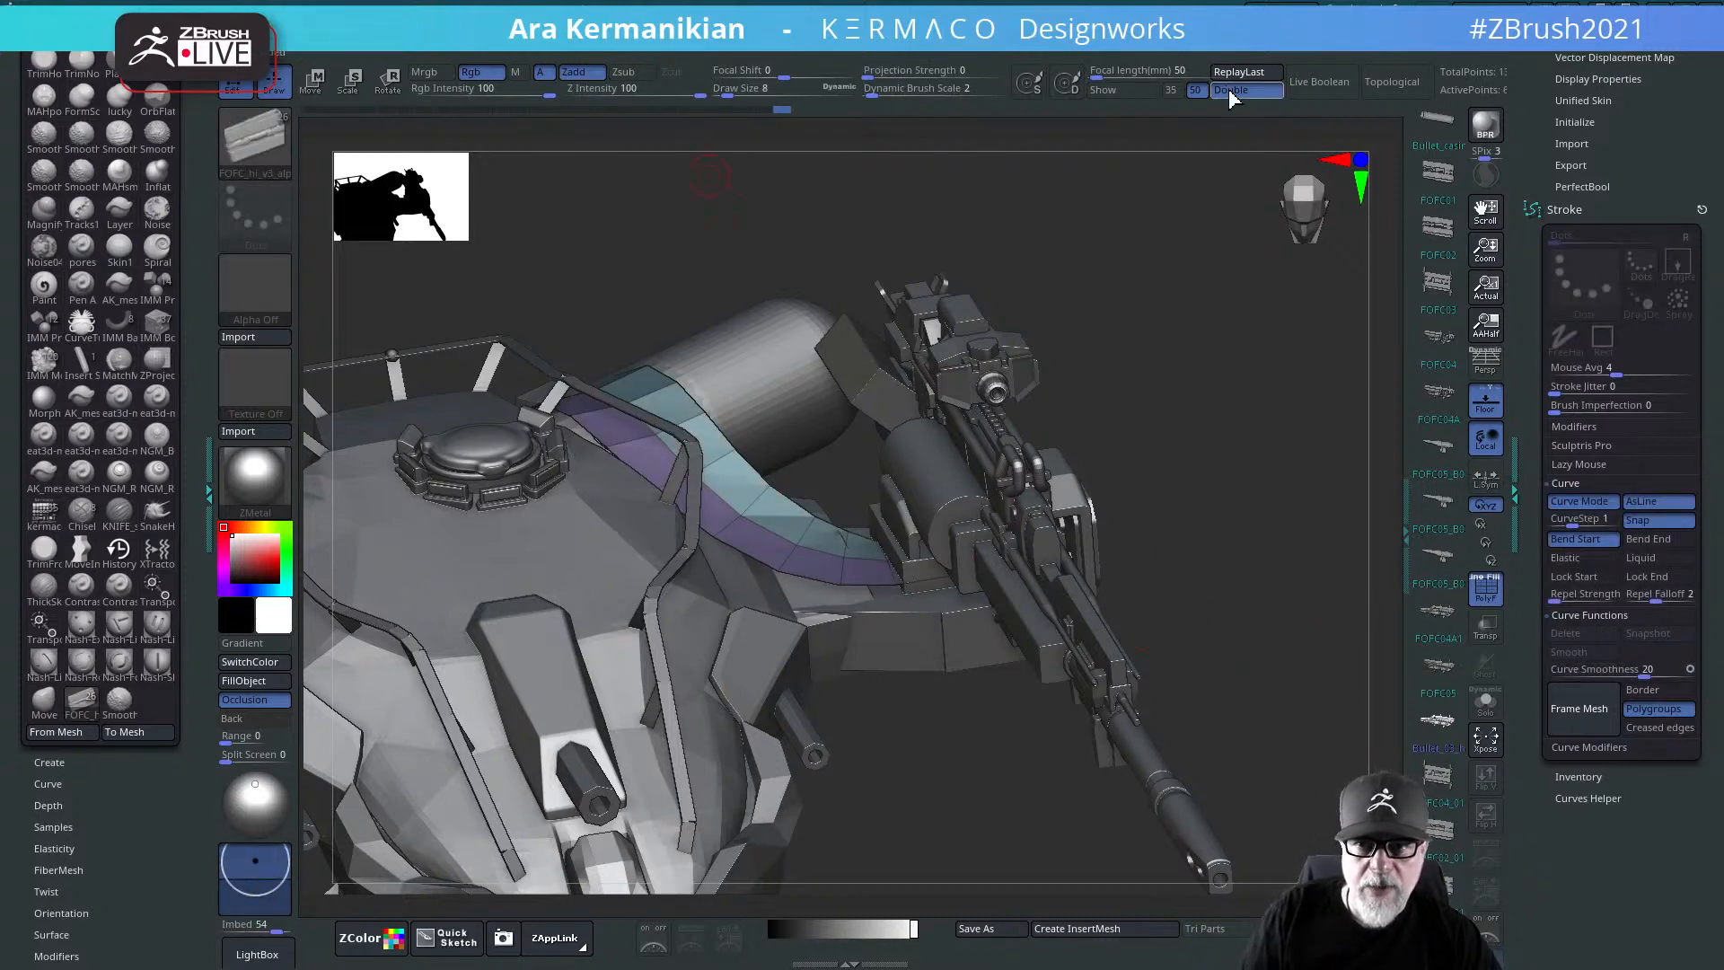
Step: Toggle double-sided display on the strips, leaving it on, and open their Display Properties
{"action": "left_click_drag", "start_coordinate": [1074, 227], "coordinate": [808, 531]}
{"action": "left_click_drag", "start_coordinate": [1145, 211], "coordinate": [721, 451]}
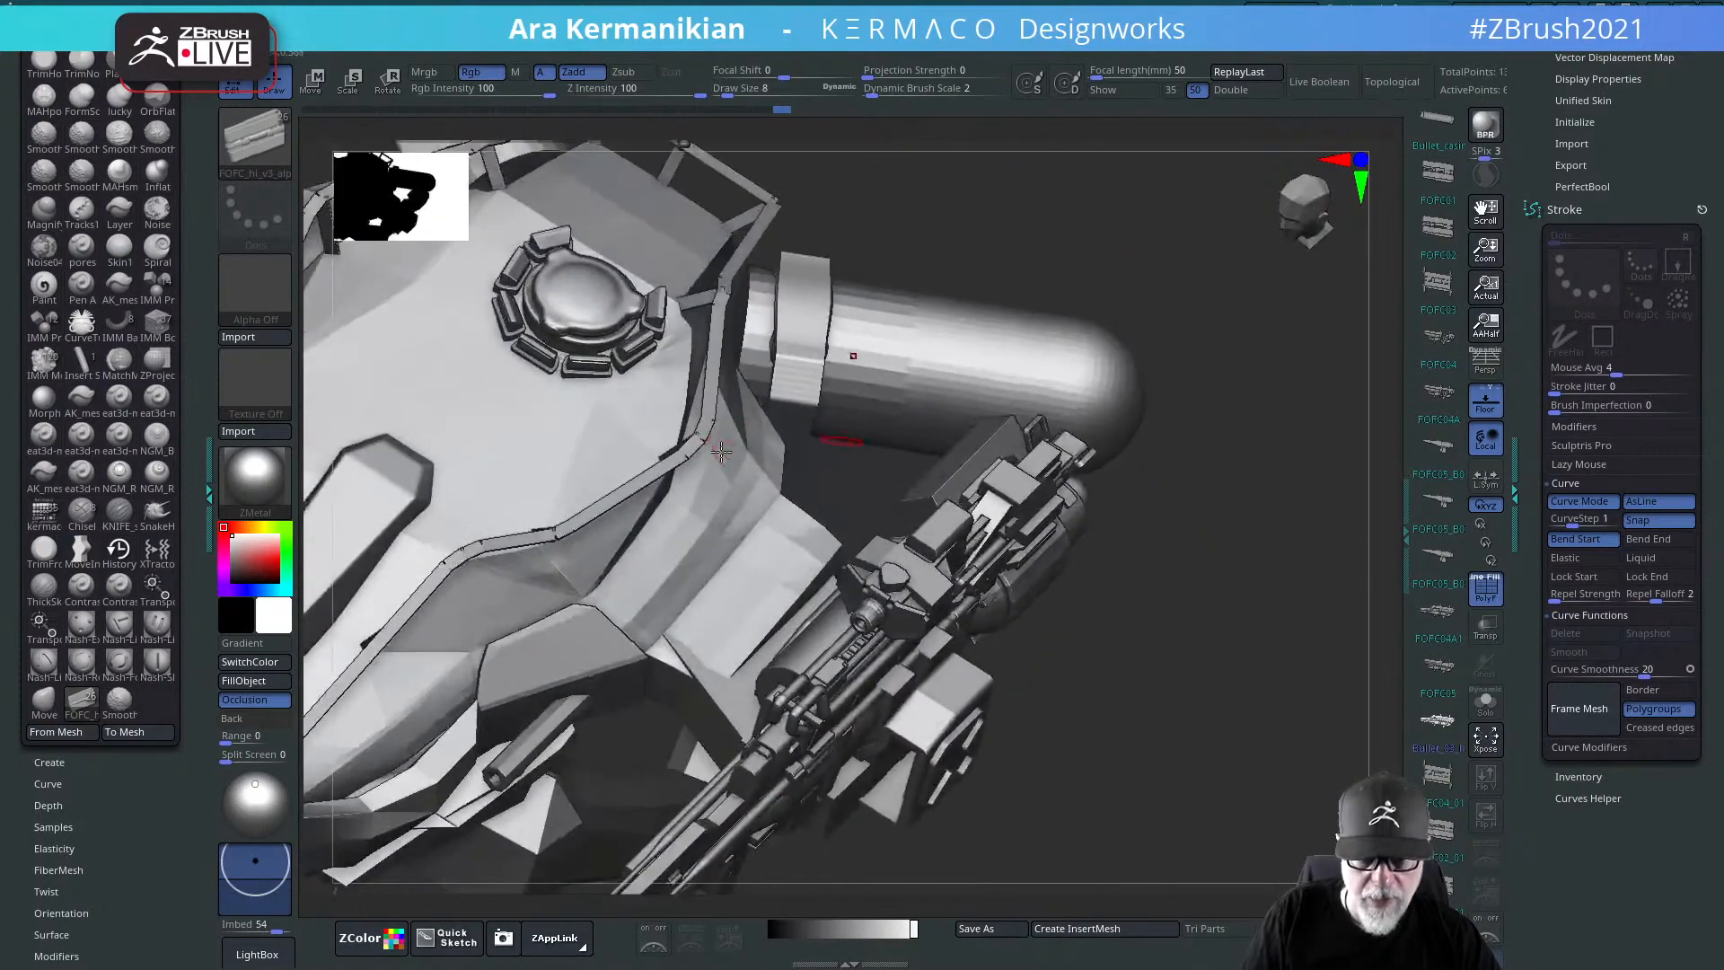
{"action": "left_click", "coordinate": [1239, 91]}
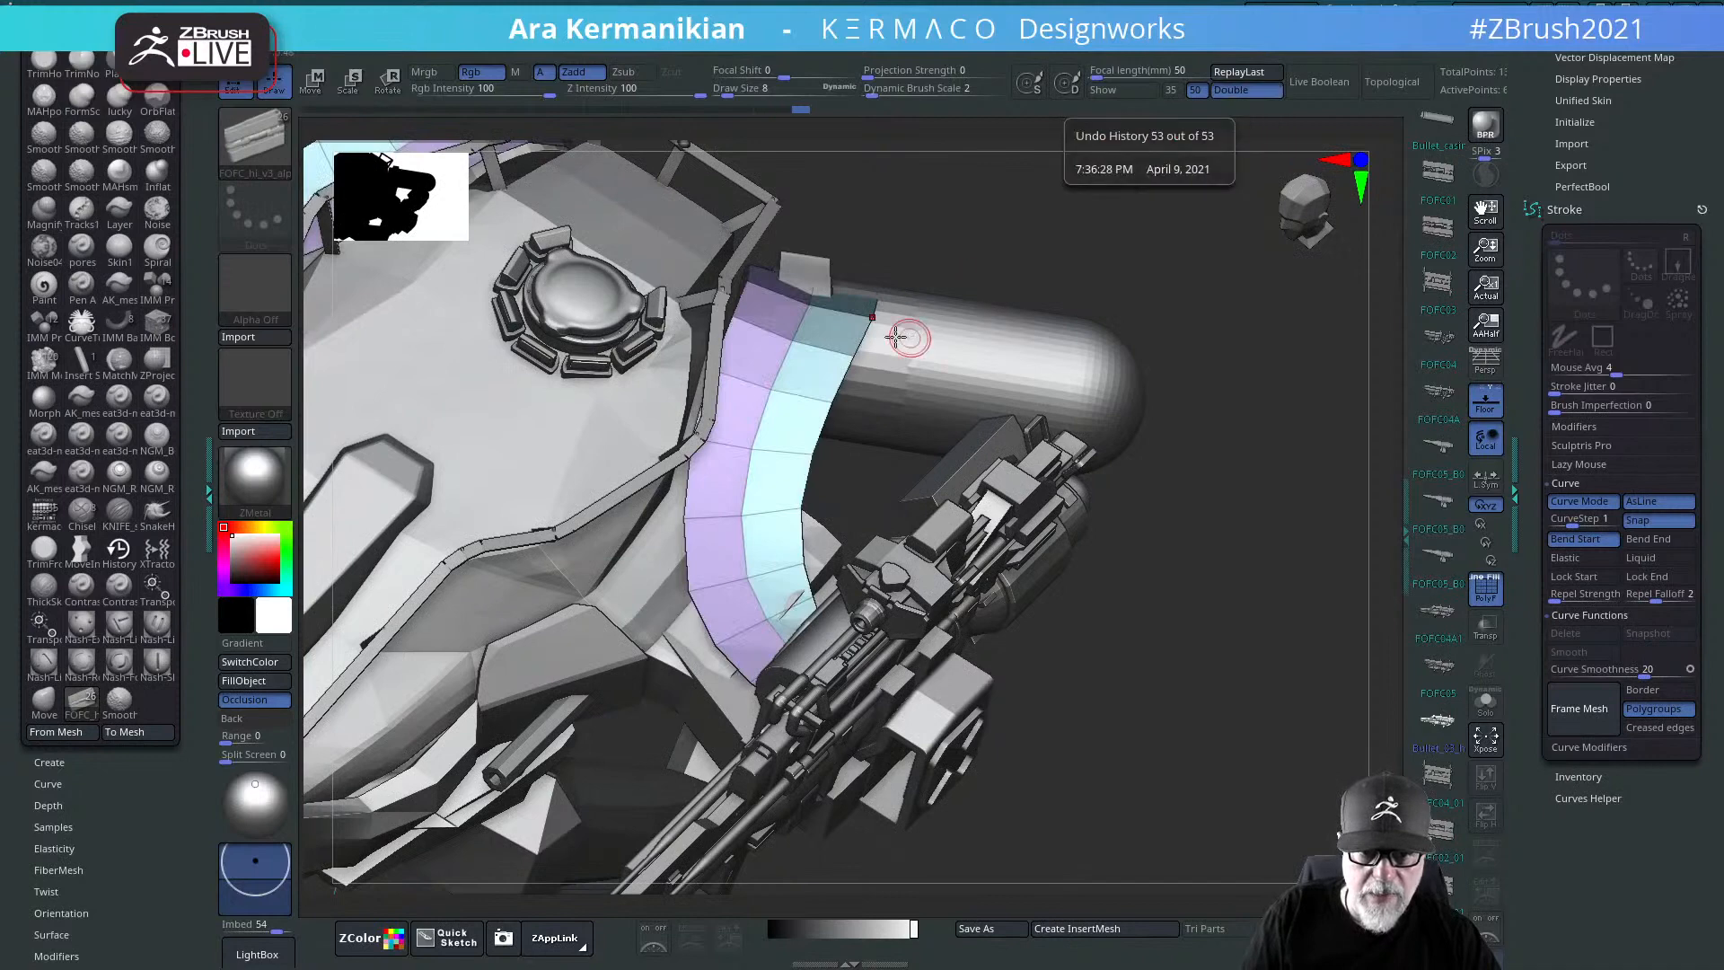
{"action": "left_click", "coordinate": [1238, 95]}
{"action": "left_click", "coordinate": [1247, 93]}
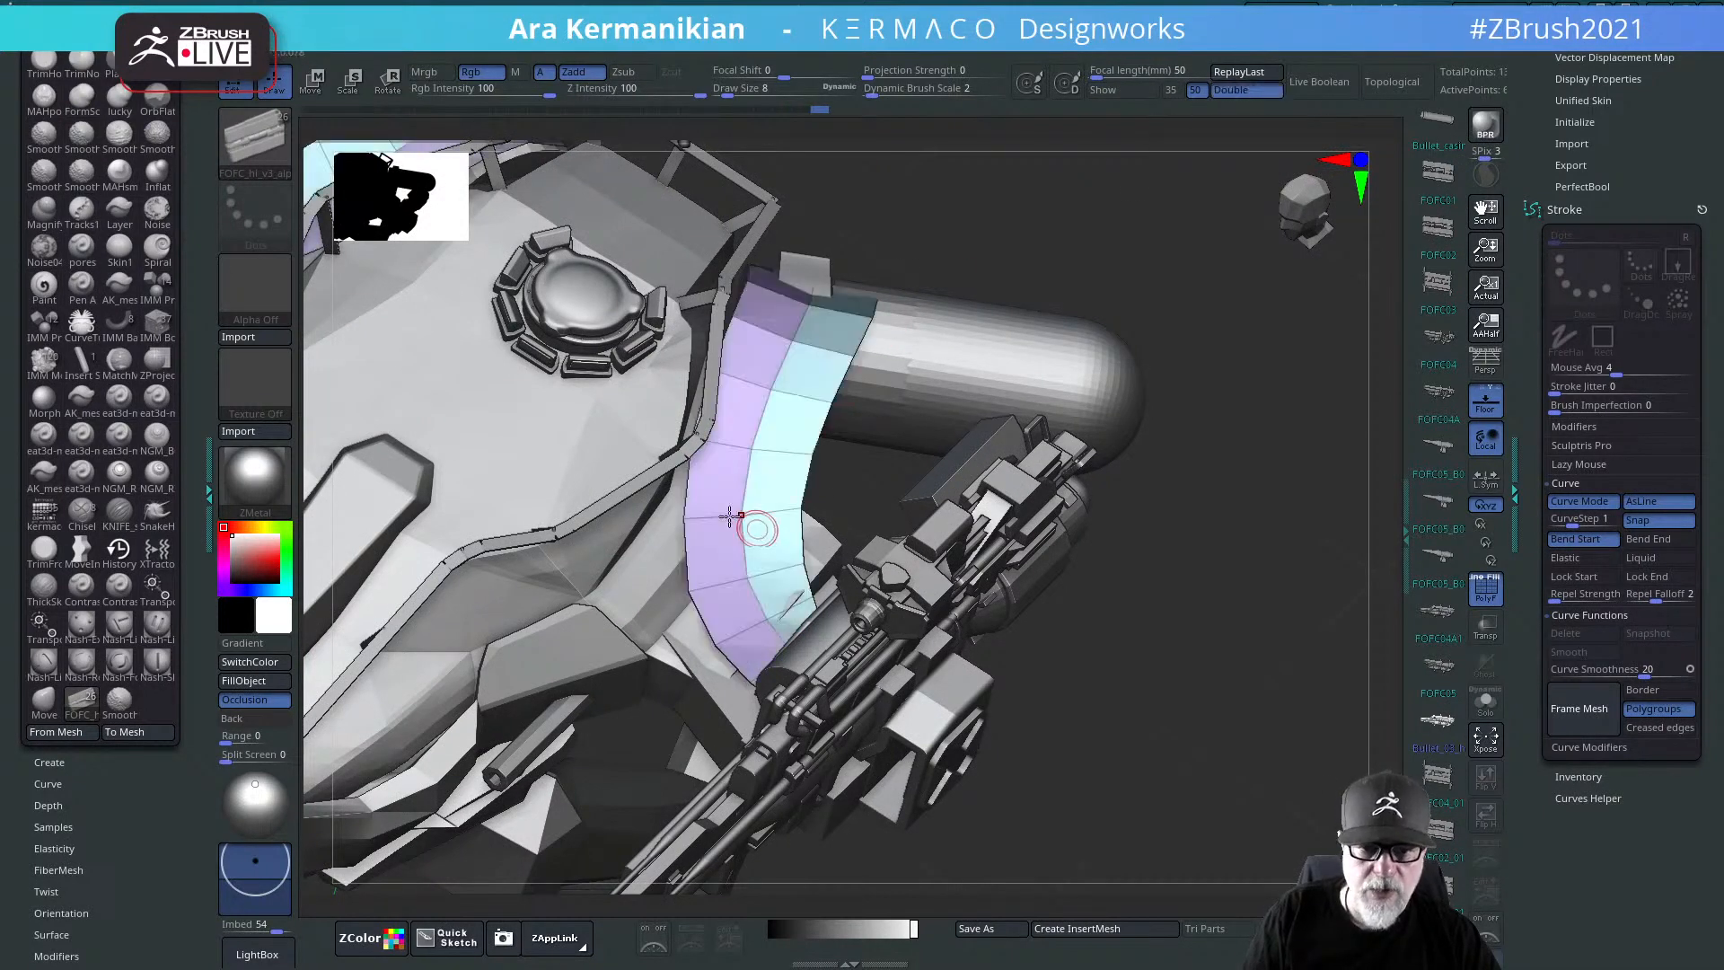
{"action": "scroll", "coordinate": [1615, 792], "scroll_direction": "up", "scroll_amount": 2}
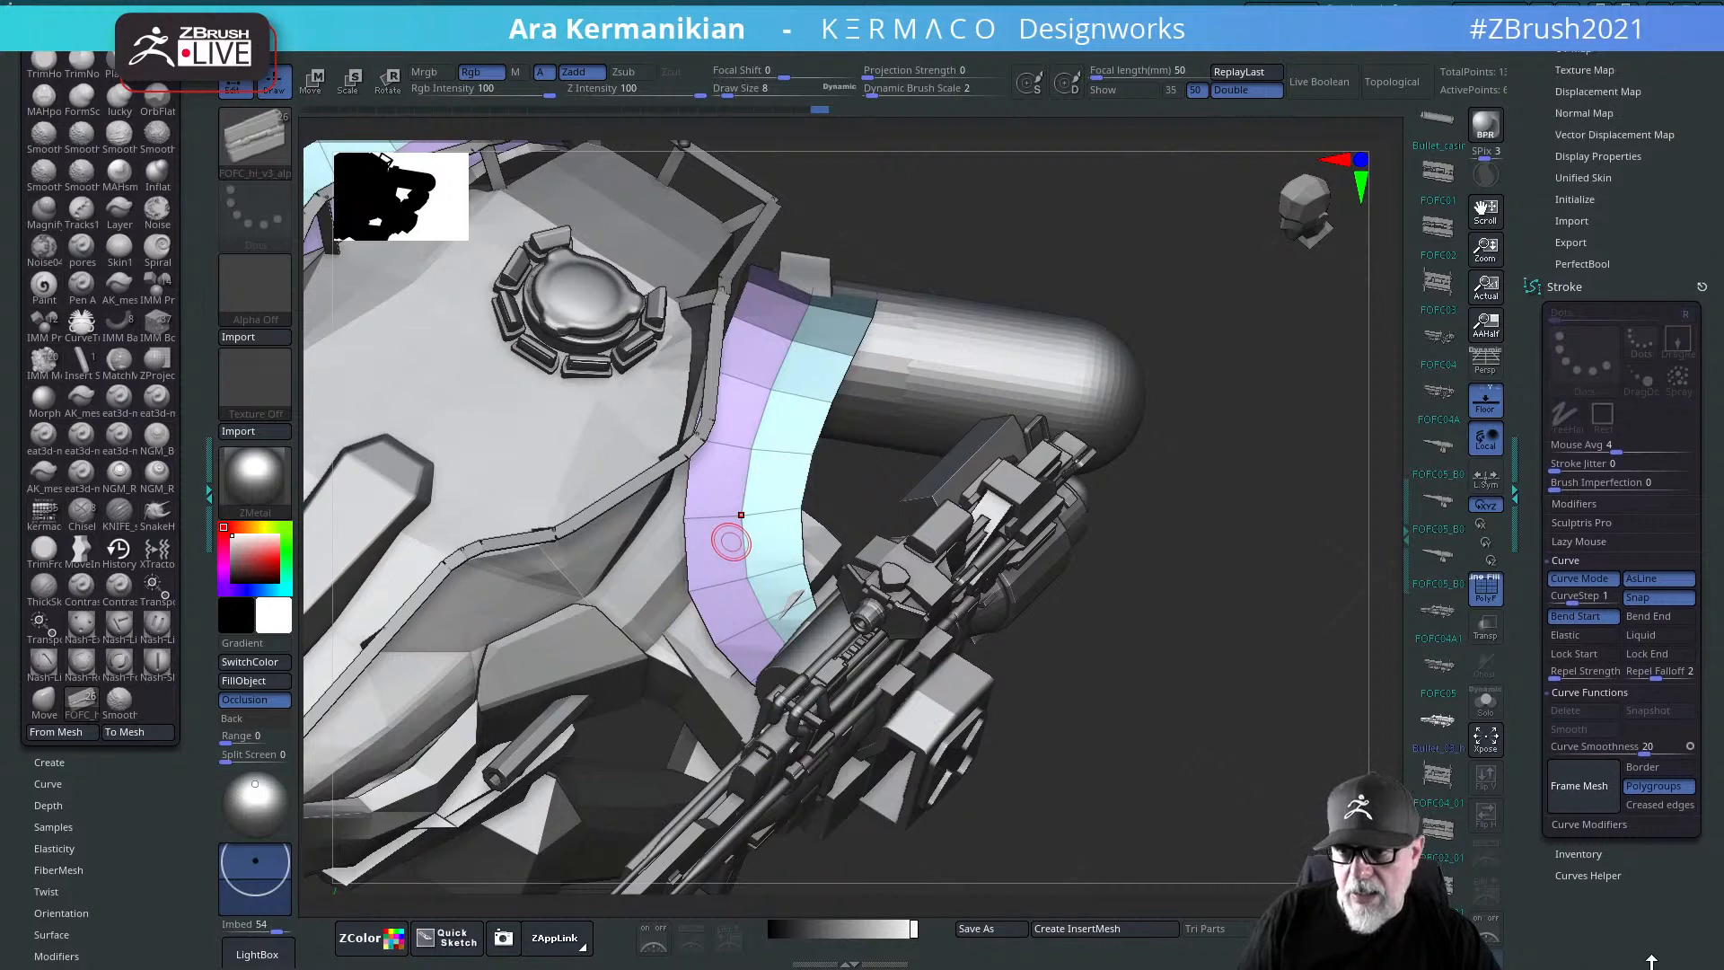
{"action": "left_click", "coordinate": [1595, 155]}
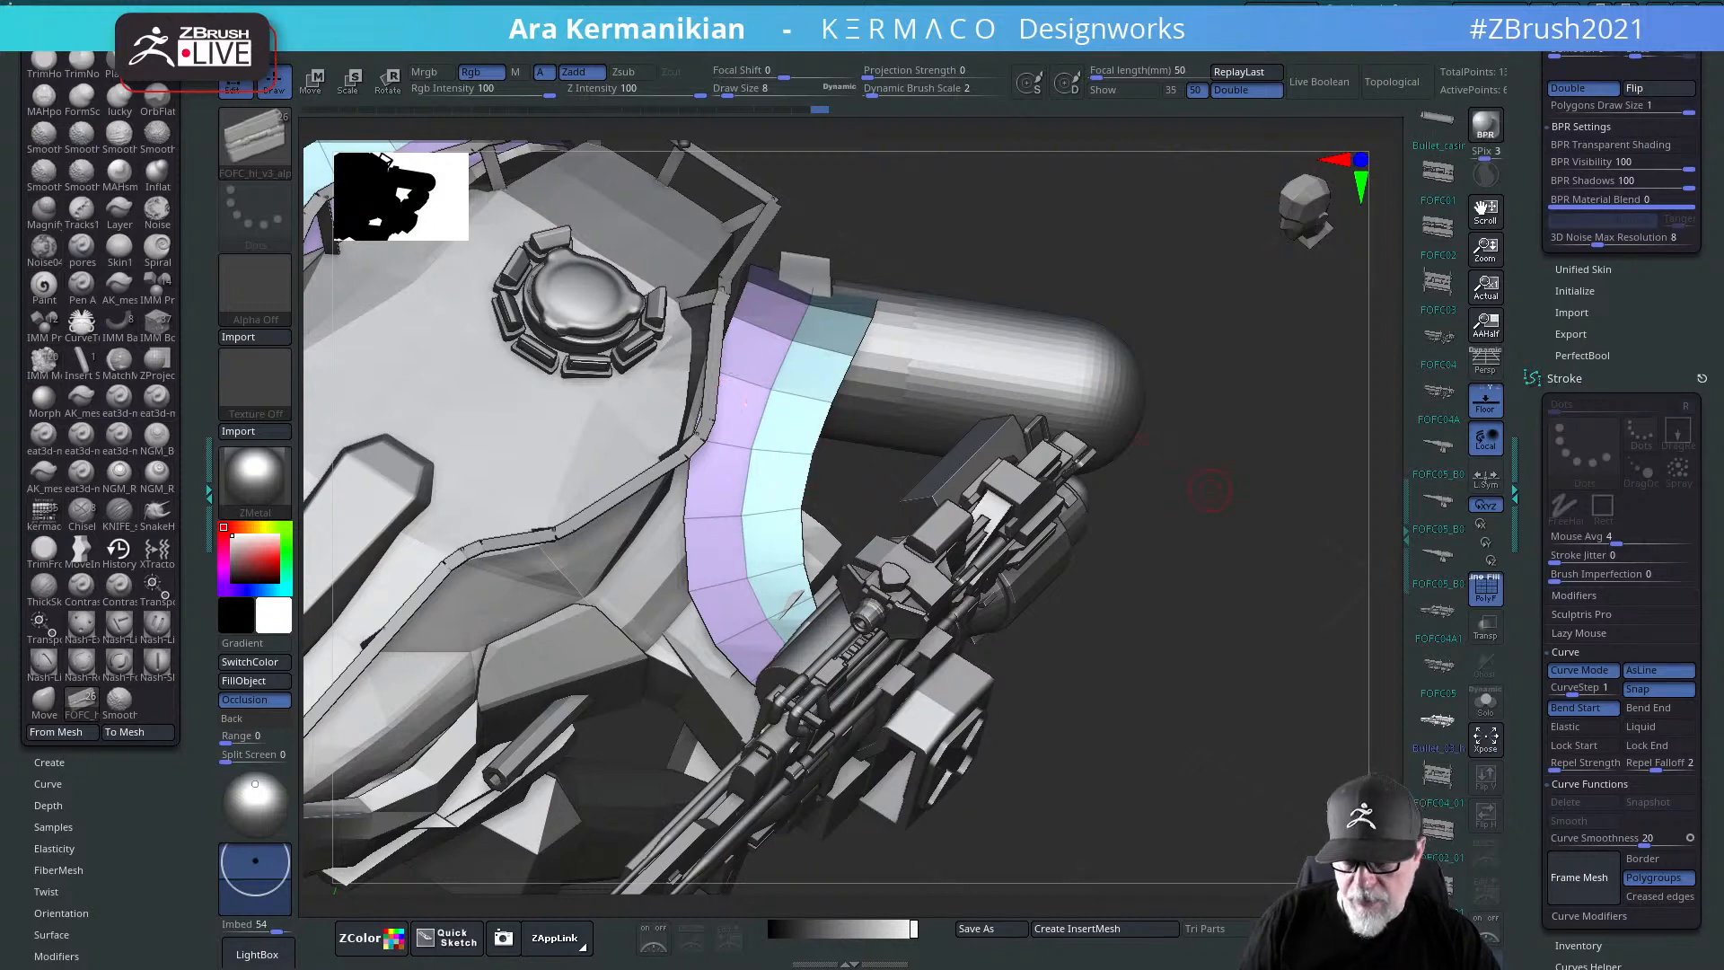
Step: Frame a curve along the strips' polygroup boundaries with Frame Mesh and populate it with bullets
{"action": "left_click", "coordinate": [1567, 887]}
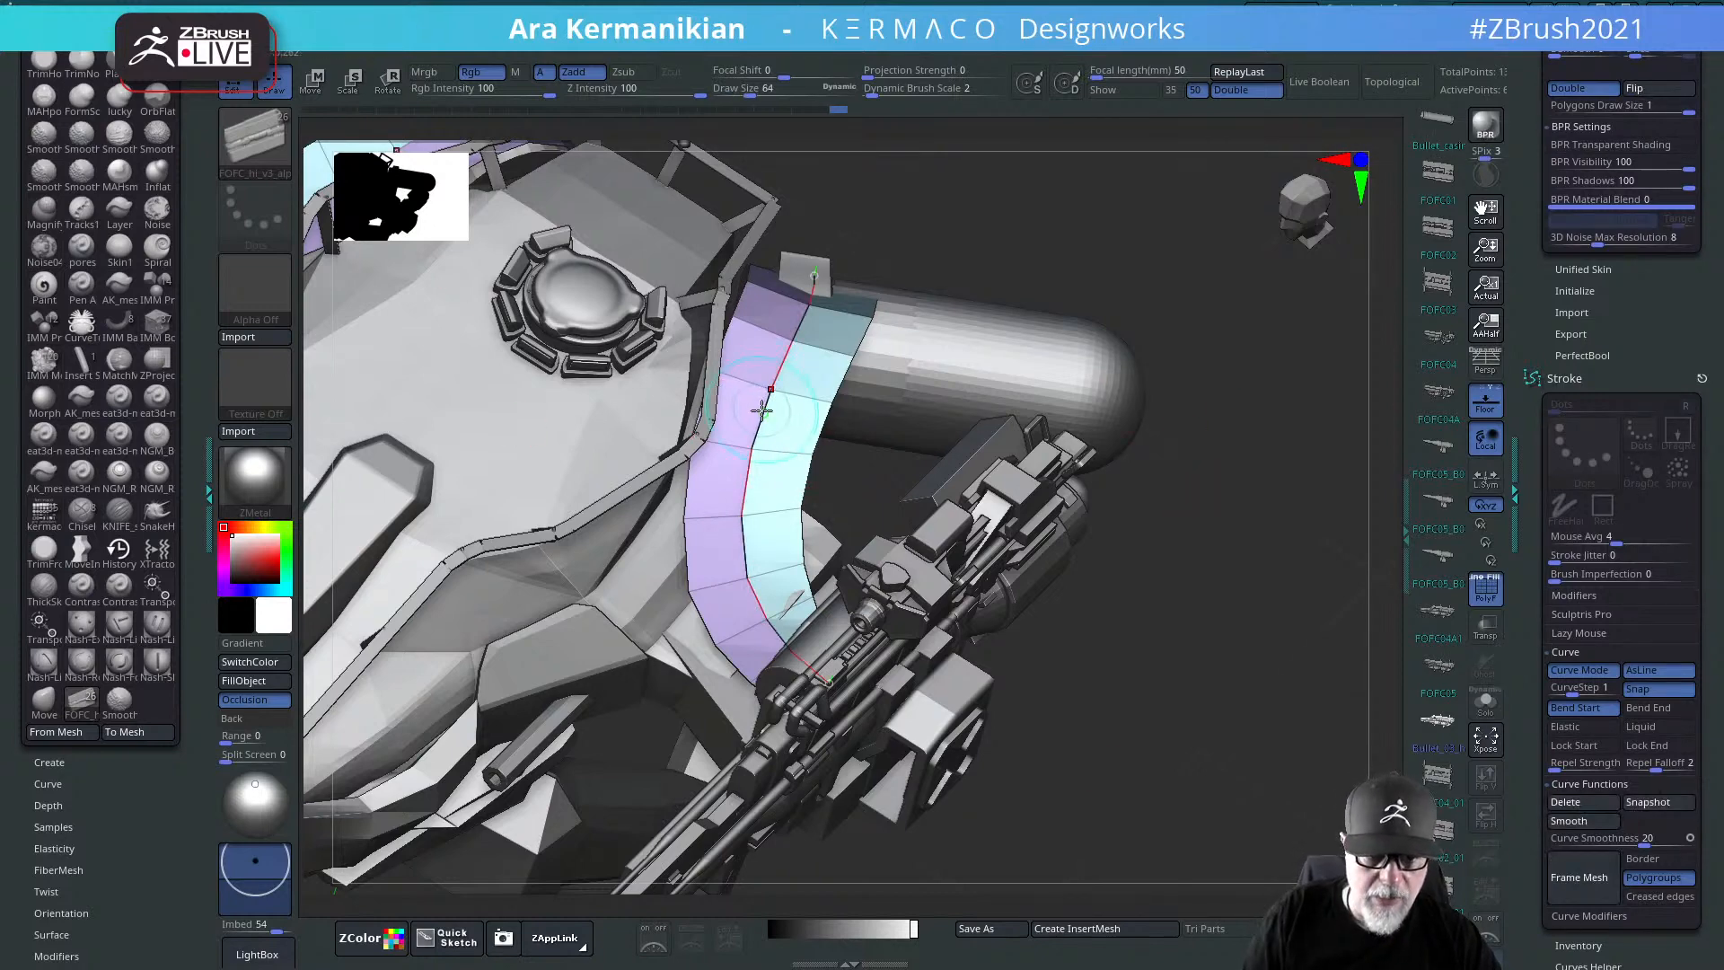
{"action": "left_click", "coordinate": [778, 425]}
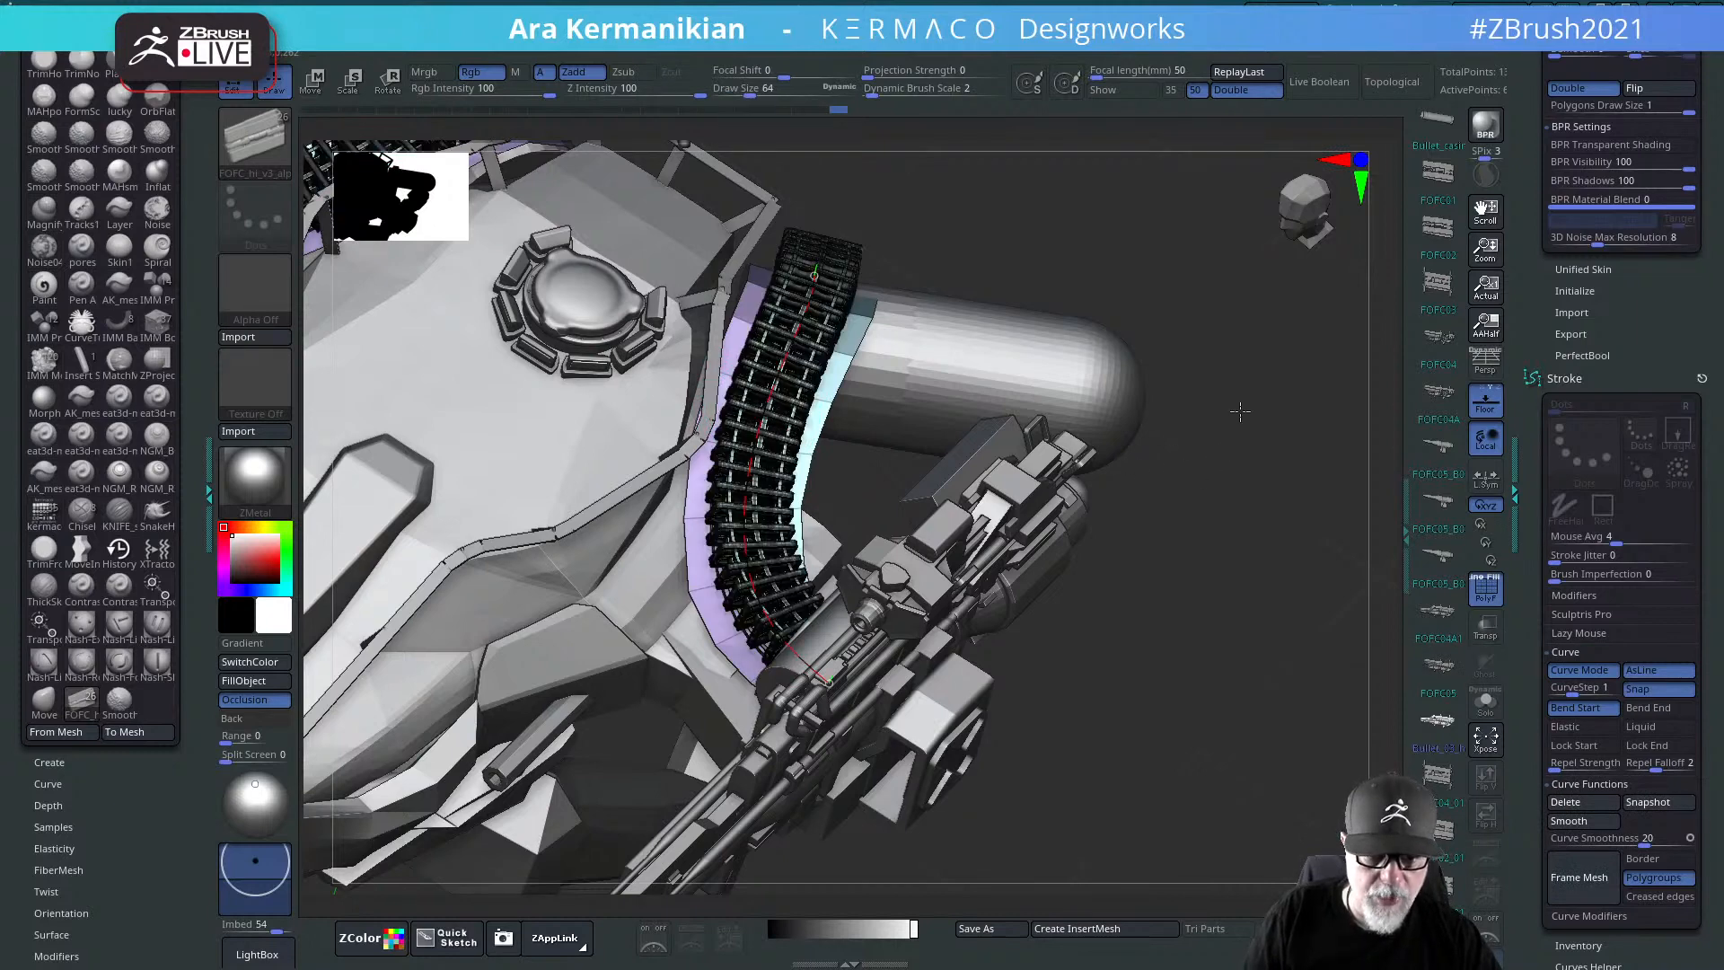
{"action": "left_click", "coordinate": [1269, 381]}
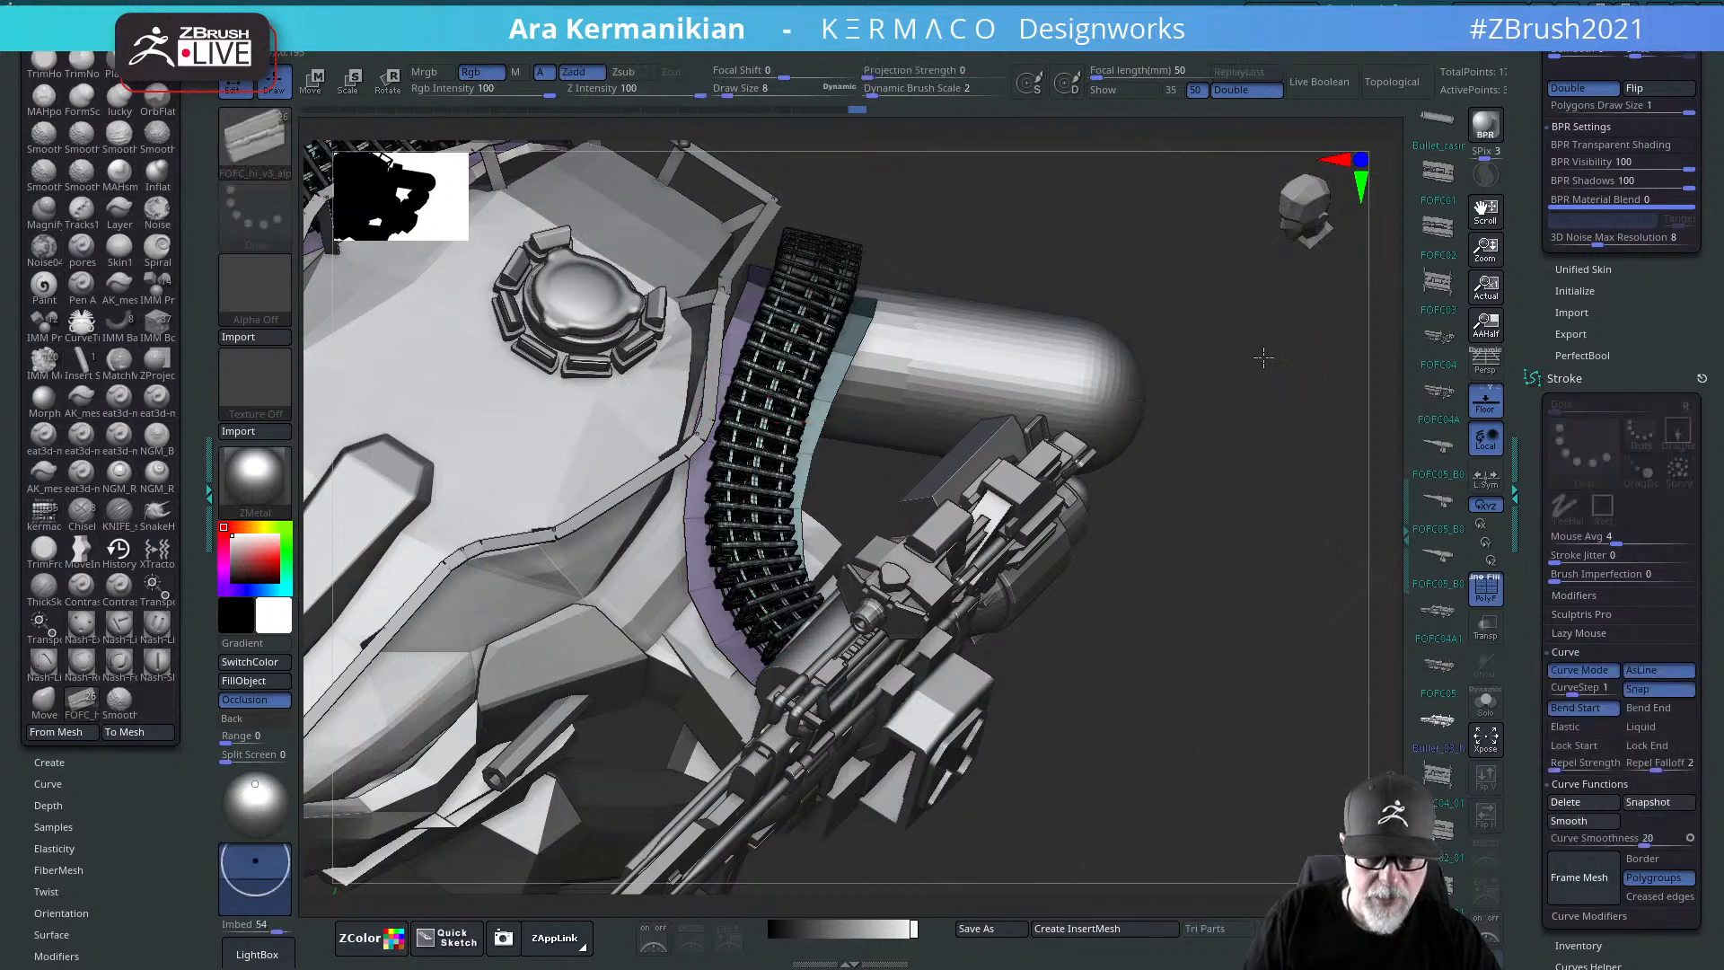
Step: Turn off the polyframe and inspect the bullet belts' orientation and fit between pods and guns from several angles
{"action": "left_click_drag", "start_coordinate": [1263, 358], "coordinate": [988, 262]}
{"action": "left_click", "coordinate": [1490, 583]}
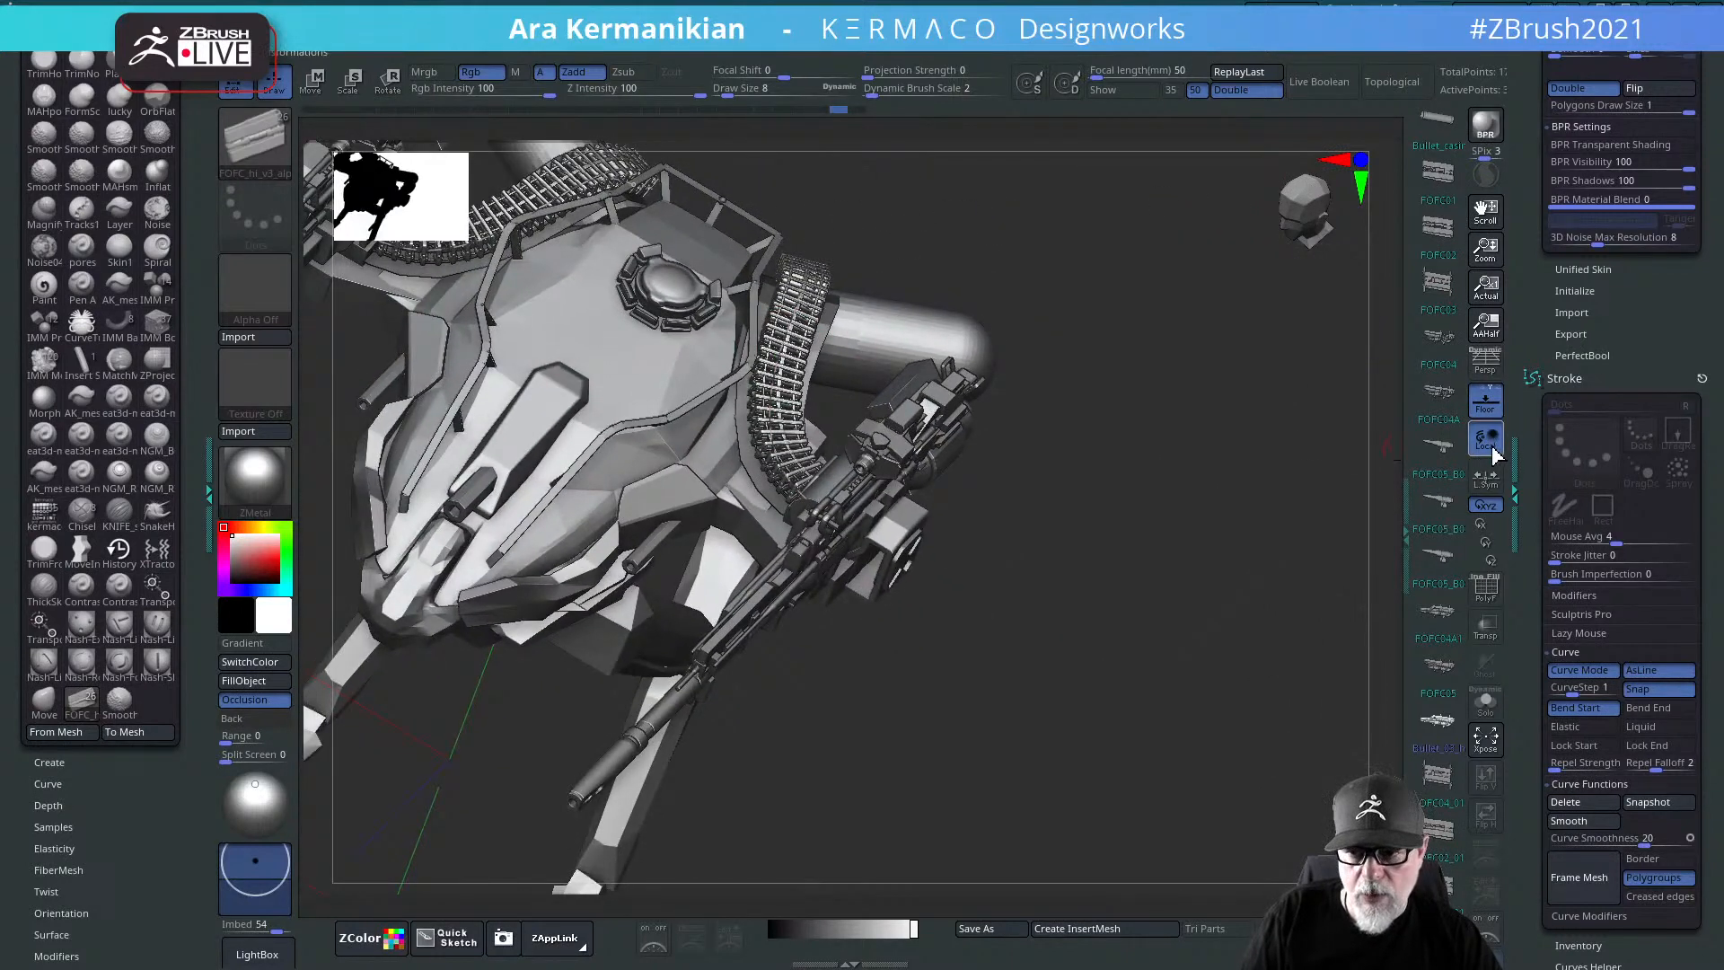
{"action": "left_click_drag", "start_coordinate": [1215, 446], "coordinate": [1258, 466]}
{"action": "key", "text": "space"}
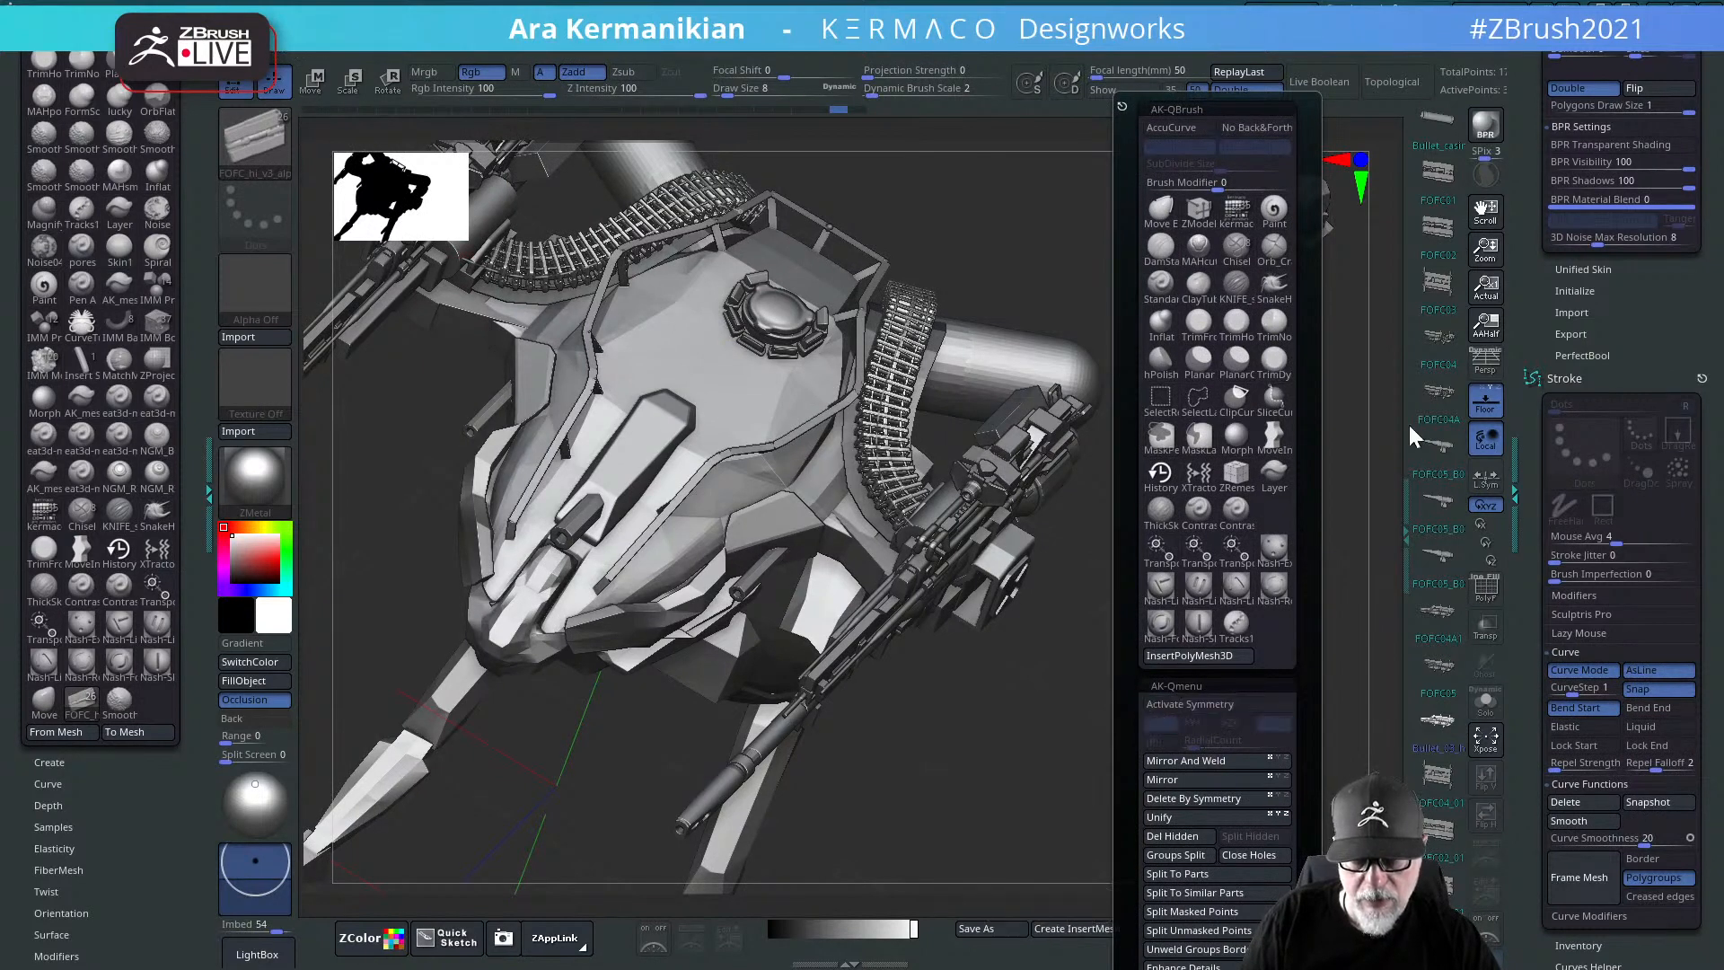
{"action": "left_click_drag", "start_coordinate": [1226, 498], "coordinate": [1238, 544], "text": "alt"}
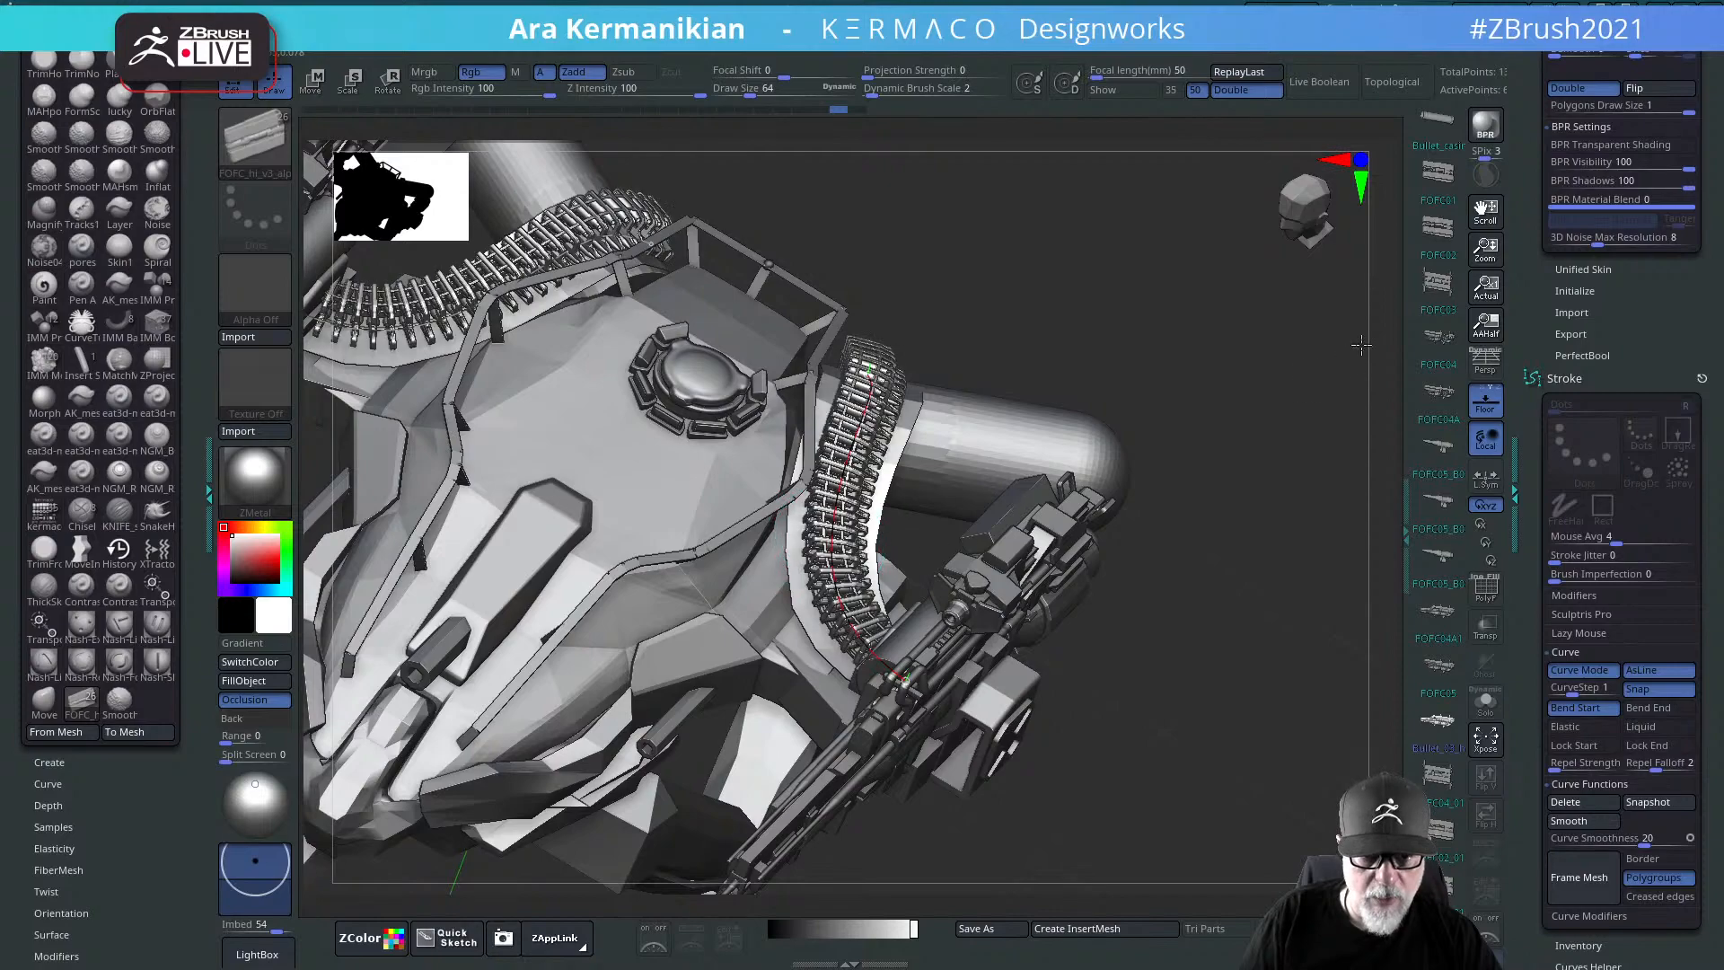
{"action": "left_click_drag", "start_coordinate": [1282, 406], "coordinate": [1002, 444], "text": "alt"}
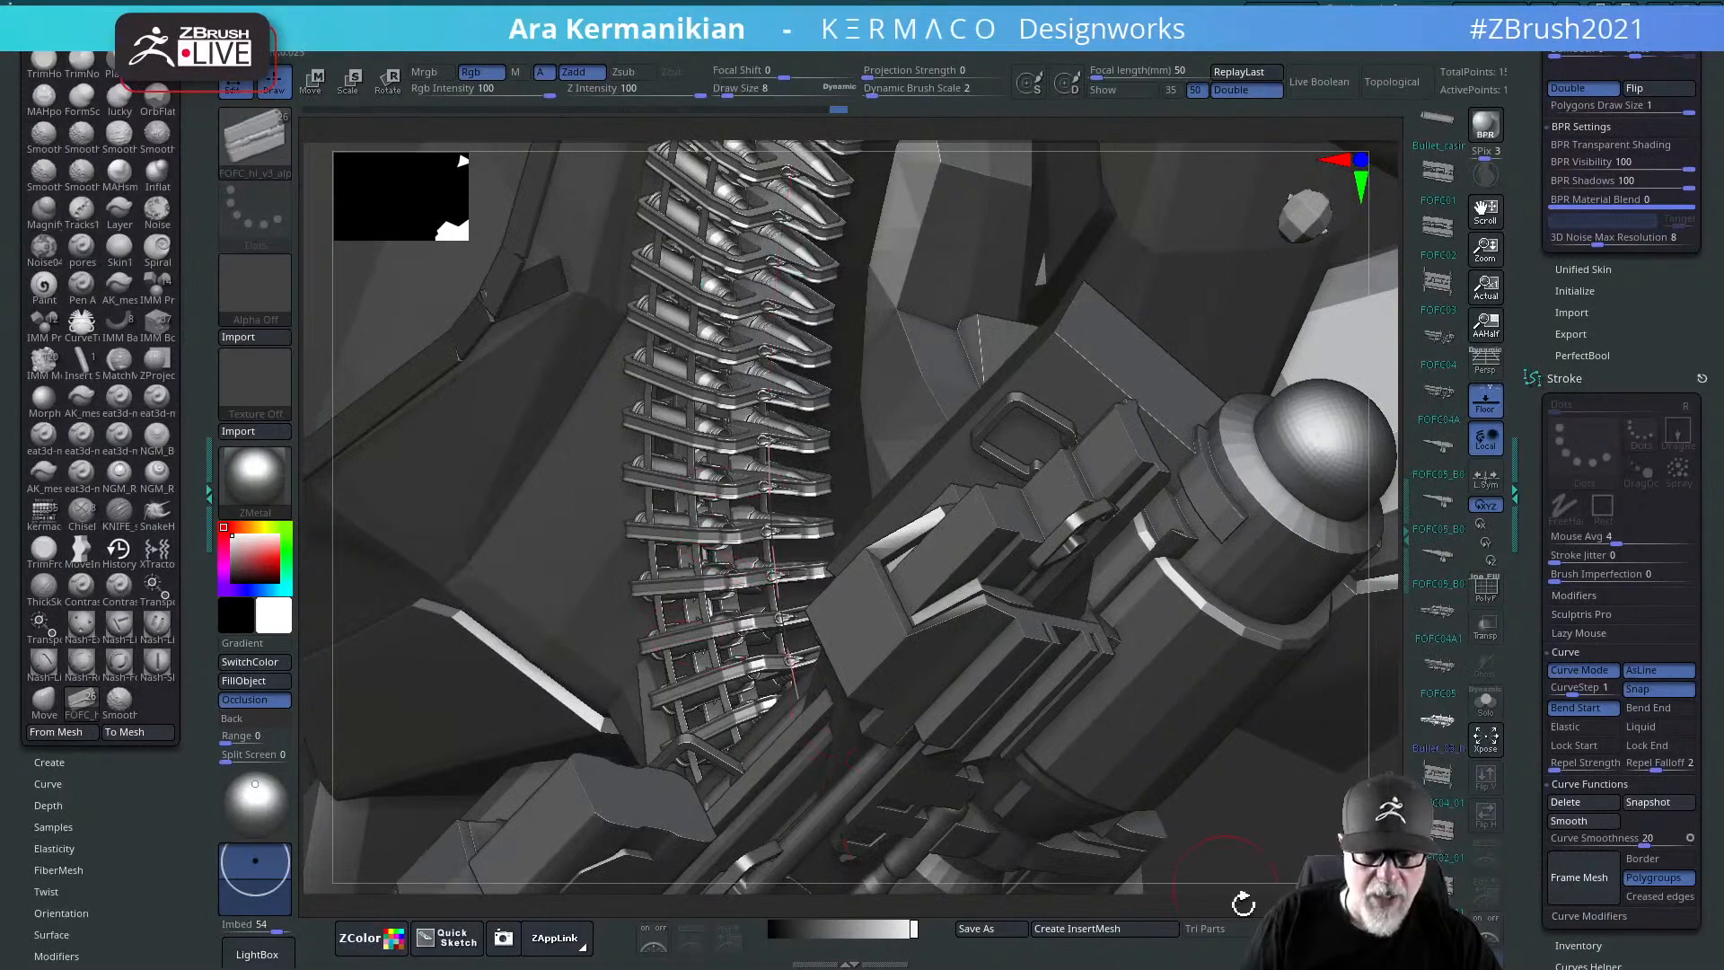
{"action": "left_click_drag", "start_coordinate": [1271, 853], "coordinate": [1278, 636]}
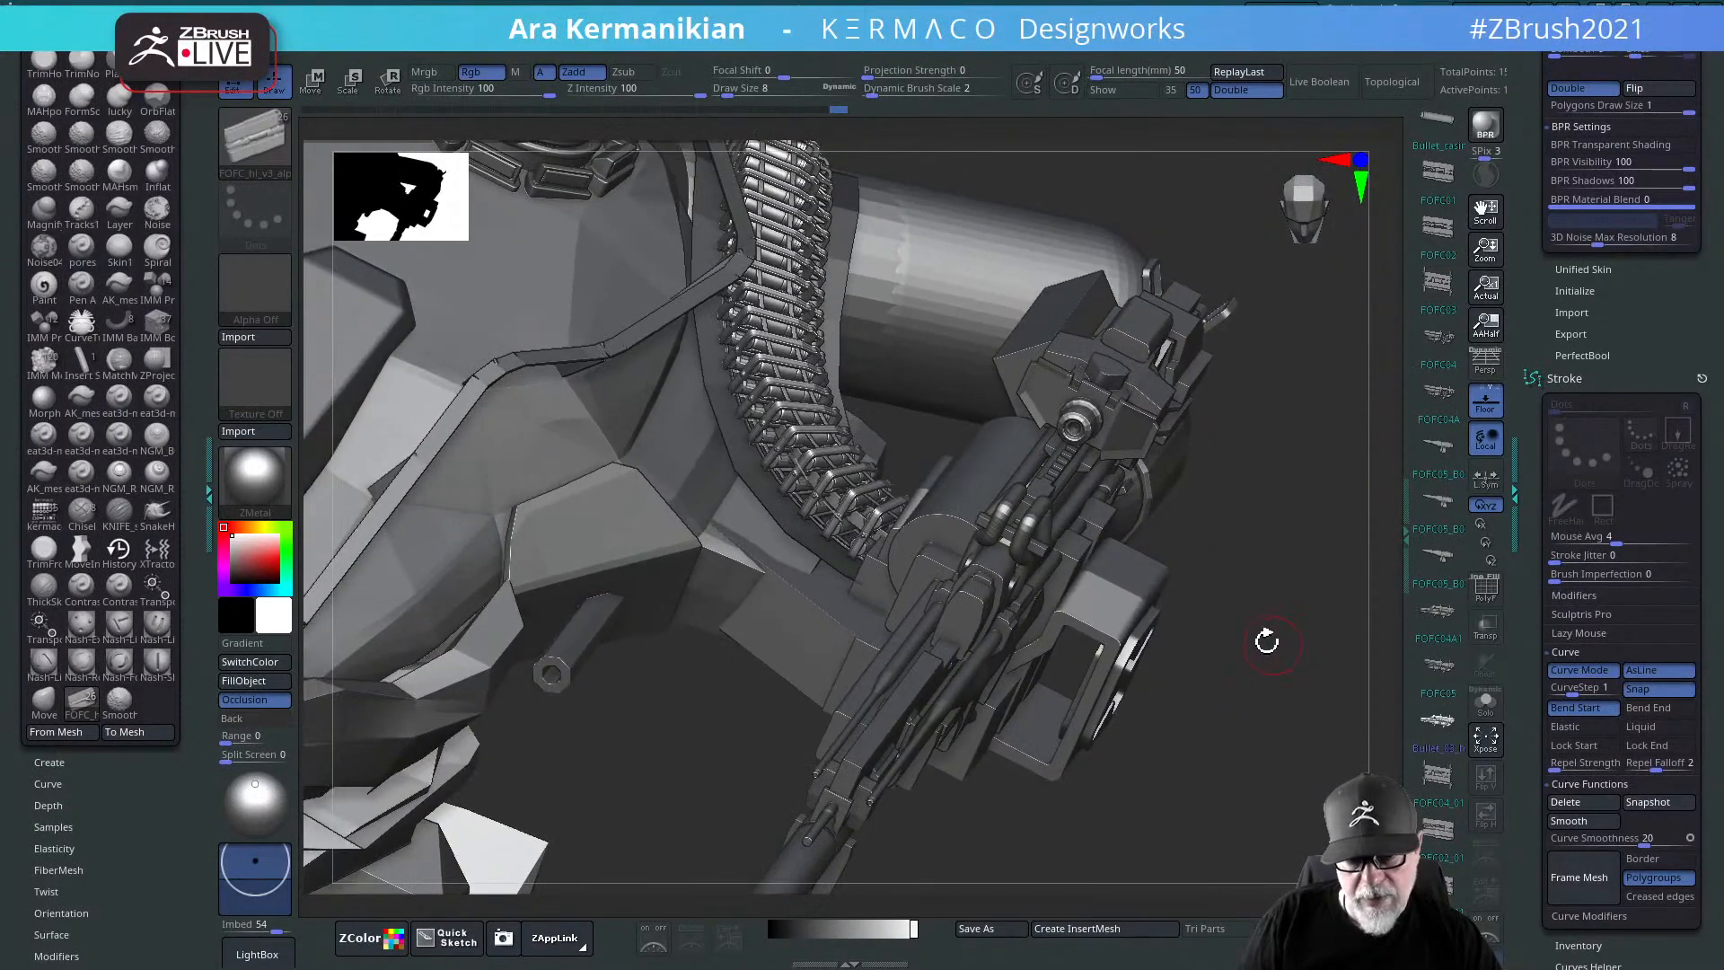
Step: Undo the bullet inserts together with the curves framed on the strips
{"action": "key", "text": "ctrl"}
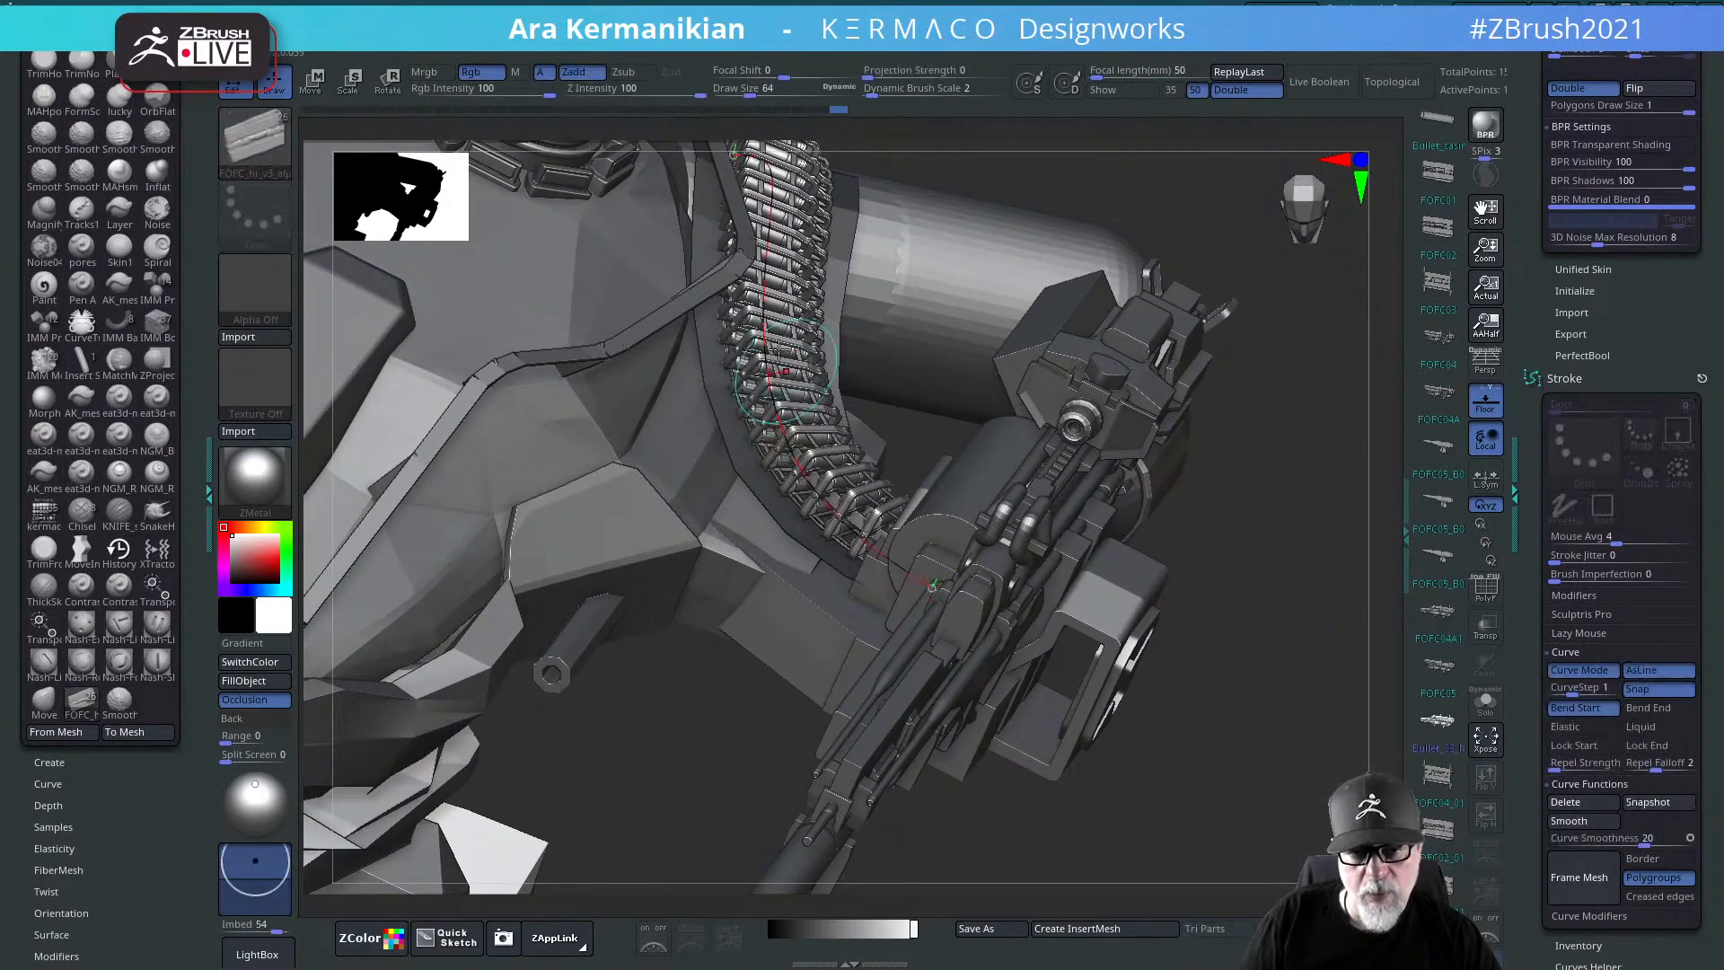
{"action": "mouse_move", "coordinate": [907, 575]}
{"action": "left_mouse_down"}
{"action": "mouse_move", "coordinate": [781, 377]}
{"action": "mouse_move", "coordinate": [734, 148]}
{"action": "left_mouse_up"}
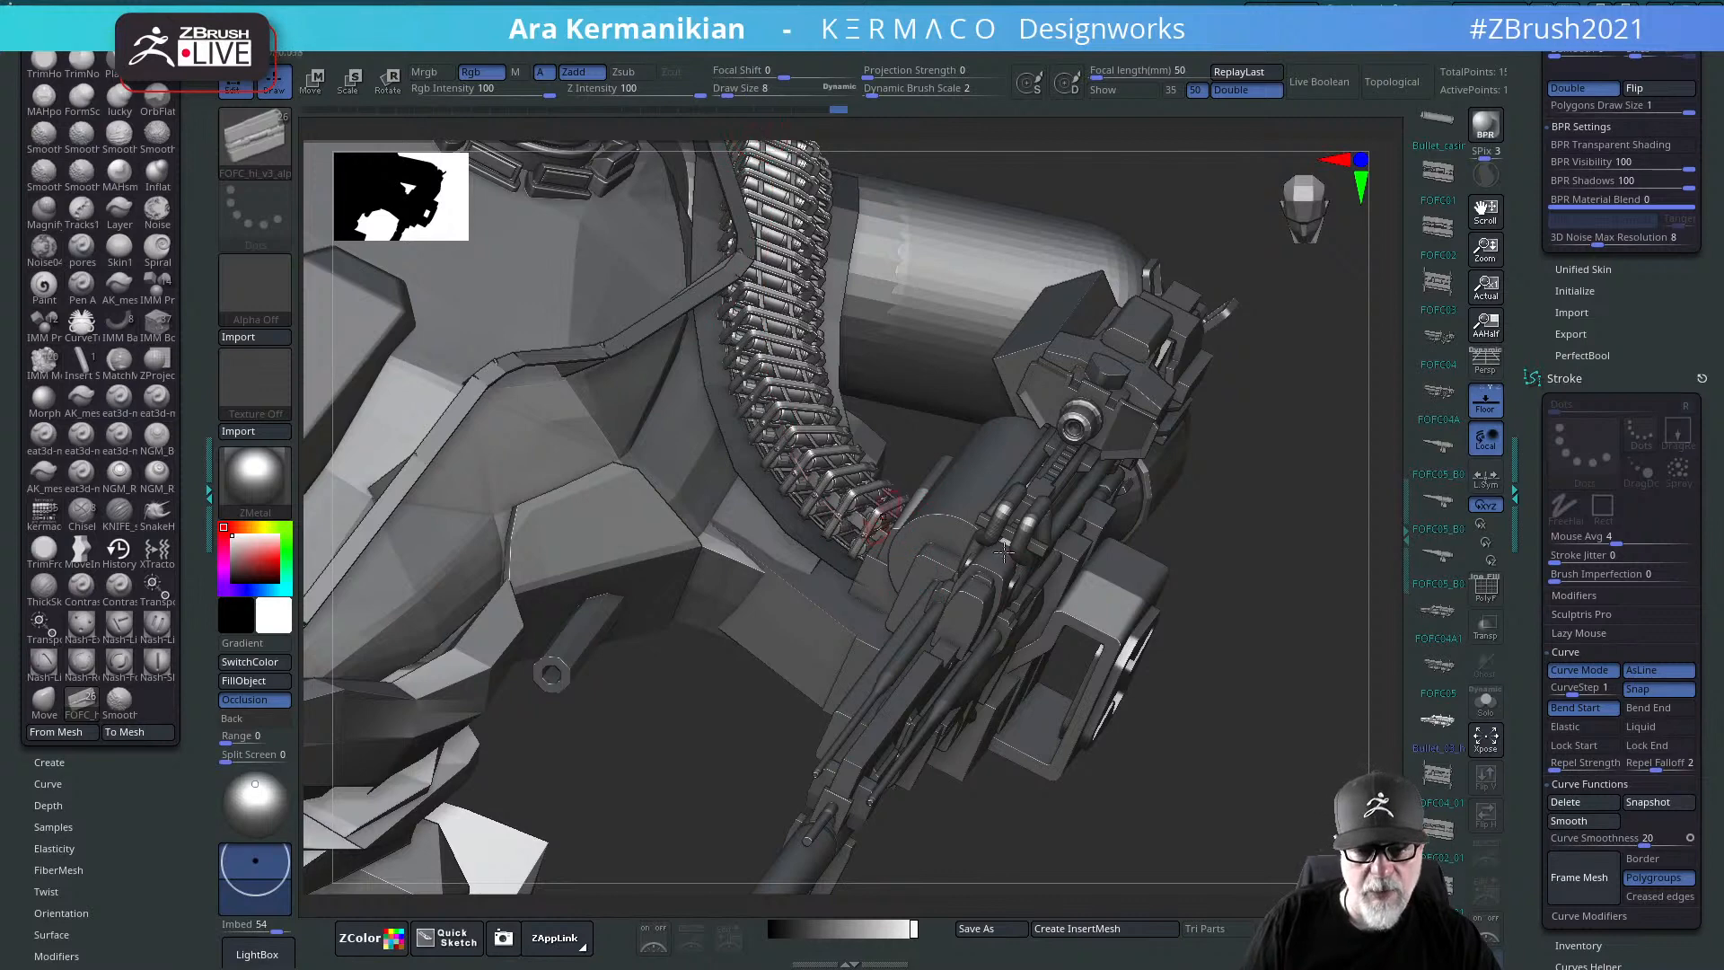
{"action": "key", "text": "ctrl+z"}
{"action": "key", "text": "ctrl+z"}
Step: Turn the polyframe back on and examine the bare strips' polygroups and facing from several angles
{"action": "left_click_drag", "start_coordinate": [1239, 517], "coordinate": [1269, 487]}
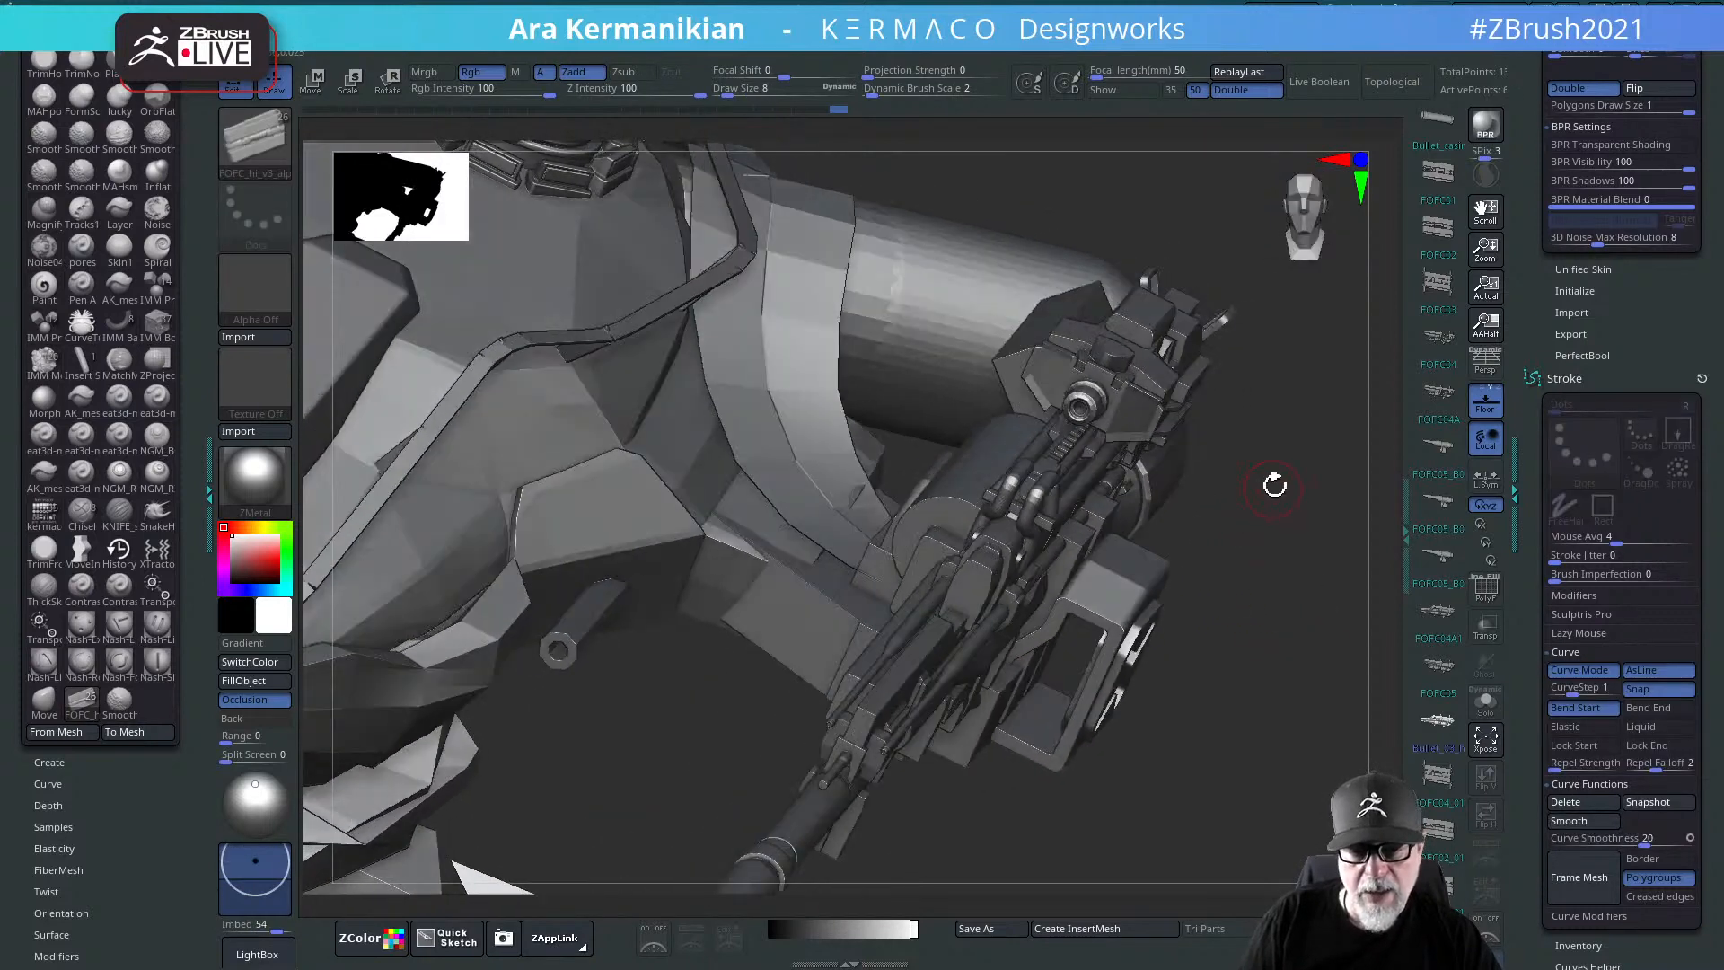
{"action": "key", "text": "ctrl"}
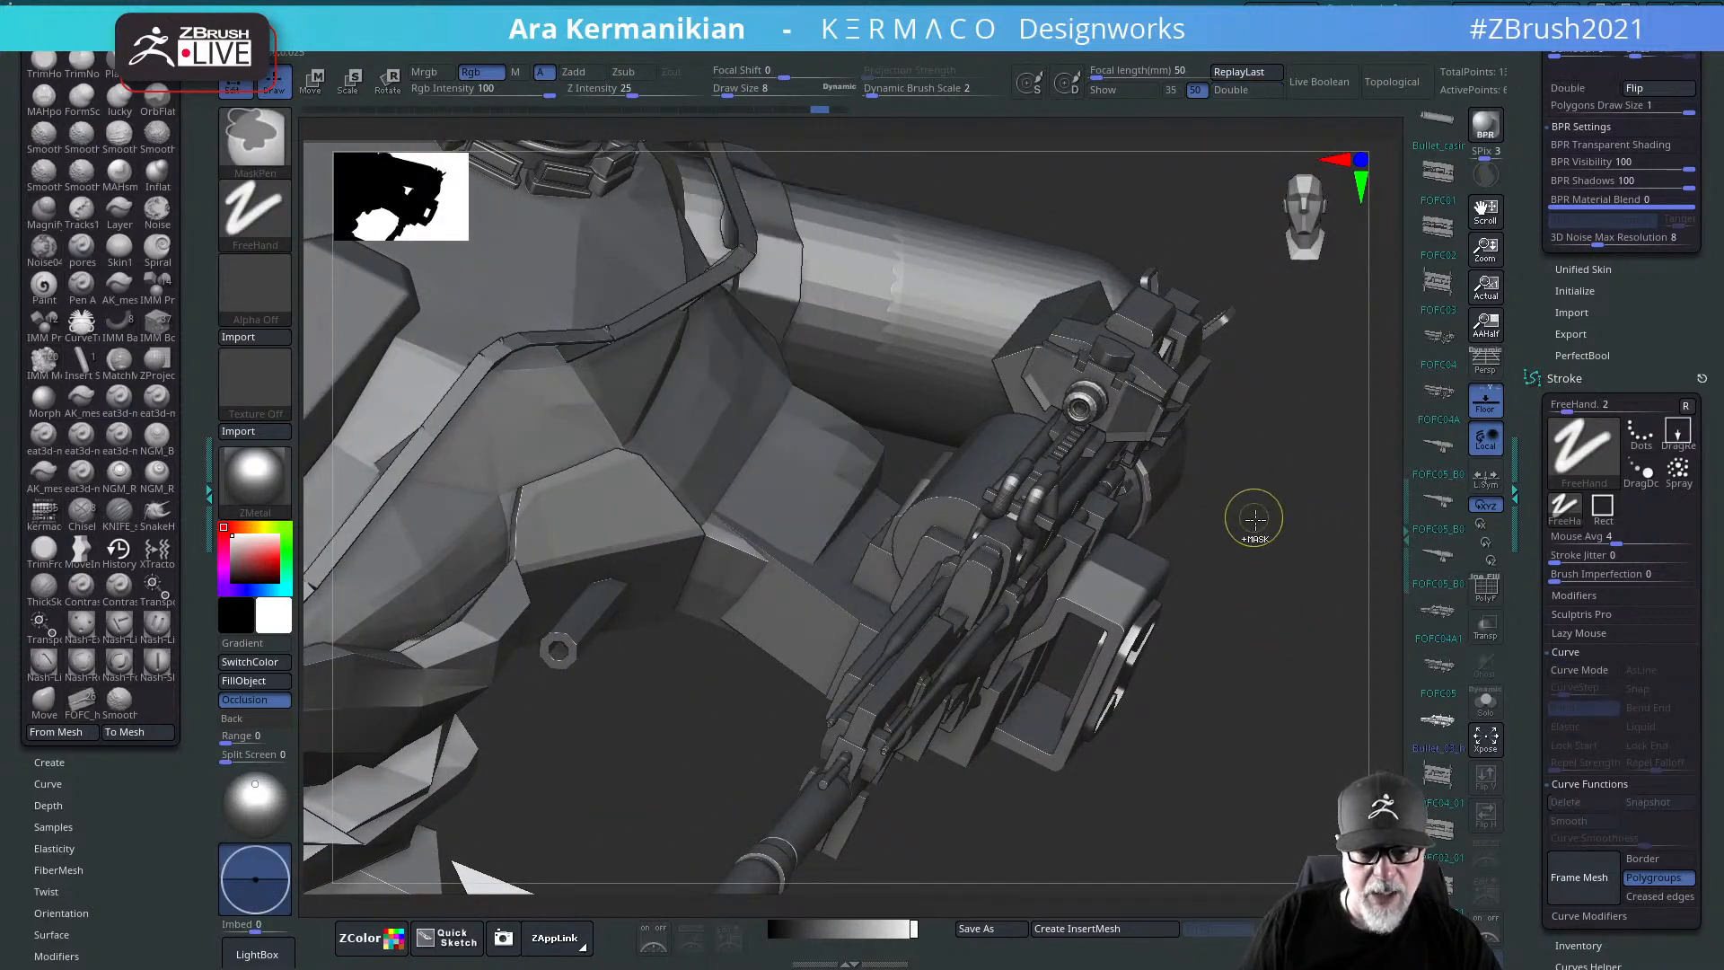
{"action": "key", "text": "ctrl+shift"}
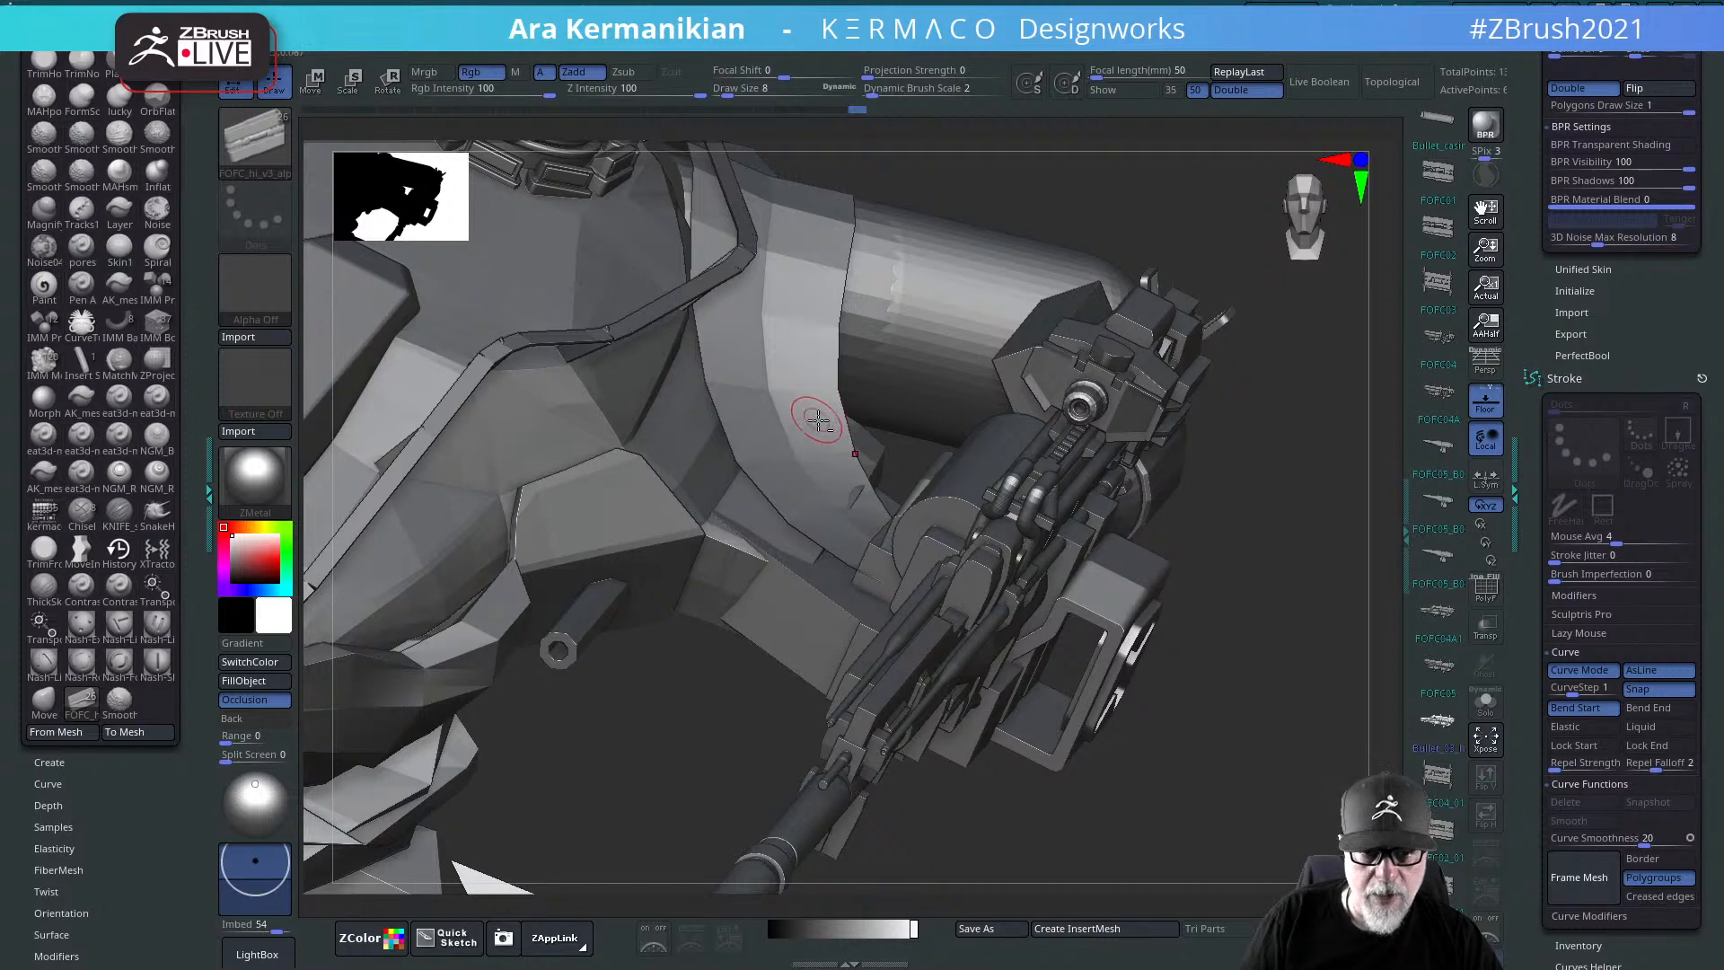
{"action": "left_click", "coordinate": [1489, 593]}
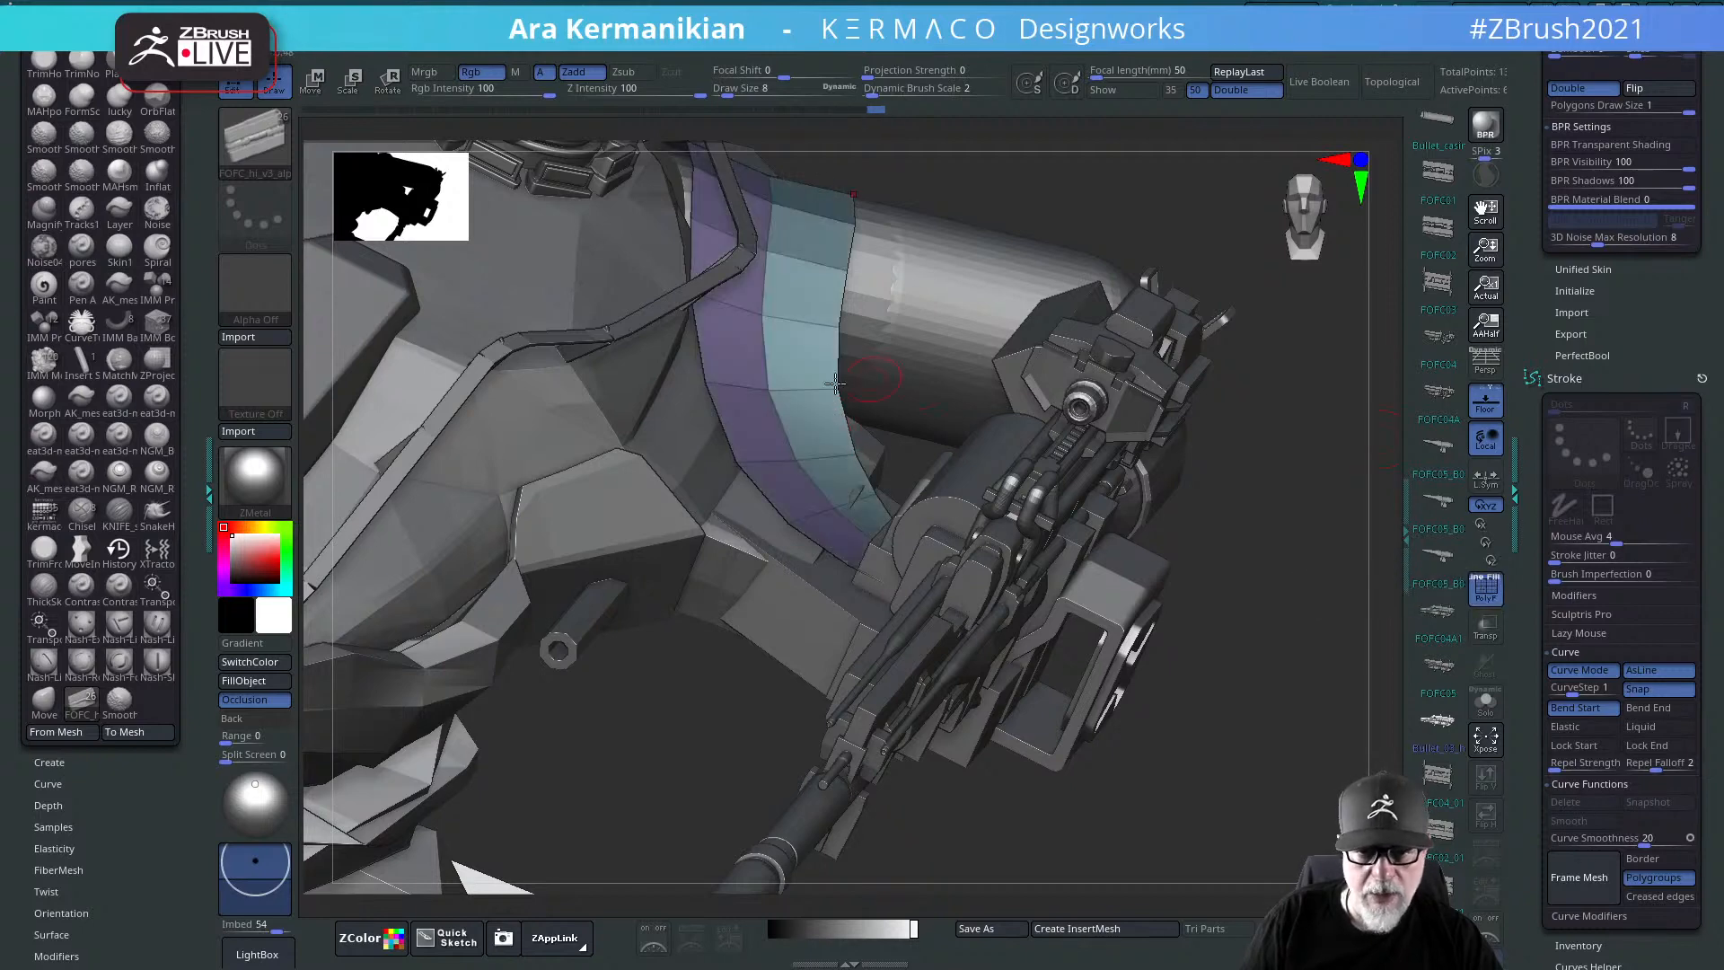
{"action": "left_click_drag", "start_coordinate": [1283, 485], "coordinate": [1275, 508]}
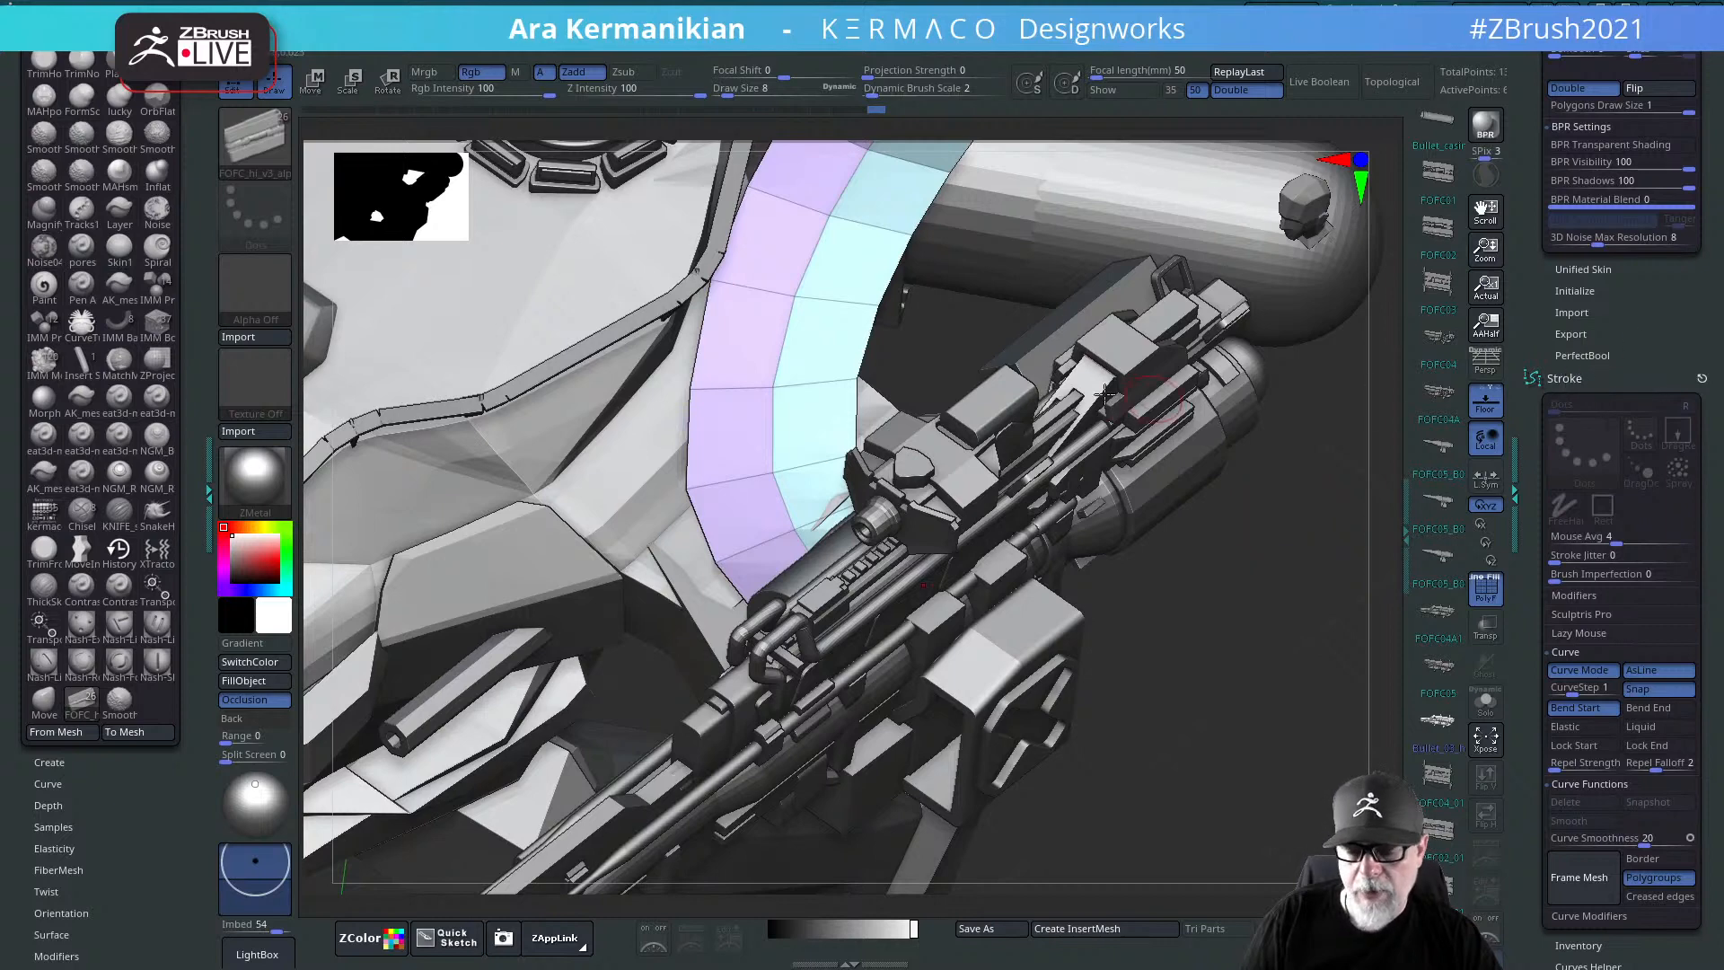
{"action": "left_click_drag", "start_coordinate": [1216, 609], "coordinate": [1223, 585]}
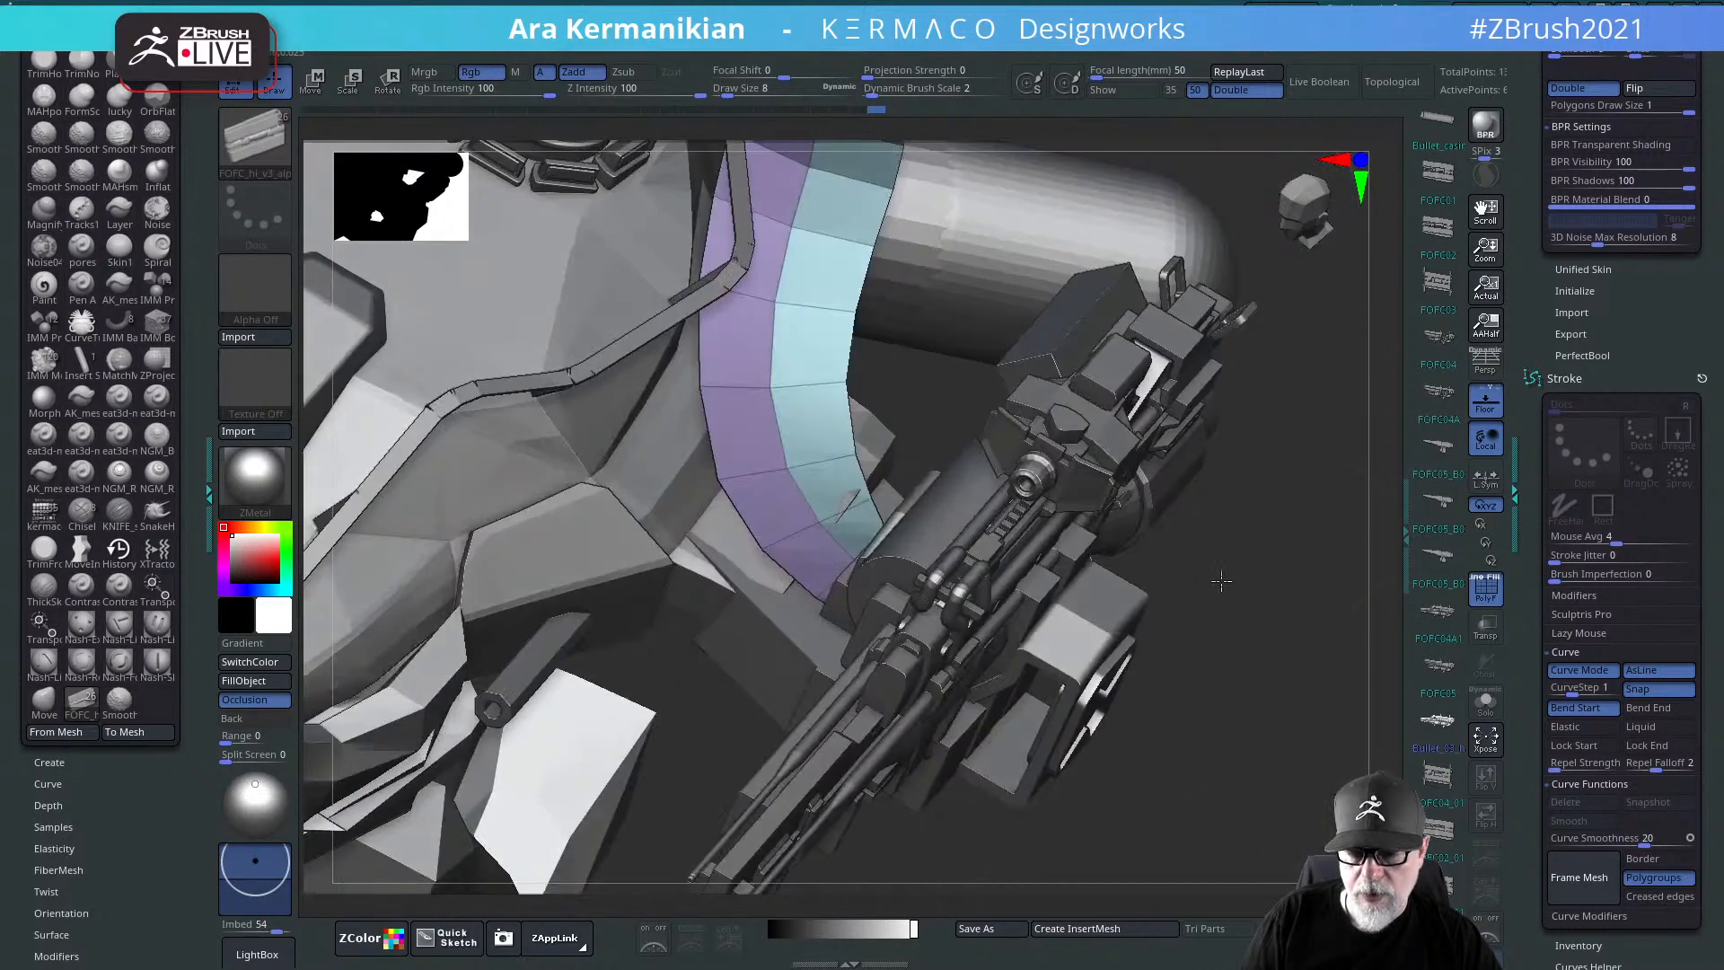
Step: Turn off double-sided display and check from above and below which way the strips' faces point
{"action": "left_click", "coordinate": [1552, 377]}
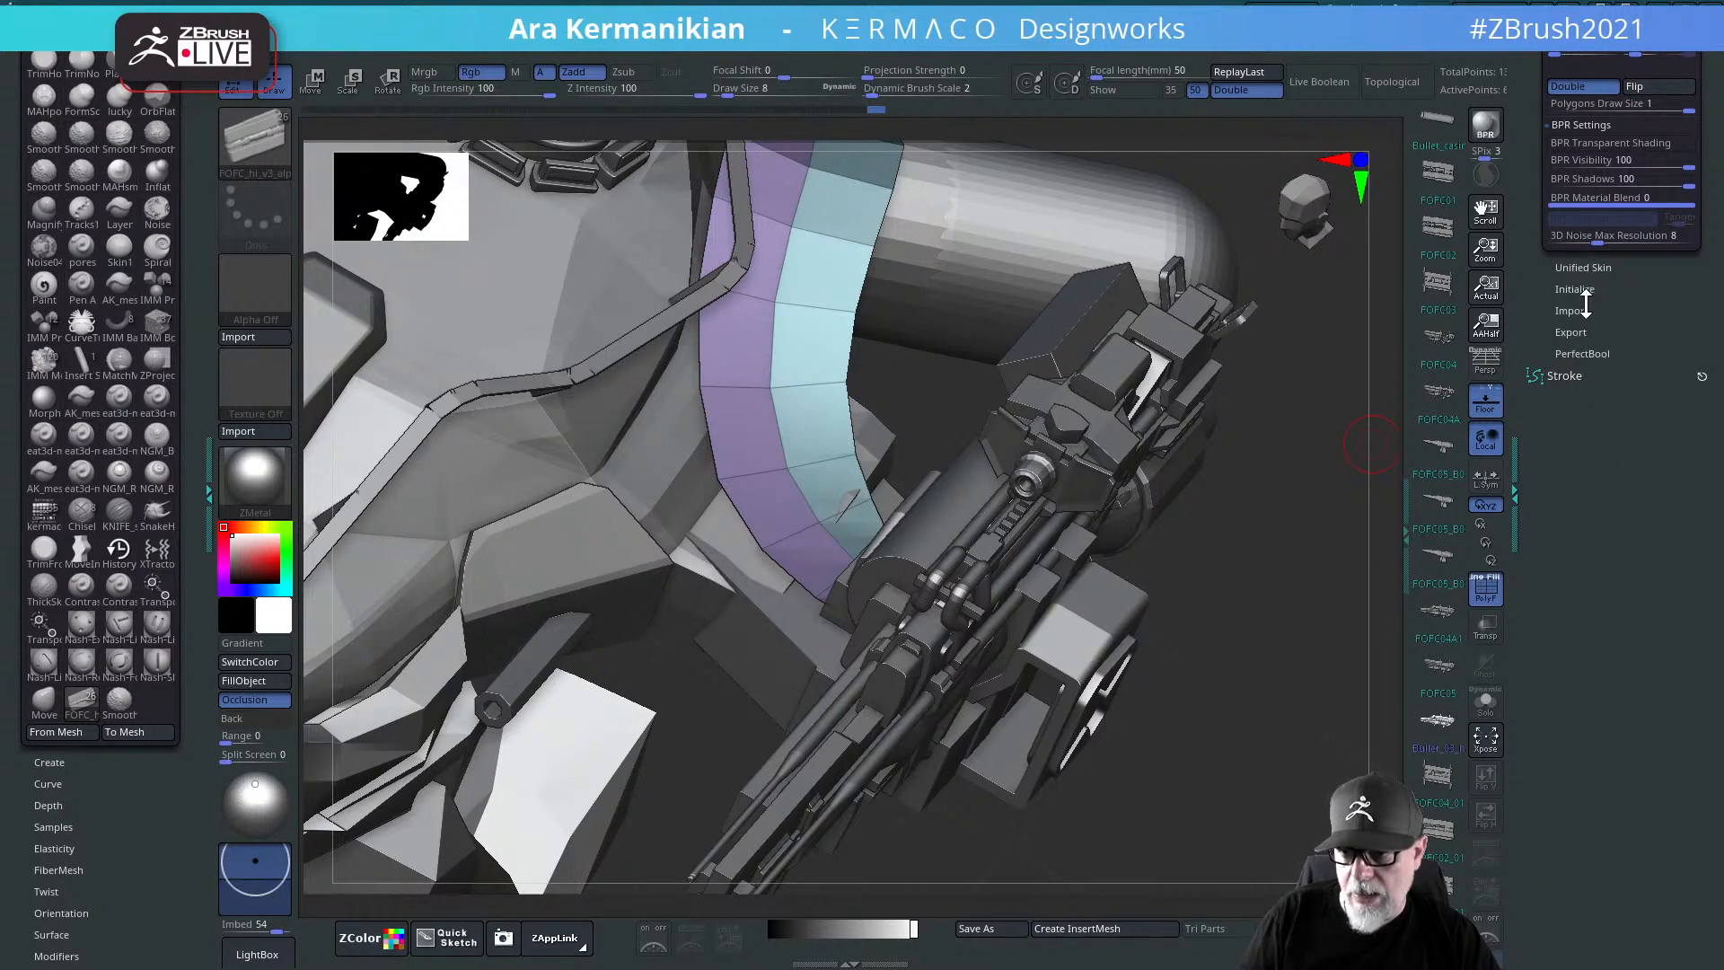
{"action": "scroll", "coordinate": [1545, 309], "scroll_direction": "up", "scroll_amount": 5}
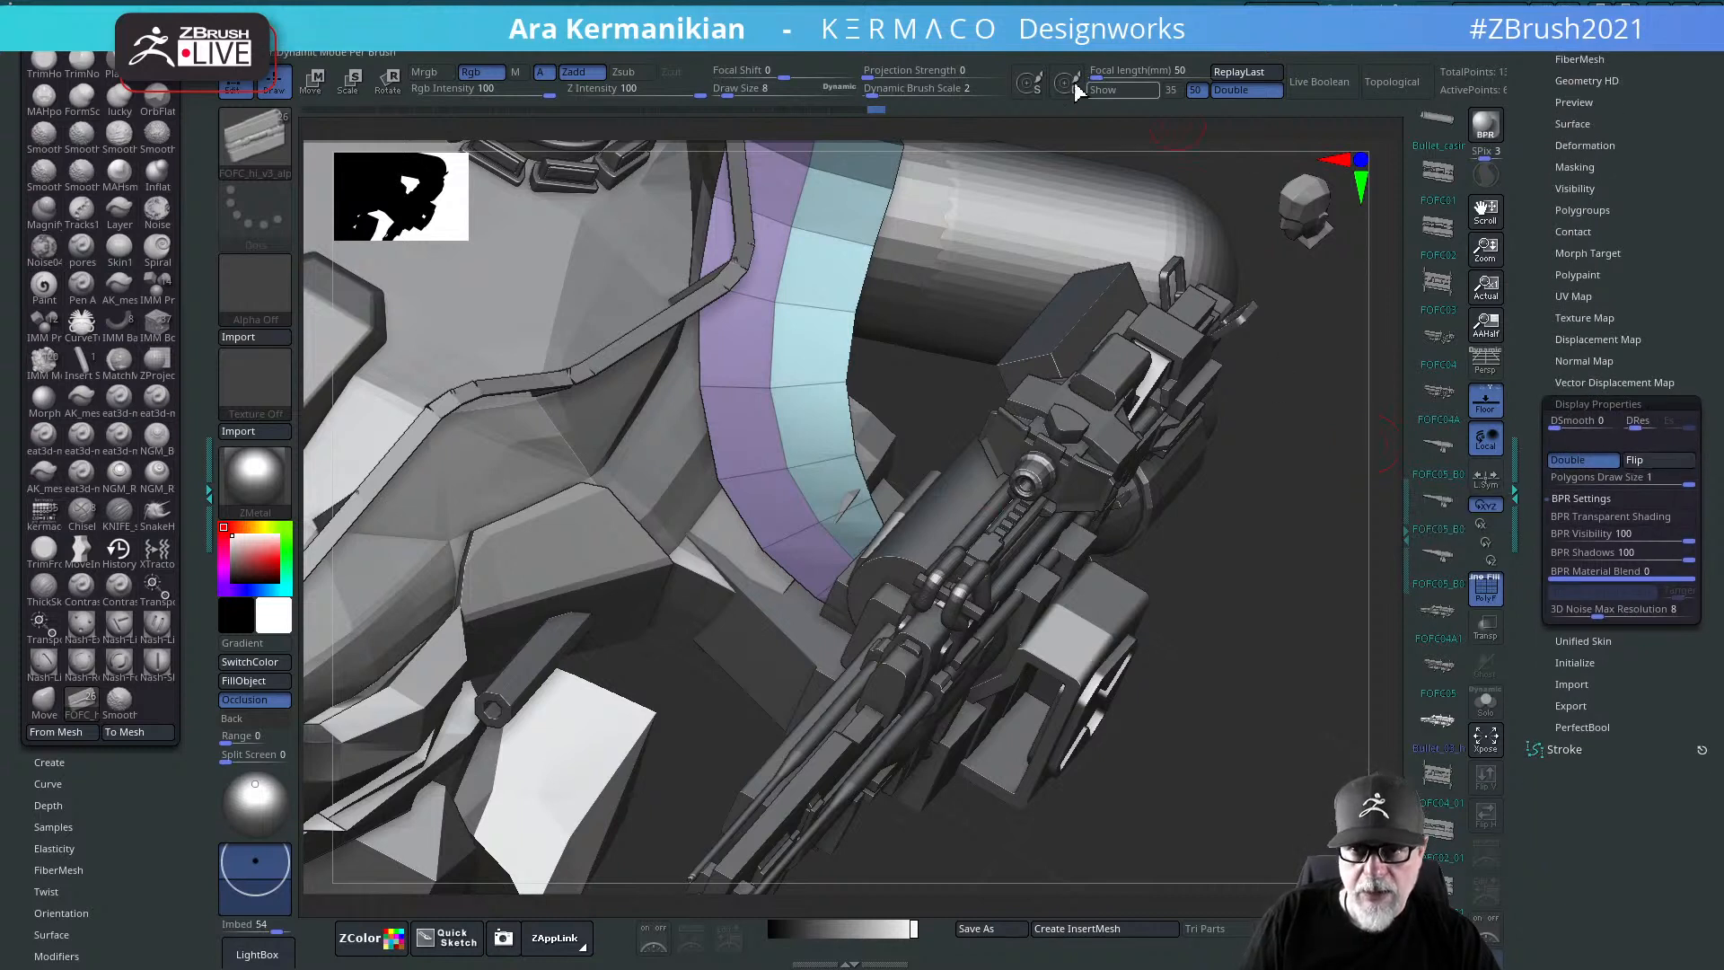
{"action": "left_click", "coordinate": [1228, 91]}
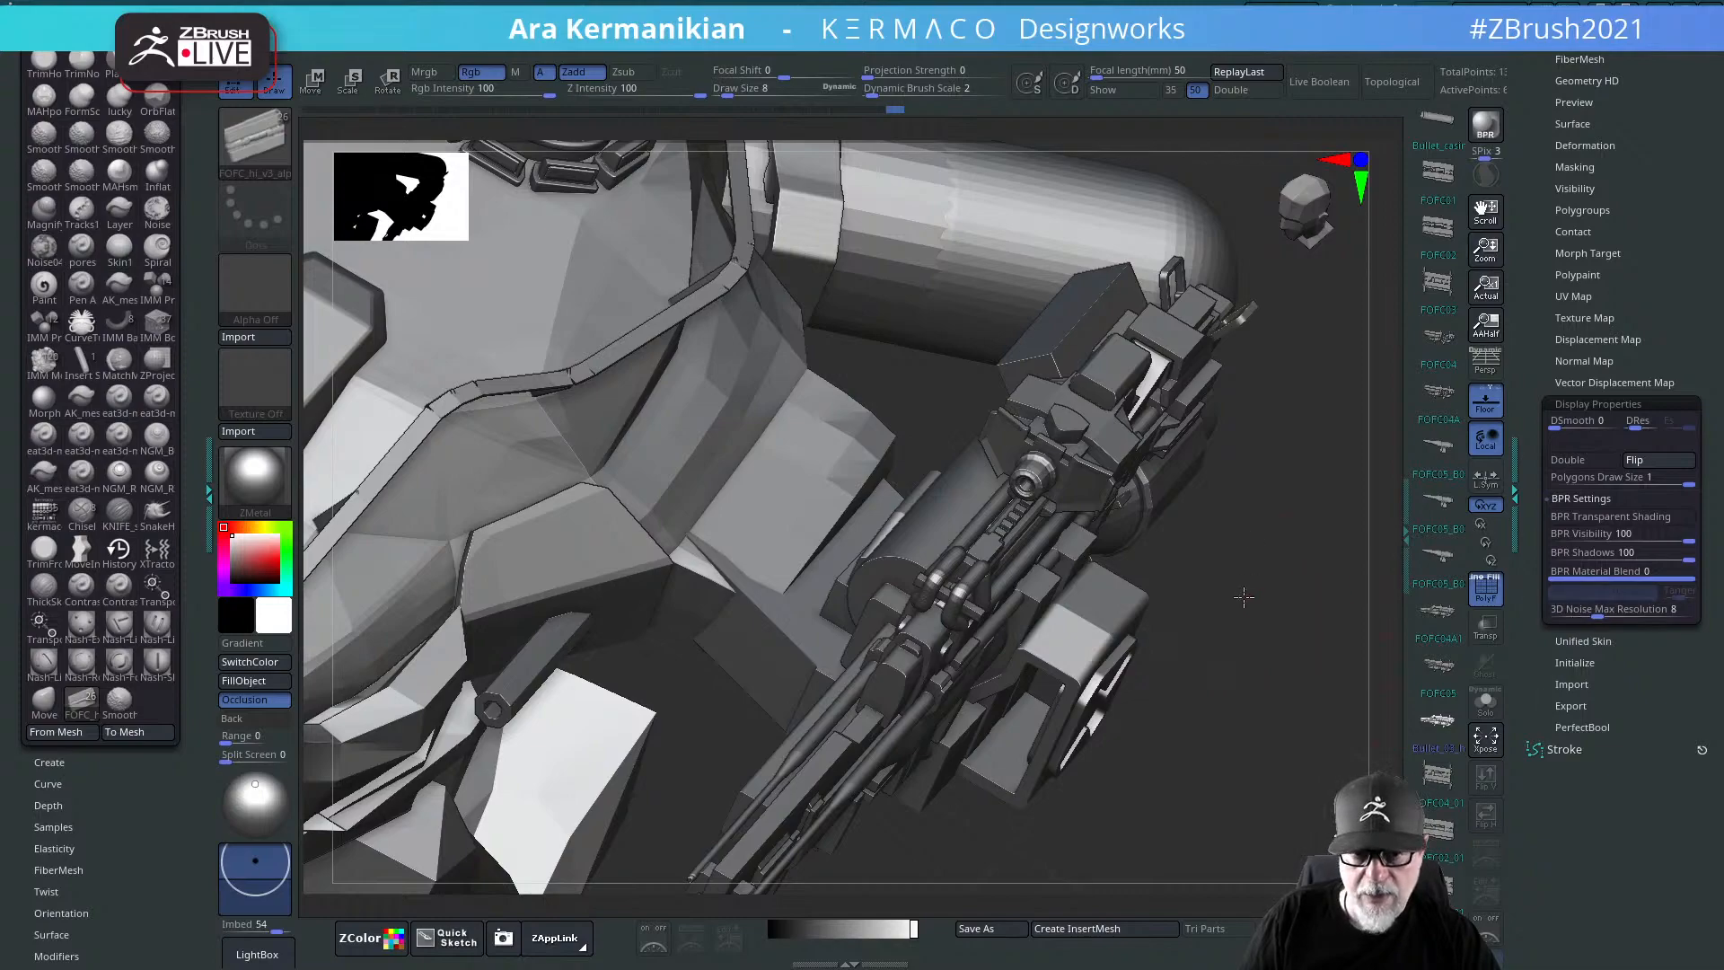
{"action": "left_click_drag", "start_coordinate": [1243, 598], "coordinate": [1058, 543]}
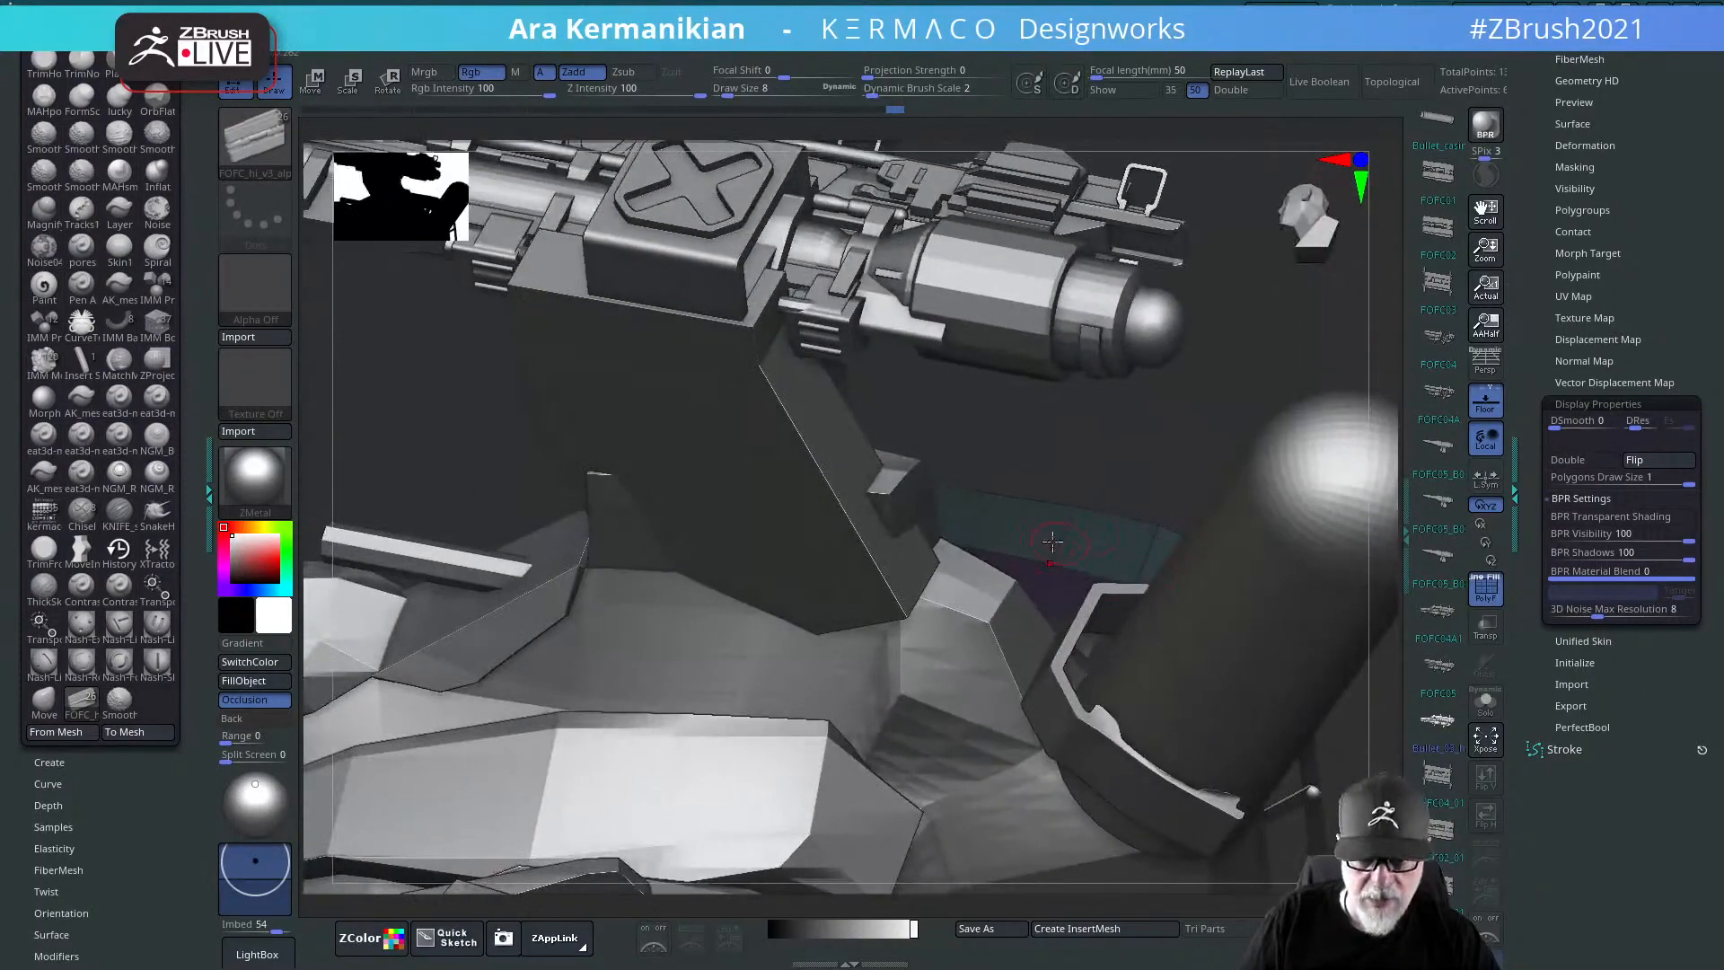
{"action": "left_click_drag", "start_coordinate": [1194, 450], "coordinate": [1309, 613]}
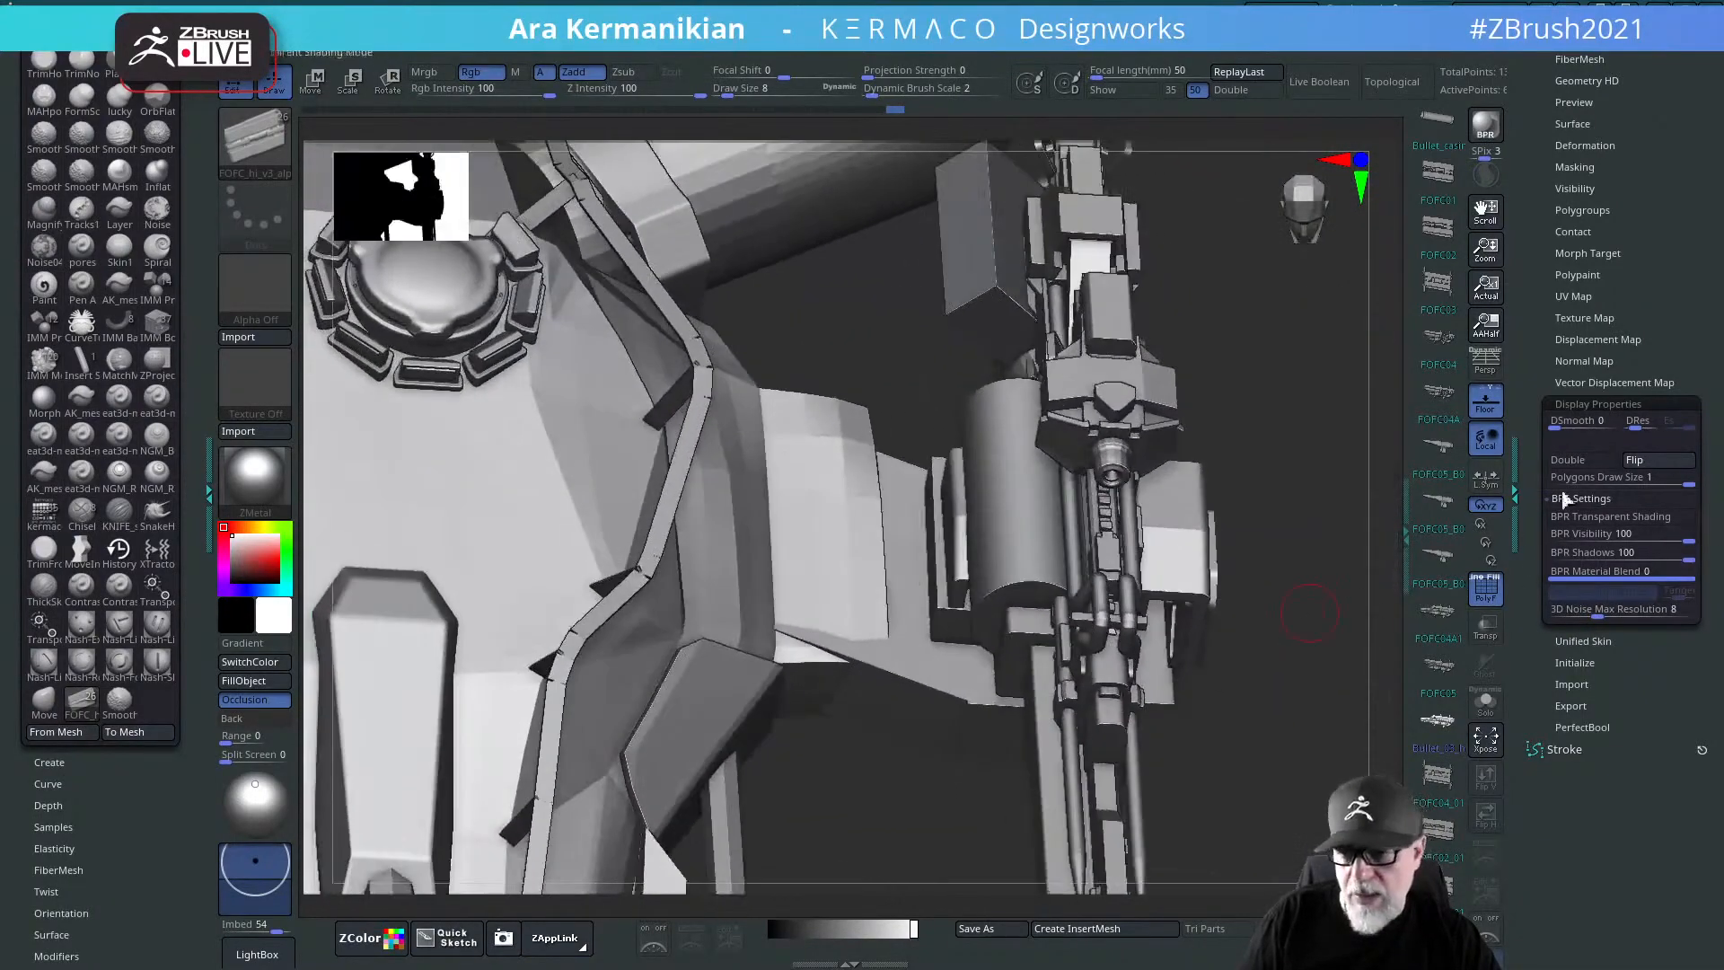
Step: Frame the polygroup boundary curves on the single-sided strips and populate them with the insert-mesh bullets
{"action": "left_click", "coordinate": [1566, 405]}
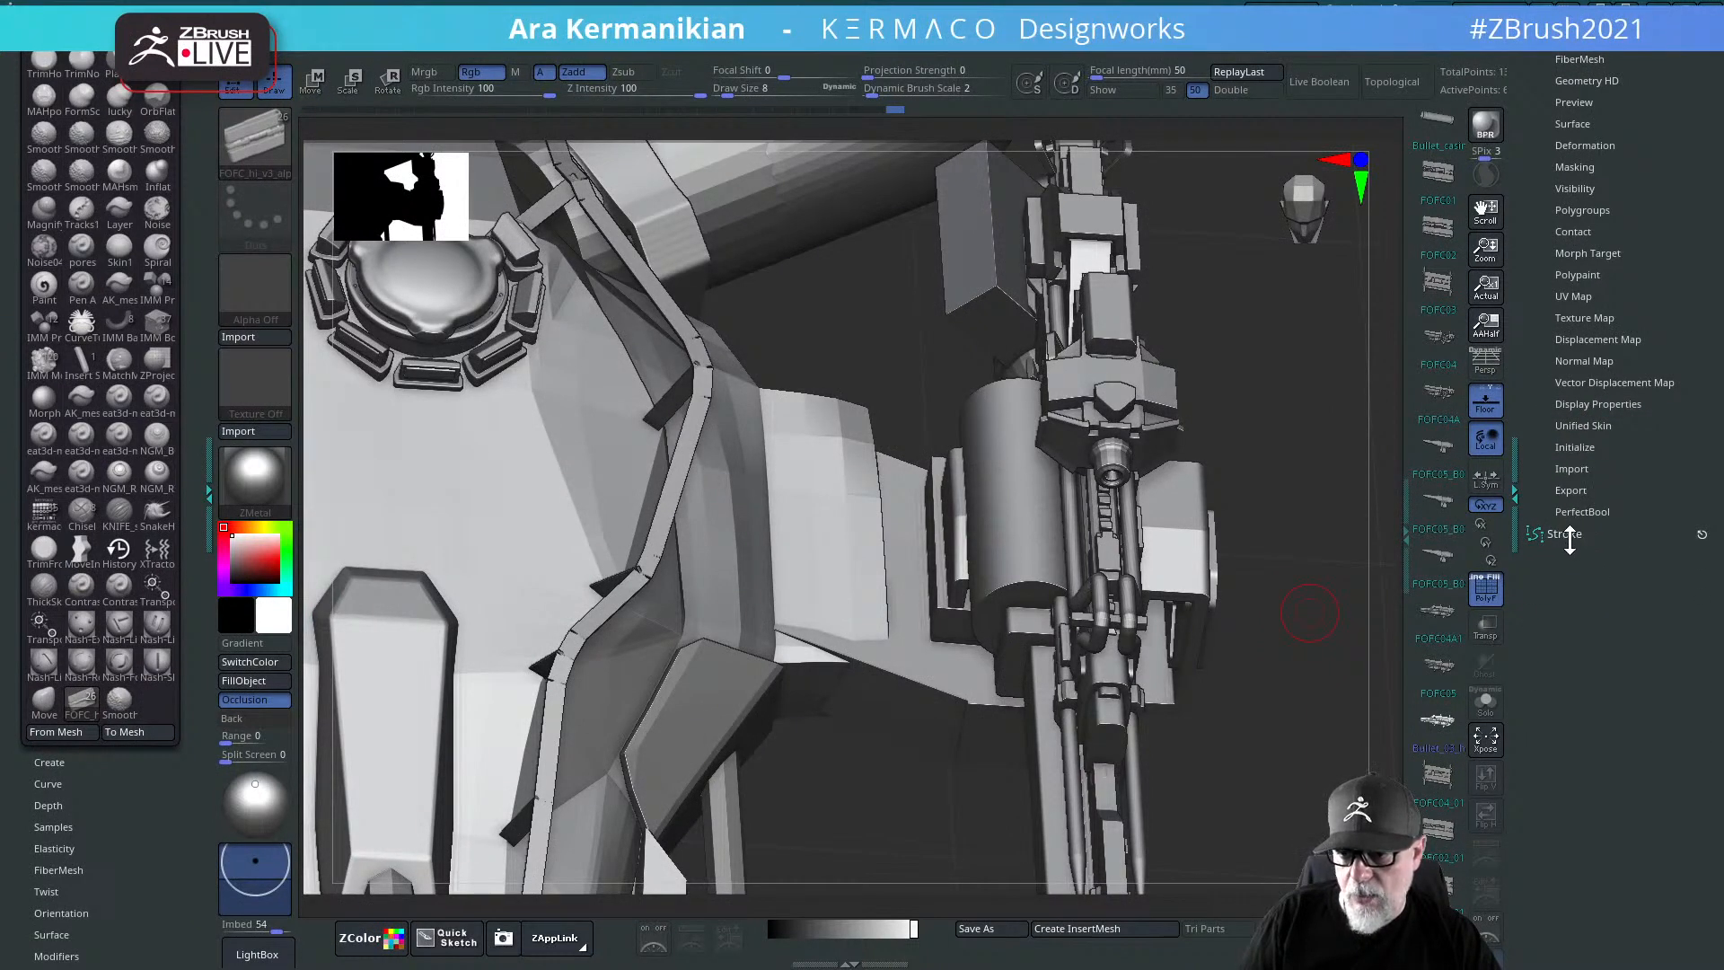
{"action": "left_click", "coordinate": [1564, 535]}
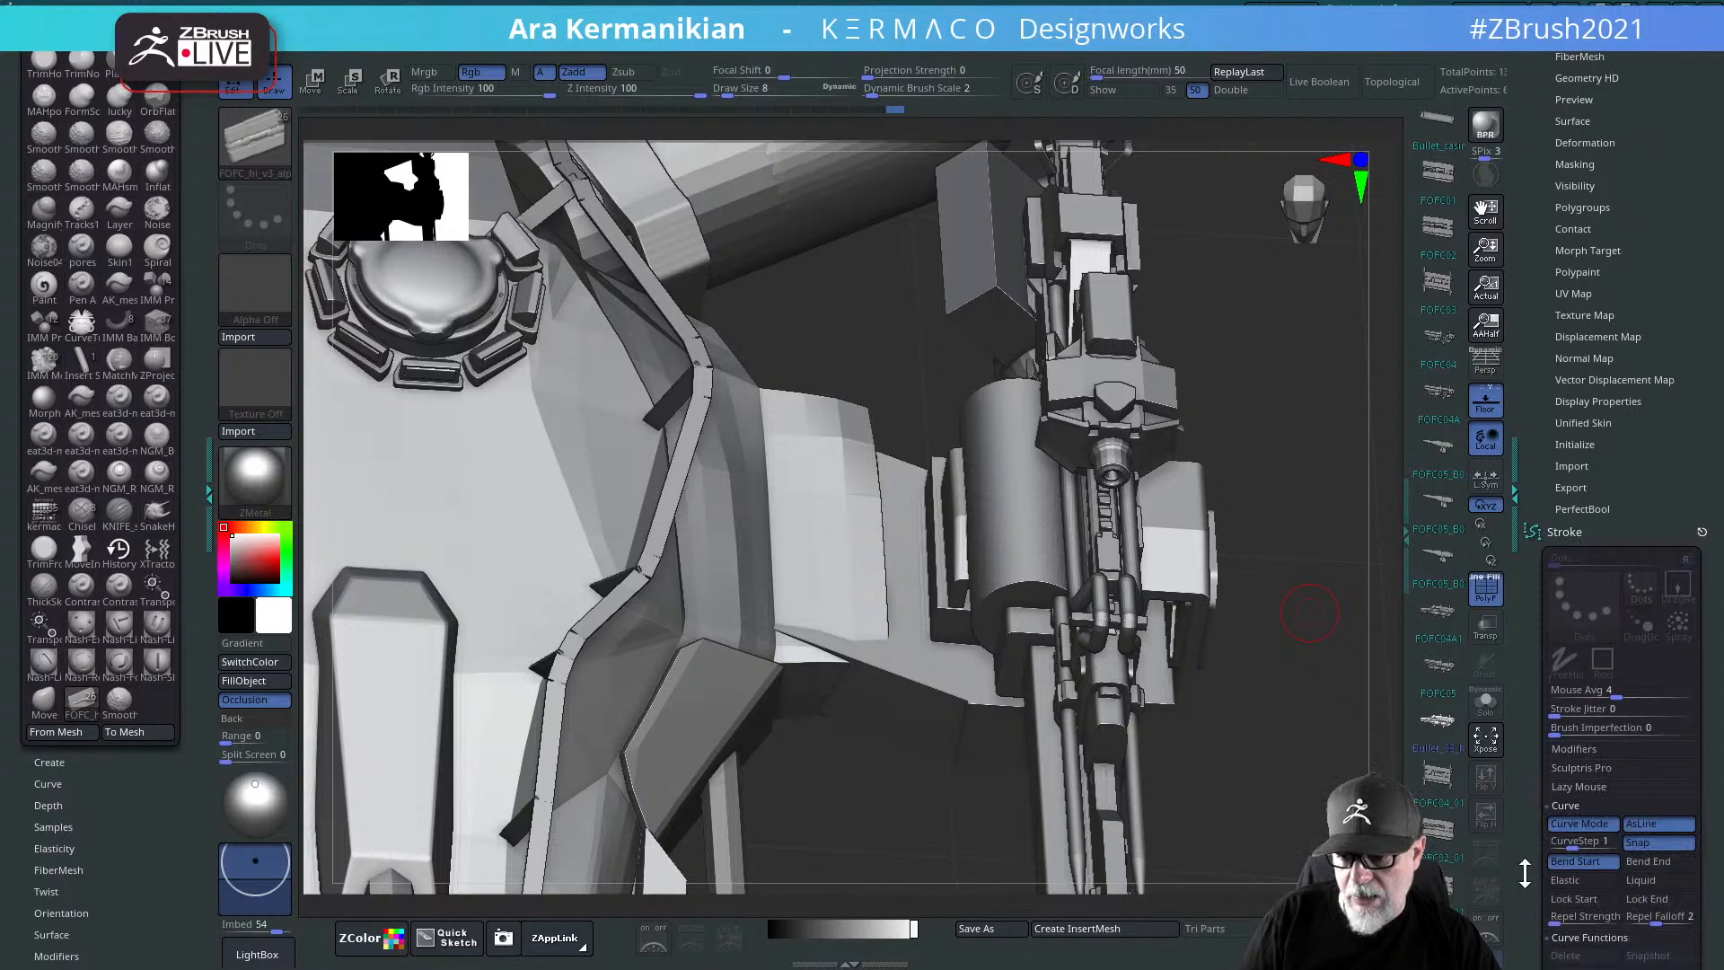
{"action": "scroll", "coordinate": [1573, 689], "scroll_direction": "down", "scroll_amount": 5}
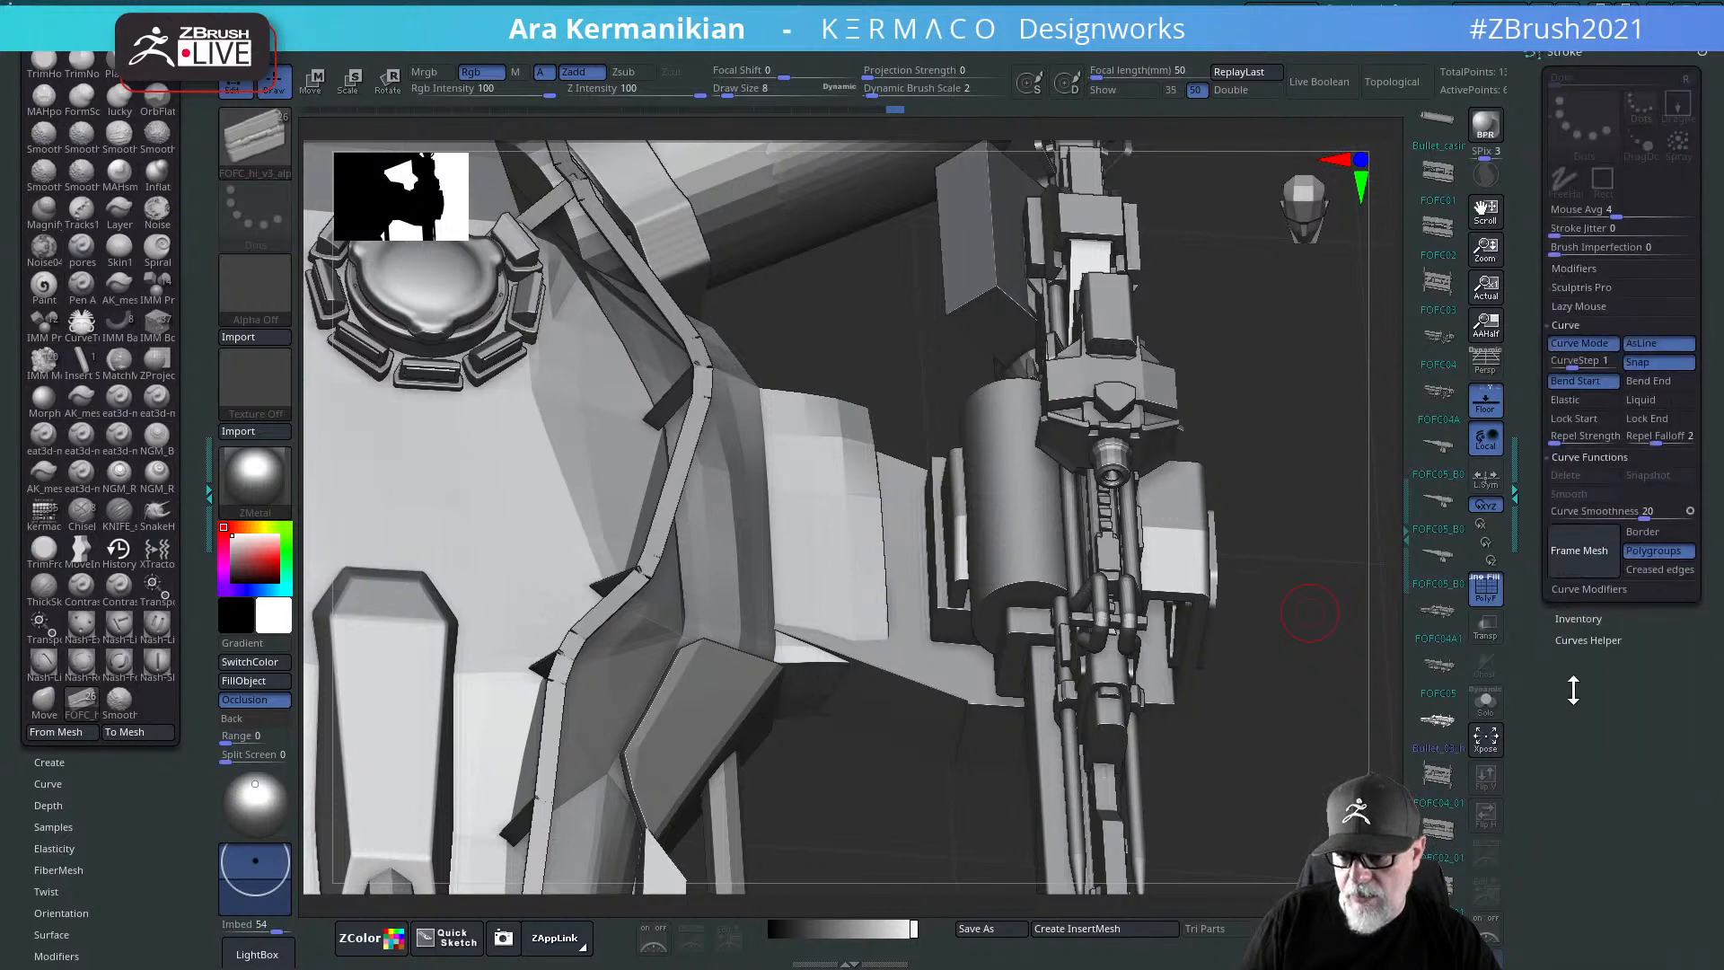
{"action": "left_click", "coordinate": [1580, 551]}
{"action": "left_click", "coordinate": [800, 499]}
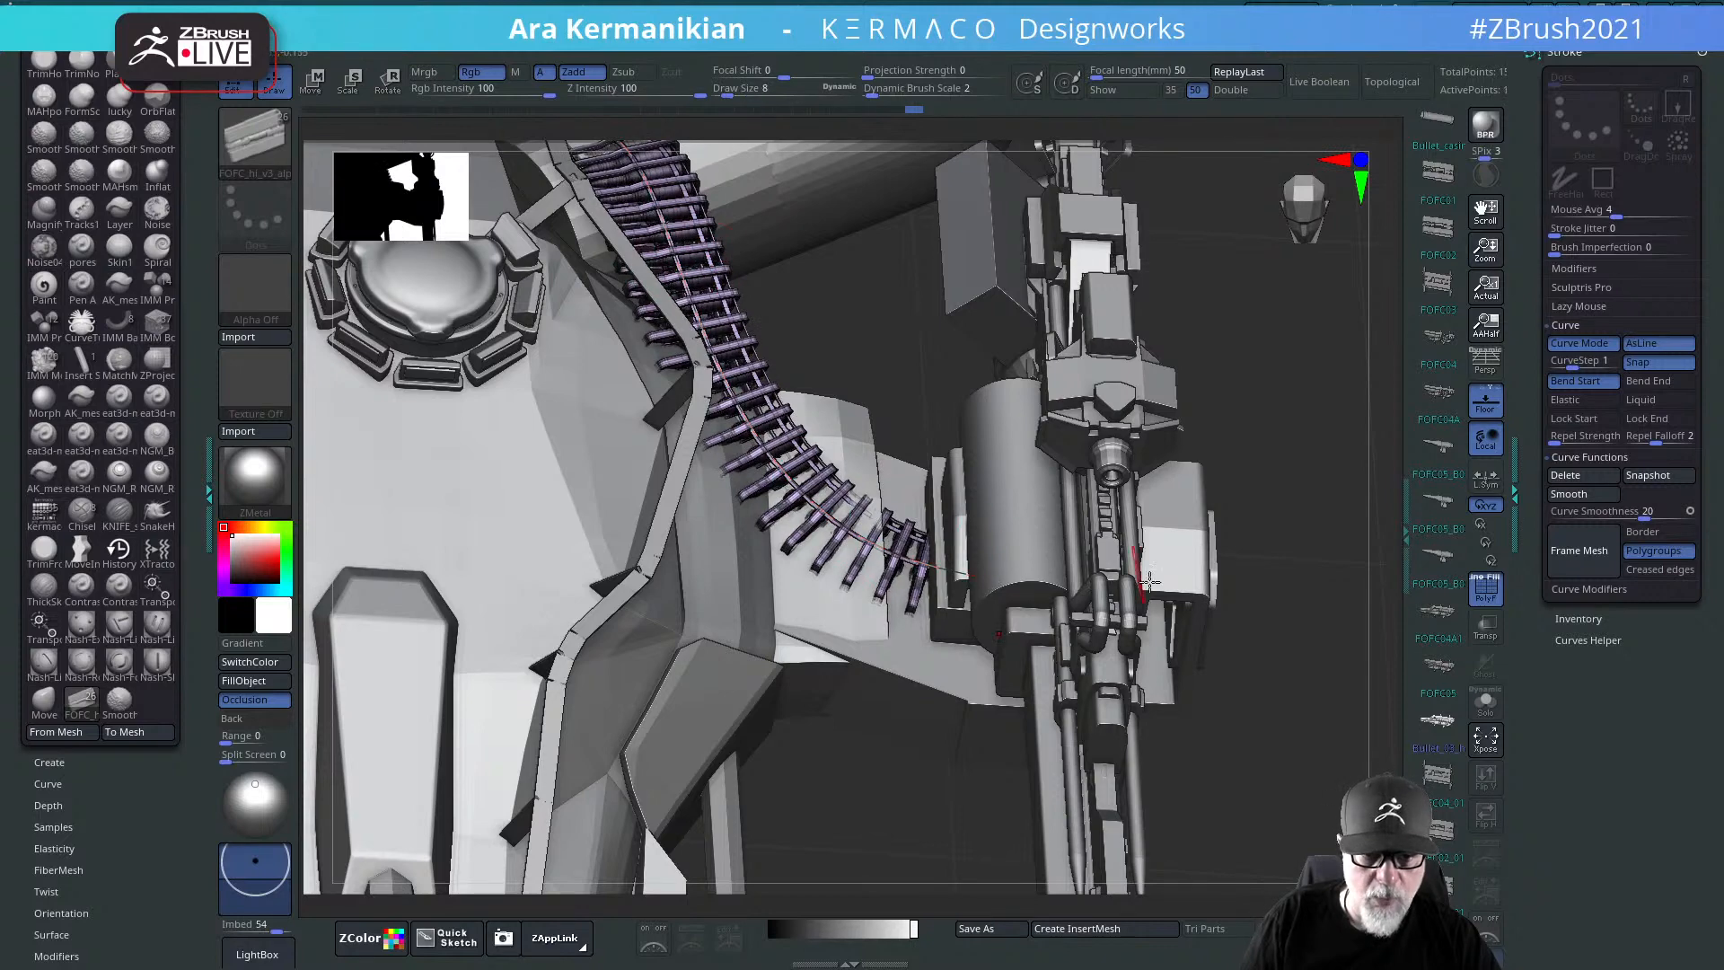
Step: Tune the bullets' Imbed depth through -92 and -70 to -43, updating the belts along their curves each time
{"action": "left_click_drag", "start_coordinate": [1283, 664], "coordinate": [772, 530]}
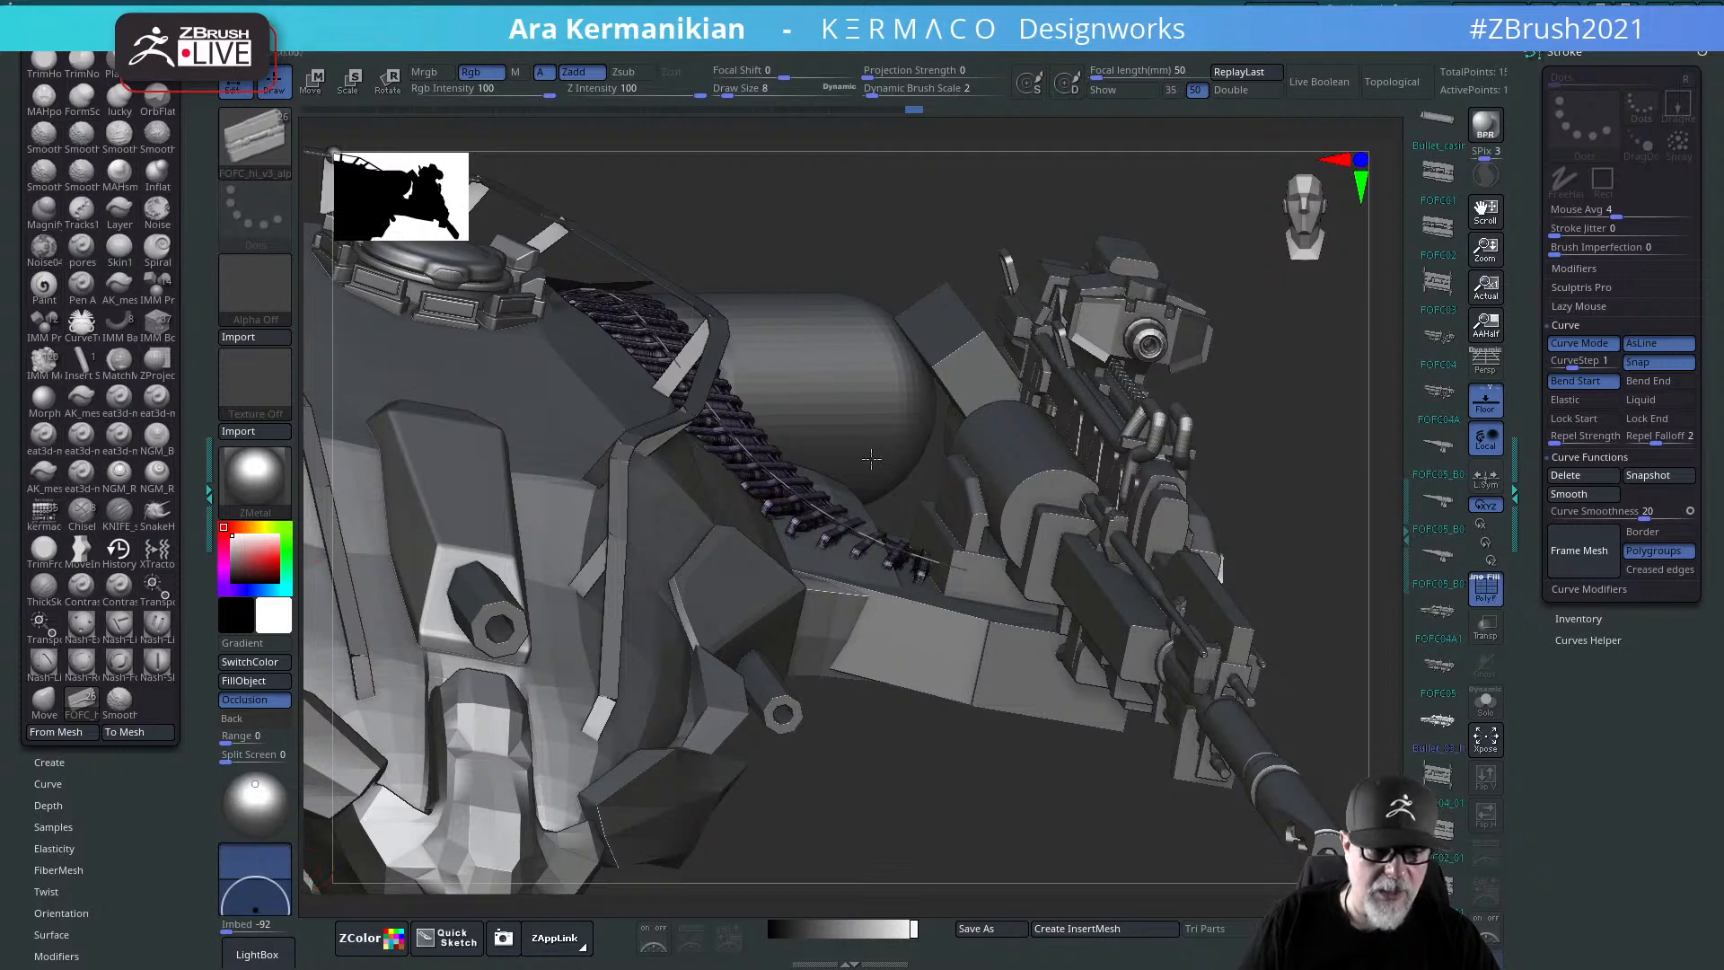
{"action": "left_click", "coordinate": [914, 551]}
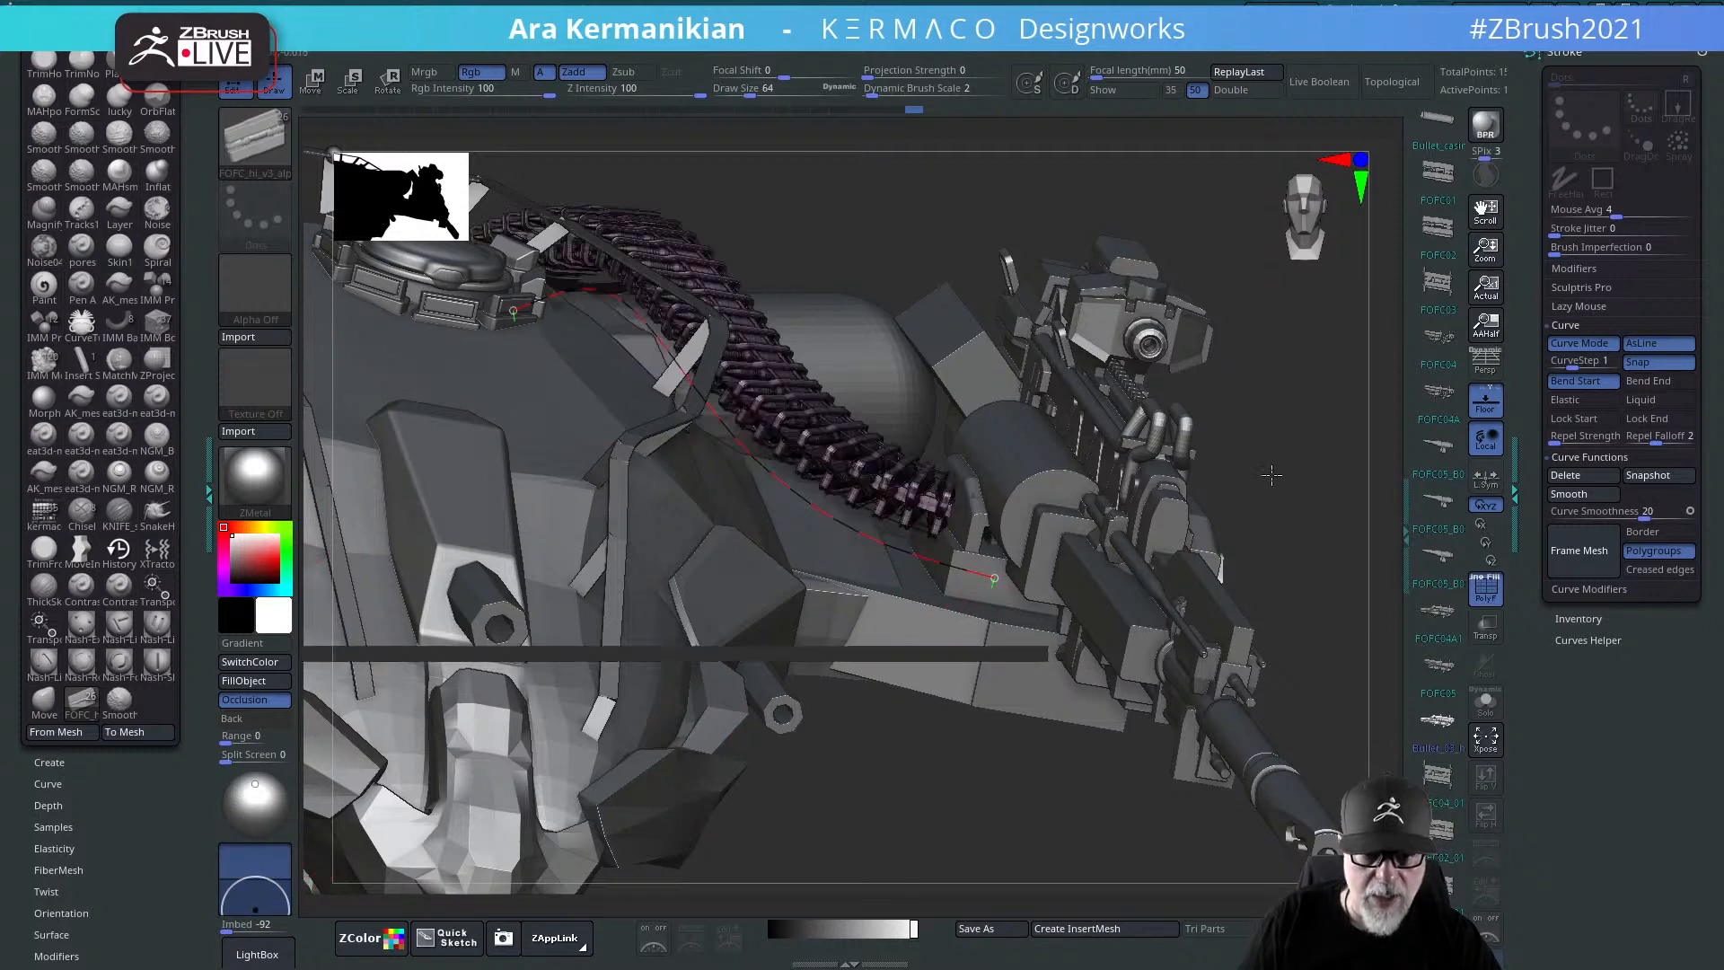
{"action": "left_click_drag", "start_coordinate": [1298, 436], "coordinate": [1059, 476]}
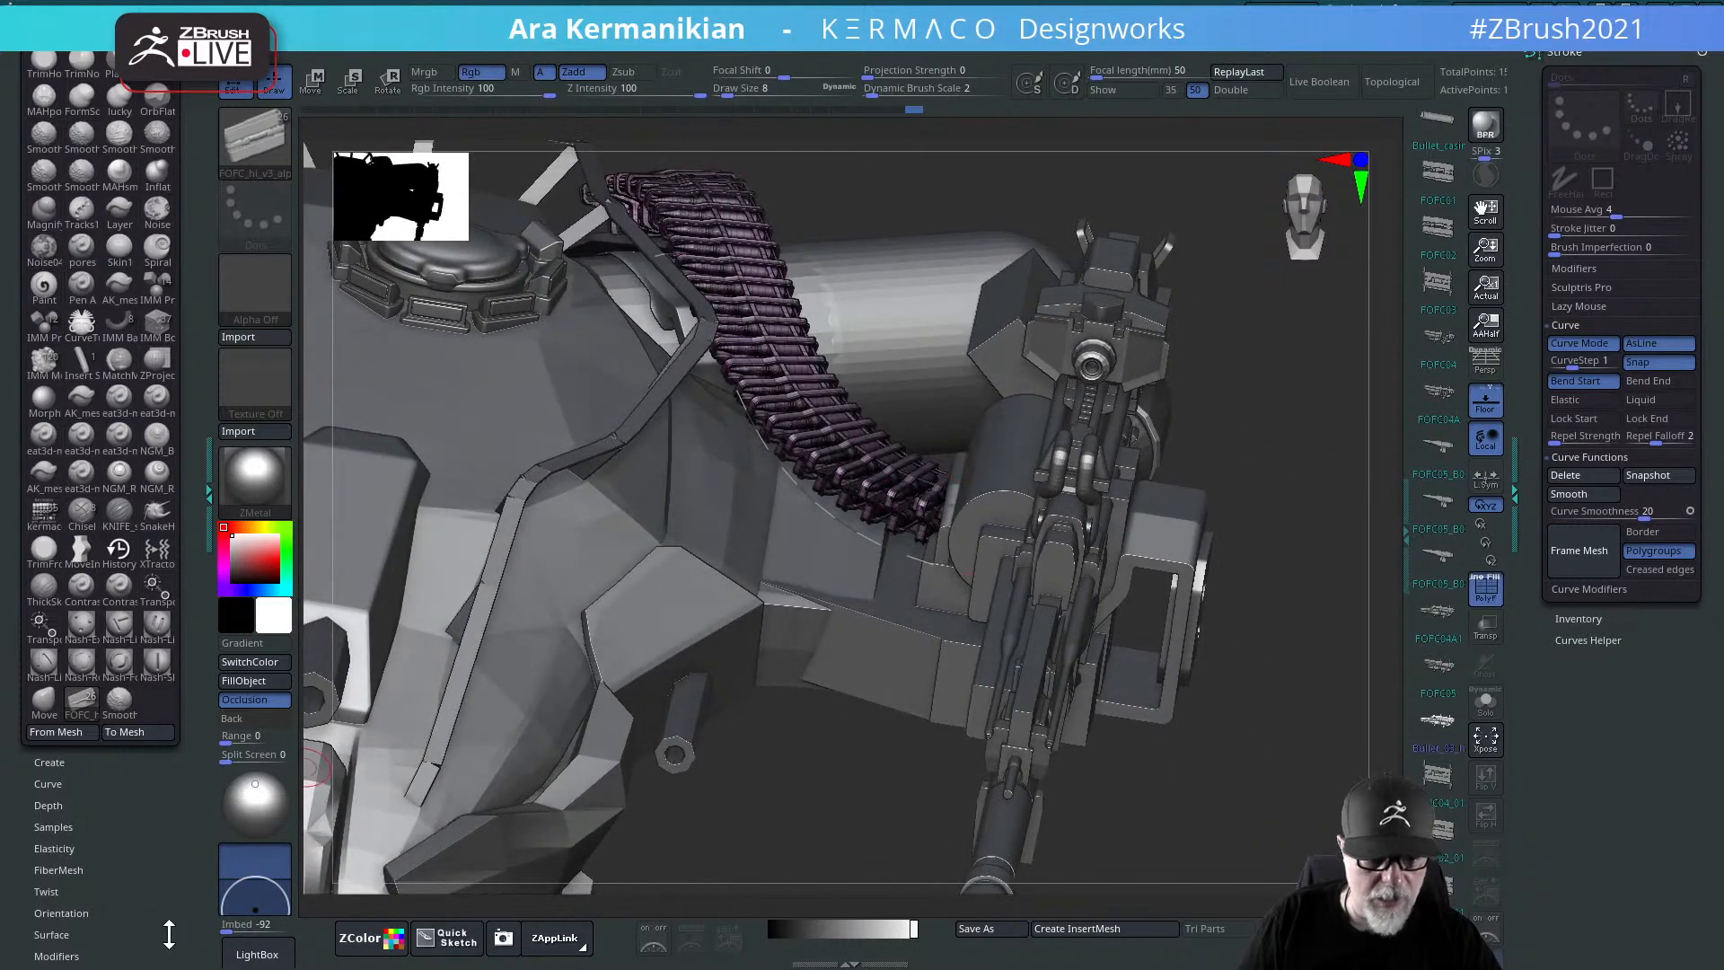
{"action": "left_click_drag", "start_coordinate": [266, 891], "coordinate": [261, 897]}
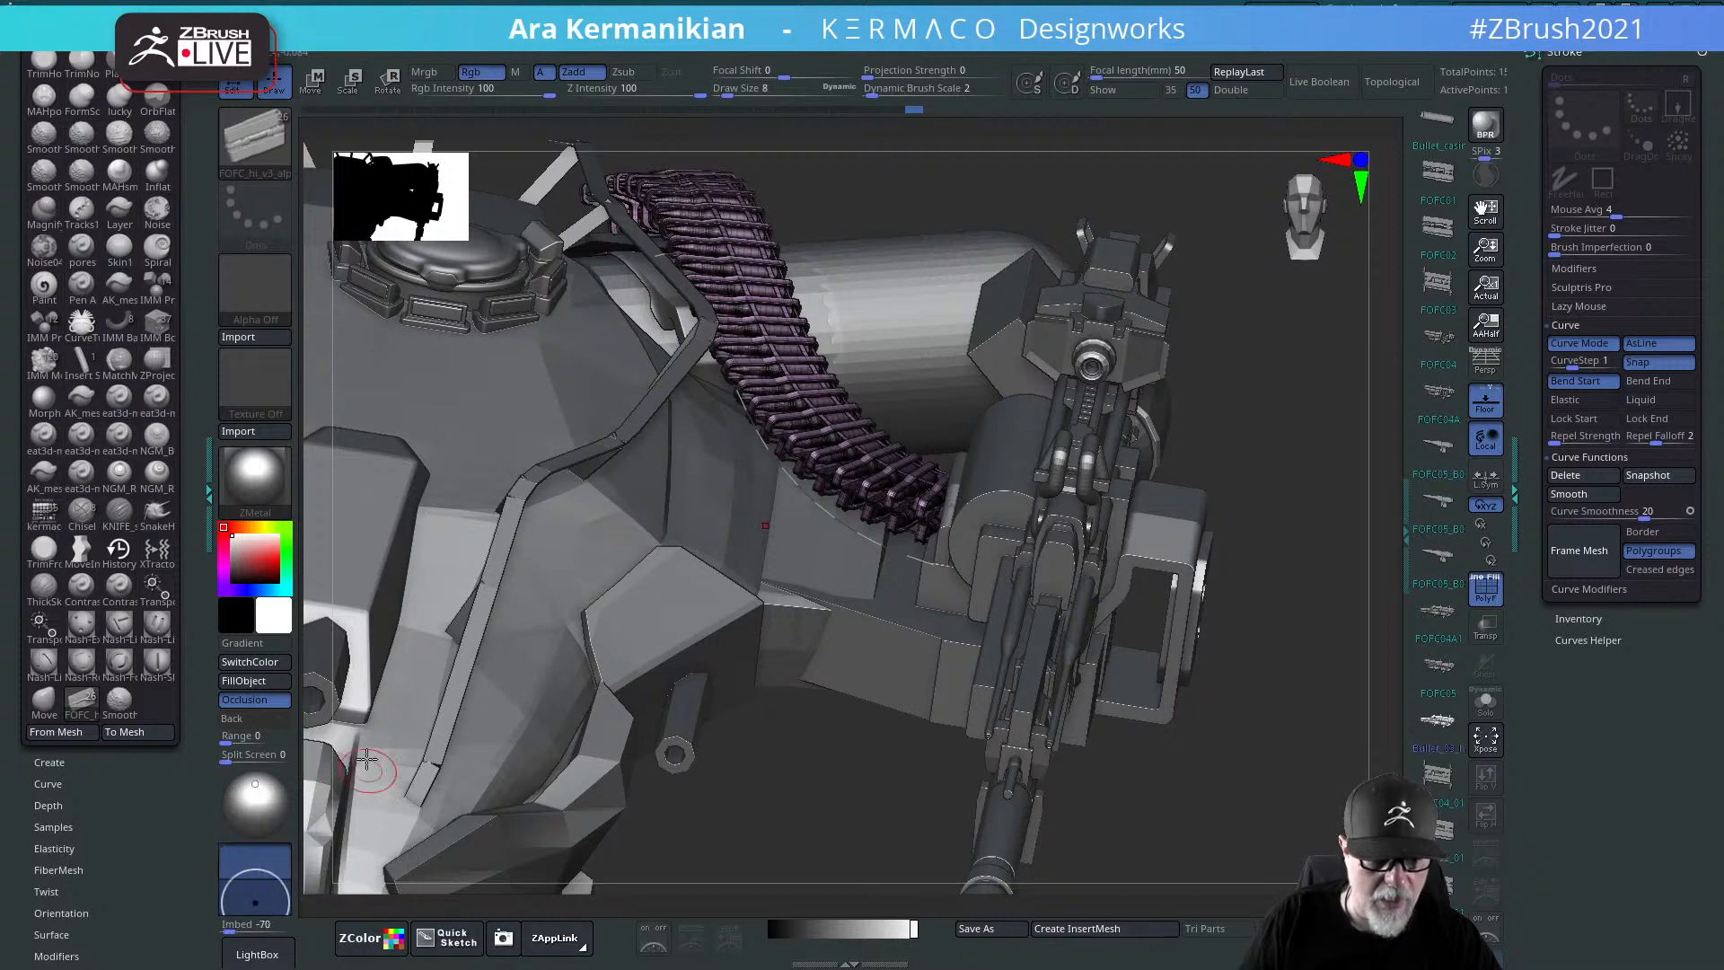
{"action": "left_click", "coordinate": [884, 532]}
{"action": "left_click_drag", "start_coordinate": [263, 889], "coordinate": [256, 894]}
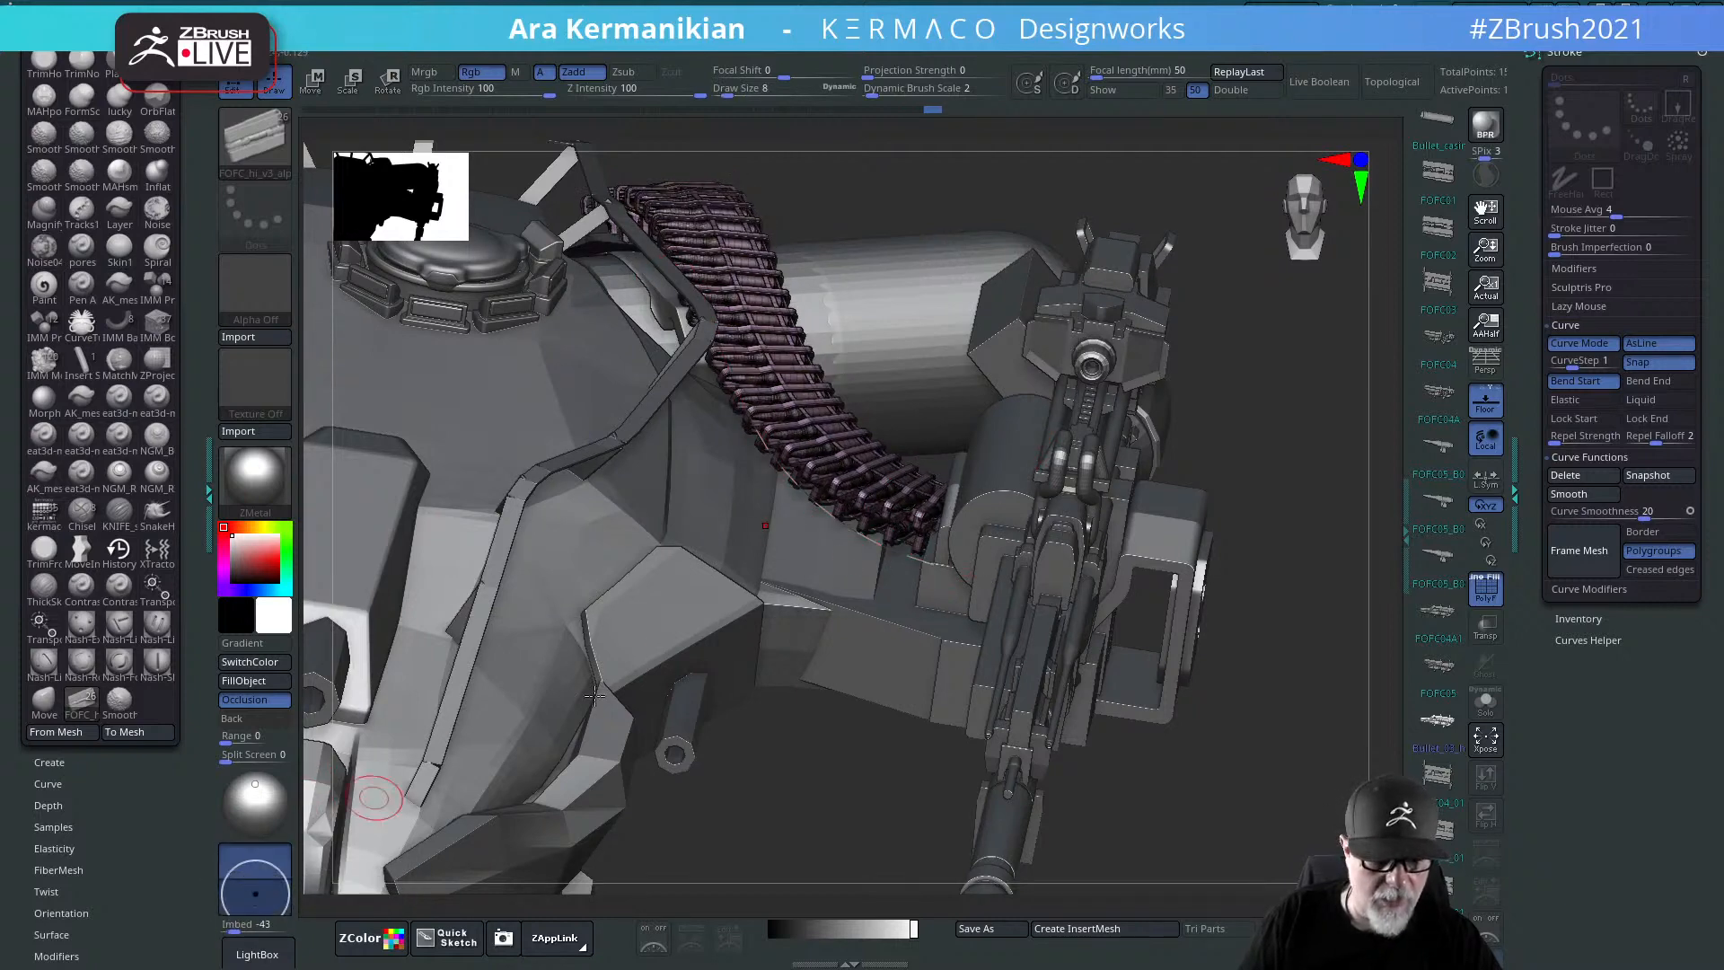
{"action": "left_click", "coordinate": [925, 564]}
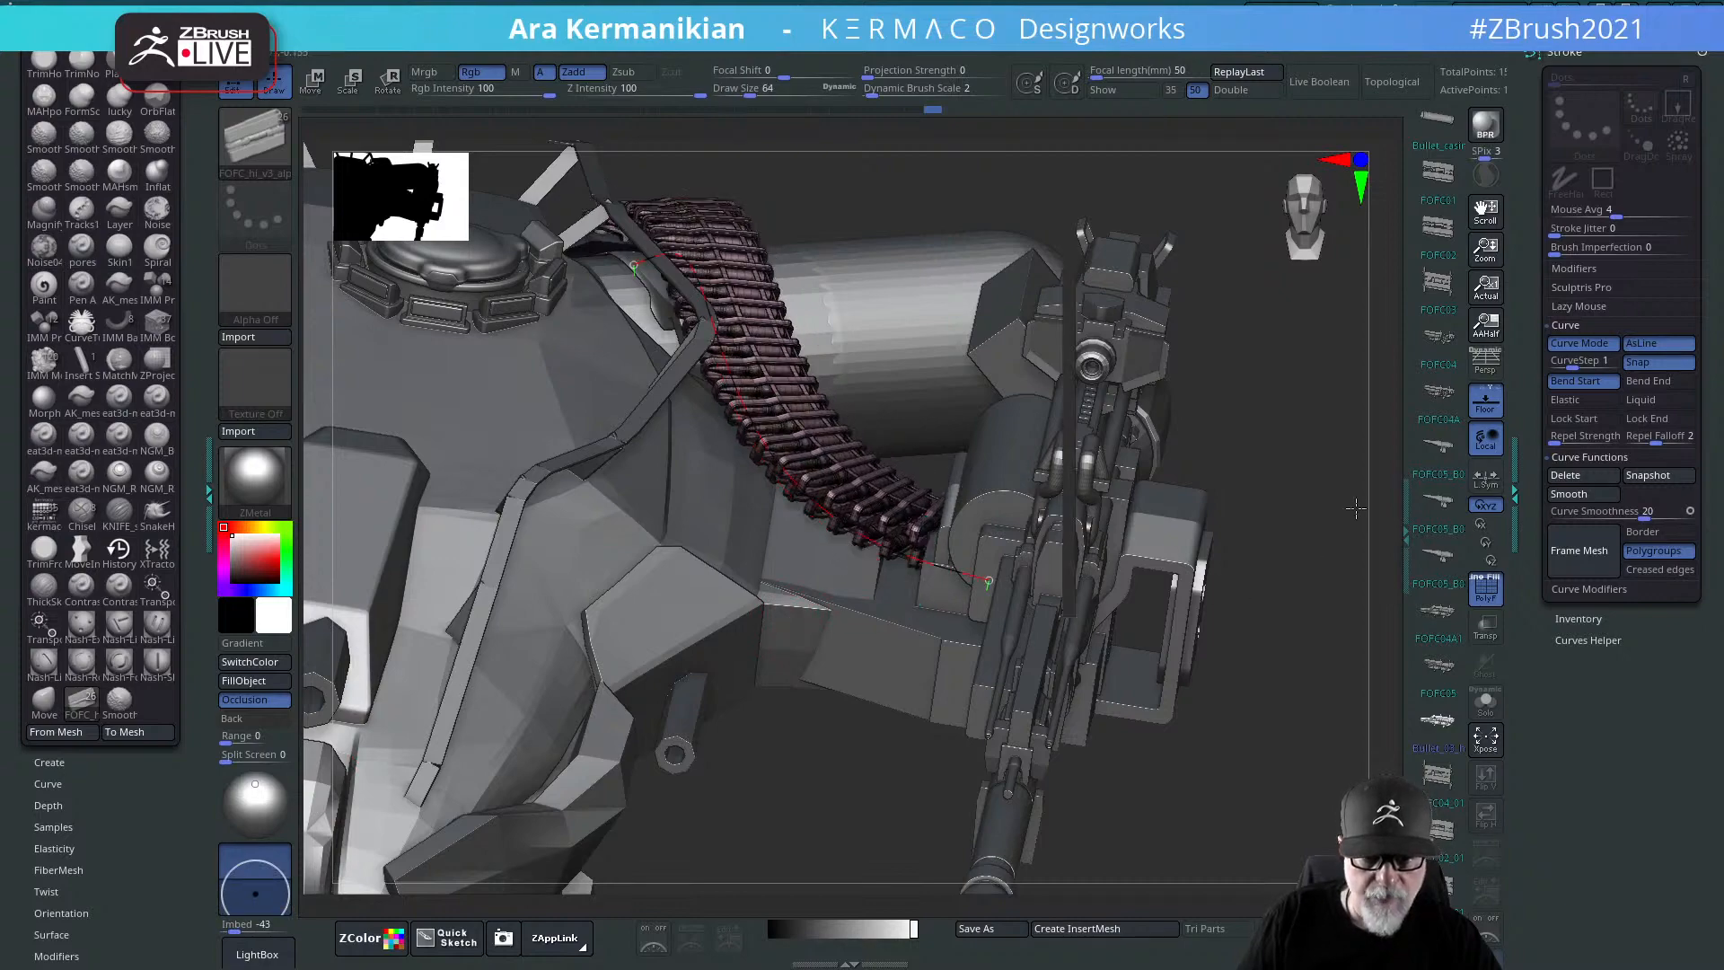
{"action": "mouse_move", "coordinate": [1356, 508]}
{"action": "left_mouse_down"}
{"action": "mouse_move", "coordinate": [1305, 576]}
{"action": "mouse_move", "coordinate": [1326, 549]}
{"action": "mouse_move", "coordinate": [1212, 473]}
{"action": "mouse_move", "coordinate": [1244, 548]}
{"action": "mouse_move", "coordinate": [1270, 500]}
{"action": "mouse_move", "coordinate": [1252, 422]}
{"action": "mouse_move", "coordinate": [1271, 509]}
{"action": "mouse_move", "coordinate": [1318, 554]}
{"action": "left_mouse_up"}
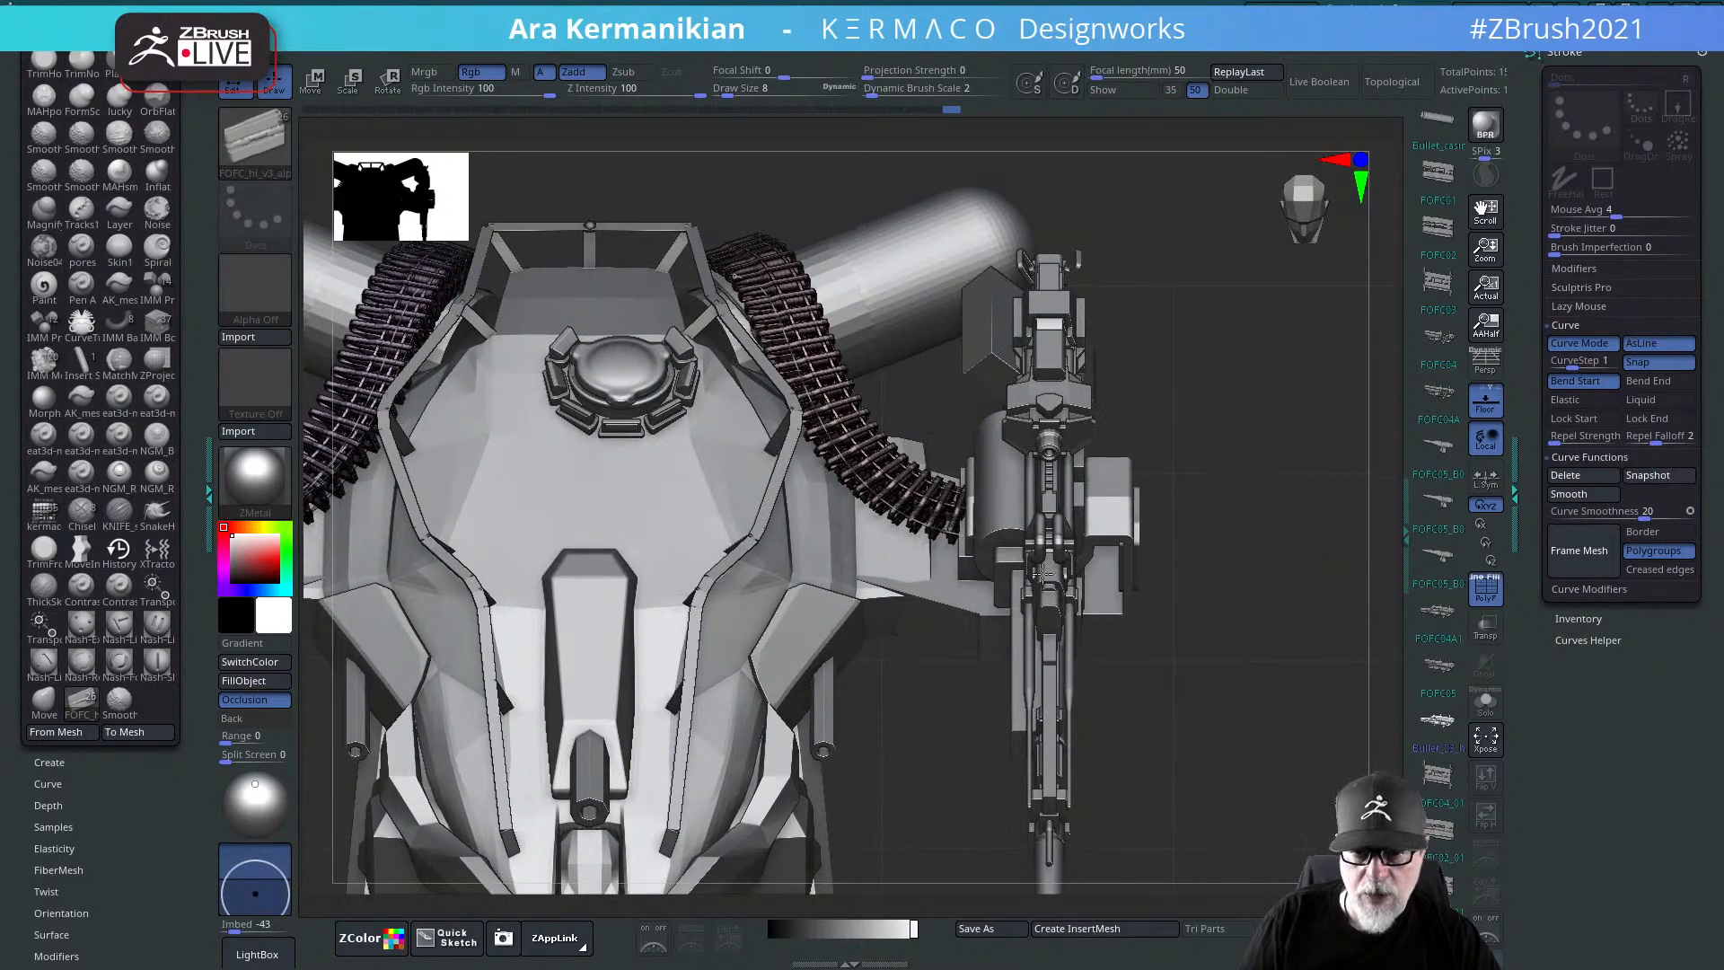
Step: Delete the curves from the bullet belts and solo the bullet feed subtool
{"action": "left_click", "coordinate": [1562, 477]}
{"action": "left_click_drag", "start_coordinate": [1239, 555], "coordinate": [1152, 521]}
{"action": "left_click_drag", "start_coordinate": [1373, 486], "coordinate": [1245, 572]}
{"action": "left_click_drag", "start_coordinate": [1290, 338], "coordinate": [1252, 382]}
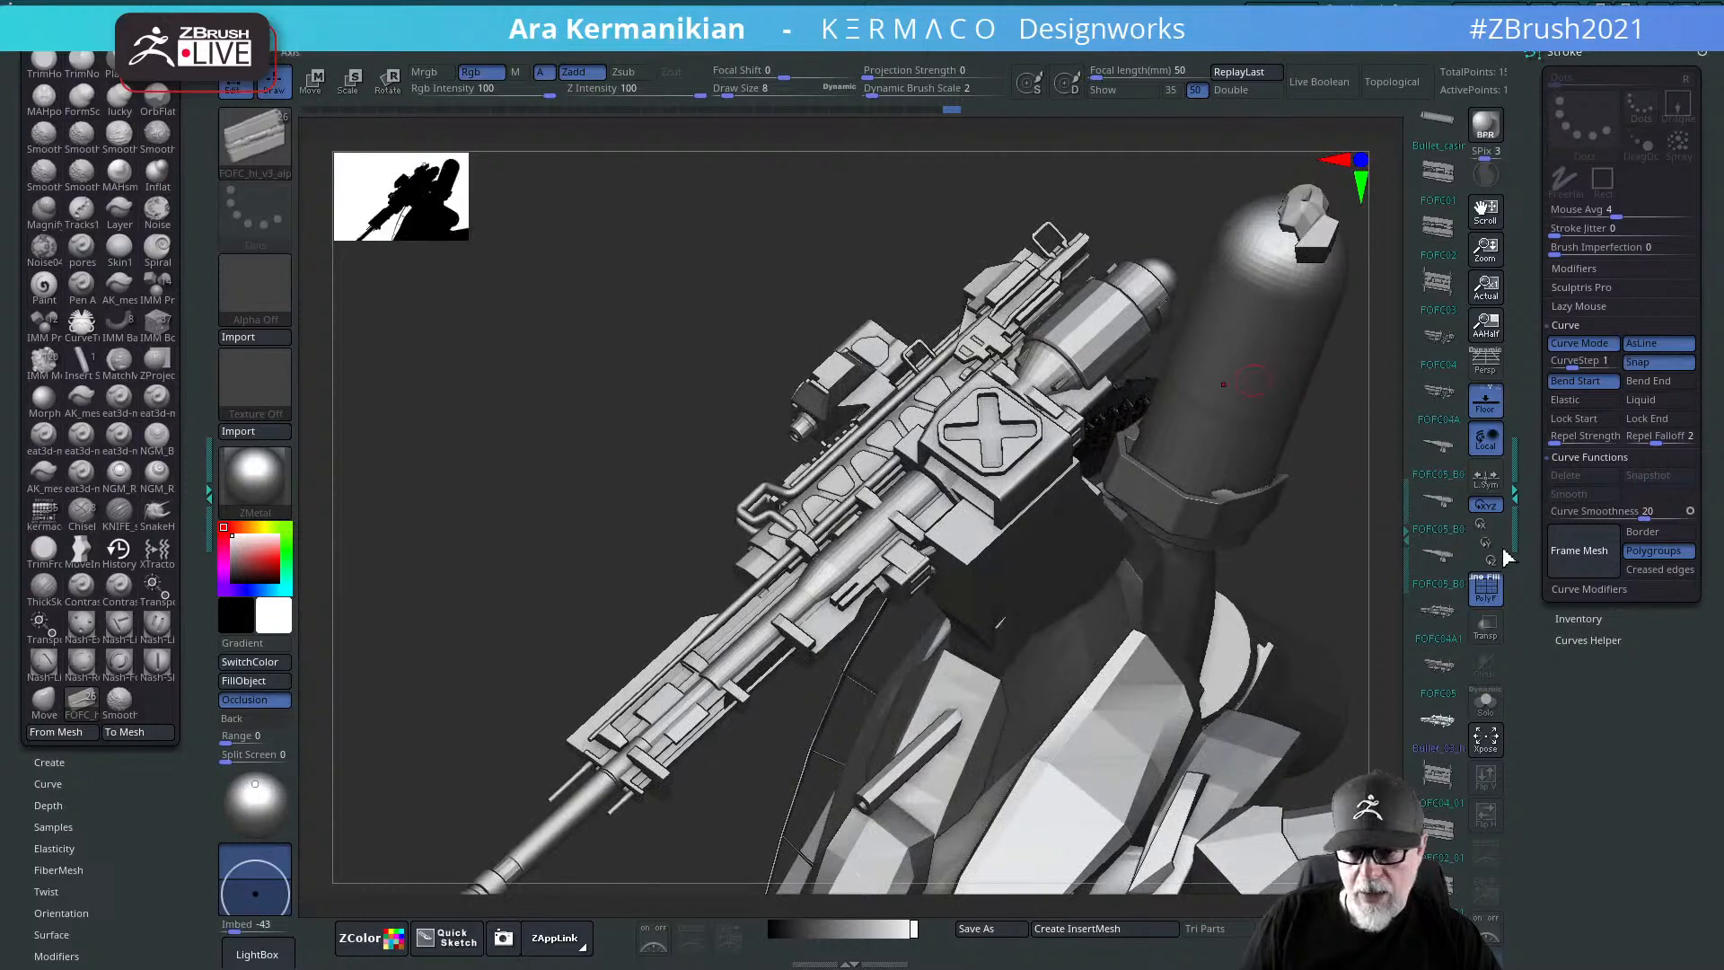
{"action": "left_click", "coordinate": [1486, 698]}
Step: Toggle the visibility of the soloed mesh's parts and reveal both strips together with their bullets
{"action": "mouse_move", "coordinate": [1203, 584]}
{"action": "left_mouse_down"}
{"action": "mouse_move", "coordinate": [1031, 697]}
{"action": "mouse_move", "coordinate": [766, 716]}
{"action": "mouse_move", "coordinate": [1086, 545]}
{"action": "mouse_move", "coordinate": [1006, 476]}
{"action": "left_mouse_up"}
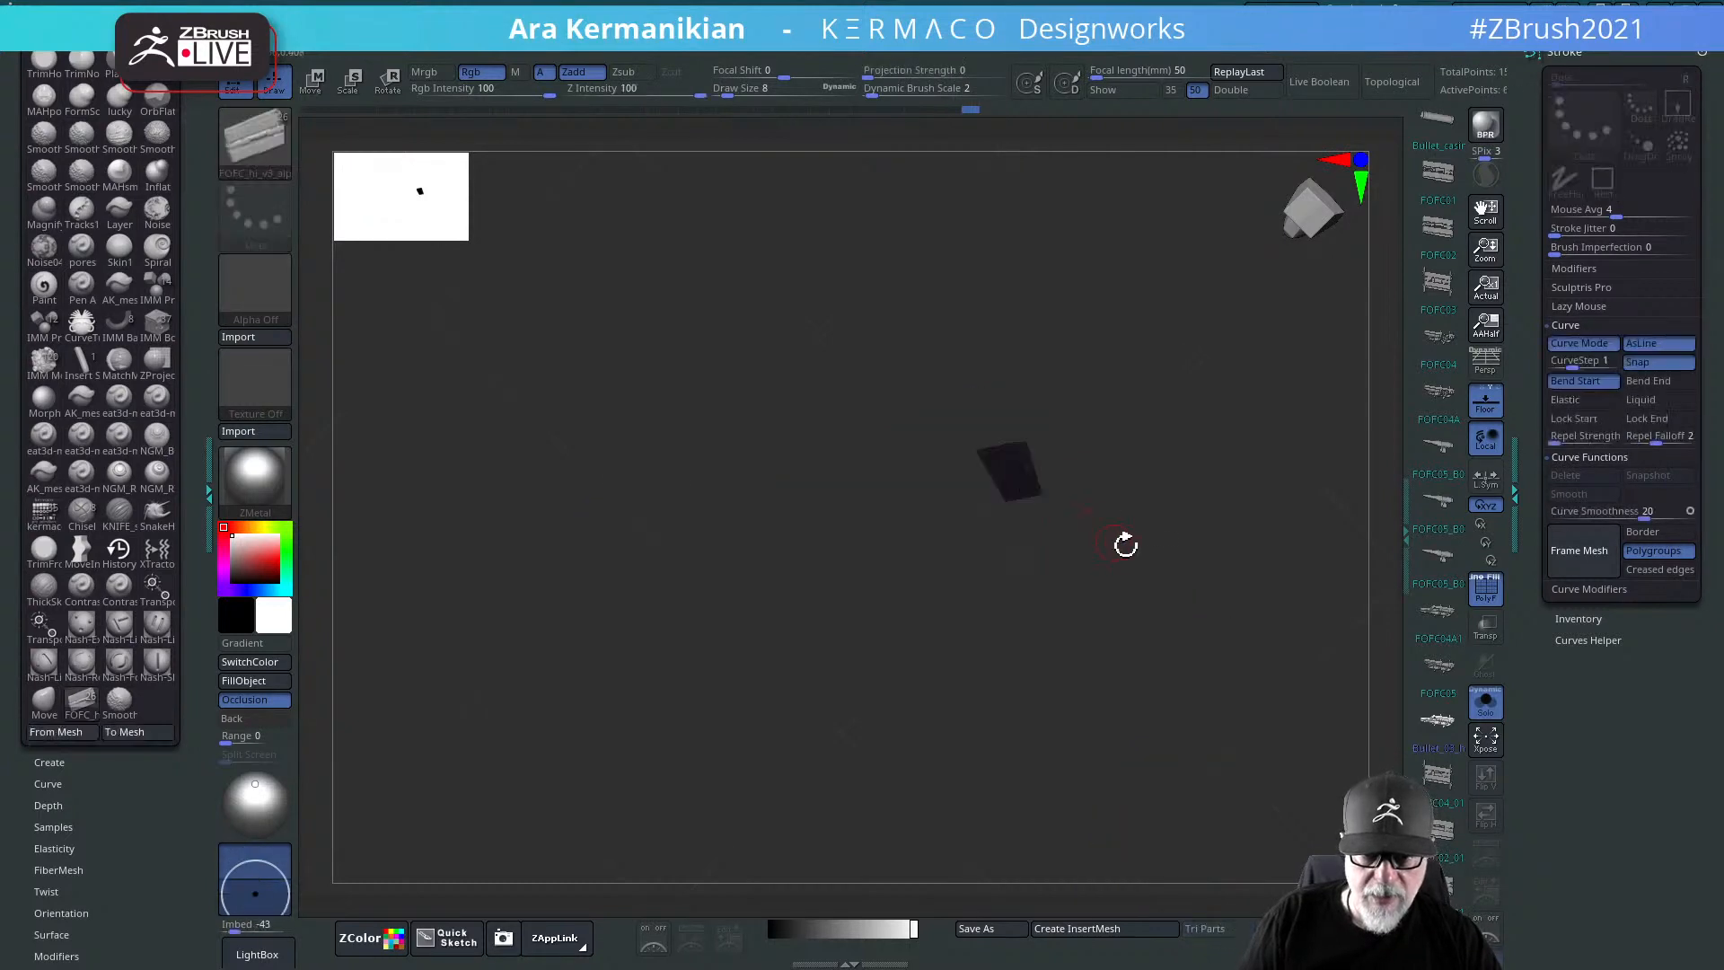
{"action": "left_click", "coordinate": [1185, 535], "text": "ctrl+shift"}
{"action": "left_click_drag", "start_coordinate": [1123, 347], "coordinate": [1239, 503]}
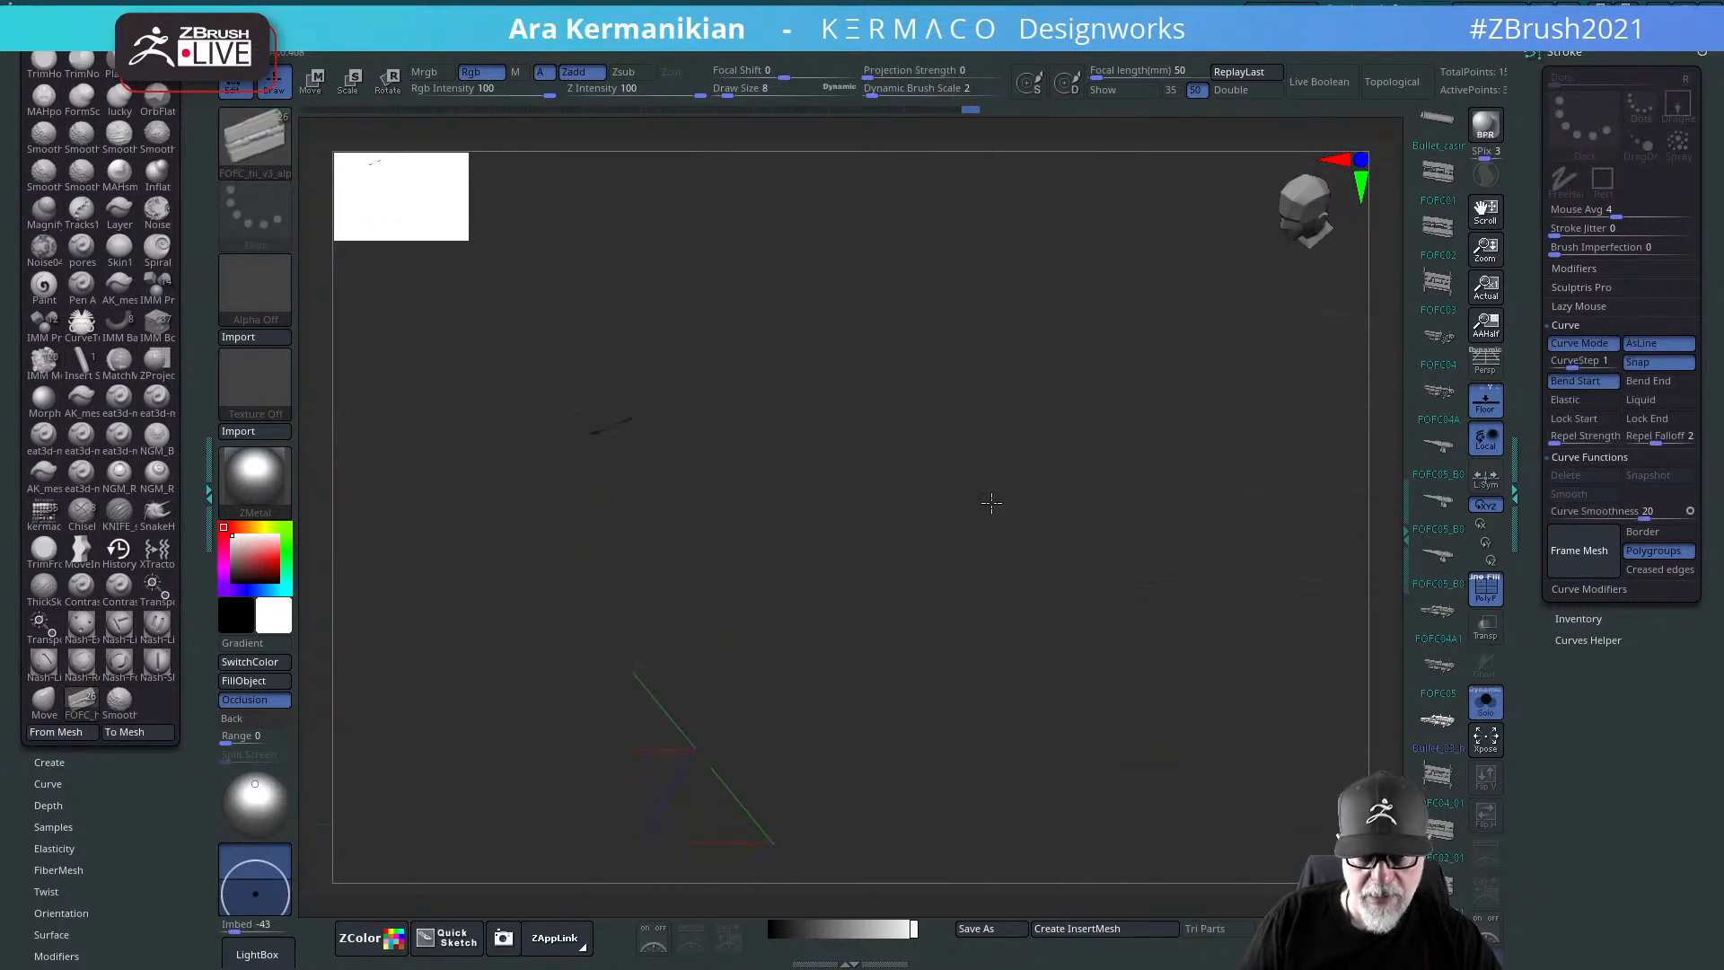
{"action": "left_click_drag", "start_coordinate": [959, 498], "coordinate": [1088, 542]}
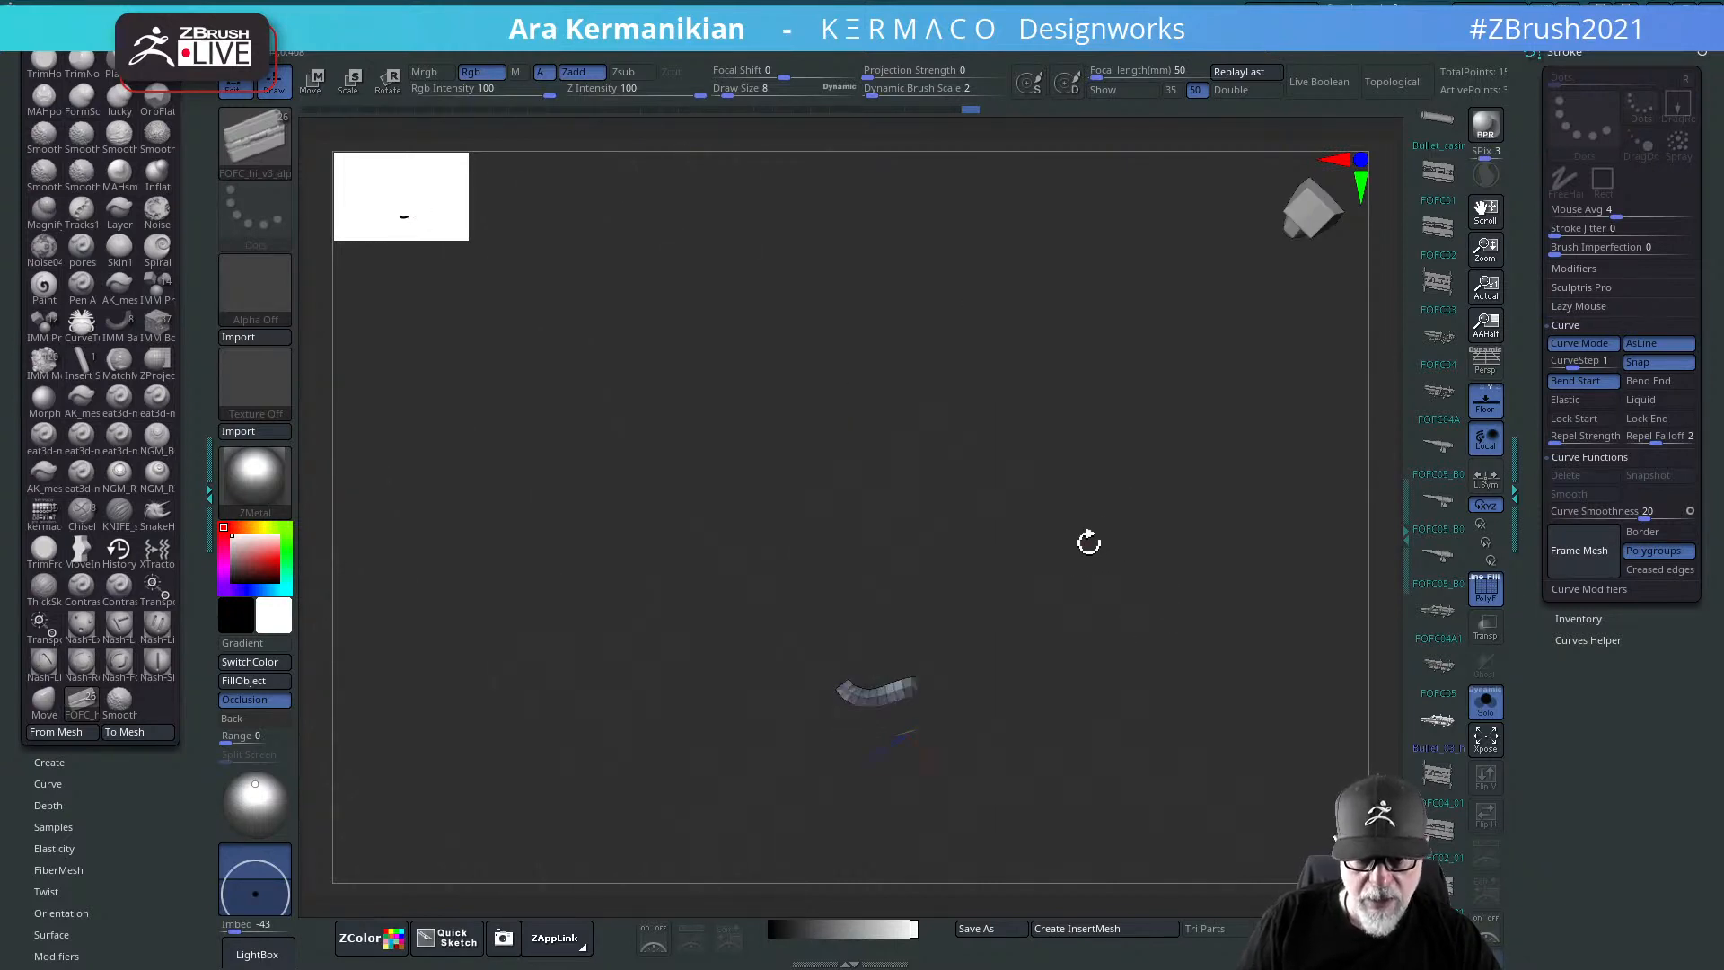
{"action": "key", "text": "ctrl+q"}
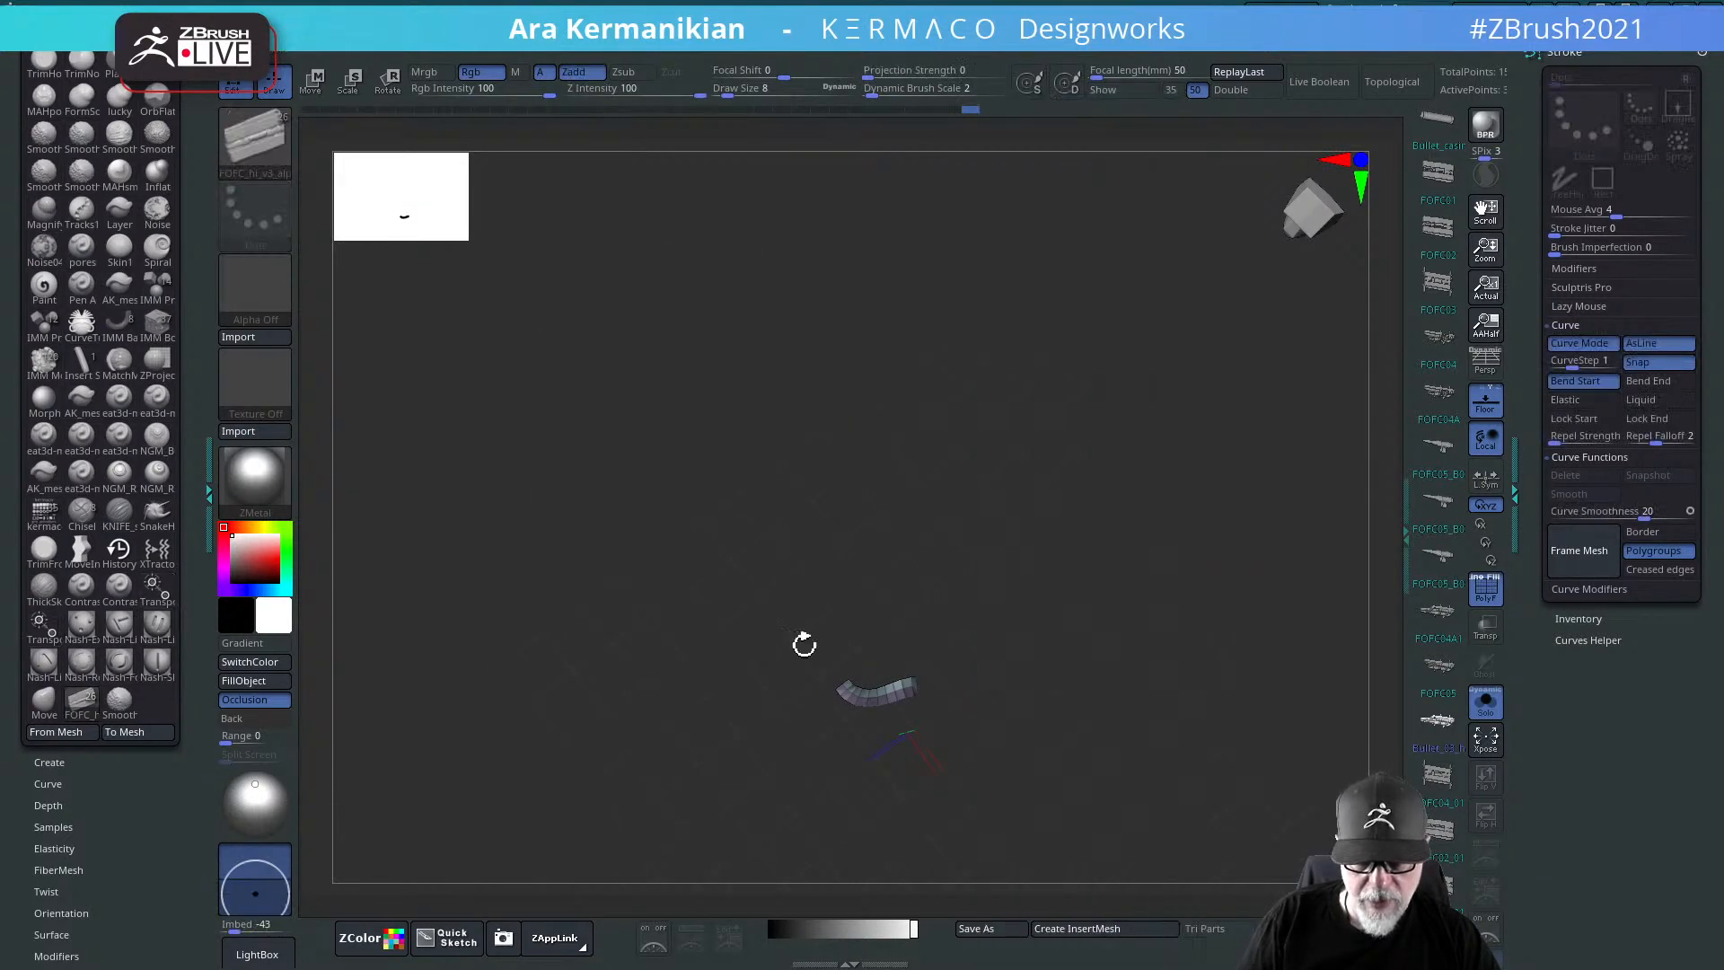
{"action": "left_click_drag", "start_coordinate": [982, 725], "coordinate": [1050, 788], "text": "ctrl+shift"}
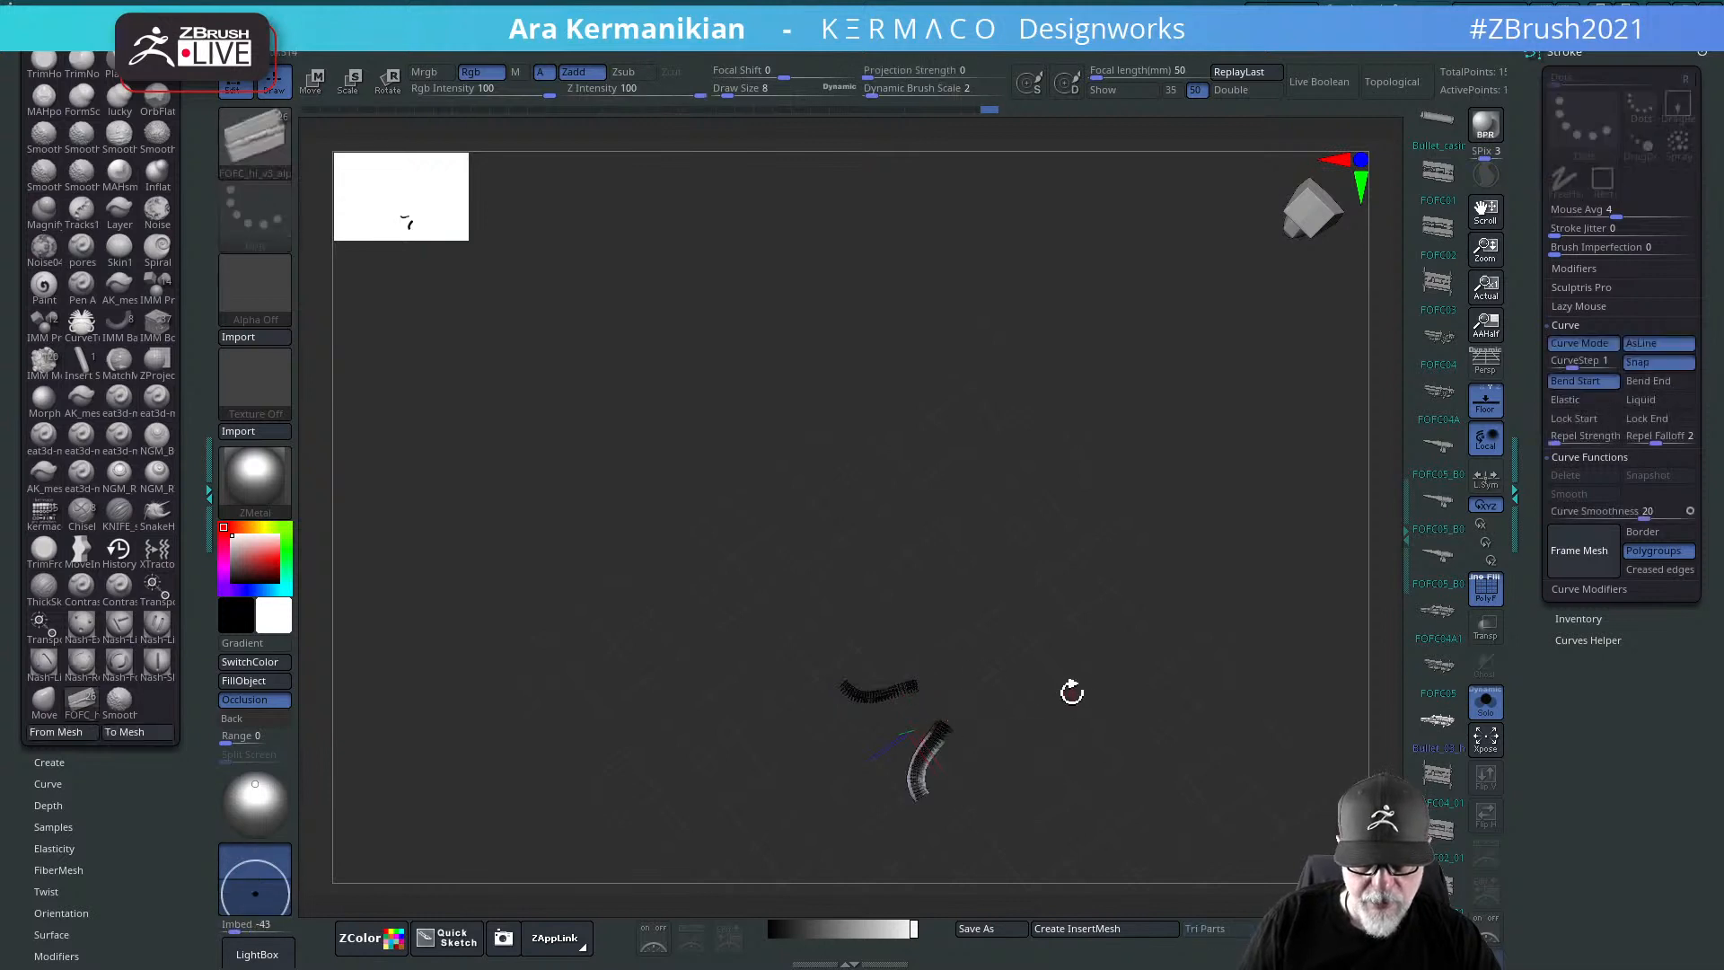
{"action": "left_click_drag", "start_coordinate": [1070, 692], "coordinate": [1257, 571], "text": "alt"}
{"action": "left_click", "coordinate": [1170, 565], "text": "ctrl+shift"}
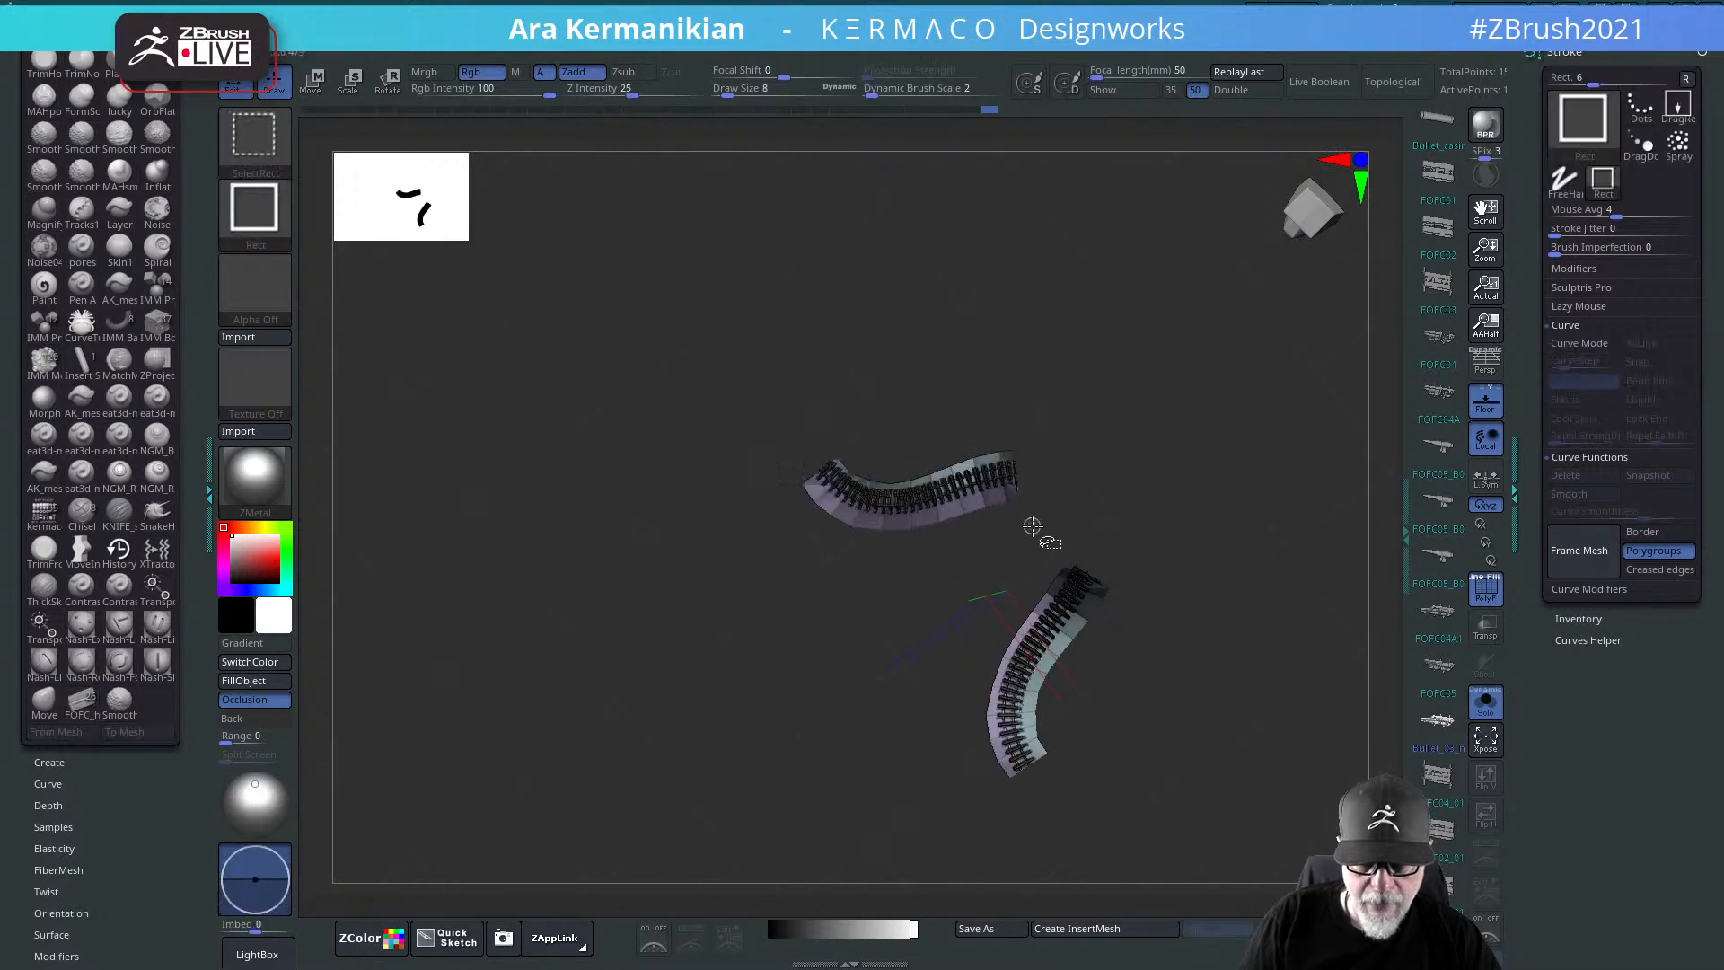
Step: Isolate the bullets from the guide strips and split the strips off into a separate subtool
{"action": "left_click_drag", "start_coordinate": [974, 503], "coordinate": [1032, 526], "text": "ctrl+shift"}
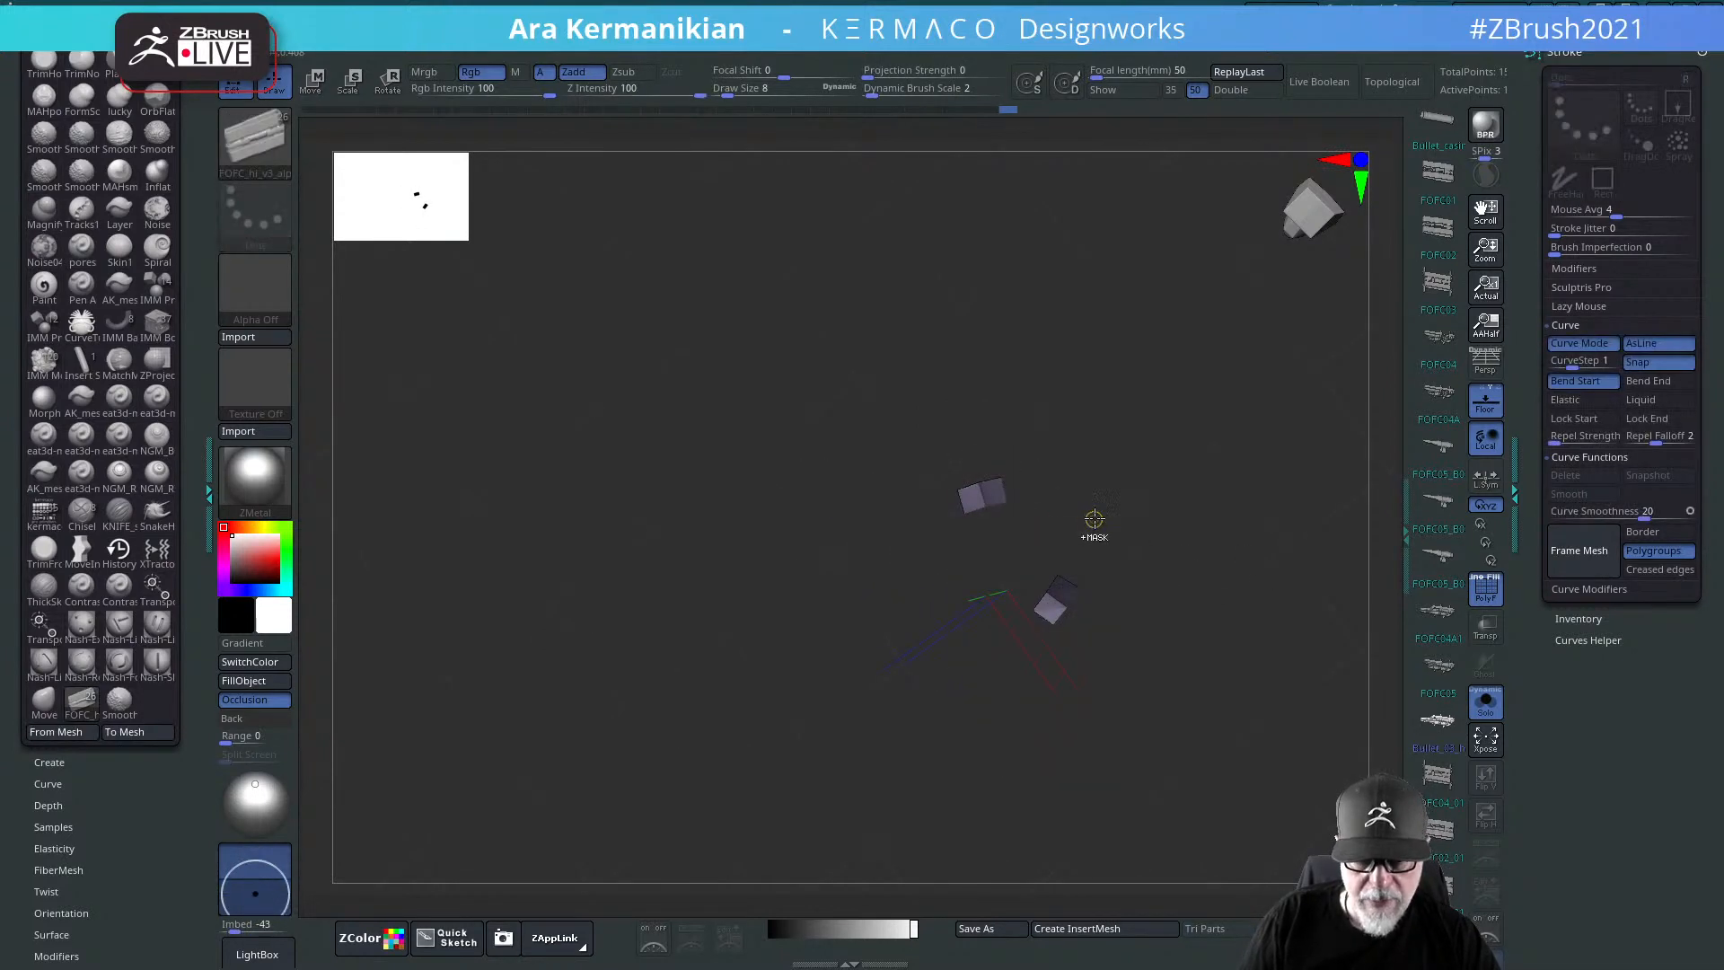
{"action": "left_click", "coordinate": [1116, 492], "text": "ctrl+shift"}
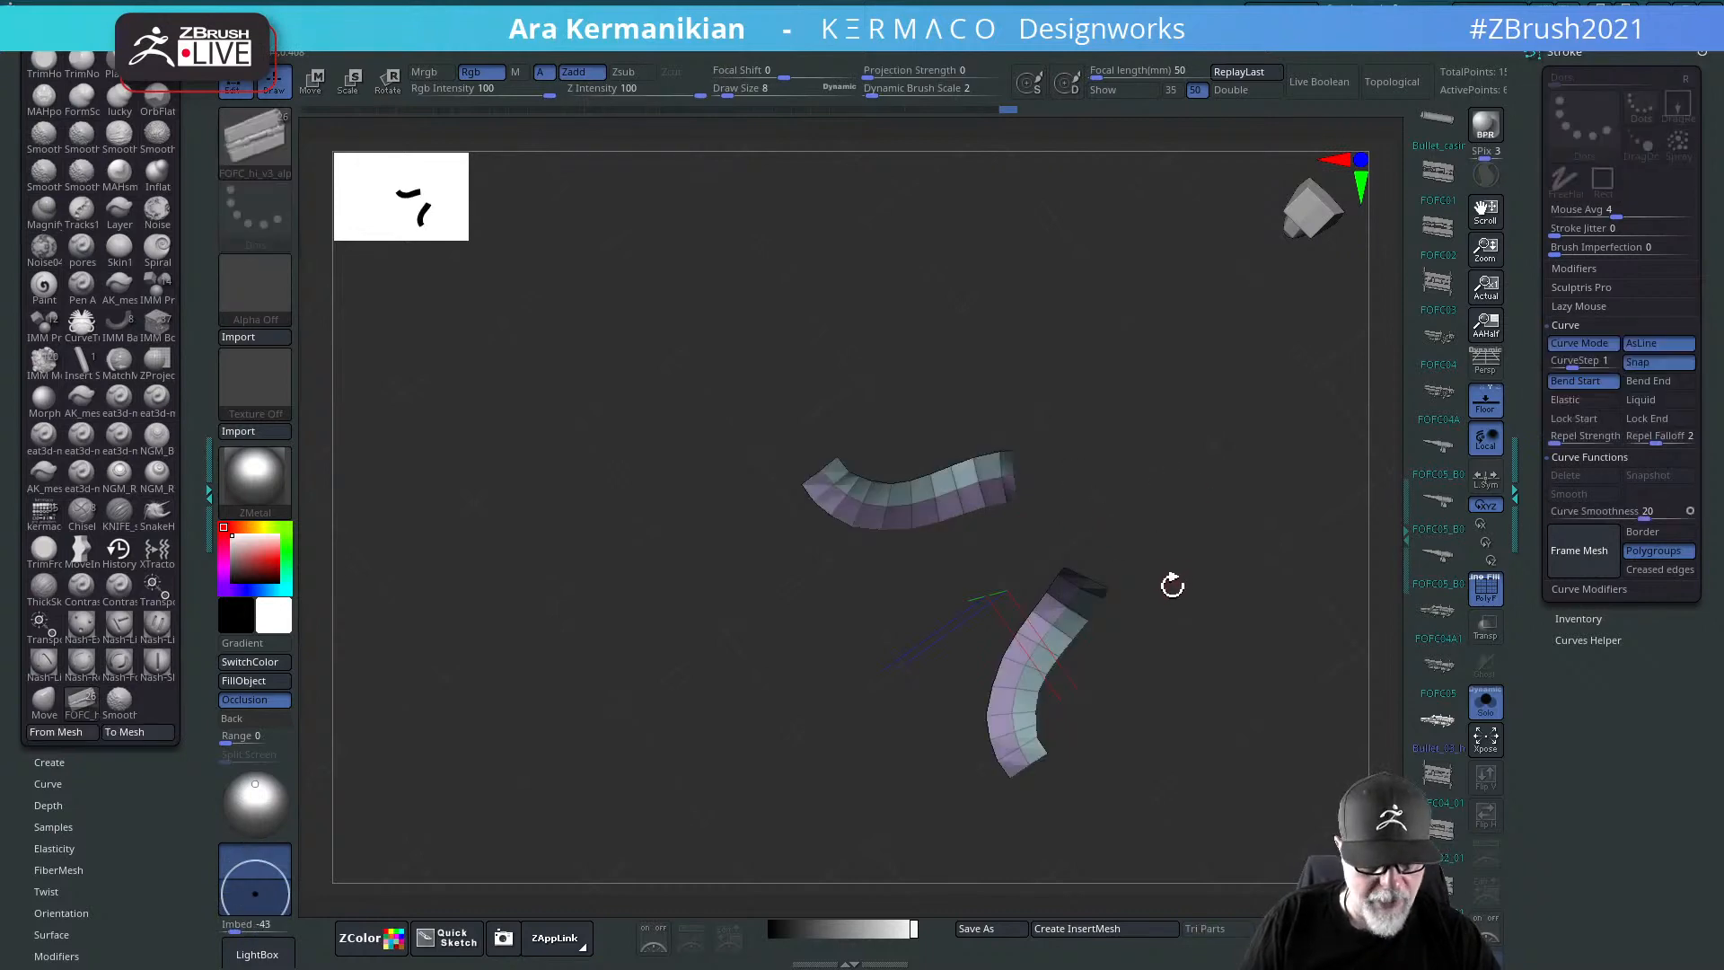
{"action": "key", "text": "space"}
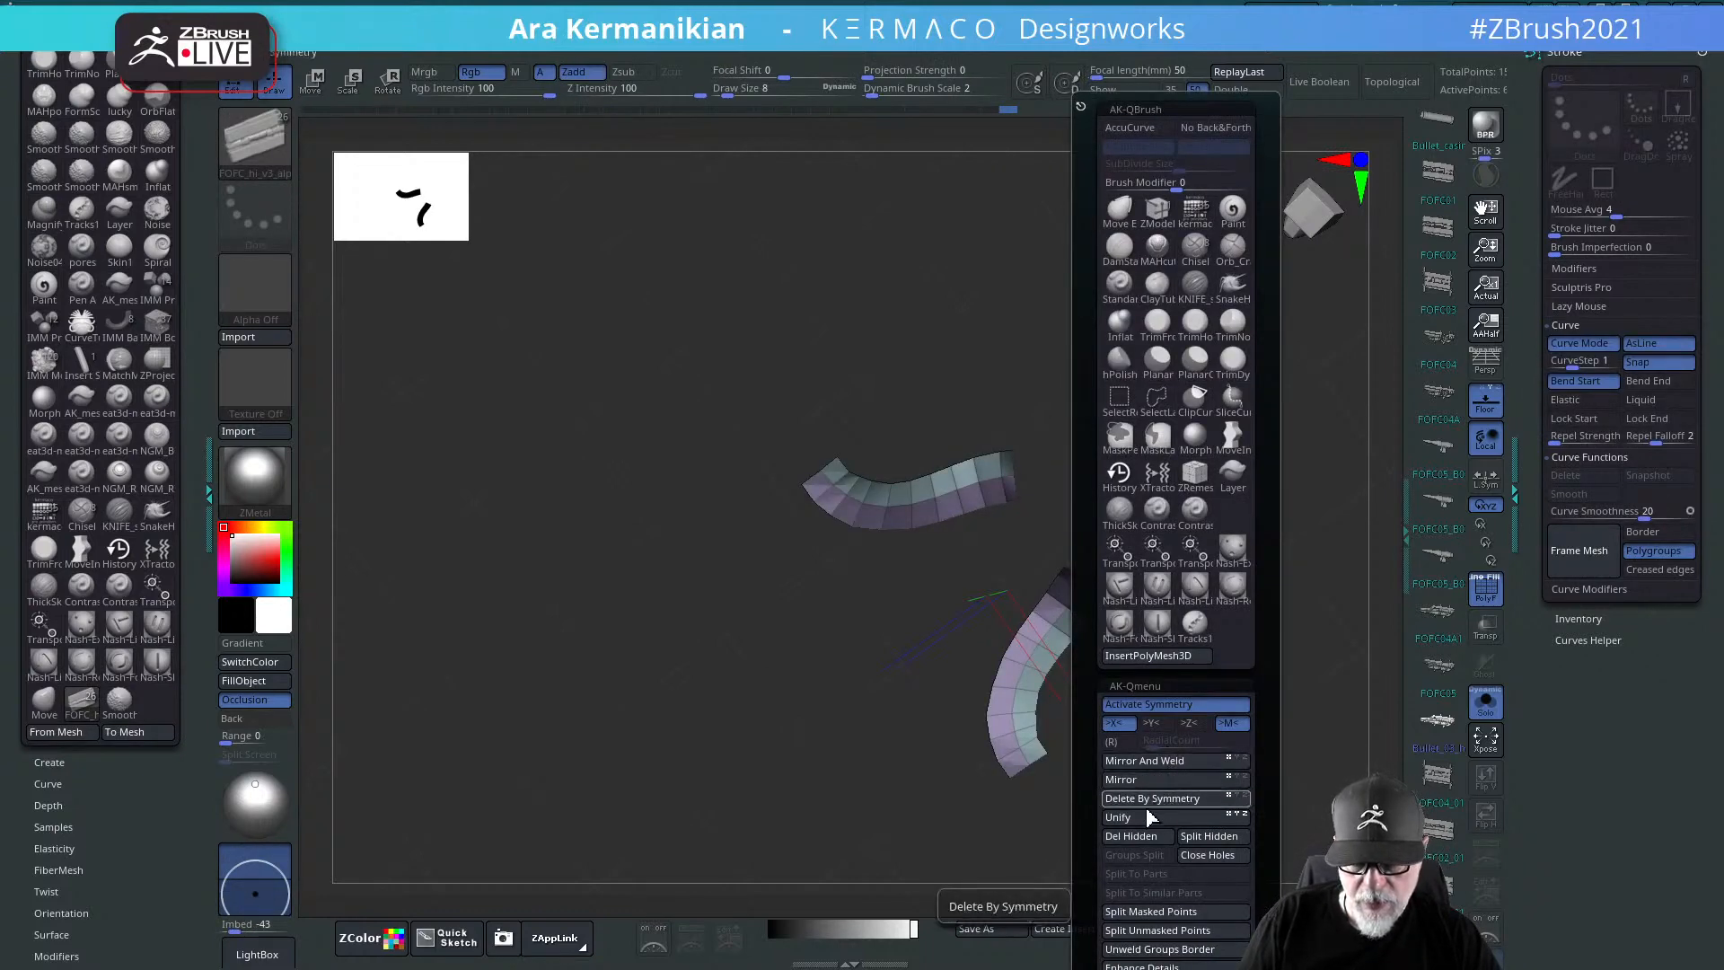
{"action": "left_click", "coordinate": [1206, 854]}
{"action": "left_click", "coordinate": [1185, 516], "text": "ctrl+shift"}
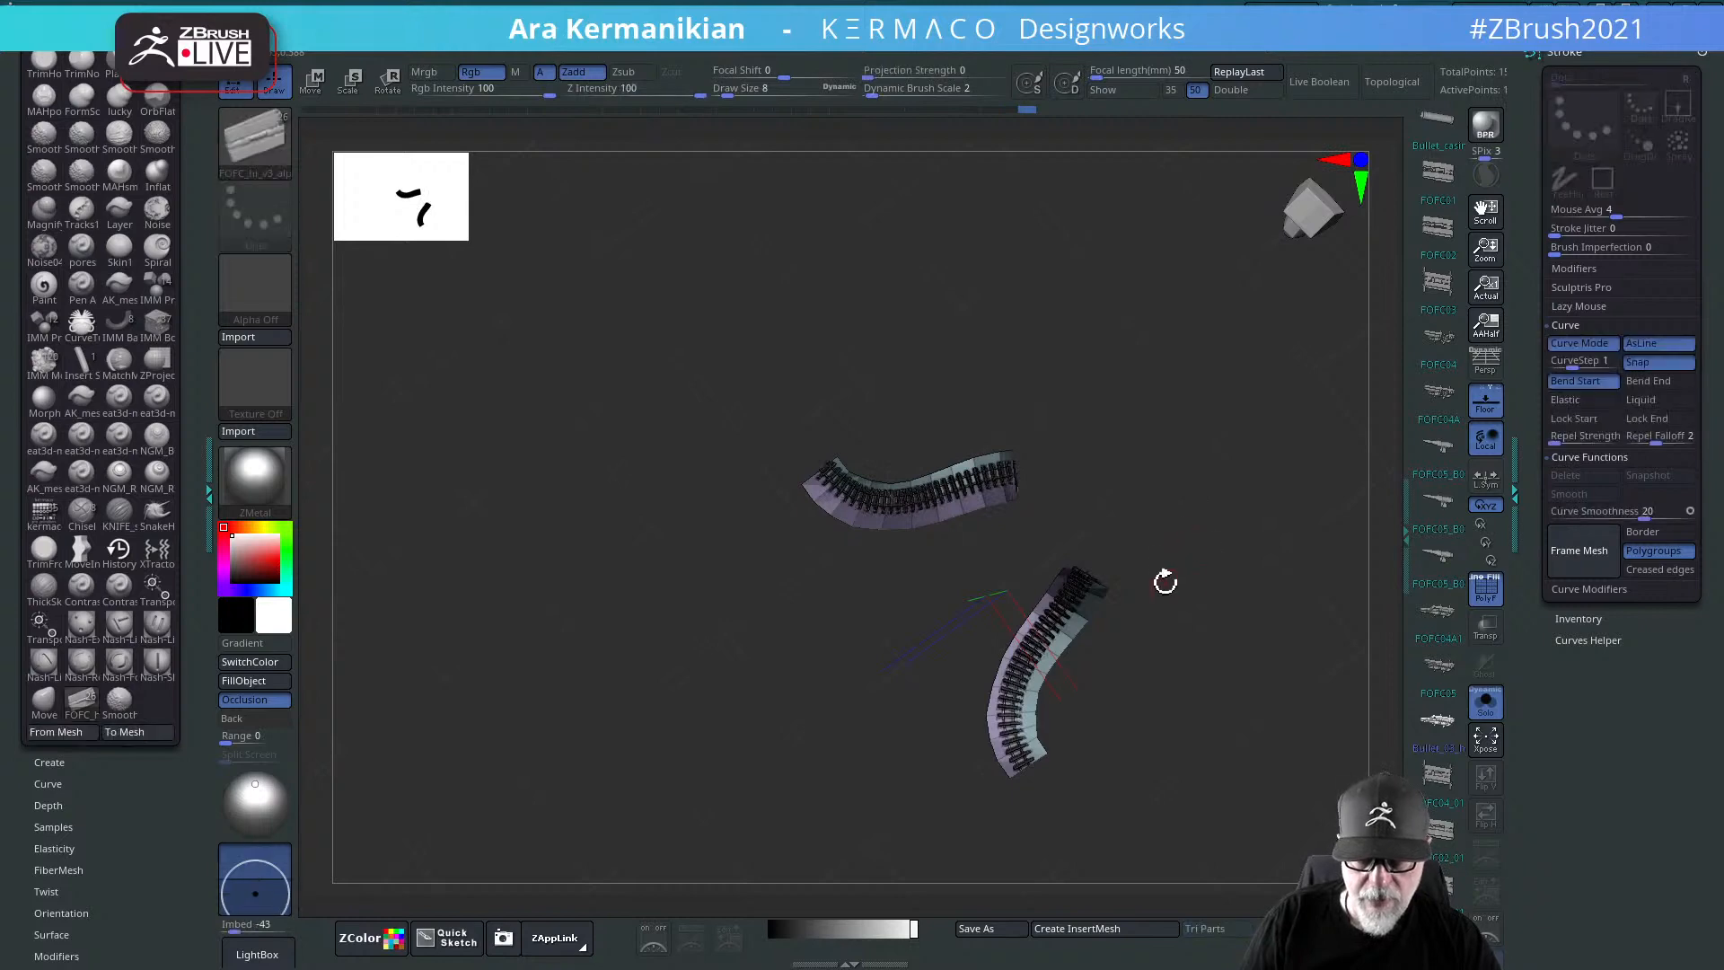
{"action": "left_click_drag", "start_coordinate": [1203, 545], "coordinate": [1255, 631], "text": "ctrl+shift"}
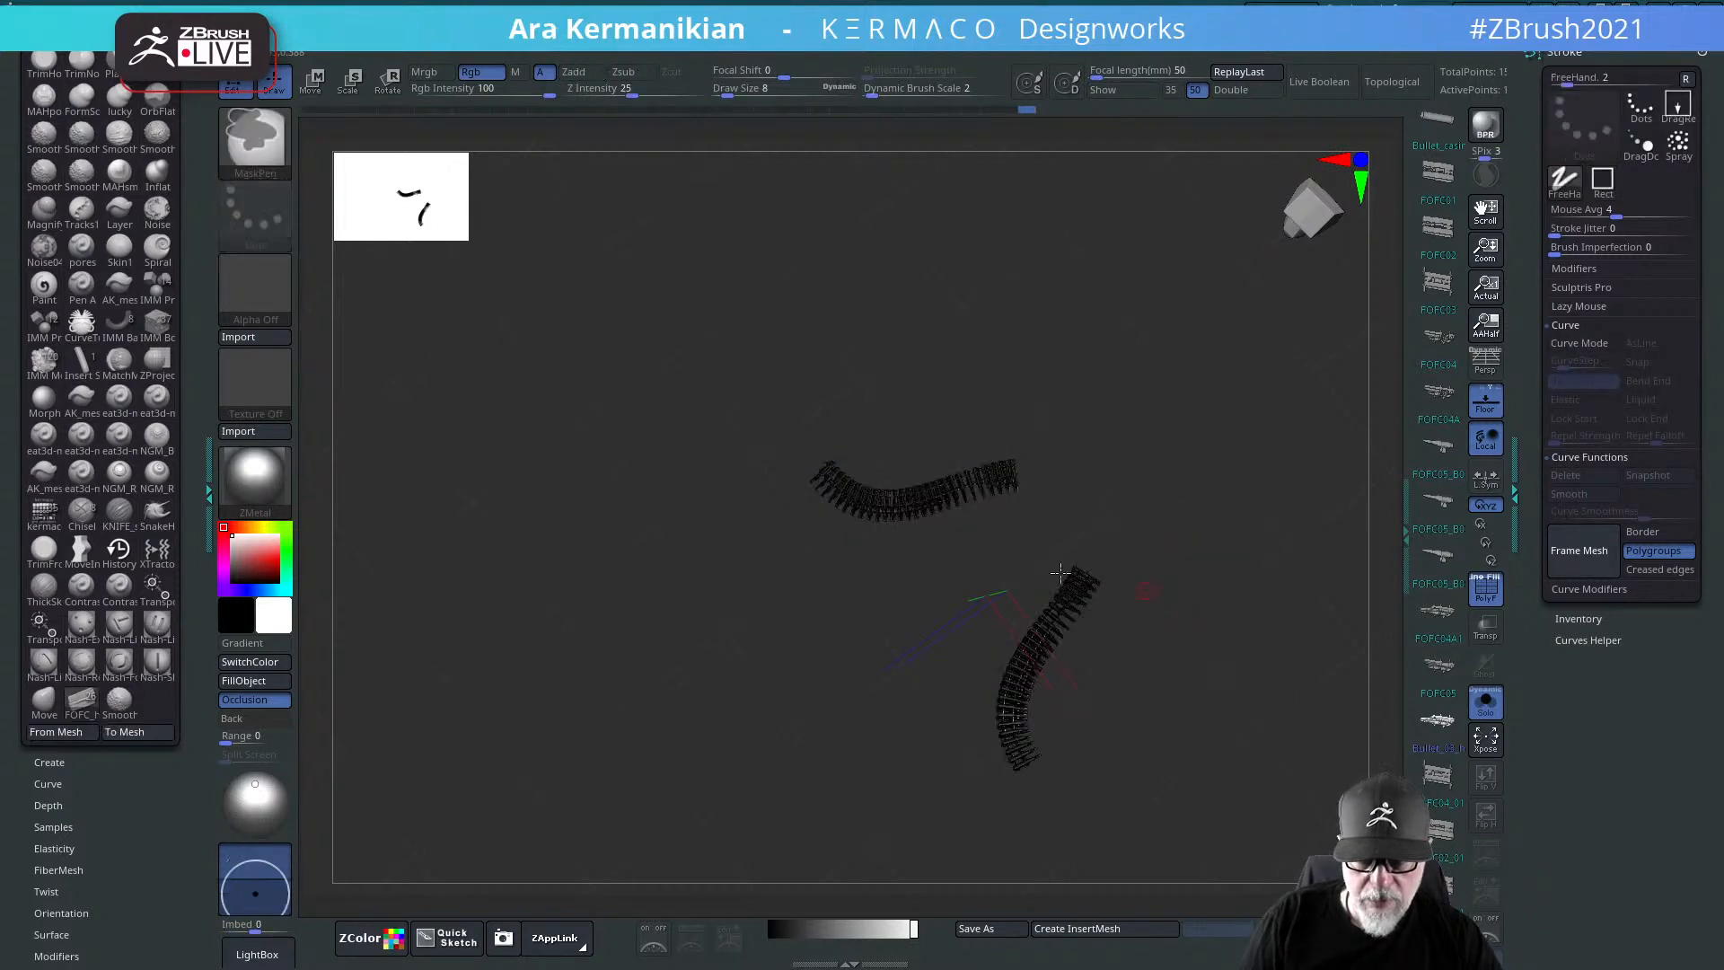
{"action": "key", "text": "space"}
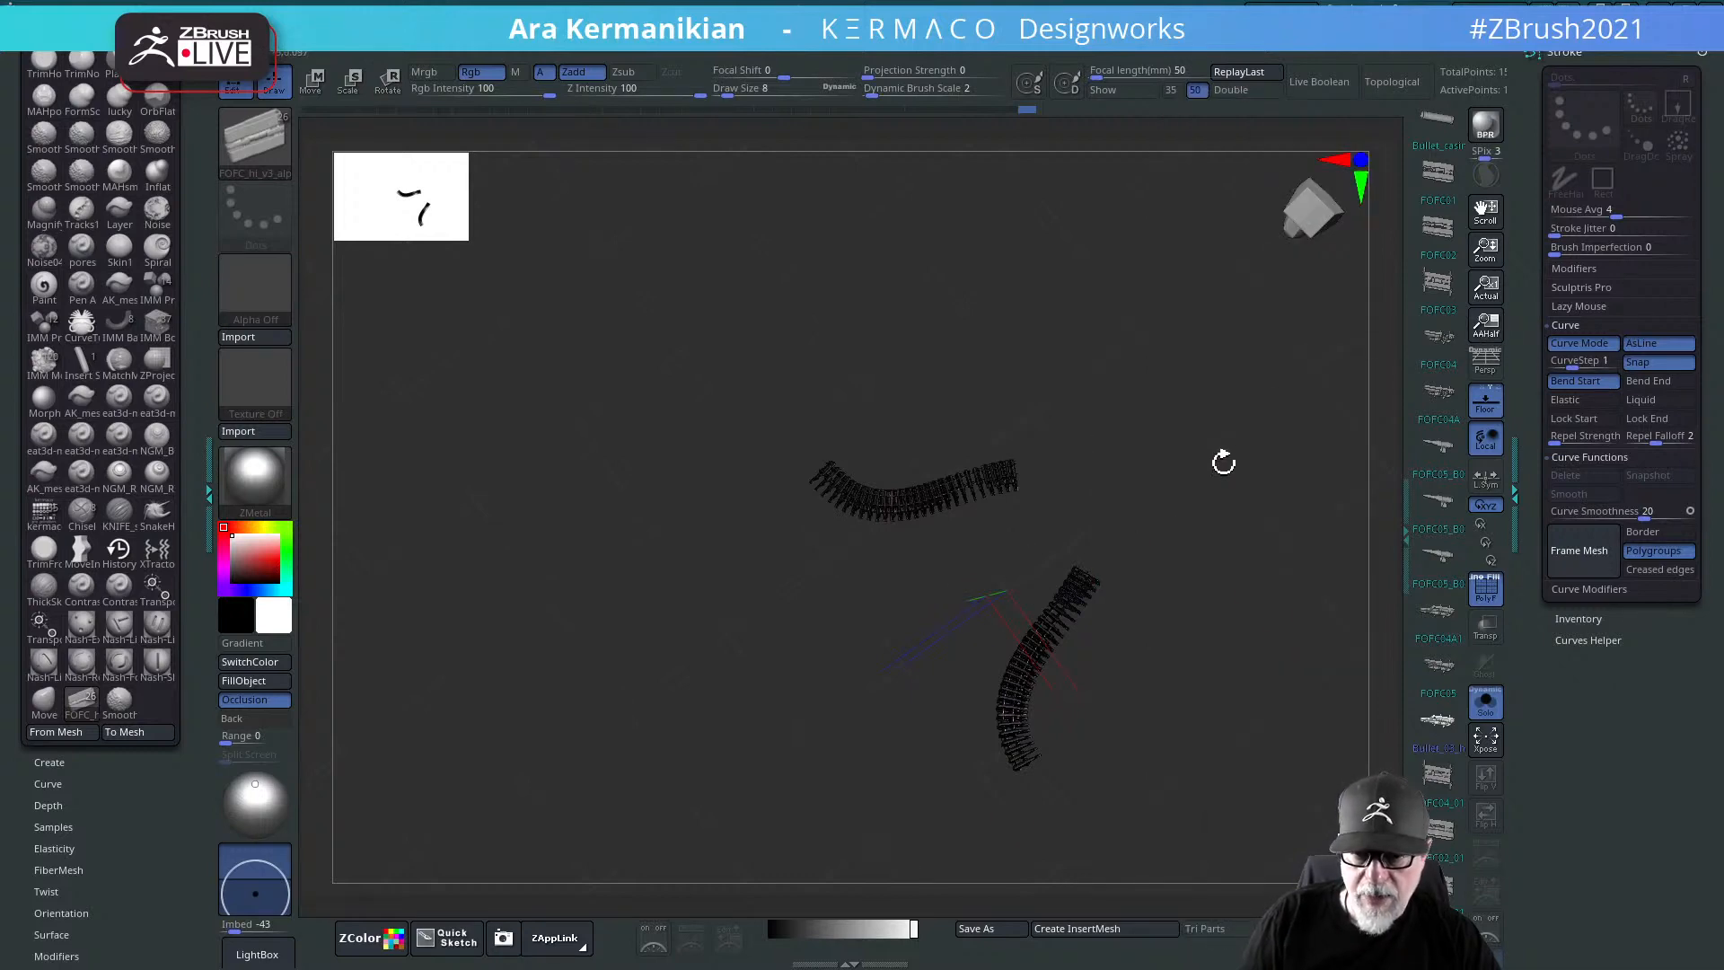
Step: Turn off solo and inspect the finished bullet belts against the whole mech from several angles
{"action": "left_click_drag", "start_coordinate": [1224, 463], "coordinate": [1324, 623]}
{"action": "left_click", "coordinate": [1485, 705]}
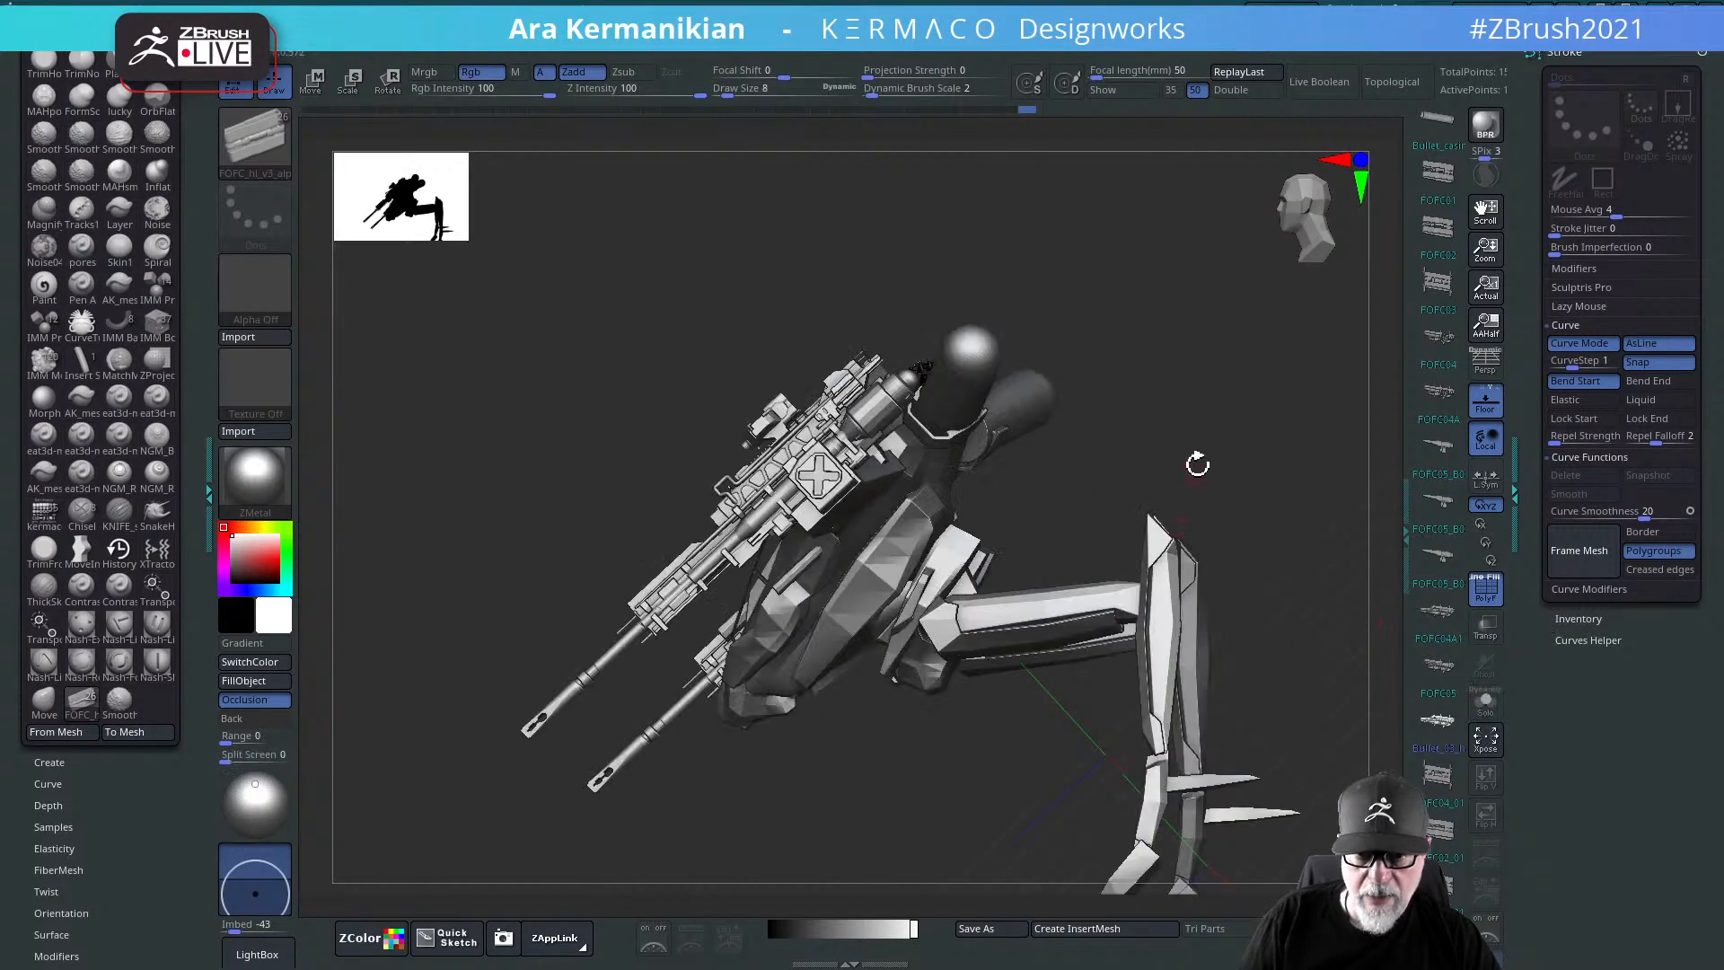
{"action": "left_click_drag", "start_coordinate": [1197, 466], "coordinate": [1275, 536]}
{"action": "scroll", "coordinate": [1537, 304], "scroll_direction": "up", "scroll_amount": 10}
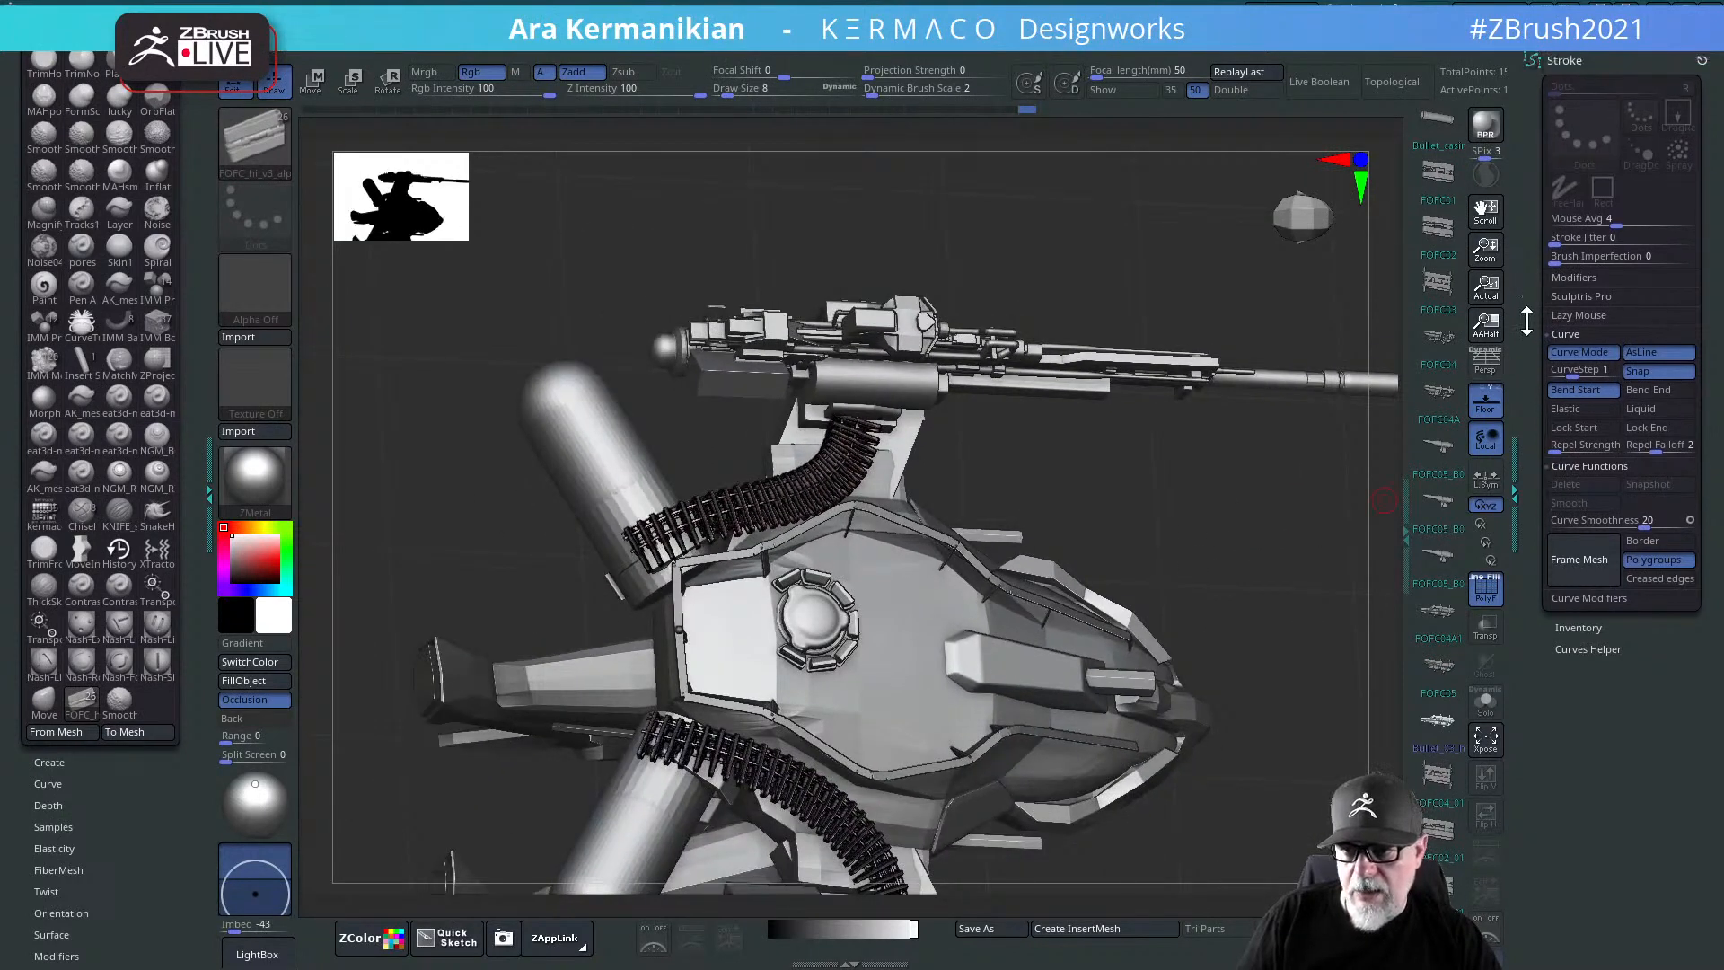
Step: Select the thick feed strips, PolyMesh3D1_33, in the Bullet feed folder and examine their polygroups
{"action": "scroll", "coordinate": [1658, 288], "scroll_direction": "up", "scroll_amount": 5}
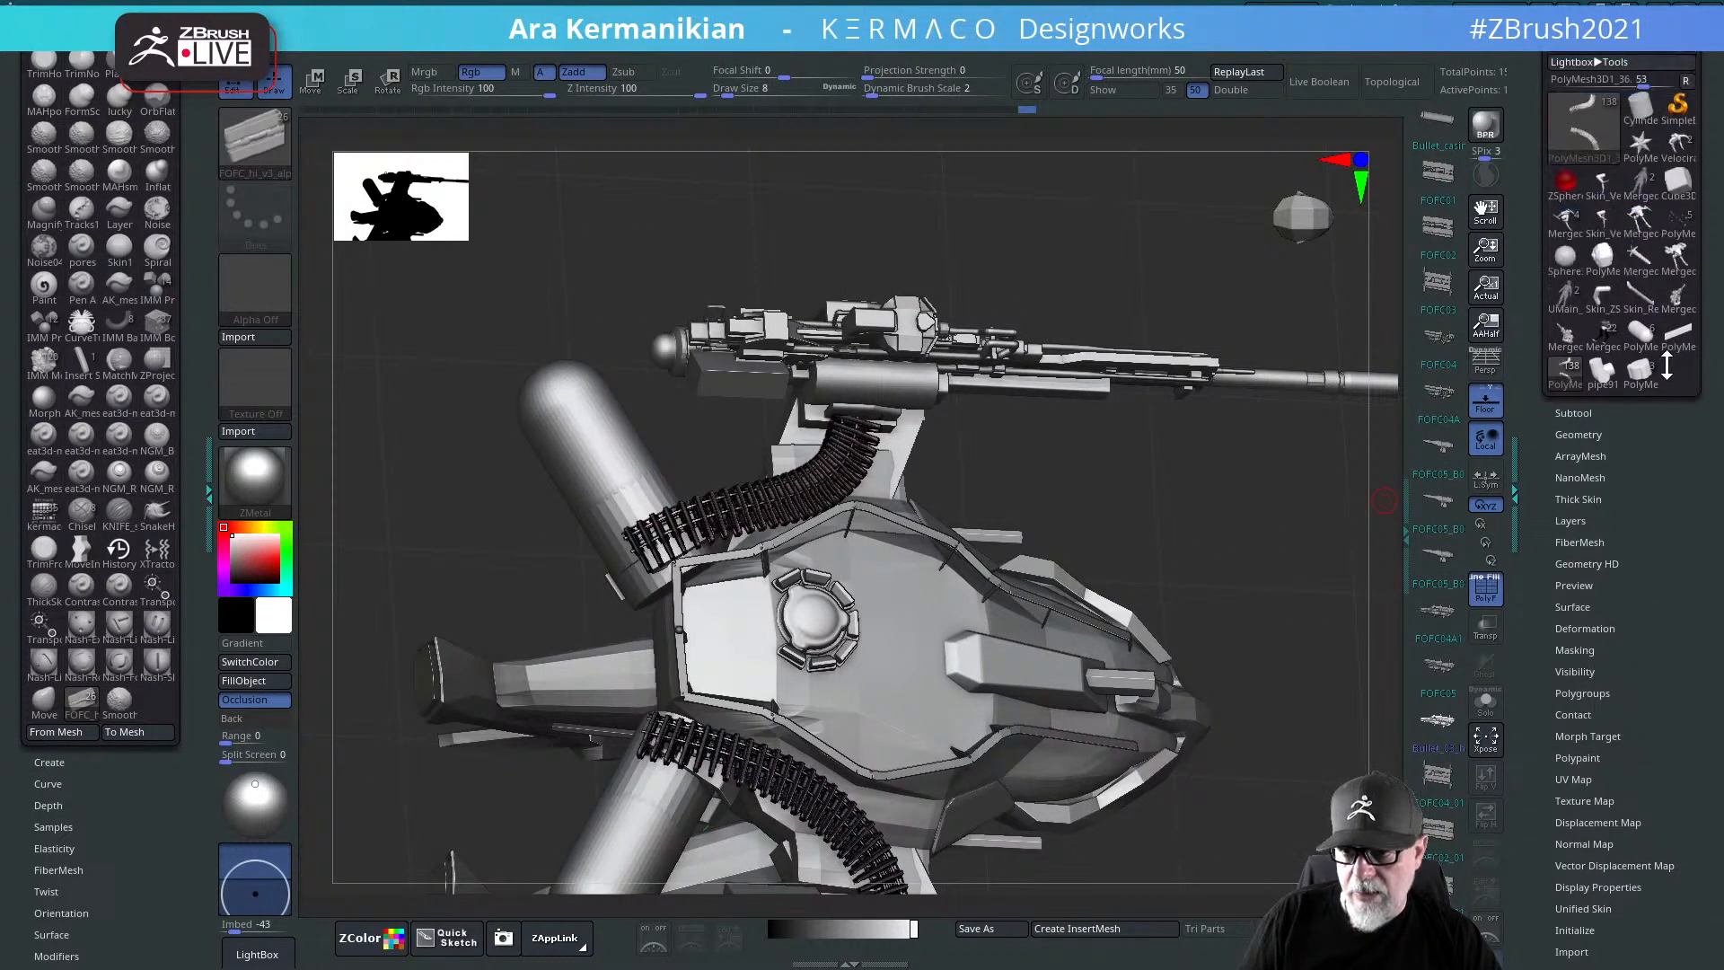
{"action": "left_click", "coordinate": [1574, 412]}
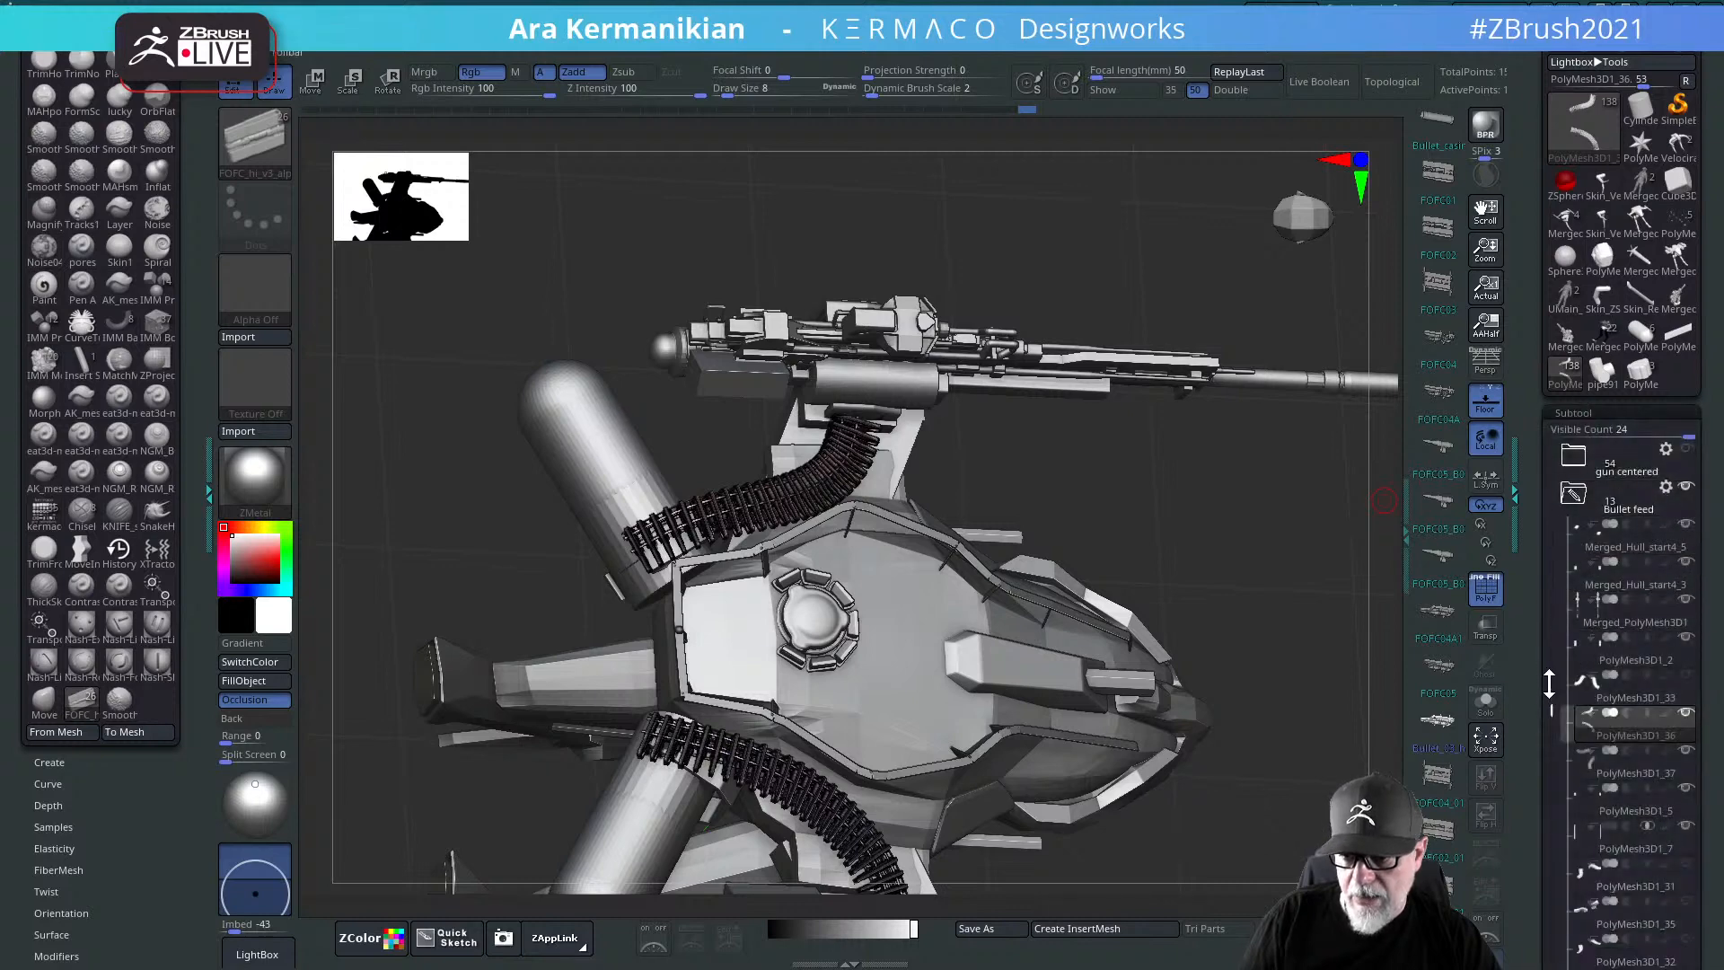
{"action": "mouse_move", "coordinate": [1622, 700]}
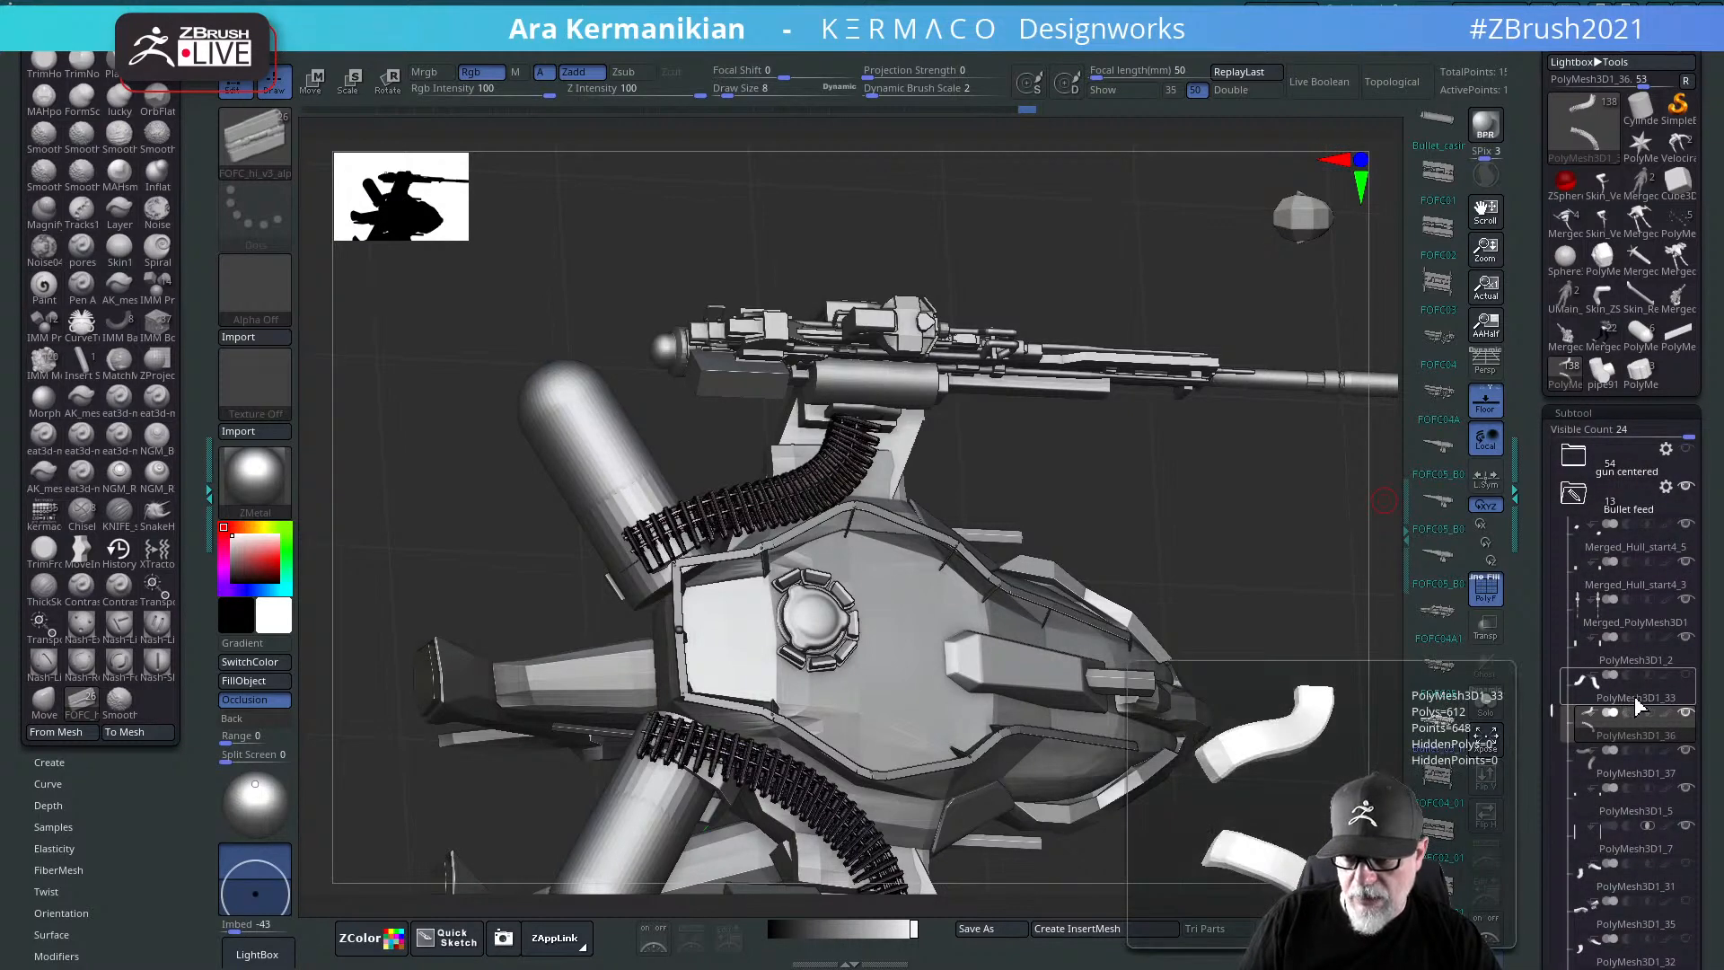
{"action": "left_click", "coordinate": [1634, 704]}
{"action": "left_click_drag", "start_coordinate": [1243, 557], "coordinate": [1390, 571]}
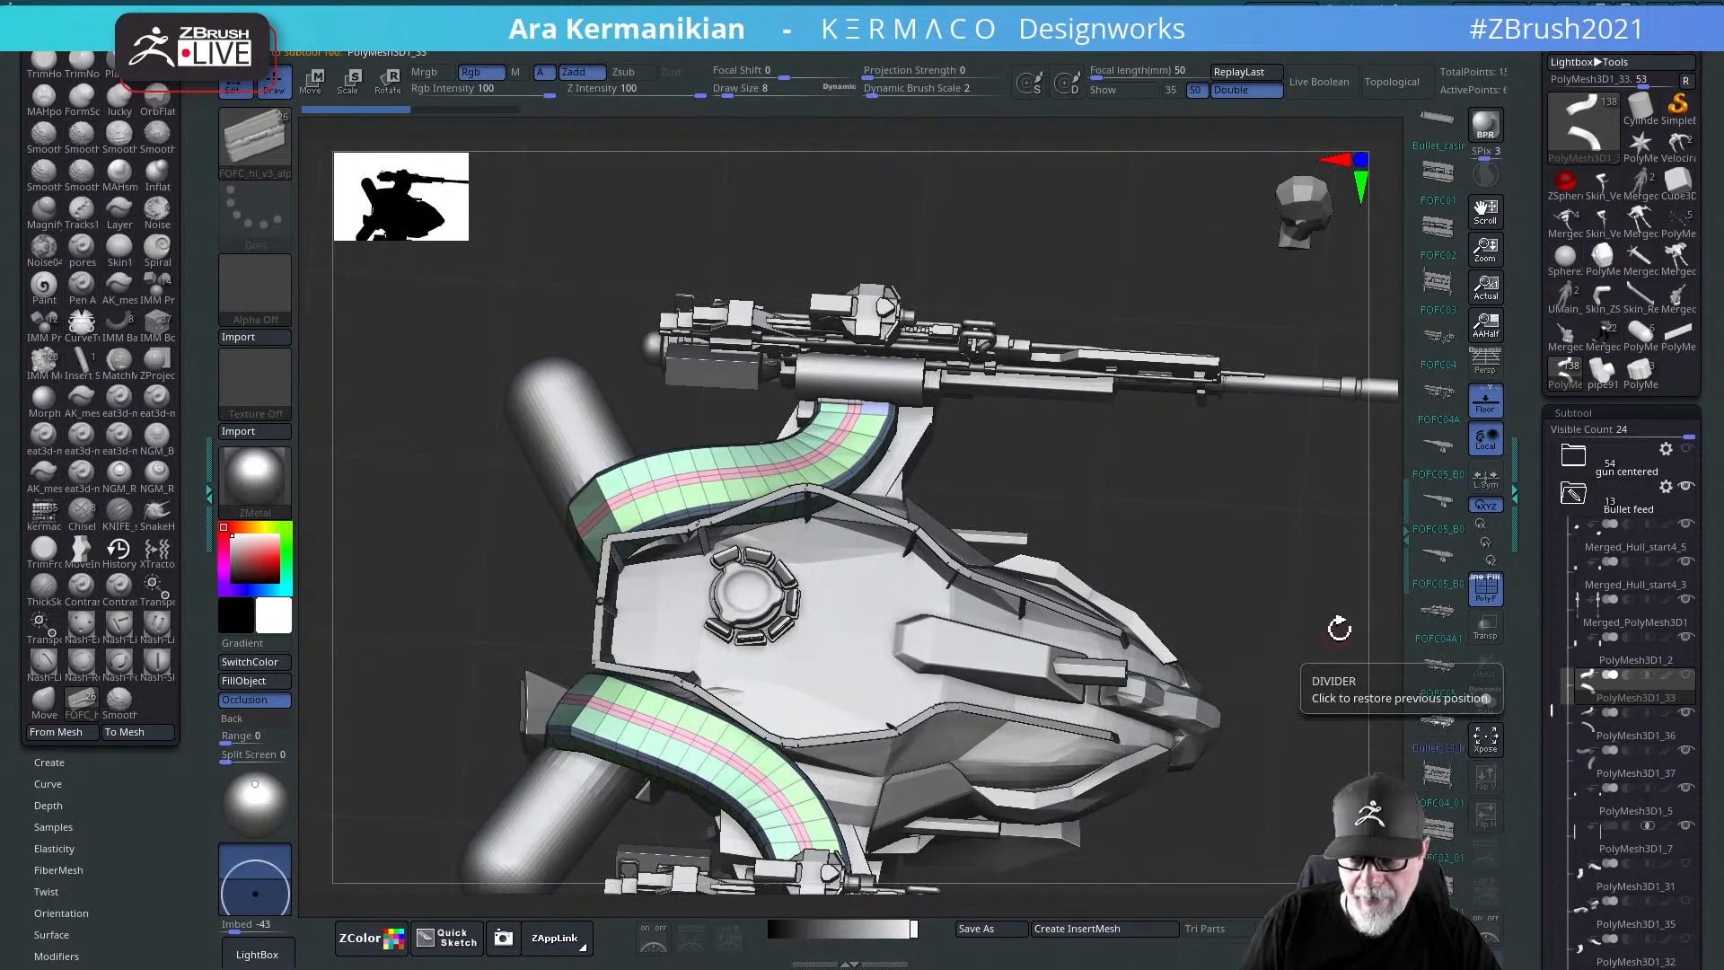
{"action": "mouse_move", "coordinate": [1616, 783]}
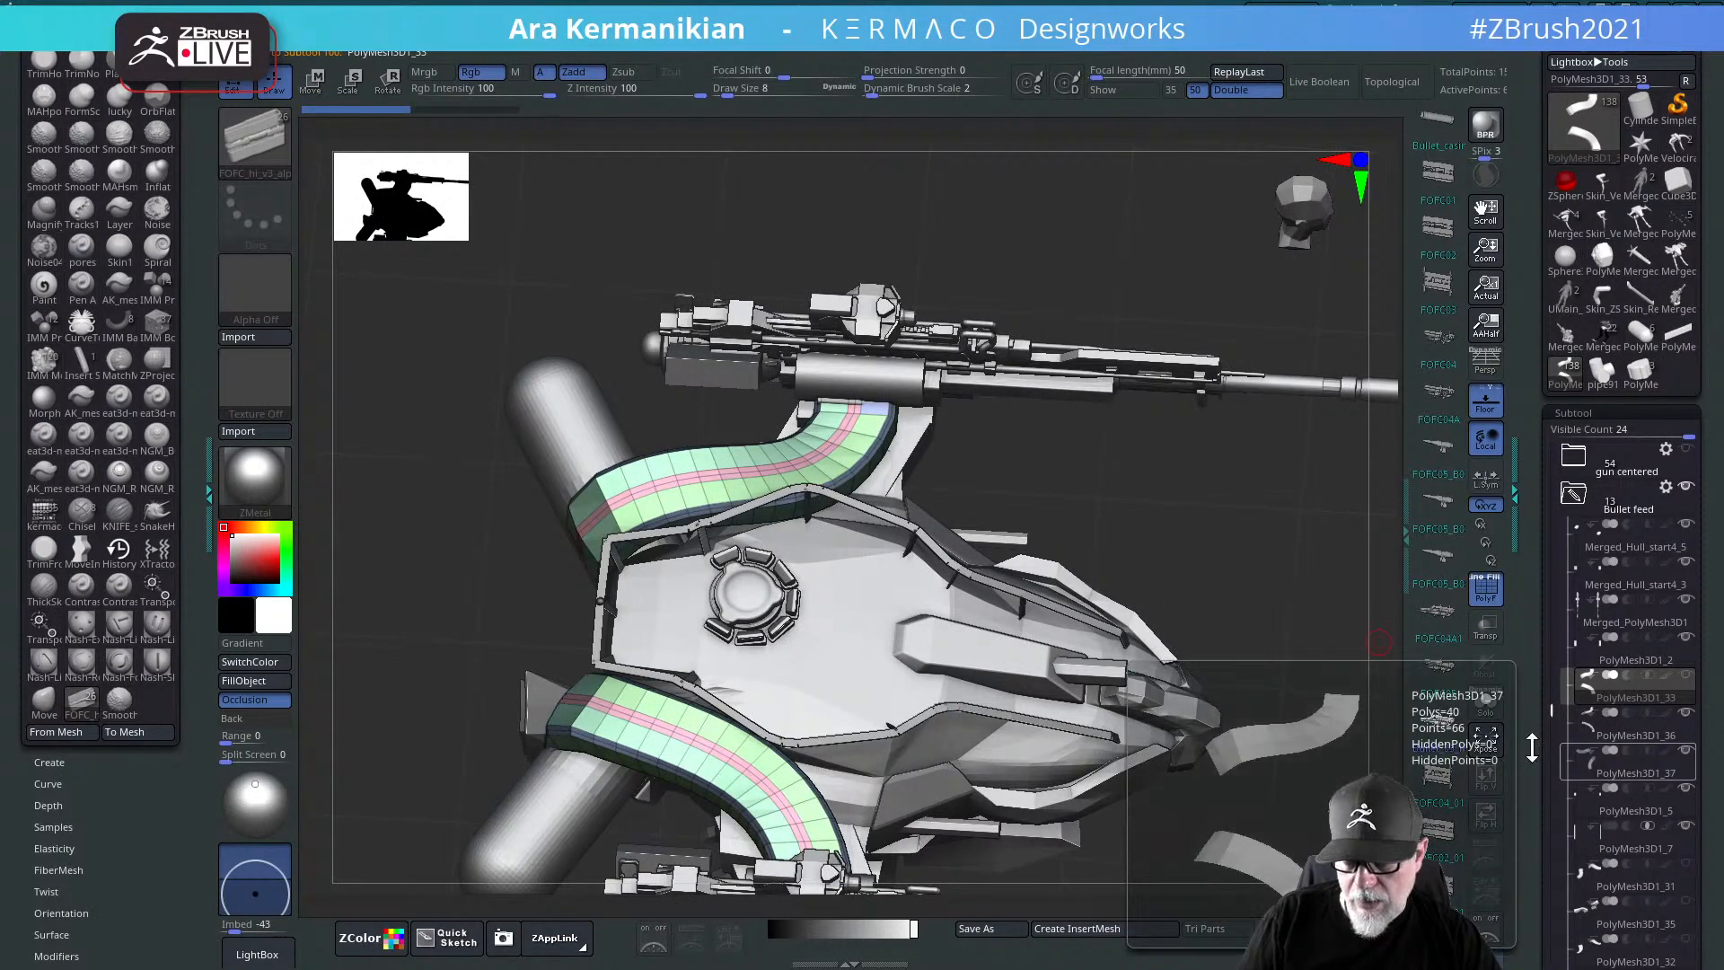
{"action": "left_click_drag", "start_coordinate": [1212, 556], "coordinate": [1262, 539]}
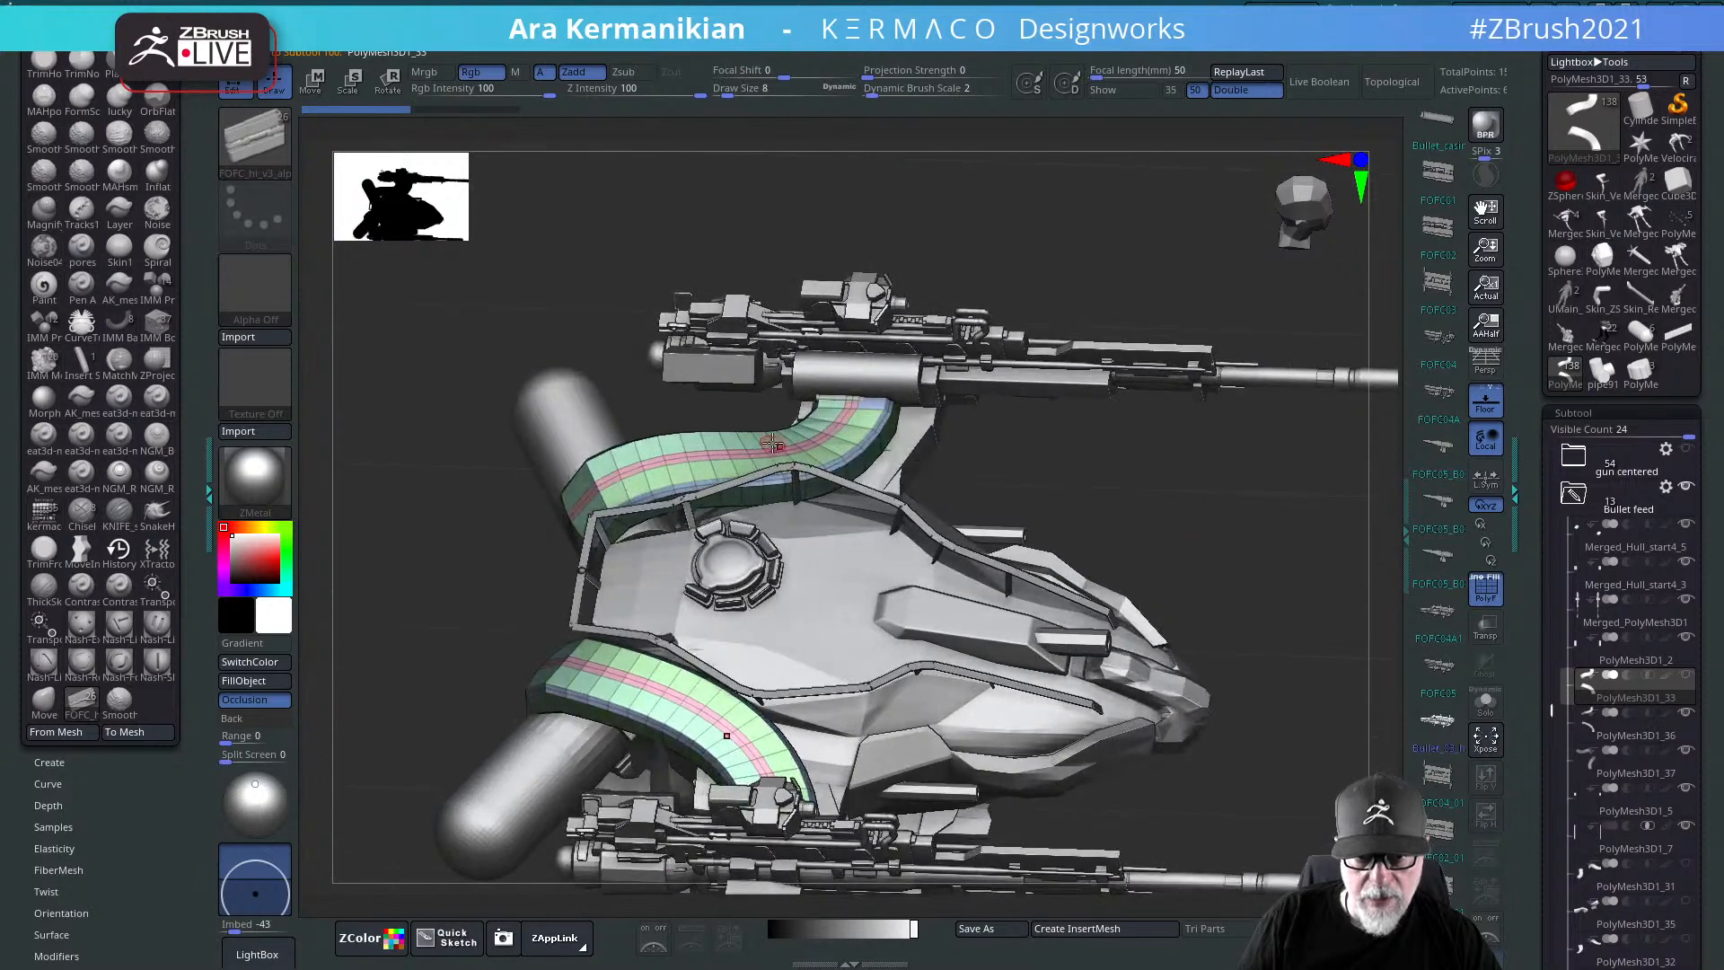
{"action": "left_click_drag", "start_coordinate": [1156, 491], "coordinate": [1385, 559]}
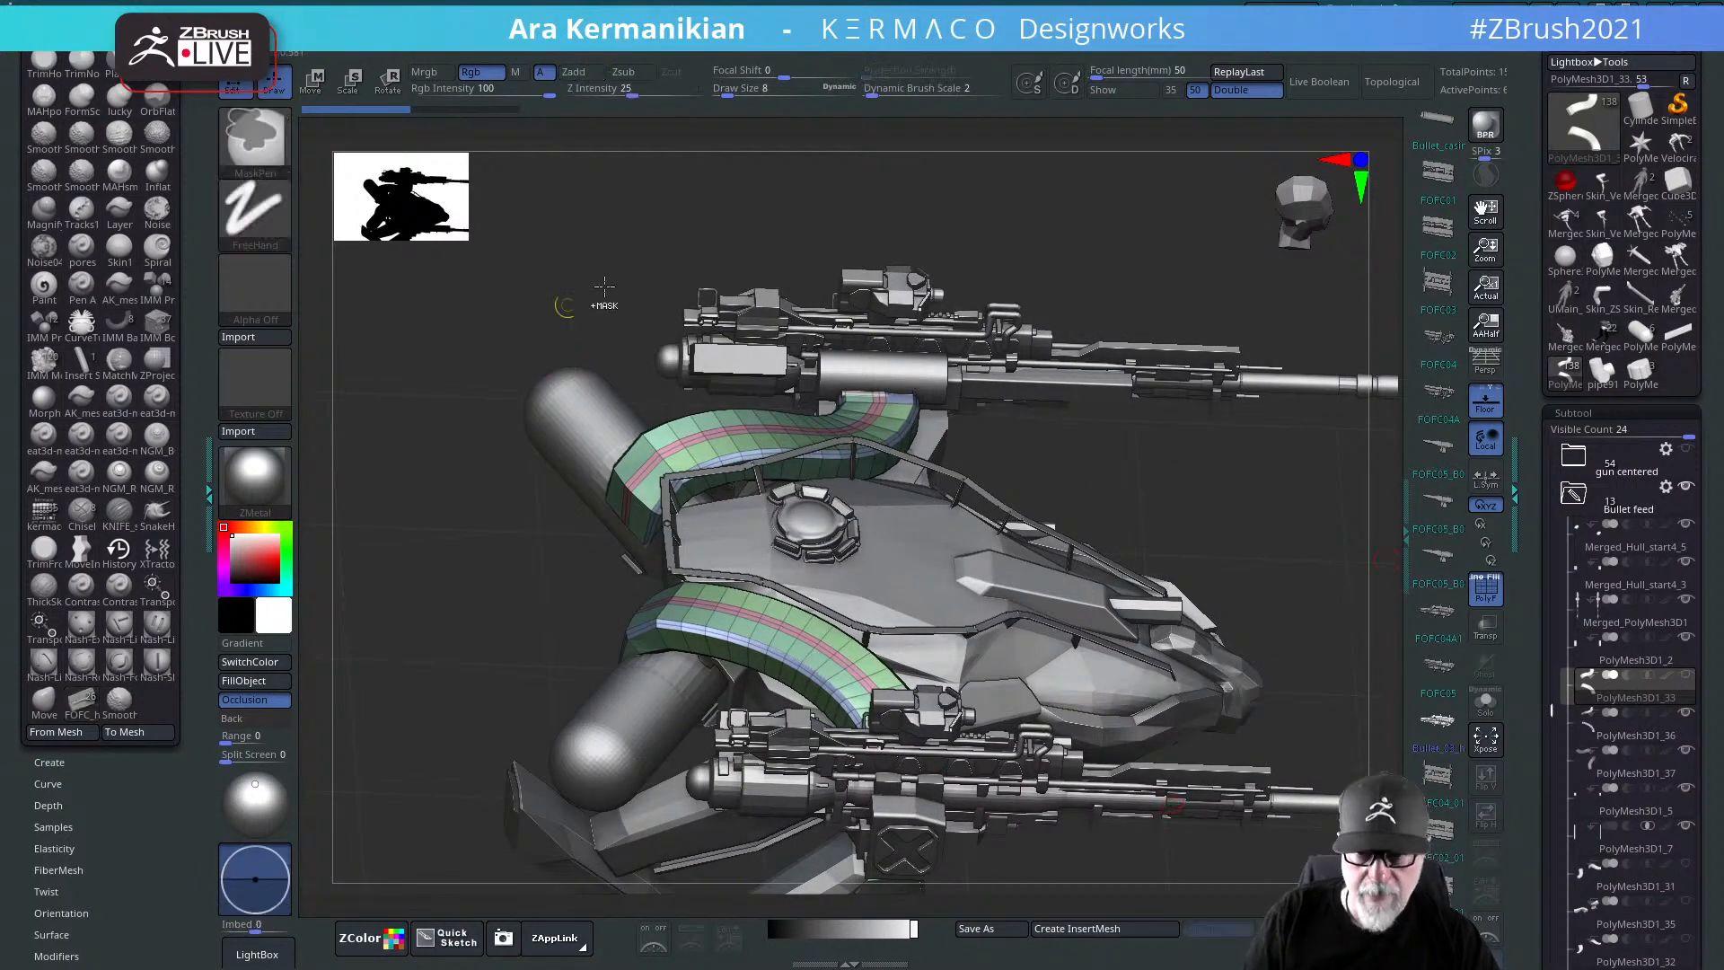
Step: Duplicate the thick feed strip subtool
{"action": "key", "text": "ctrl+space"}
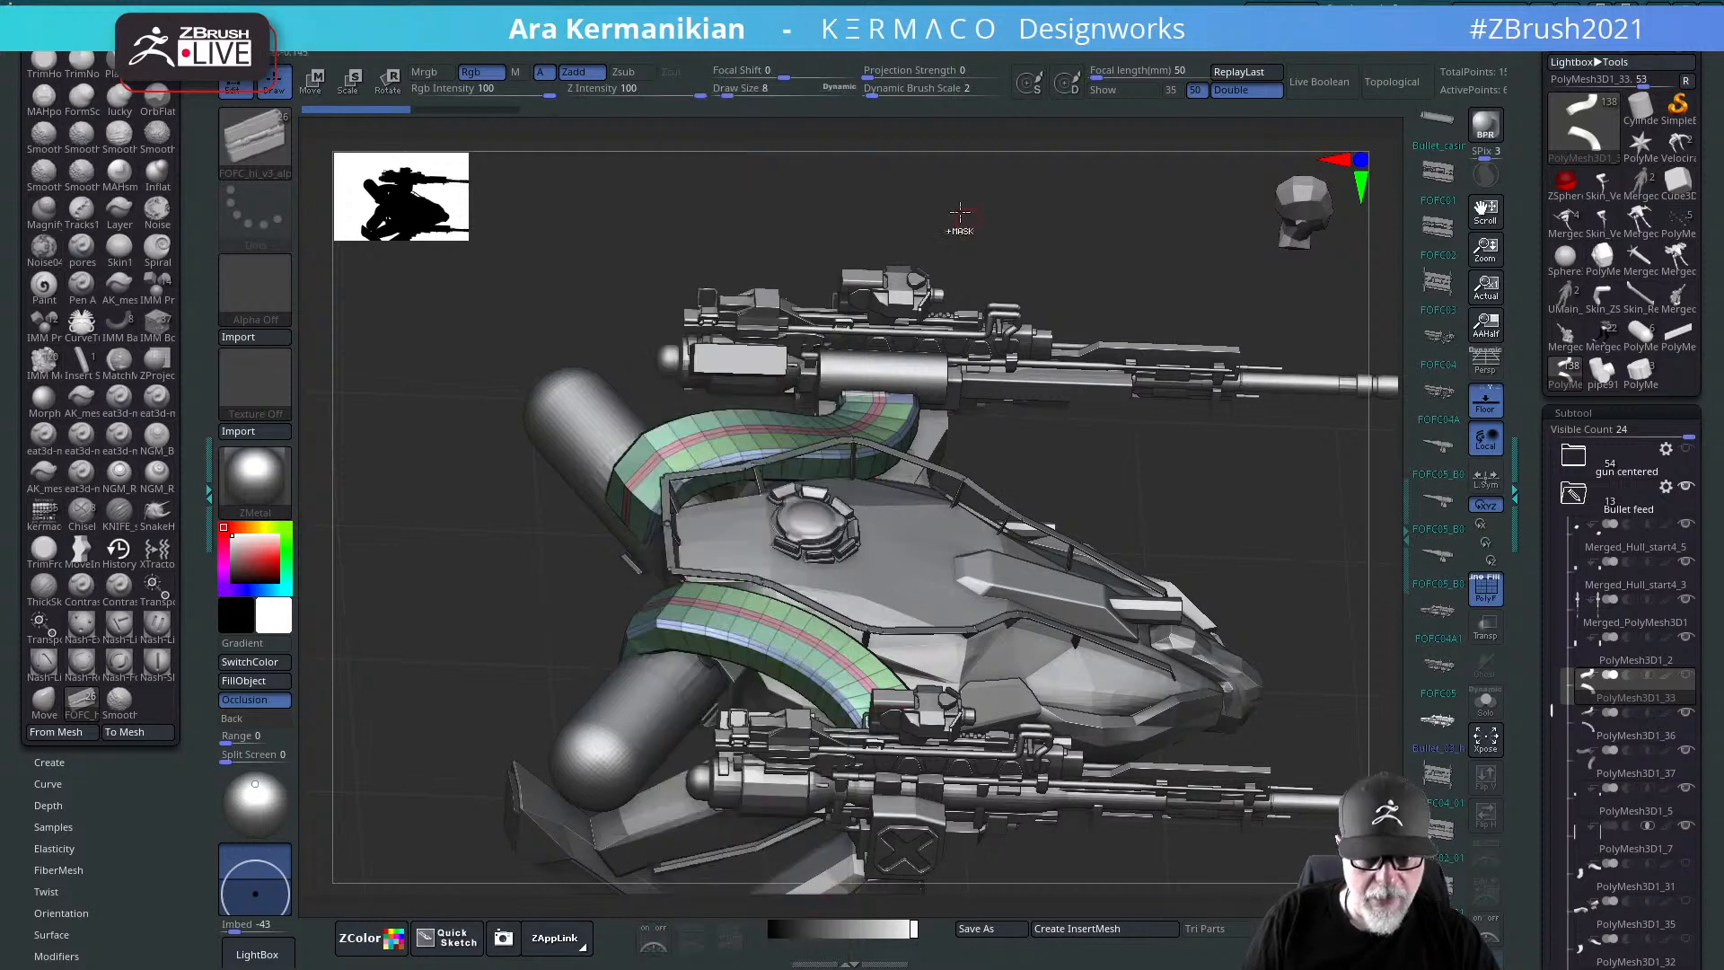
{"action": "key", "text": "ctrl+space"}
{"action": "left_click_drag", "start_coordinate": [1046, 513], "coordinate": [1050, 99]}
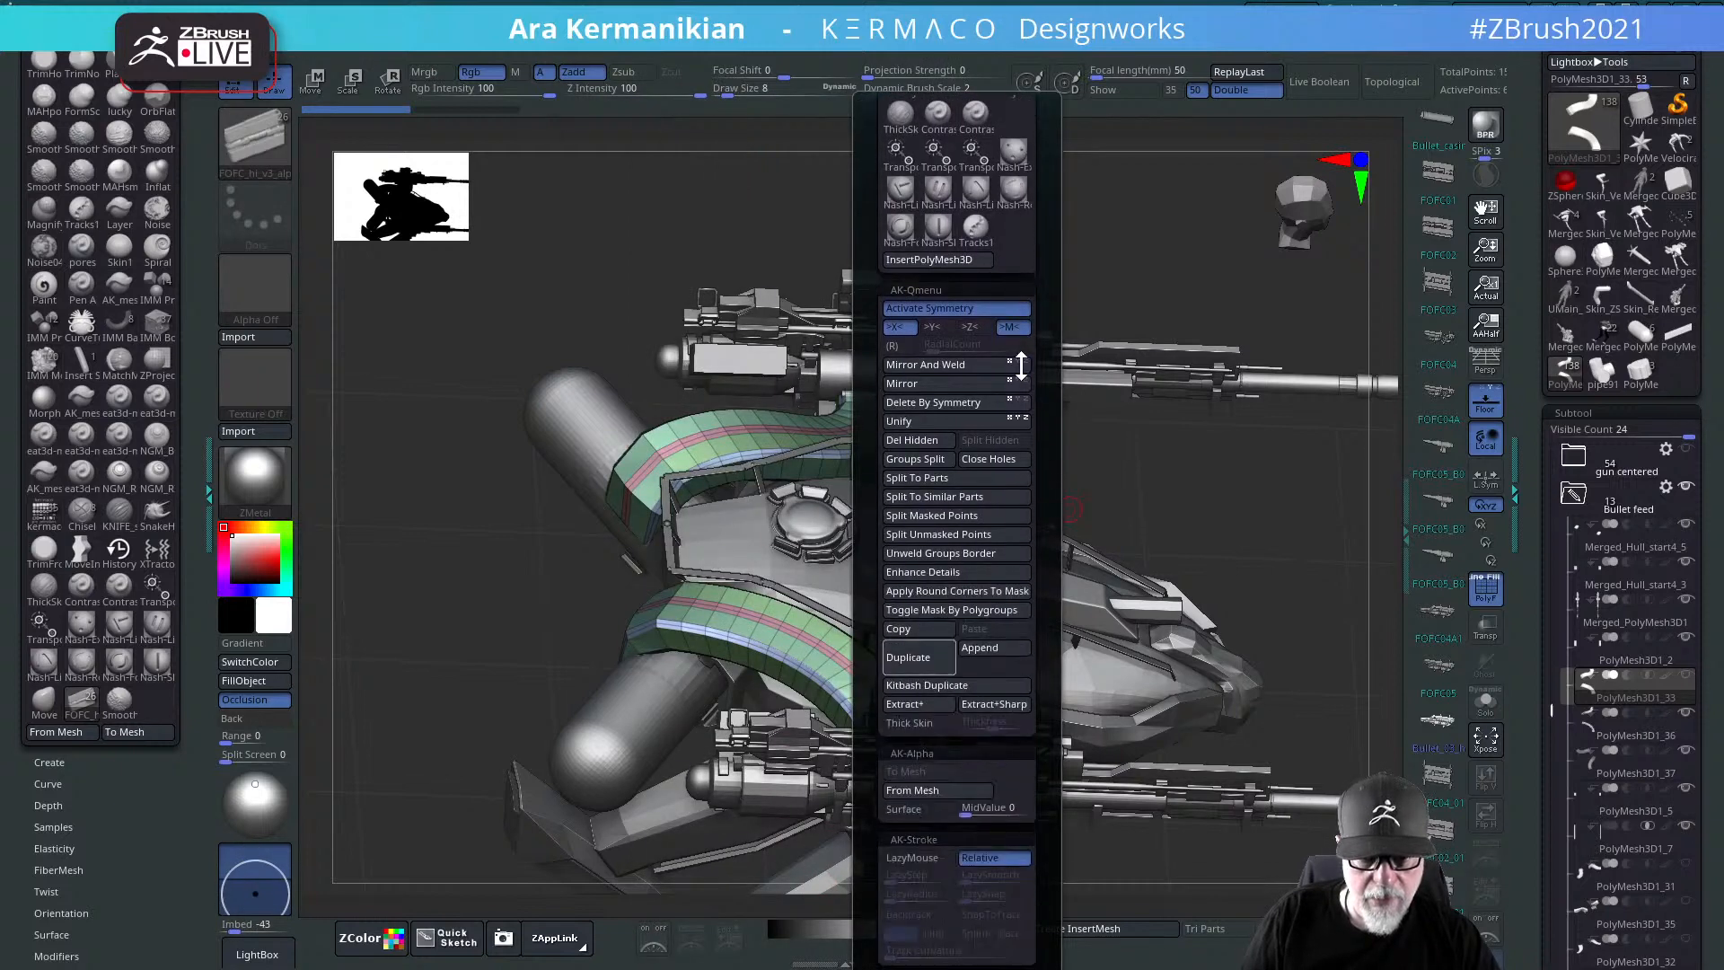
{"action": "left_click", "coordinate": [965, 599]}
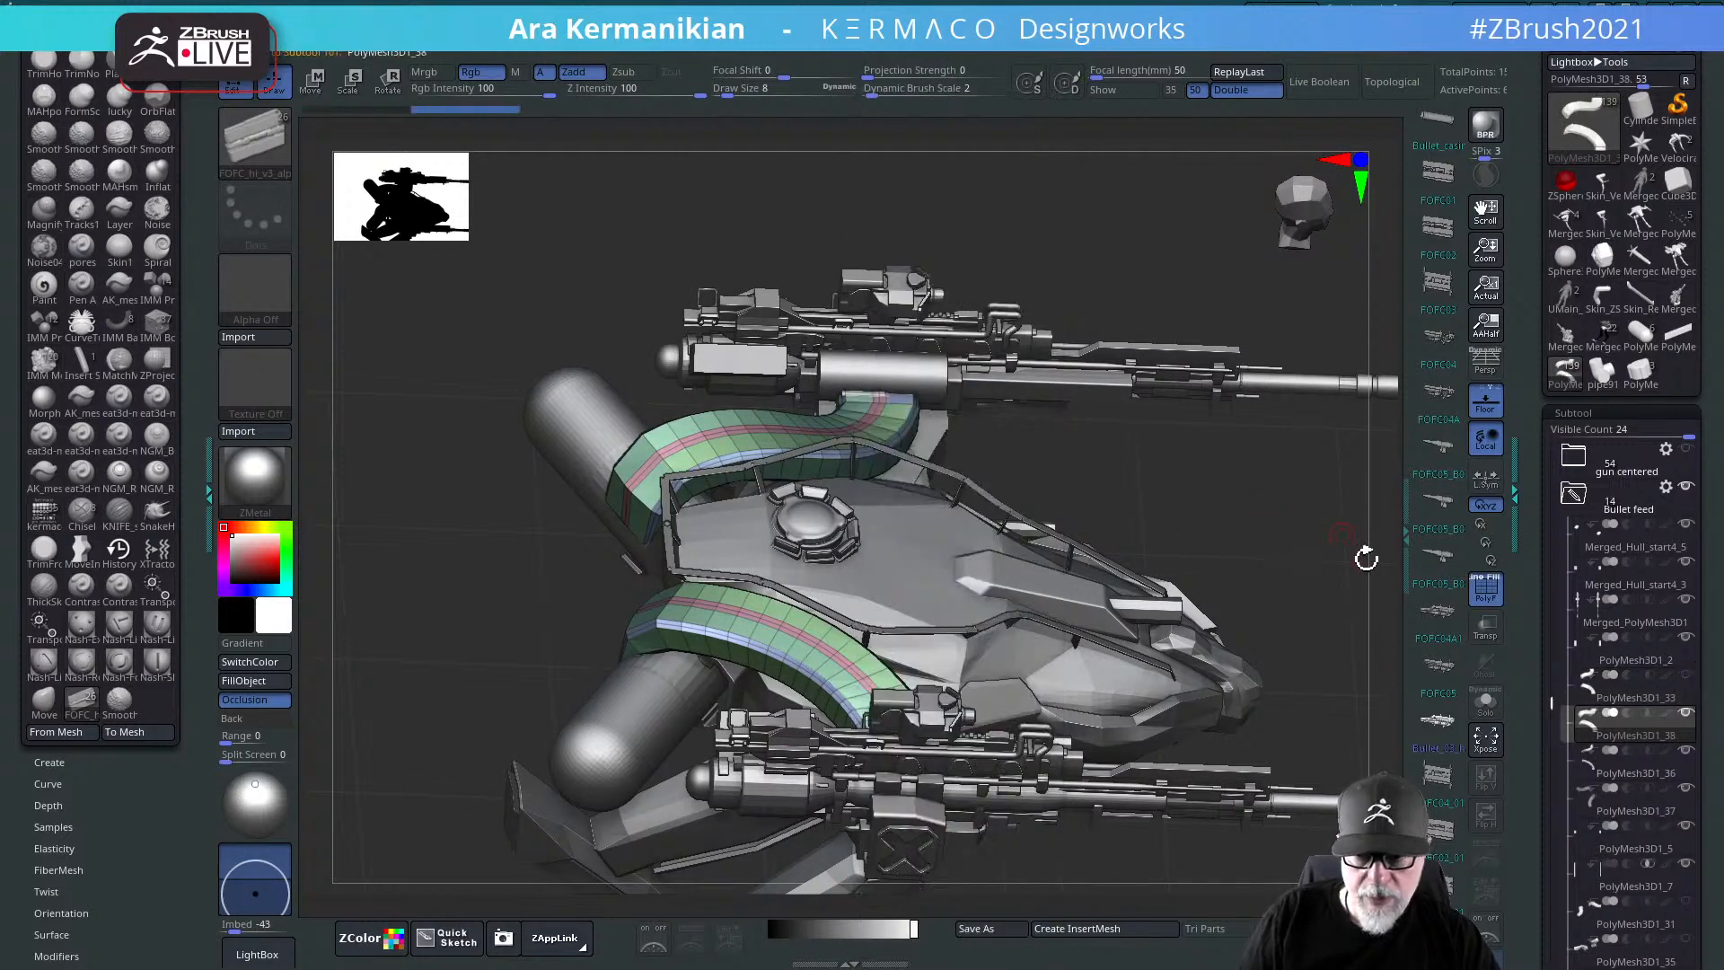
Step: Solo the duplicated feed strips and examine their shape and polygroups from another angle
{"action": "mouse_move", "coordinate": [1652, 698]}
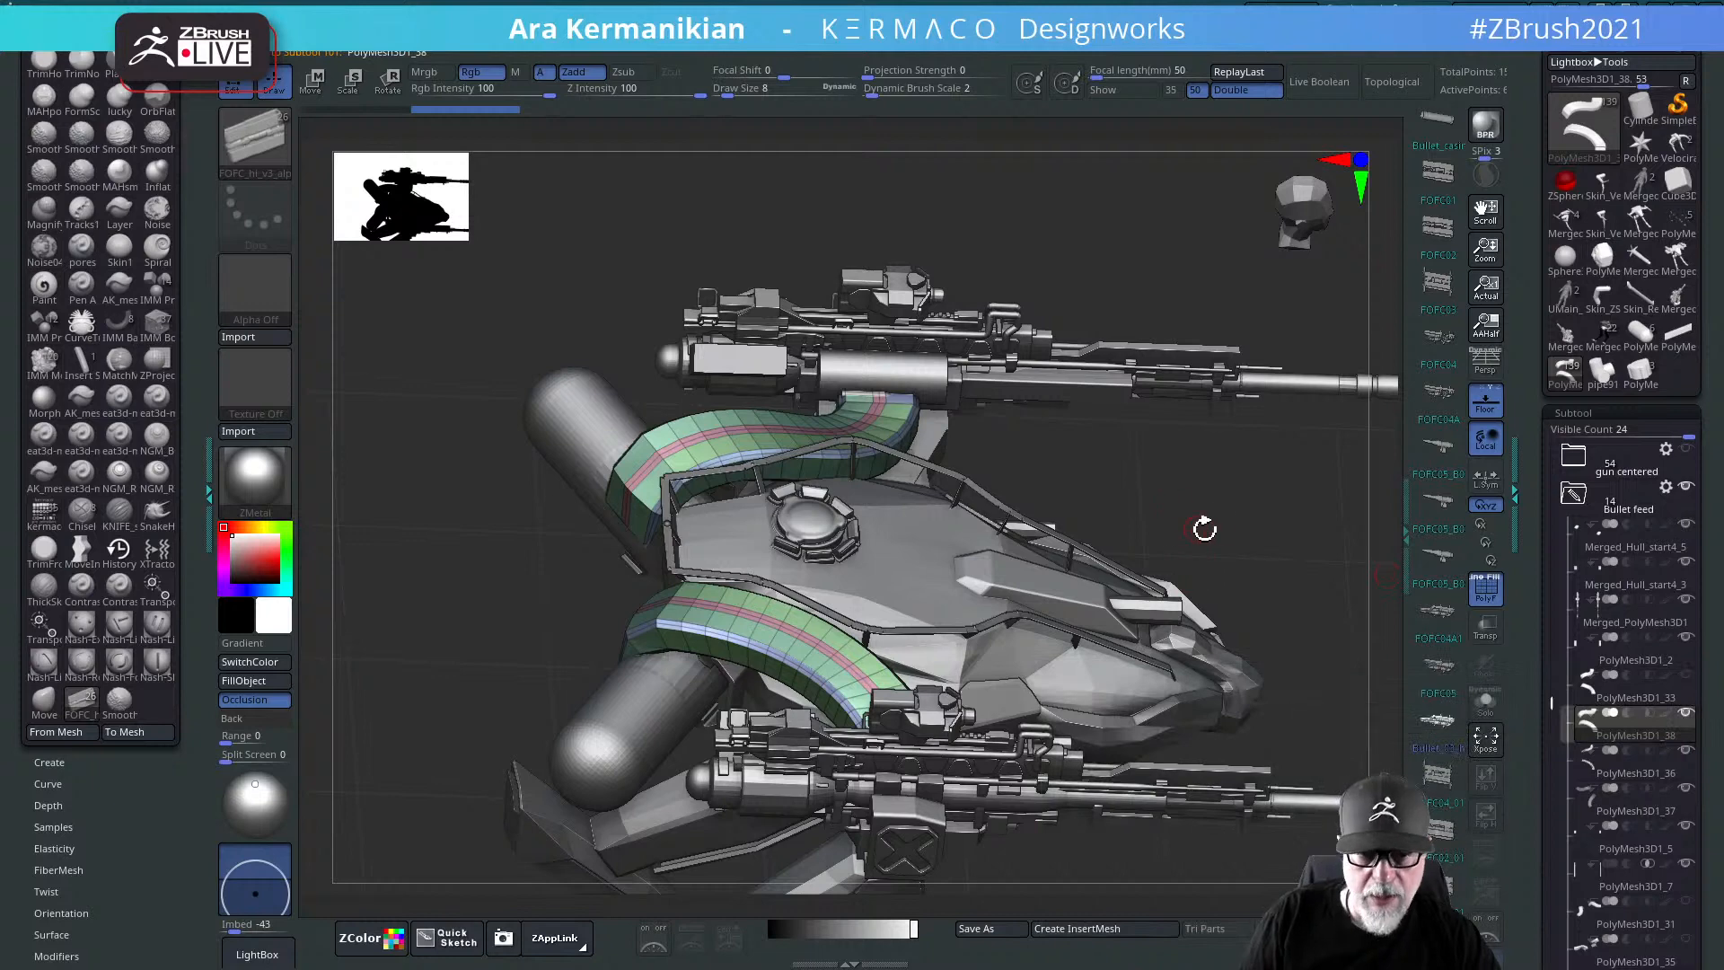
{"action": "left_click", "coordinate": [1486, 703]}
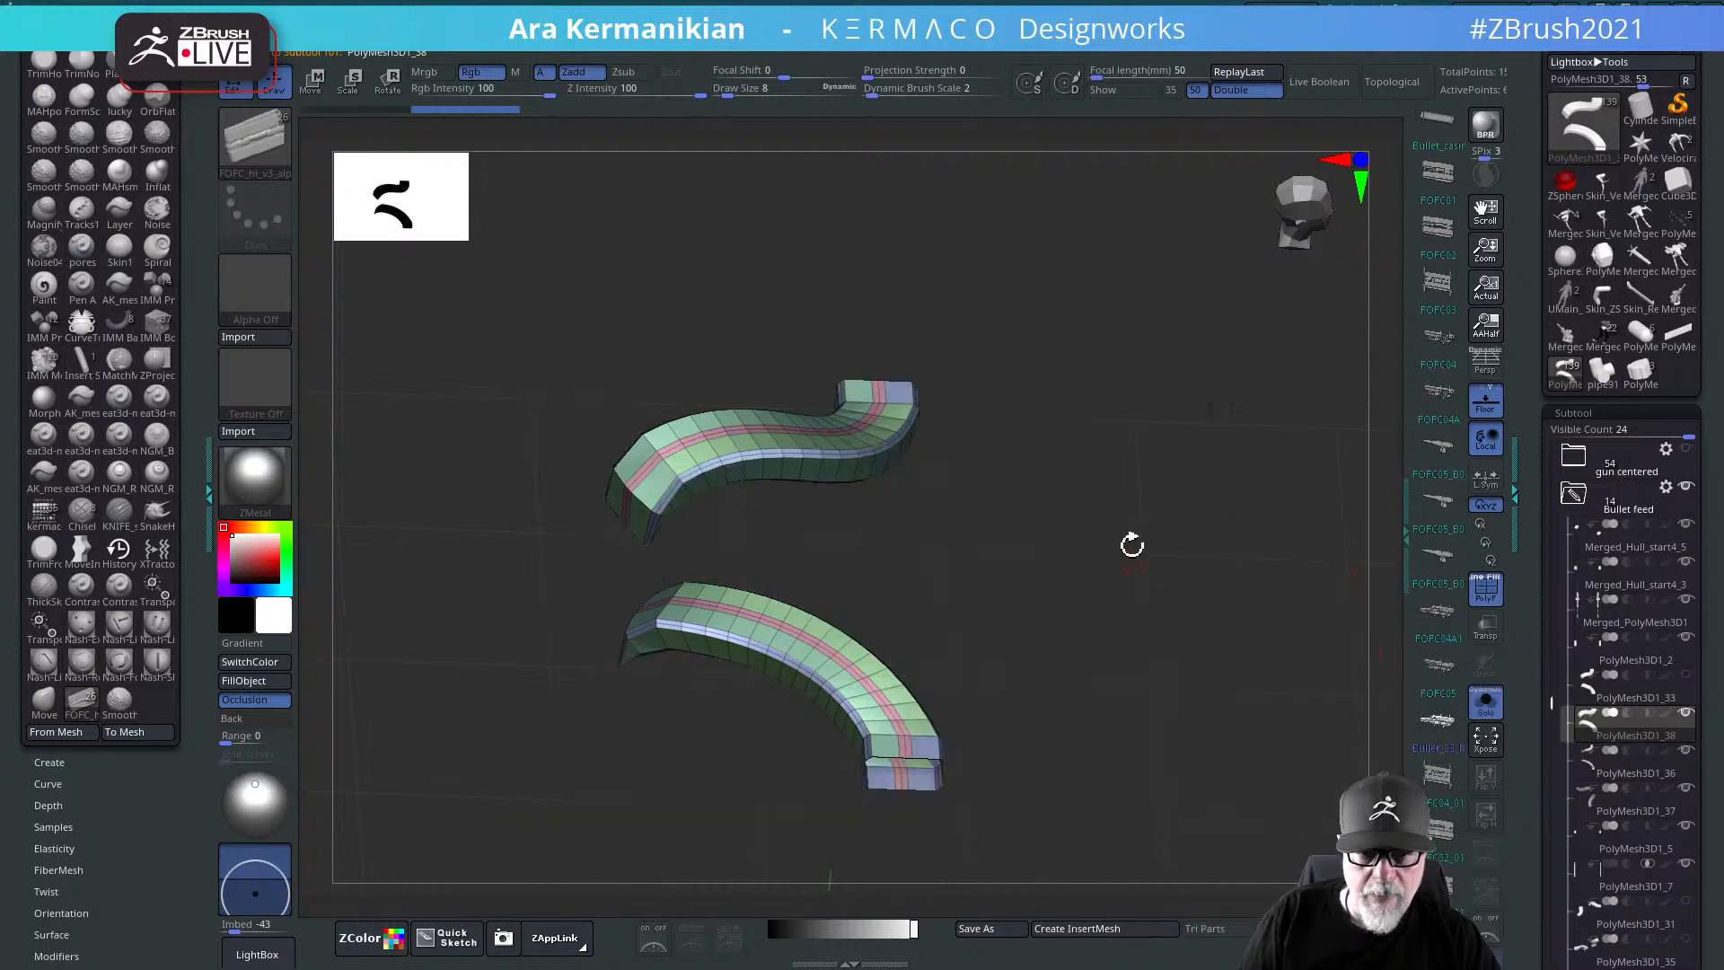
{"action": "left_click_drag", "start_coordinate": [1132, 542], "coordinate": [828, 510]}
{"action": "left_click_drag", "start_coordinate": [1197, 473], "coordinate": [718, 517]}
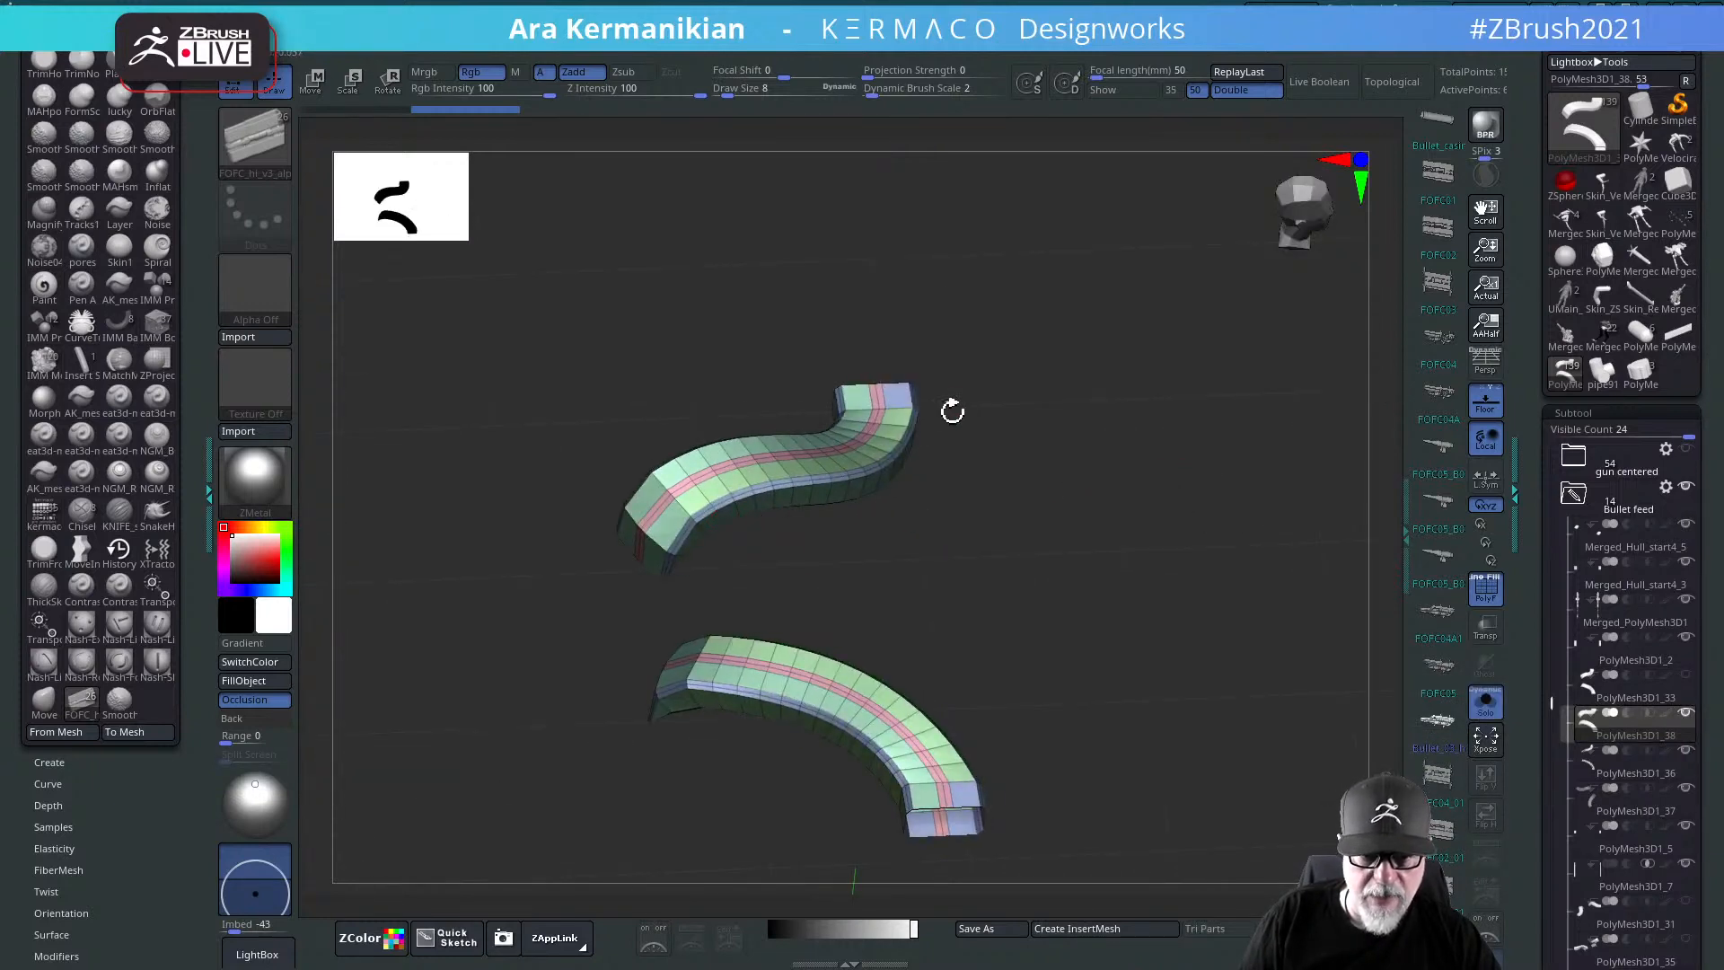
Step: Try to ZRemesh the duplicated feed strips with KeepGroups enabled, and undo the remesh
{"action": "left_click_drag", "start_coordinate": [1113, 499], "coordinate": [723, 464]}
{"action": "left_click_drag", "start_coordinate": [993, 562], "coordinate": [1025, 483]}
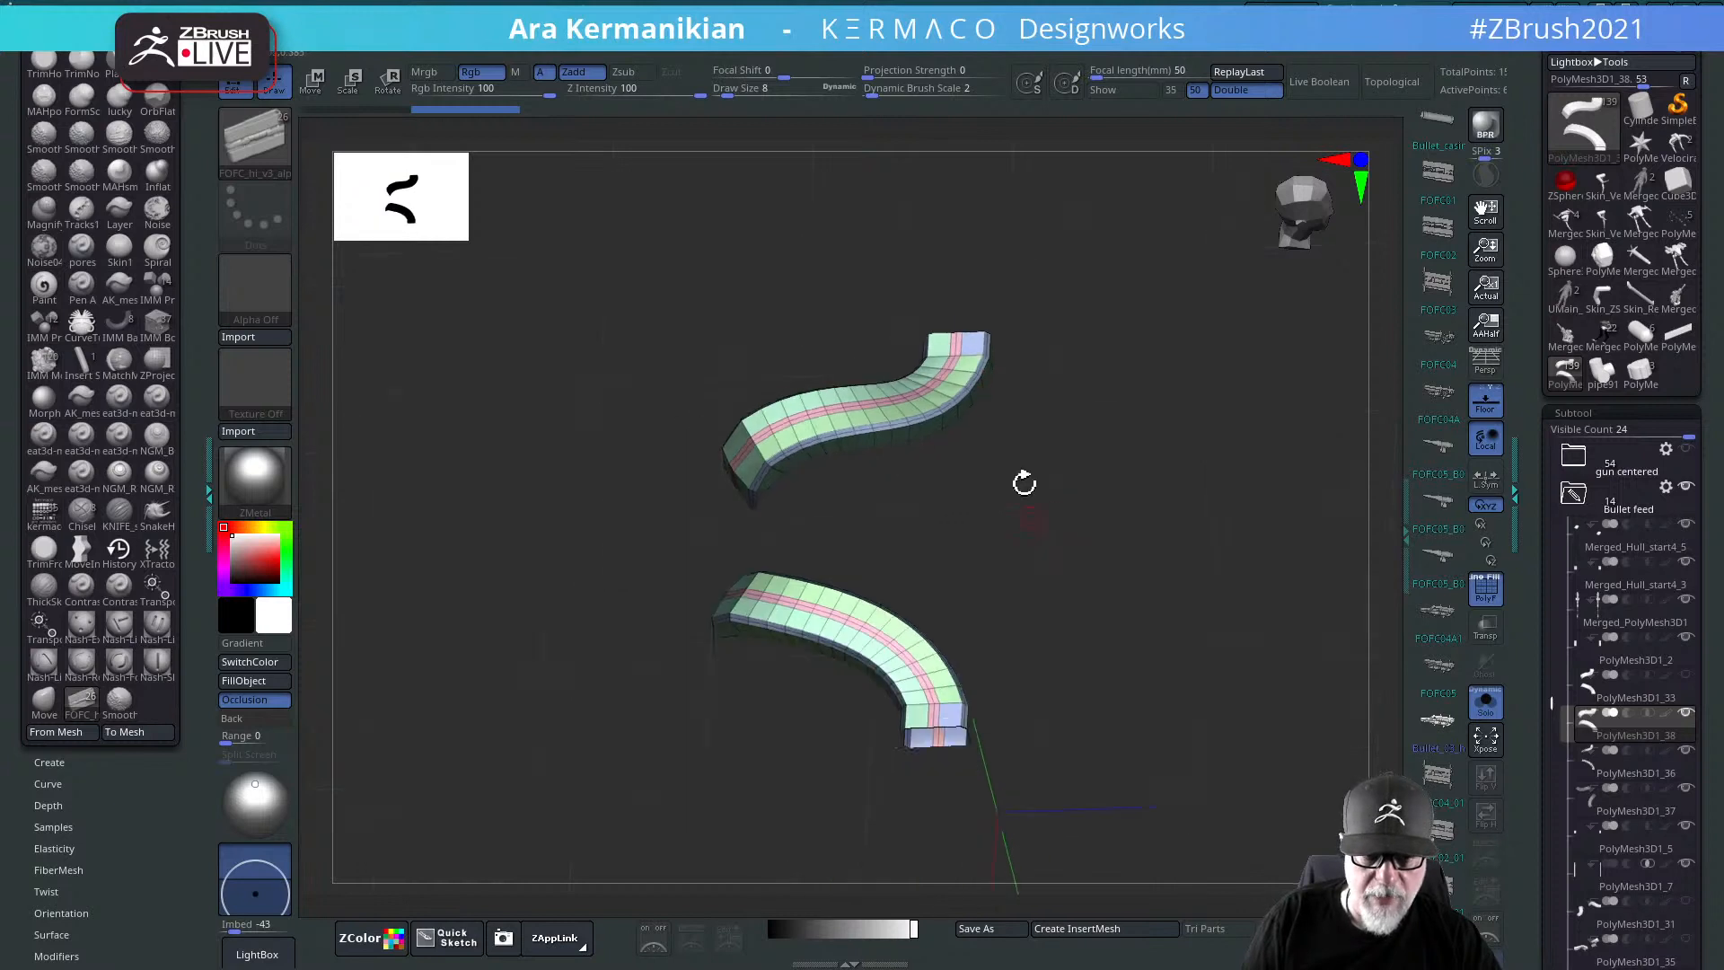
{"action": "left_click_drag", "start_coordinate": [900, 460], "coordinate": [1275, 526]}
{"action": "key", "text": "space"}
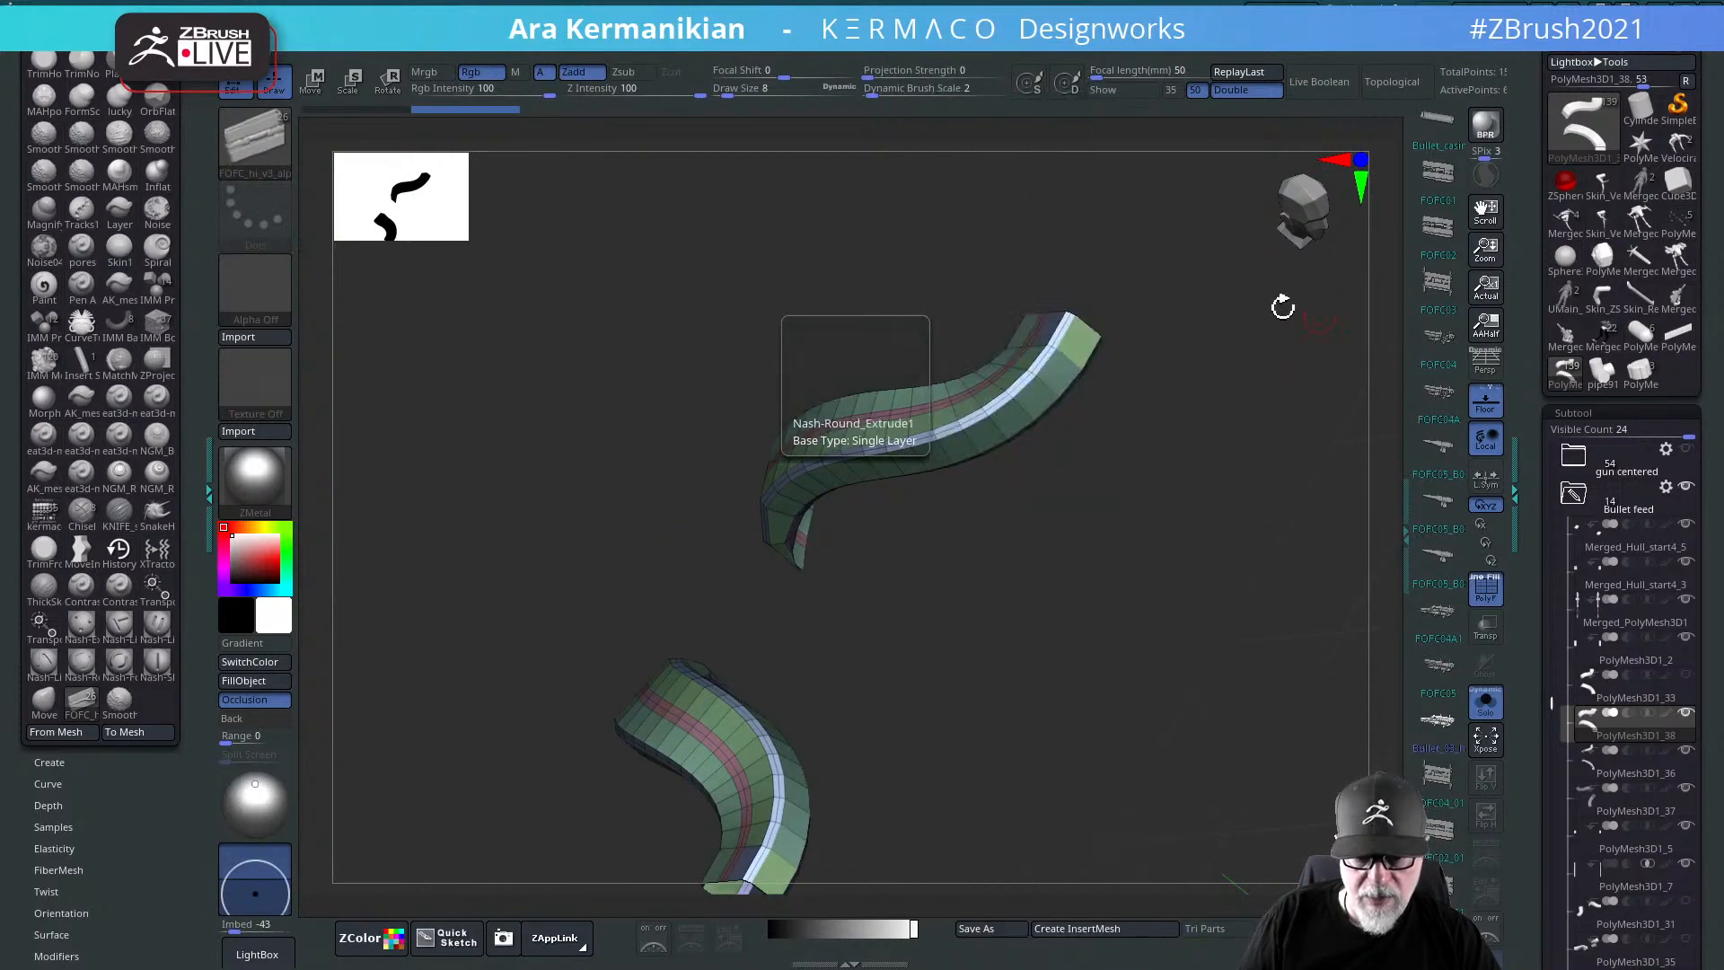
{"action": "key", "text": "shift+space"}
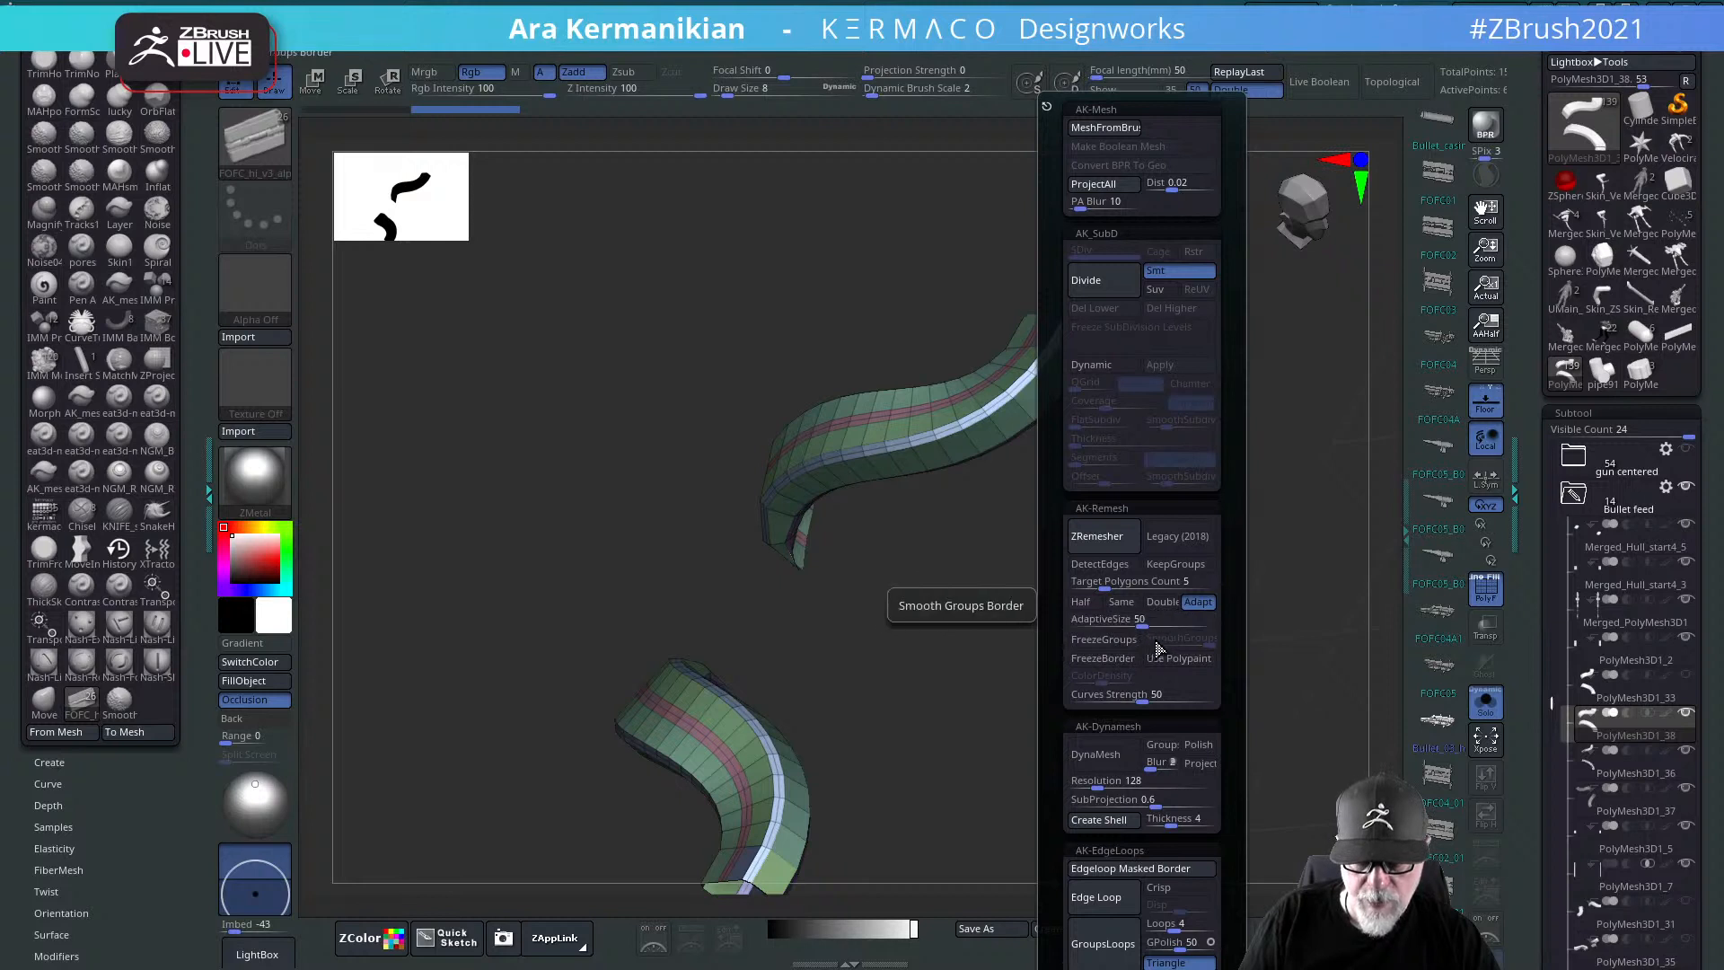
{"action": "left_click", "coordinate": [1170, 566]}
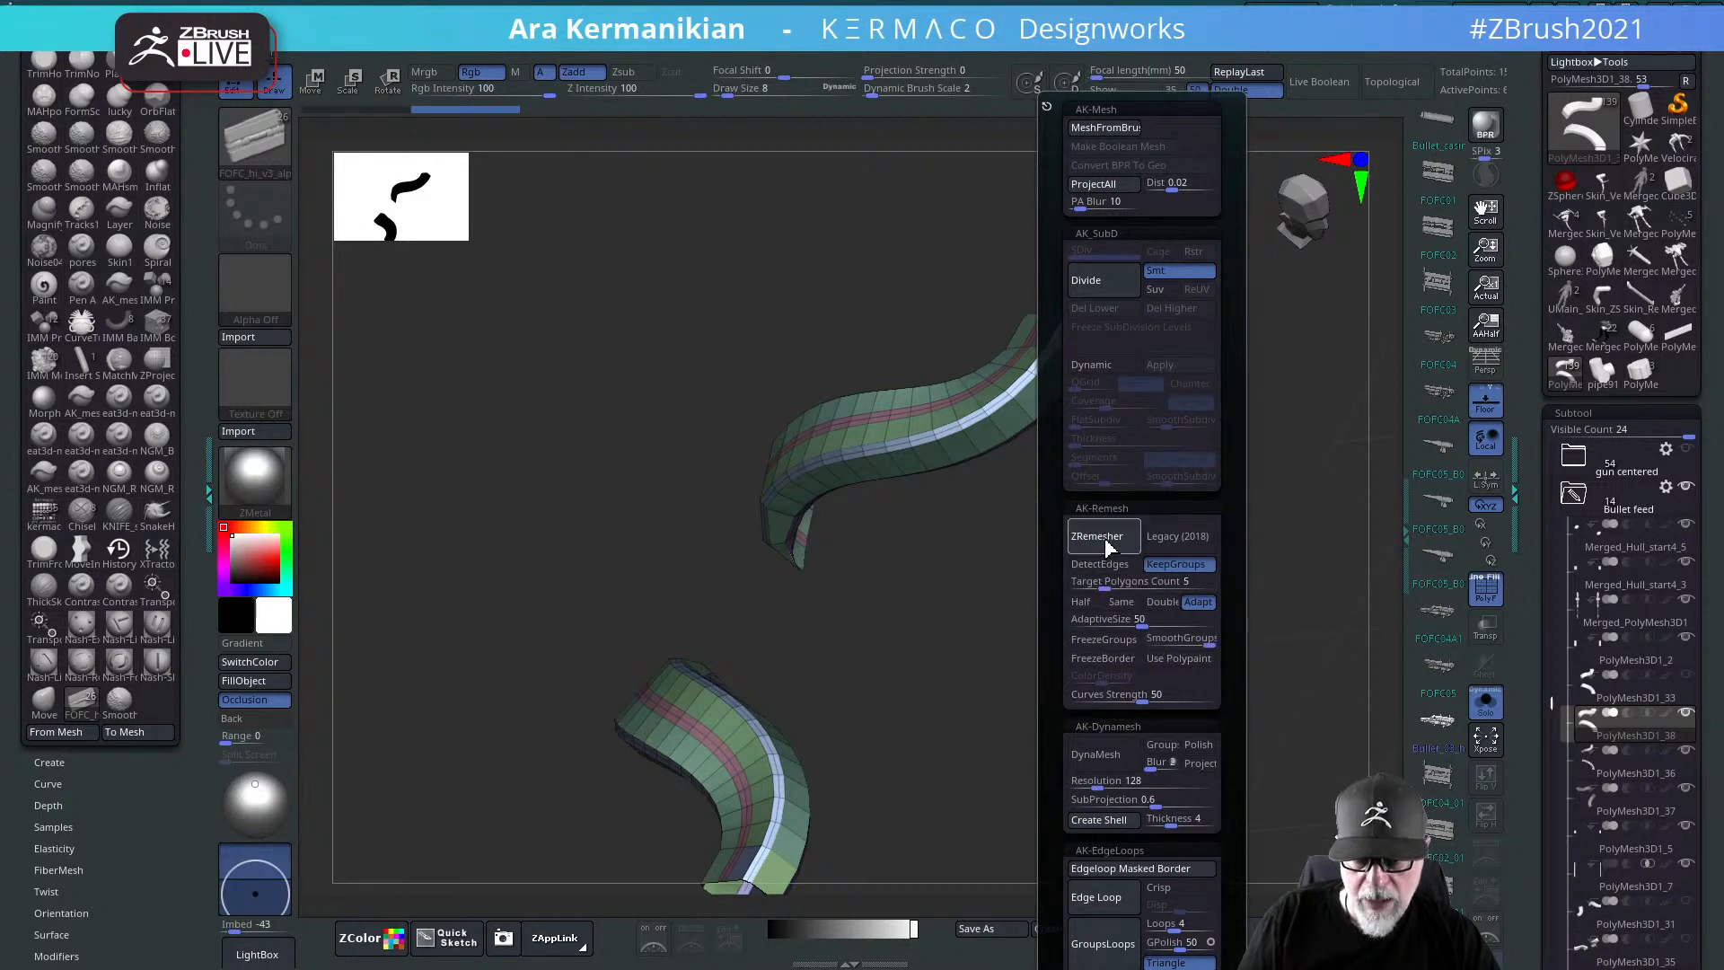
{"action": "left_click", "coordinate": [1110, 545]}
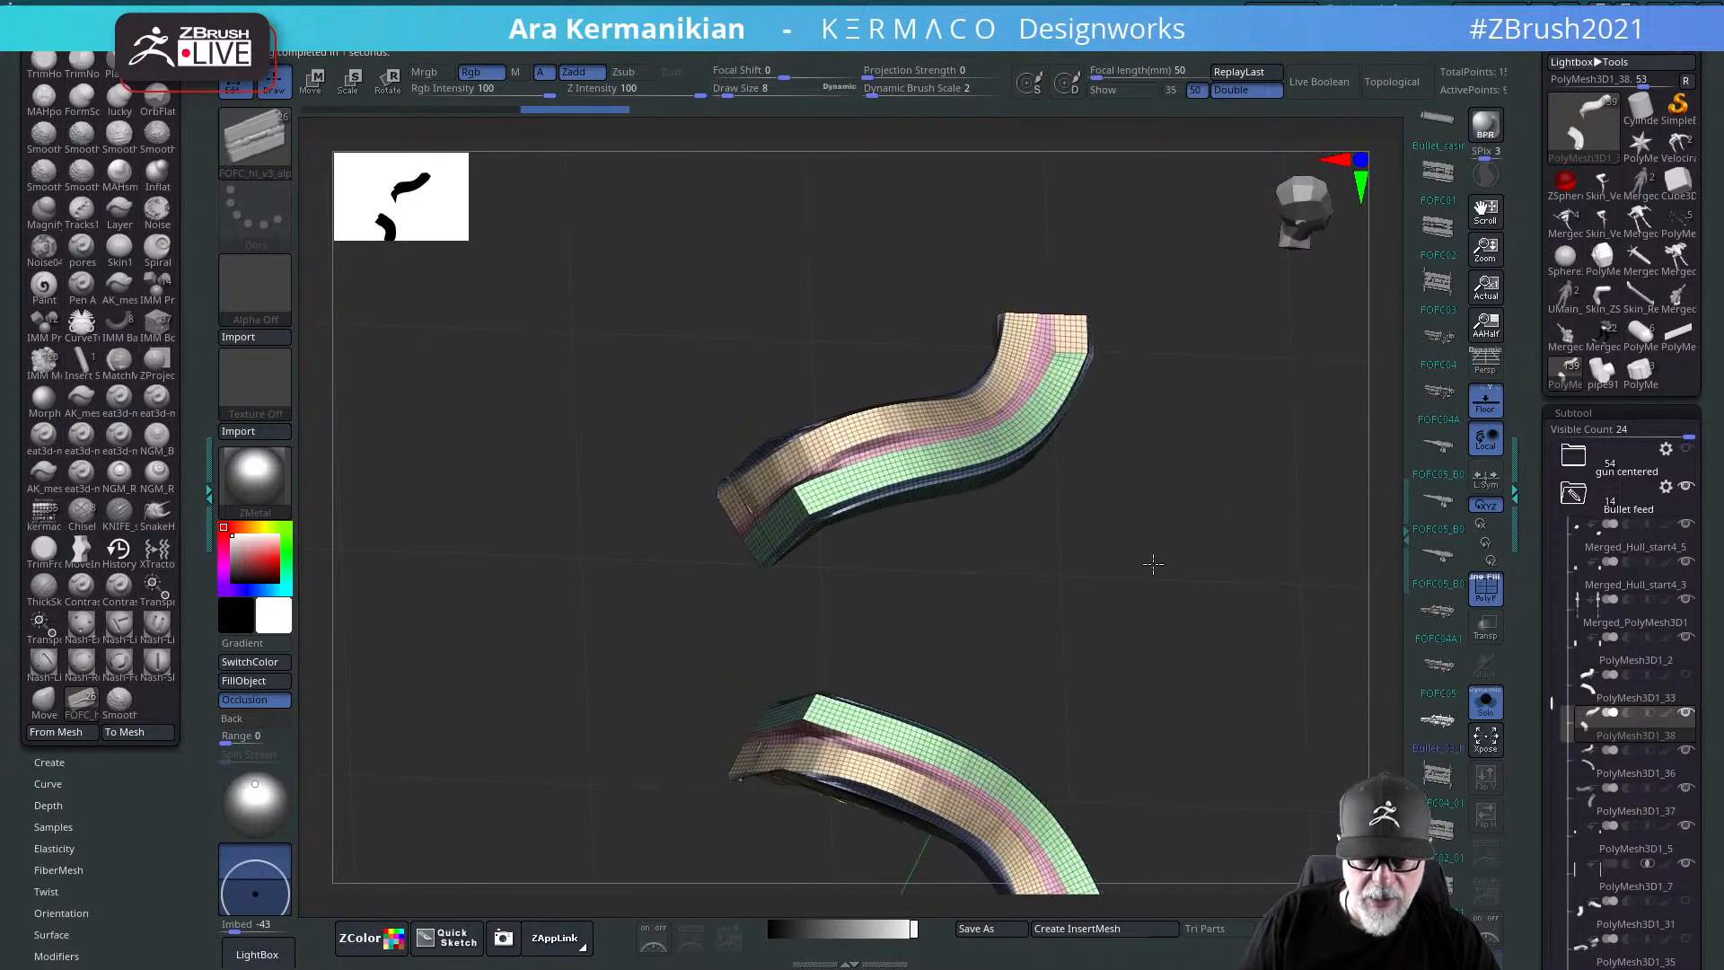
{"action": "left_click_drag", "start_coordinate": [1166, 566], "coordinate": [1011, 523]}
{"action": "key", "text": "ctrl+1"}
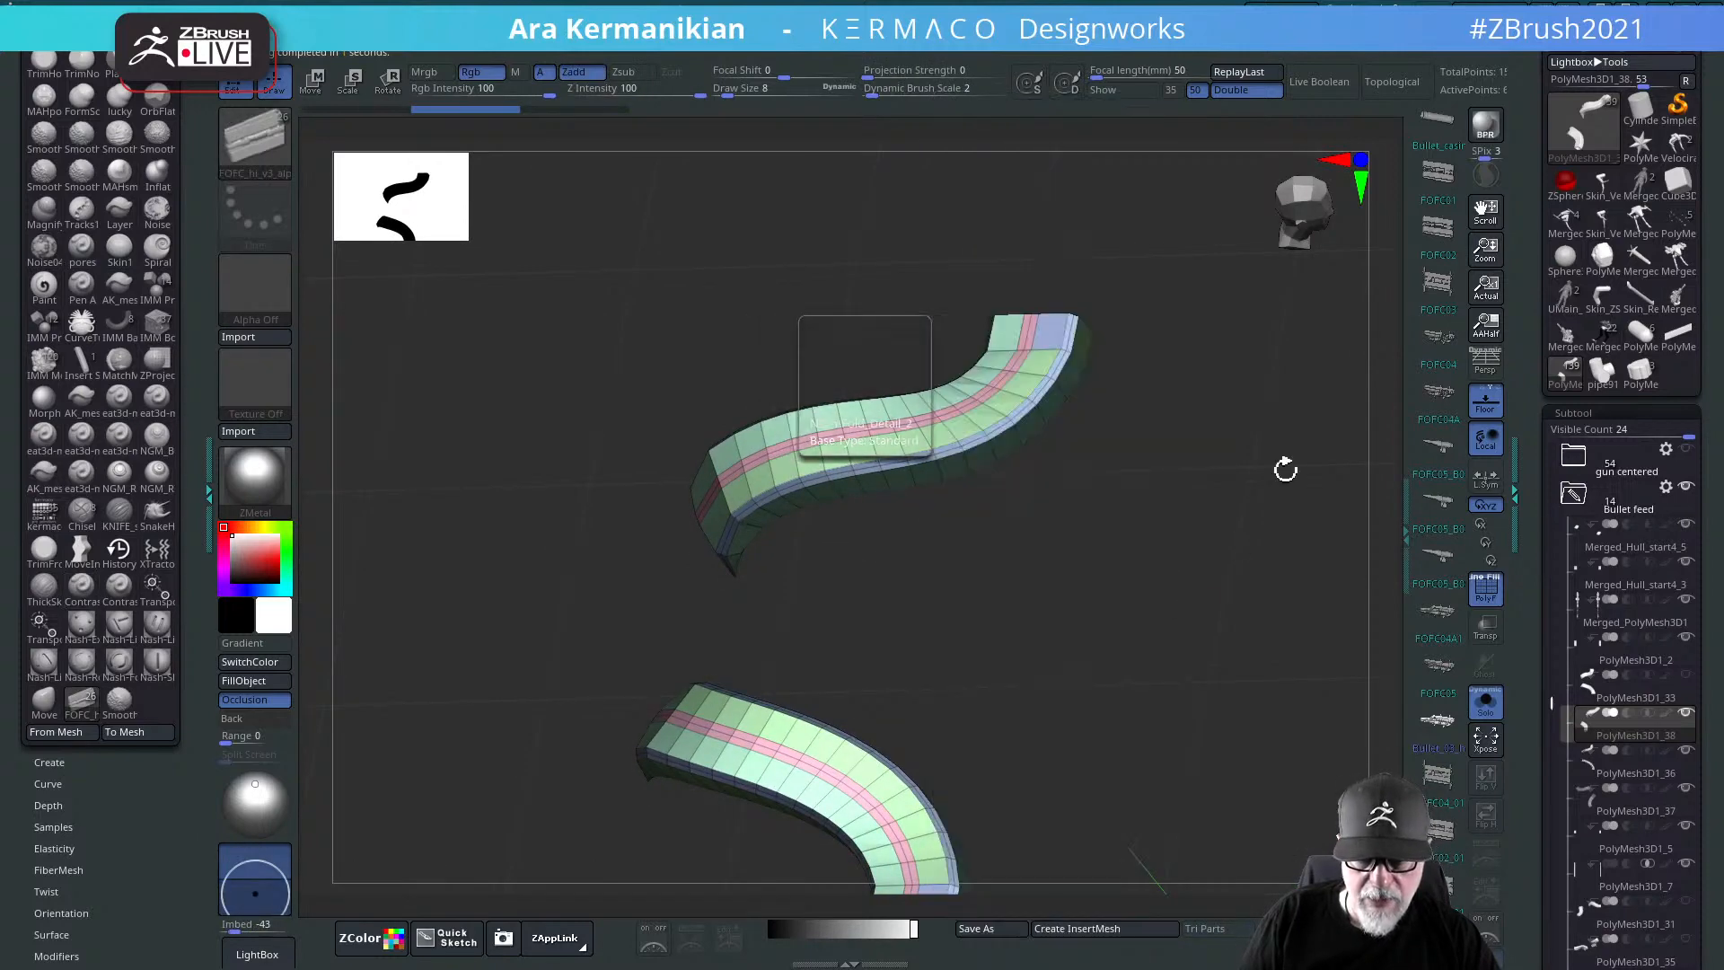
Step: ZRemesh the duplicated feed strips with KeepGroups turned off
{"action": "key", "text": "ctrl+2"}
{"action": "left_click", "coordinate": [1194, 566]}
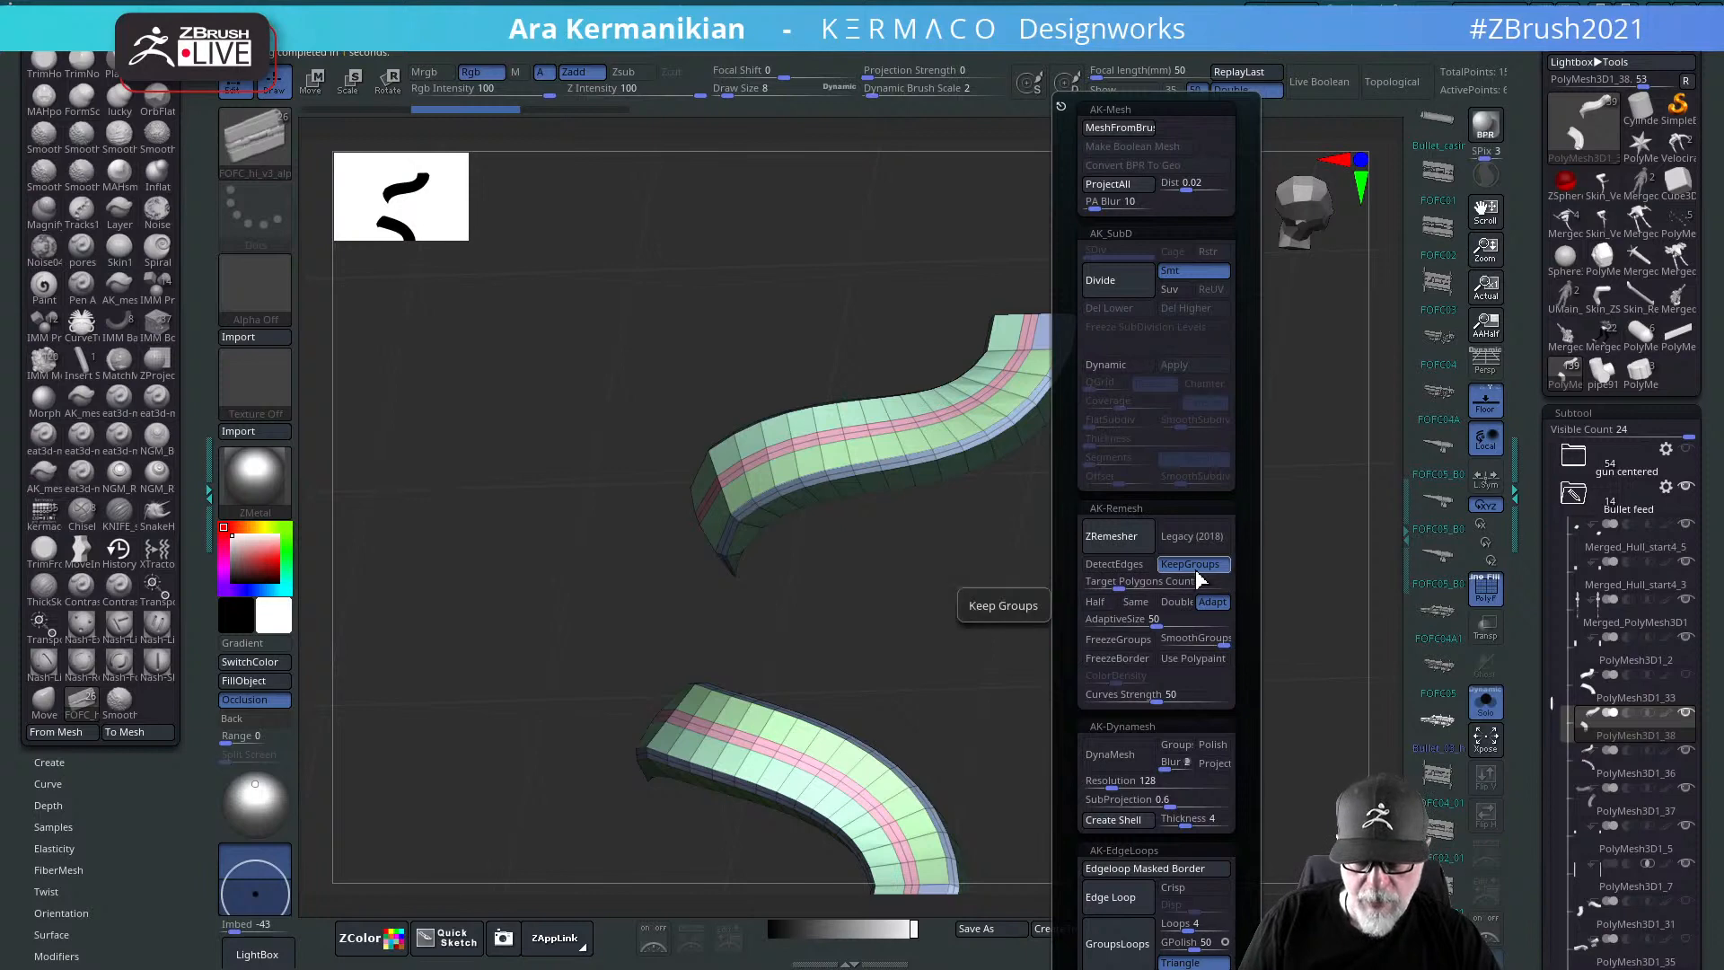
{"action": "left_click", "coordinate": [1109, 531]}
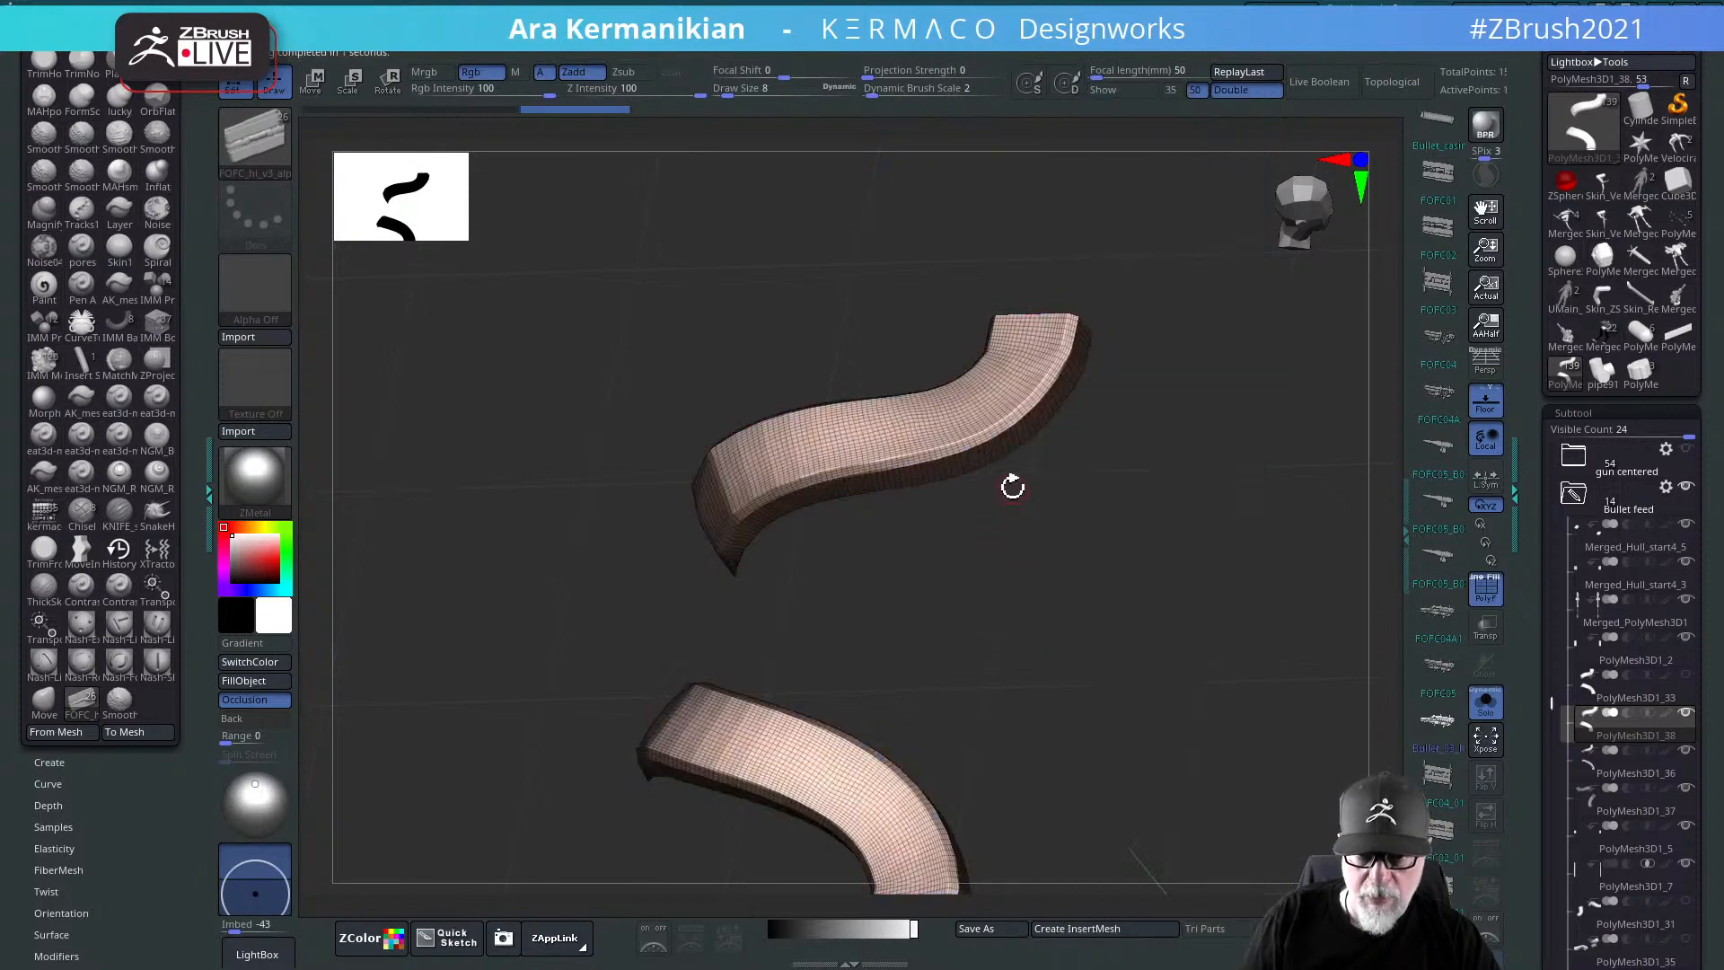
{"action": "left_click_drag", "start_coordinate": [1102, 553], "coordinate": [1033, 466]}
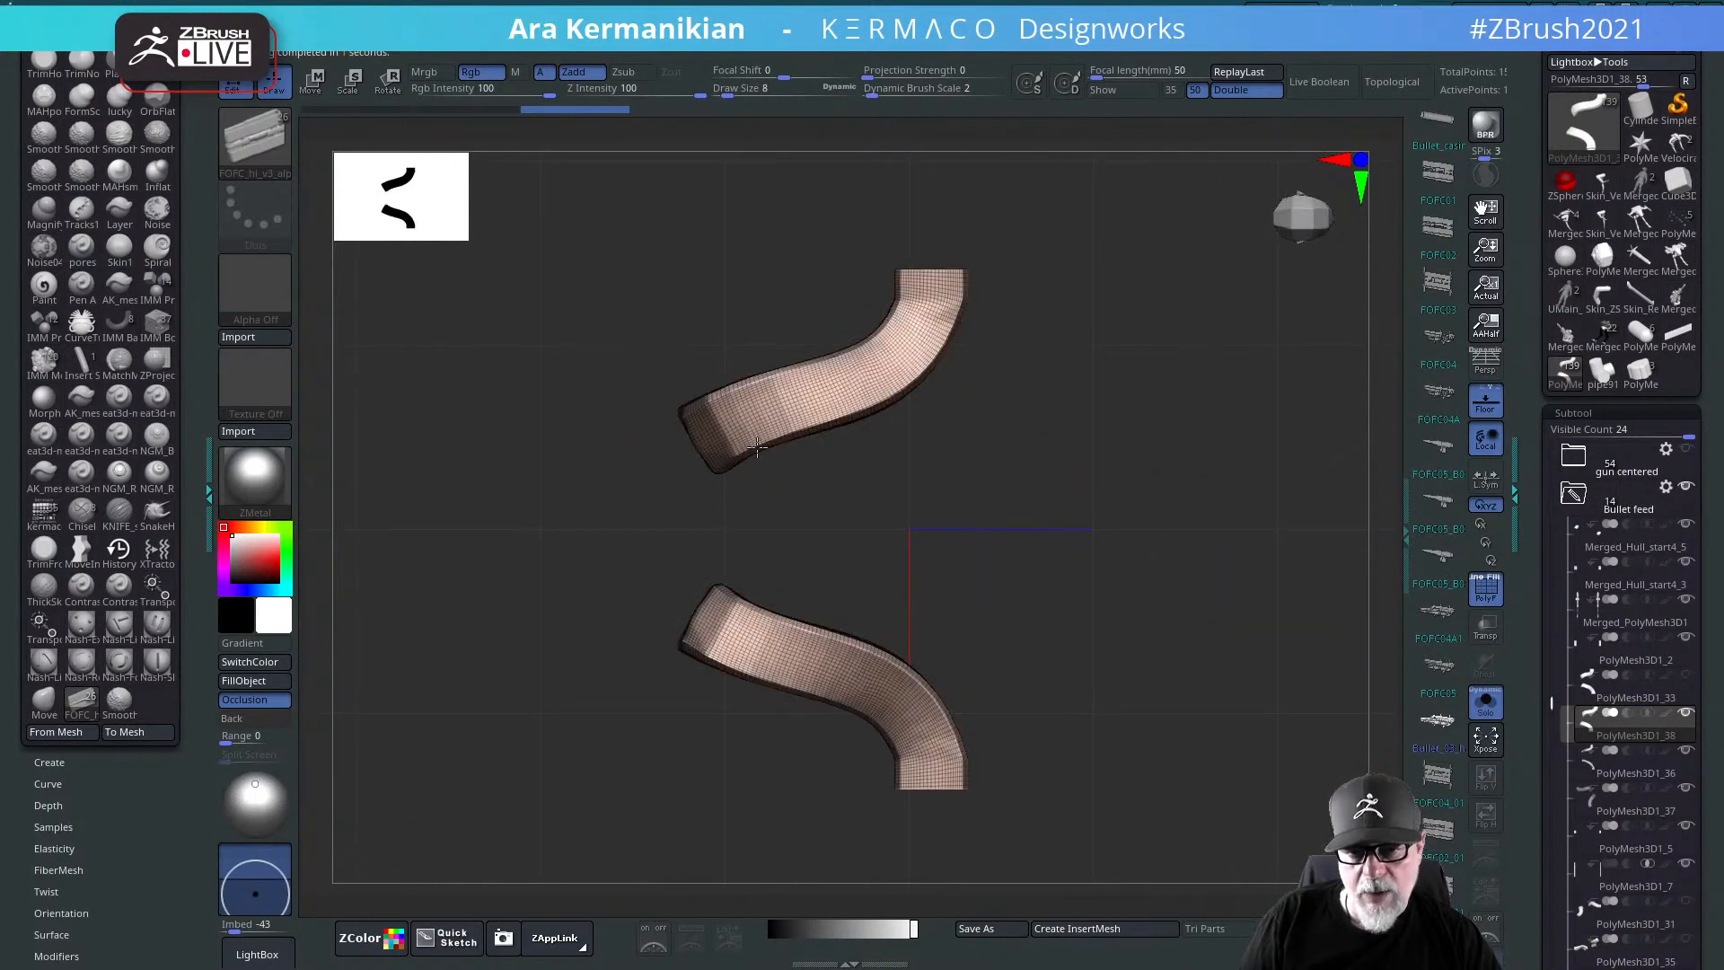
Step: Turn off solo to bring back the whole mech, and hide the side guns, Merged_PolyMesh3D1, in the Bullet feed folder
{"action": "left_click", "coordinate": [1485, 702]}
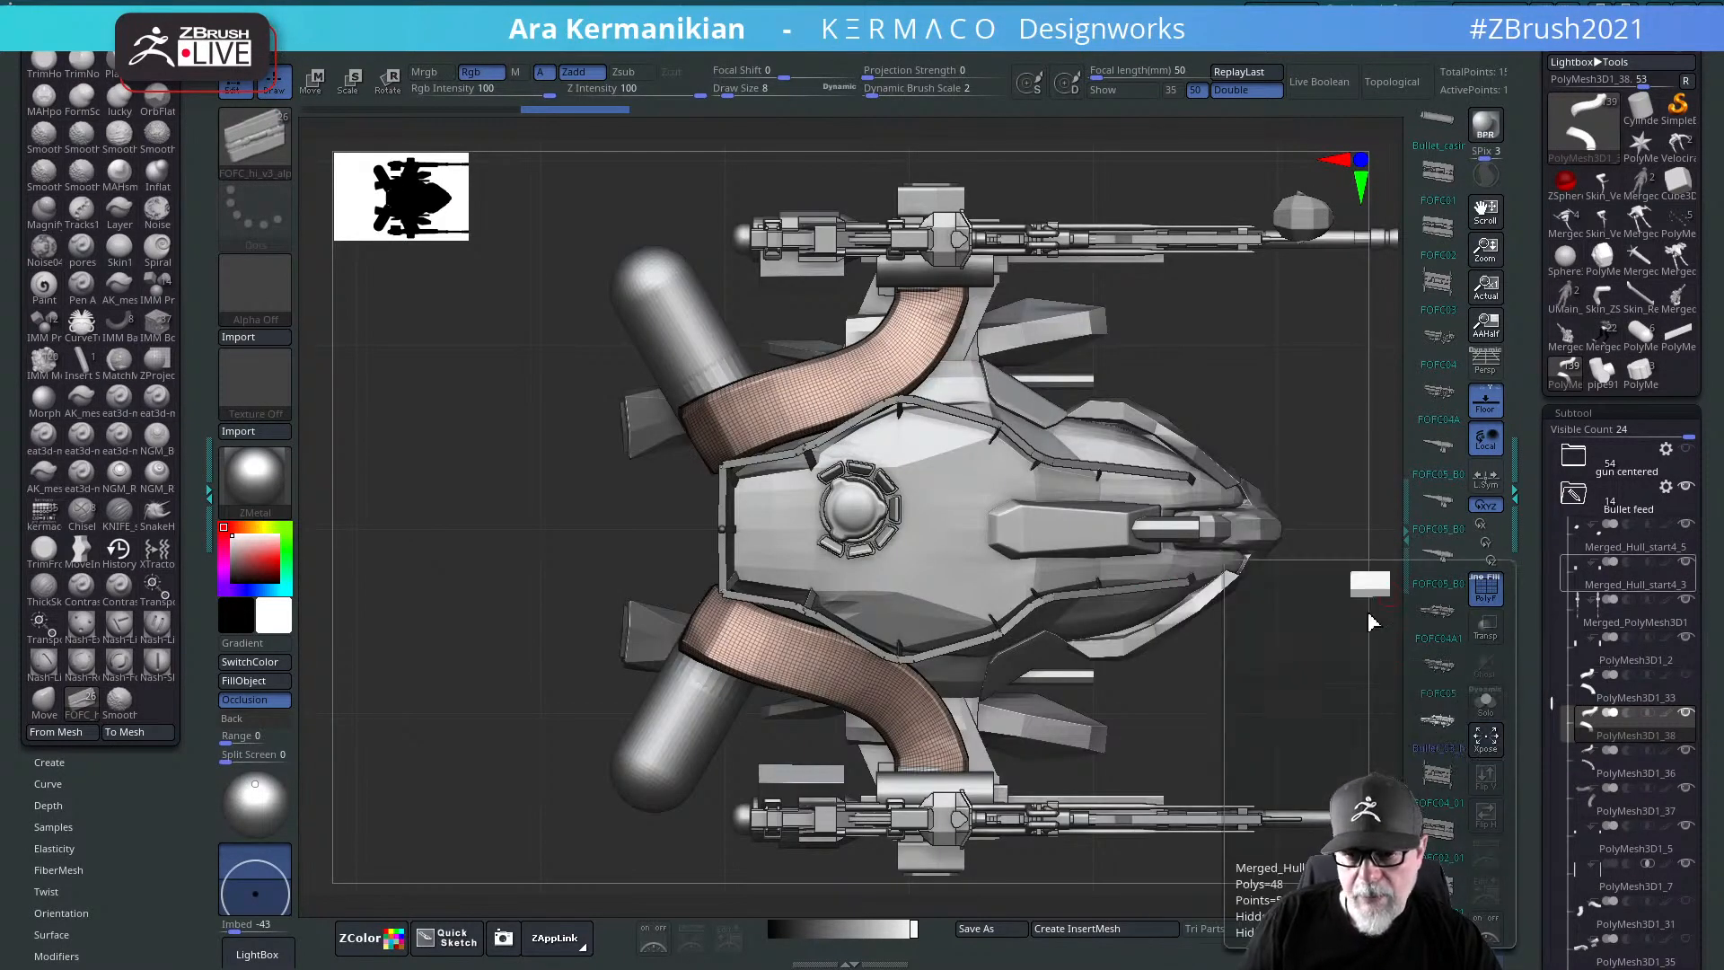
{"action": "left_click_drag", "start_coordinate": [1300, 661], "coordinate": [1291, 647], "text": "alt"}
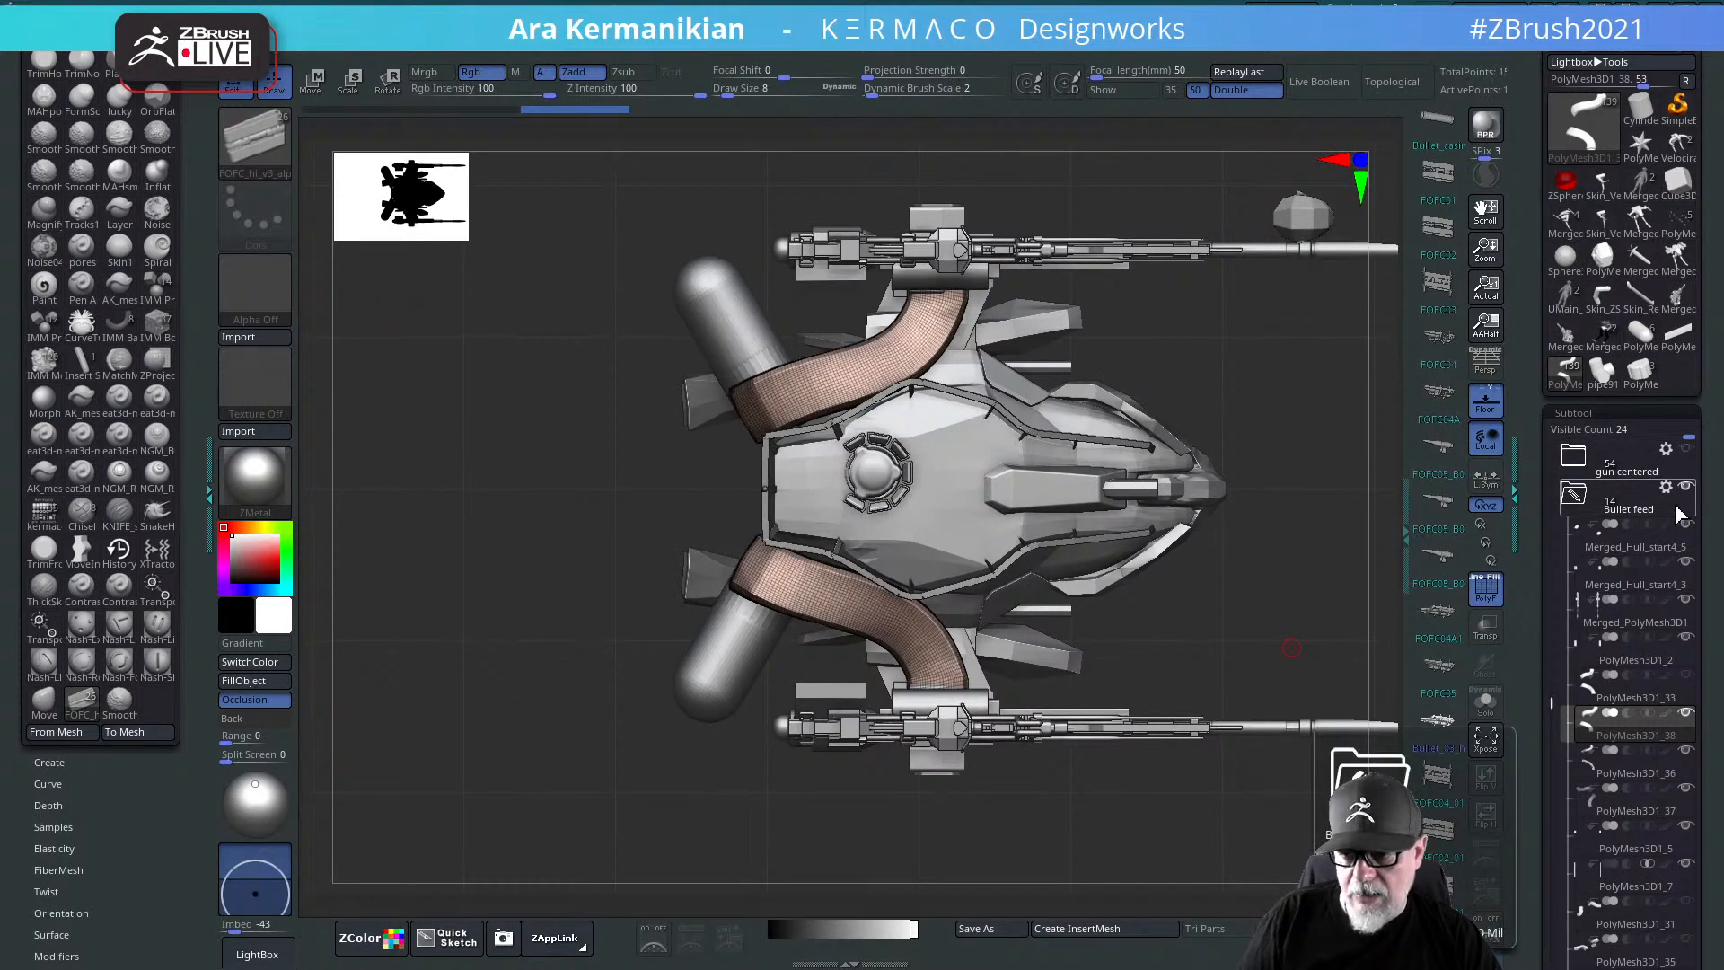
{"action": "left_click", "coordinate": [1686, 607]}
{"action": "left_click_drag", "start_coordinate": [1289, 666], "coordinate": [1553, 653]}
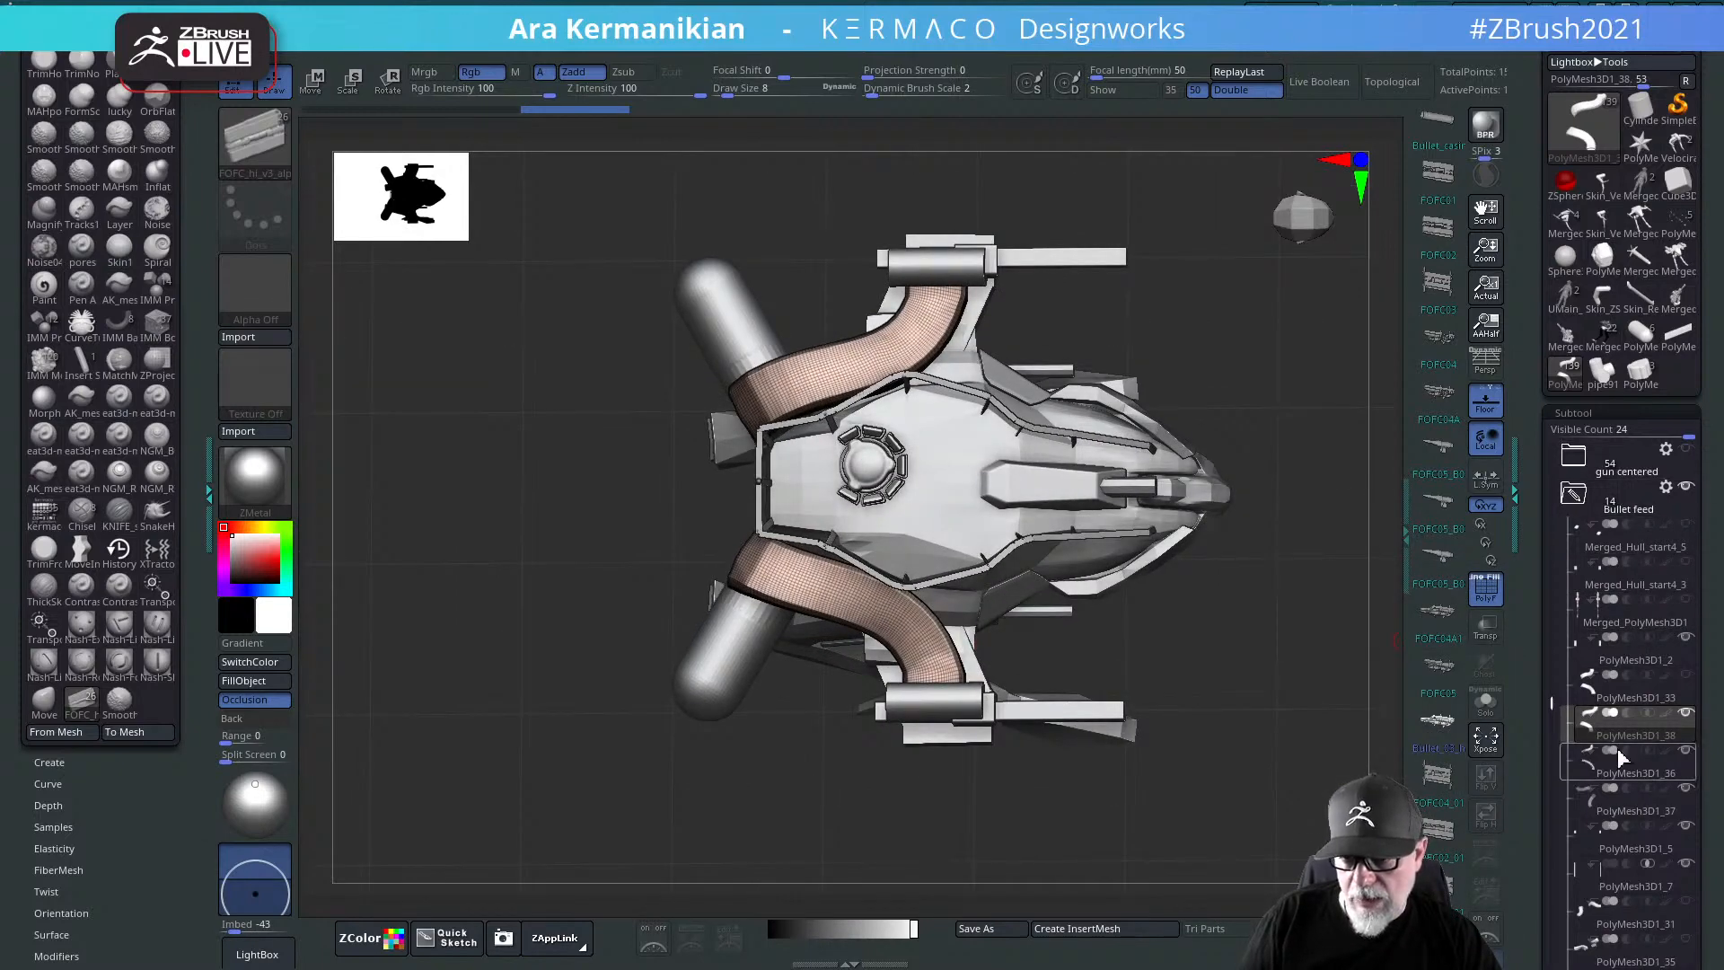
{"action": "left_click_drag", "start_coordinate": [1286, 669], "coordinate": [1363, 589]}
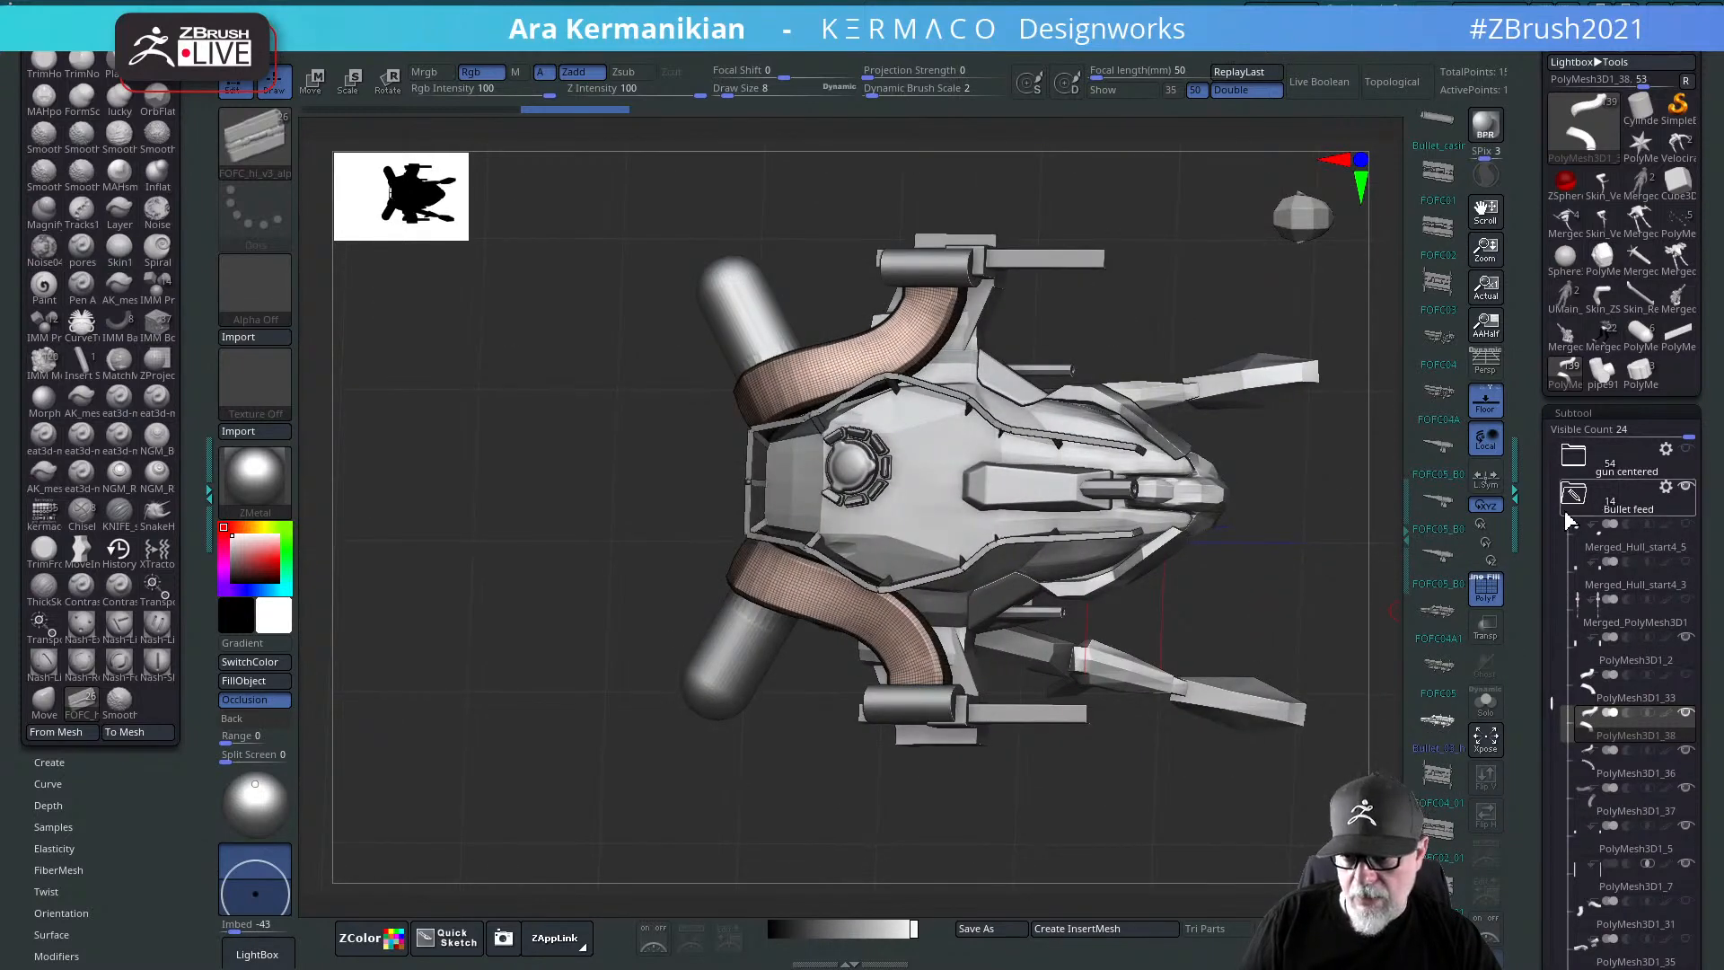
Step: Hide the Hull Top folder and examine the remeshed feed strips without the hull
{"action": "scroll", "coordinate": [1622, 689], "scroll_direction": "down", "scroll_amount": 10}
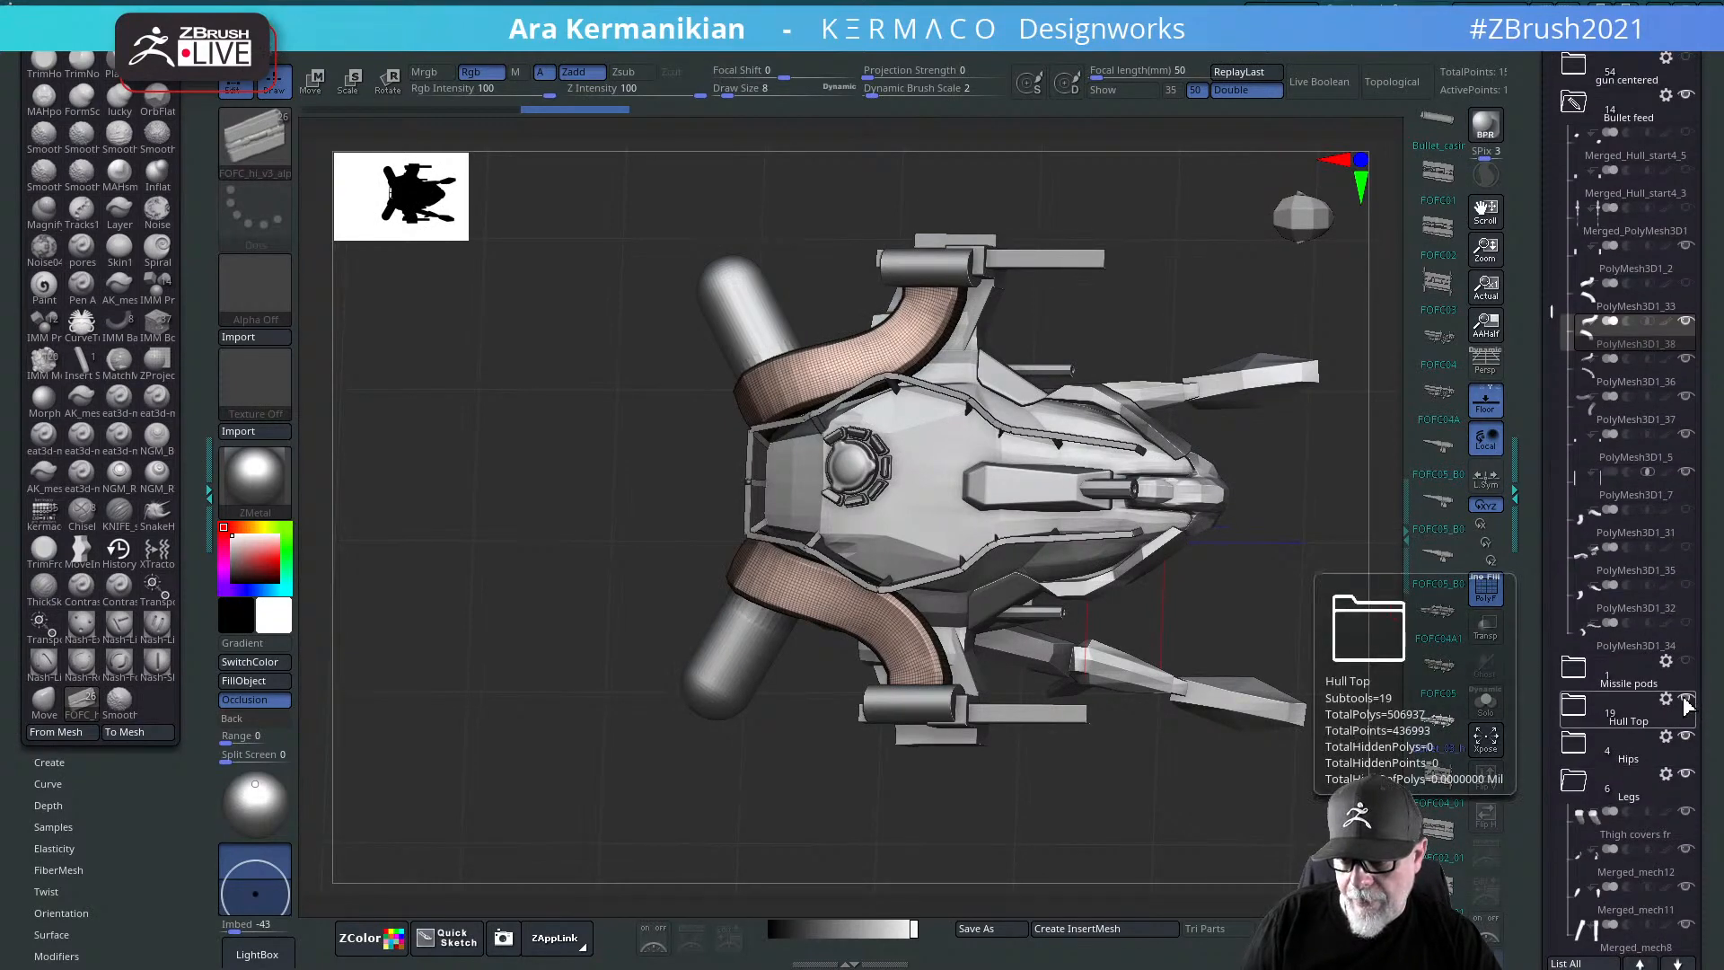
{"action": "left_click", "coordinate": [1685, 737]}
{"action": "mouse_move", "coordinate": [1271, 545]}
{"action": "left_mouse_down"}
{"action": "mouse_move", "coordinate": [1262, 524]}
{"action": "mouse_move", "coordinate": [1246, 535]}
{"action": "left_mouse_up"}
{"action": "left_click_drag", "start_coordinate": [1303, 612], "coordinate": [956, 289]}
{"action": "left_click_drag", "start_coordinate": [880, 389], "coordinate": [757, 254]}
{"action": "left_click_drag", "start_coordinate": [870, 274], "coordinate": [999, 297], "text": "alt"}
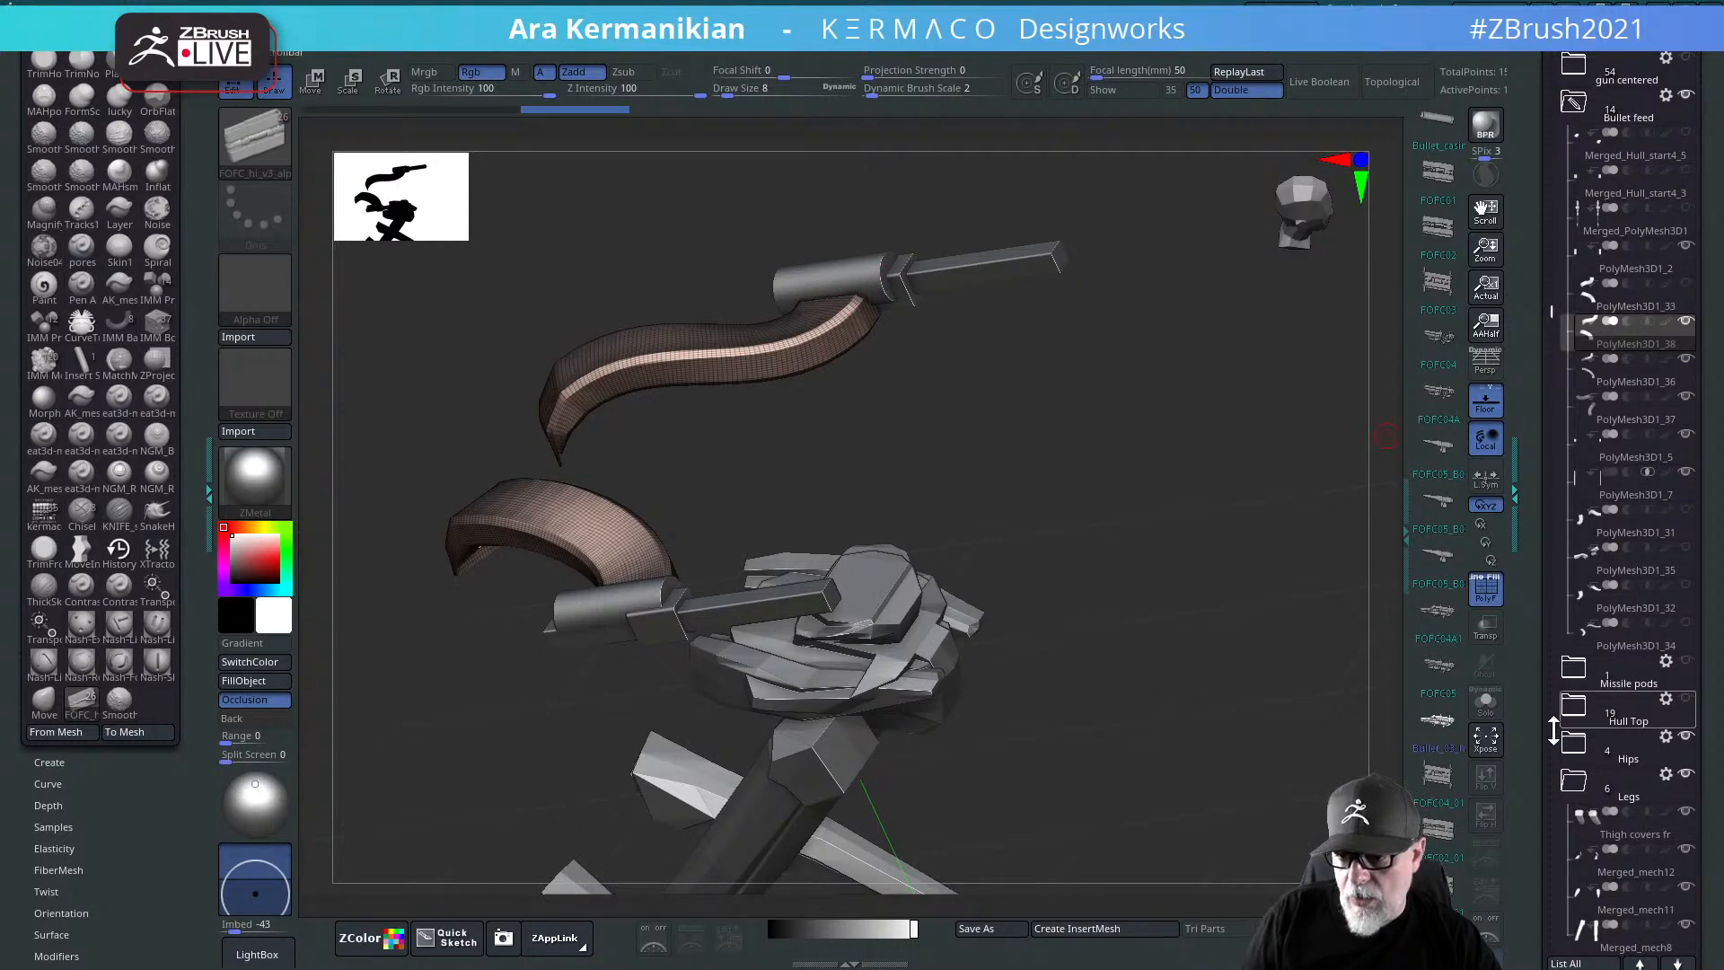
Step: Expand the Hull Top folder, show it again, and hide its subtools Merged_mech2 and Merged_mech5
{"action": "left_click", "coordinate": [1588, 723]}
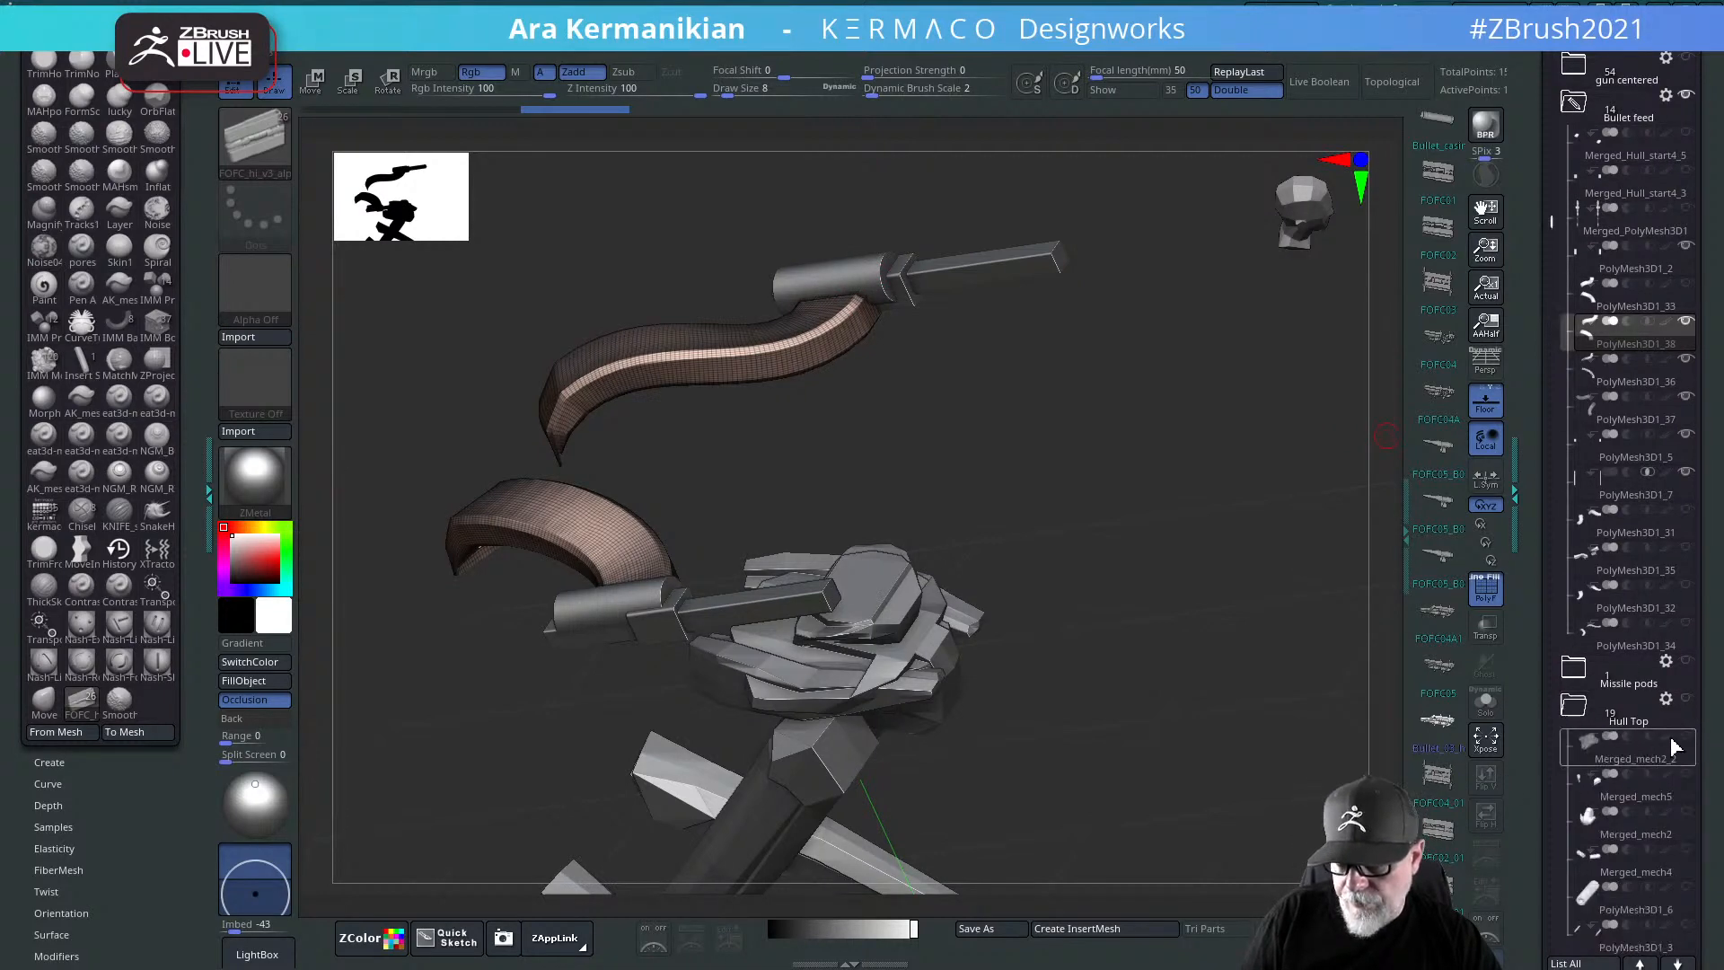
{"action": "left_click", "coordinate": [1685, 700]}
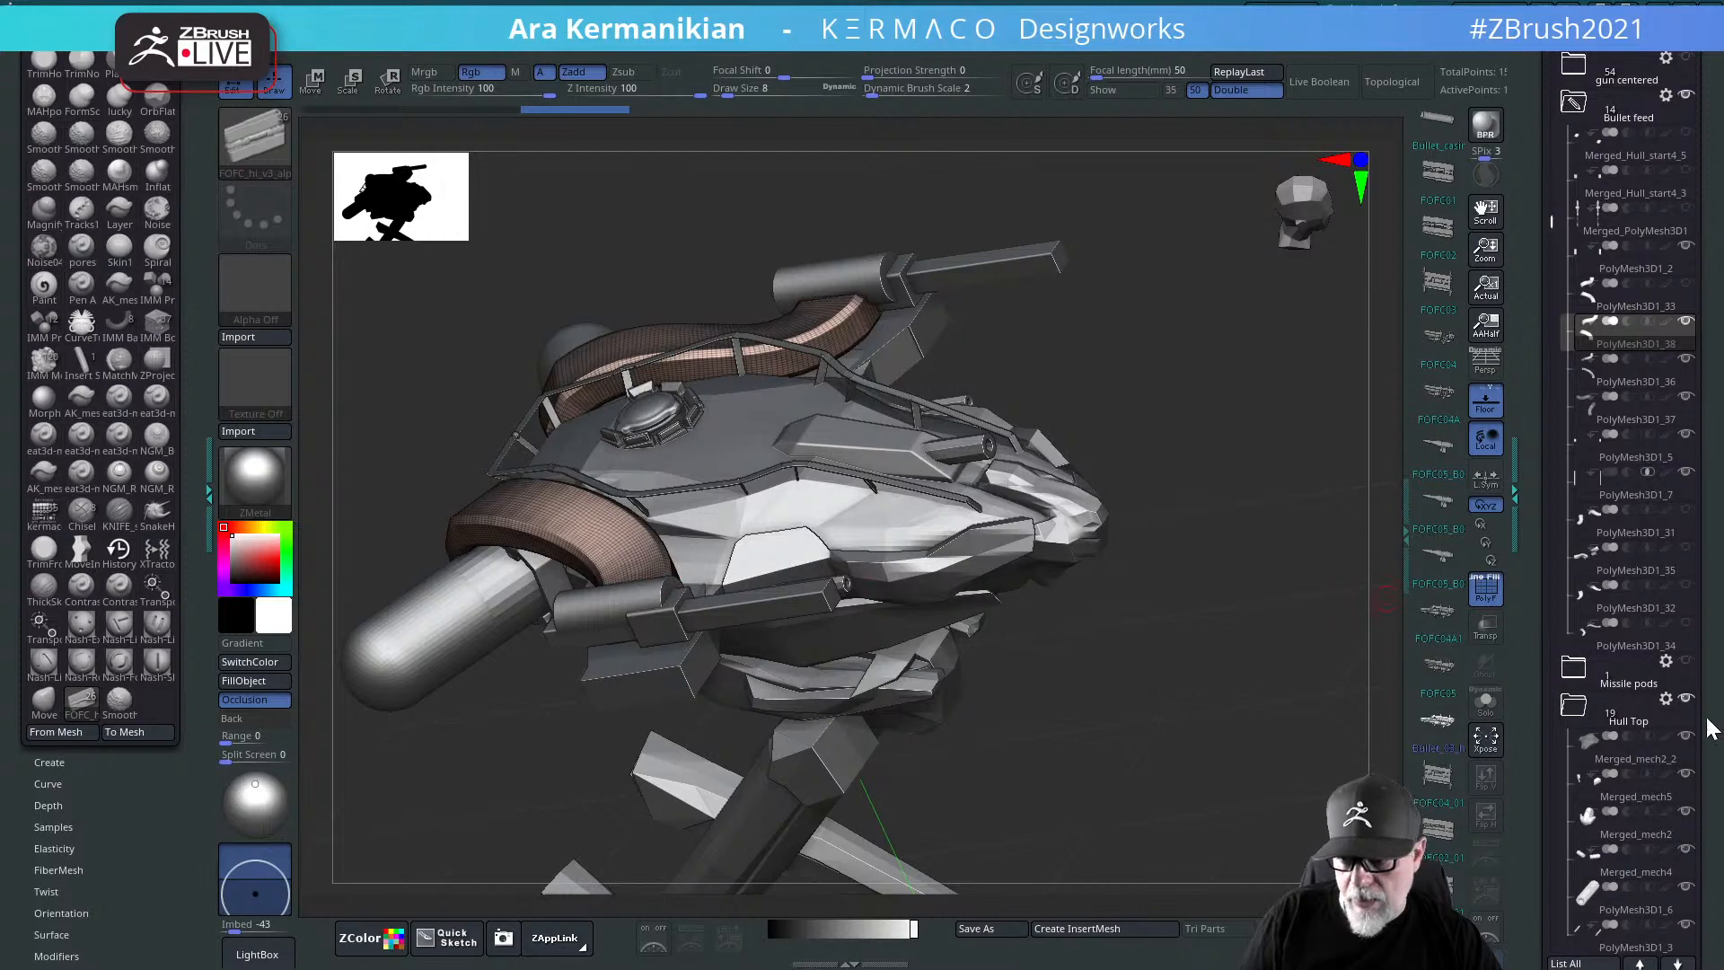
{"action": "left_click", "coordinate": [1685, 813]}
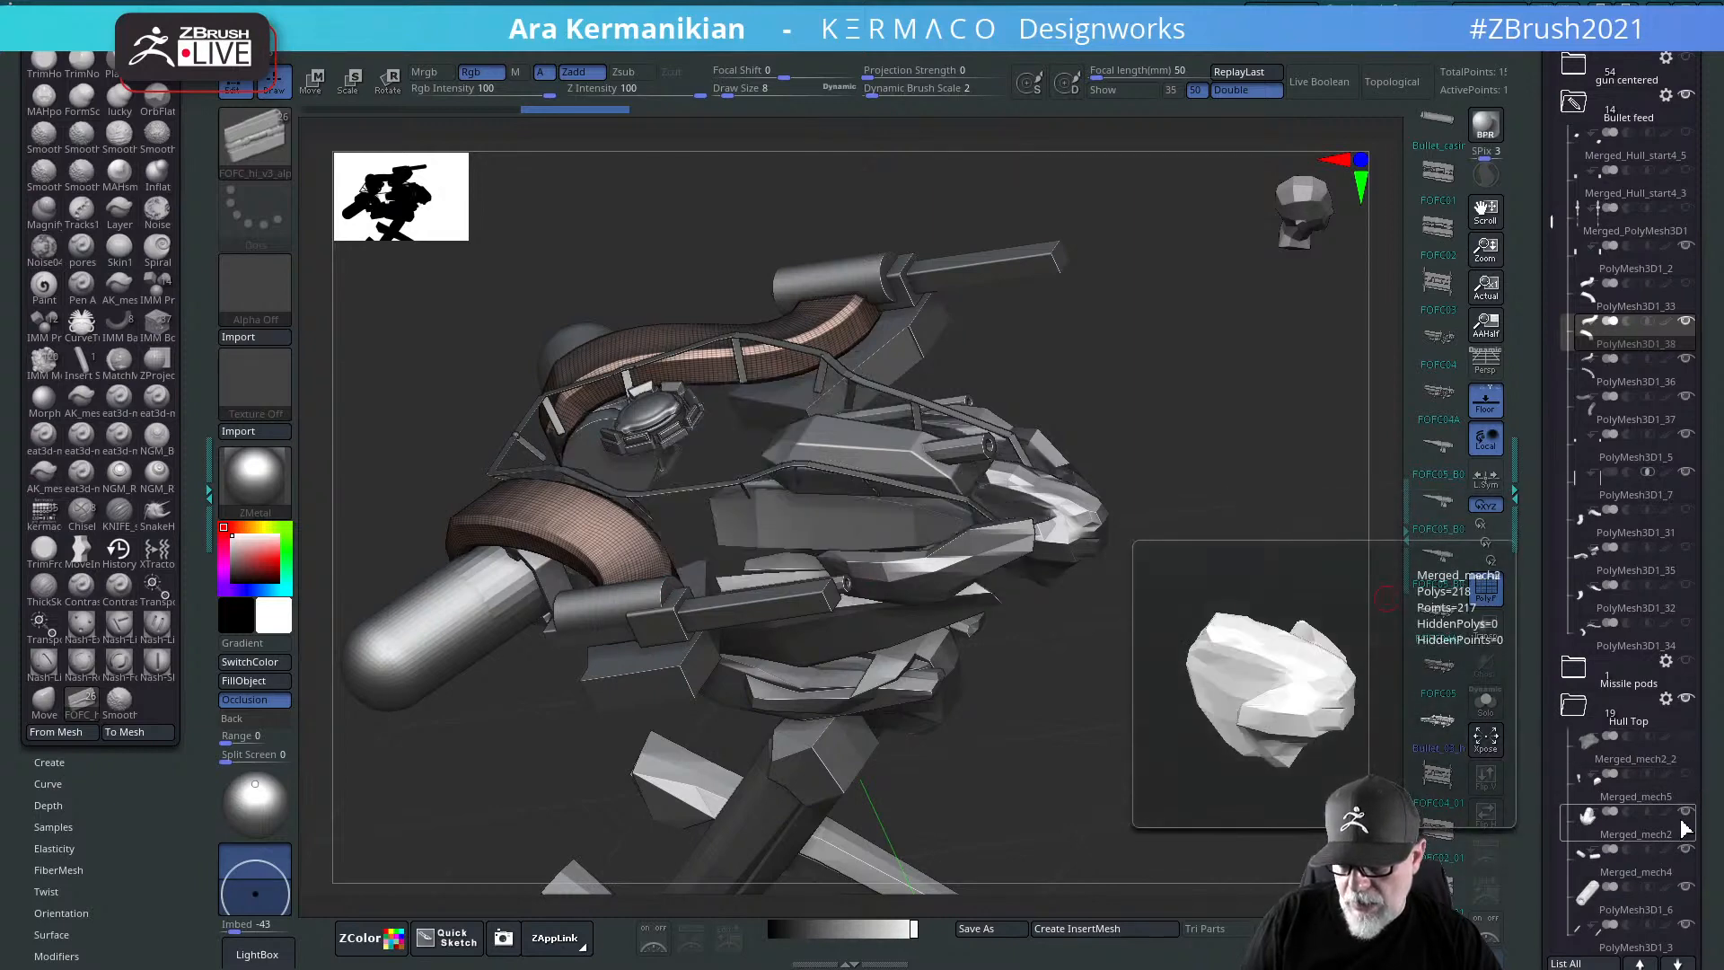
{"action": "left_click", "coordinate": [1685, 774]}
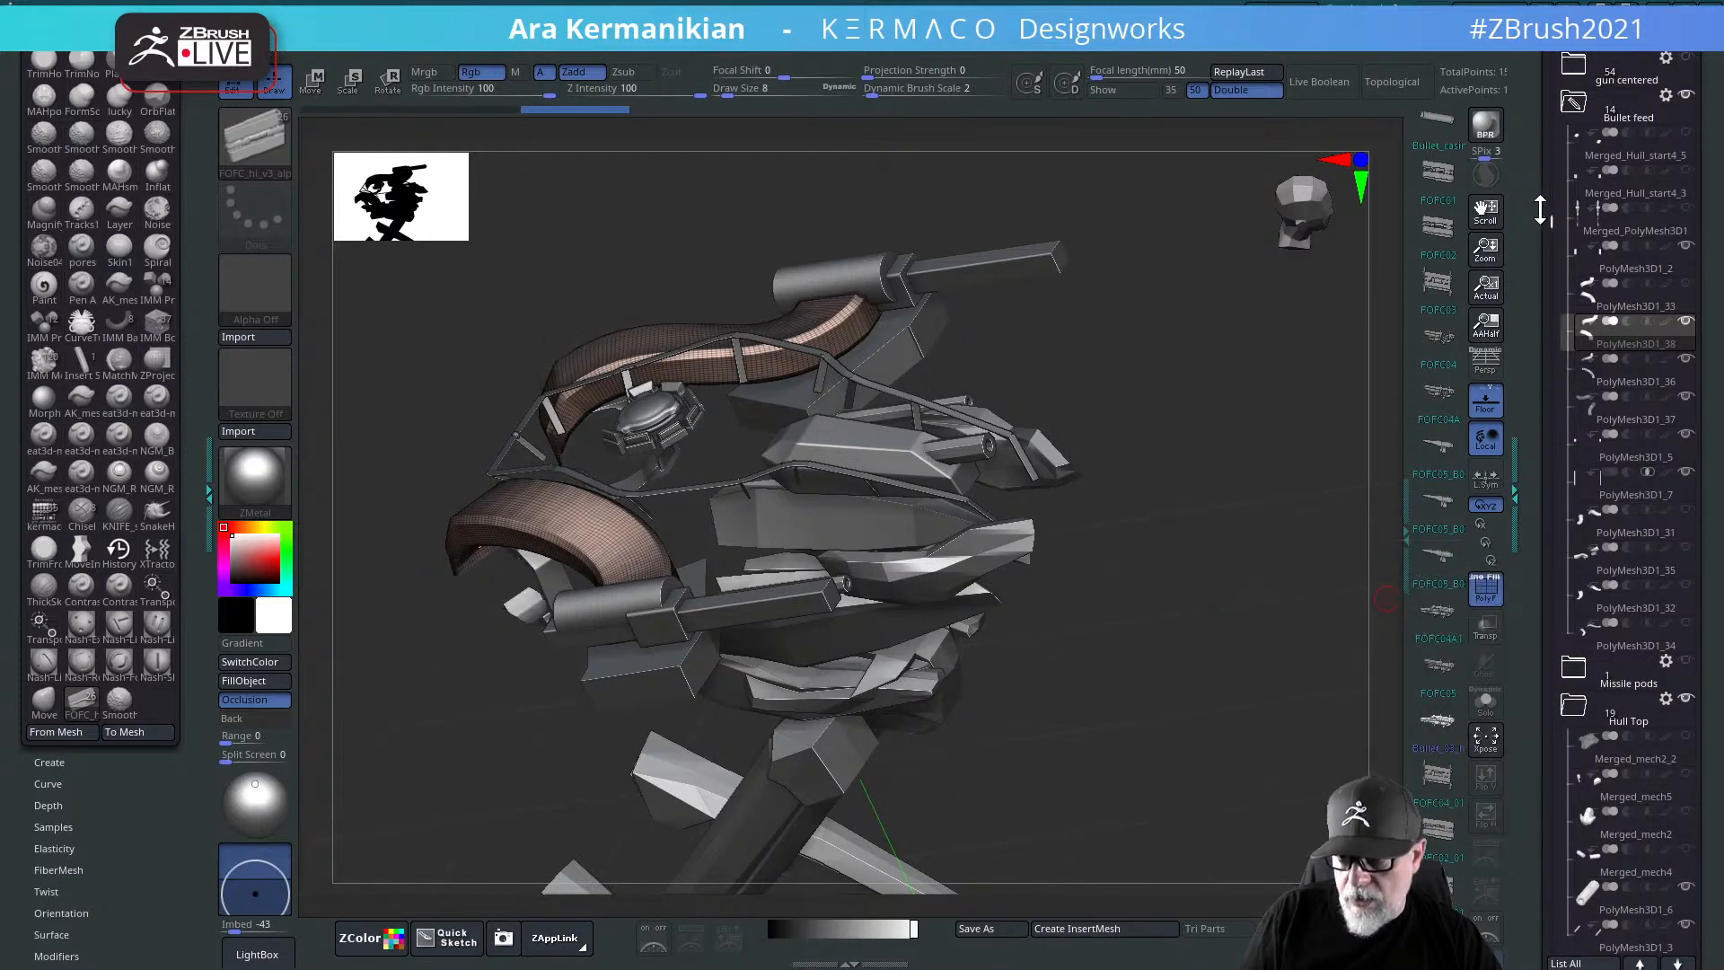
{"action": "left_click_drag", "start_coordinate": [1544, 224], "coordinate": [1530, 405]}
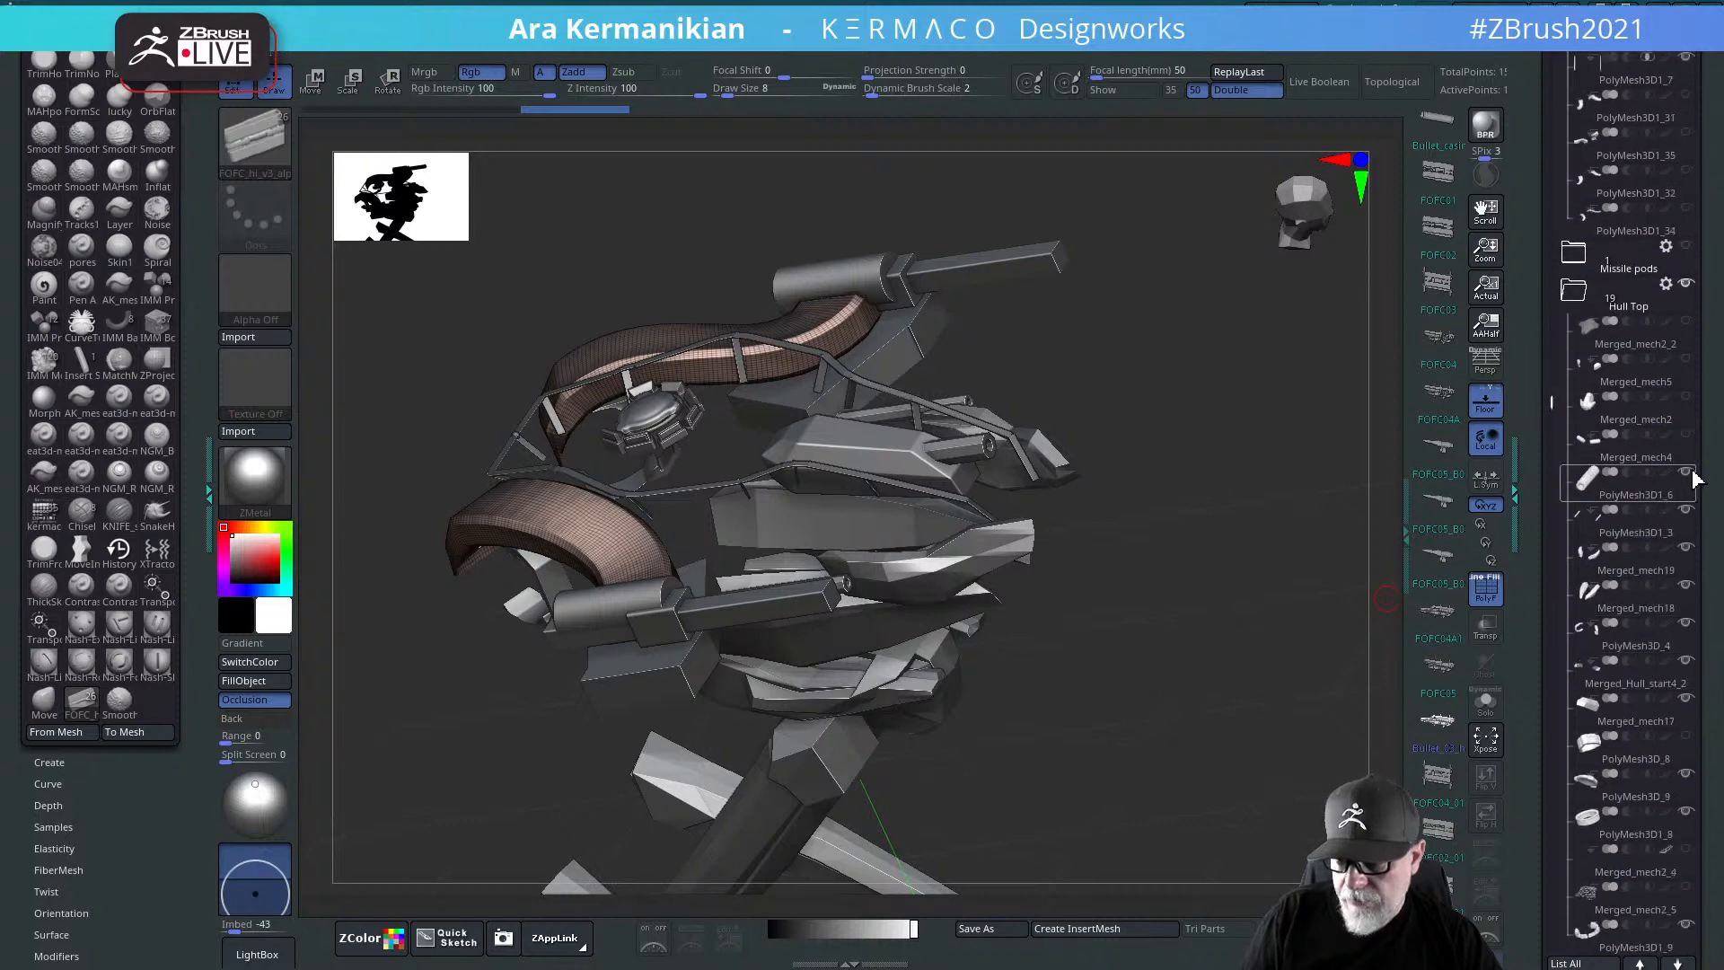
Step: Toggle the visibility of the Hull Top folder and of Merged_mech2_2 to identify the main hull mesh
{"action": "left_click", "coordinate": [1687, 286]}
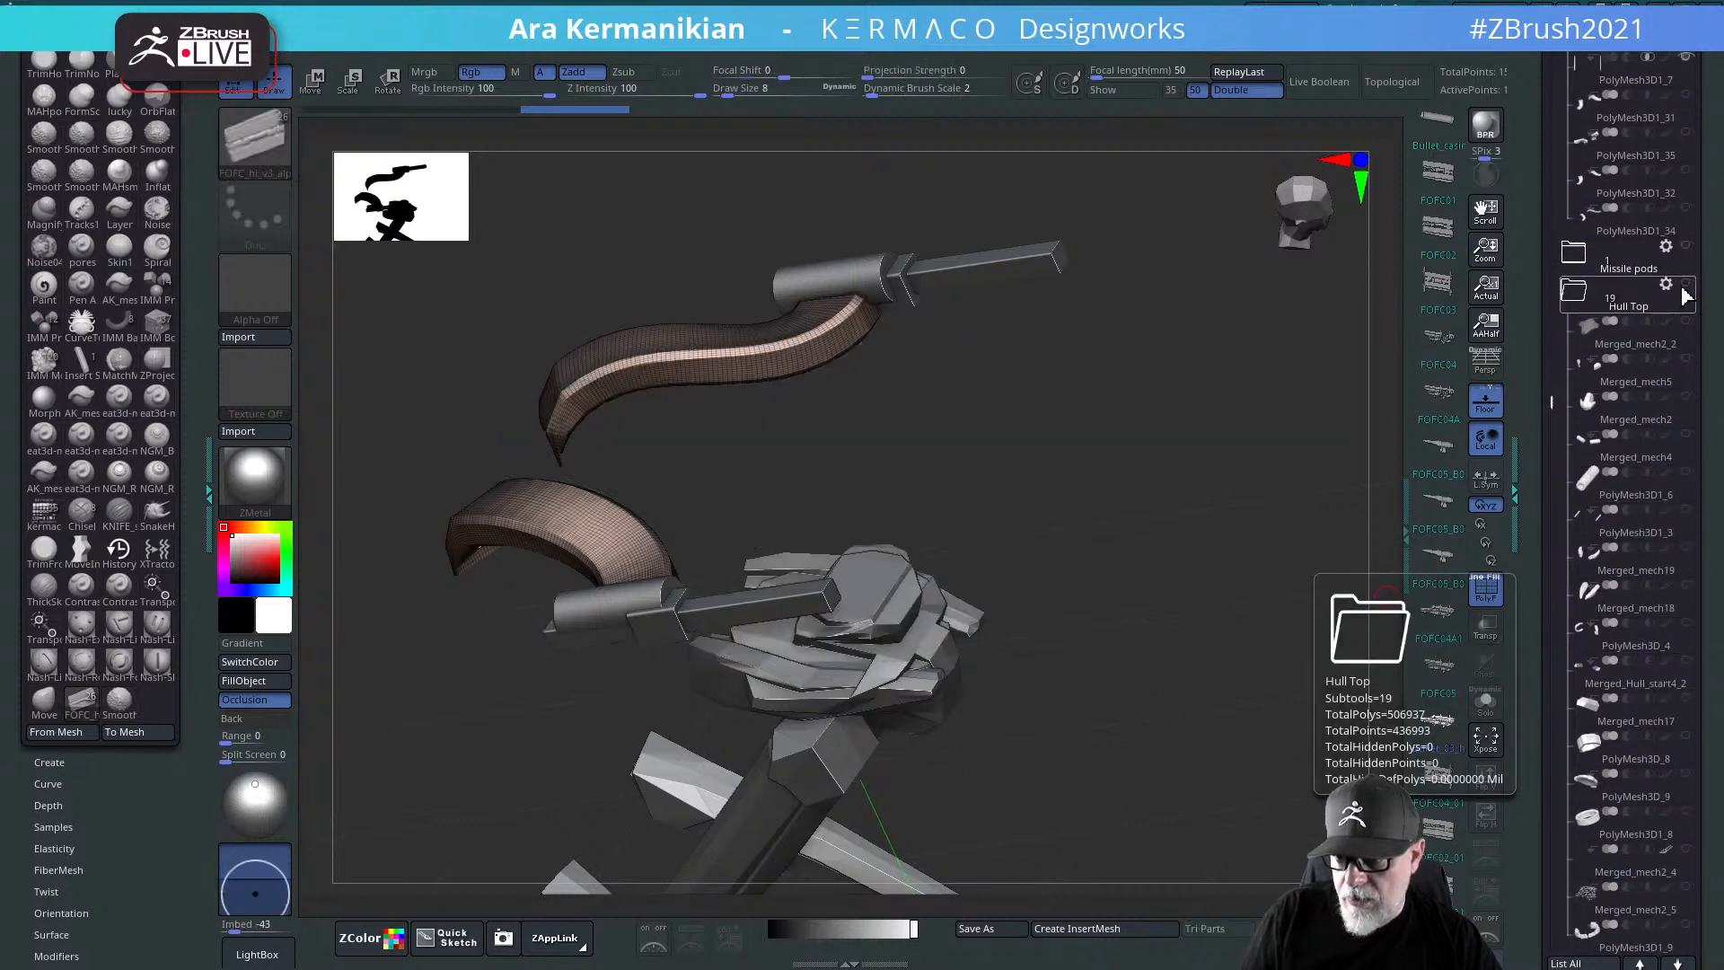
{"action": "left_click", "coordinate": [1683, 322]}
{"action": "left_click", "coordinate": [1687, 285]}
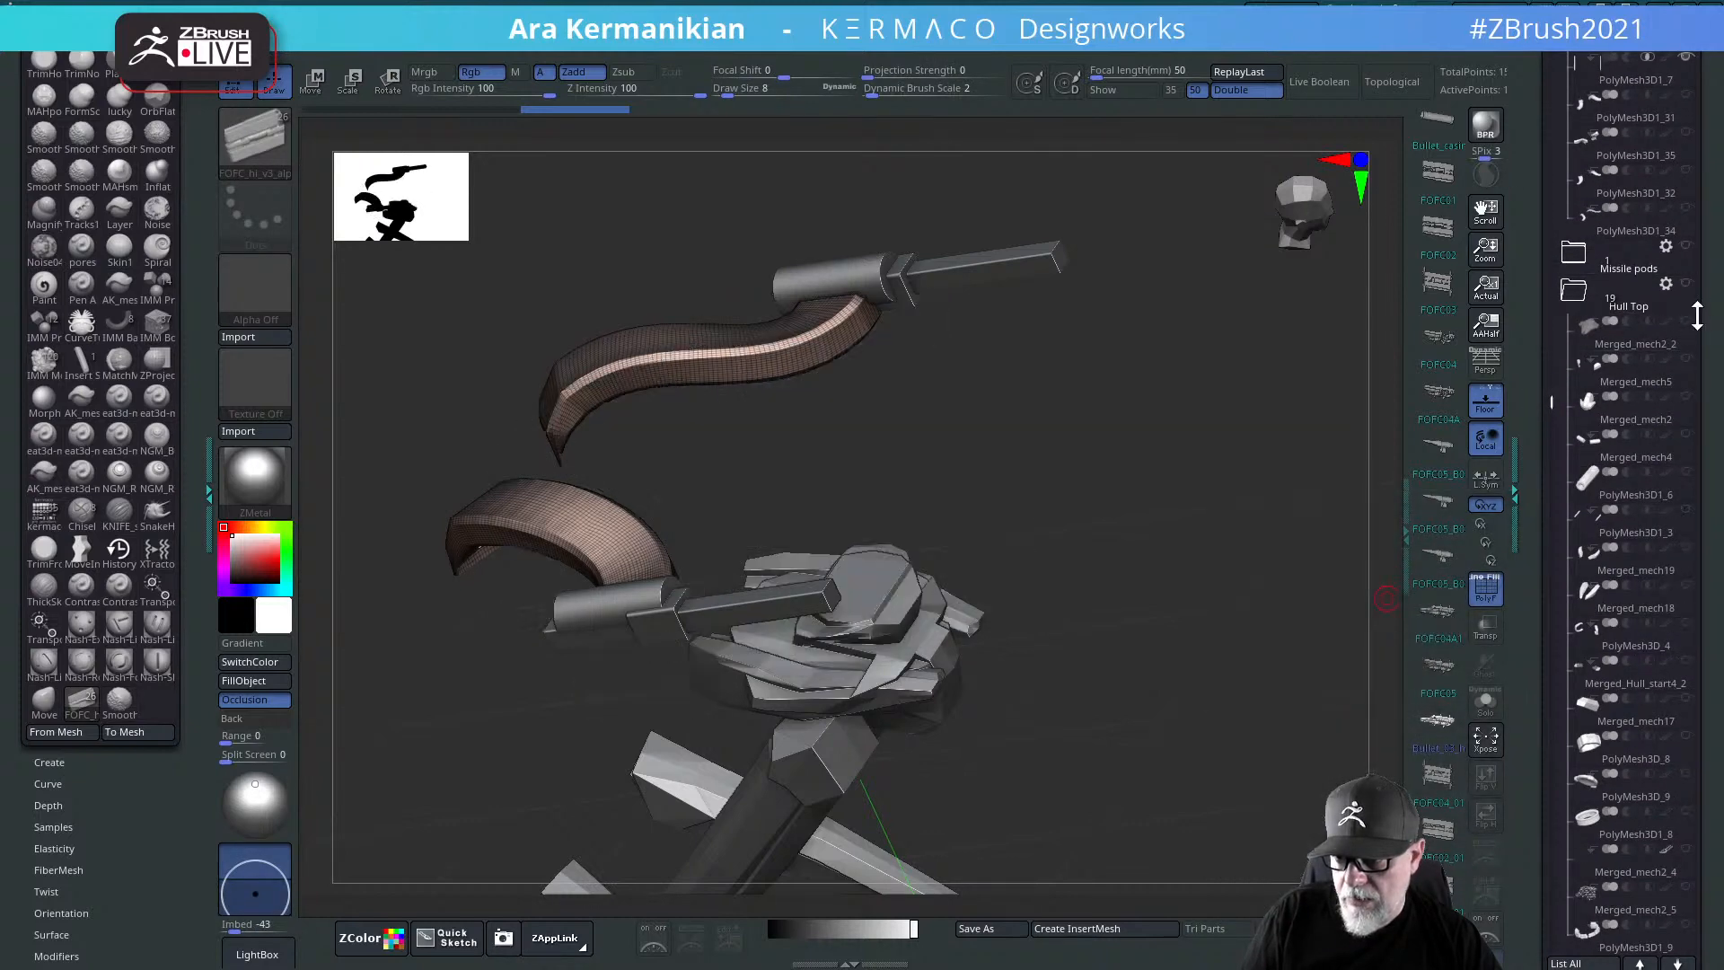
{"action": "left_click", "coordinate": [1687, 283]}
{"action": "left_click", "coordinate": [1685, 322]}
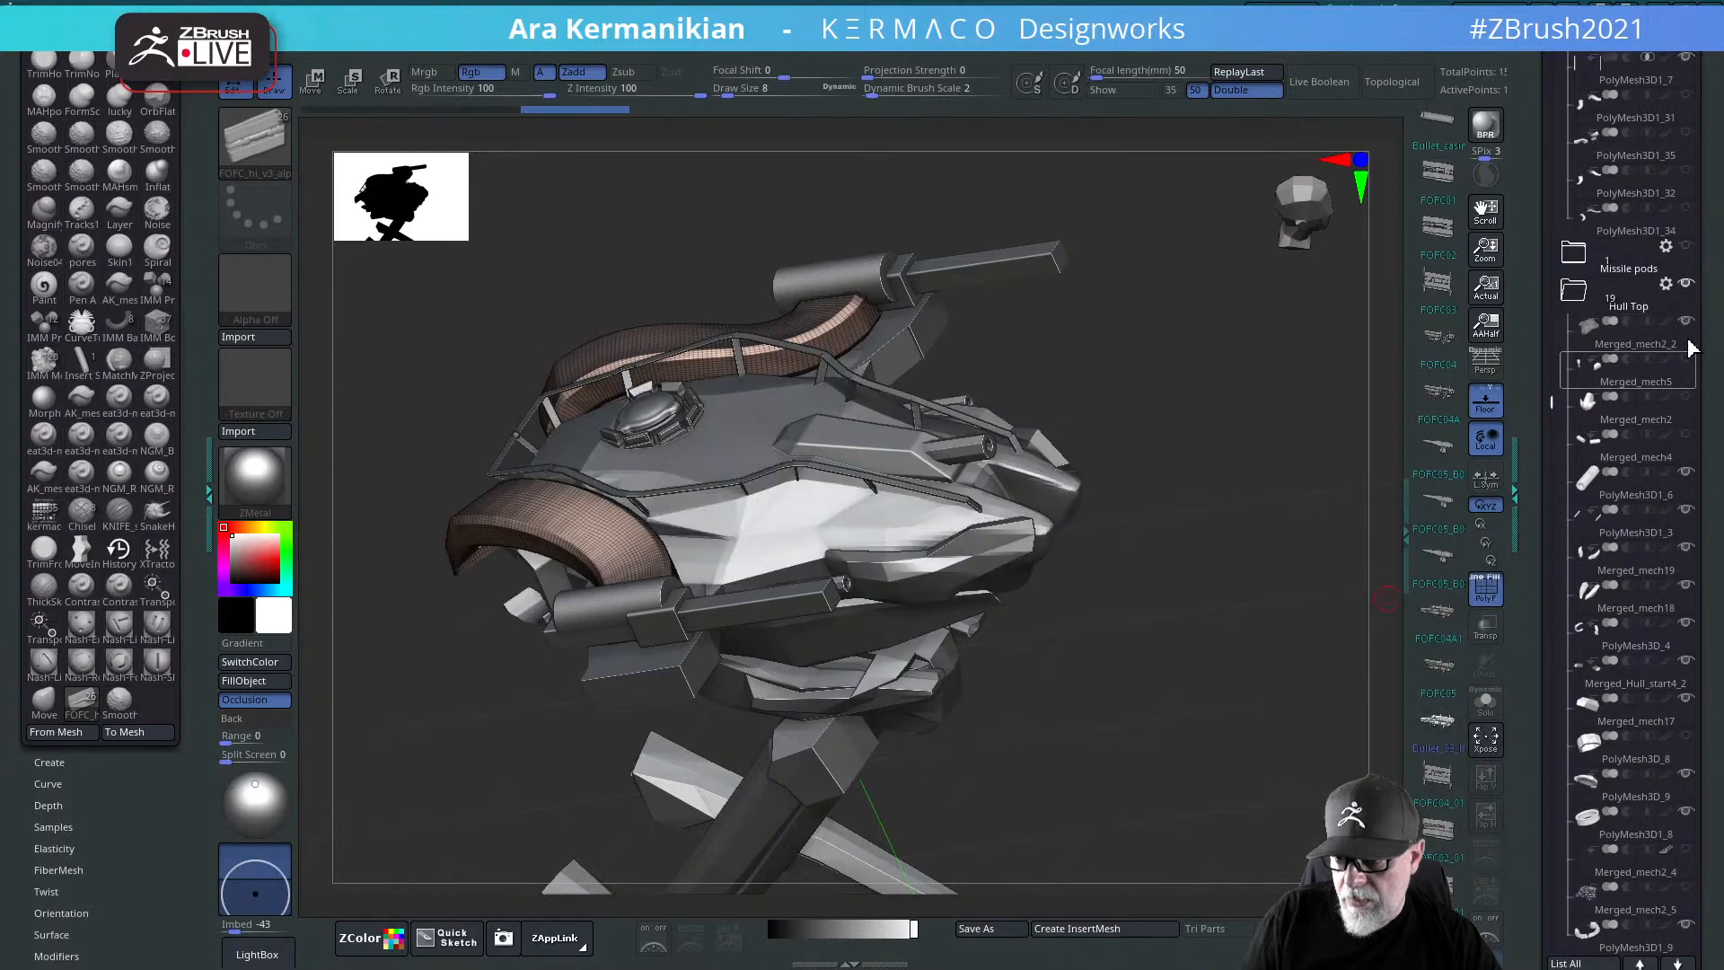
{"action": "left_click", "coordinate": [1684, 323]}
{"action": "left_click", "coordinate": [1683, 323]}
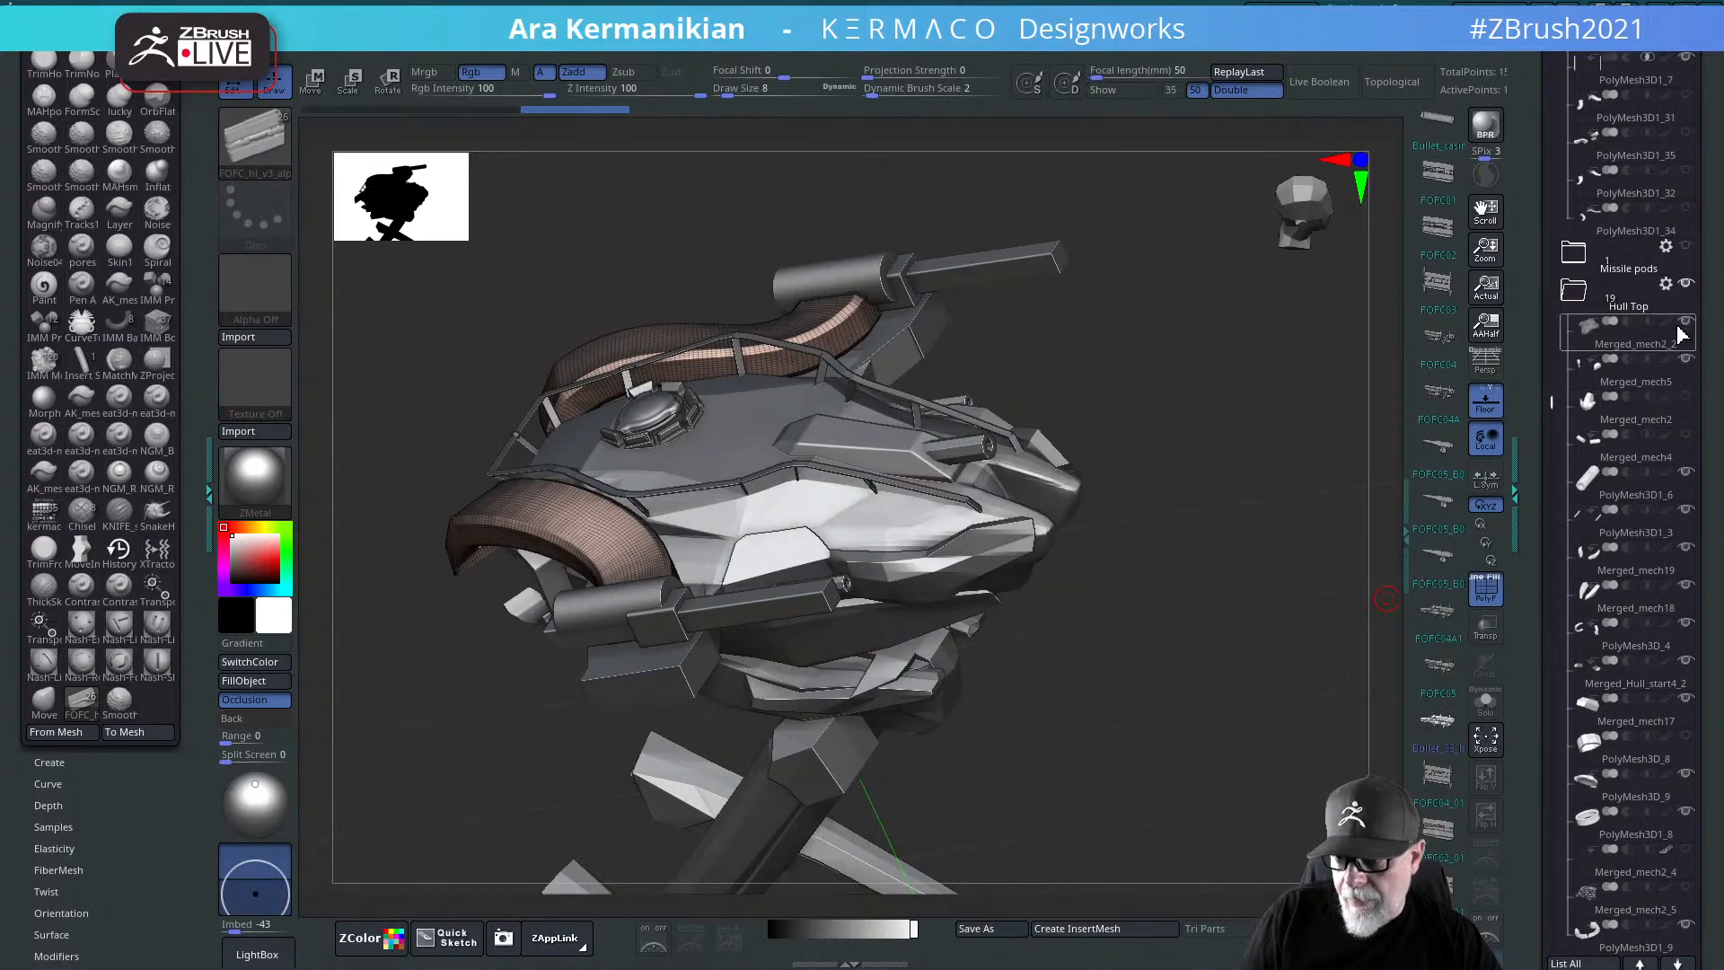
Step: Select the main hull, Merged_mech2_2, and hide all other subtools
{"action": "left_click", "coordinate": [1664, 347]}
{"action": "left_click", "coordinate": [1685, 324], "text": "shift"}
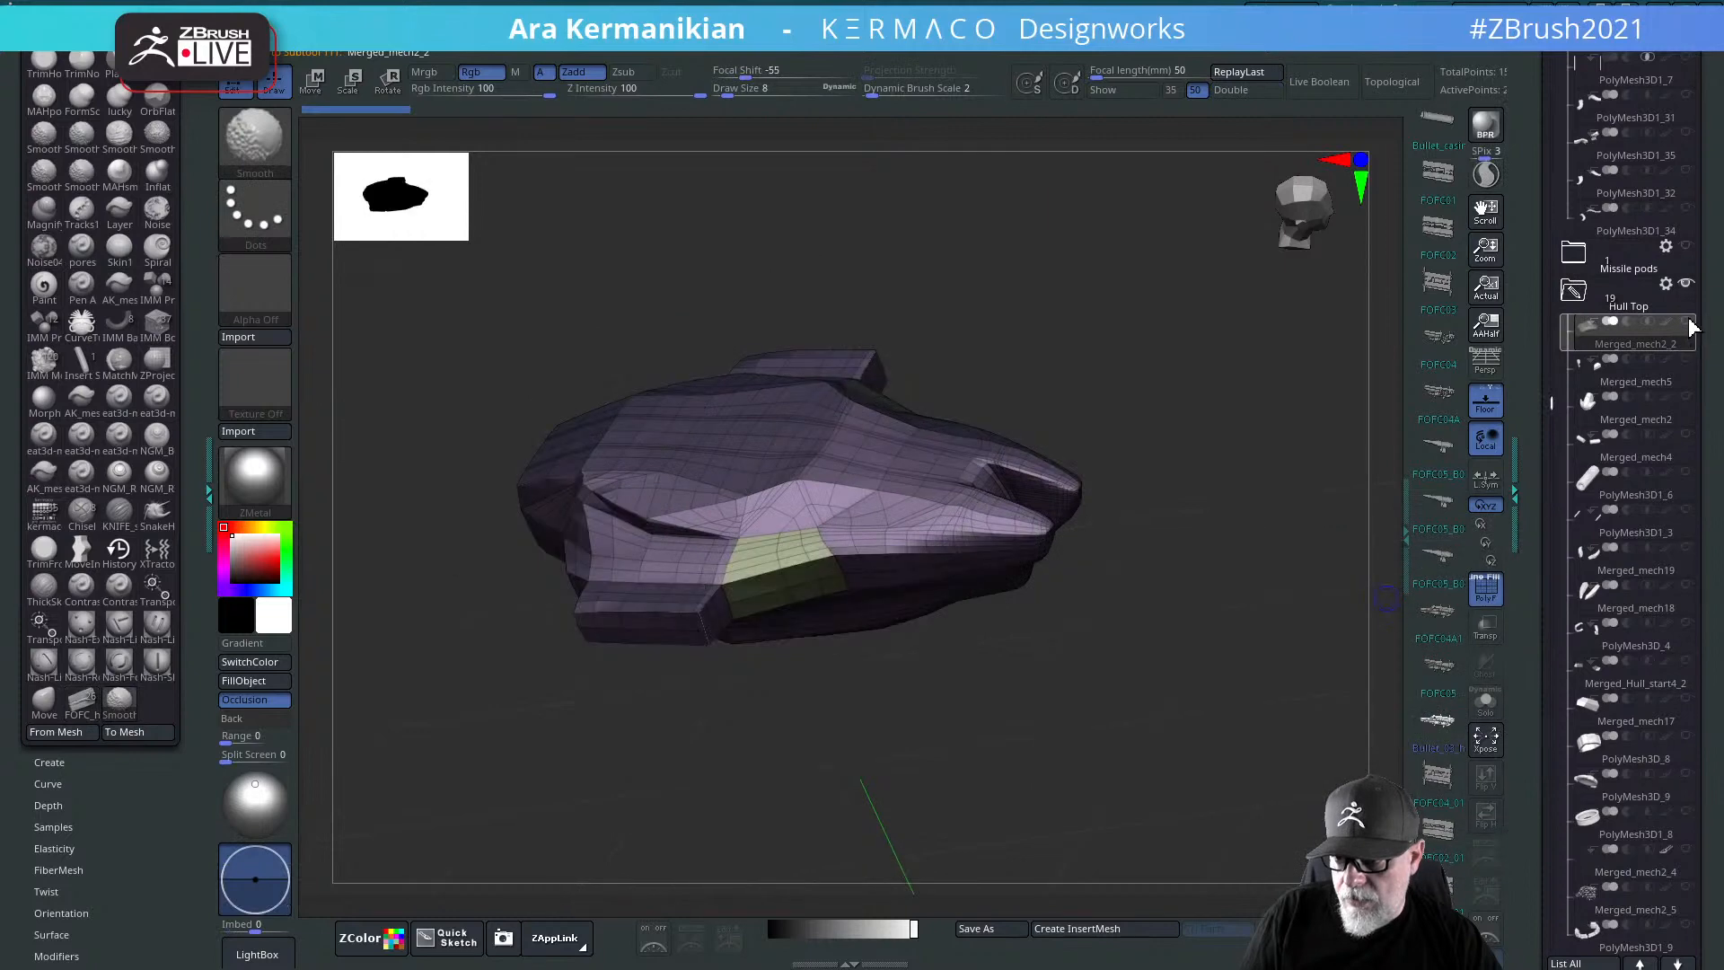
{"action": "left_click", "coordinate": [1687, 324], "text": "shift"}
{"action": "left_click", "coordinate": [1686, 324], "text": "shift"}
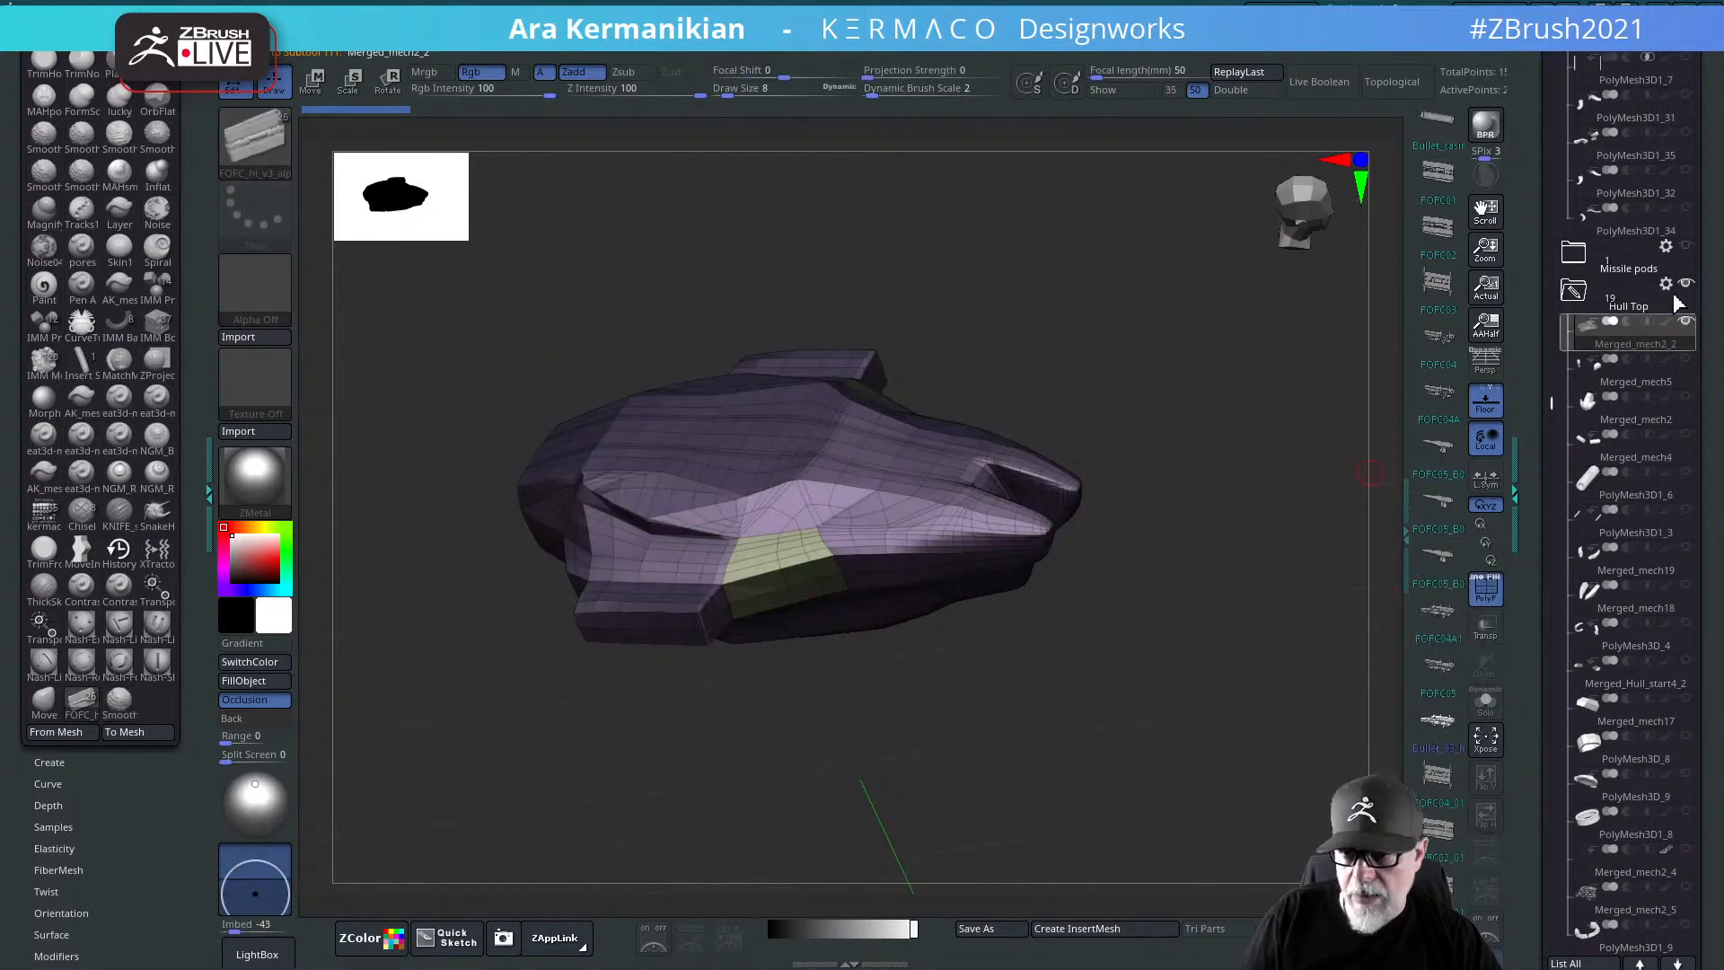
Step: Show the bullet belts, PolyMesh3D1_36, and the remeshed feed strips, PolyMesh3D1_38, together with the hull
{"action": "left_click_drag", "start_coordinate": [1554, 396], "coordinate": [1556, 186]}
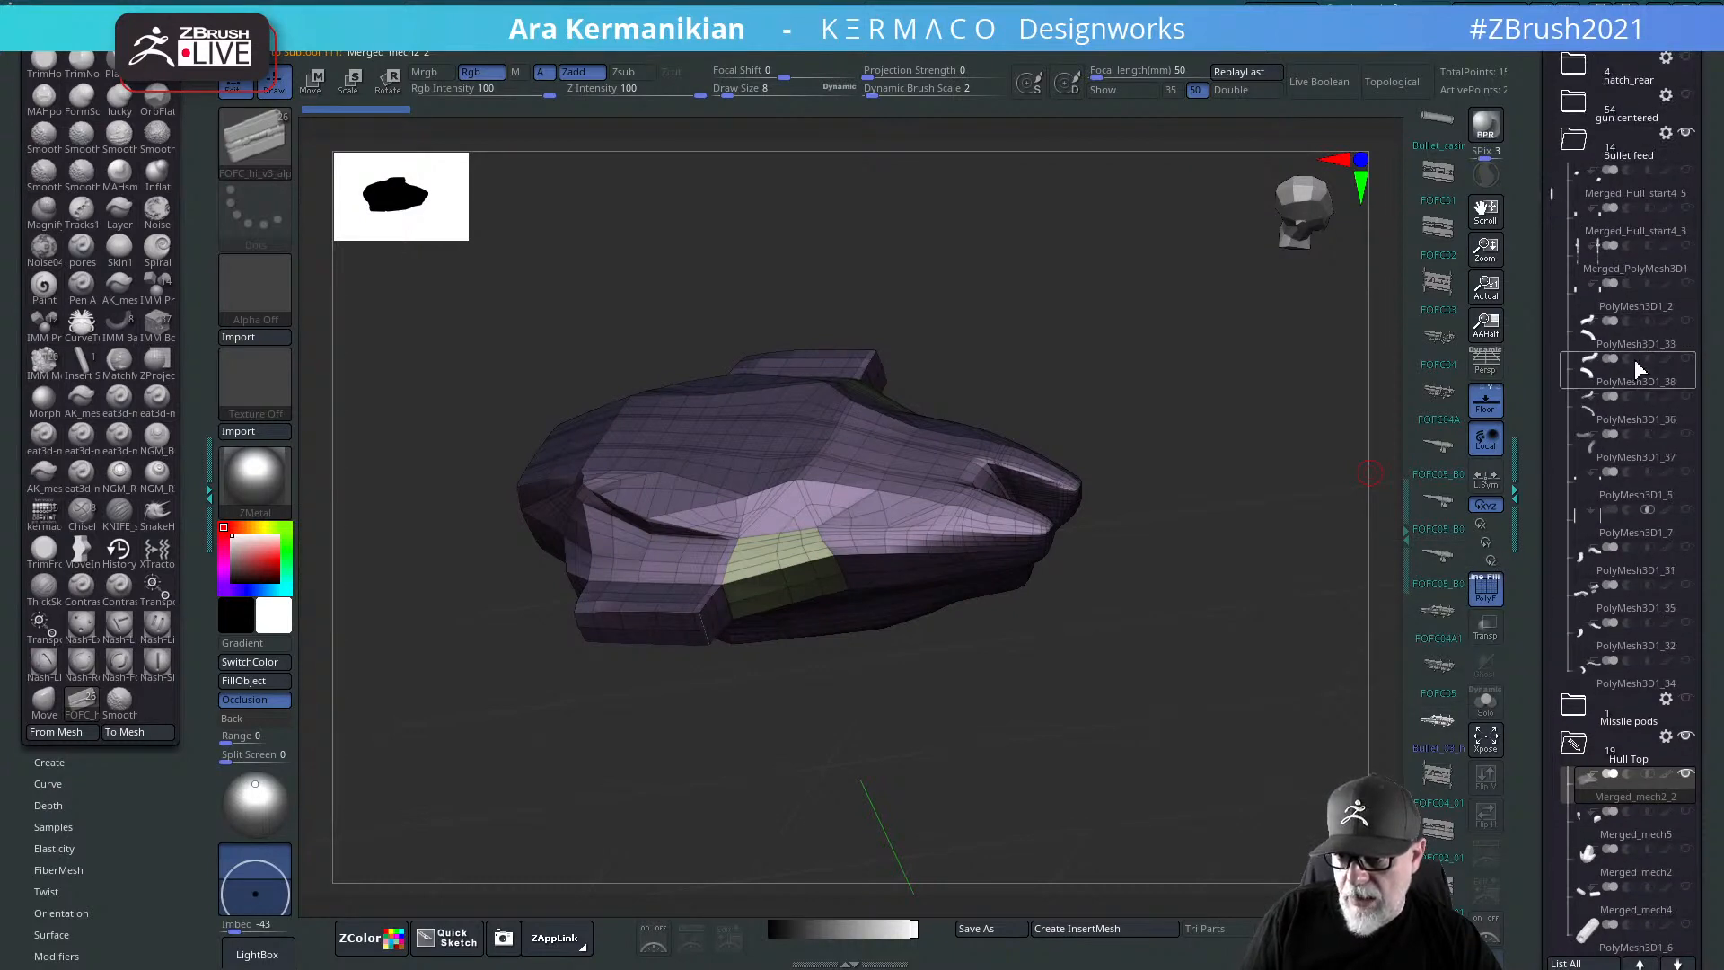
{"action": "left_click", "coordinate": [1686, 396]}
{"action": "left_click_drag", "start_coordinate": [1297, 485], "coordinate": [1240, 551]}
{"action": "left_click_drag", "start_coordinate": [1143, 732], "coordinate": [1153, 822], "text": "alt"}
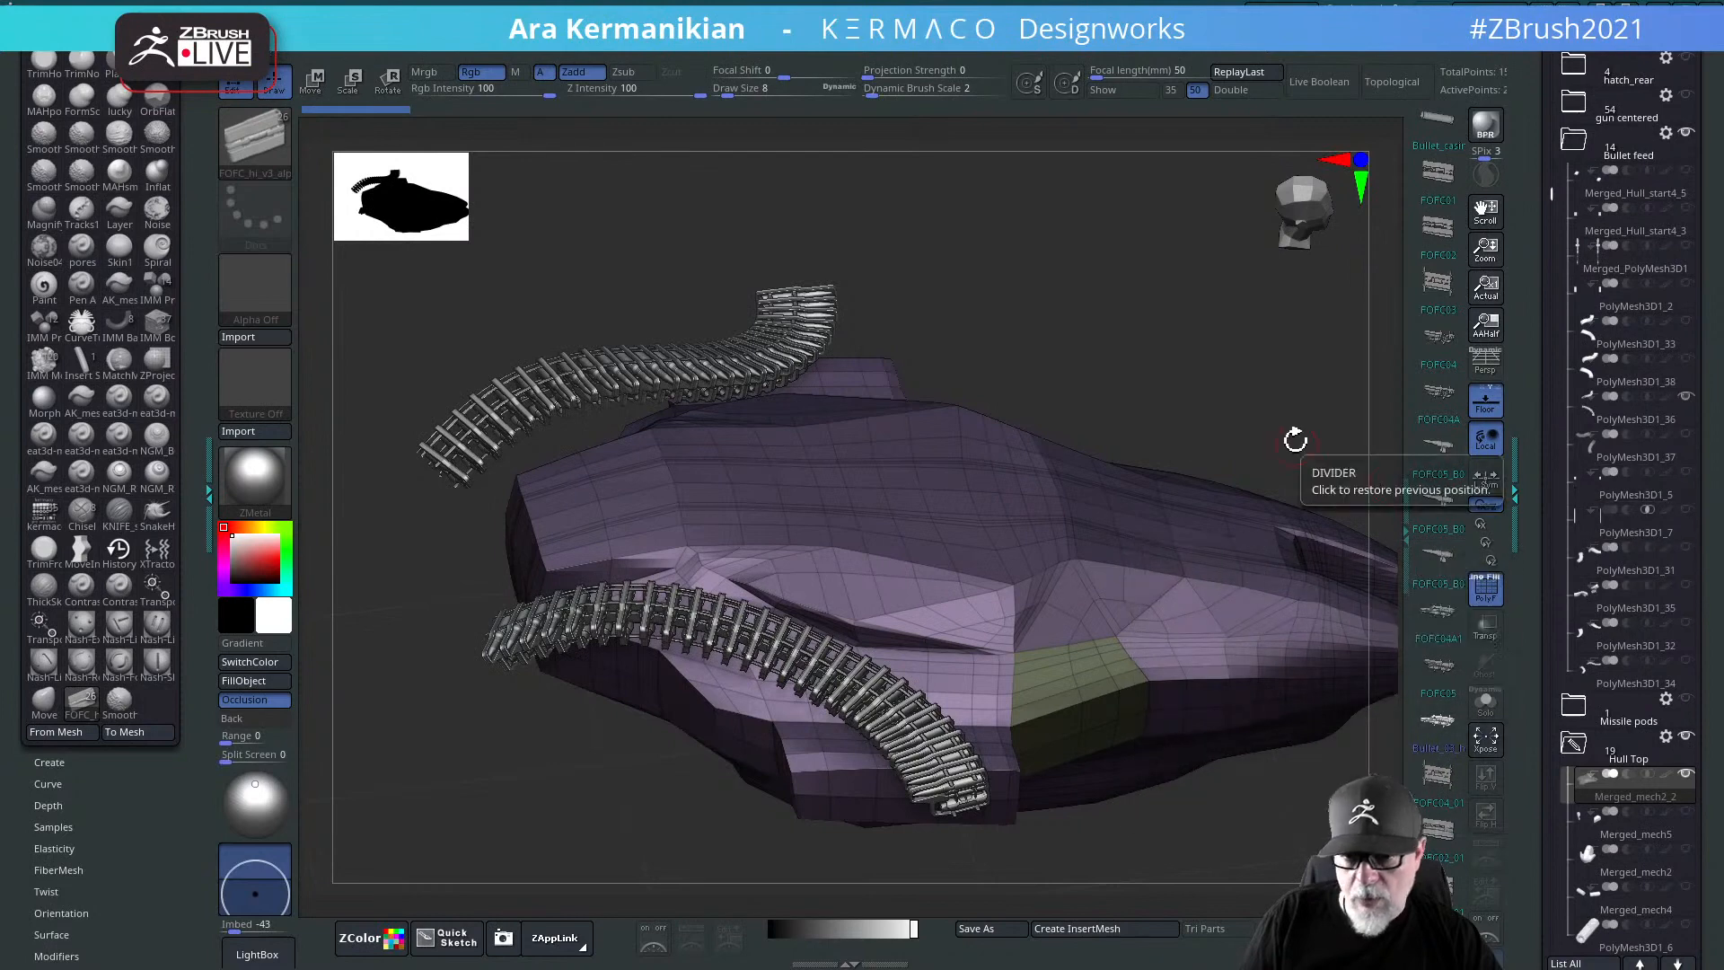
{"action": "left_click_drag", "start_coordinate": [1295, 440], "coordinate": [1373, 370]}
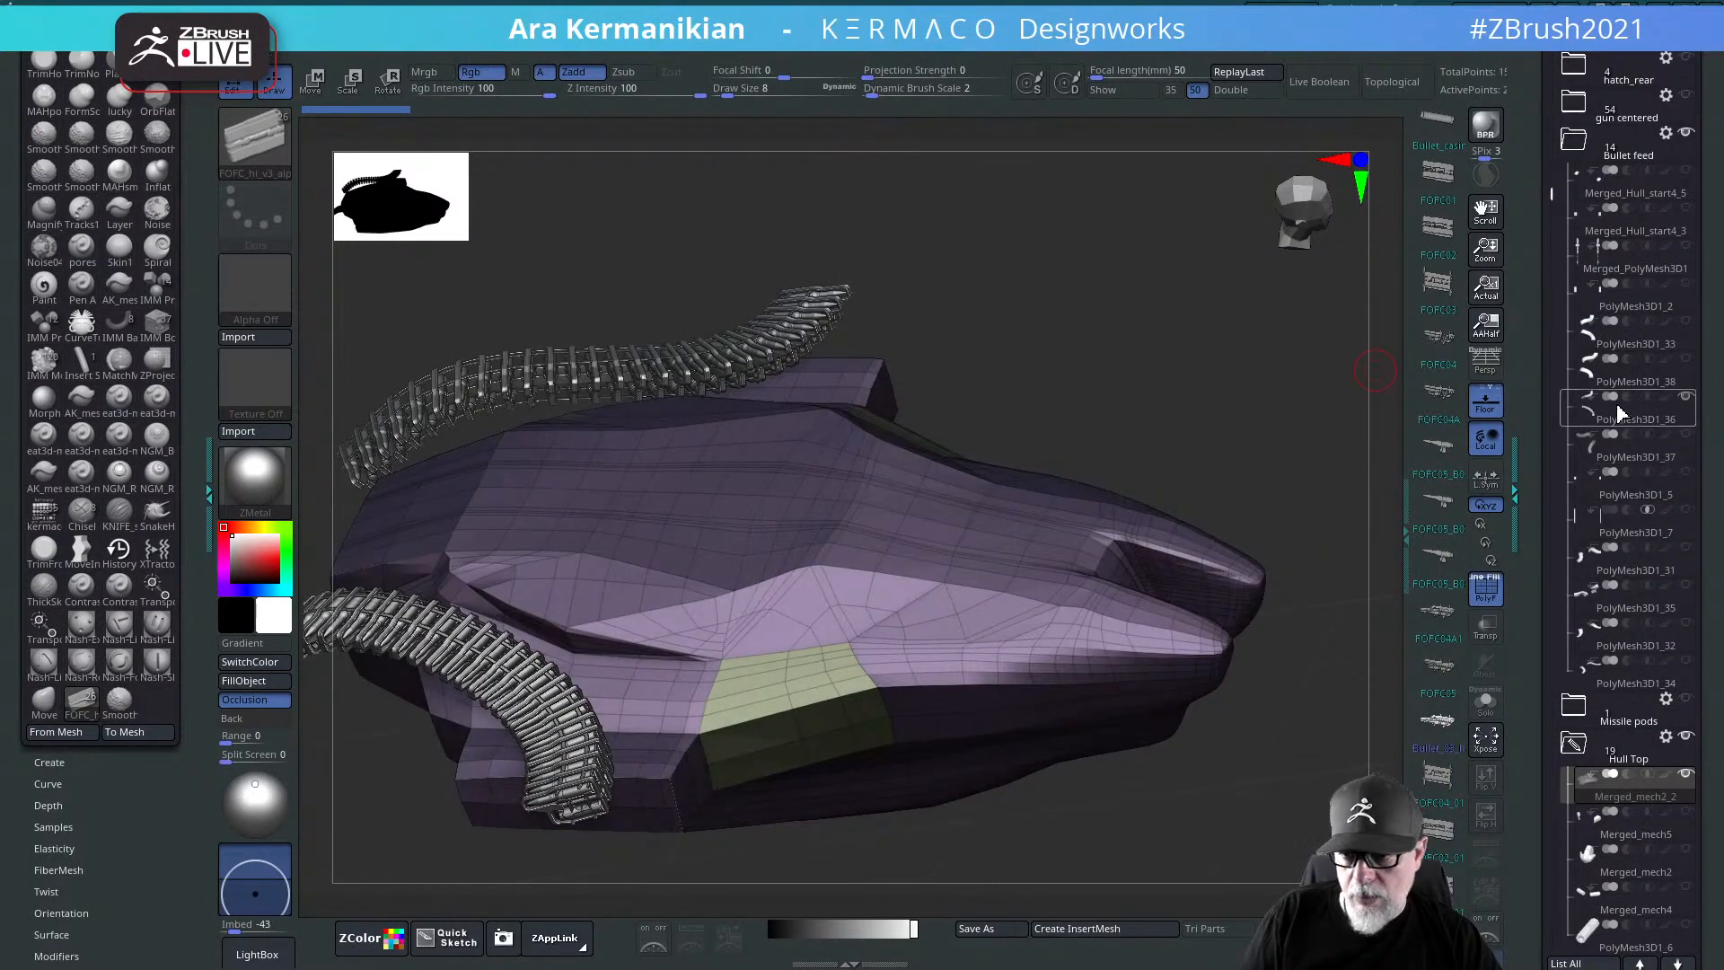
{"action": "left_click", "coordinate": [1685, 362]}
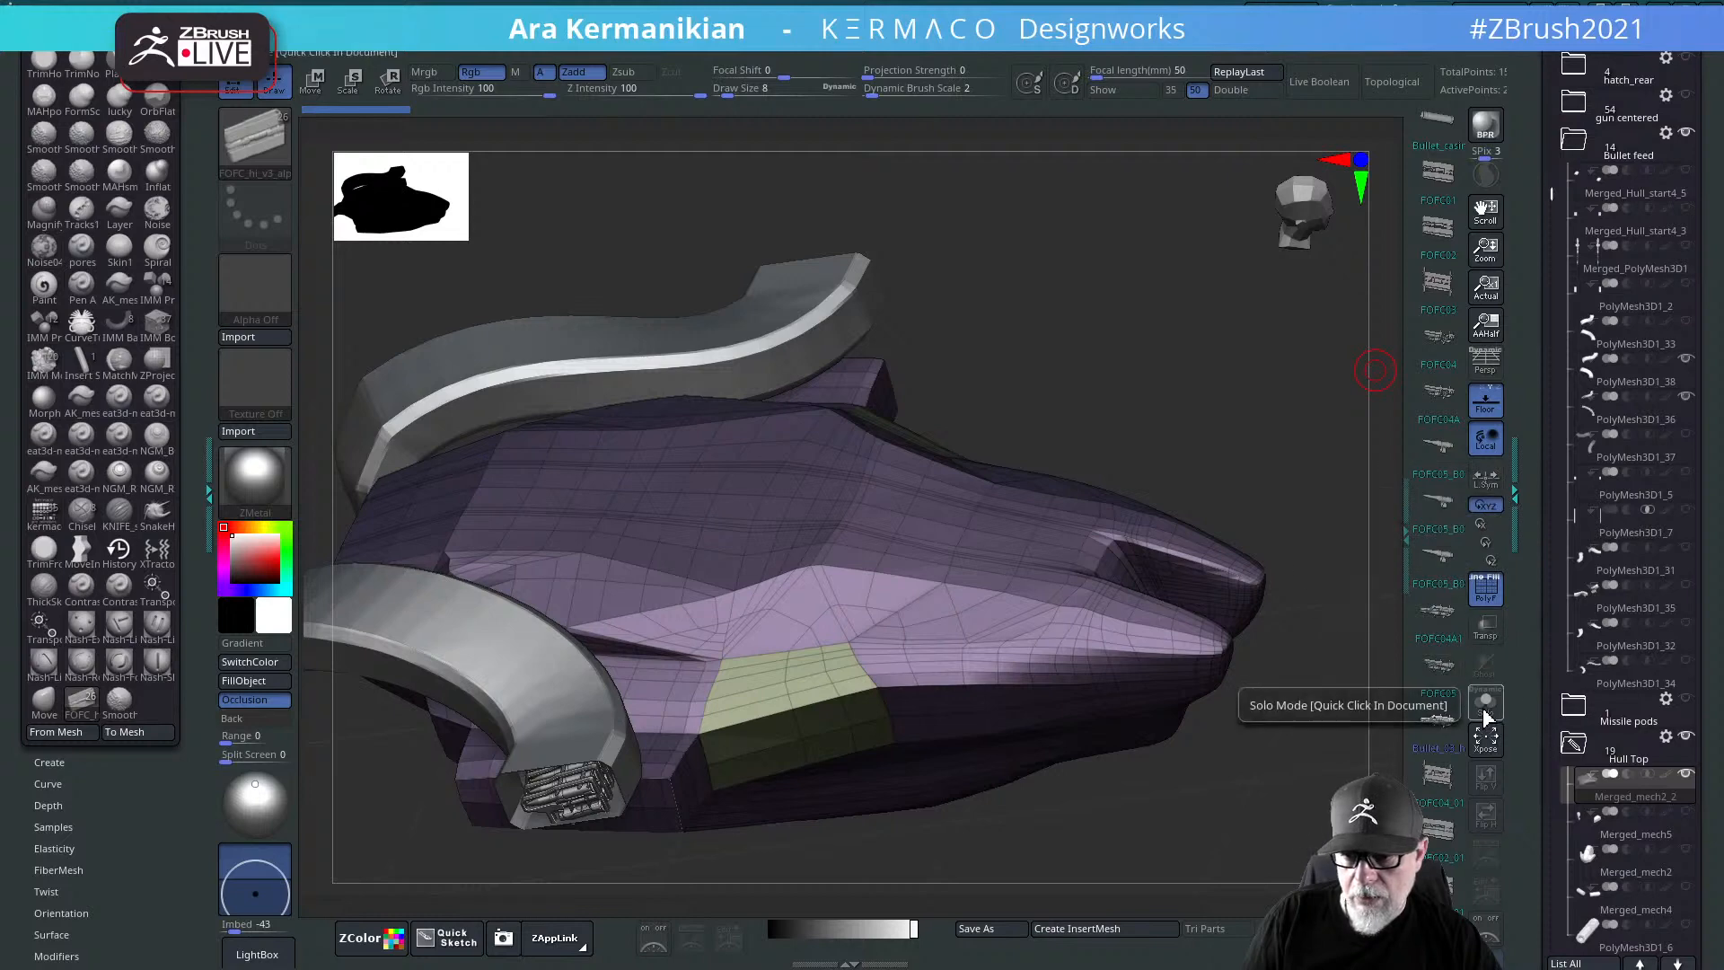
{"action": "left_click_drag", "start_coordinate": [1170, 449], "coordinate": [1354, 481]}
{"action": "left_click_drag", "start_coordinate": [1209, 442], "coordinate": [1383, 473]}
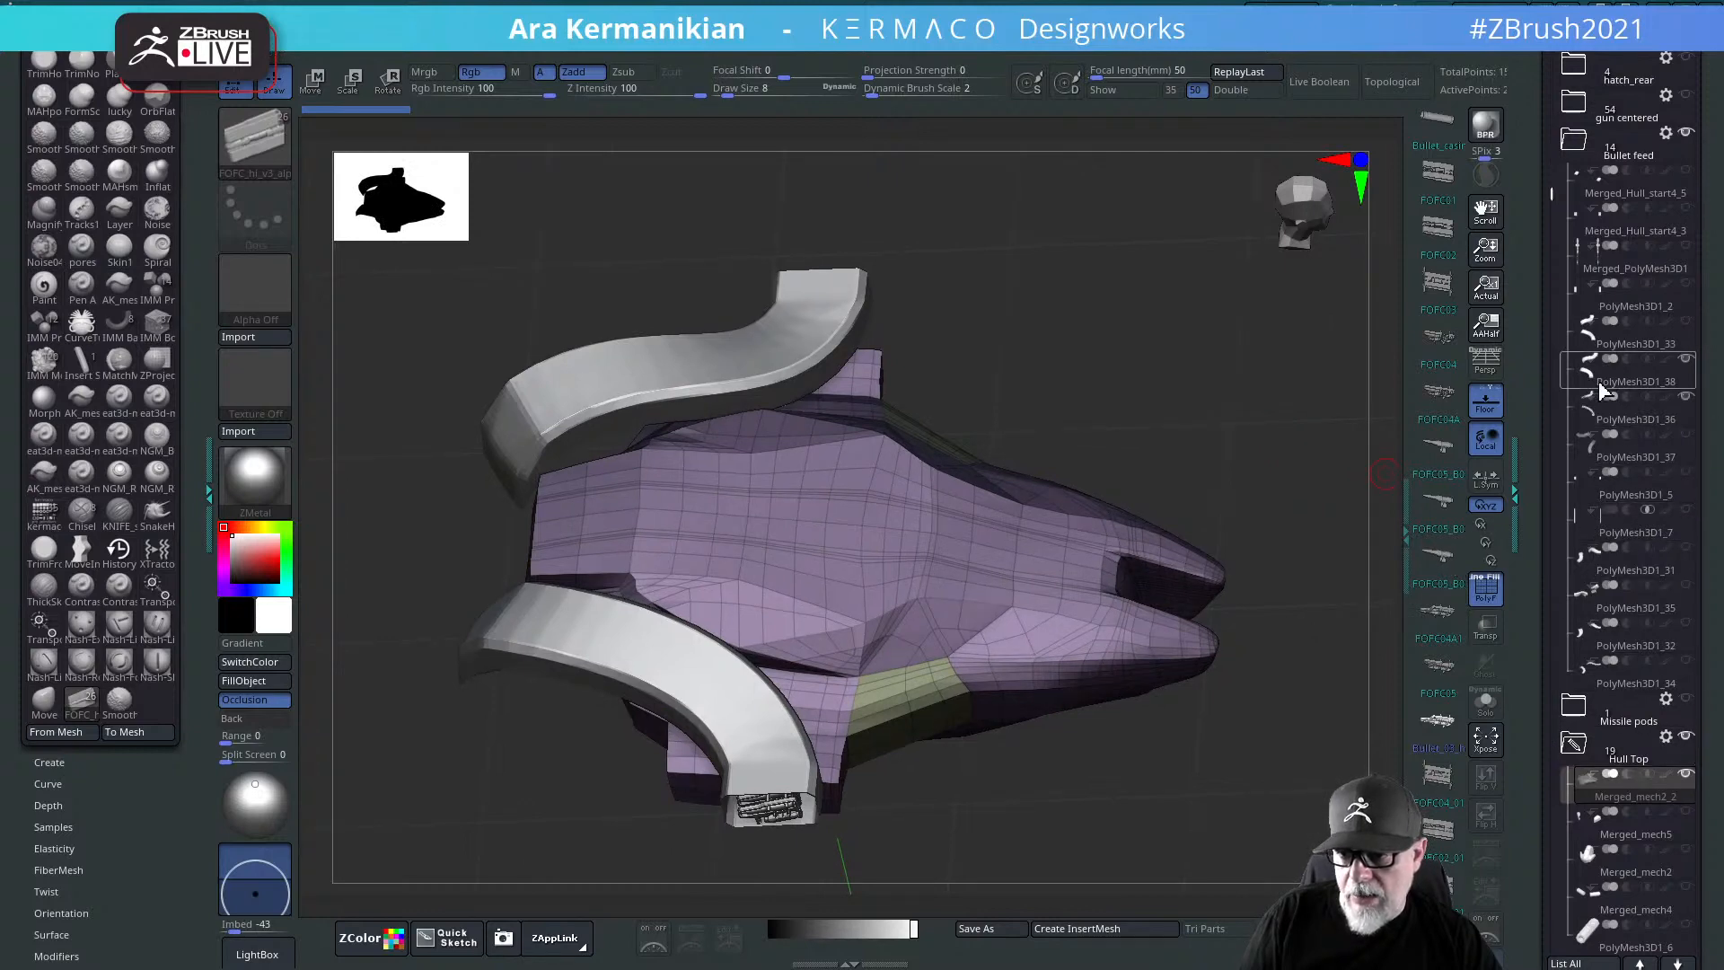
Step: Select the remeshed feed strips, PolyMesh3D1_38, and inspect them against the hull from several angles, ending in a straight top view
{"action": "left_click", "coordinate": [1636, 381]}
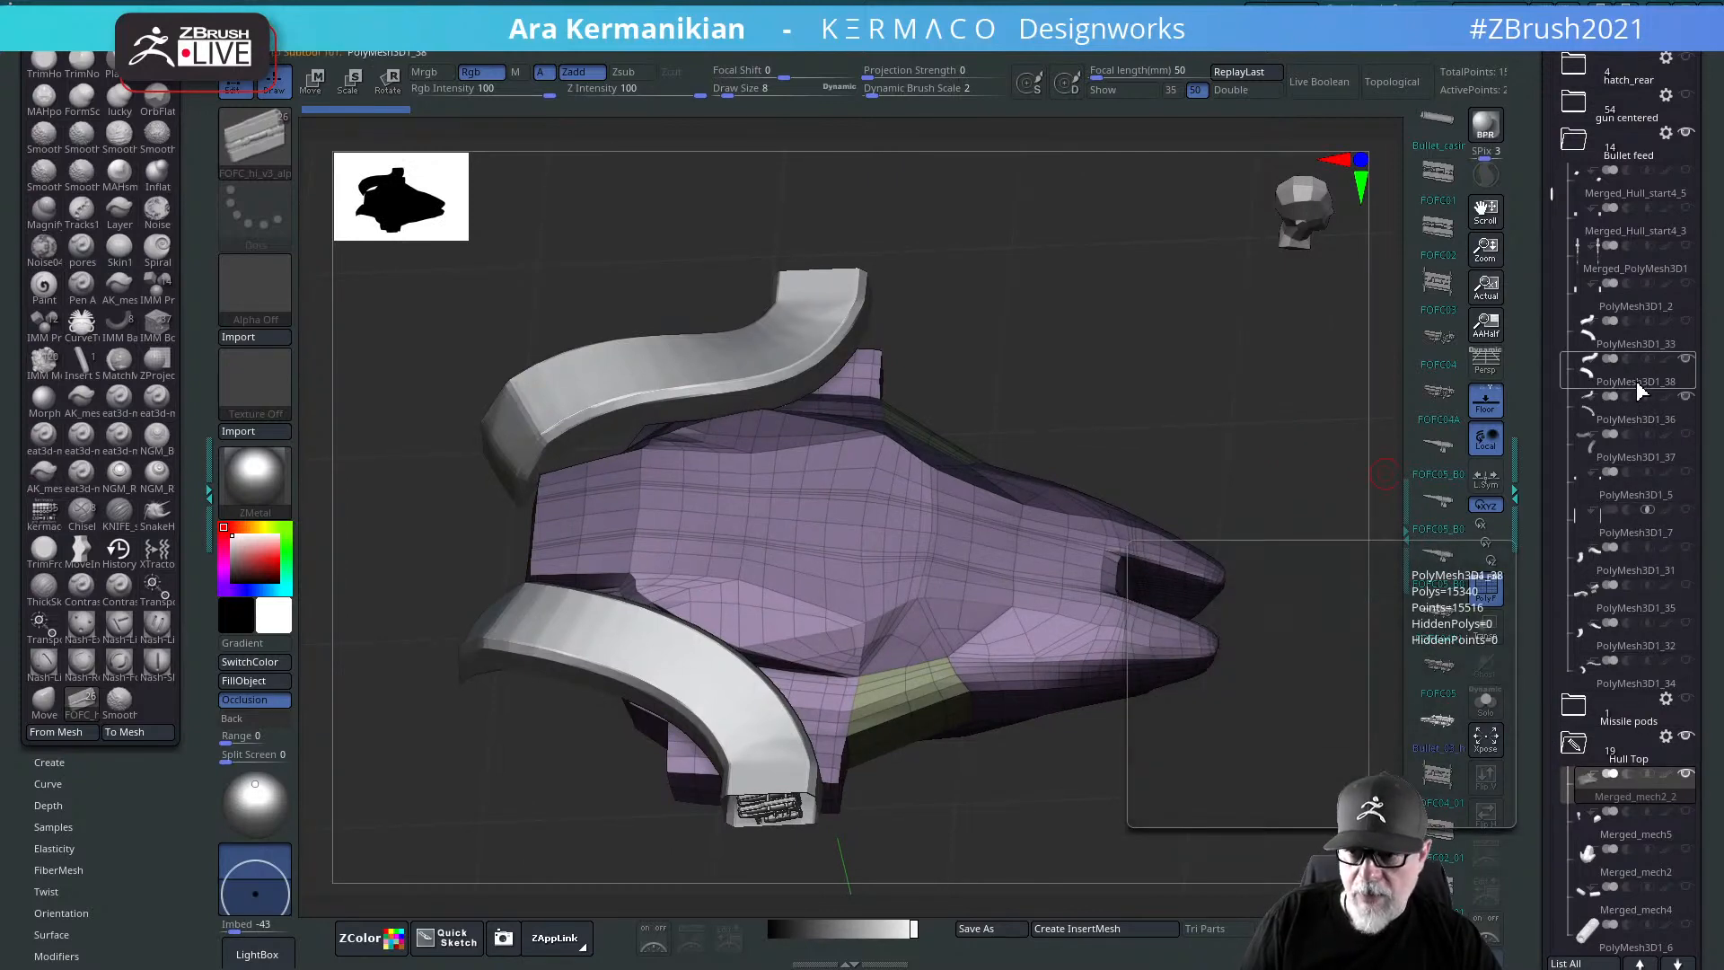
{"action": "left_click_drag", "start_coordinate": [1244, 381], "coordinate": [1146, 316]}
{"action": "left_click_drag", "start_coordinate": [969, 691], "coordinate": [1240, 460]}
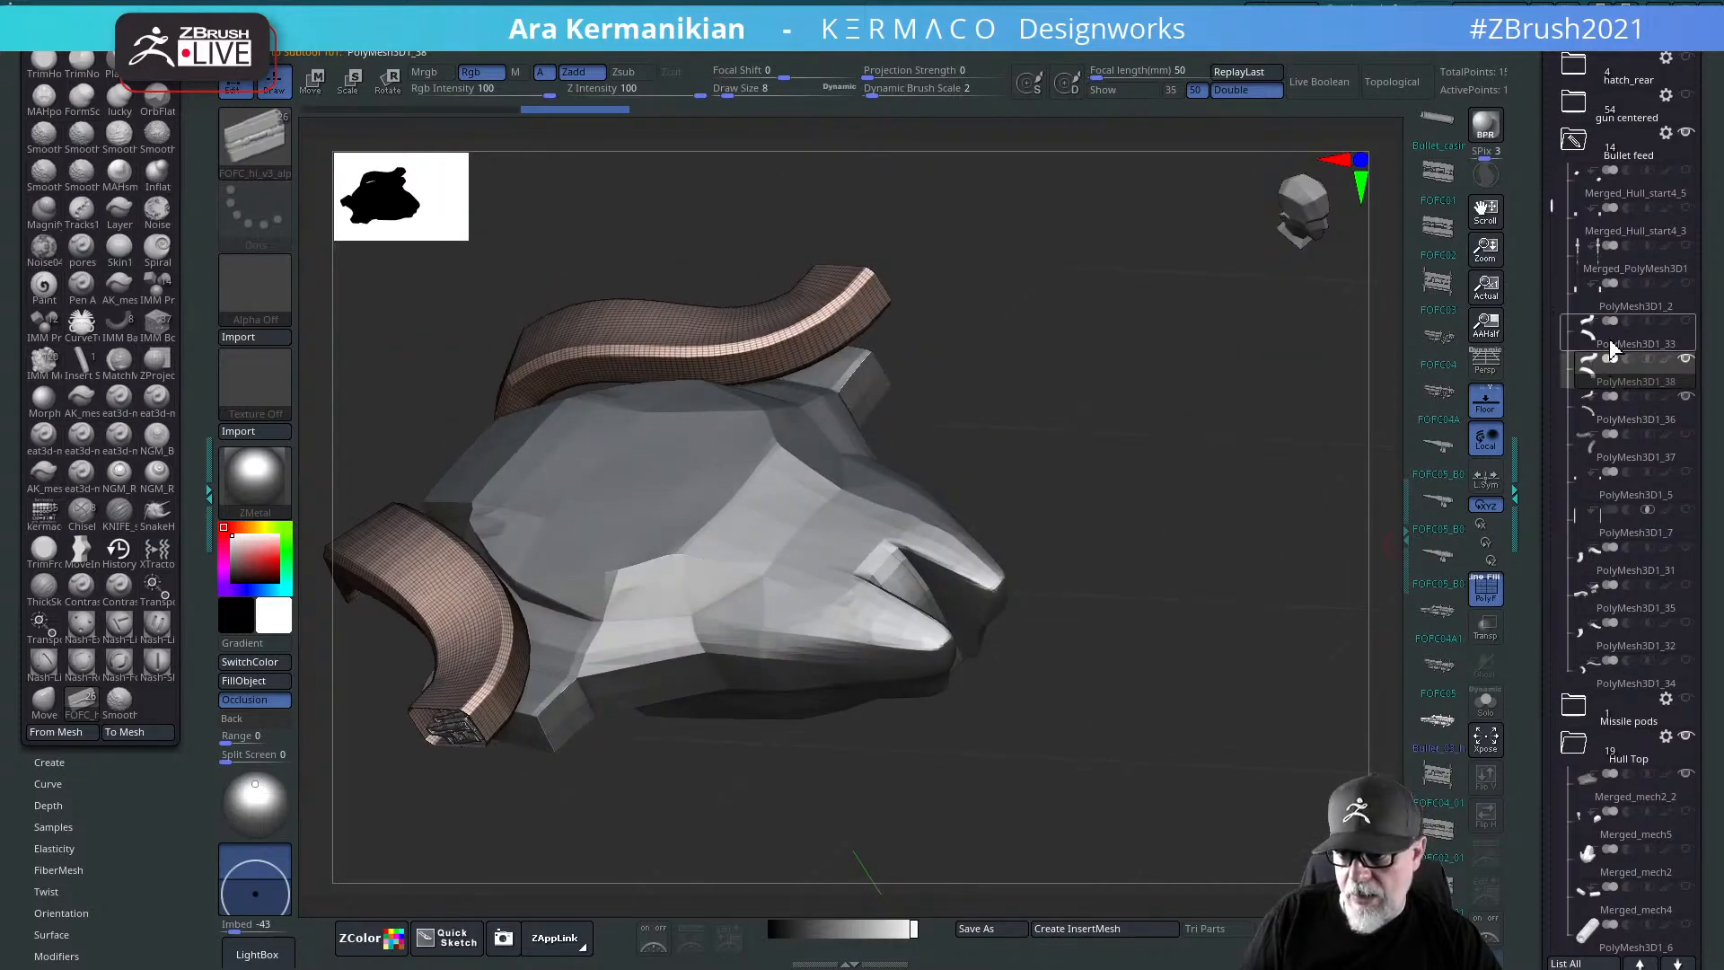
{"action": "left_click_drag", "start_coordinate": [1161, 516], "coordinate": [1231, 478]}
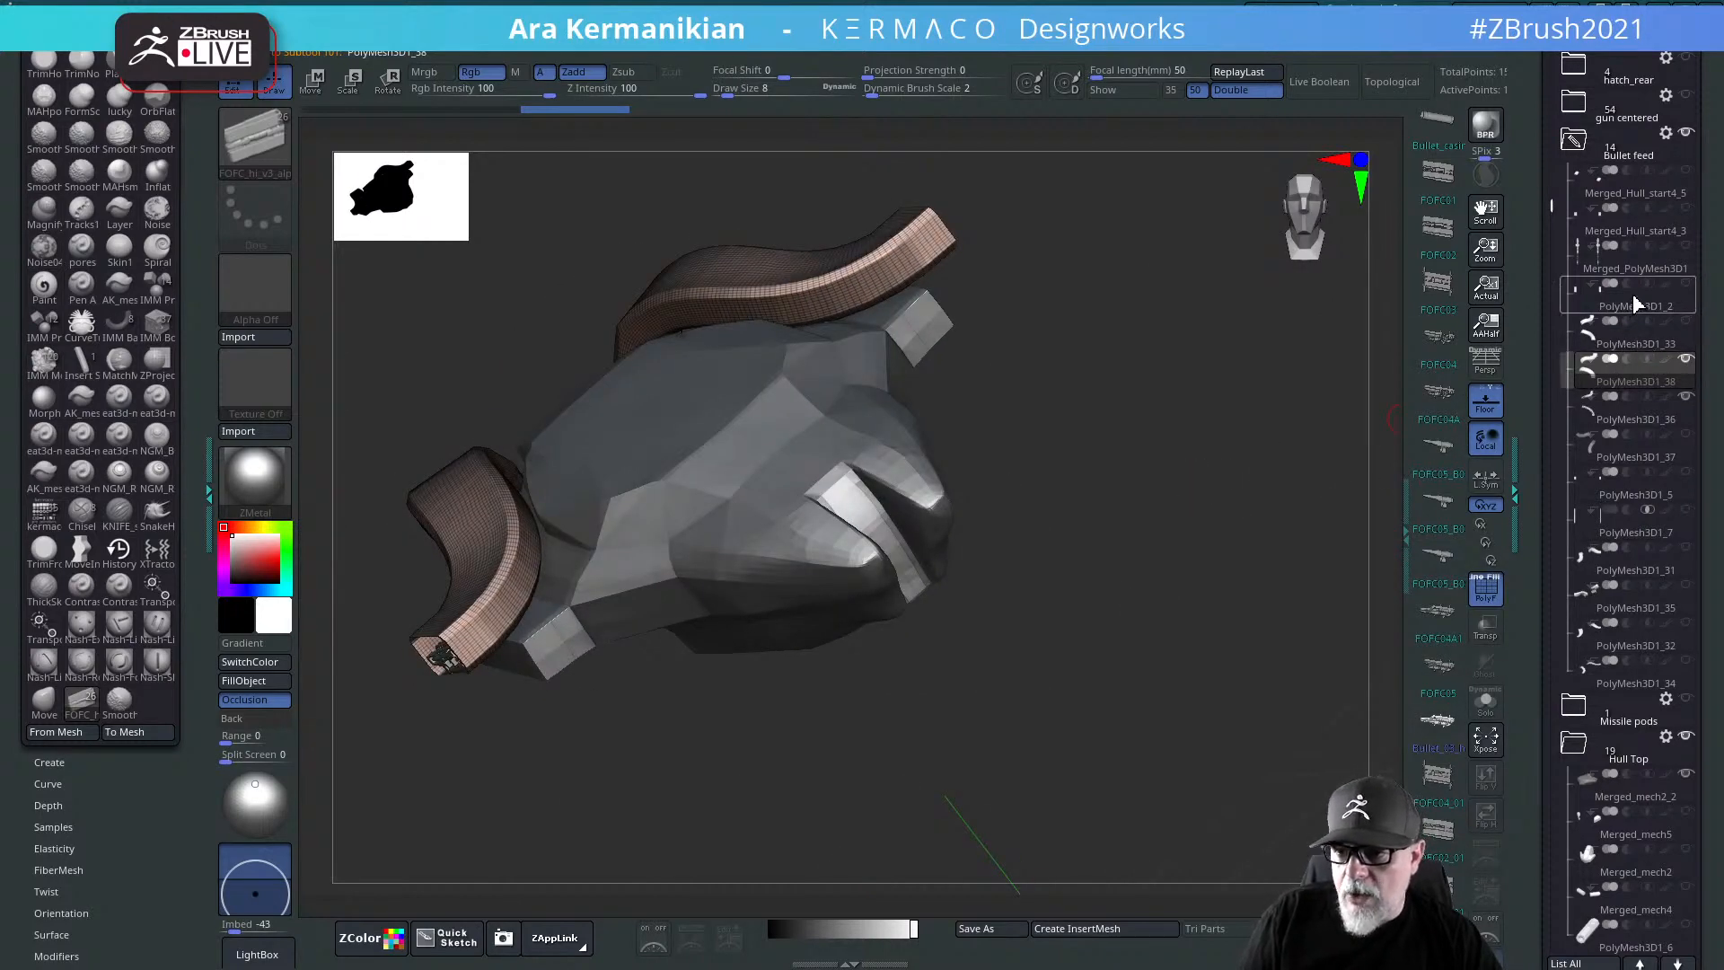
{"action": "left_click_drag", "start_coordinate": [1253, 378], "coordinate": [1265, 436]}
{"action": "left_click_drag", "start_coordinate": [1333, 486], "coordinate": [1177, 556]}
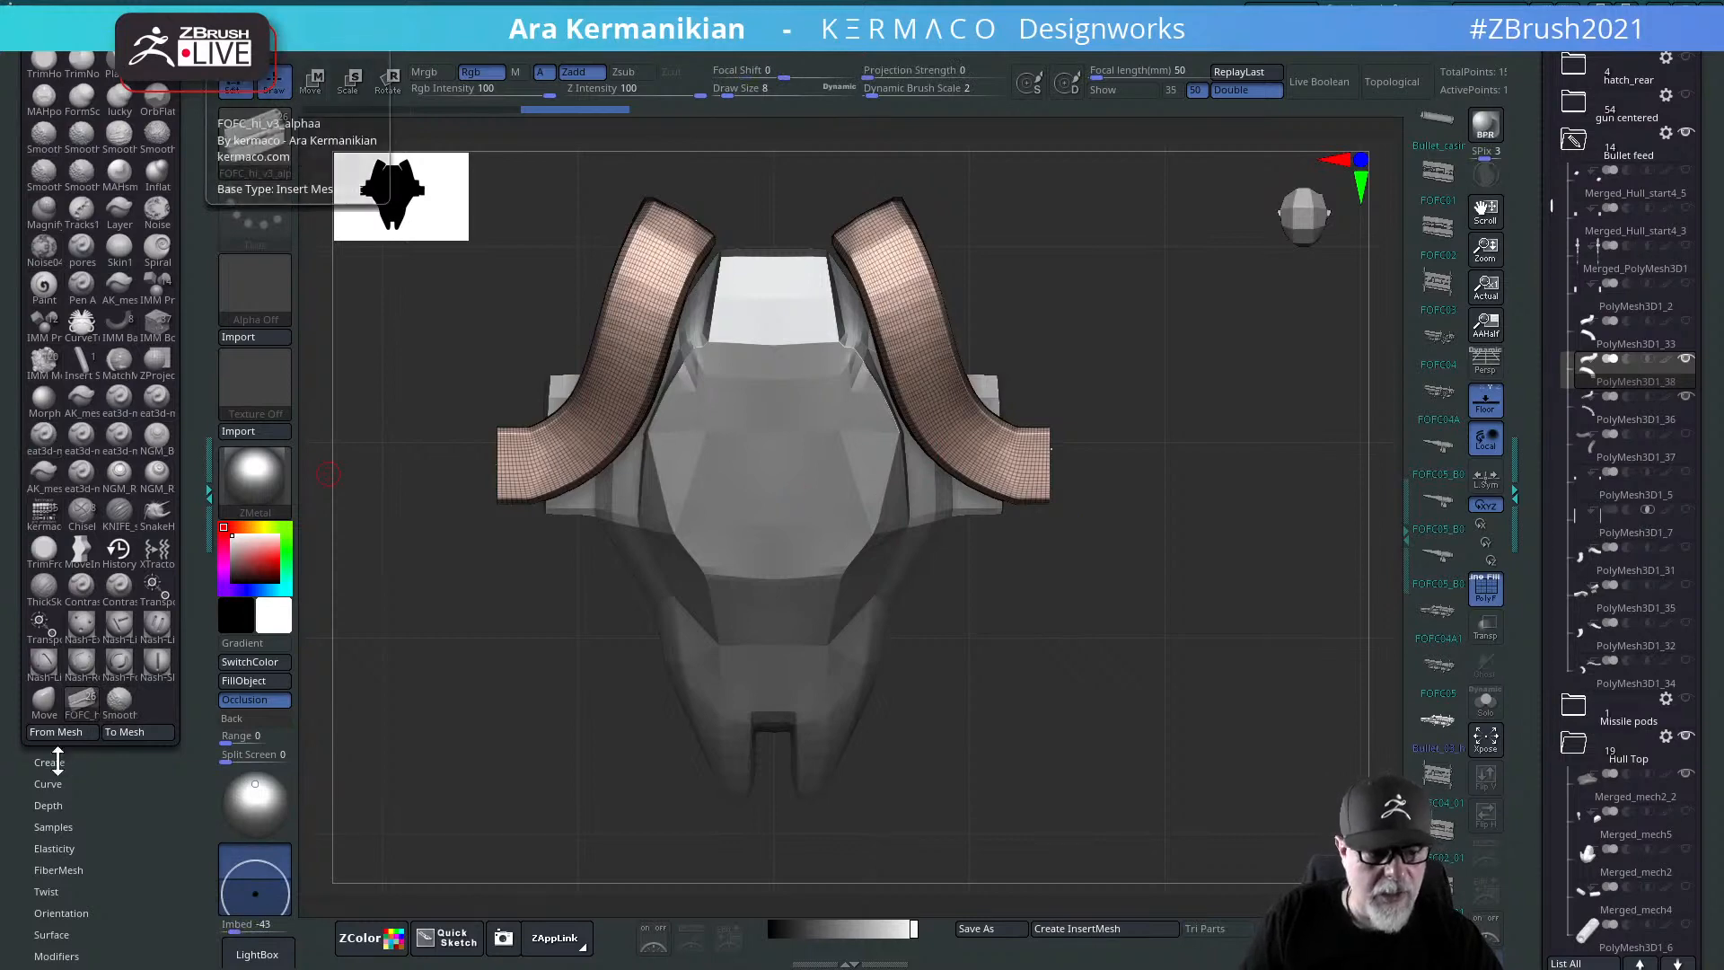
Step: Activate the collision volume in the dynamics settings and set its inflate value to 0.001
{"action": "left_click_drag", "start_coordinate": [117, 768], "coordinate": [40, 961]}
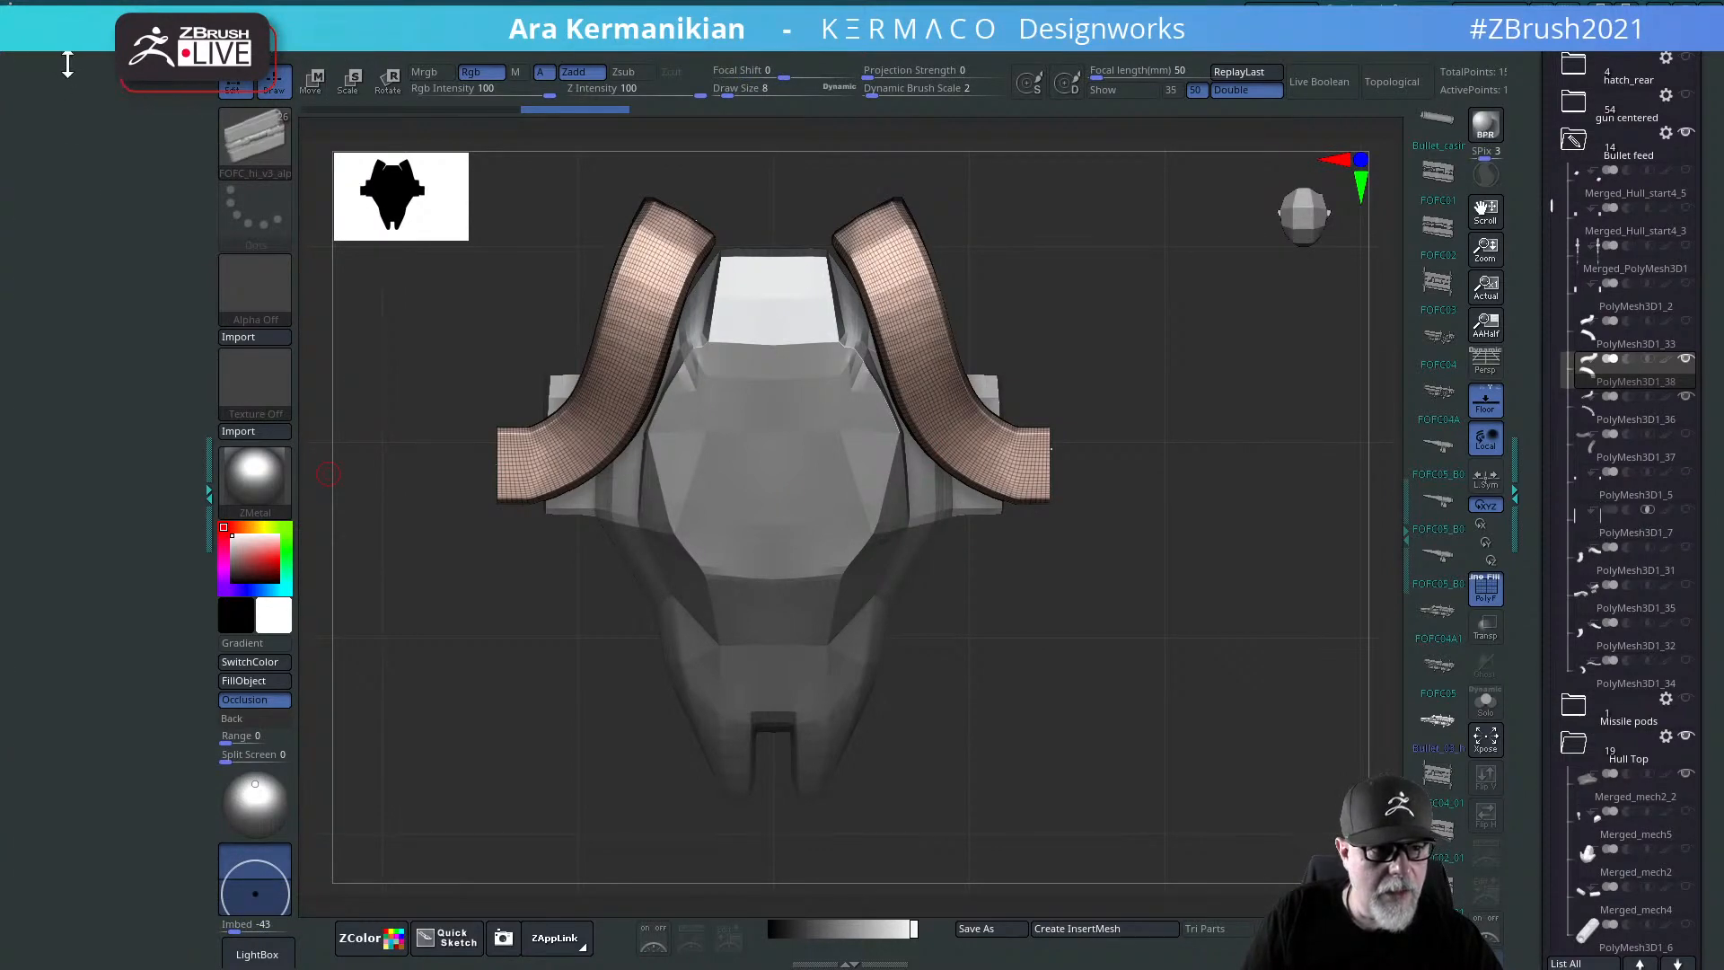
{"action": "left_click_drag", "start_coordinate": [68, 62], "coordinate": [65, 189]}
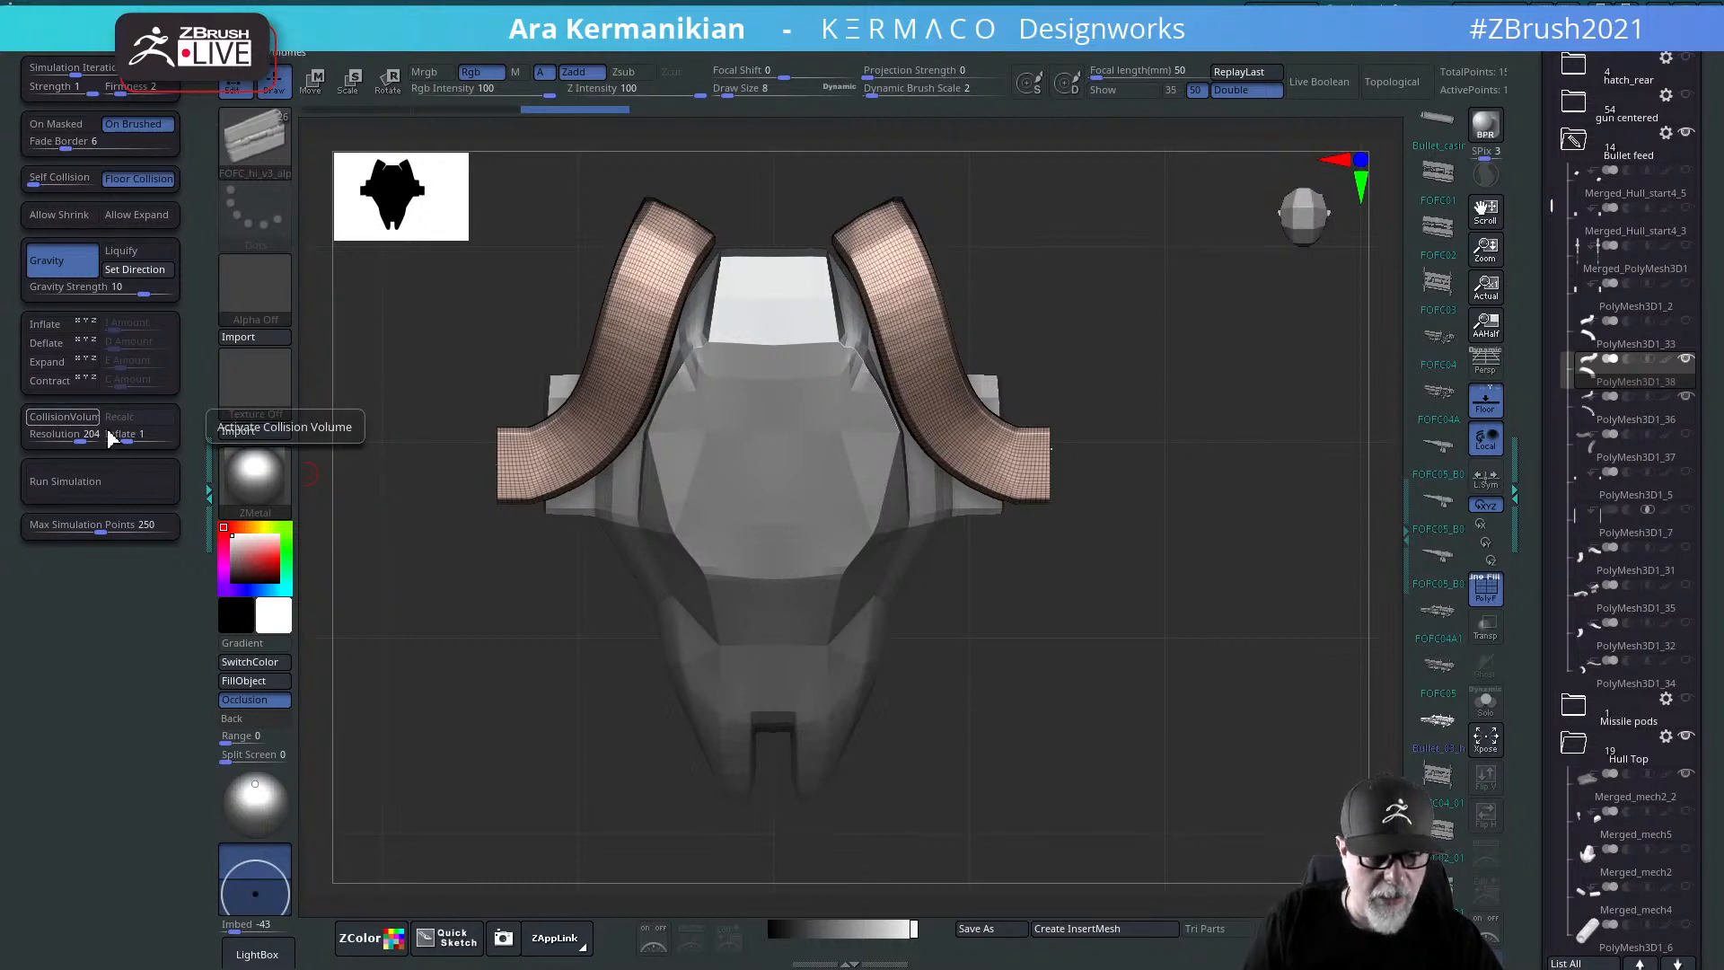
{"action": "left_click_drag", "start_coordinate": [113, 440], "coordinate": [105, 442]}
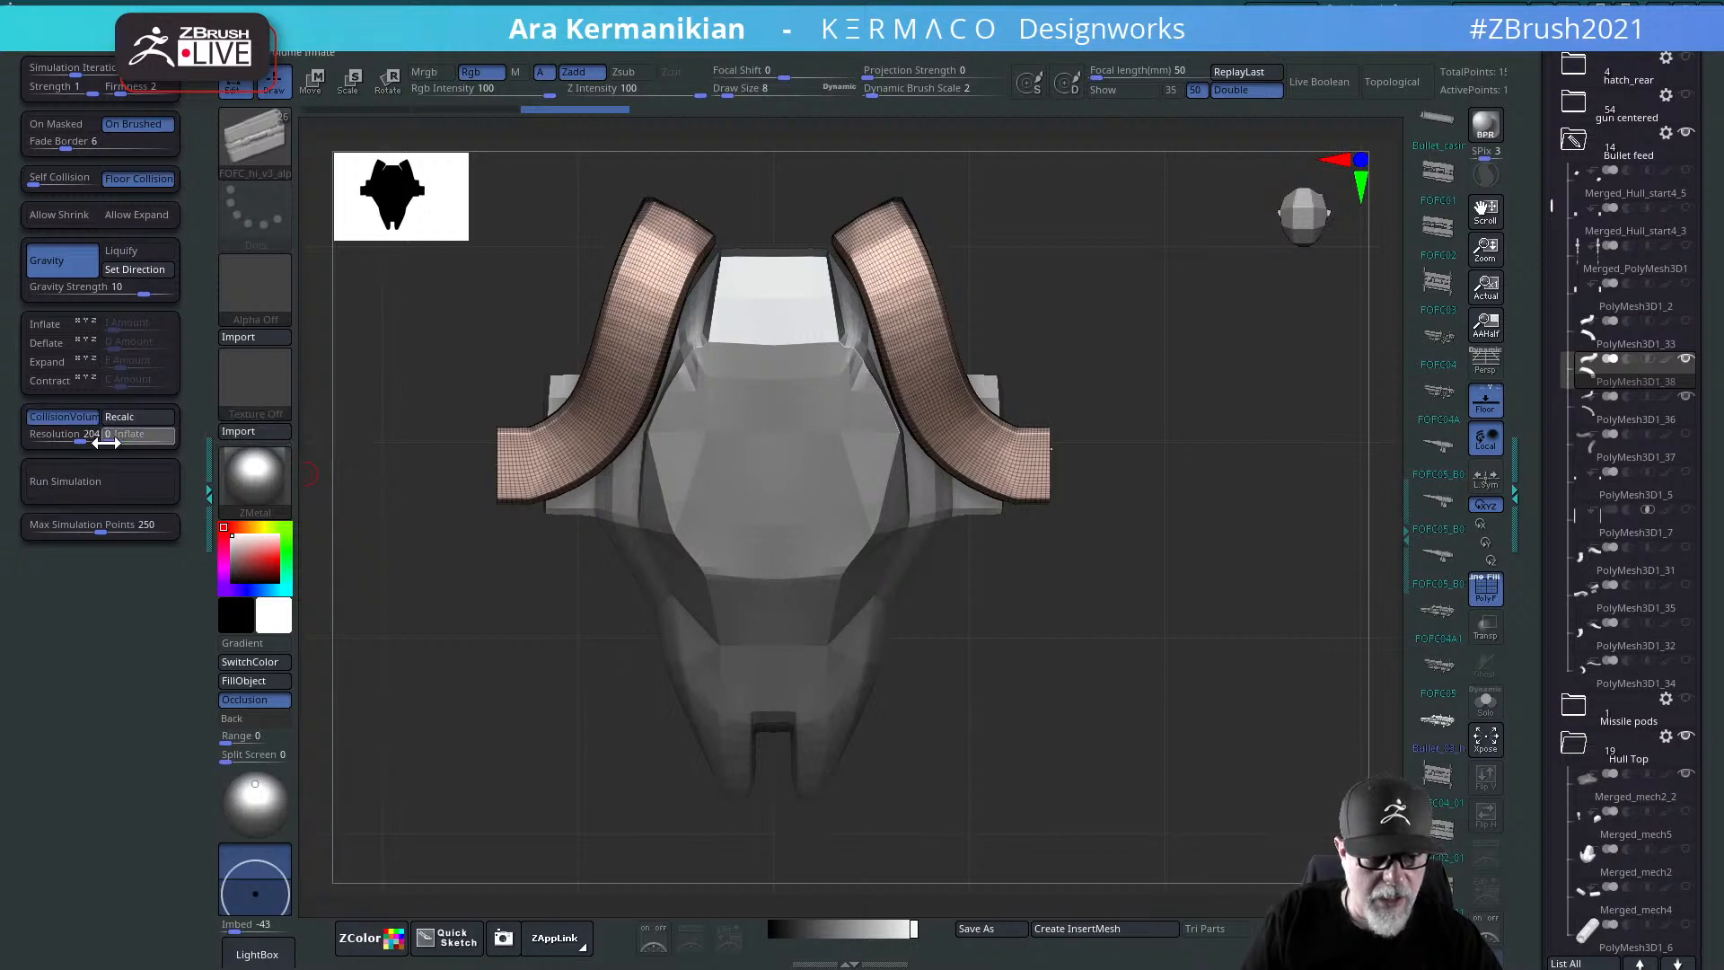
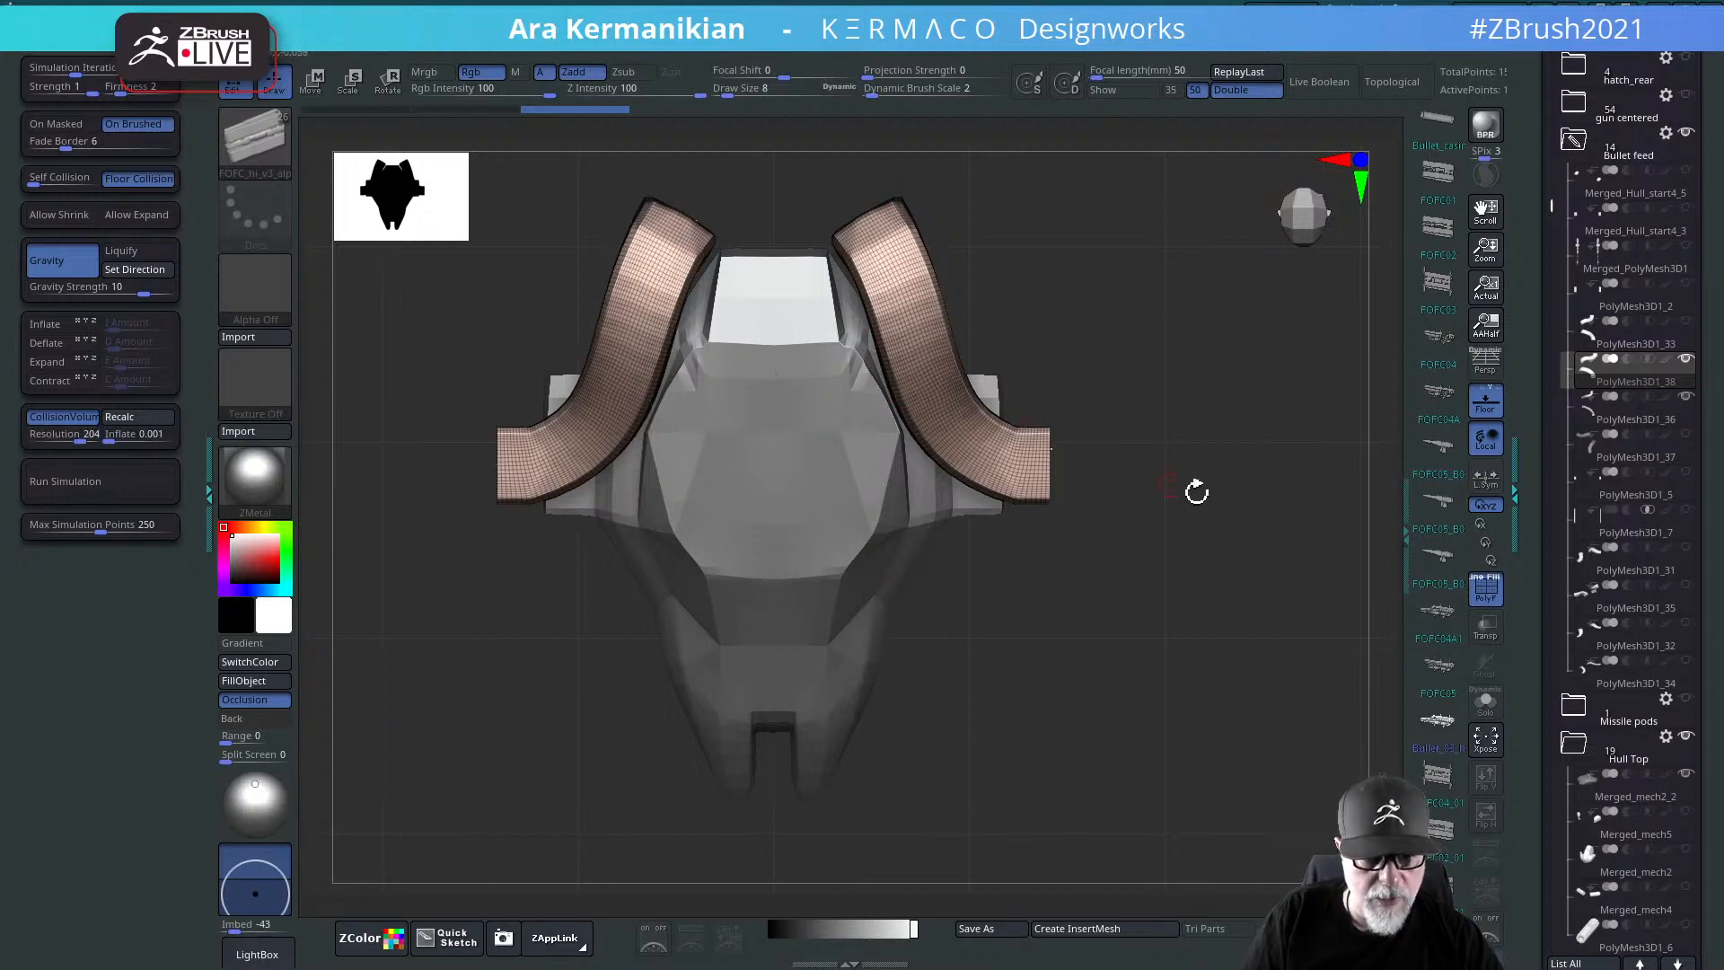
Step: Enable Expand and Deflate at an amount of 1 each and set the simulation's gravity strength to 0.5
{"action": "left_click_drag", "start_coordinate": [1196, 491], "coordinate": [430, 420]}
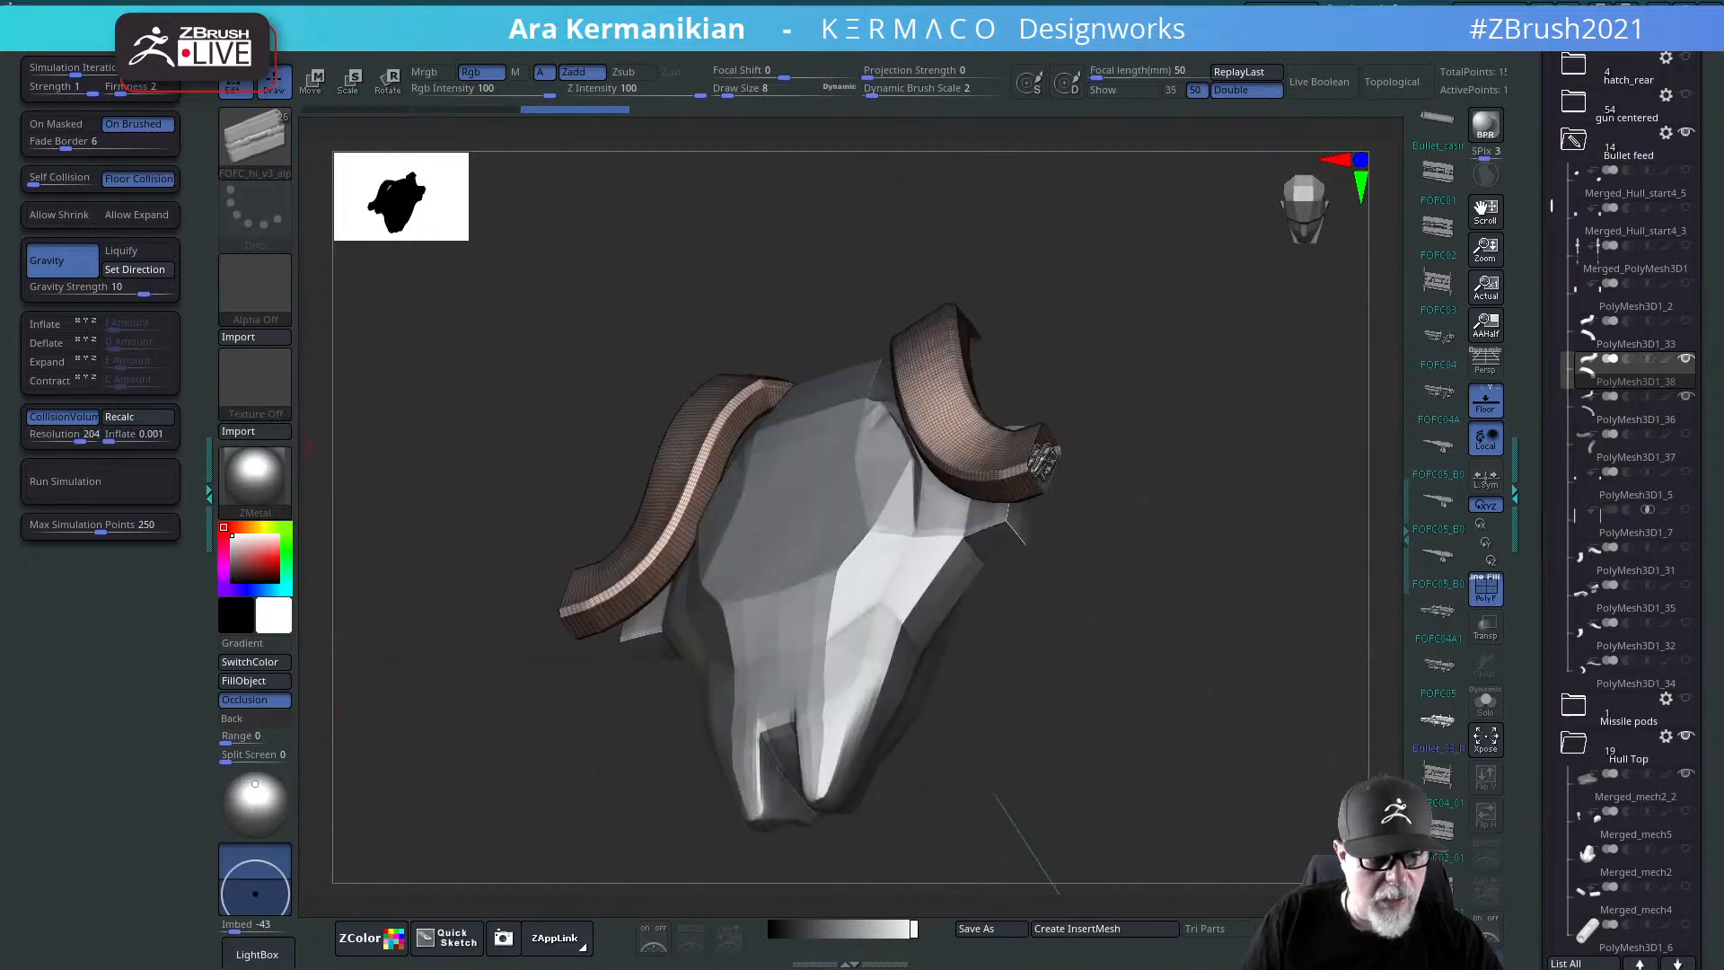
{"action": "left_click", "coordinate": [50, 362]}
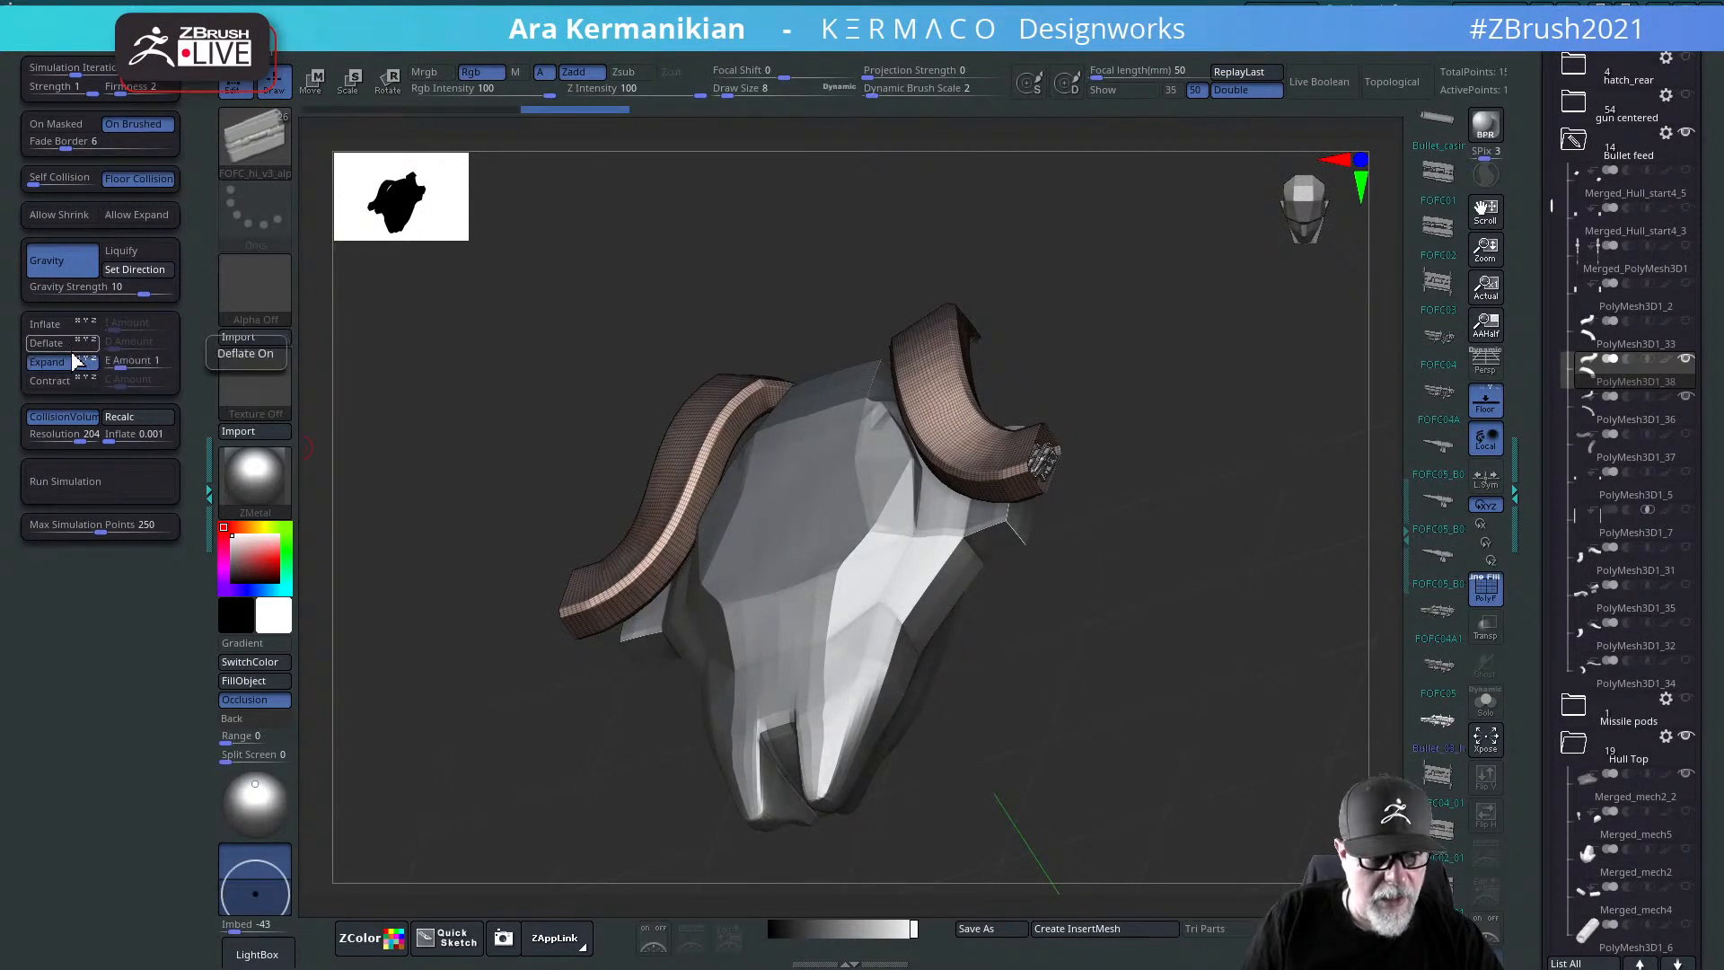
{"action": "left_click", "coordinate": [50, 342]}
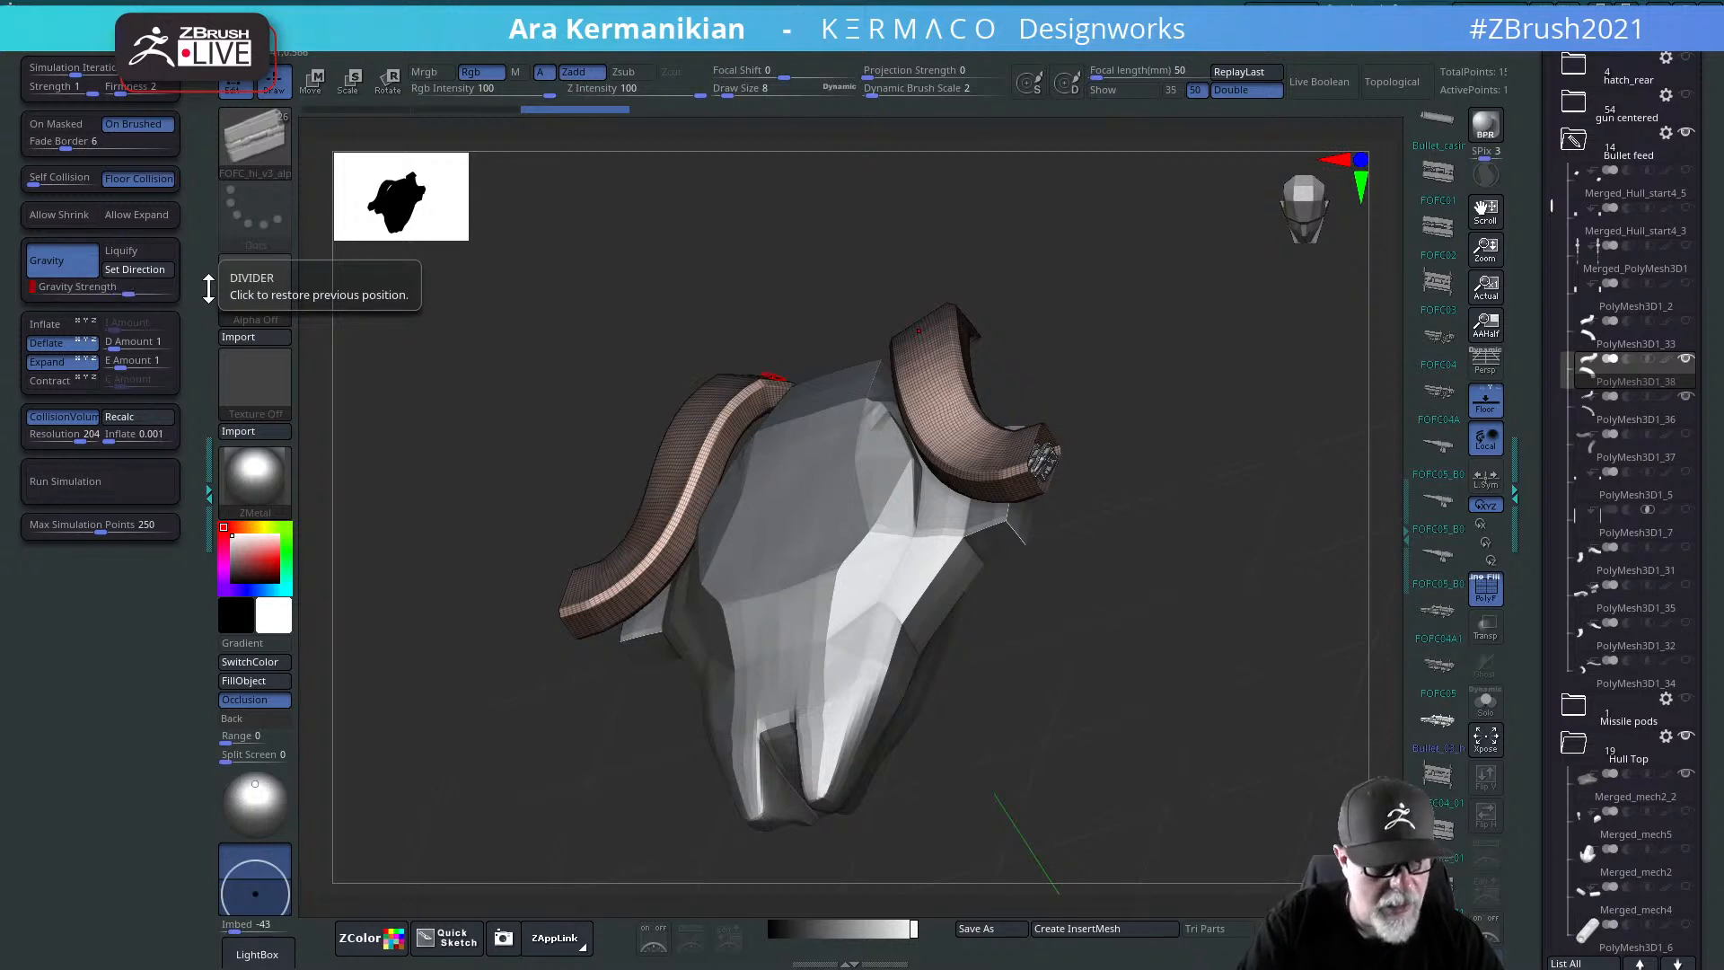
{"action": "left_click", "coordinate": [129, 488]}
{"action": "left_click_drag", "start_coordinate": [1239, 365], "coordinate": [1258, 484]}
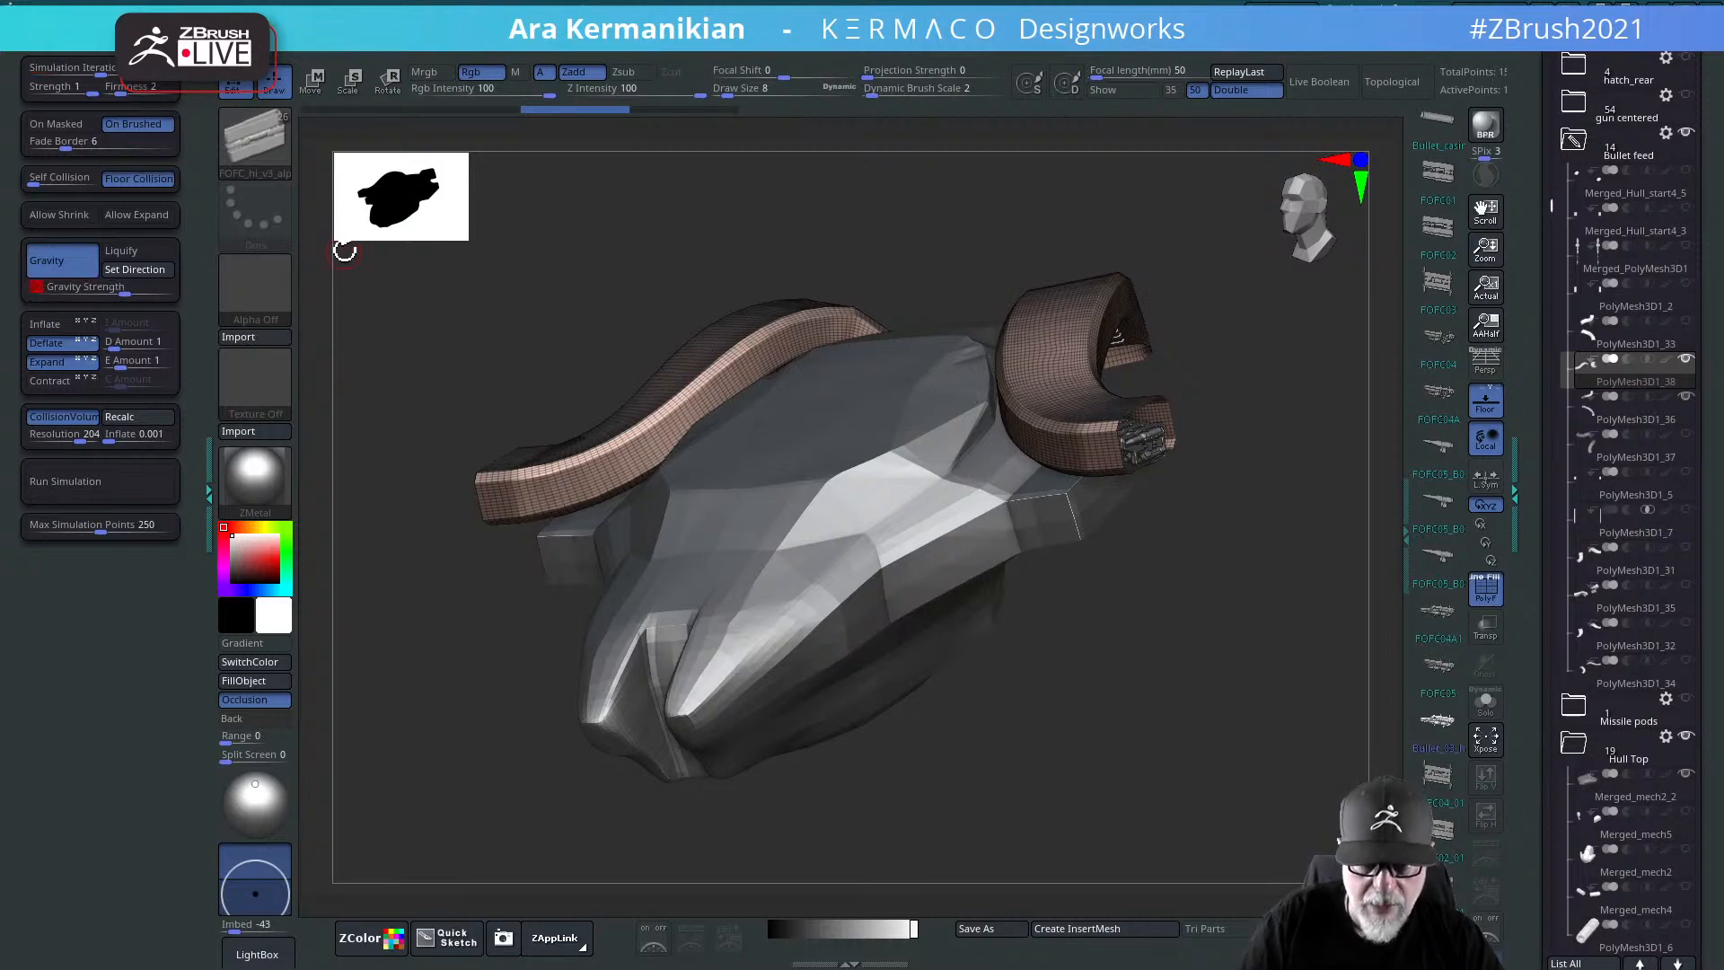
Step: Run the cloth simulation on the feed strips and check the wrinkling against the hull from several angles
{"action": "left_click", "coordinate": [101, 482]}
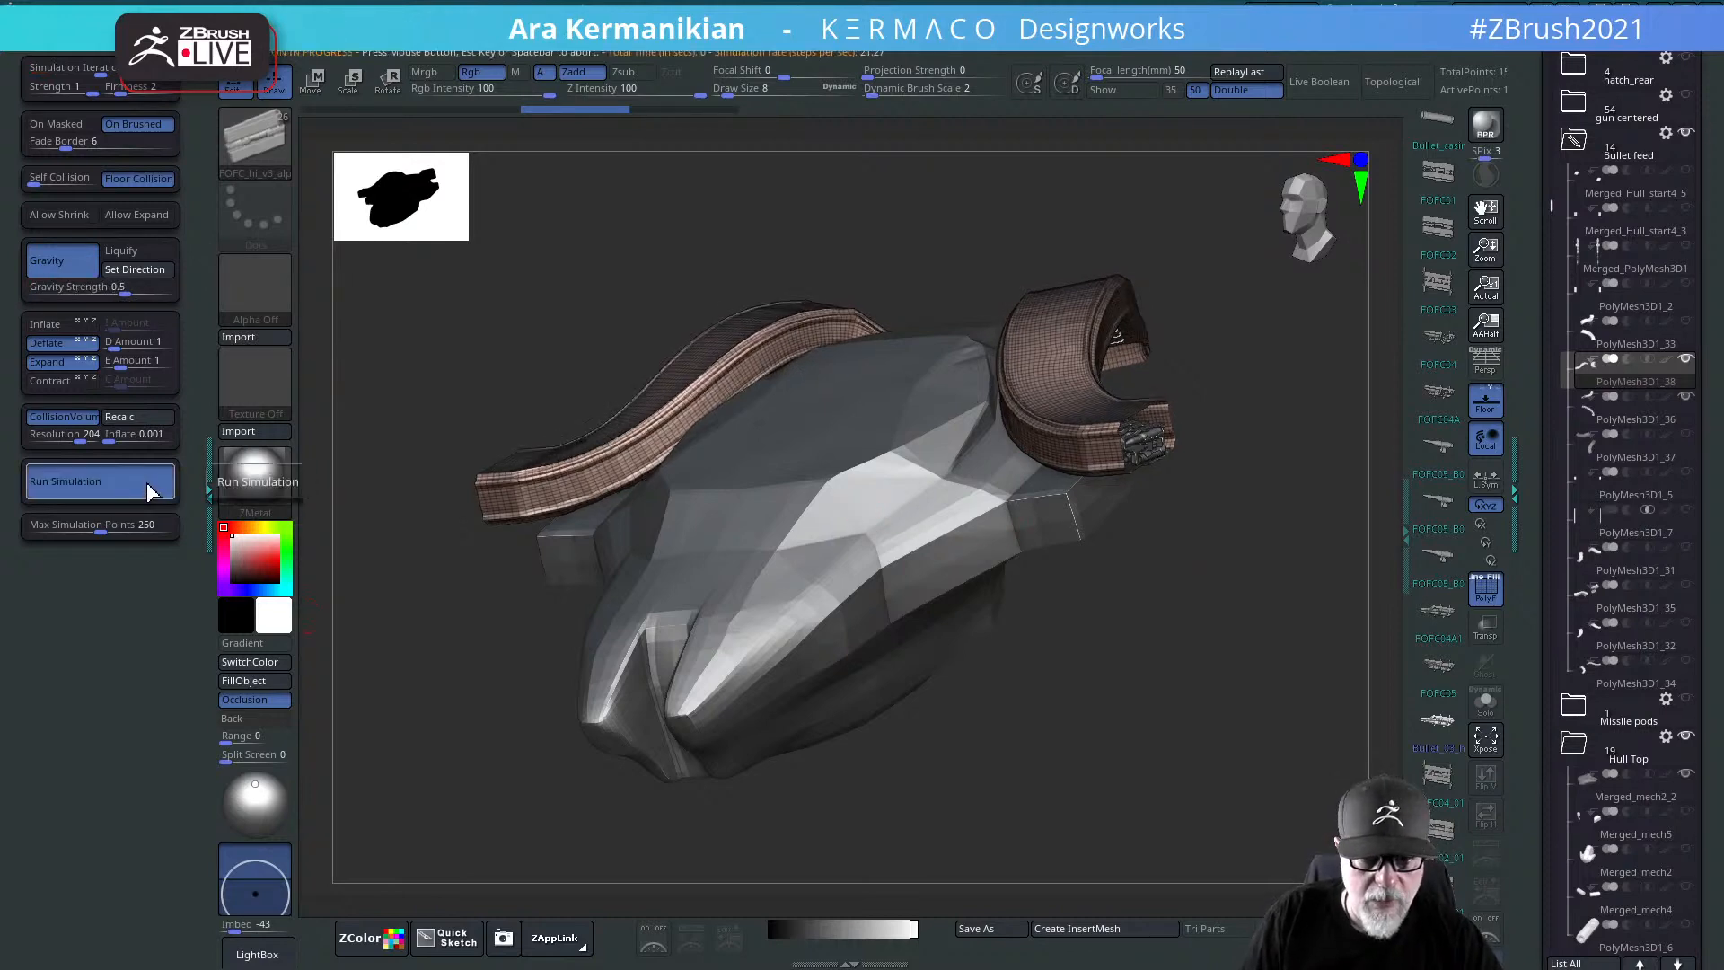
{"action": "left_click_drag", "start_coordinate": [490, 732], "coordinate": [985, 356], "text": "shift"}
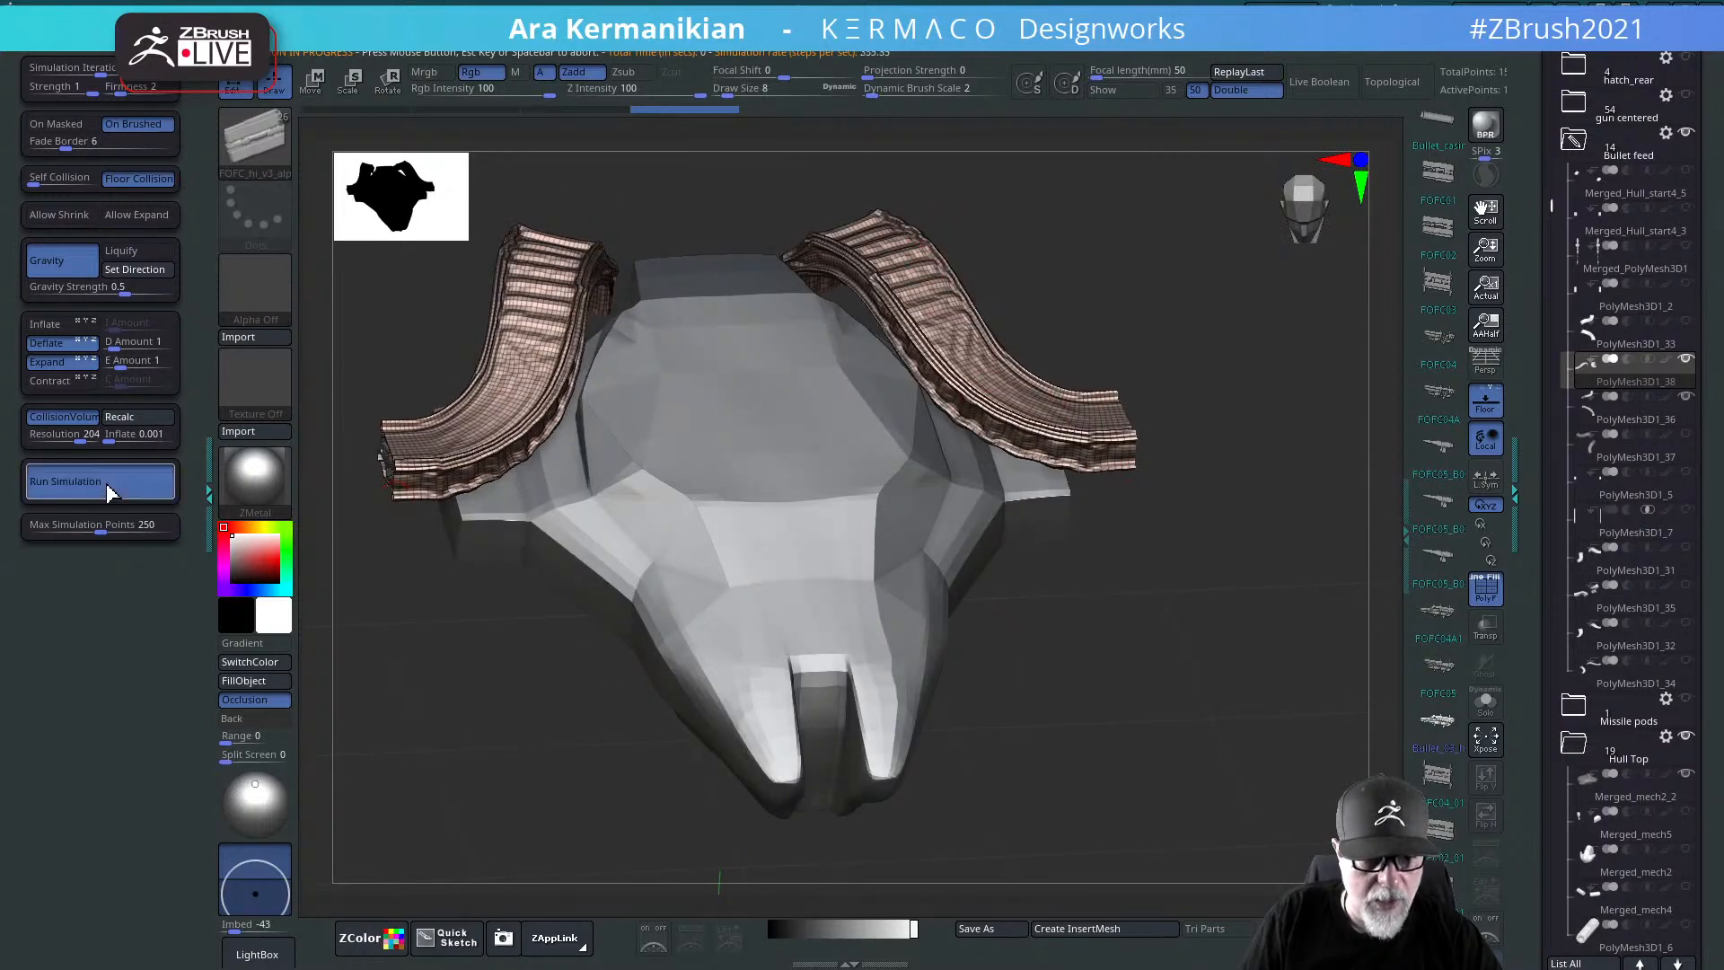
{"action": "left_click_drag", "start_coordinate": [547, 696], "coordinate": [1216, 534]}
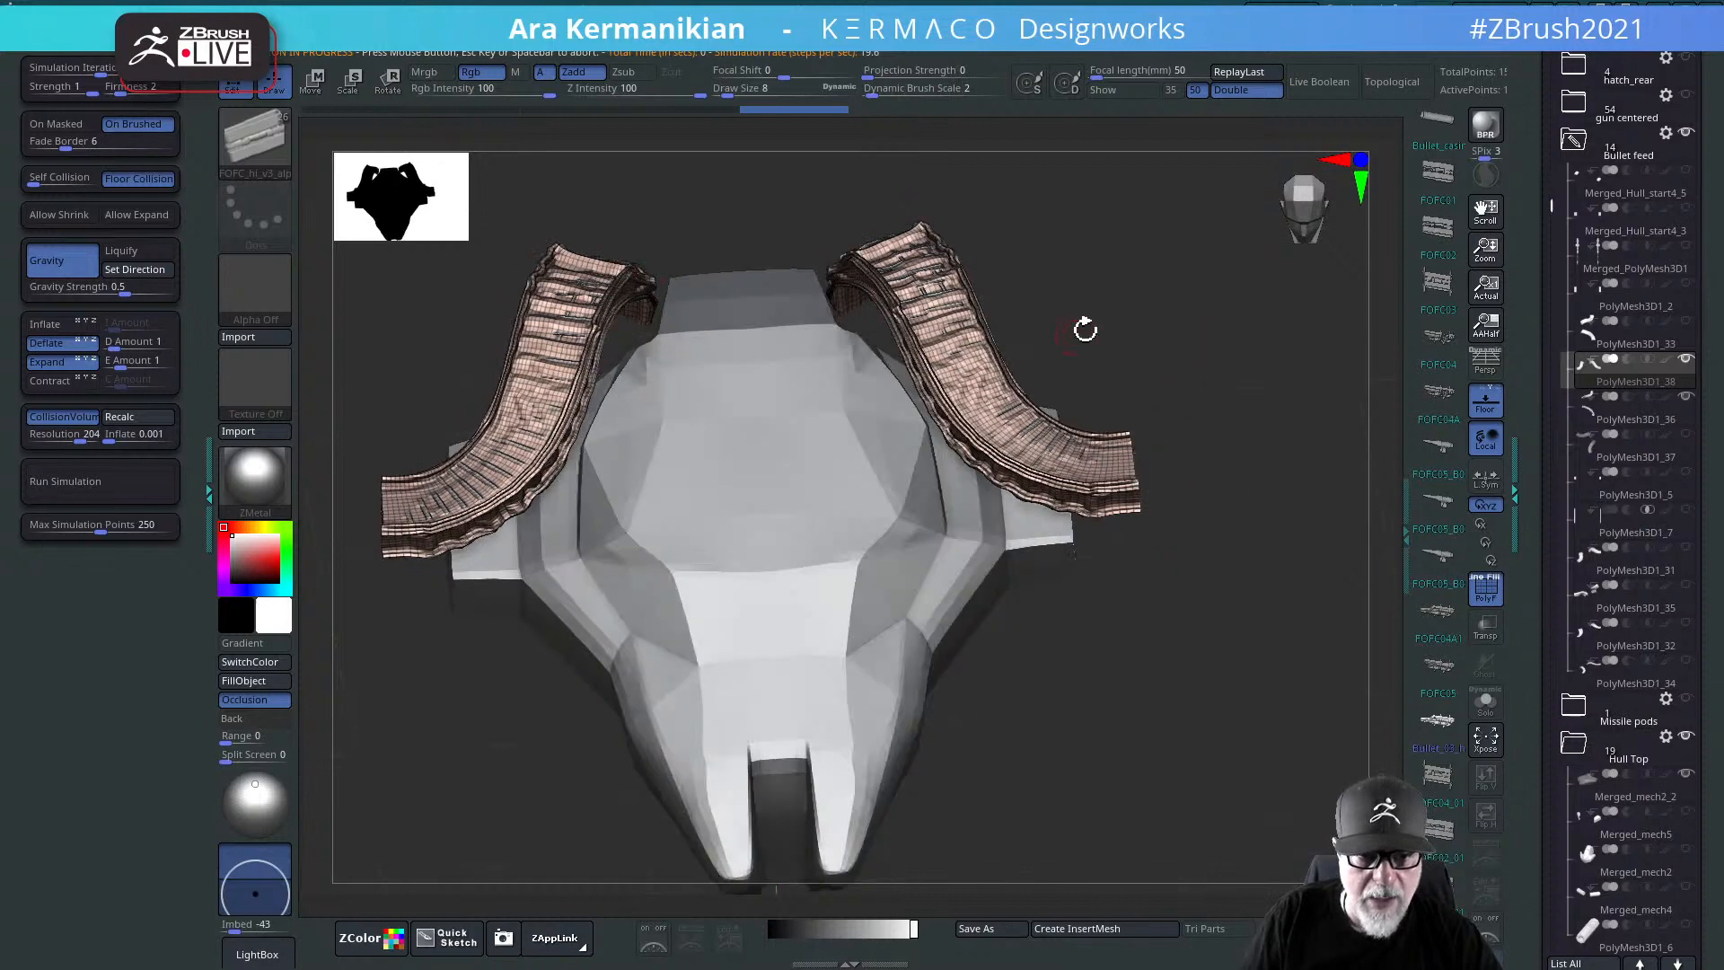
{"action": "left_click_drag", "start_coordinate": [1084, 330], "coordinate": [1044, 359]}
{"action": "left_click_drag", "start_coordinate": [1257, 357], "coordinate": [1105, 353]}
Step: Set the draw size to 40.96 for the ClothNudge brush and nudge folds into the feed strip
{"action": "key", "text": "ctrl+d"}
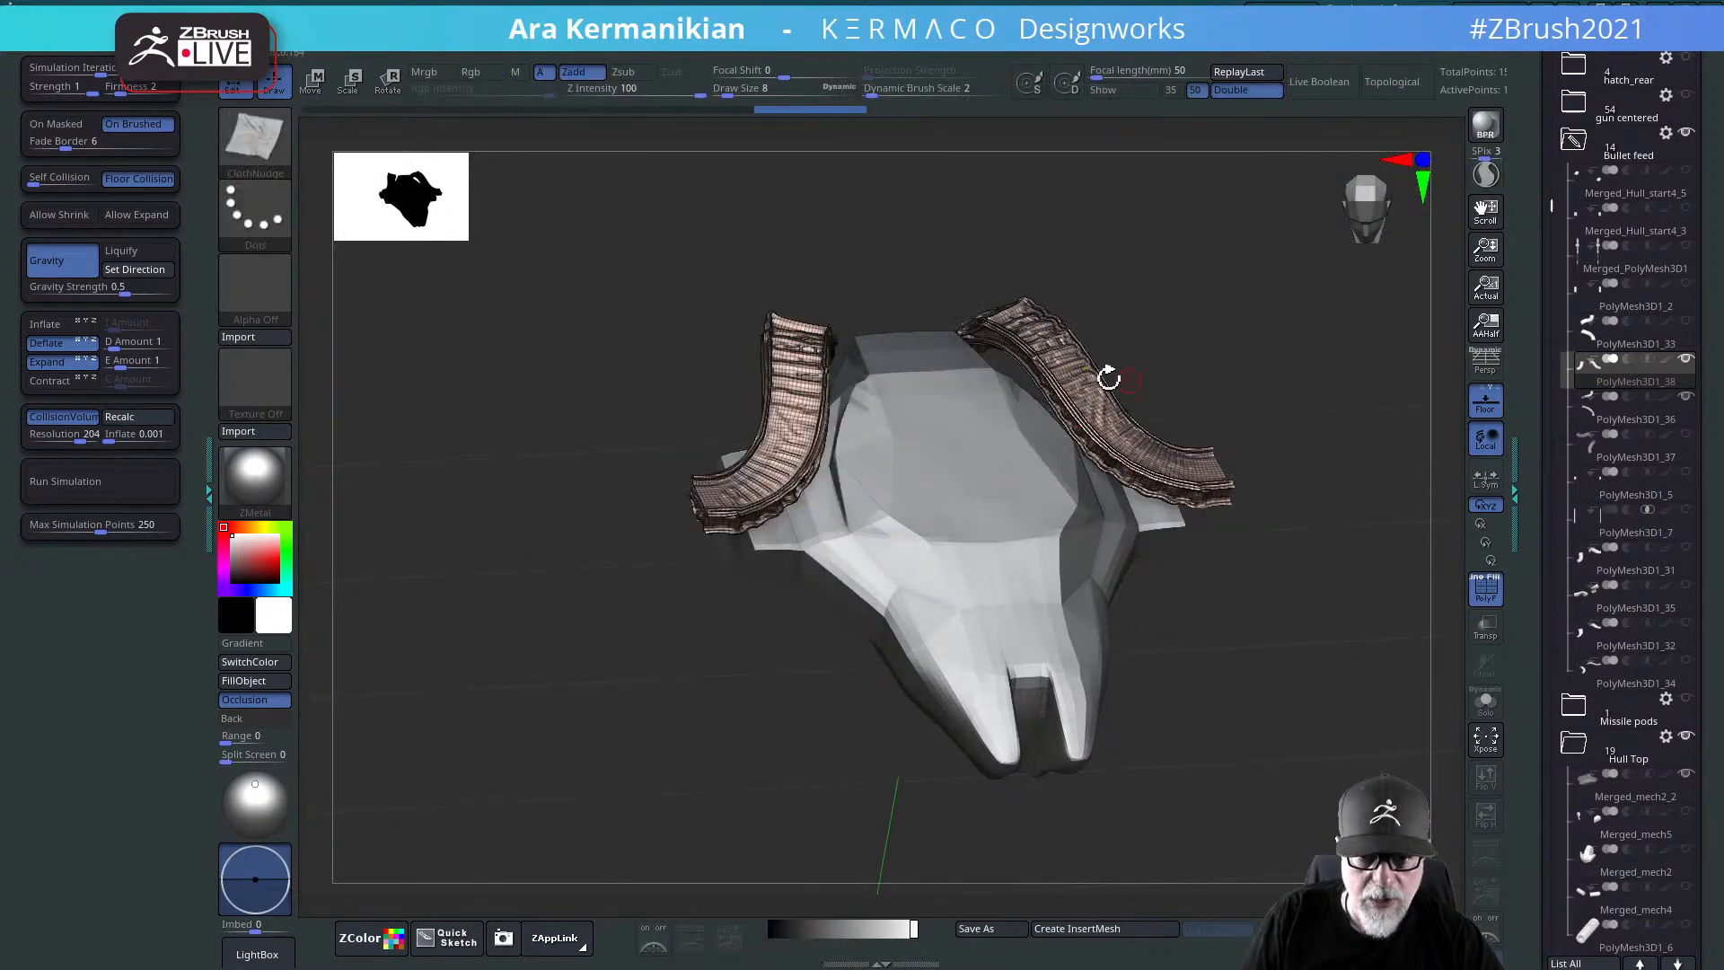
{"action": "key", "text": "s"}
{"action": "left_click_drag", "start_coordinate": [1100, 387], "coordinate": [1069, 387]}
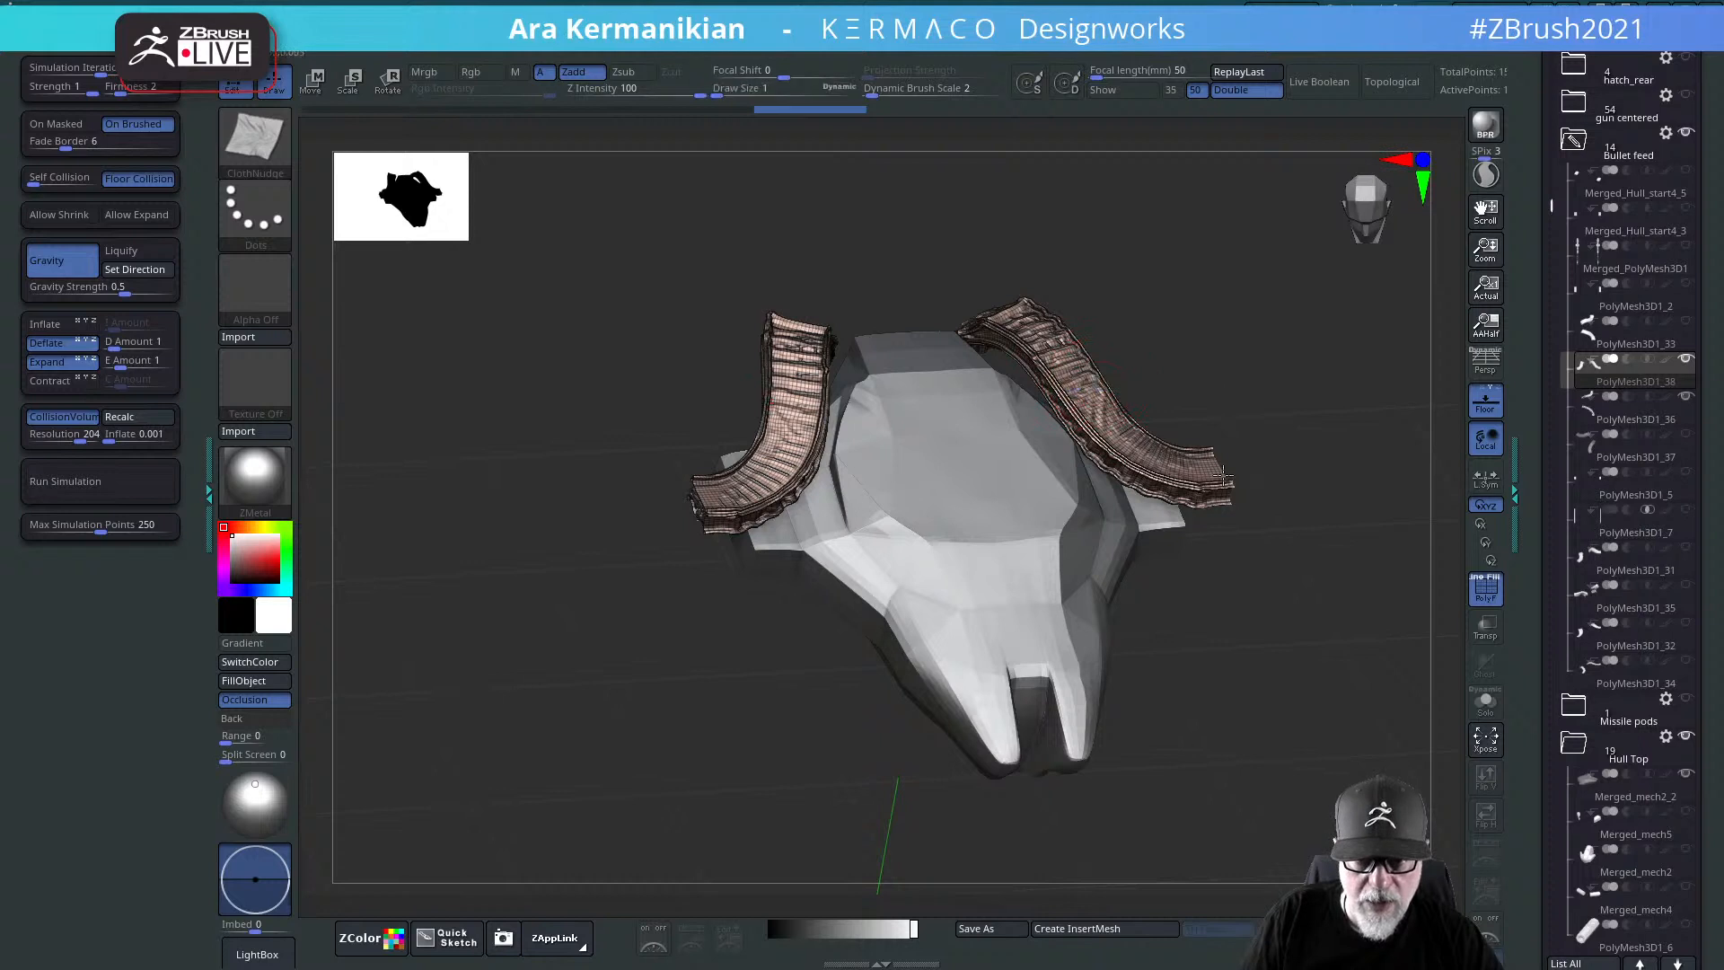
{"action": "key", "text": "s"}
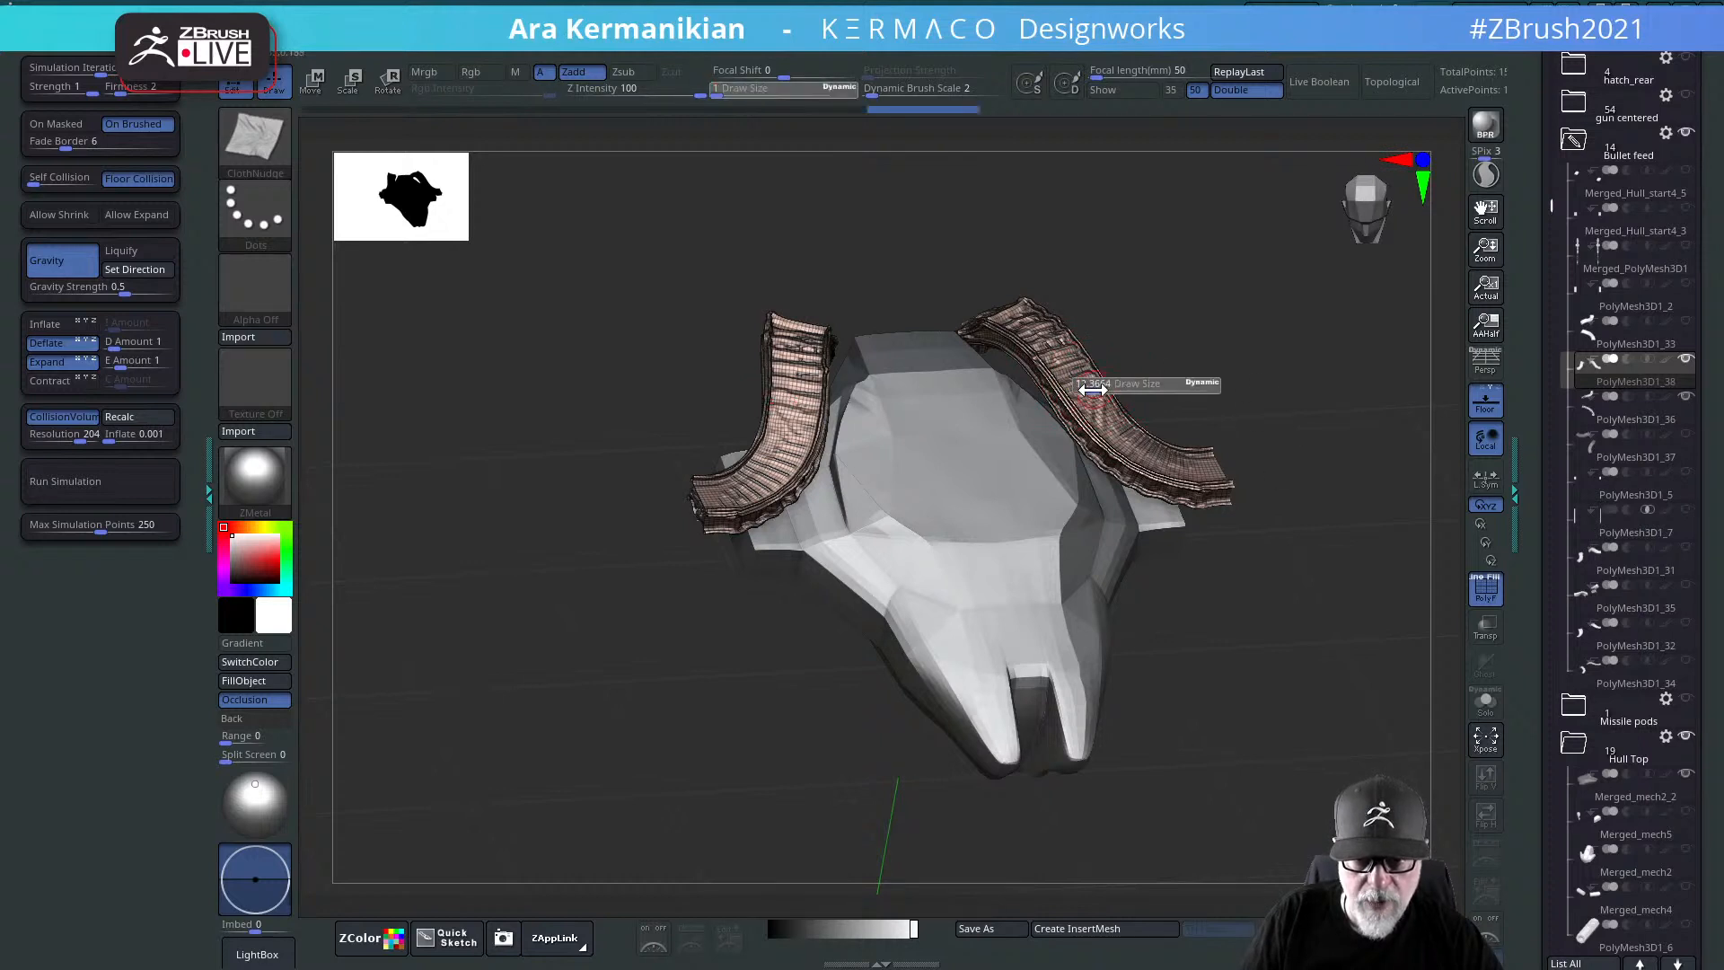
{"action": "left_click_drag", "start_coordinate": [1091, 387], "coordinate": [1091, 387]}
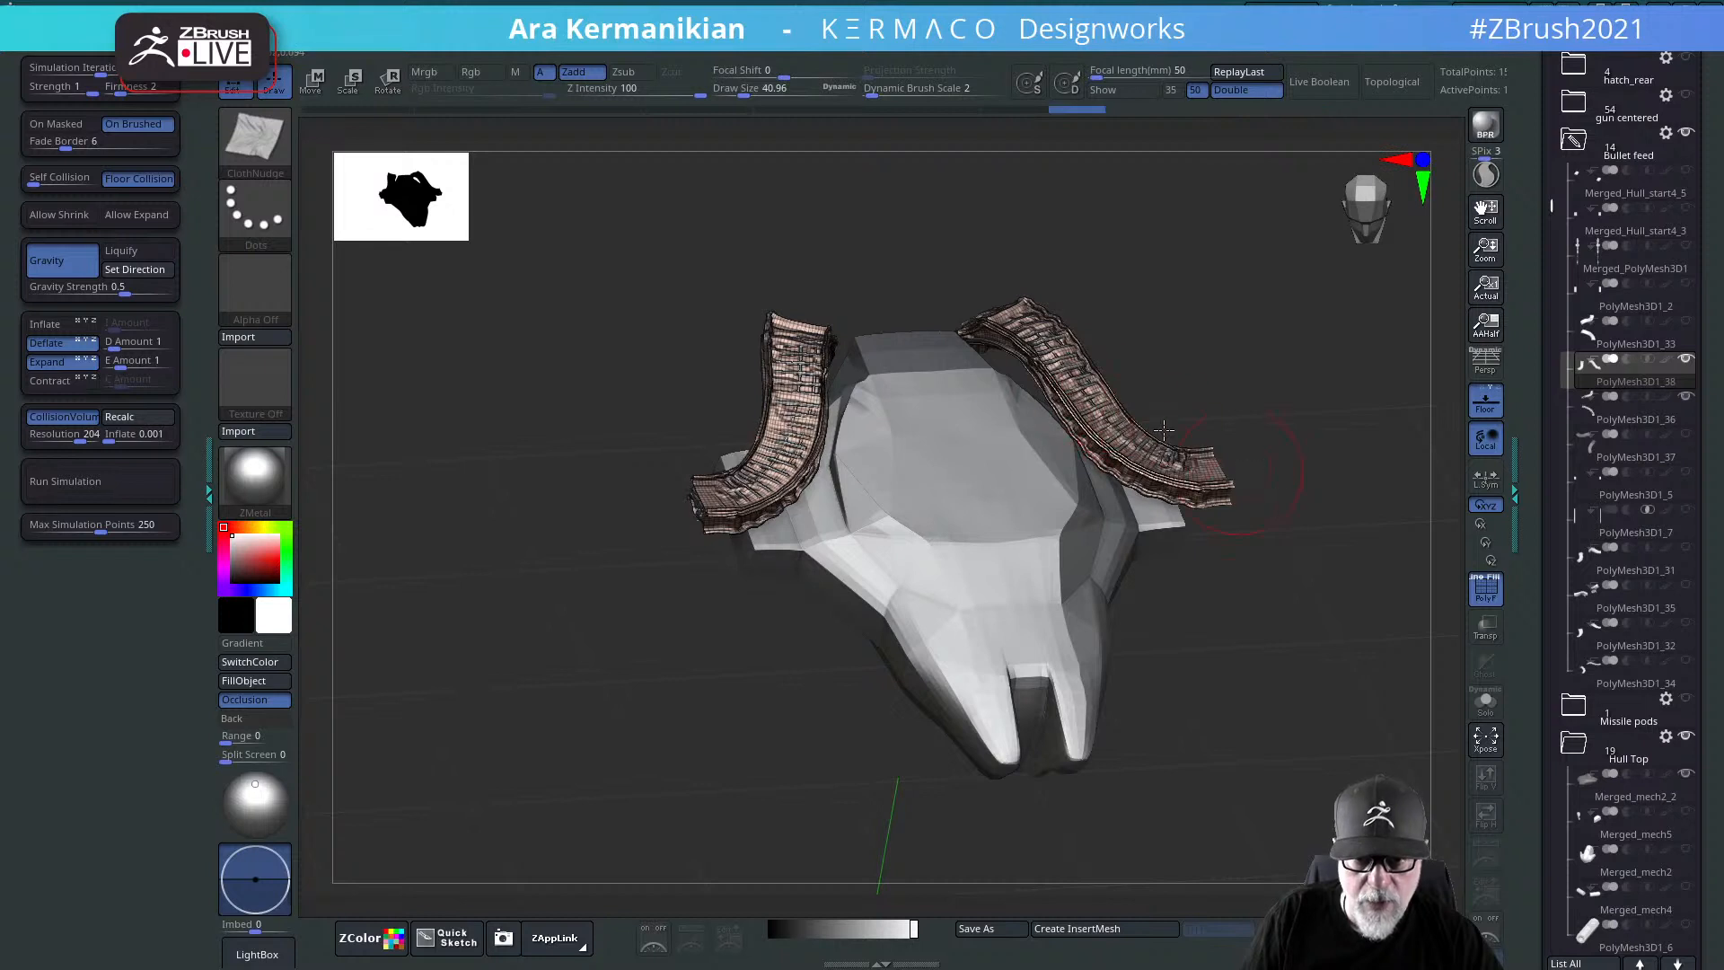
Step: Turn off Deflate in the simulation settings and nudge more folds into the feed strip's upper end with ClothNudge
{"action": "left_click", "coordinate": [45, 343]}
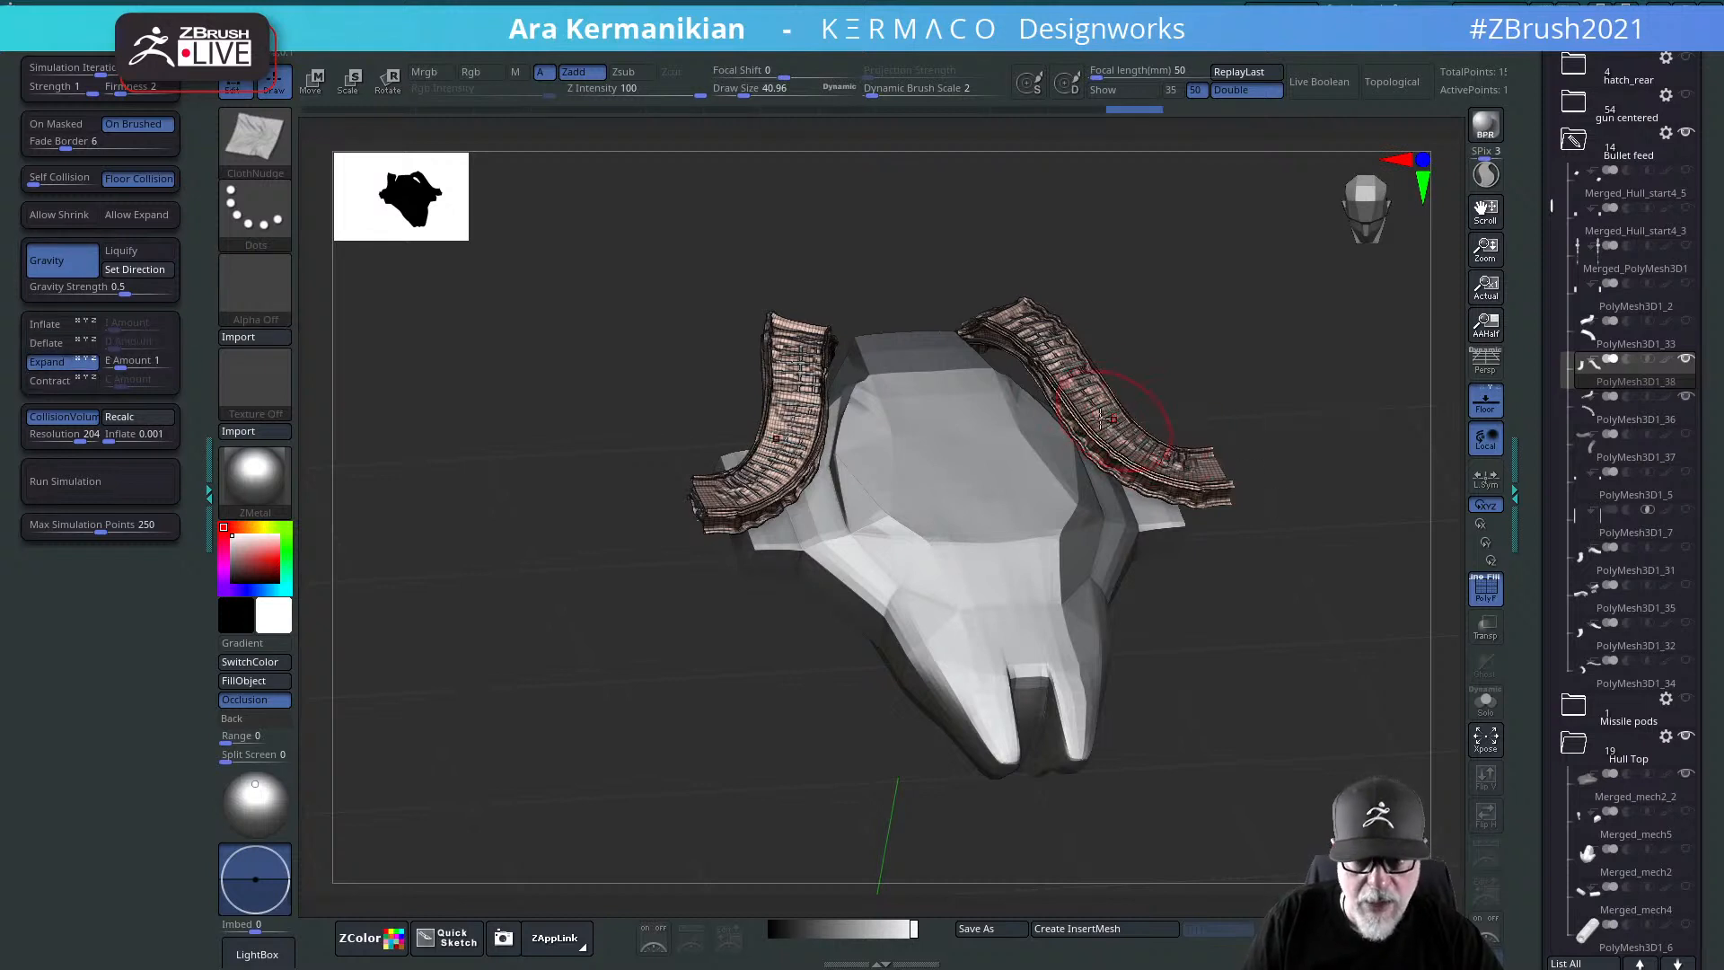
{"action": "mouse_move", "coordinate": [1060, 372]}
{"action": "left_mouse_down"}
{"action": "mouse_move", "coordinate": [1052, 388]}
{"action": "mouse_move", "coordinate": [1046, 345]}
{"action": "left_mouse_up"}
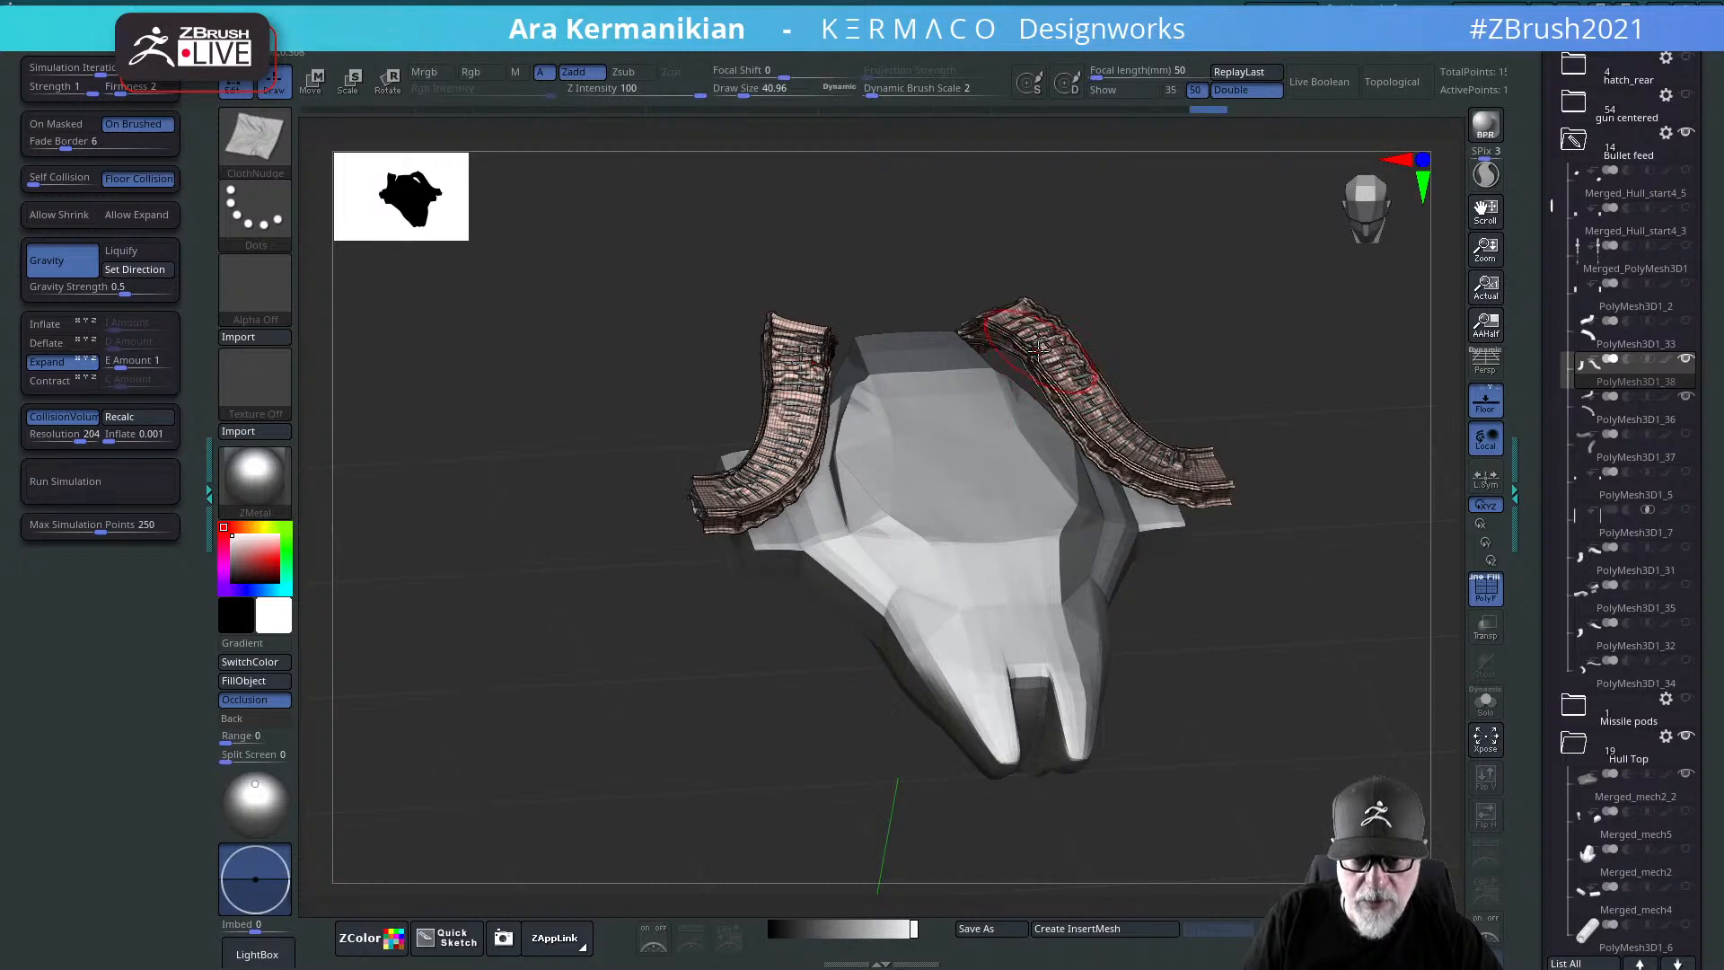
{"action": "mouse_move", "coordinate": [1239, 341]}
{"action": "left_mouse_down"}
{"action": "mouse_move", "coordinate": [1274, 320]}
{"action": "mouse_move", "coordinate": [1242, 400]}
{"action": "mouse_move", "coordinate": [918, 422]}
{"action": "mouse_move", "coordinate": [885, 404]}
{"action": "left_mouse_up"}
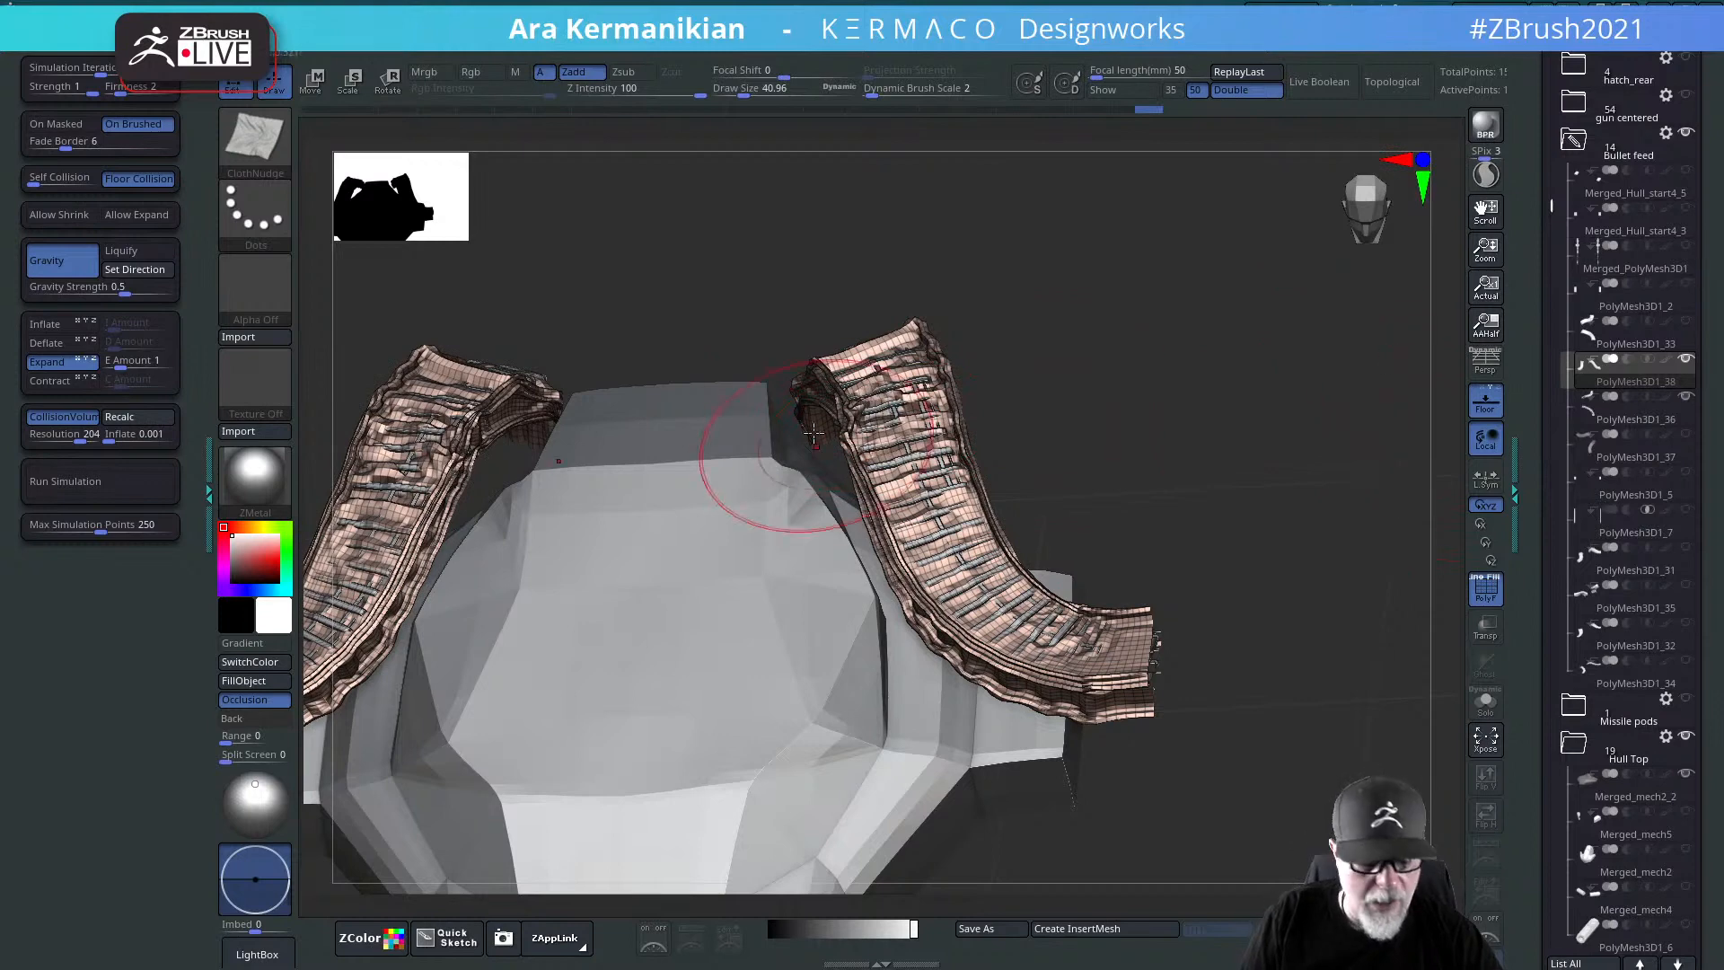
Step: Turn on dynamic subdivision for the wrinkled feed strips
{"action": "key", "text": "ctrl+space"}
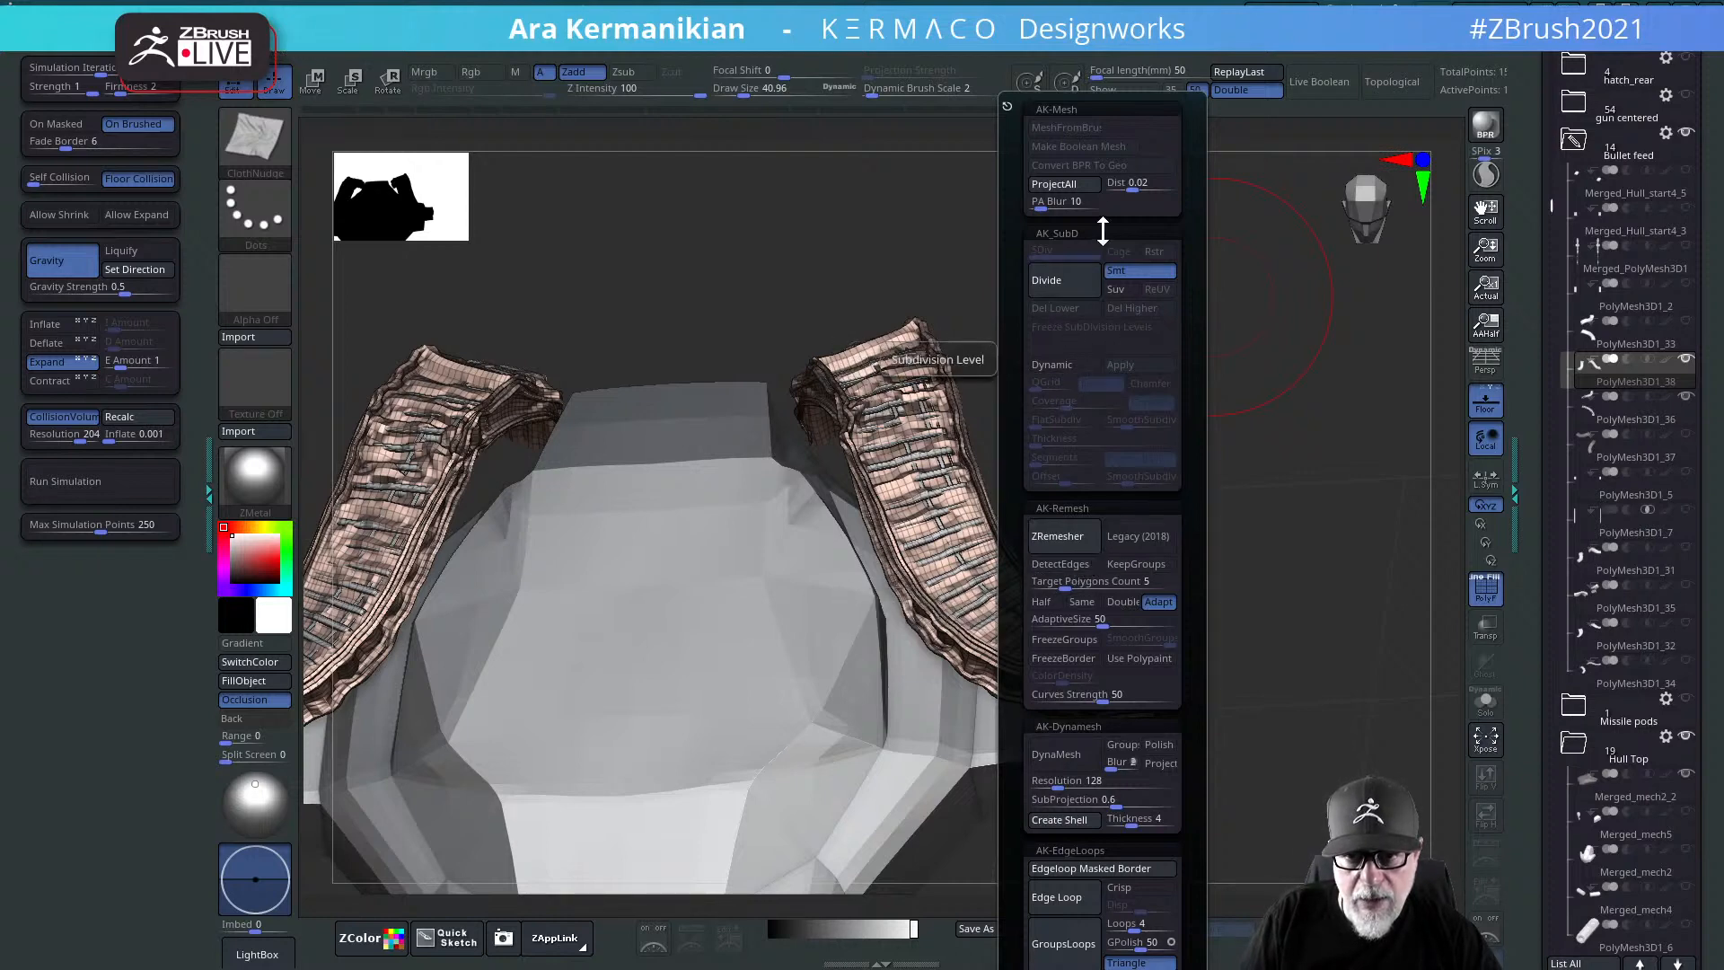
{"action": "left_click_drag", "start_coordinate": [1011, 487], "coordinate": [1038, 352]}
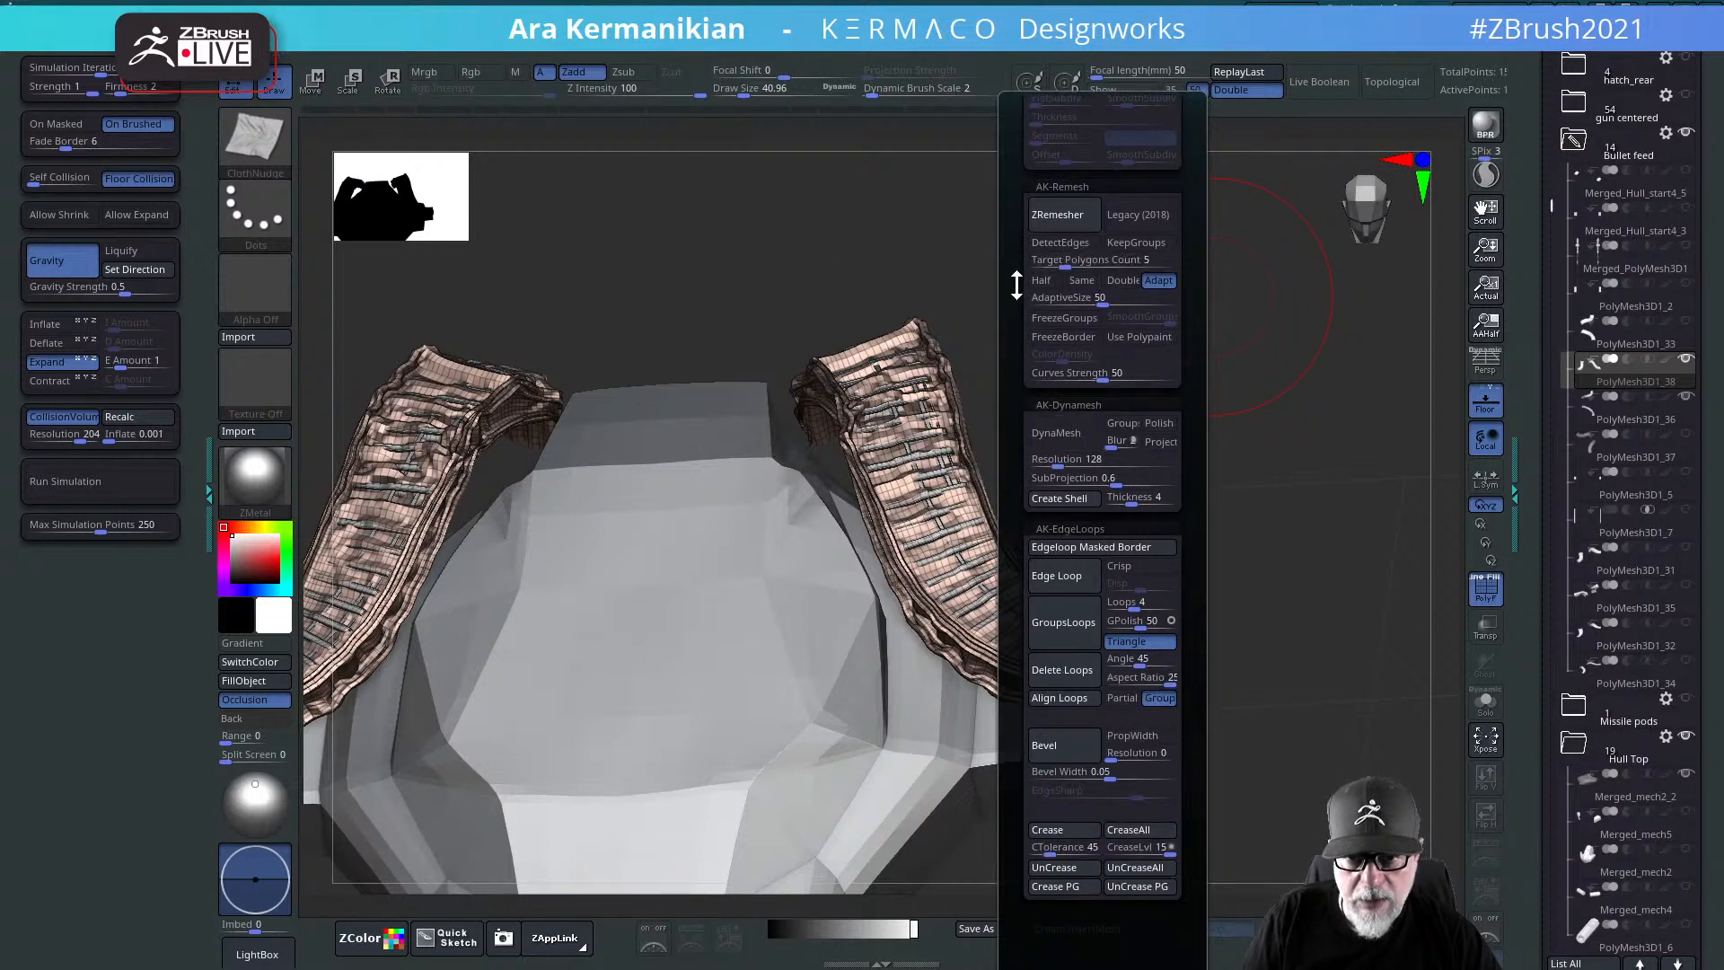
{"action": "left_click_drag", "start_coordinate": [1020, 281], "coordinate": [985, 400]}
{"action": "left_click", "coordinate": [1051, 364]}
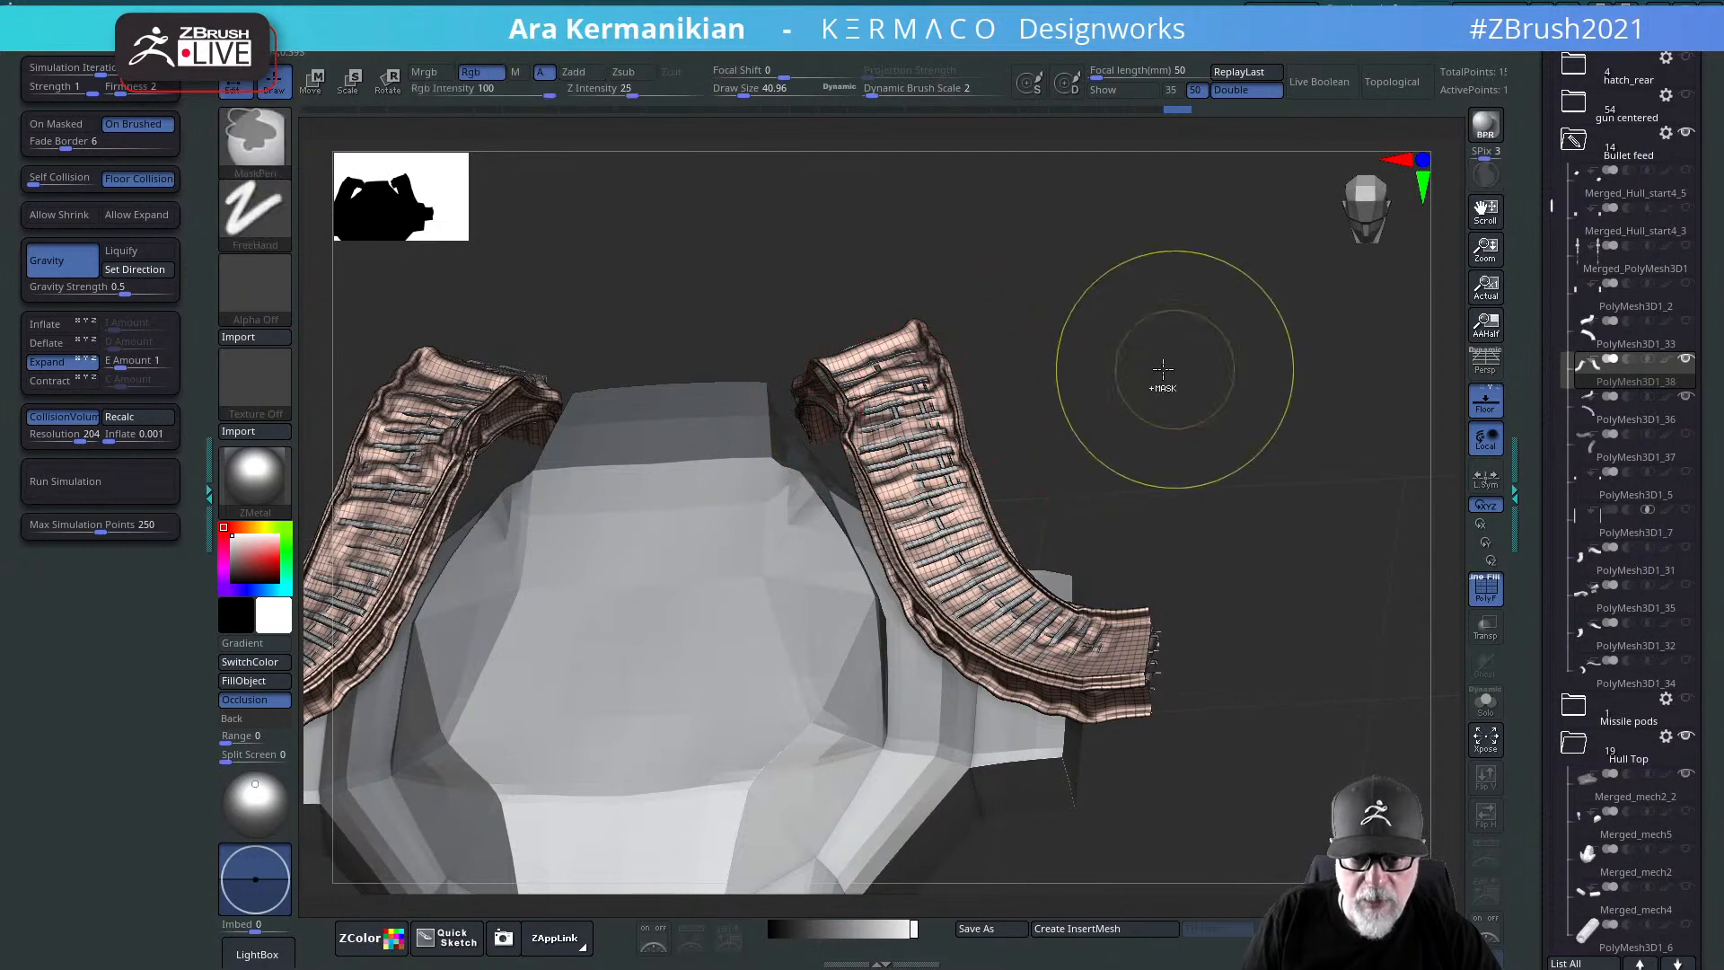
{"action": "key", "text": "a"}
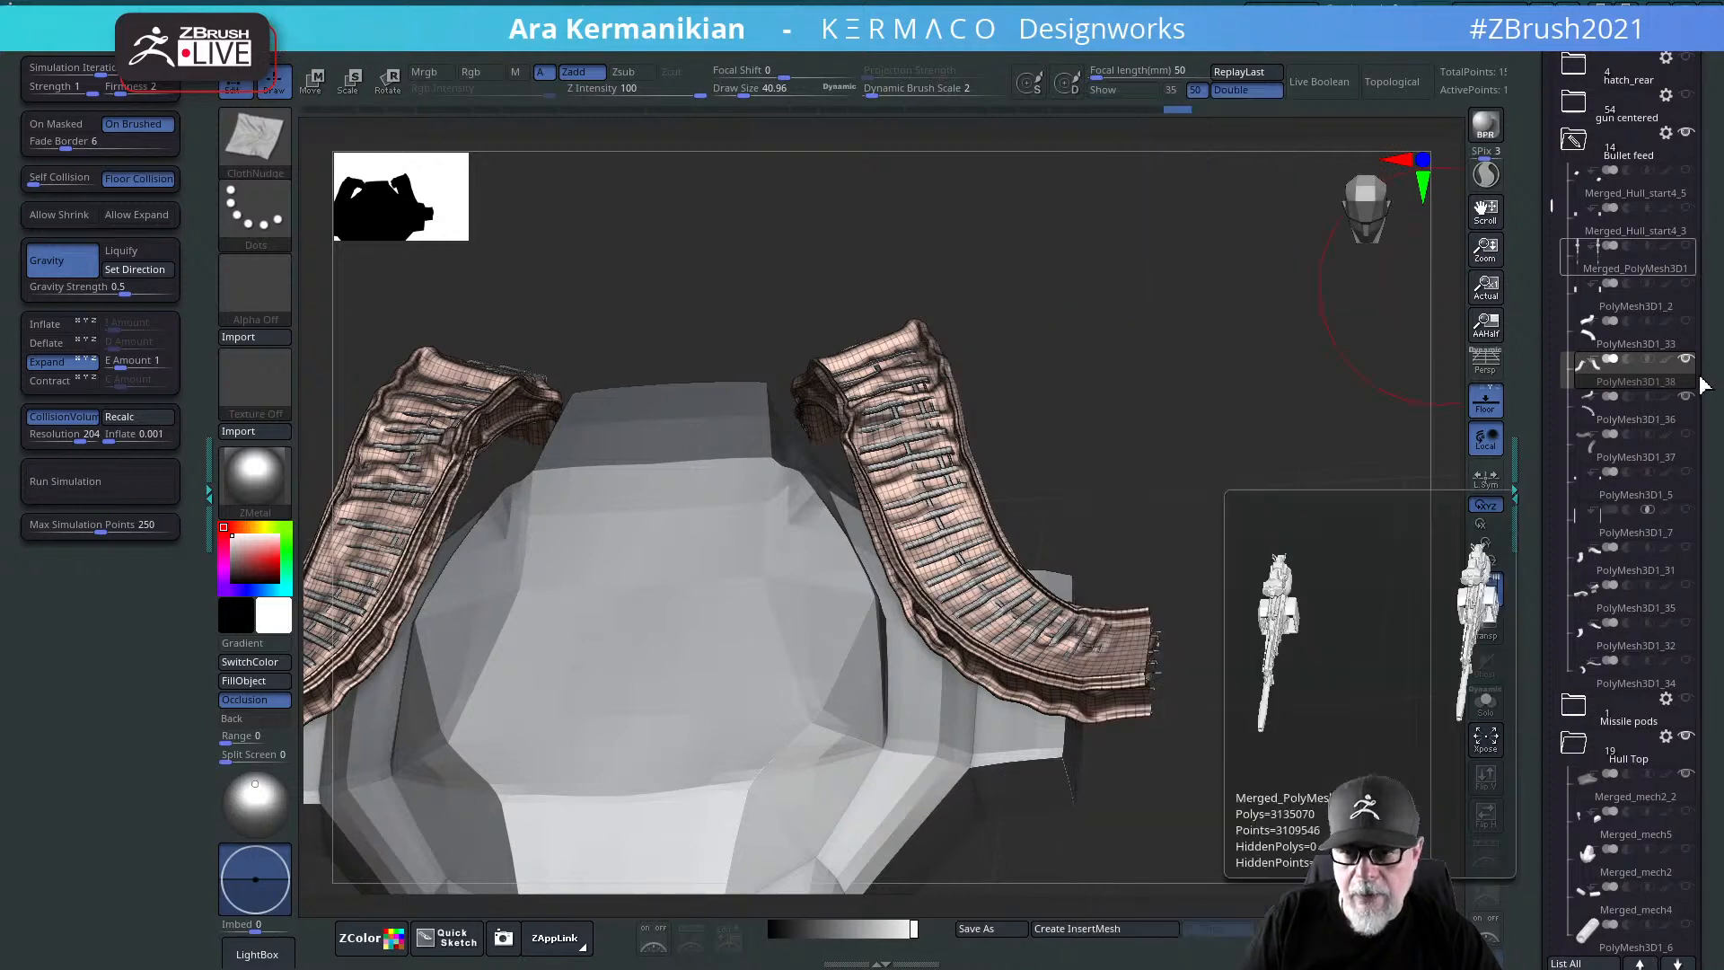
Step: Enable MicroPoly in the dynamic subdivision settings and apply the Bumps04 pattern to the feed strips
{"action": "scroll", "coordinate": [1550, 410], "scroll_direction": "down", "scroll_amount": 3}
{"action": "scroll", "coordinate": [1550, 411], "scroll_direction": "down", "scroll_amount": 15}
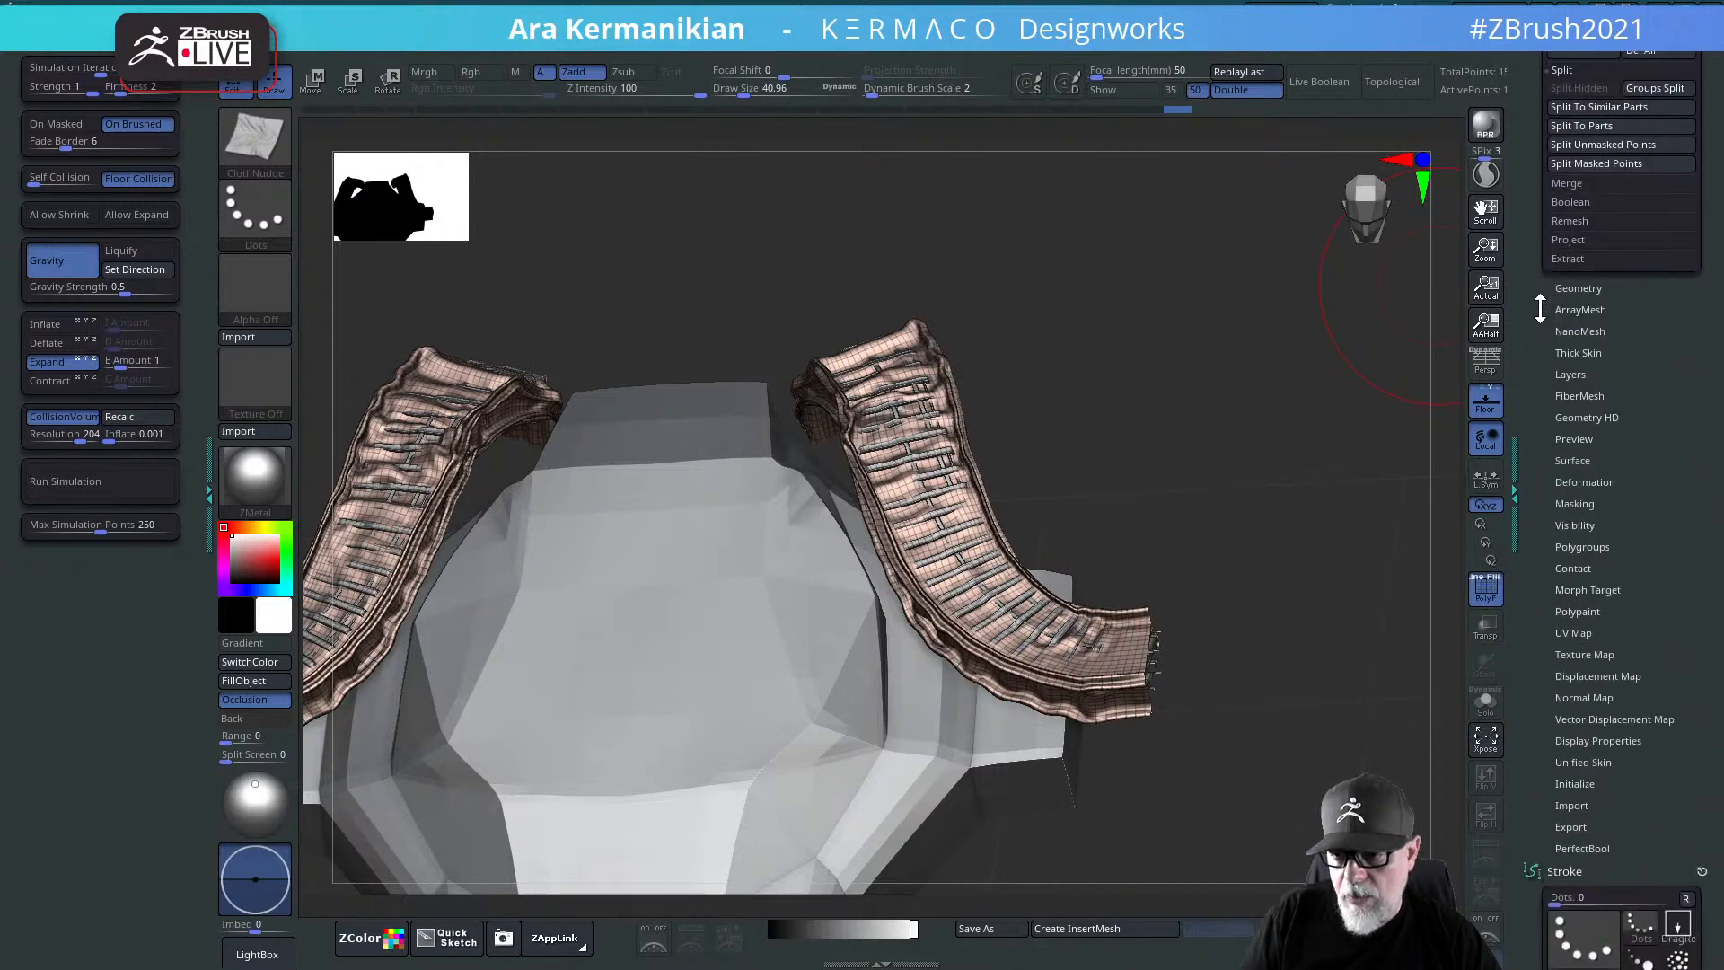
{"action": "scroll", "coordinate": [1626, 338], "scroll_direction": "up", "scroll_amount": 10}
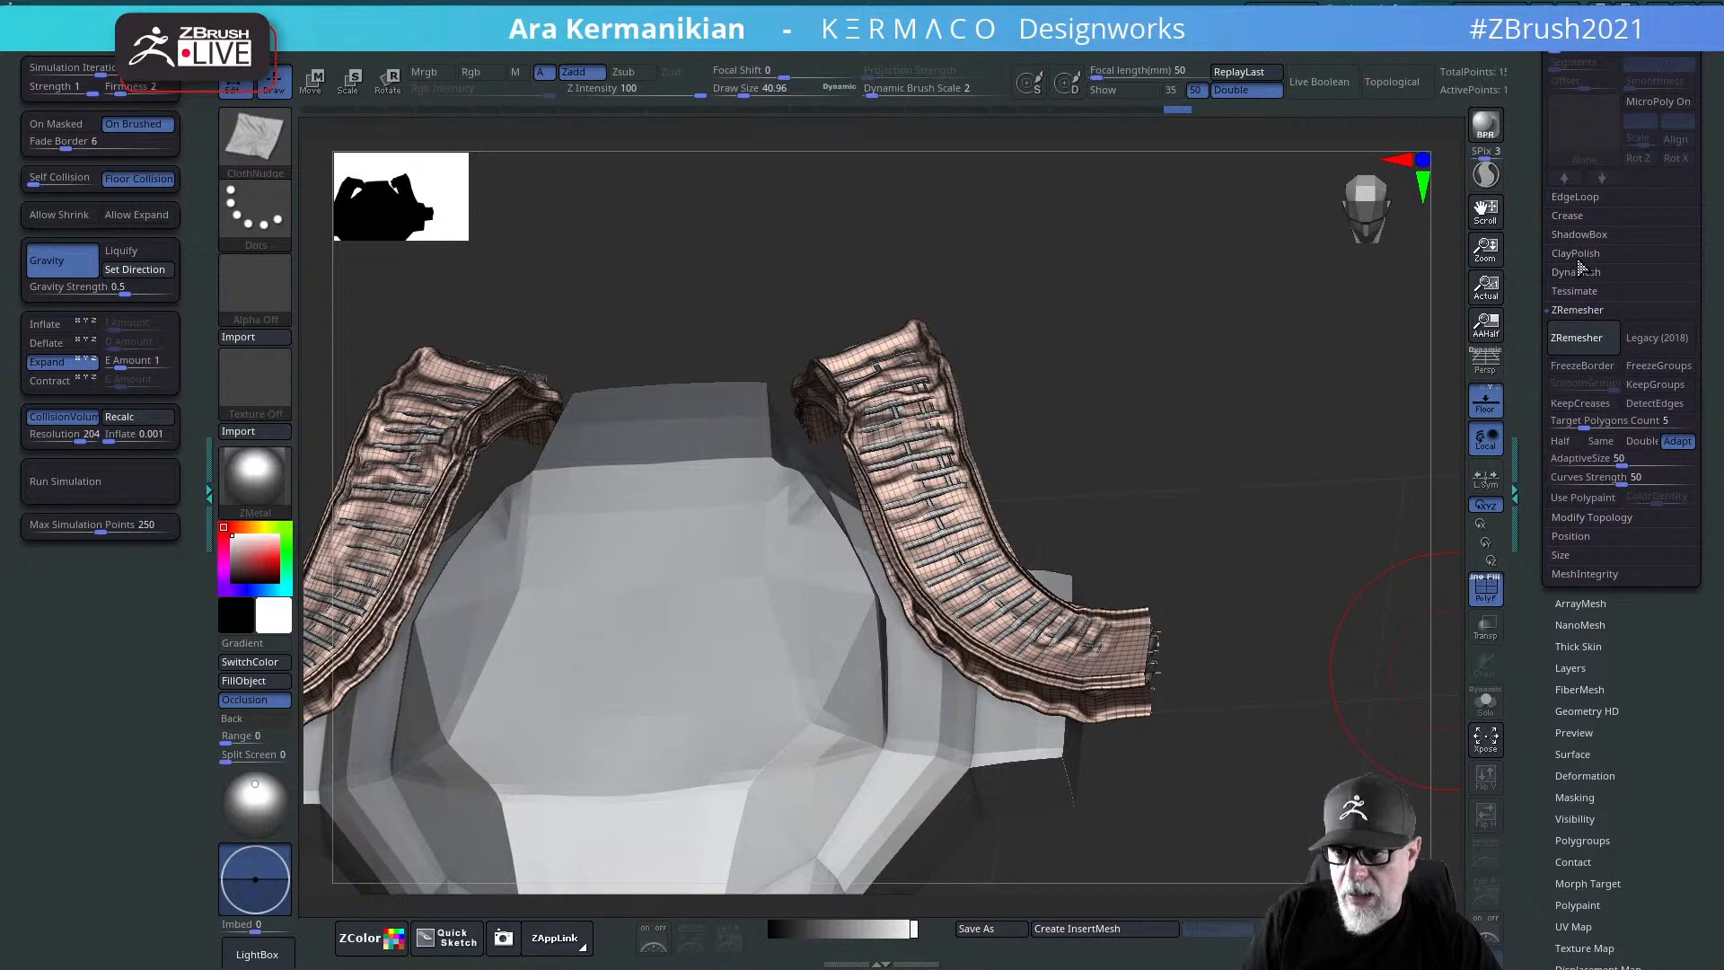
{"action": "scroll", "coordinate": [1562, 153], "scroll_direction": "up", "scroll_amount": 3}
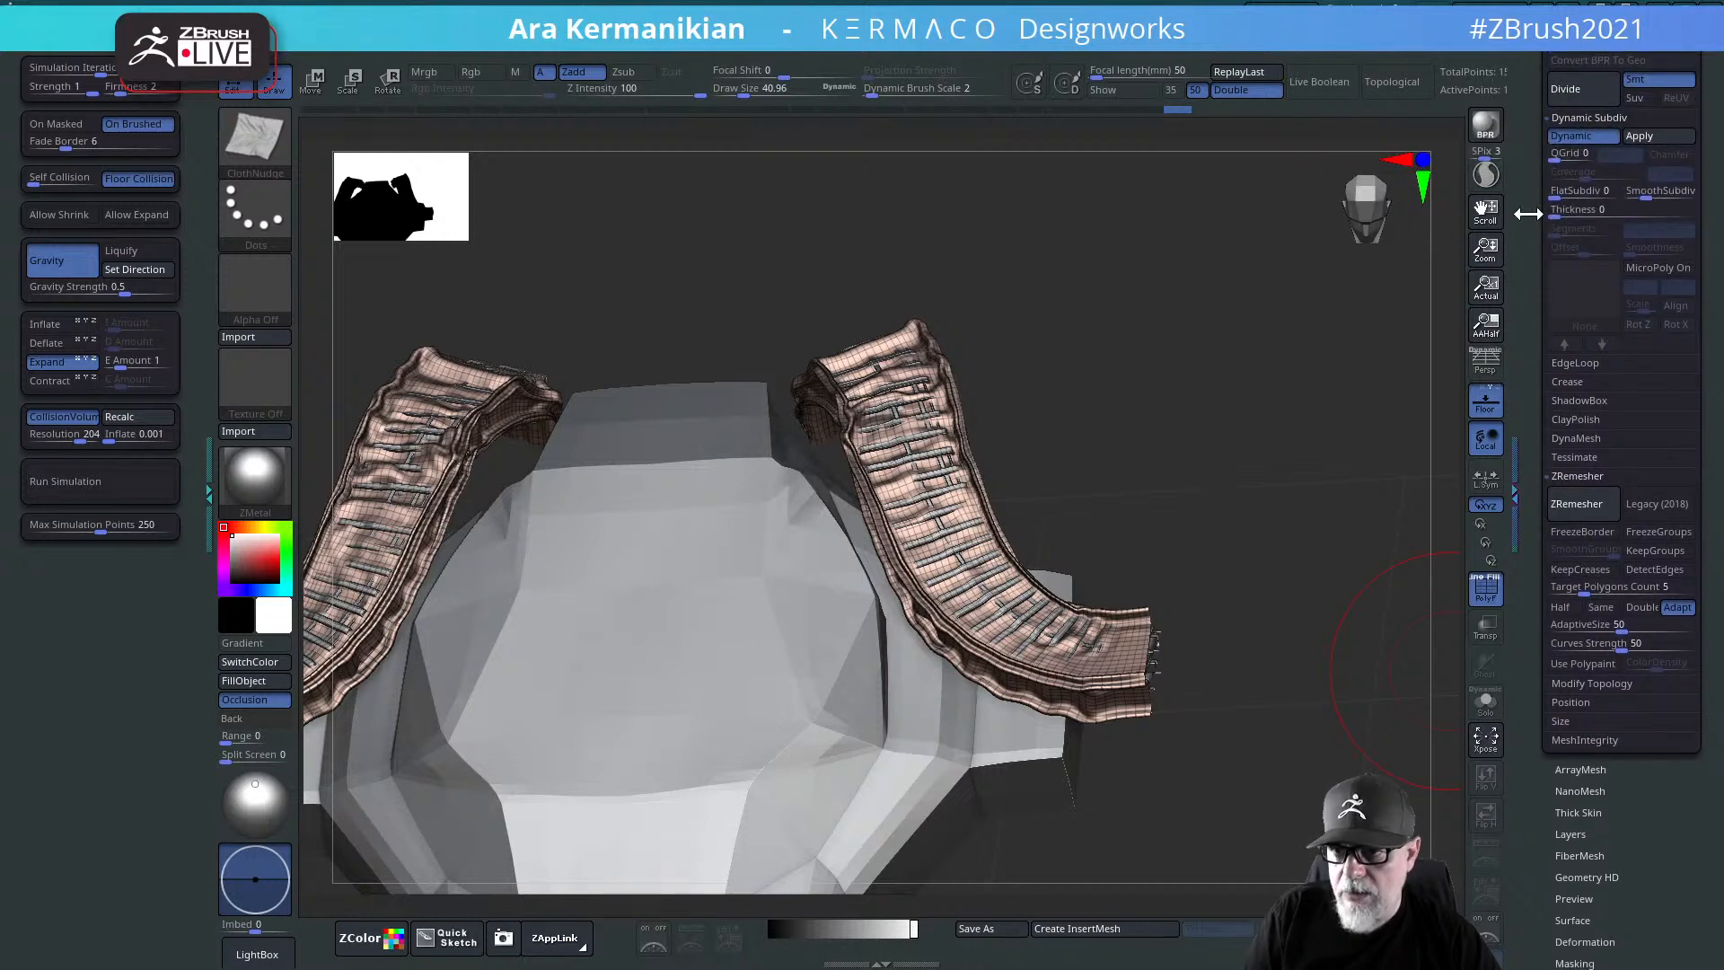
{"action": "scroll", "coordinate": [1623, 135], "scroll_direction": "up", "scroll_amount": 2}
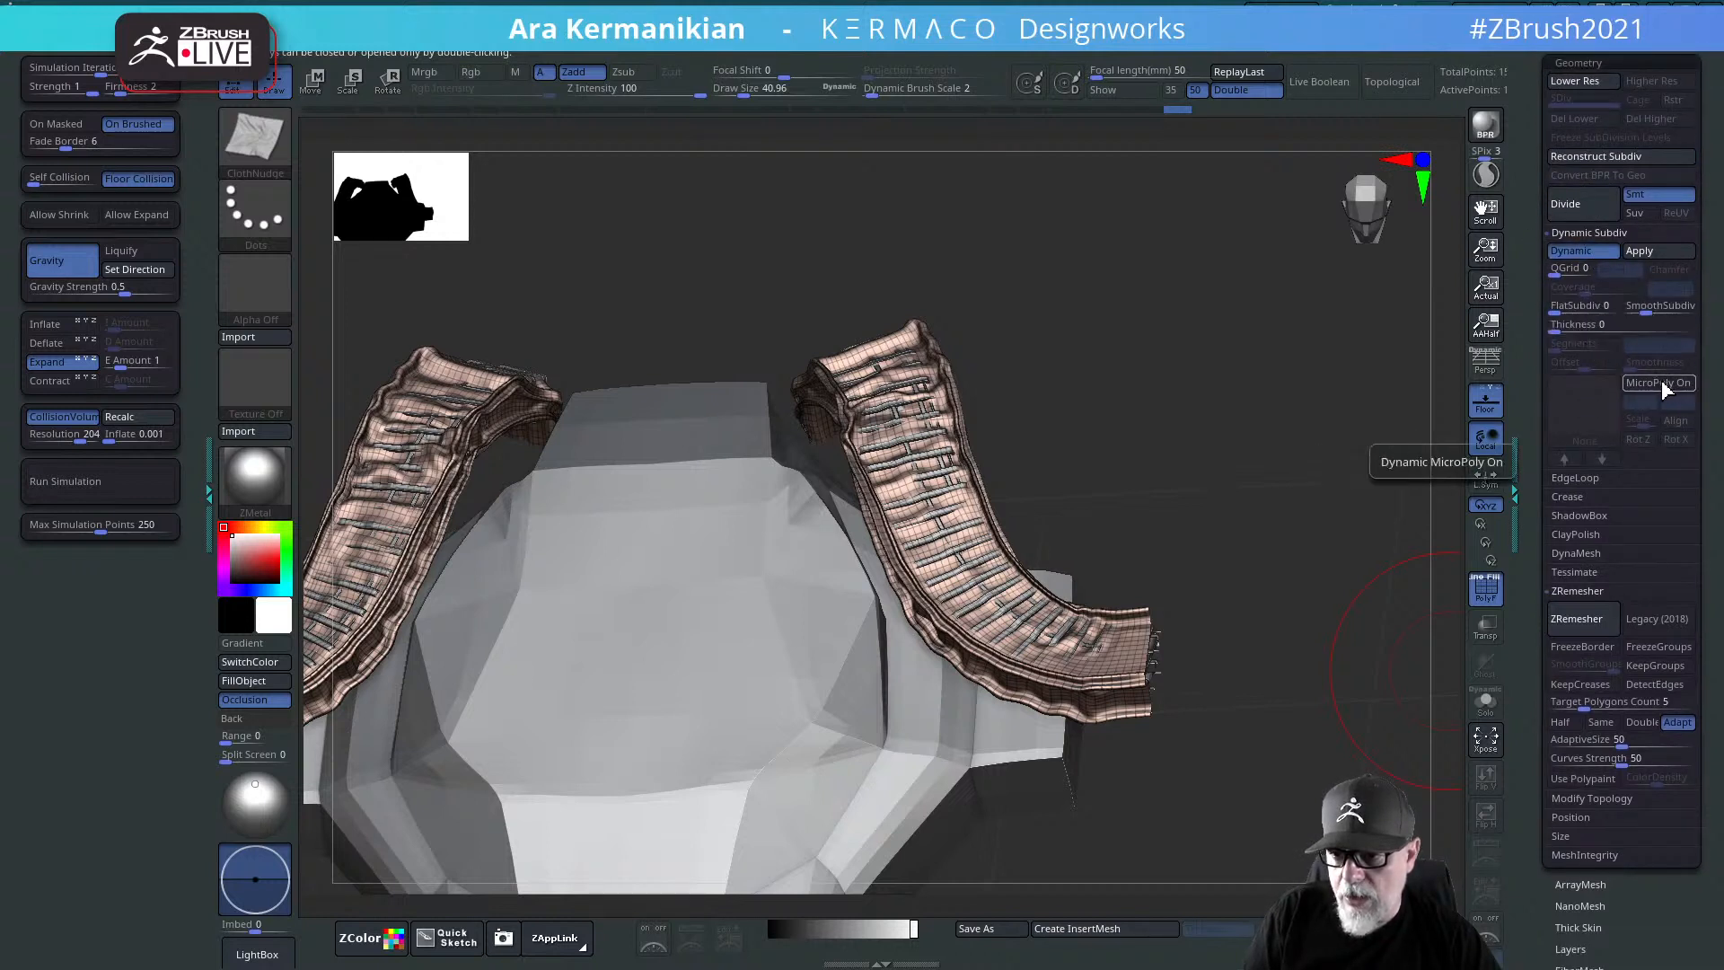
{"action": "left_click", "coordinate": [1608, 436]}
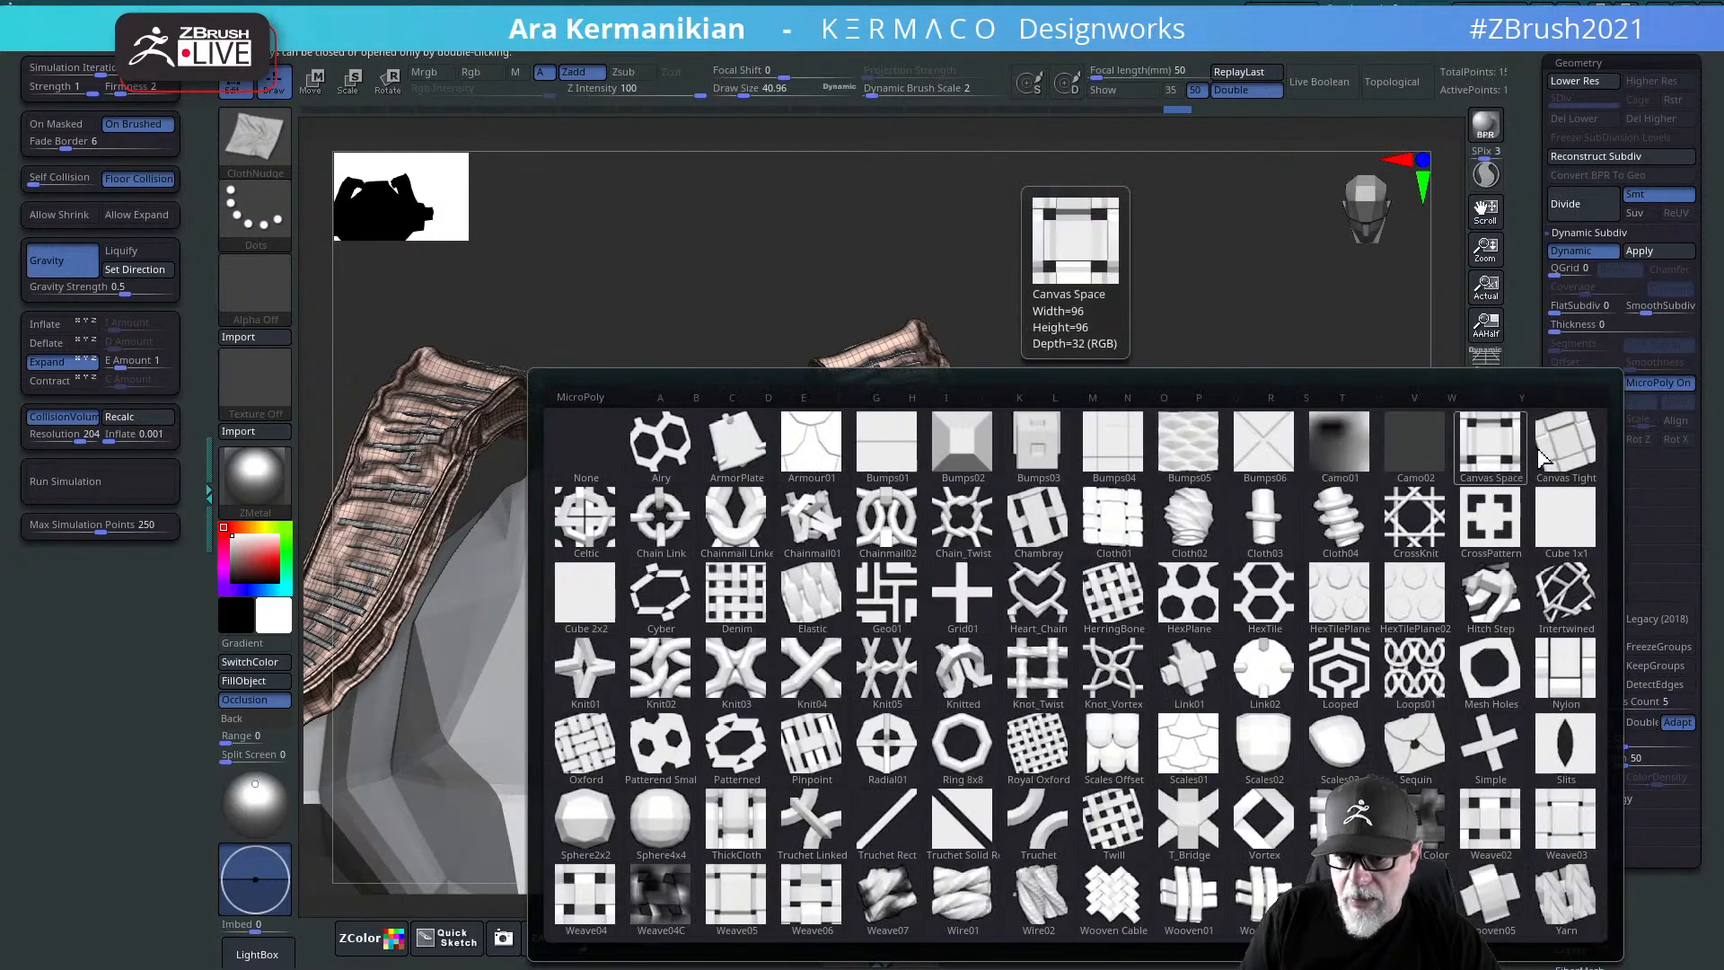
{"action": "left_click", "coordinate": [1087, 444]}
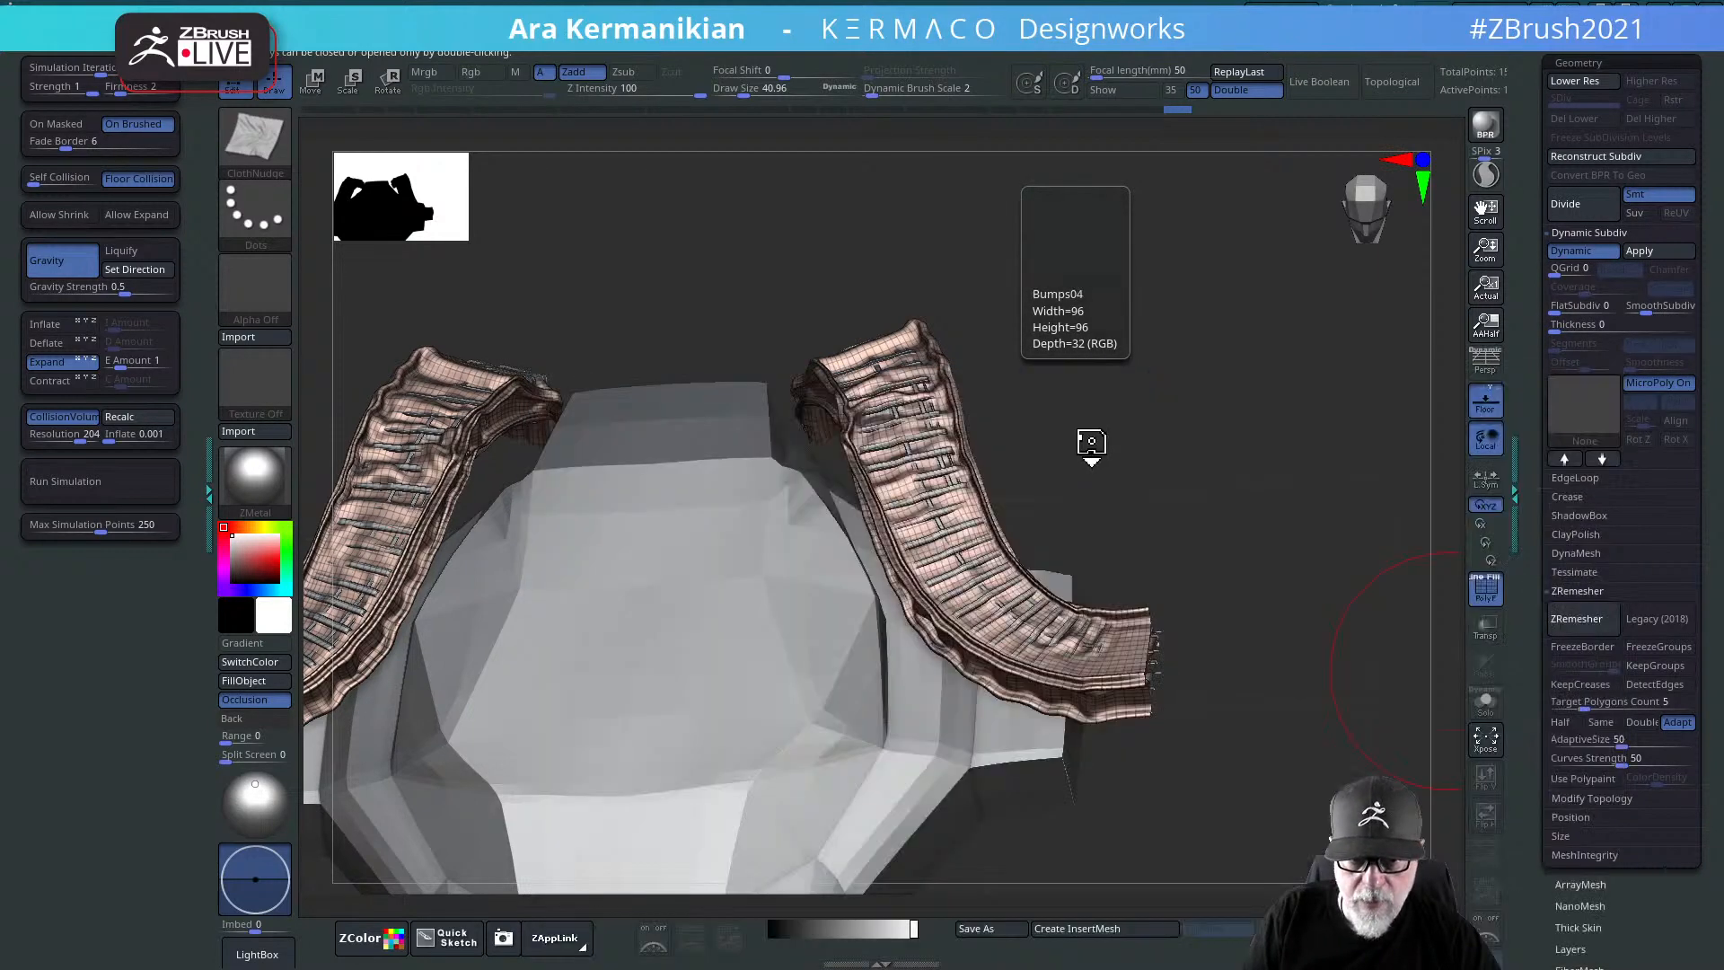
Step: Turn off the polyframe display and try a ClothNudge stroke on the patterned feed strip, undoing the stroke
{"action": "left_click", "coordinate": [1485, 593]}
{"action": "left_click_drag", "start_coordinate": [1197, 414], "coordinate": [1224, 373]}
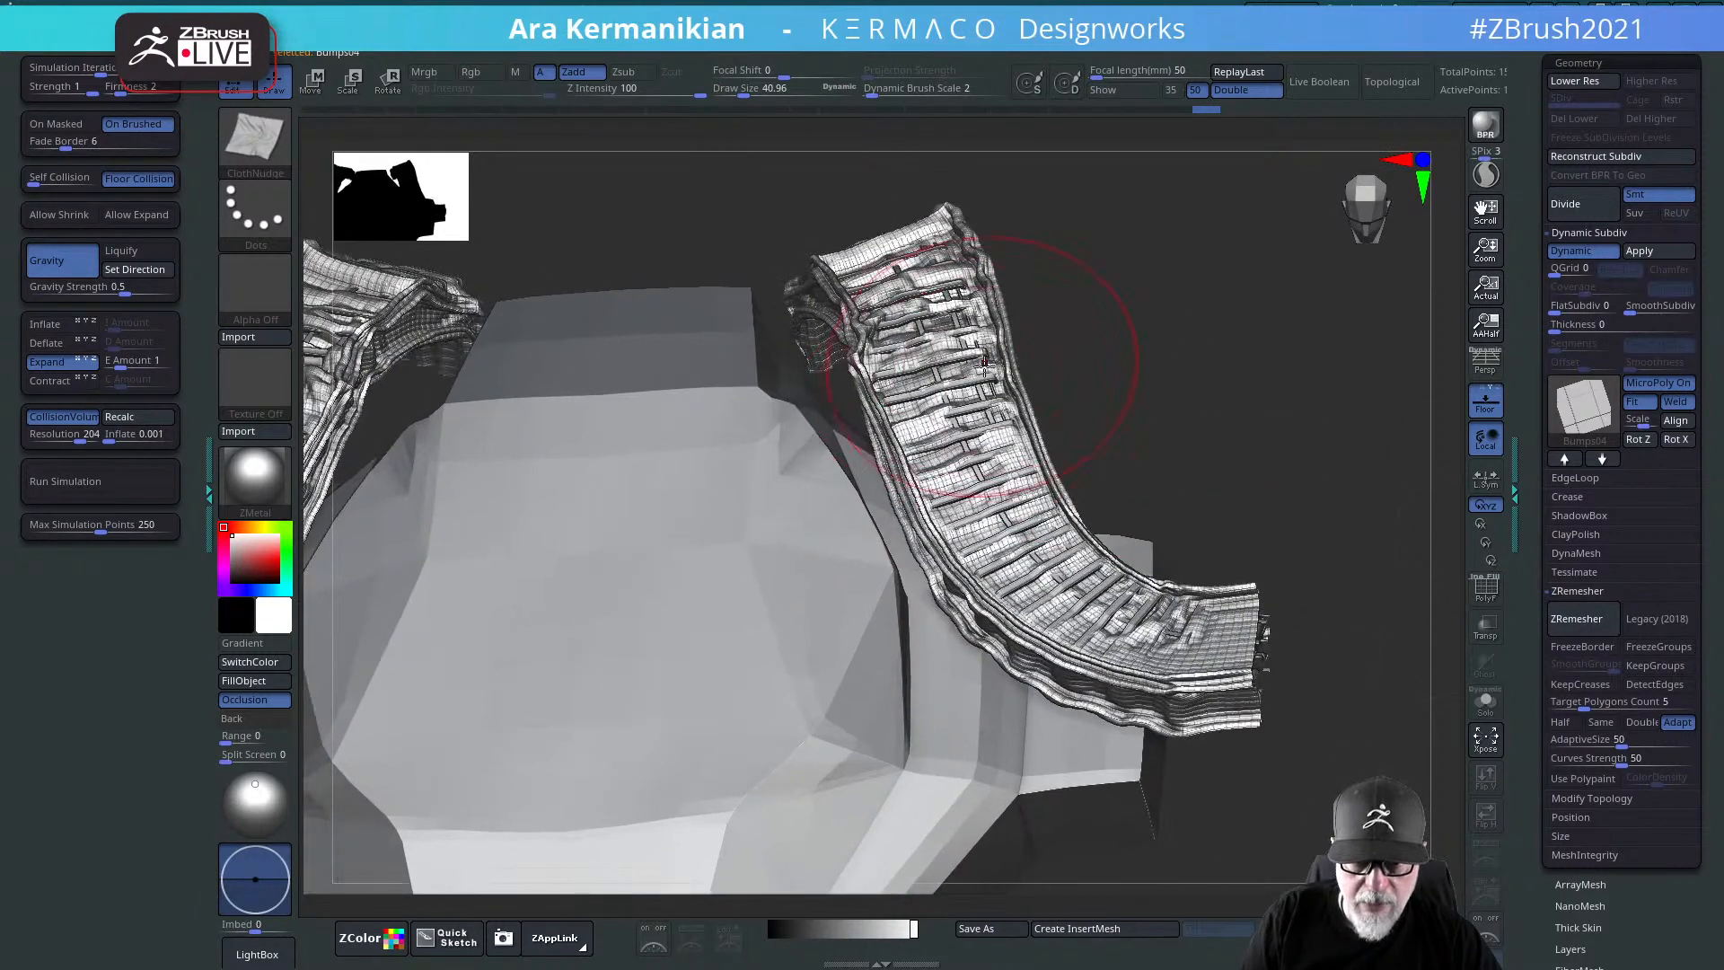
{"action": "mouse_move", "coordinate": [952, 388]}
{"action": "left_mouse_down"}
{"action": "mouse_move", "coordinate": [935, 354]}
{"action": "mouse_move", "coordinate": [846, 431]}
{"action": "mouse_move", "coordinate": [889, 387]}
{"action": "mouse_move", "coordinate": [924, 404]}
{"action": "left_mouse_up"}
{"action": "key", "text": "ctrl+z"}
{"action": "key", "text": "ctrl+z"}
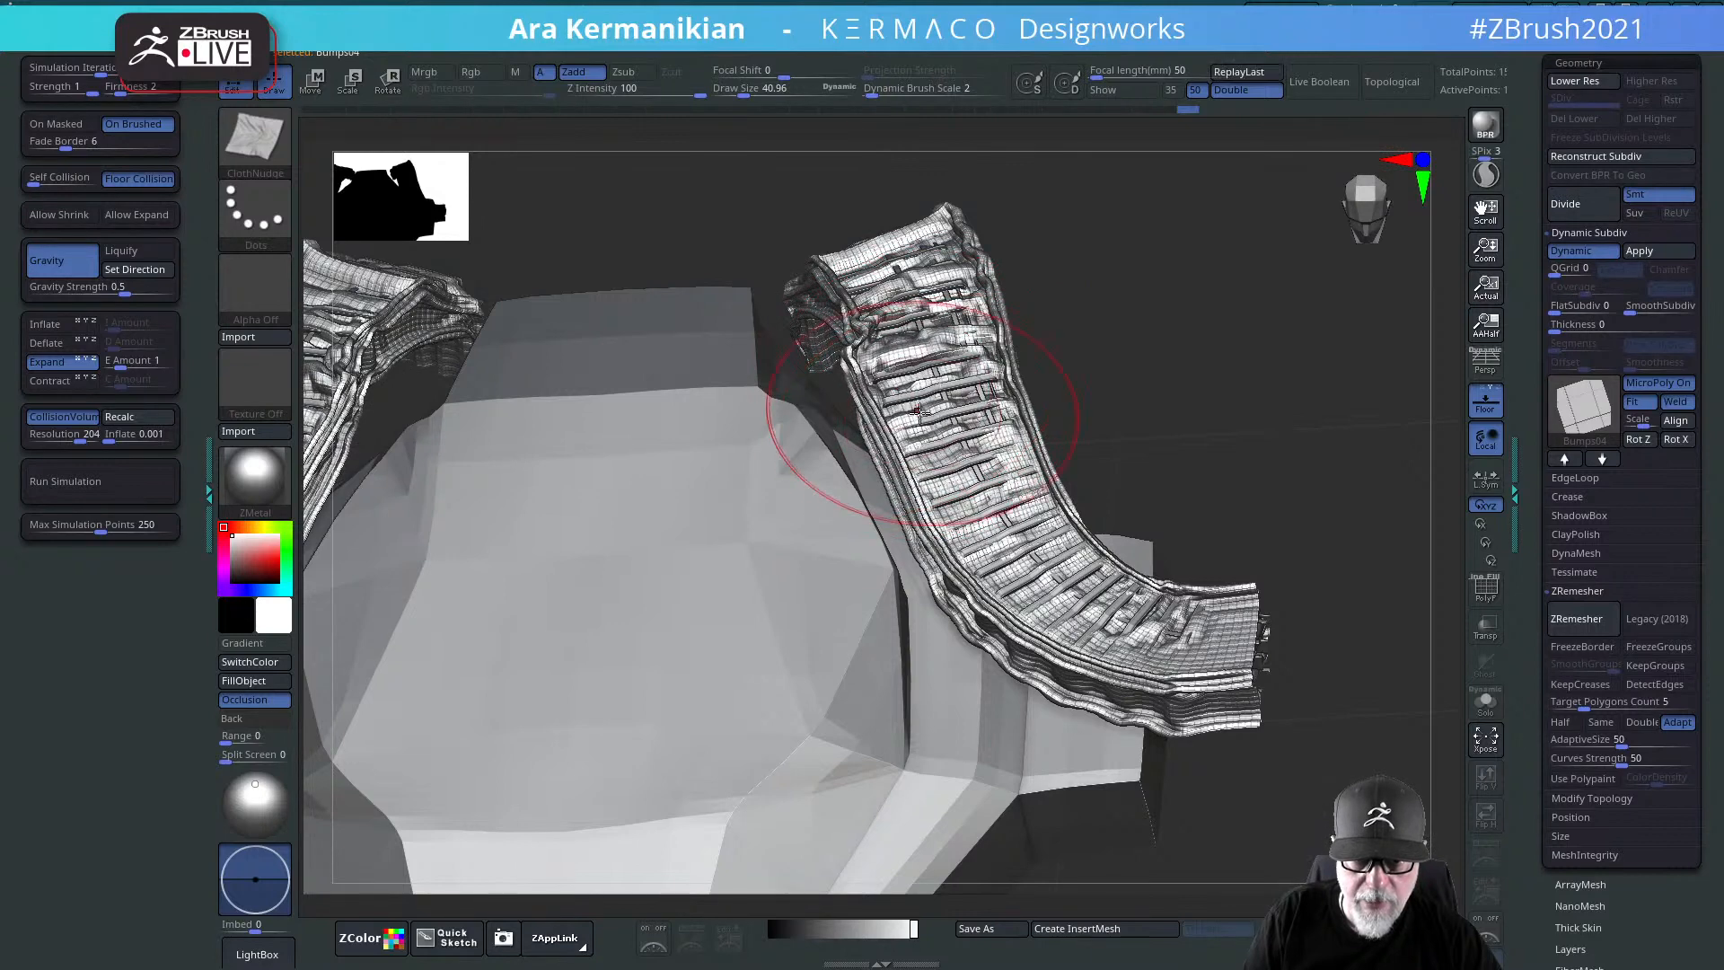
Step: Try nudging the lower bend of the patterned feed strip with ClothNudge, and undo the nudges
{"action": "key", "text": "space"}
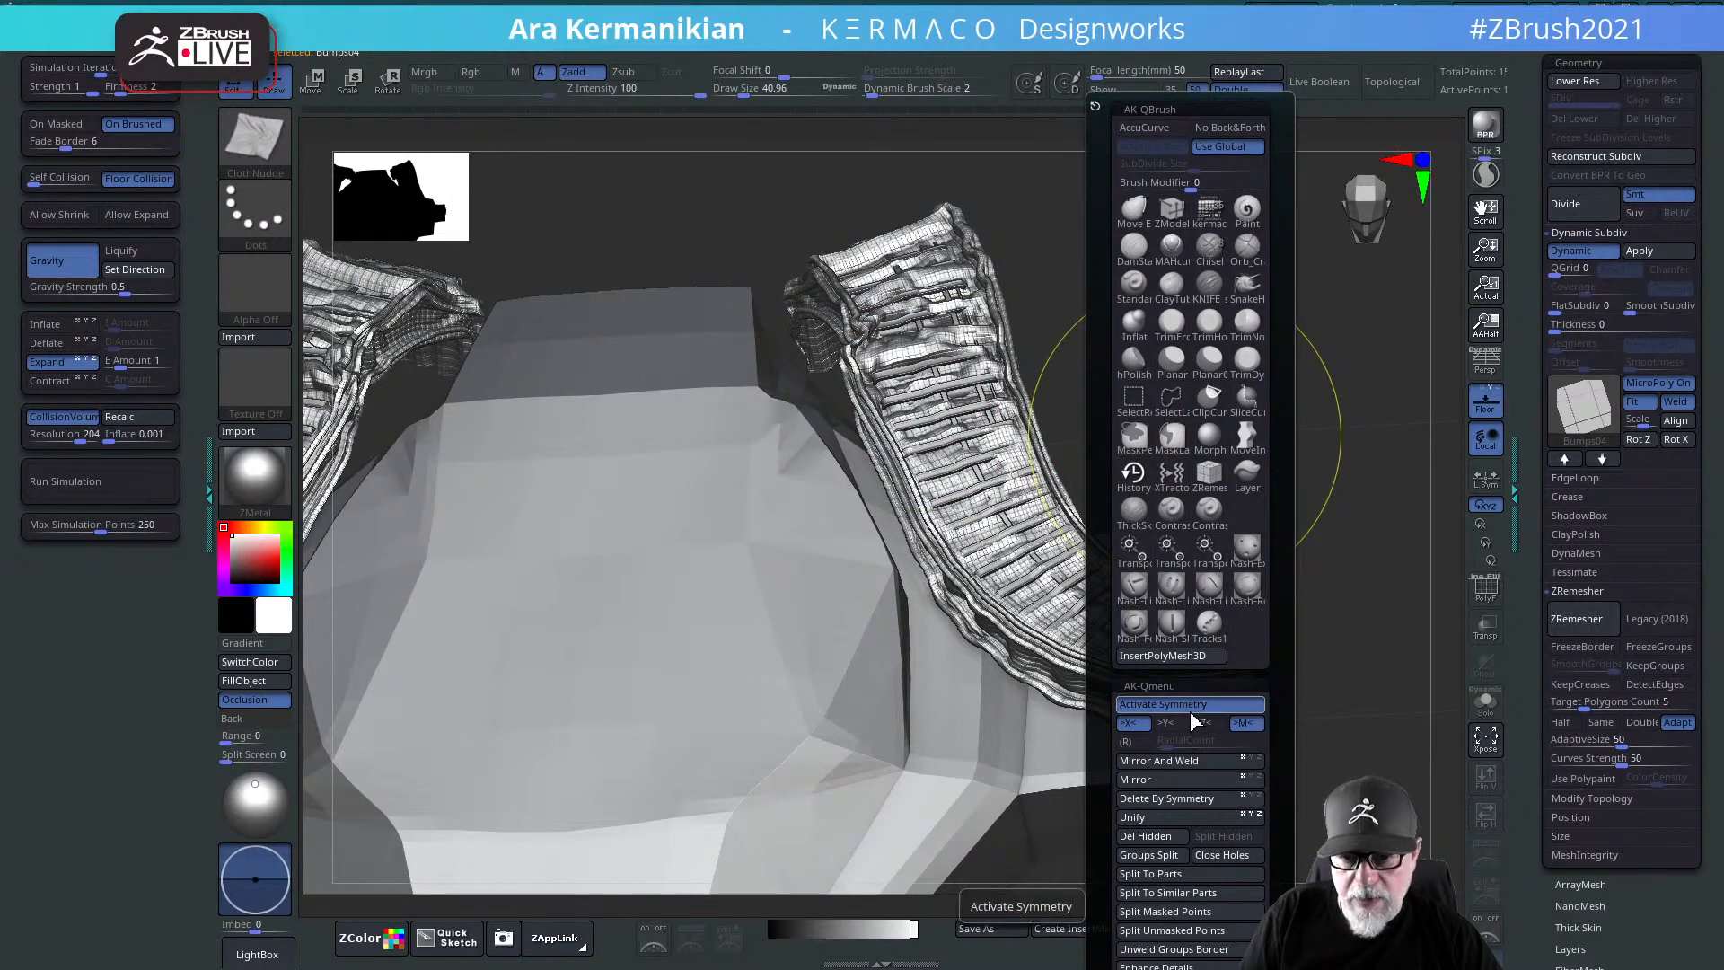
{"action": "left_click_drag", "start_coordinate": [1126, 609], "coordinate": [1077, 588]}
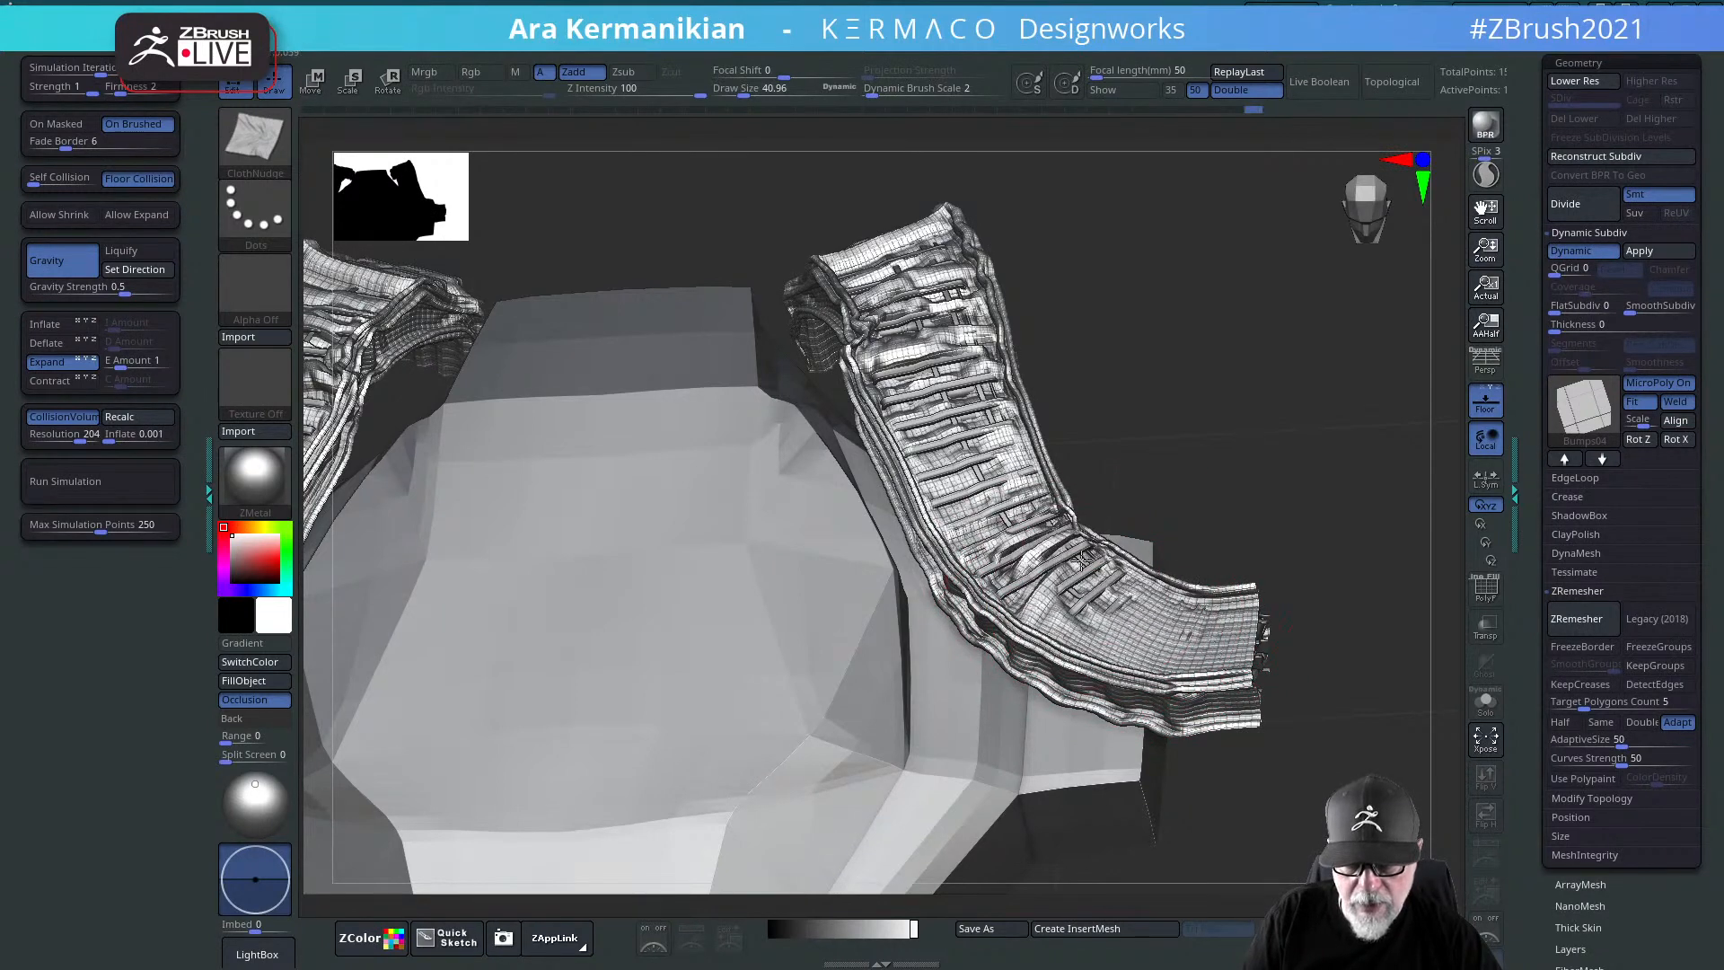
{"action": "key", "text": "ctrl+z"}
{"action": "key", "text": "ctrl+z"}
{"action": "key", "text": "ctrl+z"}
{"action": "key", "text": "ctrl+z"}
{"action": "key", "text": "ctrl+z"}
{"action": "key", "text": "ctrl+z"}
{"action": "key", "text": "ctrl+z"}
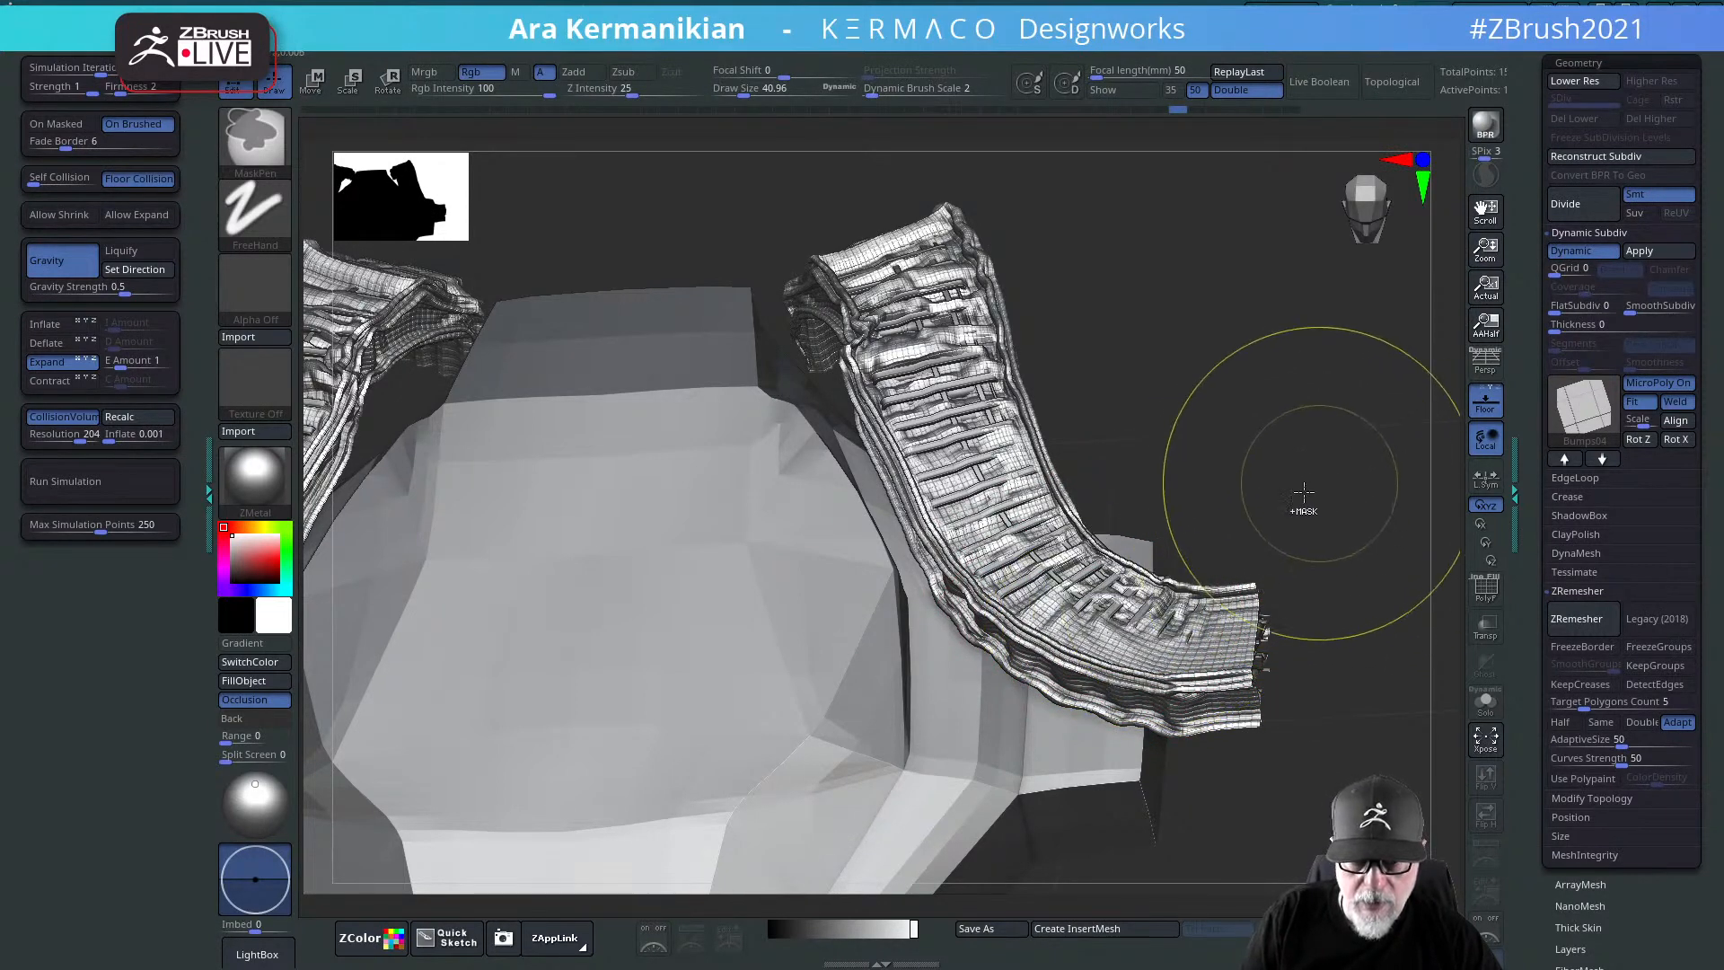
Step: Undo the MicroPoly pattern, cloth nudges and simulation on the feed strips, back to their smooth low-polygon shape
{"action": "left_click_drag", "start_coordinate": [1268, 449], "coordinate": [1218, 390], "text": "alt"}
{"action": "key", "text": "ctrl"}
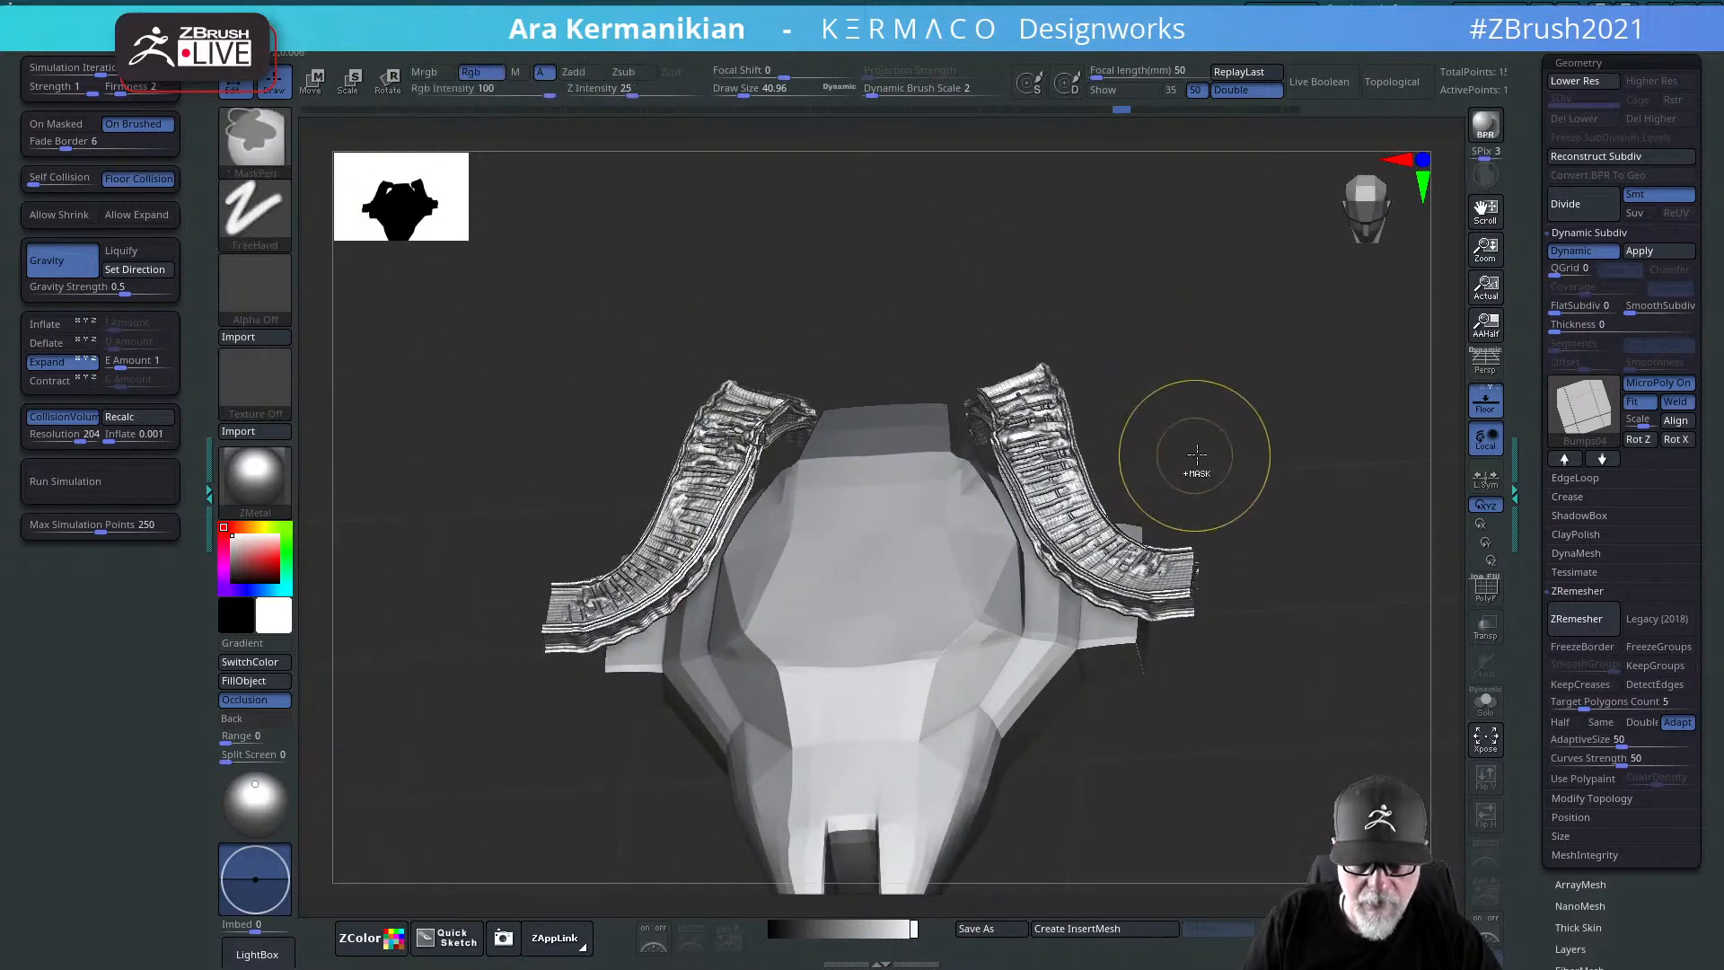
{"action": "key", "text": "ctrl+z"}
{"action": "key", "text": "ctrl+z"}
{"action": "key", "text": "ctrl+z"}
{"action": "key", "text": "ctrl+z"}
{"action": "key", "text": "ctrl+z"}
{"action": "key", "text": "ctrl+z"}
{"action": "key", "text": "ctrl+z"}
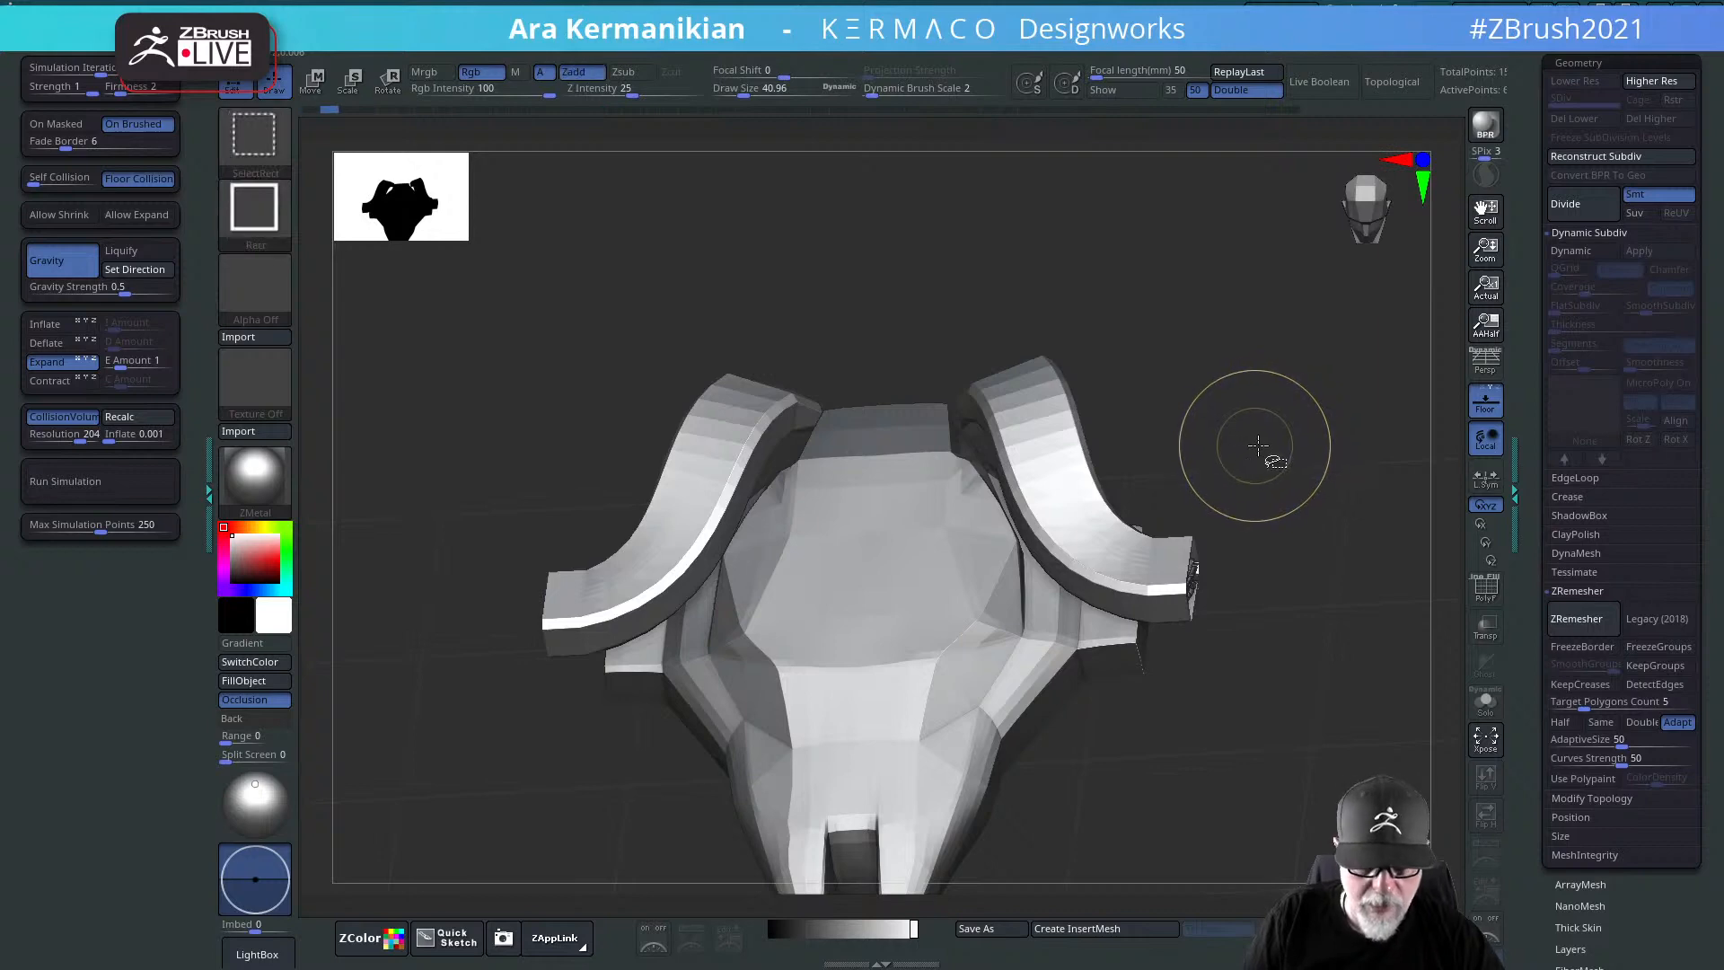
Step: Redo the feed strips' wrinkled cloth state and make a ClothNudge stroke down one strip's lower bend, discarding the newer undo history
{"action": "key", "text": "ctrl+shift+z"}
{"action": "key", "text": "ctrl+shift+z"}
{"action": "key", "text": "ctrl+z"}
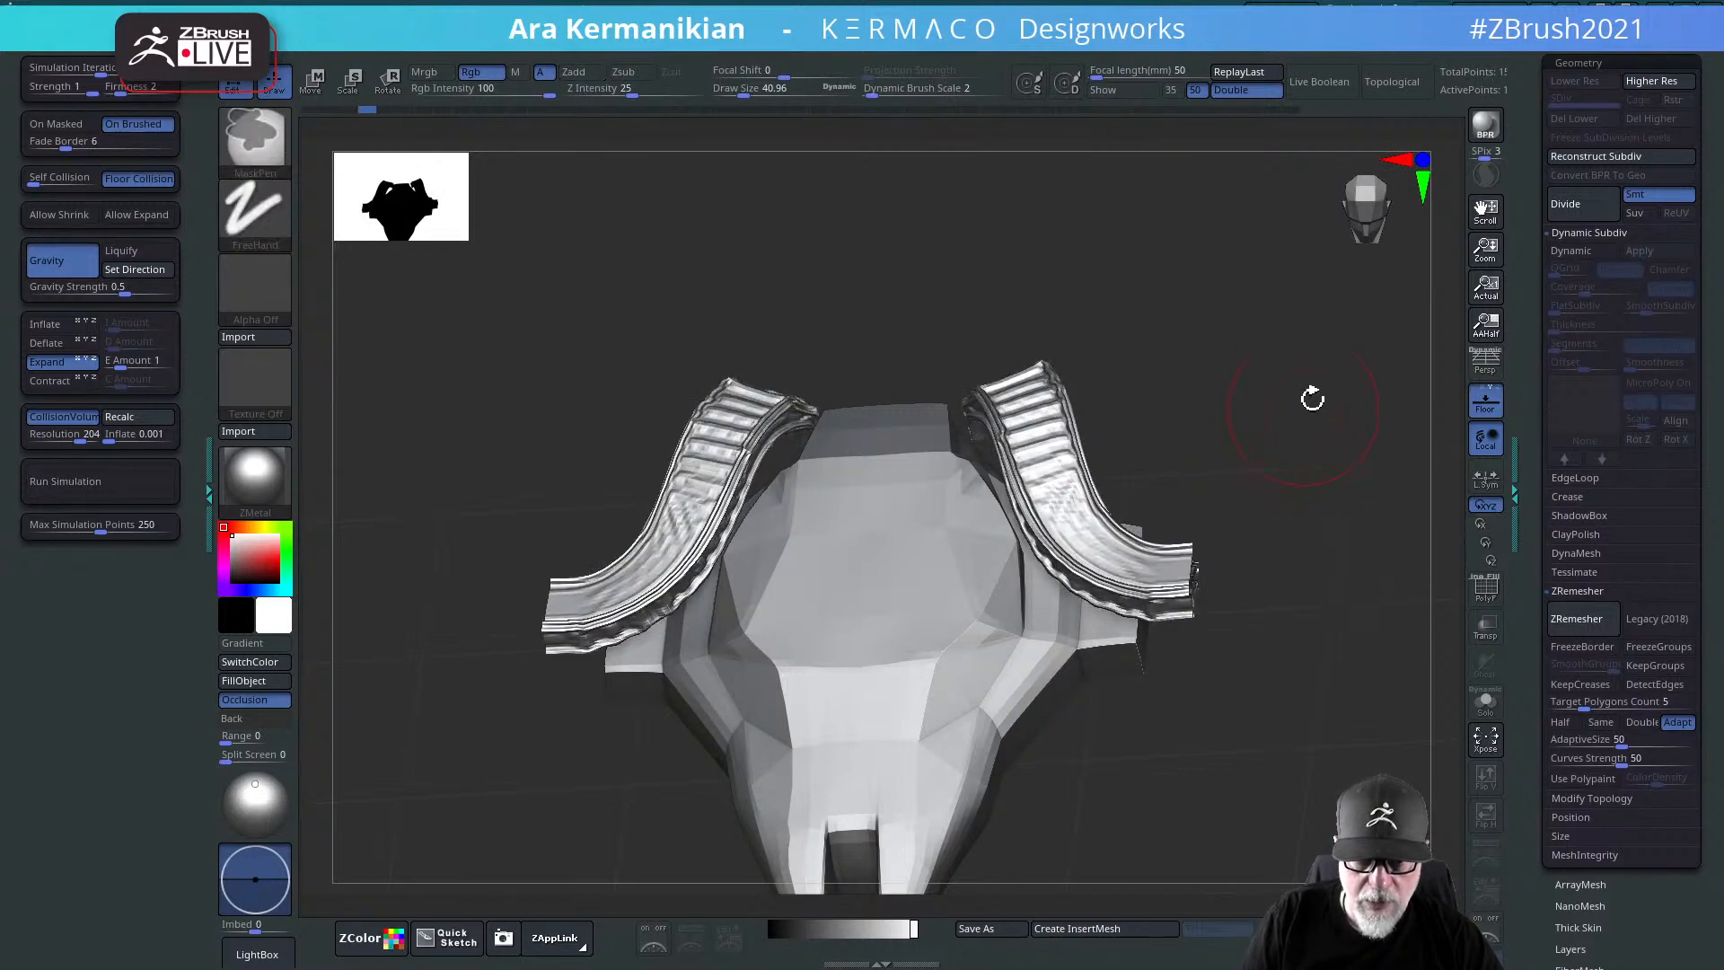
{"action": "left_click_drag", "start_coordinate": [1312, 401], "coordinate": [1338, 419]}
{"action": "left_click", "coordinate": [1091, 551]}
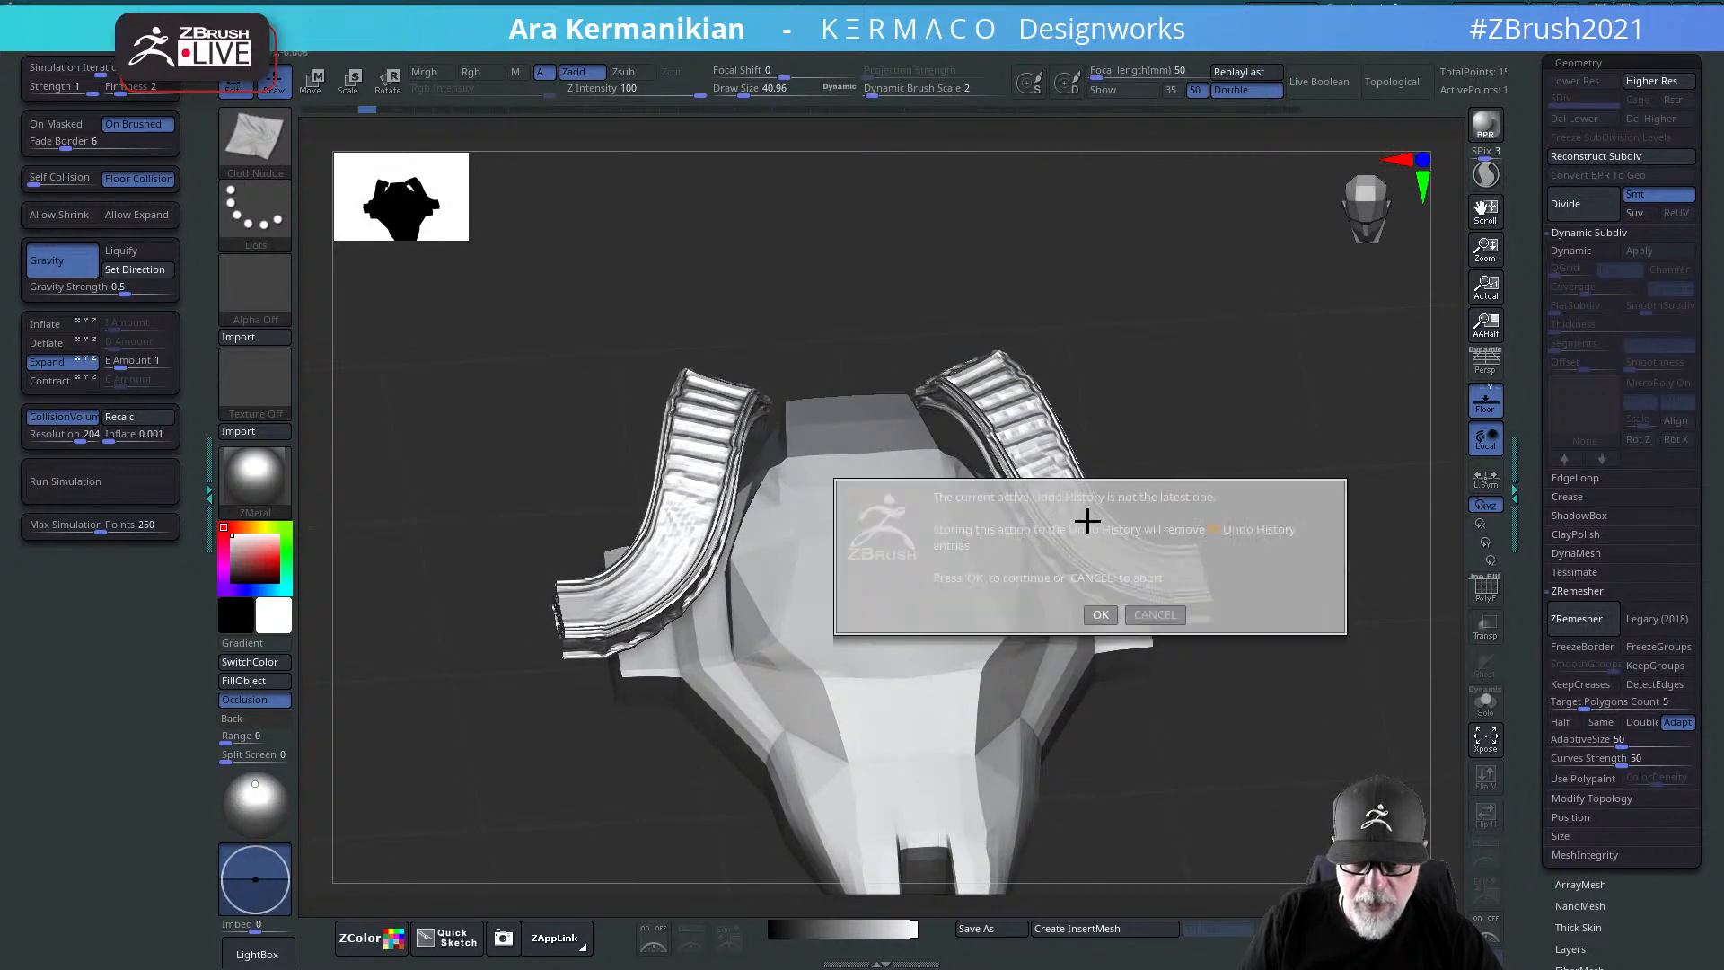
{"action": "left_click", "coordinate": [1110, 618]}
{"action": "mouse_move", "coordinate": [1077, 491]}
{"action": "left_mouse_down"}
{"action": "mouse_move", "coordinate": [1085, 509]}
{"action": "mouse_move", "coordinate": [1063, 519]}
{"action": "mouse_move", "coordinate": [1088, 548]}
{"action": "mouse_move", "coordinate": [1175, 565]}
{"action": "left_mouse_up"}
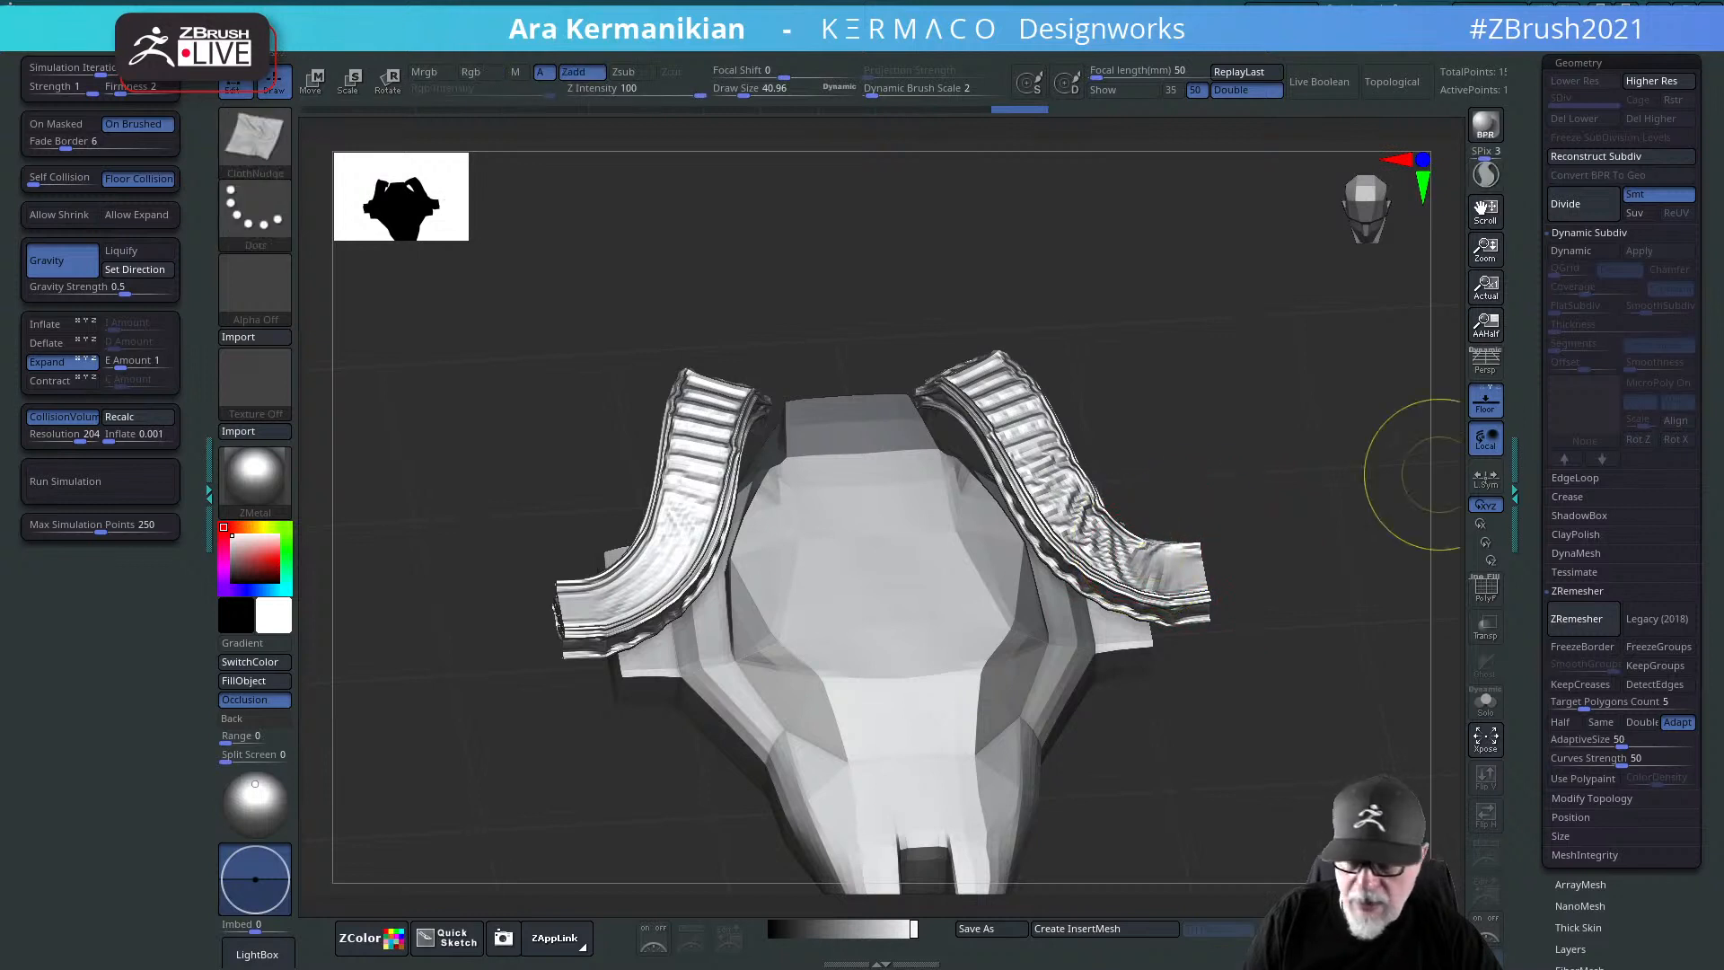
Step: Turn on dynamic subdivision with MicroPoly for the feed strips and apply the Bumps04 pattern
{"action": "left_click", "coordinate": [1555, 253]}
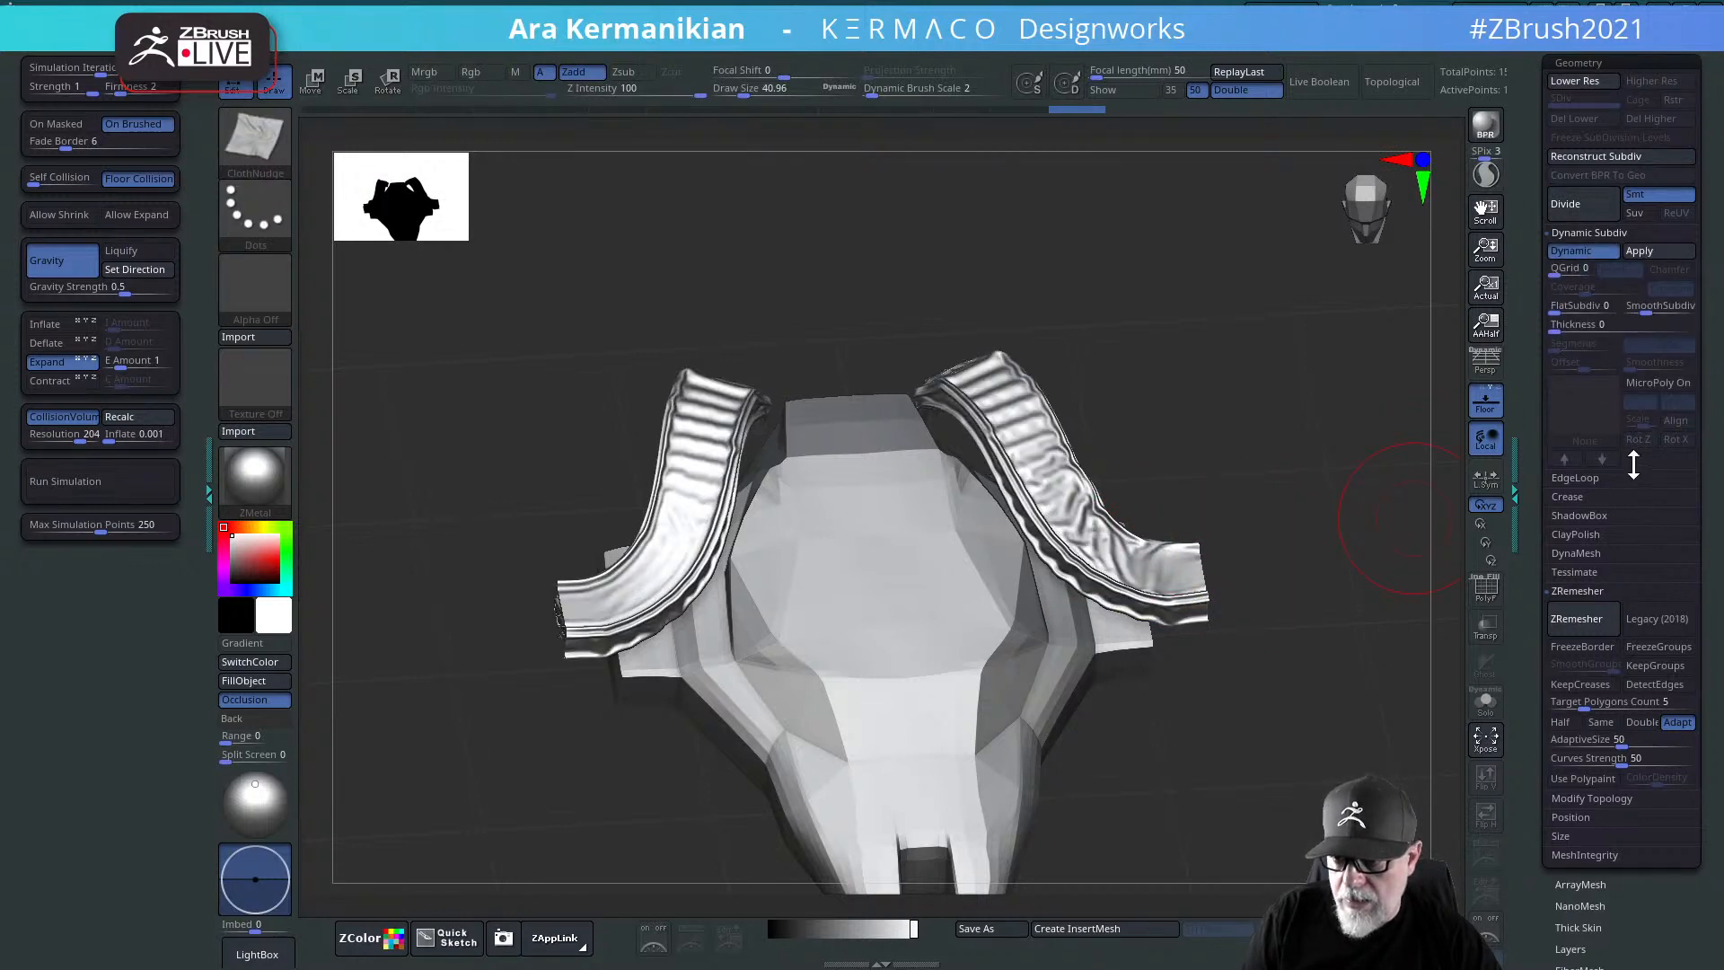
{"action": "left_click", "coordinate": [1645, 413]}
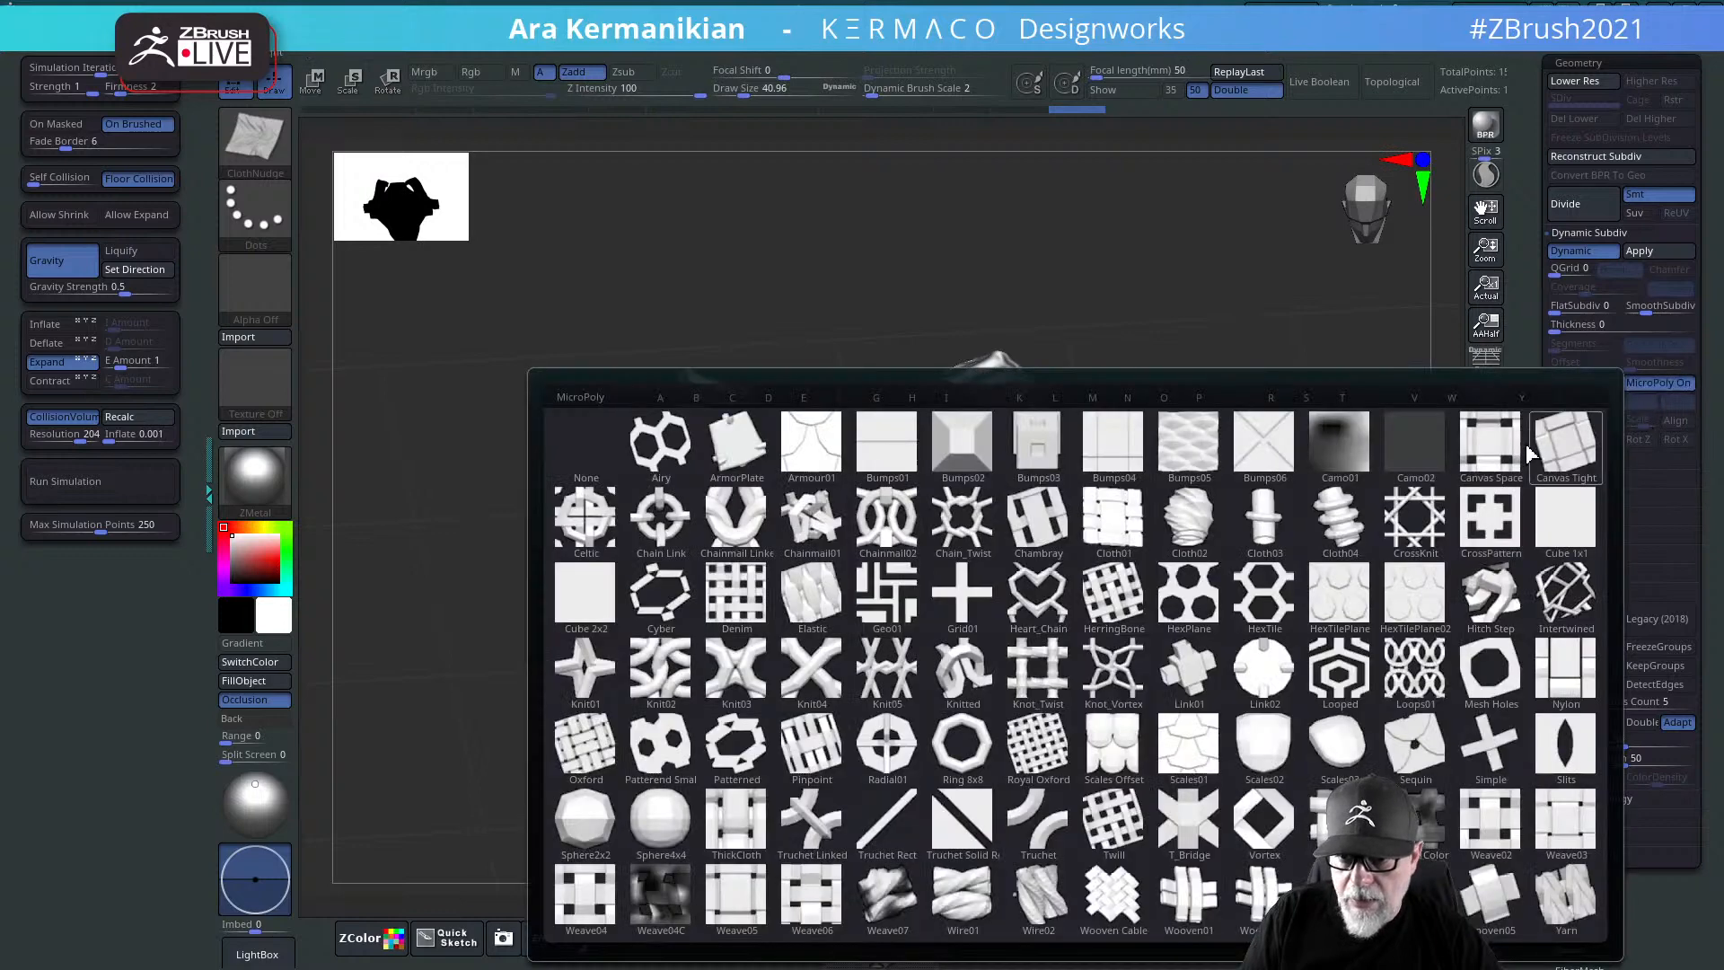
{"action": "left_click", "coordinate": [1117, 458]}
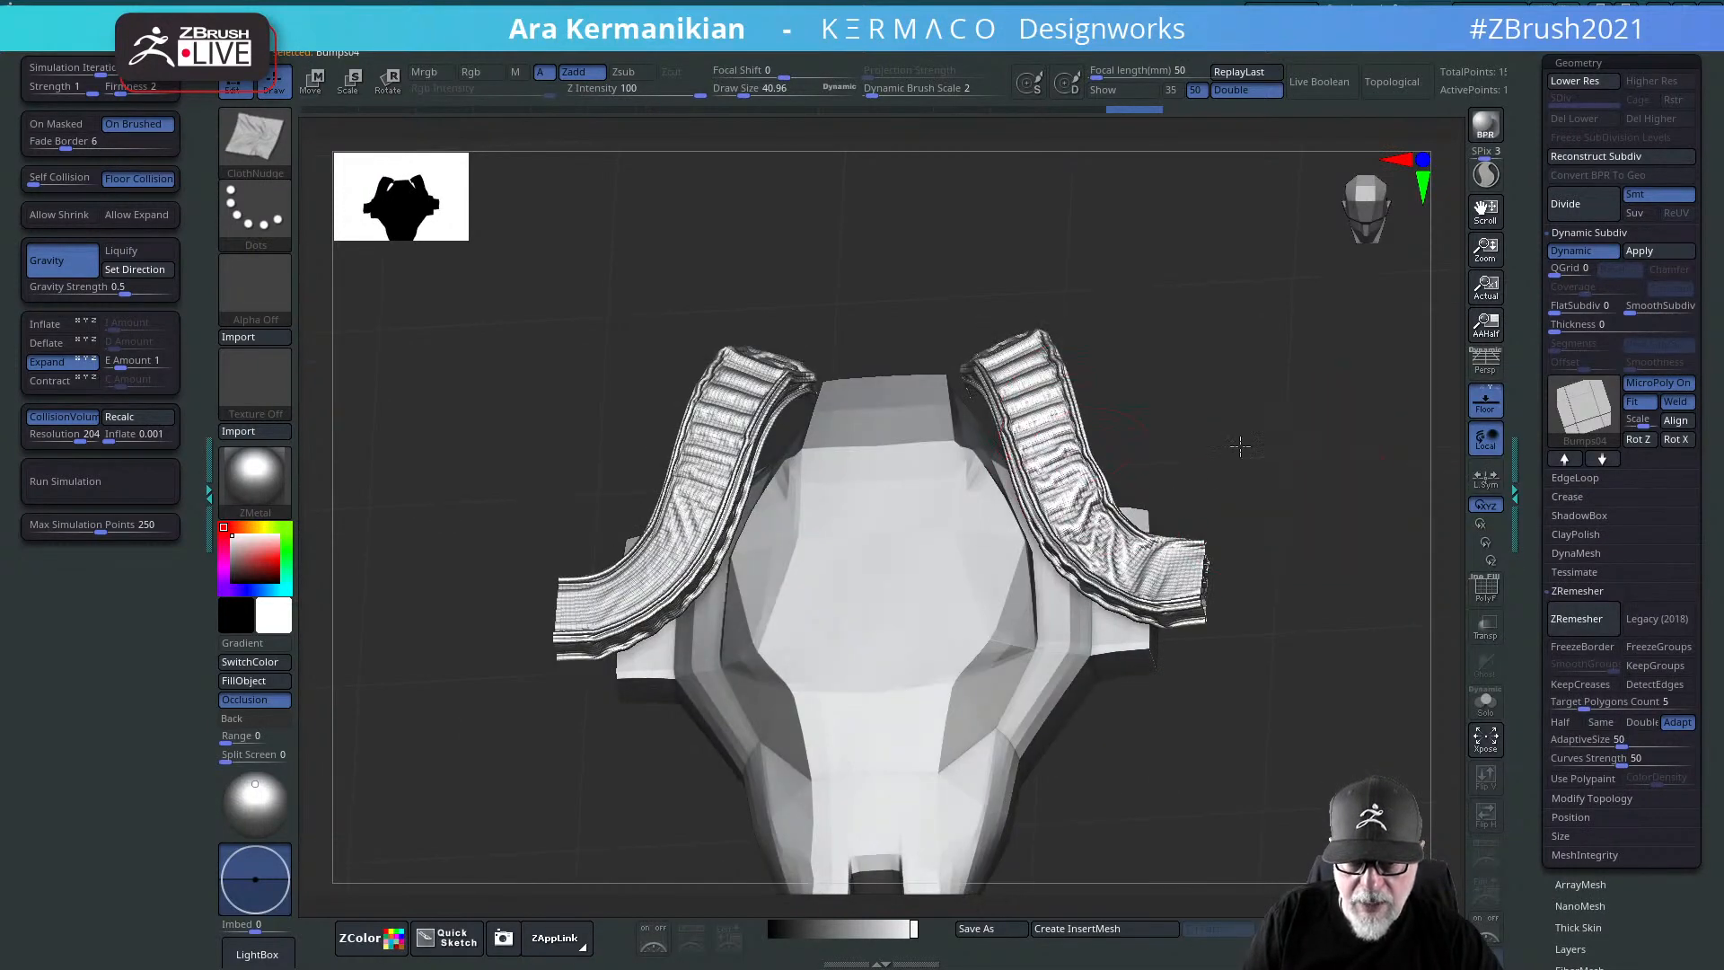
Step: Nudge the patterned feed strips with ClothNudge from several angles and inspect how they sit on the hull
{"action": "left_click_drag", "start_coordinate": [1239, 446], "coordinate": [916, 409]}
{"action": "left_click_drag", "start_coordinate": [878, 343], "coordinate": [750, 232]}
{"action": "mouse_move", "coordinate": [1075, 299]}
{"action": "left_mouse_down", "text": "alt"}
{"action": "mouse_move", "coordinate": [1143, 362]}
{"action": "mouse_move", "coordinate": [1160, 413]}
{"action": "left_mouse_up", "text": "alt"}
{"action": "mouse_move", "coordinate": [914, 319]}
{"action": "left_mouse_down"}
{"action": "mouse_move", "coordinate": [857, 279]}
{"action": "mouse_move", "coordinate": [790, 266]}
{"action": "mouse_move", "coordinate": [856, 259]}
{"action": "mouse_move", "coordinate": [489, 550]}
{"action": "left_mouse_up"}
{"action": "left_click_drag", "start_coordinate": [555, 650], "coordinate": [527, 543]}
{"action": "mouse_move", "coordinate": [646, 562]}
{"action": "left_mouse_down"}
{"action": "mouse_move", "coordinate": [774, 494]}
{"action": "mouse_move", "coordinate": [634, 556]}
{"action": "left_mouse_up"}
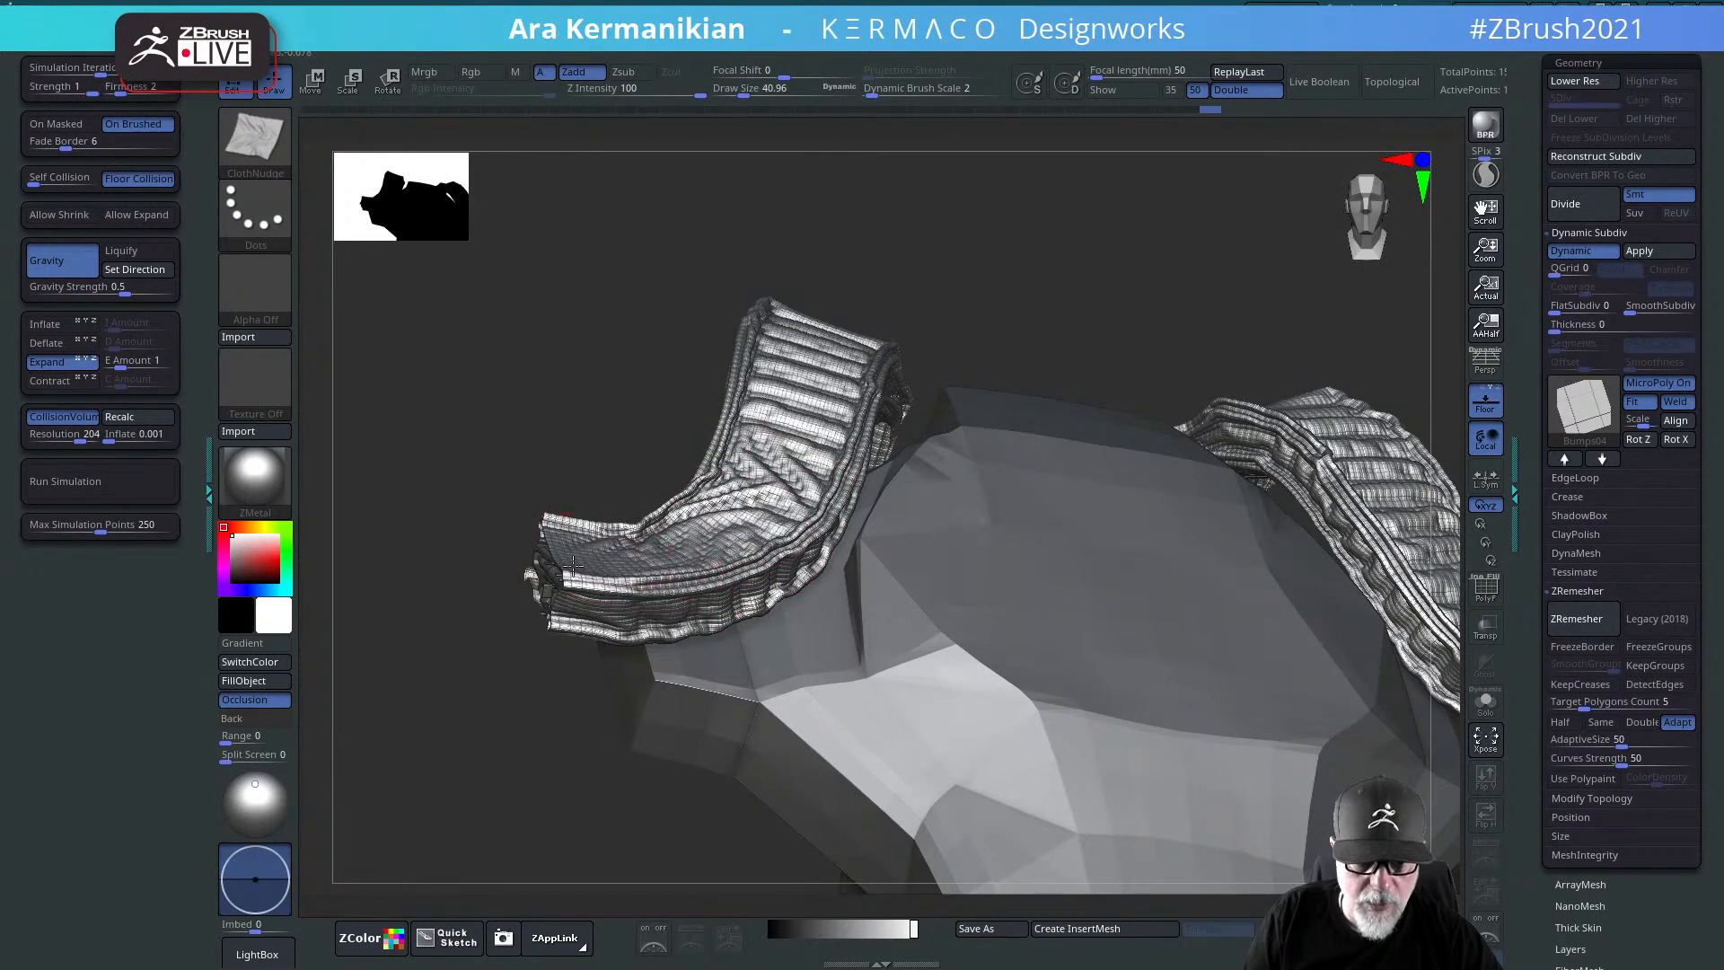
{"action": "mouse_move", "coordinate": [562, 358]}
{"action": "left_mouse_down"}
{"action": "mouse_move", "coordinate": [929, 272]}
{"action": "mouse_move", "coordinate": [835, 404]}
{"action": "mouse_move", "coordinate": [952, 261]}
{"action": "left_mouse_up"}
{"action": "key", "text": "f"}
{"action": "left_click_drag", "start_coordinate": [1267, 183], "coordinate": [968, 415]}
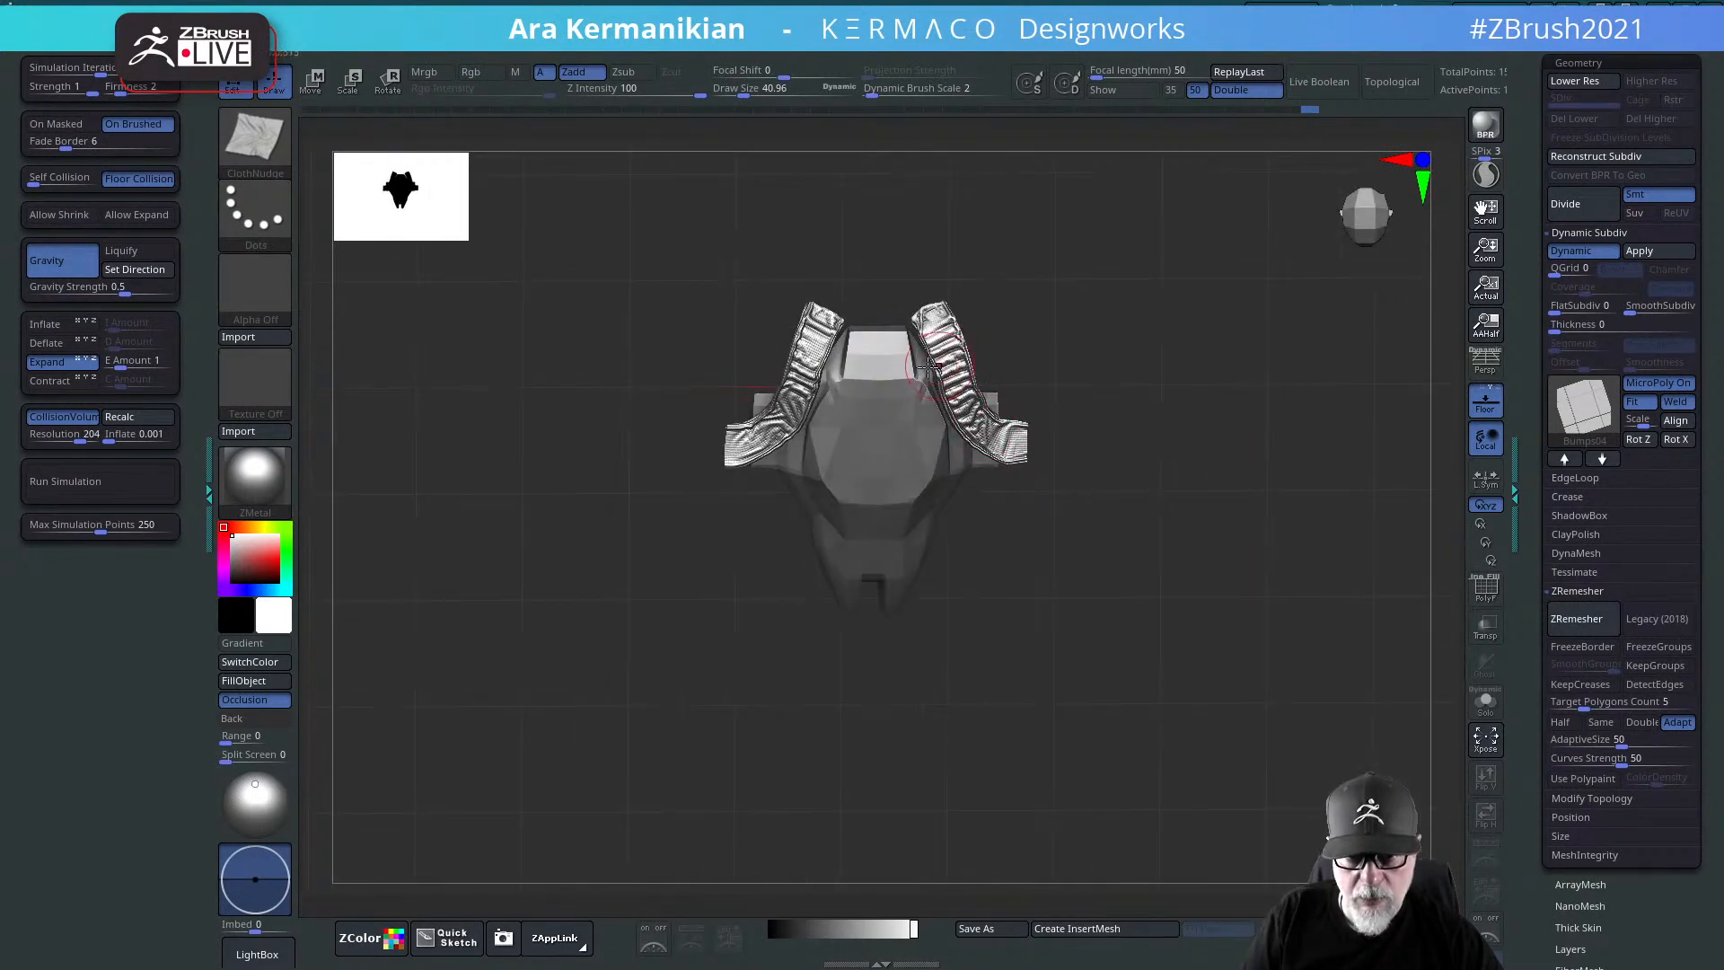
{"action": "left_click_drag", "start_coordinate": [1123, 358], "coordinate": [1233, 425]}
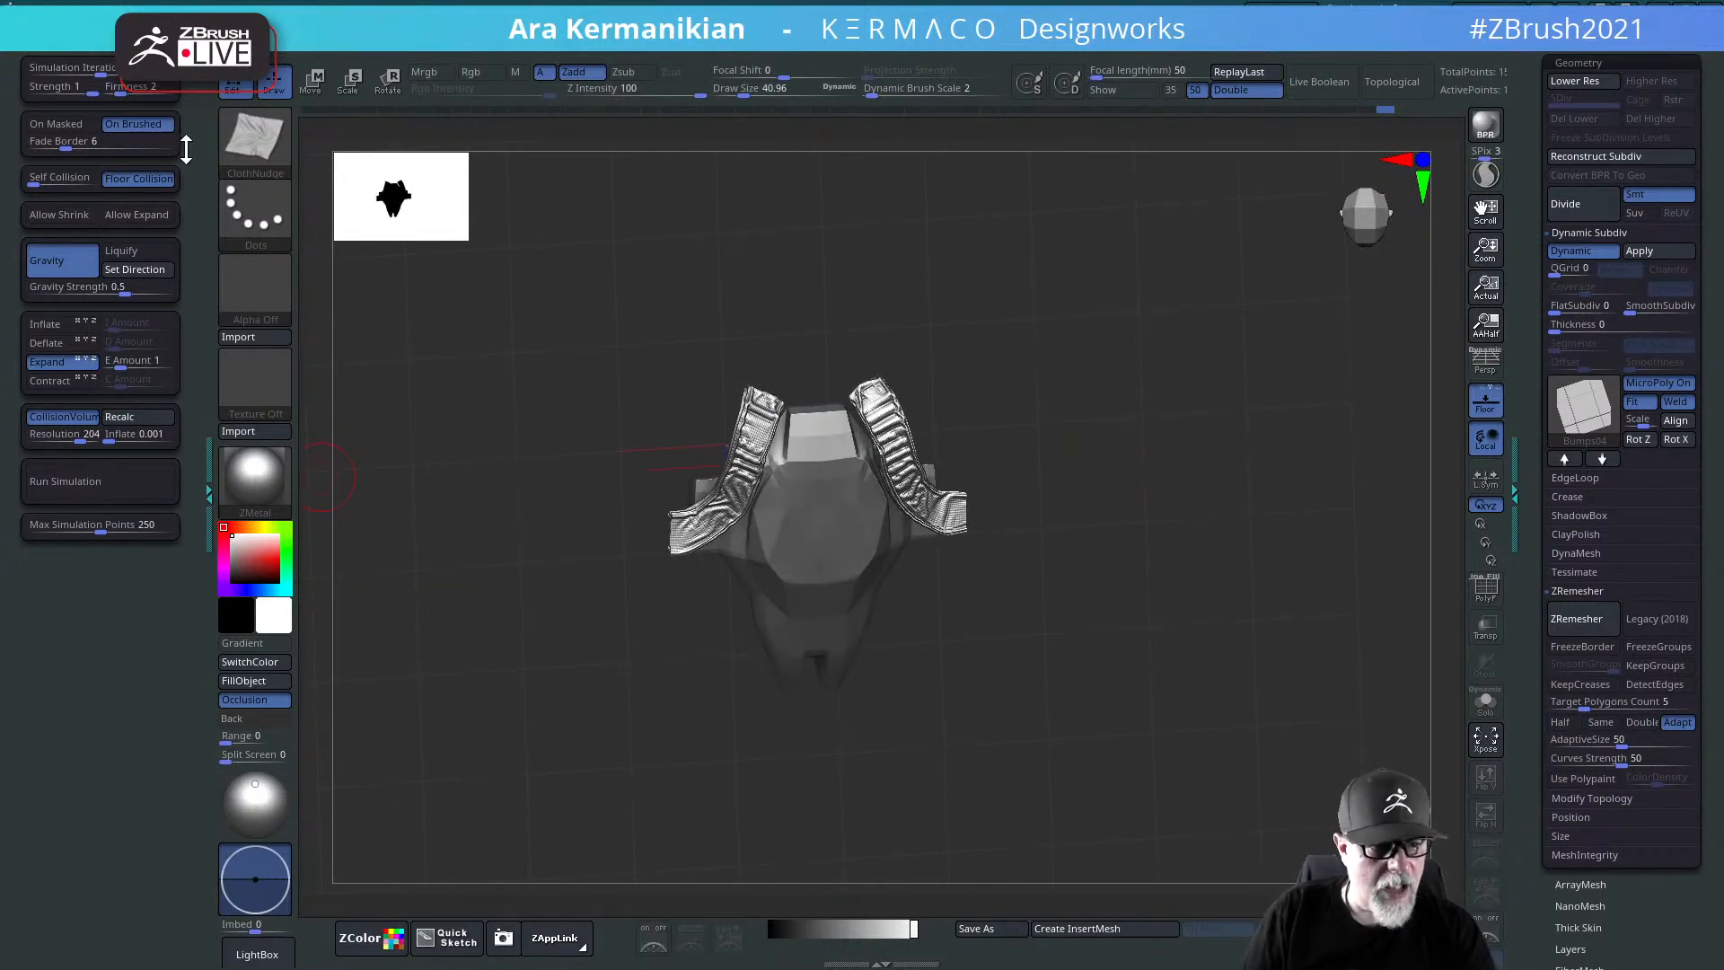
Step: Select the FOFC v3 insert-mesh brush and browse its bullet, casing and feed meshes
{"action": "left_click_drag", "start_coordinate": [186, 149], "coordinate": [177, 309]}
{"action": "left_click", "coordinate": [57, 224]}
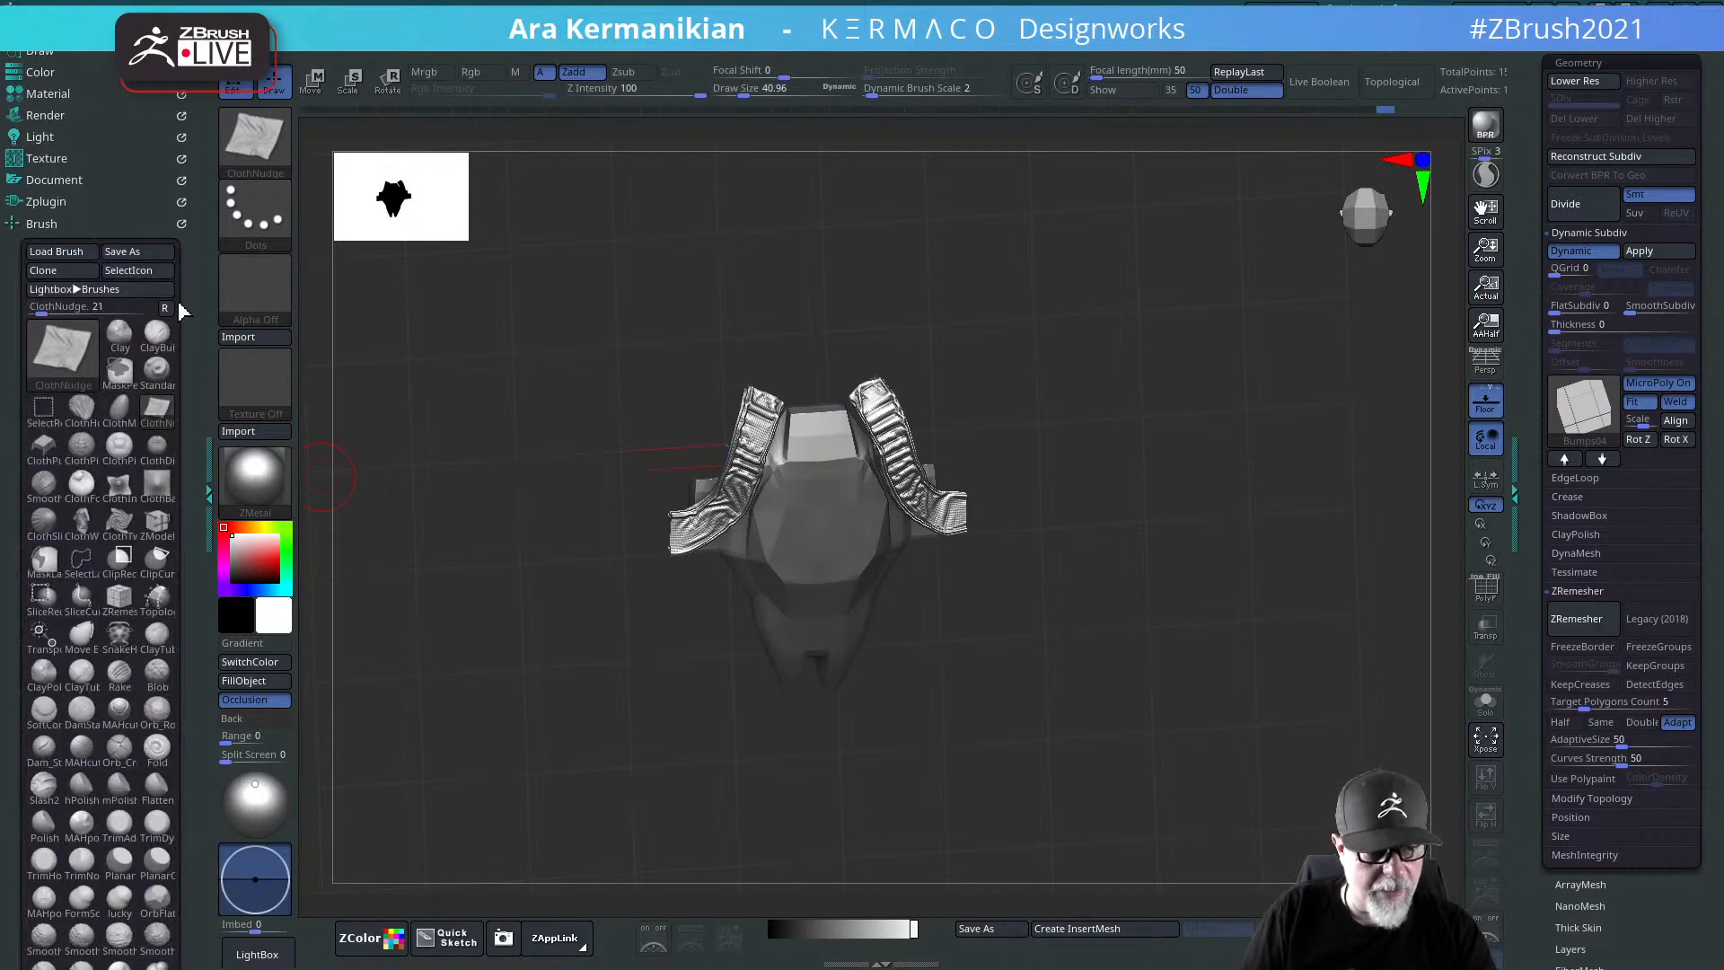
{"action": "mouse_move", "coordinate": [186, 797]}
{"action": "left_mouse_down"}
{"action": "mouse_move", "coordinate": [200, 597]}
{"action": "mouse_move", "coordinate": [131, 591]}
{"action": "left_mouse_up"}
{"action": "left_click", "coordinate": [81, 603]}
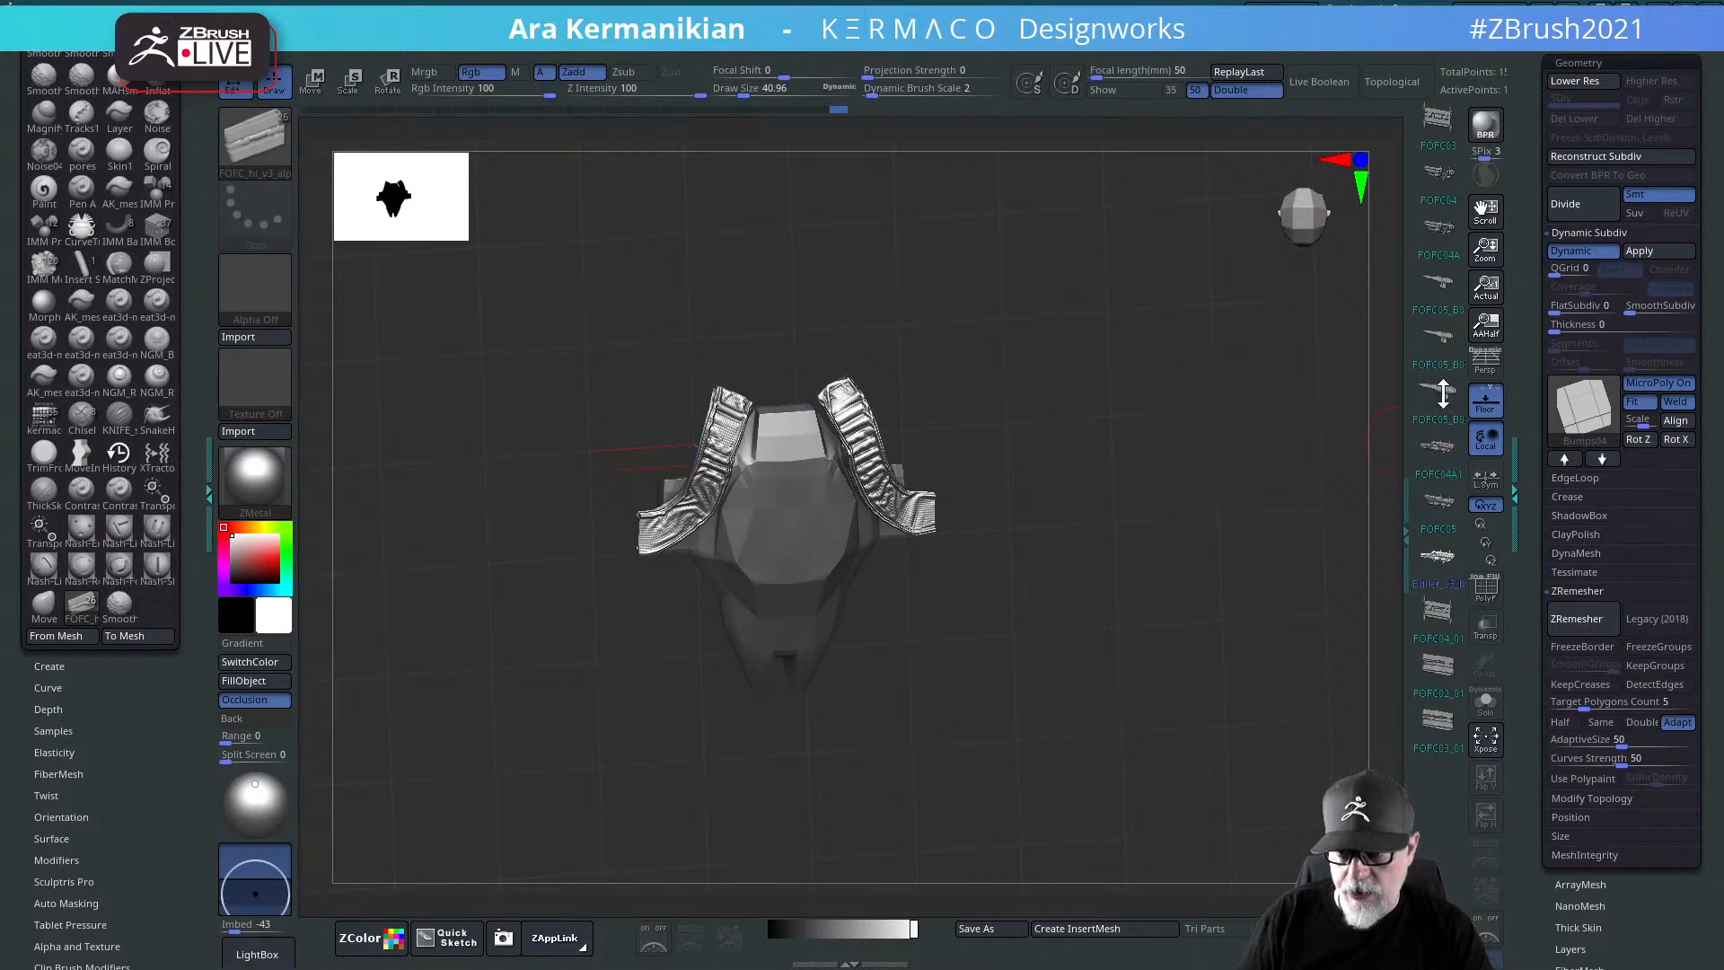
{"action": "key", "text": "m"}
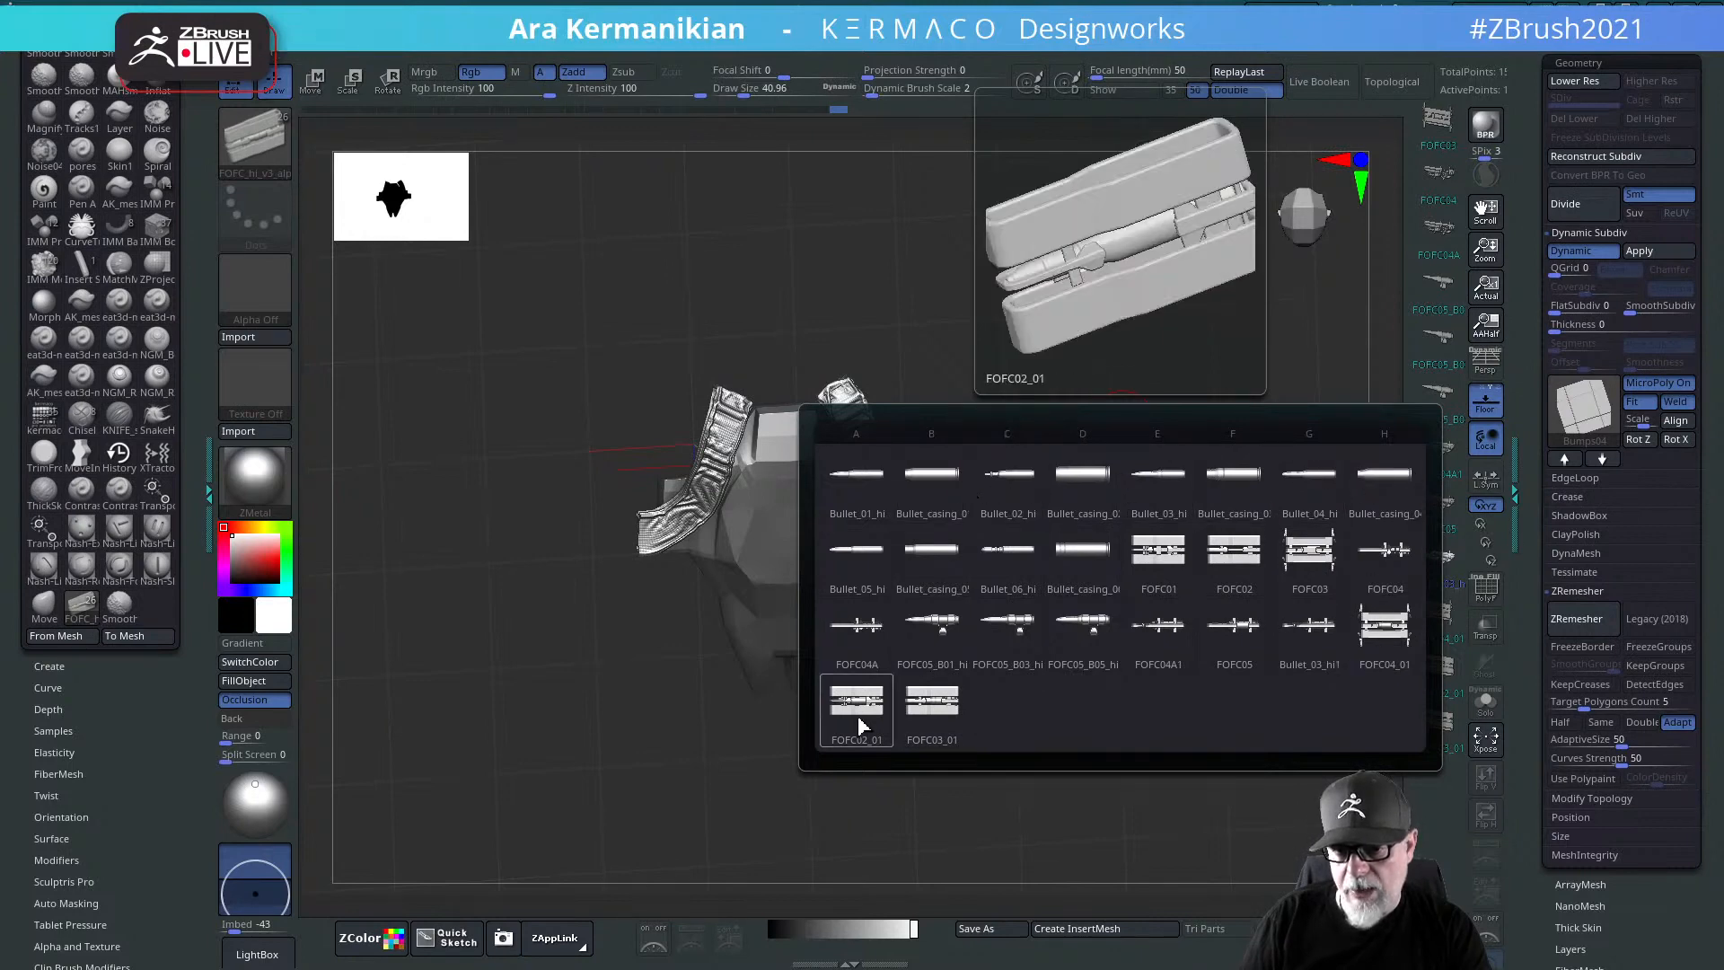
{"action": "left_click", "coordinate": [1004, 564]}
{"action": "key", "text": "m"}
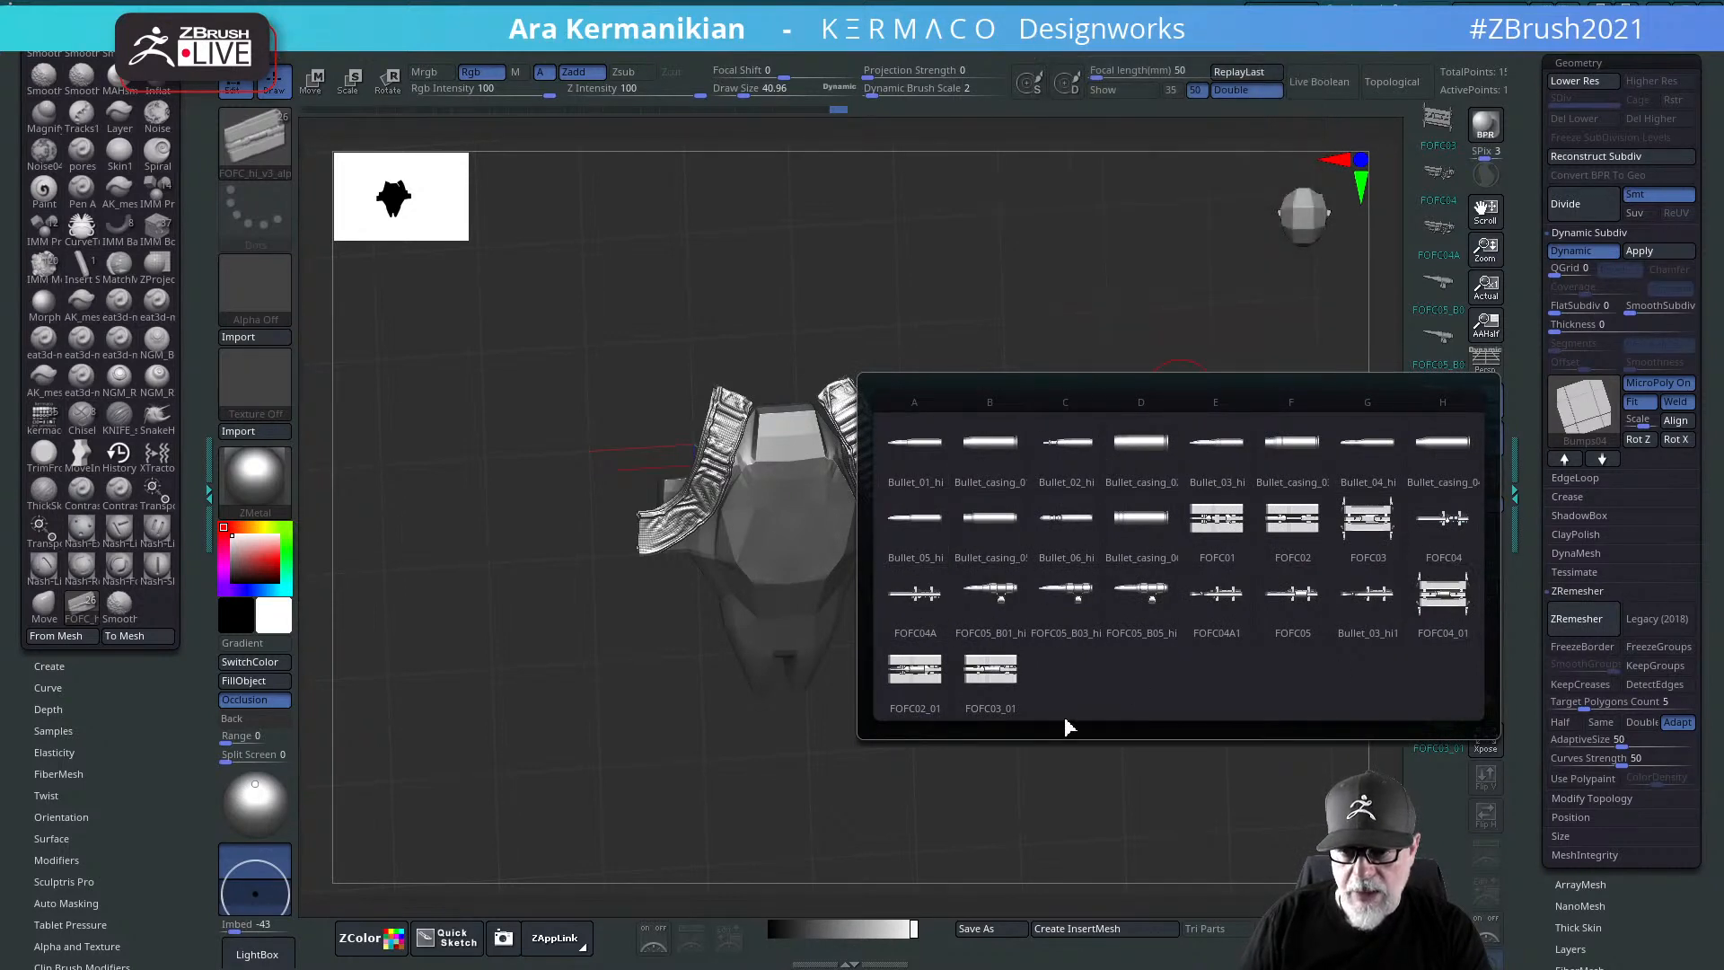
{"action": "left_click_drag", "start_coordinate": [1147, 615], "coordinate": [1255, 490]}
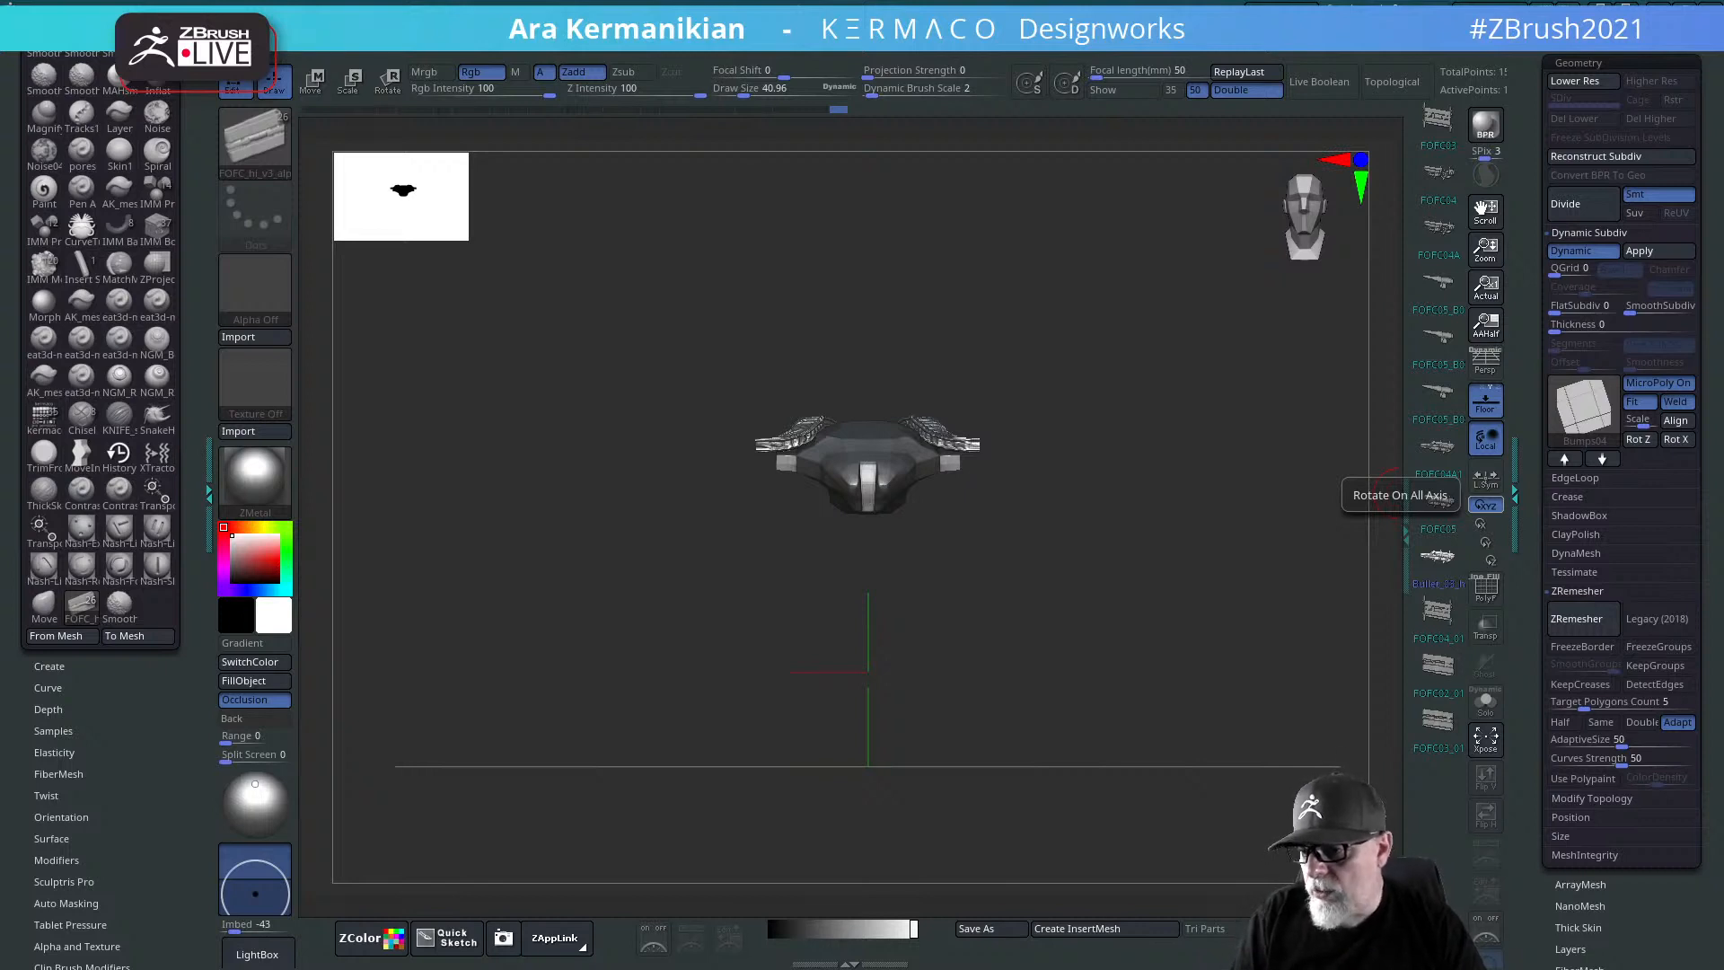
{"action": "left_click_drag", "start_coordinate": [1077, 566], "coordinate": [1081, 577]}
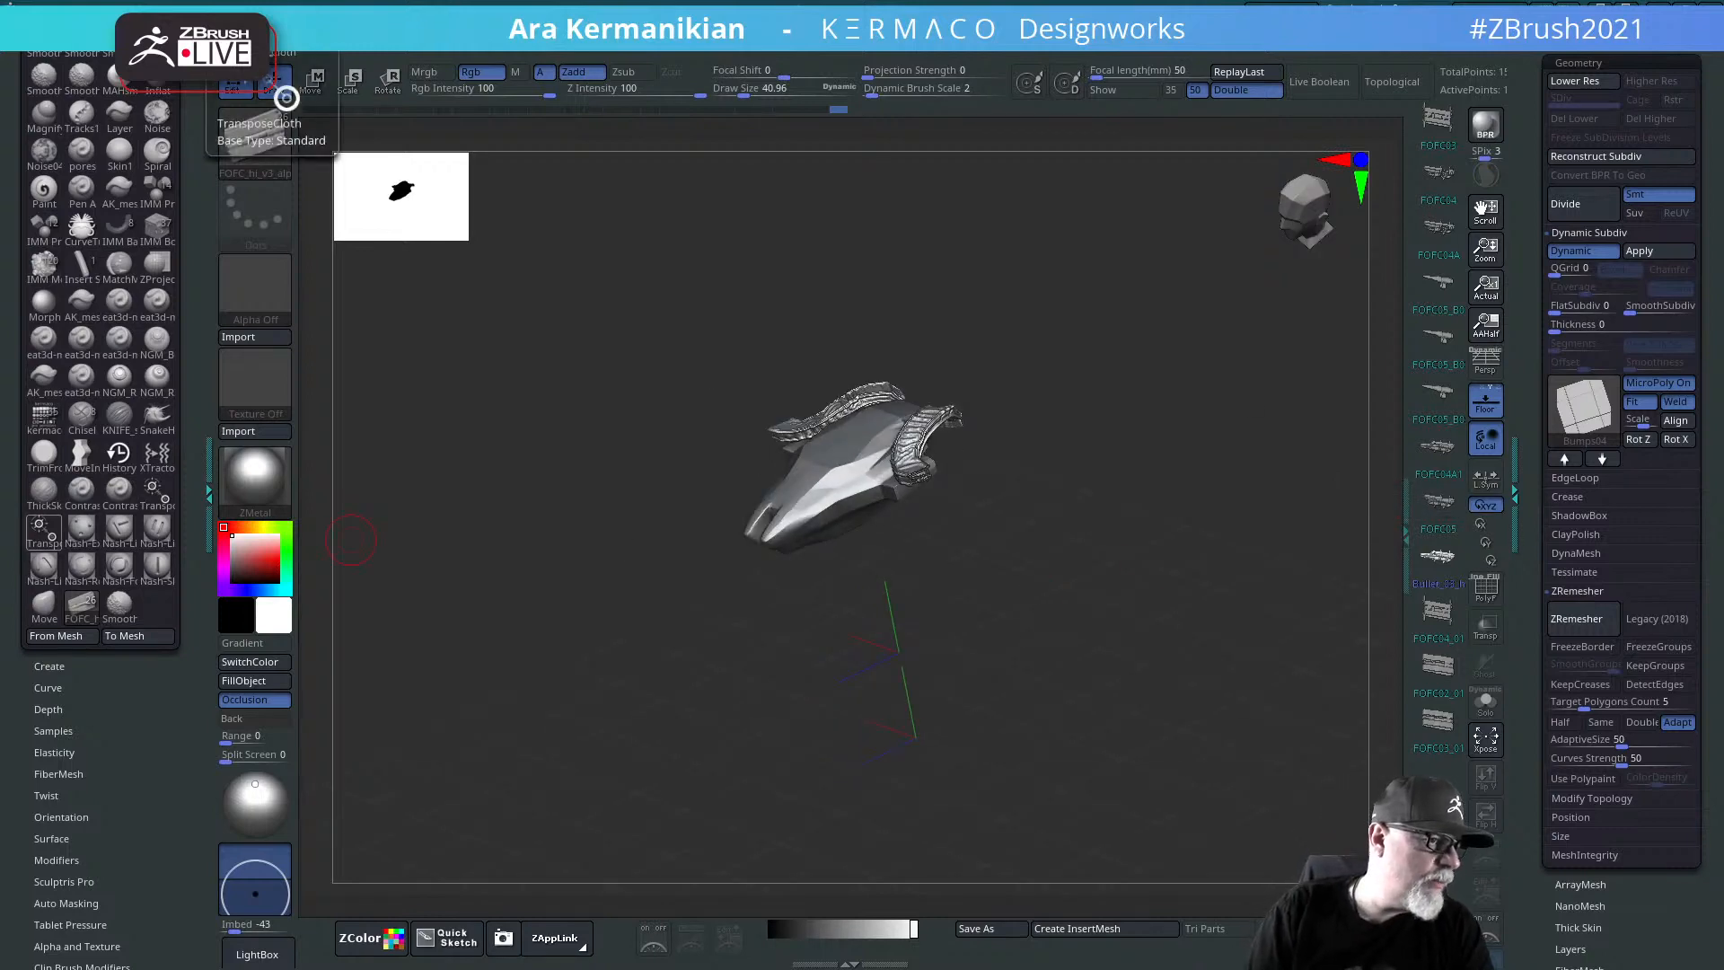
Step: Switch to the Instagram profile in the browser and look at the two newest mech posts
{"action": "key", "text": "alt+Tab"}
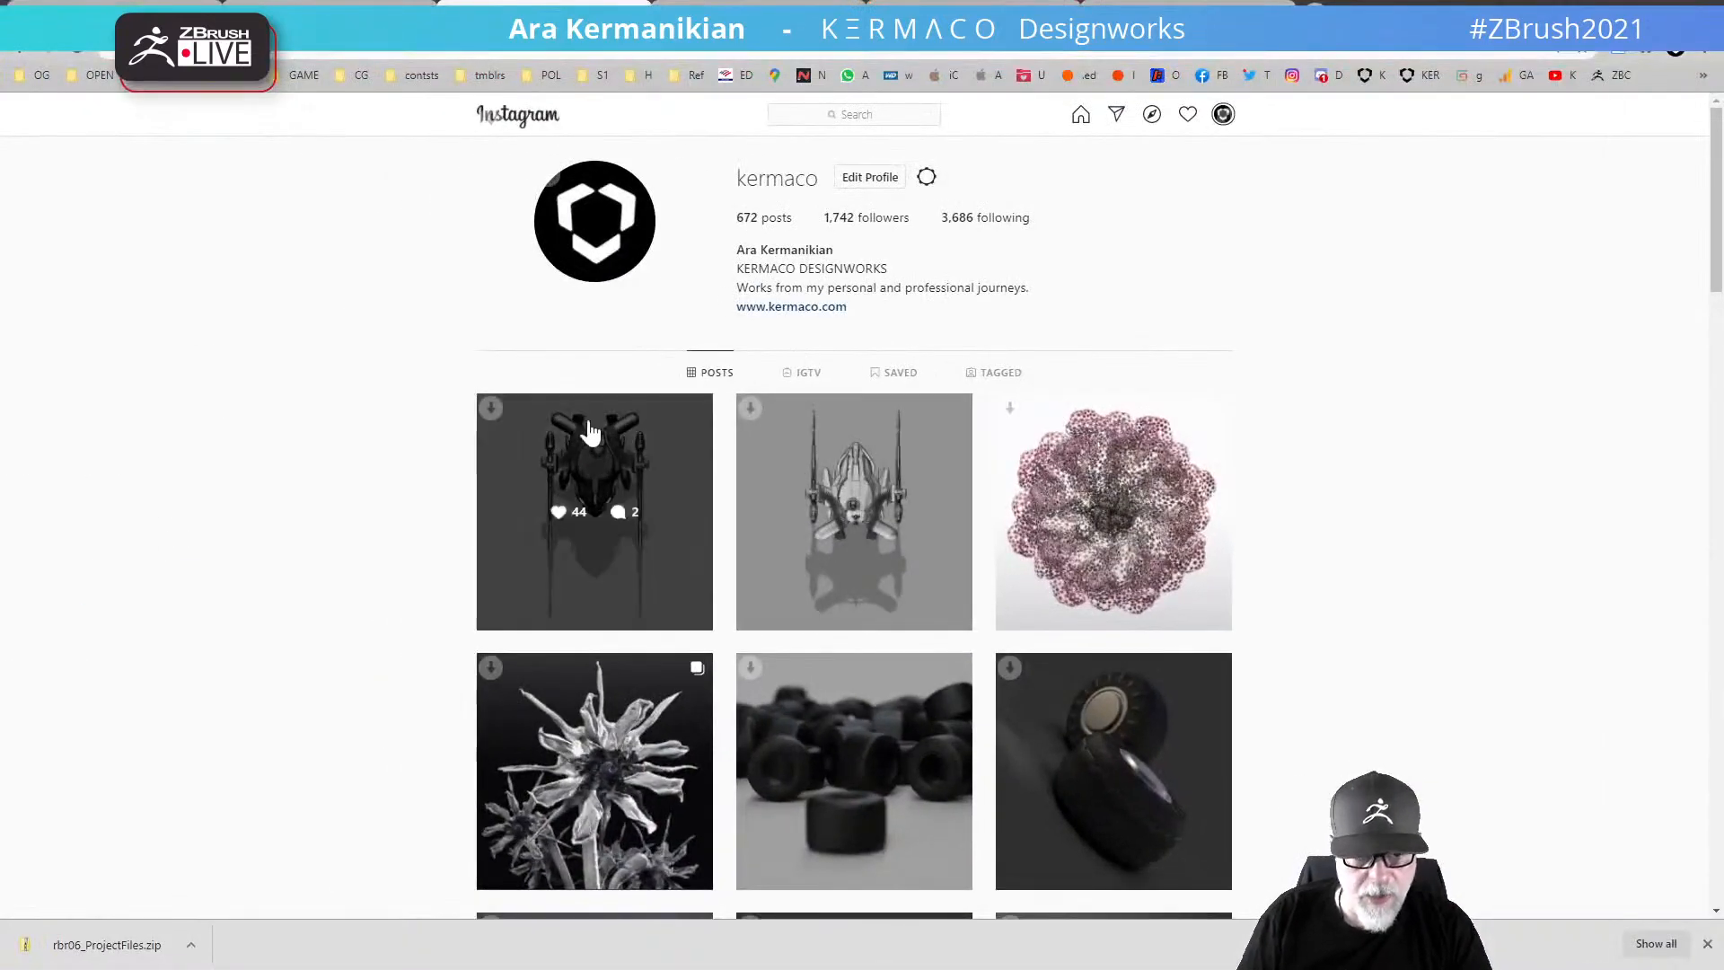
{"action": "left_click", "coordinate": [607, 447]}
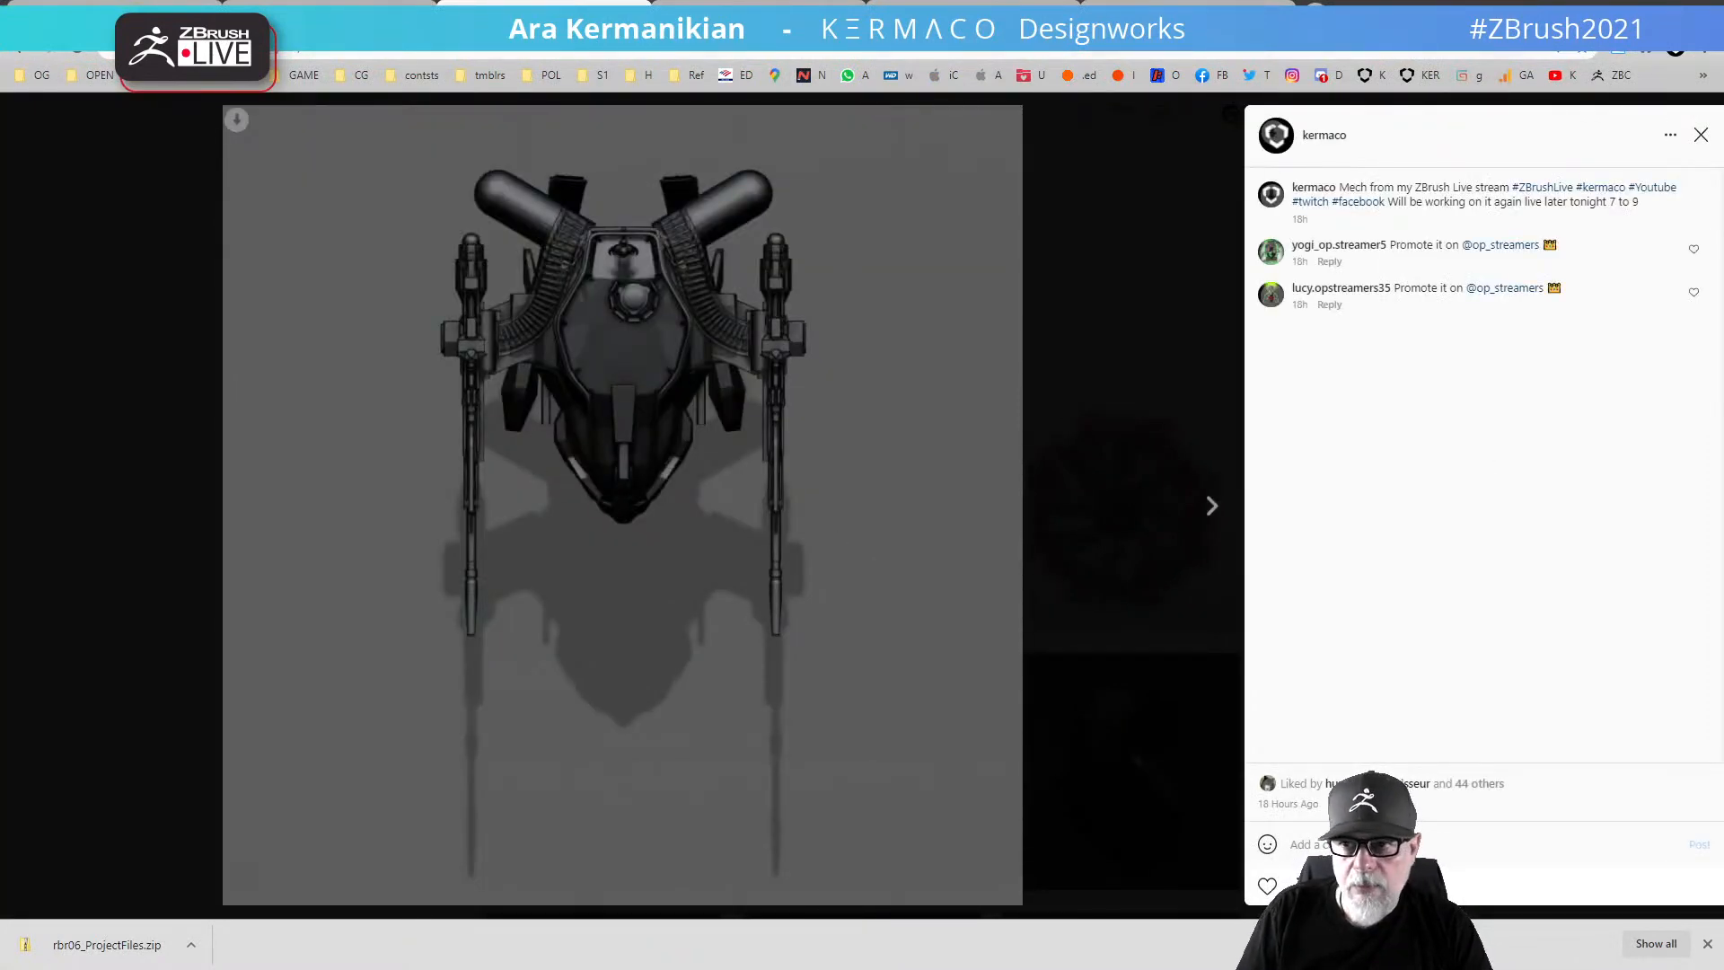
{"action": "left_click", "coordinate": [1705, 148]}
{"action": "left_click", "coordinate": [849, 489]}
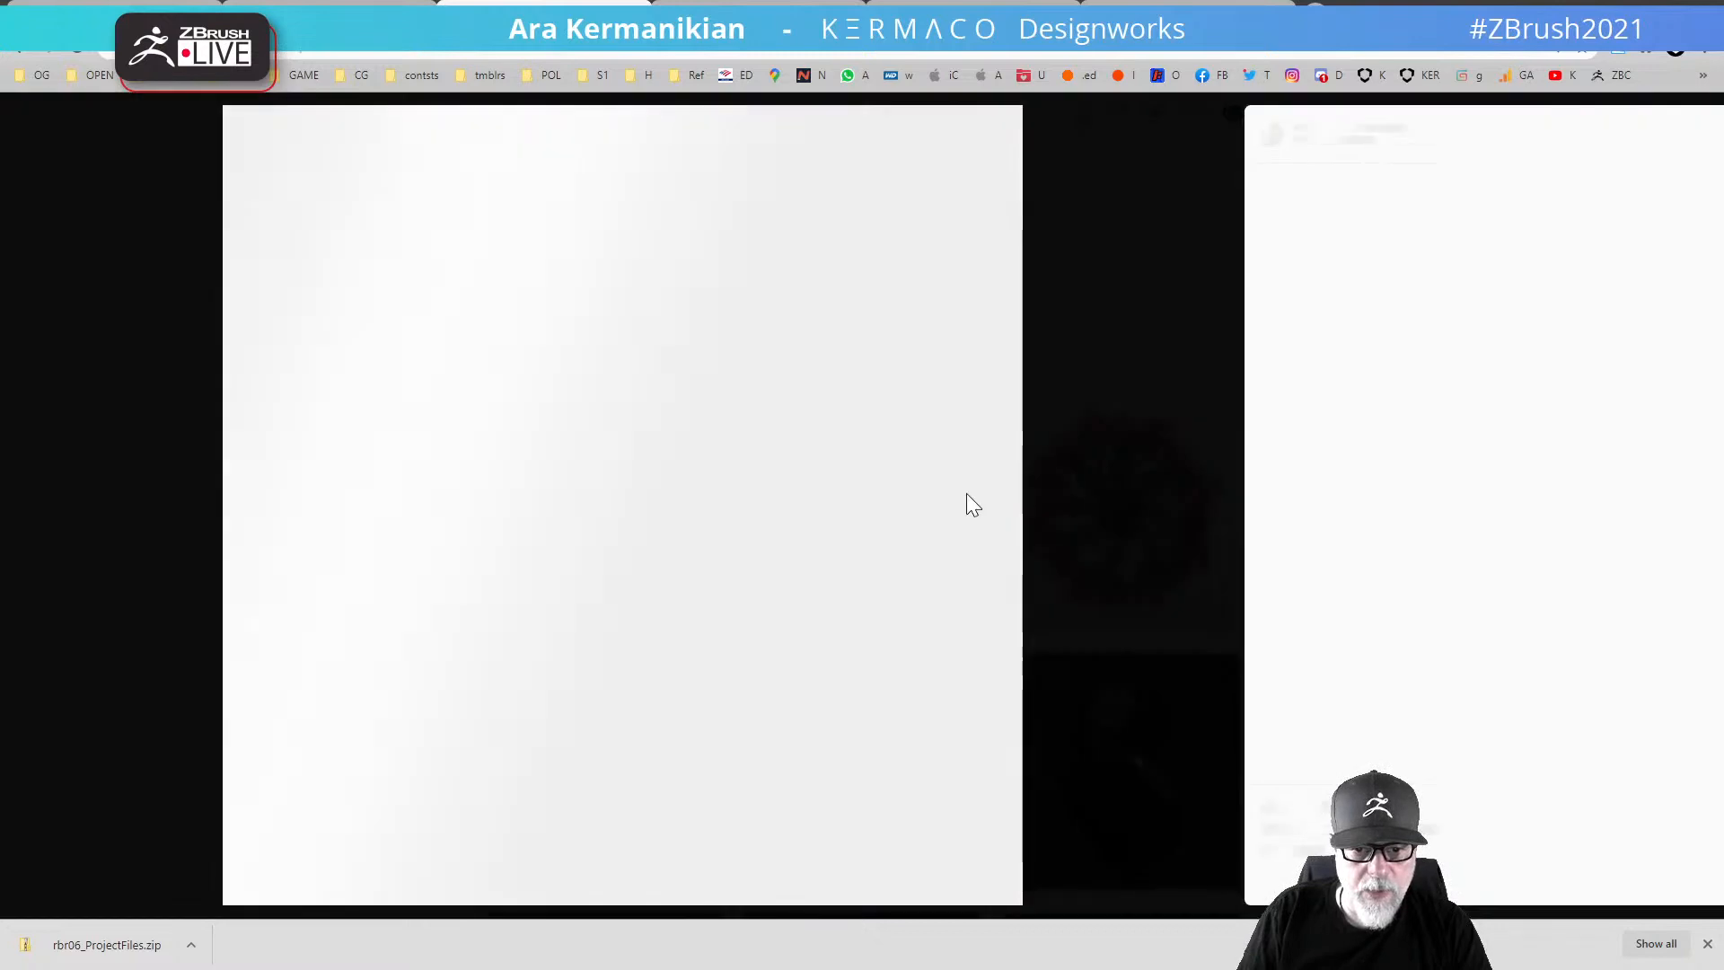
{"action": "left_click", "coordinate": [1701, 136]}
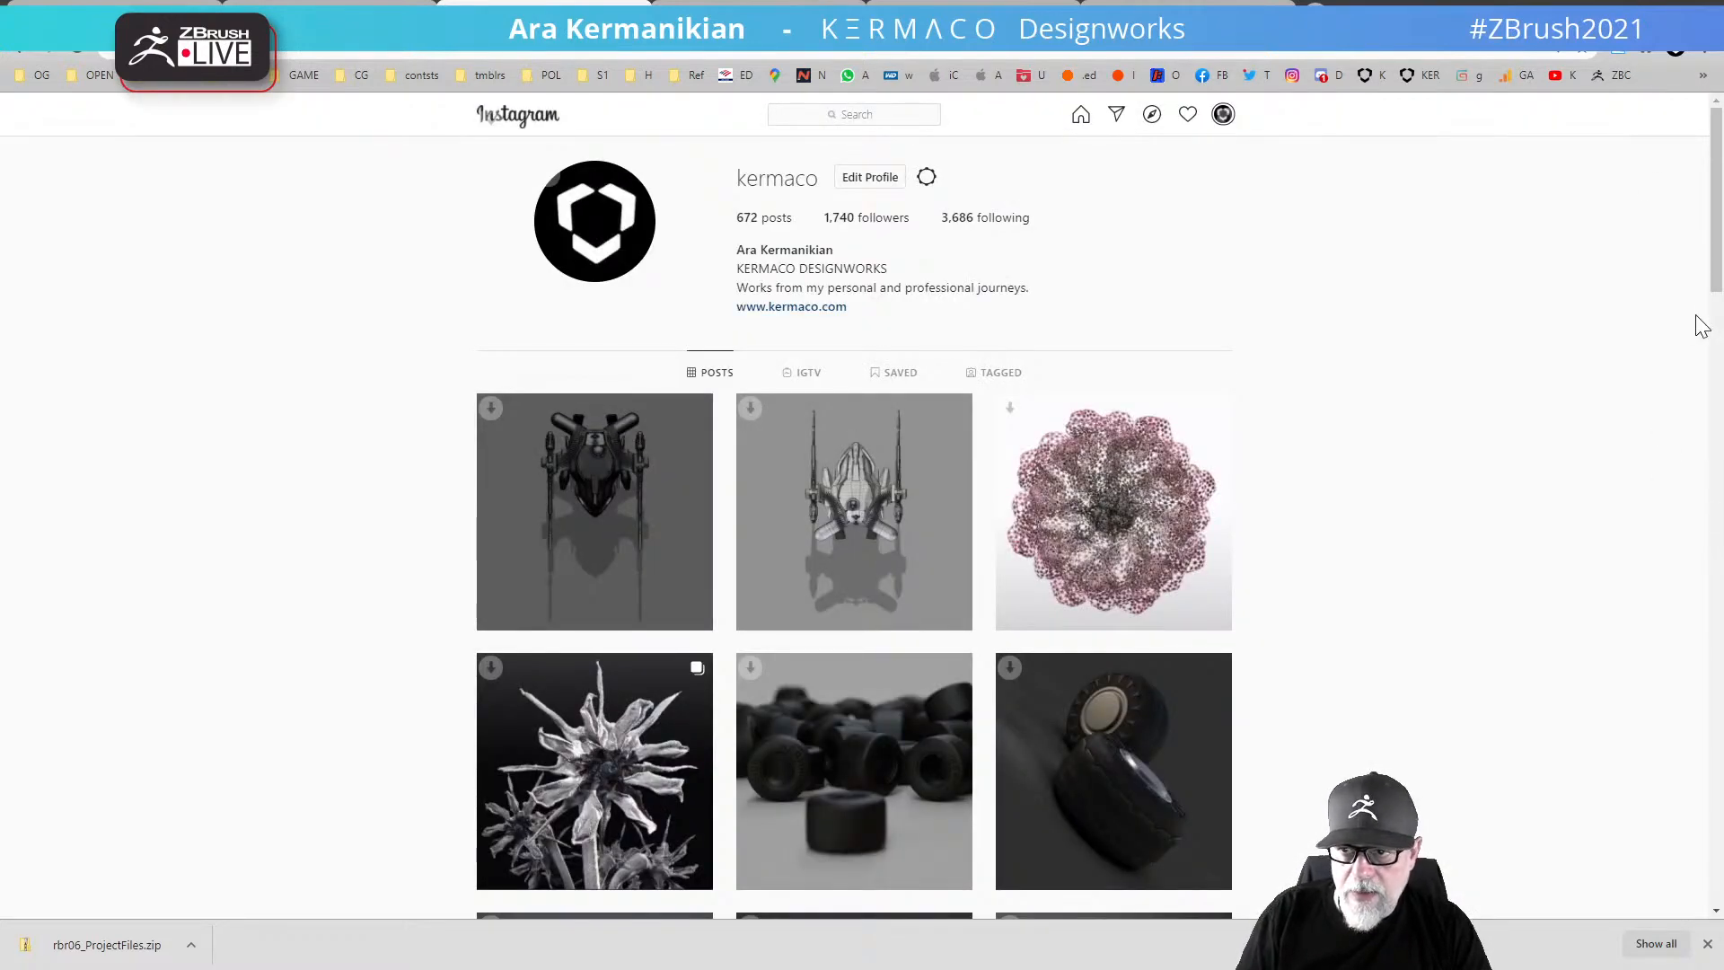
Step: Look through the older posts and view the orange and white robot with the climbing foot configuration
{"action": "left_click_drag", "start_coordinate": [1710, 299], "coordinate": [1720, 907]}
{"action": "scroll", "coordinate": [854, 527], "scroll_direction": "down", "scroll_amount": 10}
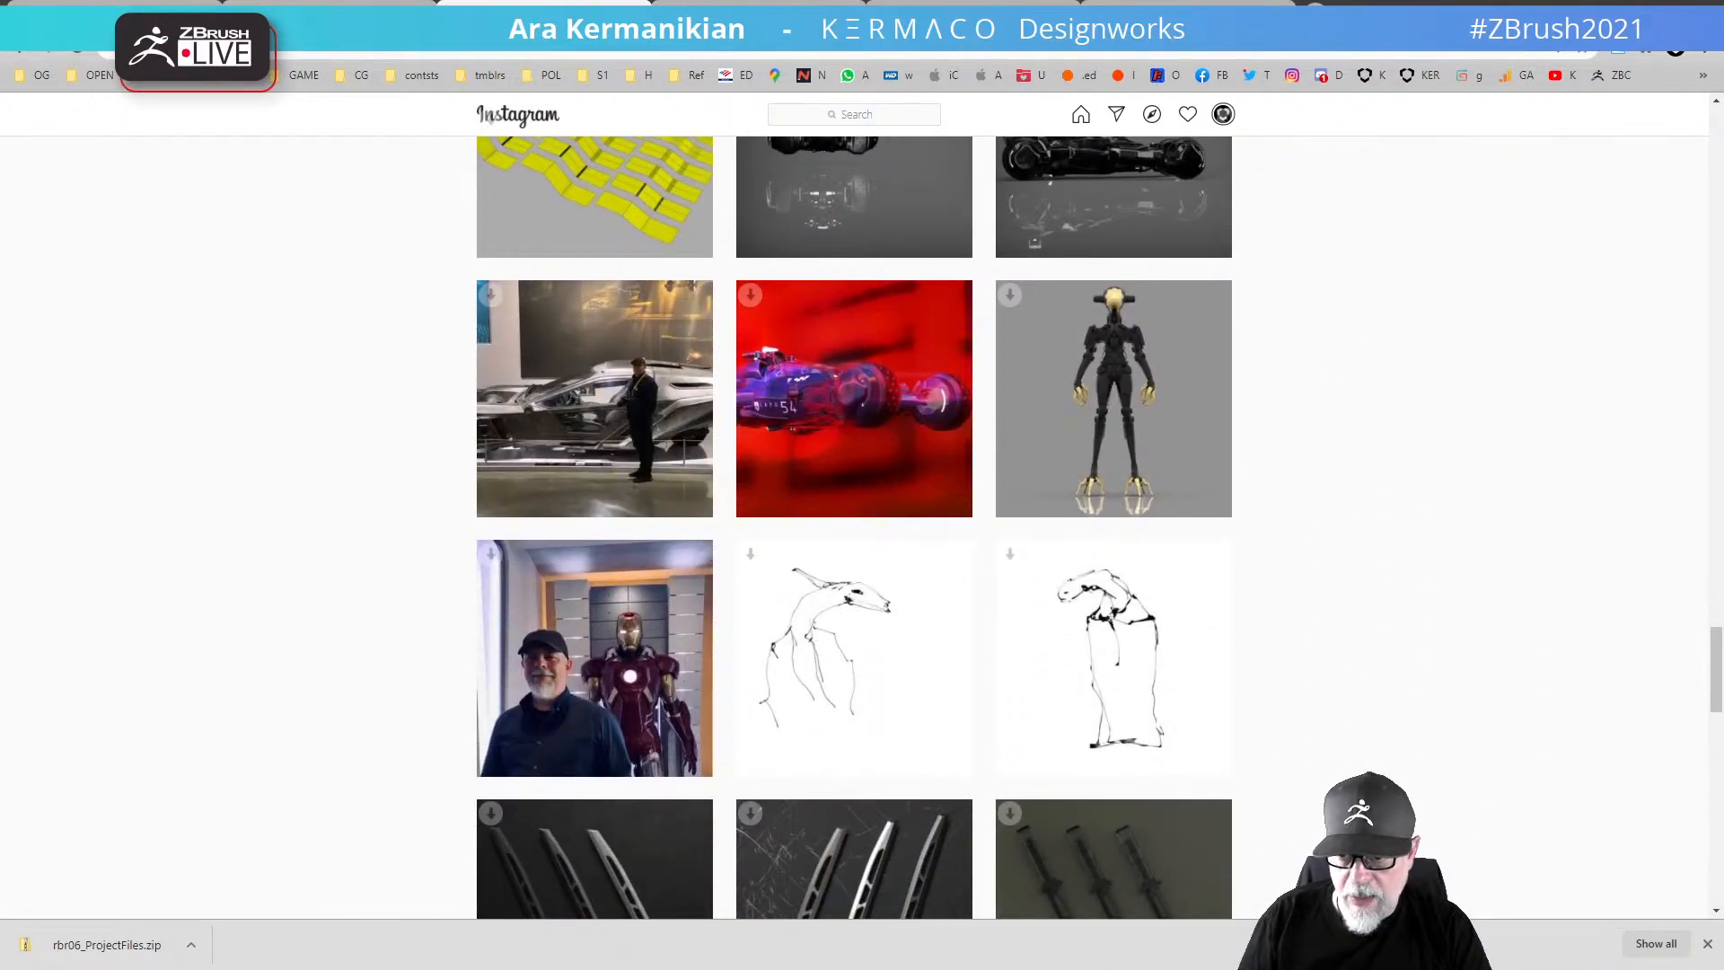
{"action": "scroll", "coordinate": [1702, 806], "scroll_direction": "down", "scroll_amount": 12}
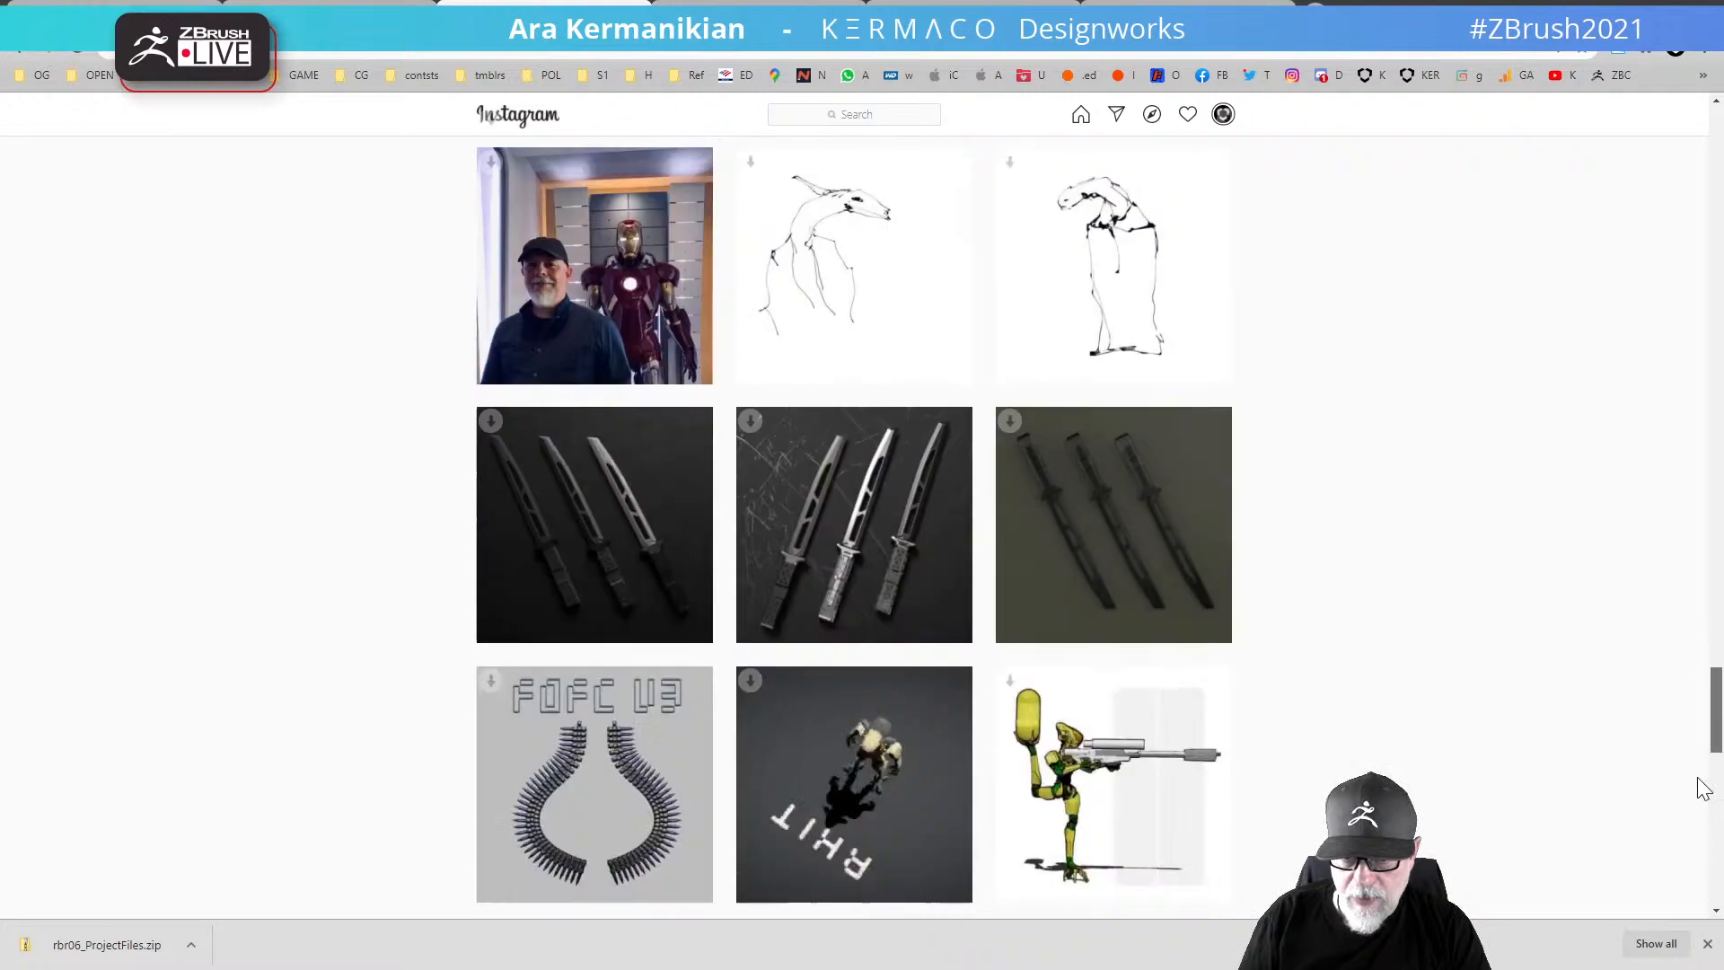
{"action": "scroll", "coordinate": [1699, 813], "scroll_direction": "down", "scroll_amount": 2}
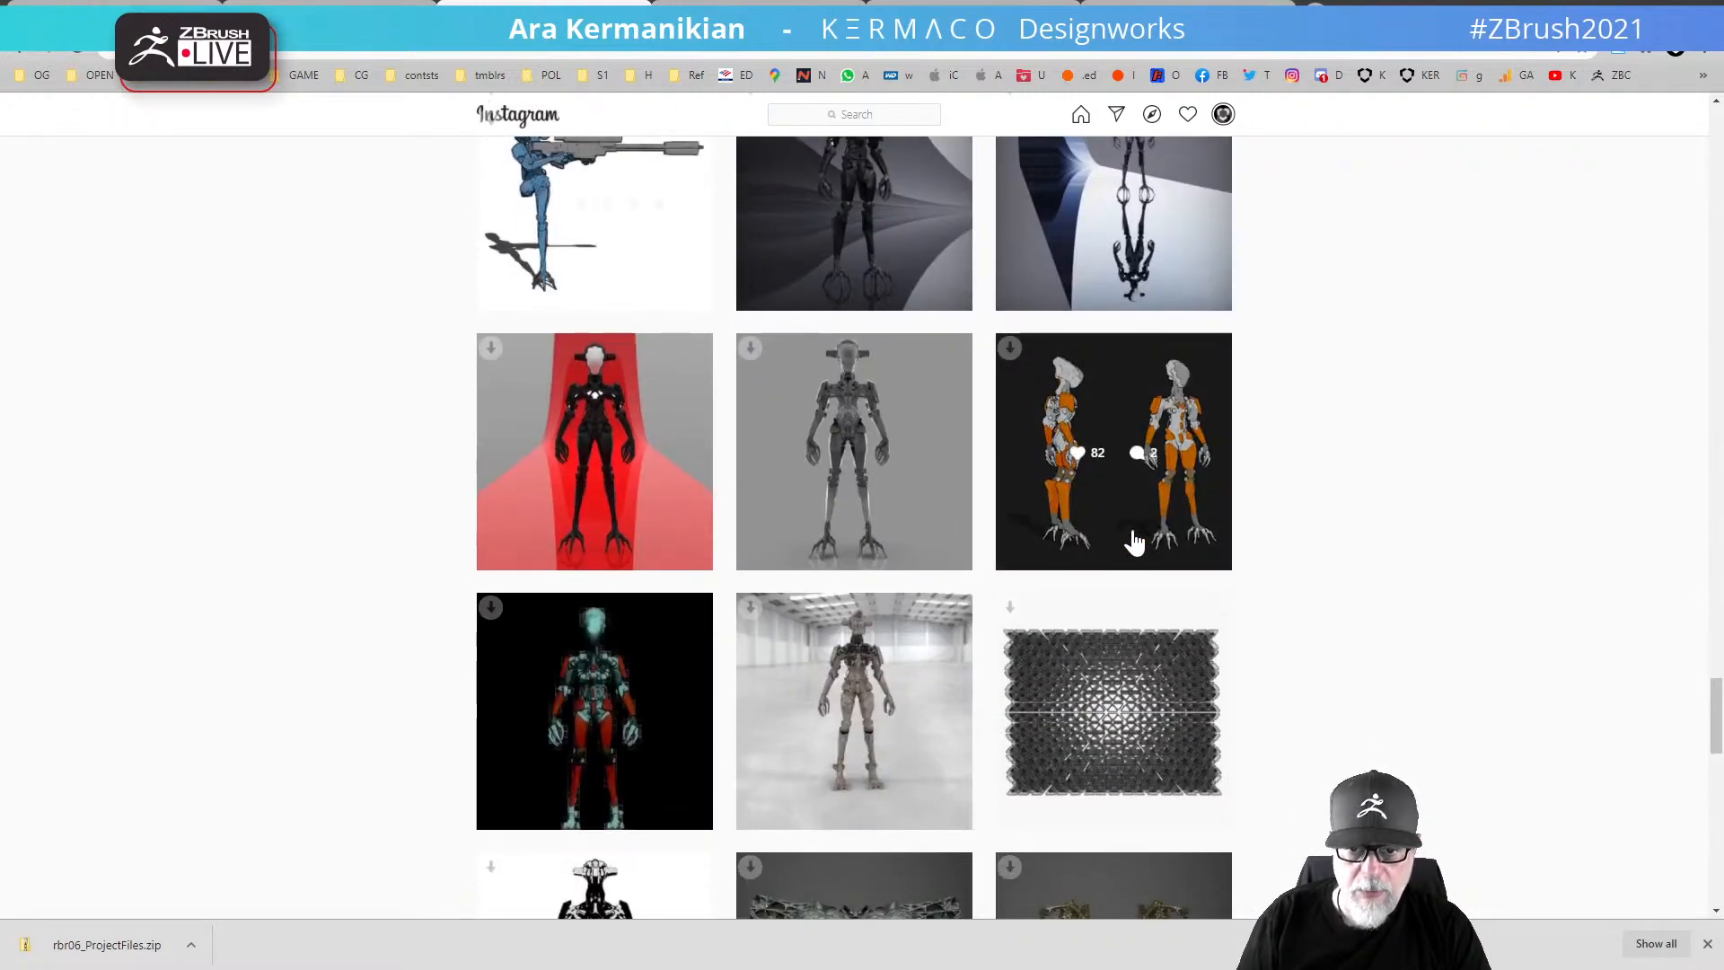
{"action": "left_click", "coordinate": [1101, 381]}
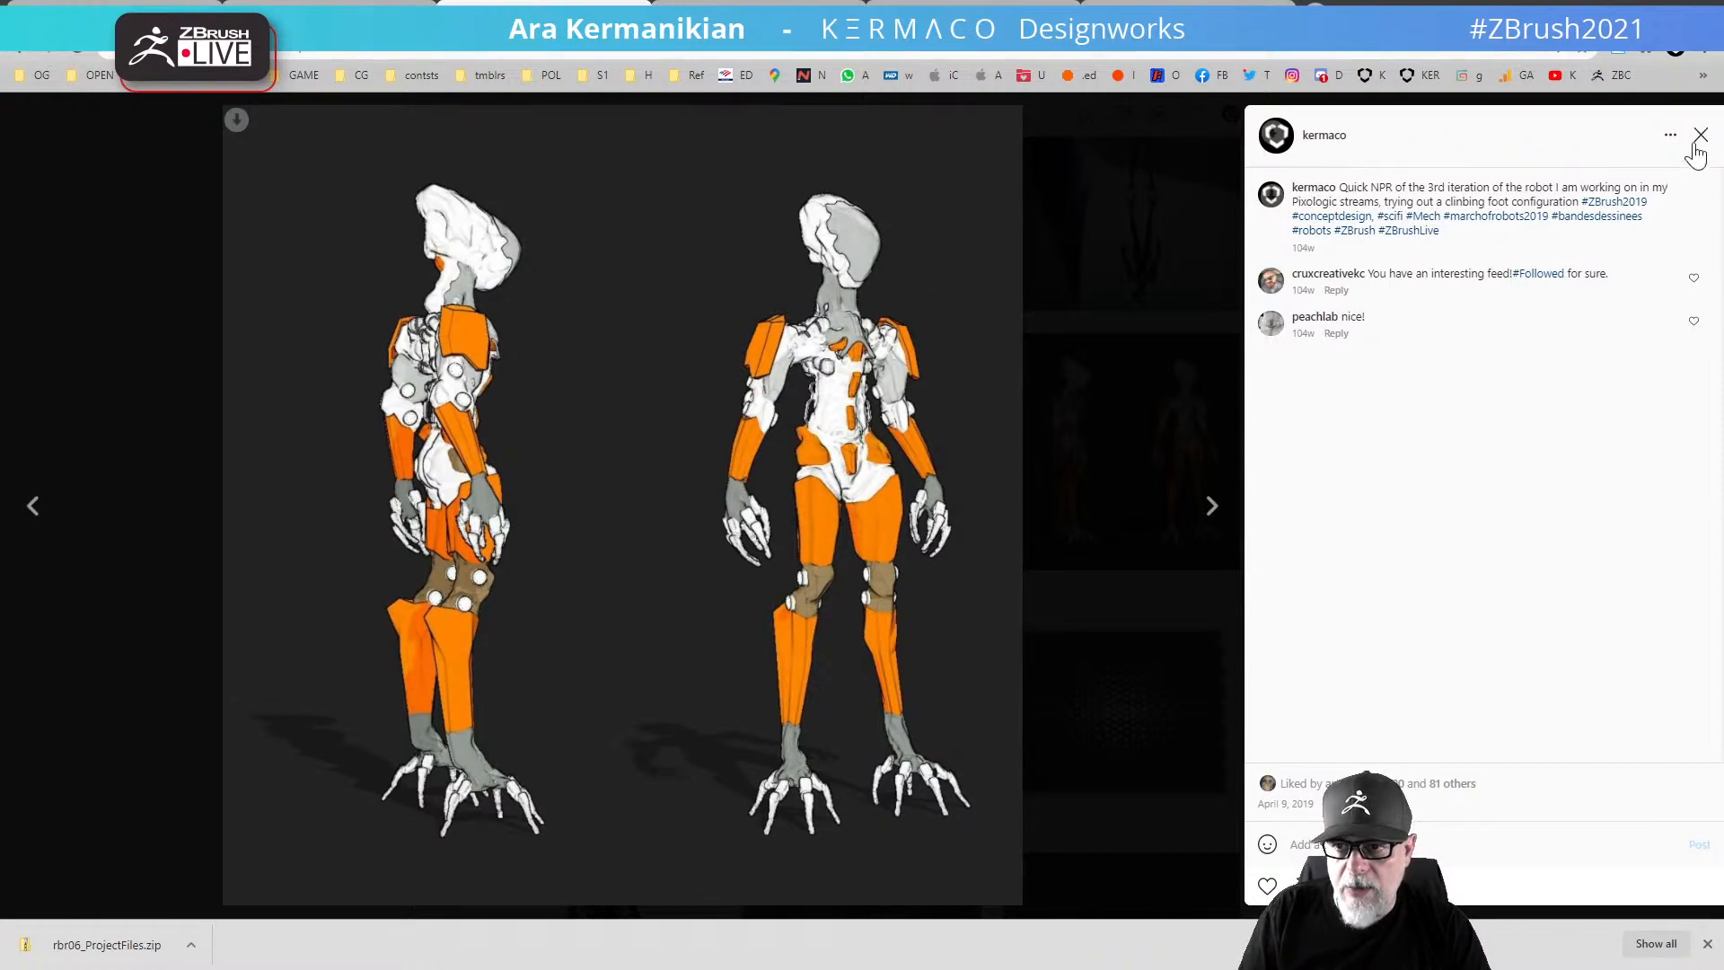
{"action": "left_click", "coordinate": [1700, 137]}
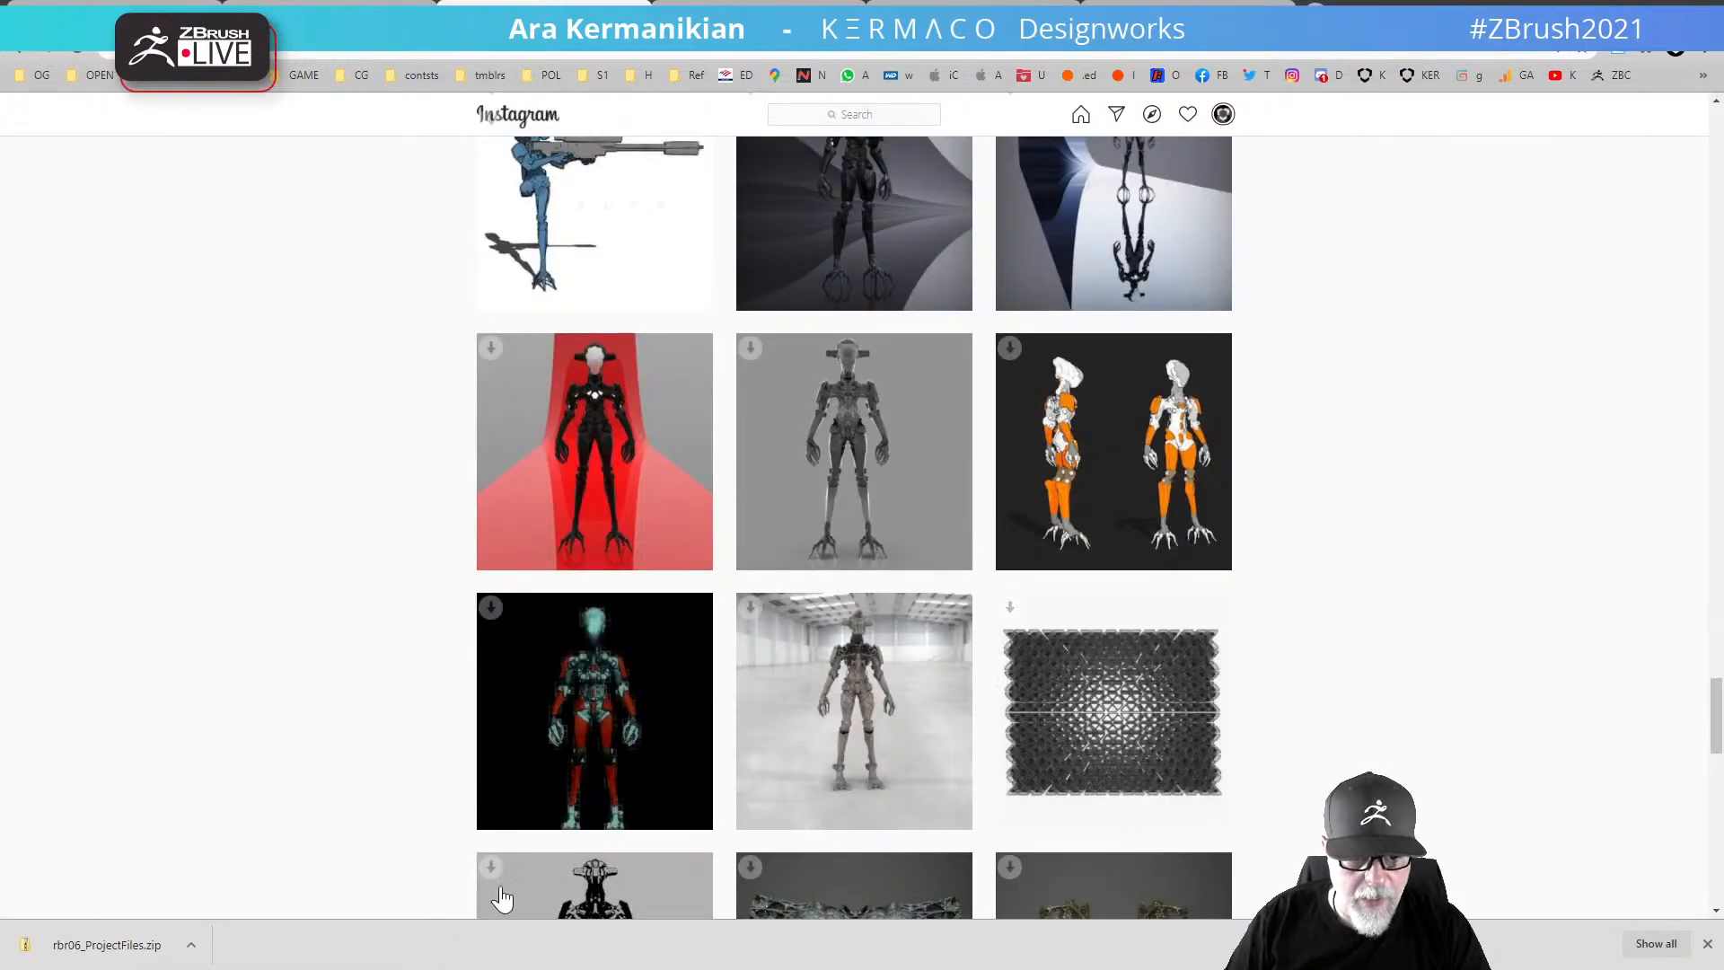
Step: Look further back through the posts and view the Spinner concept 2 render
{"action": "scroll", "coordinate": [781, 664], "scroll_direction": "down", "scroll_amount": 9}
{"action": "scroll", "coordinate": [1019, 599], "scroll_direction": "up", "scroll_amount": 2}
{"action": "scroll", "coordinate": [1019, 599], "scroll_direction": "down", "scroll_amount": 10}
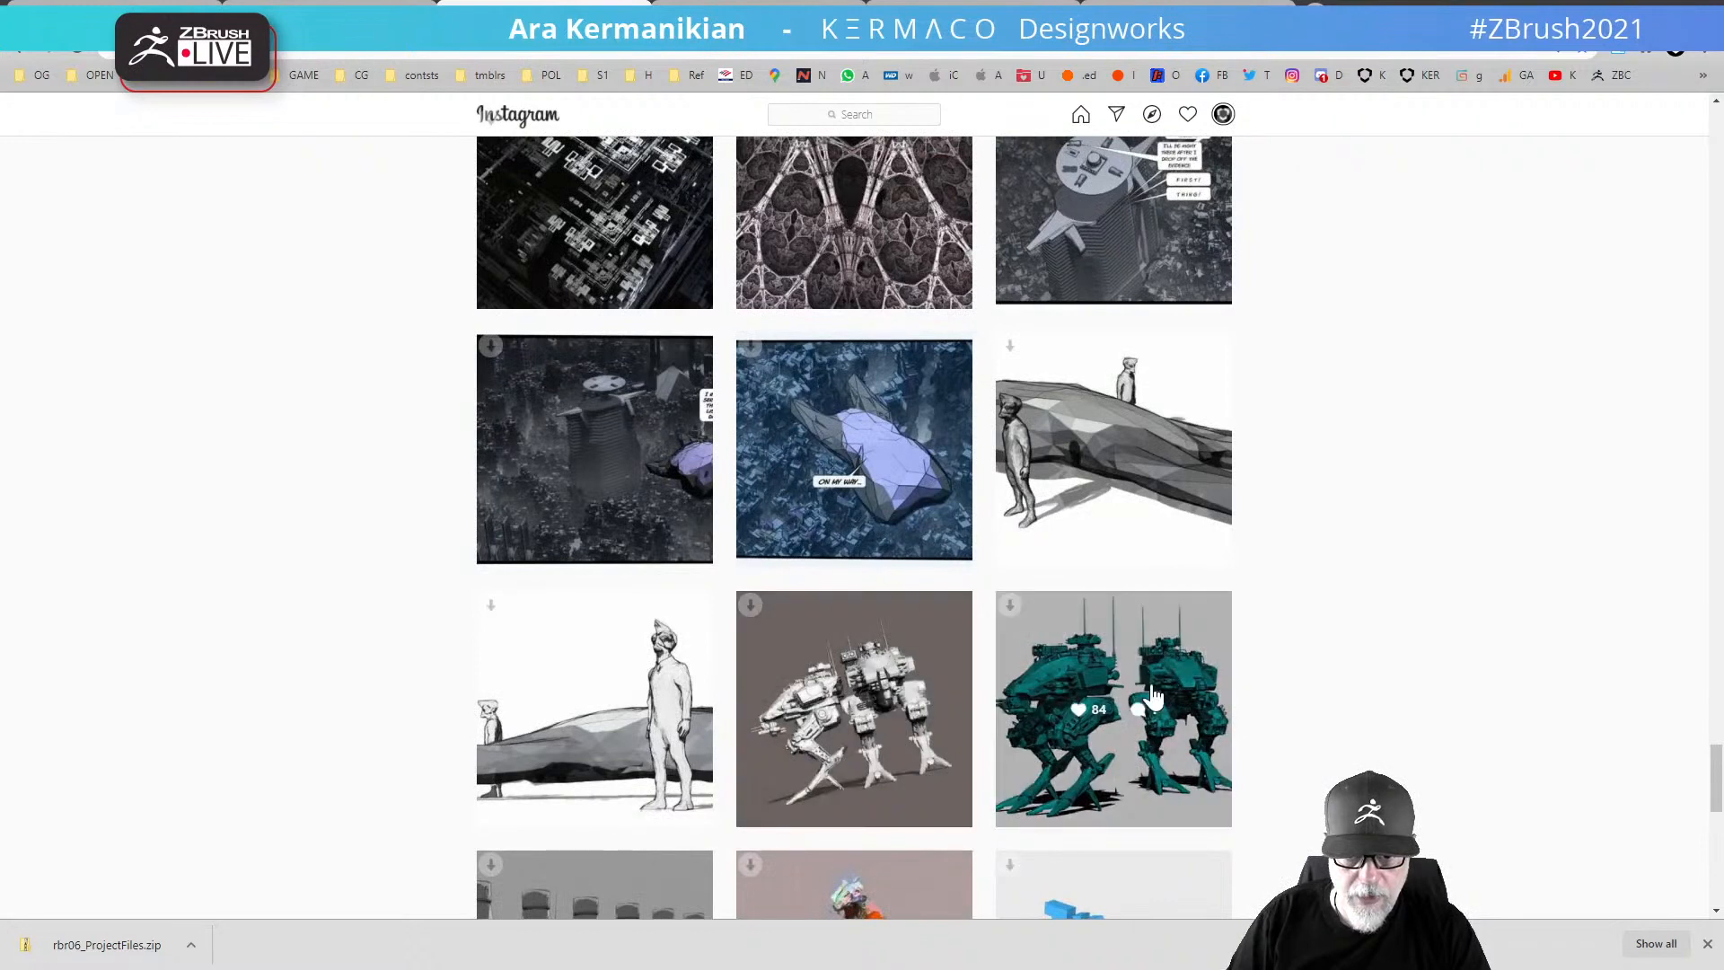
{"action": "left_click", "coordinate": [1155, 509]}
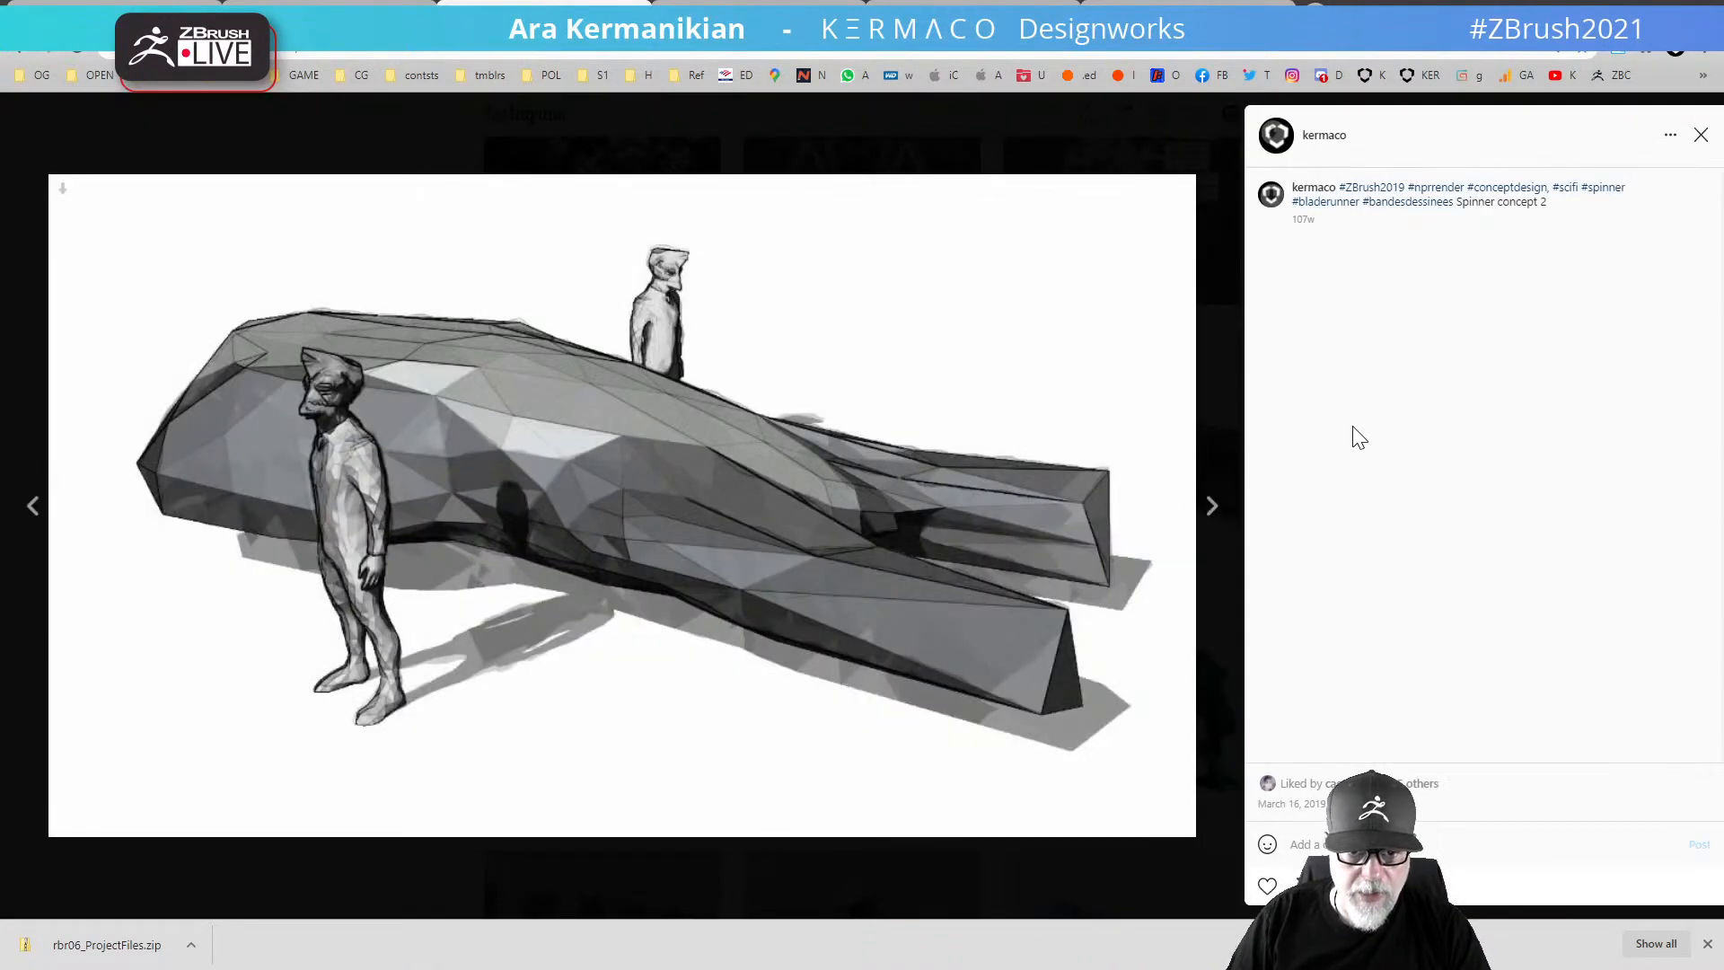
{"action": "left_click", "coordinate": [1703, 142]}
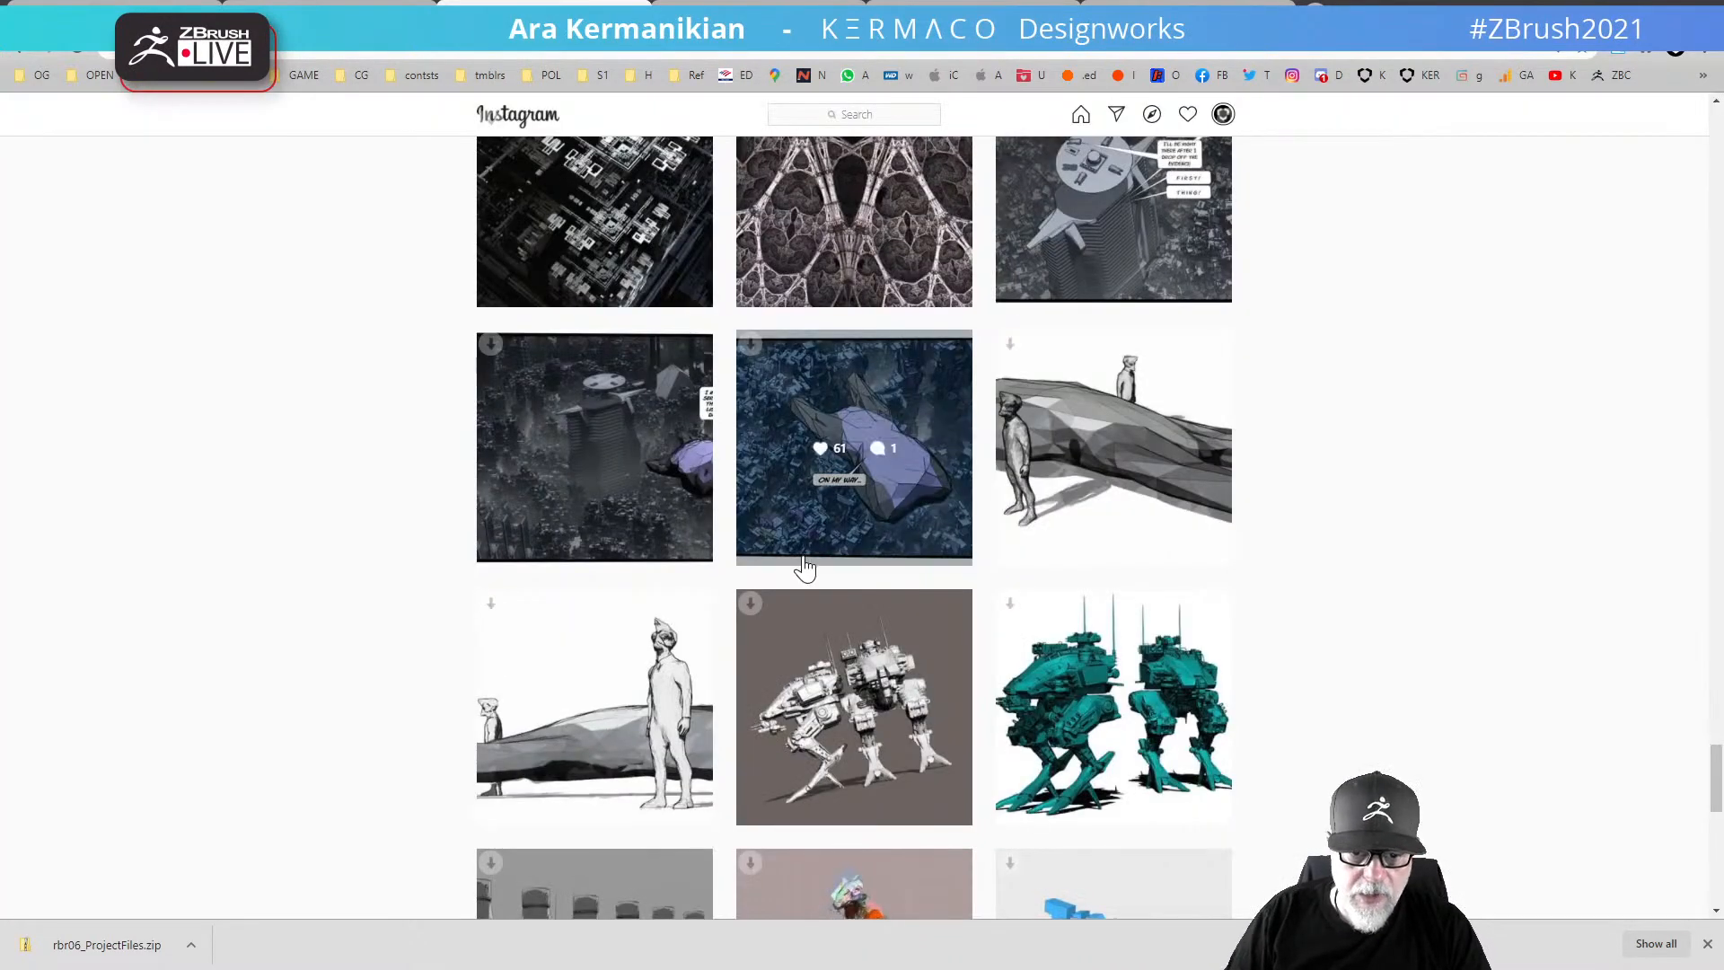
Step: View the Gargoyle mech defense post and the post with two soldiers in green gear
{"action": "scroll", "coordinate": [800, 569], "scroll_direction": "down", "scroll_amount": 8}
{"action": "left_click", "coordinate": [781, 348]}
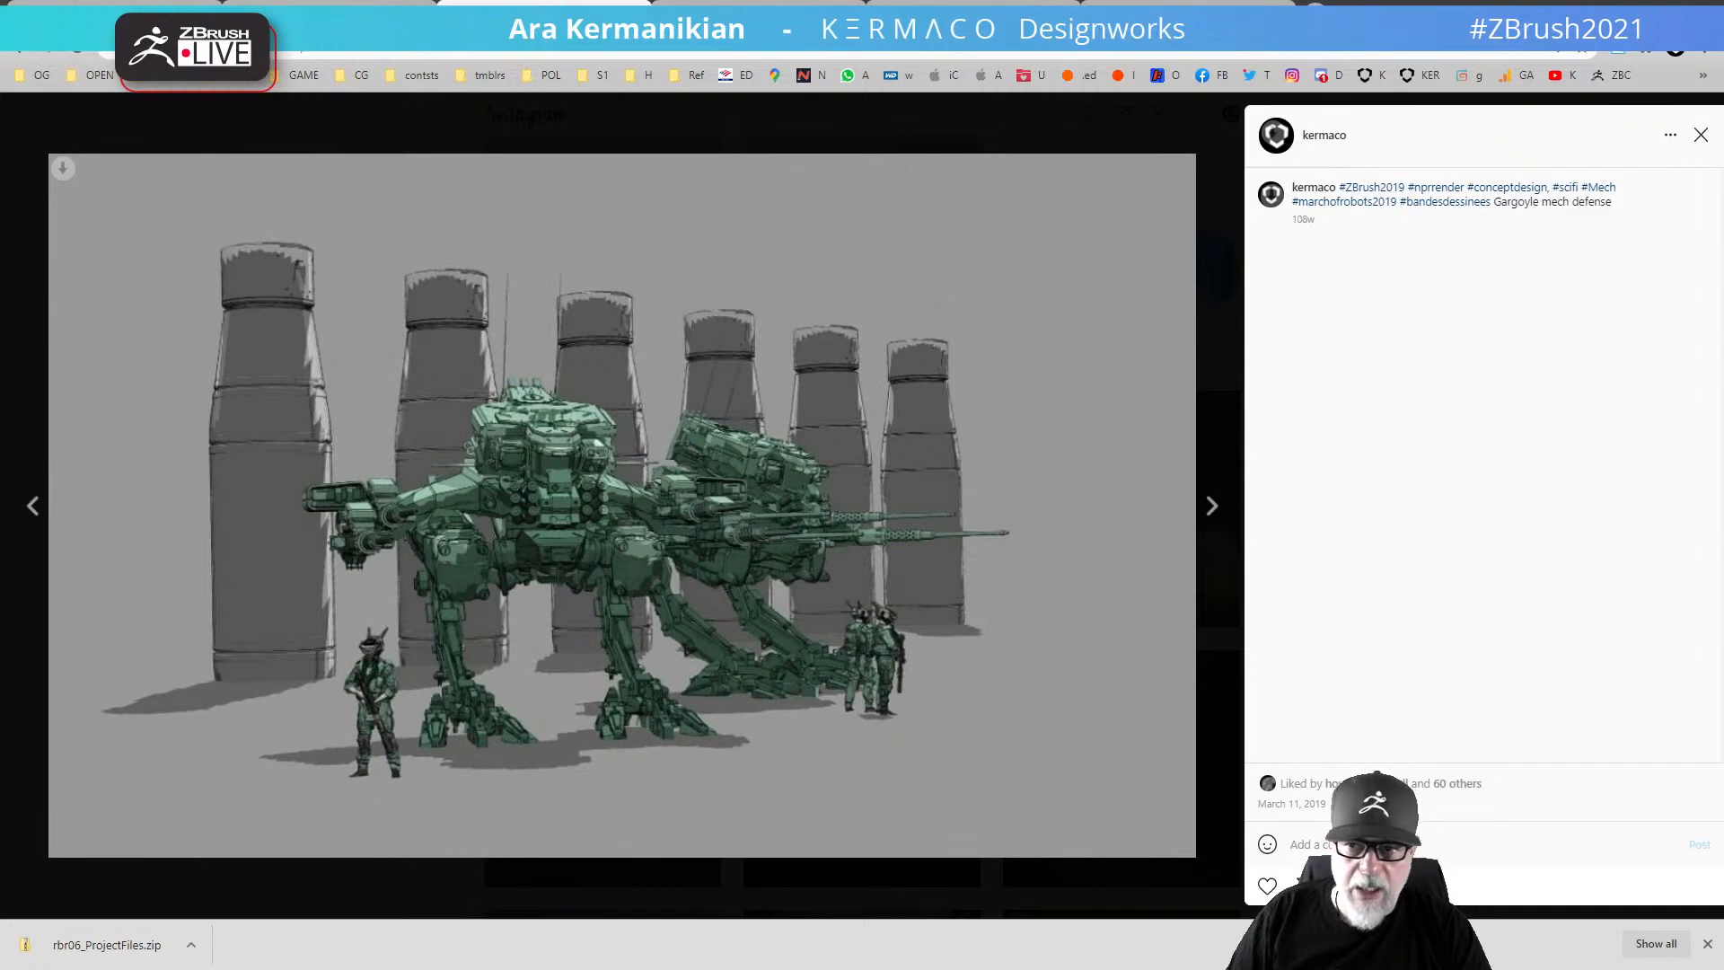
{"action": "left_click", "coordinate": [1702, 140]}
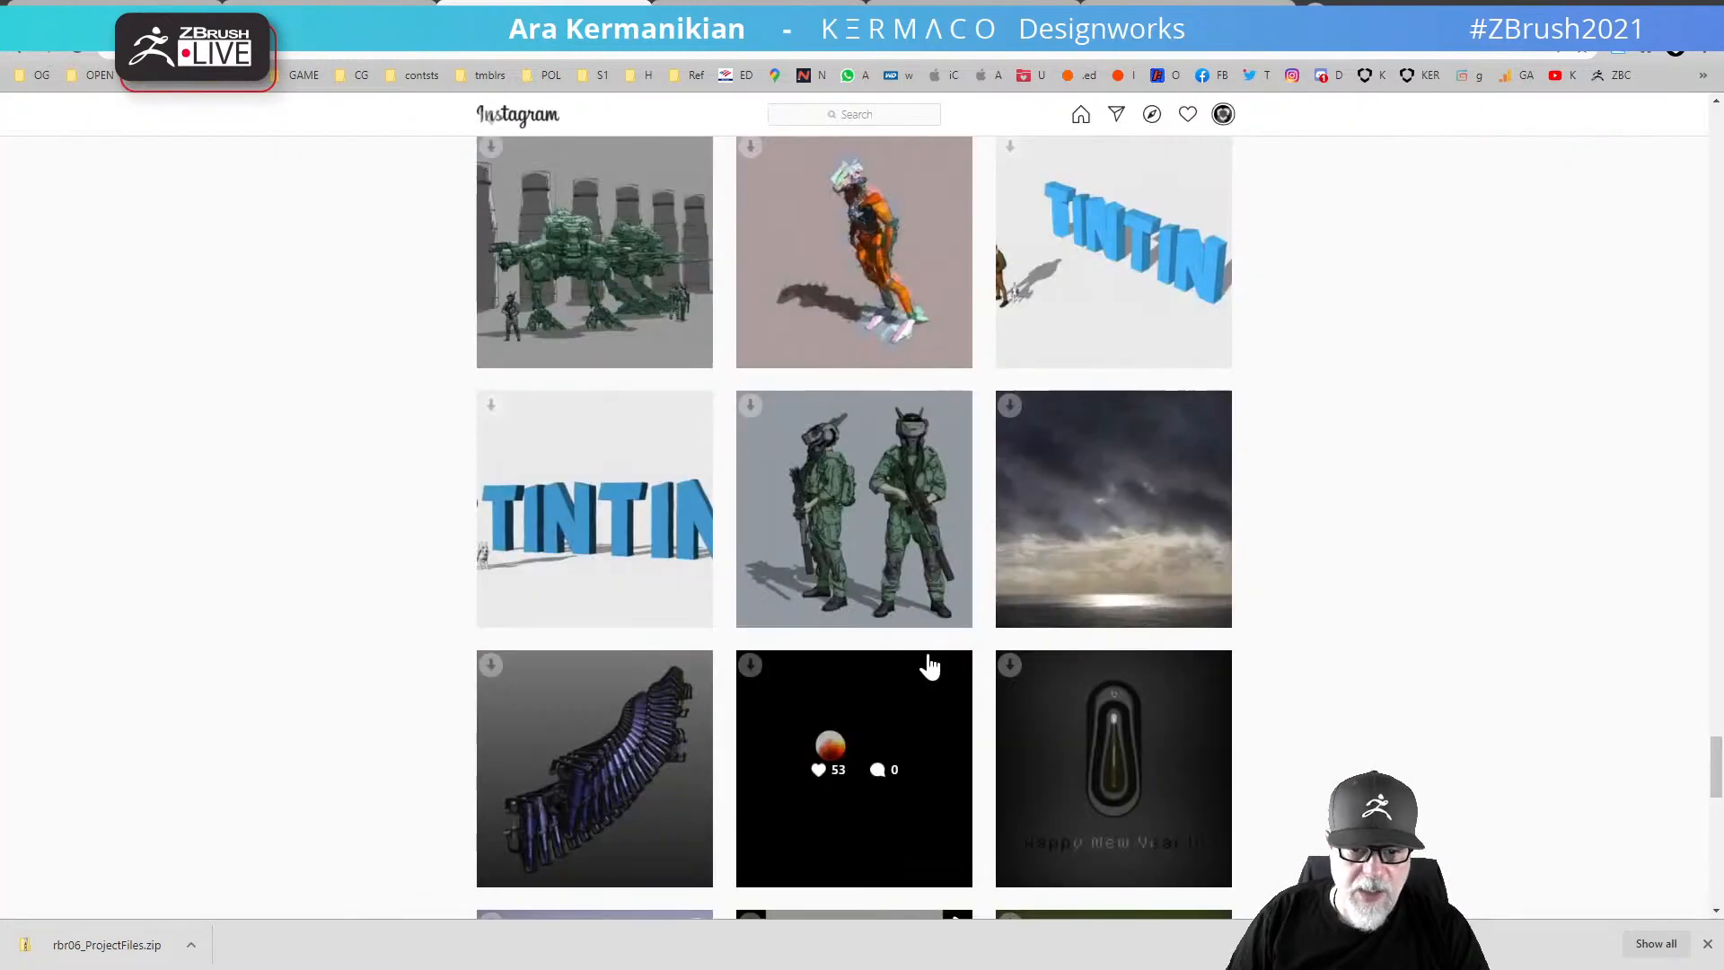
{"action": "left_click", "coordinate": [855, 469]}
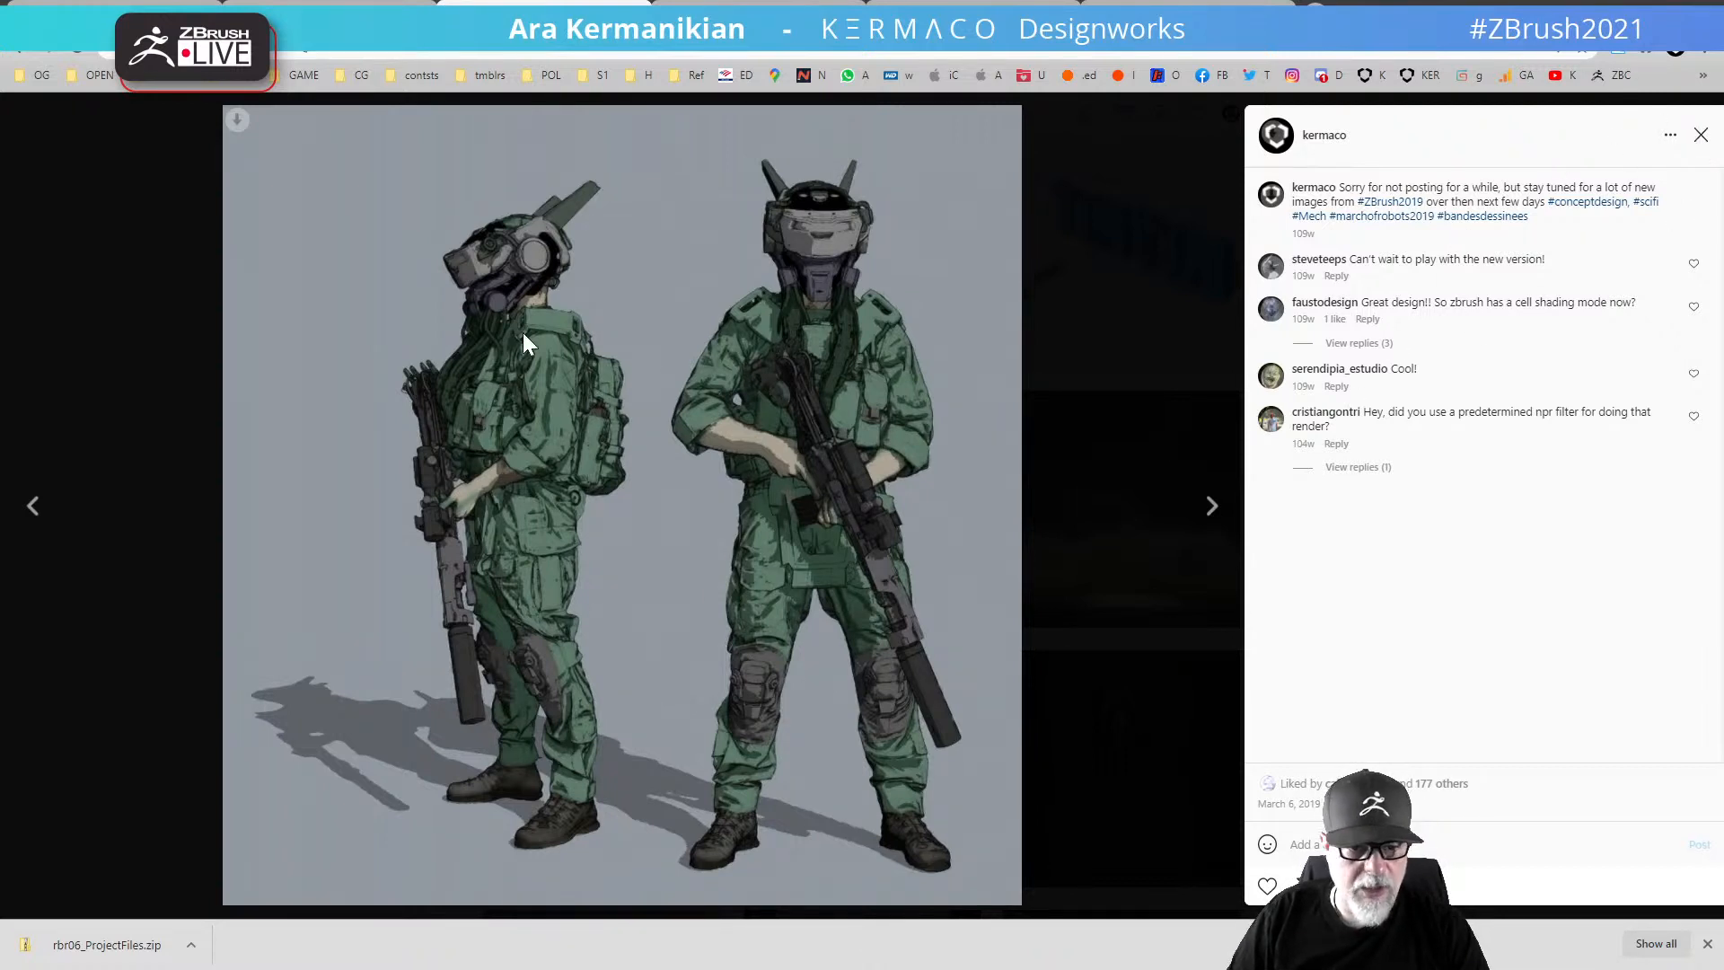
{"action": "left_click", "coordinate": [1702, 137]}
Step: Go back up to the newer posts and view the Gnomon Workshop tutorial post on designing a piloted combat mech
{"action": "scroll", "coordinate": [846, 623], "scroll_direction": "up", "scroll_amount": 4}
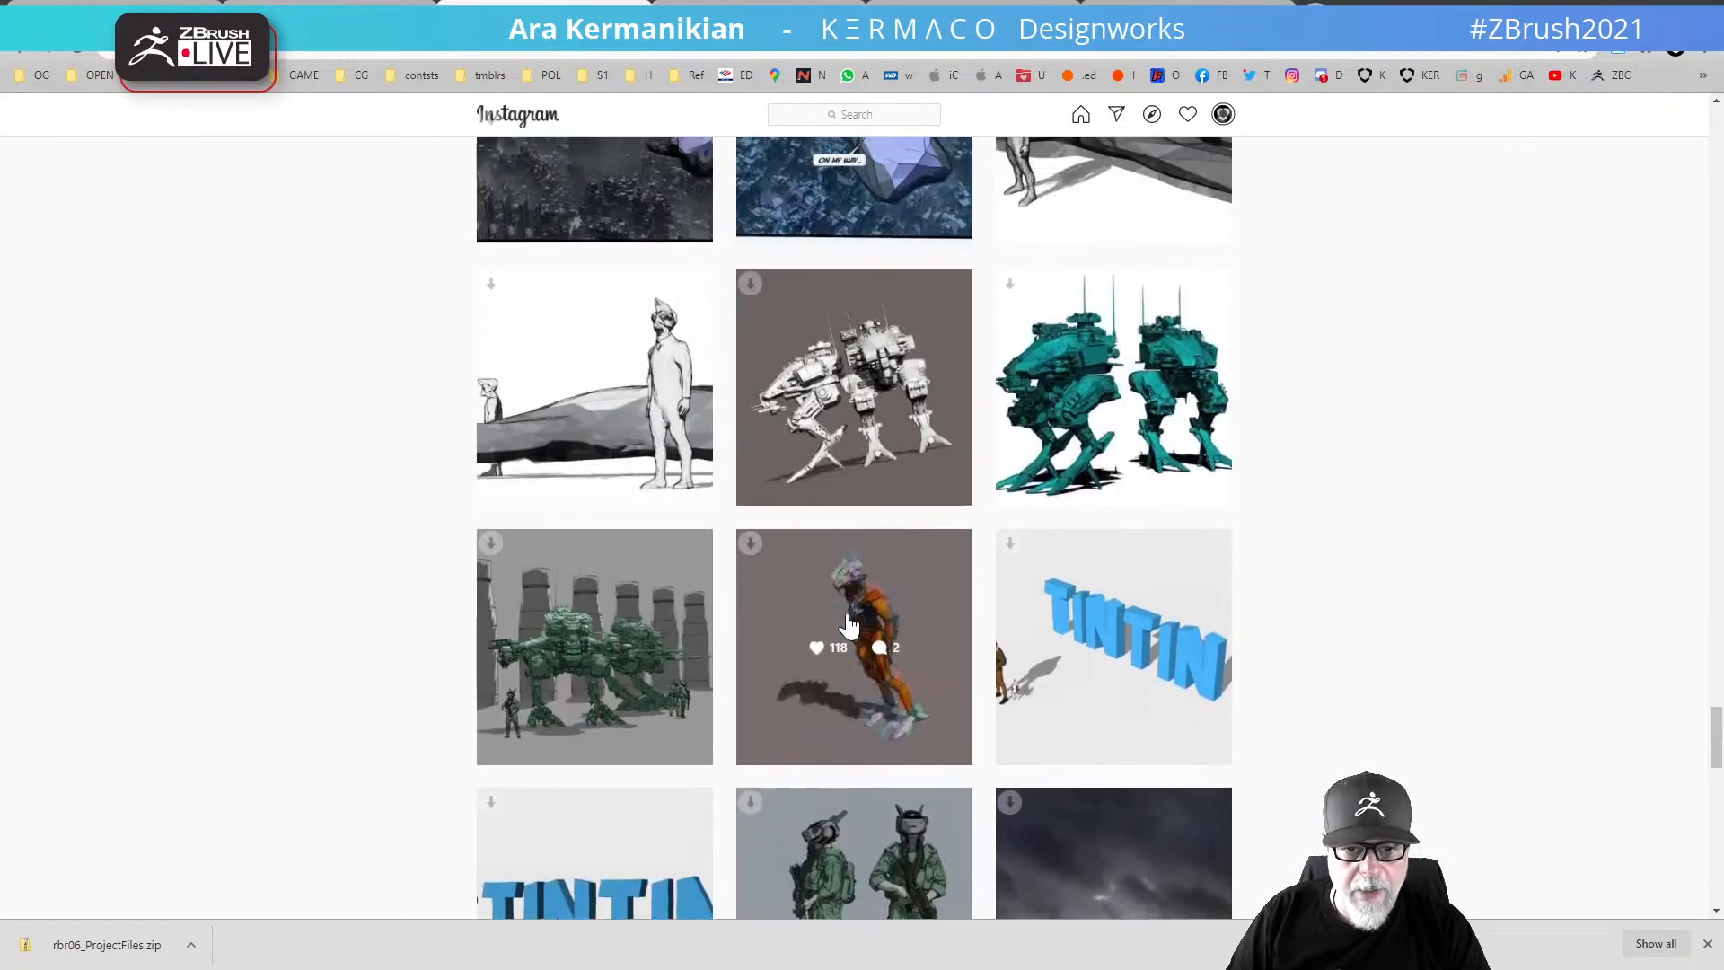
{"action": "scroll", "coordinate": [849, 624], "scroll_direction": "up", "scroll_amount": 15}
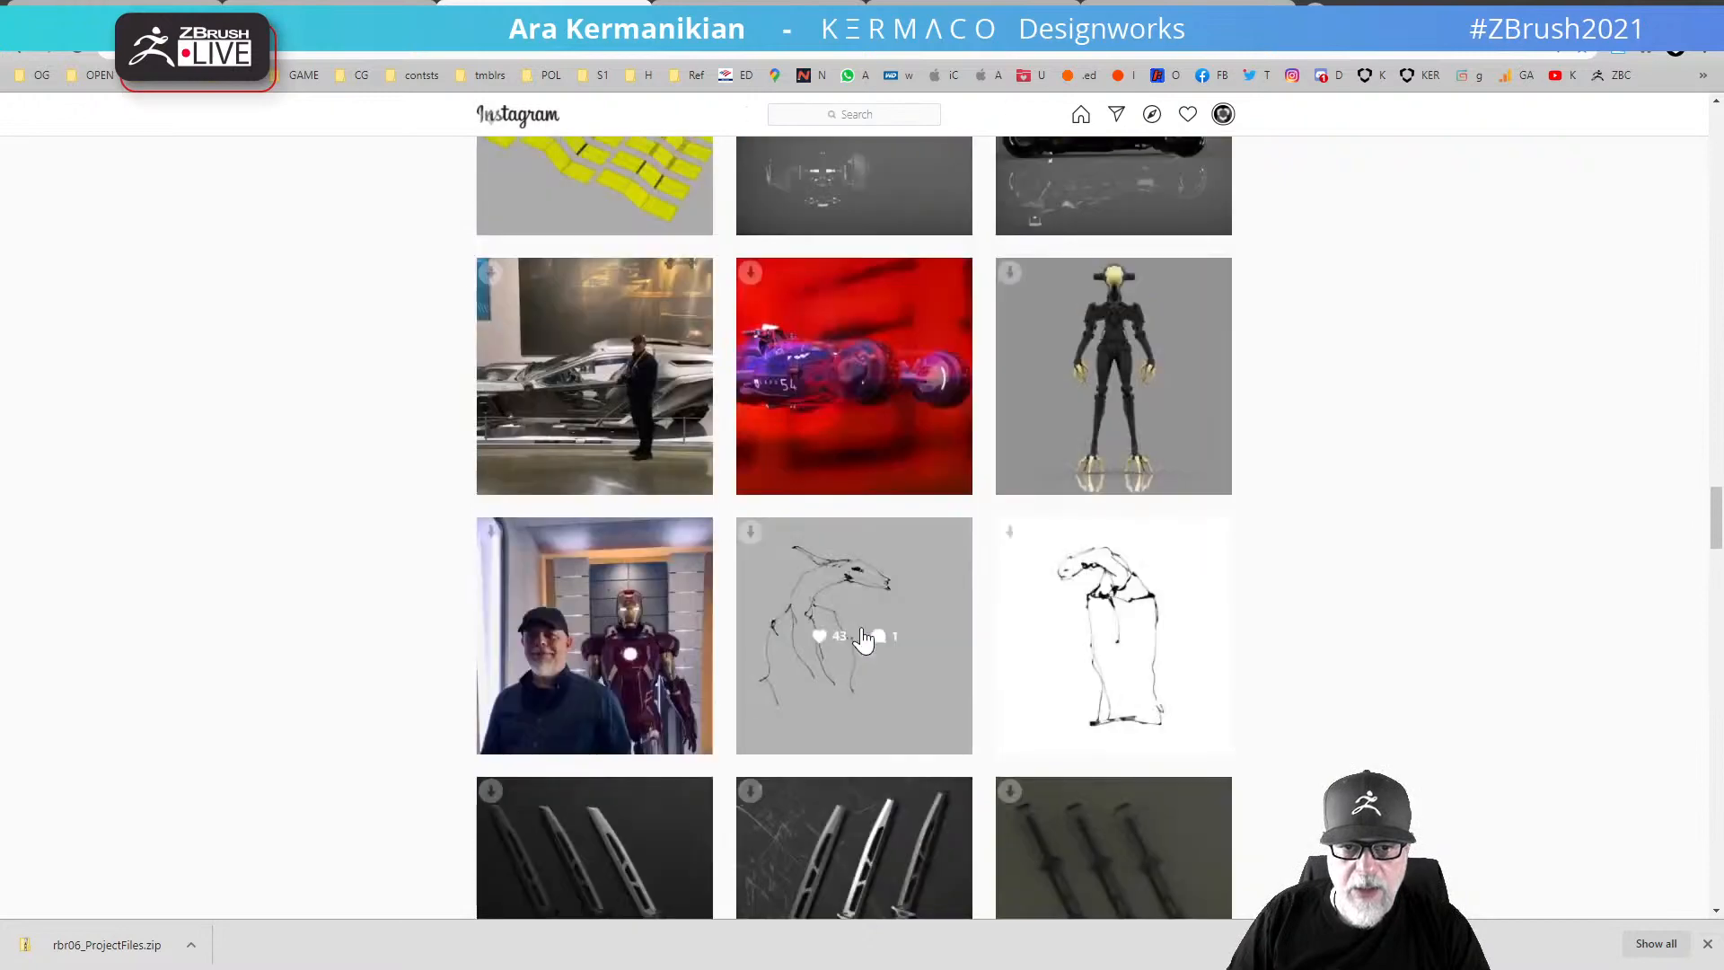
{"action": "scroll", "coordinate": [862, 638], "scroll_direction": "up", "scroll_amount": 5}
{"action": "scroll", "coordinate": [868, 653], "scroll_direction": "up", "scroll_amount": 8}
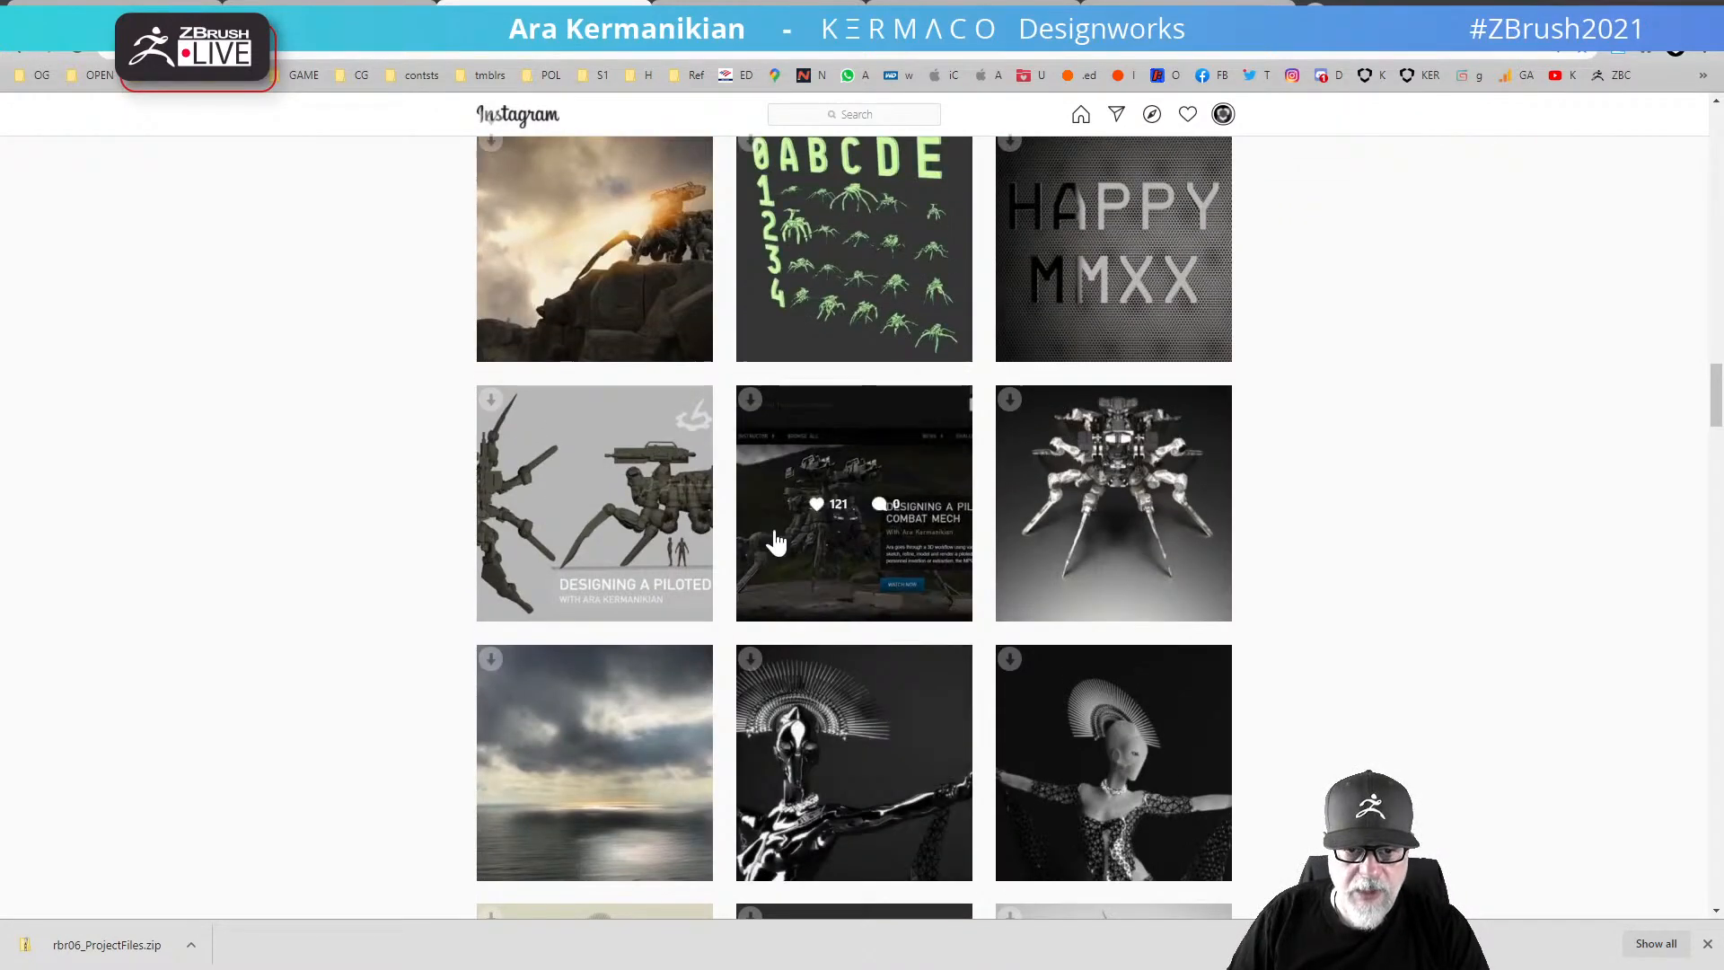
{"action": "left_click", "coordinate": [828, 463]}
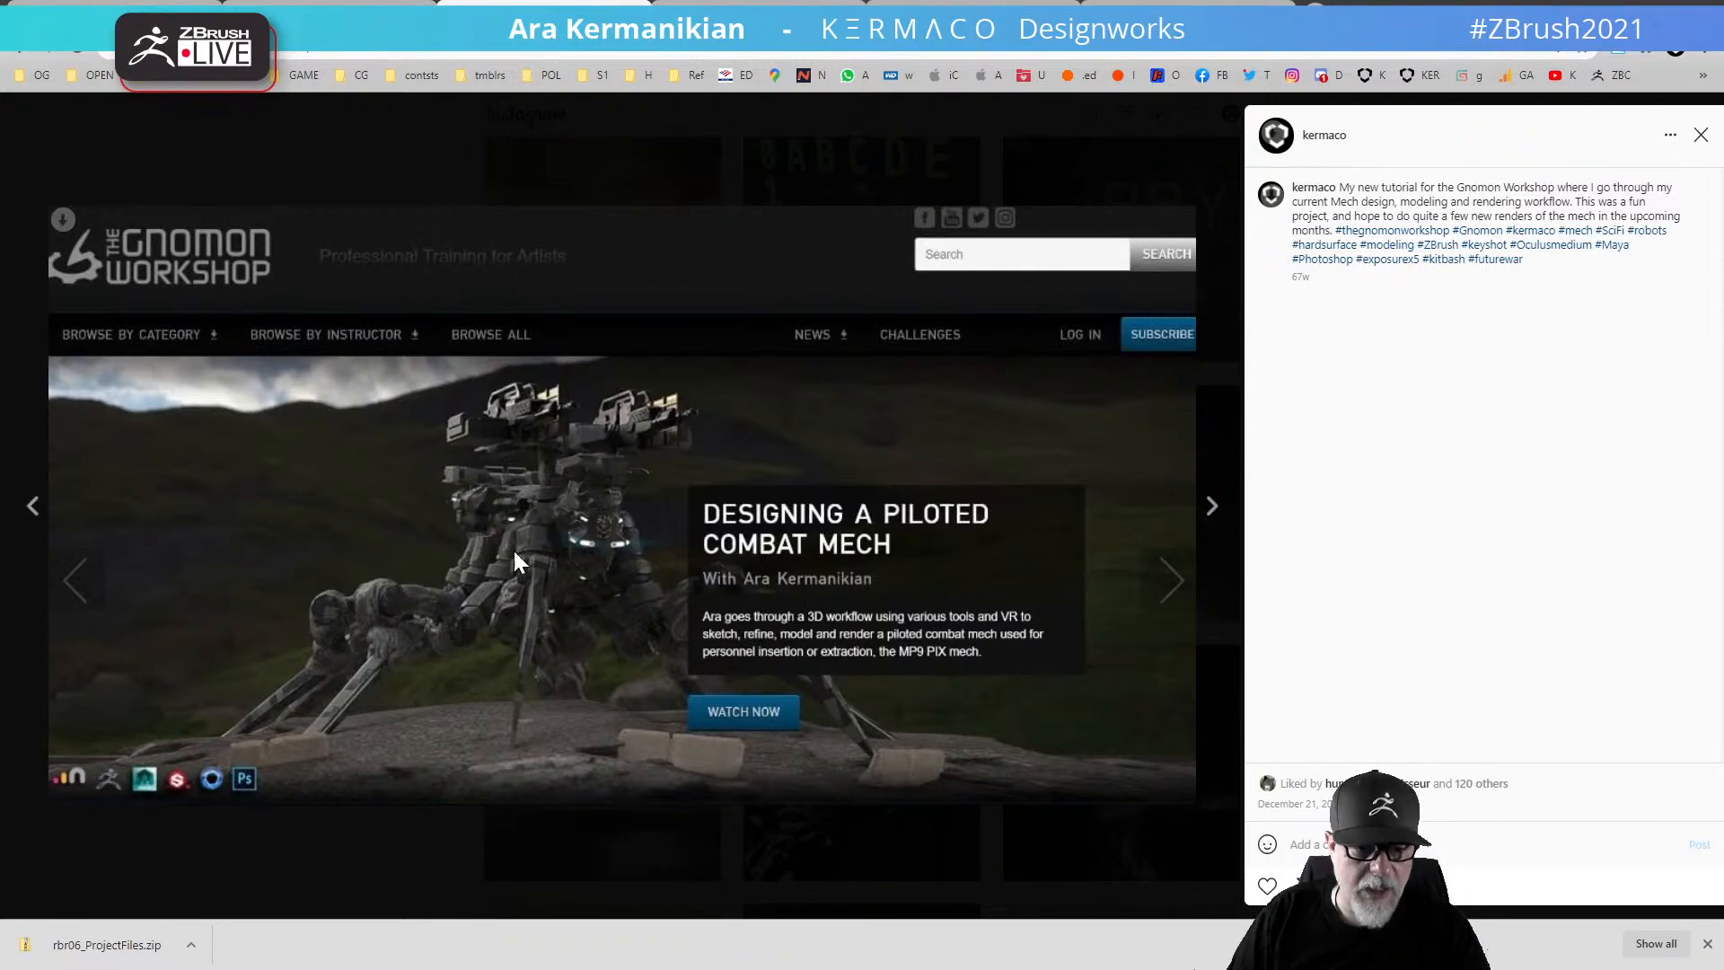
{"action": "left_click", "coordinate": [1702, 136]}
{"action": "scroll", "coordinate": [870, 569], "scroll_direction": "up", "scroll_amount": 5}
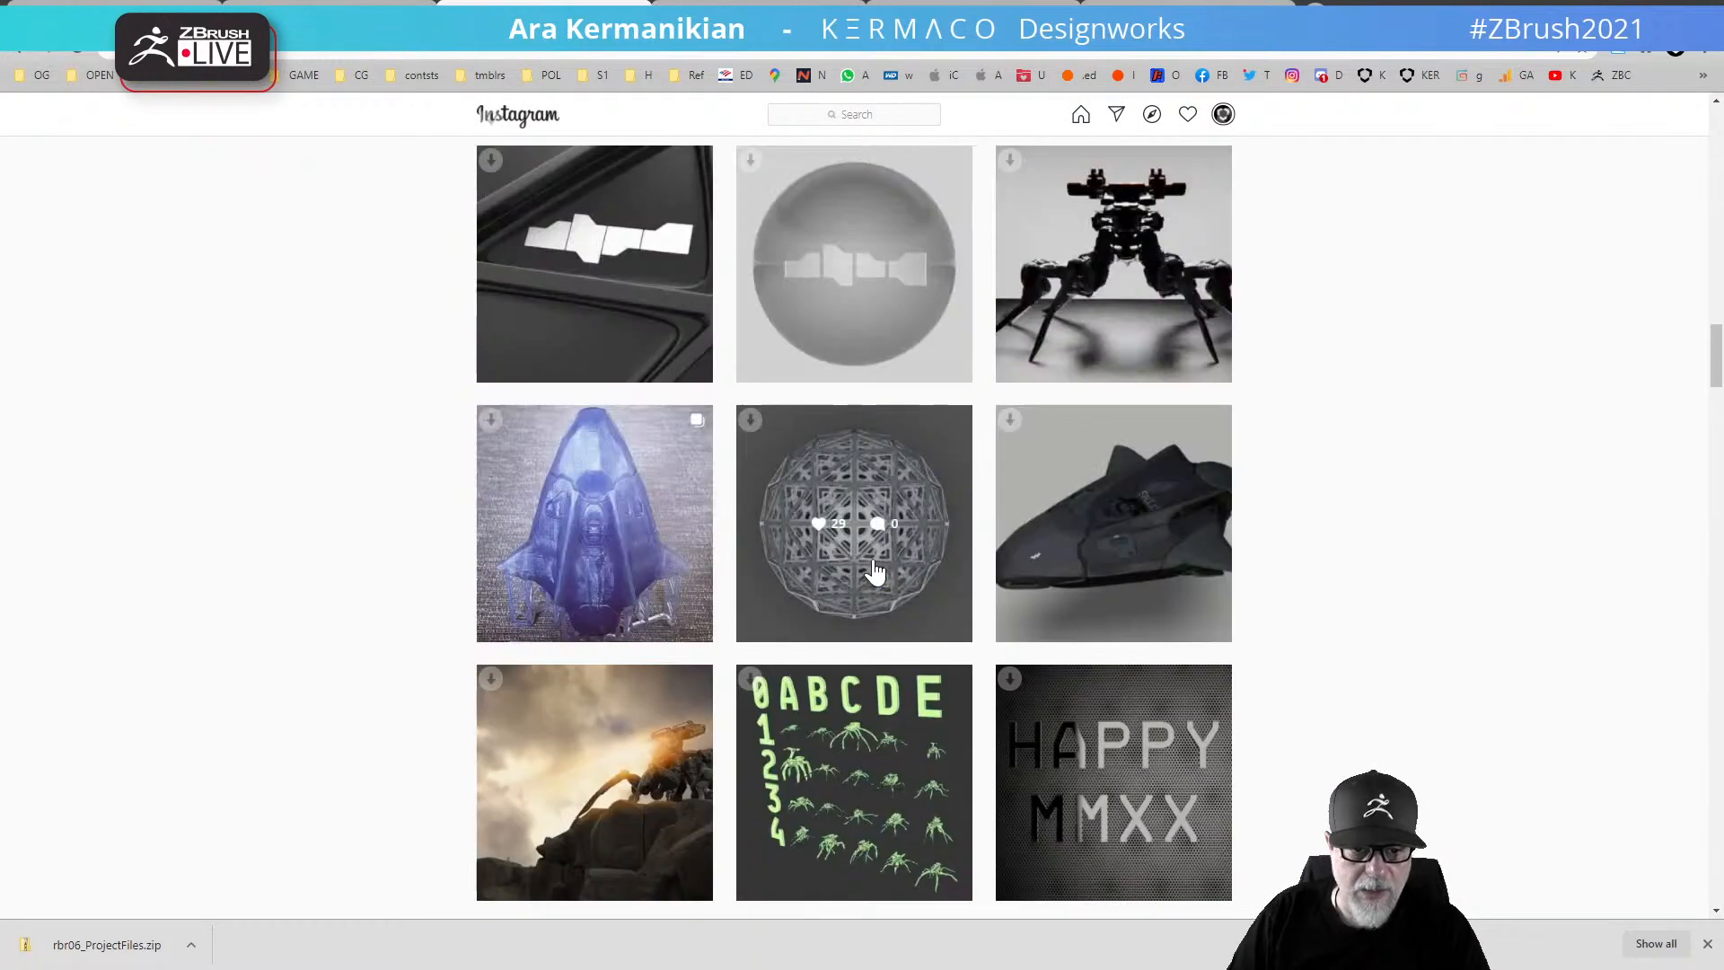
Step: View the KeyShot action render of the mech firing from the rocks and look back up through the newer posts
{"action": "left_click", "coordinate": [681, 713]}
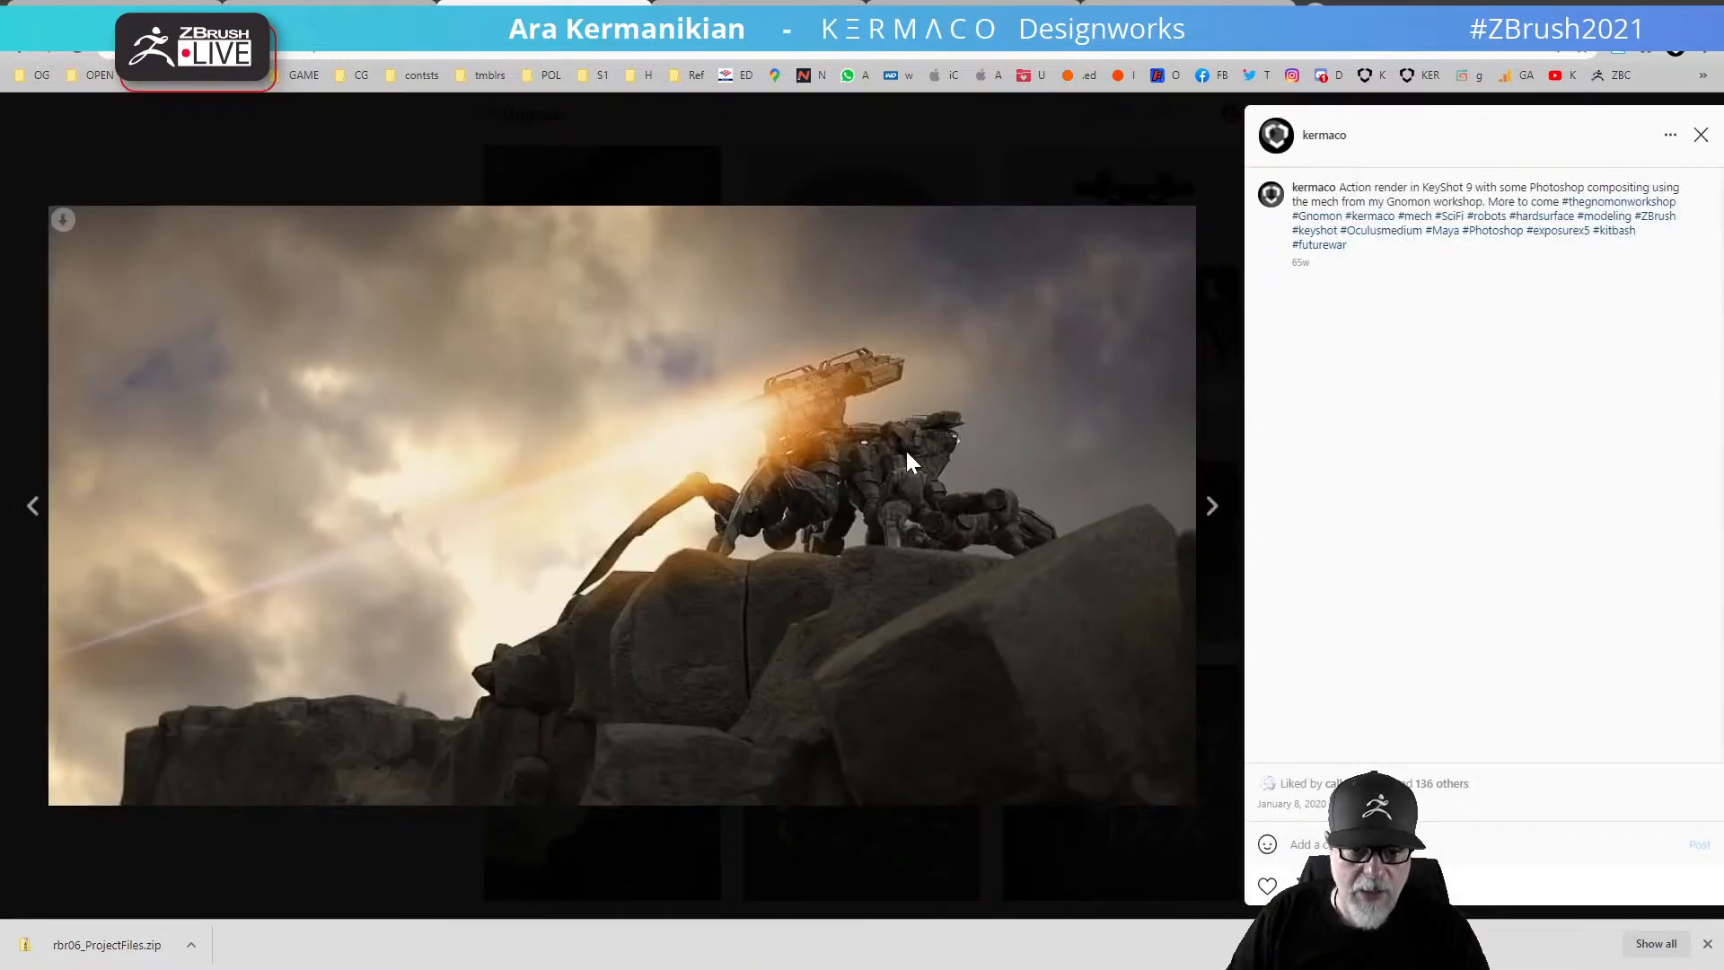
{"action": "left_click", "coordinate": [1701, 136]}
{"action": "scroll", "coordinate": [742, 662], "scroll_direction": "up", "scroll_amount": 10}
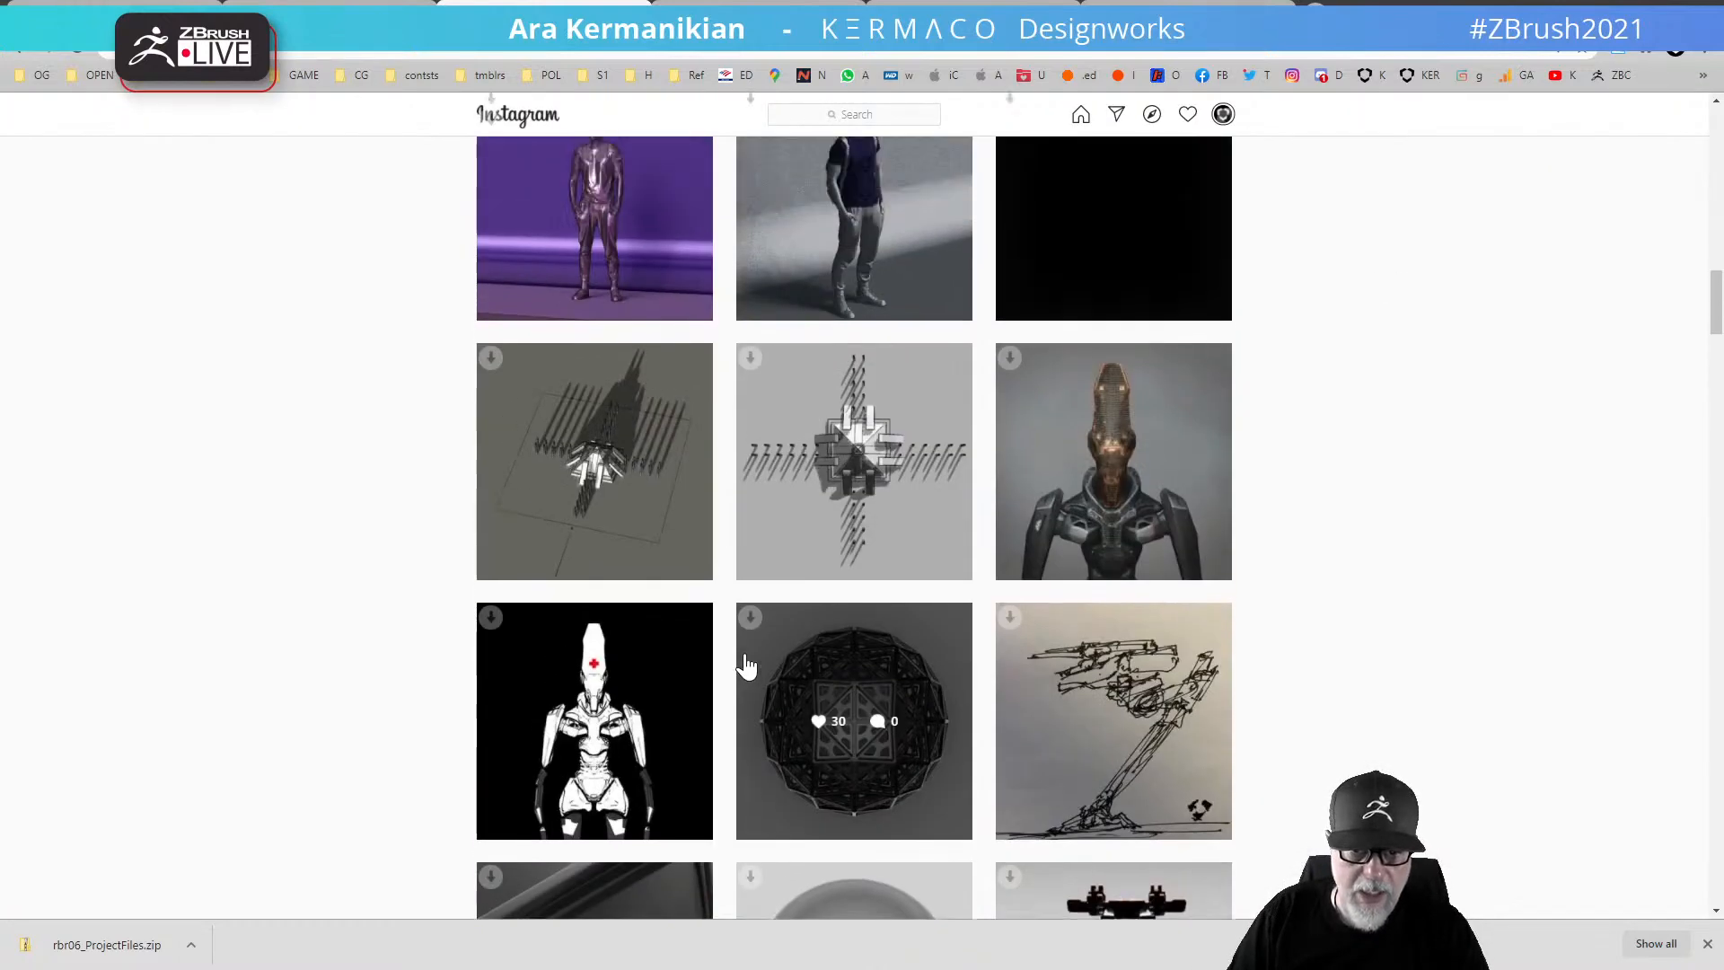
{"action": "scroll", "coordinate": [745, 664], "scroll_direction": "up", "scroll_amount": 4}
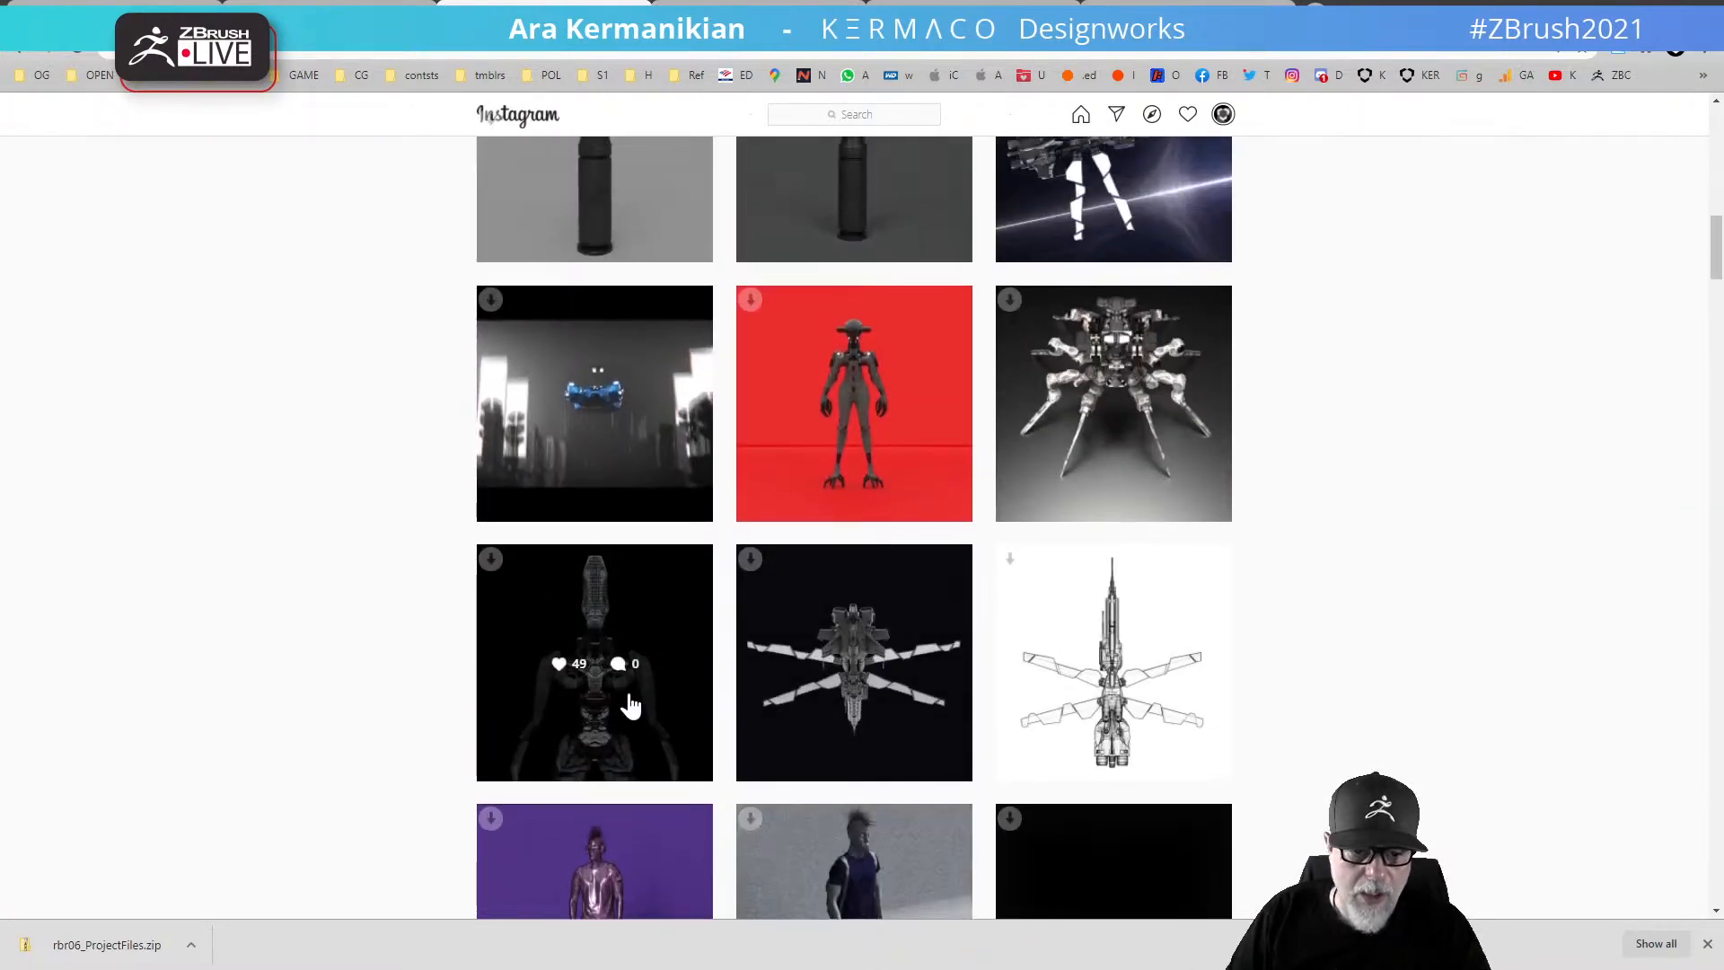
Step: View the #antidote19 post of the long-headed character and look up through the more recent posts
{"action": "scroll", "coordinate": [844, 787], "scroll_direction": "down", "scroll_amount": 6}
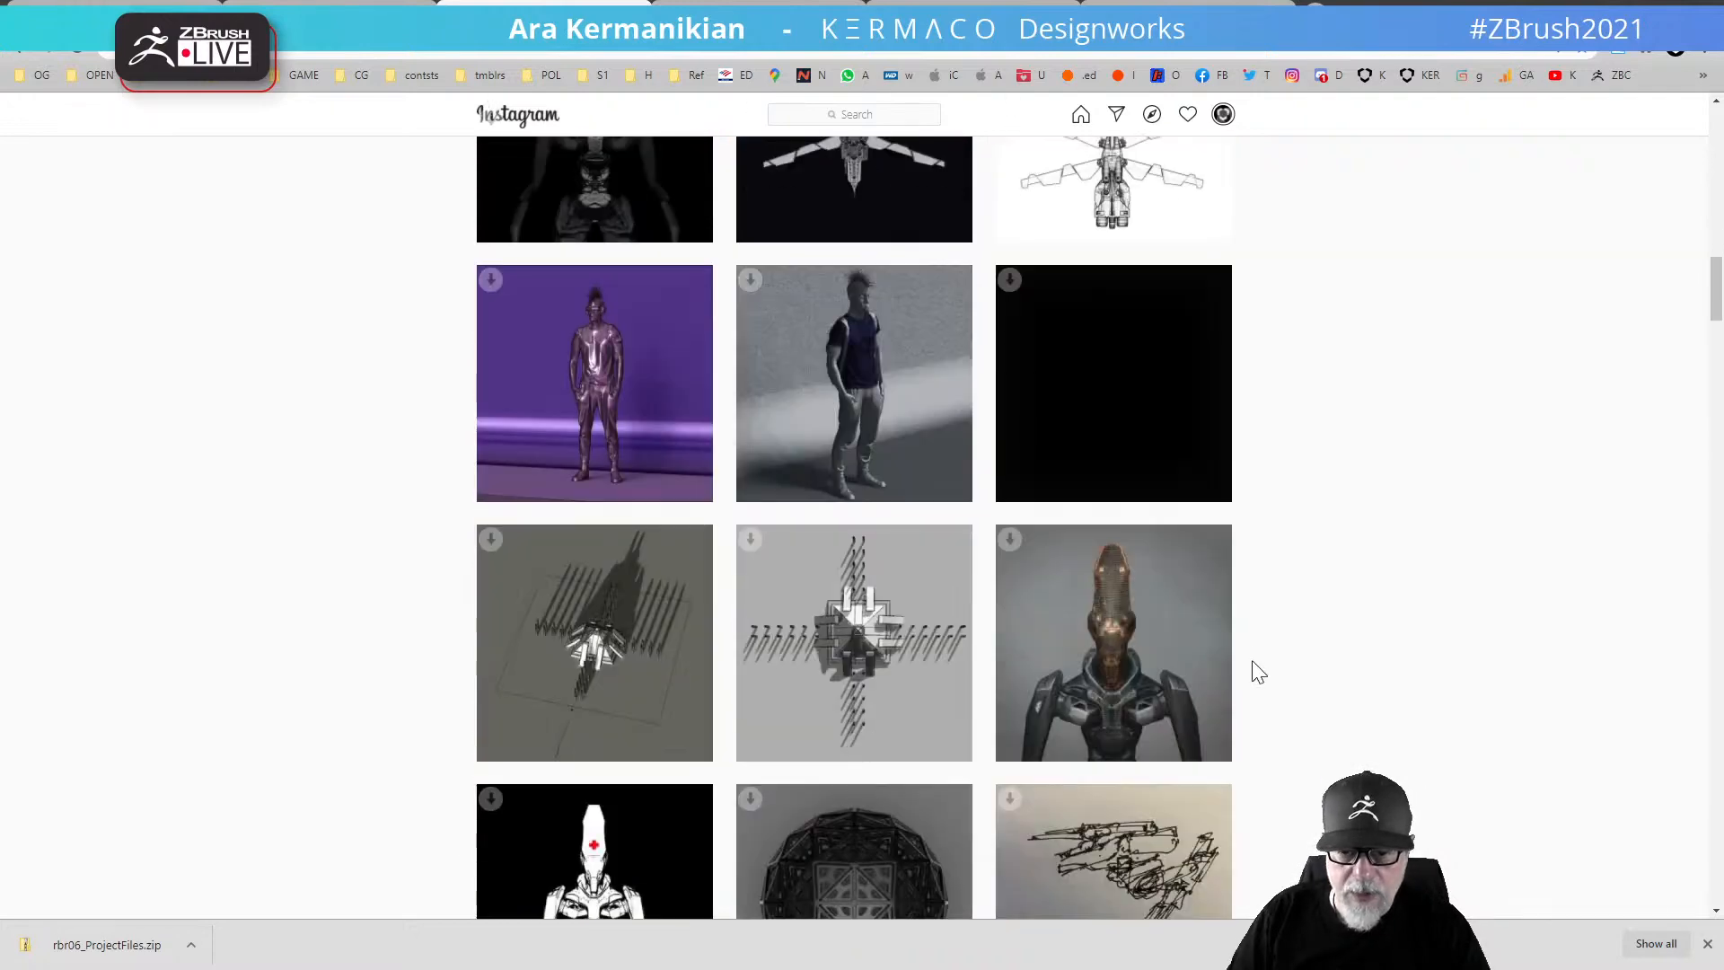
{"action": "left_click", "coordinate": [1167, 574]}
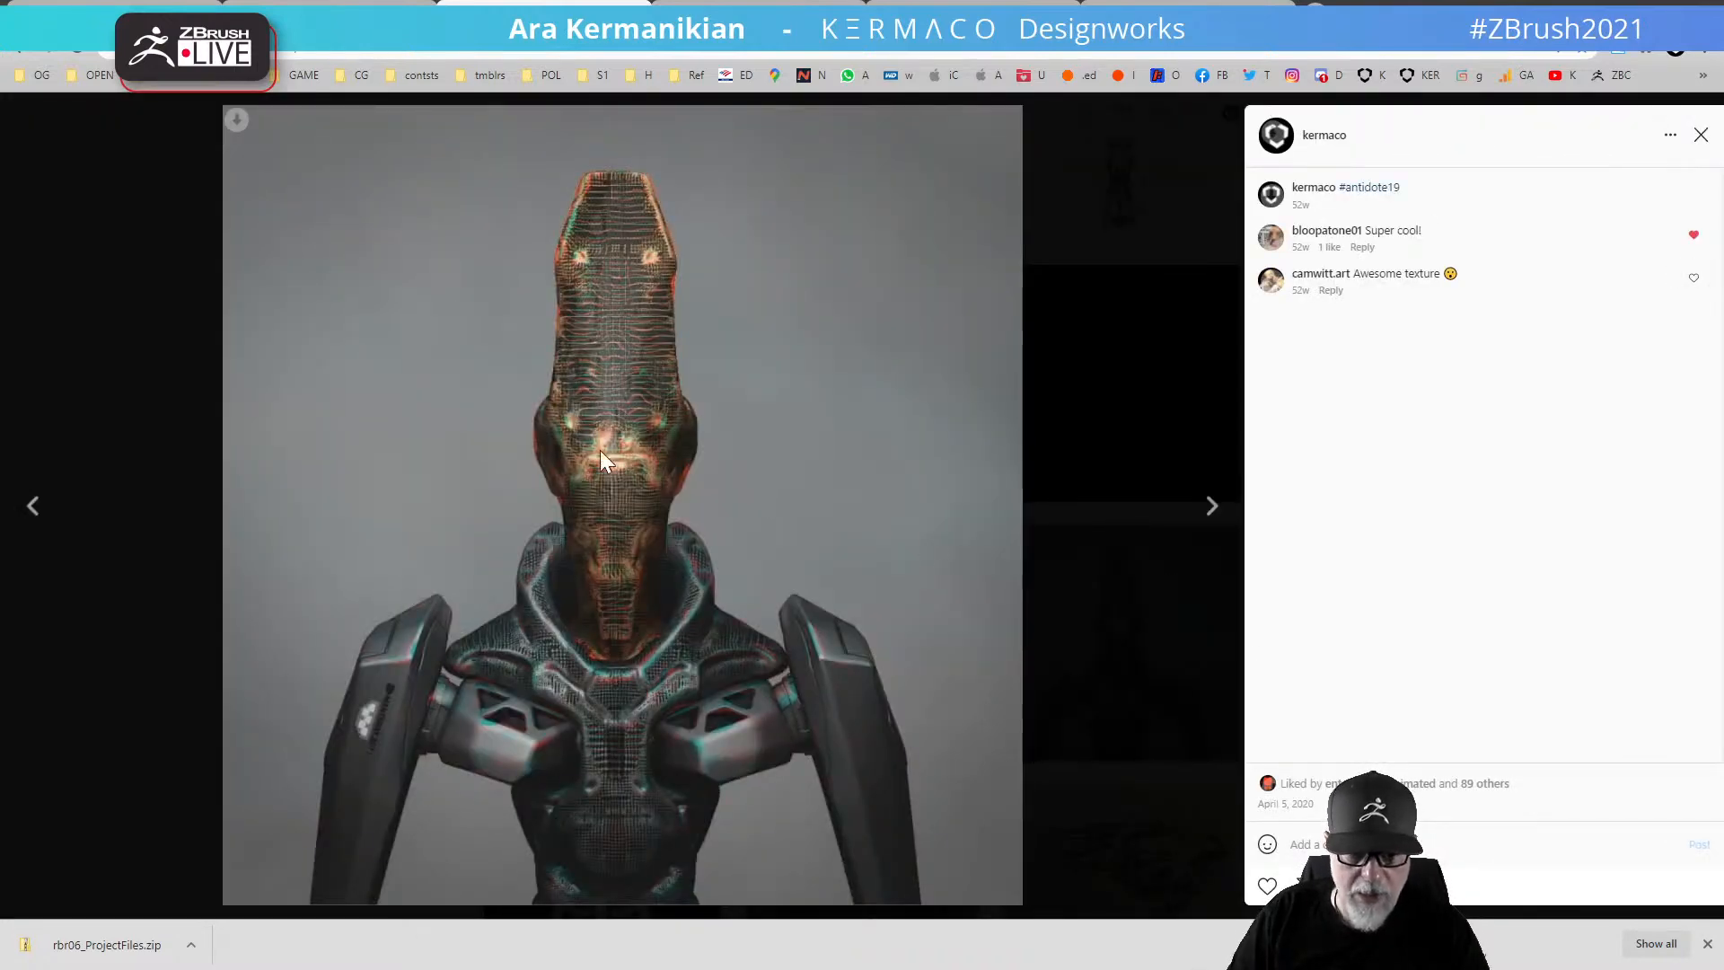
{"action": "left_click", "coordinate": [1700, 140]}
{"action": "scroll", "coordinate": [962, 429], "scroll_direction": "up", "scroll_amount": 12}
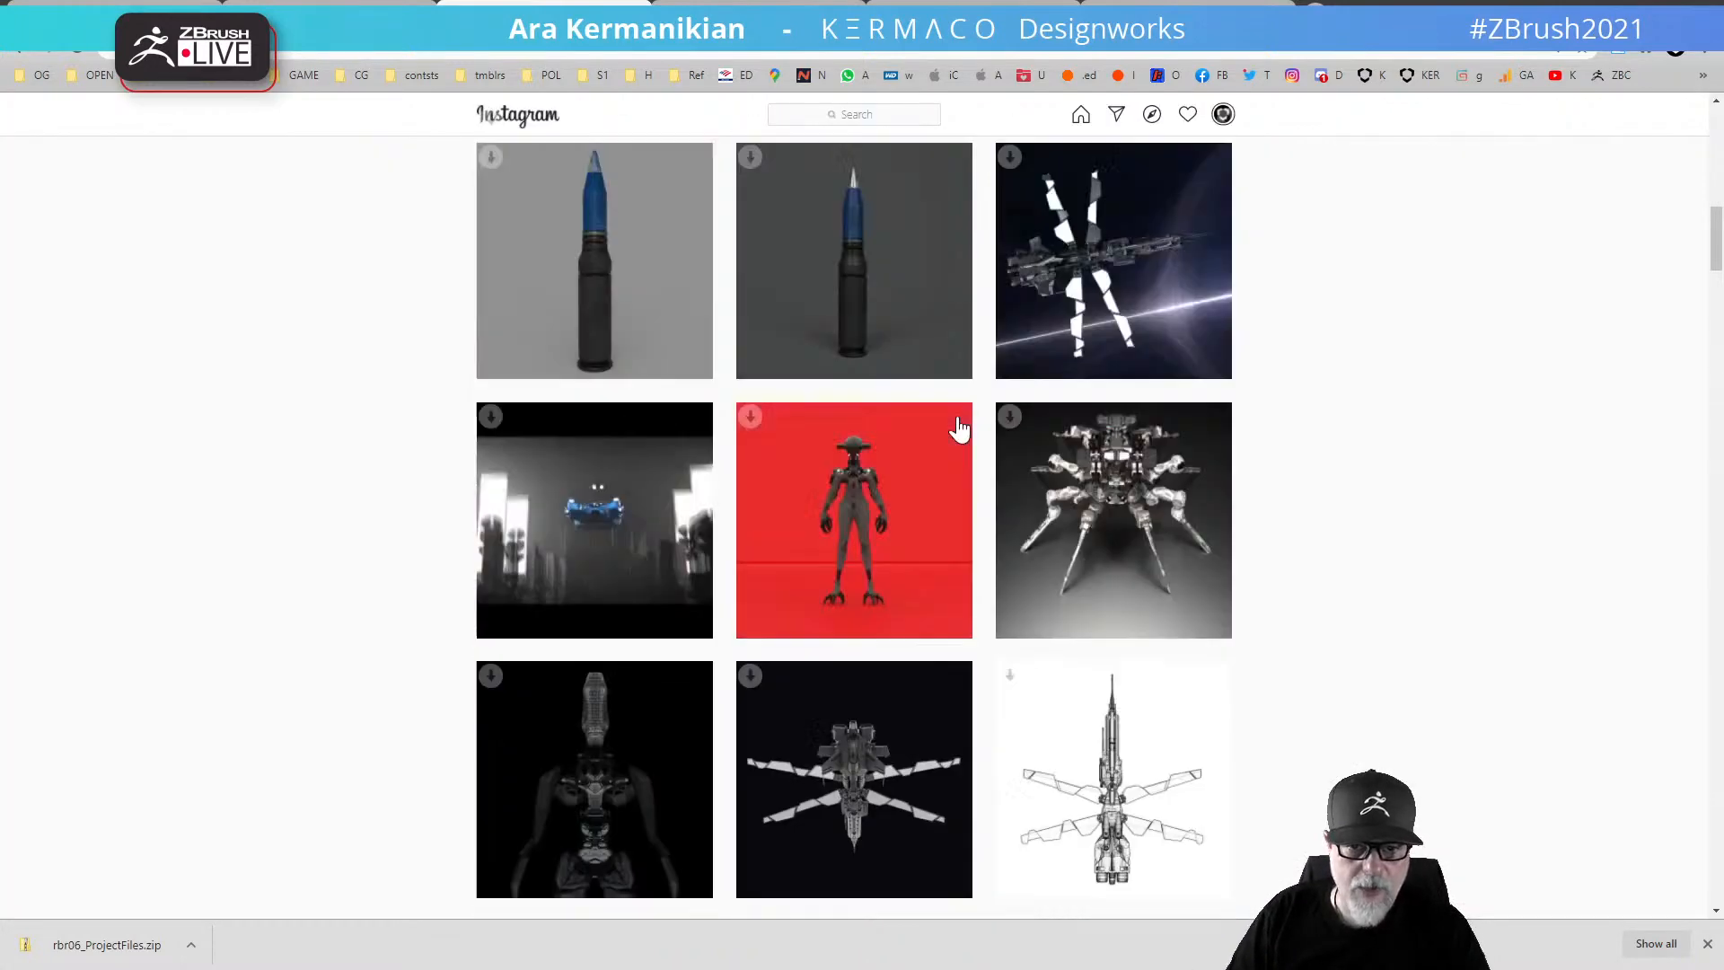
{"action": "scroll", "coordinate": [1005, 566], "scroll_direction": "up", "scroll_amount": 8}
{"action": "scroll", "coordinate": [1023, 593], "scroll_direction": "down", "scroll_amount": 3}
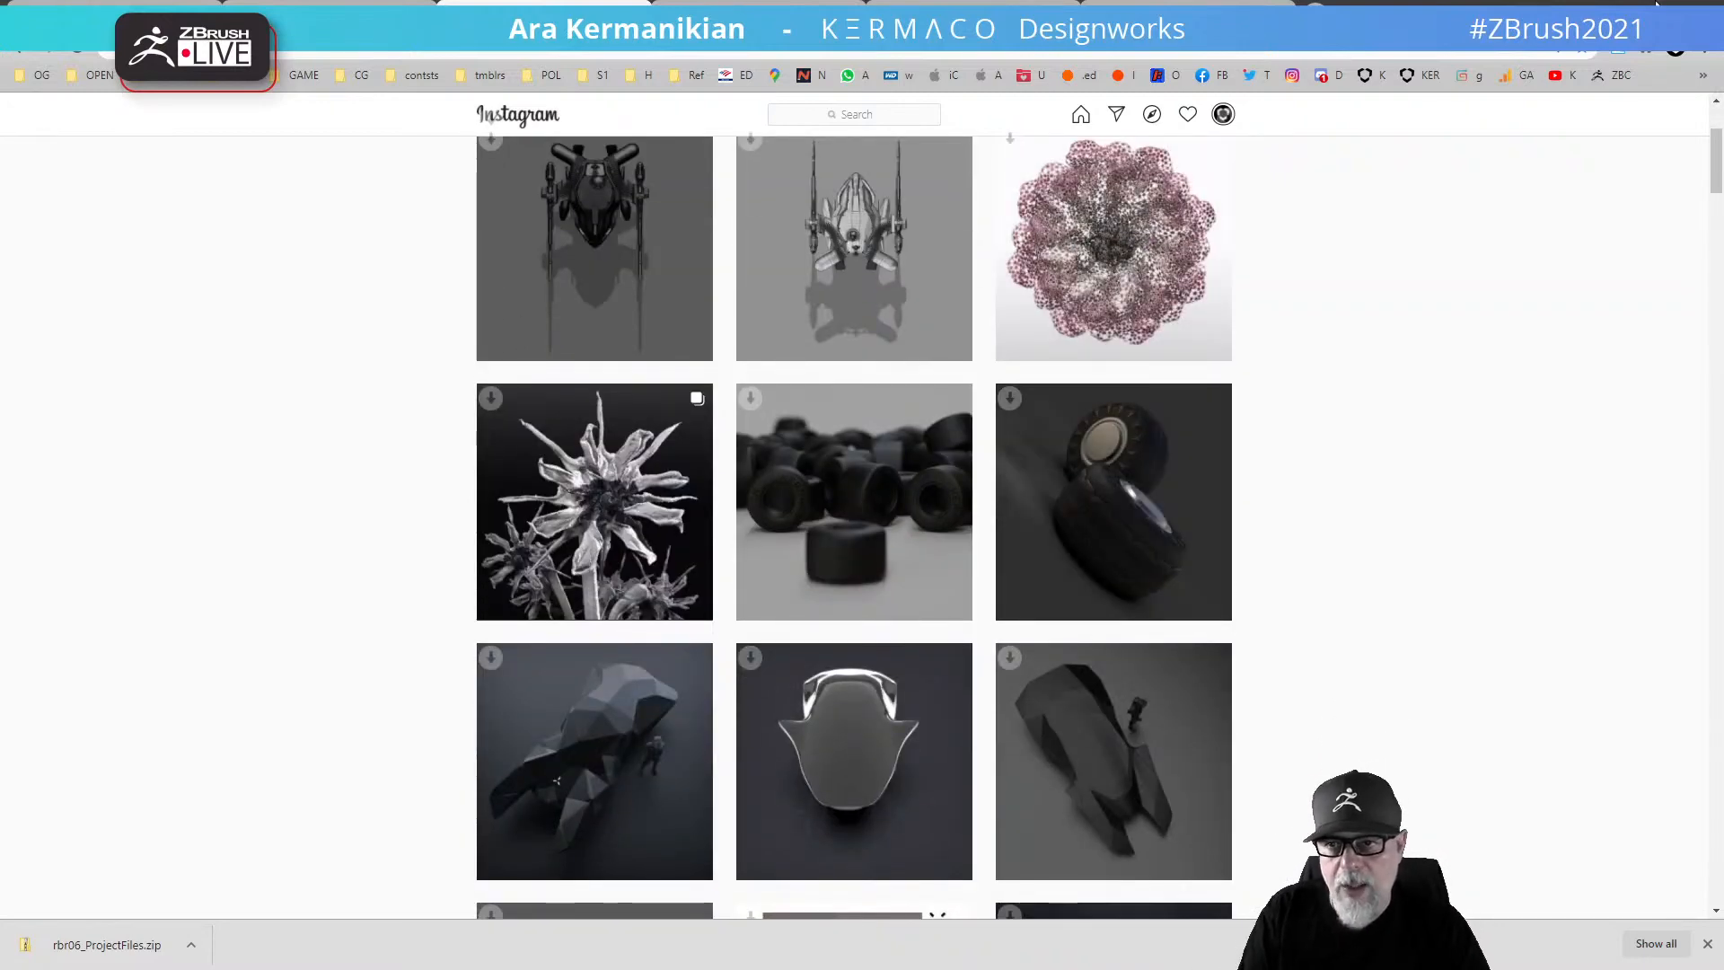
Step: Switch to ZBrush and make the side guns in the Bullet feed folder visible alongside the hull and belts
{"action": "left_click_drag", "start_coordinate": [1571, 3], "coordinate": [0, 503]}
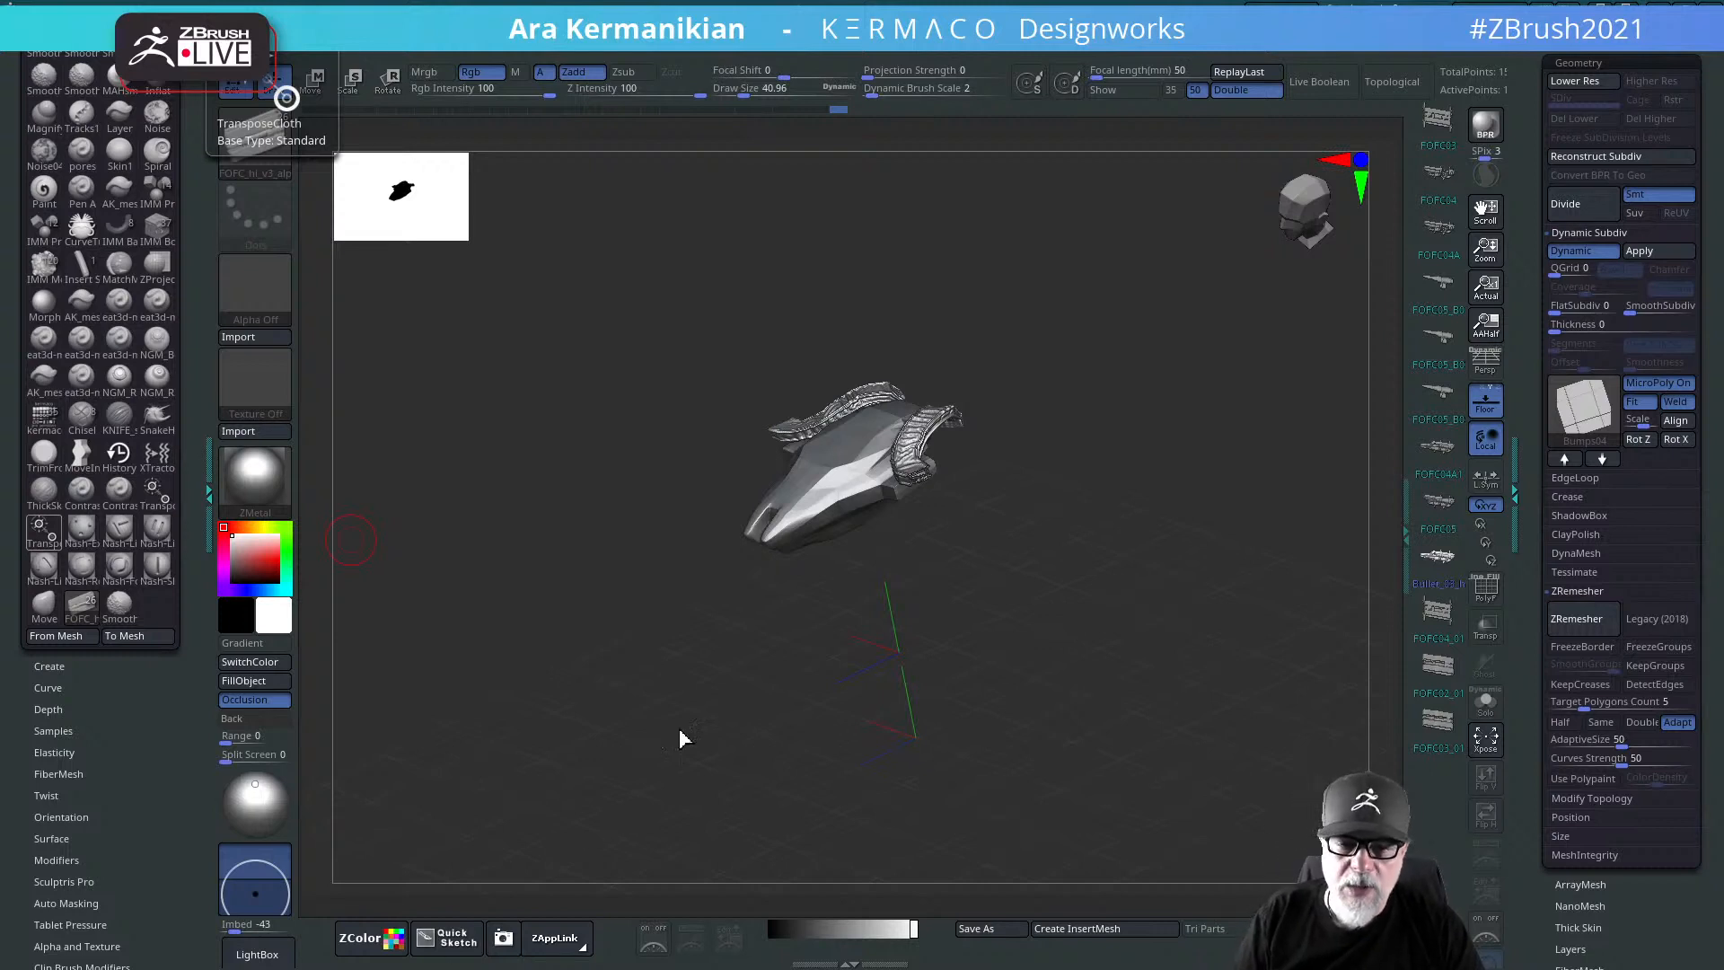
{"action": "left_click_drag", "start_coordinate": [1040, 777], "coordinate": [1127, 731]}
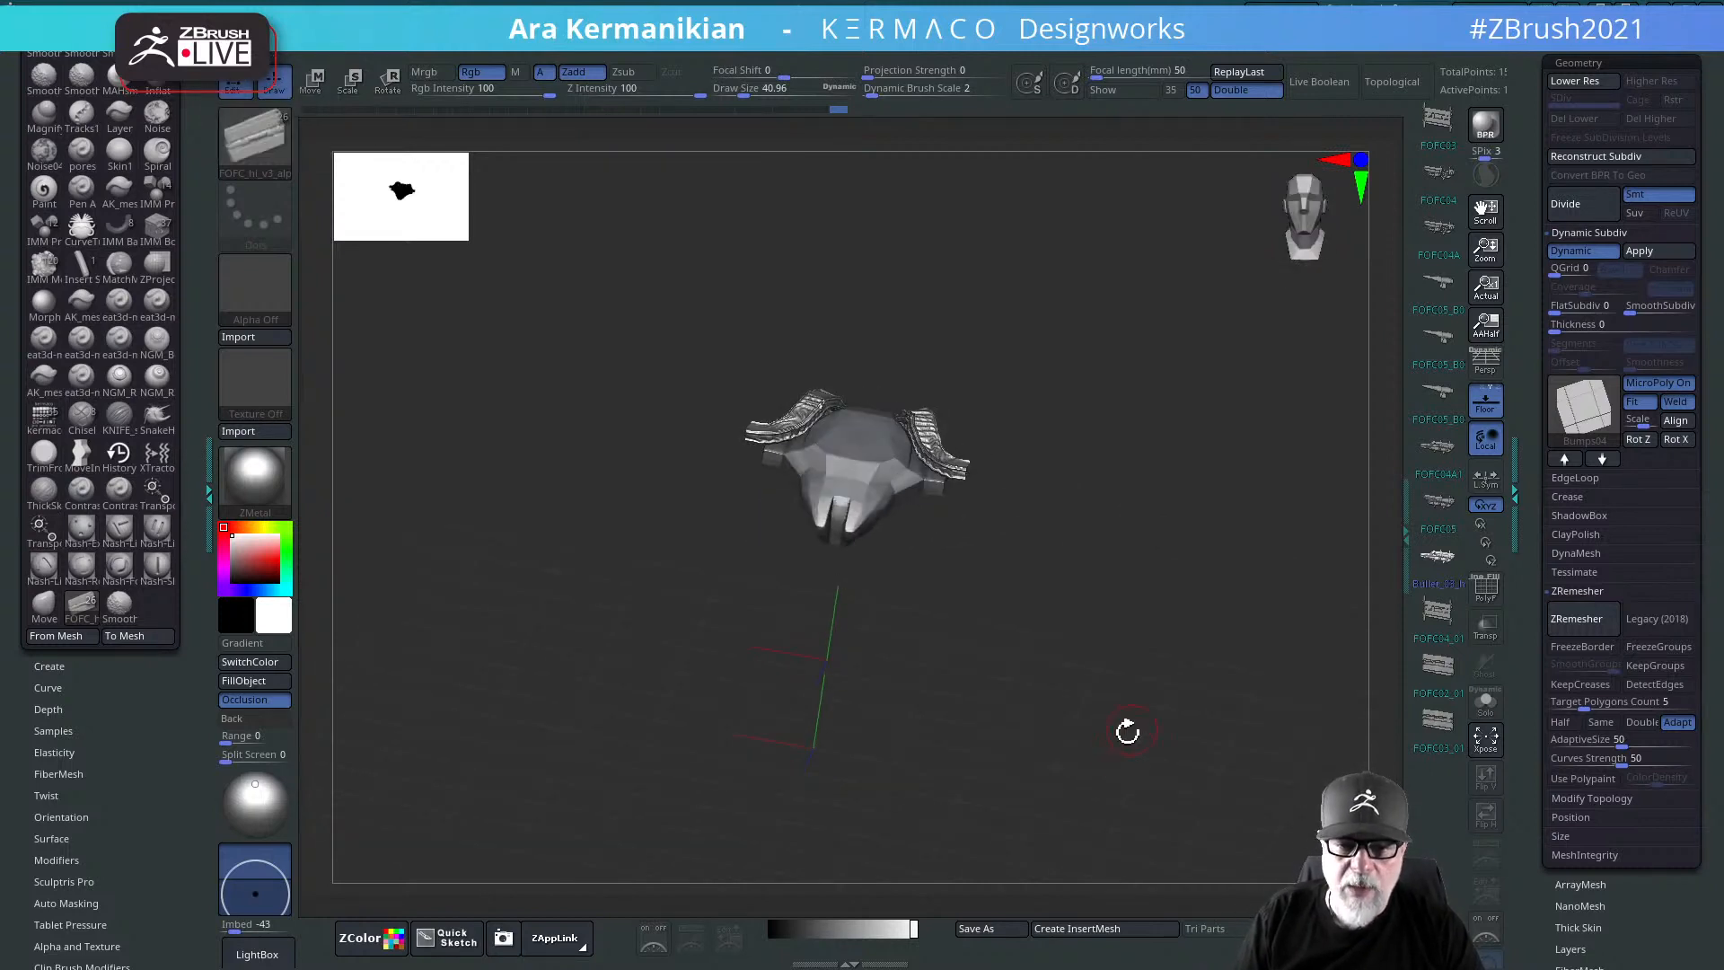
{"action": "left_click_drag", "start_coordinate": [1517, 370], "coordinate": [1520, 606]}
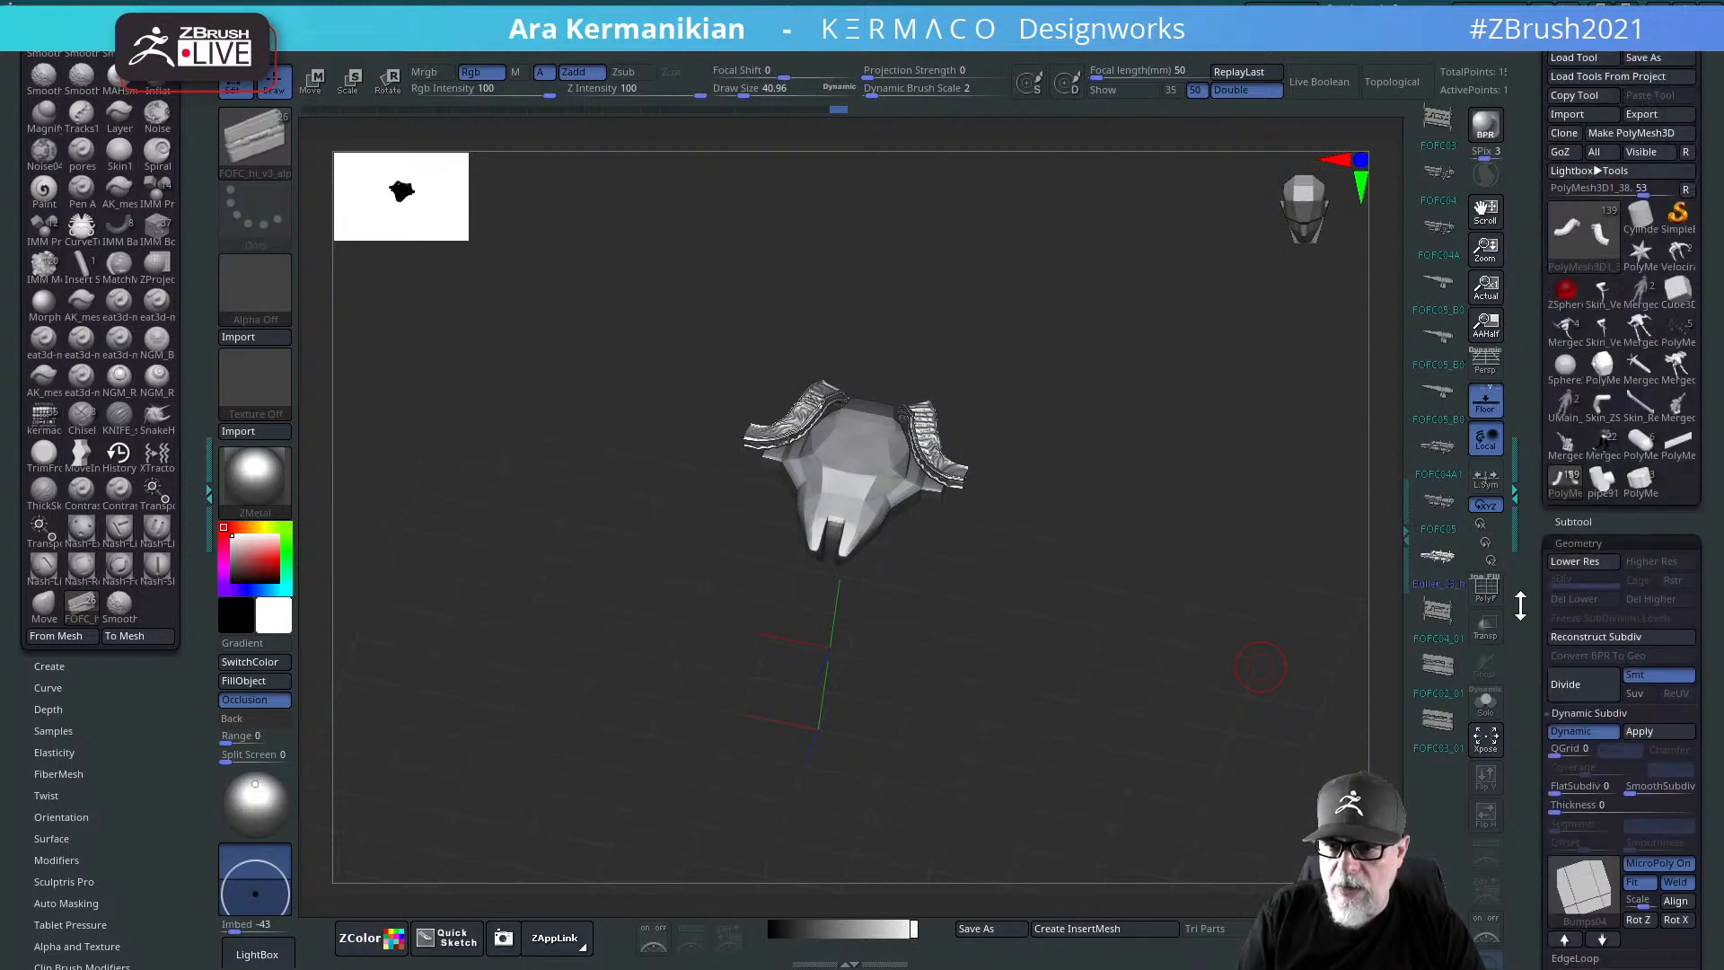
{"action": "left_click", "coordinate": [1562, 519]}
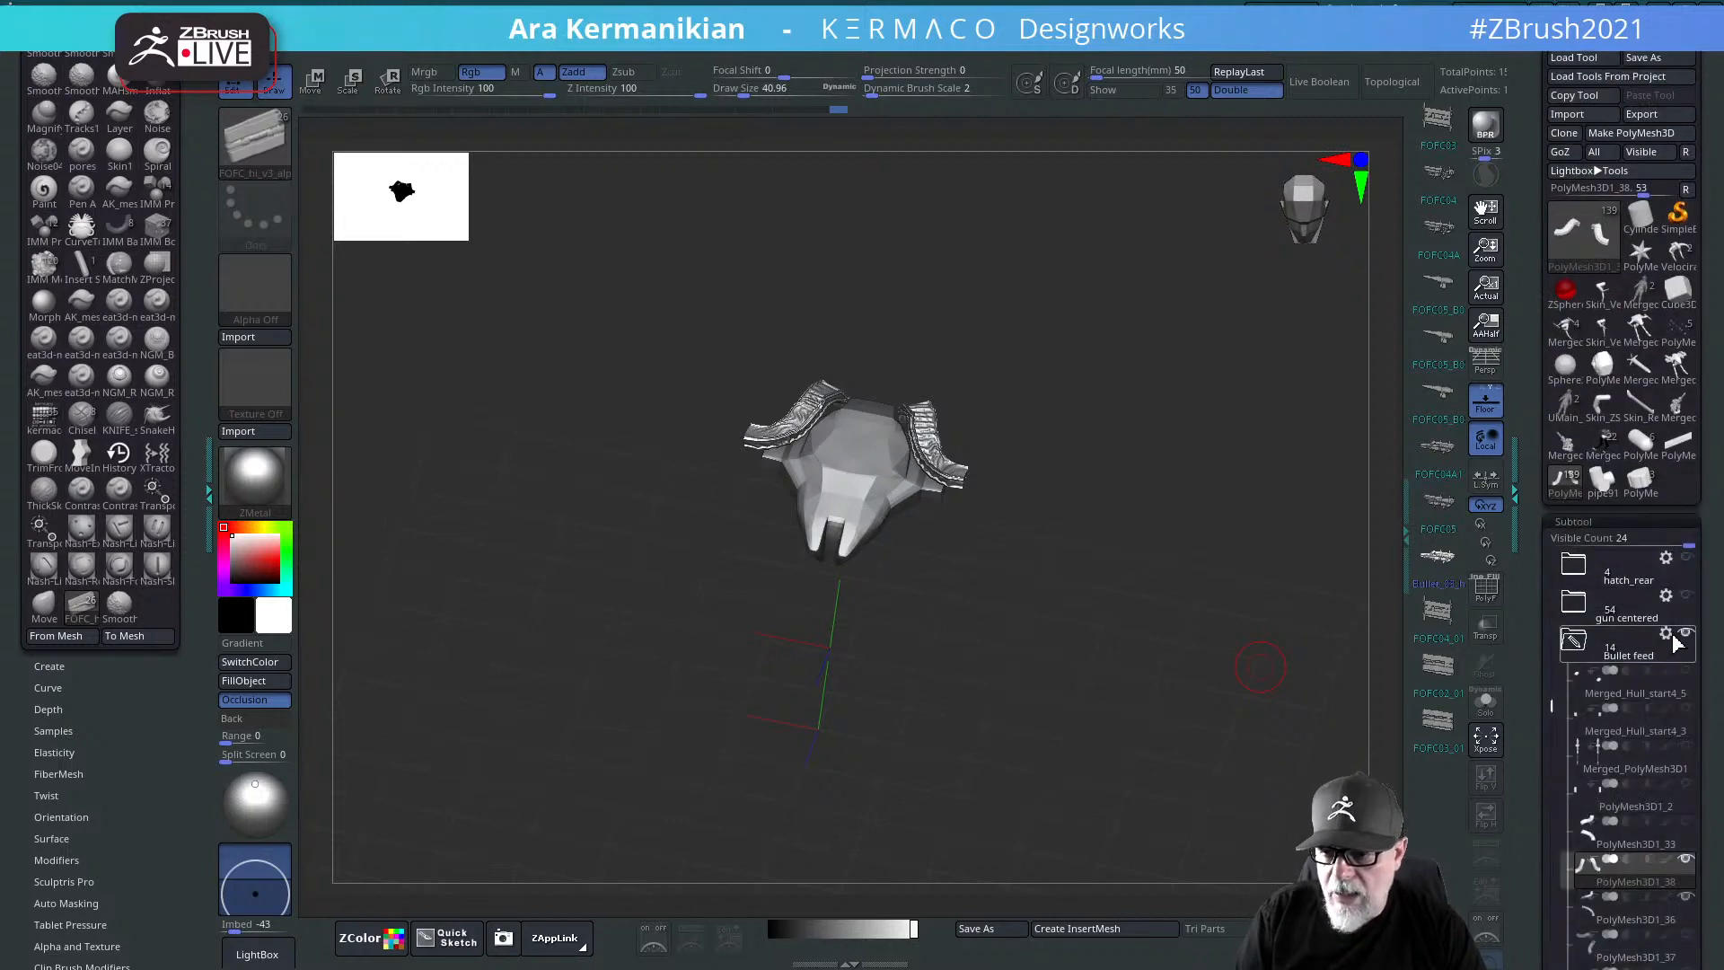
{"action": "left_click_drag", "start_coordinate": [1550, 711], "coordinate": [1550, 730]}
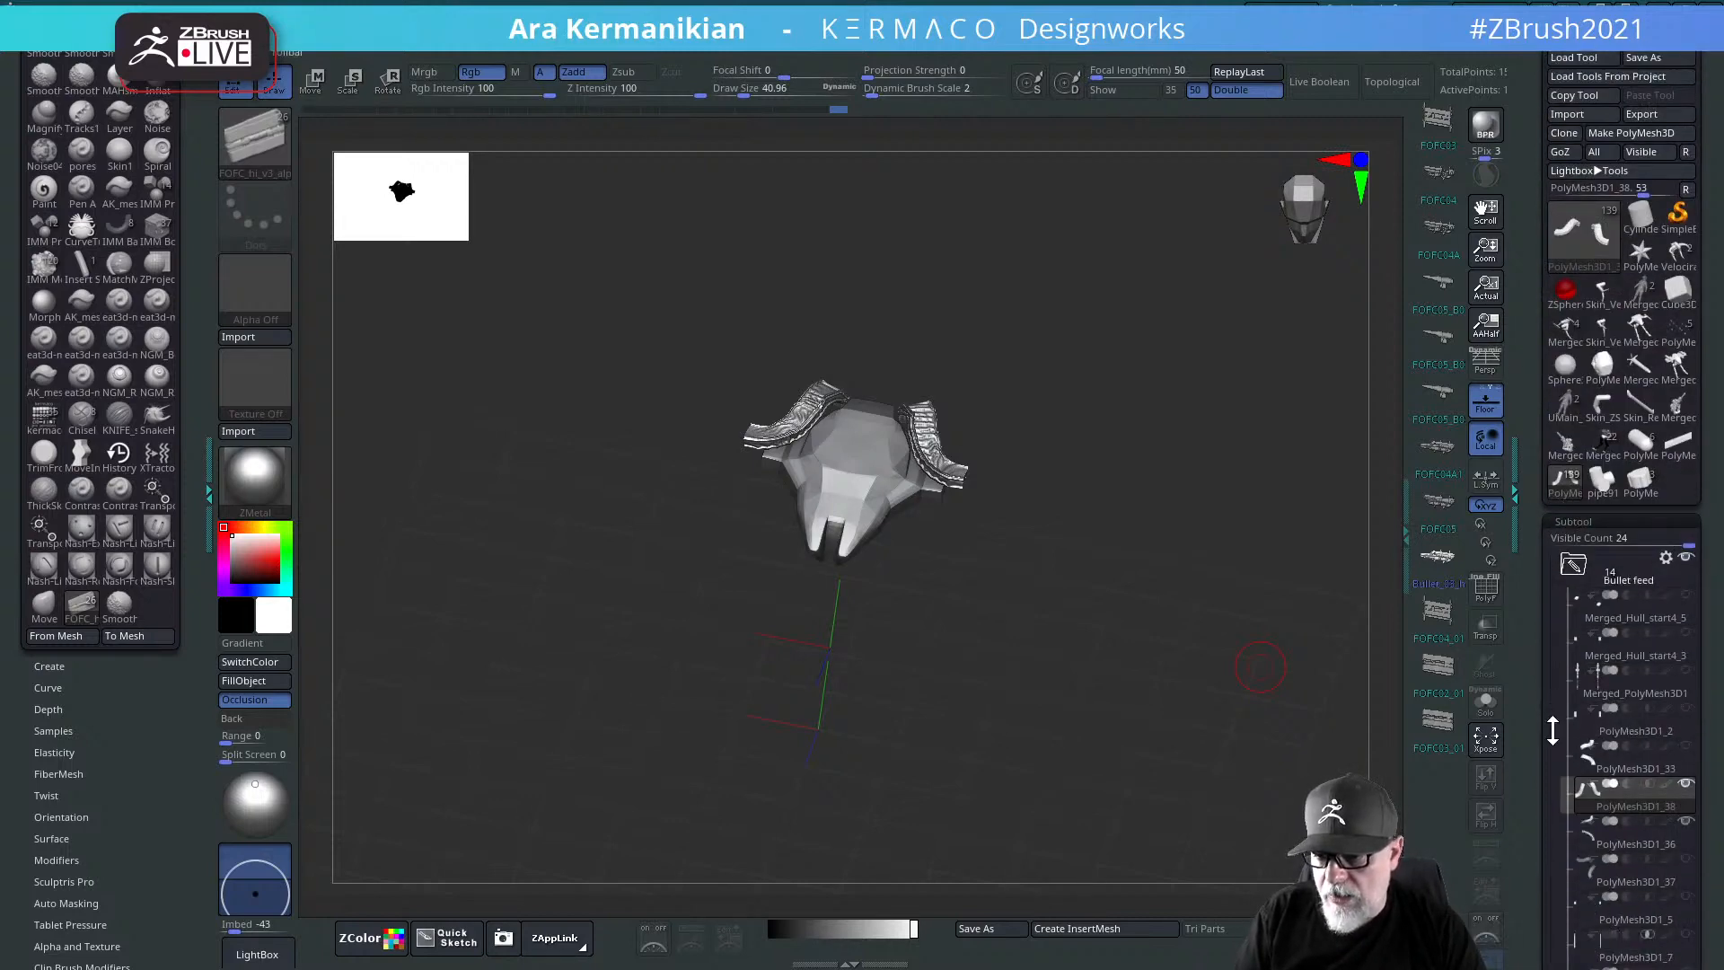
{"action": "left_click", "coordinate": [1685, 671]}
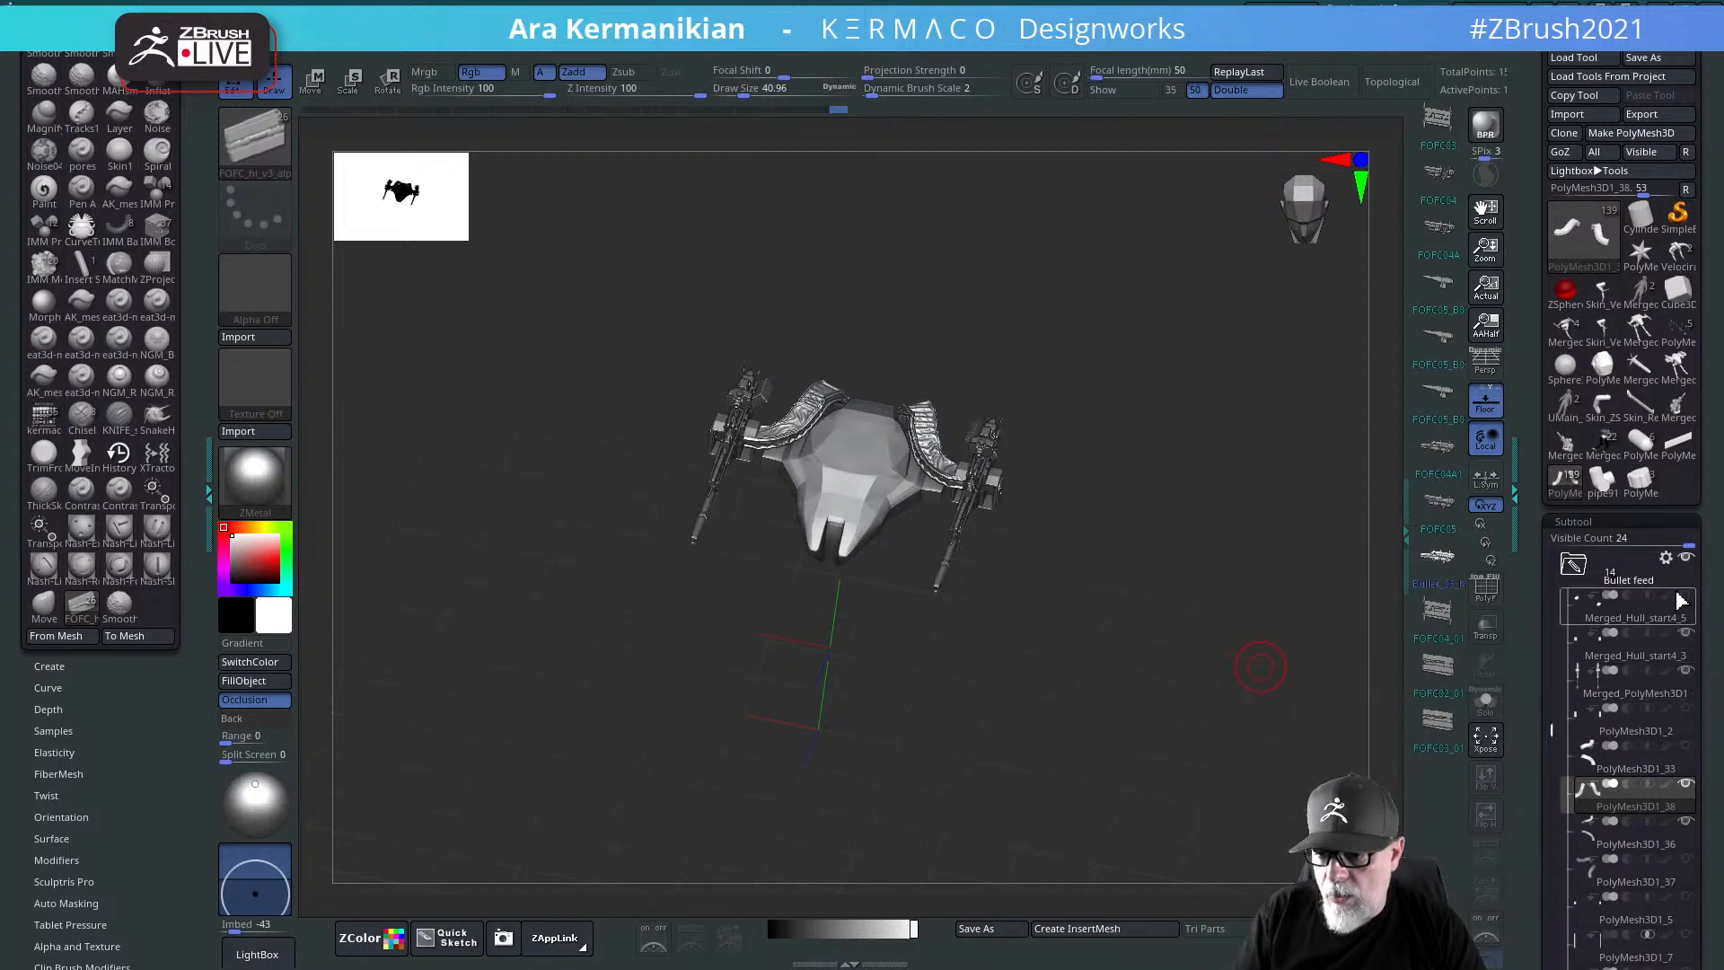
Step: Isolate the selected pair of bullet feed strips with Solo mode for a close-up view
{"action": "mouse_move", "coordinate": [1690, 718]}
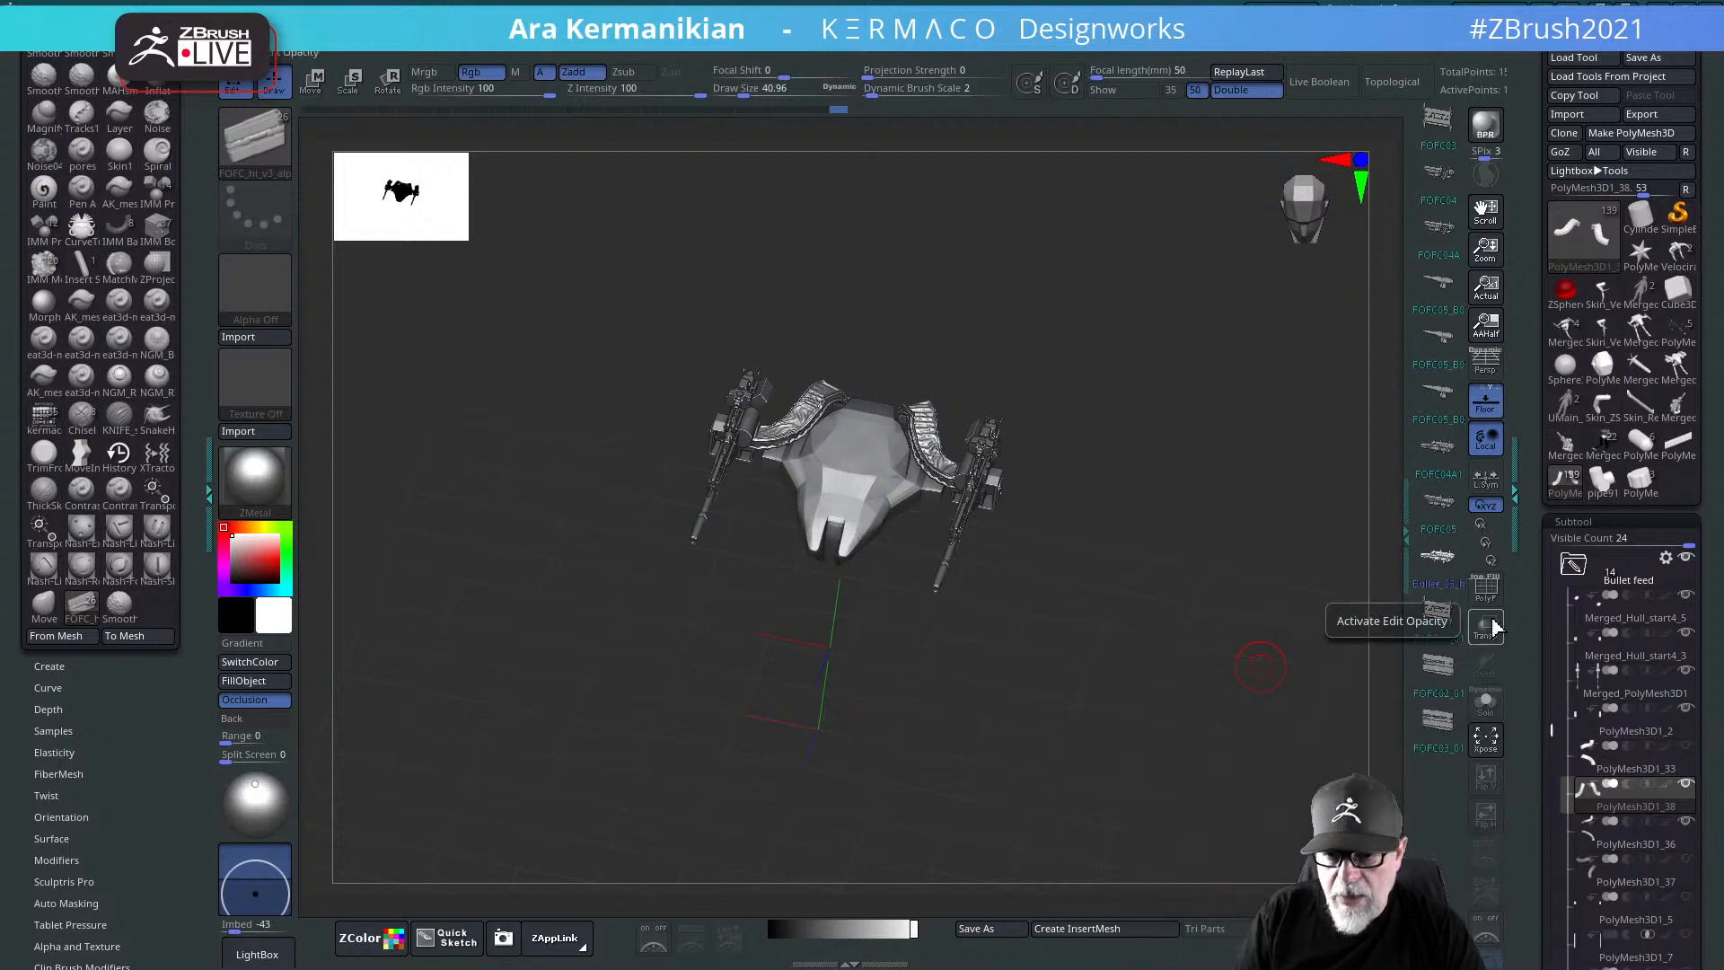
{"action": "left_click_drag", "start_coordinate": [1550, 727], "coordinate": [1547, 781]}
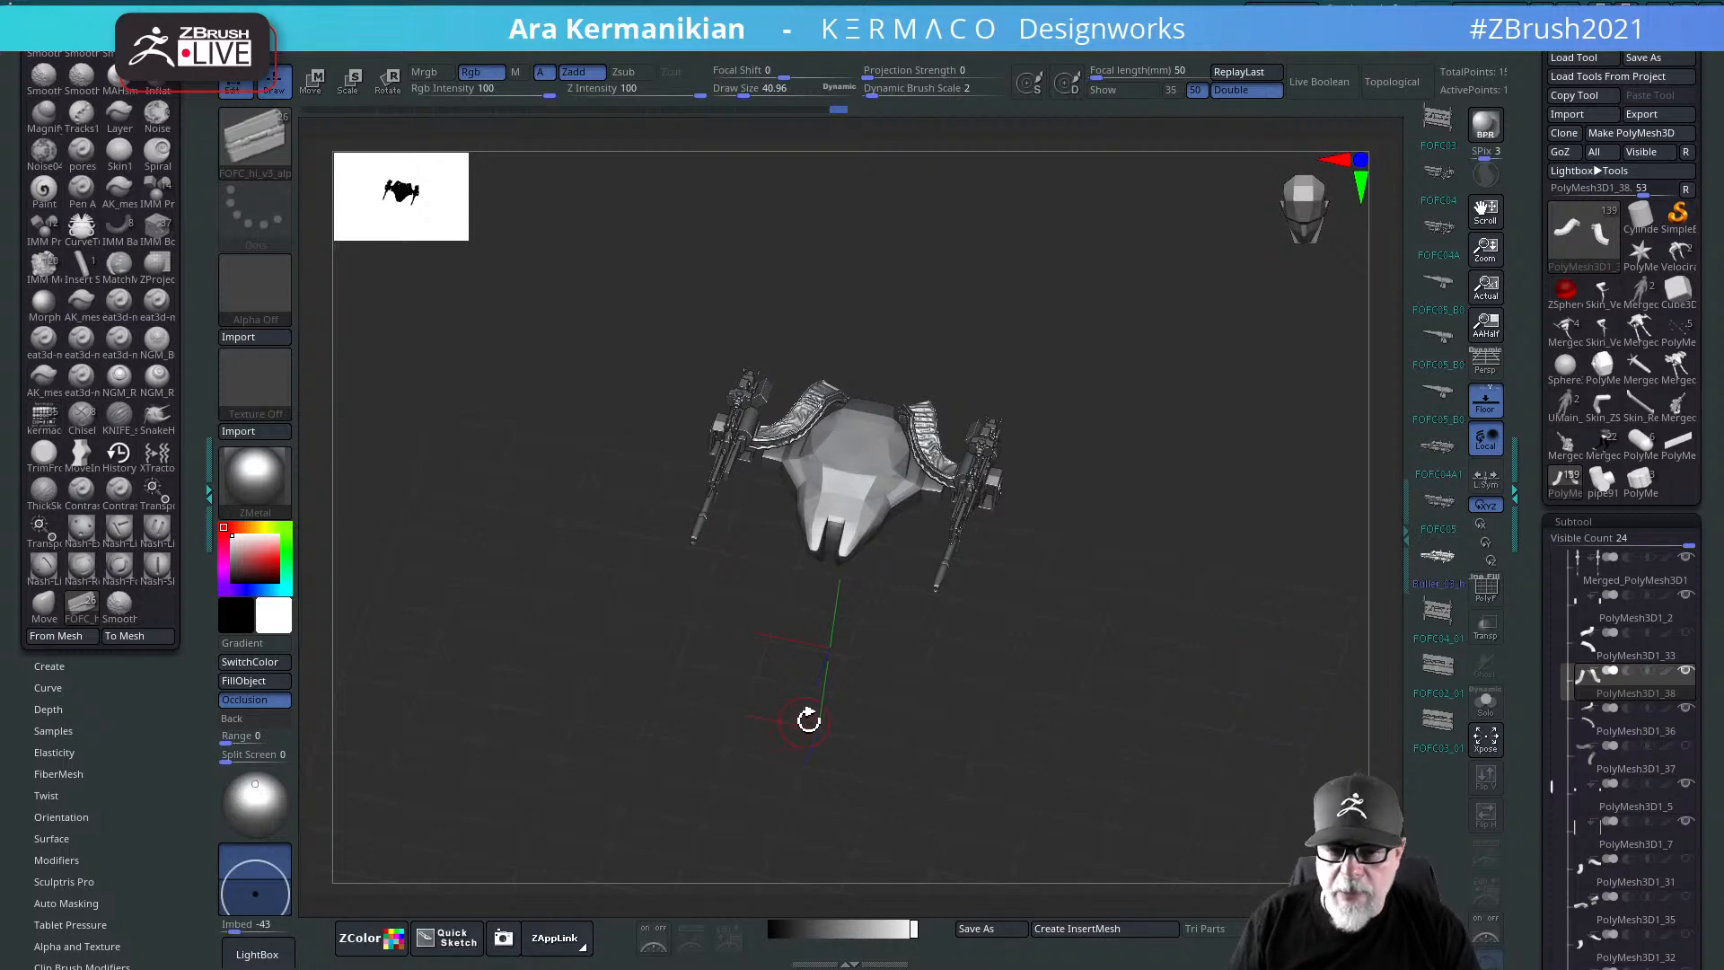
{"action": "left_click_drag", "start_coordinate": [1079, 648], "coordinate": [1194, 677]}
{"action": "left_click_drag", "start_coordinate": [895, 213], "coordinate": [835, 312]}
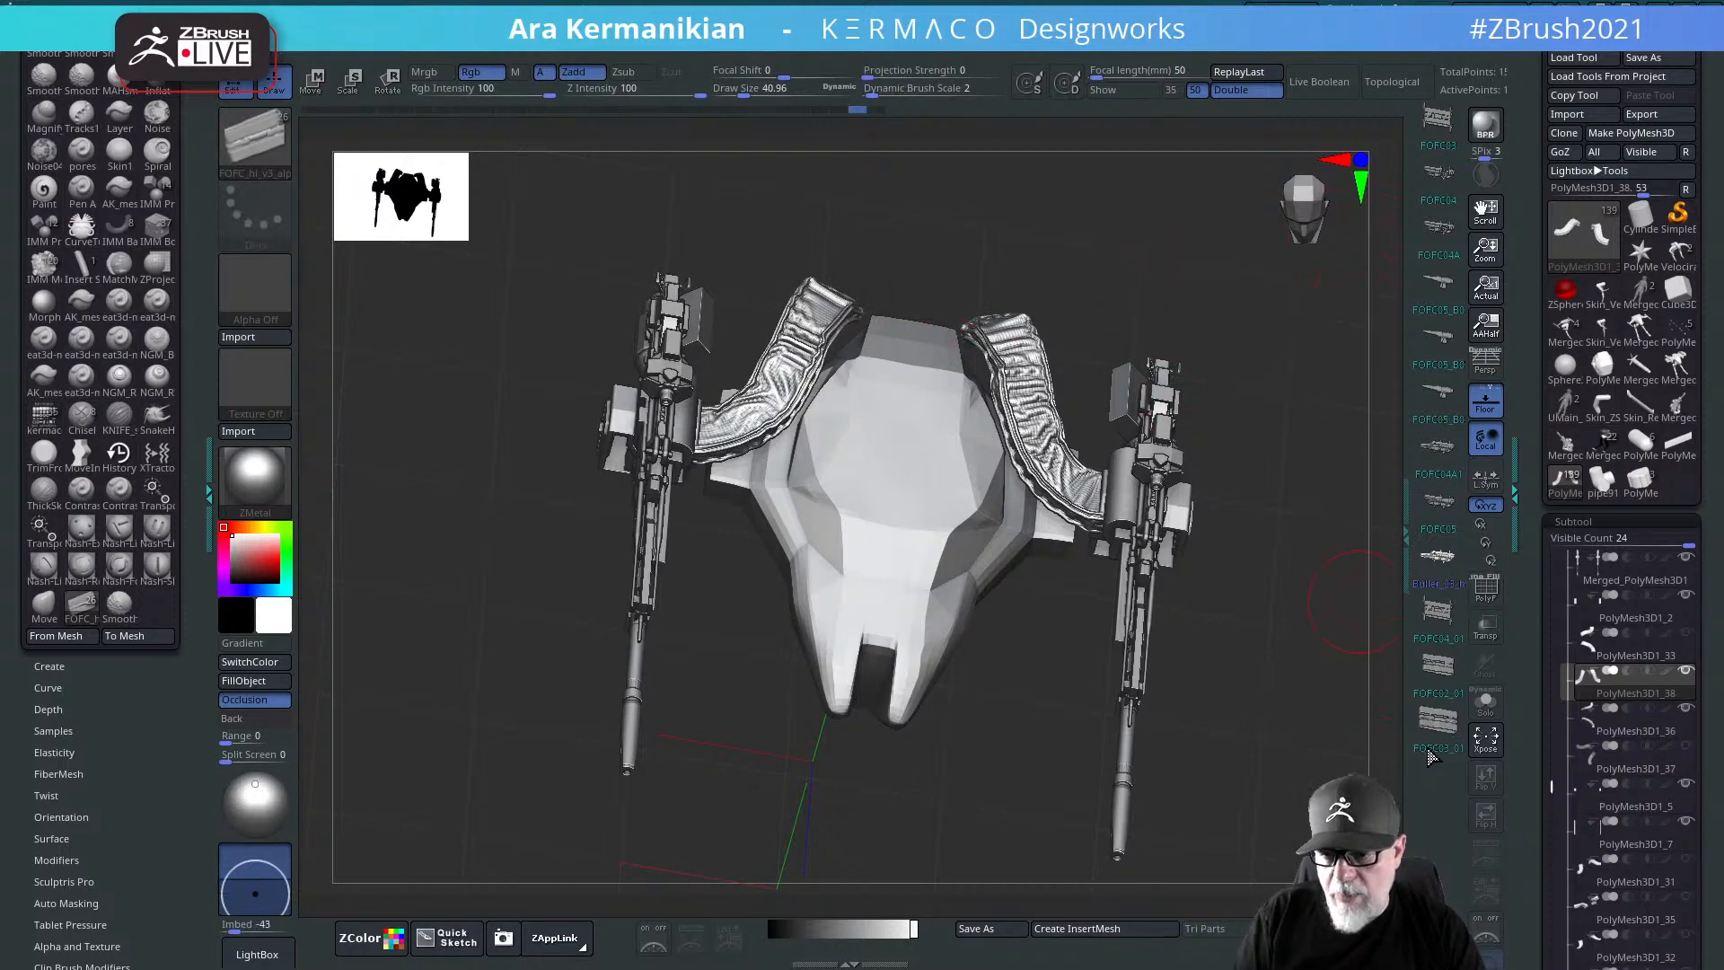
{"action": "left_click", "coordinate": [1485, 702]}
{"action": "left_click_drag", "start_coordinate": [1164, 690], "coordinate": [561, 118]}
{"action": "mouse_move", "coordinate": [812, 112]}
{"action": "left_mouse_down"}
{"action": "mouse_move", "coordinate": [745, 113]}
{"action": "mouse_move", "coordinate": [814, 124]}
{"action": "mouse_move", "coordinate": [794, 137]}
{"action": "left_mouse_up"}
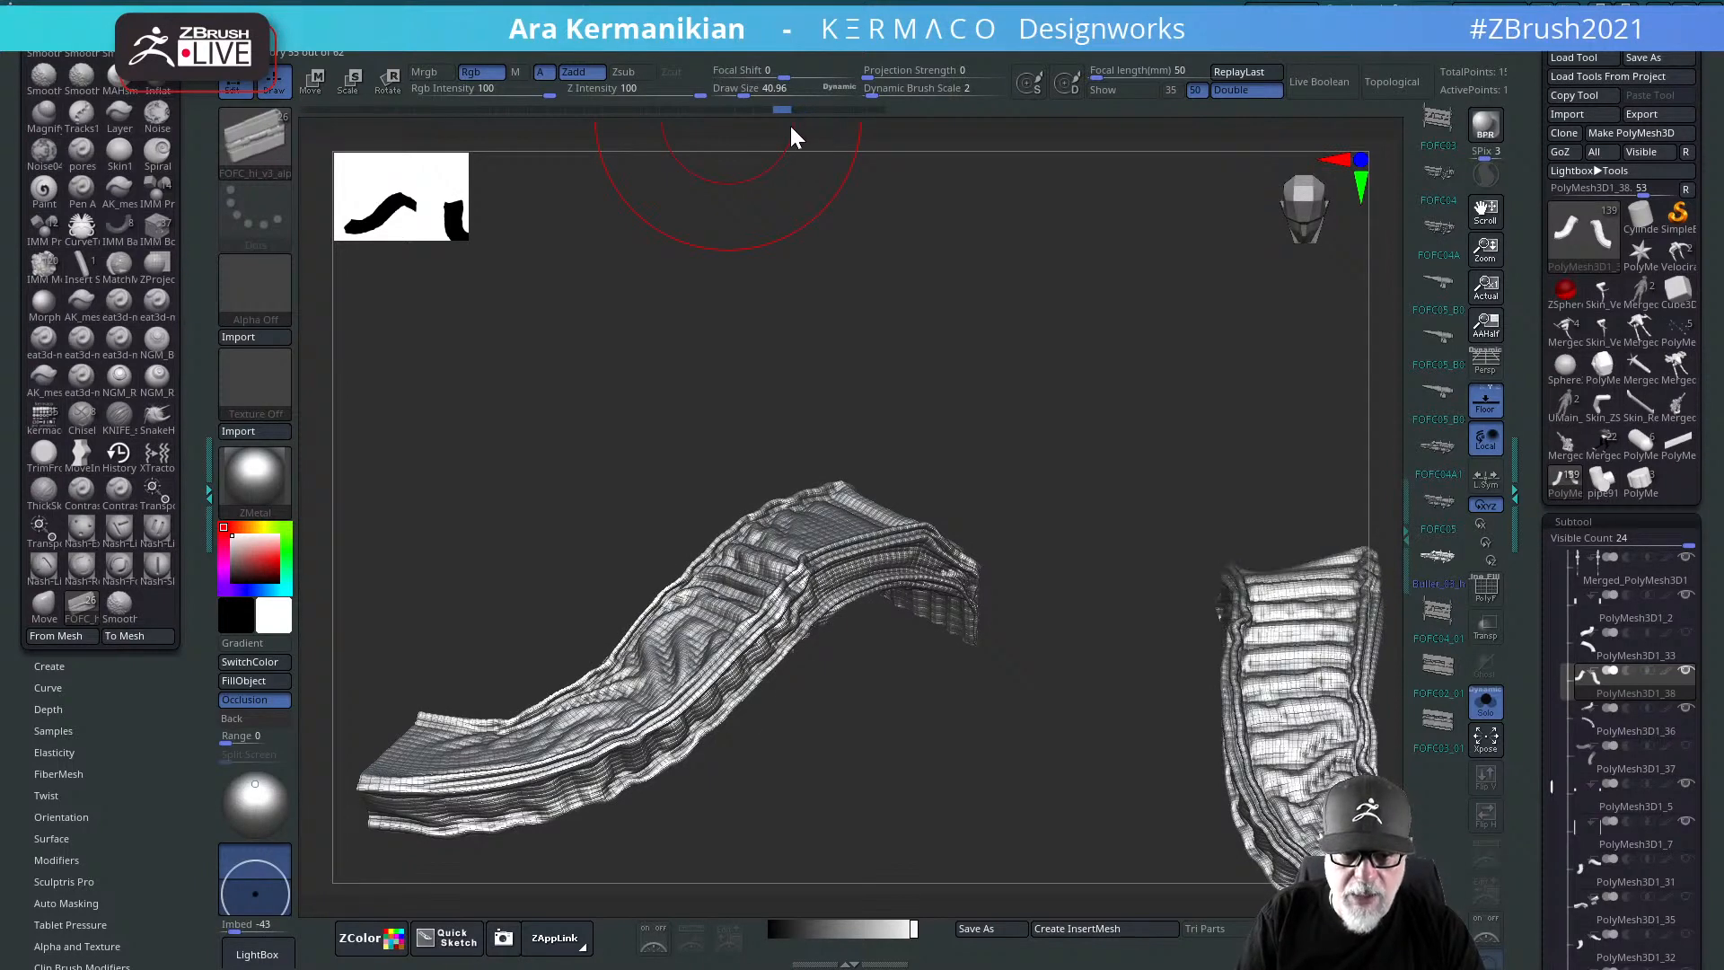
Step: Pick the ClothMove brush from the custom cloth dynamics set for working on the isolated bullet feed strips
{"action": "left_click_drag", "start_coordinate": [1108, 342], "coordinate": [927, 320]}
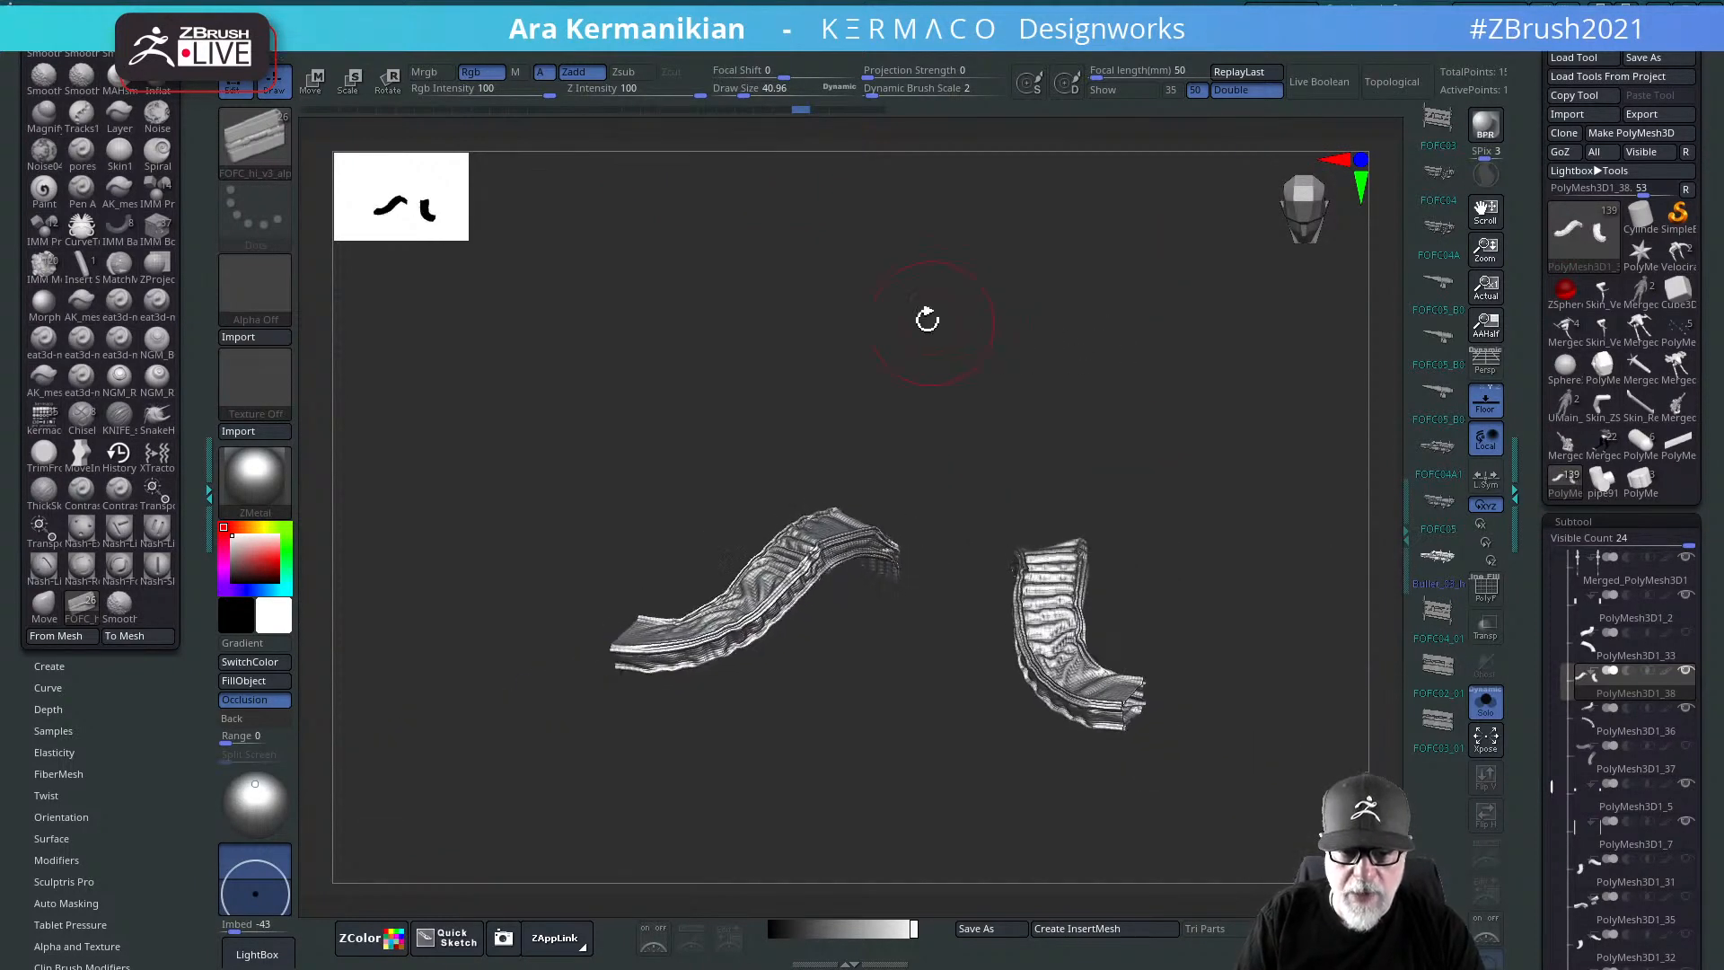
{"action": "left_click_drag", "start_coordinate": [1123, 413], "coordinate": [993, 460]}
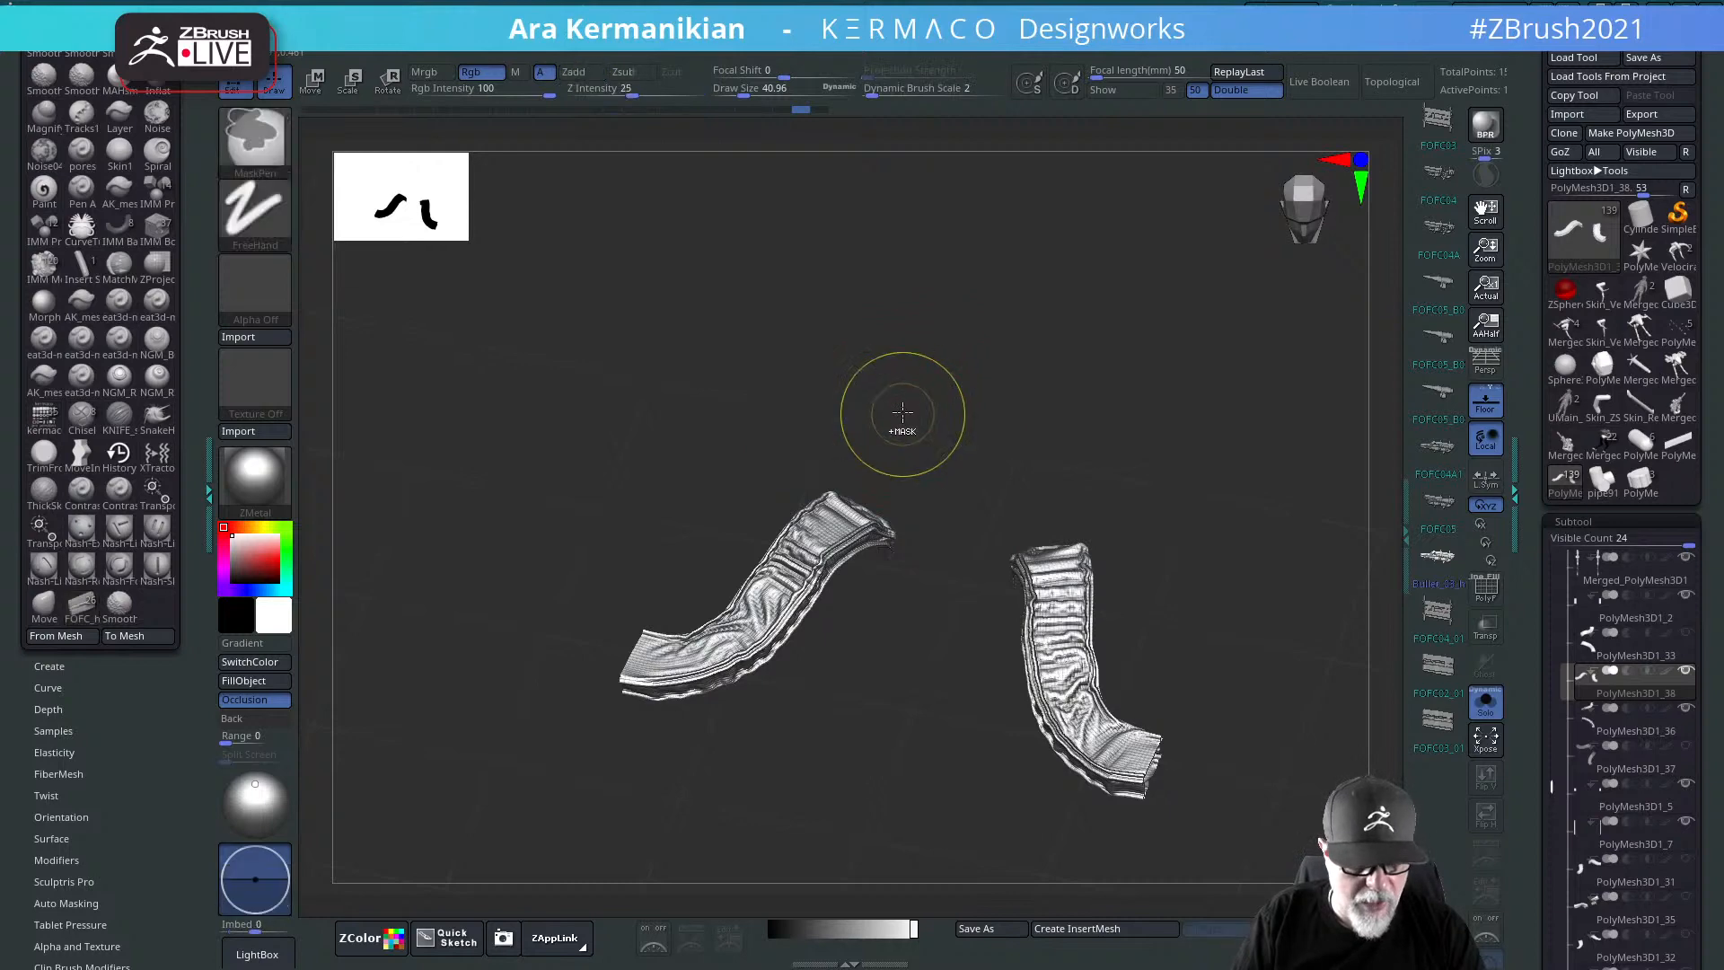
{"action": "key", "text": "ctrl+d"}
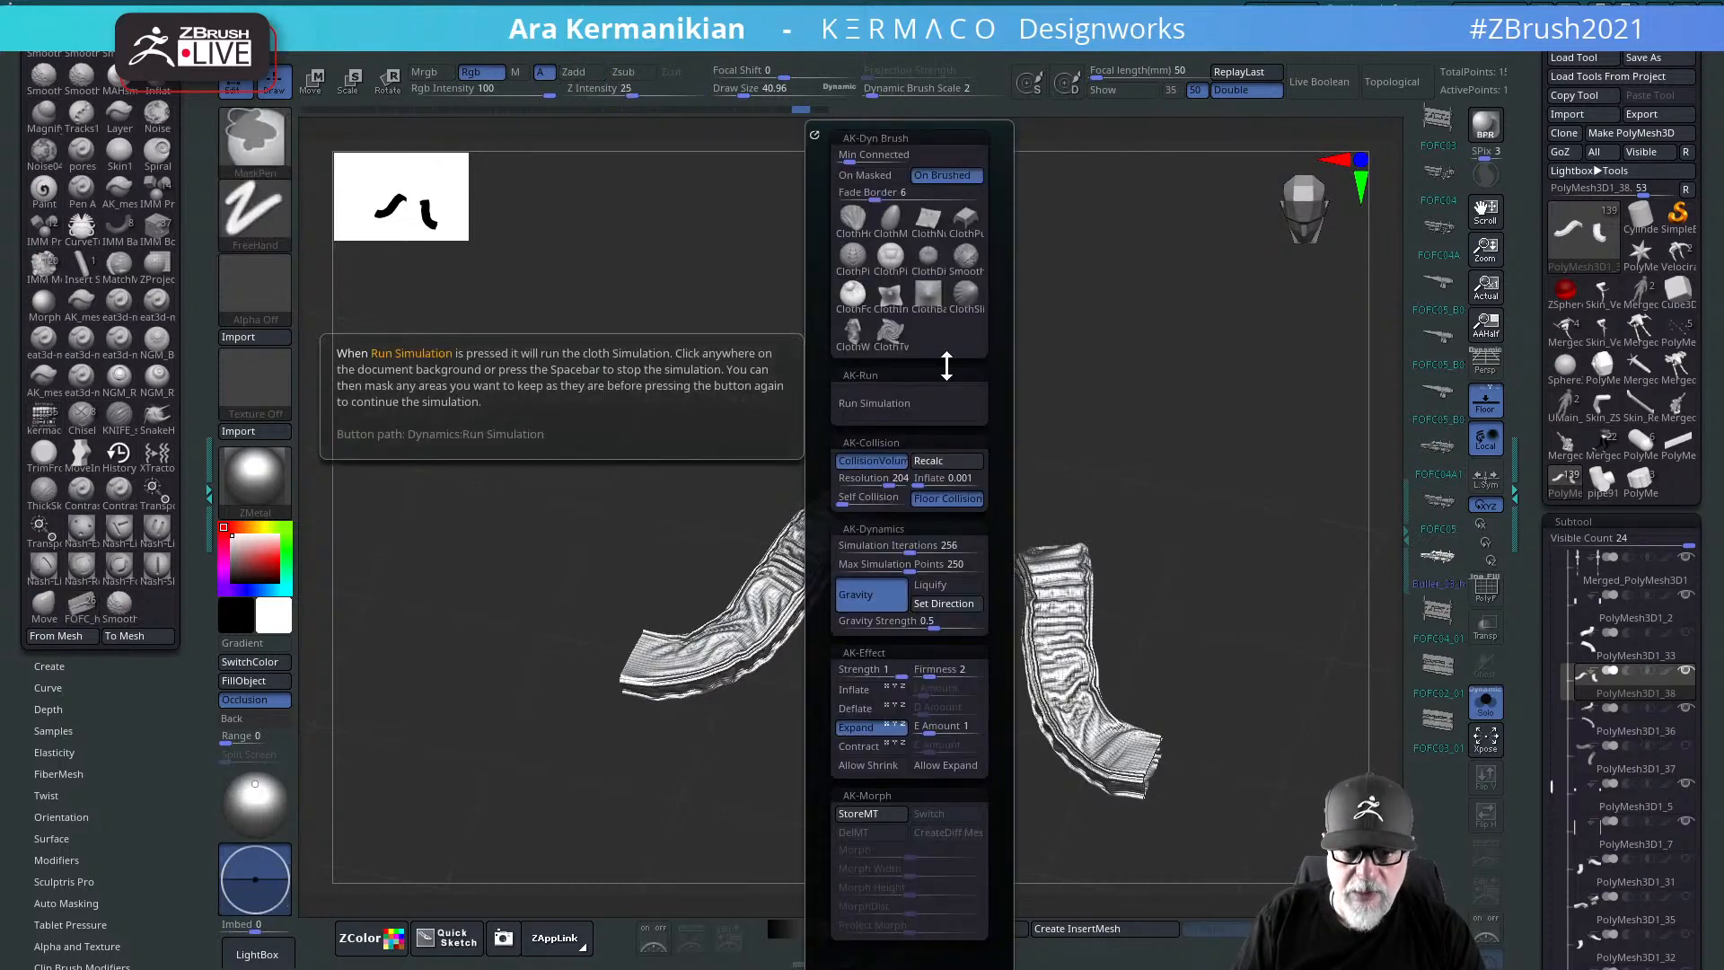
{"action": "left_click", "coordinate": [887, 223]}
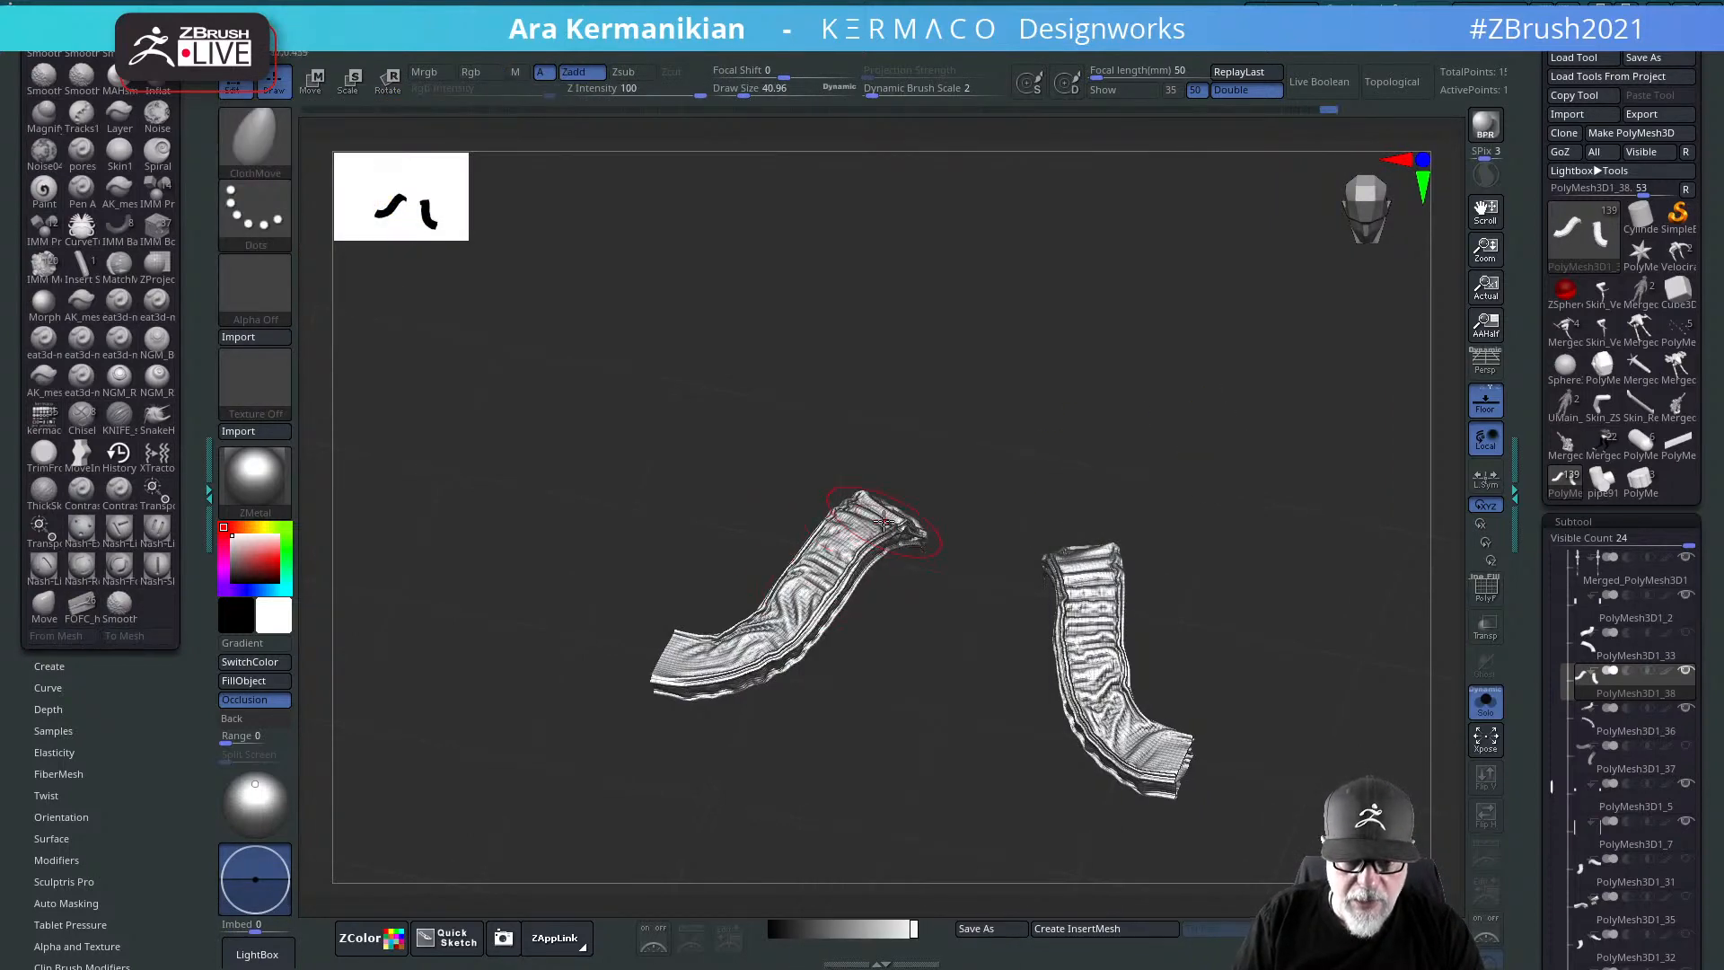
Step: Examine the isolated wrinkled cloth covers, and turn off Solo mode to view them on the full mech
{"action": "left_click_drag", "start_coordinate": [1032, 504], "coordinate": [1061, 496]}
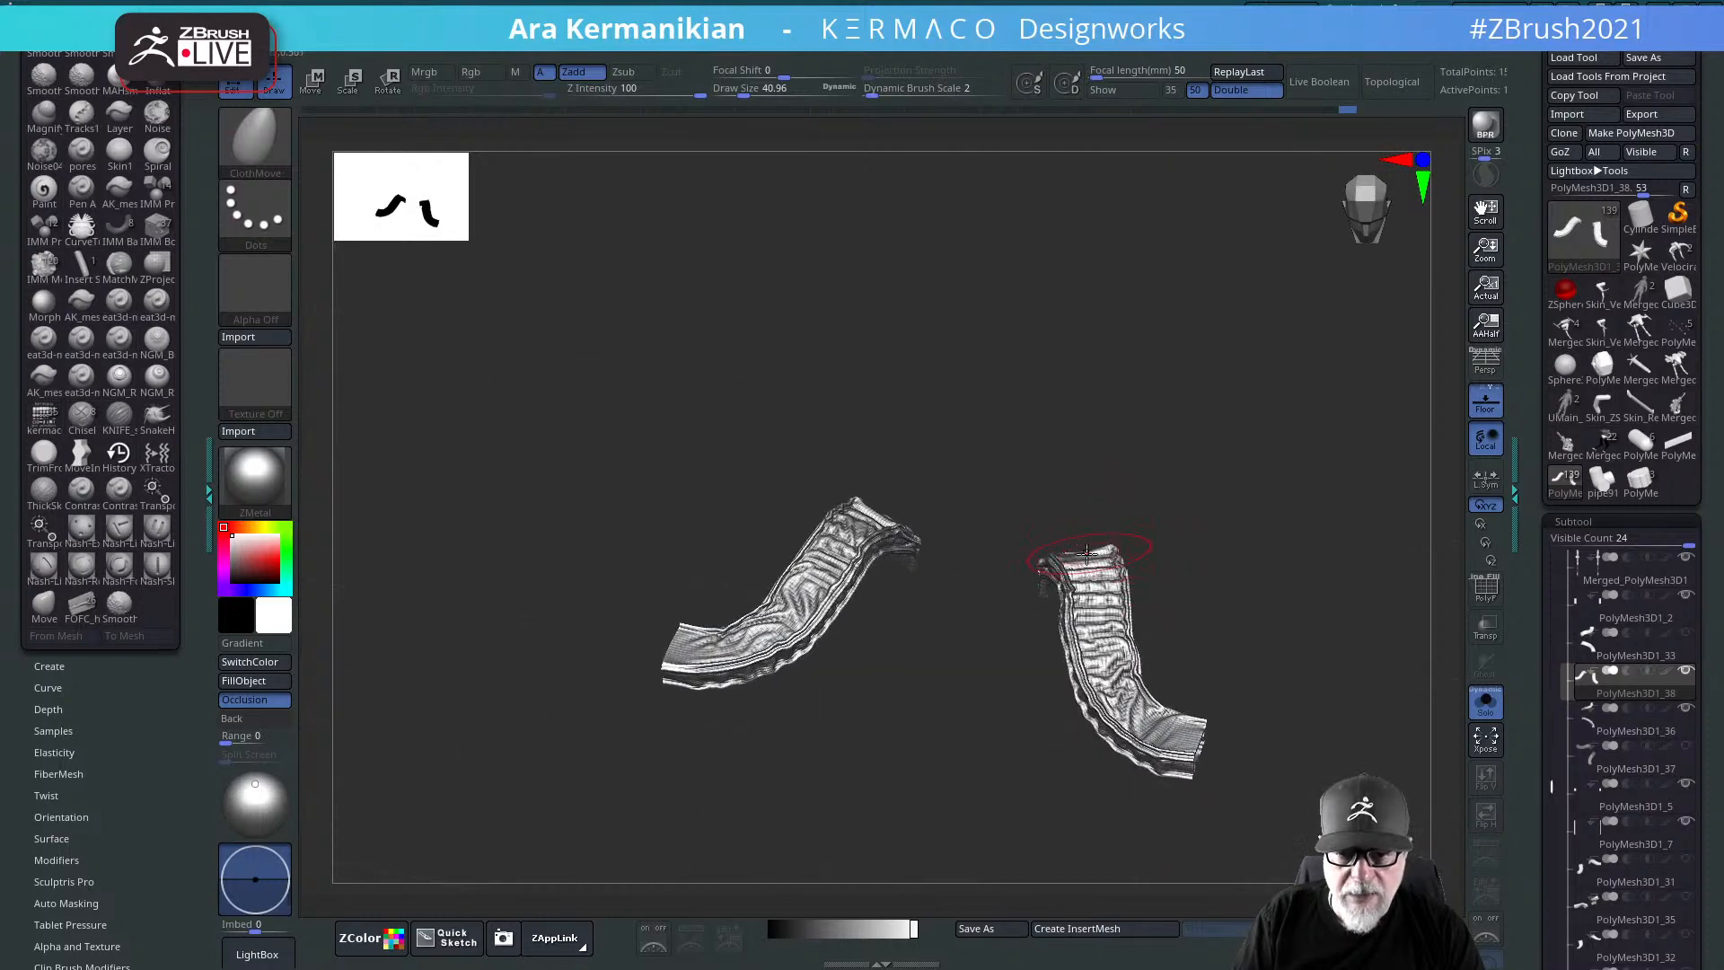
{"action": "left_click_drag", "start_coordinate": [1269, 427], "coordinate": [1394, 475]}
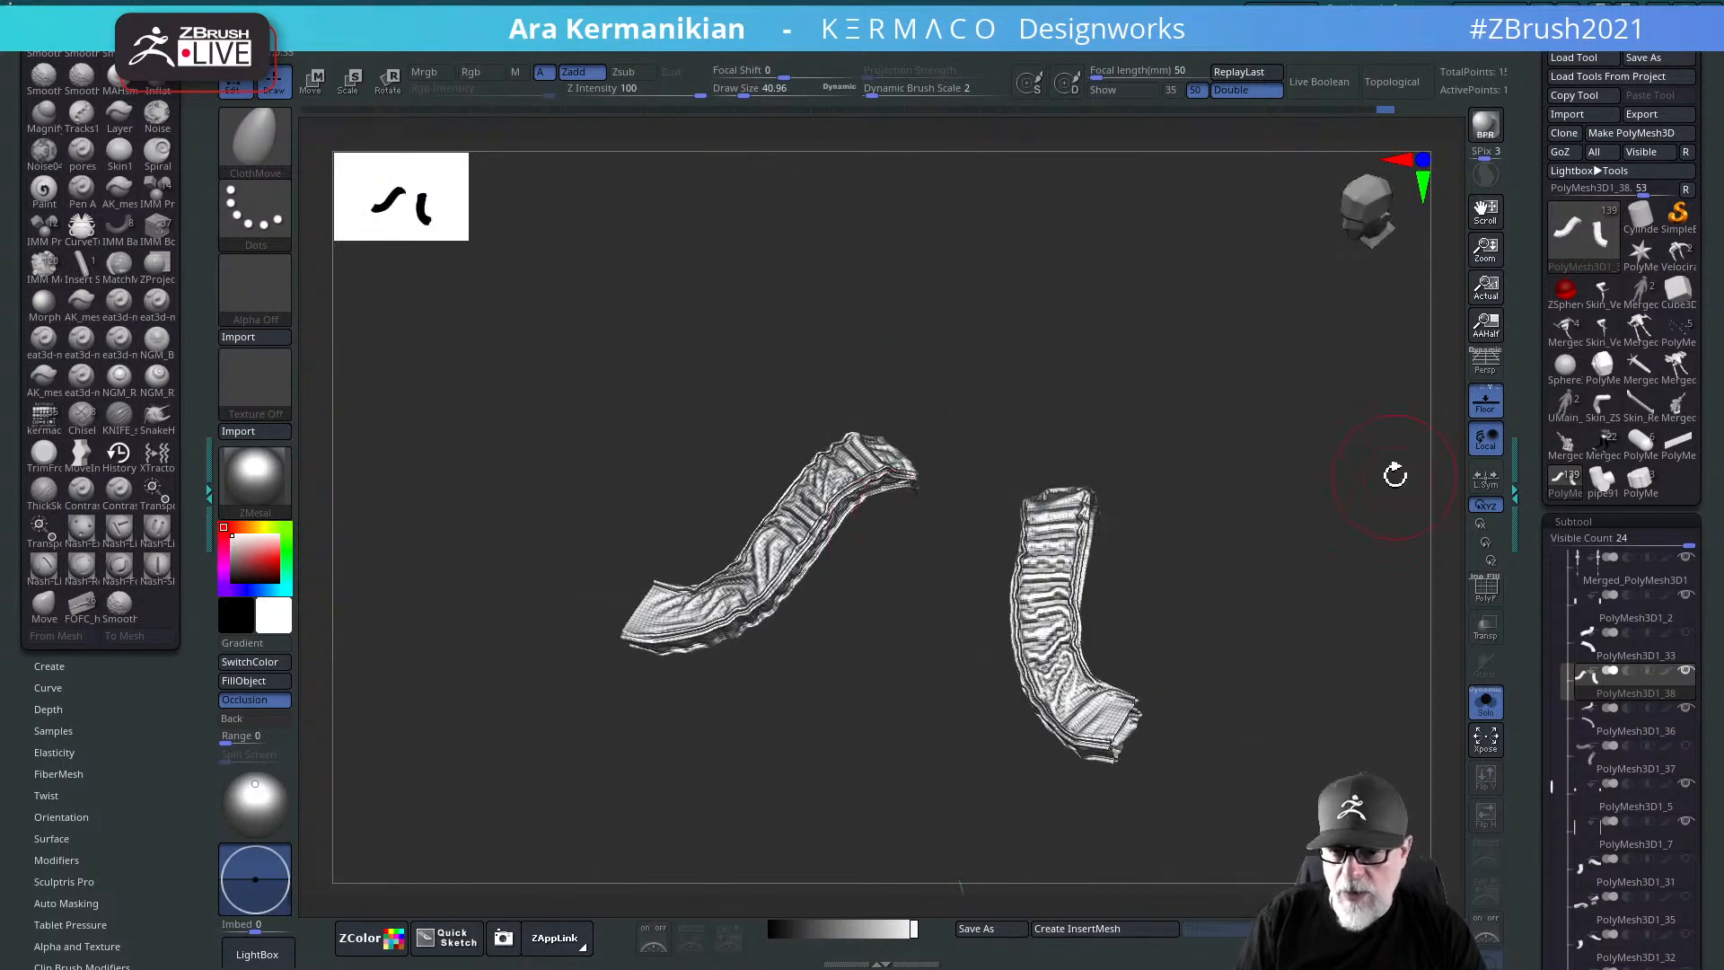
{"action": "left_click_drag", "start_coordinate": [1261, 711], "coordinate": [1144, 738]}
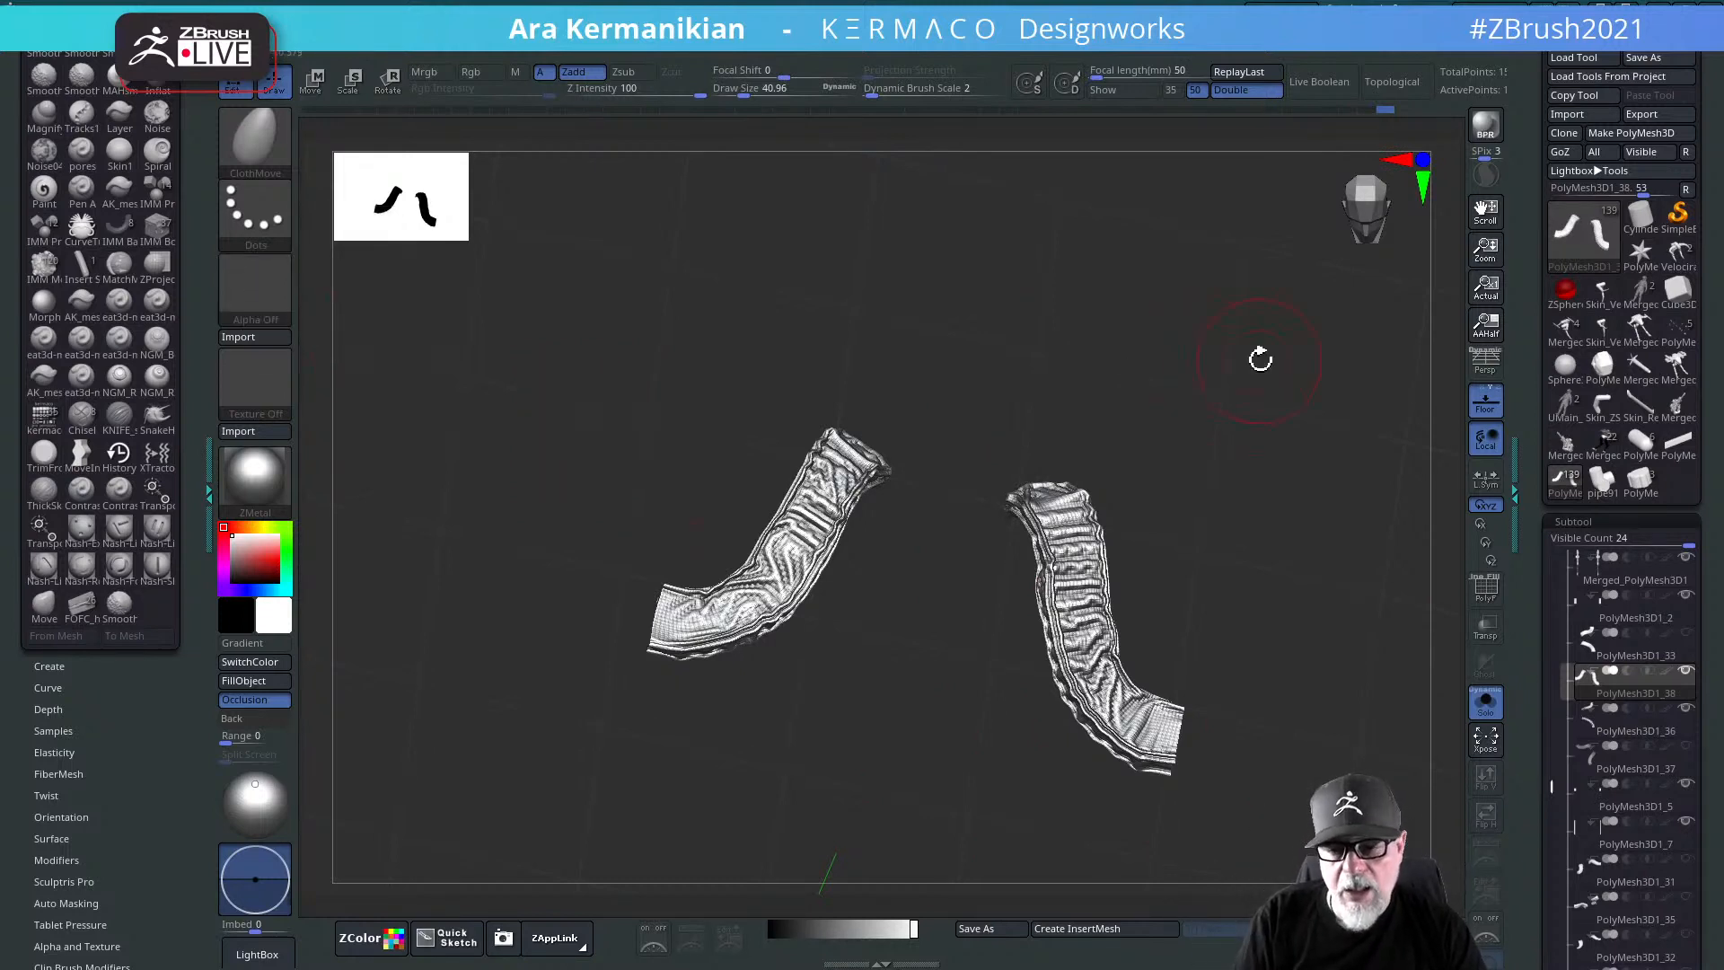
{"action": "left_click", "coordinate": [1485, 703]}
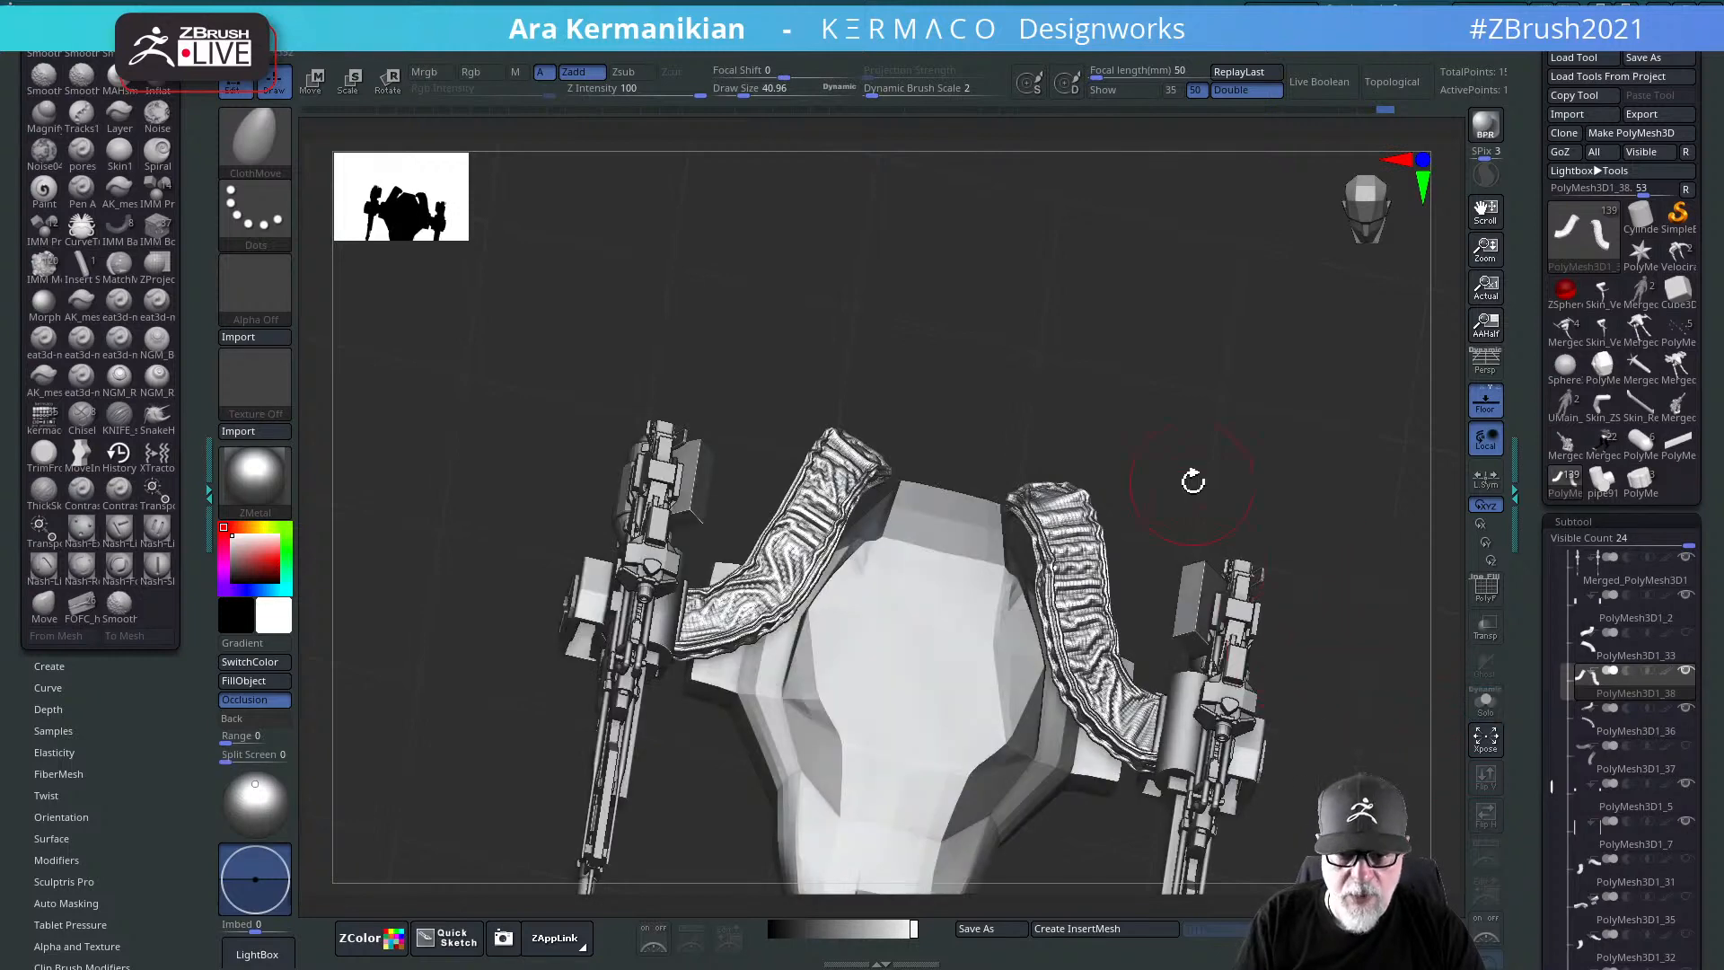
{"action": "left_click_drag", "start_coordinate": [1221, 364], "coordinate": [1310, 433]}
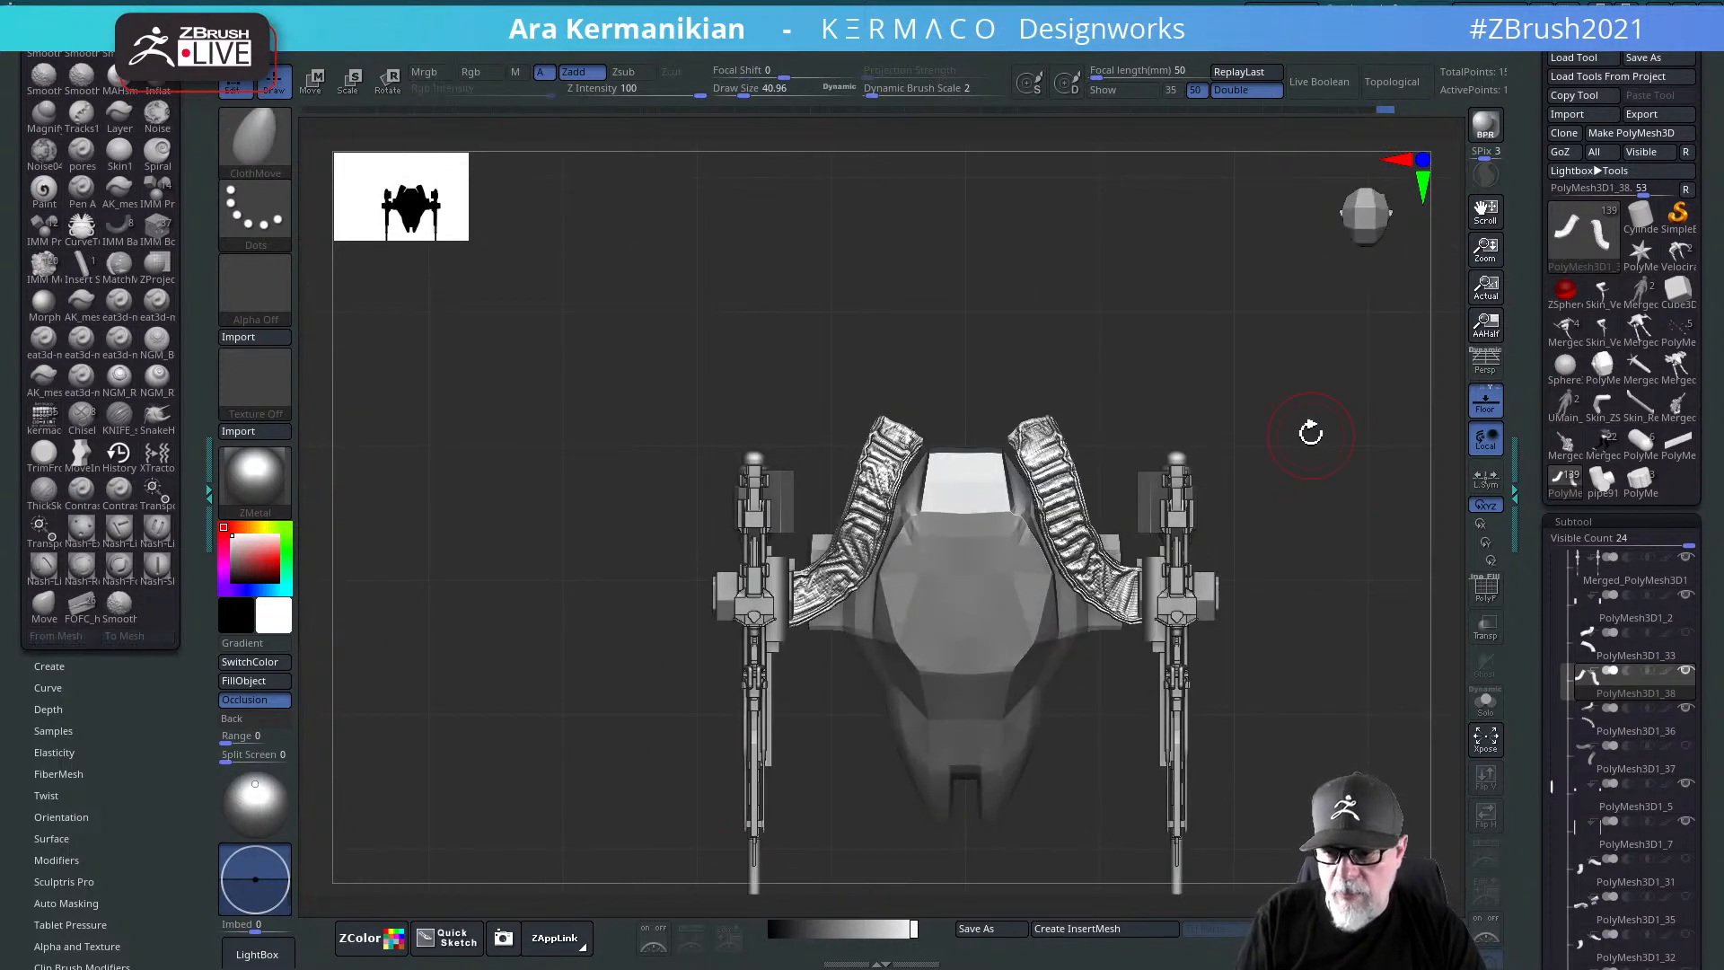
Step: Make the pilots subtool in the people folder visible on the mech
{"action": "mouse_move", "coordinate": [1687, 761]}
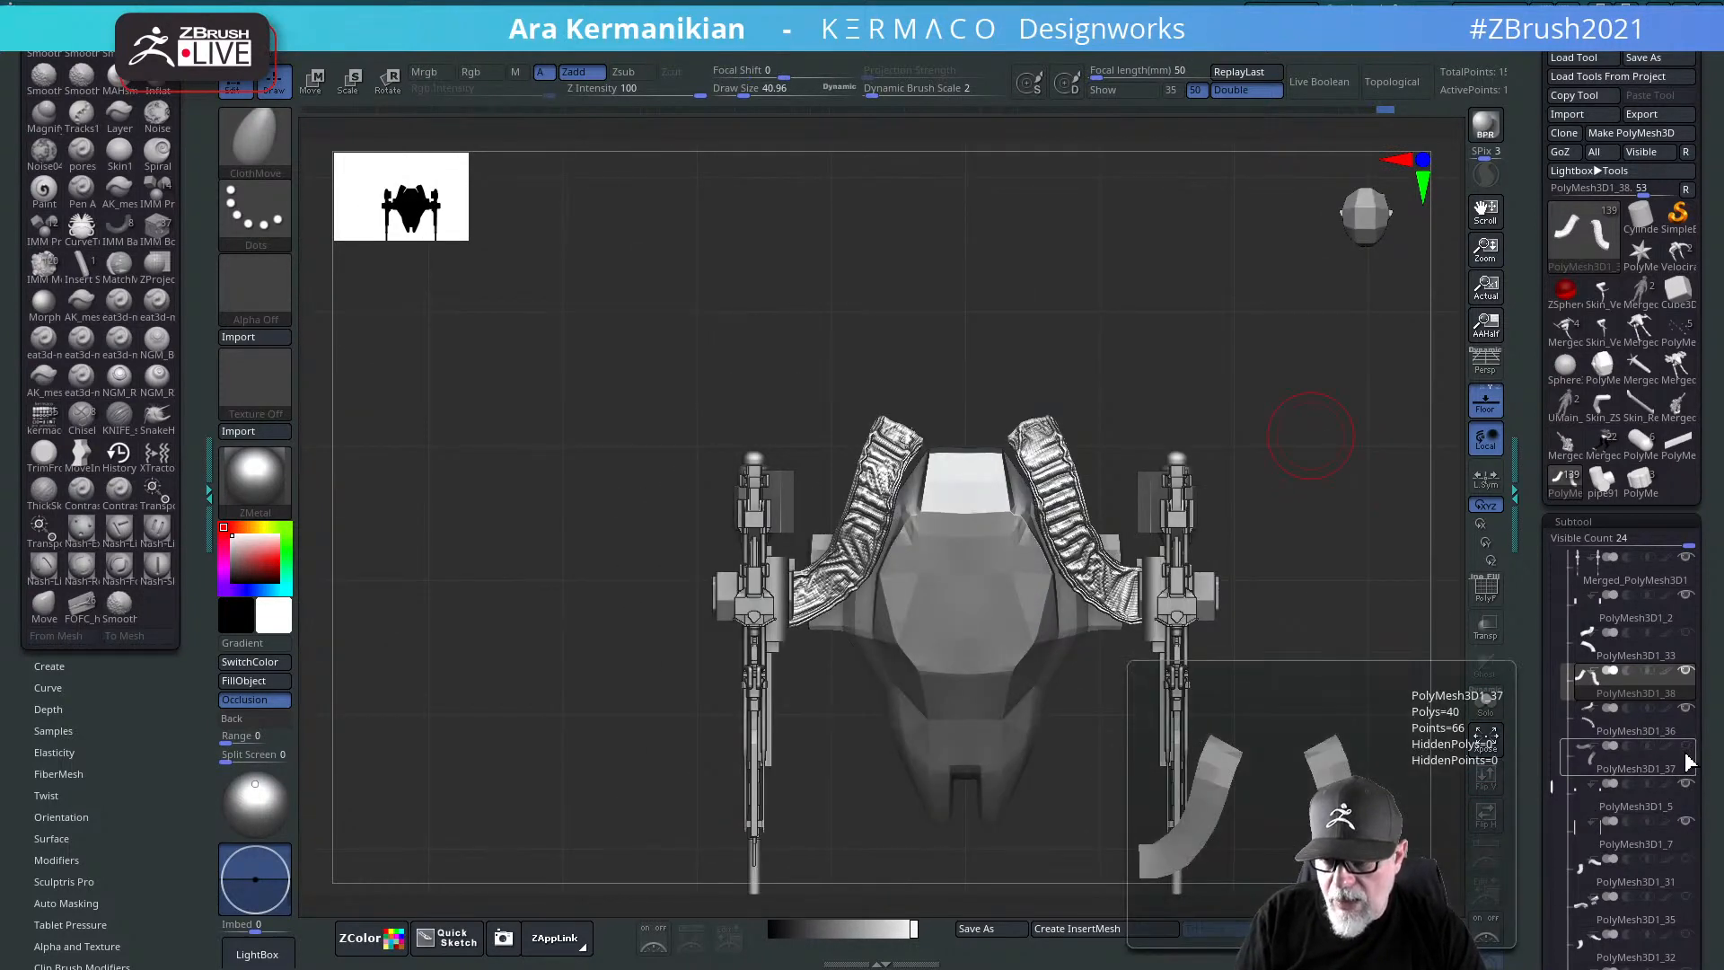
{"action": "scroll", "coordinate": [1604, 790], "scroll_direction": "down", "scroll_amount": 2}
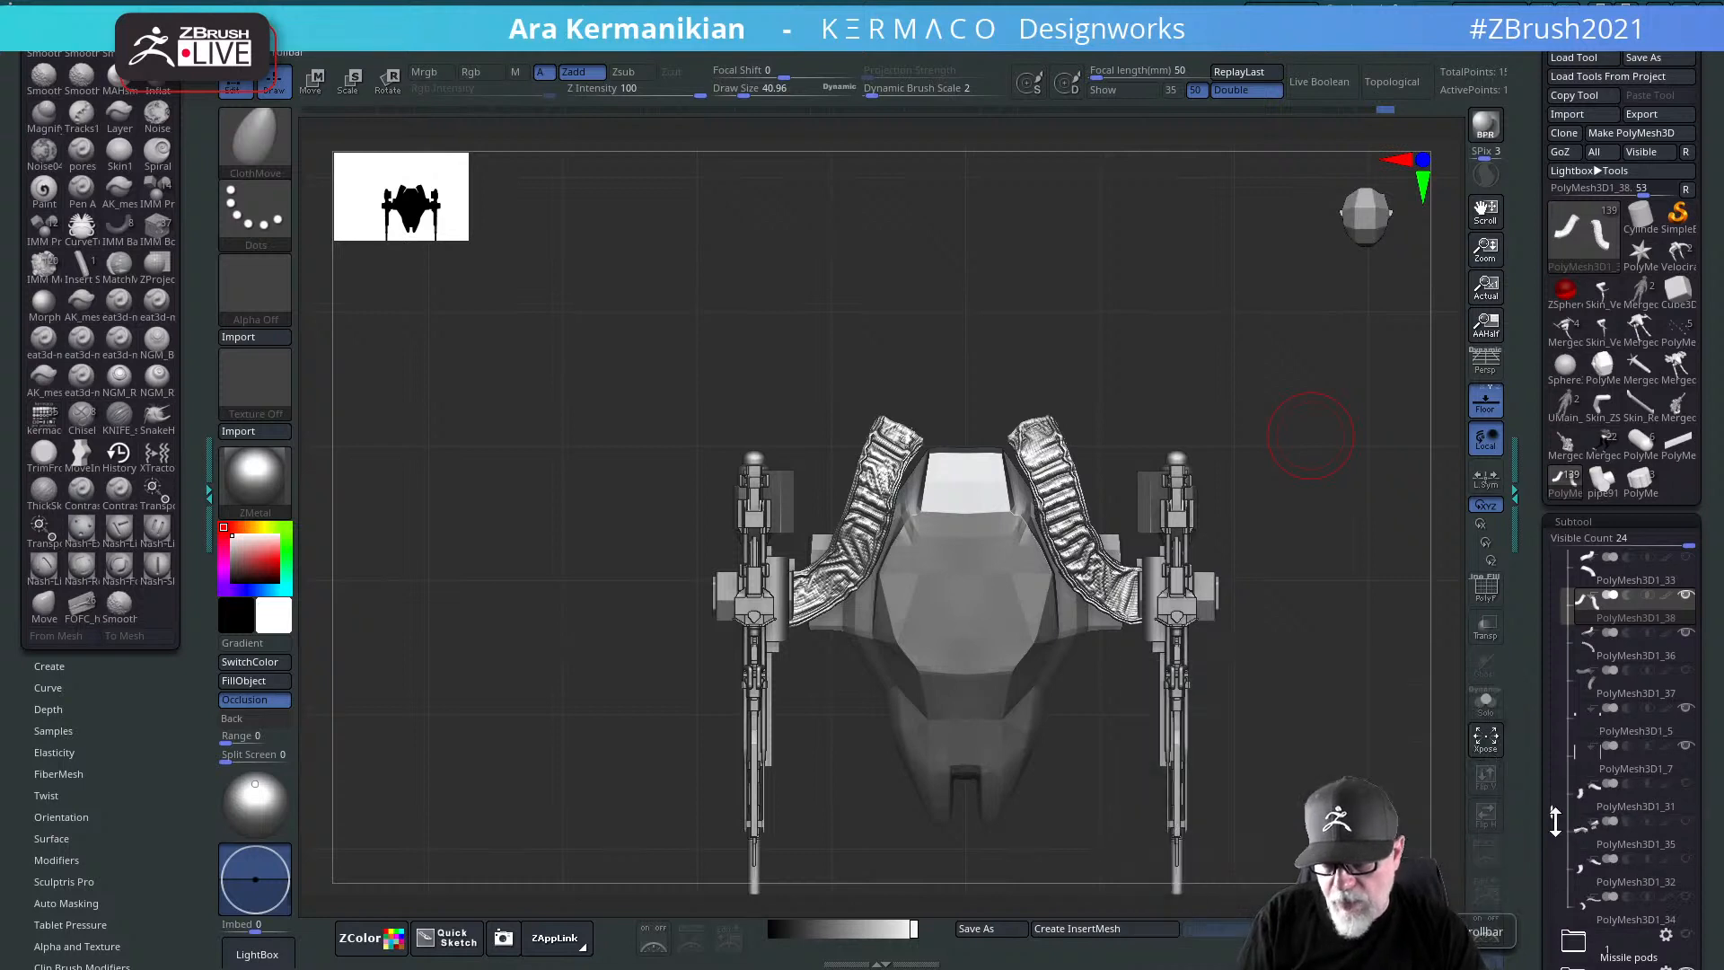
{"action": "left_click_drag", "start_coordinate": [1555, 820], "coordinate": [1568, 617]}
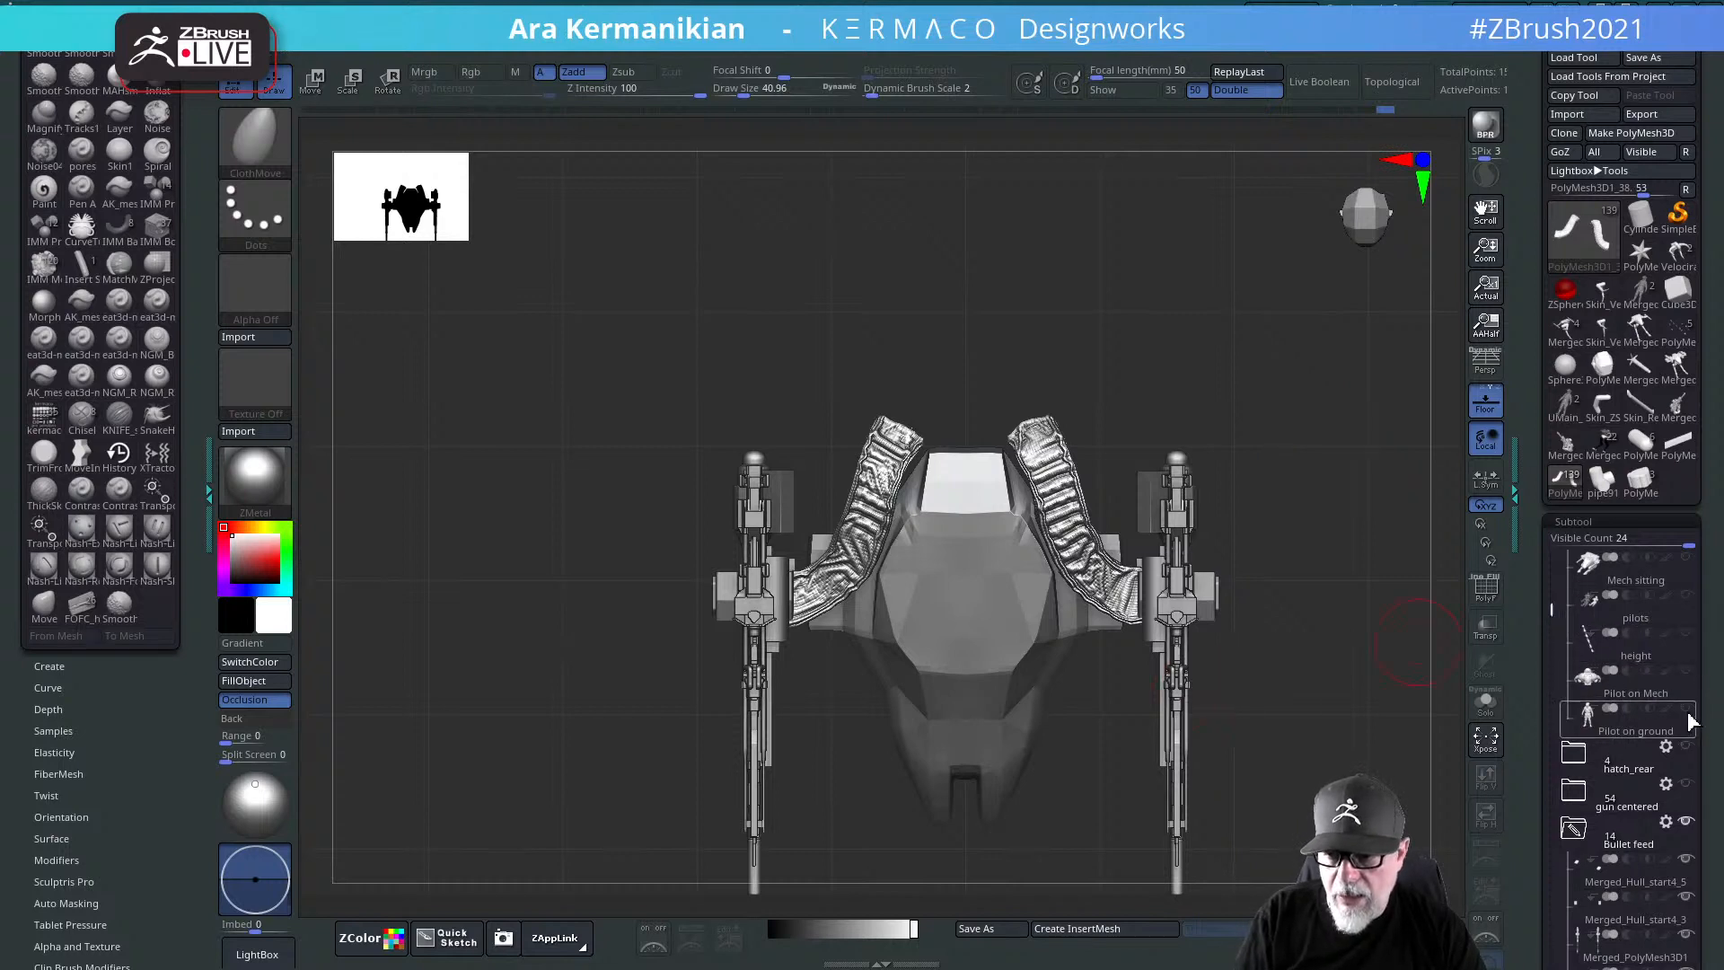
{"action": "left_click", "coordinate": [1677, 596]}
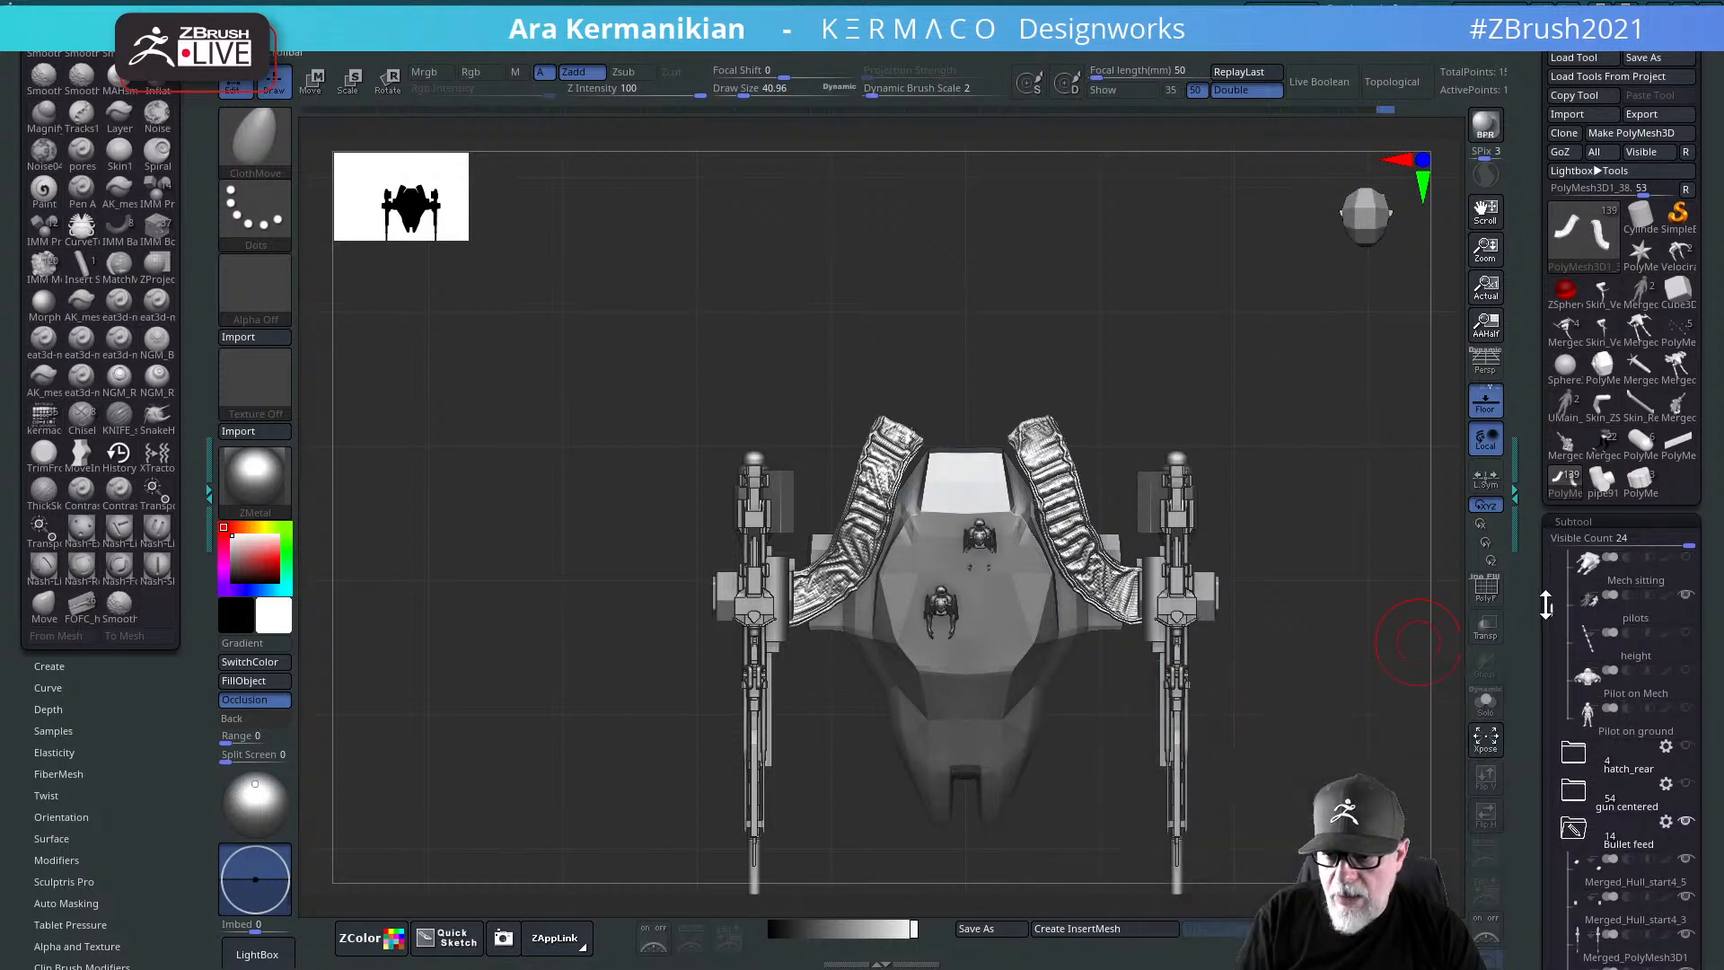
{"action": "left_click_drag", "start_coordinate": [1551, 600], "coordinate": [1550, 600]}
Step: Show the Pilot on ground and Pilot on Mech subtools for scale
{"action": "left_click_drag", "start_coordinate": [1306, 718], "coordinate": [1387, 579]}
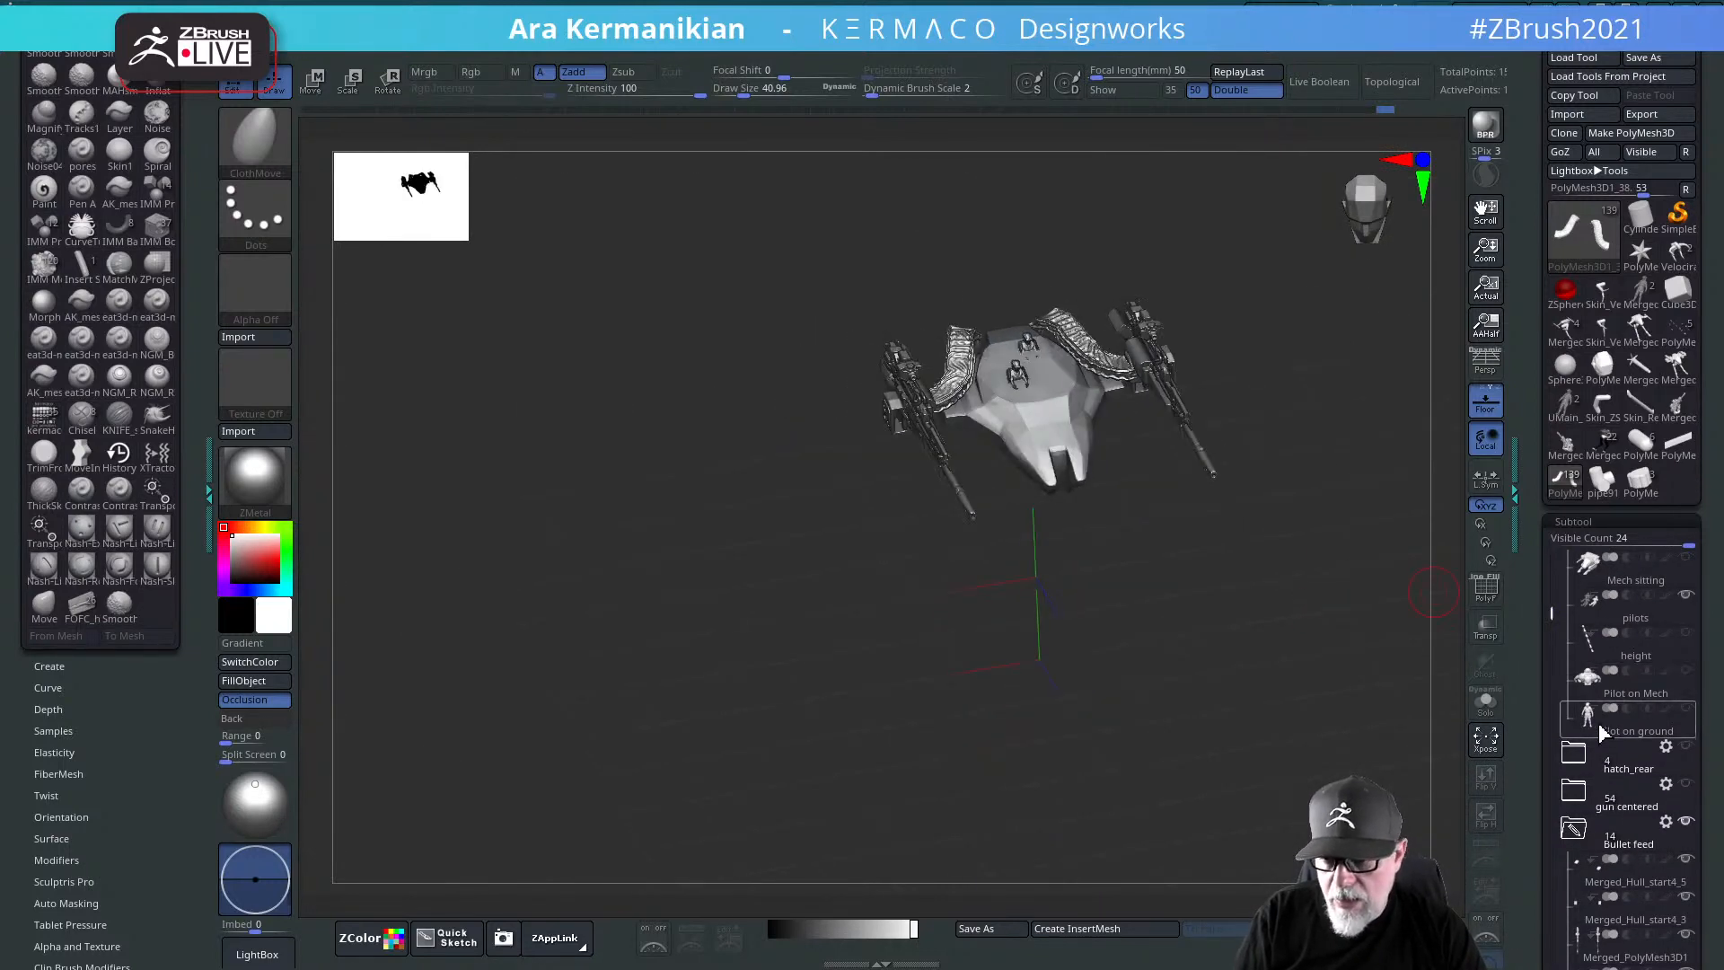
{"action": "left_click", "coordinate": [1685, 709]}
{"action": "left_click_drag", "start_coordinate": [1284, 701], "coordinate": [1293, 678]}
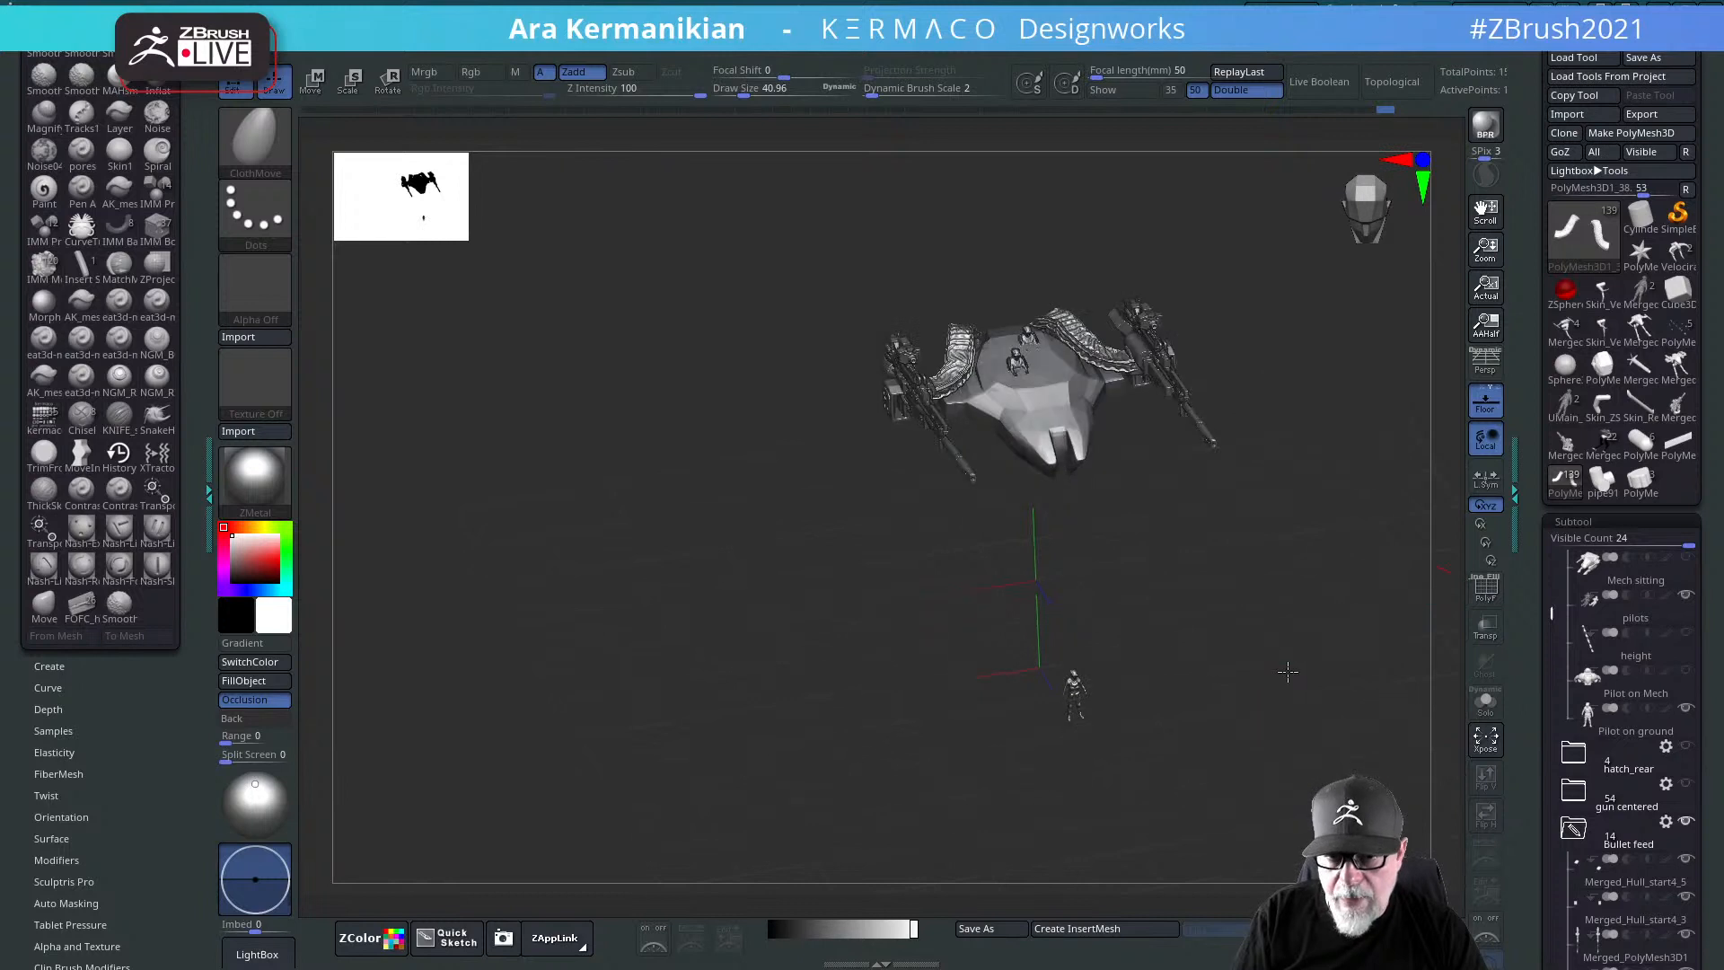
{"action": "left_click_drag", "start_coordinate": [1552, 605], "coordinate": [1552, 571]}
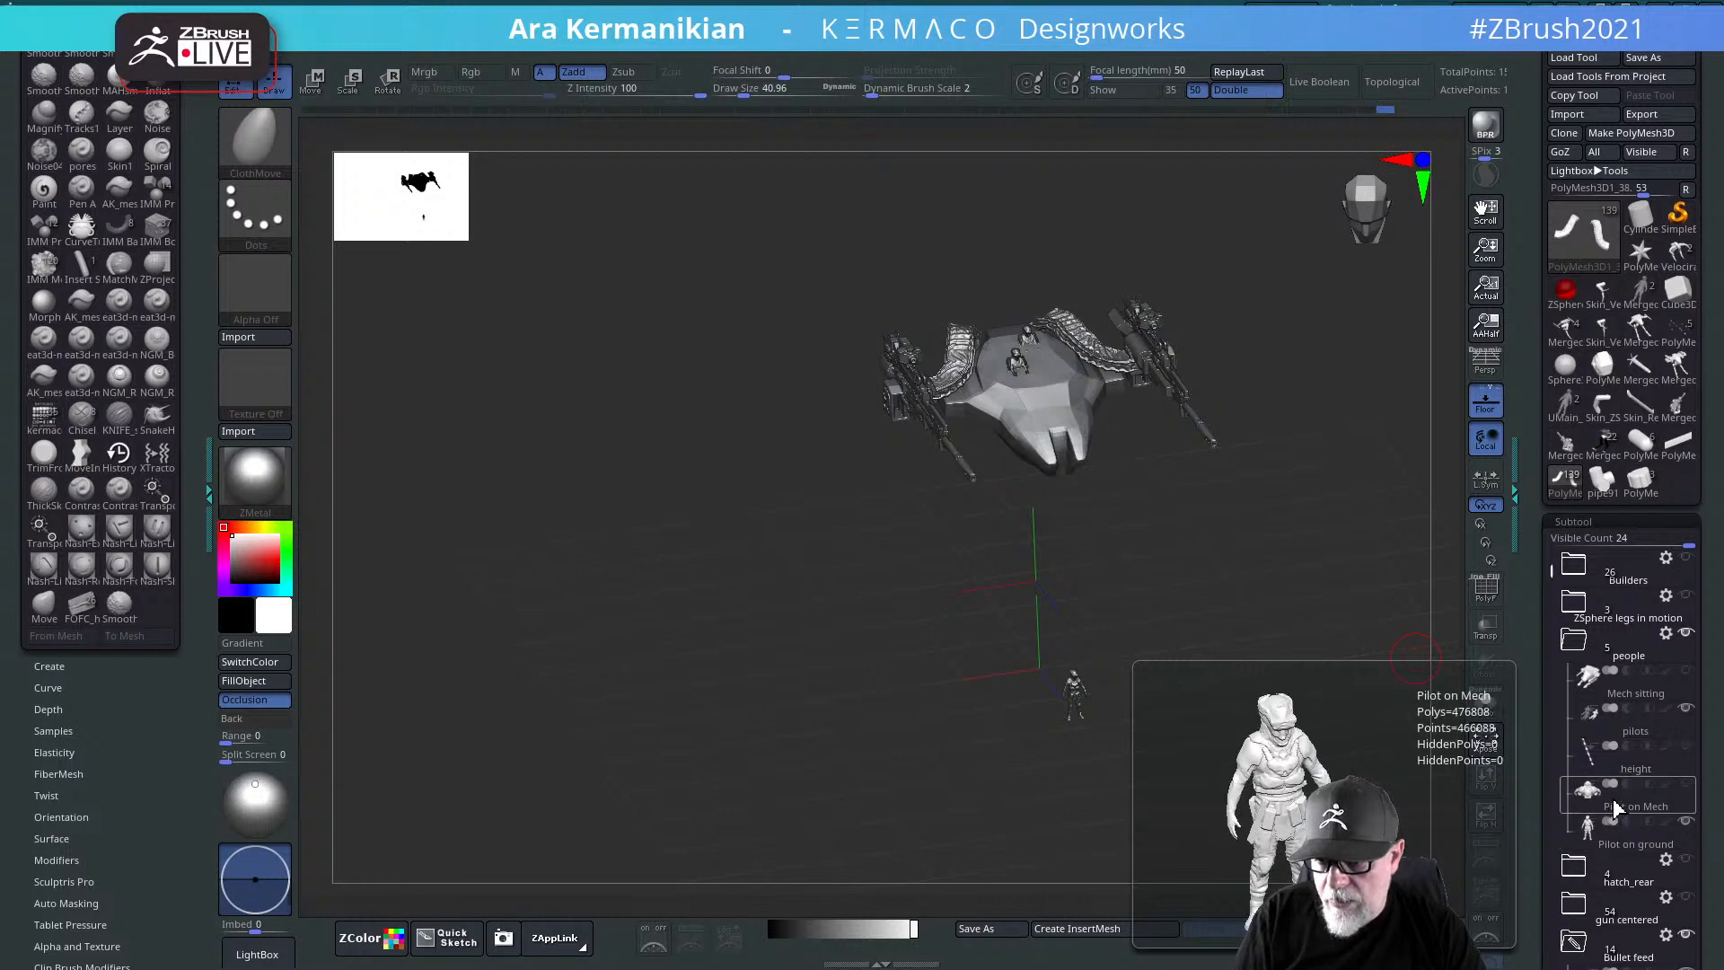
{"action": "left_click_drag", "start_coordinate": [1308, 731], "coordinate": [1293, 650]}
{"action": "left_click_drag", "start_coordinate": [1553, 571], "coordinate": [1553, 655]}
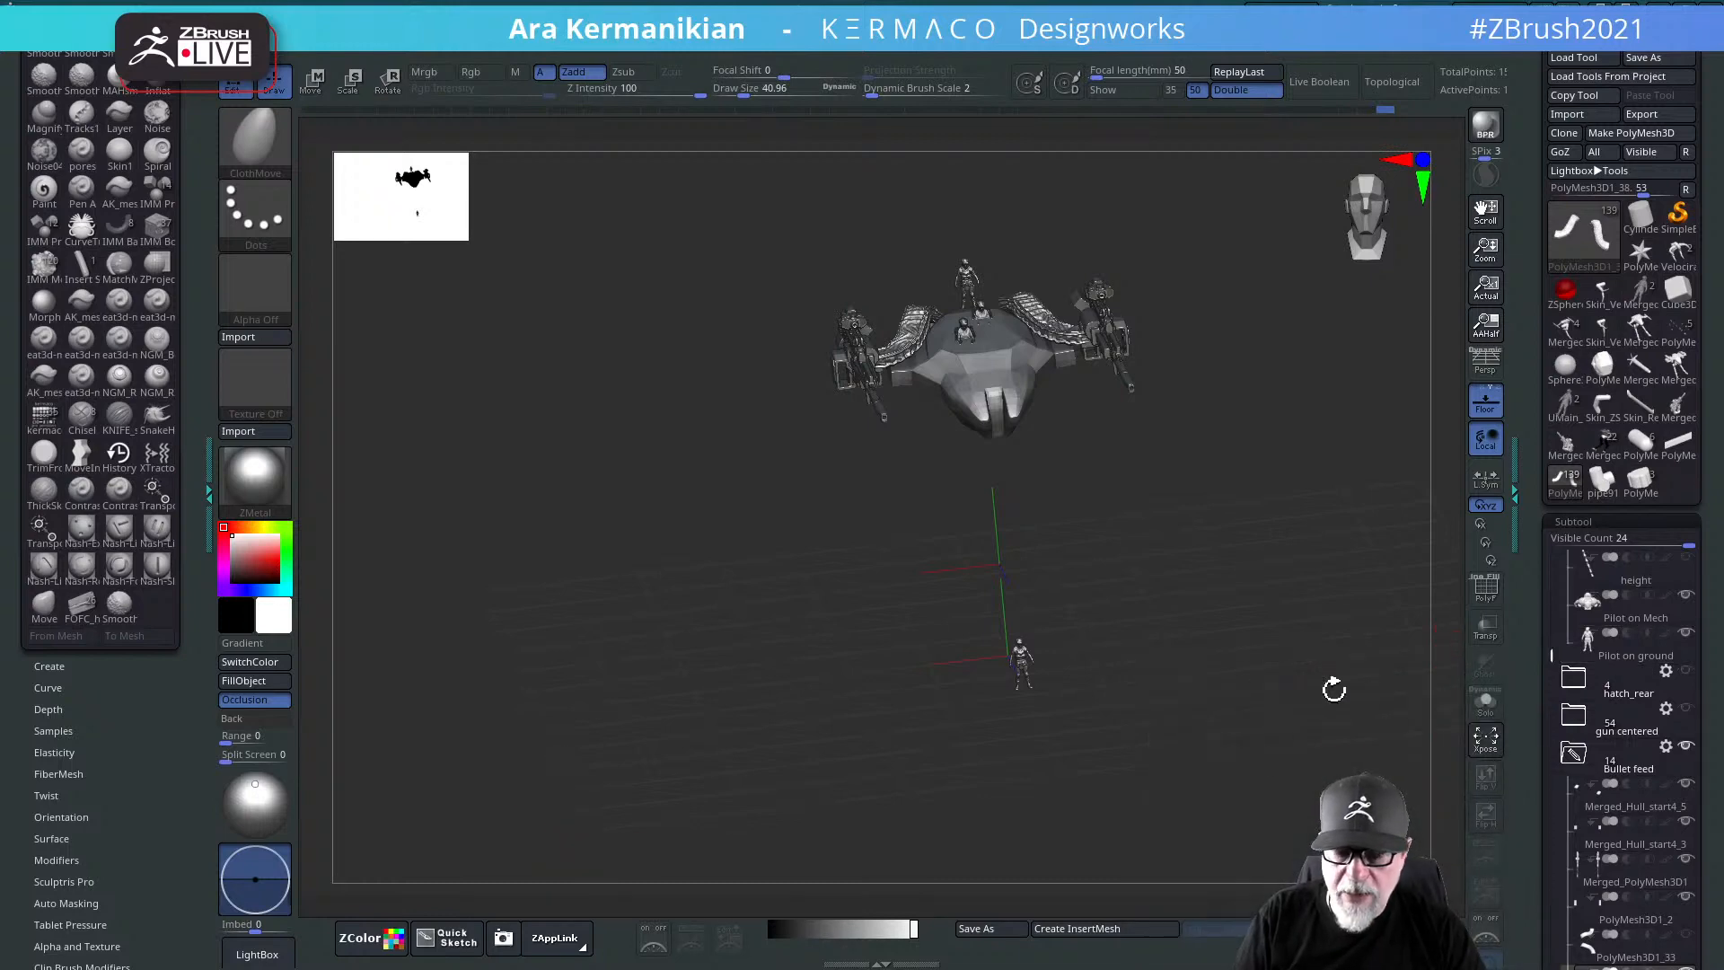
Step: Select the PolyMesh3D1_36 ammo belt subtool in the Bullet feed folder and isolate it with Solo mode
{"action": "left_click_drag", "start_coordinate": [1111, 687], "coordinate": [1160, 882]}
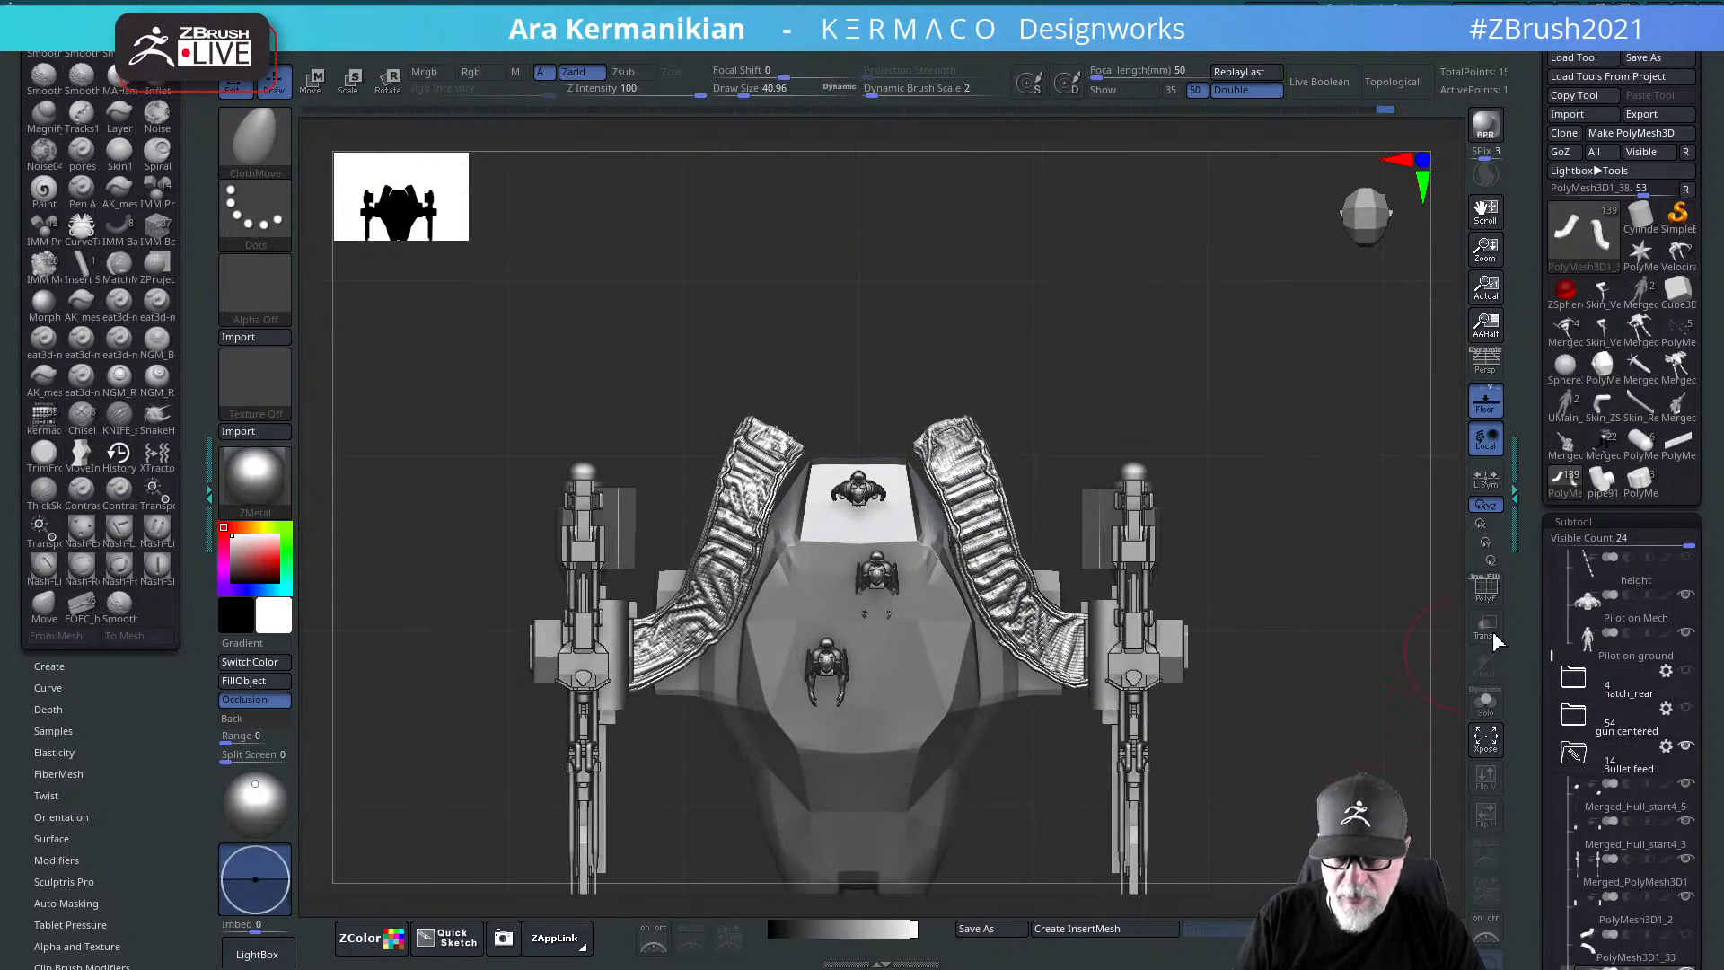
{"action": "mouse_move", "coordinate": [1640, 360]}
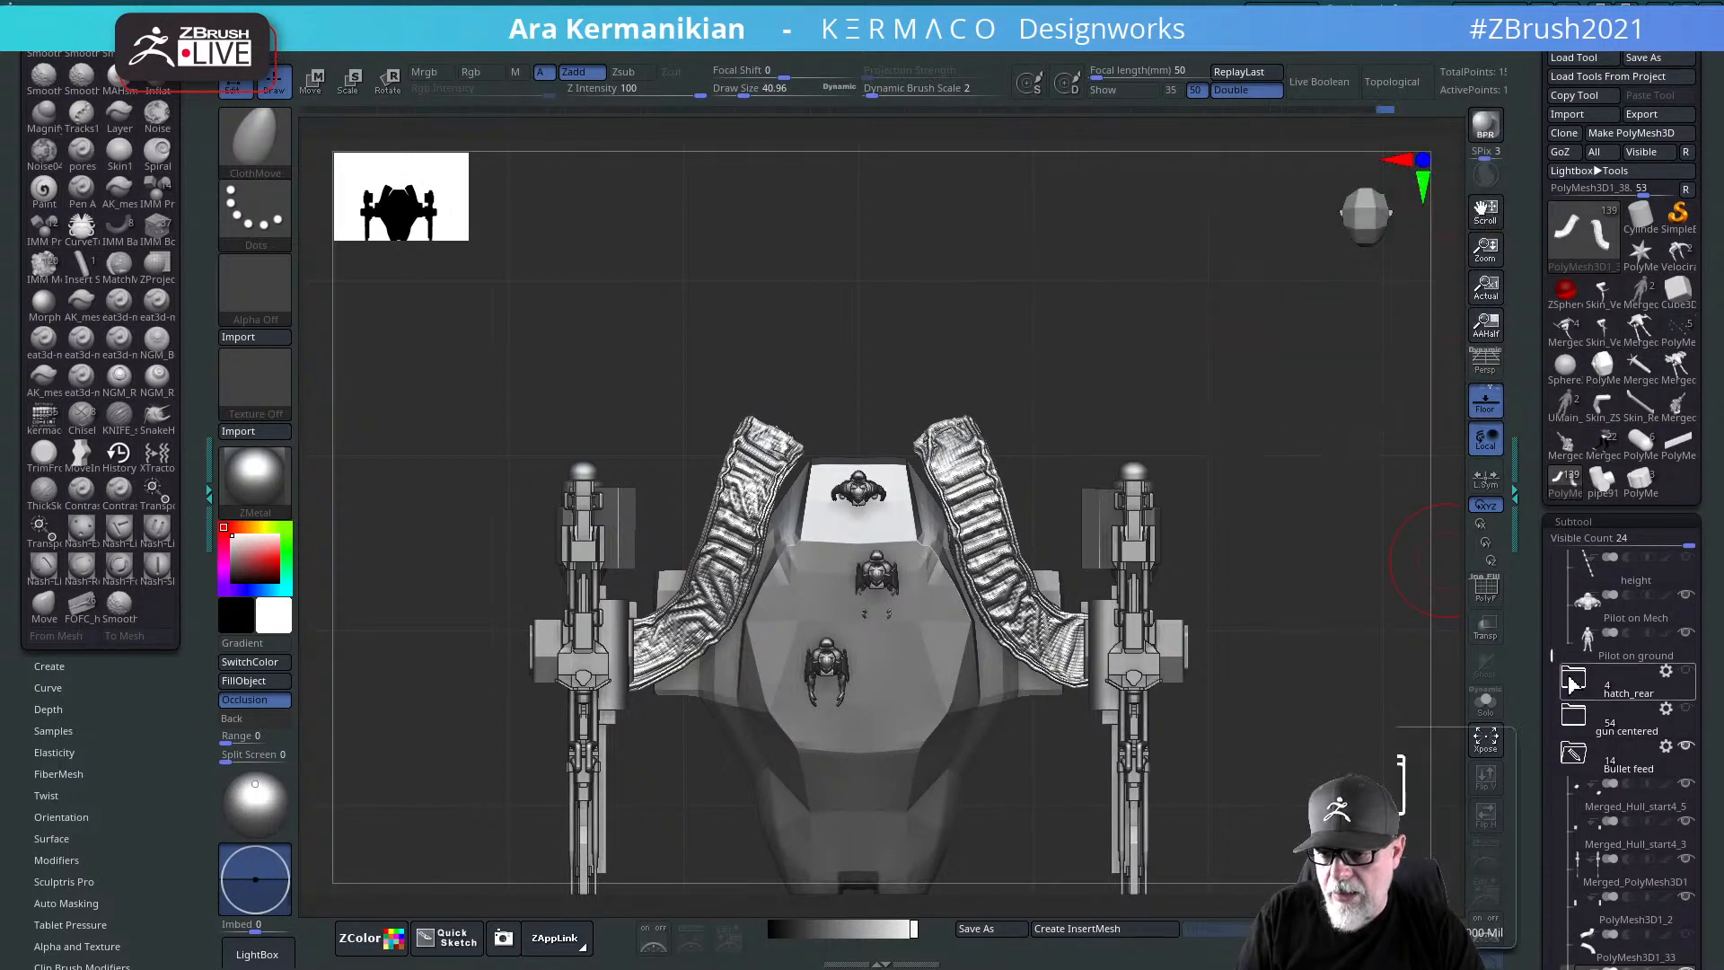
{"action": "scroll", "coordinate": [1547, 744], "scroll_direction": "down", "scroll_amount": 5}
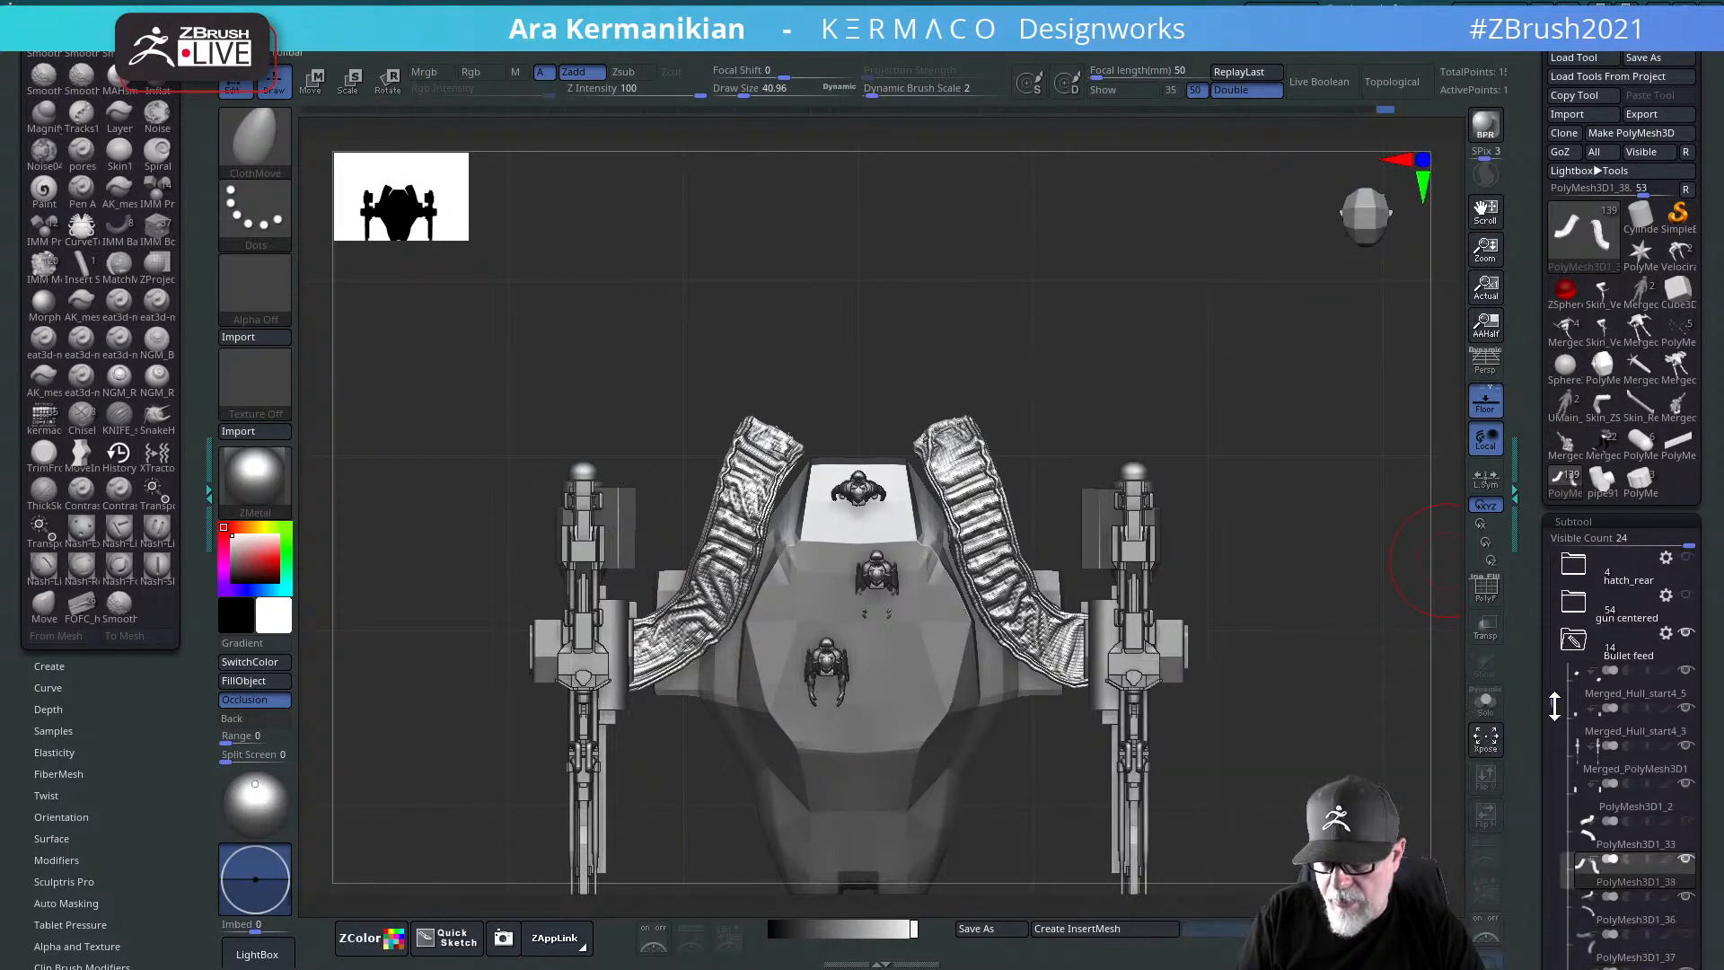
{"action": "scroll", "coordinate": [1562, 749], "scroll_direction": "down", "scroll_amount": 1}
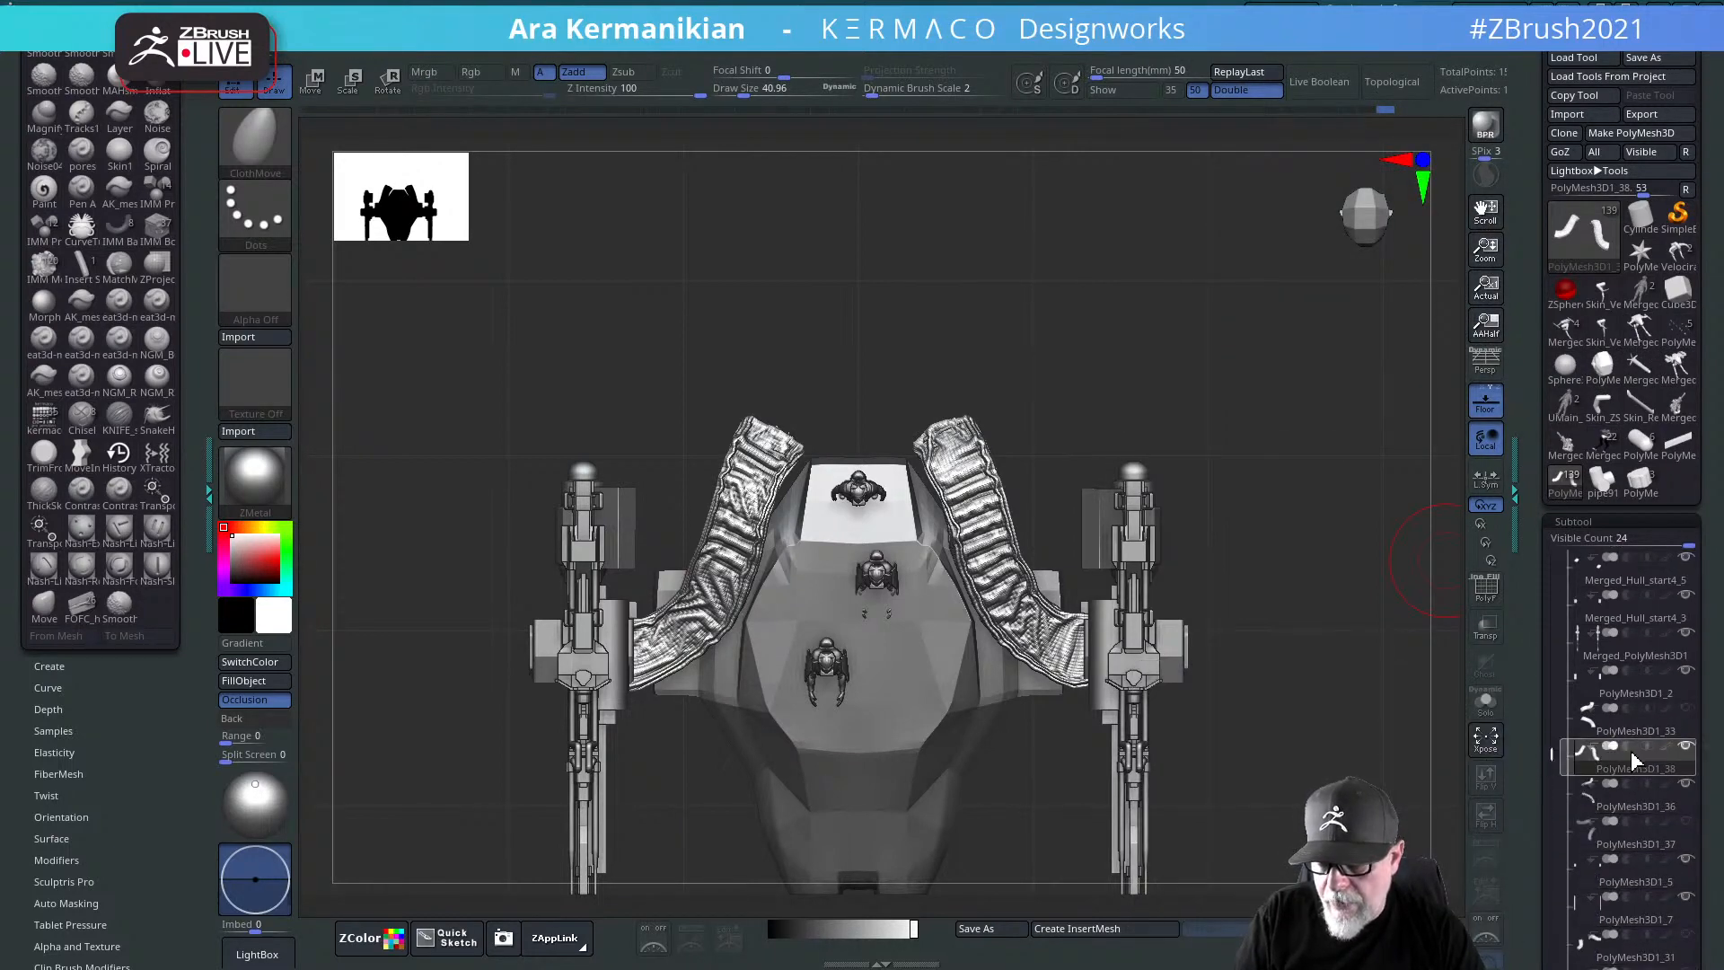
{"action": "left_click", "coordinate": [1636, 812]}
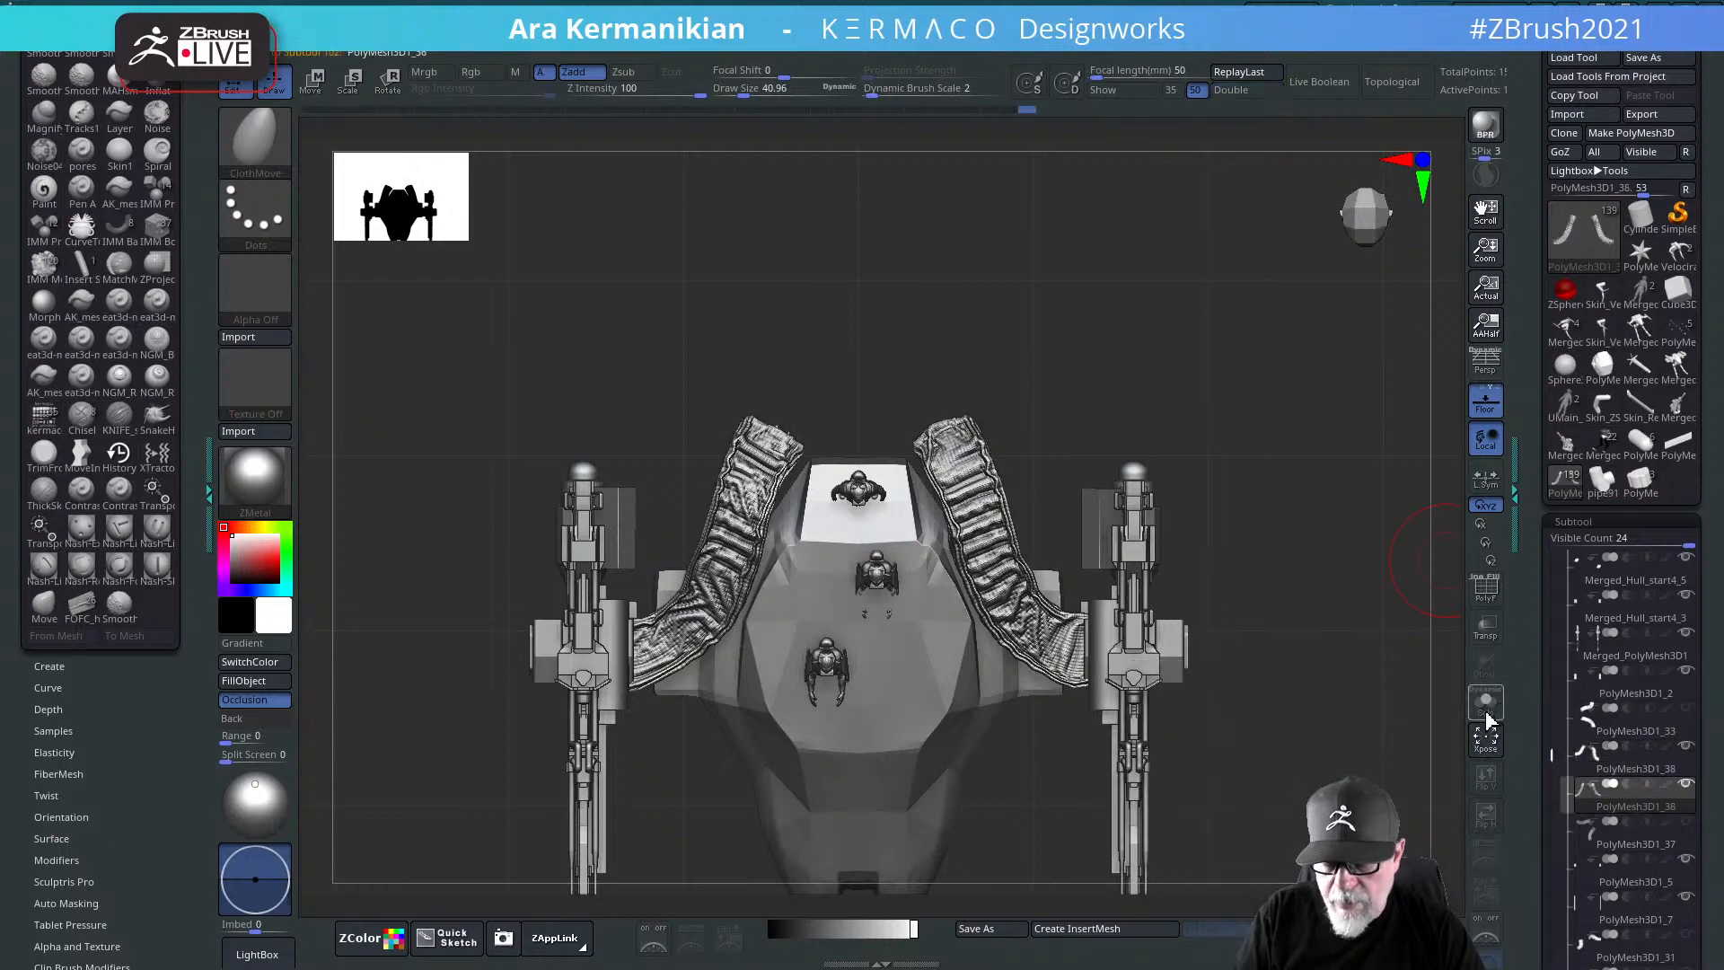
{"action": "left_click", "coordinate": [1485, 705]}
Step: Examine the linked bullets of both ammo belts up close from several angles
{"action": "left_click_drag", "start_coordinate": [1256, 670], "coordinate": [952, 625]}
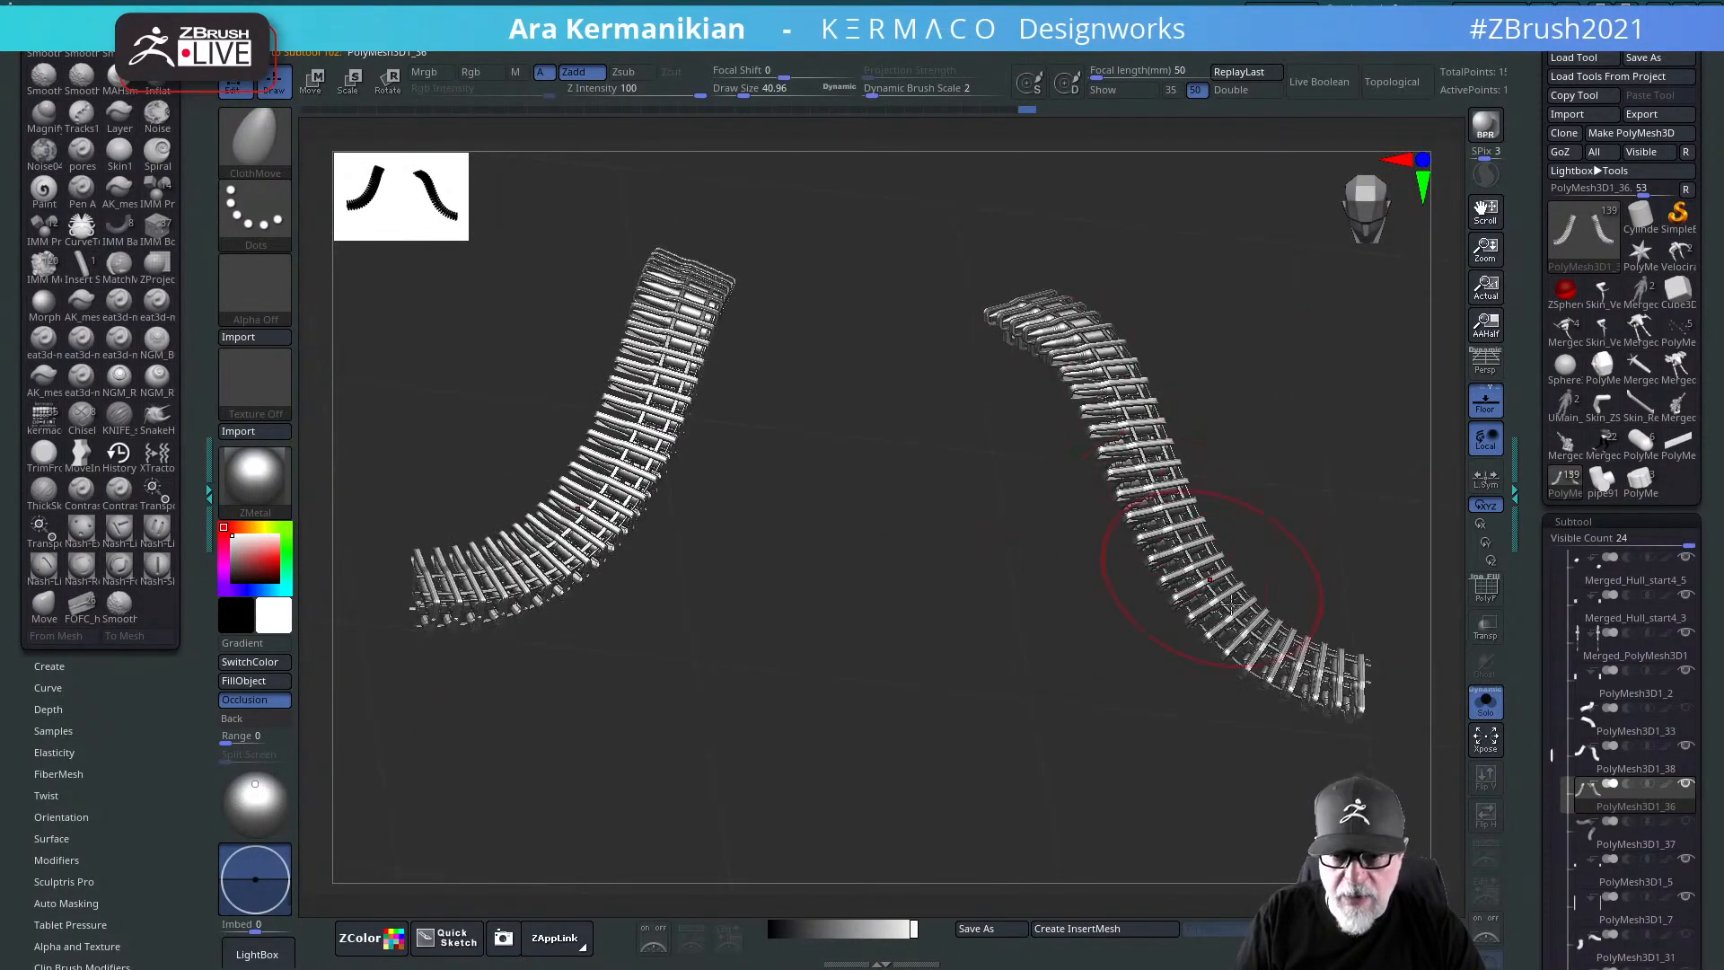
{"action": "left_click_drag", "start_coordinate": [1193, 768], "coordinate": [959, 747], "text": "alt"}
{"action": "left_click_drag", "start_coordinate": [1227, 485], "coordinate": [1360, 619], "text": "alt"}
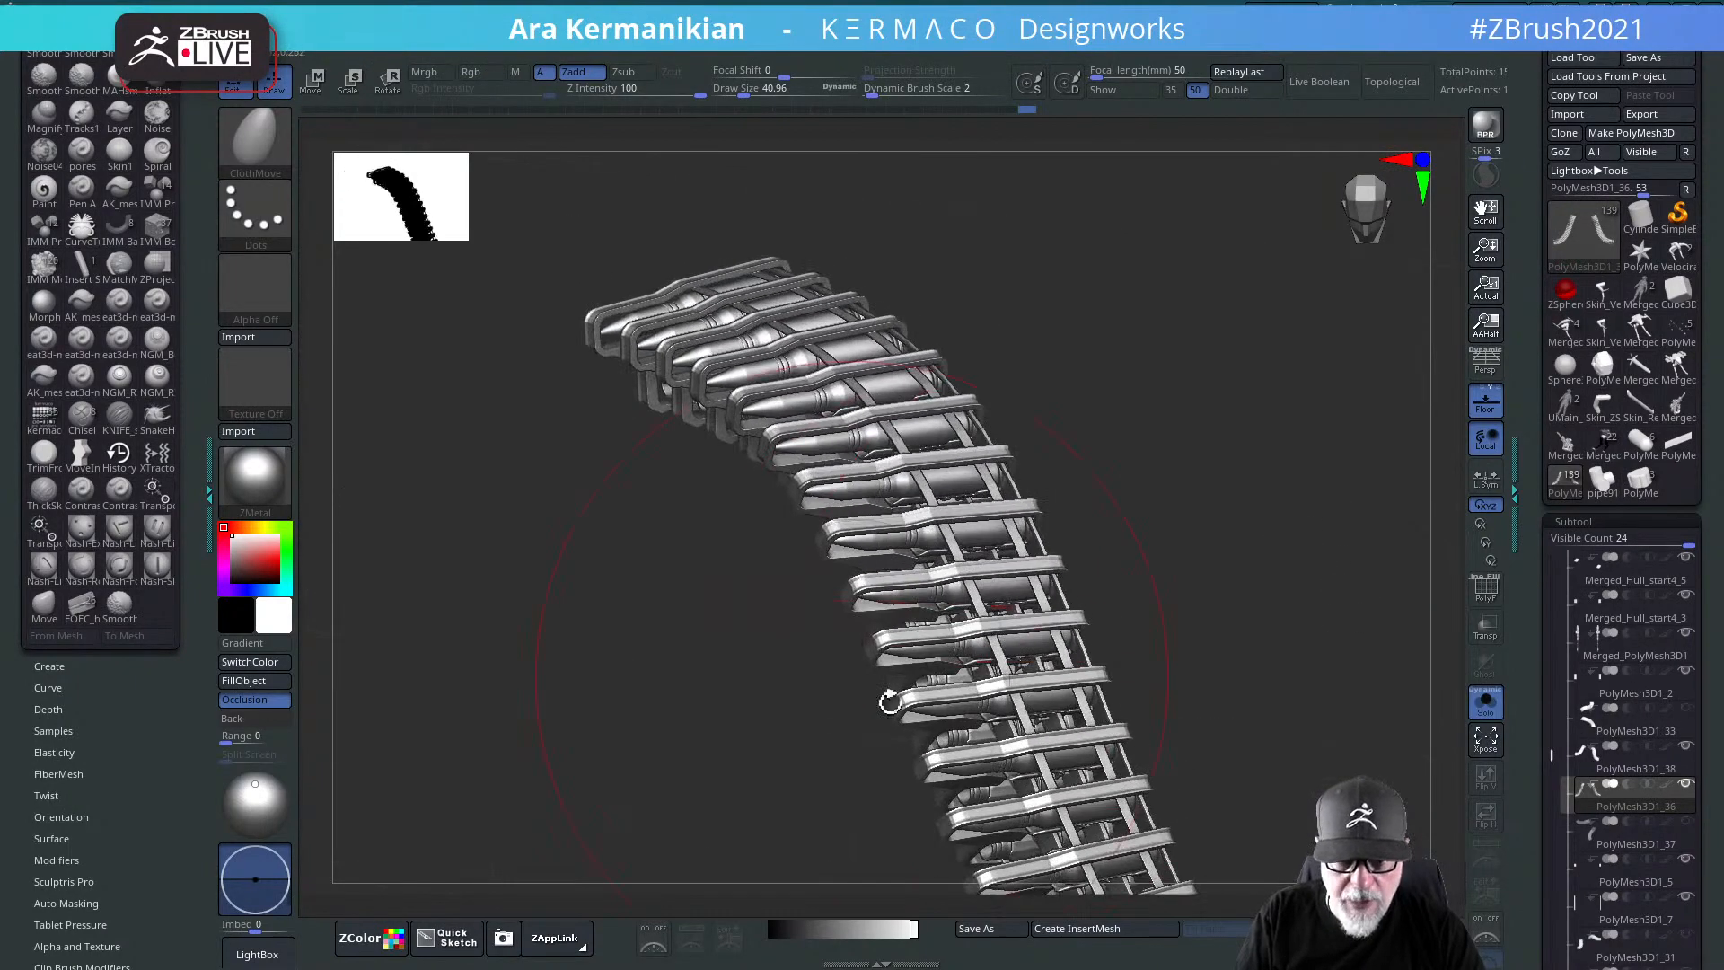
{"action": "left_click_drag", "start_coordinate": [485, 689], "coordinate": [1146, 530]}
{"action": "left_click_drag", "start_coordinate": [1045, 592], "coordinate": [1143, 497], "text": "alt"}
{"action": "left_click_drag", "start_coordinate": [1070, 680], "coordinate": [382, 929], "text": "alt"}
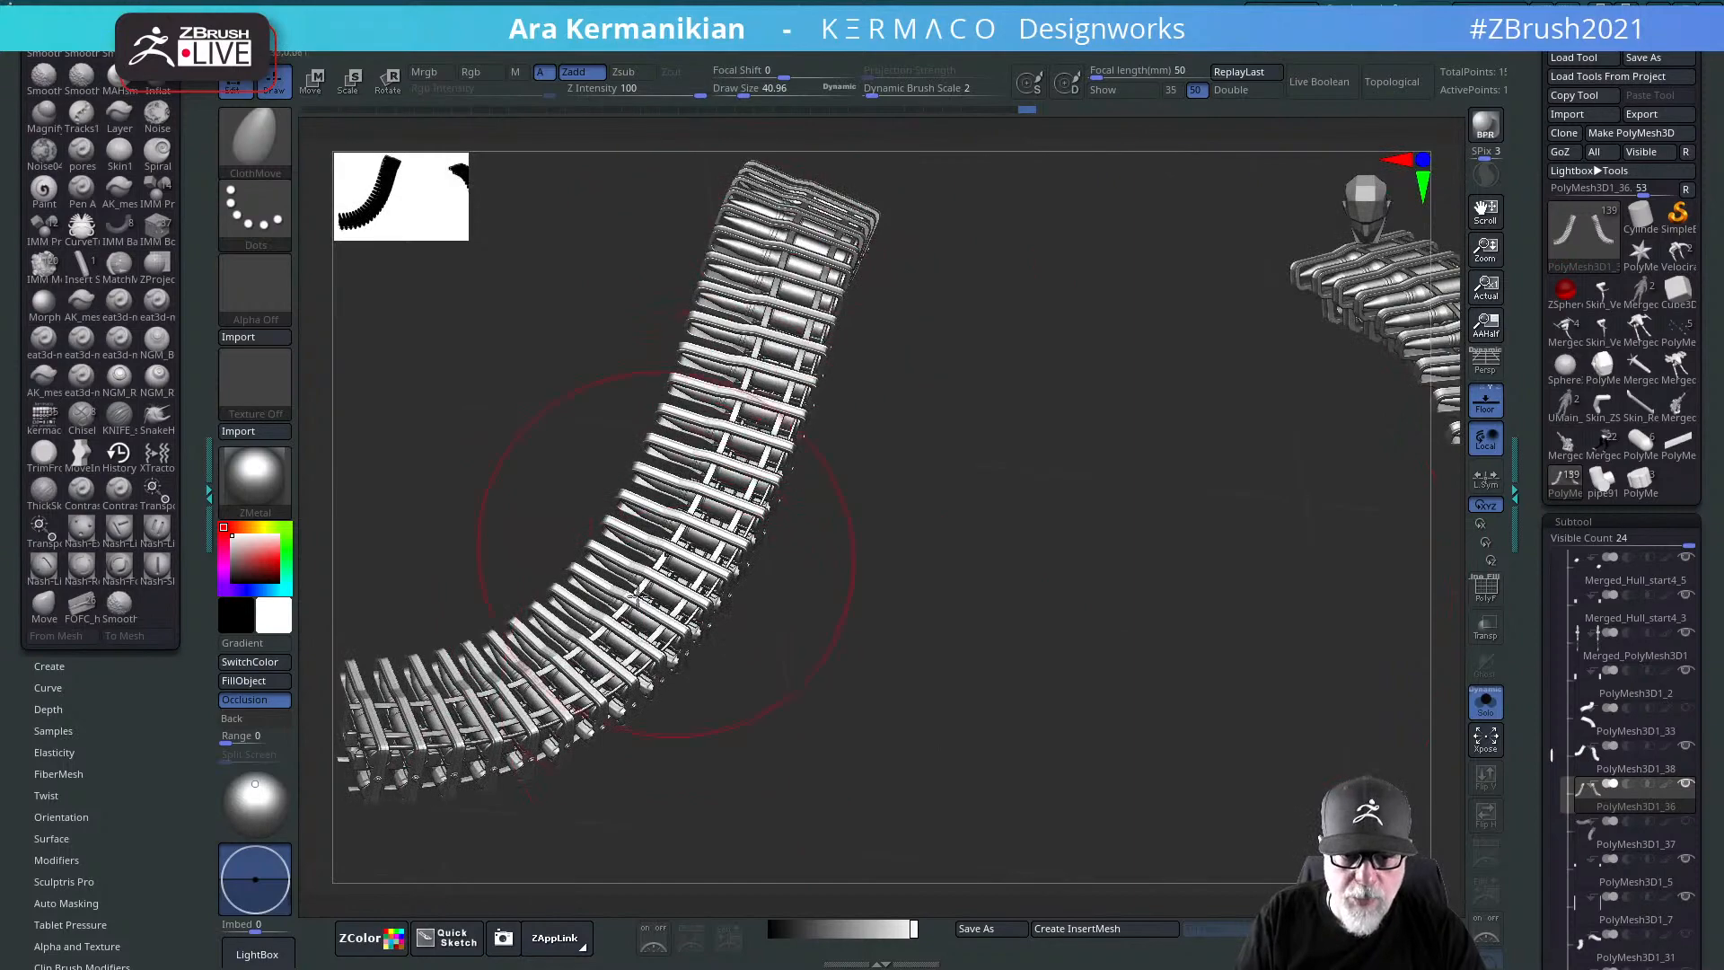
Step: Delete one of the two ammo belts by hiding it, and recreate it from the other with Mirror And Weld
{"action": "left_click_drag", "start_coordinate": [1068, 528], "coordinate": [568, 647]}
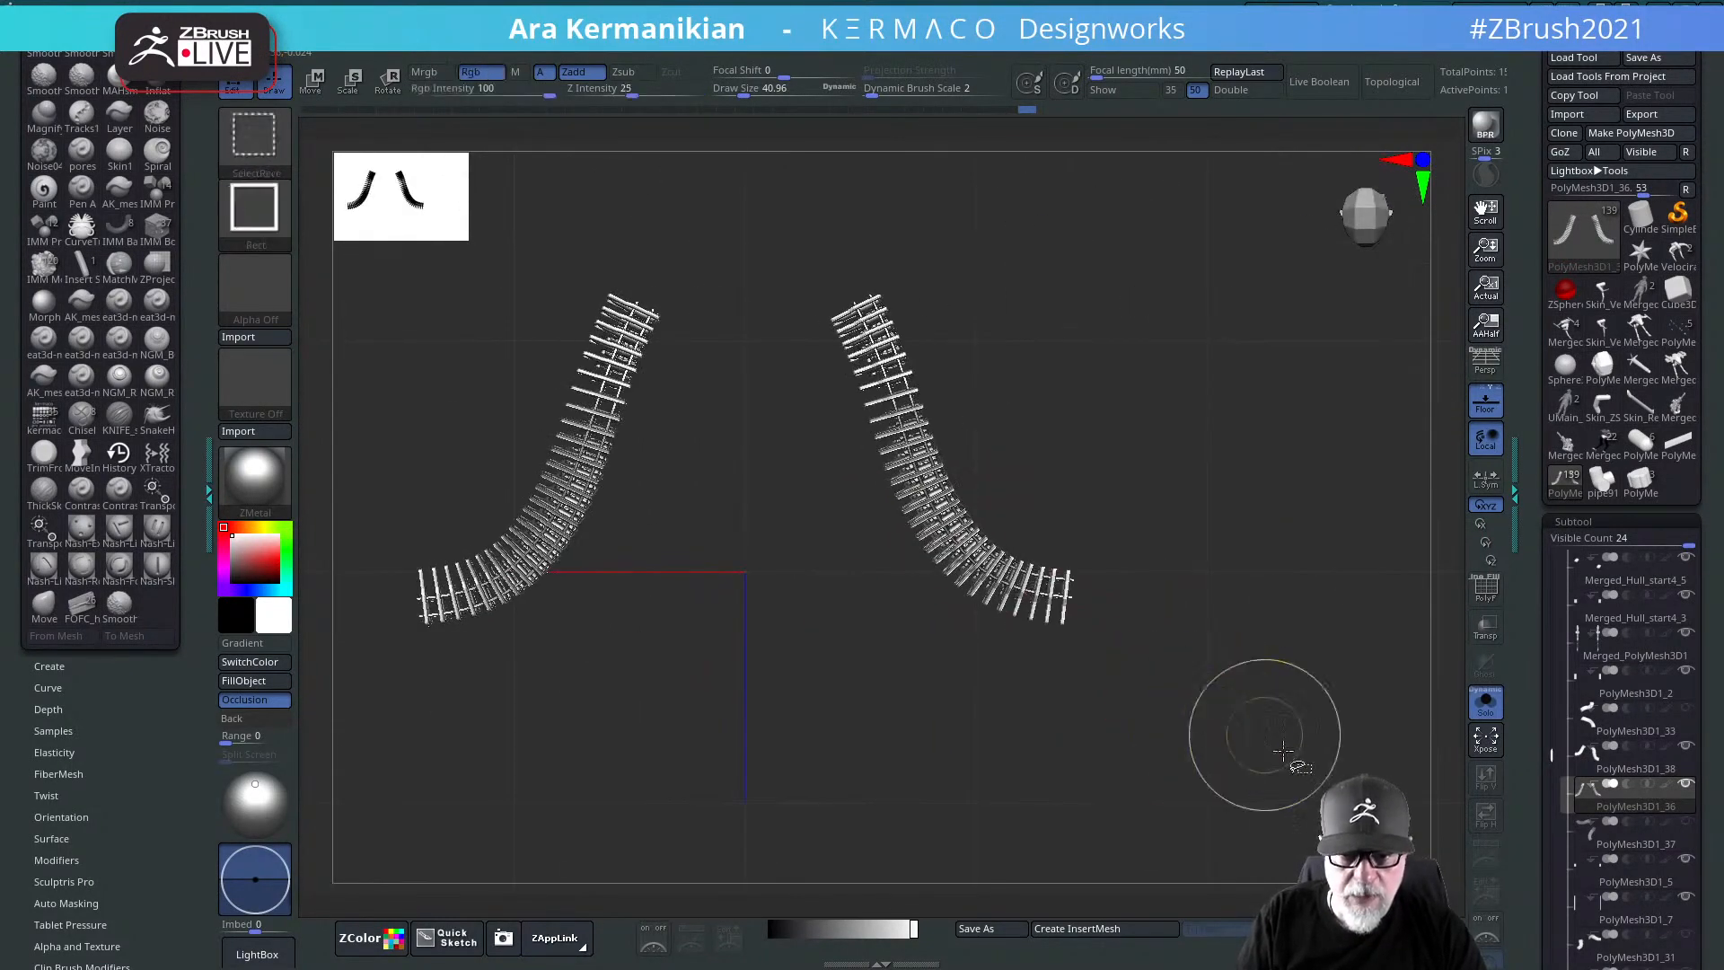
{"action": "left_click_drag", "start_coordinate": [1247, 781], "coordinate": [757, 93], "text": "ctrl+shift"}
{"action": "left_click_drag", "start_coordinate": [920, 261], "coordinate": [1195, 565], "text": "ctrl+shift"}
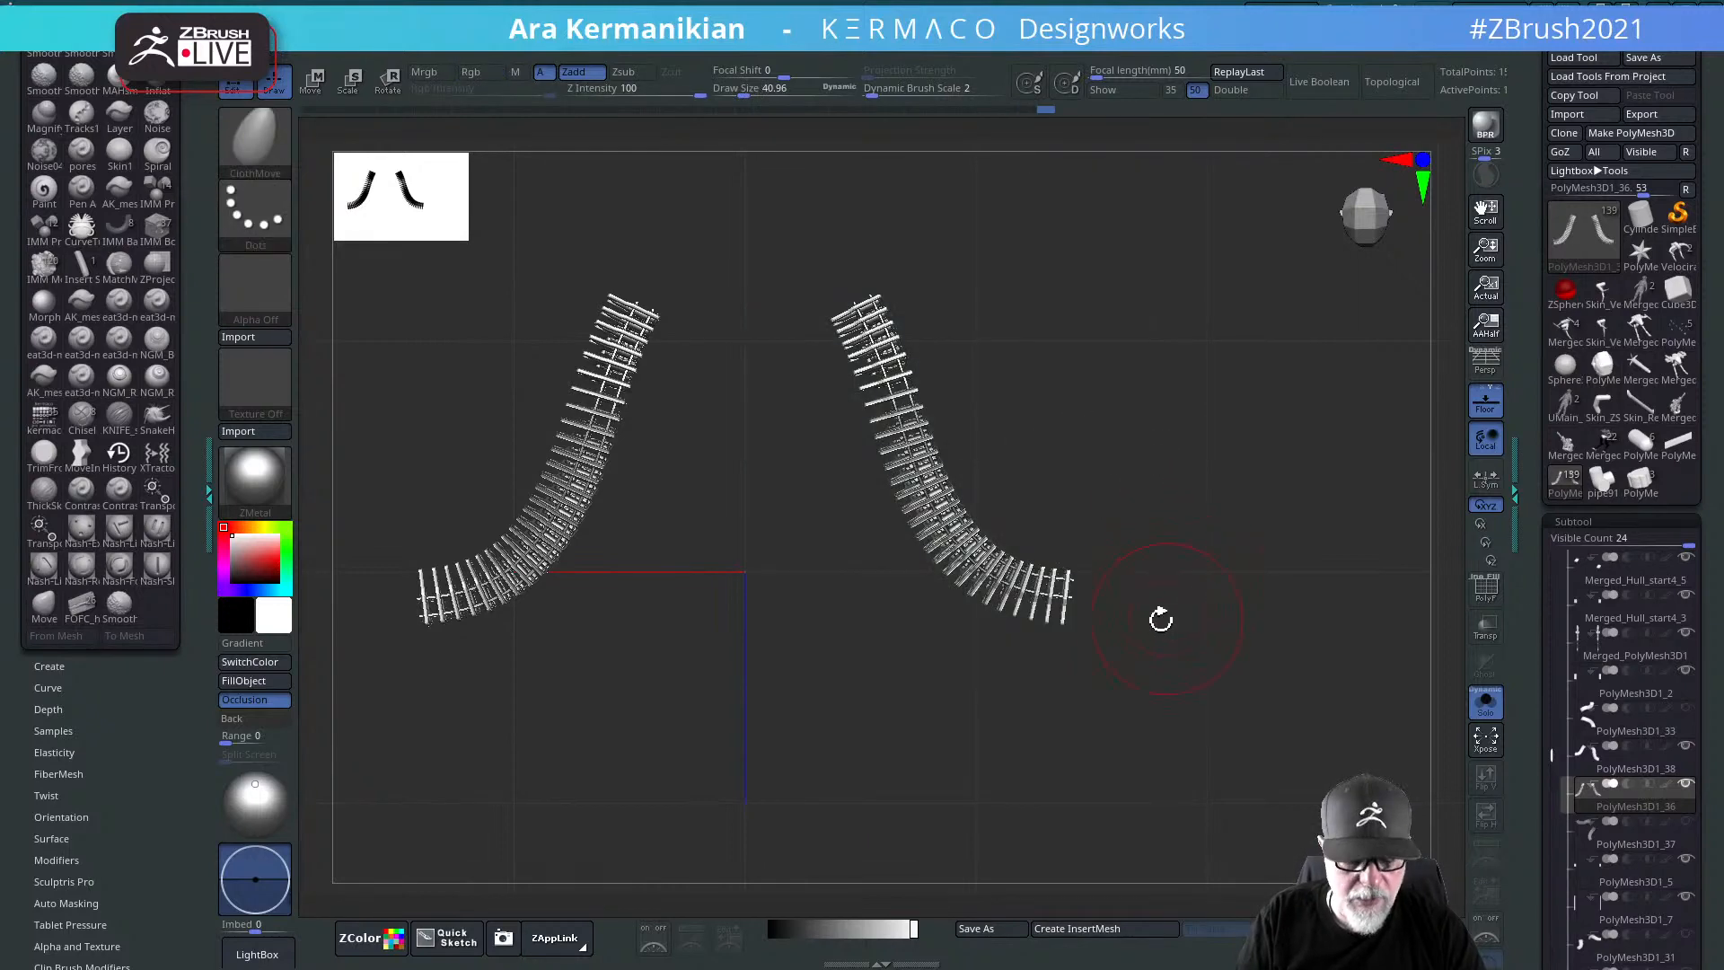
{"action": "key", "text": "space"}
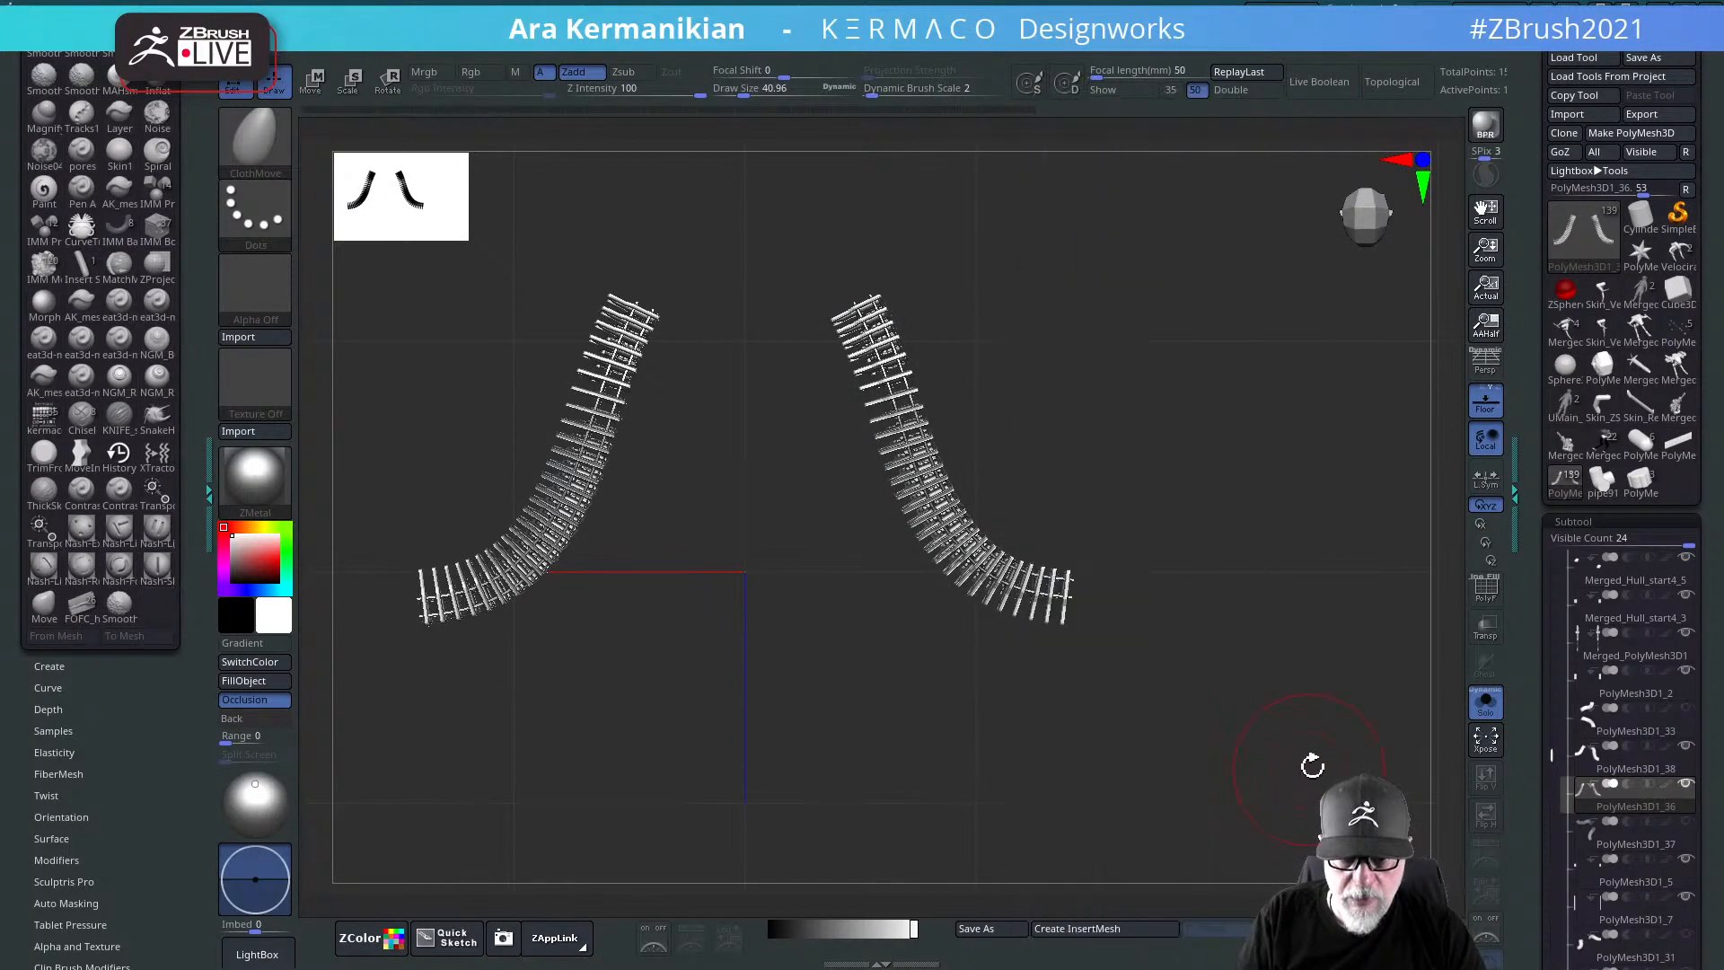
{"action": "mouse_move", "coordinate": [1316, 754]}
{"action": "left_mouse_down", "text": "ctrl+shift"}
{"action": "mouse_move", "coordinate": [1248, 744]}
{"action": "mouse_move", "coordinate": [687, 160]}
{"action": "left_mouse_up", "text": "ctrl+shift"}
{"action": "key", "text": "space"}
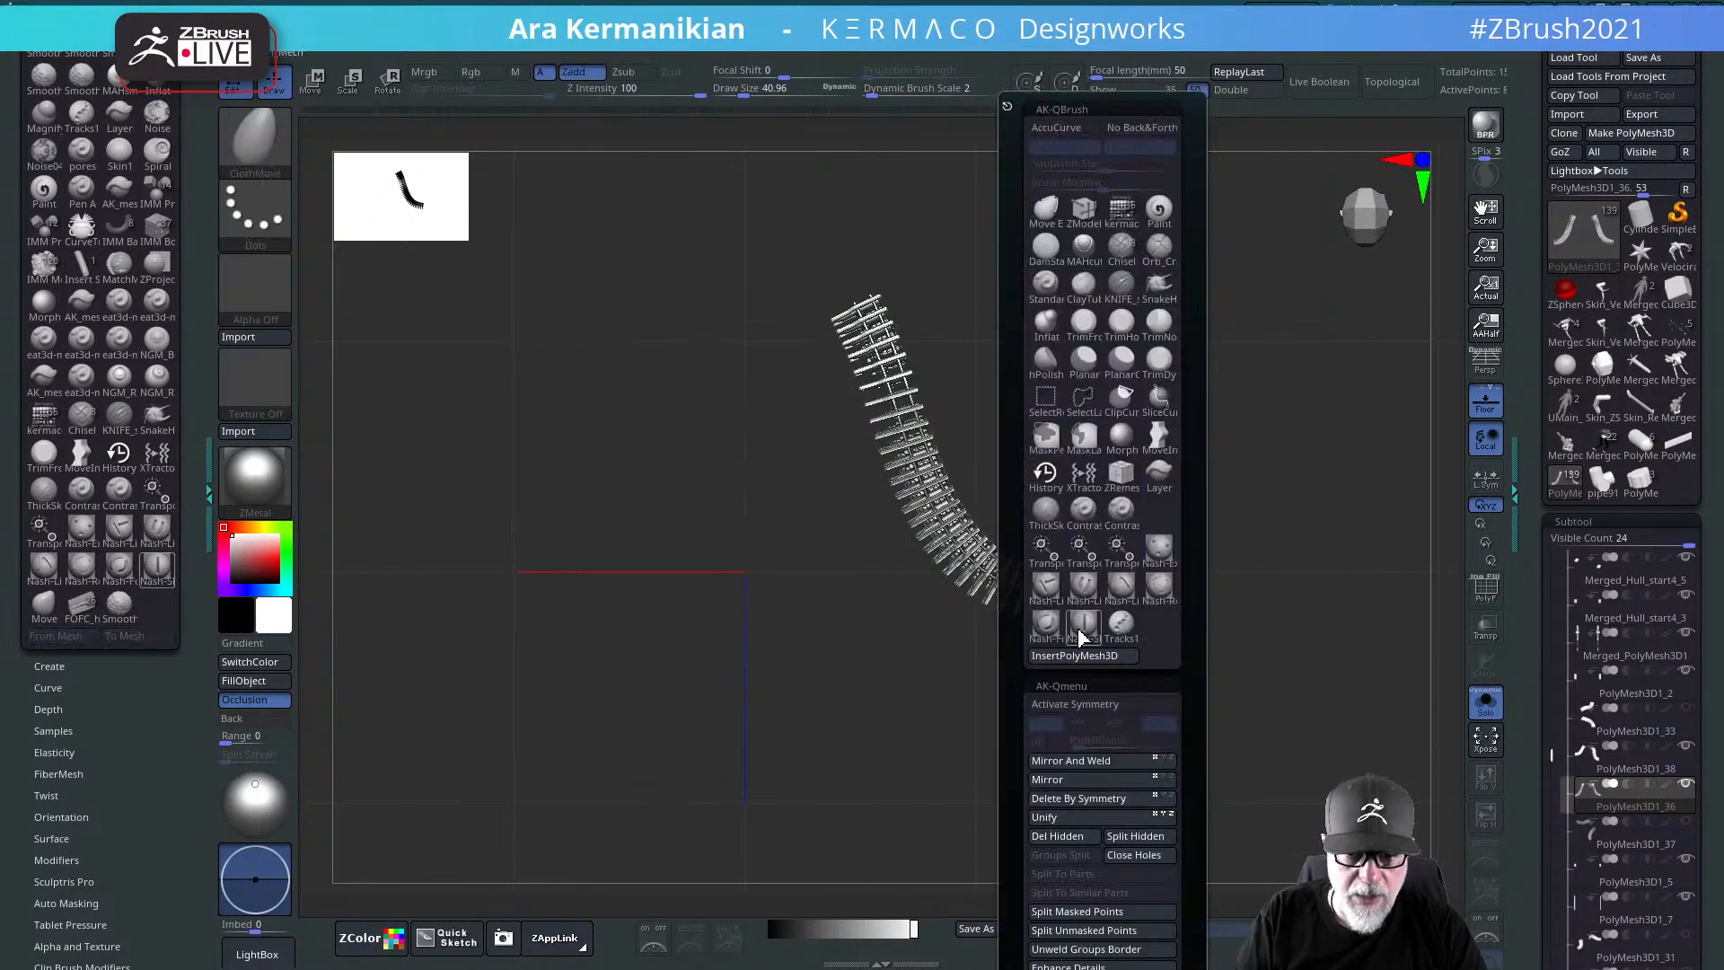
{"action": "left_click", "coordinate": [1058, 836]}
{"action": "key", "text": "space"}
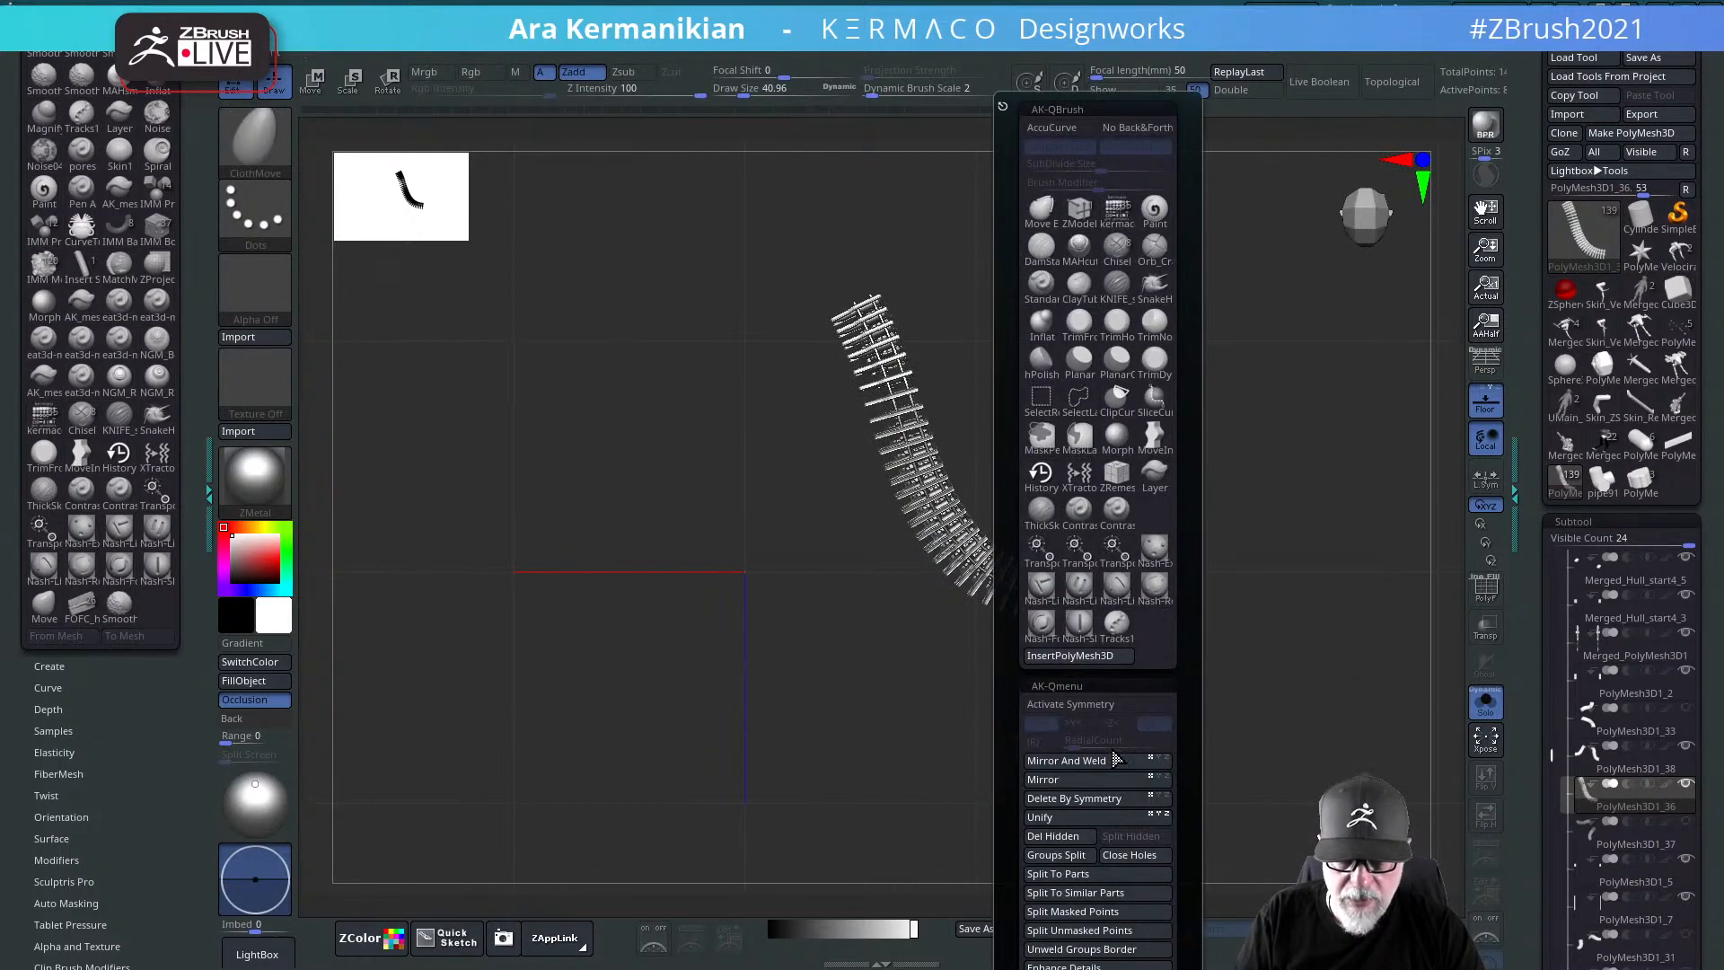
Step: Inspect the mirrored ammo belts, and turn off Solo mode to examine the covered feeds on the full mech
{"action": "left_click_drag", "start_coordinate": [1145, 572], "coordinate": [1007, 731]}
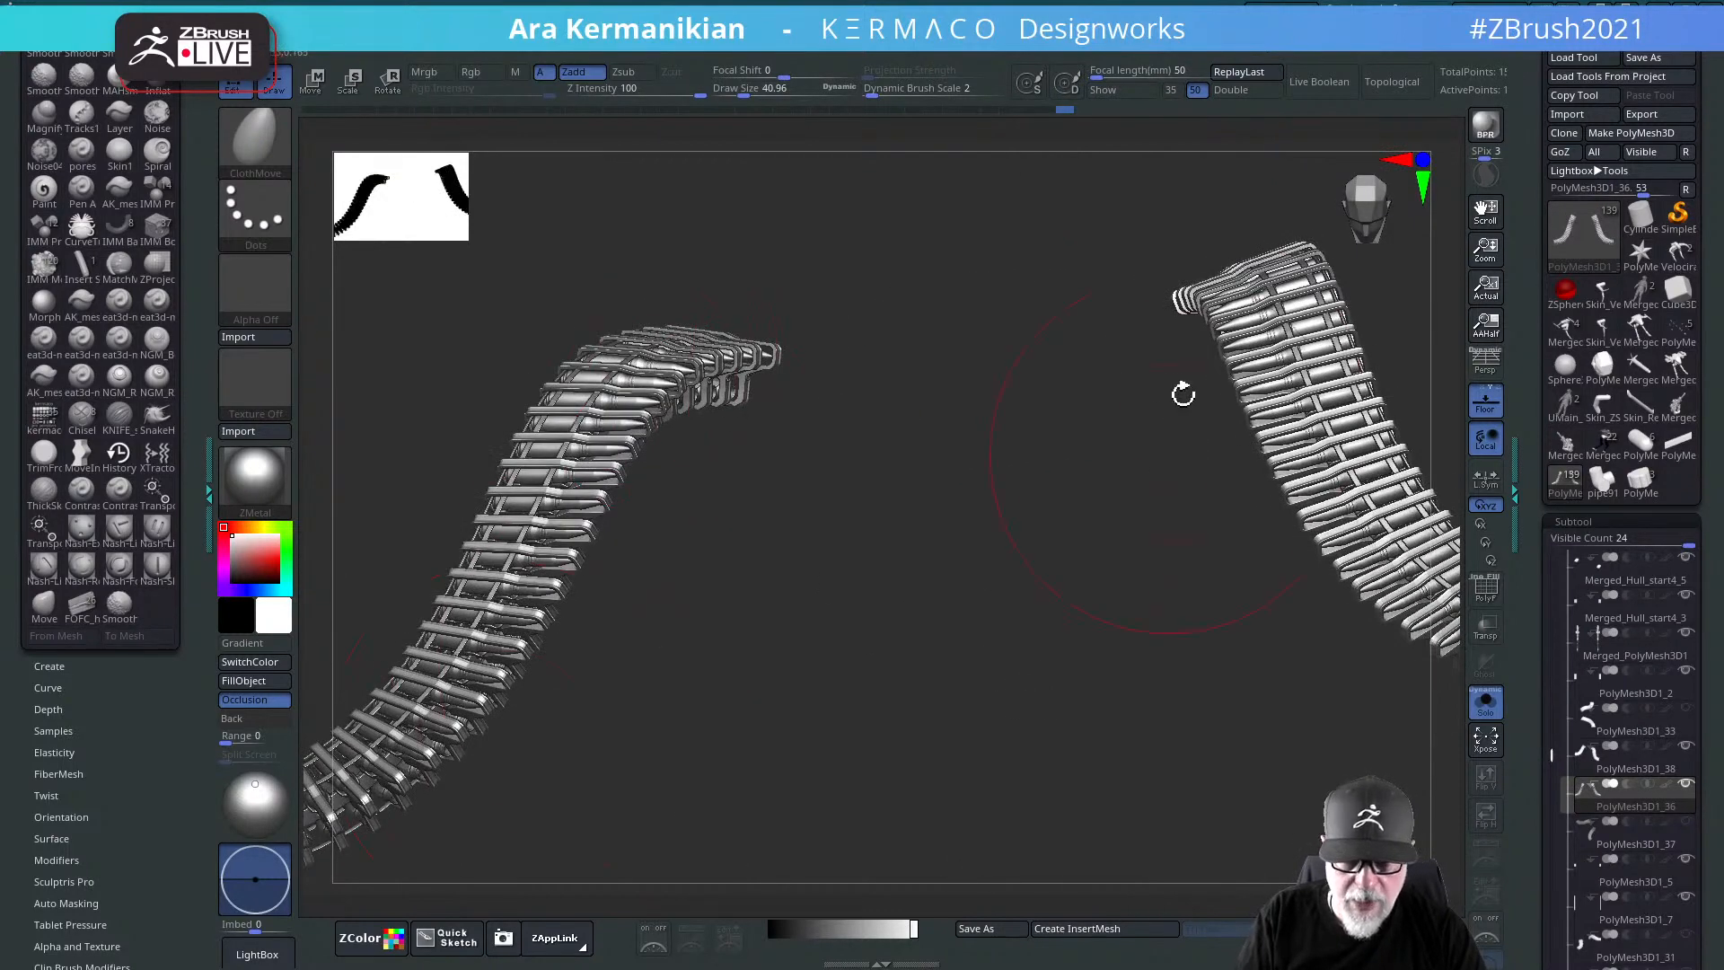
{"action": "left_click_drag", "start_coordinate": [1138, 737], "coordinate": [853, 724], "text": "alt"}
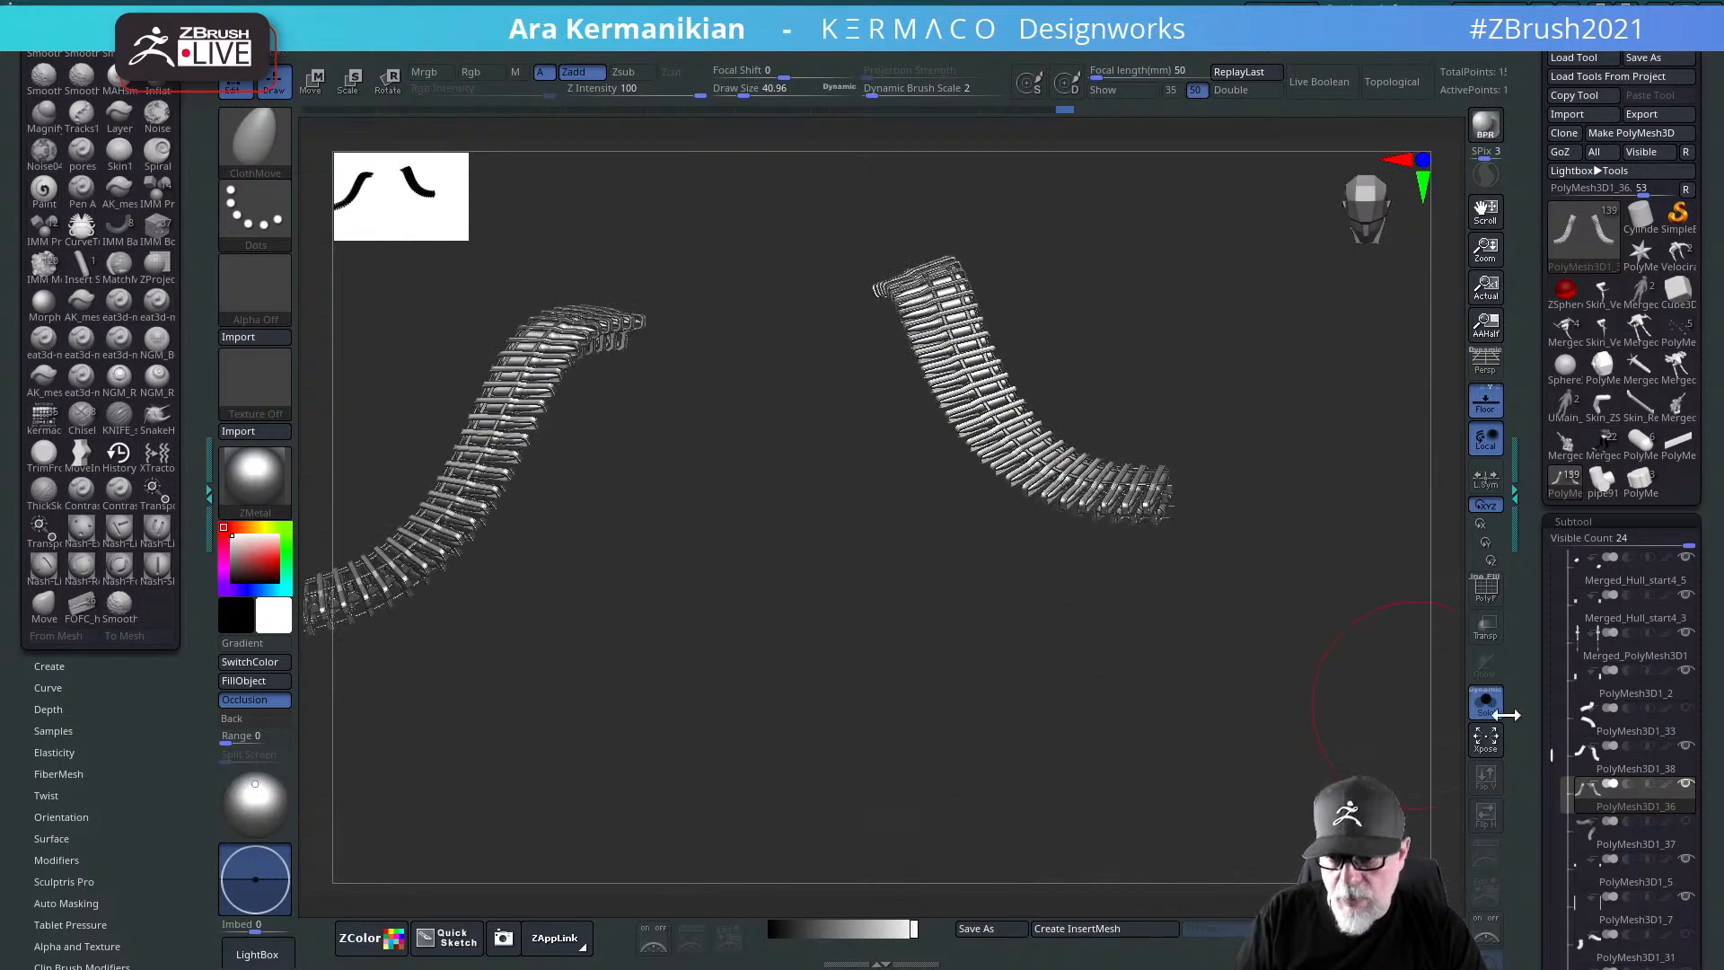
{"action": "mouse_move", "coordinate": [1679, 566]}
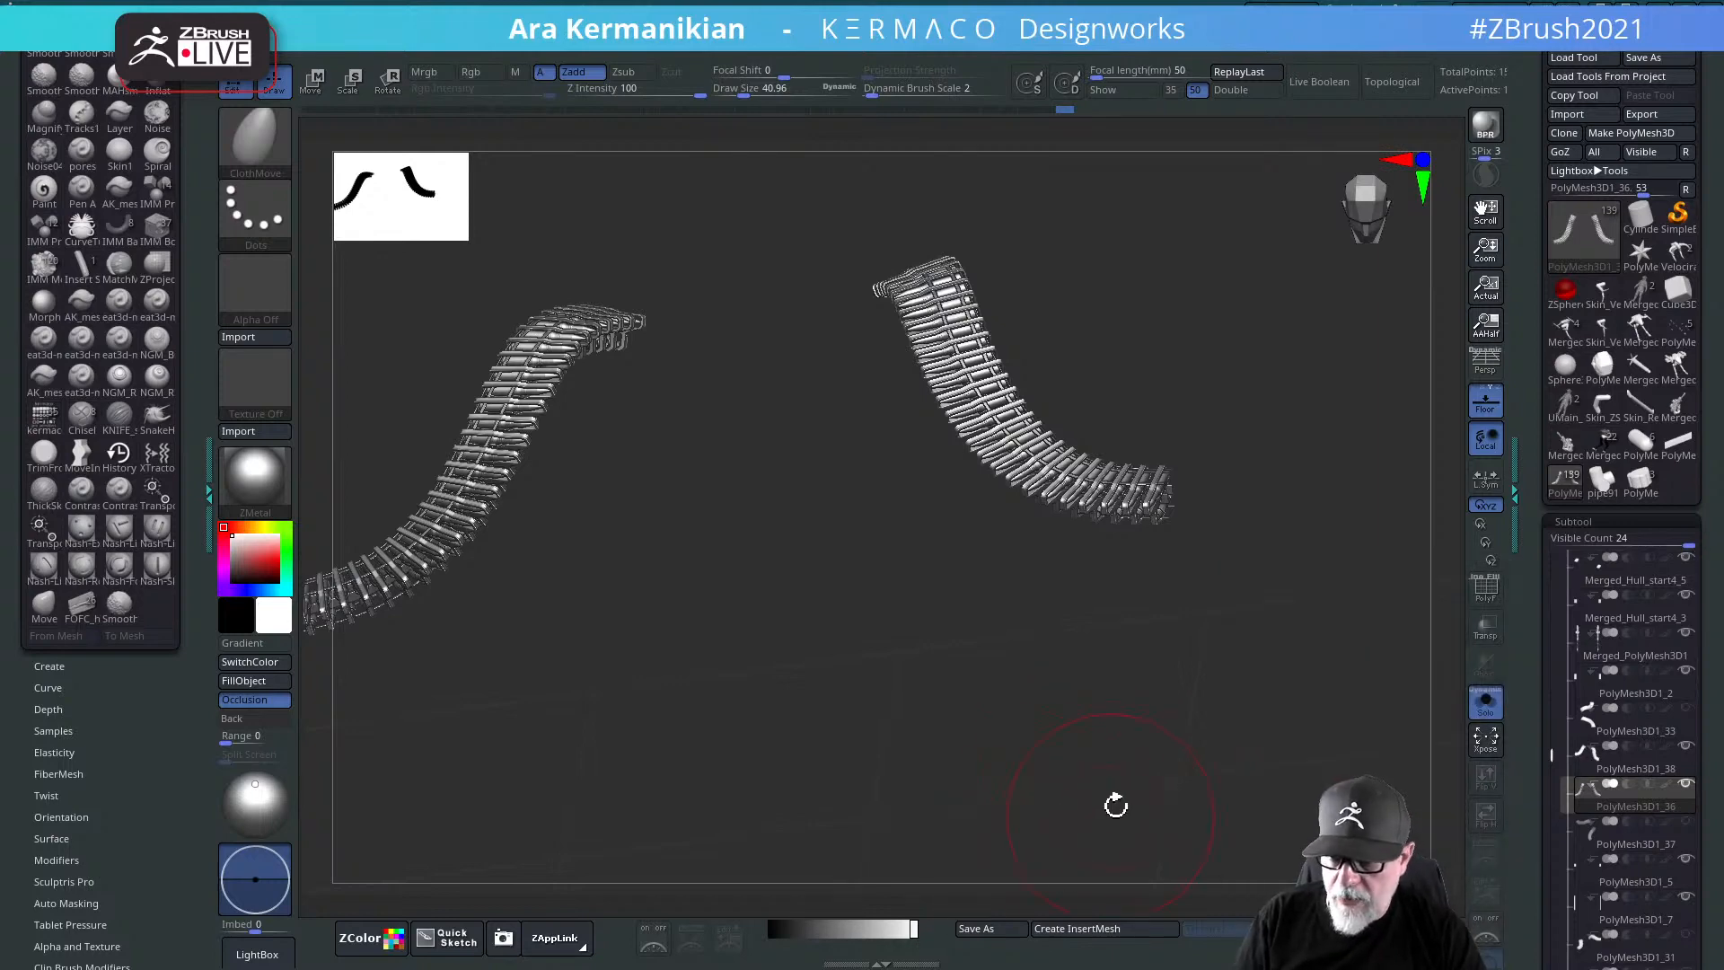
{"action": "left_click_drag", "start_coordinate": [1115, 805], "coordinate": [1132, 716]}
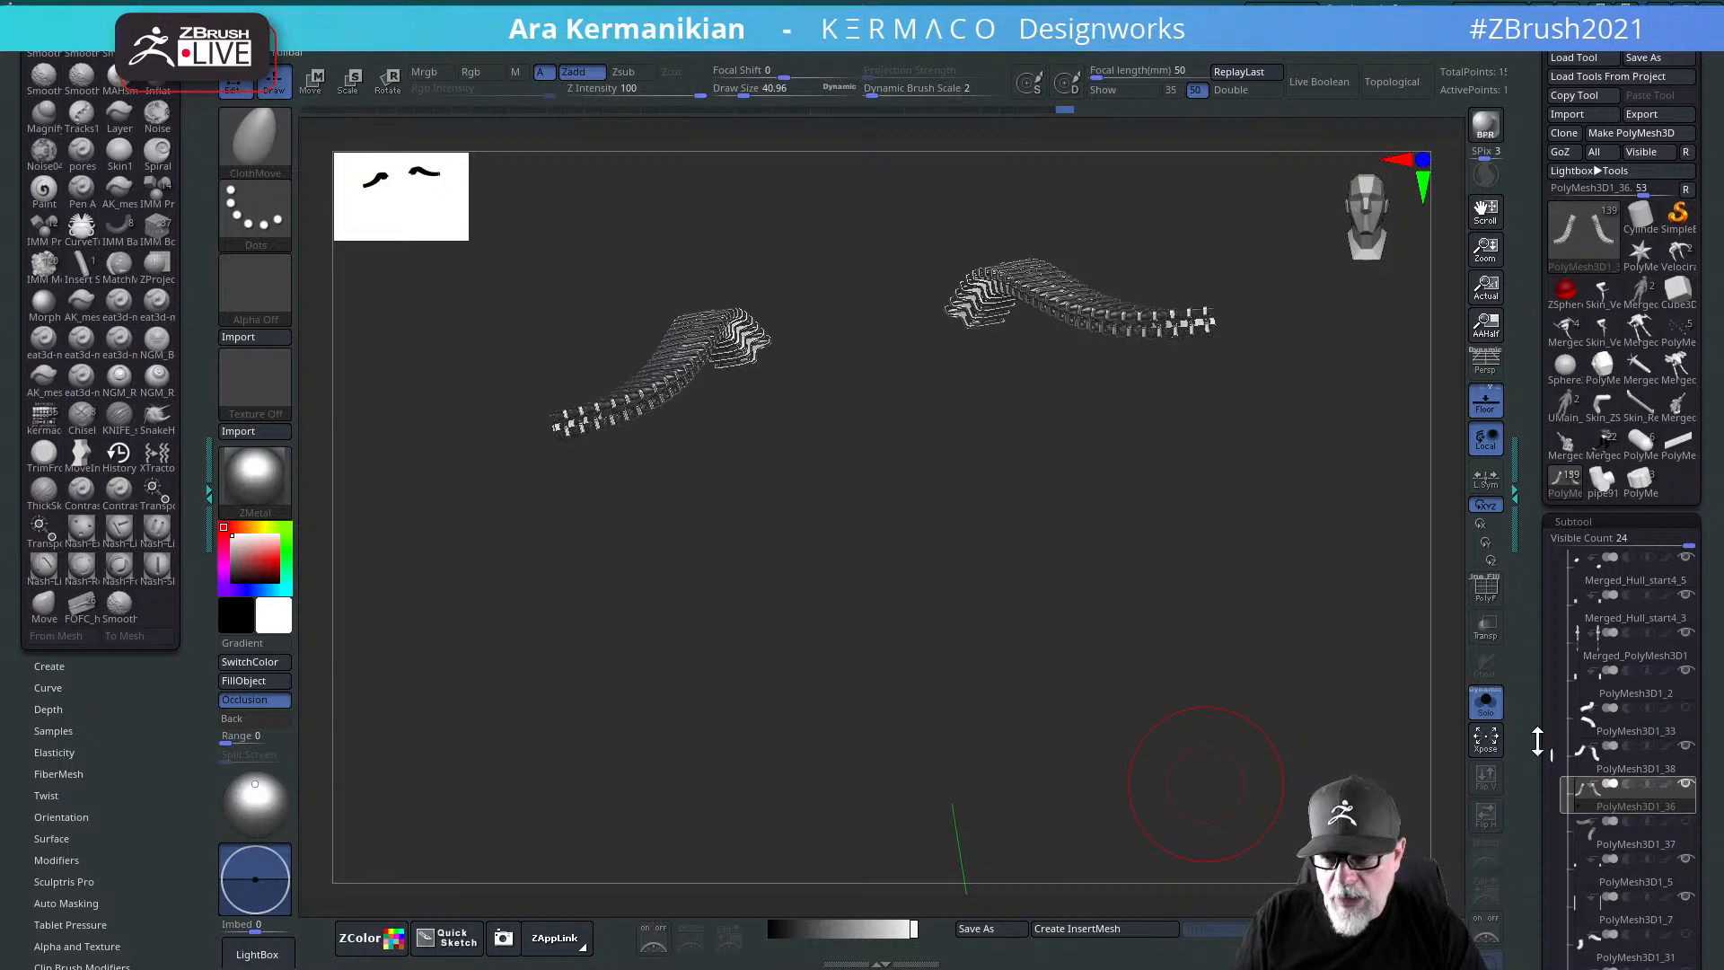
{"action": "left_click", "coordinate": [1485, 702]}
{"action": "mouse_move", "coordinate": [1129, 636]}
{"action": "left_mouse_down"}
{"action": "mouse_move", "coordinate": [1264, 698]}
{"action": "mouse_move", "coordinate": [1116, 611]}
{"action": "left_mouse_up"}
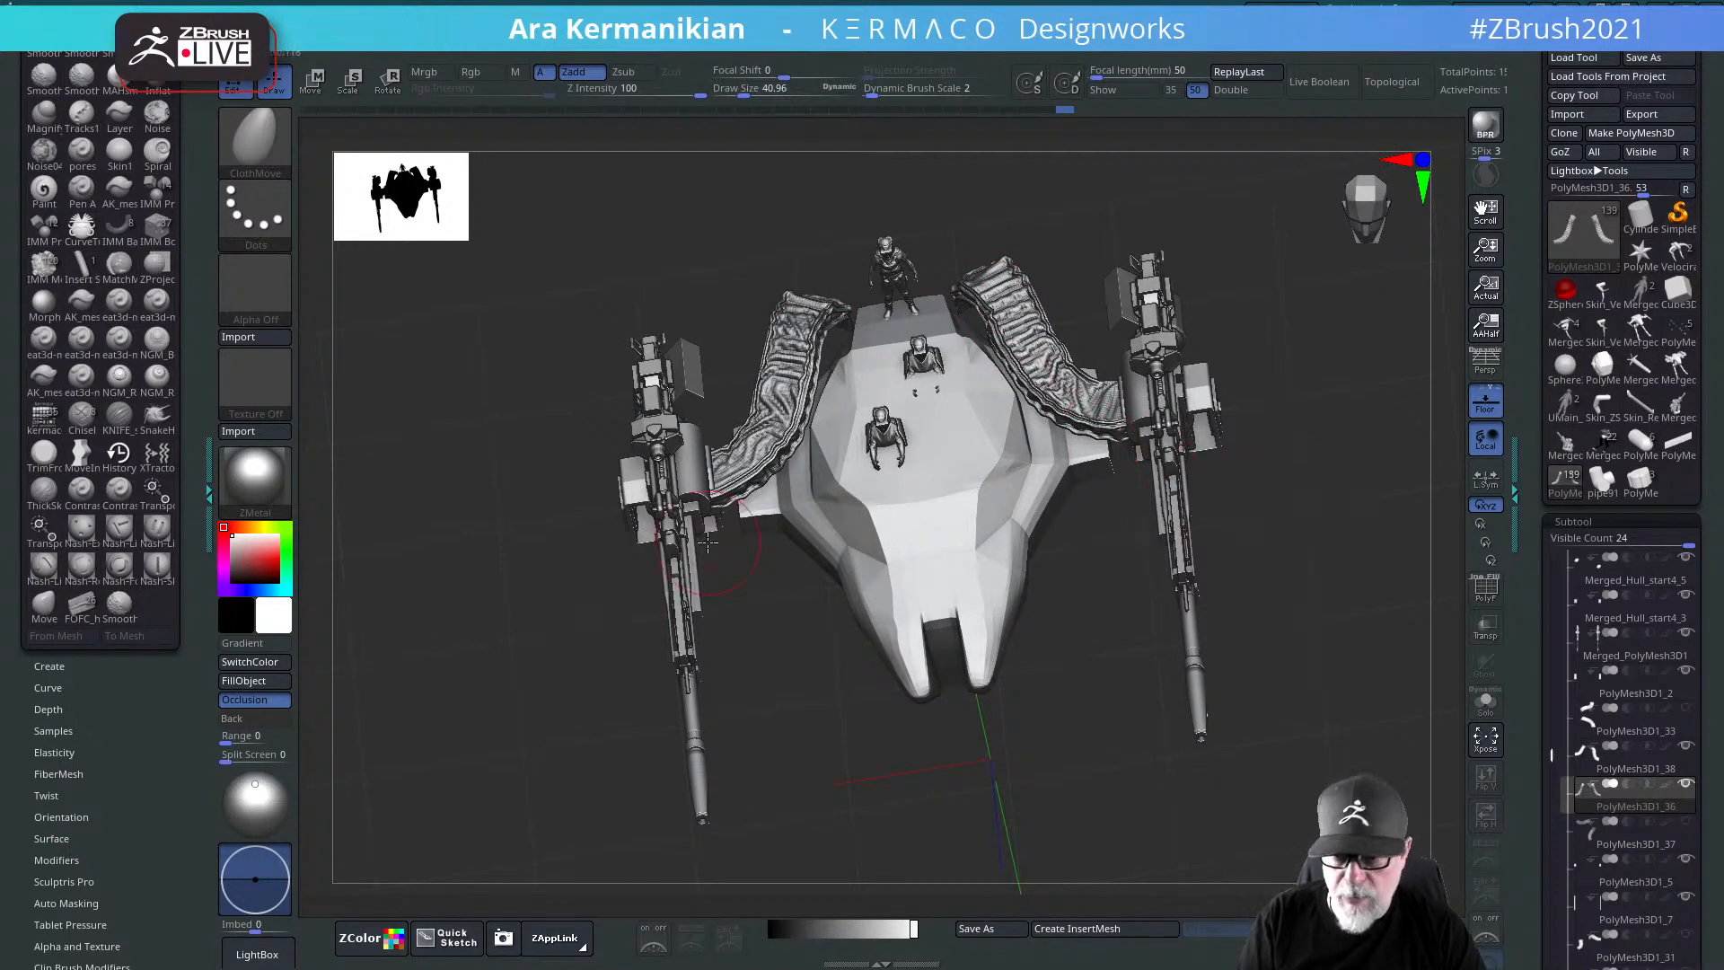
{"action": "left_click_drag", "start_coordinate": [1305, 714], "coordinate": [1174, 616]}
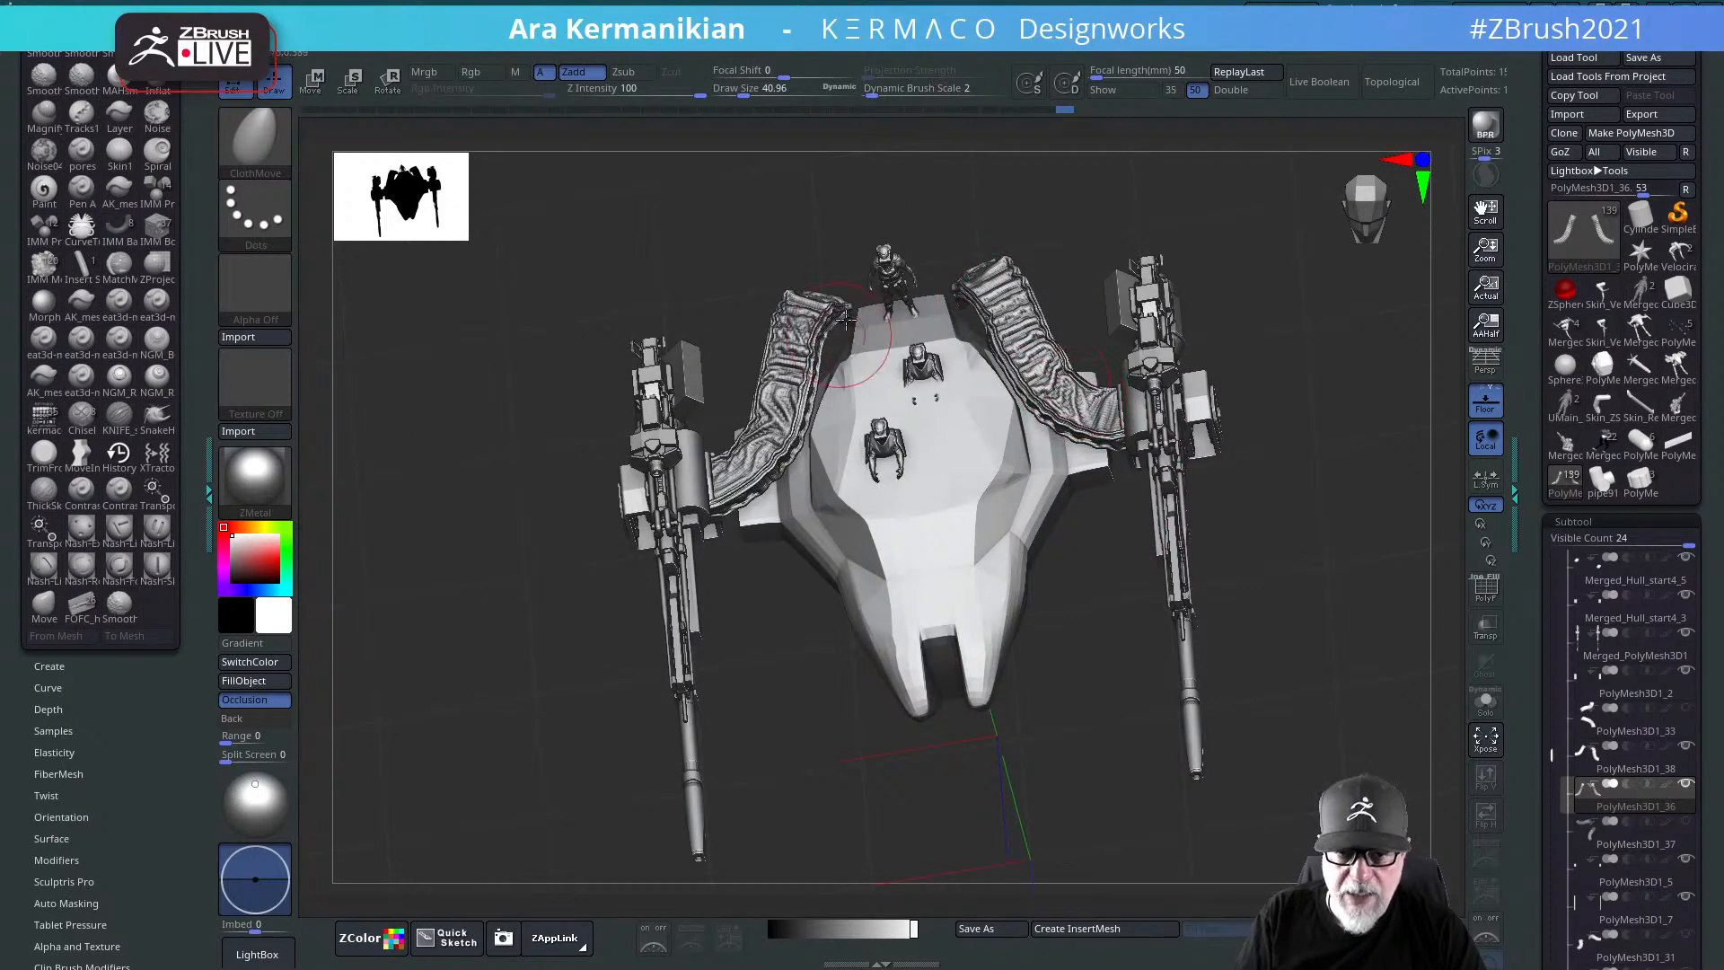
{"action": "left_click_drag", "start_coordinate": [1312, 471], "coordinate": [959, 335]}
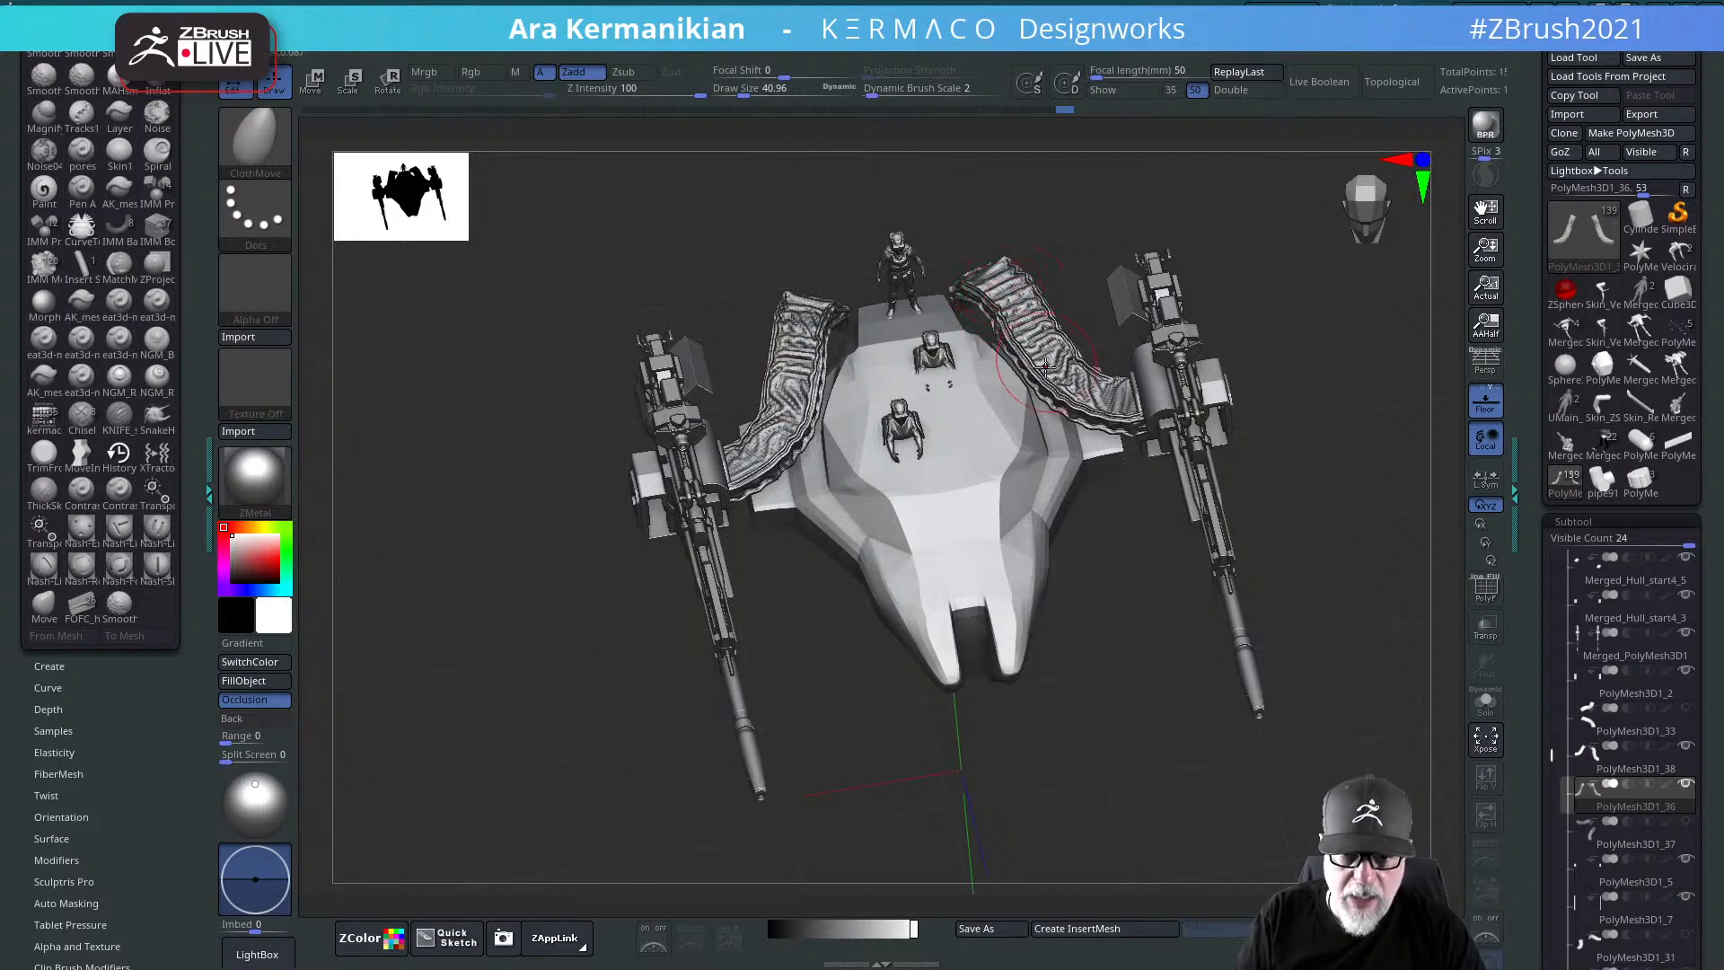
{"action": "left_click_drag", "start_coordinate": [1125, 701], "coordinate": [1252, 801]}
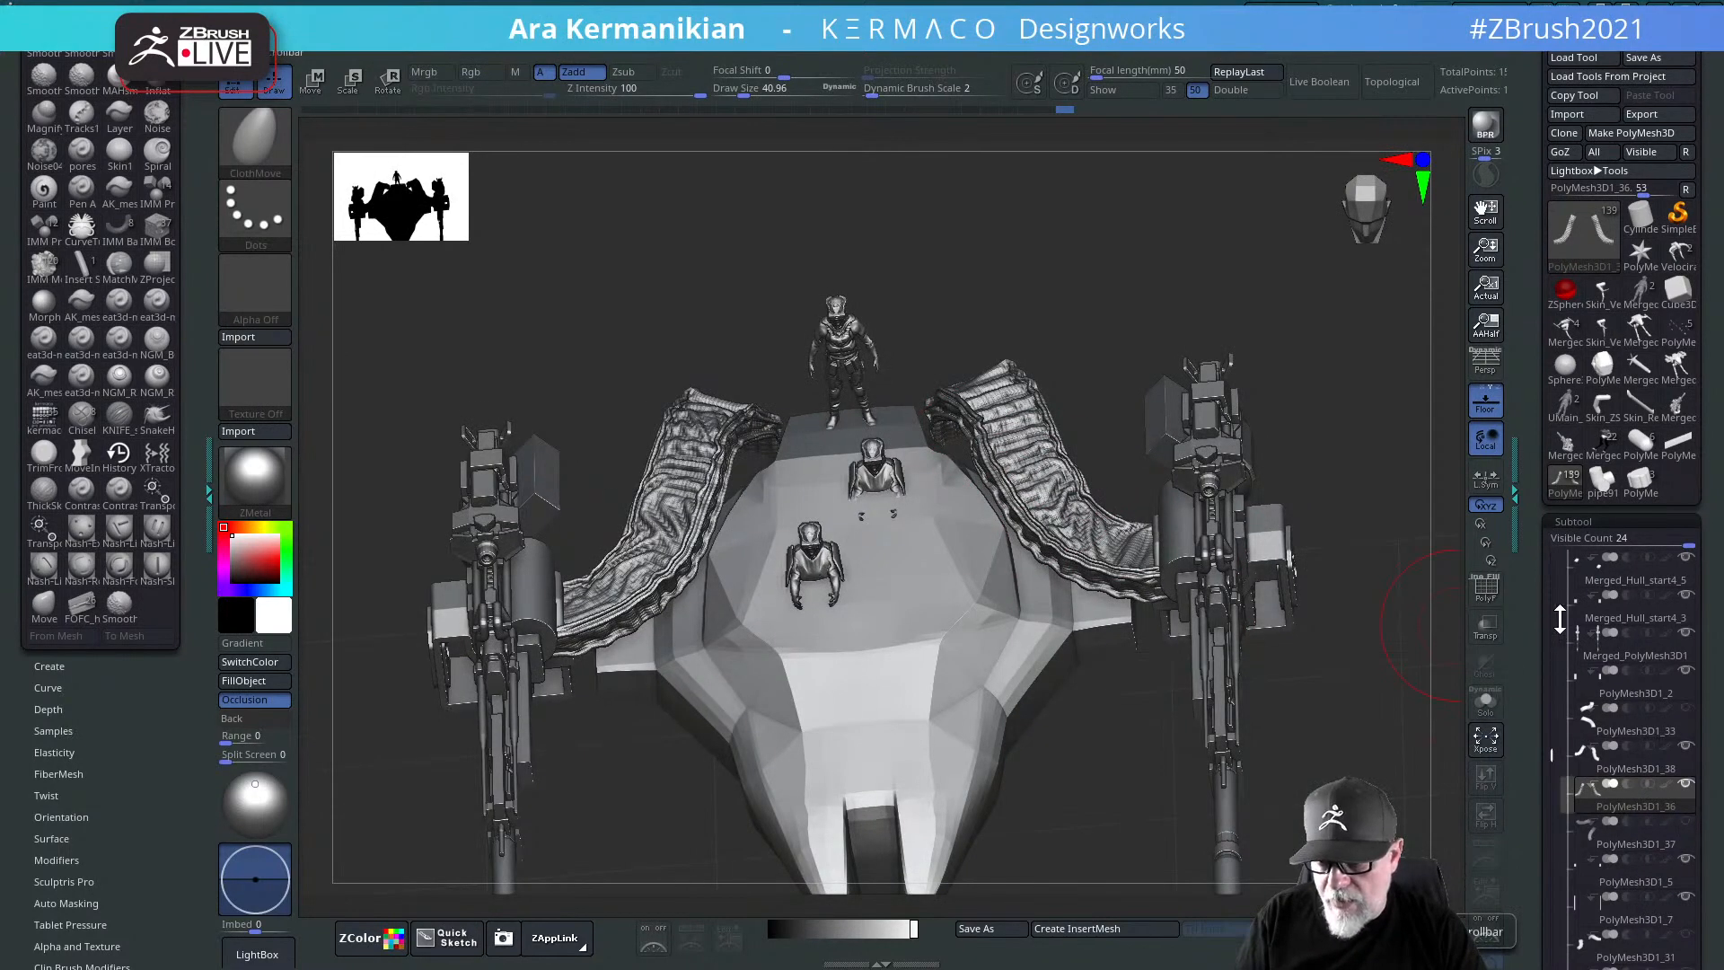
{"action": "scroll", "coordinate": [1555, 756], "scroll_direction": "down", "scroll_amount": 6}
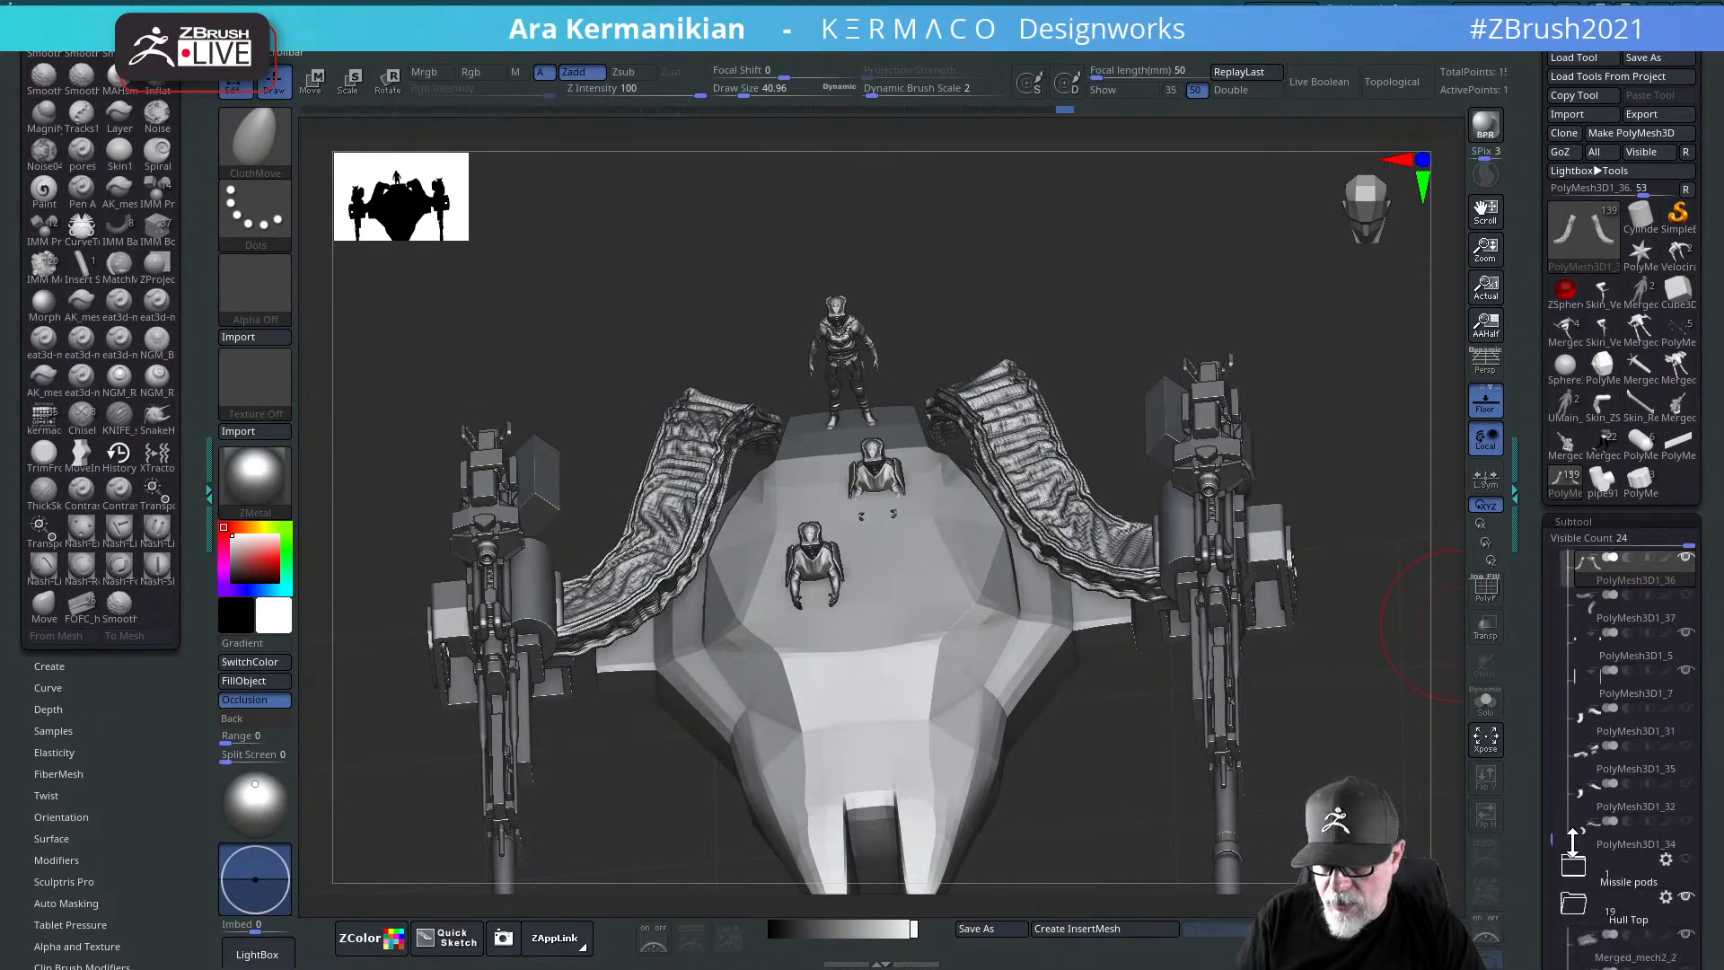
Step: Make all subtools in the Hull Top folder visible around the bullet feed
{"action": "left_click_drag", "start_coordinate": [1551, 839], "coordinate": [1545, 958]}
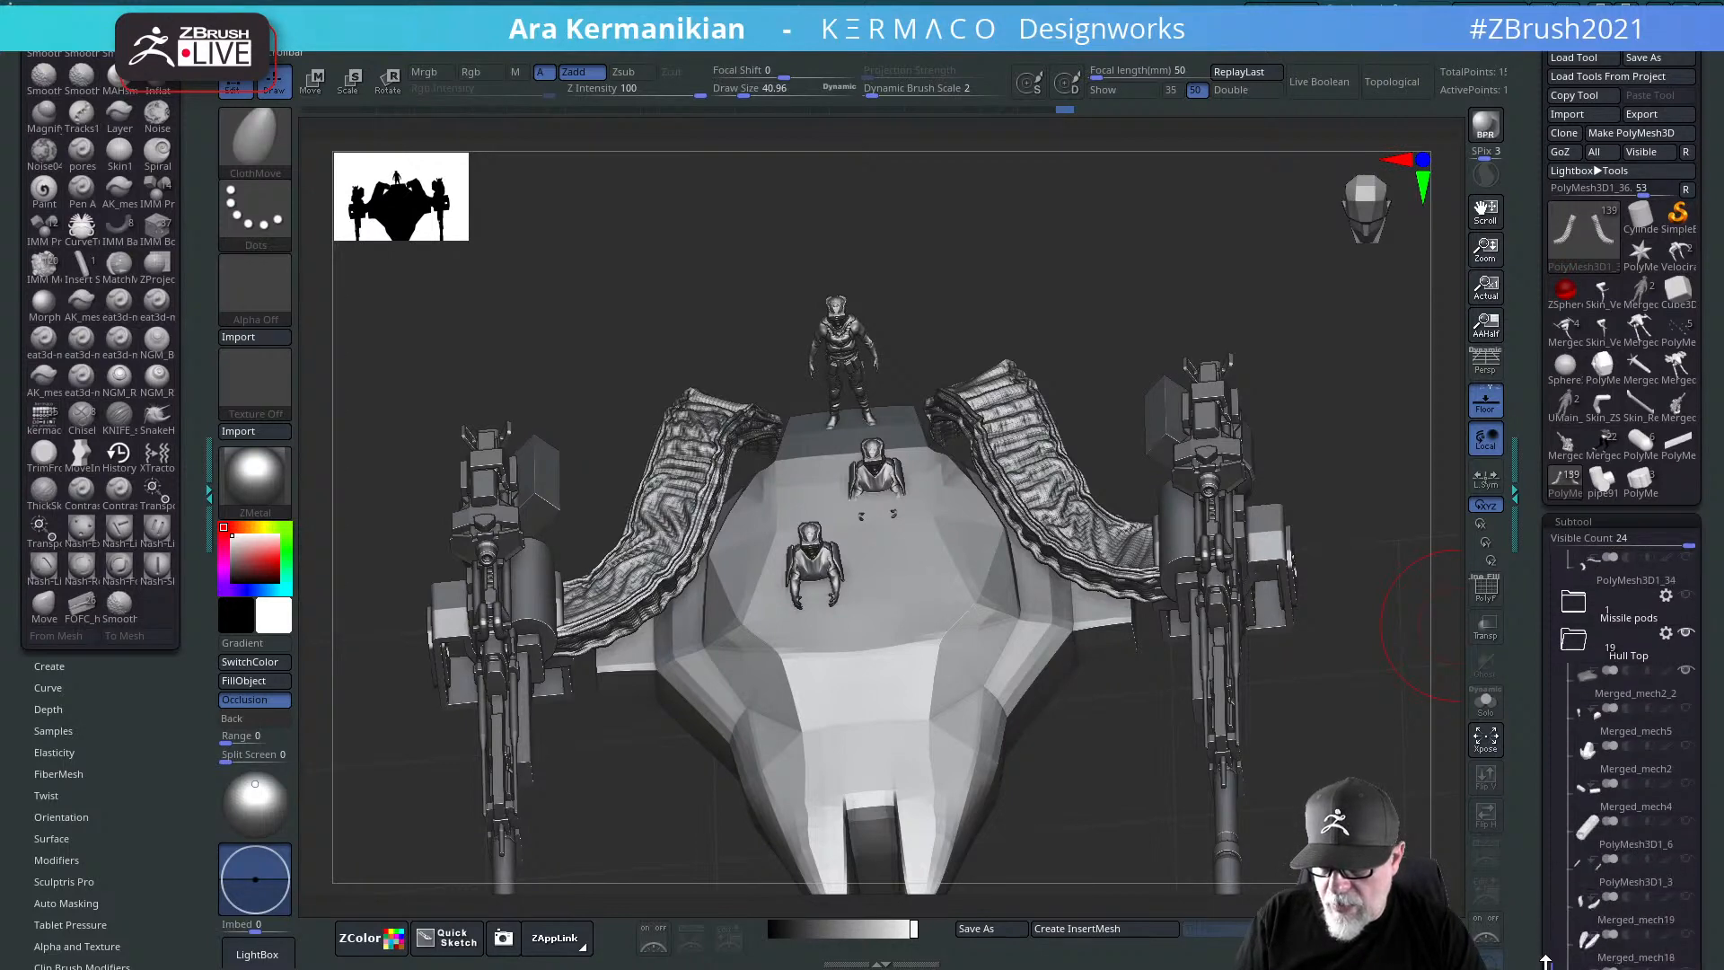
{"action": "left_click", "coordinate": [1686, 634]}
{"action": "left_click", "coordinate": [1686, 633]}
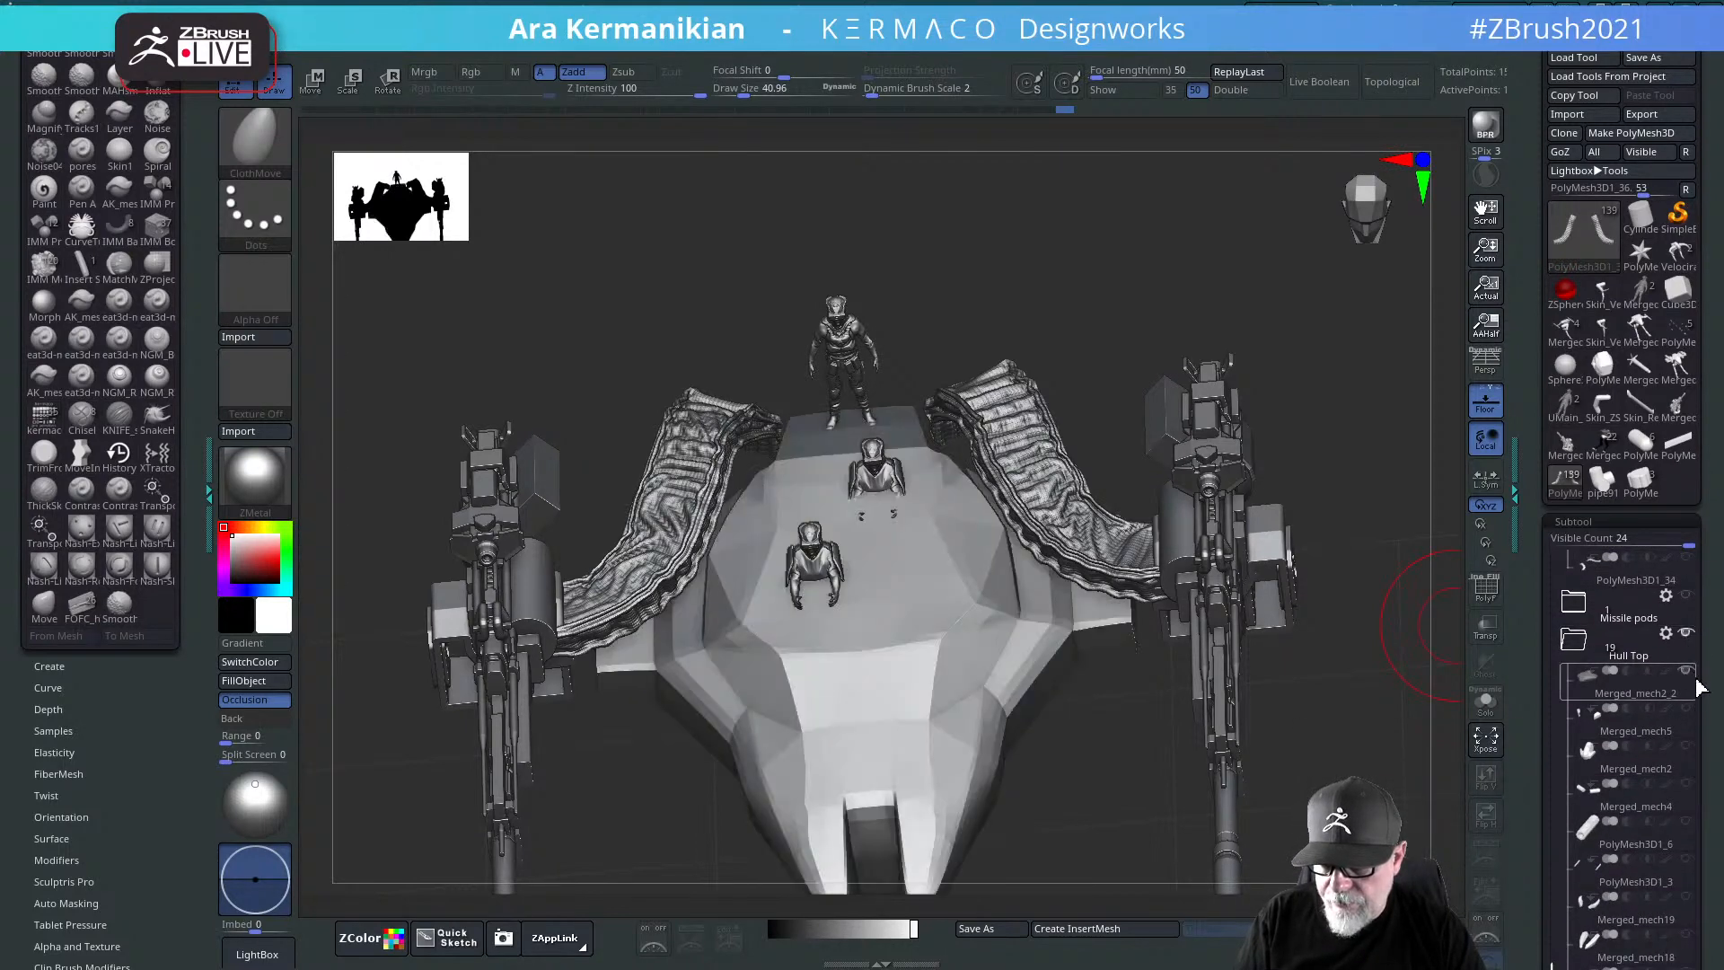
{"action": "left_click", "coordinate": [1688, 676], "text": "shift"}
{"action": "left_click", "coordinate": [1686, 680], "text": "shift"}
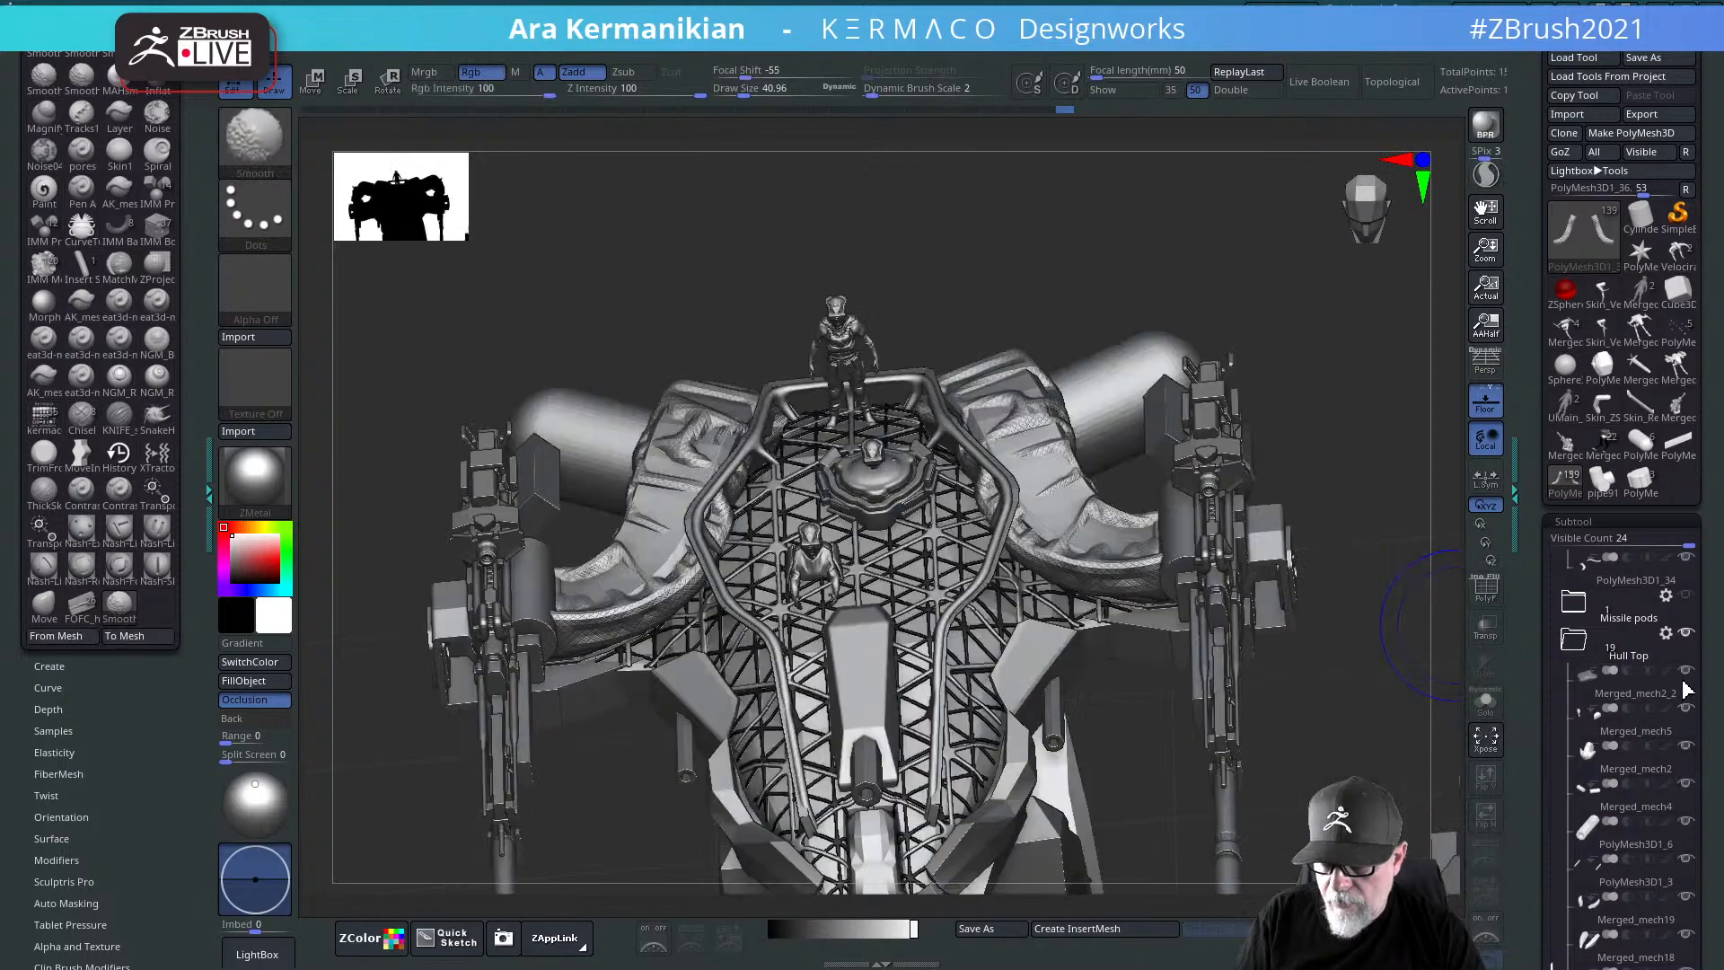
Step: Find the triangular lattice framework covering the hull in the Hull Top folder and hide it
{"action": "left_click_drag", "start_coordinate": [1558, 714], "coordinate": [1580, 680]}
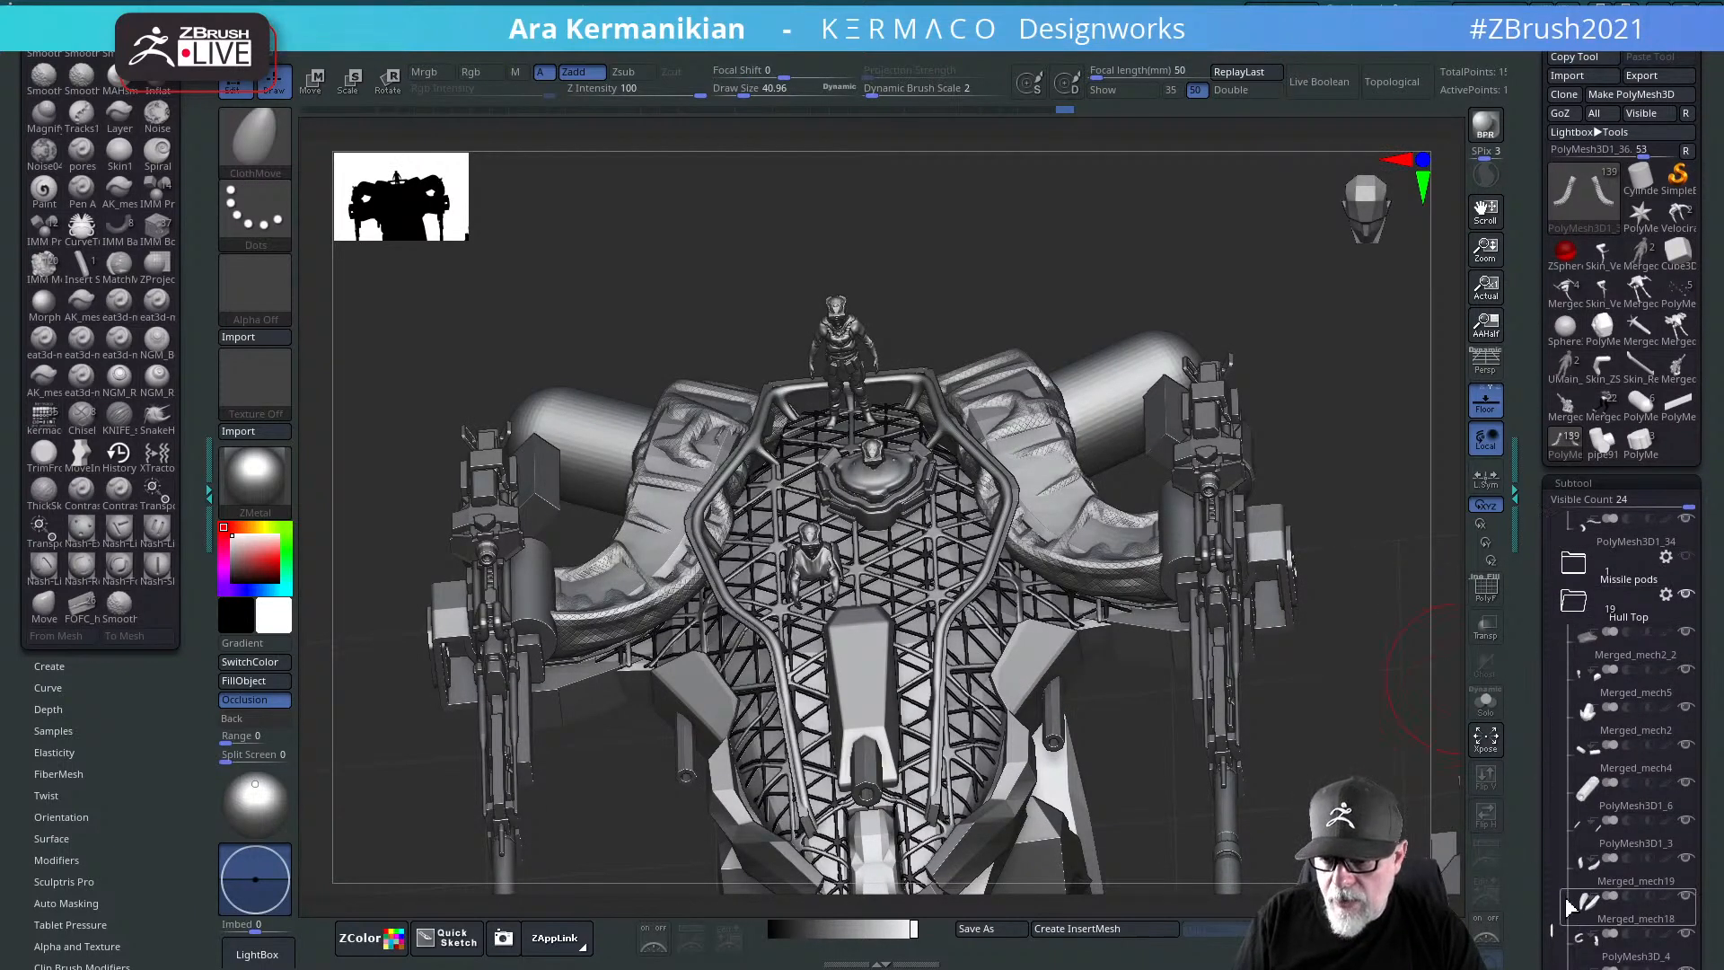
{"action": "mouse_move", "coordinate": [1556, 903]}
{"action": "left_mouse_down"}
{"action": "mouse_move", "coordinate": [1537, 483]}
{"action": "mouse_move", "coordinate": [1521, 961]}
{"action": "left_mouse_up"}
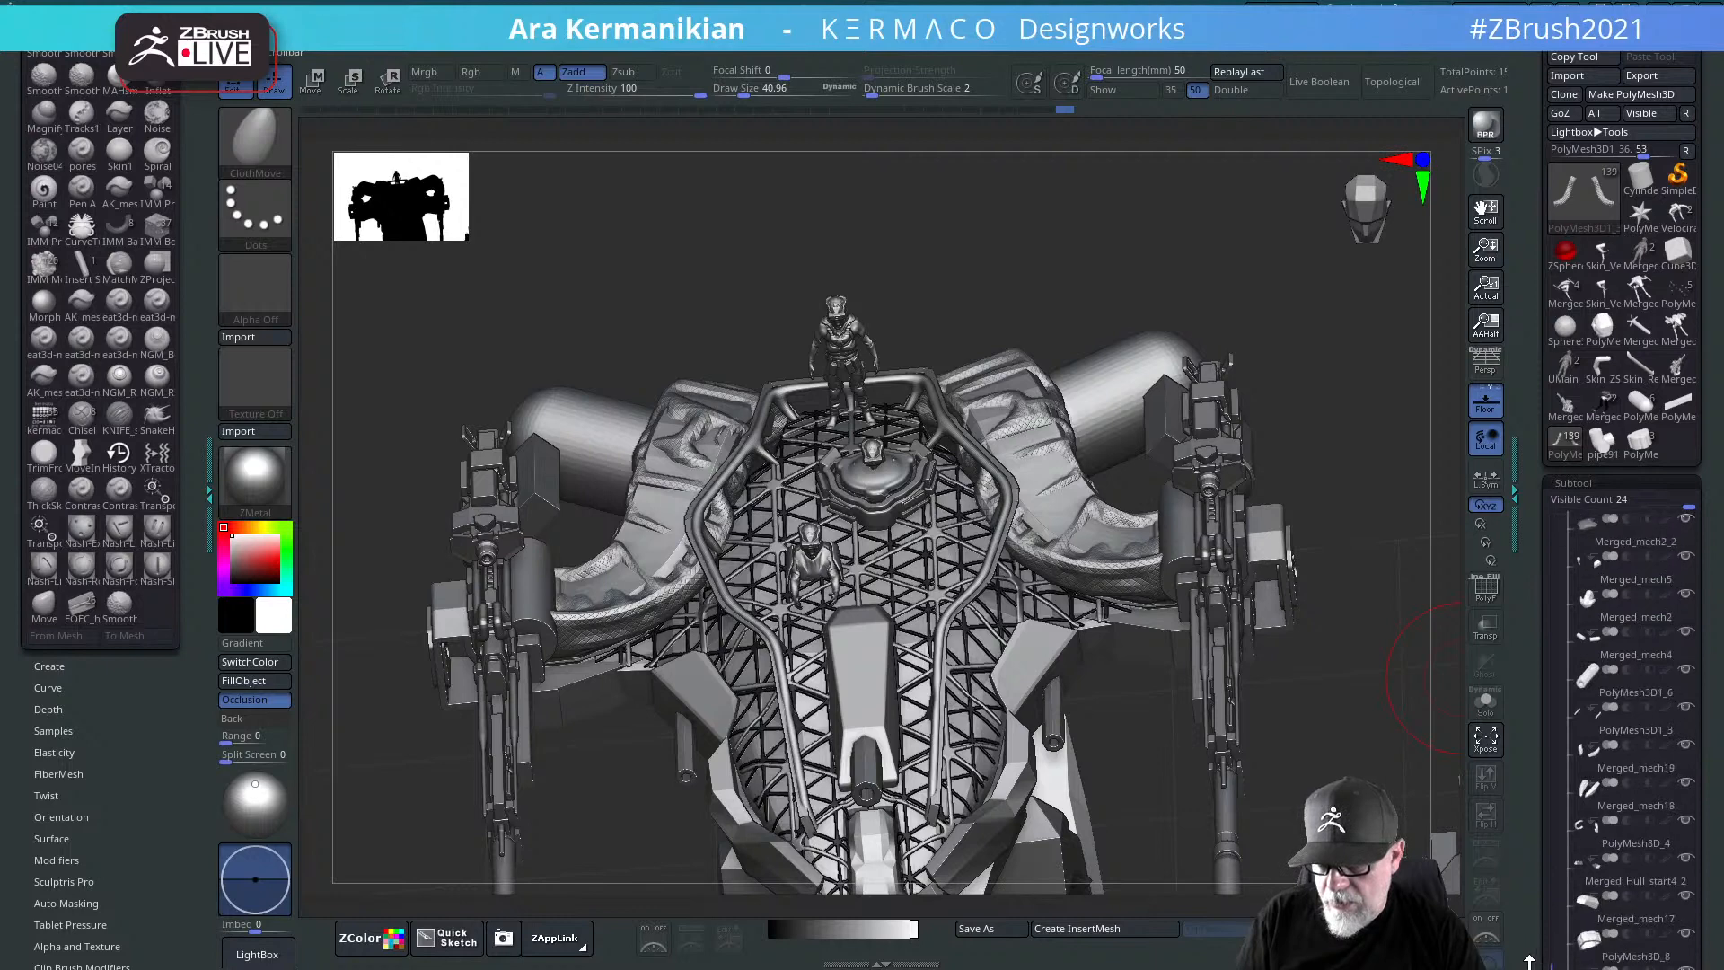
{"action": "left_click_drag", "start_coordinate": [1527, 835], "coordinate": [1563, 689]}
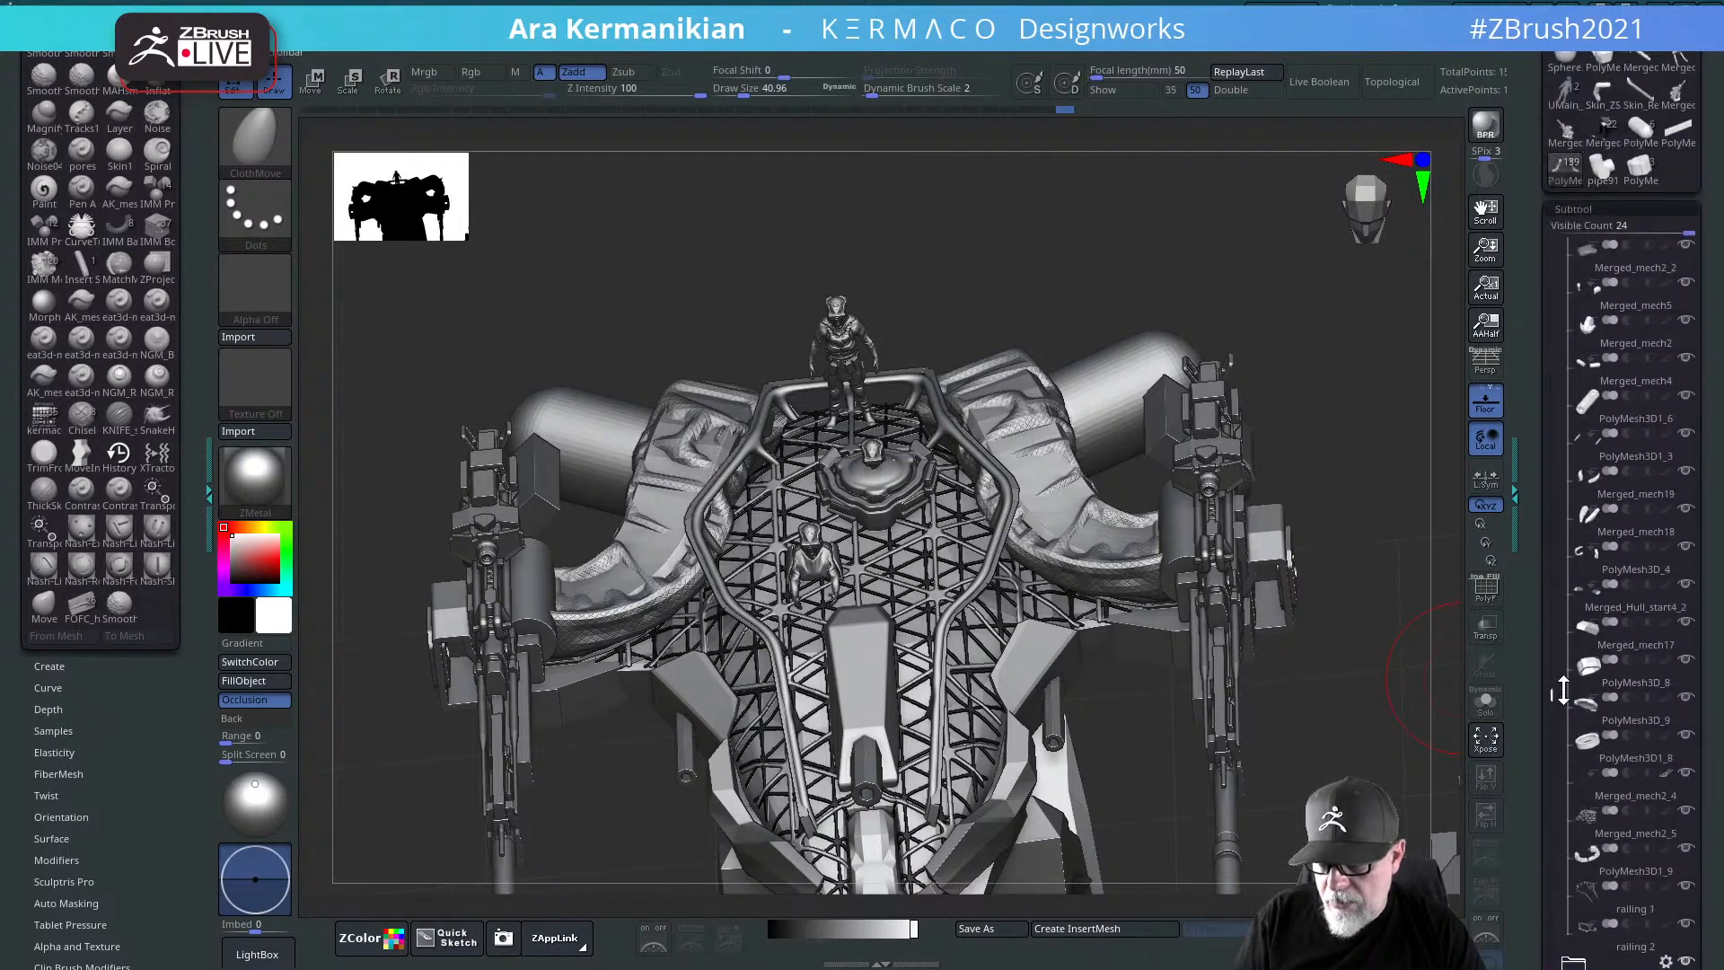
{"action": "mouse_move", "coordinate": [1559, 797]}
{"action": "left_mouse_down"}
{"action": "mouse_move", "coordinate": [1554, 867]}
{"action": "mouse_move", "coordinate": [1574, 443]}
{"action": "mouse_move", "coordinate": [1576, 632]}
{"action": "left_mouse_up"}
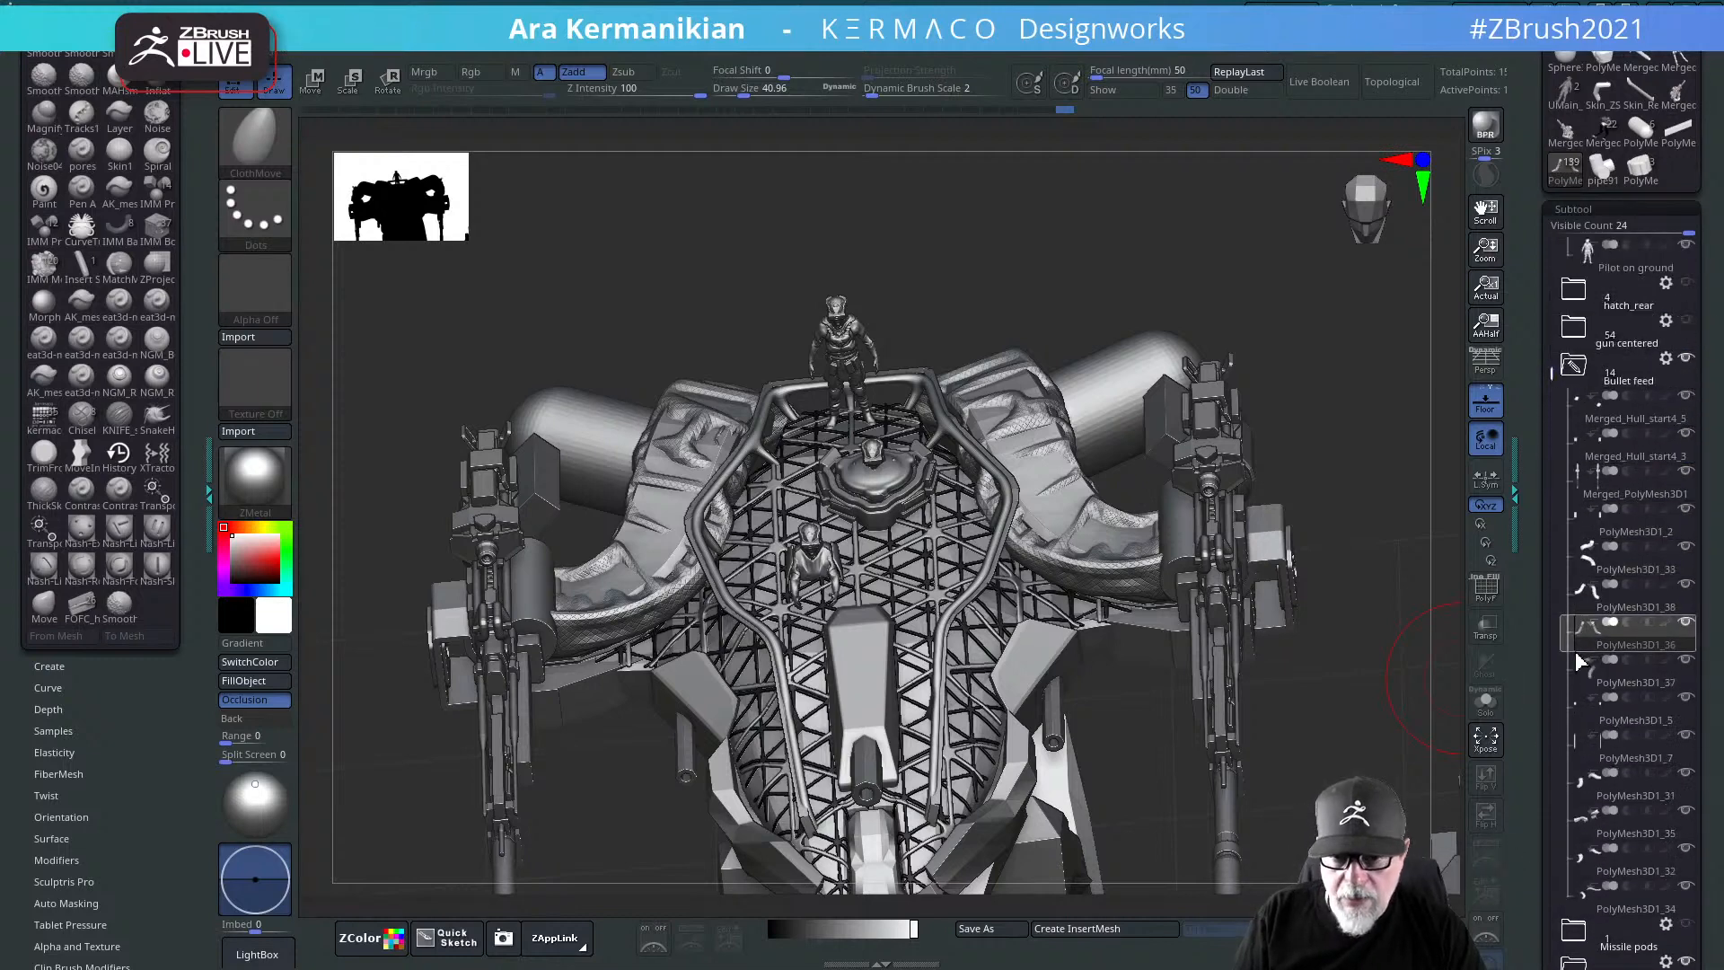
{"action": "left_click_drag", "start_coordinate": [1368, 718], "coordinate": [1379, 700]}
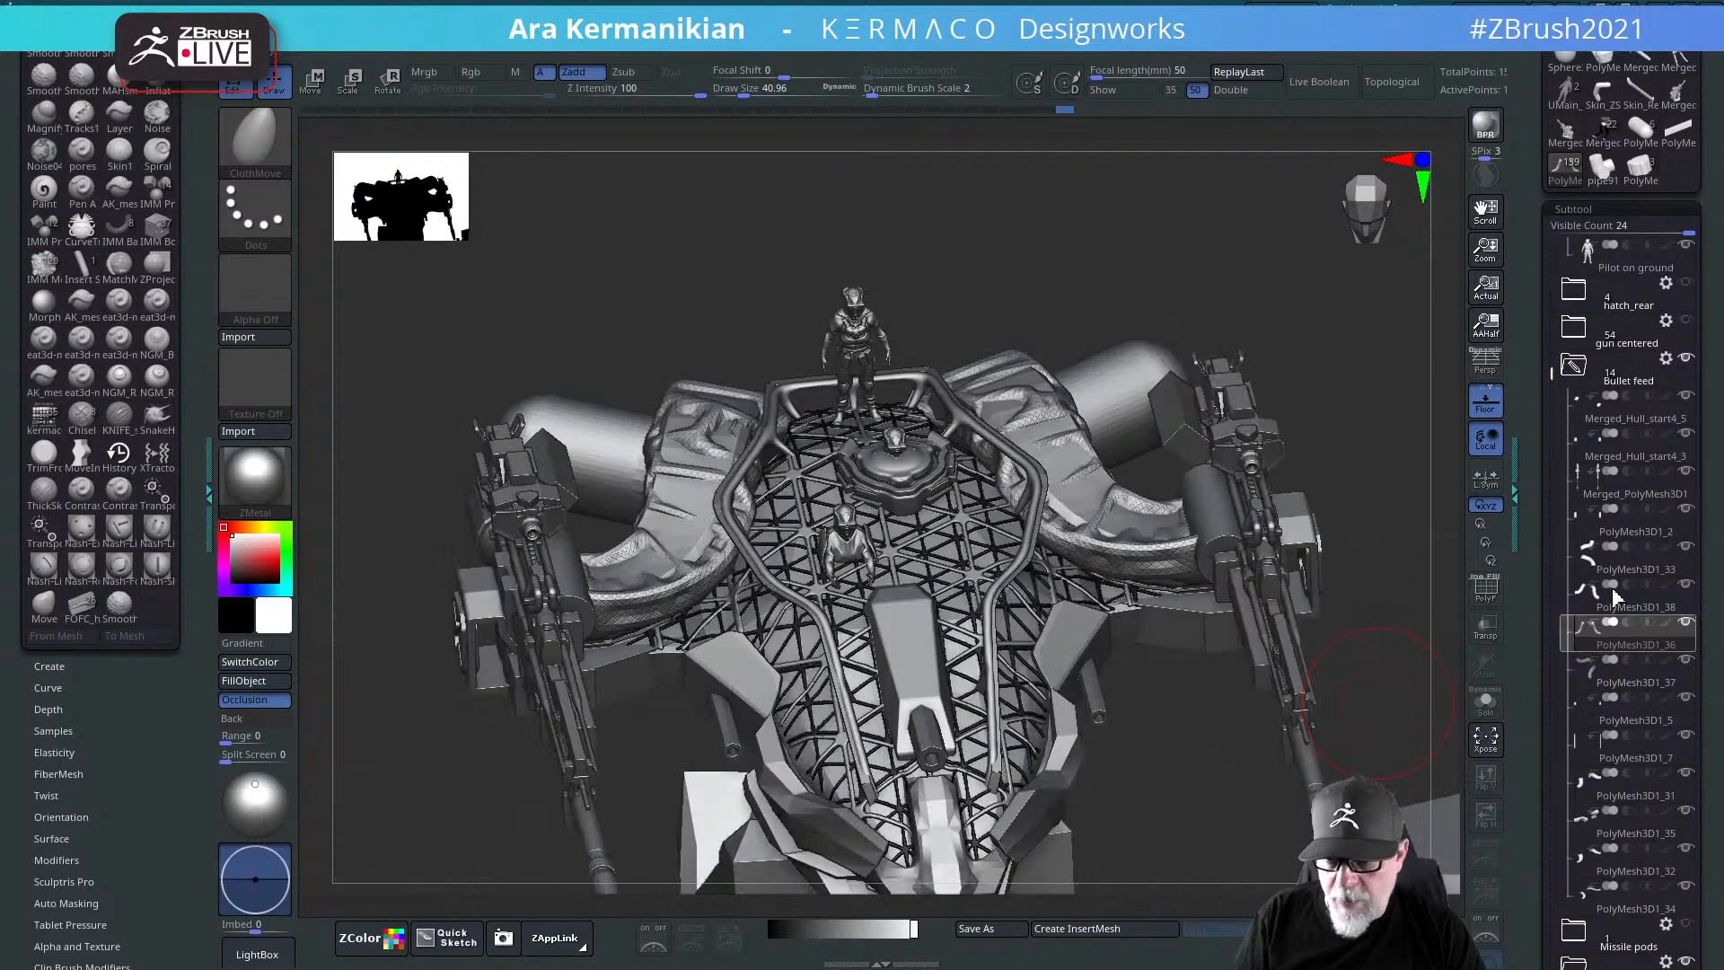
{"action": "left_click_drag", "start_coordinate": [1548, 375], "coordinate": [1613, 568]}
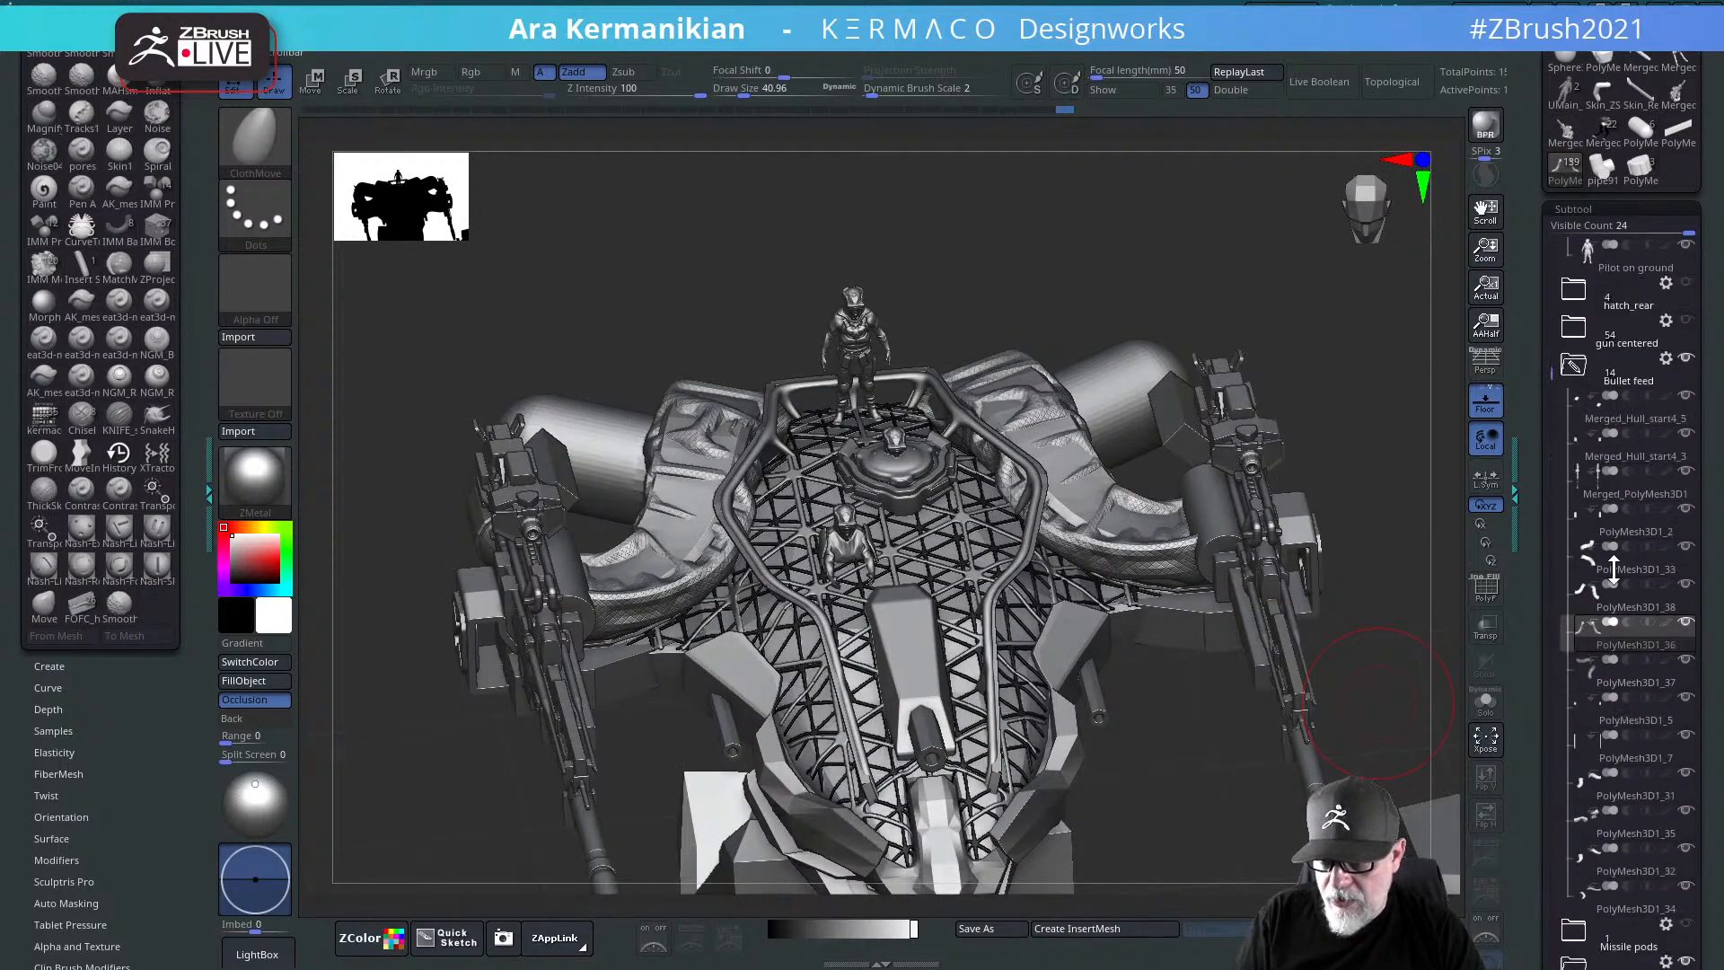
{"action": "left_click_drag", "start_coordinate": [1618, 632], "coordinate": [1539, 704]}
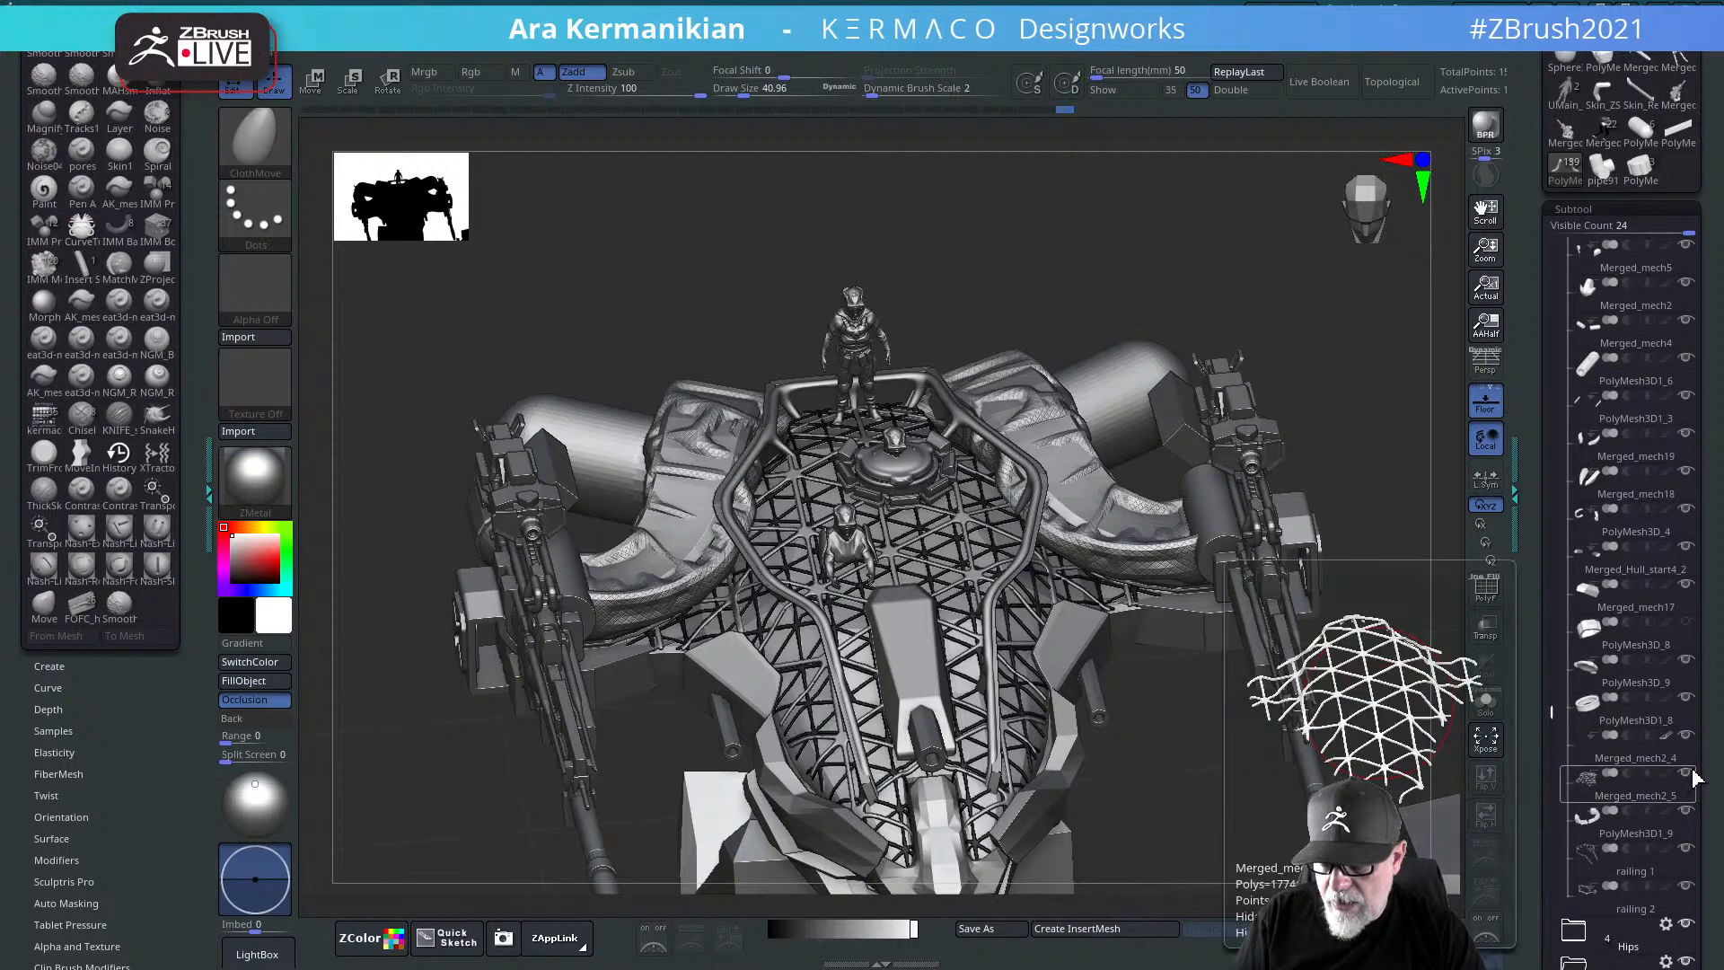
{"action": "left_click", "coordinate": [1685, 737]}
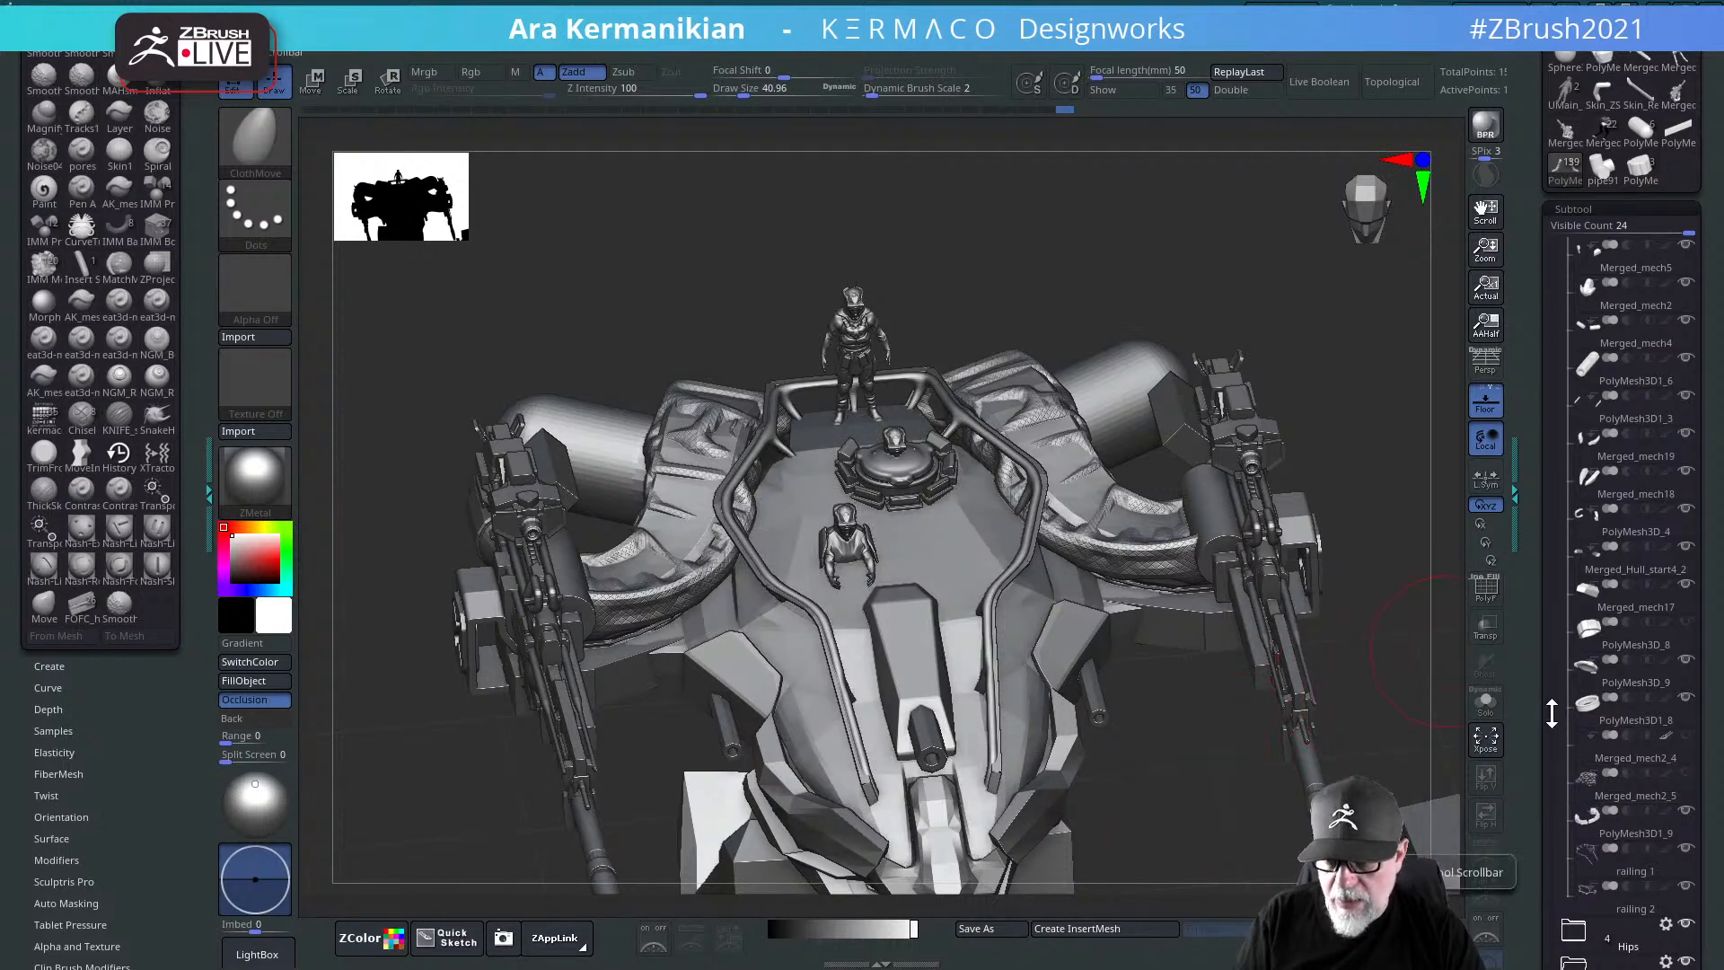
Step: Hide and show PolyMesh3D1_35 in the Bullet feed folder to check which feed covers it holds
{"action": "left_click_drag", "start_coordinate": [1551, 709], "coordinate": [1527, 604]}
{"action": "left_click_drag", "start_coordinate": [1415, 696], "coordinate": [1373, 666]}
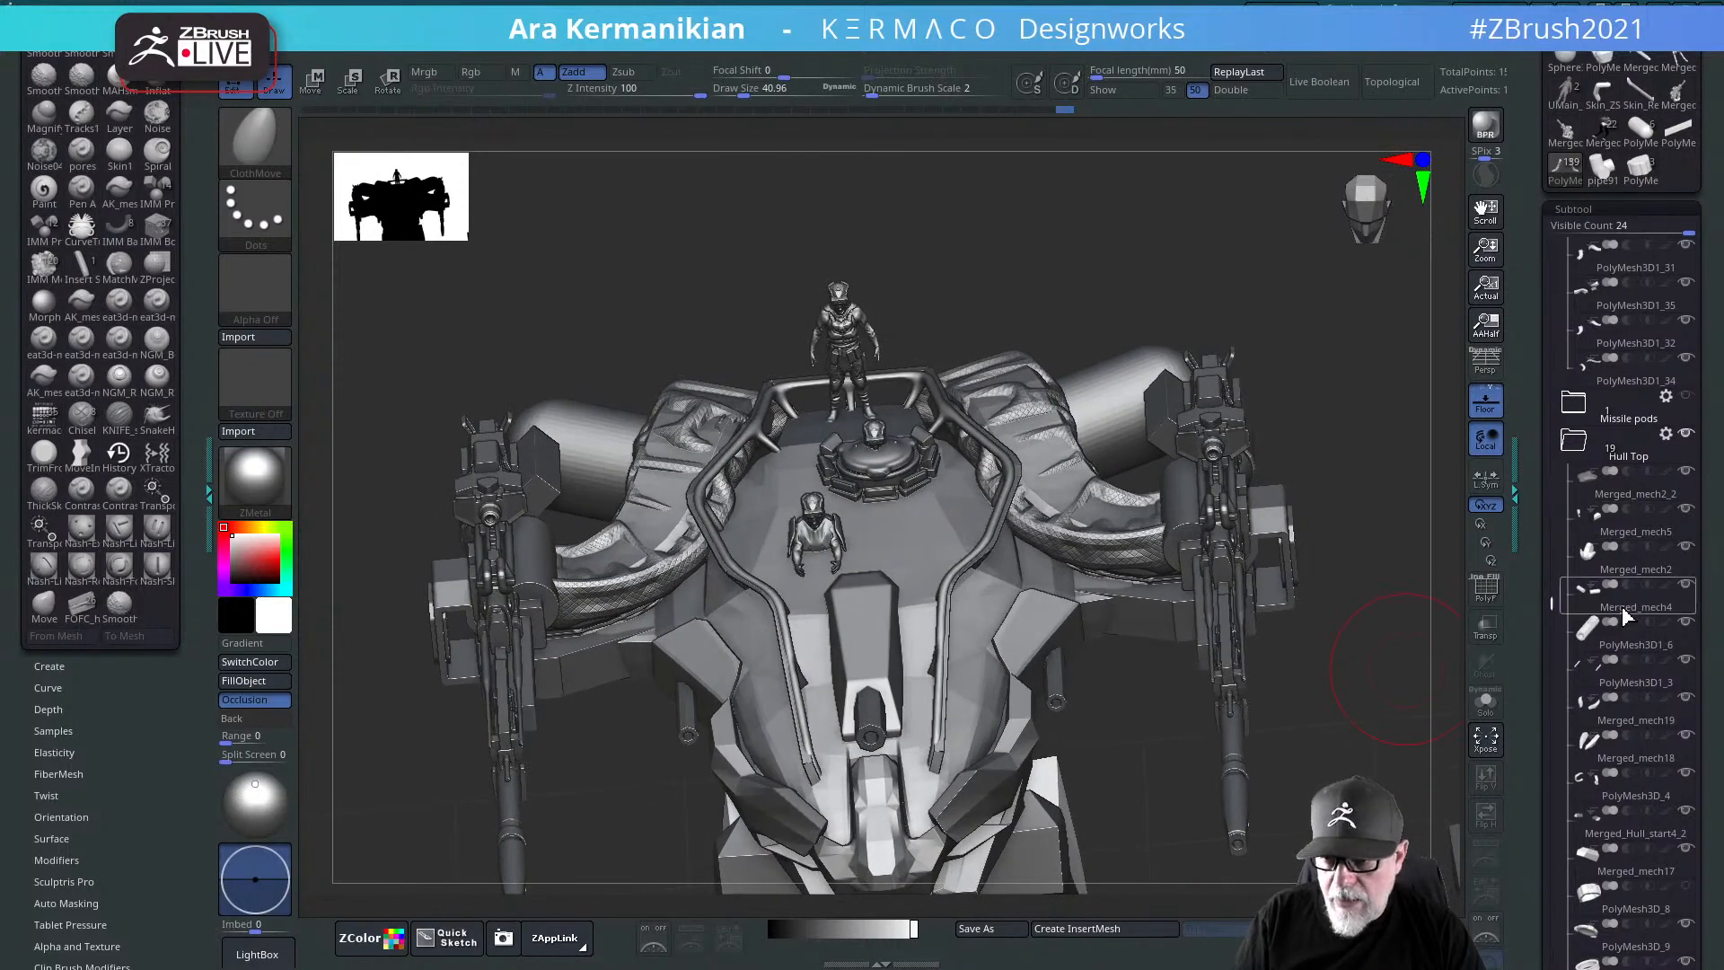
{"action": "left_click_drag", "start_coordinate": [1551, 592], "coordinate": [1571, 511]}
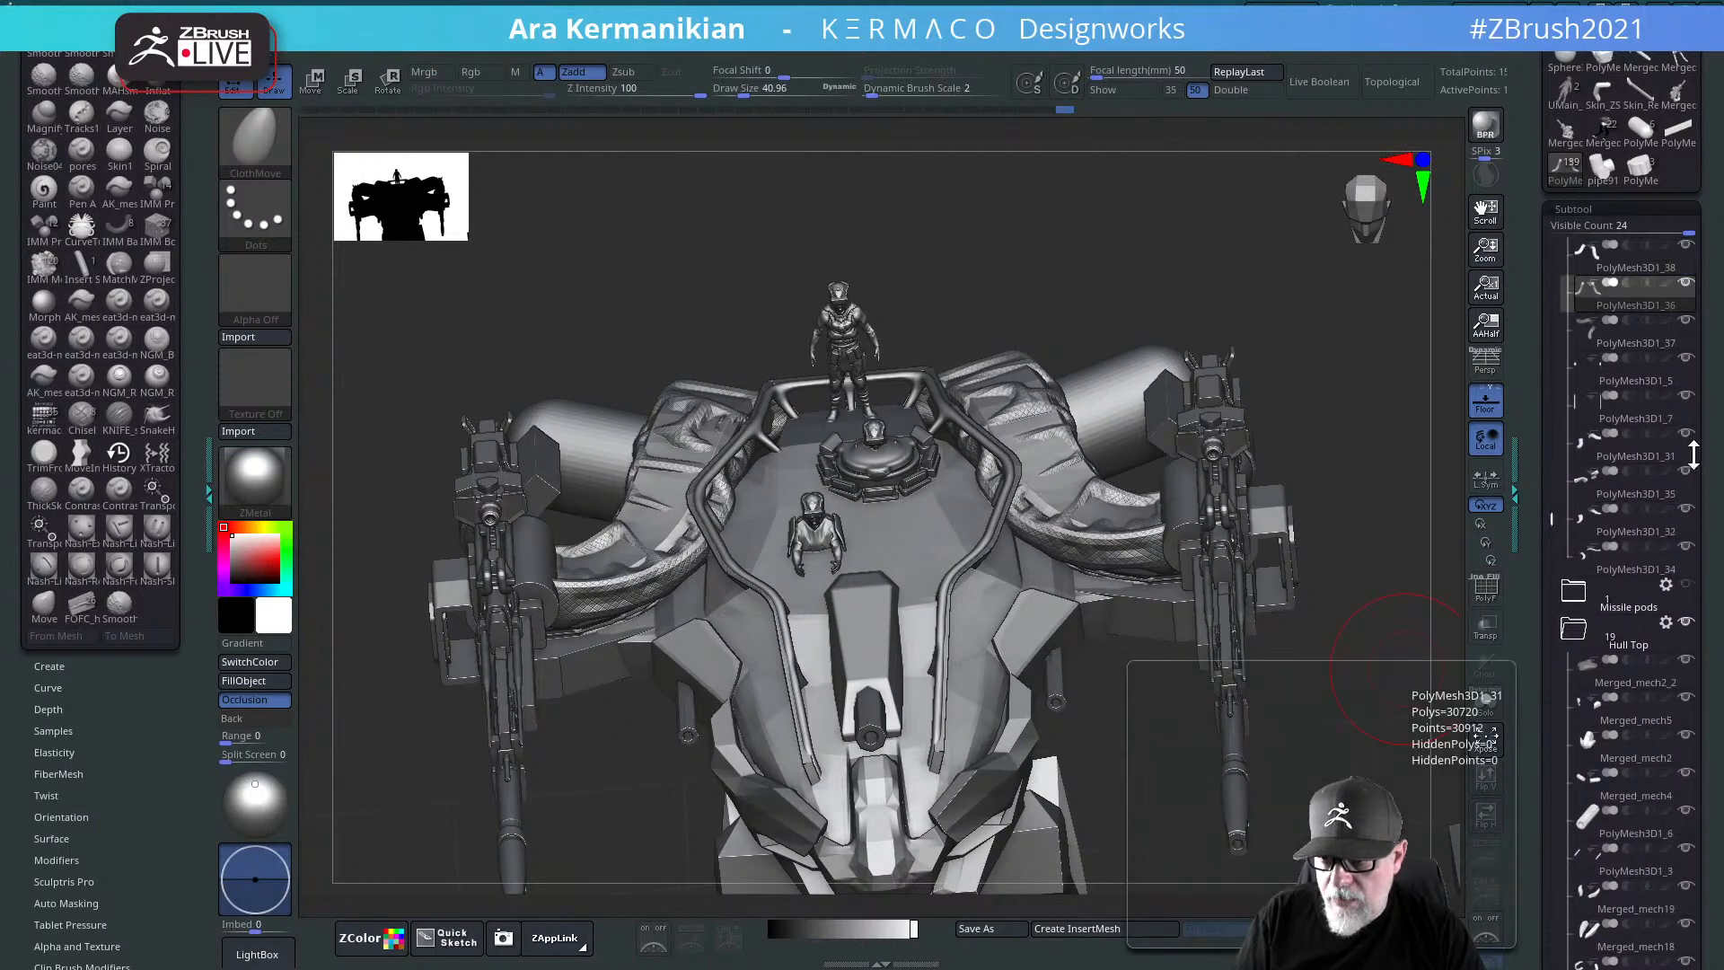
{"action": "mouse_move", "coordinate": [1692, 481]}
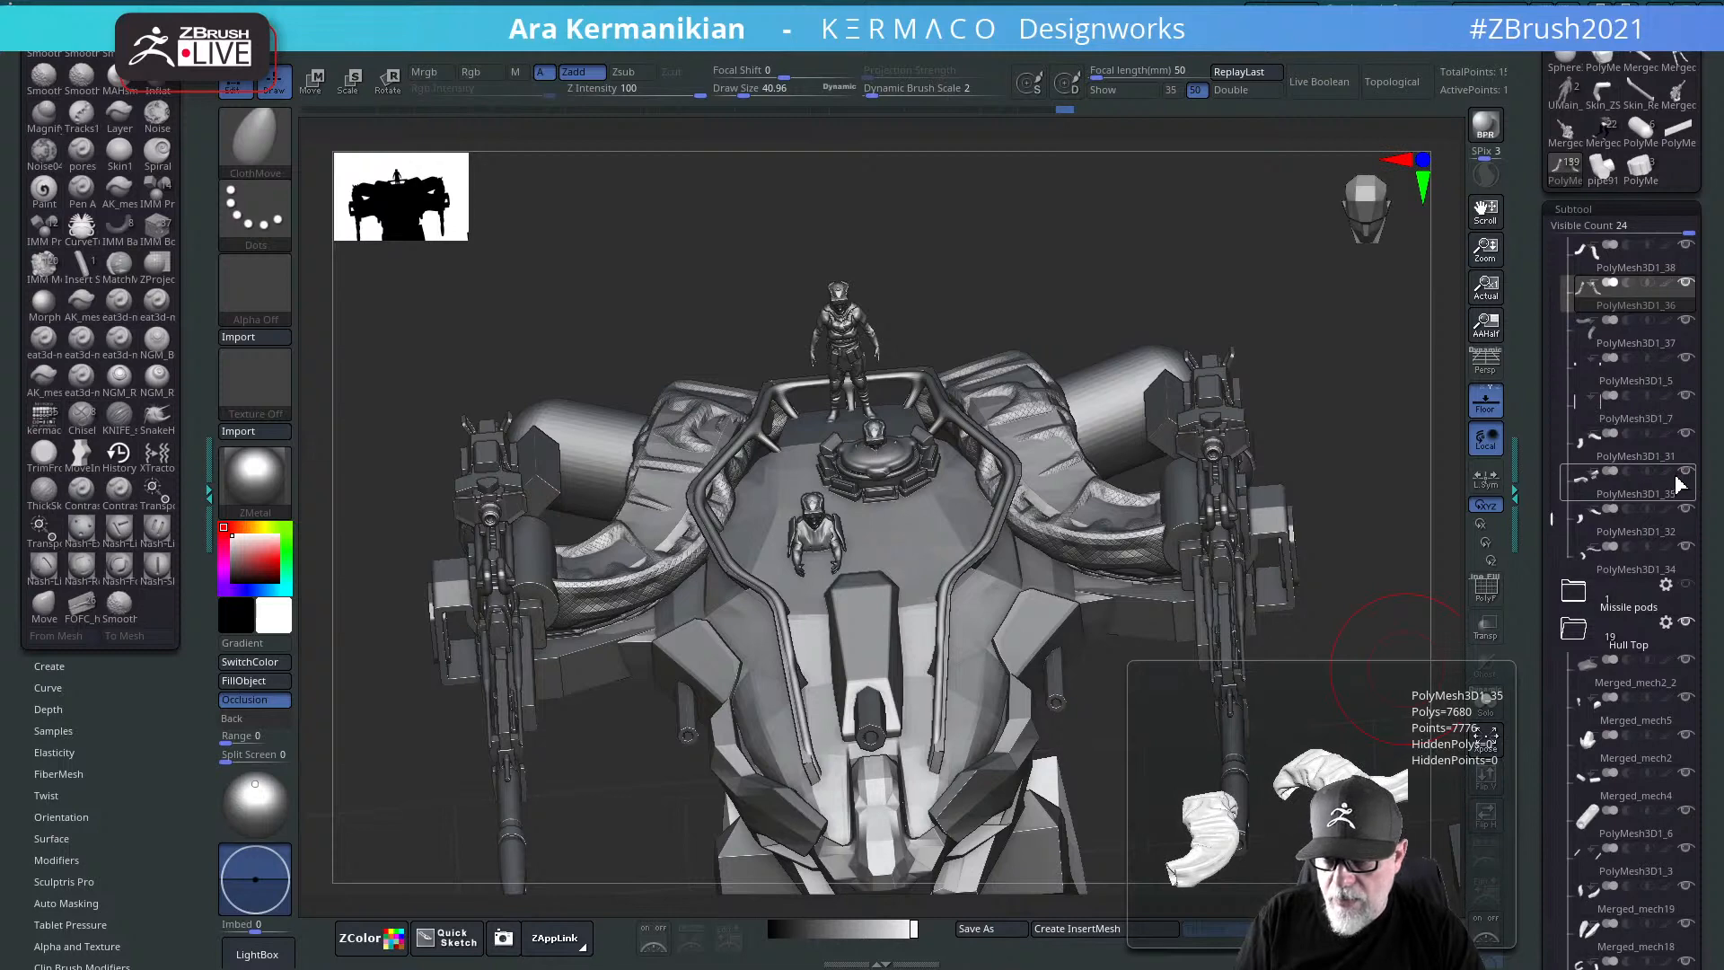
{"action": "left_click", "coordinate": [1688, 474]}
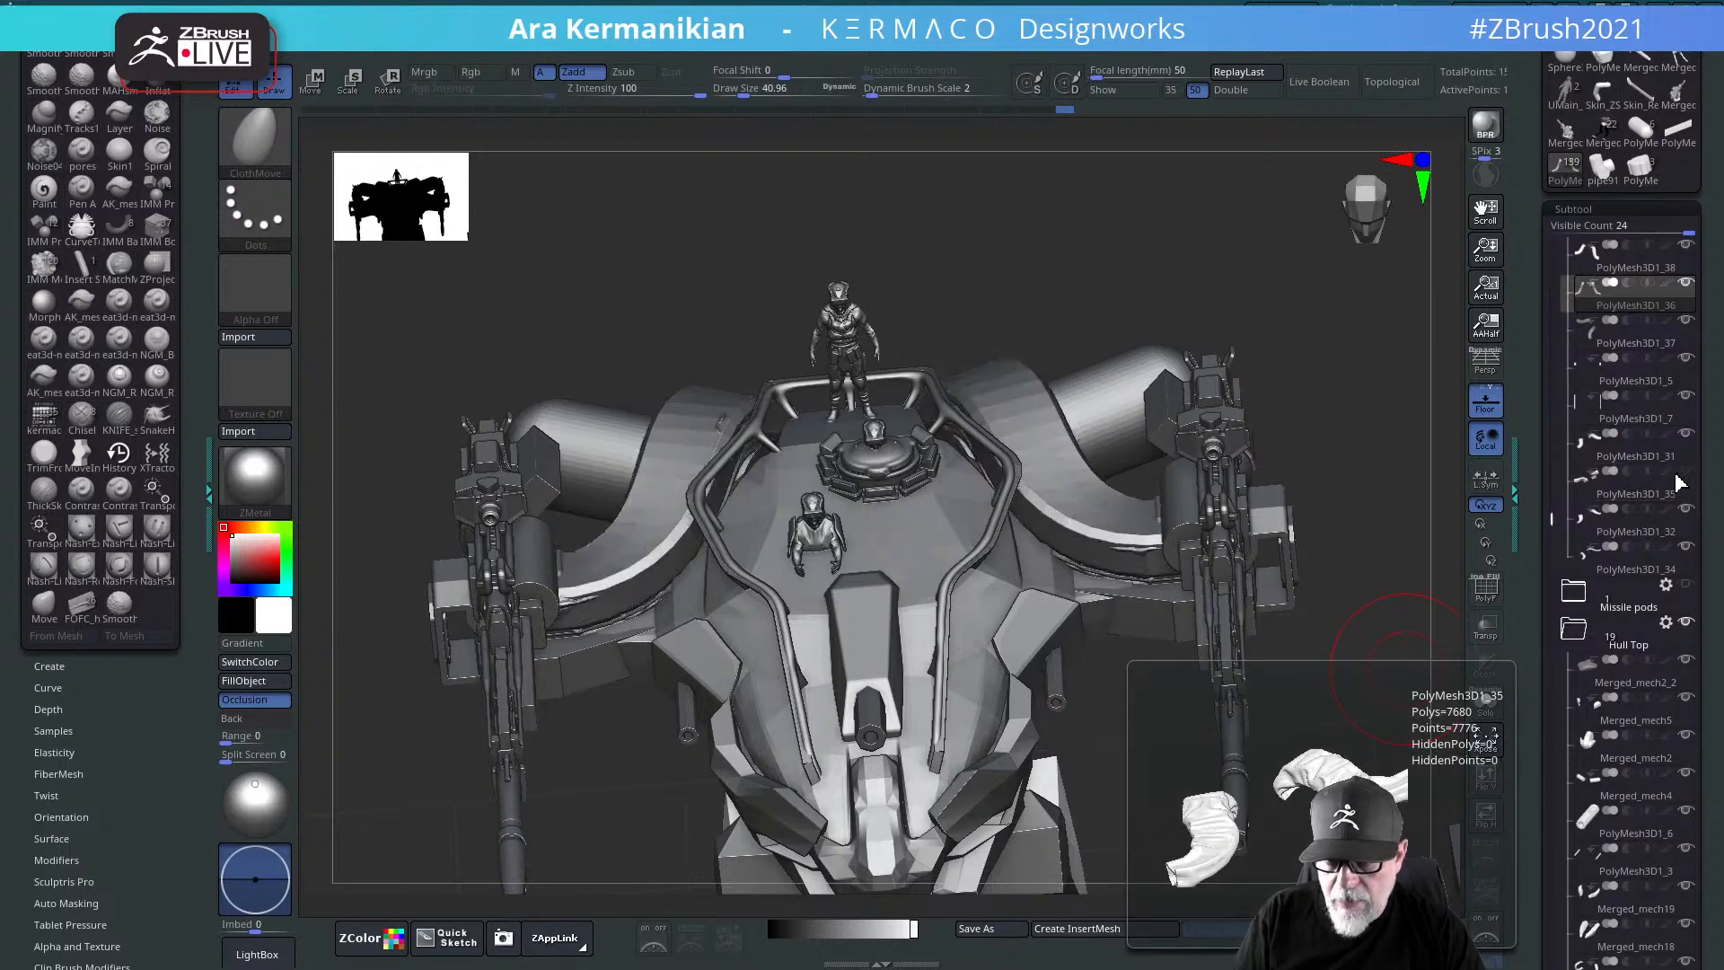
{"action": "left_click", "coordinate": [1688, 476]}
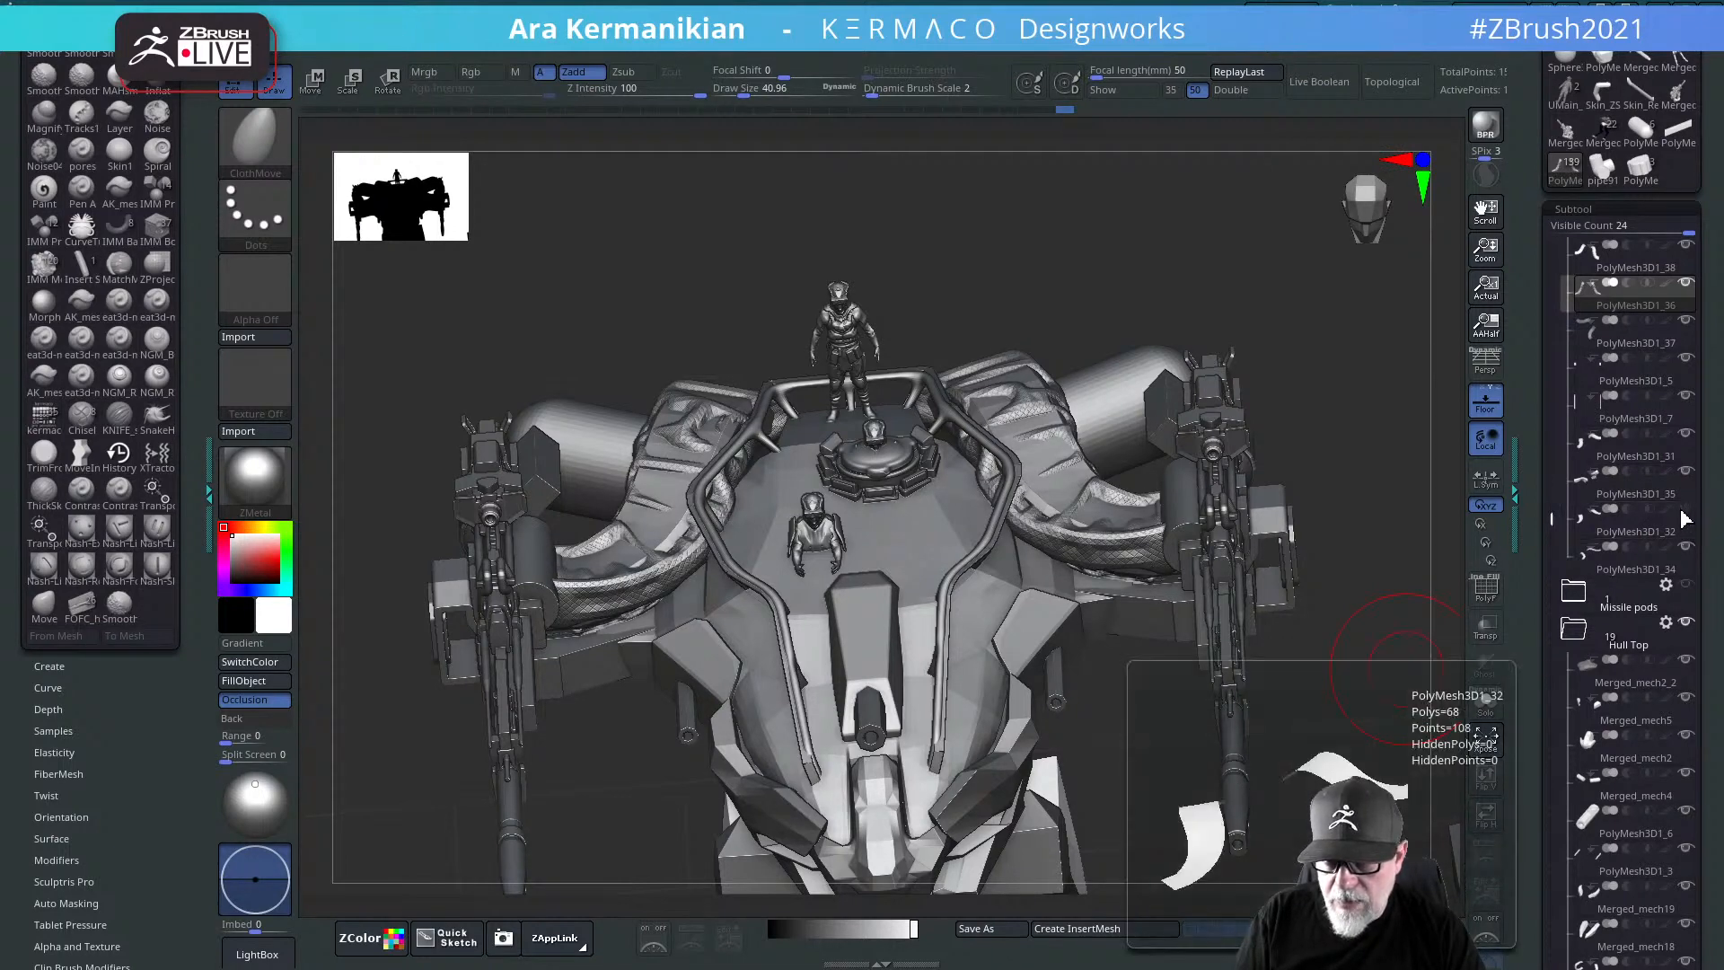
{"action": "mouse_move", "coordinate": [1686, 557]}
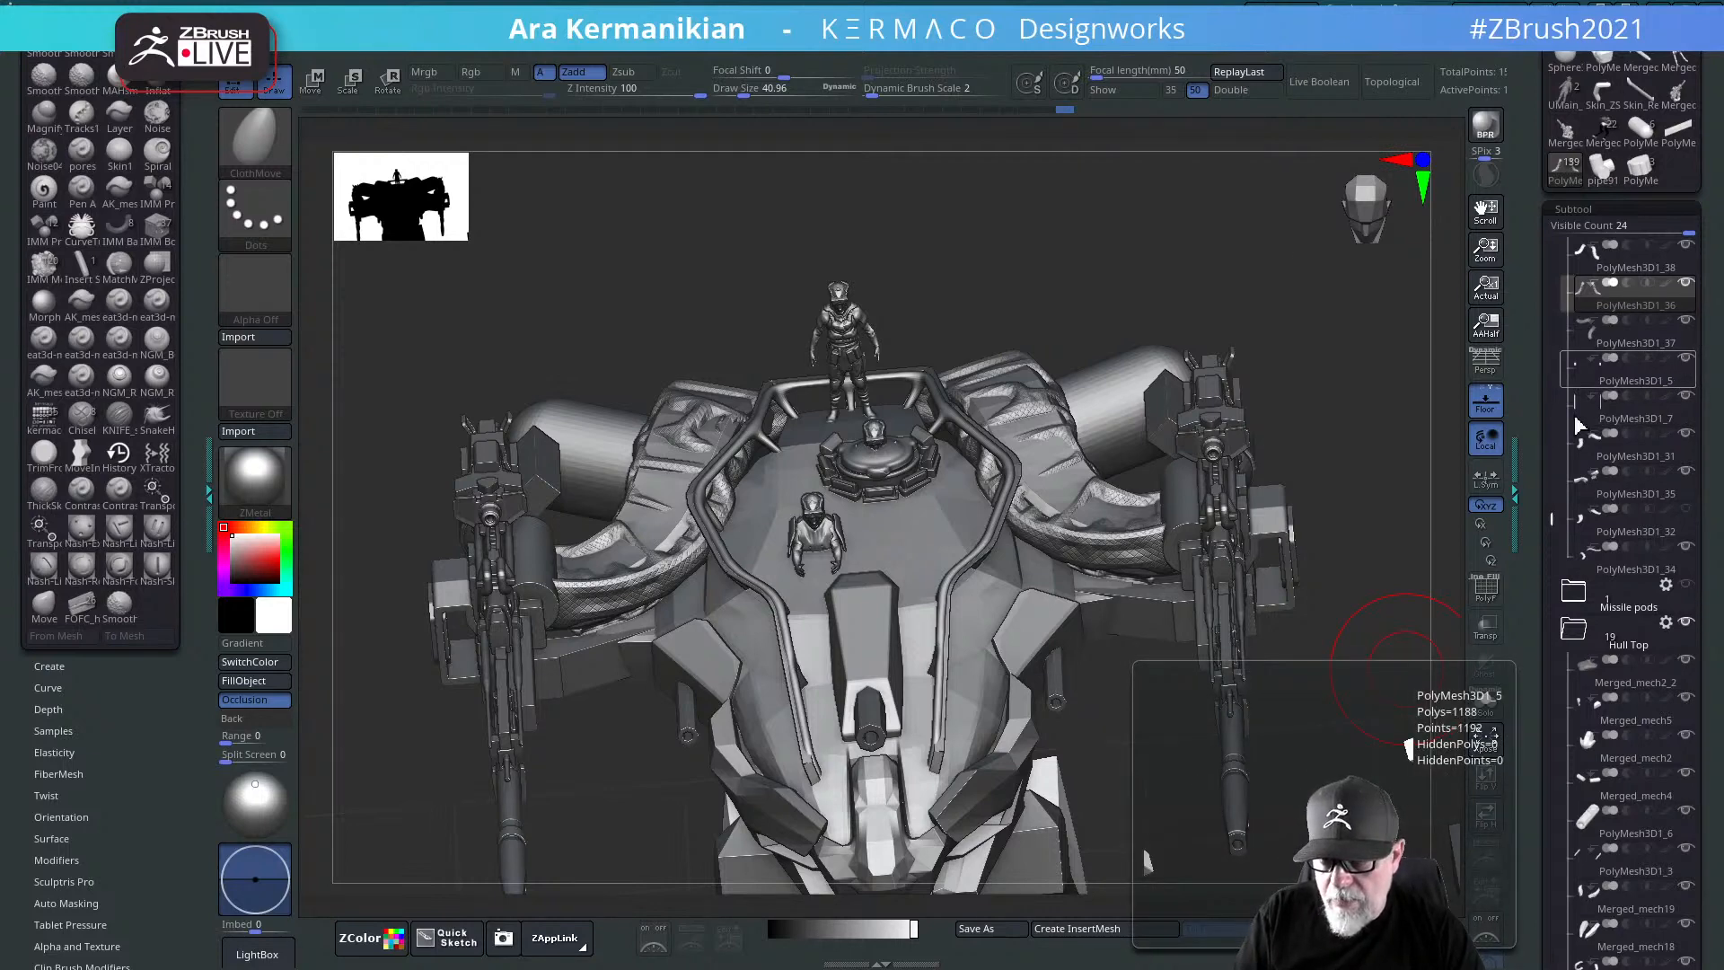
Step: Select the PolyMesh3D1_33 subtool of the bullet feed on the model, hide it, and make PolyMesh3D1_2 active
{"action": "left_click_drag", "start_coordinate": [1365, 461], "coordinate": [1091, 530]}
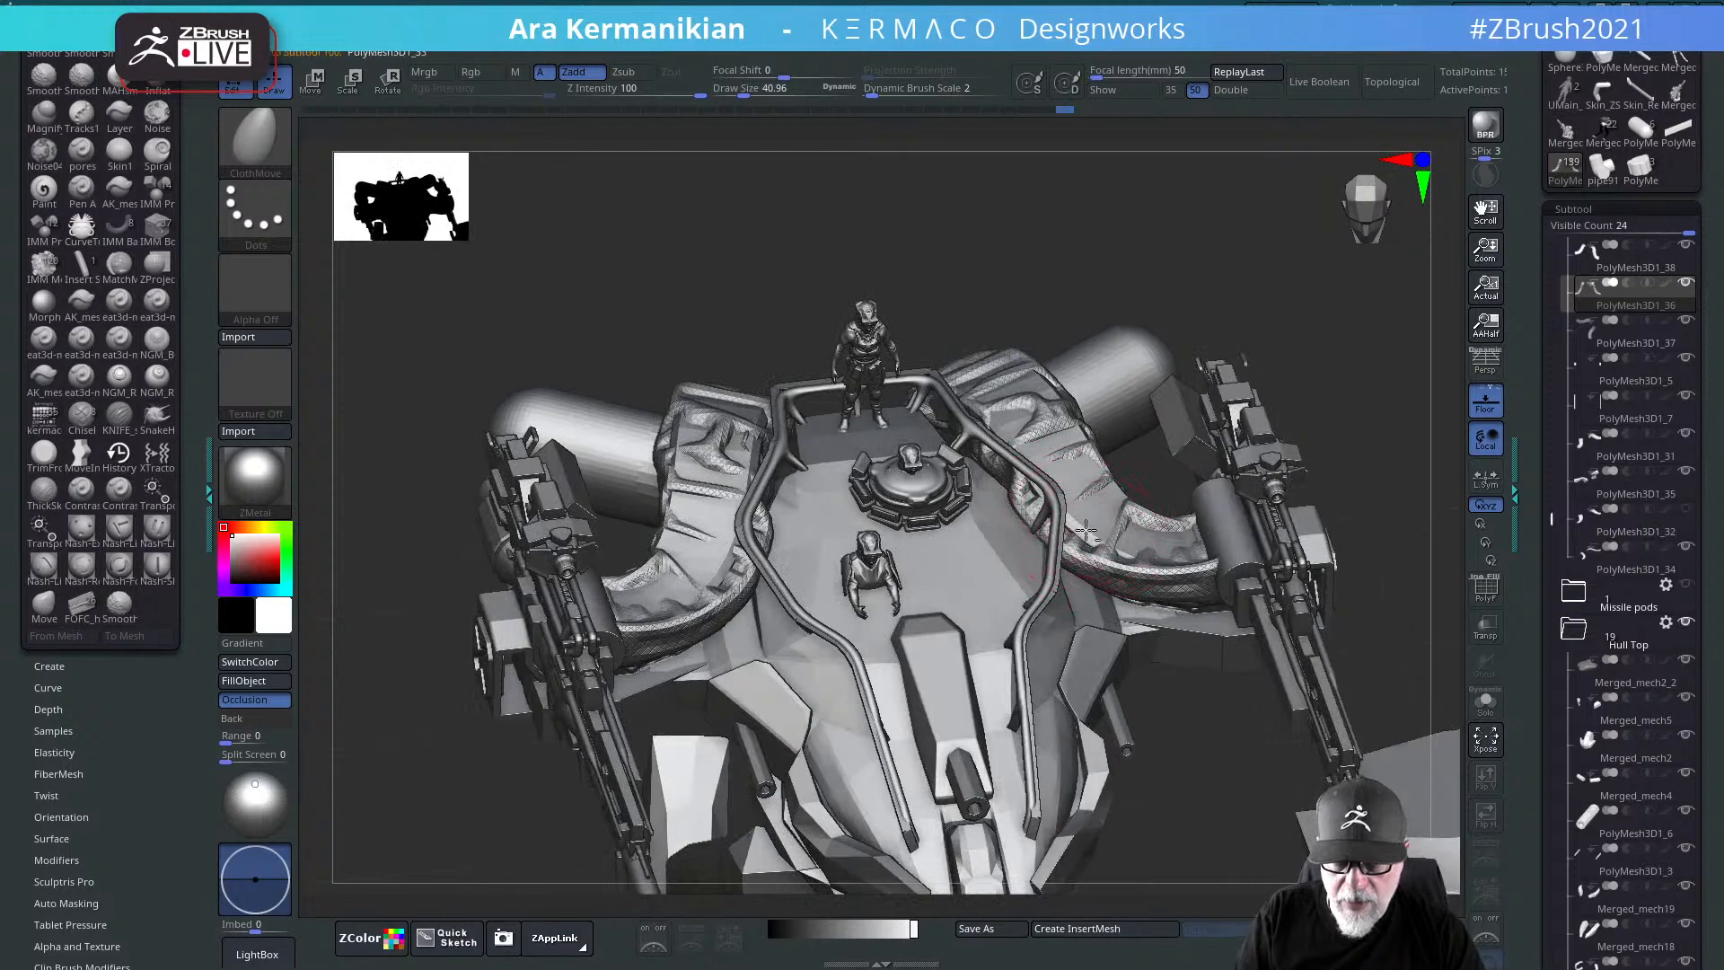
{"action": "left_click", "coordinate": [1086, 531], "text": "alt"}
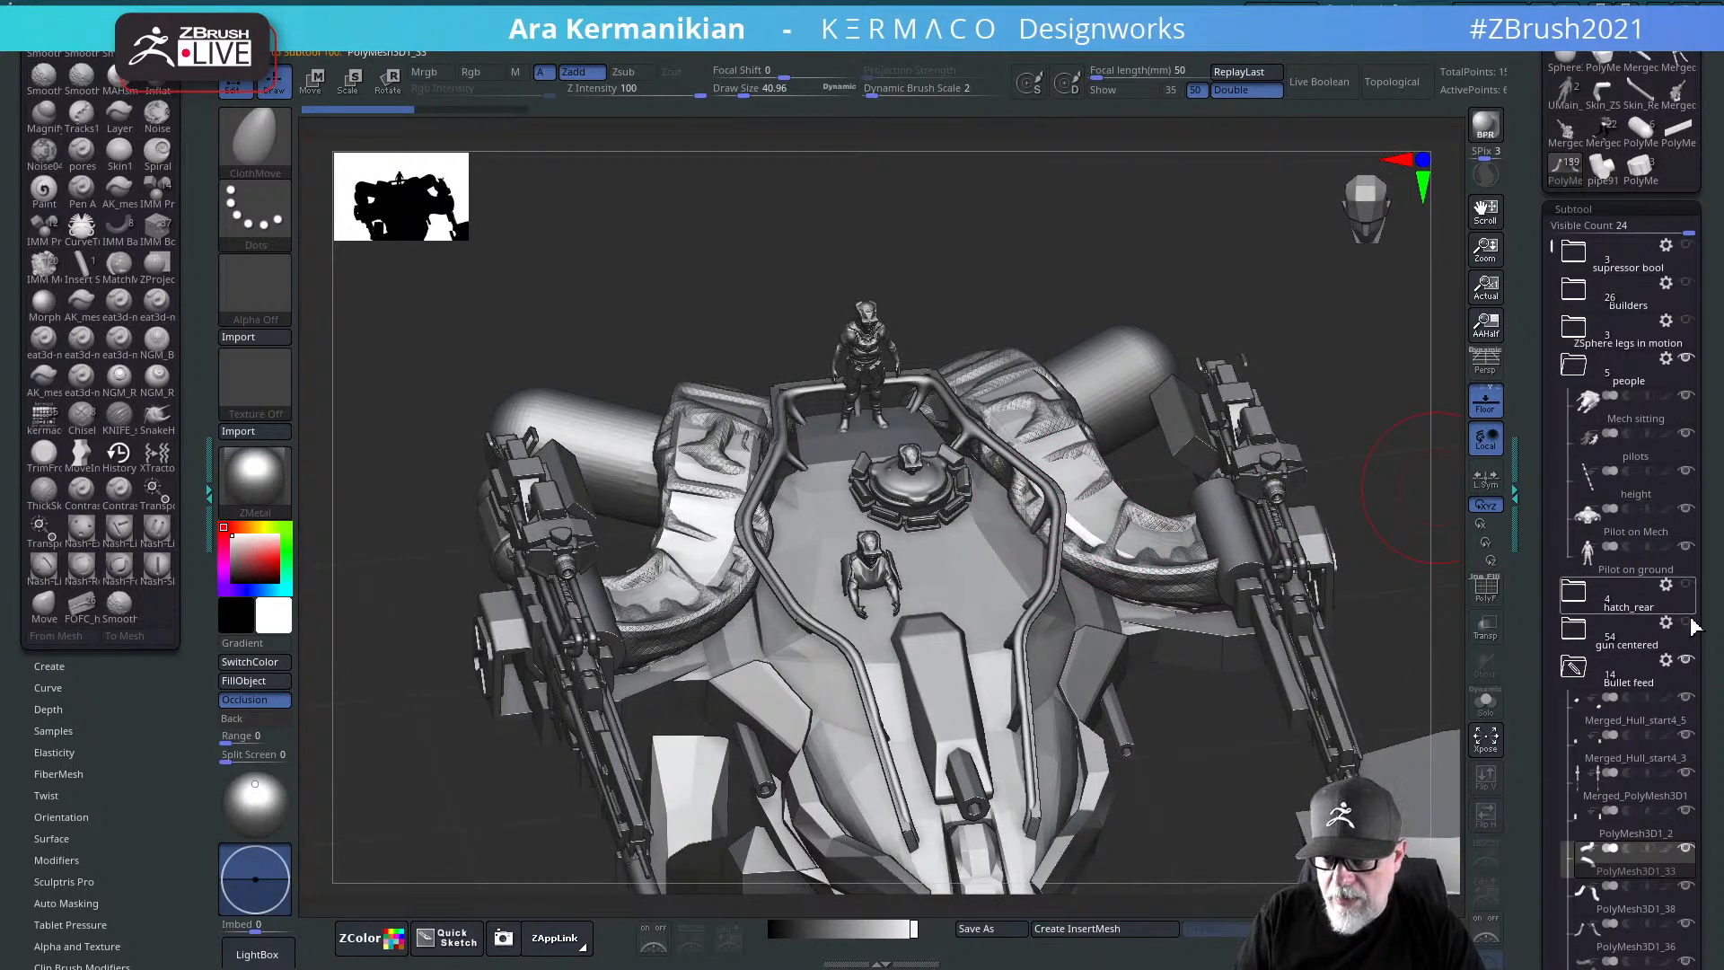
{"action": "mouse_move", "coordinate": [1686, 858]}
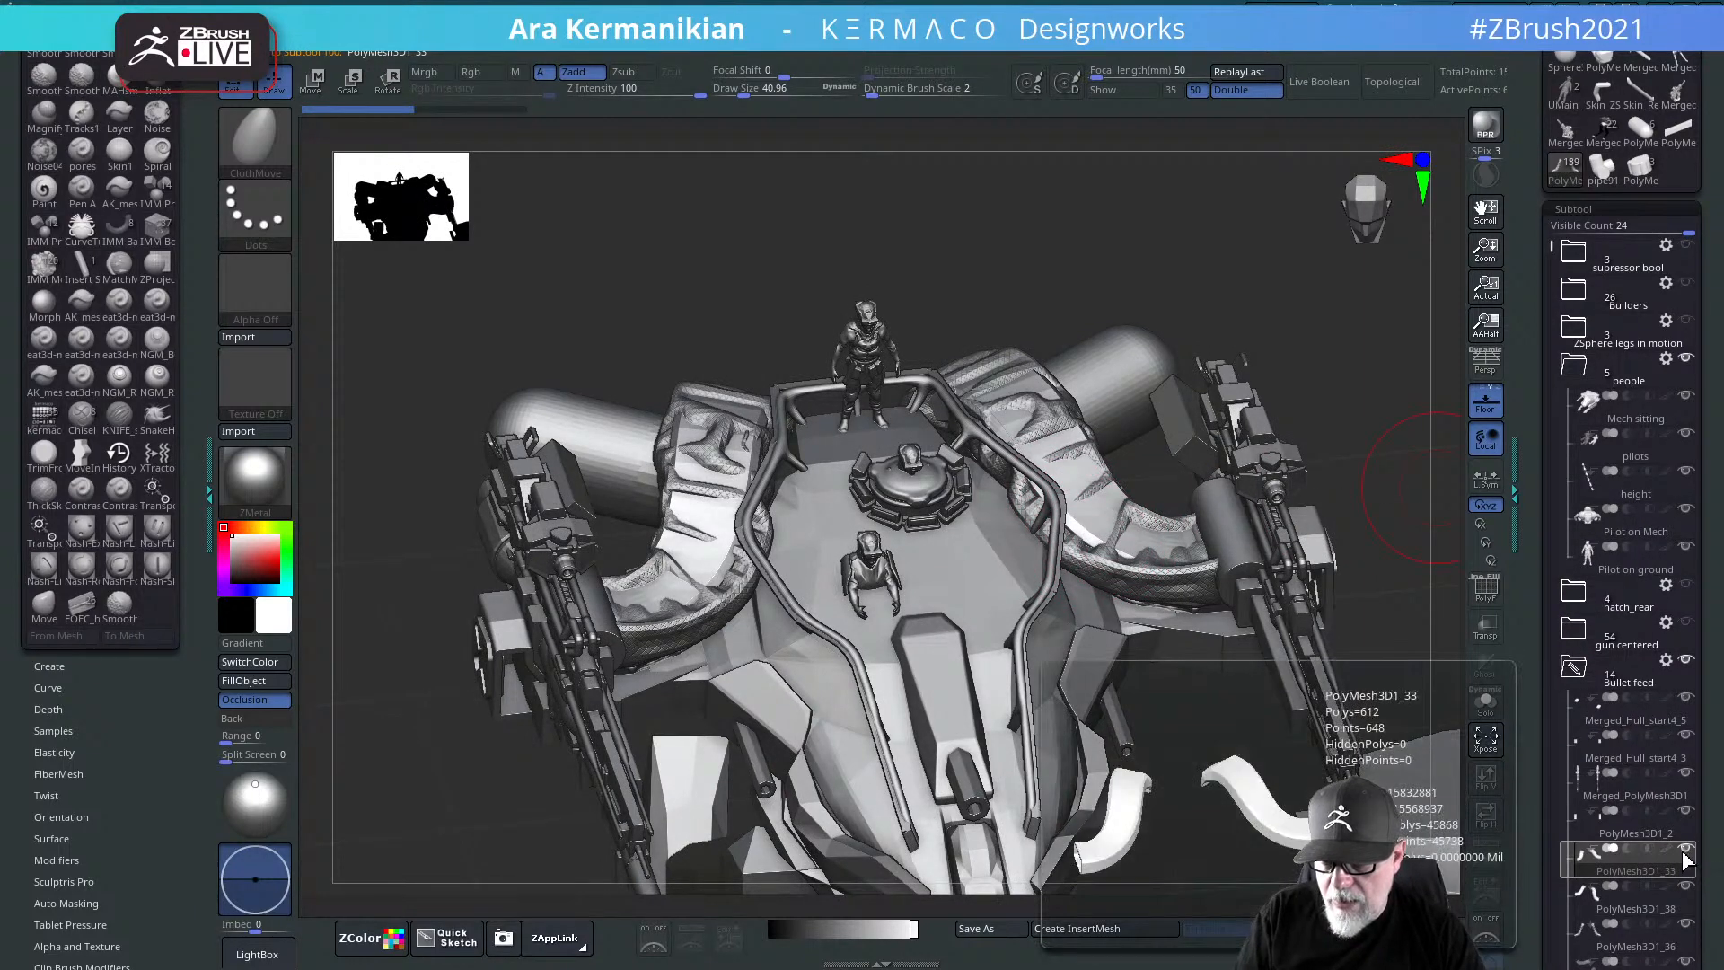
{"action": "left_click", "coordinate": [1638, 813]}
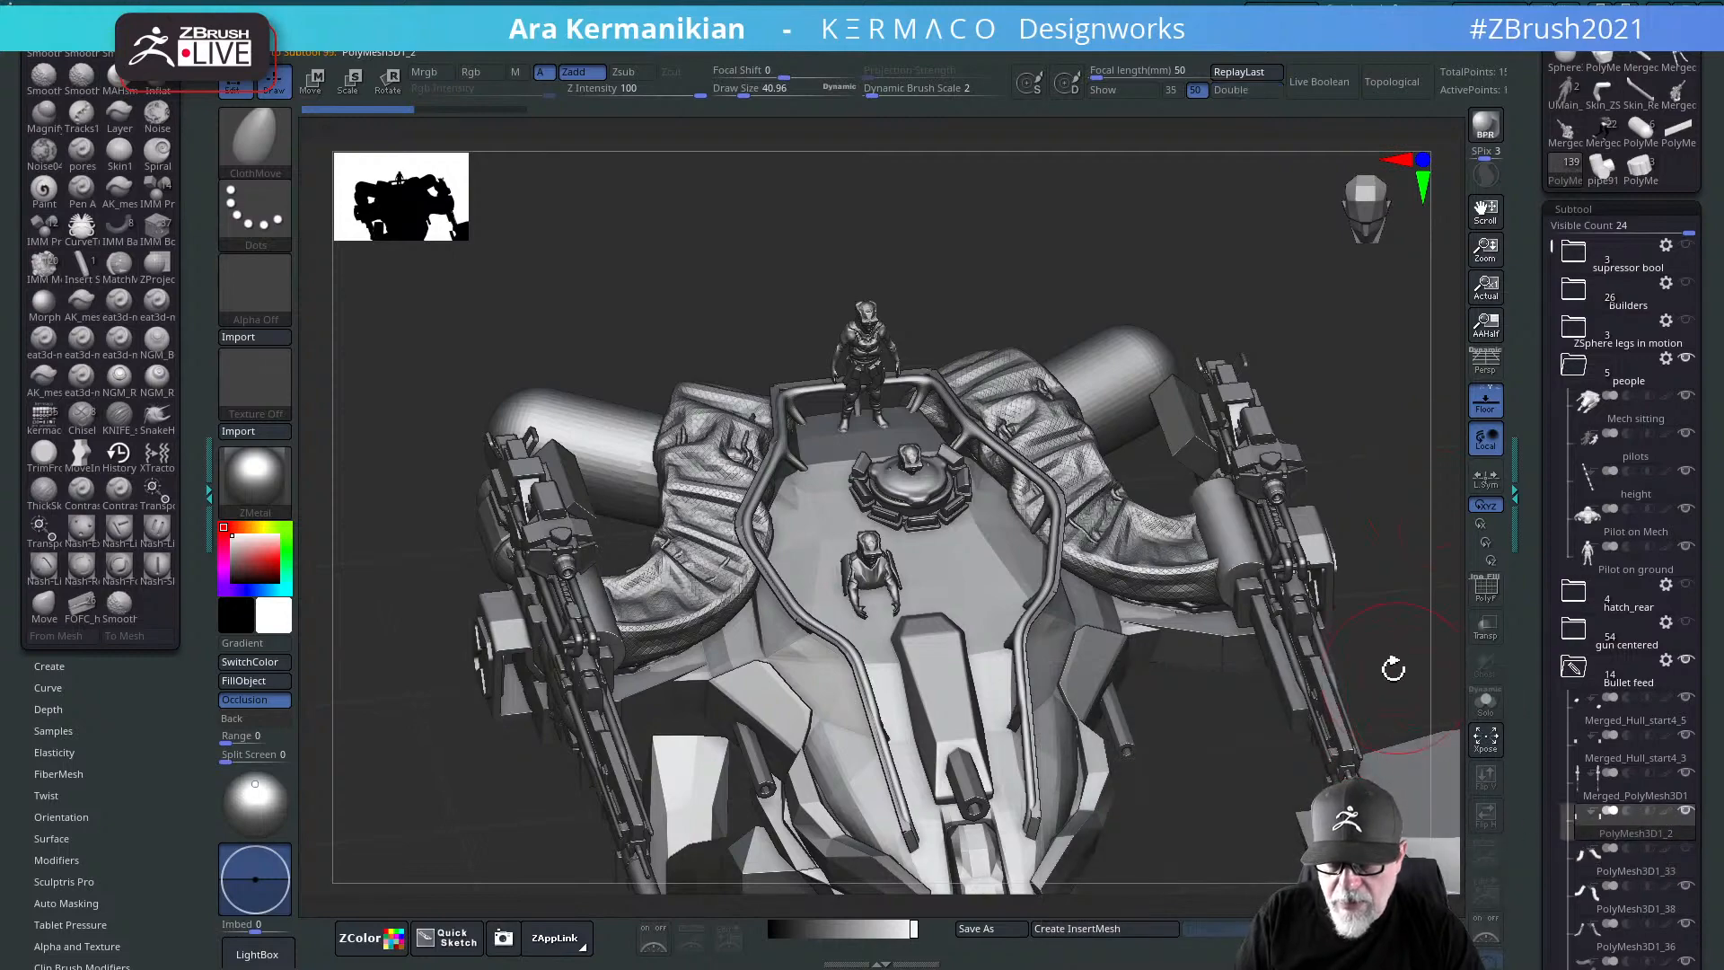
Step: Select the PolyMesh3D1_38 bullet feed subtool from above, hide it, and make PolyMesh3D1_33 active
{"action": "left_click_drag", "start_coordinate": [1389, 680], "coordinate": [1381, 726]}
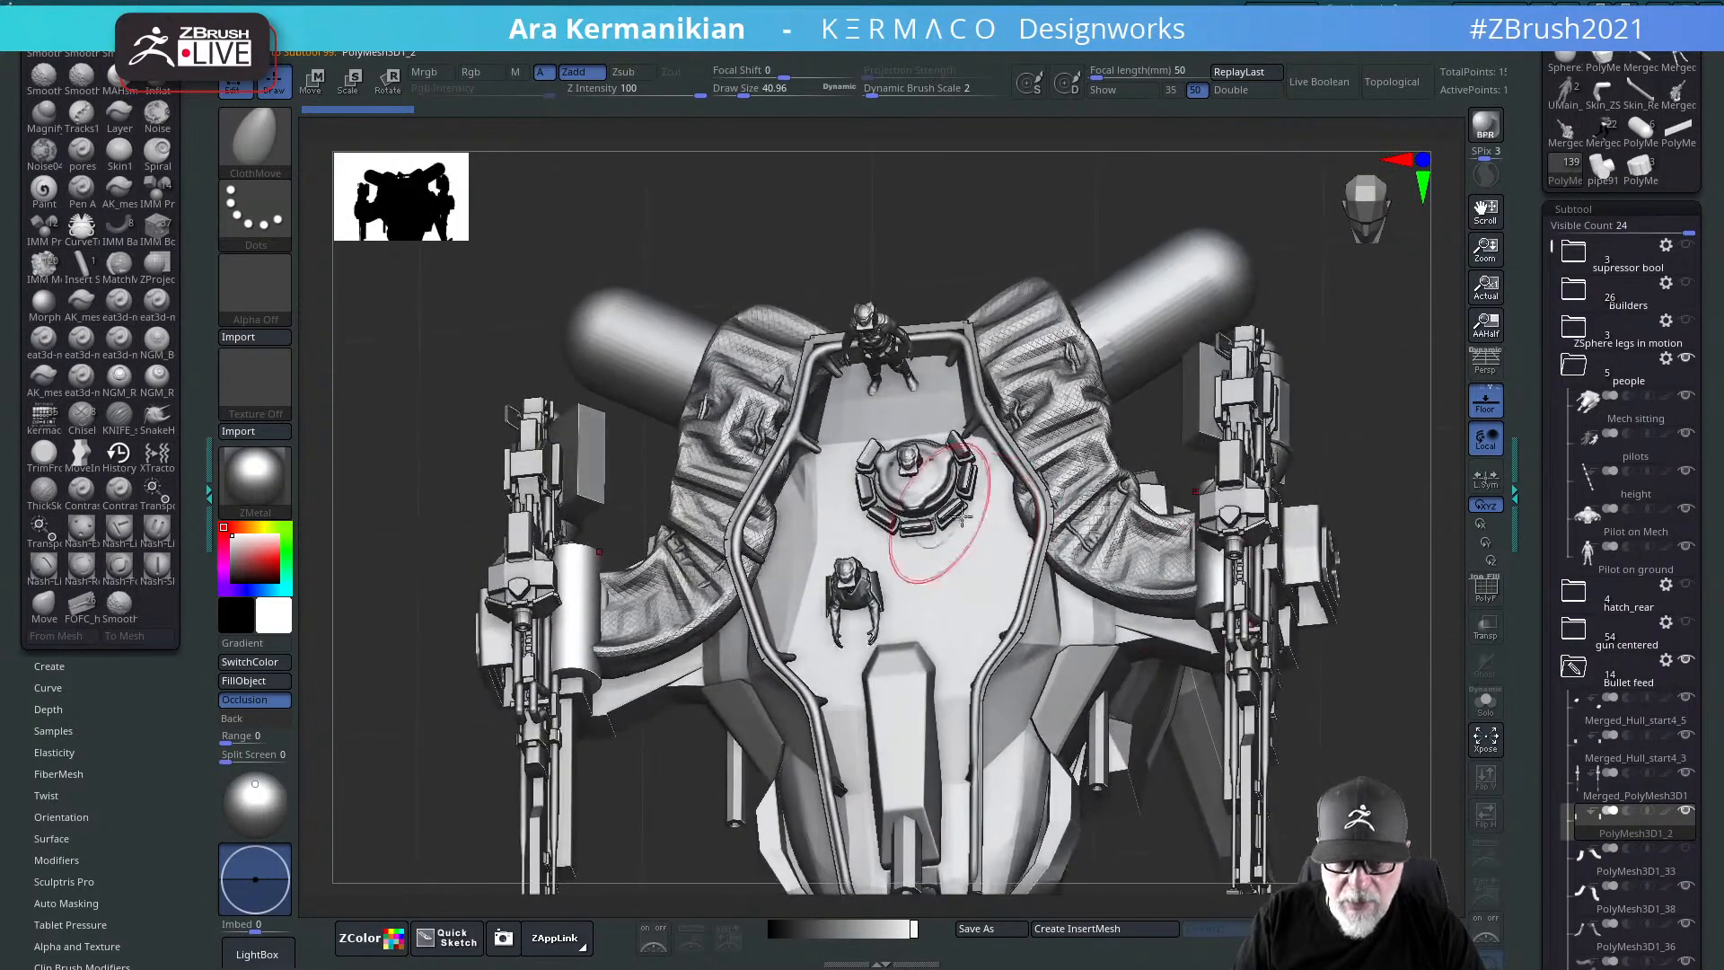
{"action": "left_click", "coordinate": [1077, 534], "text": "alt"}
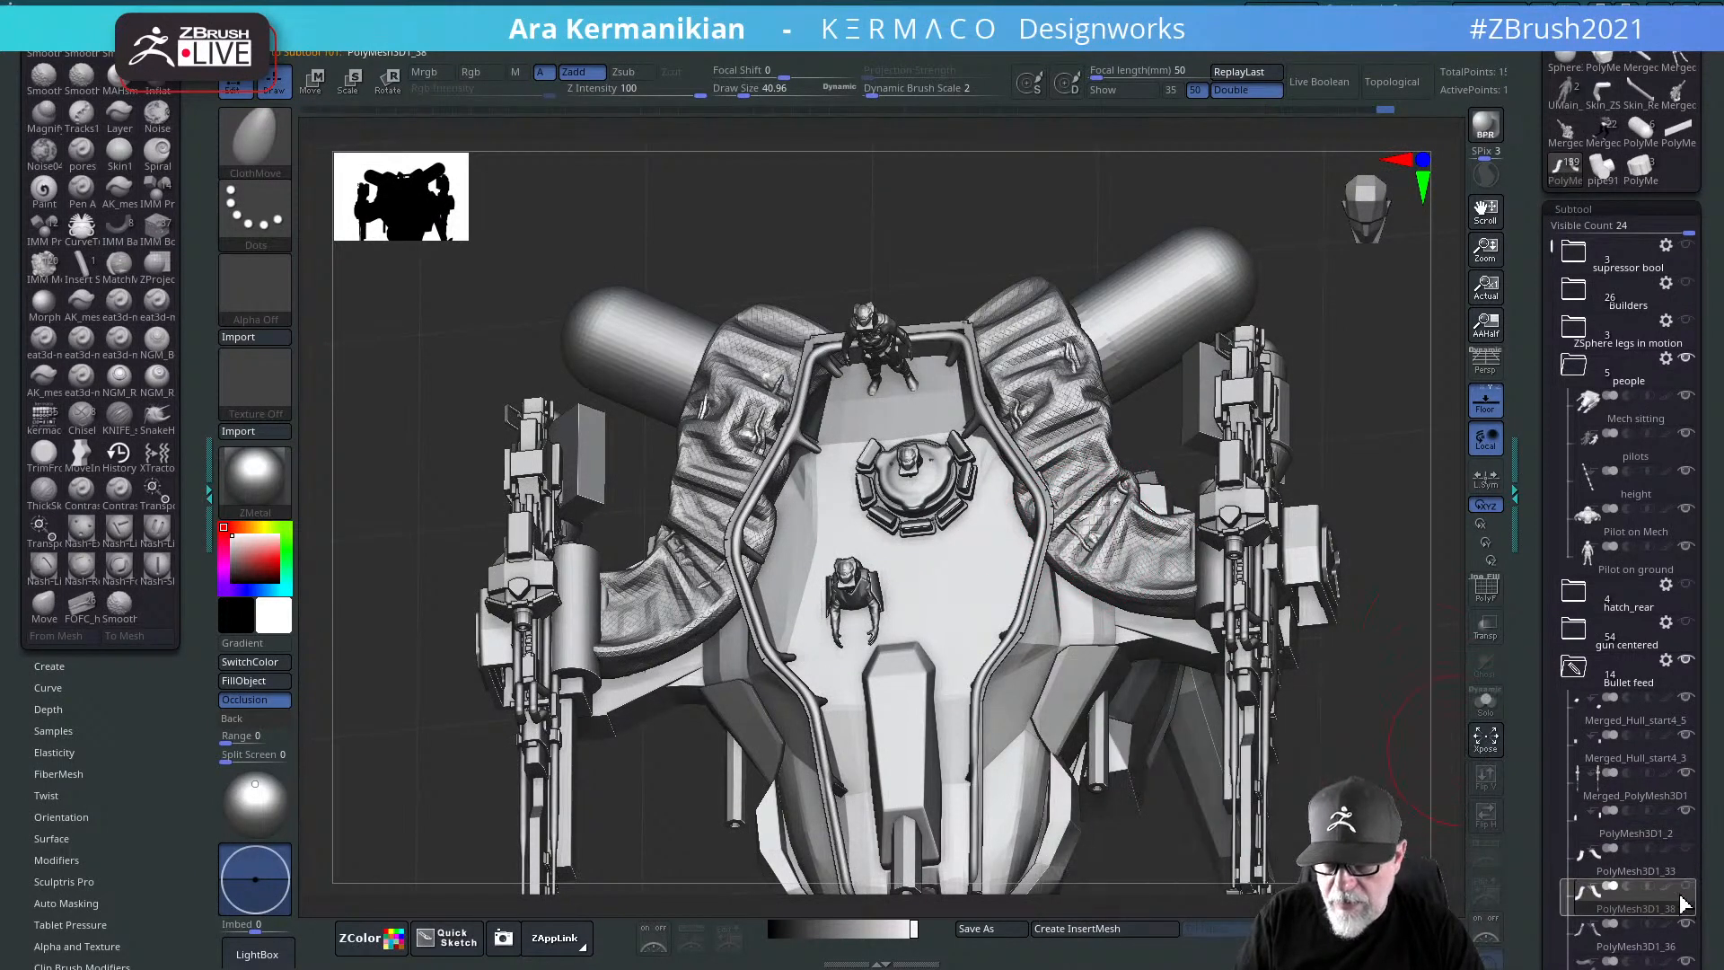
{"action": "left_click", "coordinate": [1643, 860]}
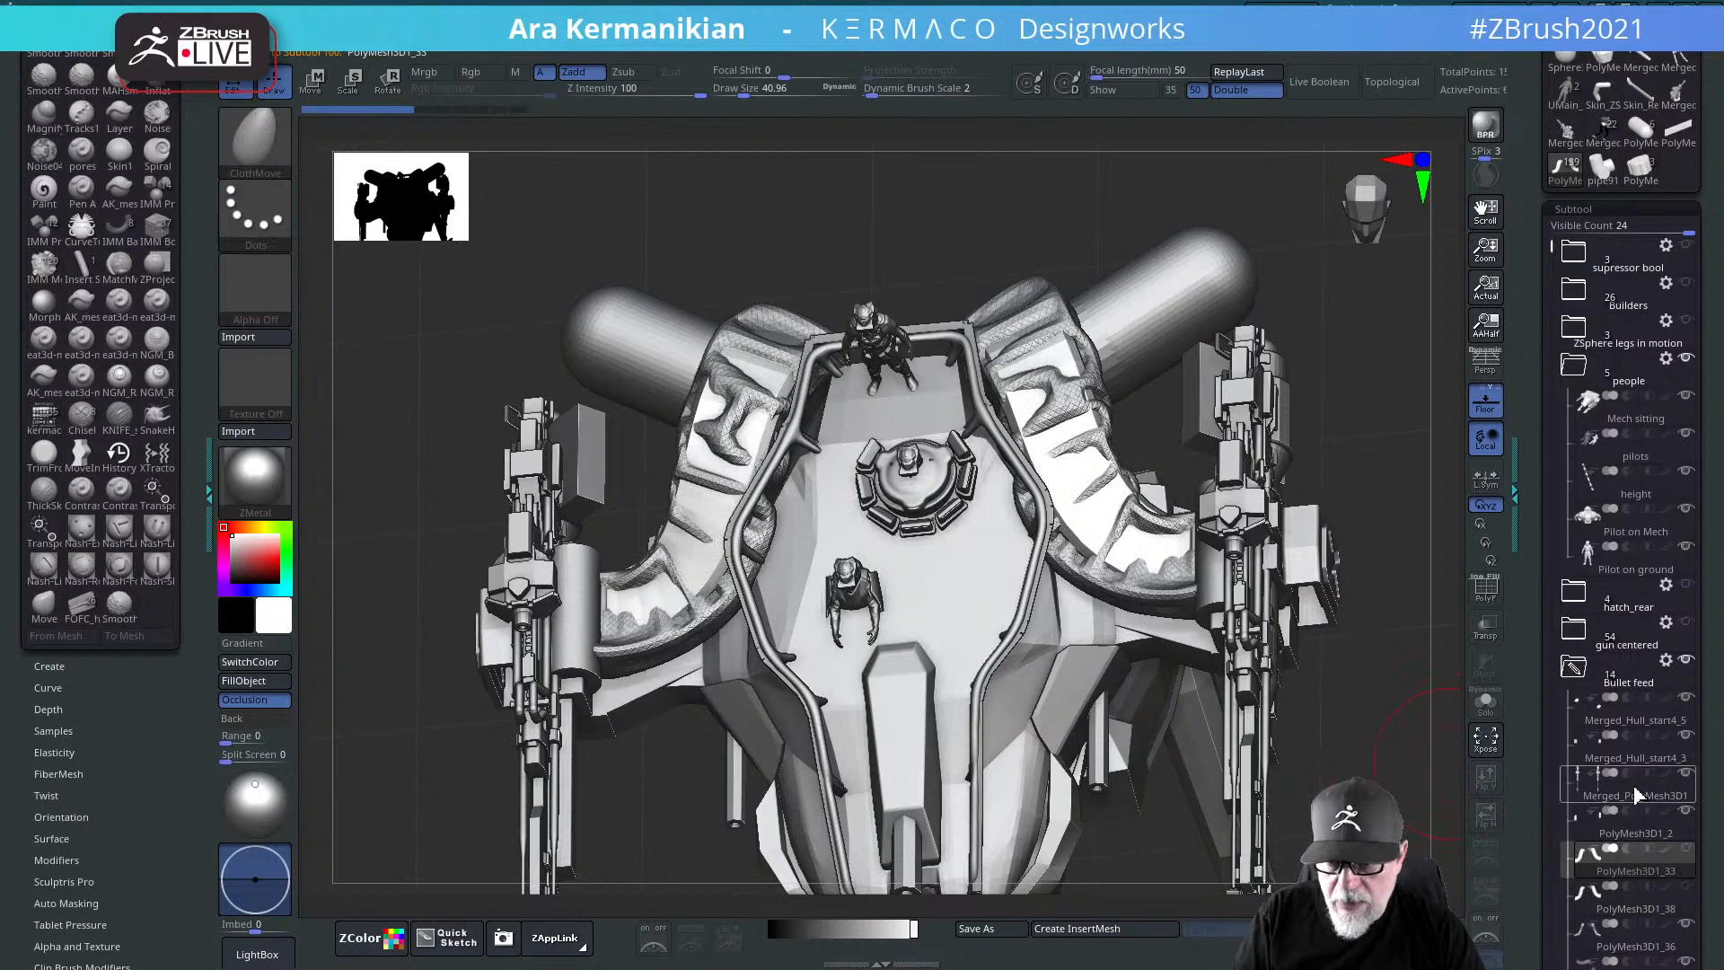
Step: Collapse the Hull Top and Legs folders in the subtool list
{"action": "mouse_move", "coordinate": [1567, 774]}
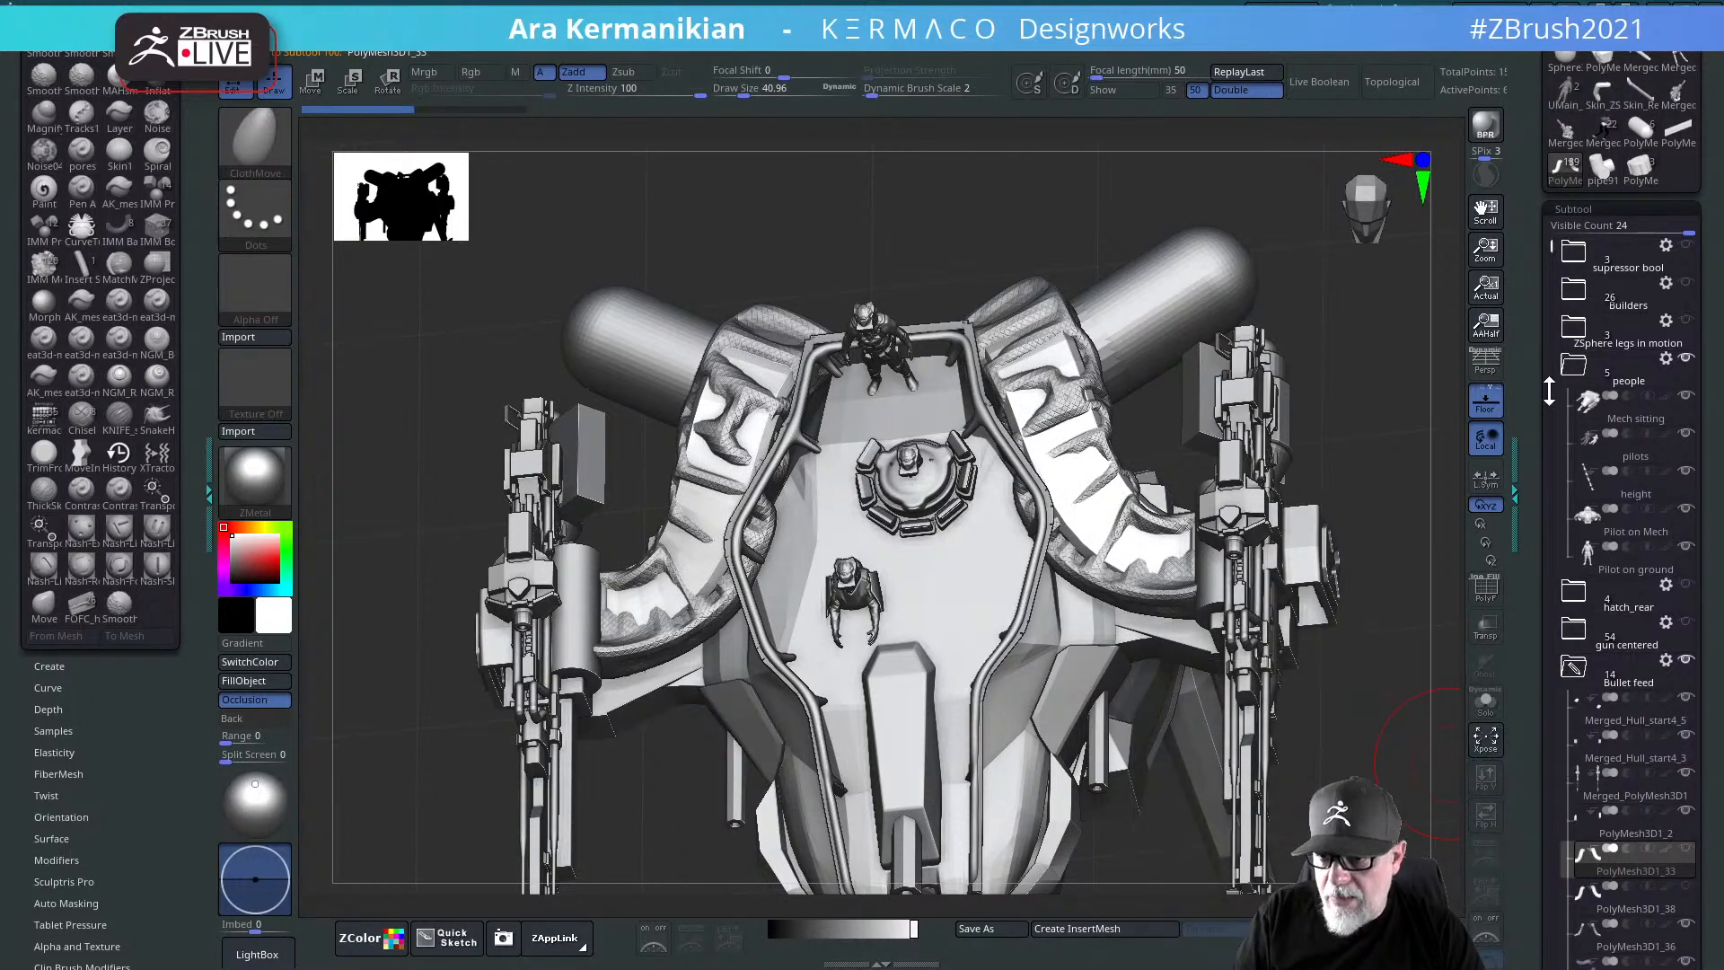
{"action": "left_click_drag", "start_coordinate": [1551, 242], "coordinate": [1580, 499]}
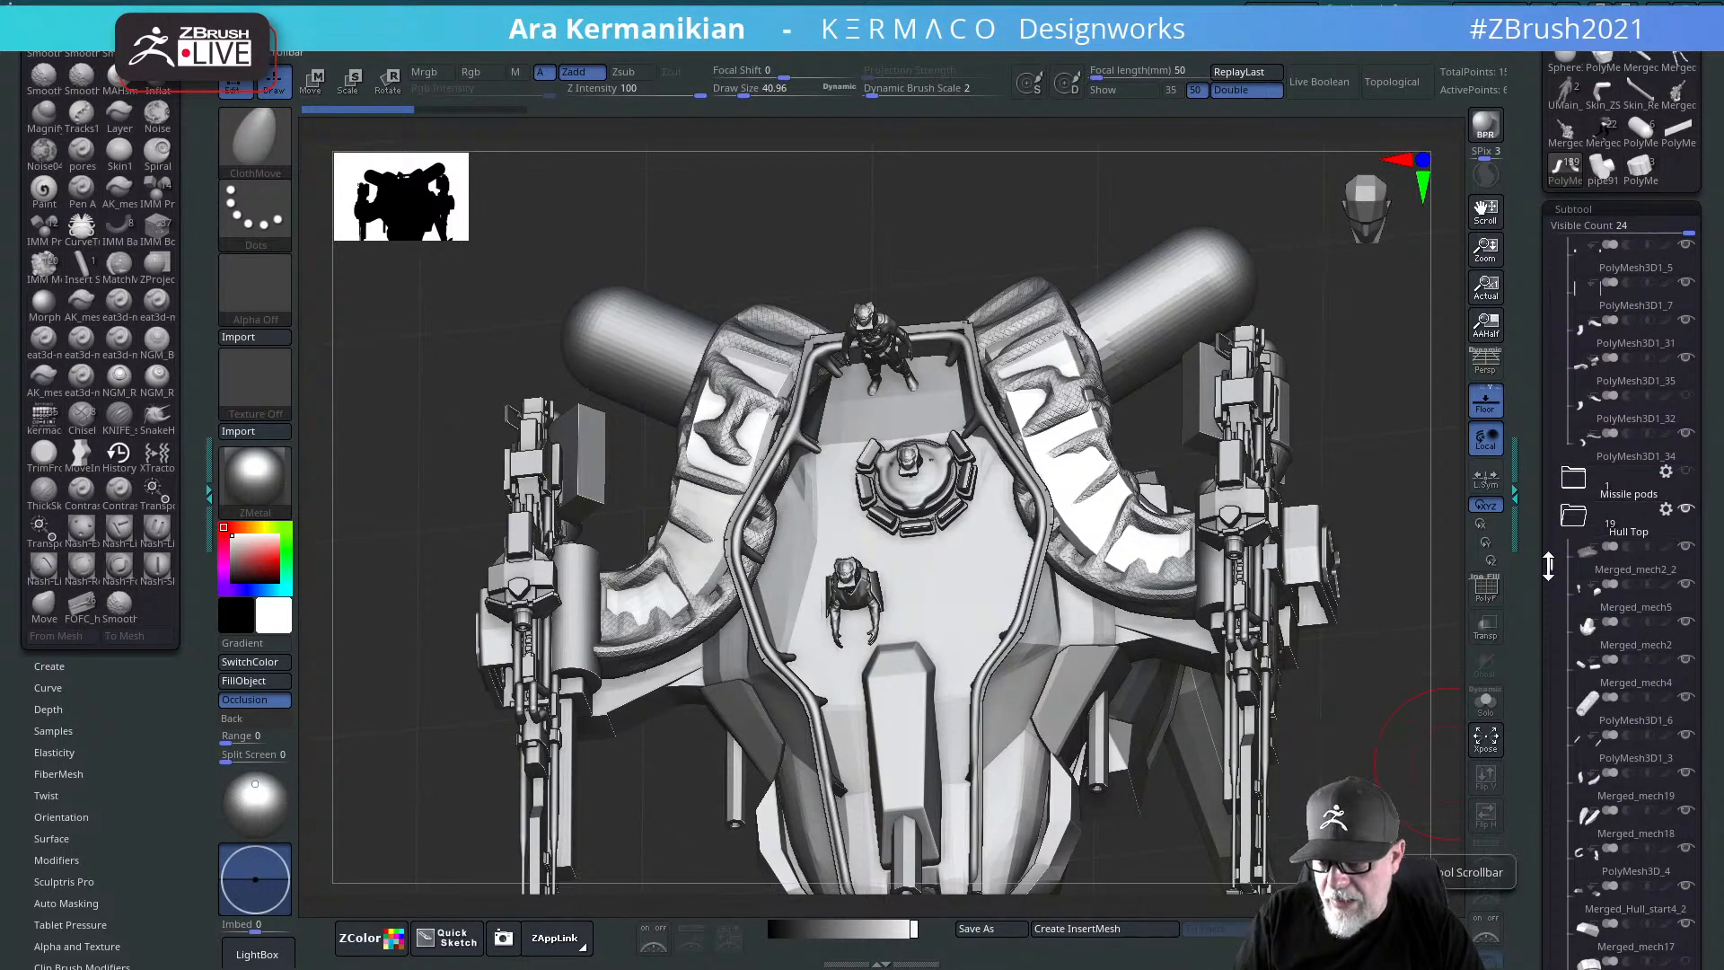
{"action": "left_click_drag", "start_coordinate": [1546, 573], "coordinate": [1544, 680]}
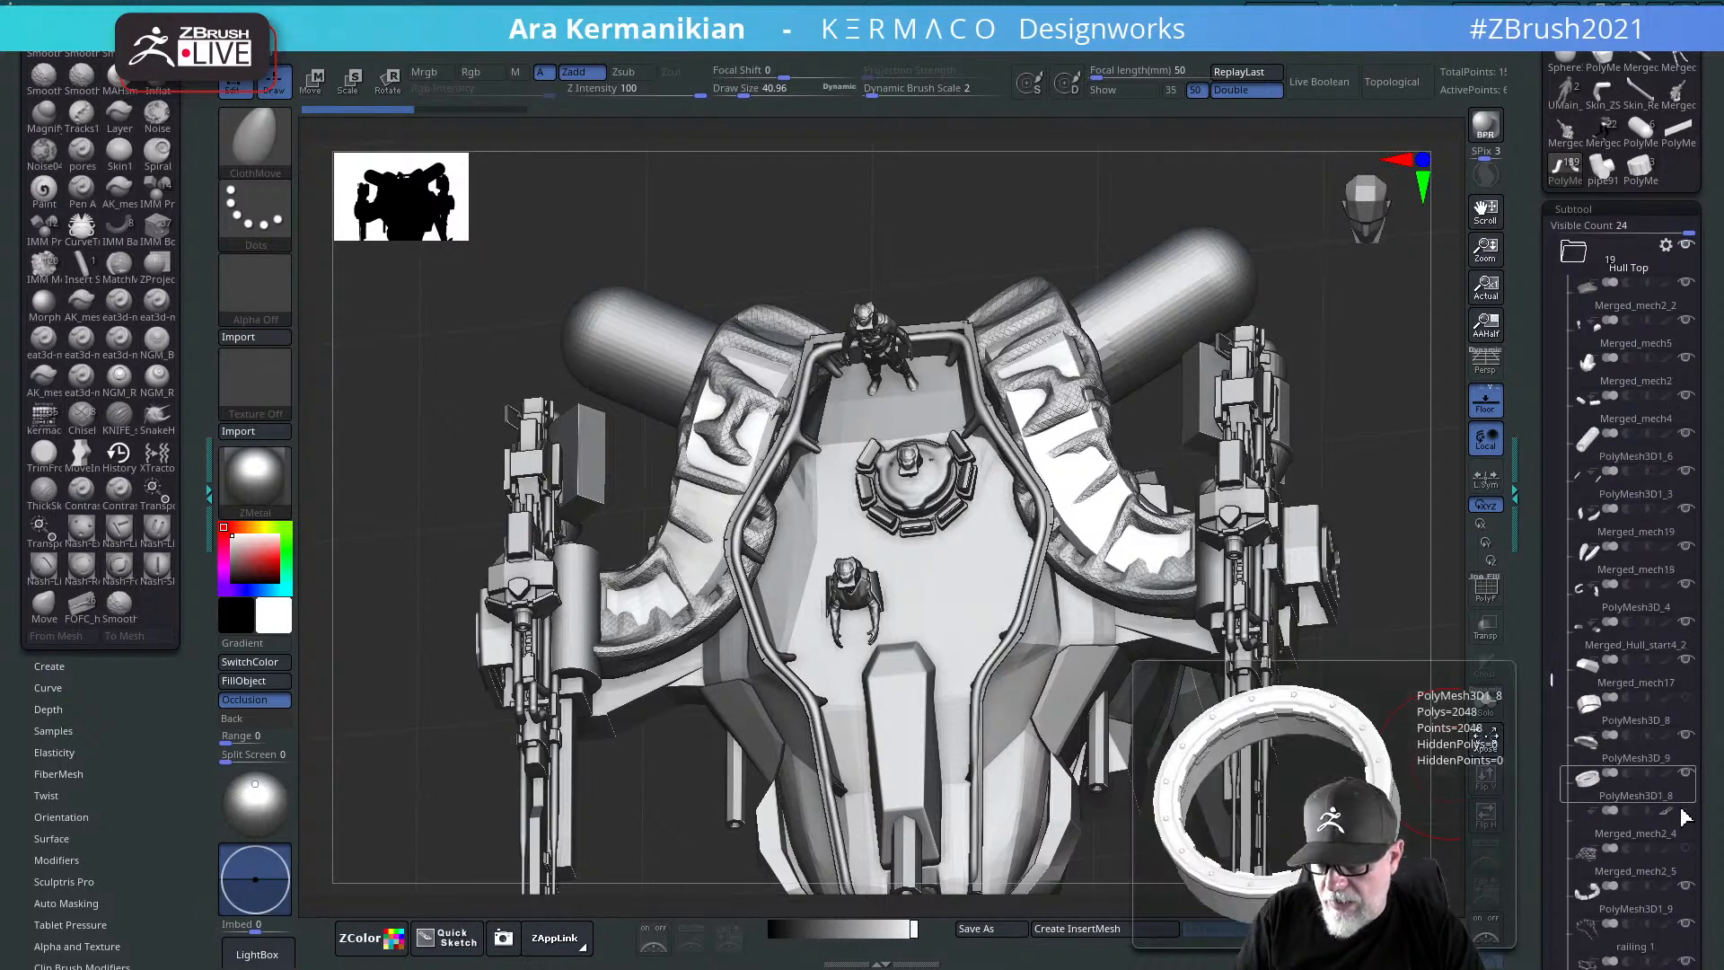
{"action": "left_click", "coordinate": [1573, 252]}
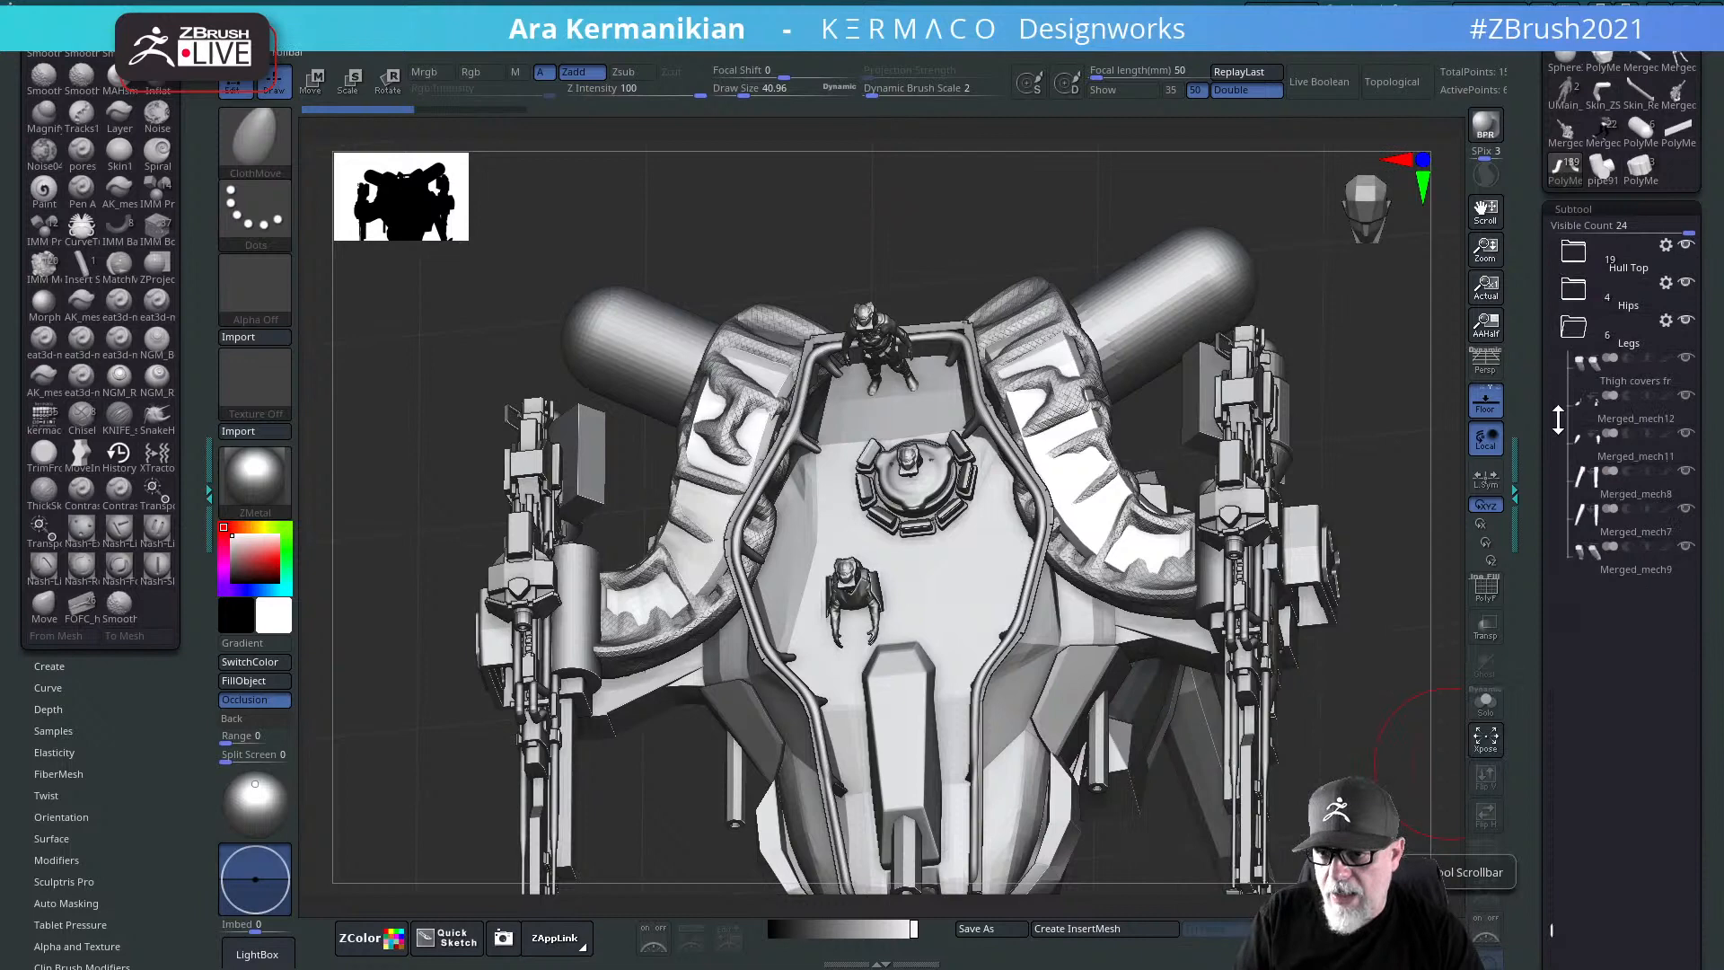
{"action": "left_click", "coordinate": [1577, 341]}
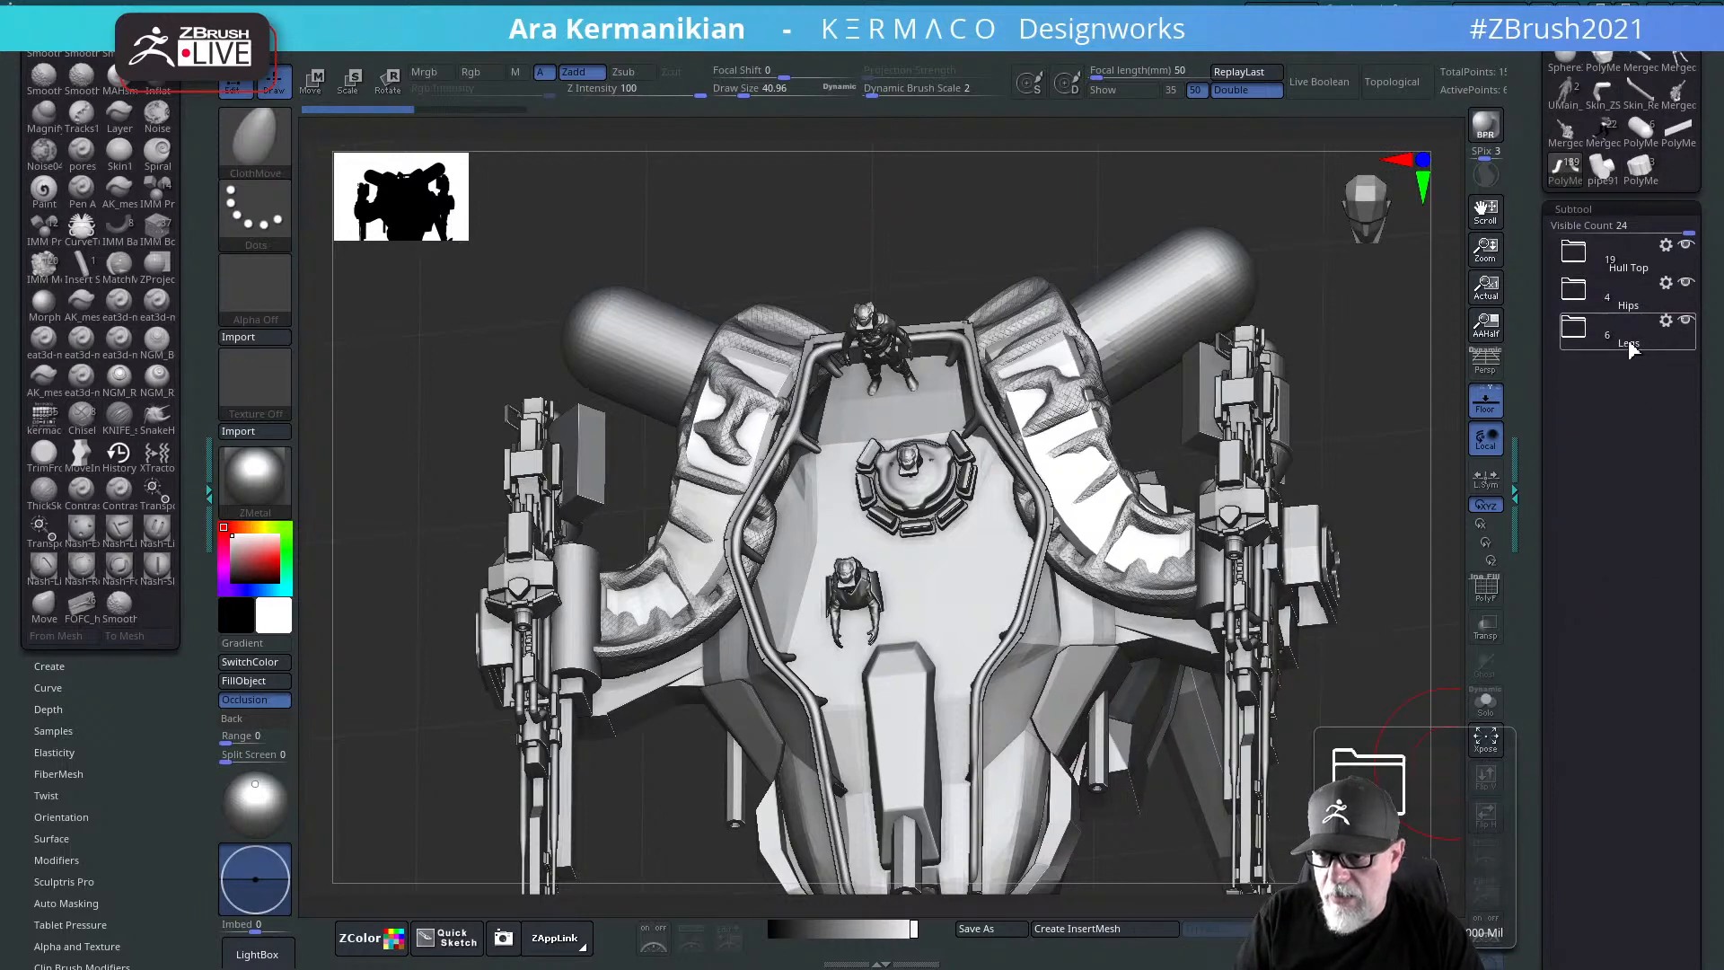
Step: Expand the Hips folder and examine the full standing mech alongside the crouched version from several angles
{"action": "left_click", "coordinate": [1575, 295]}
{"action": "left_click_drag", "start_coordinate": [1374, 716], "coordinate": [1095, 515]}
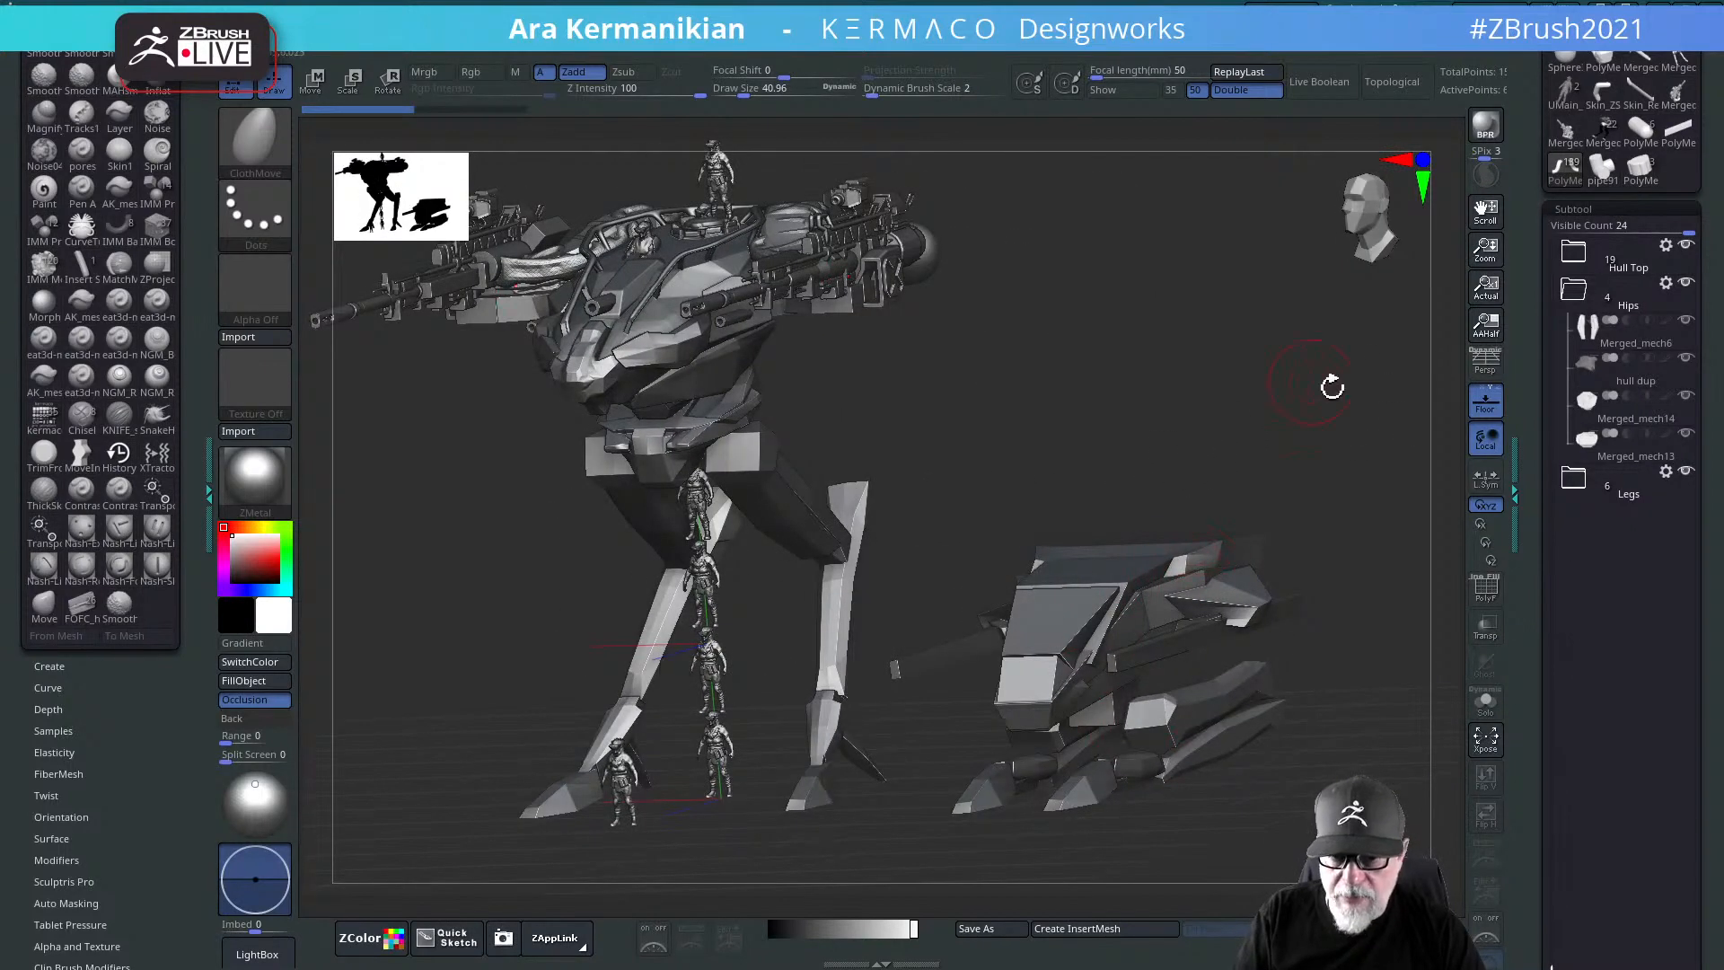
{"action": "left_click_drag", "start_coordinate": [1332, 387], "coordinate": [1088, 564]}
{"action": "left_click_drag", "start_coordinate": [1297, 410], "coordinate": [986, 594]}
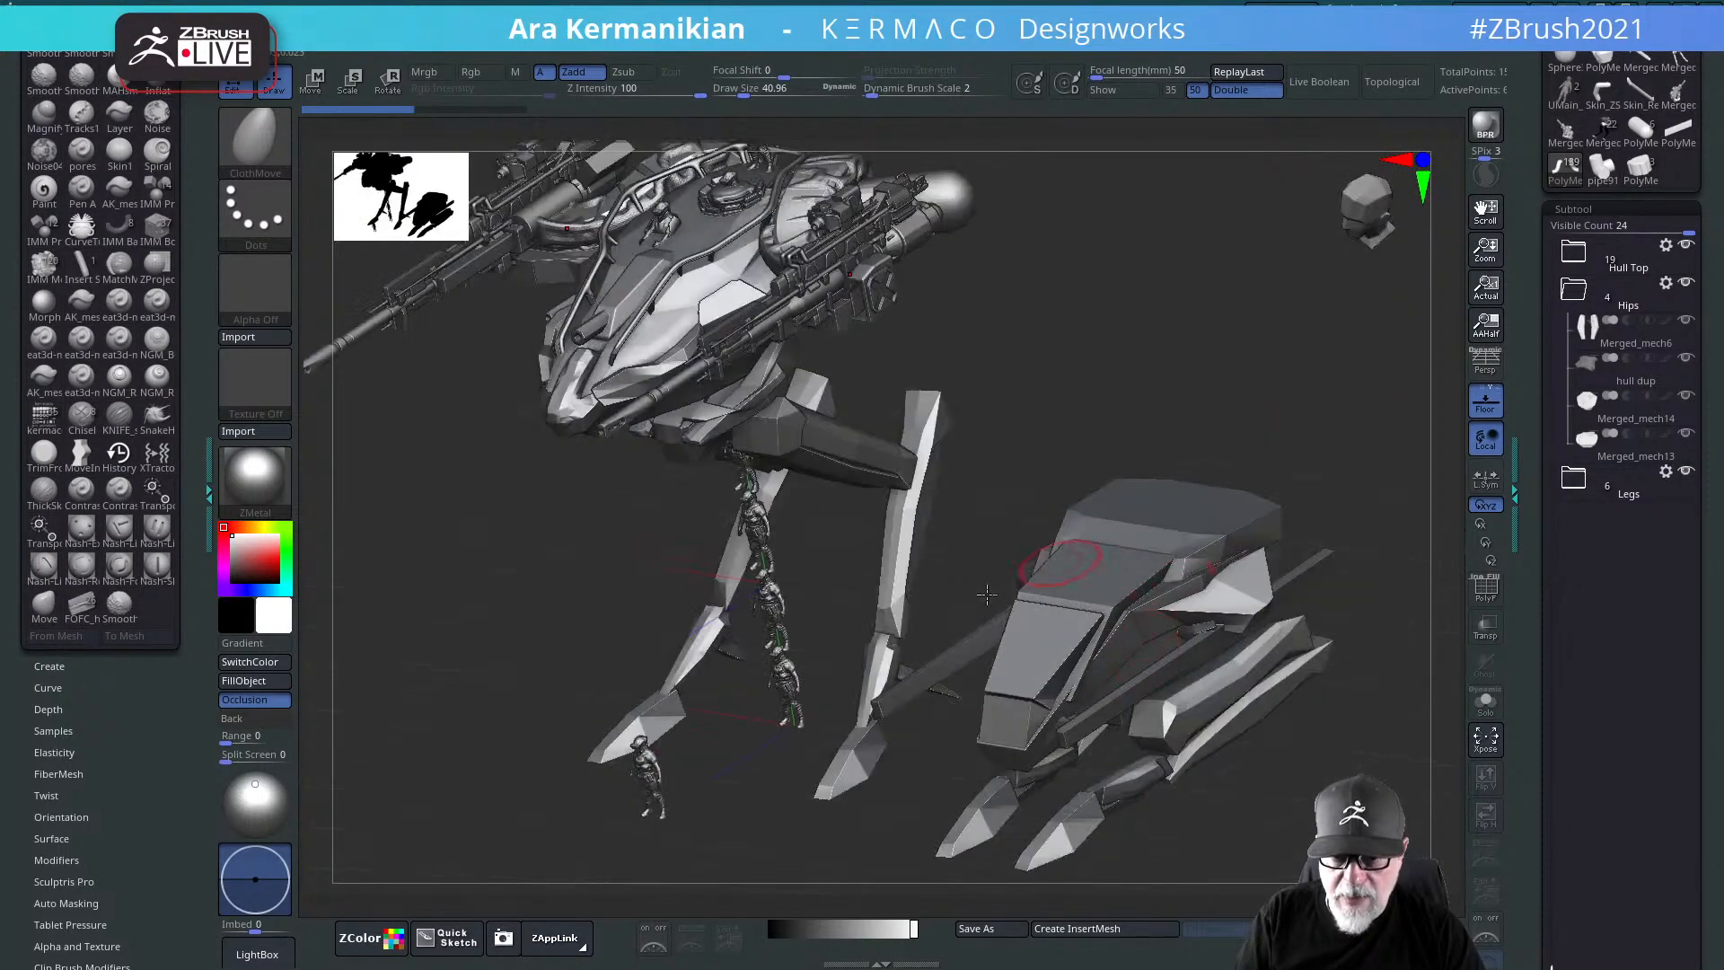
{"action": "left_click_drag", "start_coordinate": [1210, 357], "coordinate": [1338, 425]}
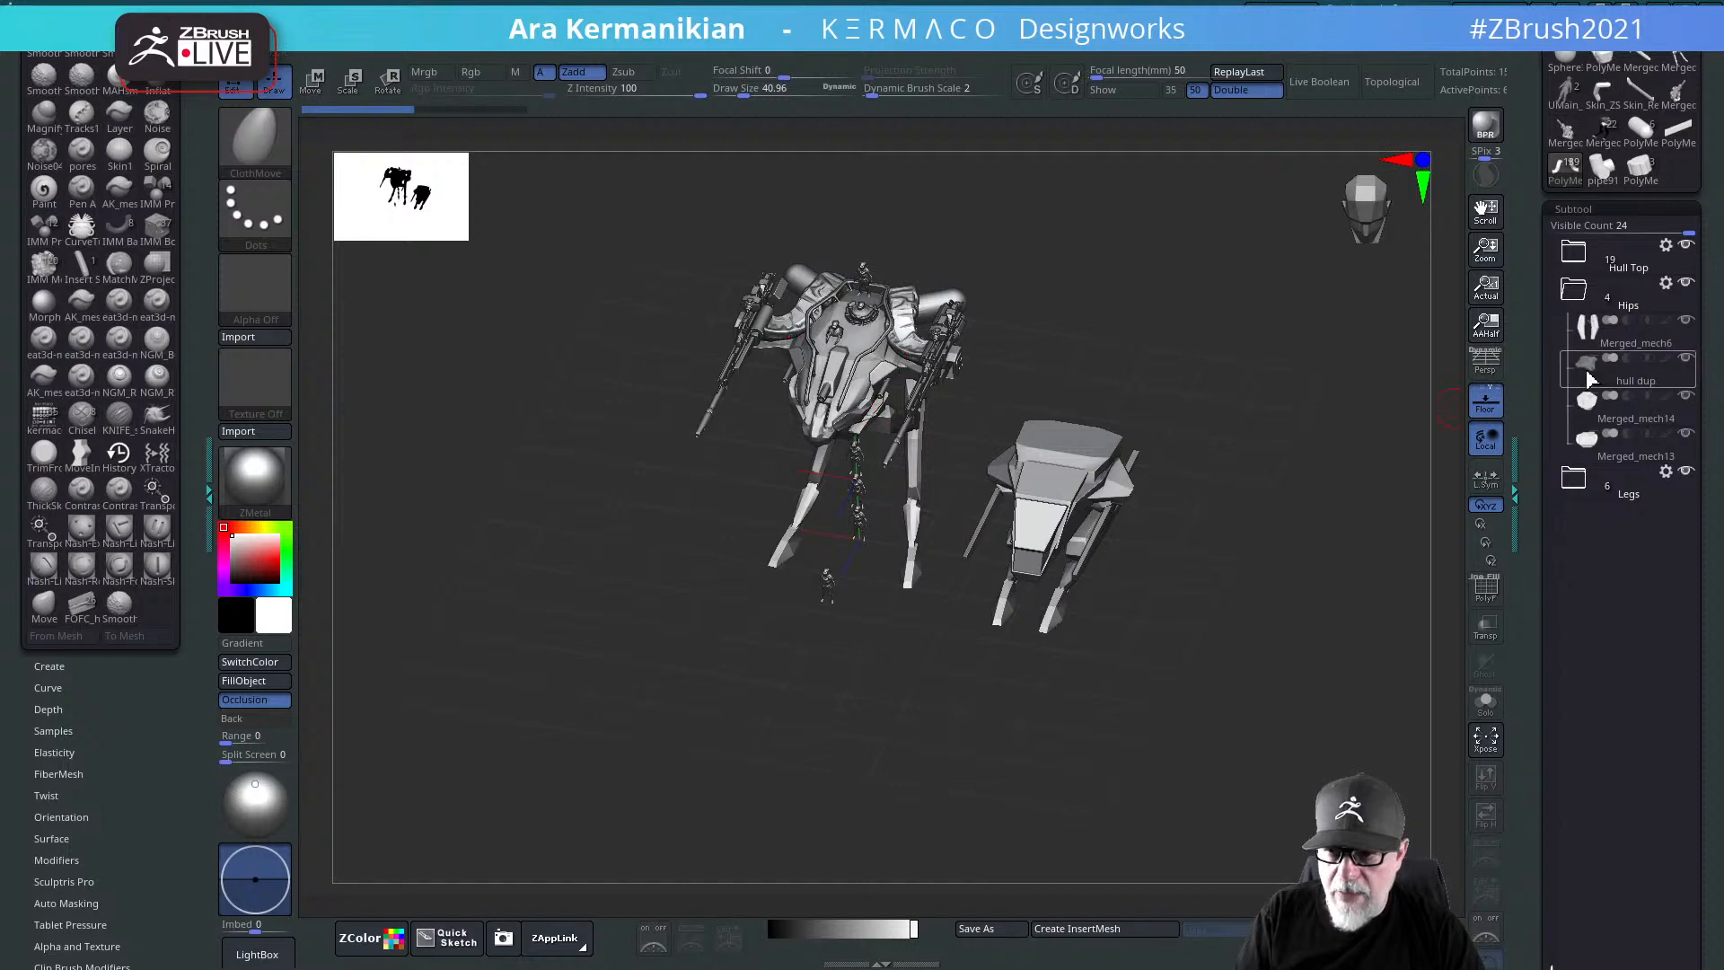
Step: Collapse the Hips and people folders in the subtool list
{"action": "left_click", "coordinate": [1577, 293]}
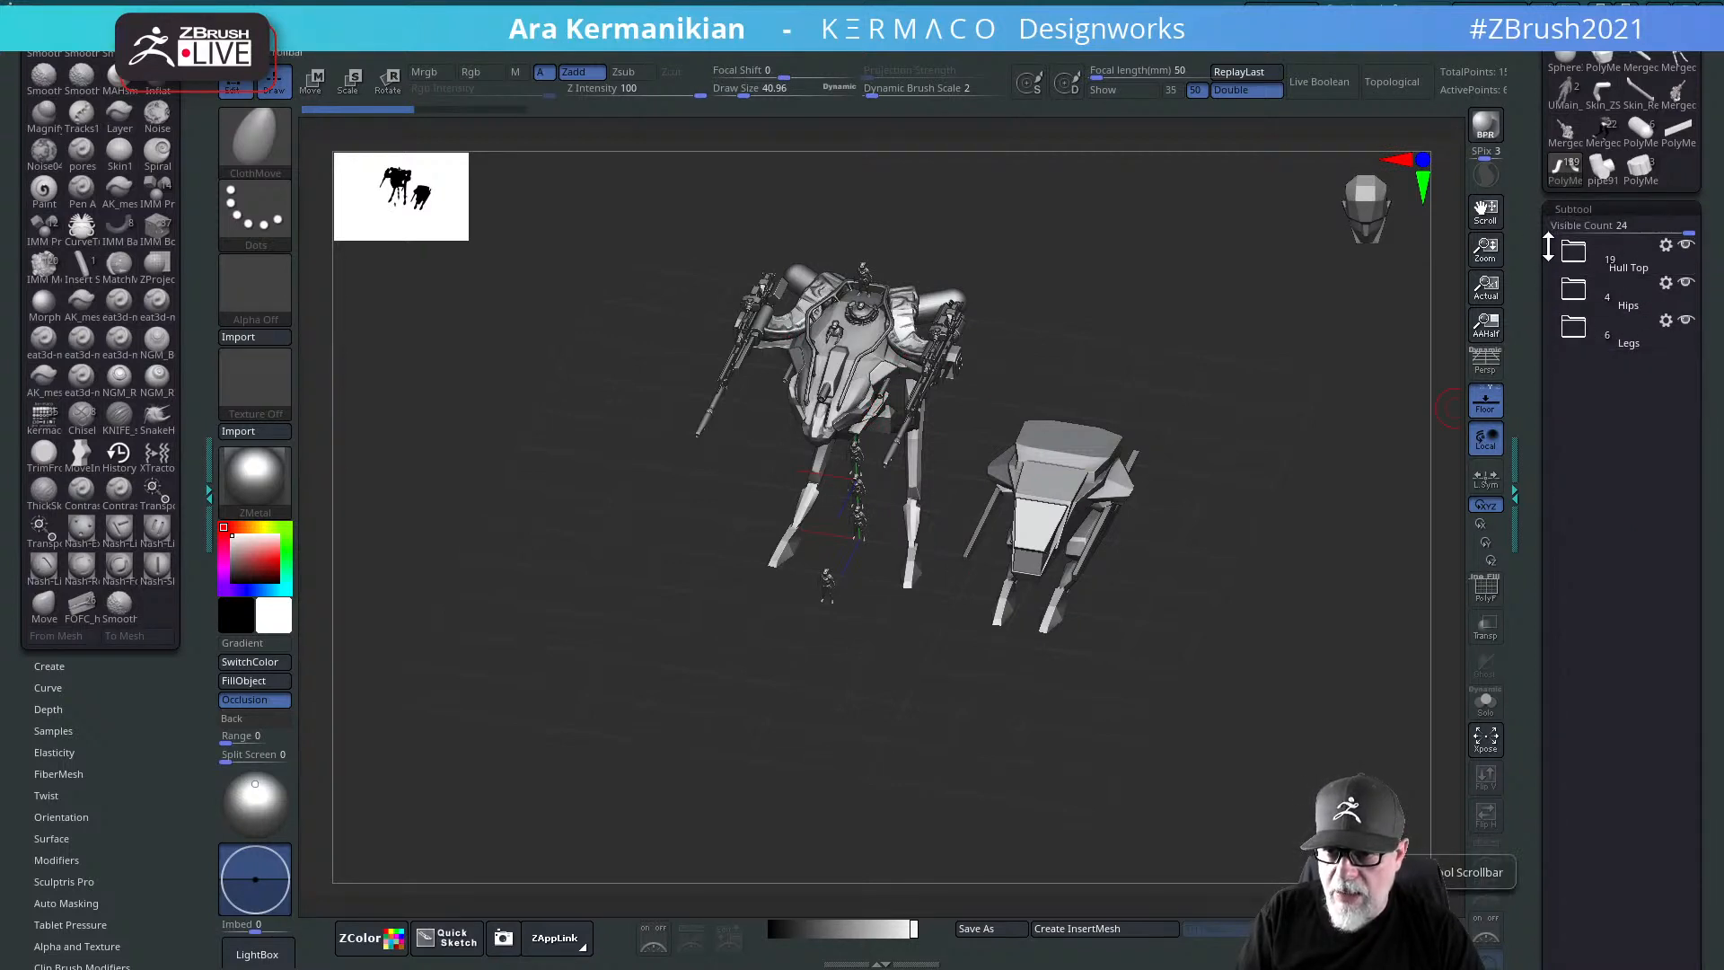
{"action": "mouse_move", "coordinate": [1548, 246]}
{"action": "left_mouse_down"}
{"action": "mouse_move", "coordinate": [1554, 269]}
{"action": "mouse_move", "coordinate": [1565, 223]}
{"action": "left_mouse_up"}
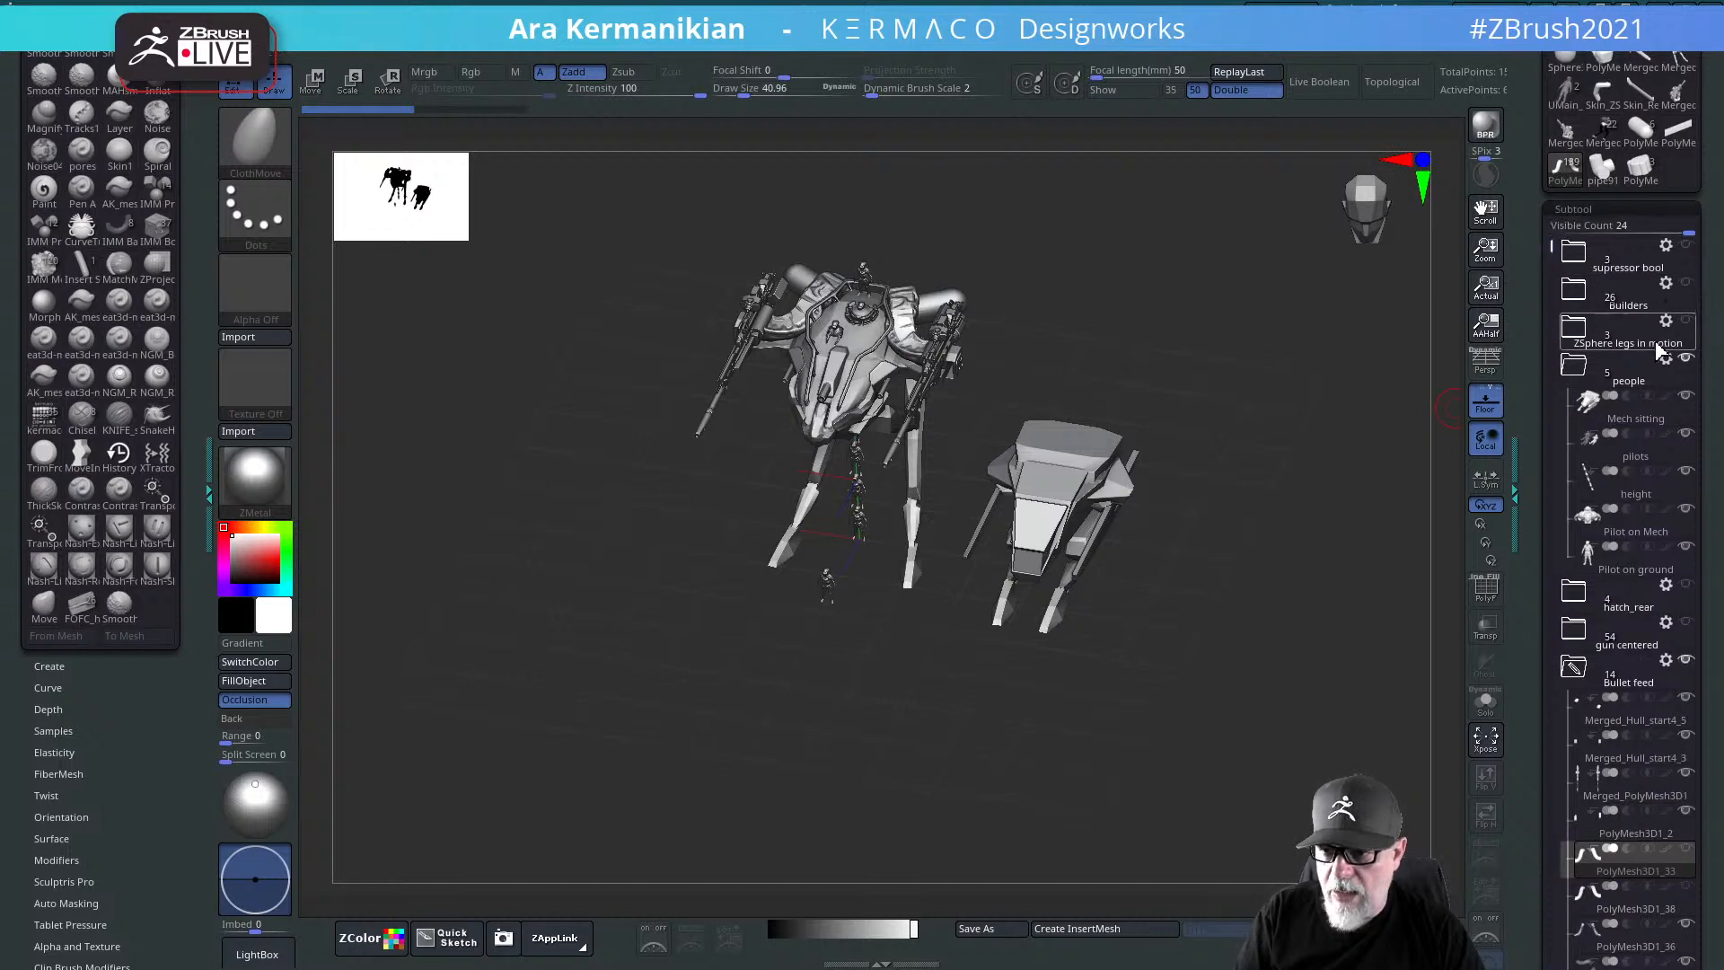
{"action": "left_click", "coordinate": [1571, 371]}
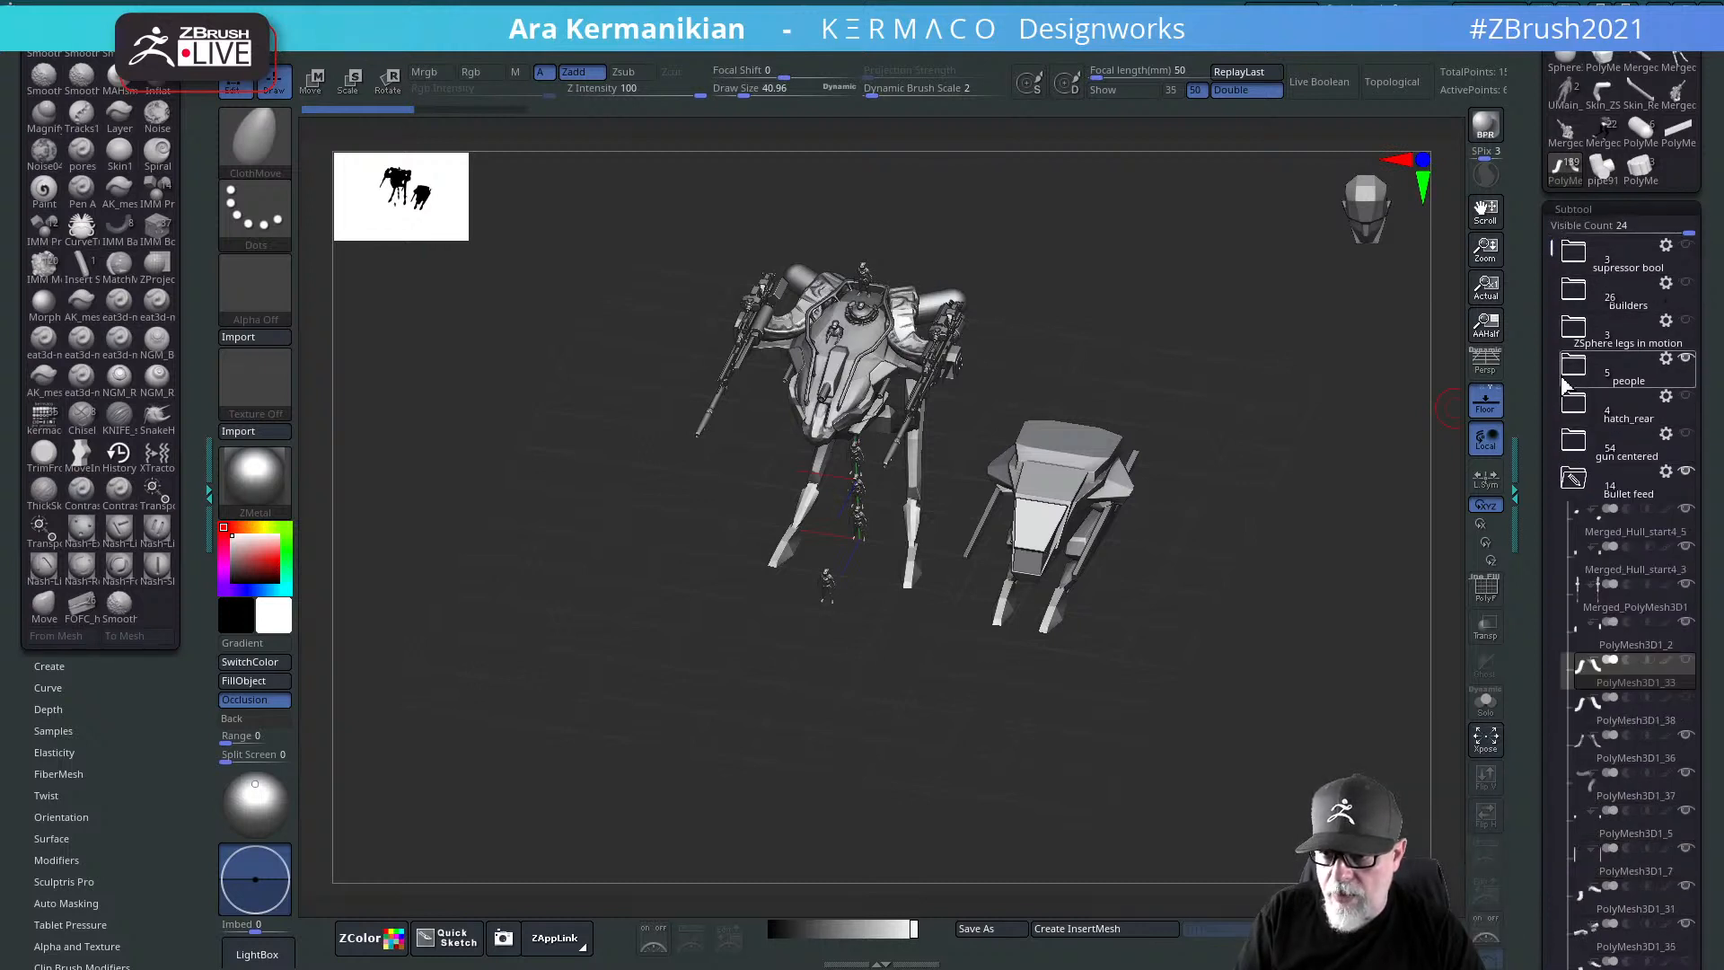
Step: Expand the people folder and hide the Mech sitting subtool, leaving only the standing mech in view
{"action": "left_click", "coordinate": [1571, 367]}
{"action": "left_click", "coordinate": [1685, 397]}
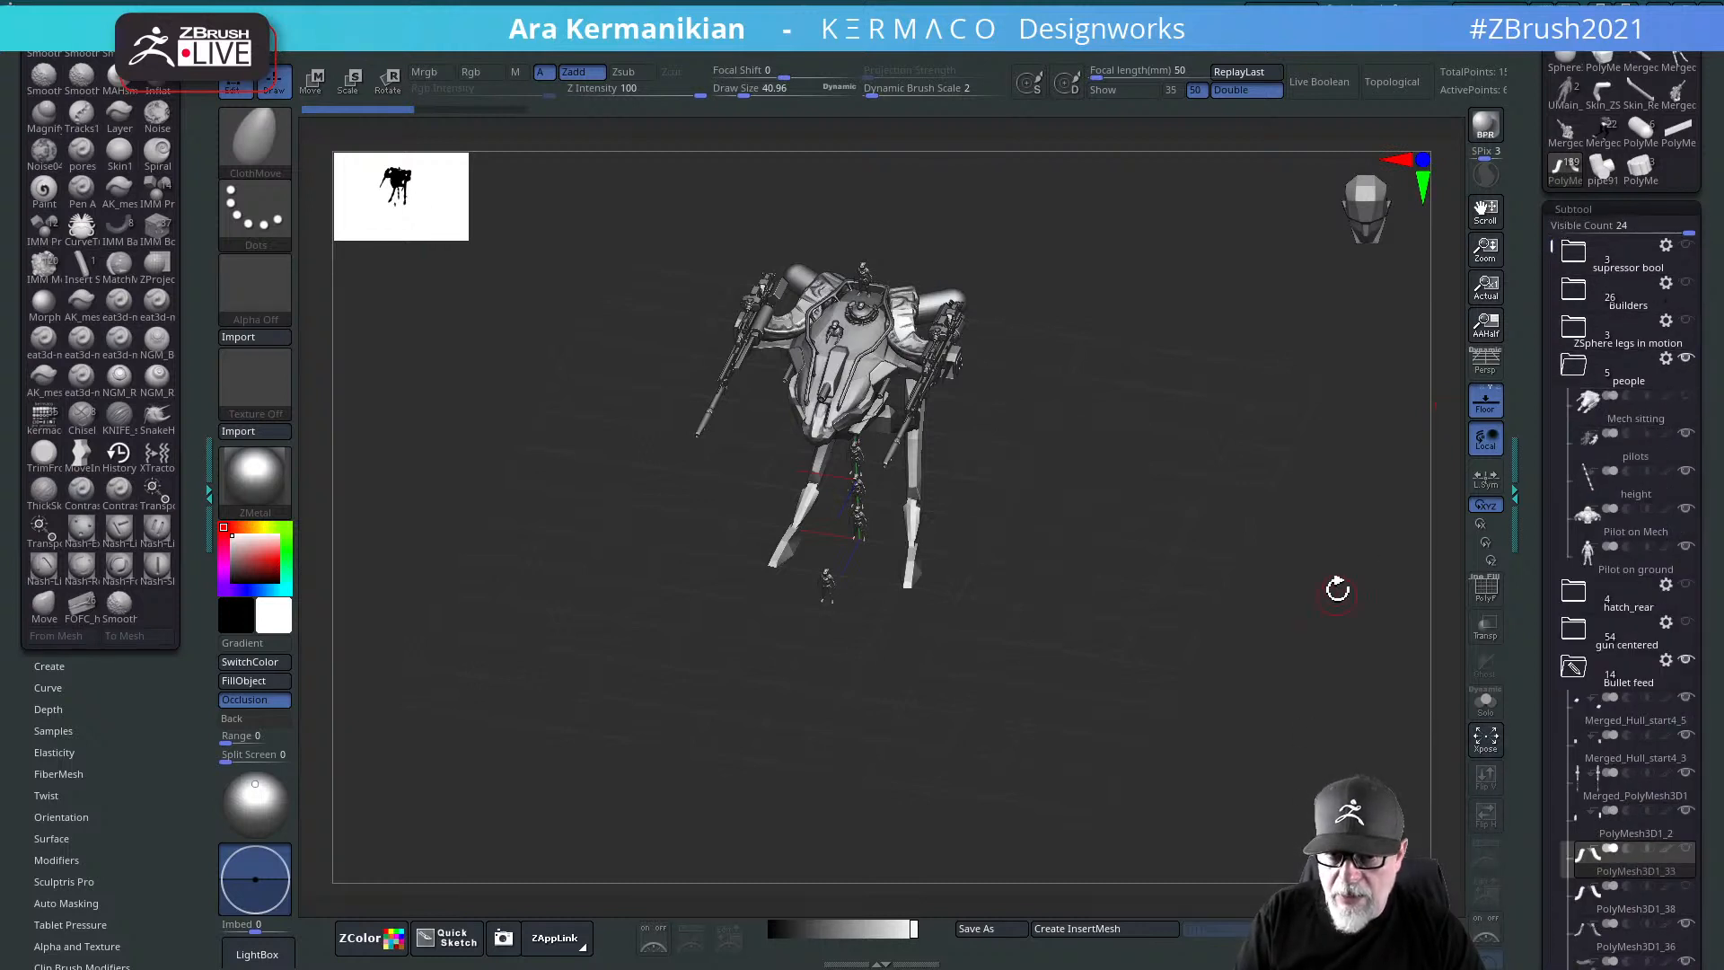
{"action": "left_click_drag", "start_coordinate": [1338, 589], "coordinate": [1405, 515], "text": "shift"}
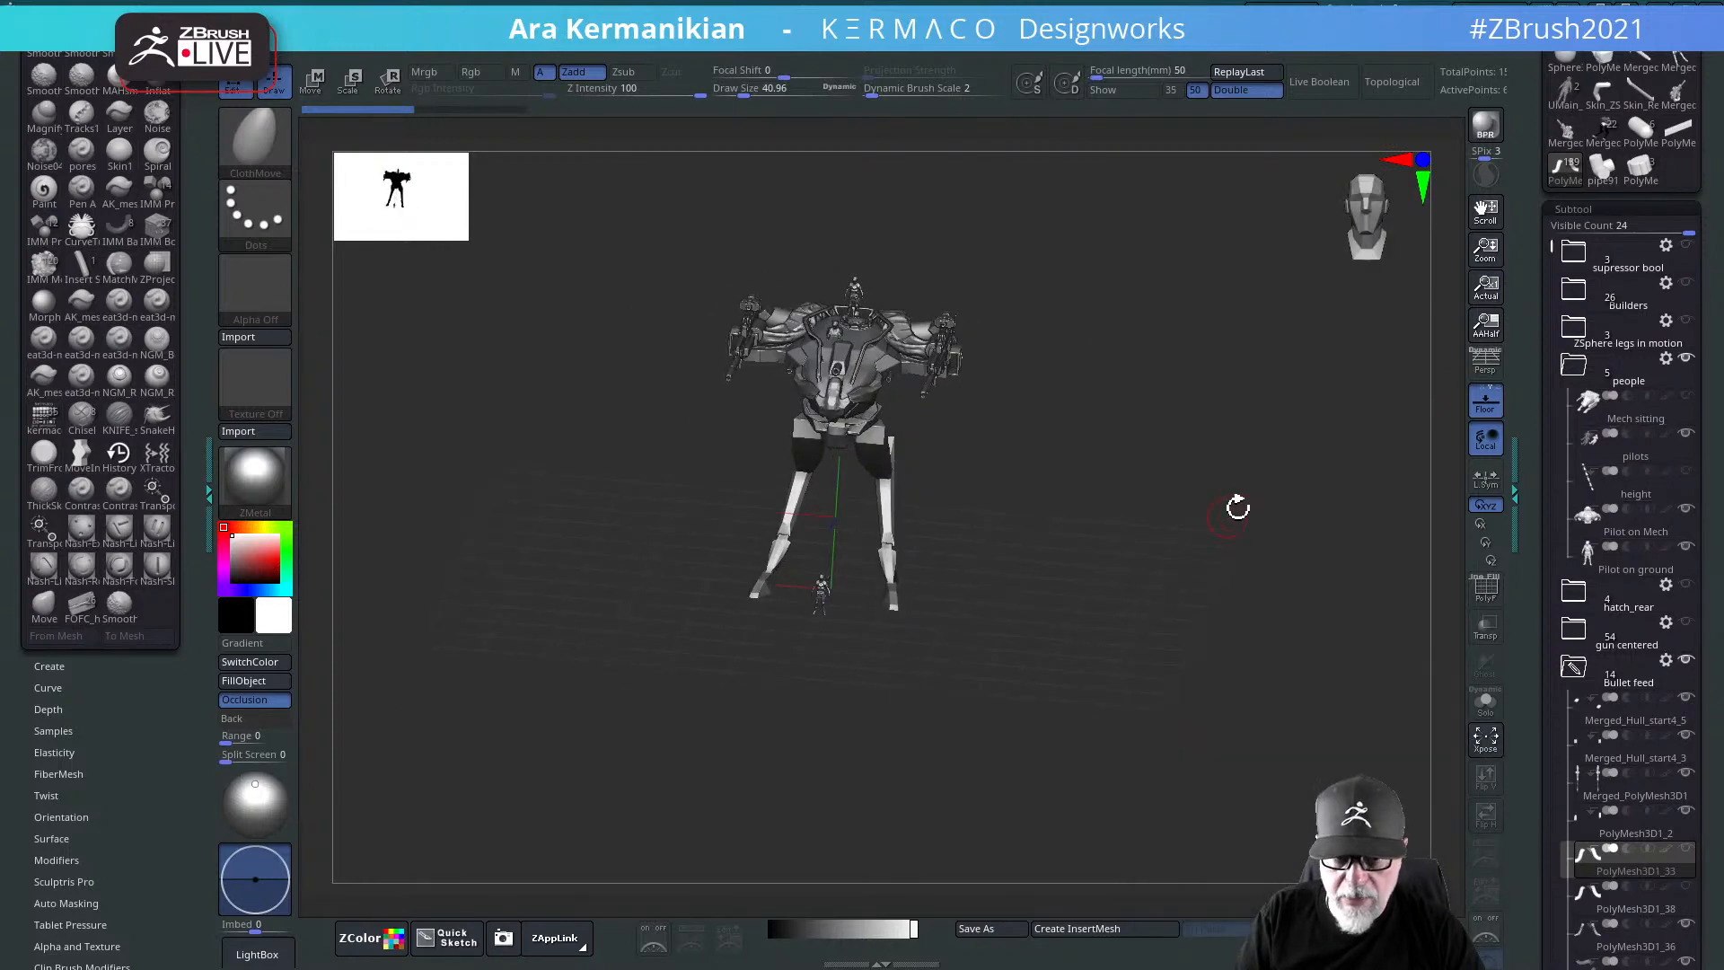
{"action": "left_click_drag", "start_coordinate": [1237, 508], "coordinate": [1091, 418]}
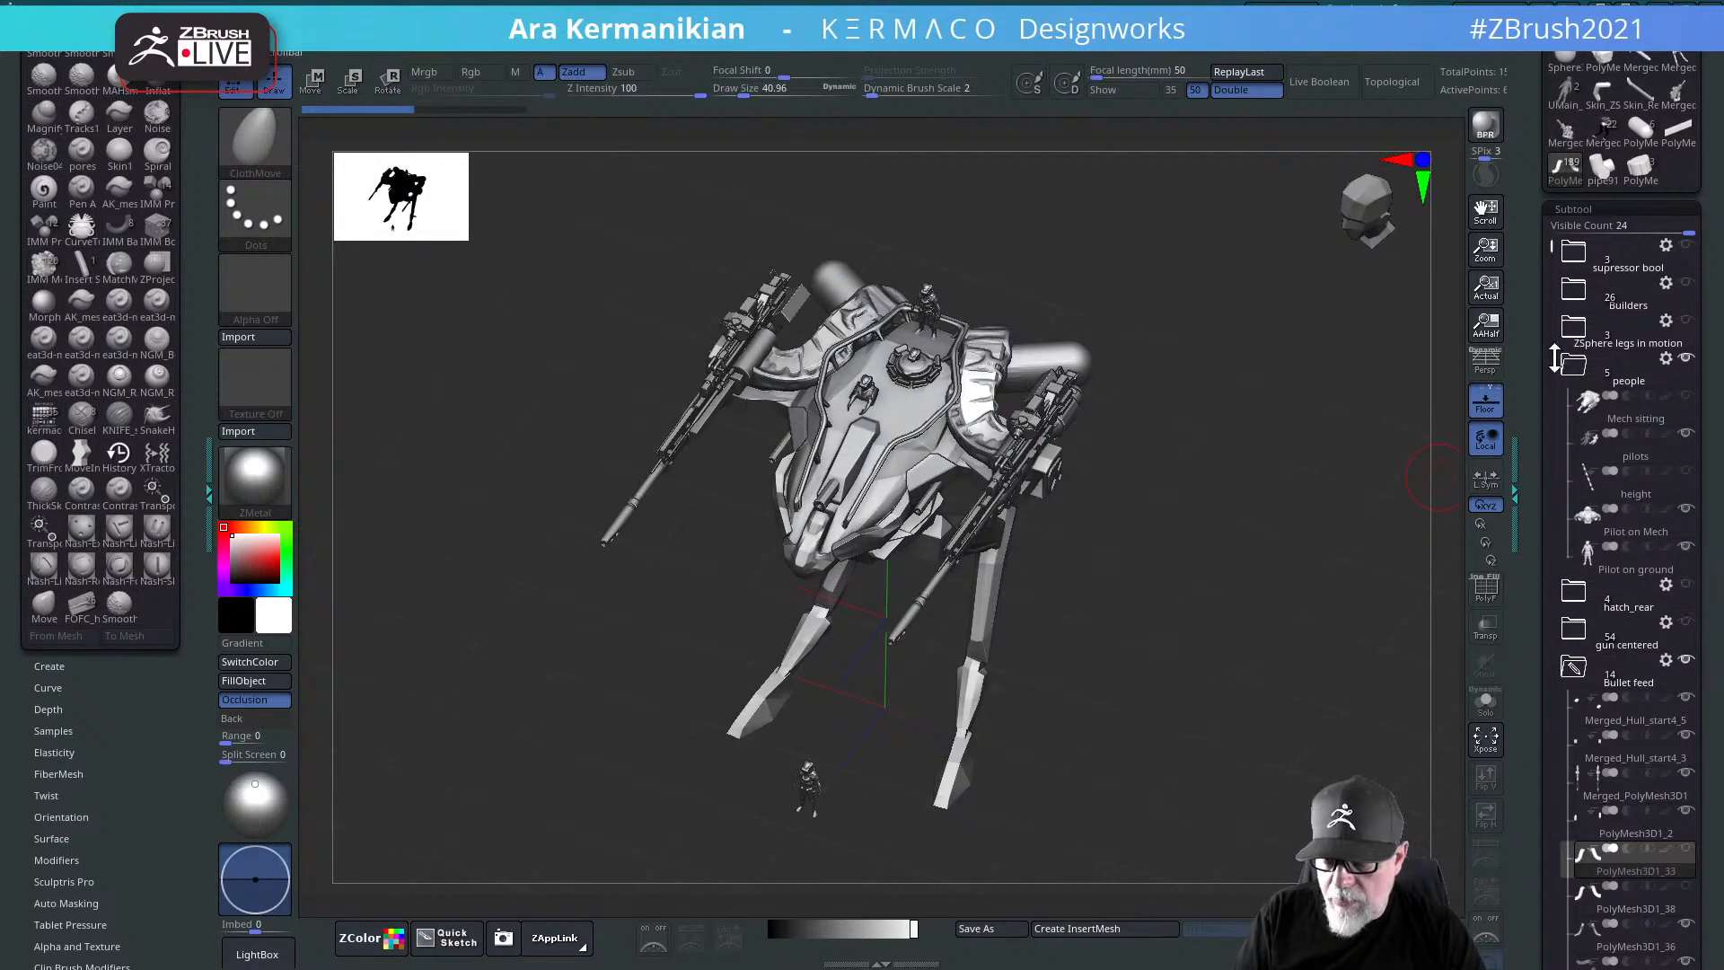
Step: Make PolyMesh3D1_38 and PolyMesh3D1_35 active in turn to compare the wrinkled bullet feed cover versions on the mech
{"action": "left_click_drag", "start_coordinate": [1551, 248], "coordinate": [1546, 490]}
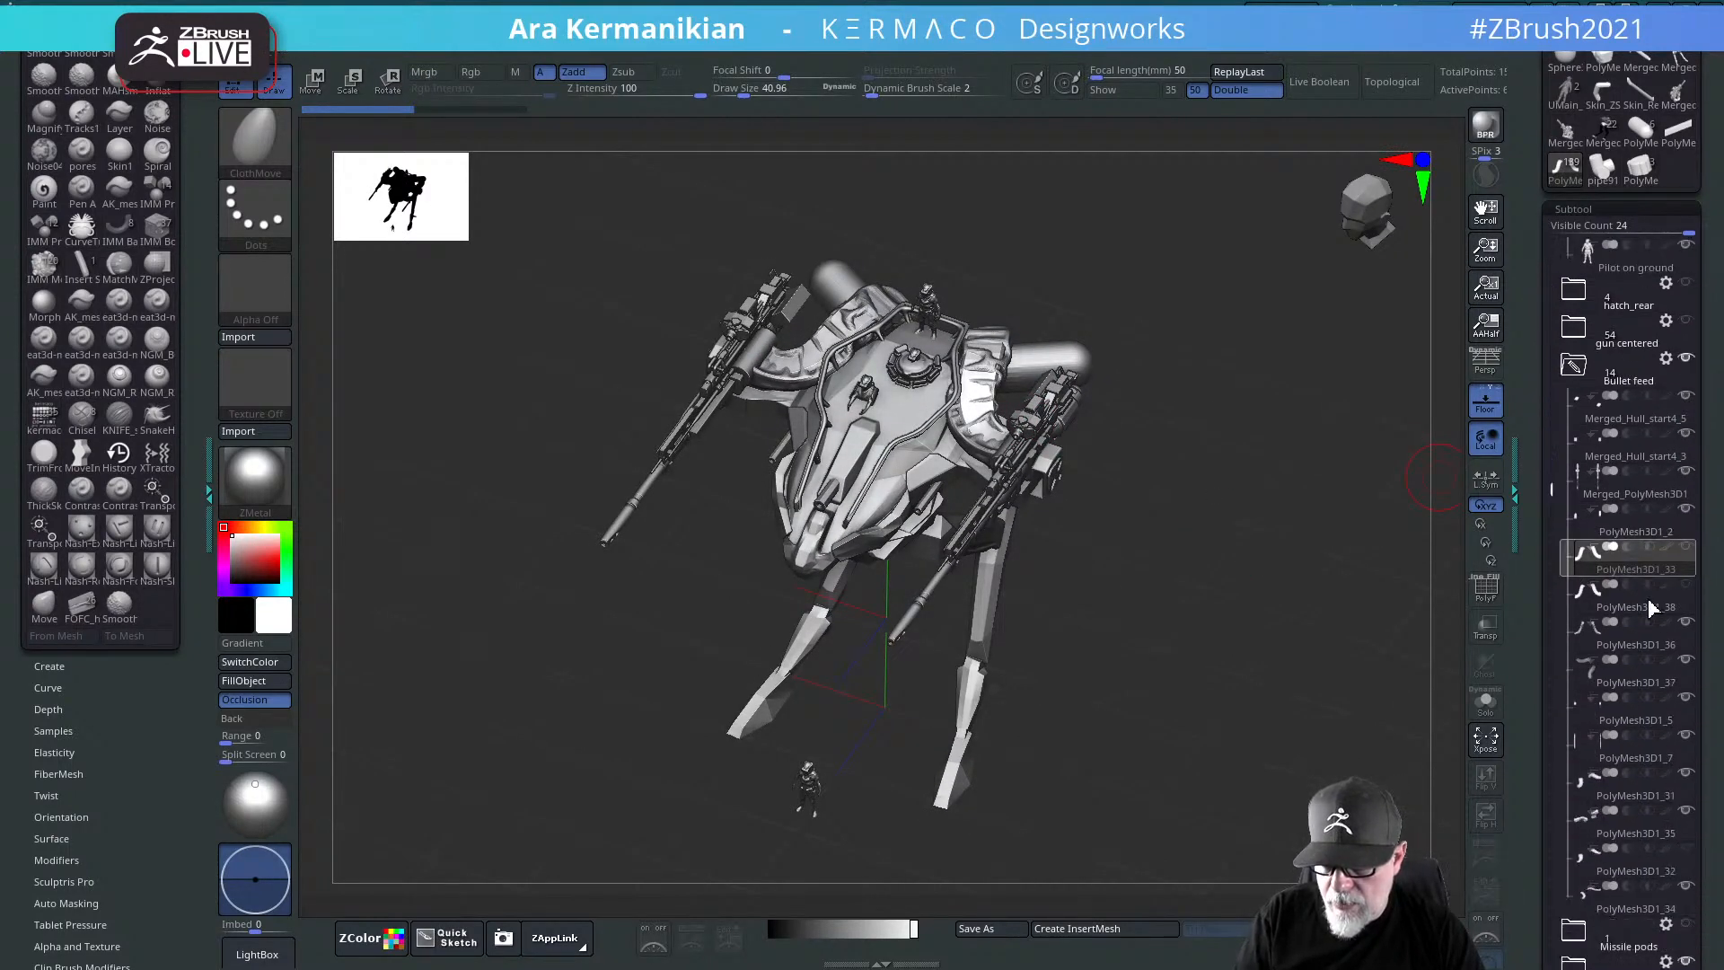
{"action": "mouse_move", "coordinate": [1686, 634]}
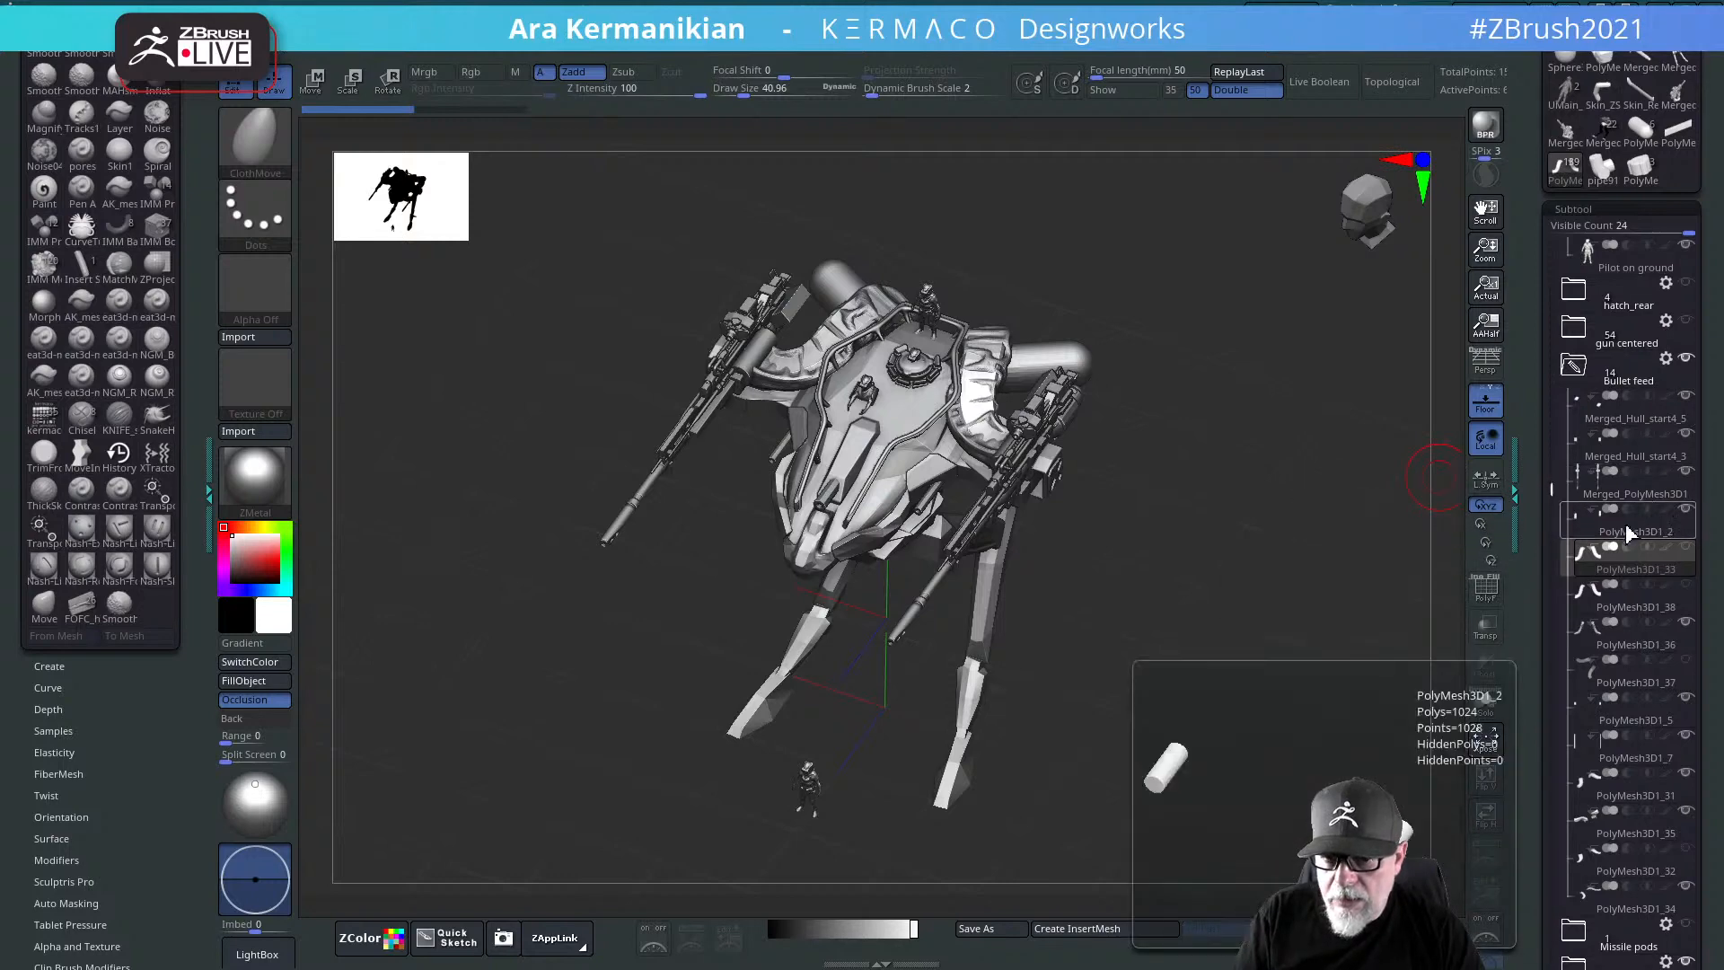
{"action": "left_click_drag", "start_coordinate": [1365, 503], "coordinate": [1220, 589]}
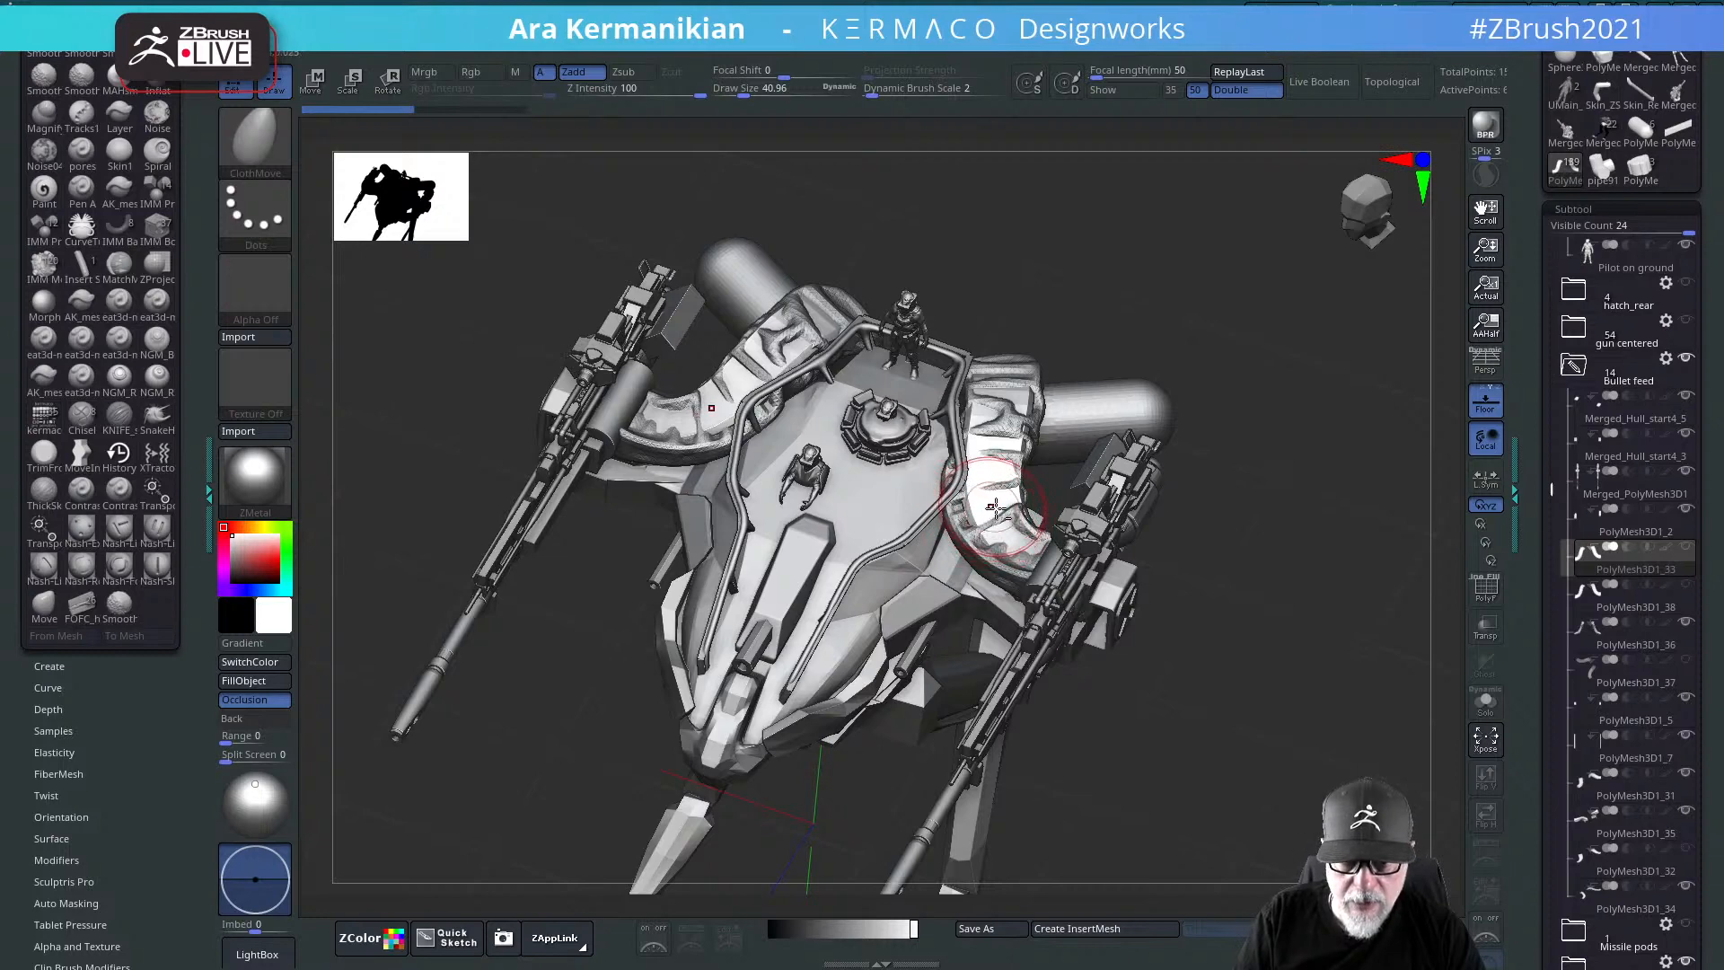
{"action": "left_click", "coordinate": [1642, 606]}
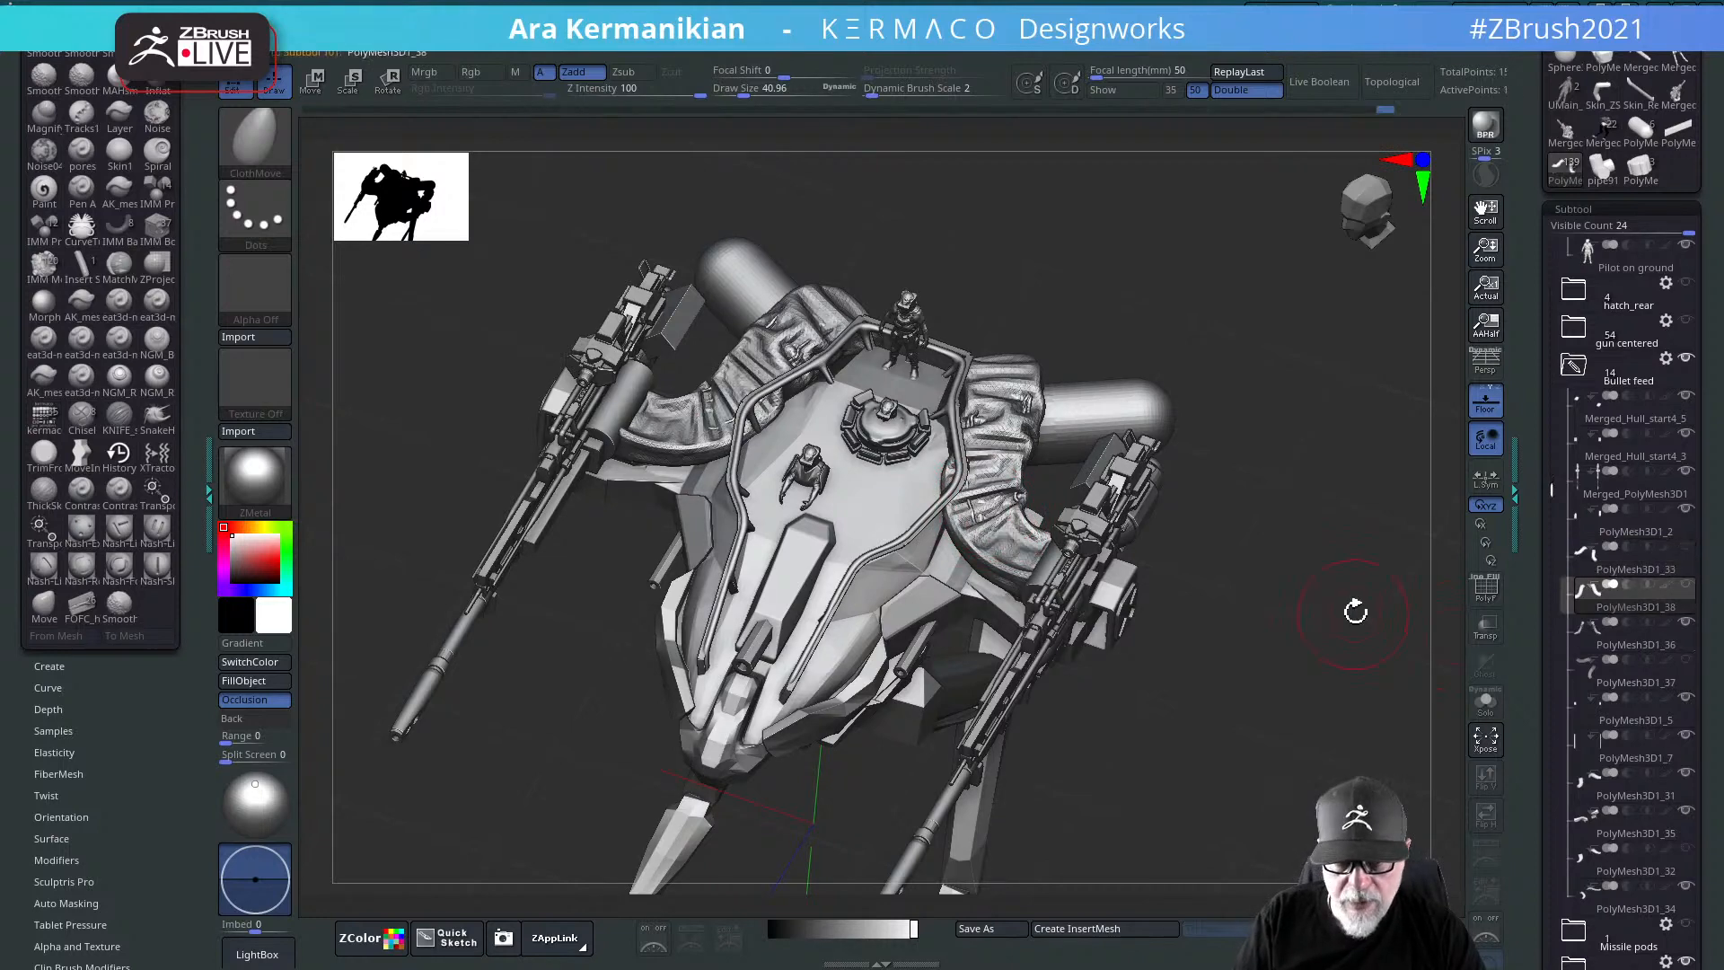
{"action": "left_click_drag", "start_coordinate": [1355, 612], "coordinate": [1275, 574]}
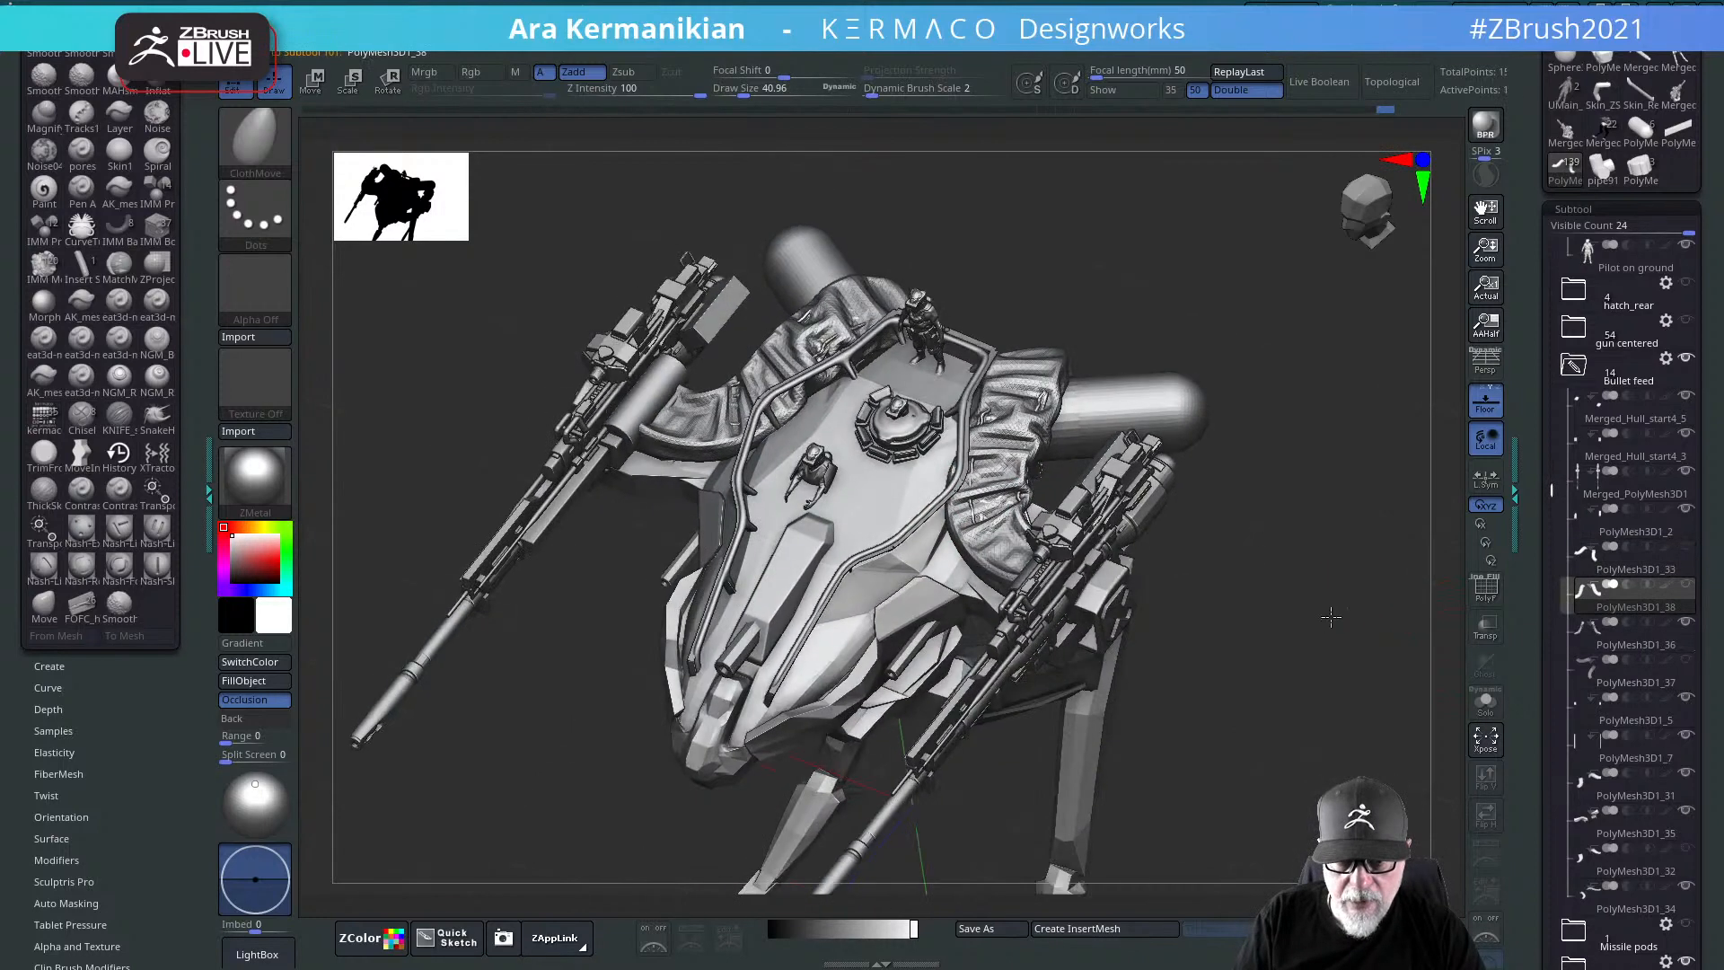
{"action": "left_click", "coordinate": [1022, 480], "text": "alt"}
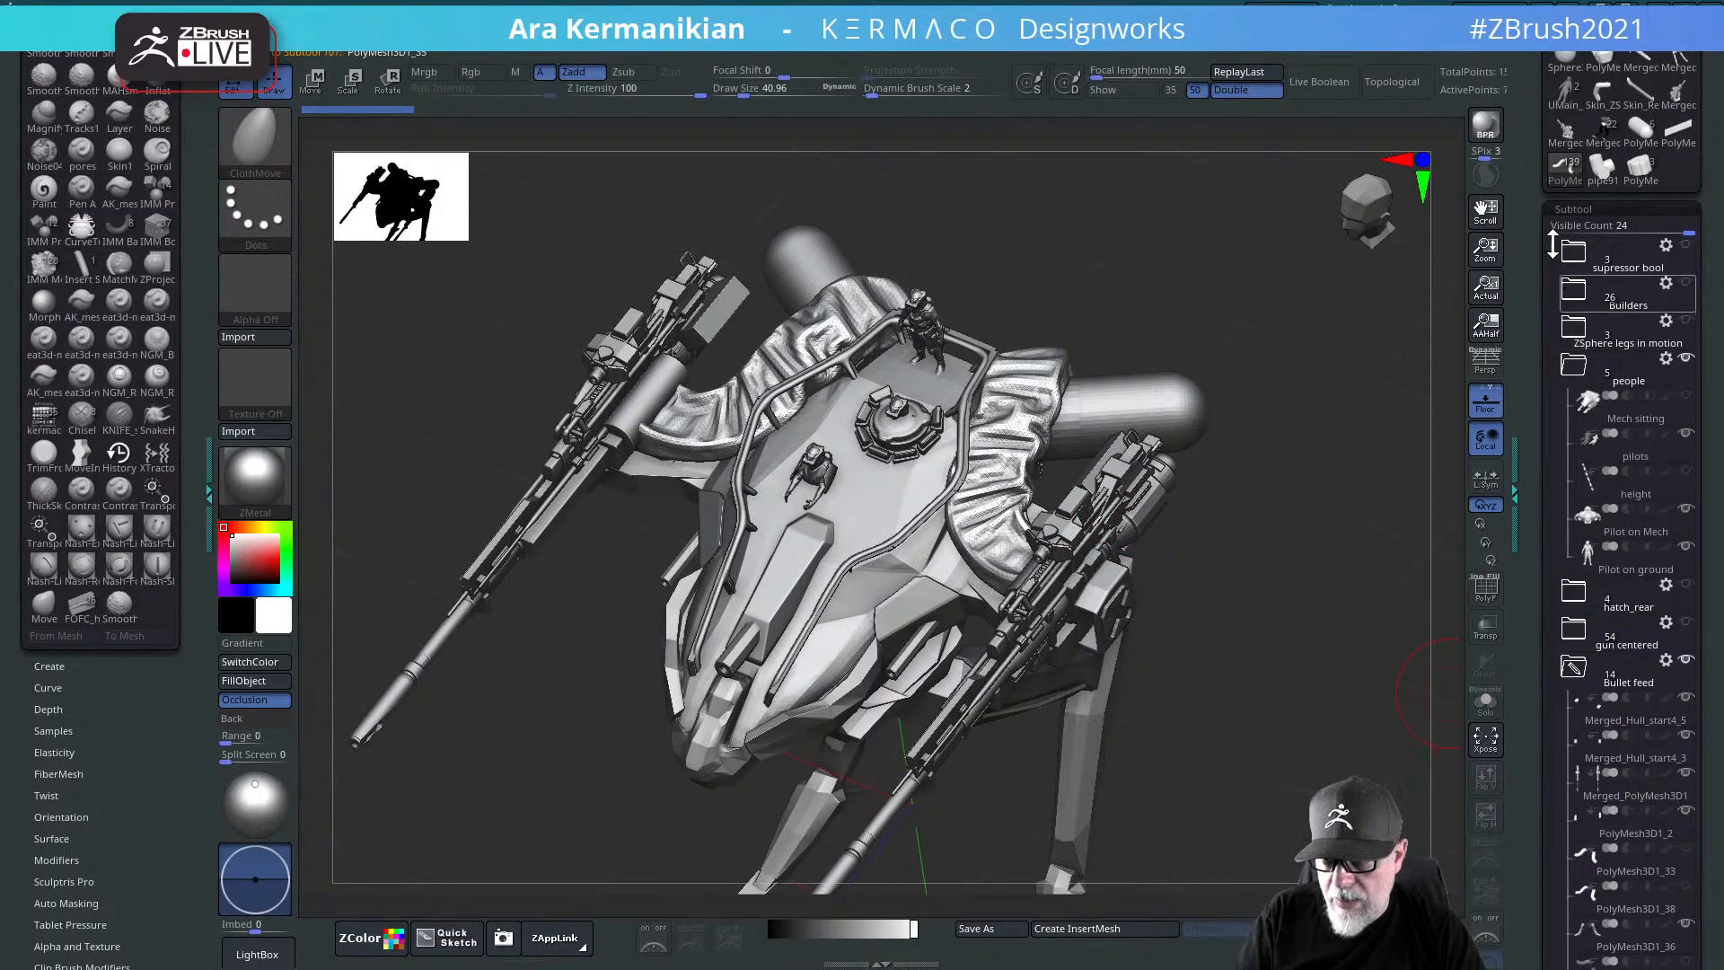
Step: Make the PolyMesh3D1_34 ammo belt subtool active and examine the full mech from above and from the side
{"action": "left_click_drag", "start_coordinate": [1552, 244], "coordinate": [1552, 579]}
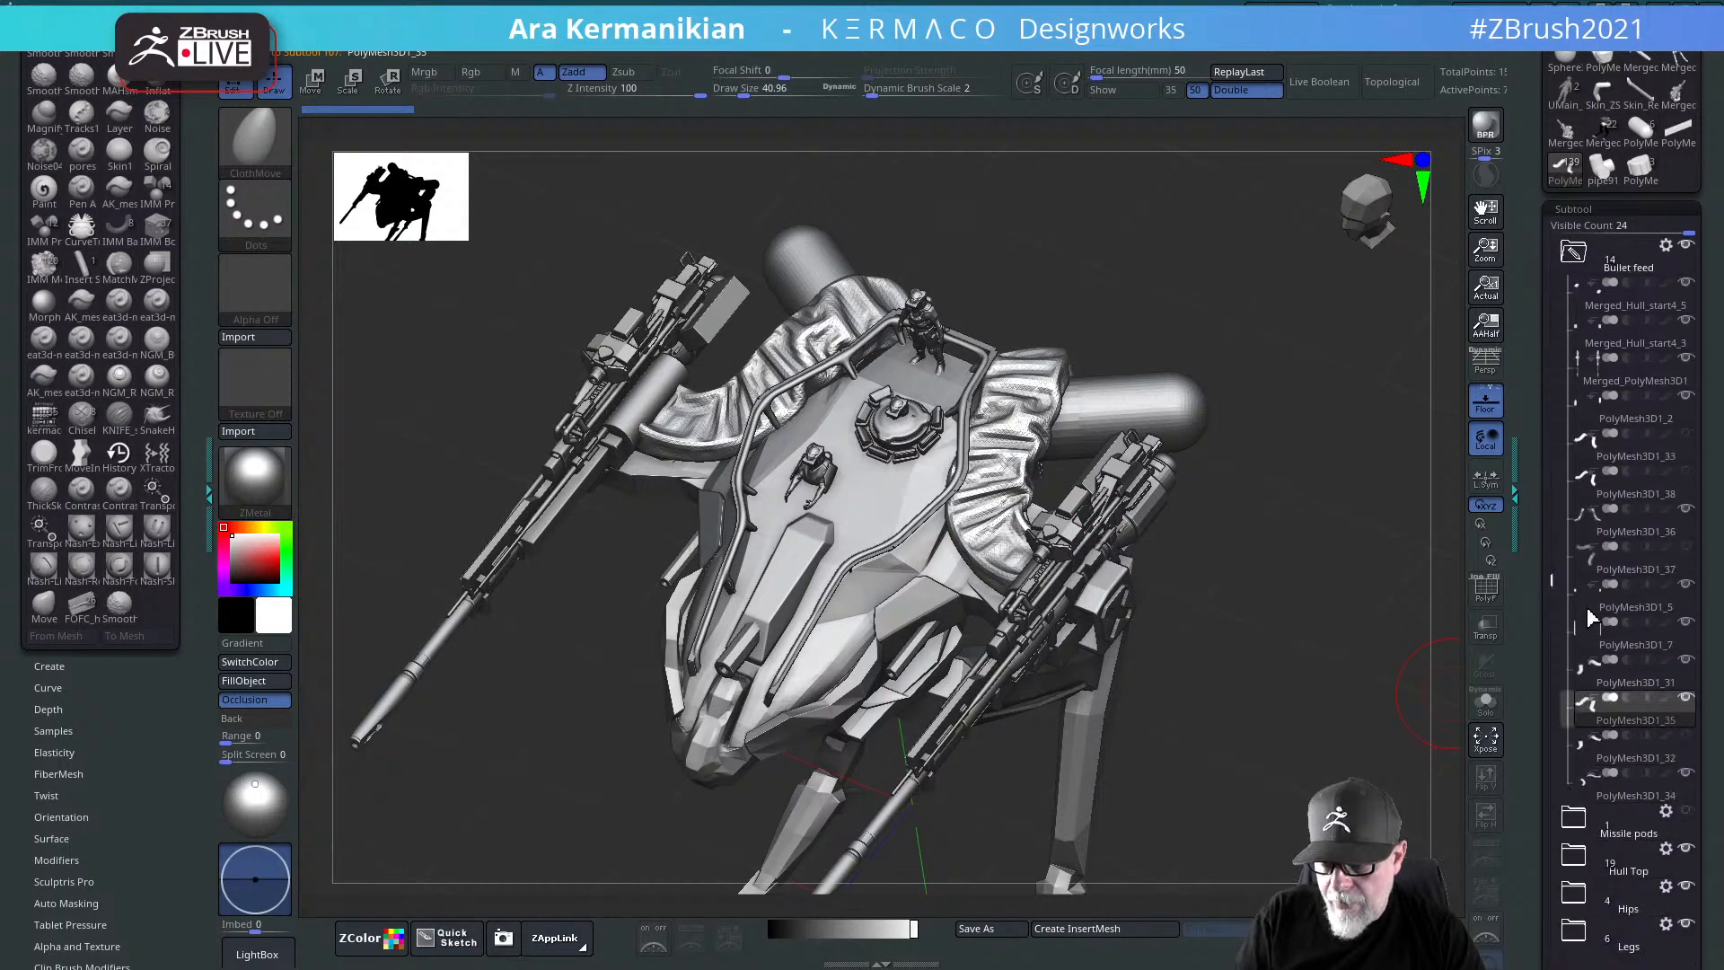
{"action": "left_click", "coordinate": [1603, 772]}
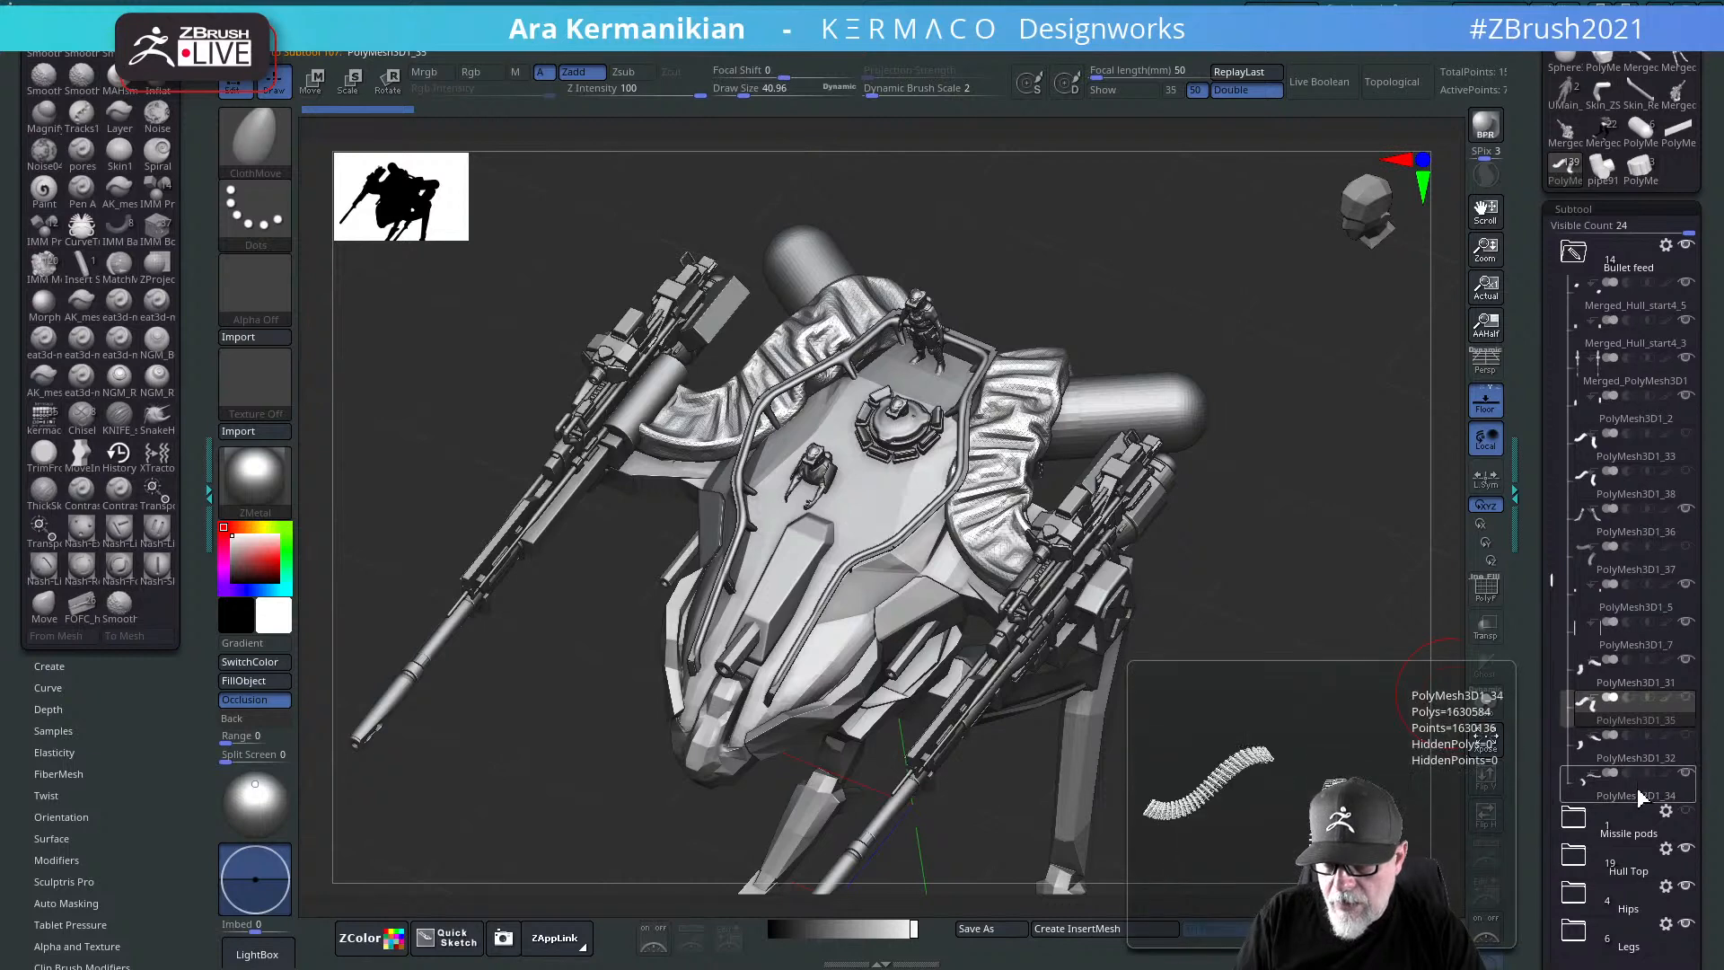
{"action": "left_click_drag", "start_coordinate": [1336, 696], "coordinate": [1306, 521]}
{"action": "mouse_move", "coordinate": [1616, 485]}
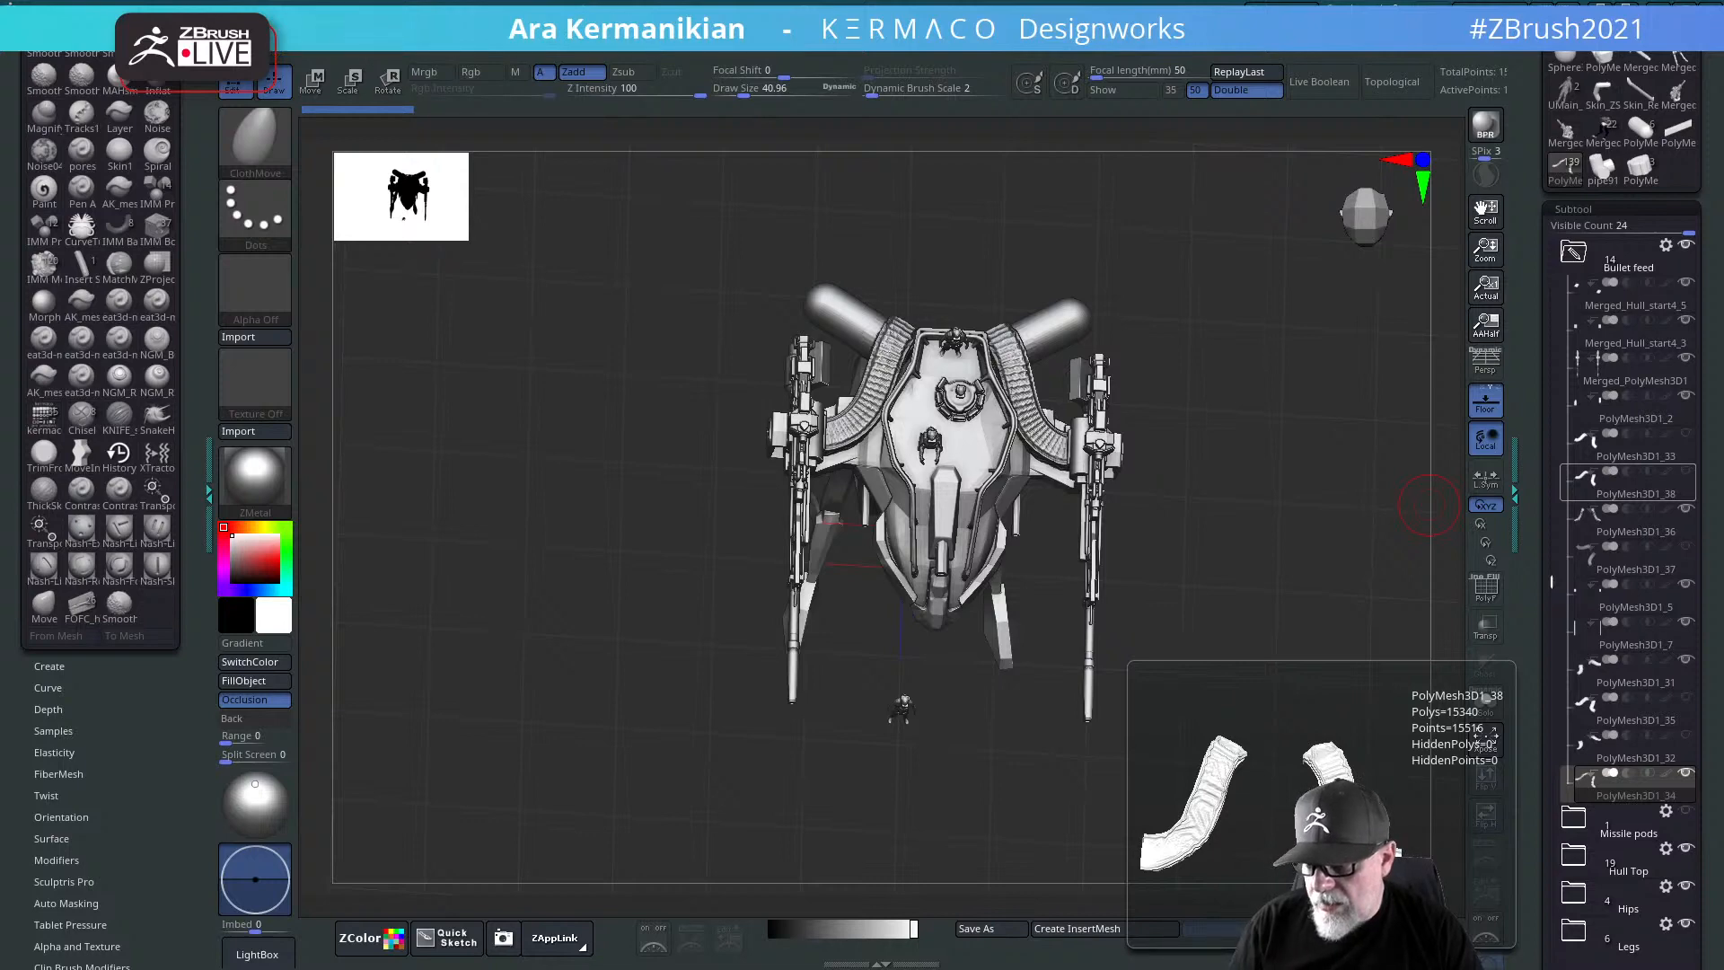
{"action": "left_click_drag", "start_coordinate": [1266, 800], "coordinate": [1421, 697]}
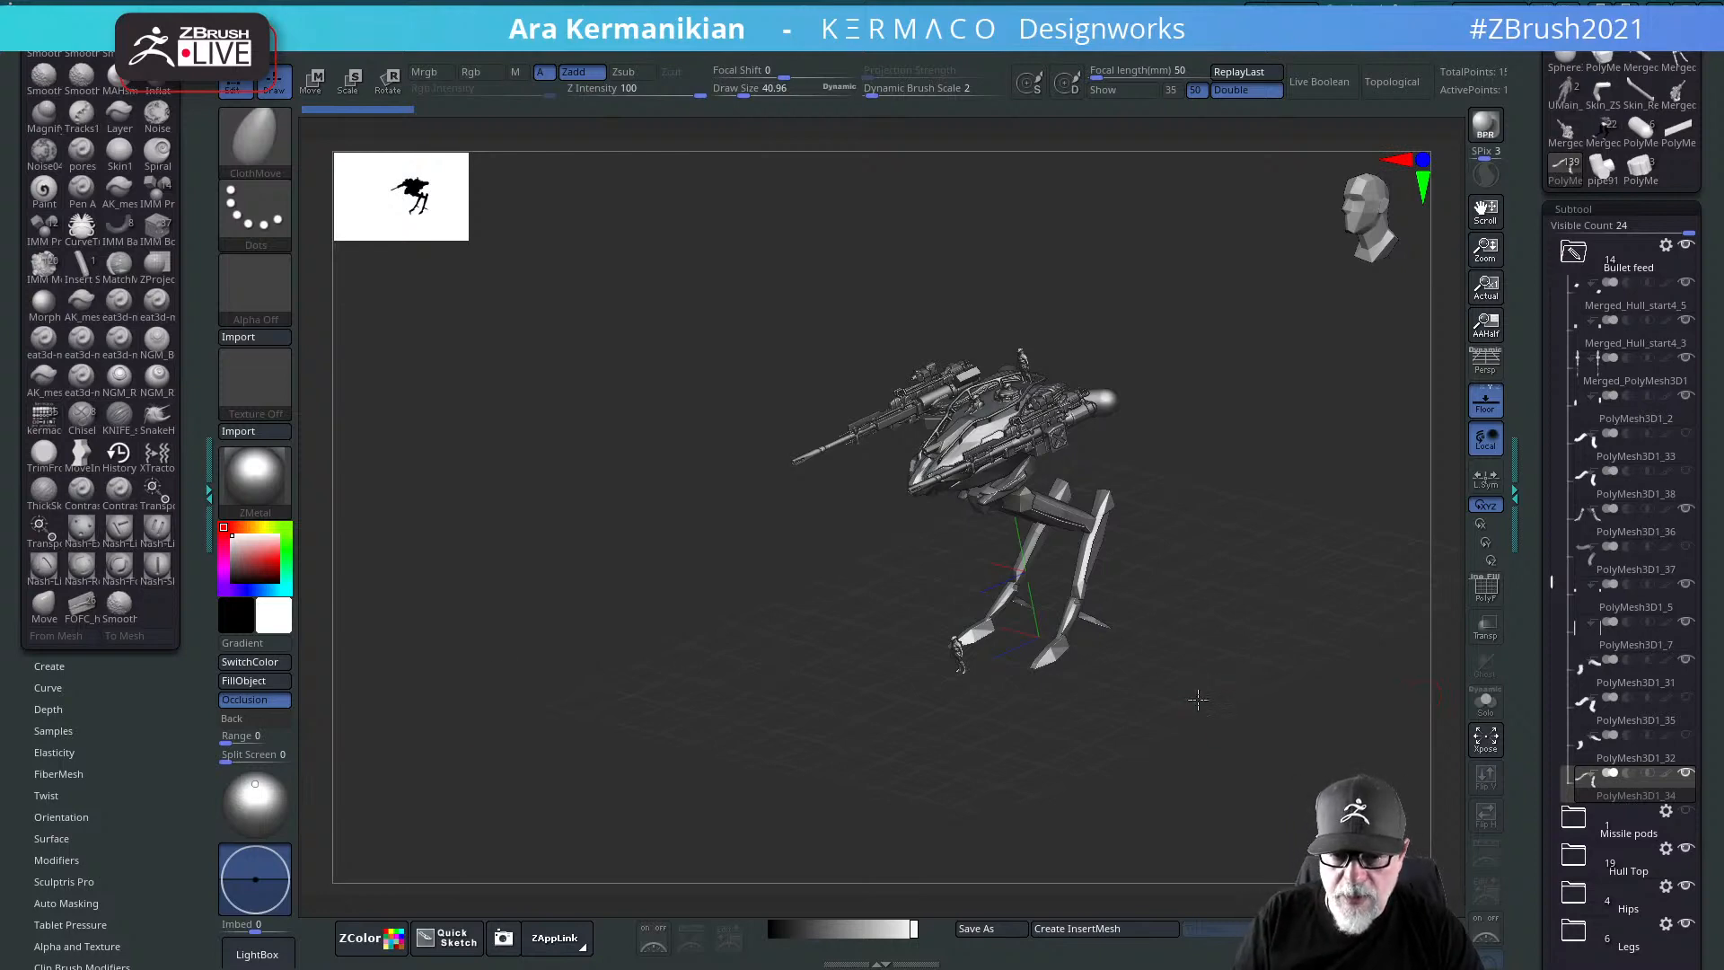
{"action": "left_click_drag", "start_coordinate": [1193, 700], "coordinate": [1200, 589]}
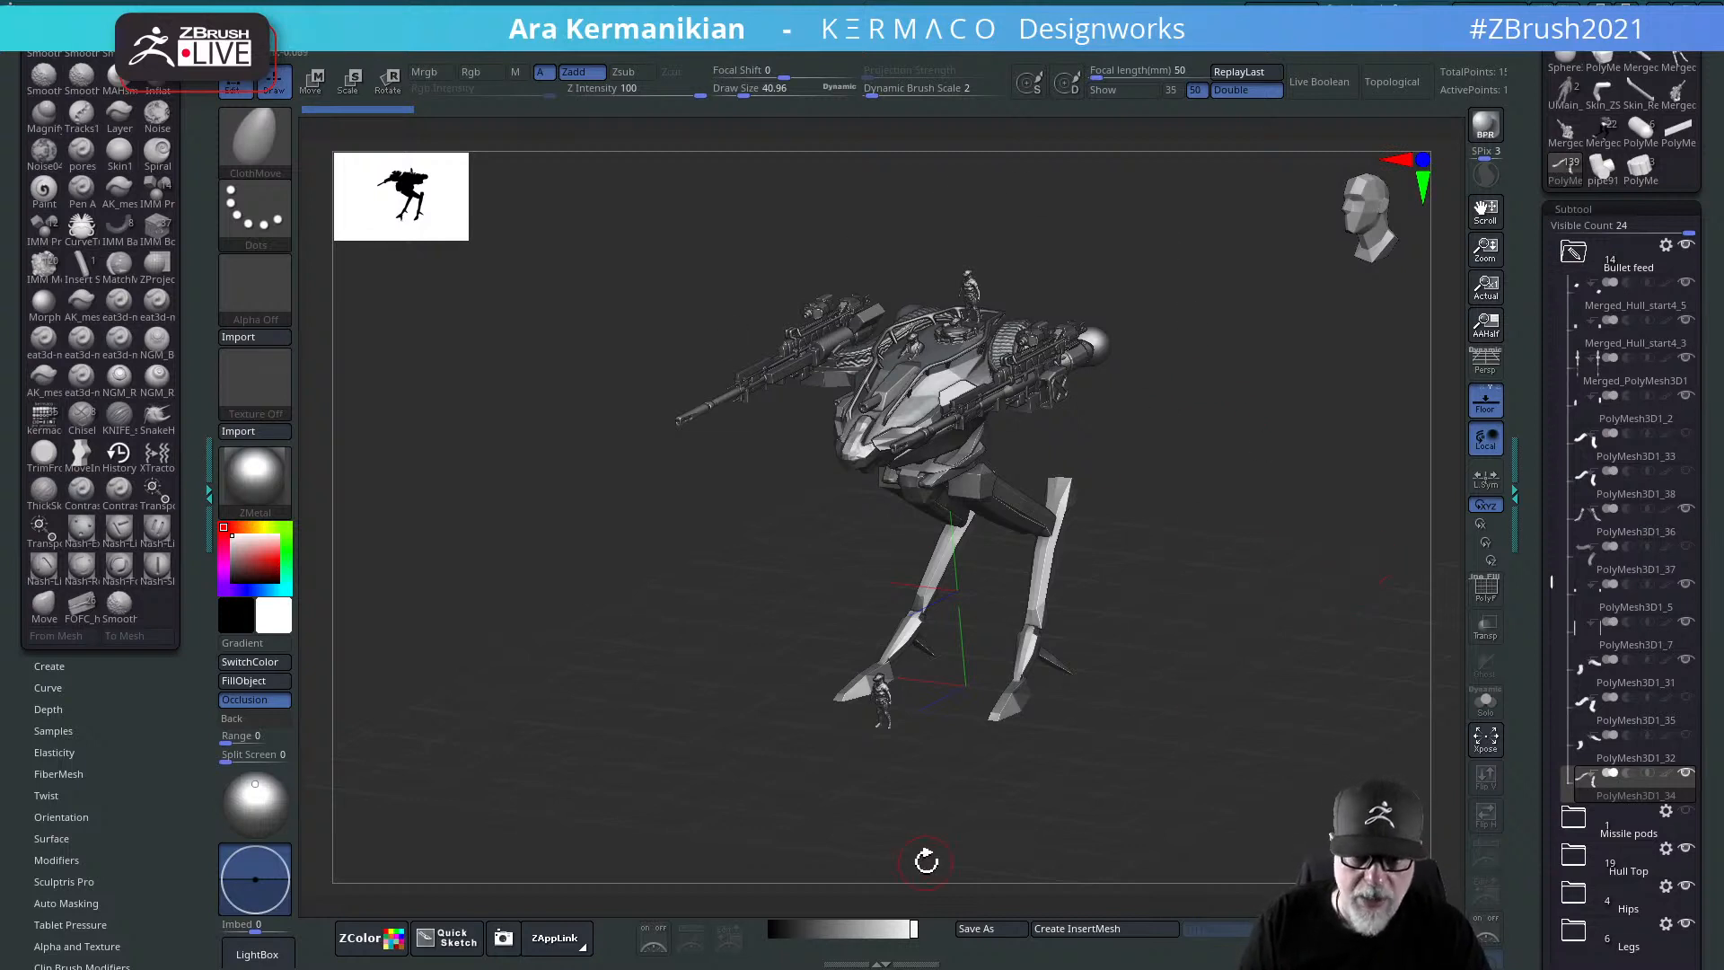
{"action": "left_click_drag", "start_coordinate": [1204, 692], "coordinate": [1273, 693]}
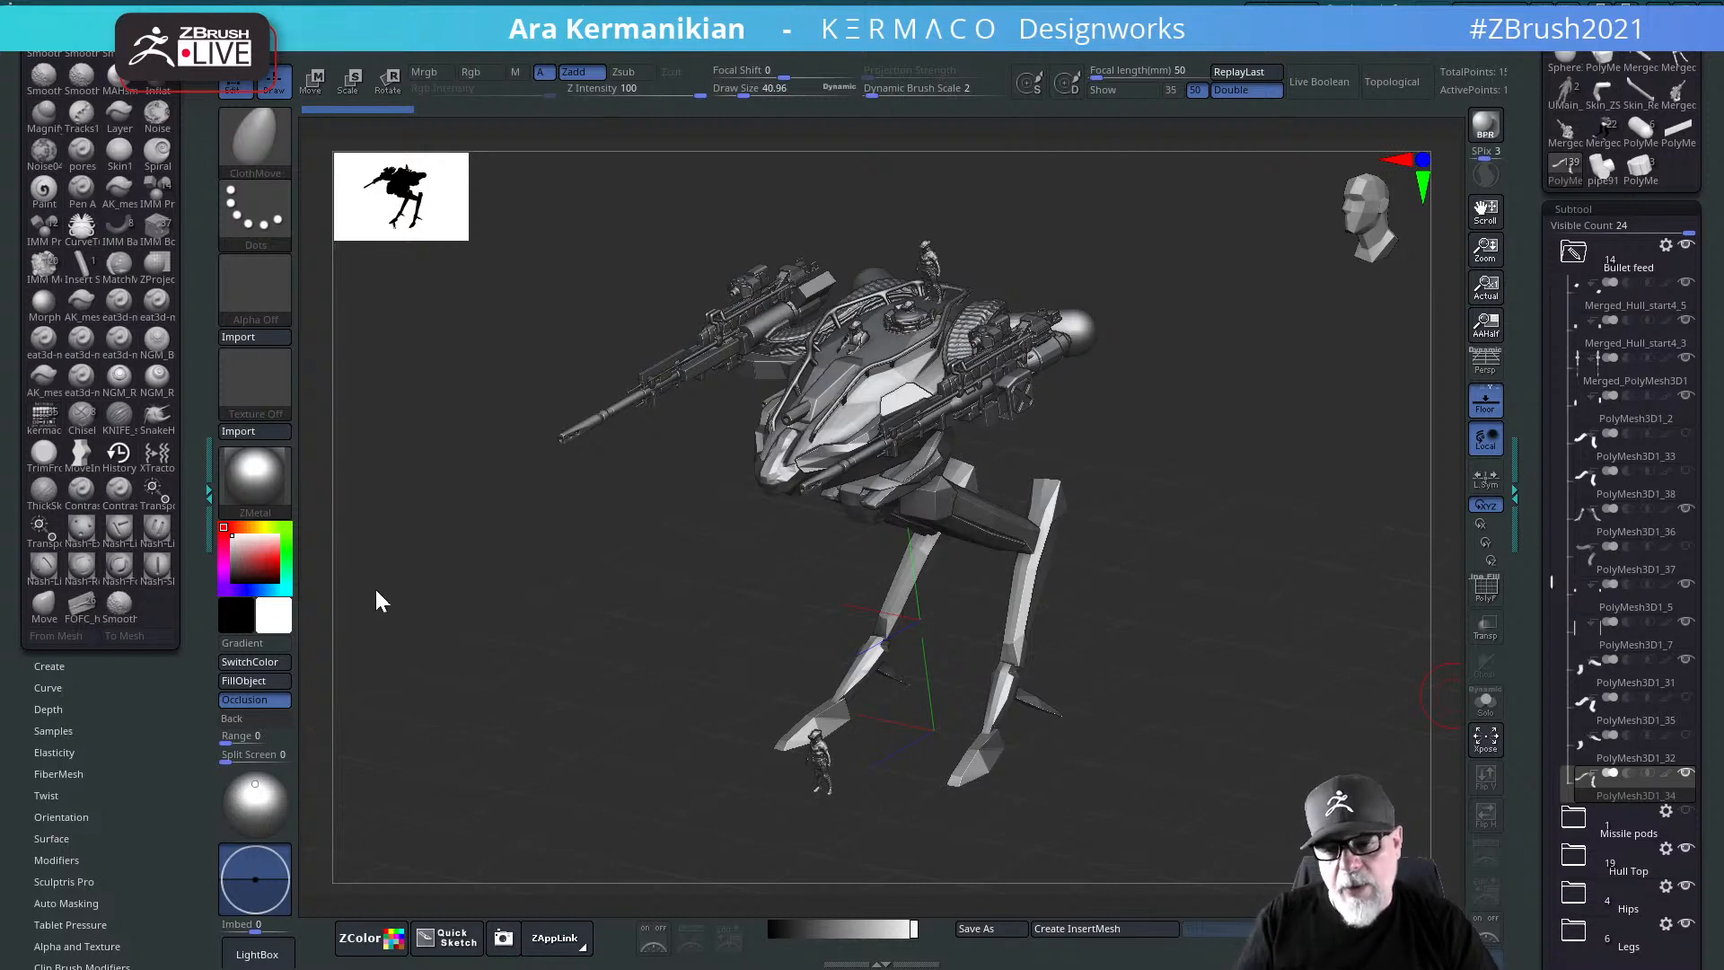
{"action": "left_click_drag", "start_coordinate": [1173, 608], "coordinate": [1339, 585]}
{"action": "left_click_drag", "start_coordinate": [1390, 669], "coordinate": [1391, 270]}
Step: Compare the standing mech with perspective on and with perspective off from front and side angles
{"action": "left_click", "coordinate": [1485, 370]}
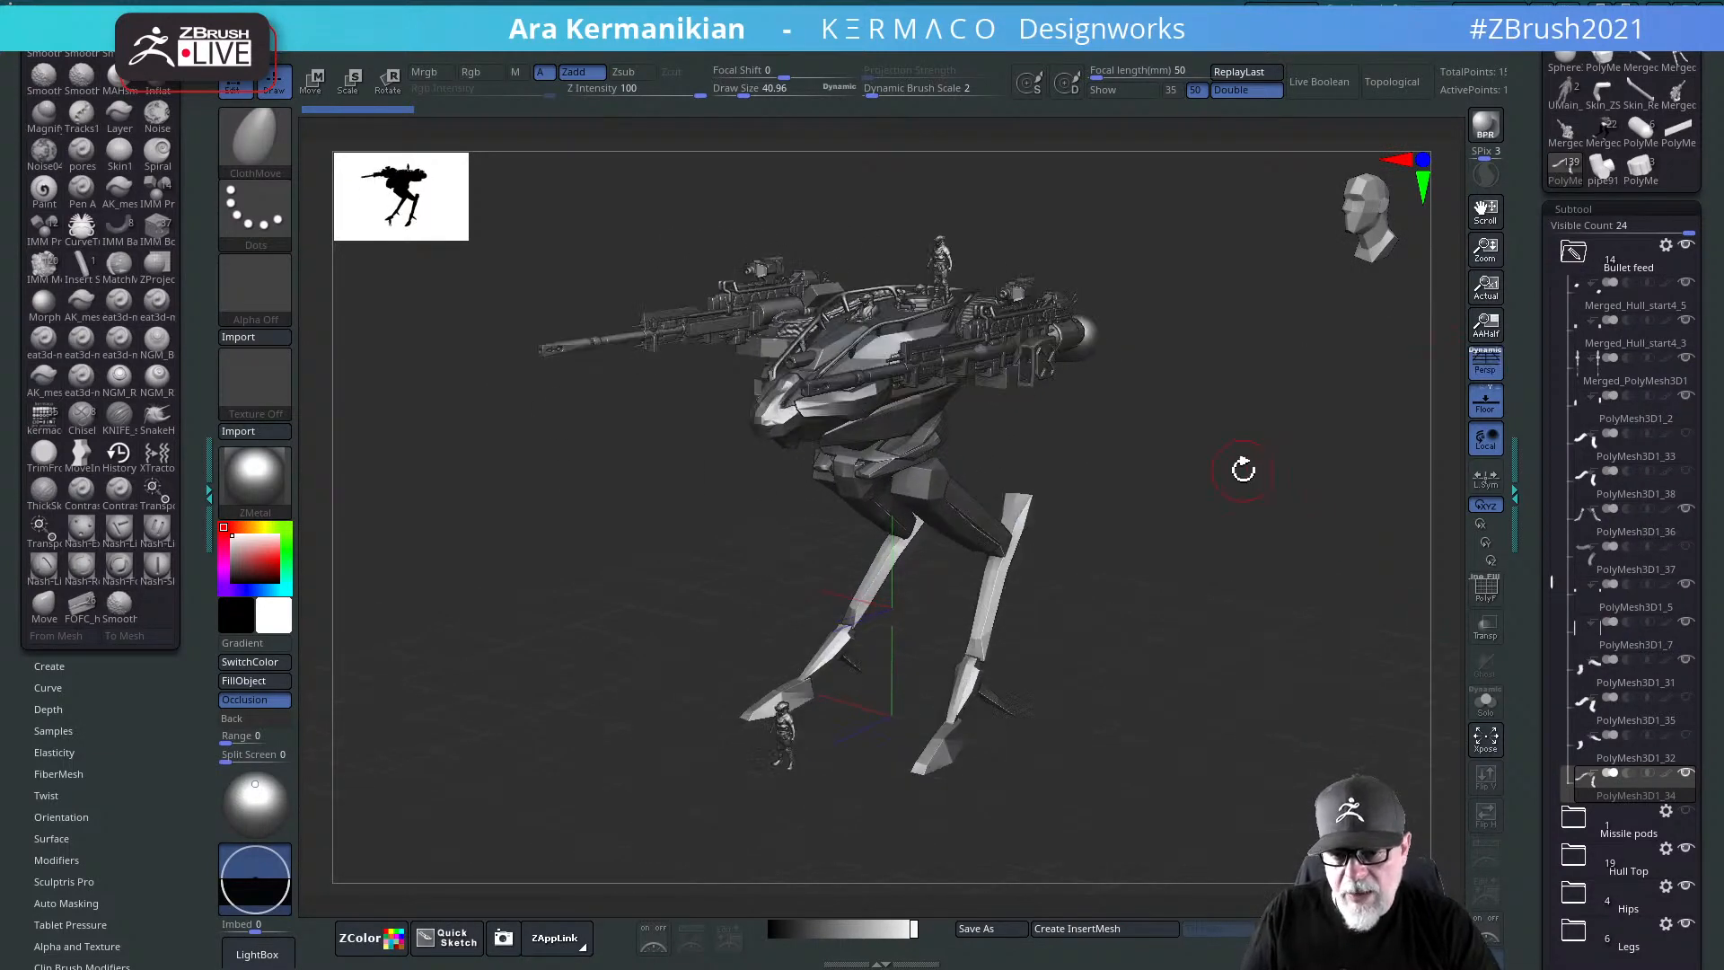
{"action": "left_click_drag", "start_coordinate": [1328, 574], "coordinate": [1325, 648], "text": "shift"}
{"action": "left_click_drag", "start_coordinate": [1341, 485], "coordinate": [1430, 450], "text": "alt"}
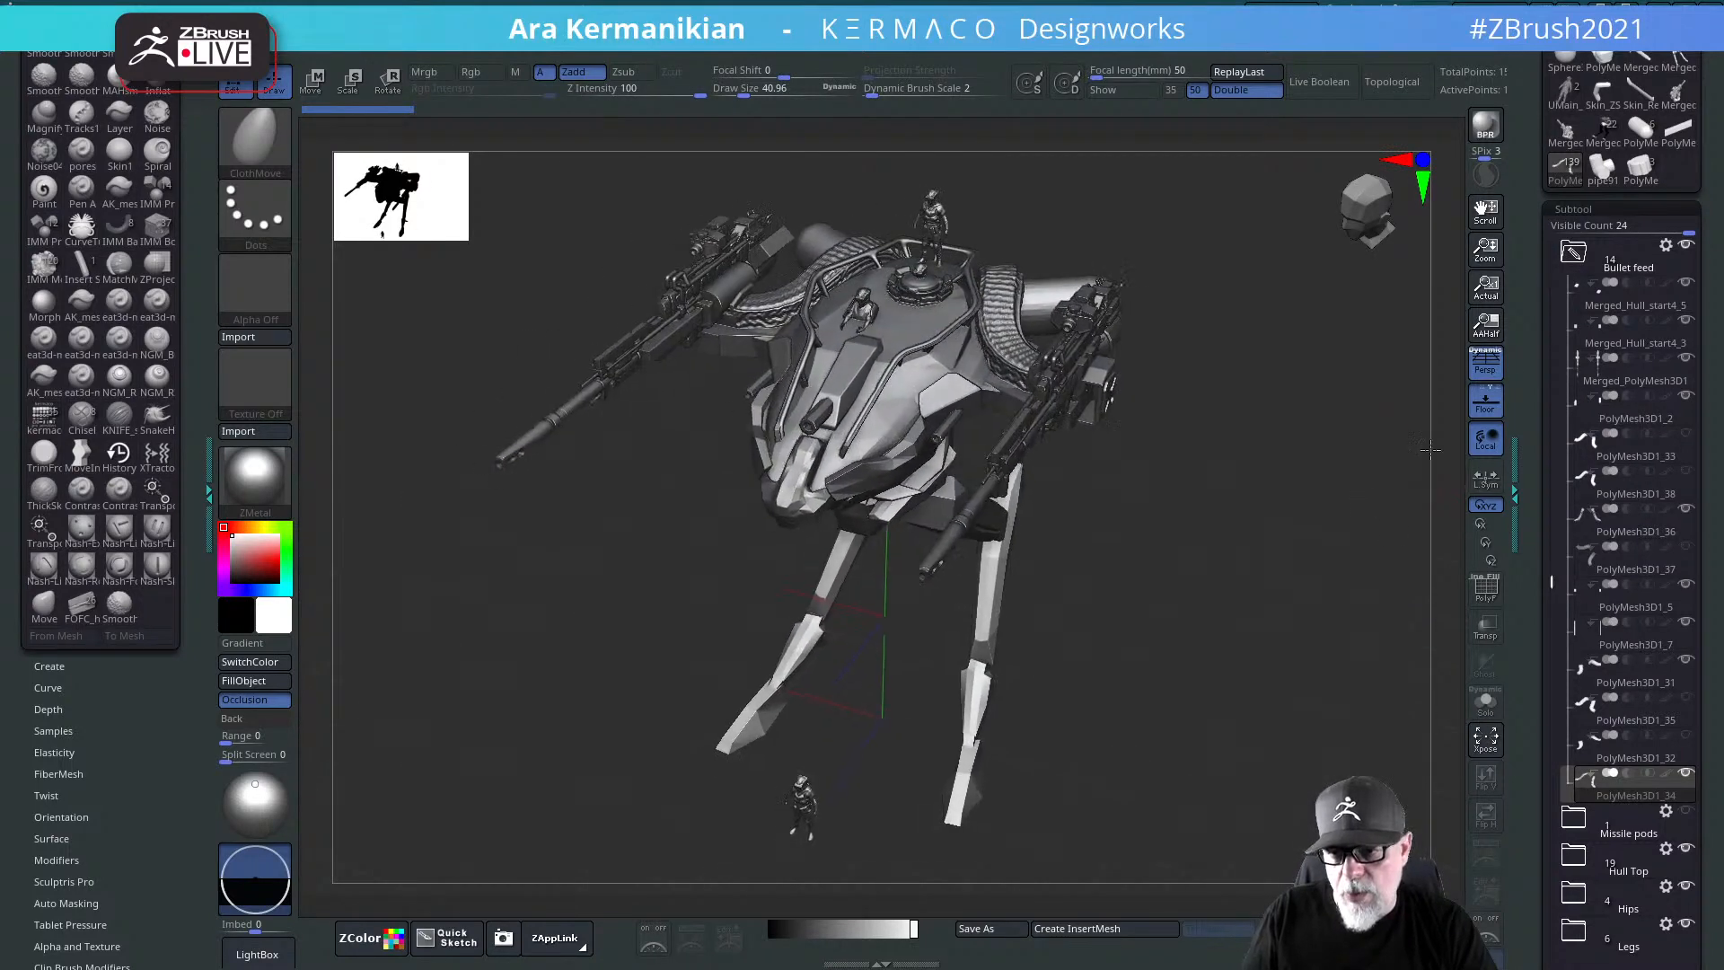
{"action": "left_click", "coordinate": [1483, 369]}
{"action": "left_click_drag", "start_coordinate": [1232, 644], "coordinate": [1193, 634]}
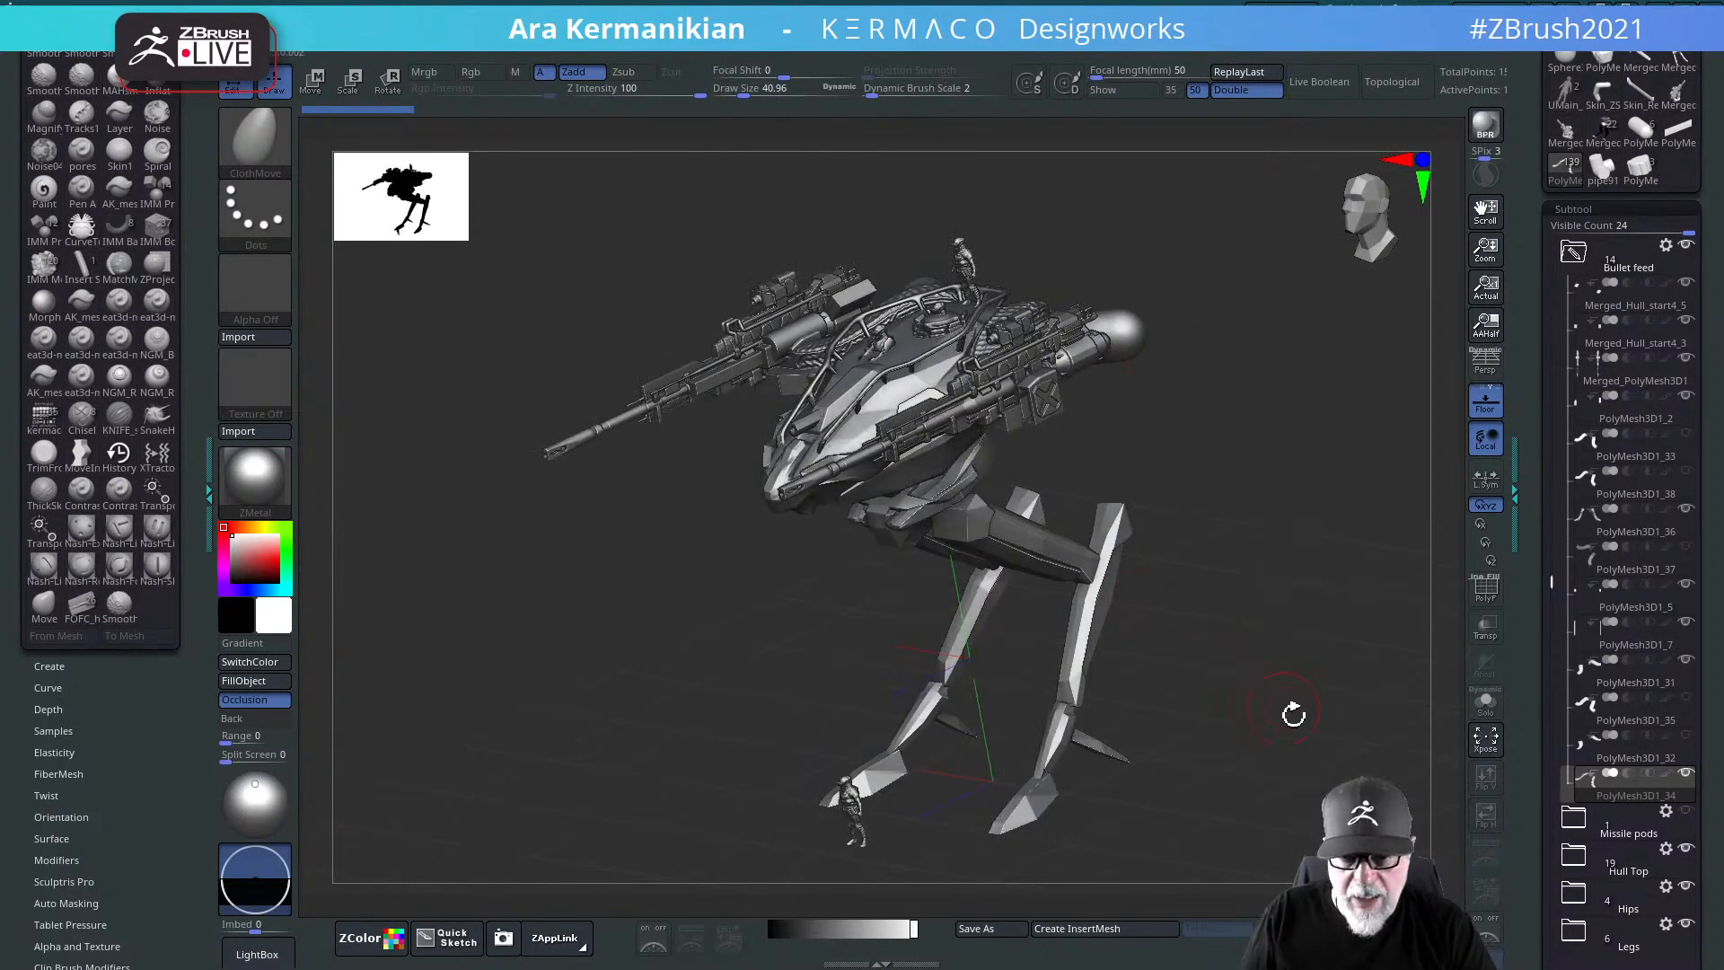
{"action": "left_click_drag", "start_coordinate": [1268, 730], "coordinate": [1377, 550], "text": "alt"}
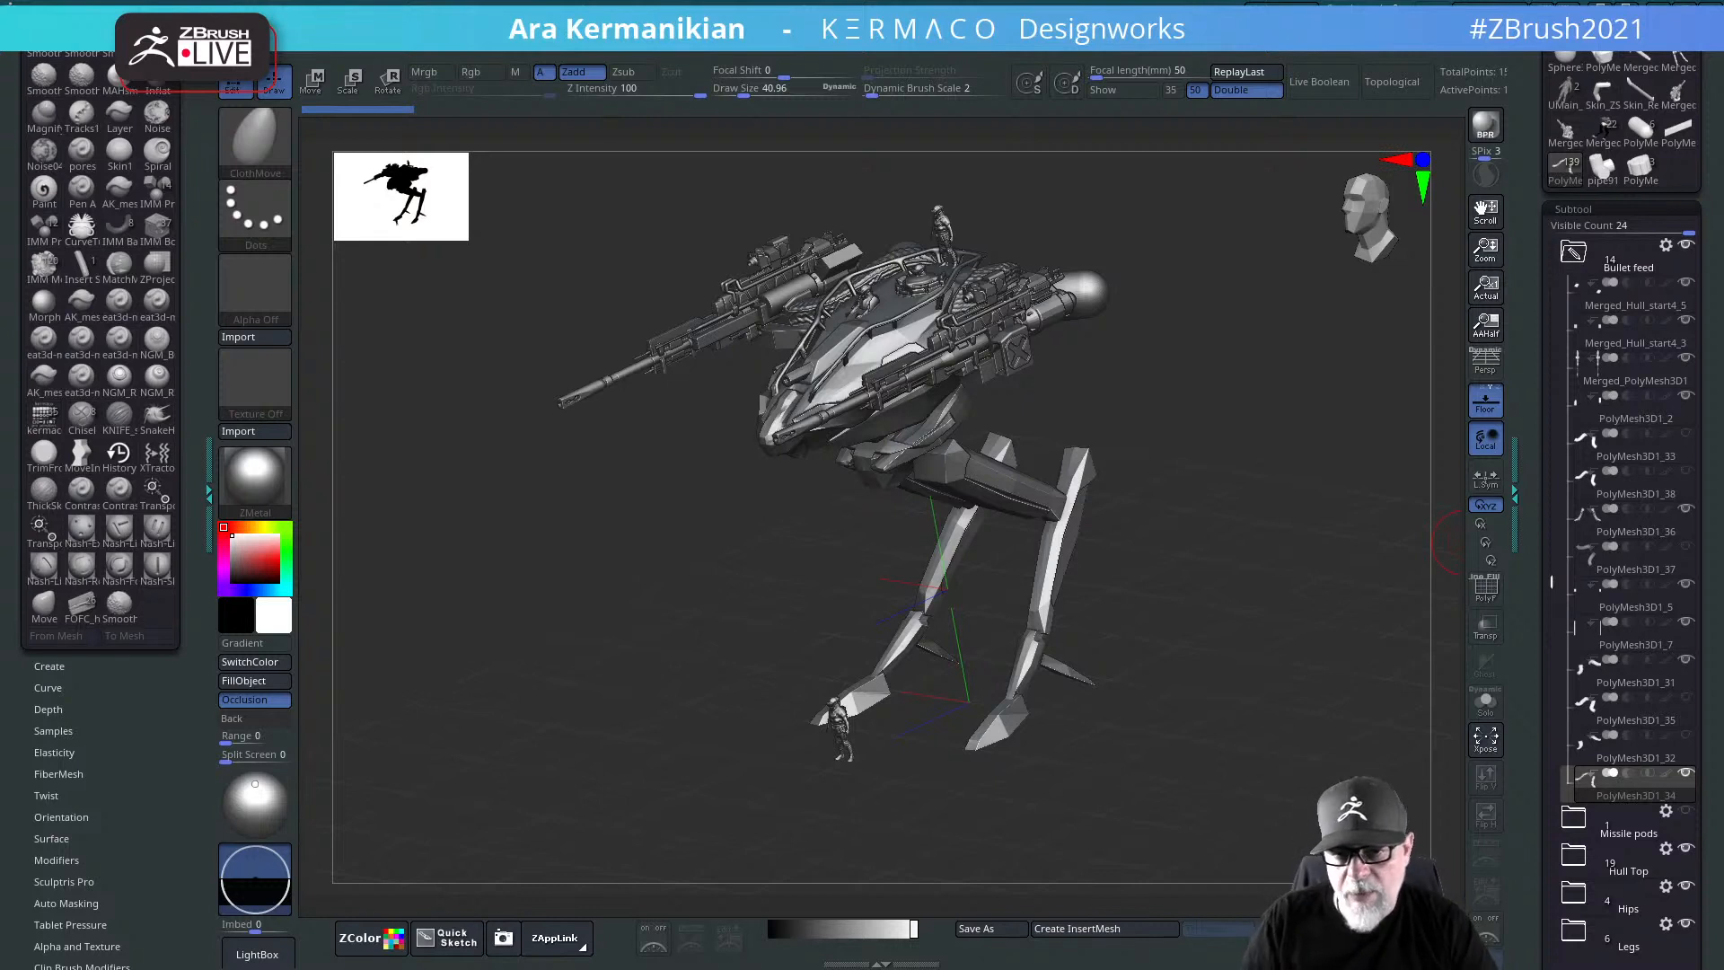
{"action": "mouse_move", "coordinate": [1616, 863]}
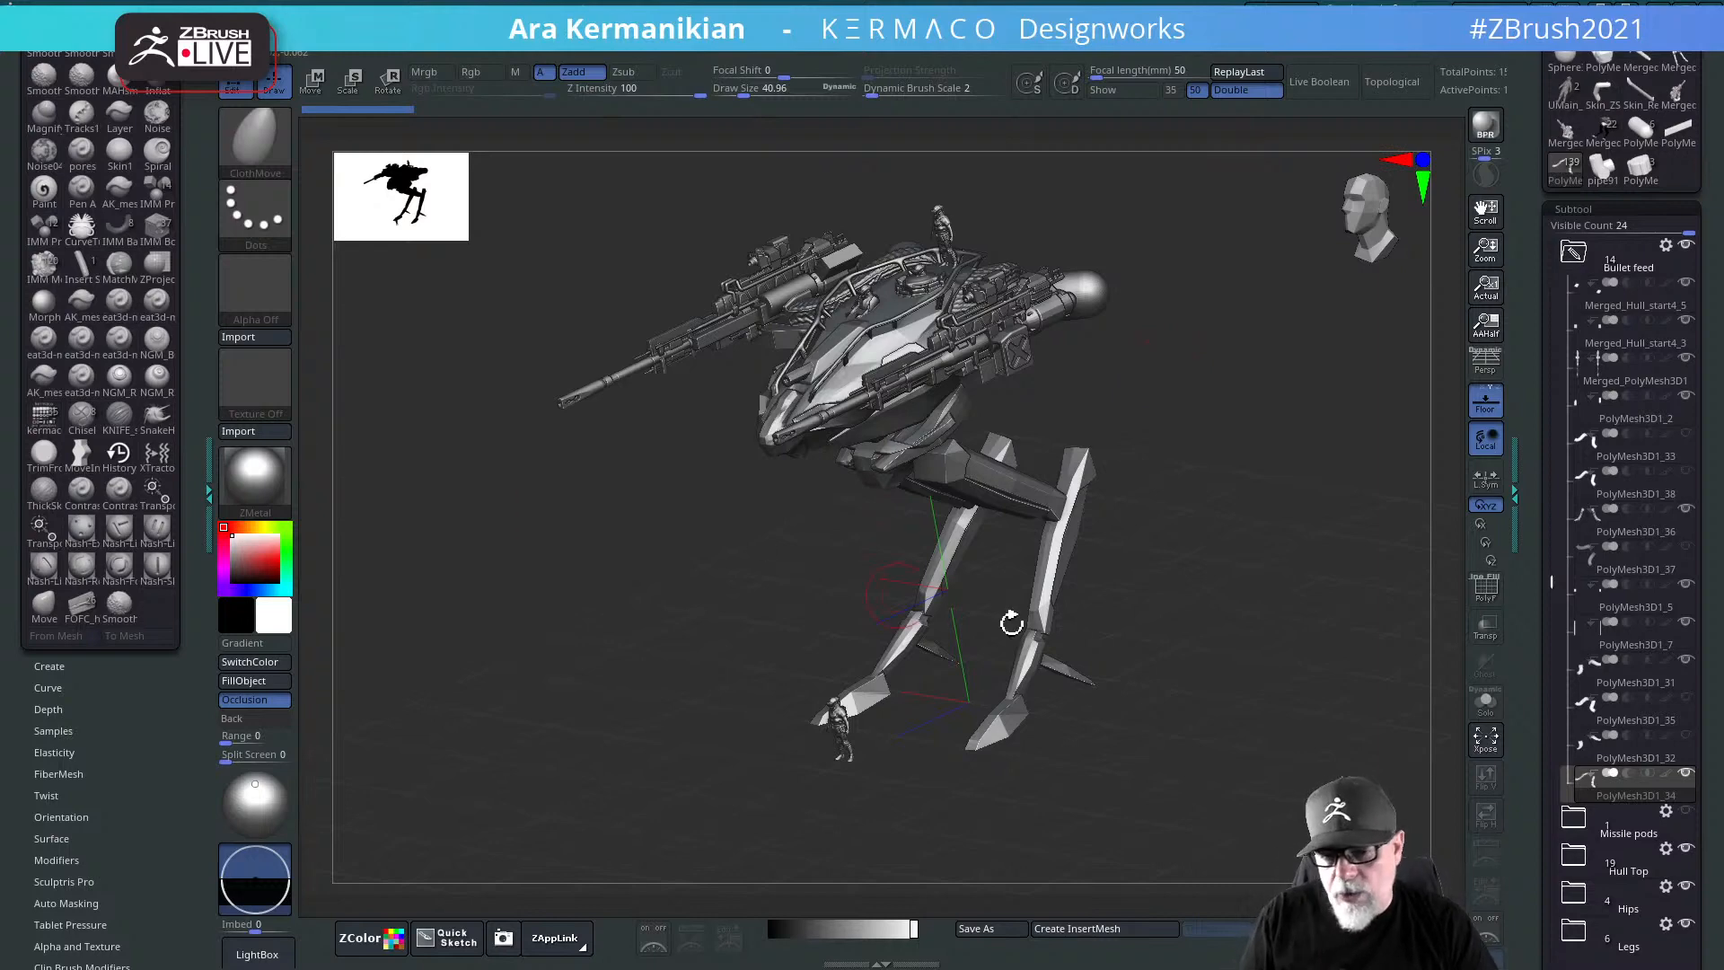
{"action": "left_click_drag", "start_coordinate": [1312, 618], "coordinate": [1293, 653]}
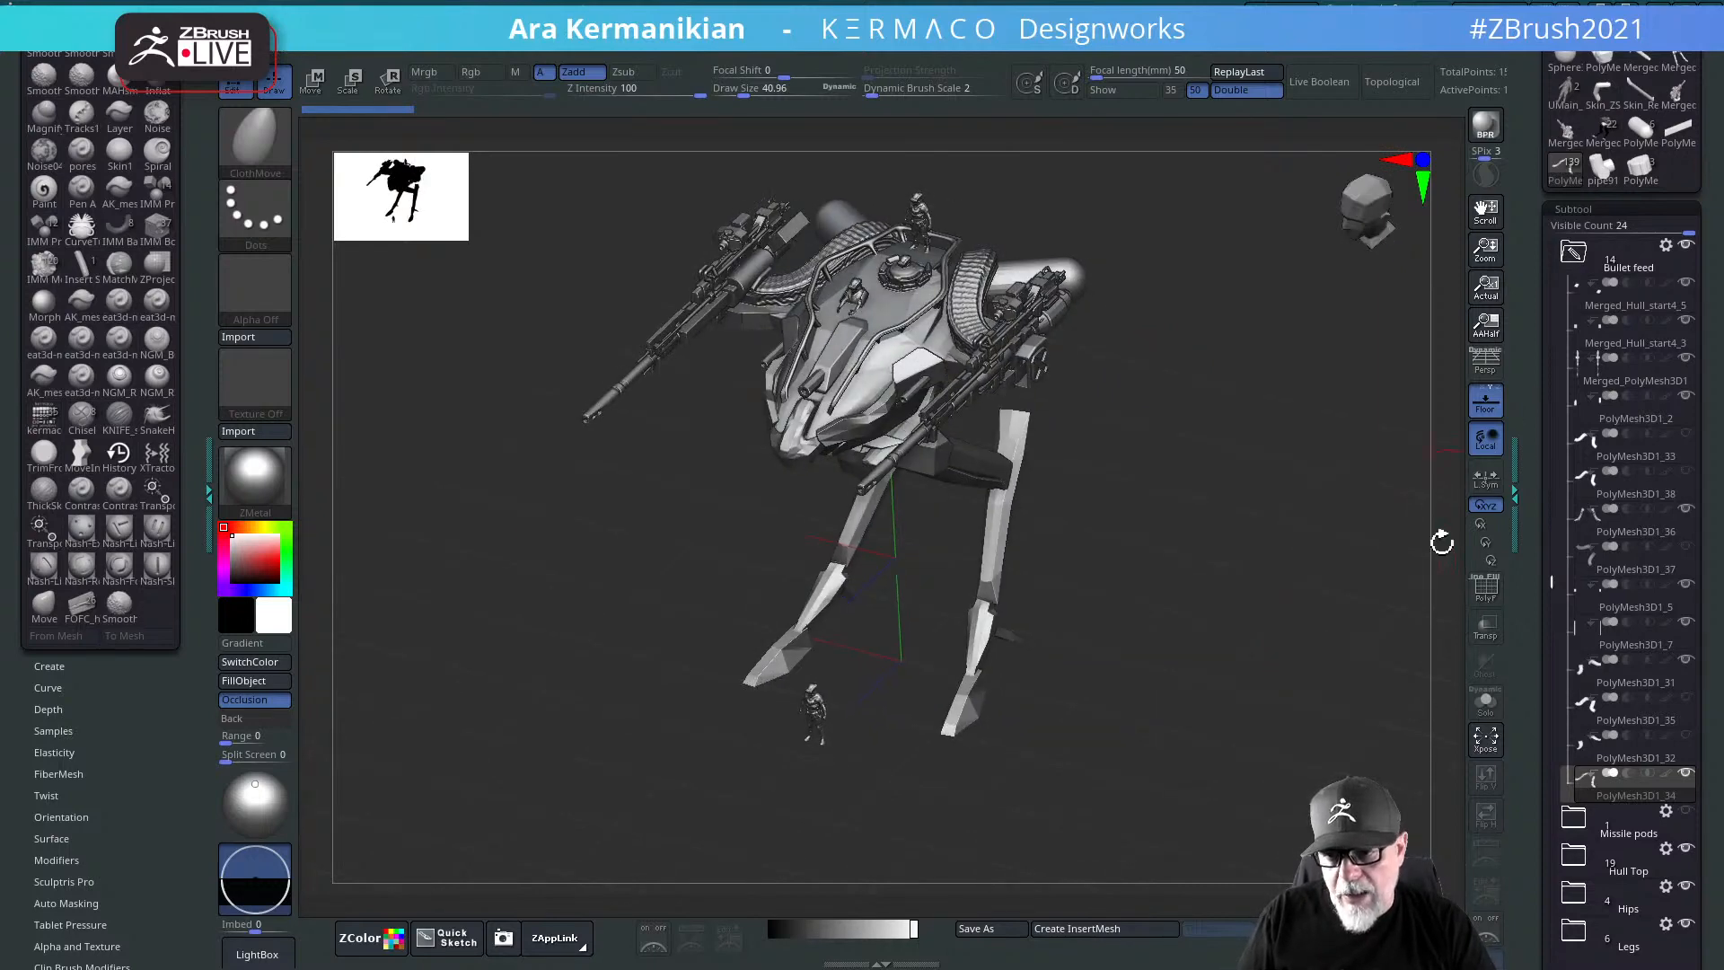
Step: Turn perspective on and inspect the mech's proportions from front and three-quarter angles
{"action": "left_click", "coordinate": [1485, 364]}
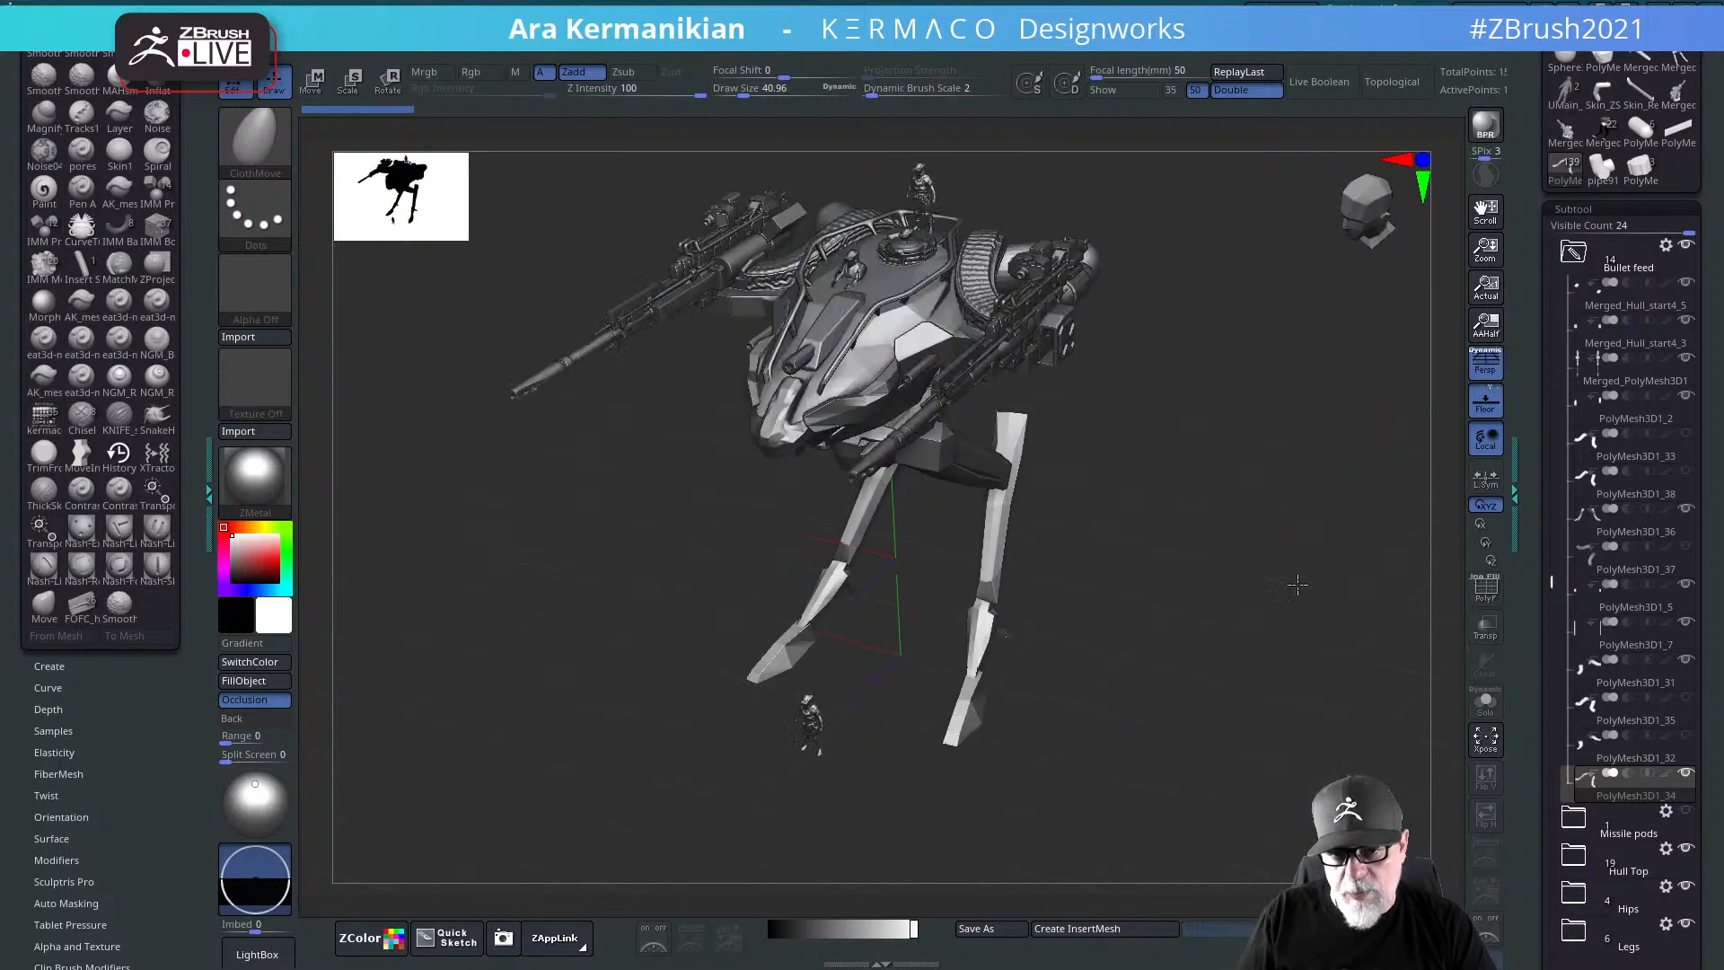
{"action": "mouse_move", "coordinate": [1312, 575]}
{"action": "left_mouse_down"}
{"action": "mouse_move", "coordinate": [1281, 562]}
{"action": "mouse_move", "coordinate": [1290, 599]}
{"action": "mouse_move", "coordinate": [1328, 599]}
{"action": "mouse_move", "coordinate": [1320, 569]}
{"action": "mouse_move", "coordinate": [1299, 603]}
{"action": "mouse_move", "coordinate": [1344, 619]}
{"action": "mouse_move", "coordinate": [1306, 588]}
{"action": "left_mouse_up"}
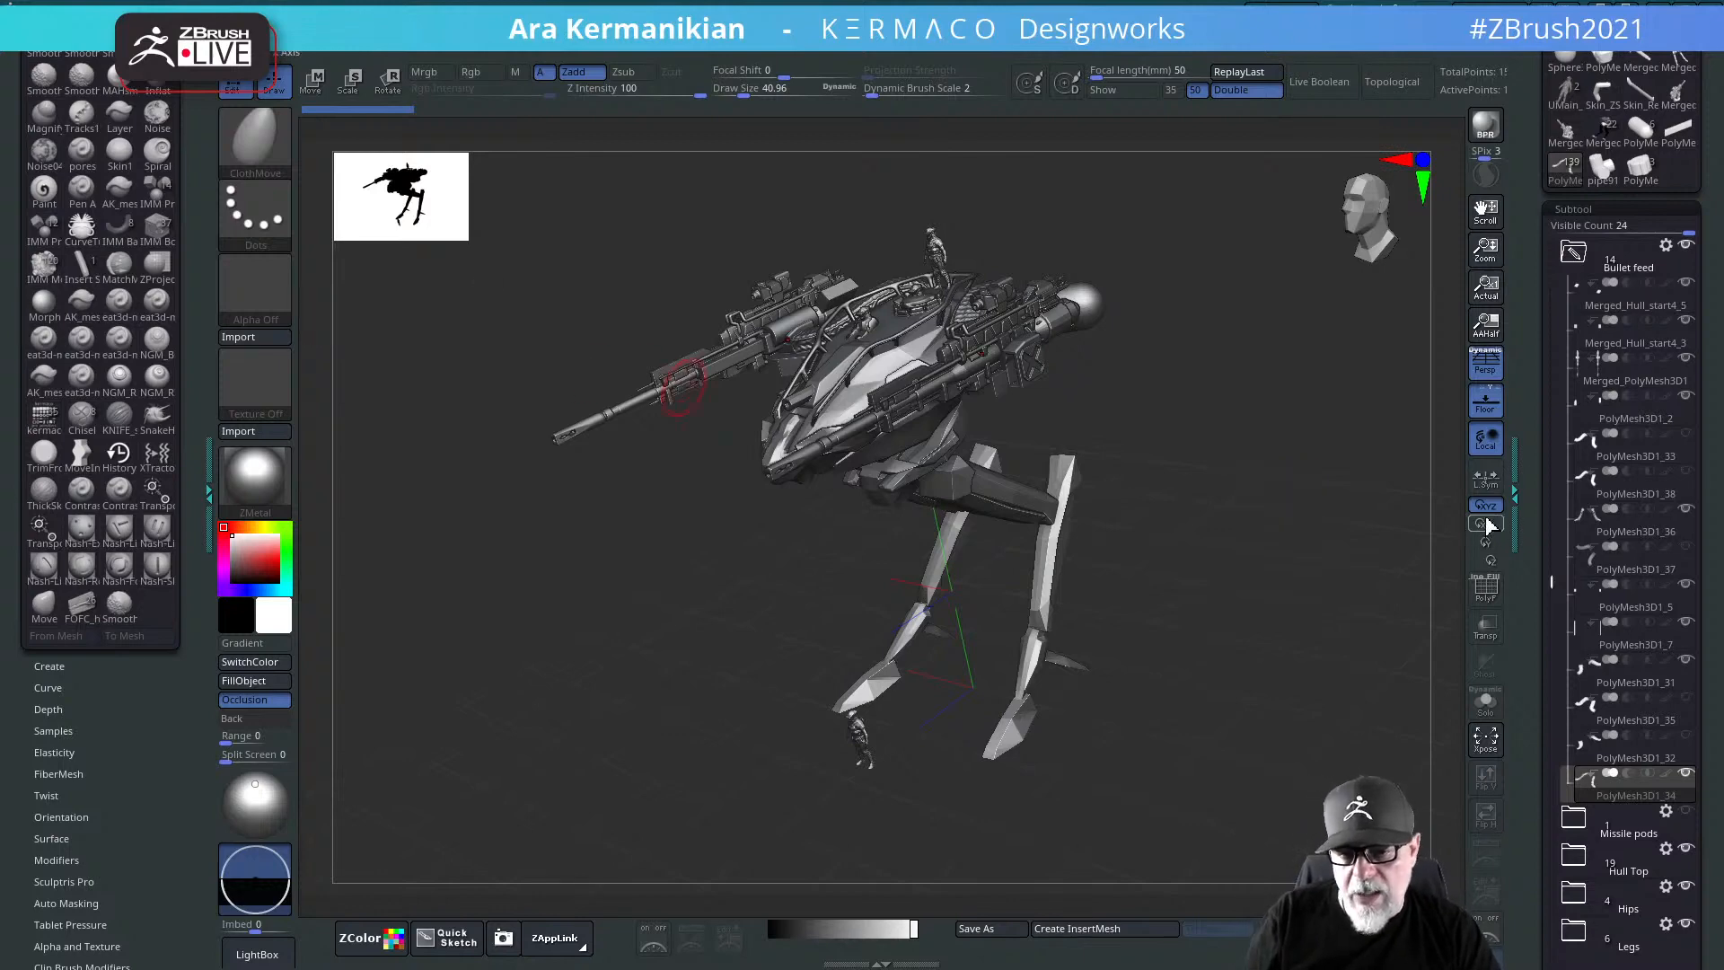
{"action": "left_click_drag", "start_coordinate": [1297, 513], "coordinate": [1266, 553]}
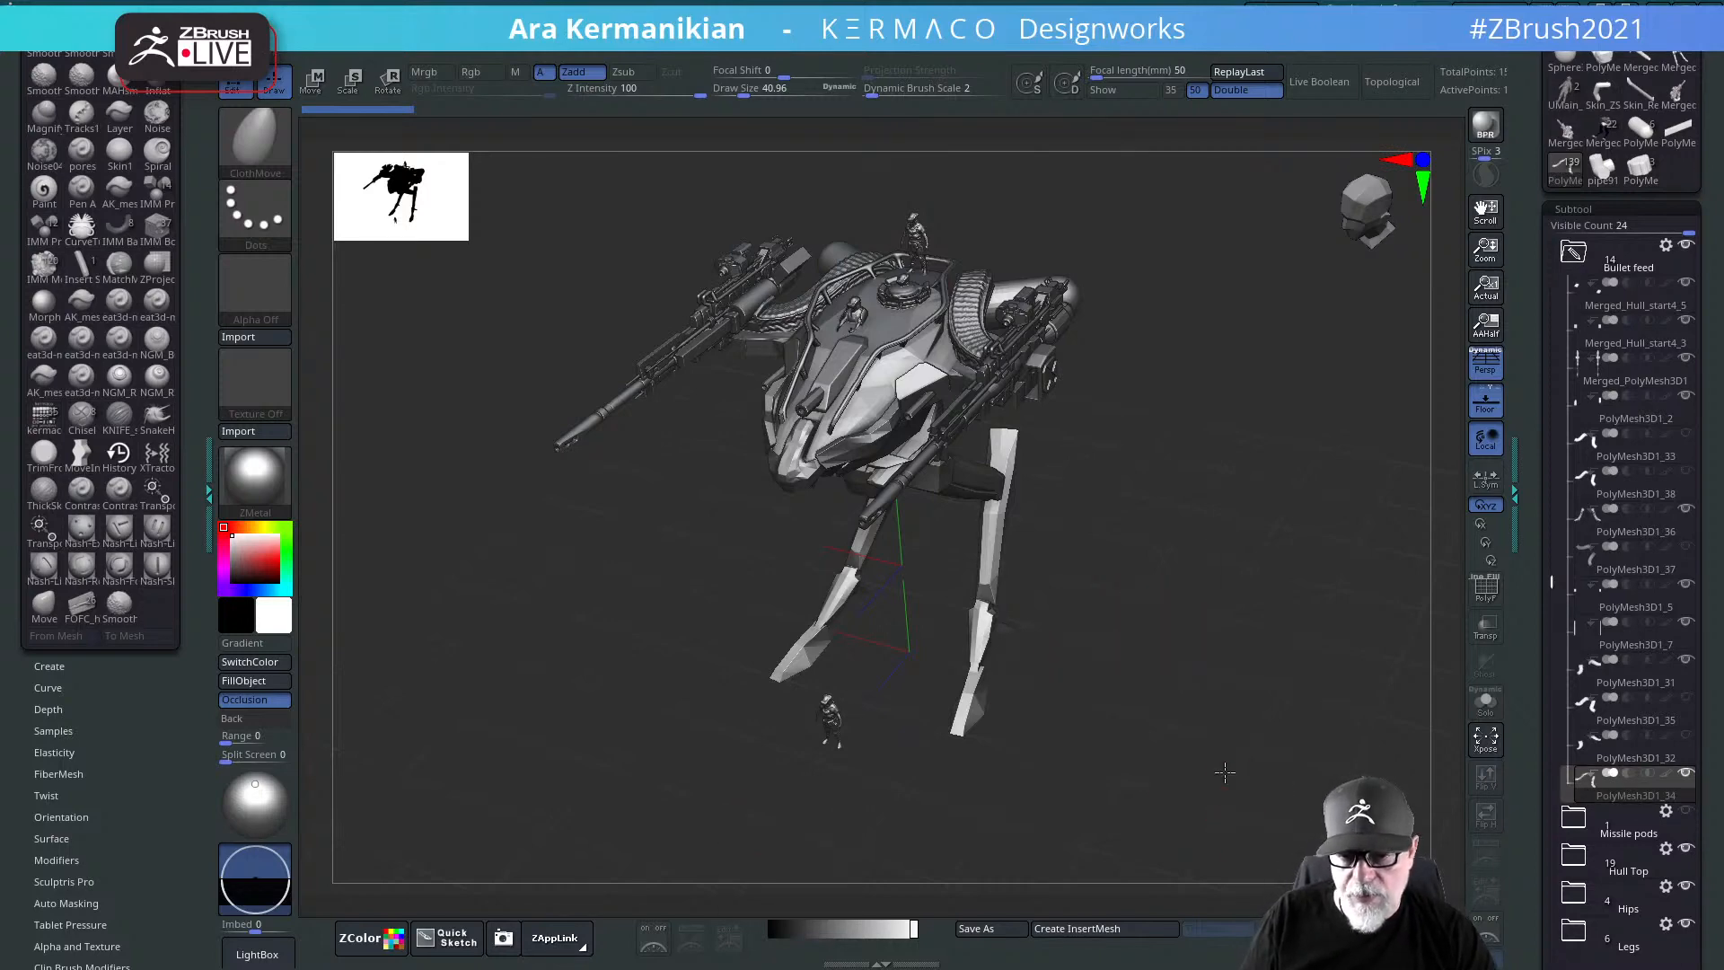
{"action": "left_click_drag", "start_coordinate": [1226, 772], "coordinate": [1288, 691]}
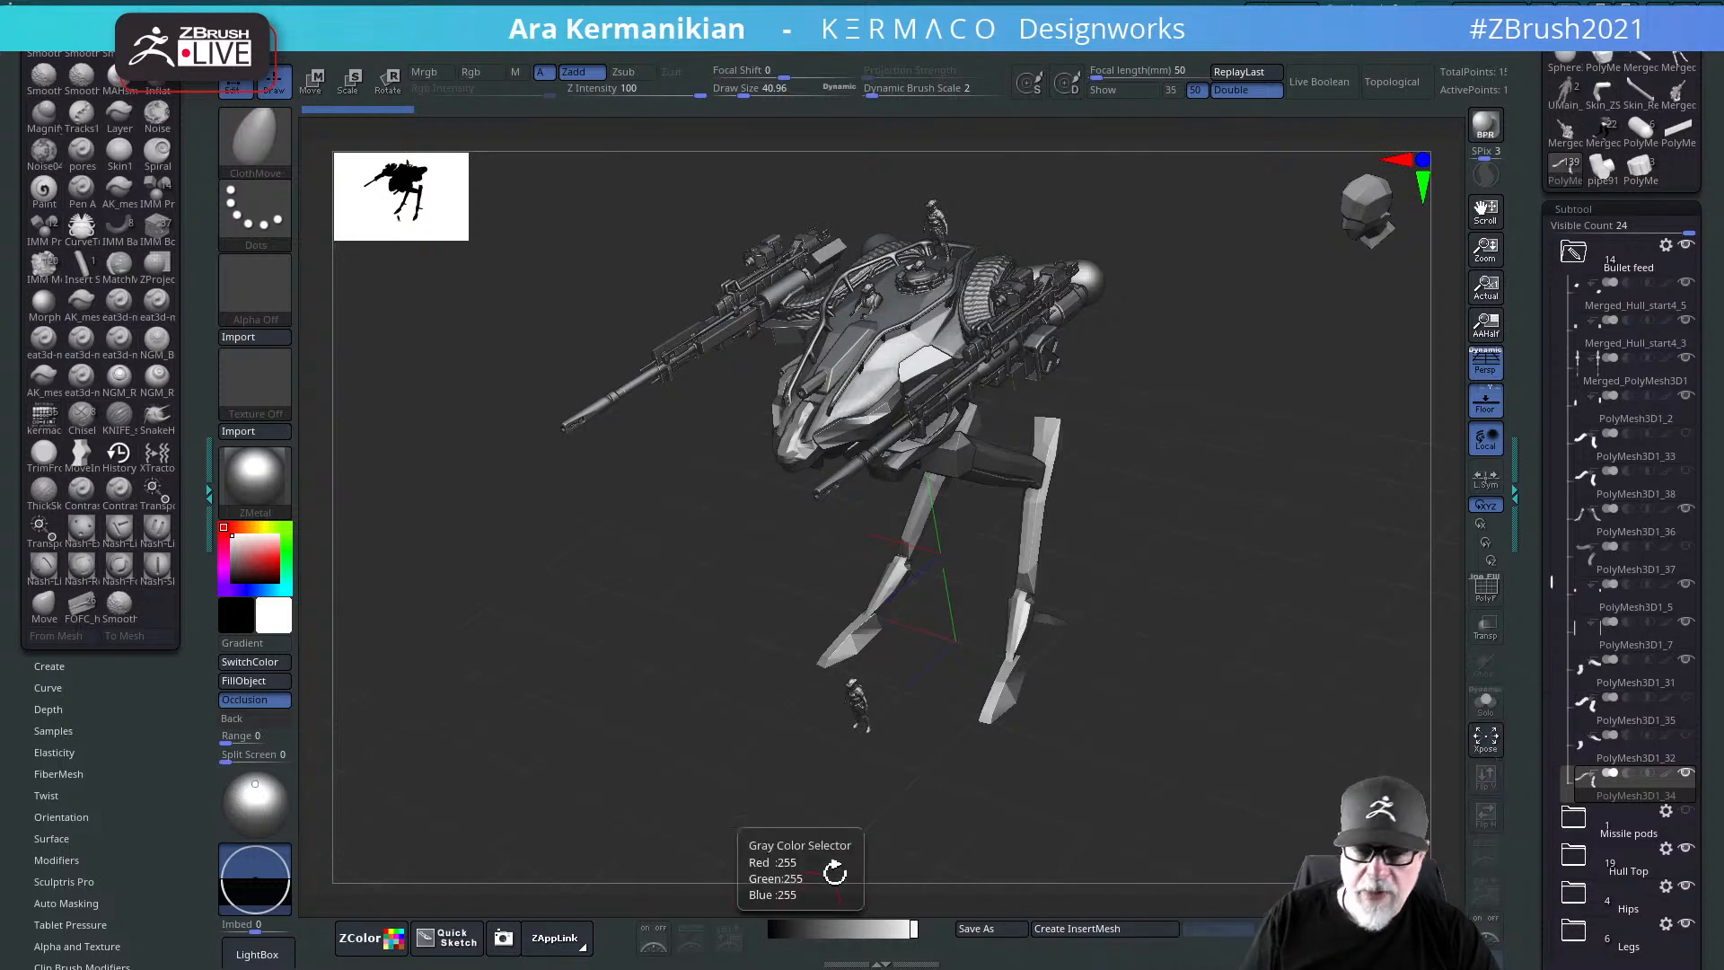
{"action": "left_click_drag", "start_coordinate": [1323, 743], "coordinate": [1495, 622]}
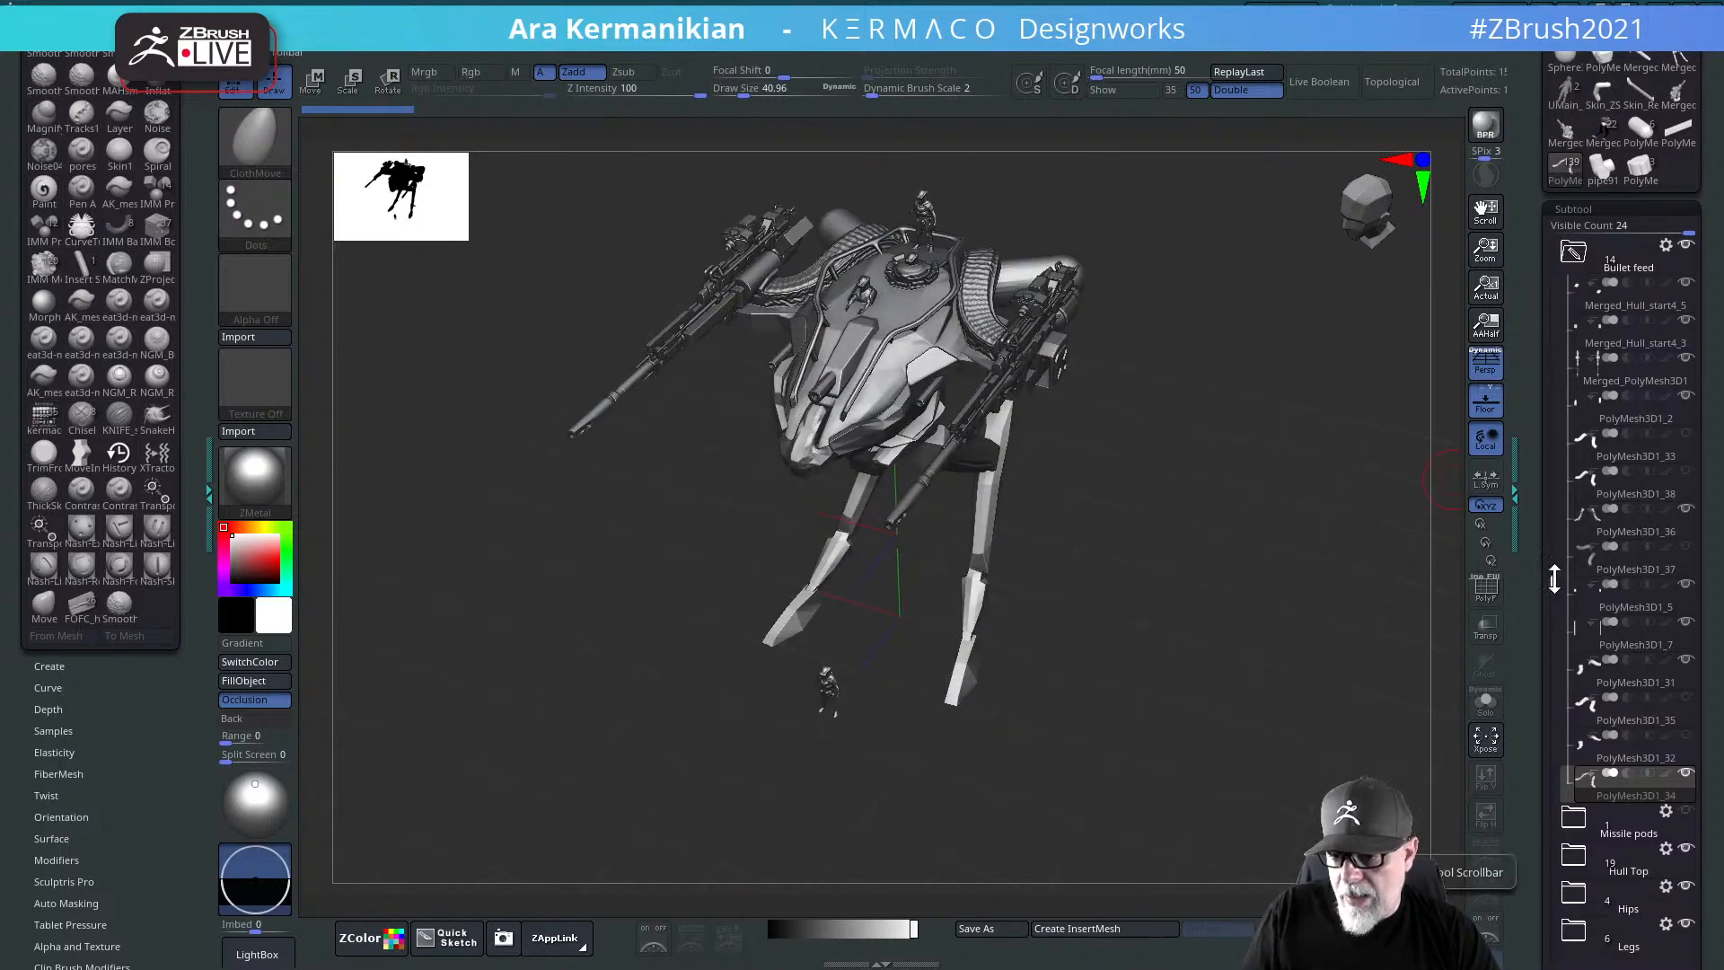
Step: Expand the Hull Top folder and duplicate the Merged_mech2_2 subtool
{"action": "mouse_move", "coordinate": [1555, 579]}
{"action": "left_mouse_down"}
{"action": "mouse_move", "coordinate": [1531, 450]}
{"action": "mouse_move", "coordinate": [1537, 321]}
{"action": "mouse_move", "coordinate": [1532, 435]}
{"action": "mouse_move", "coordinate": [1568, 686]}
{"action": "left_mouse_up"}
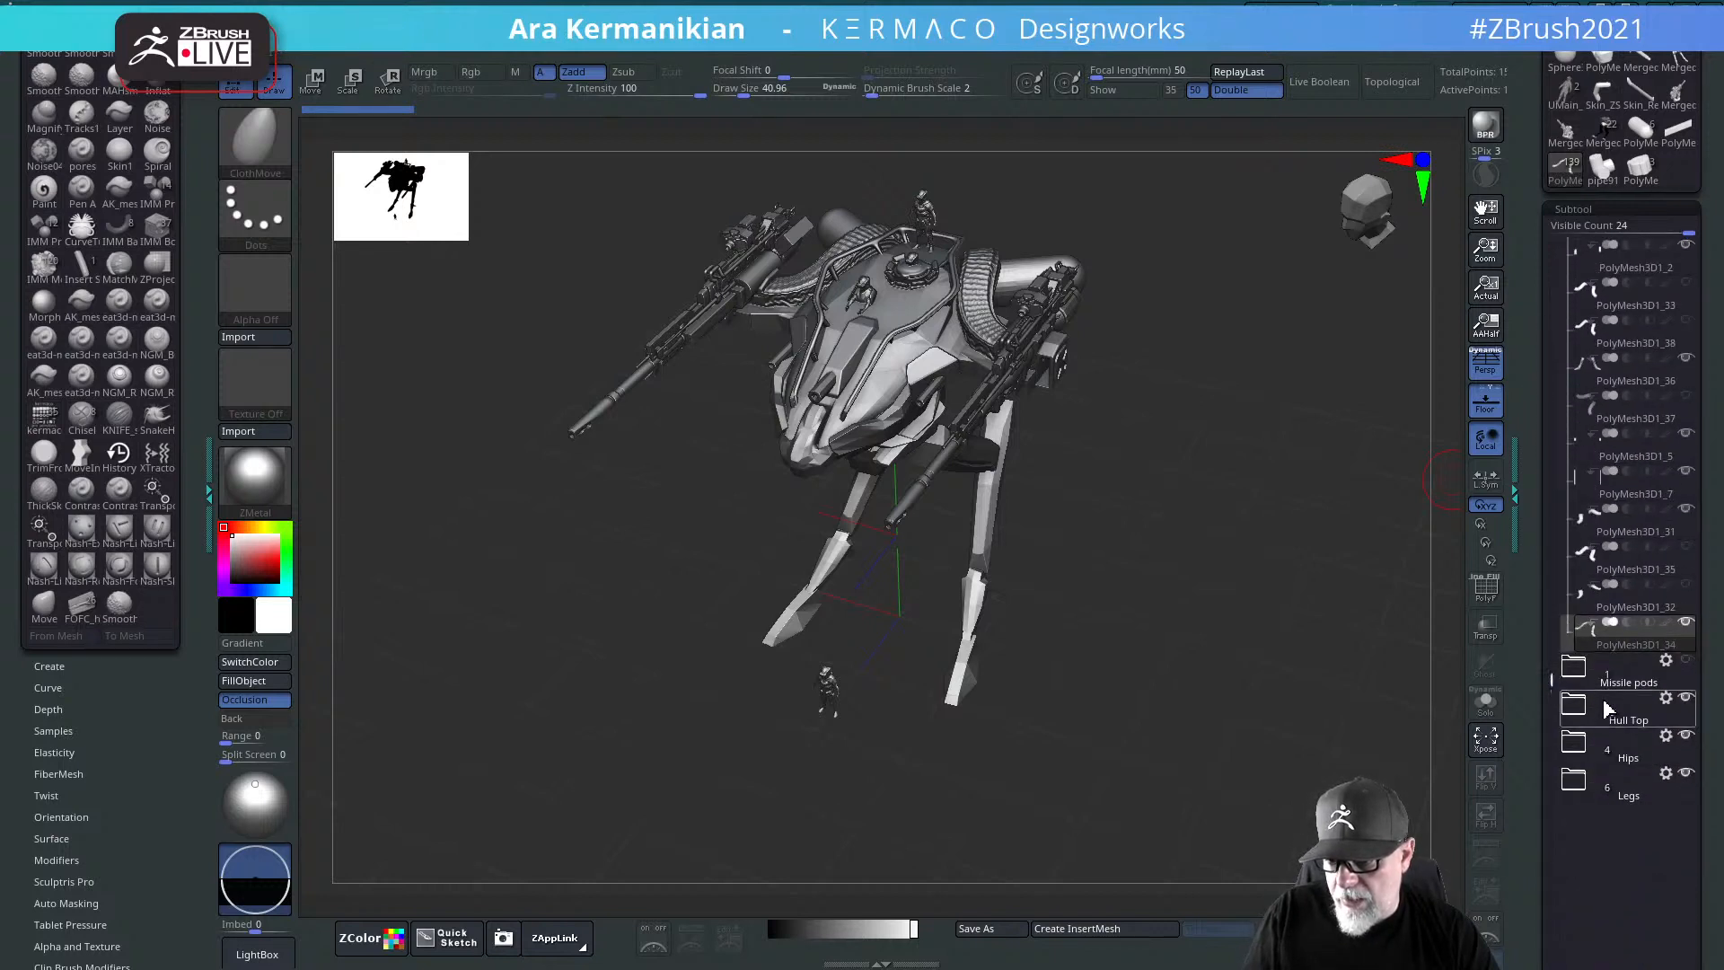
{"action": "left_click", "coordinate": [1607, 709]}
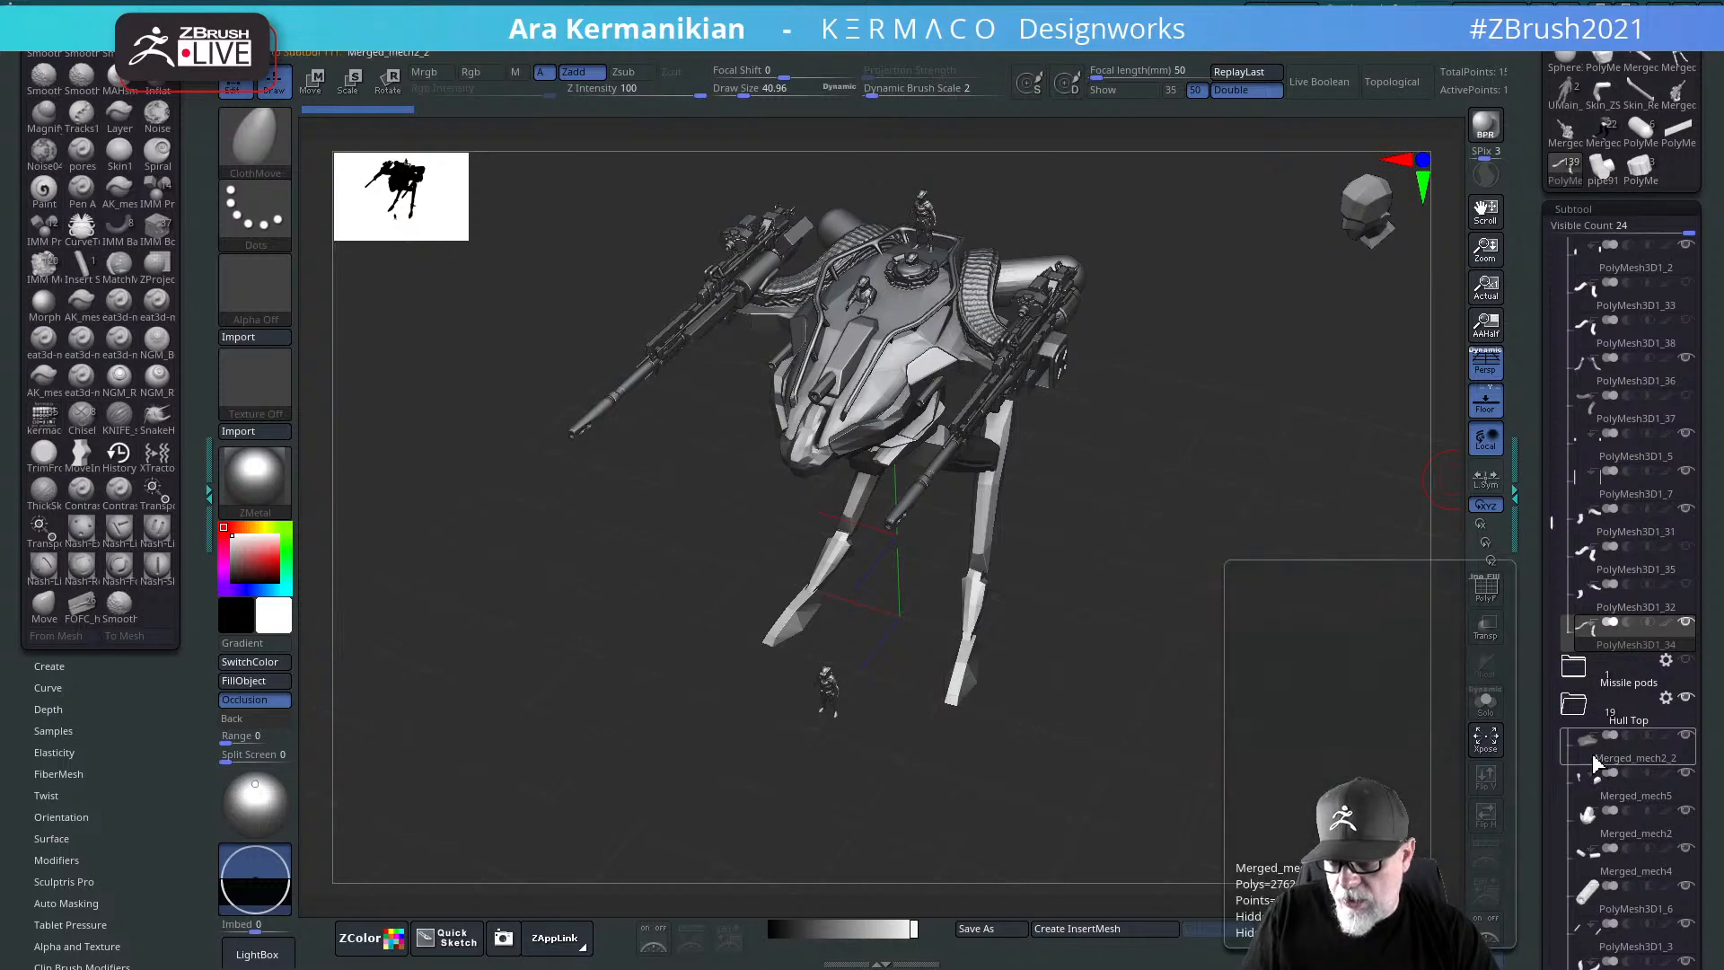
{"action": "left_click", "coordinate": [1594, 762]}
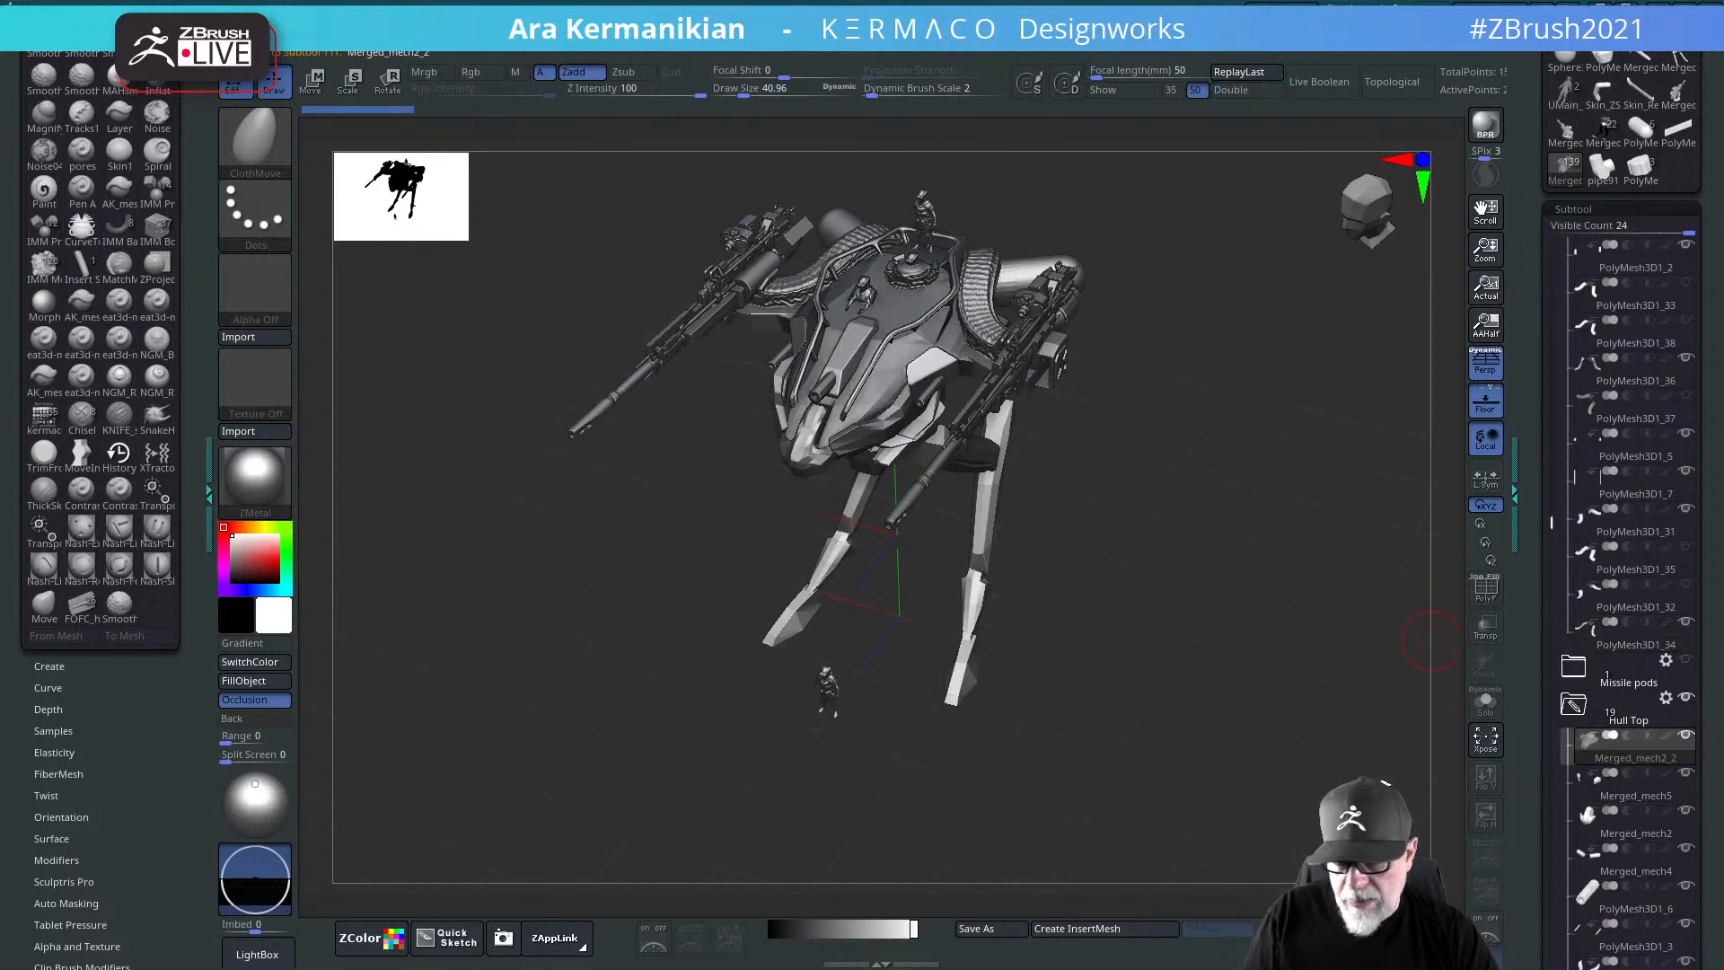
{"action": "key", "text": "space"}
{"action": "scroll", "coordinate": [893, 716], "scroll_direction": "down", "scroll_amount": 10}
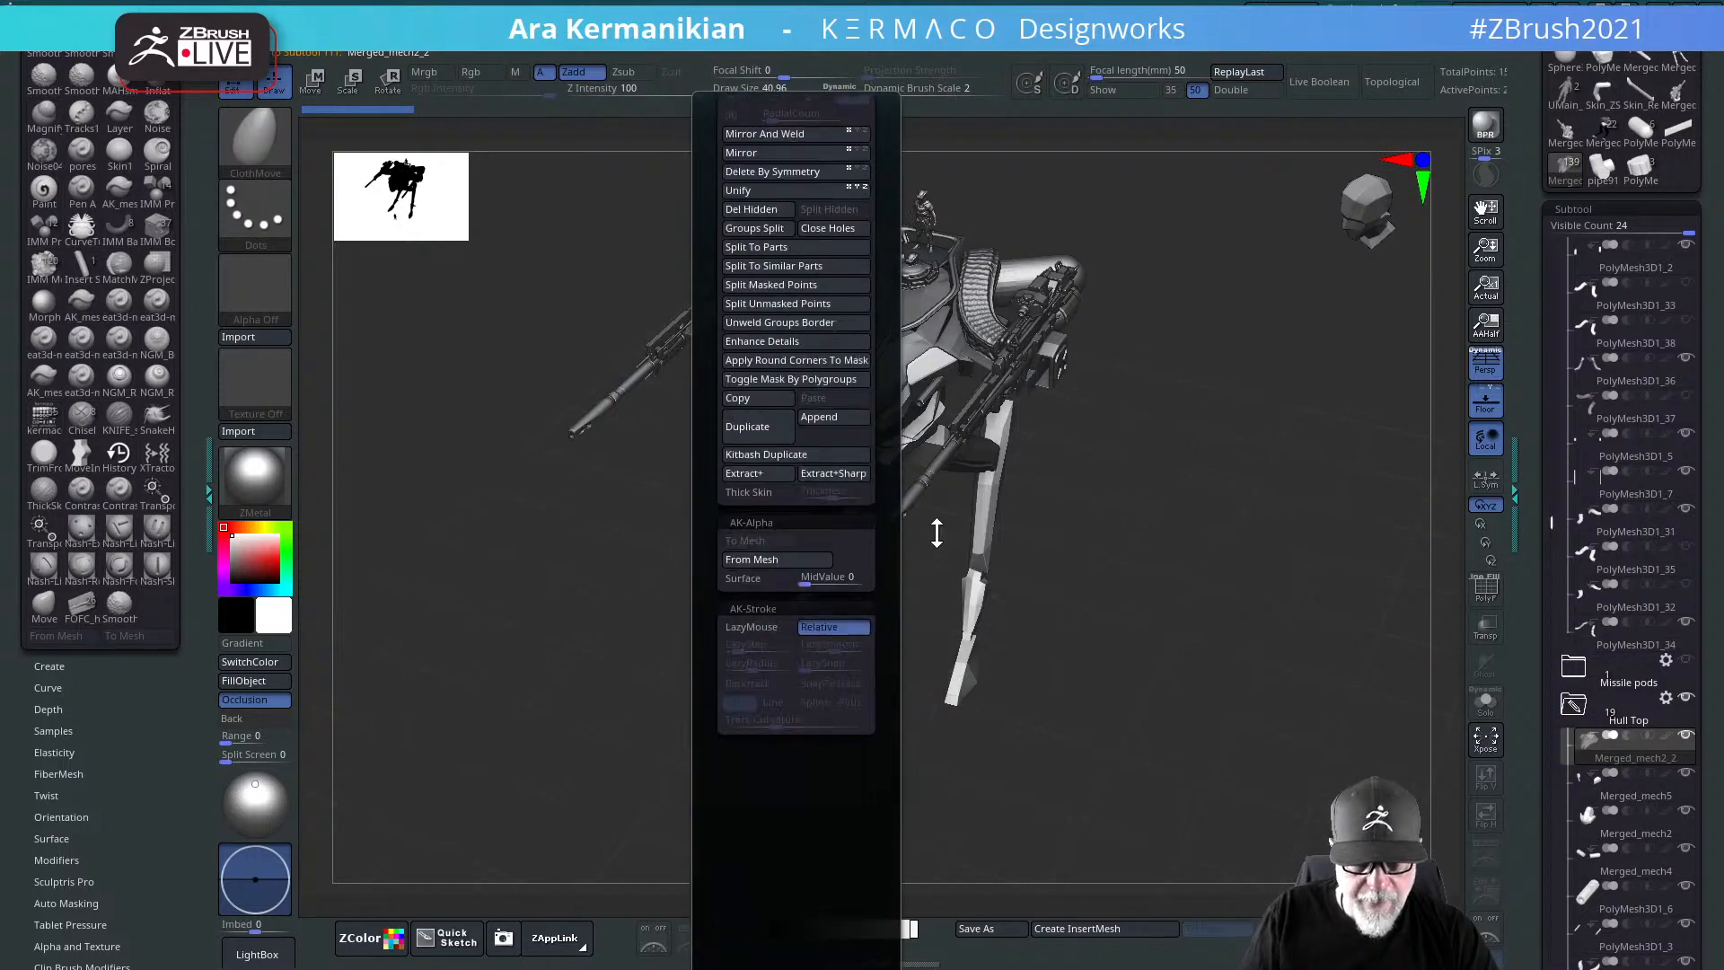
{"action": "left_click", "coordinate": [752, 436]}
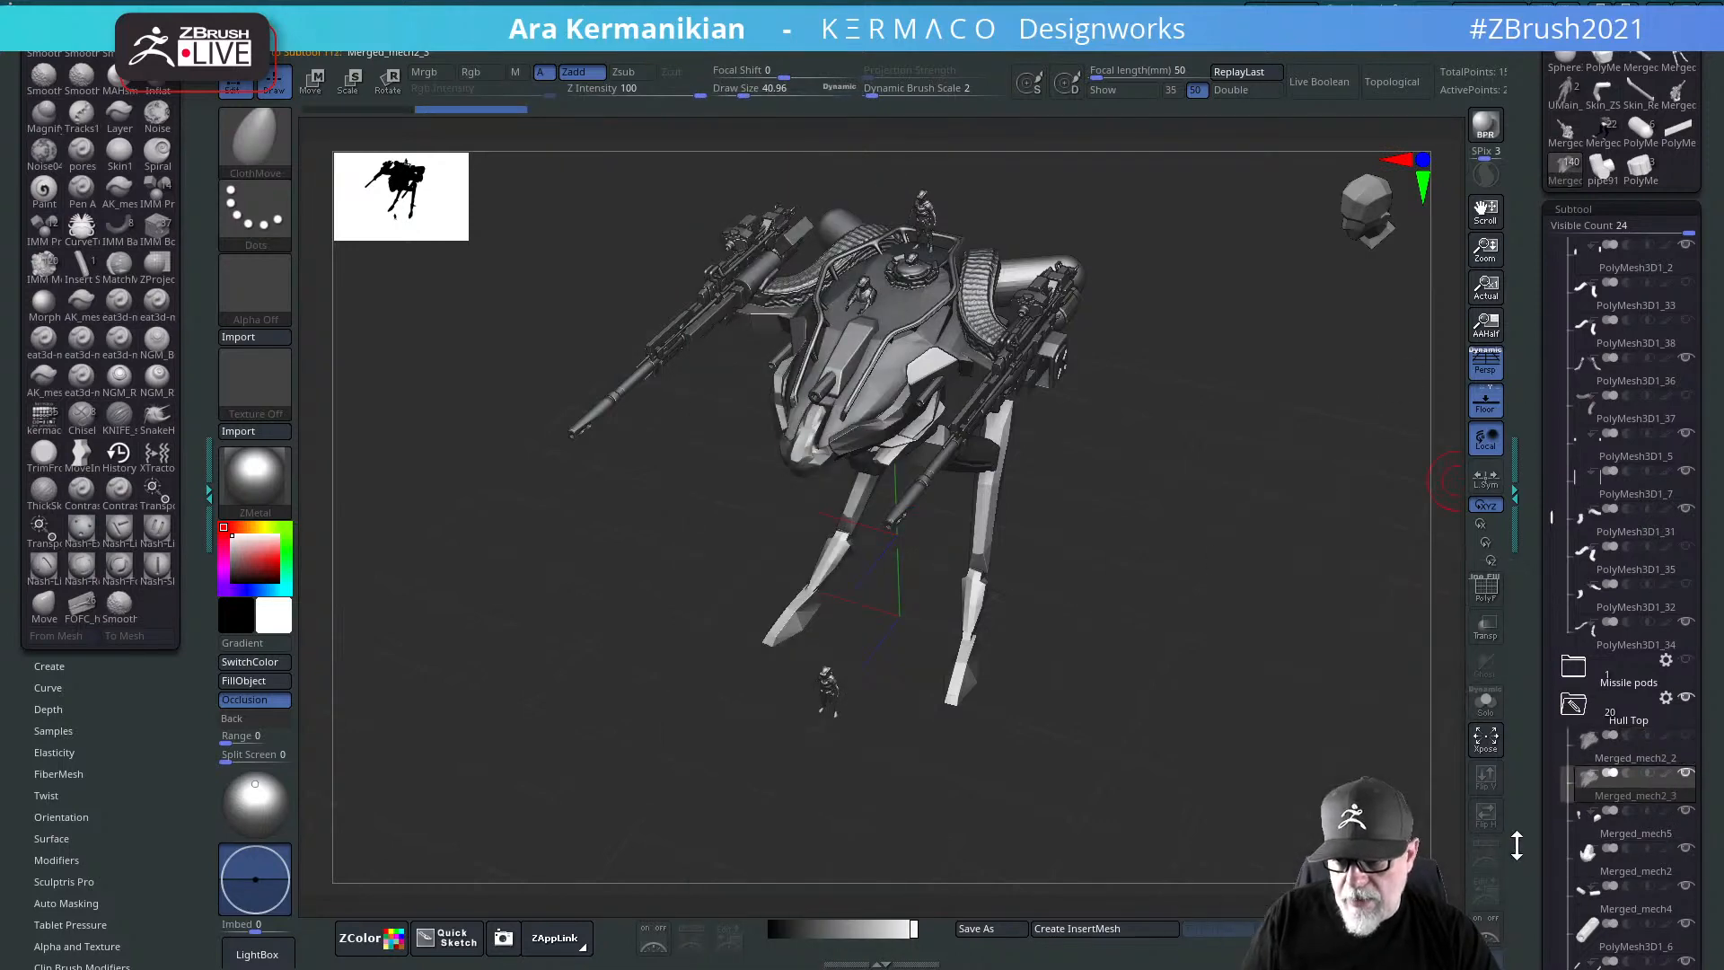
Step: Show the polyframe on the duplicated hull and isolate it in Solo mode, viewed from the front and above
{"action": "left_click_drag", "start_coordinate": [1269, 622], "coordinate": [1313, 691], "text": "alt"}
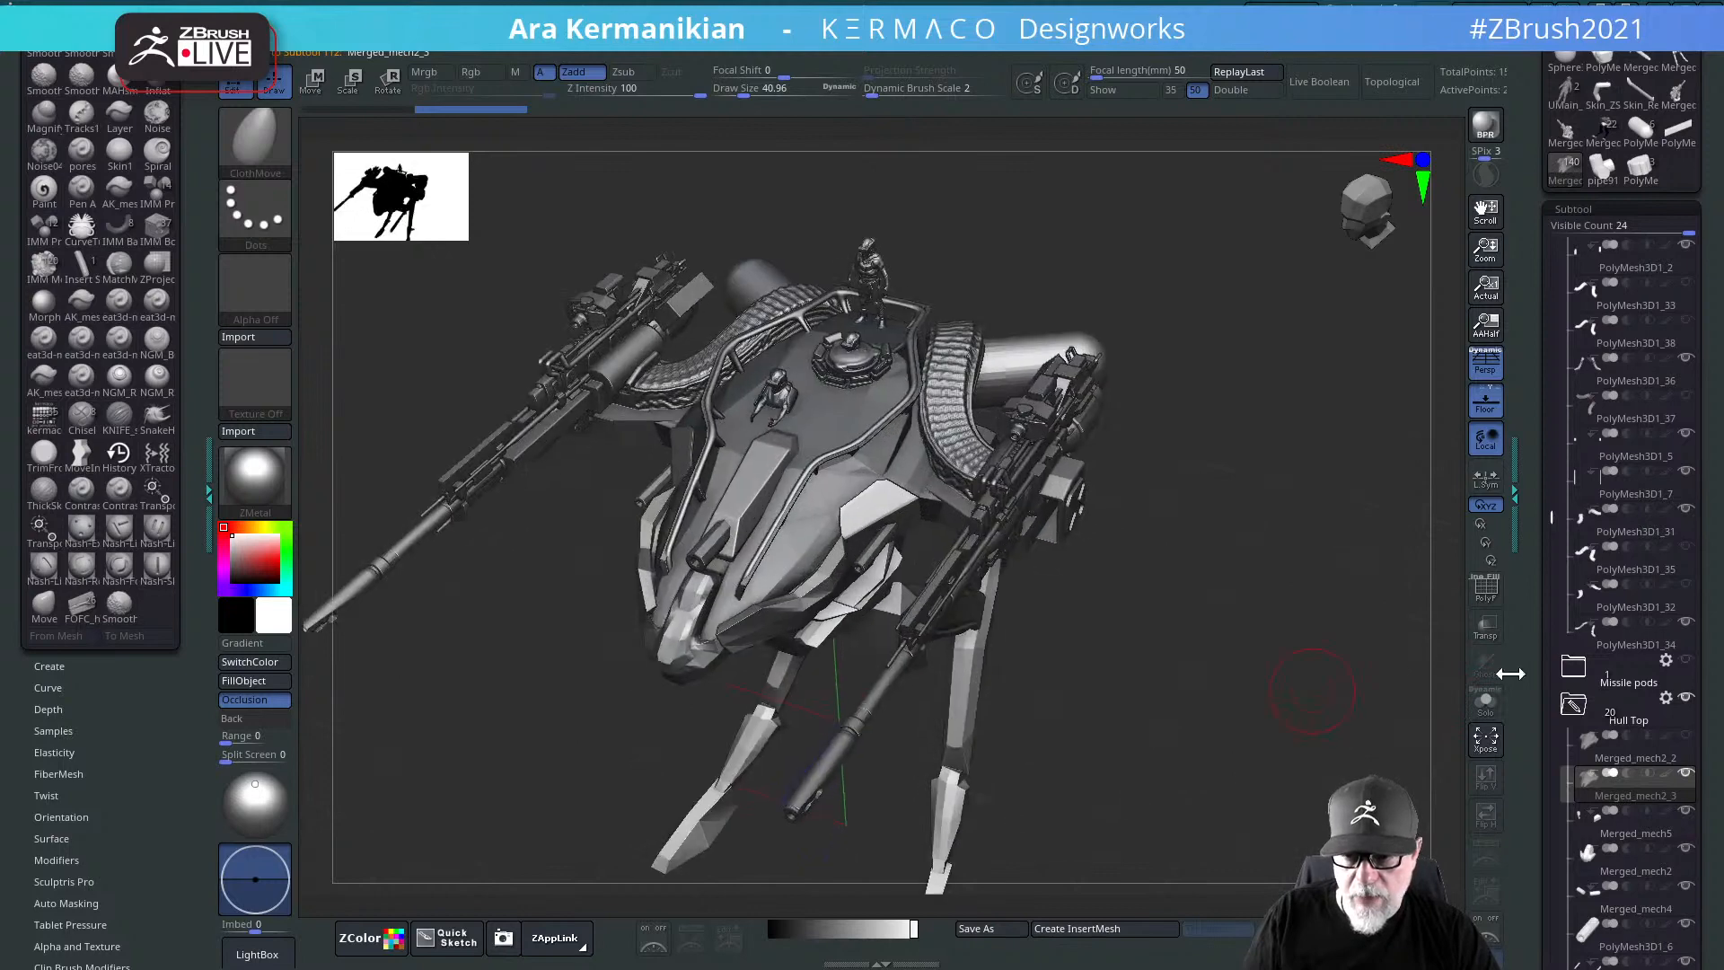
{"action": "left_click", "coordinate": [1486, 596]}
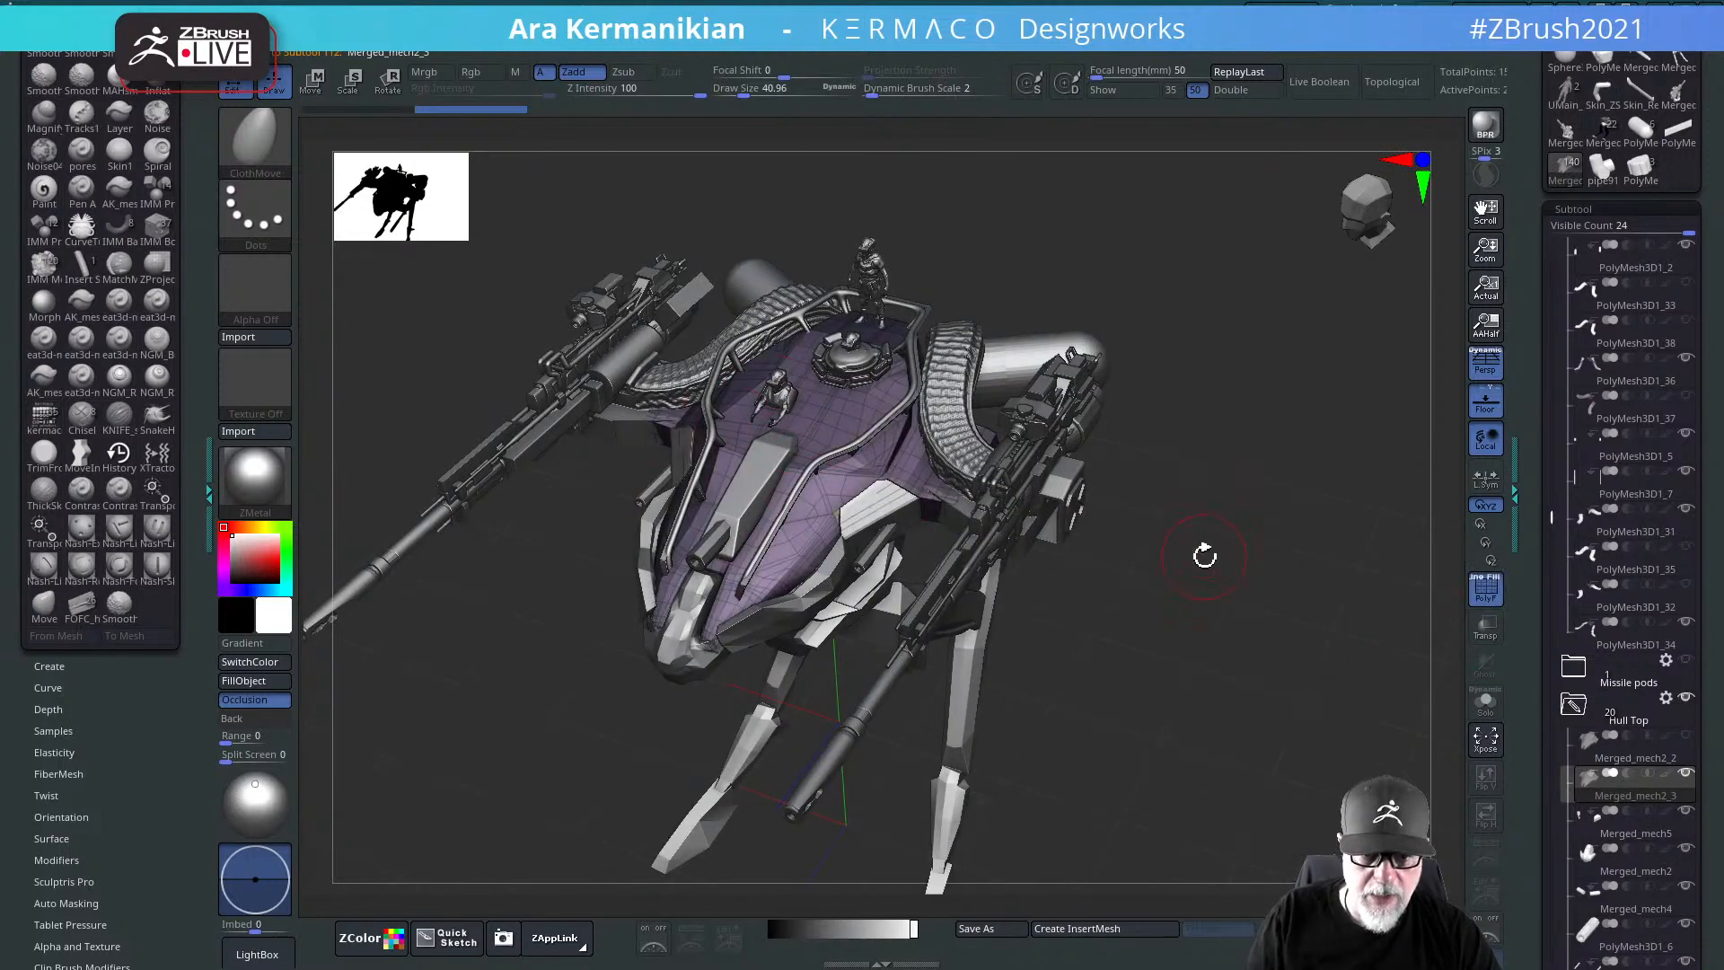
{"action": "left_click_drag", "start_coordinate": [1204, 554], "coordinate": [738, 491], "text": "alt"}
{"action": "left_click_drag", "start_coordinate": [1186, 473], "coordinate": [1109, 625]}
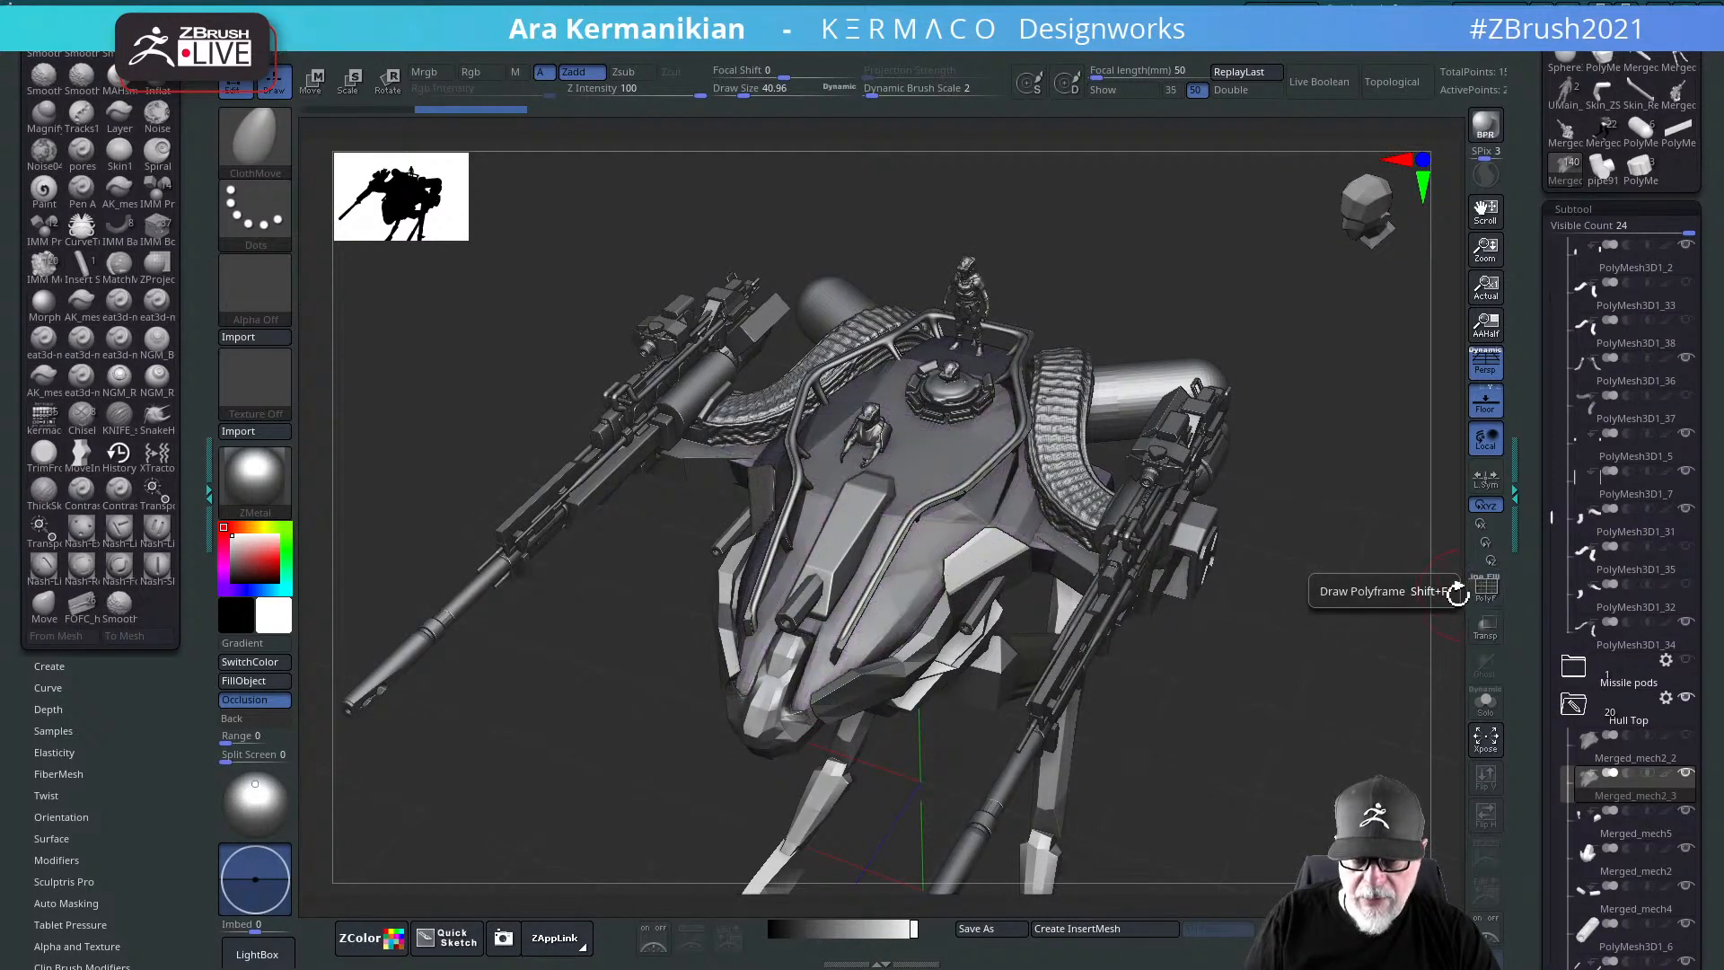
{"action": "left_click", "coordinate": [1485, 703]}
{"action": "mouse_move", "coordinate": [1209, 617]}
{"action": "left_mouse_down"}
{"action": "mouse_move", "coordinate": [1224, 589]}
{"action": "mouse_move", "coordinate": [1247, 601]}
{"action": "mouse_move", "coordinate": [1199, 595]}
{"action": "left_mouse_up"}
{"action": "key", "text": "ctrl"}
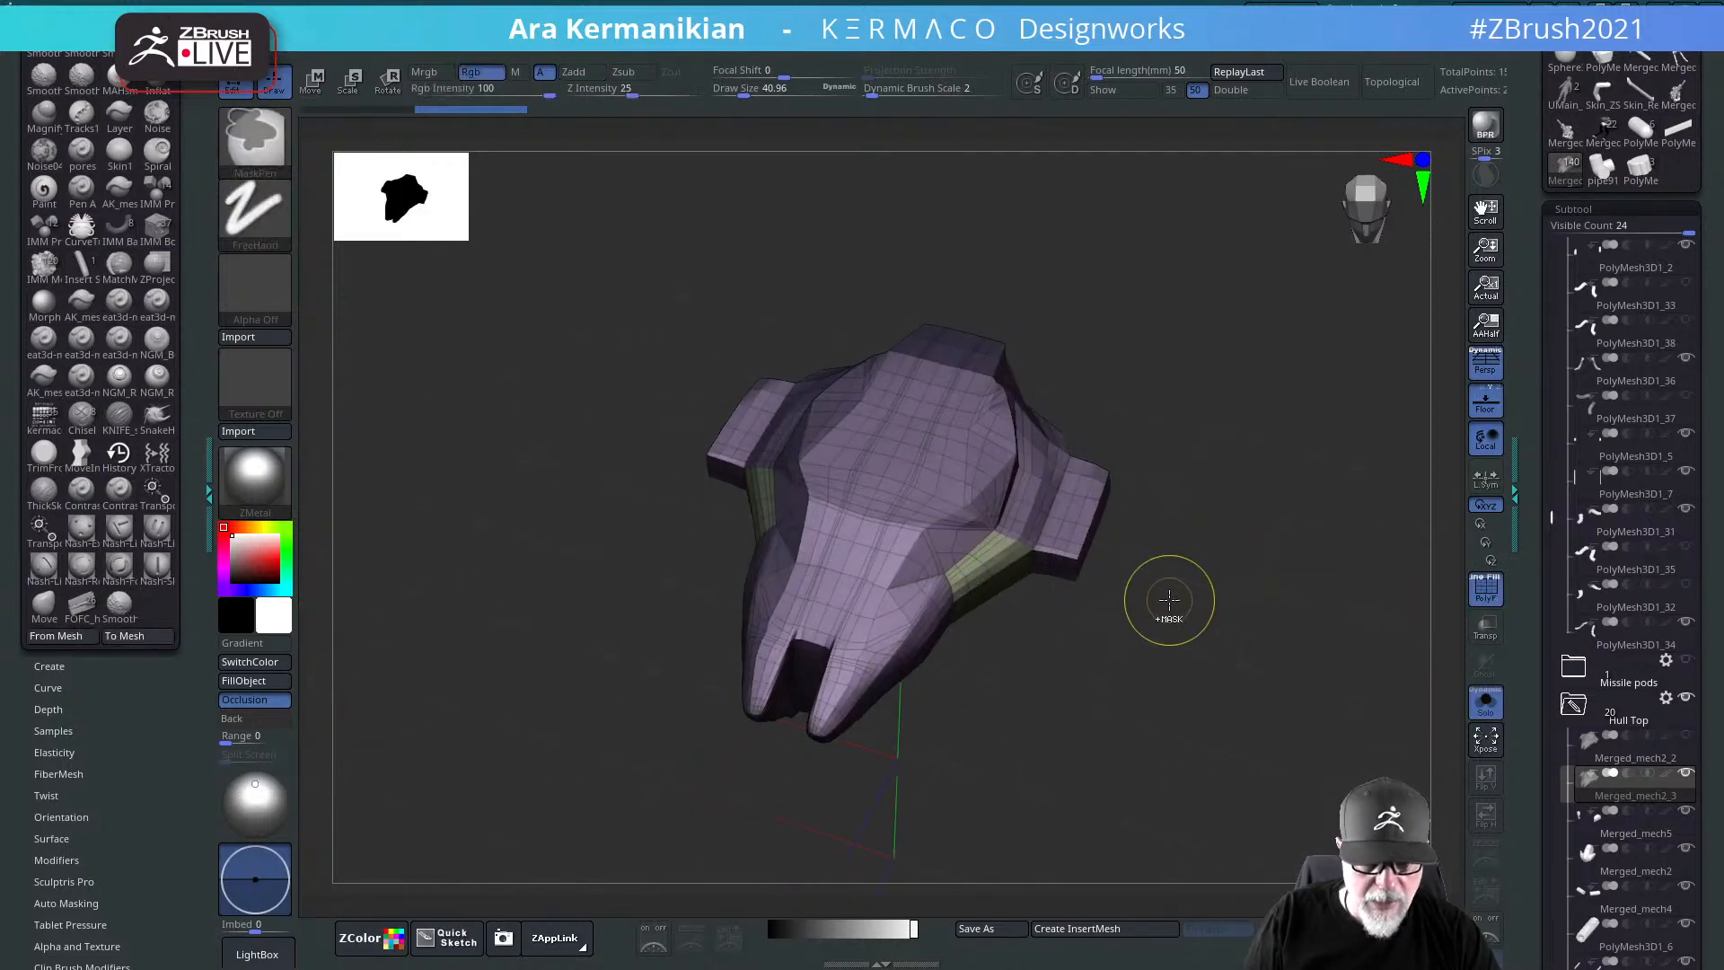
Step: Activate symmetry on the isolated duplicate of the hull top
{"action": "key", "text": "ctrl+2"}
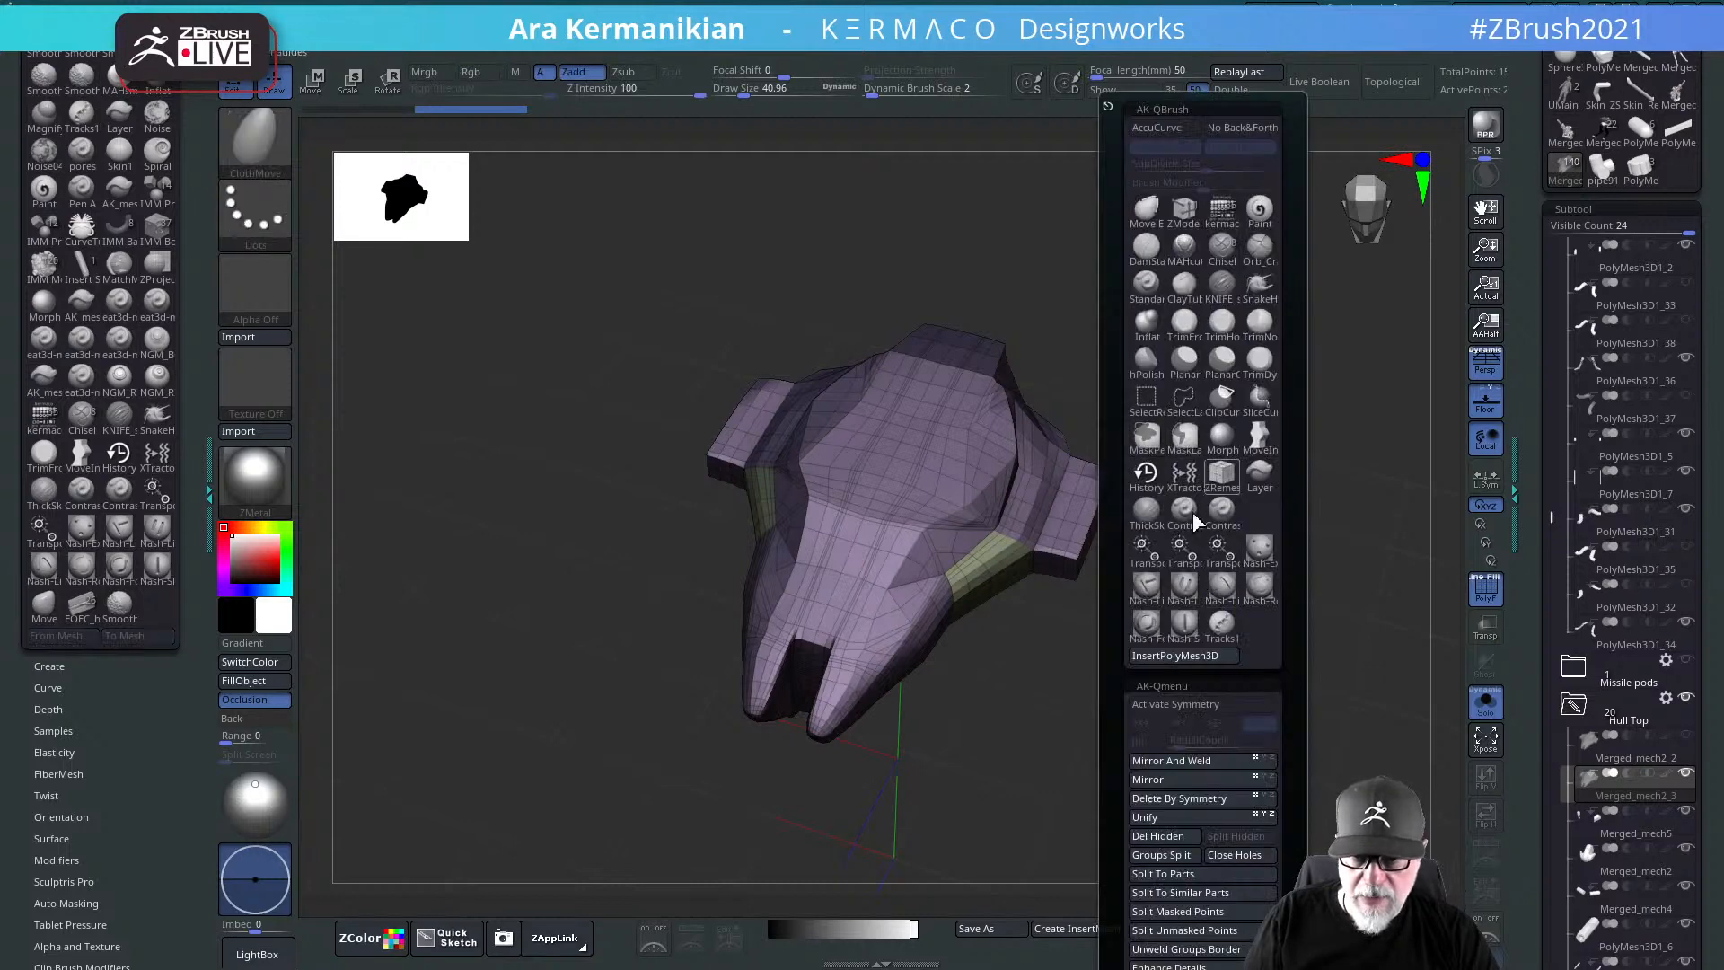
{"action": "key", "text": "ctrl+1"}
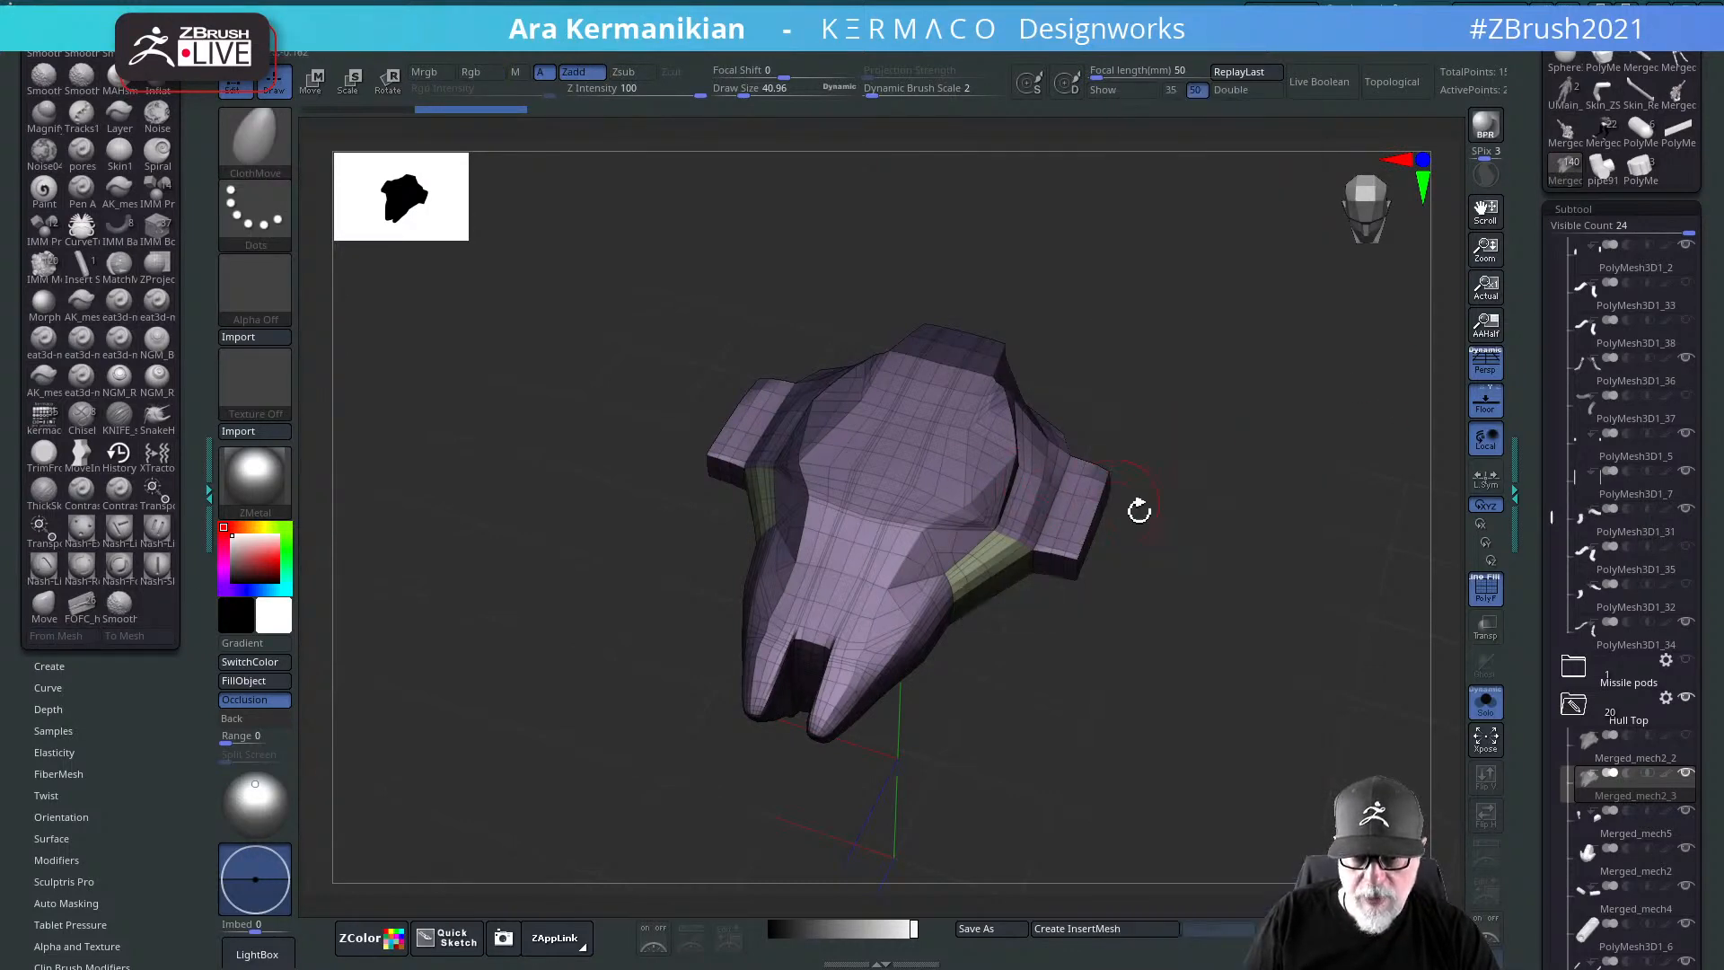
{"action": "key", "text": "ctrl+1"}
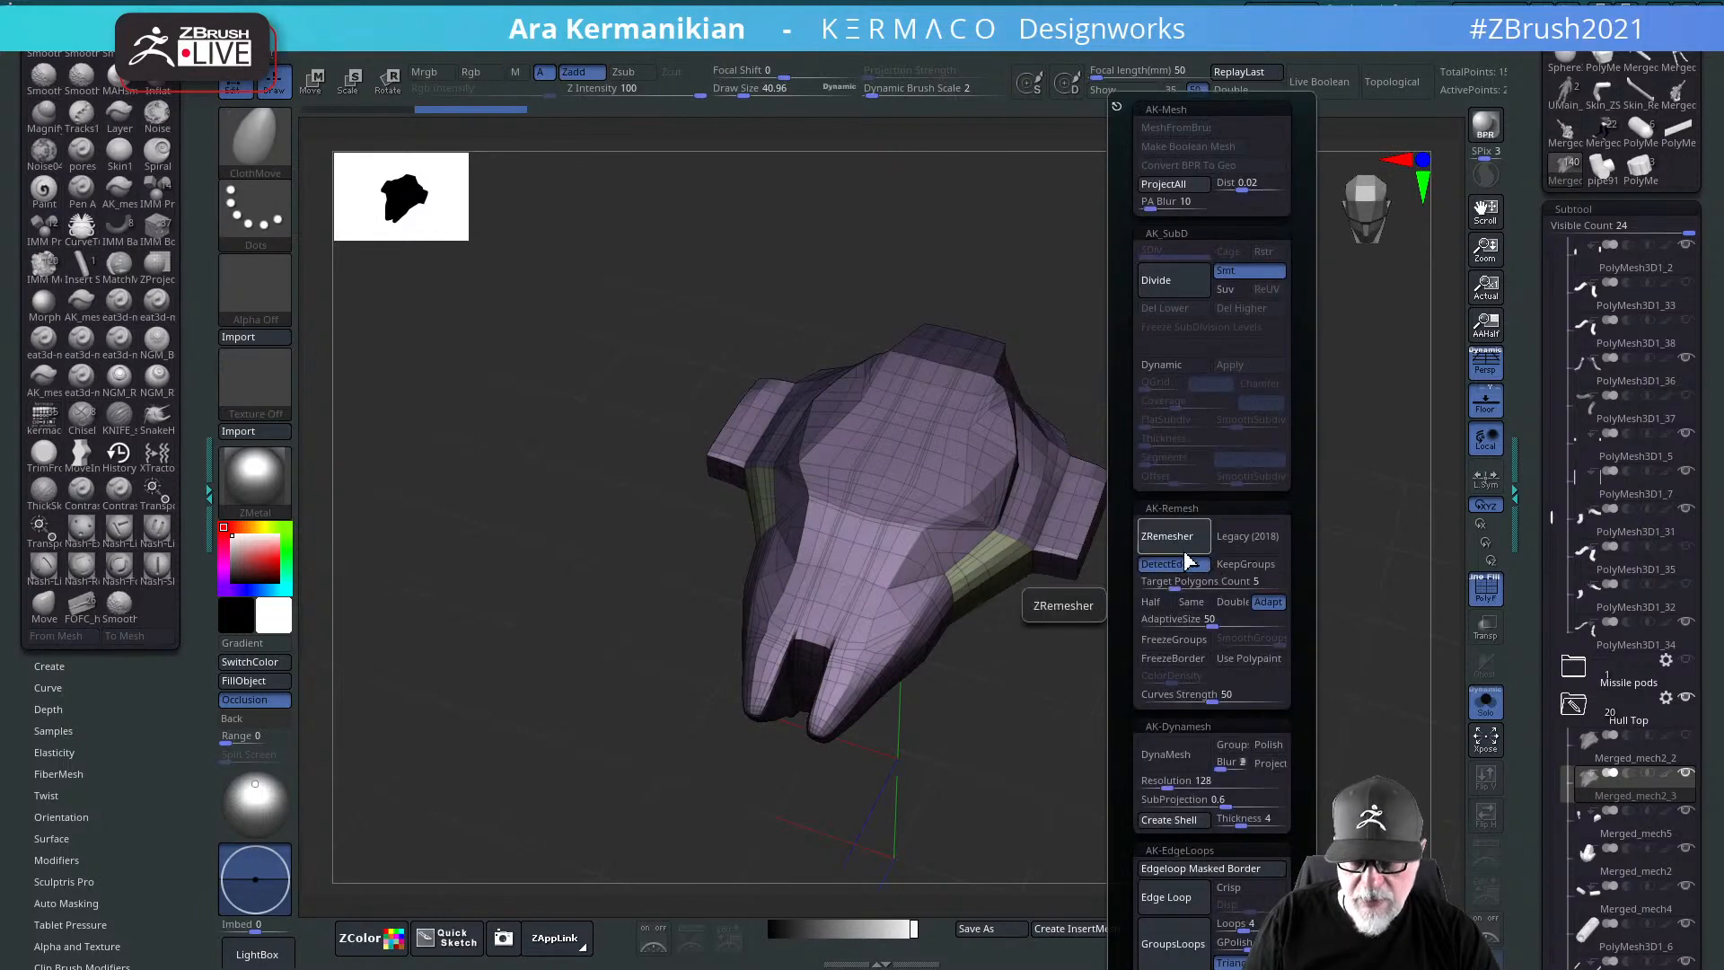
{"action": "key", "text": "ctrl+2"}
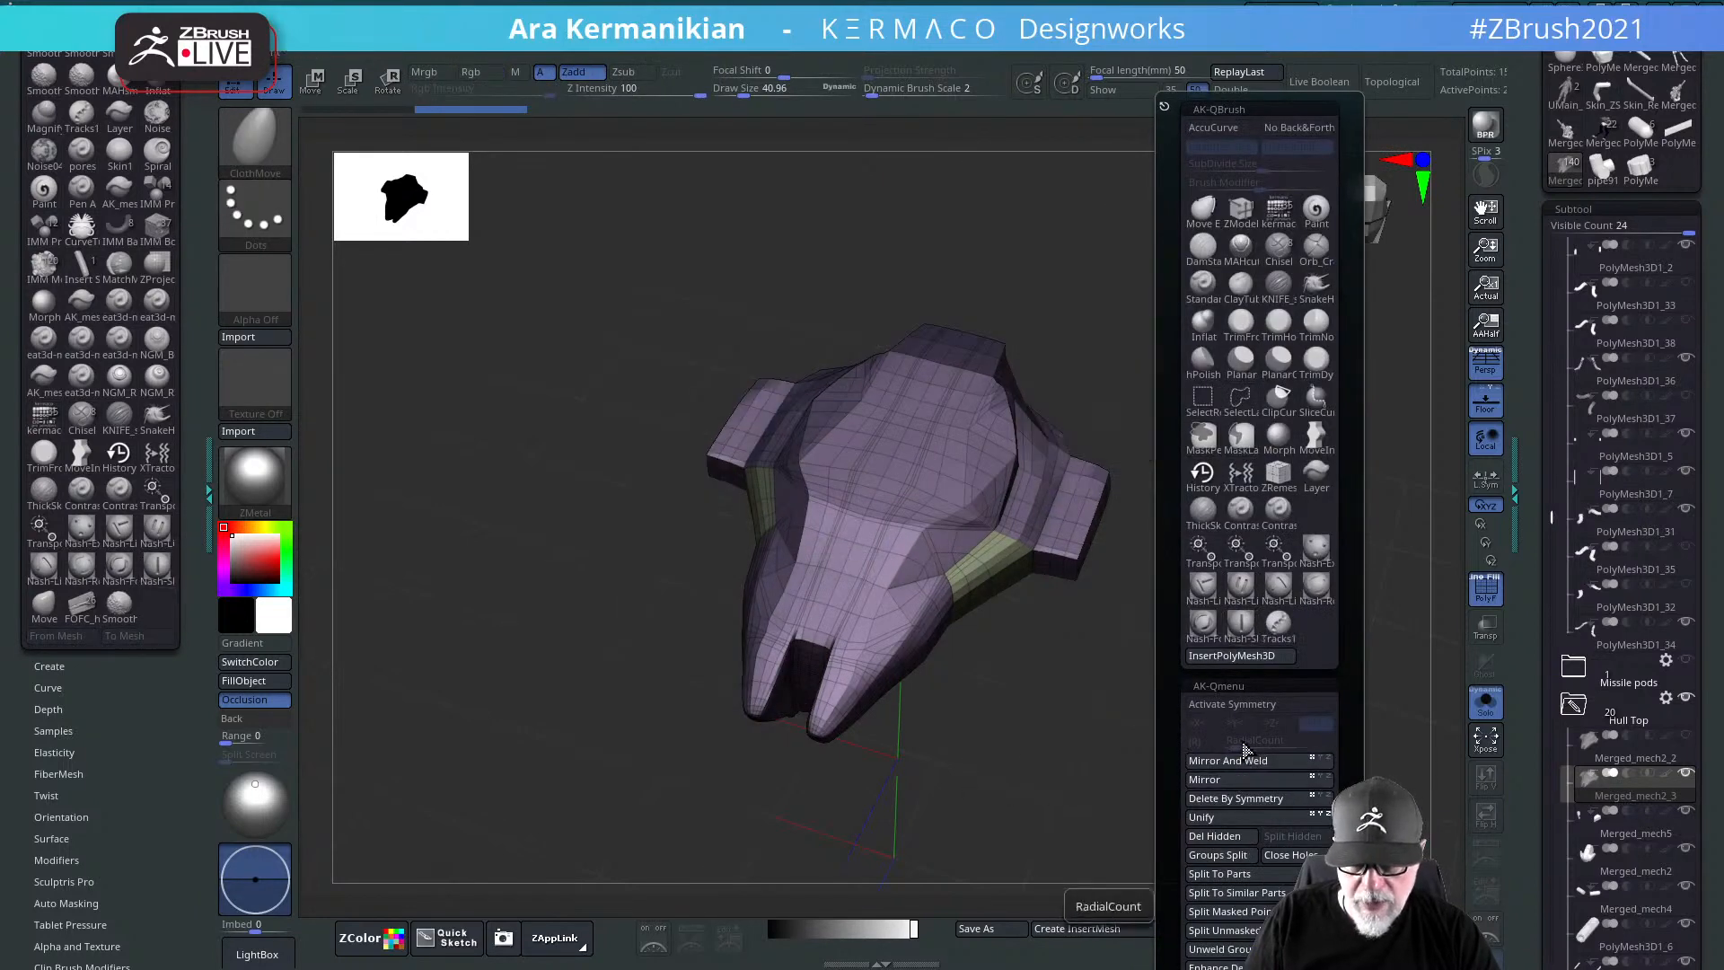
{"action": "left_click", "coordinate": [1237, 704]}
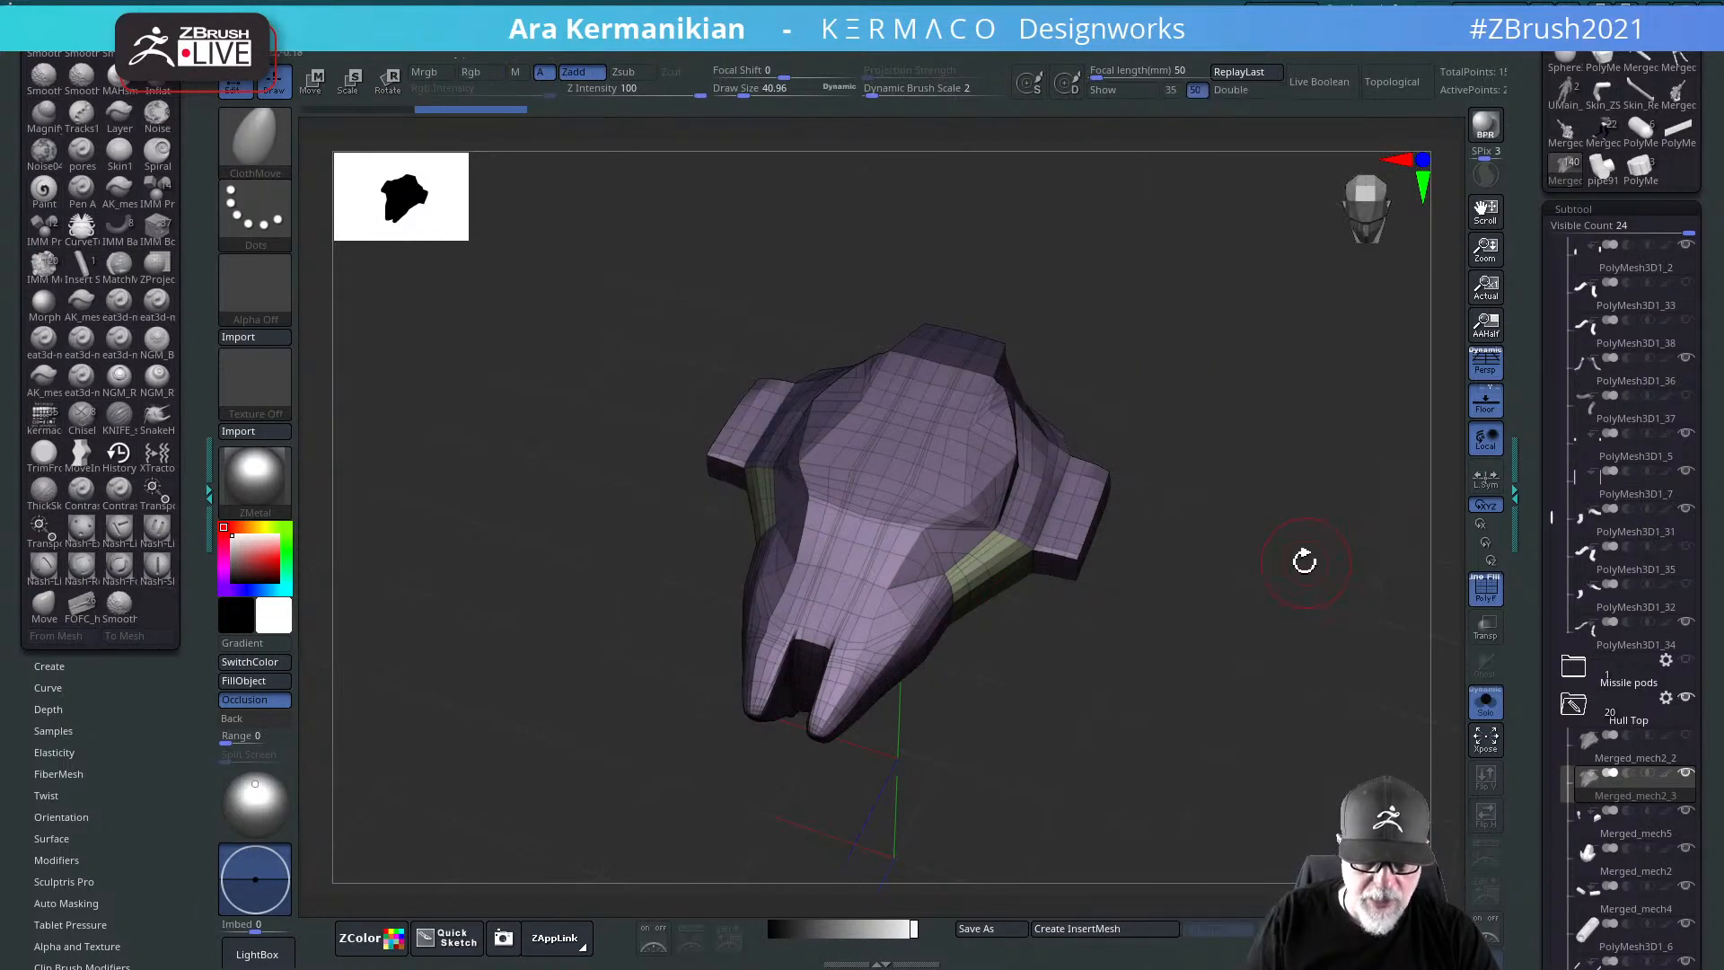
Step: Try to remesh the duplicated hull using ZRemesher with DetectEdges on and a target polygons count of 5, and inspect the new topology
{"action": "key", "text": "ctrl+2"}
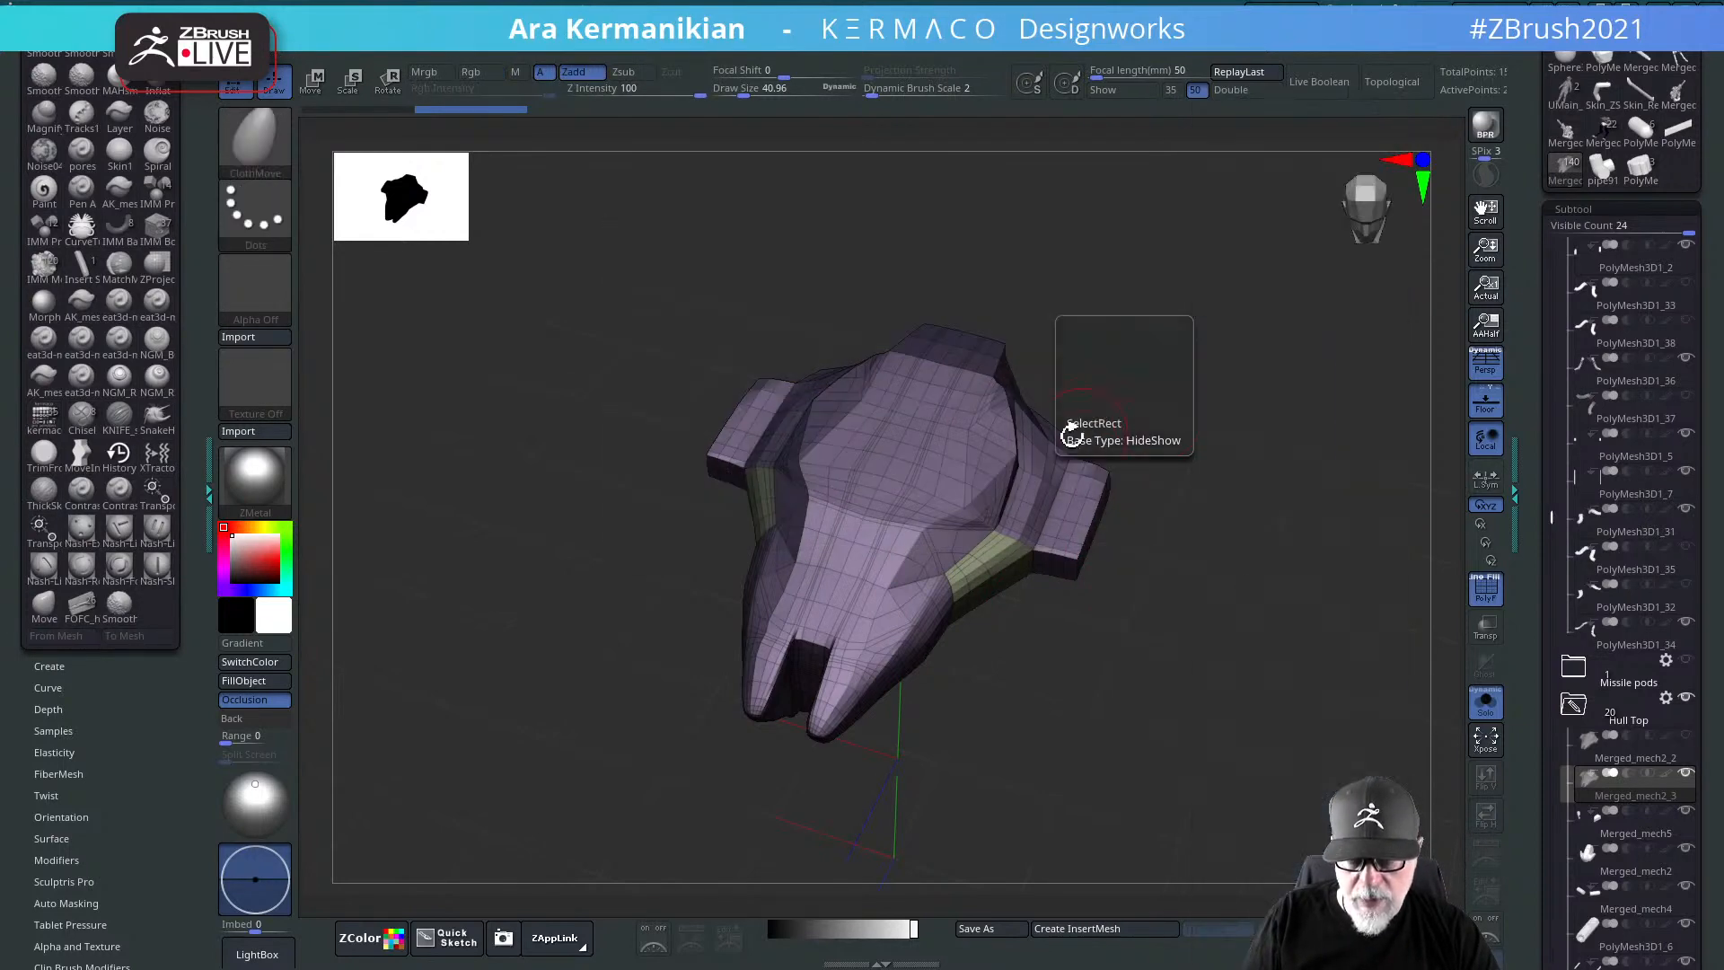
{"action": "key", "text": "ctrl+3"}
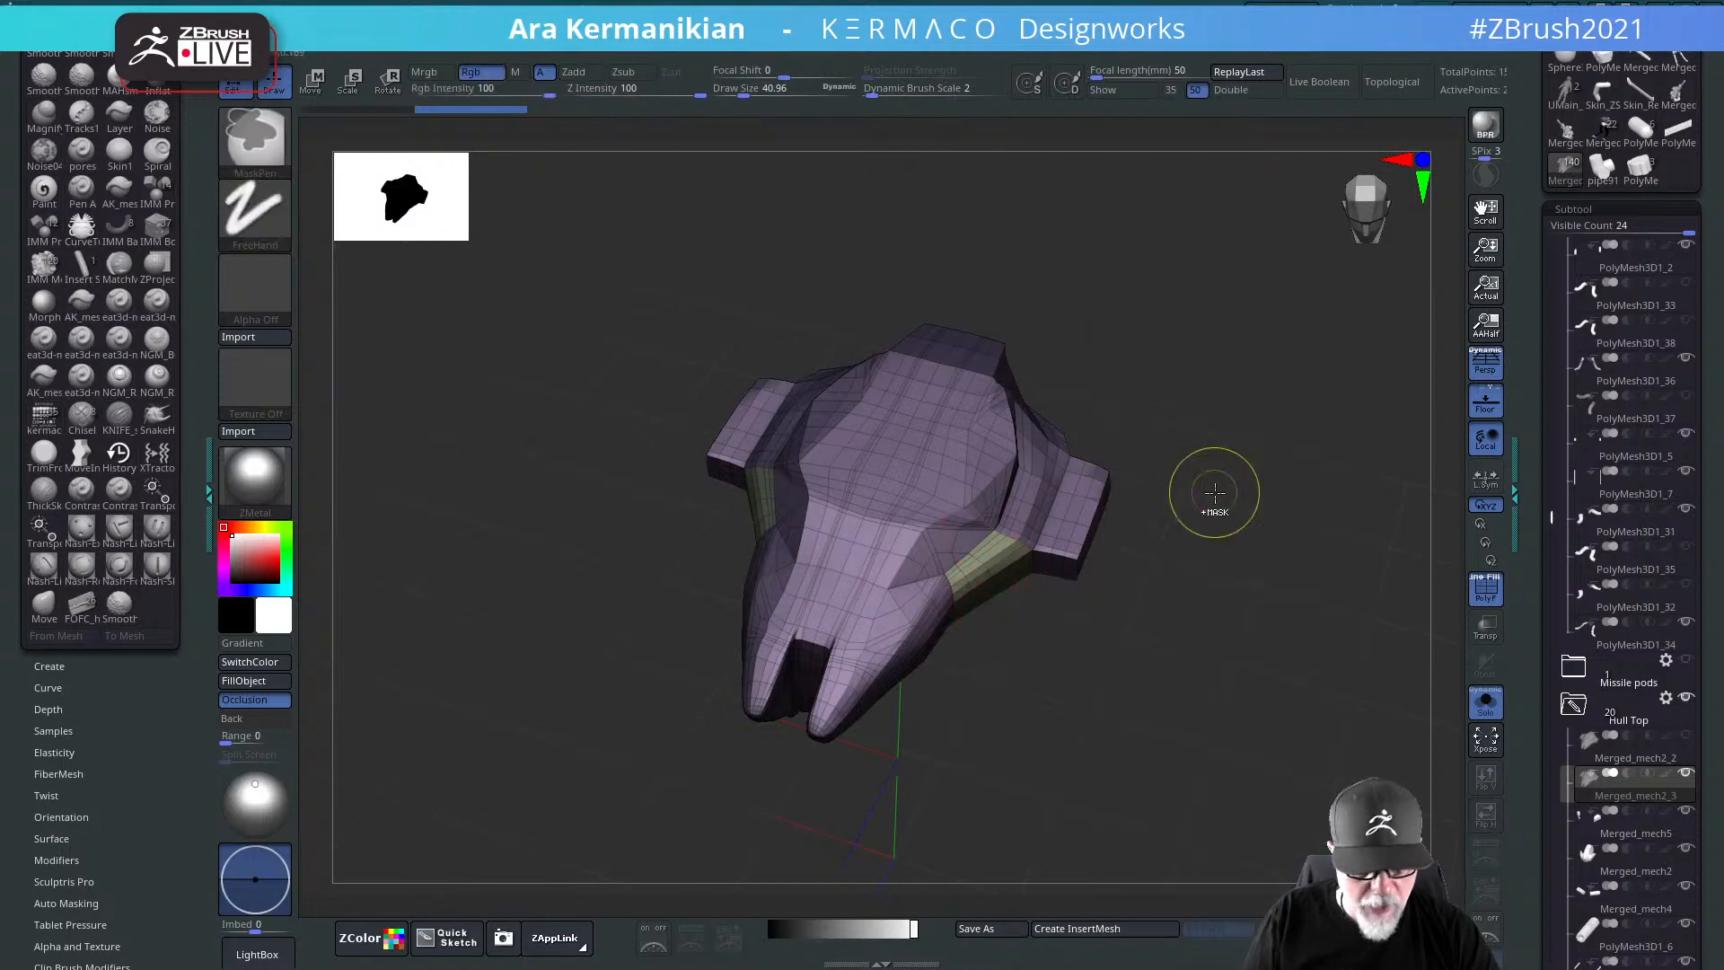
{"action": "key", "text": "ctrl+1"}
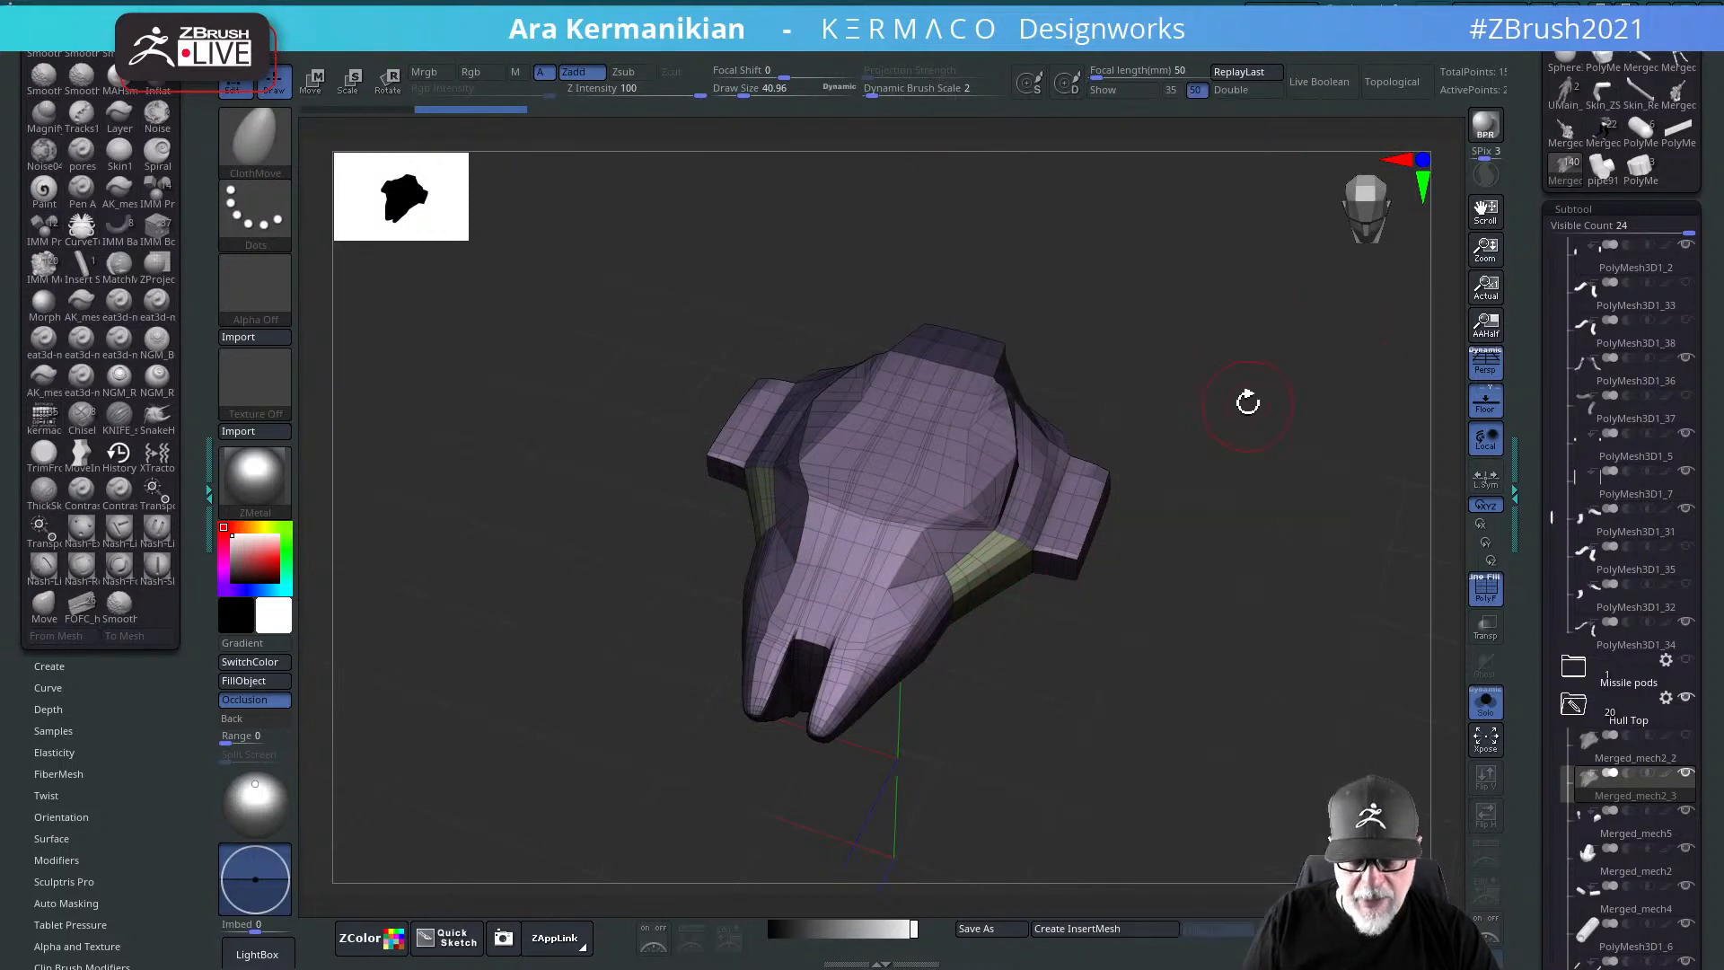
{"action": "key", "text": "ctrl+3"}
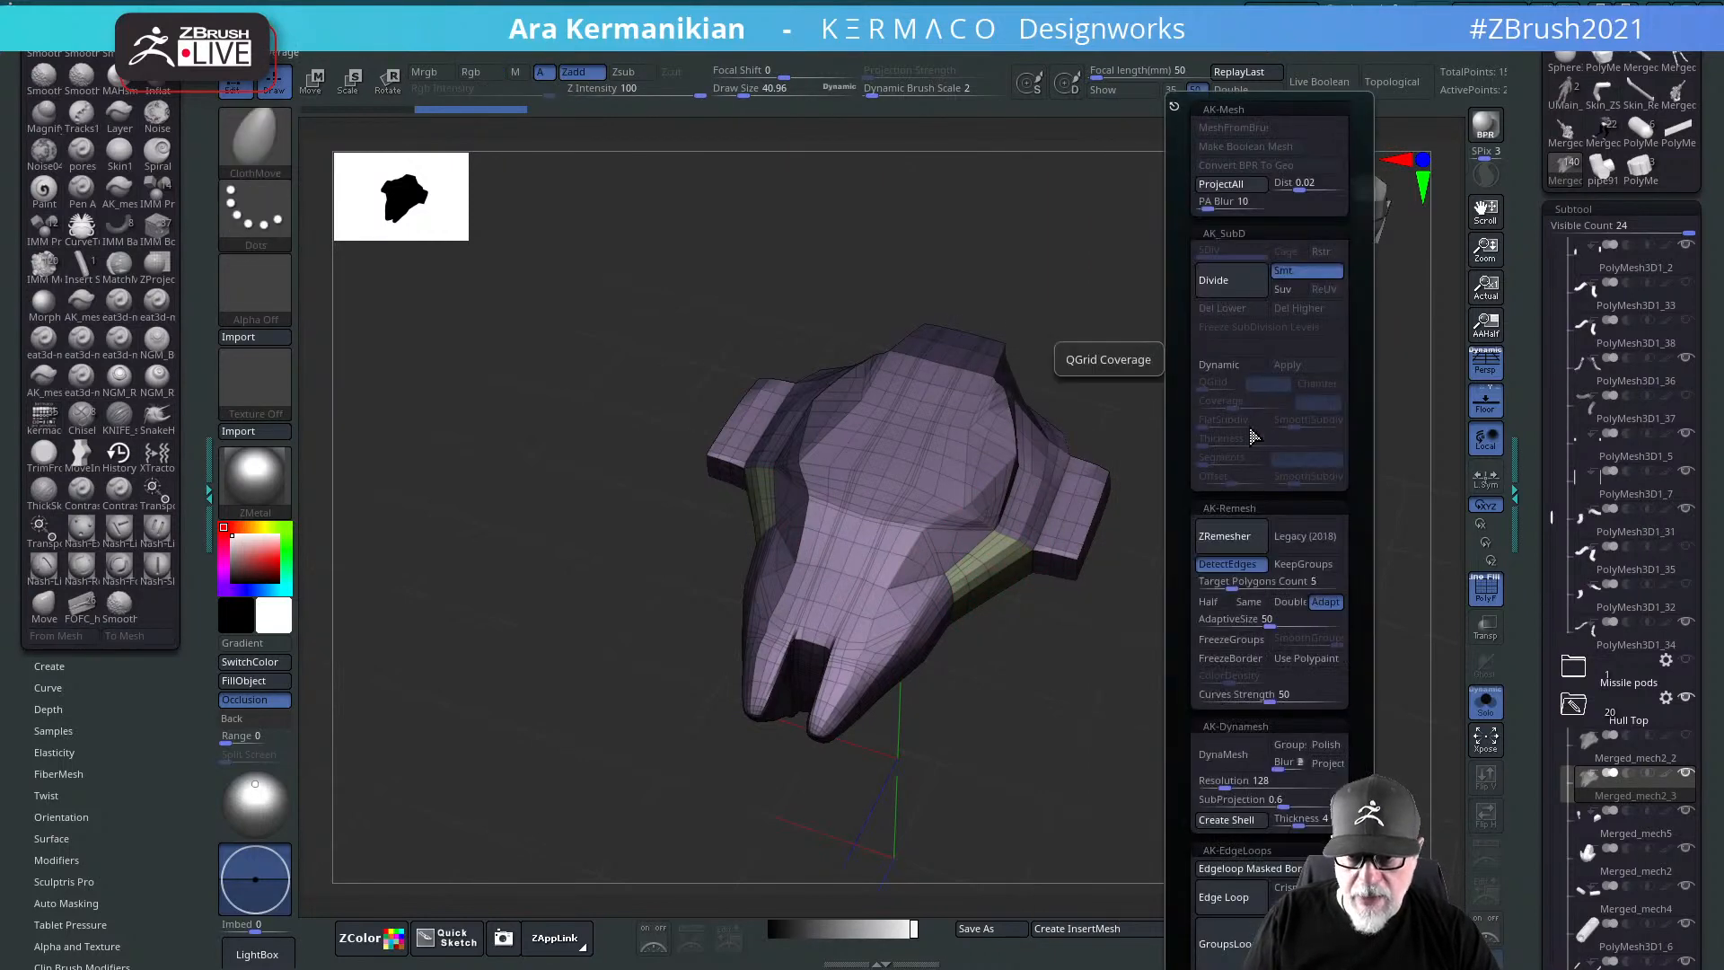
{"action": "left_click", "coordinate": [1228, 537]}
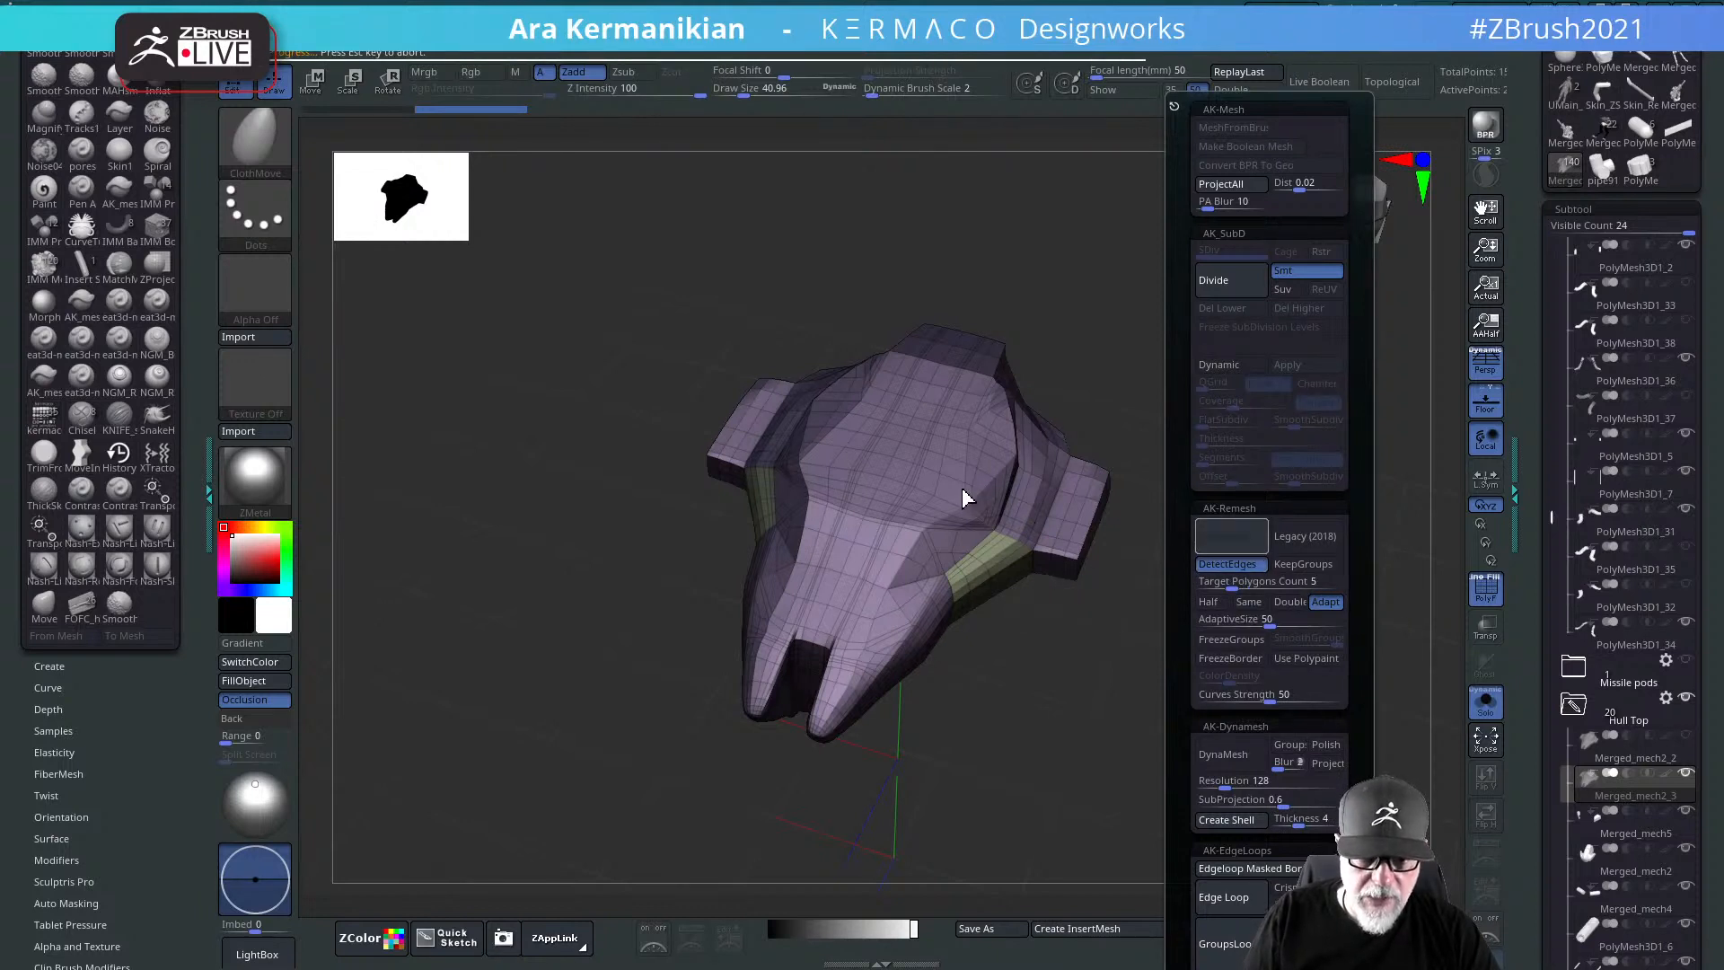
{"action": "left_click_drag", "start_coordinate": [1253, 531], "coordinate": [1280, 486]}
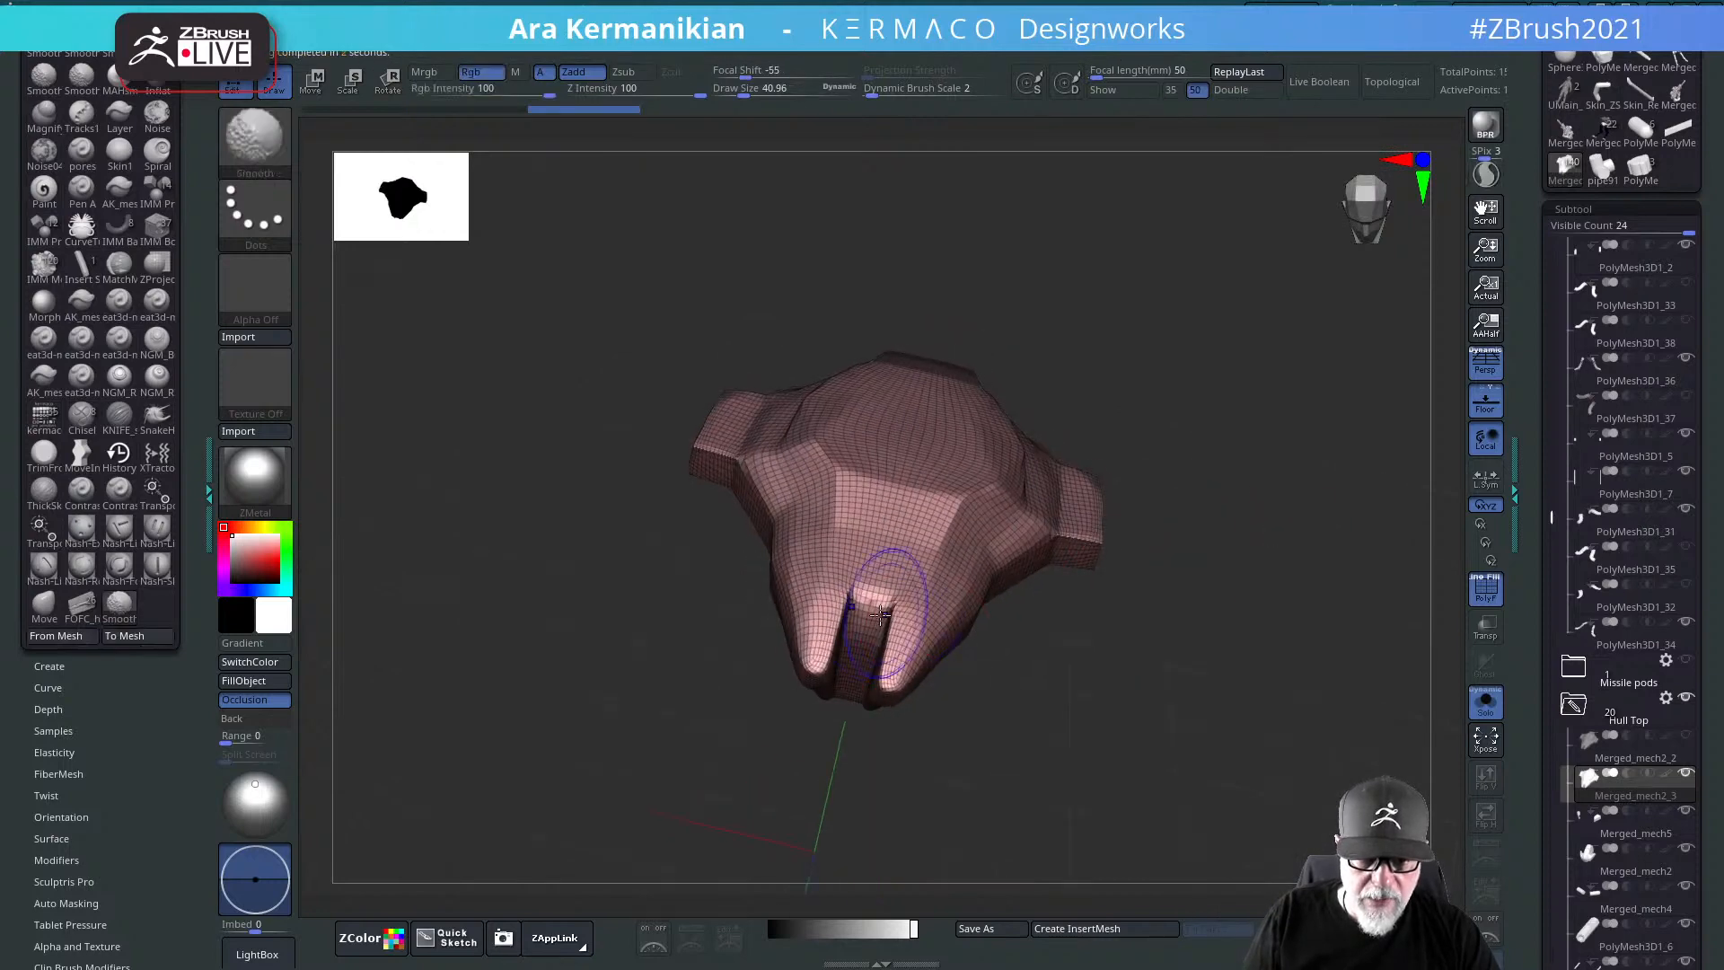
{"action": "mouse_move", "coordinate": [1193, 685]}
{"action": "left_mouse_down"}
{"action": "mouse_move", "coordinate": [1199, 761]}
{"action": "mouse_move", "coordinate": [1212, 700]}
{"action": "left_mouse_up"}
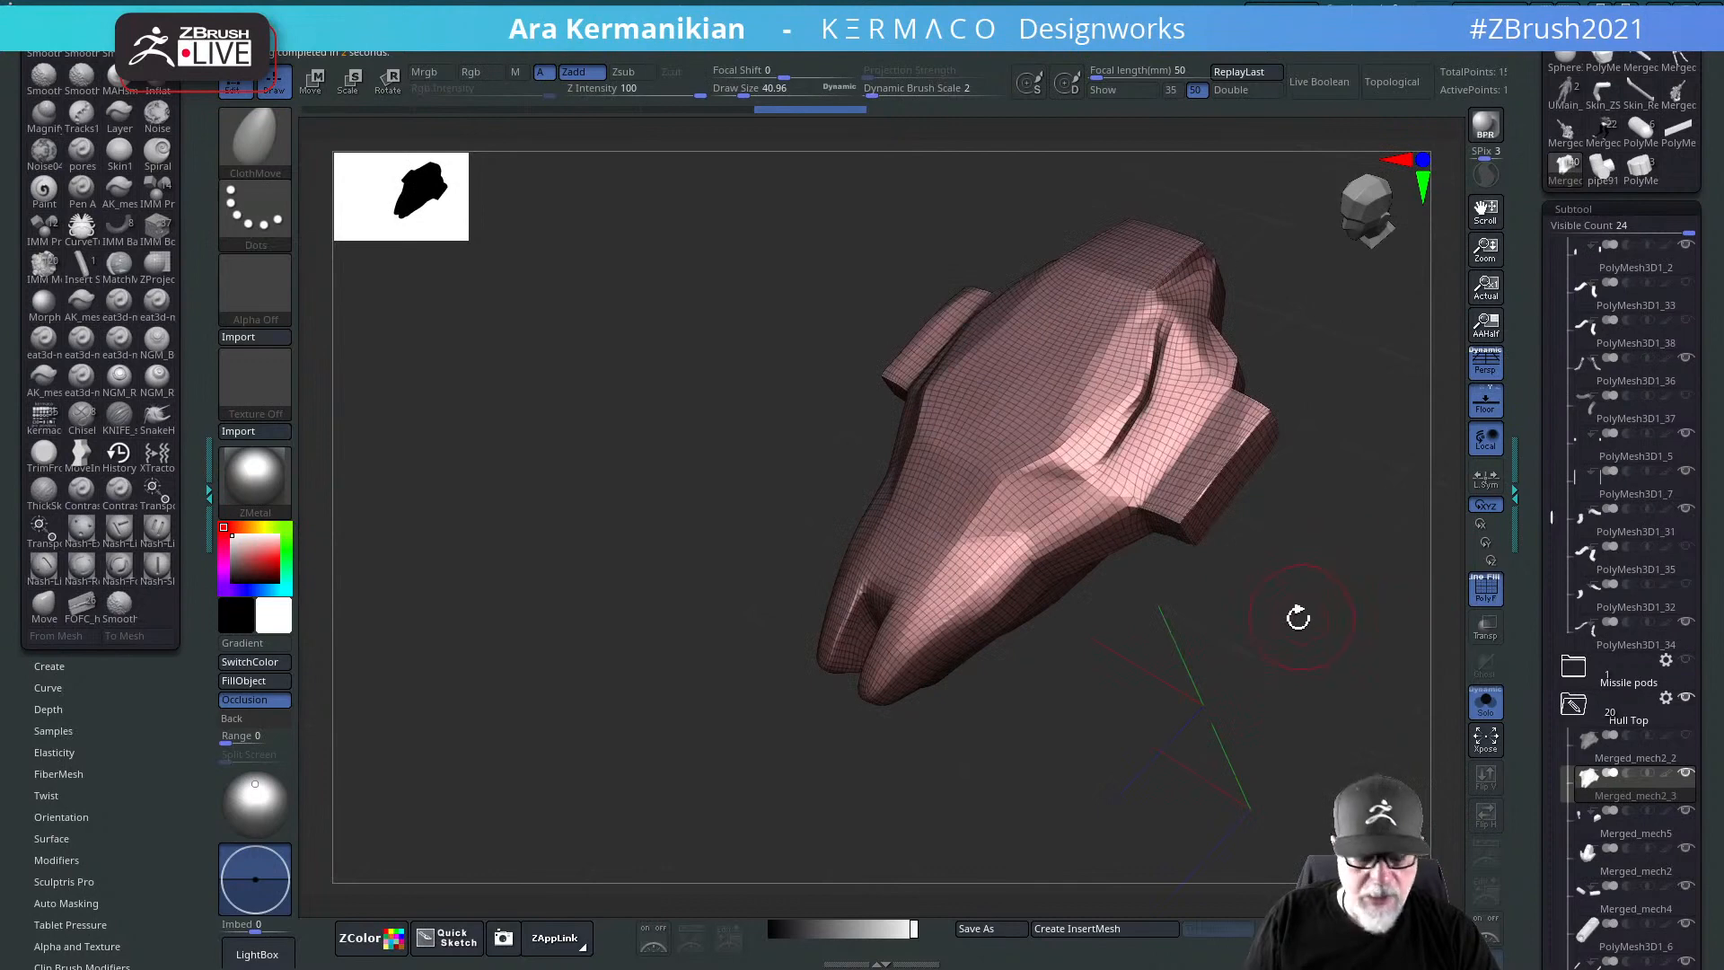
{"action": "left_click_drag", "start_coordinate": [1289, 630], "coordinate": [1414, 601]}
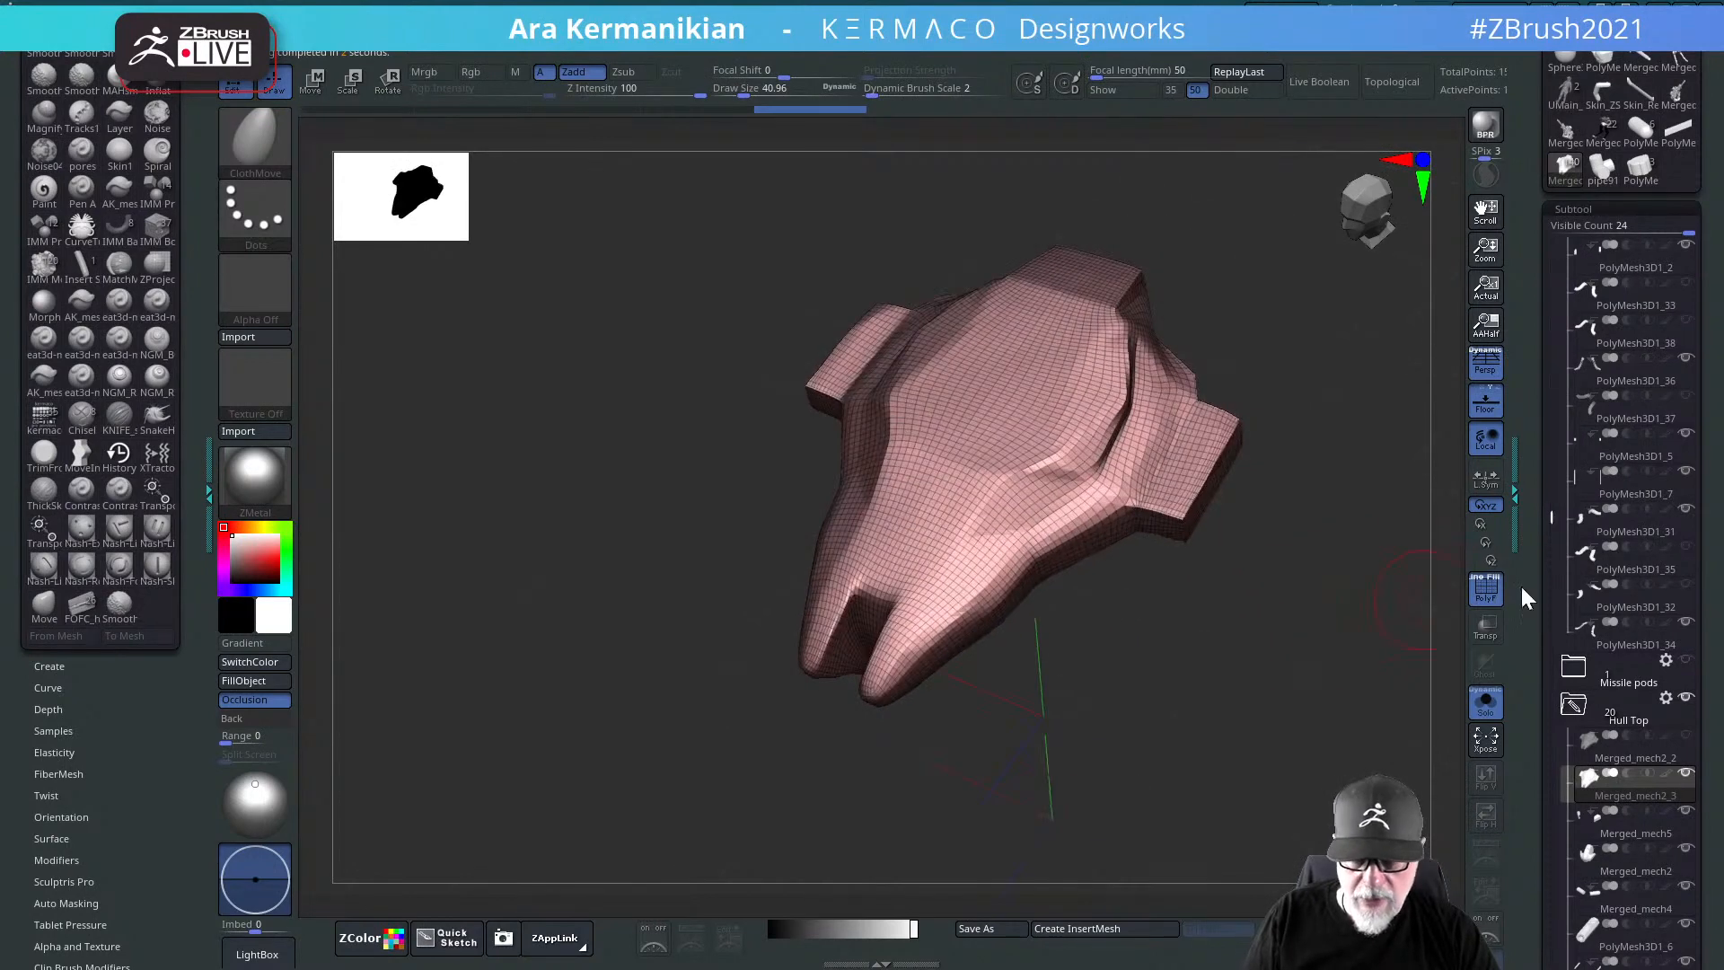
Step: Divide the remeshed hull once with smoothing on and check the denser mesh
{"action": "key", "text": "space"}
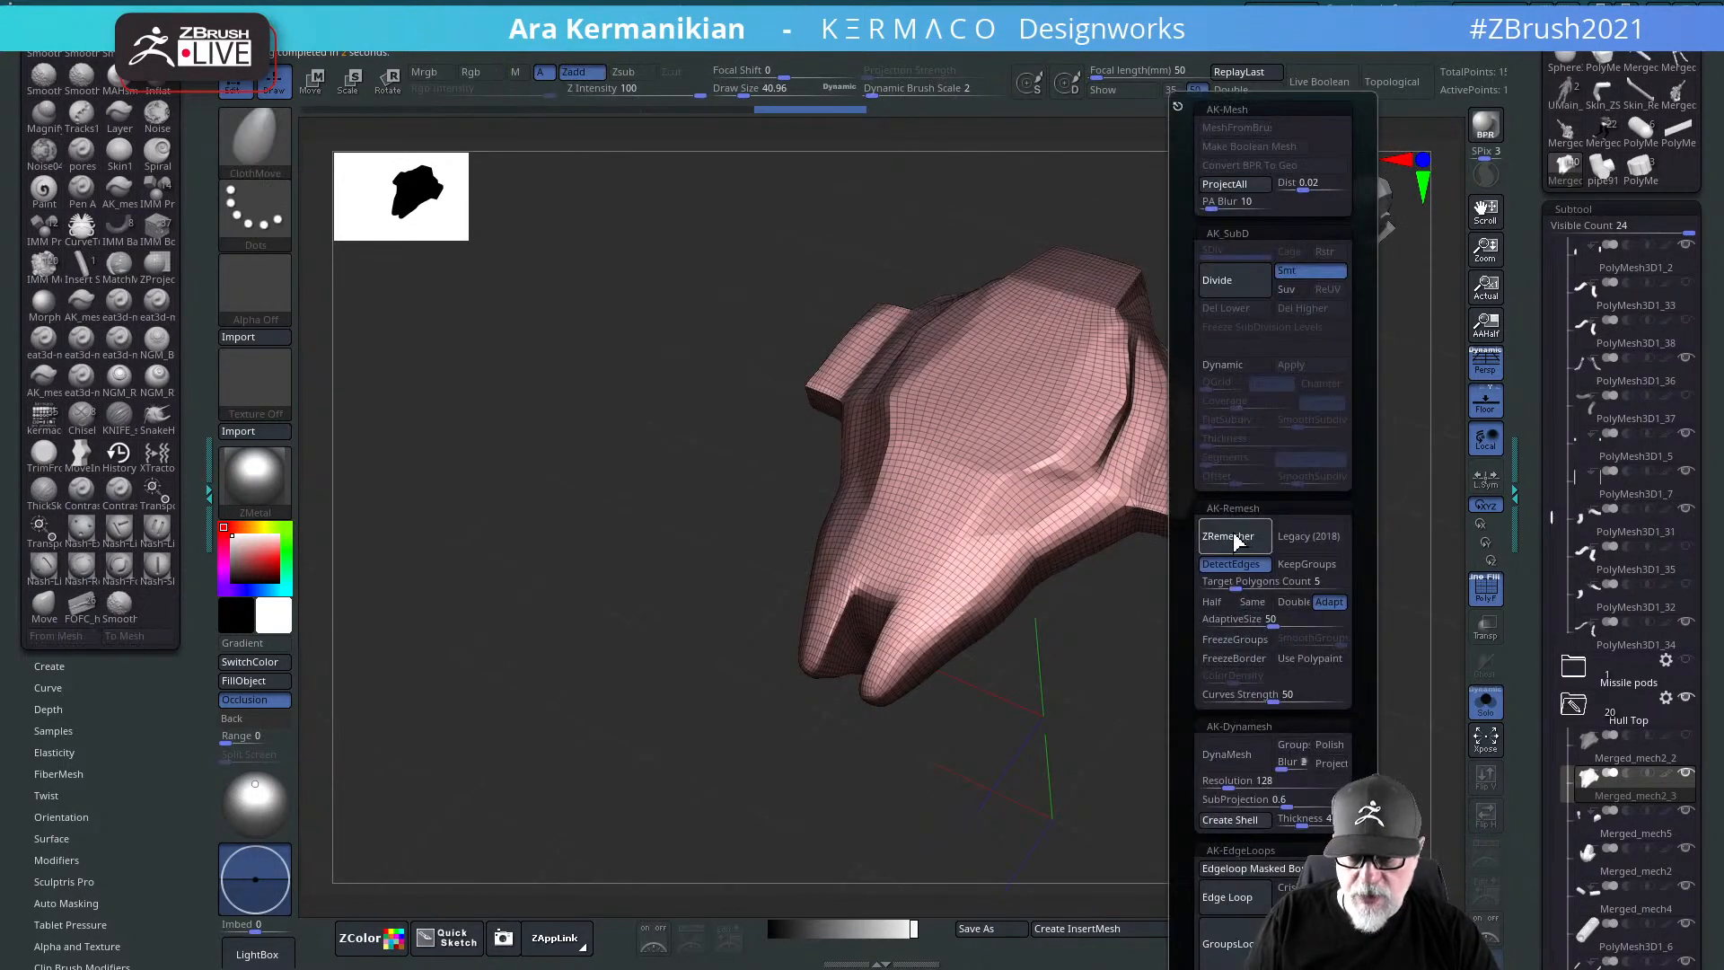
{"action": "left_click", "coordinate": [1232, 282]}
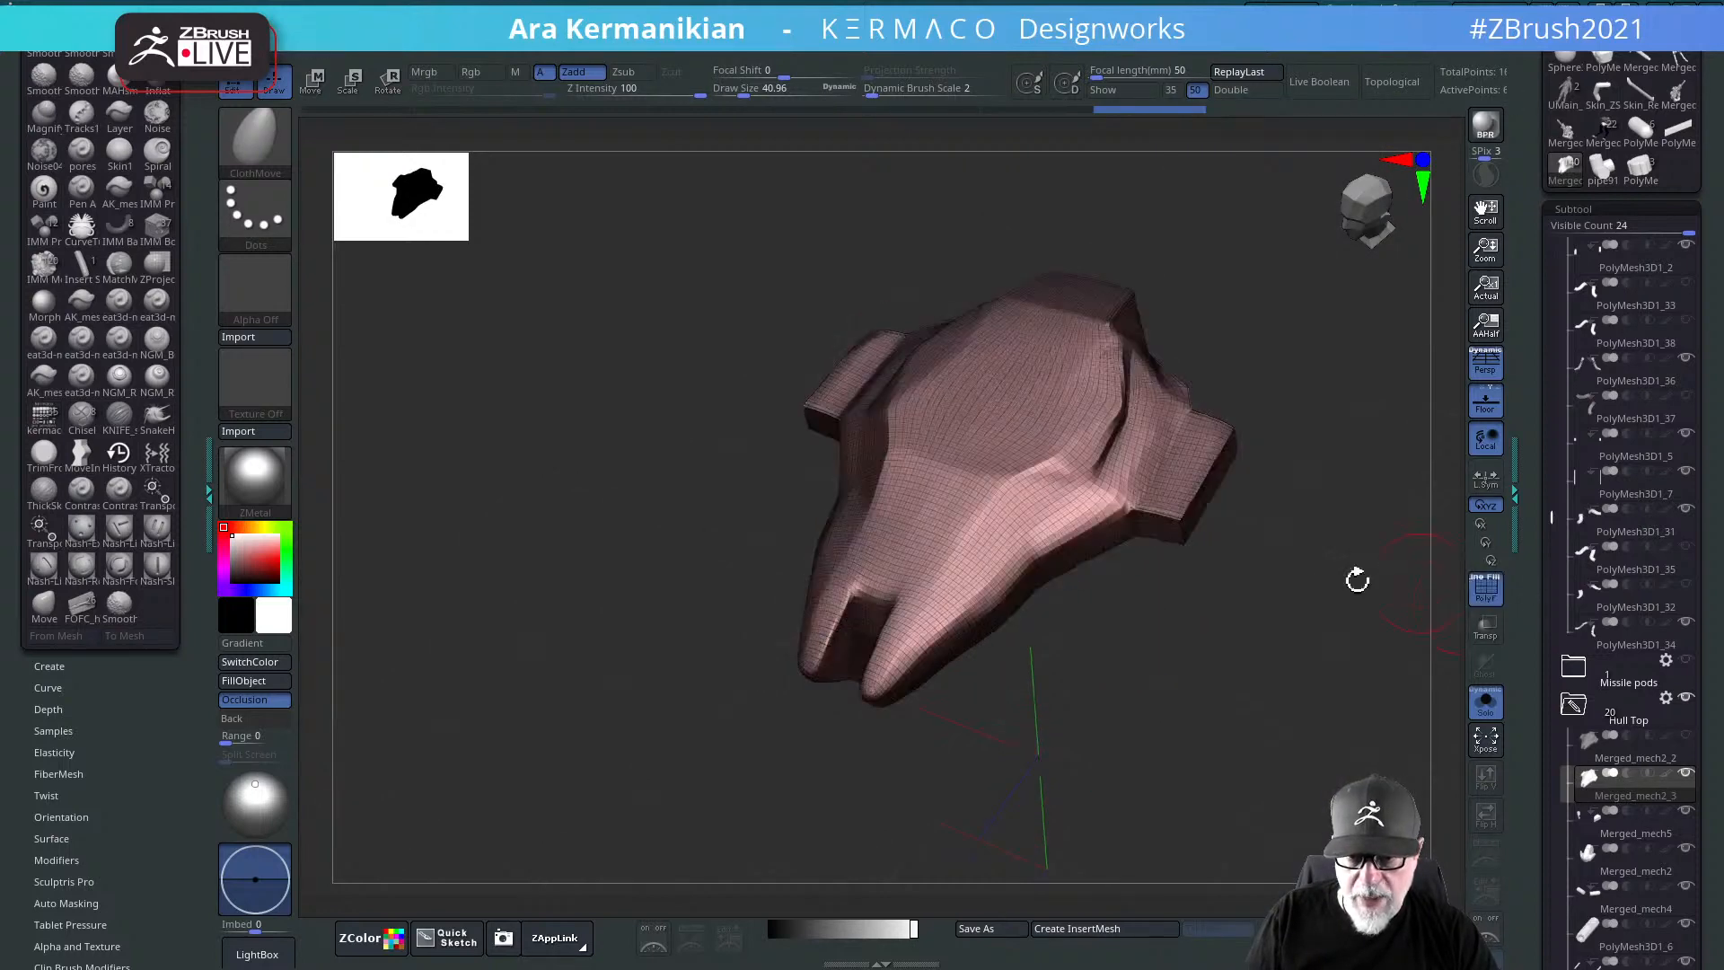
{"action": "left_click_drag", "start_coordinate": [1173, 655], "coordinate": [993, 628]}
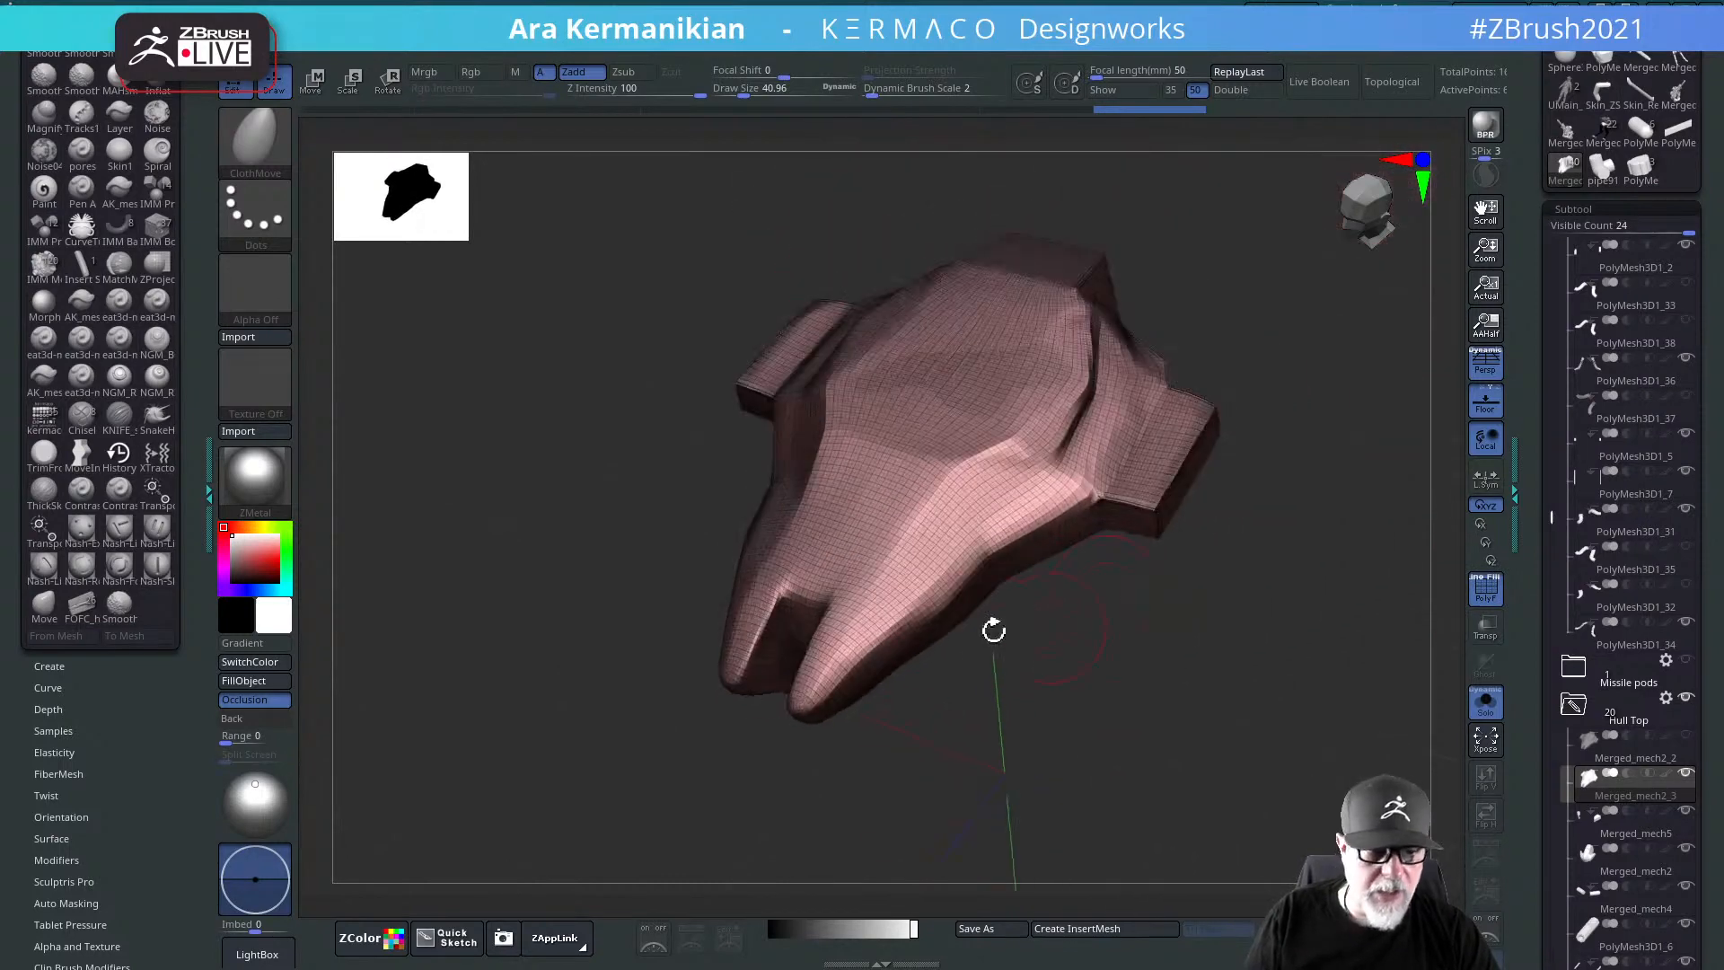
Step: Hide the polyframe, try DamStandard test strokes at draw size 26.57 on the hull's upper surface, and undo them
{"action": "key", "text": "space"}
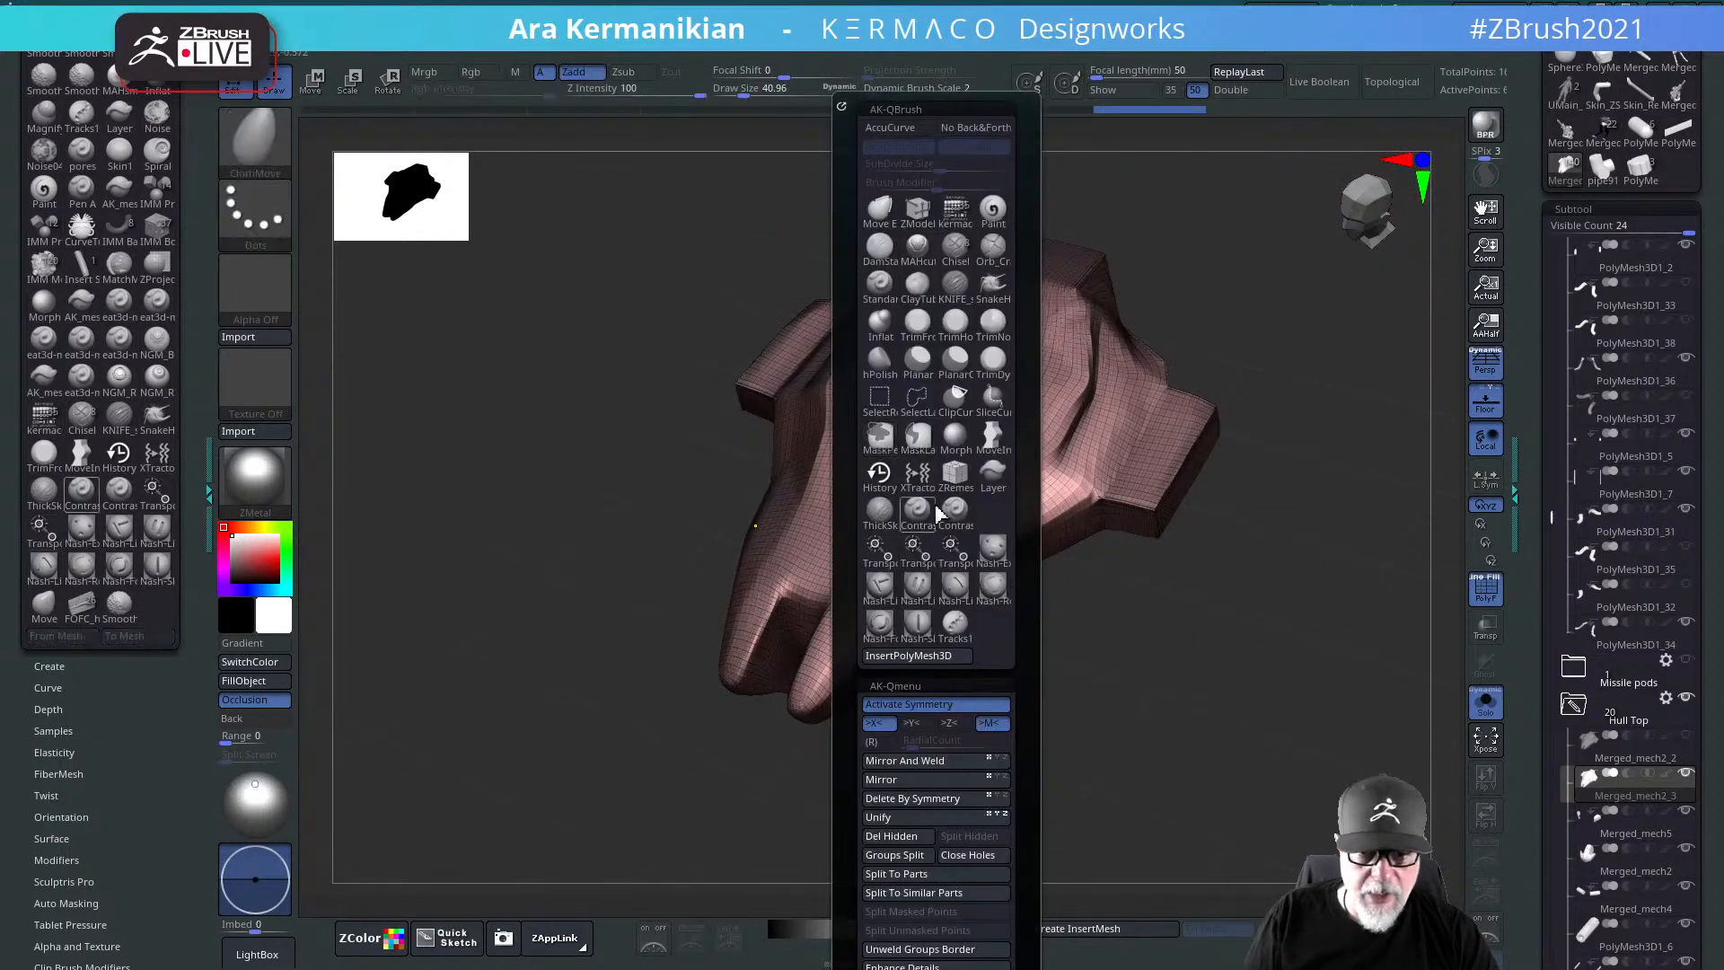
{"action": "left_click", "coordinate": [878, 244]}
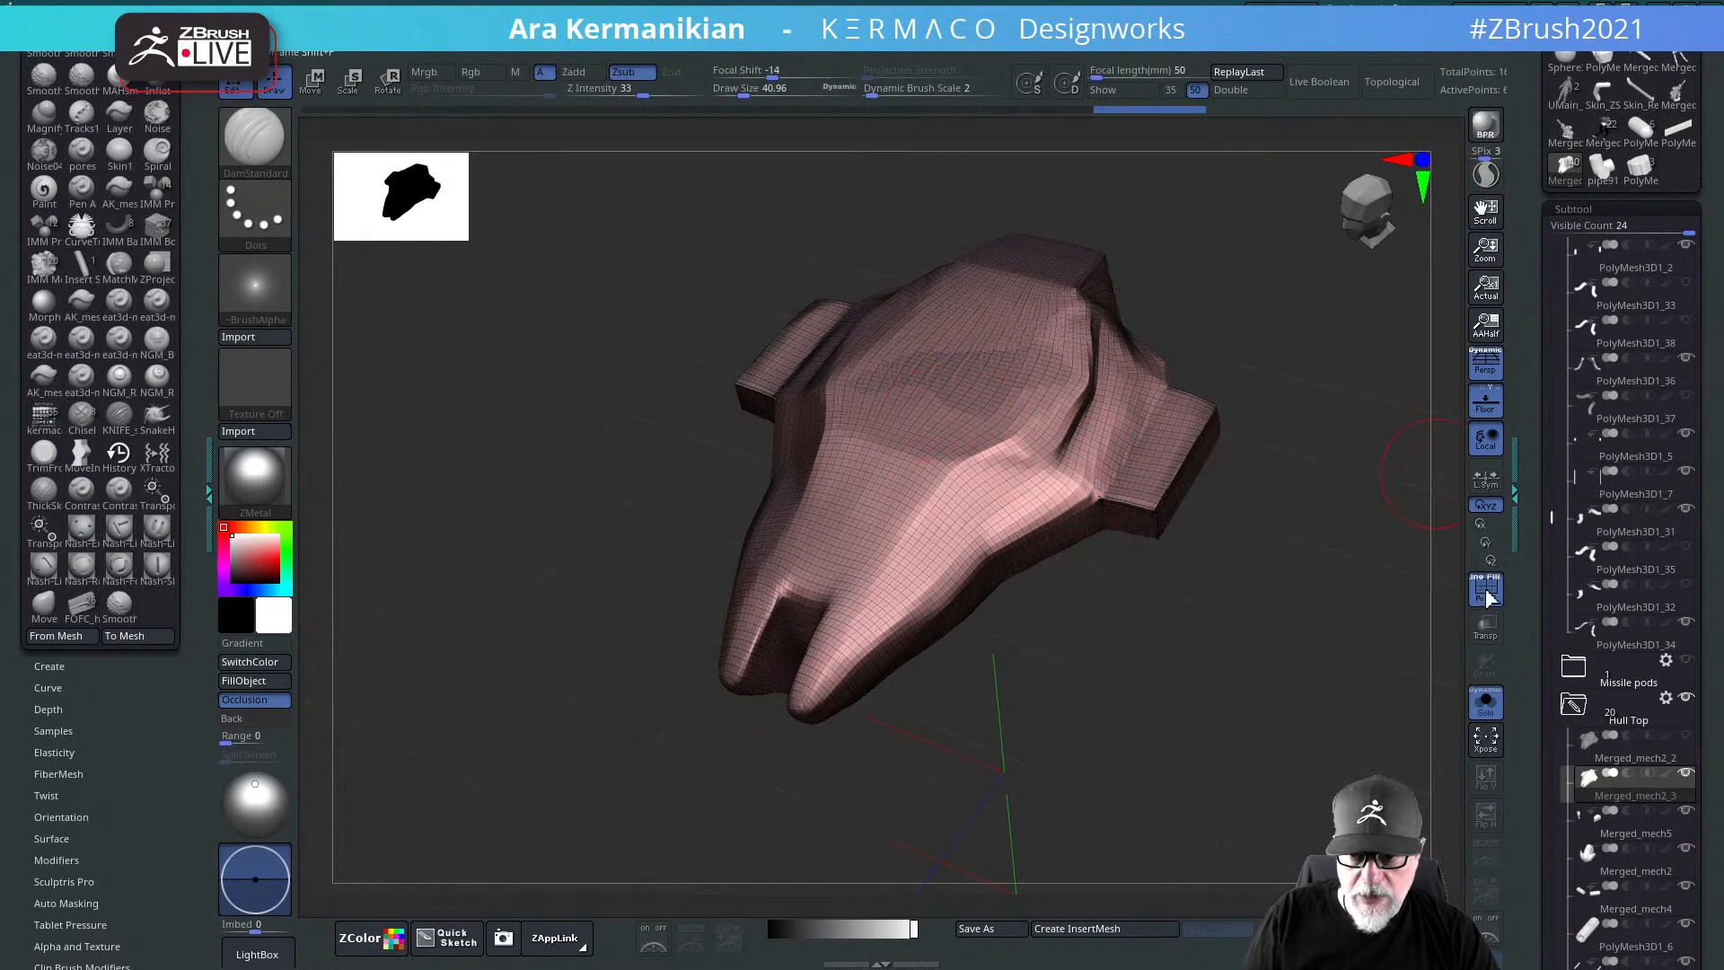
{"action": "left_click", "coordinate": [1486, 593]}
{"action": "key", "text": "s"}
{"action": "left_click_drag", "start_coordinate": [875, 422], "coordinate": [877, 434]}
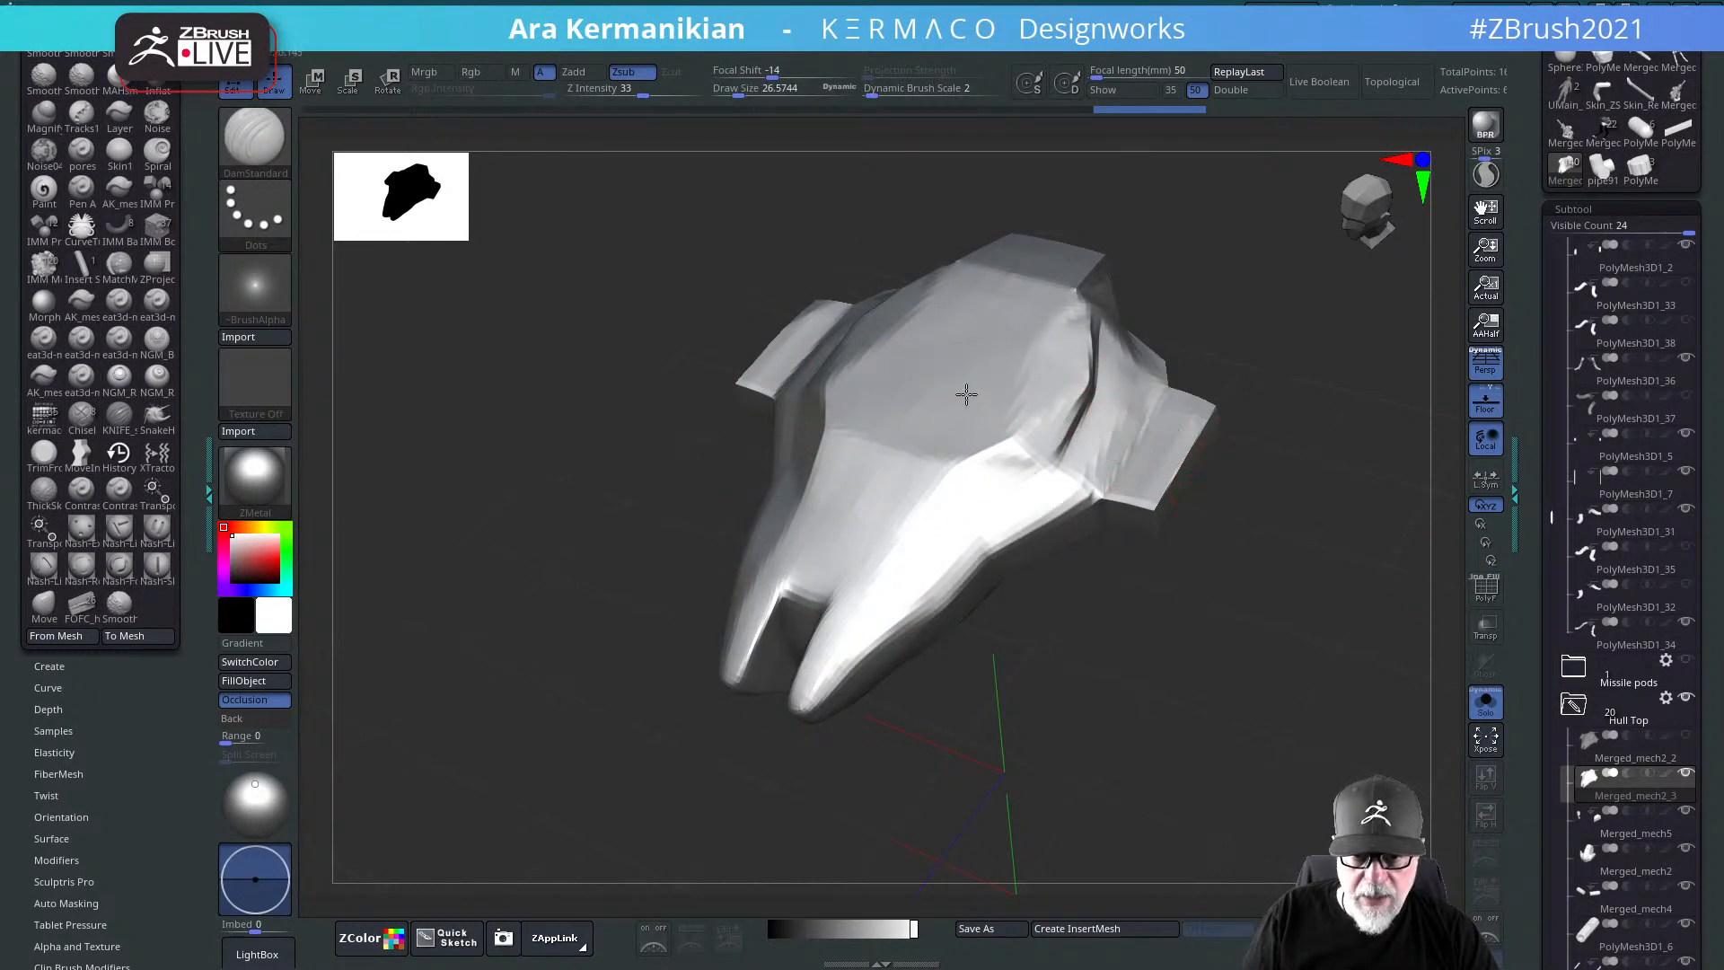
{"action": "mouse_move", "coordinate": [1046, 422]}
{"action": "left_mouse_down"}
{"action": "mouse_move", "coordinate": [1020, 366]}
{"action": "mouse_move", "coordinate": [984, 377]}
{"action": "left_mouse_up"}
{"action": "key", "text": "ctrl"}
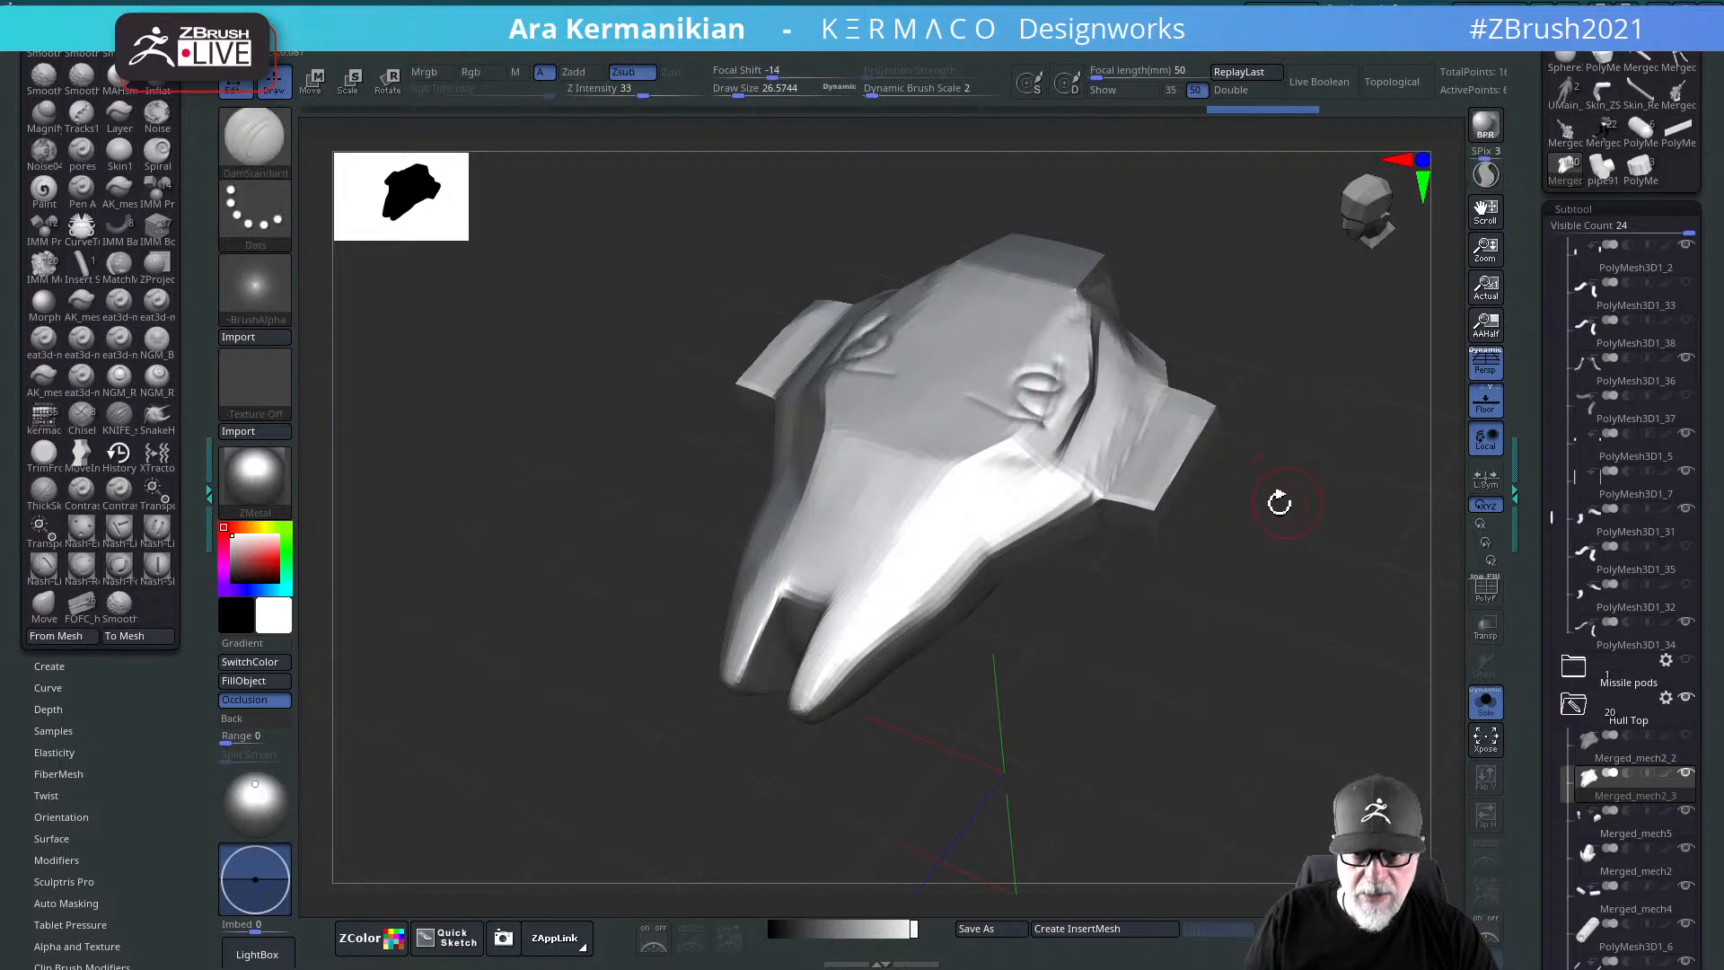
{"action": "mouse_move", "coordinate": [1277, 512]}
{"action": "left_mouse_down"}
{"action": "mouse_move", "coordinate": [1297, 585]}
{"action": "mouse_move", "coordinate": [1262, 623]}
{"action": "mouse_move", "coordinate": [1332, 547]}
{"action": "mouse_move", "coordinate": [1363, 572]}
{"action": "mouse_move", "coordinate": [1329, 557]}
{"action": "left_mouse_up"}
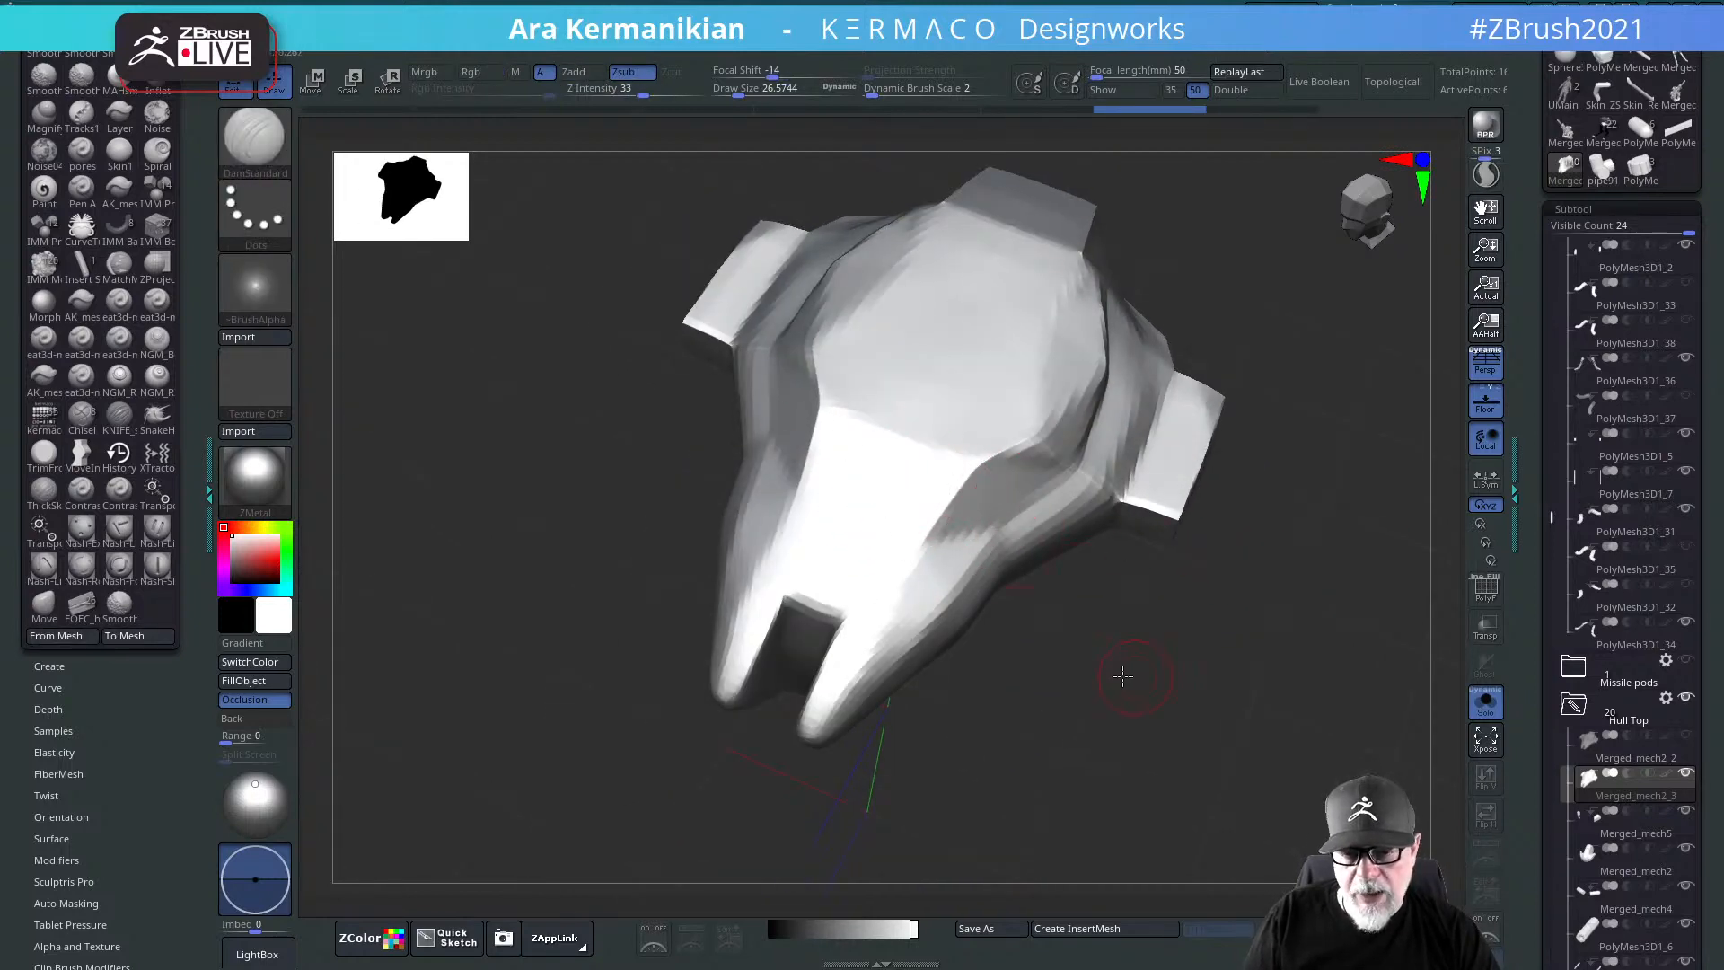
Step: Choose the MAHcut Mesh brush and try it on the hull's upper surface
{"action": "key", "text": "ctrl"}
{"action": "key", "text": "b"}
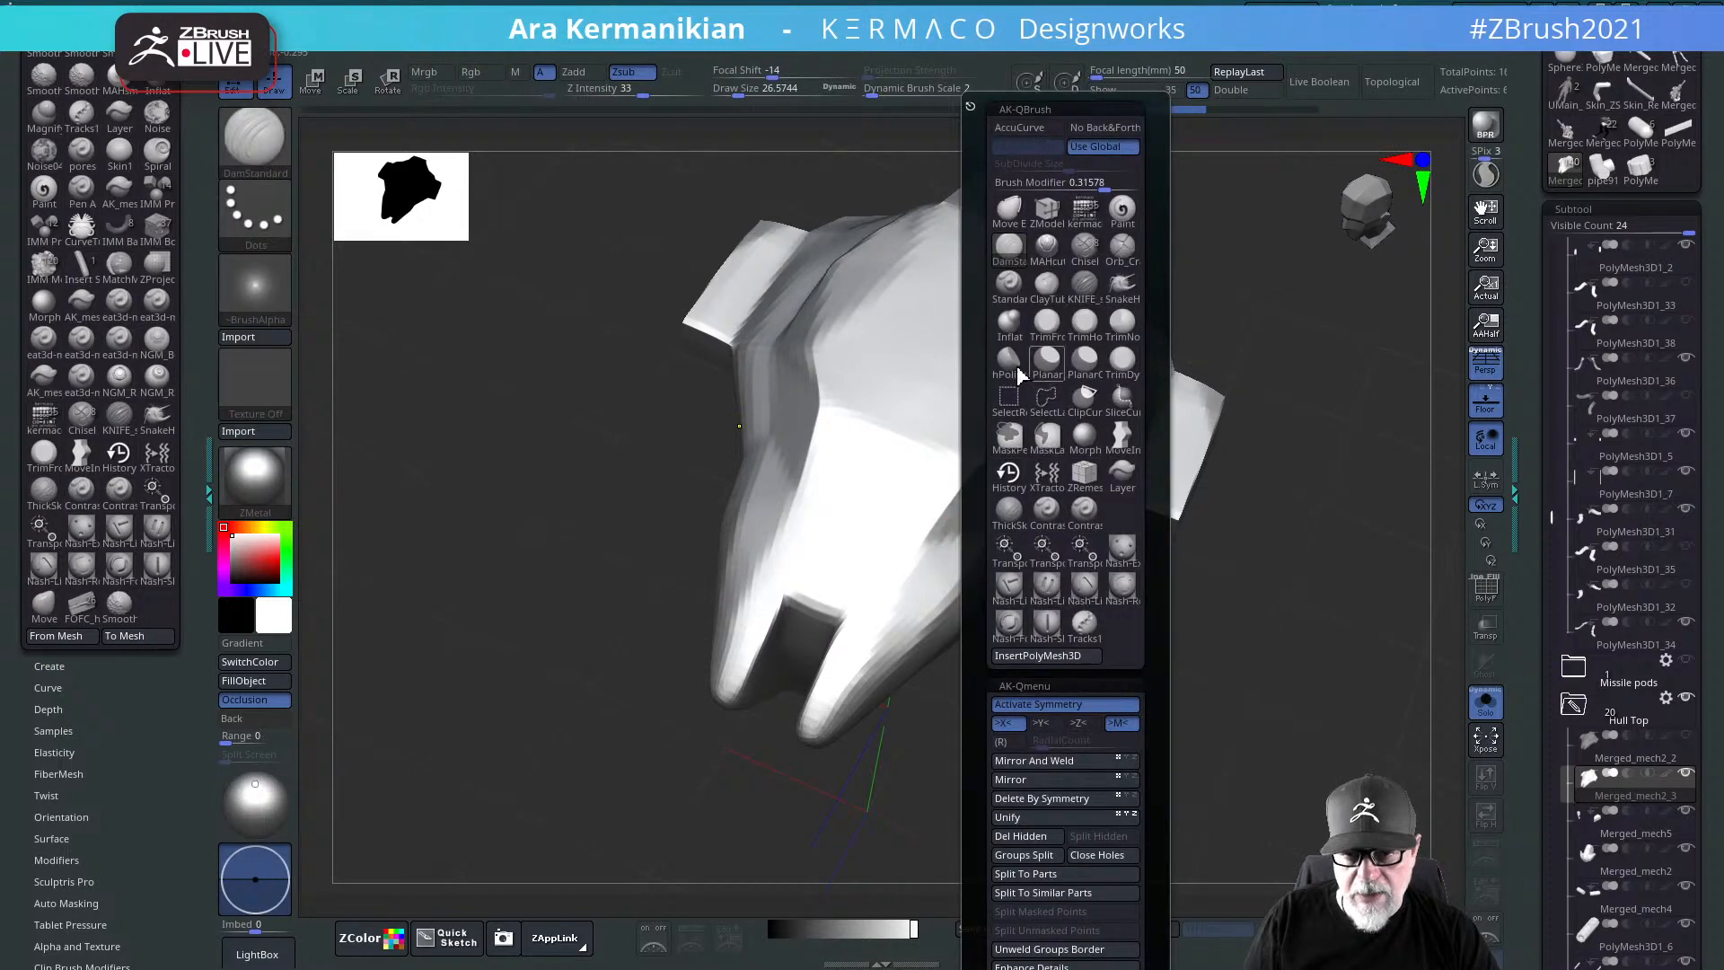
{"action": "left_click", "coordinate": [1052, 252]}
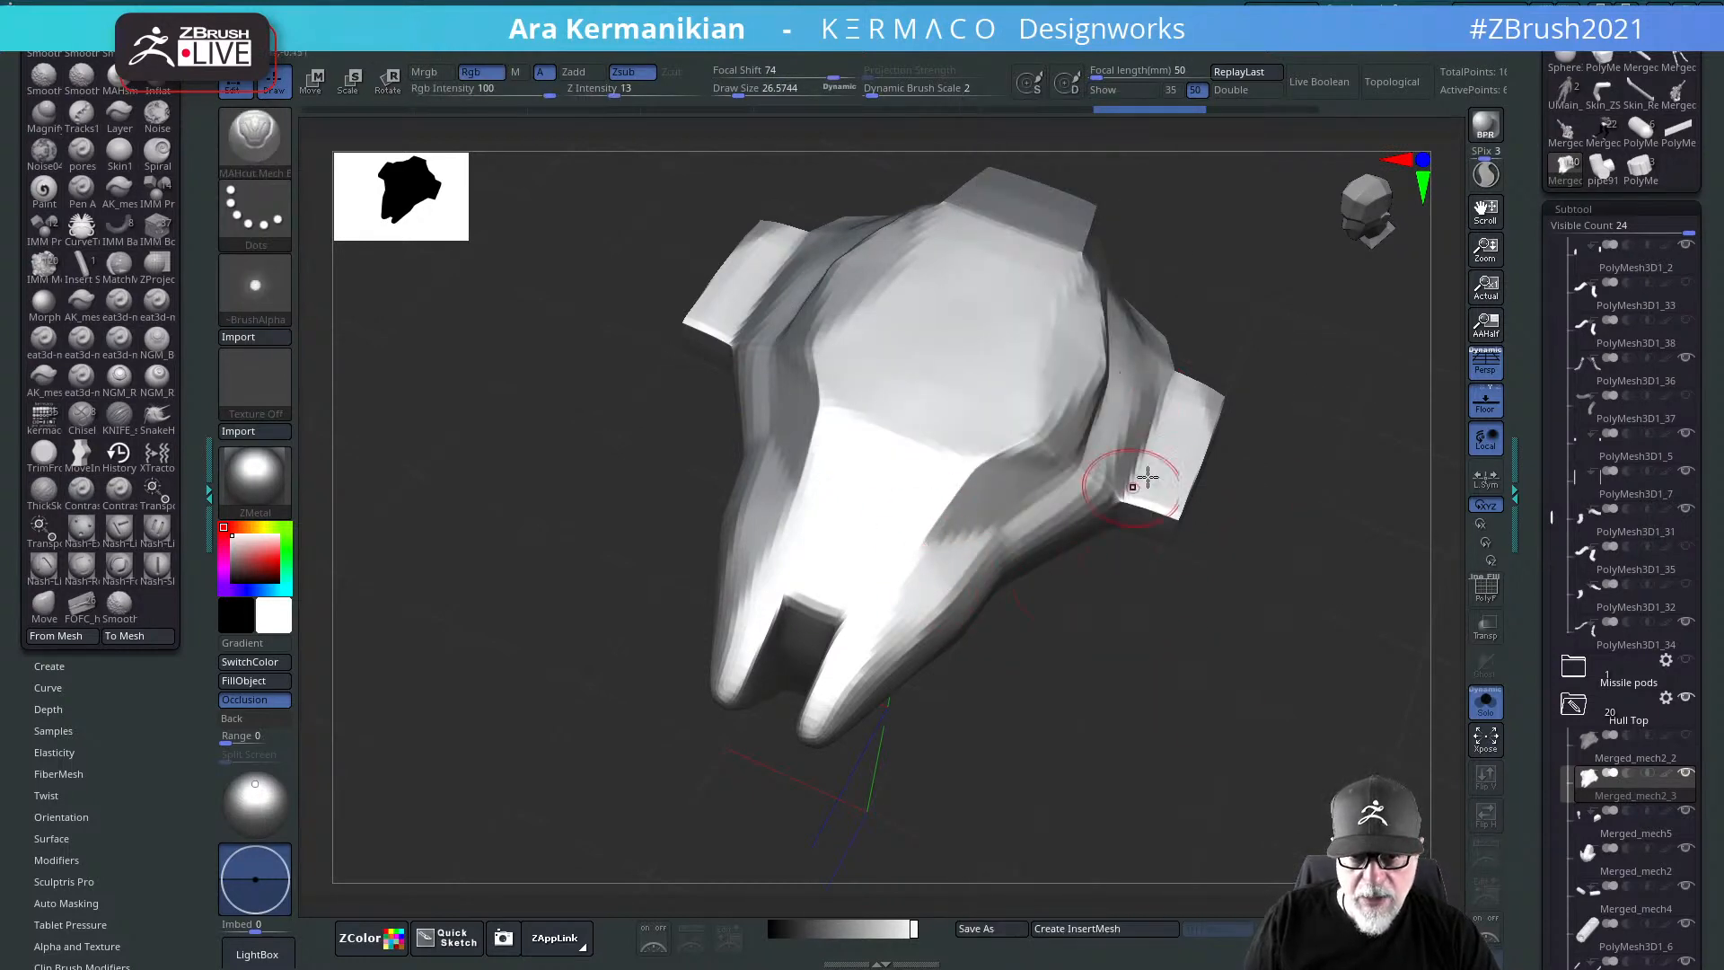
{"action": "left_click_drag", "start_coordinate": [1243, 691], "coordinate": [1219, 676]}
{"action": "left_click_drag", "start_coordinate": [1260, 597], "coordinate": [1047, 462]}
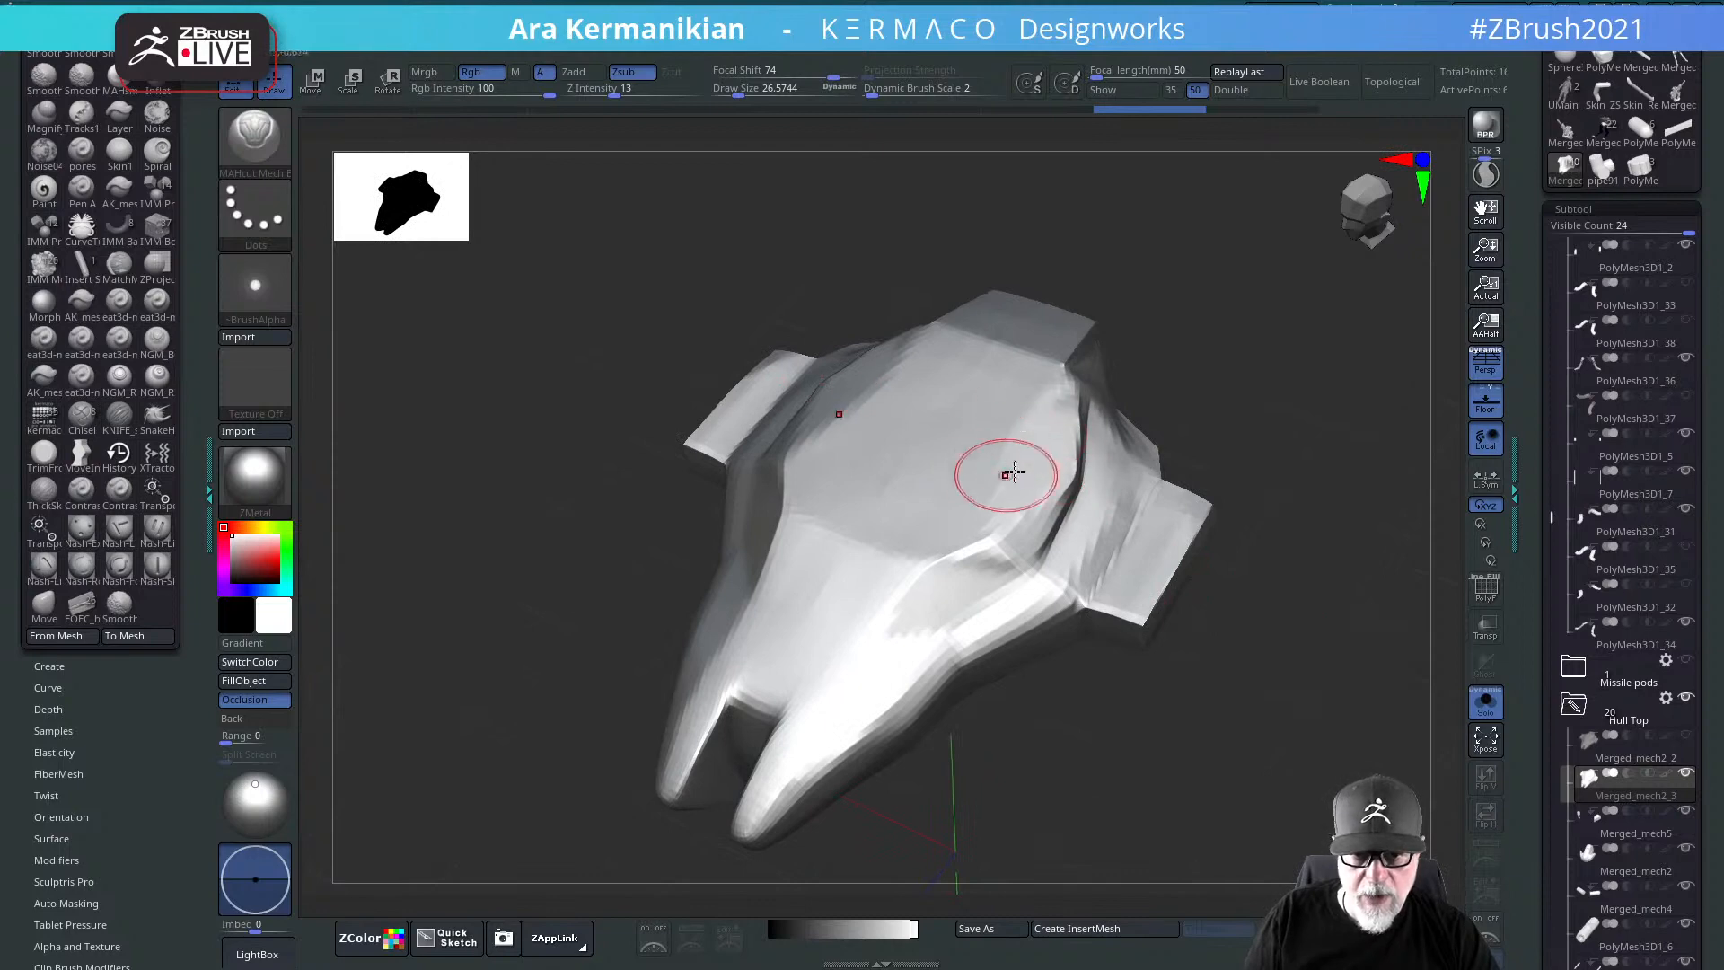
Step: Try flattening the hull's upper surface and sloping side toward the front prongs with the hPolish brush
{"action": "key", "text": "ctrl"}
{"action": "key", "text": "b"}
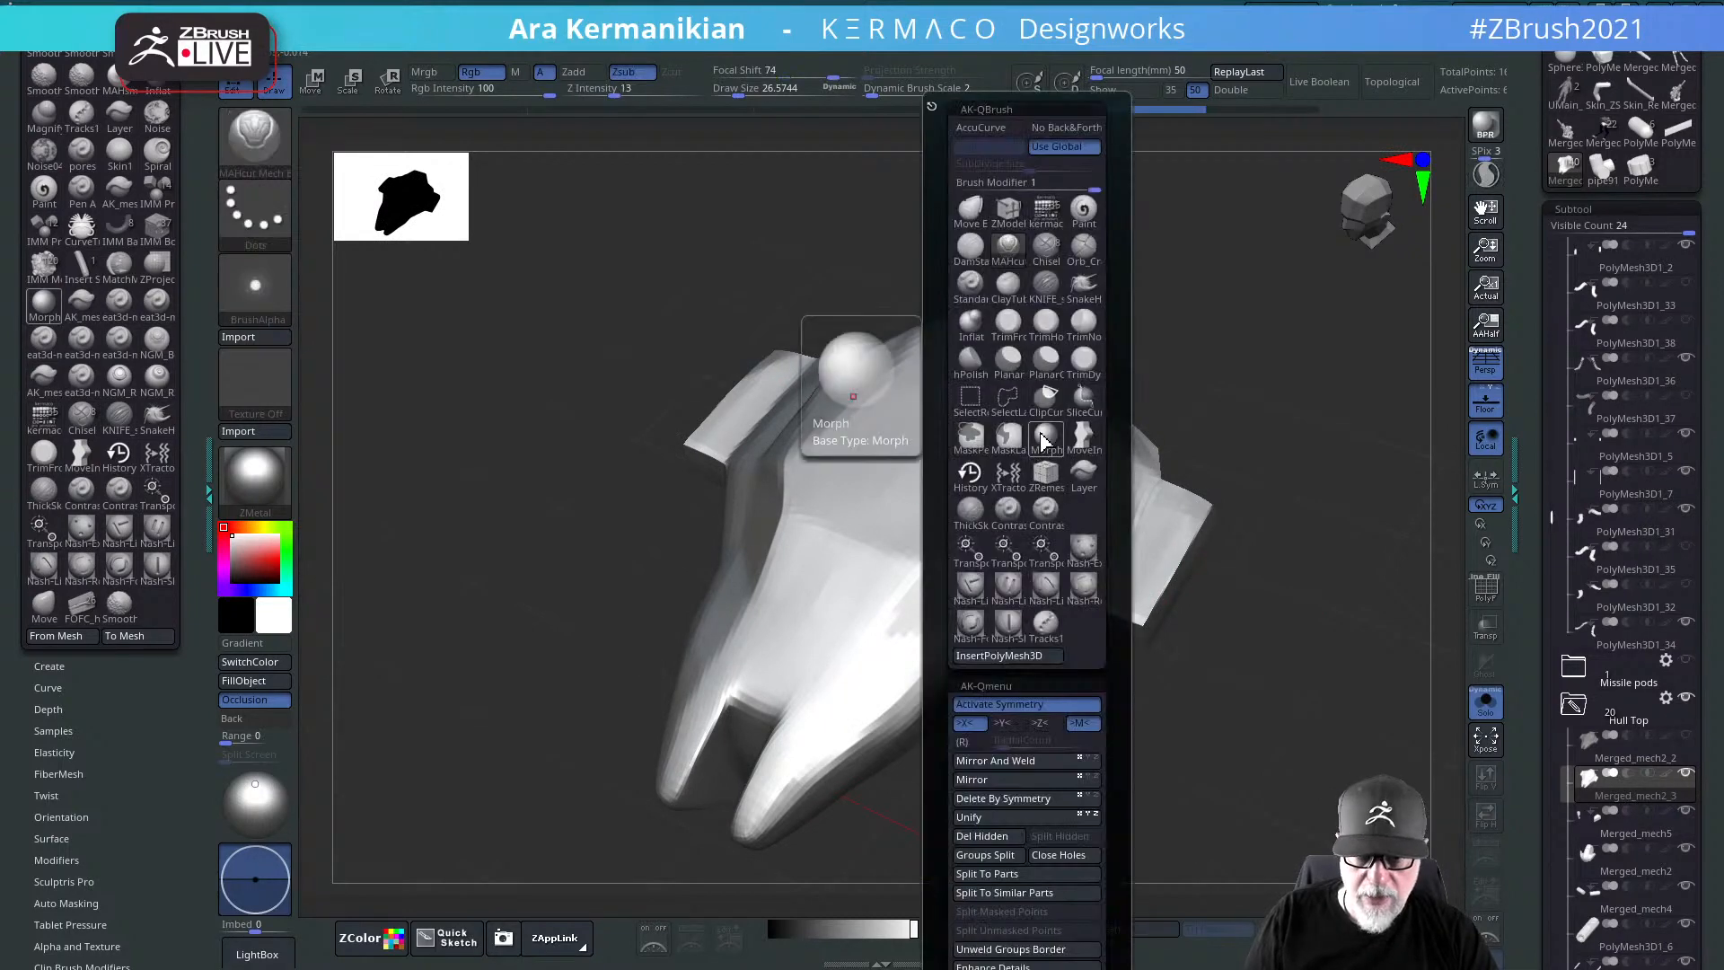
{"action": "key", "text": "h"}
{"action": "key", "text": "p"}
{"action": "mouse_move", "coordinate": [1075, 468]}
{"action": "left_mouse_down"}
{"action": "mouse_move", "coordinate": [1008, 486]}
{"action": "mouse_move", "coordinate": [1022, 544]}
{"action": "left_mouse_up"}
{"action": "mouse_move", "coordinate": [952, 606]}
{"action": "left_mouse_down"}
{"action": "mouse_move", "coordinate": [939, 616]}
{"action": "mouse_move", "coordinate": [970, 562]}
{"action": "mouse_move", "coordinate": [1104, 521]}
{"action": "left_mouse_up"}
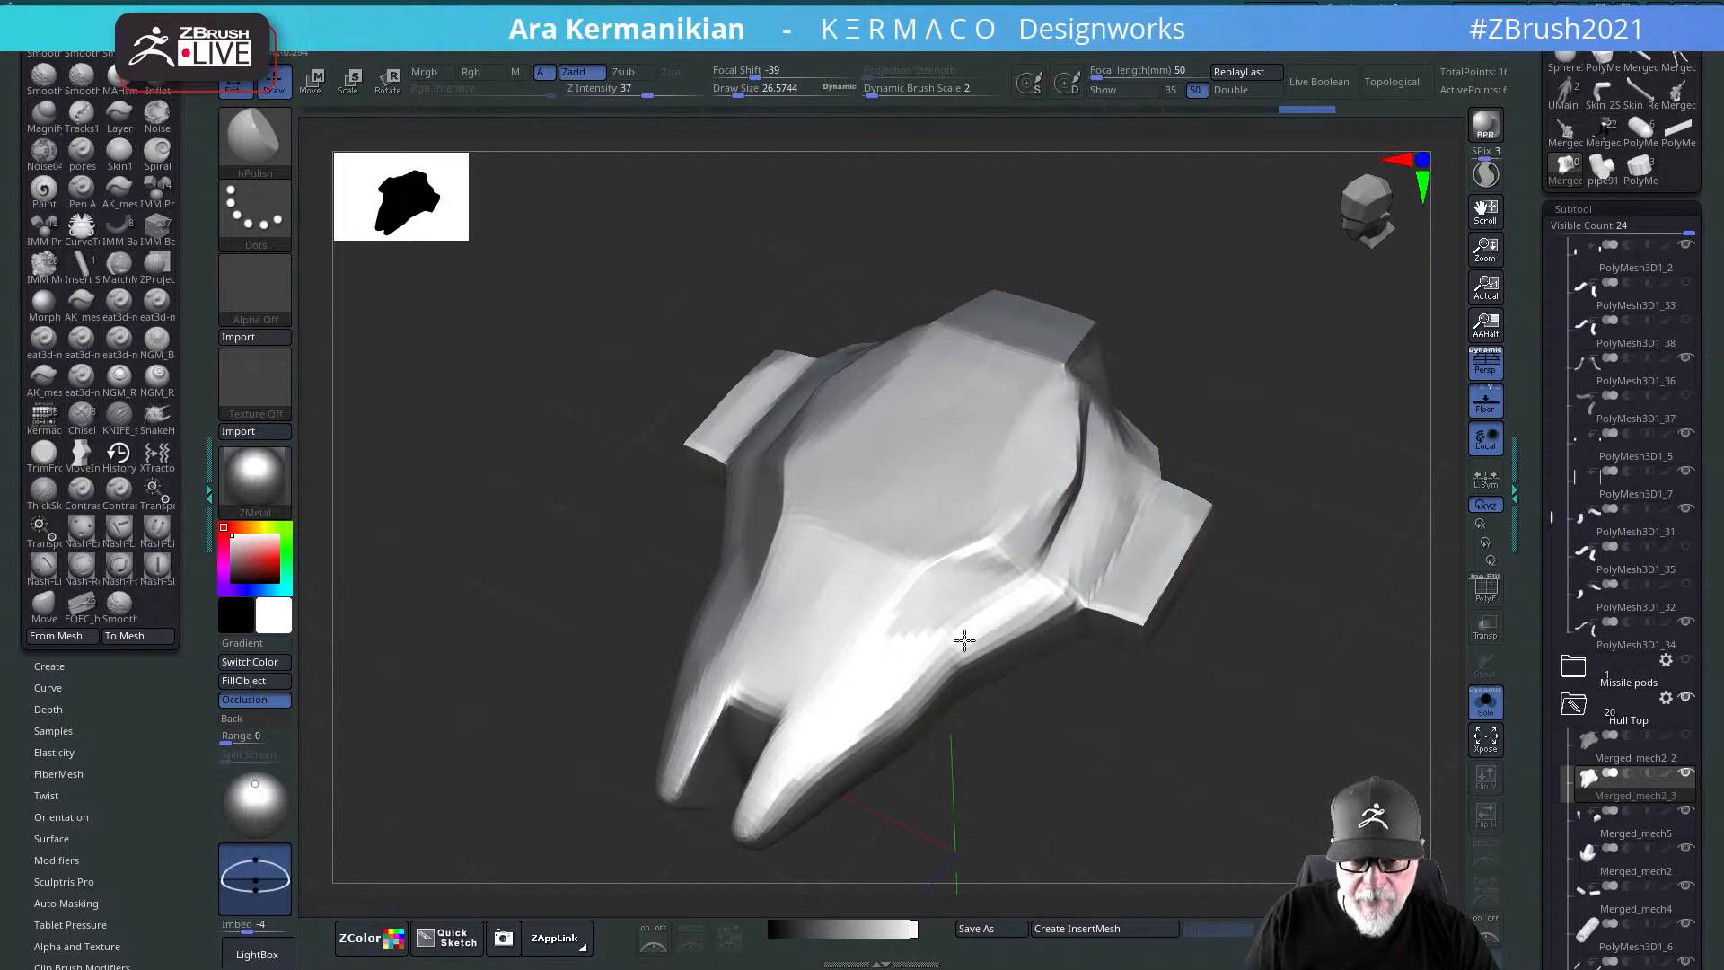
{"action": "left_click_drag", "start_coordinate": [799, 733], "coordinate": [879, 704]}
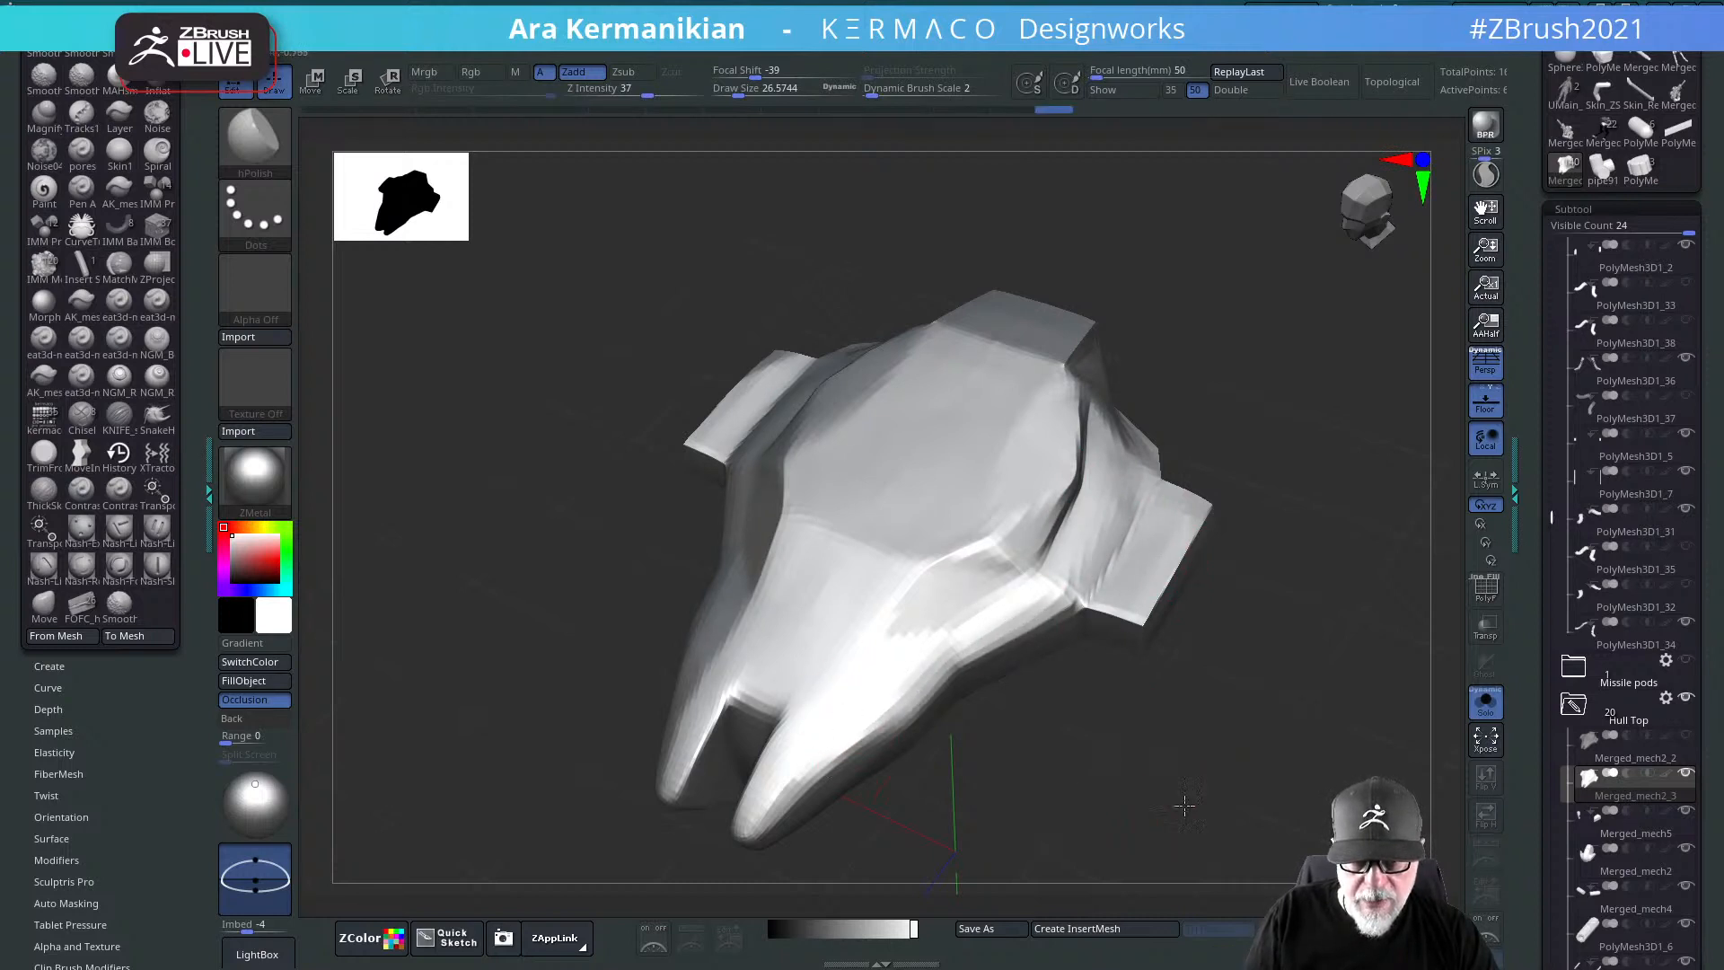
Step: Revert the duplicated hull to its mesh from before remeshing, show the polyframe, and inspect the topology up close
{"action": "mouse_move", "coordinate": [1183, 806]}
{"action": "left_mouse_down"}
{"action": "mouse_move", "coordinate": [1269, 512]}
{"action": "mouse_move", "coordinate": [1292, 574]}
{"action": "mouse_move", "coordinate": [1285, 549]}
{"action": "left_mouse_up"}
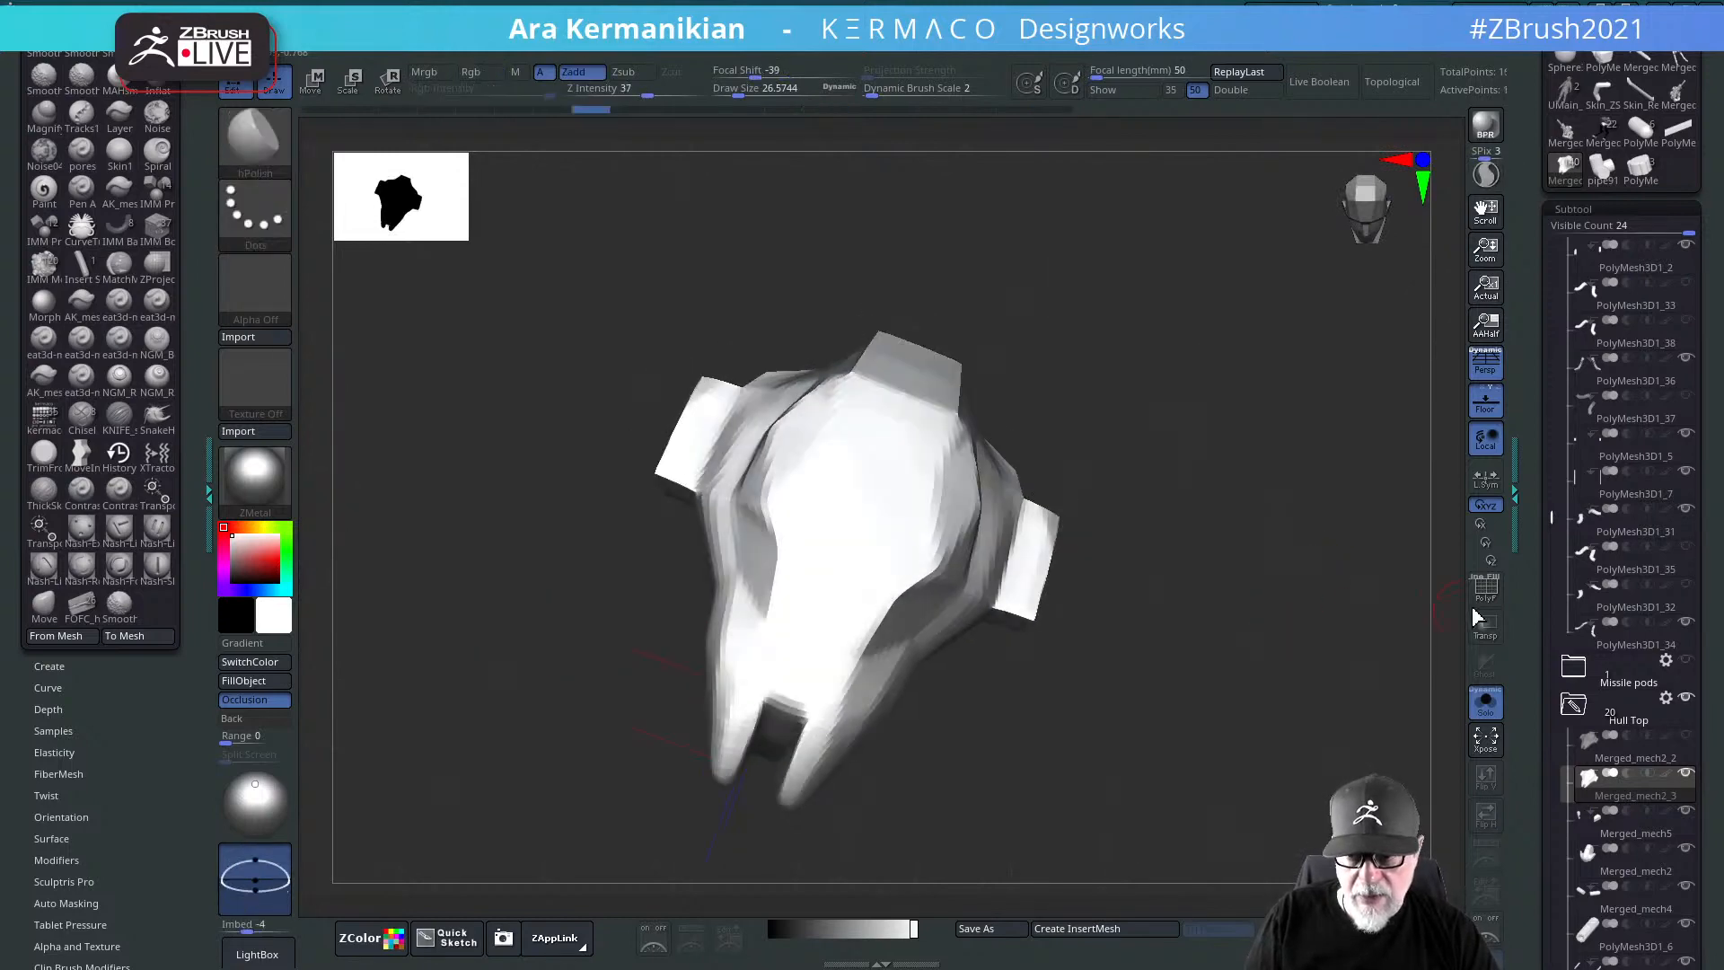
{"action": "key", "text": "shift+f"}
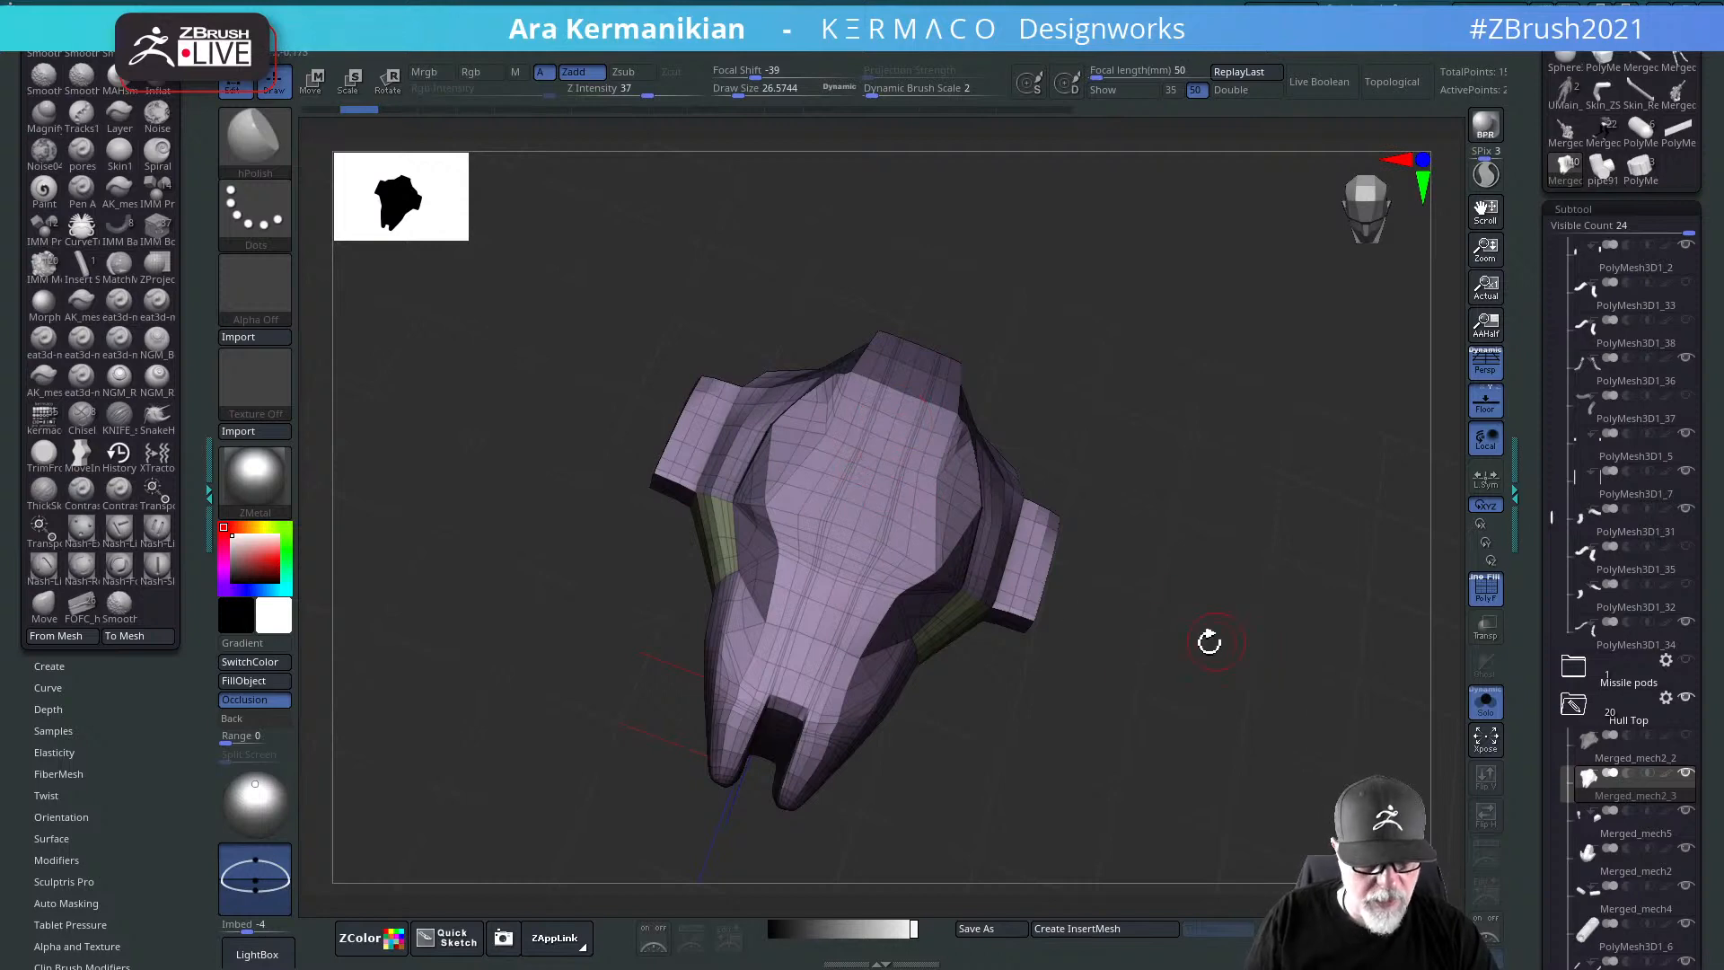
{"action": "left_click_drag", "start_coordinate": [1192, 500], "coordinate": [1302, 514], "text": "alt"}
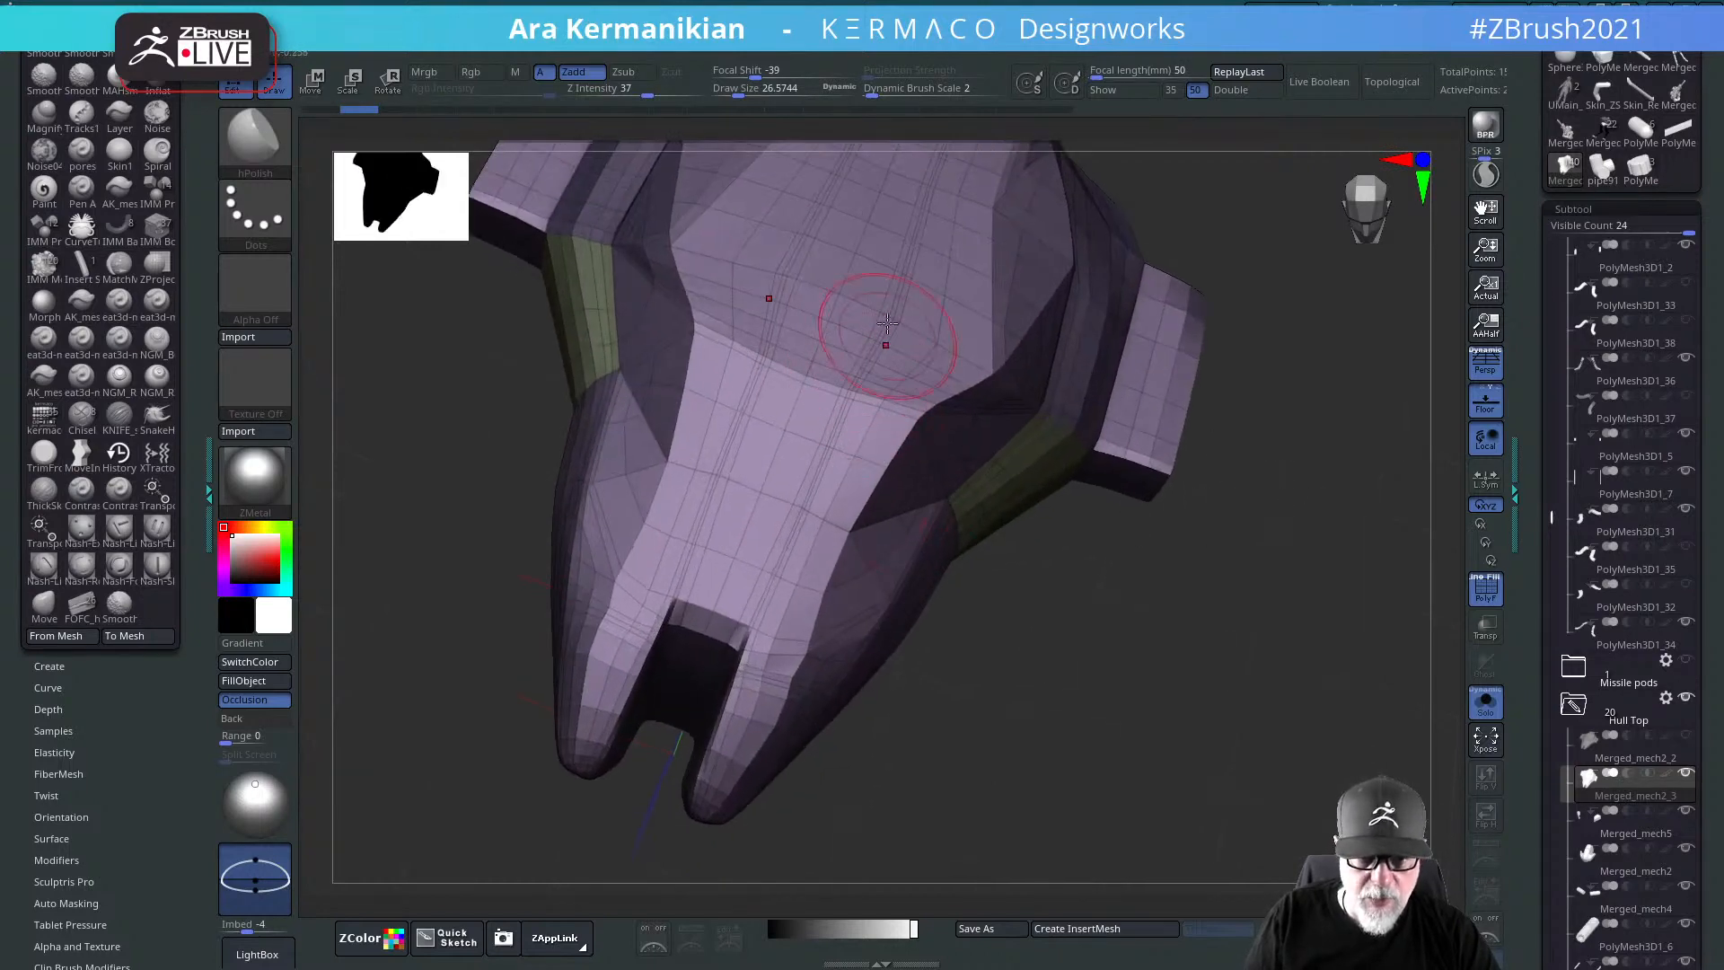
{"action": "left_click_drag", "start_coordinate": [1210, 663], "coordinate": [1143, 685], "text": "alt"}
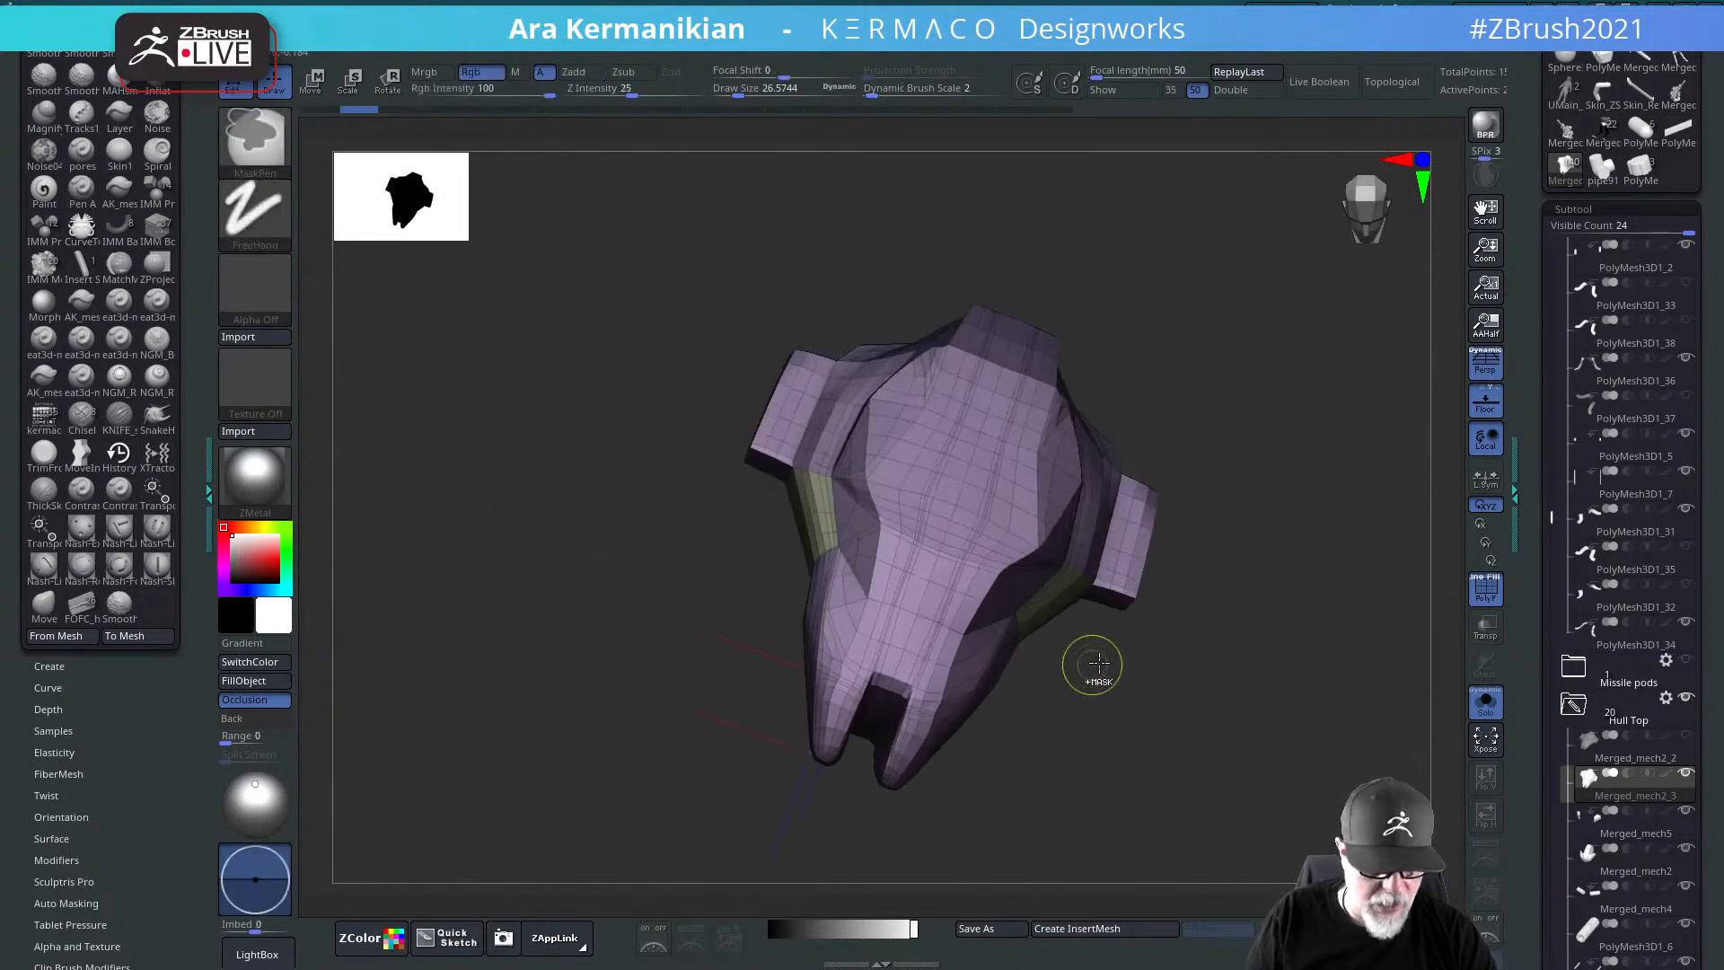
Step: Try a ZRemesher pass on the duplicated hull with the polygon count doubled, and undo it
{"action": "key", "text": "ctrl+space"}
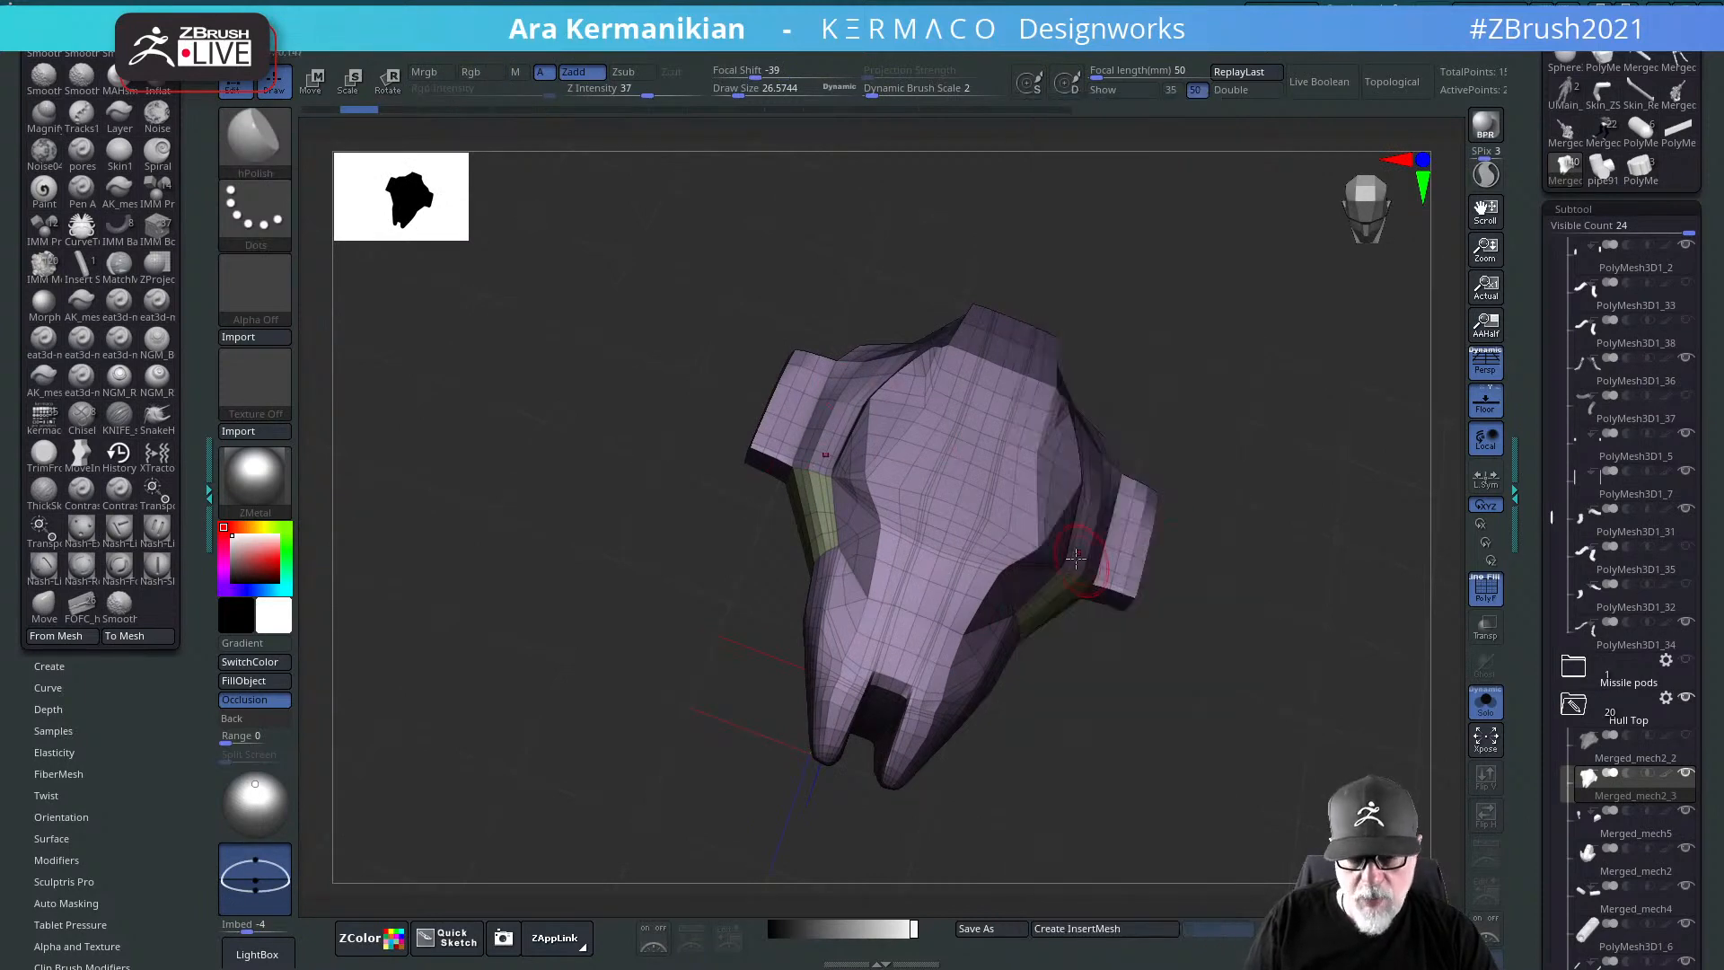
{"action": "key", "text": "ctrl+space"}
{"action": "left_click", "coordinate": [1060, 395]}
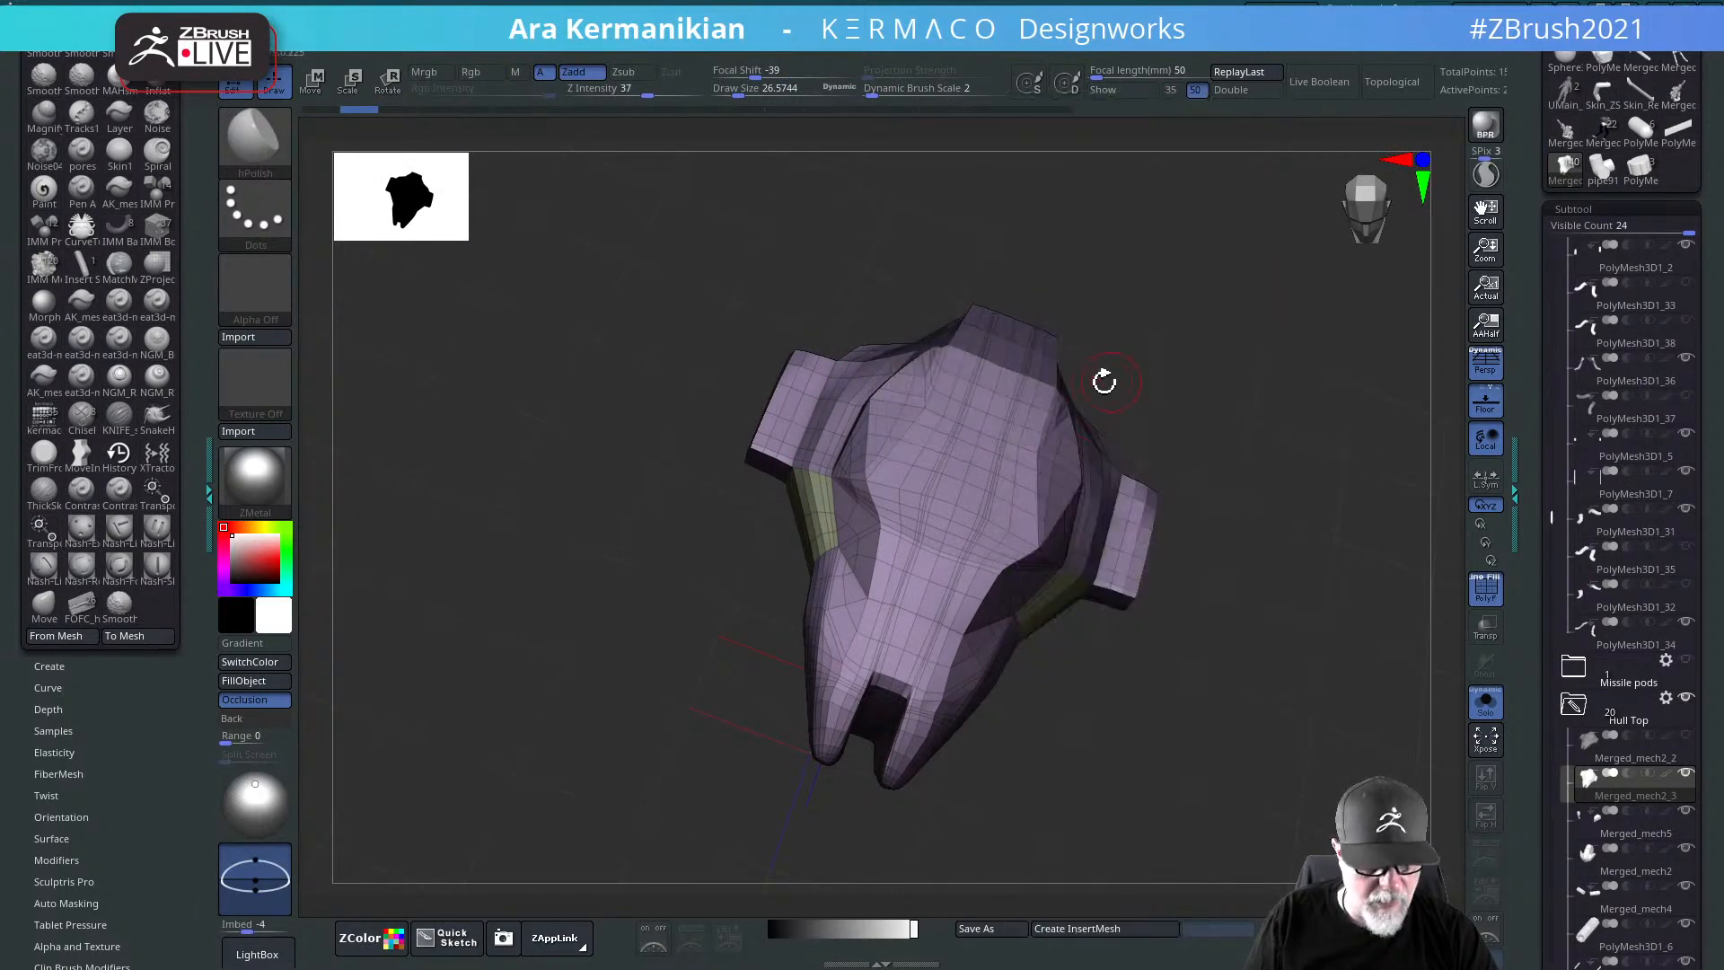
{"action": "key", "text": "ctrl+space"}
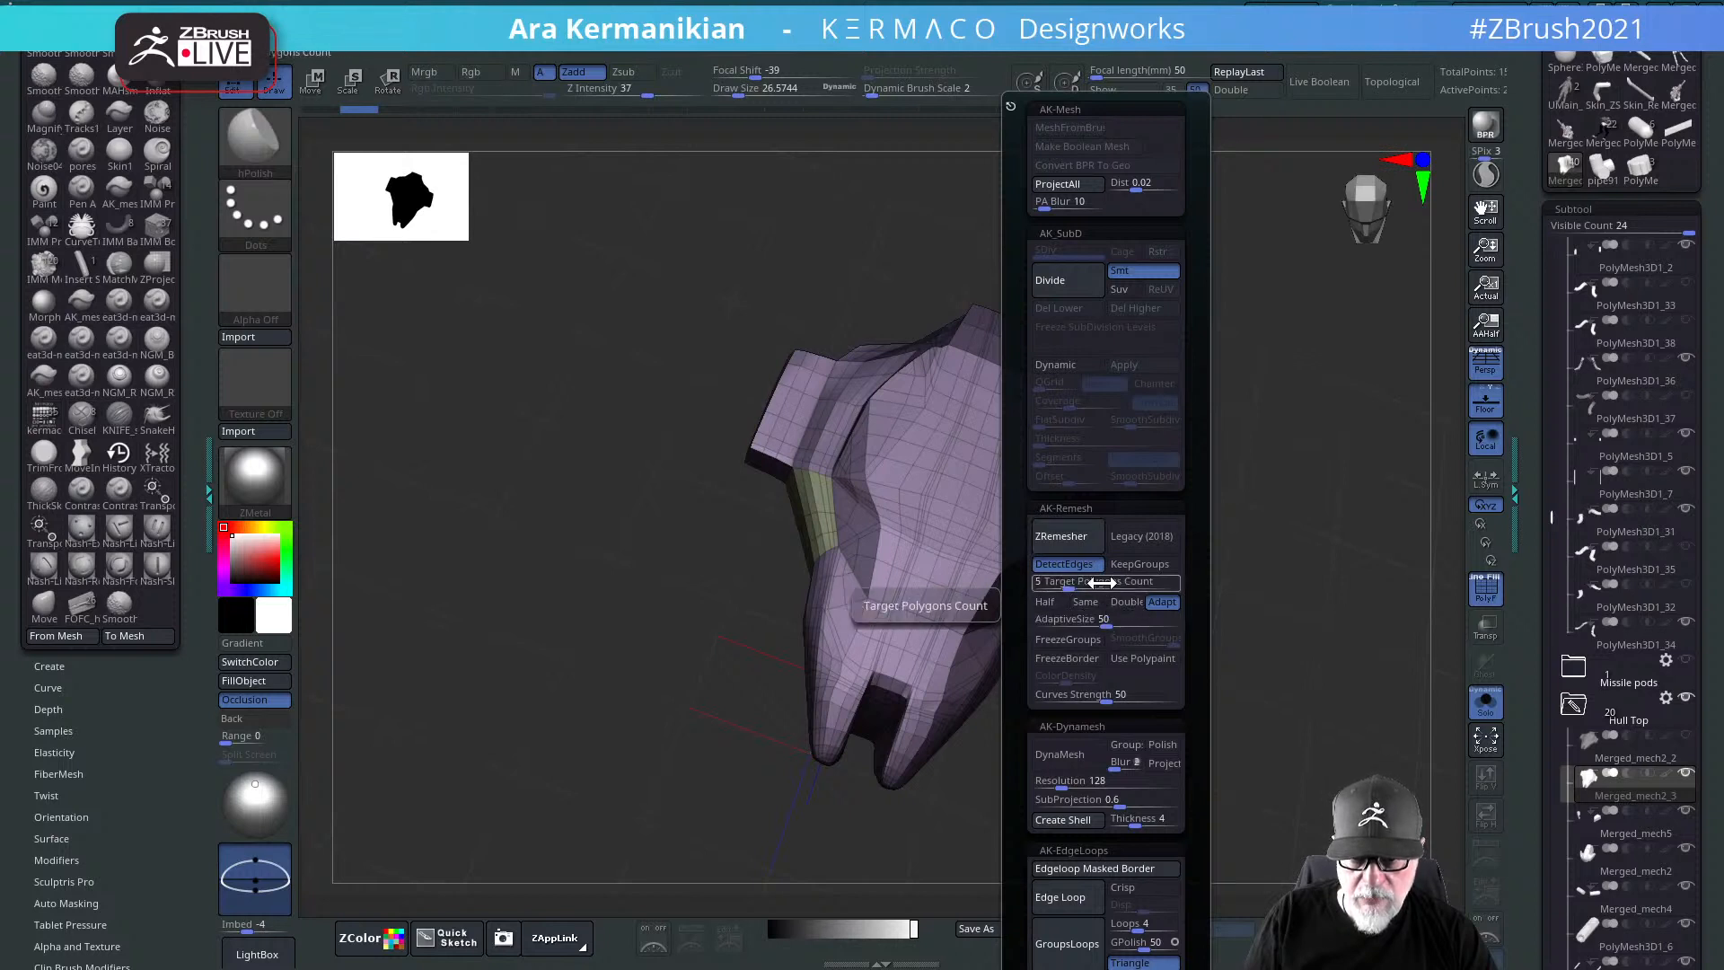
{"action": "left_click", "coordinate": [1125, 604]}
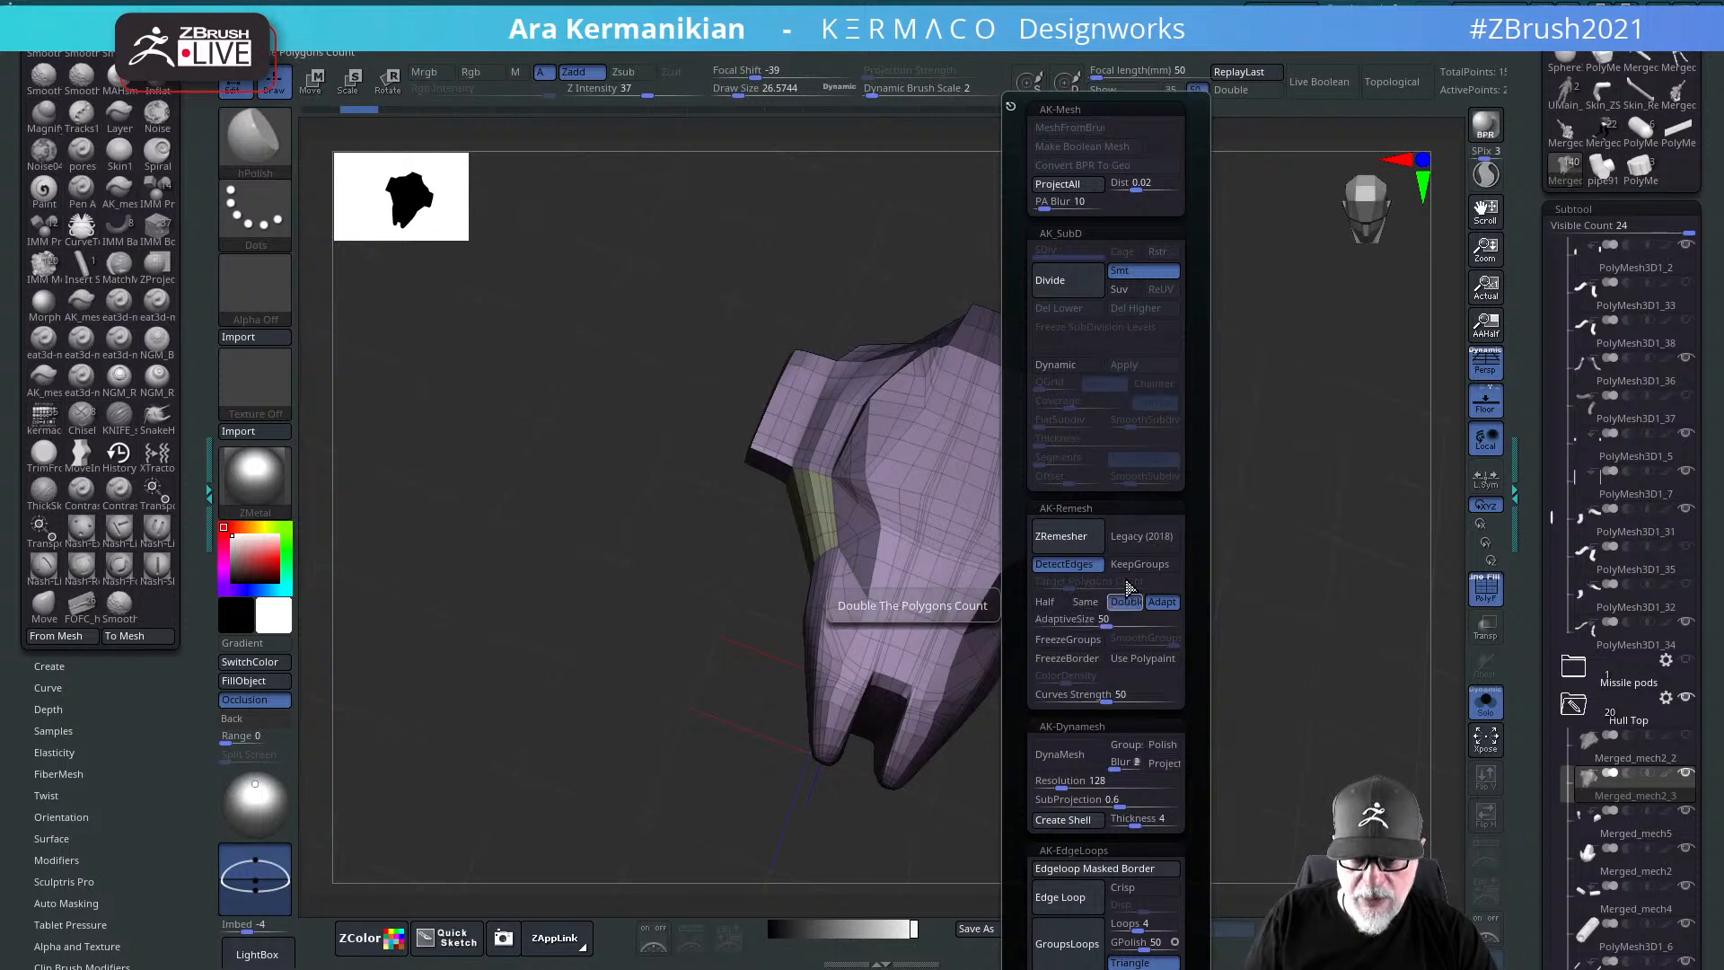
{"action": "left_click", "coordinate": [1061, 536]}
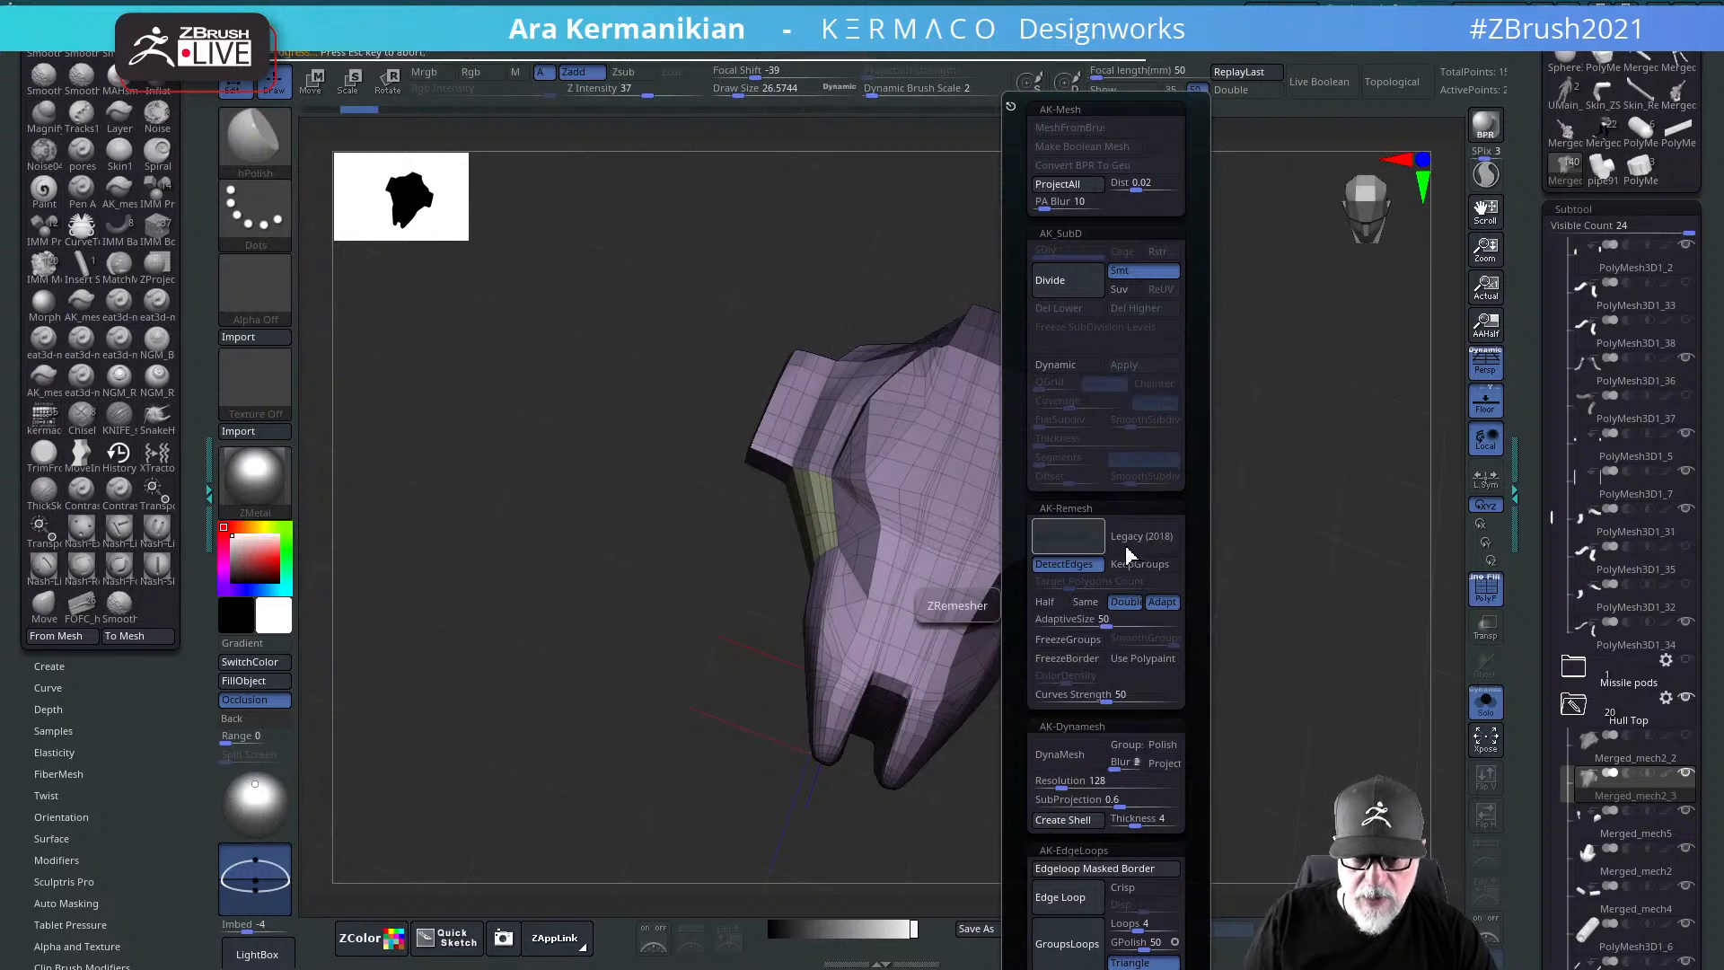
{"action": "key", "text": "ctrl+z"}
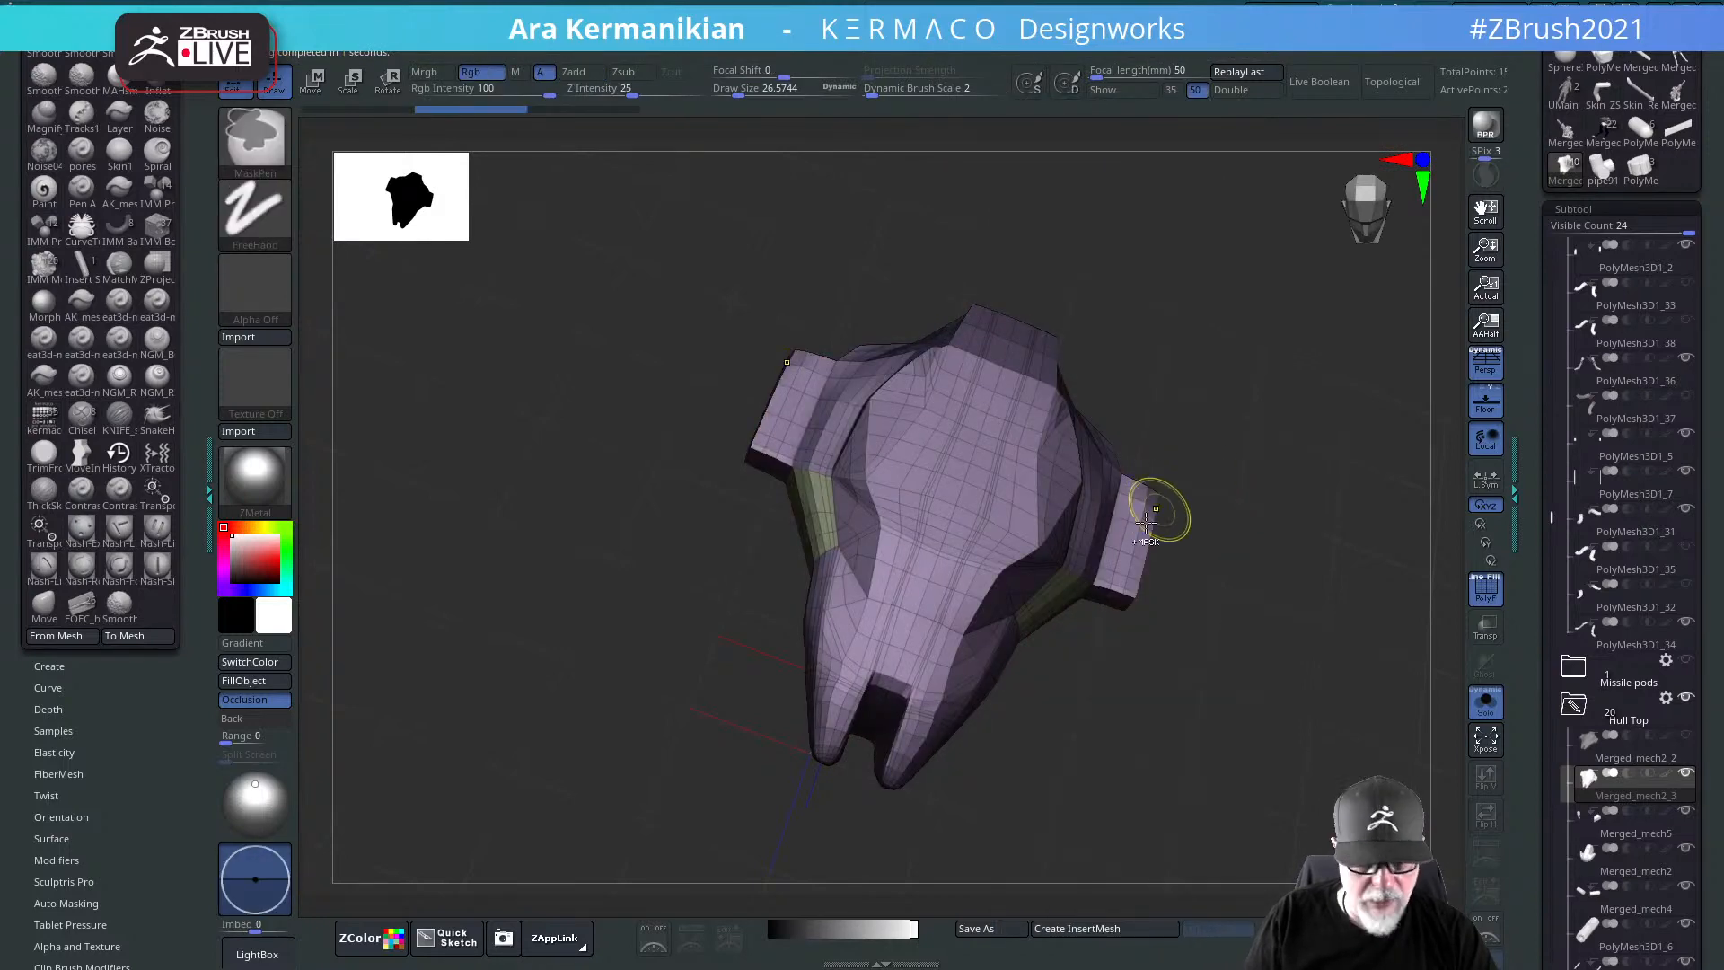
Step: Turn off Double and Adapt, set AdaptiveSize to 55 and the target polygon count to about 14.525, and ZRemesh the hull
{"action": "key", "text": "ctrl+space"}
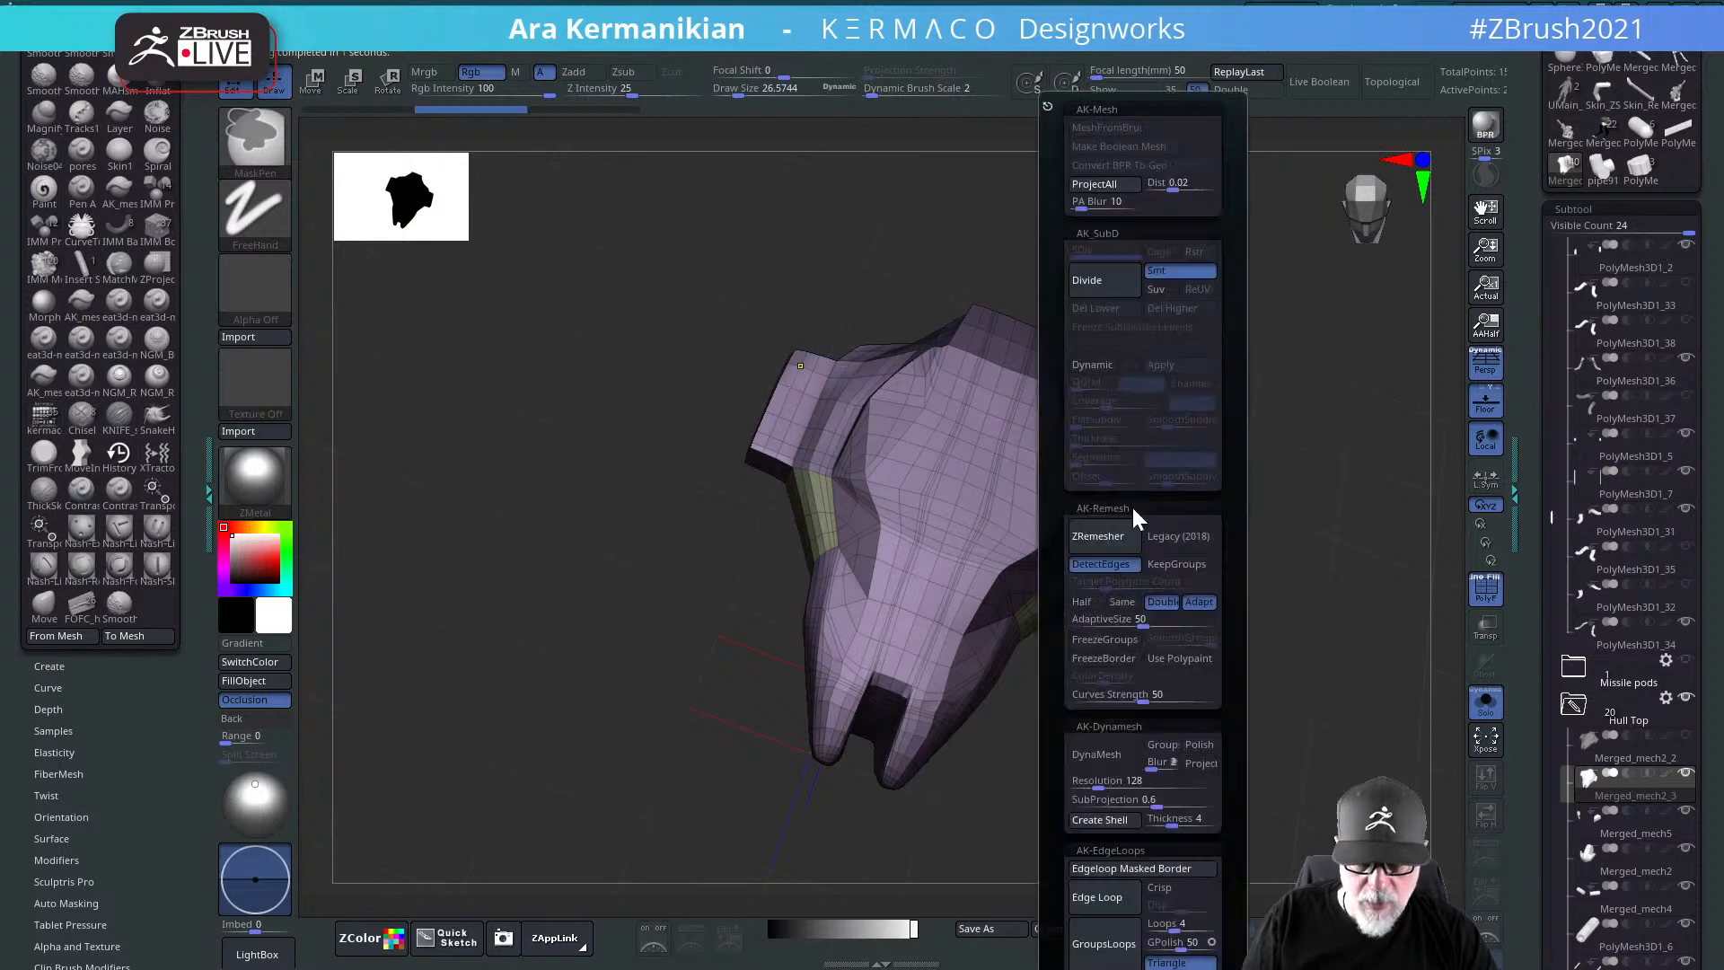
{"action": "left_click", "coordinate": [1199, 602]}
{"action": "left_click", "coordinate": [1169, 605]}
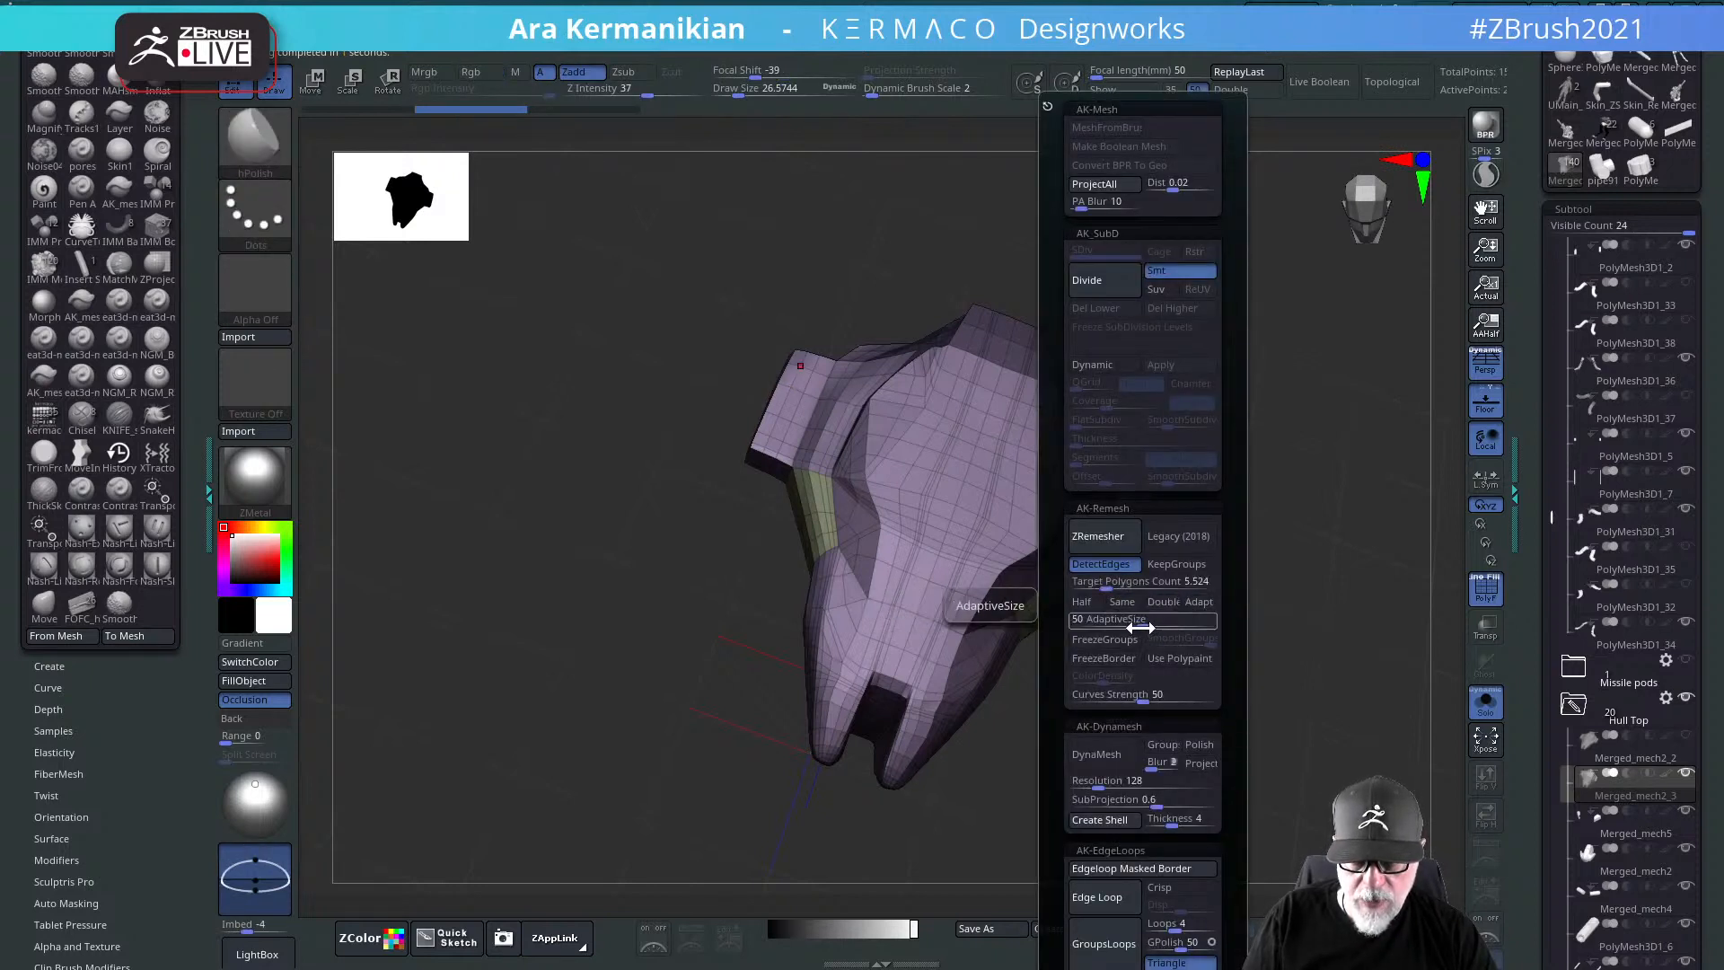
{"action": "left_click_drag", "start_coordinate": [1138, 621], "coordinate": [1159, 623]}
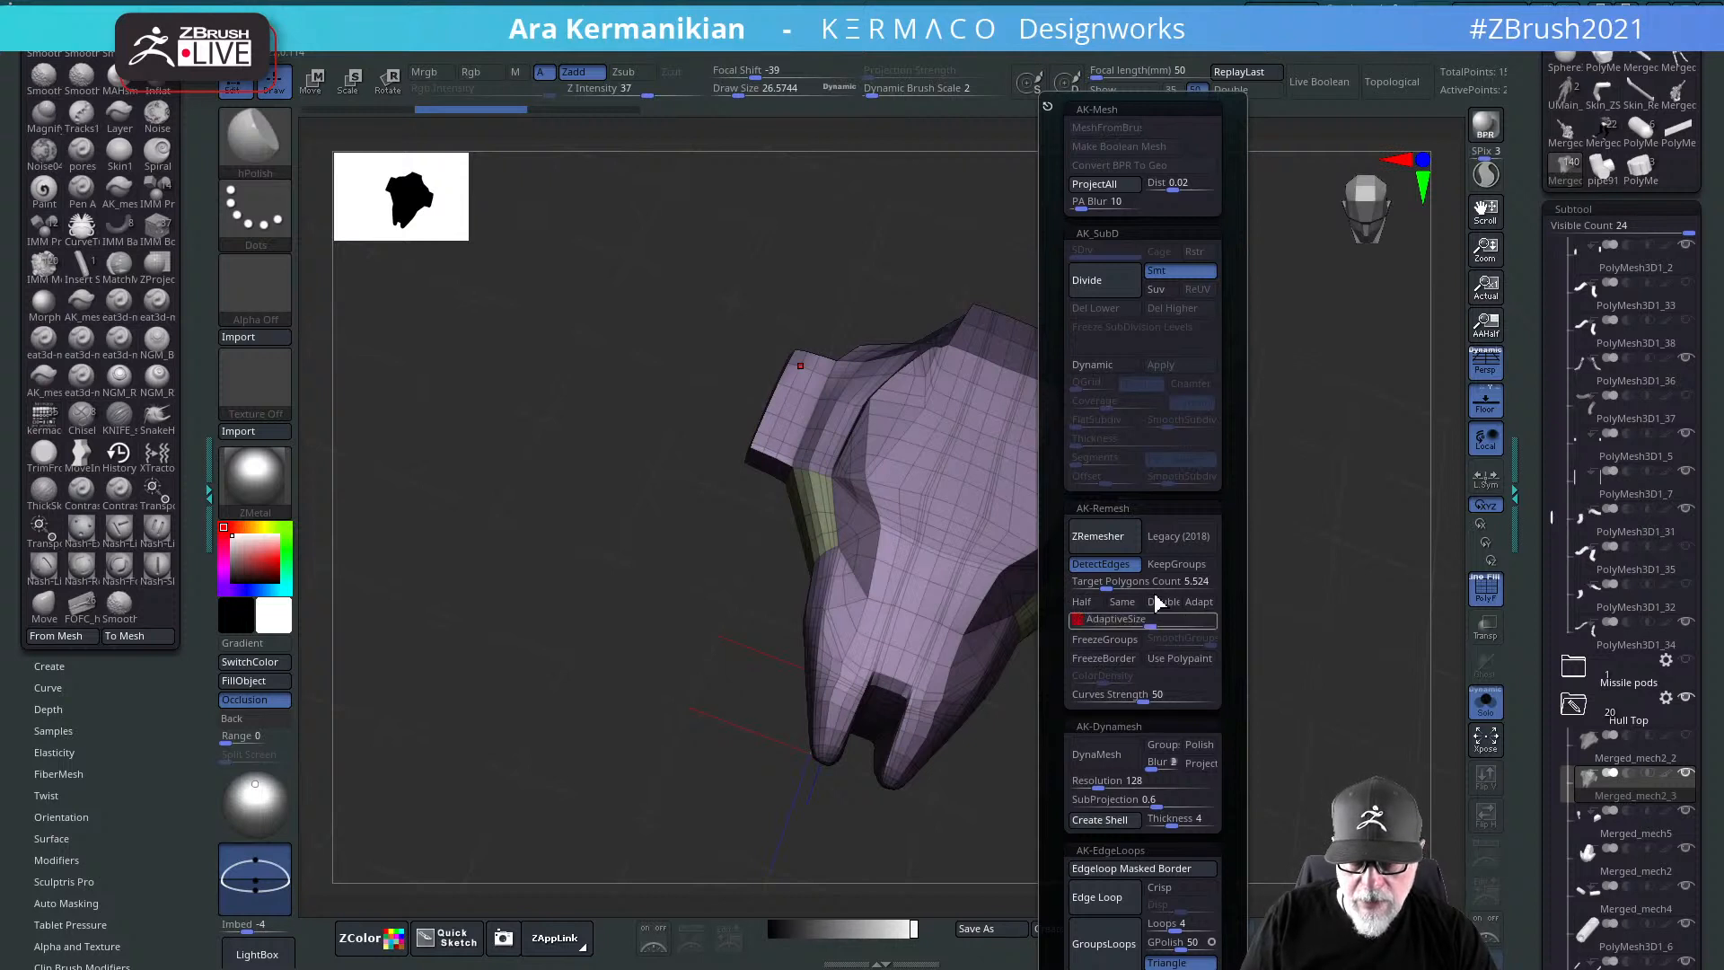
{"action": "left_click_drag", "start_coordinate": [1154, 583], "coordinate": [1130, 586]}
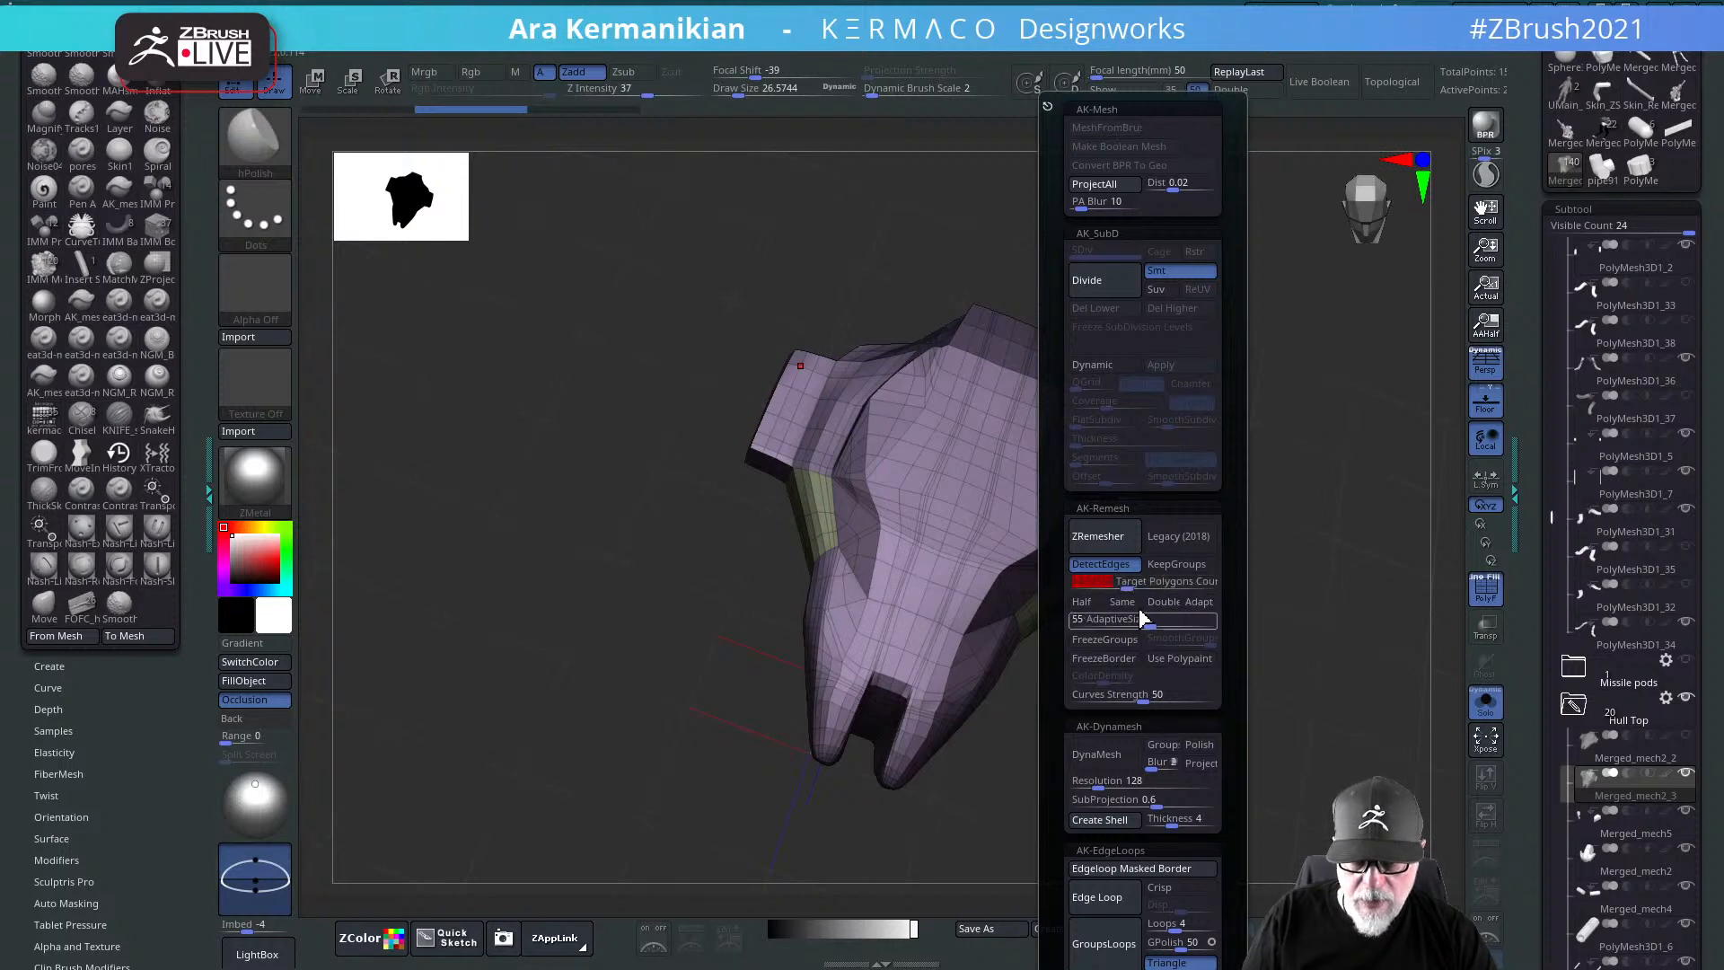
{"action": "left_click", "coordinate": [1109, 543]}
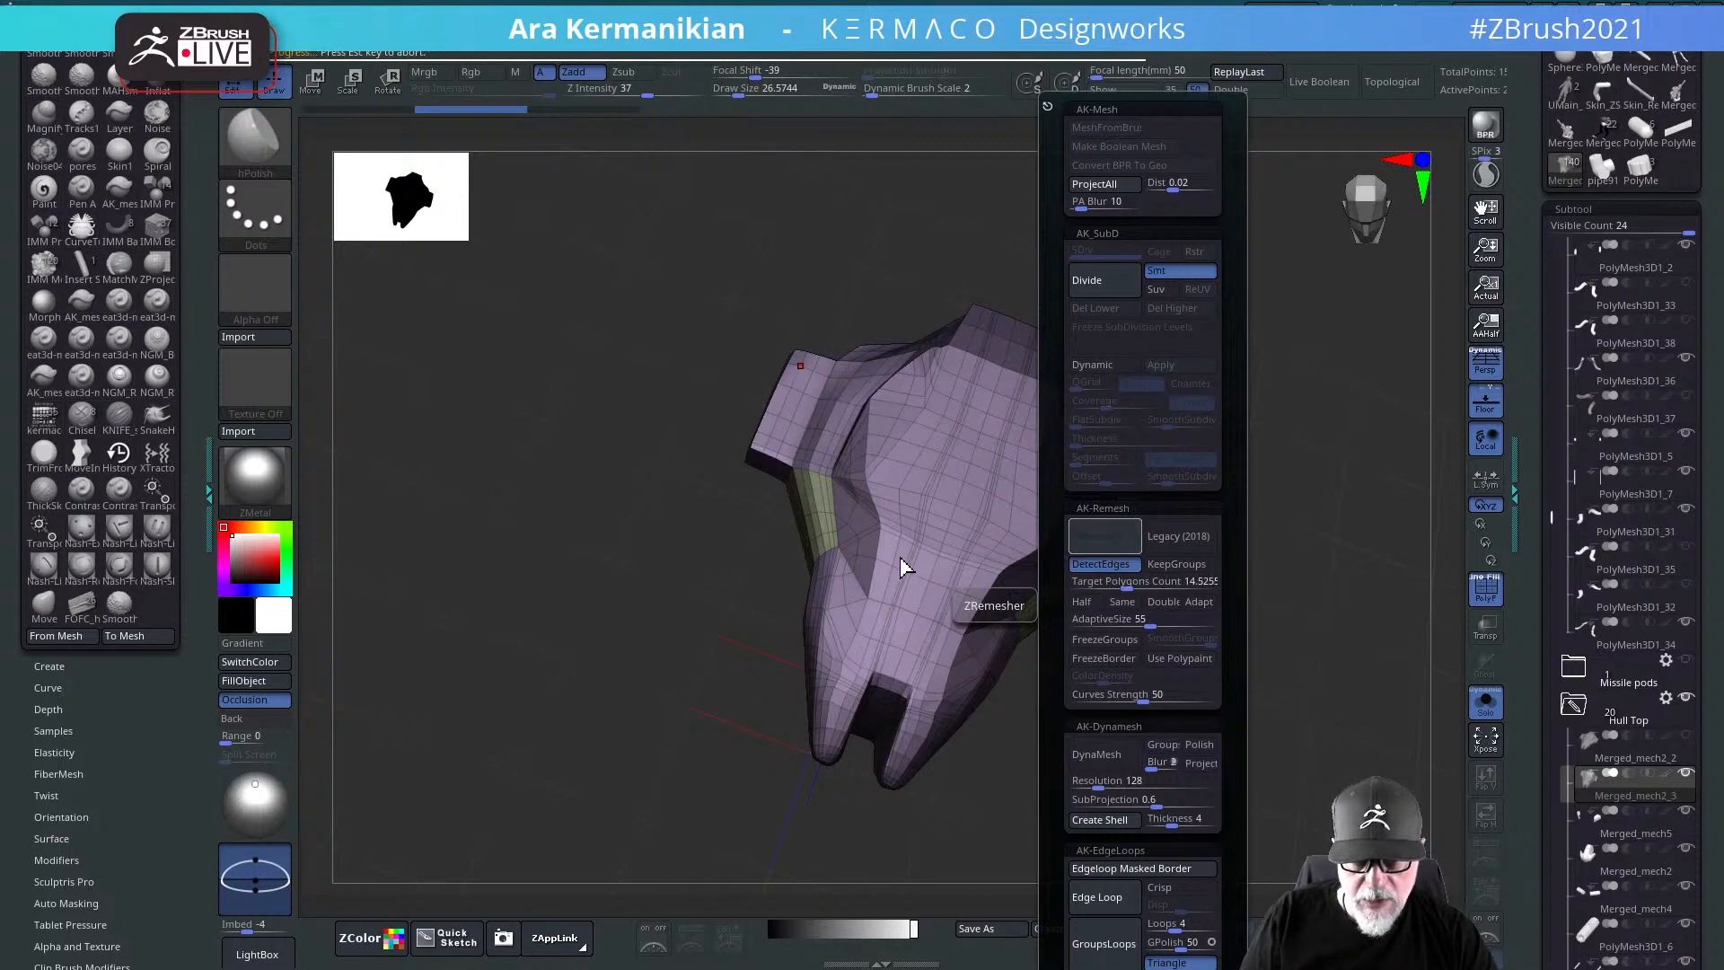
Step: Subdivide the remeshed hull twice with Smt smoothing on
{"action": "left_click_drag", "start_coordinate": [1169, 815], "coordinate": [1212, 708]}
{"action": "key", "text": "ctrl+q"}
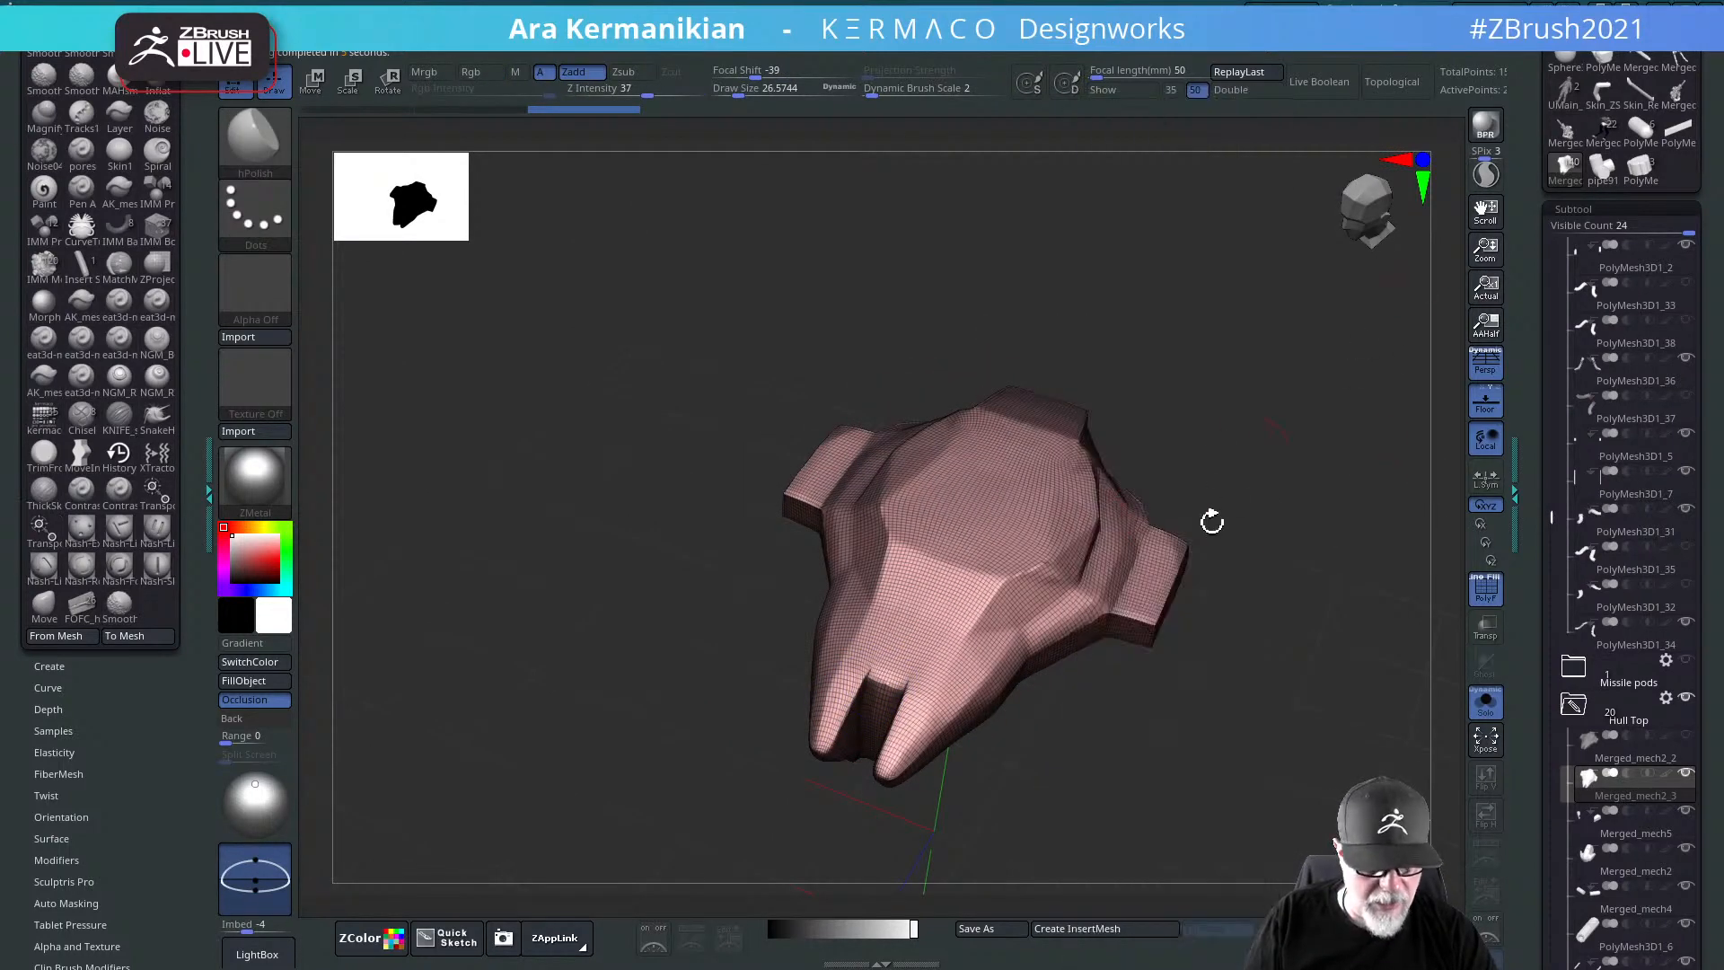
{"action": "key", "text": "ctrl+q"}
{"action": "key", "text": "ctrl+w"}
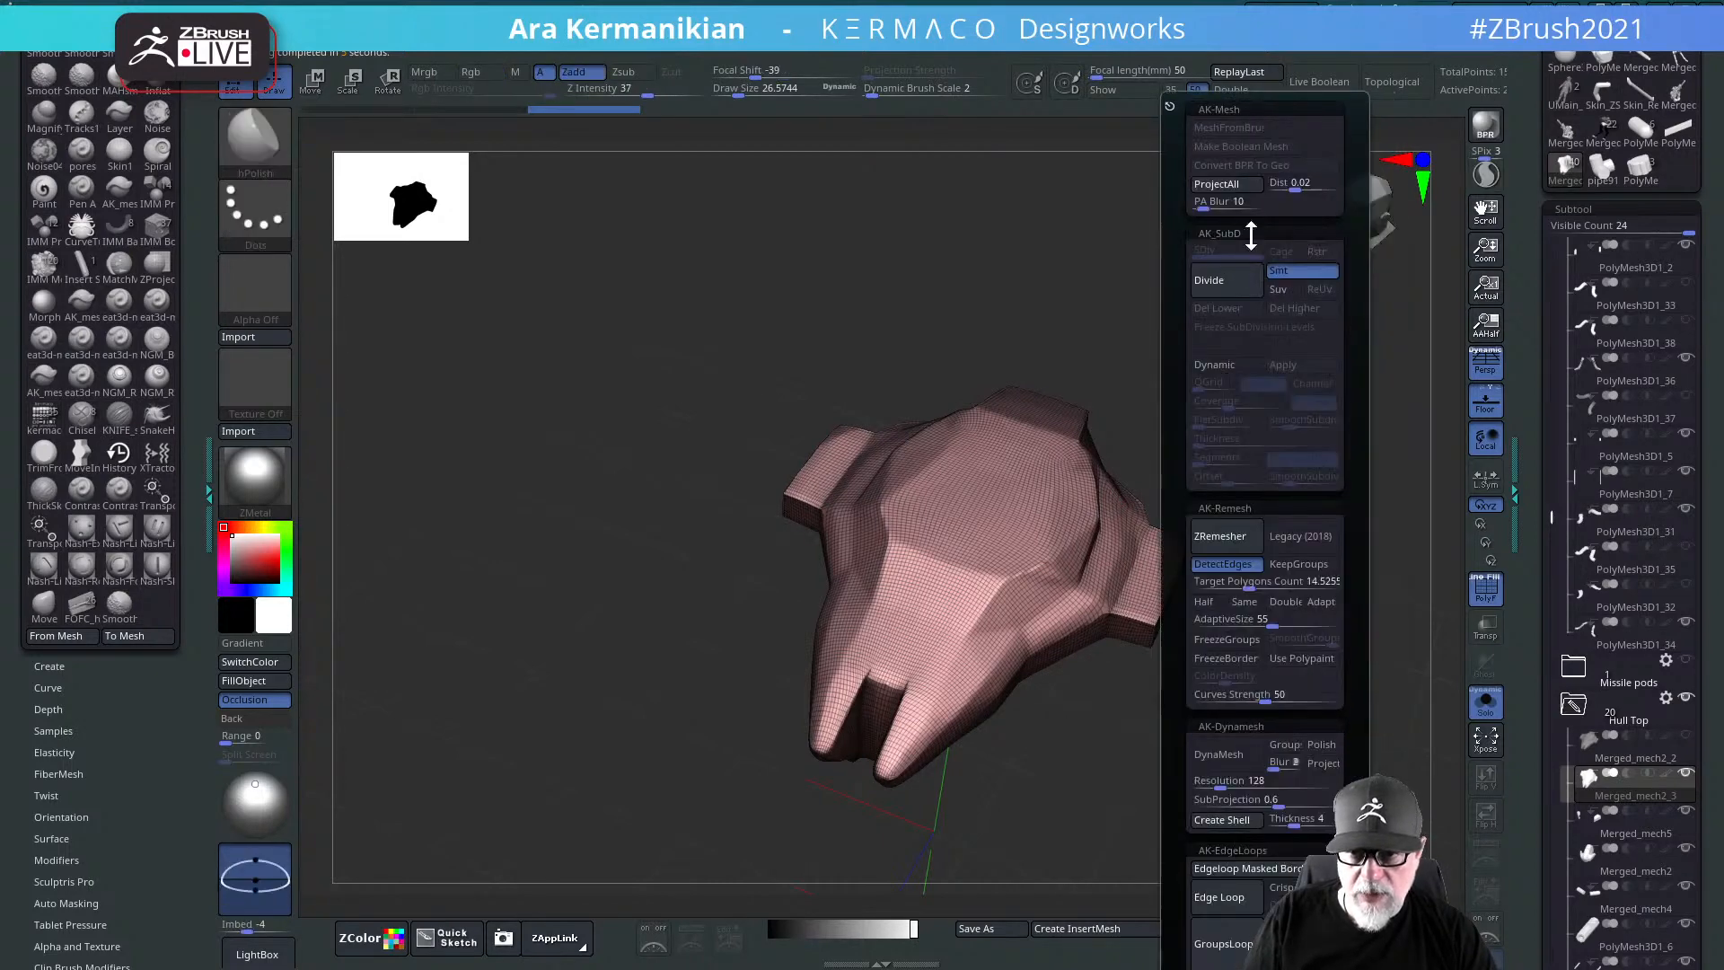
{"action": "left_click", "coordinate": [1219, 295]}
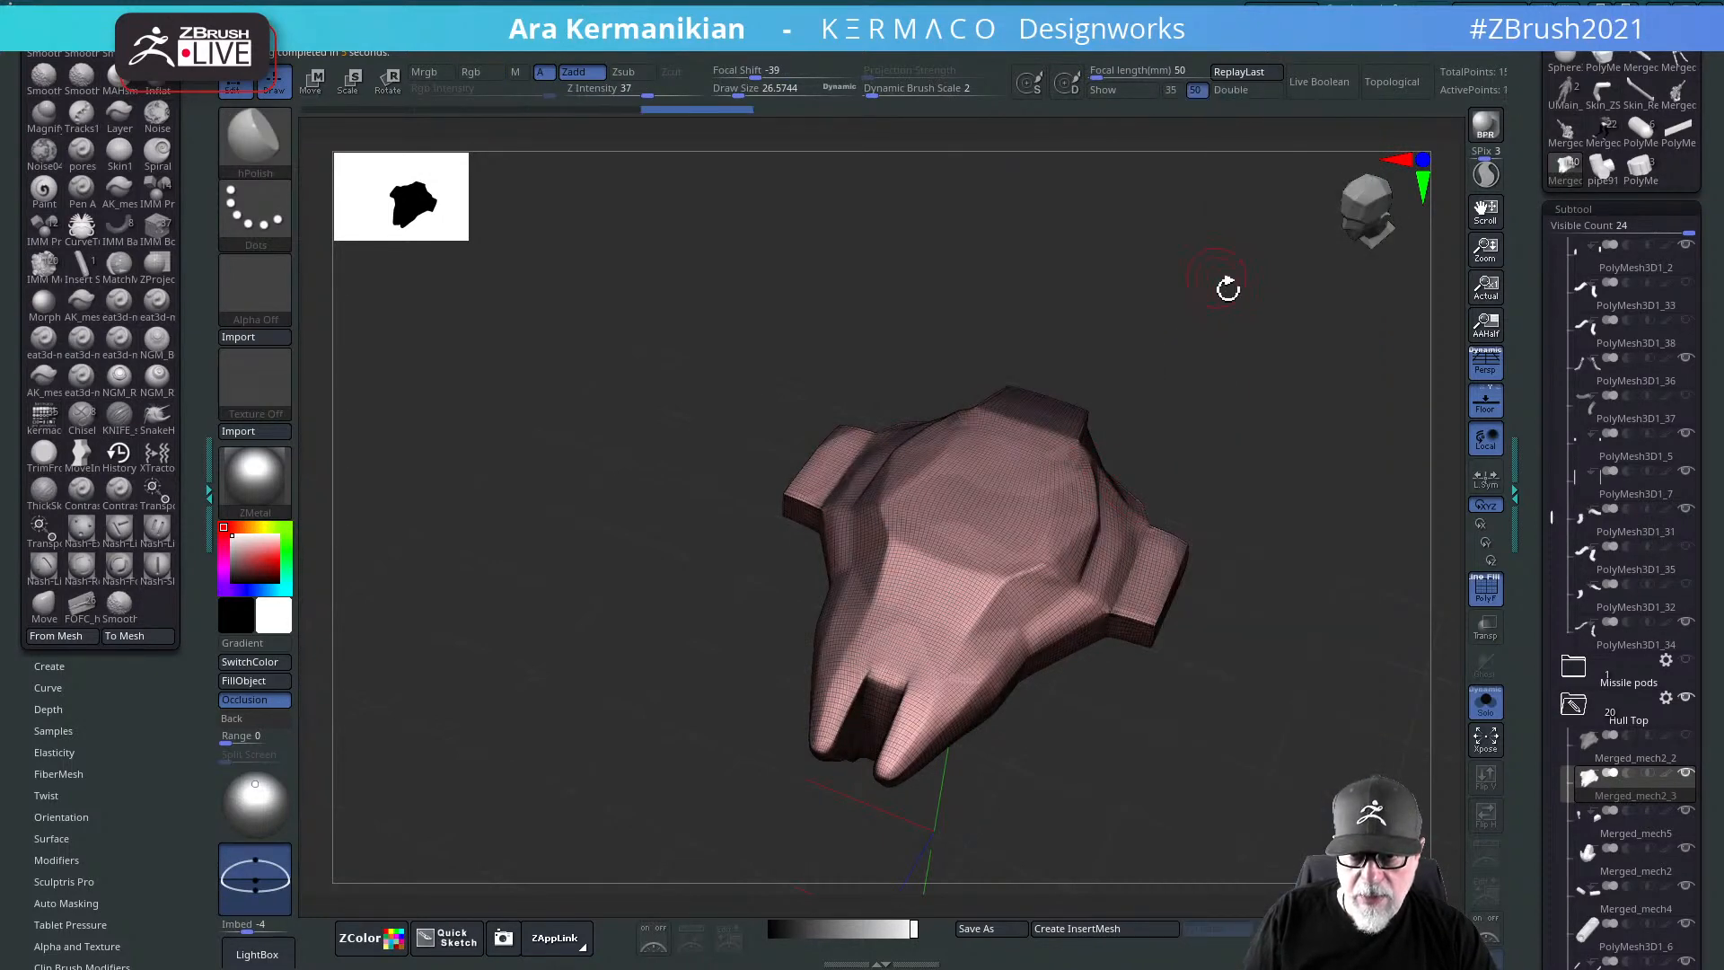
{"action": "key", "text": "ctrl+q"}
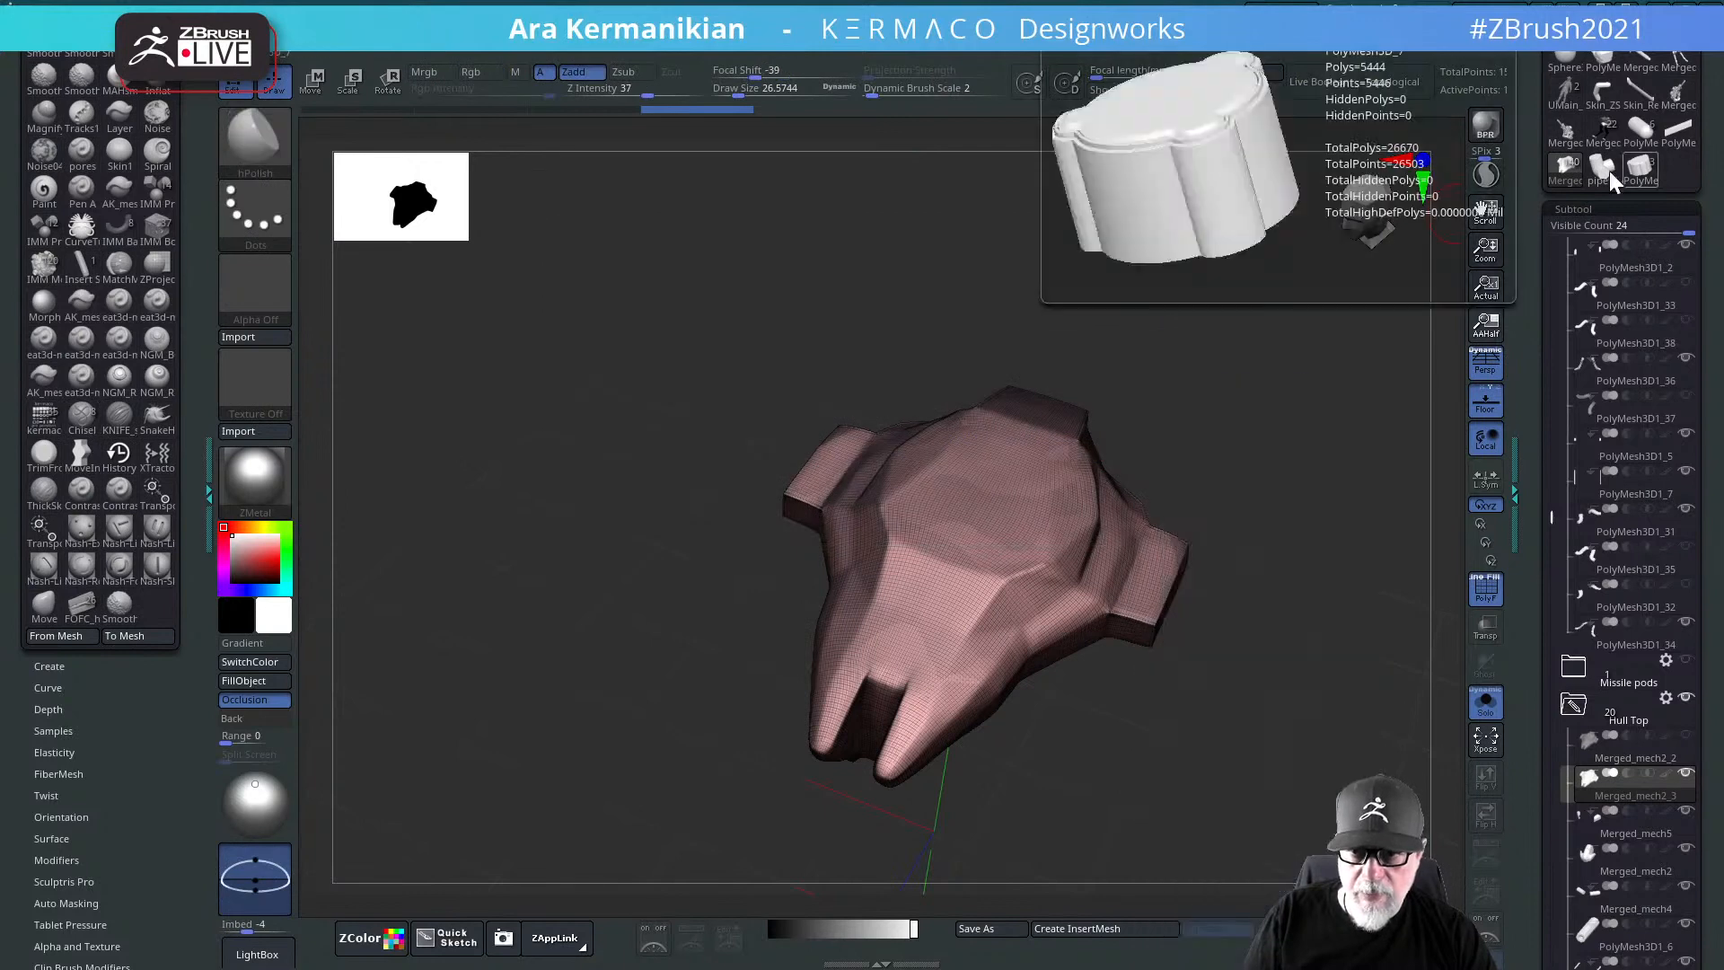
{"action": "key", "text": "ctrl+w"}
{"action": "left_click", "coordinate": [1237, 289]}
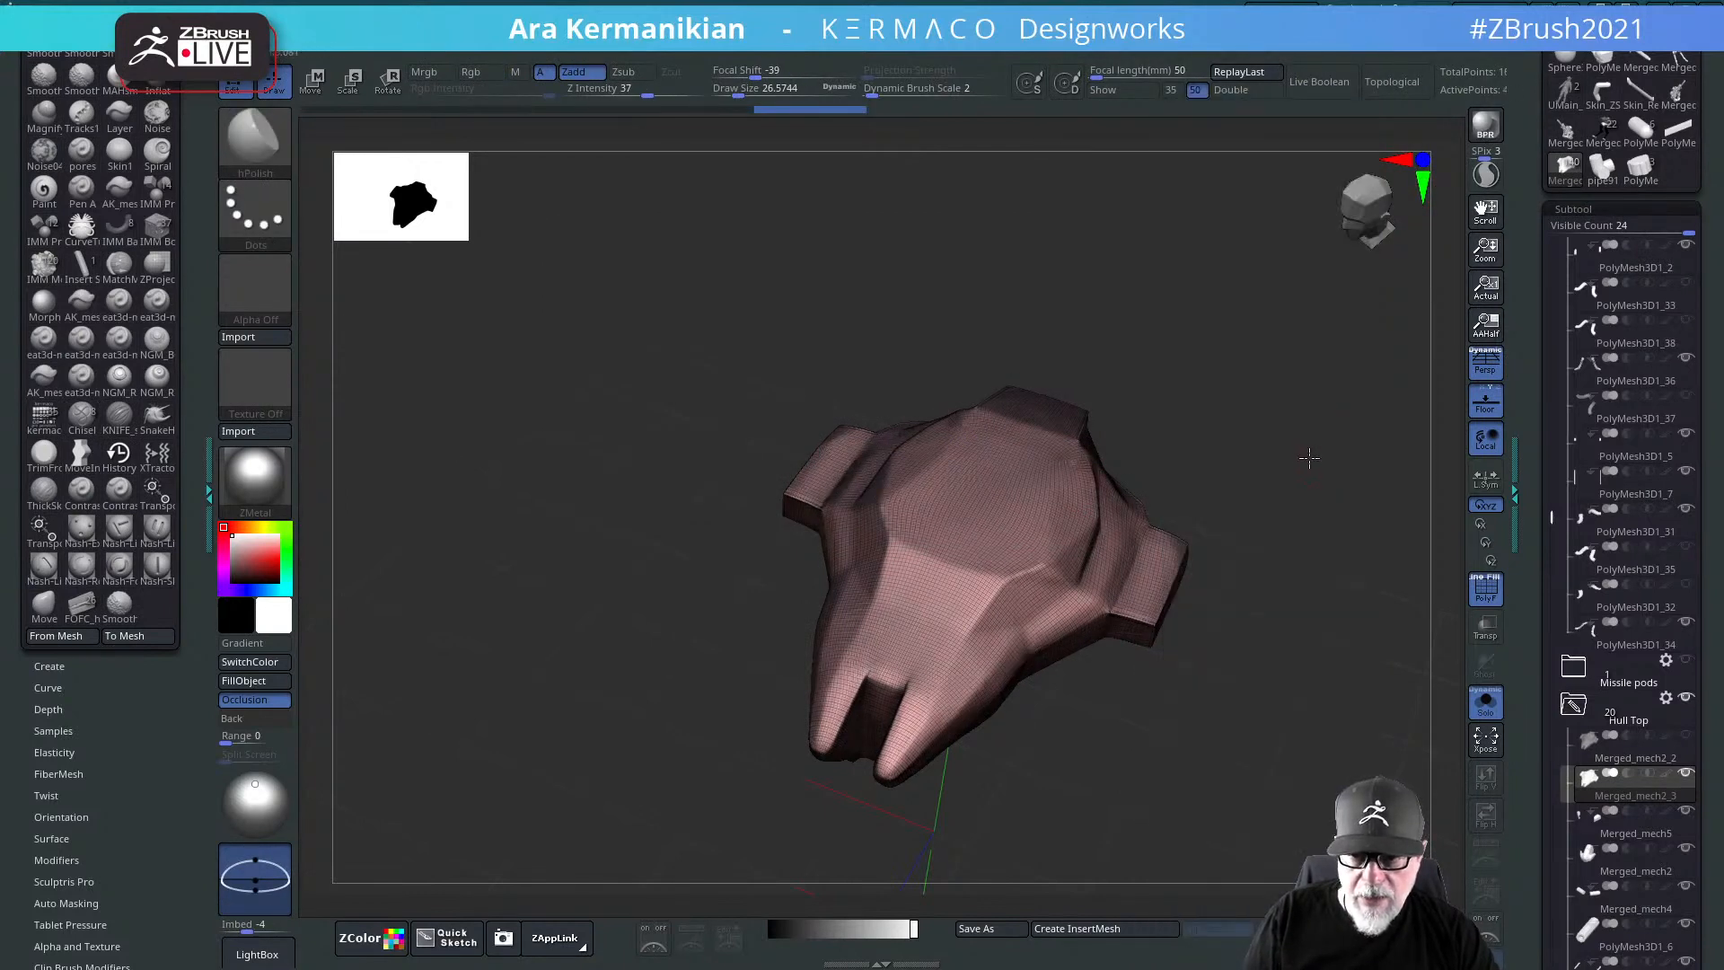
Step: Hide the polyframe and subdivide the hull once more to reach subdivision level 4
{"action": "left_click_drag", "start_coordinate": [1309, 458], "coordinate": [1450, 570], "text": "alt"}
{"action": "left_click", "coordinate": [1483, 595]}
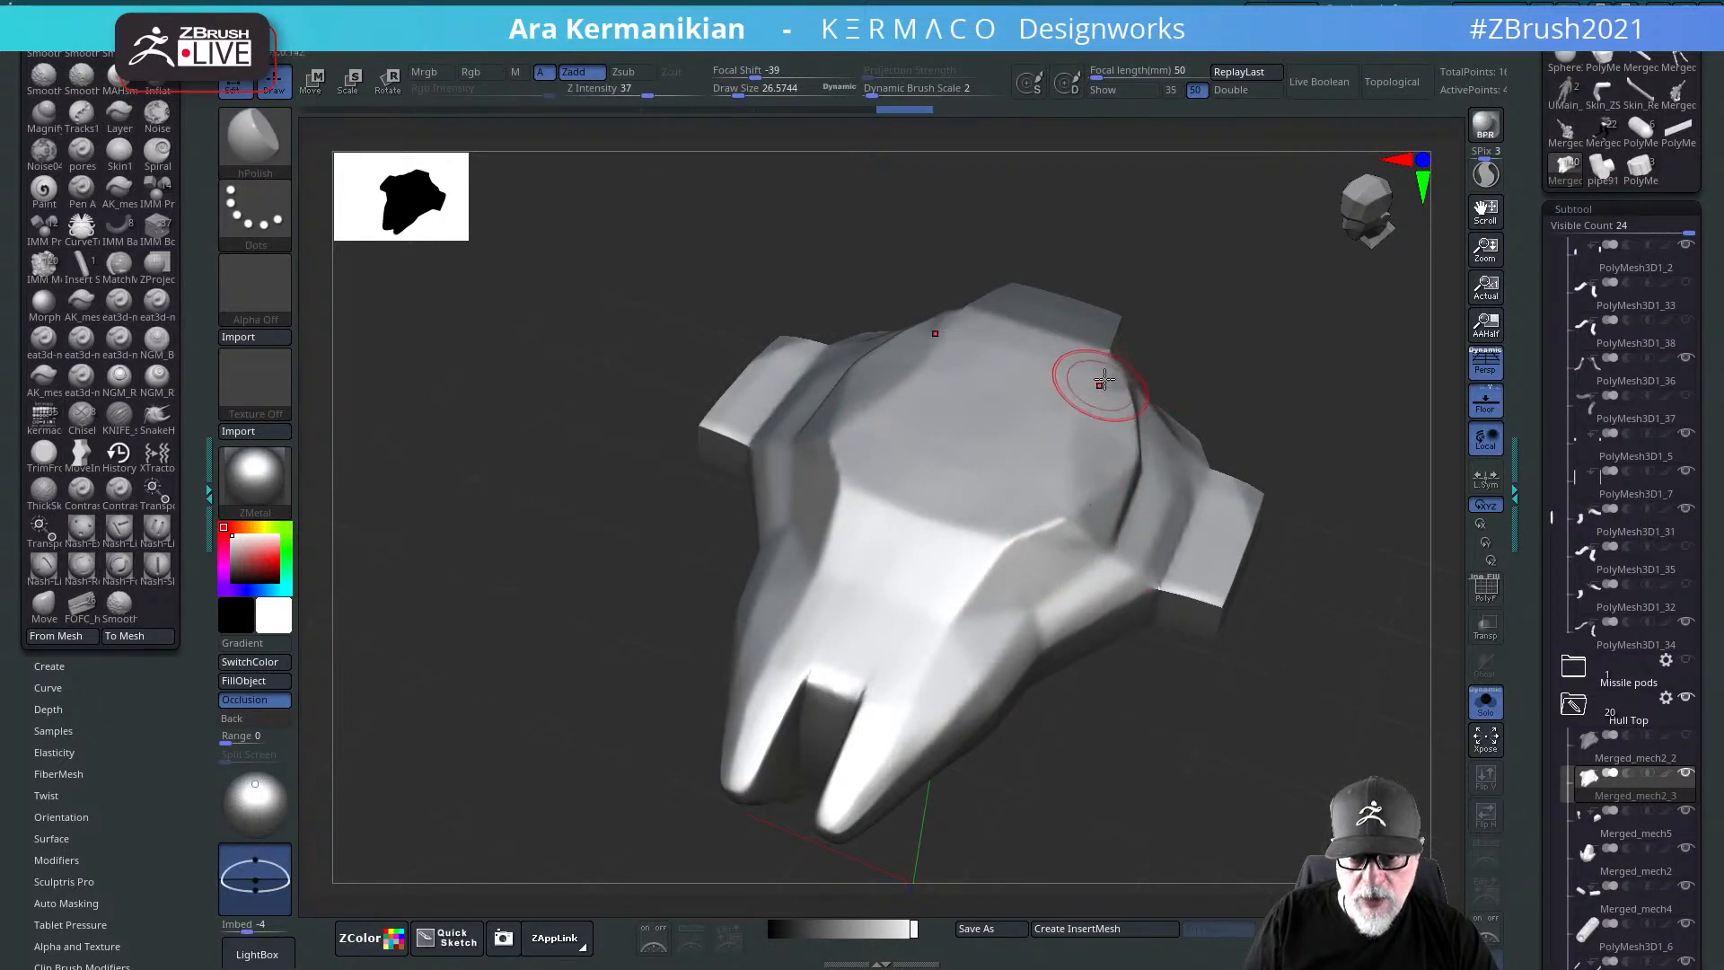
{"action": "left_click_drag", "start_coordinate": [1434, 607], "coordinate": [1287, 596], "text": "alt"}
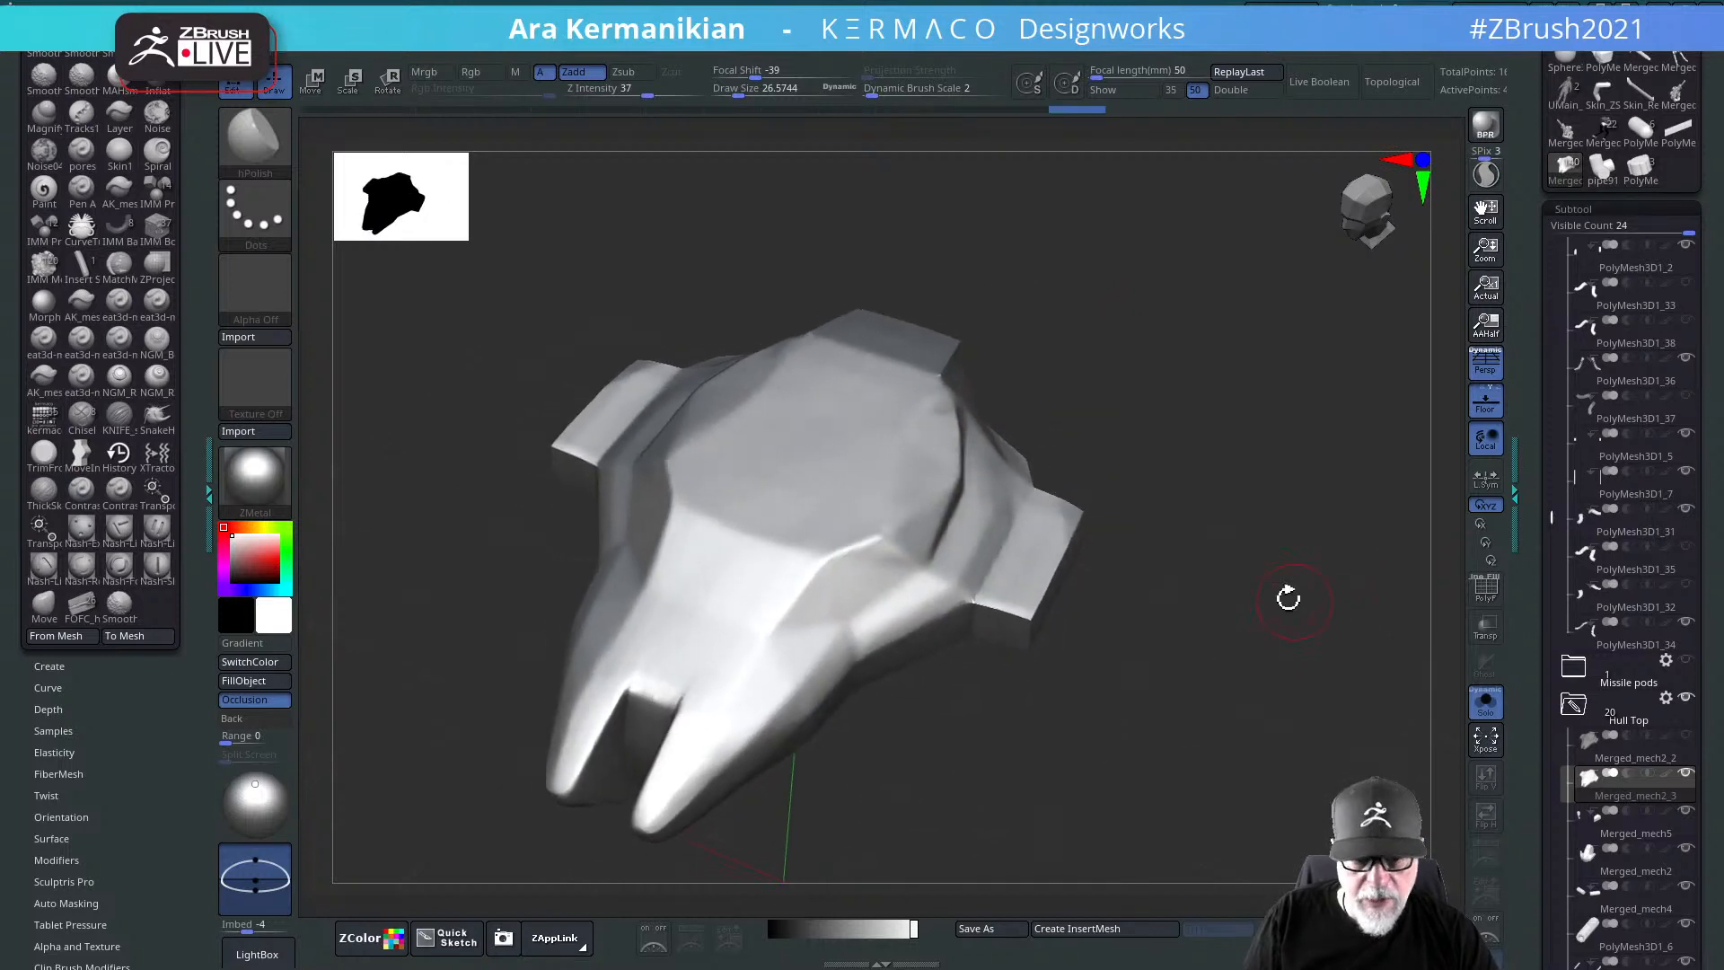
{"action": "key", "text": "ctrl+a"}
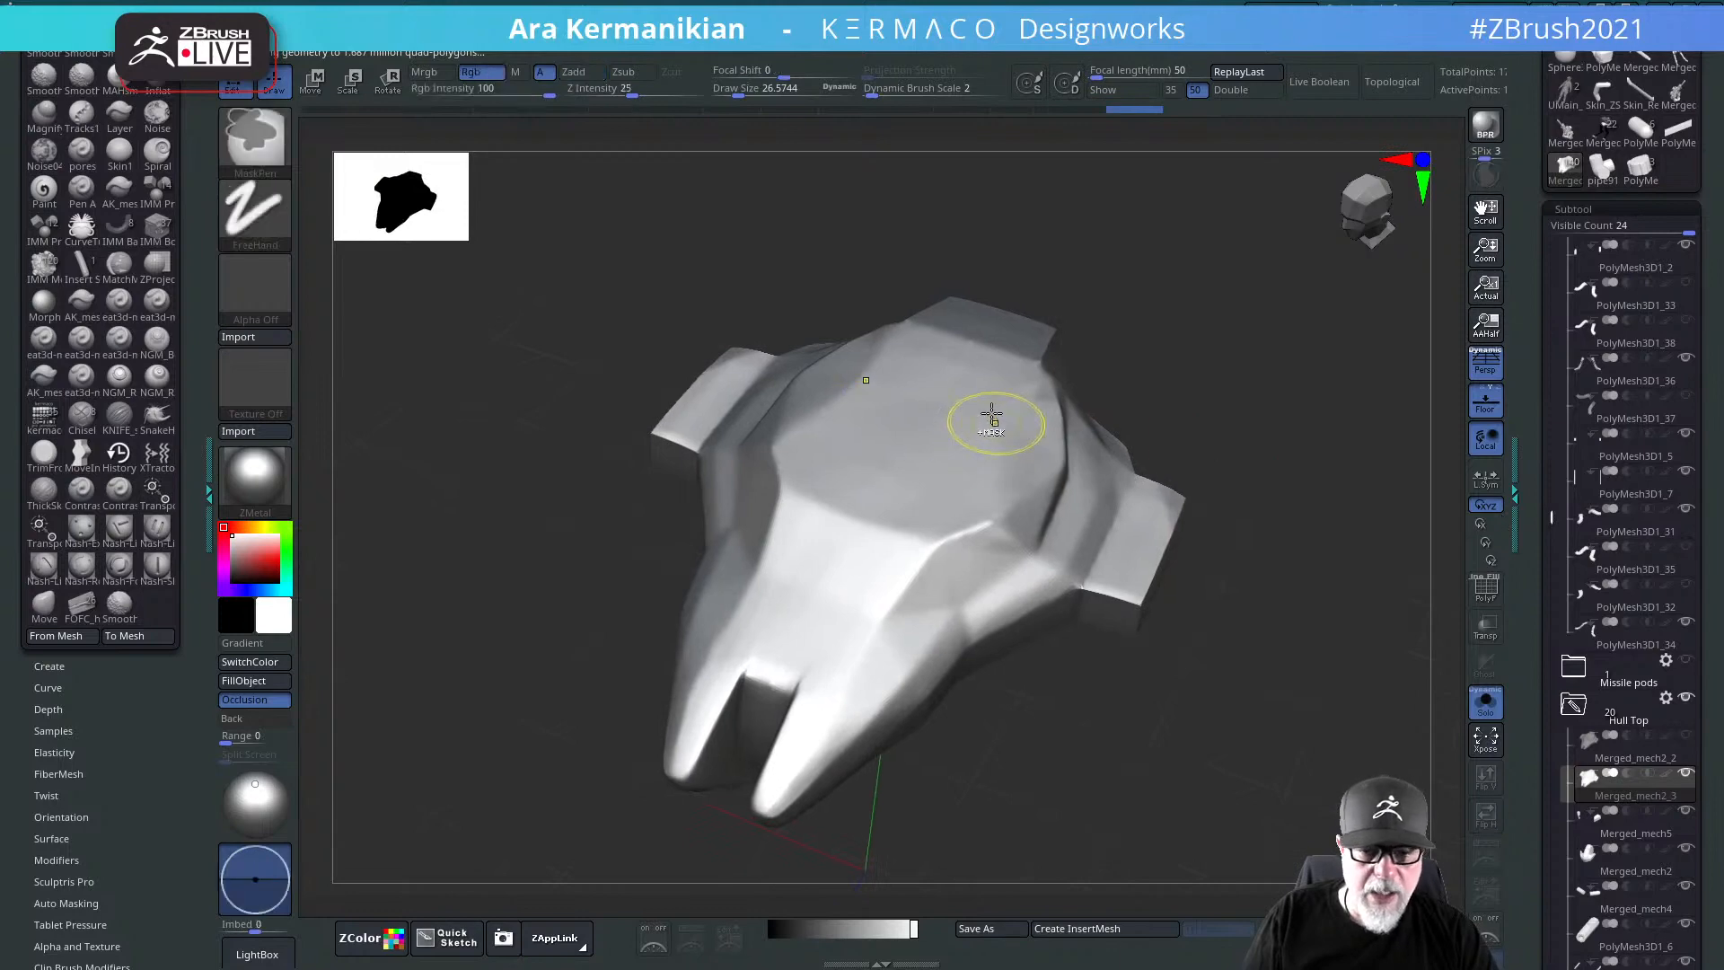
Step: Choose the MAHcut Mesh brush and view the hull's upper surface from closer and from the side
{"action": "key", "text": "ctrl+space"}
{"action": "left_click", "coordinate": [983, 244]}
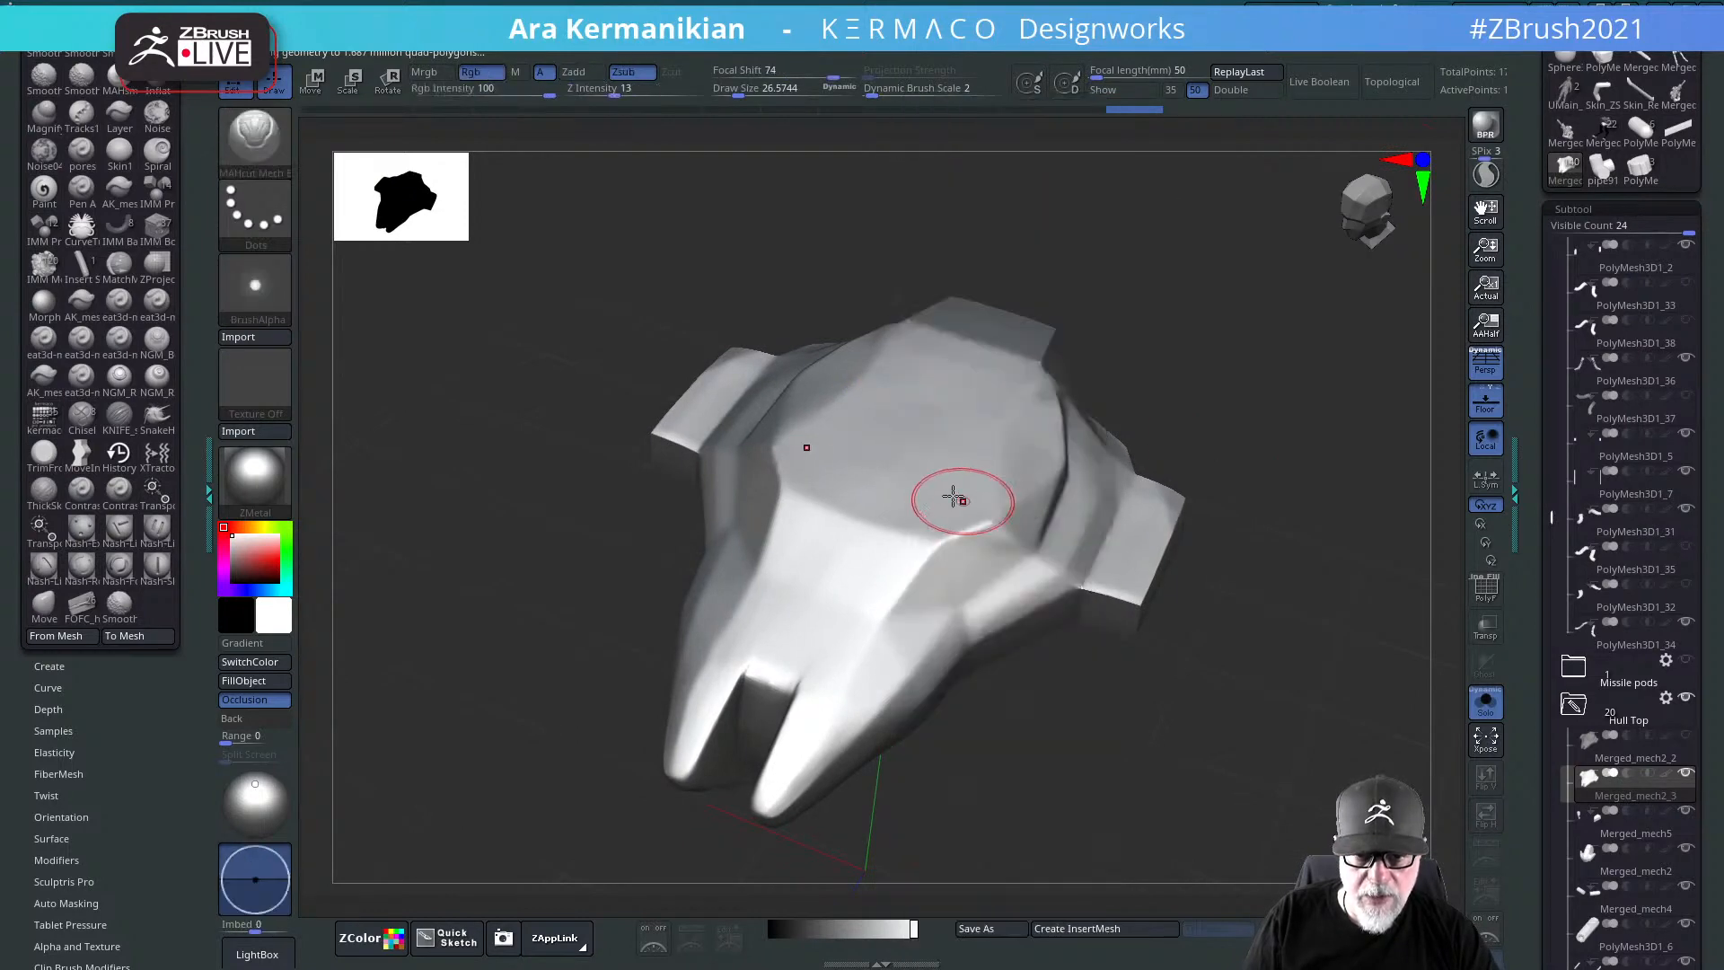
{"action": "left_click_drag", "start_coordinate": [1235, 427], "coordinate": [877, 508], "text": "alt"}
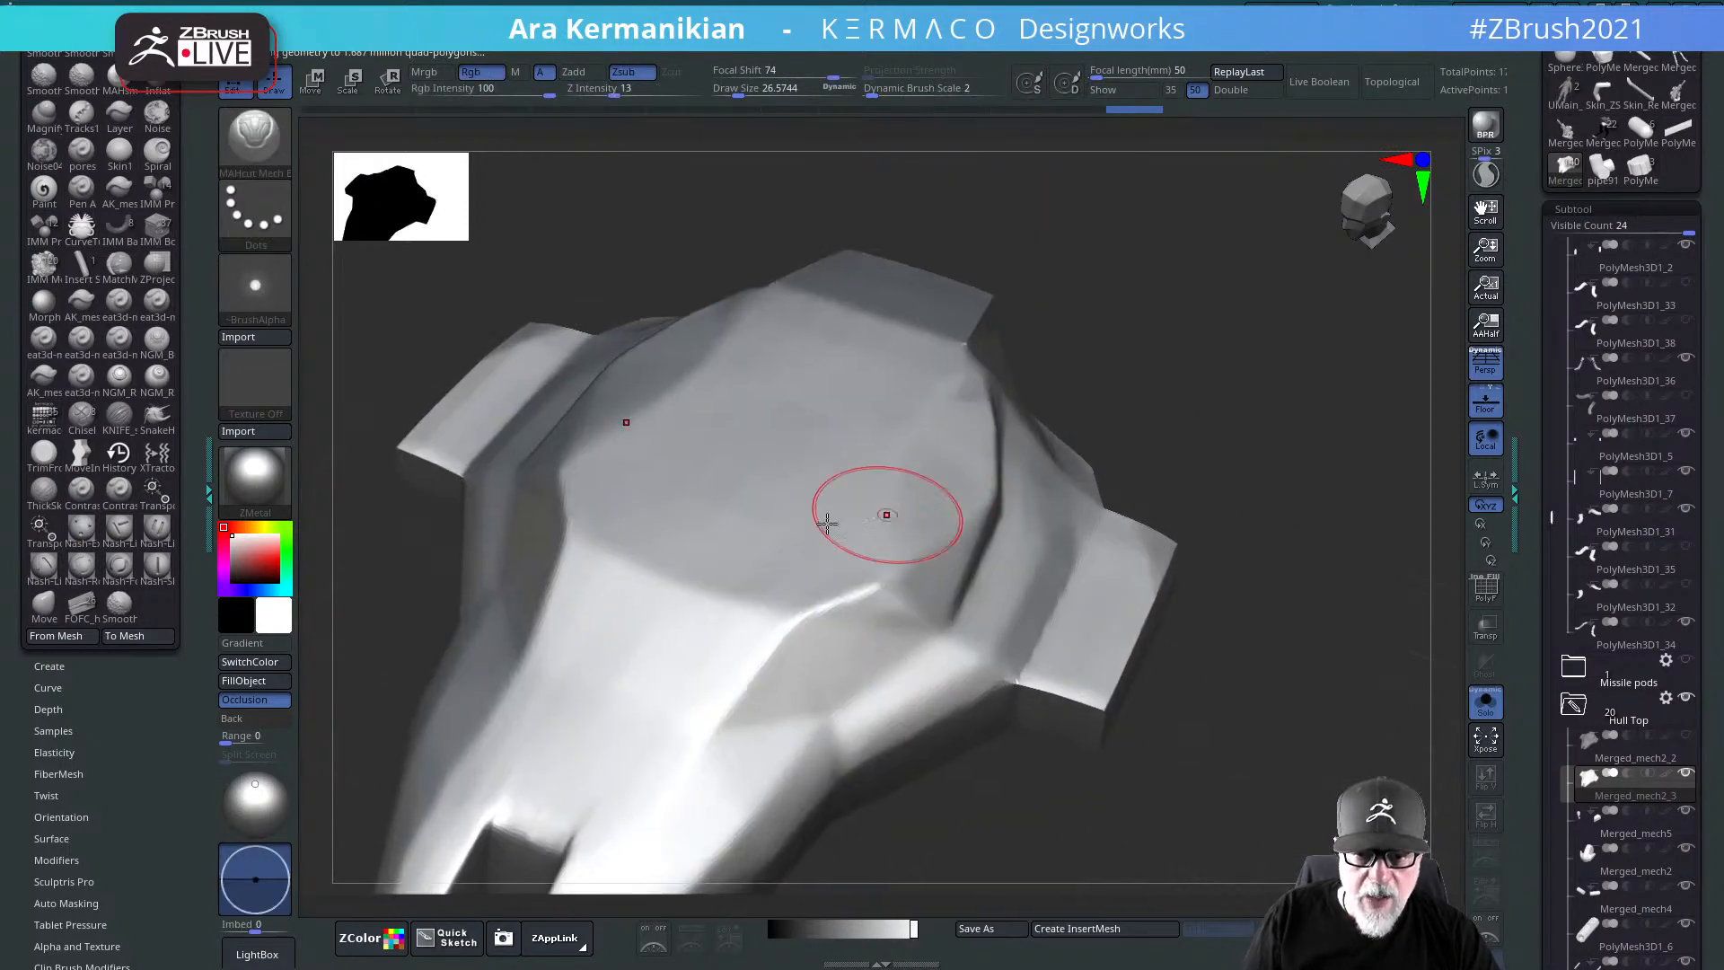
{"action": "left_click_drag", "start_coordinate": [1252, 467], "coordinate": [1425, 518]}
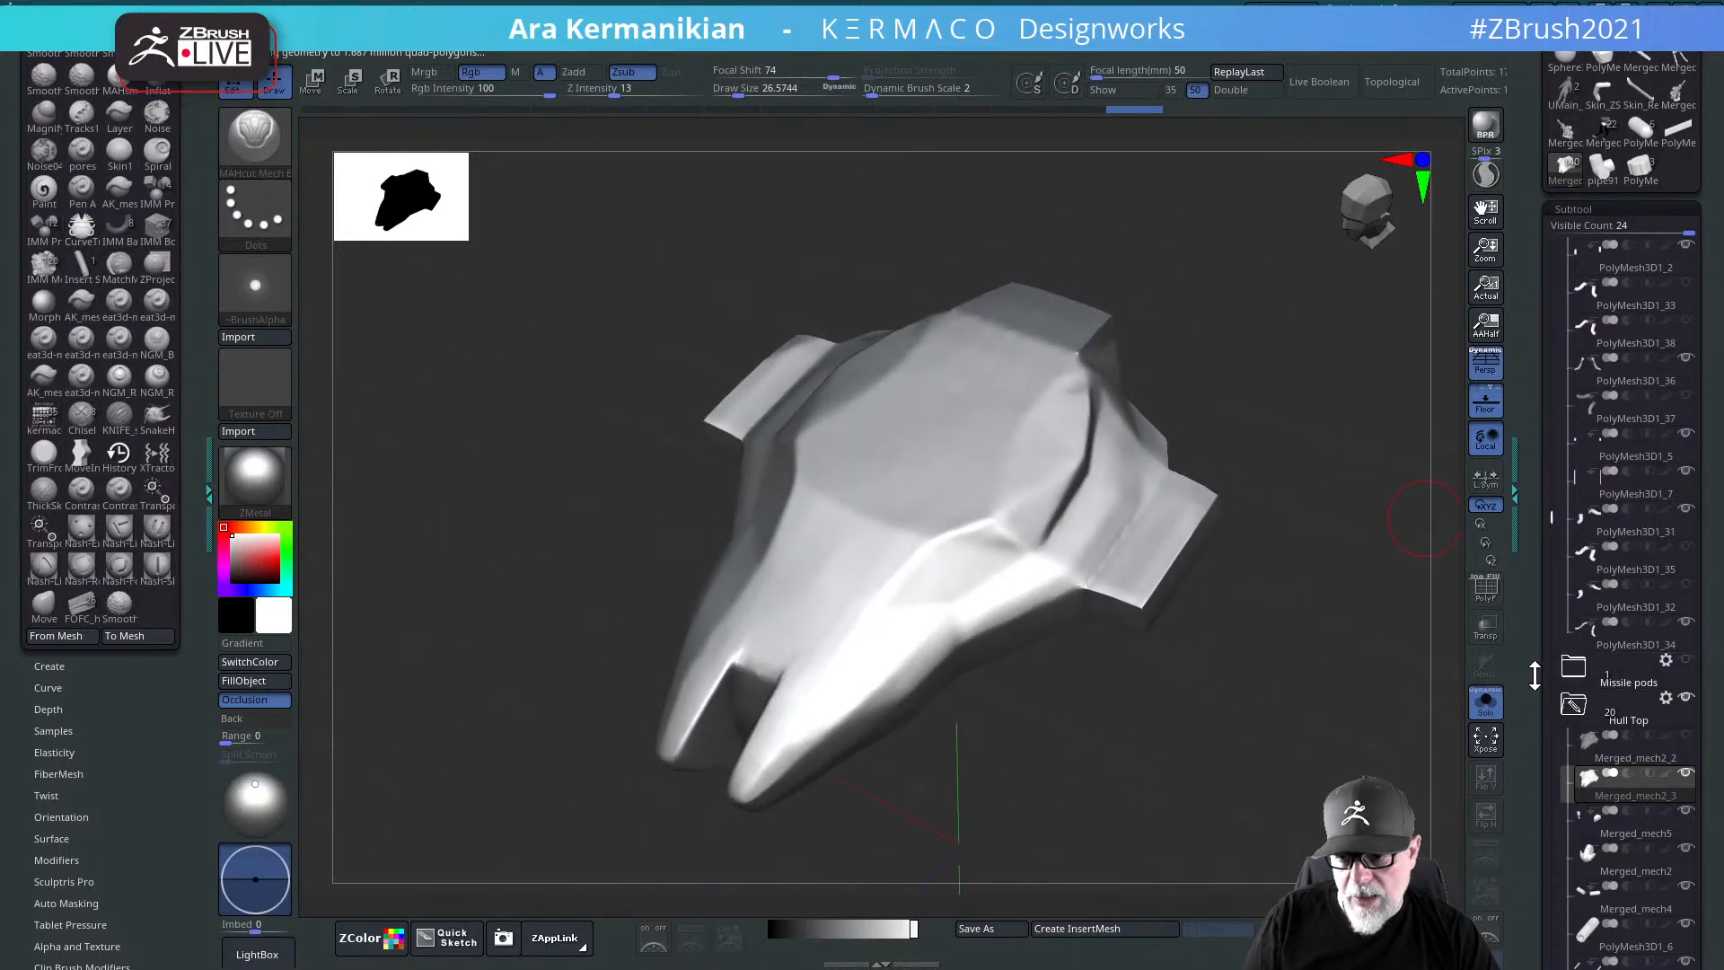
Step: Add a new sculpting layer to the subdivided hull
{"action": "left_click_drag", "start_coordinate": [1616, 690], "coordinate": [1486, 413]}
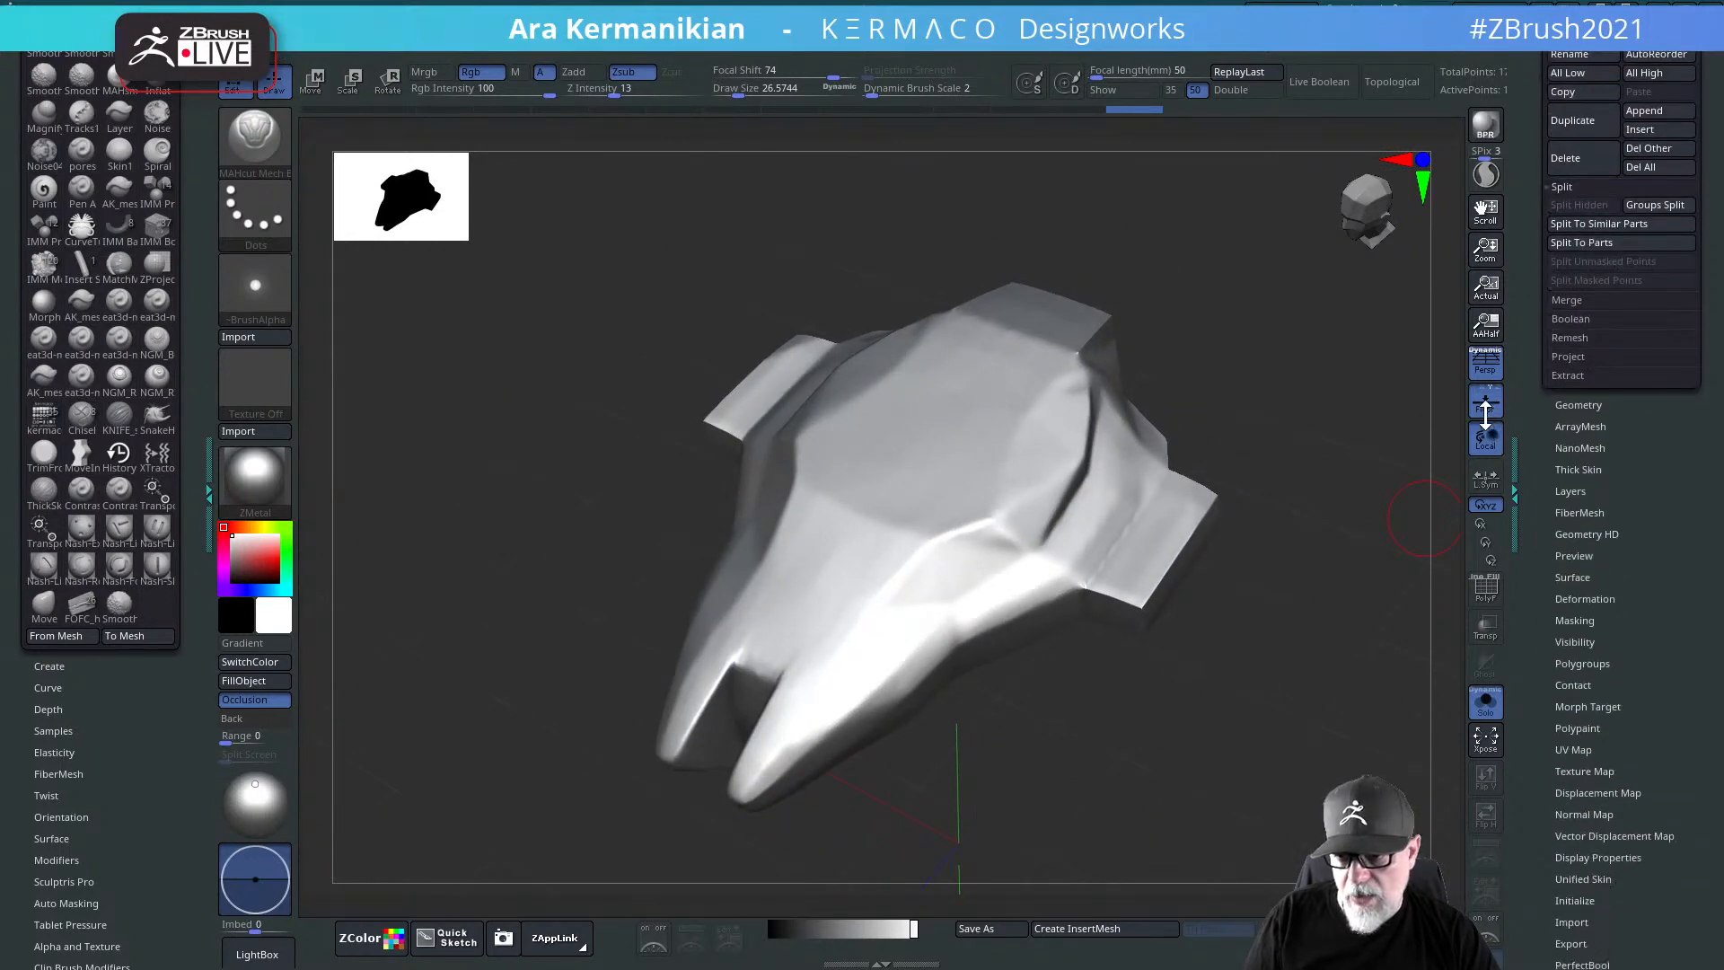
{"action": "left_click", "coordinate": [1571, 491]}
{"action": "mouse_move", "coordinate": [1605, 558]}
{"action": "left_mouse_down"}
{"action": "mouse_move", "coordinate": [1624, 804]}
{"action": "mouse_move", "coordinate": [1574, 623]}
{"action": "left_mouse_up"}
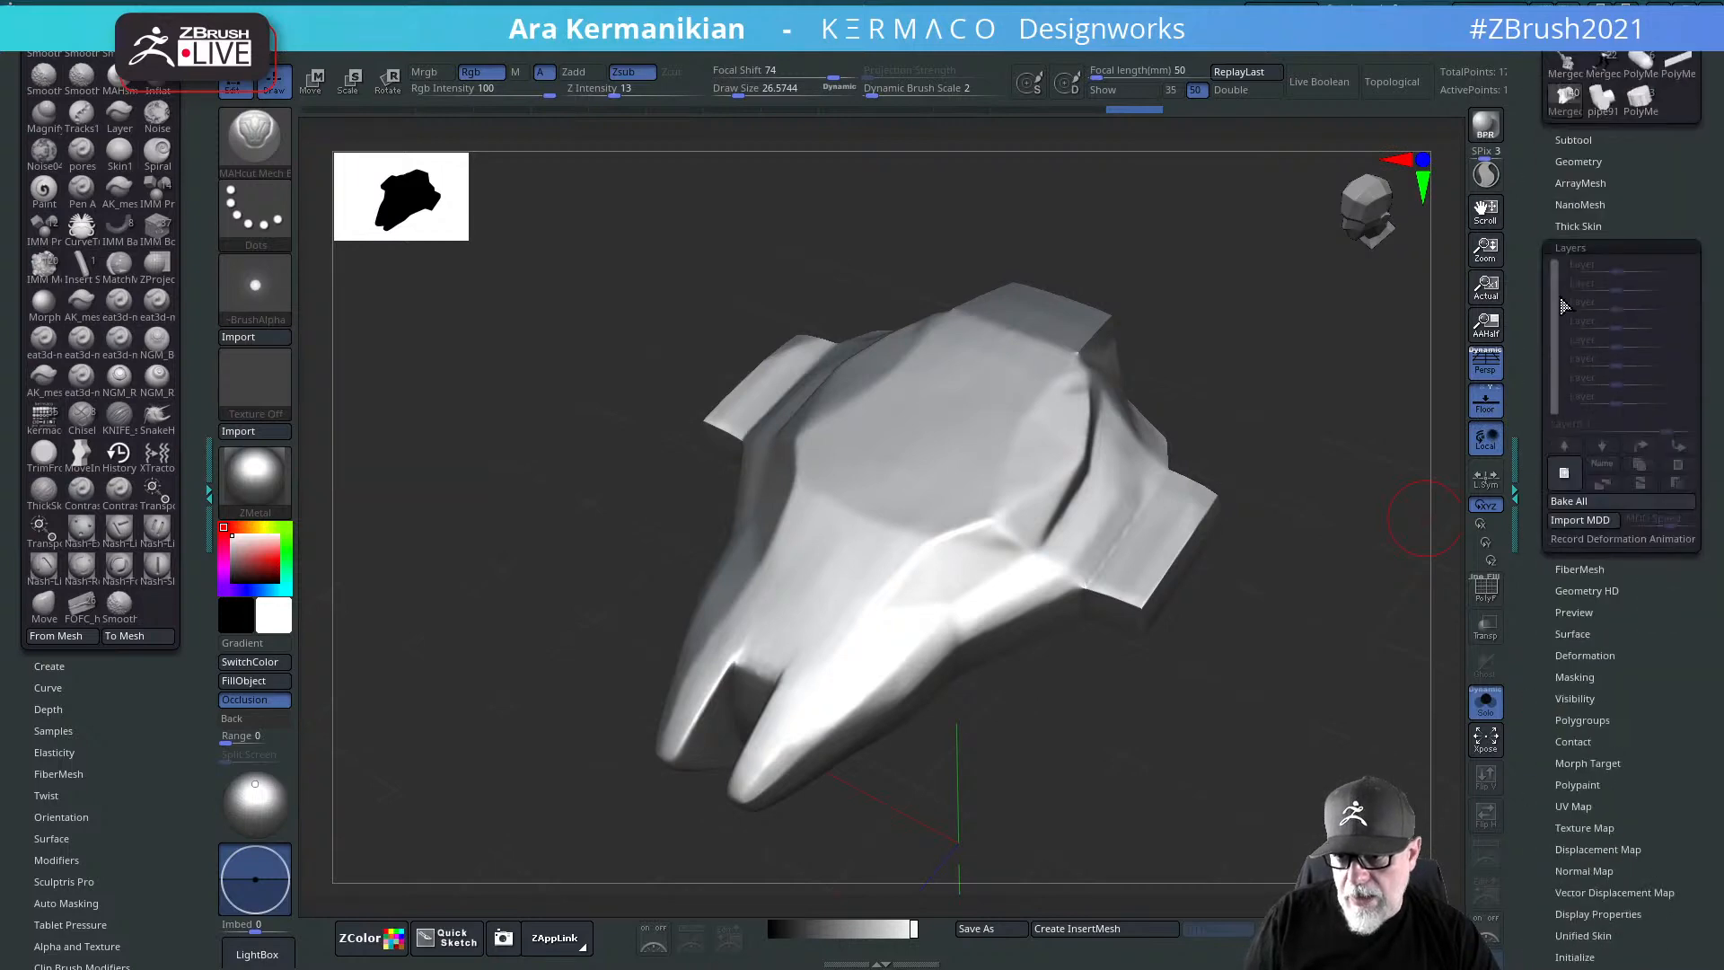
{"action": "left_click", "coordinate": [1563, 474]}
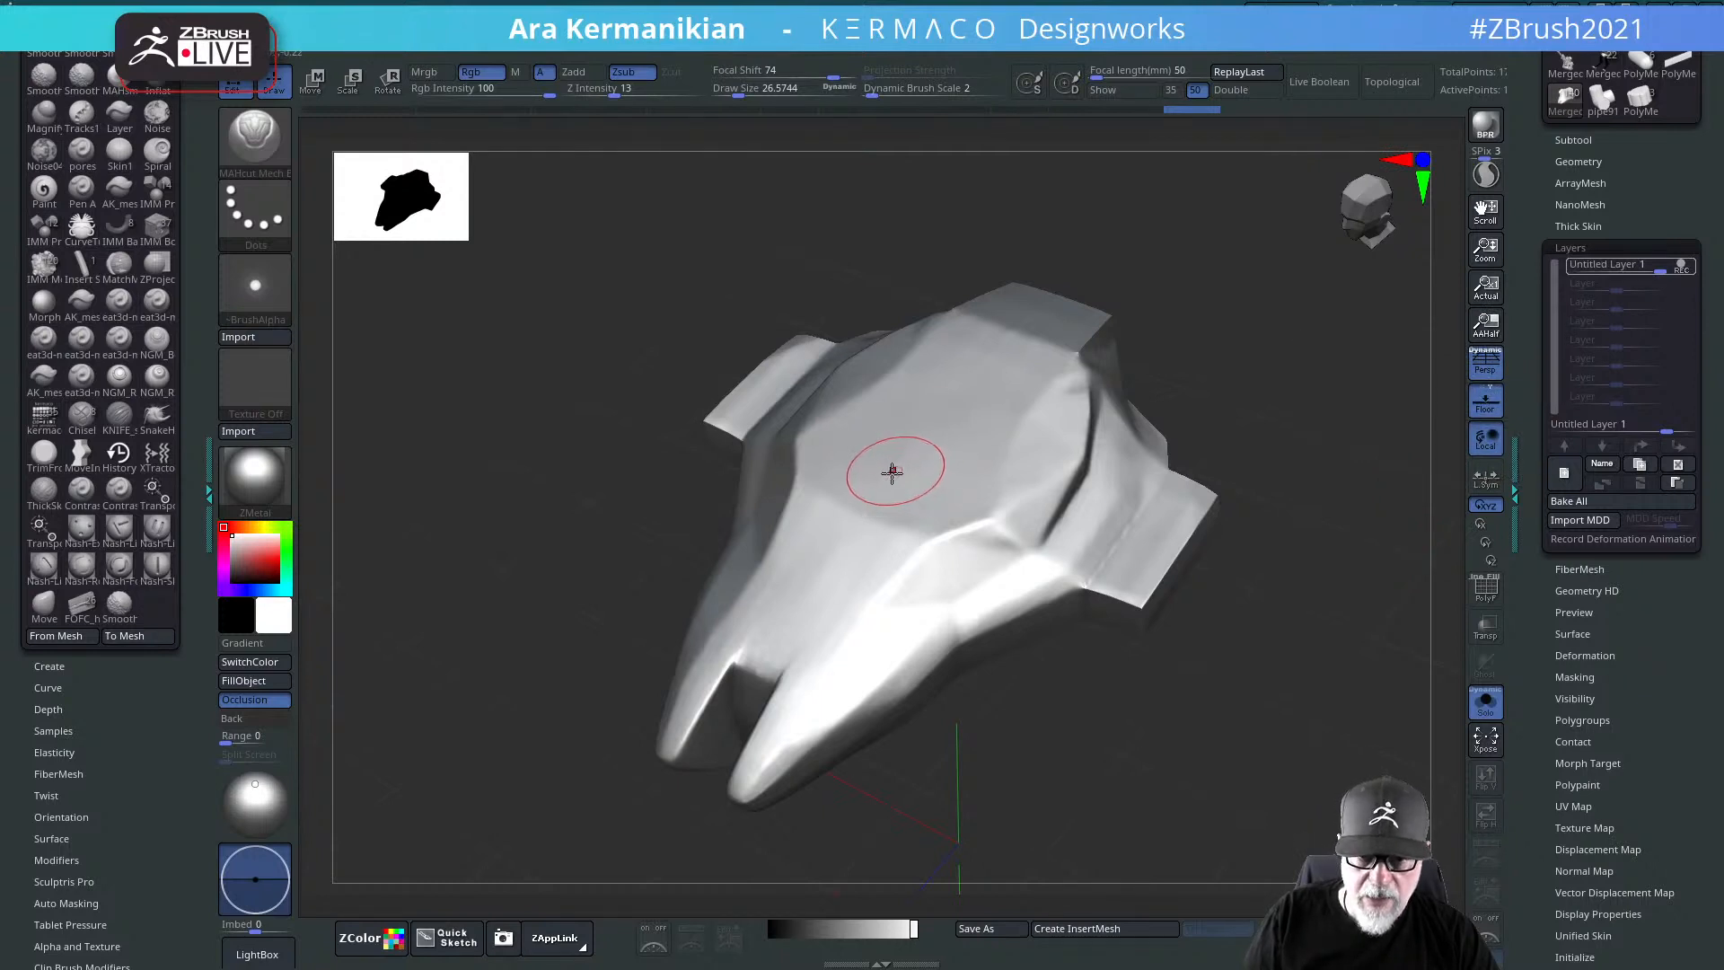
Step: Reduce the draw size to about 8.5, try a MAHcut stroke across the hull's upper surface, and undo it
{"action": "mouse_move", "coordinate": [876, 467]}
{"action": "left_mouse_down"}
{"action": "mouse_move", "coordinate": [965, 489]}
{"action": "mouse_move", "coordinate": [927, 491]}
{"action": "left_mouse_up"}
{"action": "key", "text": "s"}
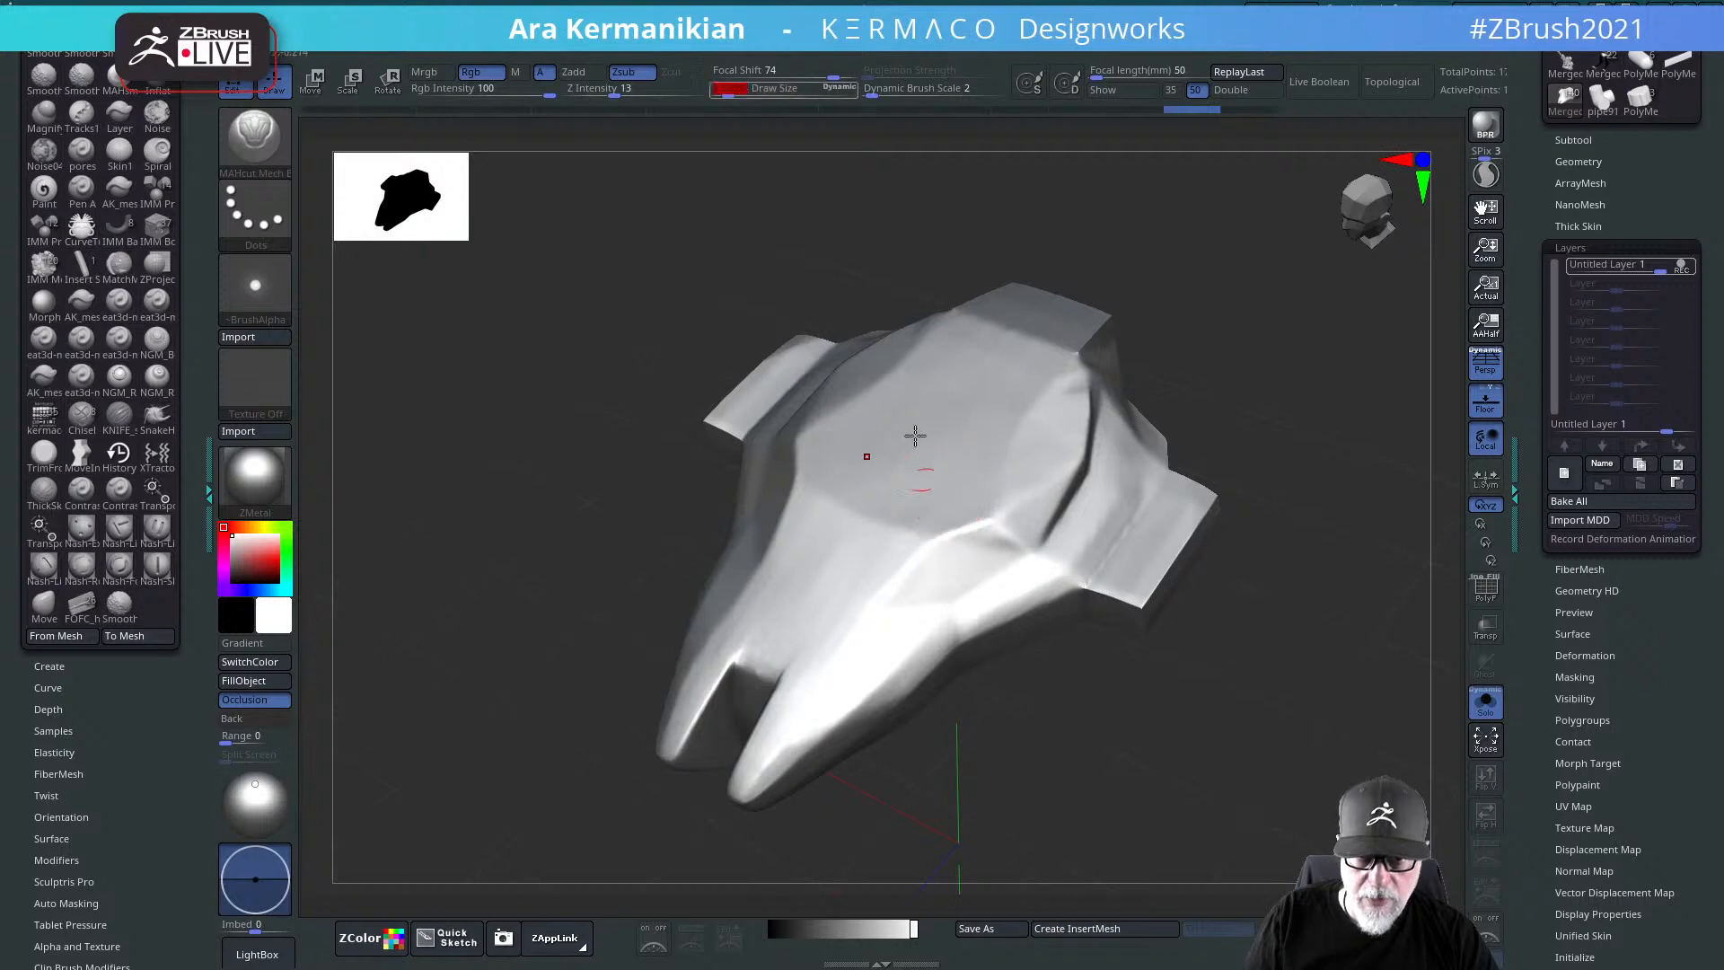
{"action": "left_click_drag", "start_coordinate": [1064, 485], "coordinate": [1070, 487]}
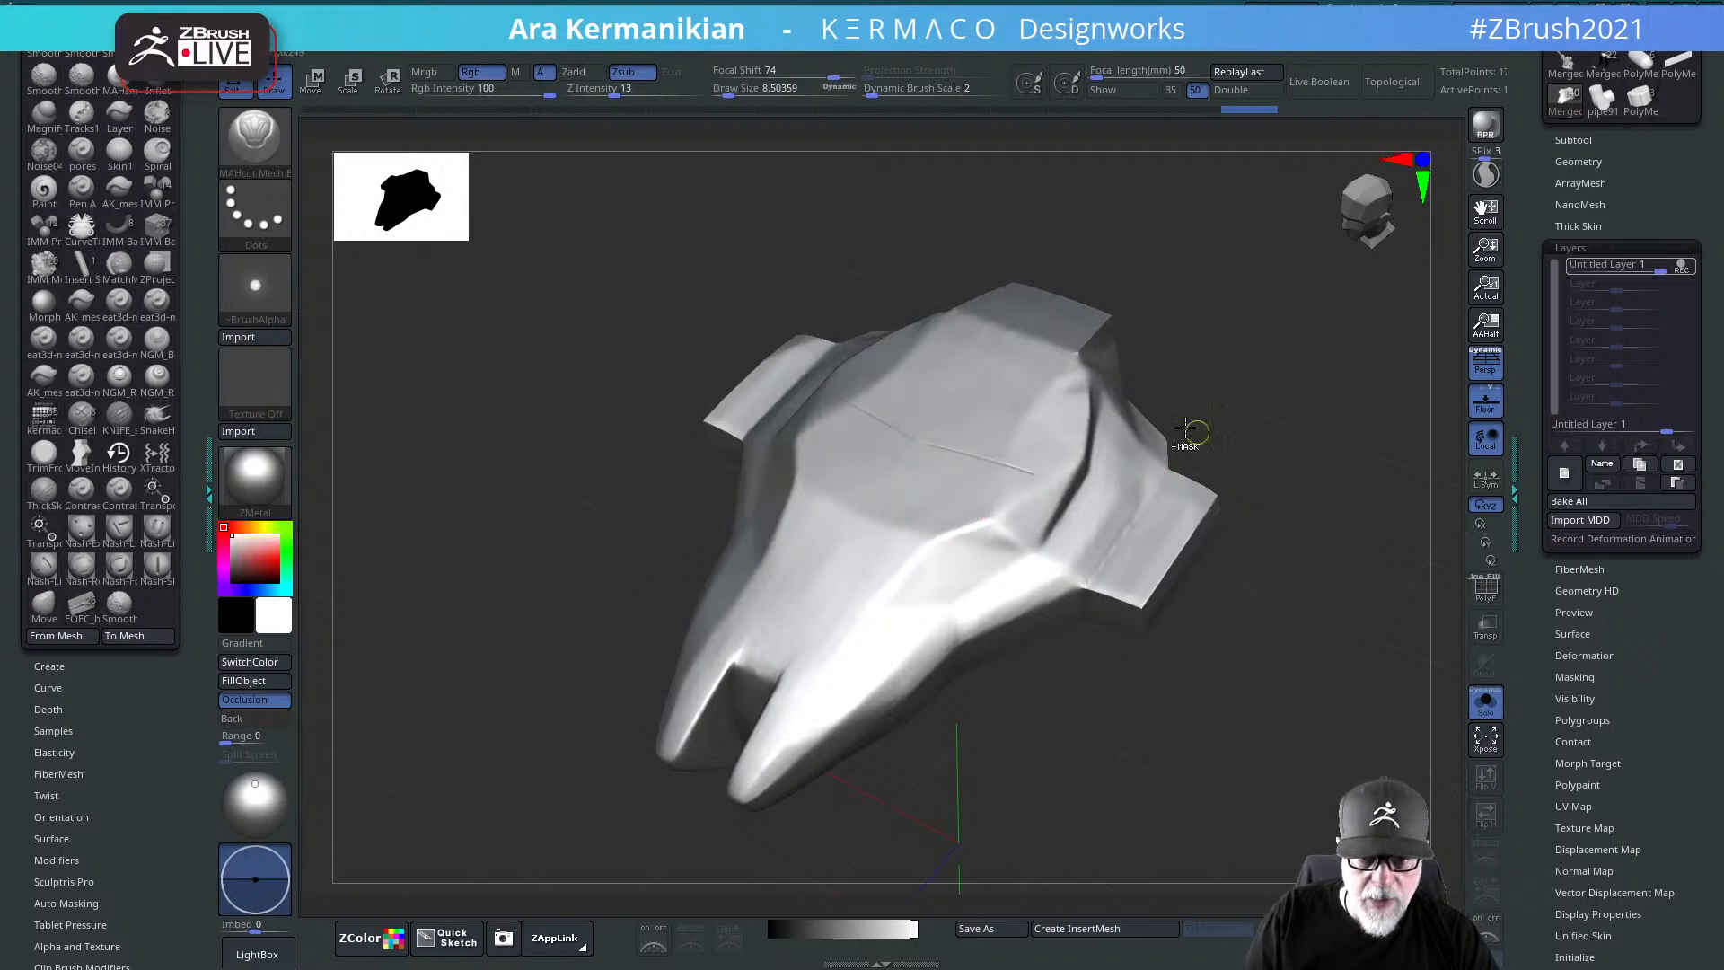
{"action": "key", "text": "ctrl+z"}
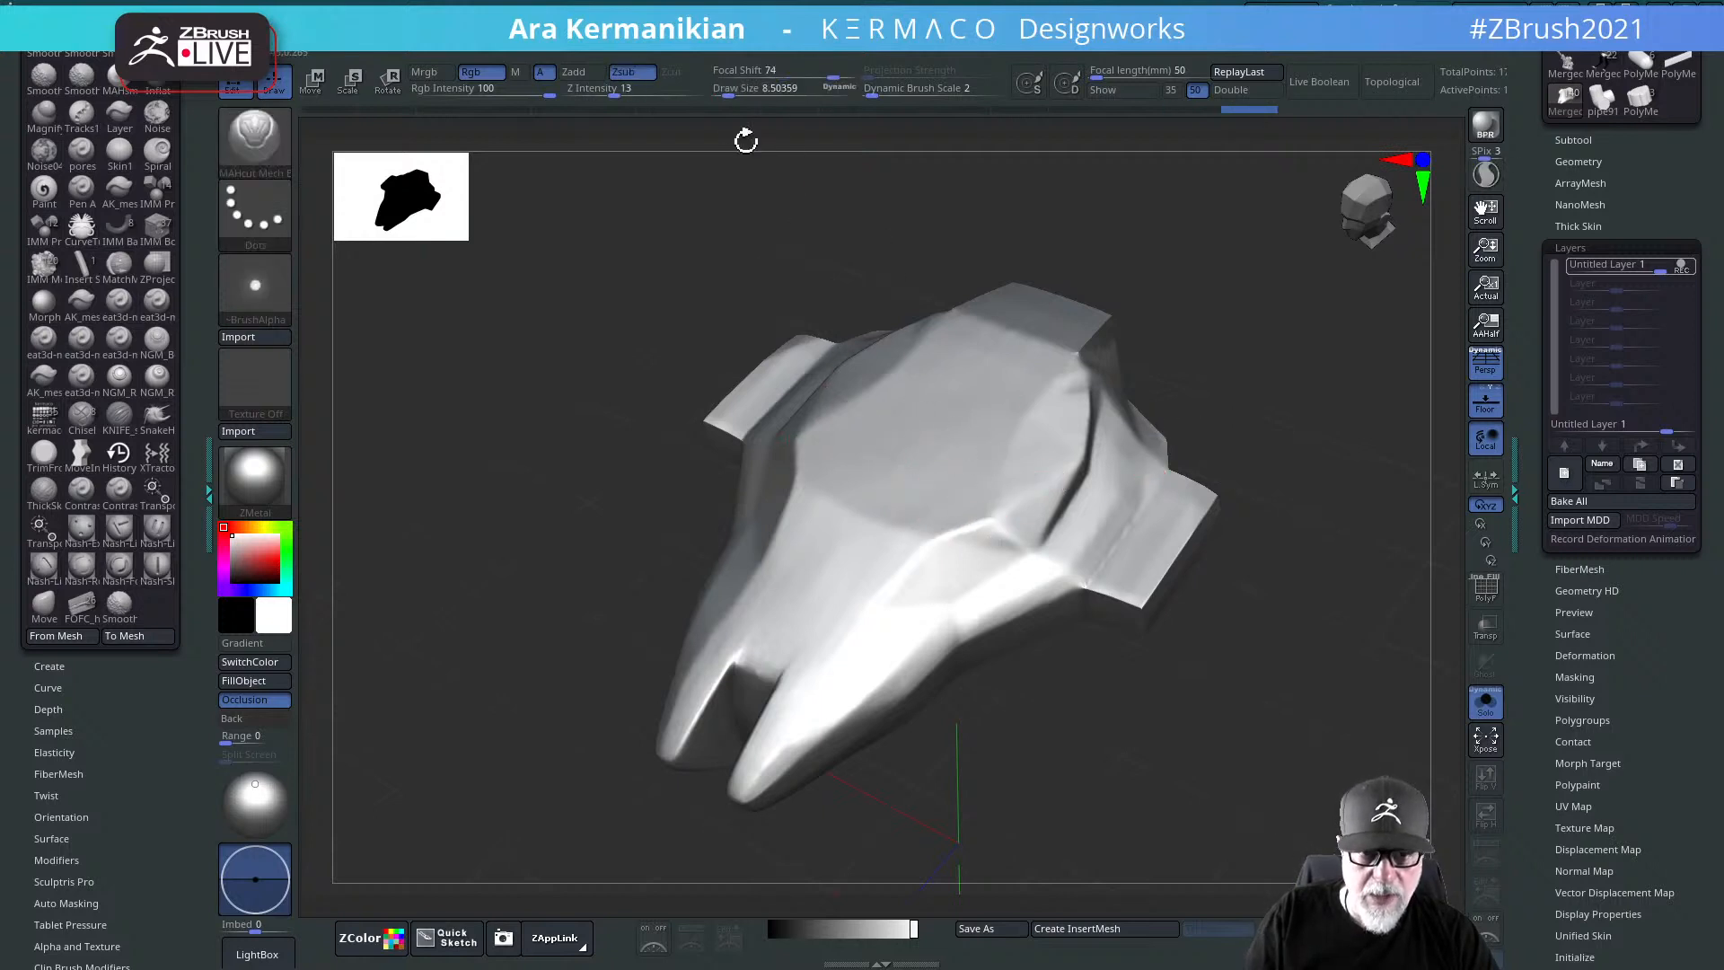
Step: Raise Z Intensity to 20, try a cut stroke on the hull's slope toward the front prongs, and undo it
{"action": "left_click", "coordinate": [625, 92]}
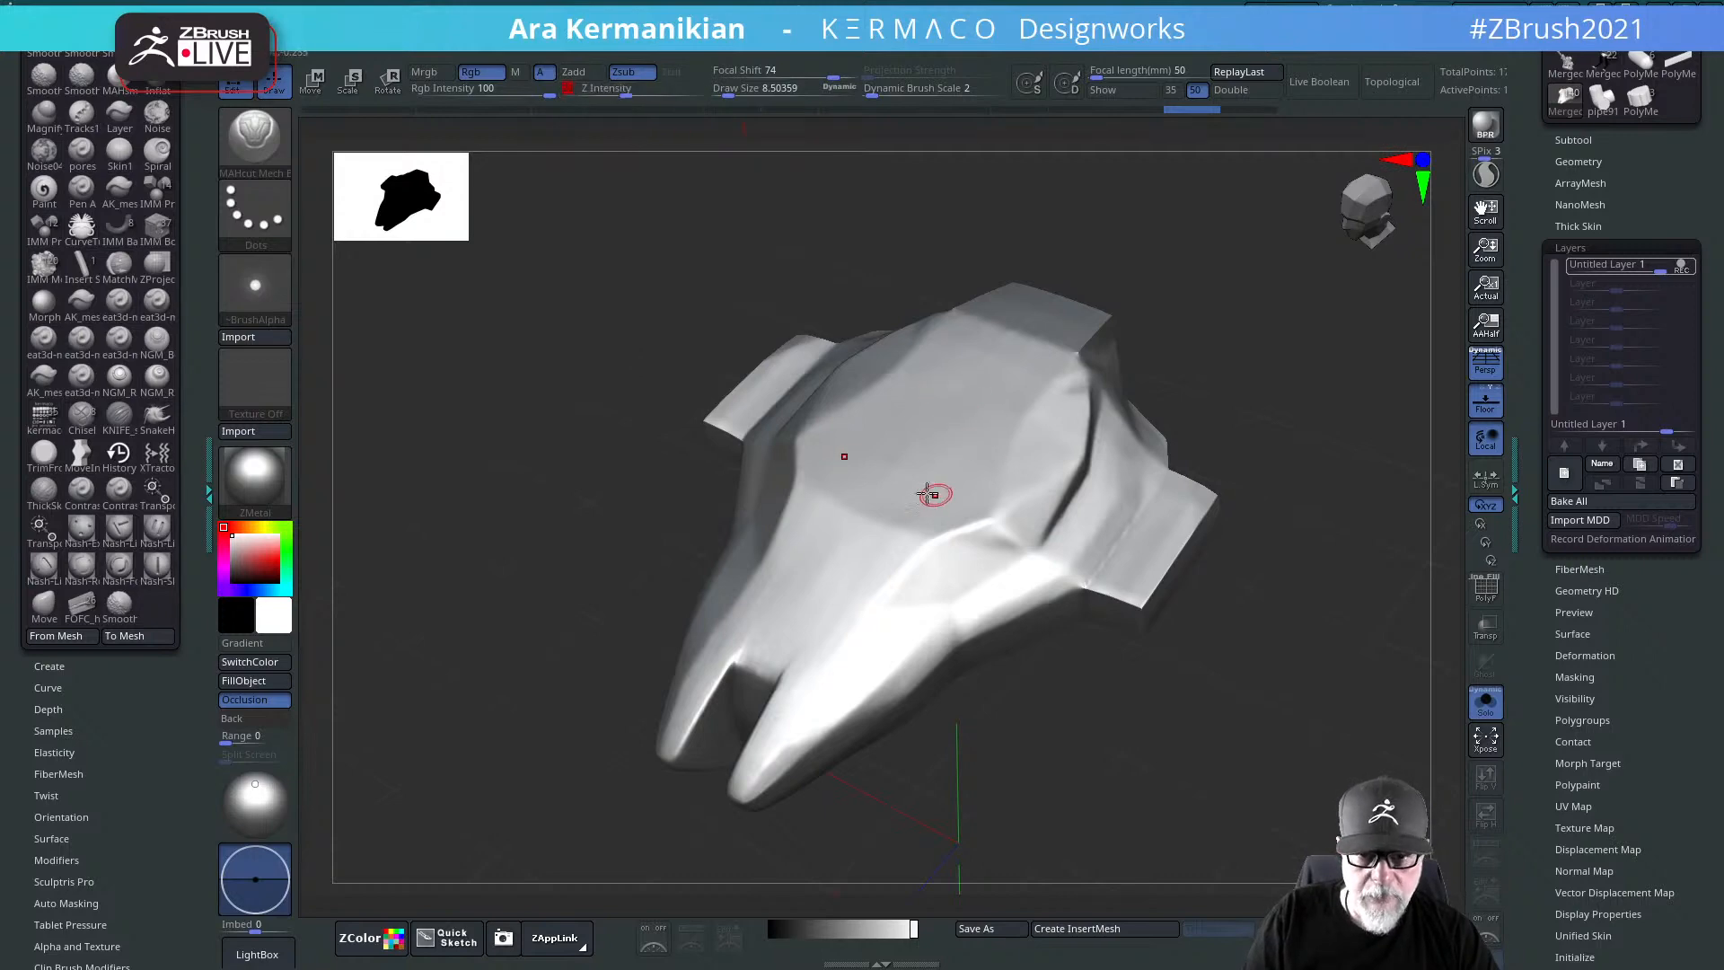
{"action": "left_click_drag", "start_coordinate": [1390, 456], "coordinate": [877, 566]}
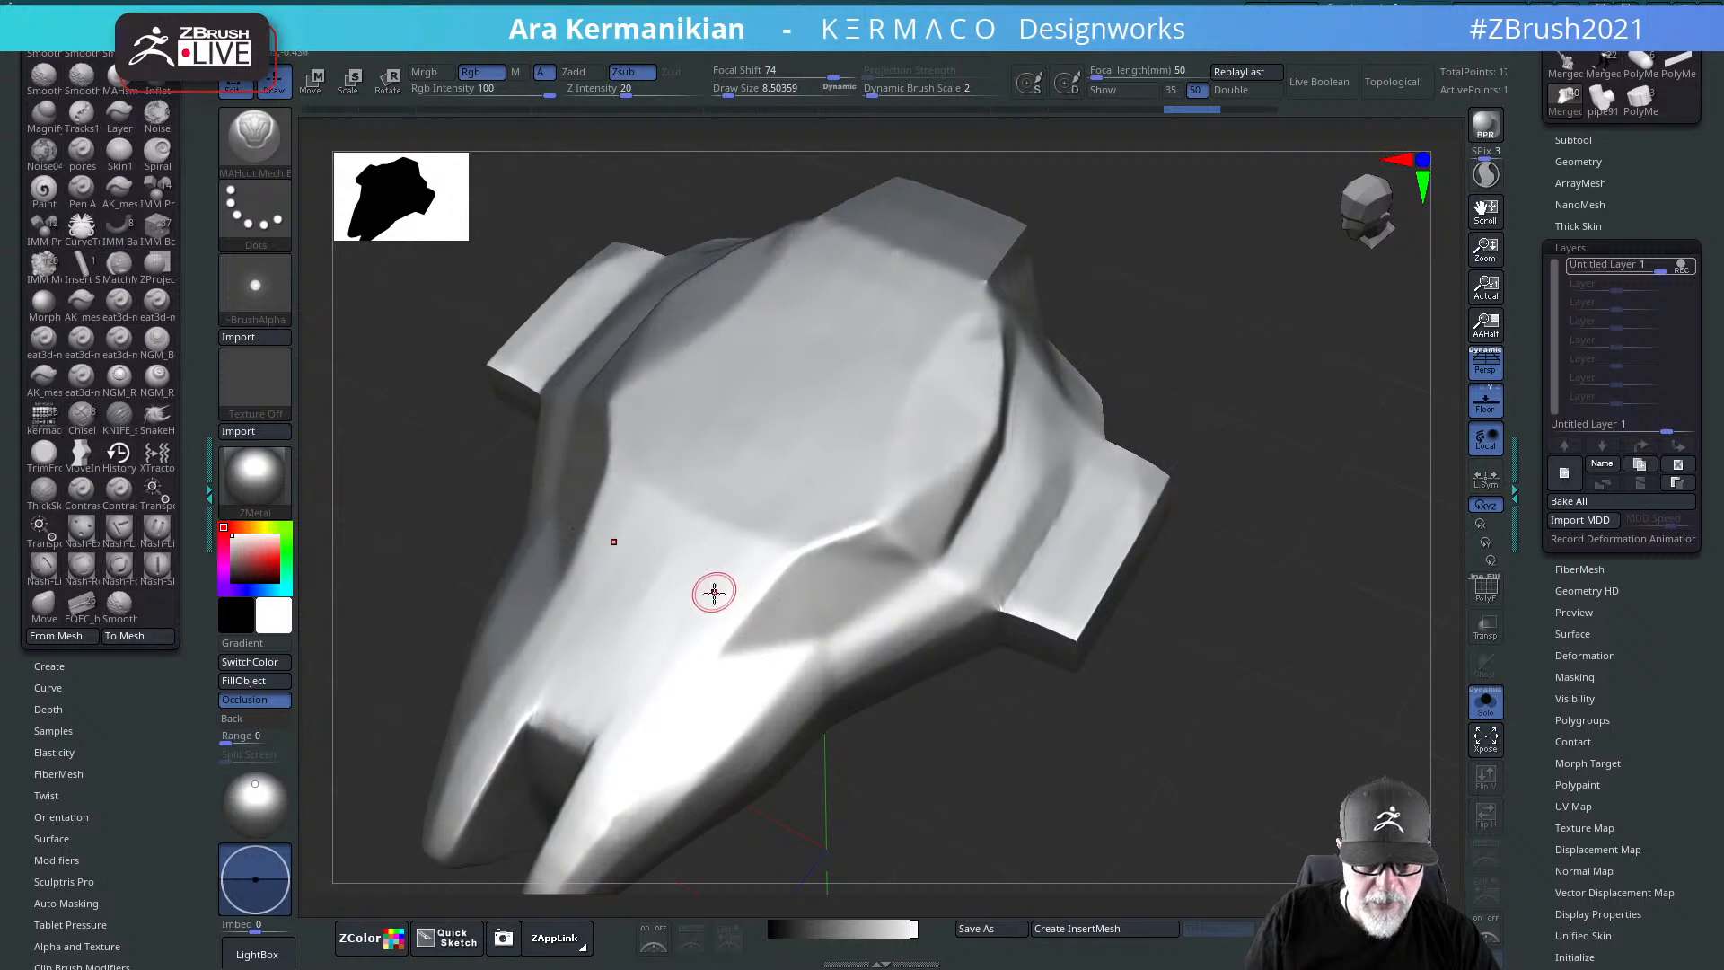
{"action": "left_click_drag", "start_coordinate": [688, 589], "coordinate": [773, 622], "text": "ctrl+shift"}
{"action": "key", "text": "ctrl+z"}
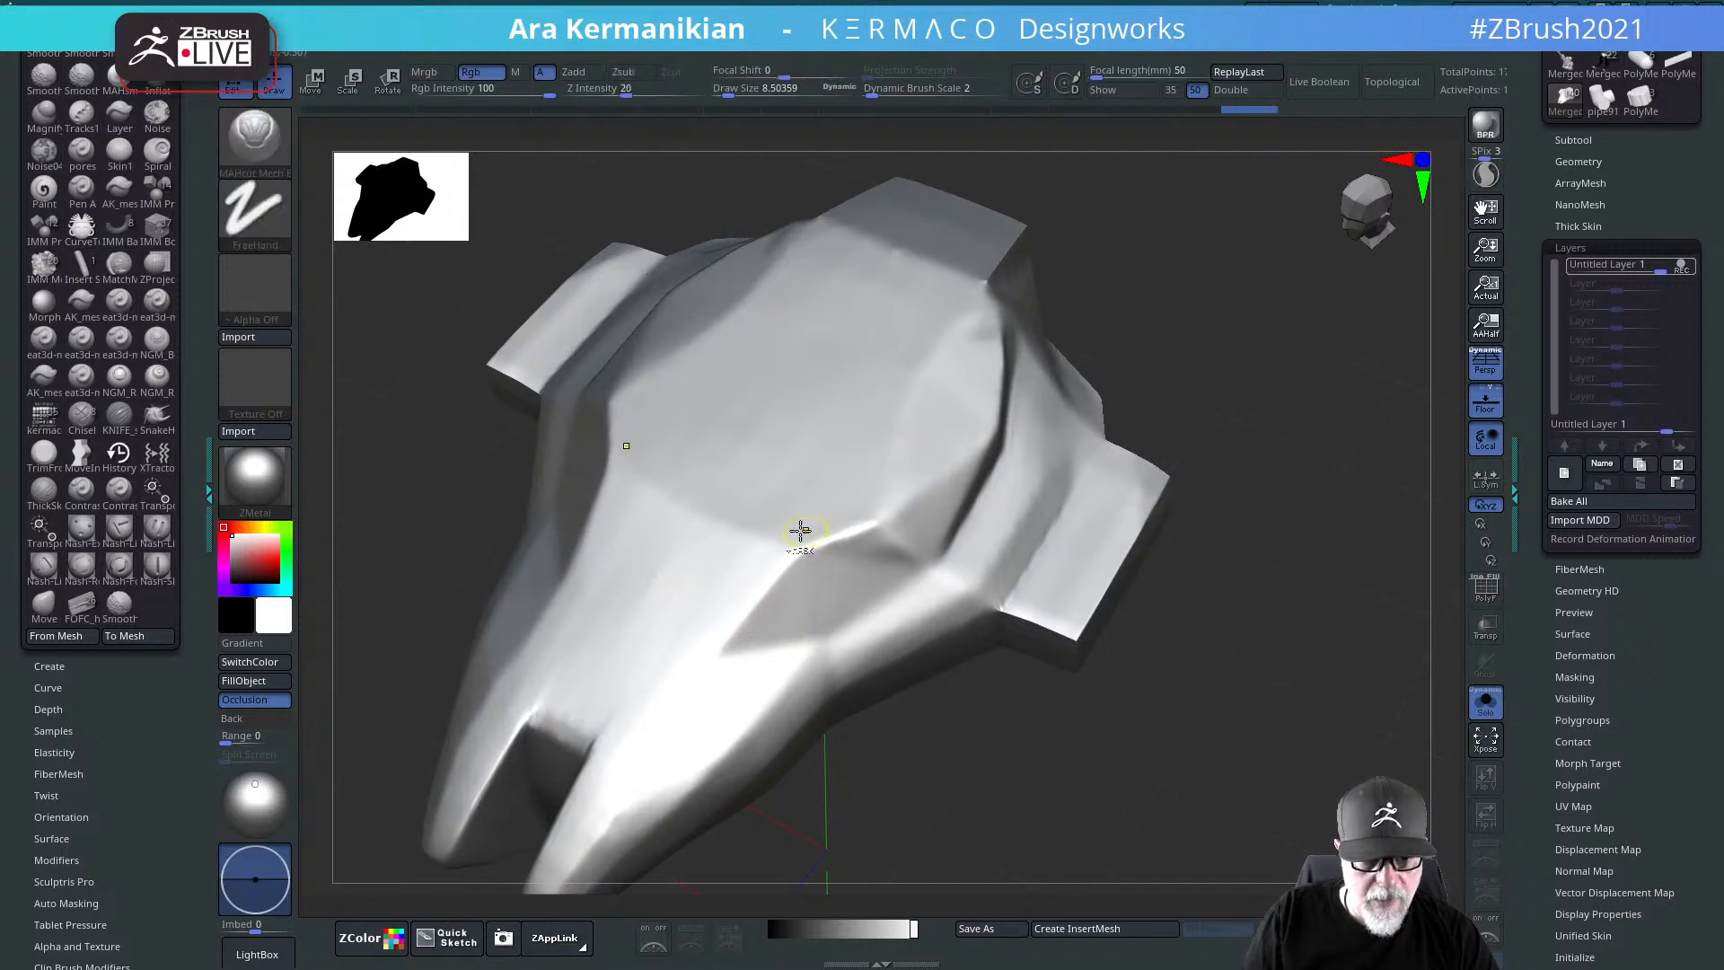
Step: Raise the MAHcut Mesh brush's LazyRadius to 125
{"action": "key", "text": "space"}
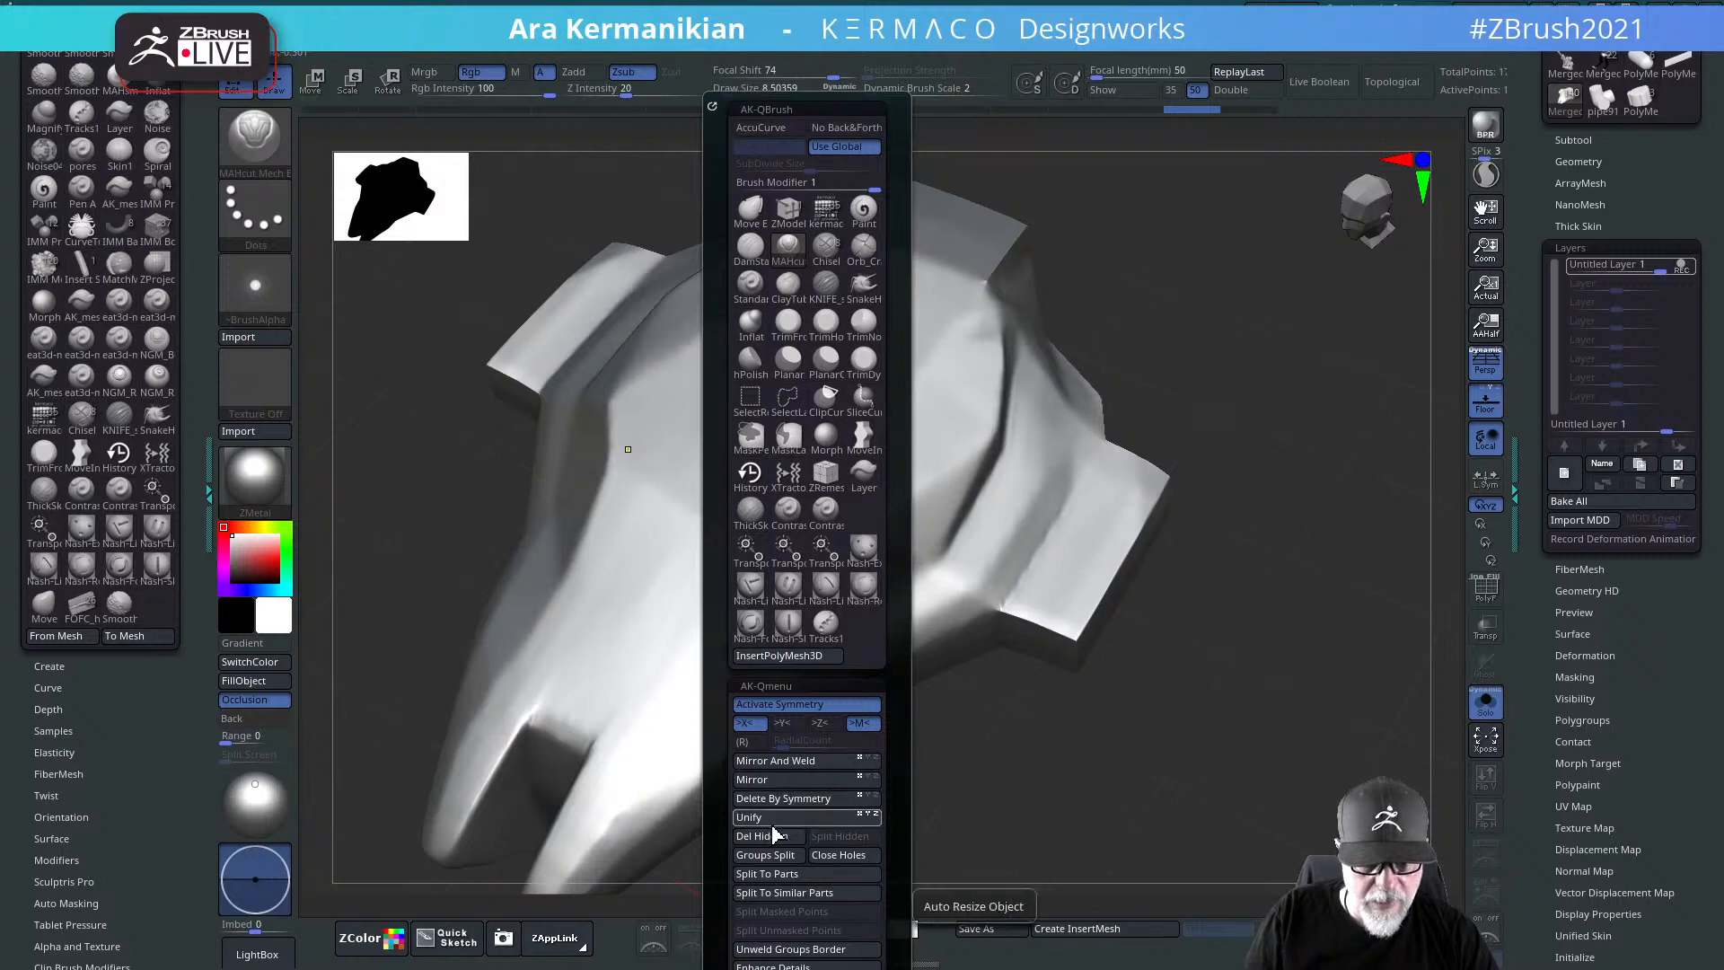
{"action": "key", "text": "space"}
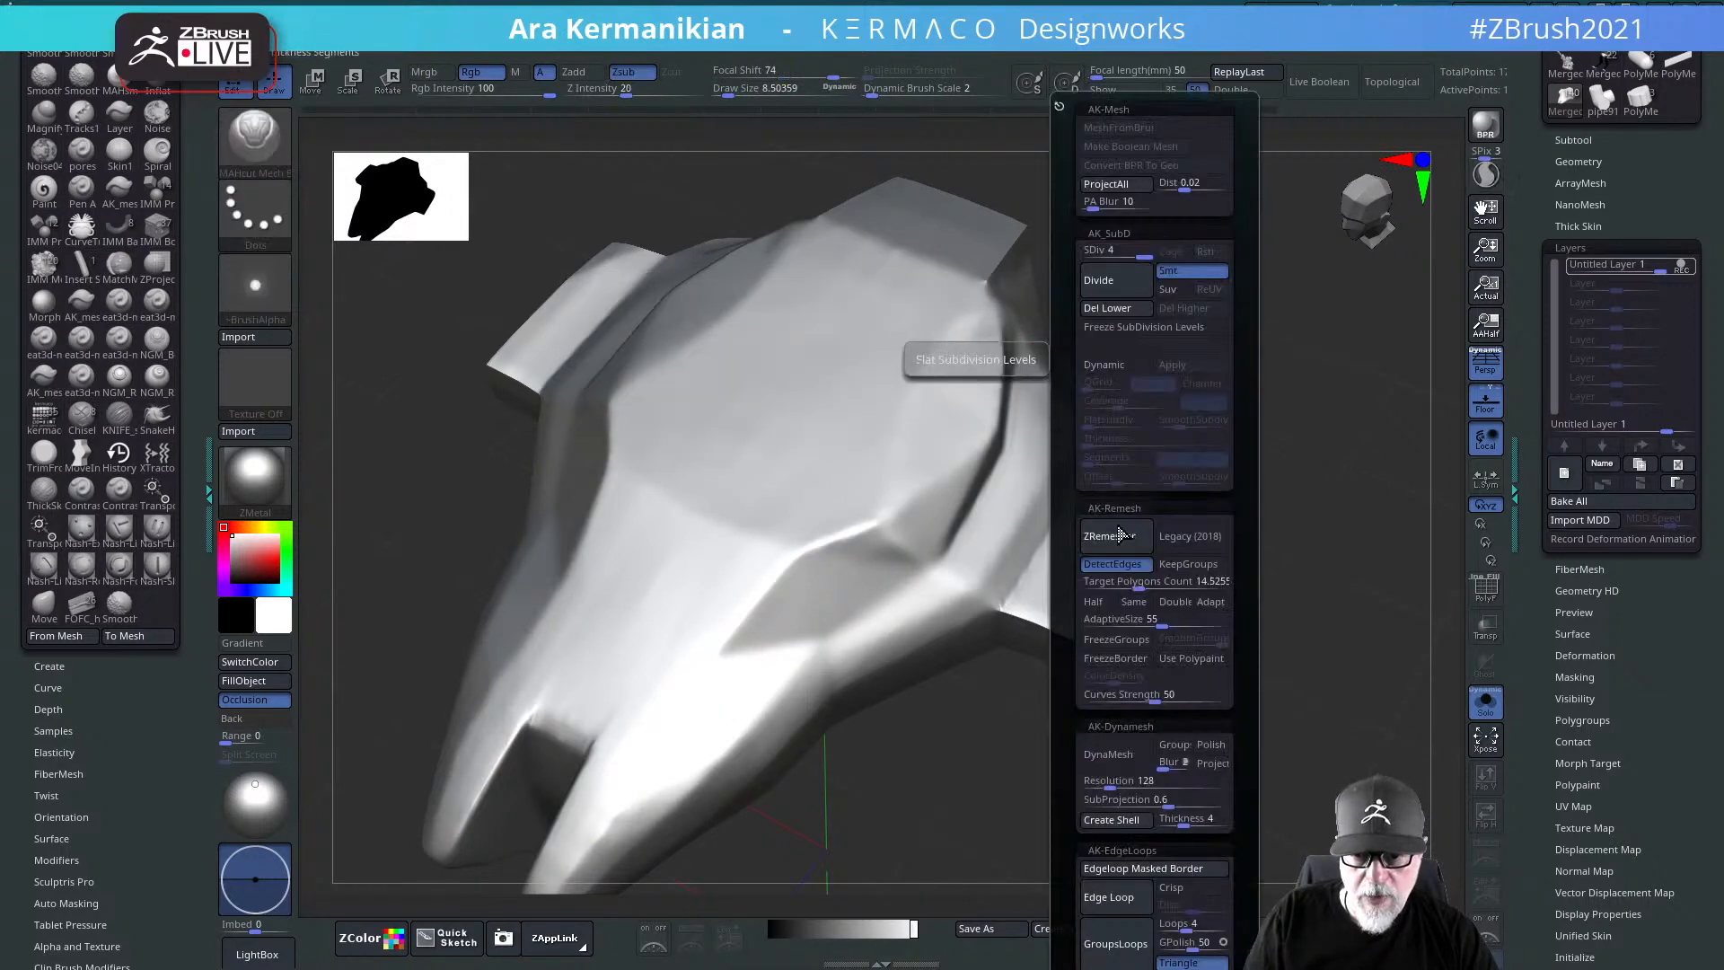
{"action": "key", "text": "space"}
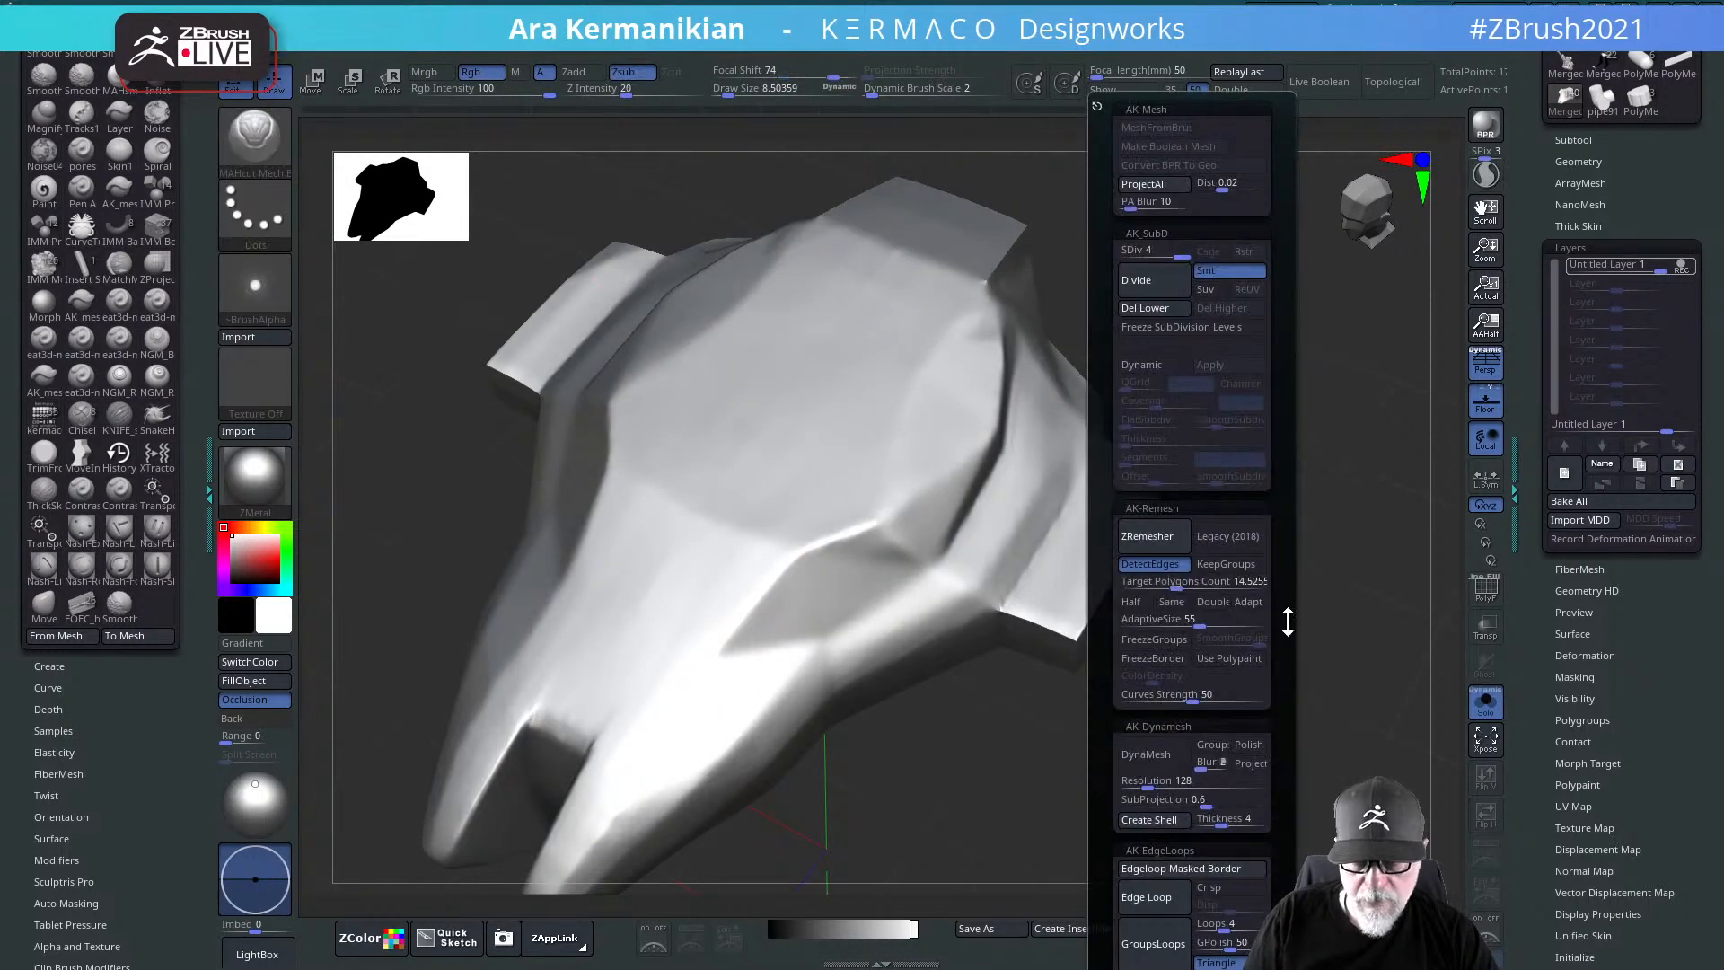
{"action": "mouse_move", "coordinate": [1285, 616]}
{"action": "left_mouse_down"}
{"action": "mouse_move", "coordinate": [1265, 442]}
{"action": "mouse_move", "coordinate": [1266, 549]}
{"action": "mouse_move", "coordinate": [1289, 570]}
{"action": "mouse_move", "coordinate": [1268, 712]}
{"action": "mouse_move", "coordinate": [1355, 547]}
{"action": "left_mouse_up"}
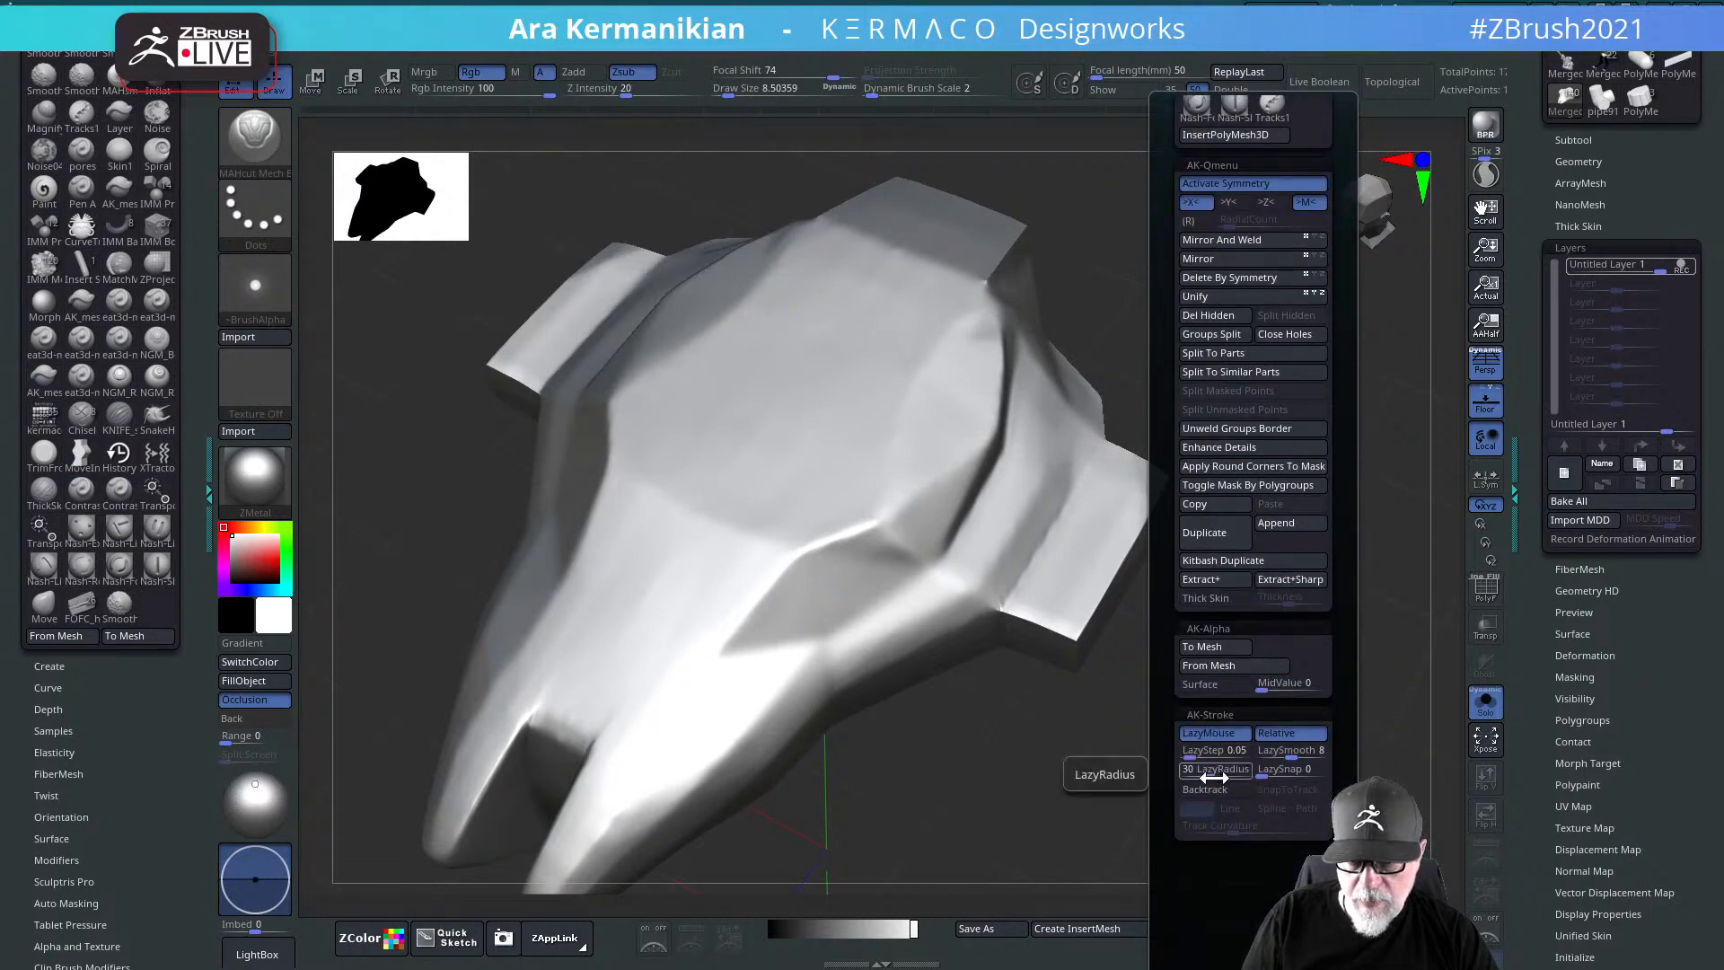
{"action": "left_click_drag", "start_coordinate": [1213, 777], "coordinate": [1231, 777]}
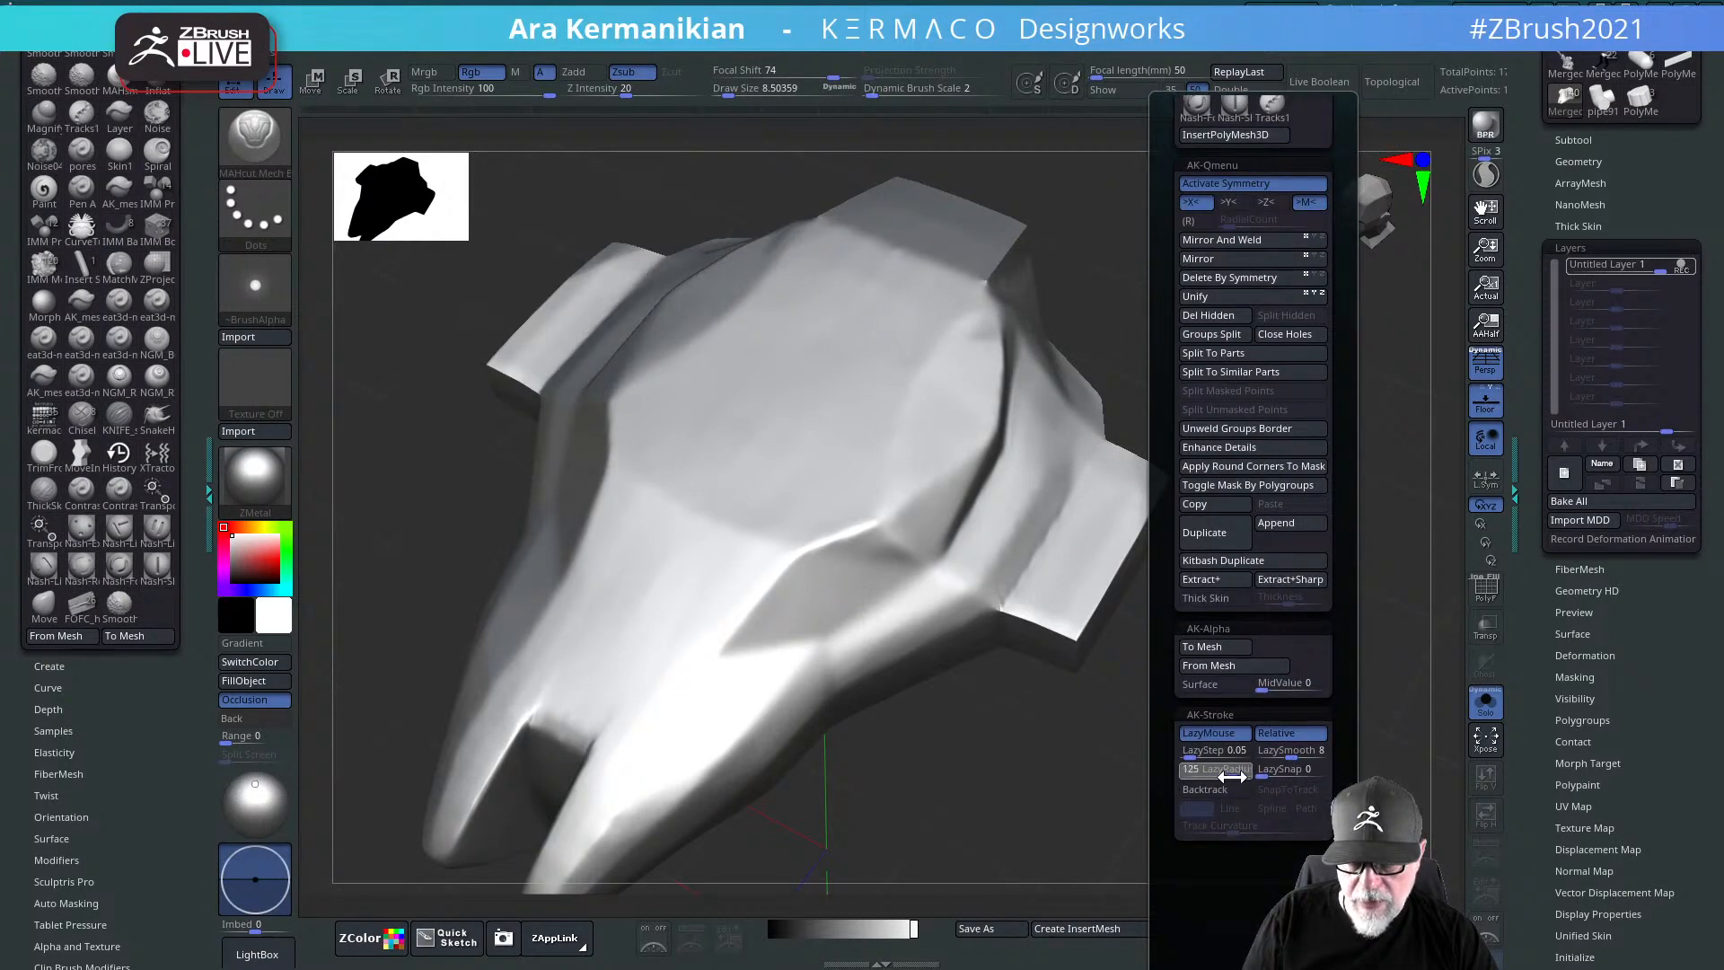
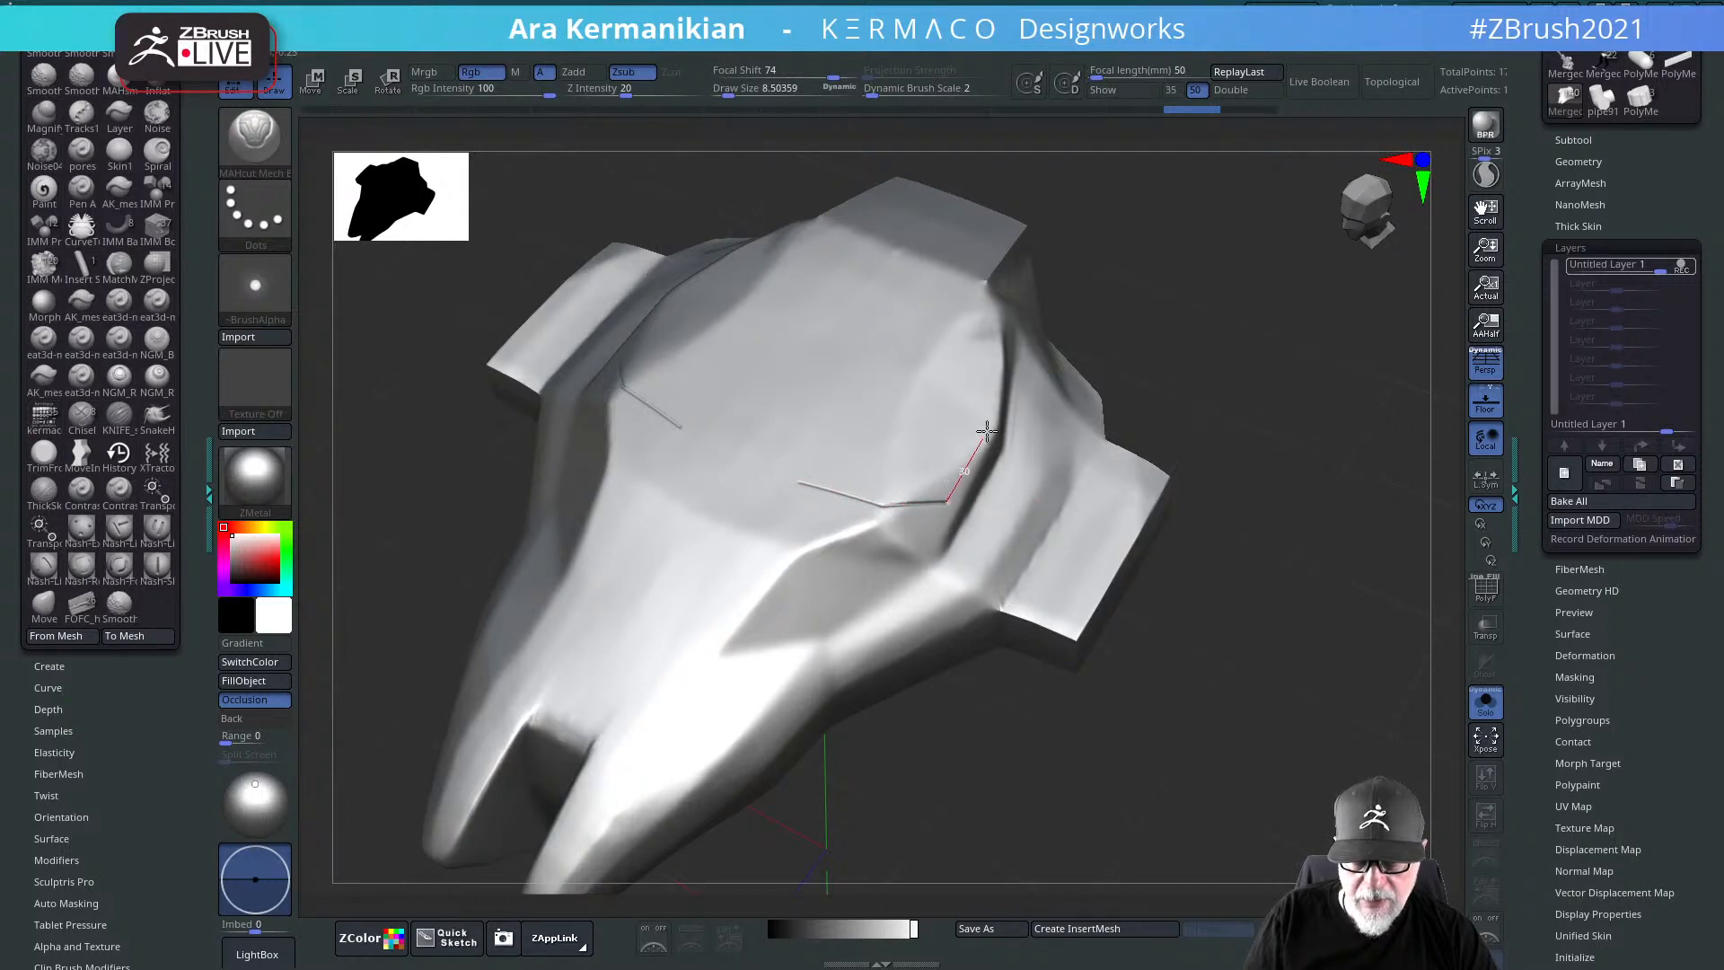
Step: Cut mirrored trial panel lines across the rear of the hull's upper surface and down toward the front prongs
{"action": "left_click_drag", "start_coordinate": [1010, 404], "coordinate": [1010, 406]}
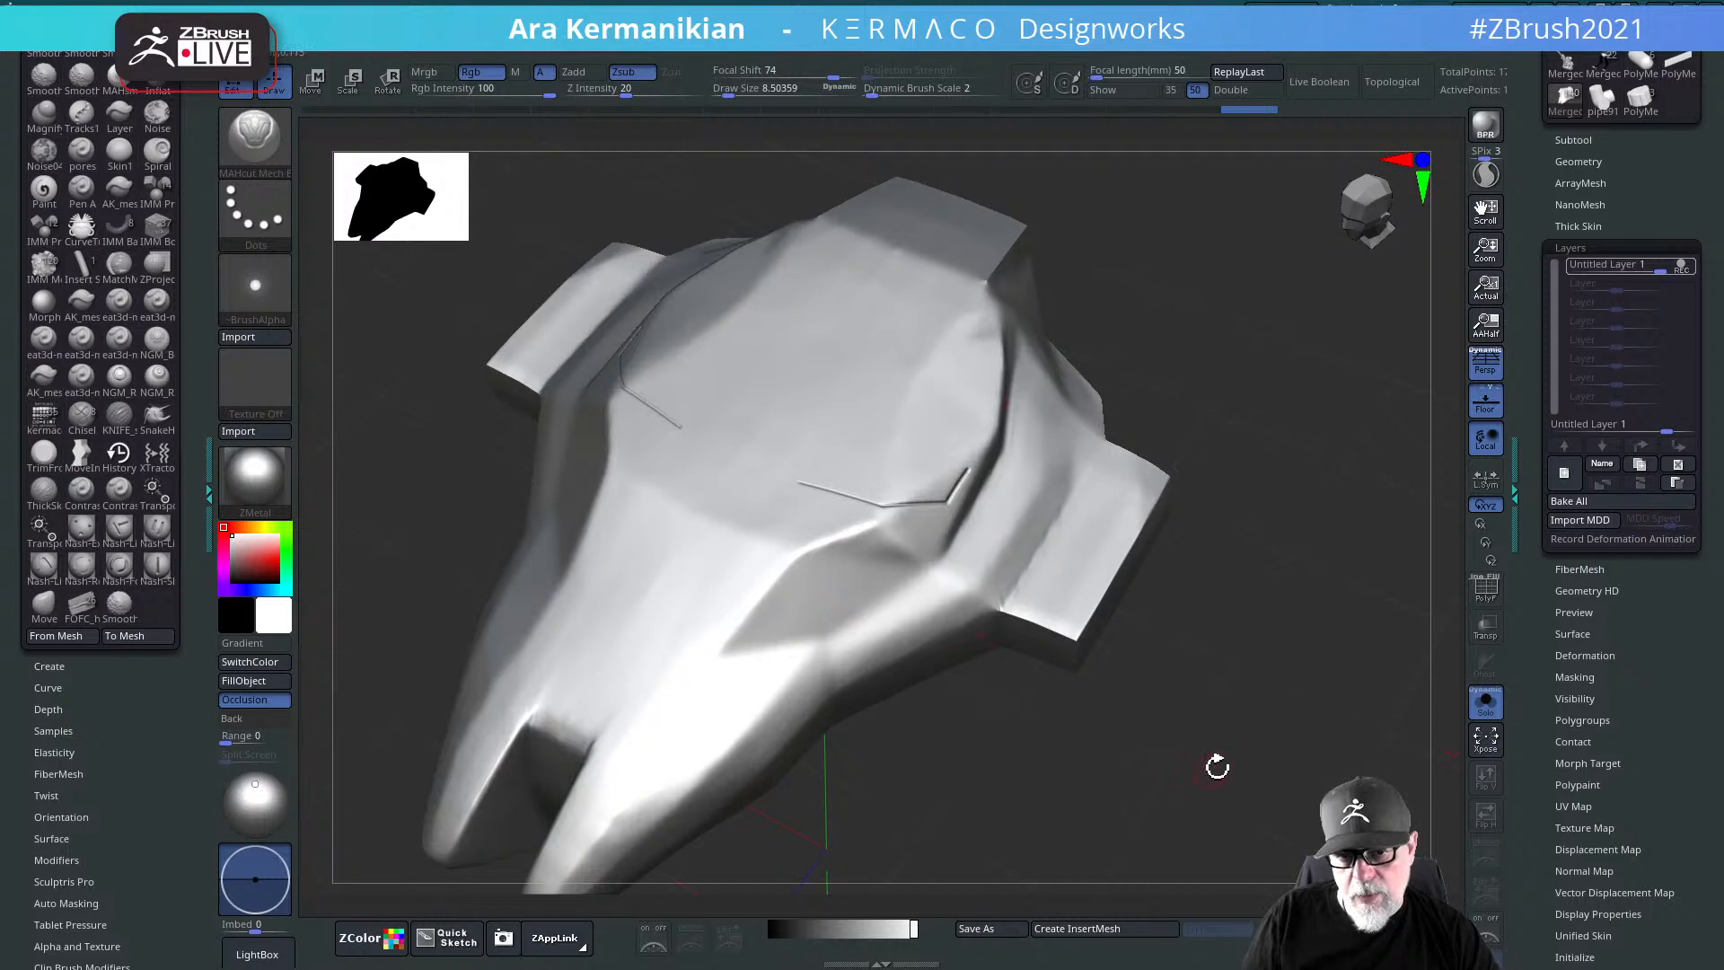
{"action": "left_click_drag", "start_coordinate": [1216, 766], "coordinate": [896, 440]}
{"action": "mouse_move", "coordinate": [1026, 339]}
{"action": "left_mouse_down"}
{"action": "mouse_move", "coordinate": [896, 531]}
{"action": "mouse_move", "coordinate": [792, 521]}
{"action": "mouse_move", "coordinate": [739, 685]}
{"action": "left_mouse_up"}
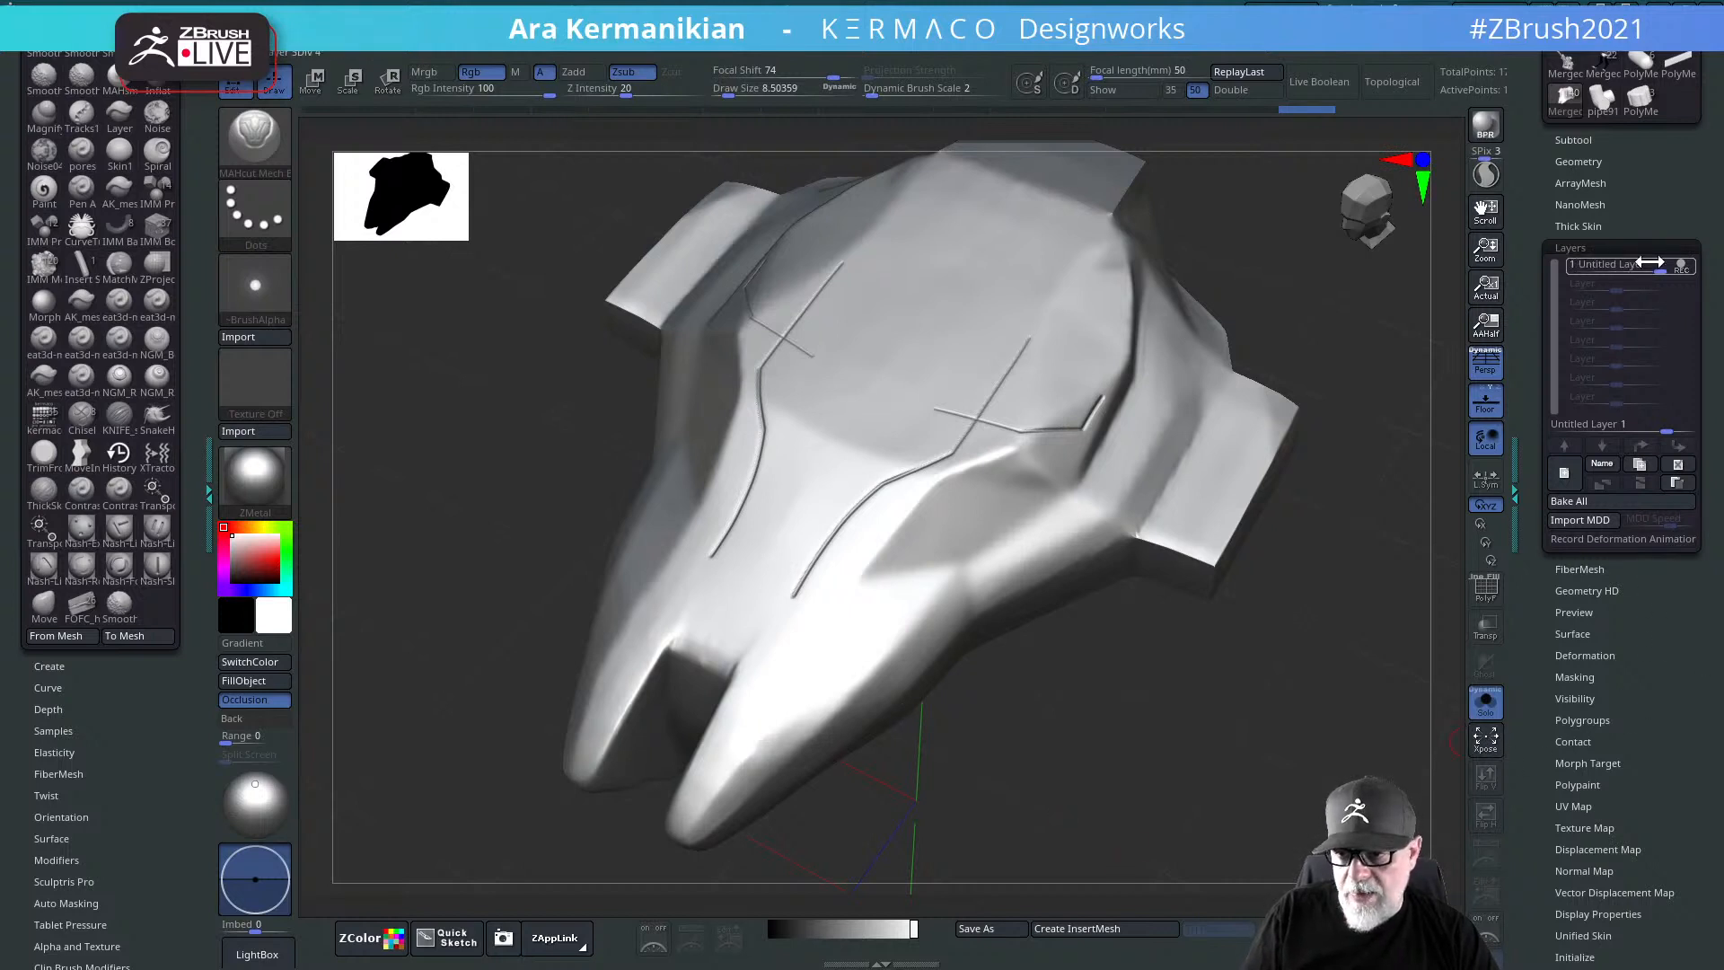
Step: Vary the sculpting layer's intensity and toggle its visibility to compare the hull with and without the panel lines
{"action": "left_click_drag", "start_coordinate": [1666, 268], "coordinate": [1604, 274]}
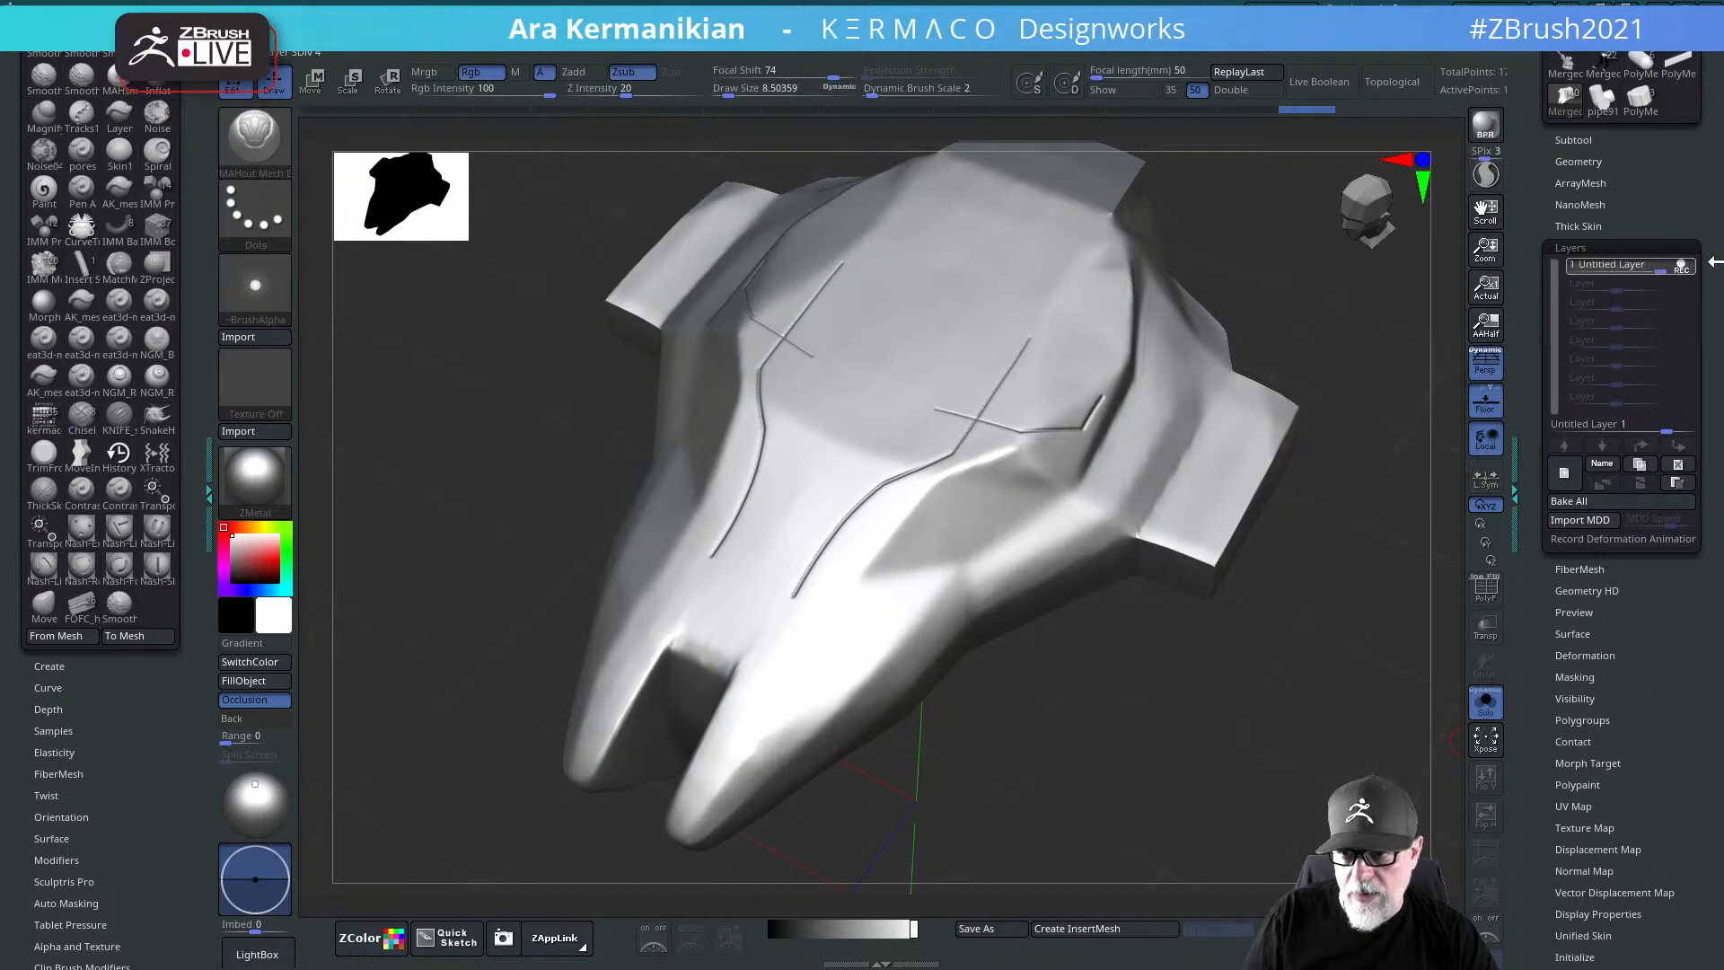
{"action": "left_click", "coordinate": [1681, 269]}
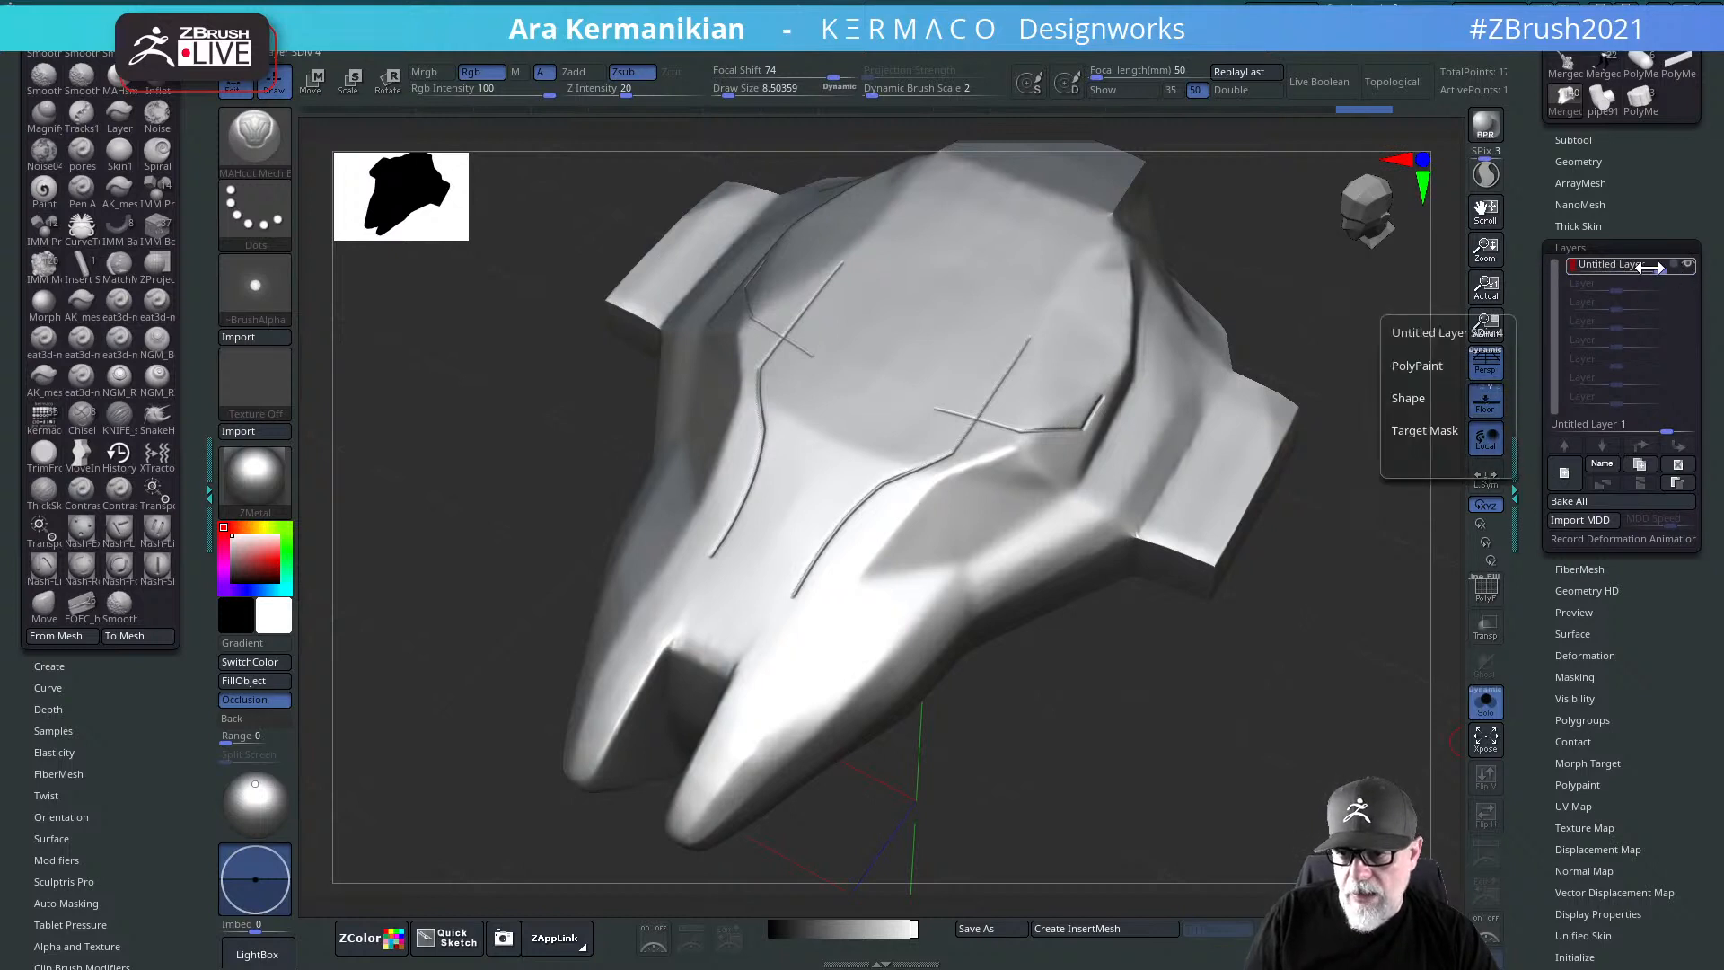
{"action": "left_click", "coordinate": [1686, 269]}
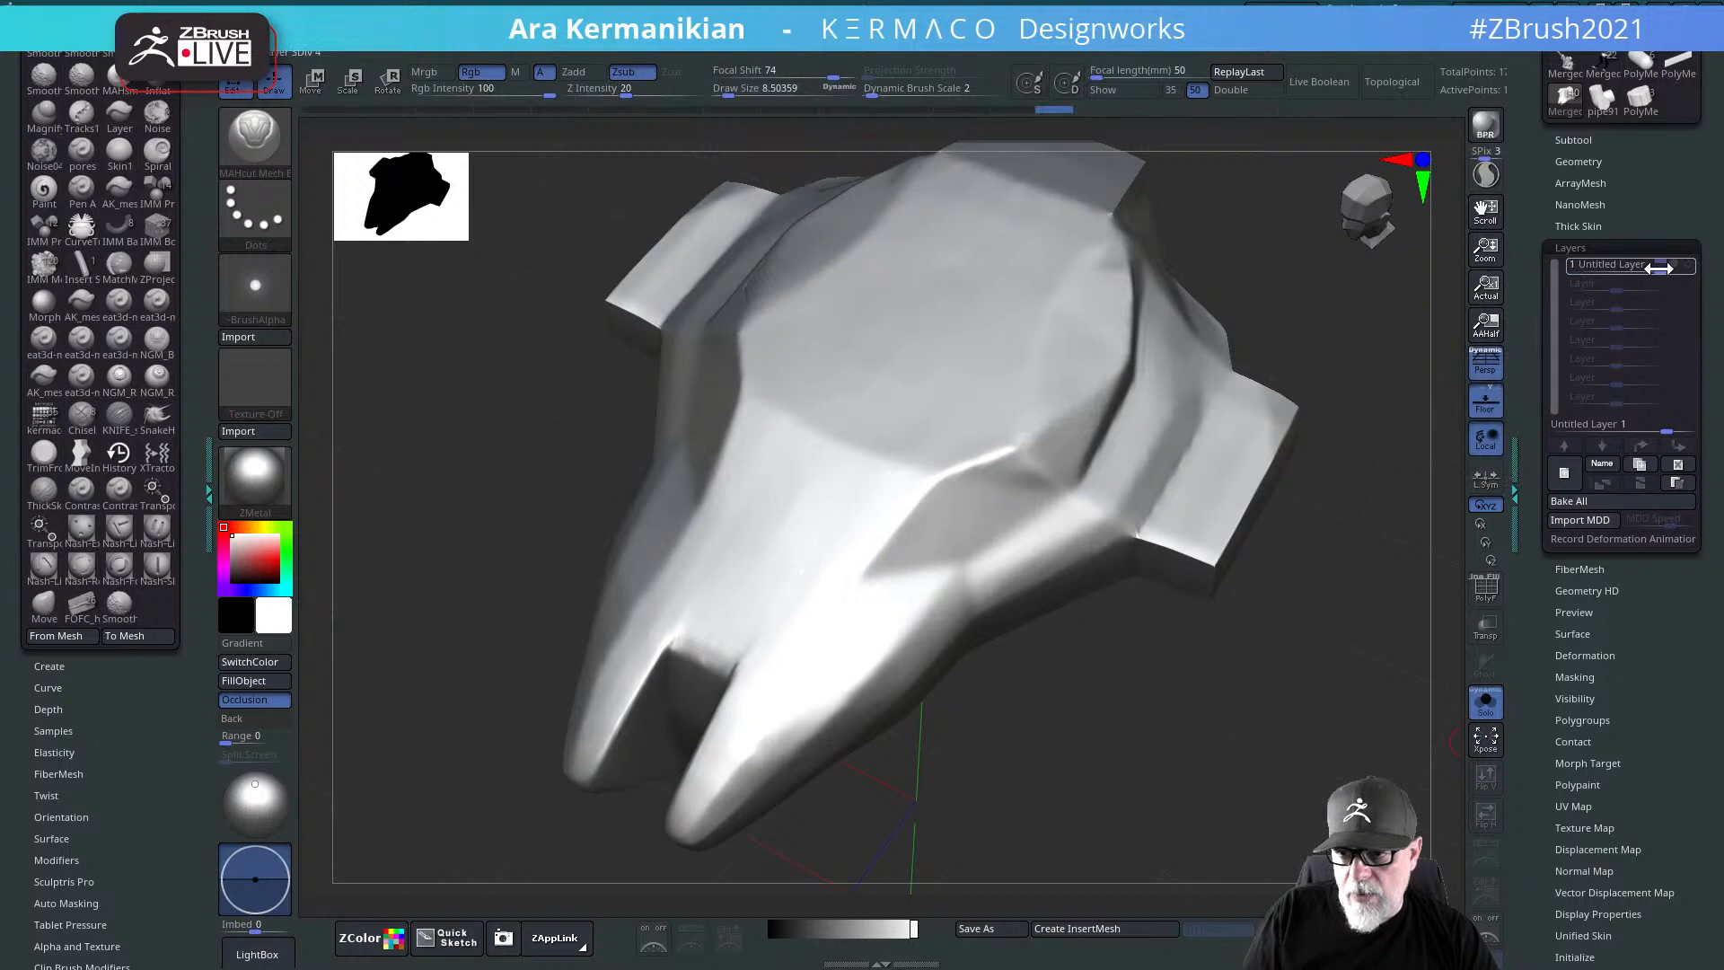
{"action": "mouse_move", "coordinate": [1658, 267]}
{"action": "left_mouse_down"}
{"action": "mouse_move", "coordinate": [1528, 287]}
{"action": "mouse_move", "coordinate": [1676, 275]}
{"action": "mouse_move", "coordinate": [1616, 278]}
{"action": "mouse_move", "coordinate": [1632, 277]}
{"action": "left_mouse_up"}
Step: Undo the trial panel lines and delete the sculpting layer from the hull
{"action": "left_click_drag", "start_coordinate": [1234, 688], "coordinate": [1153, 707], "text": "alt"}
{"action": "key", "text": "ctrl+z"}
{"action": "key", "text": "ctrl+z"}
{"action": "key", "text": "ctrl+z"}
{"action": "key", "text": "ctrl+z"}
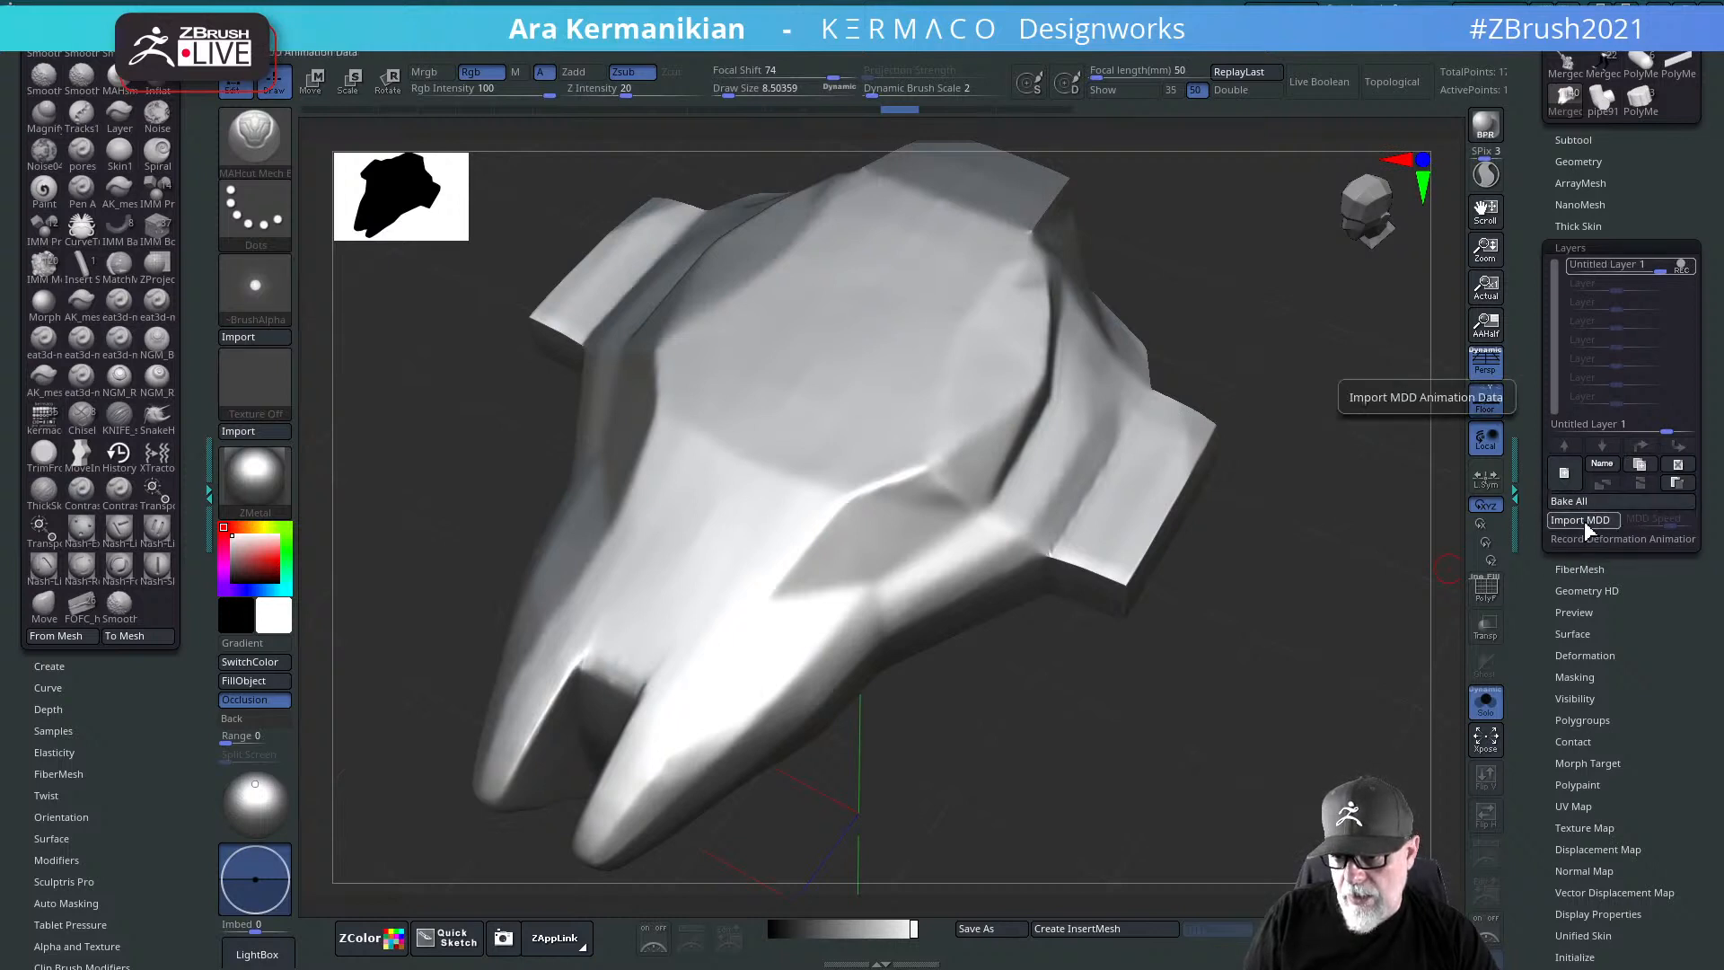
{"action": "left_click", "coordinate": [1677, 468]}
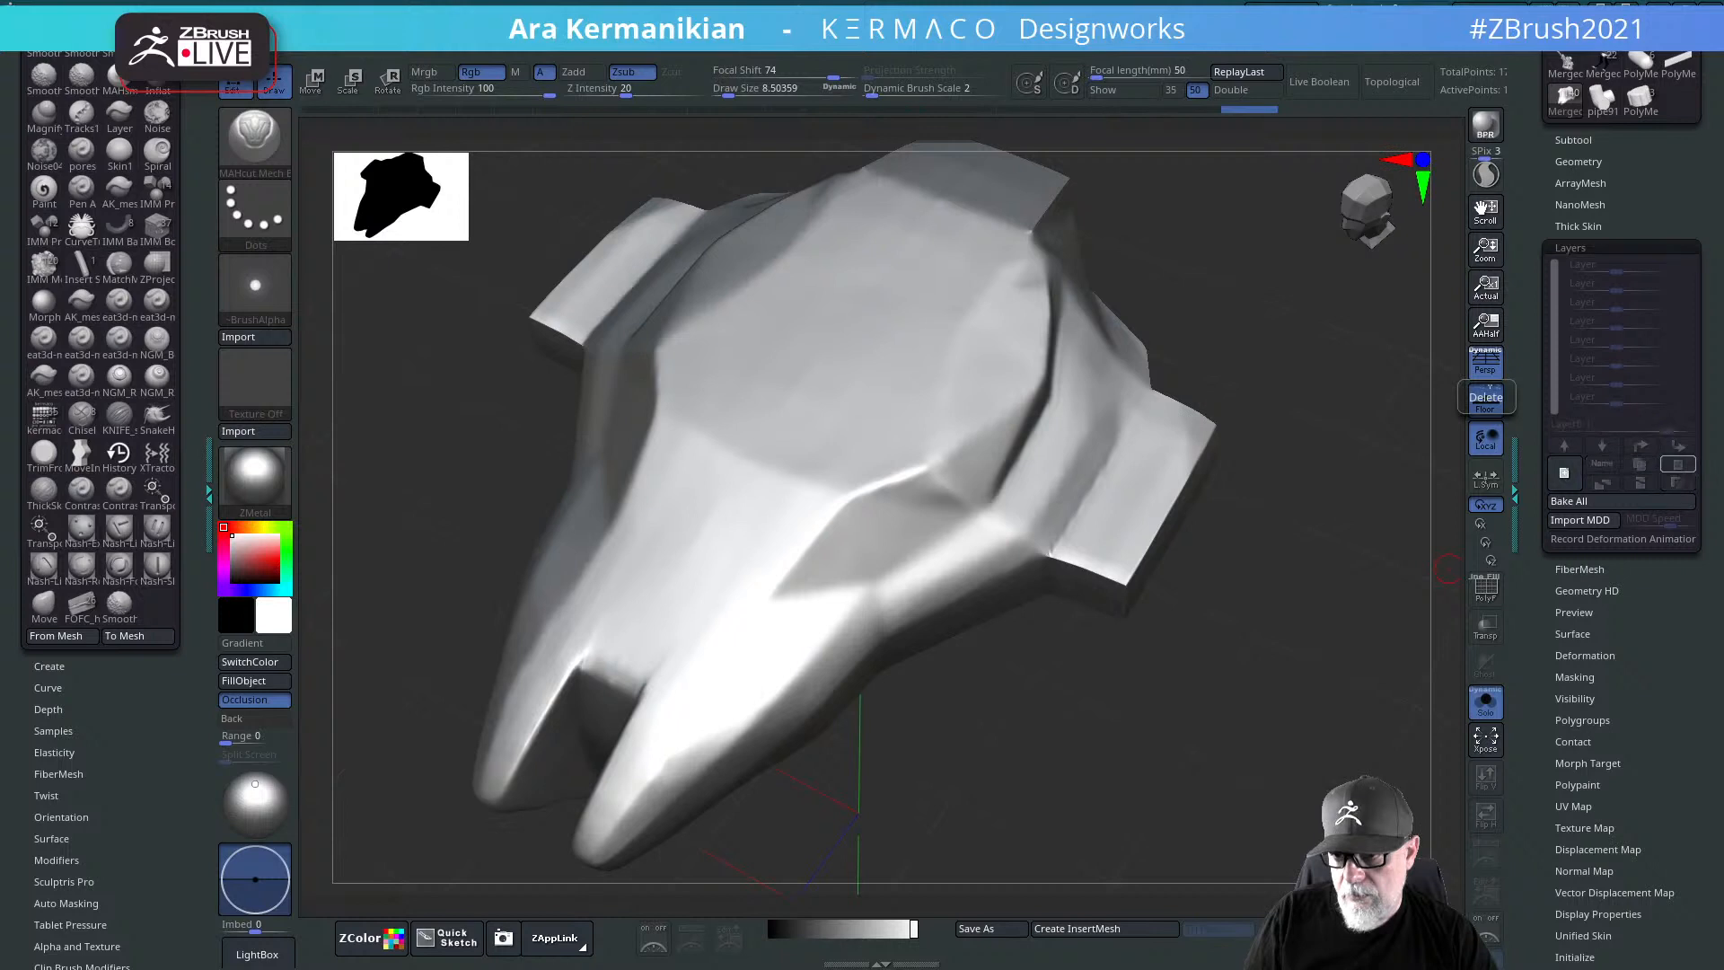
Step: Store a morph target of the uncut hull
{"action": "left_click", "coordinate": [1553, 243]}
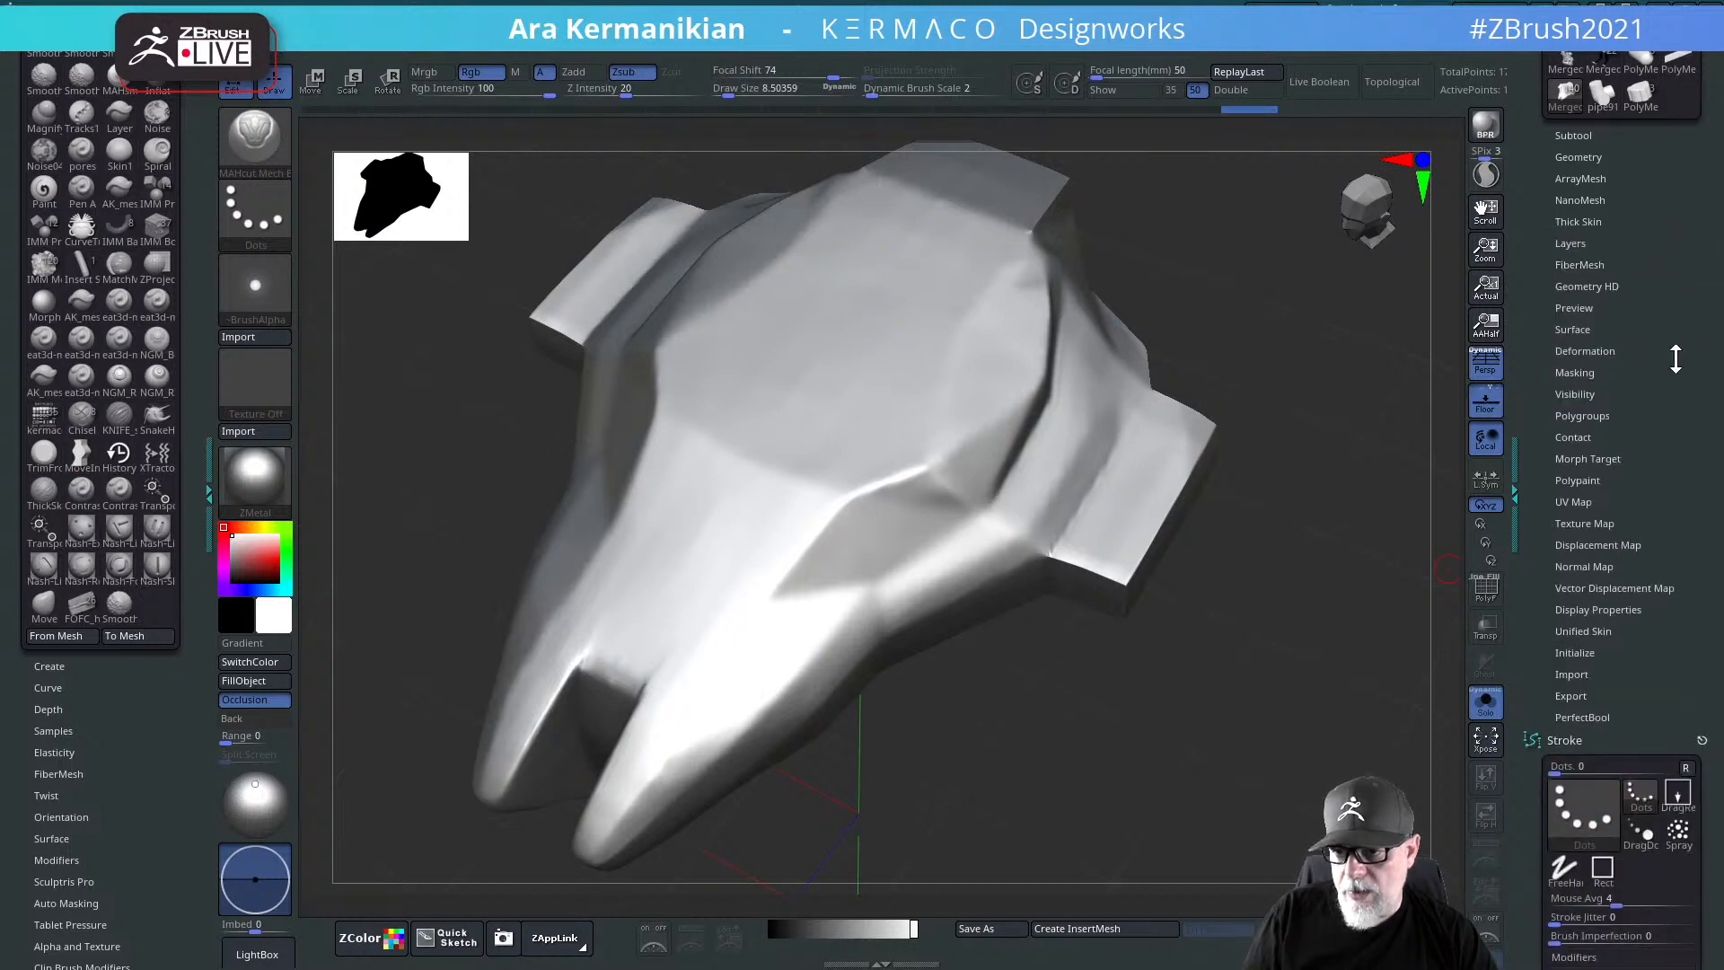
{"action": "scroll", "coordinate": [1659, 415], "scroll_direction": "up", "scroll_amount": 1}
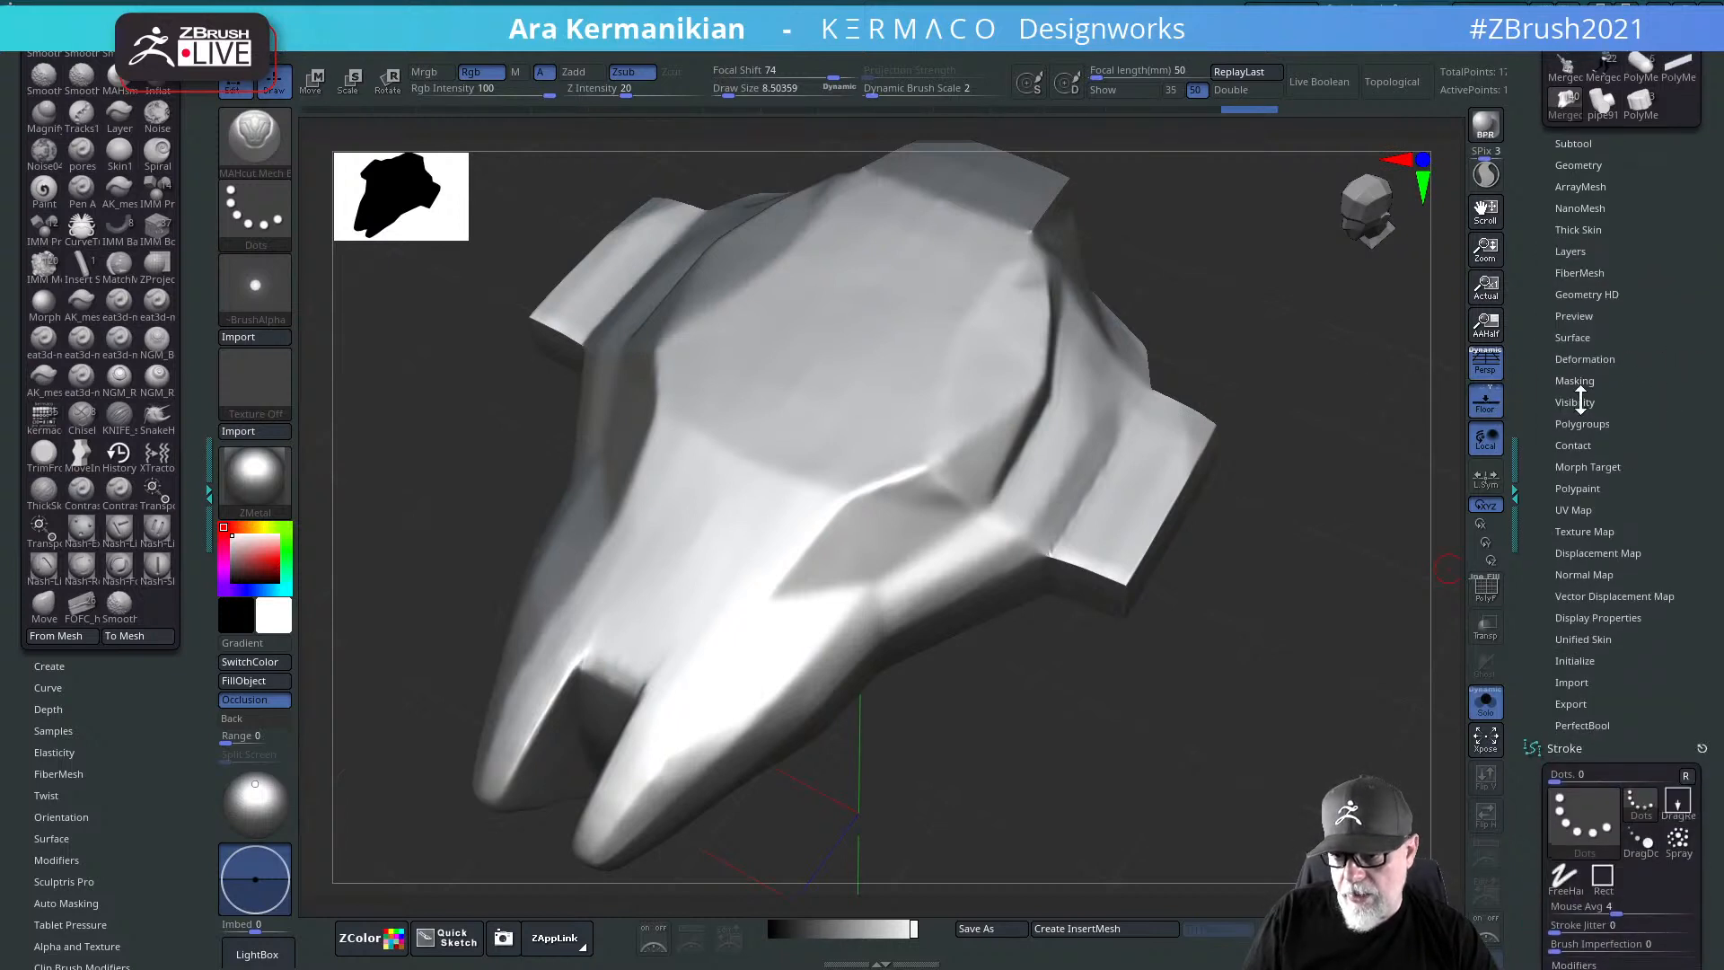
{"action": "left_click", "coordinate": [1582, 466]}
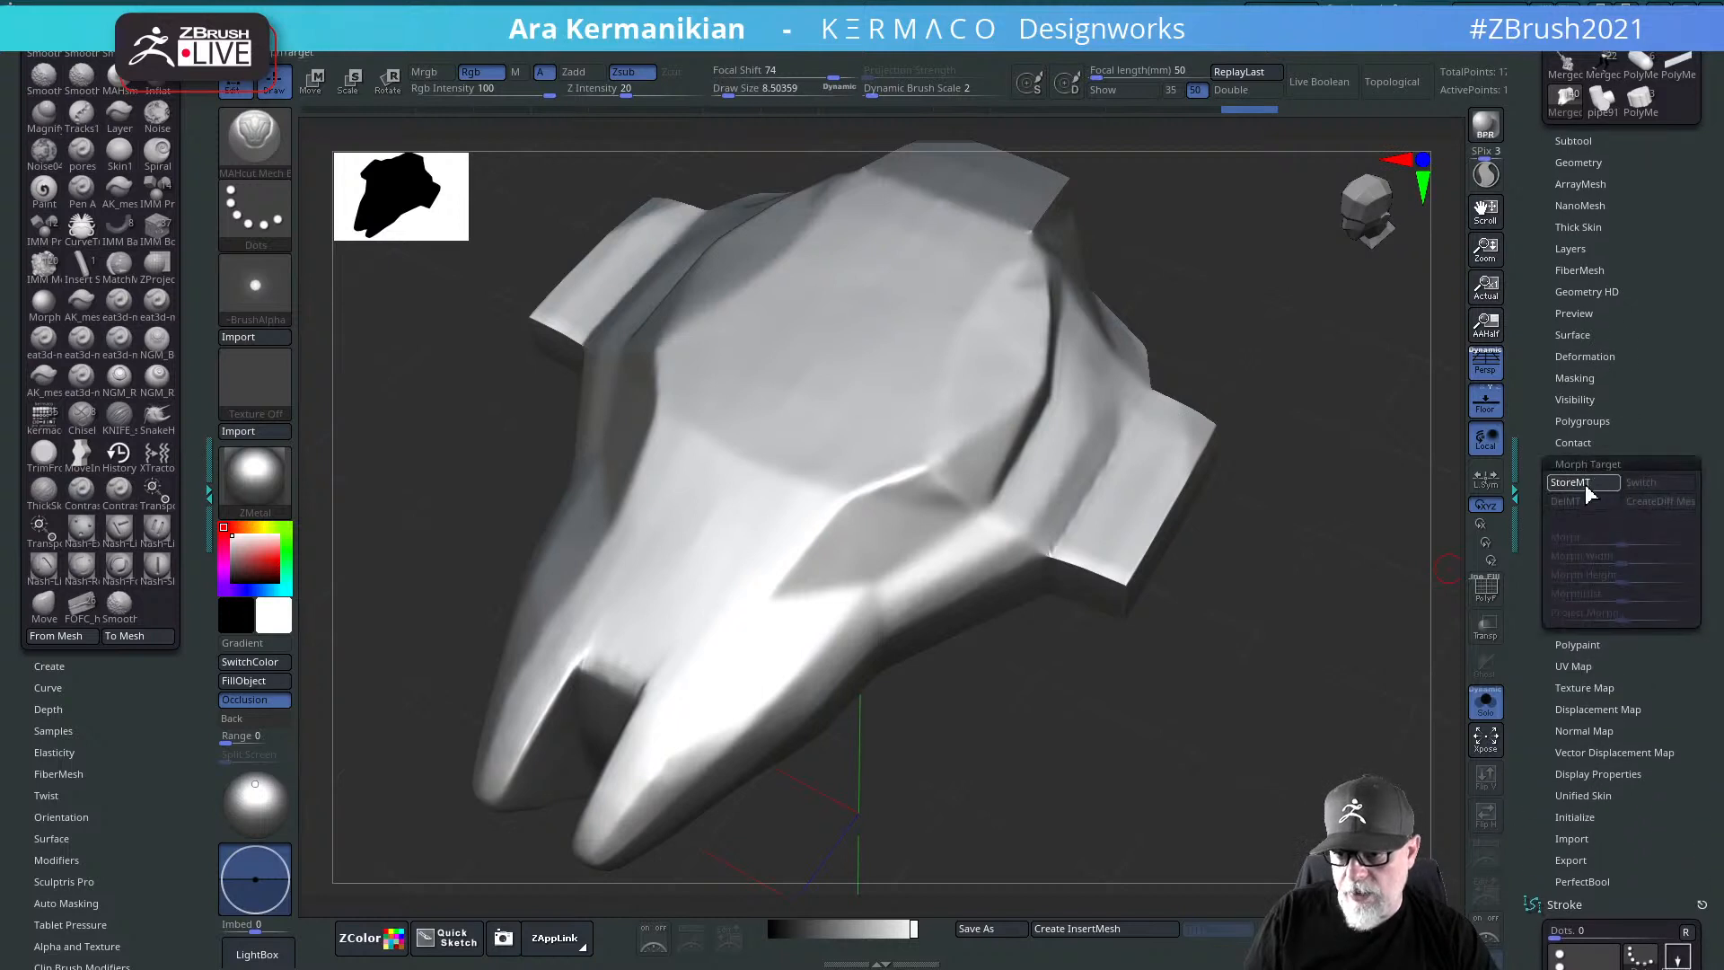
{"action": "left_click", "coordinate": [1583, 483]}
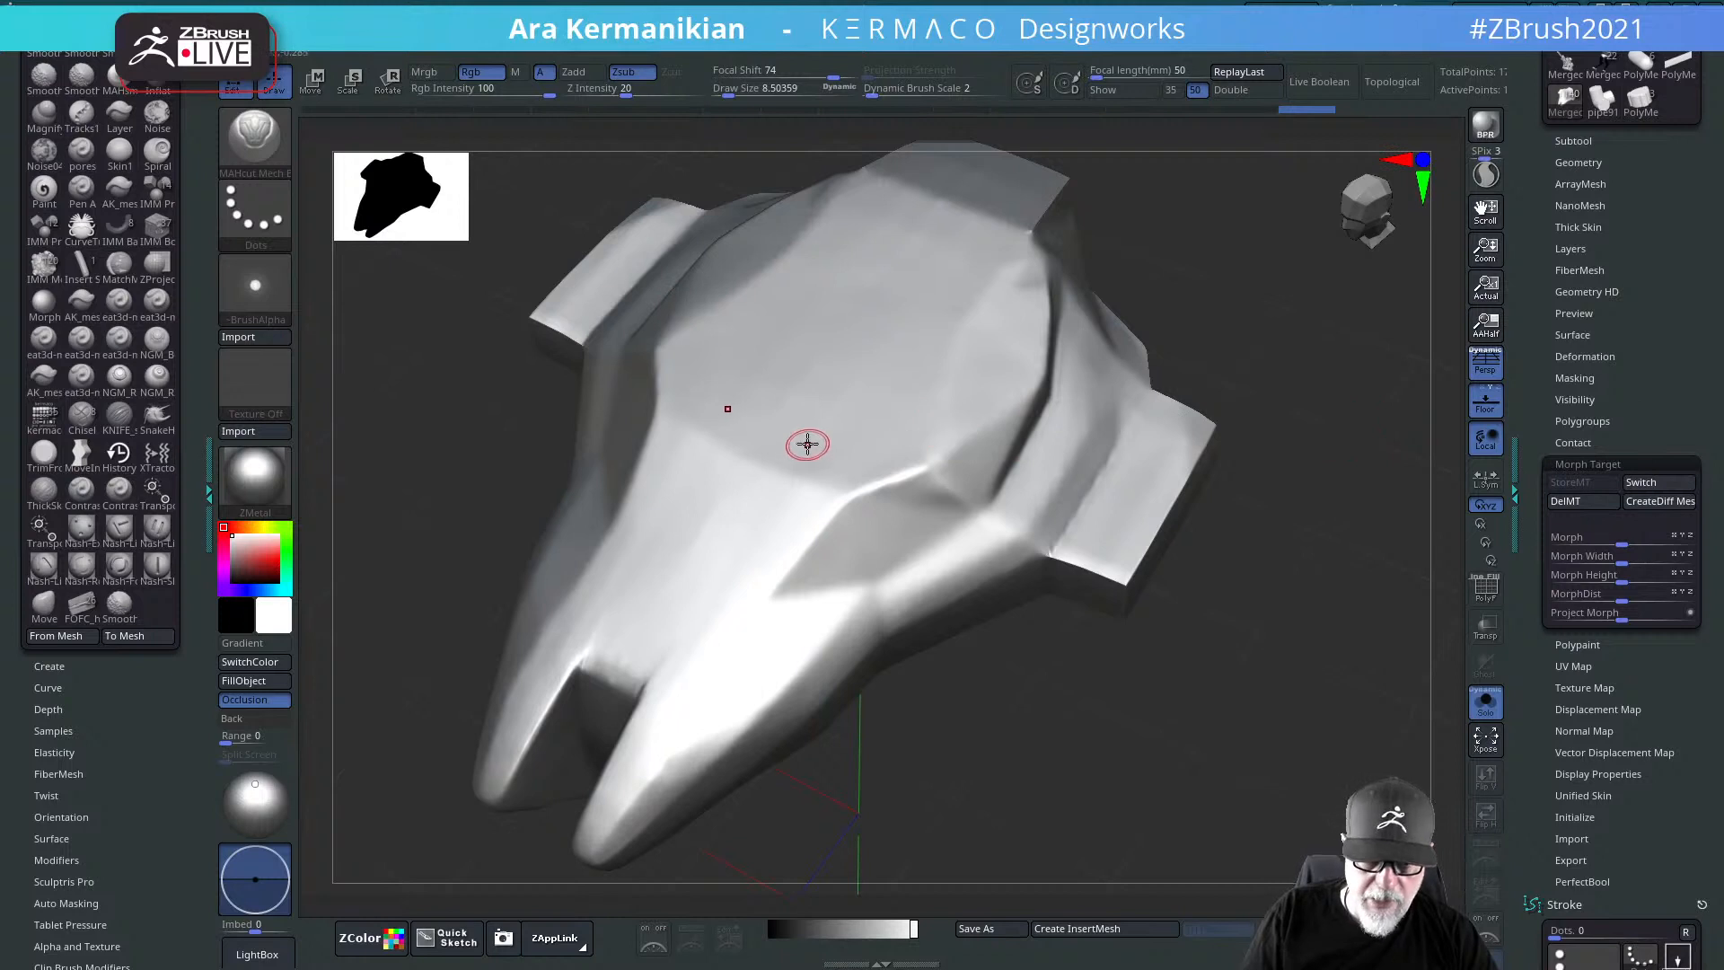
Step: Cut an angular mirrored panel line from the hull's upper surface down its flank, and vary its strength with the Morph amount
{"action": "left_click_drag", "start_coordinate": [807, 443], "coordinate": [884, 457]}
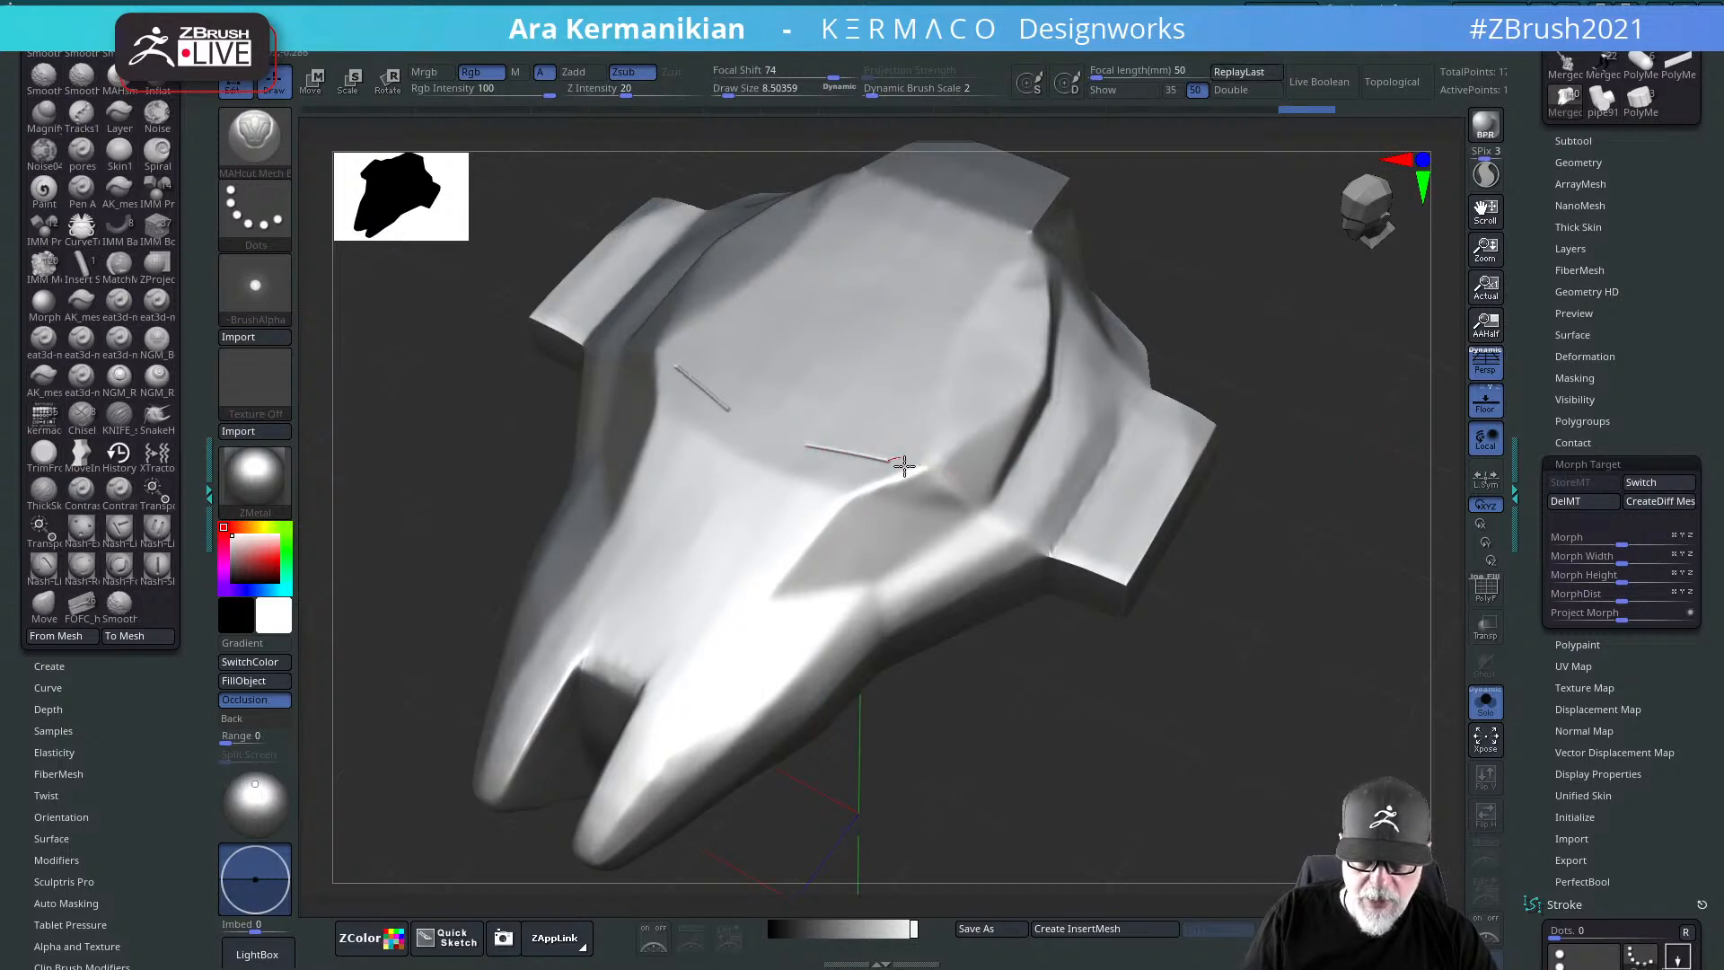
{"action": "mouse_move", "coordinate": [923, 564]}
{"action": "left_mouse_down"}
{"action": "mouse_move", "coordinate": [930, 589]}
{"action": "mouse_move", "coordinate": [838, 655]}
{"action": "mouse_move", "coordinate": [725, 675]}
{"action": "left_mouse_up"}
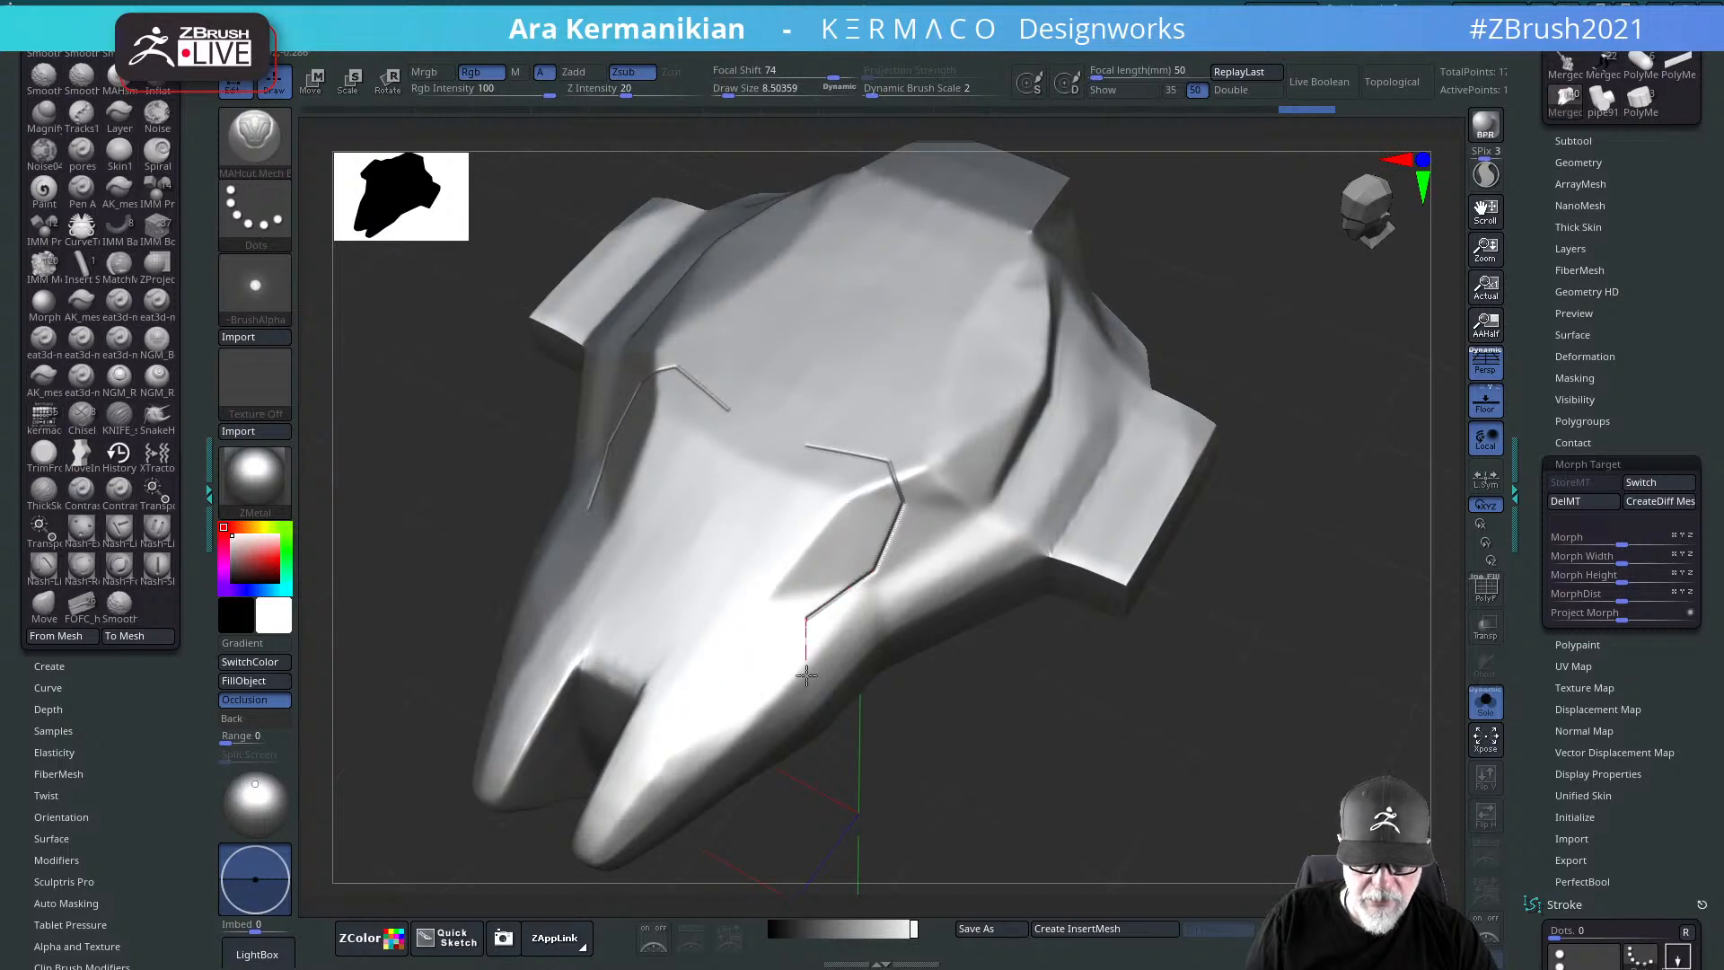
{"action": "left_click_drag", "start_coordinate": [826, 764], "coordinate": [834, 782]}
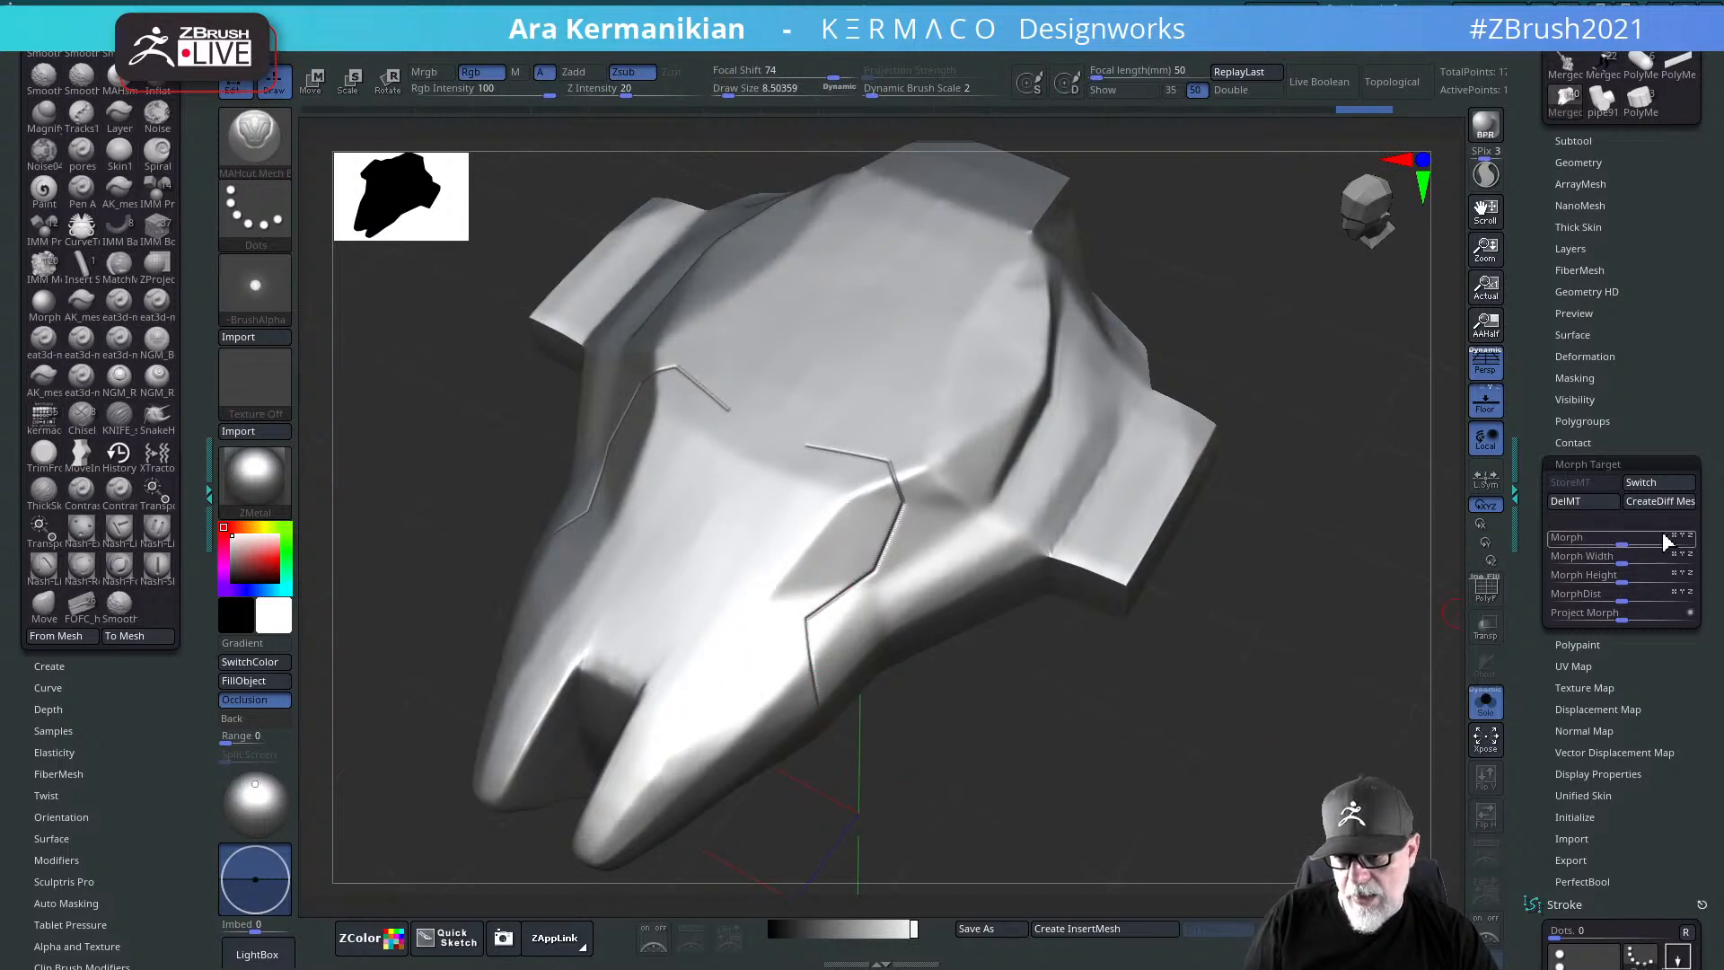
{"action": "mouse_move", "coordinate": [1666, 539]}
{"action": "left_mouse_down"}
{"action": "mouse_move", "coordinate": [1704, 539]}
{"action": "mouse_move", "coordinate": [1621, 539]}
{"action": "mouse_move", "coordinate": [1710, 543]}
{"action": "mouse_move", "coordinate": [1506, 563]}
{"action": "mouse_move", "coordinate": [1699, 549]}
{"action": "mouse_move", "coordinate": [1581, 559]}
{"action": "left_mouse_up"}
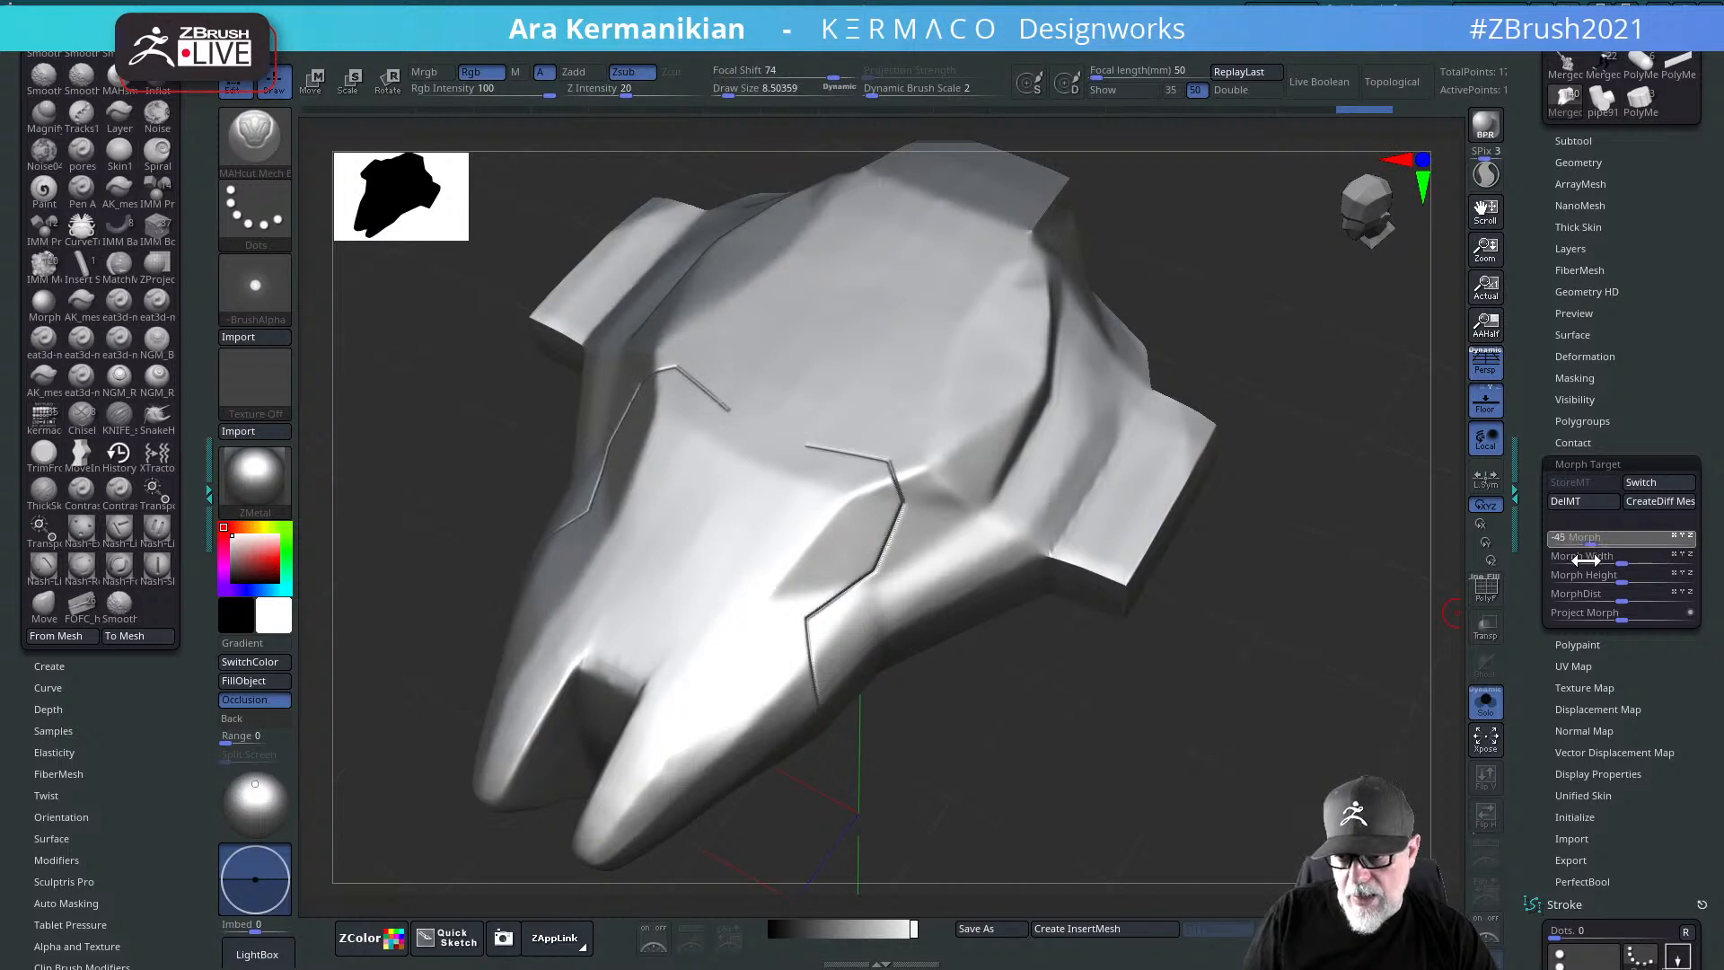
{"action": "left_click_drag", "start_coordinate": [1375, 624], "coordinate": [1673, 534]}
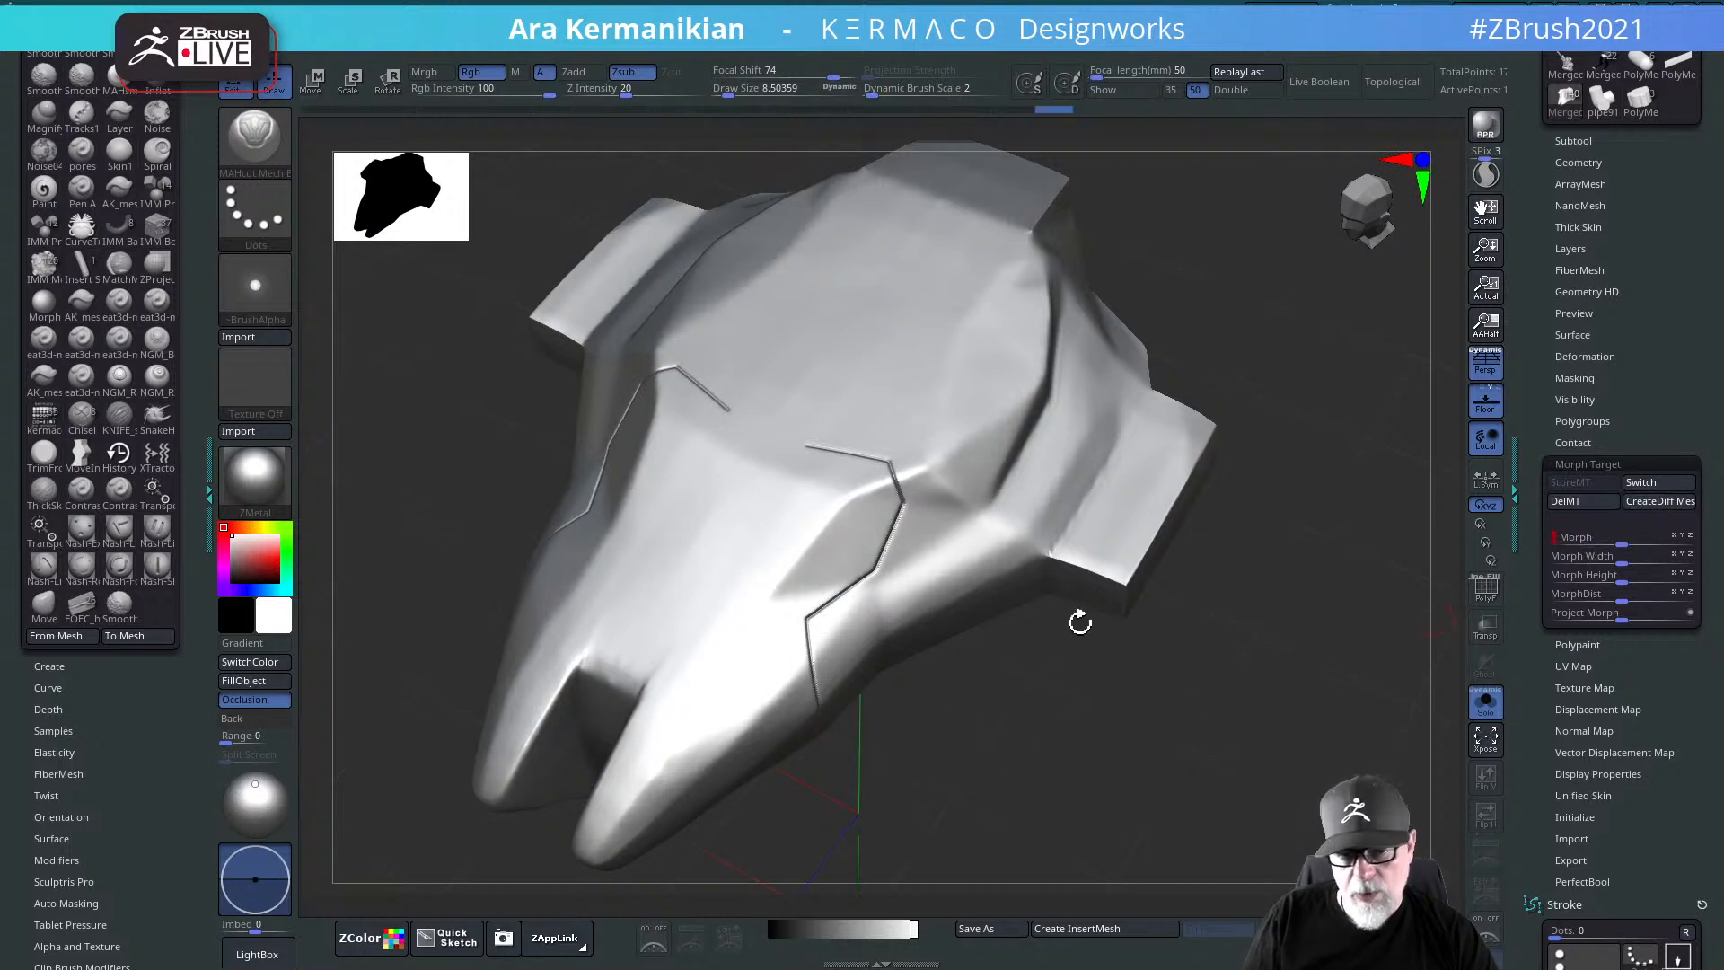
Step: Undo the angular panel line and delete the stored morph target
{"action": "left_click", "coordinate": [1587, 502]}
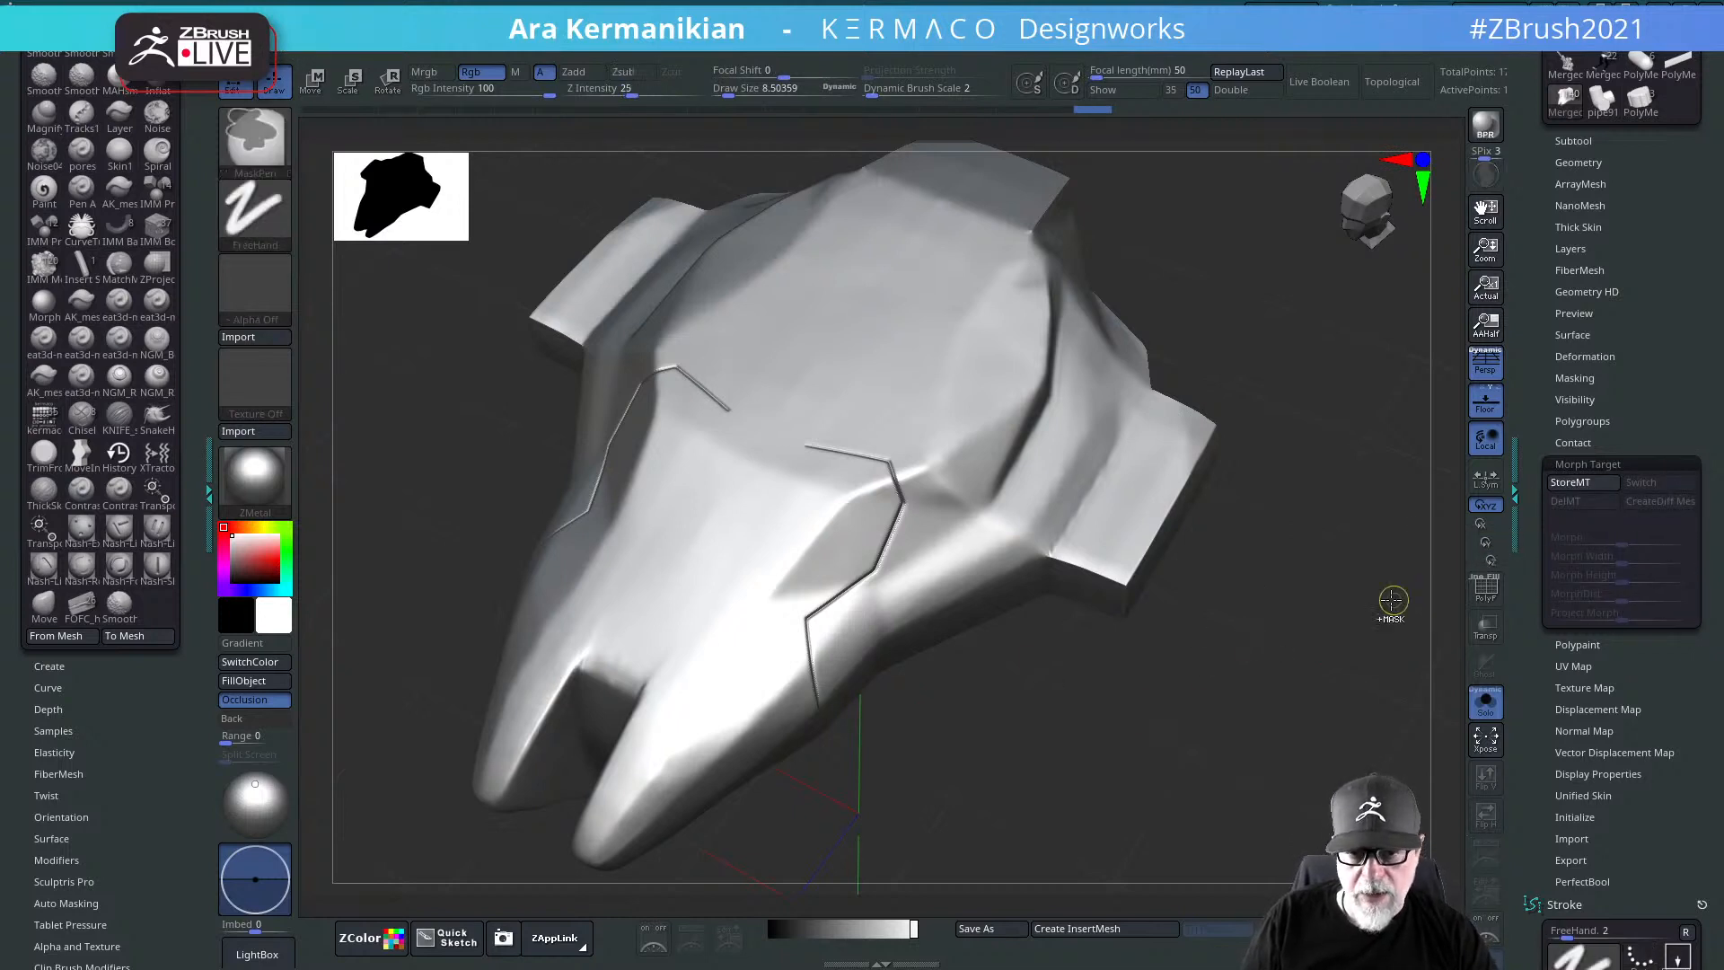
{"action": "key", "text": "ctrl+z"}
{"action": "key", "text": "ctrl+z"}
{"action": "key", "text": "ctrl+z"}
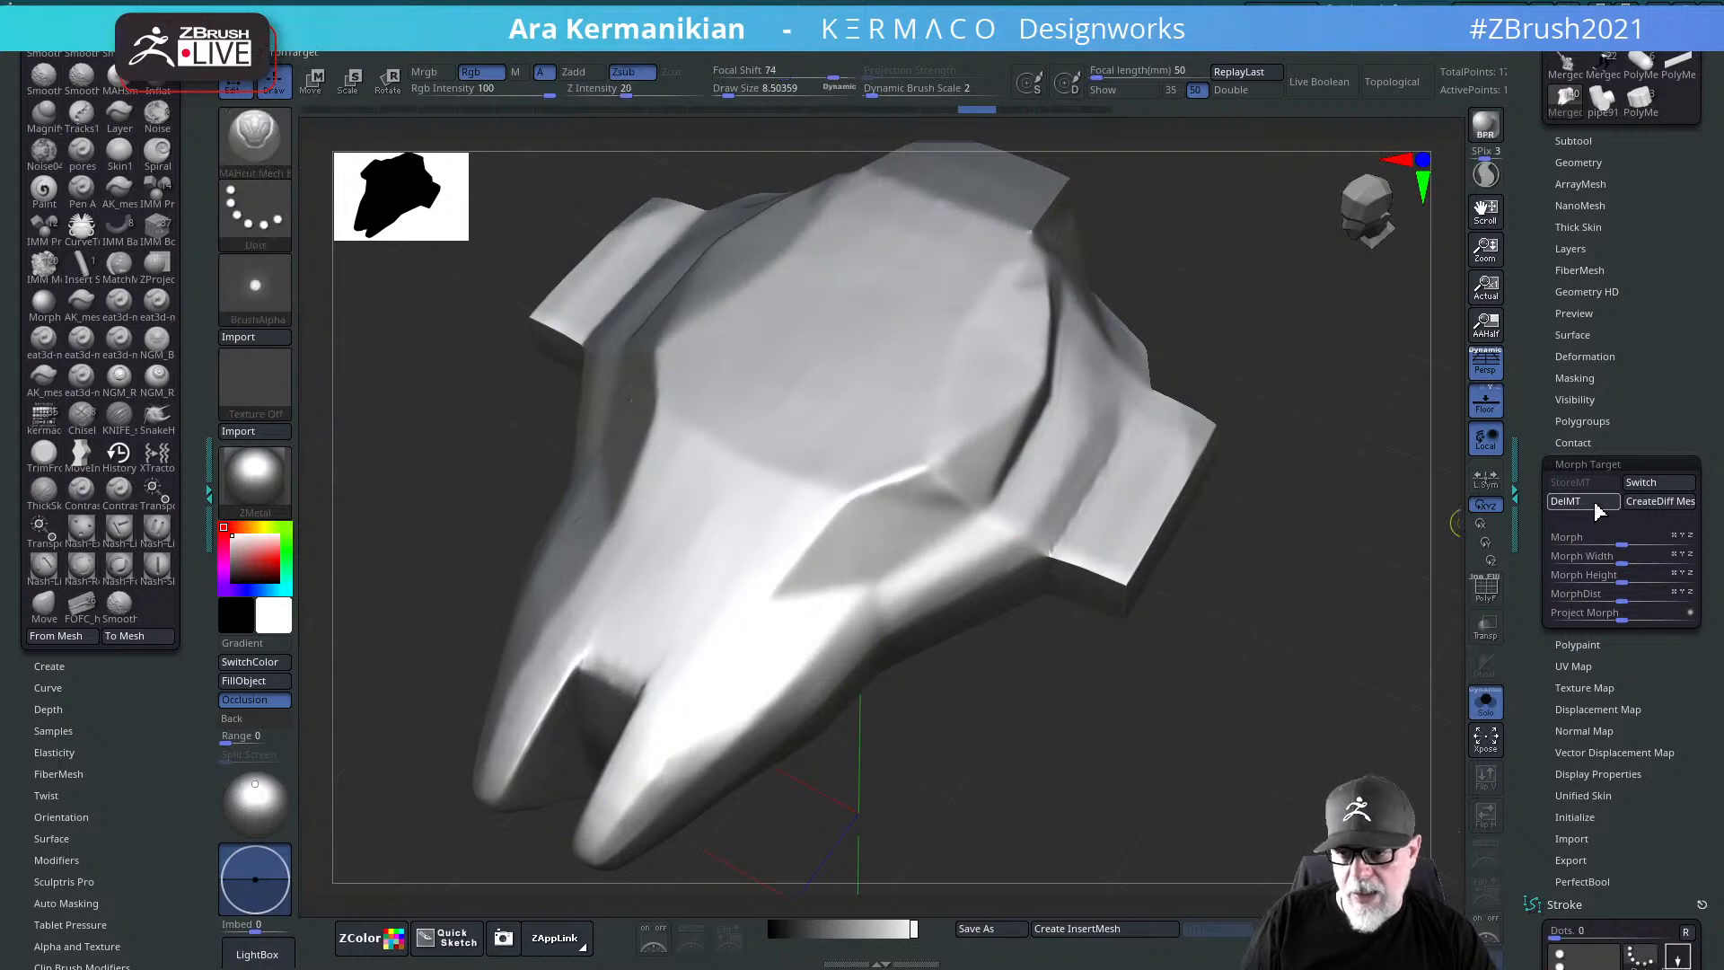
{"action": "left_click", "coordinate": [1594, 503]}
Step: Delete the subdivided hull duplicate Merged_mech2_3 from the Hull Top folder
{"action": "mouse_move", "coordinate": [1177, 700]}
{"action": "left_mouse_down", "text": "alt"}
{"action": "mouse_move", "coordinate": [1195, 671]}
{"action": "mouse_move", "coordinate": [1136, 659]}
{"action": "left_mouse_up", "text": "alt"}
{"action": "left_click_drag", "start_coordinate": [1043, 760], "coordinate": [1221, 714]}
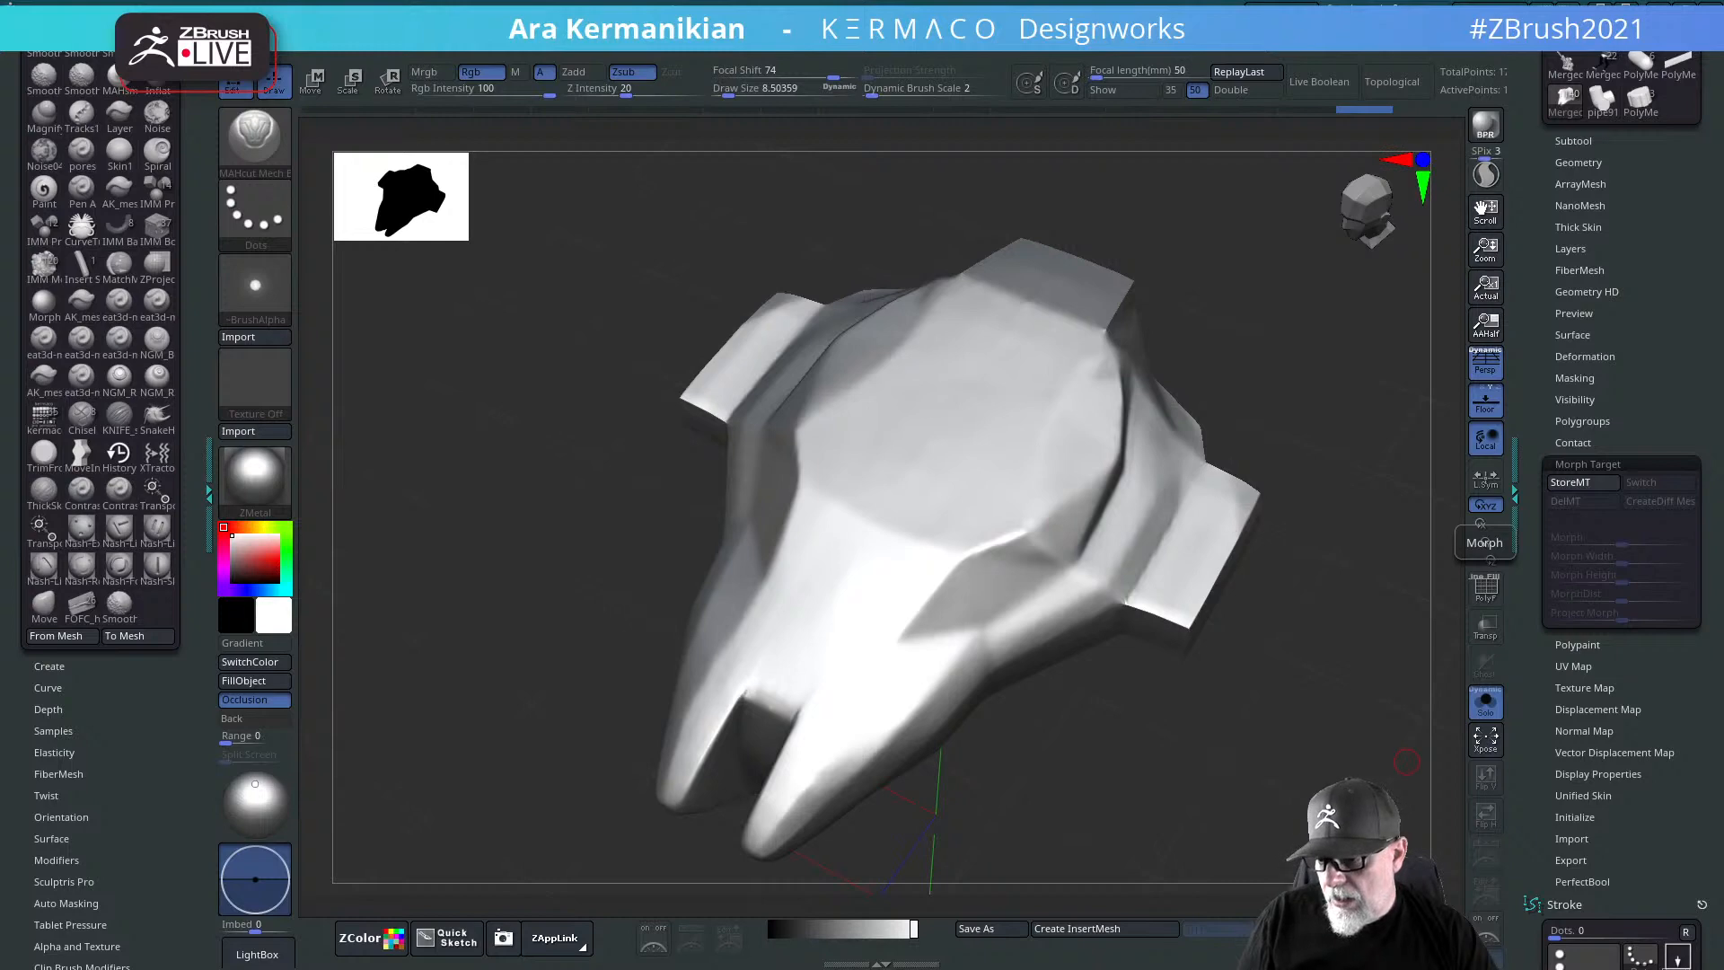
{"action": "left_click_drag", "start_coordinate": [1134, 851], "coordinate": [1133, 628]}
{"action": "left_click_drag", "start_coordinate": [1560, 442], "coordinate": [1581, 588]}
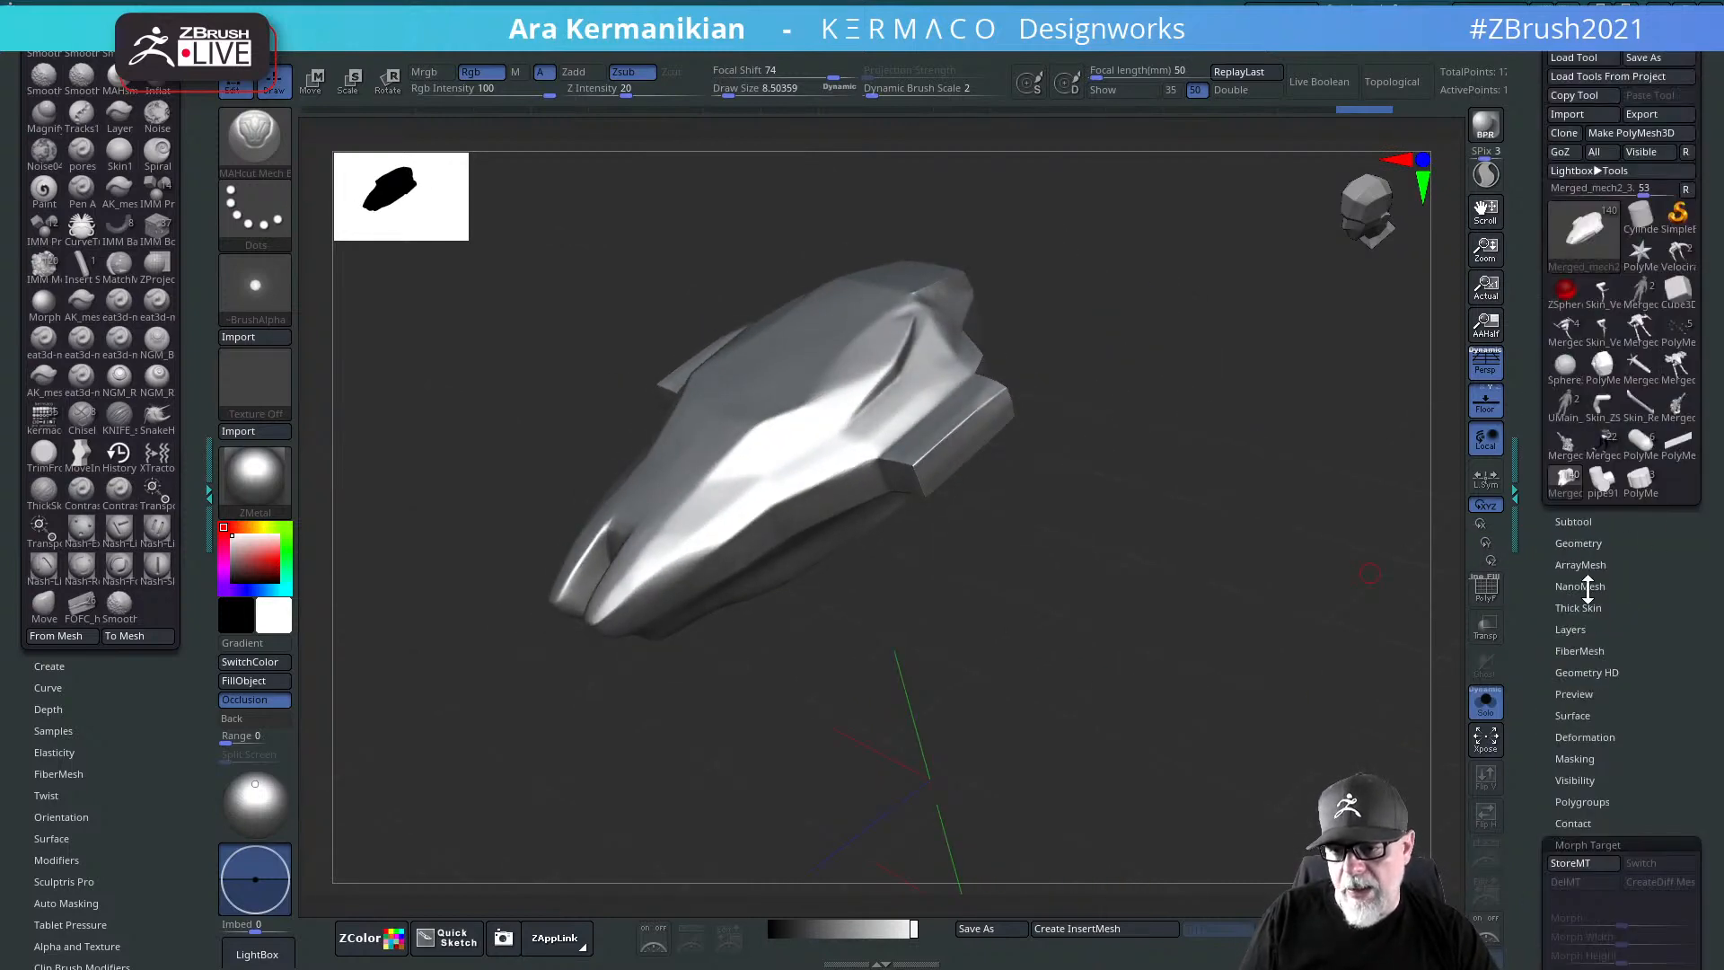
{"action": "left_click", "coordinate": [1576, 520]}
{"action": "left_click_drag", "start_coordinate": [1110, 668], "coordinate": [1424, 642]}
{"action": "left_click_drag", "start_coordinate": [1556, 830], "coordinate": [1562, 615]}
{"action": "left_click", "coordinate": [1567, 610]}
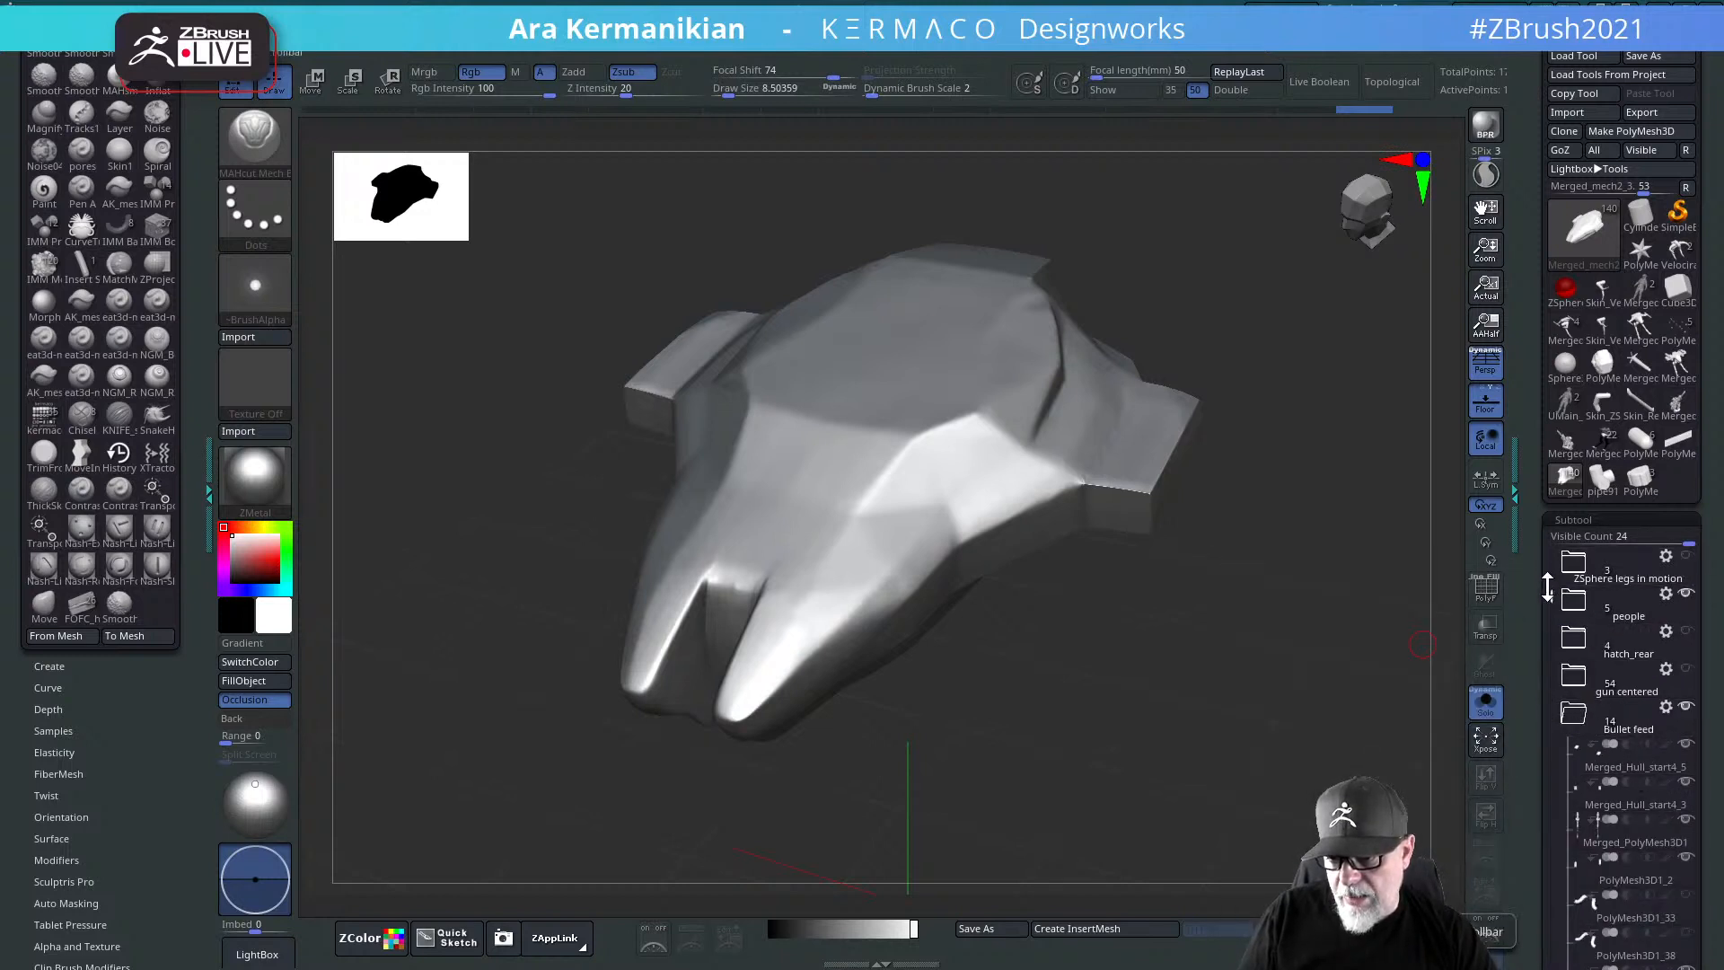
{"action": "left_click_drag", "start_coordinate": [1547, 588], "coordinate": [1581, 876]}
{"action": "mouse_move", "coordinate": [1668, 889]}
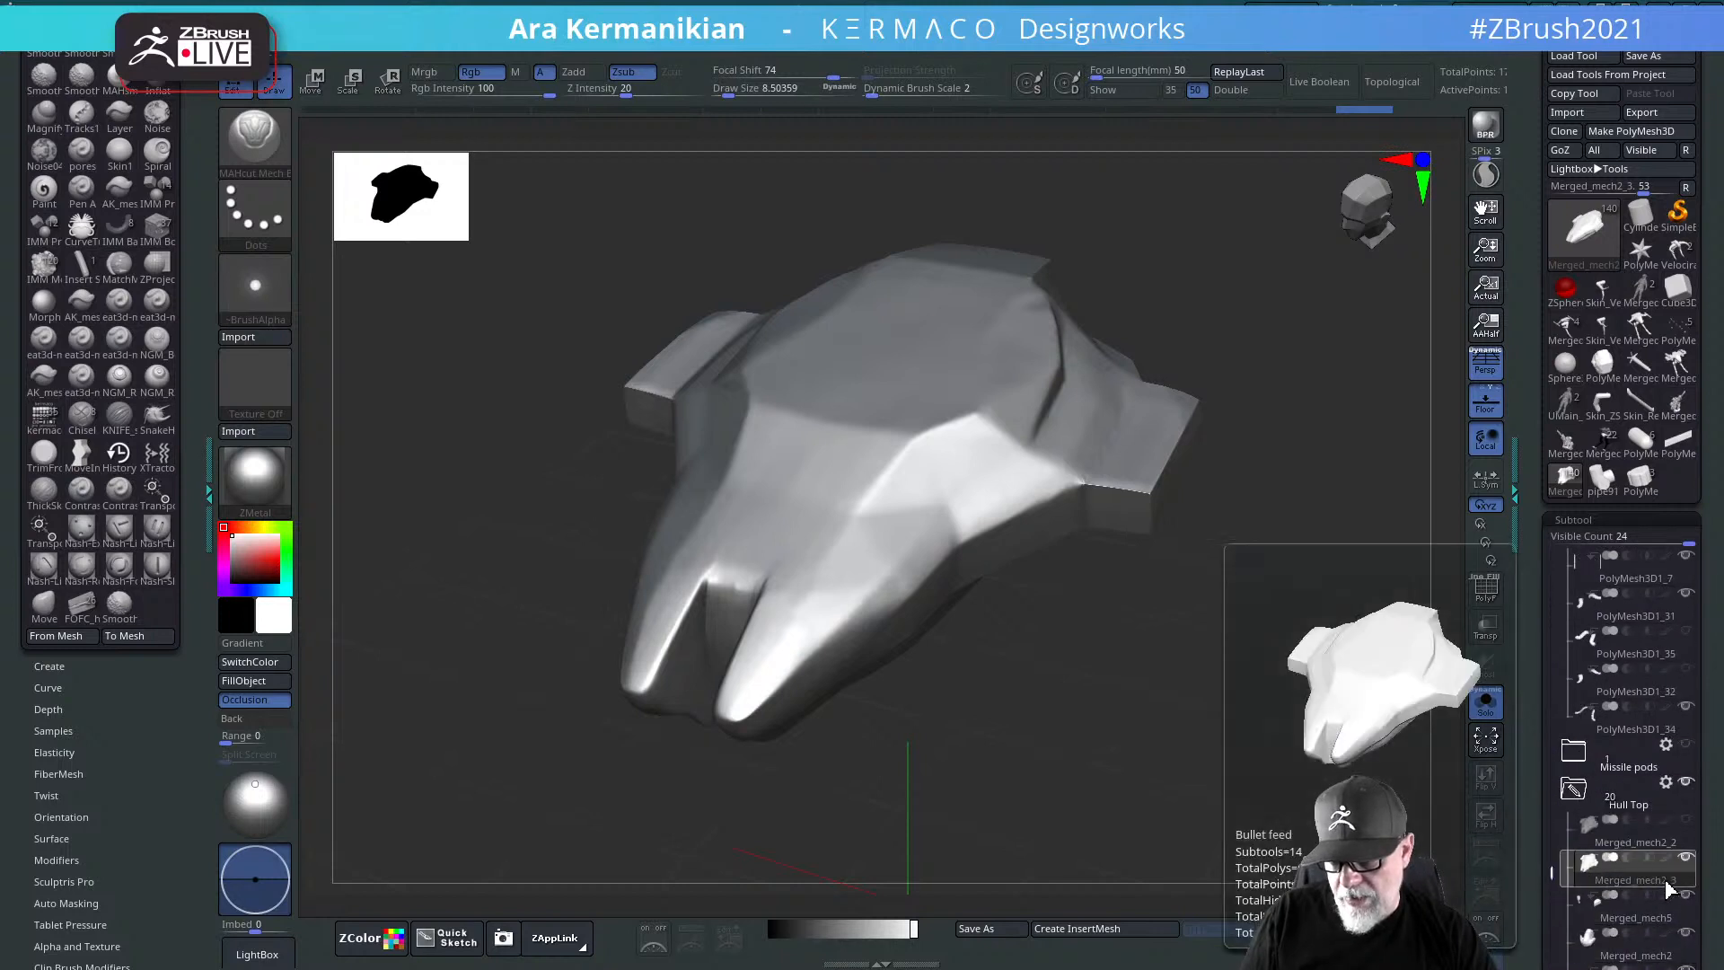
{"action": "left_click_drag", "start_coordinate": [1531, 952], "coordinate": [1487, 728]}
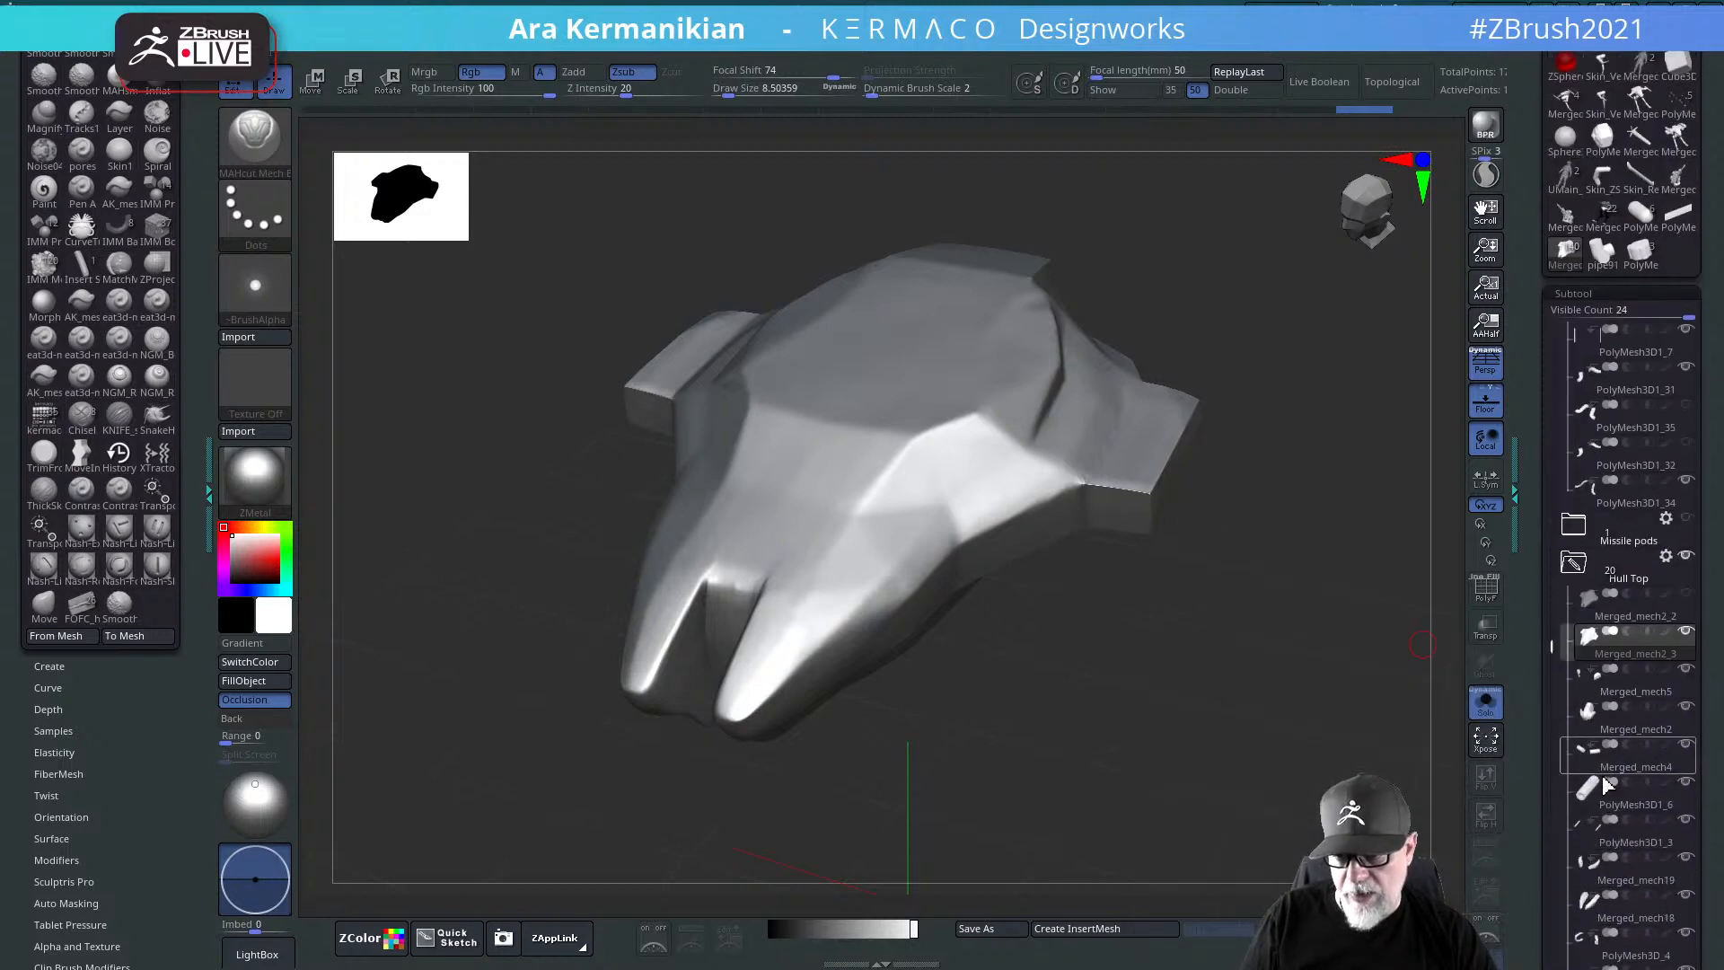
{"action": "left_click_drag", "start_coordinate": [1531, 865], "coordinate": [1530, 656]}
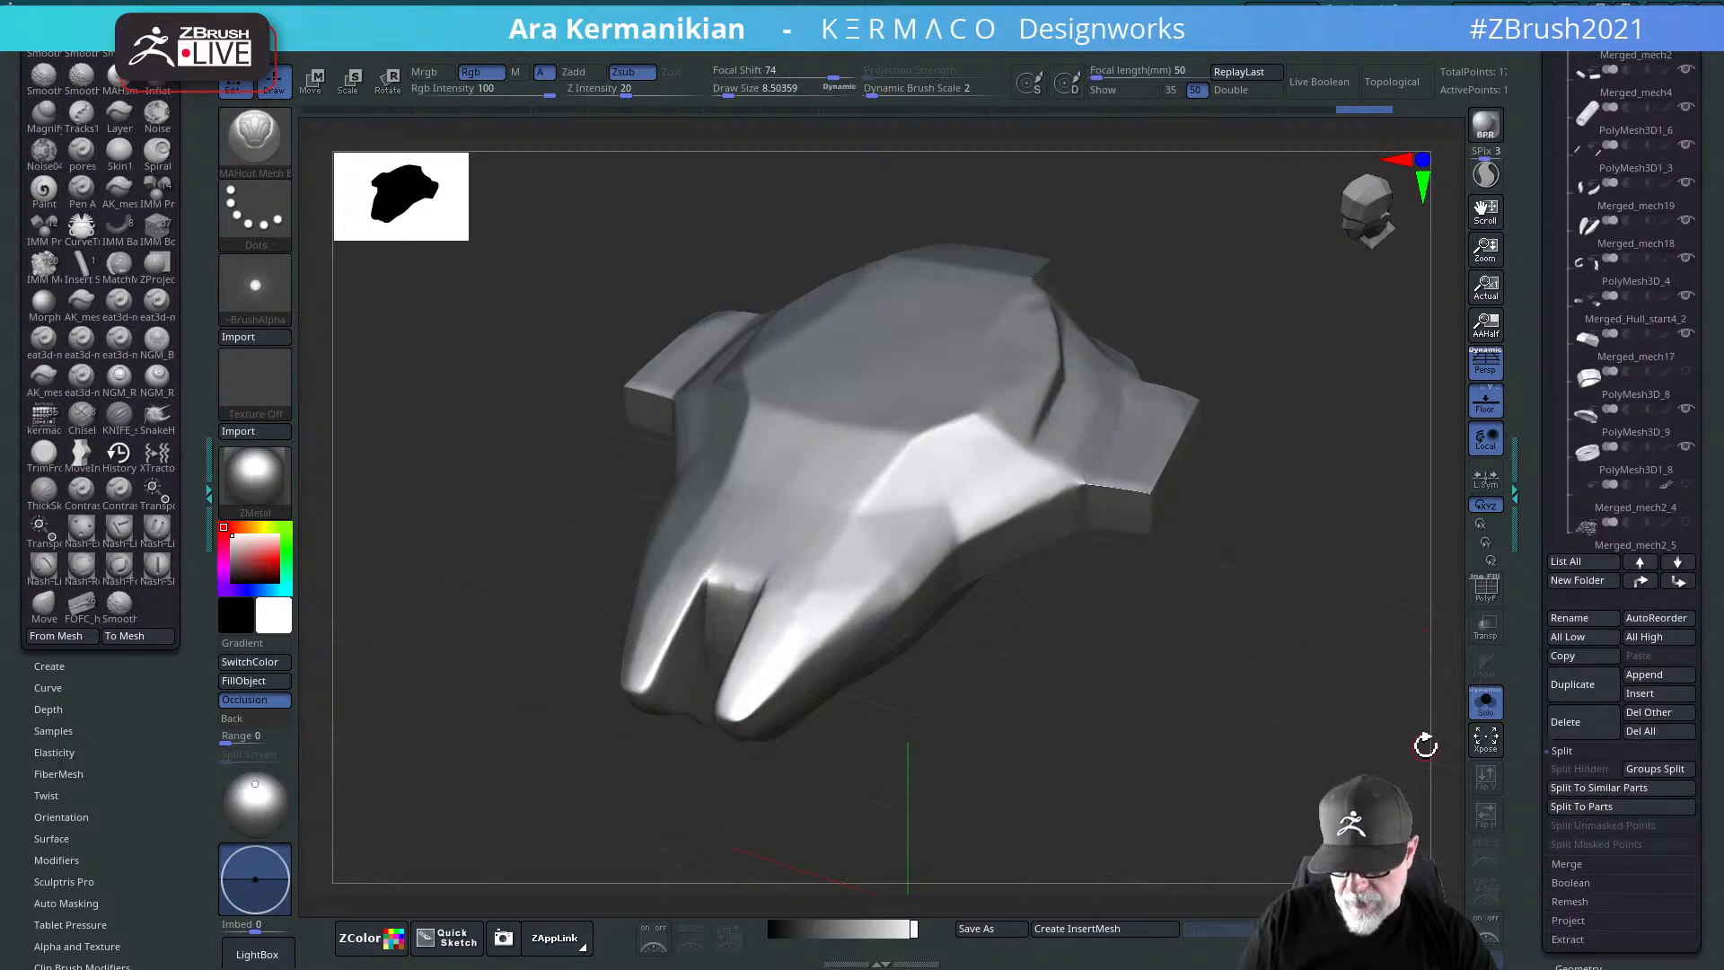
{"action": "left_click", "coordinate": [1582, 725]}
{"action": "left_click", "coordinate": [1417, 759]}
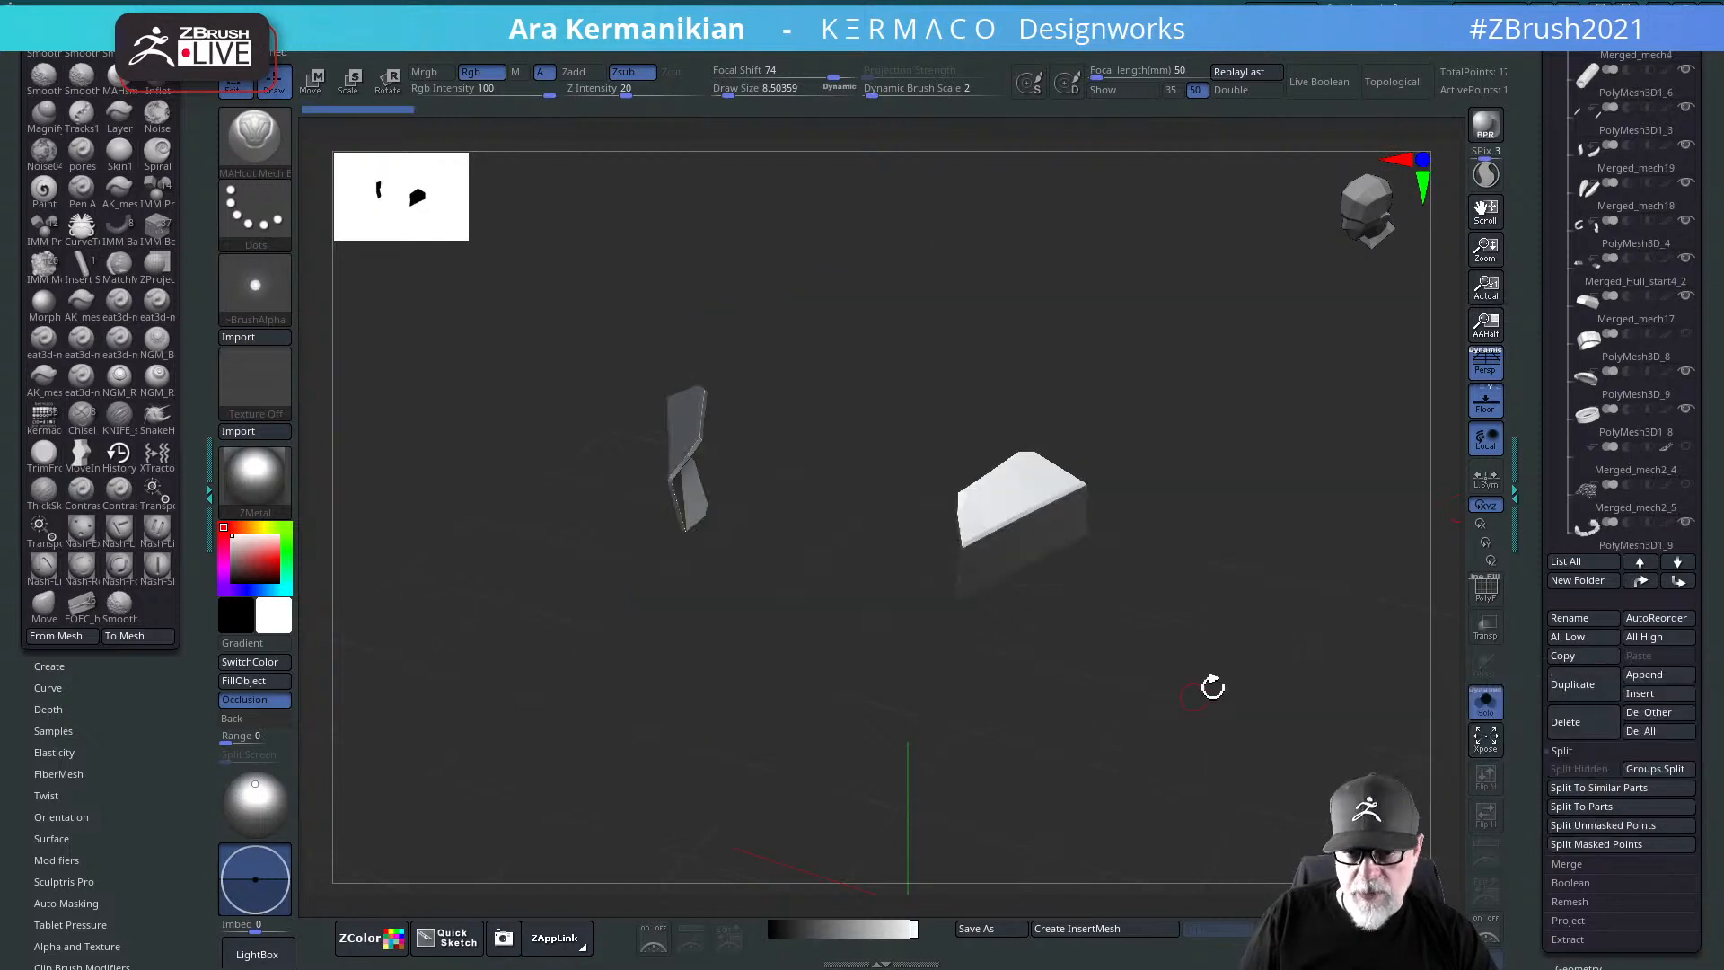
Step: Select the original hull subtool Merged_mech2_2 in the Hull Top folder
{"action": "left_click_drag", "start_coordinate": [1280, 630], "coordinate": [1331, 595]}
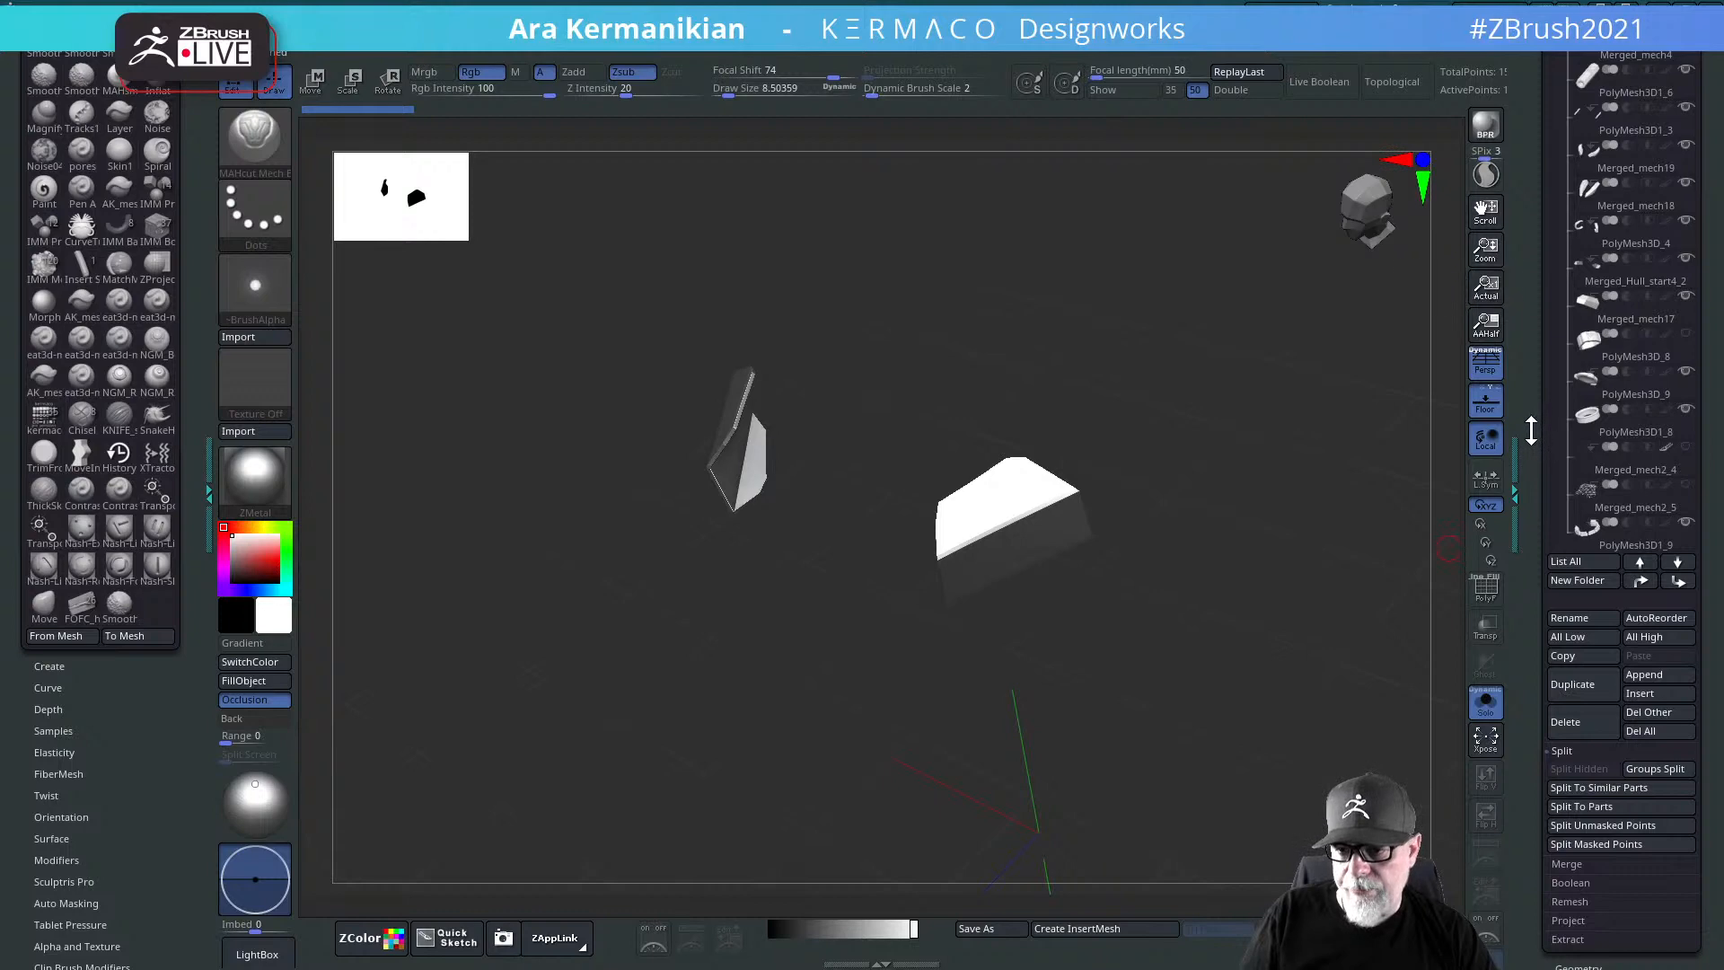
{"action": "left_click_drag", "start_coordinate": [1549, 439], "coordinate": [1546, 613]}
{"action": "left_click", "coordinate": [1616, 638]}
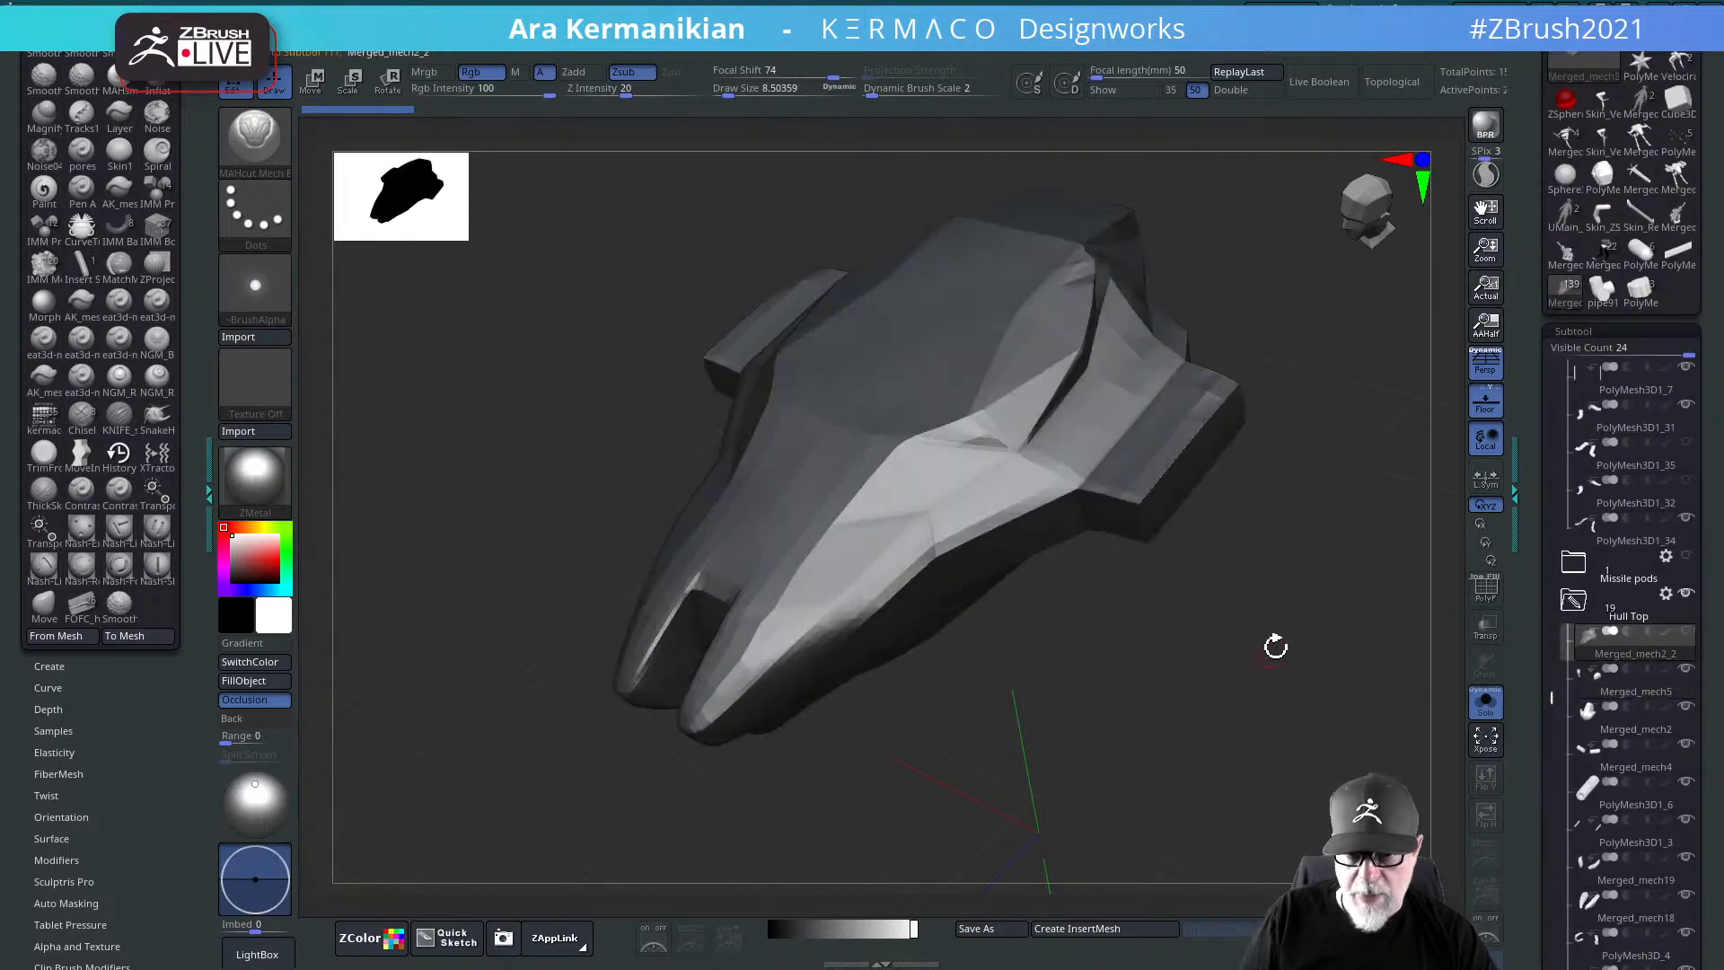
Step: Turn off solo display and view the whole mech from the front and above
{"action": "left_click_drag", "start_coordinate": [1330, 648], "coordinate": [1338, 705]}
{"action": "left_click", "coordinate": [1486, 705]}
{"action": "left_click_drag", "start_coordinate": [1311, 712], "coordinate": [1197, 647]}
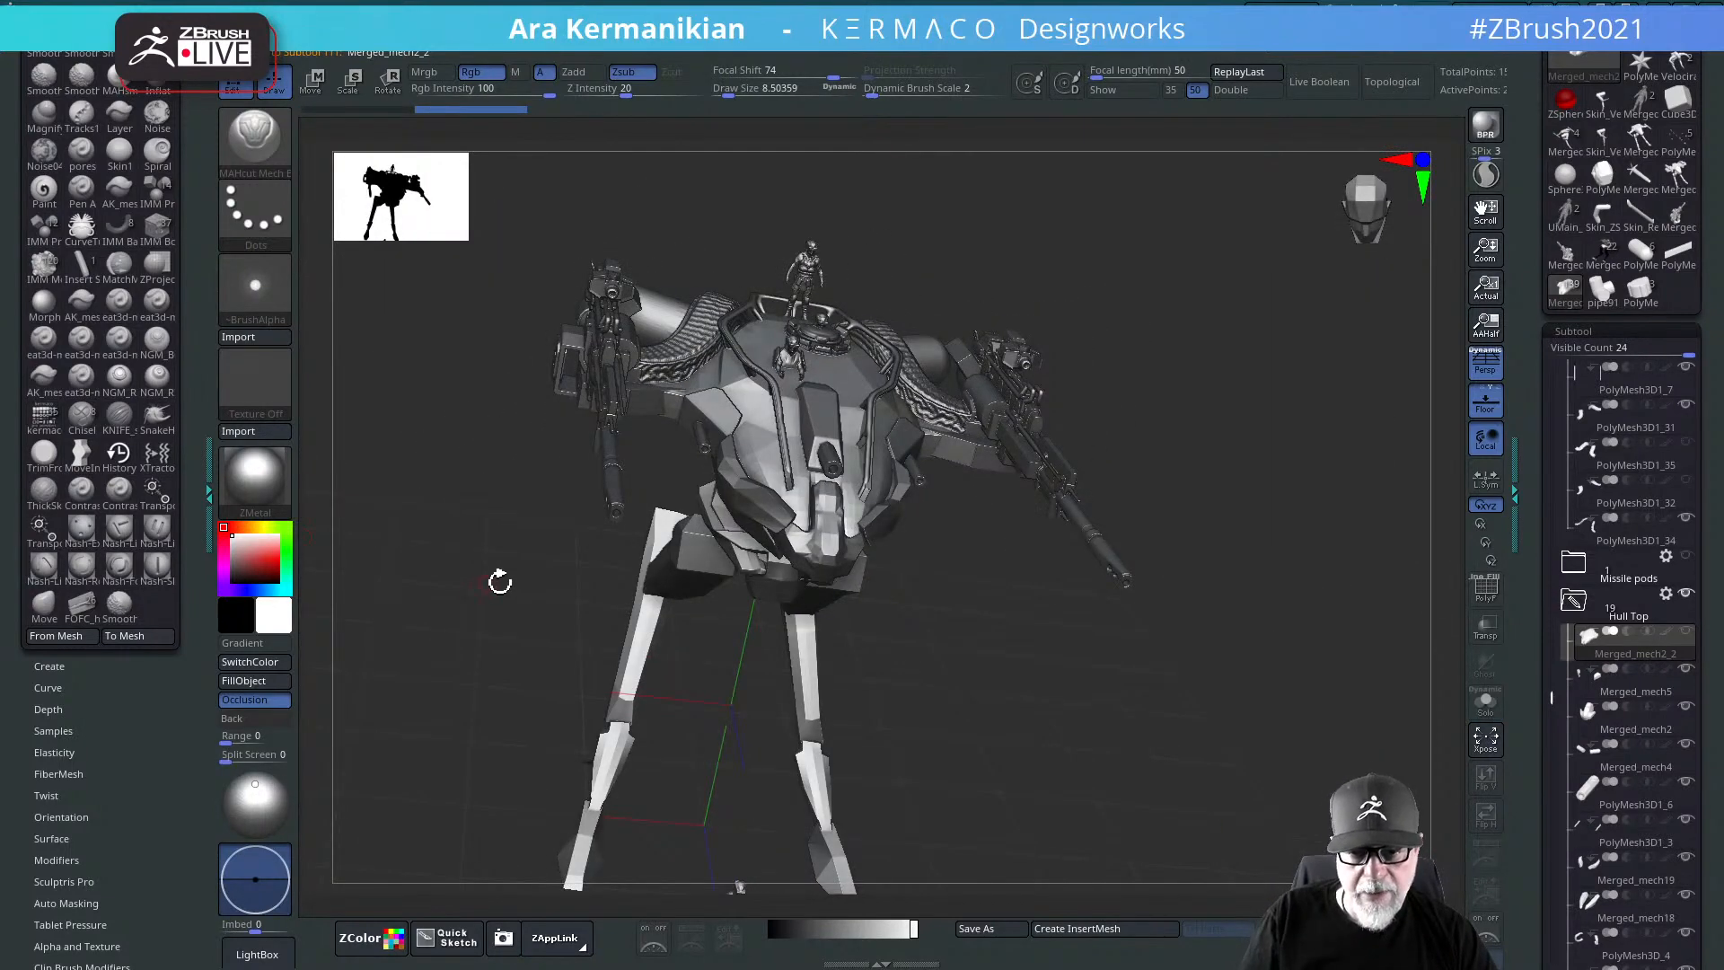
{"action": "left_click_drag", "start_coordinate": [1223, 486], "coordinate": [1016, 415]}
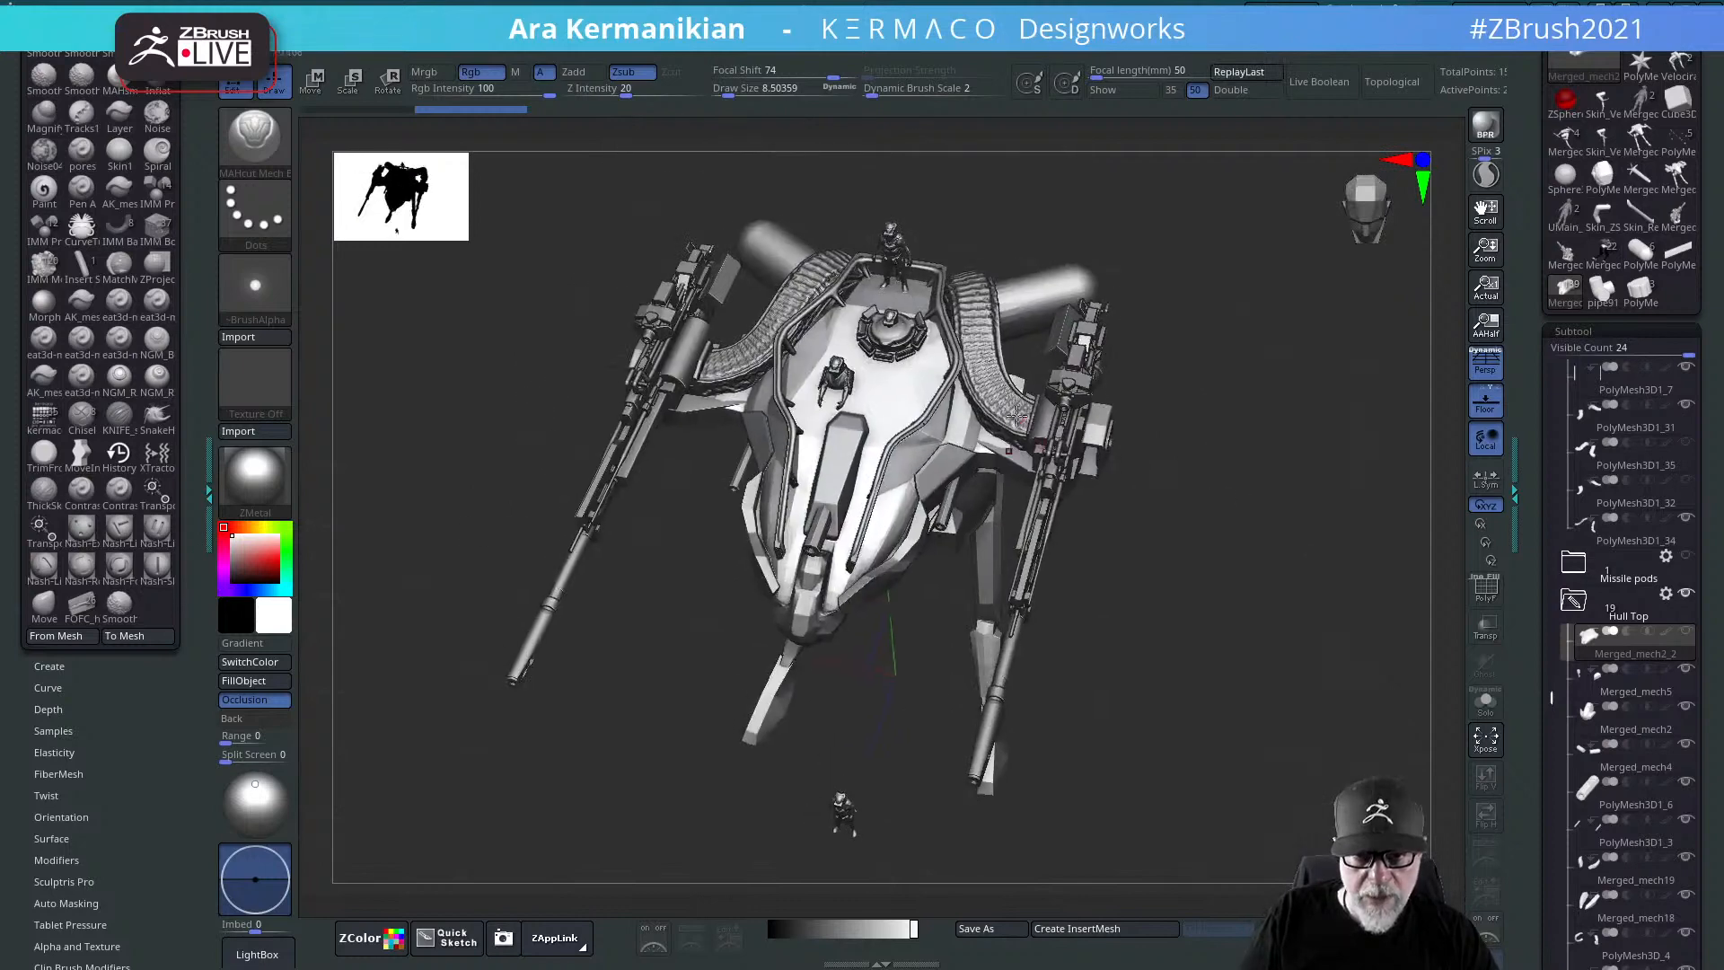
Step: Hide the railing 1 subtool in the Hull Top folder, keeping railing 2 displayed, and select railing 2
{"action": "left_click_drag", "start_coordinate": [1100, 493], "coordinate": [1122, 378]}
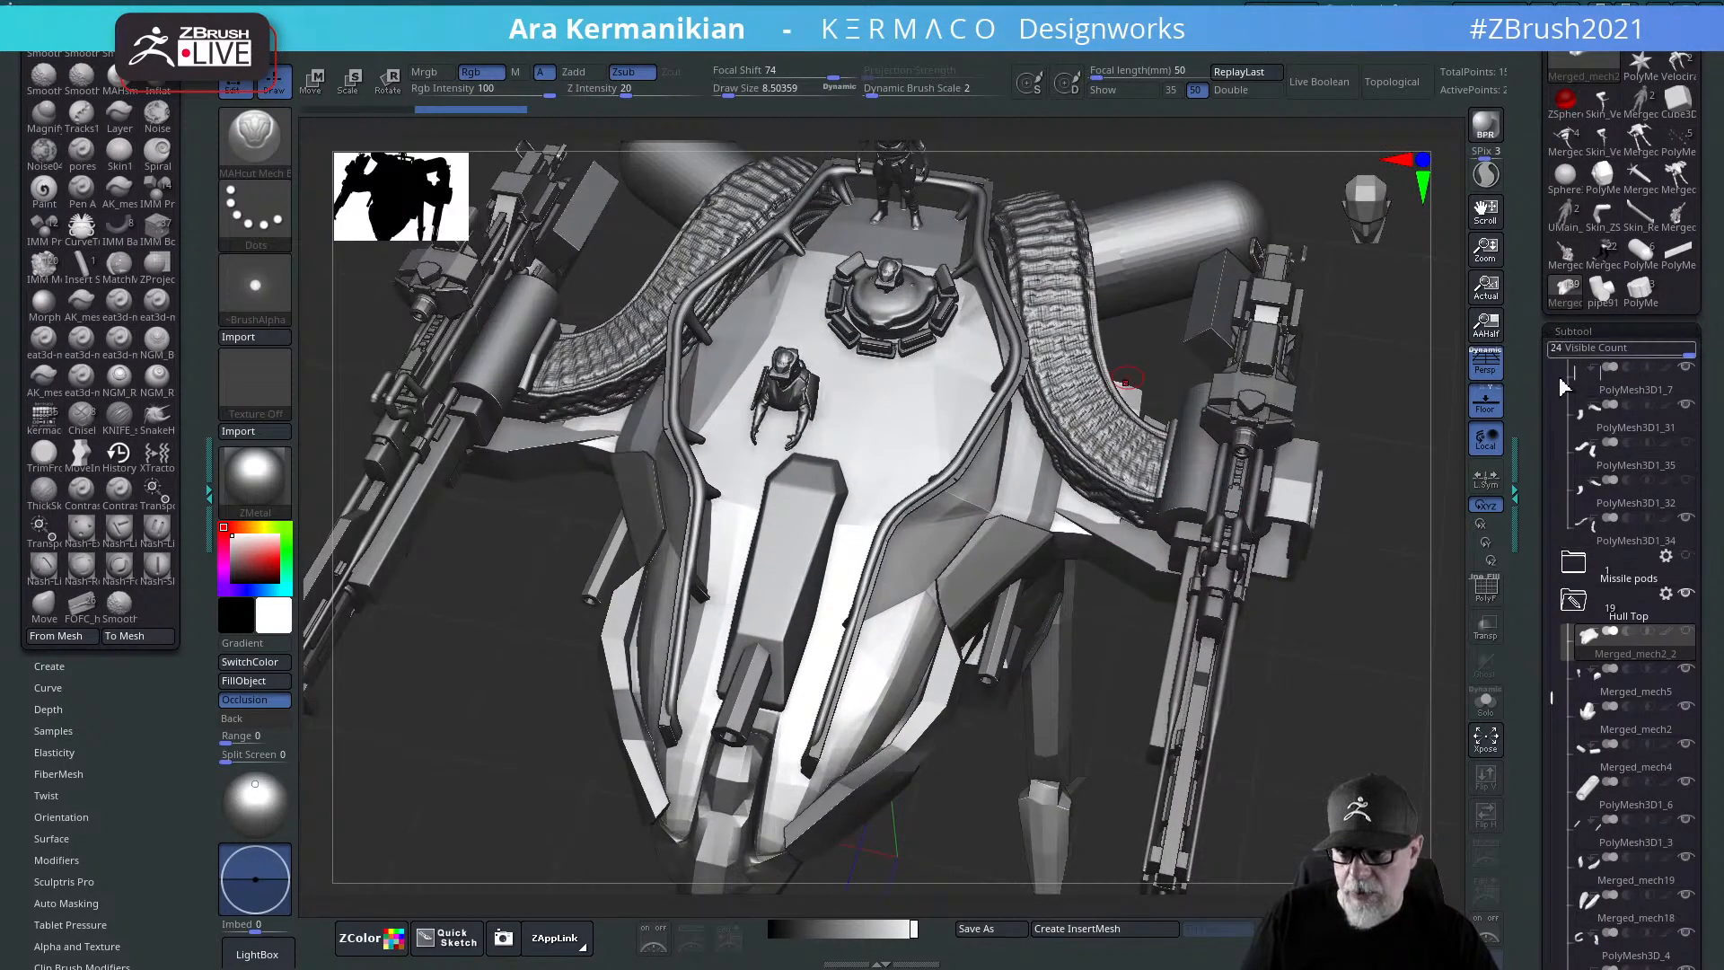
{"action": "left_click_drag", "start_coordinate": [1547, 708], "coordinate": [1545, 541]}
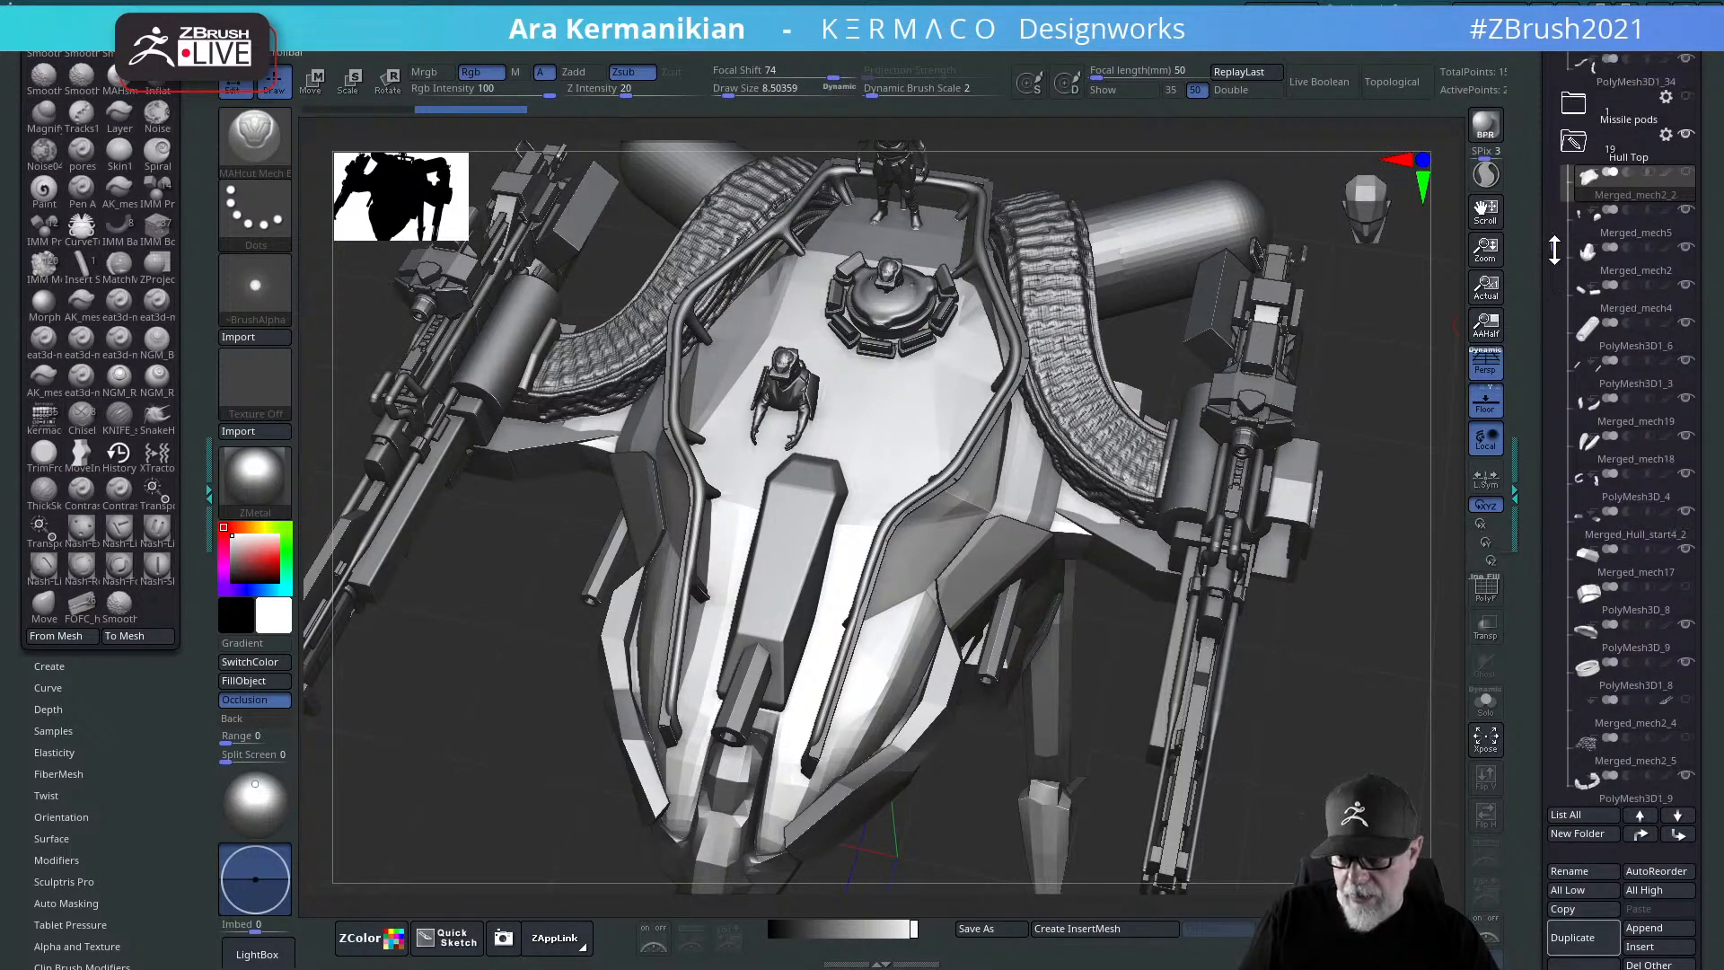
{"action": "scroll", "coordinate": [1554, 250], "scroll_direction": "up", "scroll_amount": 9}
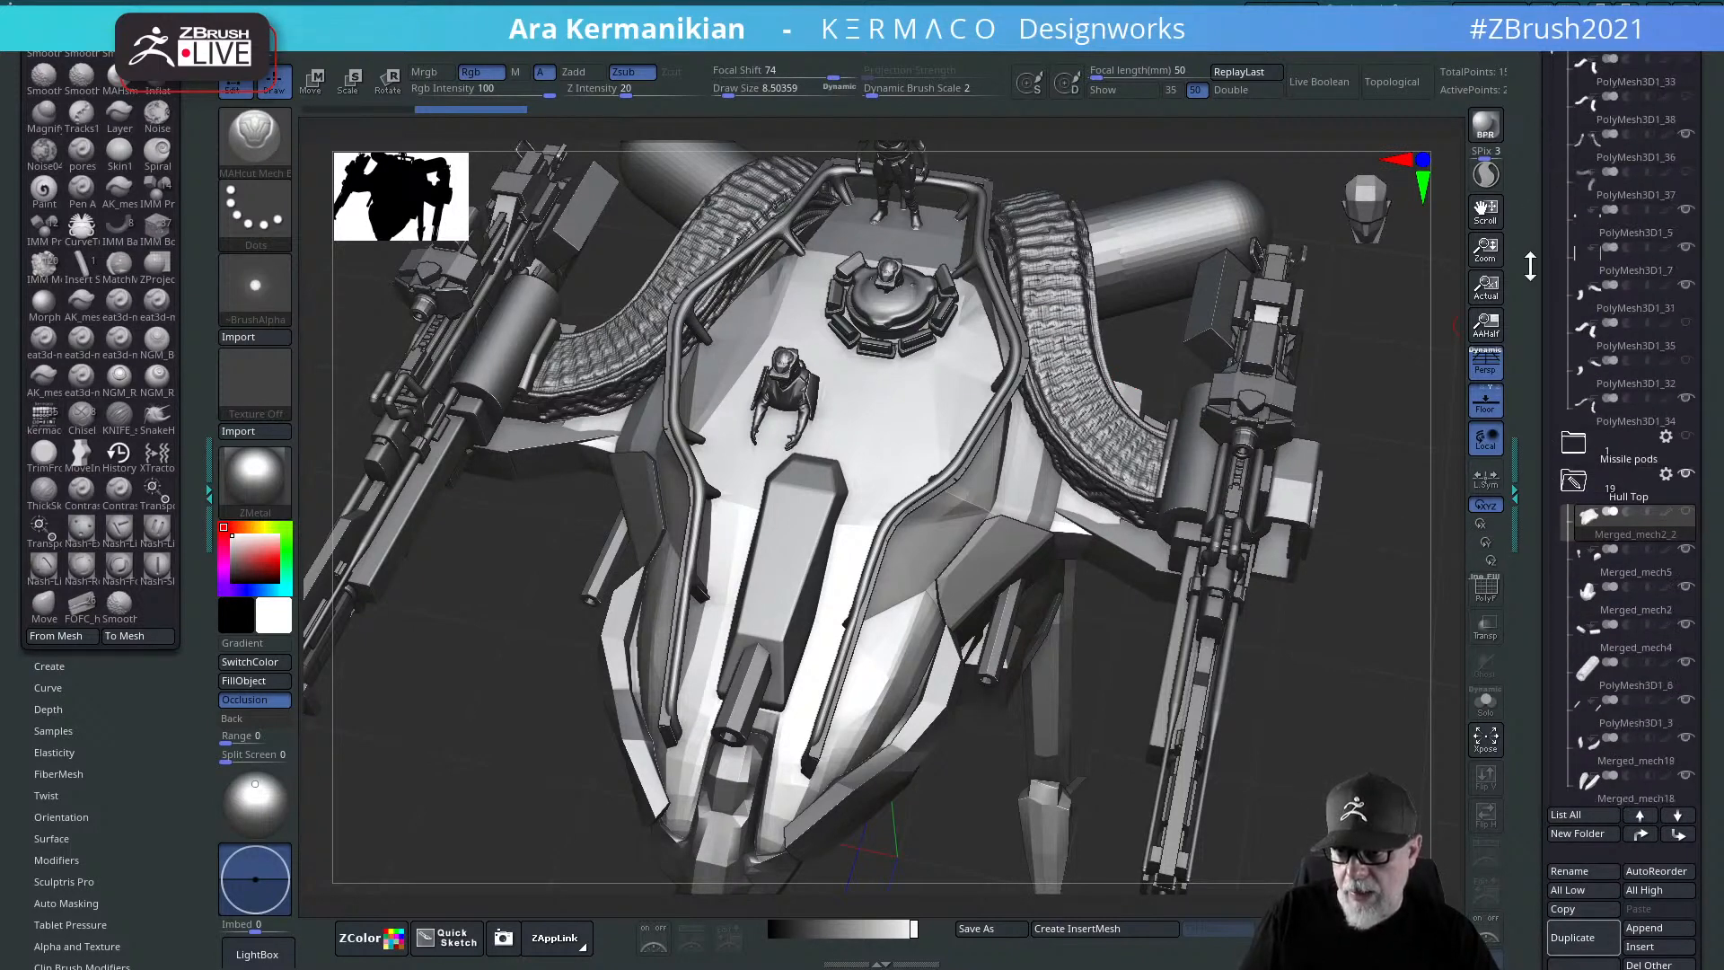
{"action": "scroll", "coordinate": [1529, 265], "scroll_direction": "up", "scroll_amount": 8}
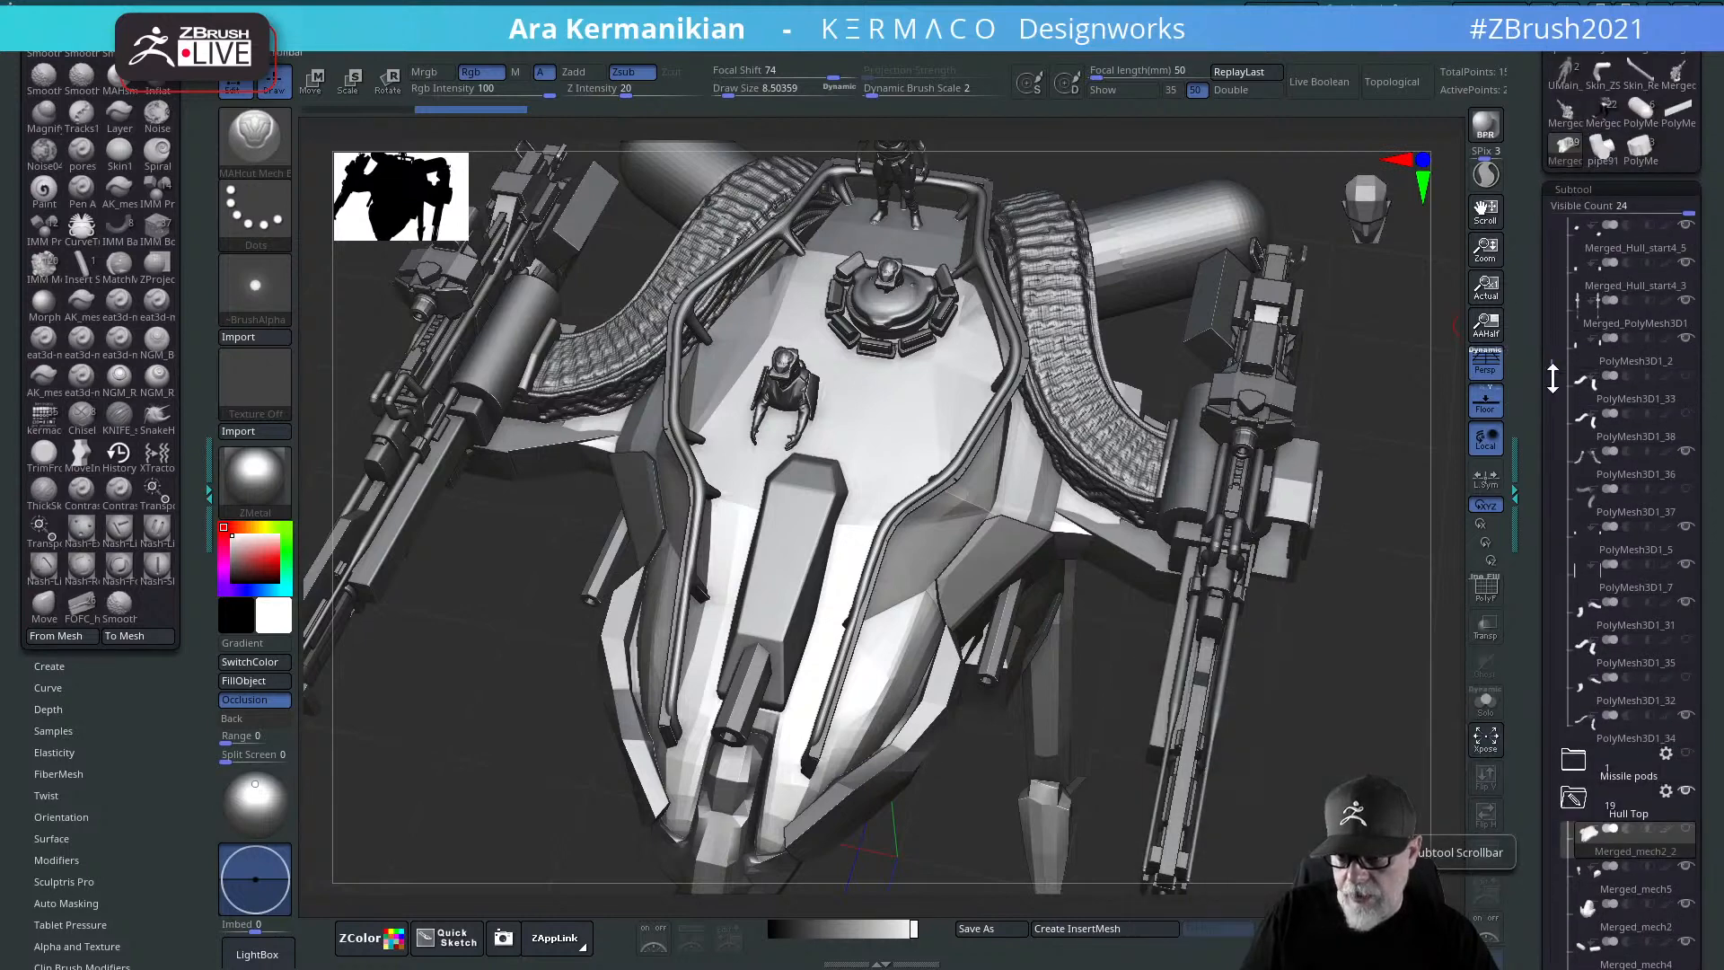
{"action": "left_click_drag", "start_coordinate": [1552, 378], "coordinate": [1699, 758]}
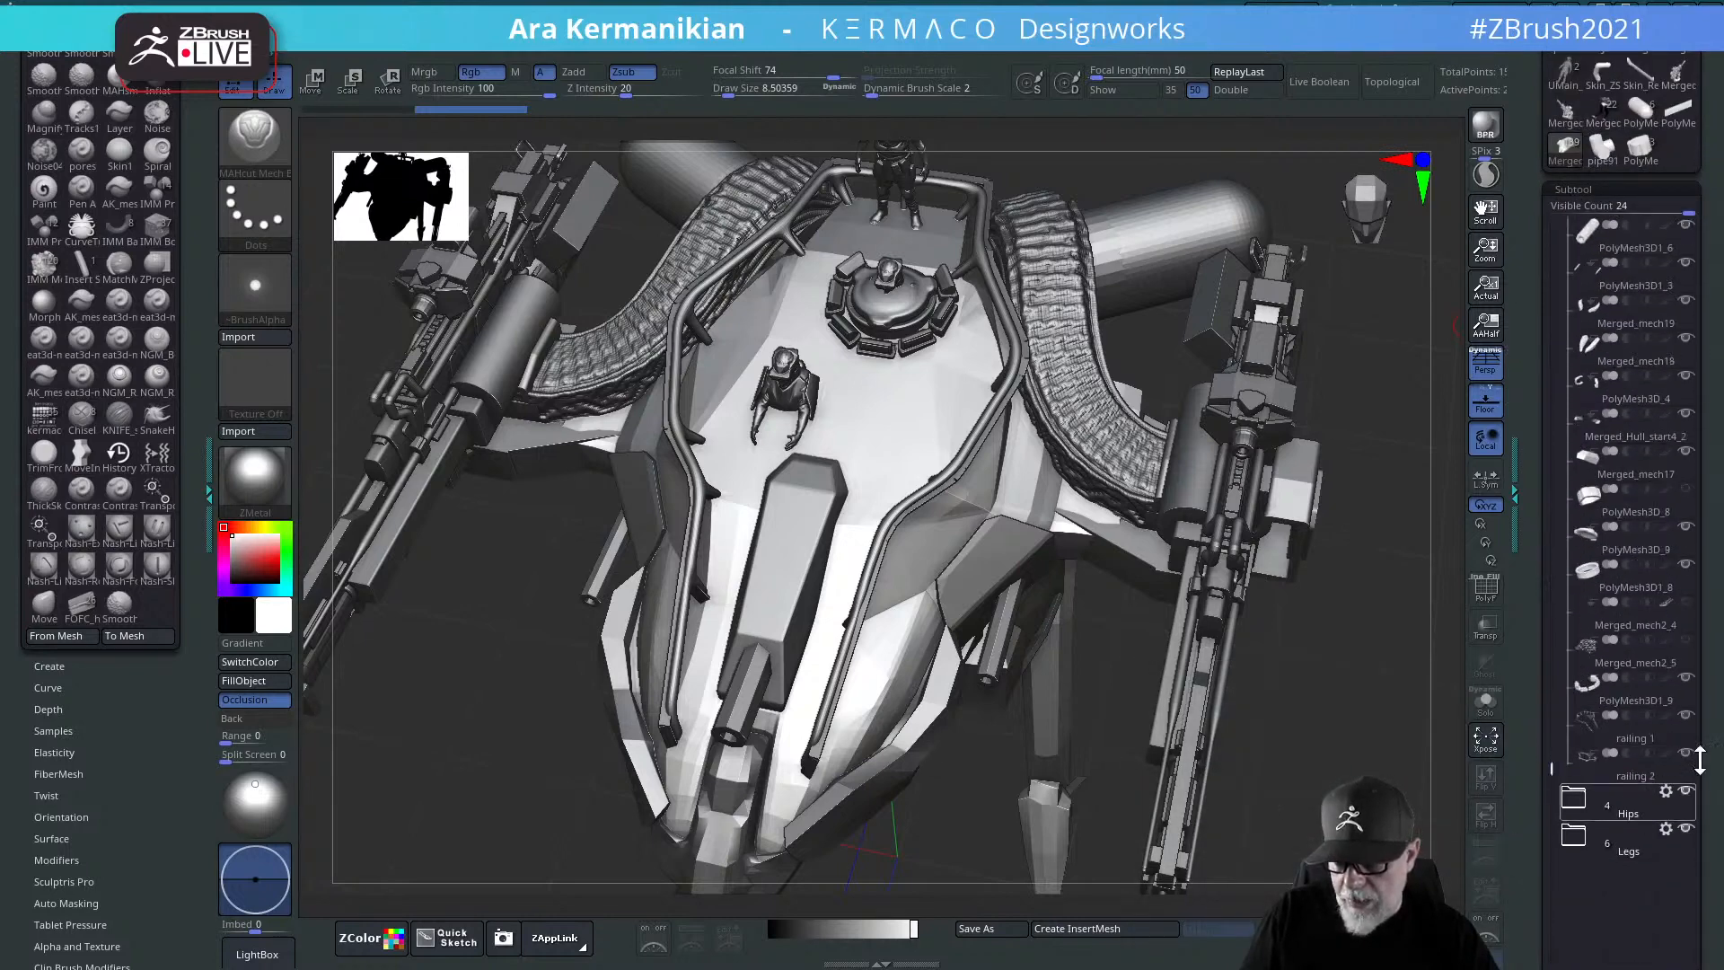
{"action": "left_click", "coordinate": [1681, 715]}
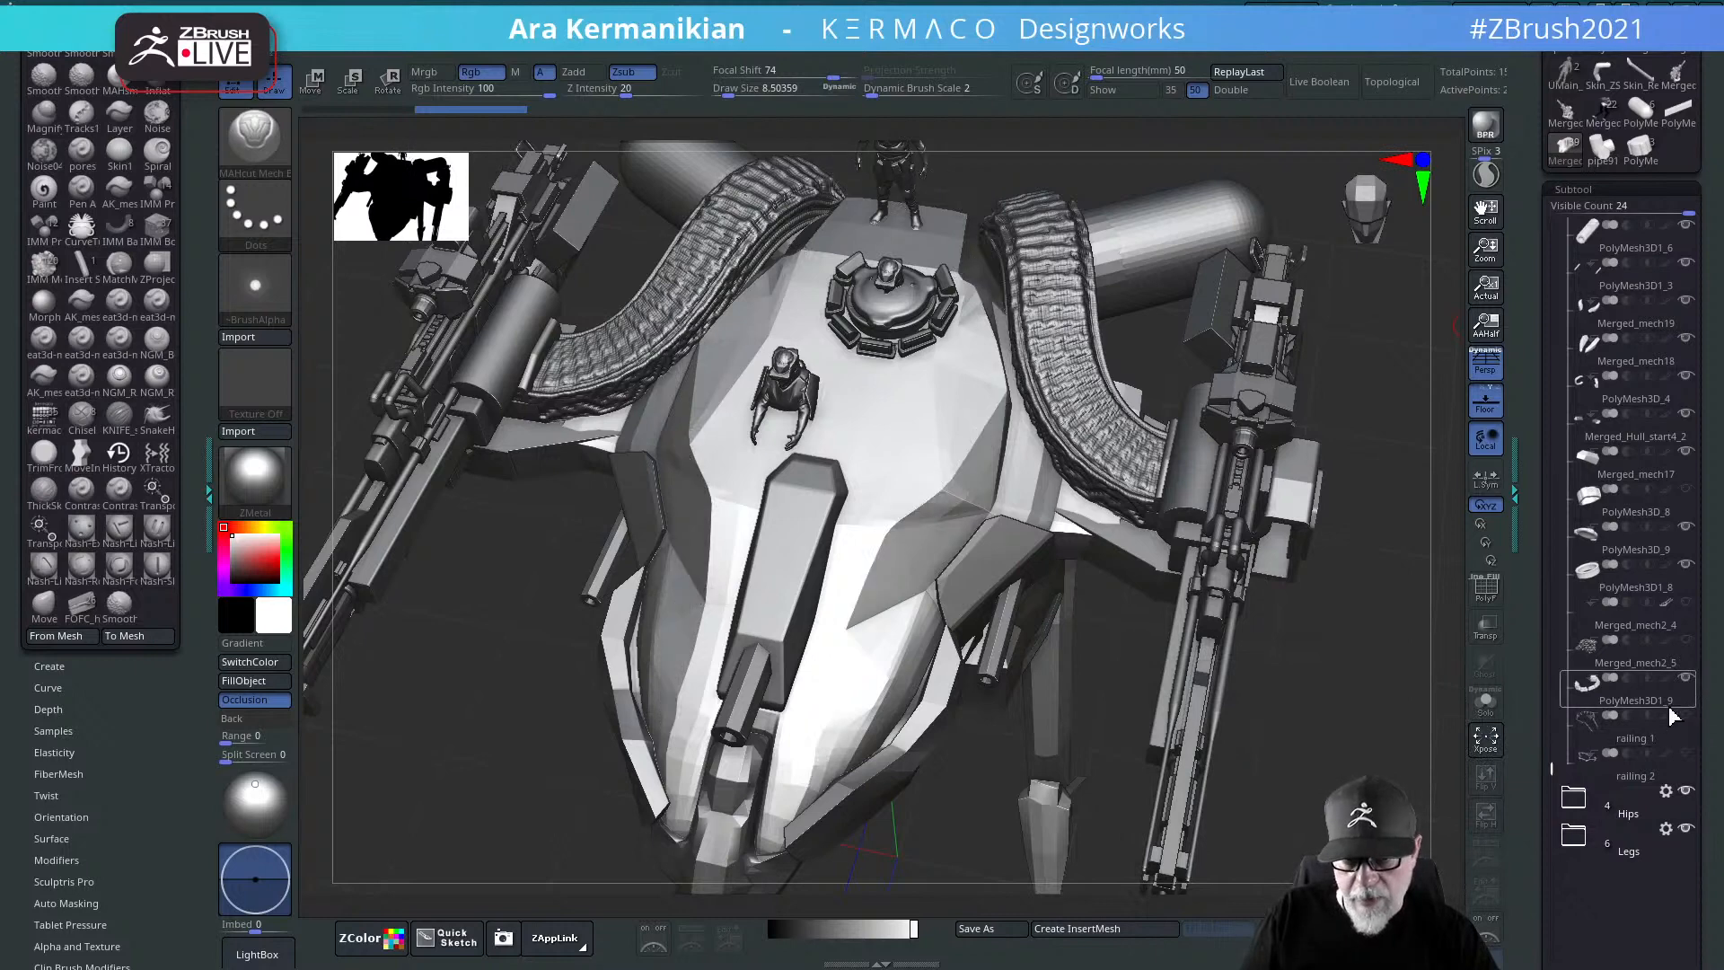
{"action": "left_click", "coordinate": [1672, 715]}
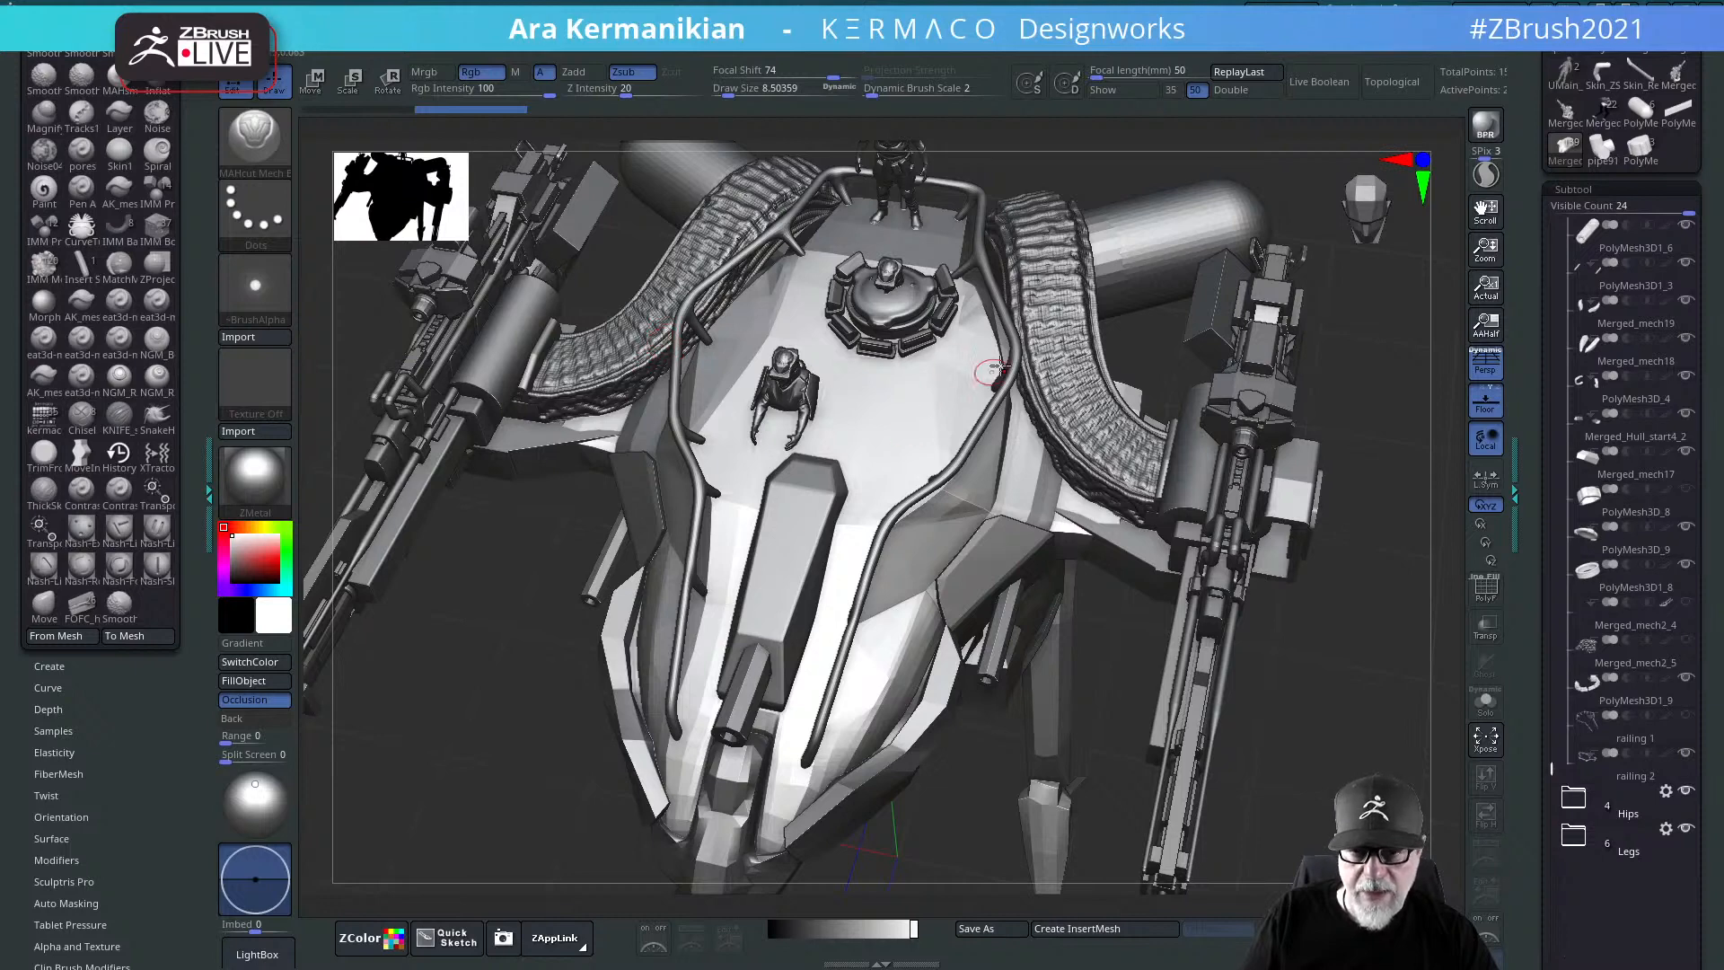
{"action": "mouse_move", "coordinate": [1385, 590]}
{"action": "left_mouse_down"}
{"action": "mouse_move", "coordinate": [1409, 635]}
{"action": "mouse_move", "coordinate": [1370, 597]}
{"action": "mouse_move", "coordinate": [1401, 611]}
{"action": "left_mouse_up"}
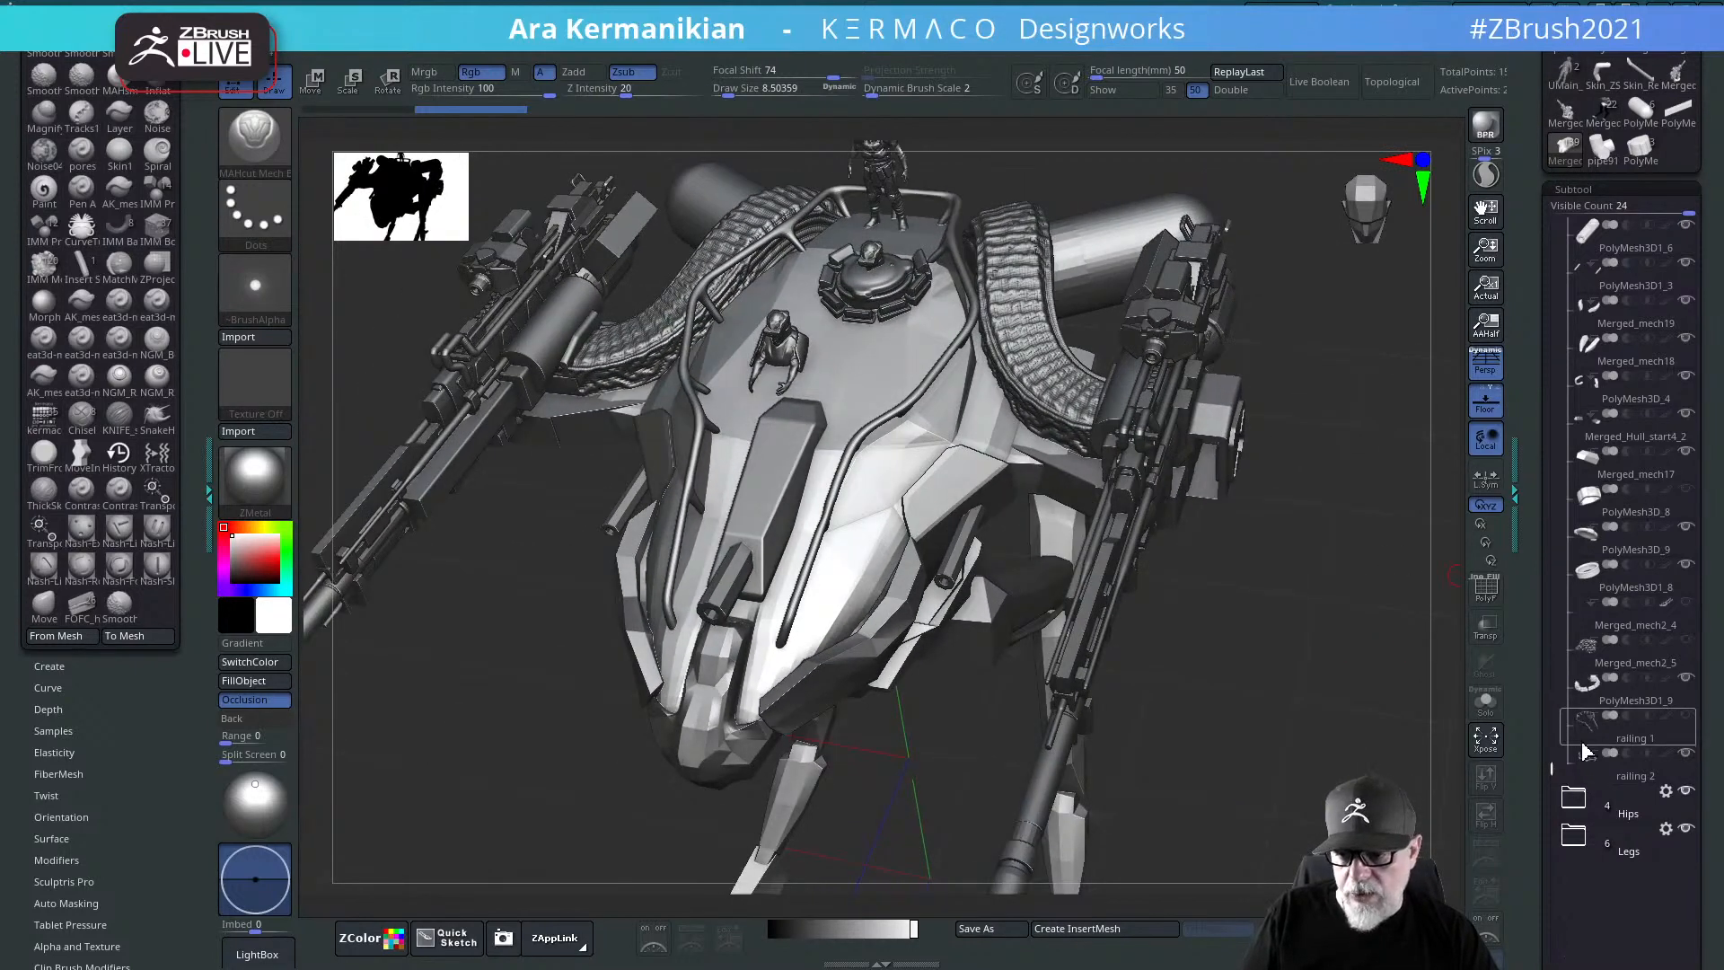
{"action": "left_click", "coordinate": [1641, 773]}
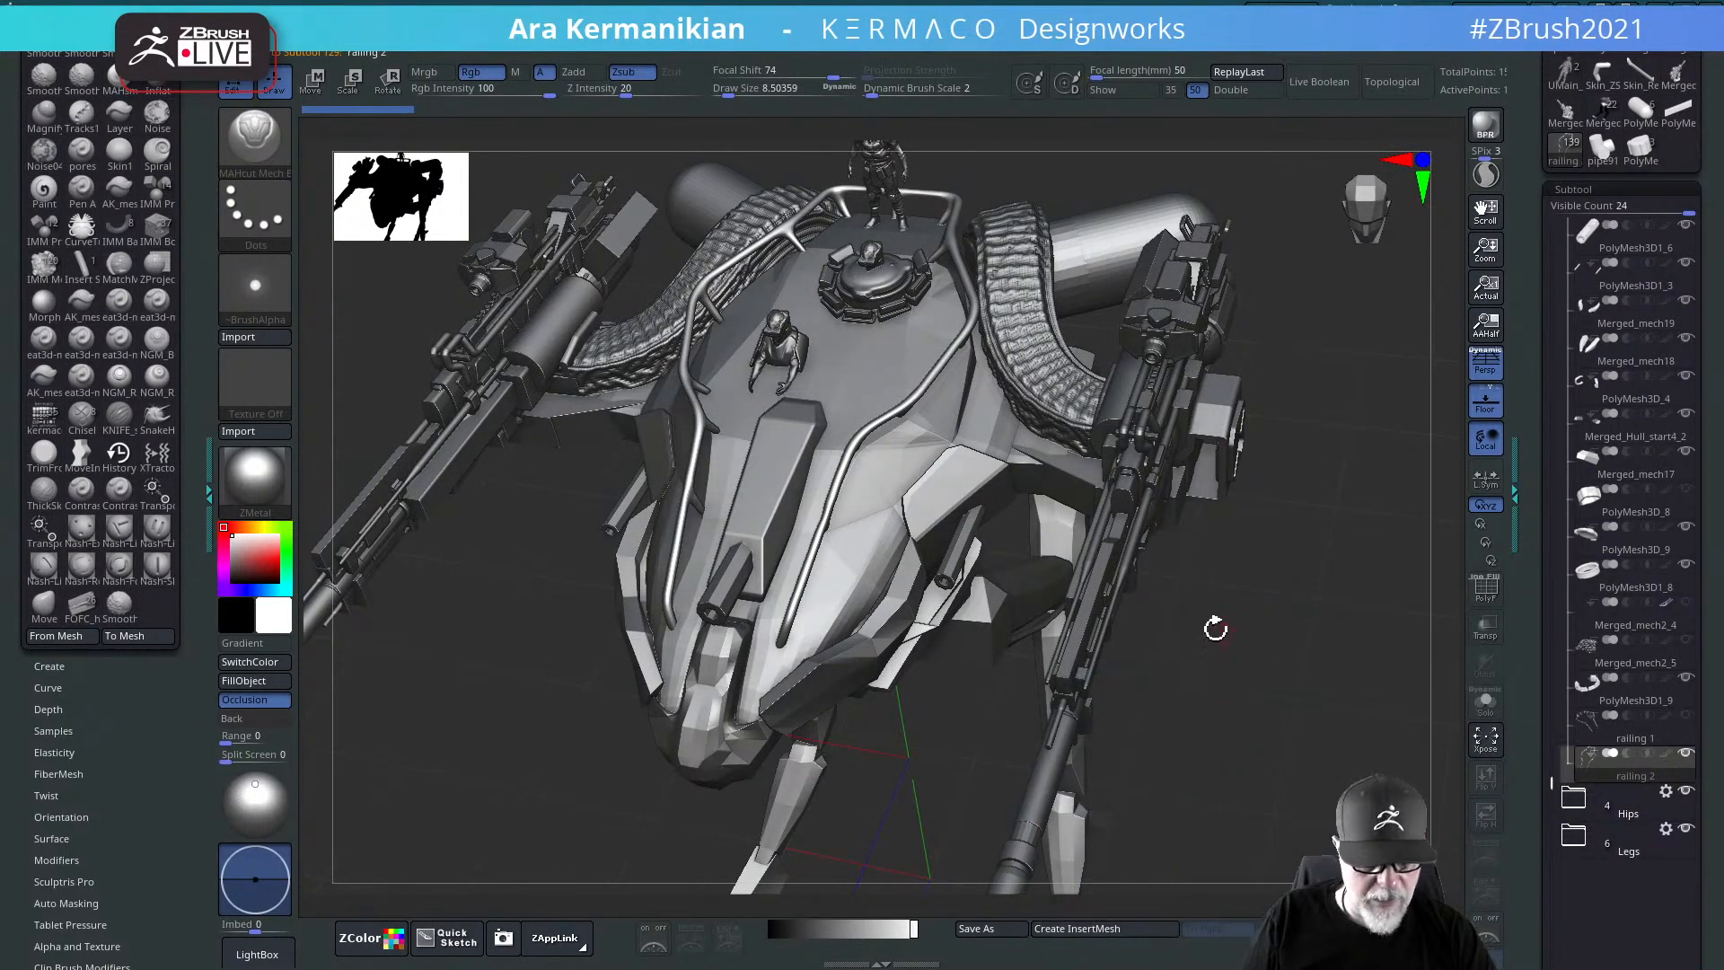
Step: Reduce the visible subtool count and append a ZSphere after the railing 2 subtool
{"action": "left_click_drag", "start_coordinate": [1538, 768], "coordinate": [1485, 792]}
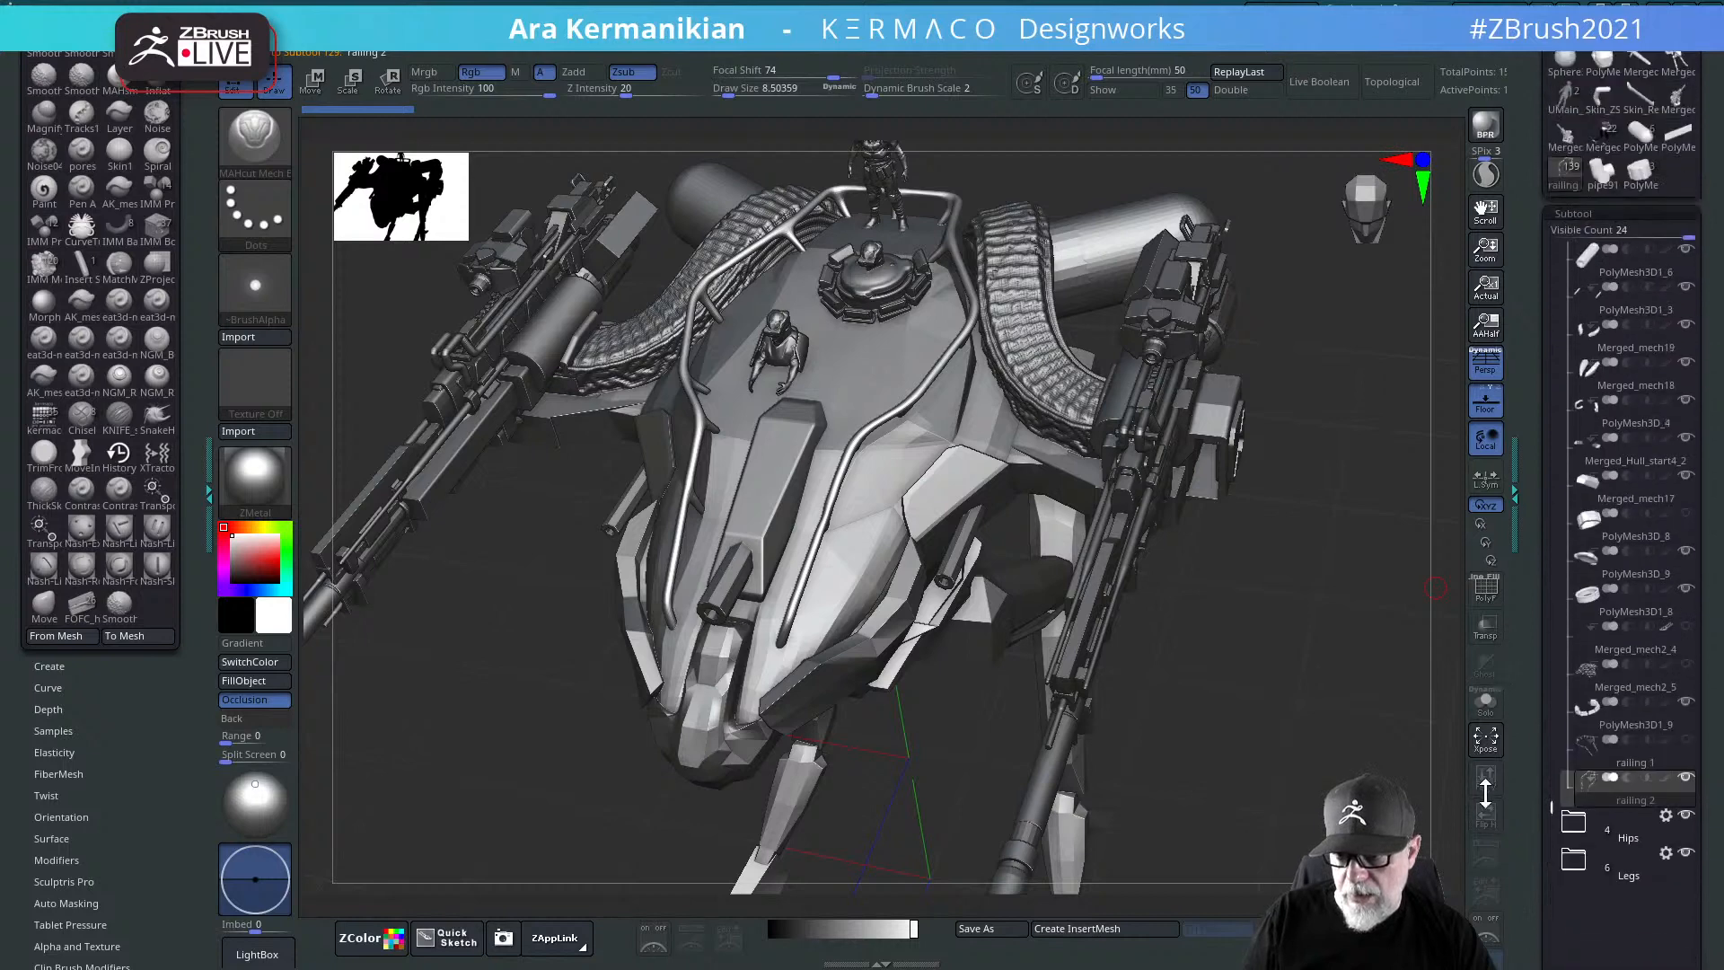
{"action": "left_click_drag", "start_coordinate": [1689, 235], "coordinate": [1618, 234]}
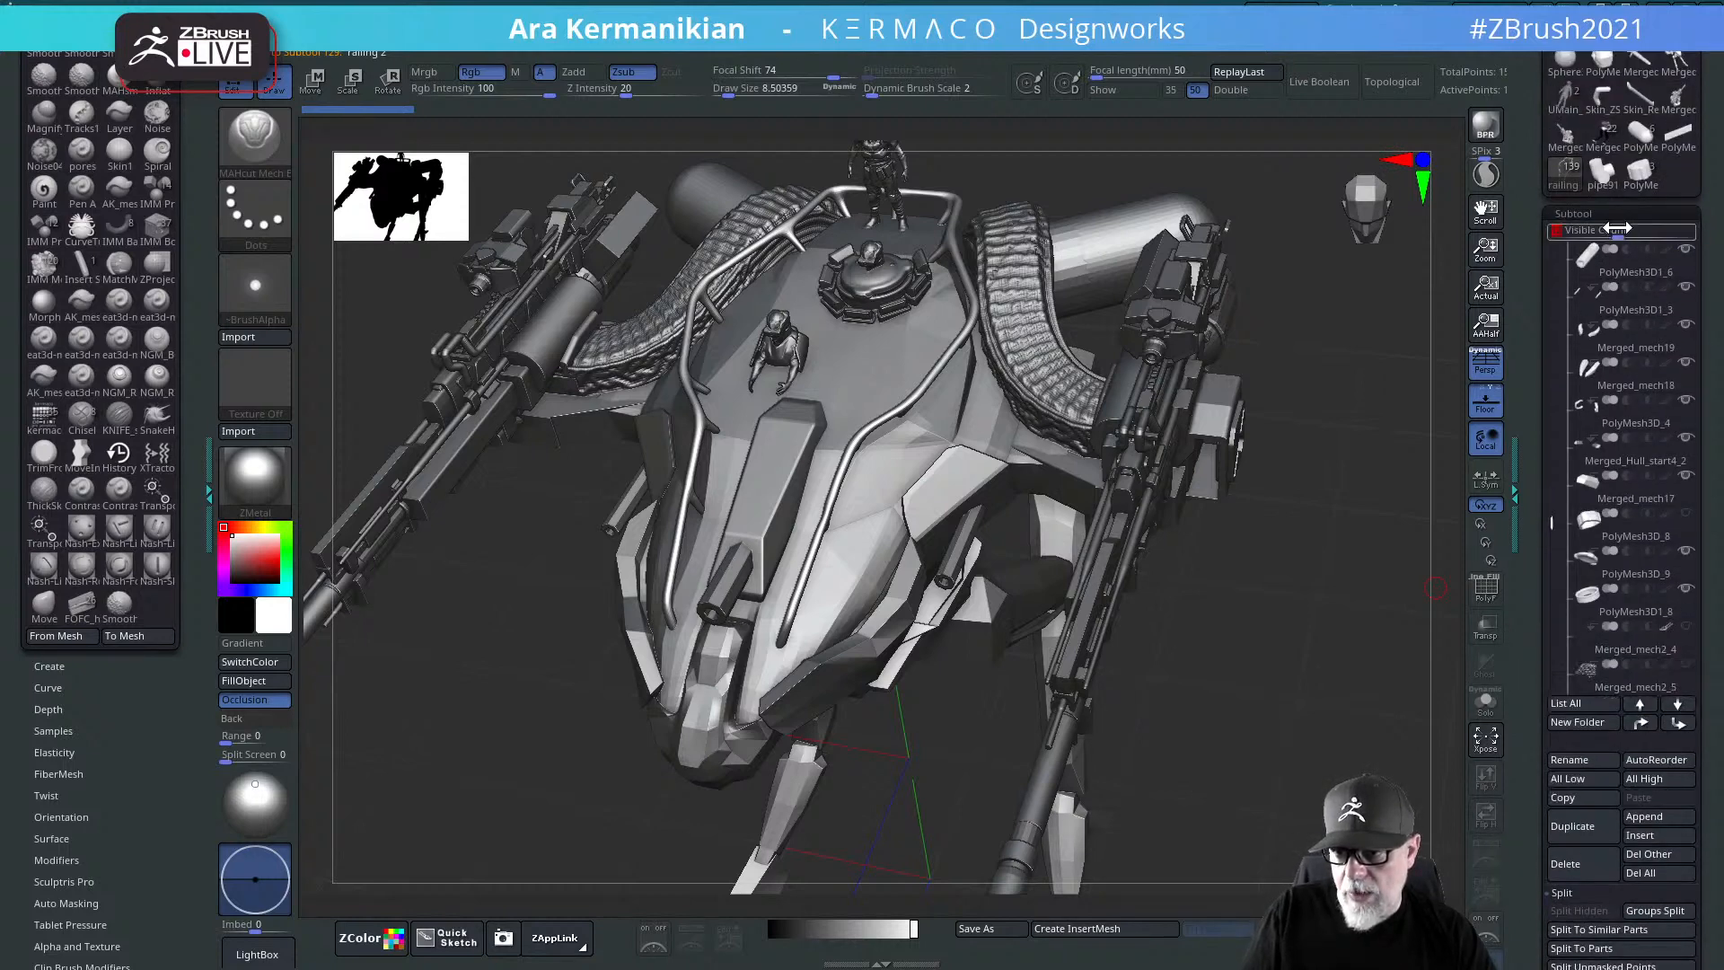
{"action": "left_click_drag", "start_coordinate": [1535, 388], "coordinate": [1501, 221]}
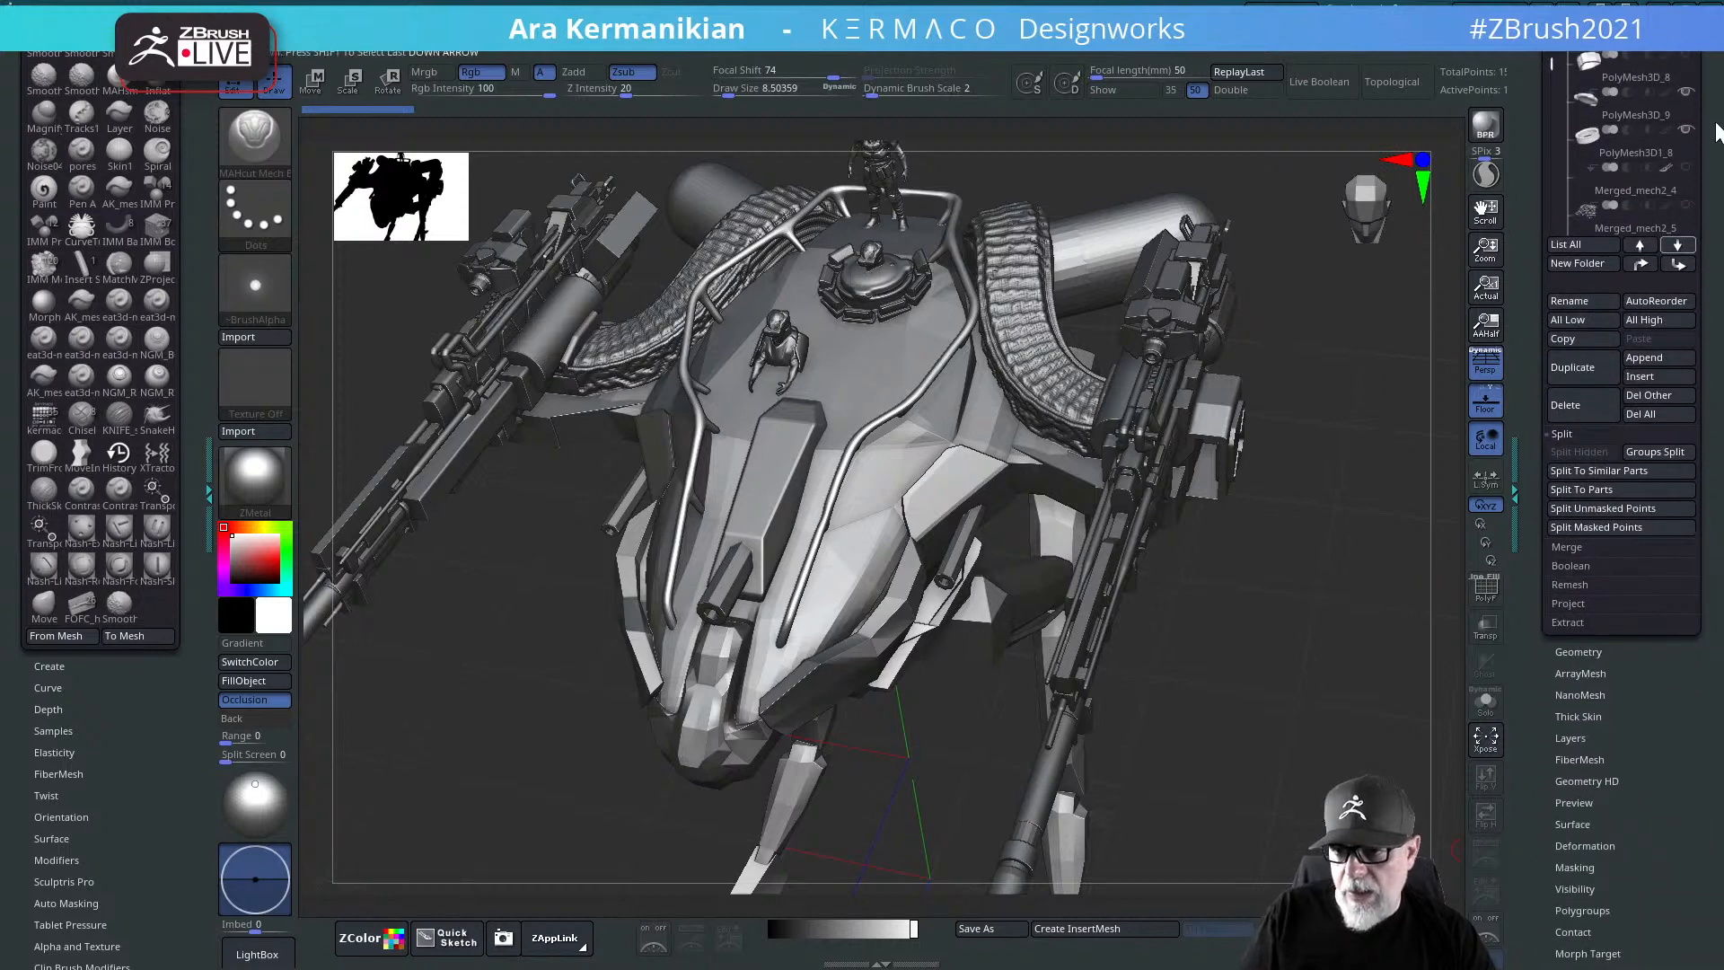
{"action": "left_click", "coordinate": [1641, 357]}
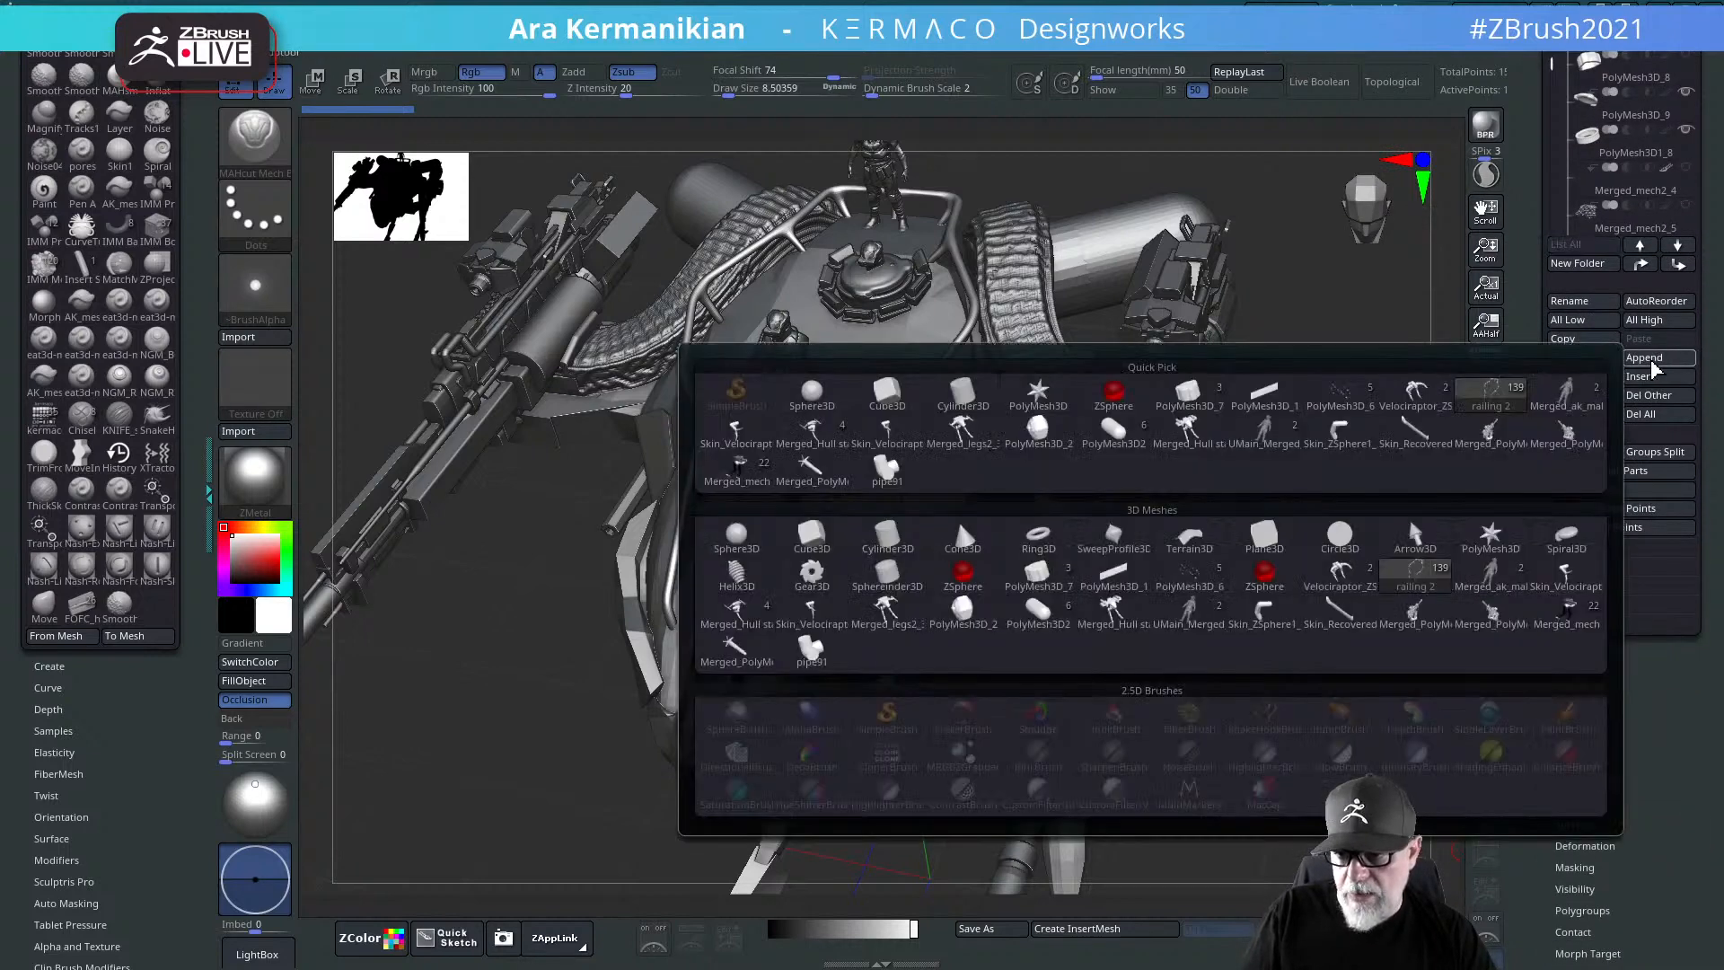
{"action": "left_click", "coordinate": [1103, 398]}
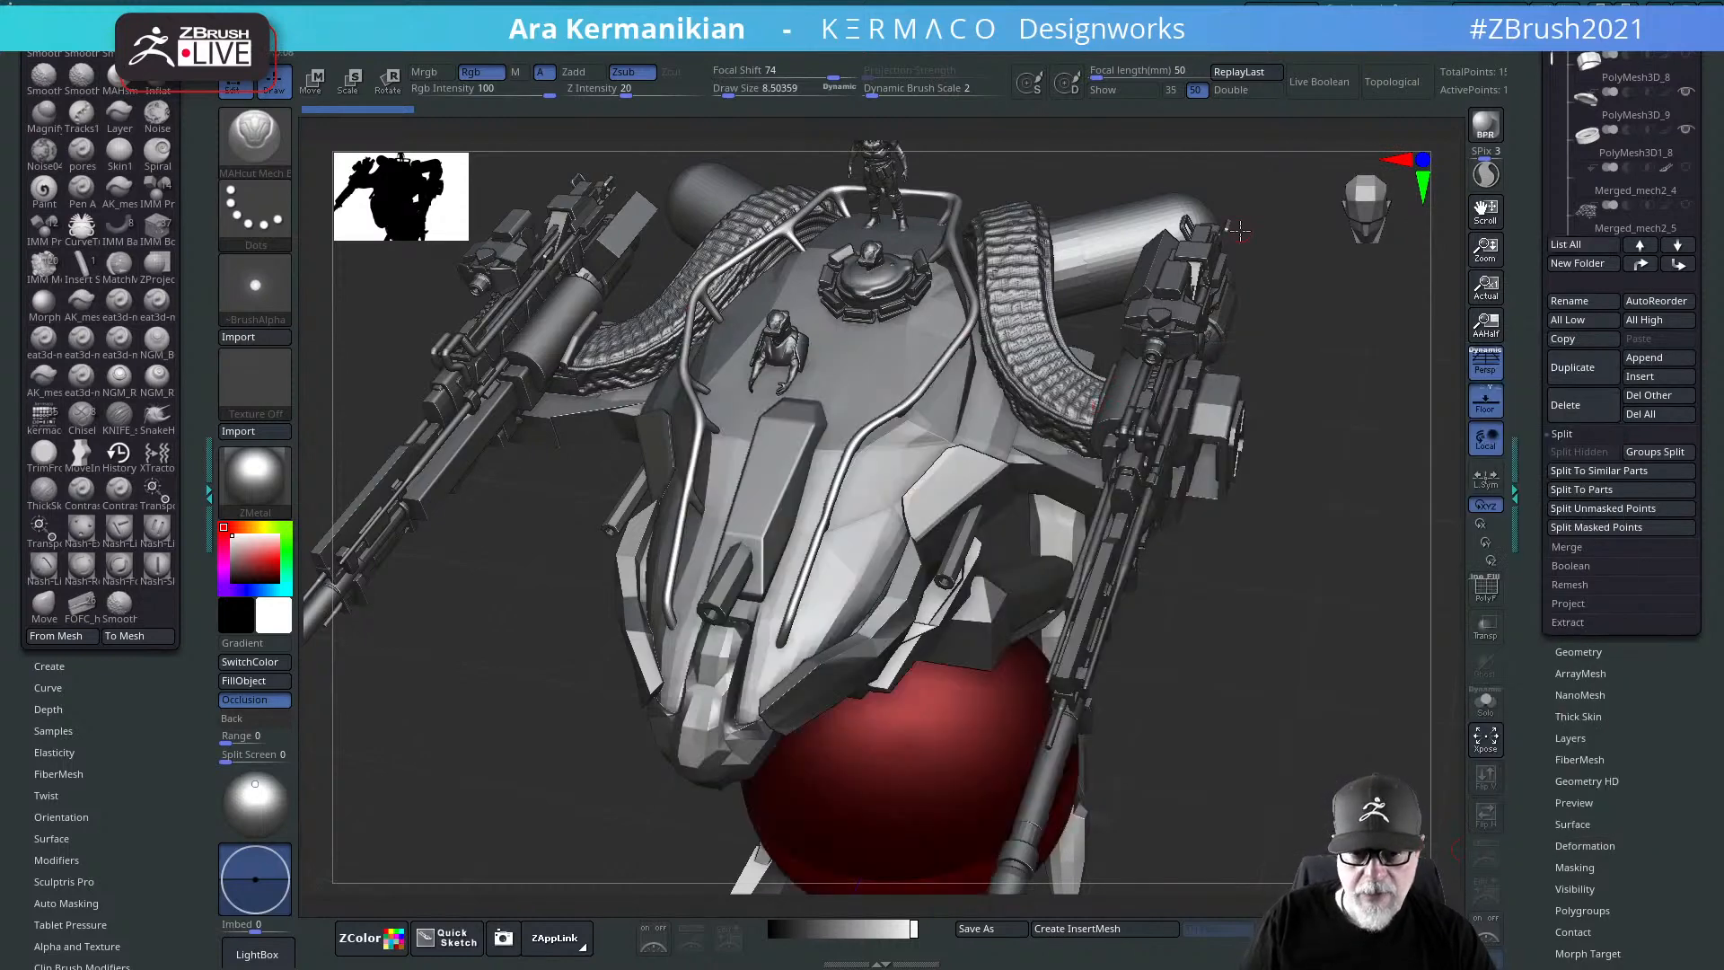
Step: View the mech from the front and select the appended ZSphere subtool in the Hull Top folder
{"action": "left_click_drag", "start_coordinate": [1179, 724], "coordinate": [938, 656], "text": "shift"}
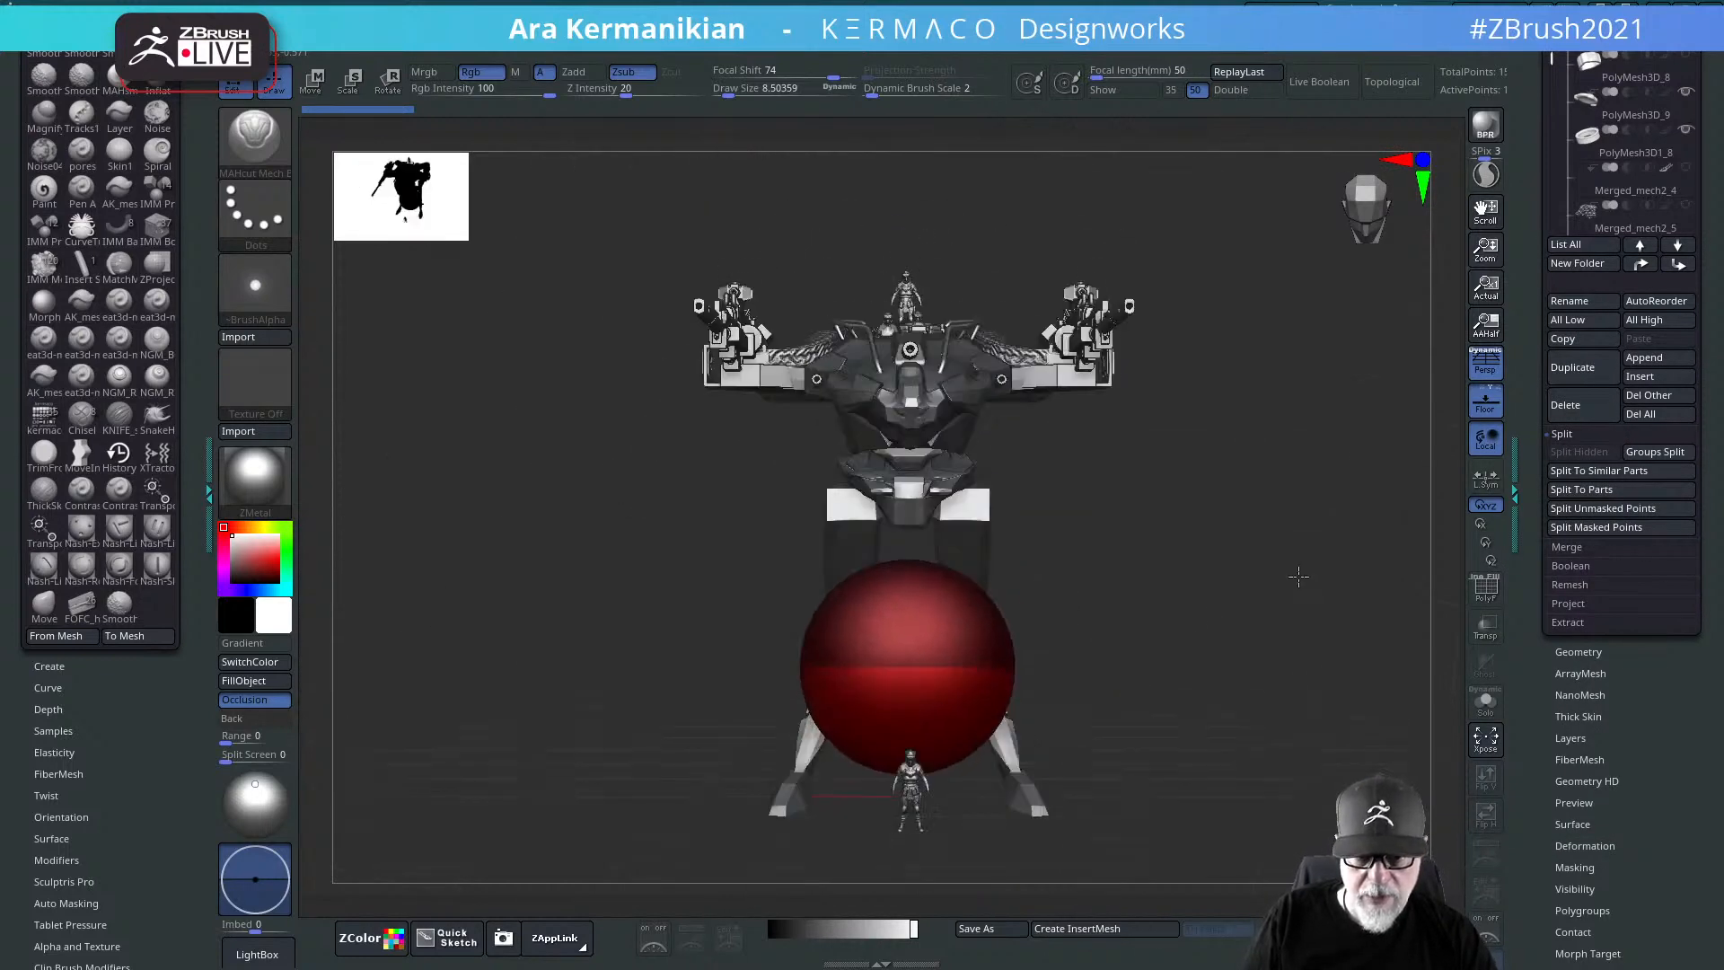
{"action": "key", "text": "w"}
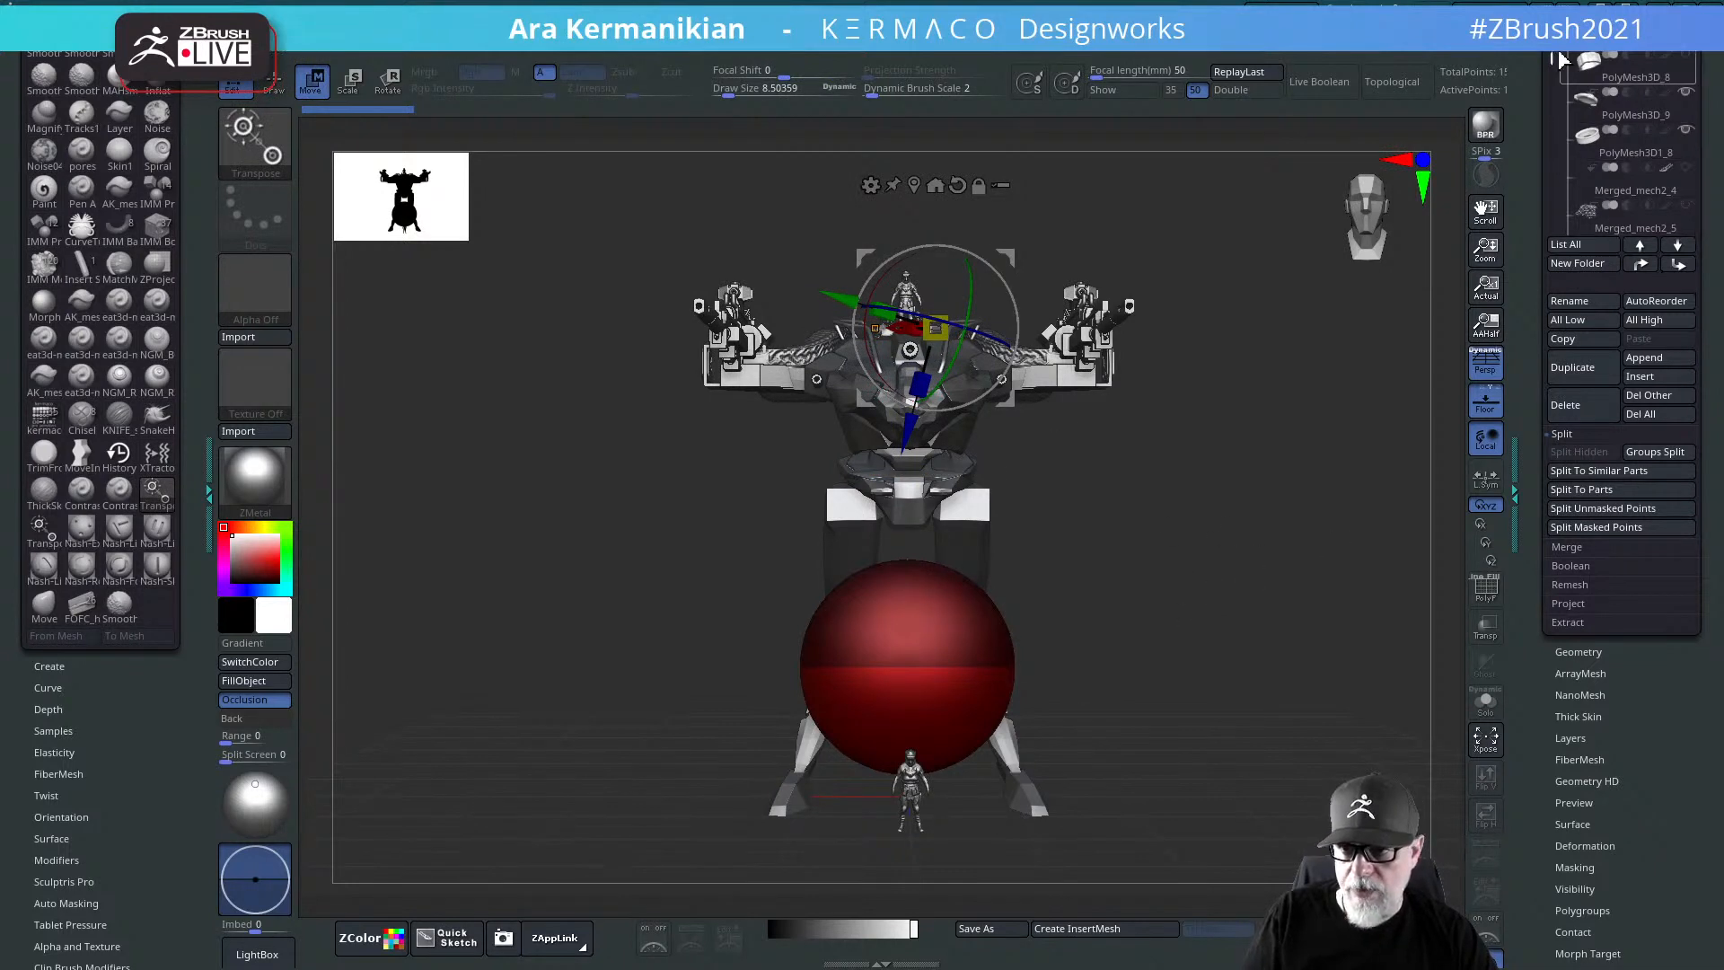
{"action": "left_click_drag", "start_coordinate": [1549, 57], "coordinate": [1655, 179]}
{"action": "left_click", "coordinate": [1623, 278]}
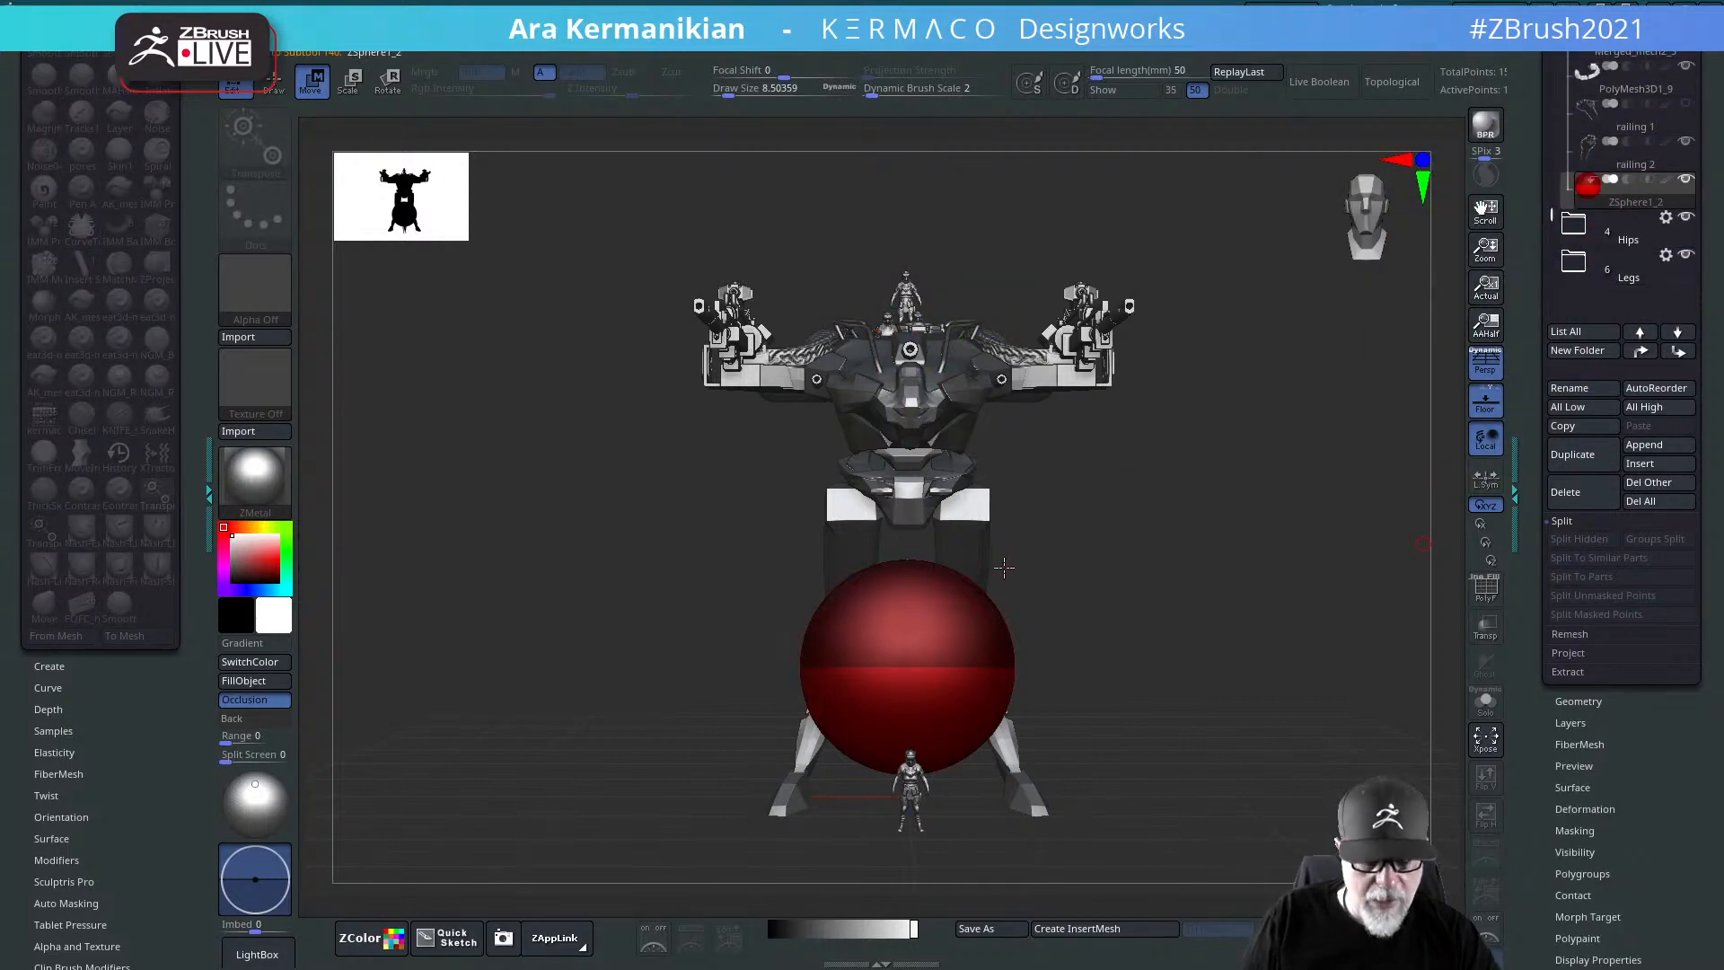
Step: Activate symmetry and scale the ZSphere down to about a quarter of the standing soldier's height
{"action": "key", "text": "e"}
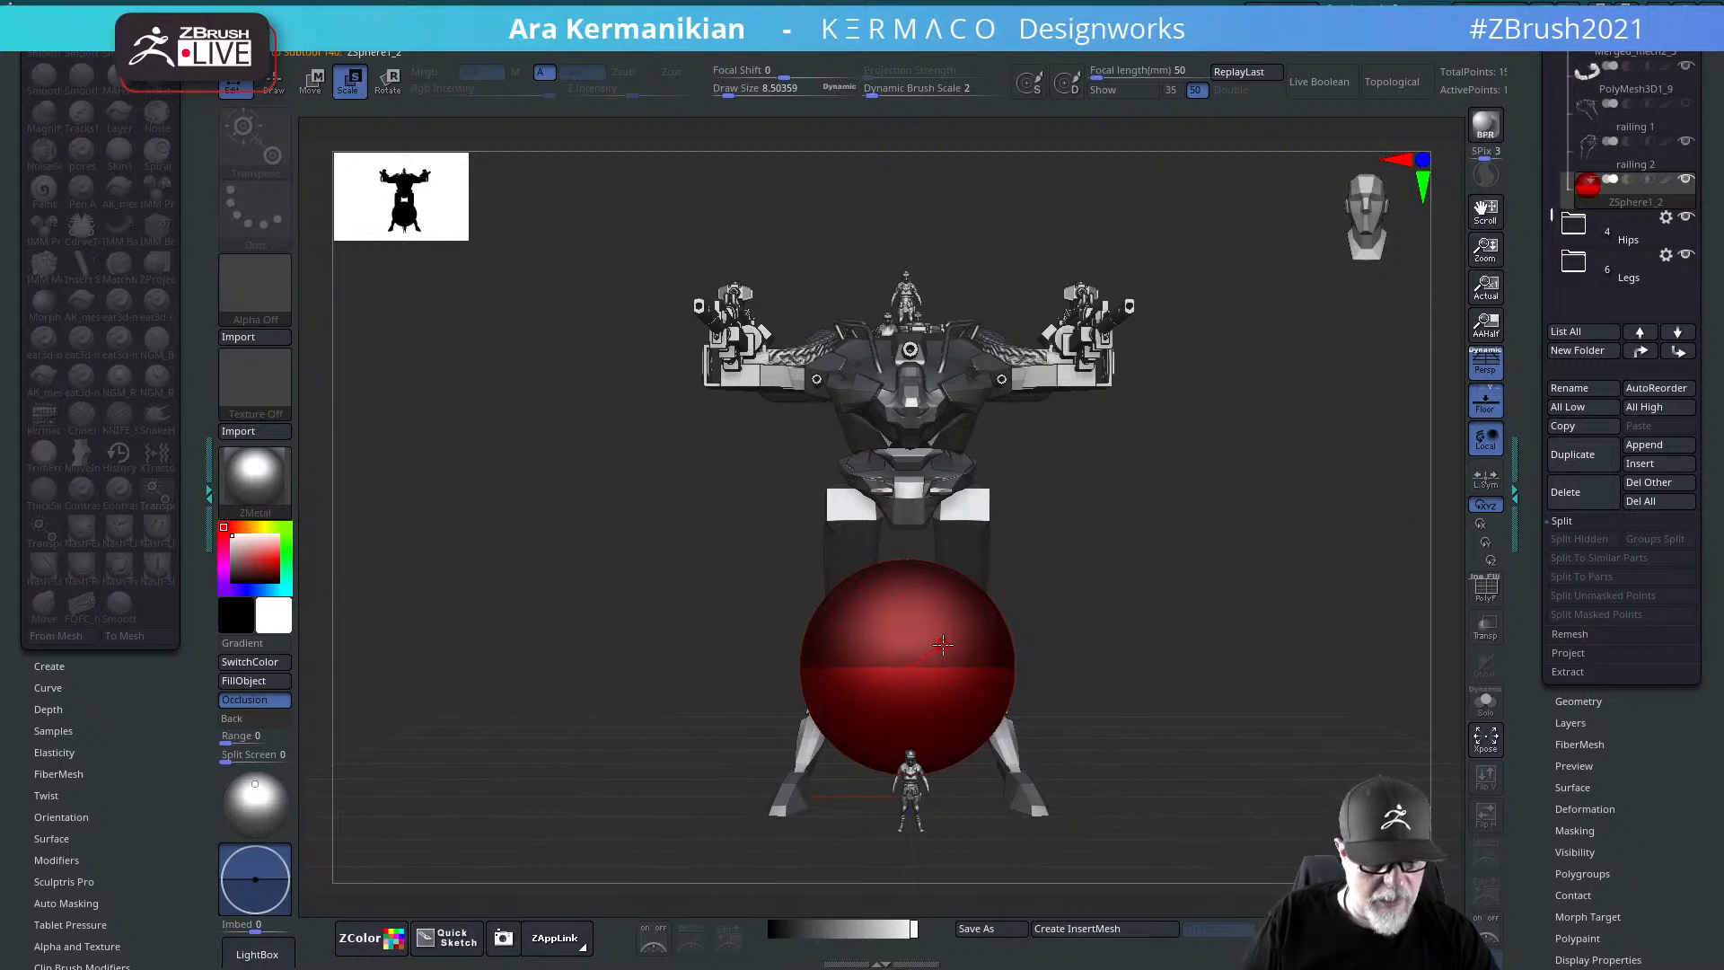
{"action": "left_click_drag", "start_coordinate": [937, 681], "coordinate": [961, 700]}
{"action": "key", "text": "q"}
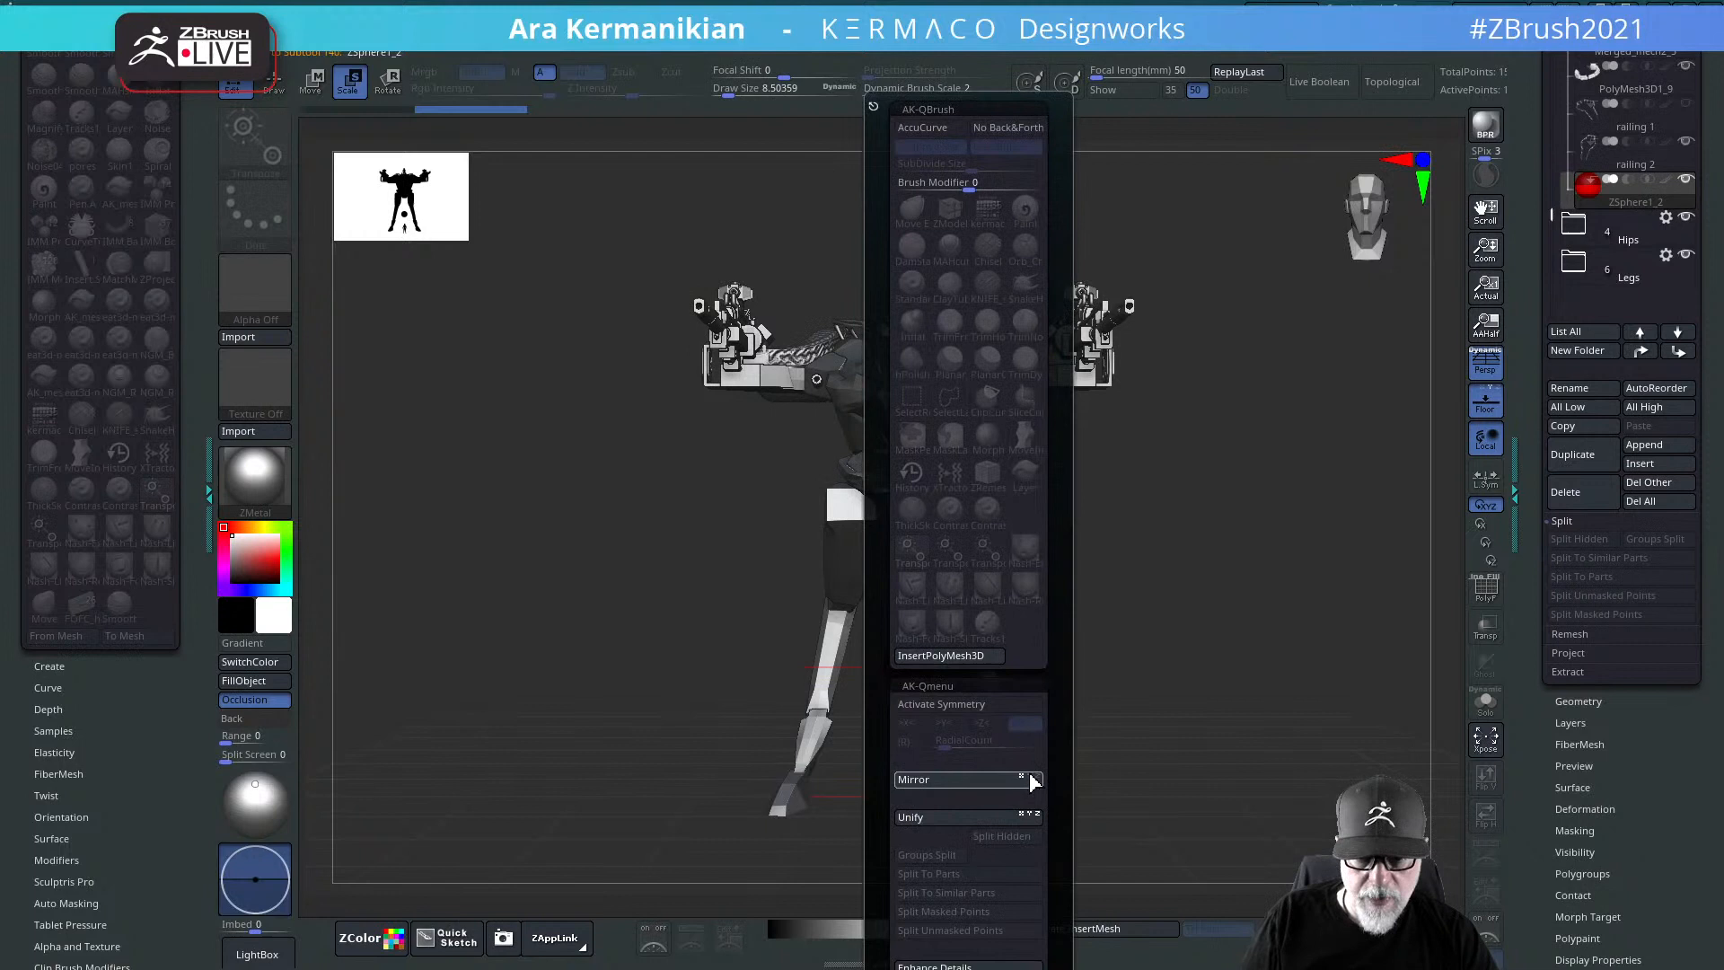
{"action": "left_click", "coordinate": [974, 707]}
{"action": "left_click_drag", "start_coordinate": [880, 646], "coordinate": [729, 522]}
Step: Move the ZSphere up from between the legs to the rear end of the hull-top railing
{"action": "left_click_drag", "start_coordinate": [1179, 601], "coordinate": [1159, 552], "text": "alt"}
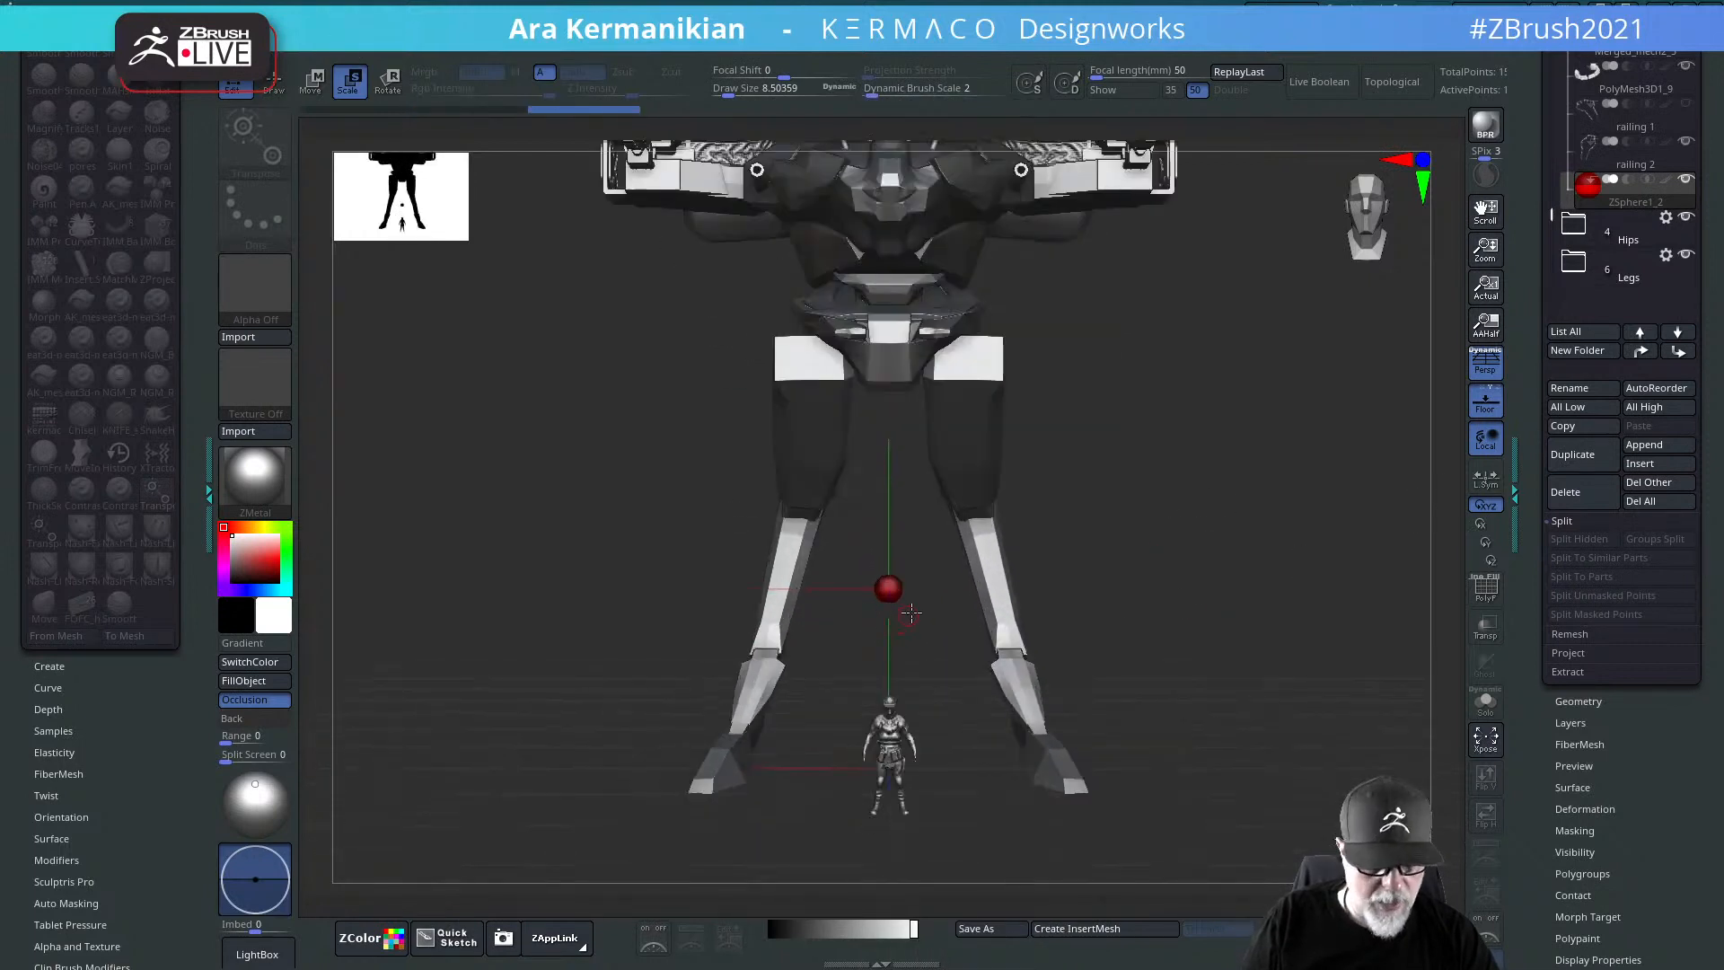
{"action": "key", "text": "w"}
{"action": "left_click_drag", "start_coordinate": [911, 613], "coordinate": [936, 762], "text": "alt"}
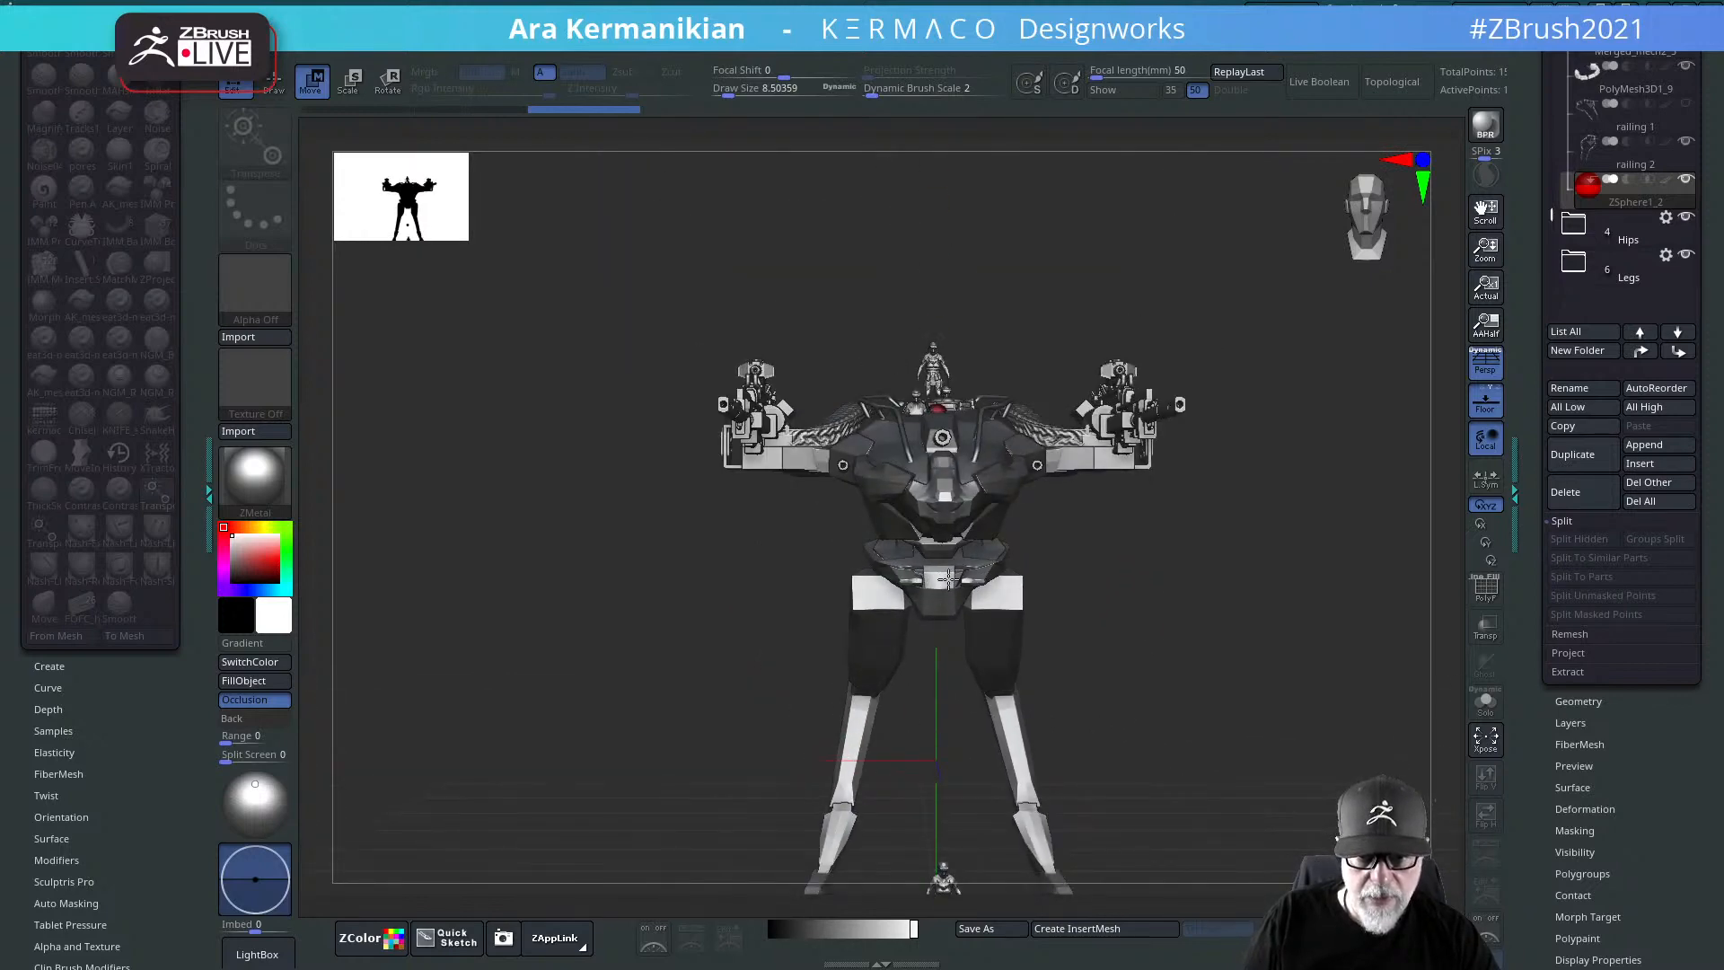
{"action": "left_click_drag", "start_coordinate": [1178, 559], "coordinate": [760, 713]}
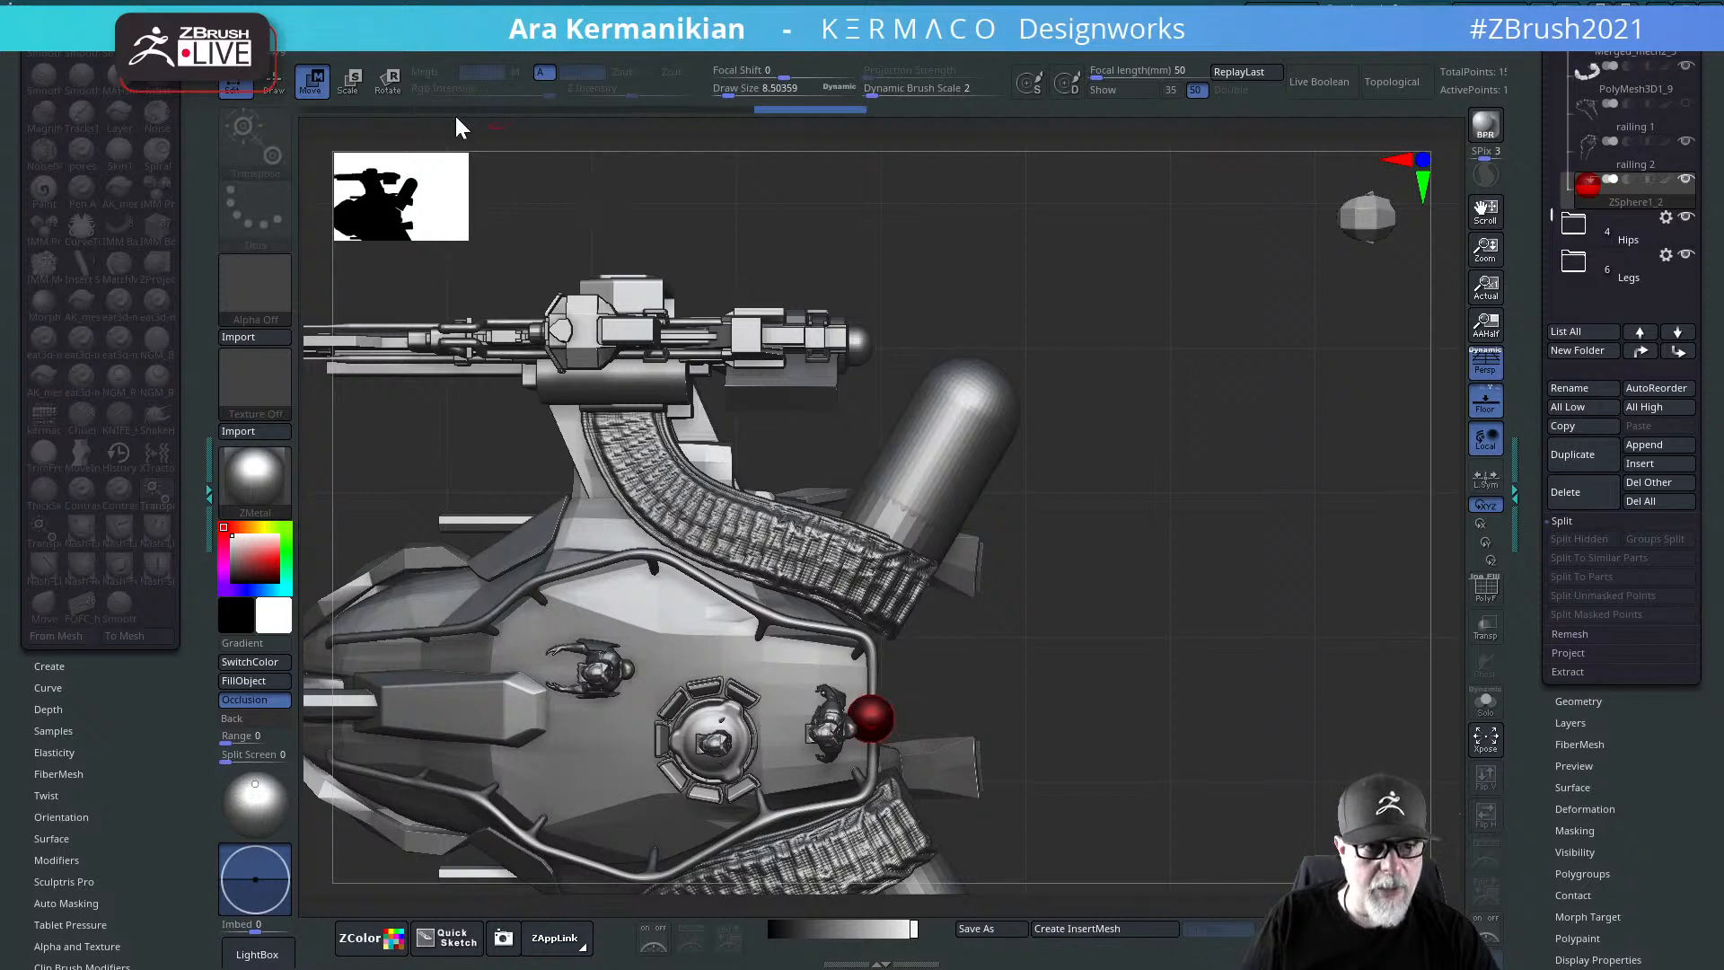
{"action": "left_click_drag", "start_coordinate": [978, 672], "coordinate": [1069, 579]}
Step: Scale the ZSphere down further beside the soldier at the rear railing
{"action": "key", "text": "e"}
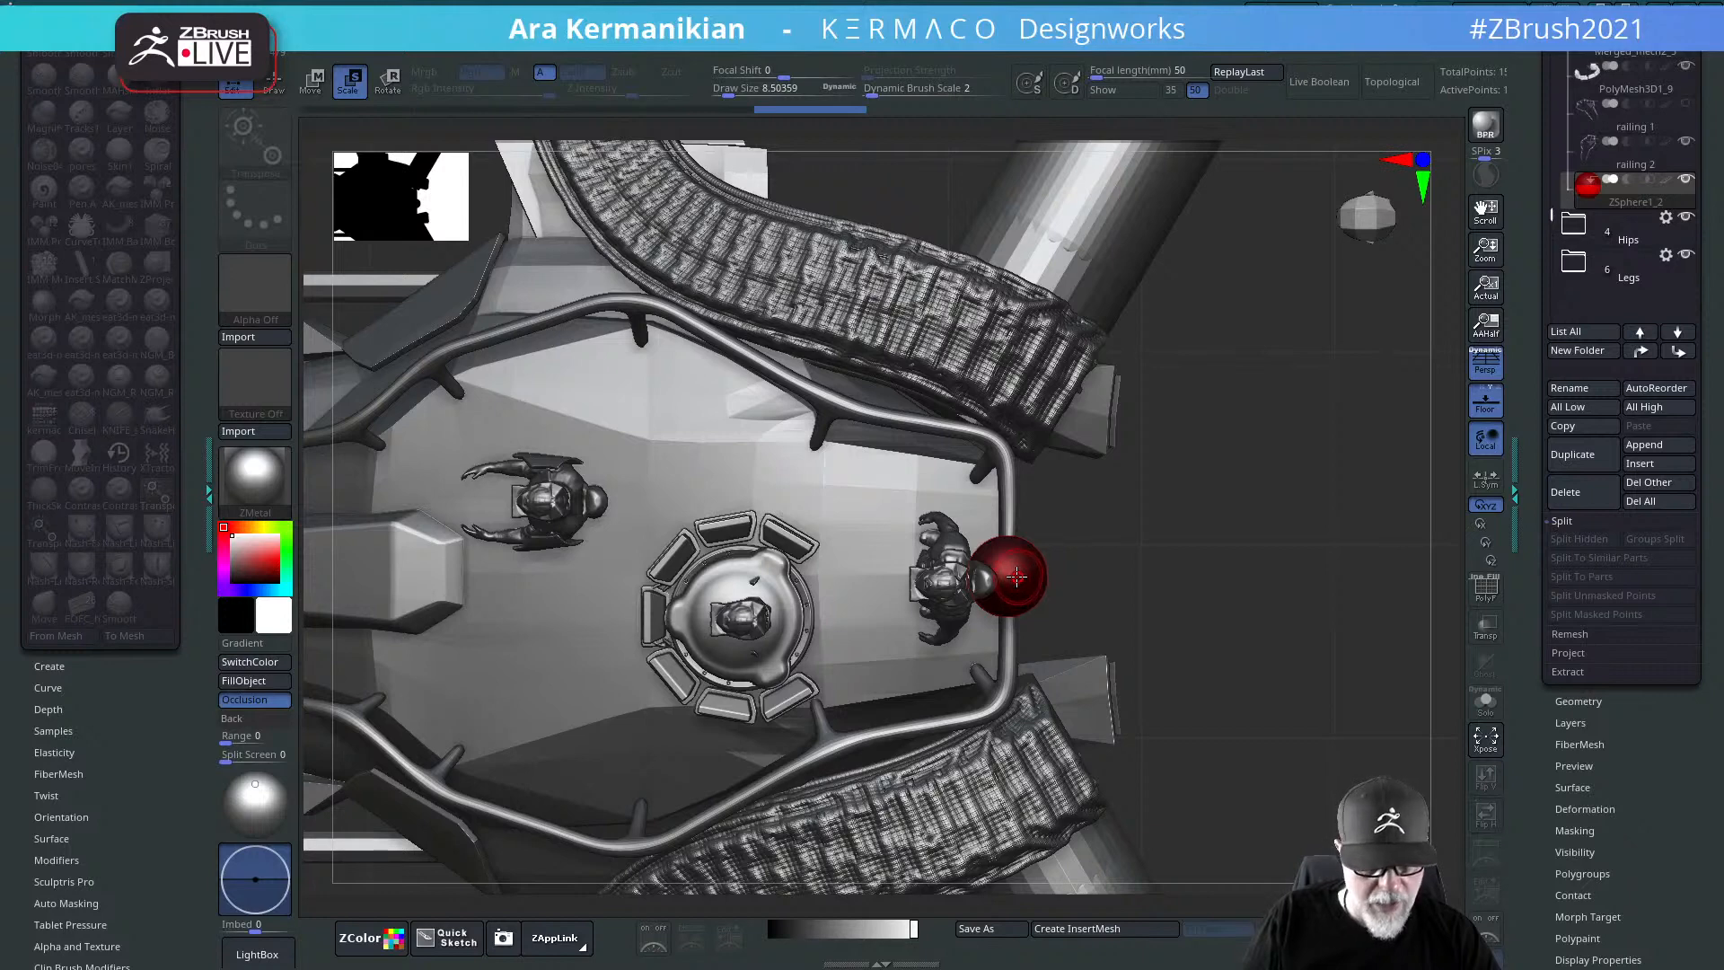
{"action": "left_click_drag", "start_coordinate": [1003, 618], "coordinate": [954, 476]}
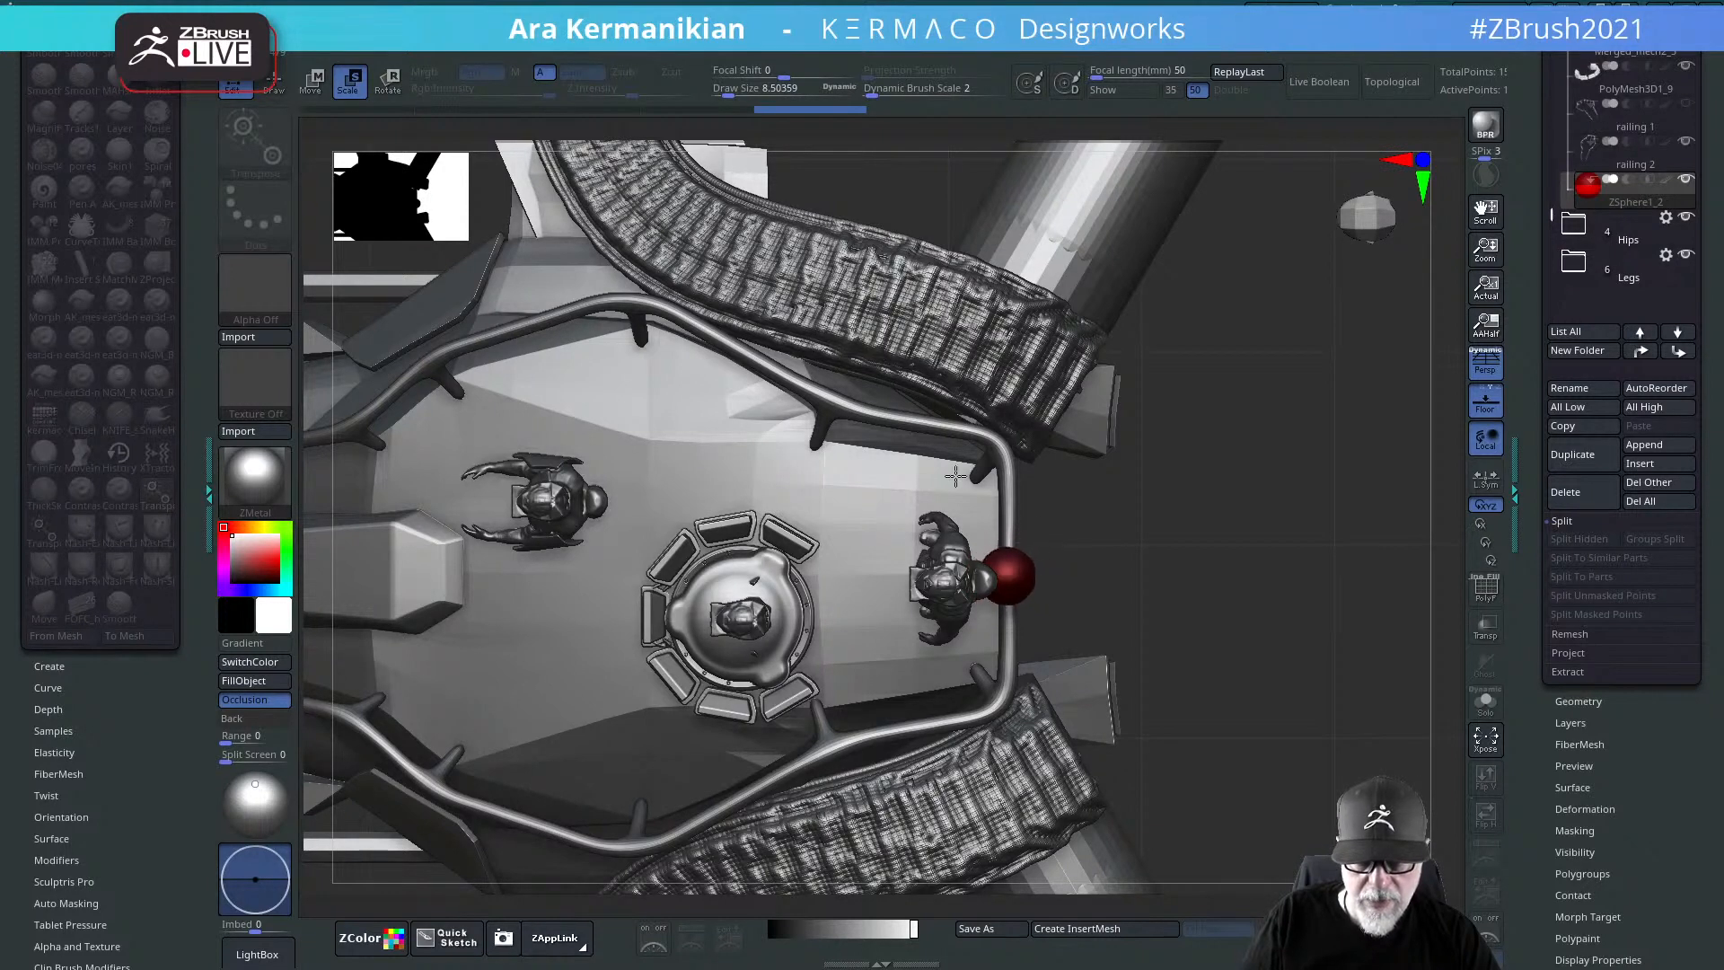
{"action": "left_click_drag", "start_coordinate": [870, 409], "coordinate": [1015, 590]}
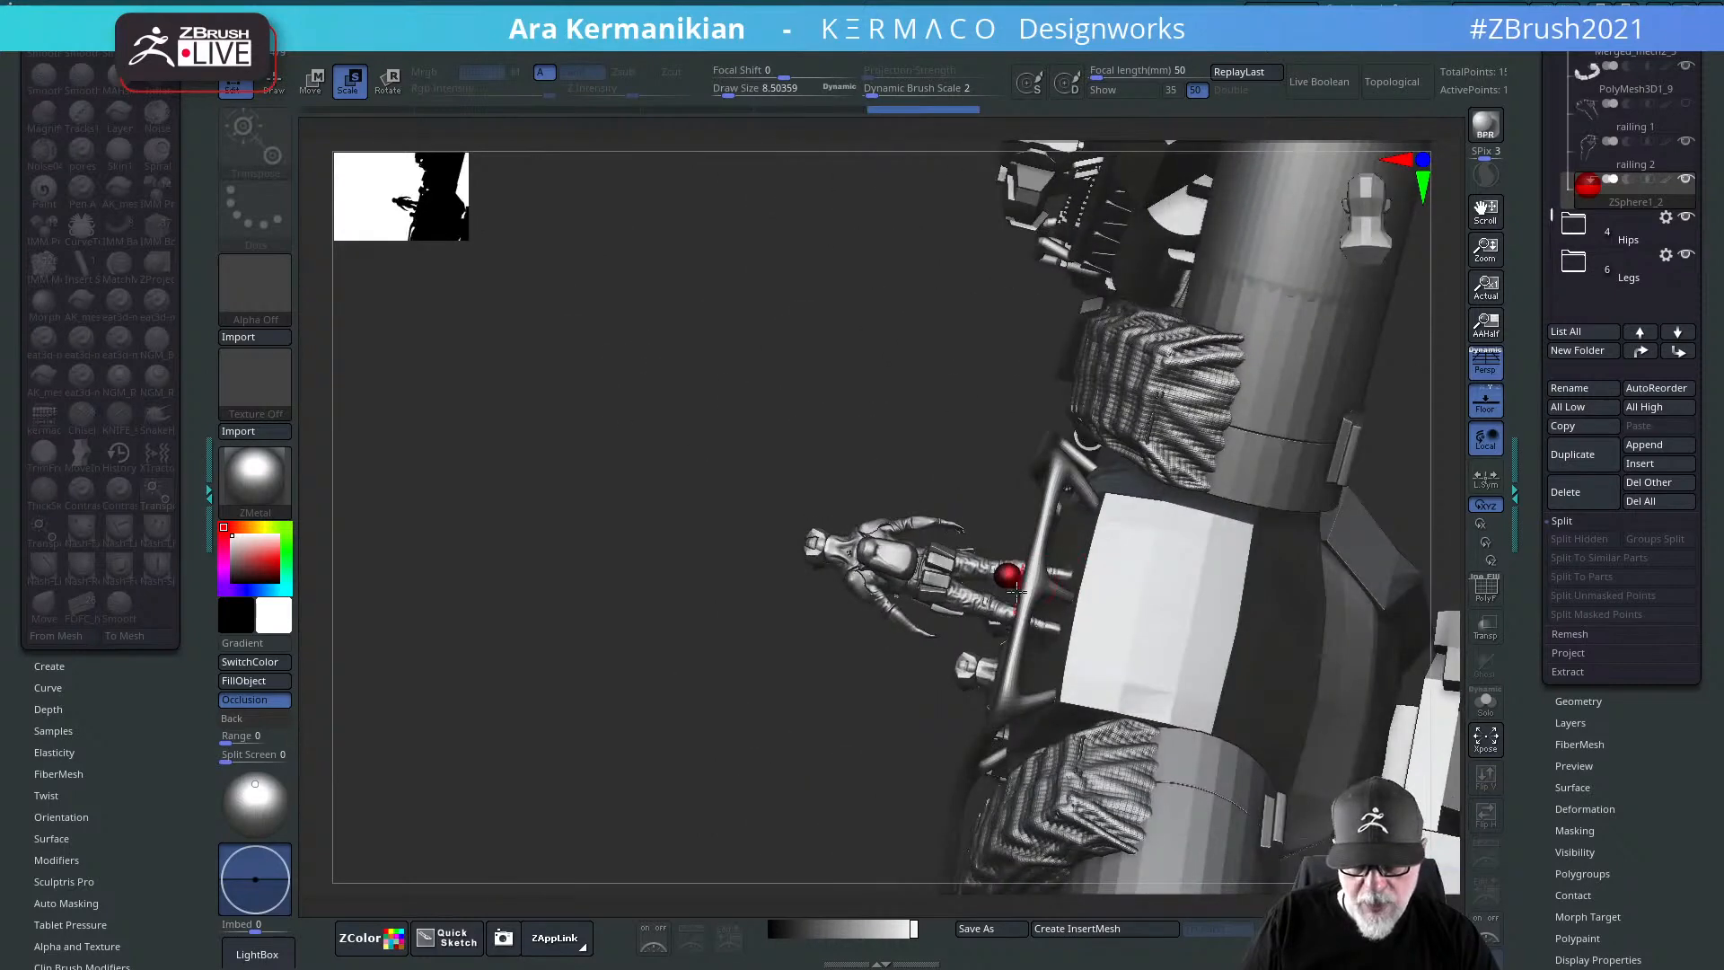
Step: Turn on transparency and move the ZSphere onto the middle of the rear railing bar
{"action": "left_click", "coordinate": [1486, 562]}
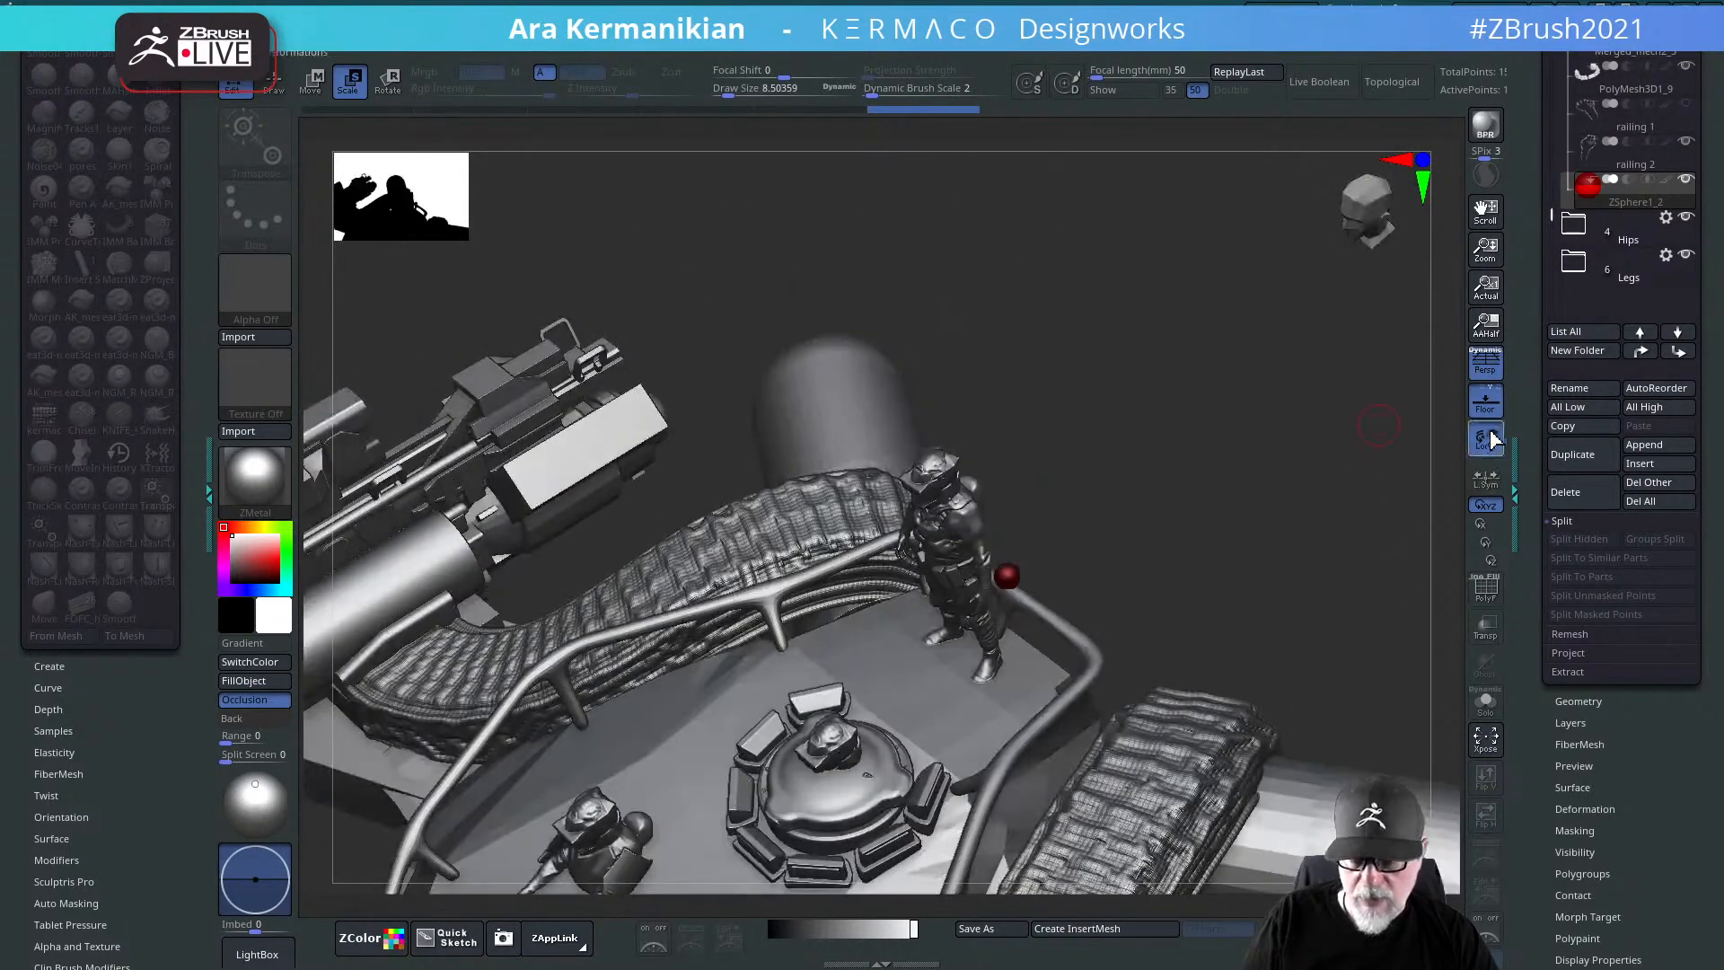
{"action": "left_click", "coordinate": [1485, 629]}
{"action": "left_click_drag", "start_coordinate": [1207, 539], "coordinate": [1146, 524]}
{"action": "key", "text": "w"}
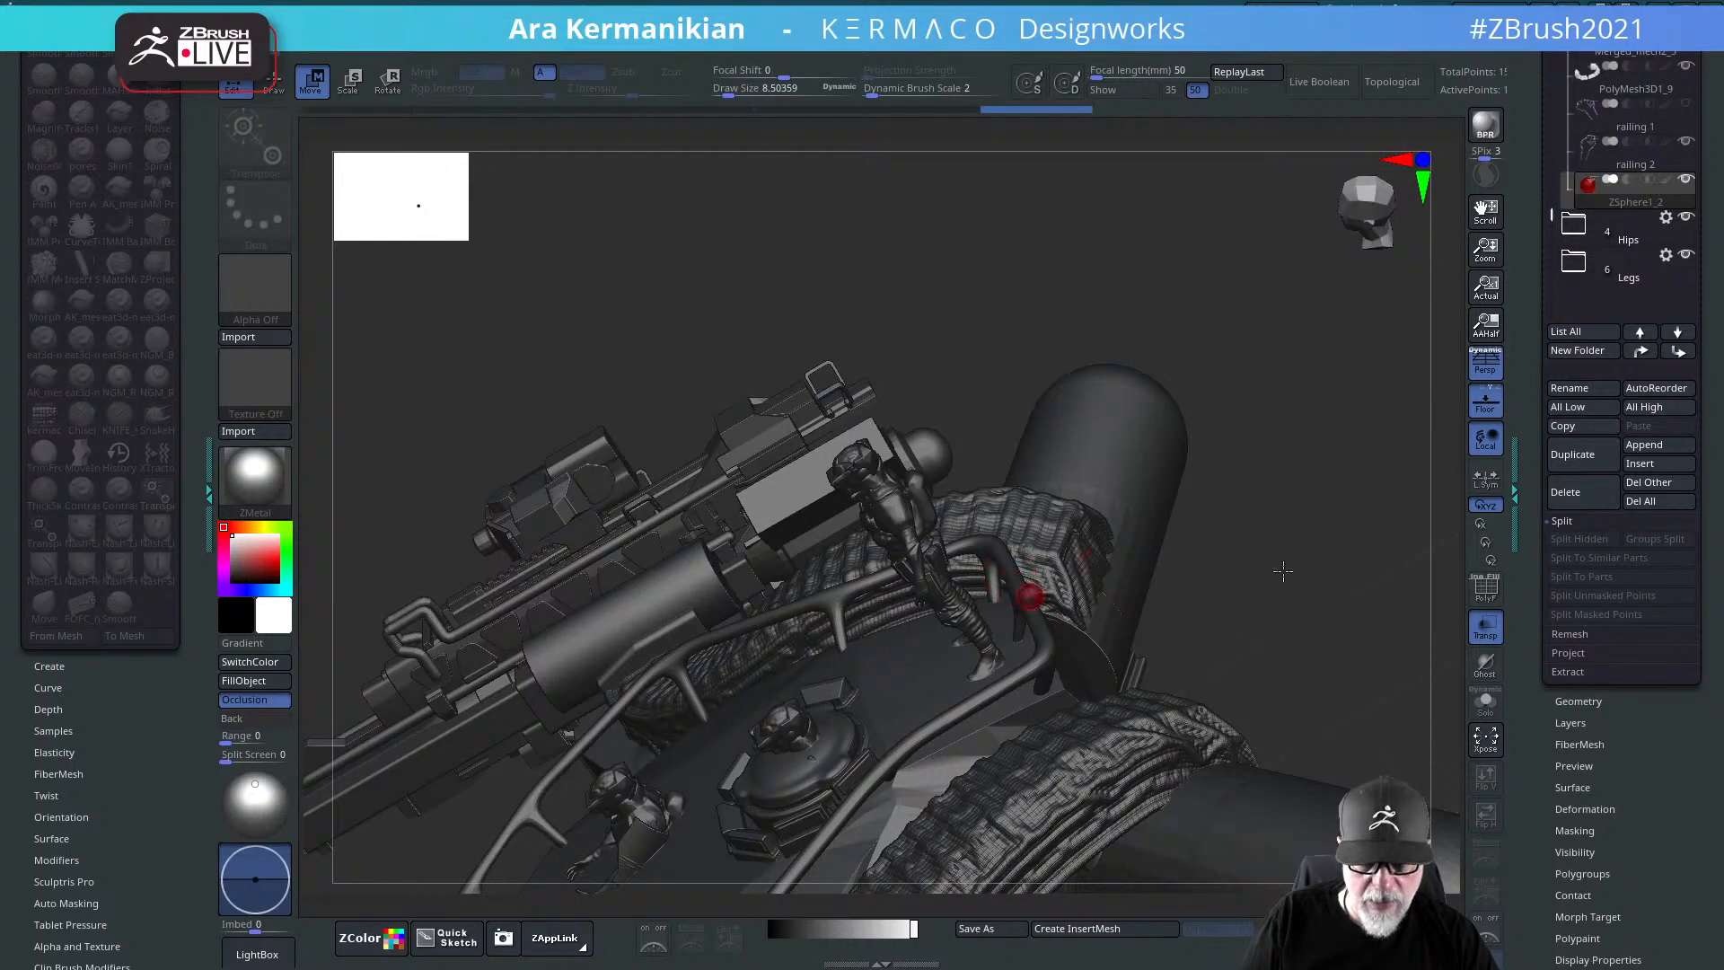
{"action": "left_click_drag", "start_coordinate": [1031, 586], "coordinate": [958, 592]}
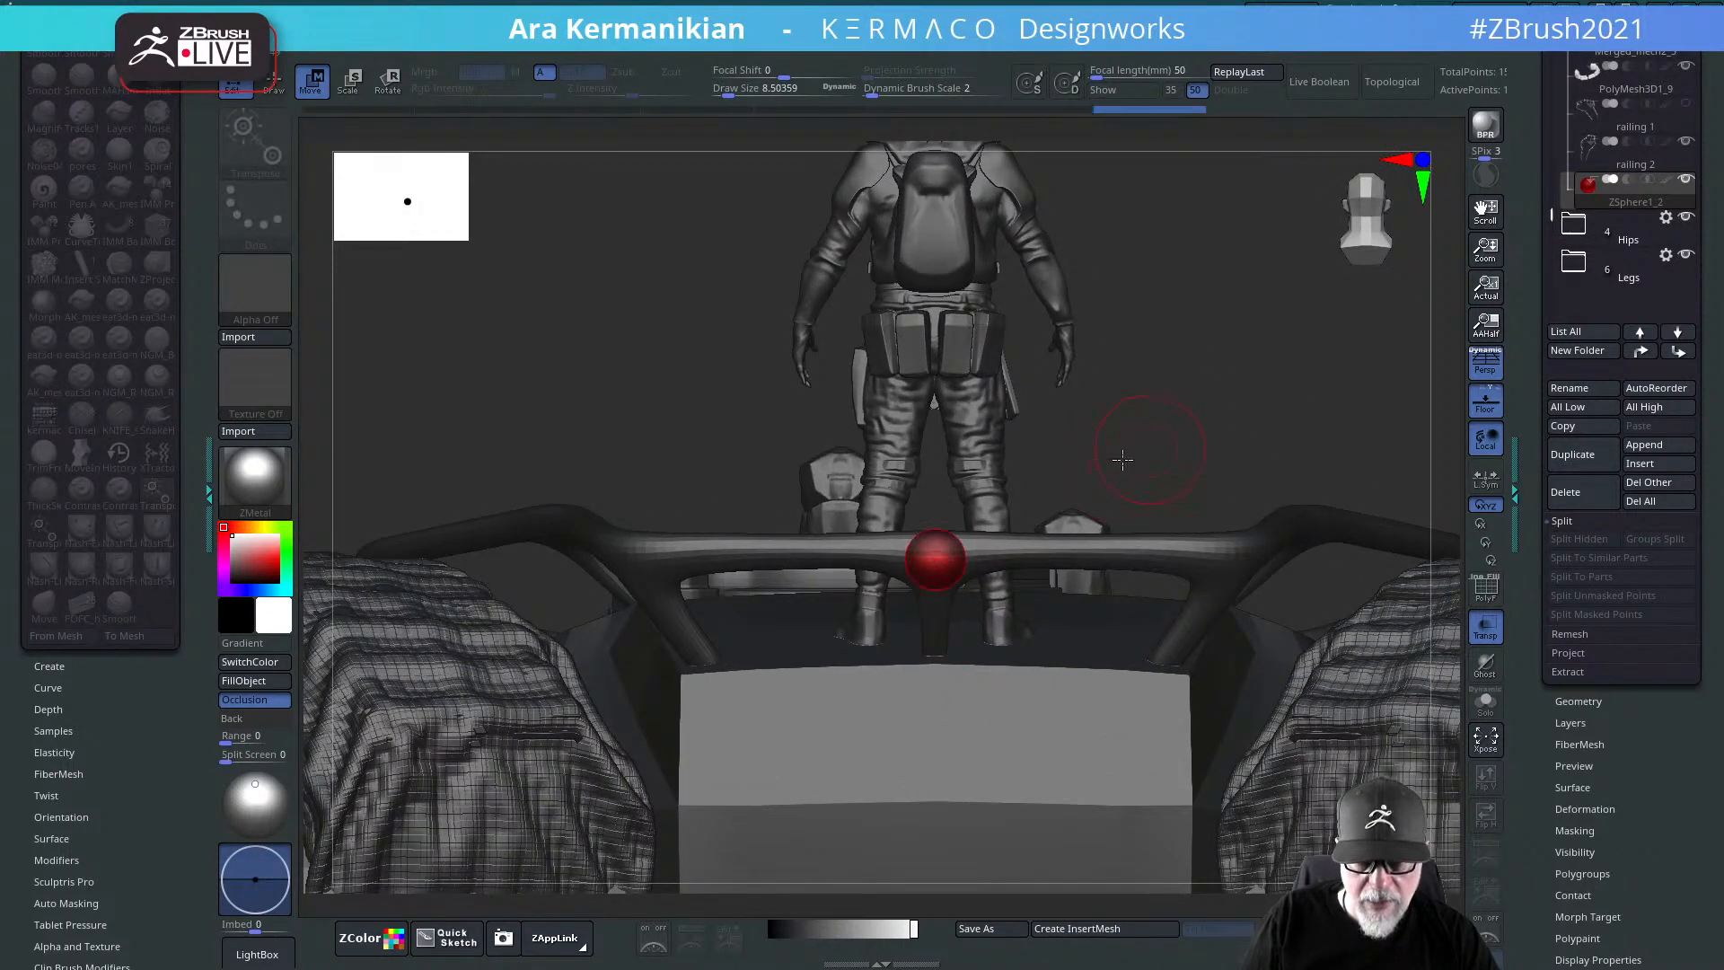
Step: Scale the ZSphere down slightly and, viewed from above, centre it on the rear railing bar
{"action": "key", "text": "e"}
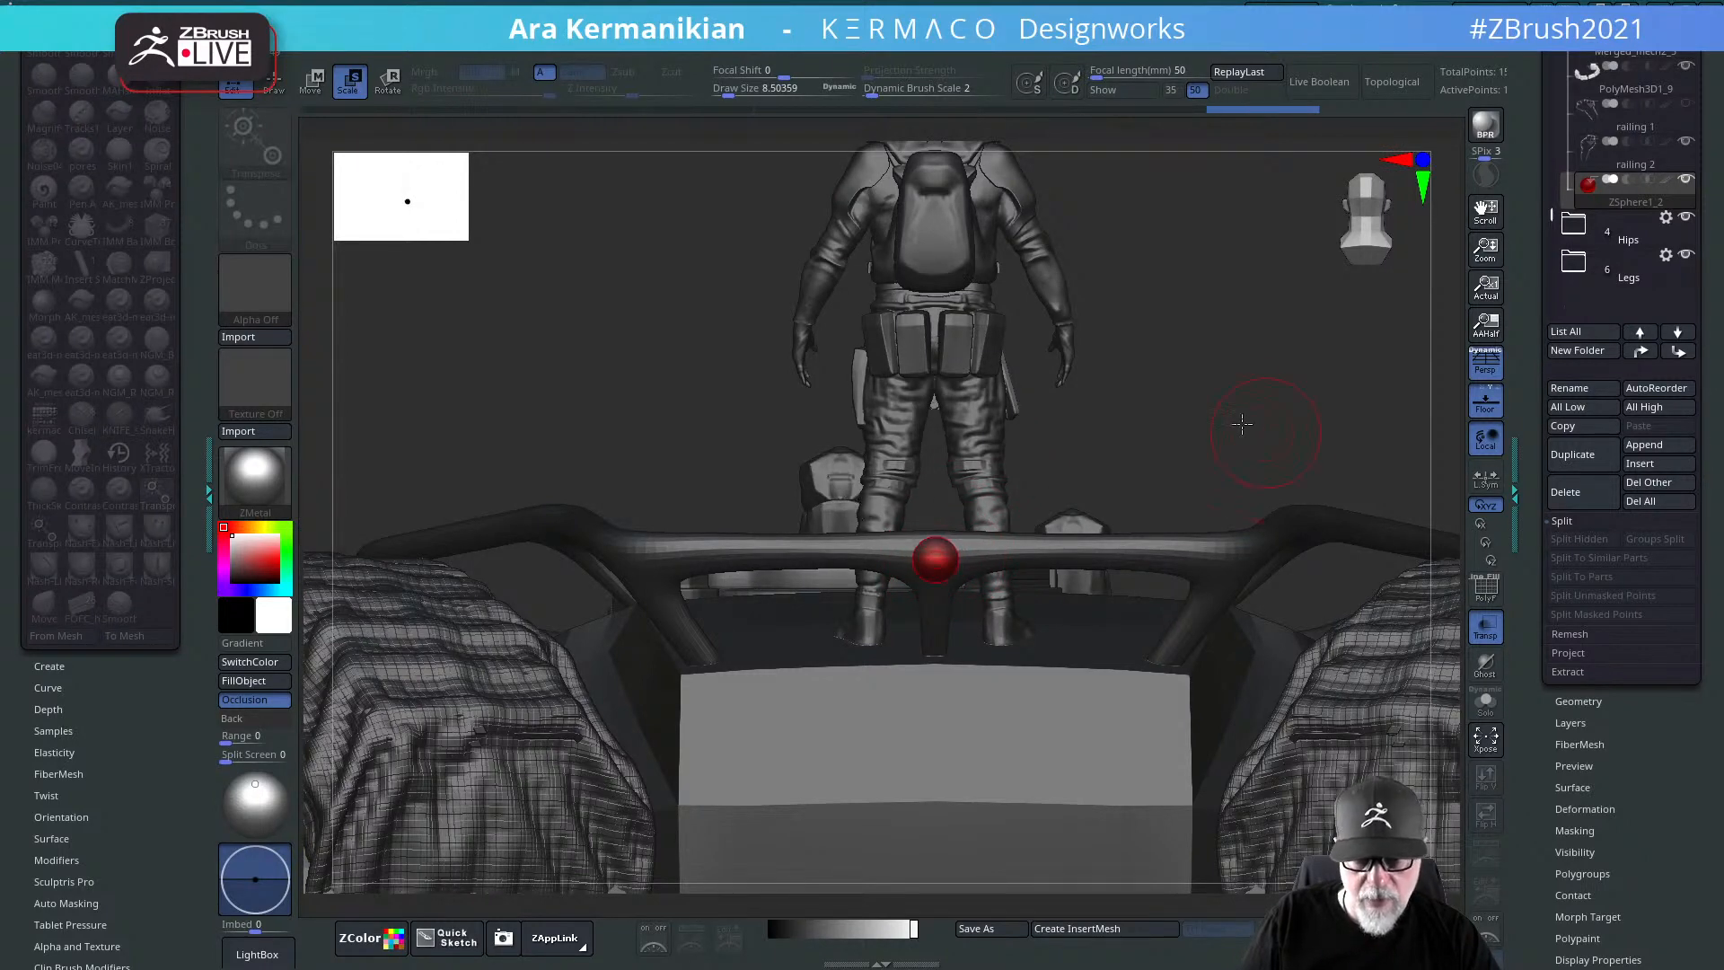
{"action": "left_click_drag", "start_coordinate": [1205, 418], "coordinate": [950, 576]}
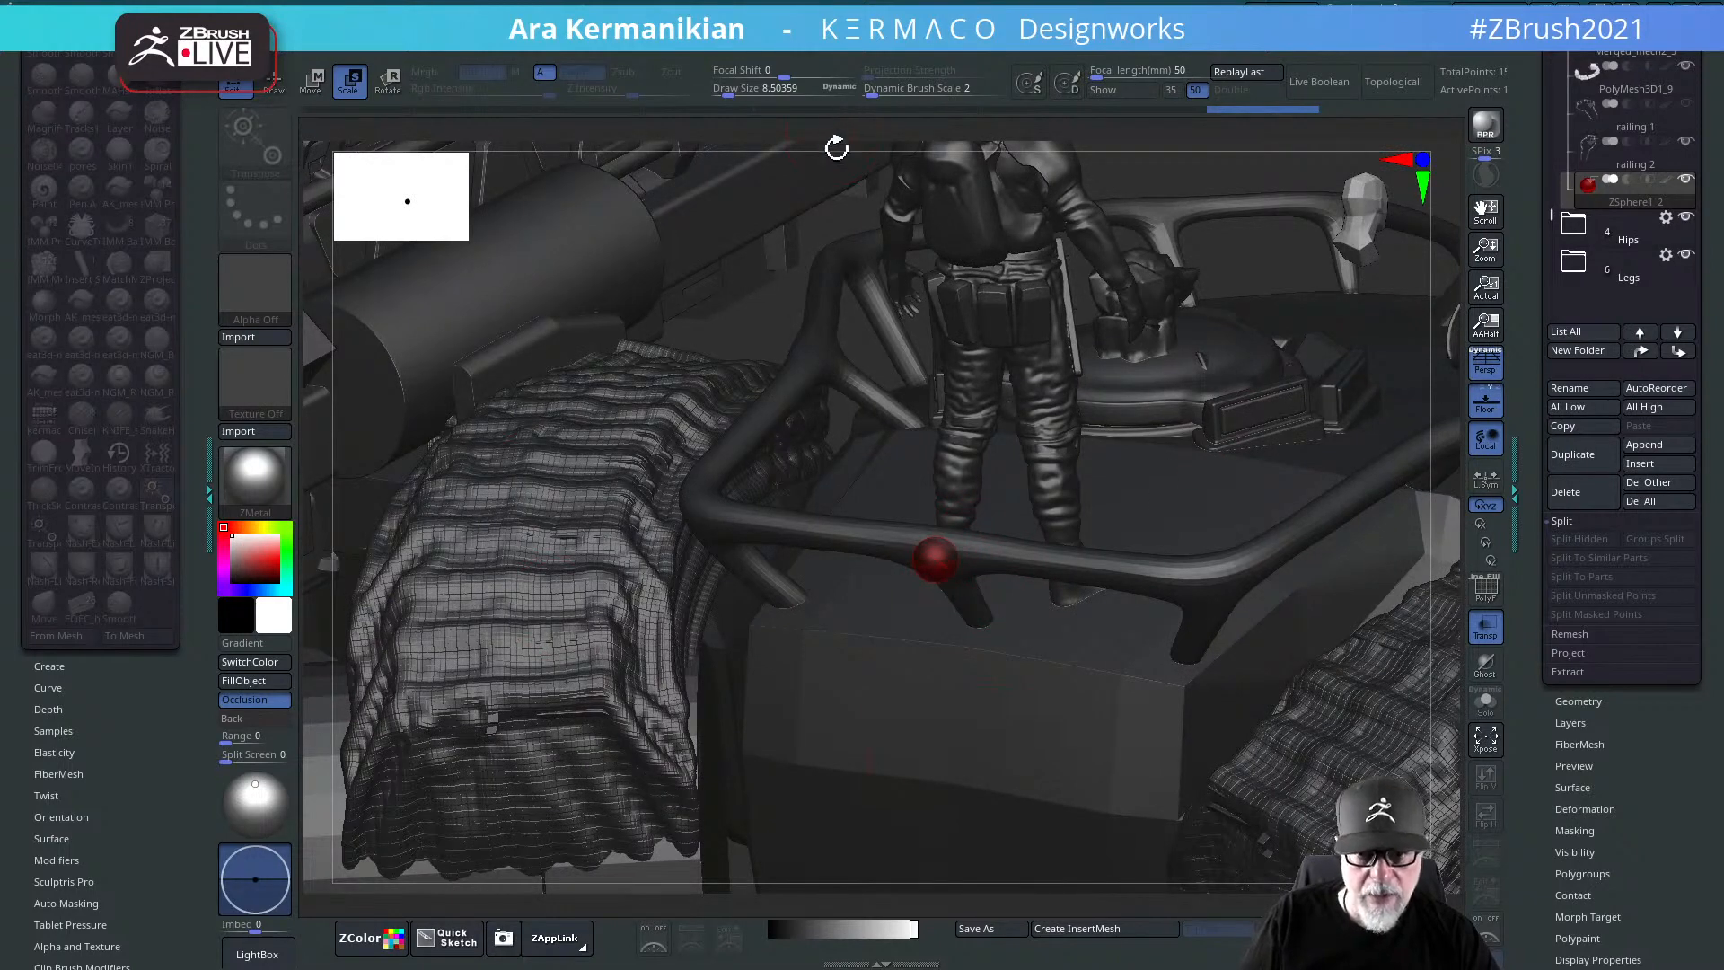
{"action": "left_click_drag", "start_coordinate": [836, 146], "coordinate": [889, 485]}
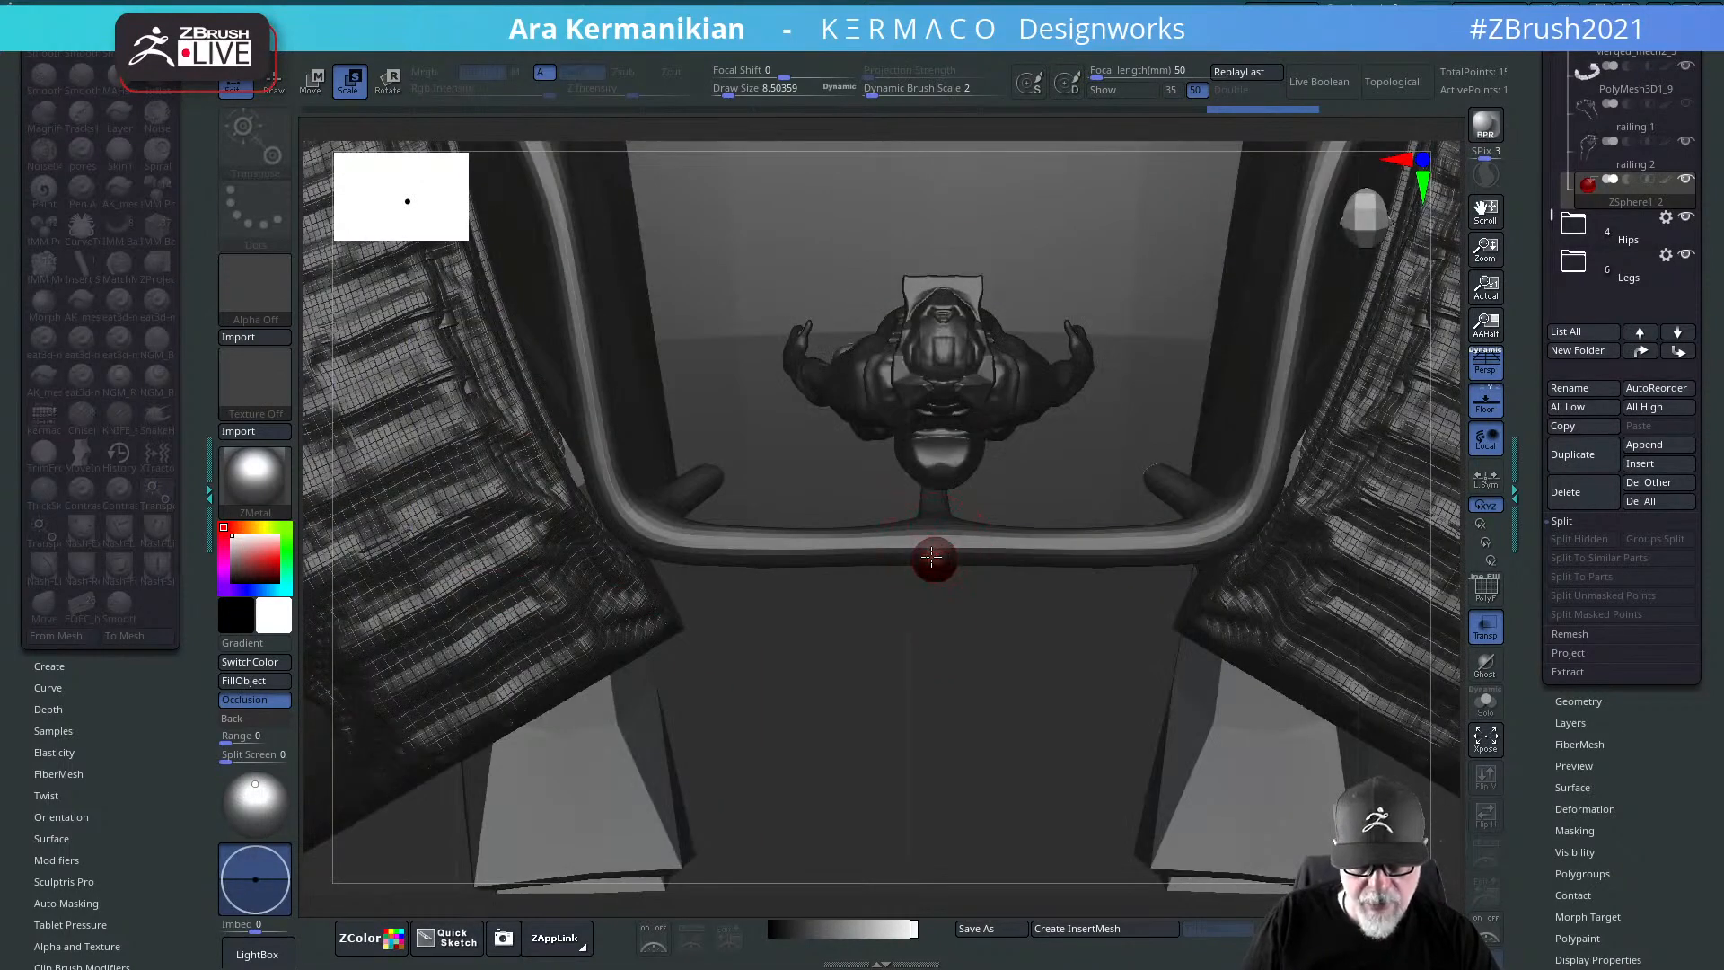
{"action": "key", "text": "w"}
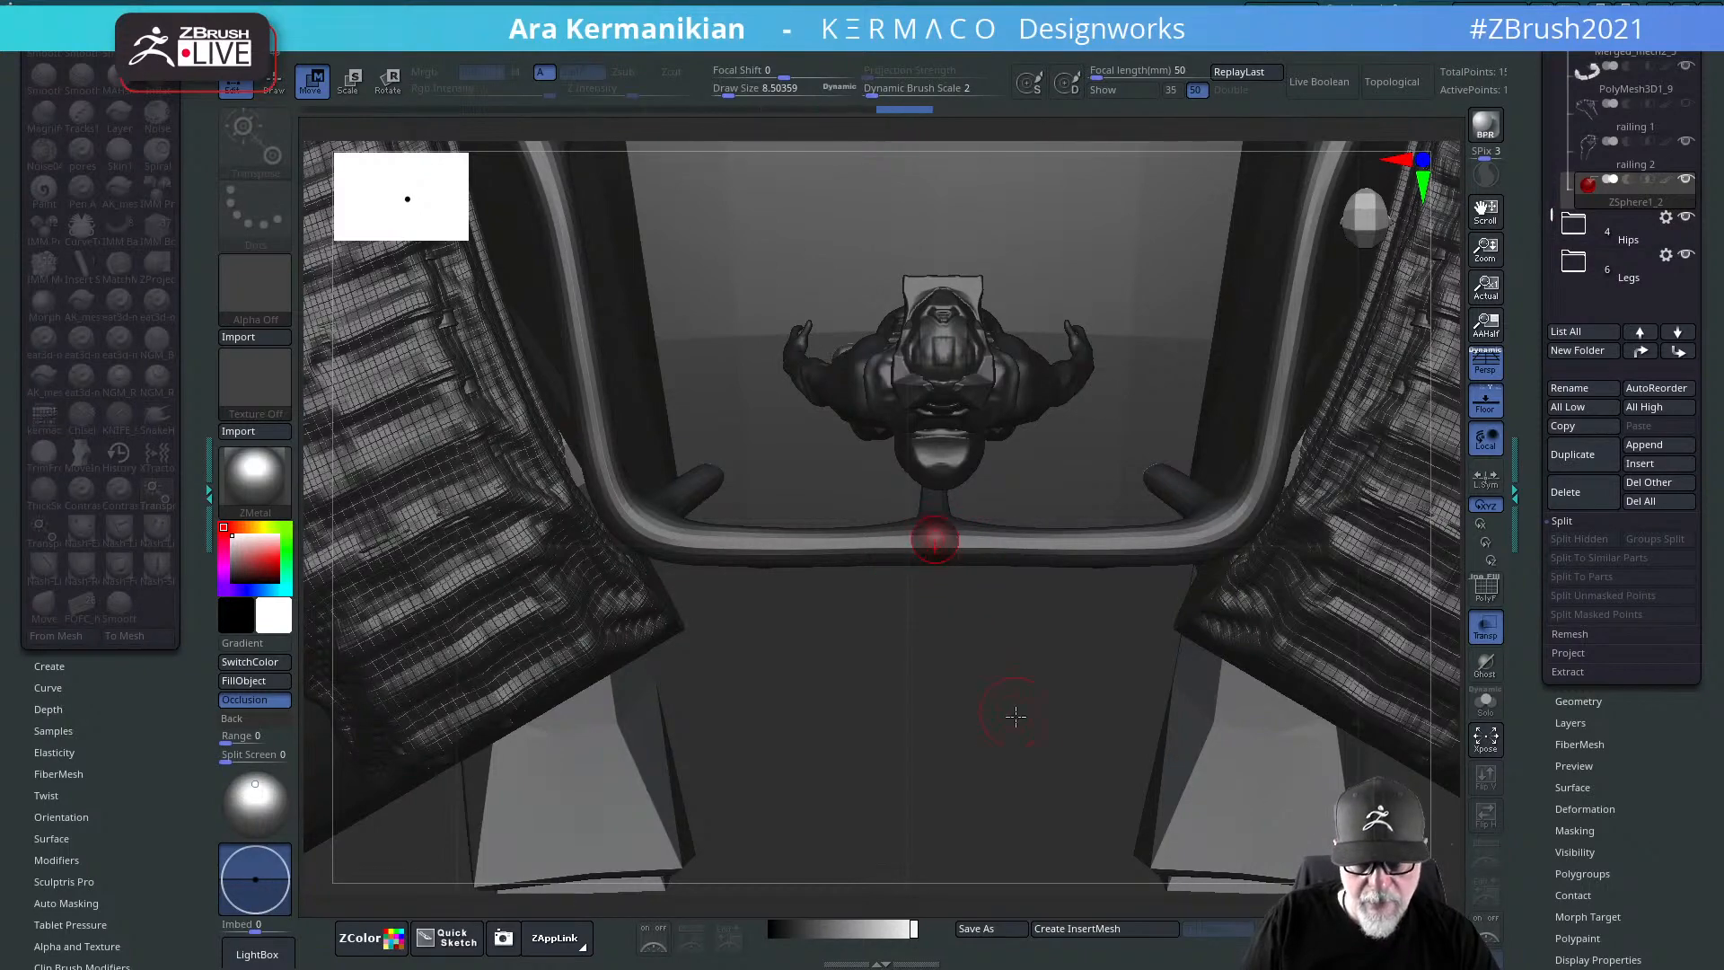
{"action": "left_click_drag", "start_coordinate": [1015, 715], "coordinate": [1425, 480]}
{"action": "left_click_drag", "start_coordinate": [1304, 390], "coordinate": [783, 637], "text": "alt"}
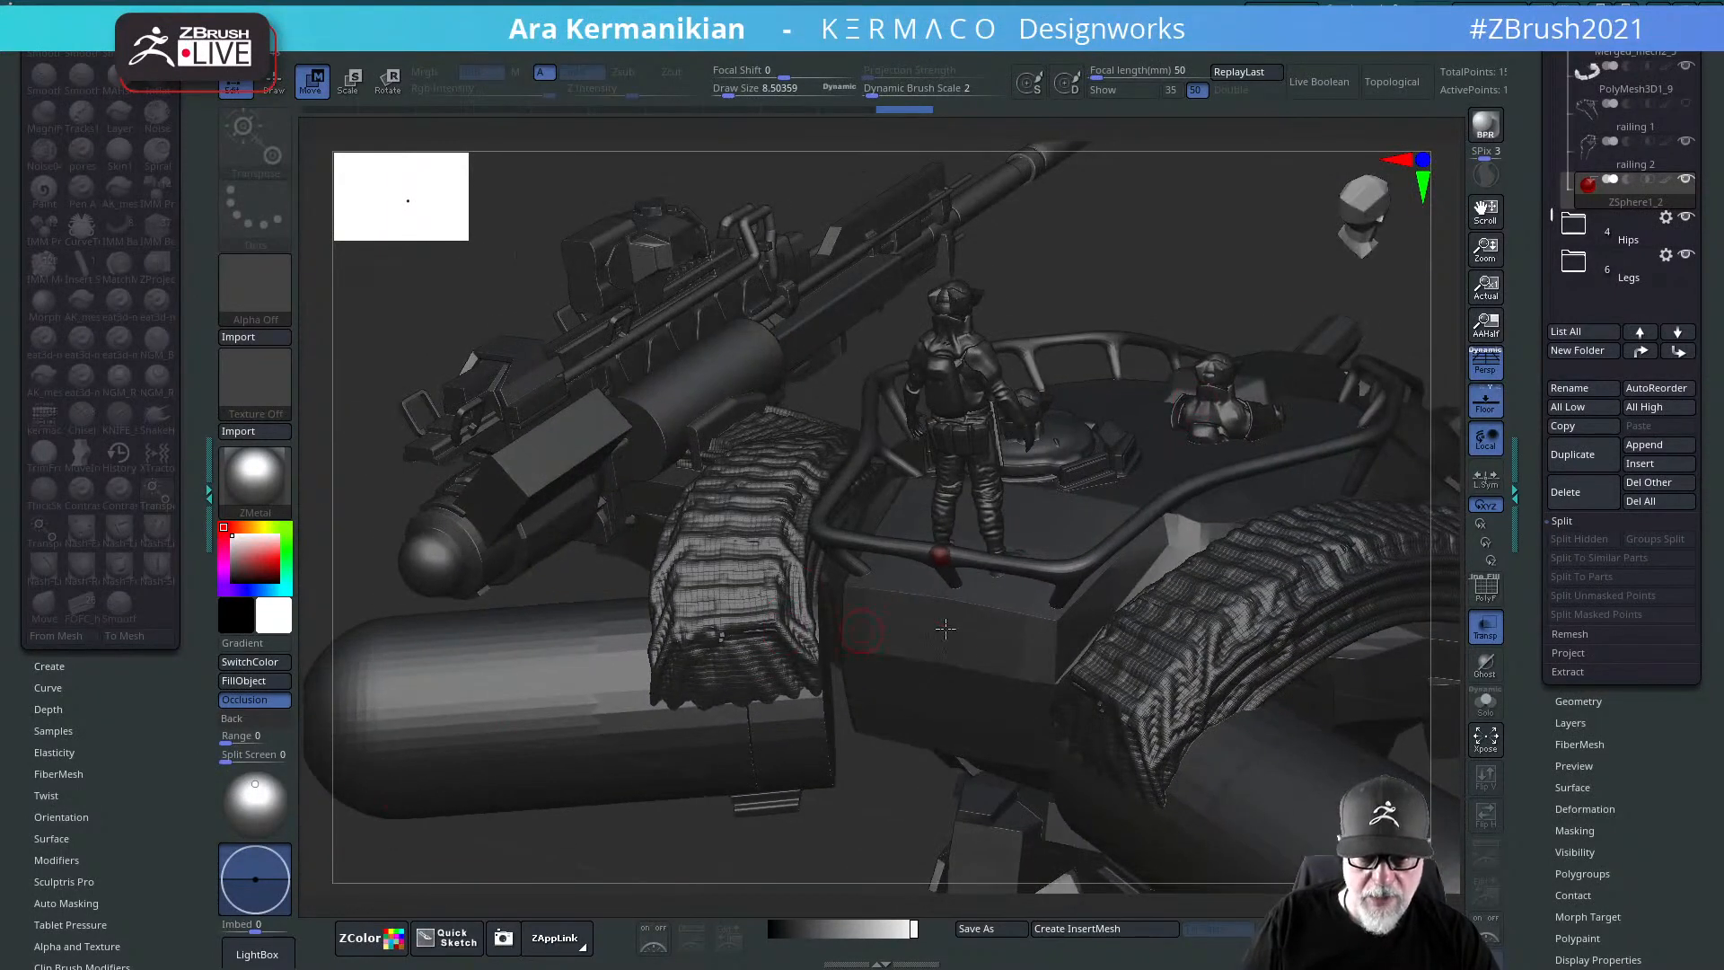
{"action": "left_click_drag", "start_coordinate": [566, 859], "coordinate": [821, 622], "text": "alt"}
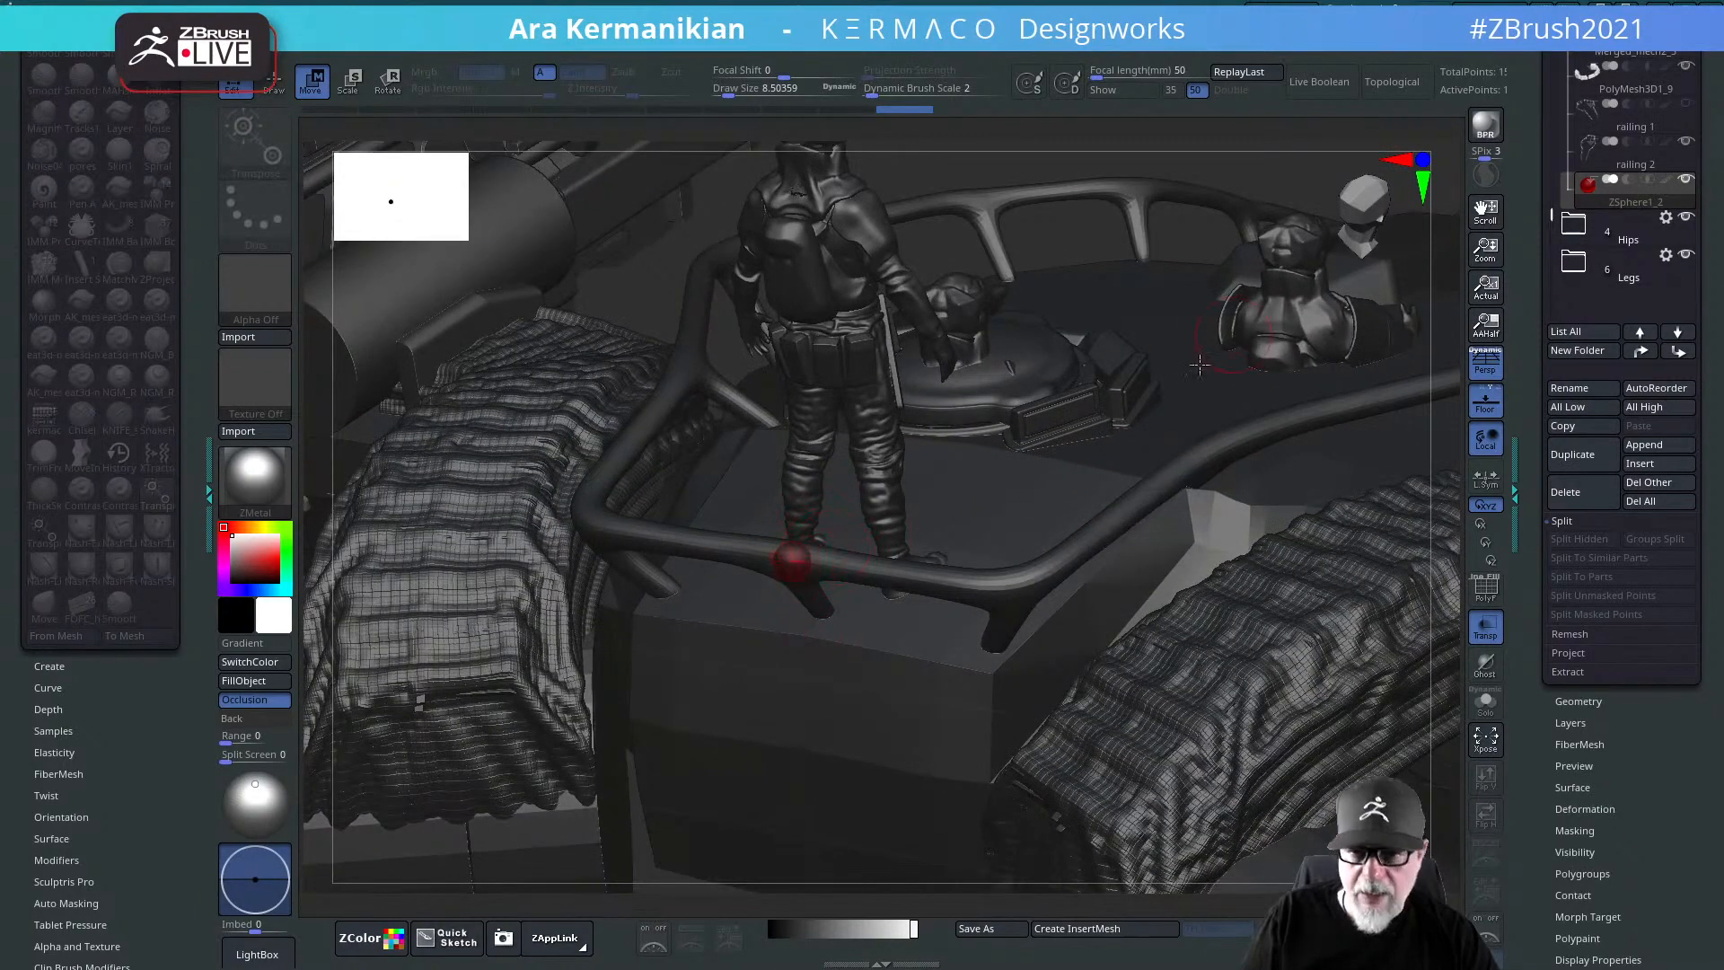
{"action": "left_click_drag", "start_coordinate": [1280, 172], "coordinate": [1096, 472]}
{"action": "left_click_drag", "start_coordinate": [1244, 379], "coordinate": [900, 519]}
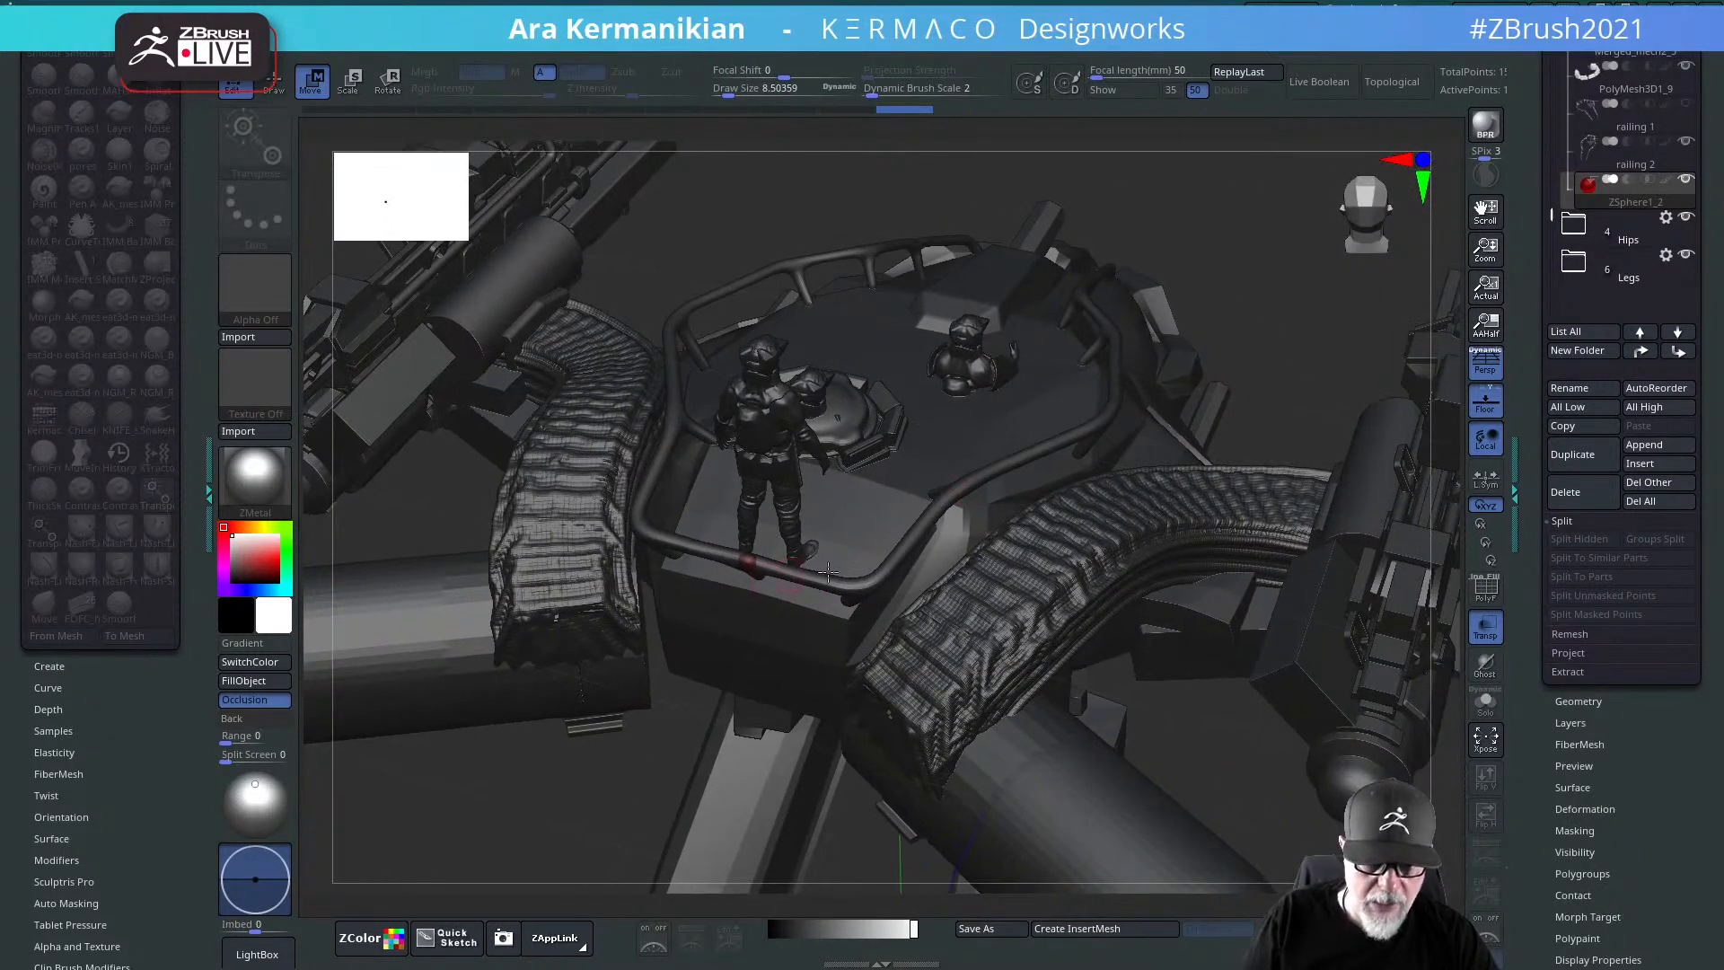
Step: Isolate the ZSphere and draw a mirrored pair of child ZSpheres of matching size on its two sides
{"action": "left_click_drag", "start_coordinate": [1229, 388], "coordinate": [1310, 485]}
{"action": "left_click", "coordinate": [1485, 702]}
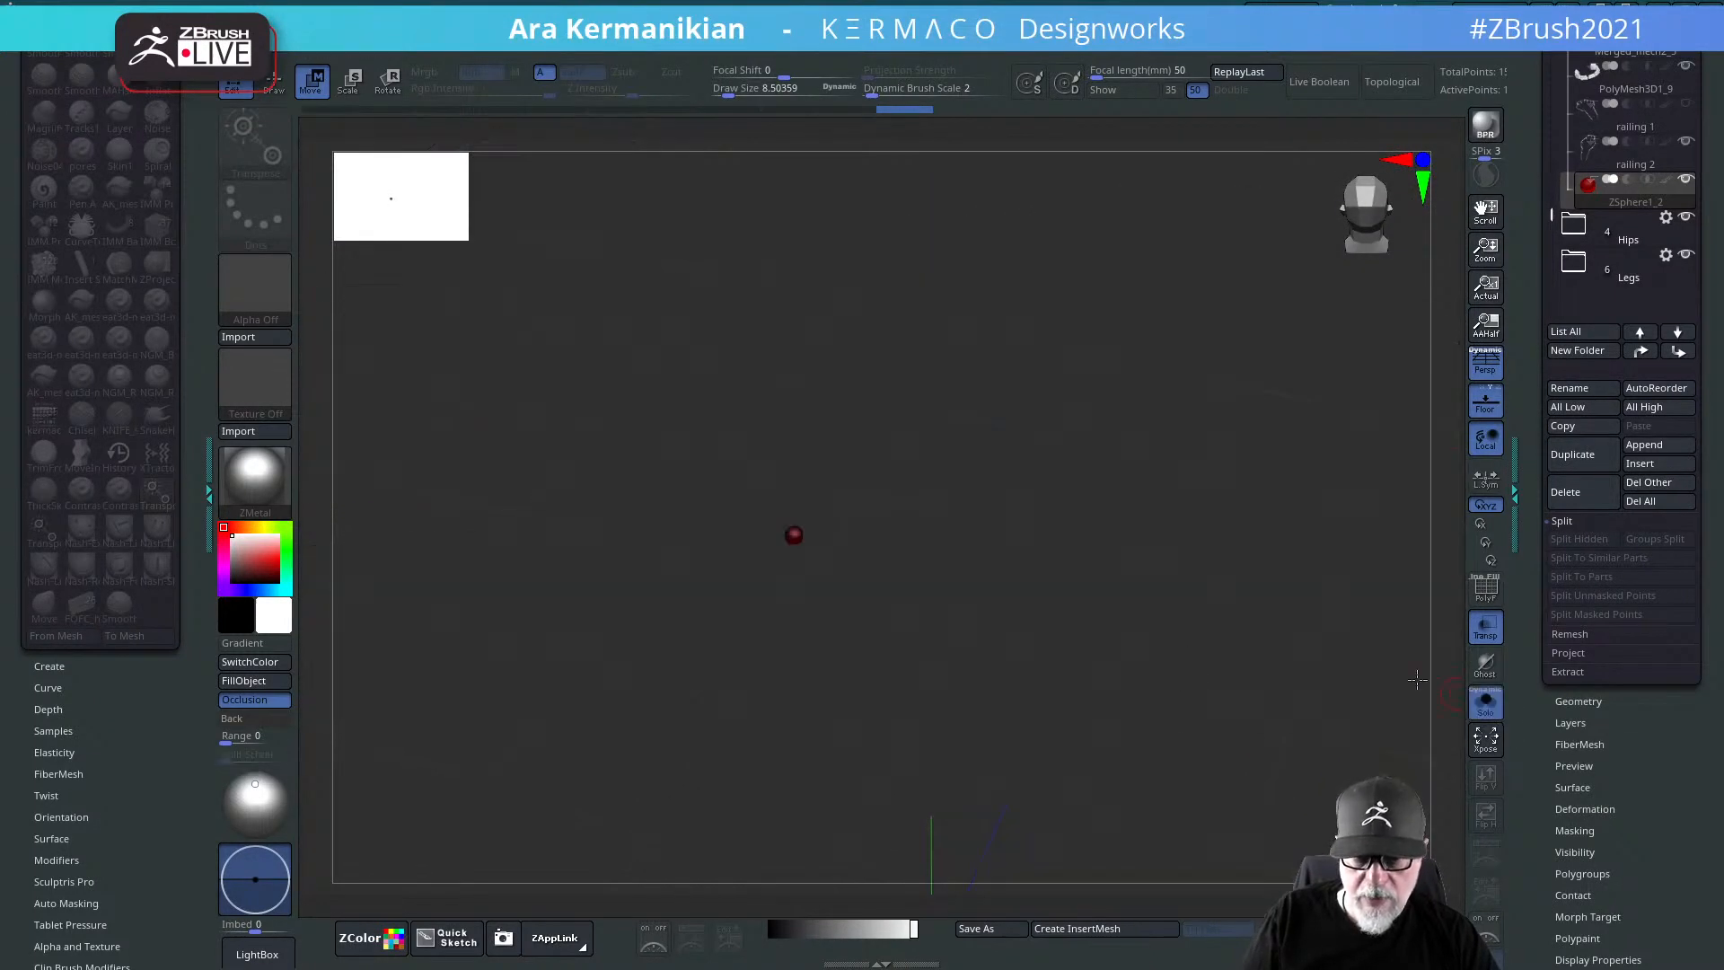
{"action": "left_click_drag", "start_coordinate": [1057, 505], "coordinate": [1401, 831], "text": "alt"}
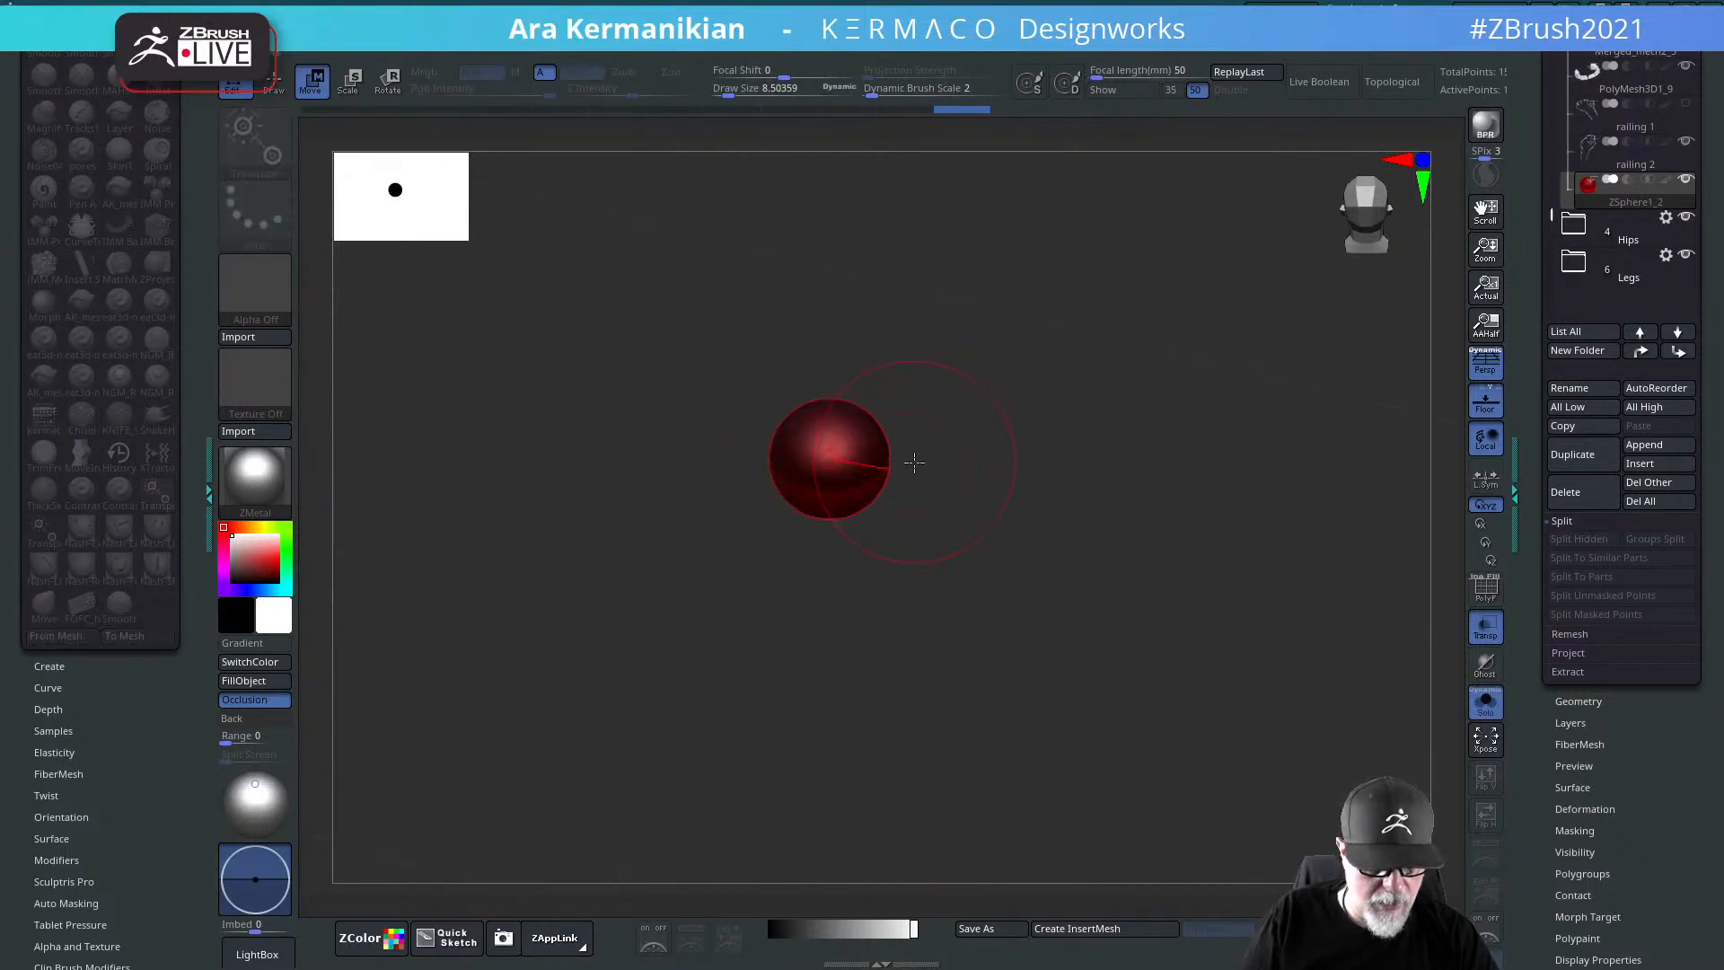
{"action": "key", "text": "q"}
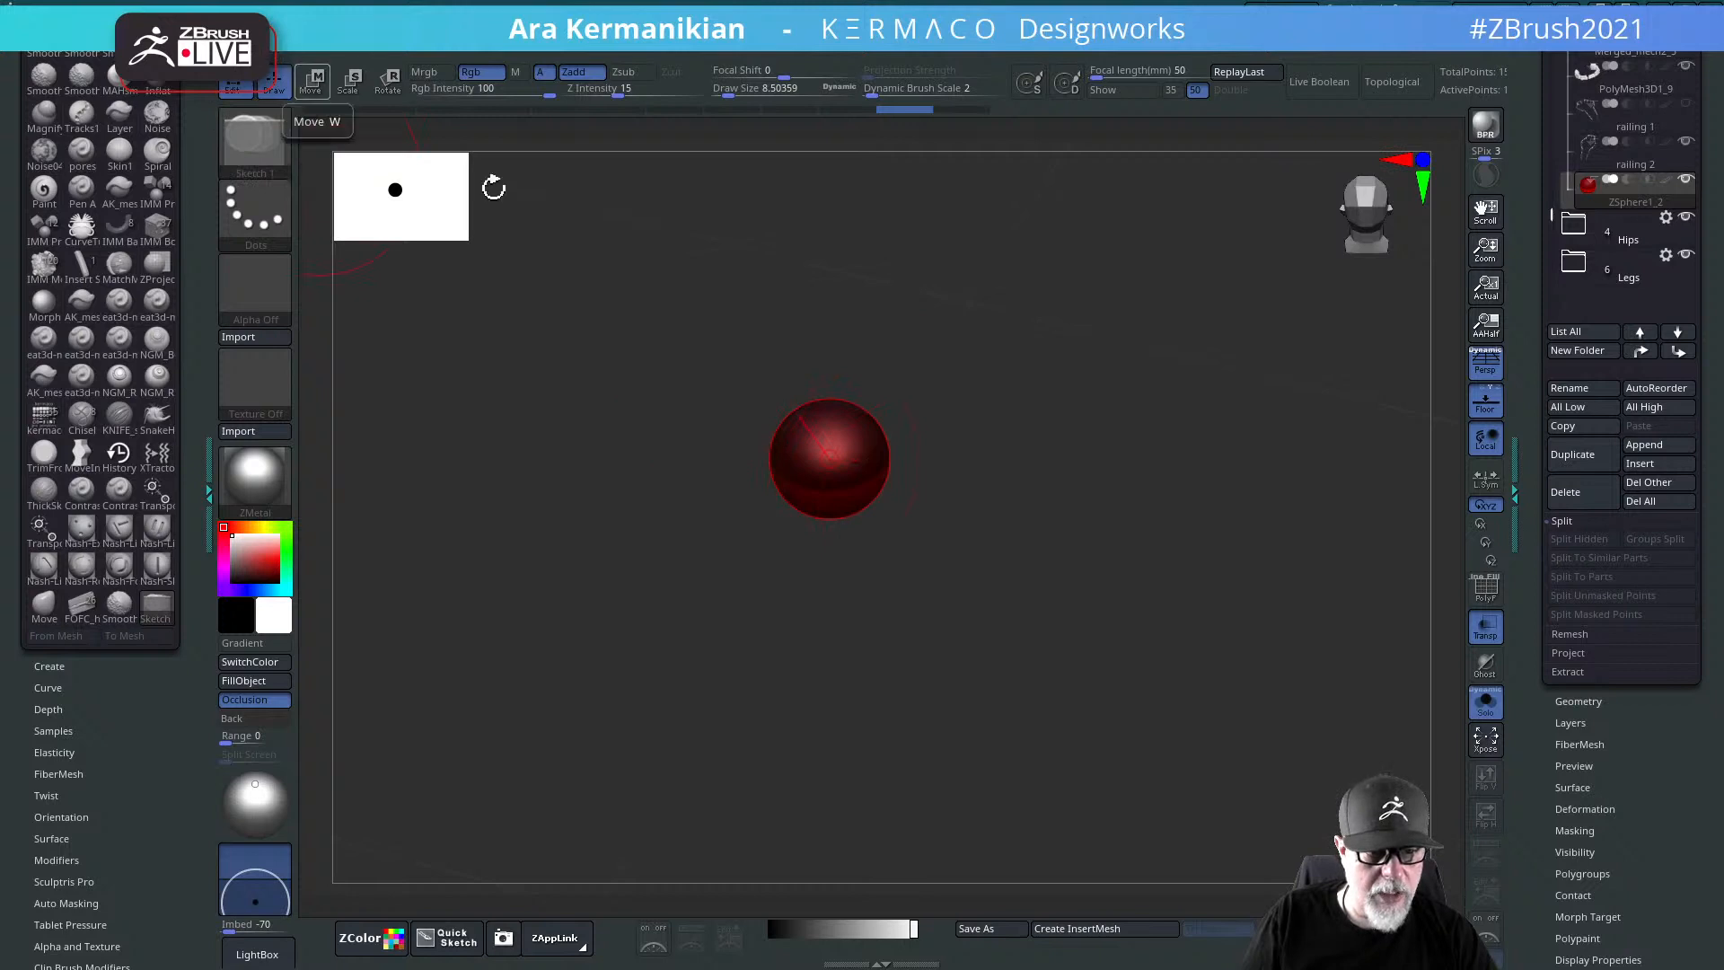
{"action": "key", "text": "a"}
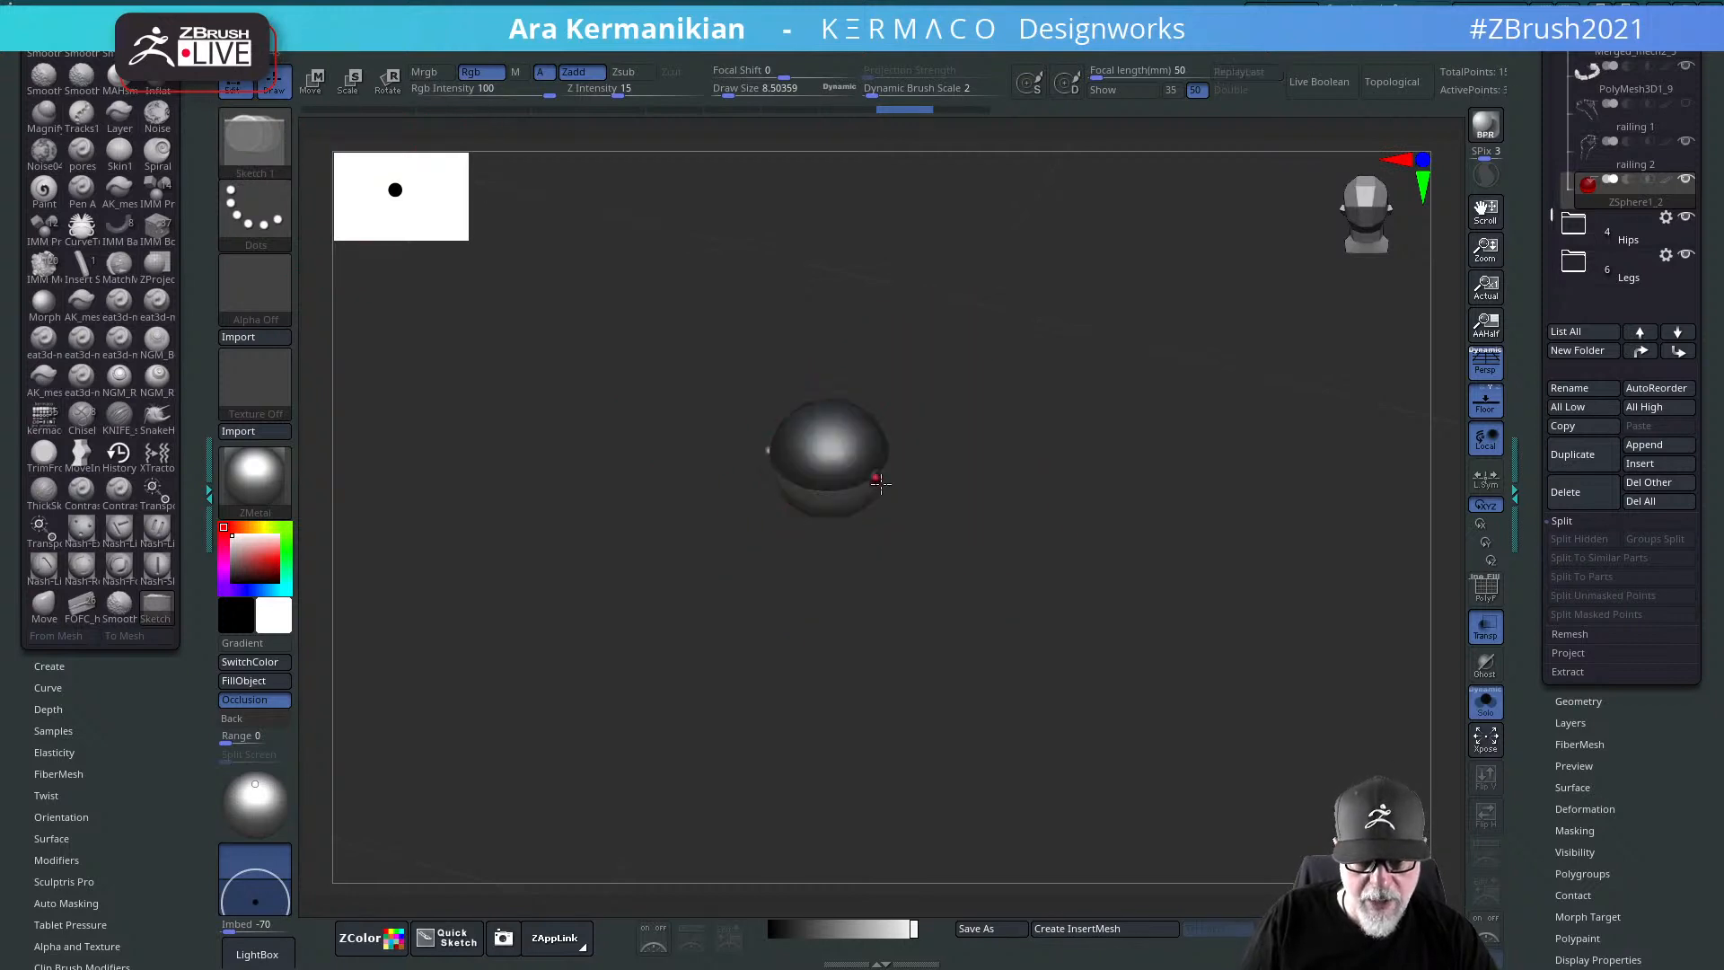
{"action": "left_click_drag", "start_coordinate": [894, 493], "coordinate": [913, 500], "text": "shift"}
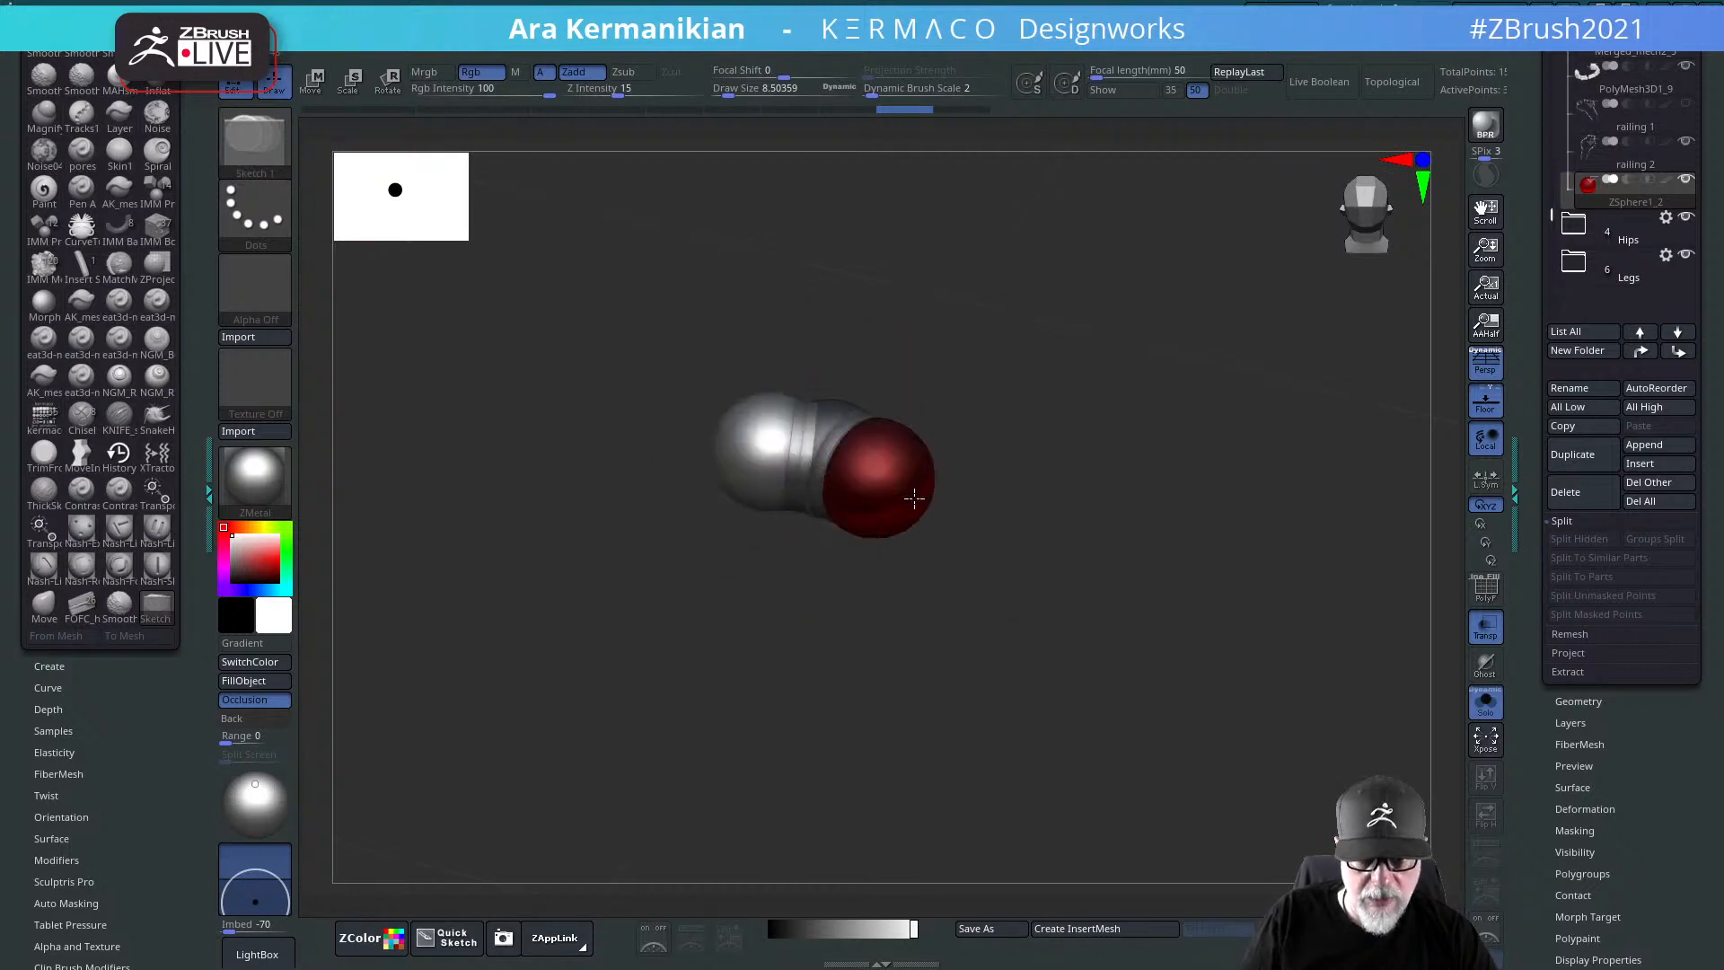
Step: Move the child pair outward so the chain forms a straight horizontal bar, and show the whole mech again
{"action": "left_click_drag", "start_coordinate": [1181, 476], "coordinate": [1209, 560]}
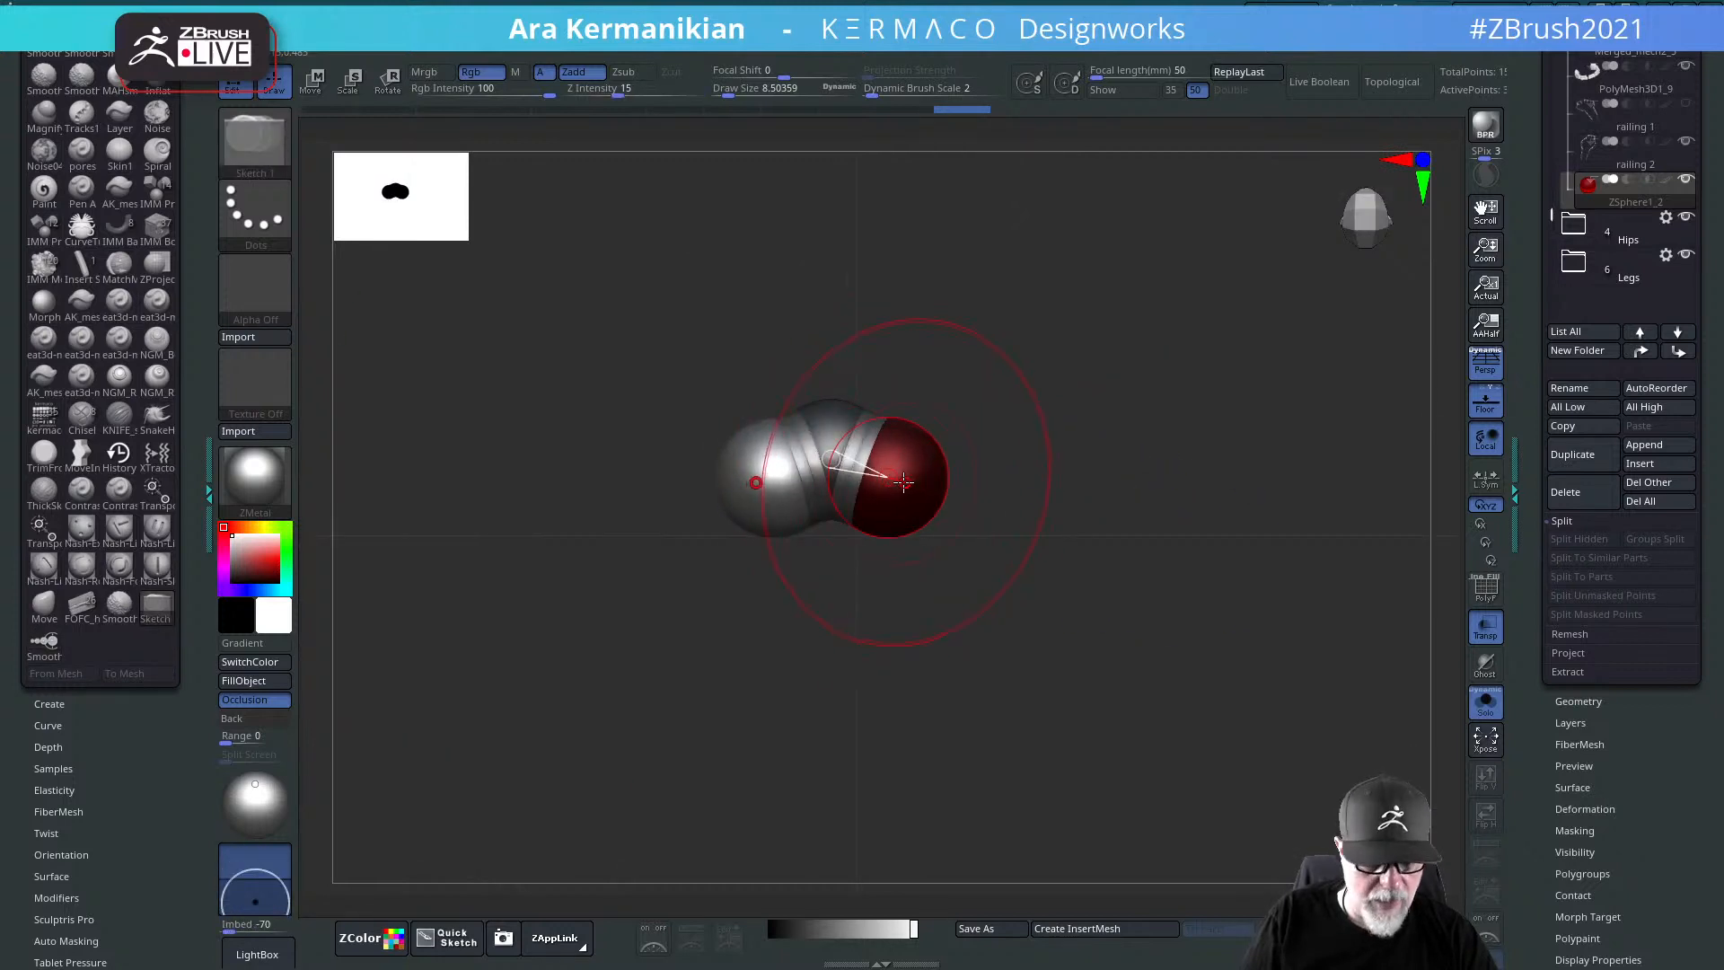
{"action": "key", "text": "w"}
{"action": "left_click_drag", "start_coordinate": [910, 479], "coordinate": [1316, 501]}
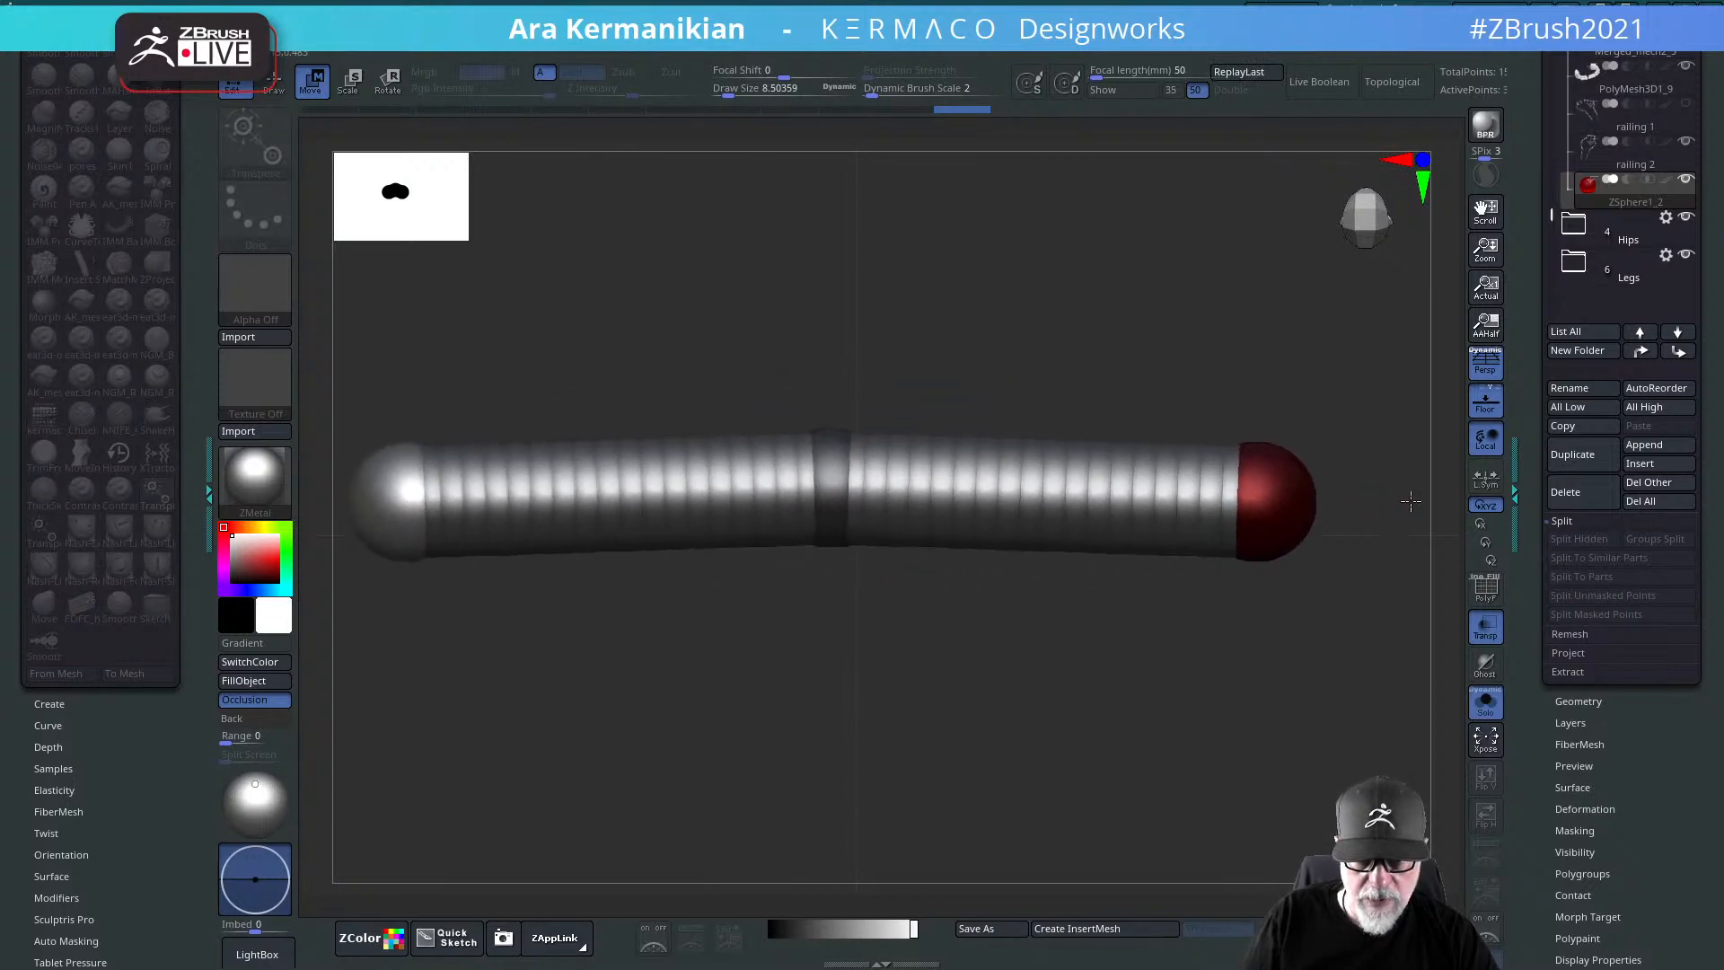
{"action": "left_click", "coordinate": [1486, 702]}
Step: Move the mirrored end ZSpheres from the rear rail to the railing's front ends, matching their height from the side
{"action": "left_click_drag", "start_coordinate": [1244, 743], "coordinate": [1035, 584], "text": "alt"}
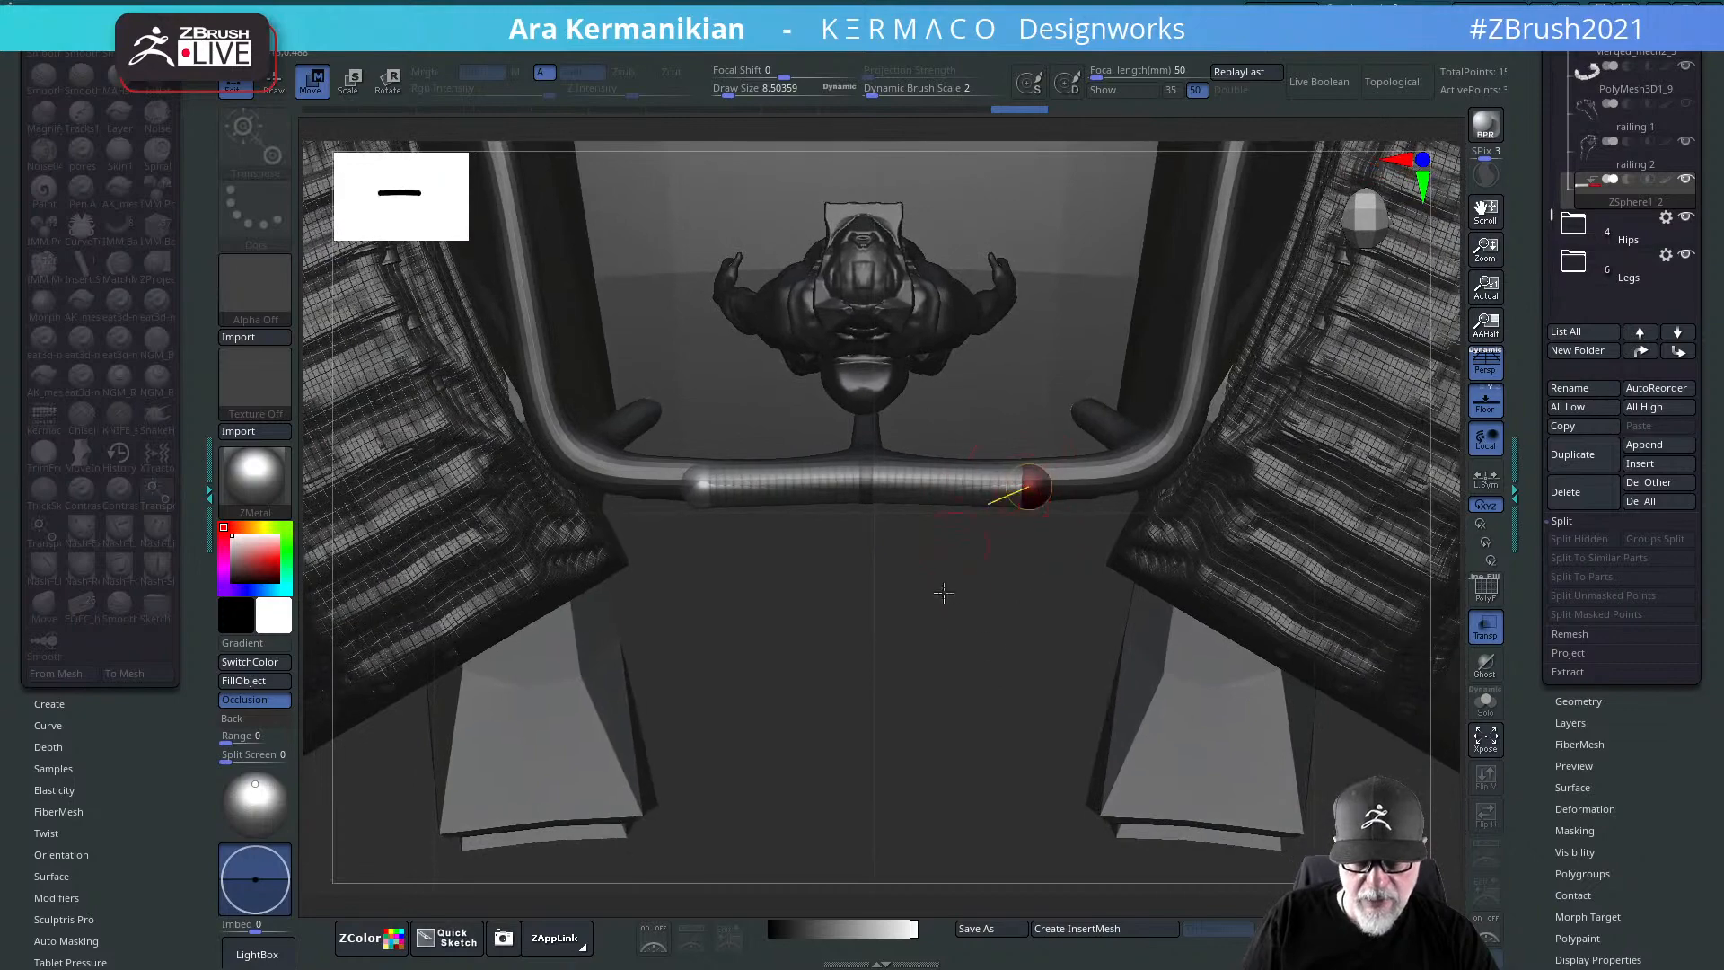
{"action": "left_click_drag", "start_coordinate": [980, 709], "coordinate": [991, 779], "text": "alt"}
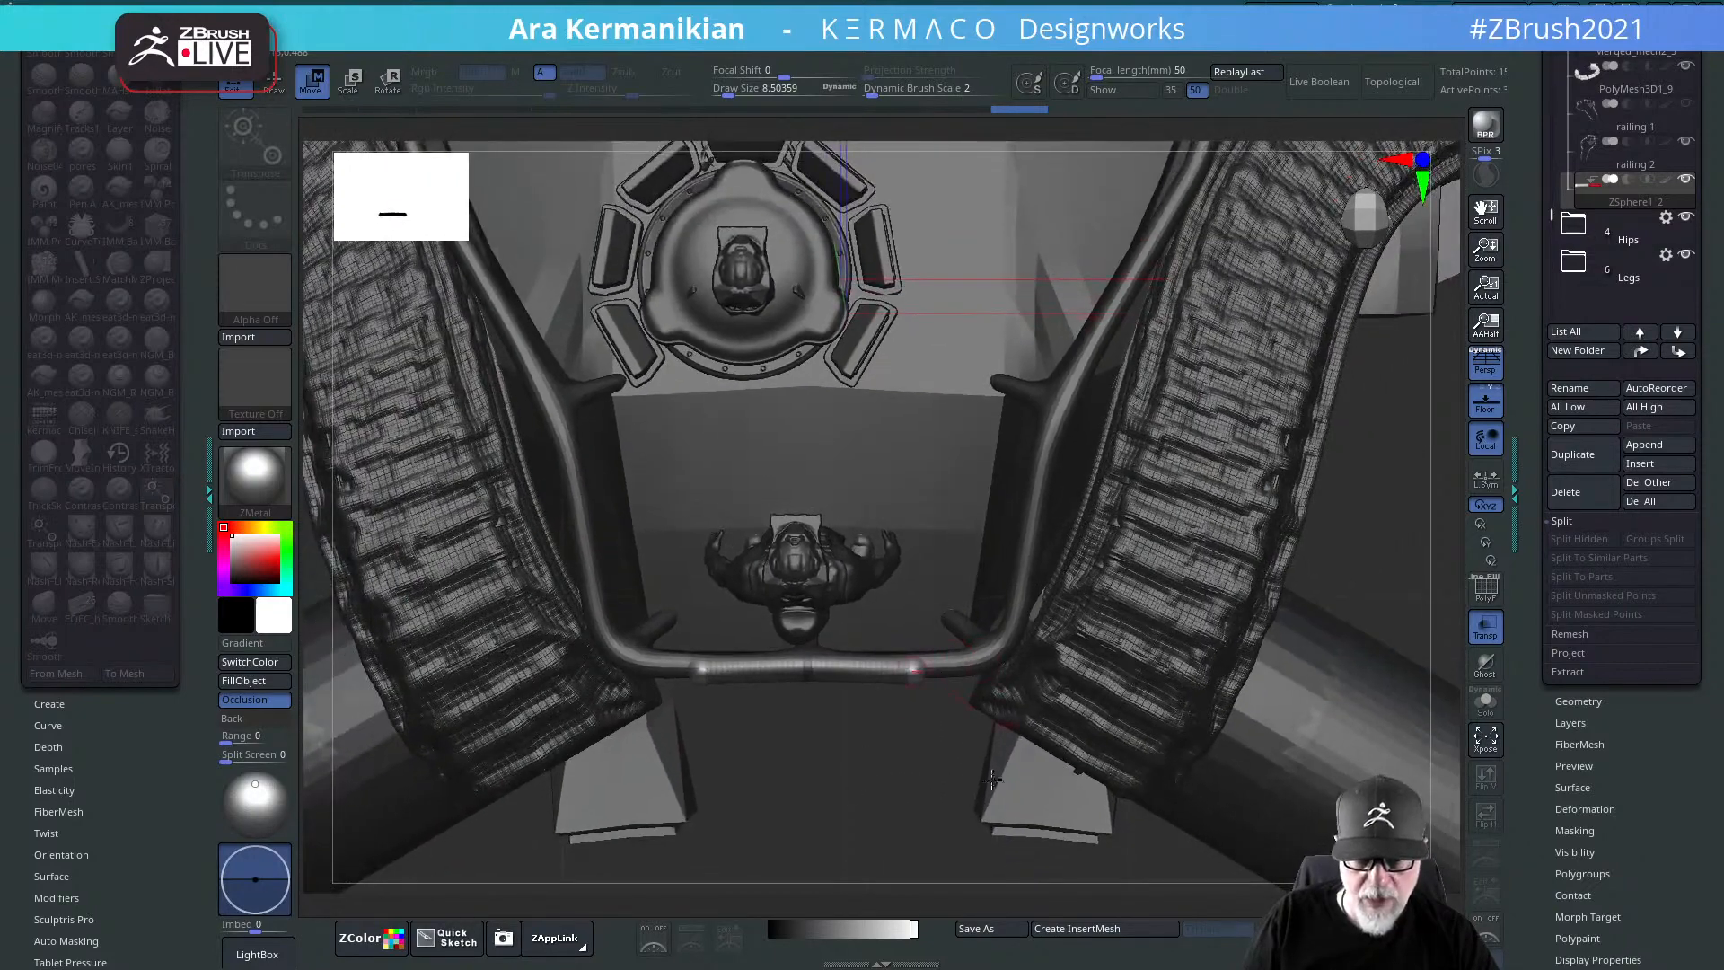
{"action": "left_click_drag", "start_coordinate": [1392, 586], "coordinate": [720, 875]}
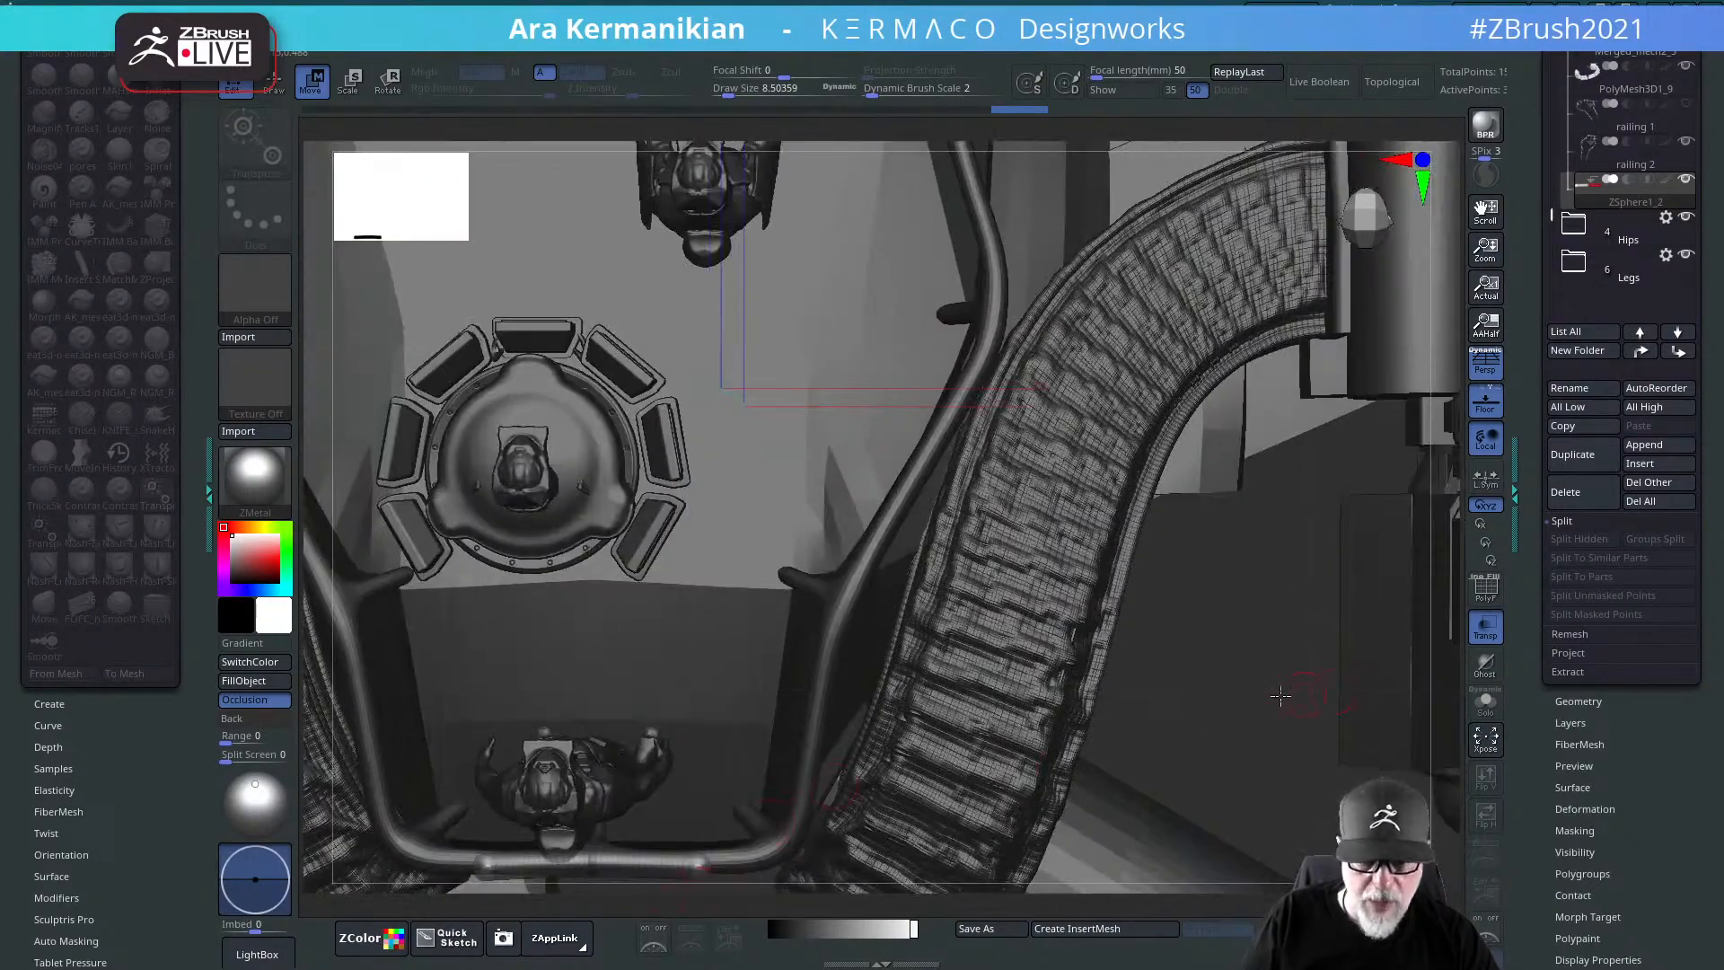
{"action": "left_click_drag", "start_coordinate": [1281, 694], "coordinate": [903, 253]}
{"action": "left_click_drag", "start_coordinate": [1181, 215], "coordinate": [934, 433], "text": "alt"}
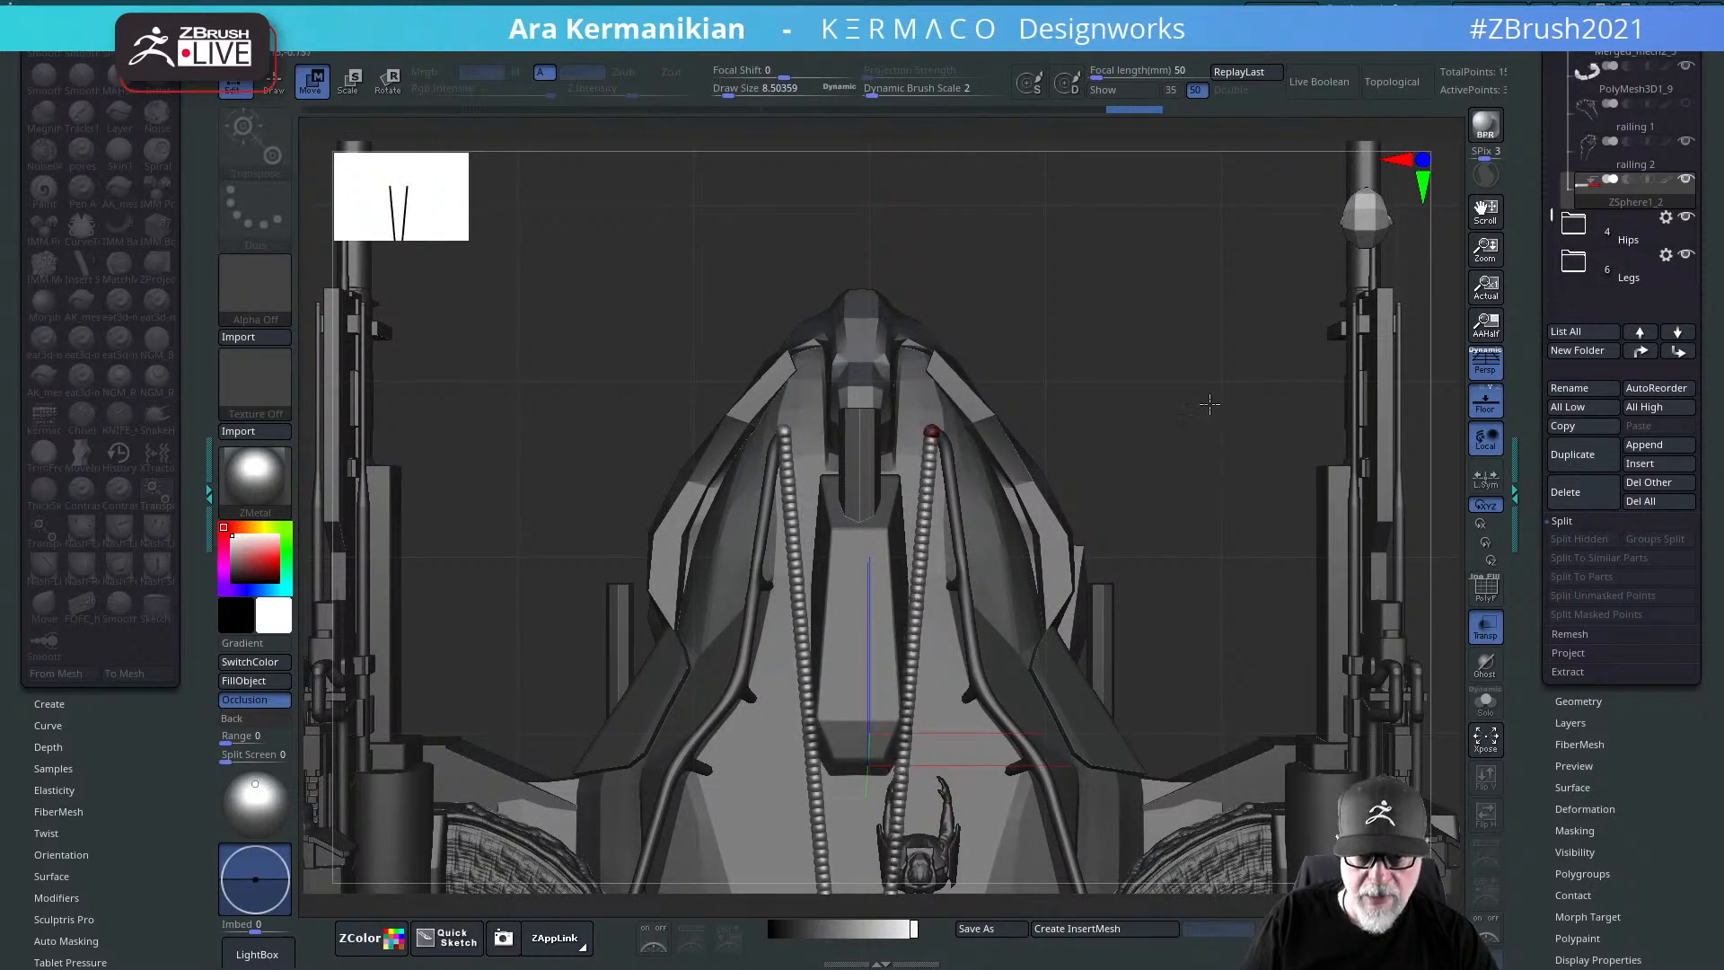
{"action": "left_click_drag", "start_coordinate": [1247, 433], "coordinate": [1232, 385]}
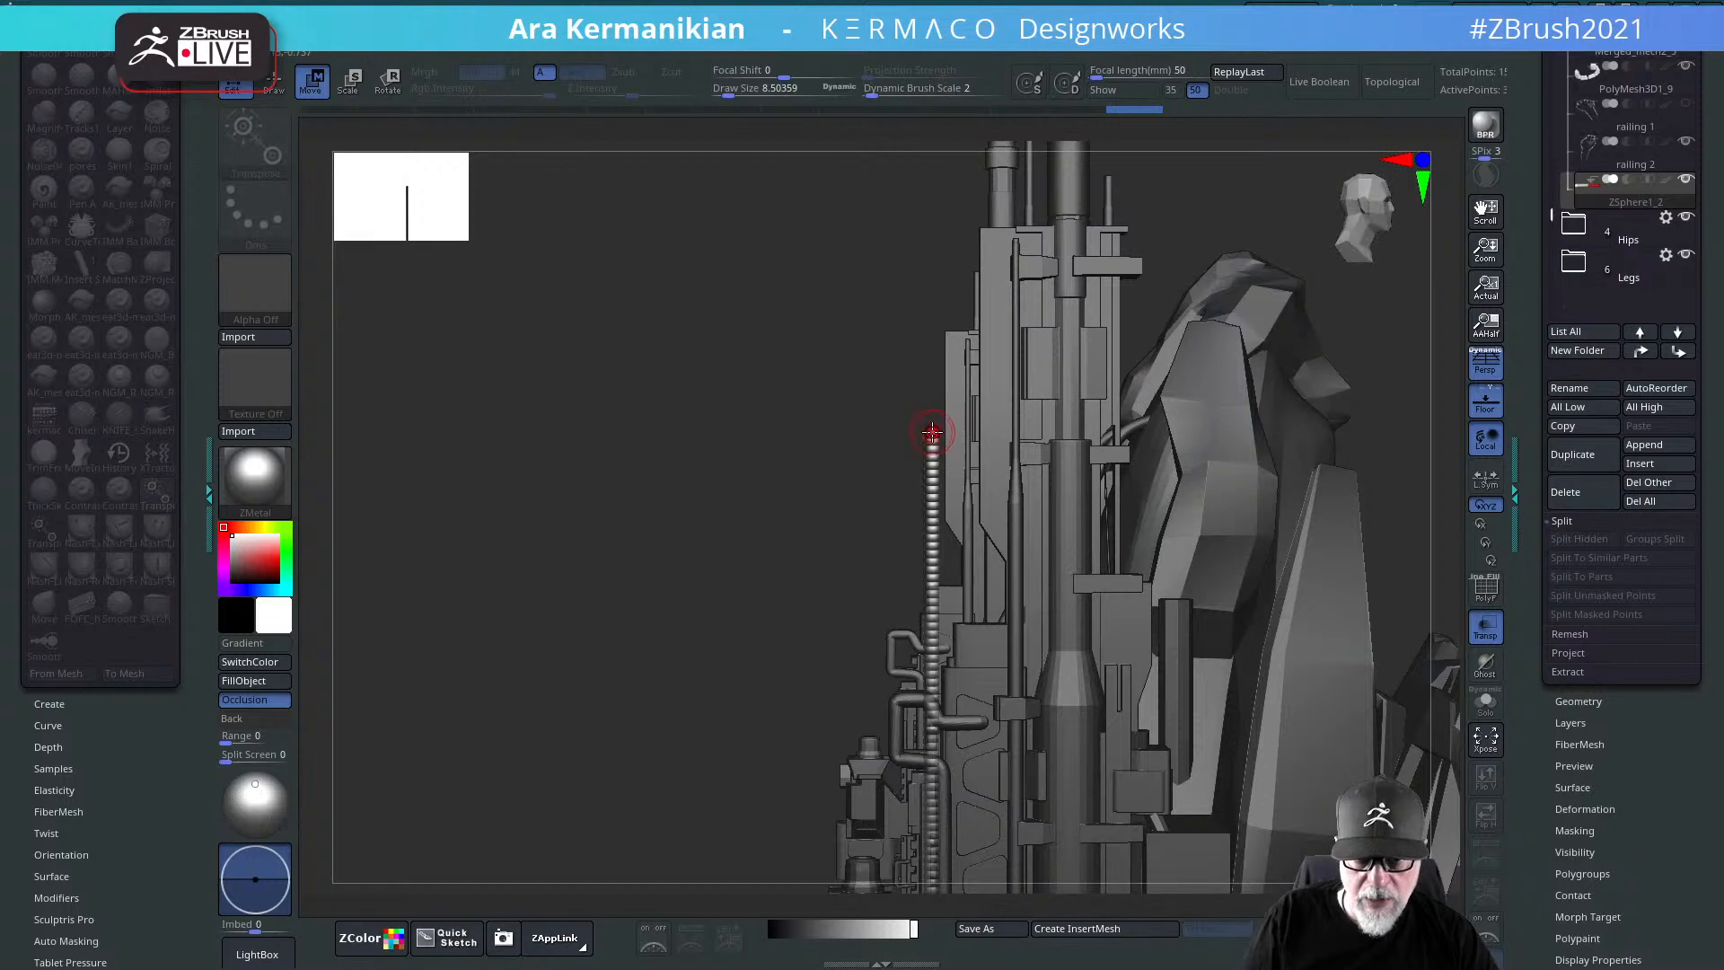
{"action": "left_click_drag", "start_coordinate": [932, 432], "coordinate": [1156, 420]}
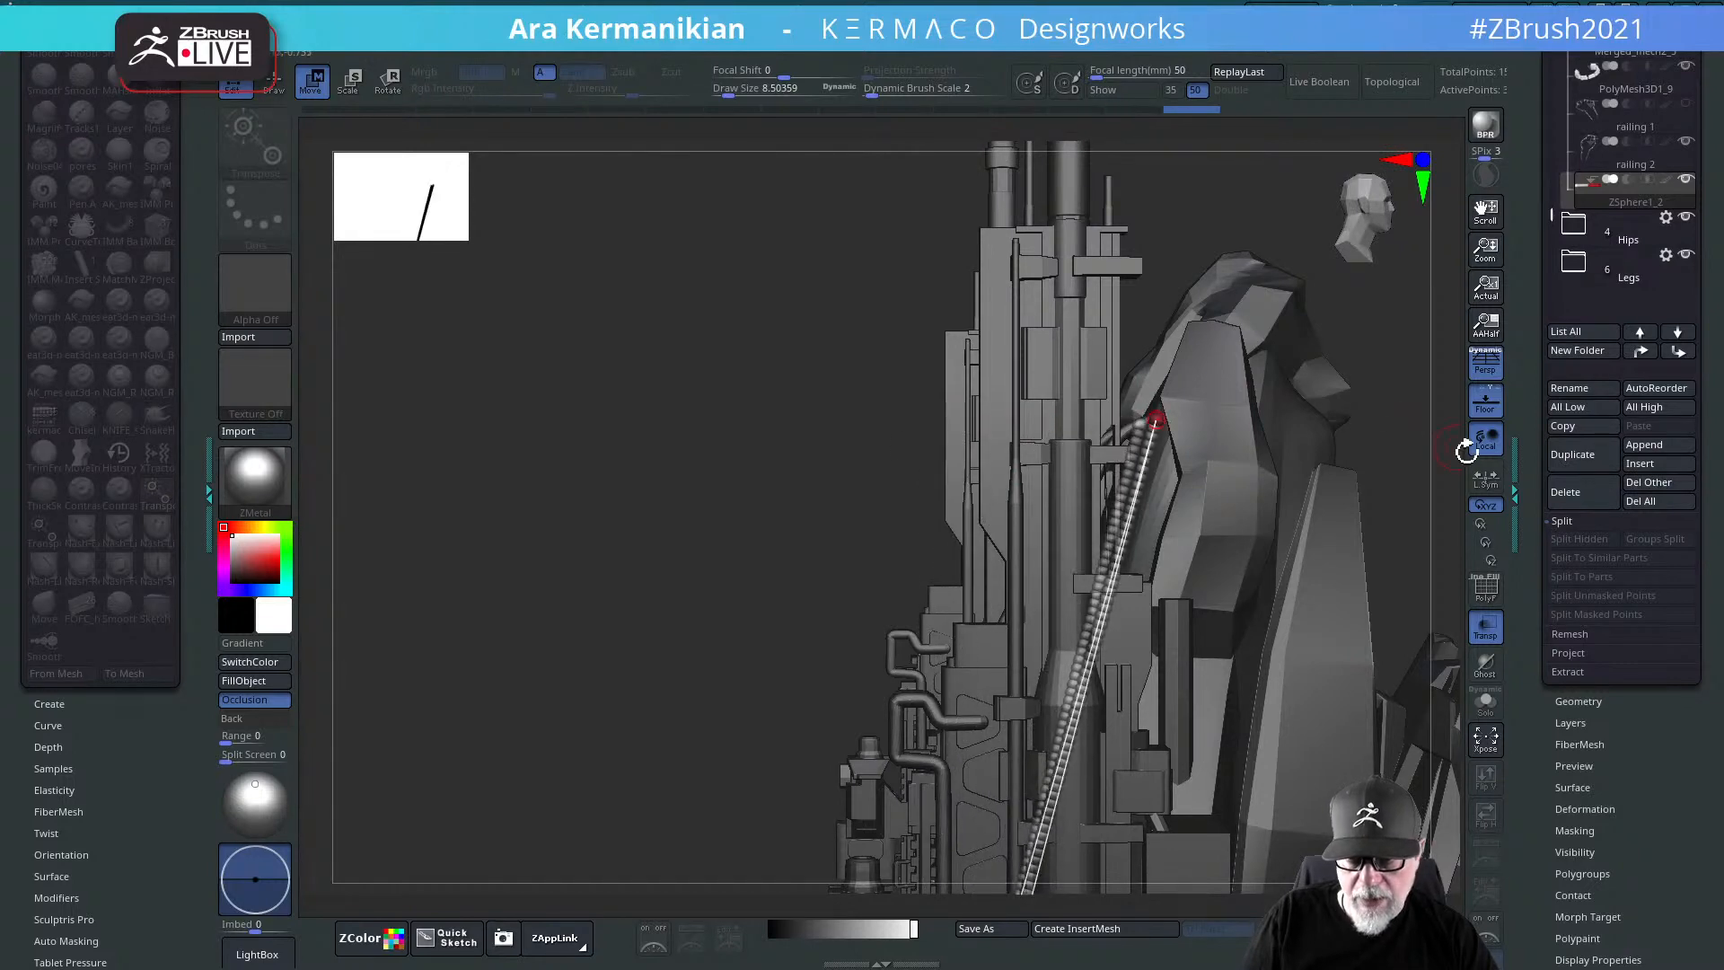
Step: Refine the mirrored end ZSpheres' position from several angles so they sit near the hull nose at the railing's front ends
{"action": "left_click_drag", "start_coordinate": [1466, 452], "coordinate": [1149, 485]}
{"action": "left_click_drag", "start_coordinate": [971, 431], "coordinate": [999, 435]}
{"action": "left_click_drag", "start_coordinate": [1247, 343], "coordinate": [1111, 448]}
{"action": "left_click_drag", "start_coordinate": [1075, 256], "coordinate": [956, 445]}
{"action": "left_click_drag", "start_coordinate": [1434, 408], "coordinate": [1207, 184], "text": "alt"}
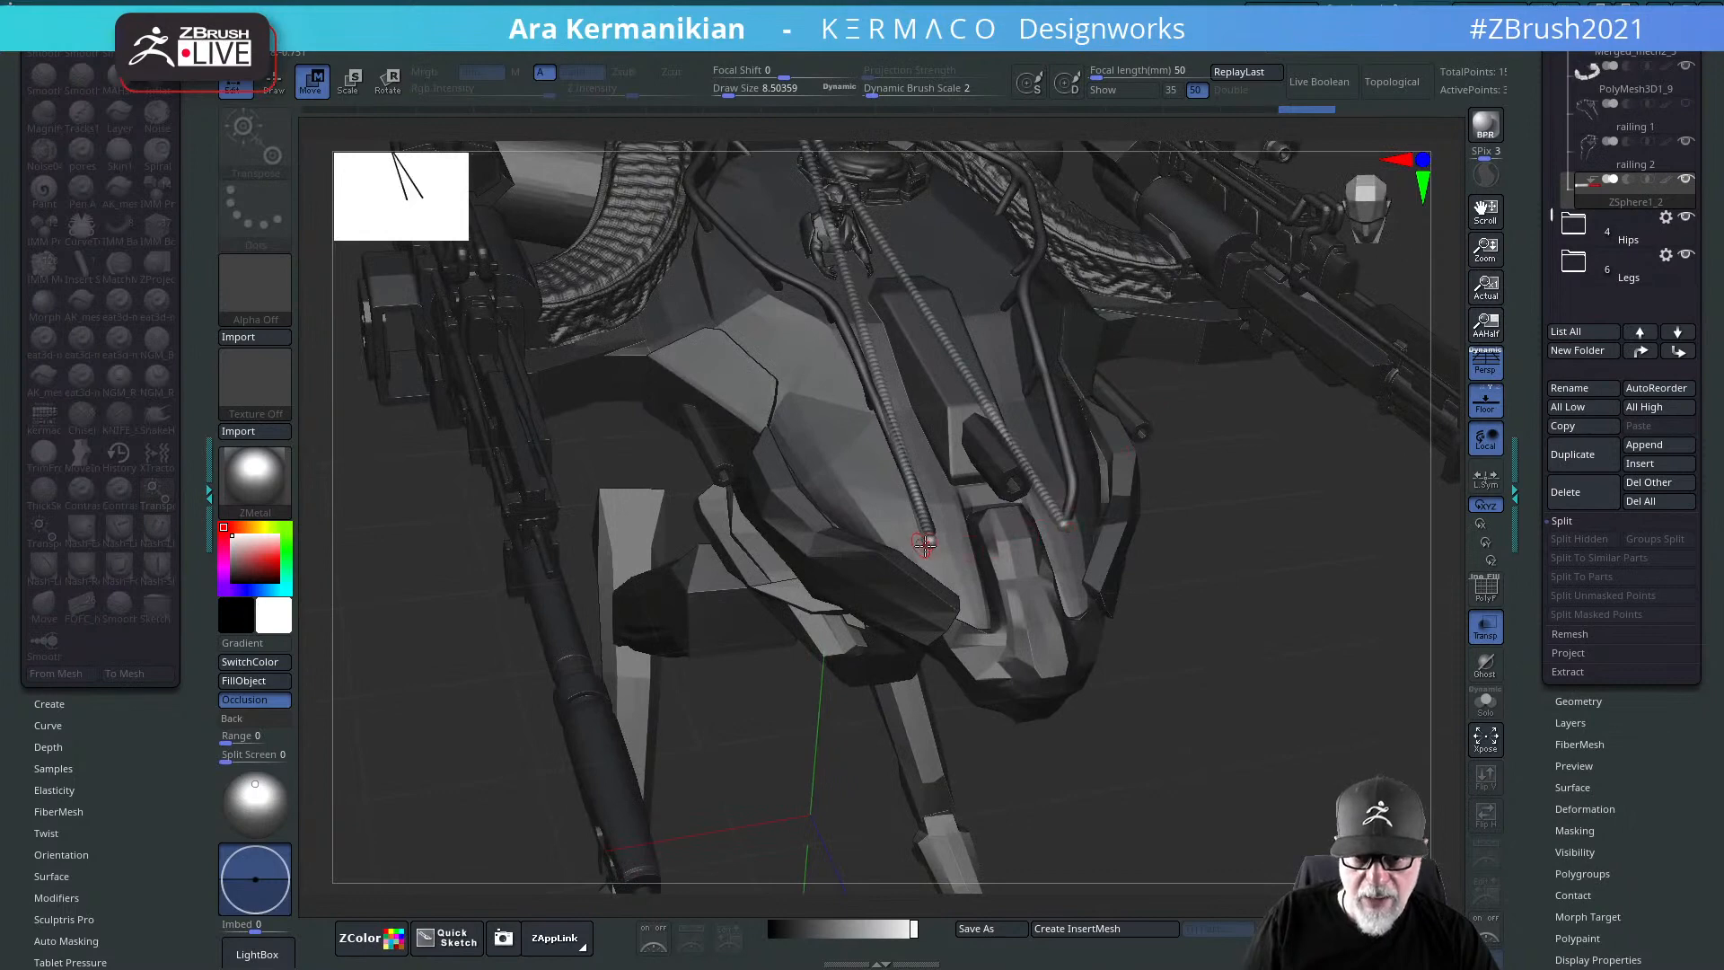
Step: Insert intermediate ZSphere joints along the mirrored chain between the rear rail and the front ends
{"action": "left_click_drag", "start_coordinate": [1224, 555], "coordinate": [911, 374]}
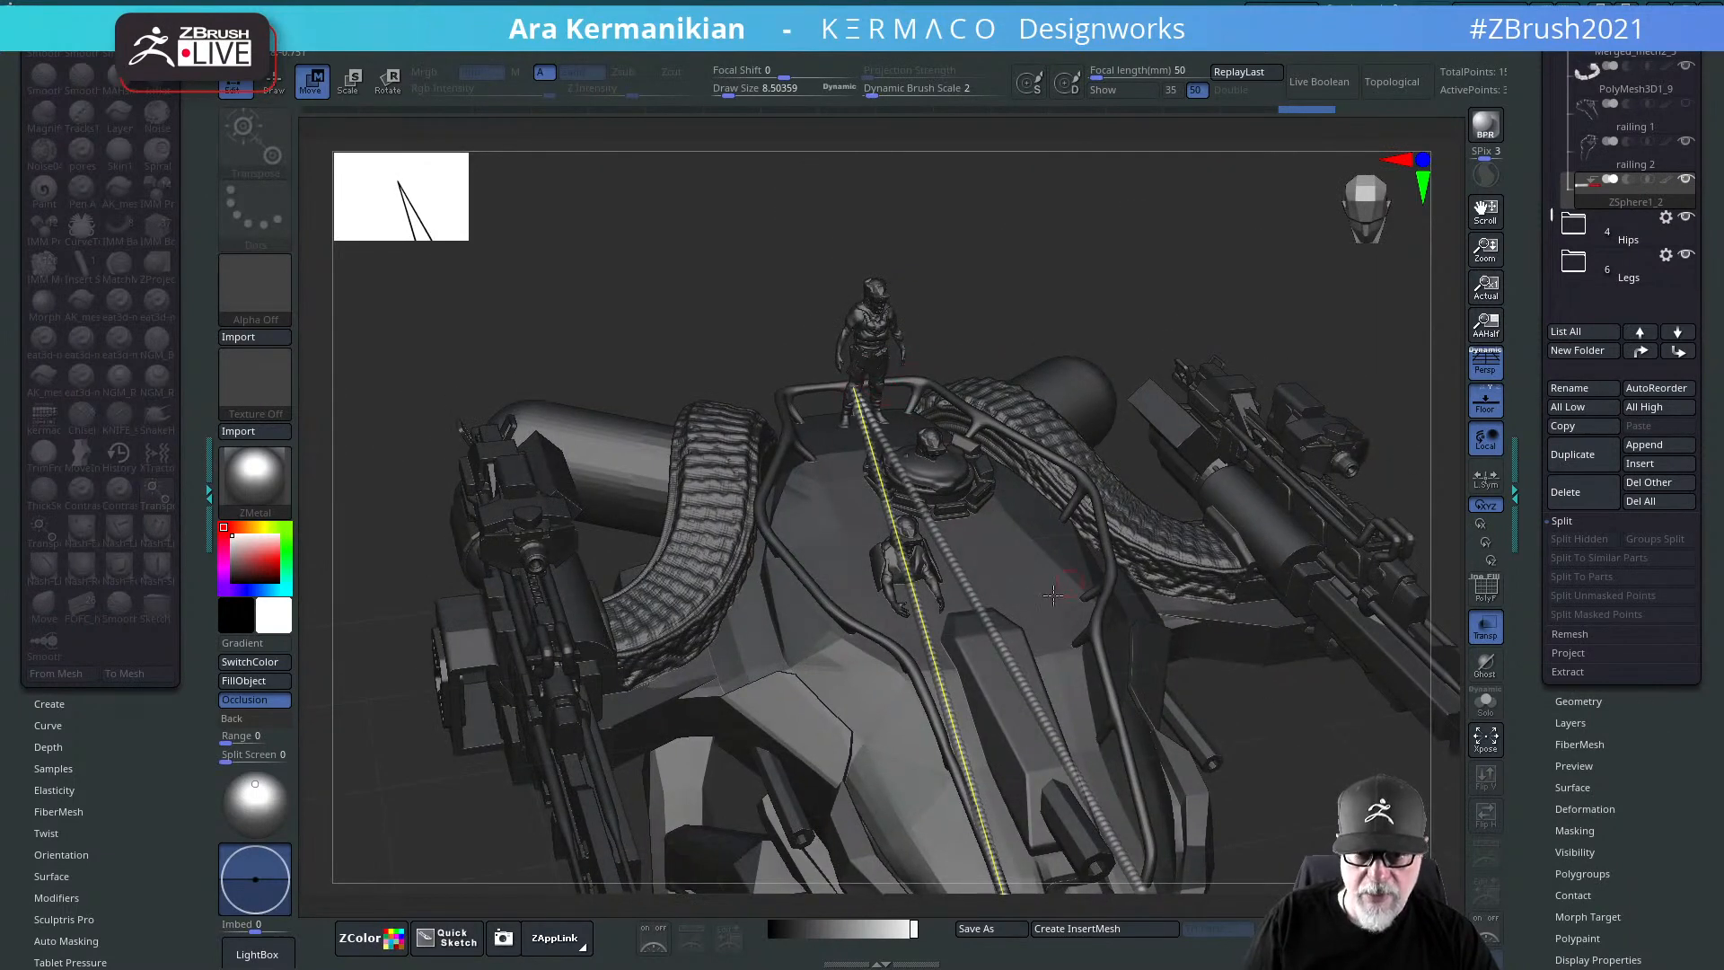
{"action": "key", "text": "q"}
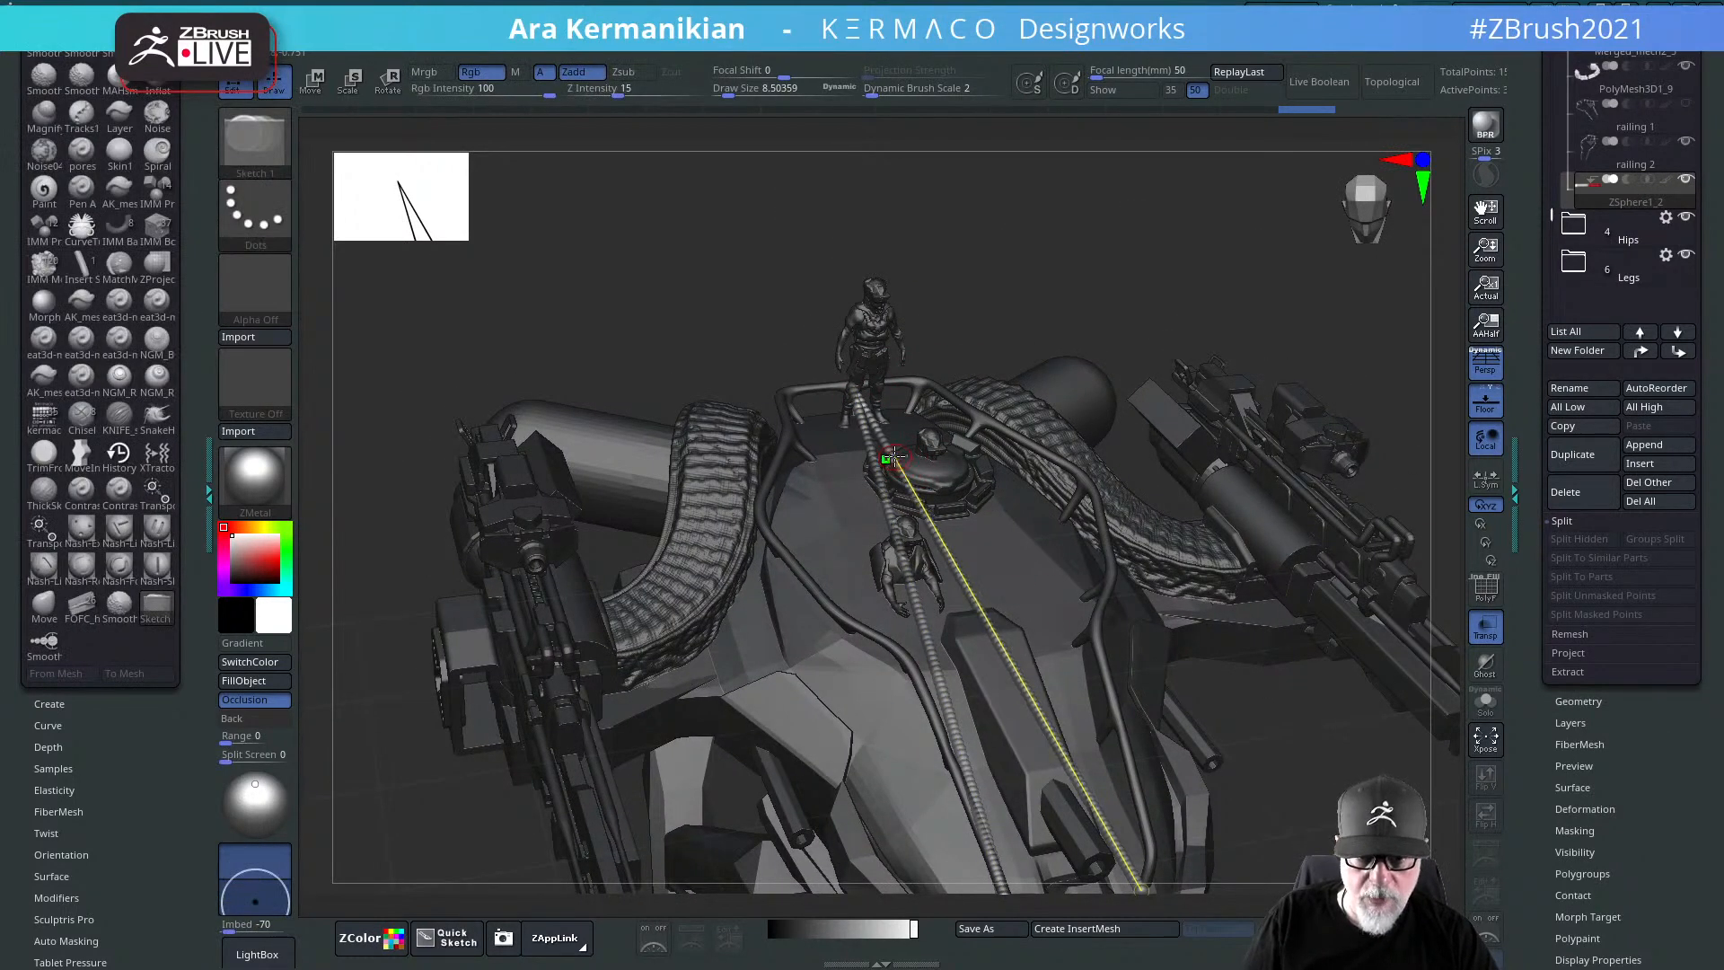
{"action": "left_click_drag", "start_coordinate": [894, 458], "coordinate": [1003, 655]}
{"action": "left_click_drag", "start_coordinate": [1127, 280], "coordinate": [987, 381]}
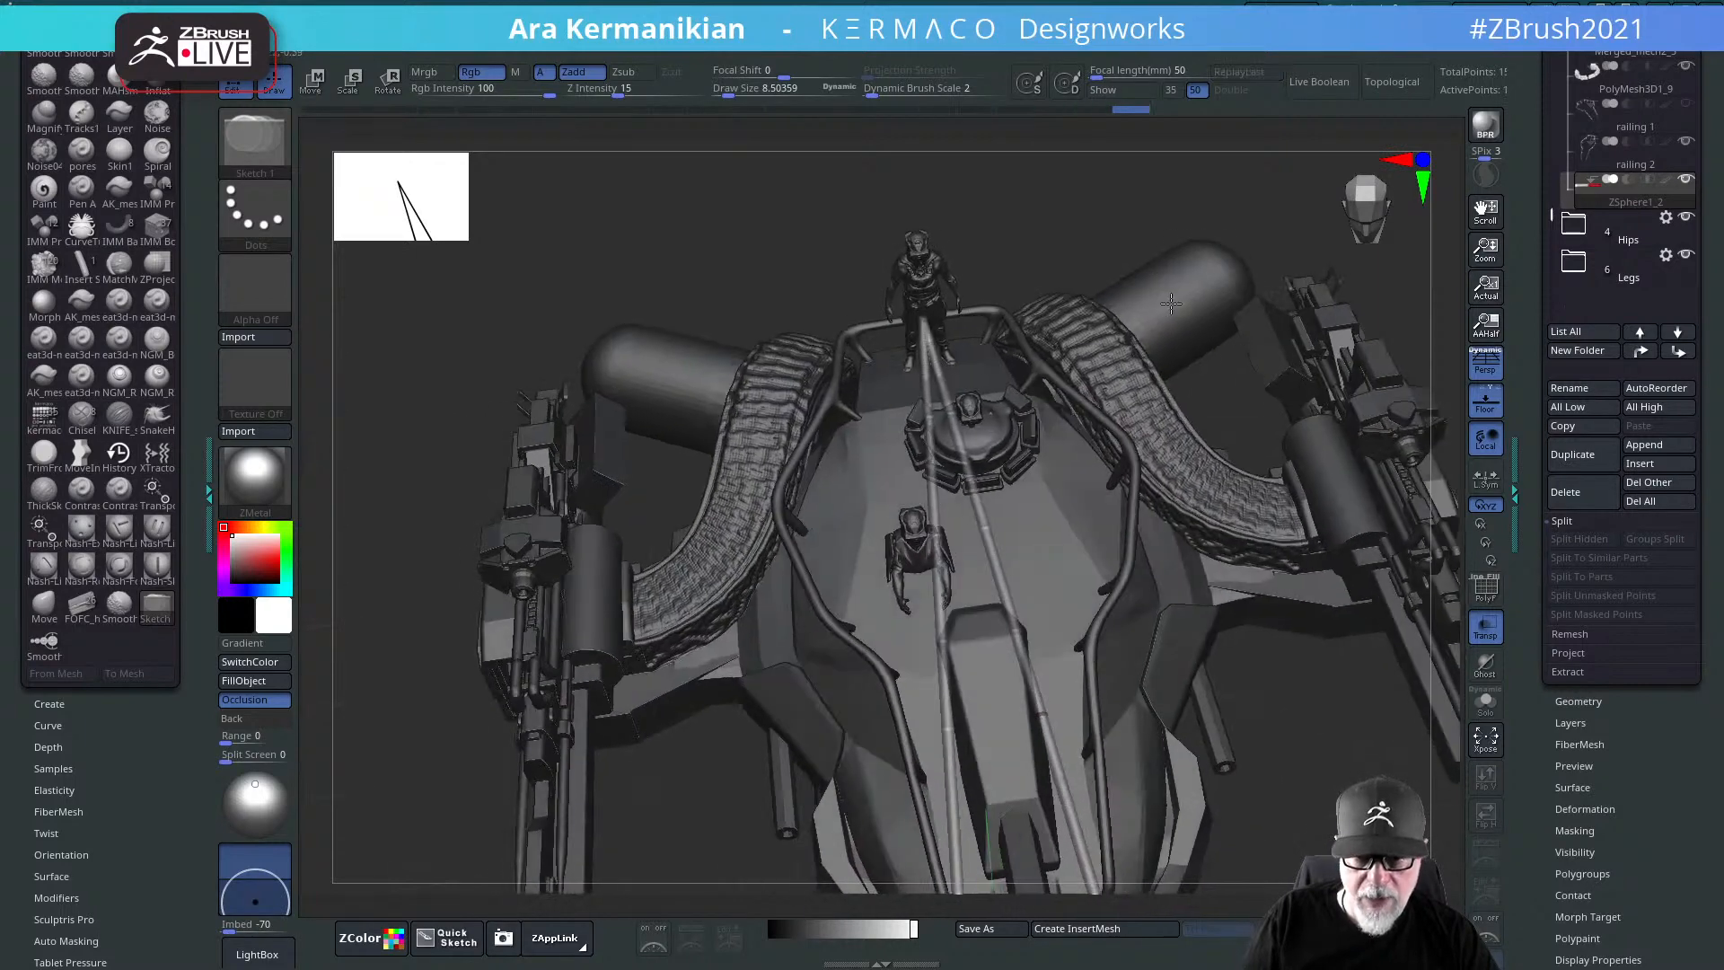
{"action": "left_click_drag", "start_coordinate": [1027, 174], "coordinate": [937, 573], "text": "alt"}
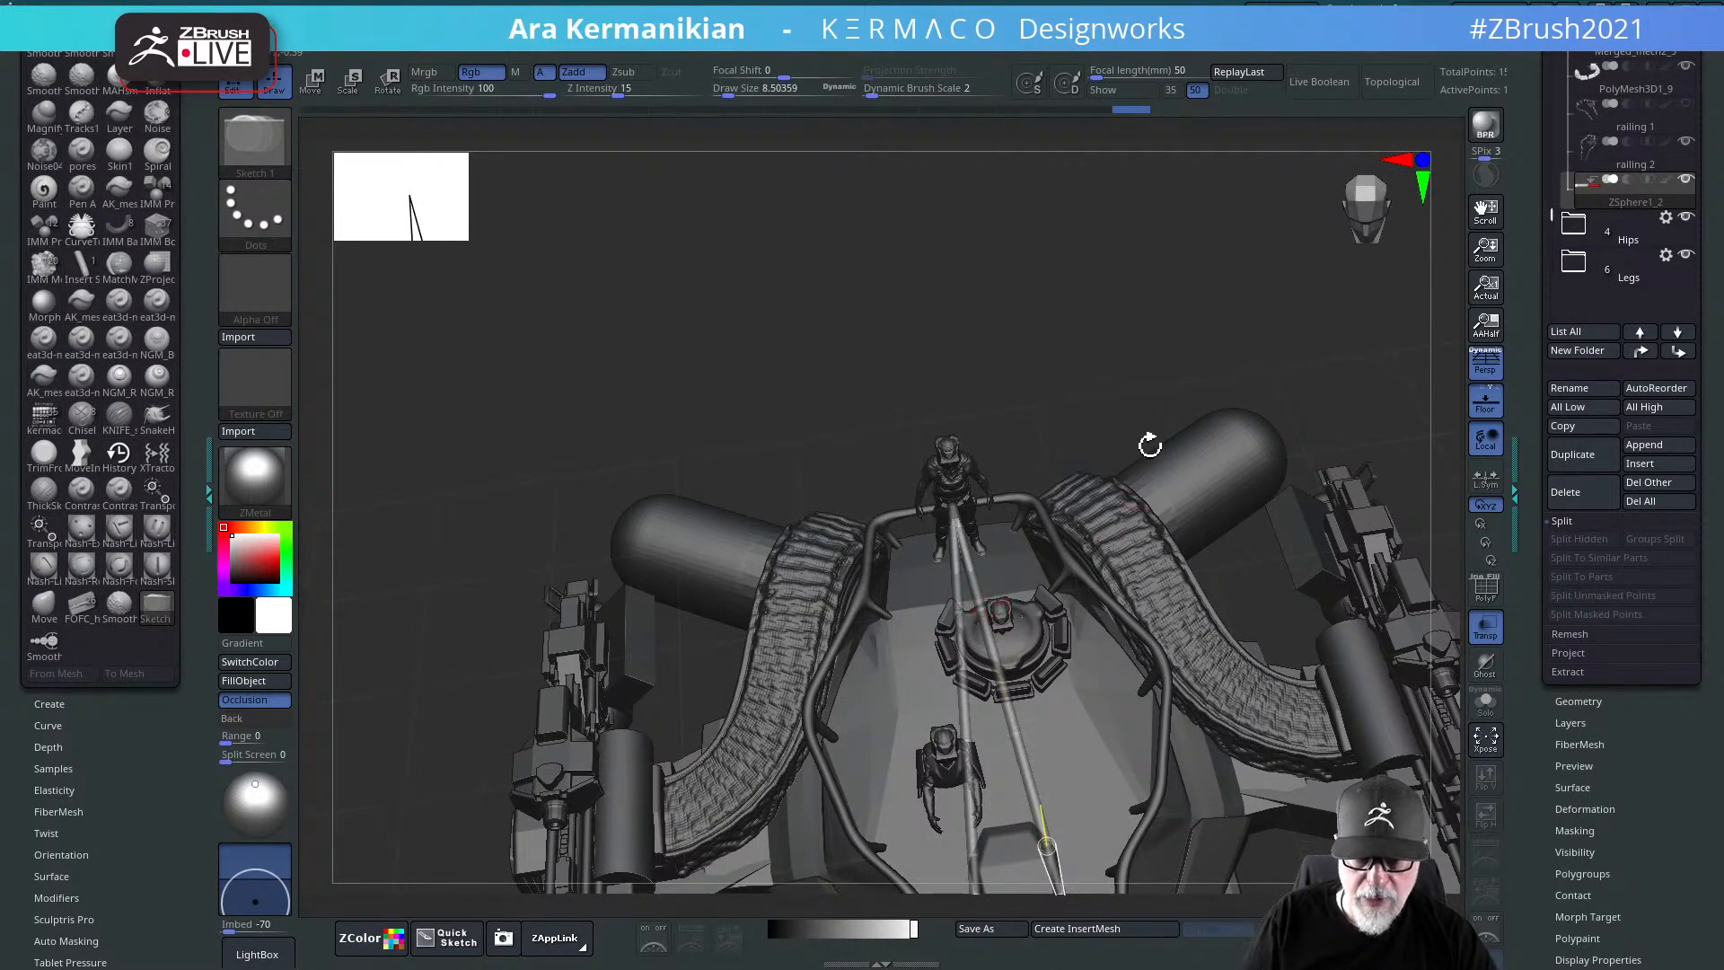
{"action": "left_click_drag", "start_coordinate": [1150, 445], "coordinate": [1045, 750]}
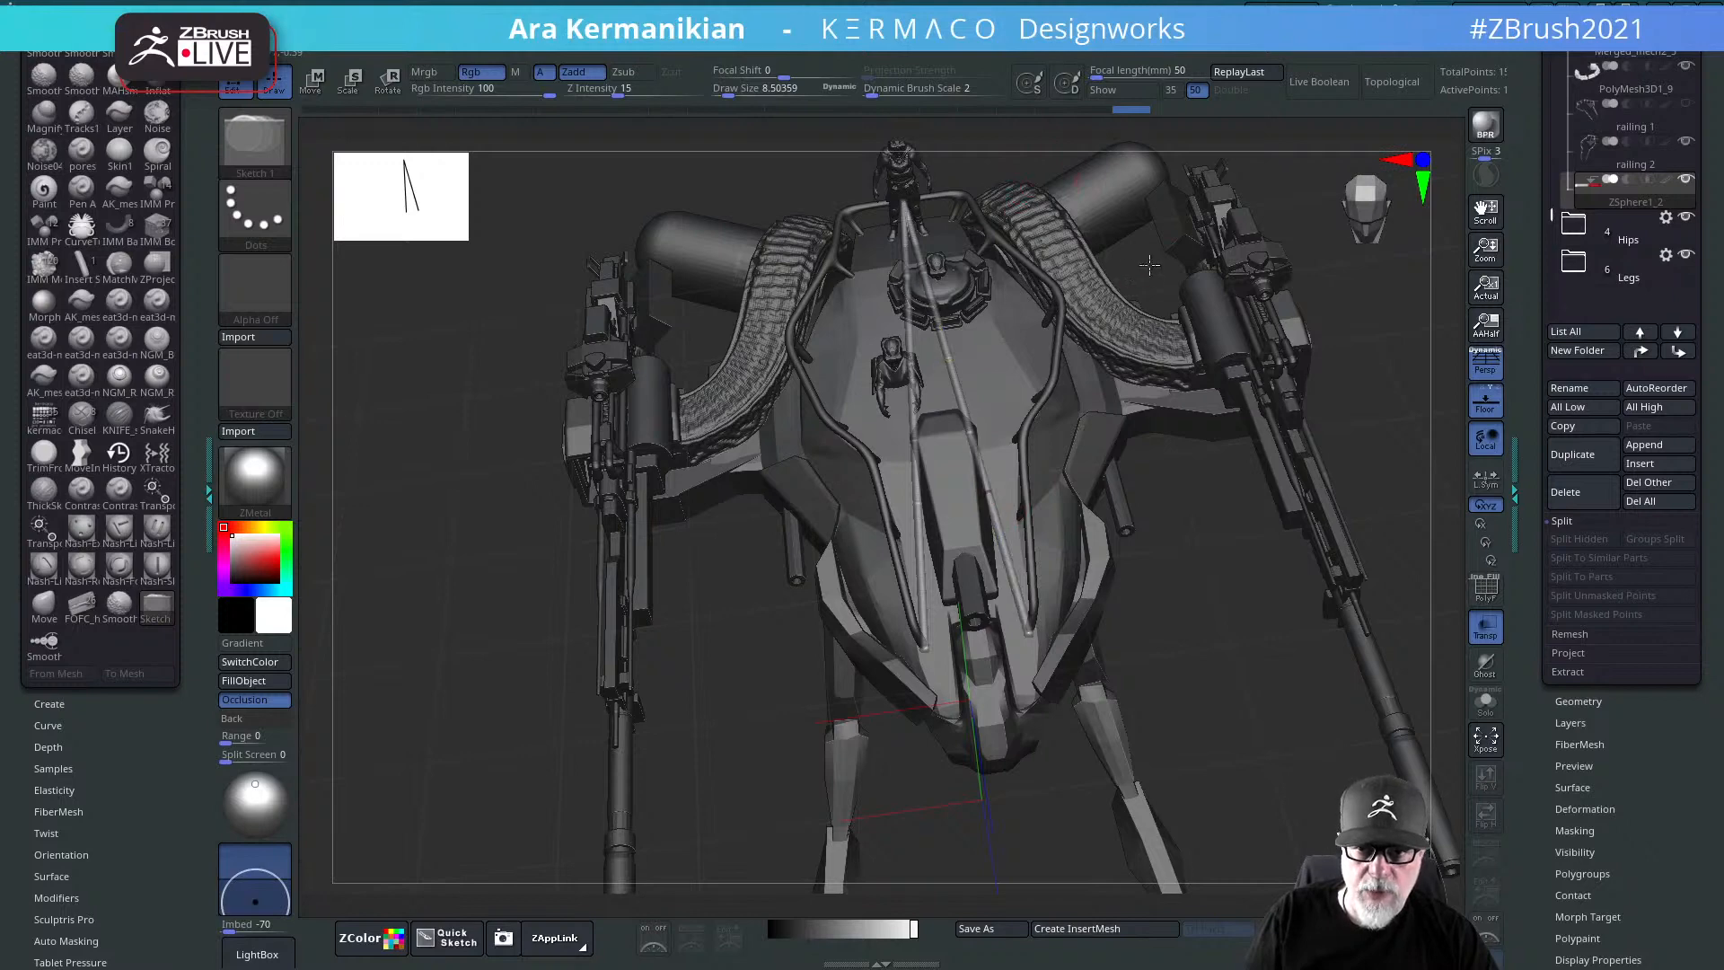
{"action": "left_click_drag", "start_coordinate": [1094, 170], "coordinate": [1104, 437], "text": "alt"}
{"action": "left_click_drag", "start_coordinate": [1047, 324], "coordinate": [895, 603], "text": "alt"}
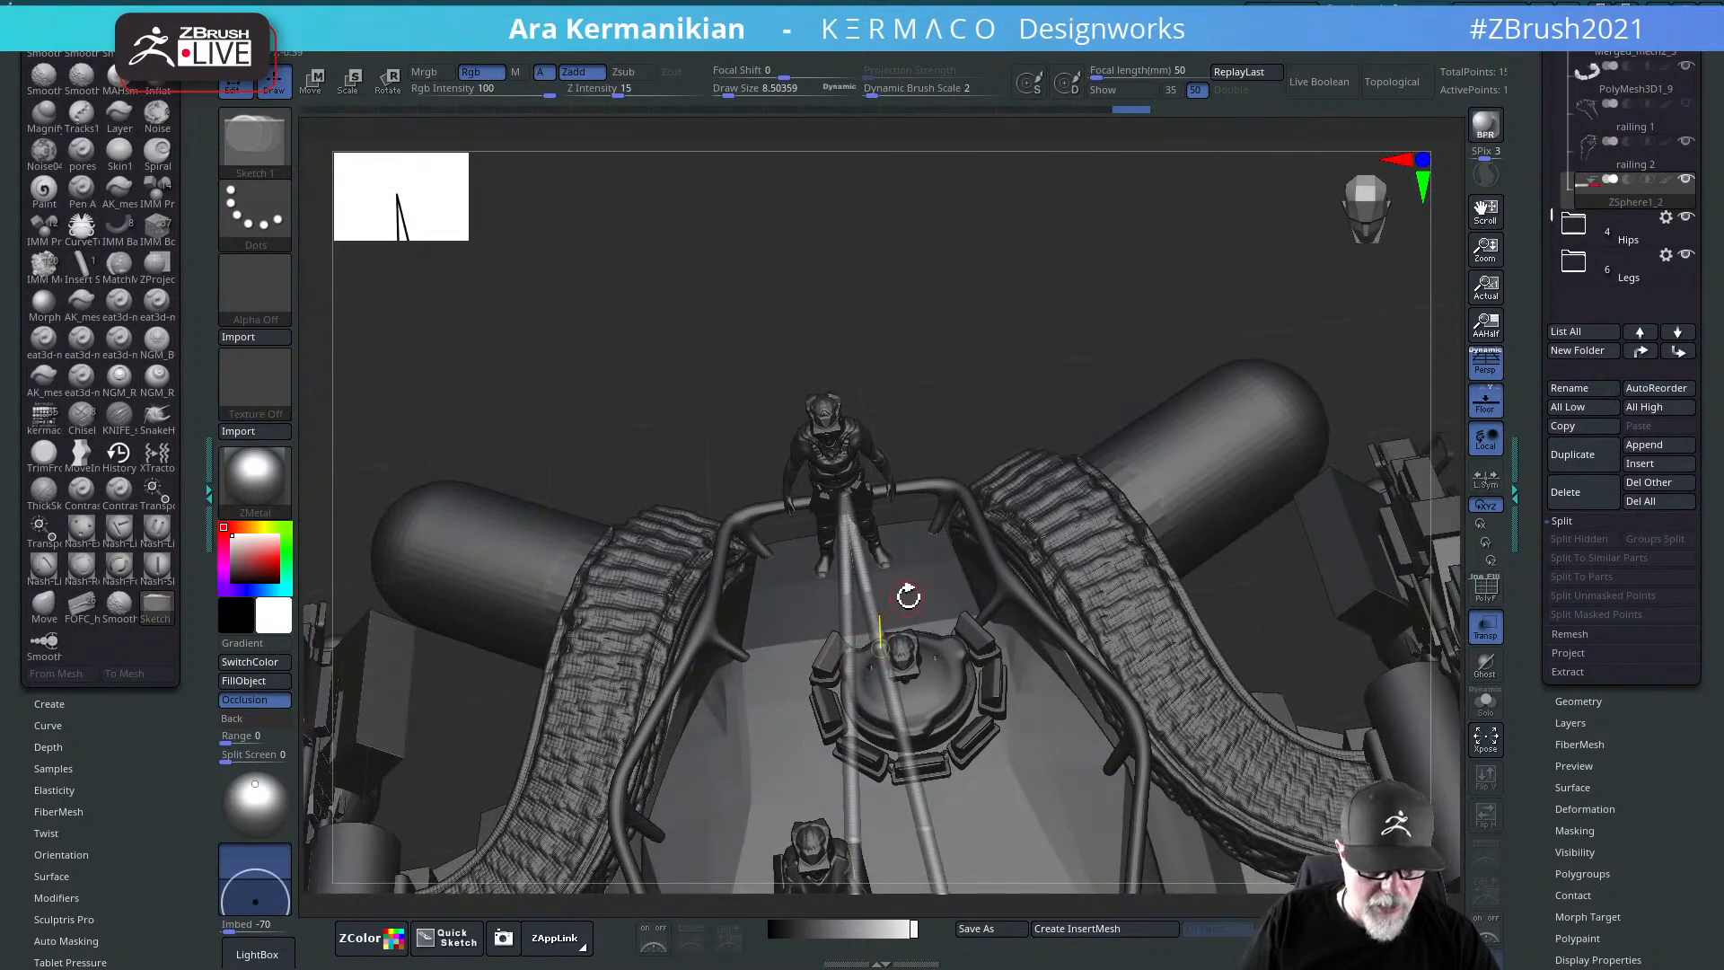
{"action": "key", "text": "w"}
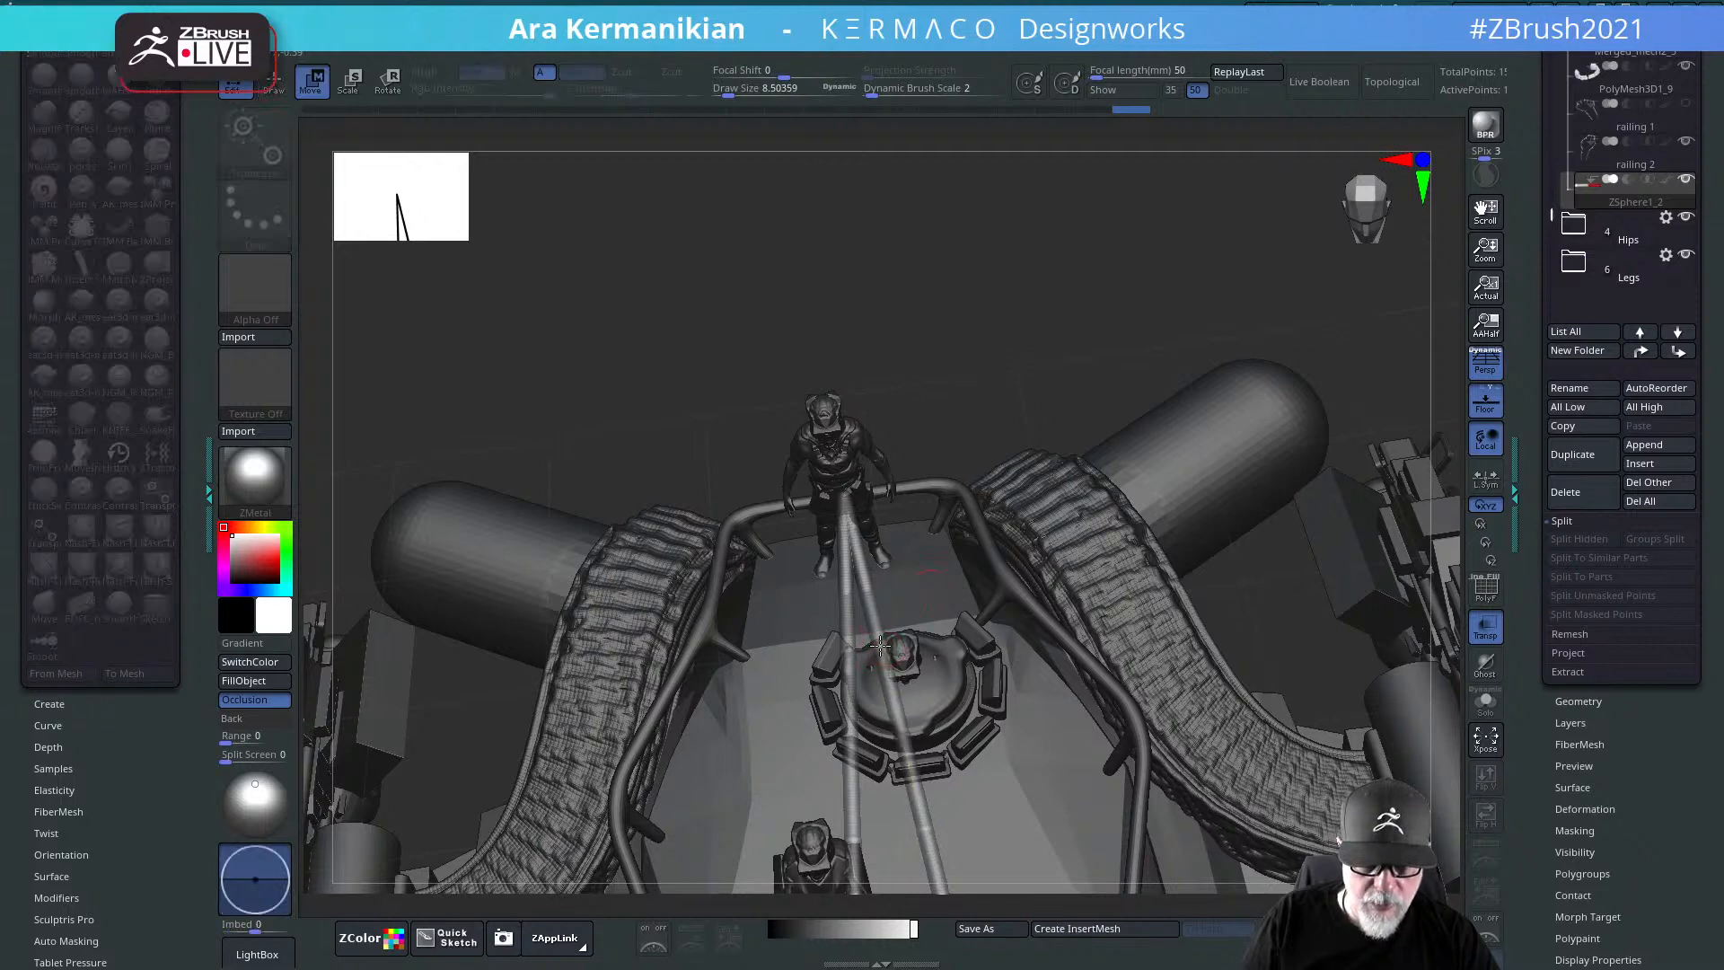
{"action": "left_click_drag", "start_coordinate": [880, 645], "coordinate": [979, 499]}
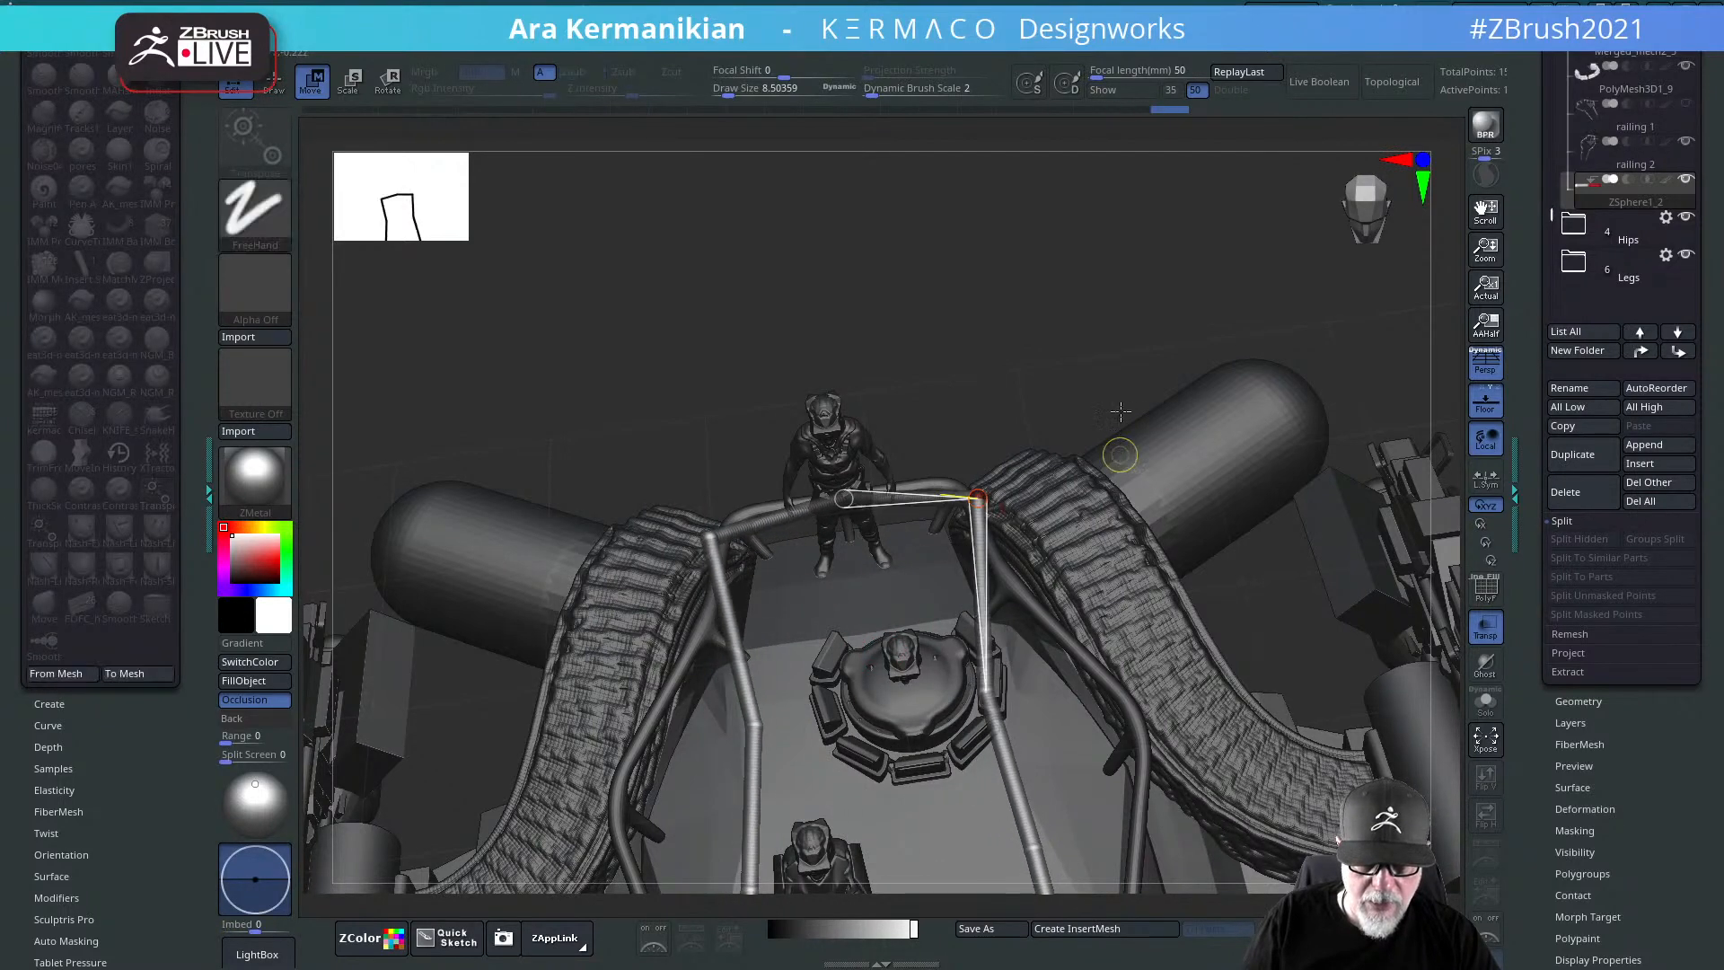
{"action": "left_click_drag", "start_coordinate": [1039, 308], "coordinate": [947, 483]}
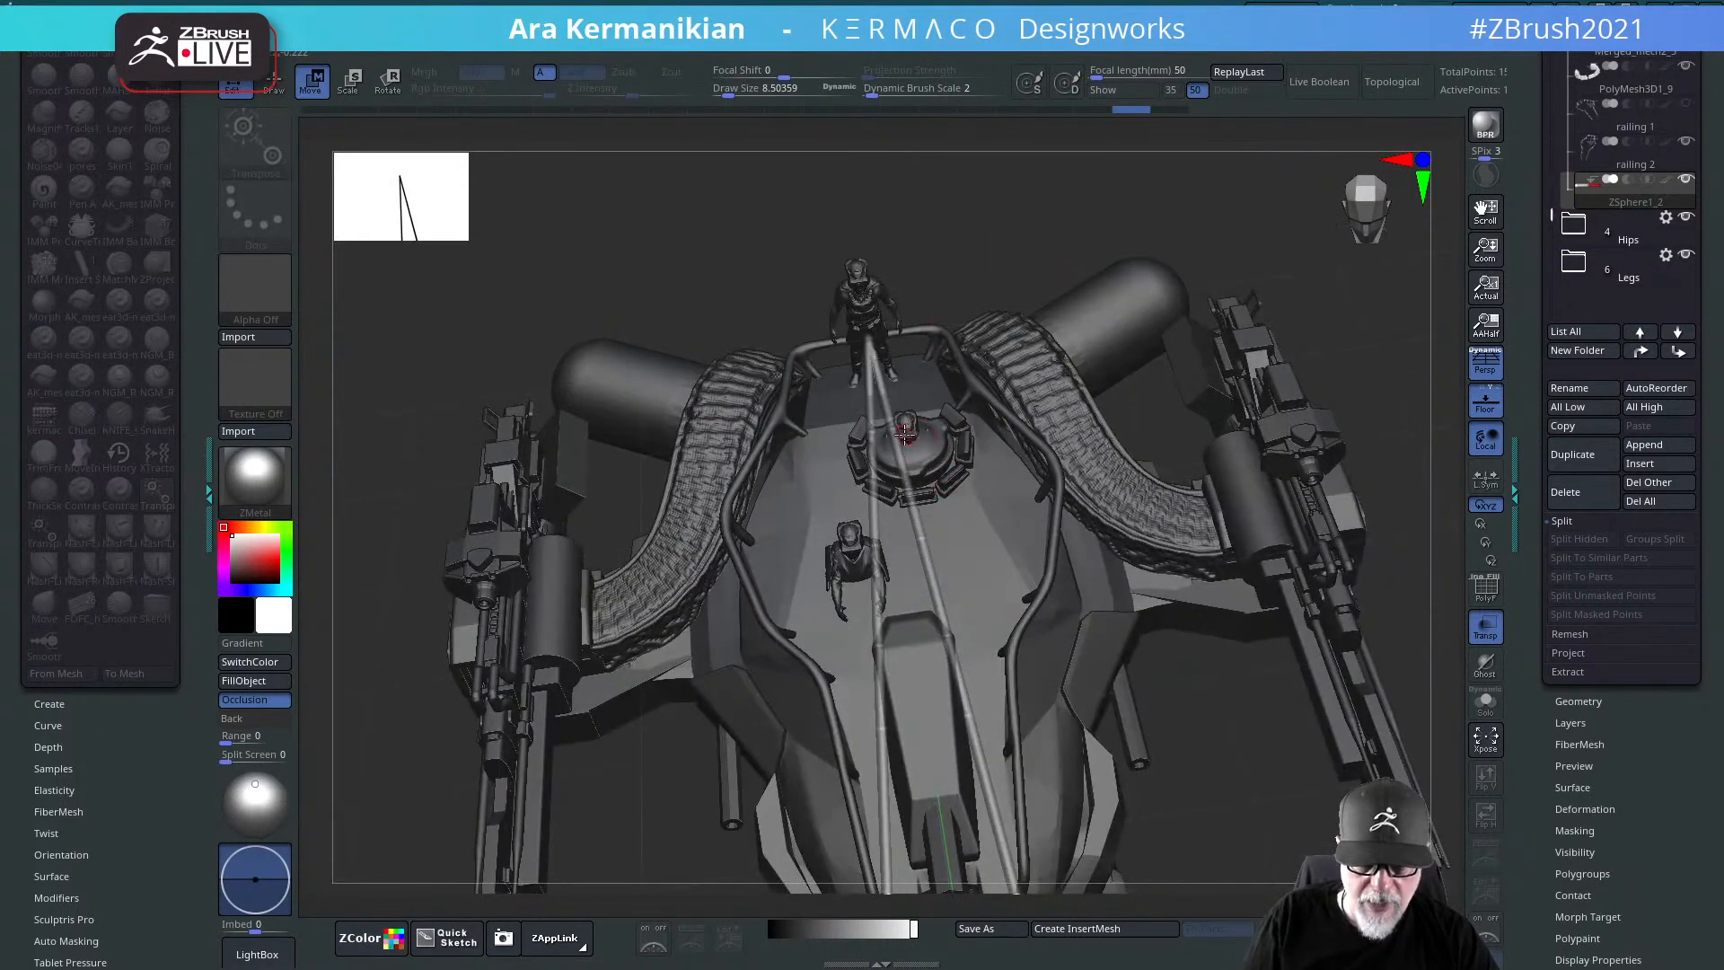
{"action": "mouse_move", "coordinate": [890, 429]}
{"action": "left_mouse_down"}
{"action": "mouse_move", "coordinate": [928, 484]}
{"action": "mouse_move", "coordinate": [1066, 413]}
{"action": "mouse_move", "coordinate": [1014, 440]}
{"action": "mouse_move", "coordinate": [1050, 420]}
{"action": "mouse_move", "coordinate": [1120, 463]}
{"action": "left_mouse_up"}
{"action": "key", "text": "ctrl+z"}
{"action": "key", "text": "ctrl+z"}
{"action": "key", "text": "ctrl+z"}
Step: Find and reselect the ZSphere1_2 chain as the active subtool
{"action": "left_click", "coordinate": [1201, 390], "text": "alt"}
{"action": "mouse_move", "coordinate": [1119, 463]}
{"action": "right_mouse_down", "text": "alt"}
{"action": "mouse_move", "coordinate": [1097, 501]}
{"action": "mouse_move", "coordinate": [1145, 460]}
{"action": "right_mouse_up", "text": "alt"}
{"action": "right_click_drag", "start_coordinate": [1146, 459], "coordinate": [1149, 476], "text": "ctrl"}
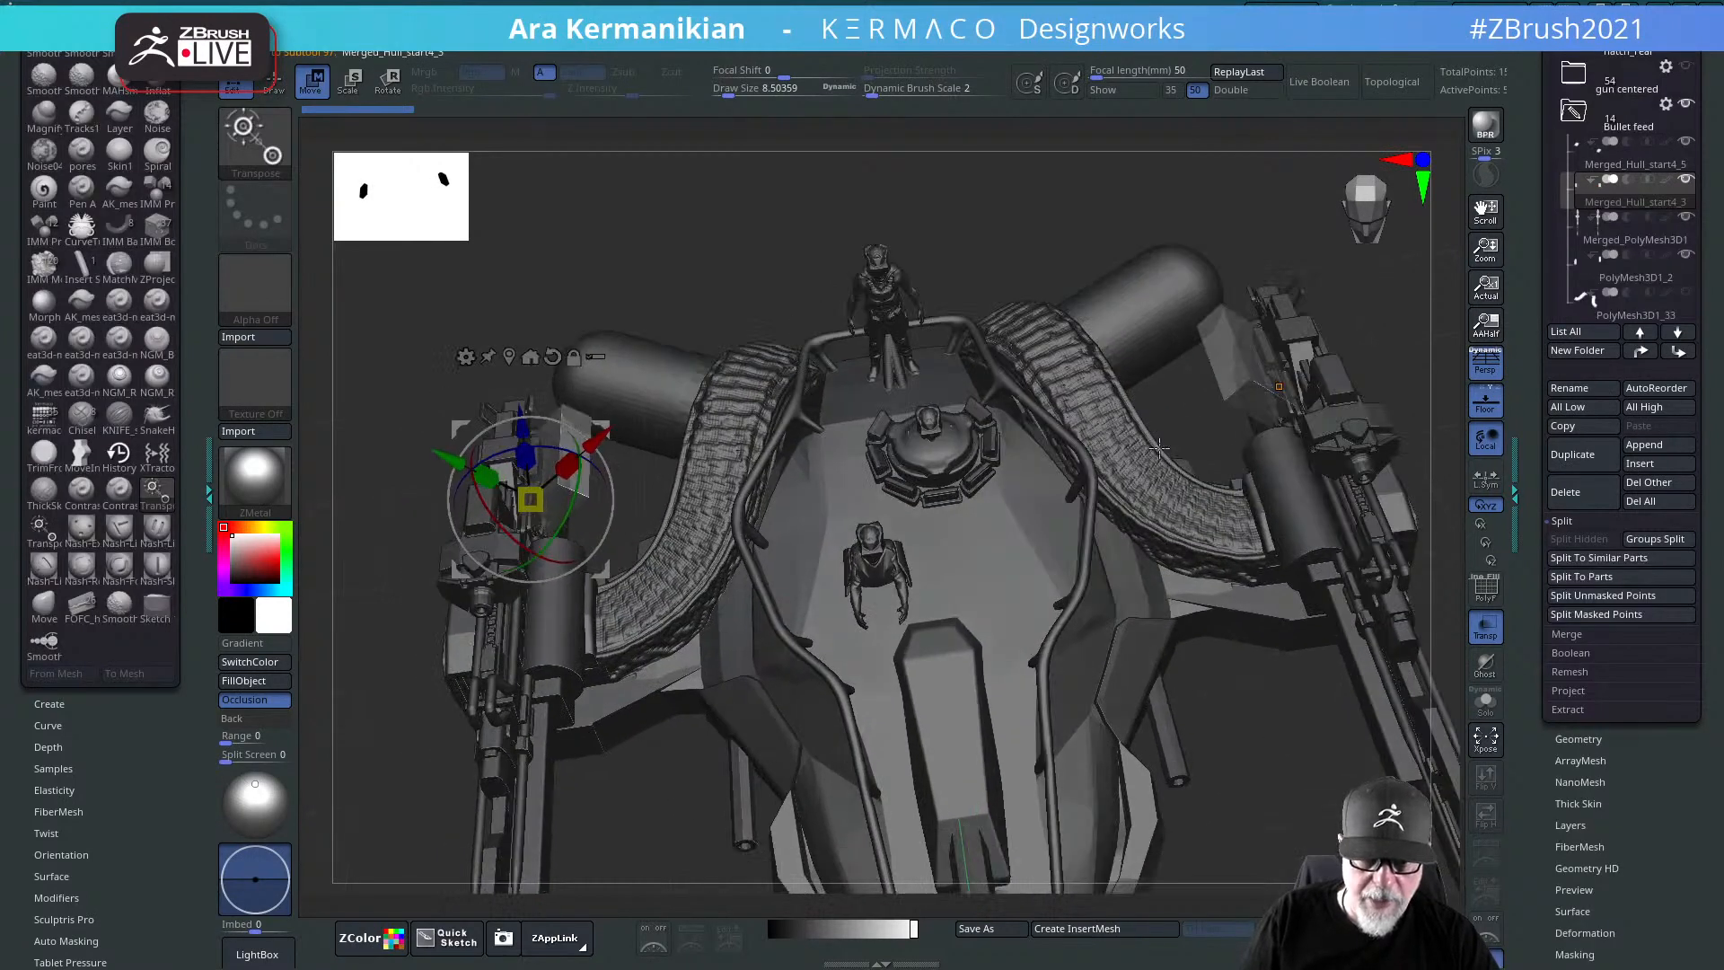
{"action": "left_click_drag", "start_coordinate": [1535, 346], "coordinate": [1551, 584]}
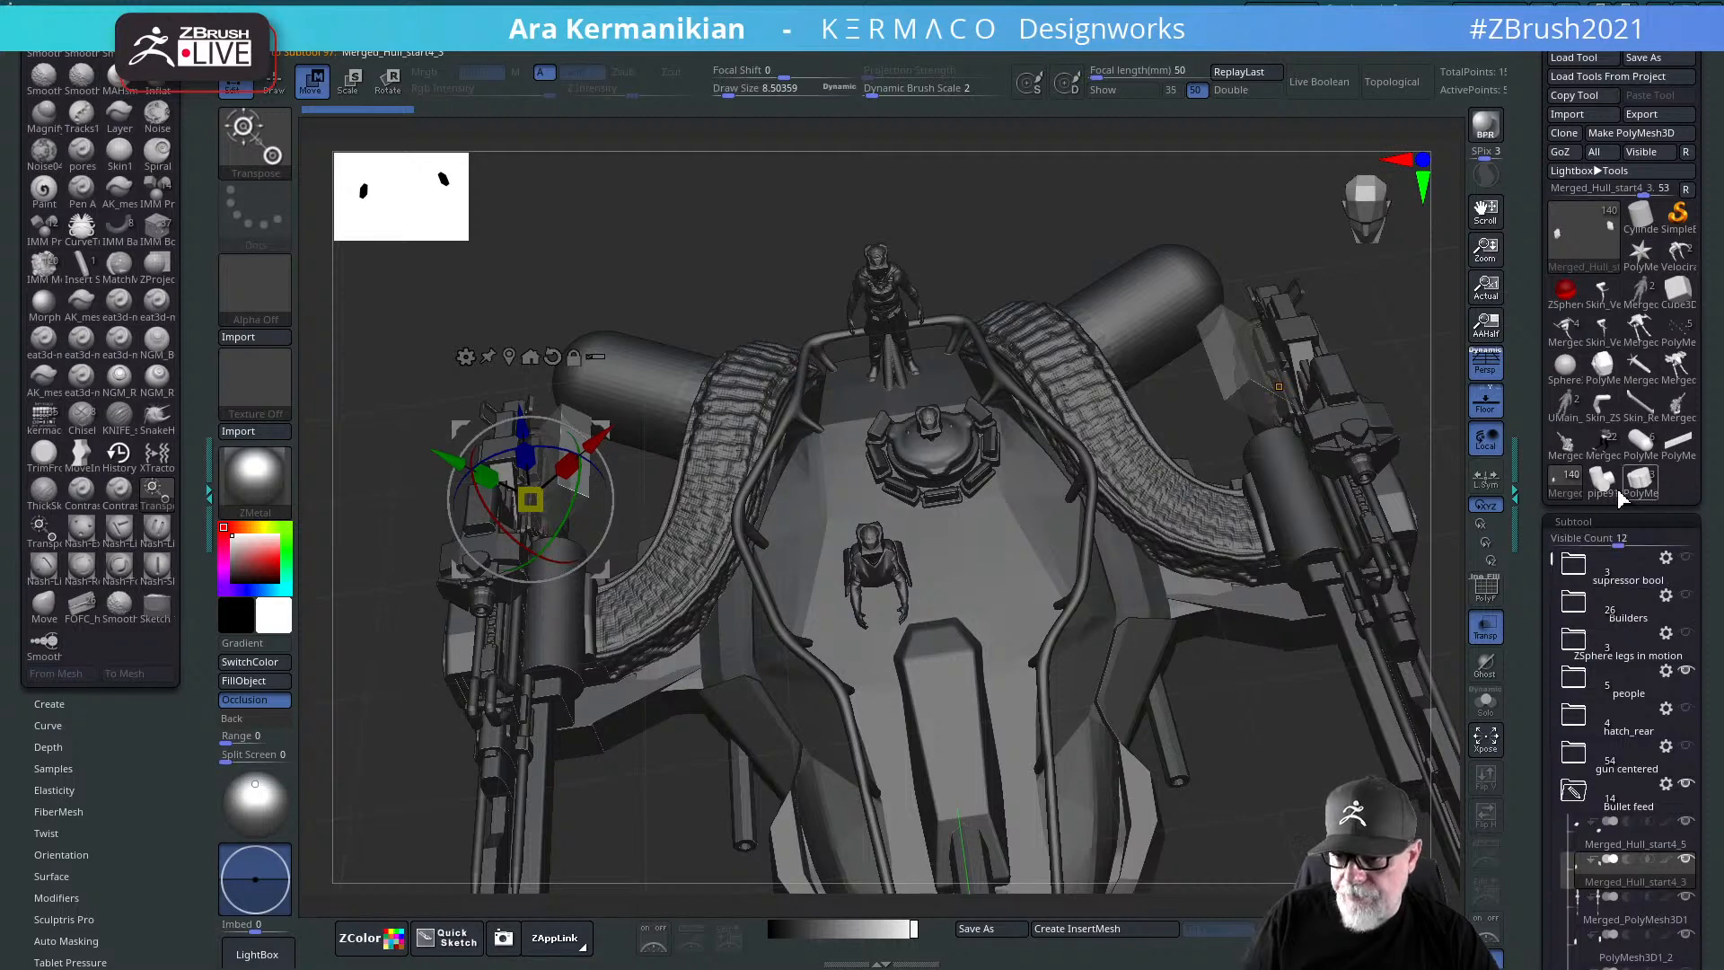
{"action": "left_click_drag", "start_coordinate": [1539, 577], "coordinate": [1541, 90]}
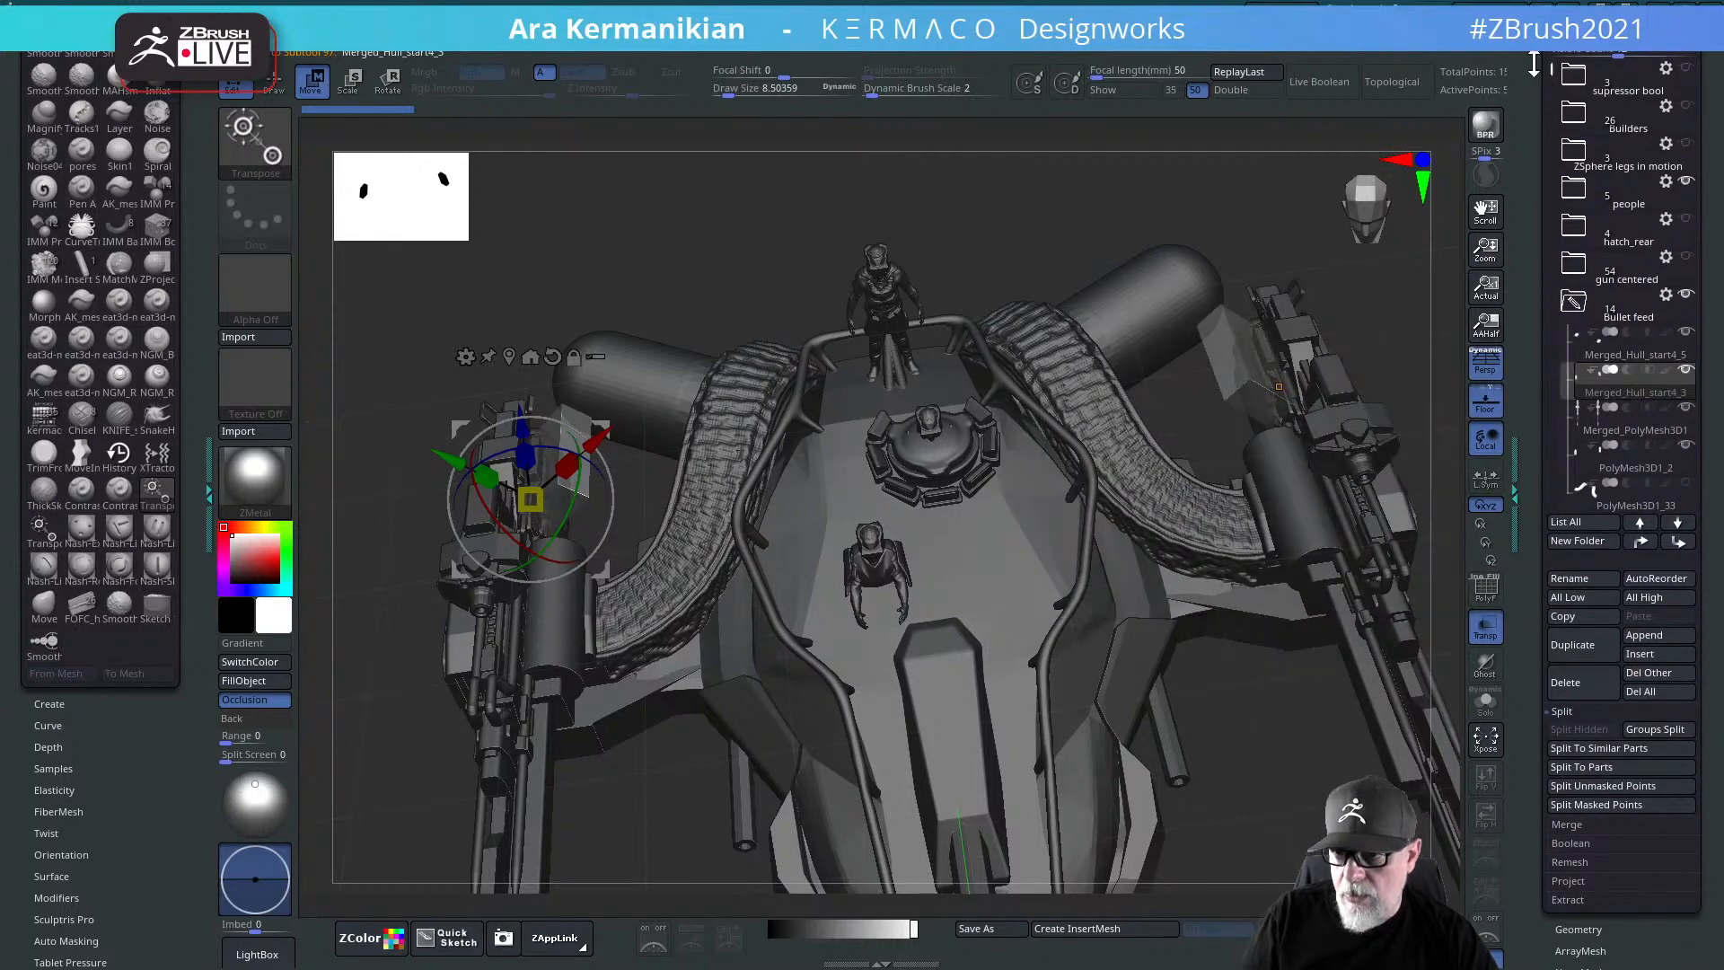
{"action": "left_click_drag", "start_coordinate": [1534, 65], "coordinate": [1574, 437]}
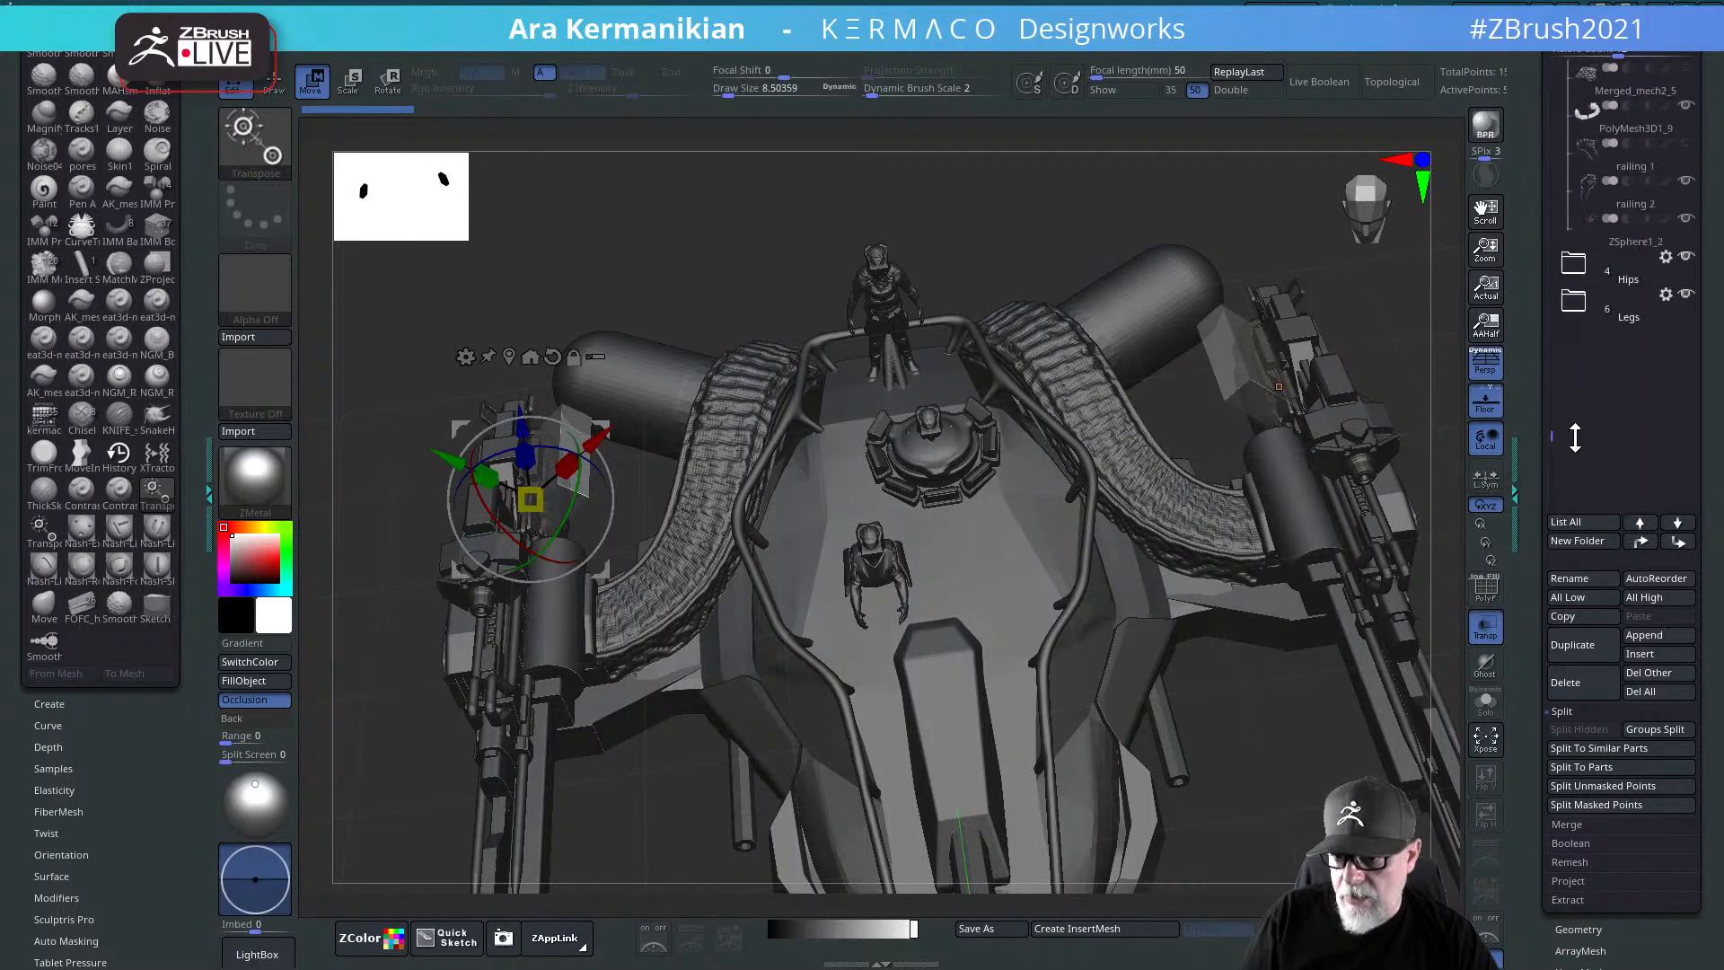
{"action": "left_click", "coordinate": [1309, 424], "text": "alt"}
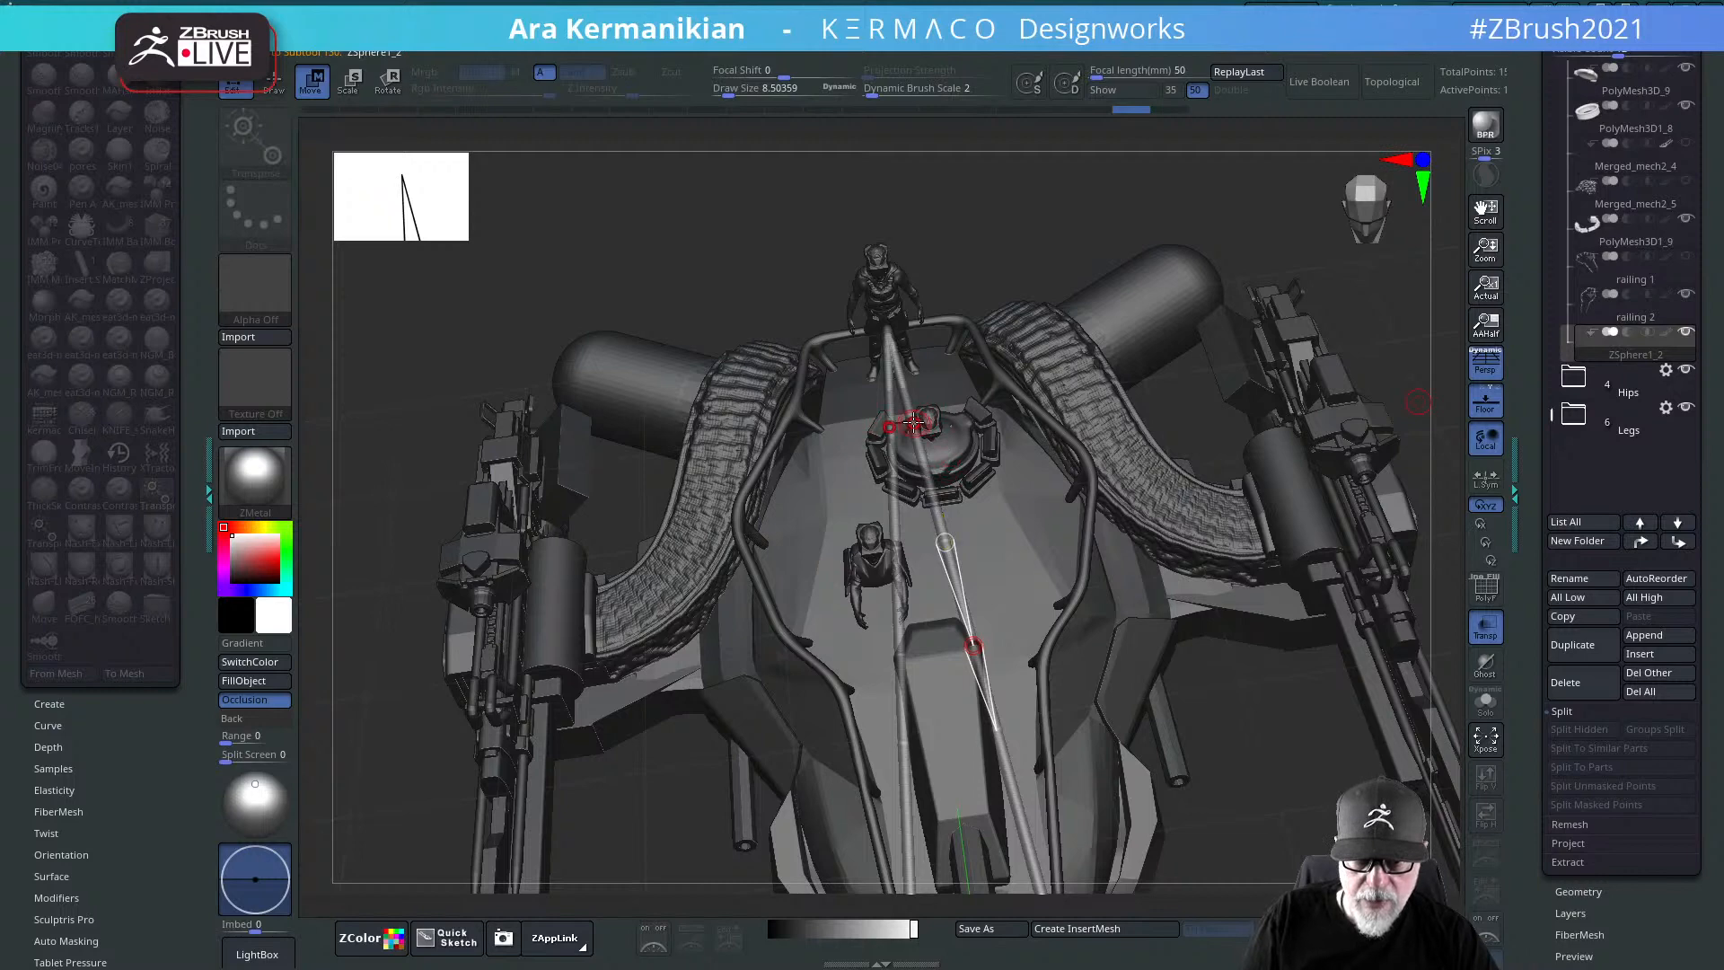
Step: Move the rearmost mirrored joint pair outward and back to the rear corners of the railing
{"action": "left_click_drag", "start_coordinate": [913, 423], "coordinate": [971, 321]}
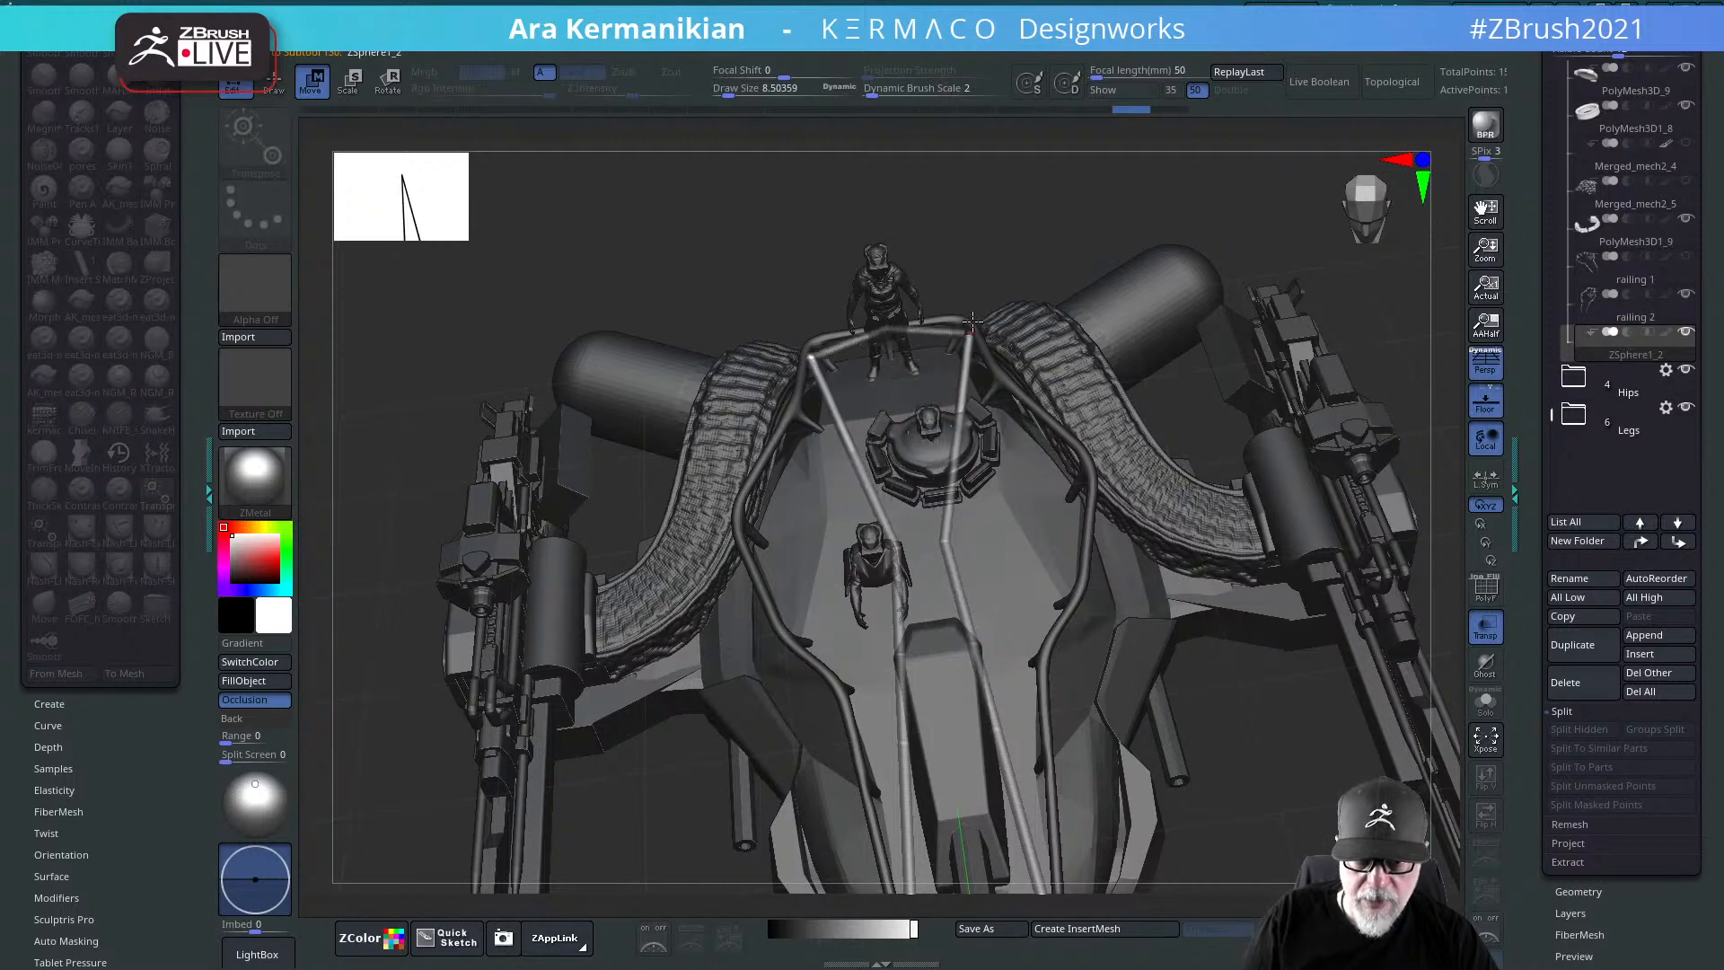
{"action": "left_click_drag", "start_coordinate": [1247, 750], "coordinate": [1142, 600]}
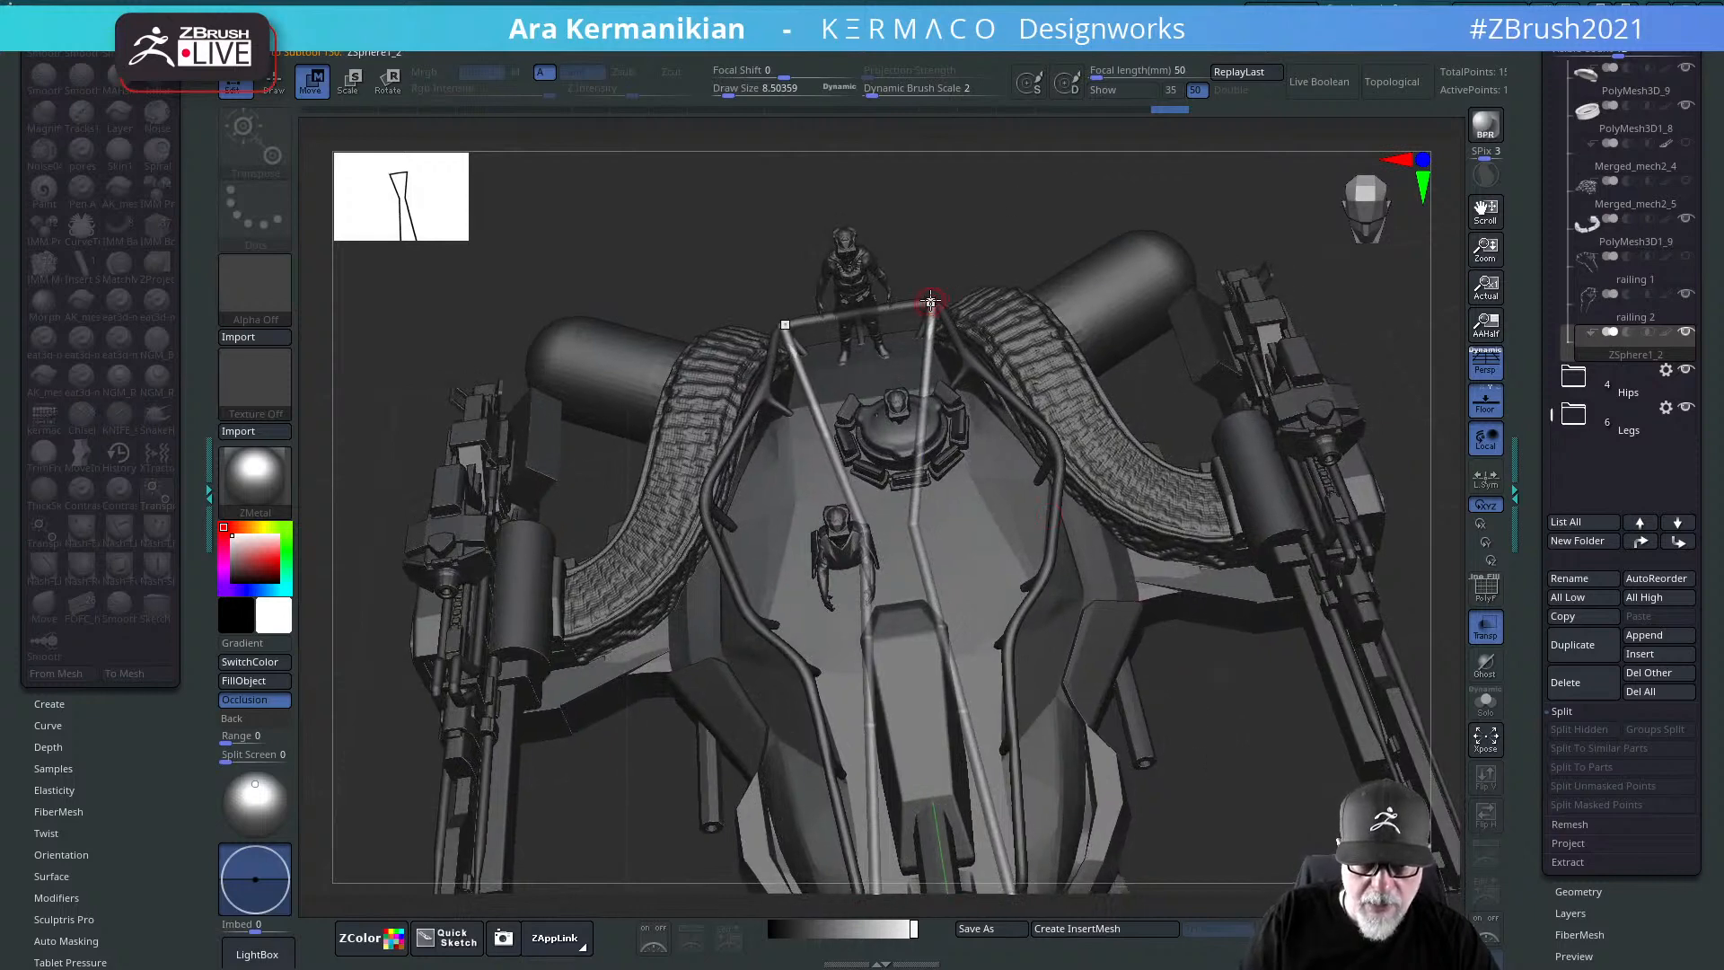
{"action": "left_click_drag", "start_coordinate": [1020, 201], "coordinate": [988, 356]}
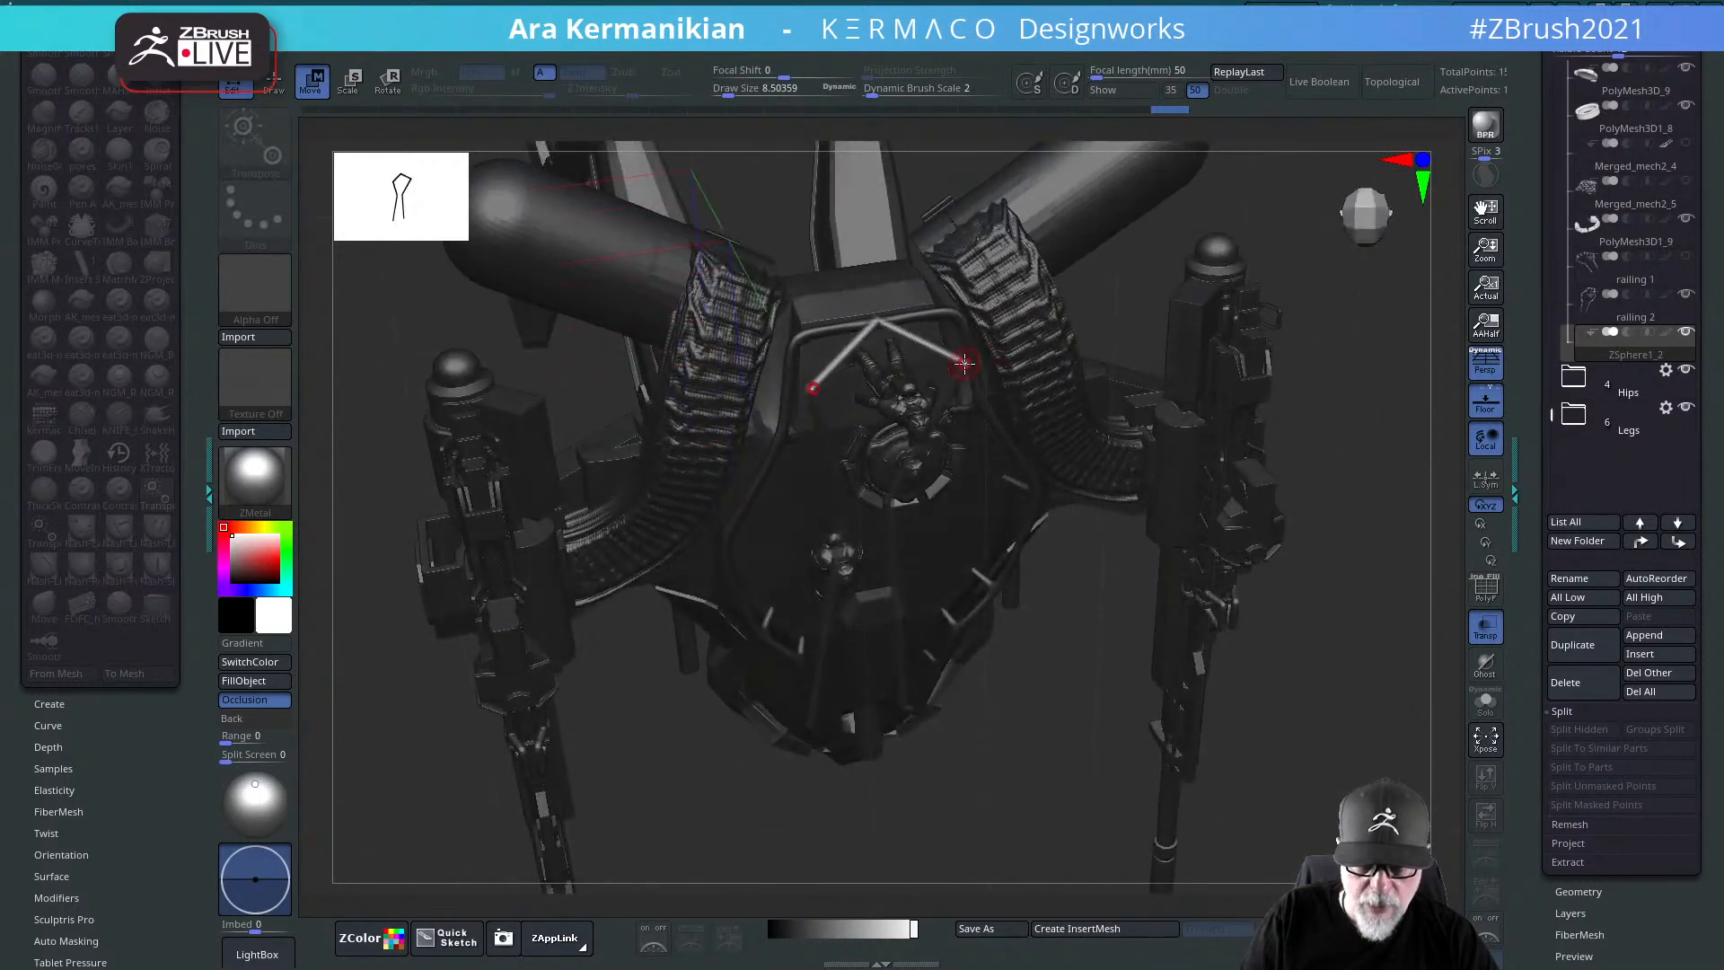
Step: Adjust the corner joint pair from behind and other angles to line up with the ends of the rear rail bar
{"action": "left_click_drag", "start_coordinate": [1131, 270], "coordinate": [1008, 335]}
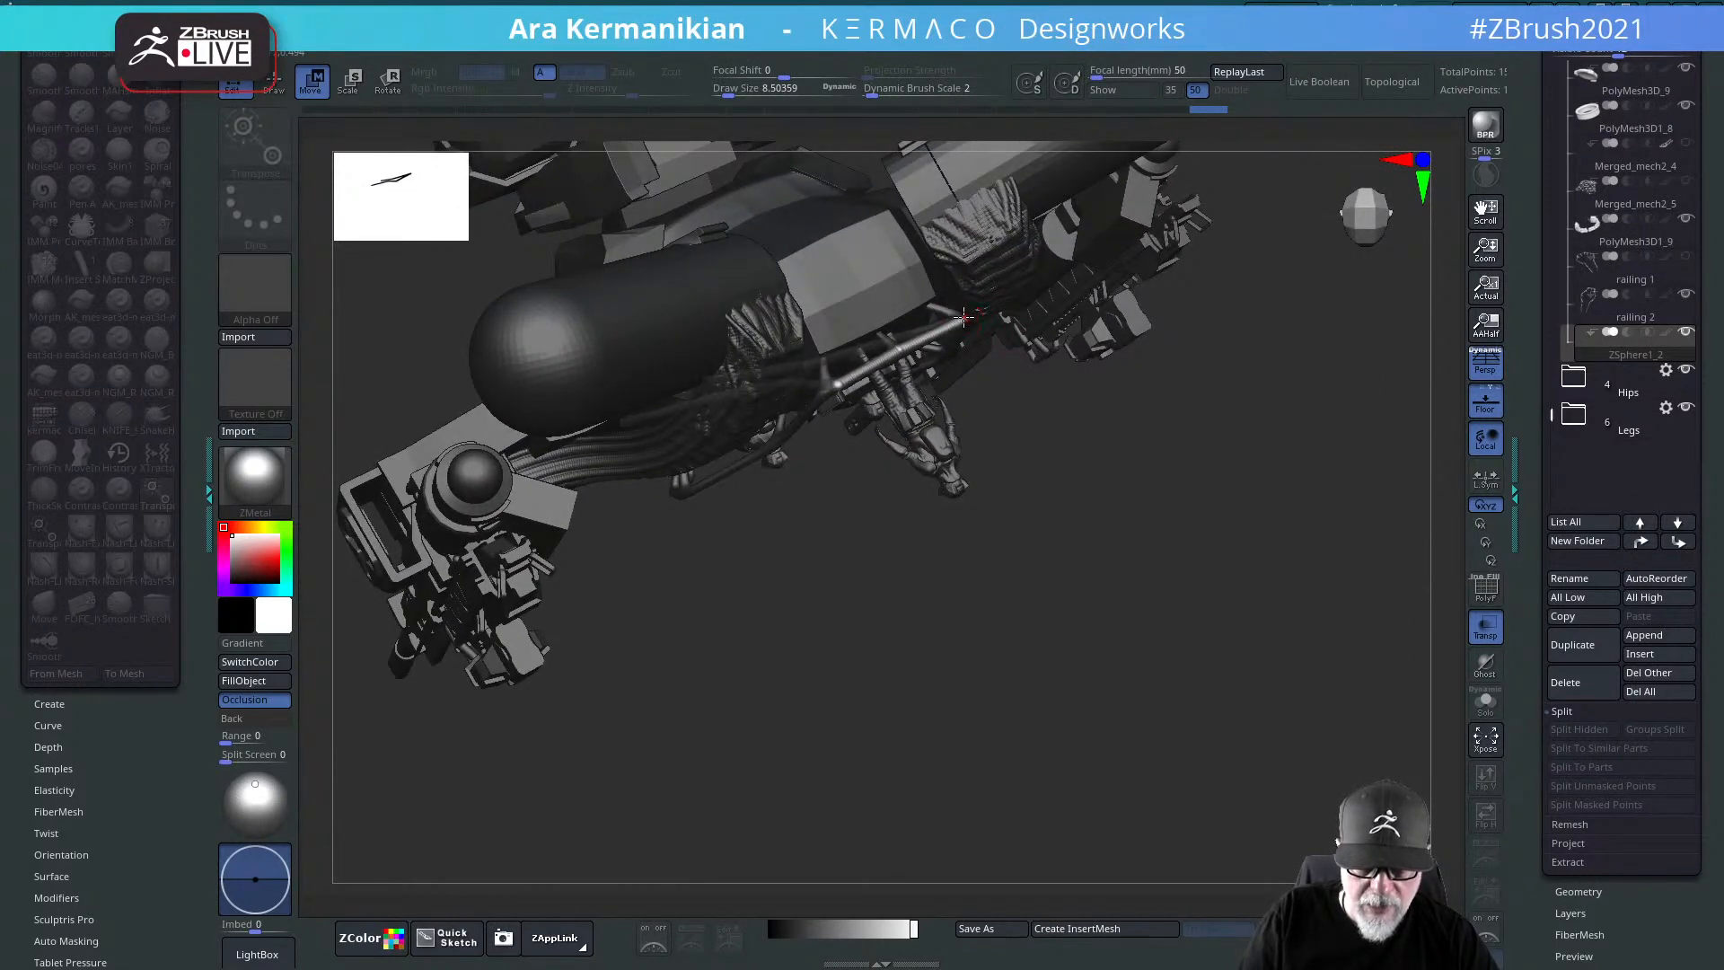
{"action": "left_click_drag", "start_coordinate": [1165, 542], "coordinate": [1030, 355]}
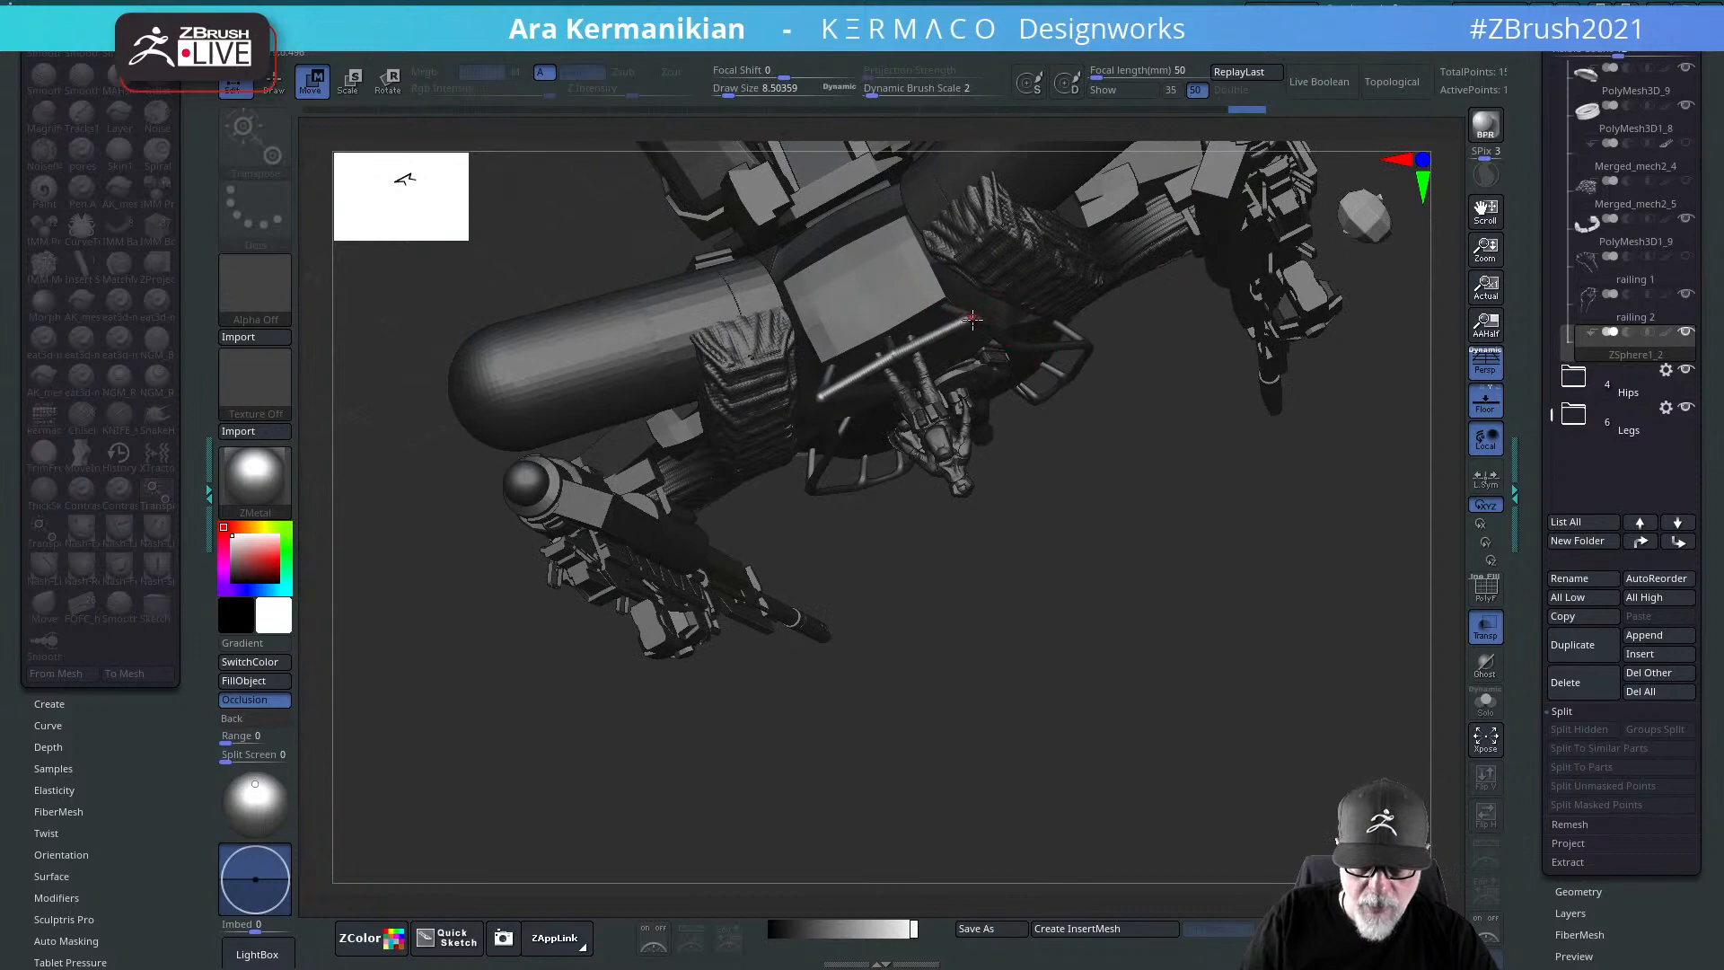
{"action": "left_click_drag", "start_coordinate": [1162, 525], "coordinate": [1055, 339]}
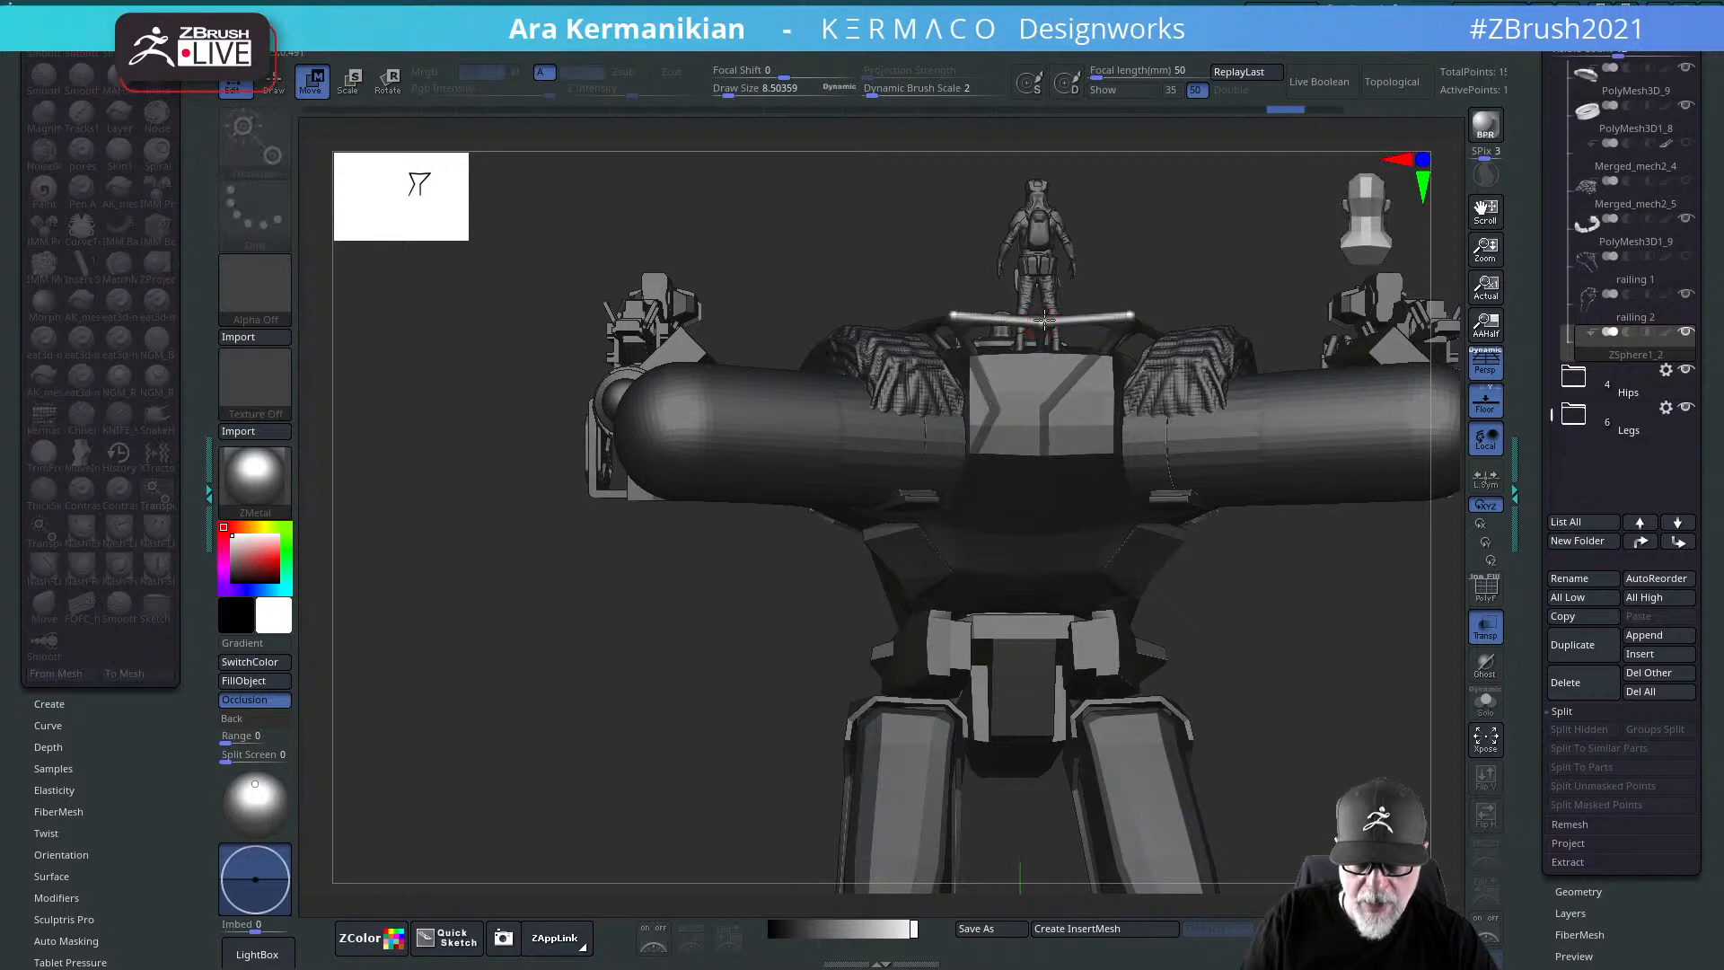
{"action": "left_click_drag", "start_coordinate": [1257, 234], "coordinate": [676, 413], "text": "alt"}
{"action": "left_click", "coordinate": [968, 422]}
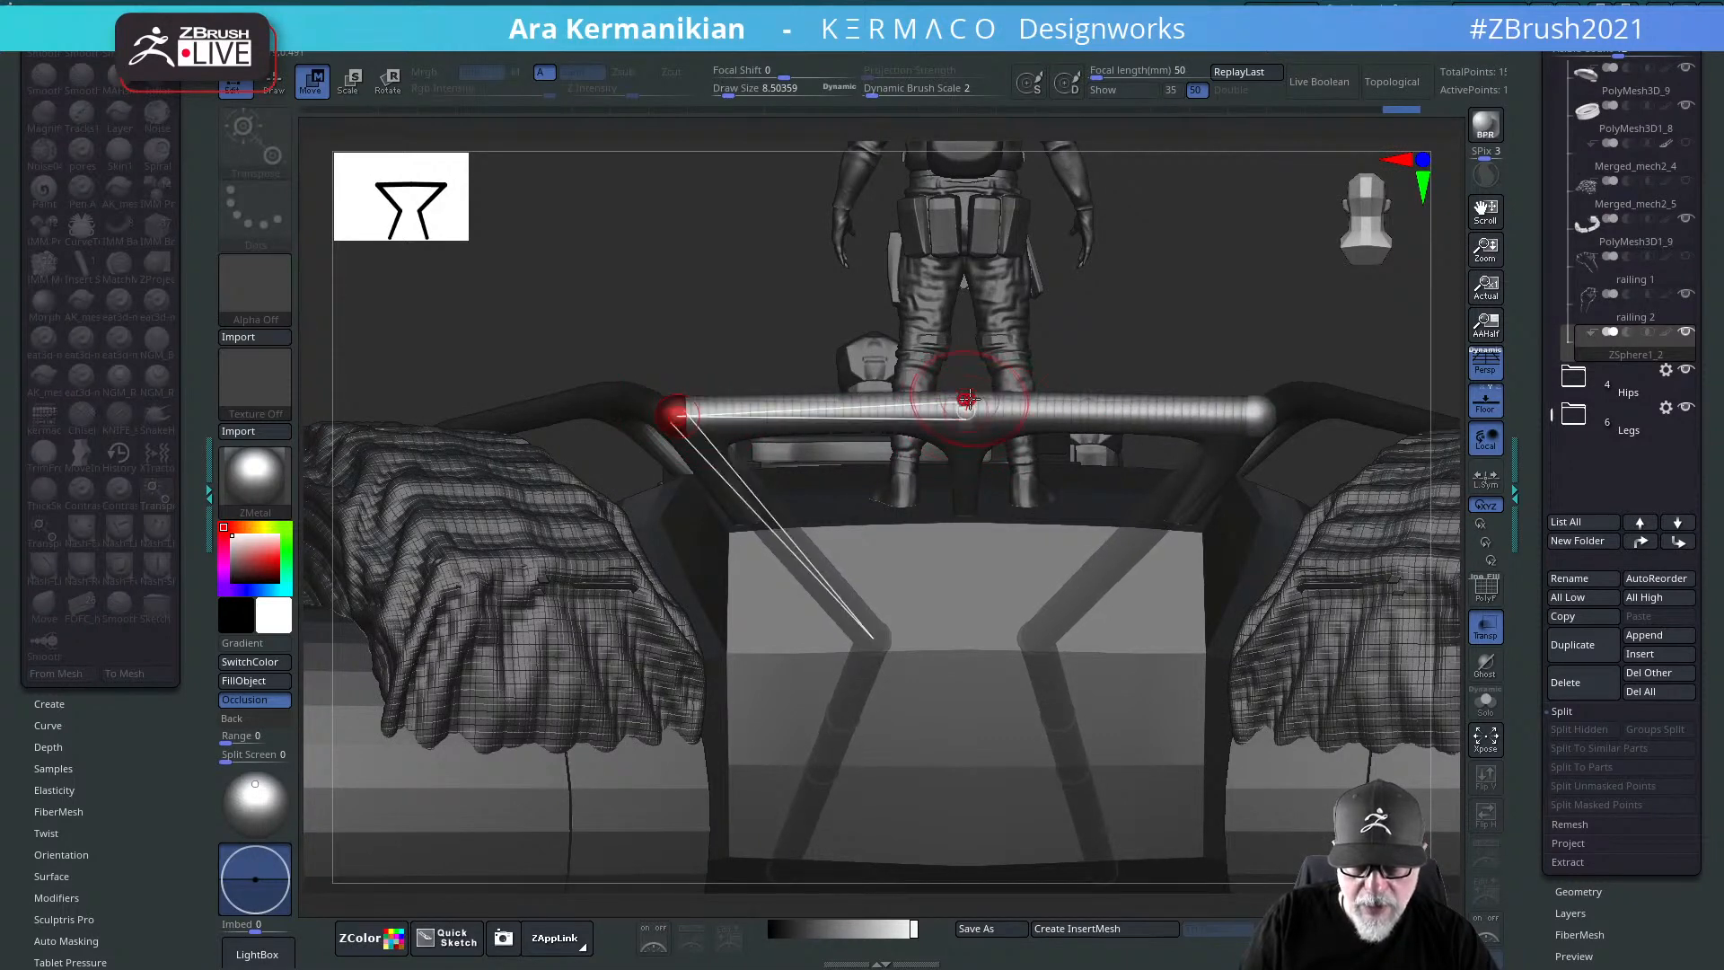
Step: Move the joint pair ahead of the rear corners outward and back, in top view, onto the railing's first side bends
{"action": "left_click_drag", "start_coordinate": [676, 413], "coordinate": [1257, 413]}
{"action": "left_click_drag", "start_coordinate": [1206, 313], "coordinate": [1103, 375]}
{"action": "left_click_drag", "start_coordinate": [395, 599], "coordinate": [1370, 295]}
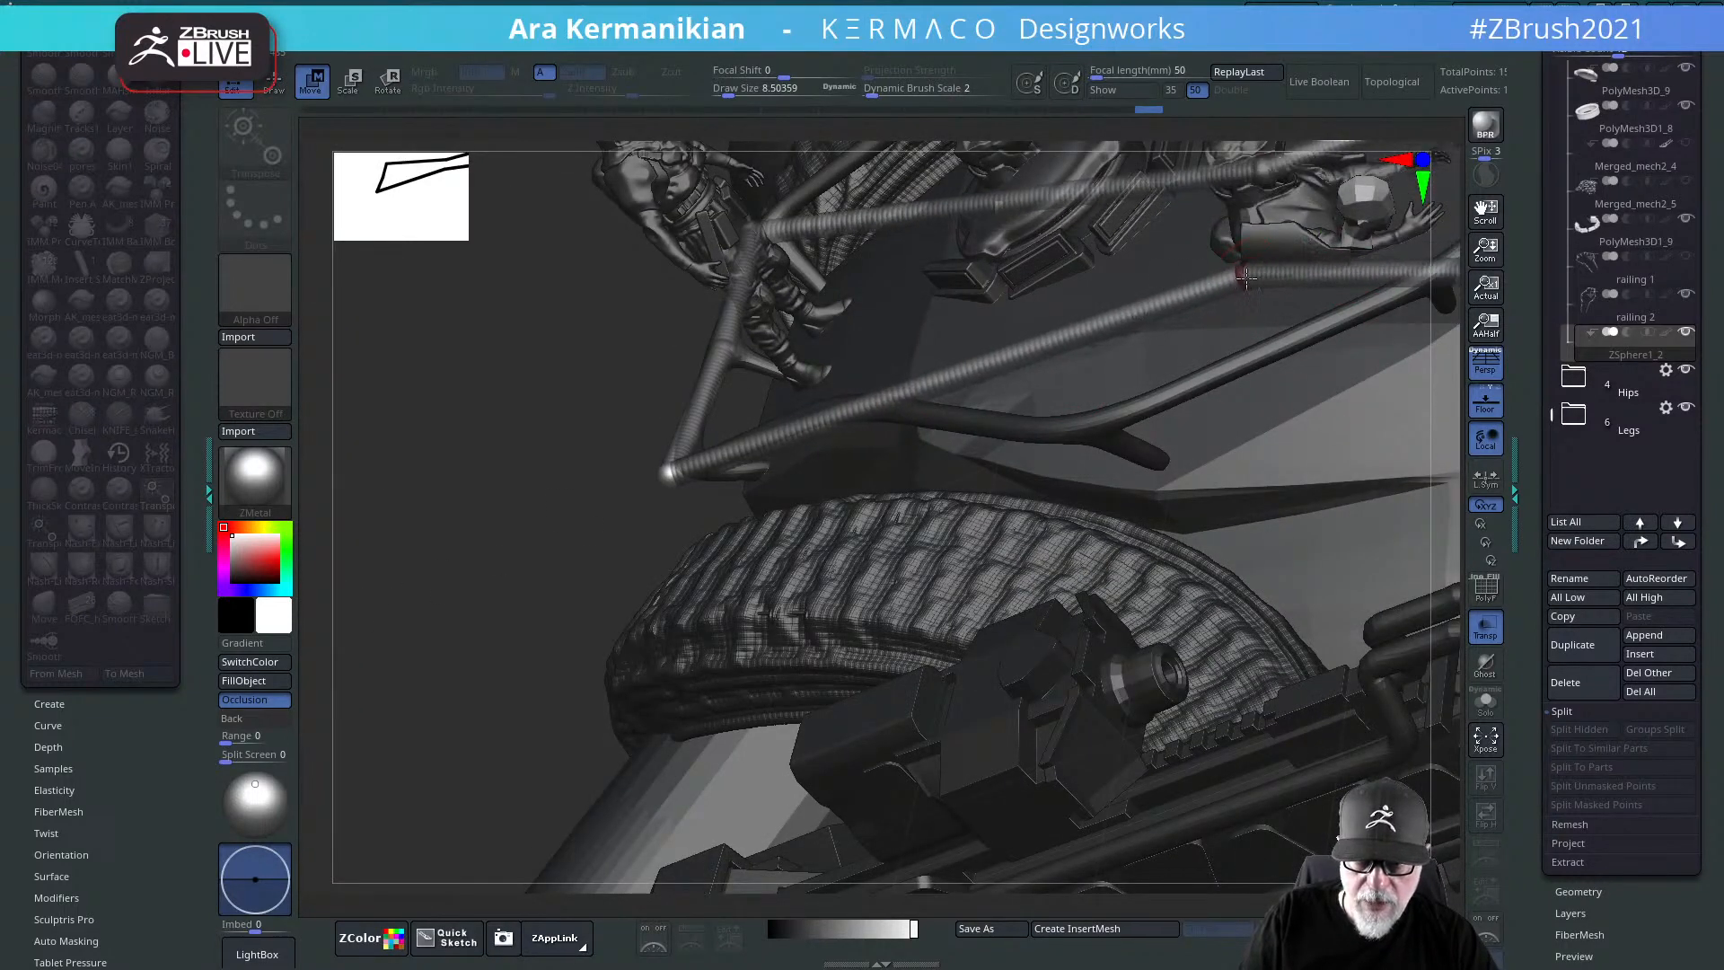
{"action": "left_click_drag", "start_coordinate": [1249, 276], "coordinate": [987, 377]}
{"action": "left_click_drag", "start_coordinate": [482, 476], "coordinate": [870, 305]}
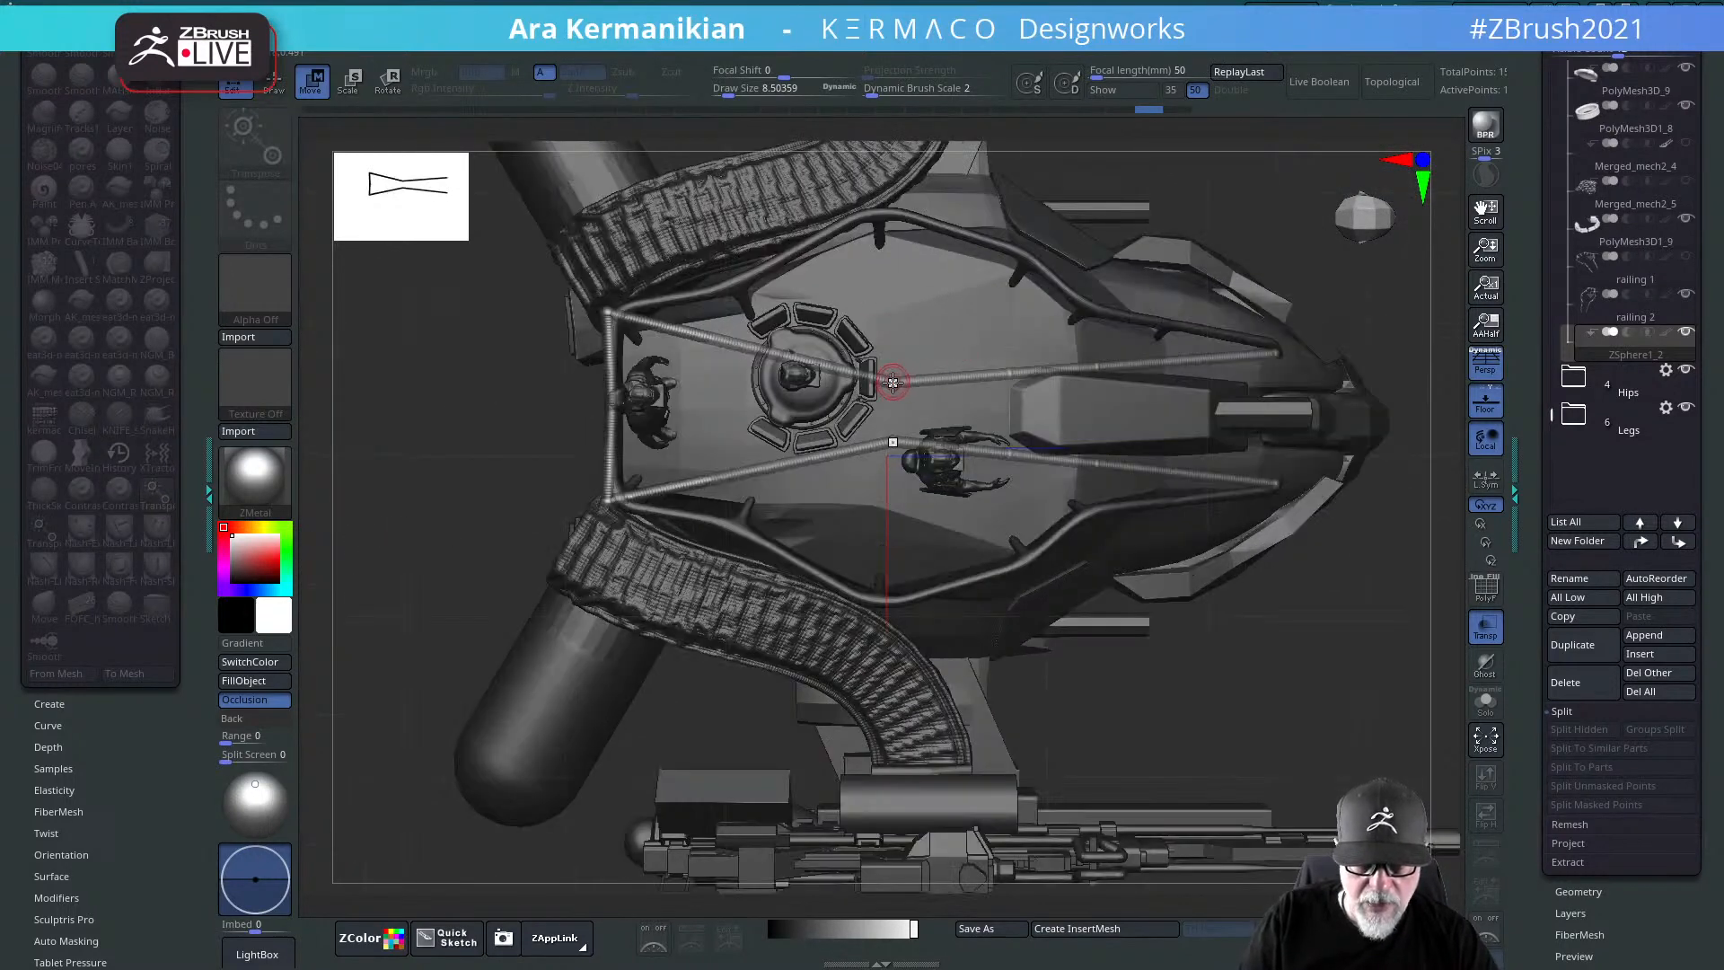
{"action": "left_click_drag", "start_coordinate": [892, 384], "coordinate": [730, 287]}
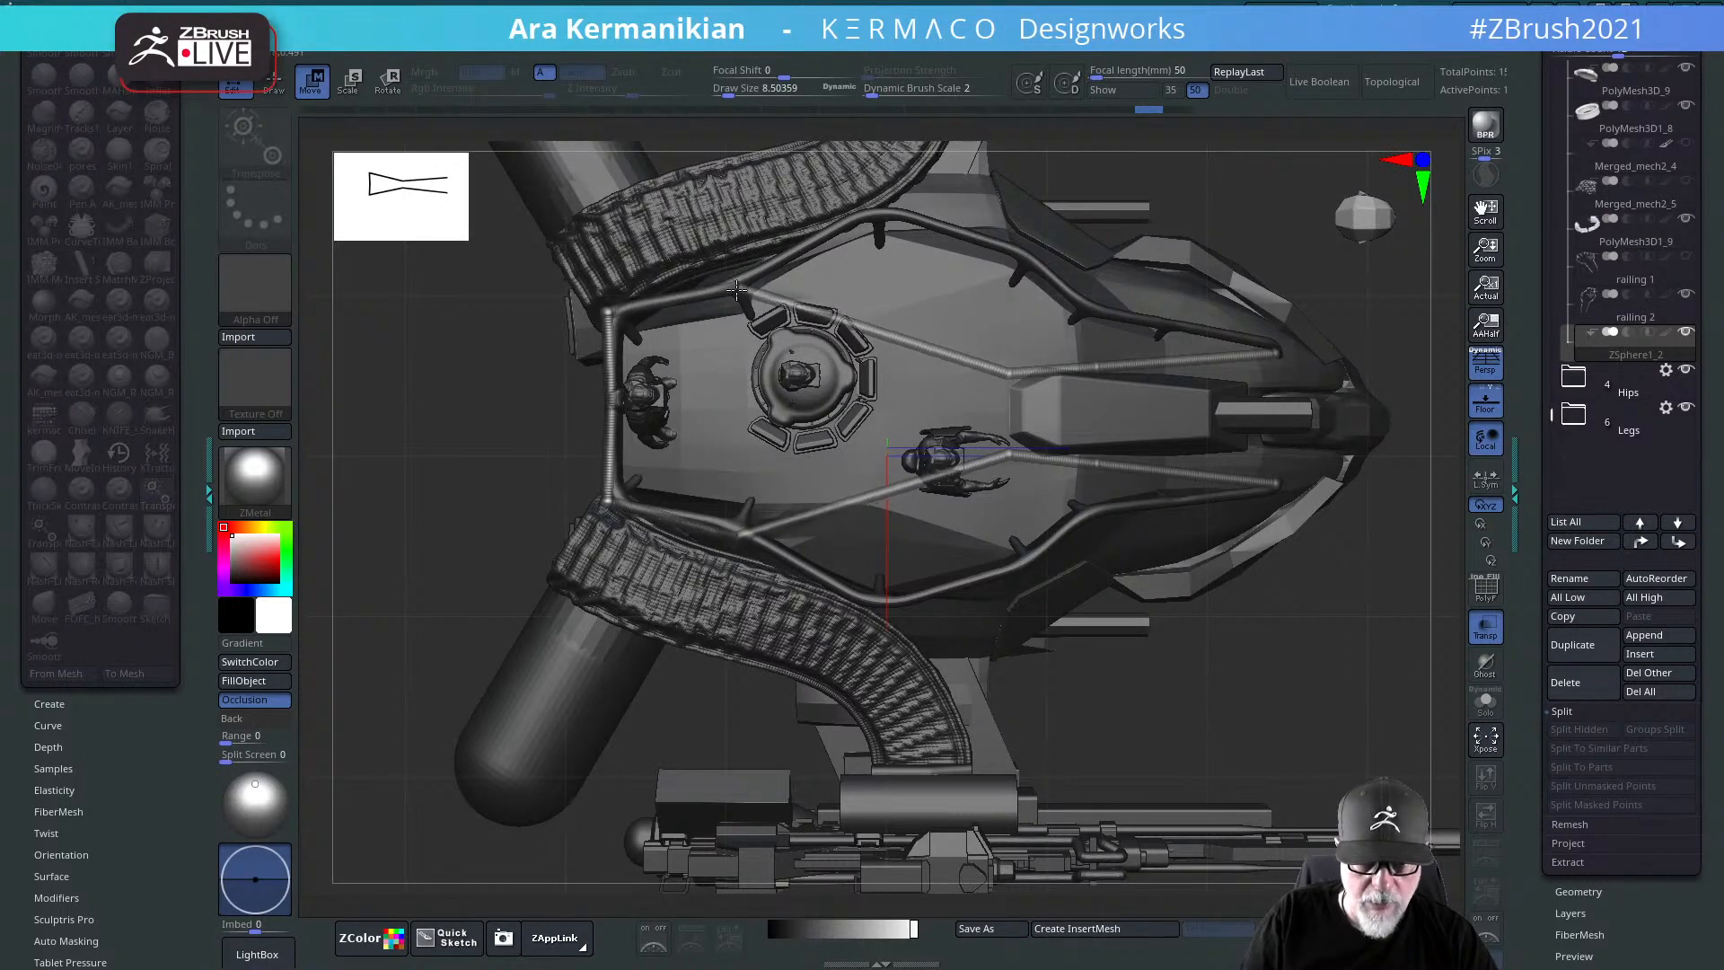
Step: Turn off perspective and nudge the rear corner joint pair slightly forward onto the railing's rear corners in top view
{"action": "left_click_drag", "start_coordinate": [1401, 341], "coordinate": [1345, 358]}
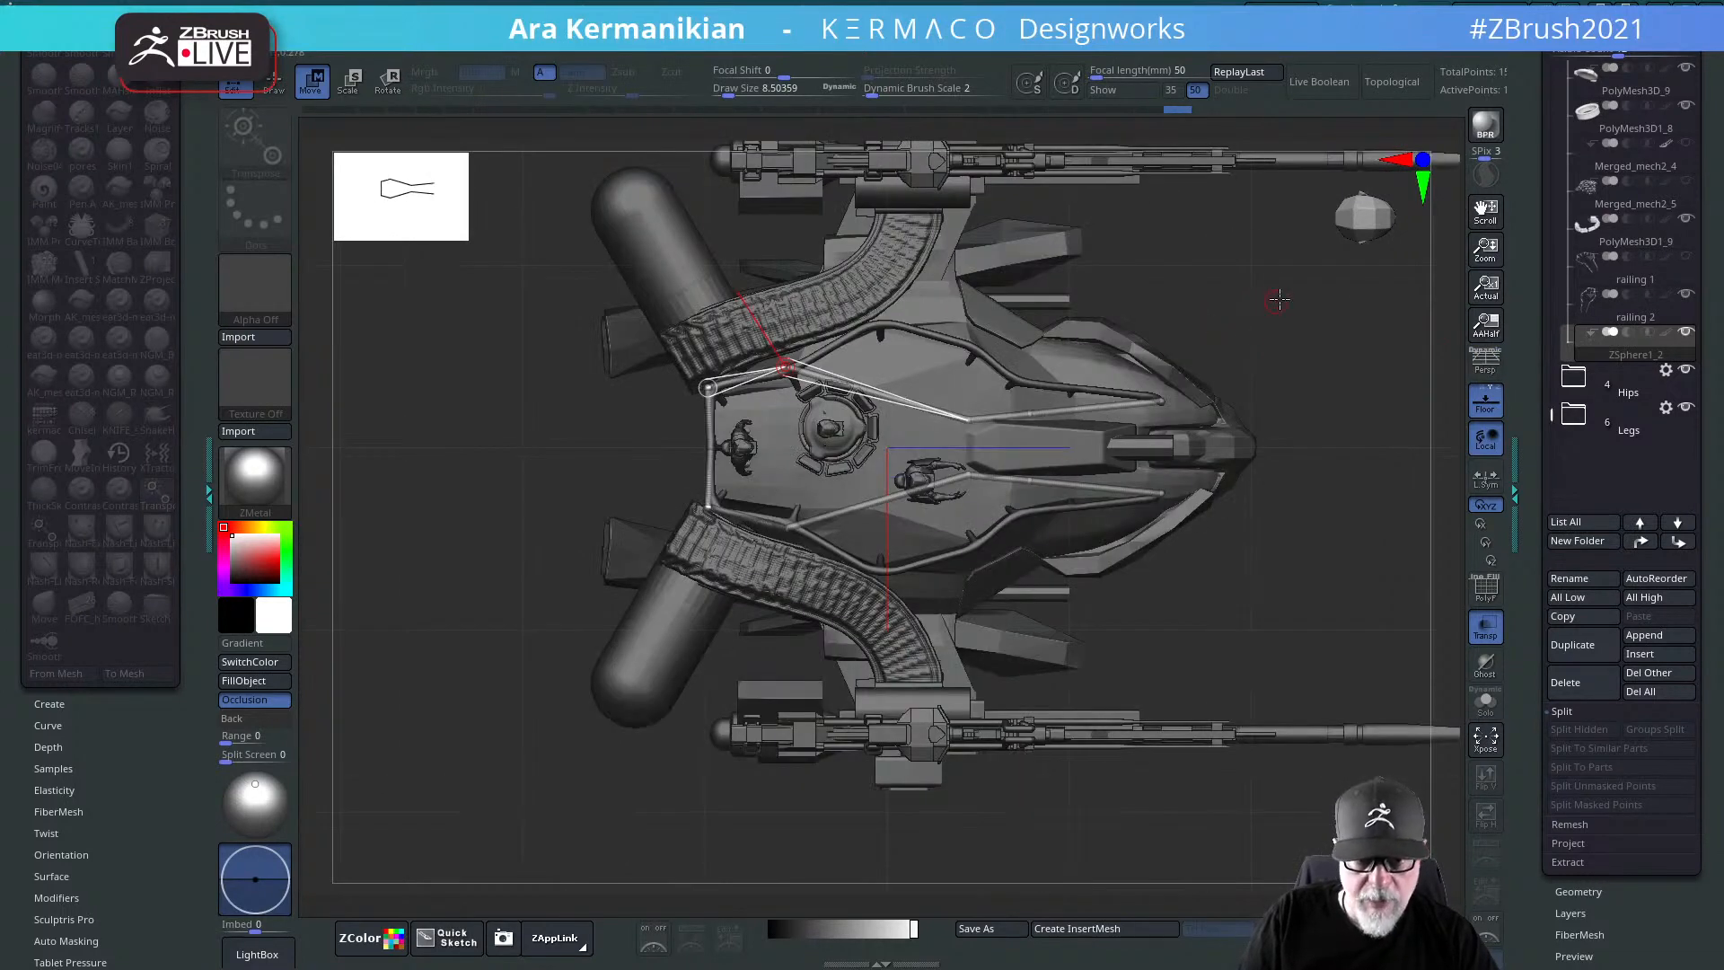
{"action": "mouse_move", "coordinate": [1278, 299]}
{"action": "left_mouse_down", "text": "alt"}
{"action": "mouse_move", "coordinate": [769, 357]}
{"action": "mouse_move", "coordinate": [790, 328]}
{"action": "left_mouse_up", "text": "alt"}
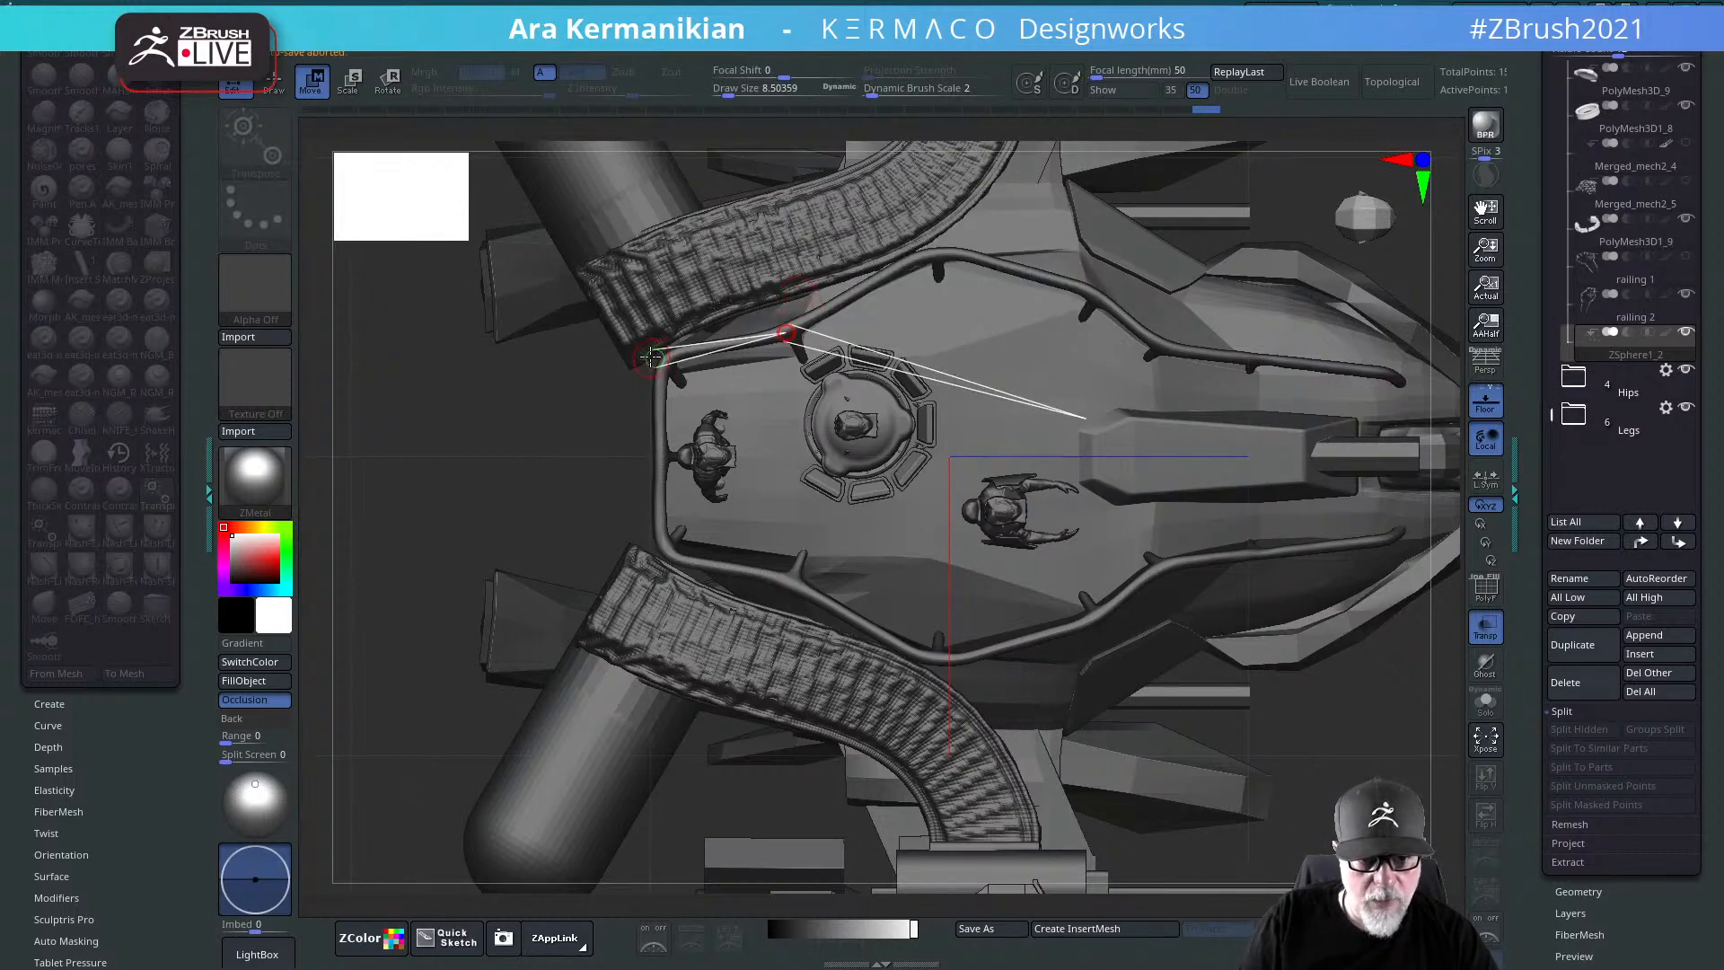
{"action": "left_click_drag", "start_coordinate": [496, 456], "coordinate": [539, 462], "text": "alt"}
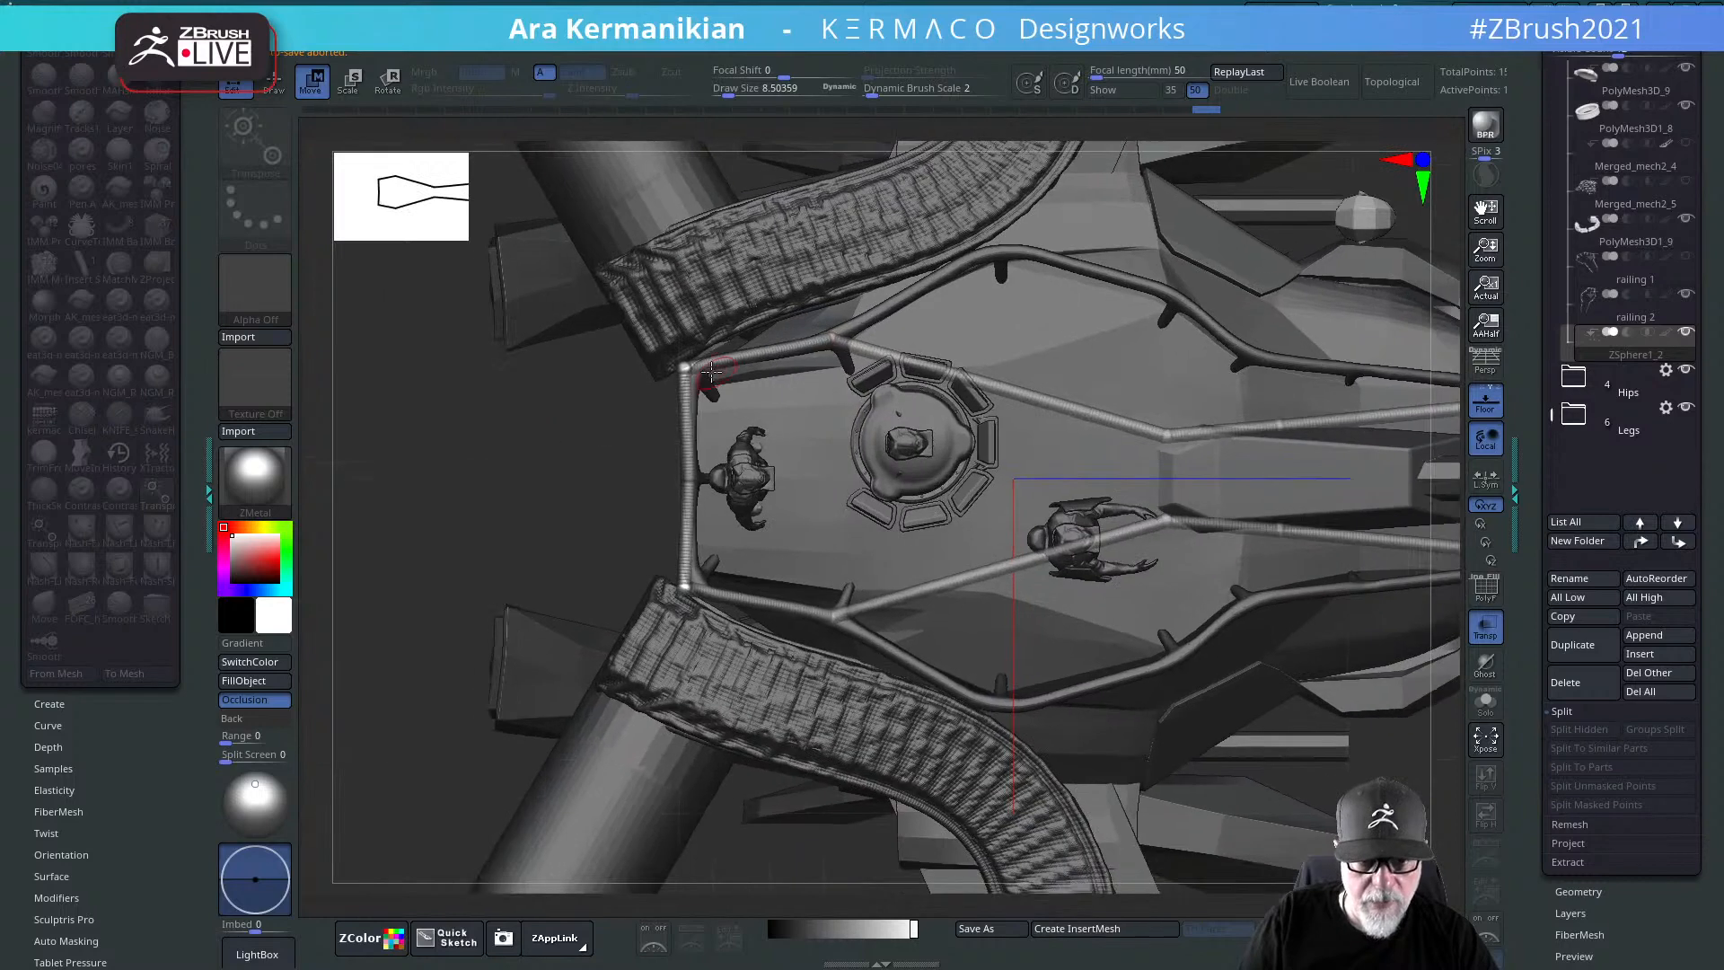
{"action": "left_click_drag", "start_coordinate": [685, 367], "coordinate": [696, 367]}
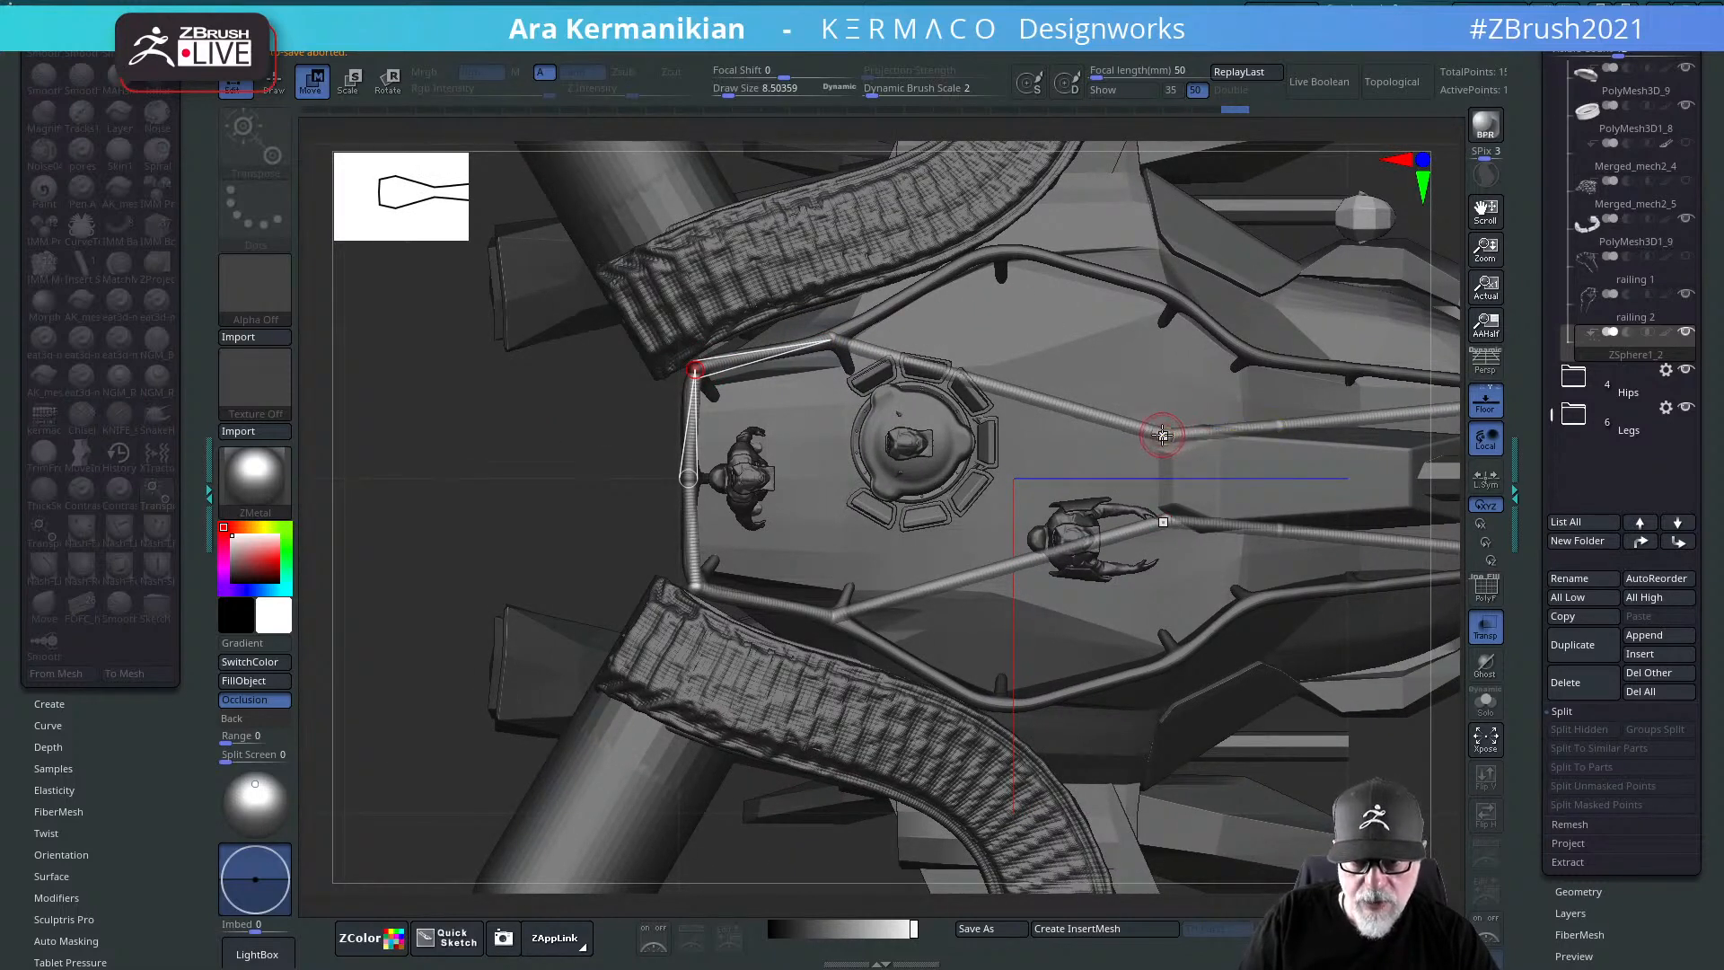
Step: Move the two middle joint pairs outward, placing one at the railing's widest bends and the other at the posts just ahead
{"action": "mouse_move", "coordinate": [1163, 436]}
{"action": "left_mouse_down"}
{"action": "mouse_move", "coordinate": [1179, 394]}
{"action": "mouse_move", "coordinate": [1165, 435]}
{"action": "mouse_move", "coordinate": [983, 233]}
{"action": "left_mouse_up"}
{"action": "key", "text": "ctrl+z"}
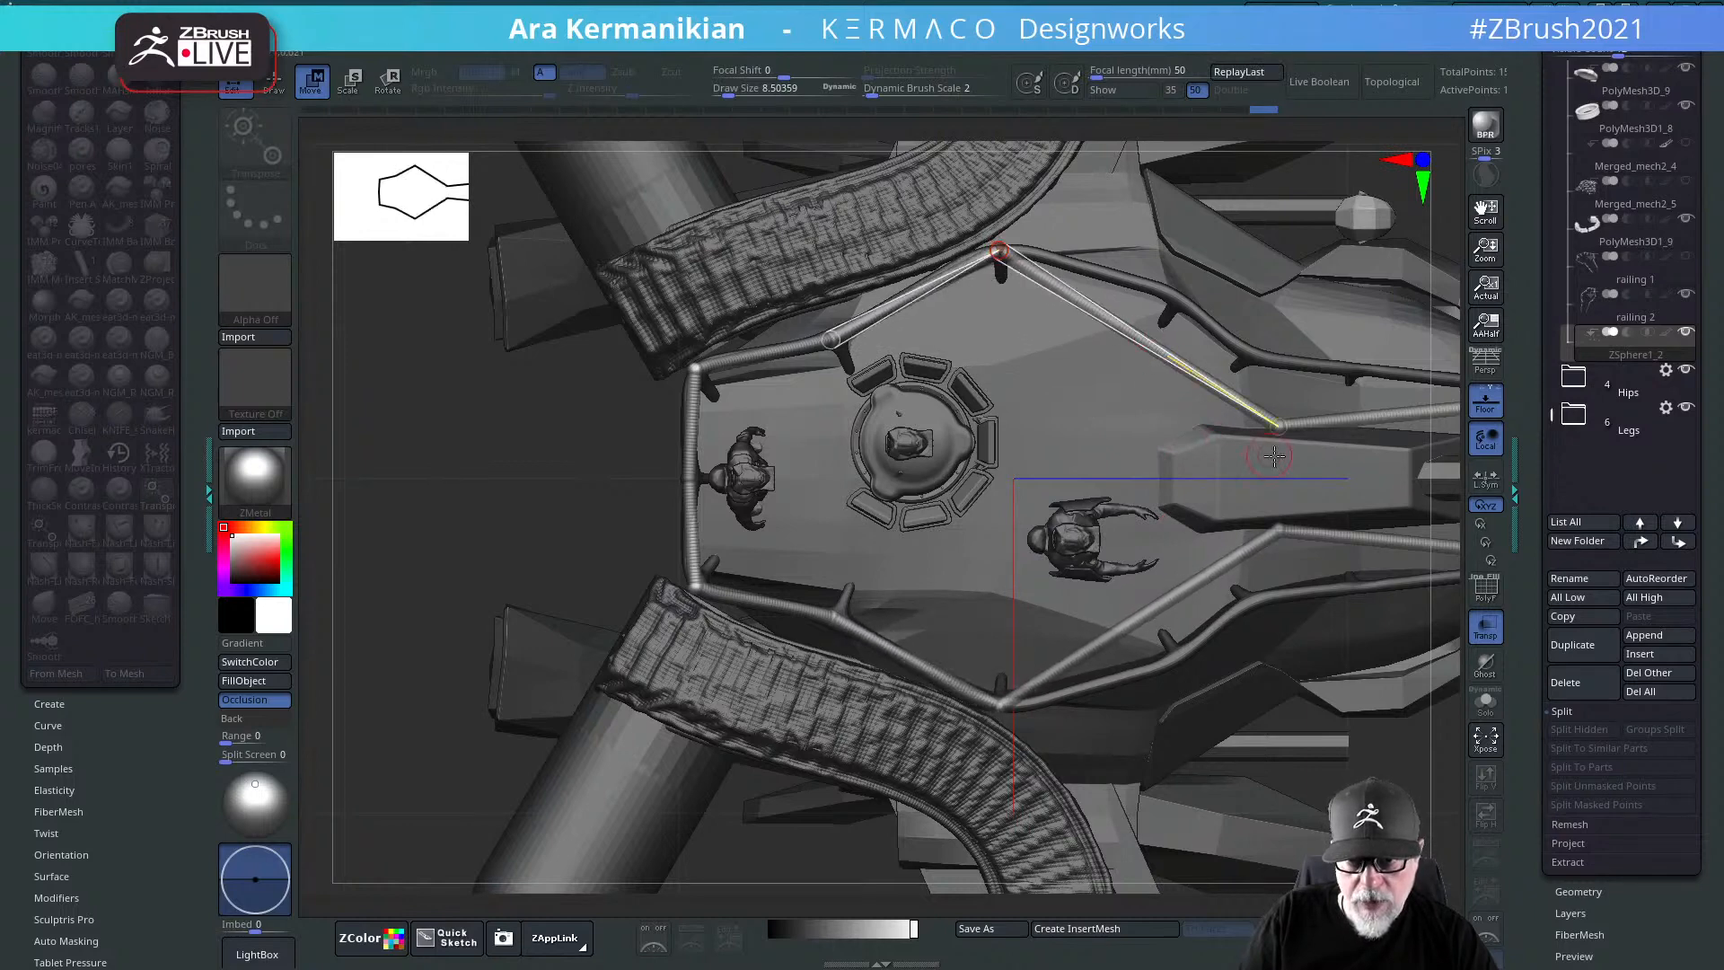
{"action": "left_click_drag", "start_coordinate": [1275, 424], "coordinate": [1170, 292]}
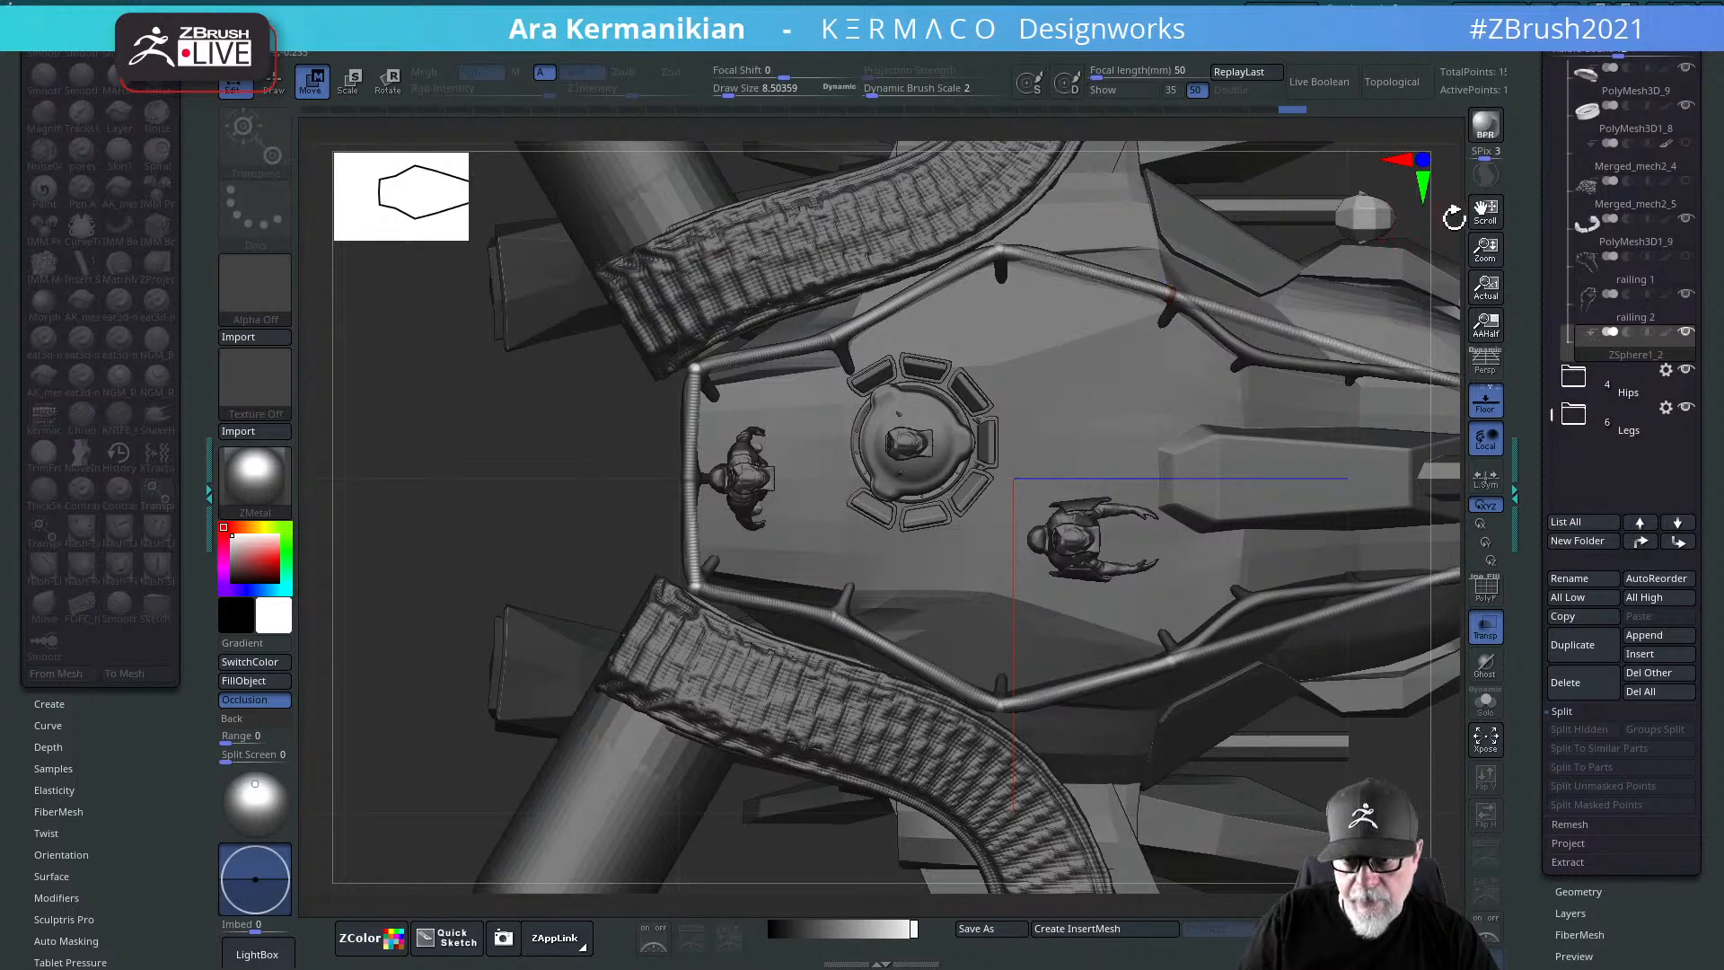
Step: Move the next two forward joint pairs inward in top view onto the railing's front bends and the posts beyond them
{"action": "mouse_move", "coordinate": [1450, 215]}
{"action": "left_mouse_down", "text": "alt"}
{"action": "mouse_move", "coordinate": [1136, 269]}
{"action": "mouse_move", "coordinate": [1046, 314]}
{"action": "left_mouse_up", "text": "alt"}
{"action": "key", "text": "q"}
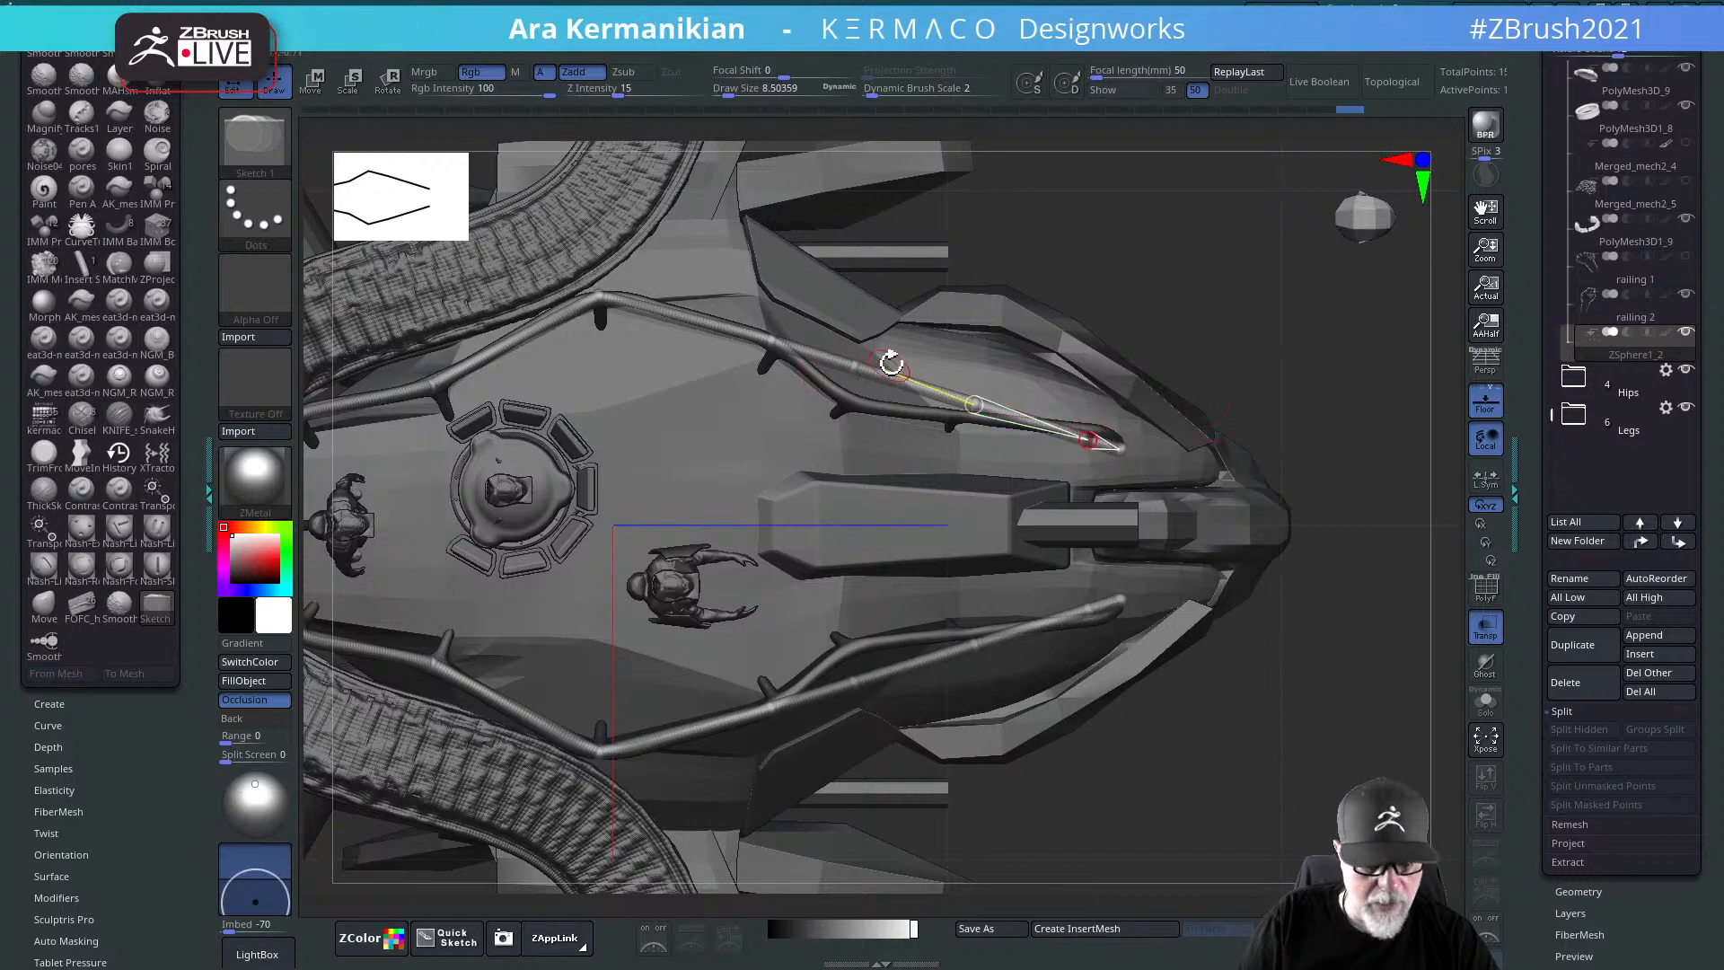
{"action": "key", "text": "w"}
{"action": "left_click_drag", "start_coordinate": [851, 372], "coordinate": [849, 404]}
{"action": "left_click_drag", "start_coordinate": [977, 402], "coordinate": [999, 412]}
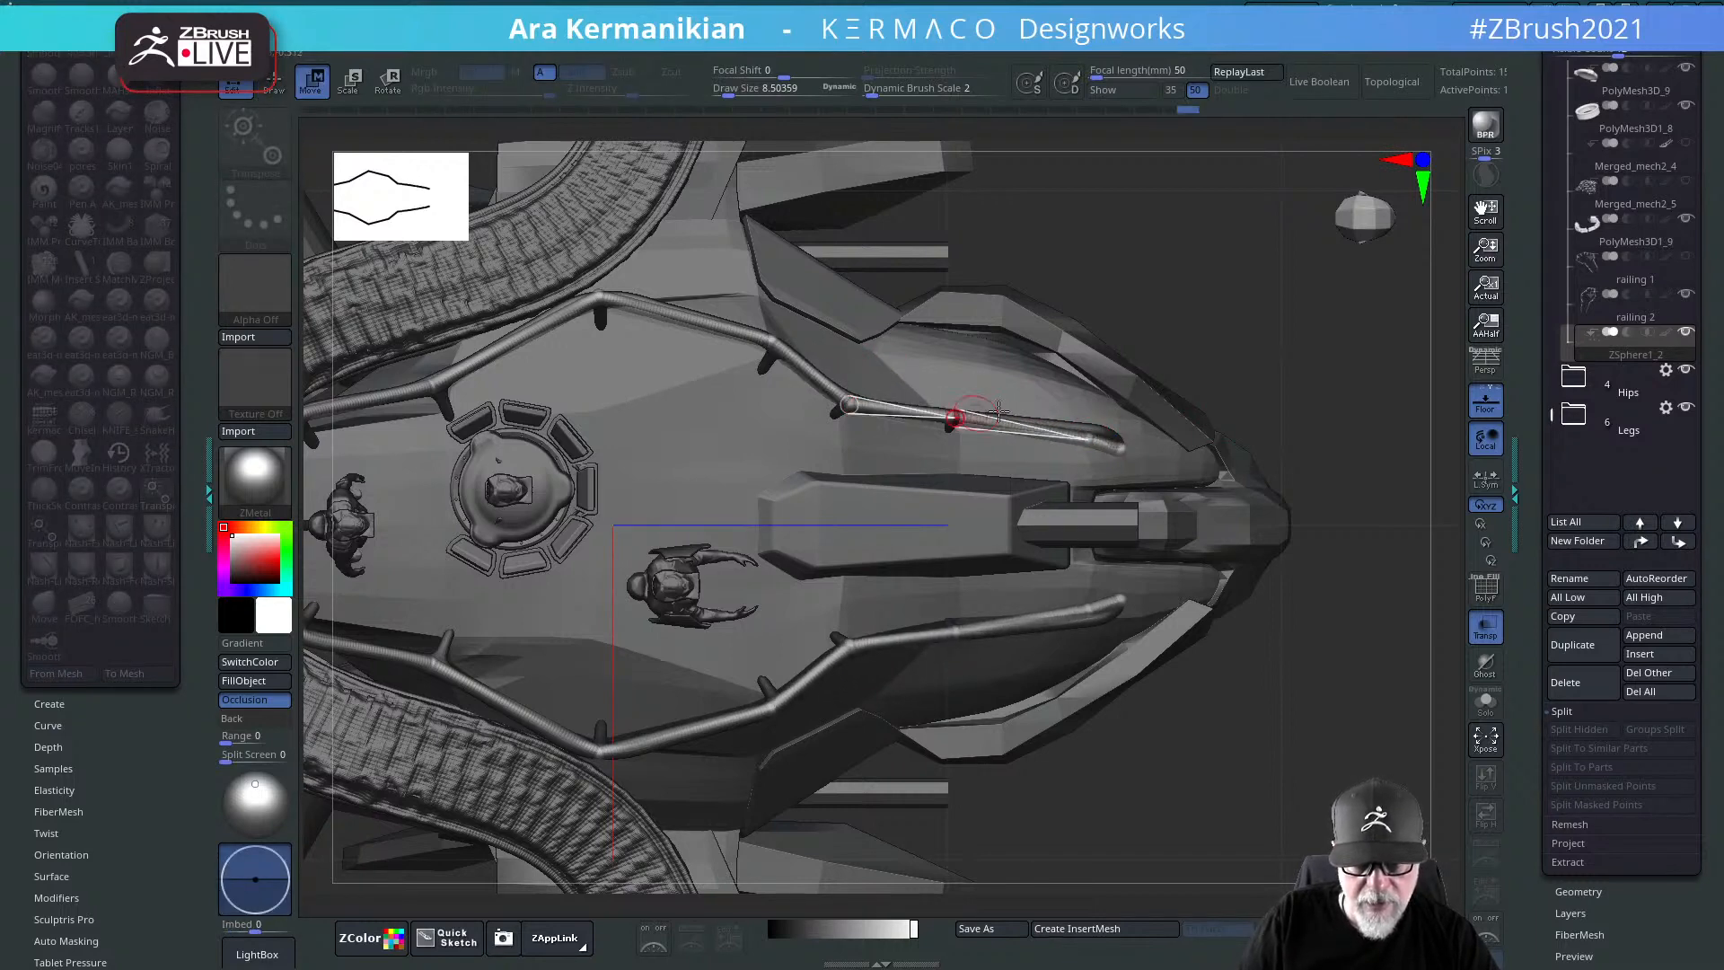
Step: Hide the detailed gun parts that block the side view of the hull railing
{"action": "left_click_drag", "start_coordinate": [1182, 411], "coordinate": [1118, 378]}
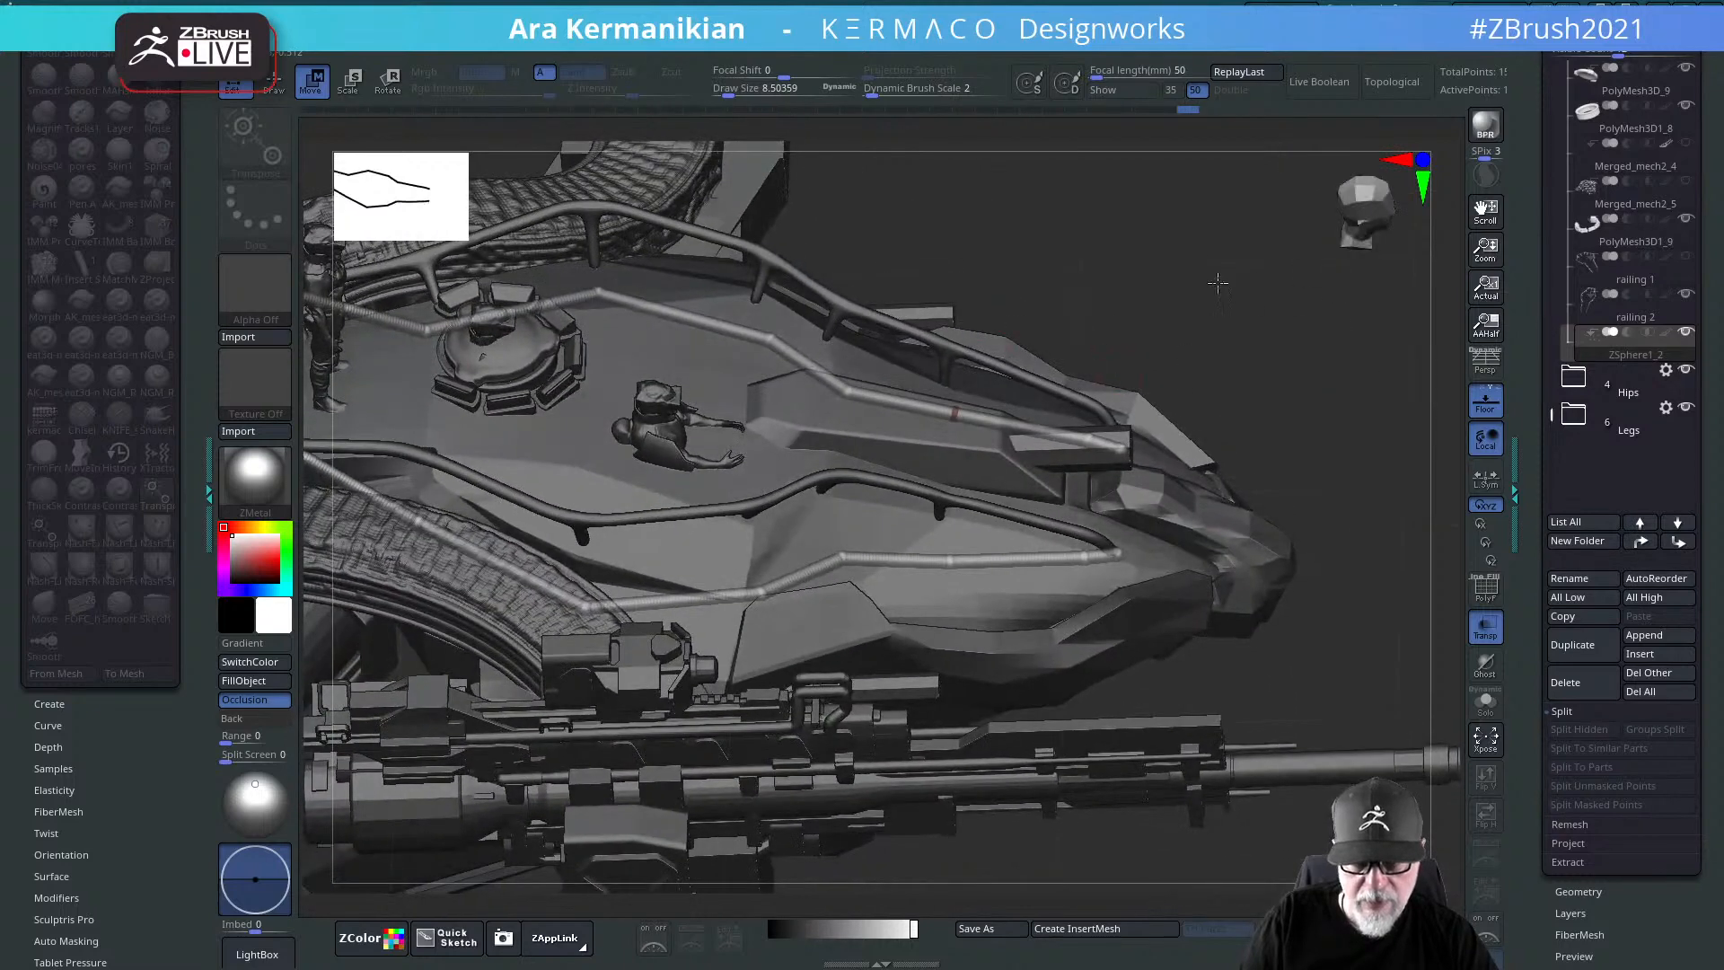
{"action": "left_click_drag", "start_coordinate": [1217, 282], "coordinate": [939, 395]}
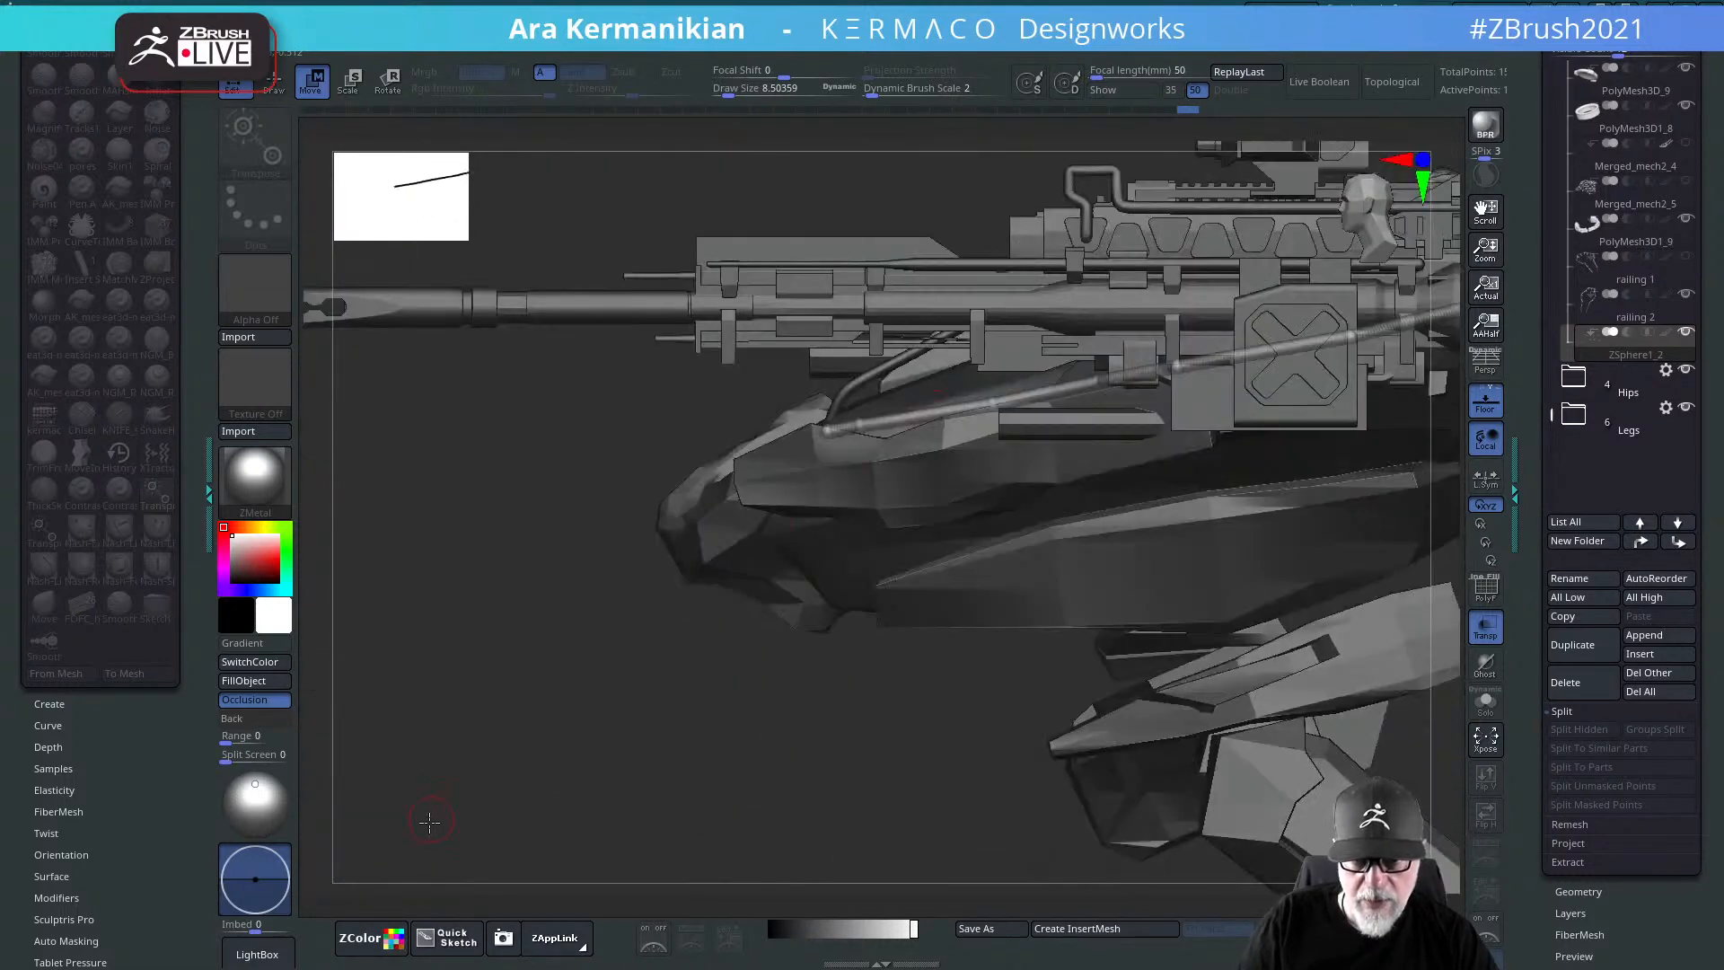
{"action": "left_click_drag", "start_coordinate": [429, 821], "coordinate": [515, 696], "text": "alt"}
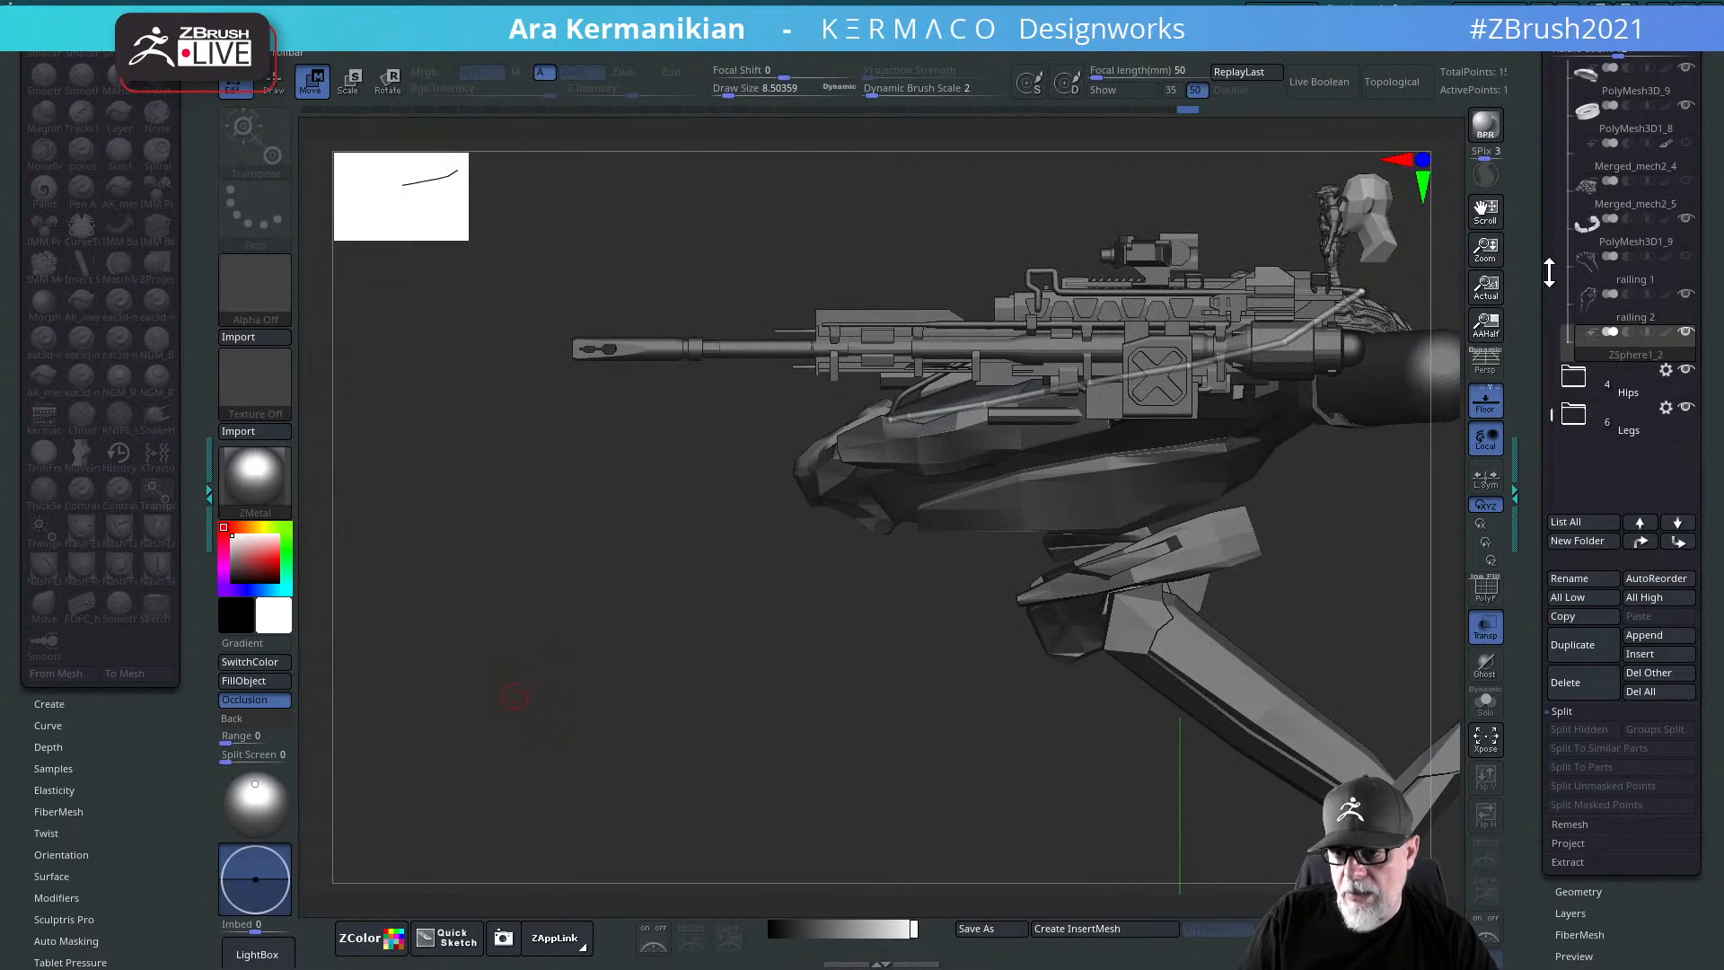
{"action": "left_click_drag", "start_coordinate": [1548, 273], "coordinate": [1530, 458]}
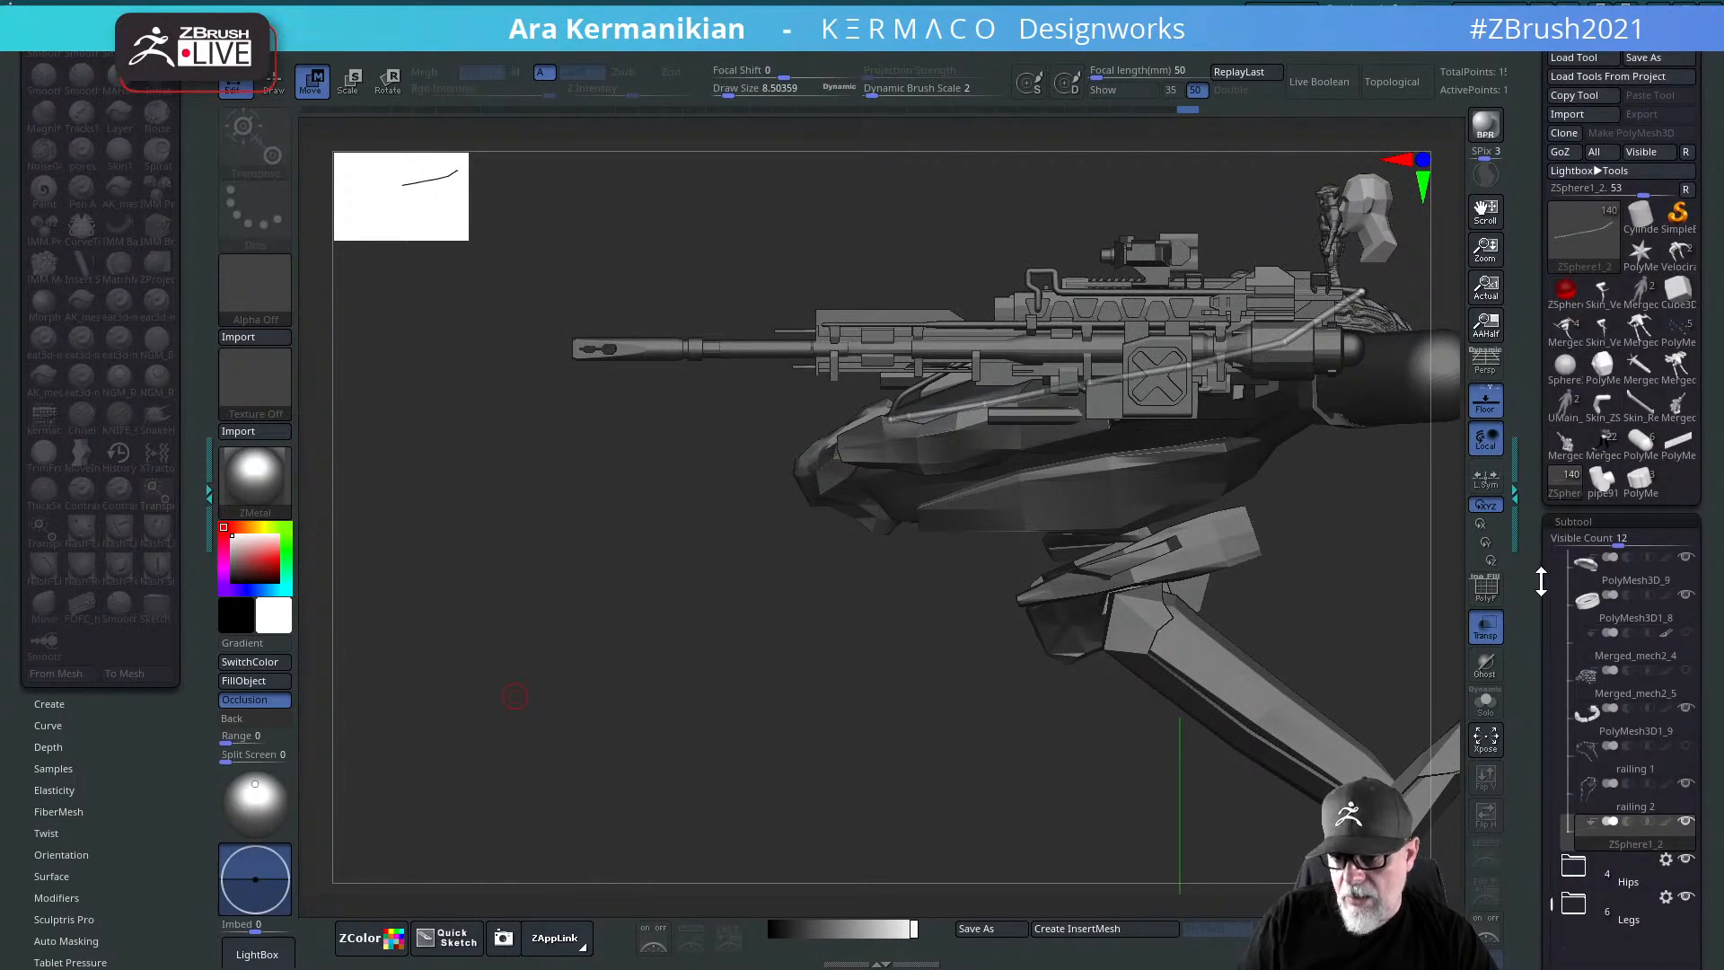
{"action": "left_click_drag", "start_coordinate": [1553, 575], "coordinate": [1552, 583]}
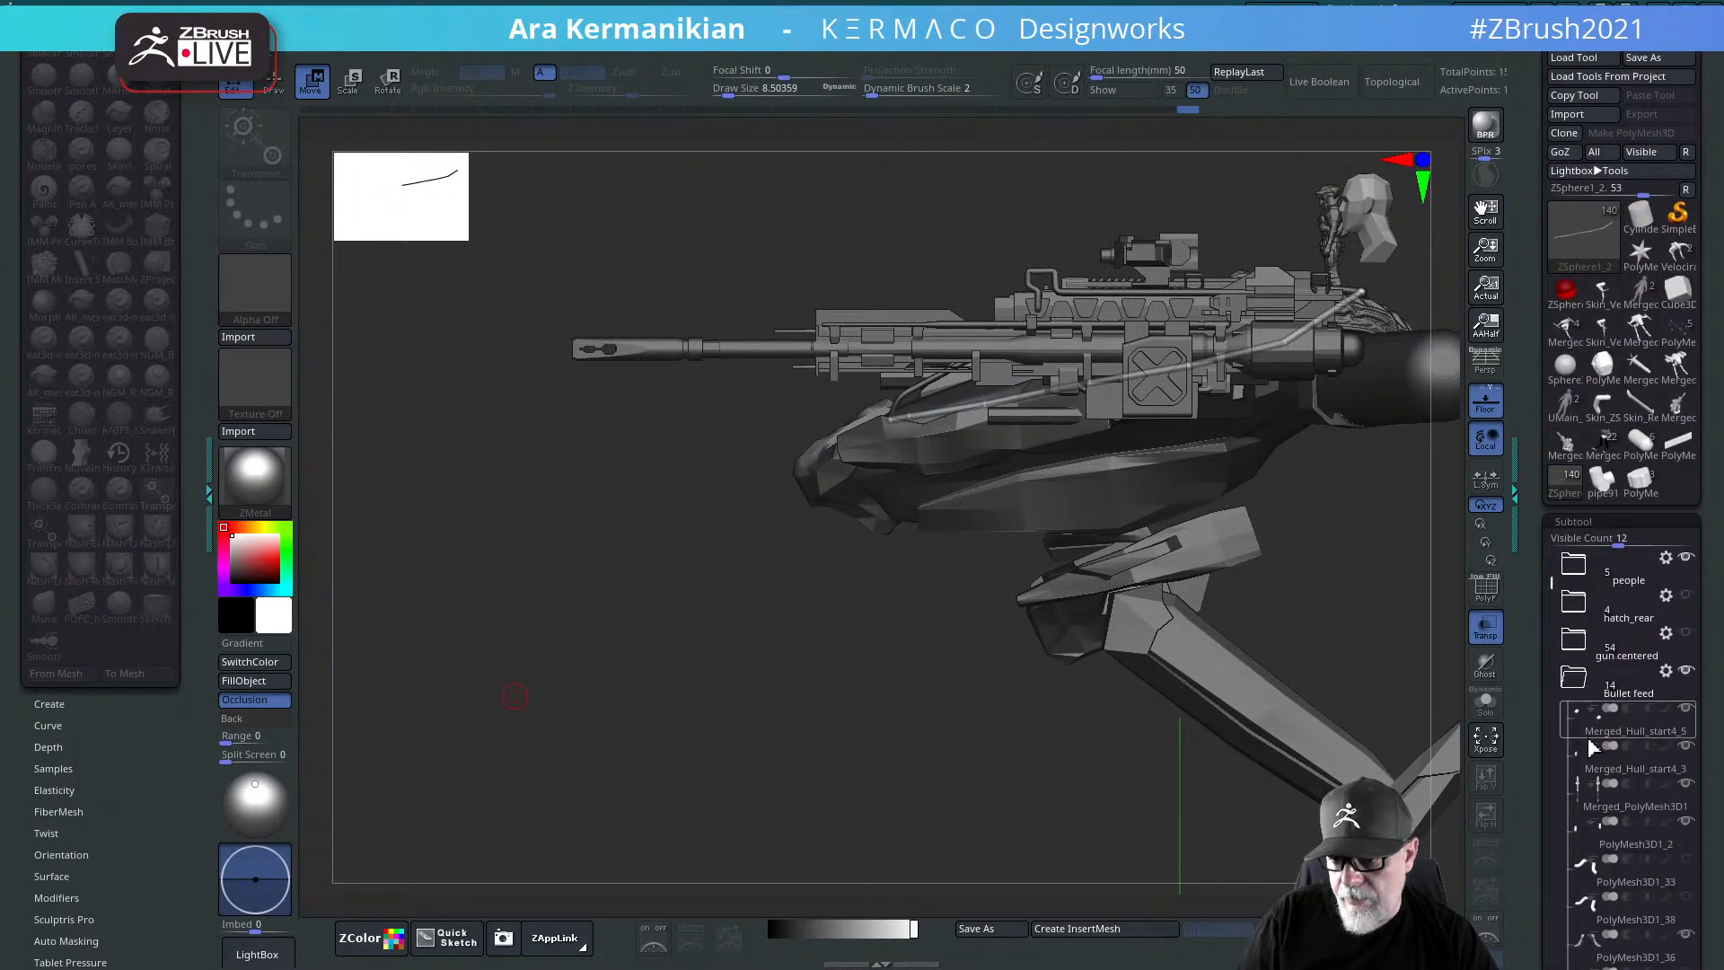
{"action": "left_click", "coordinate": [1689, 783]}
{"action": "mouse_move", "coordinate": [1363, 603]}
{"action": "left_mouse_down", "text": "alt"}
{"action": "mouse_move", "coordinate": [1328, 655]}
{"action": "mouse_move", "coordinate": [1343, 670]}
{"action": "mouse_move", "coordinate": [1216, 749]}
{"action": "mouse_move", "coordinate": [1189, 668]}
{"action": "left_mouse_up", "text": "alt"}
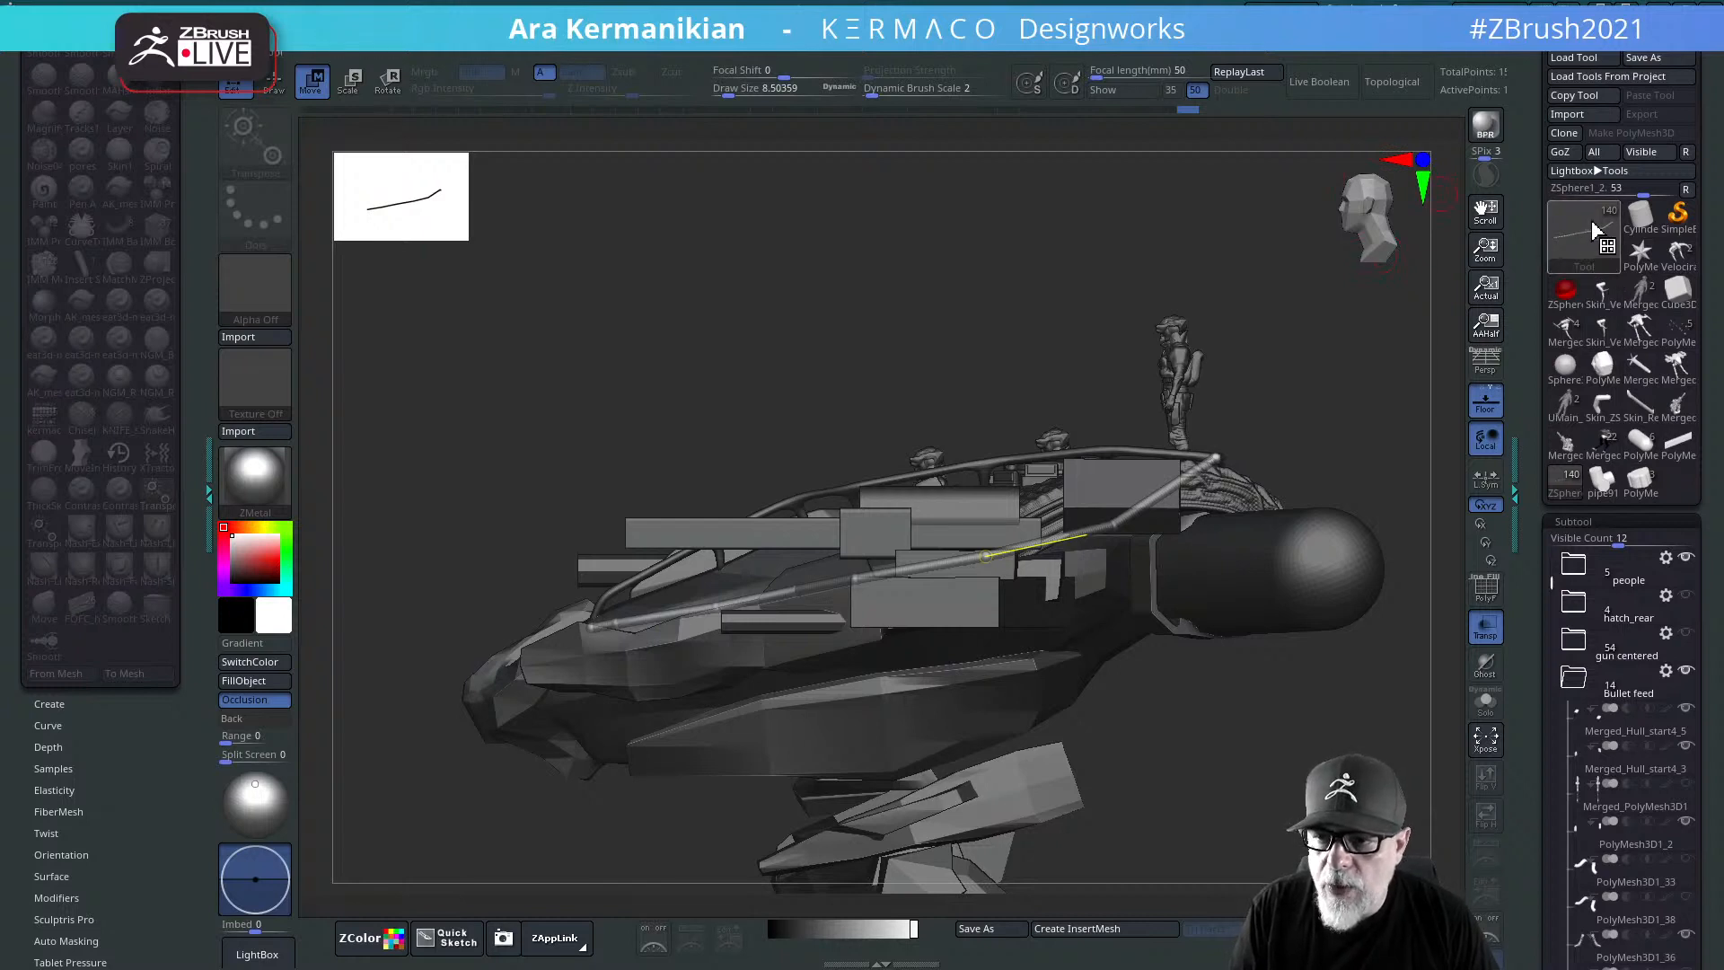
Step: Raise the joint pair just ahead of the rear corners in side view up to the height of the railing
{"action": "mouse_move", "coordinate": [1592, 238]}
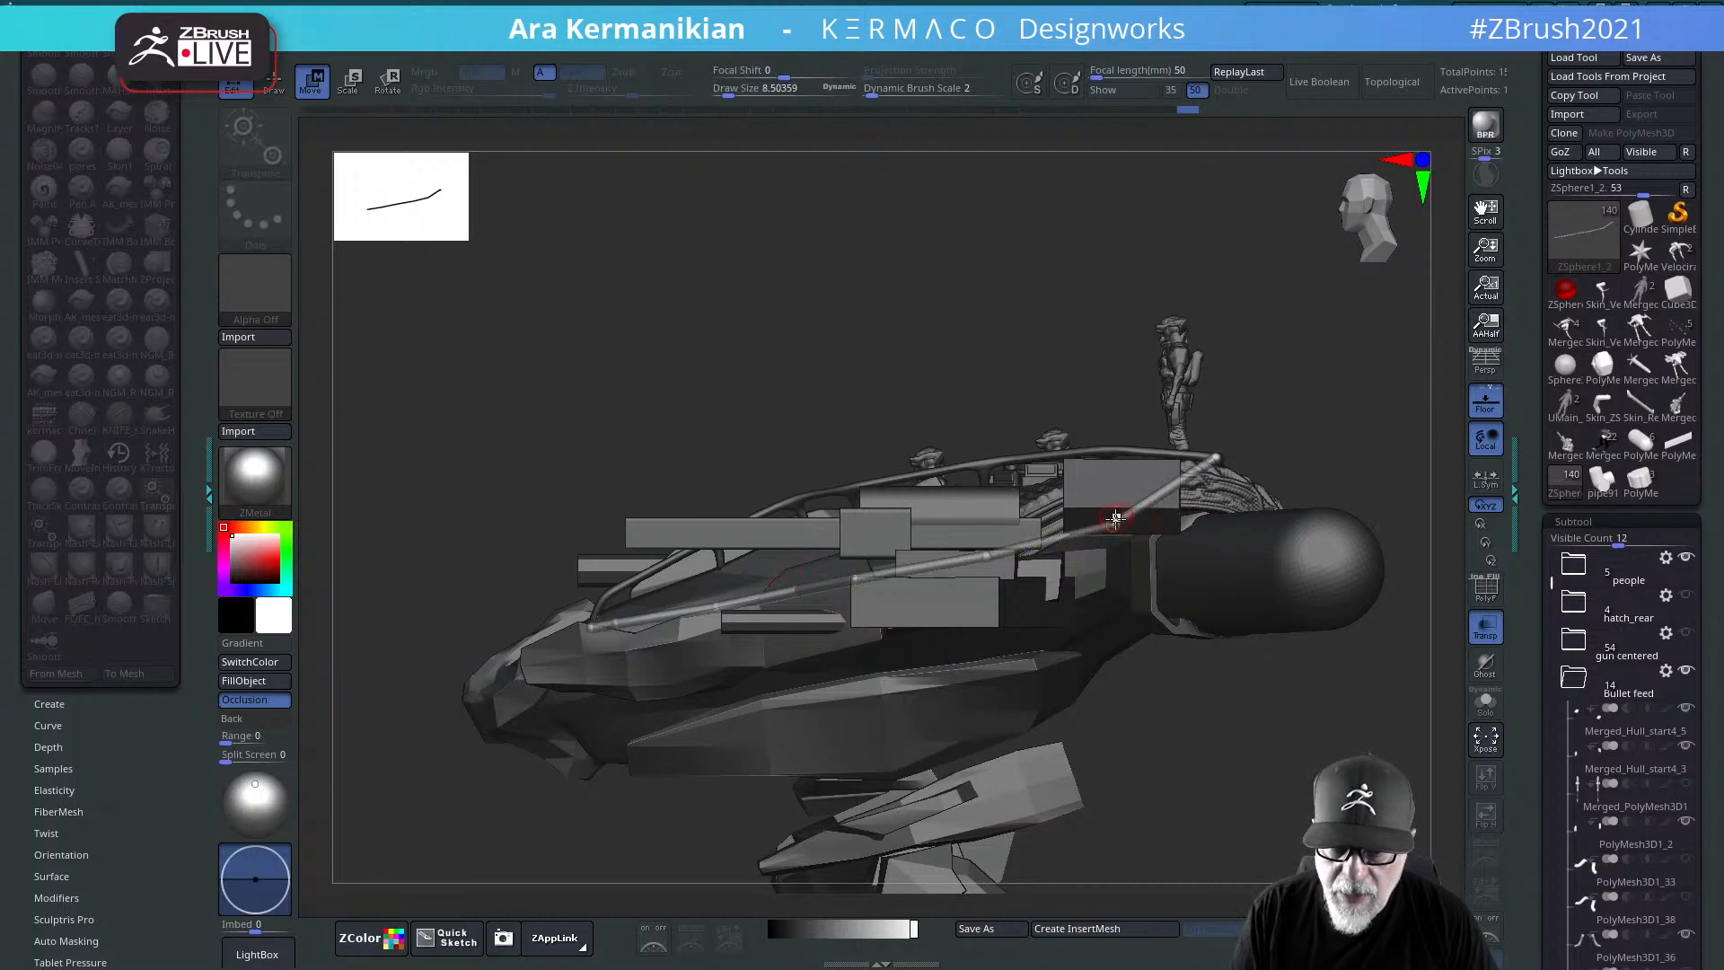
{"action": "left_click_drag", "start_coordinate": [1113, 525], "coordinate": [1104, 440]}
{"action": "left_click_drag", "start_coordinate": [1323, 331], "coordinate": [1071, 512]}
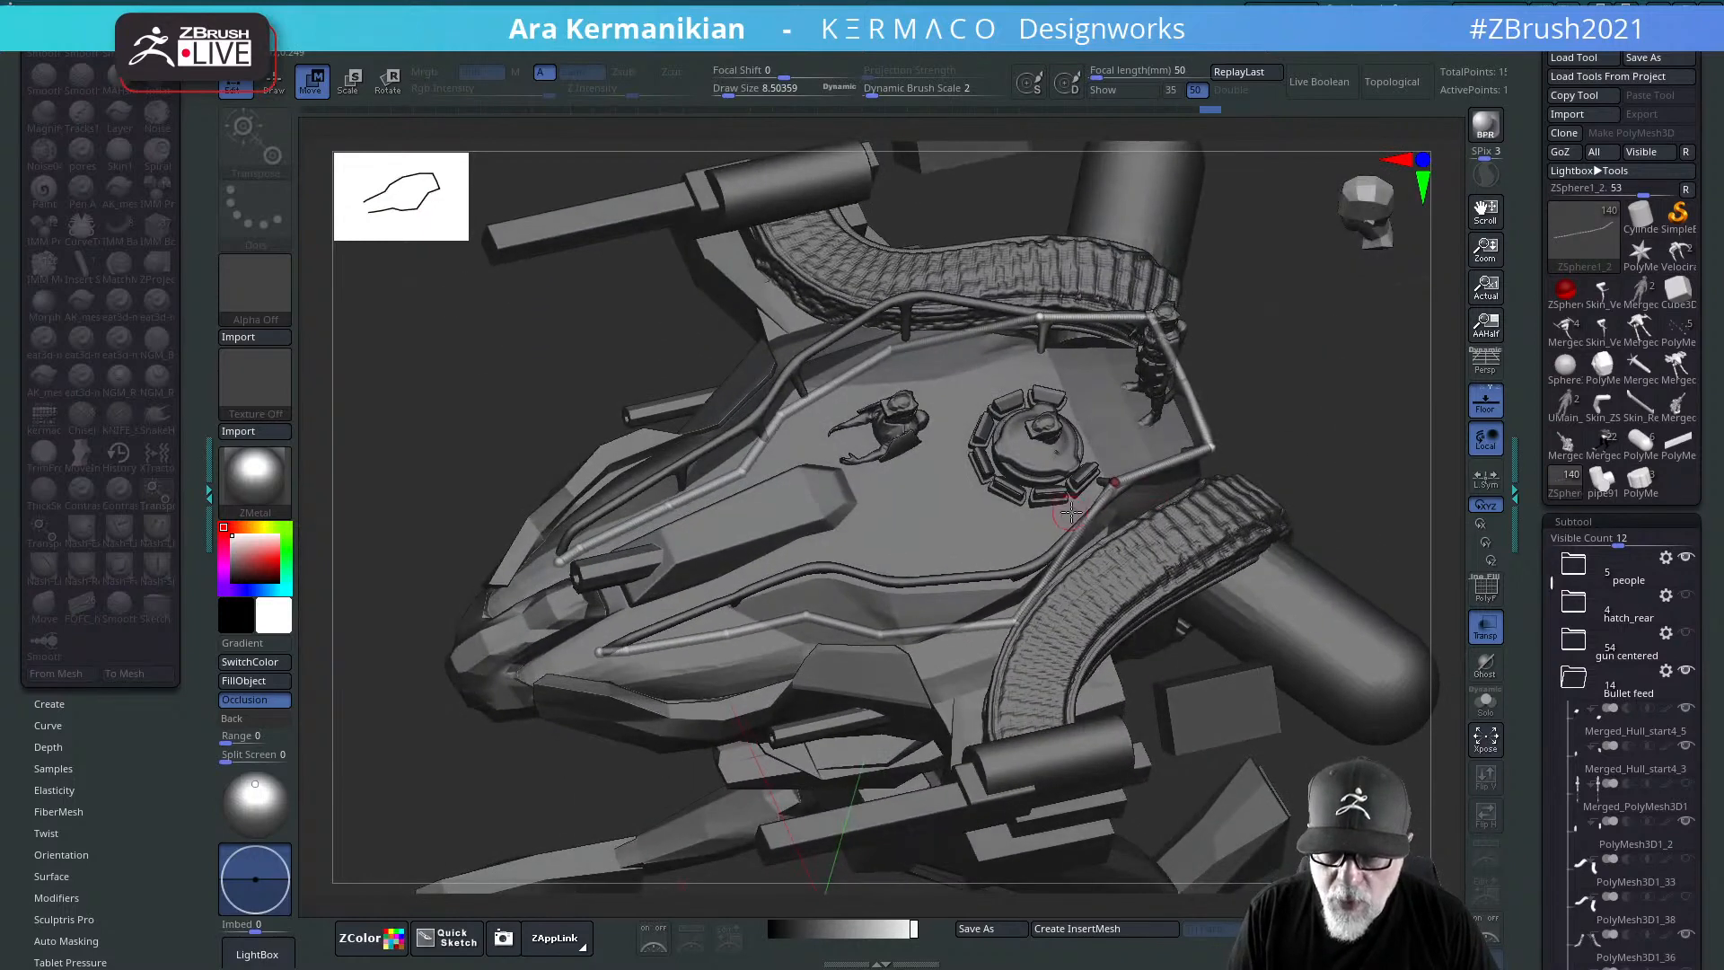
{"action": "left_click", "coordinate": [1114, 484]}
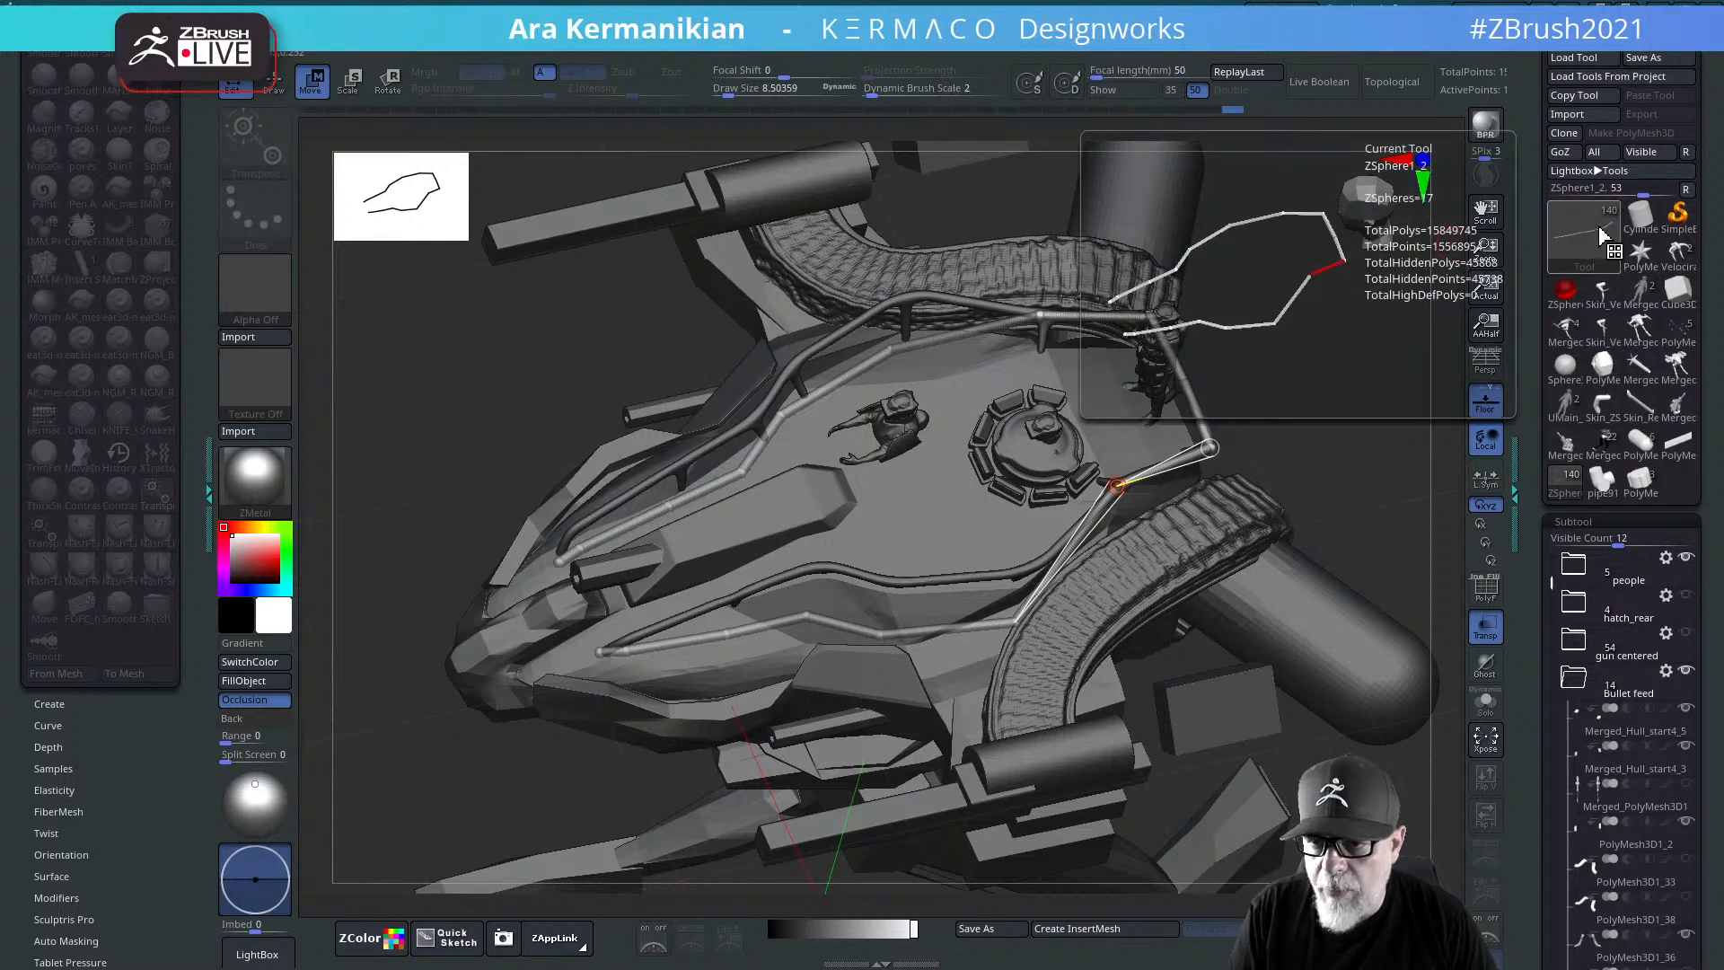
{"action": "left_click_drag", "start_coordinate": [1306, 310], "coordinate": [1335, 381]}
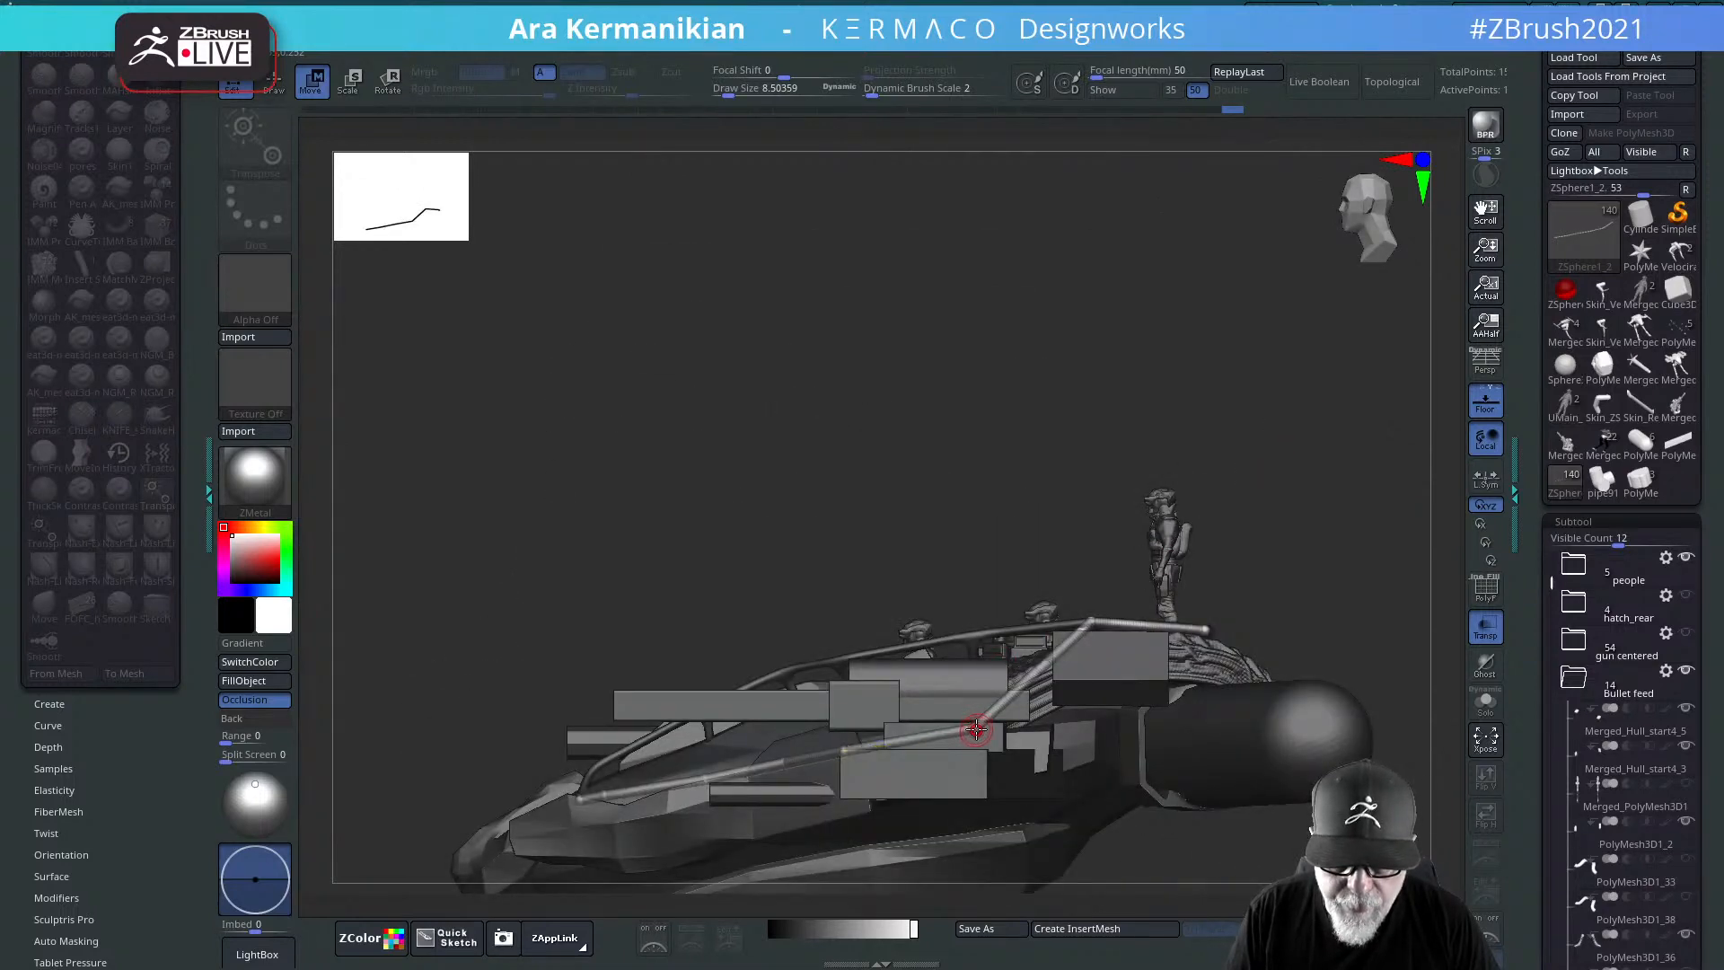
Step: Raise the joint pair at the railing's widest bends and the pair ahead of it to railing height in side view
{"action": "left_click_drag", "start_coordinate": [971, 729], "coordinate": [971, 636]}
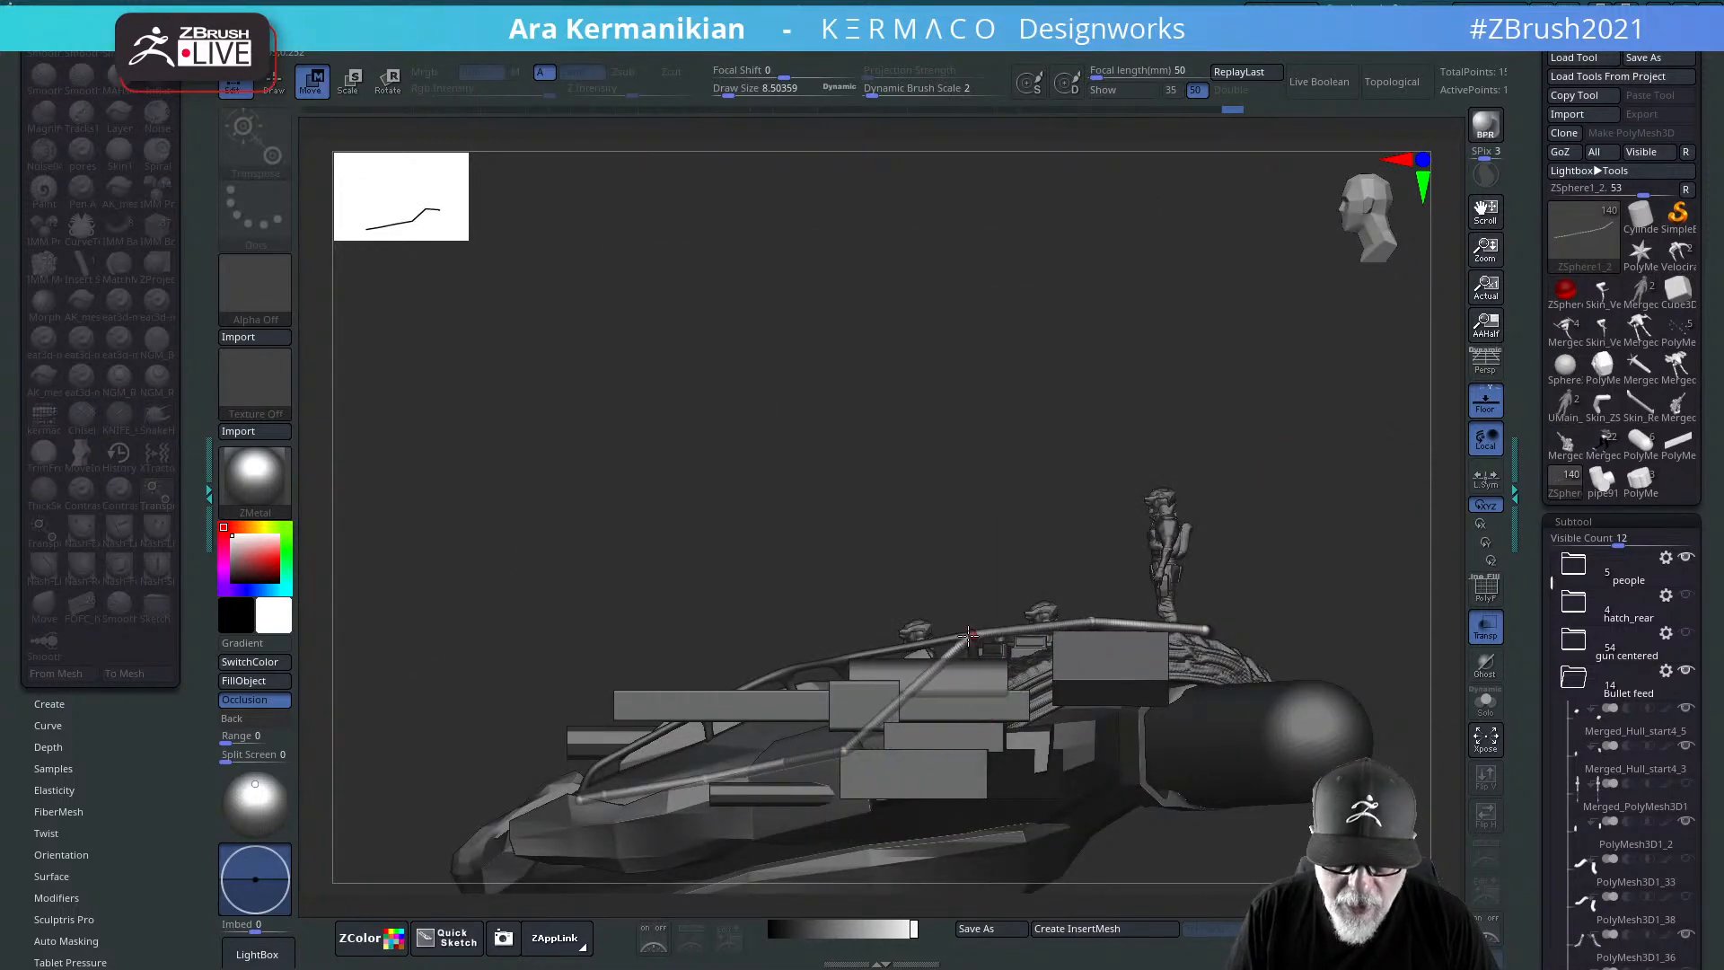
{"action": "left_click_drag", "start_coordinate": [1008, 386], "coordinate": [960, 610]}
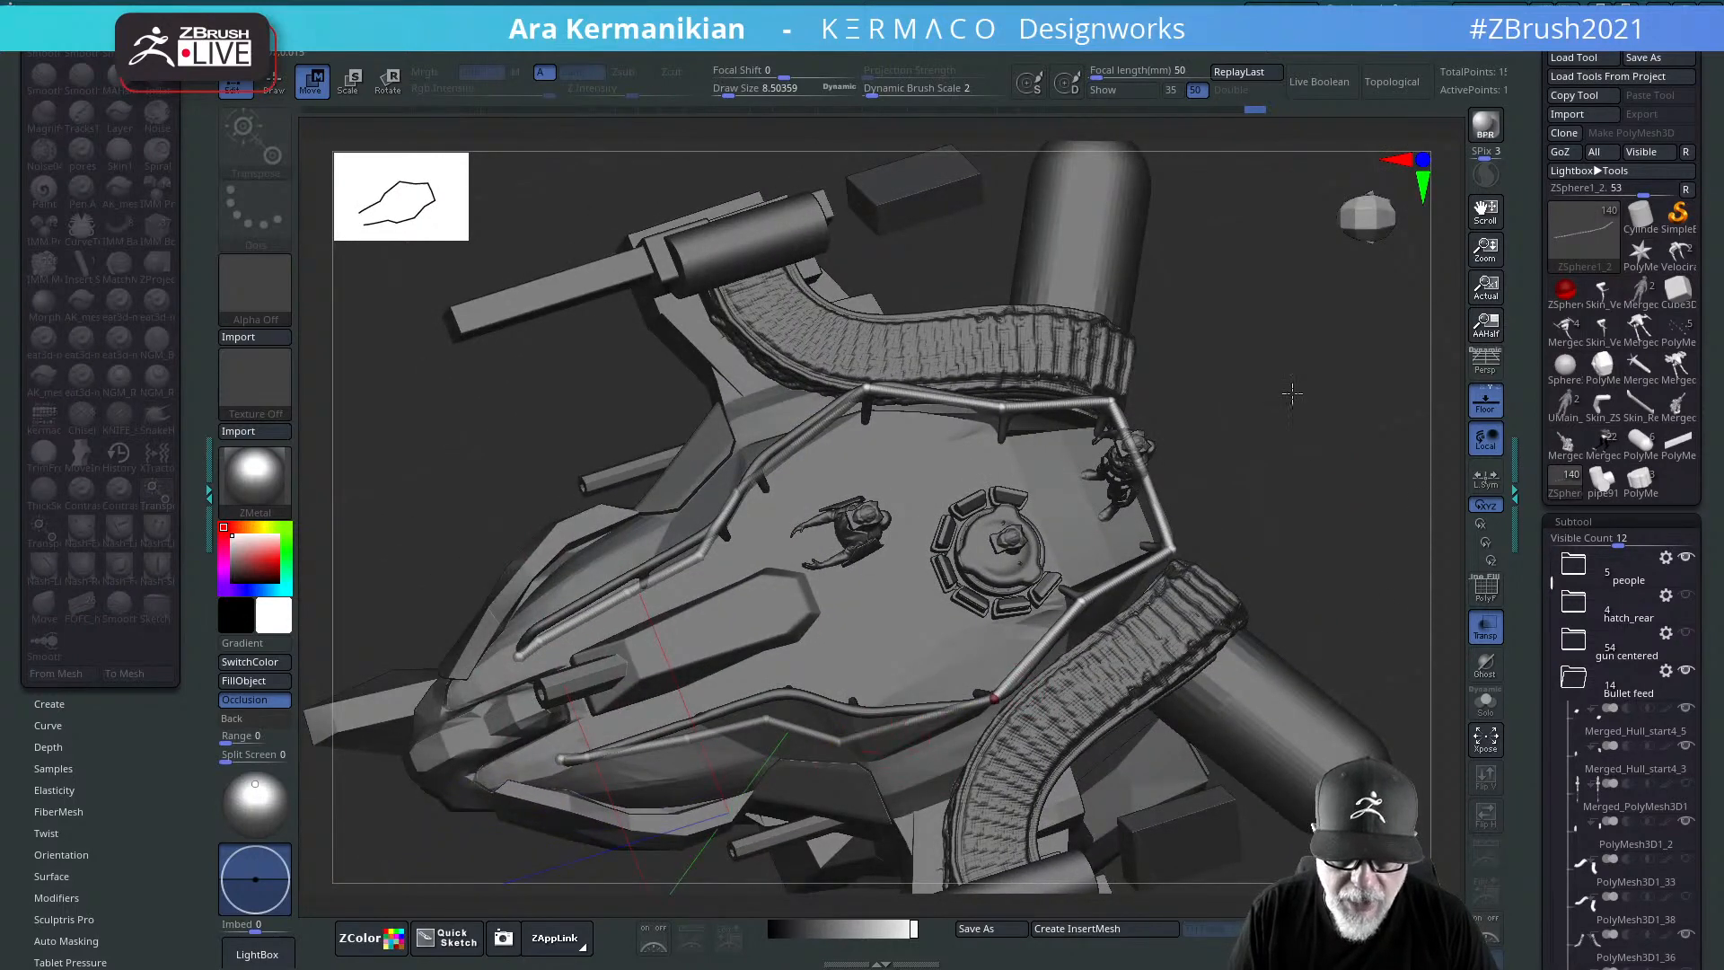
{"action": "left_click_drag", "start_coordinate": [1291, 393], "coordinate": [1277, 304]}
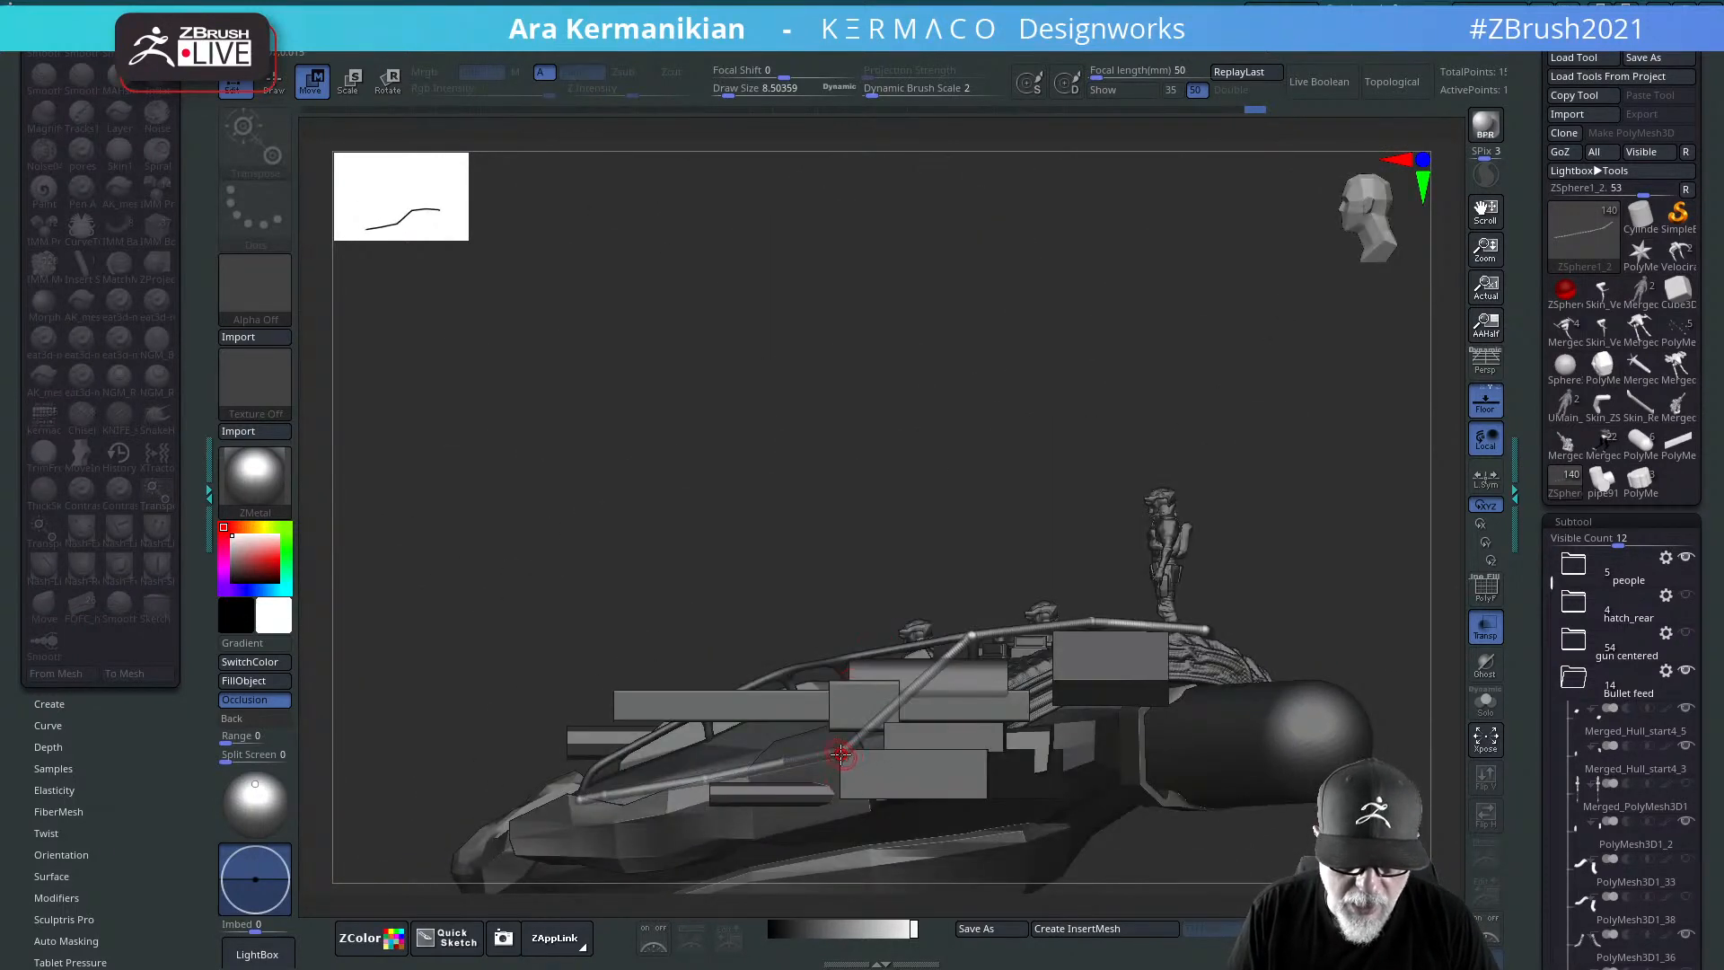
{"action": "left_click_drag", "start_coordinate": [844, 754], "coordinate": [834, 661]}
{"action": "left_click_drag", "start_coordinate": [837, 590], "coordinate": [848, 700]}
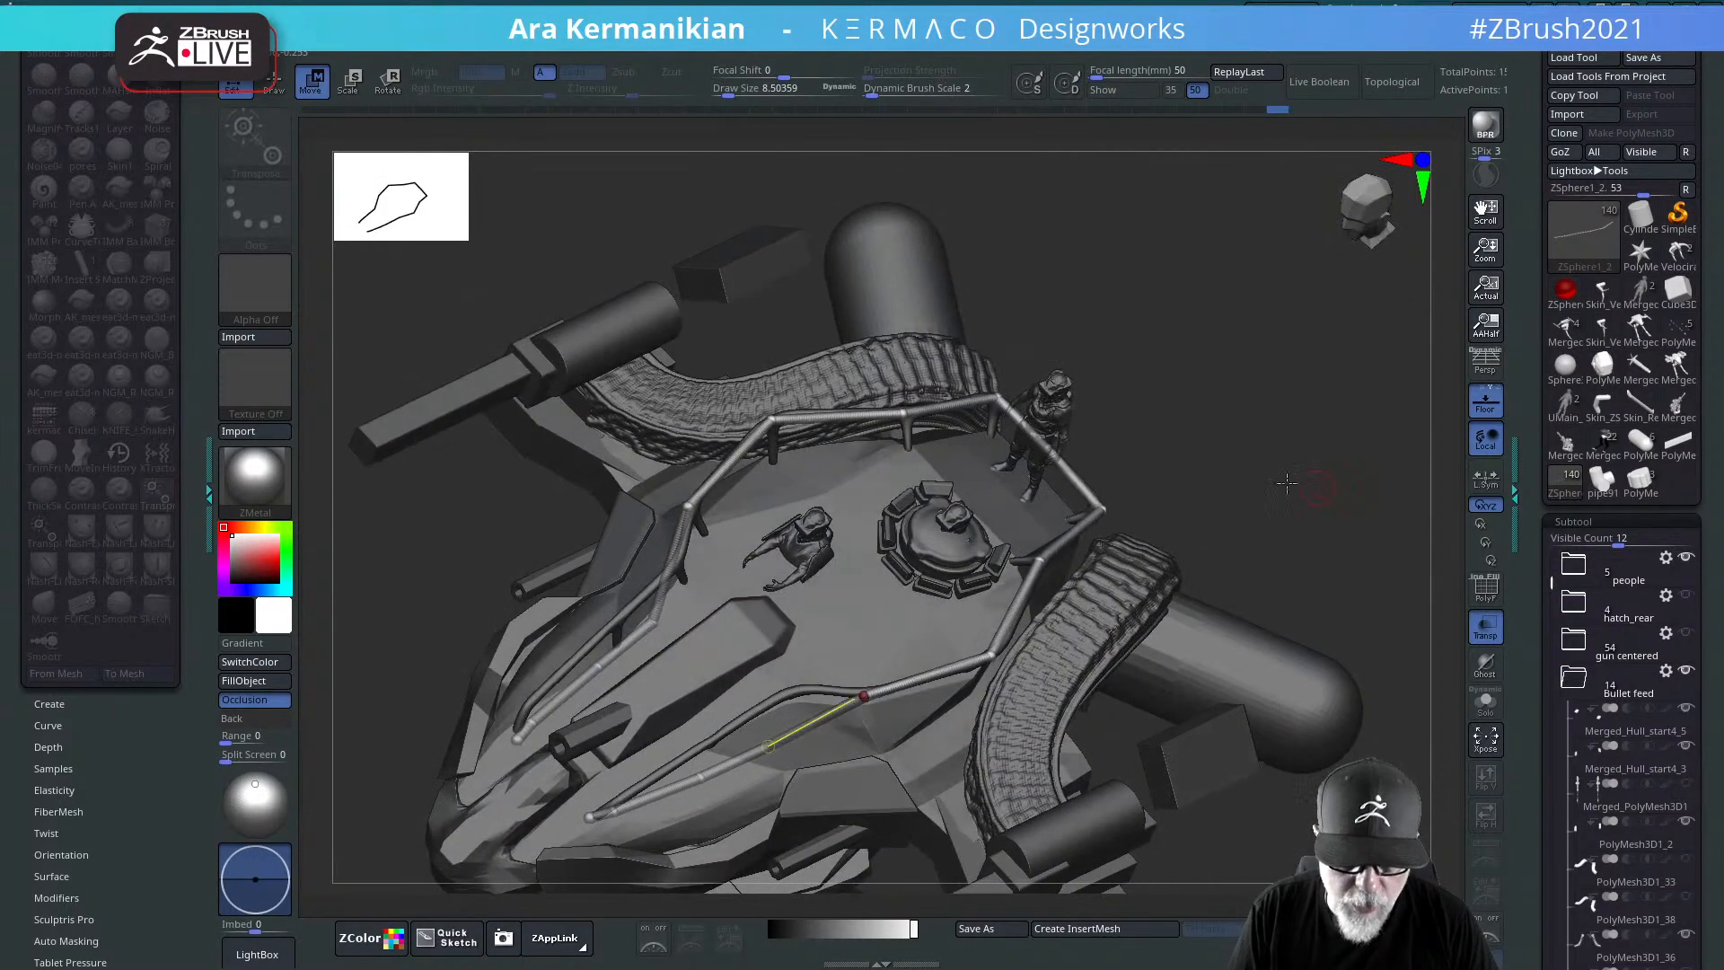
Step: Raise the joint pair at the railing's inward front bends to railing height and check its fit from above
{"action": "left_click_drag", "start_coordinate": [1194, 475], "coordinate": [759, 817]}
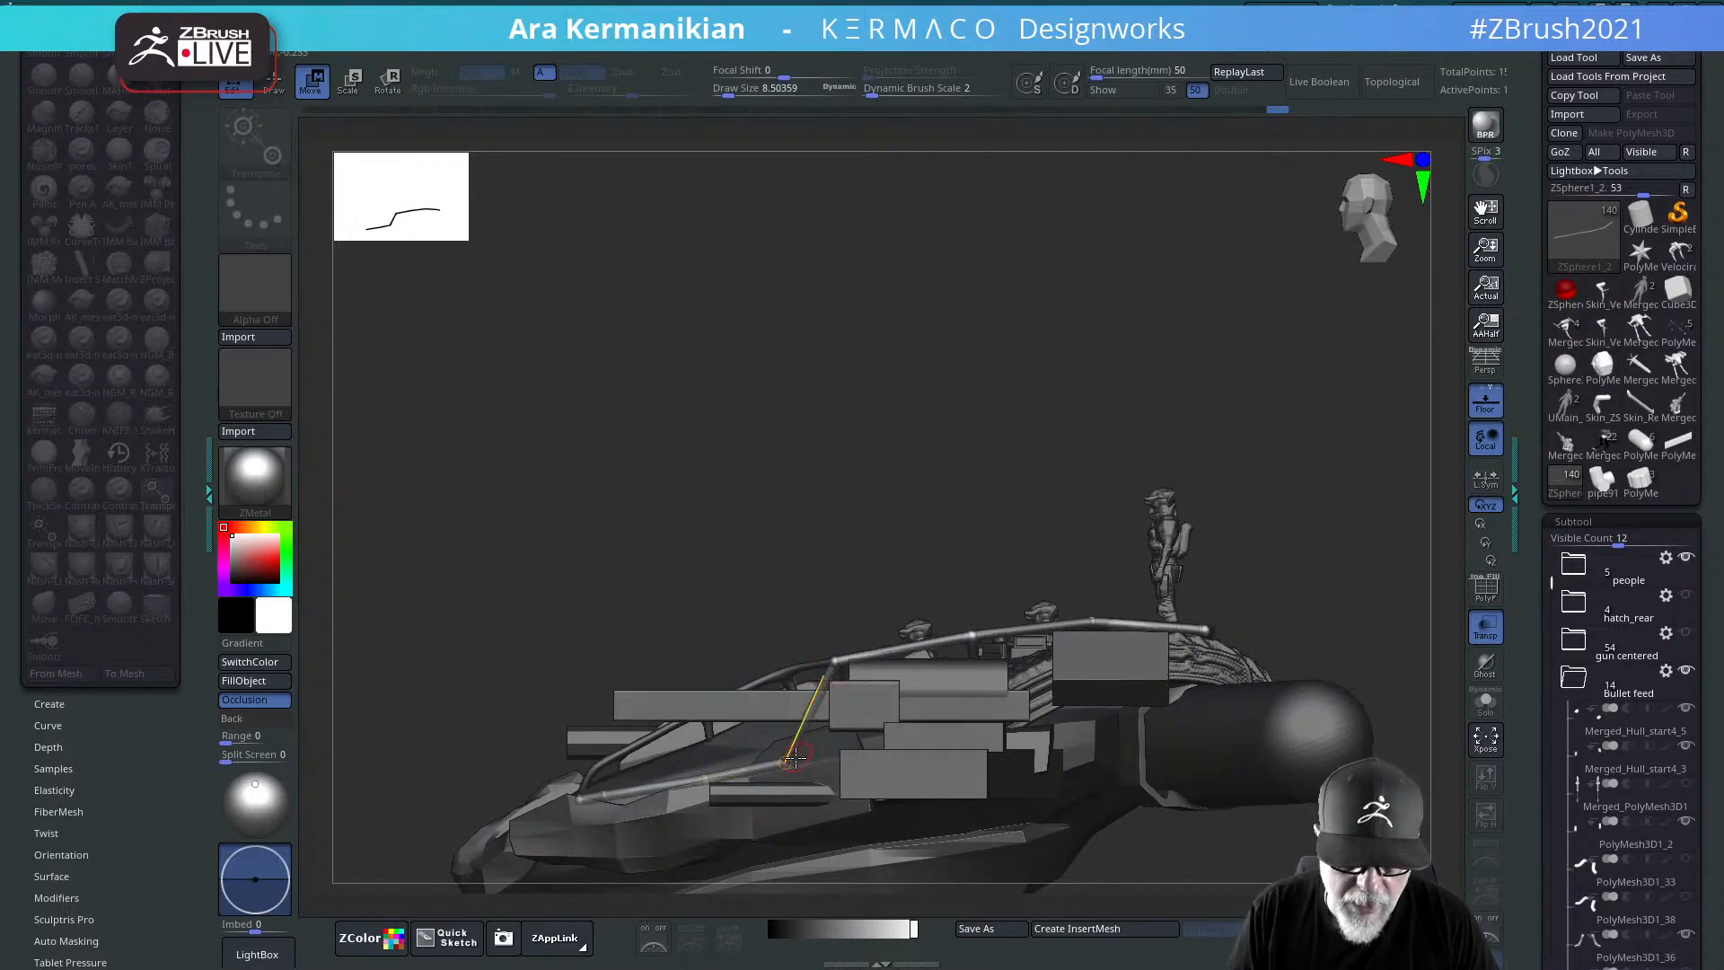
{"action": "left_click_drag", "start_coordinate": [786, 765], "coordinate": [787, 672]}
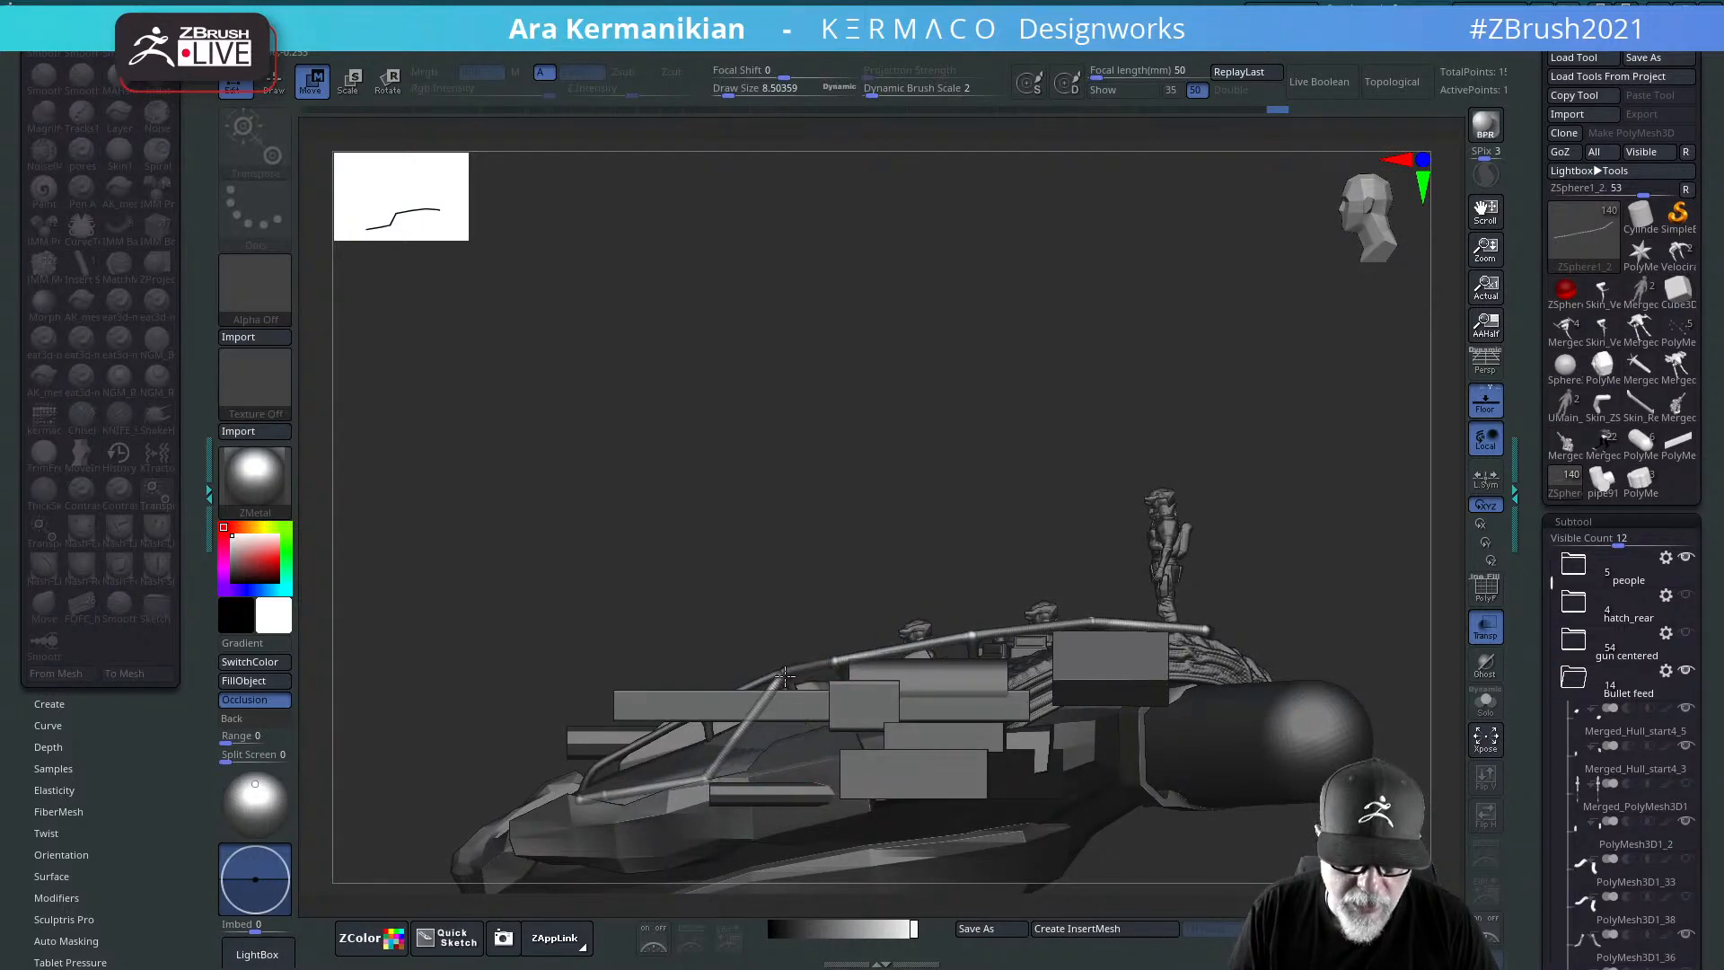
{"action": "left_click_drag", "start_coordinate": [812, 438], "coordinate": [920, 713]}
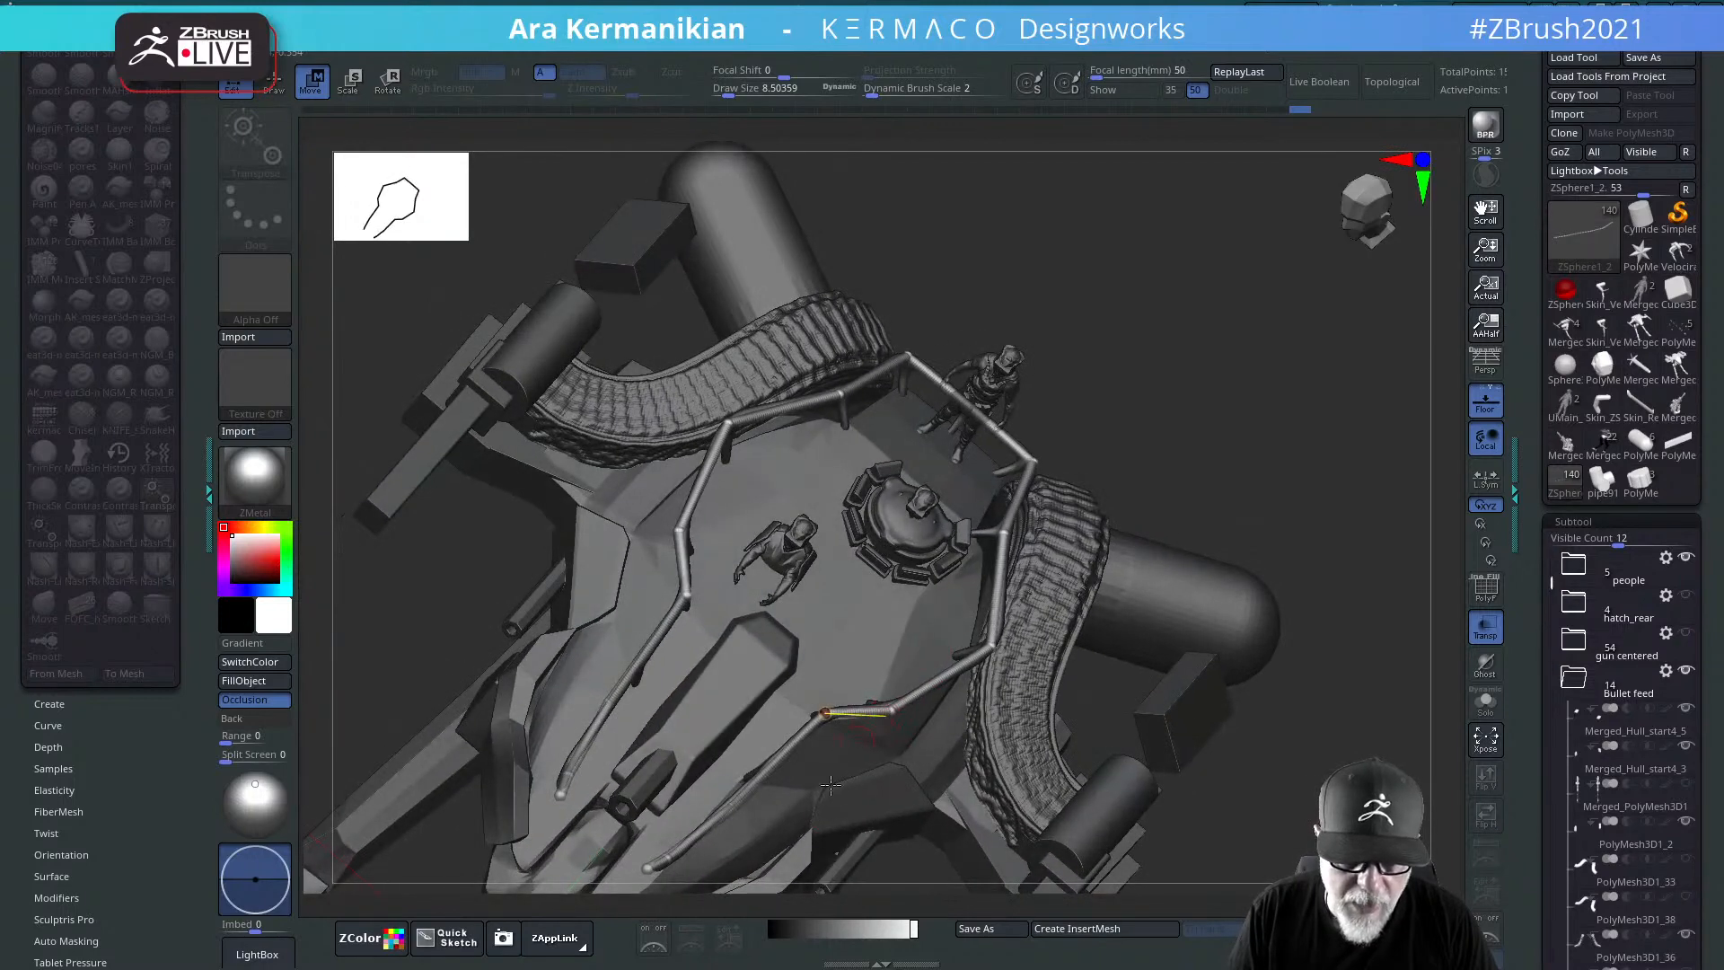
{"action": "left_click_drag", "start_coordinate": [1345, 417], "coordinate": [891, 582]}
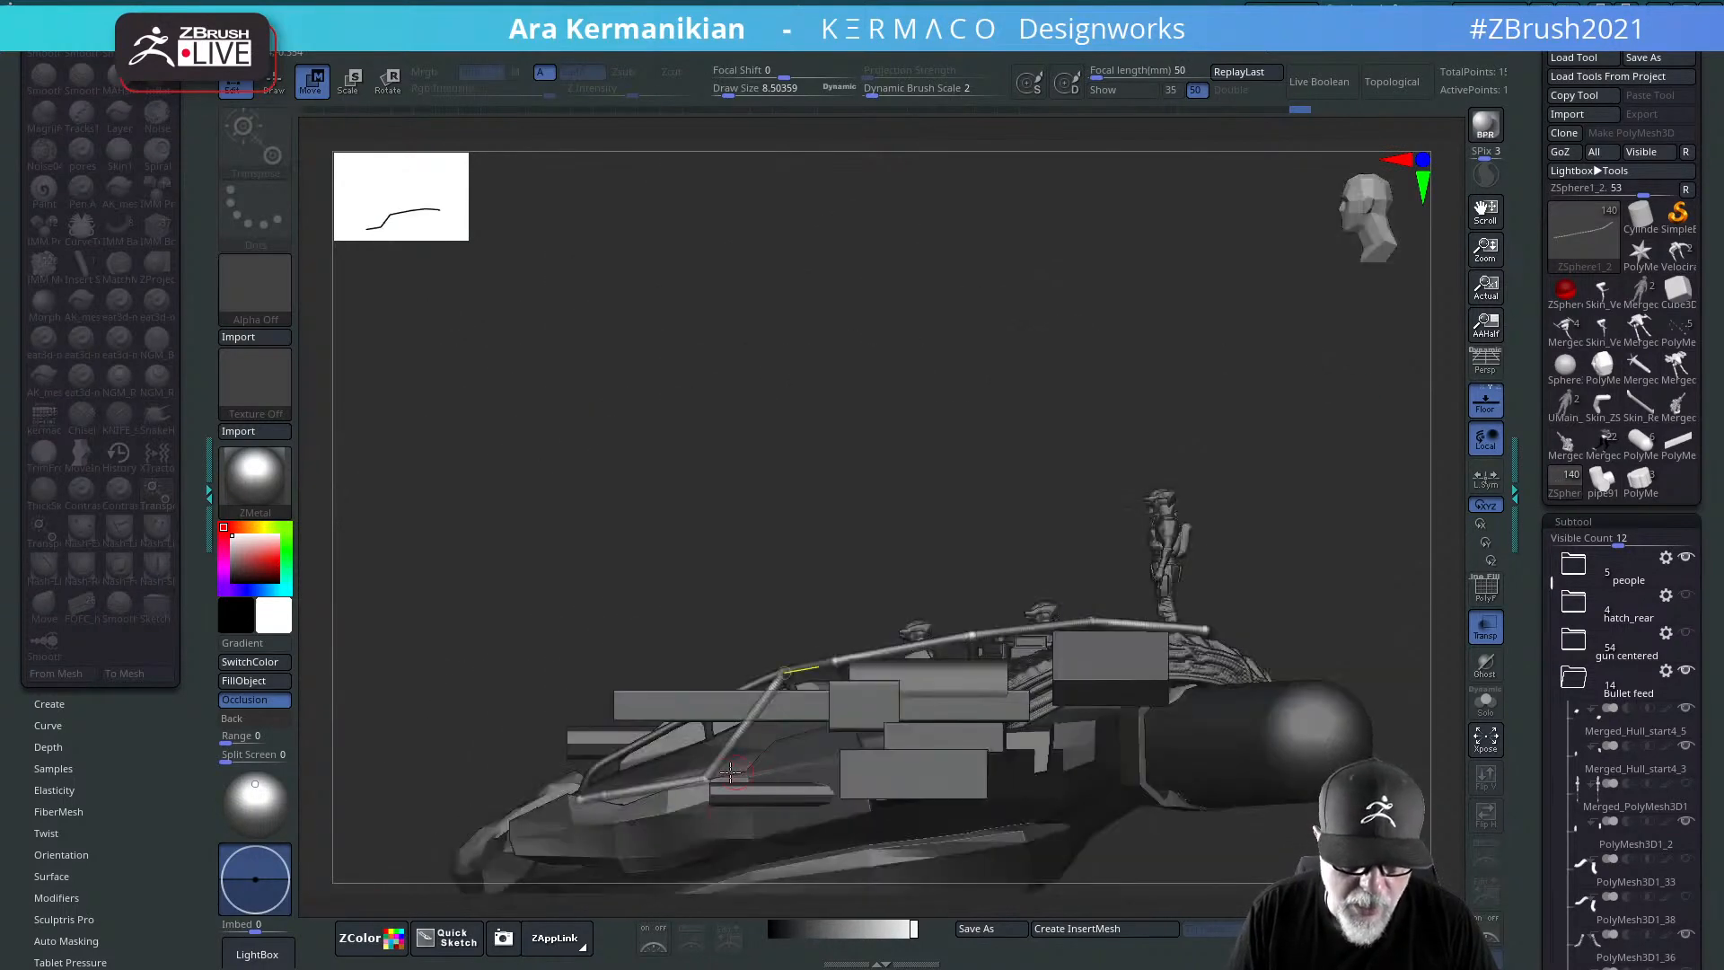
Step: Raise the joint pair on the long front section of the chain so it follows the downward slope of the railing
{"action": "left_click_drag", "start_coordinate": [706, 779], "coordinate": [682, 752]}
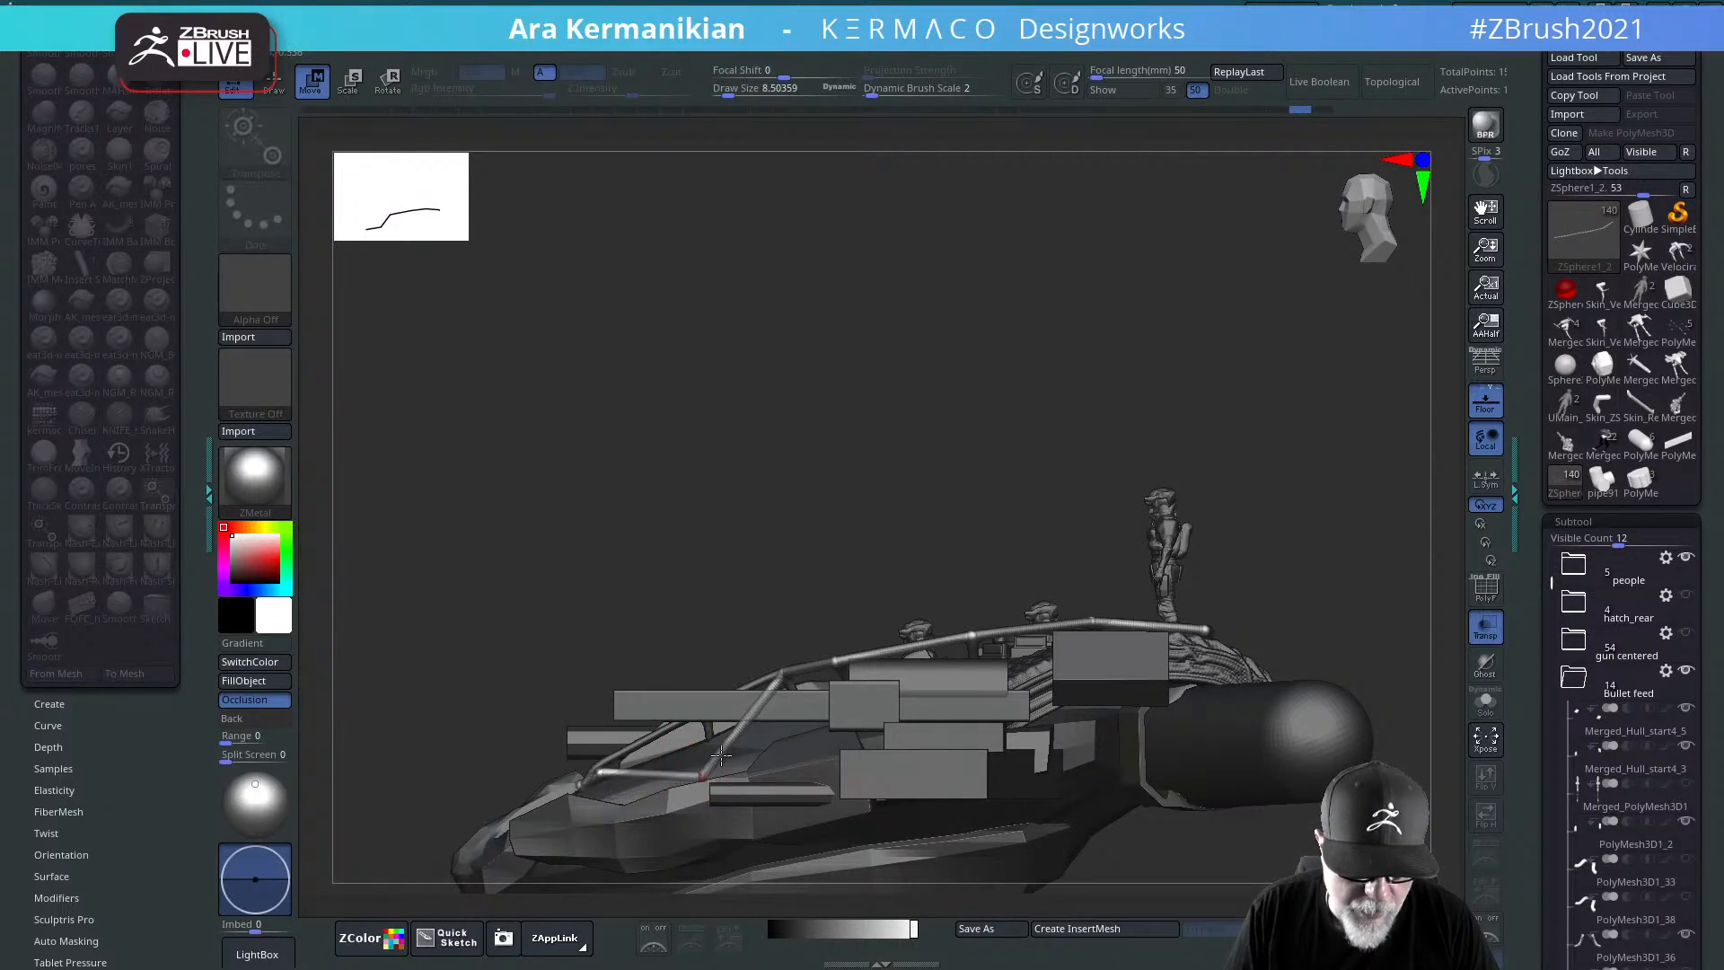
{"action": "left_click_drag", "start_coordinate": [705, 772], "coordinate": [701, 708]}
{"action": "left_click_drag", "start_coordinate": [780, 449], "coordinate": [868, 640]}
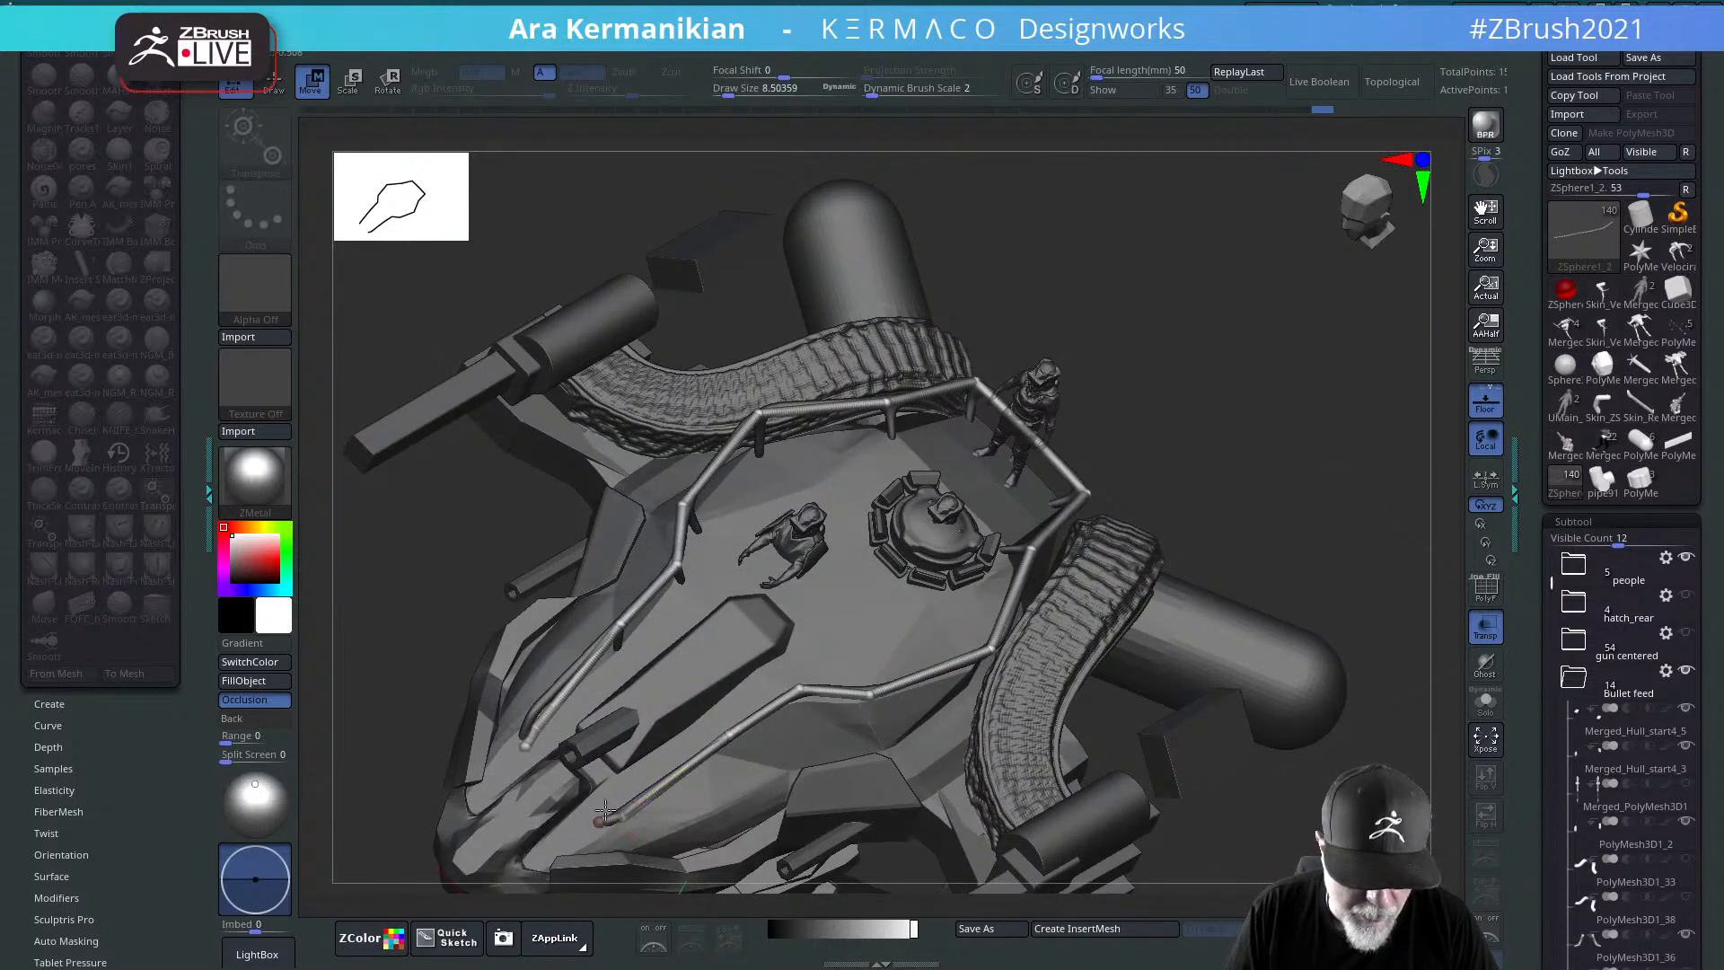
Step: Raise the joint pair nearest the front ends onto the railing's last bend and check the chain from the front
{"action": "left_click_drag", "start_coordinate": [1347, 462], "coordinate": [1108, 269]}
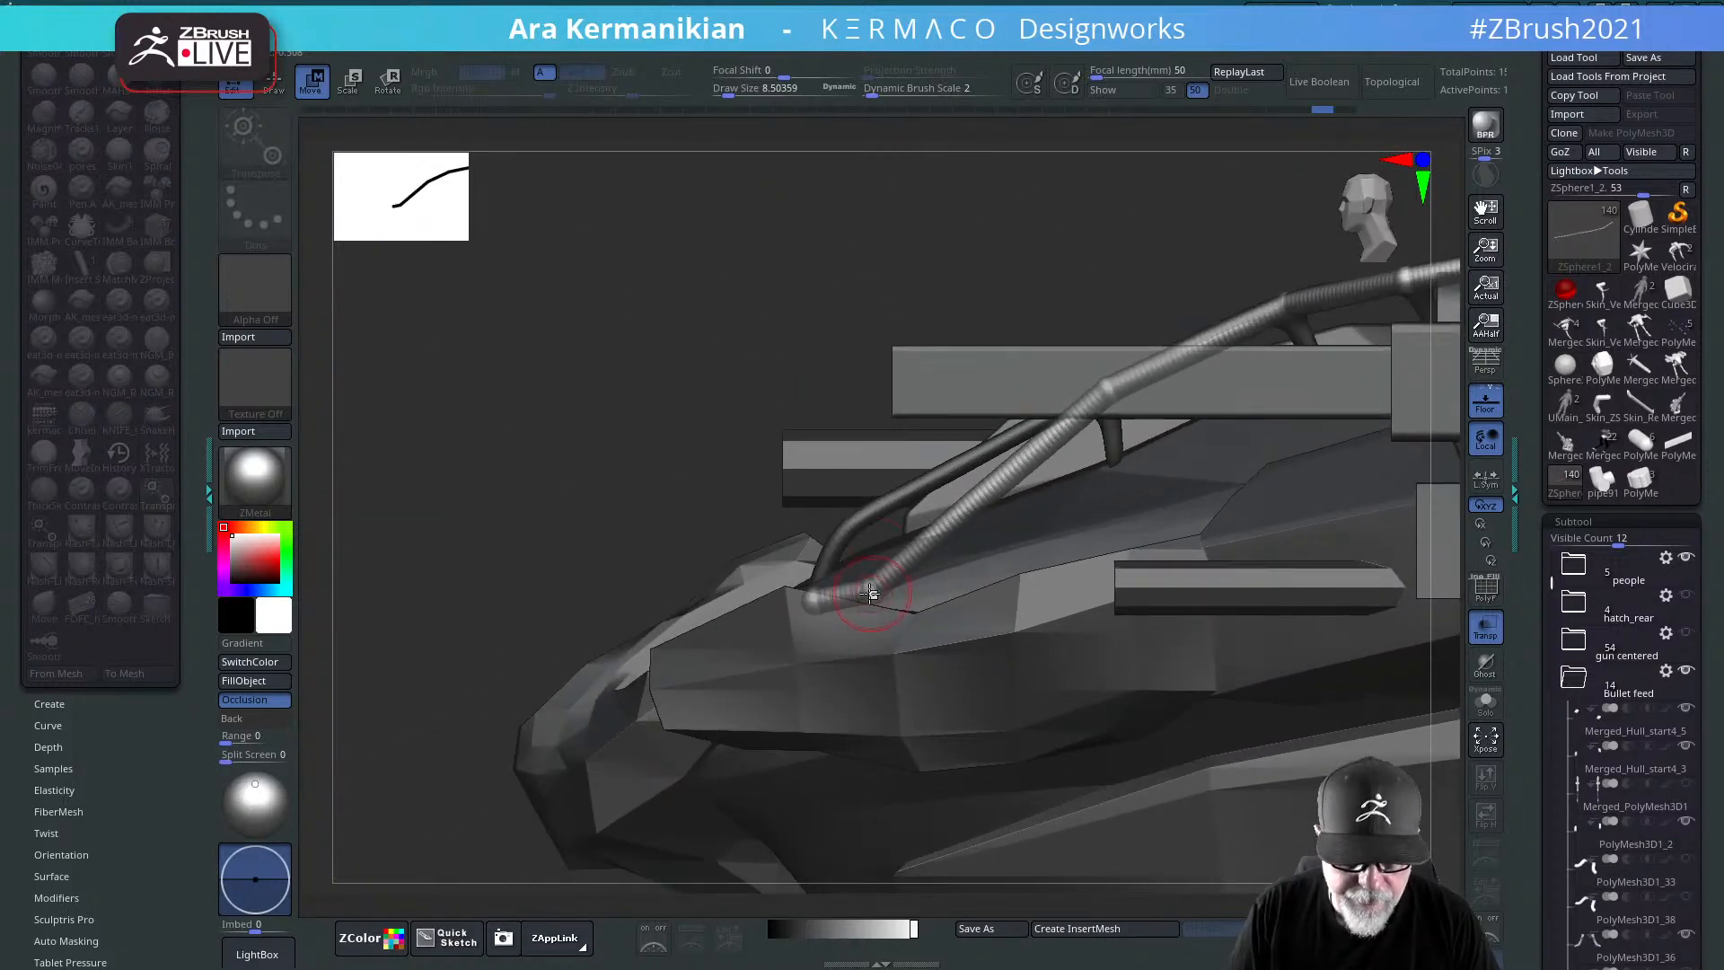
{"action": "left_click_drag", "start_coordinate": [870, 592], "coordinate": [845, 532]}
{"action": "left_click_drag", "start_coordinate": [532, 325], "coordinate": [843, 603]}
{"action": "left_click_drag", "start_coordinate": [913, 192], "coordinate": [1036, 288]}
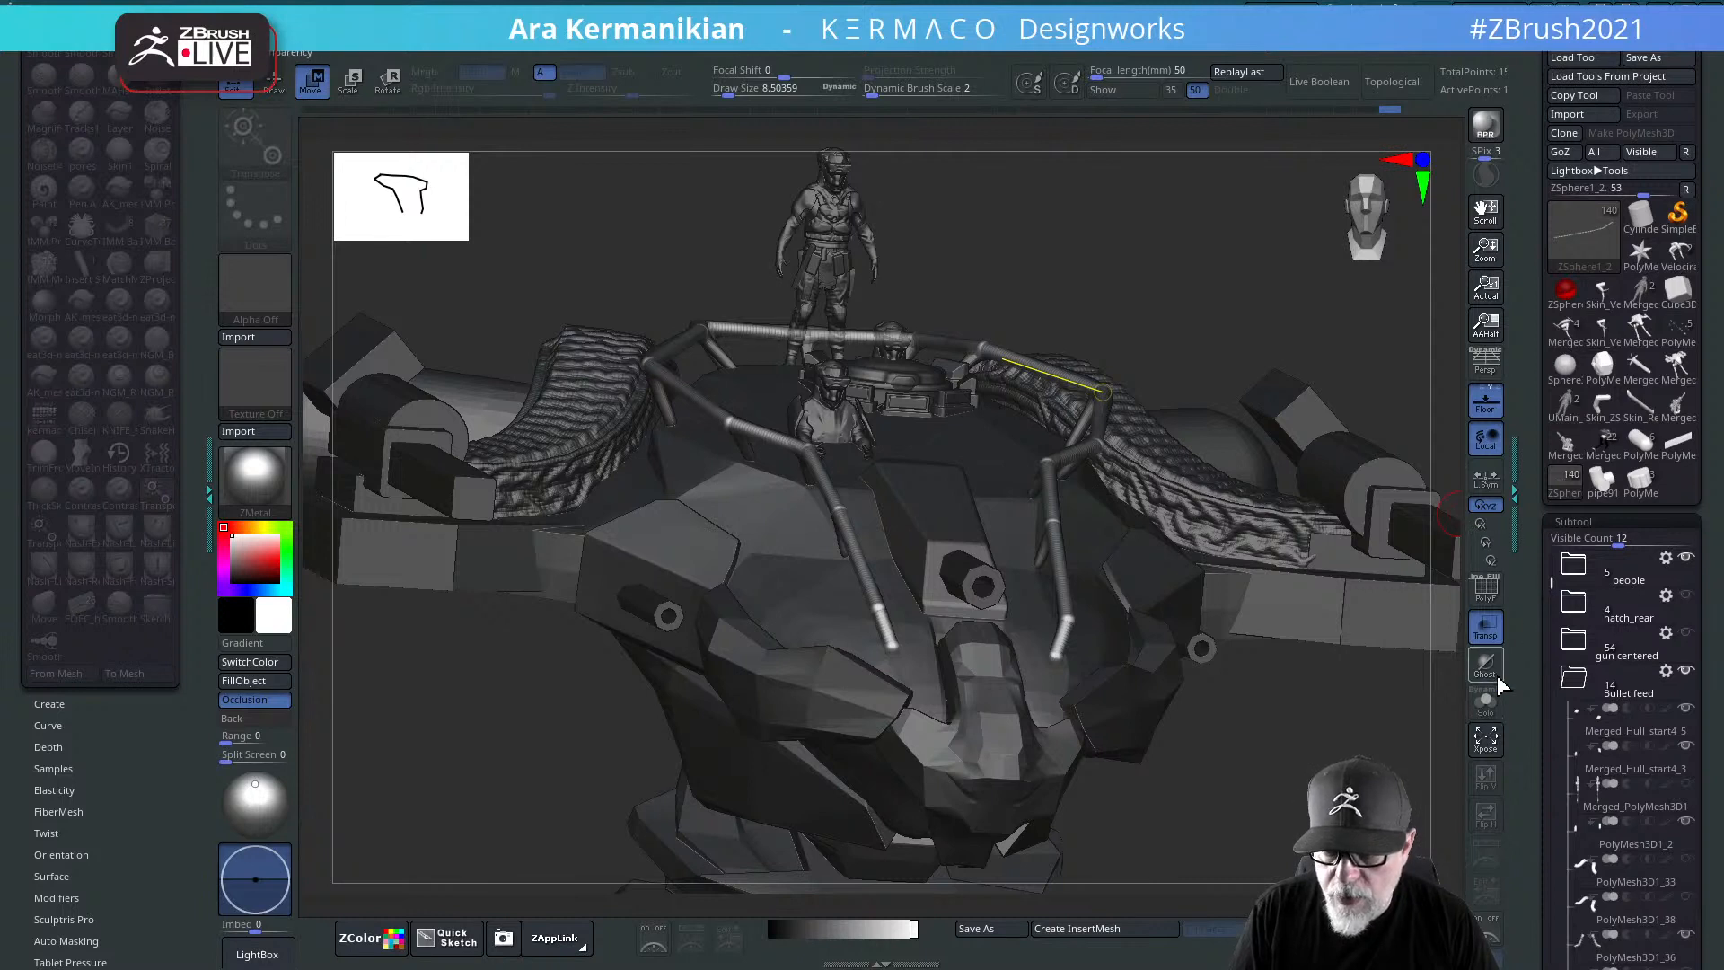
Step: Isolate the ZSphere chain in Solo mode and turn it to a rear view
{"action": "left_click", "coordinate": [1485, 703]}
{"action": "left_click_drag", "start_coordinate": [1197, 431], "coordinate": [987, 533]}
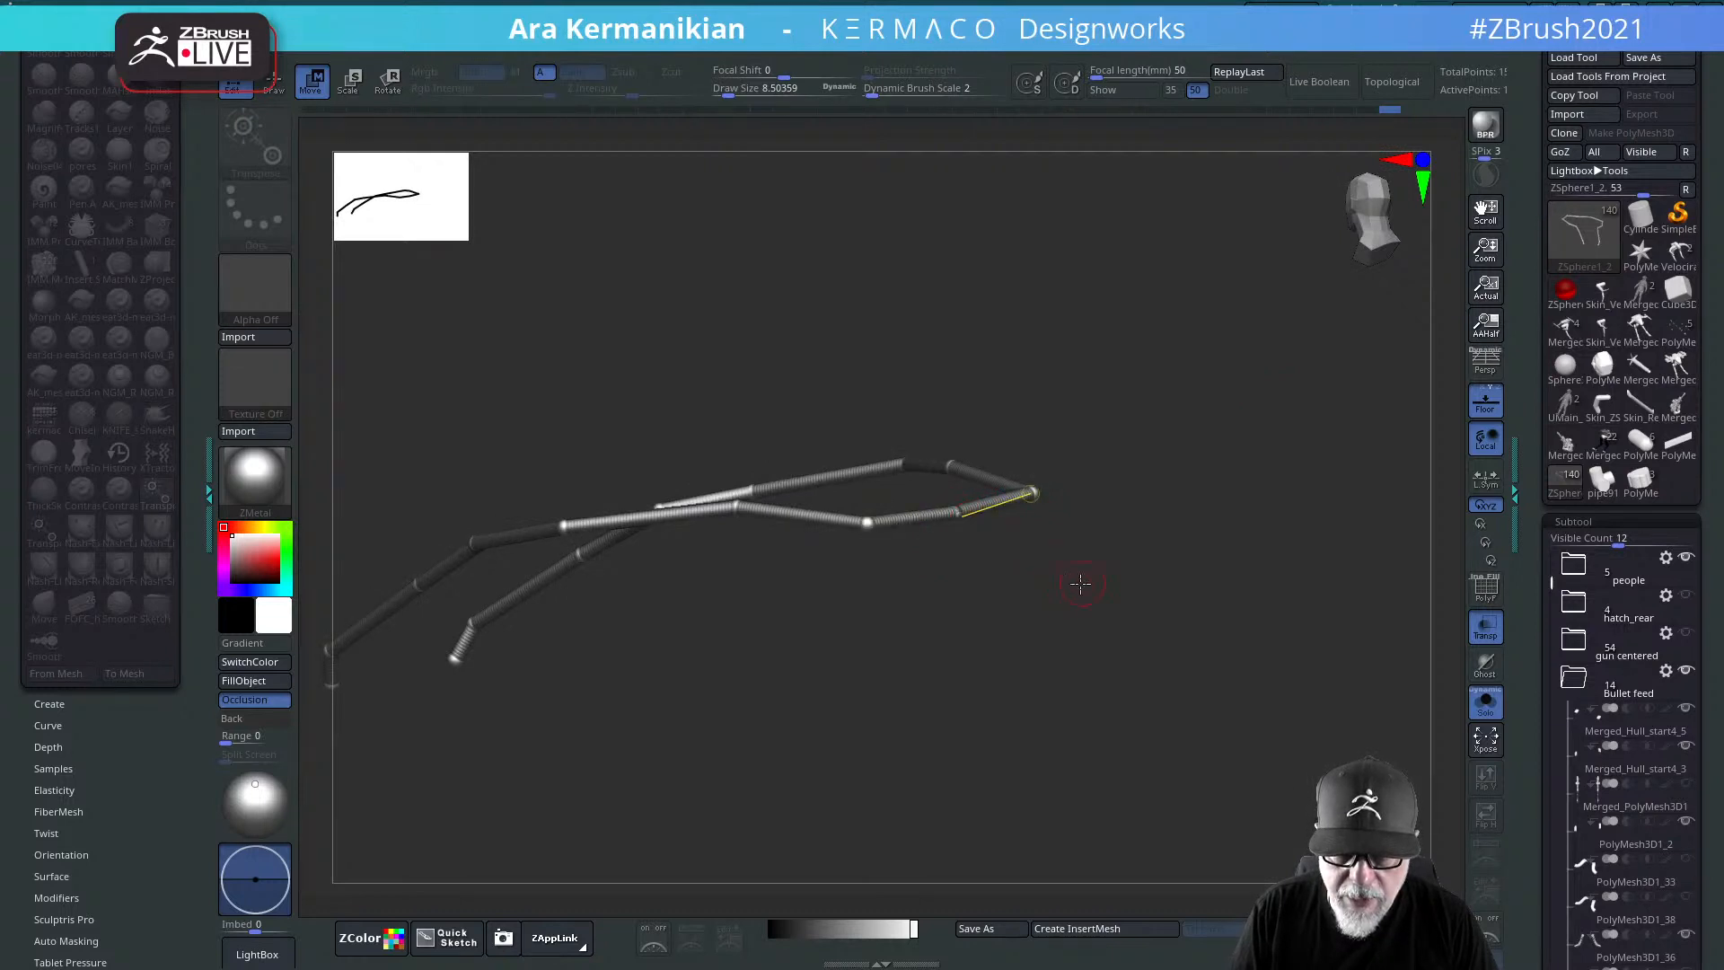
{"action": "left_click_drag", "start_coordinate": [1080, 584], "coordinate": [997, 488]}
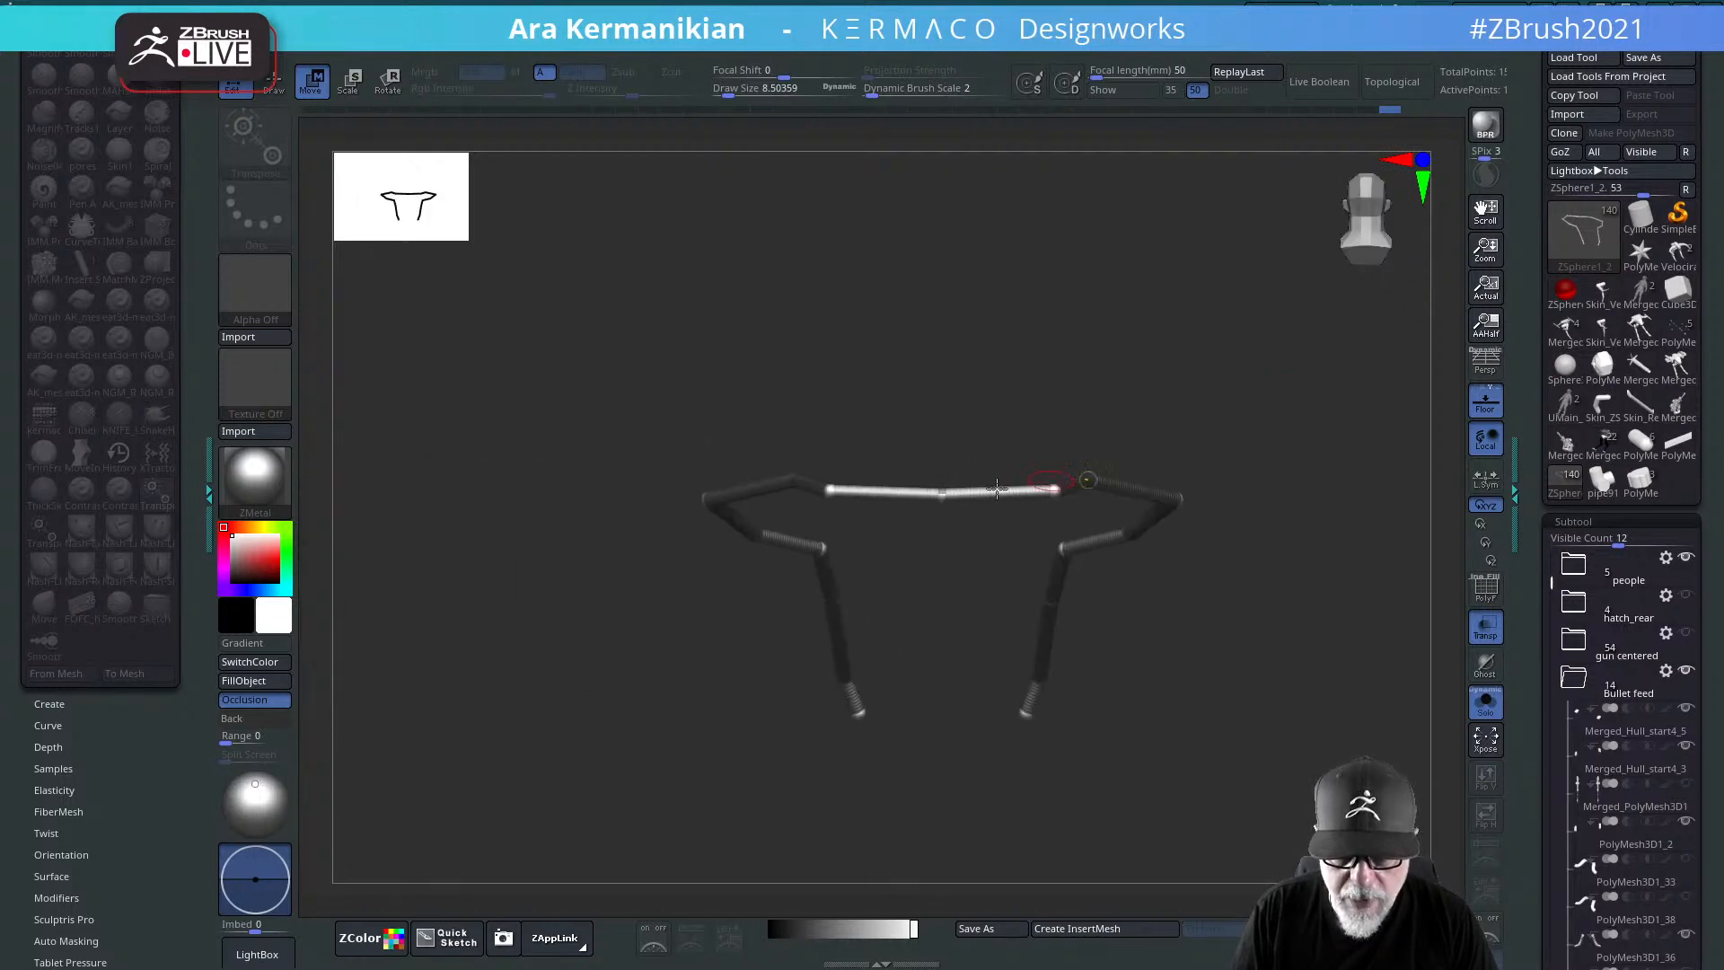
Step: Add child ZSpheres on the underside of the rear bar, at its centre joint and its mirrored corner joints
{"action": "left_click", "coordinate": [943, 491]}
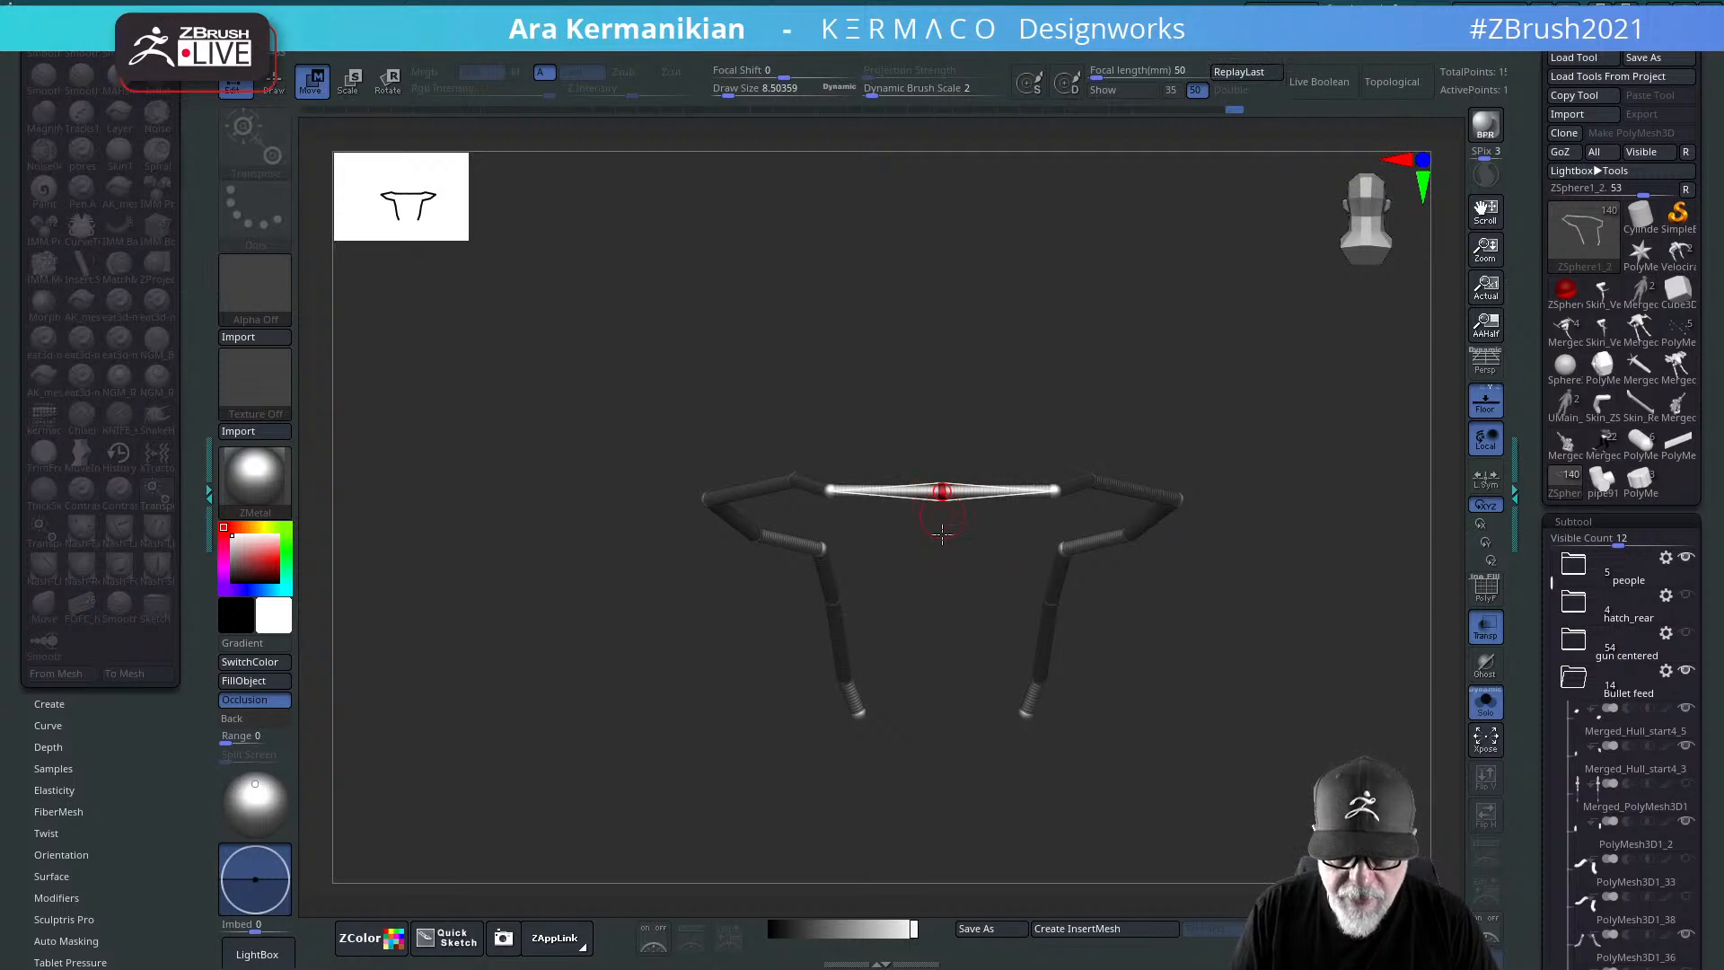
{"action": "mouse_move", "coordinate": [913, 635]}
{"action": "left_mouse_down"}
{"action": "mouse_move", "coordinate": [897, 604]}
{"action": "mouse_move", "coordinate": [1128, 293]}
{"action": "mouse_move", "coordinate": [1128, 269]}
{"action": "mouse_move", "coordinate": [1070, 308]}
{"action": "mouse_move", "coordinate": [1128, 384]}
{"action": "left_mouse_up"}
{"action": "key", "text": "q"}
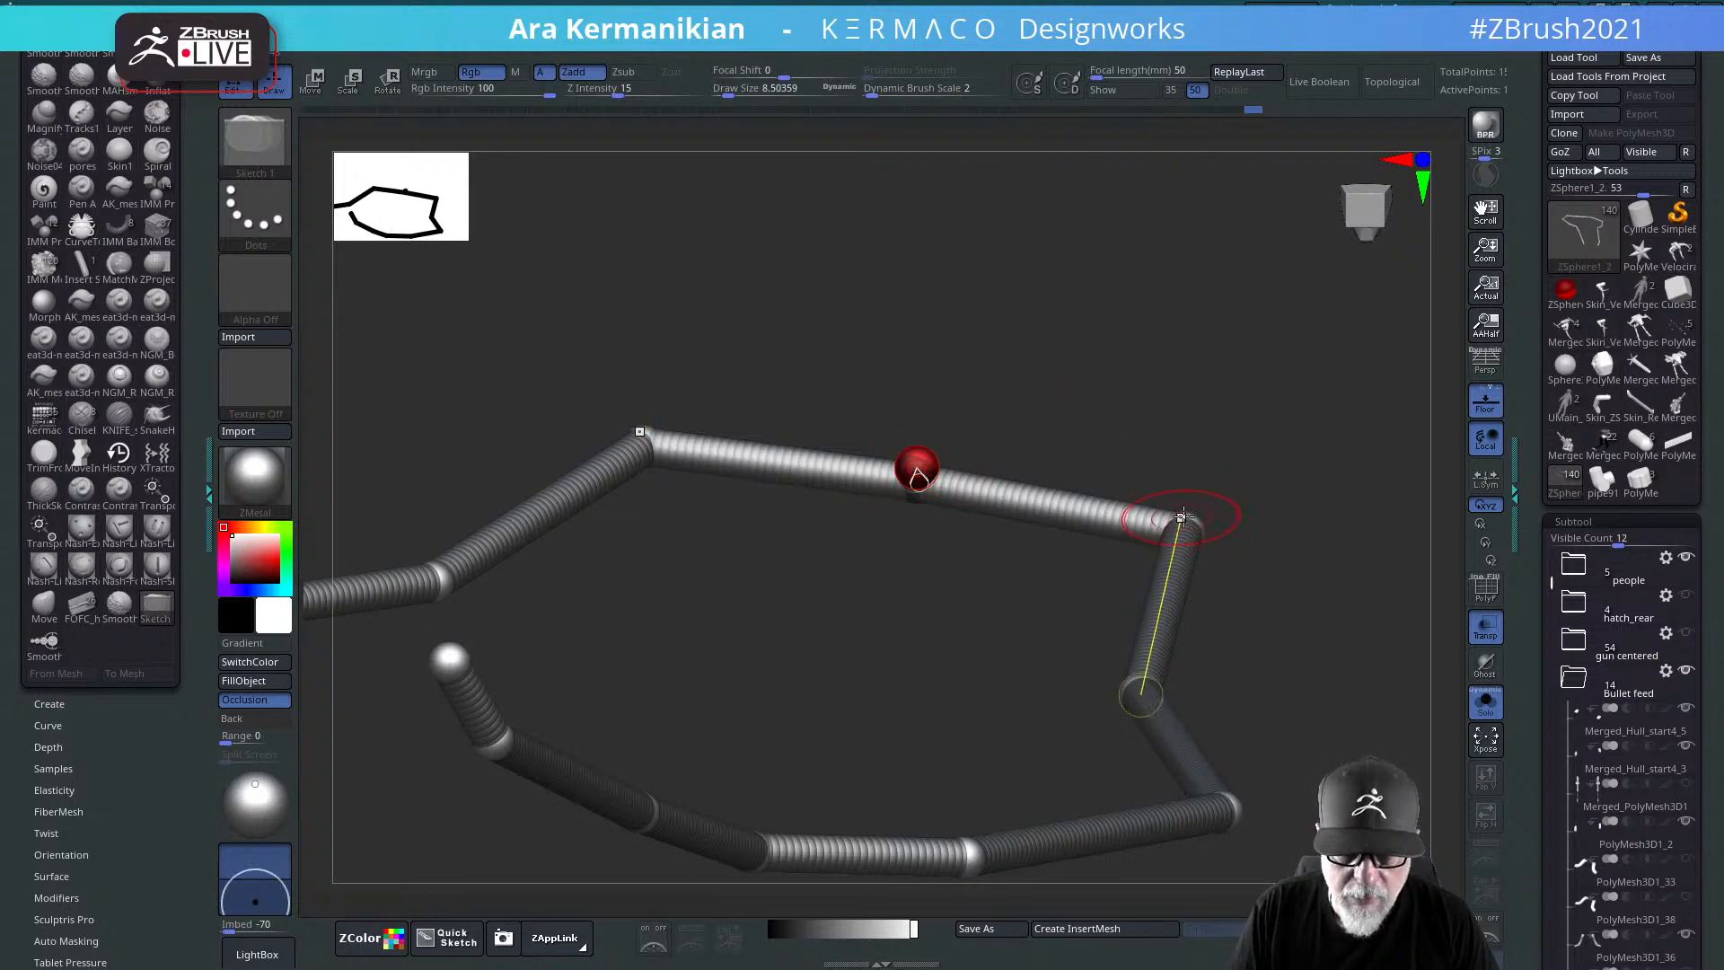
{"action": "left_click", "coordinate": [1184, 514]}
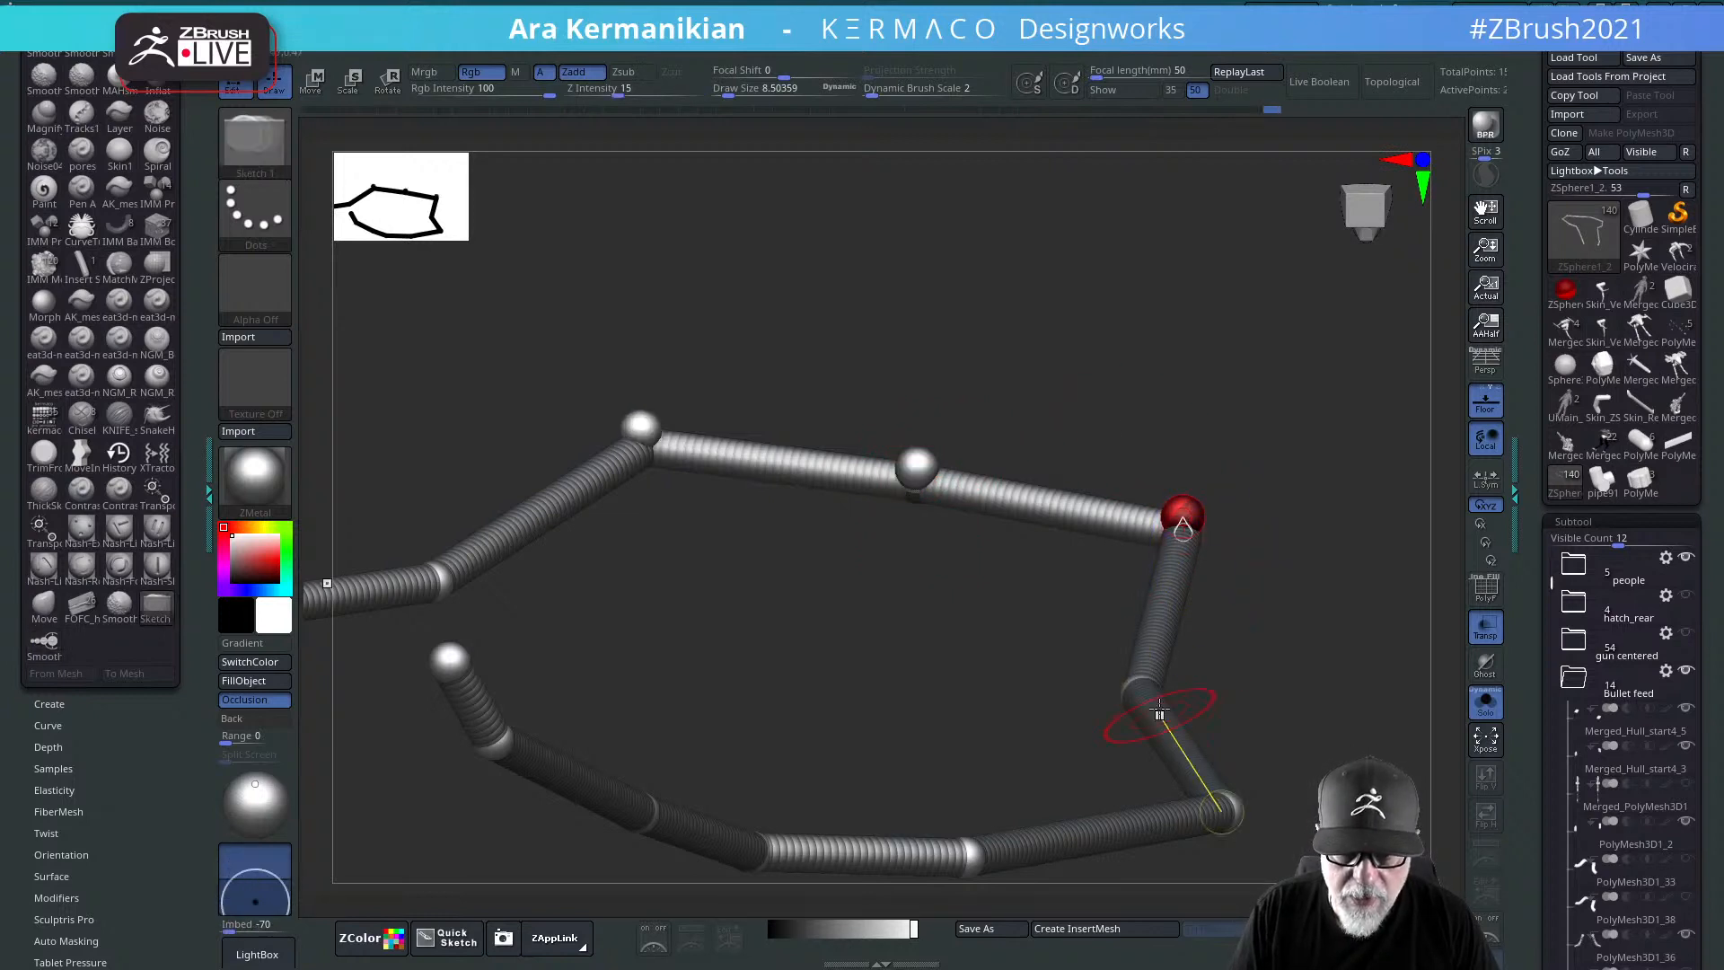
Step: Add mirrored child ZSpheres under the next two joint pairs forward of the rear corners, undoing a misplaced one
{"action": "left_click", "coordinate": [1164, 687]}
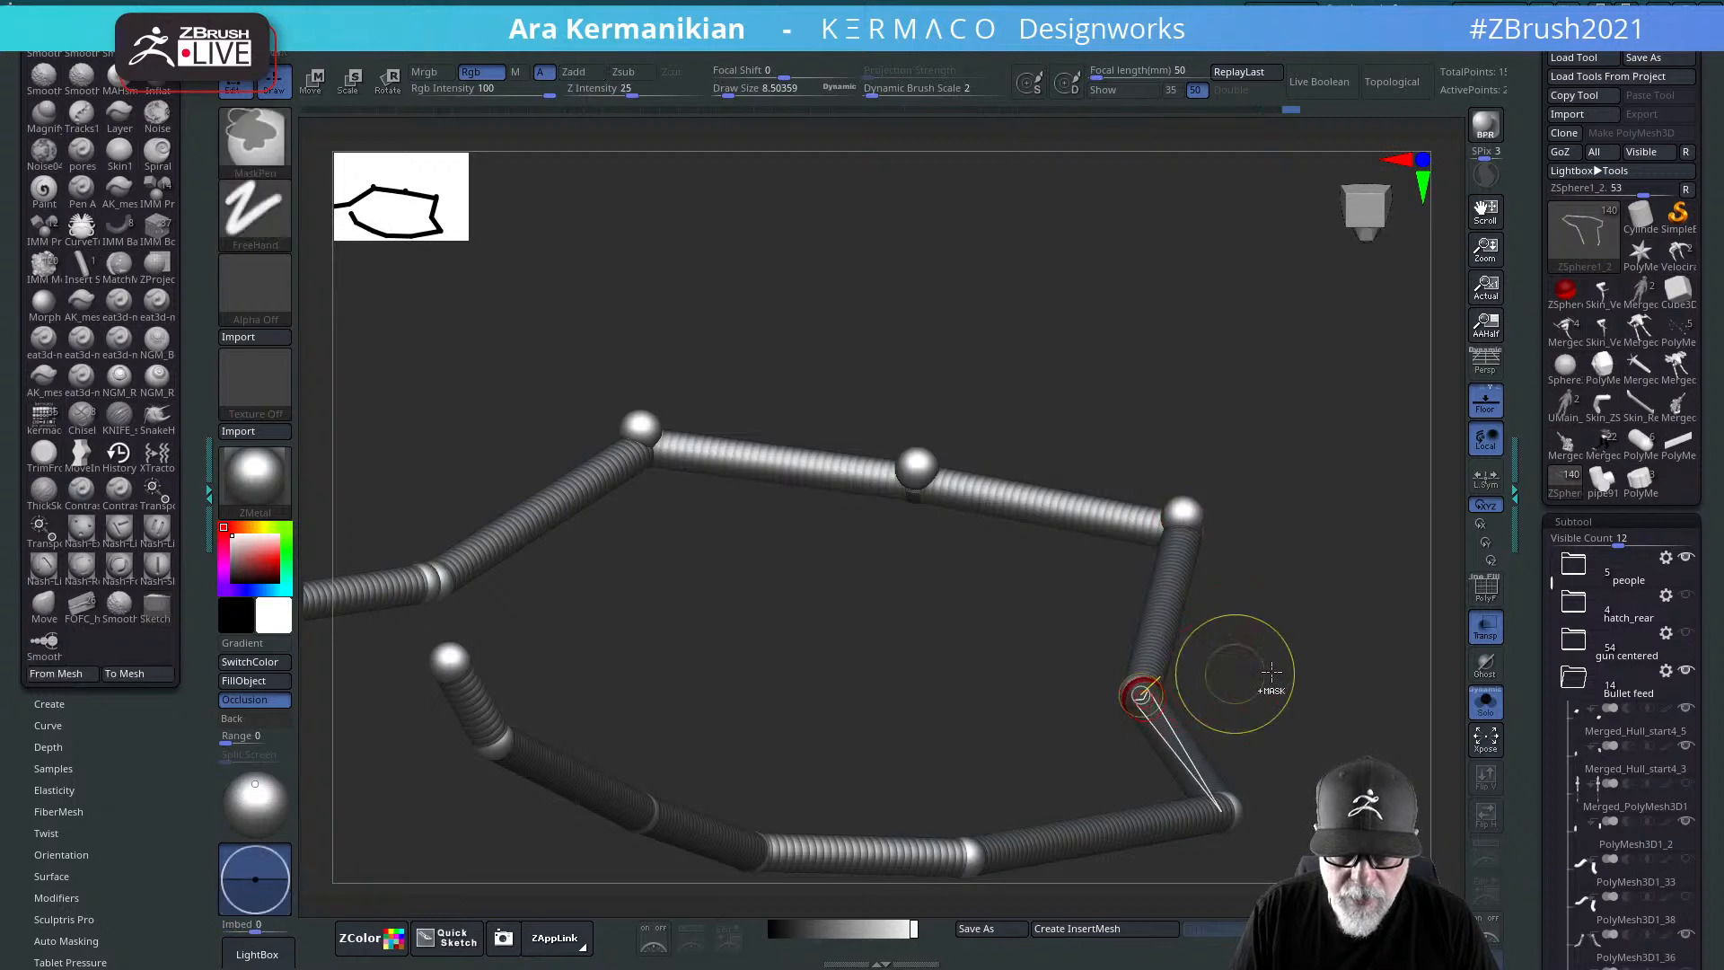
{"action": "key", "text": "ctrl+z"}
{"action": "left_click_drag", "start_coordinate": [1297, 687], "coordinate": [1170, 575], "text": "alt"}
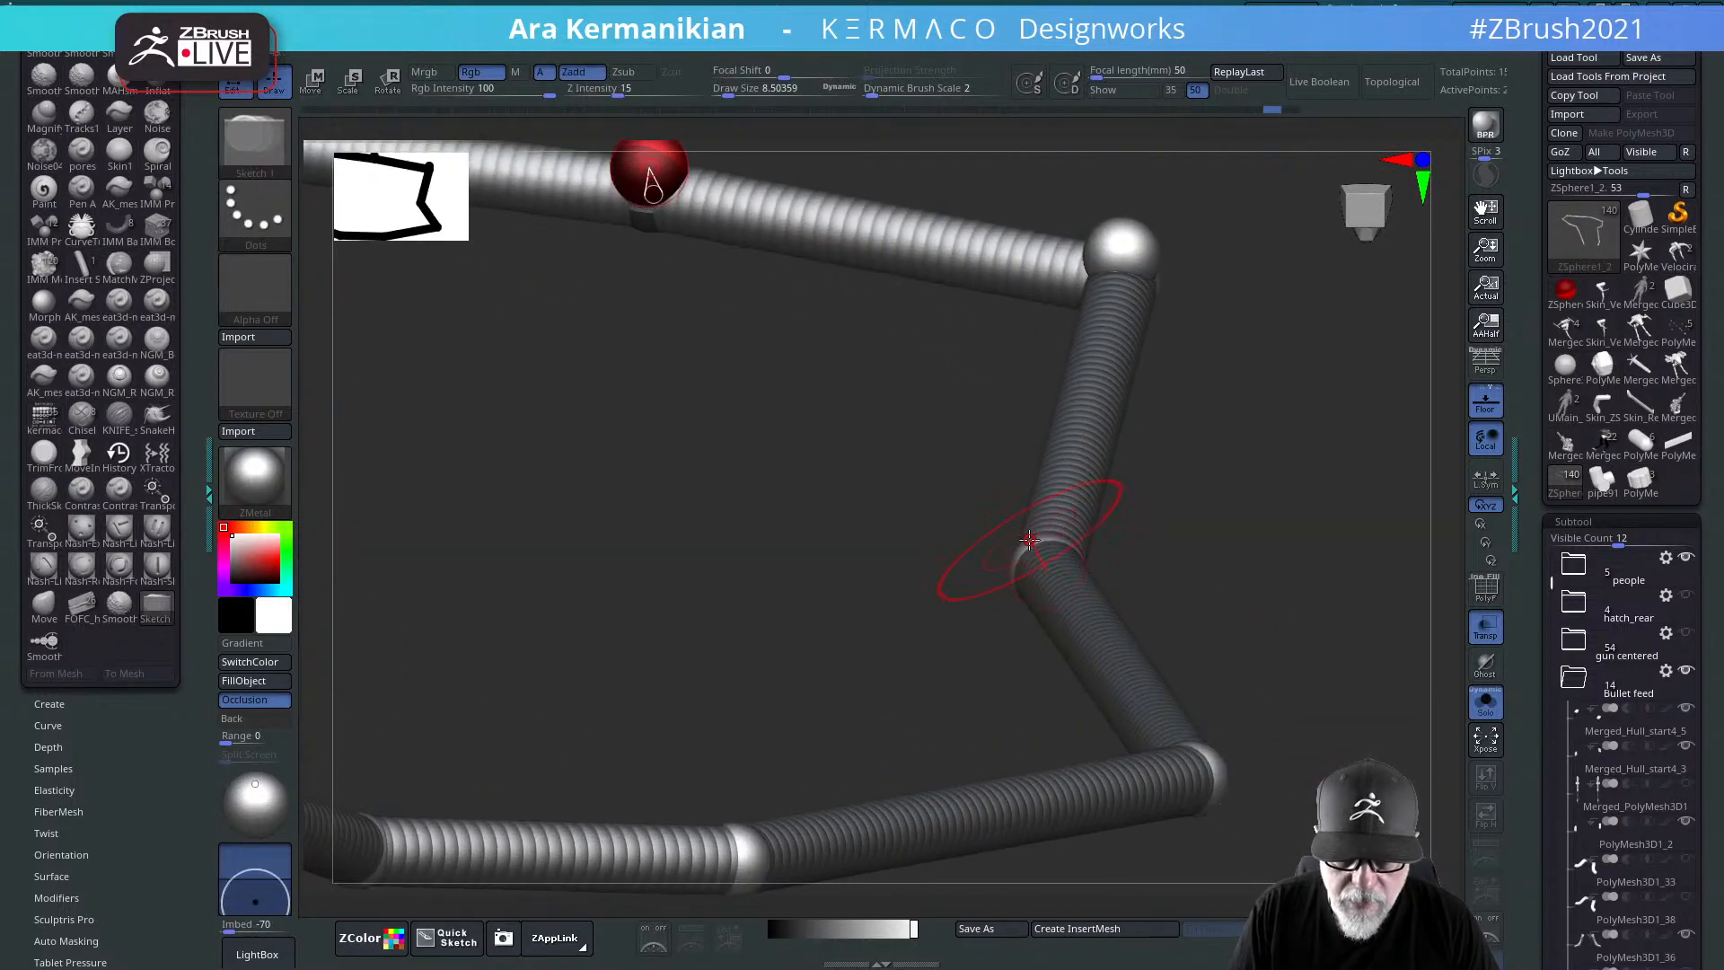
{"action": "left_click_drag", "start_coordinate": [1041, 542], "coordinate": [1073, 548]}
{"action": "left_click_drag", "start_coordinate": [1258, 718], "coordinate": [1158, 669], "text": "alt"}
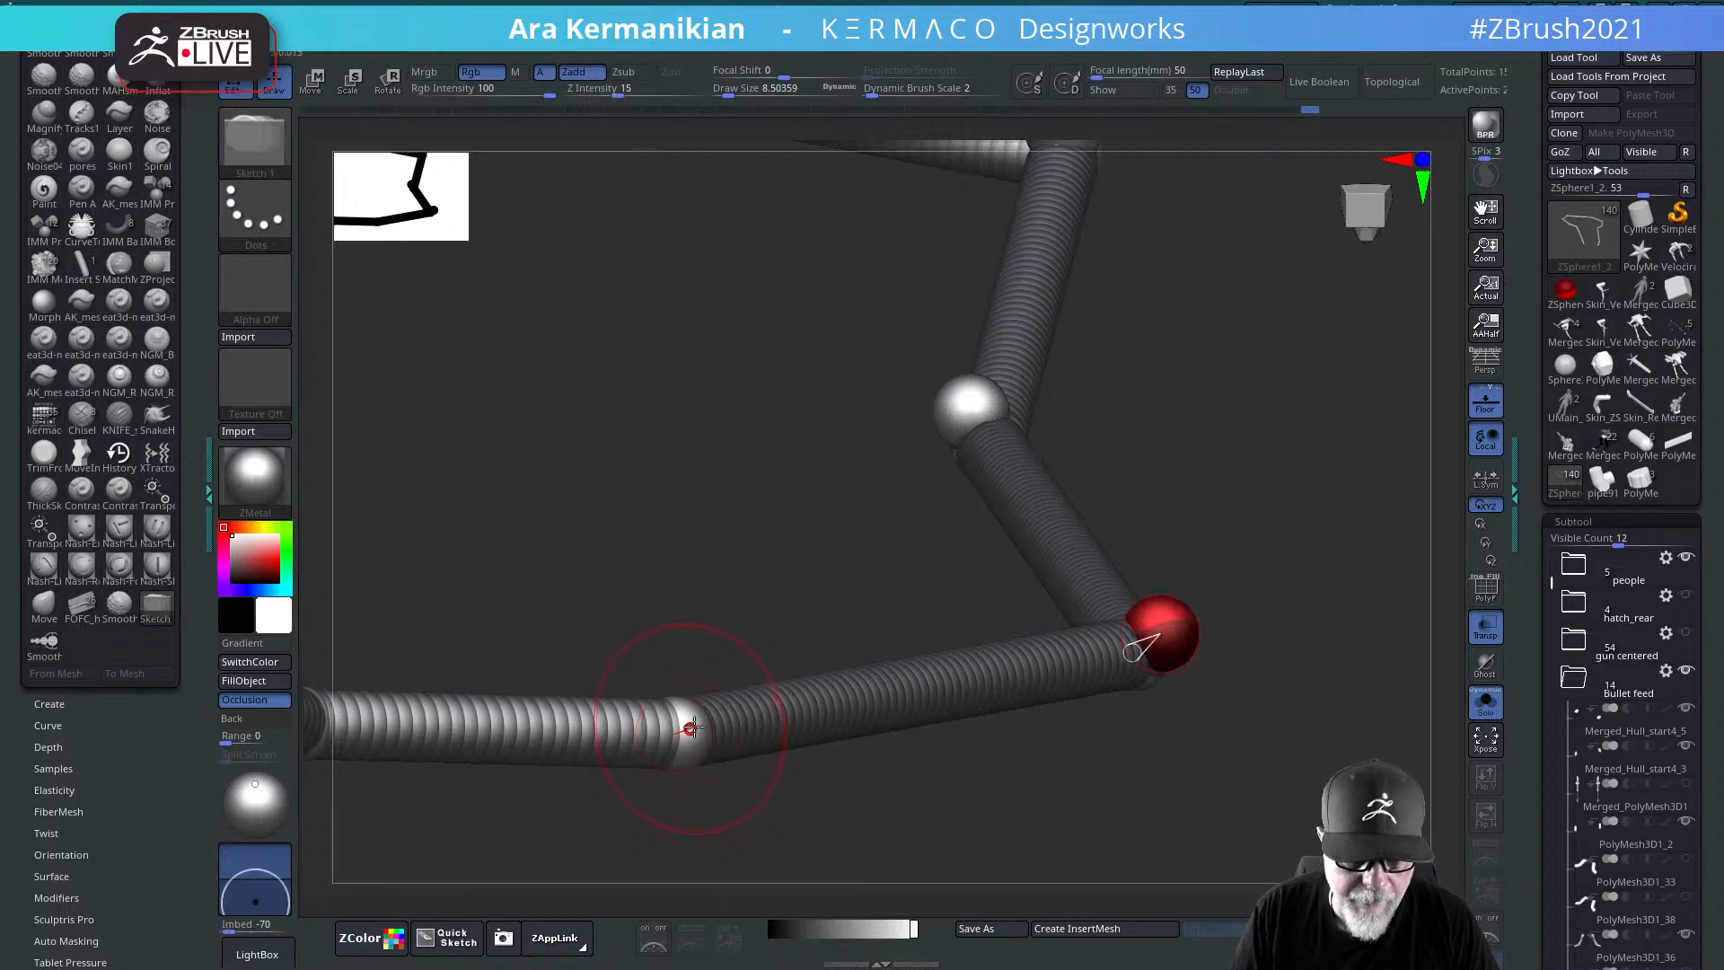
Step: Add mirrored child ZSpheres under the remaining side joints, from the front shoulder bends to the joint pair on the long front section
{"action": "left_click", "coordinate": [700, 718]}
{"action": "left_click_drag", "start_coordinate": [700, 719], "coordinate": [719, 735]}
{"action": "left_click_drag", "start_coordinate": [905, 794], "coordinate": [1472, 739], "text": "alt"}
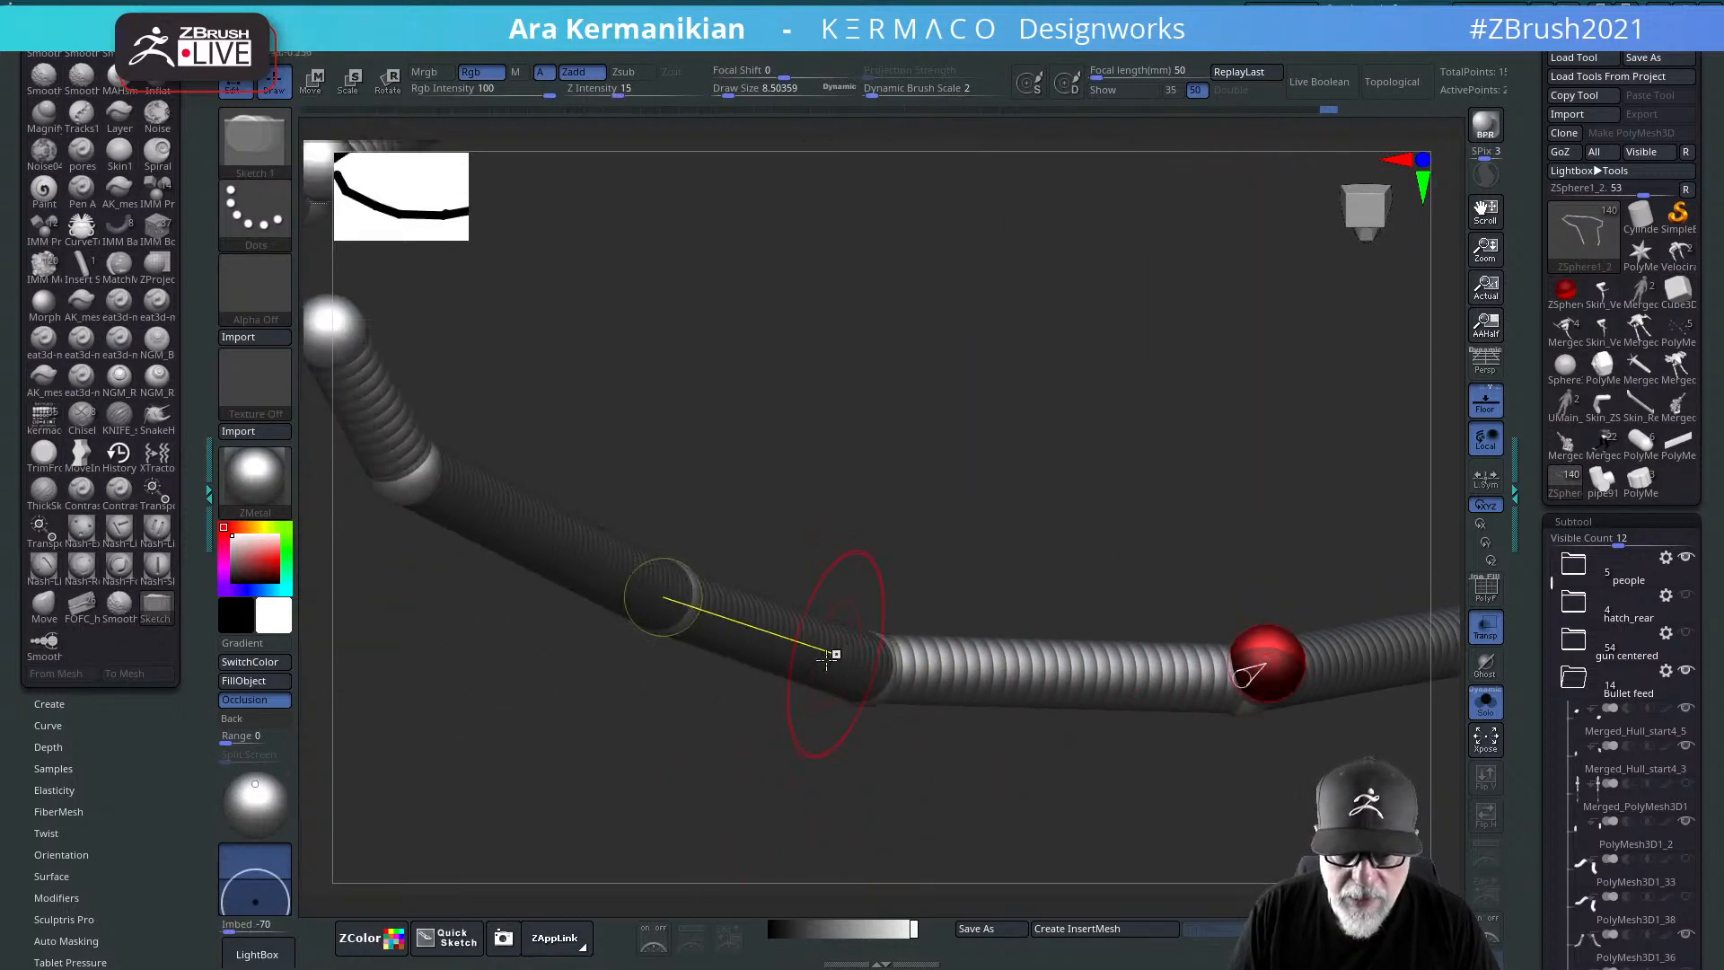
{"action": "left_click_drag", "start_coordinate": [979, 464], "coordinate": [881, 616]}
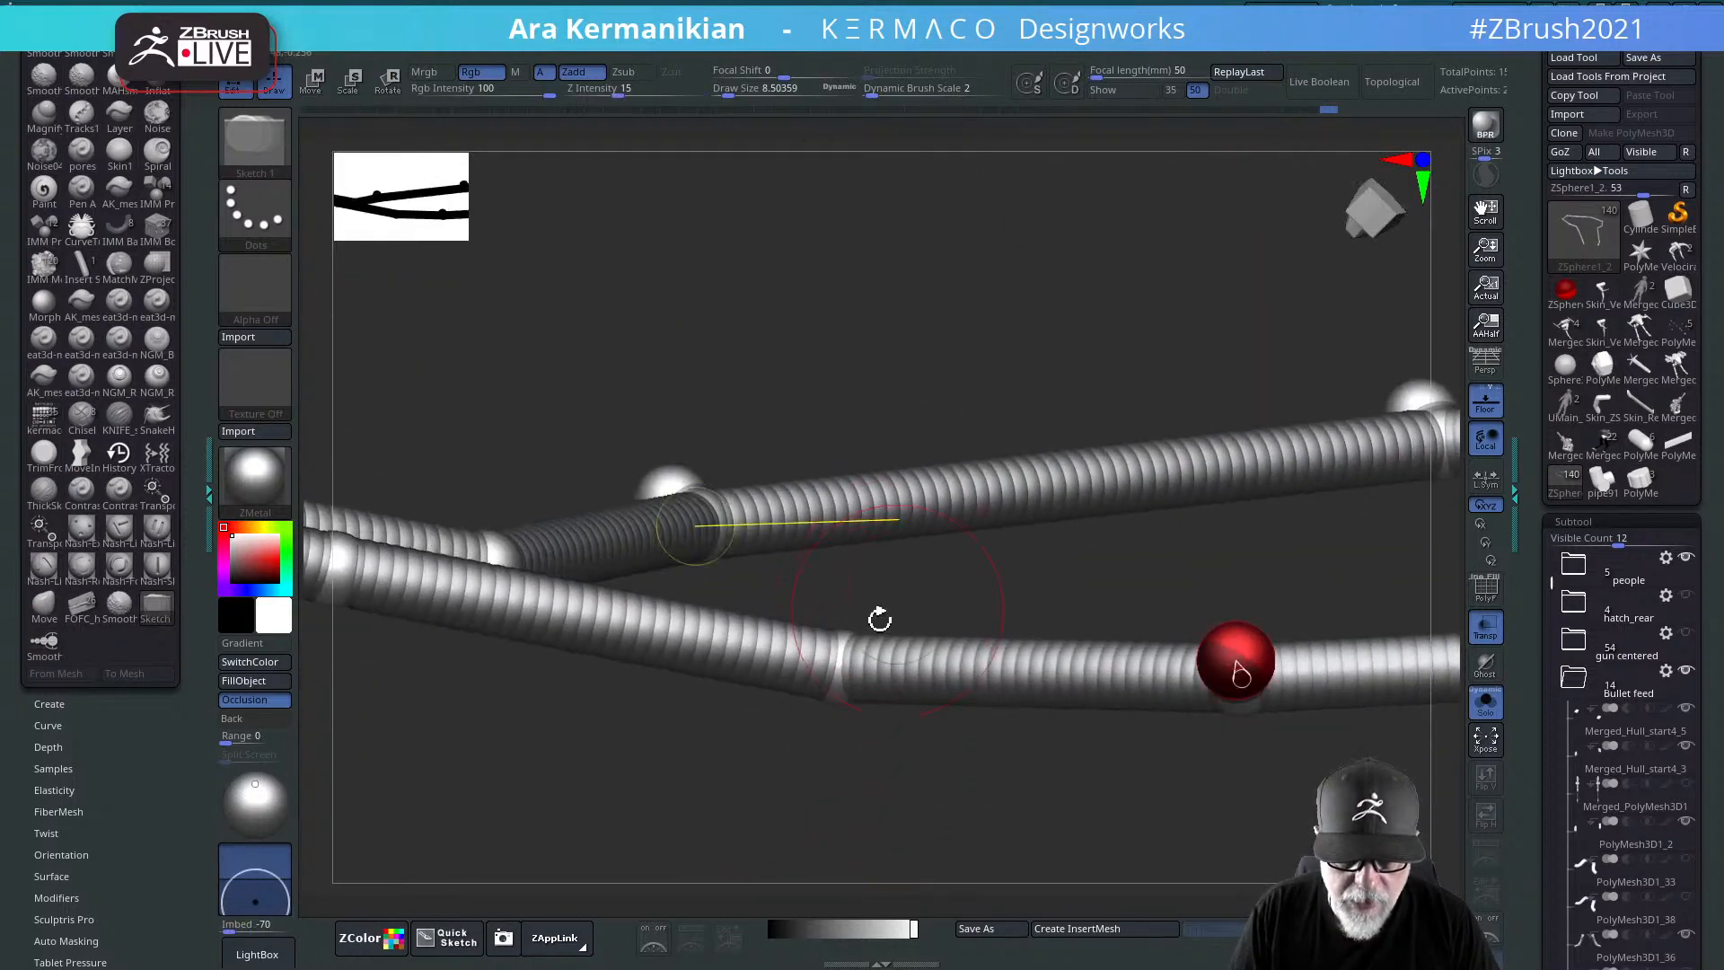
{"action": "left_click_drag", "start_coordinate": [999, 570], "coordinate": [882, 608]}
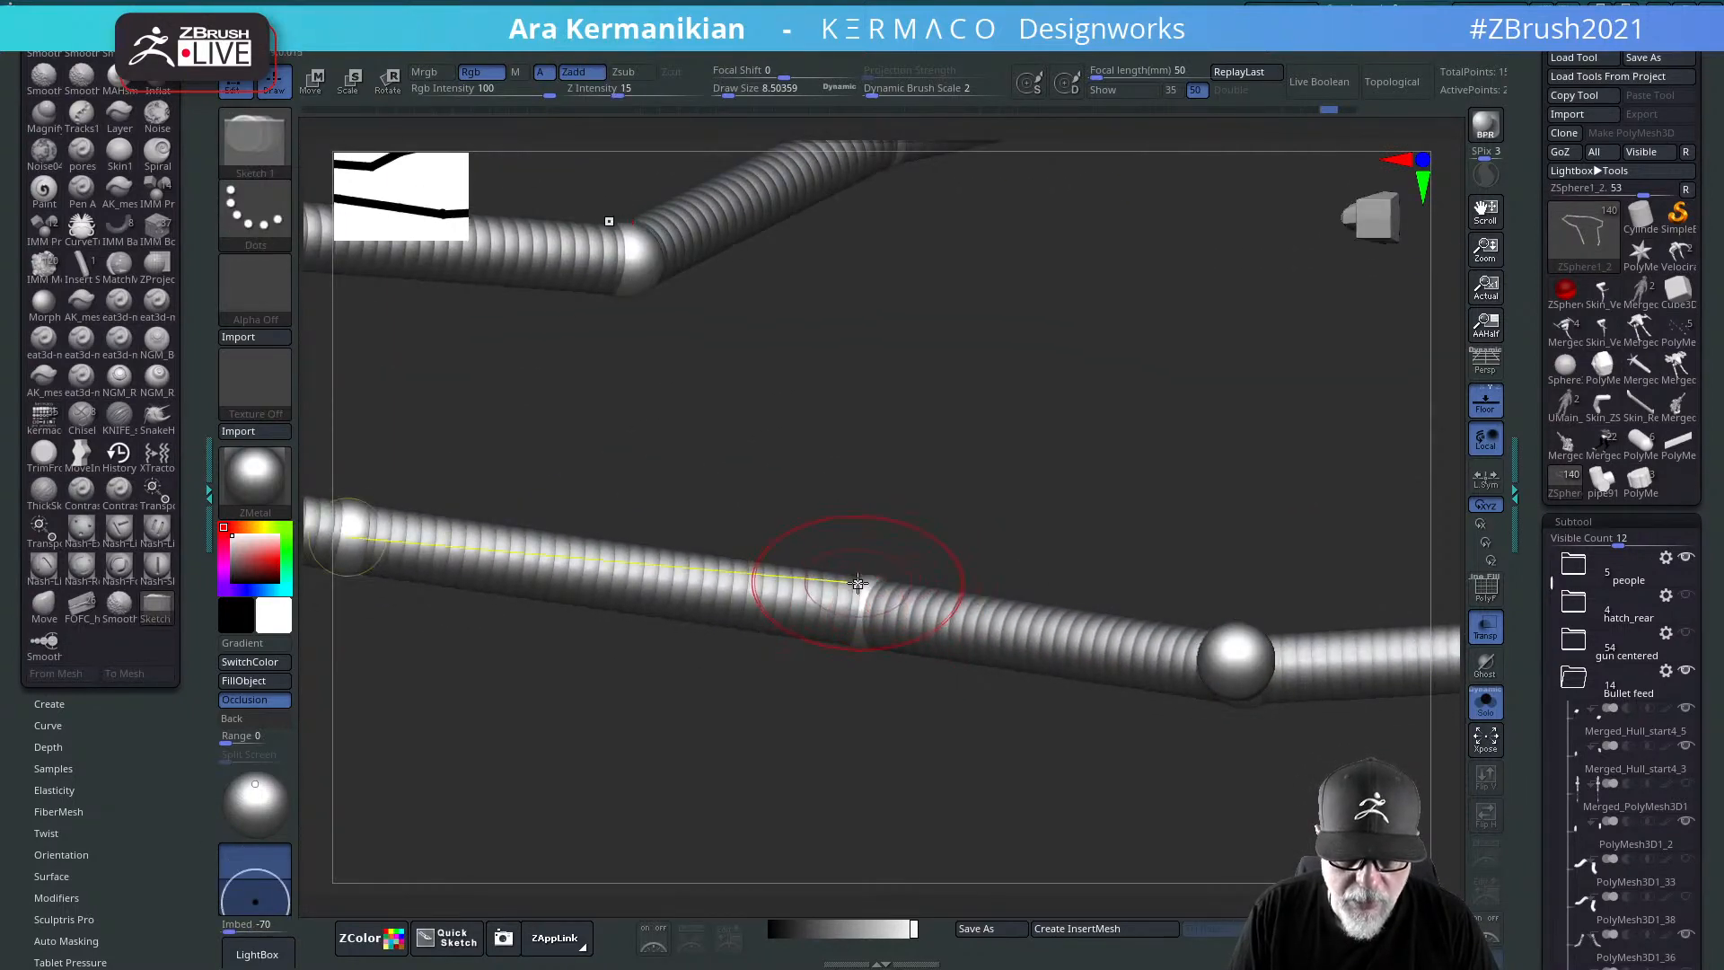
{"action": "left_click", "coordinate": [862, 584]}
{"action": "left_click_drag", "start_coordinate": [1008, 515], "coordinate": [1308, 547]}
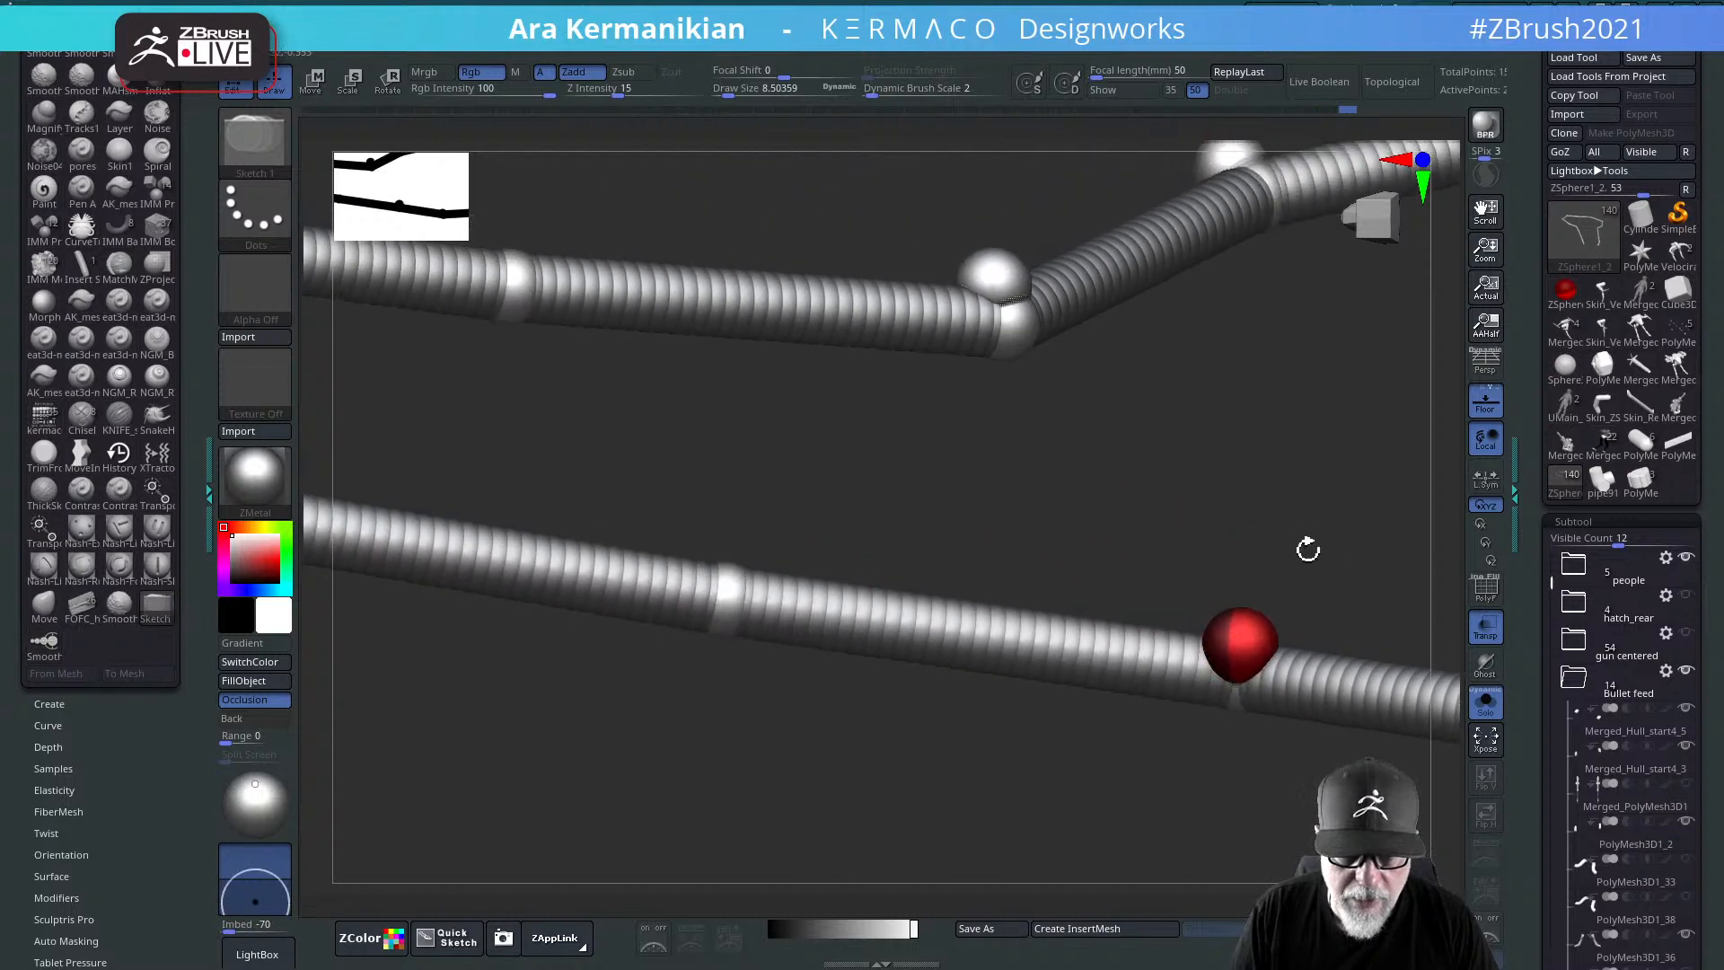
{"action": "left_click", "coordinate": [731, 592]}
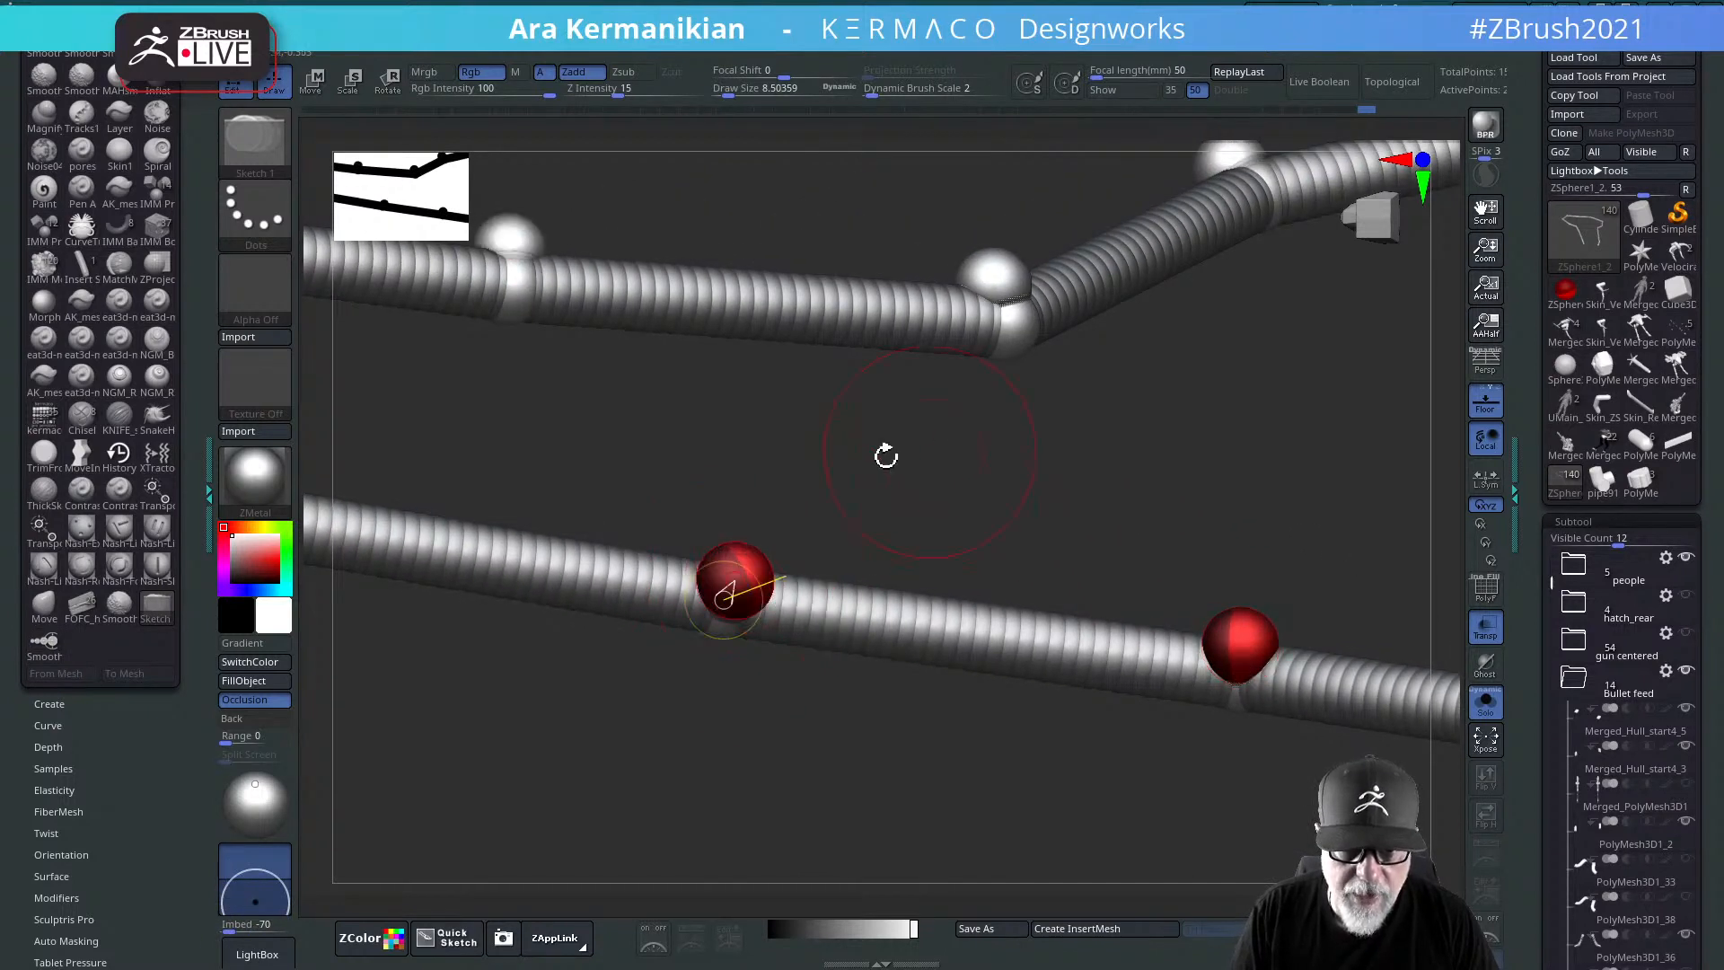
Step: Set the draw size to 1 and move the child ZSphere pair on the long front section out to form short posts
{"action": "left_click_drag", "start_coordinate": [885, 455], "coordinate": [781, 596]}
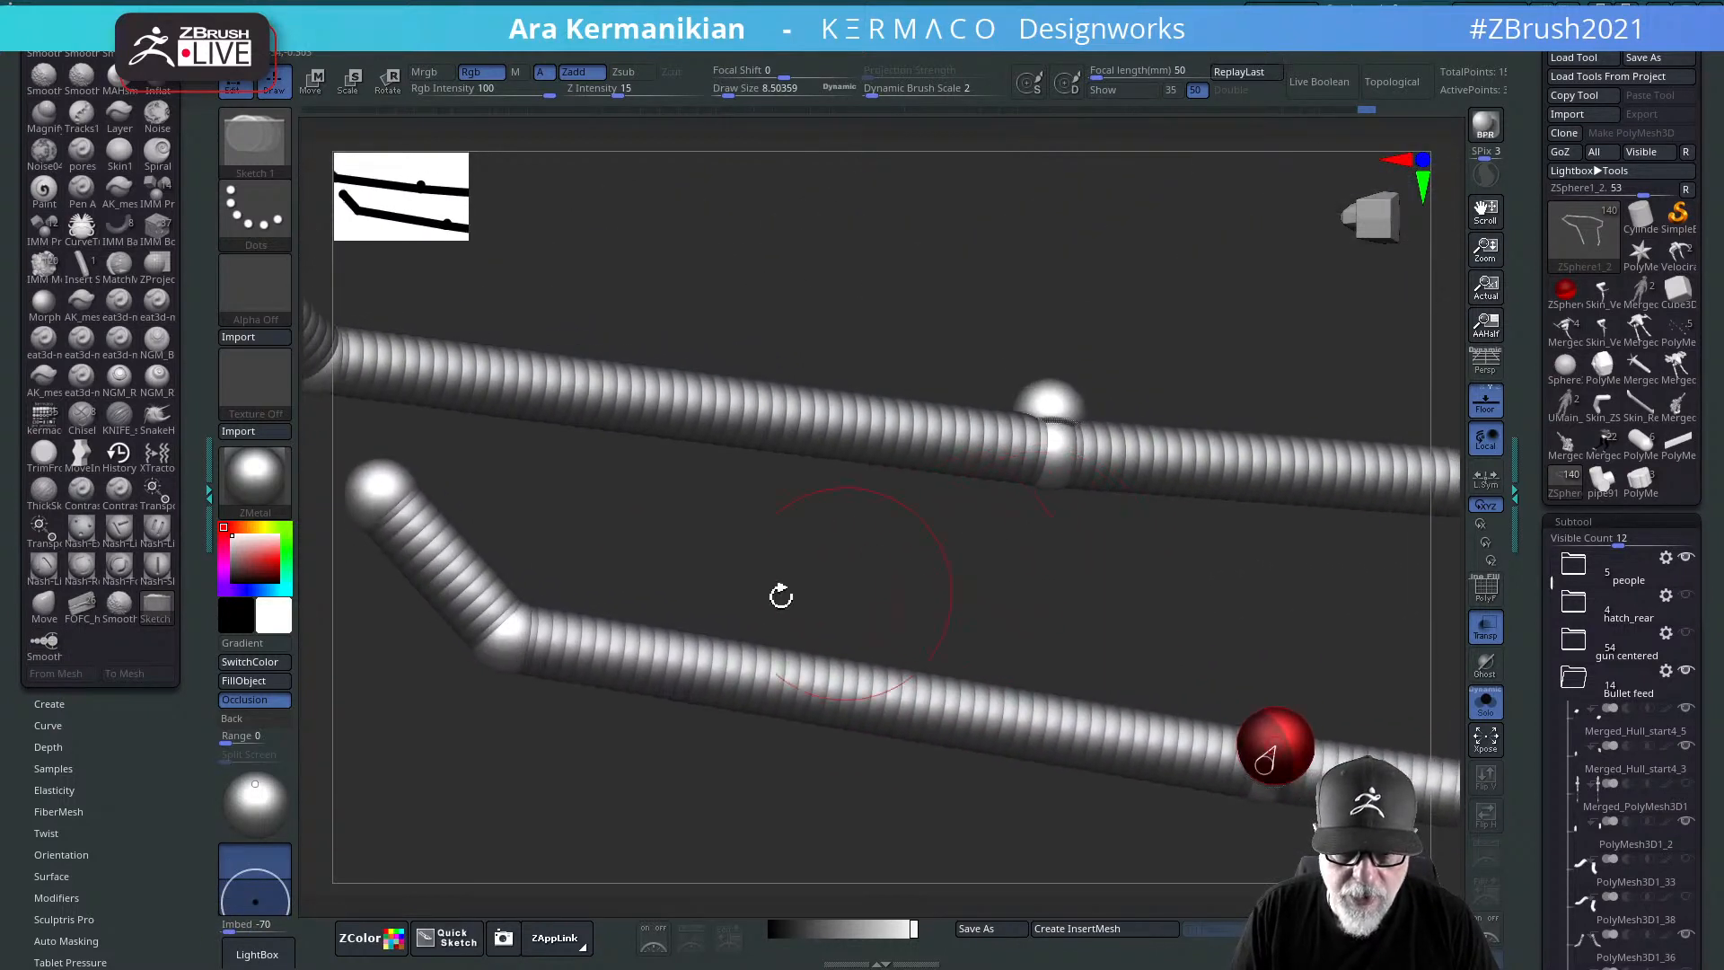
{"action": "left_click_drag", "start_coordinate": [652, 554], "coordinate": [719, 569]}
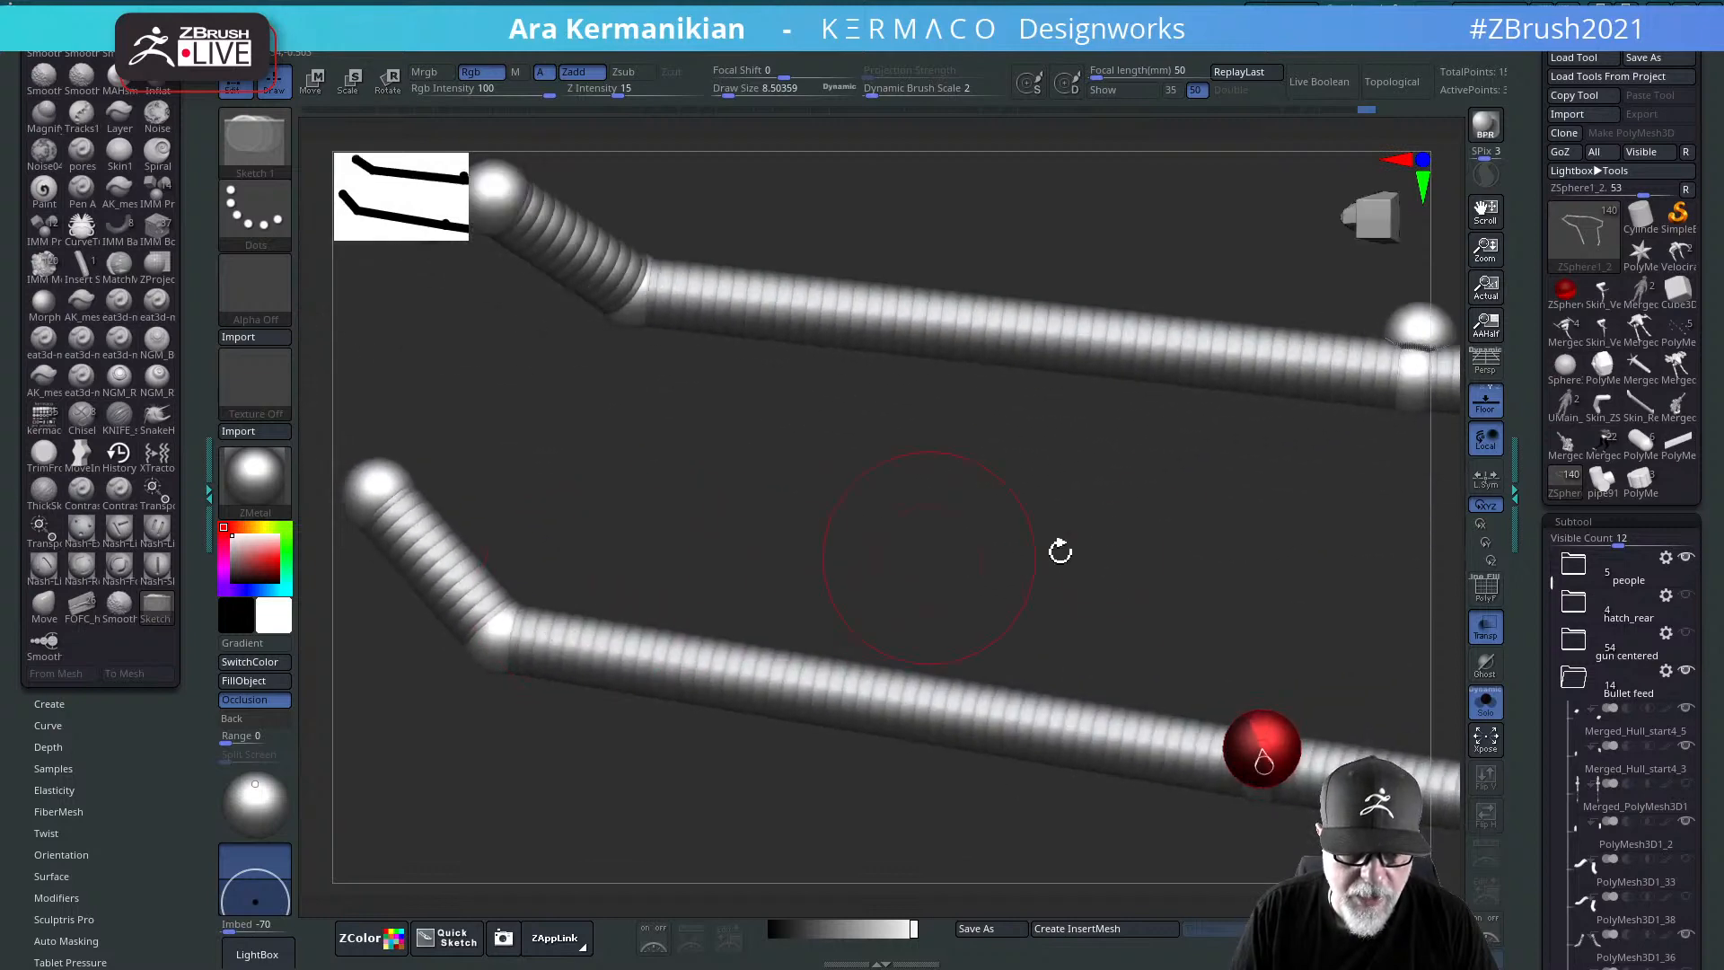
{"action": "left_click_drag", "start_coordinate": [1058, 550], "coordinate": [1146, 337], "text": "alt"}
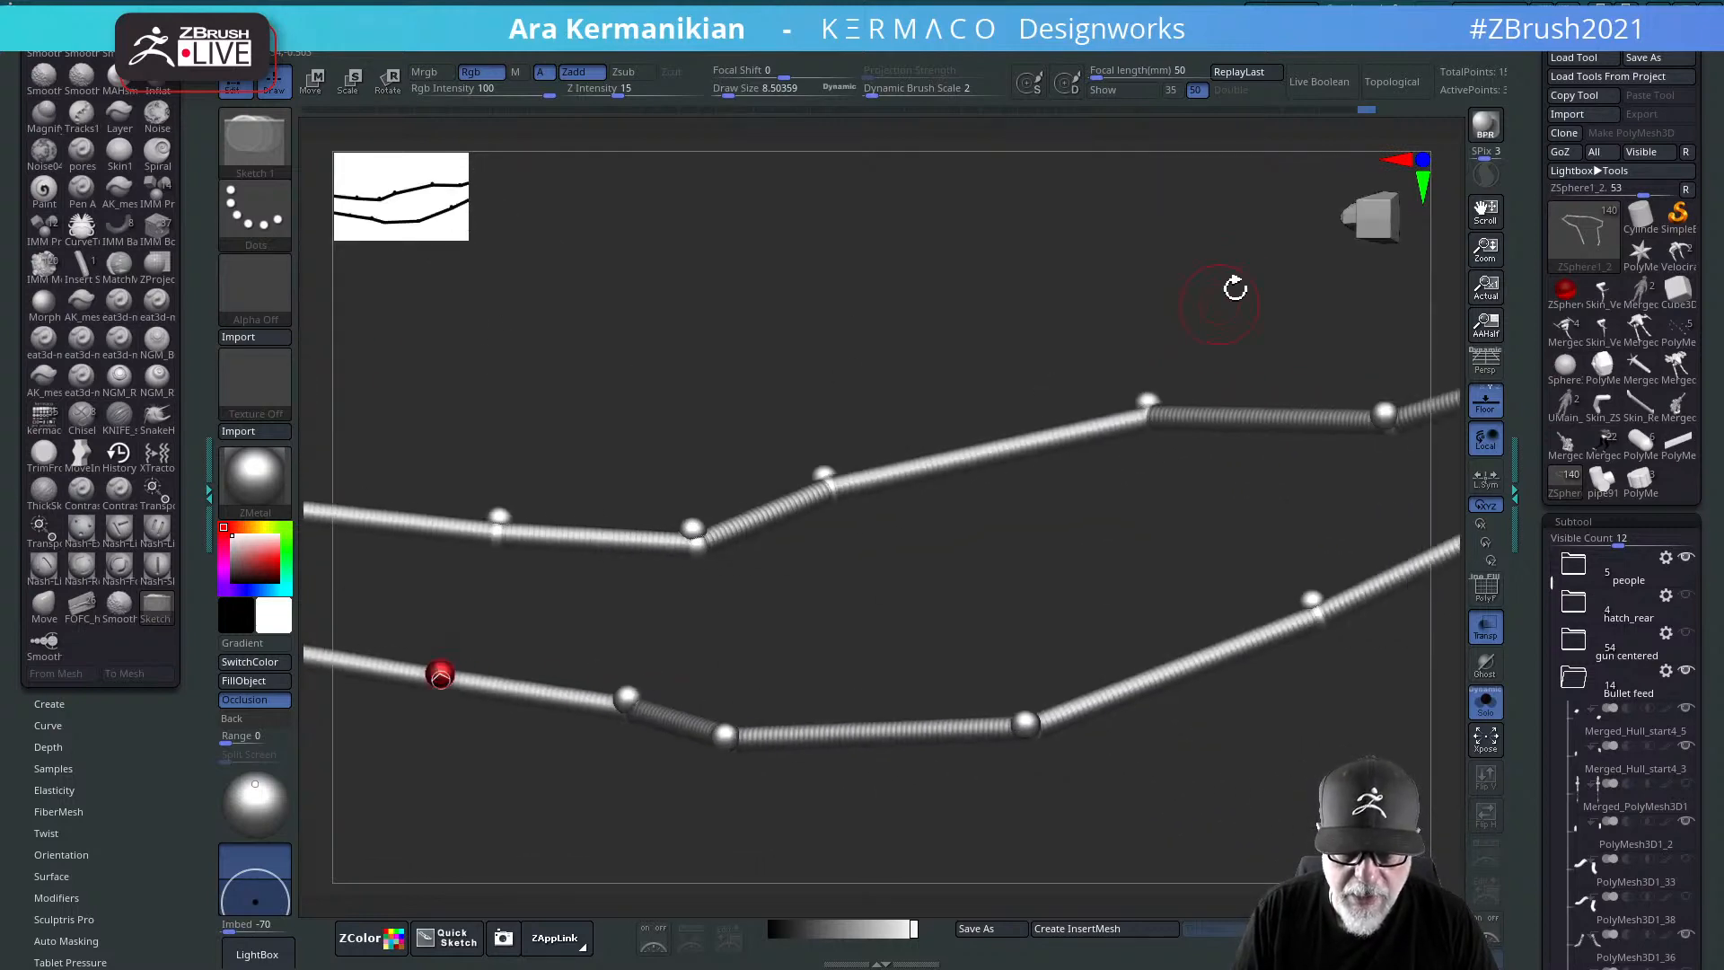
{"action": "left_click_drag", "start_coordinate": [1235, 288], "coordinate": [1138, 396]}
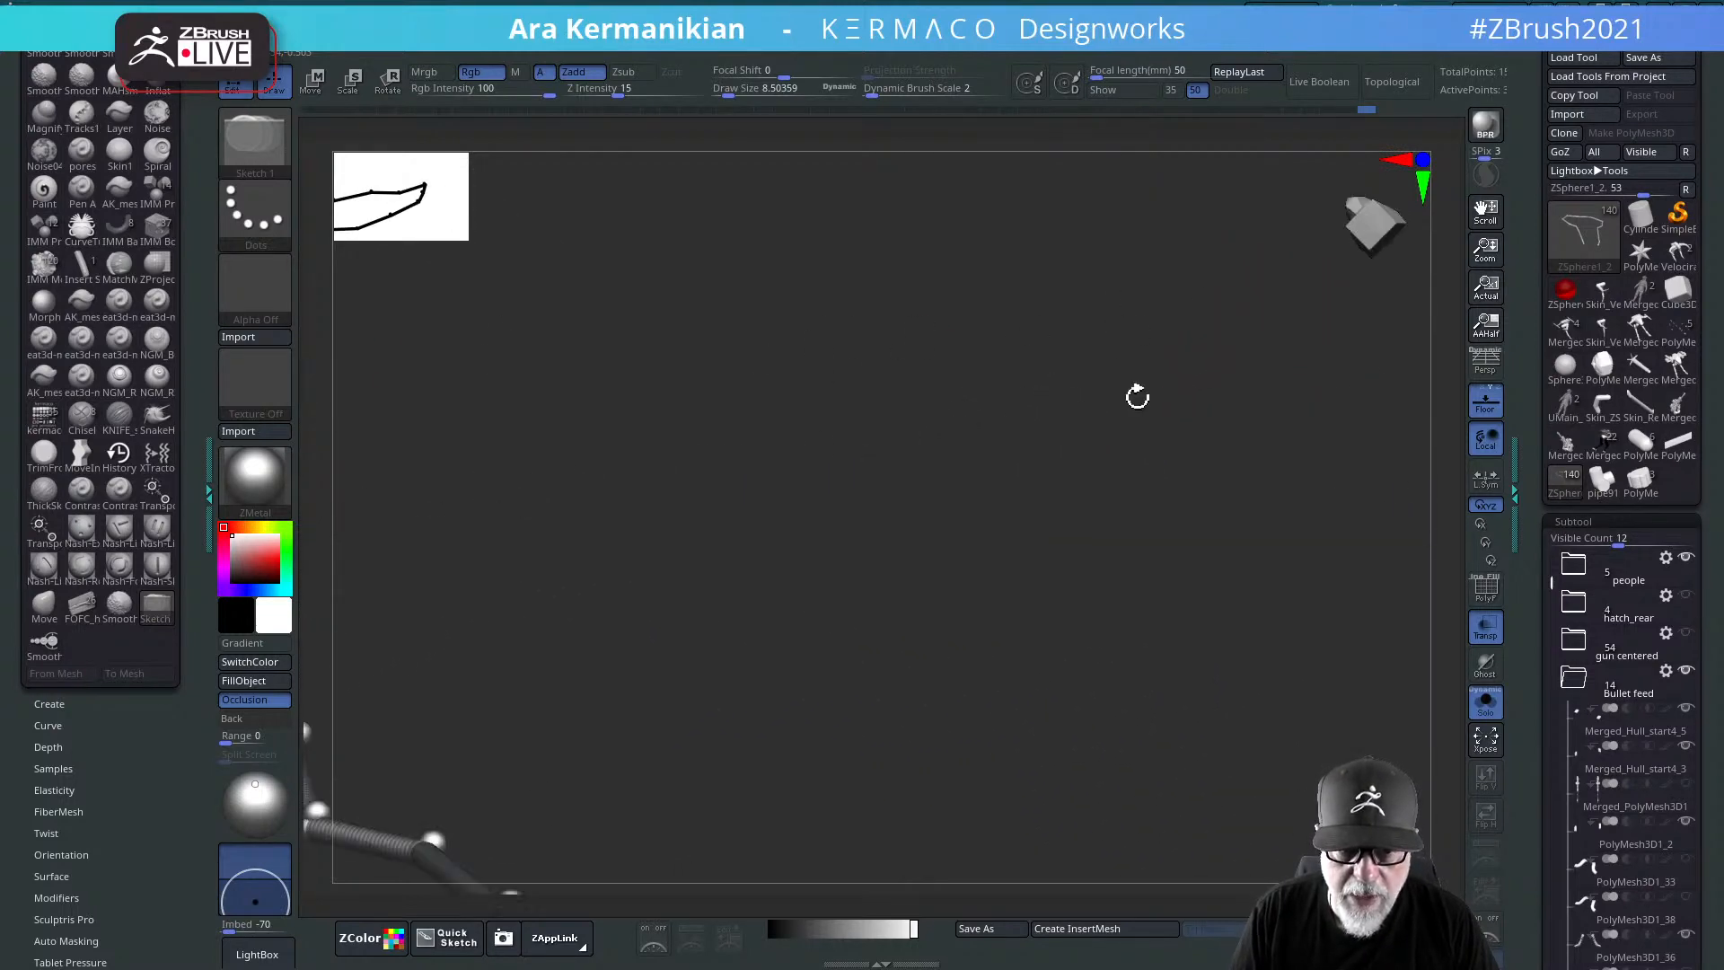
{"action": "left_click", "coordinate": [1371, 252]}
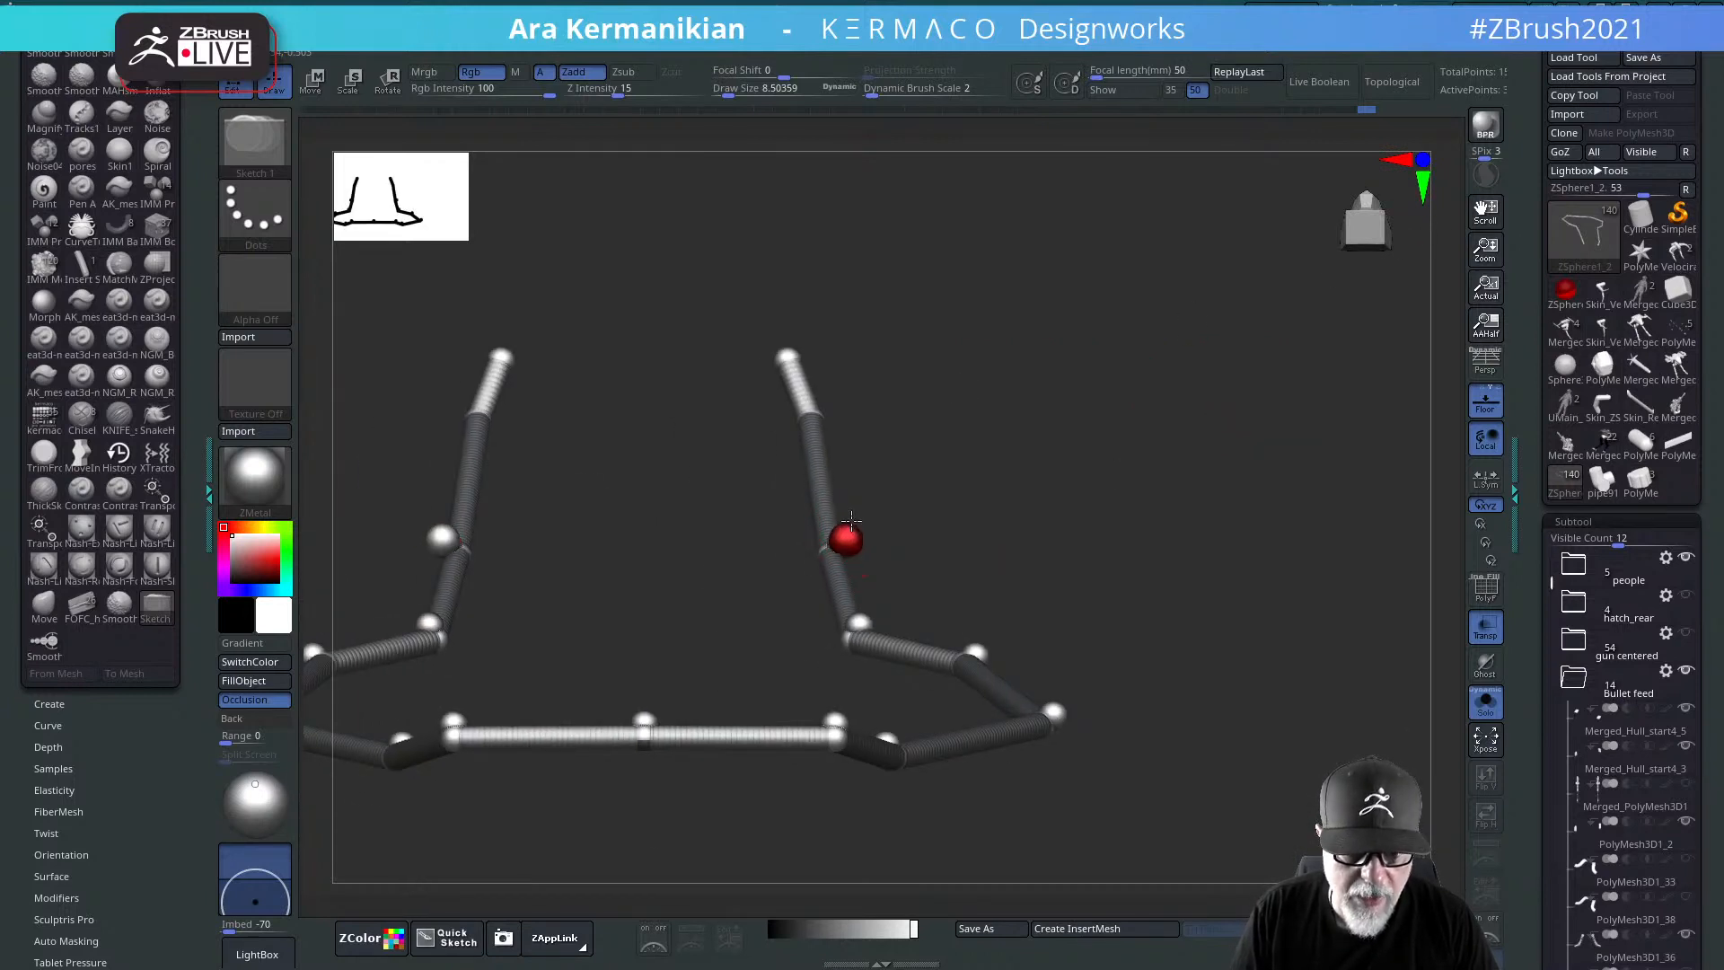
{"action": "key", "text": "w"}
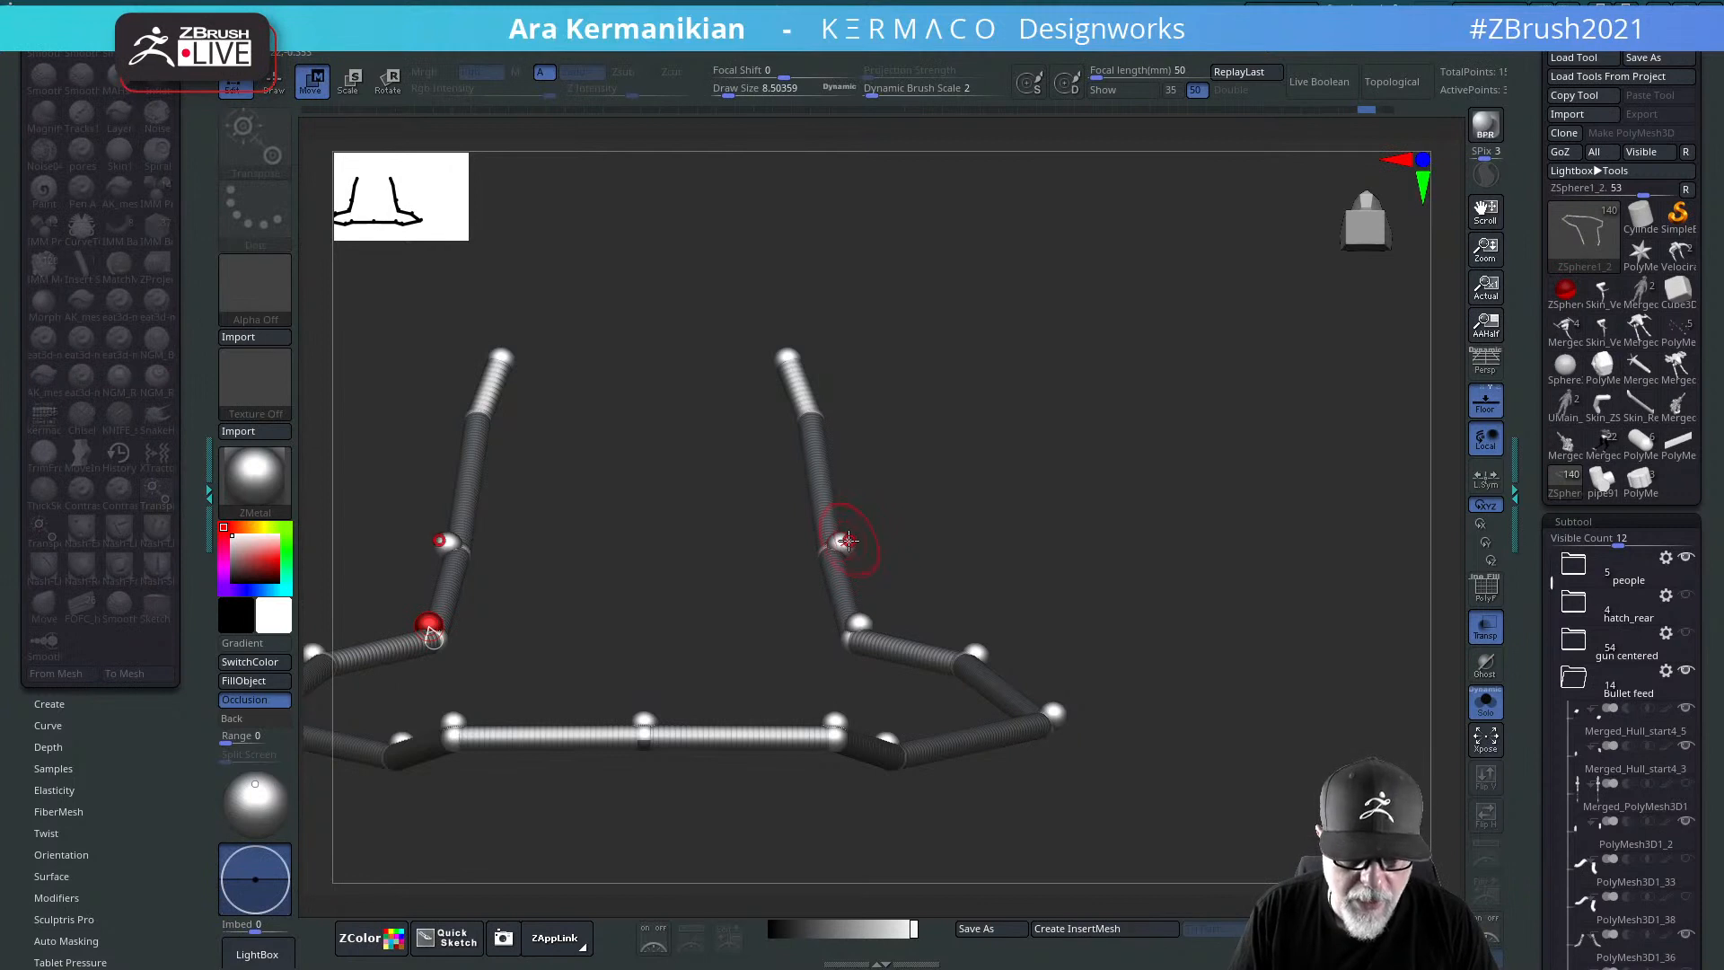
{"action": "key", "text": "s"}
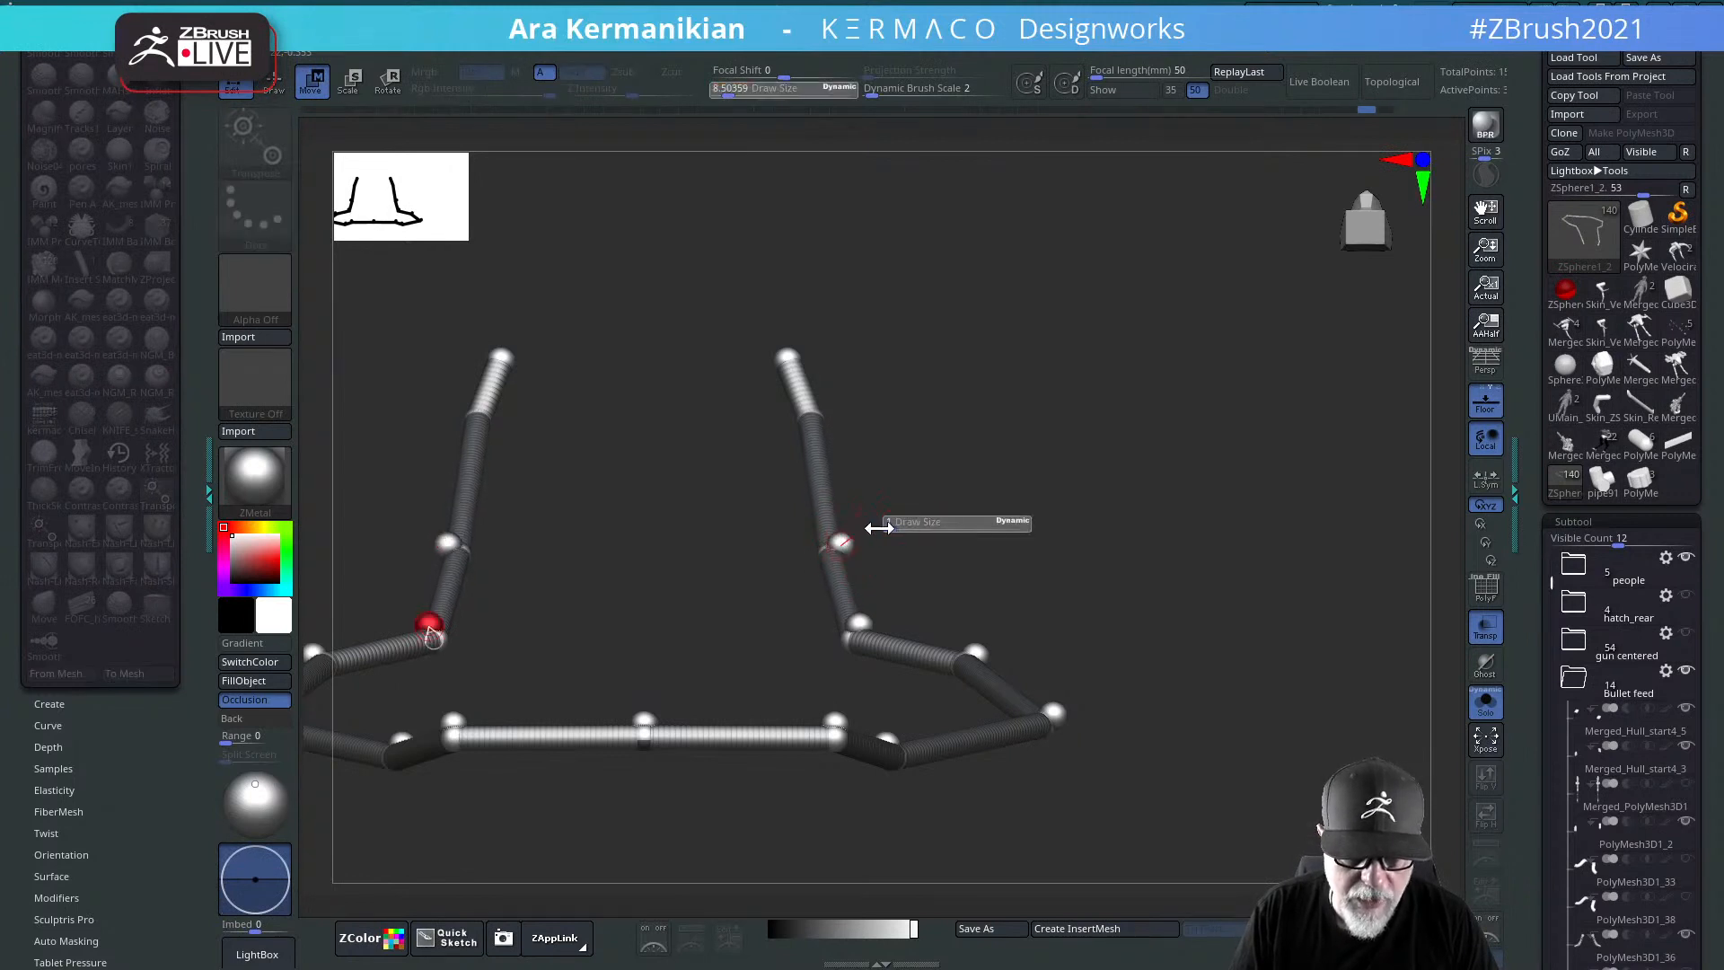
{"action": "left_click", "coordinate": [879, 528]}
{"action": "left_click_drag", "start_coordinate": [840, 543], "coordinate": [847, 482]}
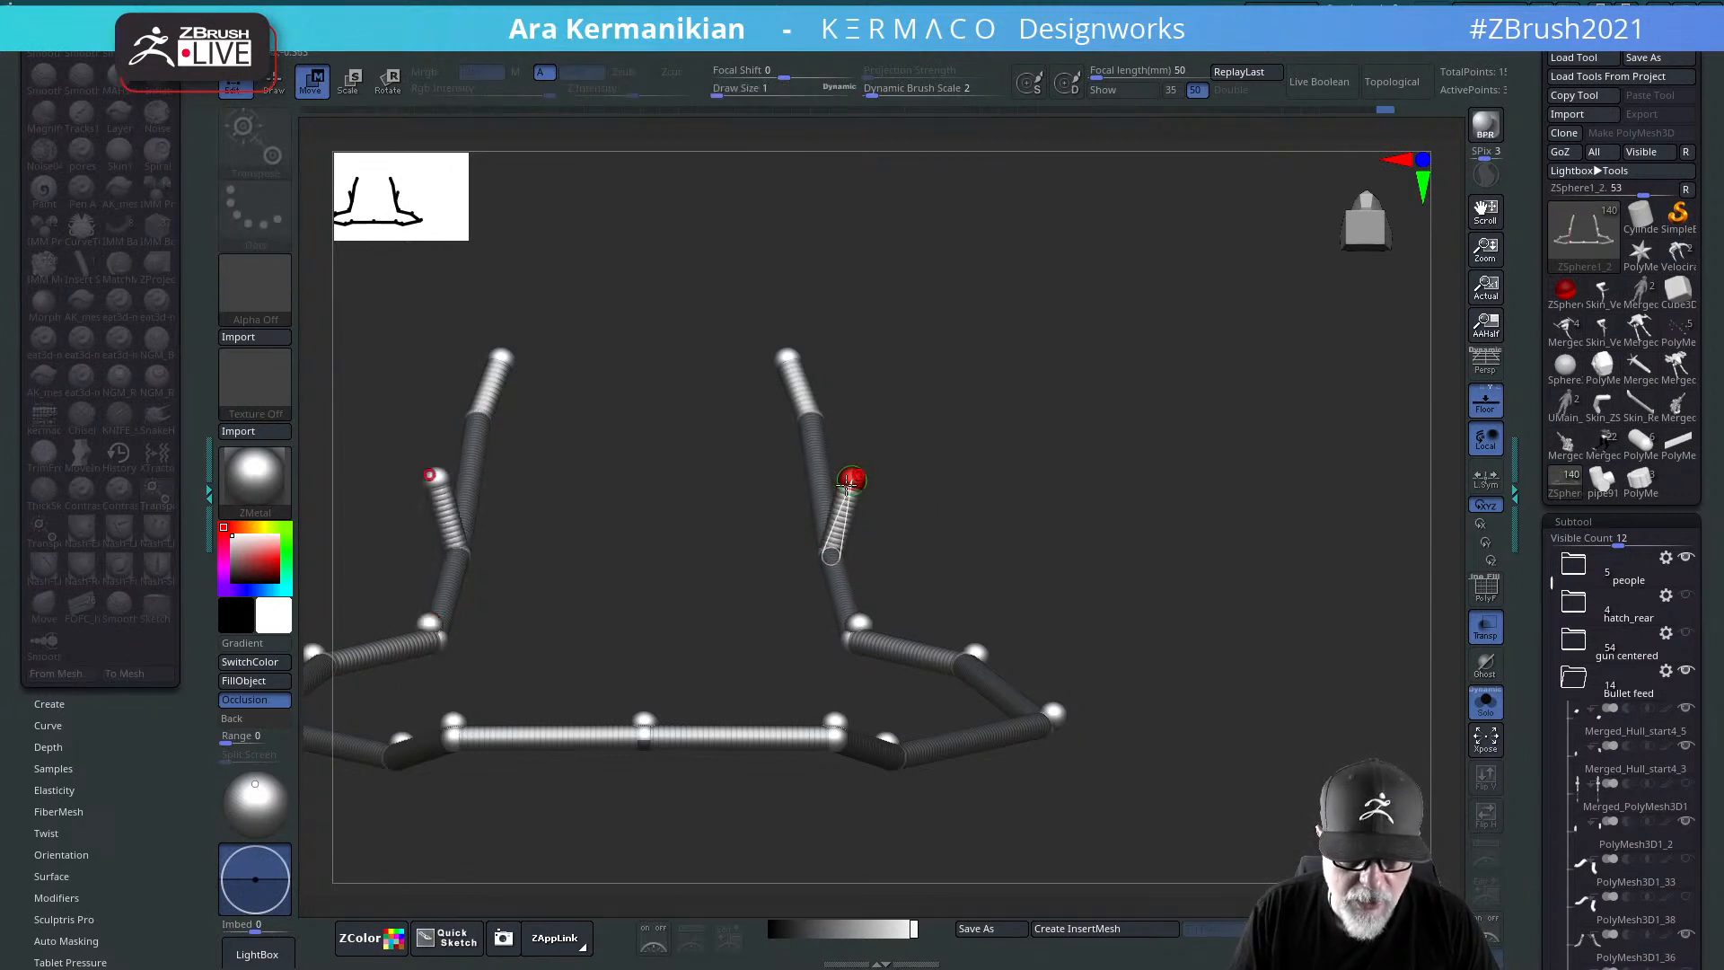
Step: Pull the child ZSpheres at the inward front bends, the shoulder bends and the widest bends out into mirrored posts
{"action": "left_click_drag", "start_coordinate": [859, 615], "coordinate": [897, 523]}
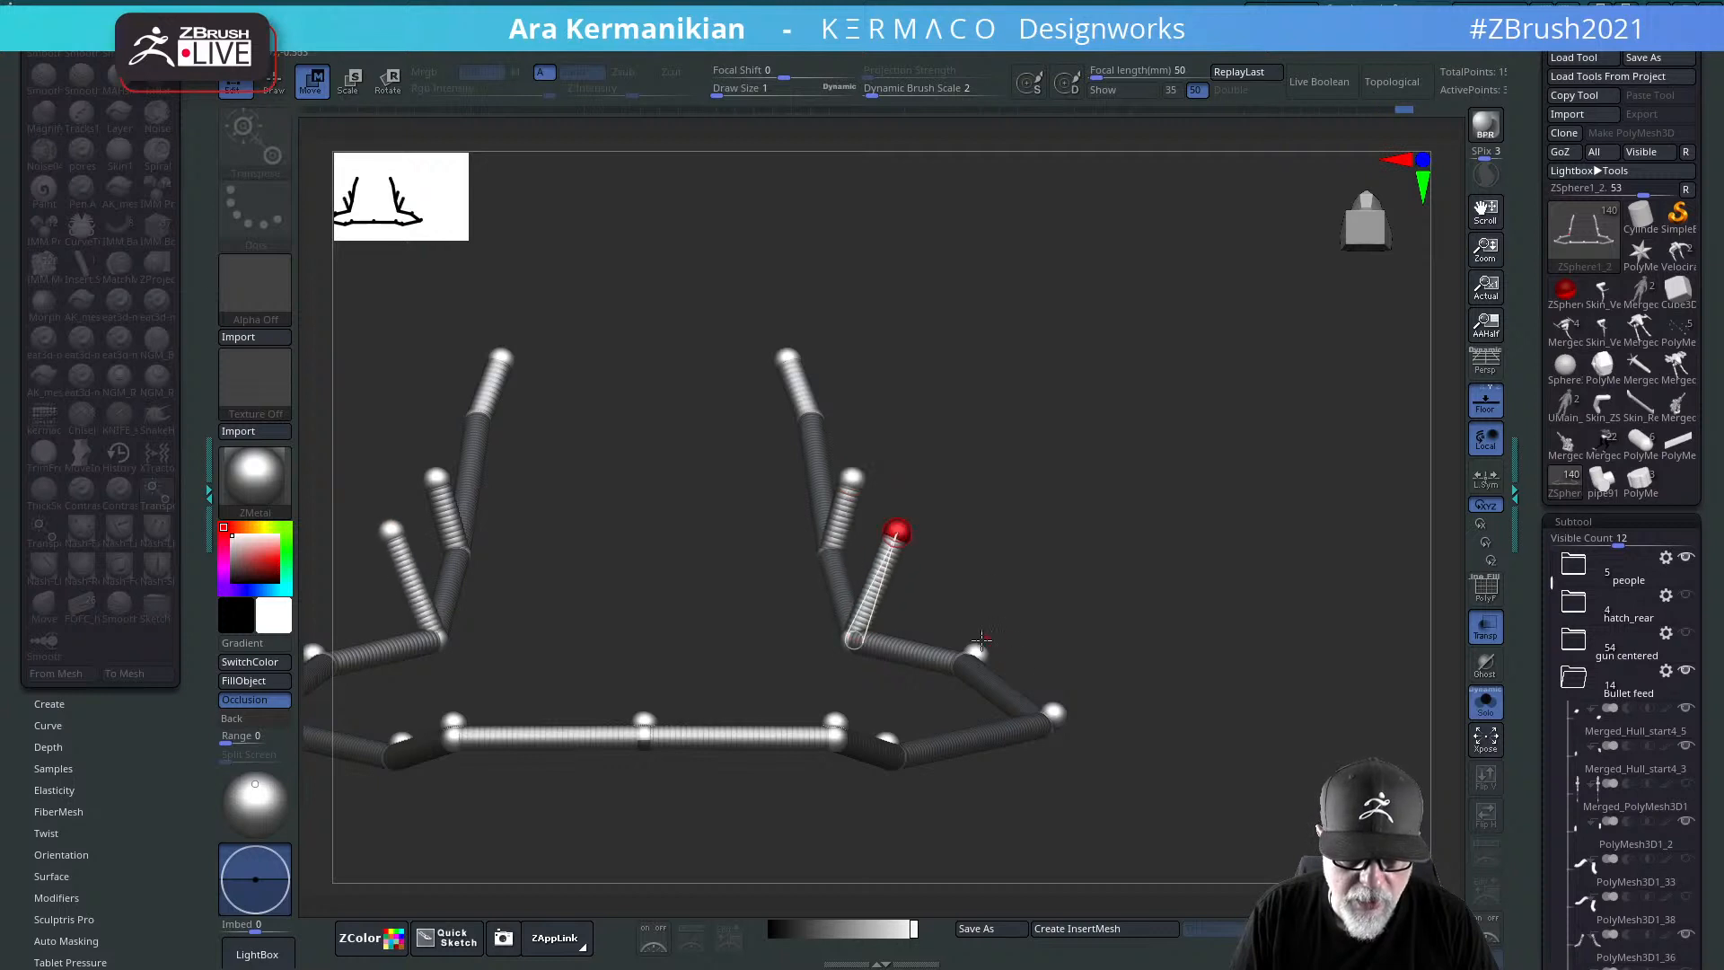
{"action": "left_click_drag", "start_coordinate": [979, 644], "coordinate": [995, 563]}
{"action": "left_click_drag", "start_coordinate": [1056, 709], "coordinate": [1082, 620]}
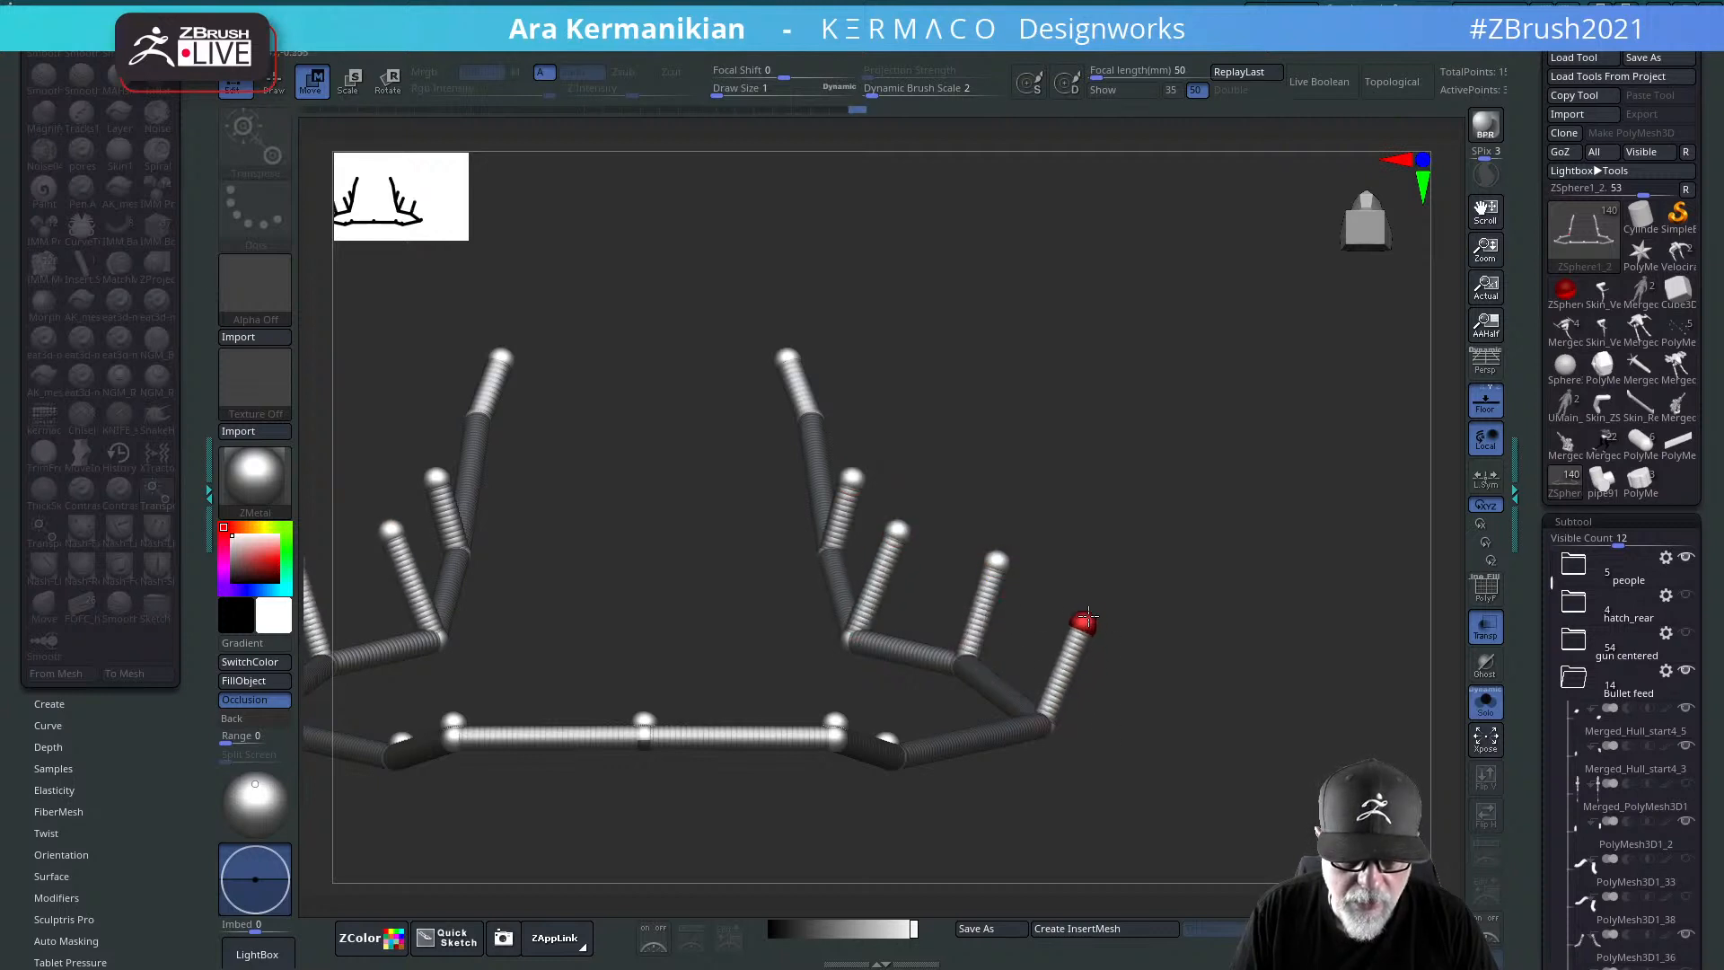
Step: Pull the child ZSpheres behind the widest bends, at the rear corners and at the rear bar's centre out into posts
{"action": "left_click_drag", "start_coordinate": [890, 735], "coordinate": [917, 664]}
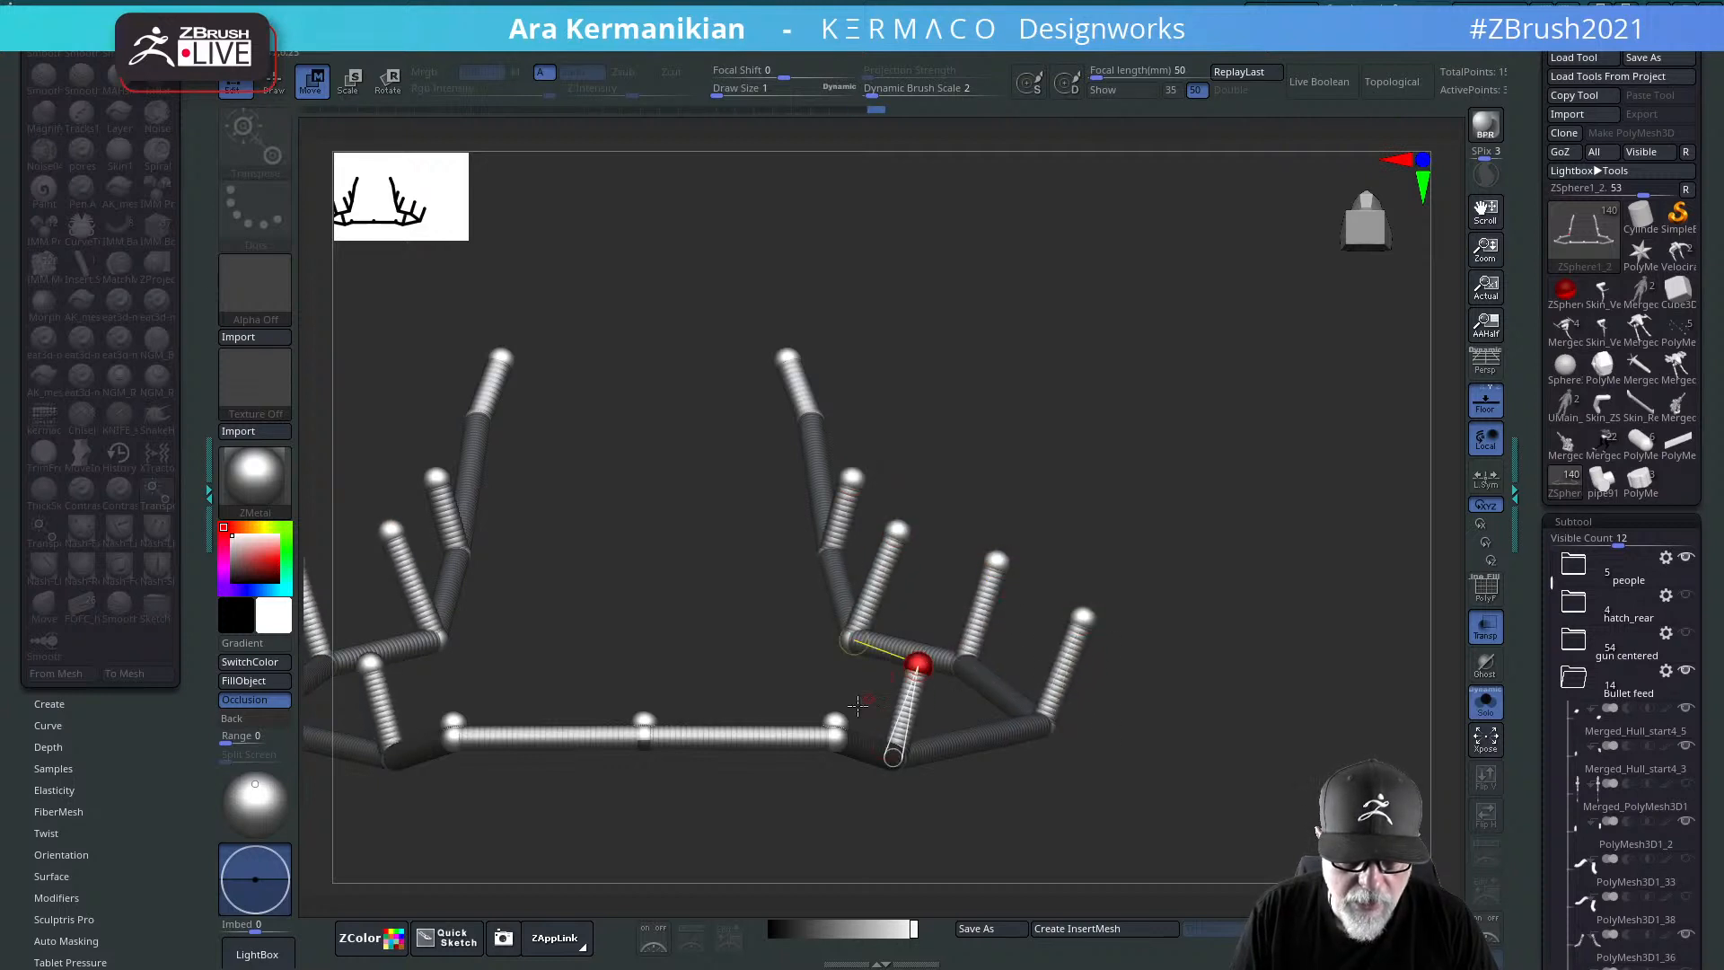
{"action": "left_click_drag", "start_coordinate": [831, 719], "coordinate": [848, 641]}
{"action": "left_click_drag", "start_coordinate": [643, 734], "coordinate": [644, 556]}
Step: Leave Solo mode and fit the feet of the post pair just in front of the widest bends to the hull
{"action": "left_click_drag", "start_coordinate": [1443, 671], "coordinate": [1350, 481]}
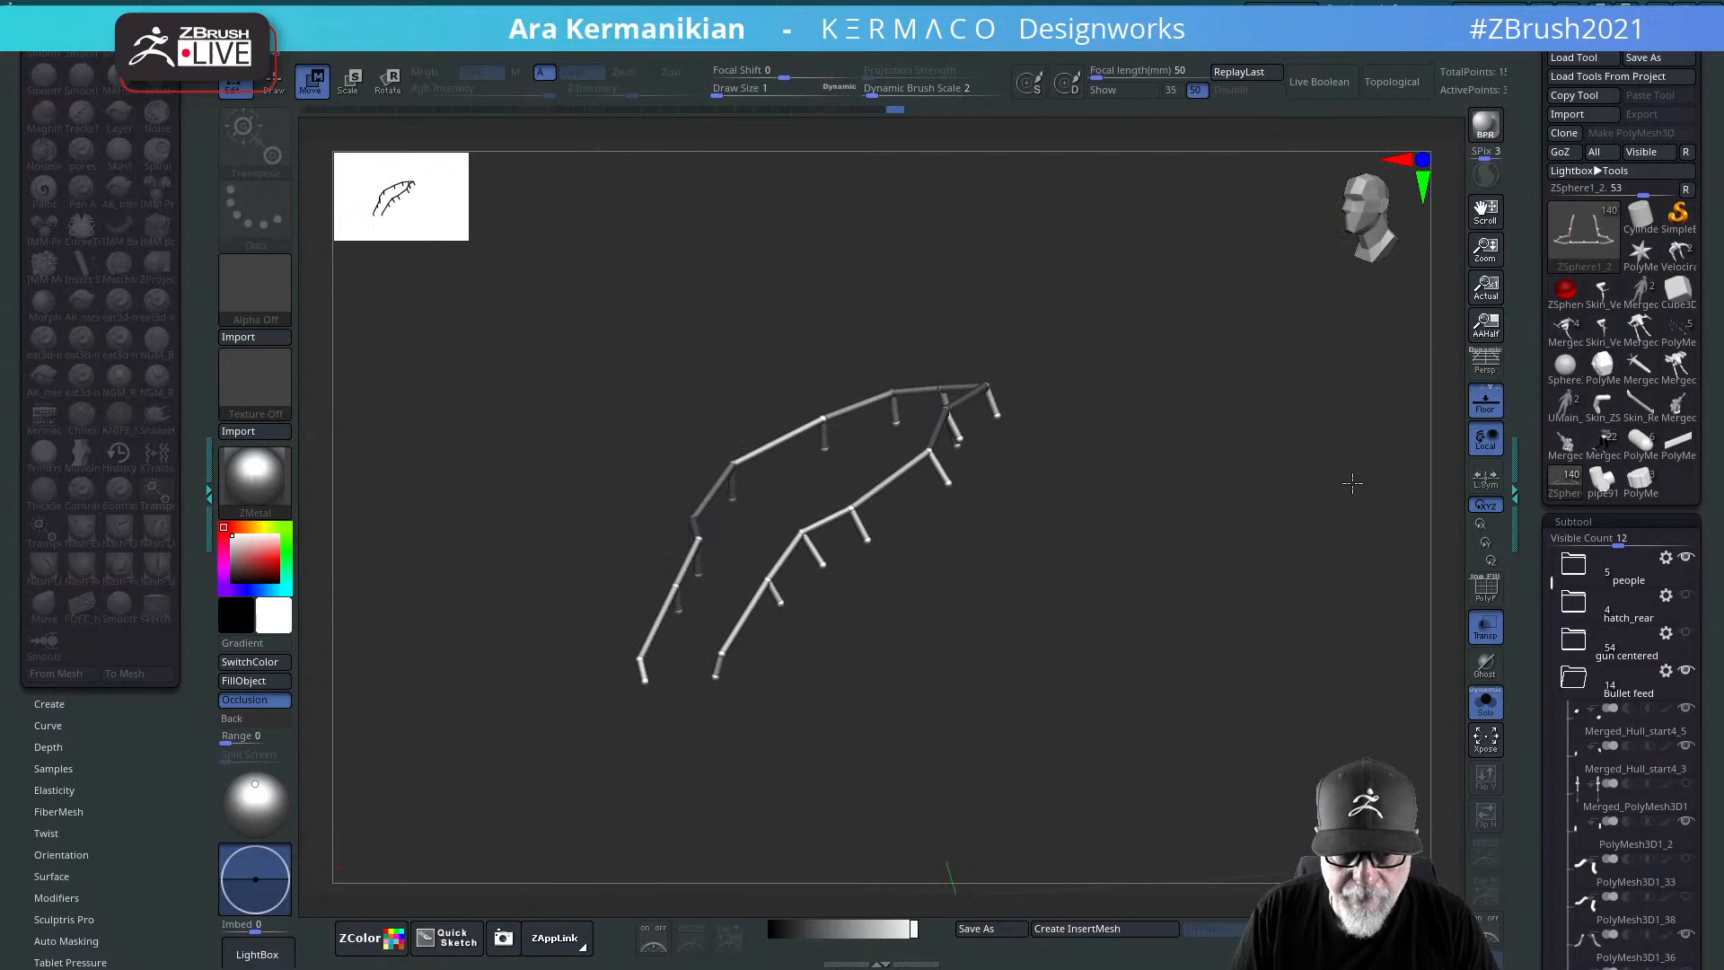
{"action": "left_click", "coordinate": [1485, 703]}
{"action": "left_click_drag", "start_coordinate": [1209, 596], "coordinate": [1069, 675]}
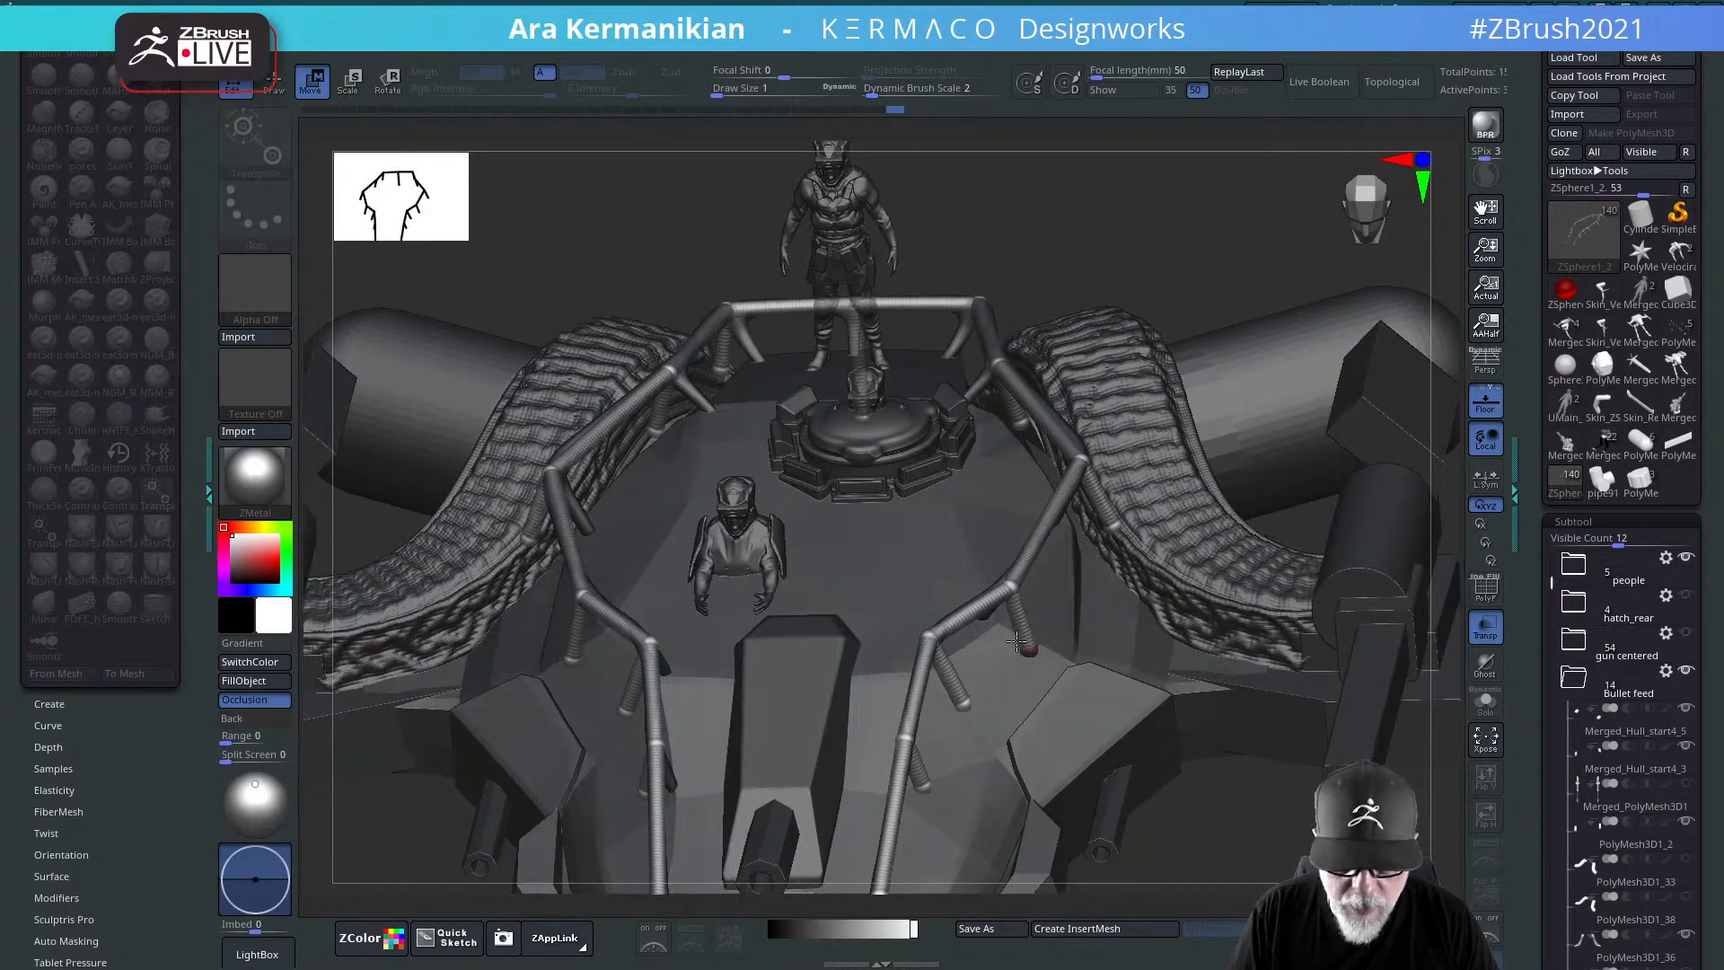
{"action": "left_click_drag", "start_coordinate": [1165, 236], "coordinate": [1193, 457]}
{"action": "mouse_move", "coordinate": [1027, 667]}
{"action": "left_mouse_down"}
{"action": "mouse_move", "coordinate": [1005, 645]}
{"action": "mouse_move", "coordinate": [1069, 645]}
{"action": "mouse_move", "coordinate": [1016, 648]}
{"action": "left_mouse_up"}
Step: Move the feet of the post pair at the railing's widest bends inward to meet the hull surface
{"action": "left_click_drag", "start_coordinate": [1143, 729], "coordinate": [1230, 687]}
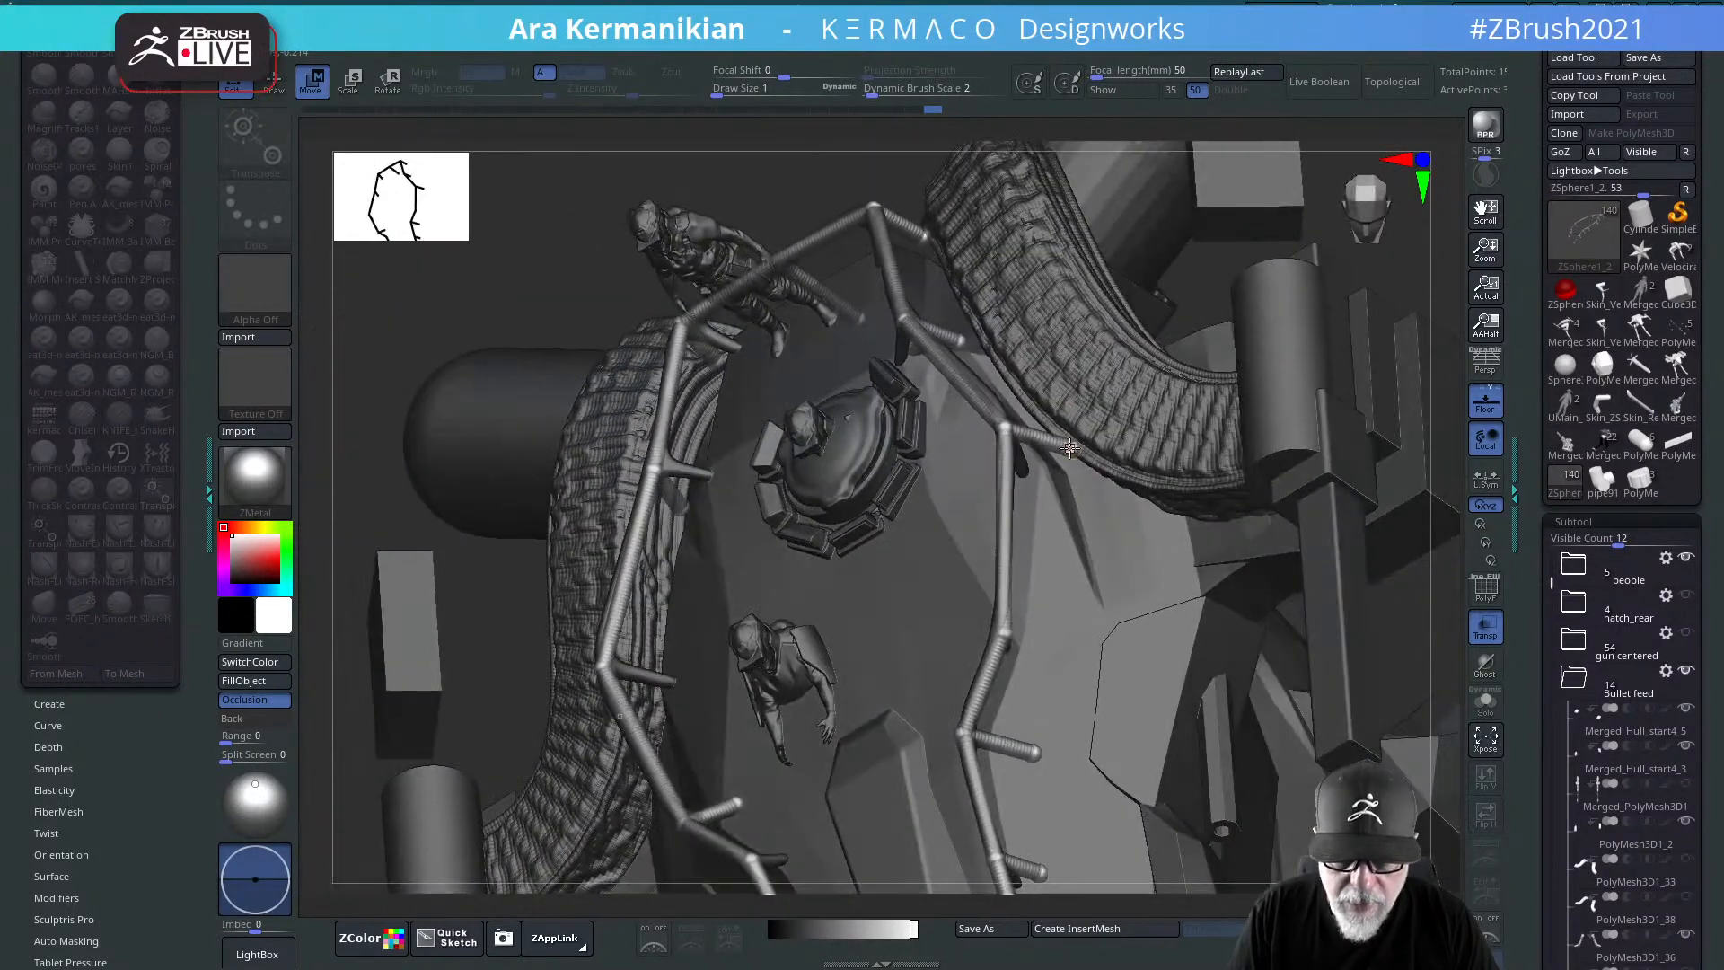
{"action": "left_click_drag", "start_coordinate": [1069, 448], "coordinate": [1023, 484]}
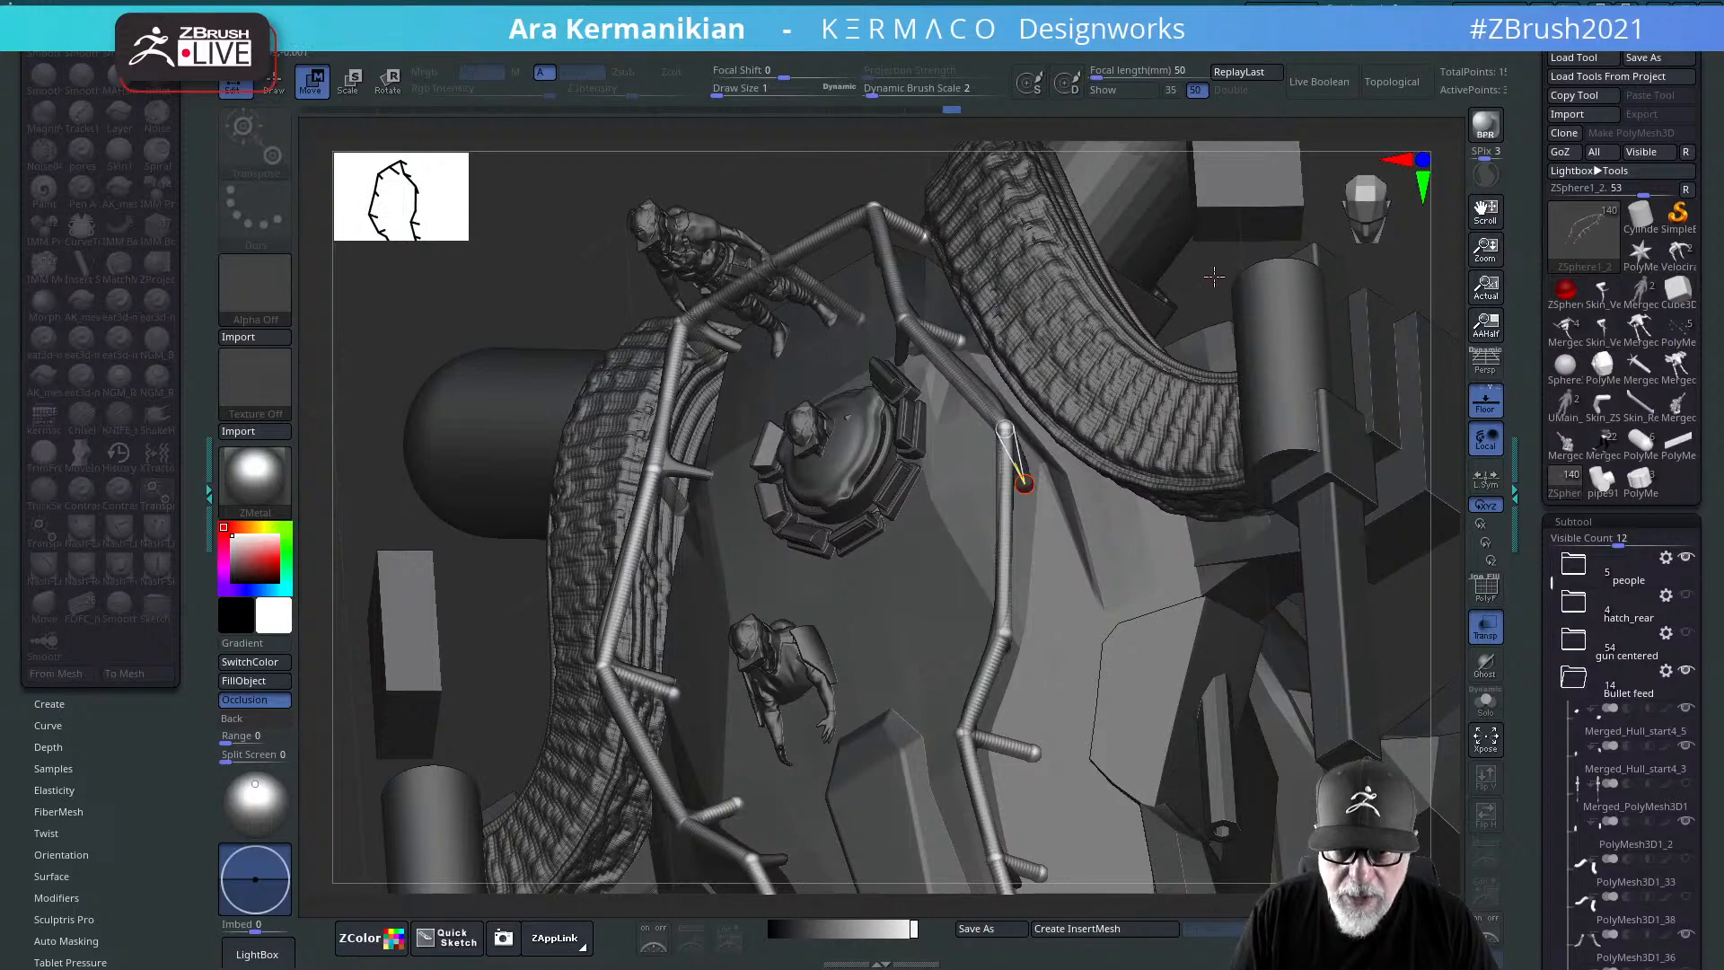
{"action": "left_click_drag", "start_coordinate": [1213, 277], "coordinate": [1037, 493]}
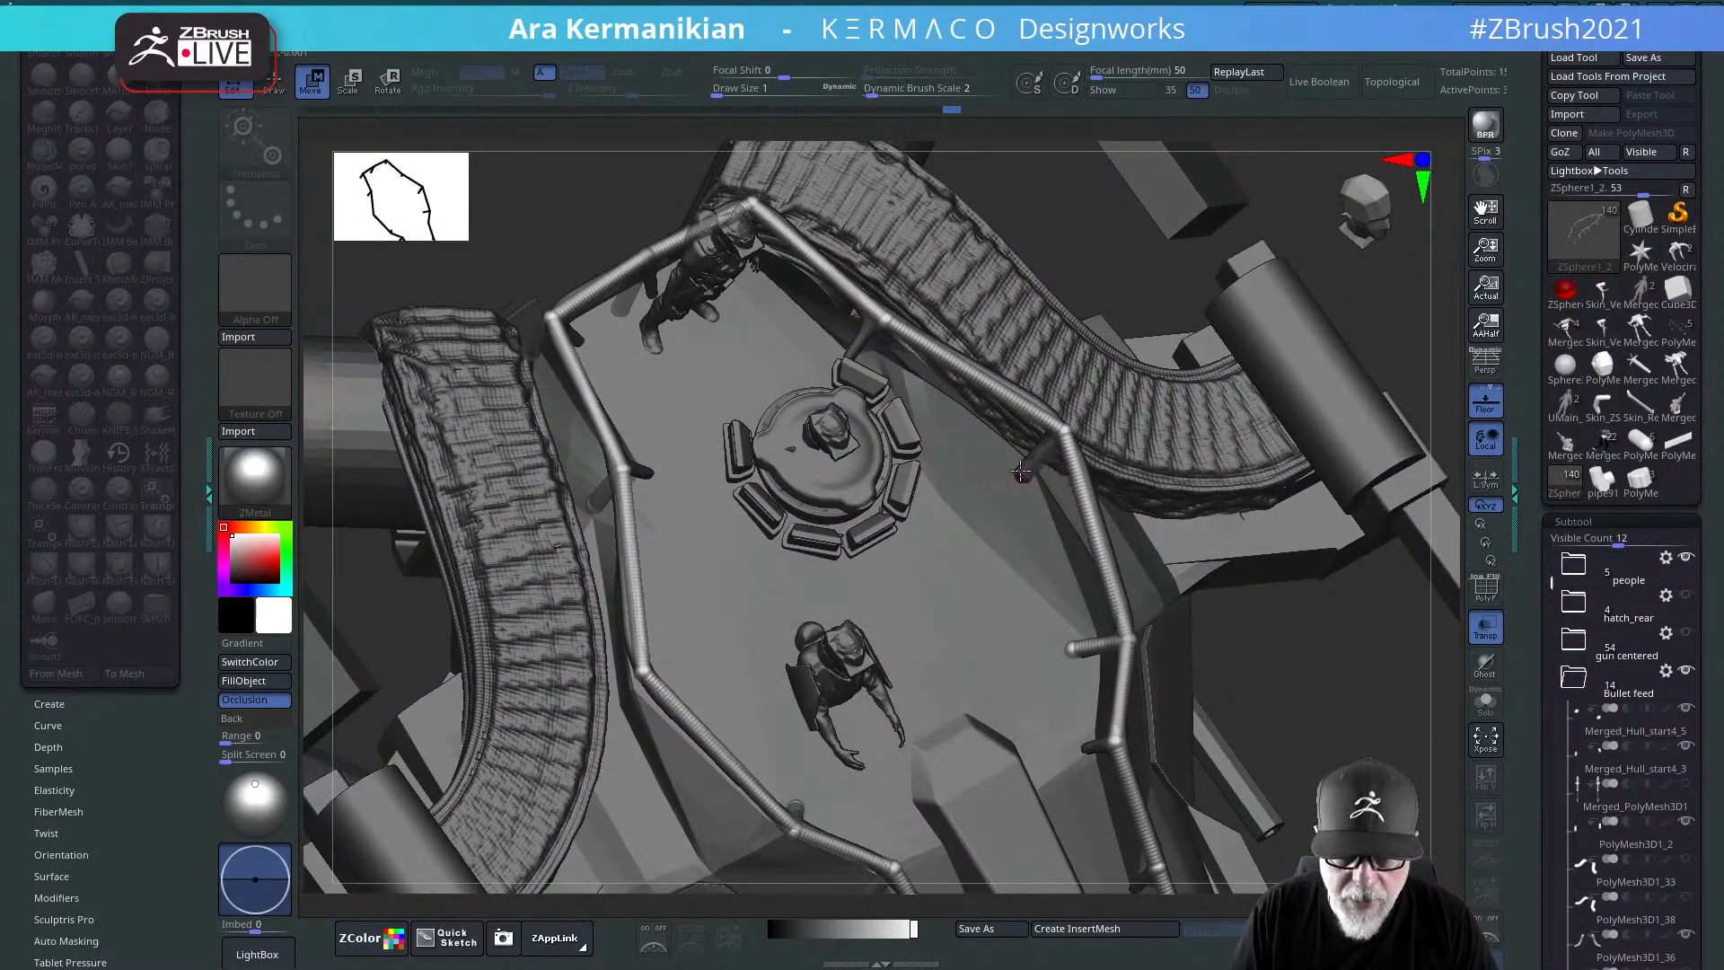
{"action": "left_click_drag", "start_coordinate": [1286, 701], "coordinate": [914, 357]}
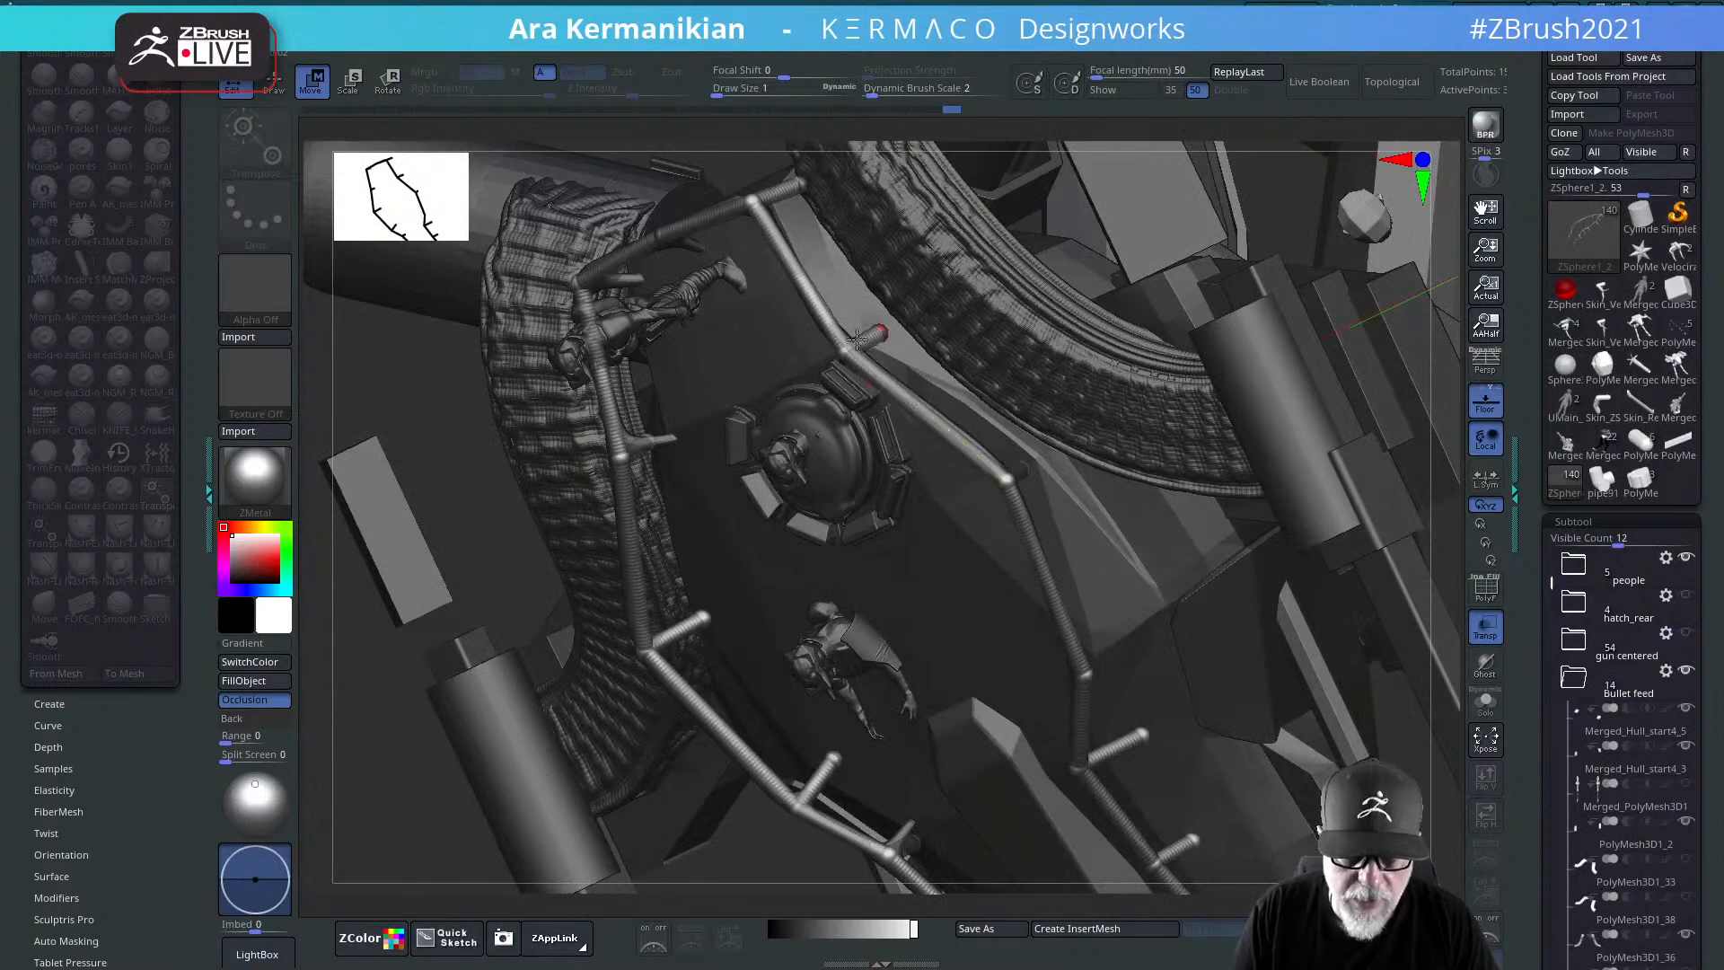
Step: Reposition the feet of the post pair between the widest bends and the rear corners onto the hull
{"action": "left_click_drag", "start_coordinate": [1301, 129], "coordinate": [1293, 180]}
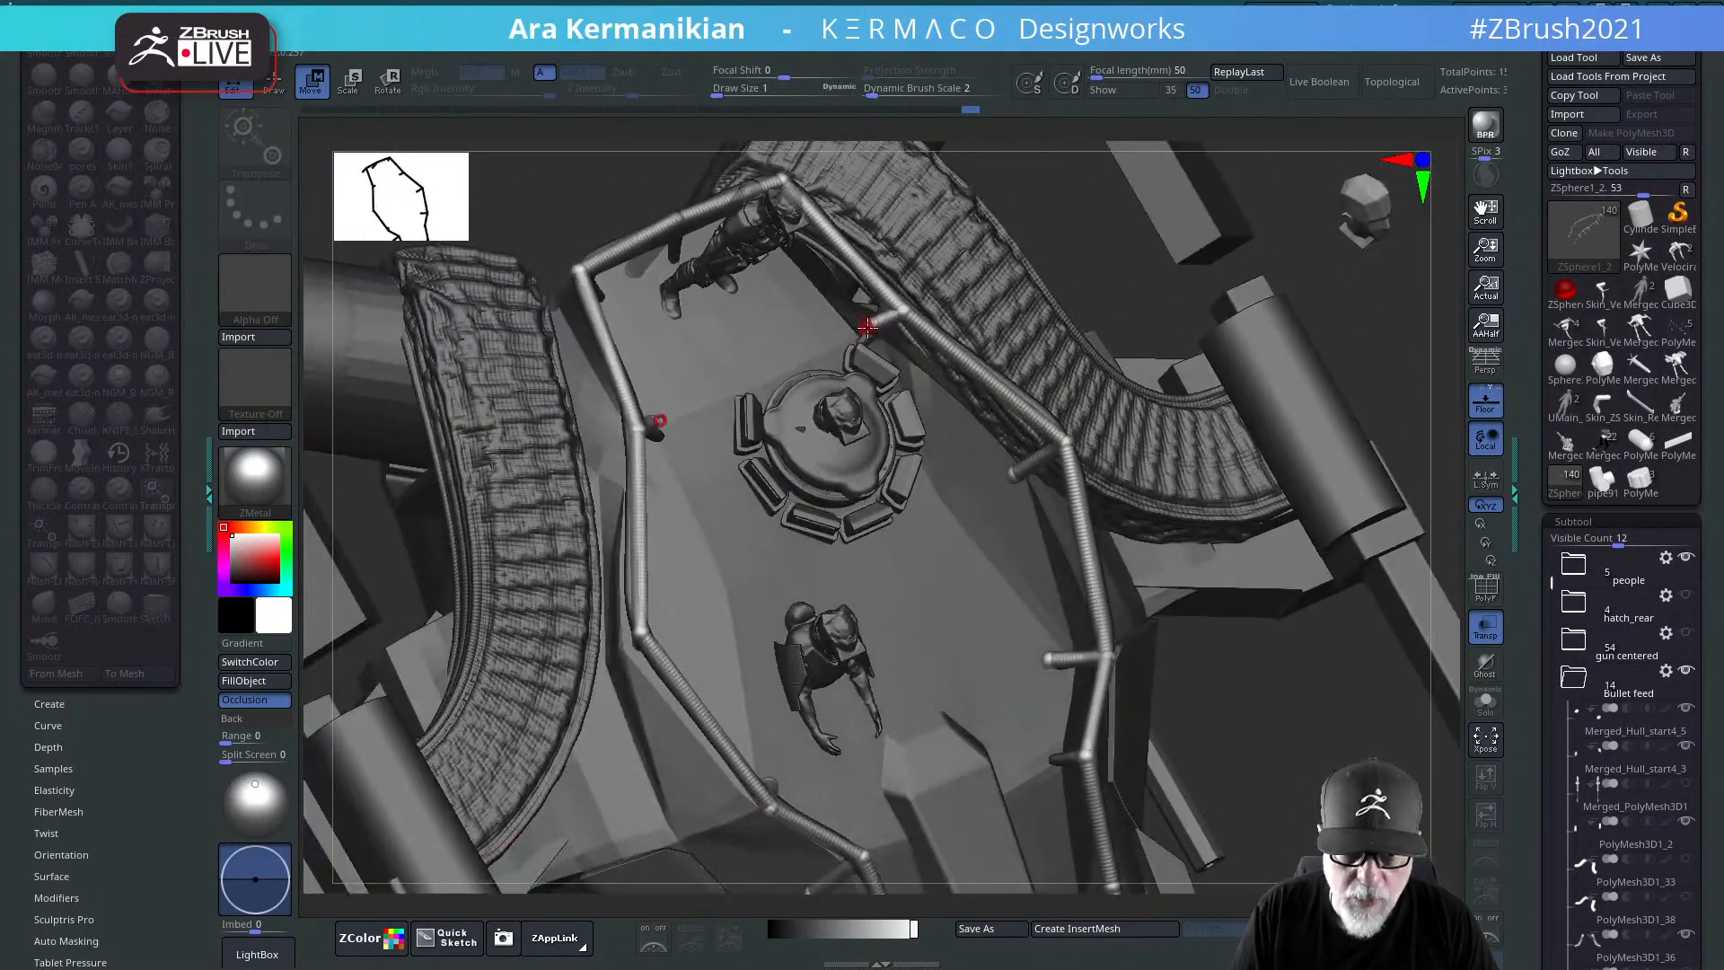
{"action": "left_click_drag", "start_coordinate": [1094, 275], "coordinate": [870, 356]}
{"action": "left_click", "coordinate": [879, 343]}
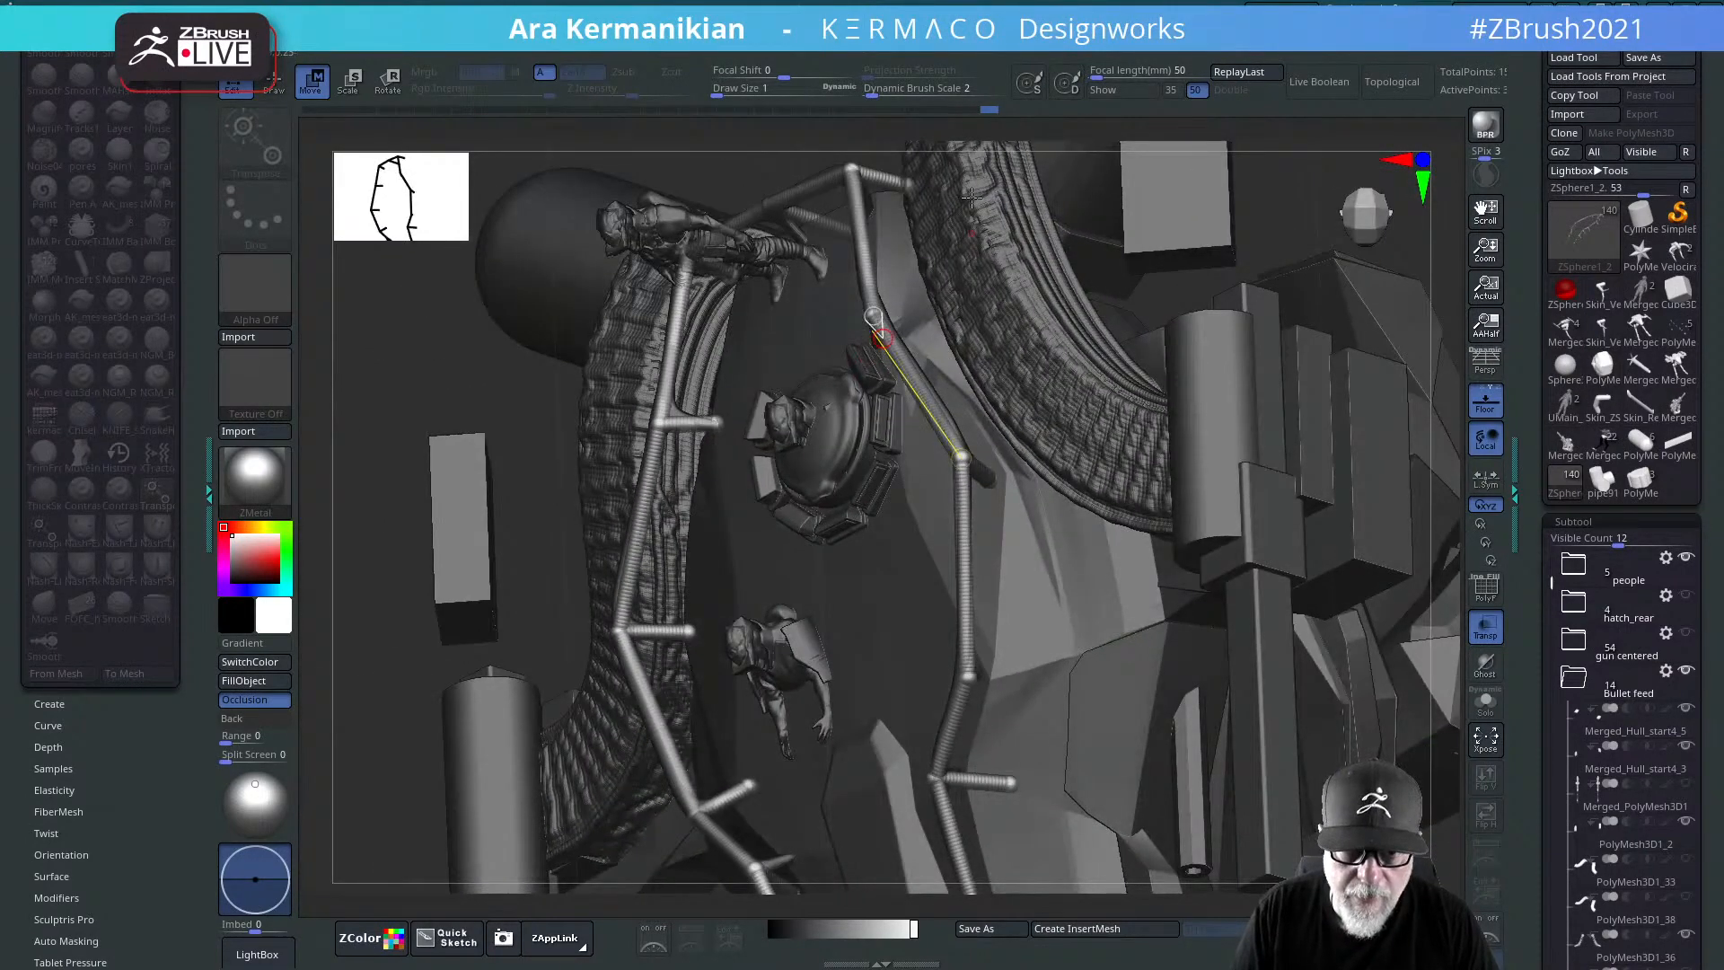
{"action": "left_click_drag", "start_coordinate": [1276, 192], "coordinate": [1261, 331]}
Step: Move the feet of the rear corner posts inward onto the hull and check them from above
{"action": "left_click_drag", "start_coordinate": [1113, 763], "coordinate": [789, 392]}
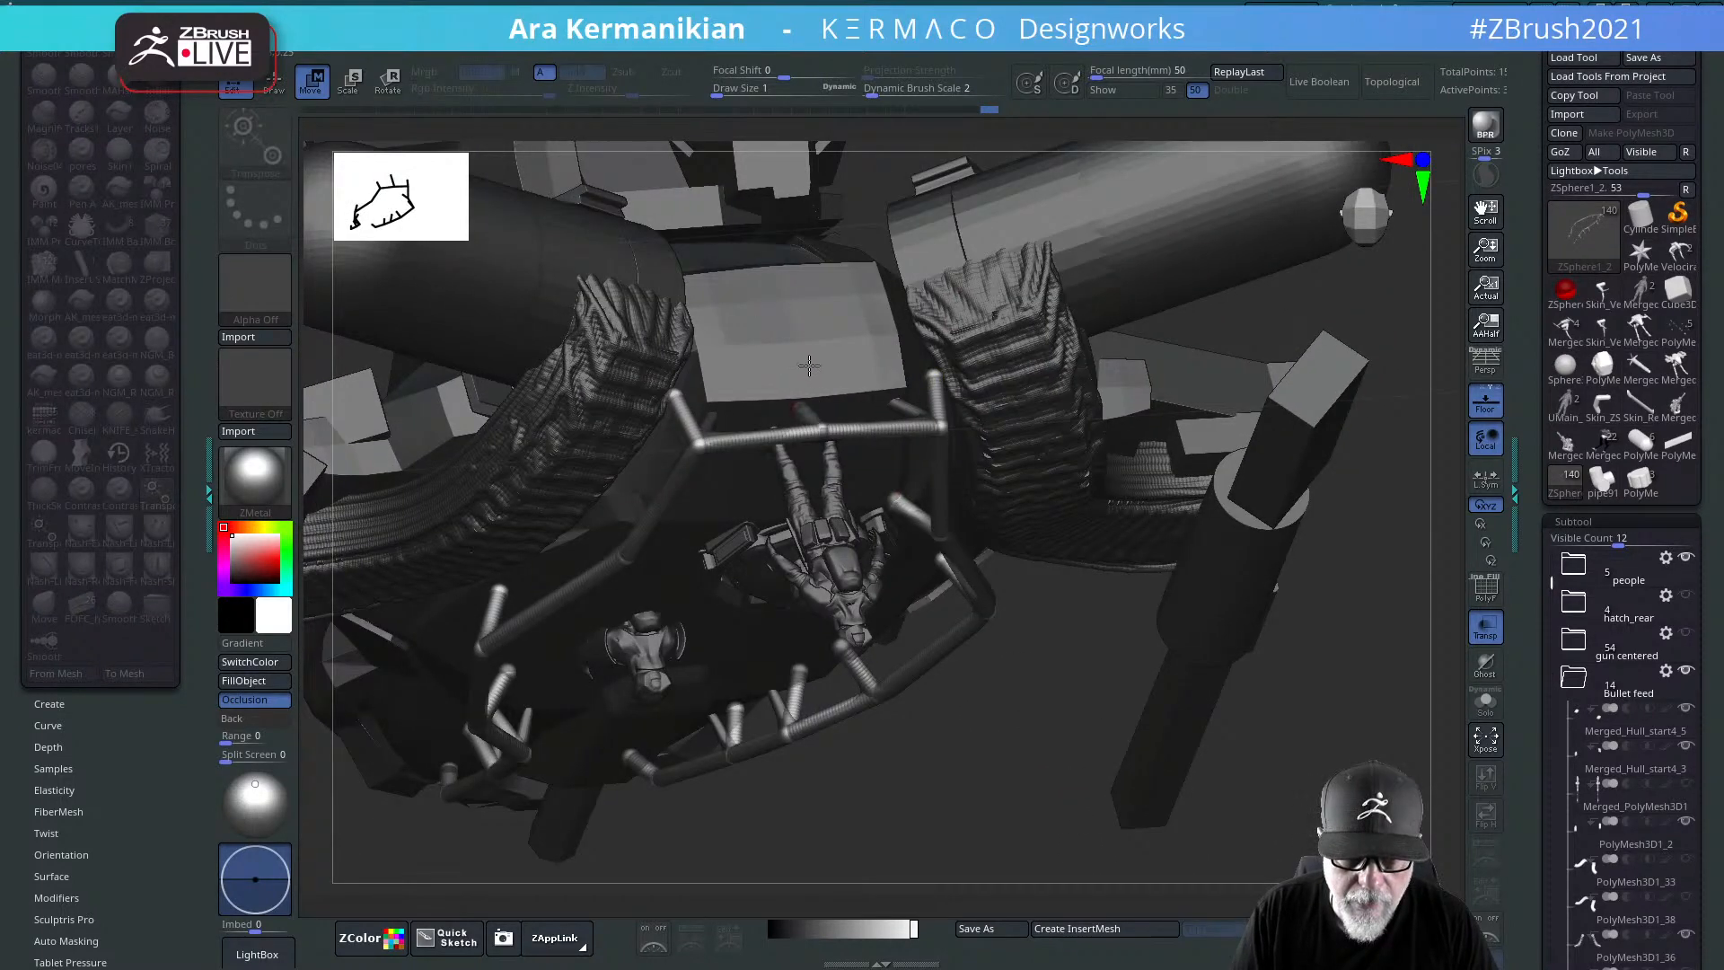
{"action": "left_click_drag", "start_coordinate": [936, 373], "coordinate": [888, 389]}
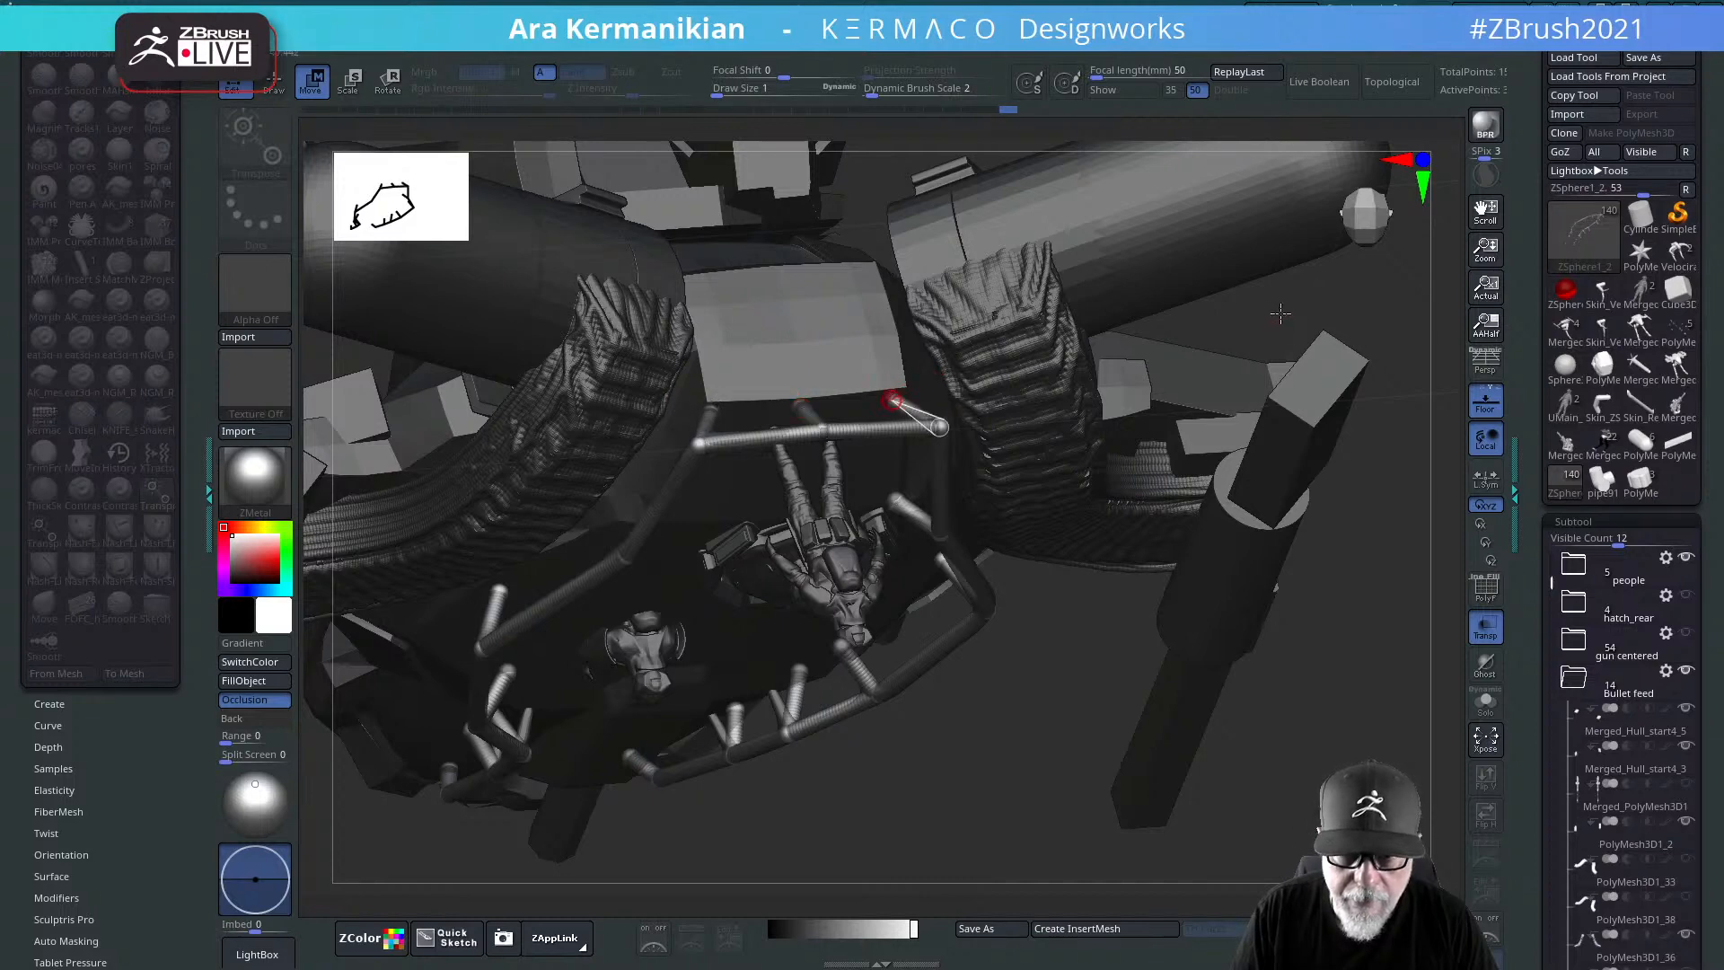
{"action": "left_click_drag", "start_coordinate": [1280, 312], "coordinate": [1248, 144]}
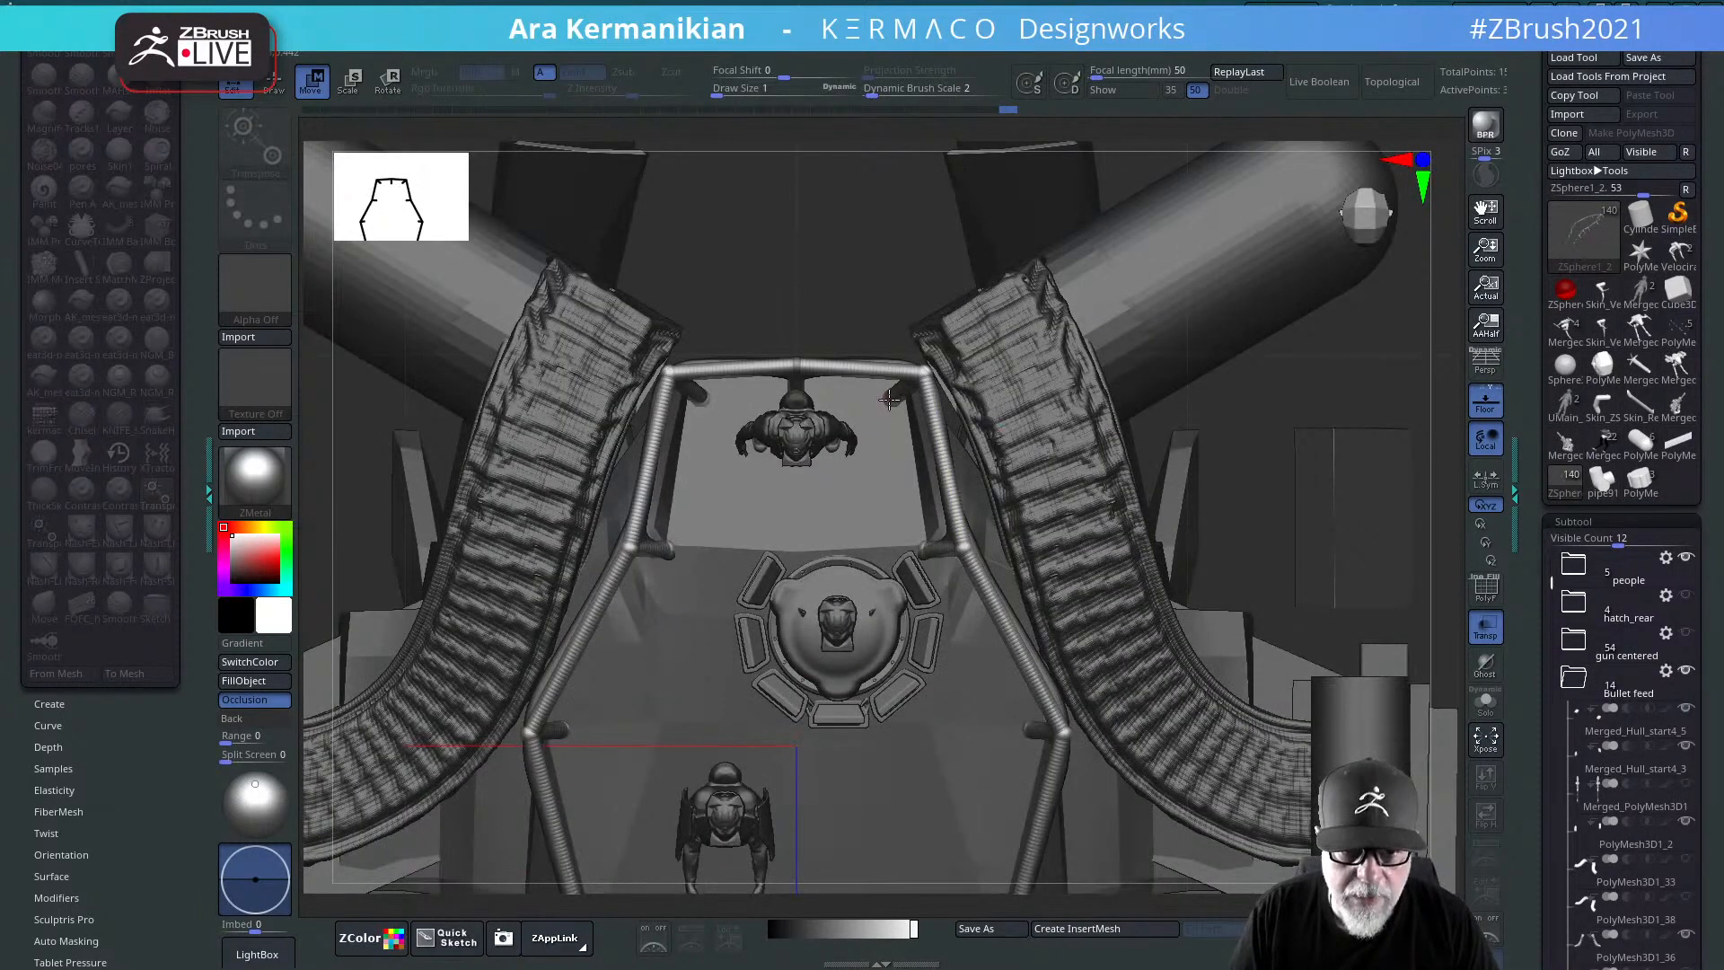
Step: Move the foot of the rear bar's centre post onto the hull and turn off transparency to view the whole mech
{"action": "left_click_drag", "start_coordinate": [829, 258], "coordinate": [815, 386]}
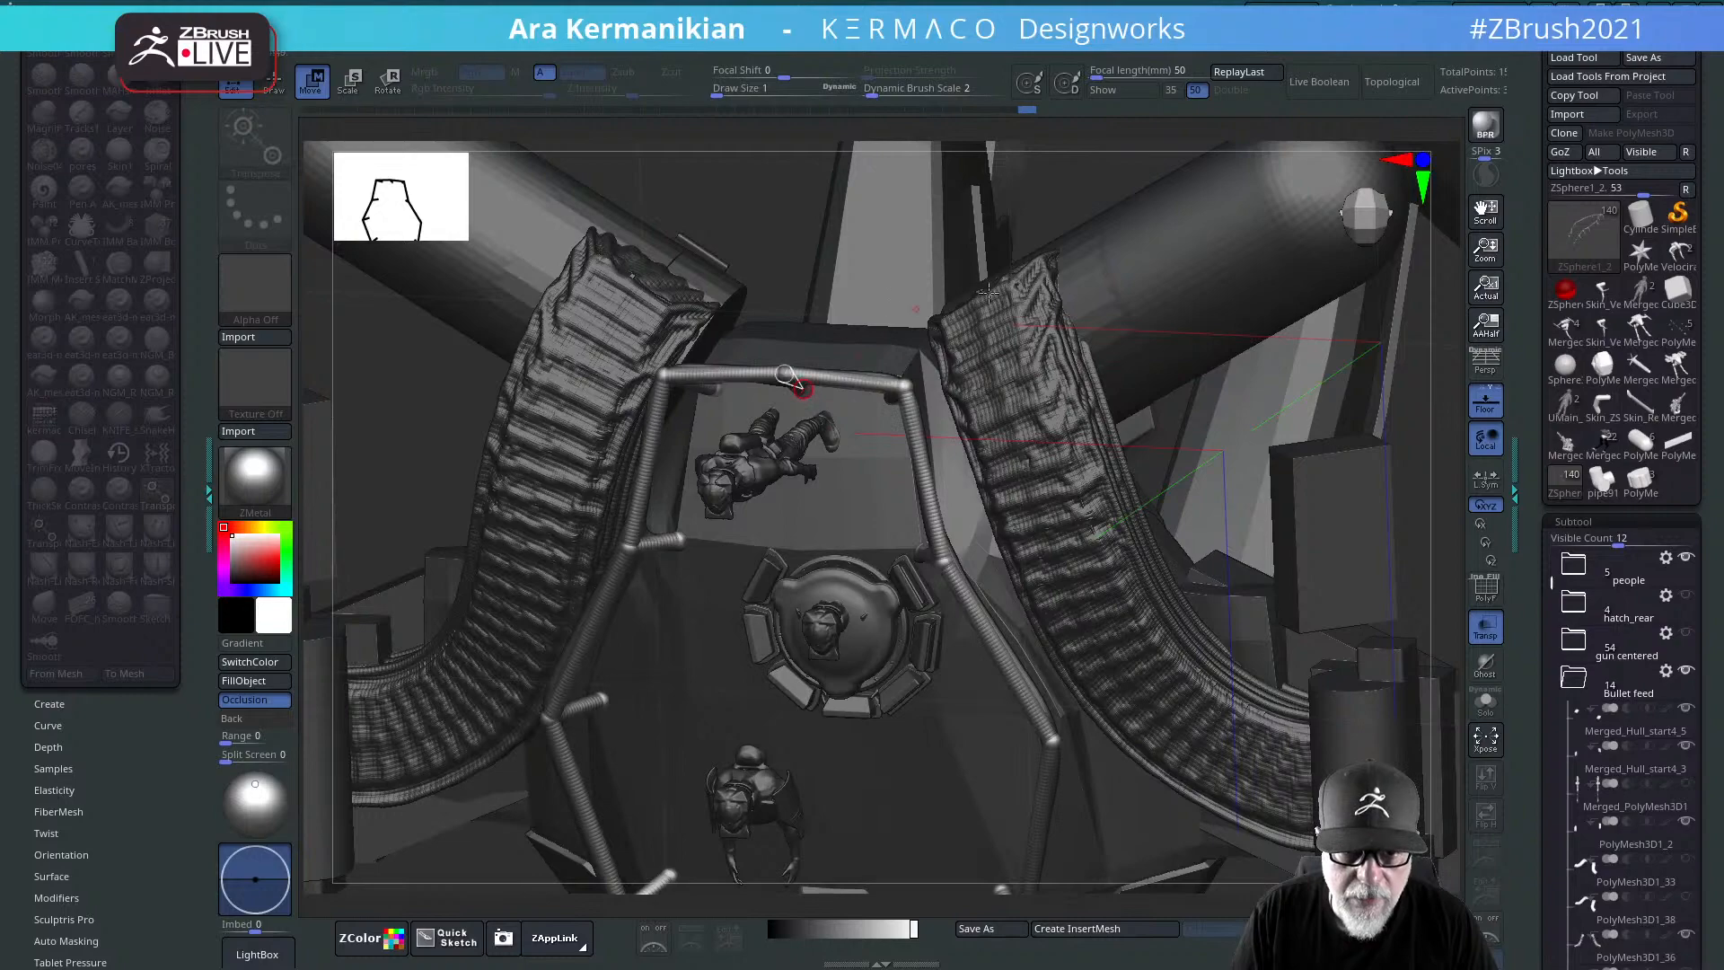
{"action": "left_click_drag", "start_coordinate": [1144, 161], "coordinate": [1181, 426]}
{"action": "left_click", "coordinate": [1475, 629]}
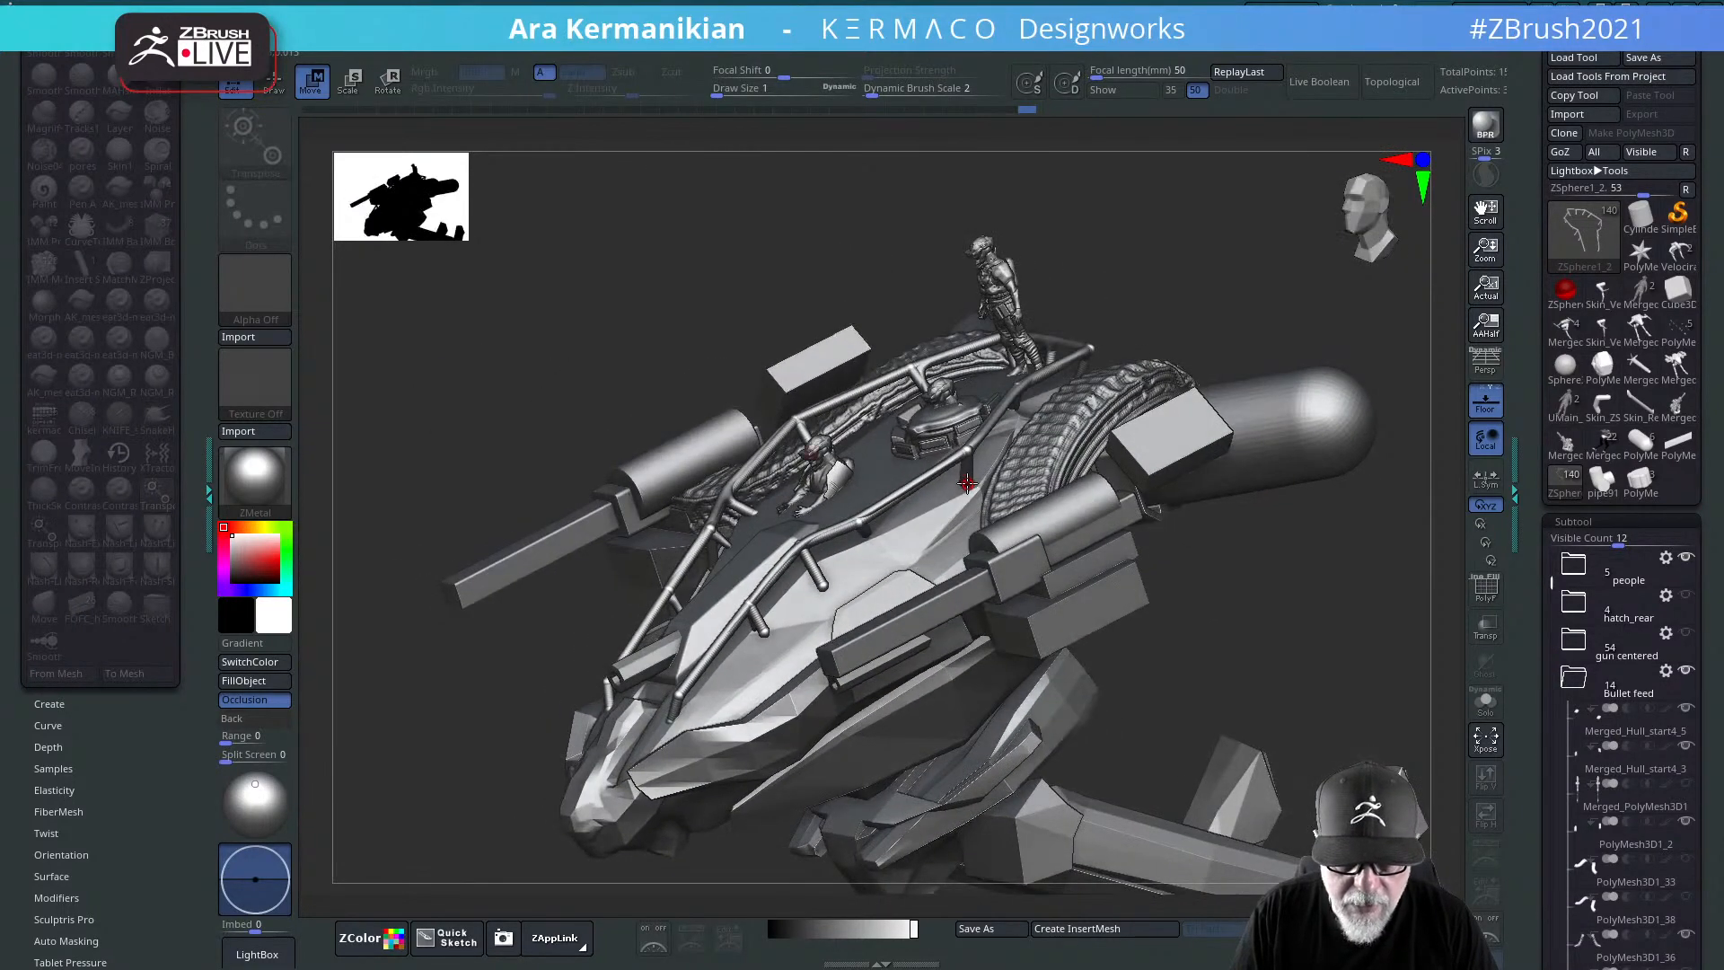
Step: Fine-tune the mirrored joint pairs at the railing's front bends, between the widest bends and the front ends, to follow the hull
{"action": "mouse_move", "coordinate": [1053, 504]}
{"action": "left_mouse_down"}
{"action": "mouse_move", "coordinate": [1366, 628]}
{"action": "mouse_move", "coordinate": [1048, 520]}
{"action": "left_mouse_up"}
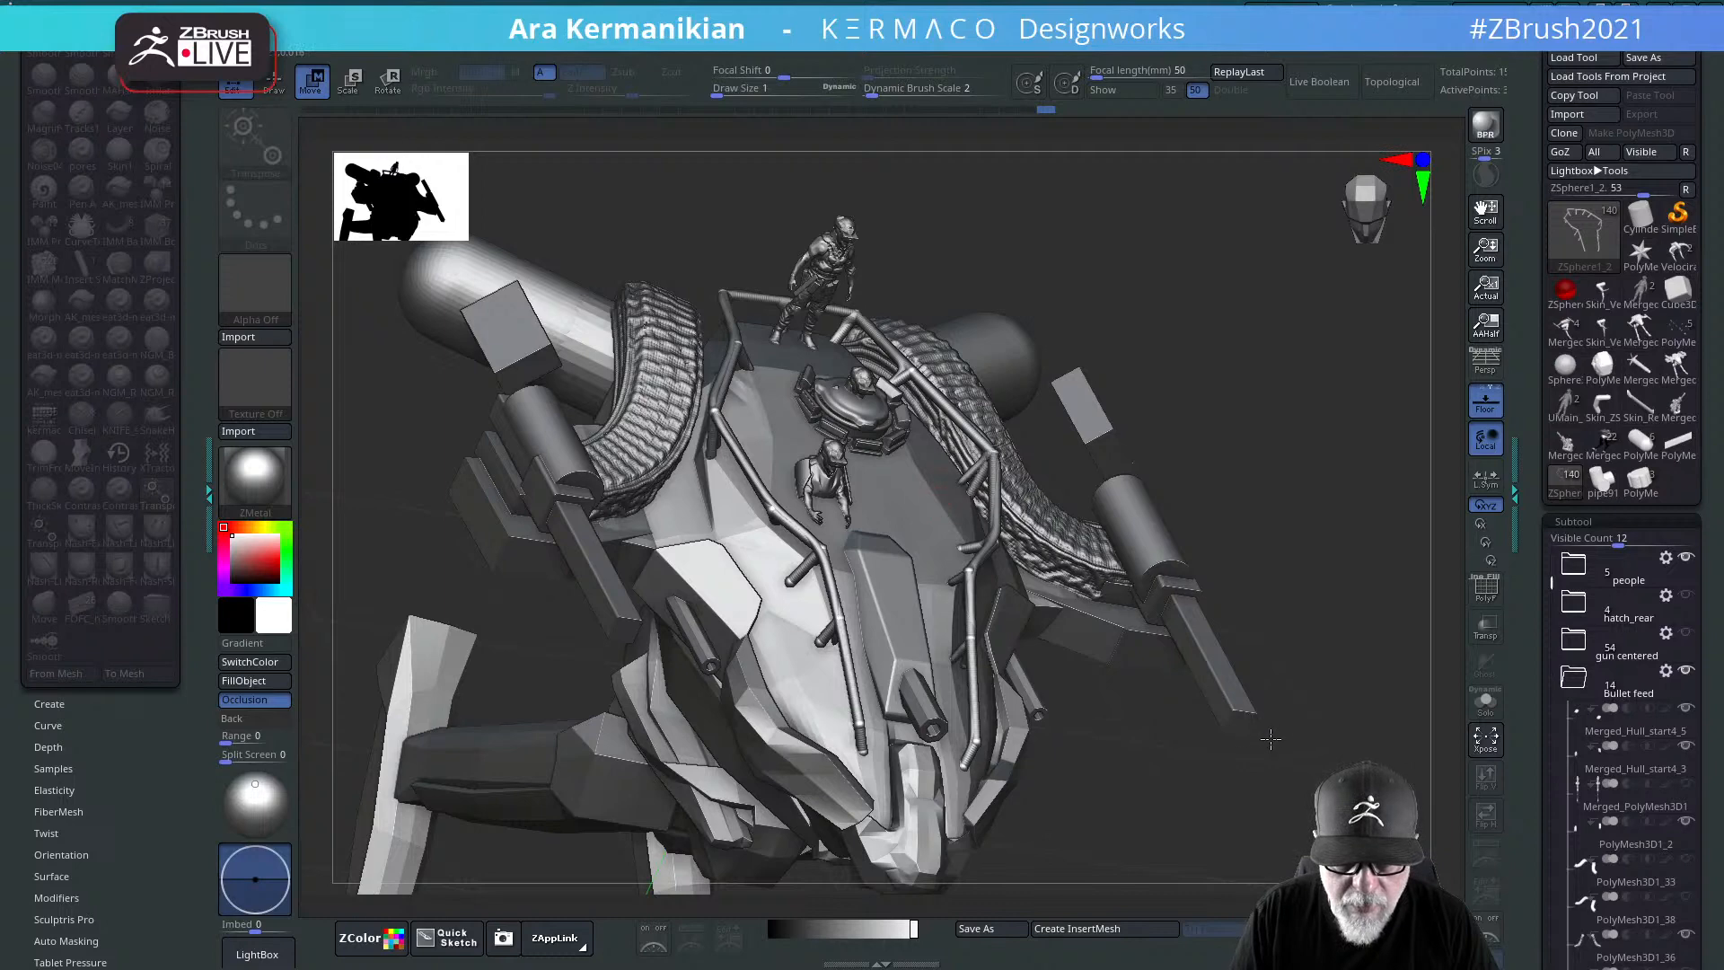
{"action": "left_click_drag", "start_coordinate": [1125, 738], "coordinate": [970, 560]}
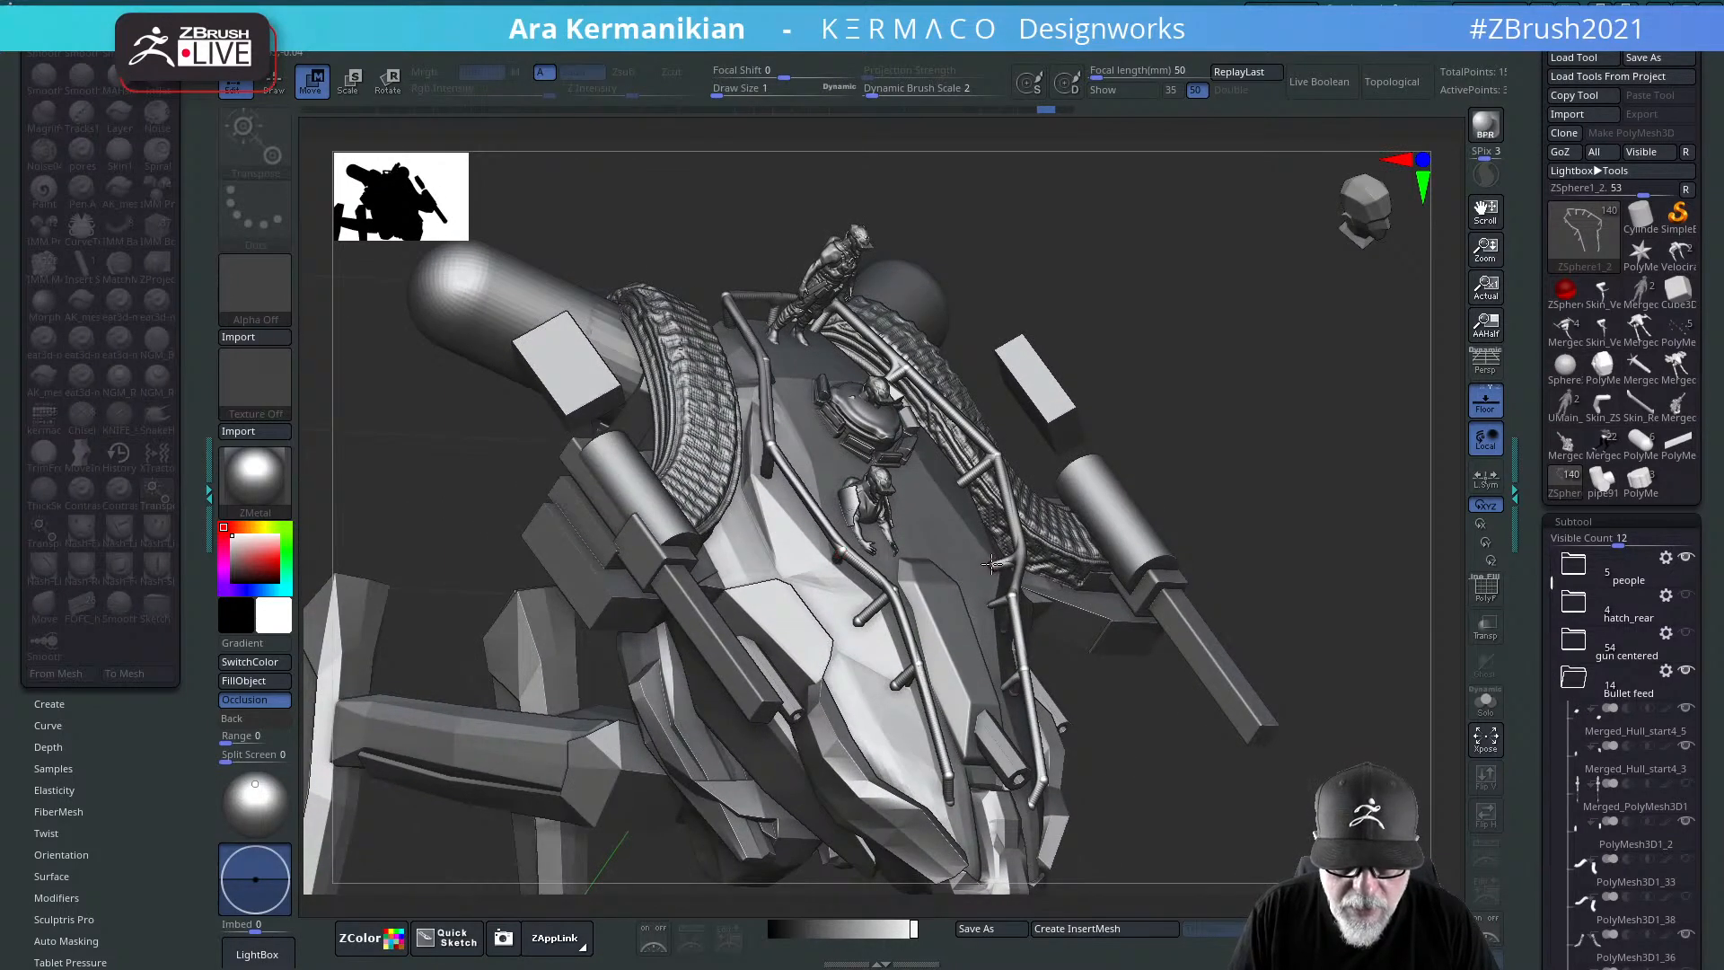
{"action": "left_click_drag", "start_coordinate": [1127, 647], "coordinate": [1036, 550]}
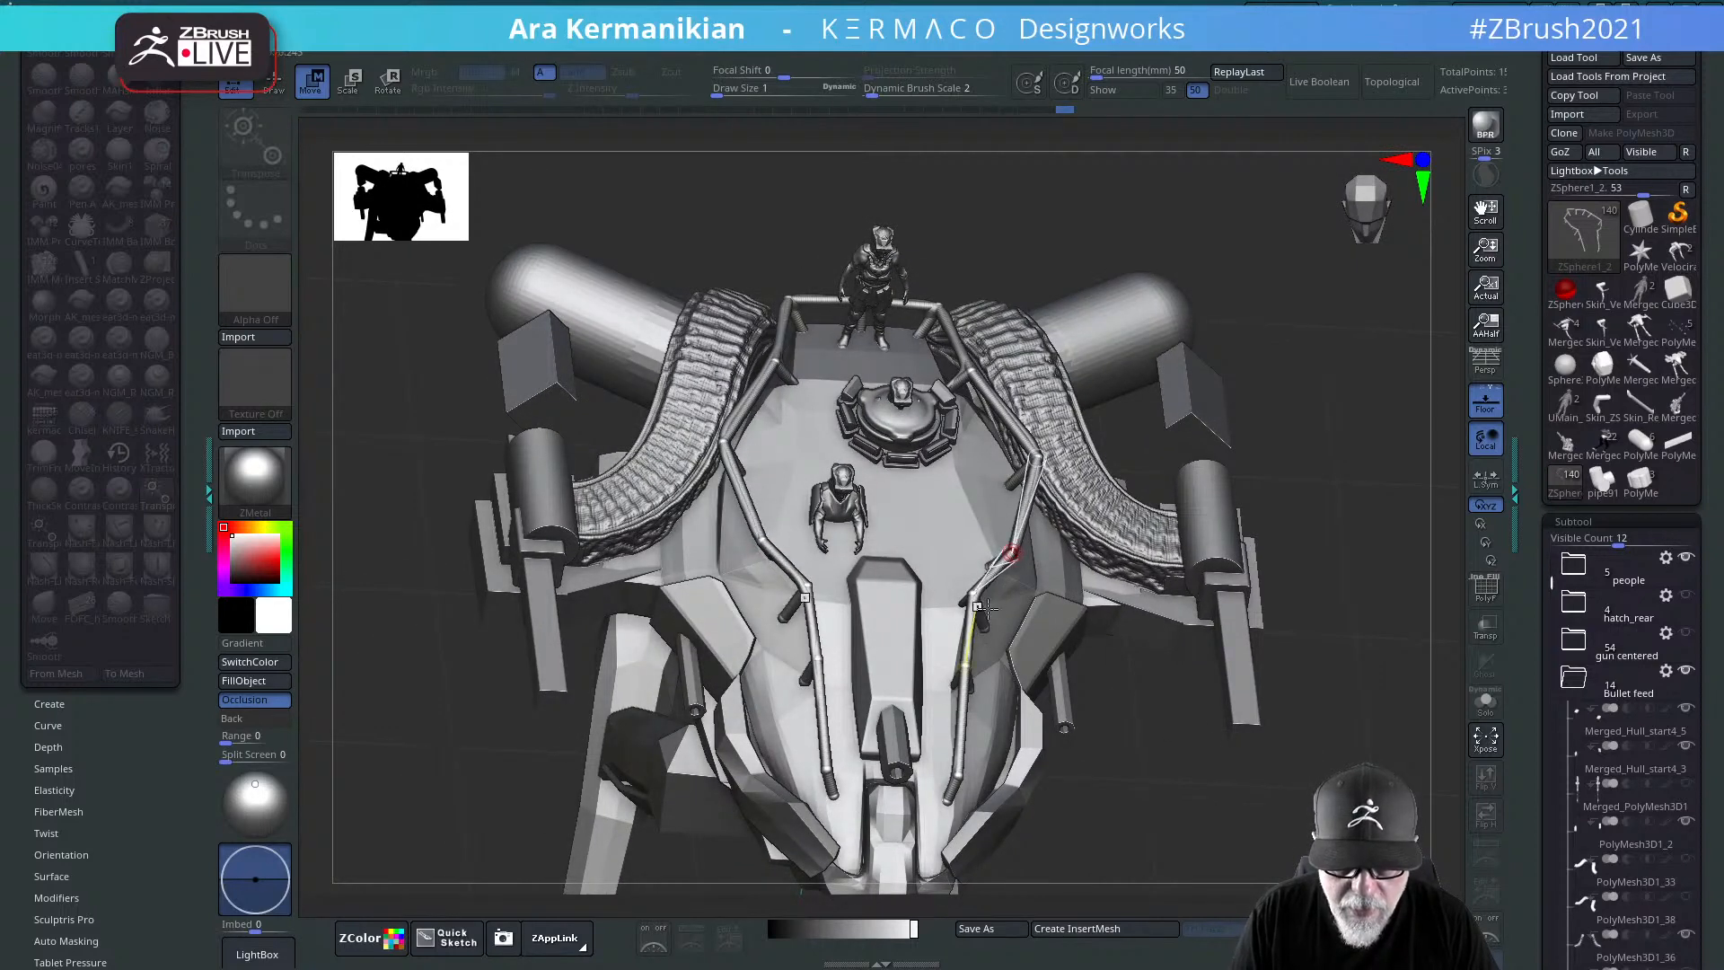
{"action": "left_click_drag", "start_coordinate": [1011, 553], "coordinate": [1013, 549]}
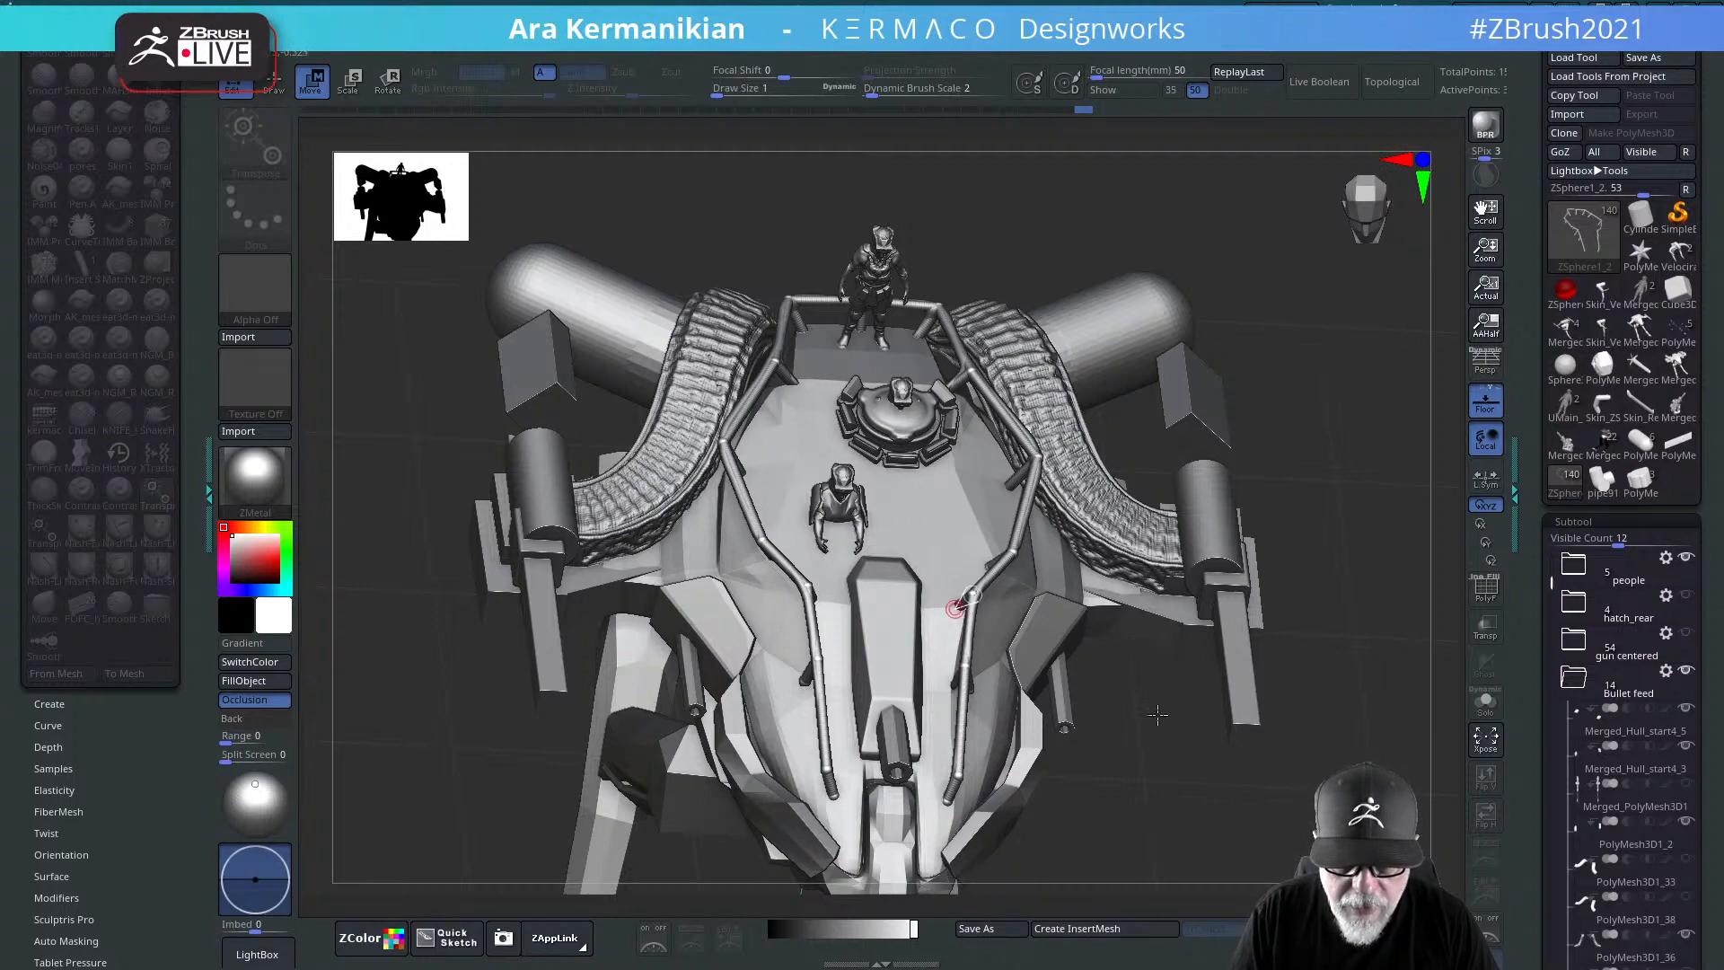
{"action": "left_click_drag", "start_coordinate": [1158, 714], "coordinate": [953, 678]}
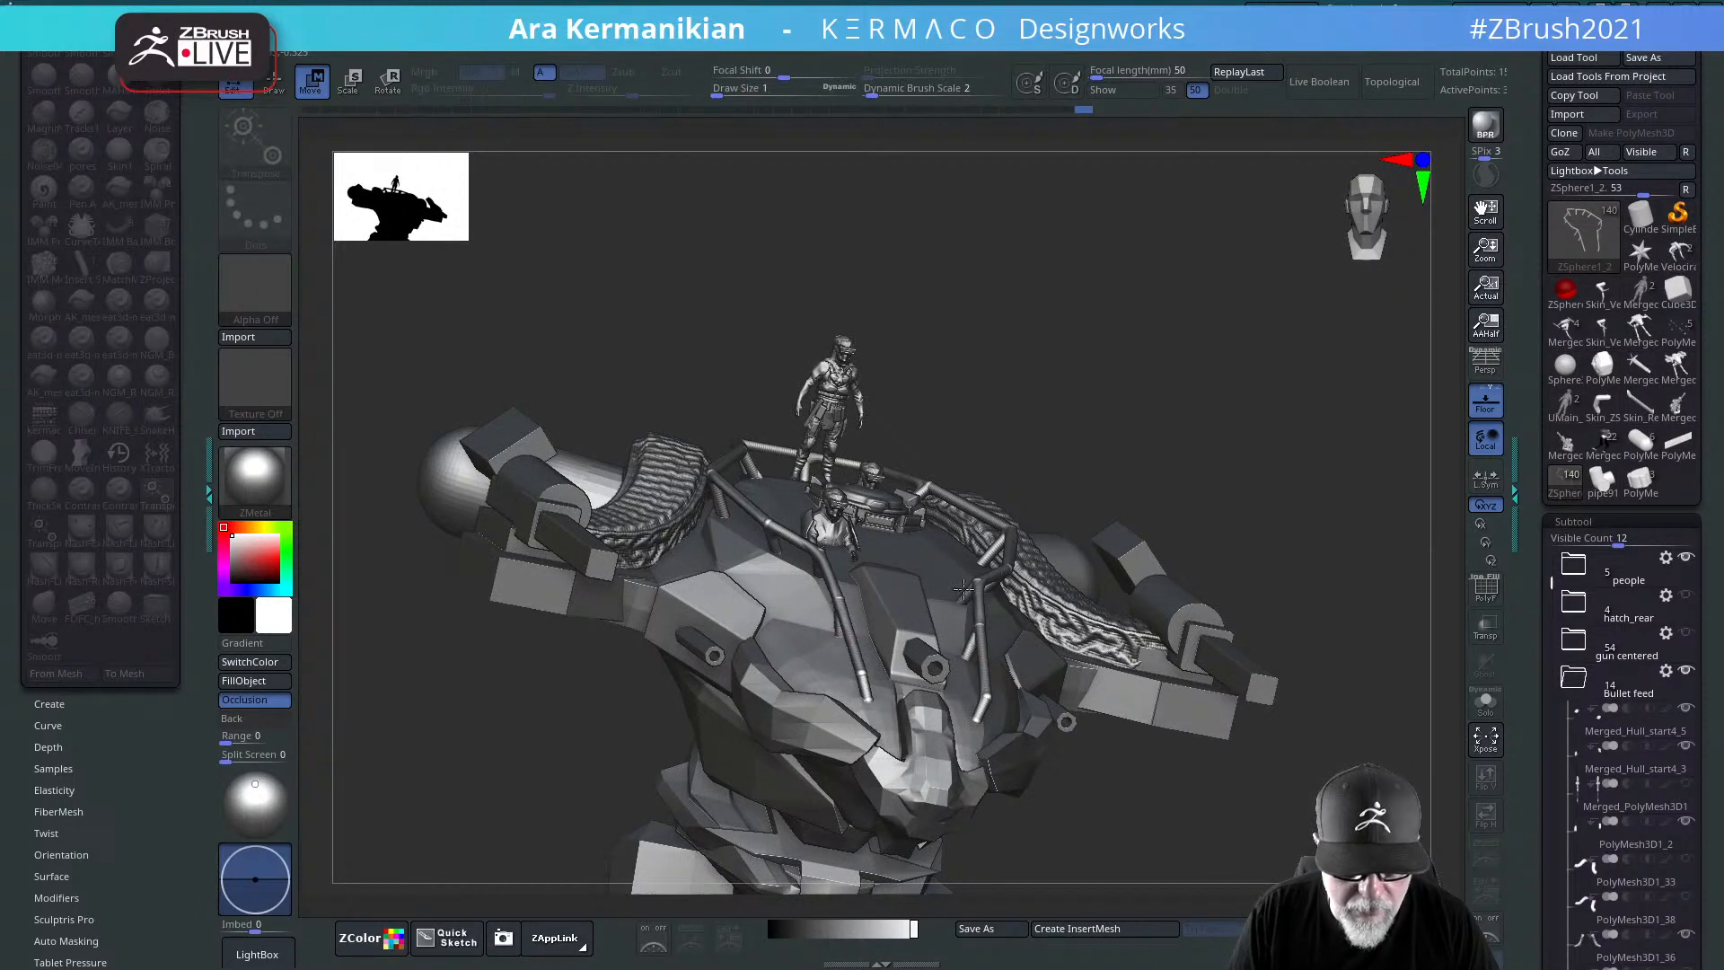
{"action": "mouse_move", "coordinate": [963, 588]}
{"action": "right_mouse_down"}
{"action": "mouse_move", "coordinate": [1362, 420]}
{"action": "mouse_move", "coordinate": [863, 653]}
{"action": "mouse_move", "coordinate": [1216, 489]}
{"action": "mouse_move", "coordinate": [989, 594]}
{"action": "right_mouse_up"}
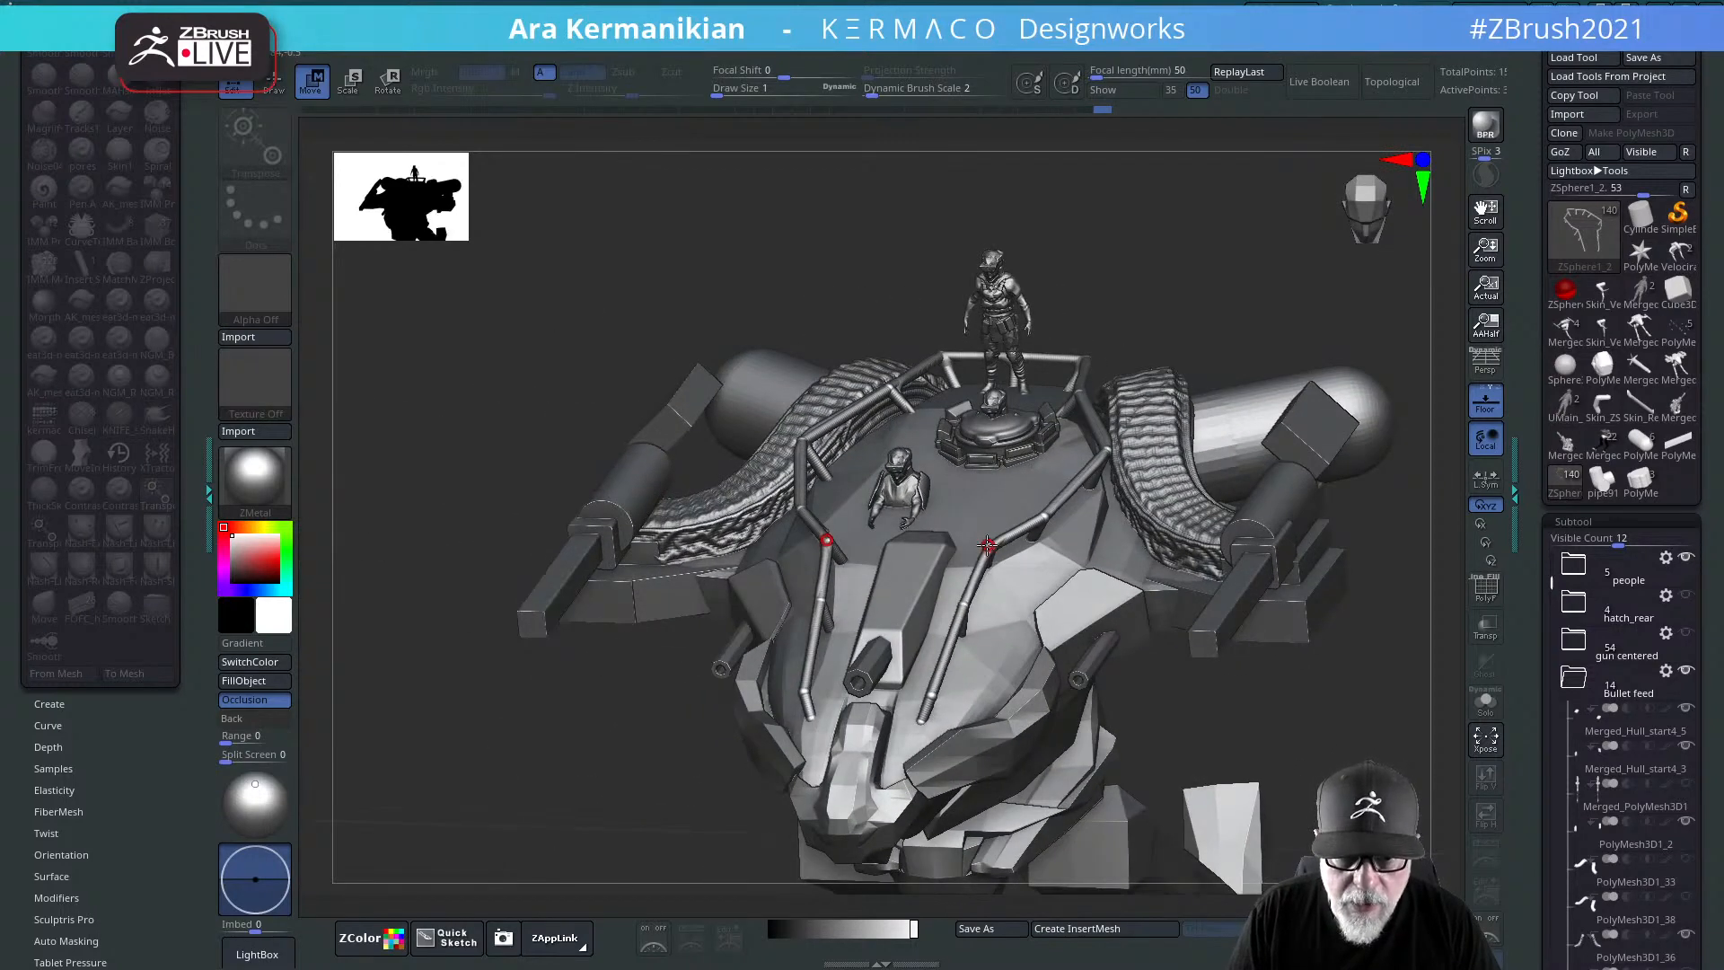
{"action": "key", "text": "s"}
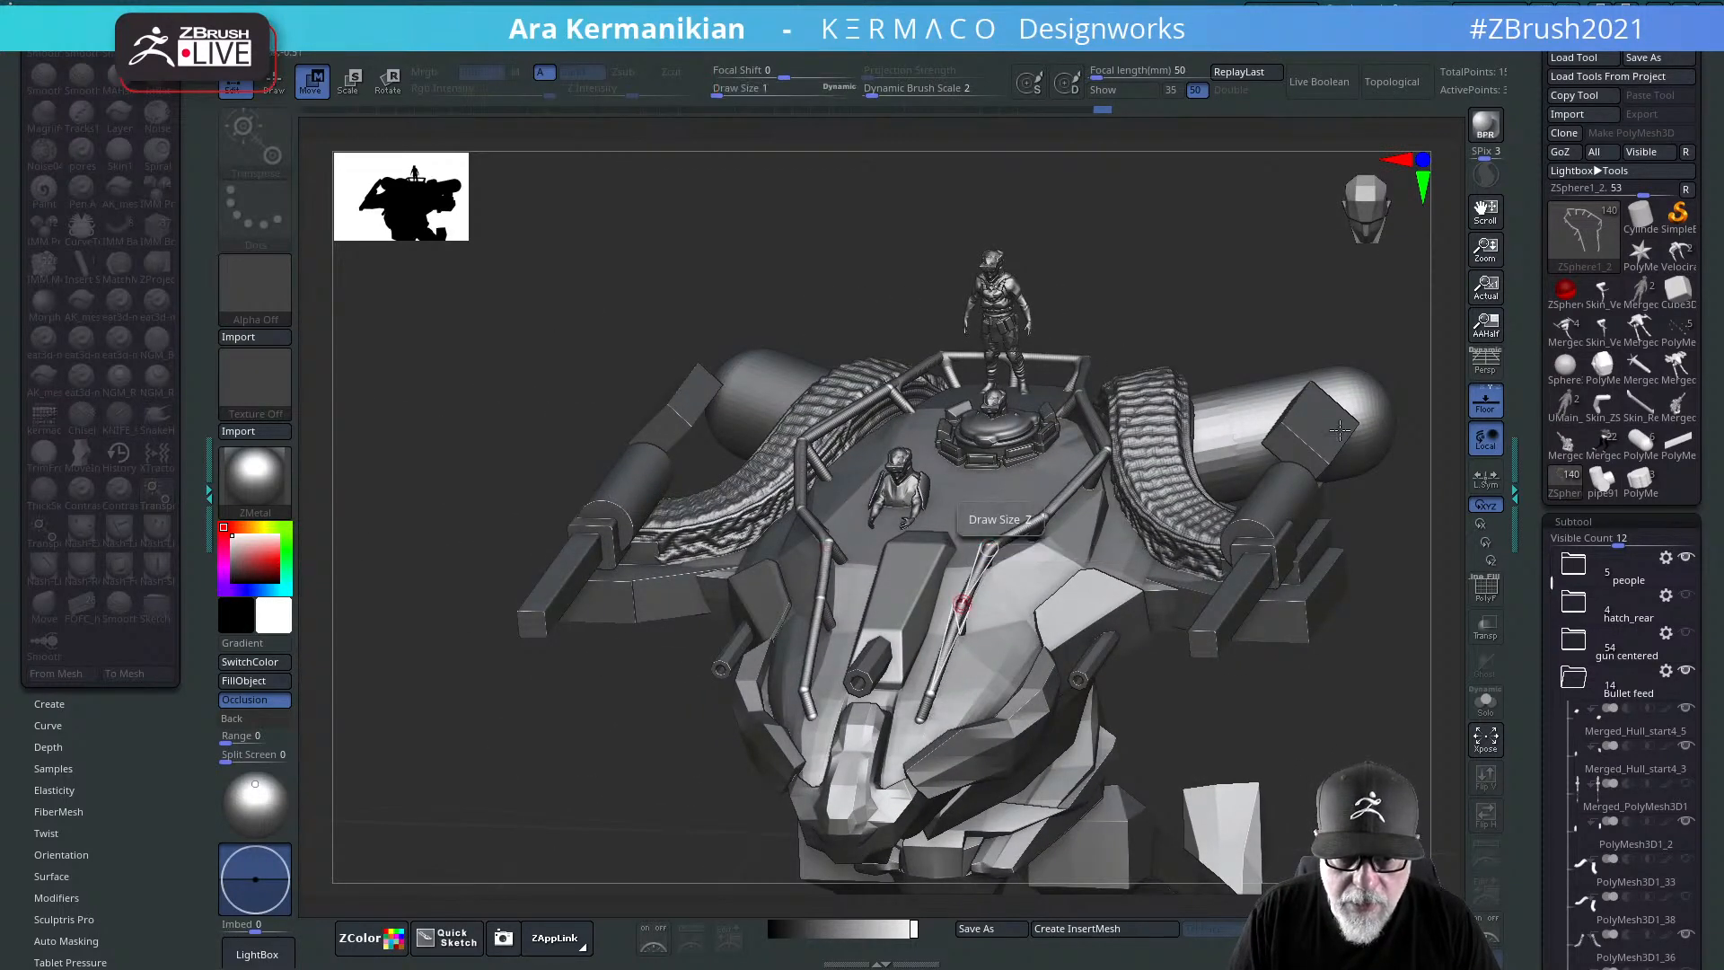
{"action": "left_click", "coordinate": [988, 545]}
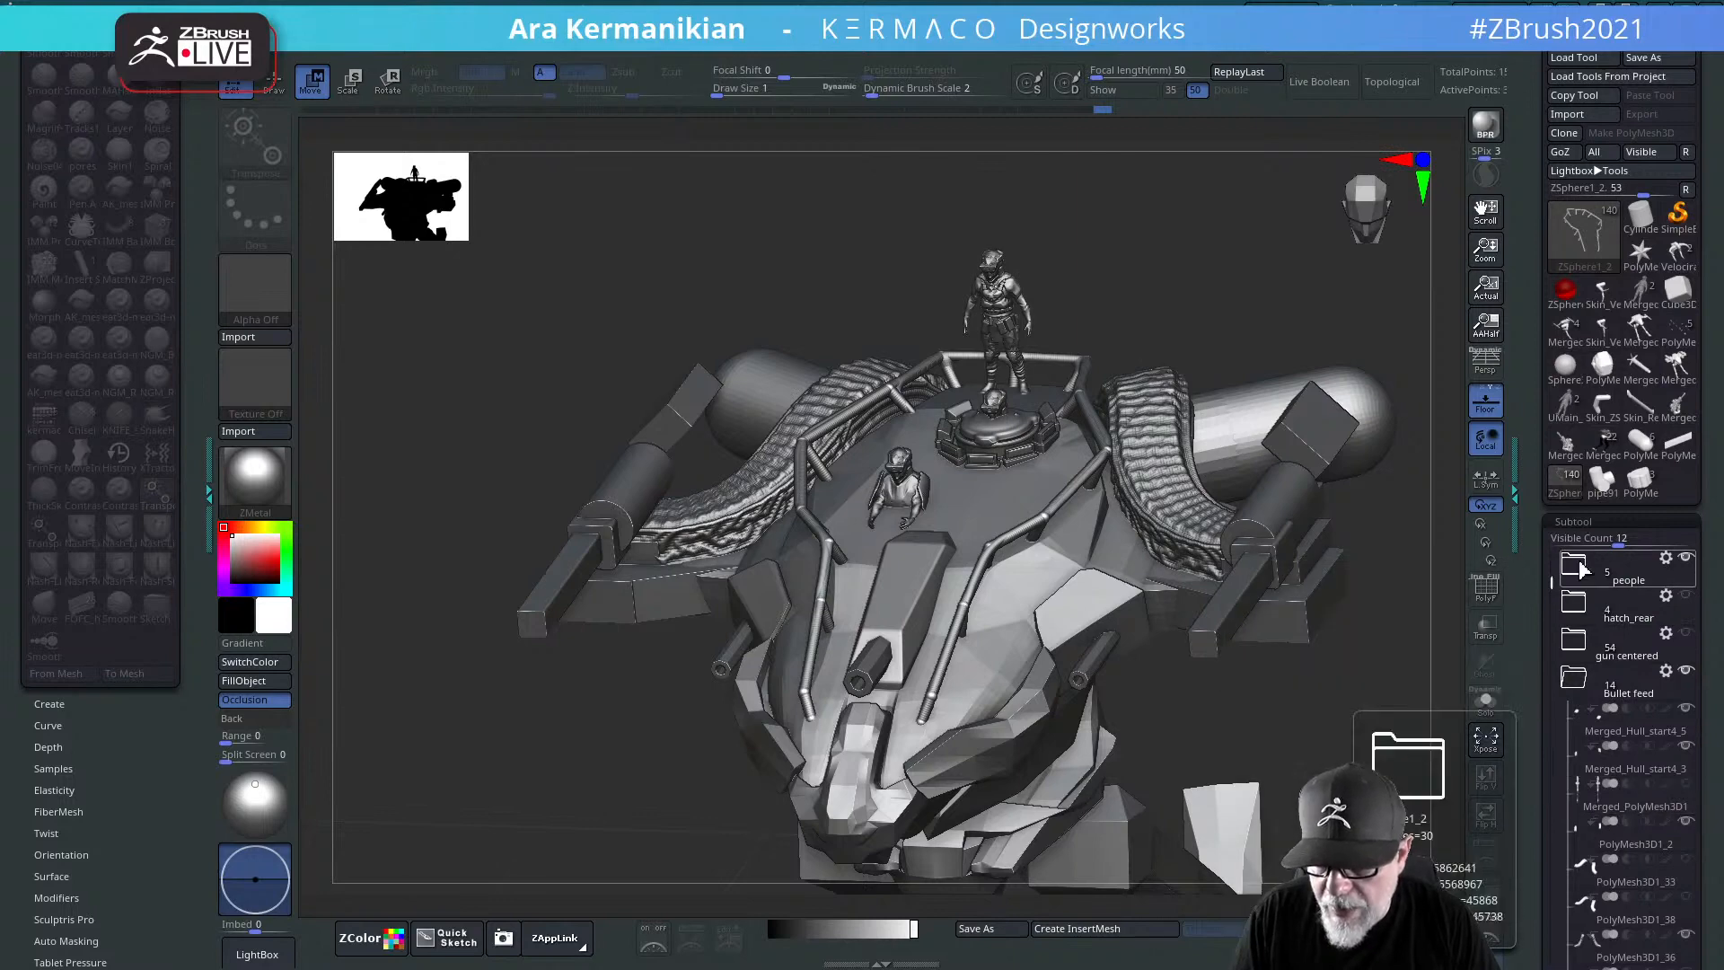
Step: Review the railing from above on the mech, then isolate the ZSphere railing subtool in Solo mode for closer editing
{"action": "left_click_drag", "start_coordinate": [1556, 582], "coordinate": [1580, 907]}
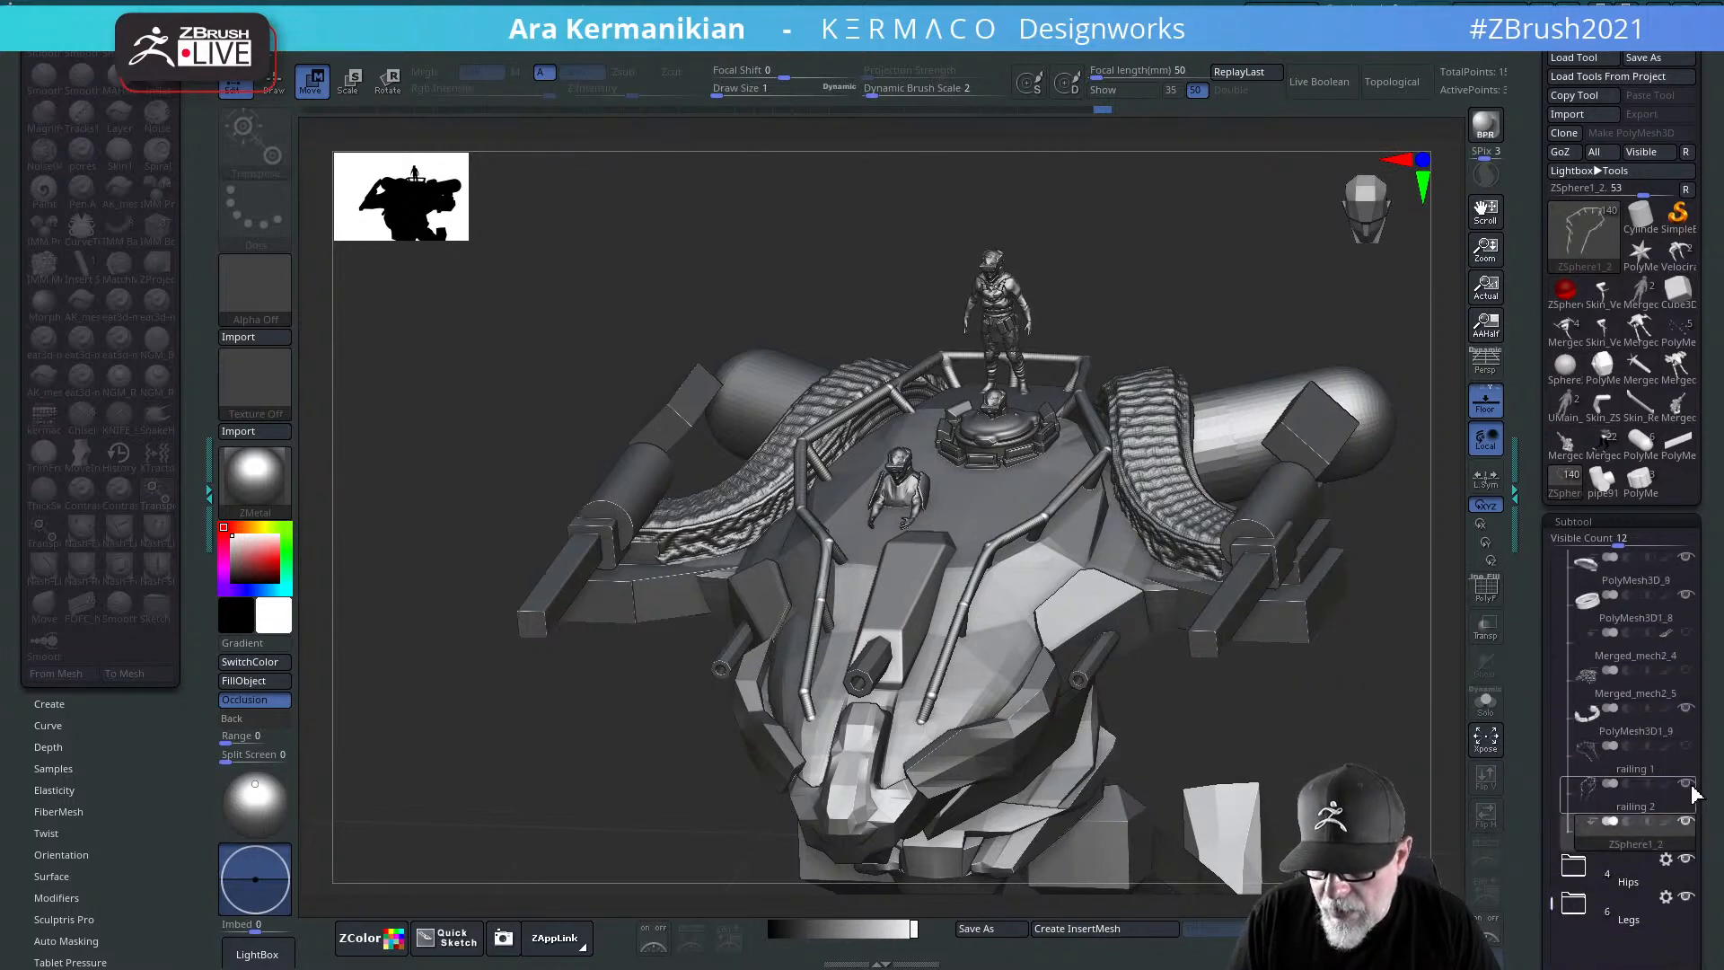
{"action": "left_click_drag", "start_coordinate": [1308, 765], "coordinate": [1097, 612]}
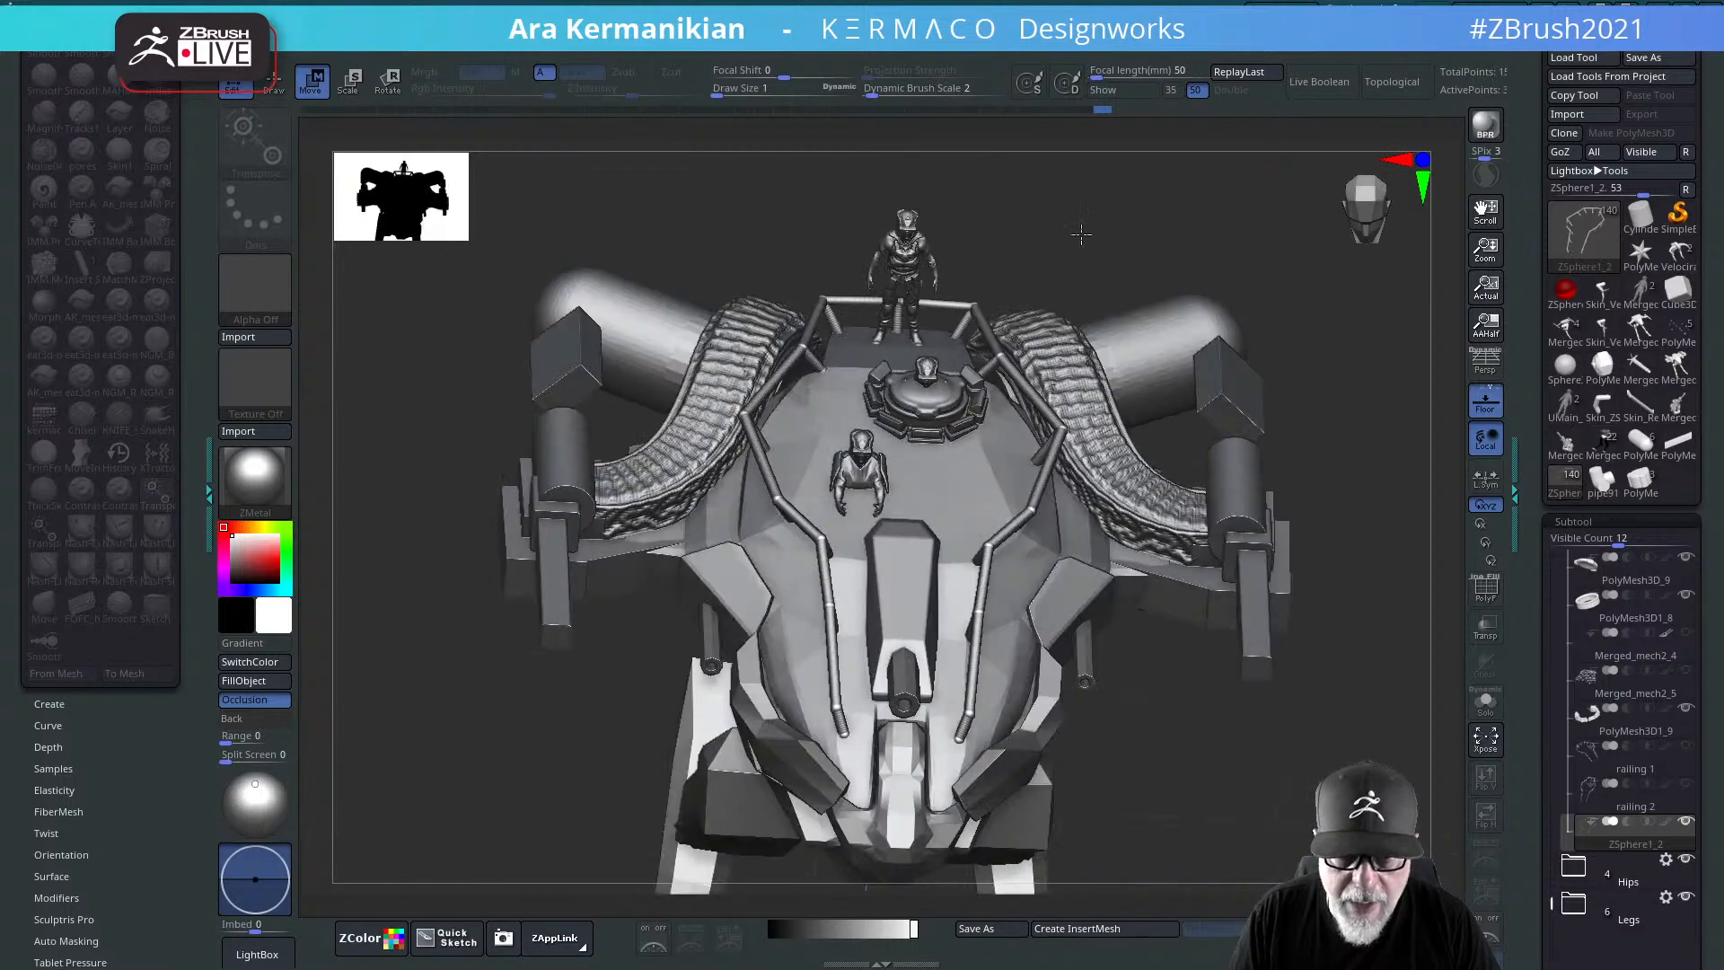
{"action": "left_click_drag", "start_coordinate": [1123, 197], "coordinate": [812, 473]}
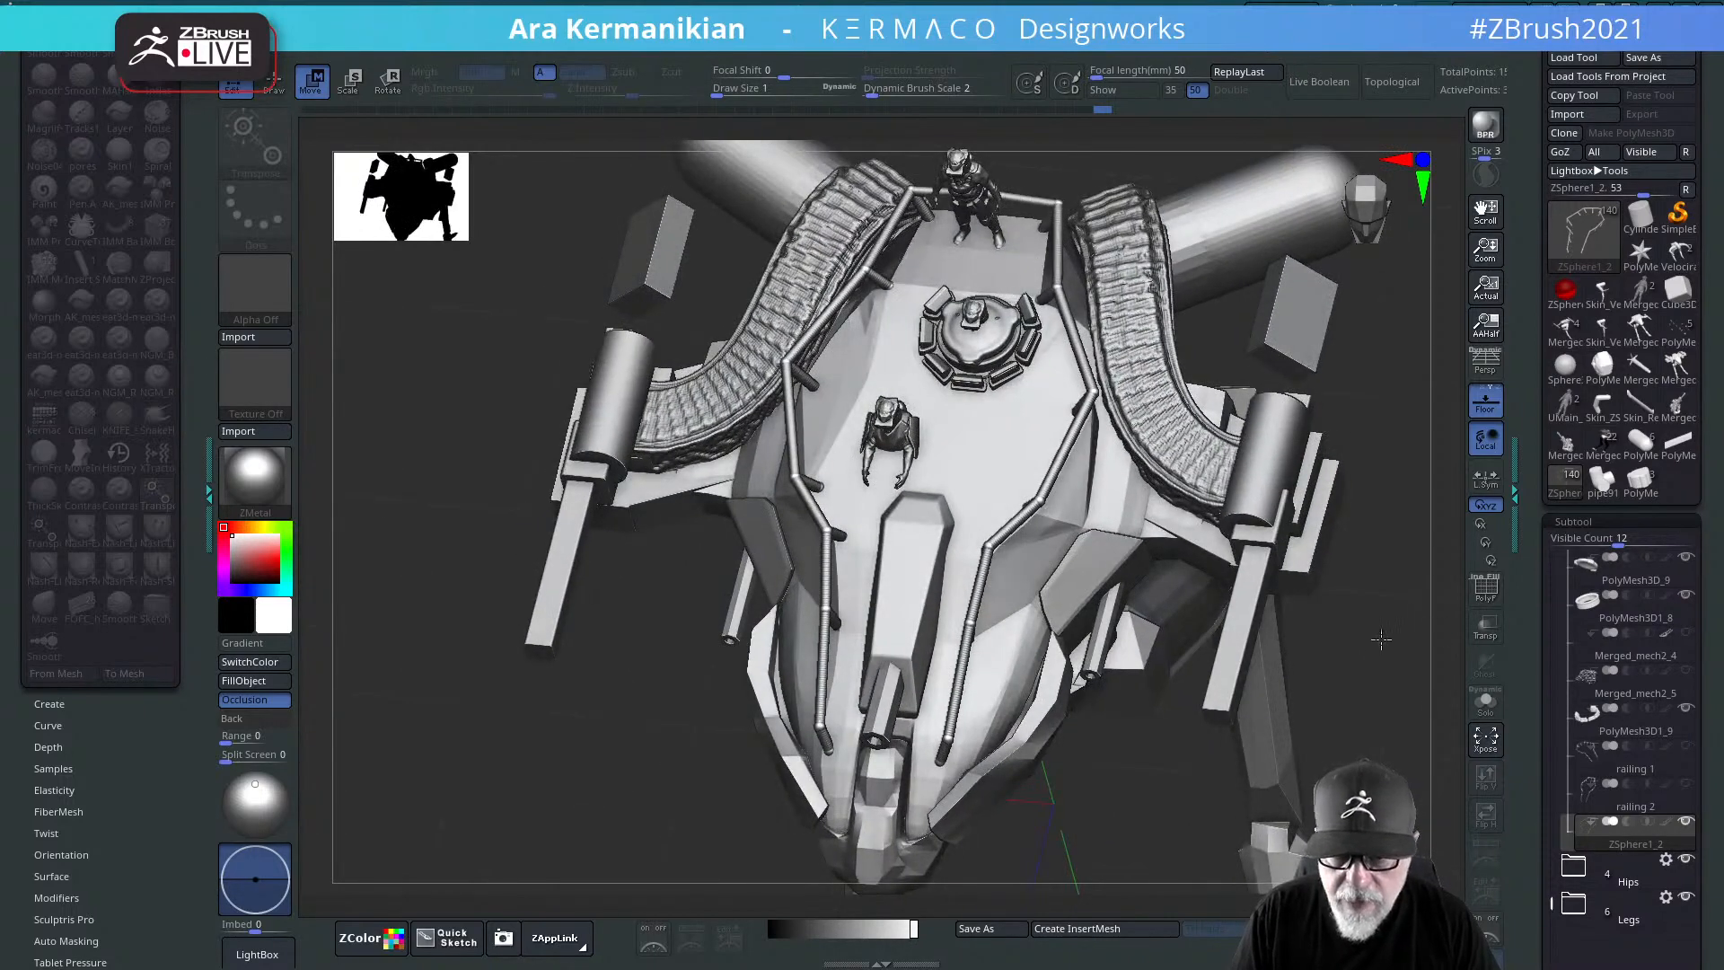
{"action": "left_click_drag", "start_coordinate": [1379, 599], "coordinate": [1426, 566]}
{"action": "left_click", "coordinate": [1486, 714]}
{"action": "left_click_drag", "start_coordinate": [1328, 631], "coordinate": [1160, 431]}
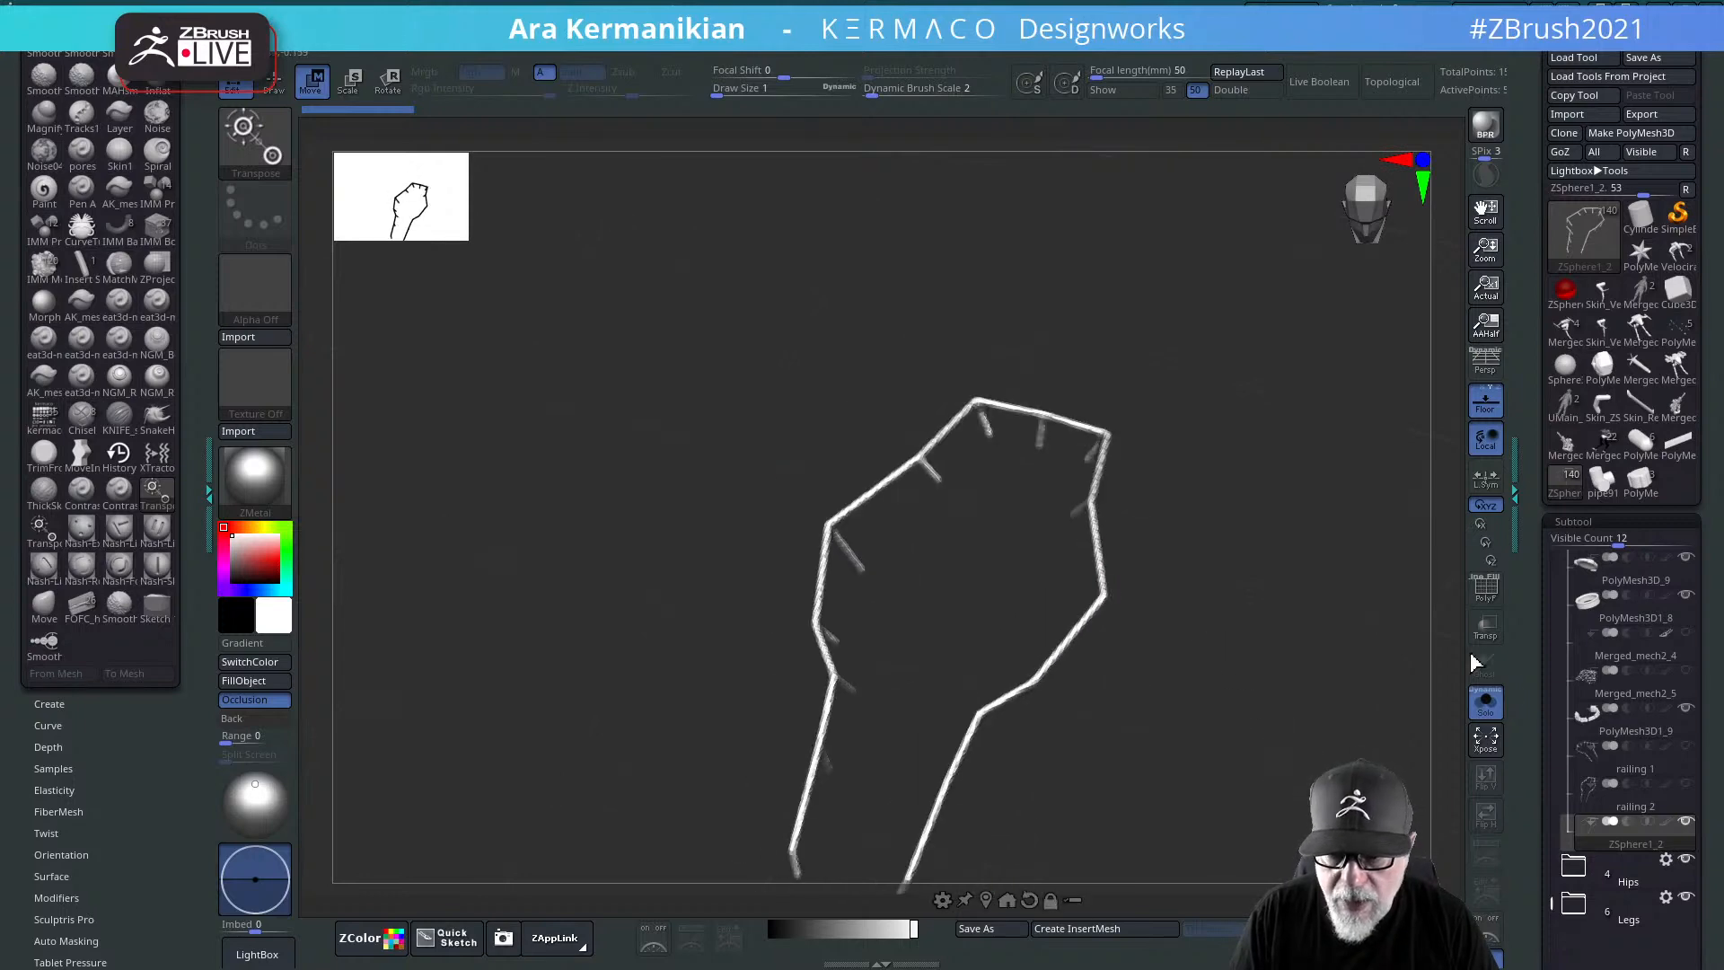
{"action": "left_click", "coordinate": [1485, 703]}
{"action": "left_click", "coordinate": [1484, 703]}
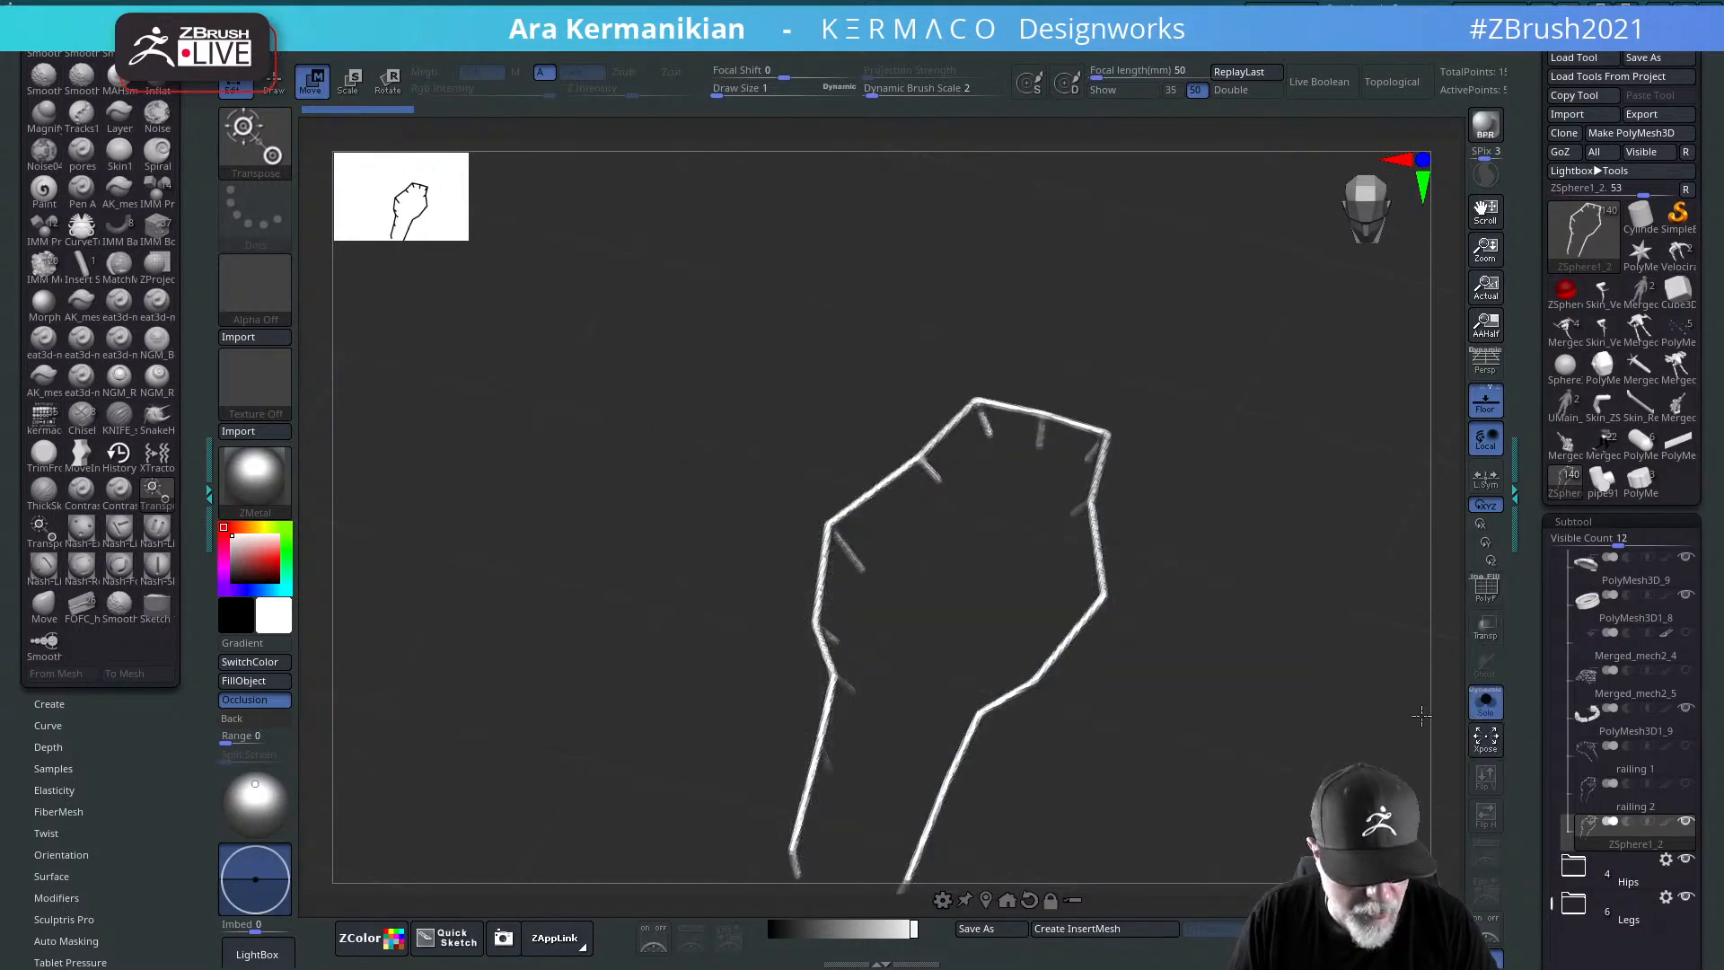
{"action": "left_click_drag", "start_coordinate": [1357, 715], "coordinate": [1306, 448]}
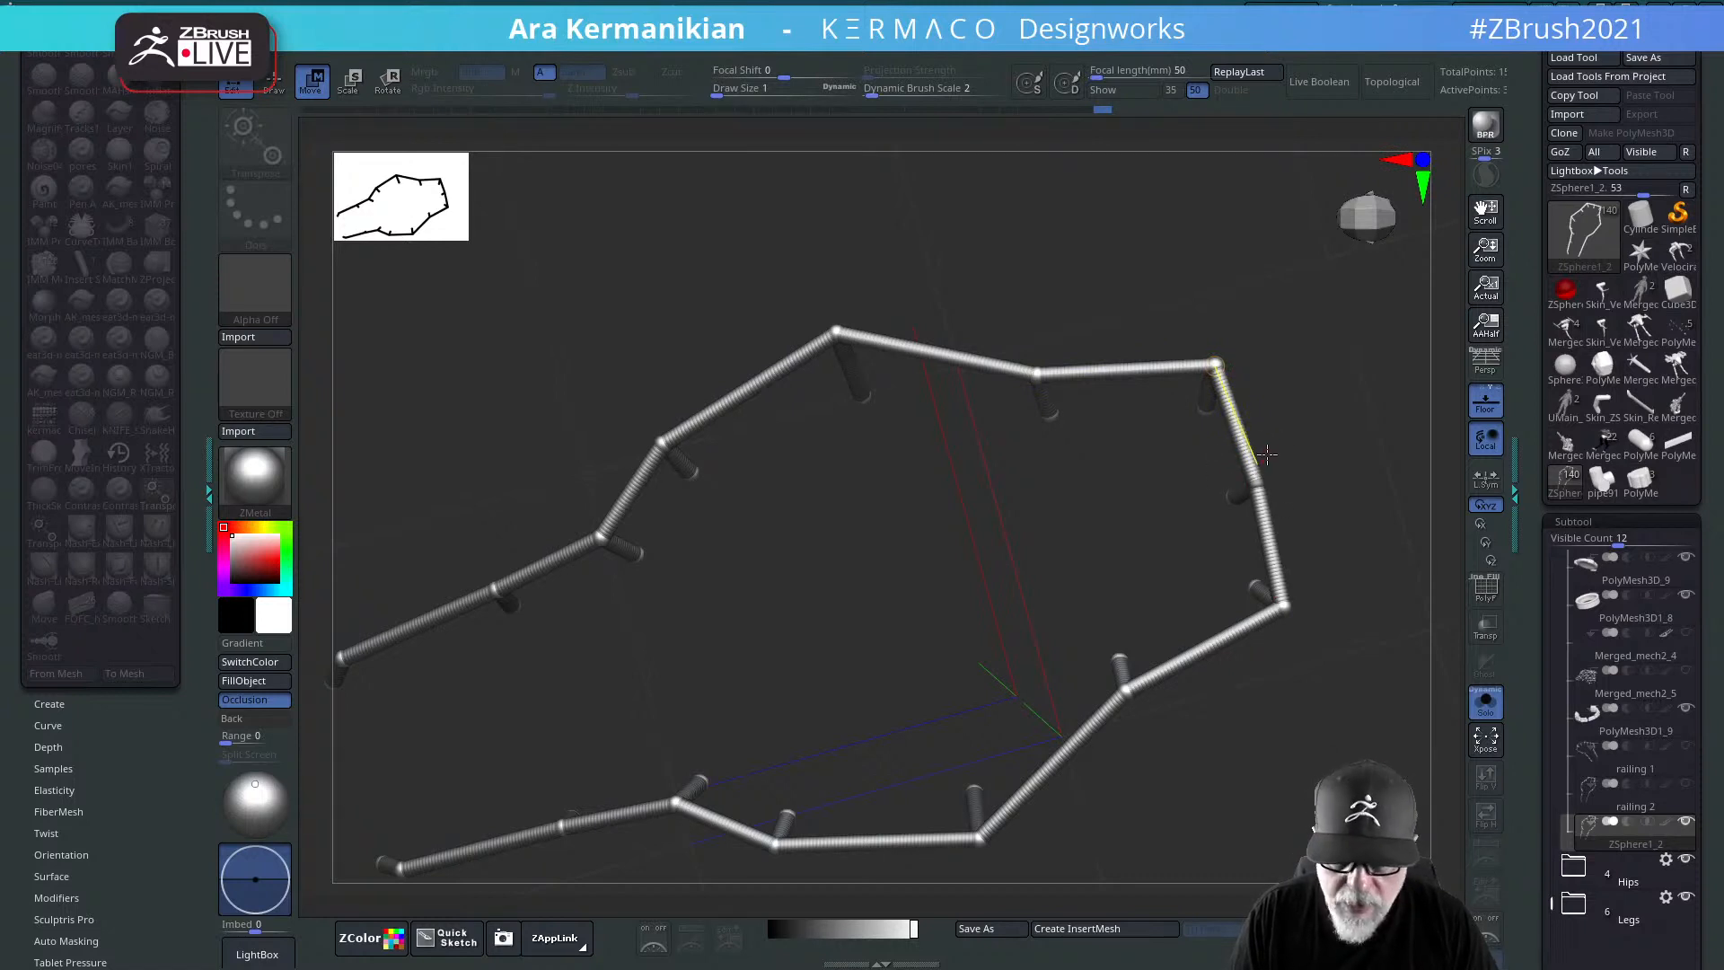
Step: Insert extra mirrored ZSpheres into the rail segments close to both sides of each bend joint
{"action": "key", "text": "q"}
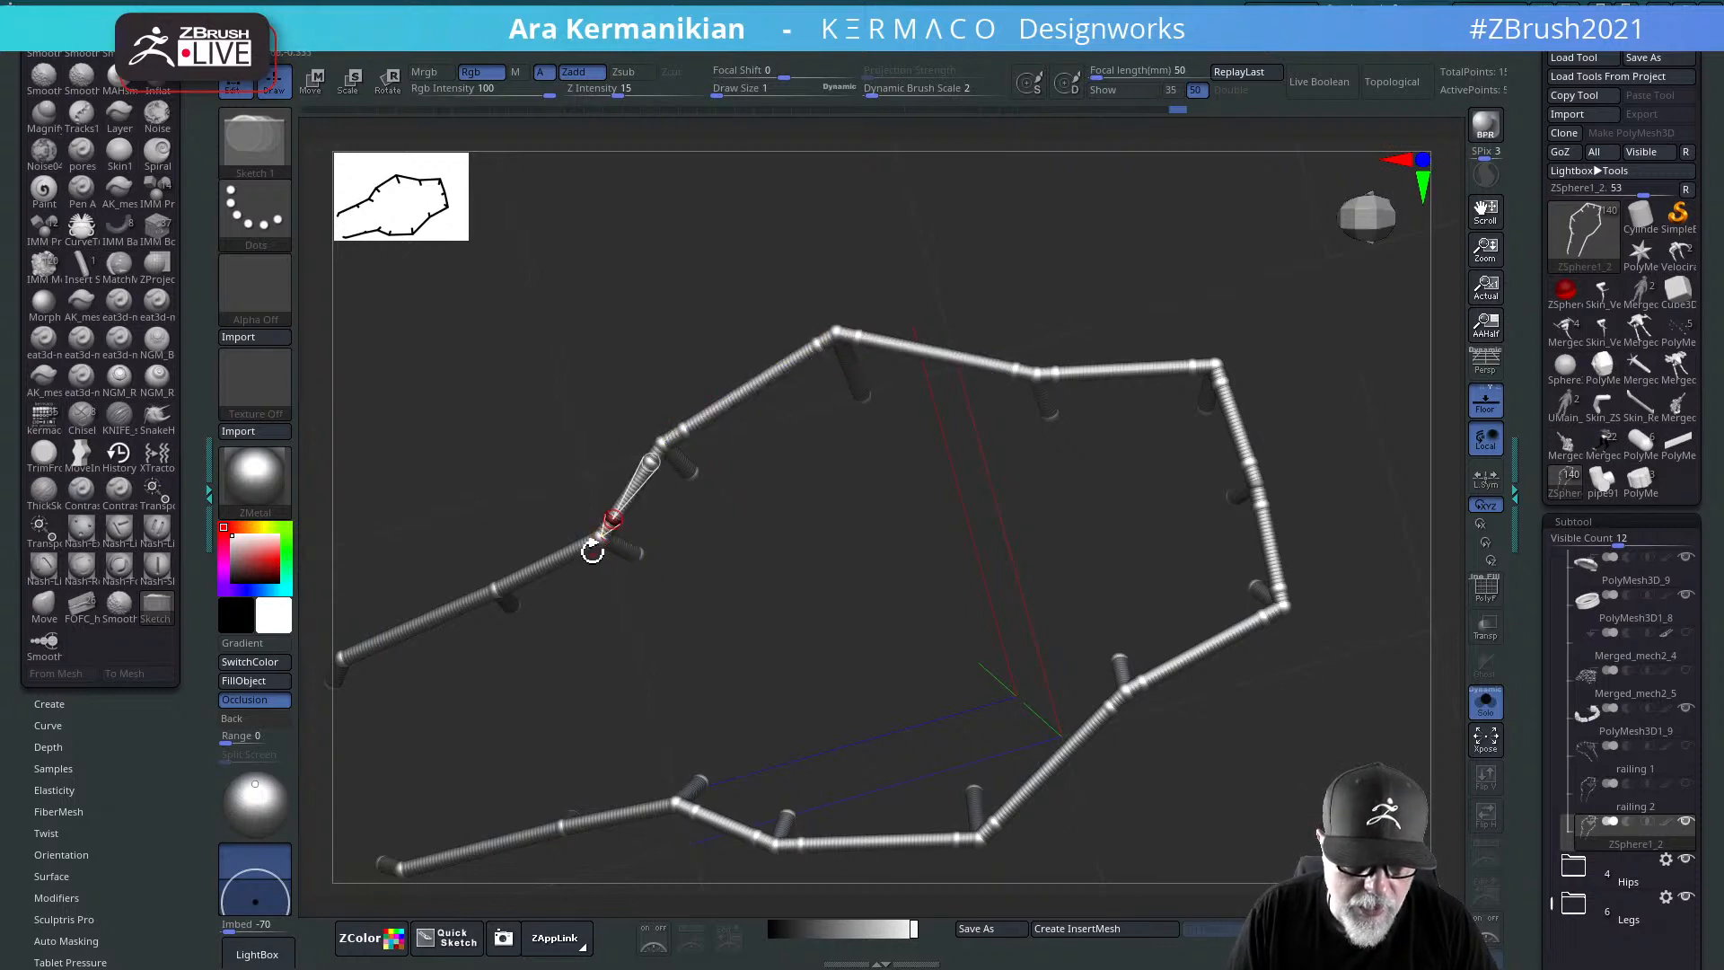
{"action": "left_click_drag", "start_coordinate": [746, 655], "coordinate": [931, 490]}
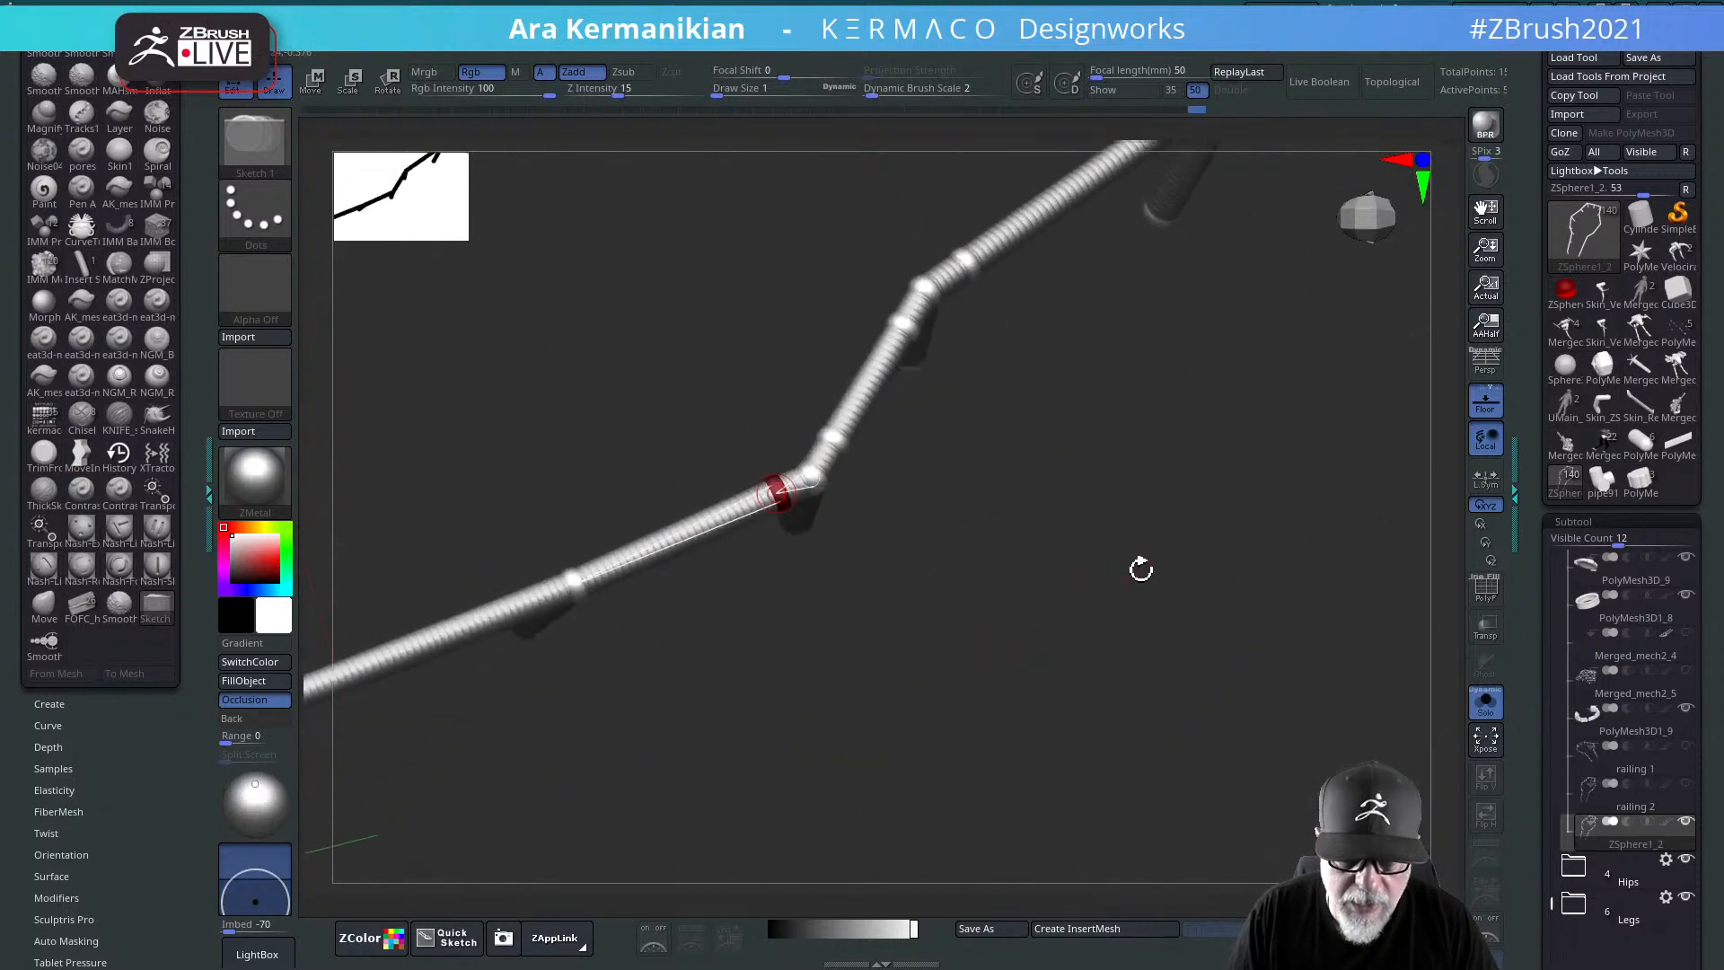
{"action": "left_click_drag", "start_coordinate": [1141, 569], "coordinate": [1021, 545]}
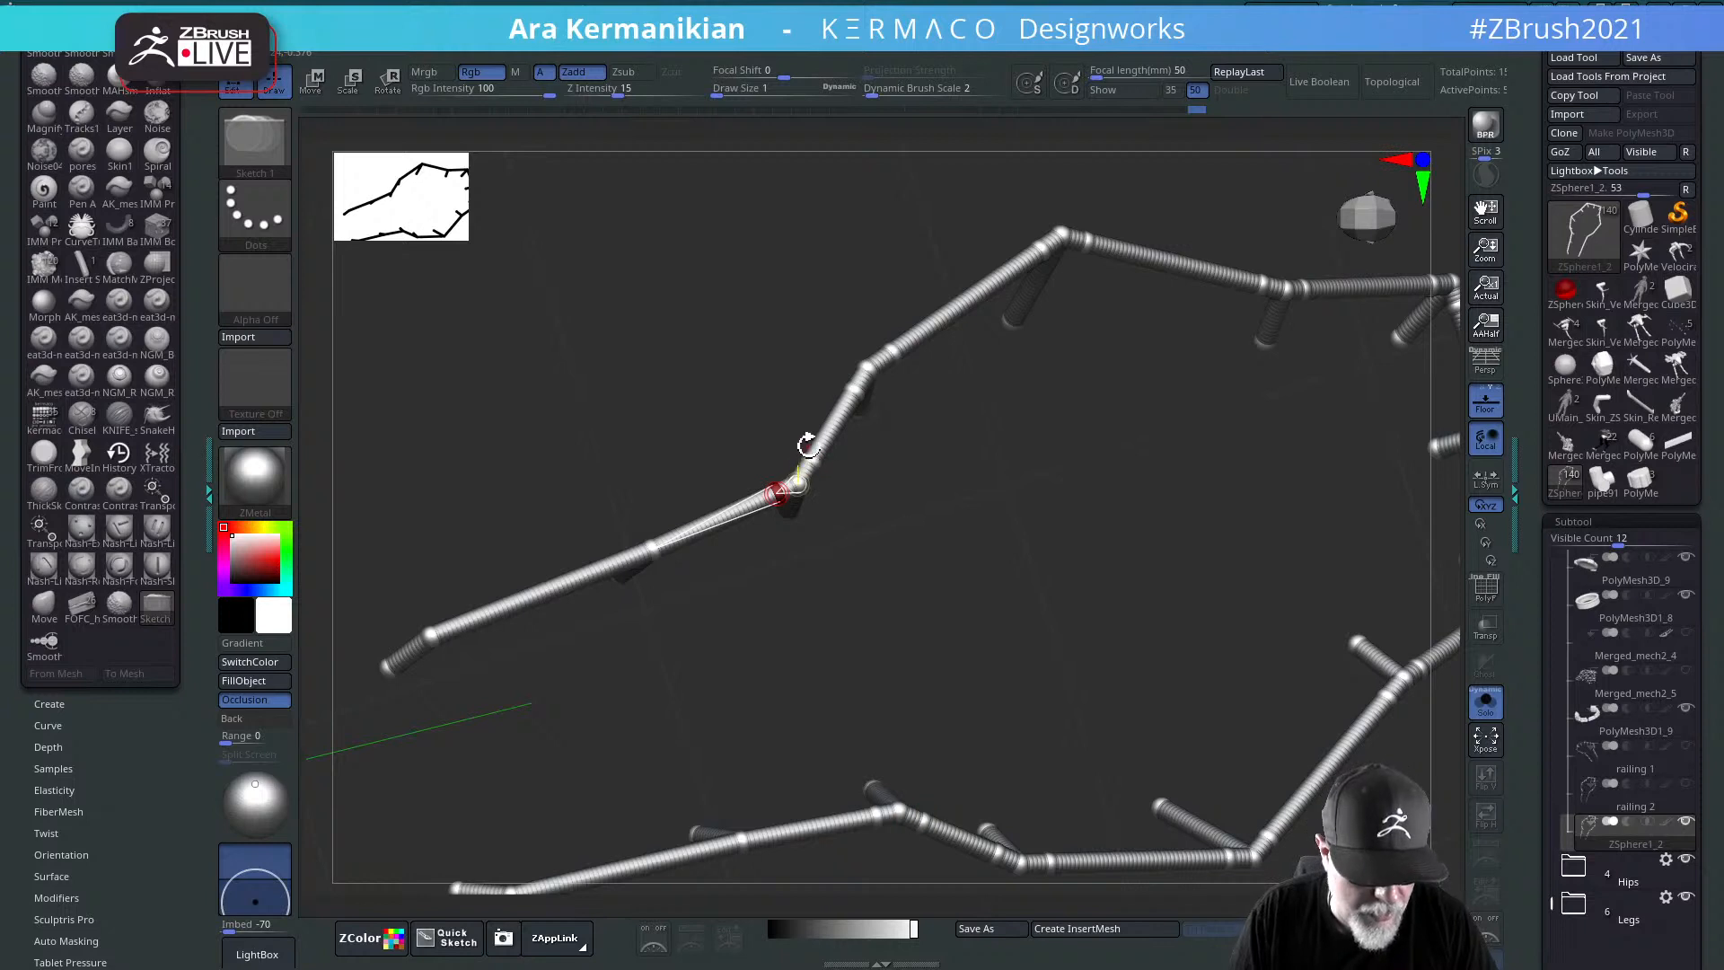
Step: Move the ZSphere inserted ahead of the railing's front bend slightly away from the joint along the rail
{"action": "key", "text": "w"}
{"action": "mouse_move", "coordinate": [898, 512]}
{"action": "left_mouse_down"}
{"action": "mouse_move", "coordinate": [988, 523]}
{"action": "mouse_move", "coordinate": [900, 497]}
{"action": "left_mouse_up"}
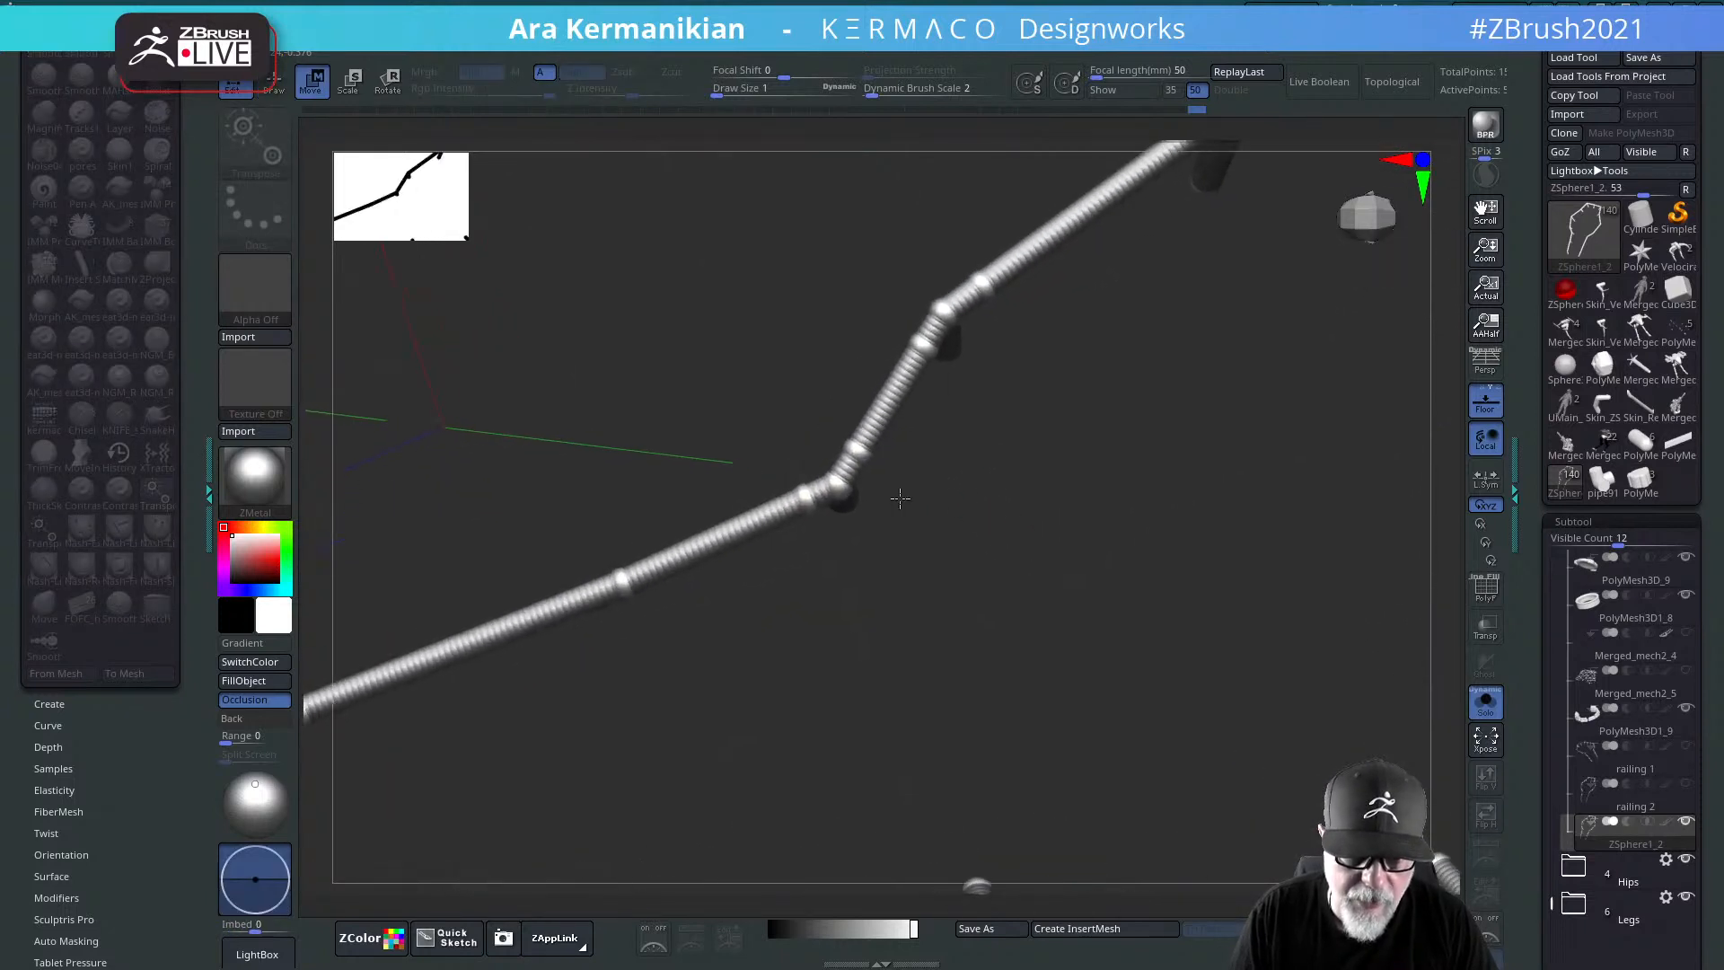
{"action": "left_click", "coordinate": [797, 498]}
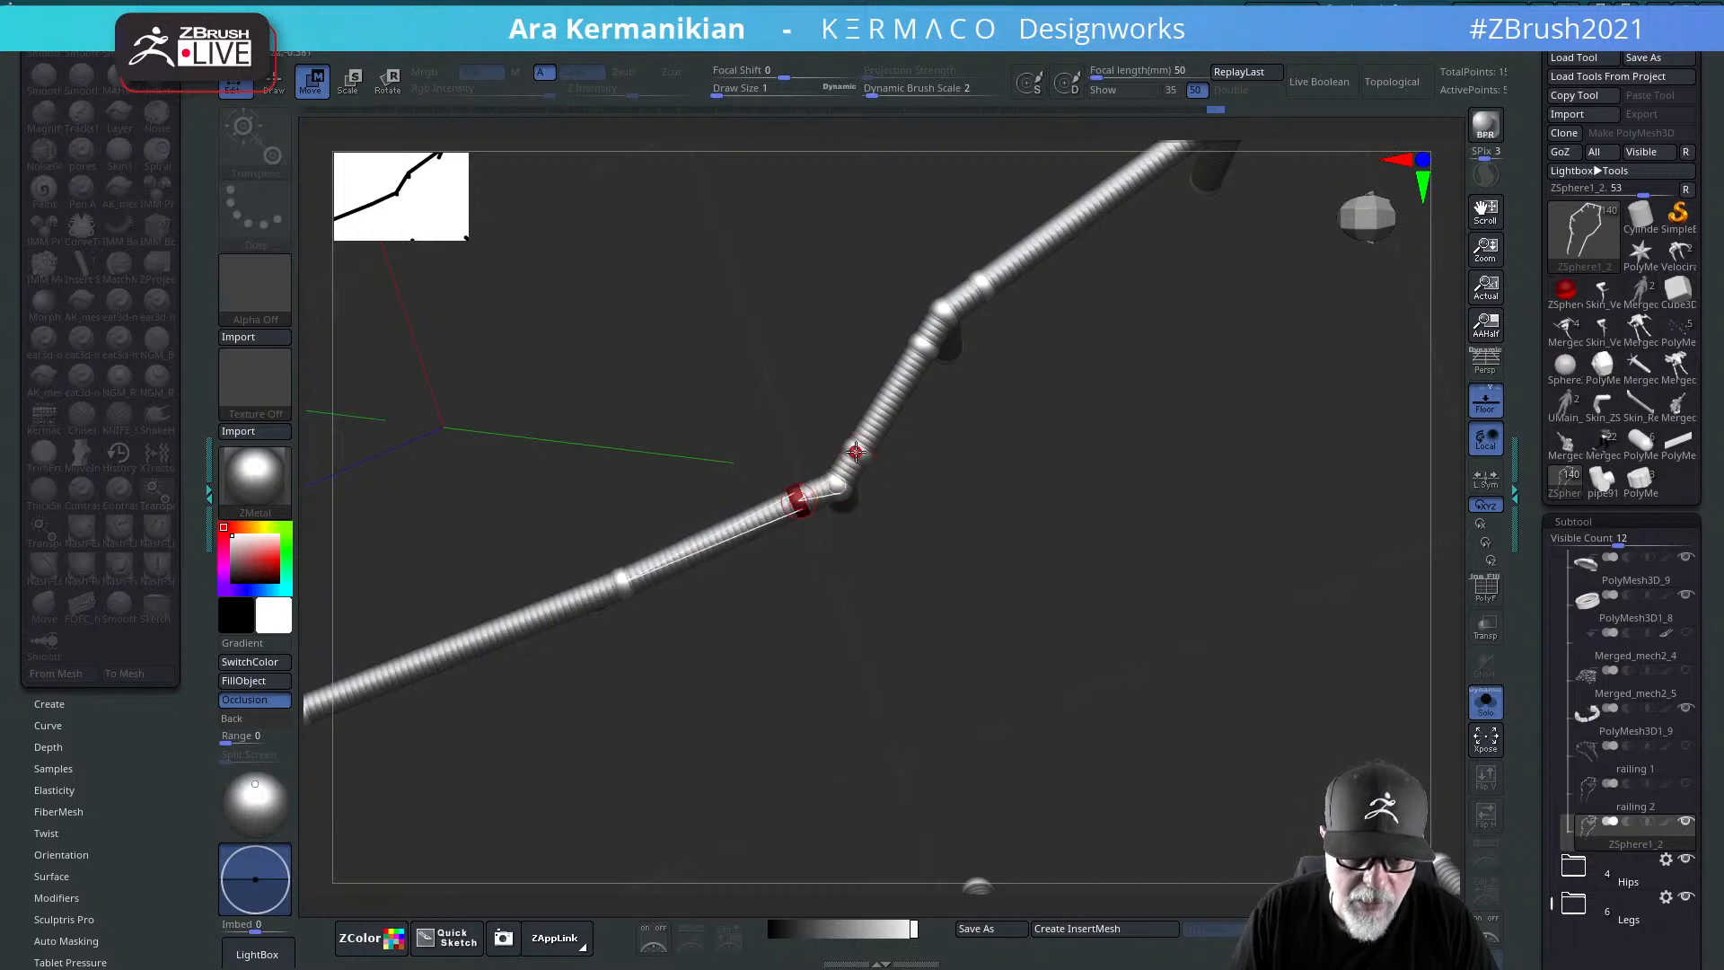
Step: Nudge the ZSpheres flanking the bends on the sloping side of the railing closer to their corner joints
{"action": "left_click_drag", "start_coordinate": [898, 538], "coordinate": [799, 538]}
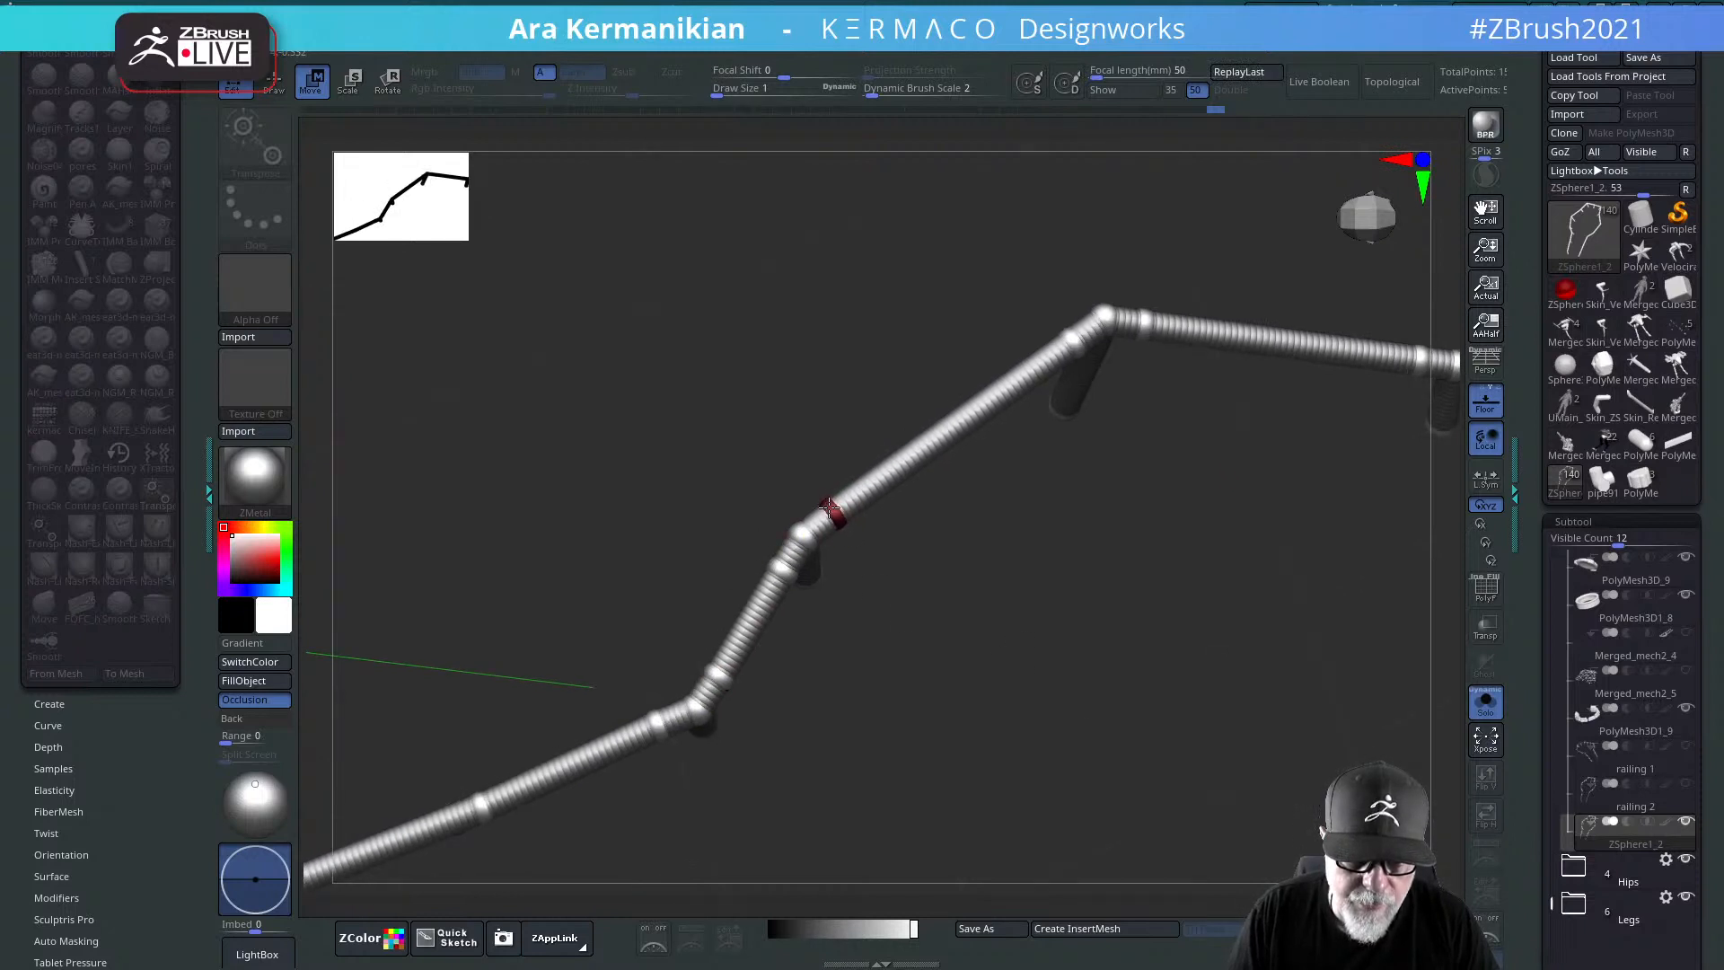
{"action": "left_click", "coordinate": [829, 509]}
{"action": "left_click", "coordinate": [785, 571]}
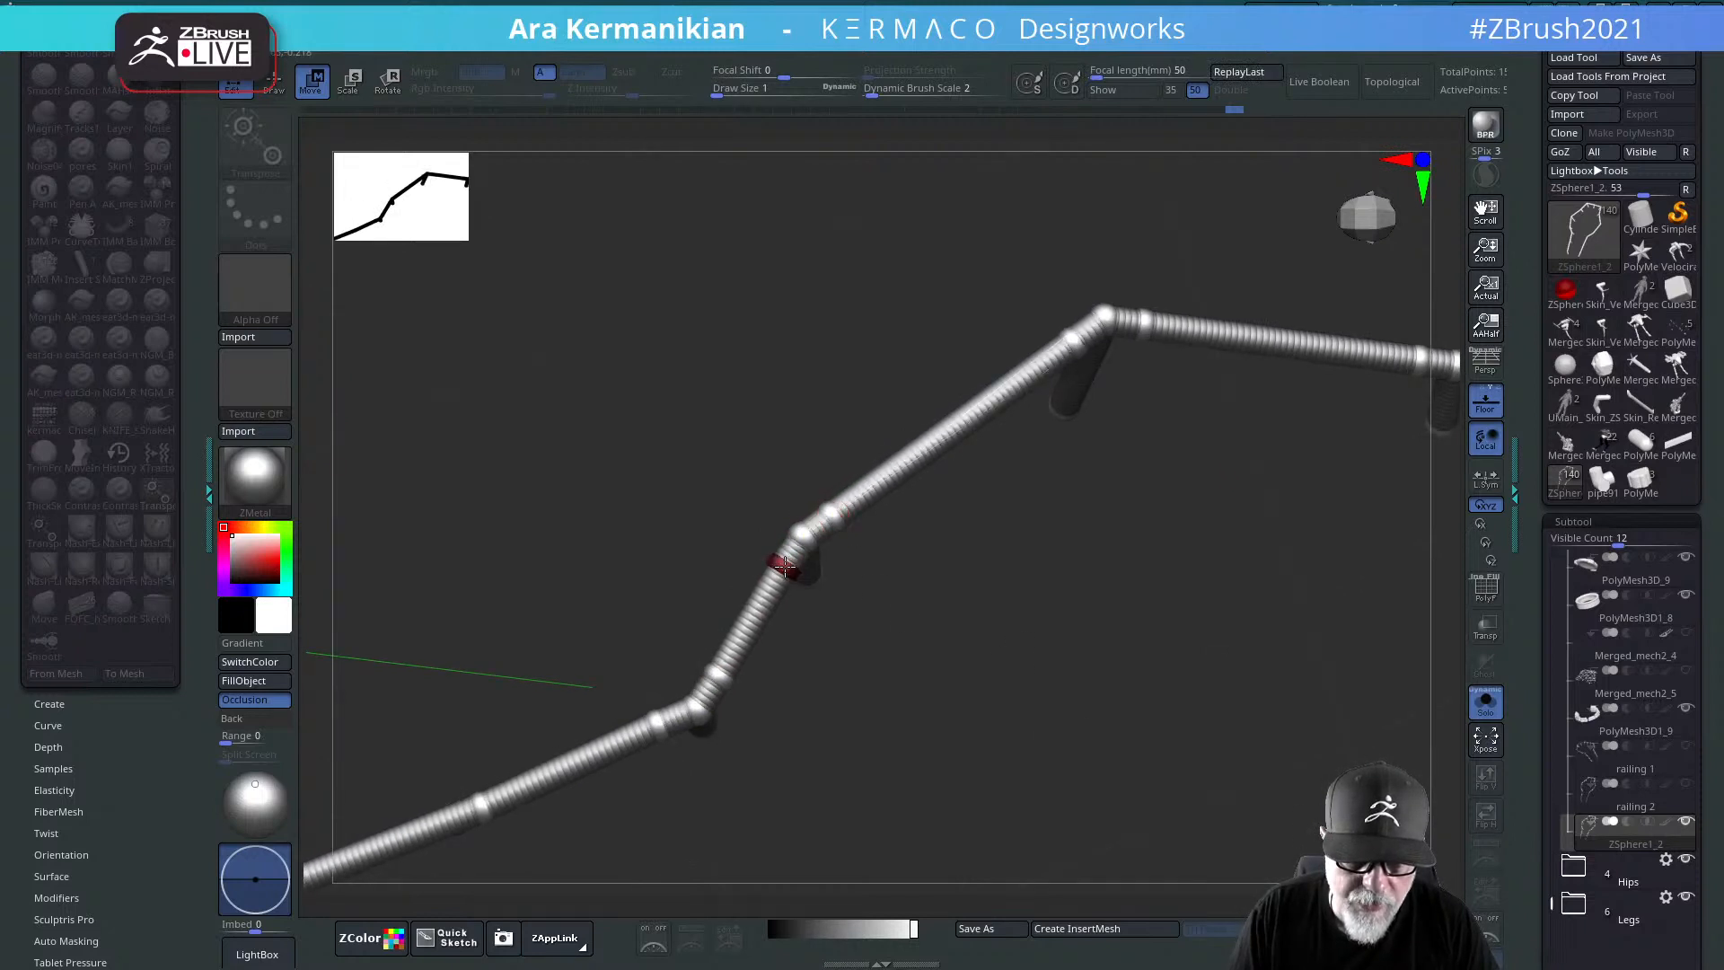
{"action": "left_click_drag", "start_coordinate": [1161, 522], "coordinate": [1094, 682], "text": "alt"}
{"action": "left_click", "coordinate": [1001, 496]}
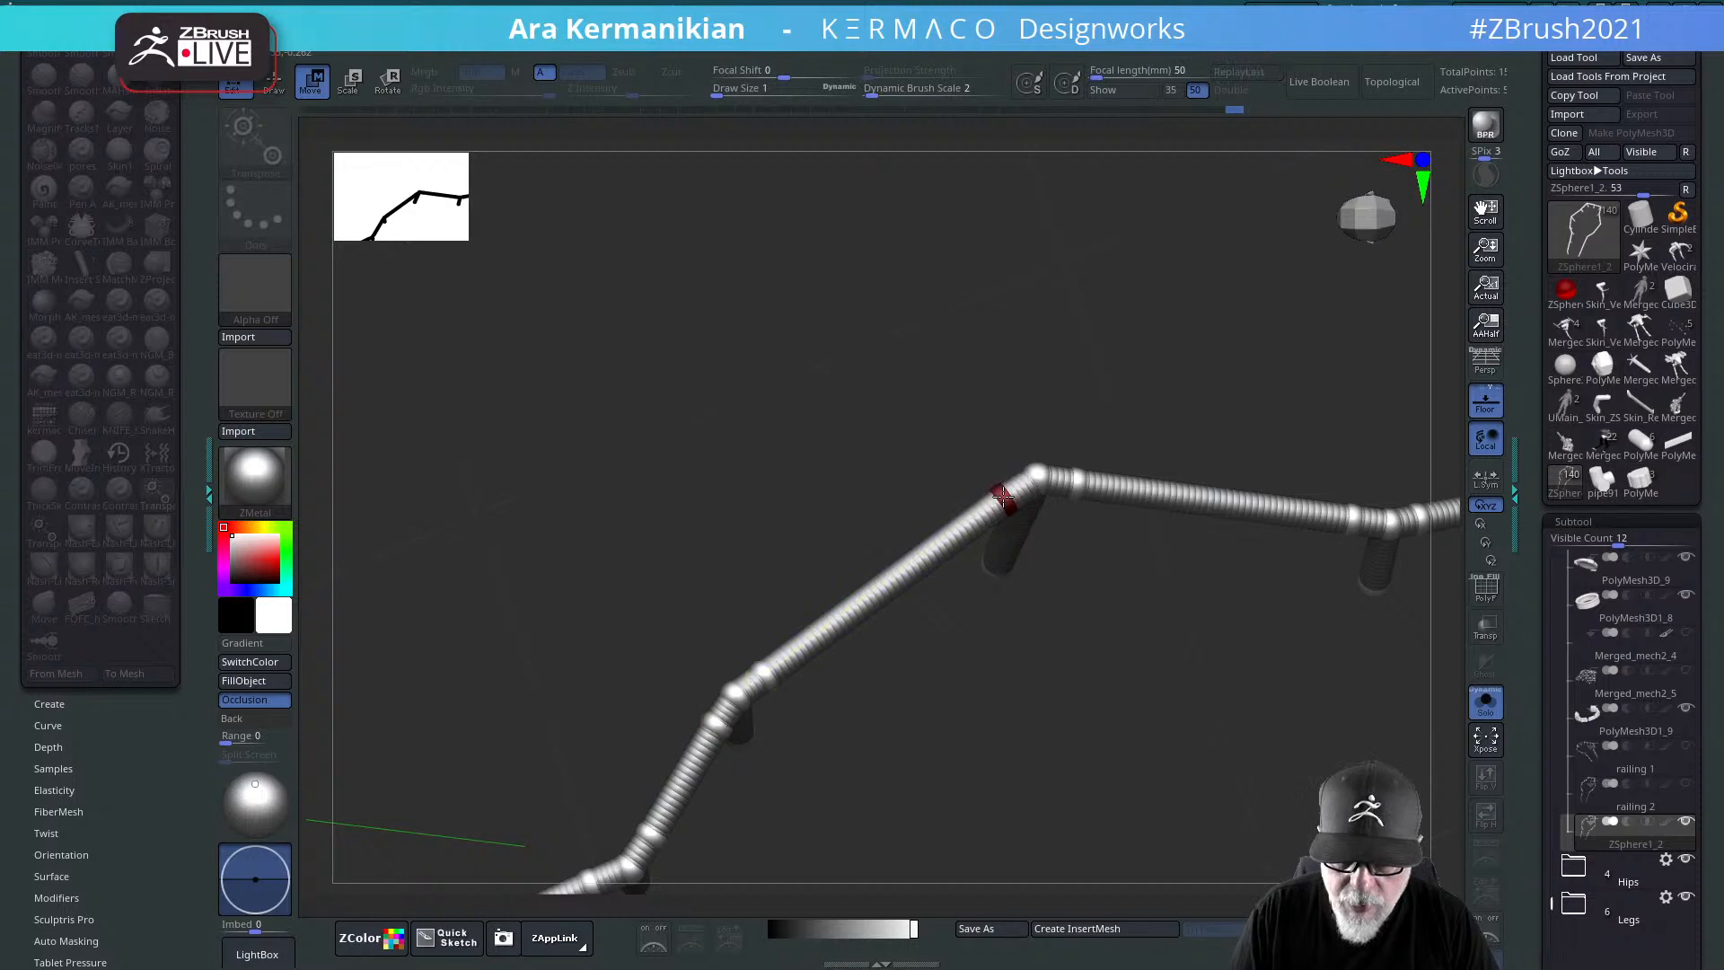
Step: Reposition the ZSpheres beside the joints along the front run and around the railing's end corner
{"action": "left_click_drag", "start_coordinate": [1232, 664], "coordinate": [1058, 597]}
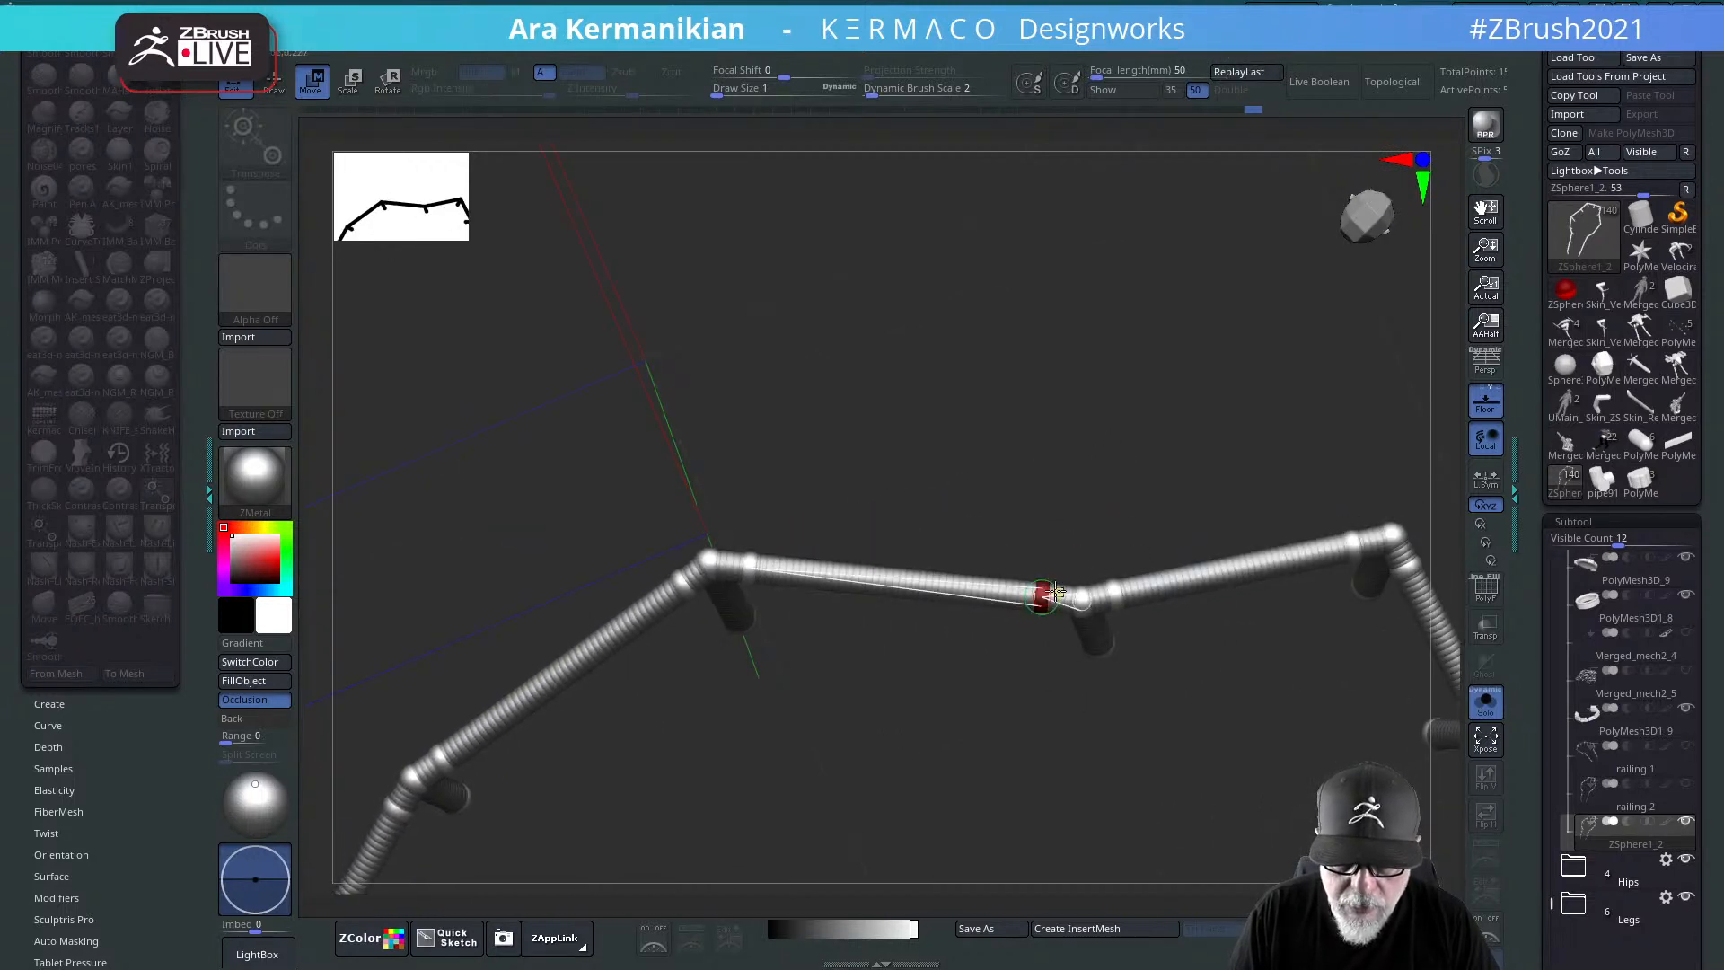
{"action": "left_click", "coordinate": [1039, 590]}
{"action": "mouse_move", "coordinate": [1230, 570]}
{"action": "left_mouse_down"}
{"action": "mouse_move", "coordinate": [1073, 442]}
{"action": "mouse_move", "coordinate": [1196, 548]}
{"action": "mouse_move", "coordinate": [1167, 556]}
{"action": "mouse_move", "coordinate": [1105, 513]}
{"action": "left_mouse_up"}
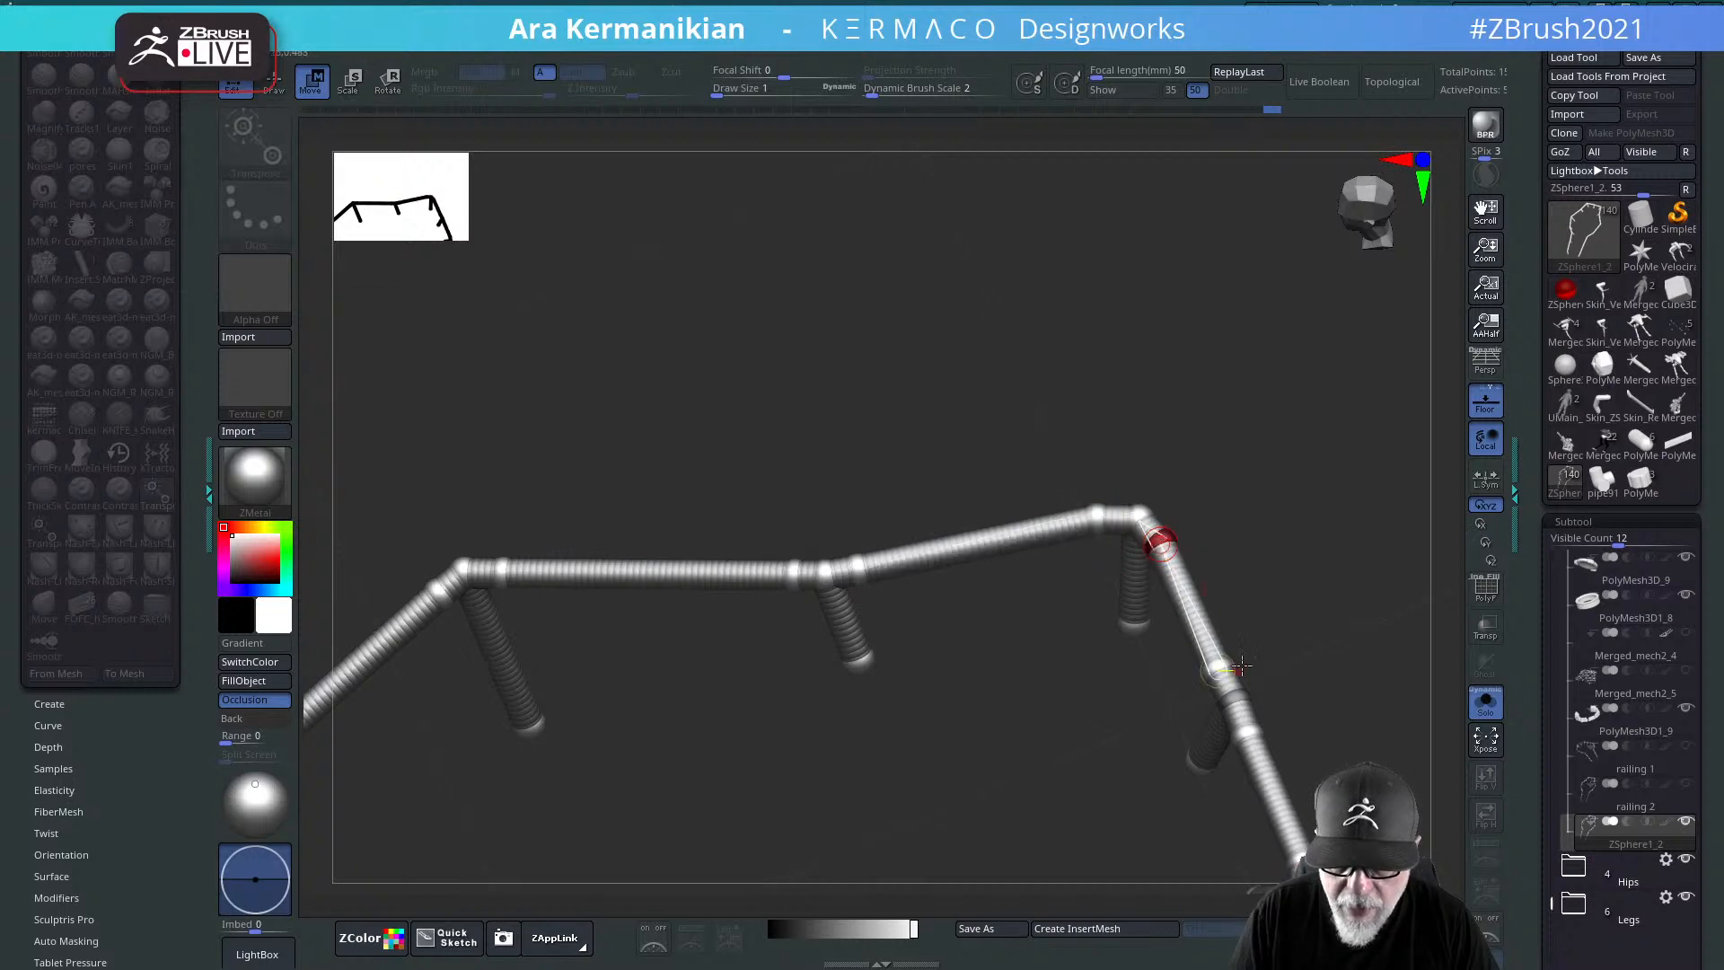
{"action": "left_click_drag", "start_coordinate": [1230, 662], "coordinate": [1318, 683]}
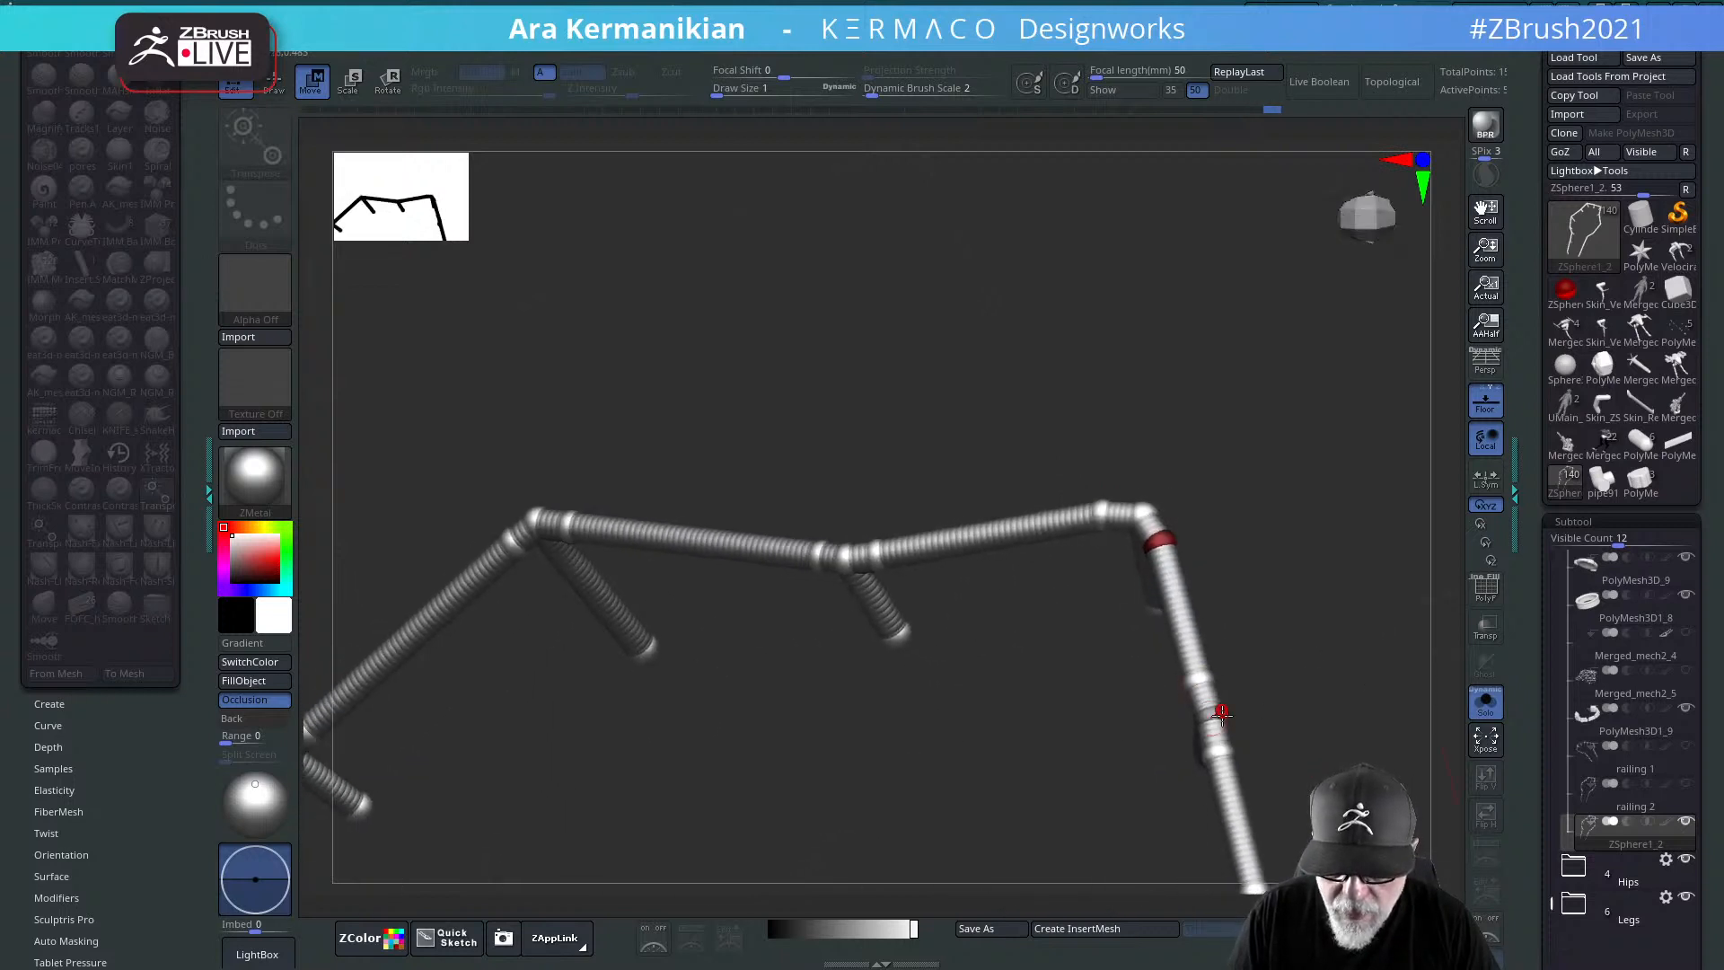
{"action": "left_click_drag", "start_coordinate": [1222, 712], "coordinate": [1205, 673]}
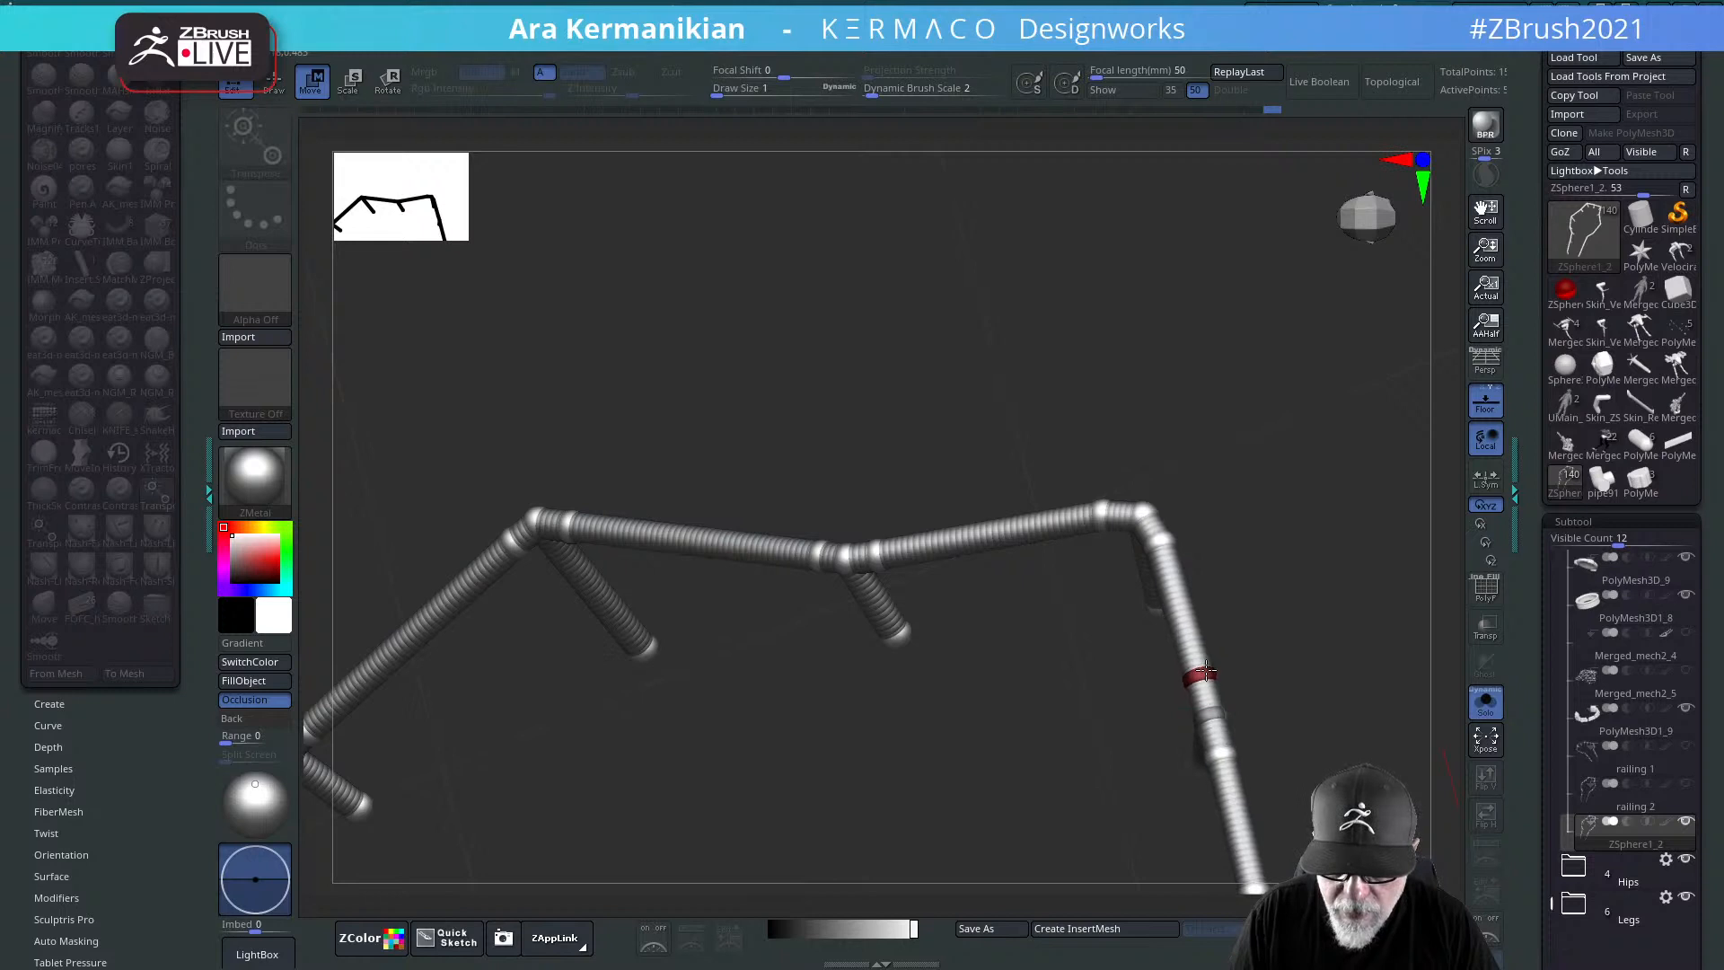
{"action": "left_click_drag", "start_coordinate": [1329, 619], "coordinate": [960, 439]}
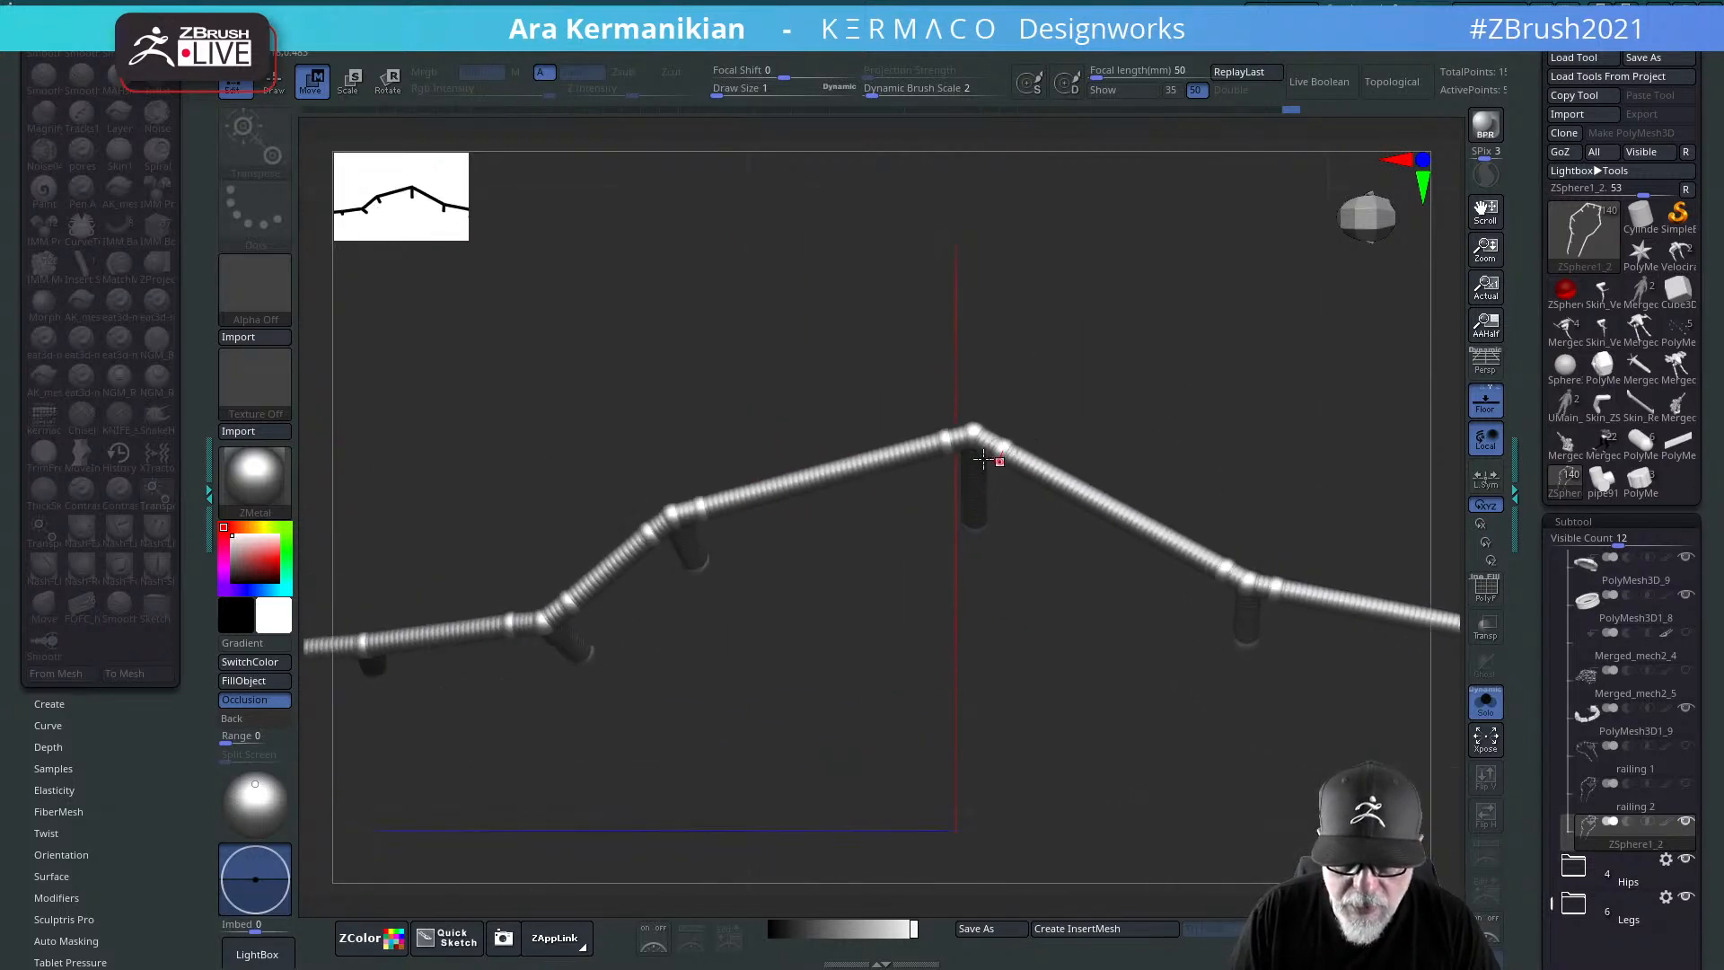
Step: Adjust the ZSpheres on both sides of the railing's widest peak and the neighbouring shoulder bend
{"action": "left_click", "coordinate": [942, 441]}
{"action": "left_click", "coordinate": [1000, 446]}
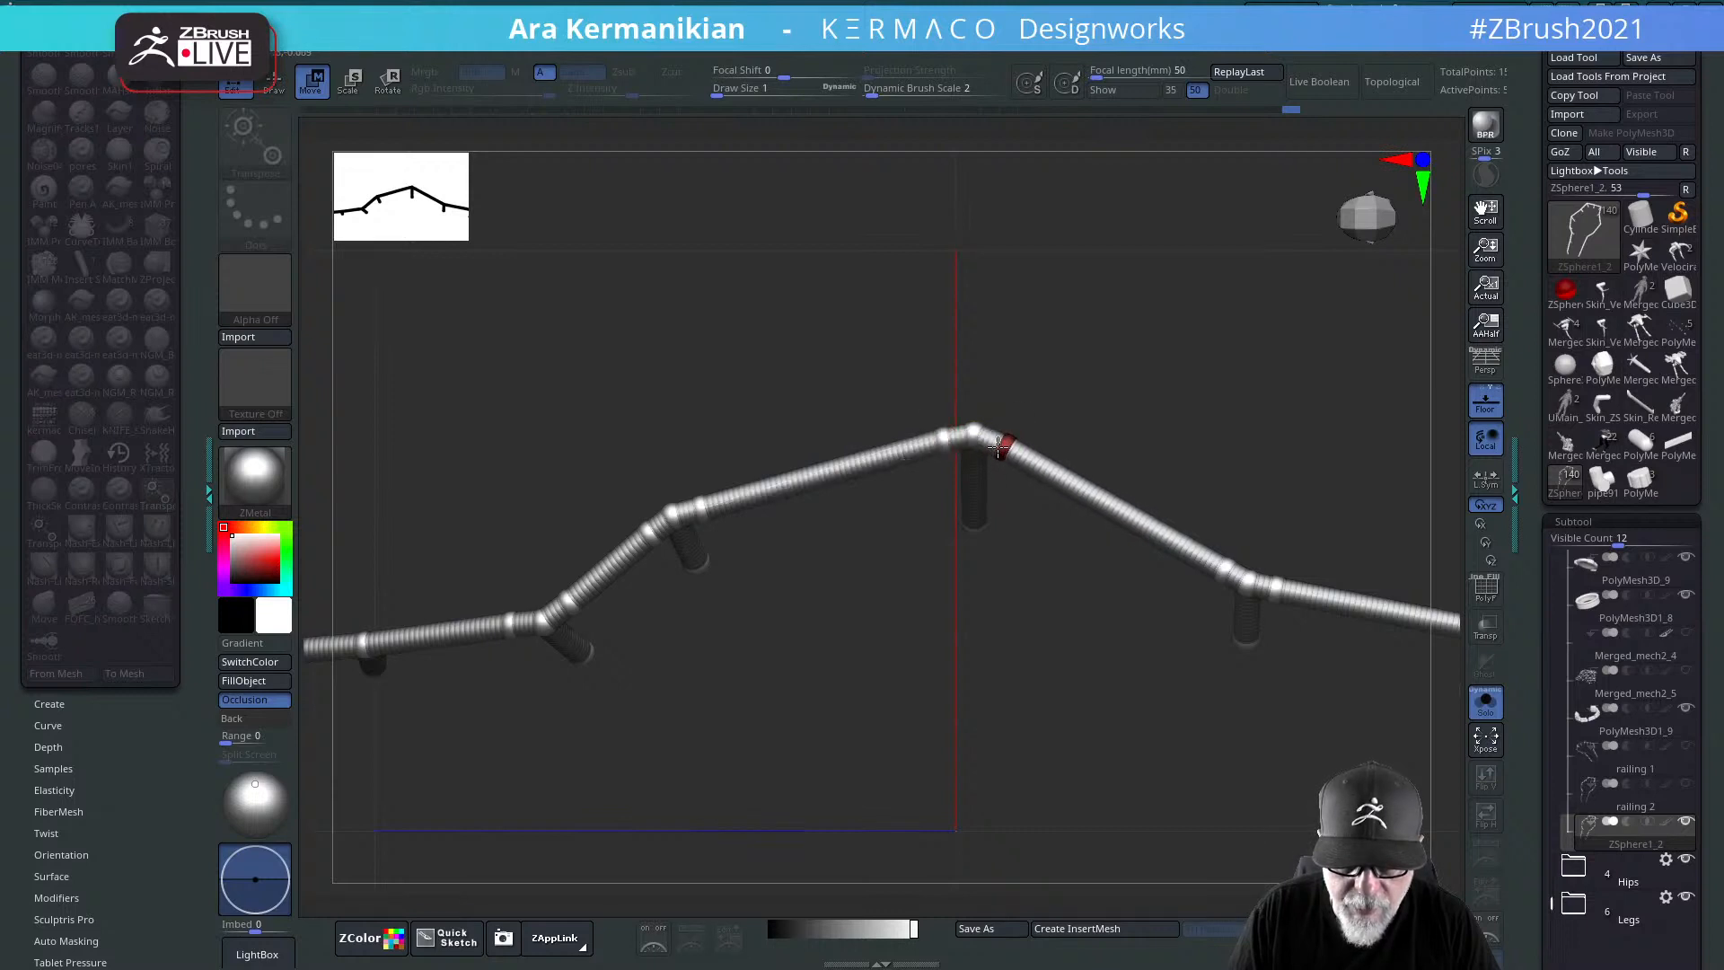
{"action": "left_click", "coordinate": [696, 504]}
{"action": "left_click", "coordinate": [648, 534]}
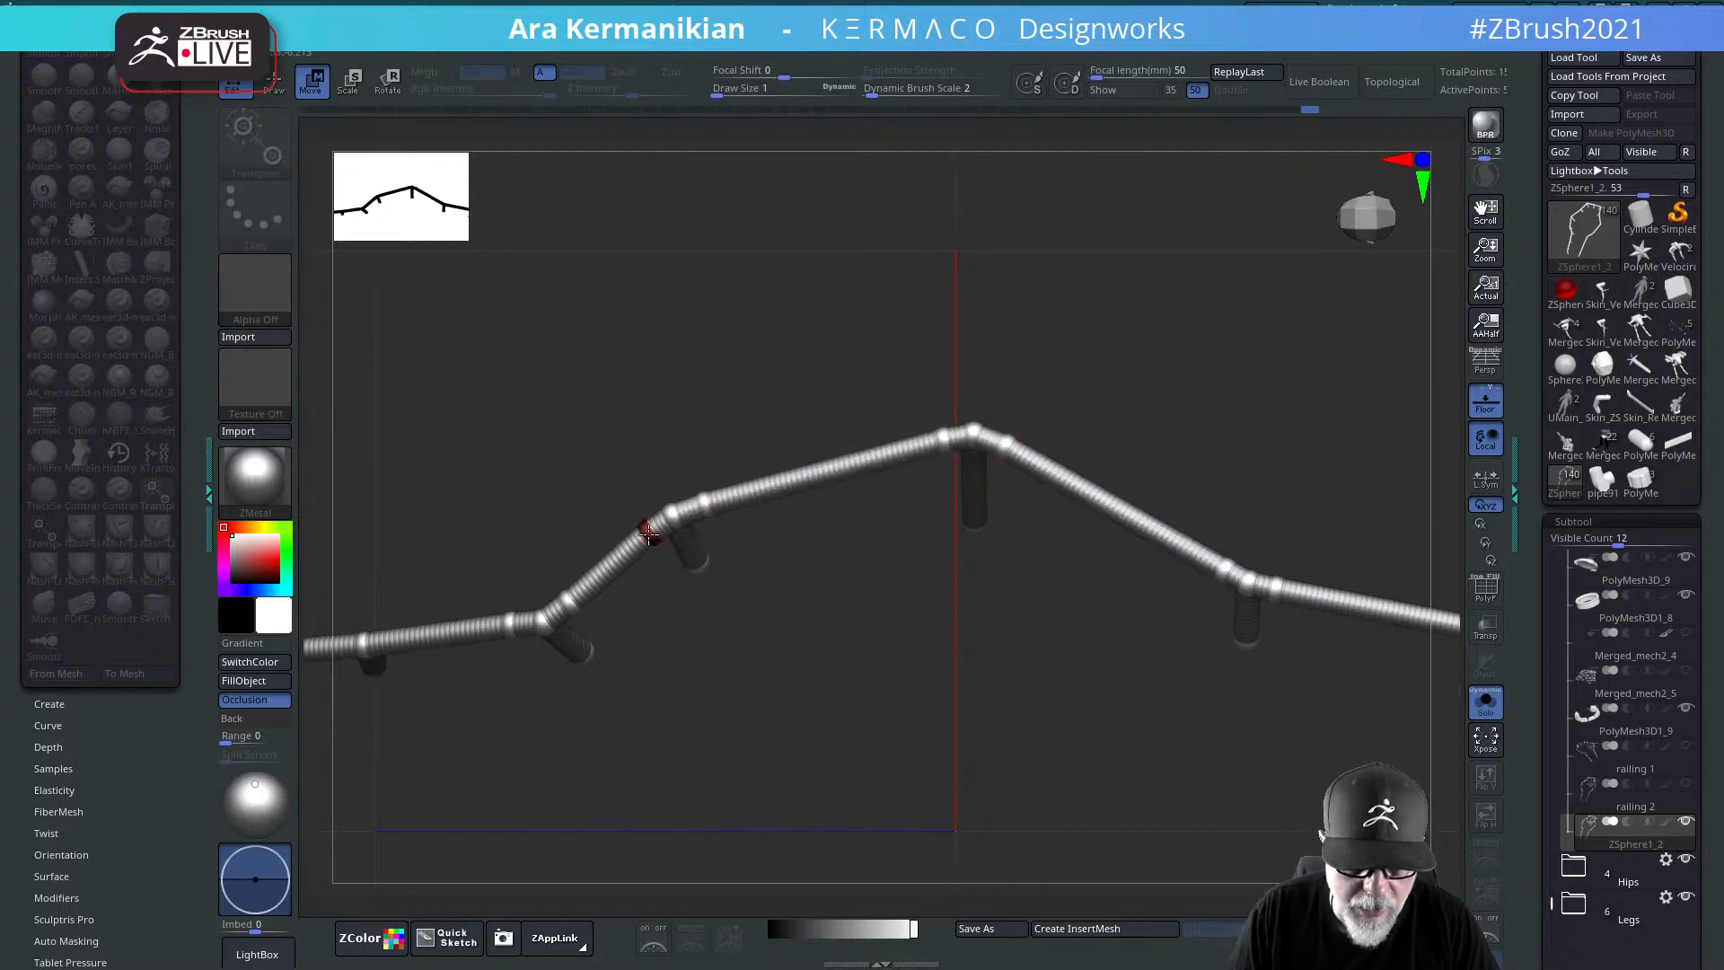
{"action": "left_click_drag", "start_coordinate": [847, 655], "coordinate": [1009, 566], "text": "shift"}
Step: Preview the railing's skinned mesh, and return to the ZSpheres while discarding the preview changes
{"action": "key", "text": "a"}
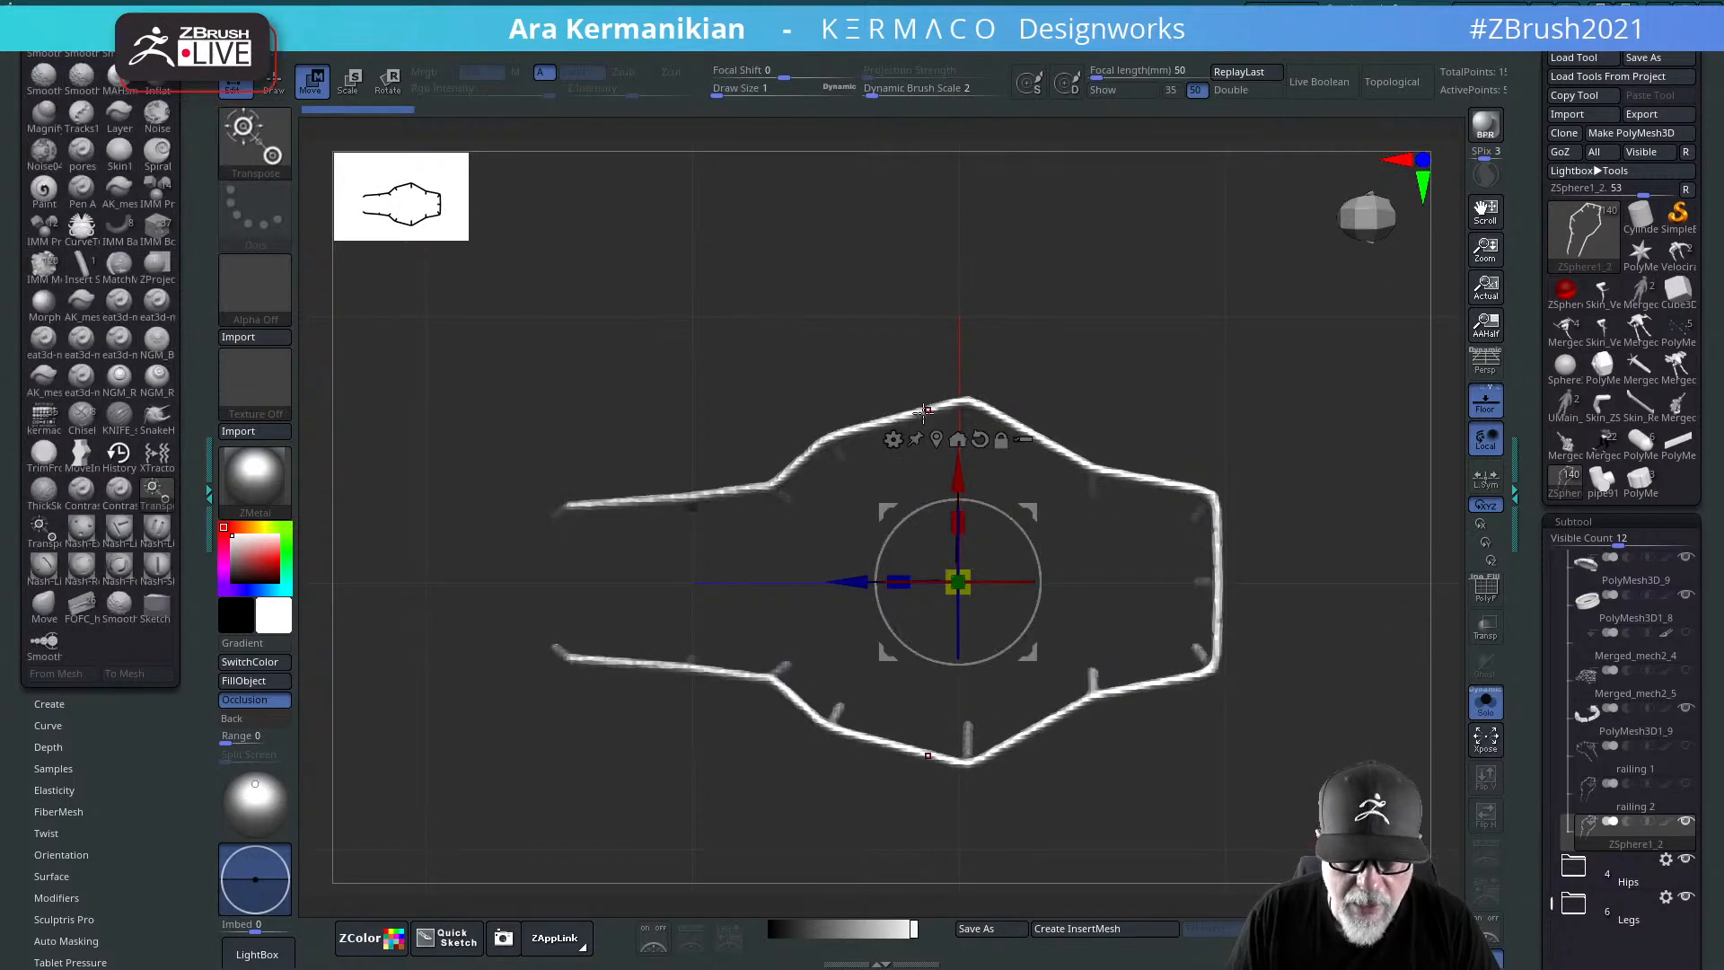
{"action": "left_click_drag", "start_coordinate": [1172, 325], "coordinate": [1231, 663], "text": "alt"}
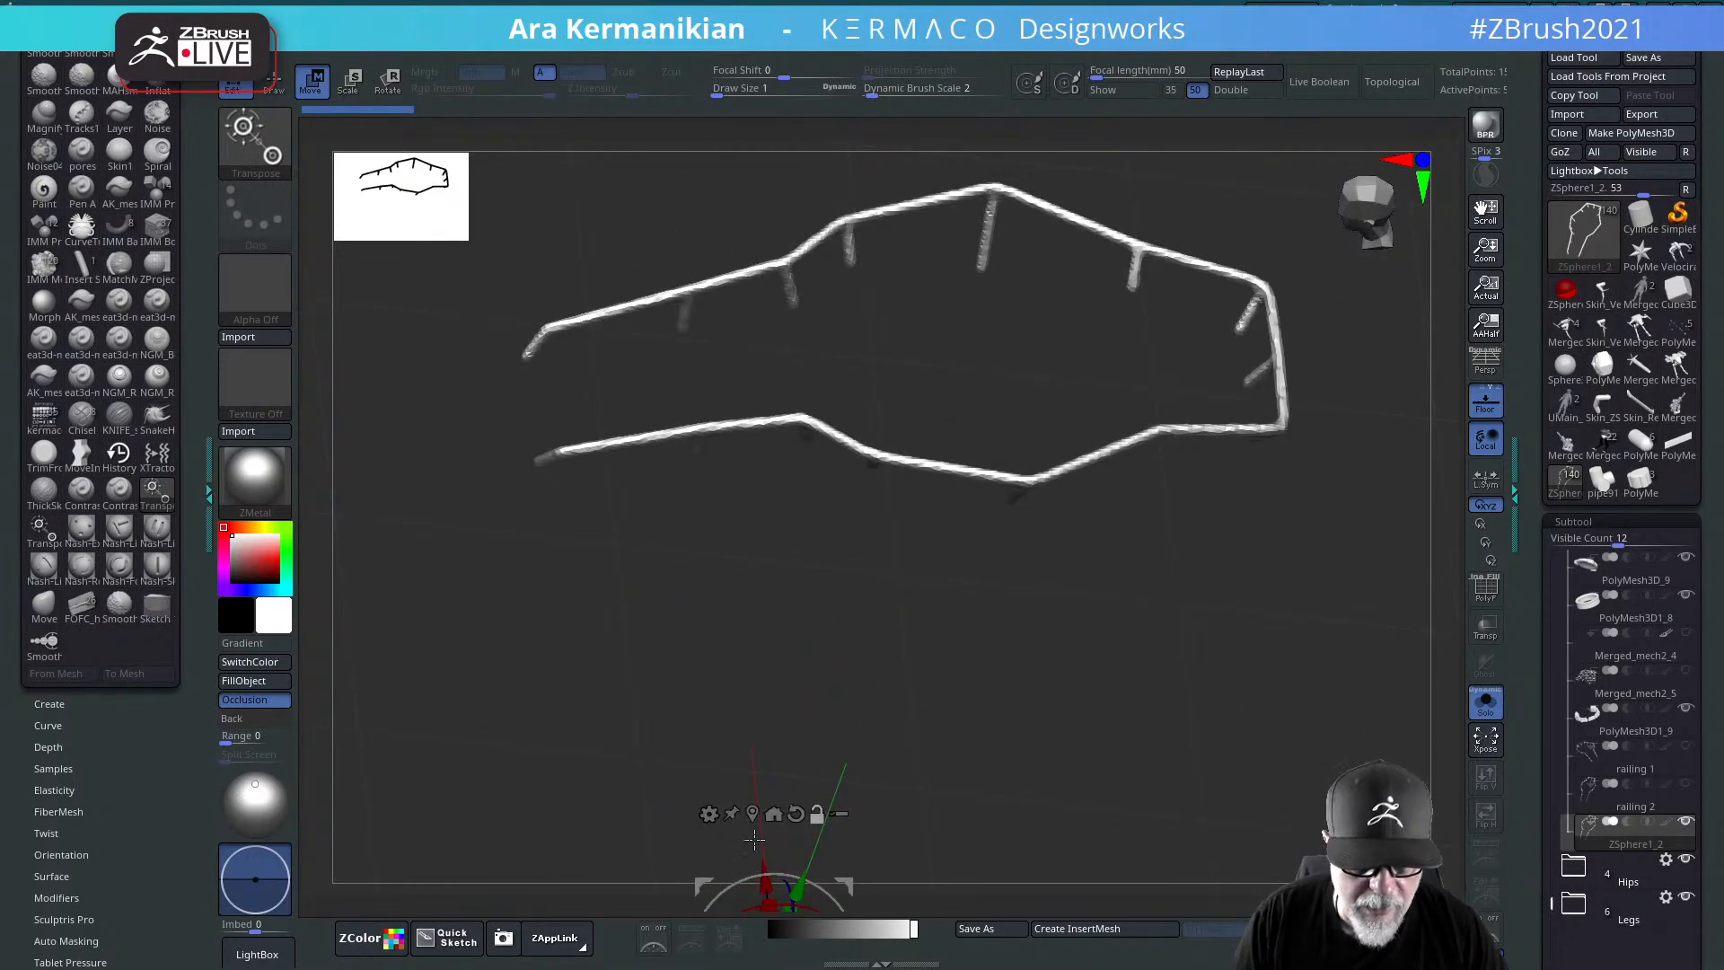
{"action": "left_click", "coordinate": [750, 812], "text": "alt"}
{"action": "left_click_drag", "start_coordinate": [1113, 690], "coordinate": [1028, 898], "text": "alt"}
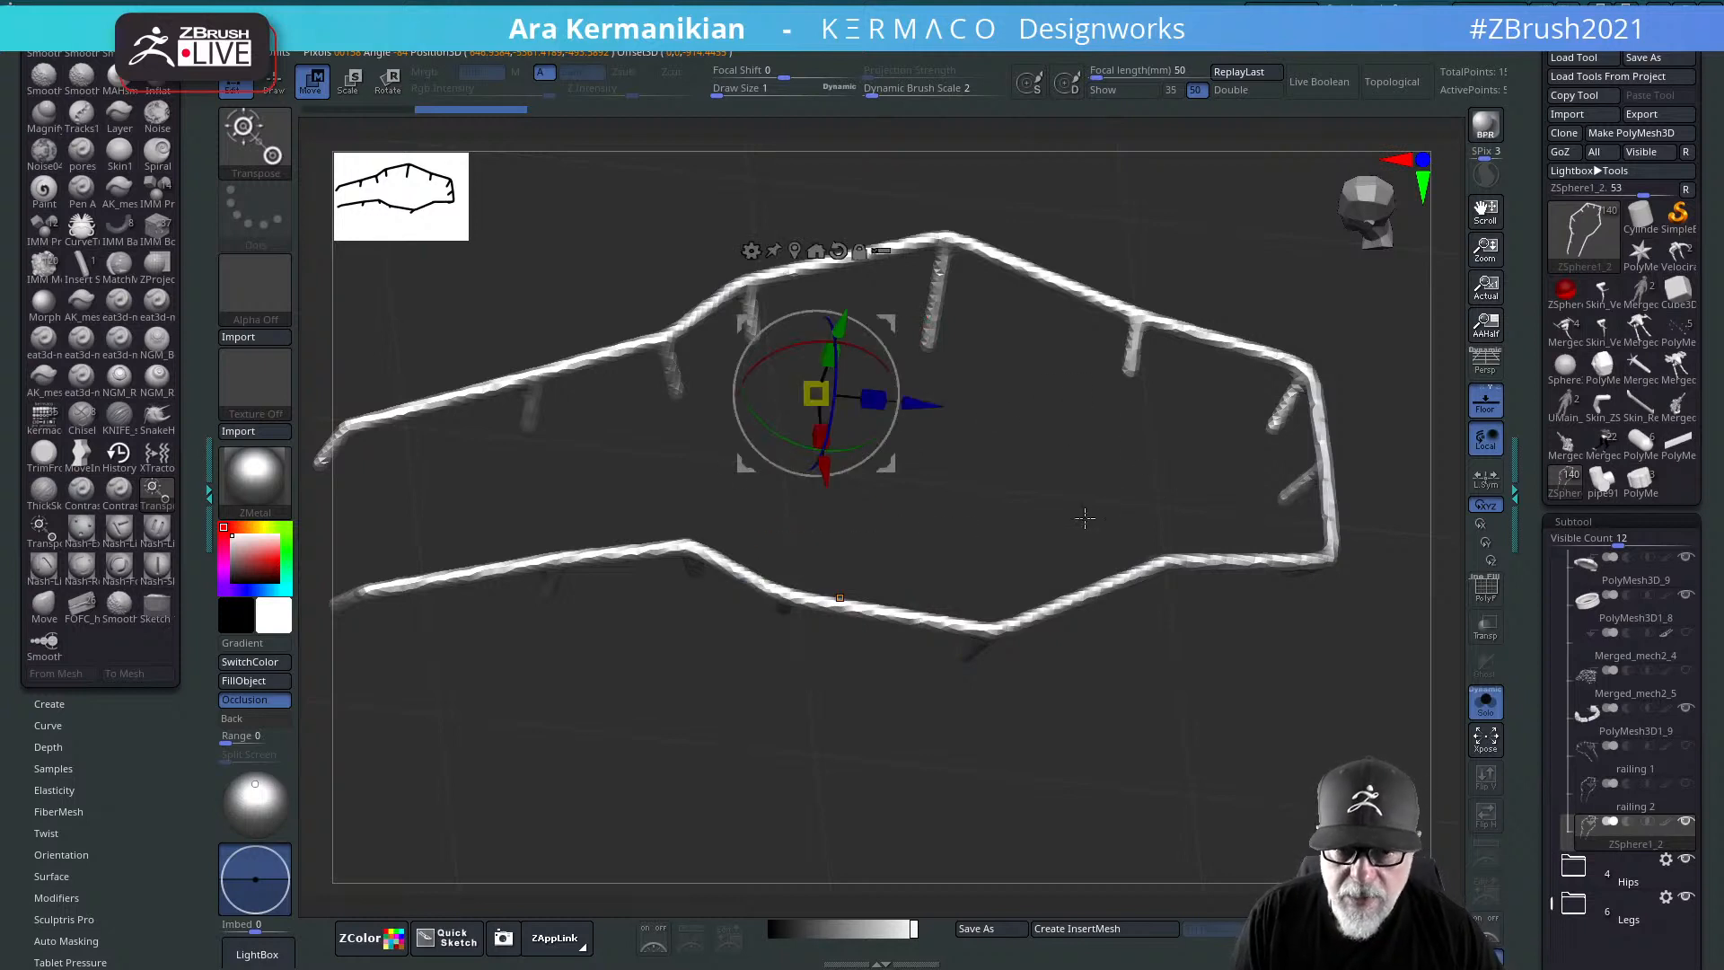
{"action": "left_click_drag", "start_coordinate": [1059, 429], "coordinate": [1167, 504]}
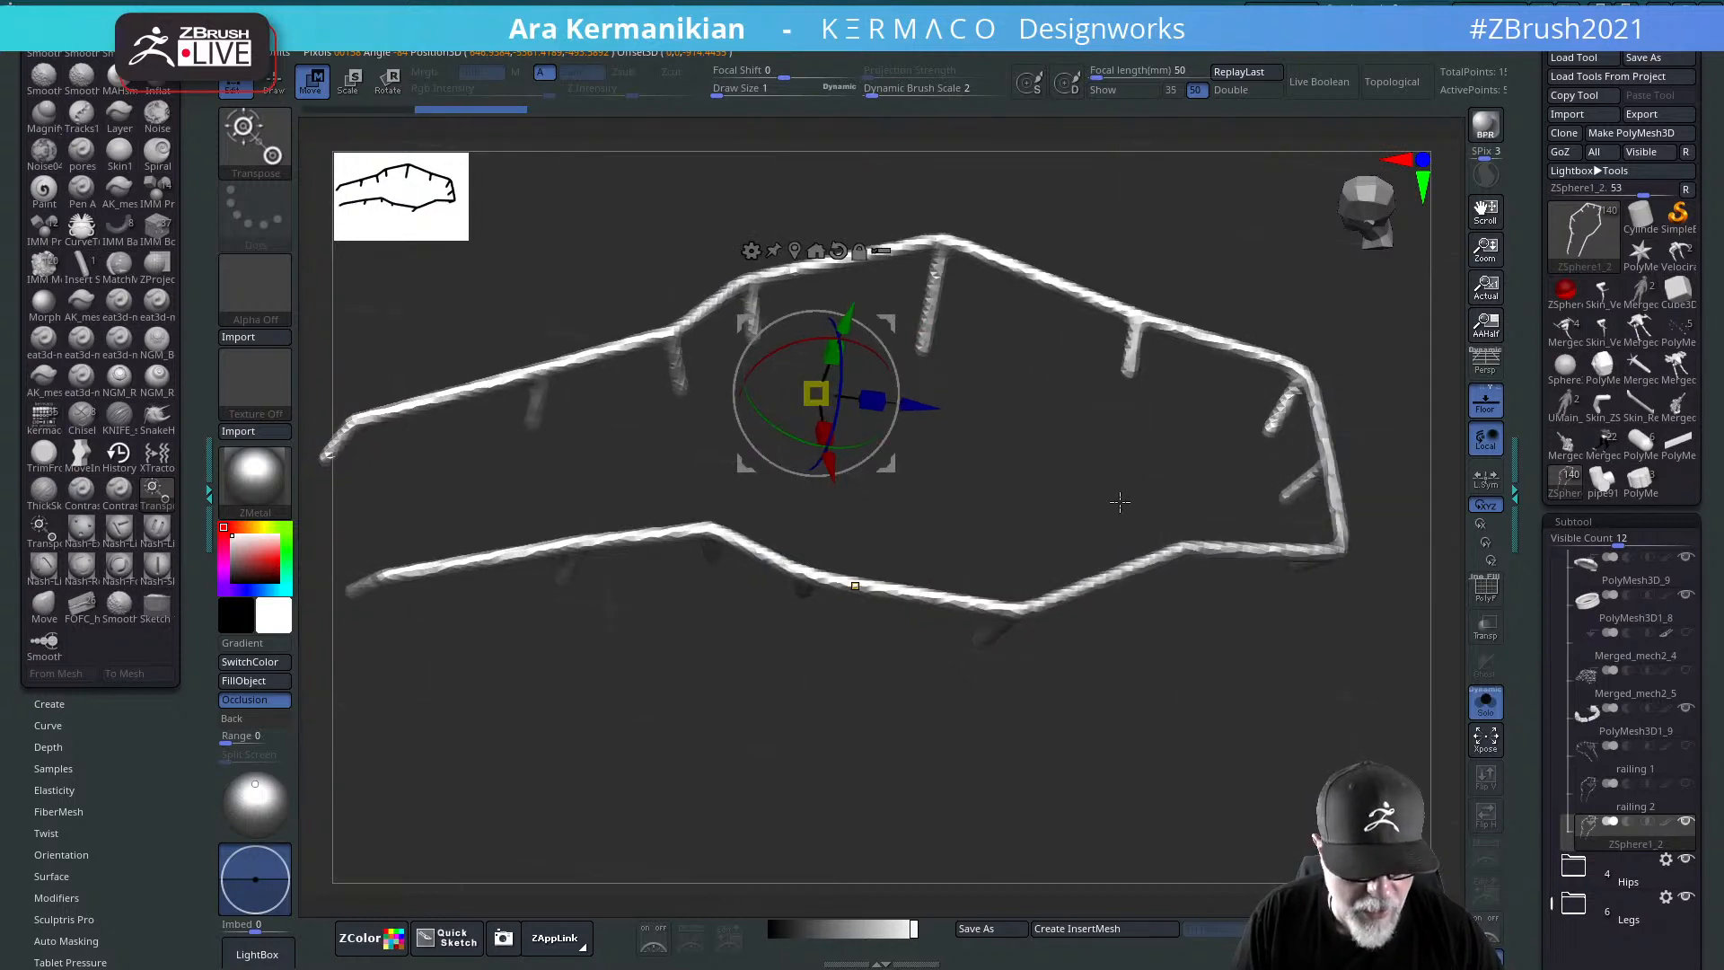
{"action": "key", "text": "a"}
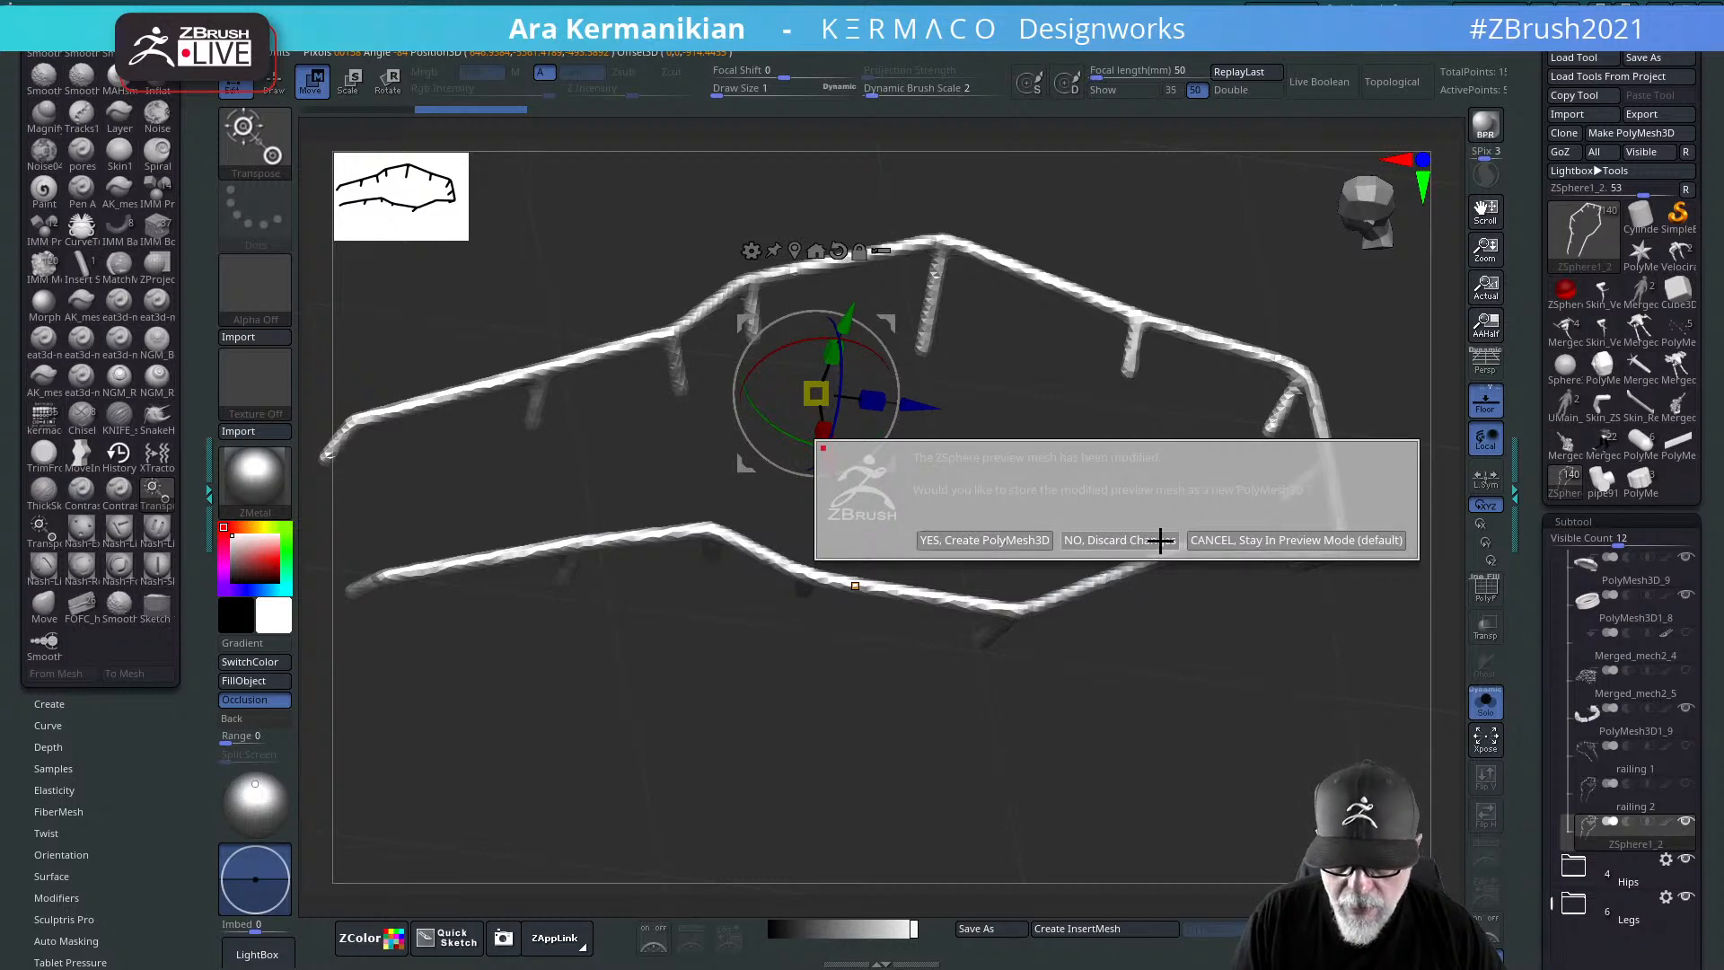
{"action": "left_click", "coordinate": [1124, 543]}
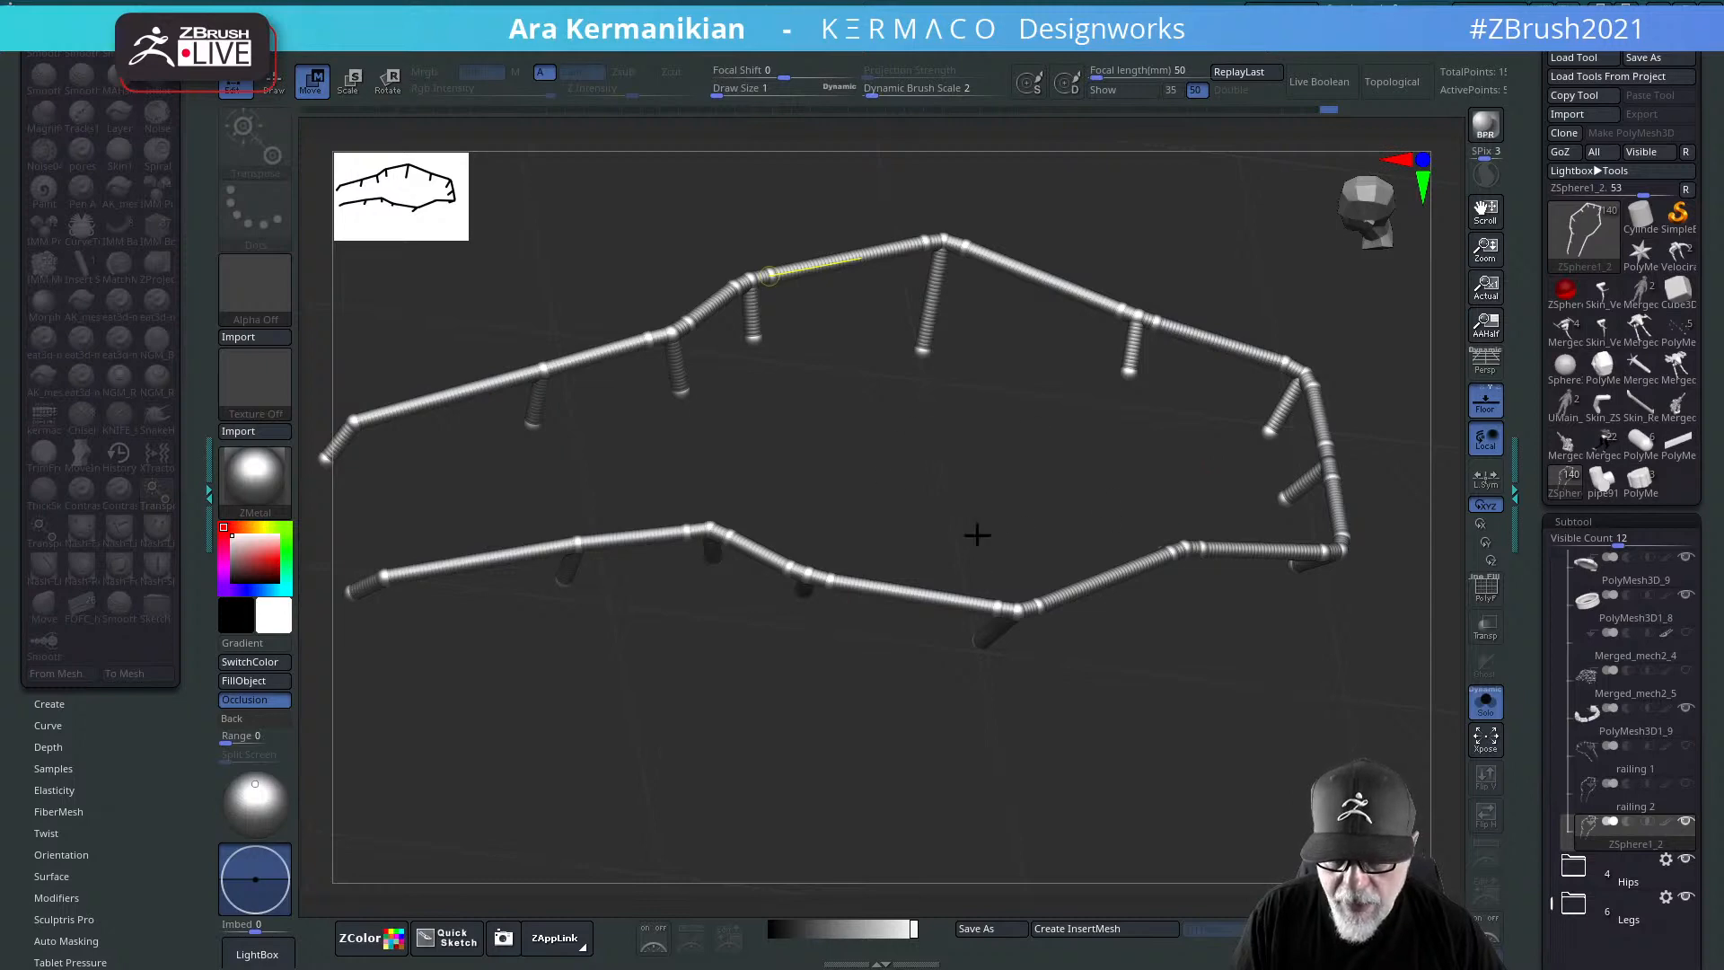
Step: Set the Adaptive Skin DynaMesh Resolution to 0 and preview the railing mesh with its polyframe shown
{"action": "left_click_drag", "start_coordinate": [977, 534], "coordinate": [1084, 440]}
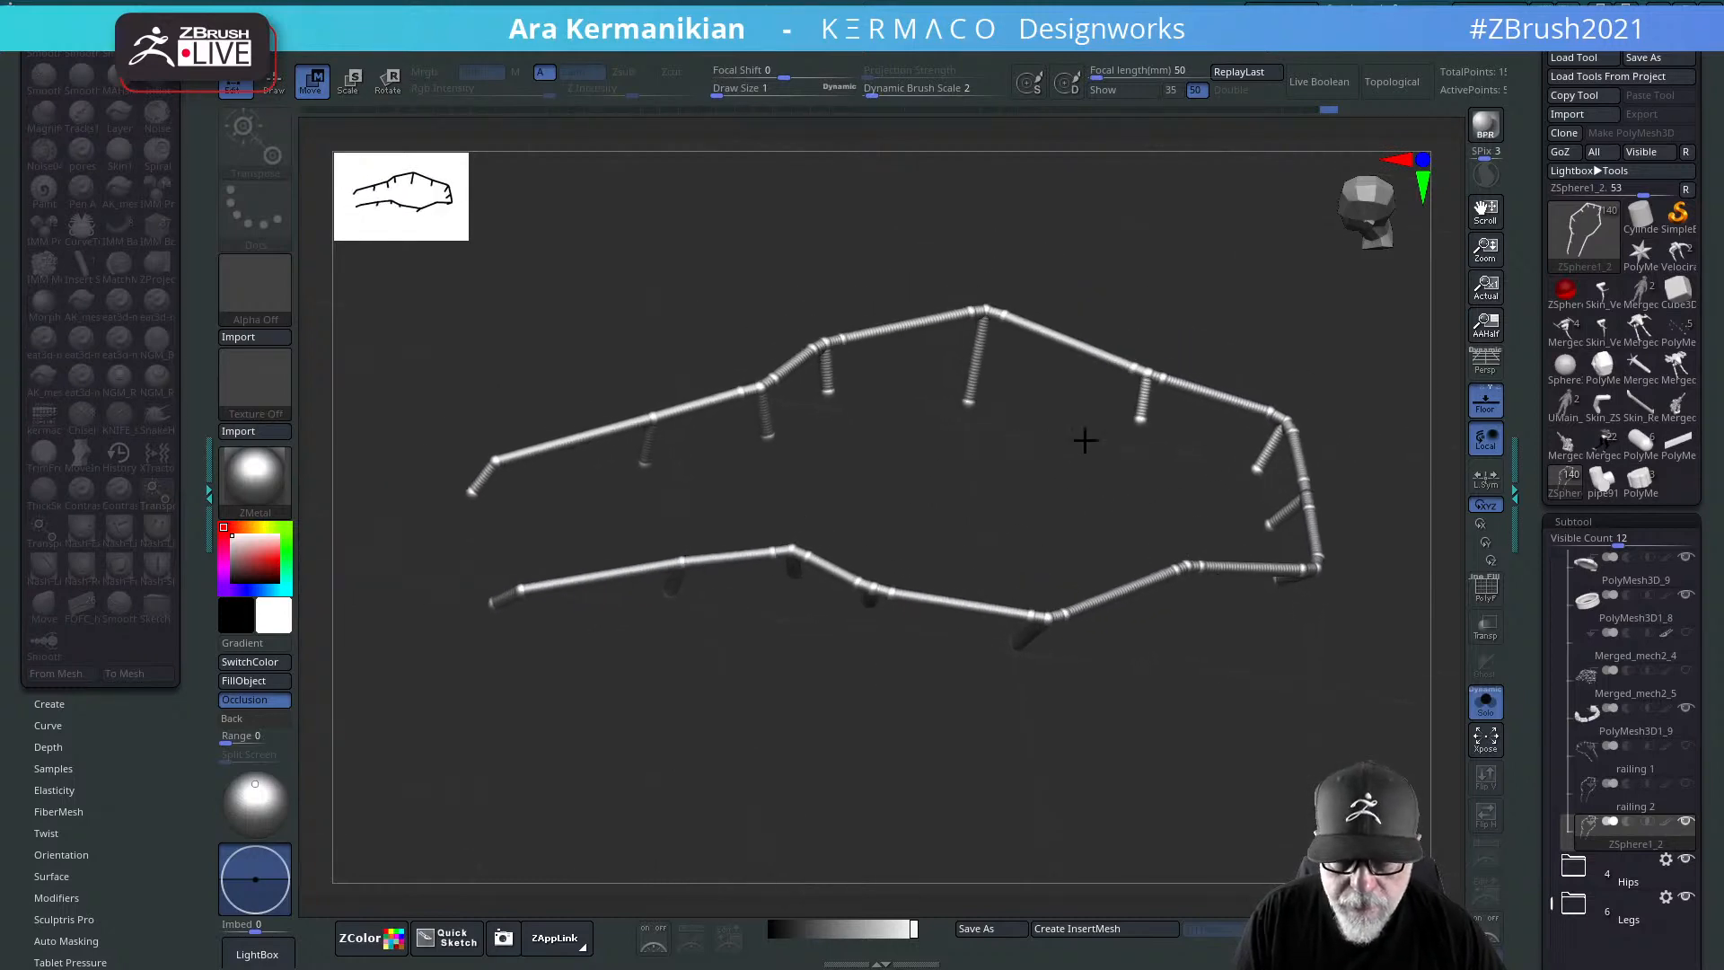
{"action": "mouse_move", "coordinate": [1529, 922]}
{"action": "left_mouse_down"}
{"action": "mouse_move", "coordinate": [1518, 692]}
{"action": "mouse_move", "coordinate": [1555, 674]}
{"action": "left_mouse_up"}
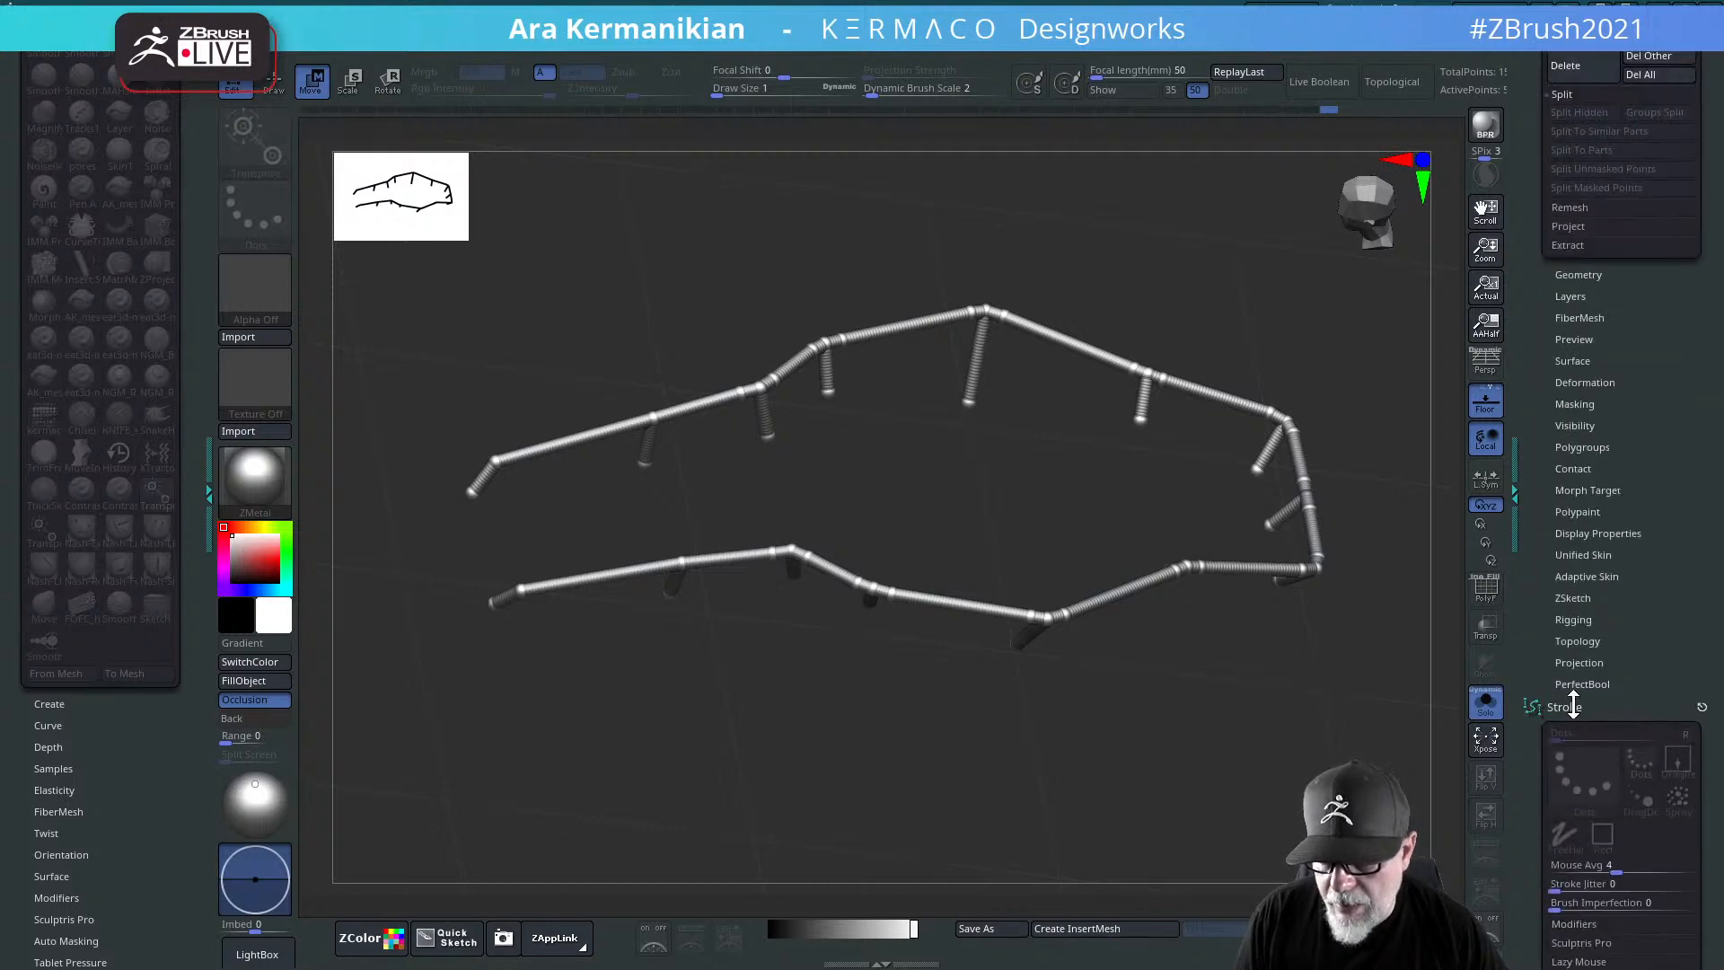
{"action": "left_click", "coordinate": [1573, 706]}
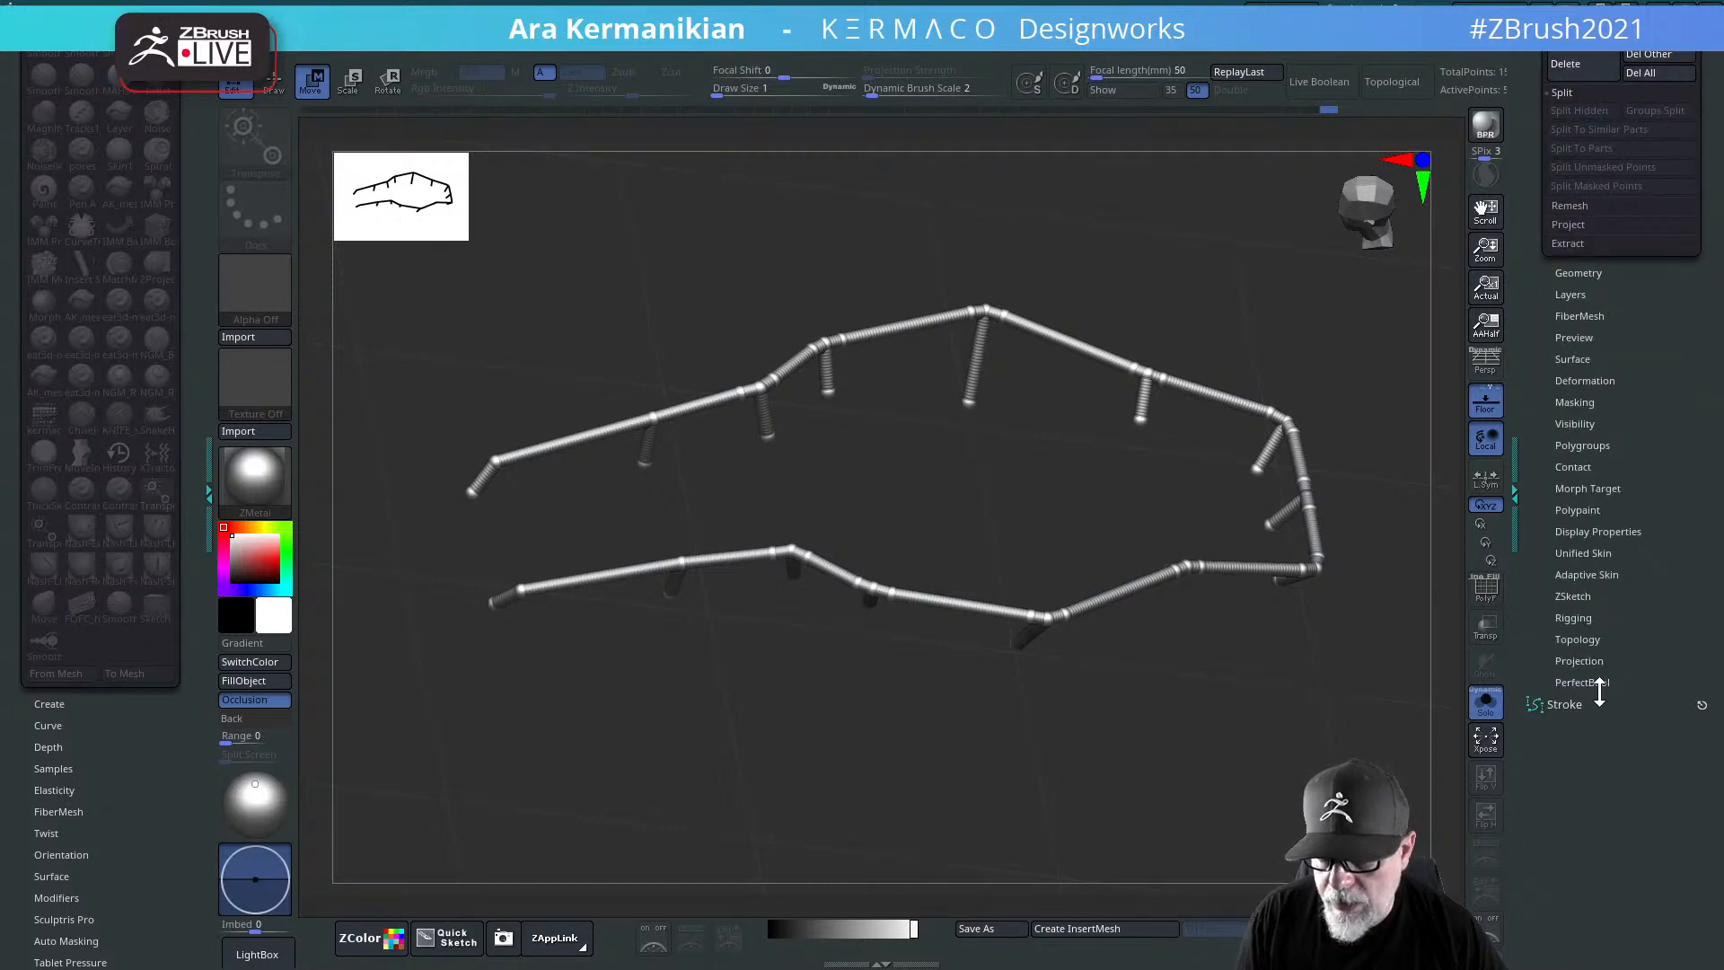
{"action": "left_click", "coordinate": [1586, 574]}
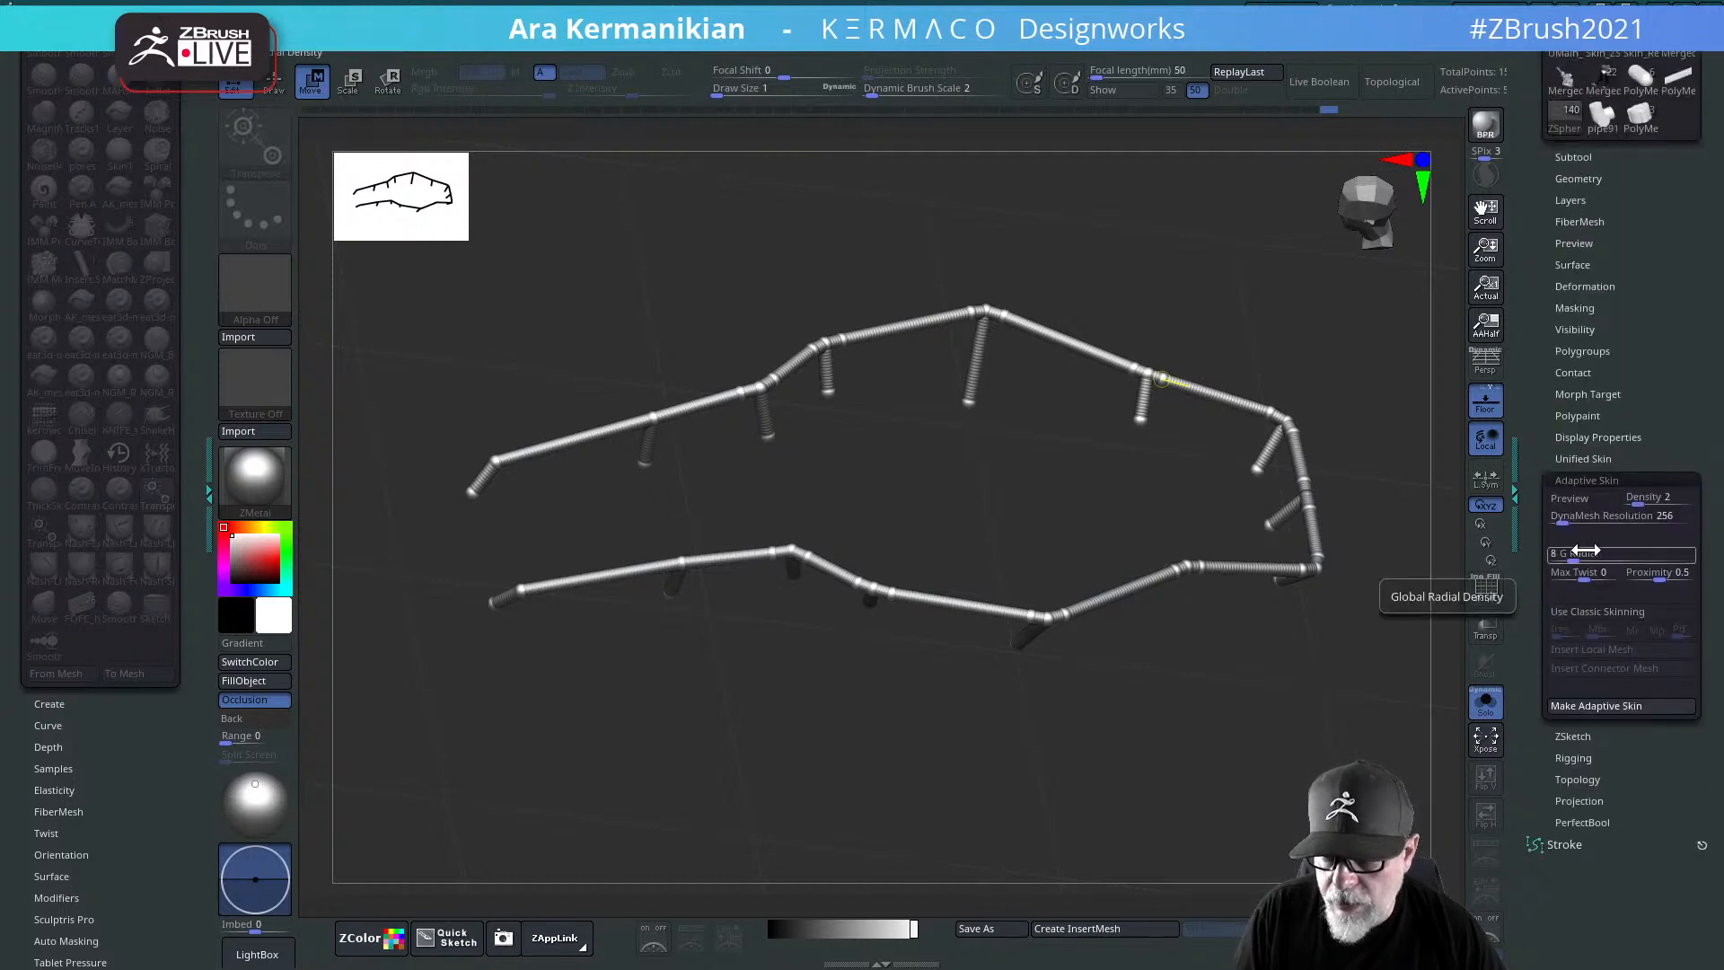
{"action": "left_click_drag", "start_coordinate": [1568, 521], "coordinate": [1533, 523]}
{"action": "left_click", "coordinate": [1571, 499]}
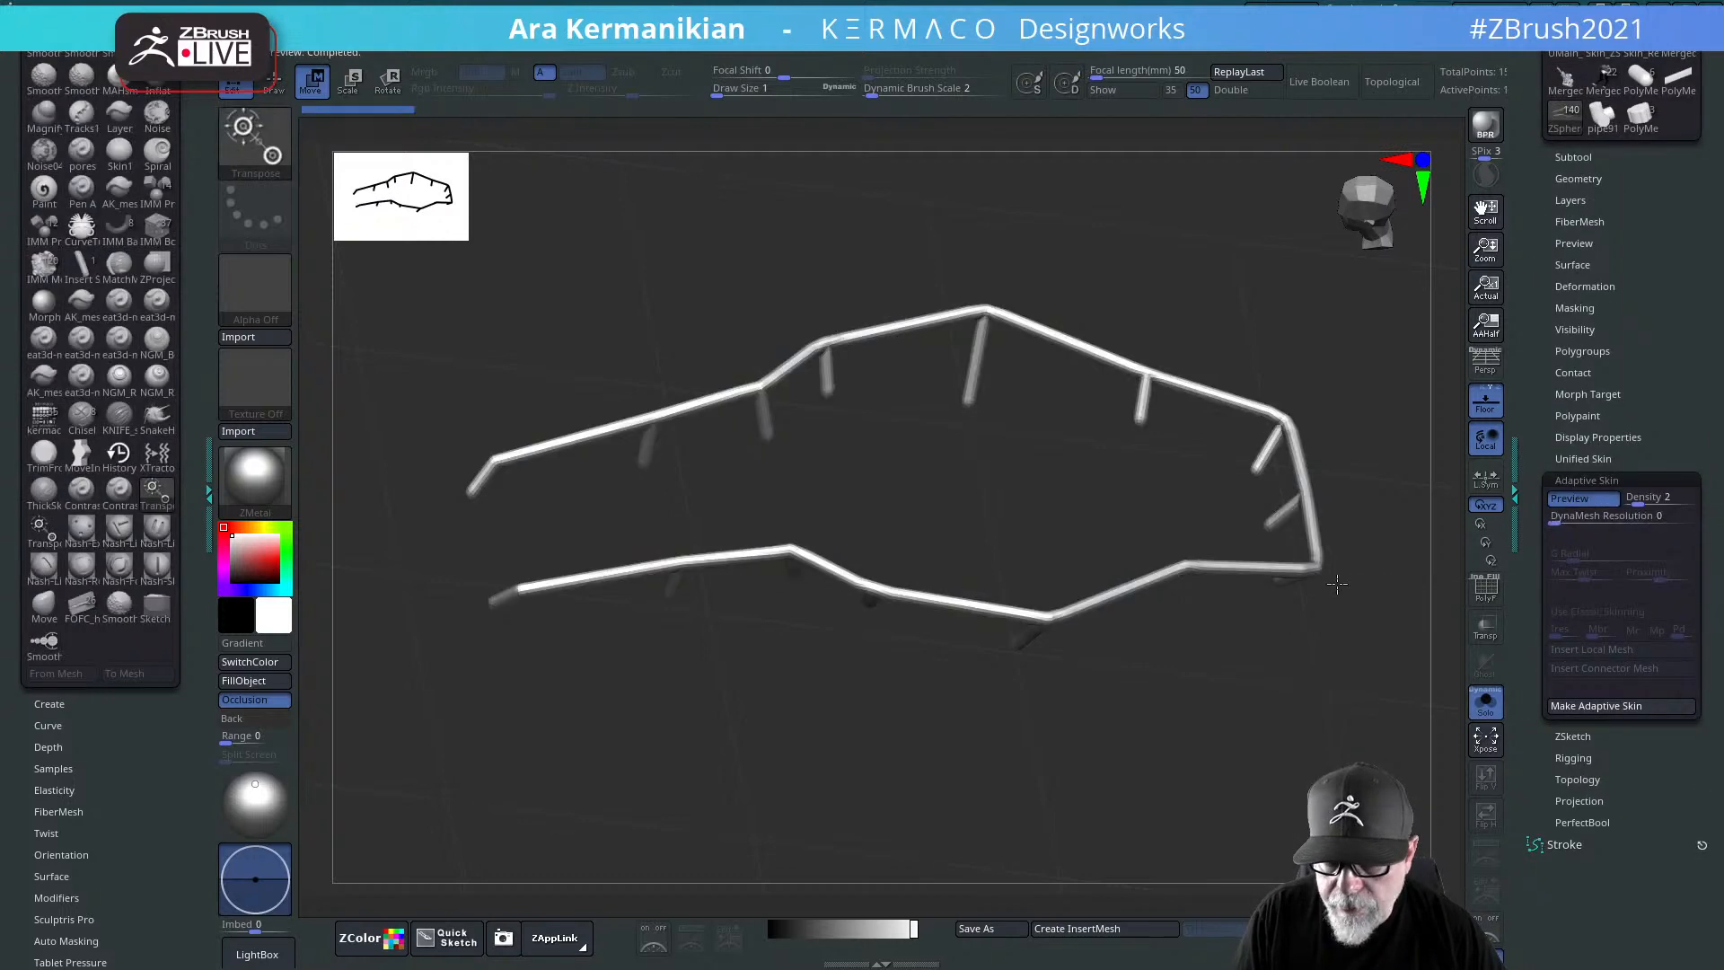
{"action": "left_click", "coordinate": [1488, 593]}
{"action": "left_click_drag", "start_coordinate": [1350, 581], "coordinate": [1148, 486], "text": "alt"}
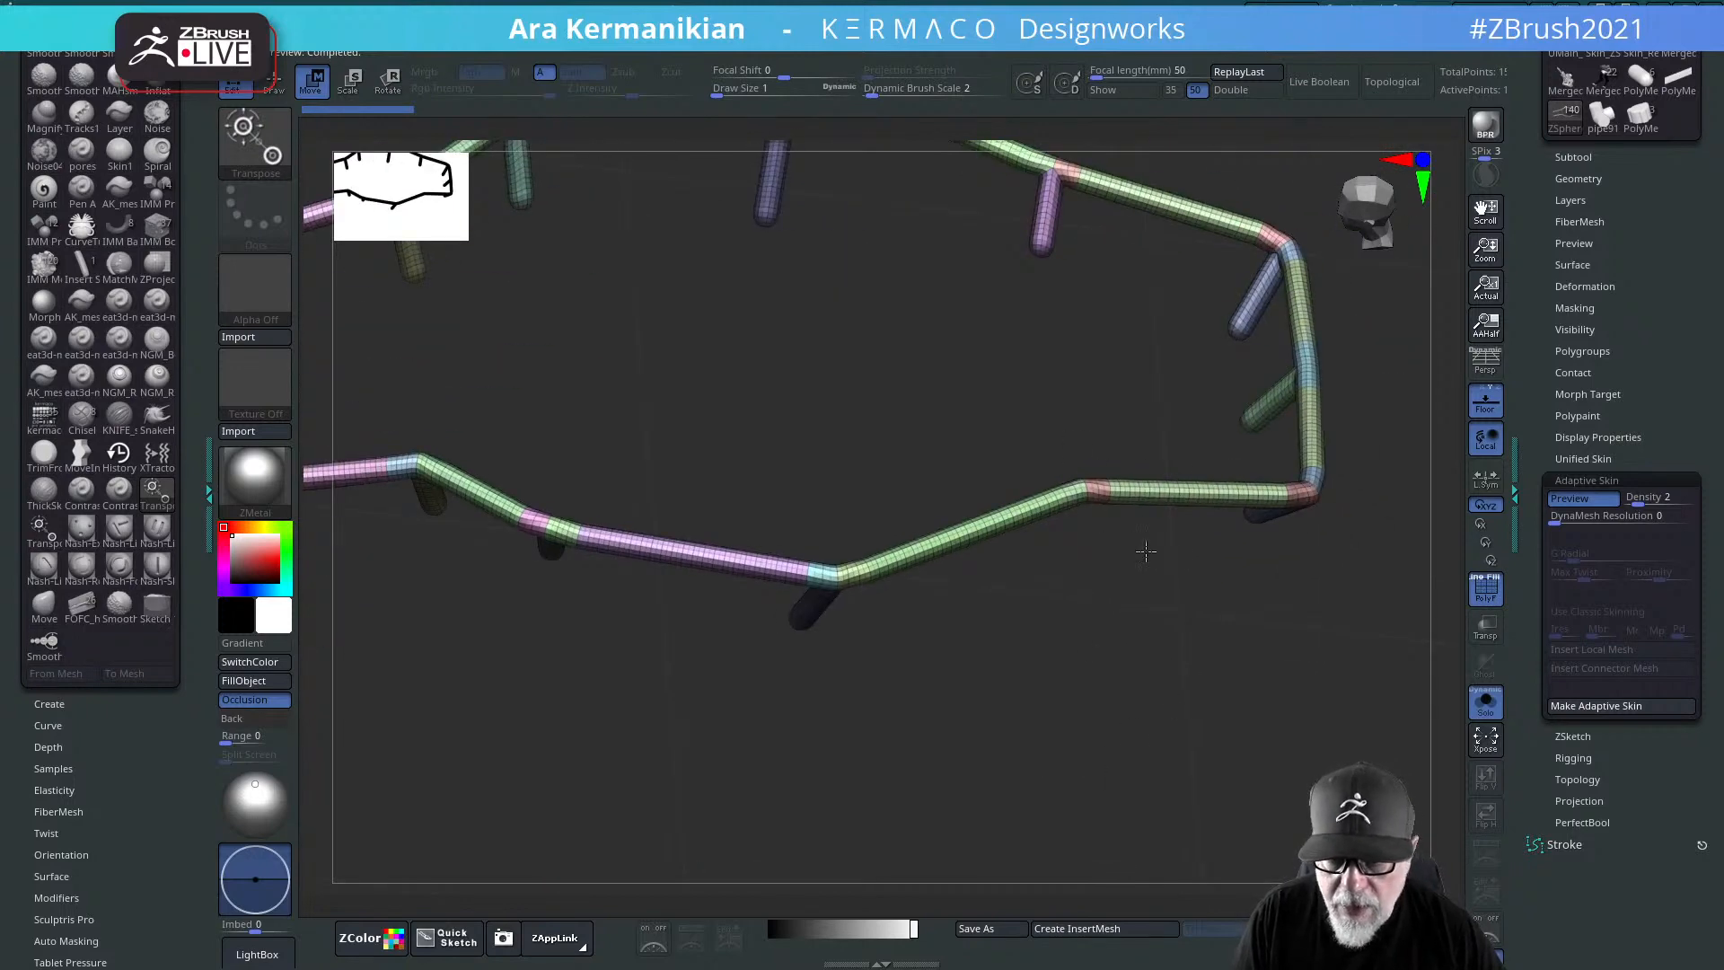
{"action": "left_click_drag", "start_coordinate": [1190, 584], "coordinate": [1388, 765], "text": "alt"}
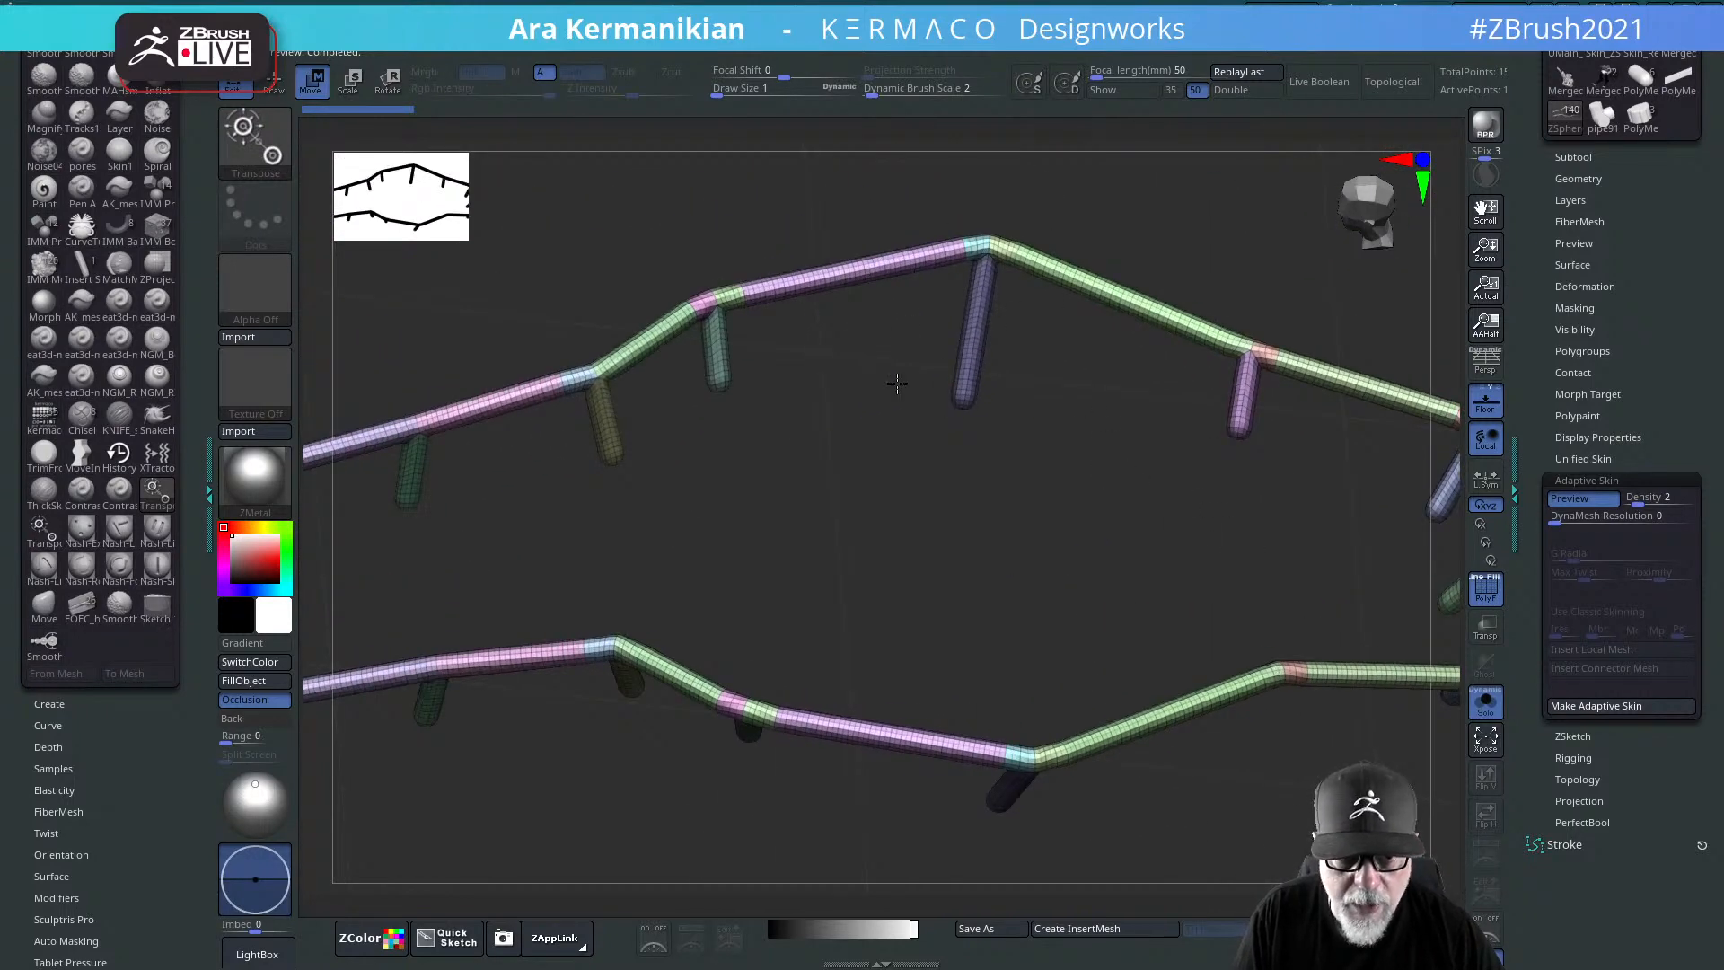
Step: Try an Adaptive Skin Density of 1 on the previewed railing mesh
{"action": "left_click_drag", "start_coordinate": [1657, 498], "coordinate": [1628, 498]}
{"action": "left_click_drag", "start_coordinate": [1452, 522], "coordinate": [1229, 366]}
{"action": "left_click_drag", "start_coordinate": [940, 637], "coordinate": [772, 477]}
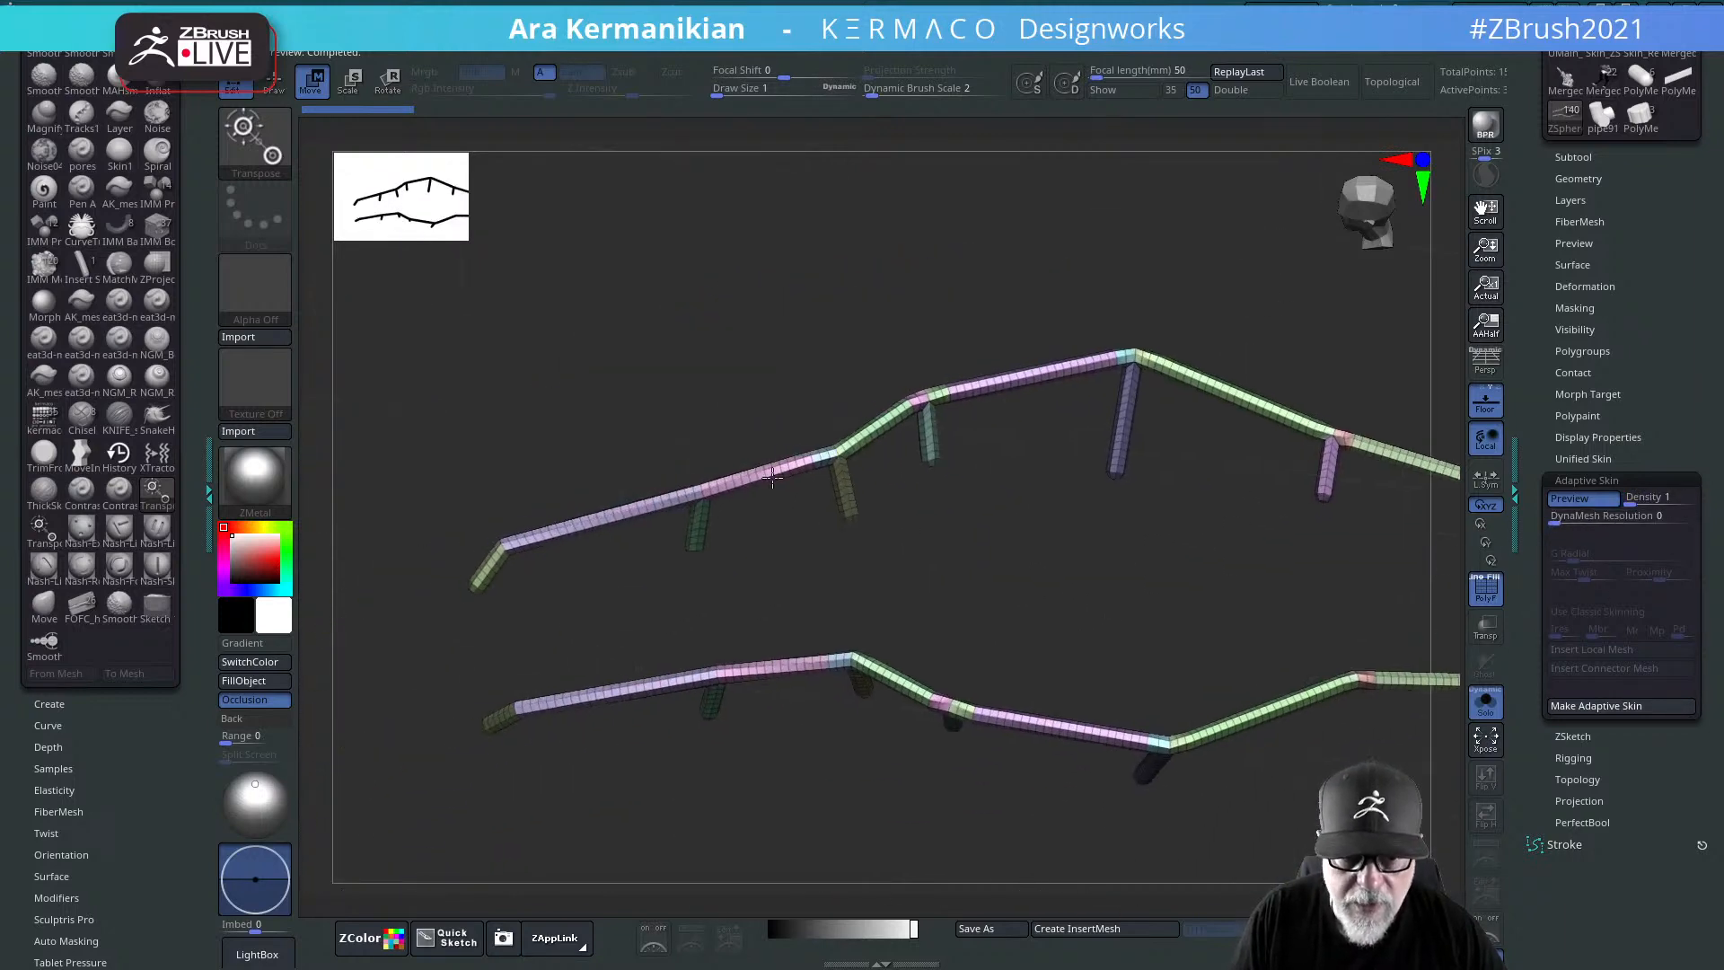
{"action": "left_click_drag", "start_coordinate": [1194, 600], "coordinate": [1246, 579]}
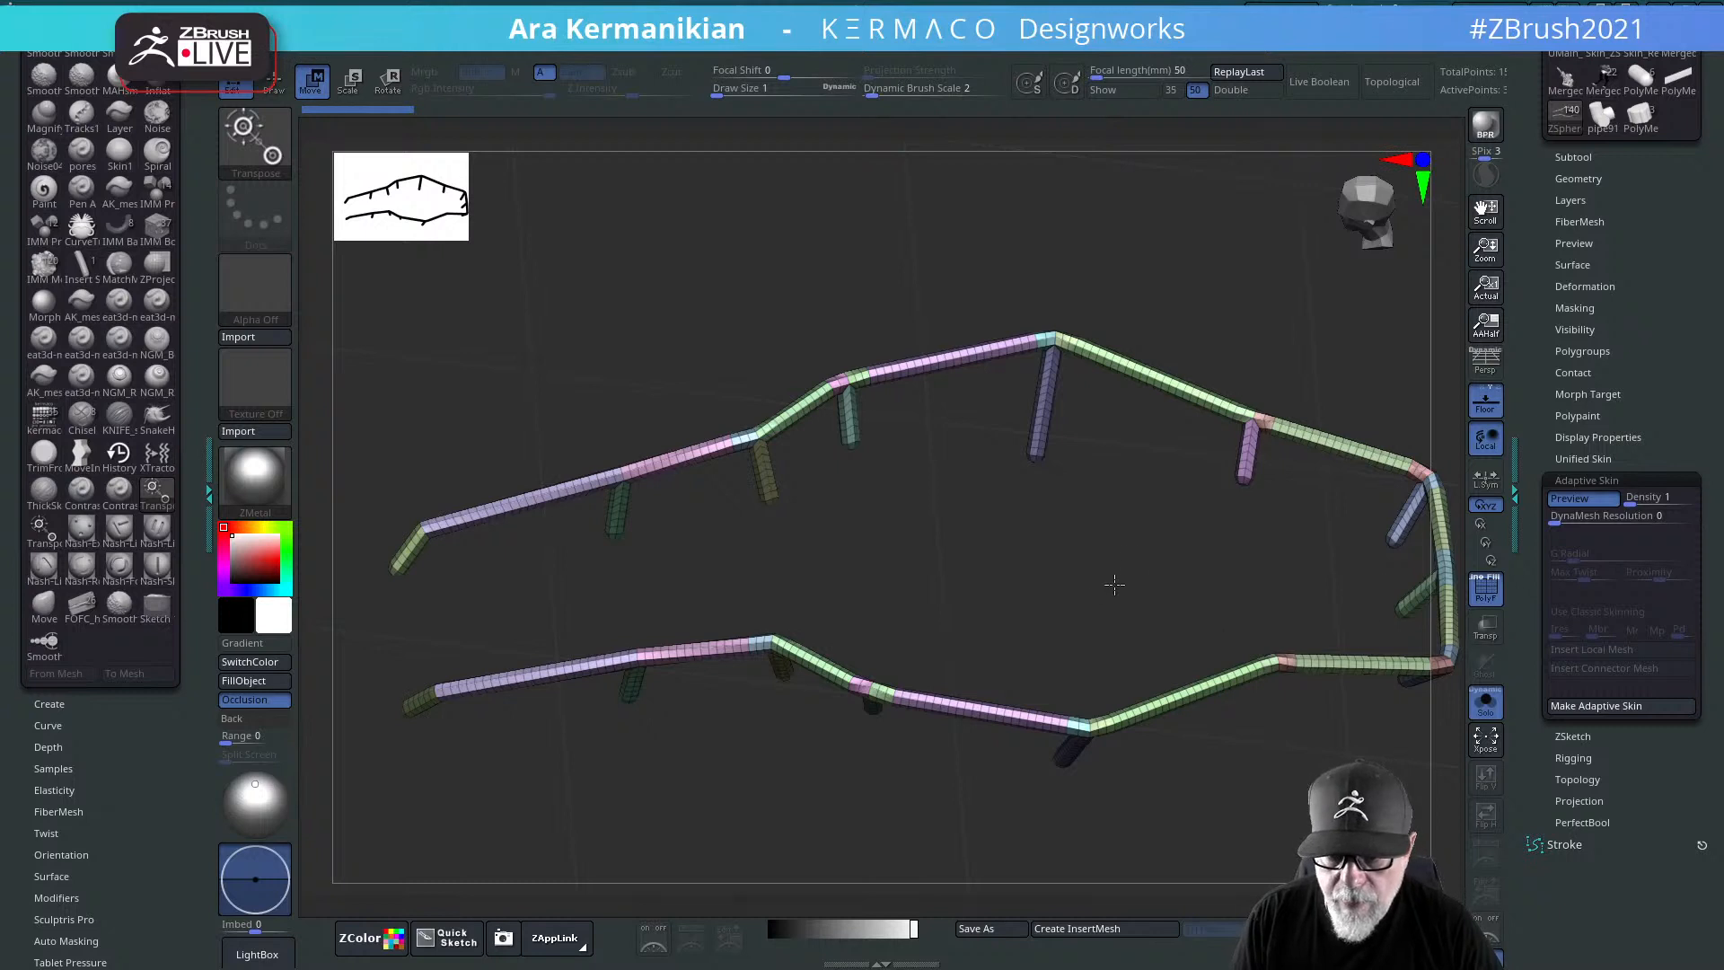
{"action": "left_click_drag", "start_coordinate": [1114, 585], "coordinate": [1135, 606]}
Step: Frame the railing's ZSpheres, preview the skin again and set its Density to 2
{"action": "key", "text": "a"}
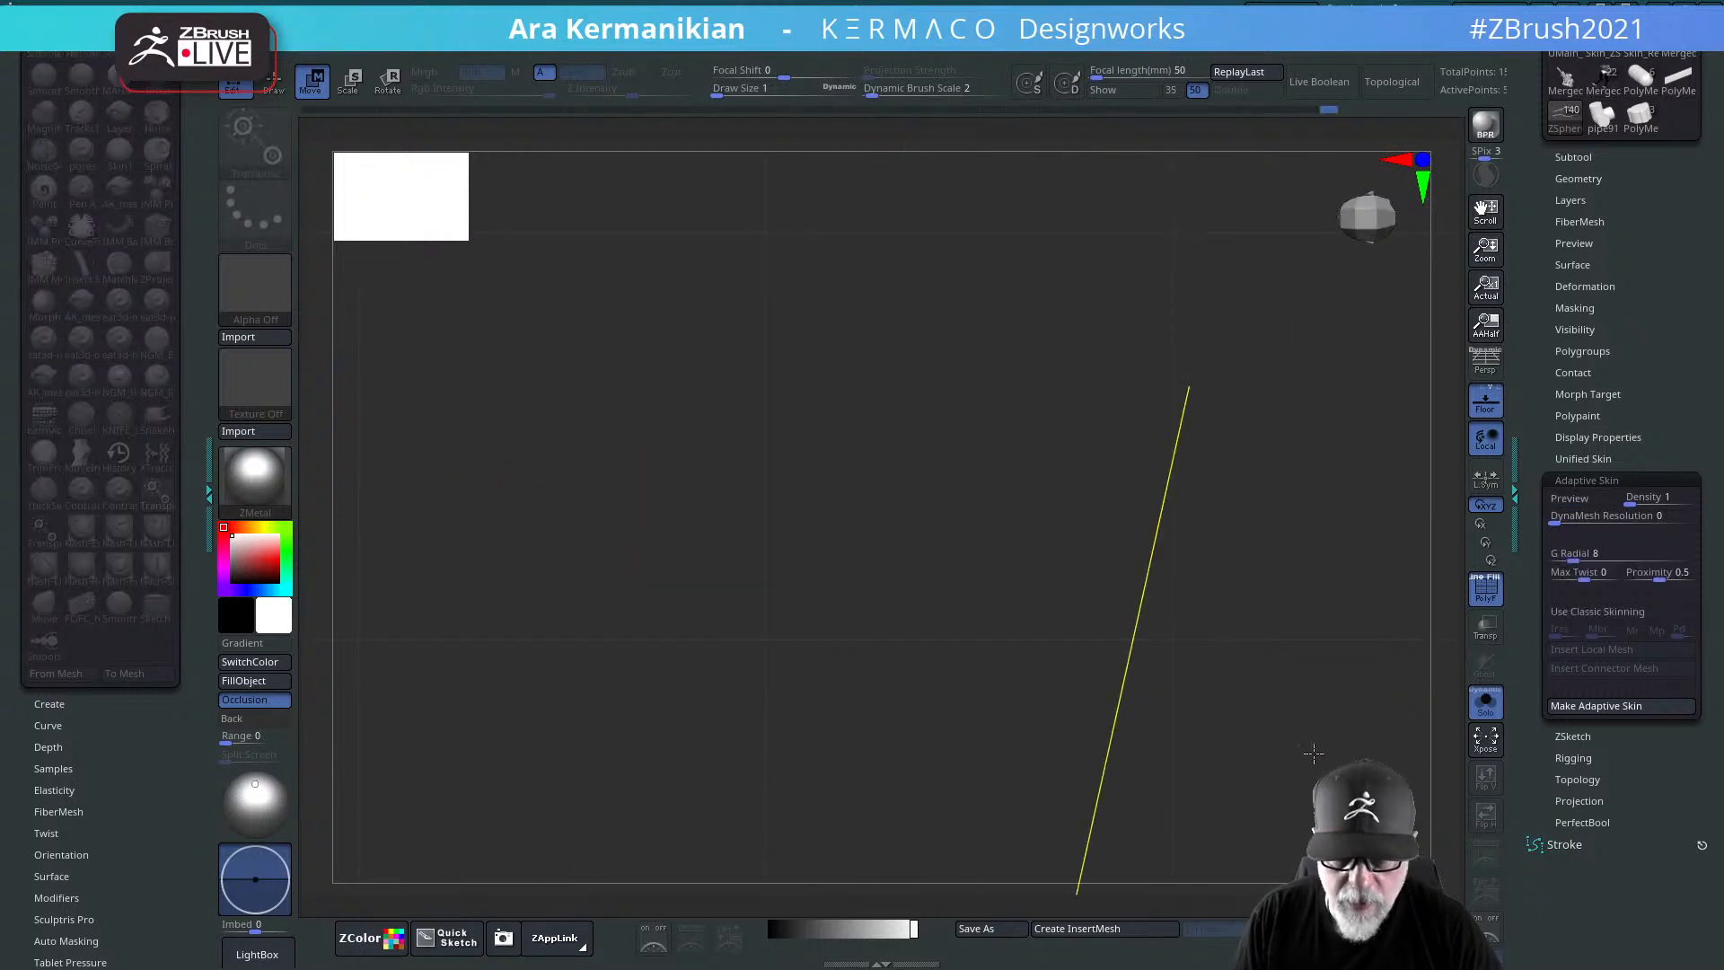
{"action": "key", "text": "f"}
{"action": "left_click_drag", "start_coordinate": [1233, 726], "coordinate": [1203, 579]}
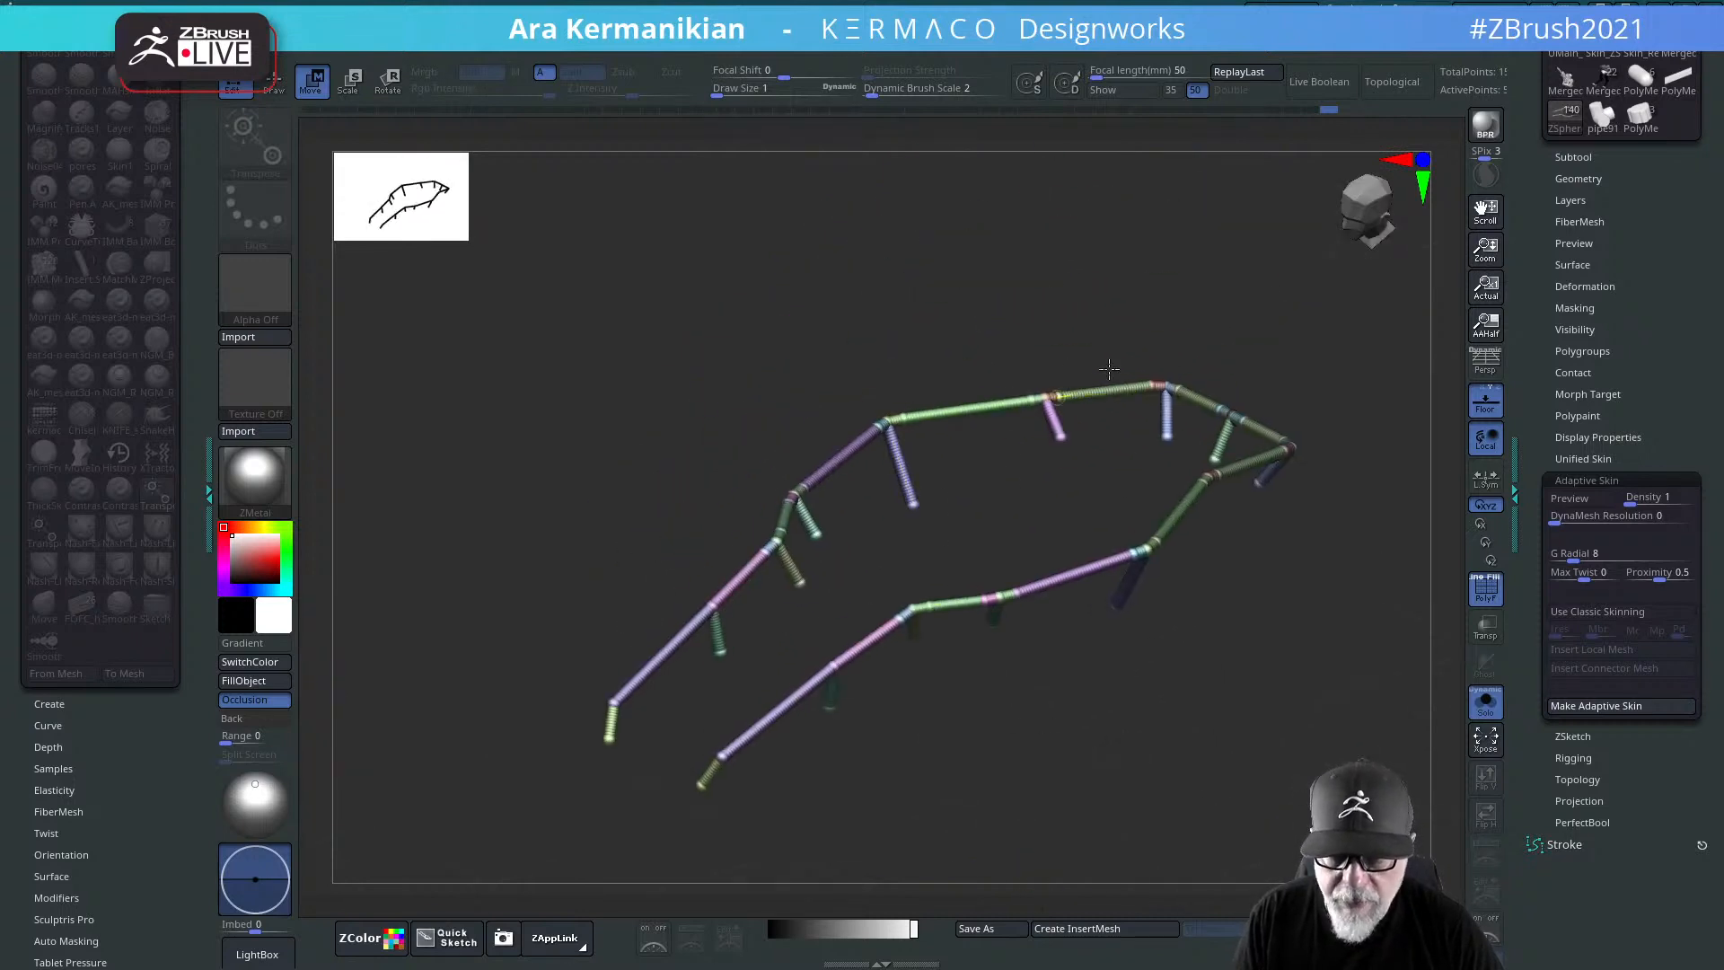
{"action": "left_click_drag", "start_coordinate": [1173, 559], "coordinate": [1233, 626]}
{"action": "left_click_drag", "start_coordinate": [1285, 747], "coordinate": [1274, 643], "text": "alt"}
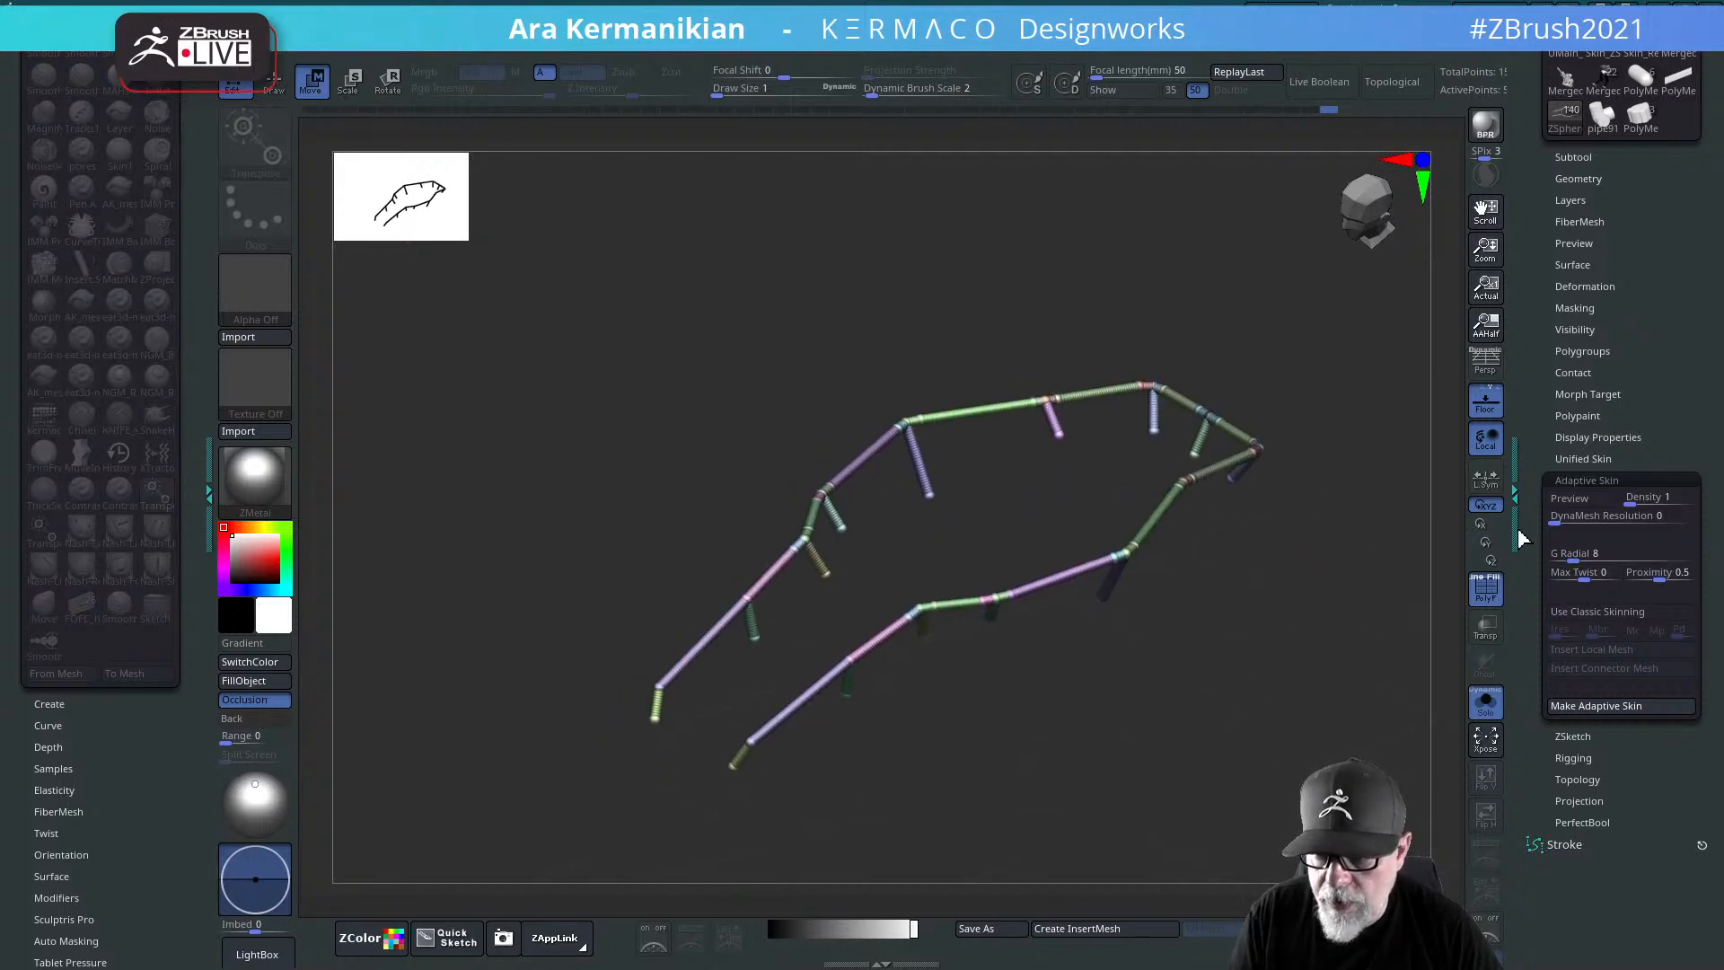
{"action": "left_click", "coordinate": [1579, 498]}
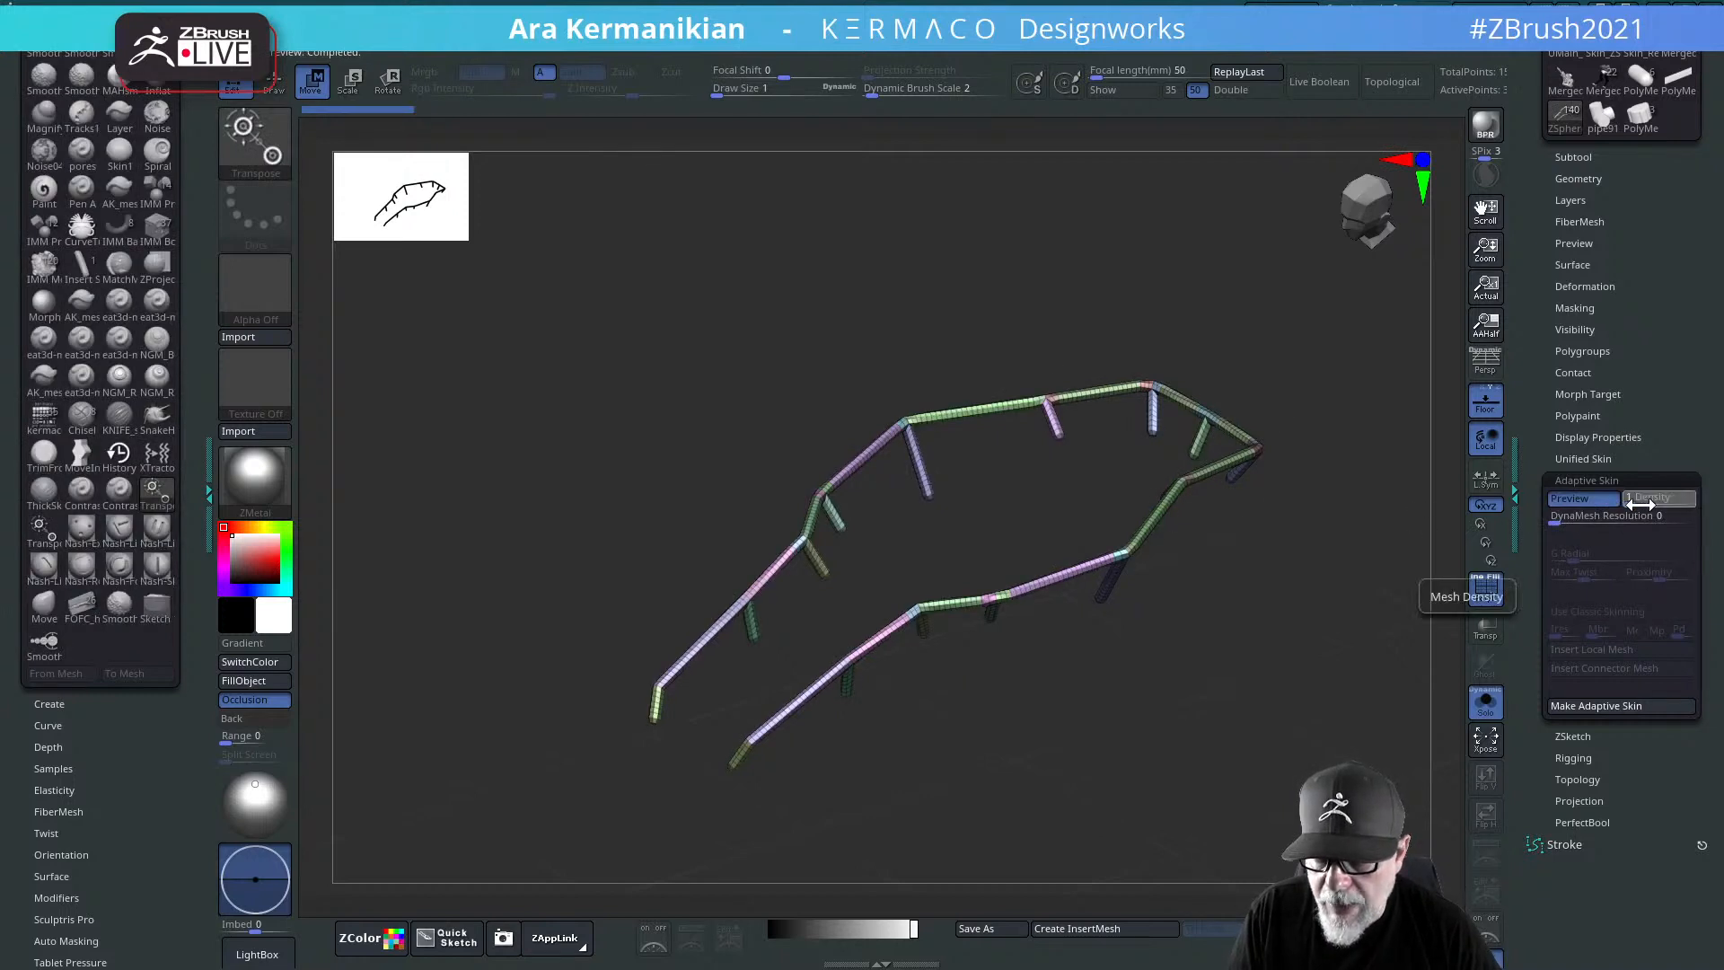
{"action": "left_click_drag", "start_coordinate": [1637, 505], "coordinate": [1634, 505]}
{"action": "left_click_drag", "start_coordinate": [1301, 592], "coordinate": [1201, 427]}
{"action": "left_click_drag", "start_coordinate": [1177, 133], "coordinate": [1128, 639], "text": "alt"}
Step: Compare the railing's ZSpheres with the adaptive skin preview around the post joints
{"action": "key", "text": "a"}
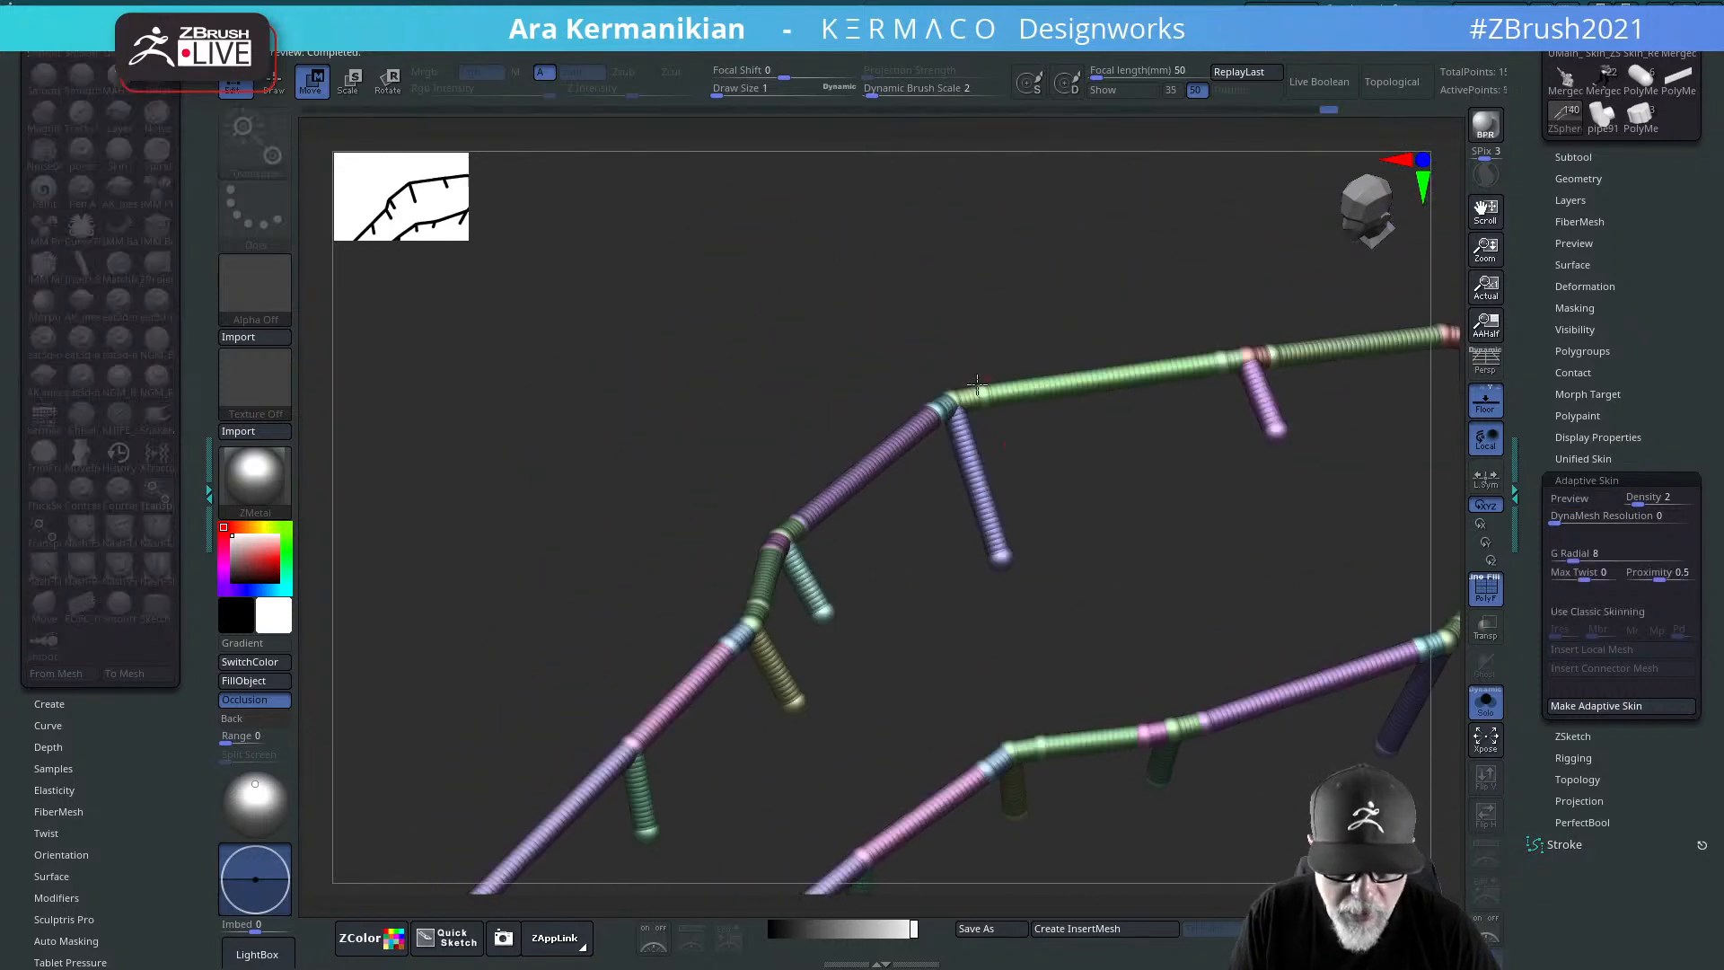
{"action": "key", "text": "a"}
{"action": "key", "text": "a"}
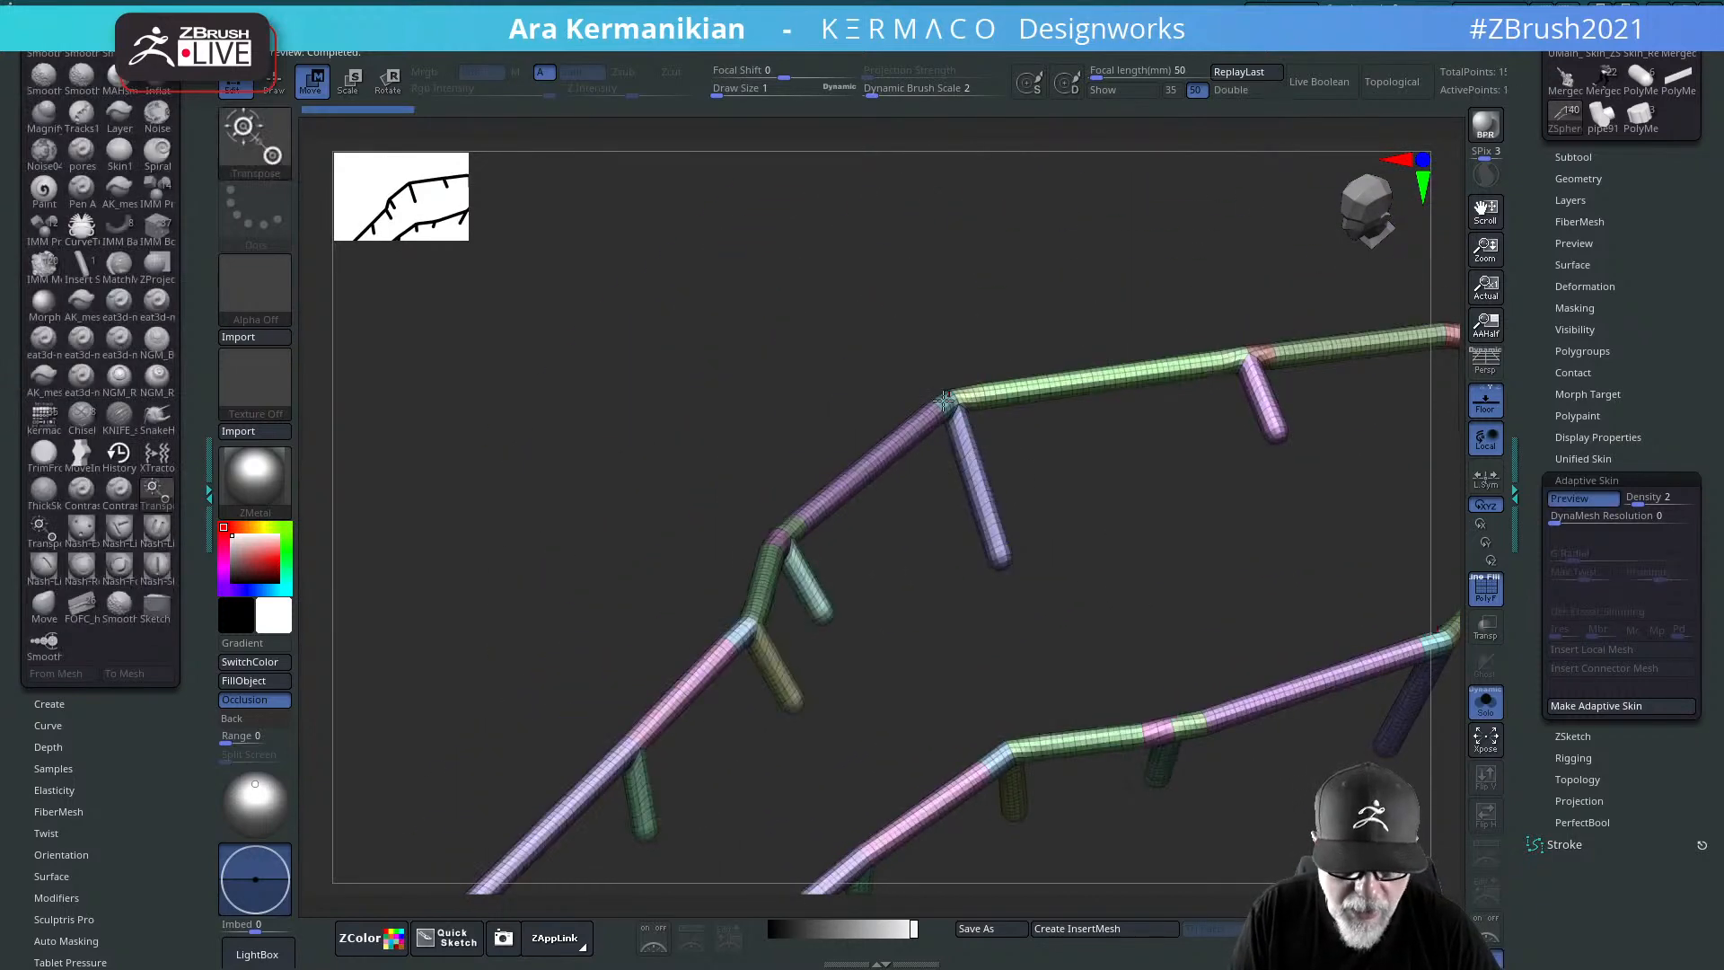
Step: Add a ZSphere near the top of each support post along the rear section of the railing
{"action": "key", "text": "q"}
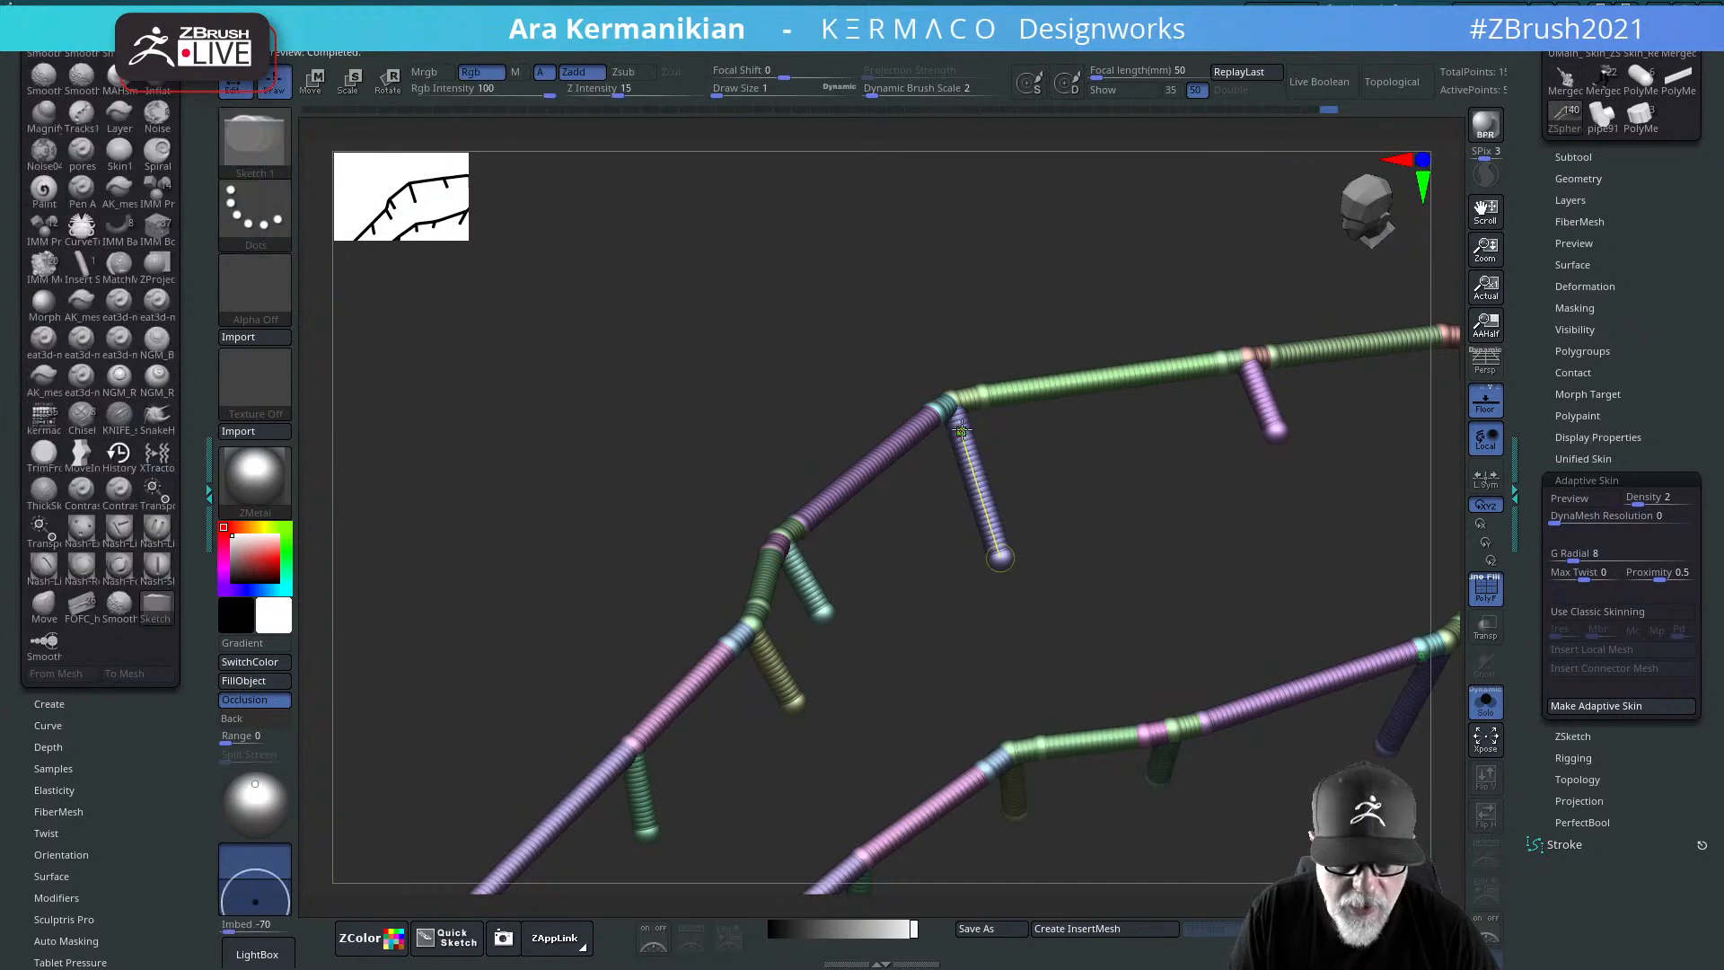
{"action": "left_click", "coordinate": [966, 427]}
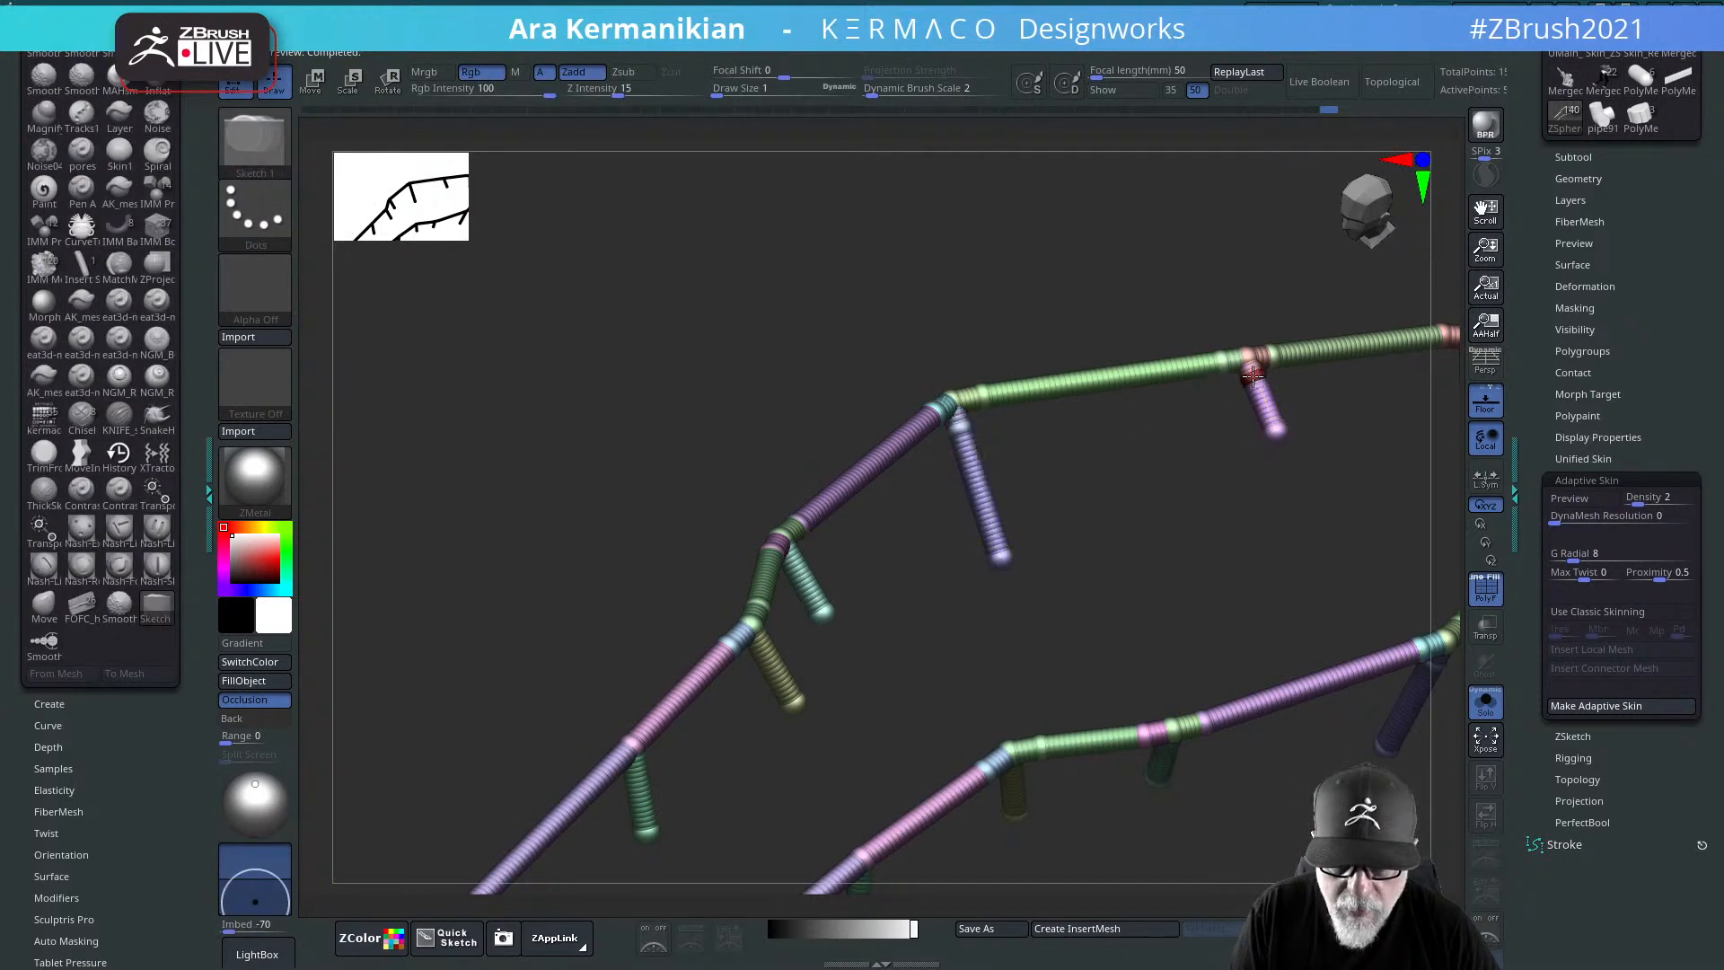
{"action": "left_click", "coordinate": [800, 568]}
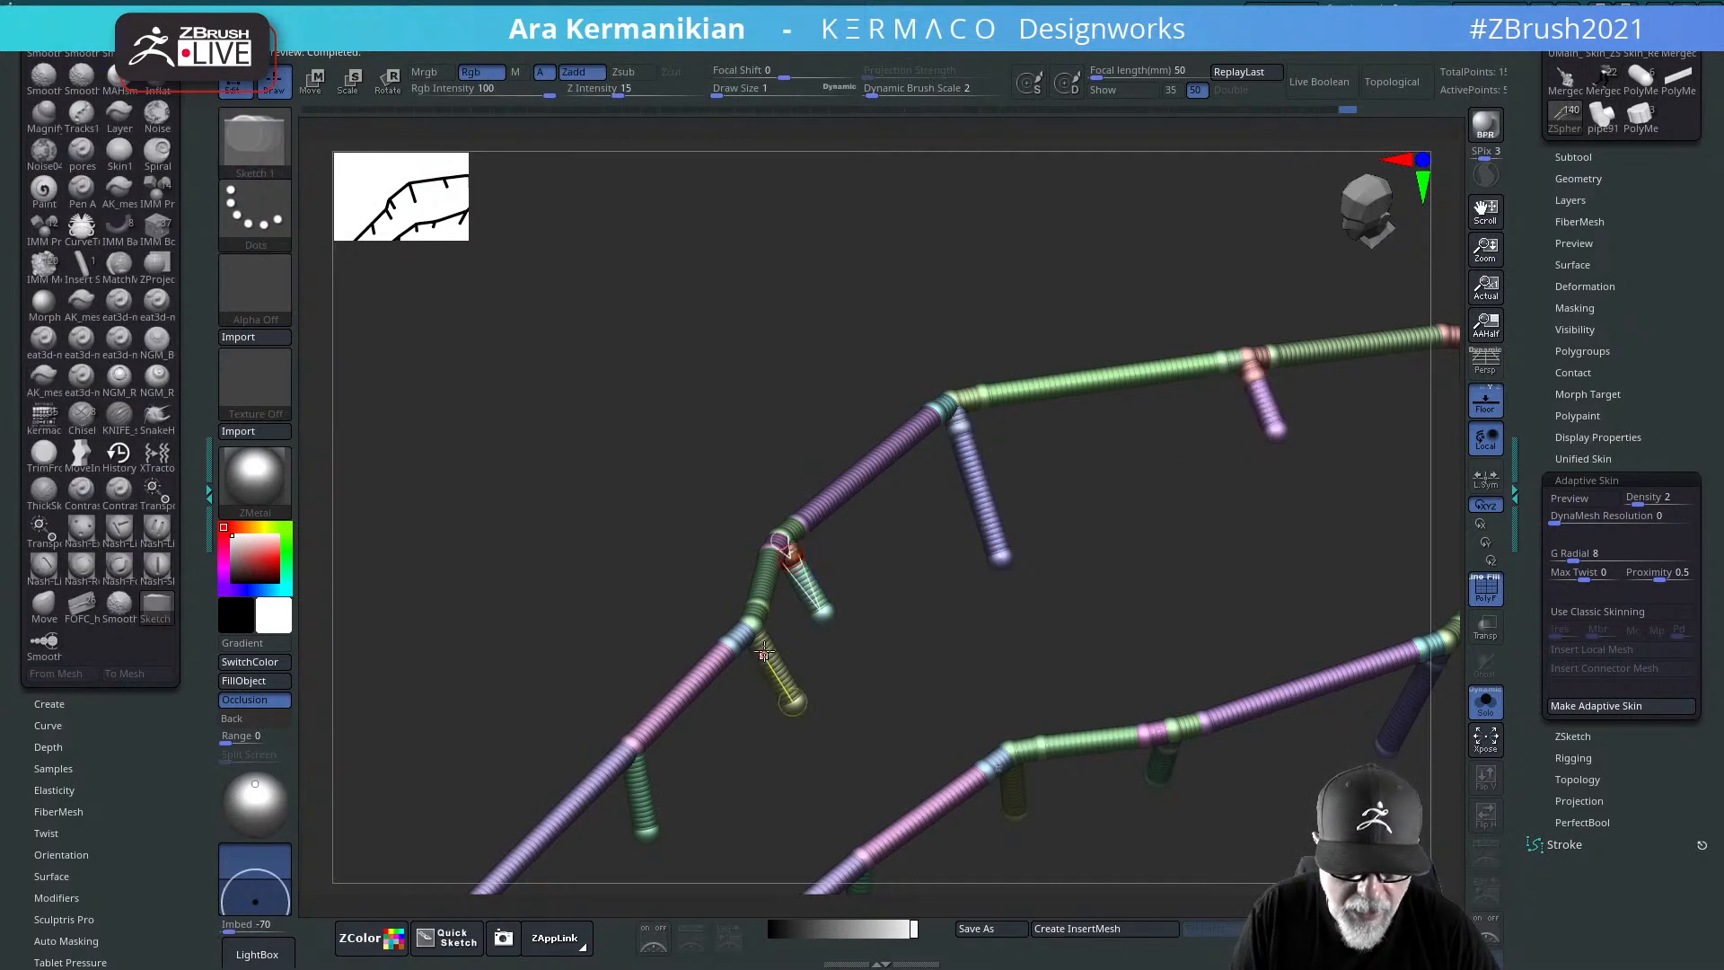
{"action": "left_click", "coordinate": [636, 772]}
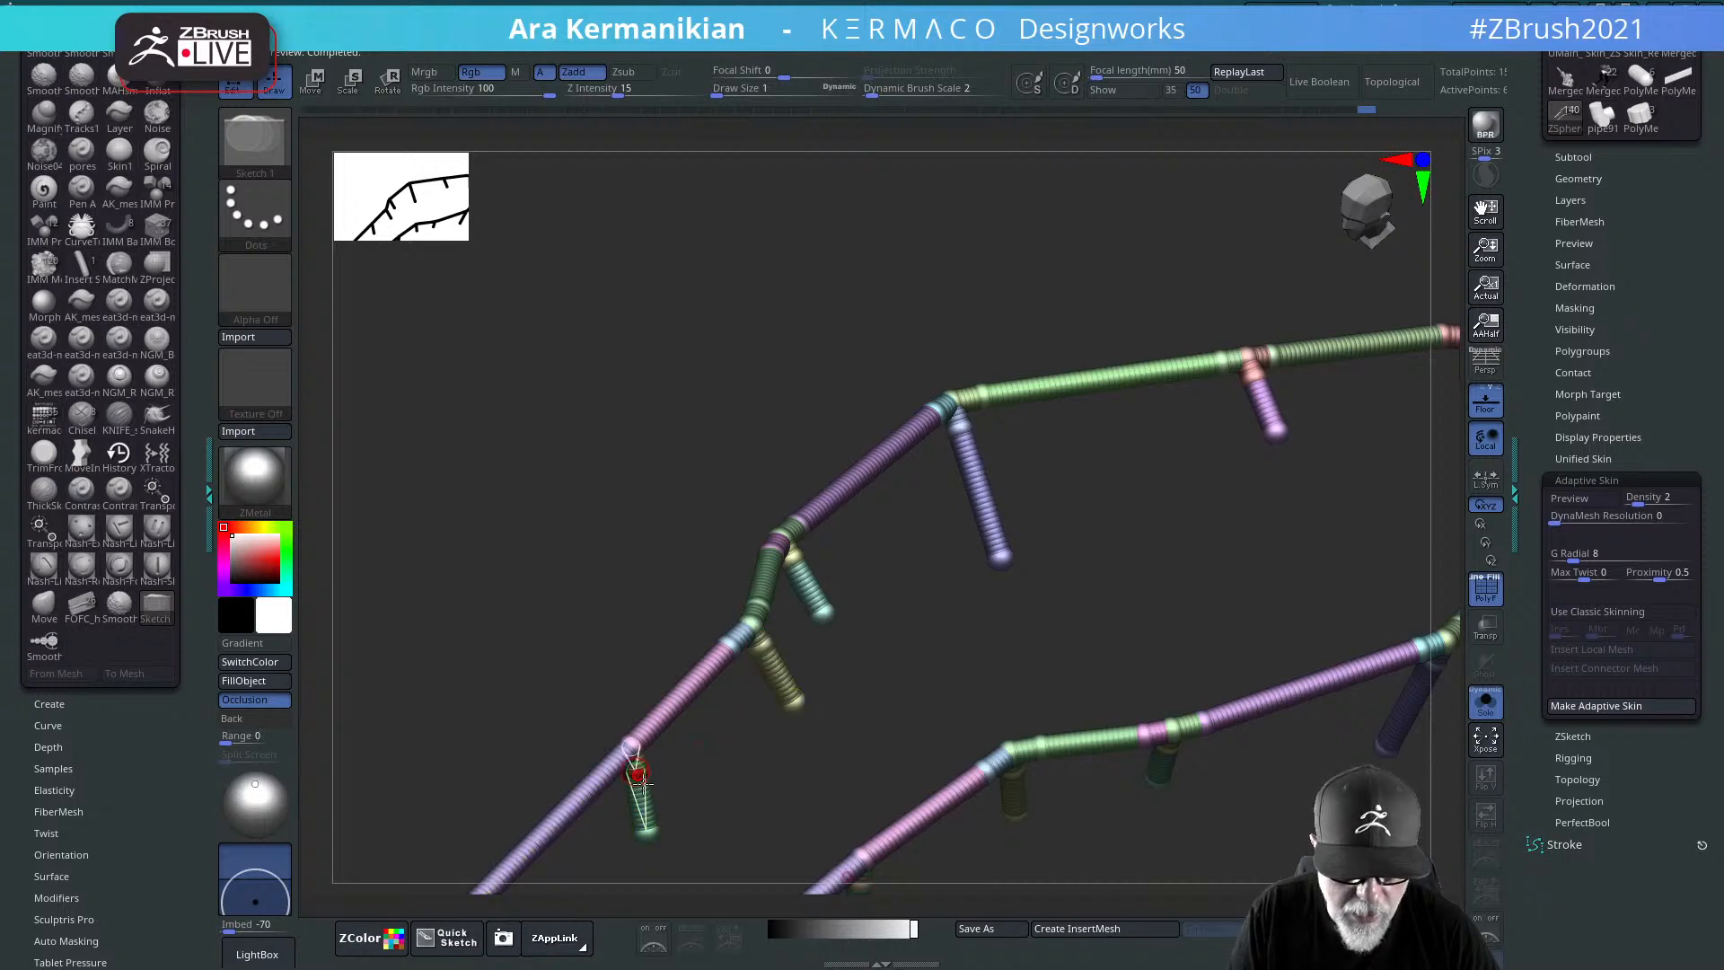
Step: Add ZSpheres on the rail beside the rearmost middle post and at the rail's end bend, plus one near a front post's top
{"action": "left_click_drag", "start_coordinate": [731, 797], "coordinate": [865, 608]}
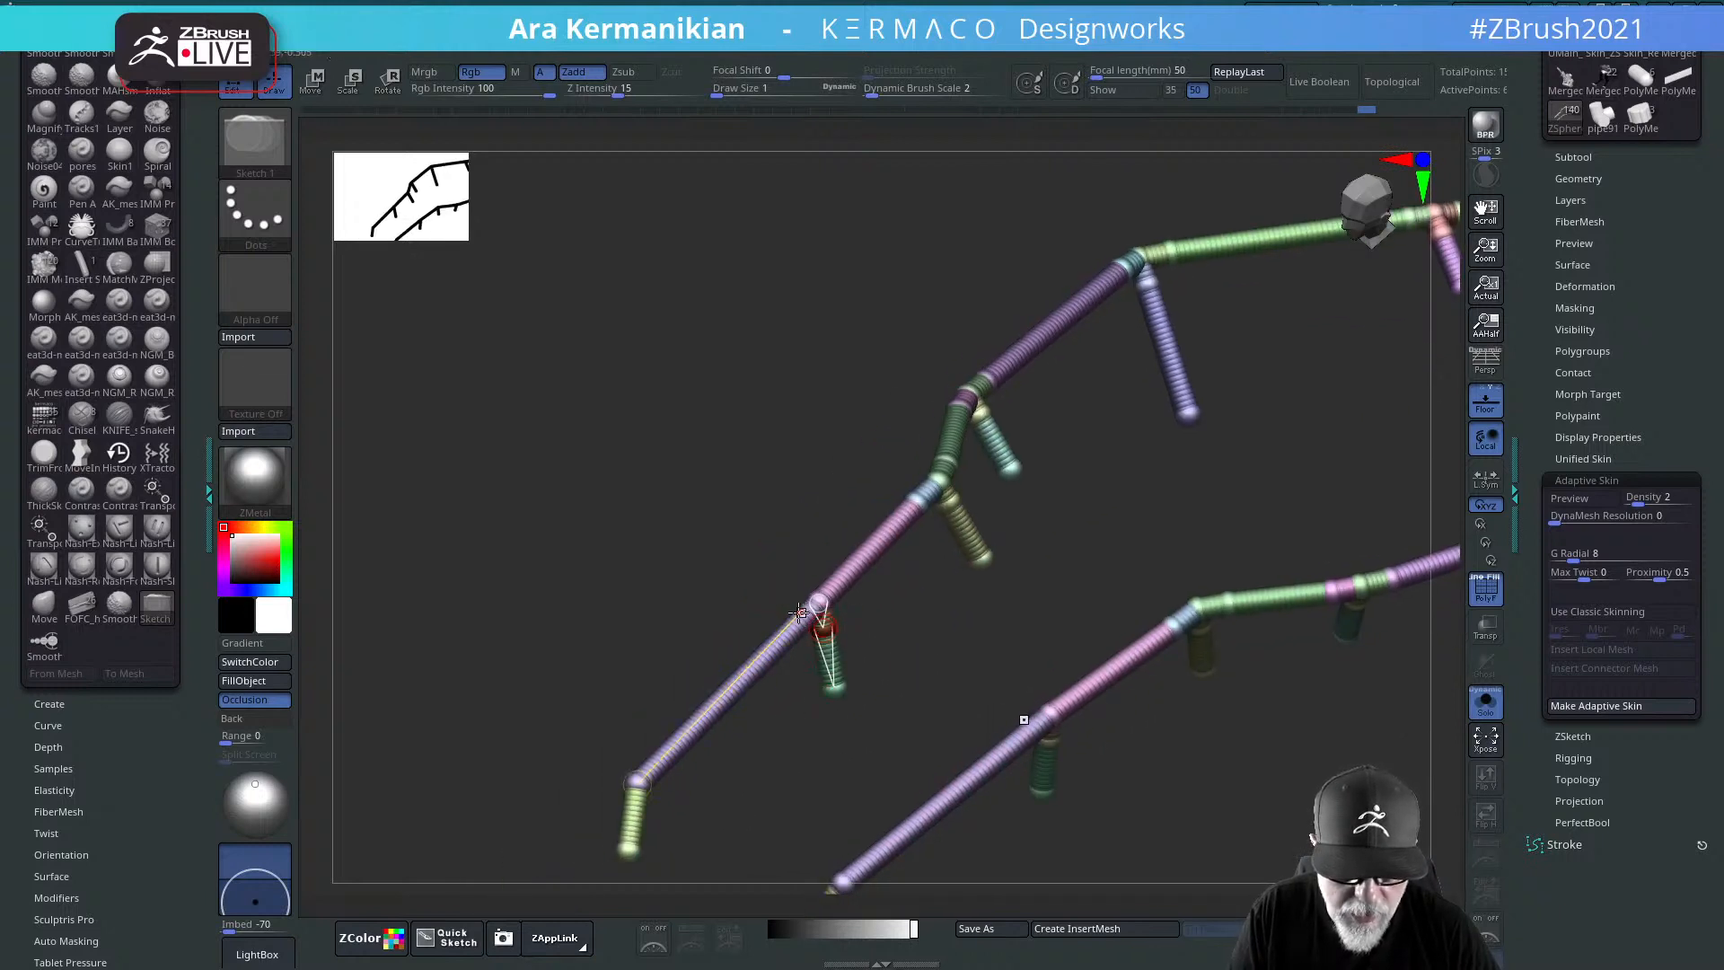
{"action": "left_click", "coordinate": [827, 592]}
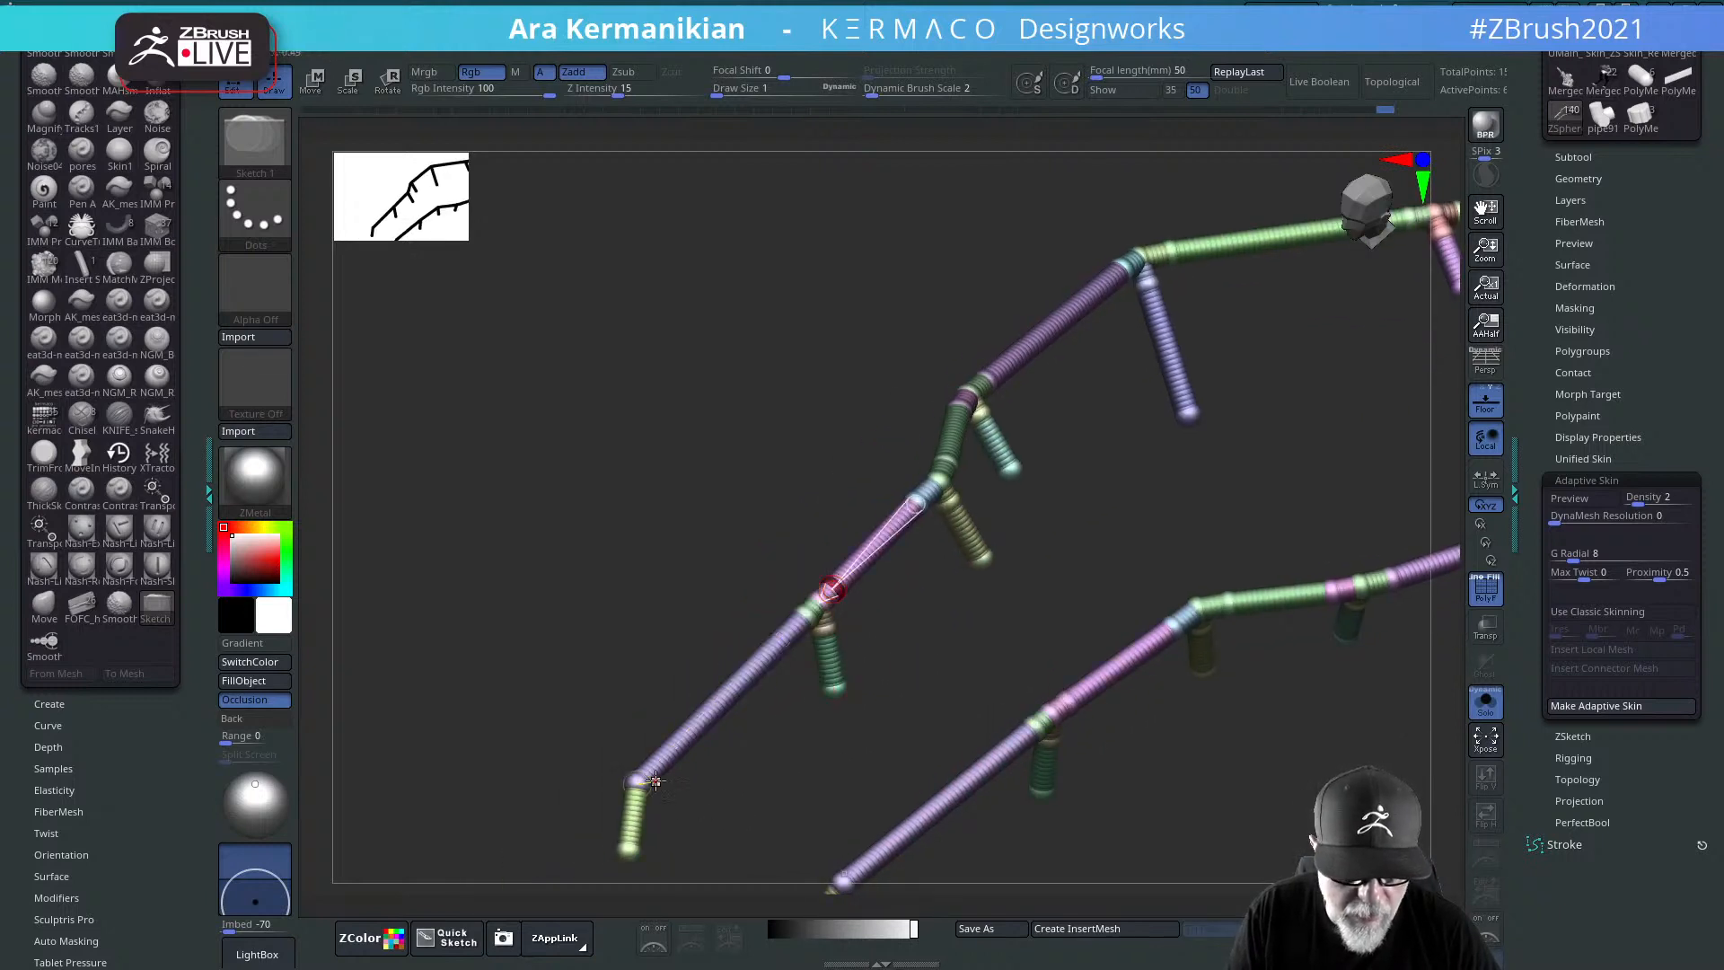
{"action": "left_click", "coordinate": [639, 779]}
{"action": "left_click_drag", "start_coordinate": [693, 819], "coordinate": [886, 680]}
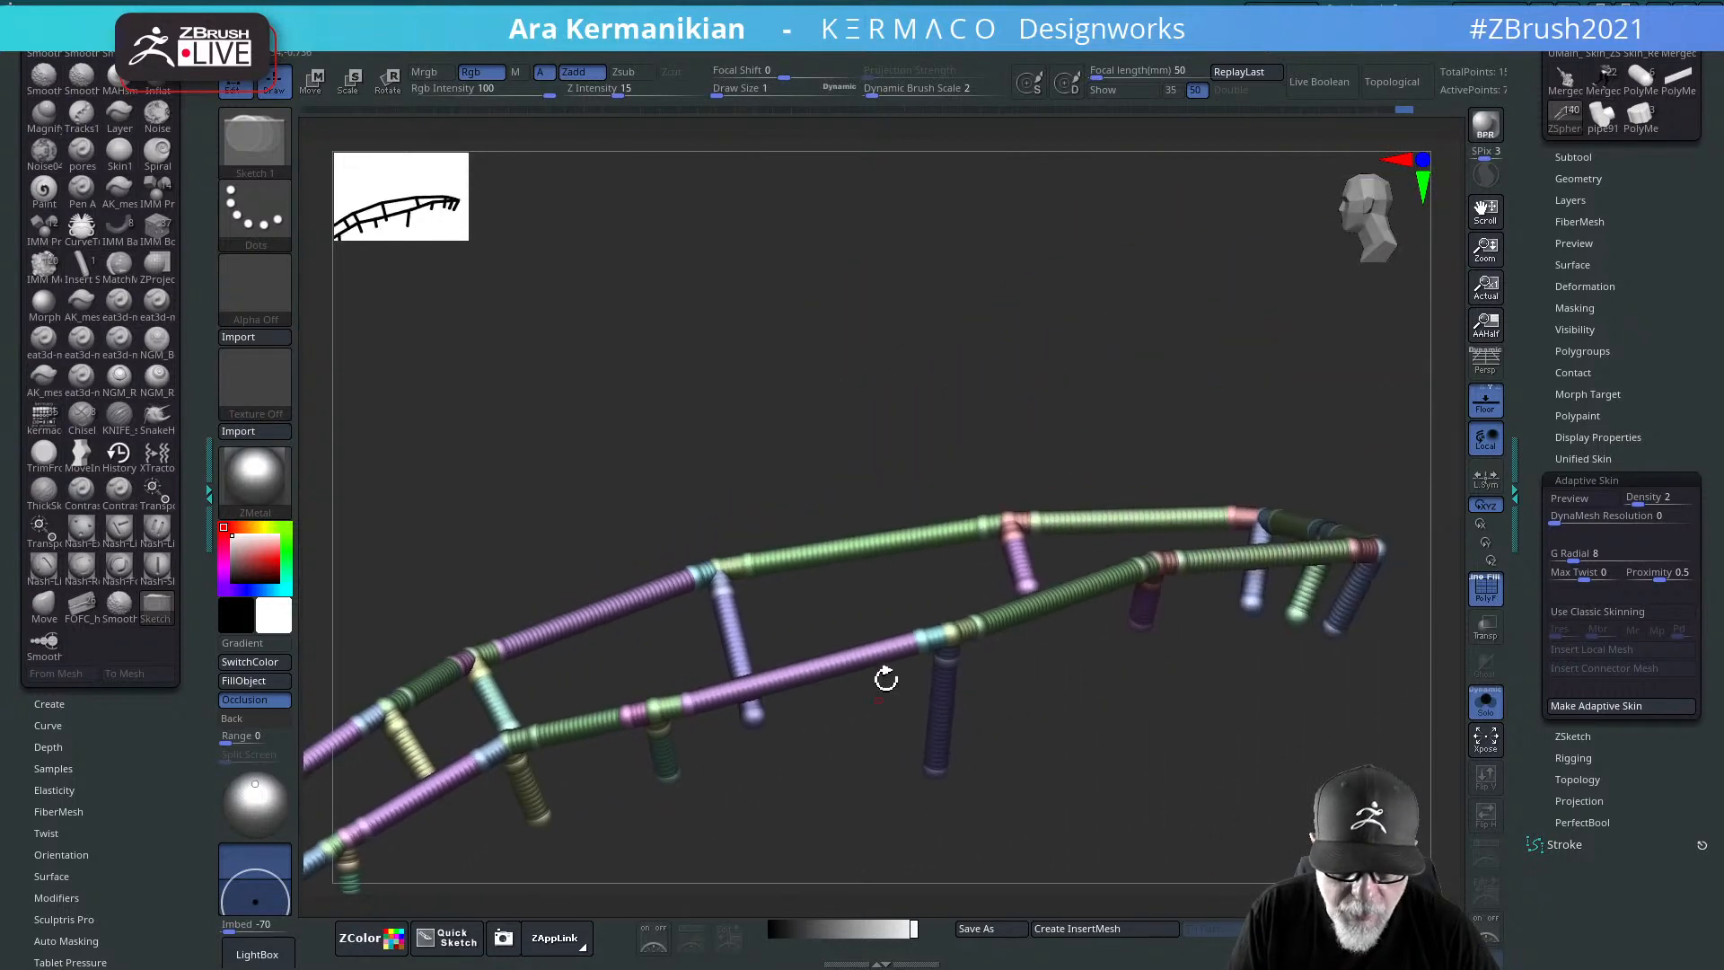
{"action": "left_click_drag", "start_coordinate": [1147, 721], "coordinate": [925, 630]}
{"action": "left_click", "coordinate": [904, 624]}
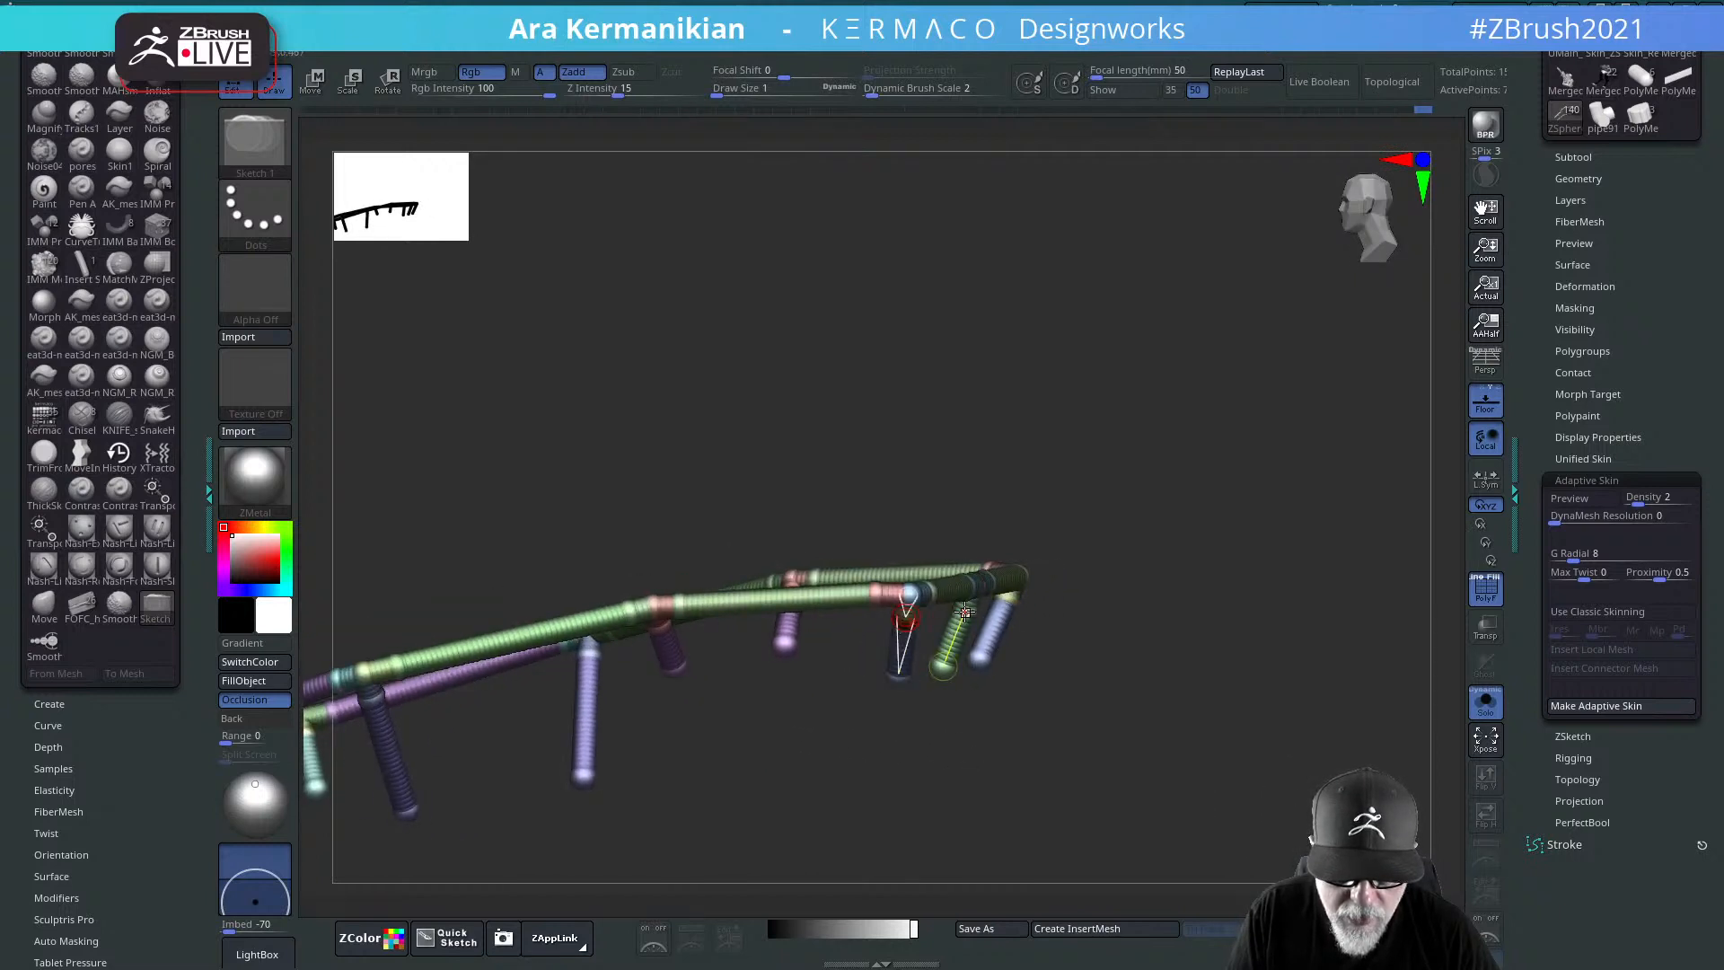
Step: Preview the railing's adaptive skin, examine the post joints, and hide the polyframe
{"action": "key", "text": "a"}
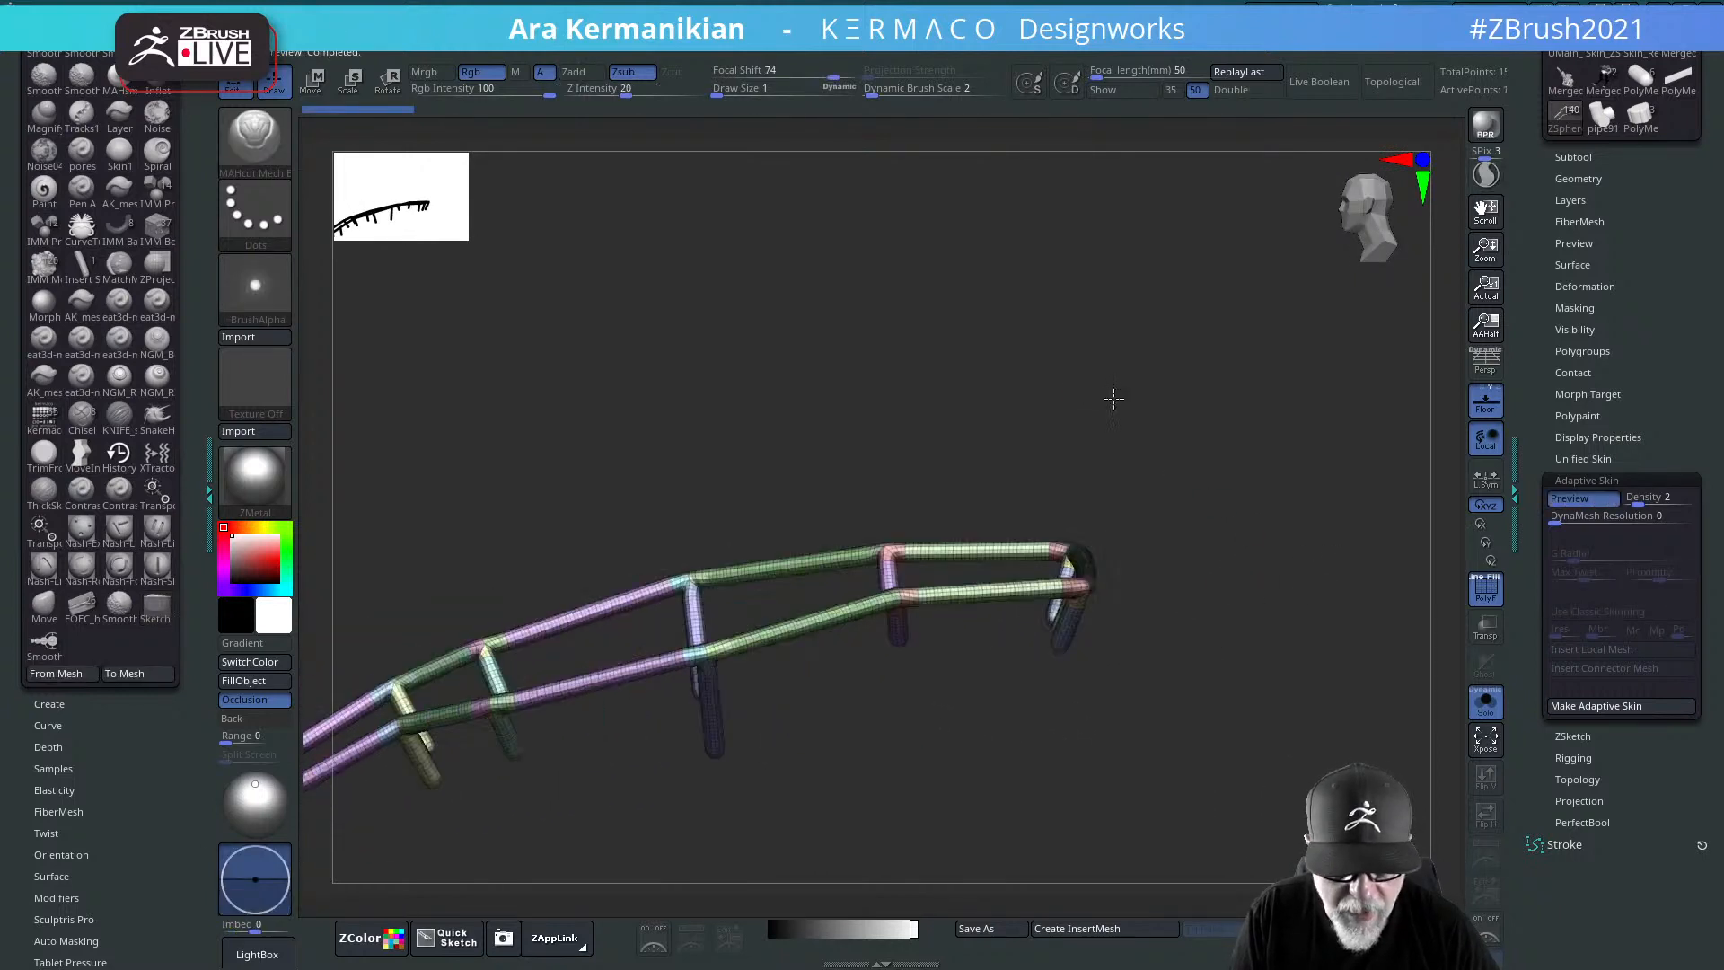
{"action": "left_click_drag", "start_coordinate": [1113, 398], "coordinate": [820, 557]}
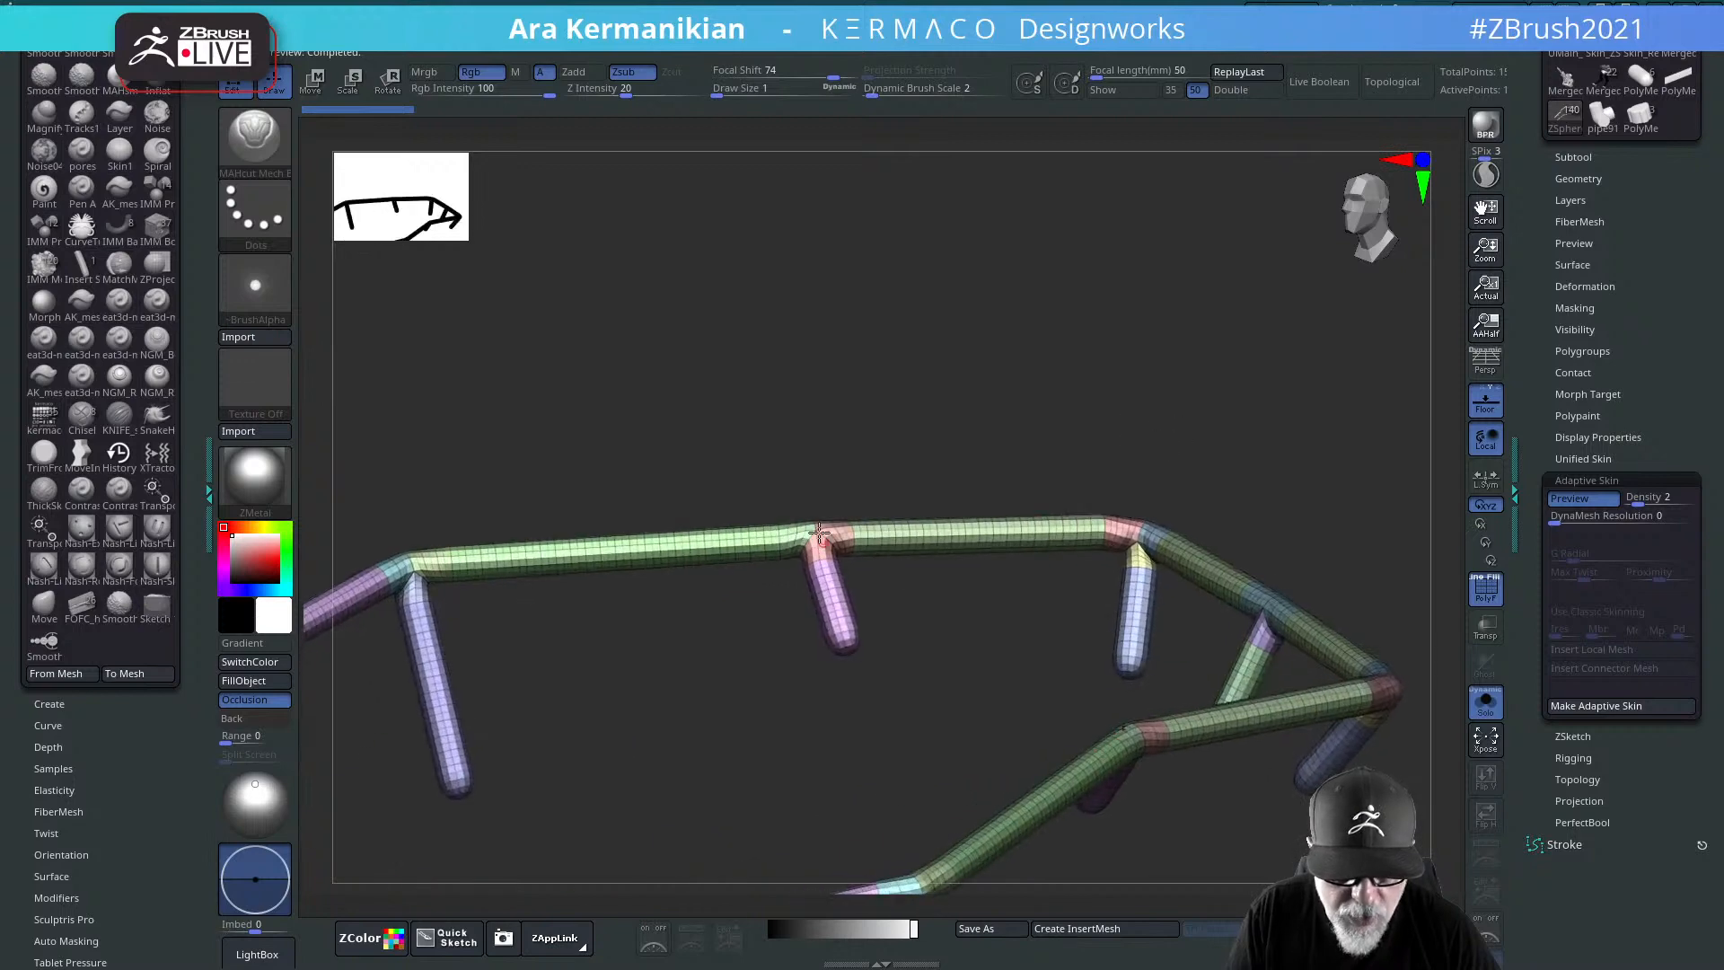
{"action": "left_click_drag", "start_coordinate": [916, 418], "coordinate": [819, 429]}
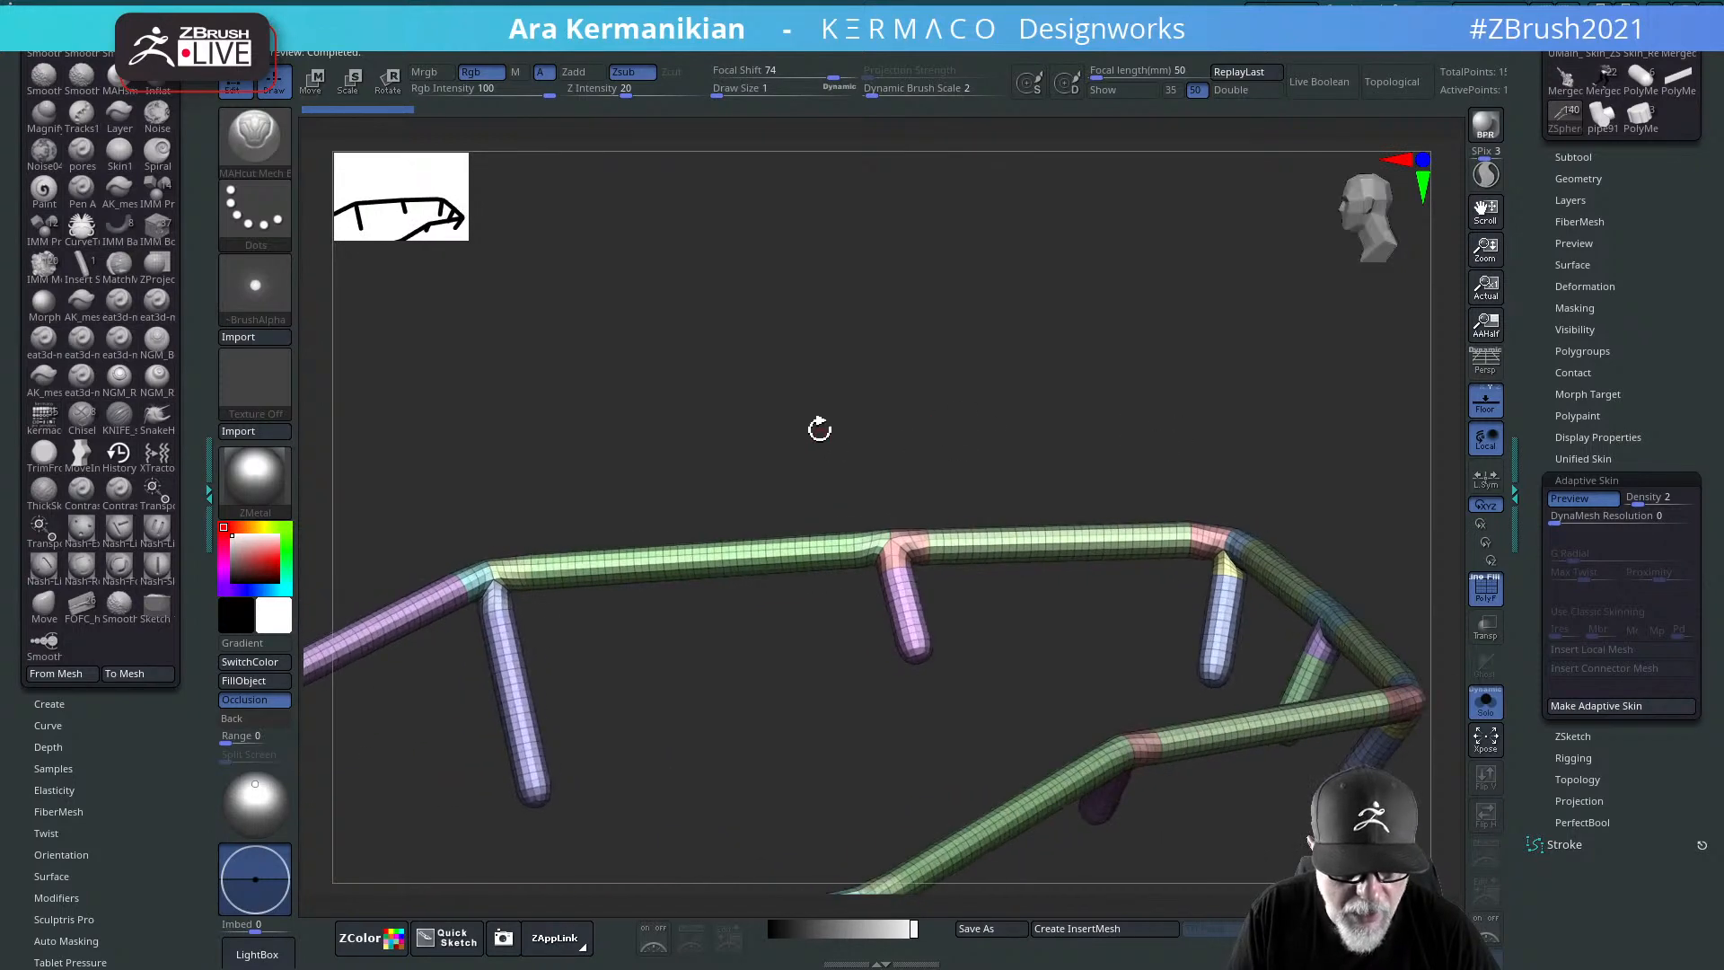
{"action": "left_click_drag", "start_coordinate": [592, 691], "coordinate": [1070, 593]}
{"action": "left_click", "coordinate": [1486, 588]}
{"action": "left_click_drag", "start_coordinate": [1273, 396], "coordinate": [1068, 438]}
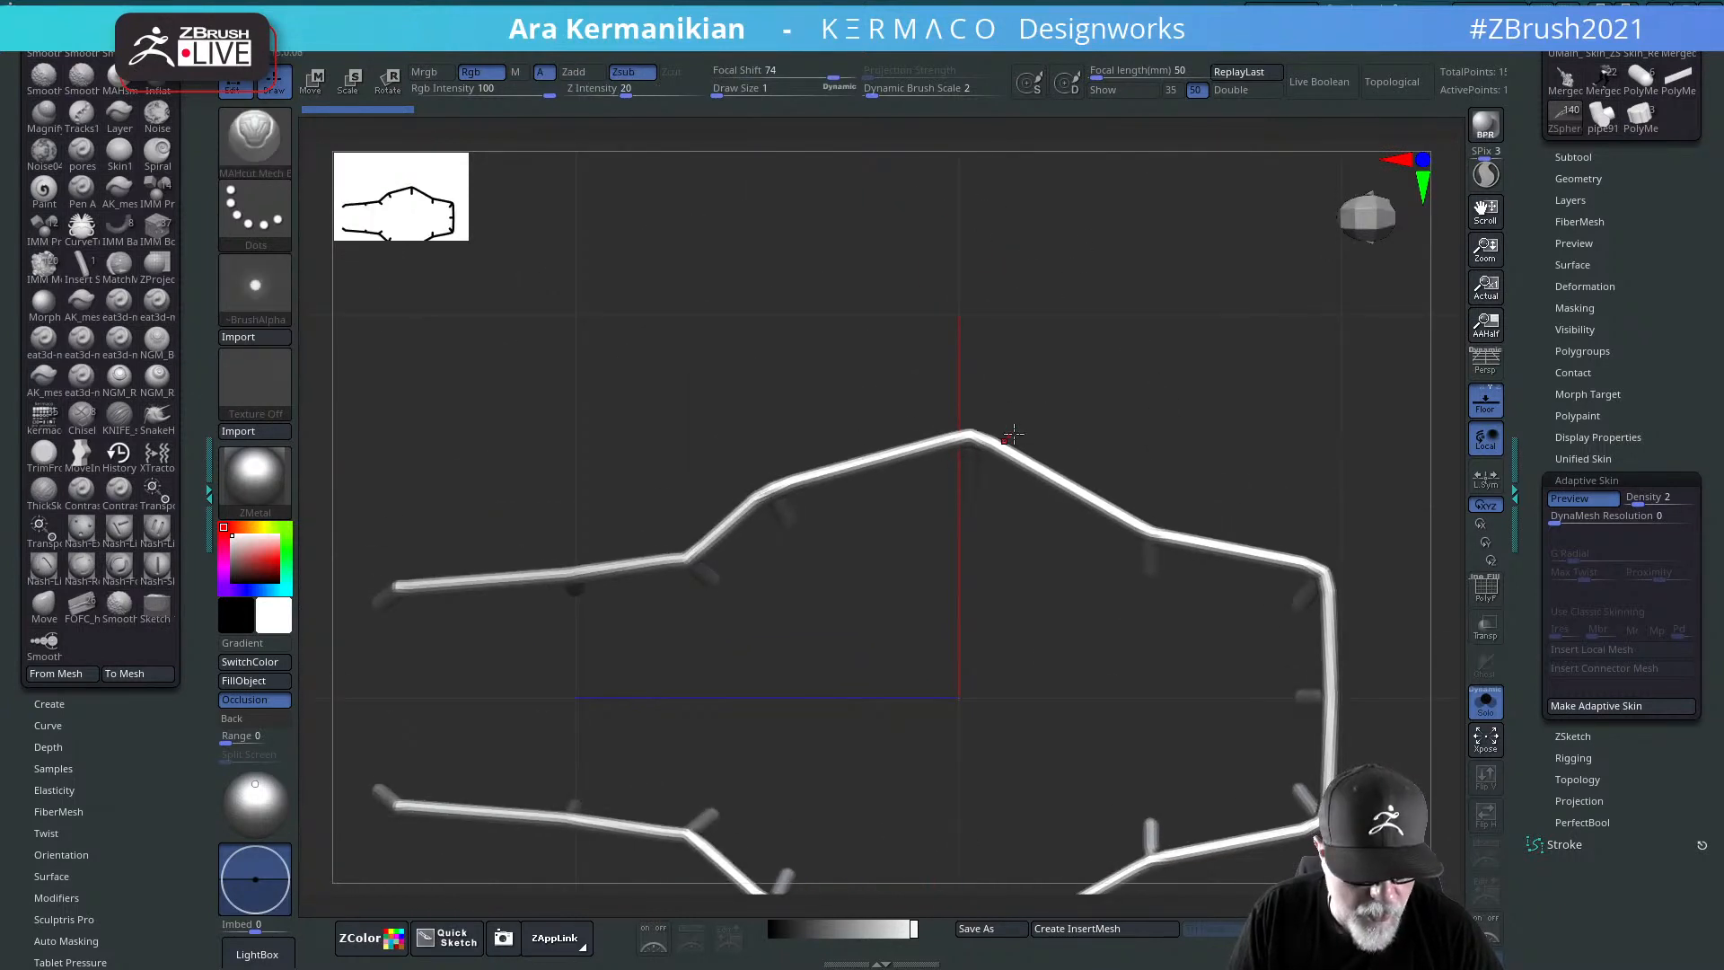
Step: Adjust the ZSpheres beside the post at the rail's widest corner, and preview the adaptive skin
{"action": "key", "text": "a"}
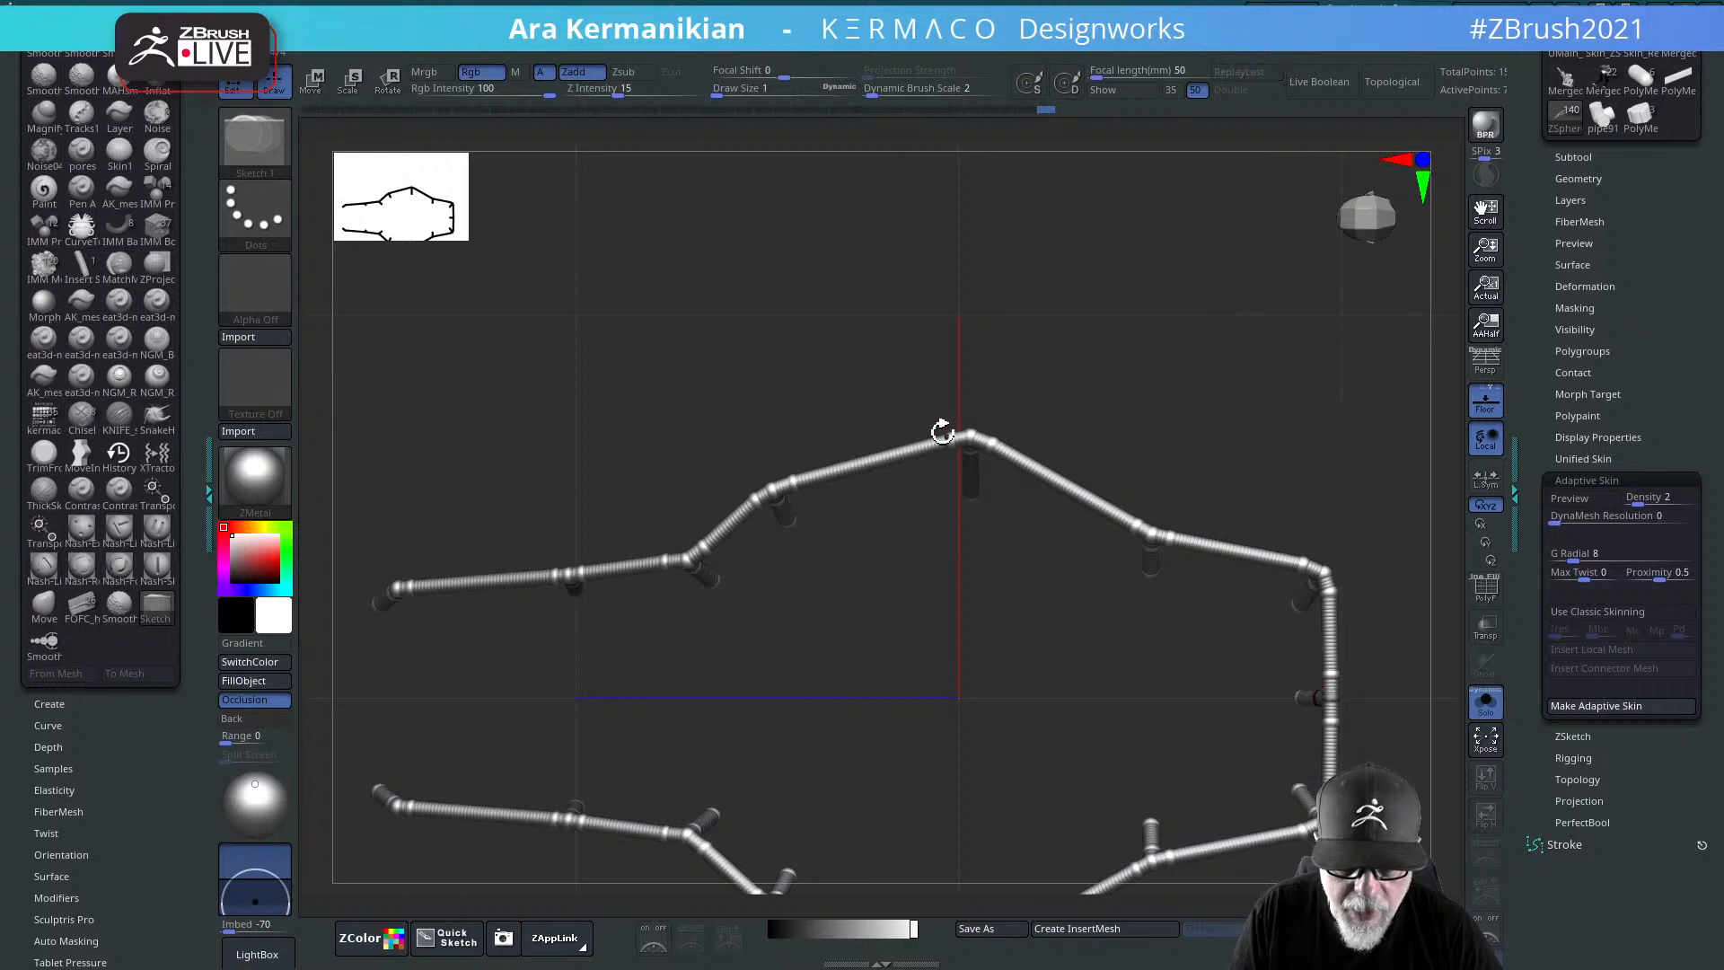
{"action": "left_click", "coordinate": [973, 483], "text": "alt"}
{"action": "key", "text": "w"}
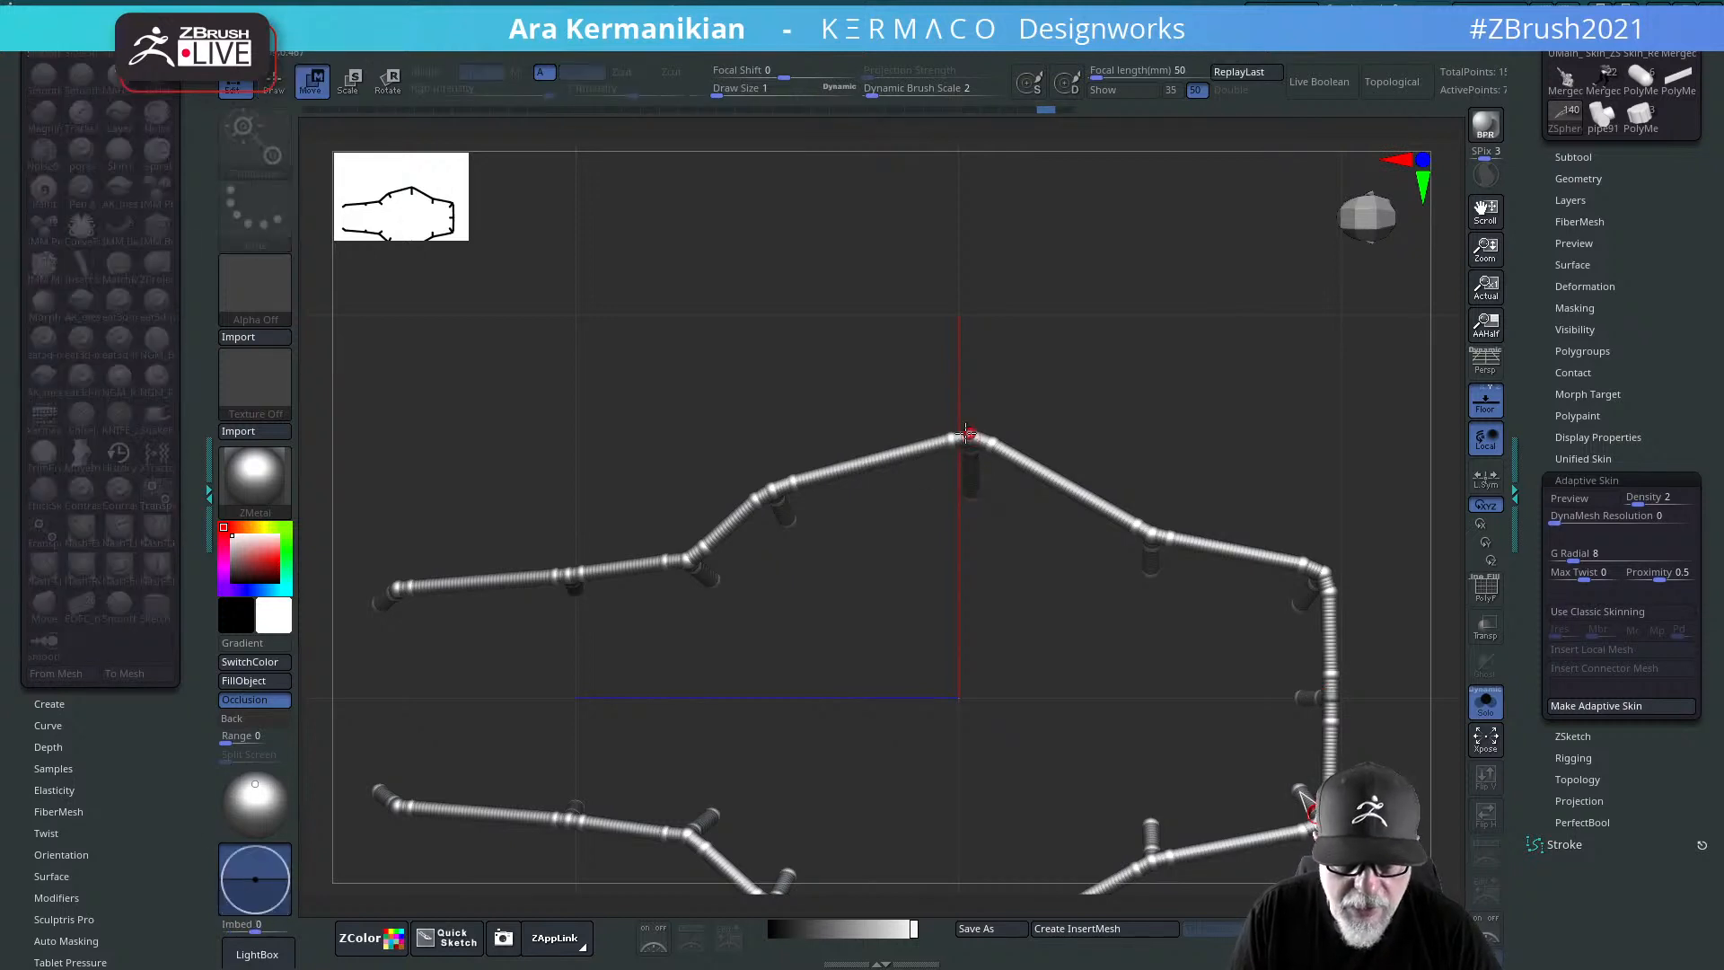
{"action": "left_click_drag", "start_coordinate": [948, 438], "coordinate": [985, 432]}
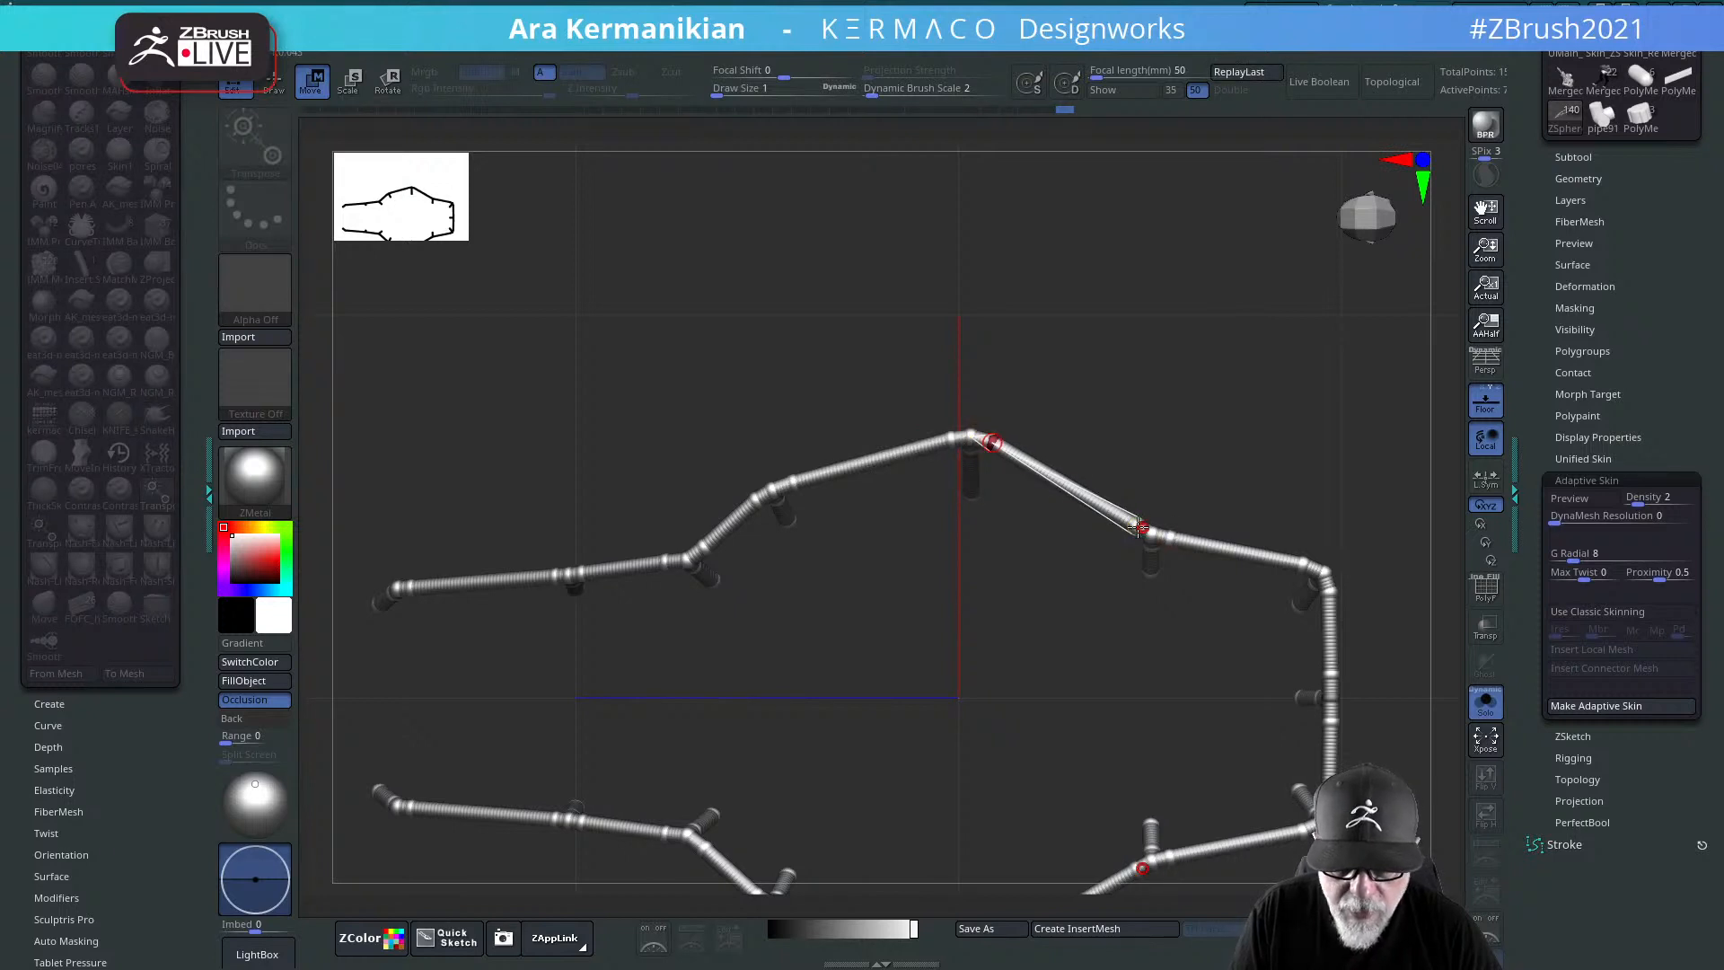
{"action": "key", "text": "a"}
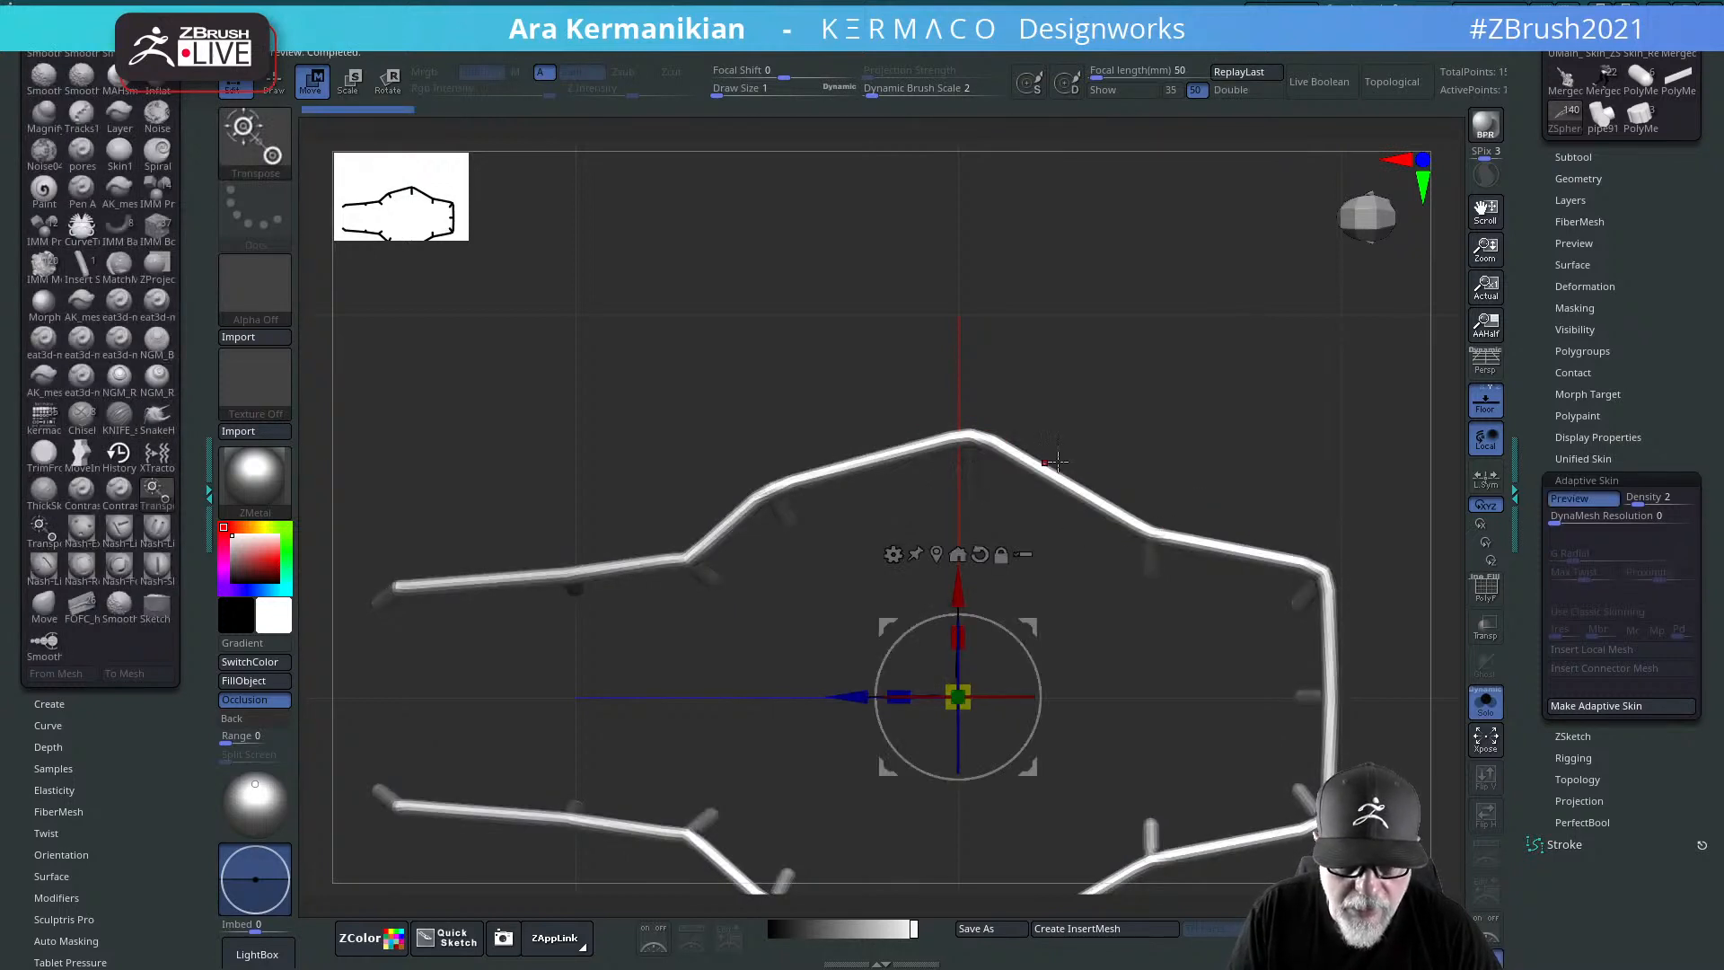
Step: Compare the railing's ZSphere layout with its skin preview from above and from an angled view
{"action": "left_click_drag", "start_coordinate": [1231, 428], "coordinate": [1194, 383], "text": "alt"}
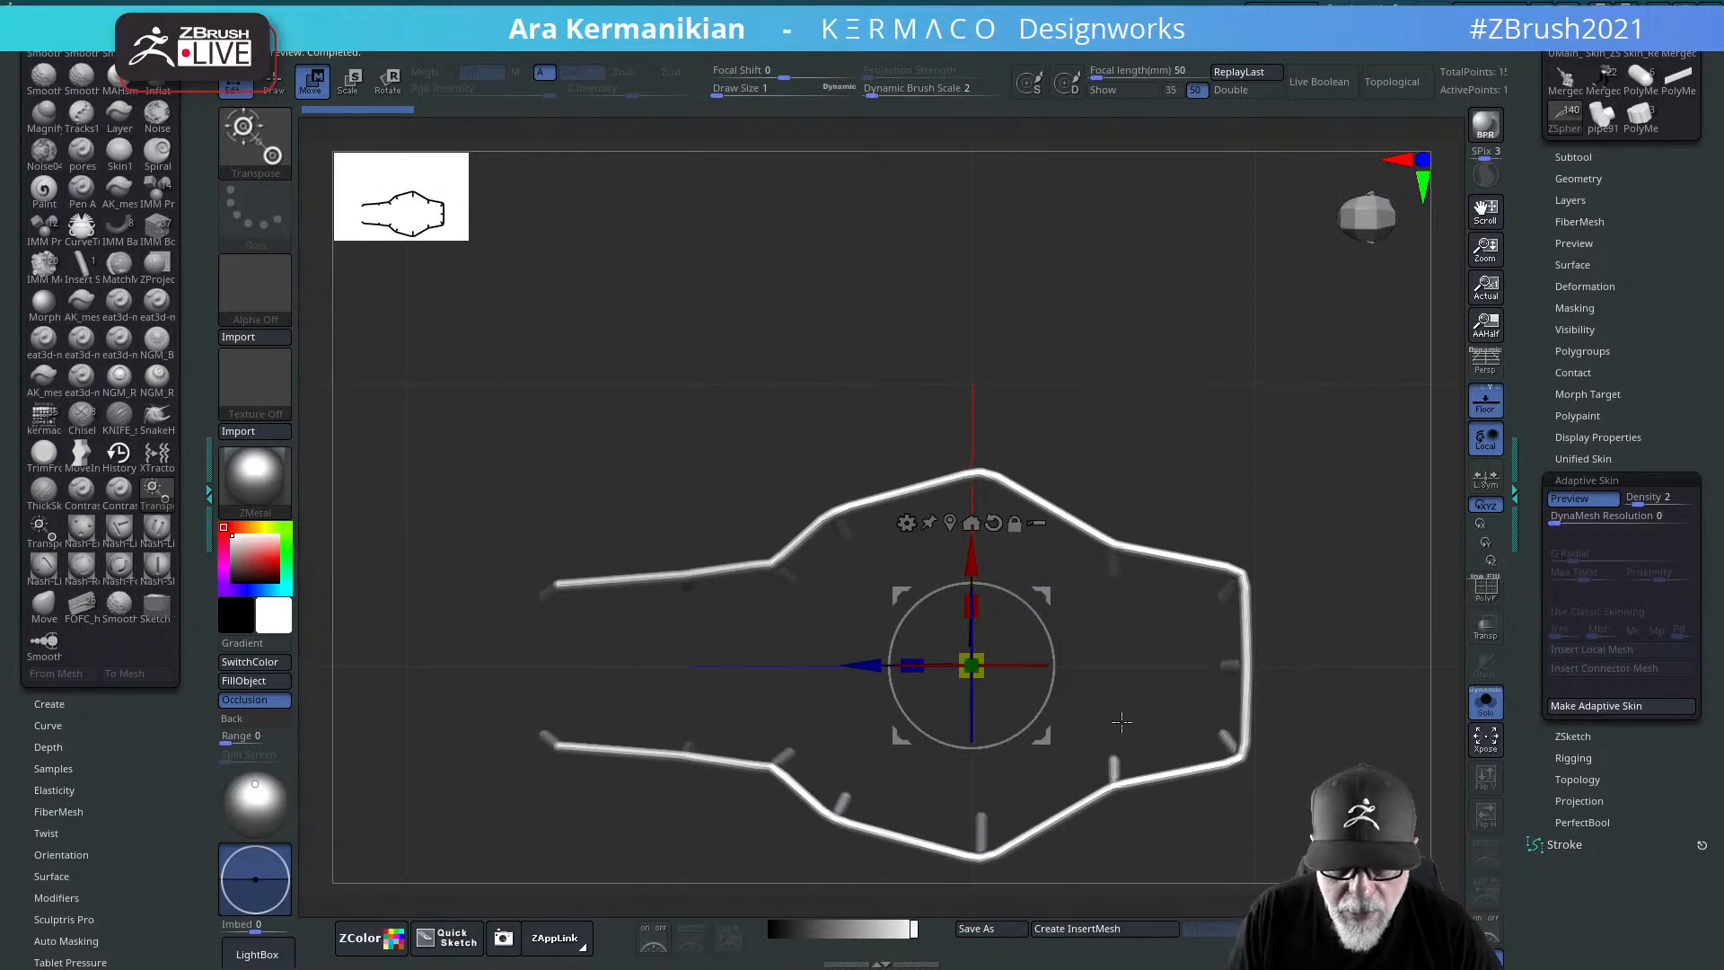
{"action": "left_click_drag", "start_coordinate": [1122, 721], "coordinate": [1118, 690]}
{"action": "key", "text": "a"}
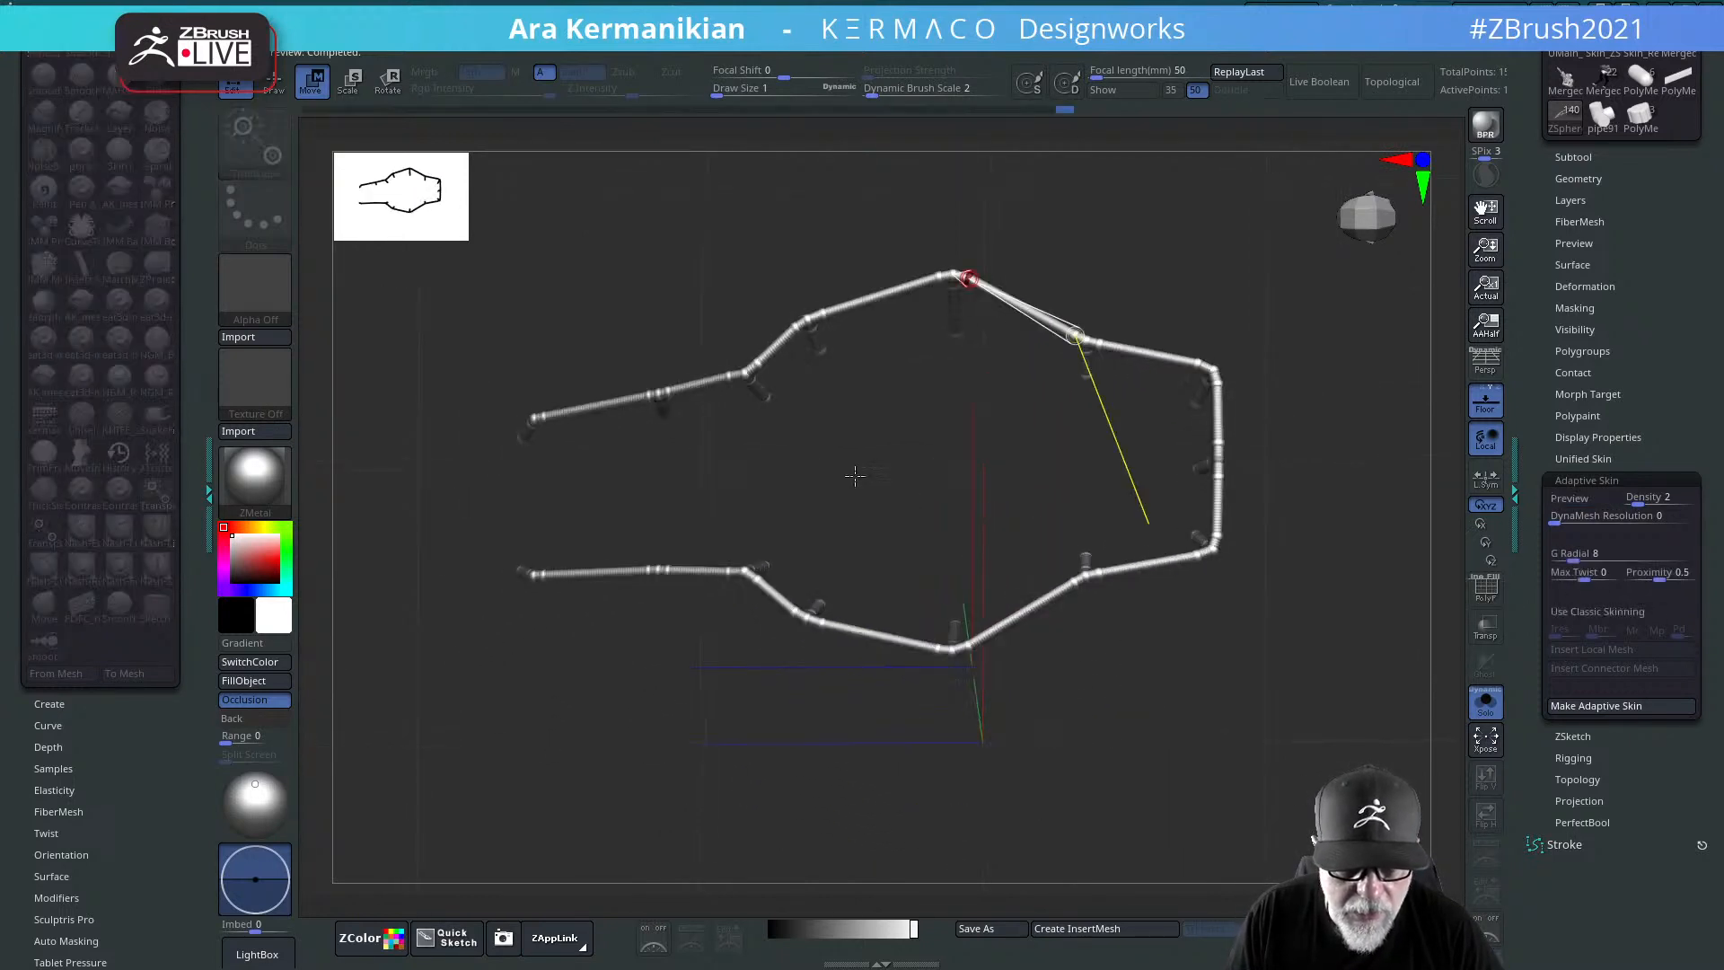
{"action": "left_click_drag", "start_coordinate": [824, 473], "coordinate": [1029, 604], "text": "alt"}
{"action": "left_click_drag", "start_coordinate": [1222, 550], "coordinate": [1135, 864], "text": "alt"}
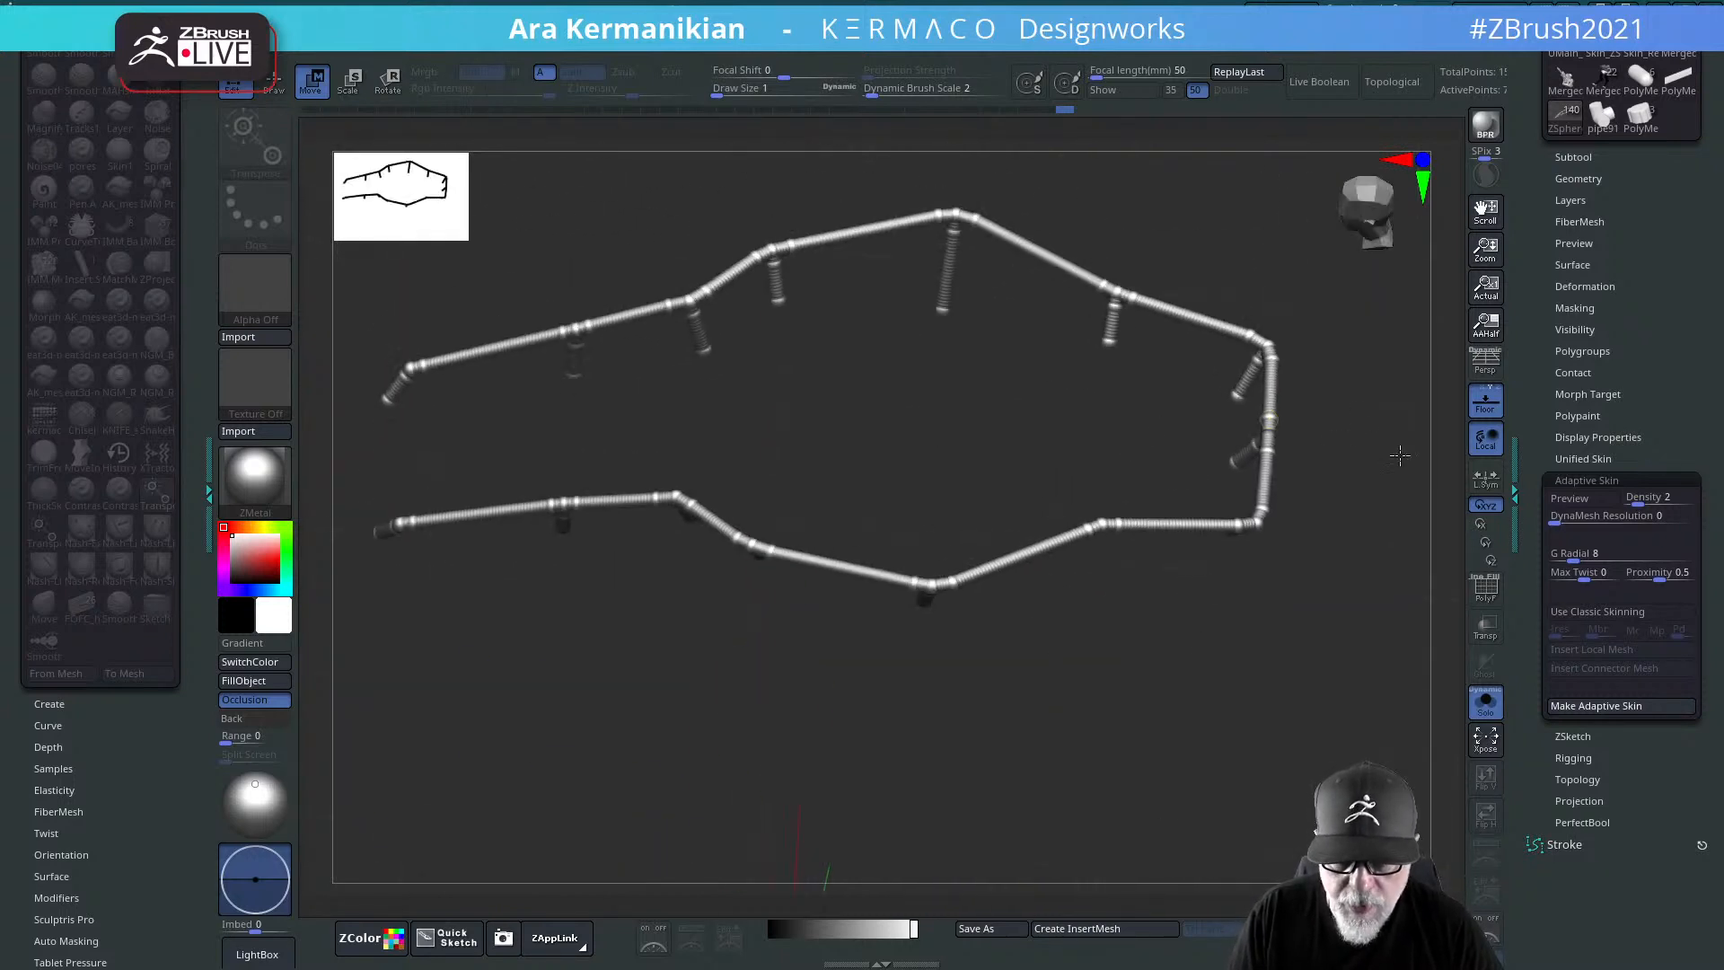
{"action": "key", "text": "a"}
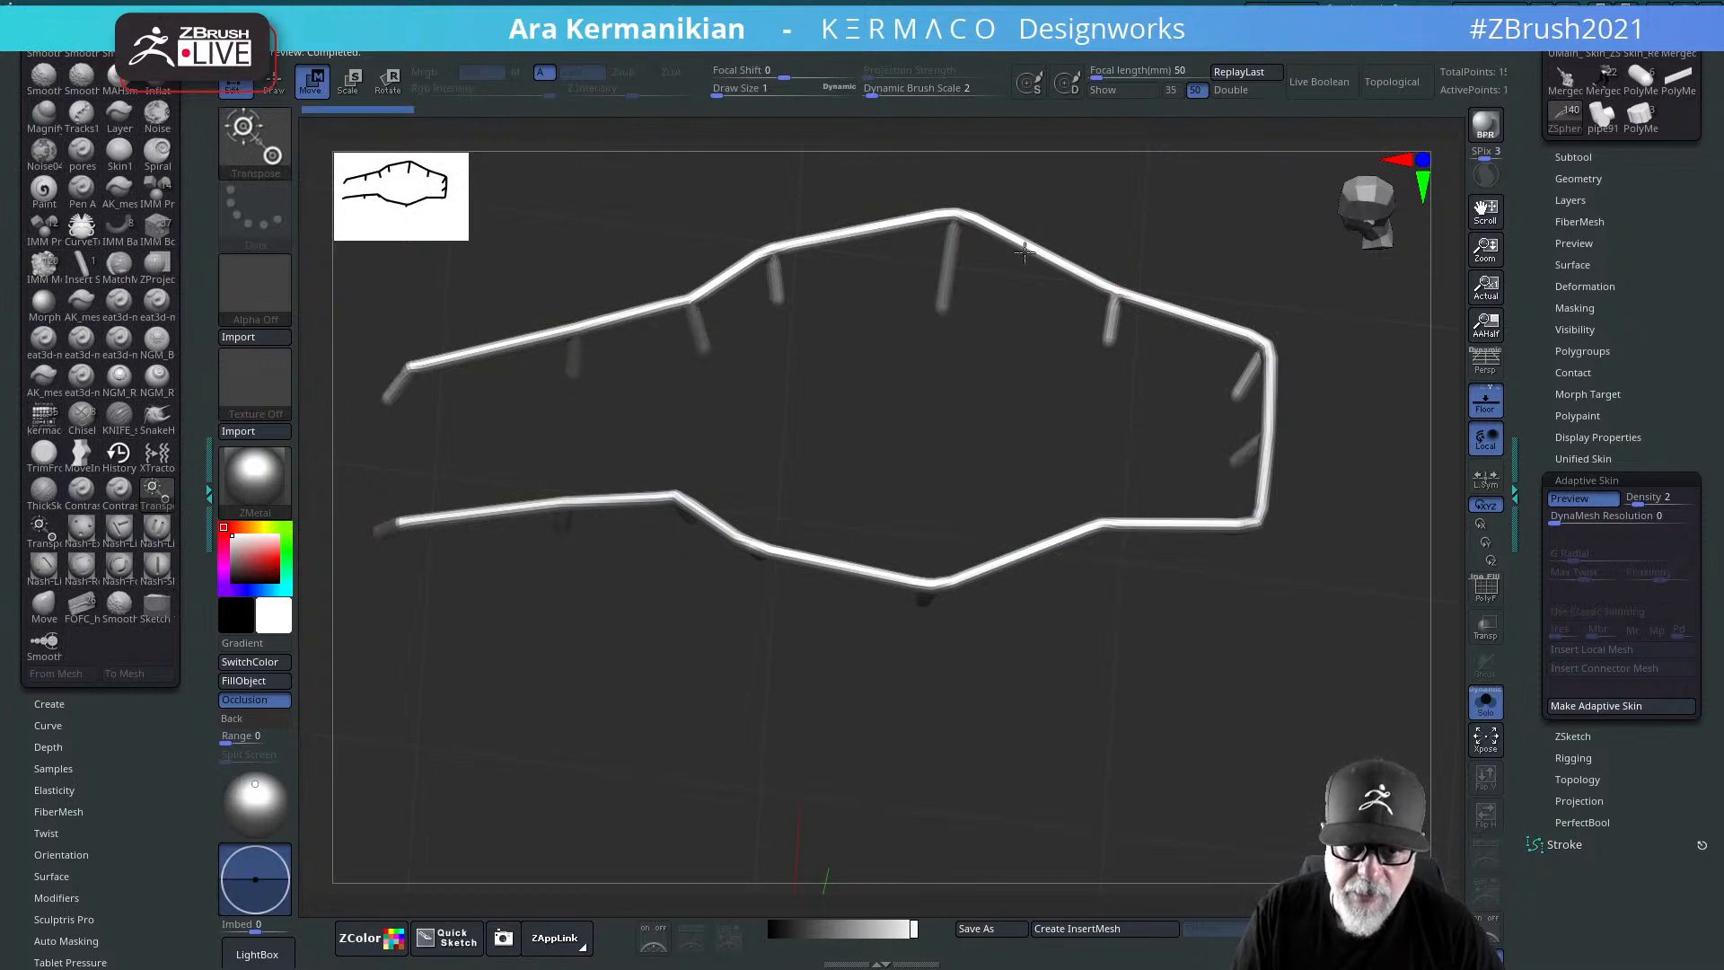
Step: Try an Adaptive Skin Density of 3 on the railing preview
{"action": "left_click_drag", "start_coordinate": [1317, 670], "coordinate": [1353, 626], "text": "alt"}
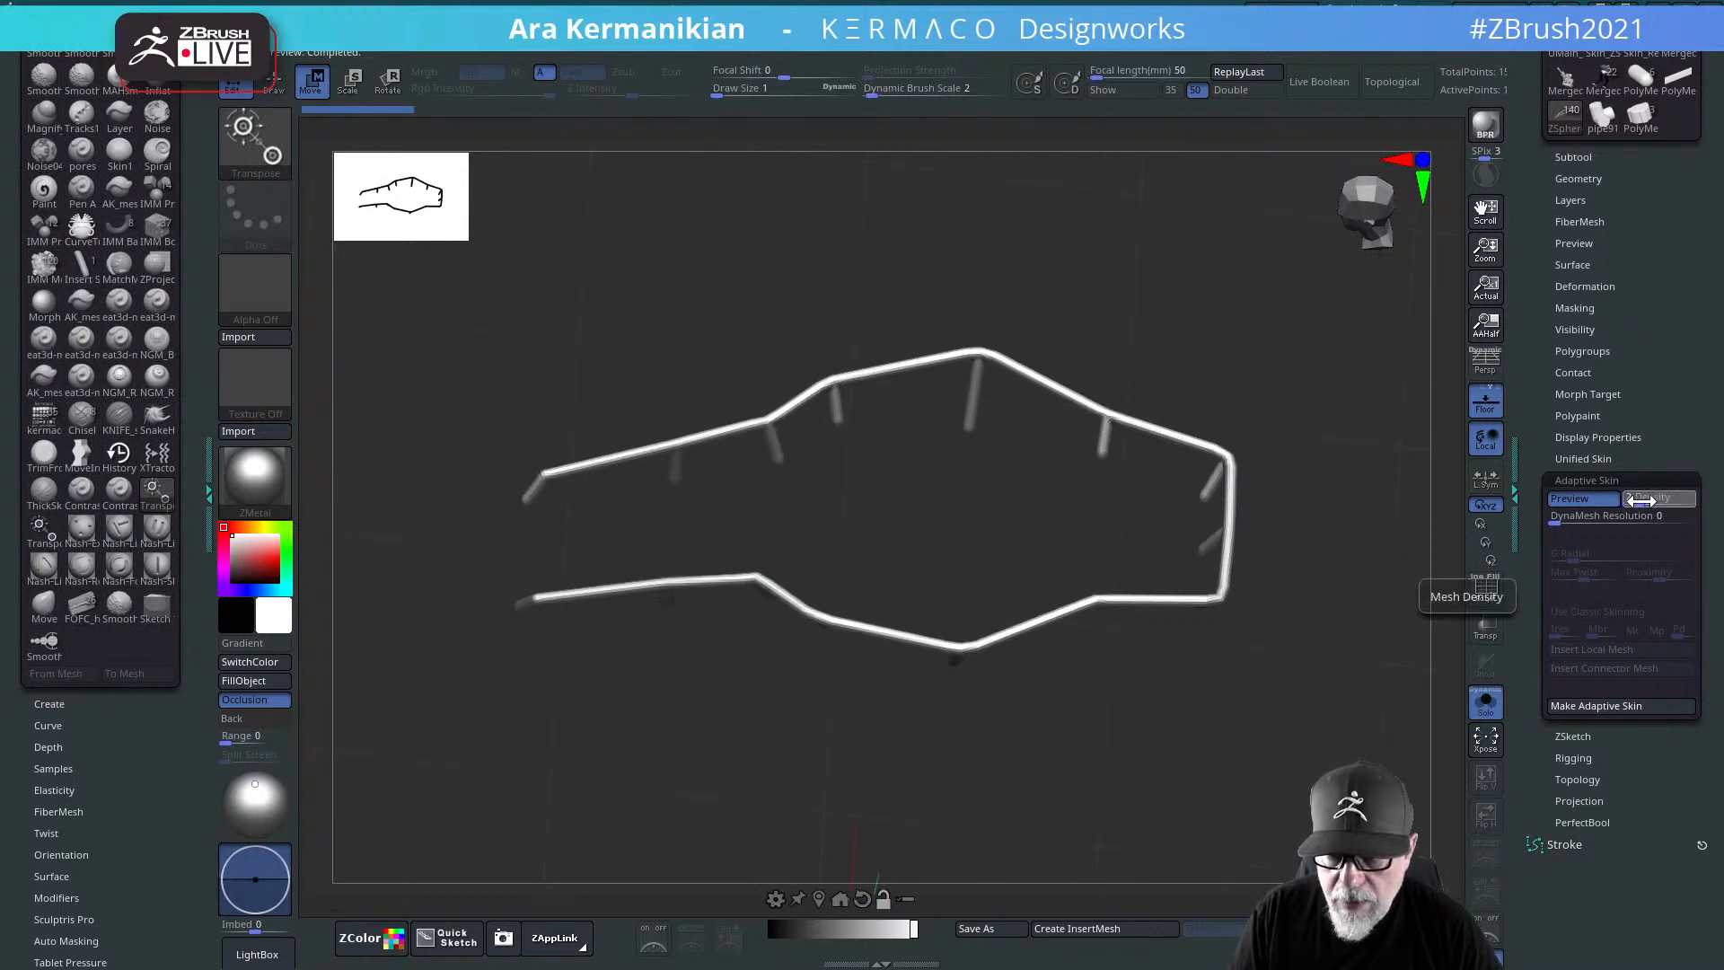
{"action": "left_click_drag", "start_coordinate": [1322, 395], "coordinate": [1151, 457]}
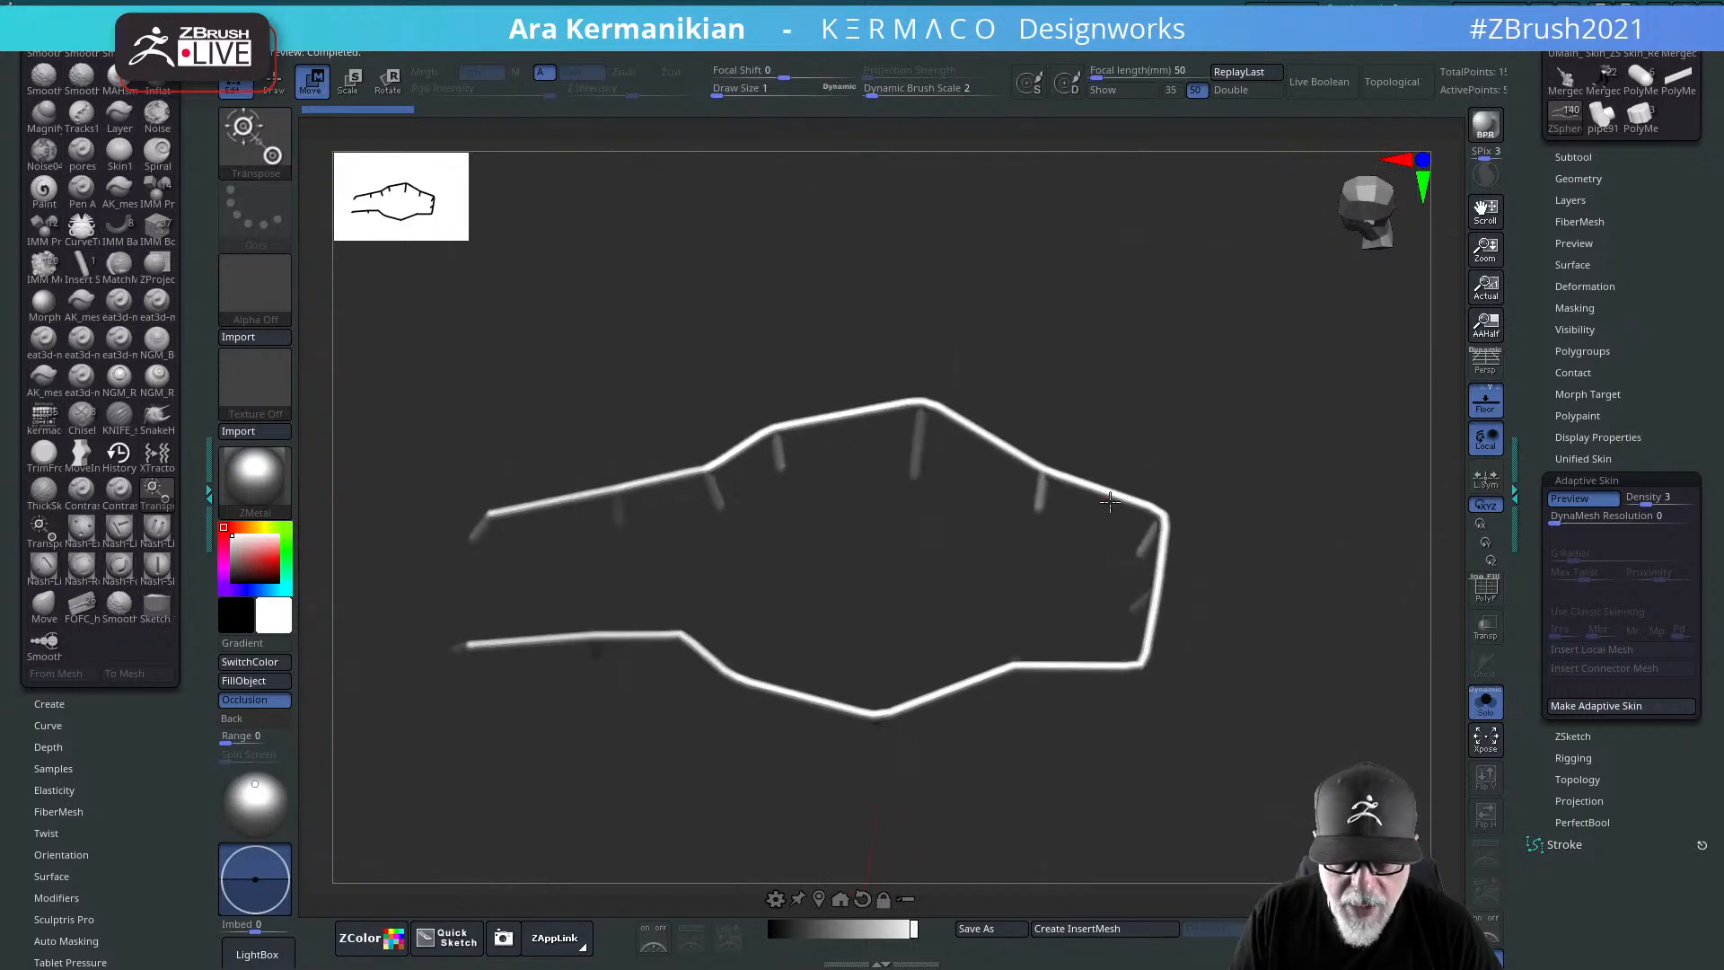
{"action": "mouse_move", "coordinate": [1297, 459]}
{"action": "left_mouse_down"}
{"action": "mouse_move", "coordinate": [1269, 423]}
{"action": "mouse_move", "coordinate": [1302, 426]}
{"action": "left_mouse_up"}
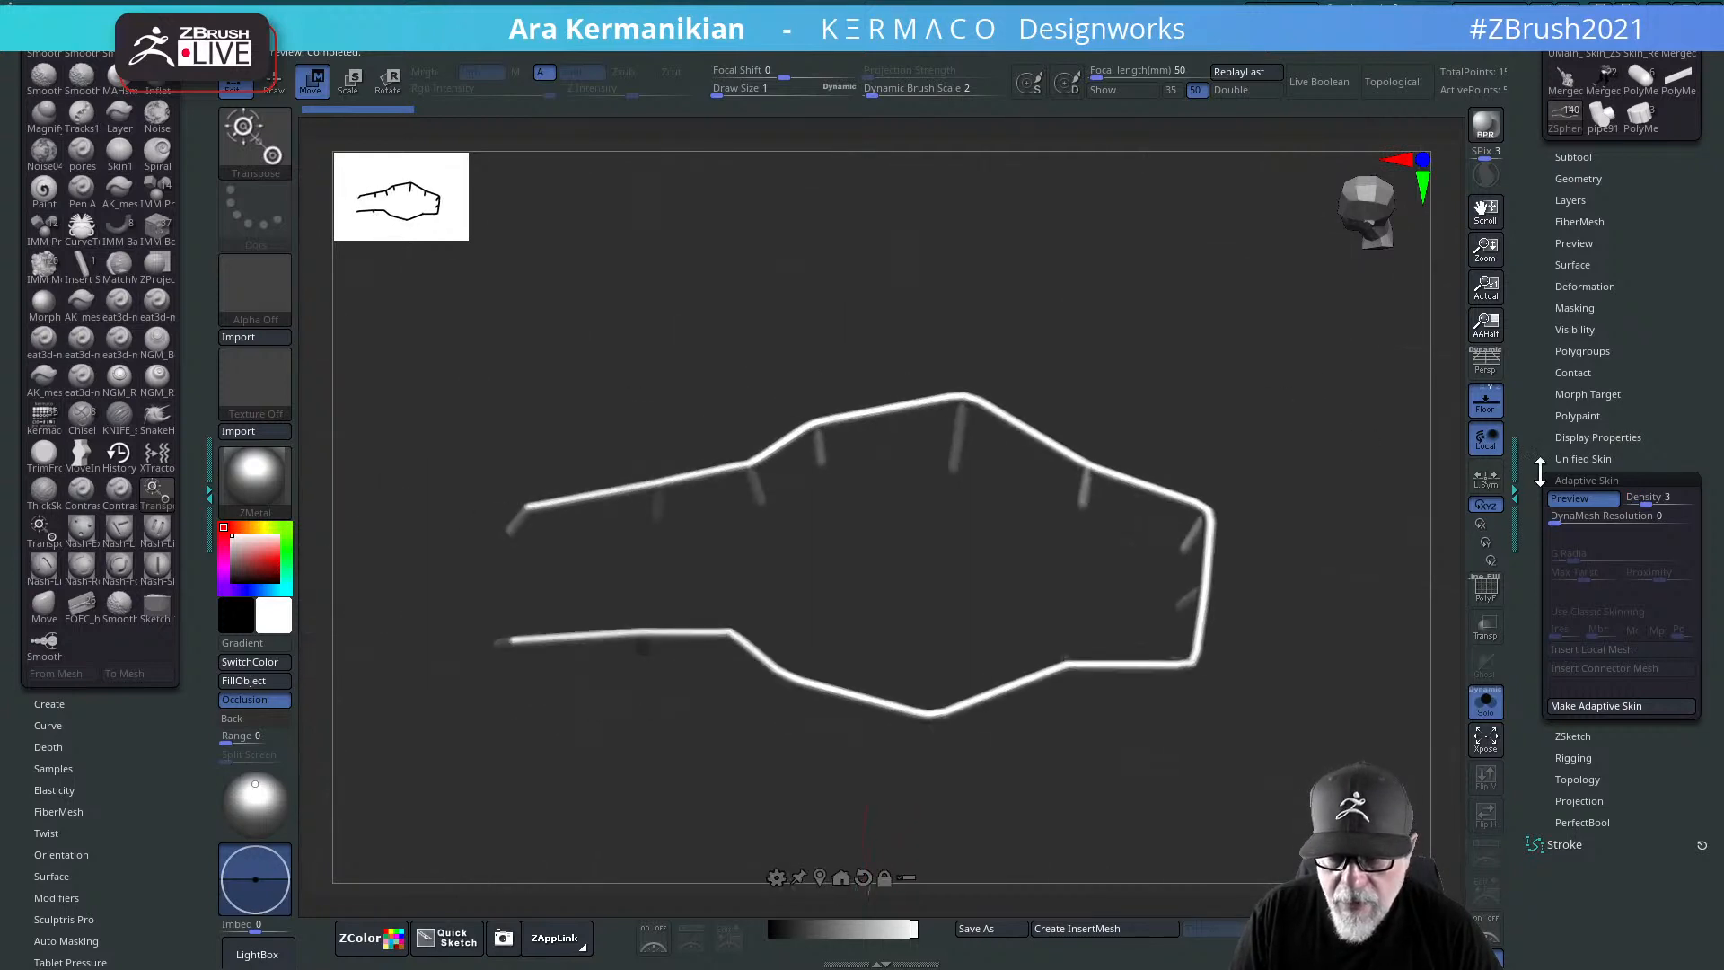
Step: Set the Adaptive Skin Density to 1 and examine the railing's corners in the preview
{"action": "left_click", "coordinate": [1629, 499]}
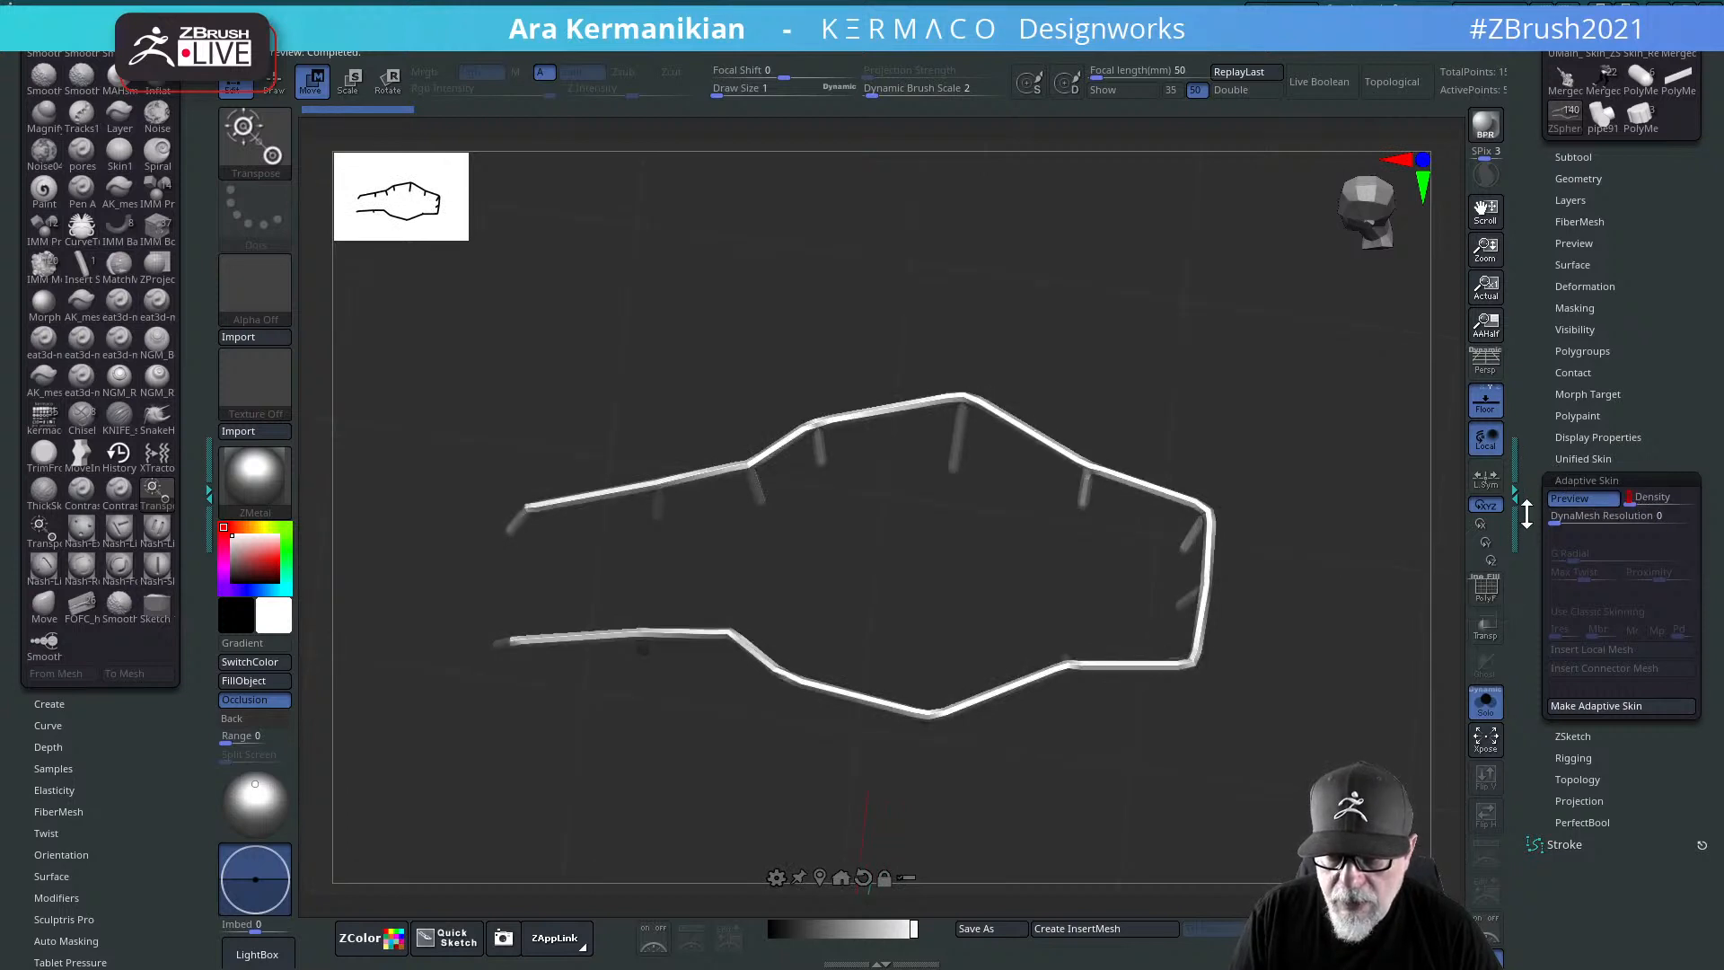
{"action": "left_click_drag", "start_coordinate": [1281, 395], "coordinate": [979, 395]}
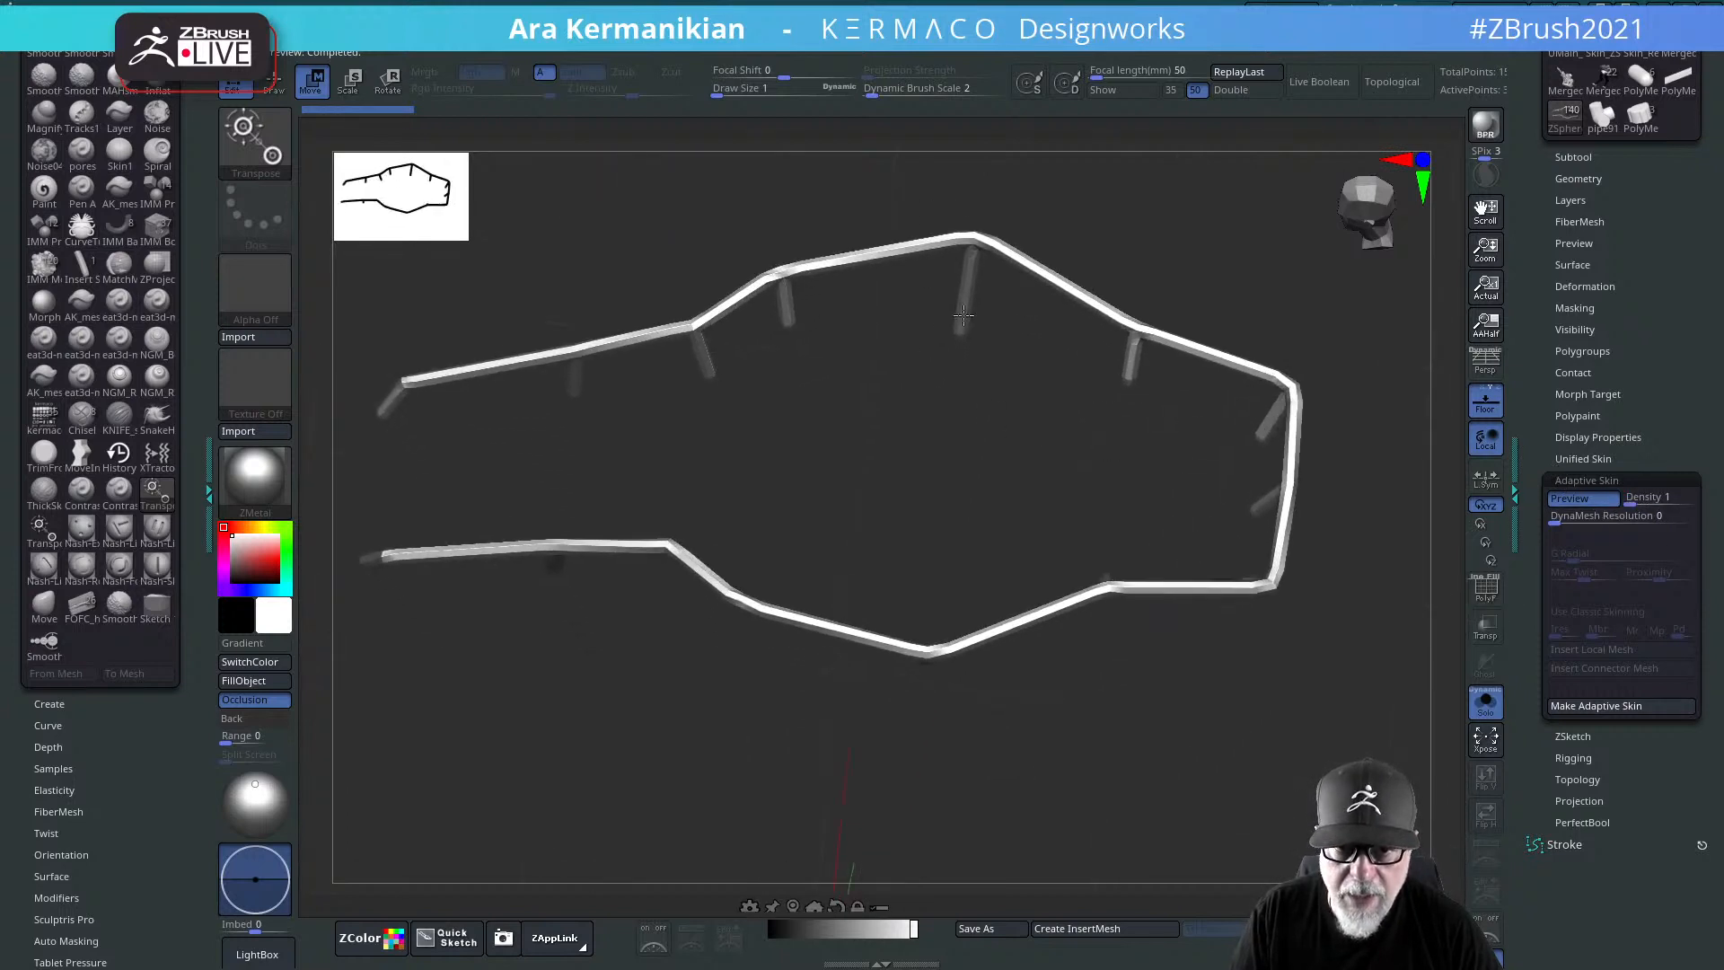
{"action": "mouse_move", "coordinate": [963, 314]}
{"action": "left_mouse_down"}
{"action": "mouse_move", "coordinate": [996, 427]}
{"action": "mouse_move", "coordinate": [934, 461]}
{"action": "mouse_move", "coordinate": [986, 312]}
{"action": "left_mouse_up"}
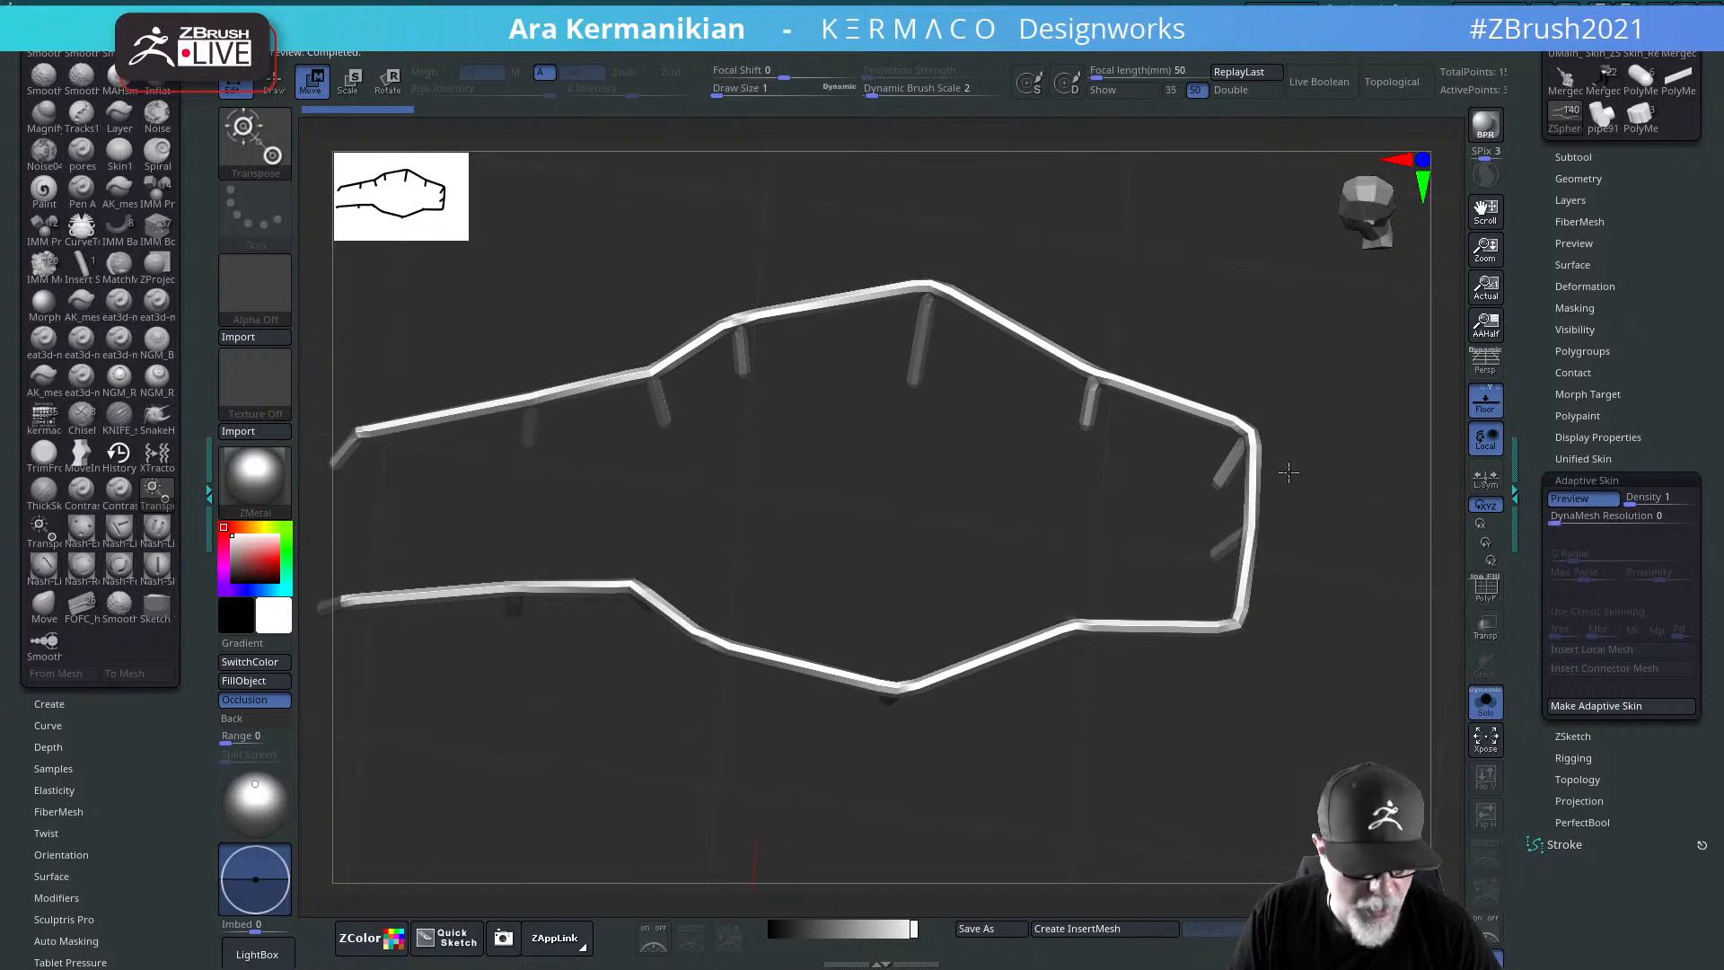
Step: Return to the railing's ZSpheres and enable Use Classic Skinning for the adaptive skin
{"action": "key", "text": "a"}
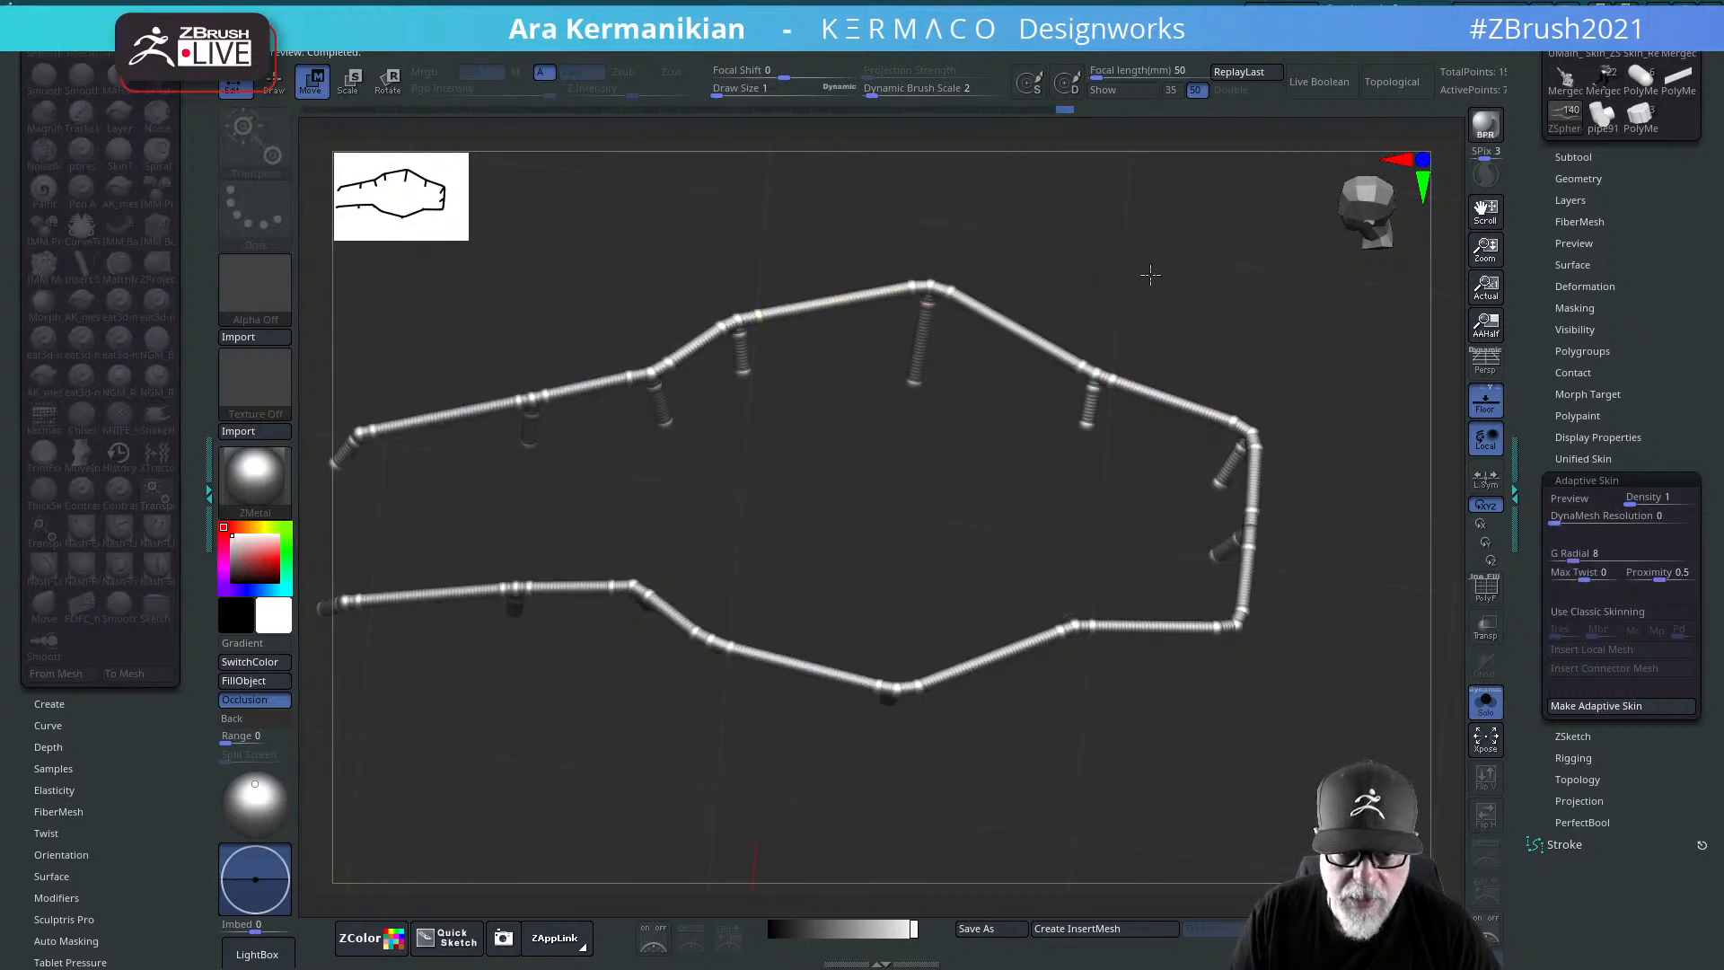
{"action": "left_click_drag", "start_coordinate": [1150, 275], "coordinate": [1150, 337]}
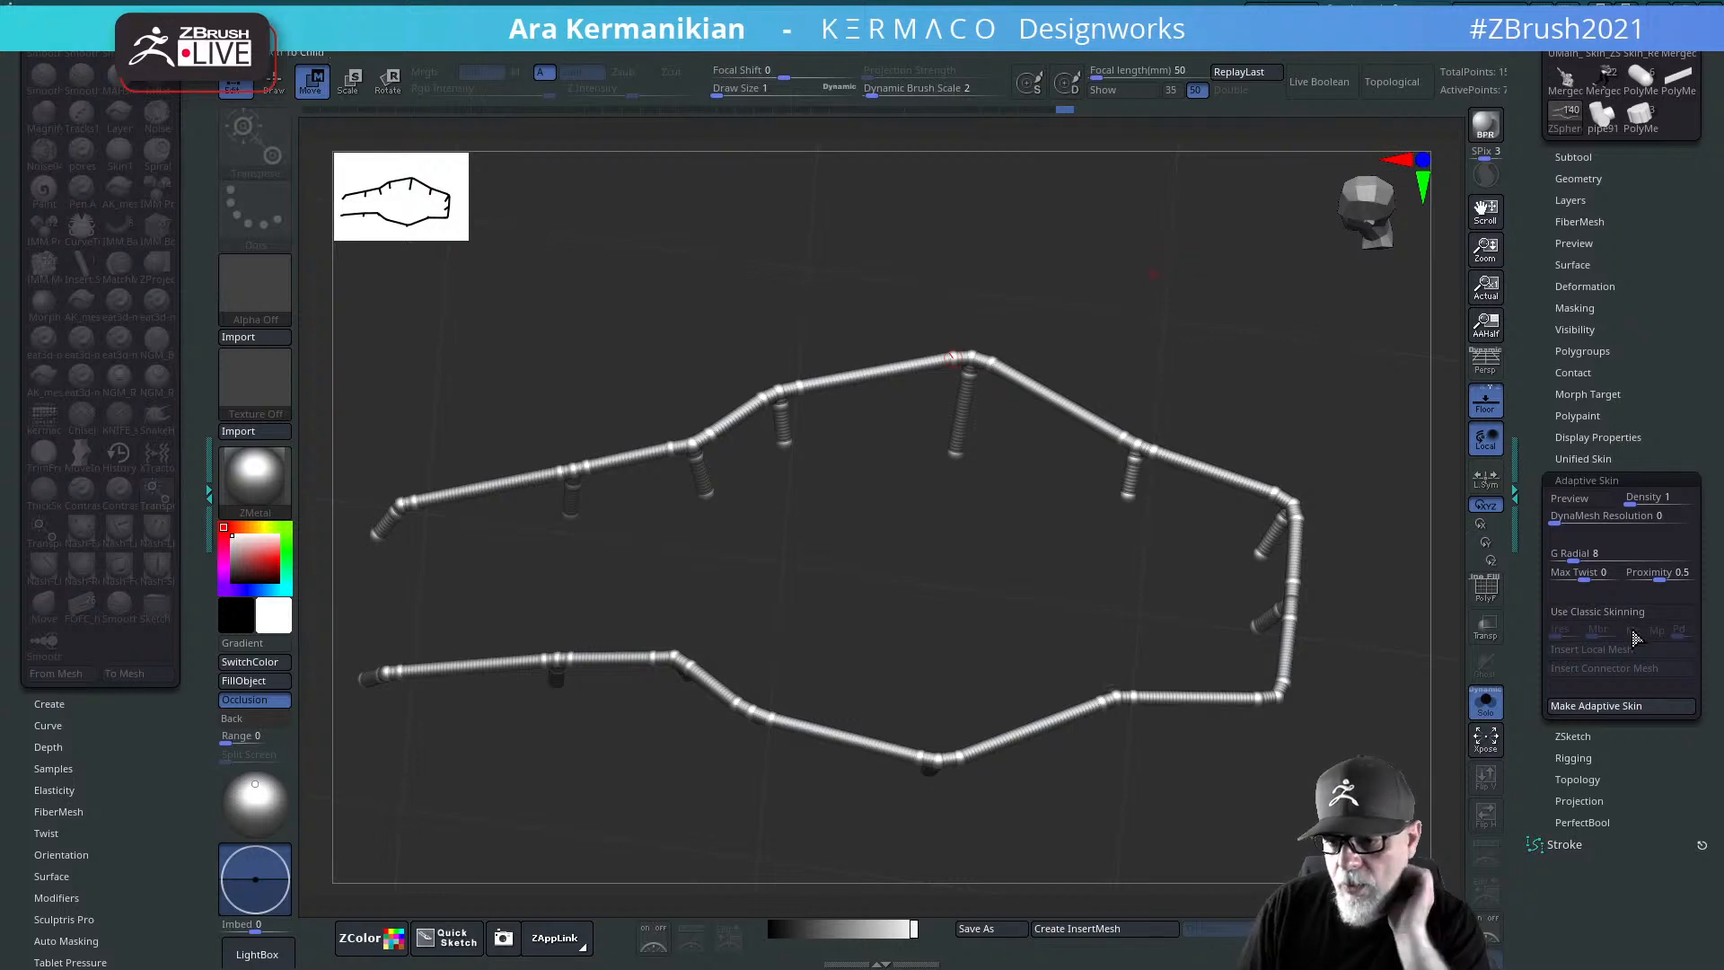
{"action": "left_click", "coordinate": [1597, 611]}
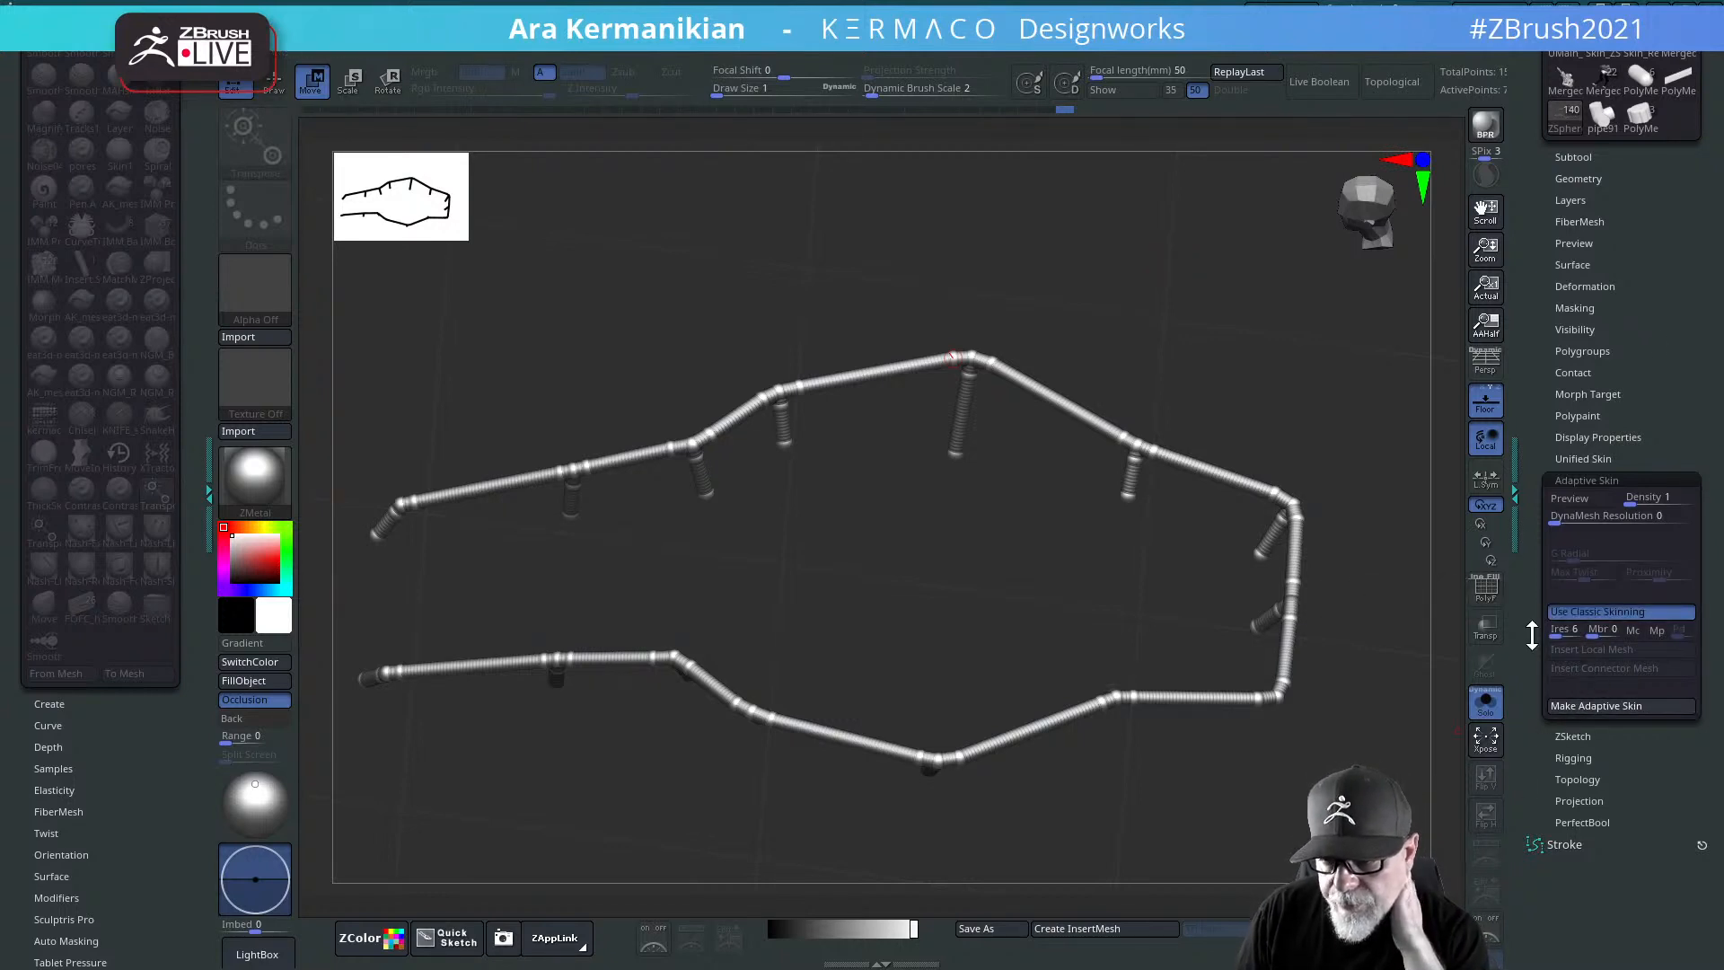
Step: Insert the long bar-shaped PolyMesh3D as a connector mesh on the rail segment between the widest corner and the next post forward
{"action": "left_click", "coordinate": [1059, 401]}
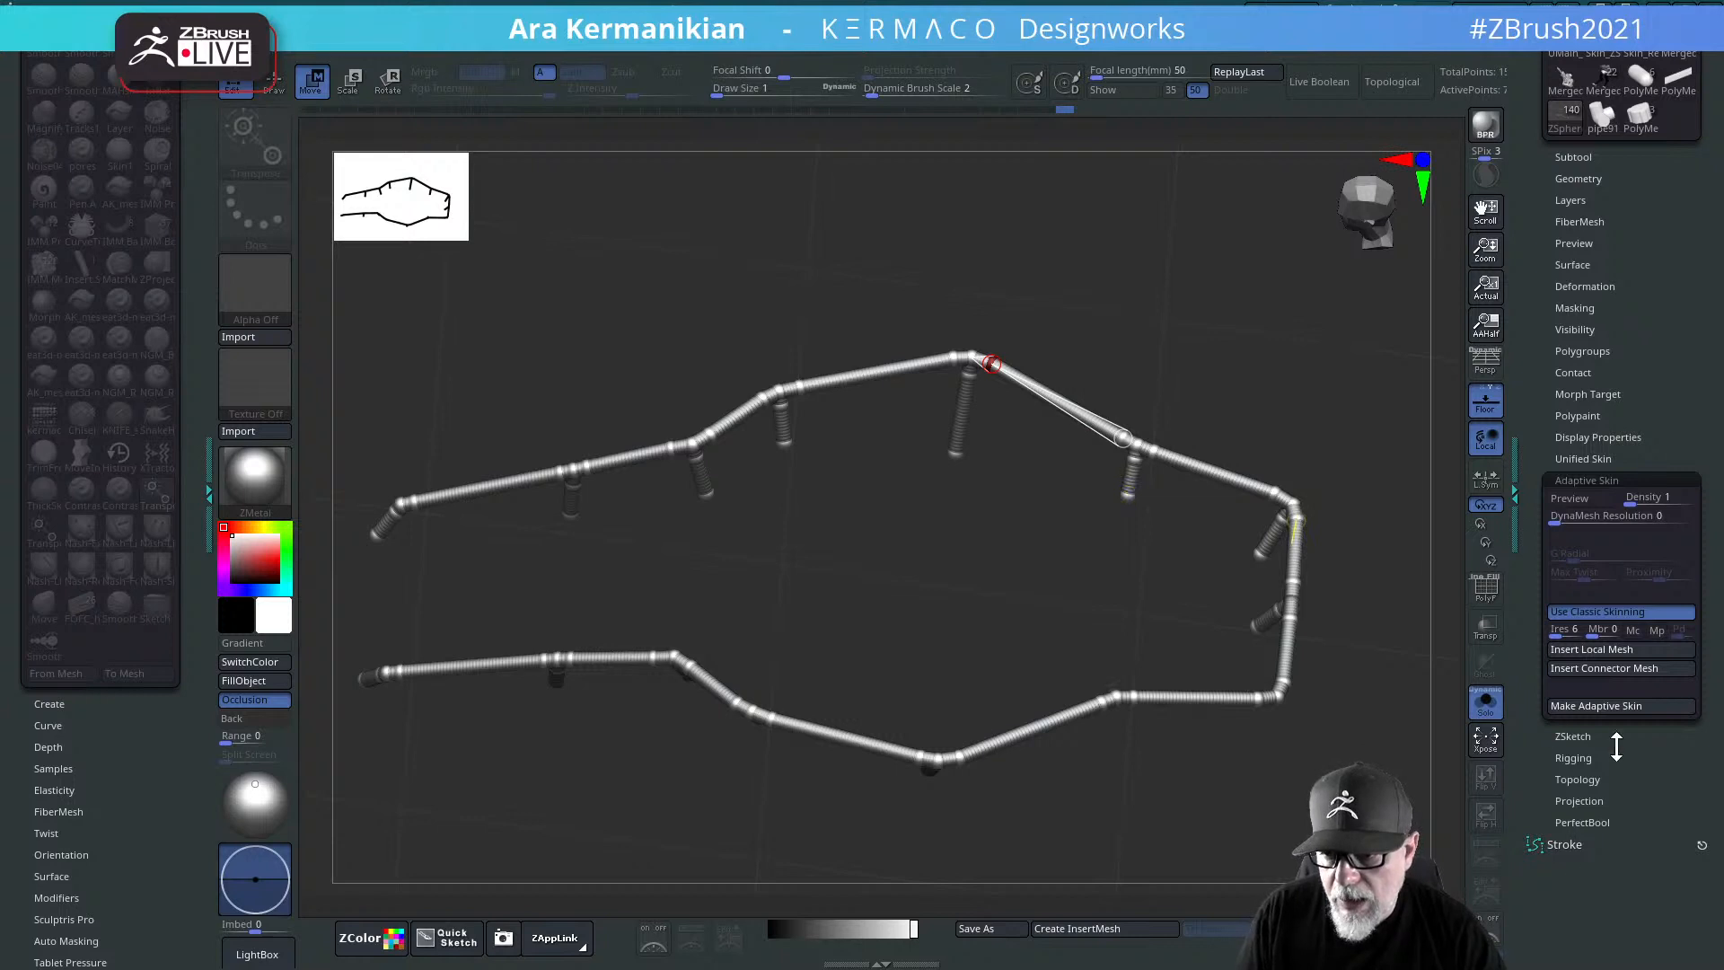
{"action": "left_click", "coordinate": [1602, 671]}
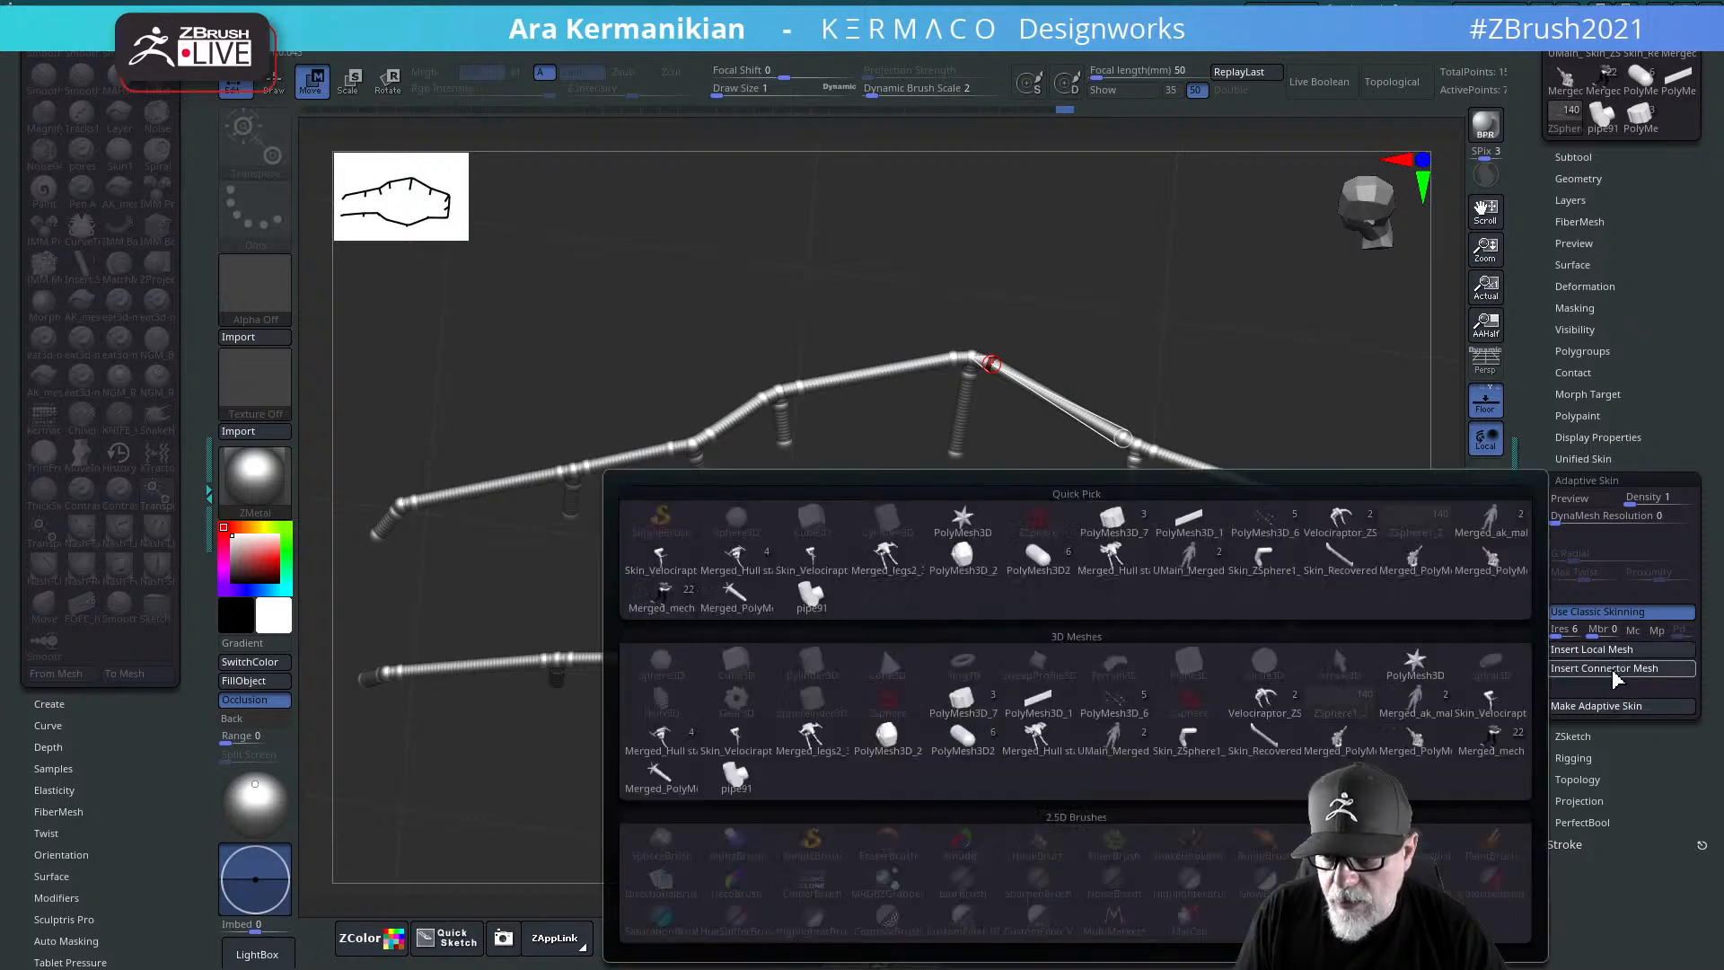
{"action": "left_click", "coordinate": [1189, 525]}
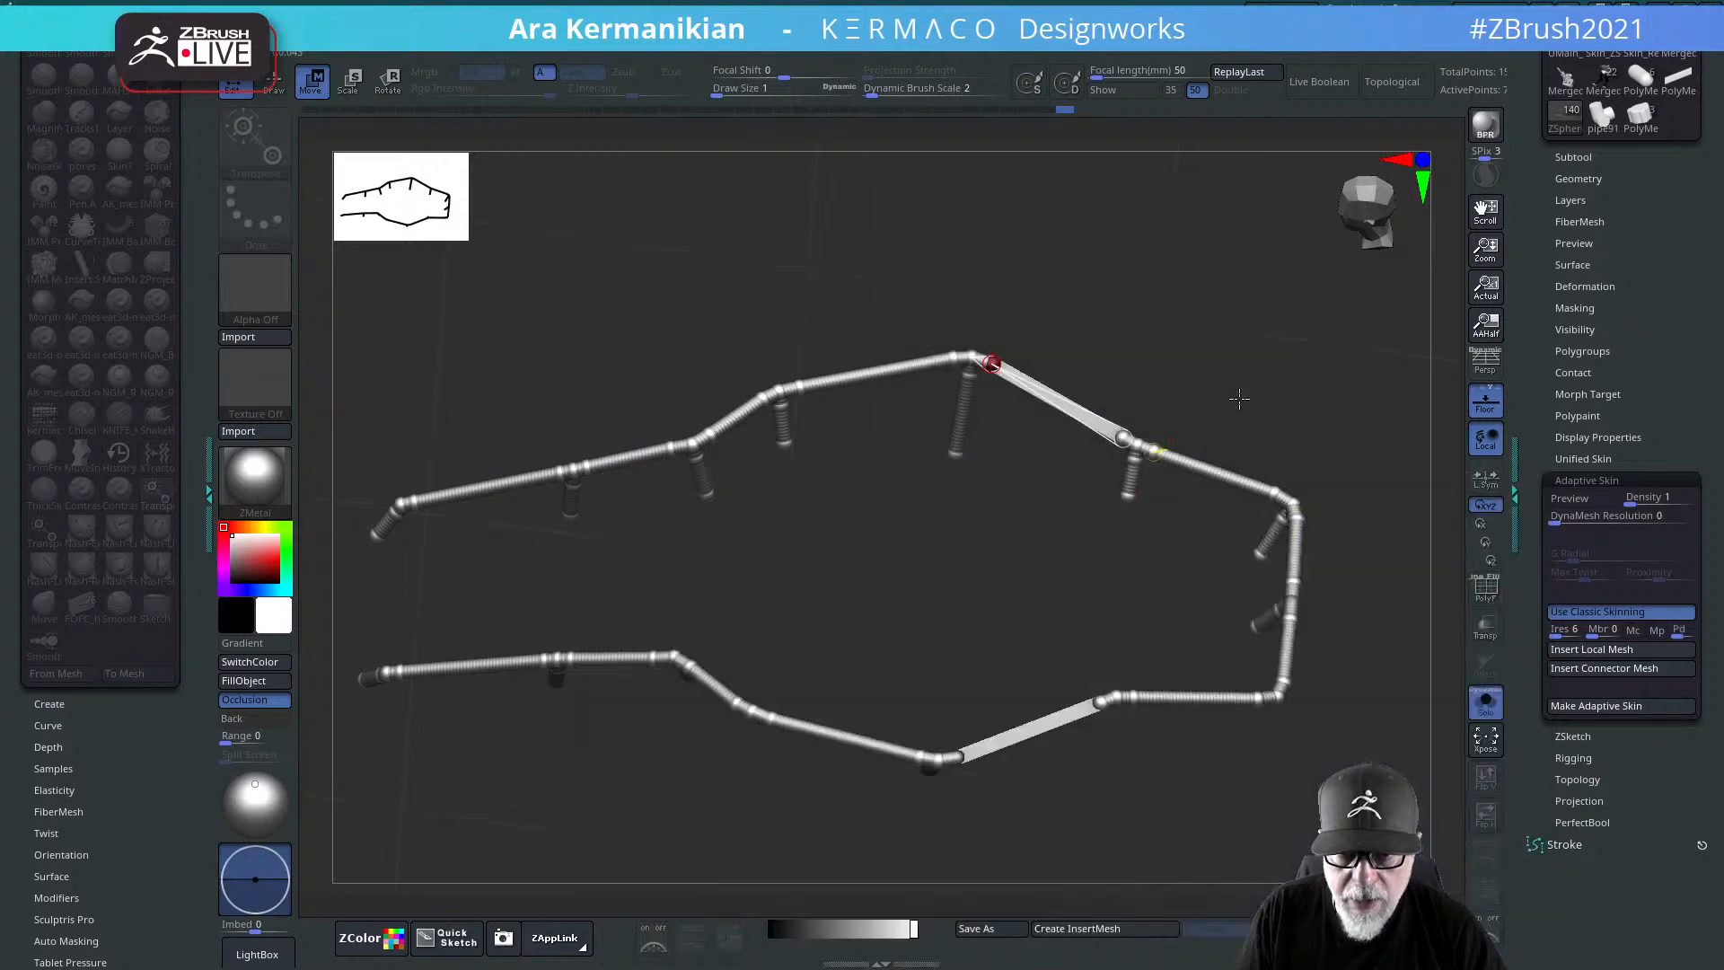
{"action": "left_click_drag", "start_coordinate": [1239, 398], "coordinate": [966, 440]}
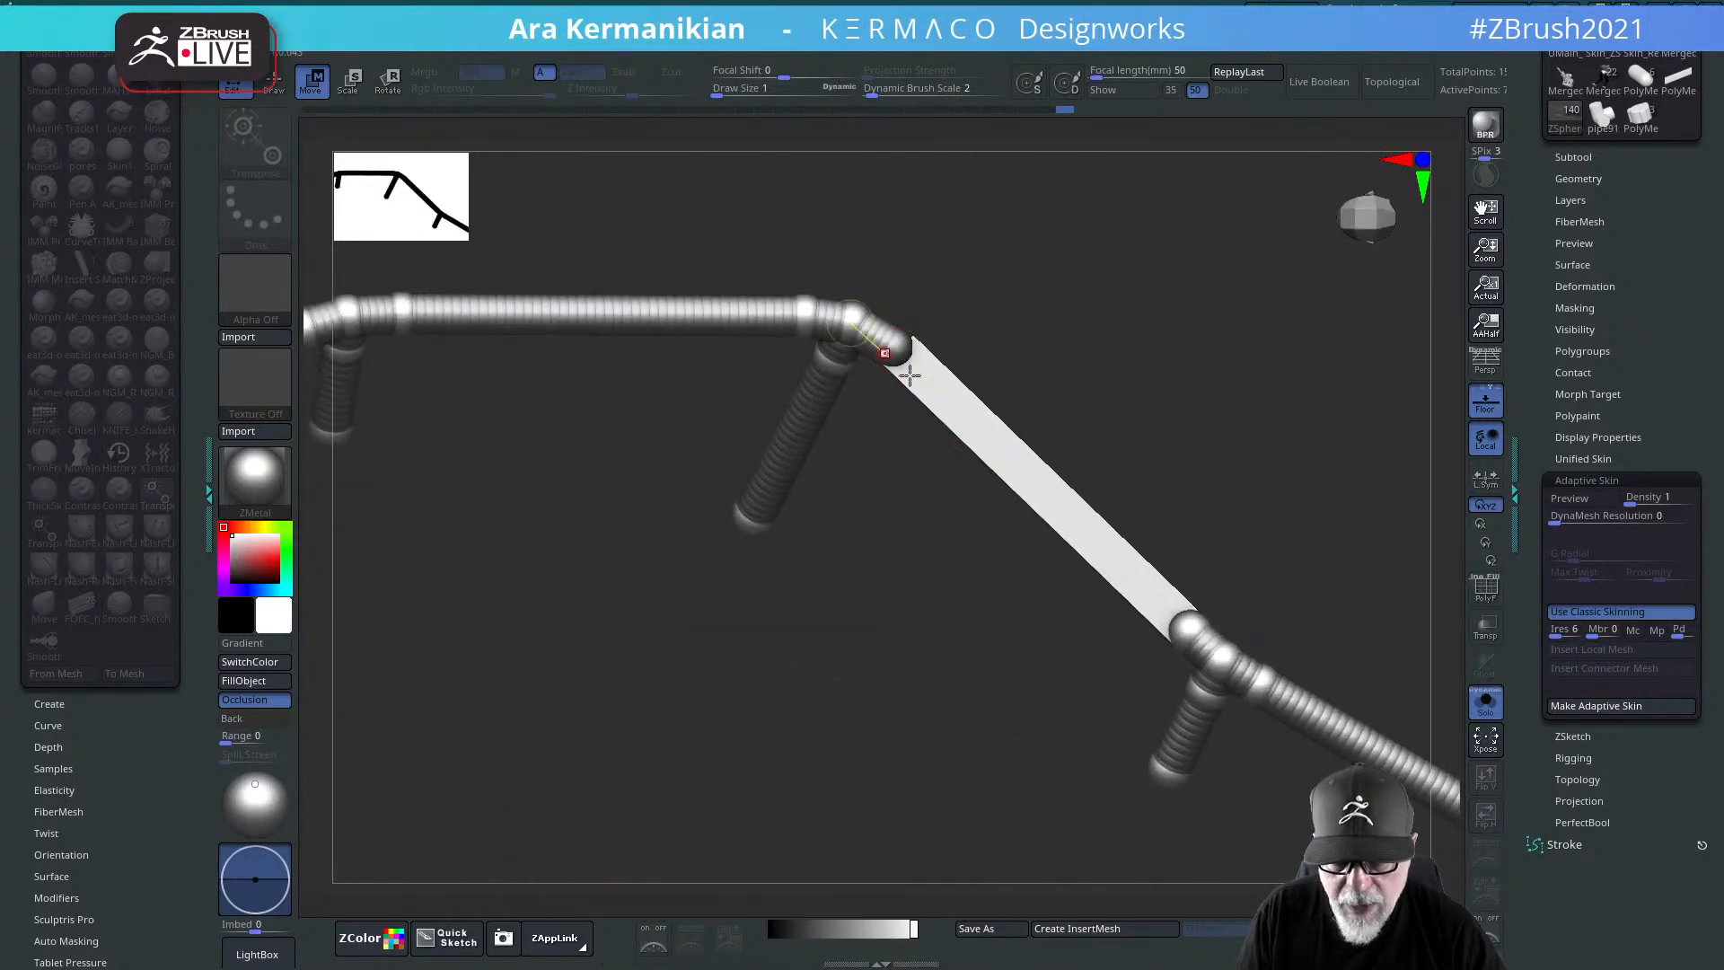
Step: Insert the bar-shaped PolyMesh3D as a connector mesh on the rail segment following the one that already has a connector mesh
{"action": "left_click_drag", "start_coordinate": [1306, 560], "coordinate": [1203, 496]}
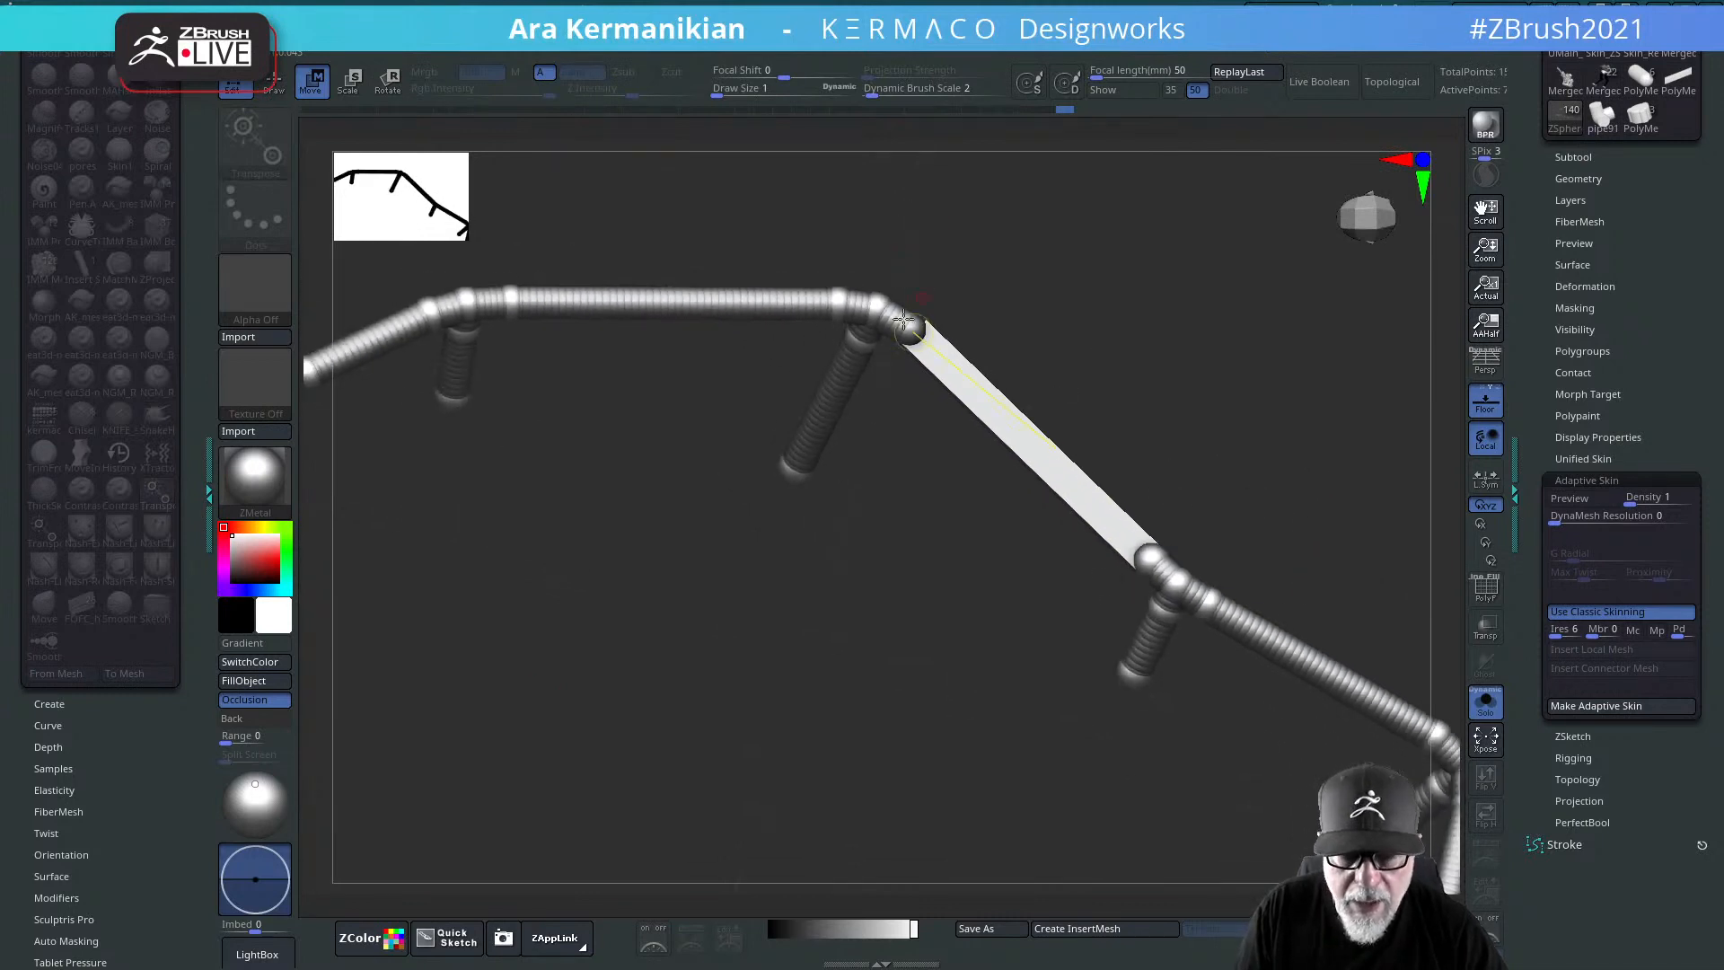
{"action": "left_click", "coordinate": [891, 317]}
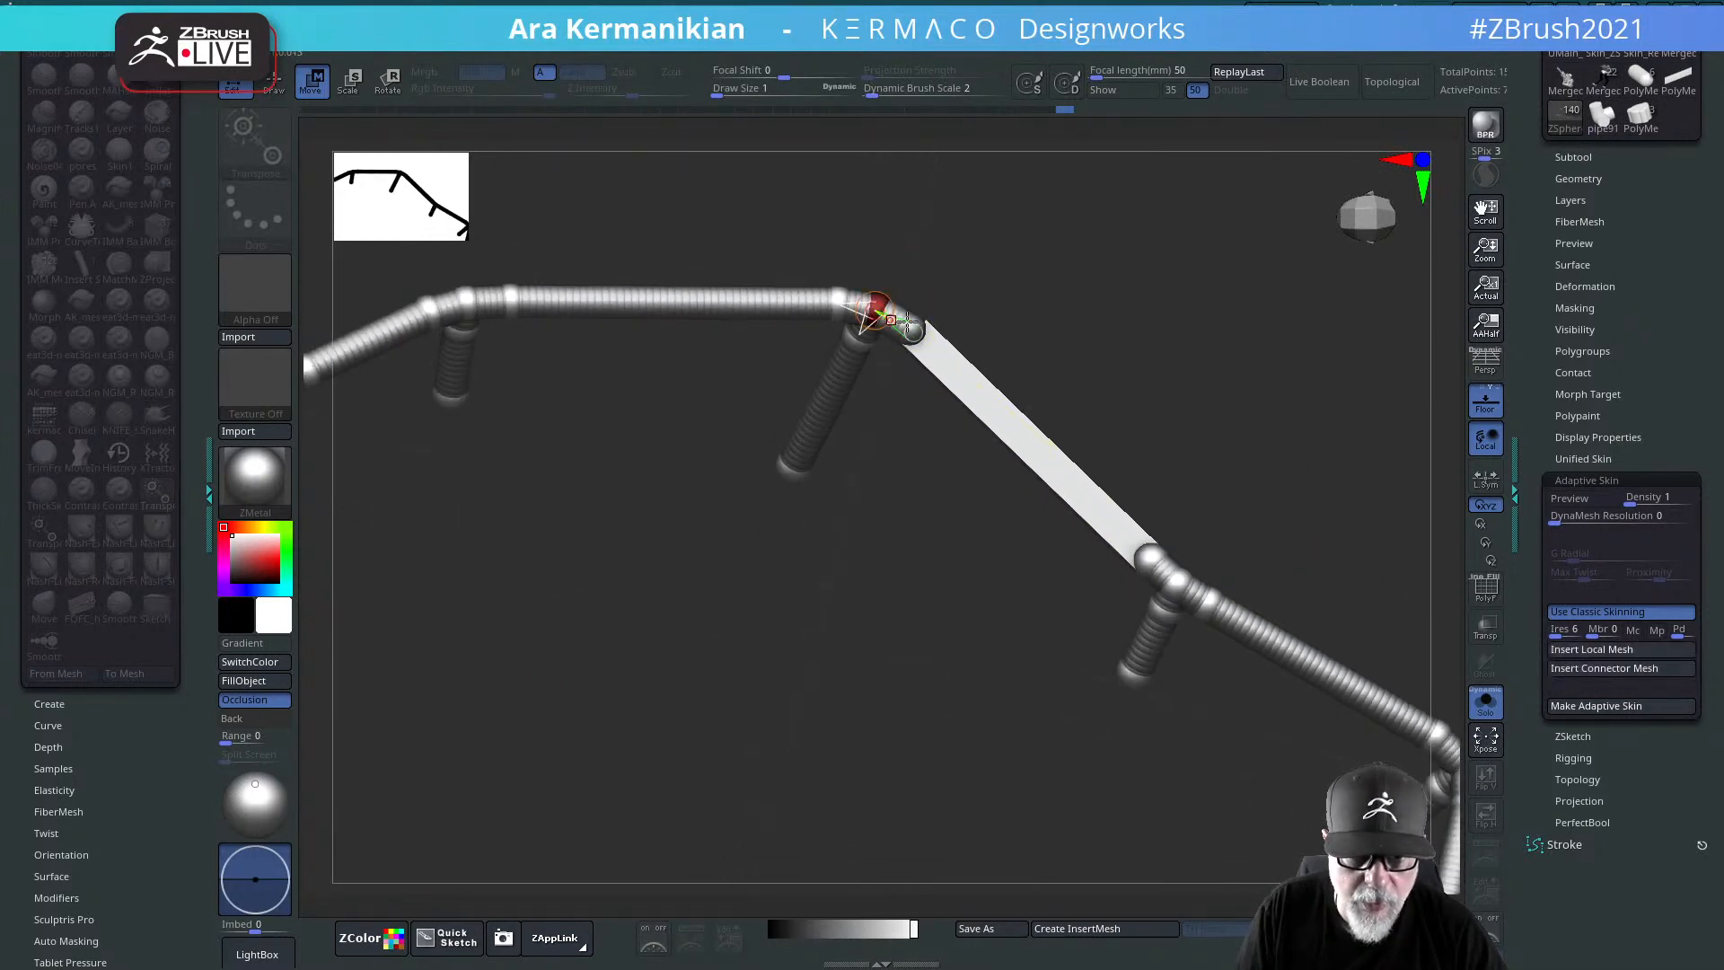
{"action": "key", "text": "ctrl+shift+z"}
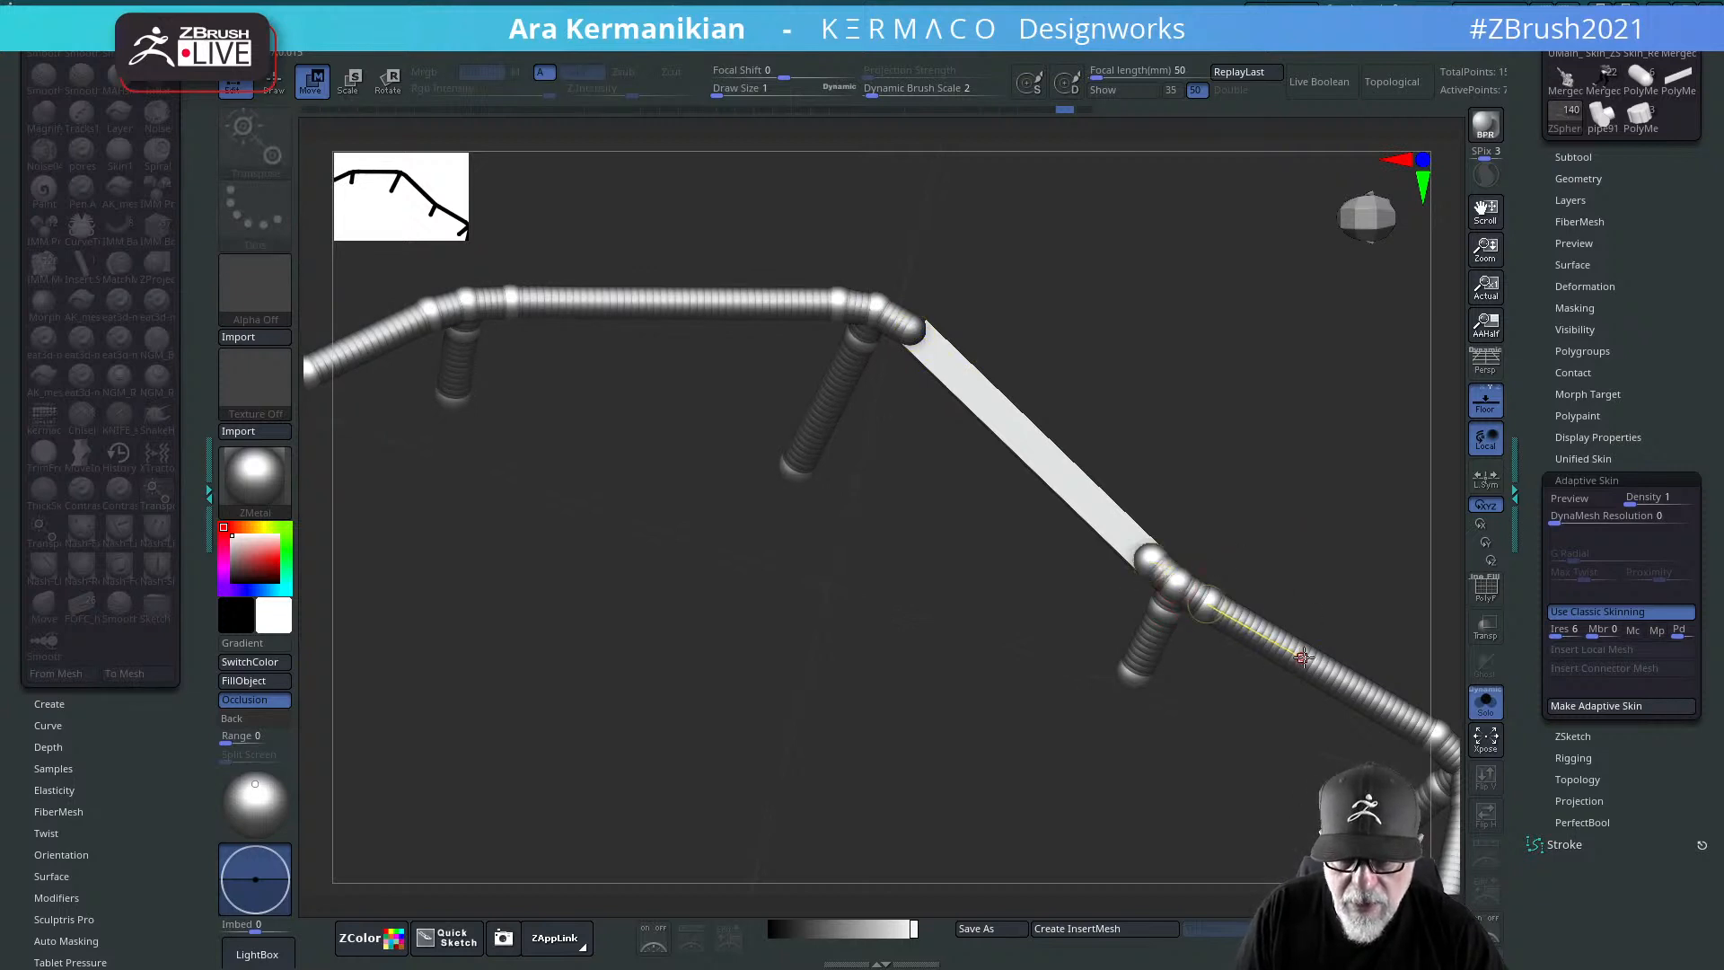
{"action": "left_click", "coordinate": [1304, 658]}
{"action": "left_click_drag", "start_coordinate": [1293, 574], "coordinate": [1328, 556]}
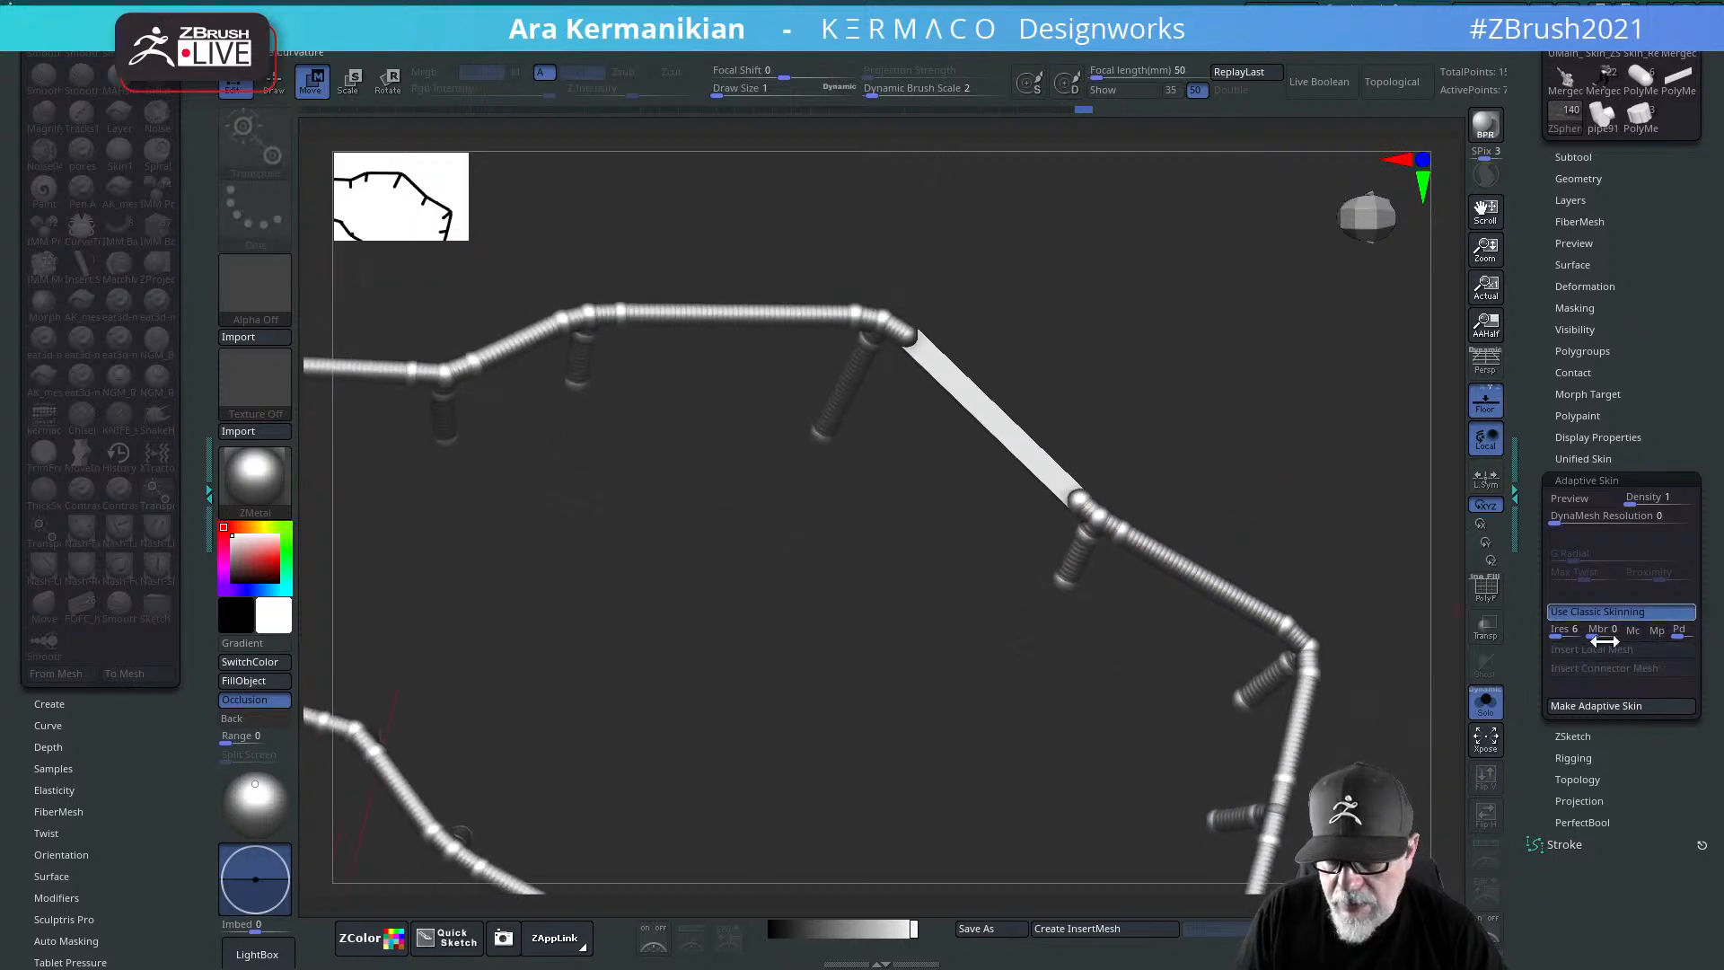
{"action": "left_click", "coordinate": [1119, 531]}
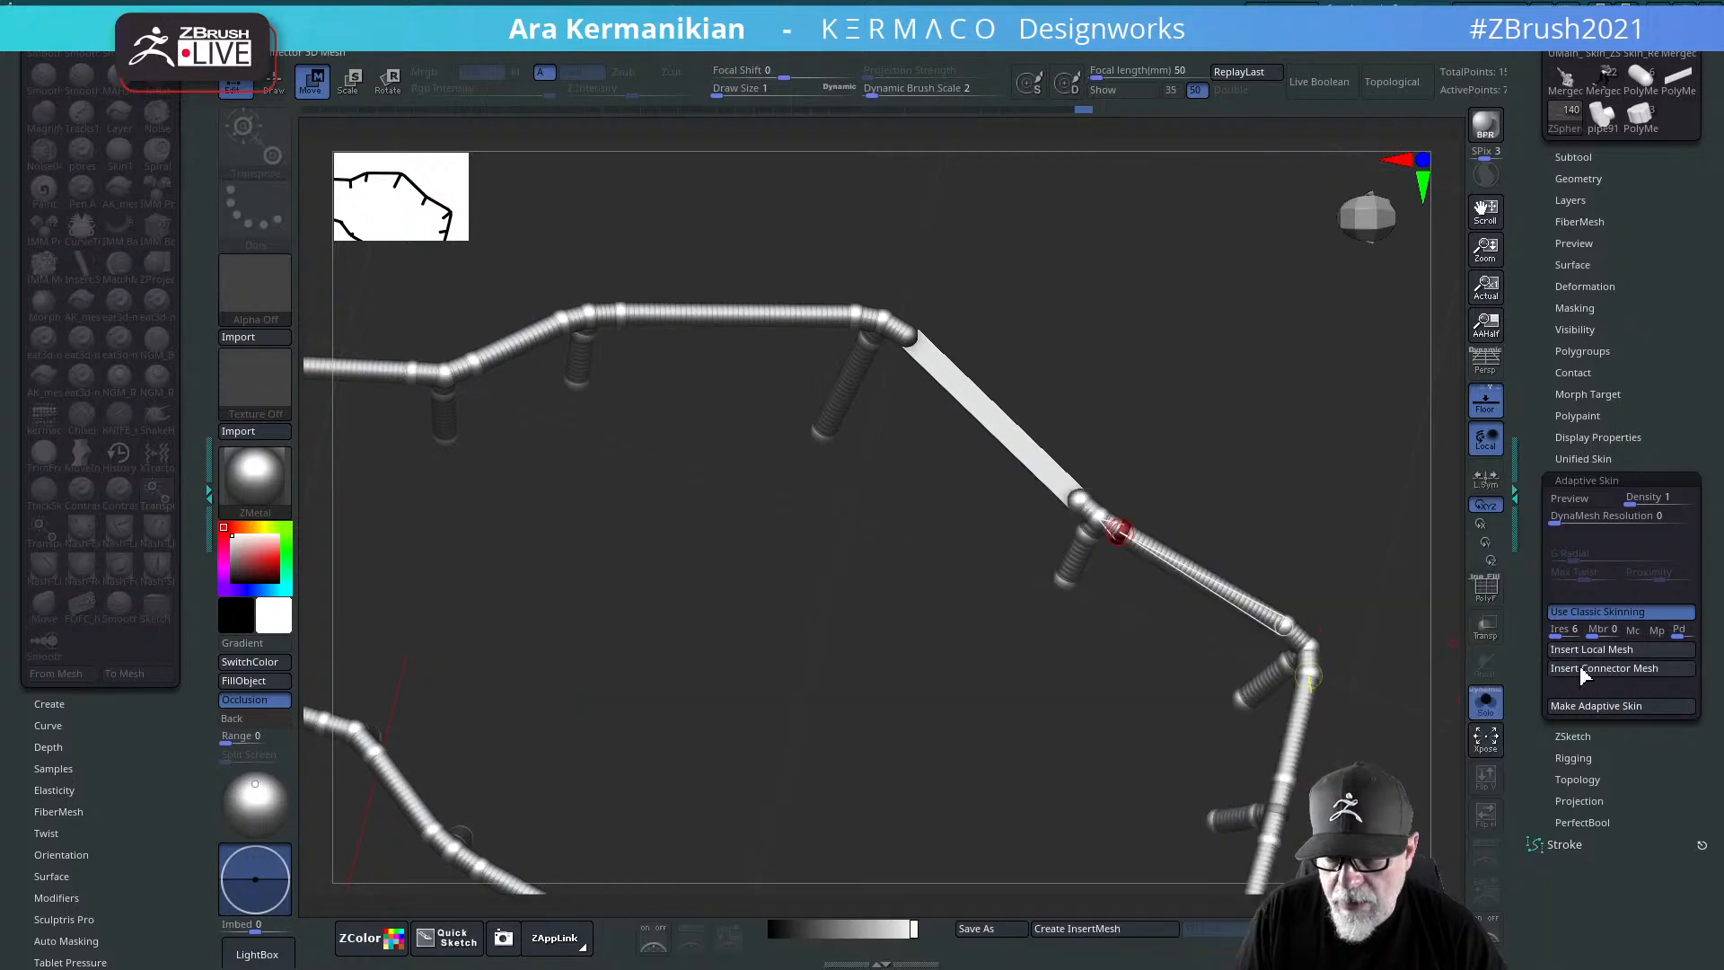
{"action": "left_click", "coordinate": [1607, 669]}
{"action": "left_click", "coordinate": [1200, 528]}
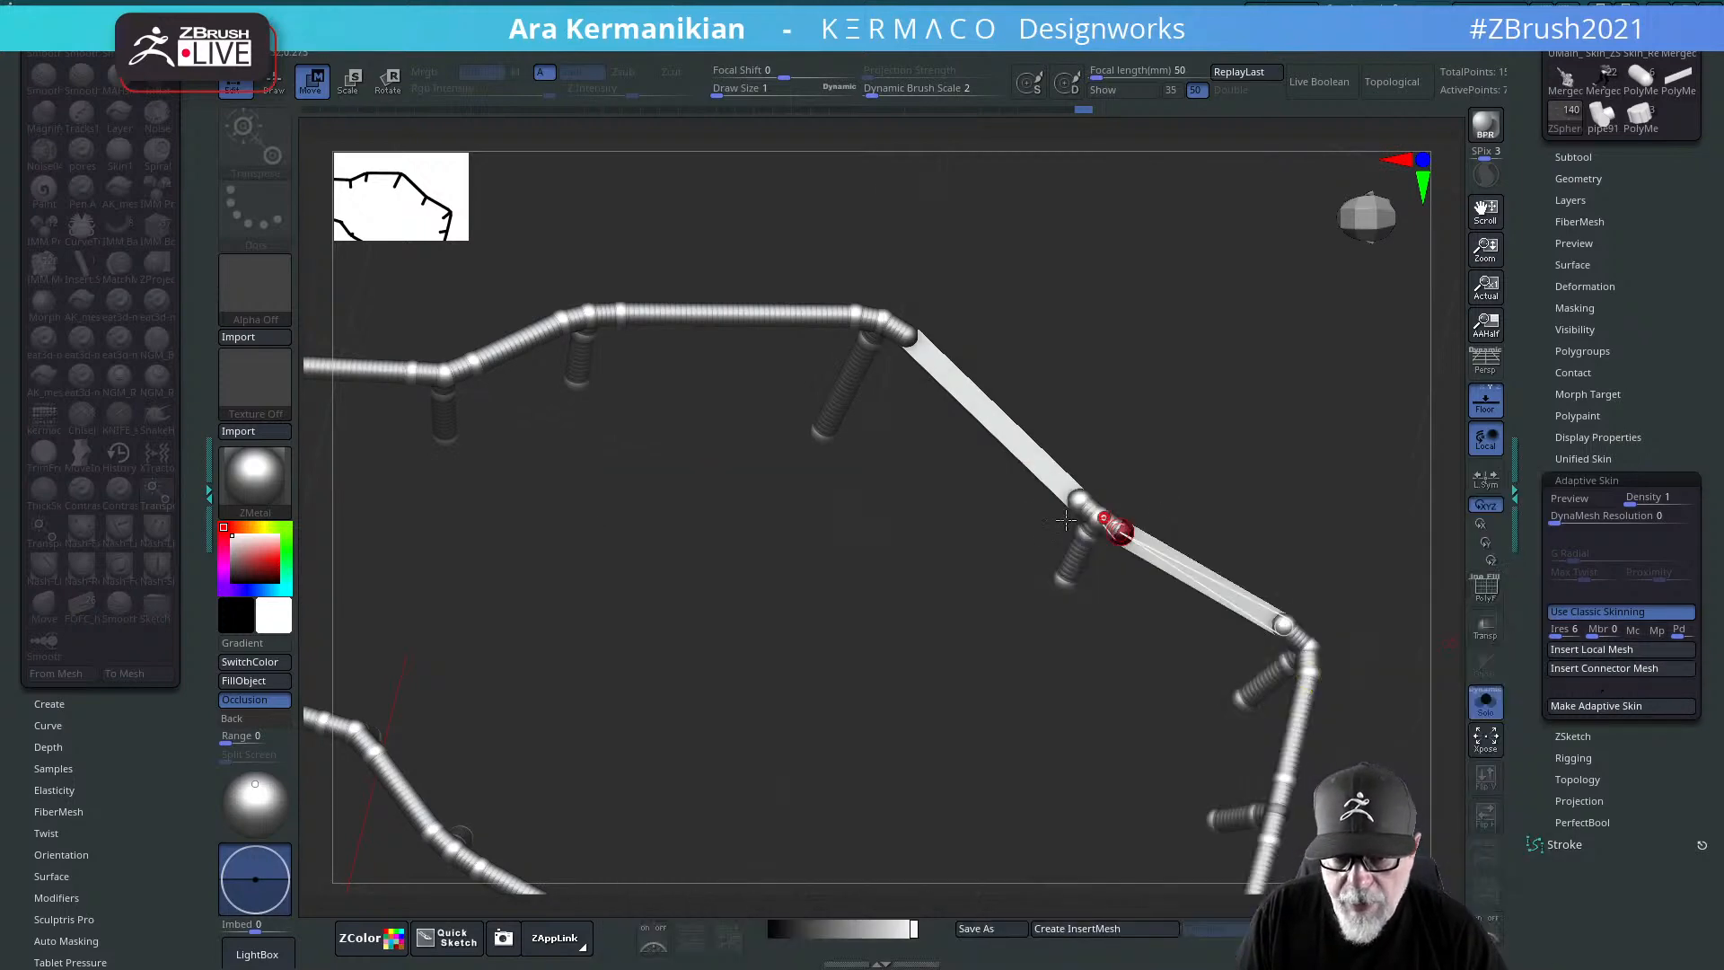
Step: Open the subtool list and turn off Solo to show the ZSphere railing in place on the whole mech
{"action": "left_click_drag", "start_coordinate": [1148, 537], "coordinate": [1336, 390]}
{"action": "left_click", "coordinate": [1571, 157]}
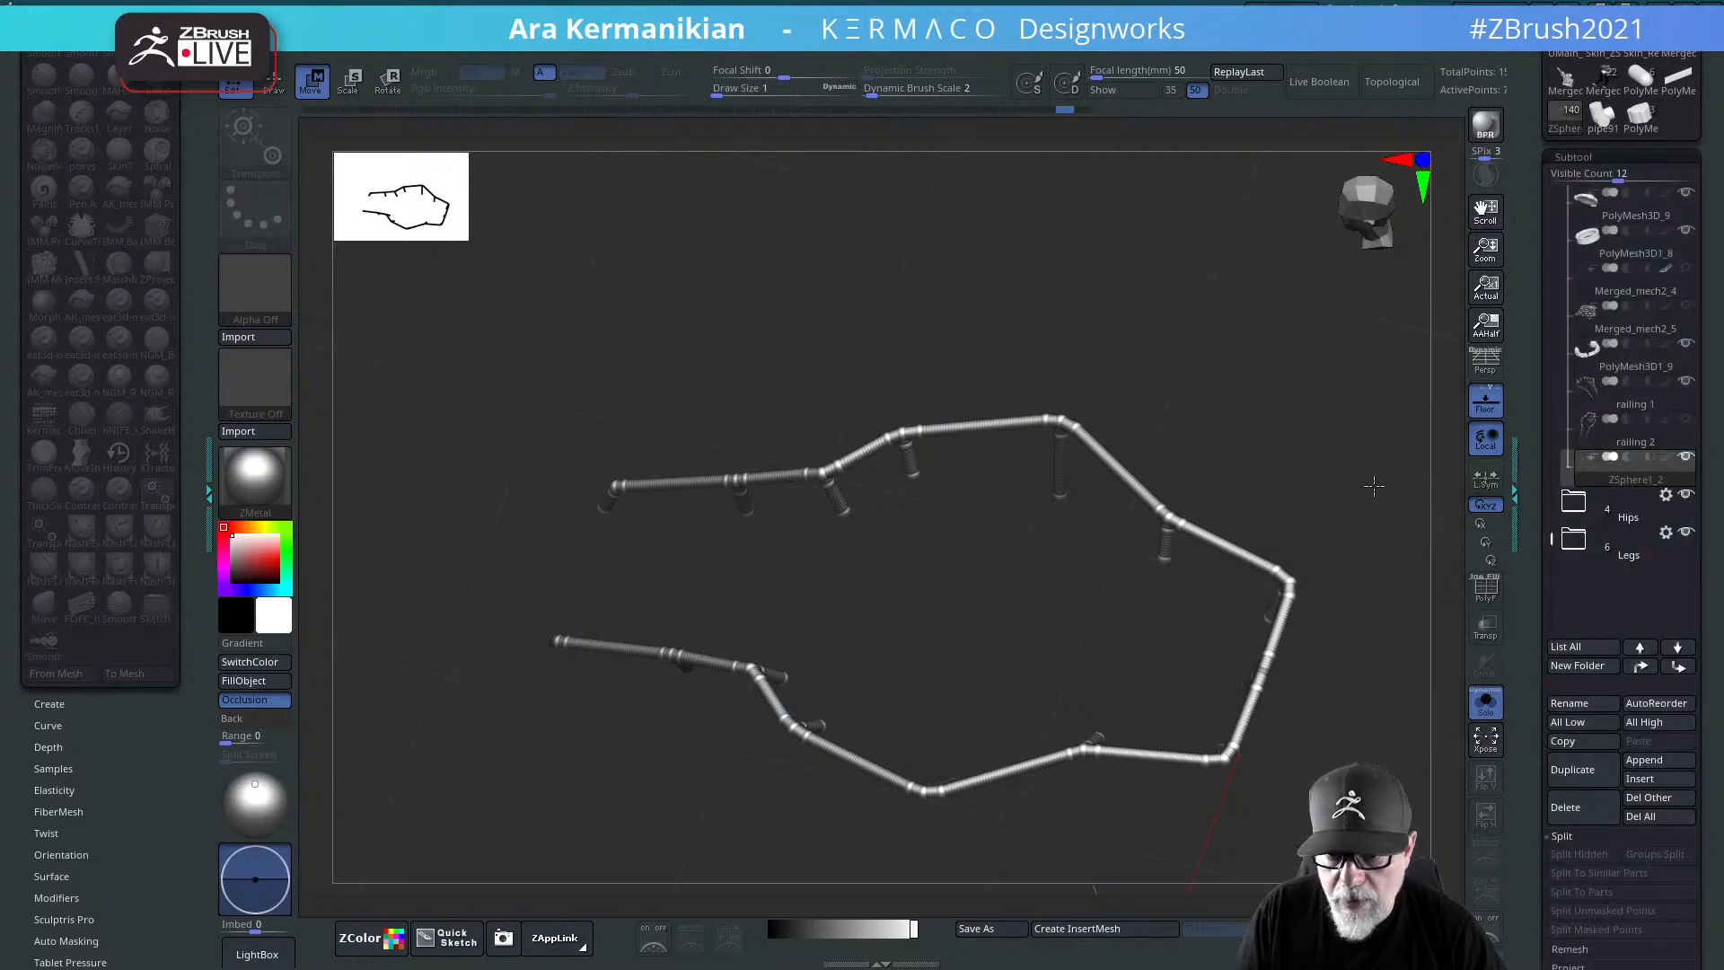
{"action": "left_click", "coordinate": [1485, 703]}
{"action": "left_click_drag", "start_coordinate": [1387, 699], "coordinate": [1264, 603]}
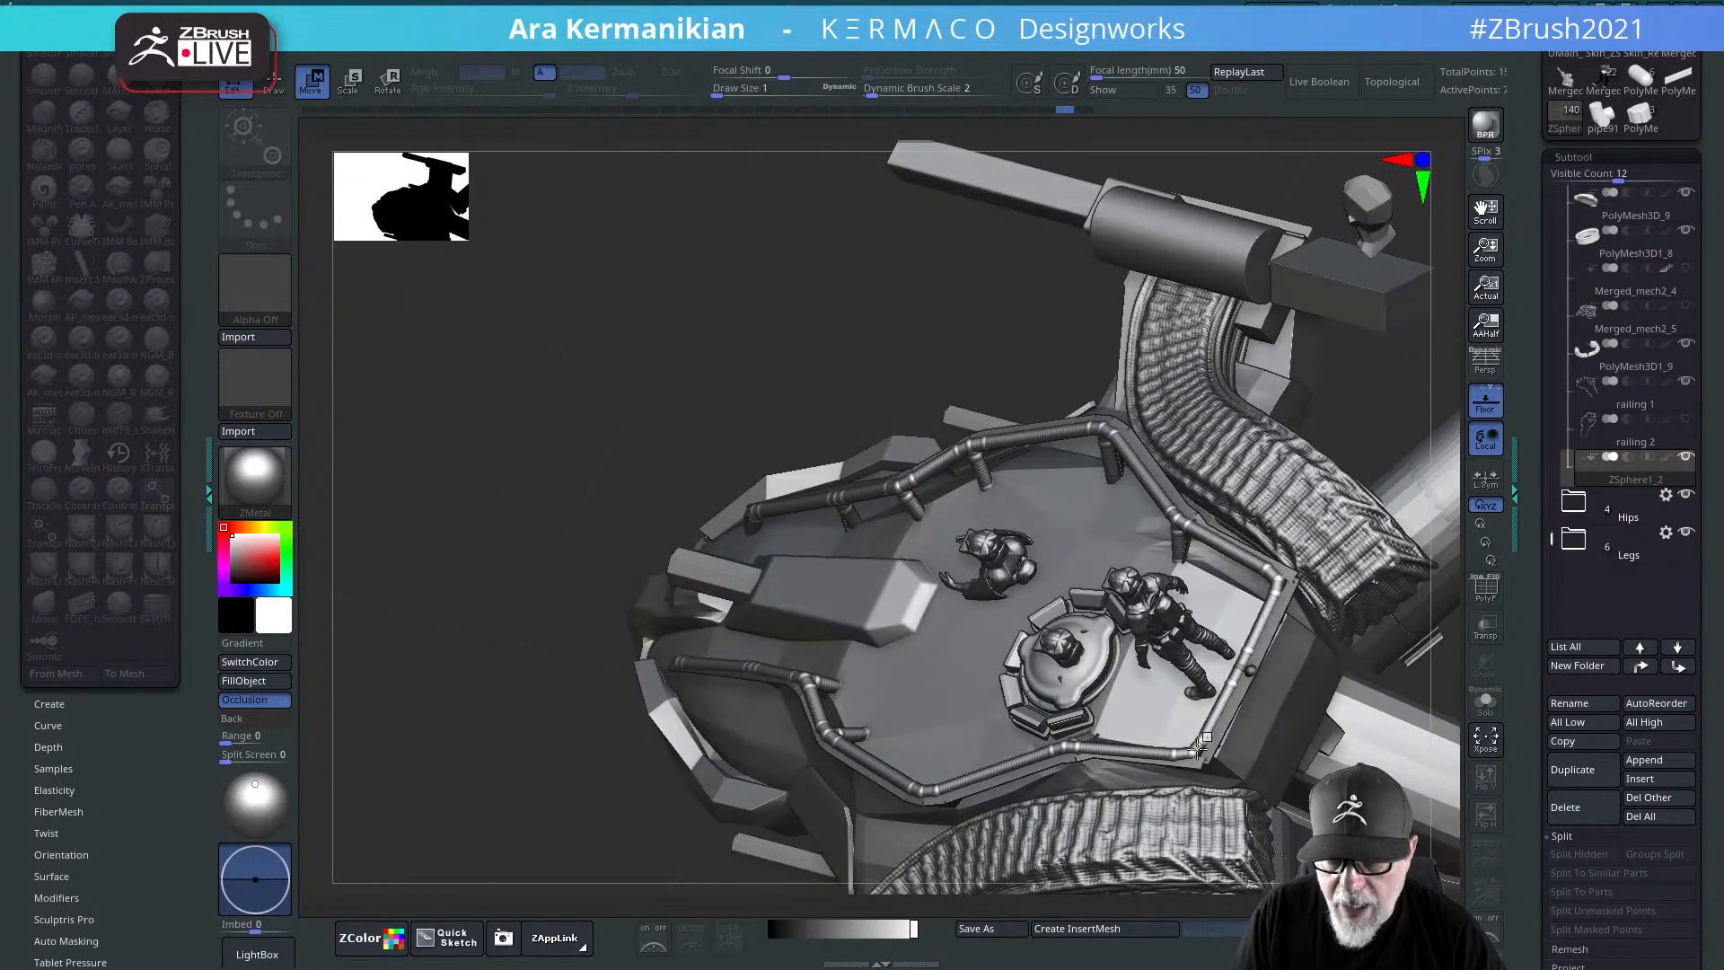
{"action": "left_click_drag", "start_coordinate": [1387, 420], "coordinate": [1482, 420]}
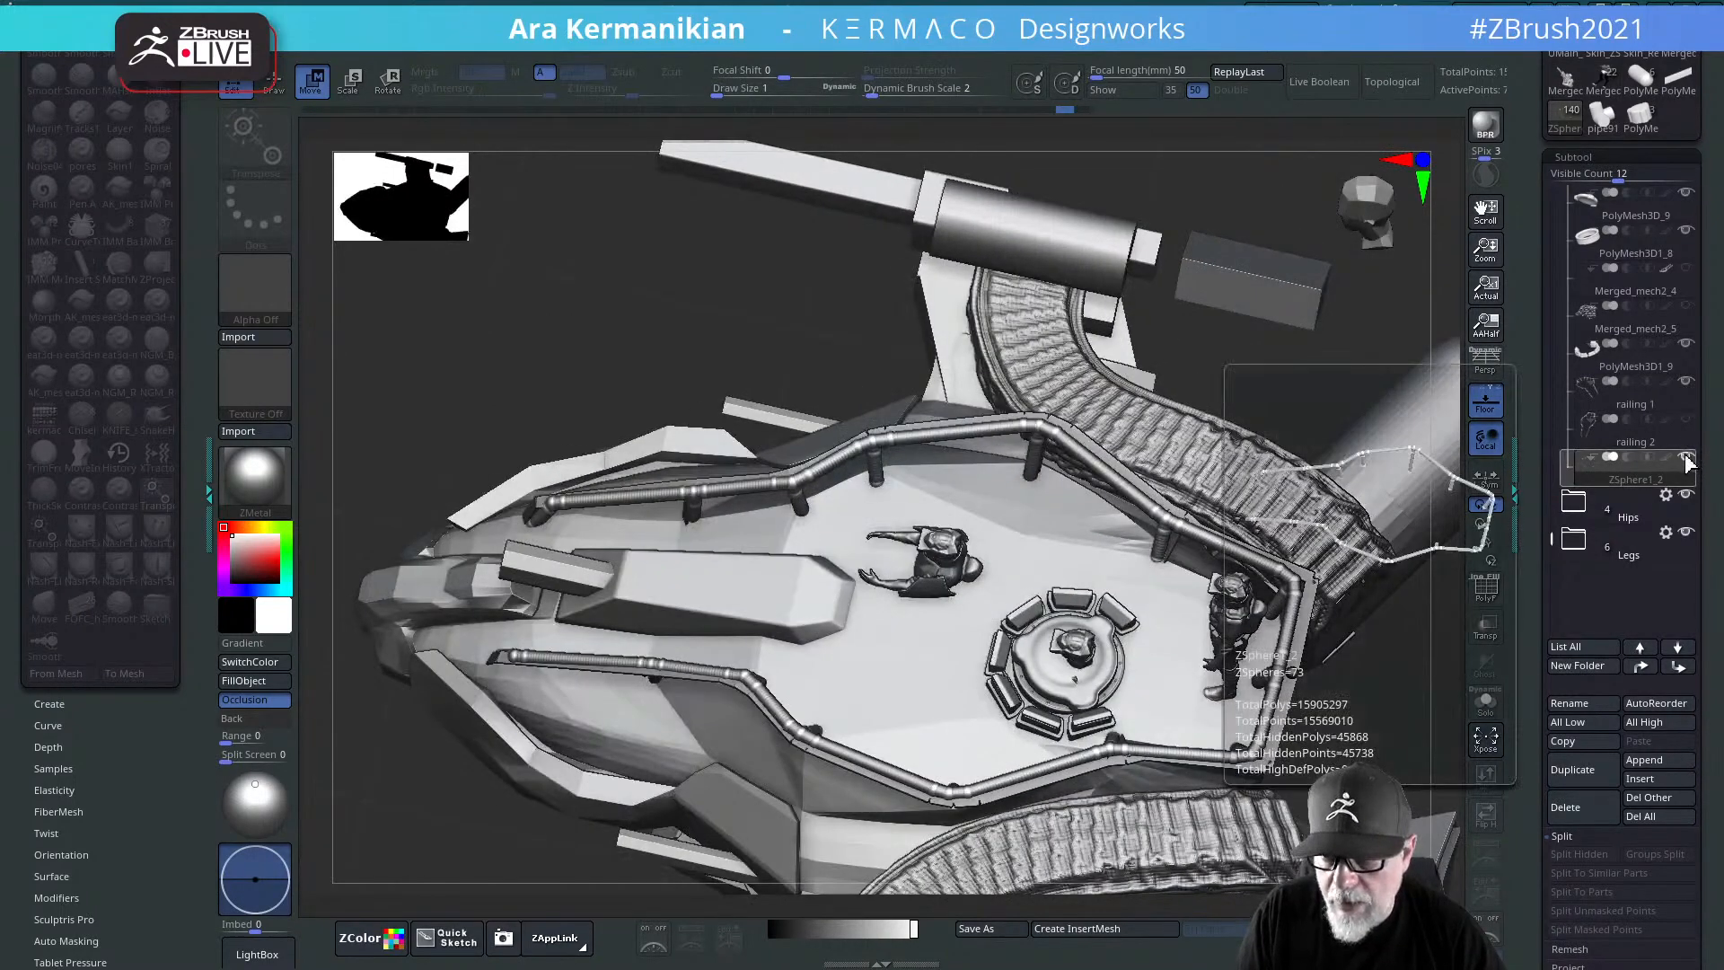
Step: Switch to the railing 2 and railing 1 subtools and examine railing 1's flat rails and posts near the standing figure
{"action": "left_click", "coordinate": [1625, 419]}
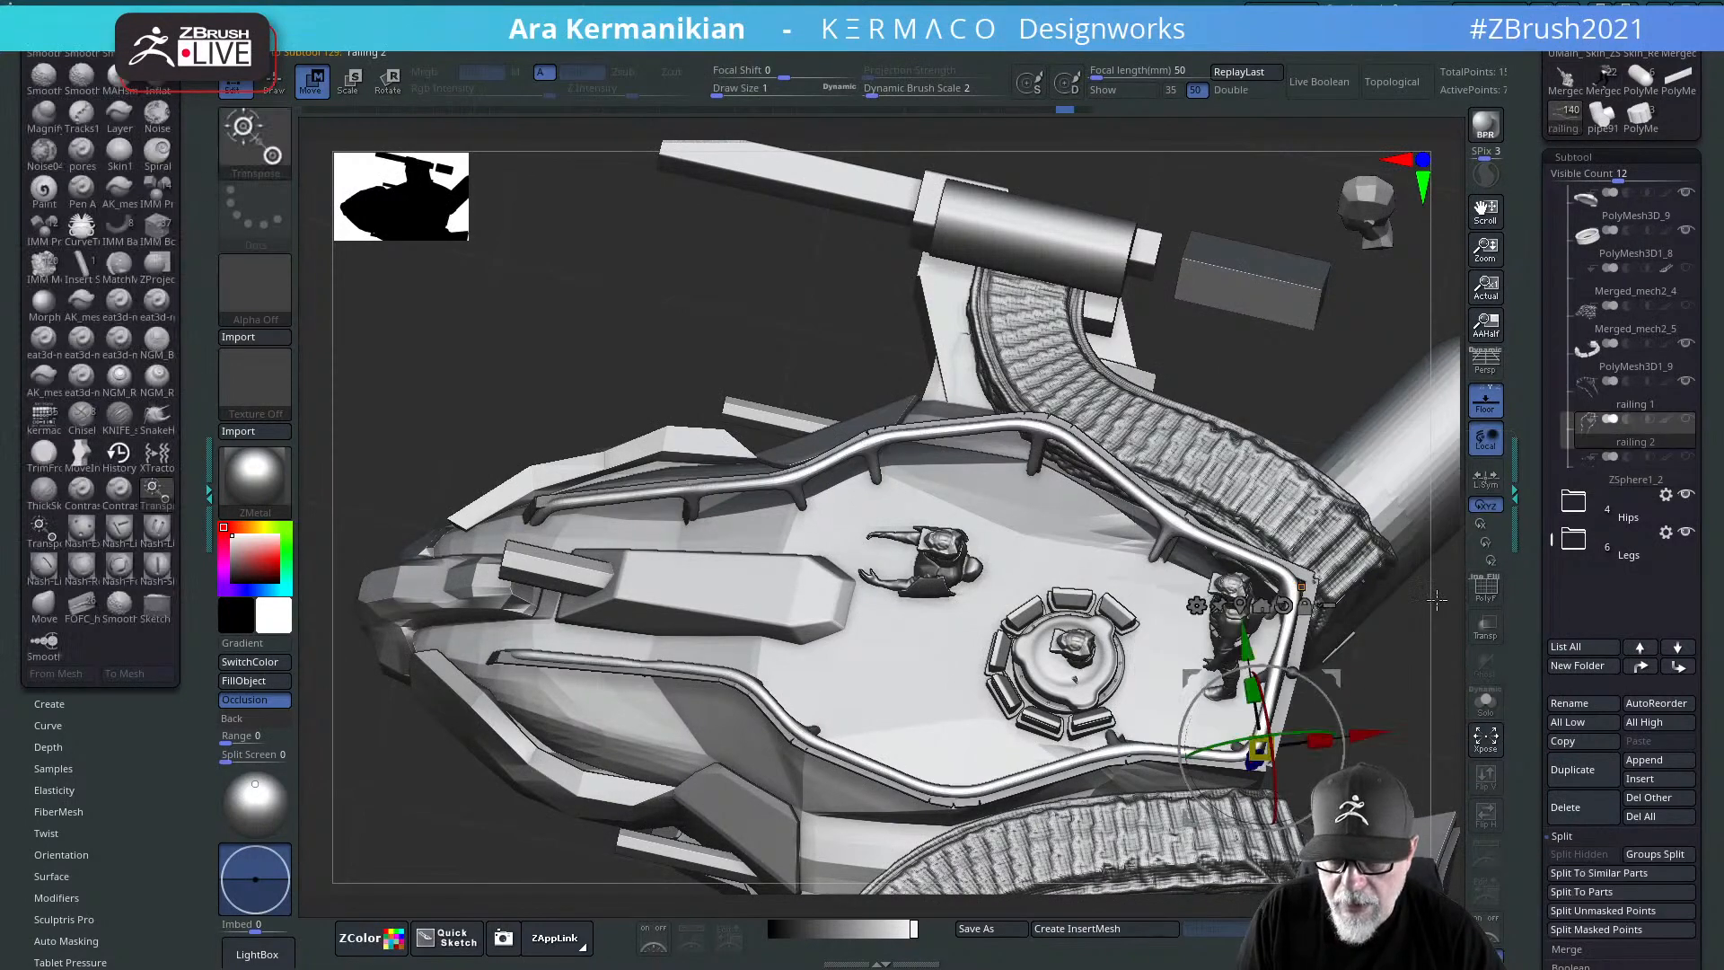
{"action": "left_click", "coordinate": [1635, 406]}
{"action": "left_click_drag", "start_coordinate": [1411, 702], "coordinate": [1416, 647]}
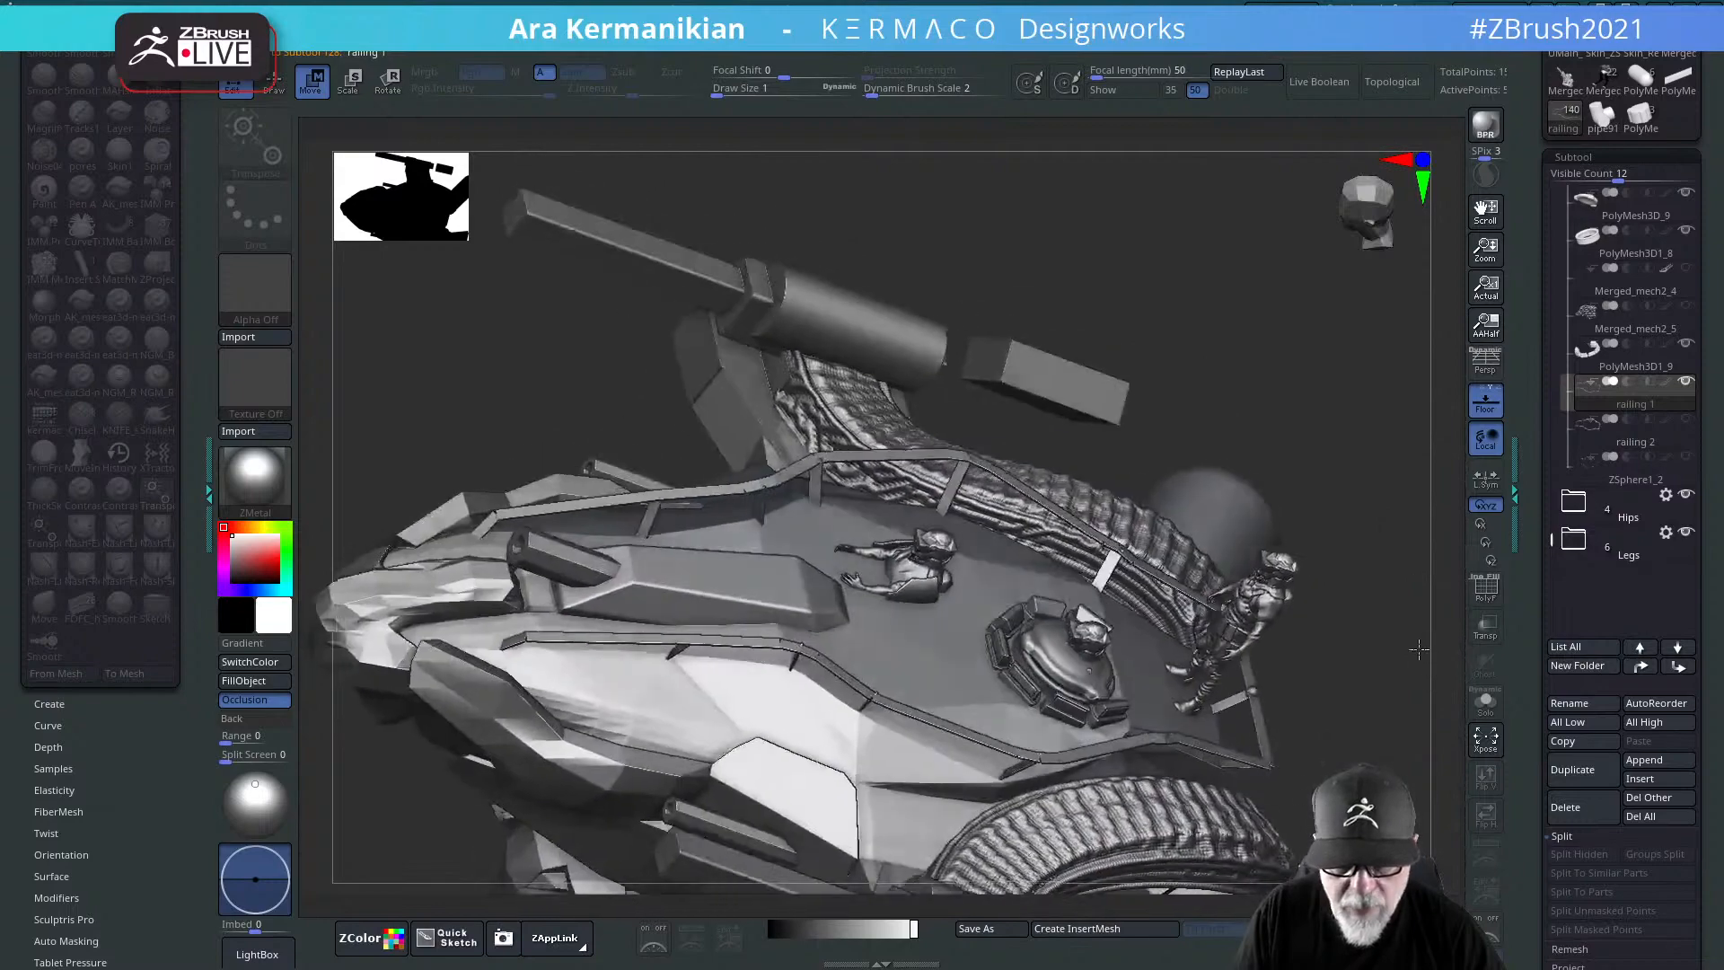
{"action": "left_click_drag", "start_coordinate": [1419, 731], "coordinate": [1463, 566]}
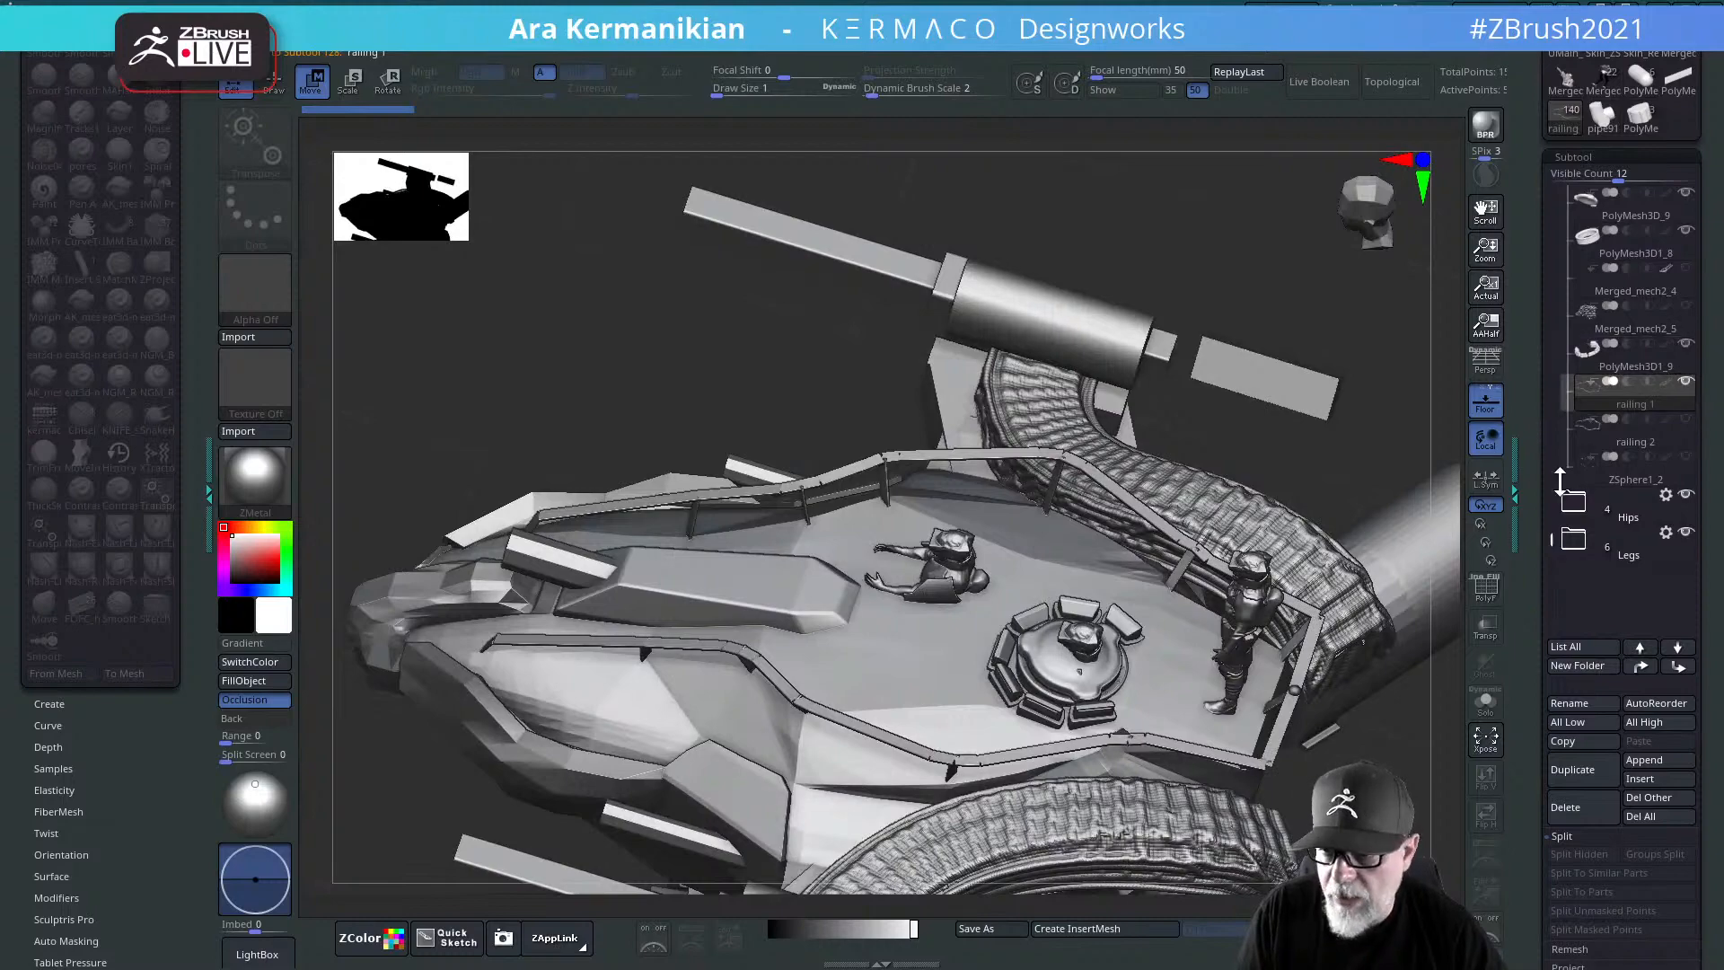
{"action": "mouse_move", "coordinate": [1445, 837]}
{"action": "left_mouse_down", "text": "alt"}
{"action": "mouse_move", "coordinate": [1200, 703]}
{"action": "mouse_move", "coordinate": [1190, 844]}
{"action": "left_mouse_up", "text": "alt"}
{"action": "mouse_move", "coordinate": [452, 566]}
{"action": "left_mouse_down"}
{"action": "mouse_move", "coordinate": [988, 700]}
{"action": "mouse_move", "coordinate": [1029, 690]}
{"action": "left_mouse_up"}
{"action": "left_click_drag", "start_coordinate": [1150, 787], "coordinate": [1015, 659]}
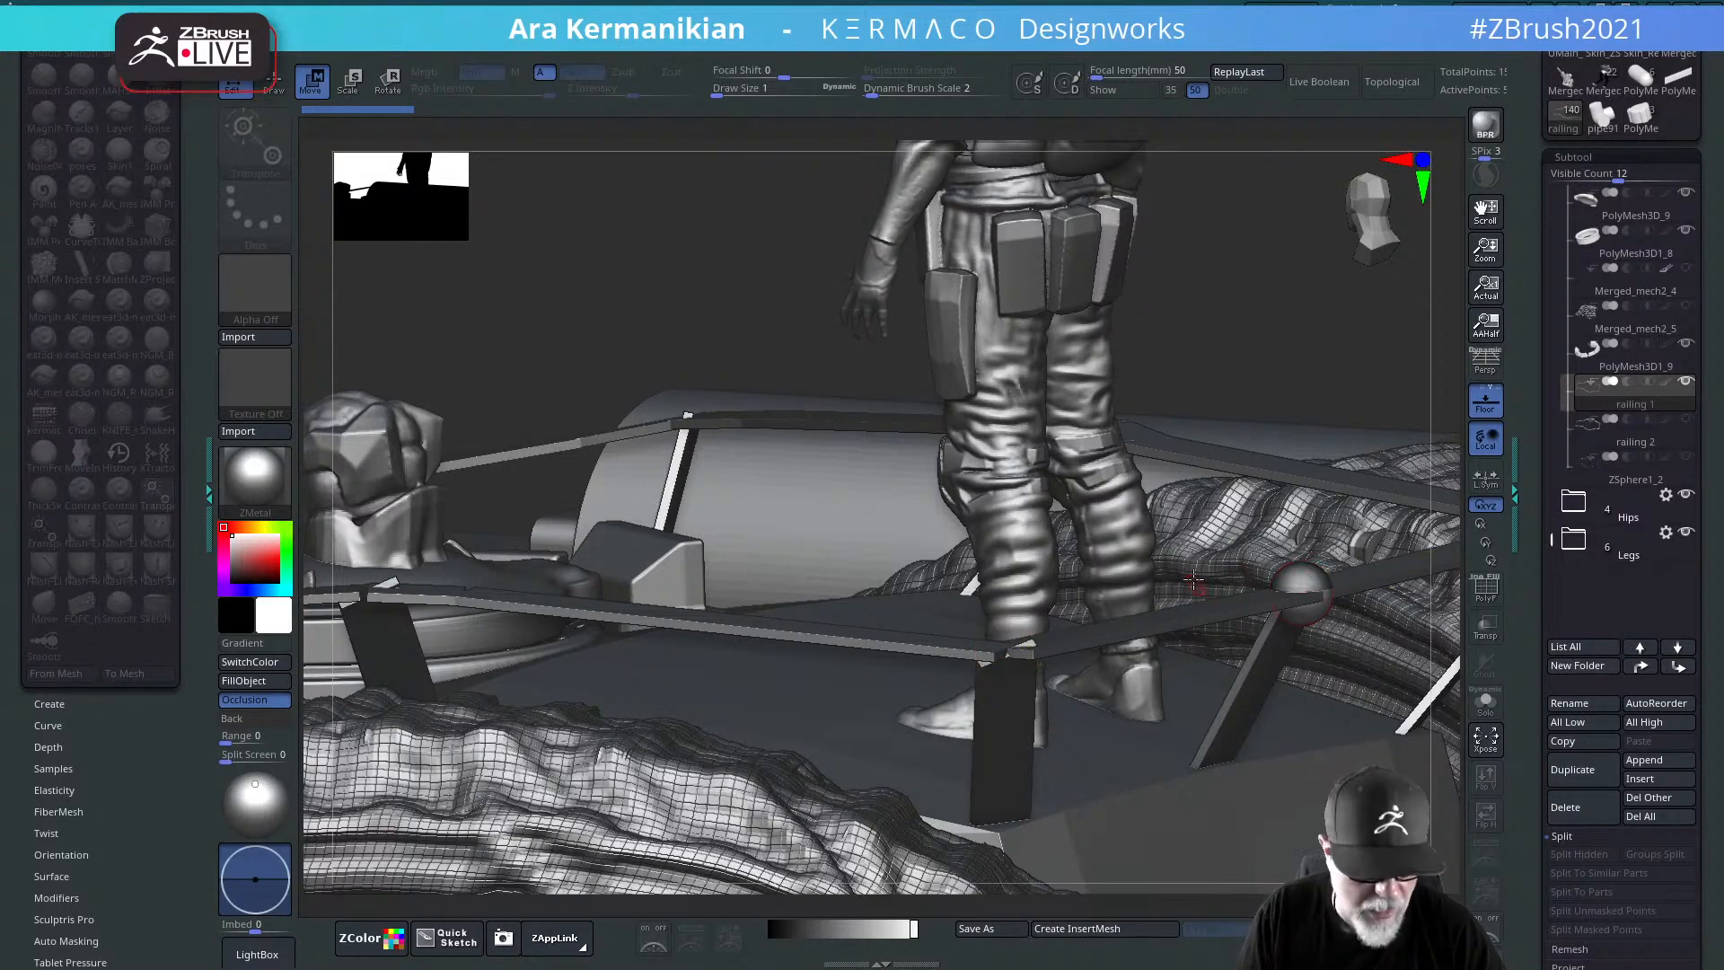
Step: Enter drawing mode and toggle the adaptive skin preview of railing 1 on and off to compare it with its ZSpheres
{"action": "key", "text": "q"}
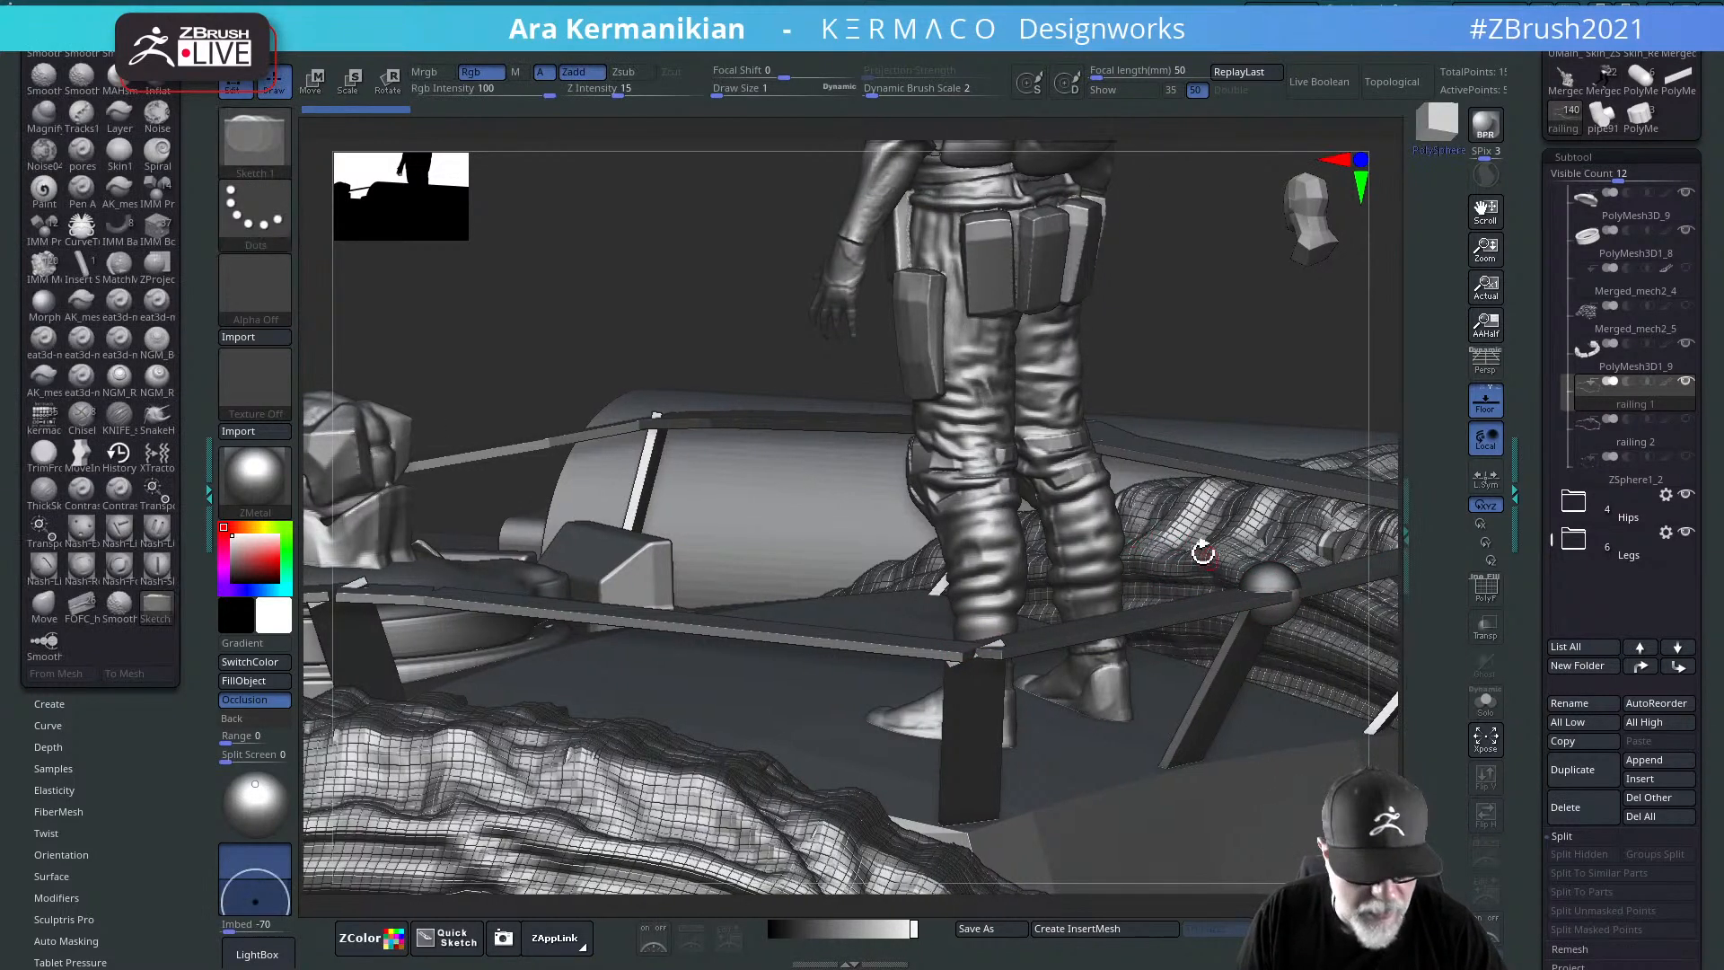
{"action": "key", "text": "a"}
{"action": "key", "text": "a"}
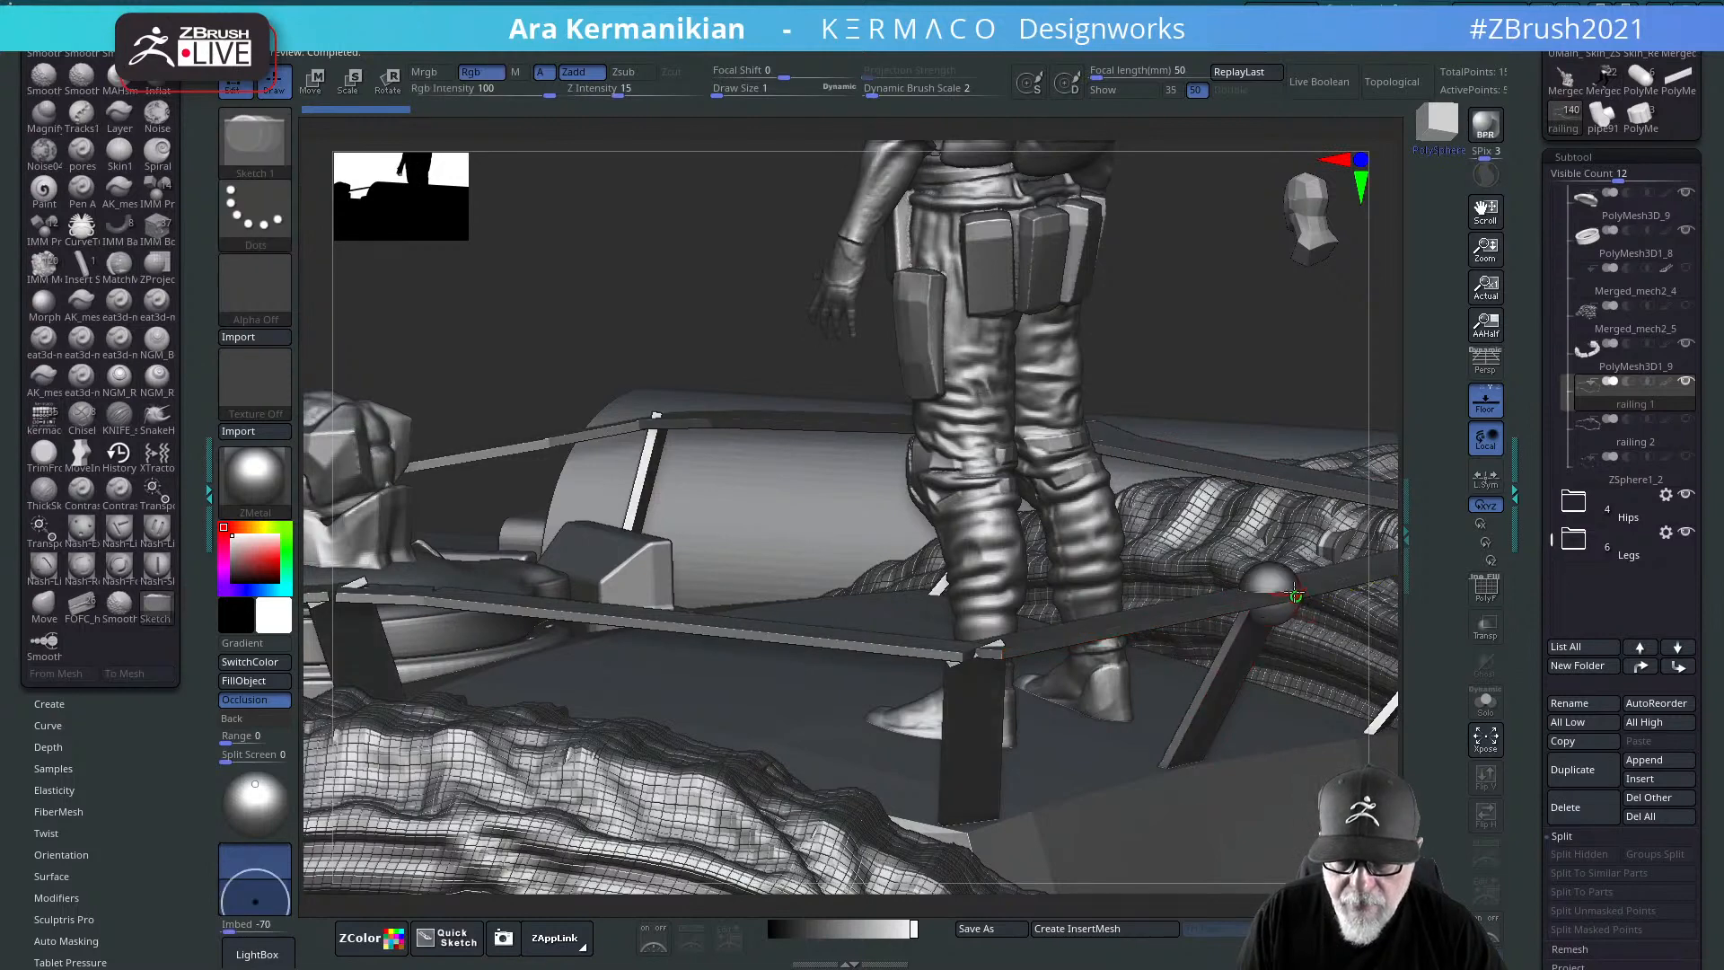
{"action": "key", "text": "a"}
{"action": "key", "text": "a"}
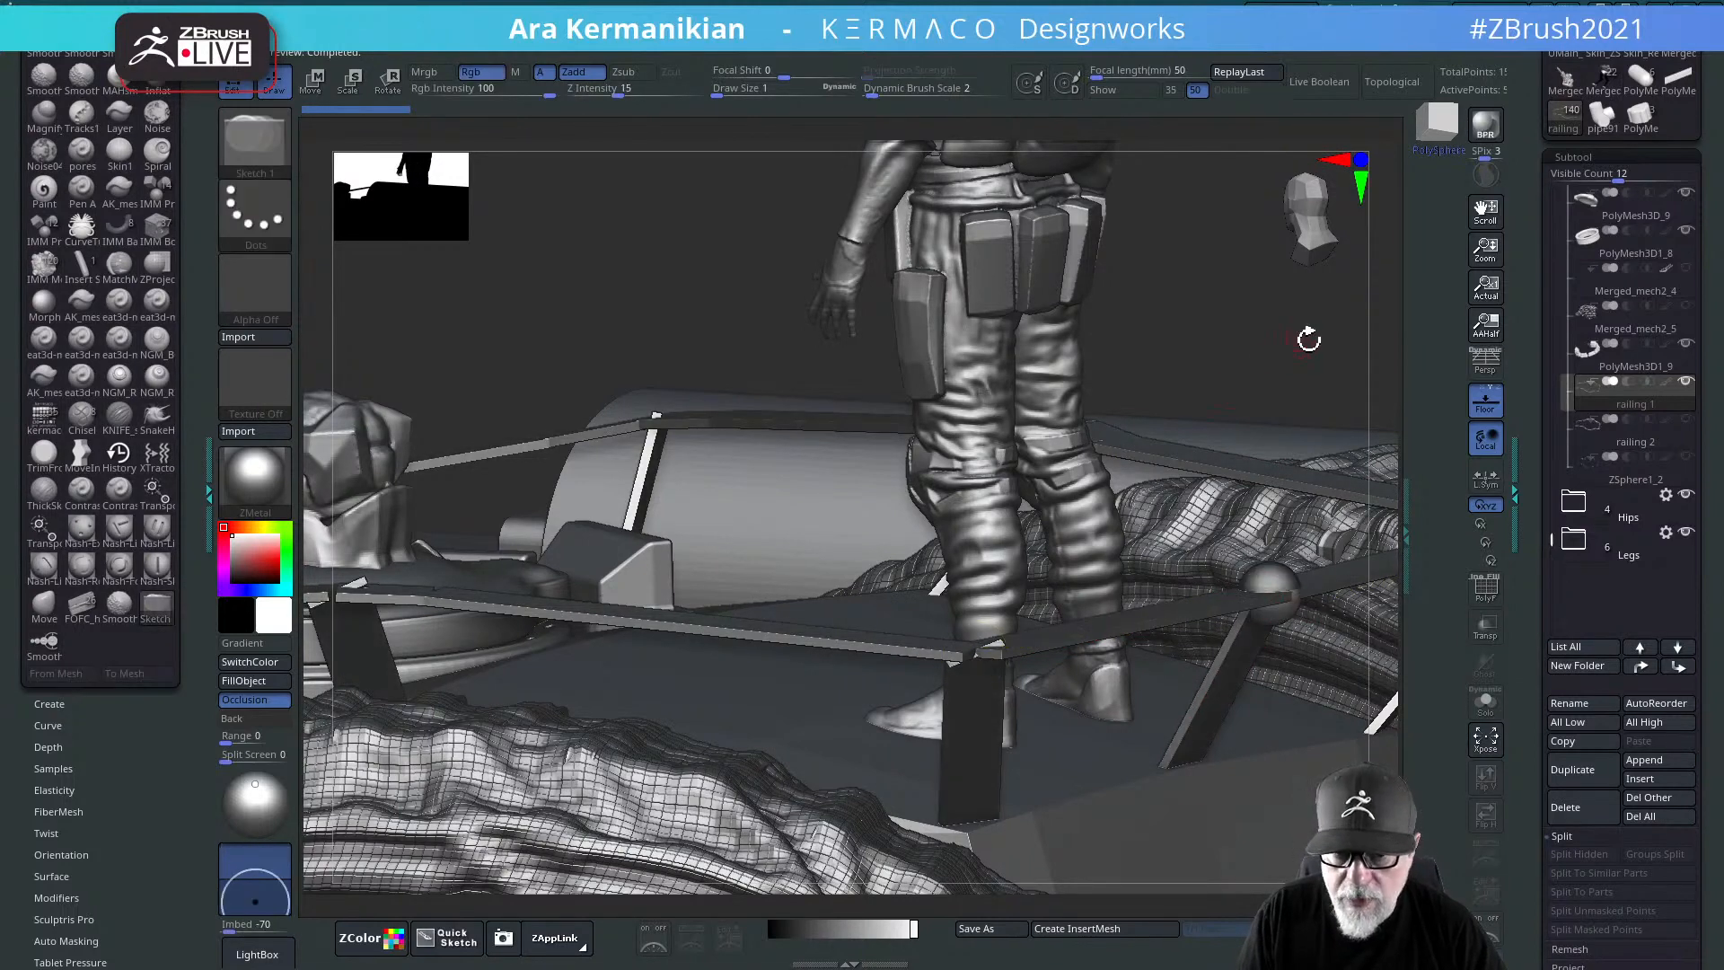
{"action": "left_click_drag", "start_coordinate": [1308, 339], "coordinate": [1174, 342]}
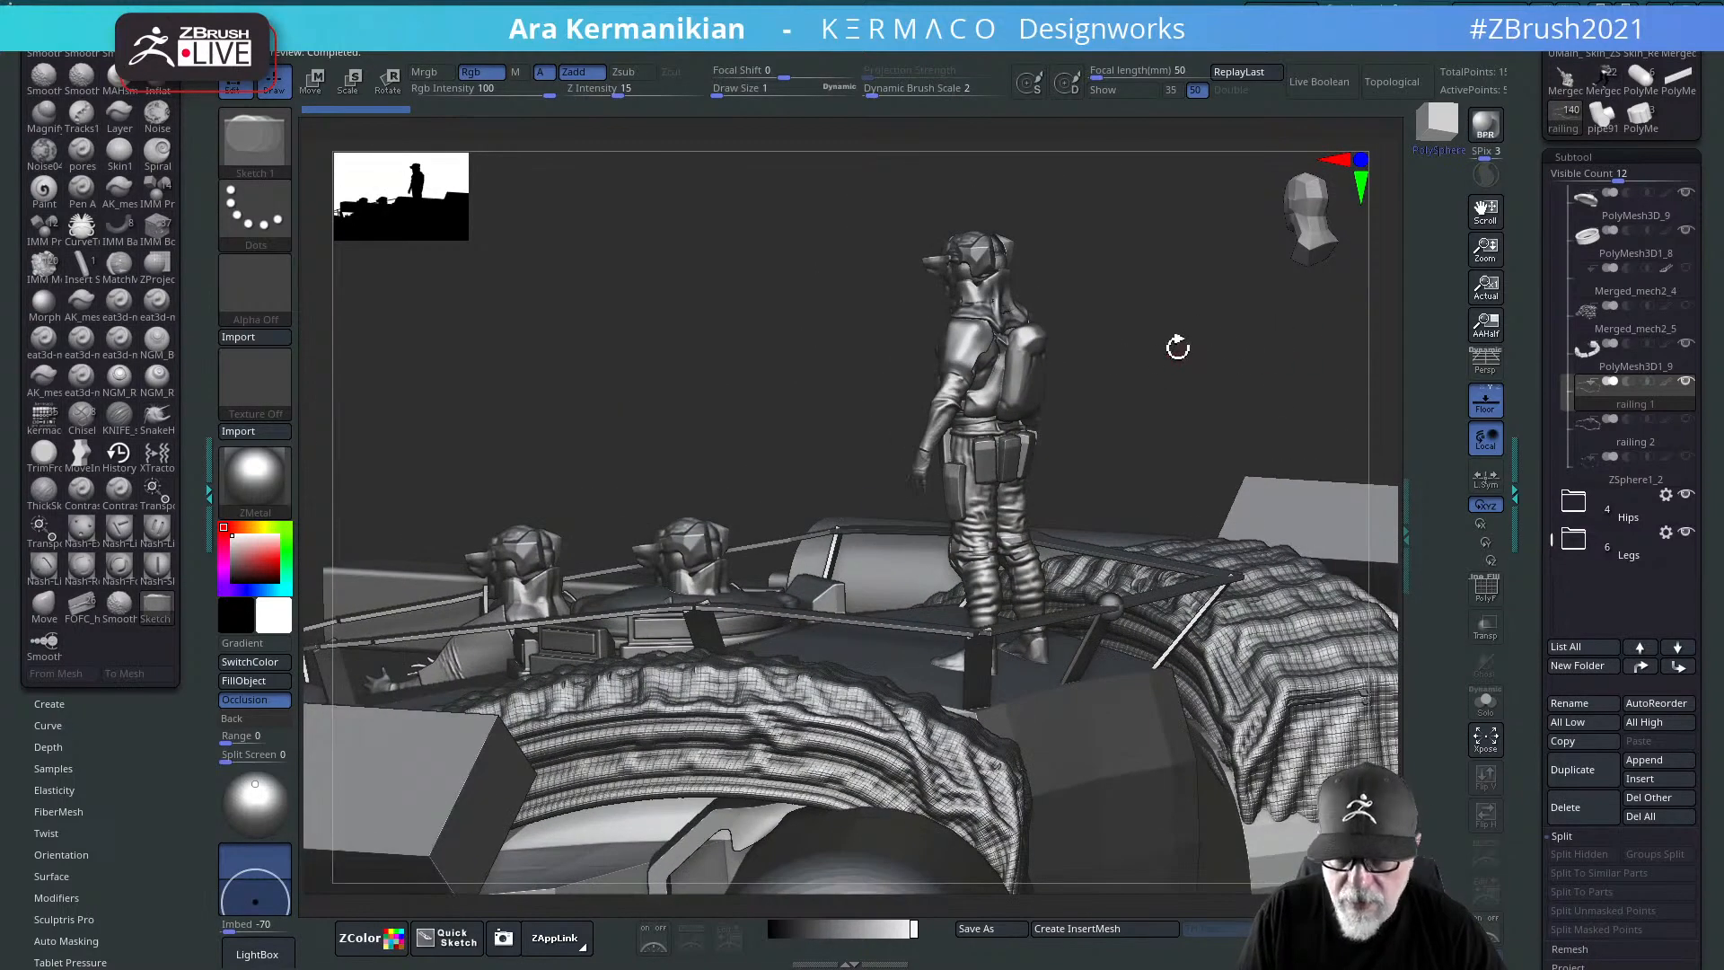
Step: Select the ZSphere1_2 railing subtool and copy its ZSphere chain into memory with Curves Helper
{"action": "left_click", "coordinate": [1638, 481]}
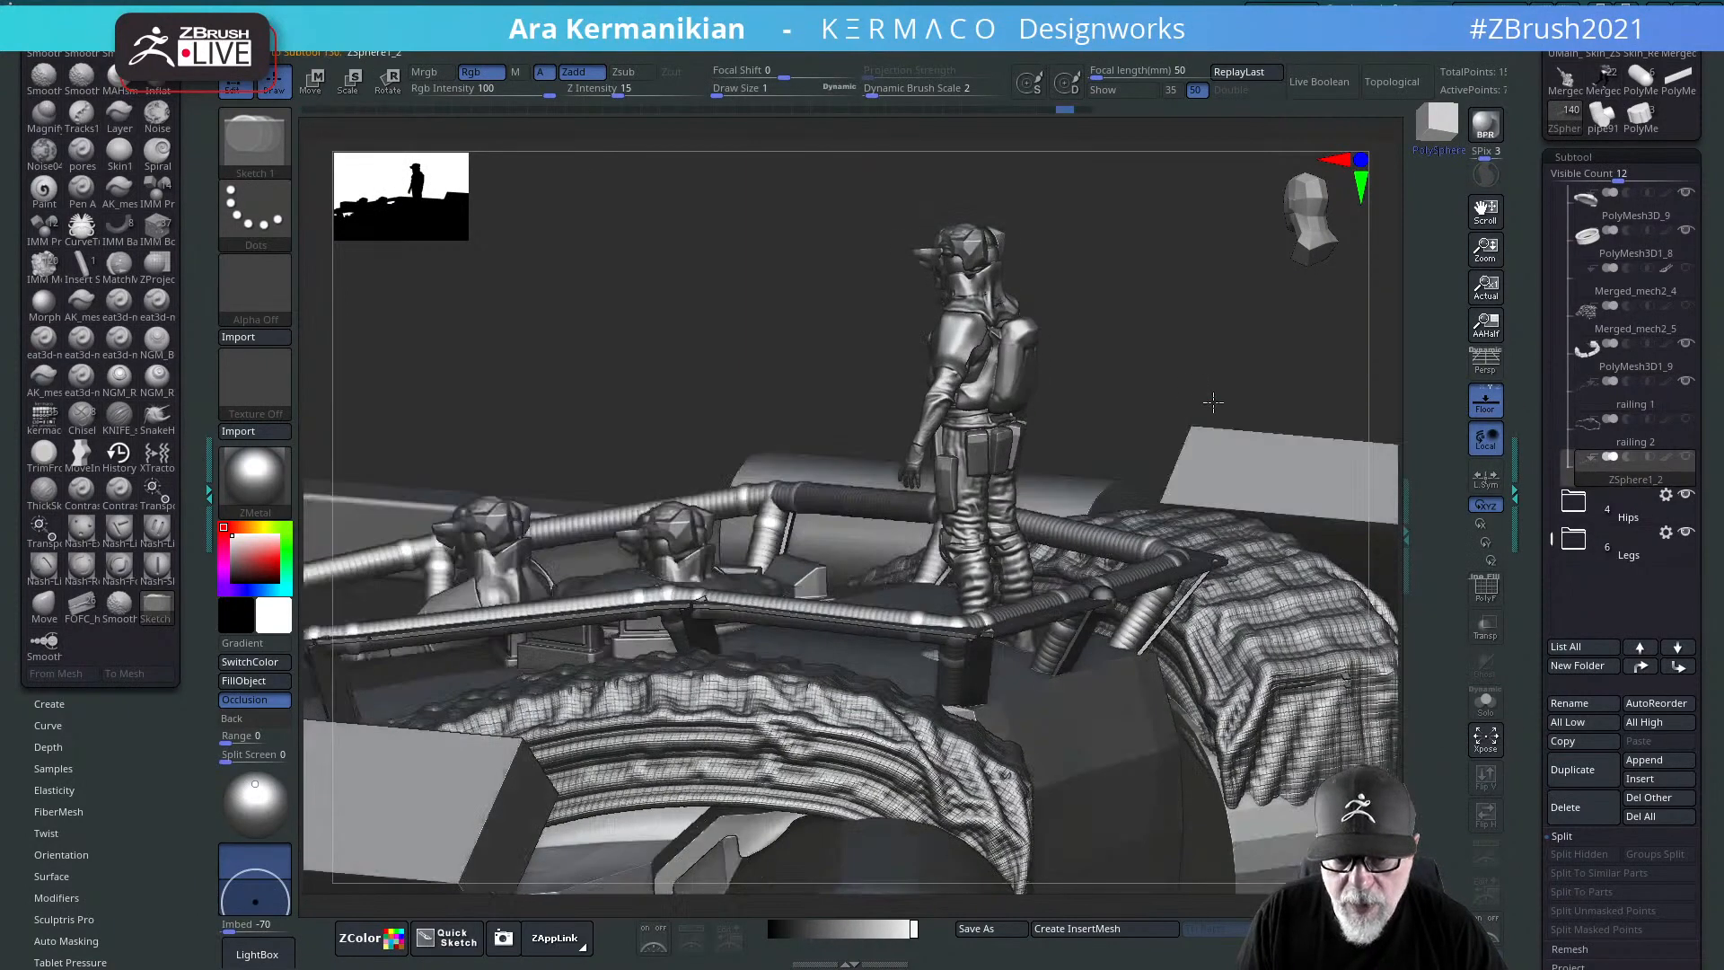
{"action": "mouse_move", "coordinate": [1212, 401]}
{"action": "left_mouse_down"}
{"action": "mouse_move", "coordinate": [1257, 431]}
{"action": "mouse_move", "coordinate": [1249, 815]}
{"action": "left_mouse_up"}
{"action": "left_click_drag", "start_coordinate": [1051, 764], "coordinate": [1067, 262]}
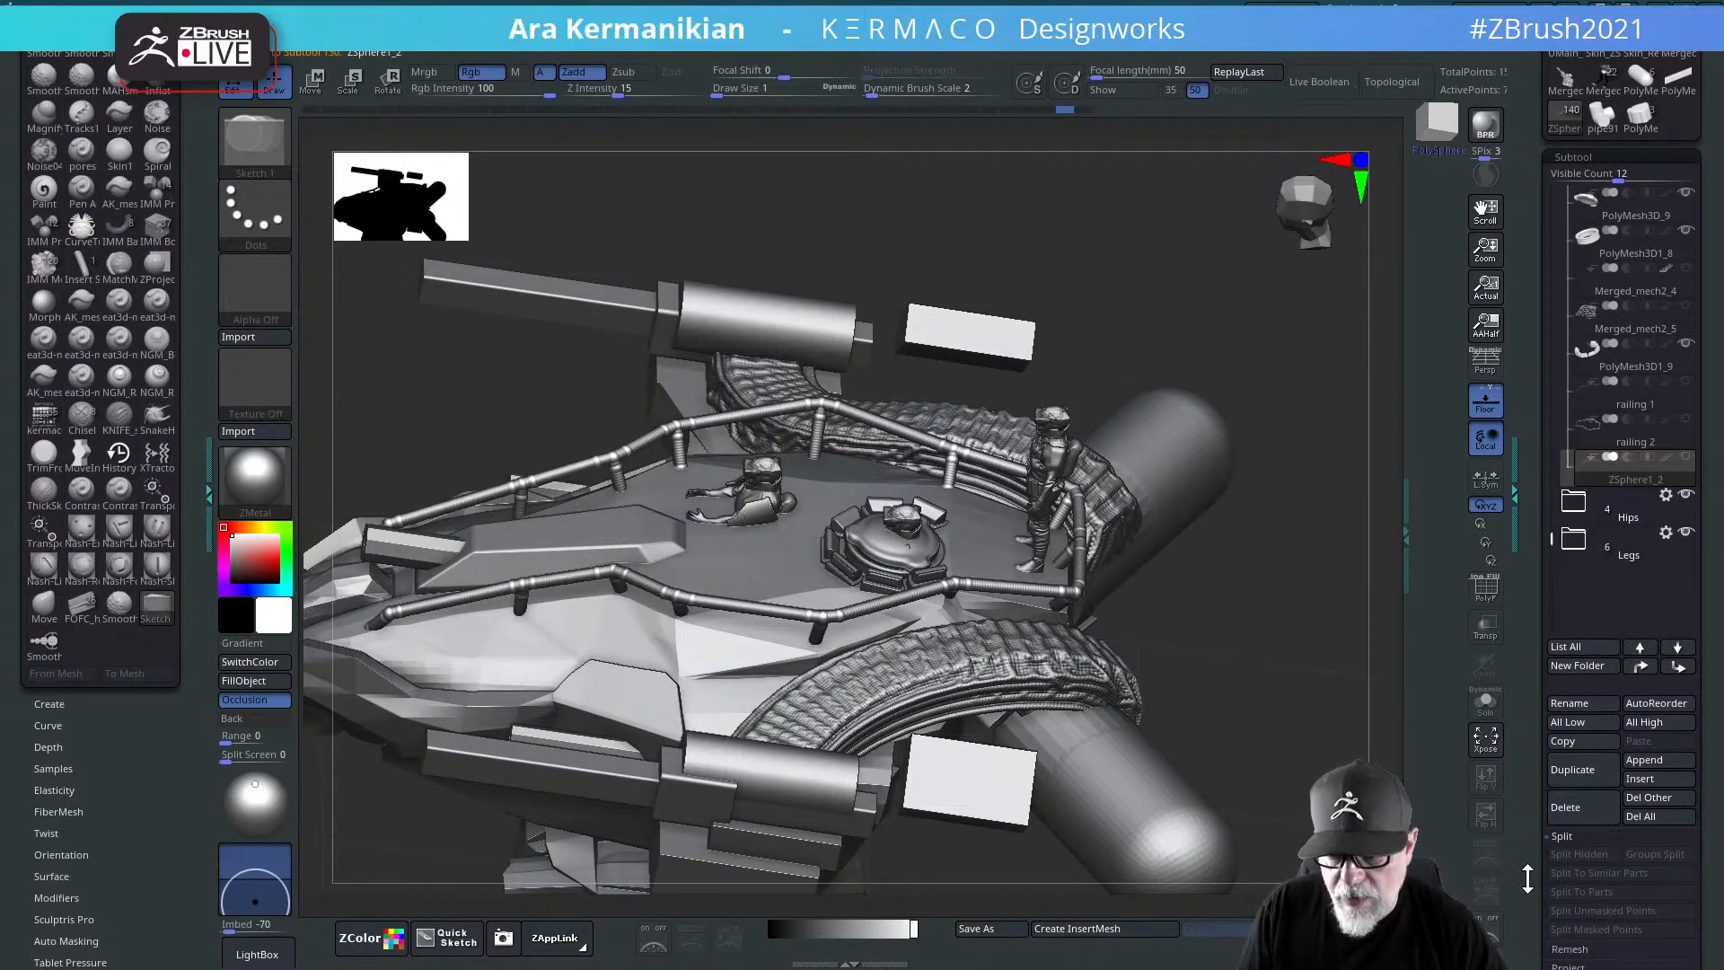
{"action": "mouse_move", "coordinate": [1527, 878]}
{"action": "left_mouse_down"}
{"action": "mouse_move", "coordinate": [1524, 697]}
{"action": "mouse_move", "coordinate": [1517, 710]}
{"action": "left_mouse_up"}
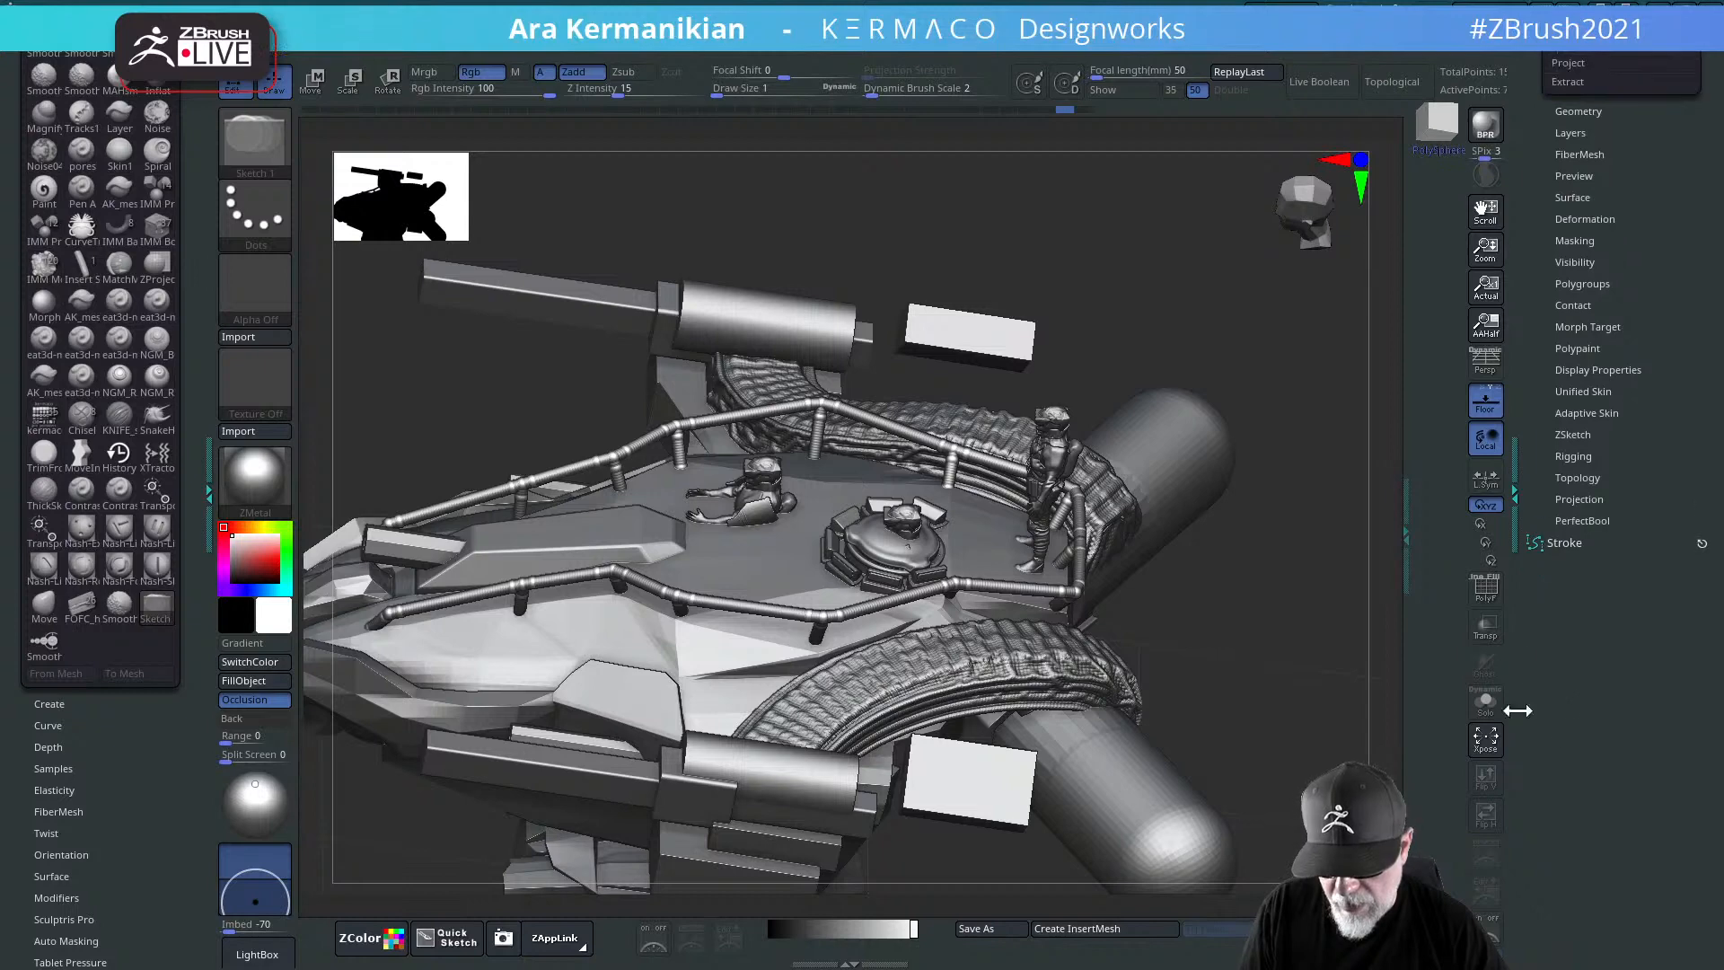
{"action": "left_click", "coordinate": [1566, 542]}
{"action": "left_click_drag", "start_coordinate": [1527, 794], "coordinate": [1492, 628]}
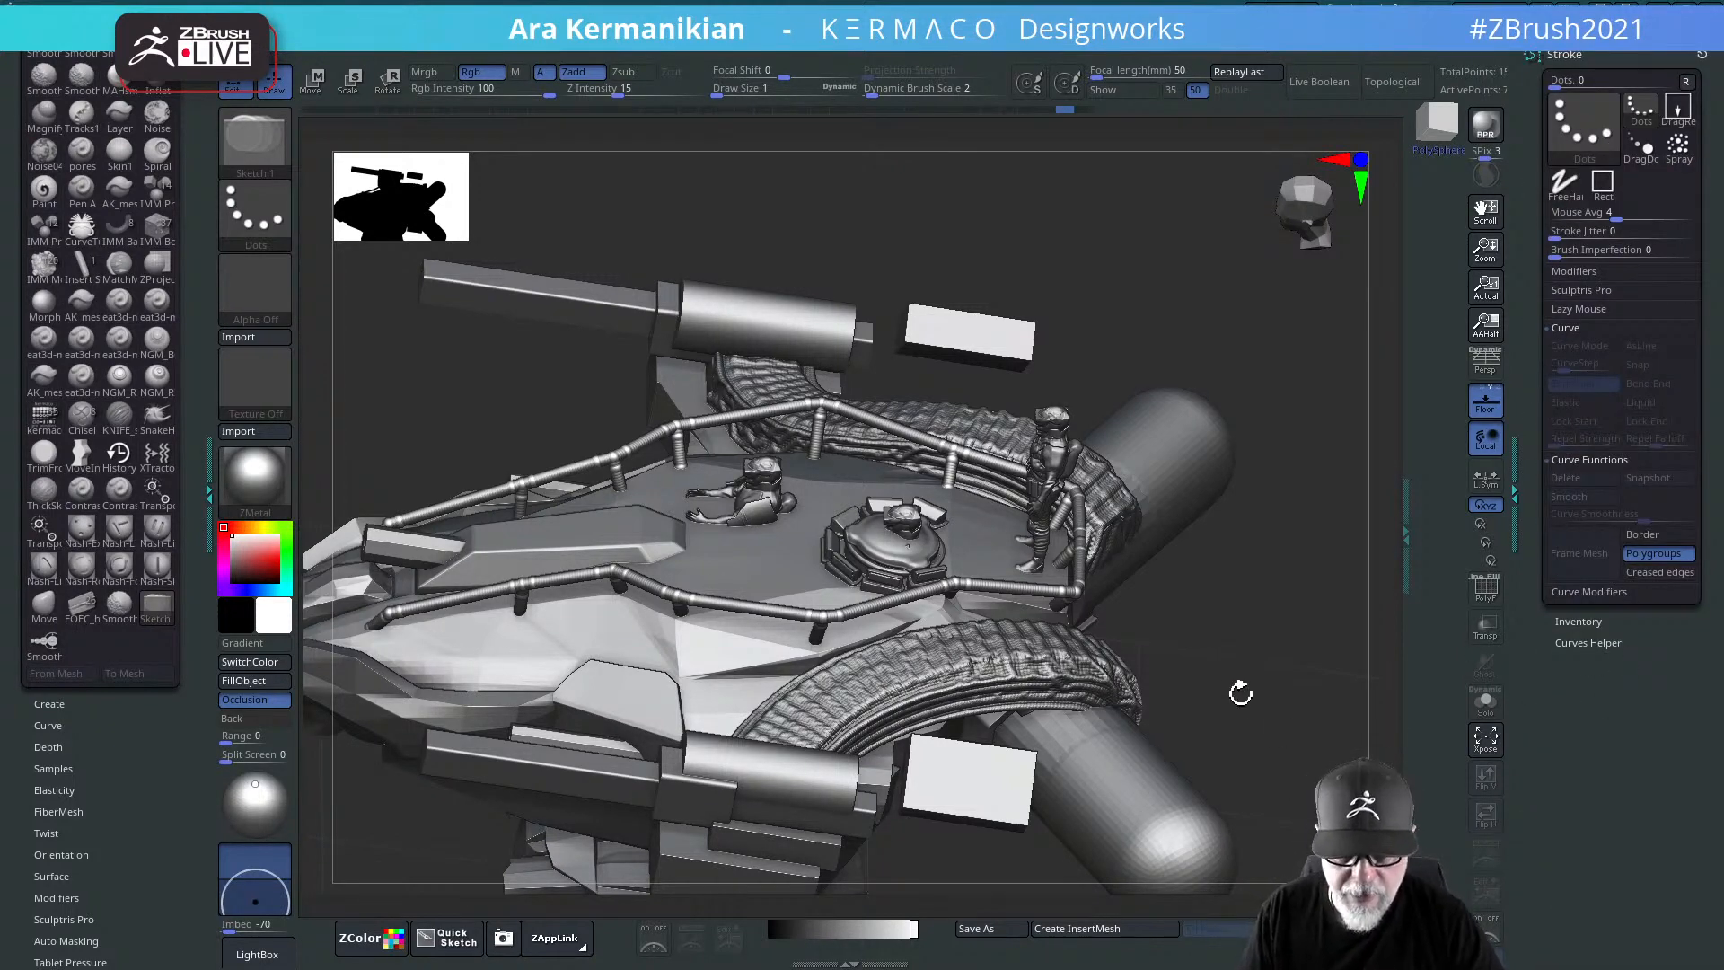
{"action": "left_click_drag", "start_coordinate": [1241, 692], "coordinate": [1633, 637]}
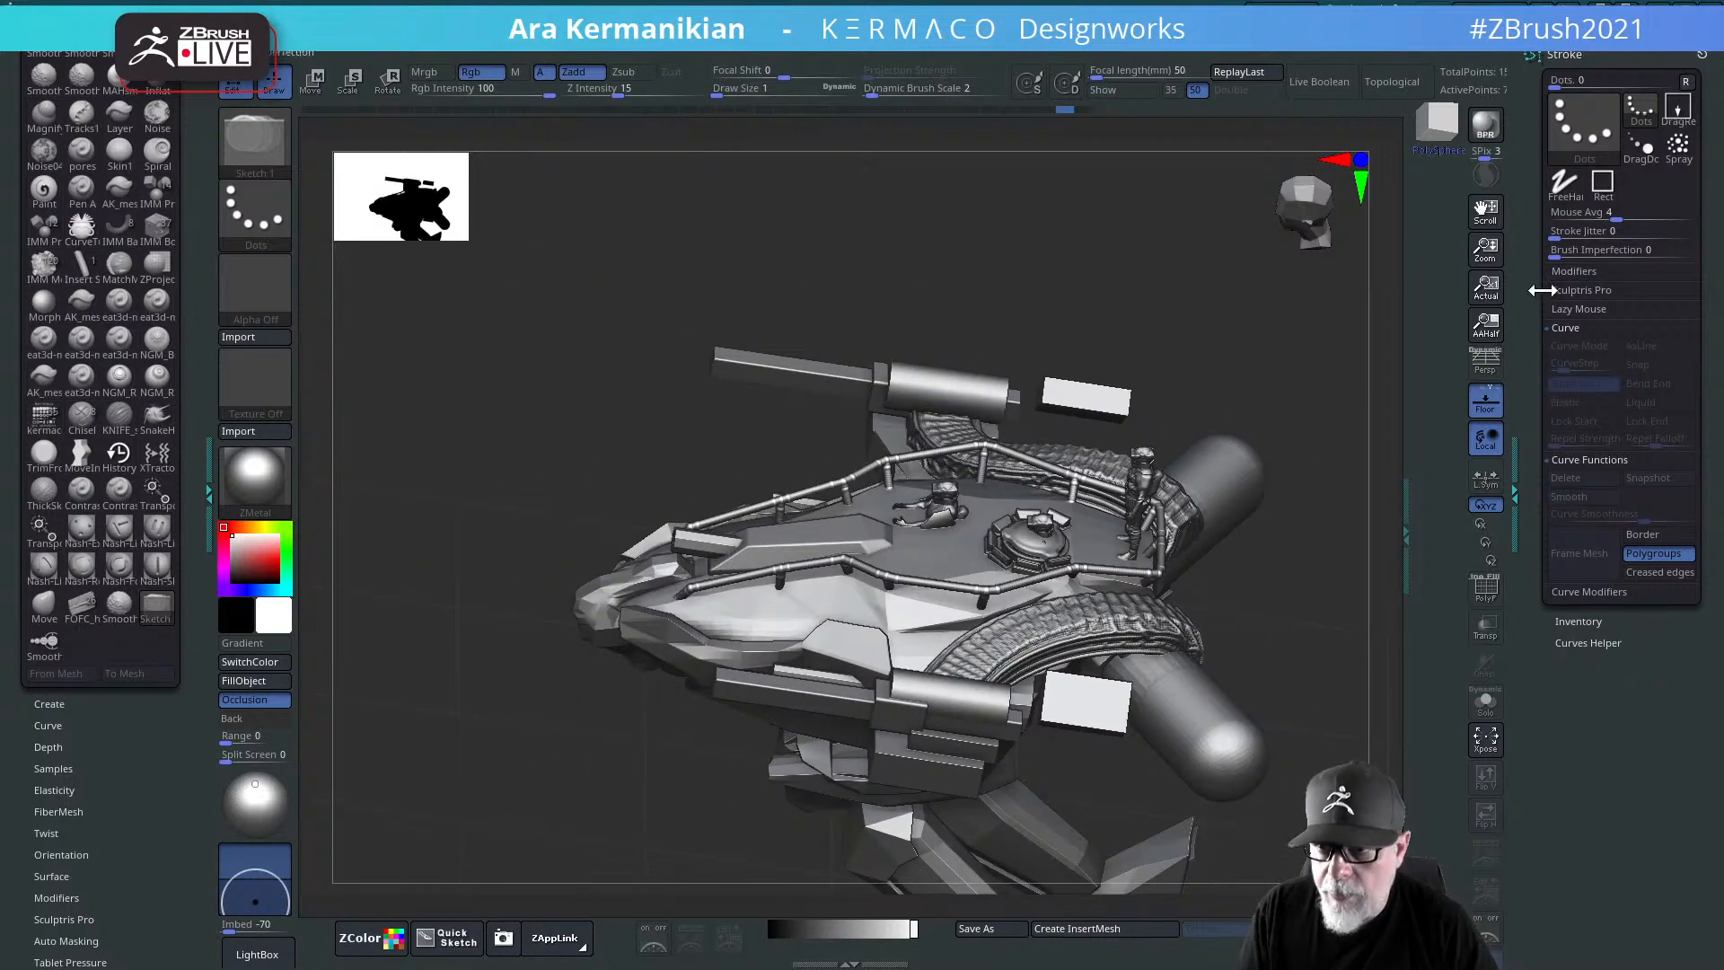
{"action": "left_click", "coordinate": [1603, 642]}
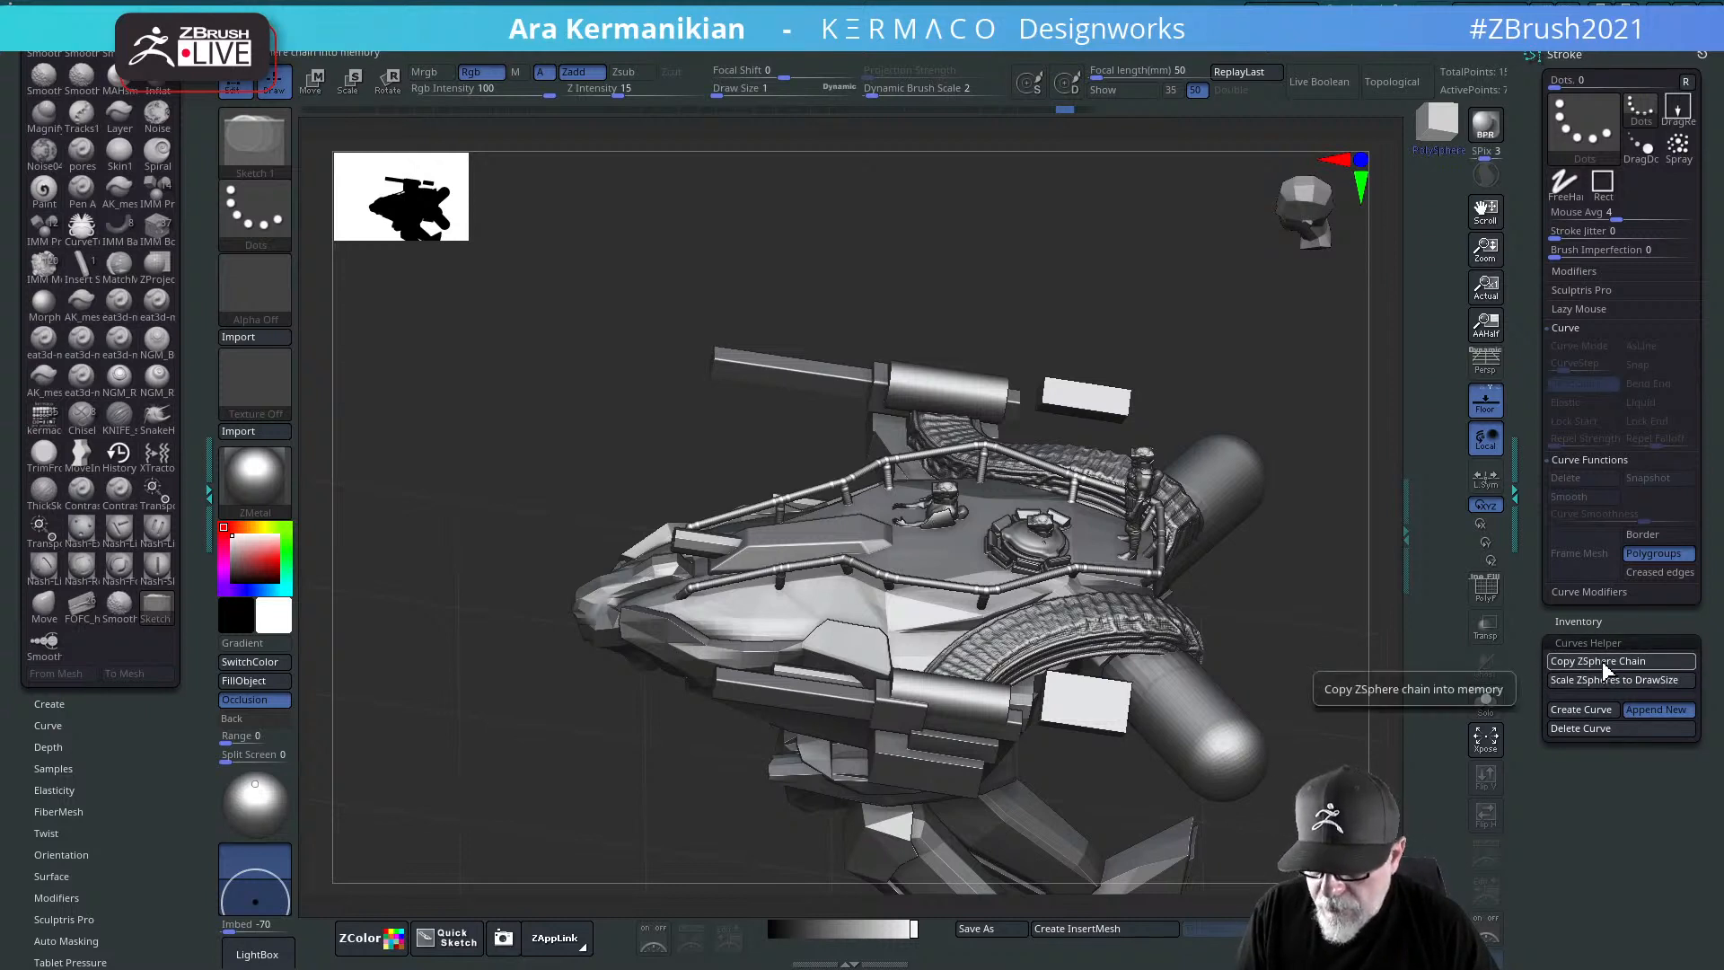
{"action": "left_click", "coordinate": [1611, 660]}
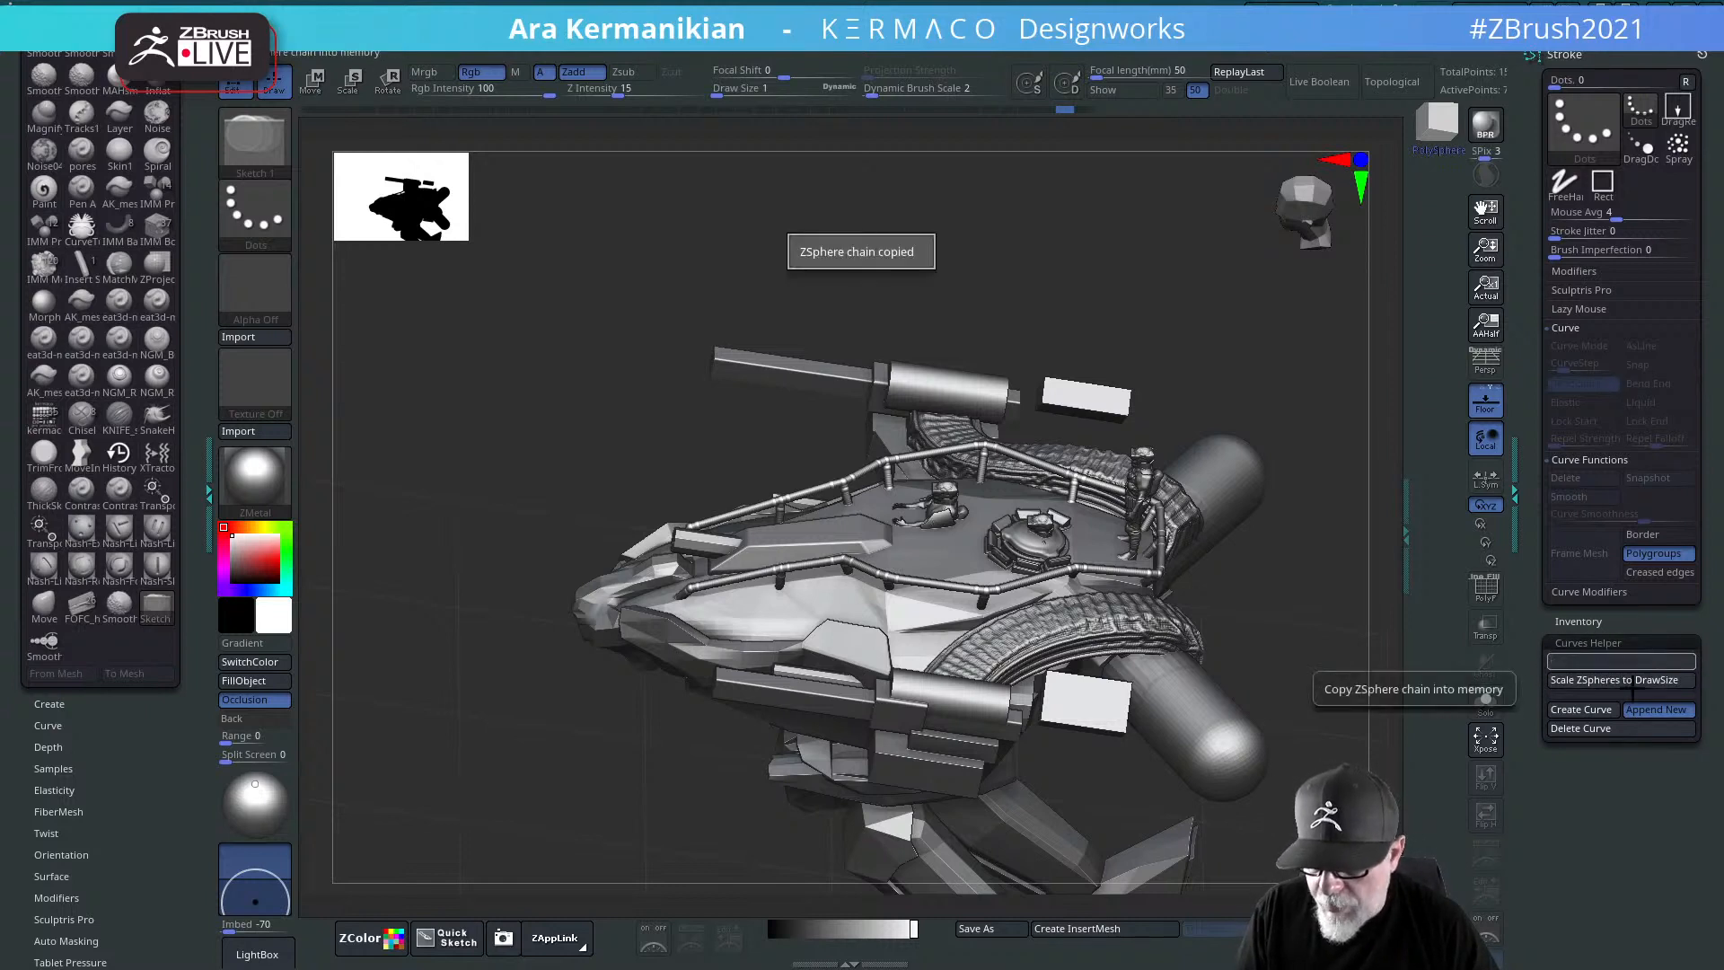
Step: Create a curve from the copied ZSphere chain around the mech's deck, on a polymesh subtool
{"action": "left_click", "coordinate": [1582, 710]}
{"action": "left_click_drag", "start_coordinate": [1327, 662], "coordinate": [1282, 566]}
{"action": "key", "text": "f"}
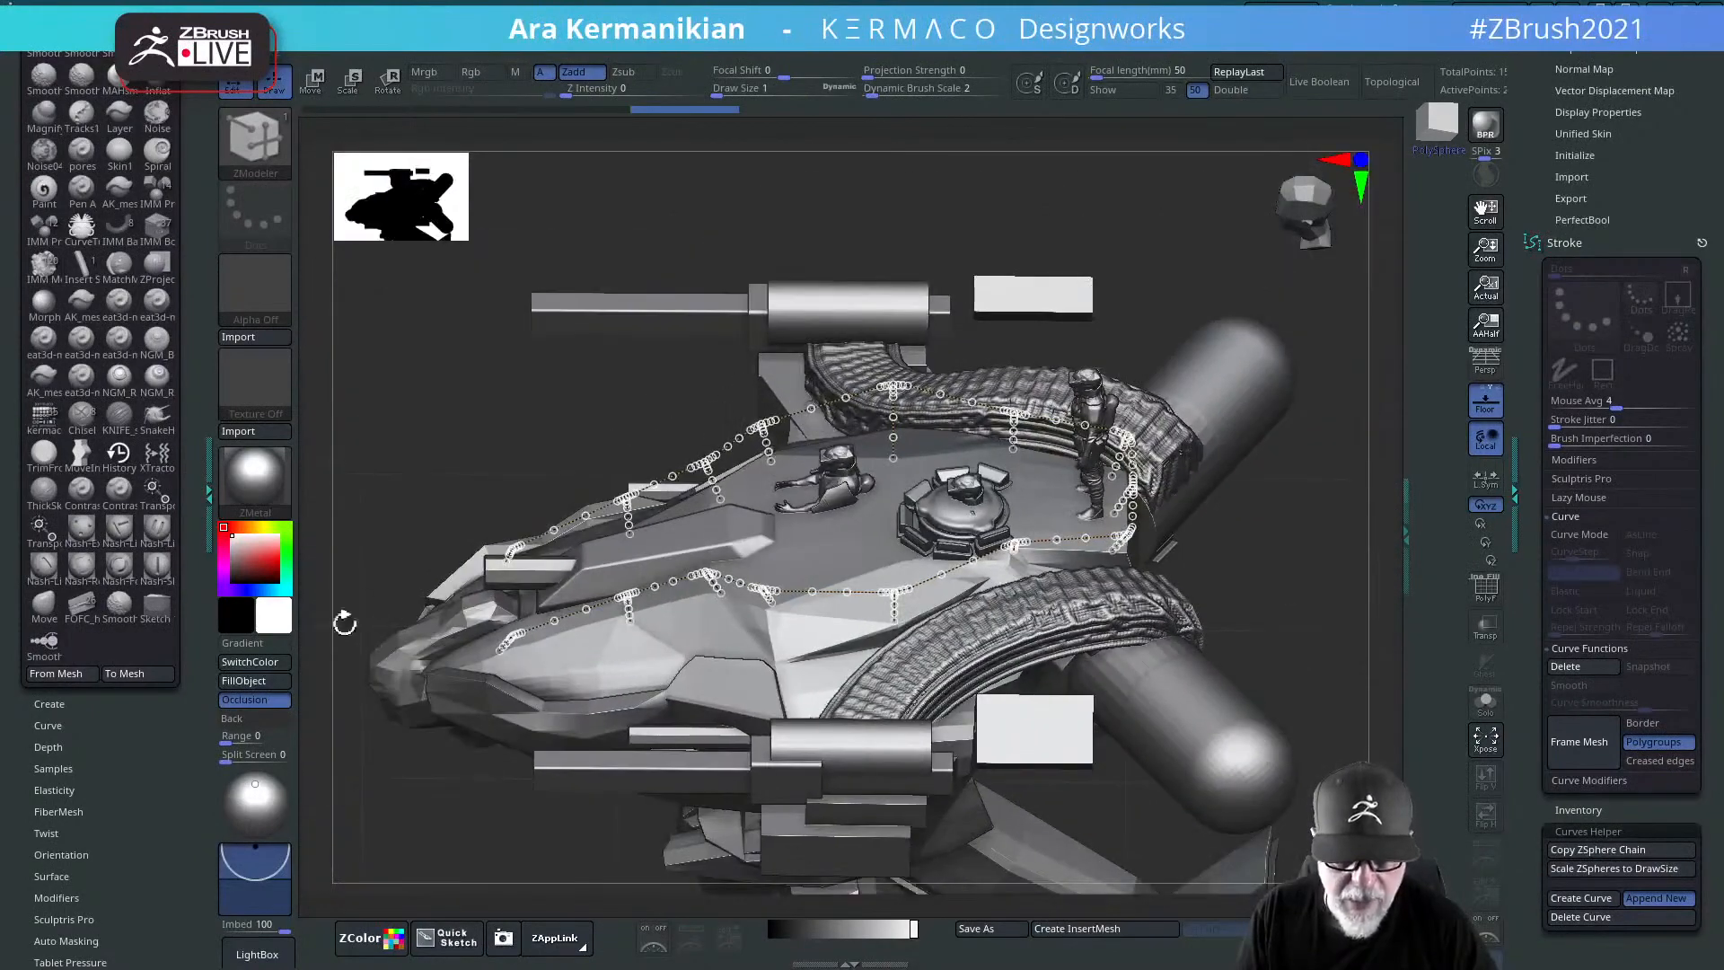
{"action": "mouse_move", "coordinate": [1311, 538]}
{"action": "left_mouse_down"}
{"action": "mouse_move", "coordinate": [1280, 502]}
{"action": "mouse_move", "coordinate": [1312, 559]}
{"action": "left_mouse_up"}
{"action": "scroll", "coordinate": [1313, 558], "scroll_direction": "up", "scroll_amount": 5}
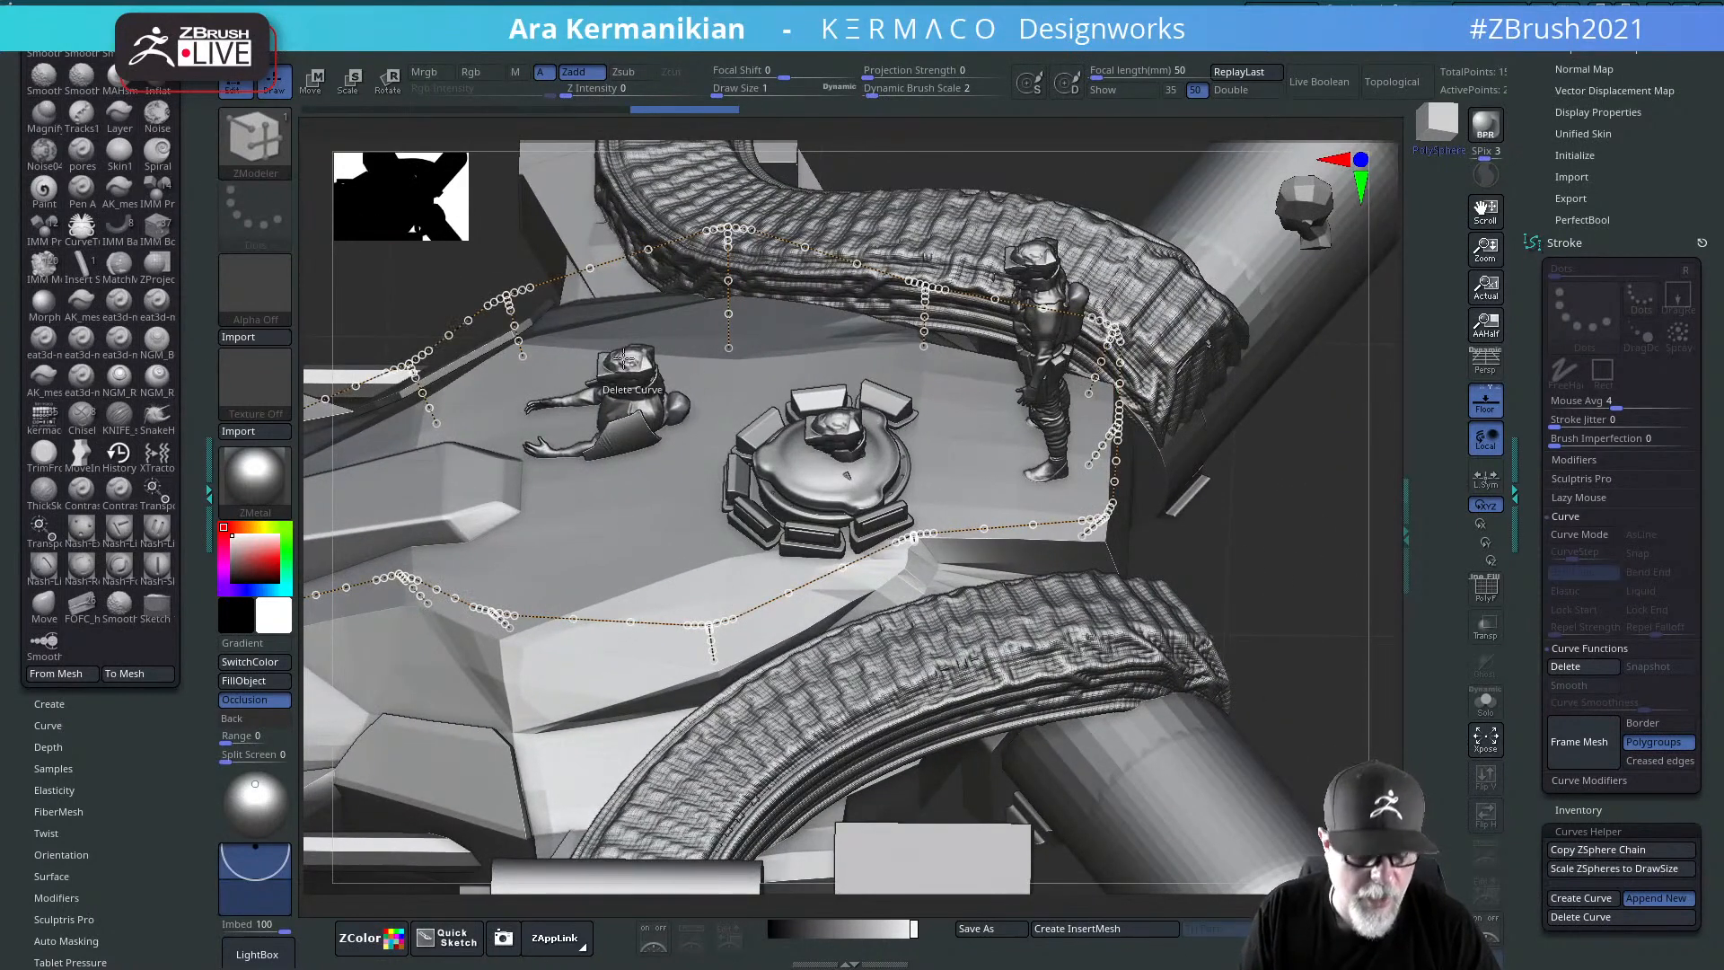
Step: Choose the CurveTube brush and apply it to the railing curve to generate tubes along the rails and posts
{"action": "key", "text": "b"}
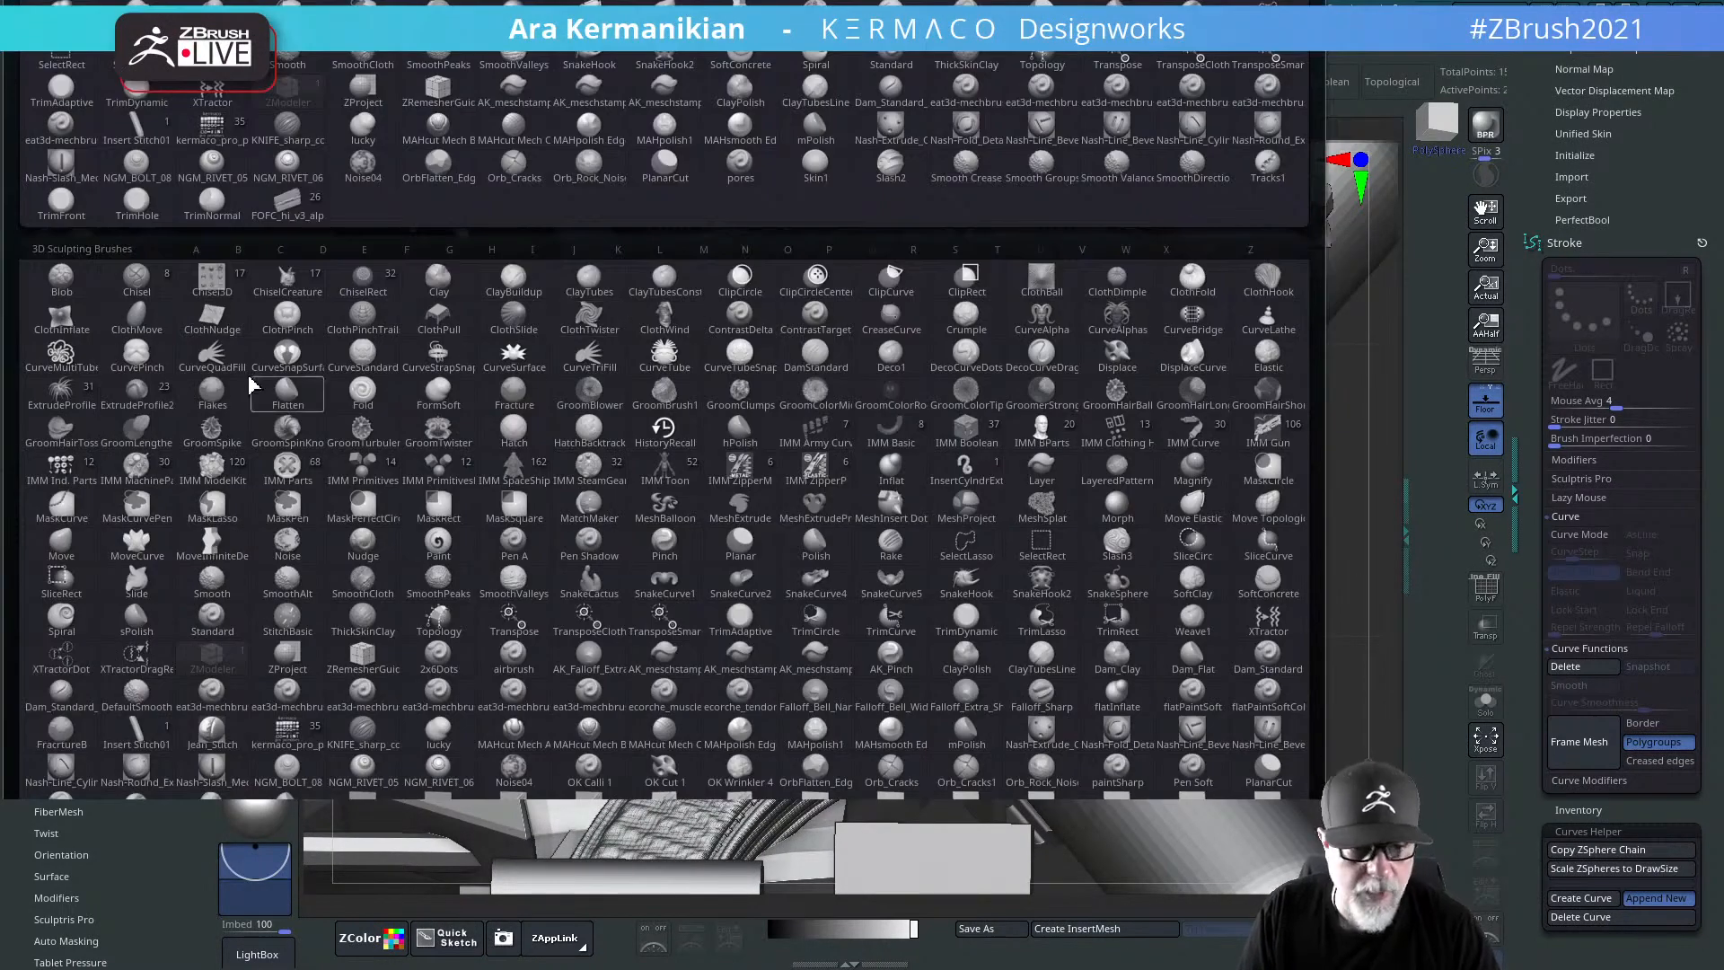
{"action": "left_click", "coordinate": [675, 365]}
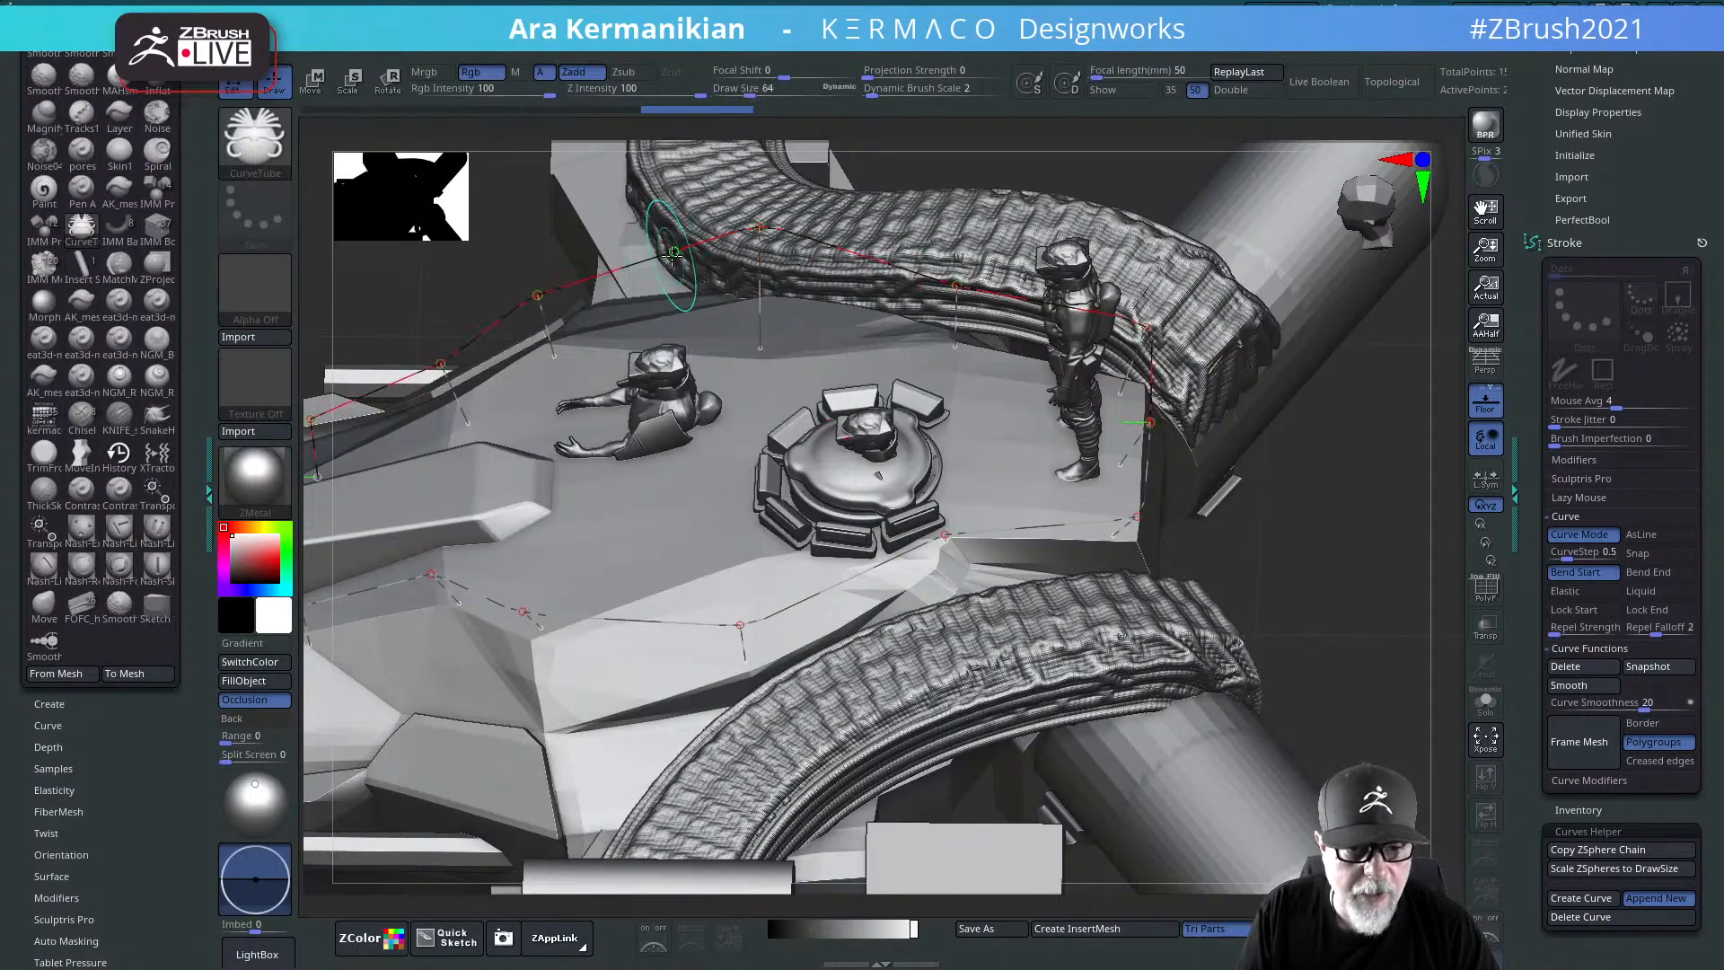
{"action": "left_click", "coordinate": [674, 252]}
Step: Inspect the tube railing along the deck and thicken its rails and posts with a Draw Size of 2.11
{"action": "scroll", "coordinate": [1359, 558], "scroll_direction": "up", "scroll_amount": 5}
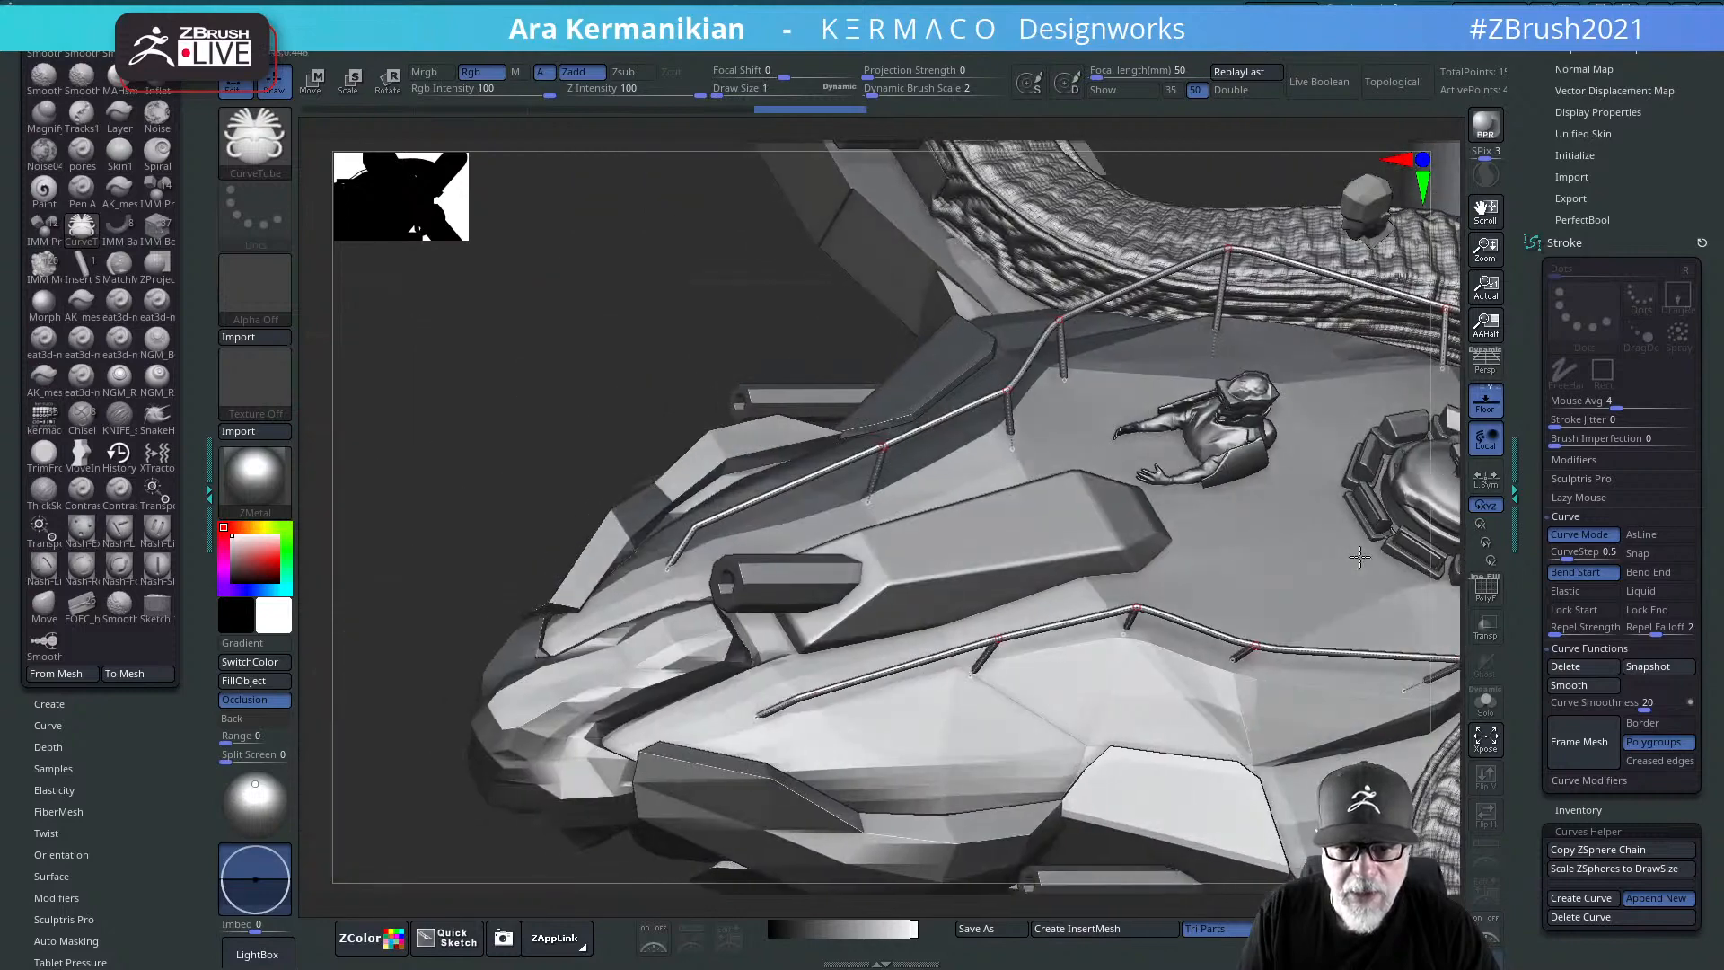
{"action": "left_click_drag", "start_coordinate": [650, 258], "coordinate": [706, 343]}
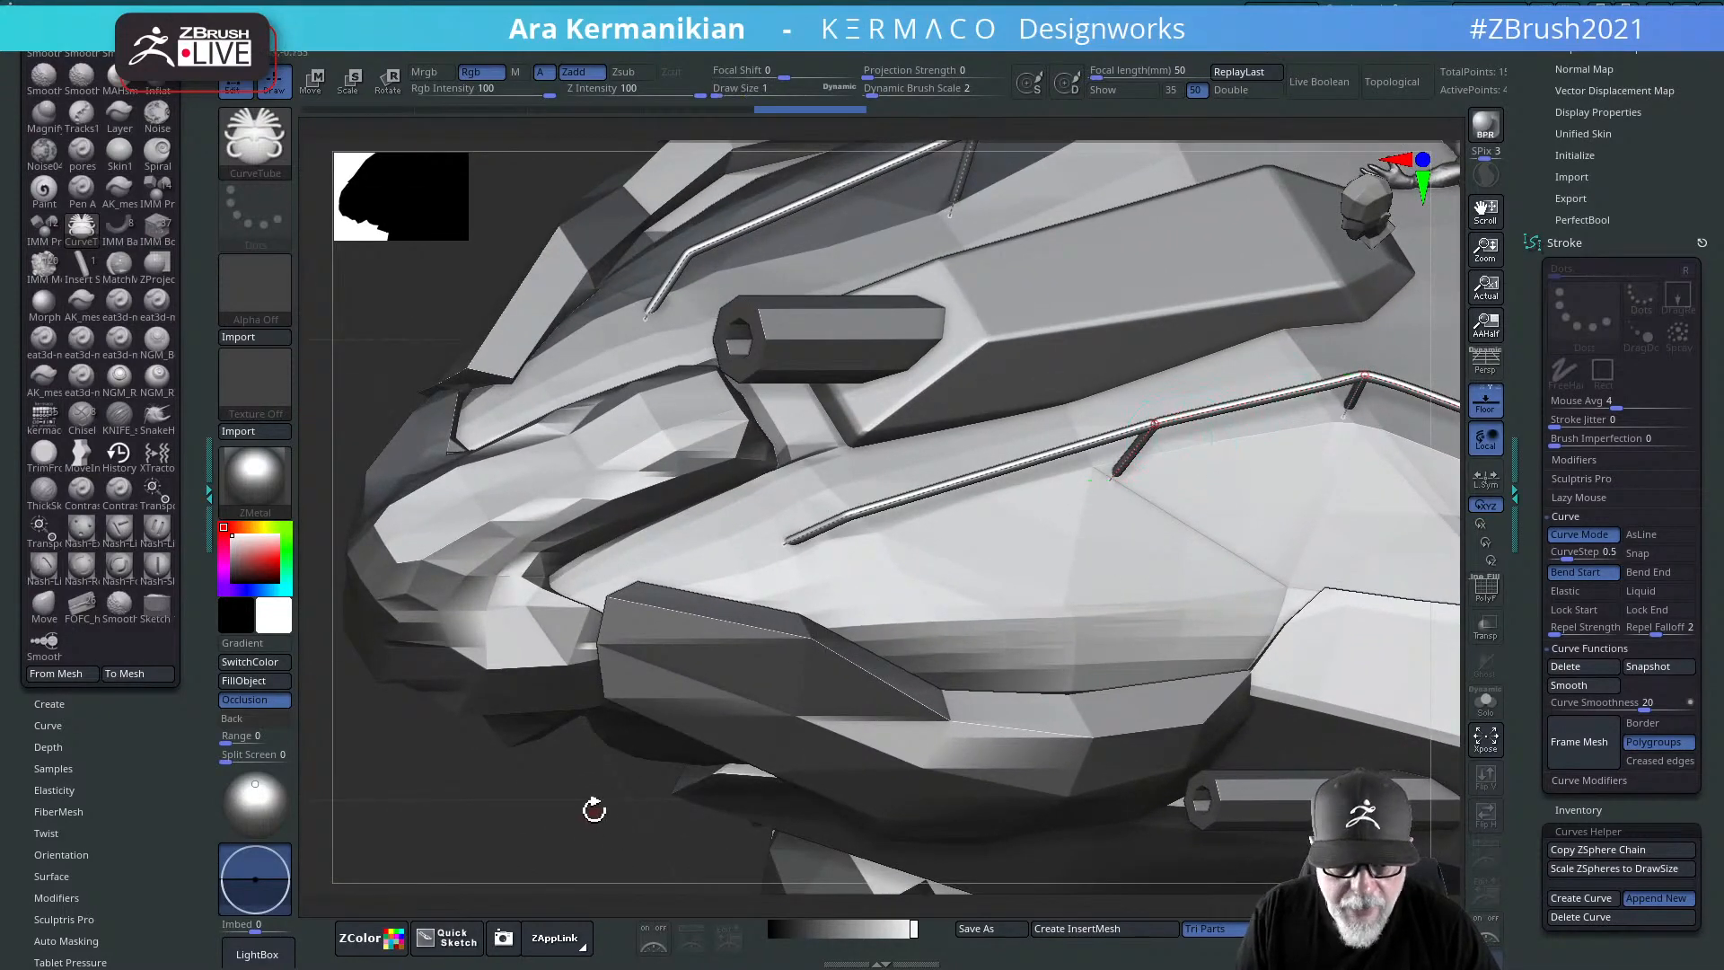
{"action": "left_click_drag", "start_coordinate": [594, 810], "coordinate": [582, 814]}
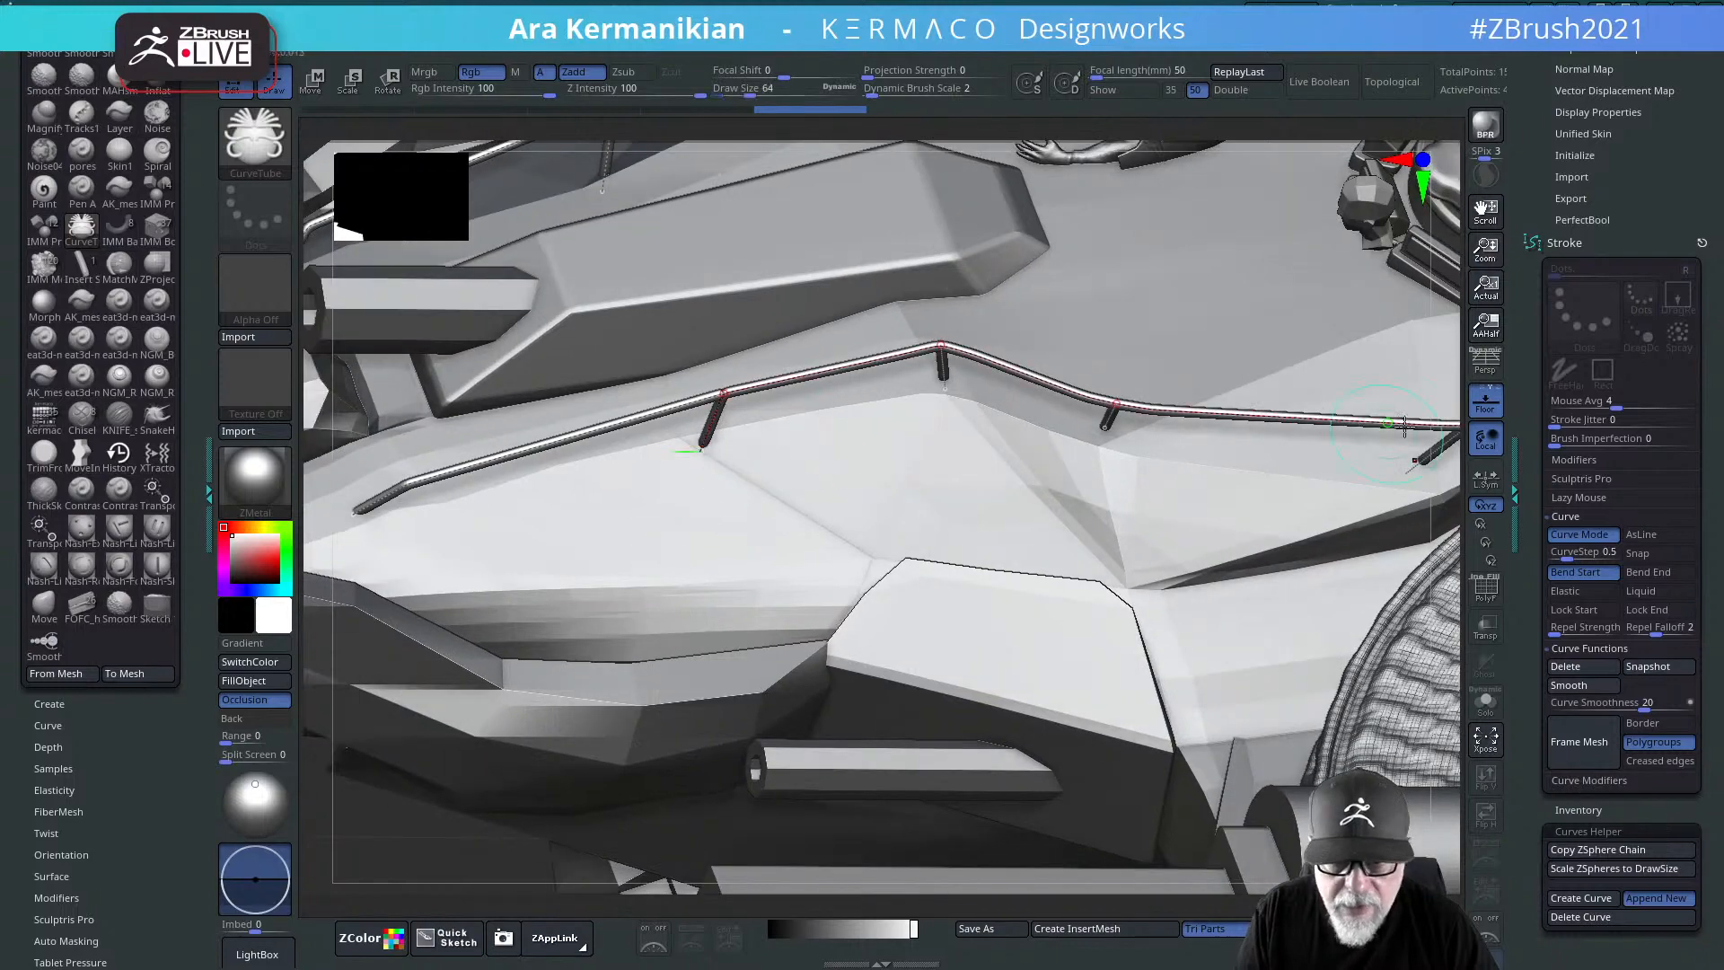
{"action": "mouse_move", "coordinate": [1478, 423]}
{"action": "left_mouse_down"}
{"action": "mouse_move", "coordinate": [1472, 437]}
{"action": "mouse_move", "coordinate": [1230, 319]}
{"action": "mouse_move", "coordinate": [1247, 416]}
{"action": "mouse_move", "coordinate": [1129, 184]}
{"action": "left_mouse_up"}
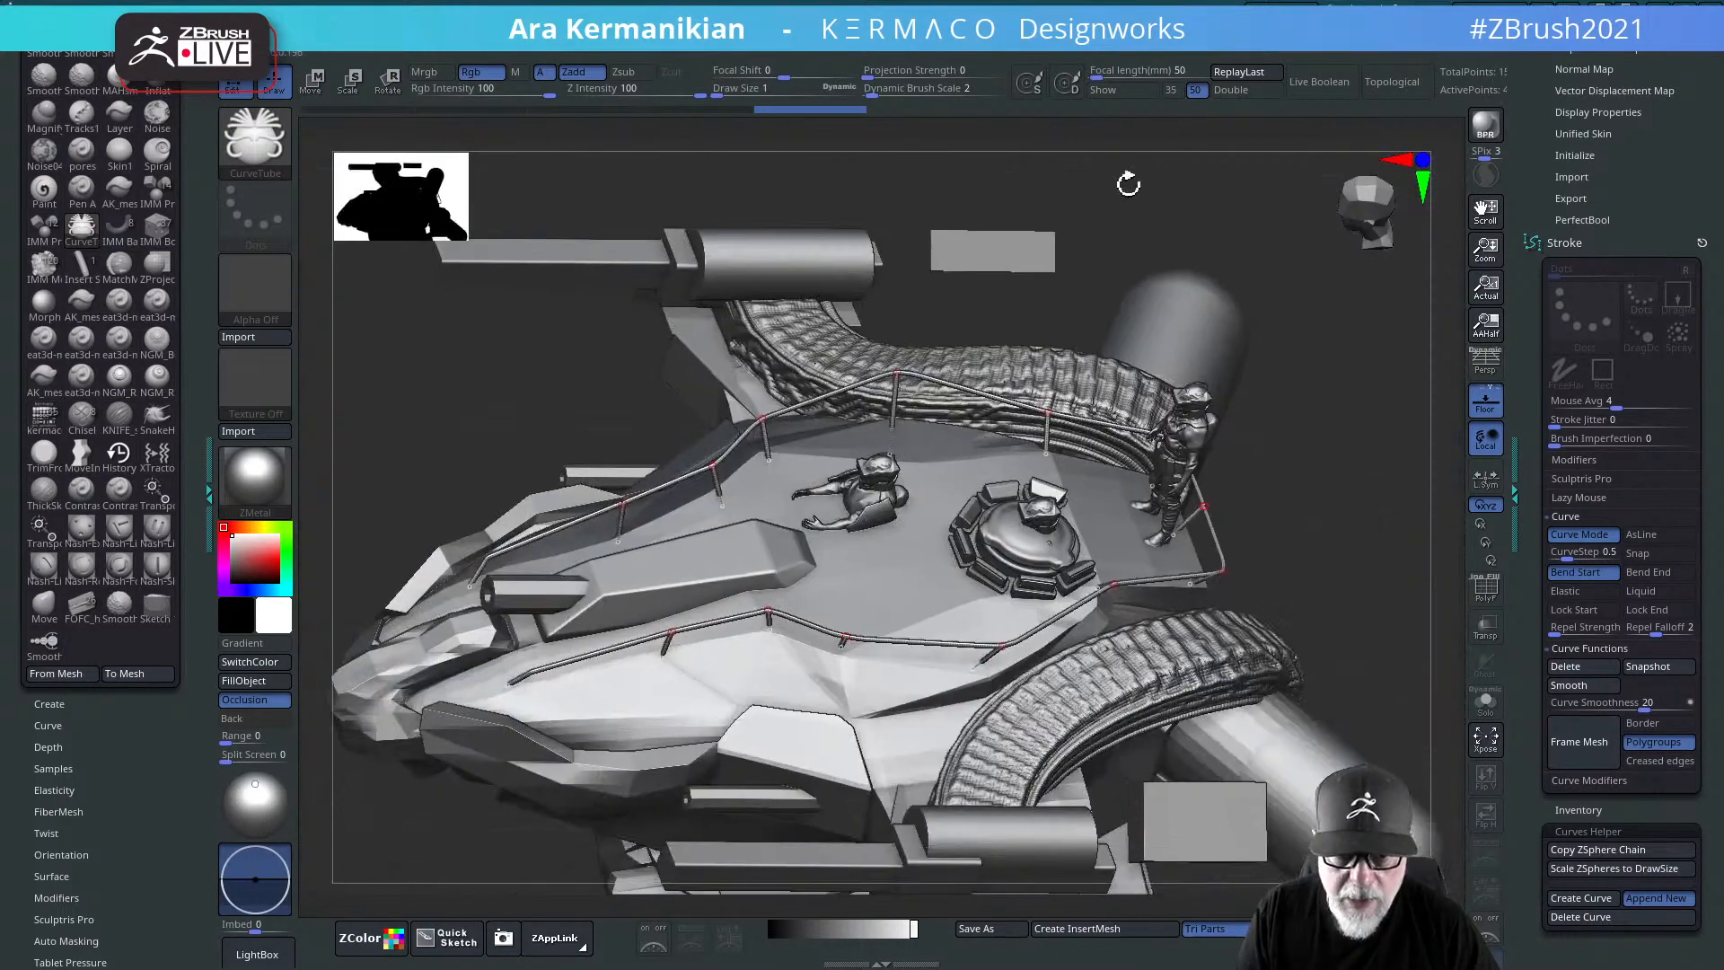
{"action": "key", "text": "s"}
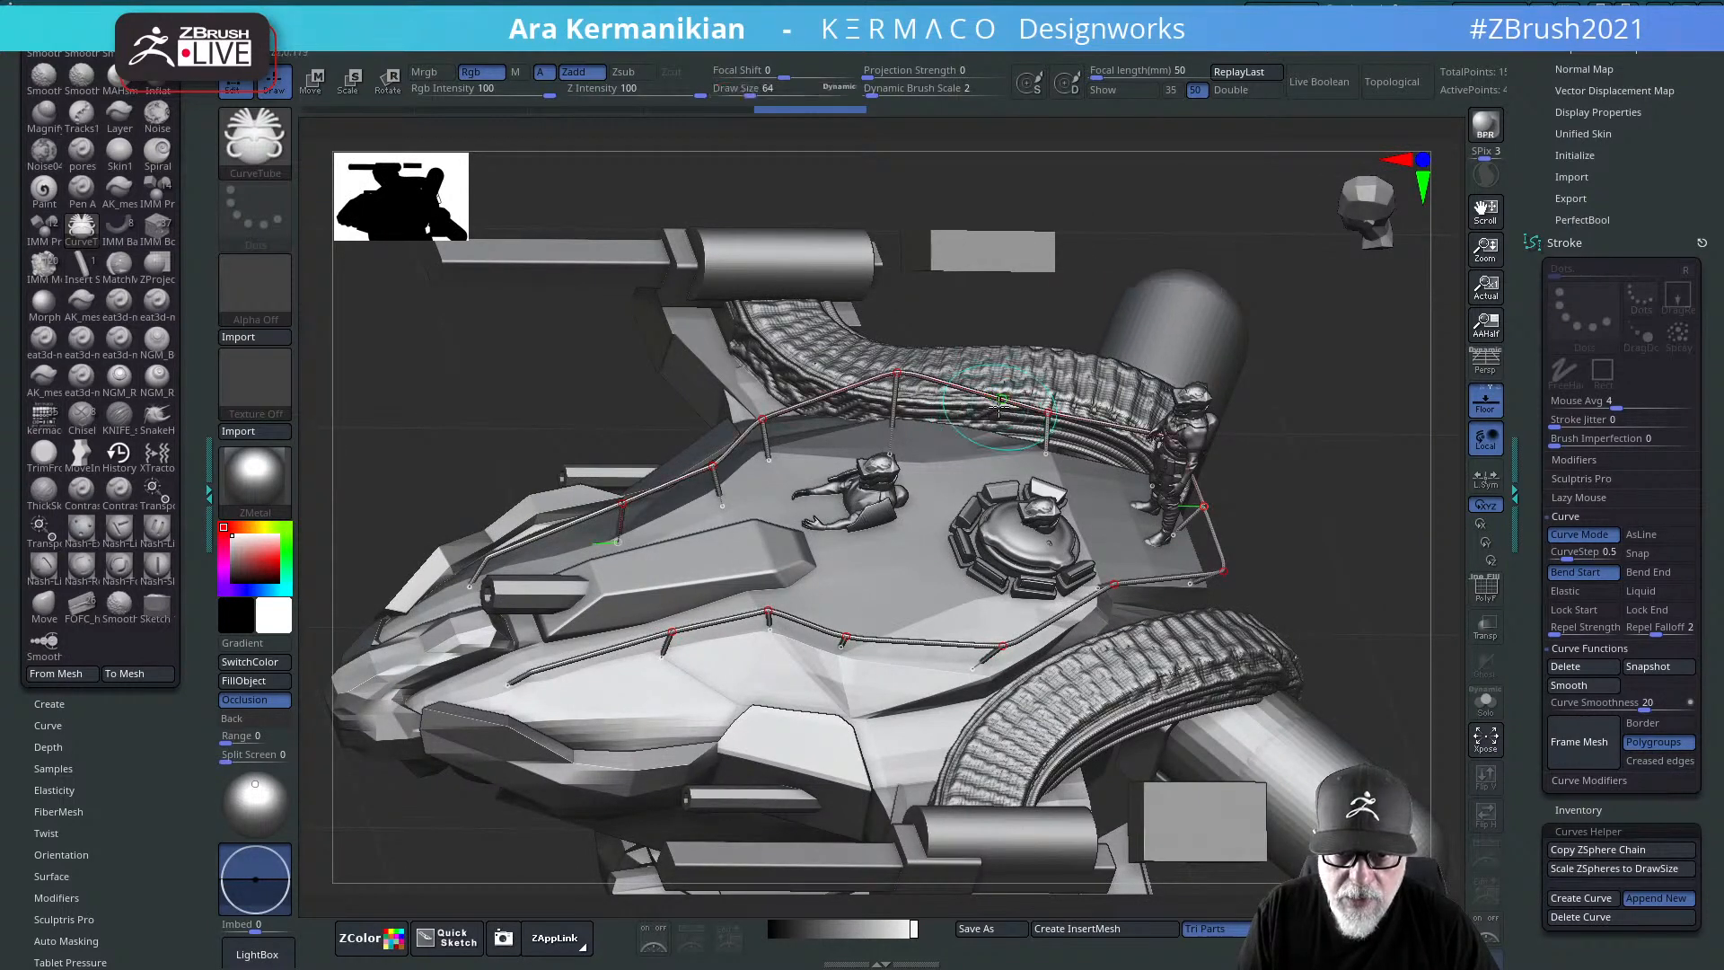
{"action": "mouse_move", "coordinate": [1203, 490]}
{"action": "left_mouse_down"}
{"action": "mouse_move", "coordinate": [1326, 518]}
{"action": "mouse_move", "coordinate": [1311, 525]}
{"action": "mouse_move", "coordinate": [1392, 317]}
{"action": "mouse_move", "coordinate": [1302, 549]}
{"action": "mouse_move", "coordinate": [1365, 353]}
{"action": "mouse_move", "coordinate": [1290, 313]}
{"action": "left_mouse_up"}
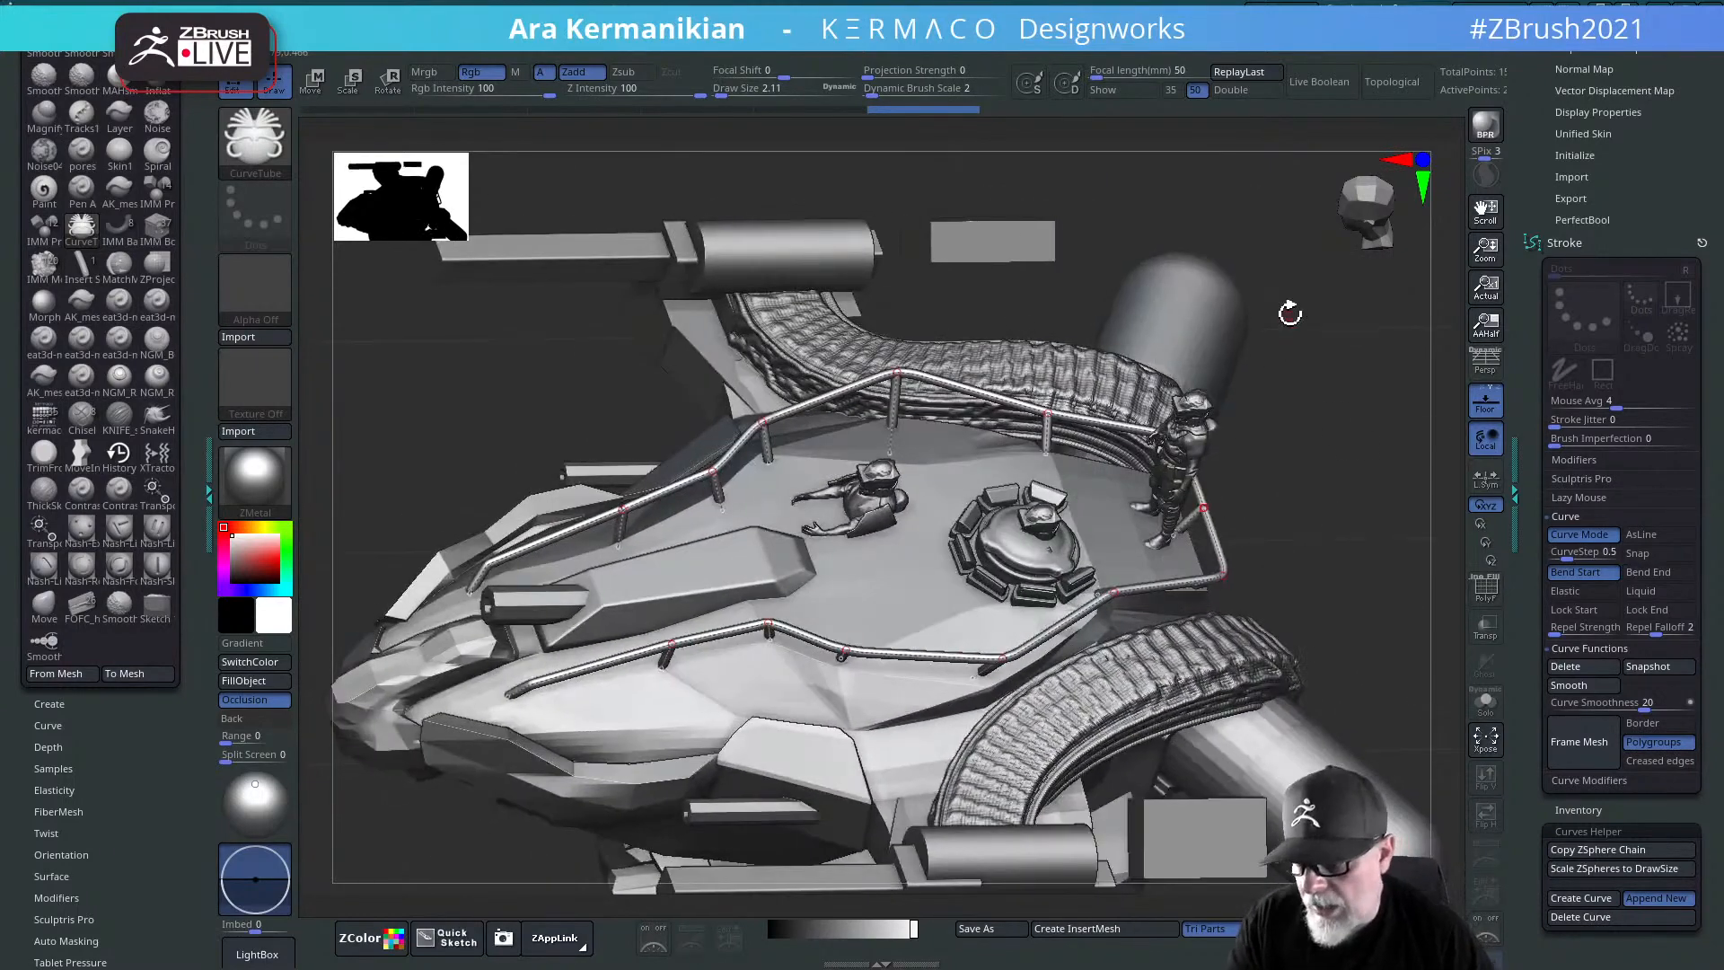
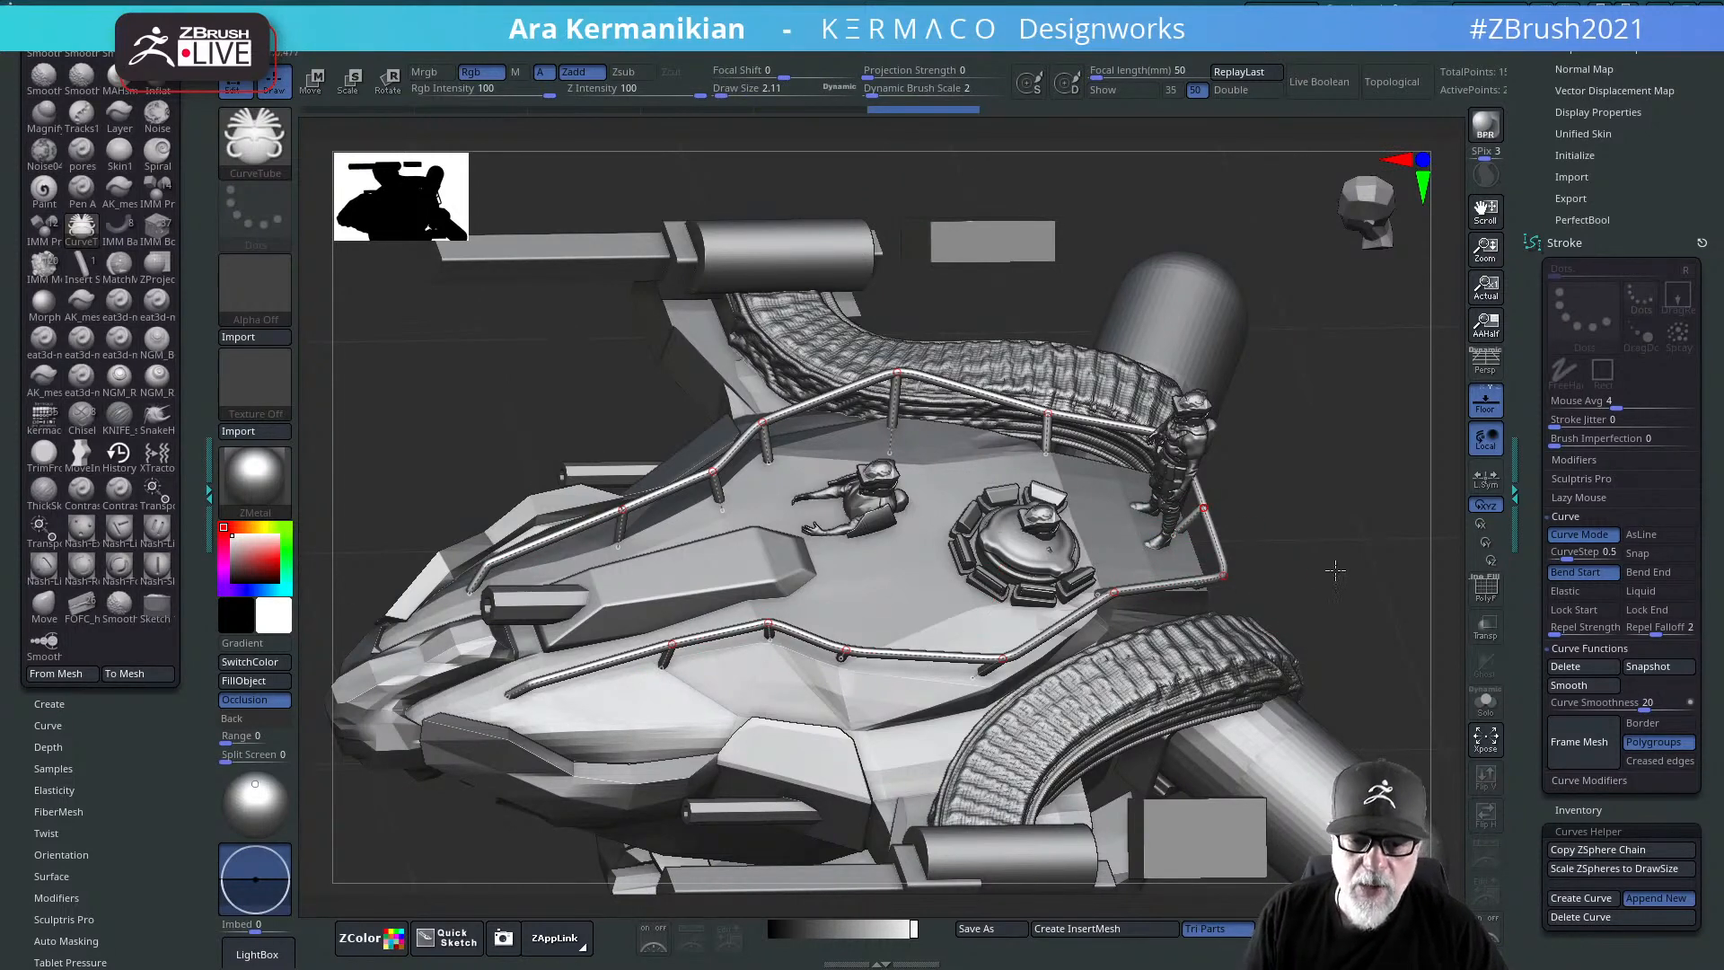
Step: Select the tube railing subtool PM3D_Gear3D1 and isolate it with Solo
{"action": "mouse_move", "coordinate": [1335, 570]}
{"action": "left_mouse_down"}
{"action": "mouse_move", "coordinate": [1266, 531]}
{"action": "mouse_move", "coordinate": [1254, 596]}
{"action": "mouse_move", "coordinate": [1246, 545]}
{"action": "mouse_move", "coordinate": [1194, 512]}
{"action": "mouse_move", "coordinate": [1194, 485]}
{"action": "mouse_move", "coordinate": [1283, 467]}
{"action": "mouse_move", "coordinate": [1266, 530]}
{"action": "left_mouse_up"}
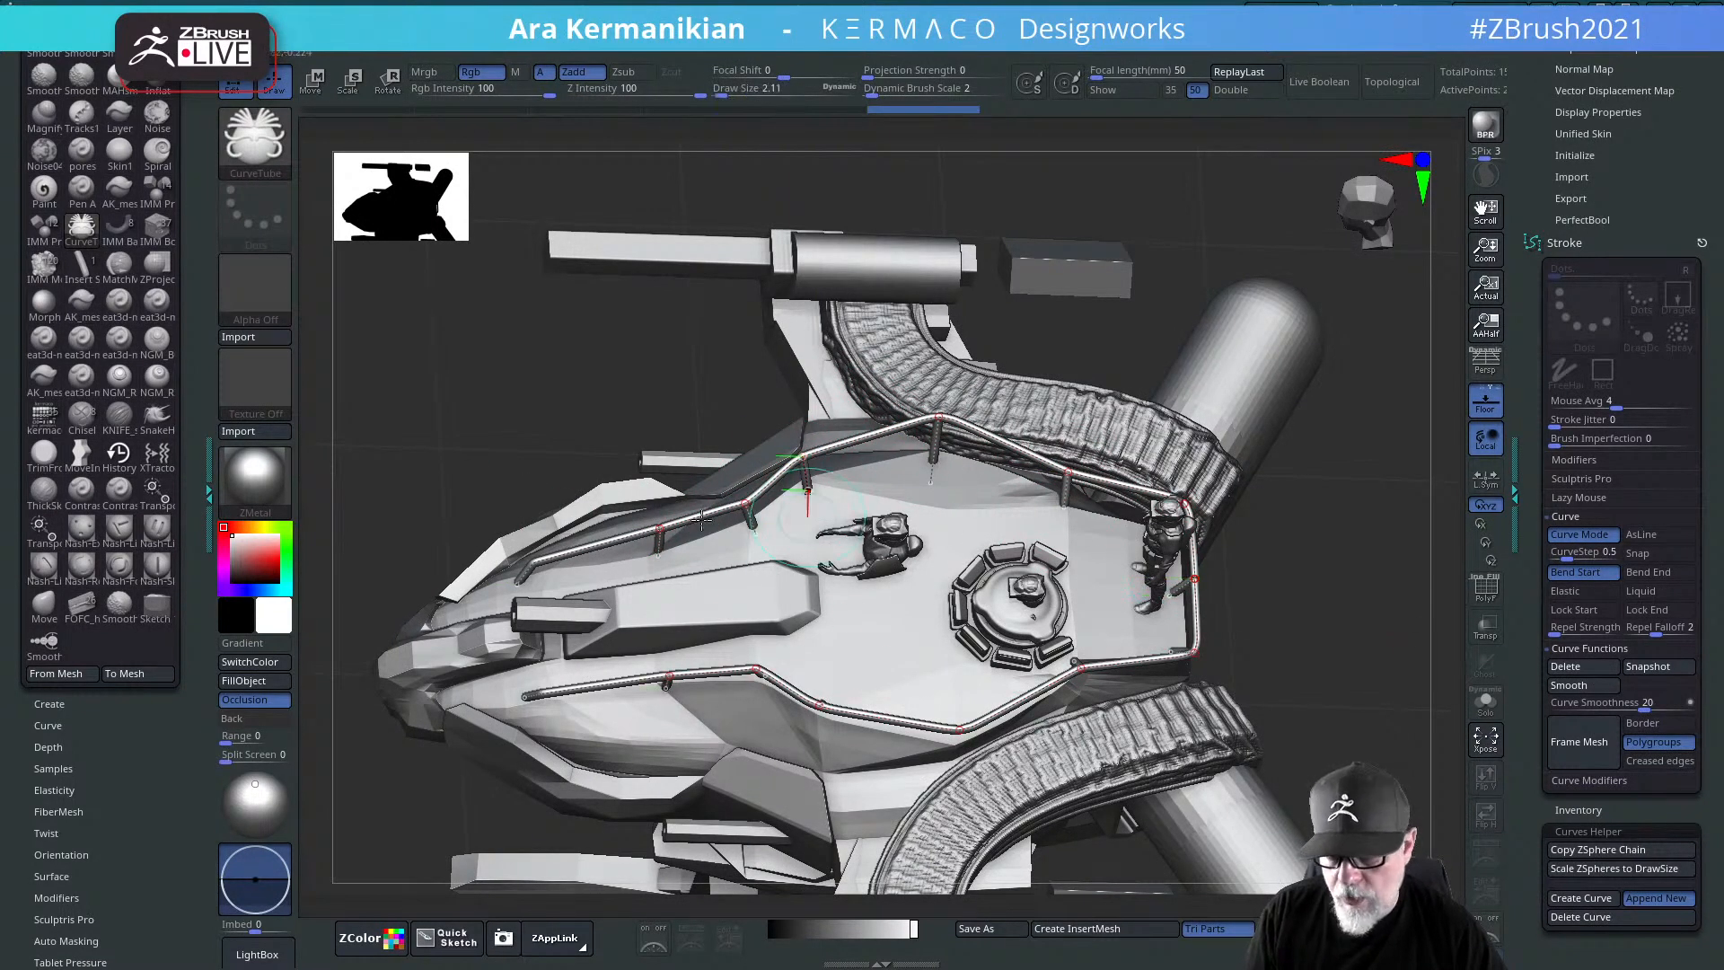
{"action": "left_click_drag", "start_coordinate": [1340, 678], "coordinate": [1086, 687]}
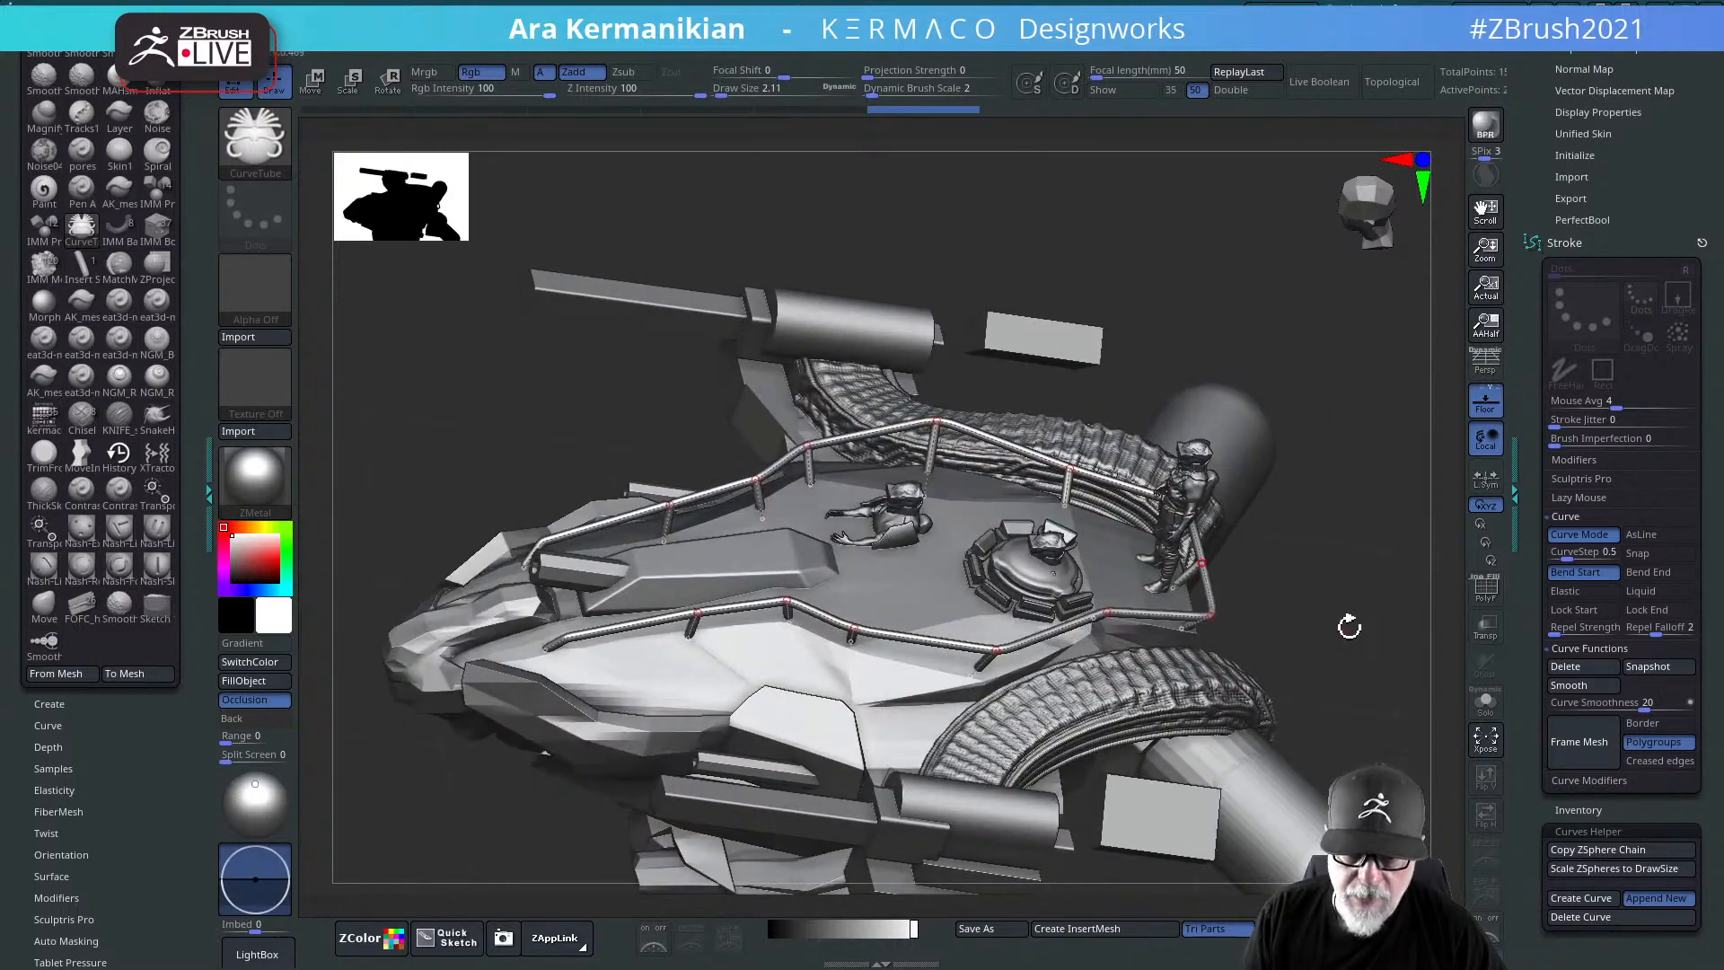
{"action": "left_click_drag", "start_coordinate": [1350, 625], "coordinate": [1467, 567]}
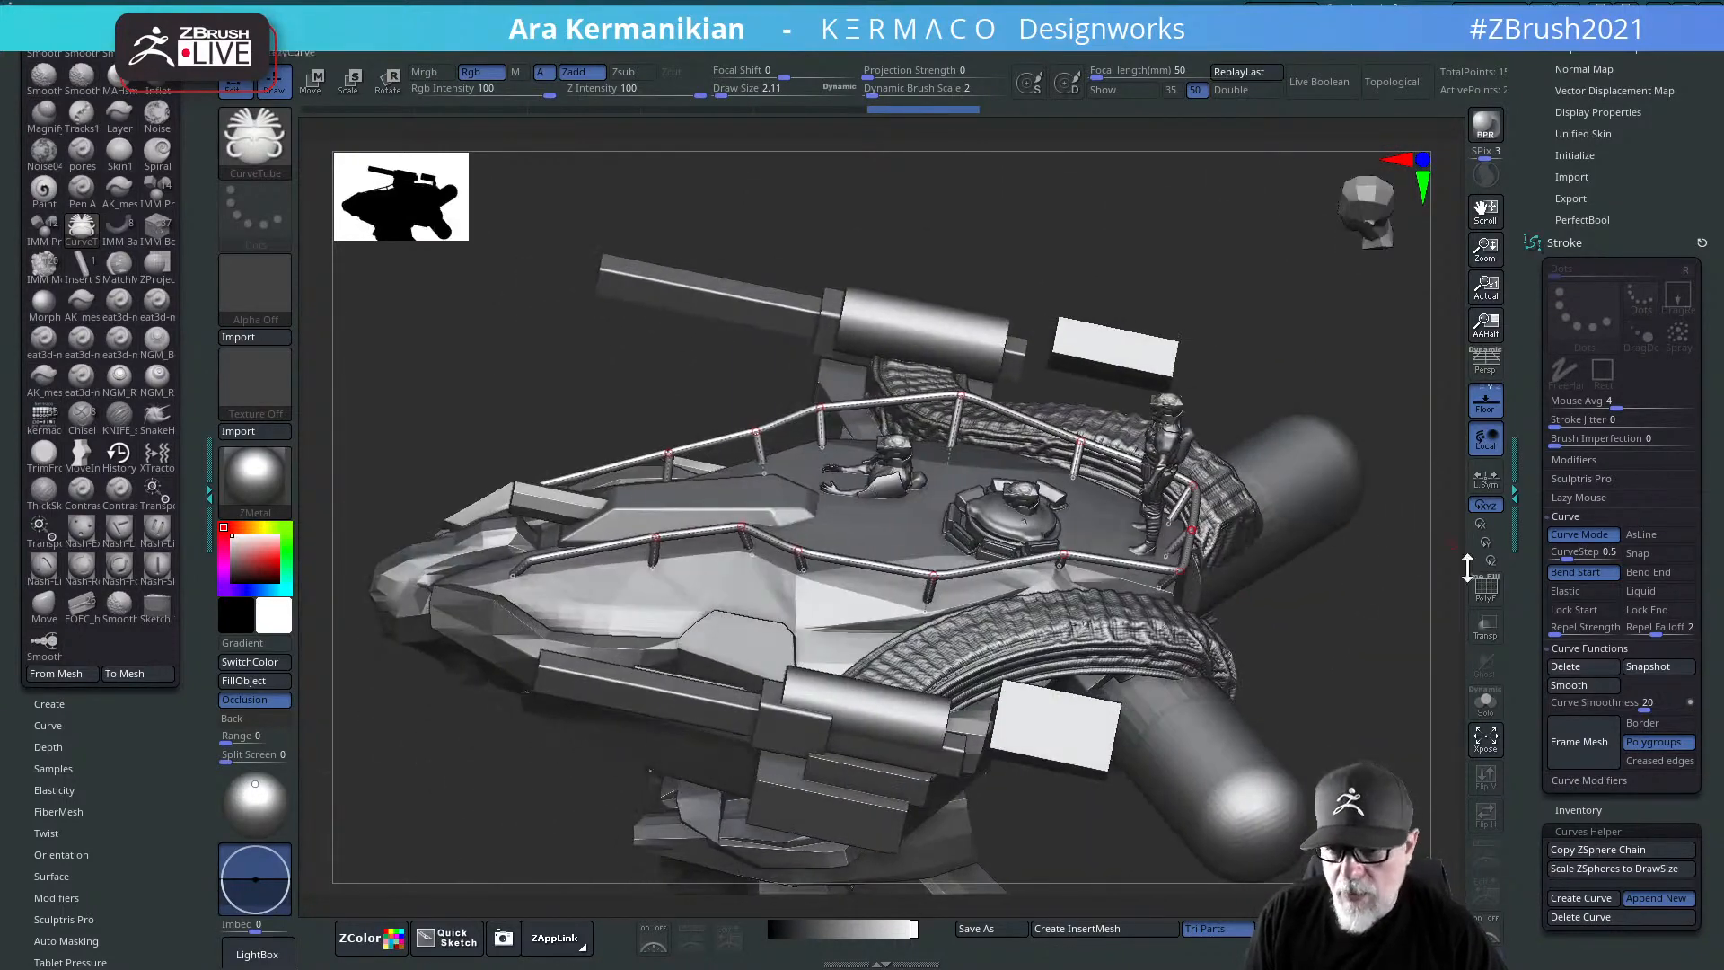
{"action": "left_click_drag", "start_coordinate": [1343, 634], "coordinate": [1321, 542]}
{"action": "left_click_drag", "start_coordinate": [1580, 243], "coordinate": [1580, 584]}
{"action": "mouse_move", "coordinate": [1544, 497]}
{"action": "left_mouse_down"}
{"action": "mouse_move", "coordinate": [1520, 673]}
{"action": "mouse_move", "coordinate": [1521, 260]}
{"action": "mouse_move", "coordinate": [1504, 514]}
{"action": "left_mouse_up"}
{"action": "left_click", "coordinate": [1625, 561]}
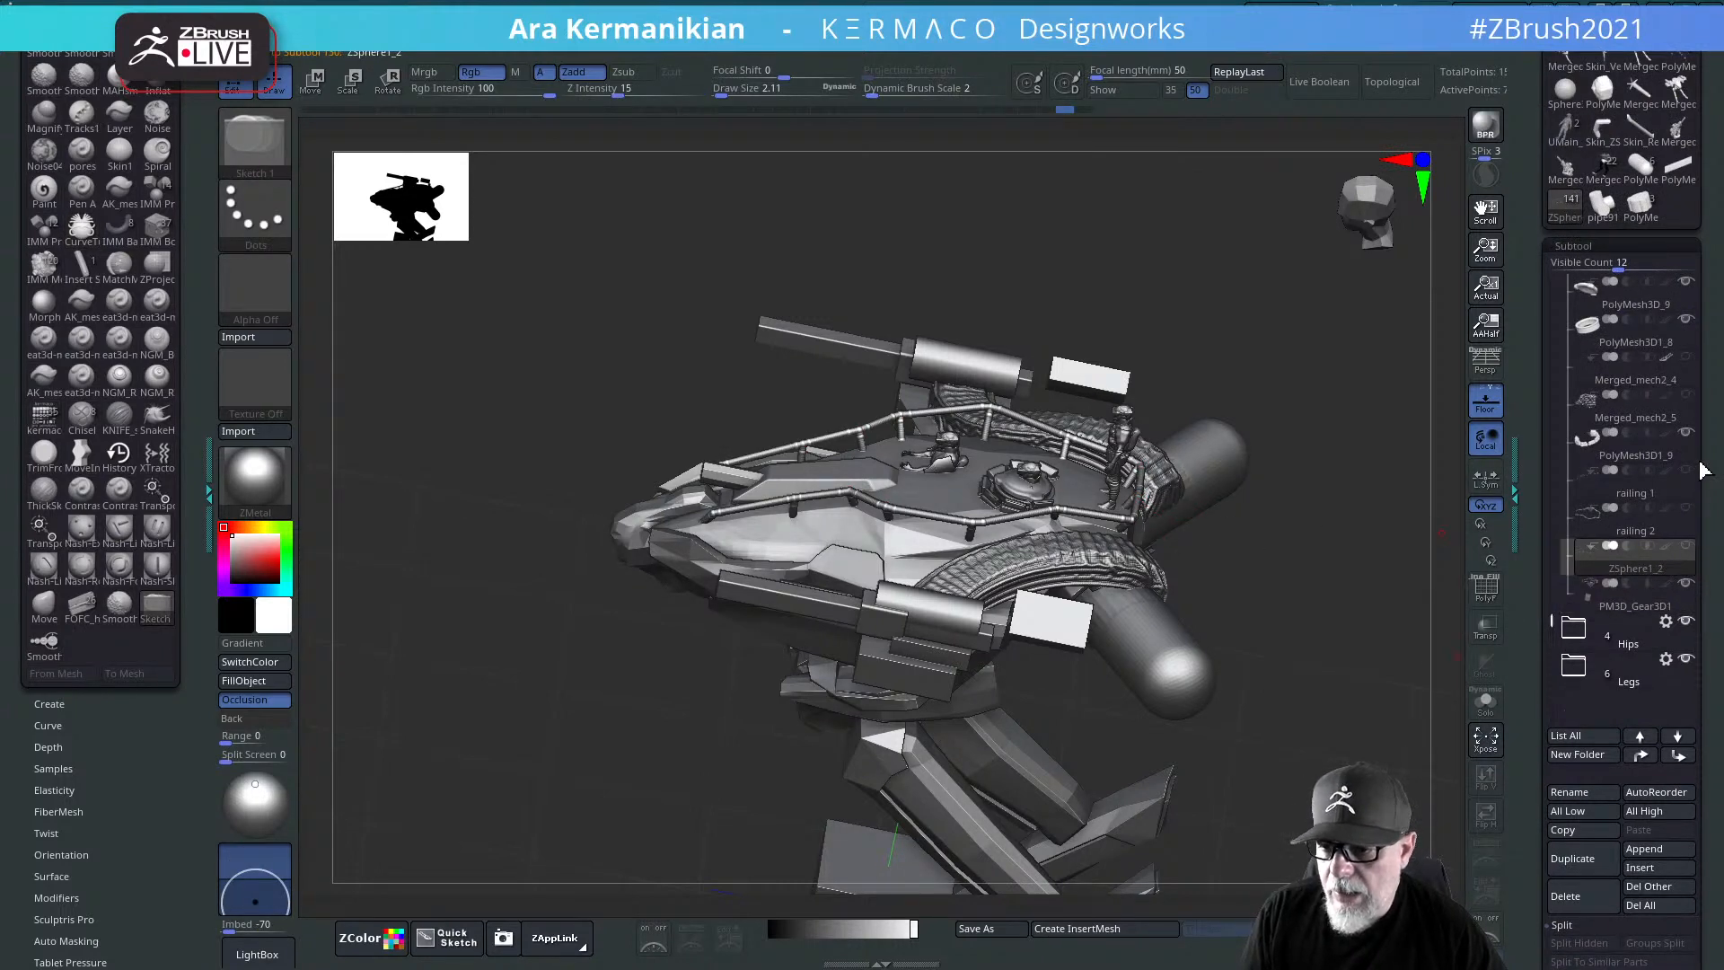
{"action": "left_click", "coordinate": [1656, 605]}
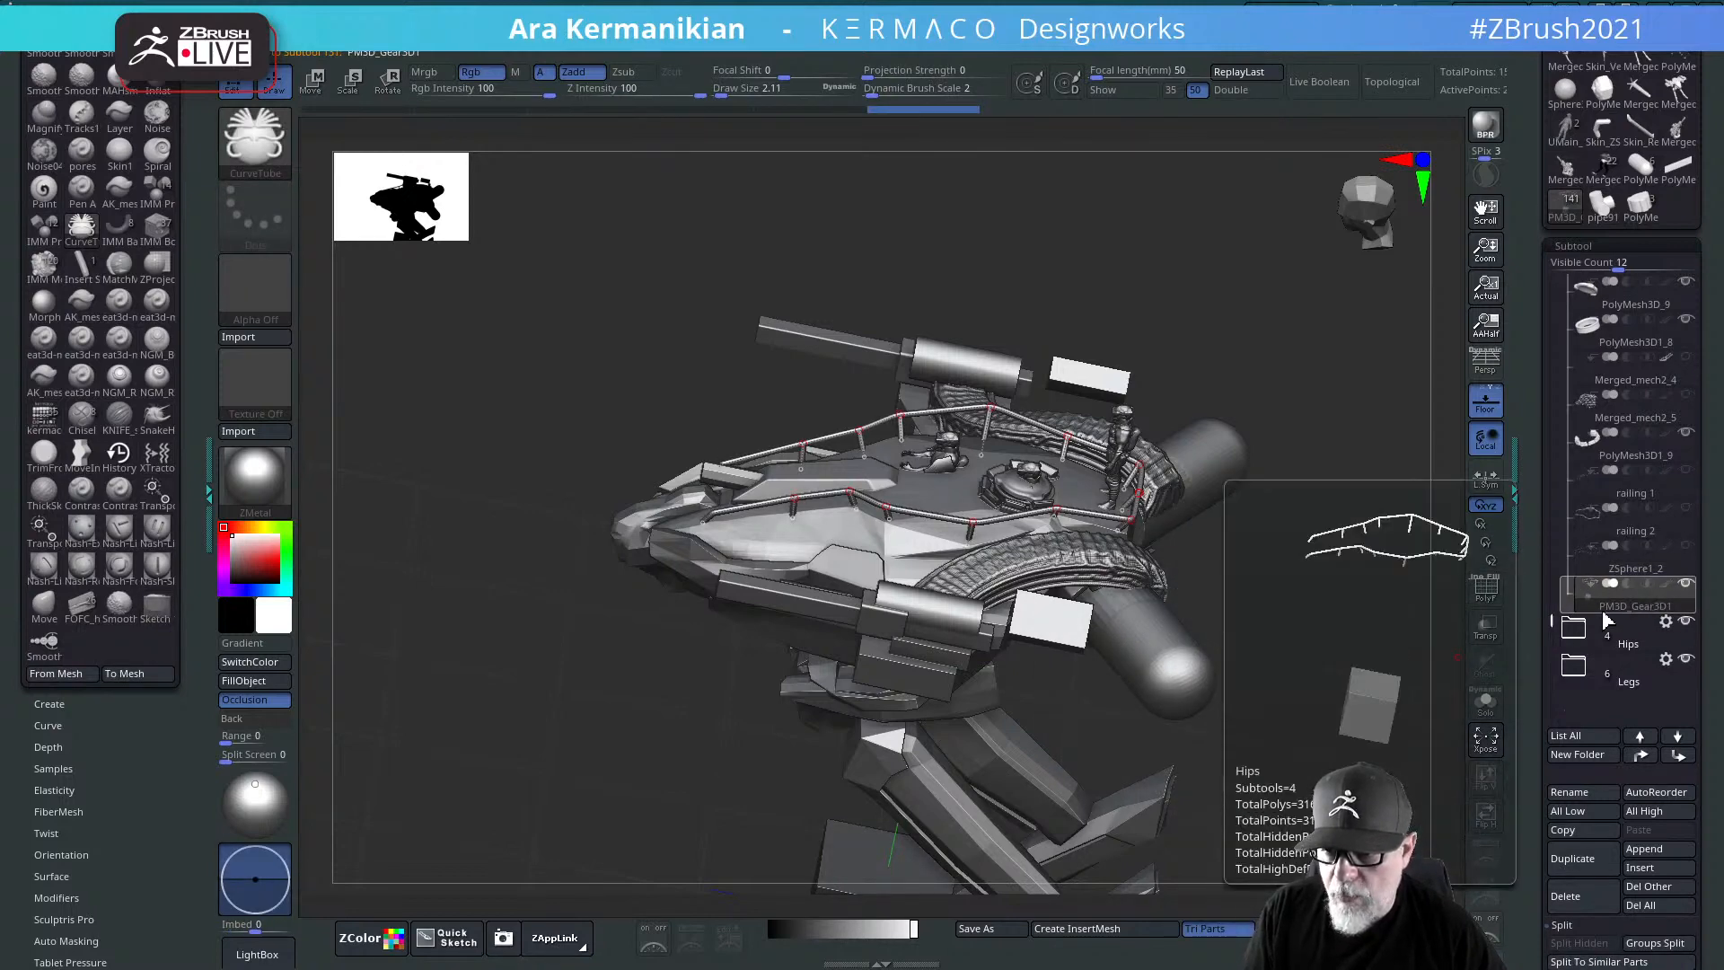
{"action": "left_click", "coordinate": [1485, 700]}
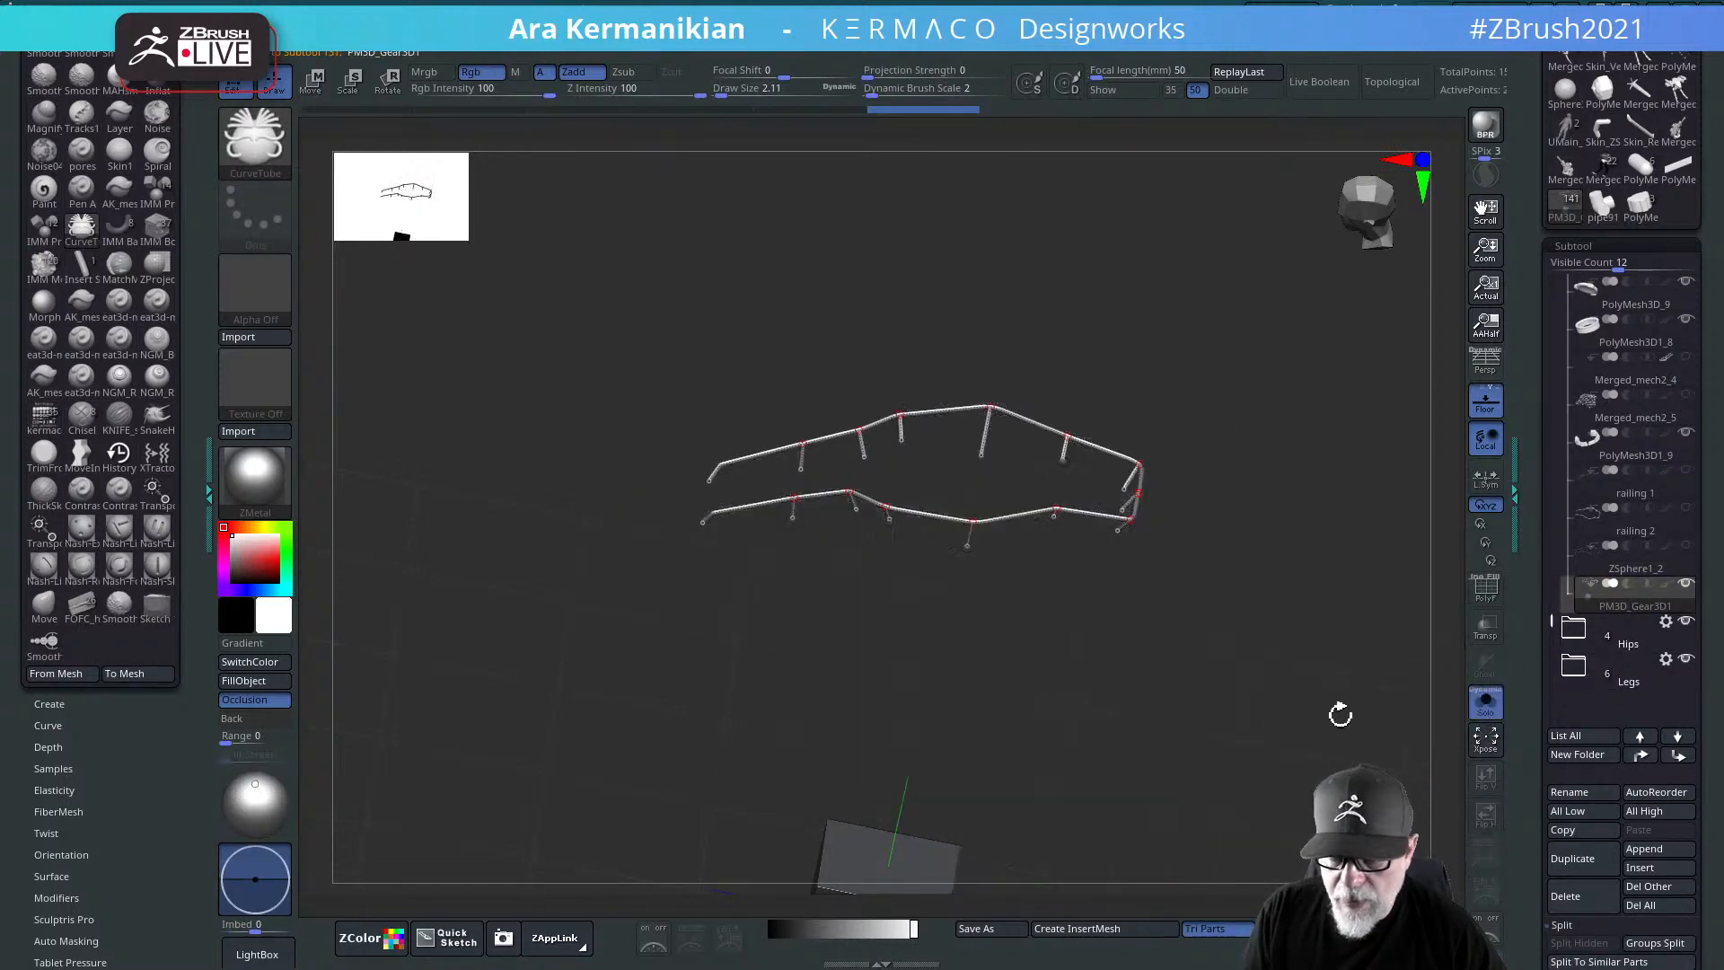
Step: Delete the curve remaining on the tube railing with the Curve Functions
{"action": "left_click_drag", "start_coordinate": [1145, 630], "coordinate": [1203, 542]}
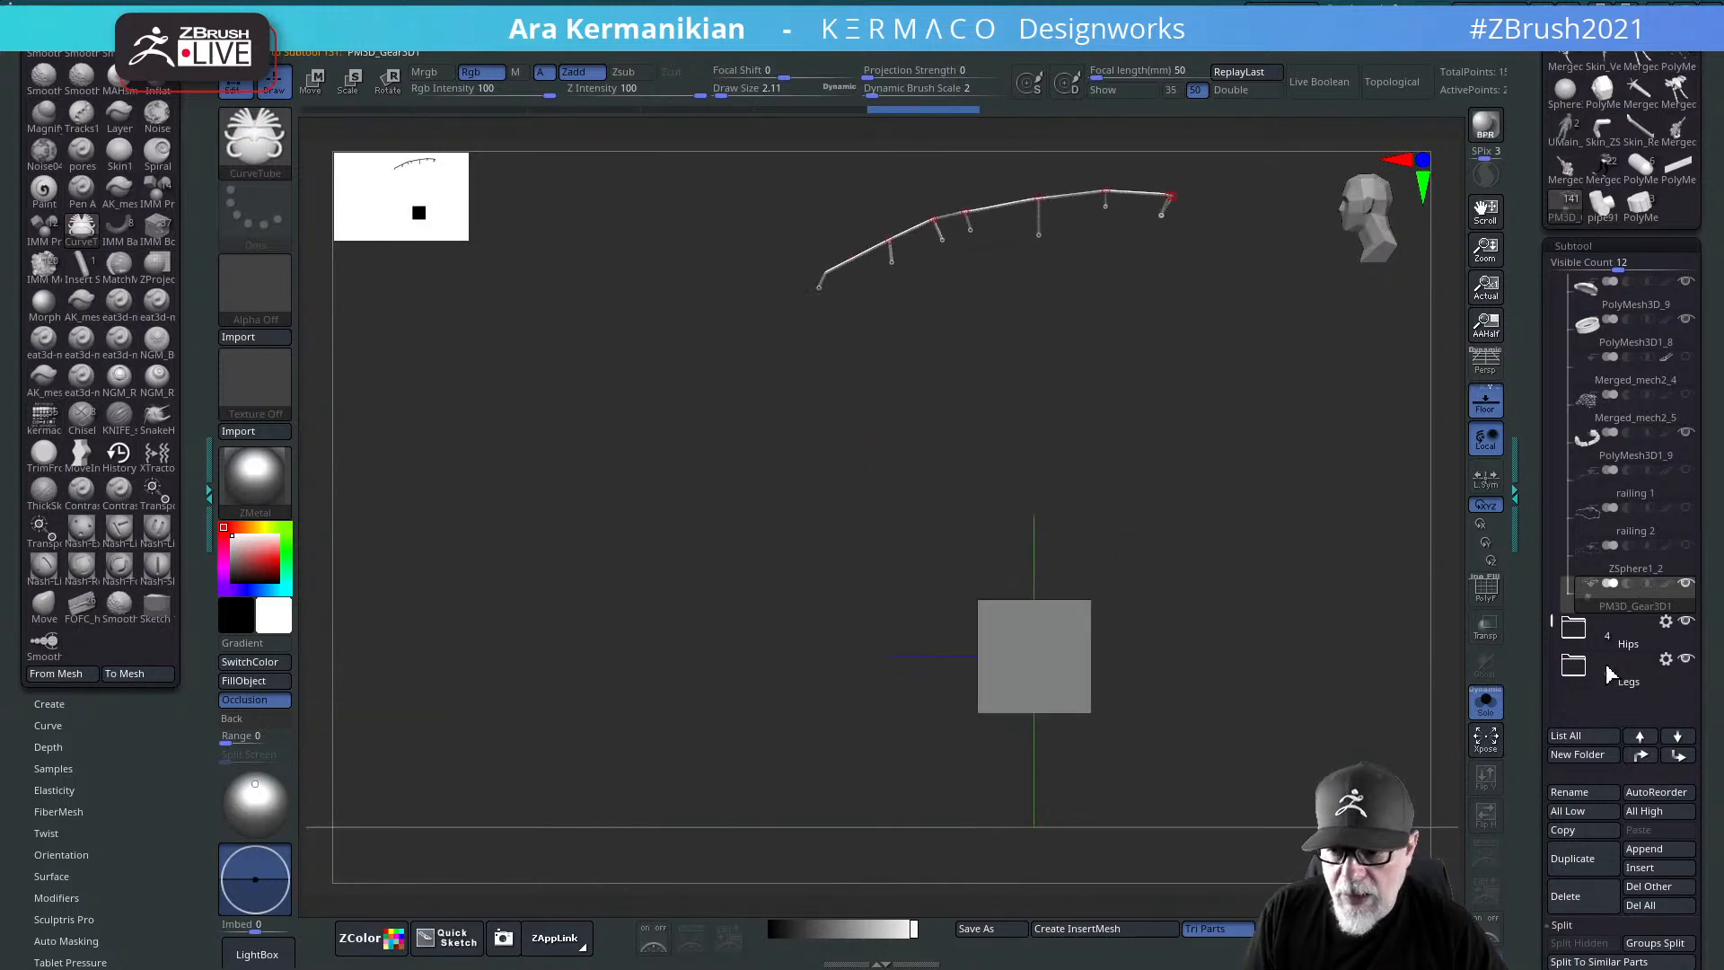
{"action": "left_click_drag", "start_coordinate": [1526, 718], "coordinate": [1516, 571]}
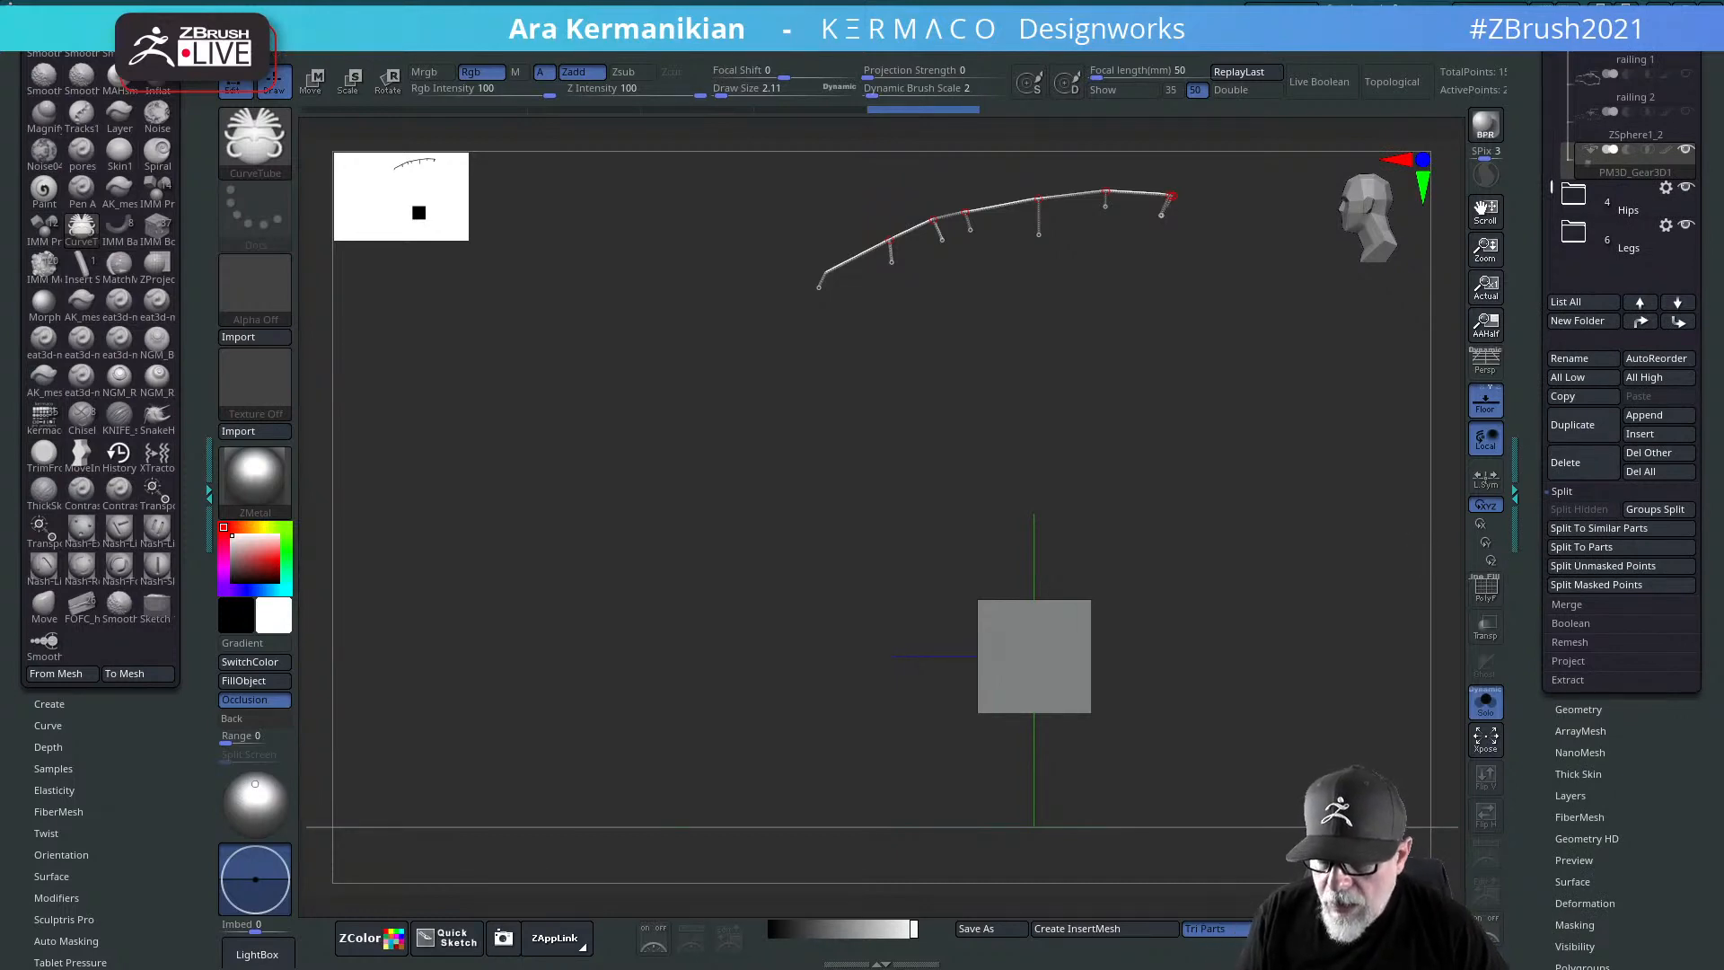
{"action": "left_click_drag", "start_coordinate": [1668, 913], "coordinate": [1596, 786]}
{"action": "scroll", "coordinate": [1540, 804], "scroll_direction": "down", "scroll_amount": 5}
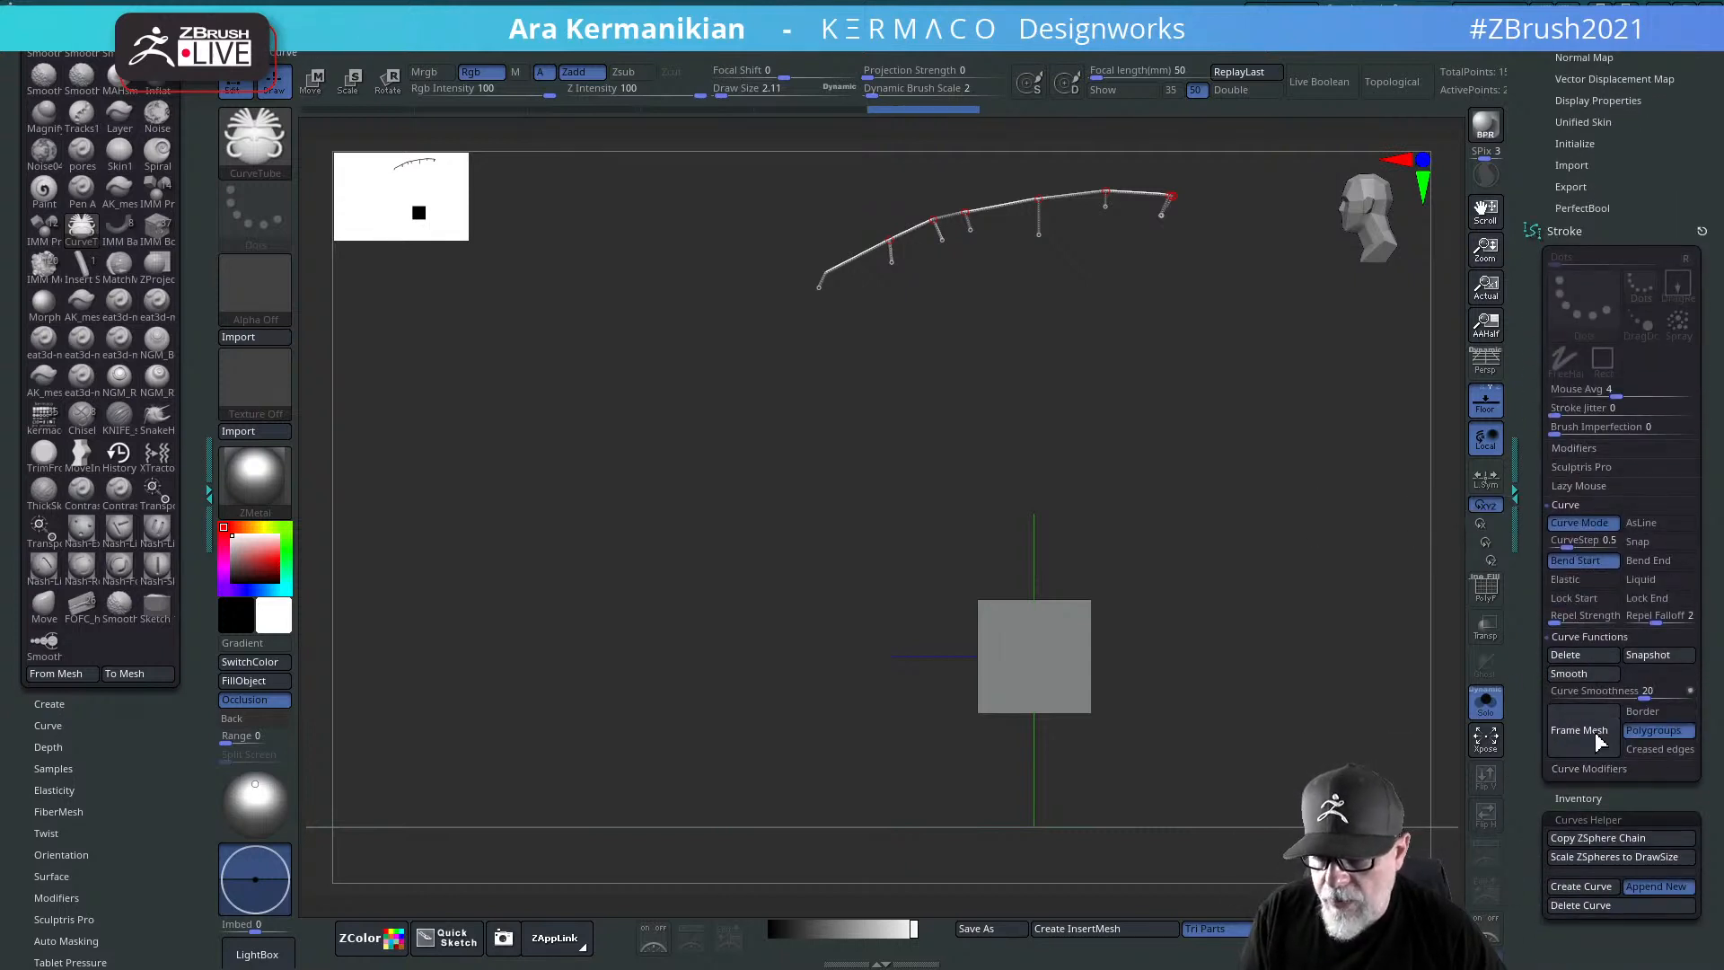
{"action": "left_click", "coordinate": [1578, 656]}
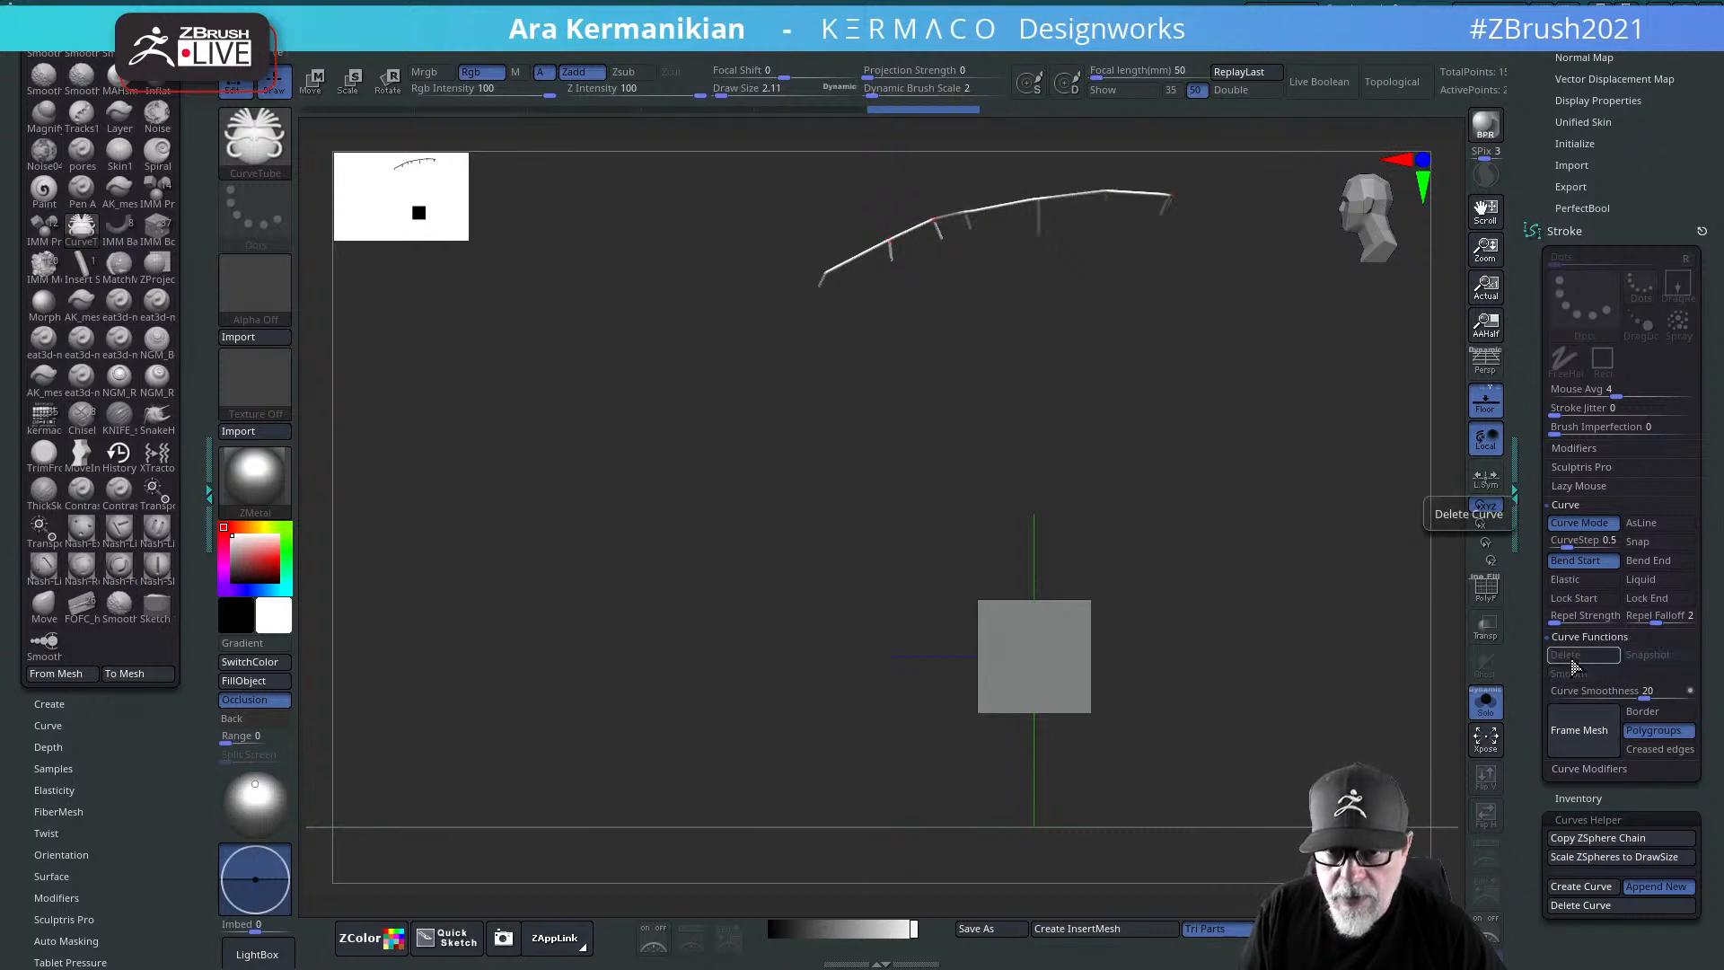
Step: Check the joints between rails and posts, keep only the railing visible, and delete the hidden placeholder cube from its mesh
{"action": "left_click_drag", "start_coordinate": [1200, 476], "coordinate": [564, 382]}
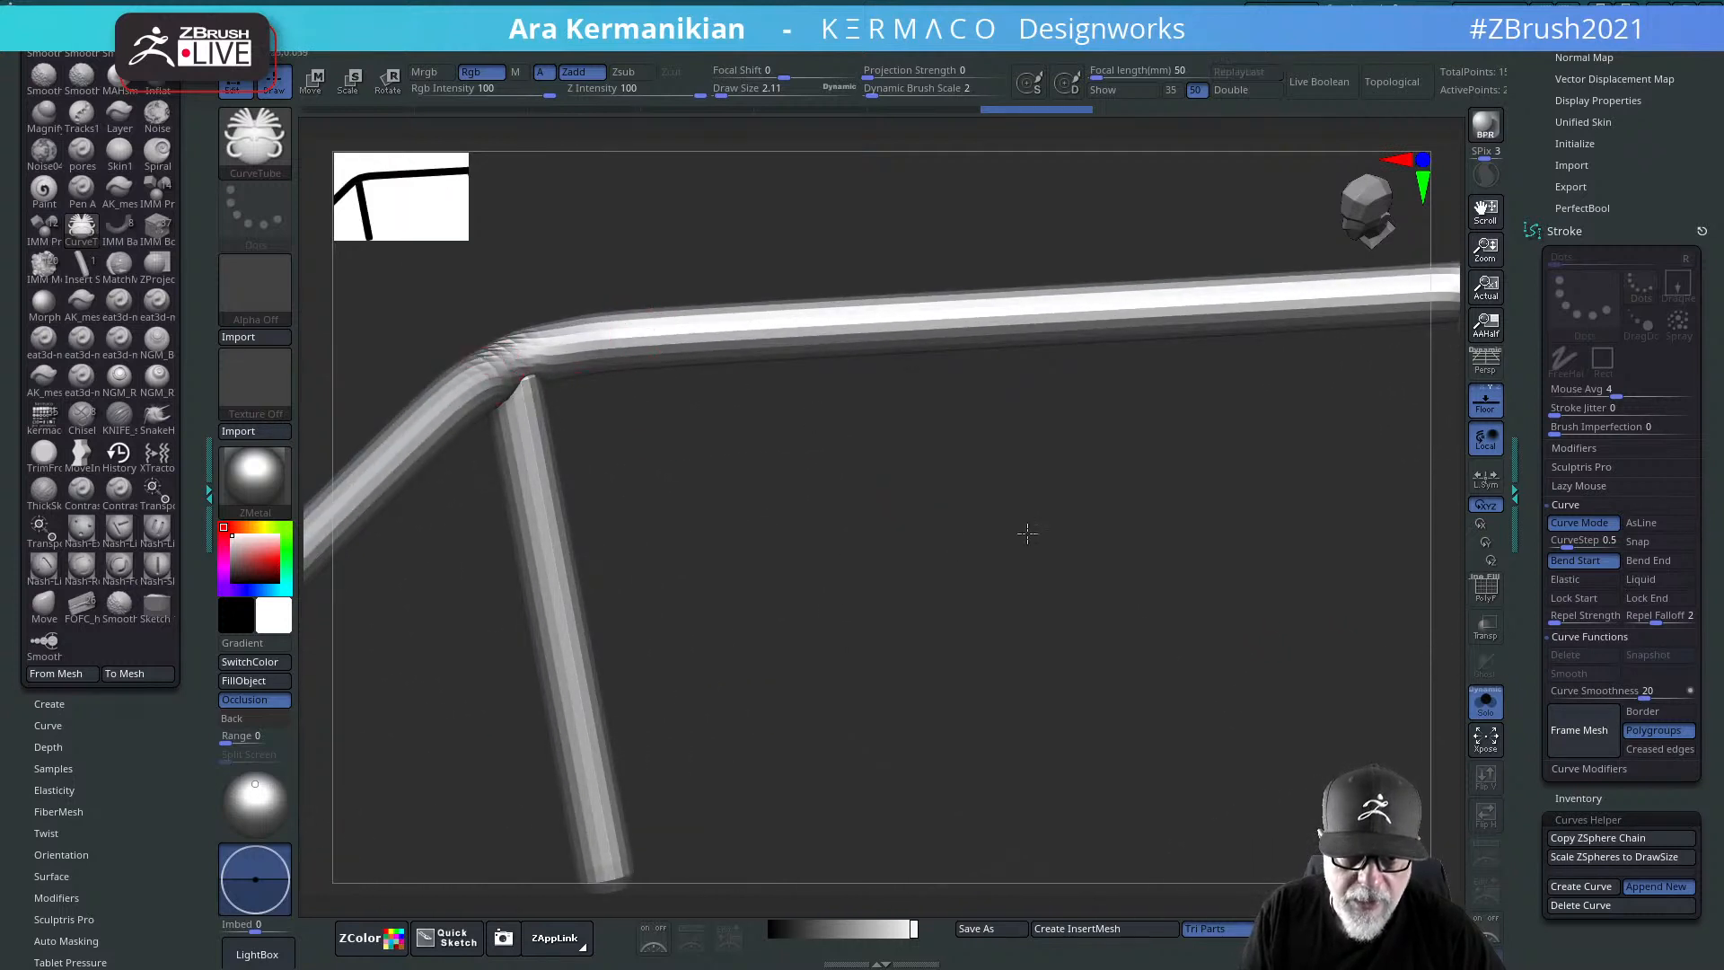
{"action": "left_click_drag", "start_coordinate": [1027, 533], "coordinate": [761, 688]}
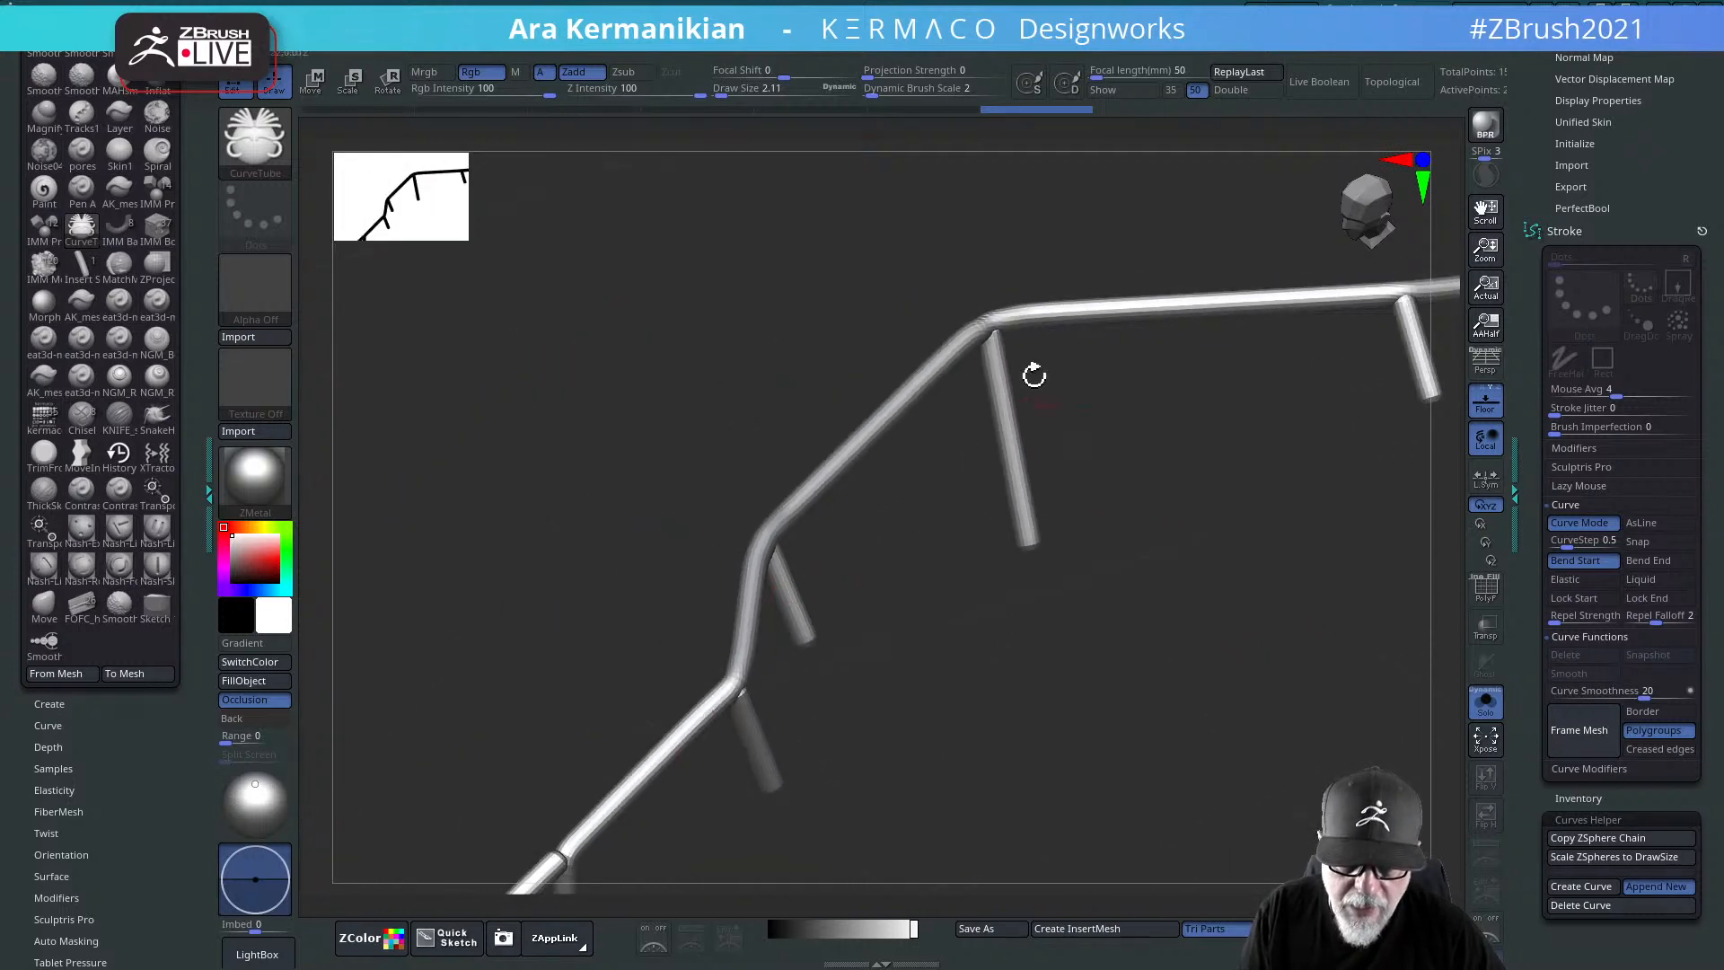
{"action": "left_click_drag", "start_coordinate": [1259, 532], "coordinate": [1287, 620]}
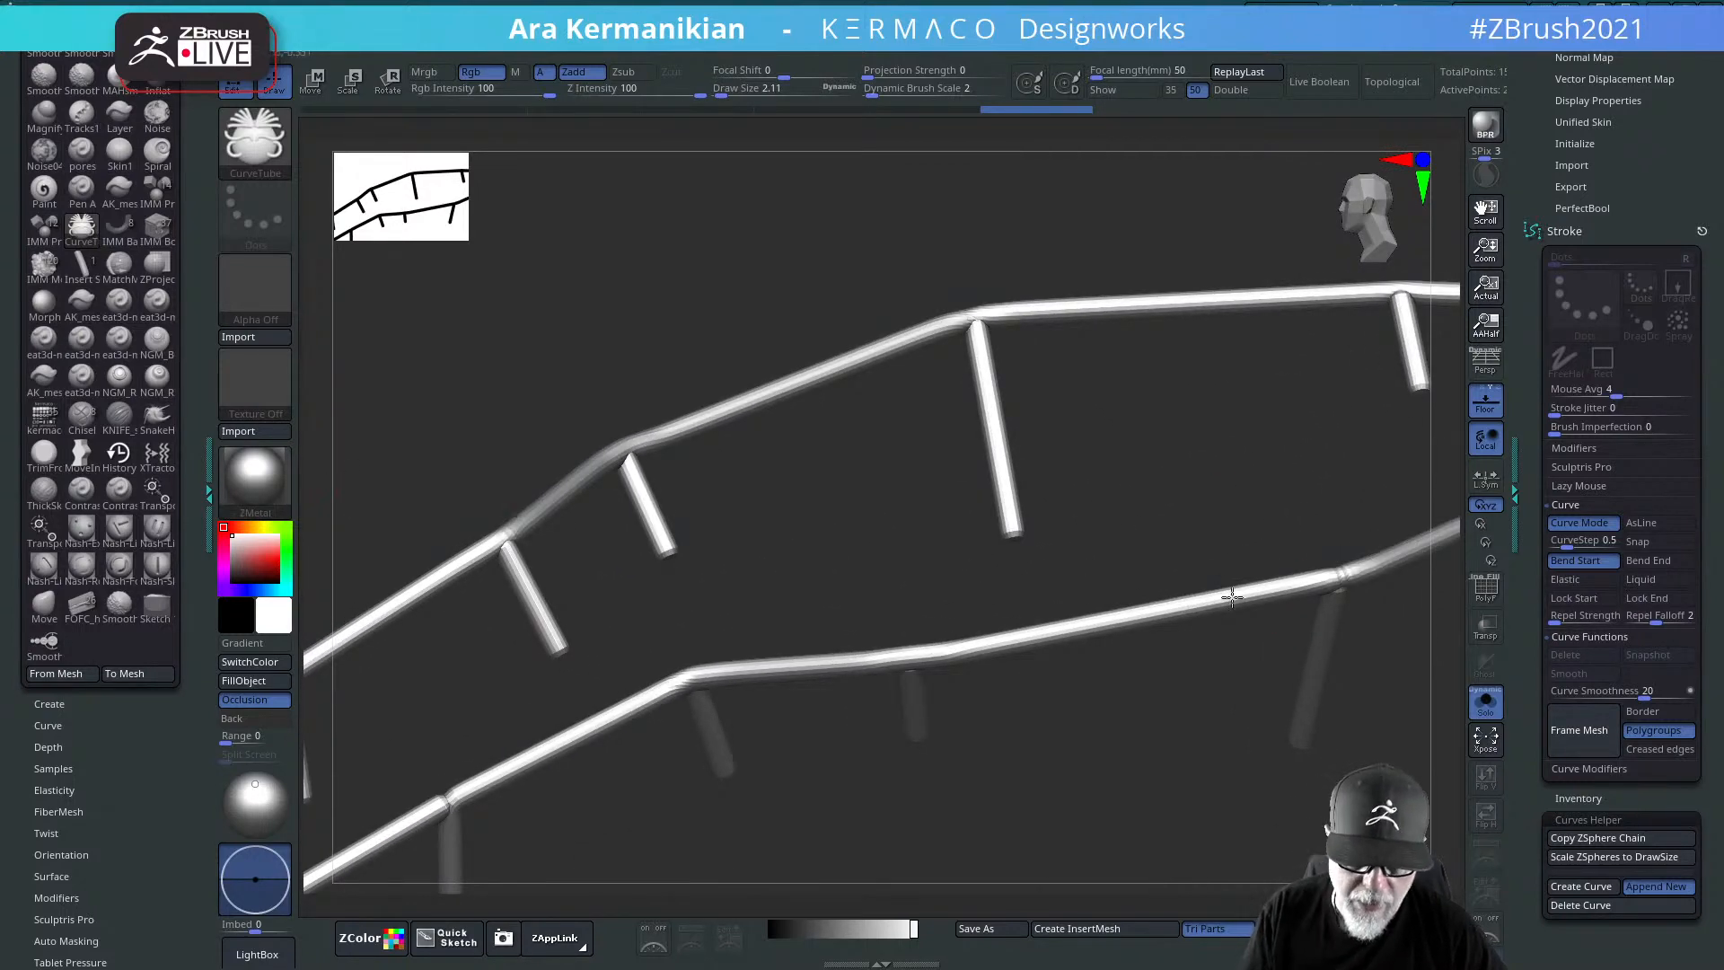
{"action": "left_click_drag", "start_coordinate": [1257, 503], "coordinate": [1359, 658]}
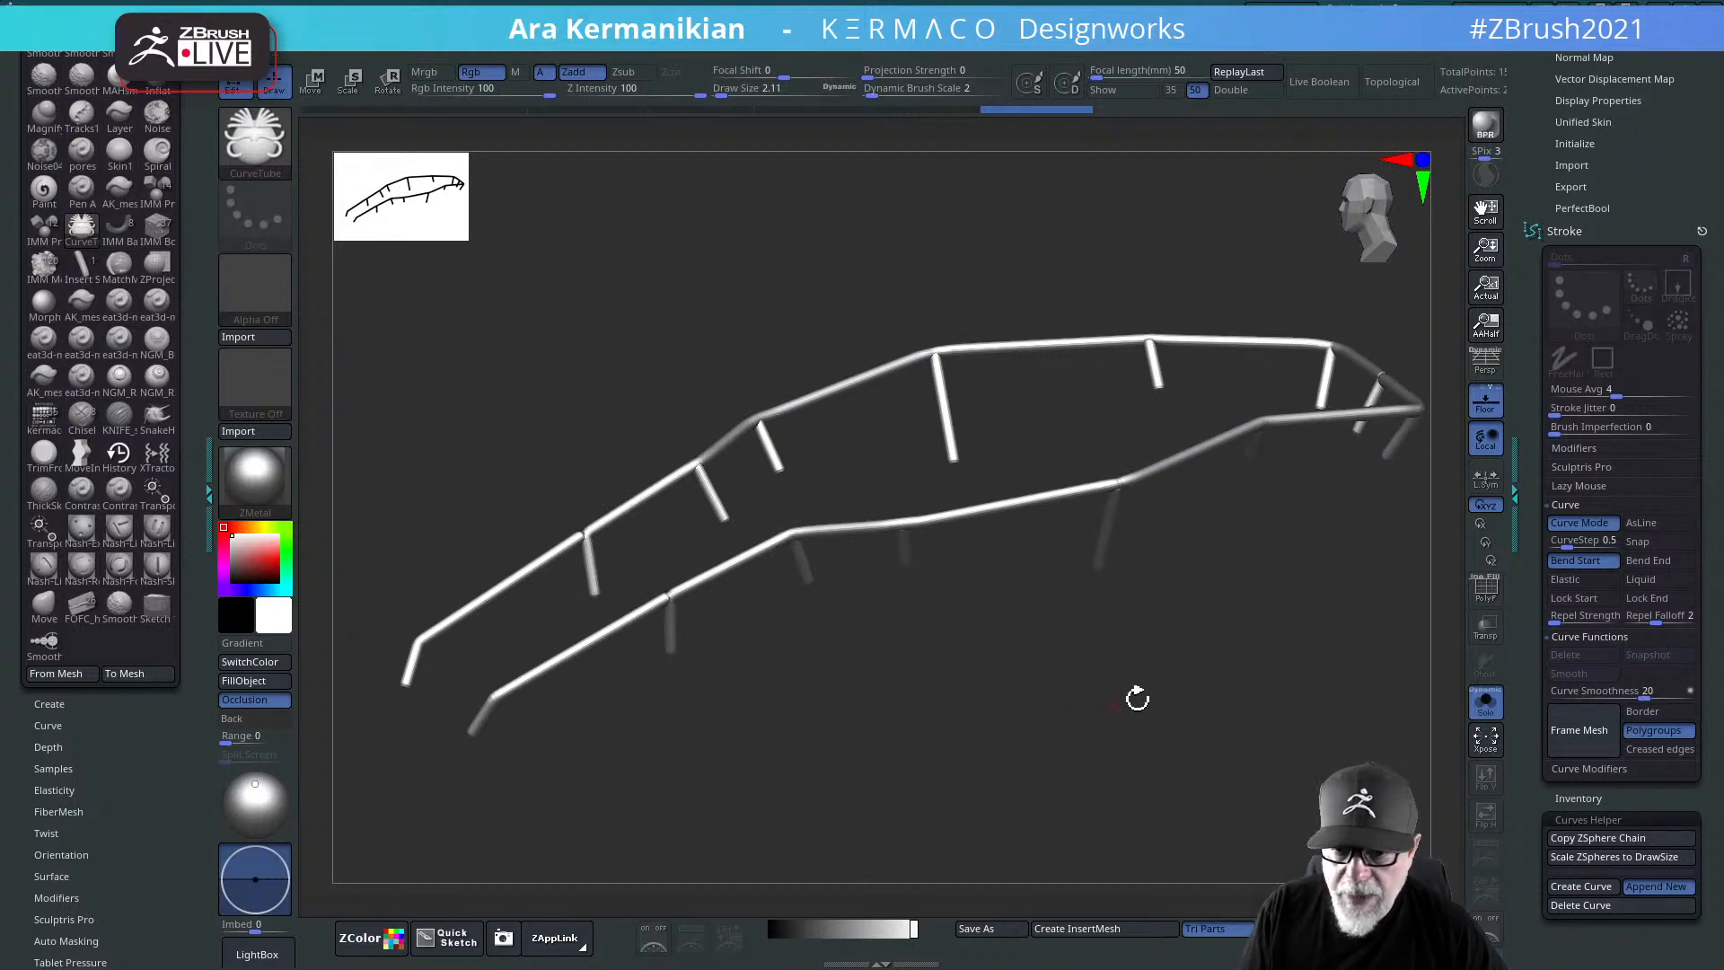
{"action": "left_click_drag", "start_coordinate": [1137, 698], "coordinate": [920, 490], "text": "alt"}
{"action": "left_click_drag", "start_coordinate": [1215, 455], "coordinate": [1079, 477]}
{"action": "left_click_drag", "start_coordinate": [712, 204], "coordinate": [1434, 511], "text": "ctrl+shift"}
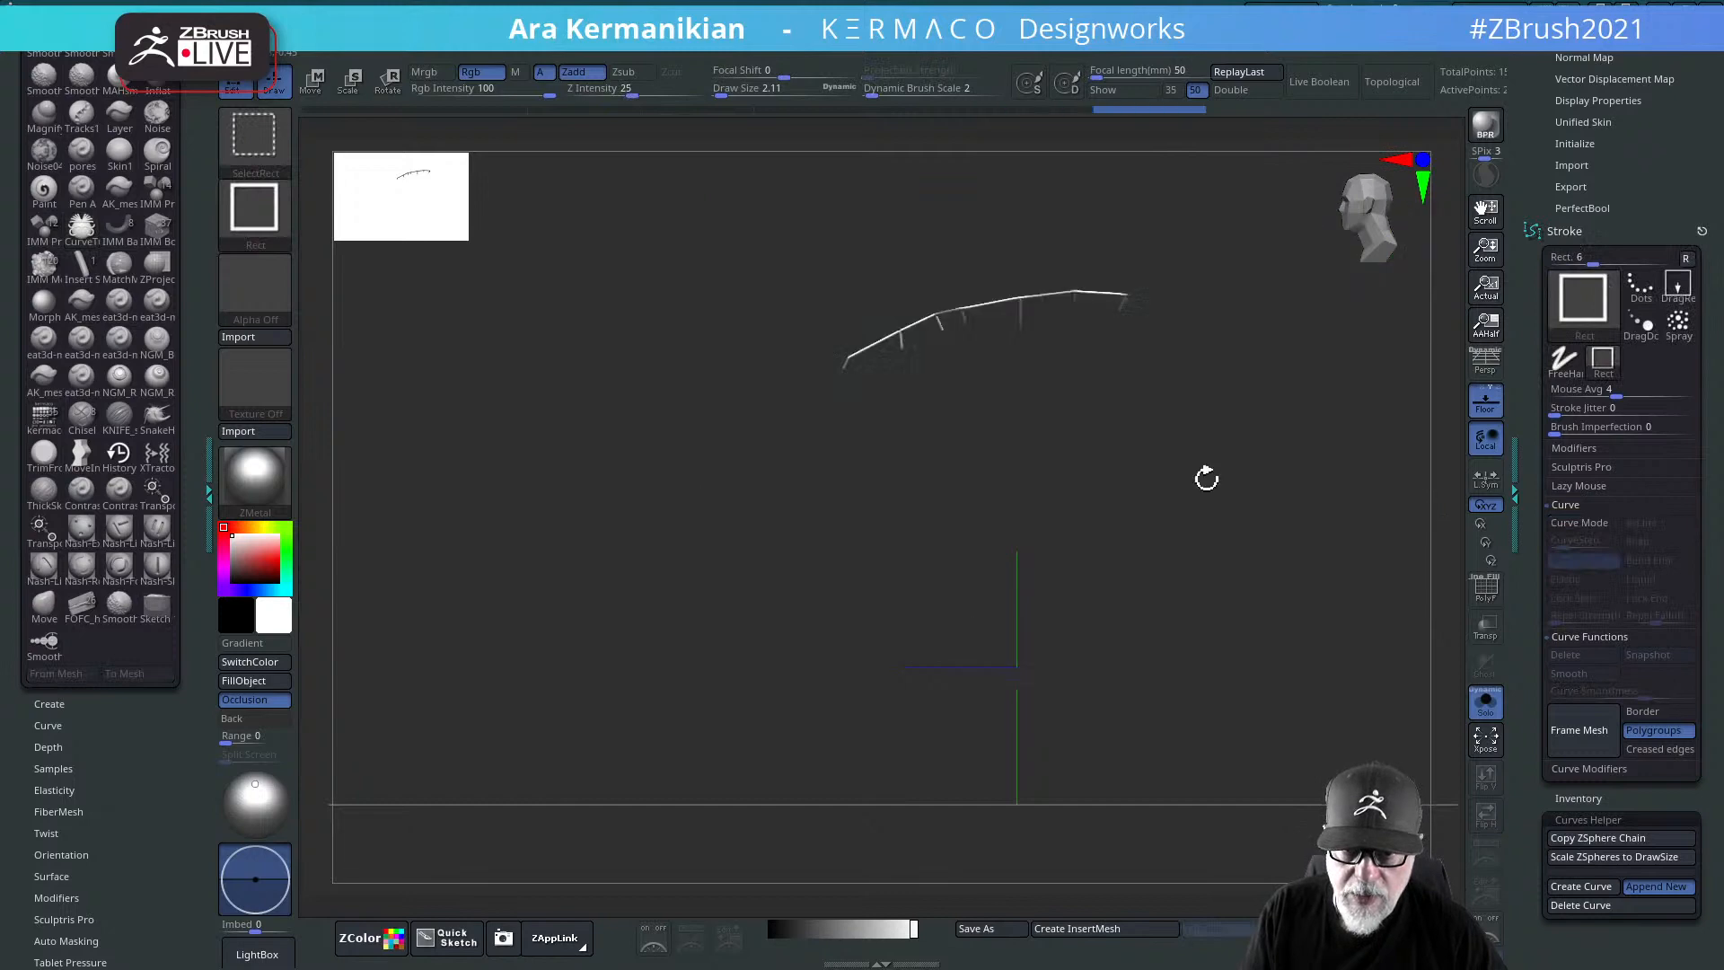
{"action": "key", "text": "space"}
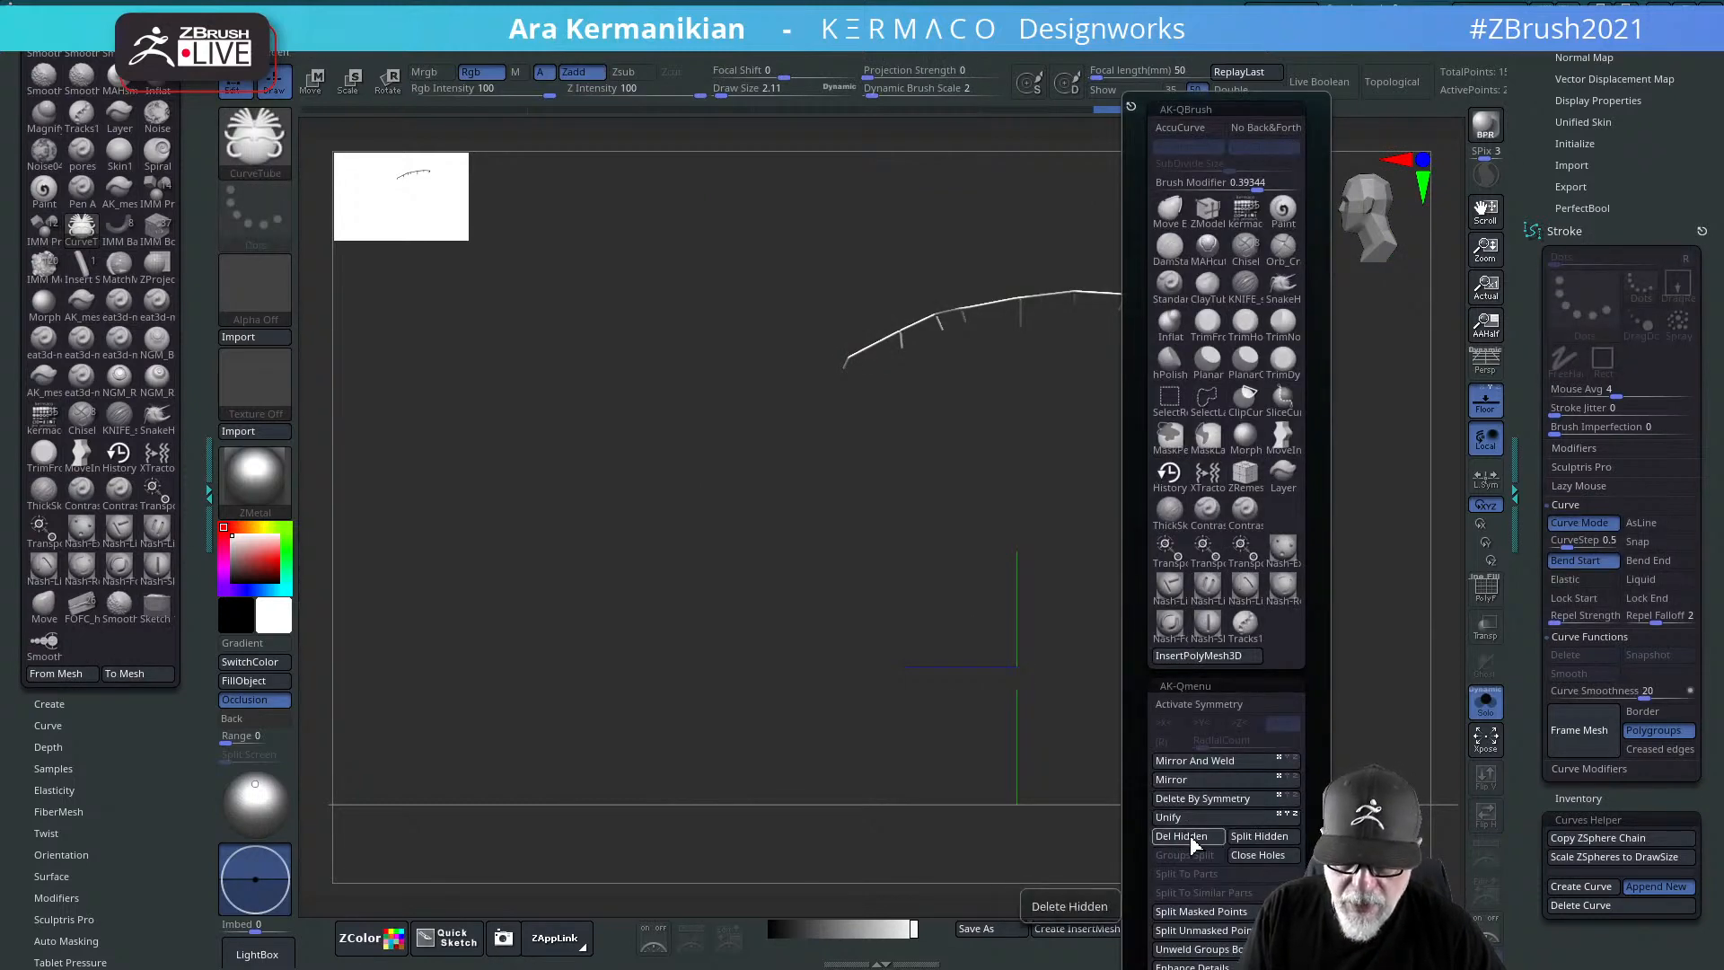
{"action": "left_click_drag", "start_coordinate": [1064, 478], "coordinate": [1187, 548]}
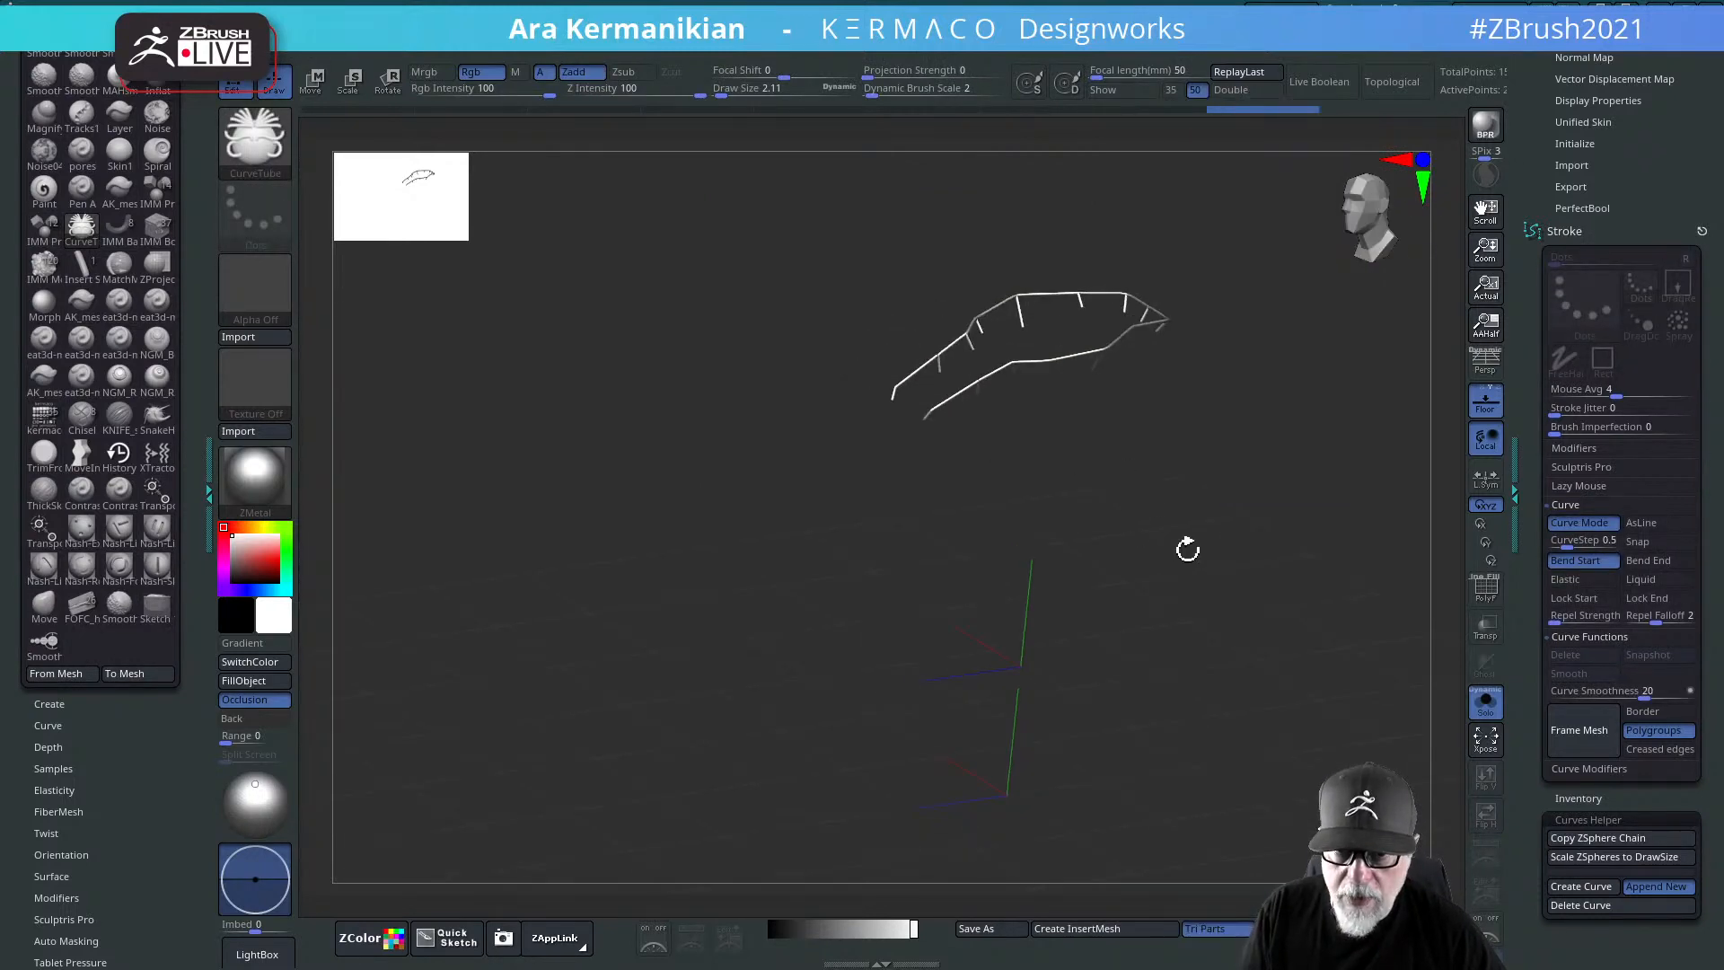
Step: Turn Solo off to show the whole mech and choose the kermaco pro primitives IMM brush
{"action": "left_click", "coordinate": [1495, 702]}
{"action": "left_click_drag", "start_coordinate": [1333, 501], "coordinate": [1360, 557]}
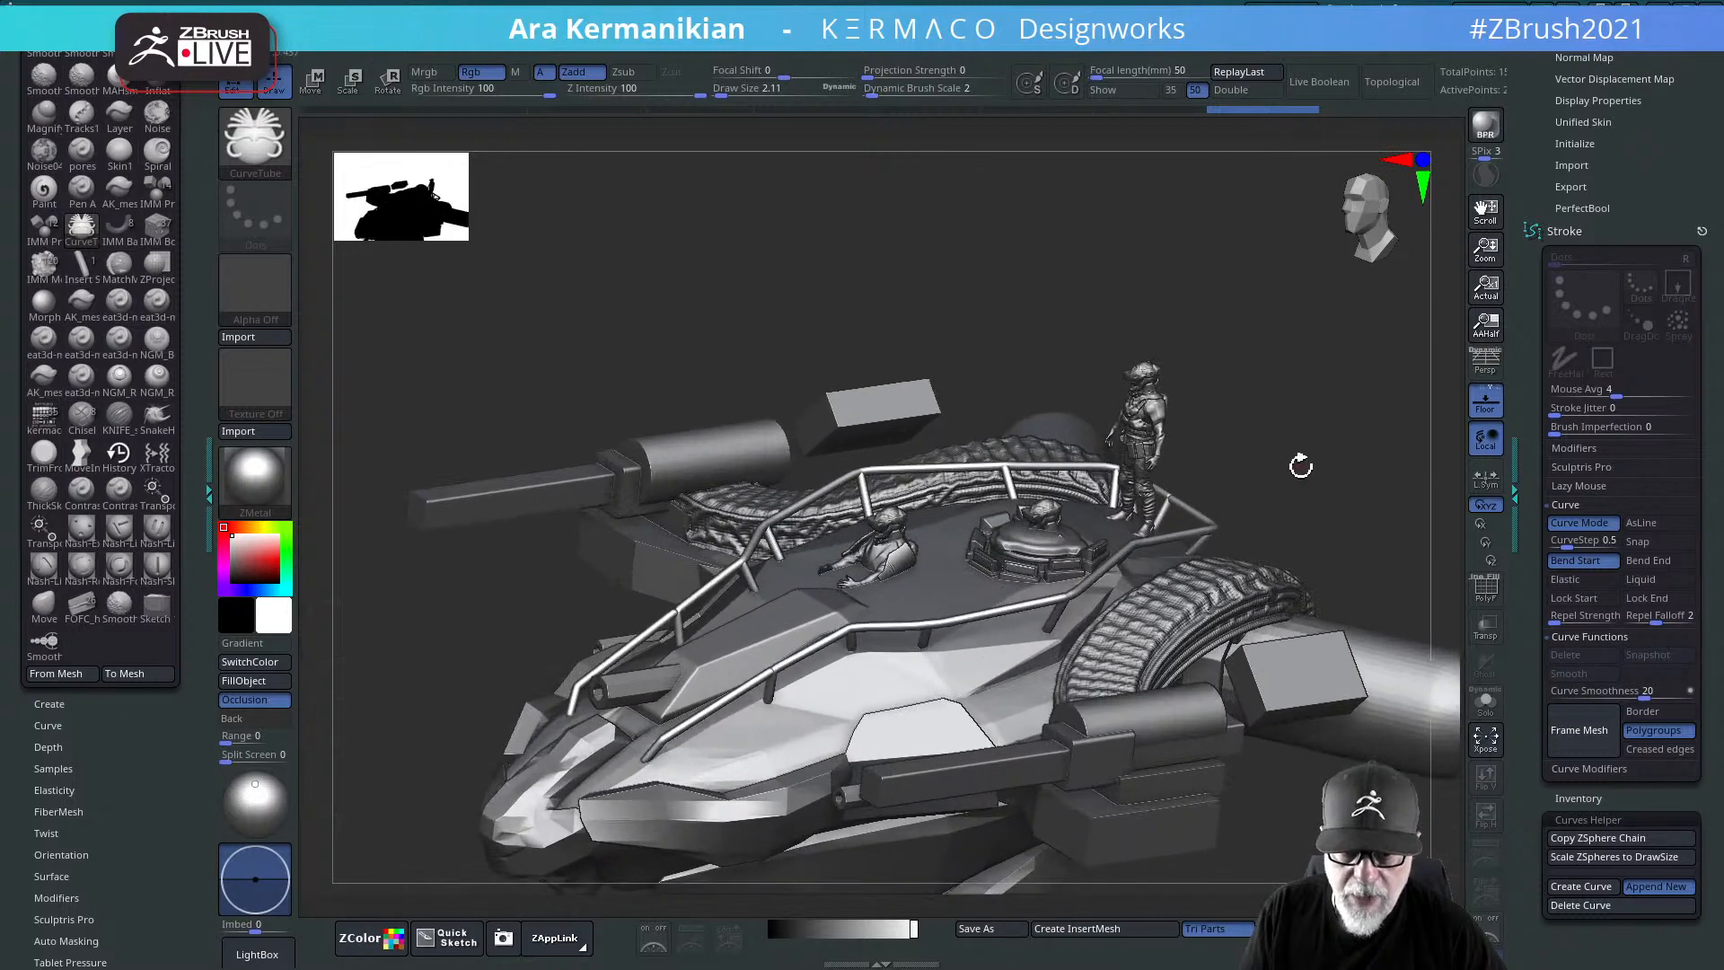
{"action": "left_click_drag", "start_coordinate": [1300, 466], "coordinate": [1078, 595]}
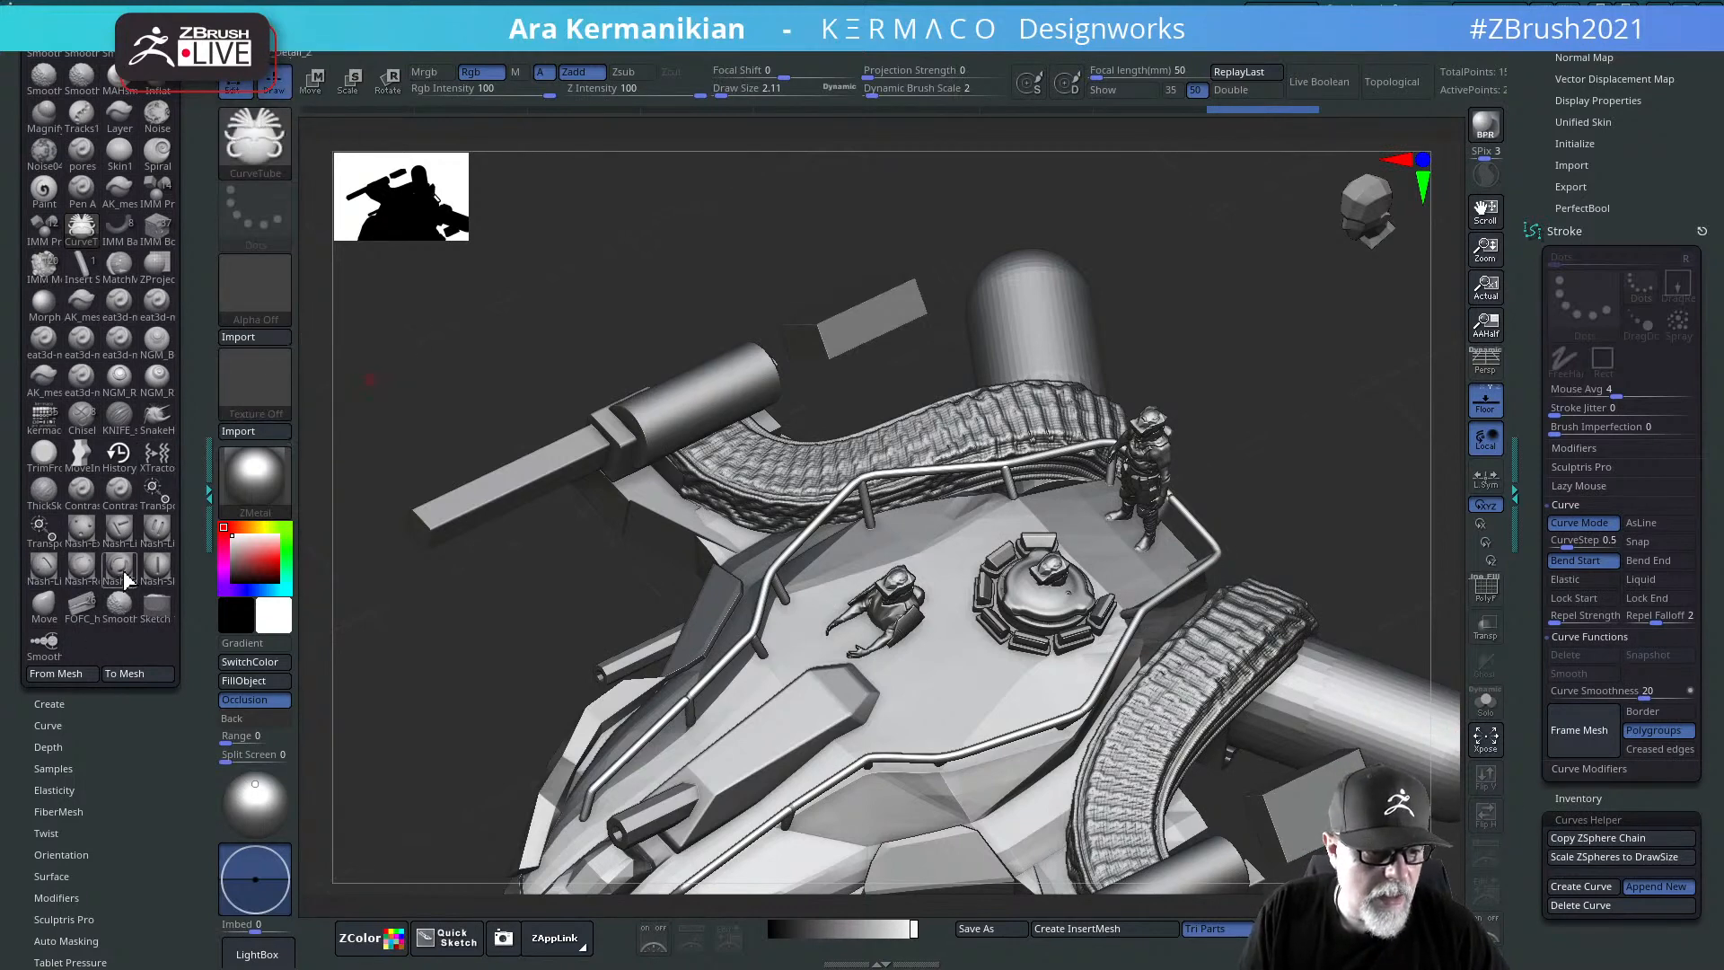
{"action": "left_click_drag", "start_coordinate": [184, 447], "coordinate": [197, 655]}
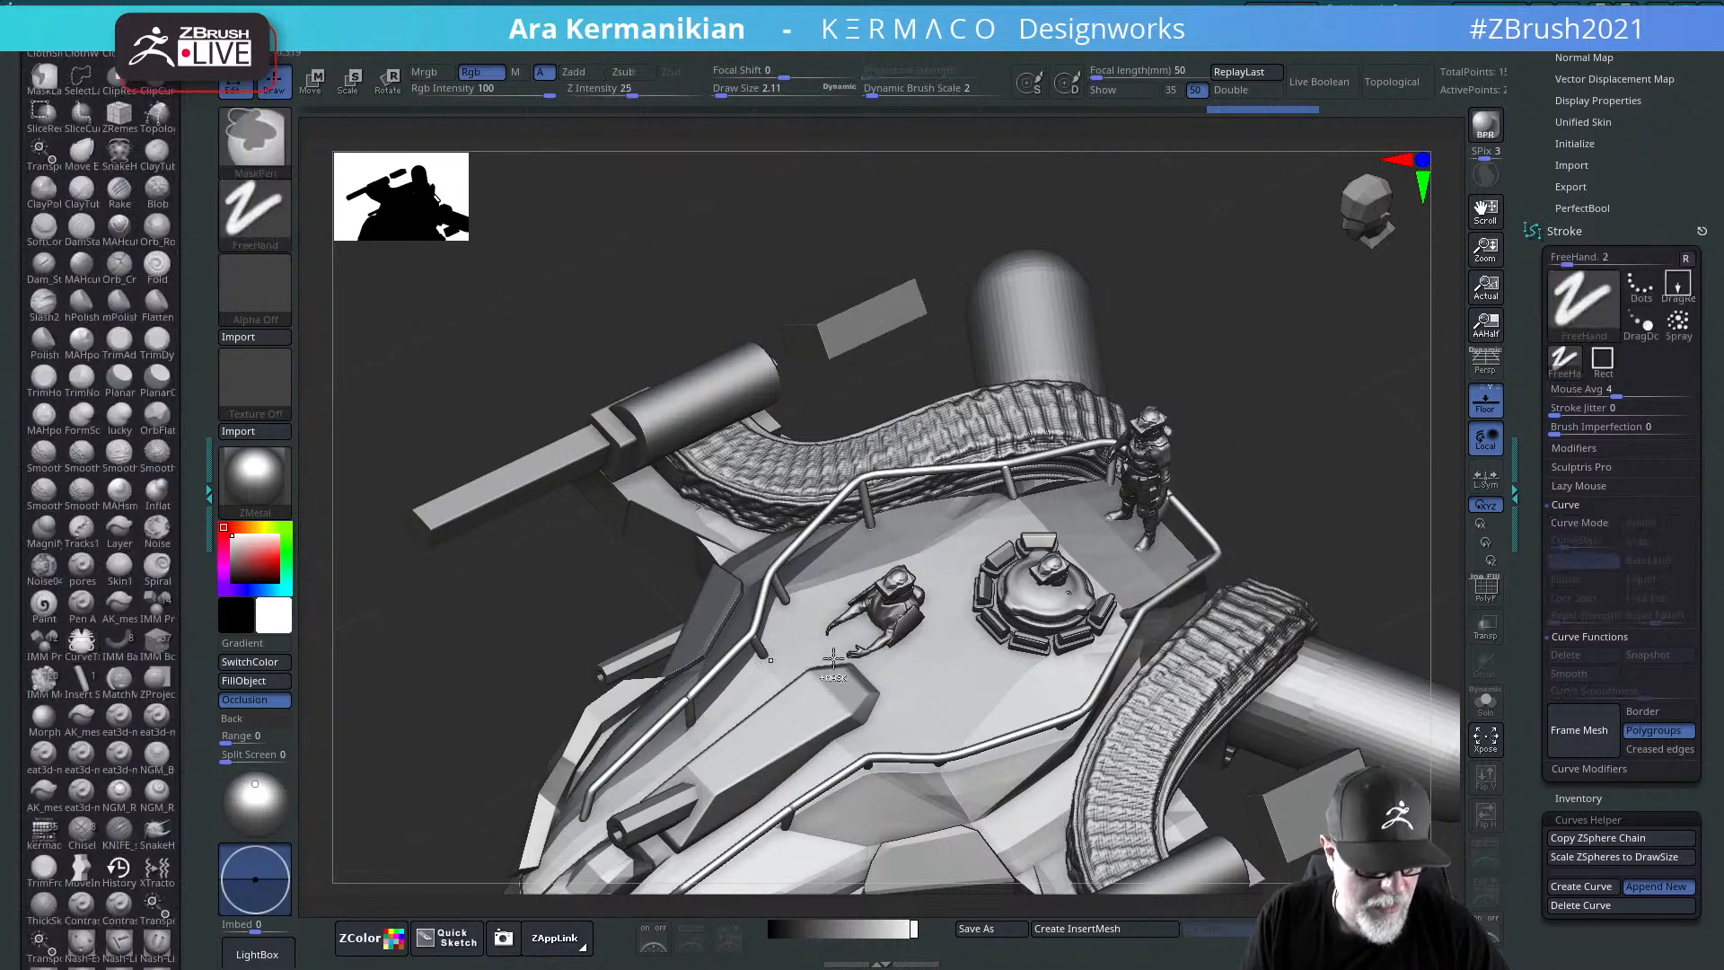
{"action": "key", "text": "ctrl+q"}
{"action": "left_click", "coordinate": [870, 212]}
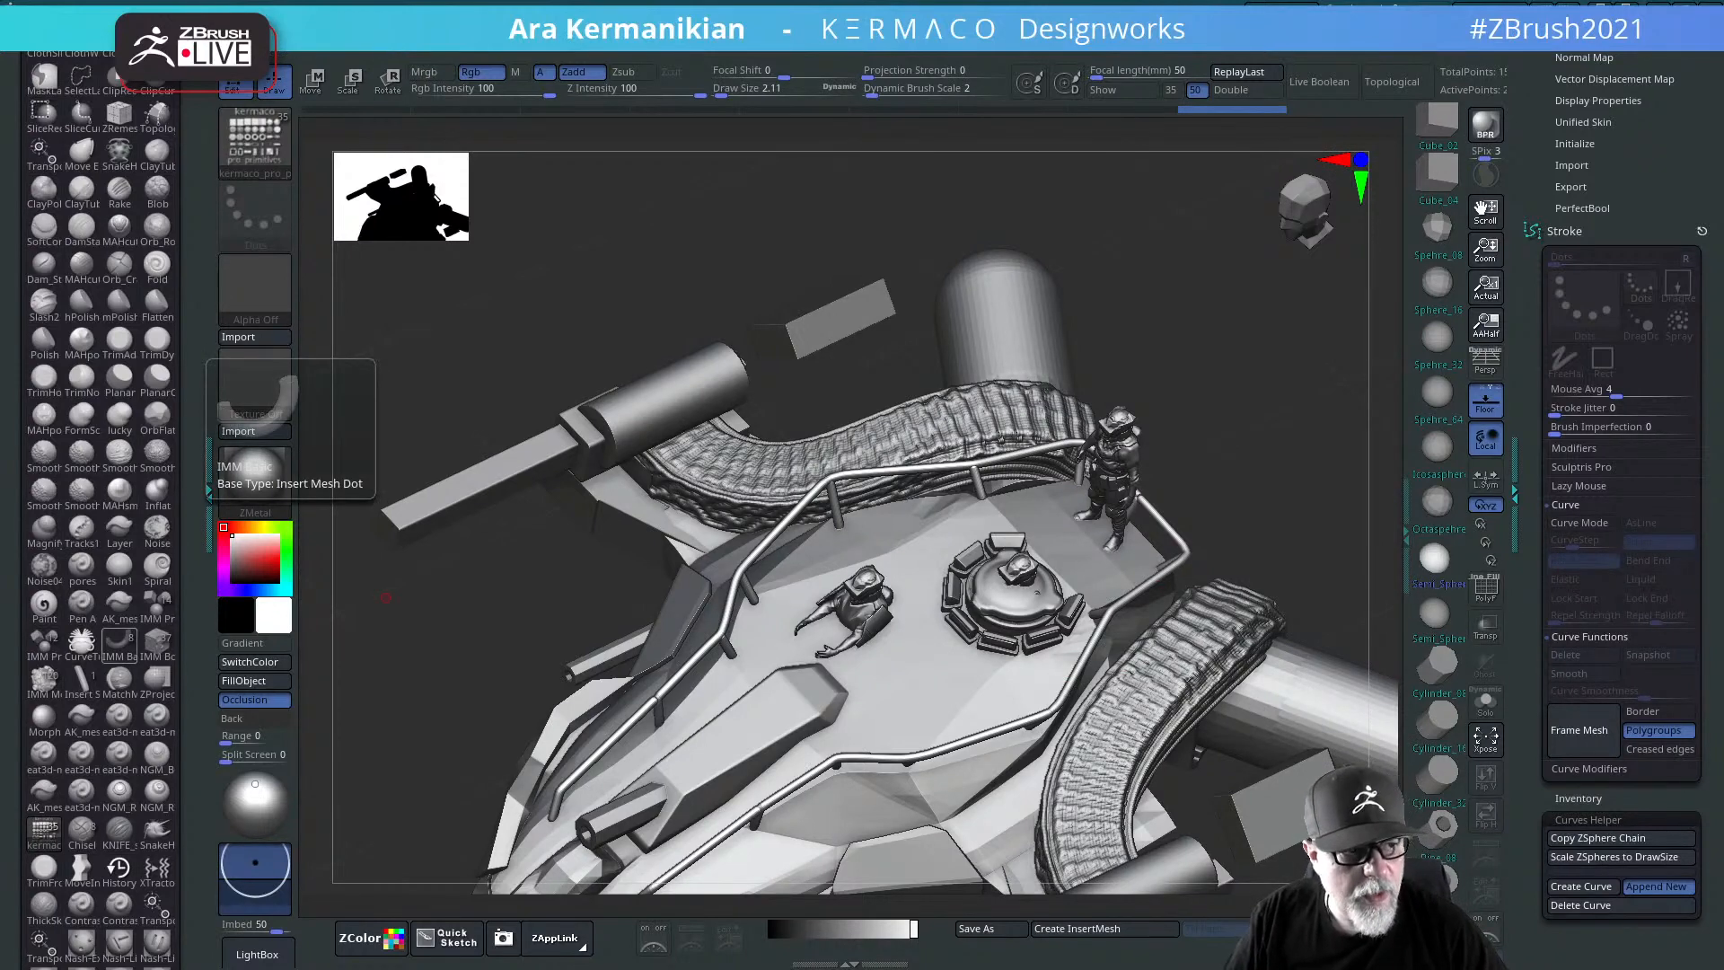
Step: Switch to the browser and go through the Kermaco portfolio site to its Gumroad page to review the primitives IMM brushes
{"action": "key", "text": "alt+Tab"}
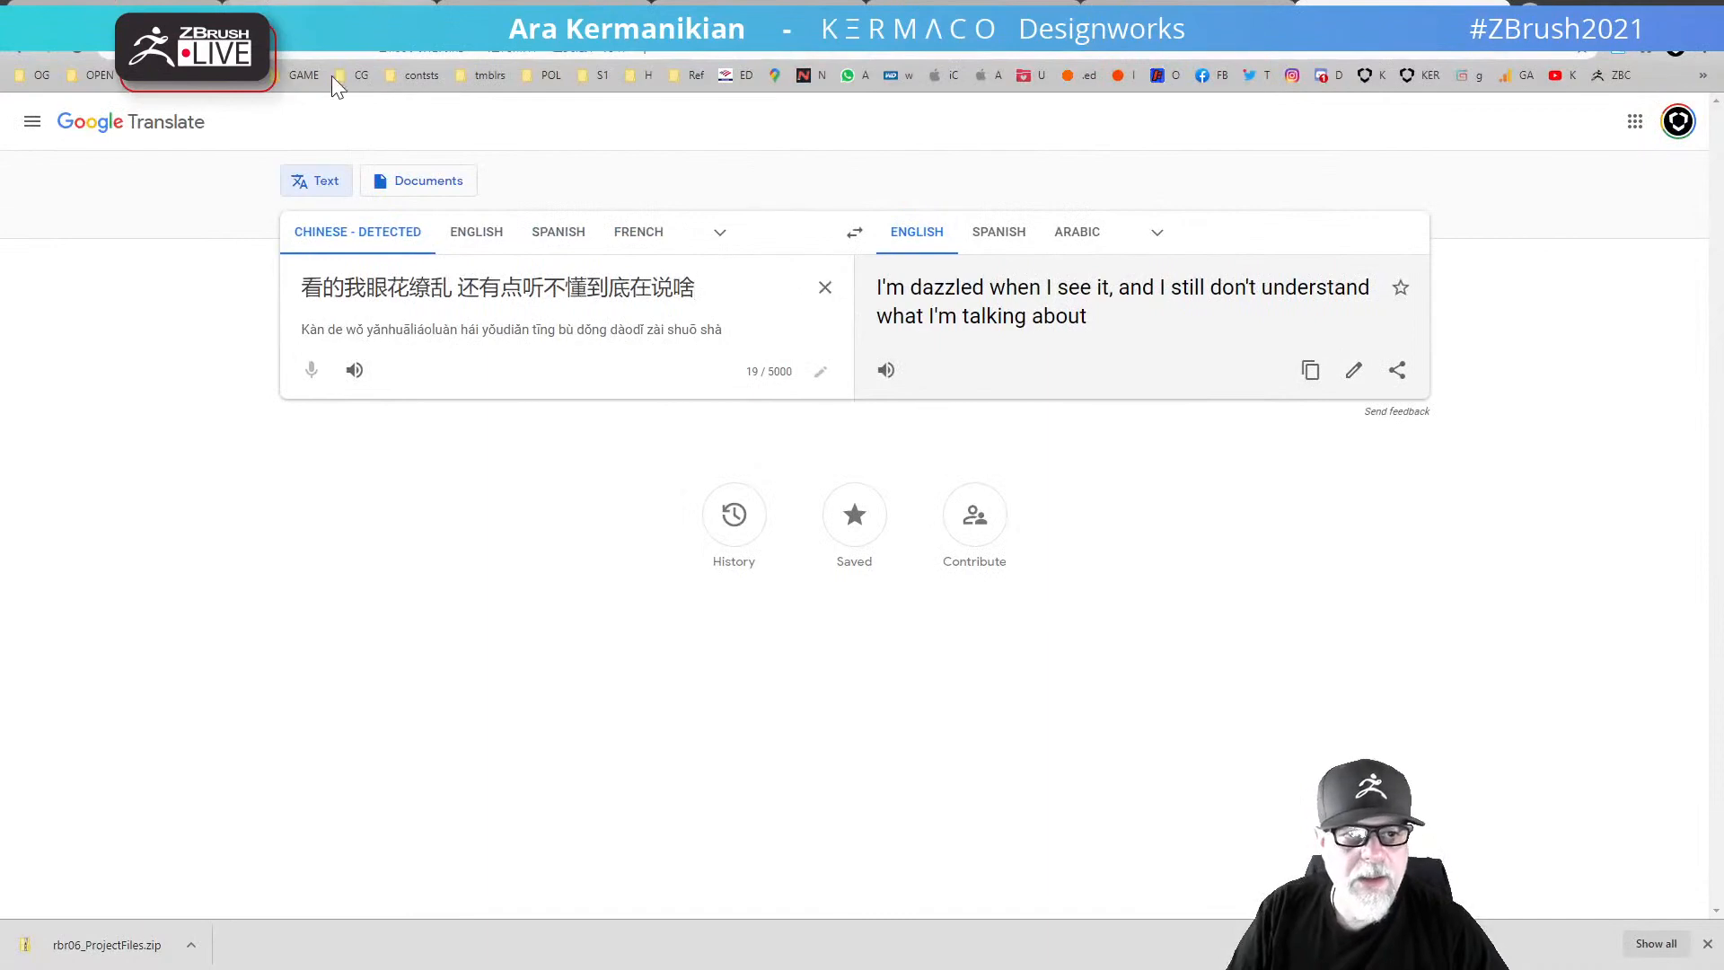
{"action": "left_click", "coordinate": [346, 16]}
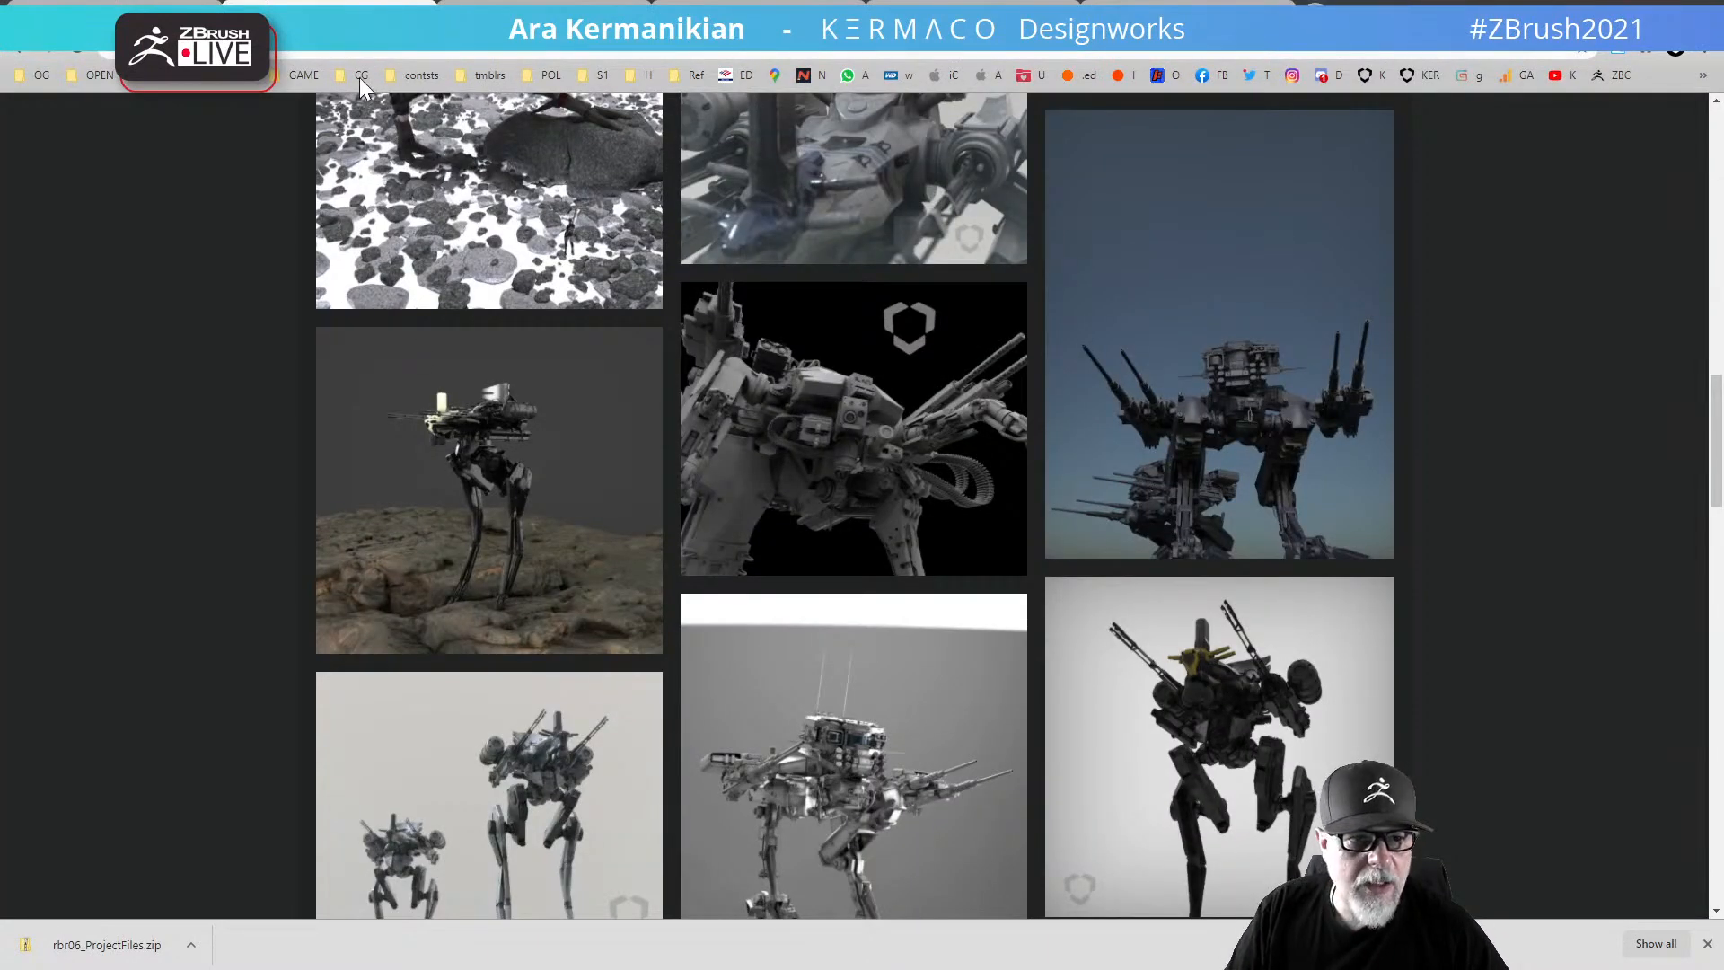
{"action": "scroll", "coordinate": [839, 476], "scroll_direction": "up", "scroll_amount": 15}
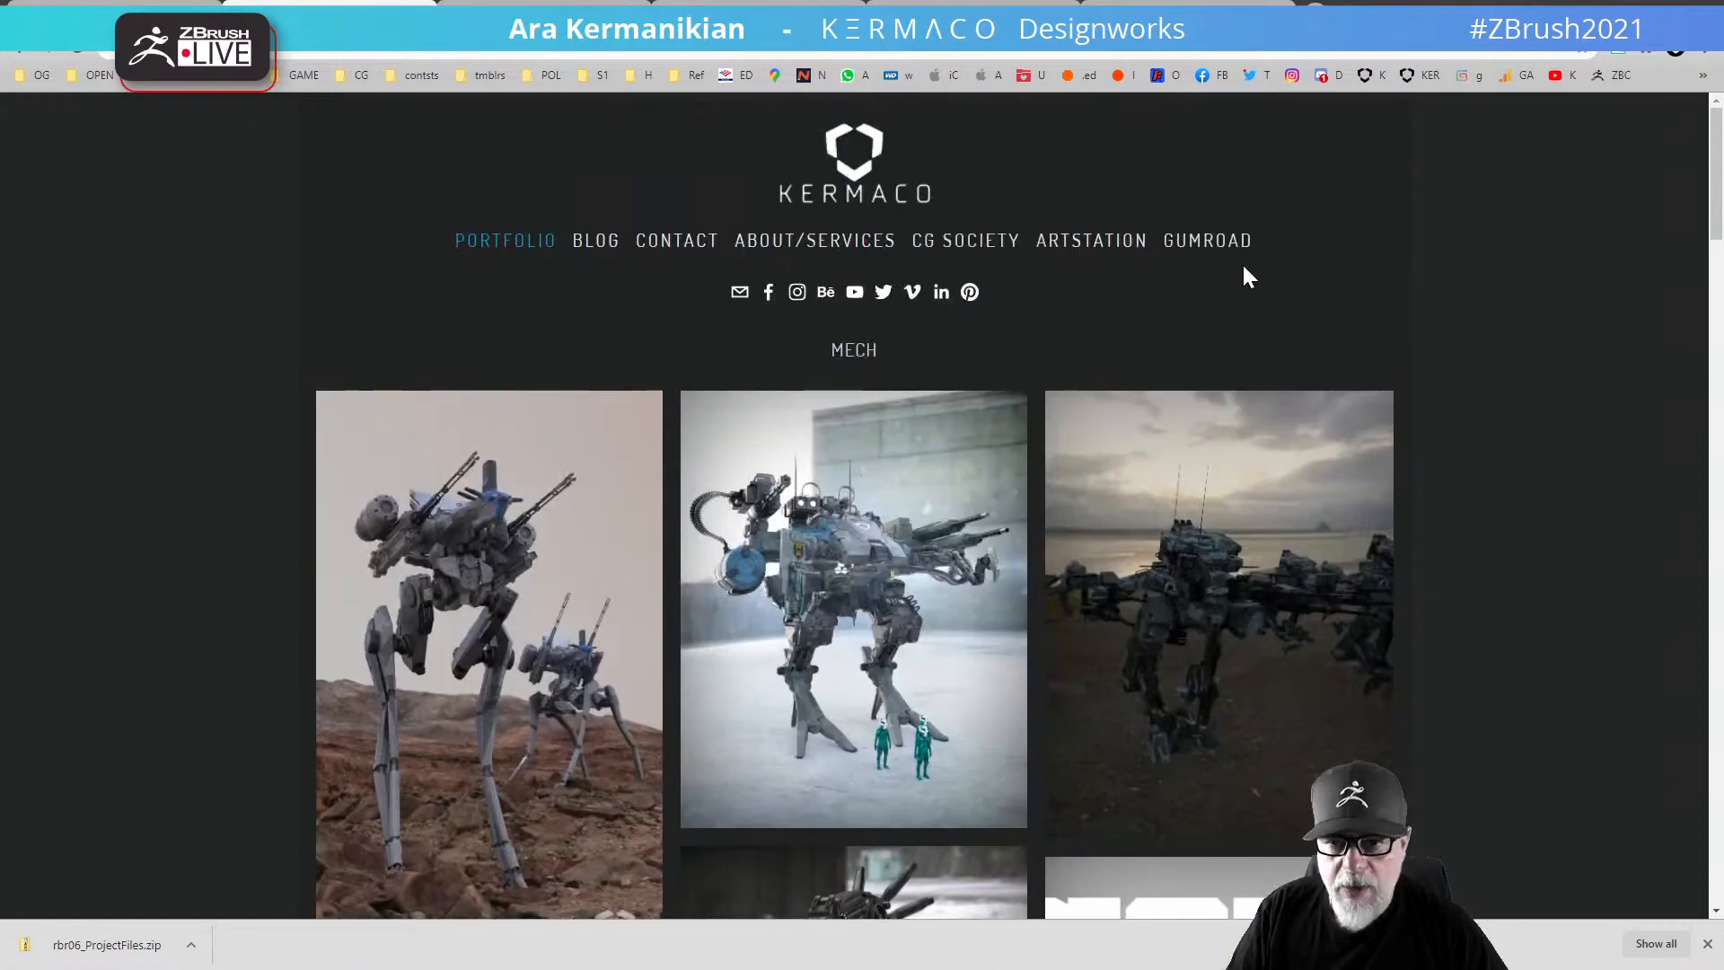
{"action": "left_click", "coordinate": [1226, 244]}
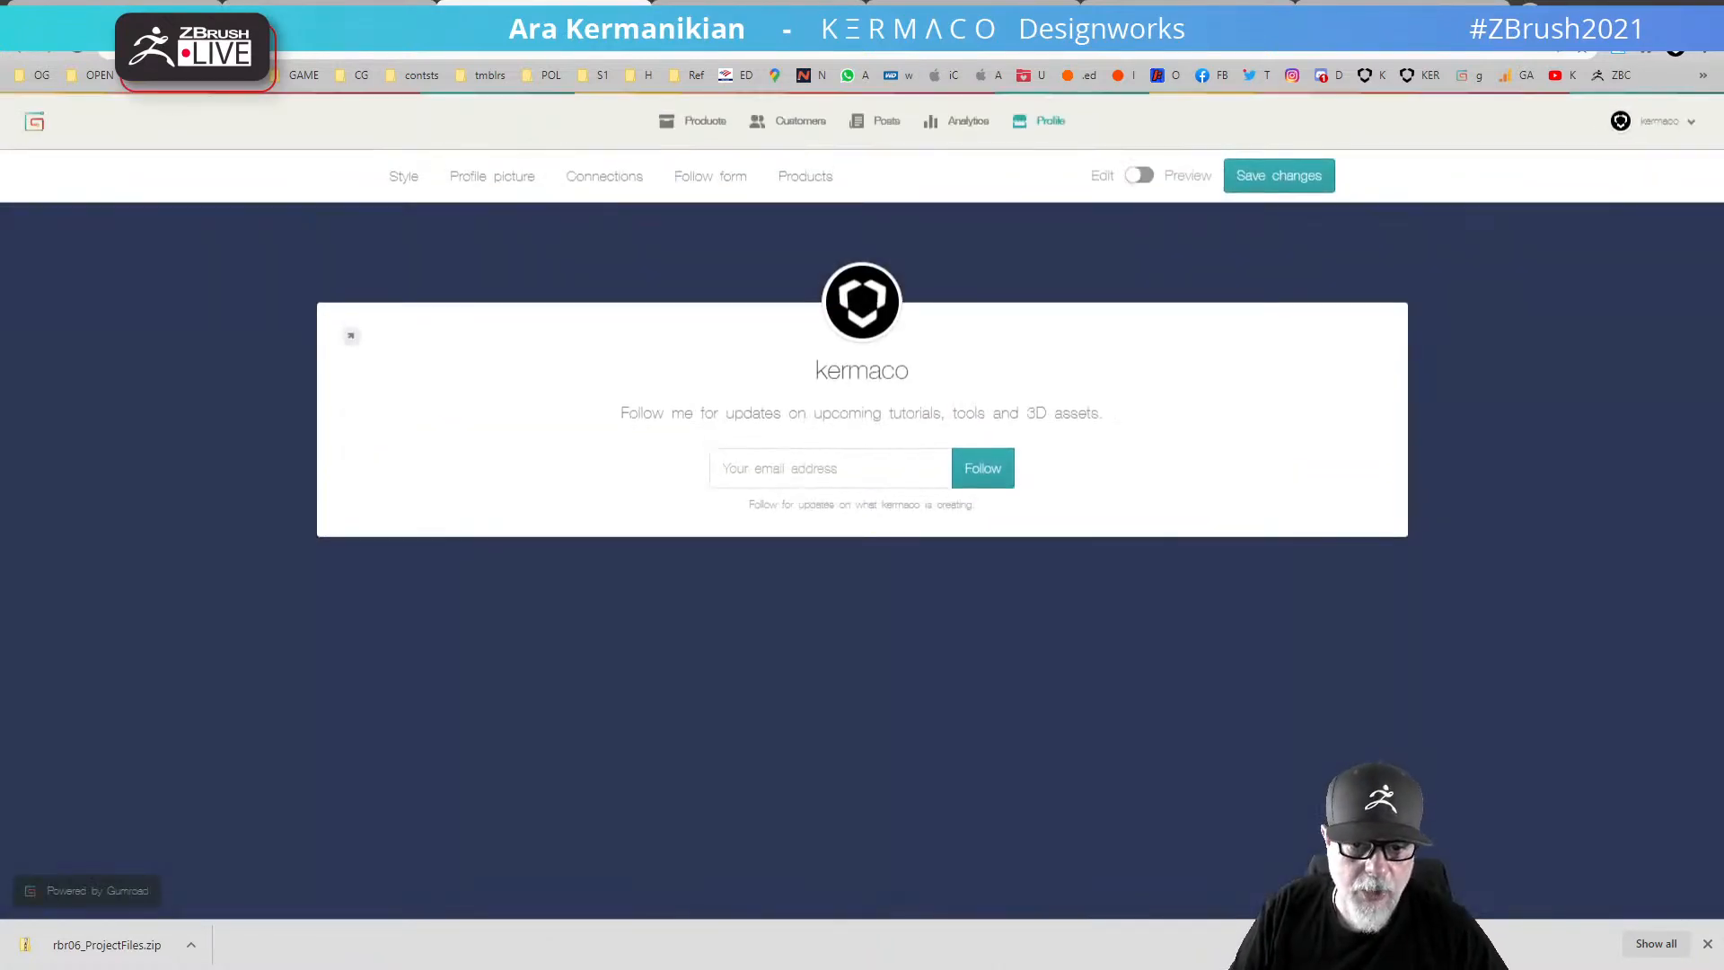
{"action": "scroll", "coordinate": [666, 635], "scroll_direction": "down", "scroll_amount": 1}
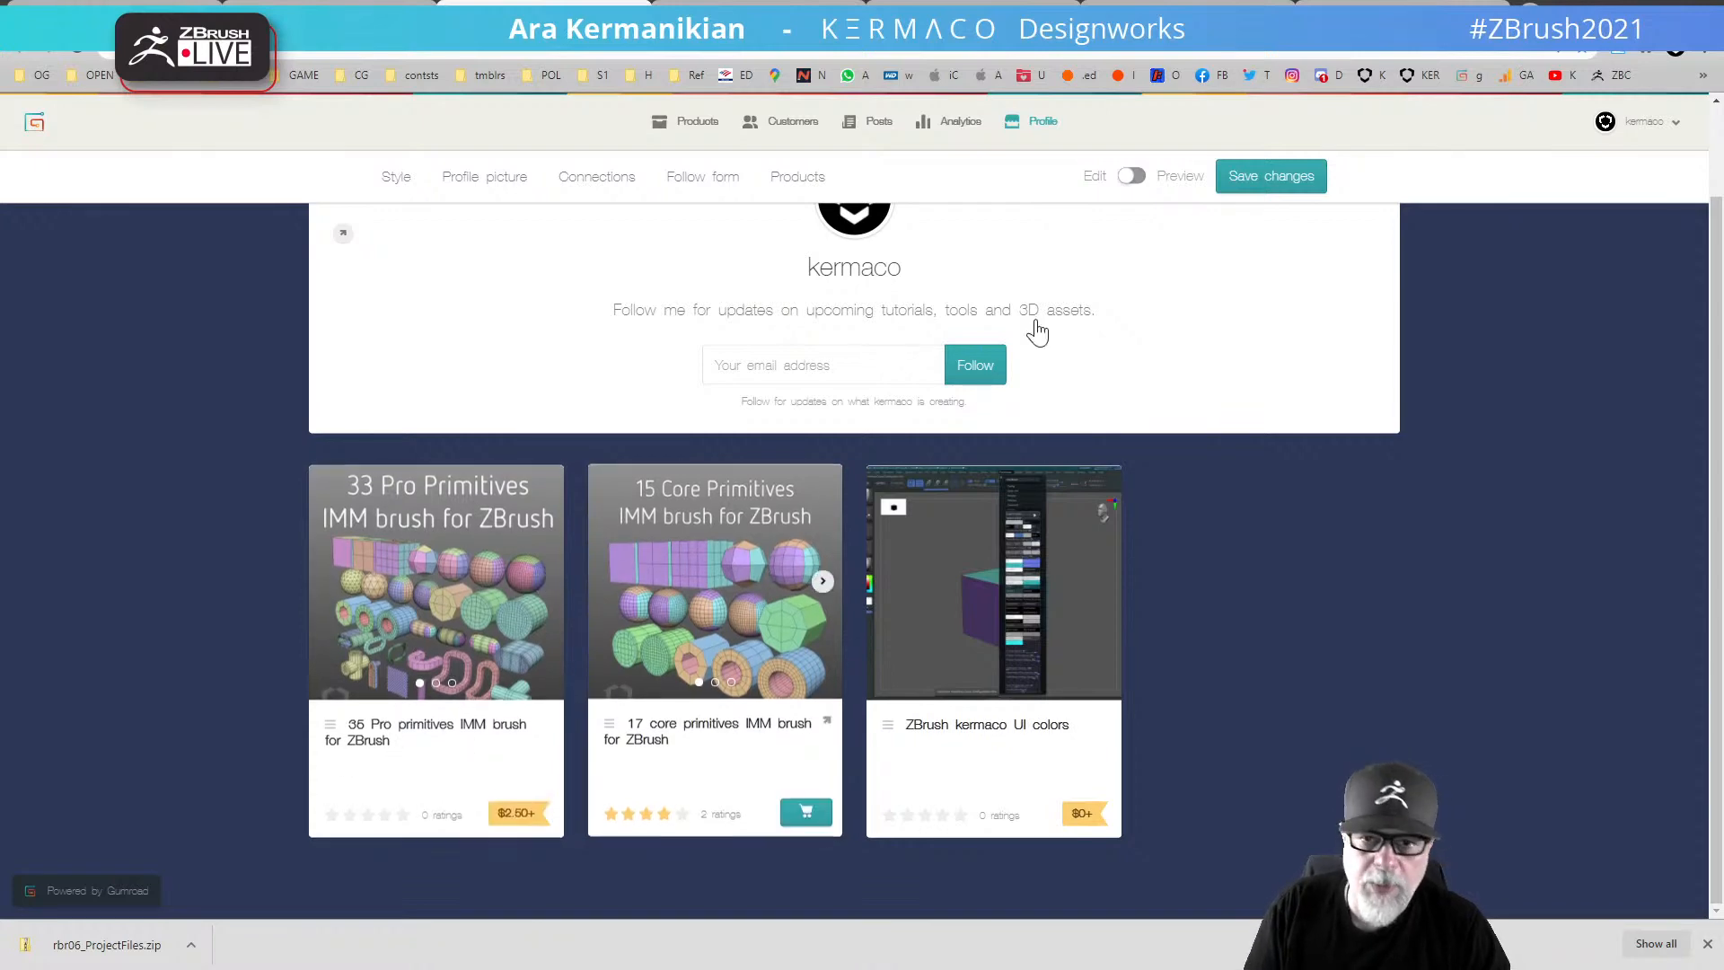
{"action": "left_click_drag", "start_coordinate": [1257, 13], "coordinate": [1306, 232]}
{"action": "left_click", "coordinate": [1287, 214]}
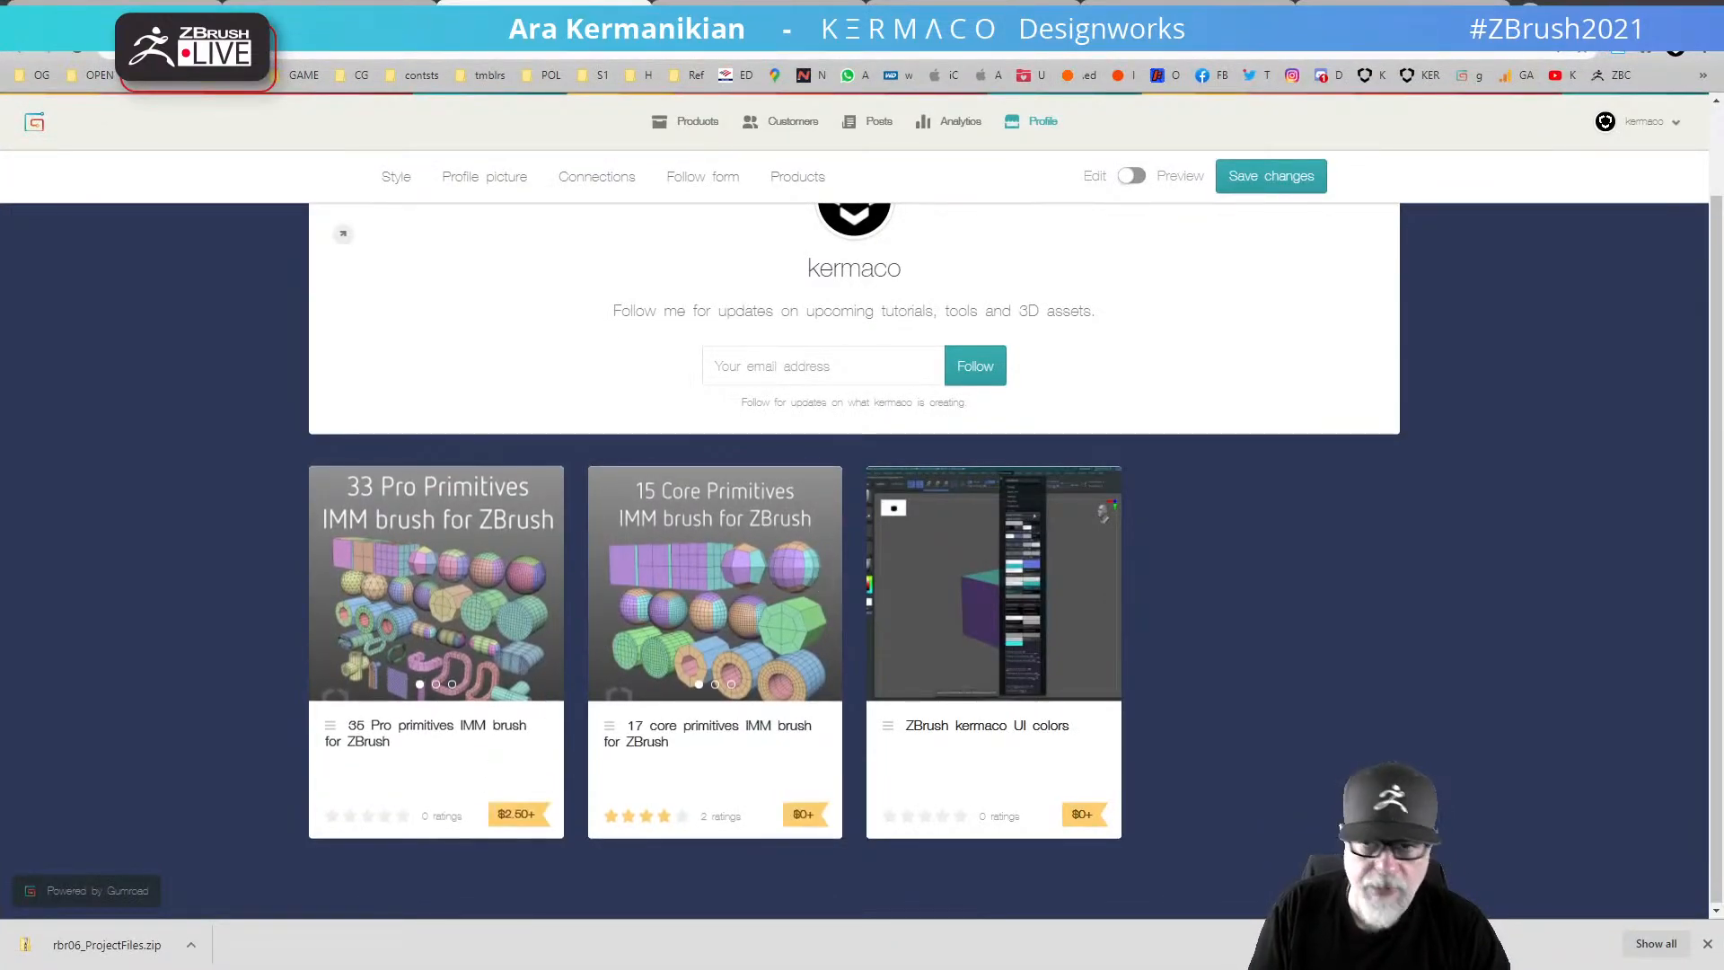
Step: Switch back to ZBrush and pick the T-shaped cylinder primitive from the kermaco IMM brush
{"action": "key", "text": "alt+Tab"}
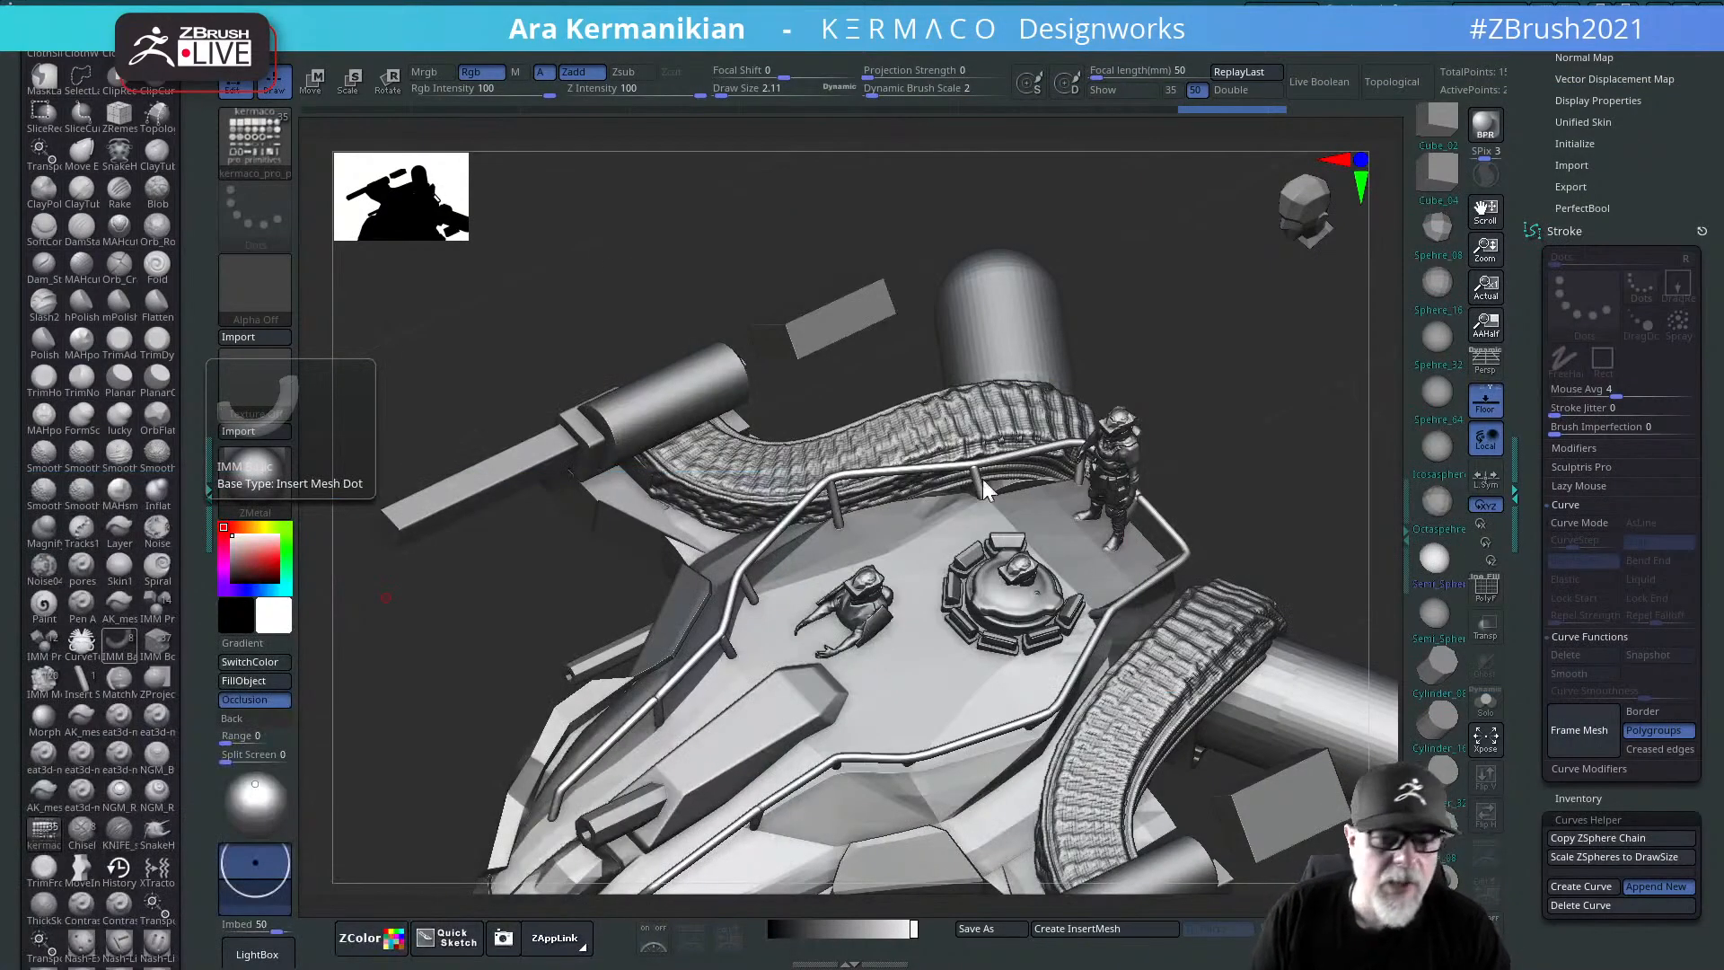
{"action": "mouse_move", "coordinate": [1281, 454]}
{"action": "left_mouse_down"}
{"action": "mouse_move", "coordinate": [1361, 497]}
{"action": "mouse_move", "coordinate": [1383, 490]}
{"action": "left_mouse_up"}
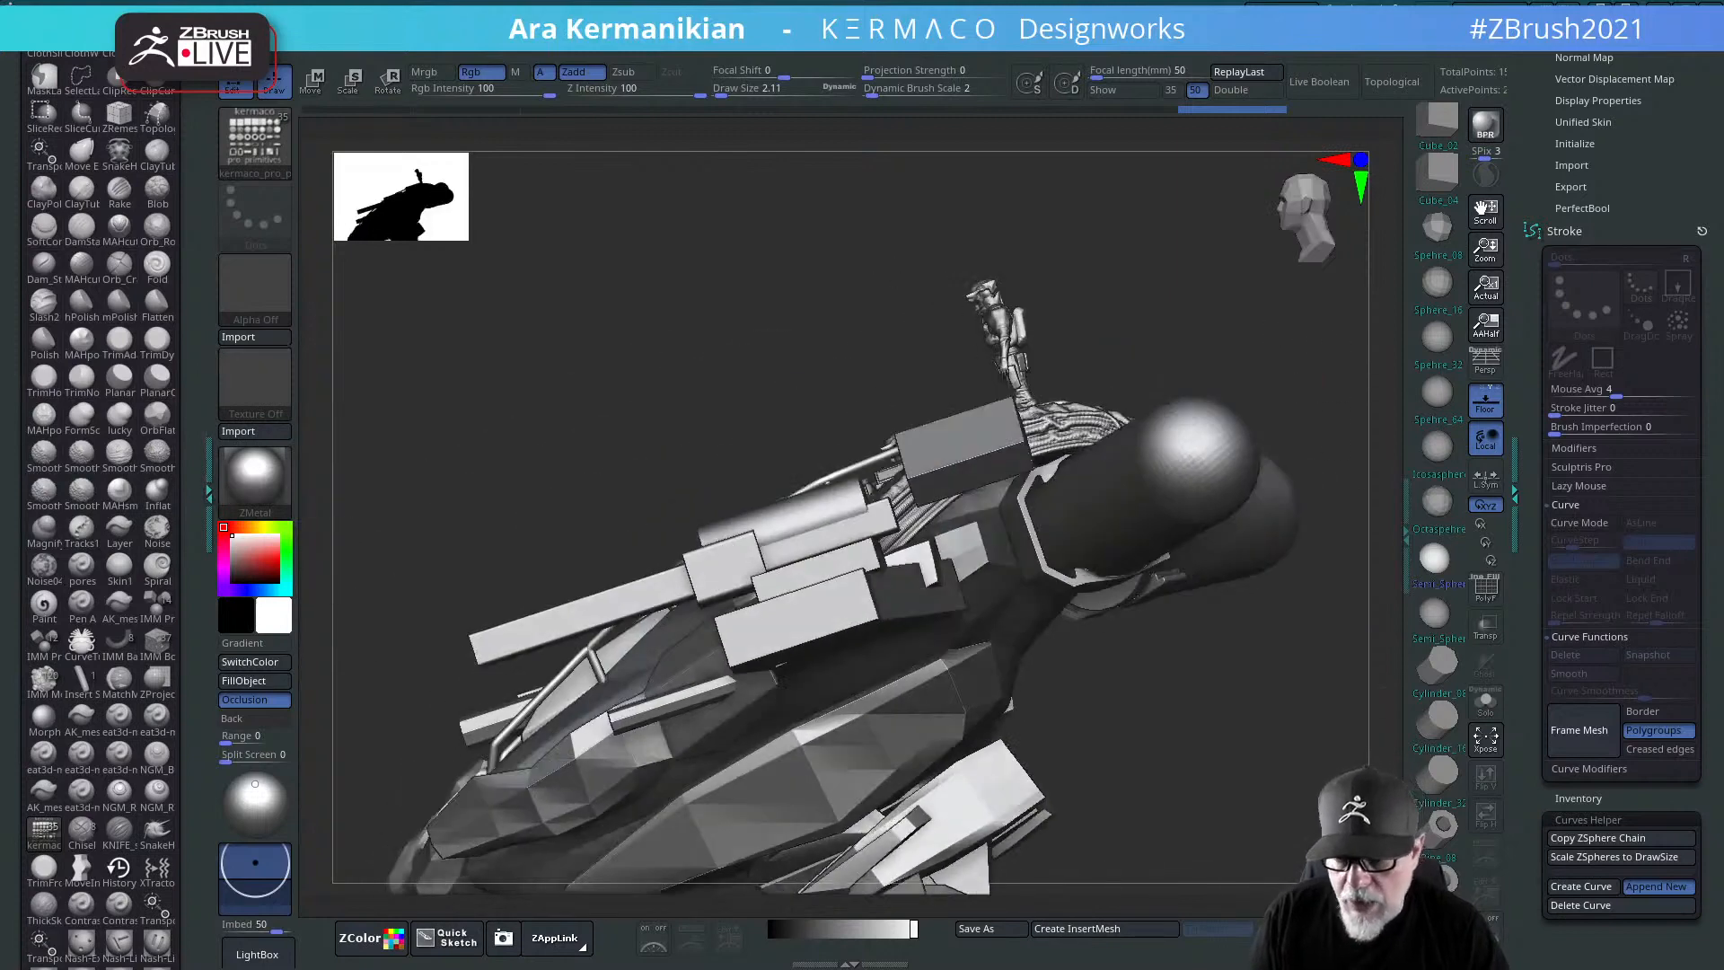
{"action": "scroll", "coordinate": [1427, 632], "scroll_direction": "down", "scroll_amount": 5}
{"action": "scroll", "coordinate": [1456, 405], "scroll_direction": "down", "scroll_amount": 8}
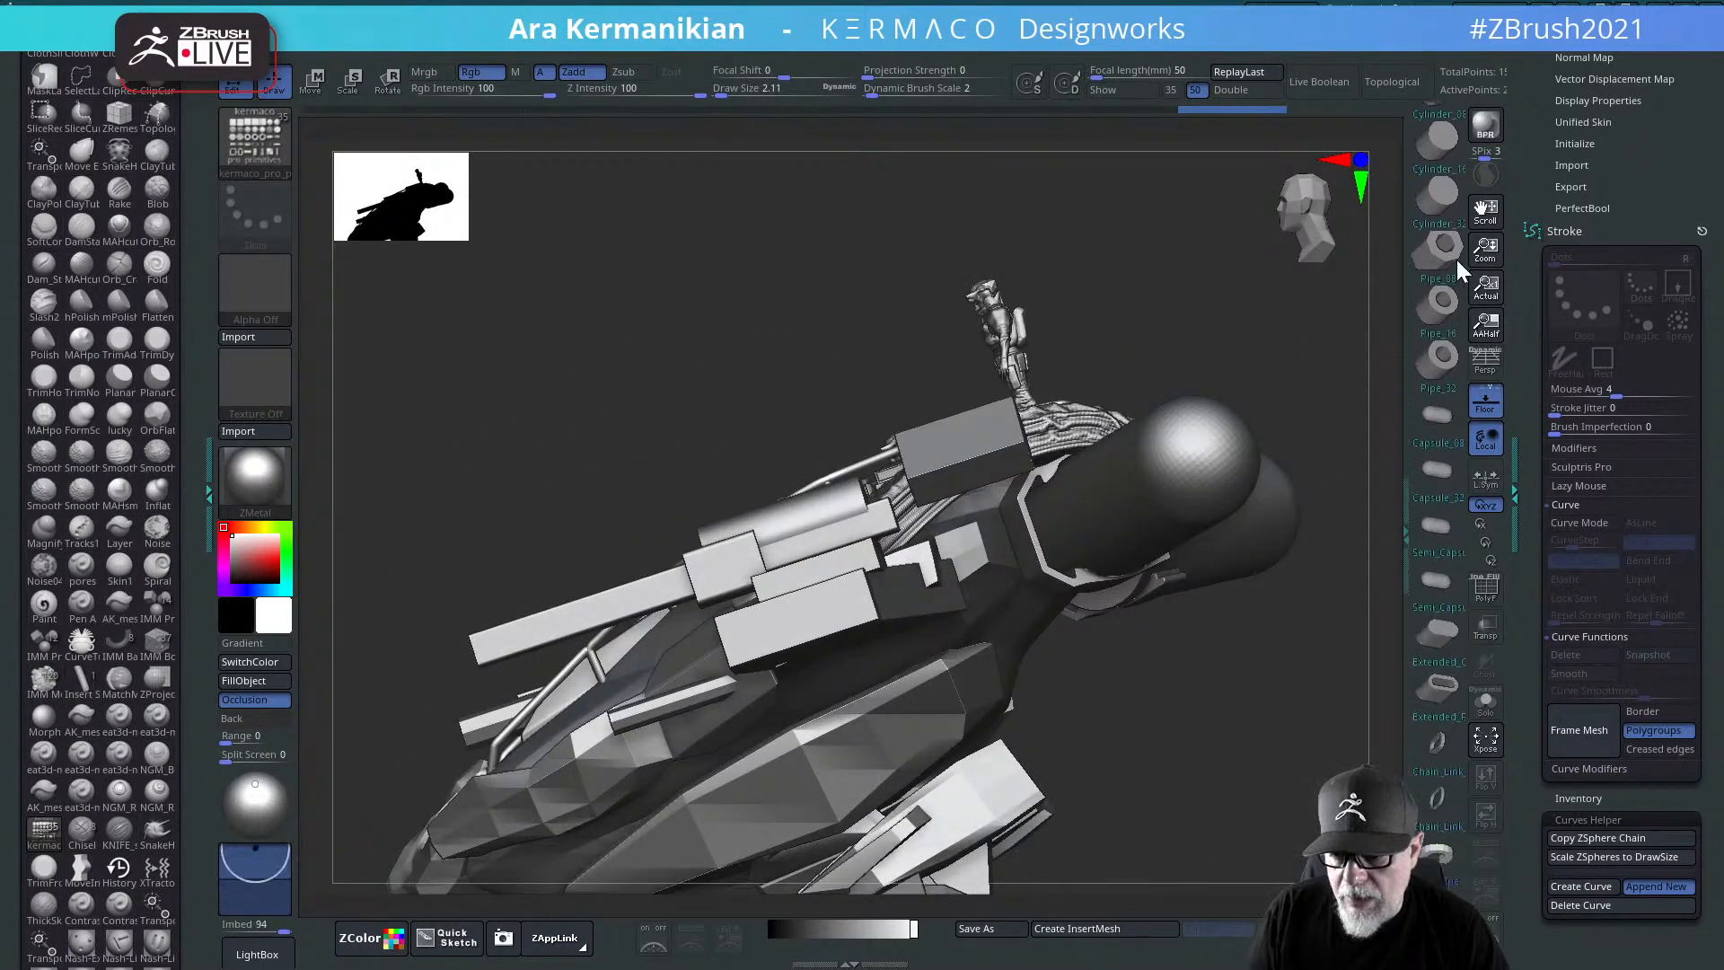
{"action": "scroll", "coordinate": [1445, 736], "scroll_direction": "down", "scroll_amount": 1}
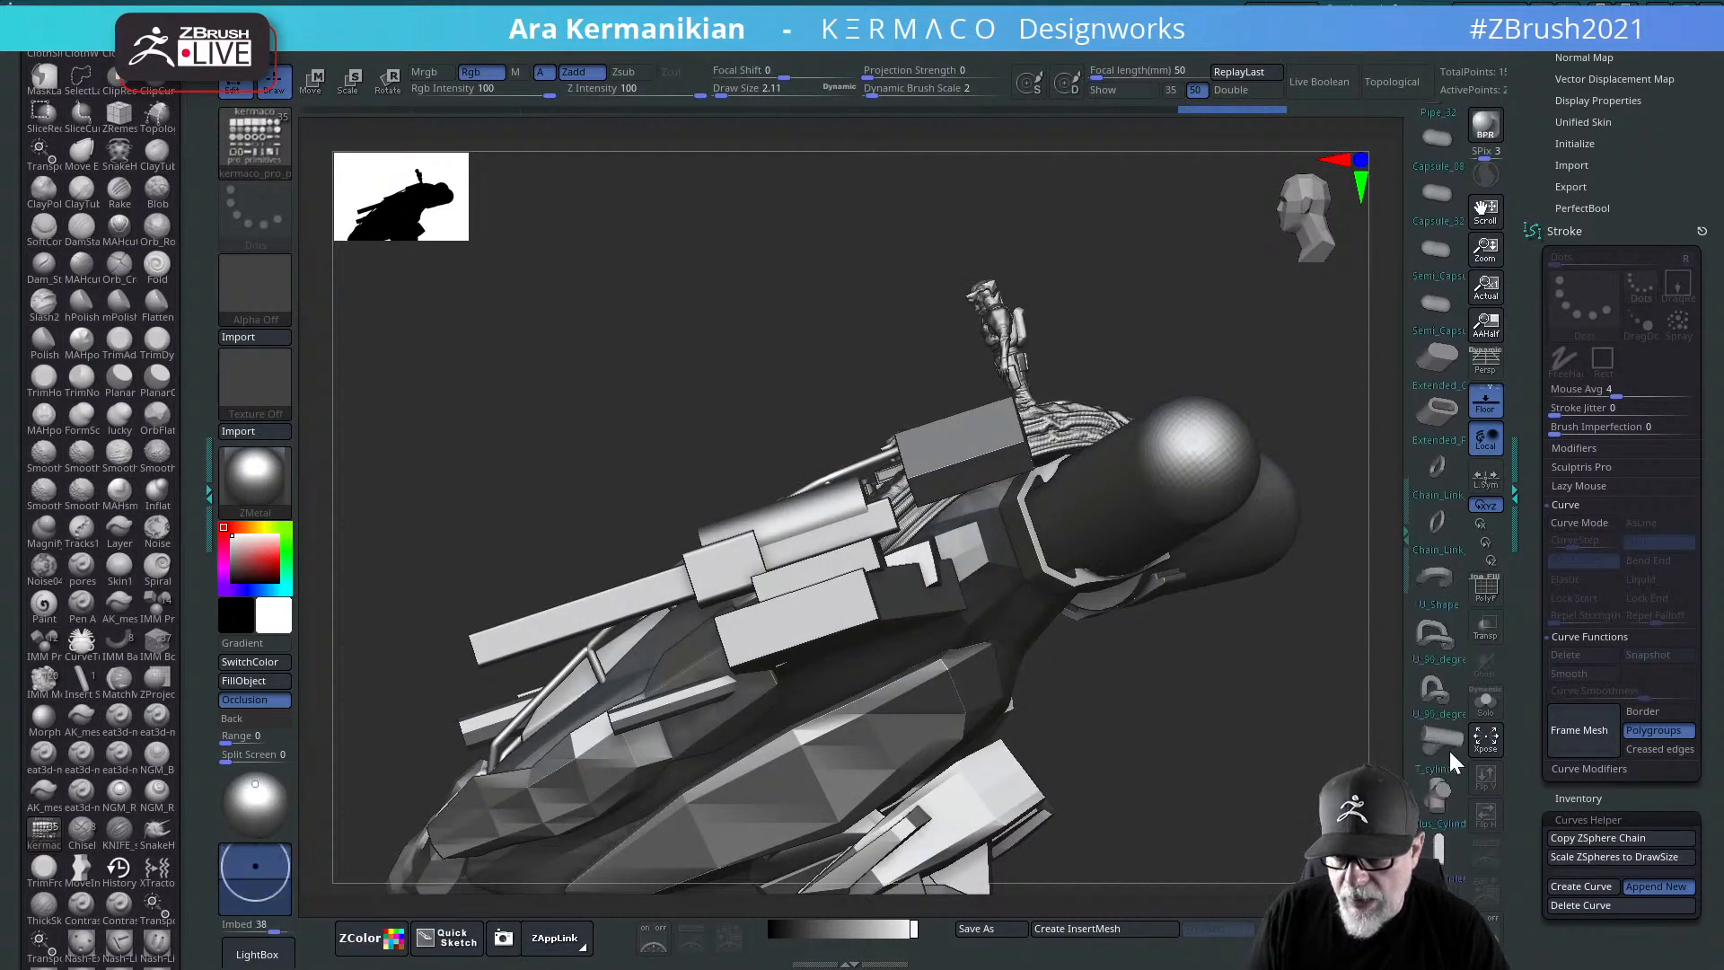
{"action": "left_click", "coordinate": [1440, 738]}
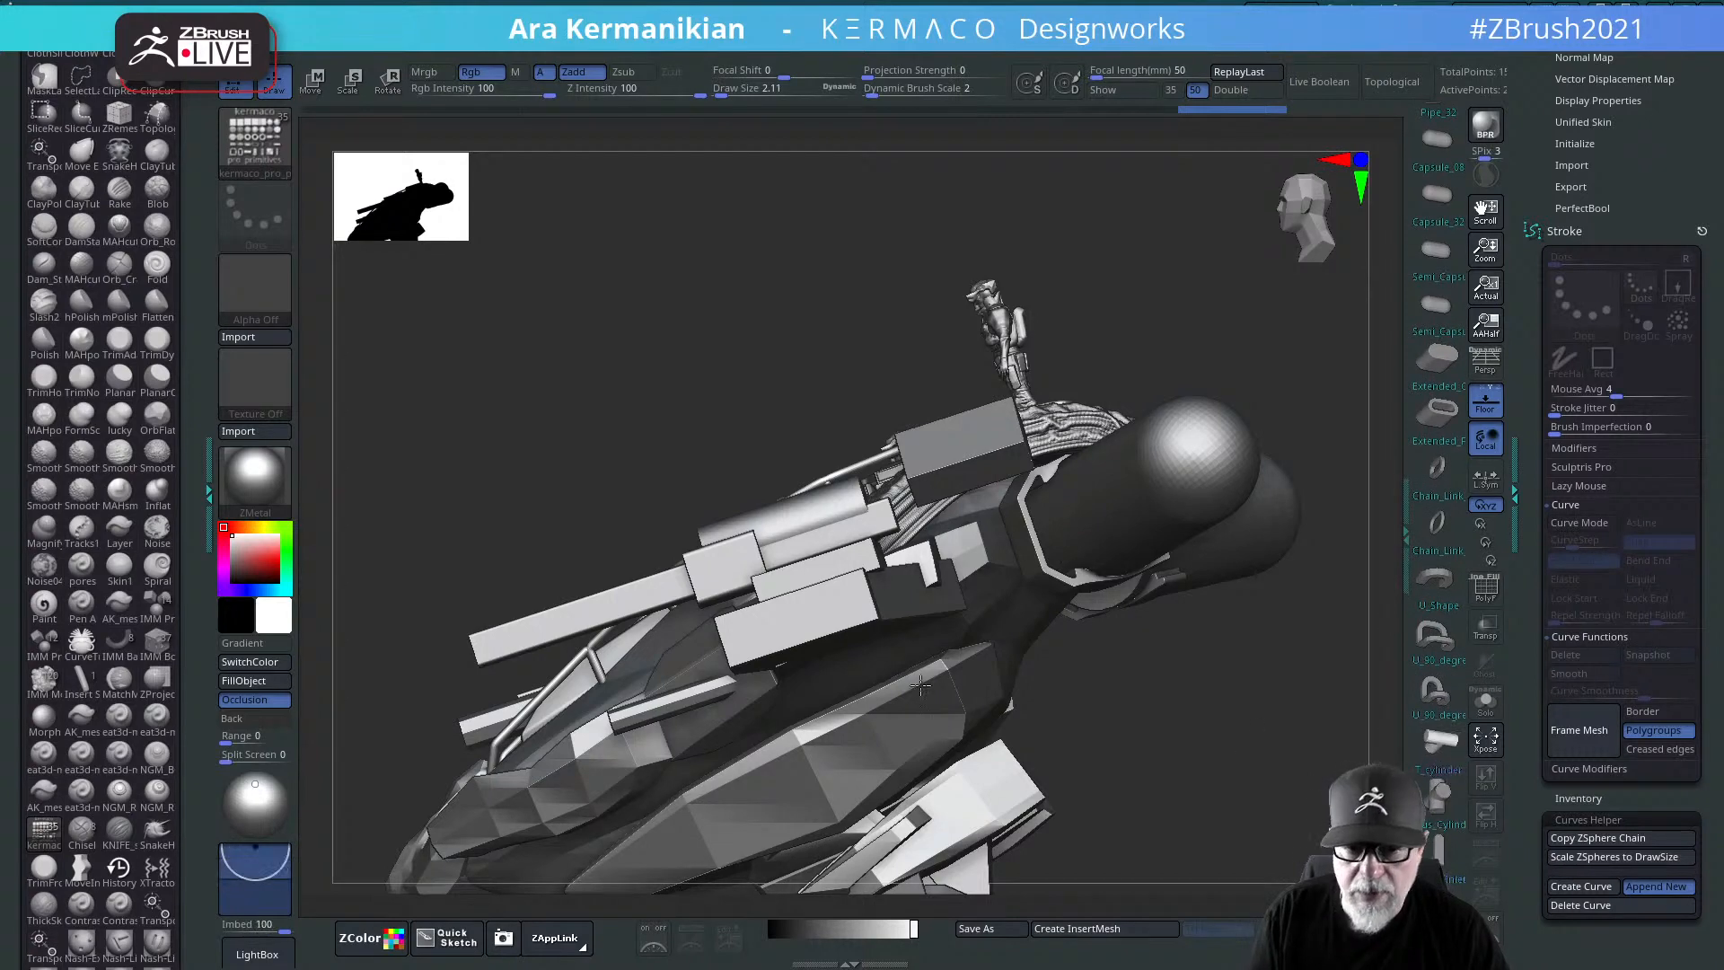
Step: Insert the T-shaped cylinder where the post beside the turret meets the upper rail and activate its Move gizmo
{"action": "left_click_drag", "start_coordinate": [1093, 724], "coordinate": [1030, 463]}
{"action": "key", "text": "ctrl+z"}
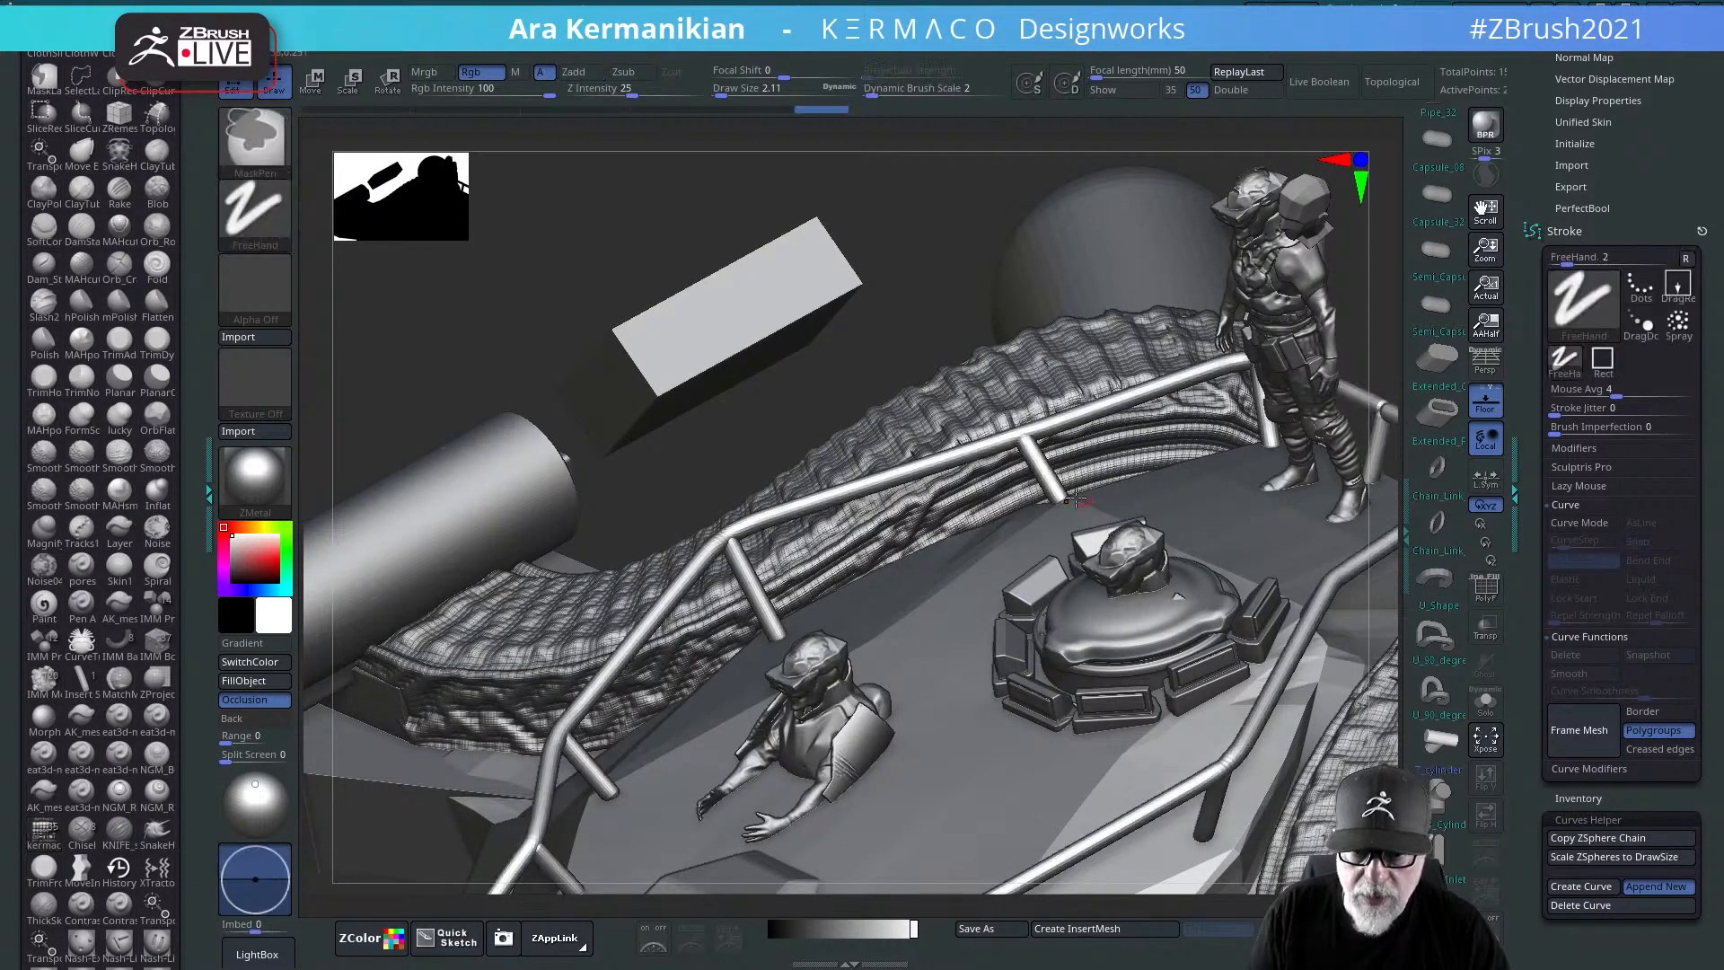
{"action": "key", "text": "ctrl+q"}
{"action": "left_click", "coordinate": [1038, 711]}
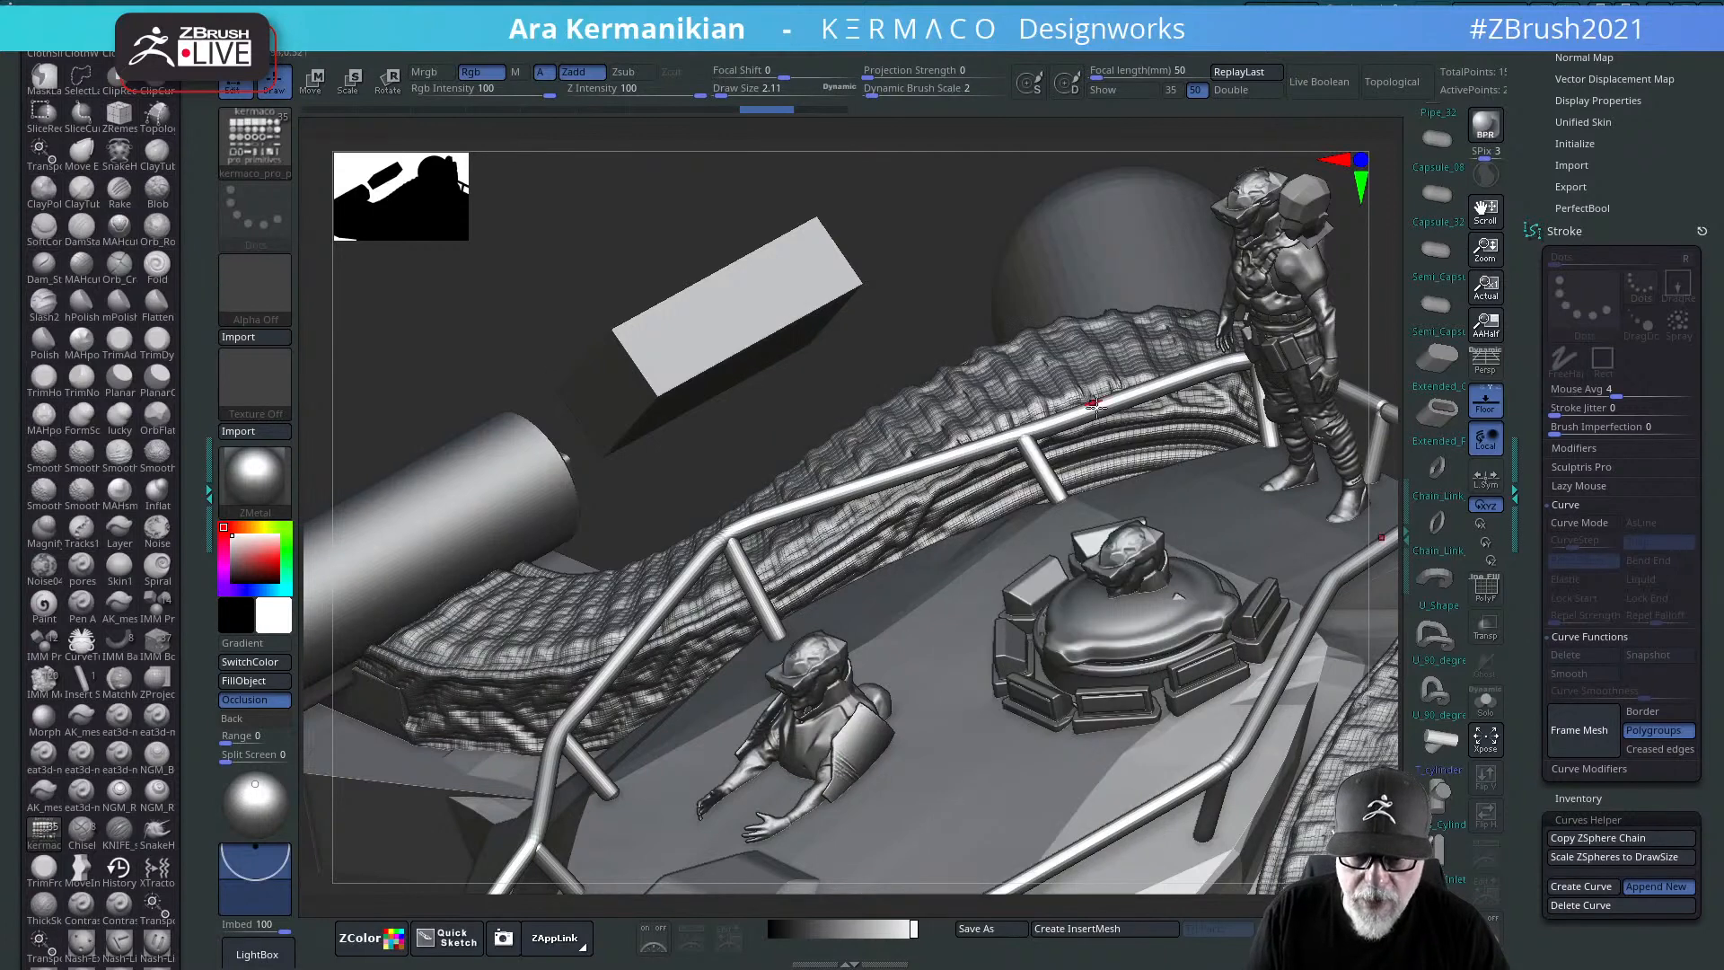
{"action": "left_click_drag", "start_coordinate": [1026, 434], "coordinate": [1179, 488]}
{"action": "key", "text": "w"}
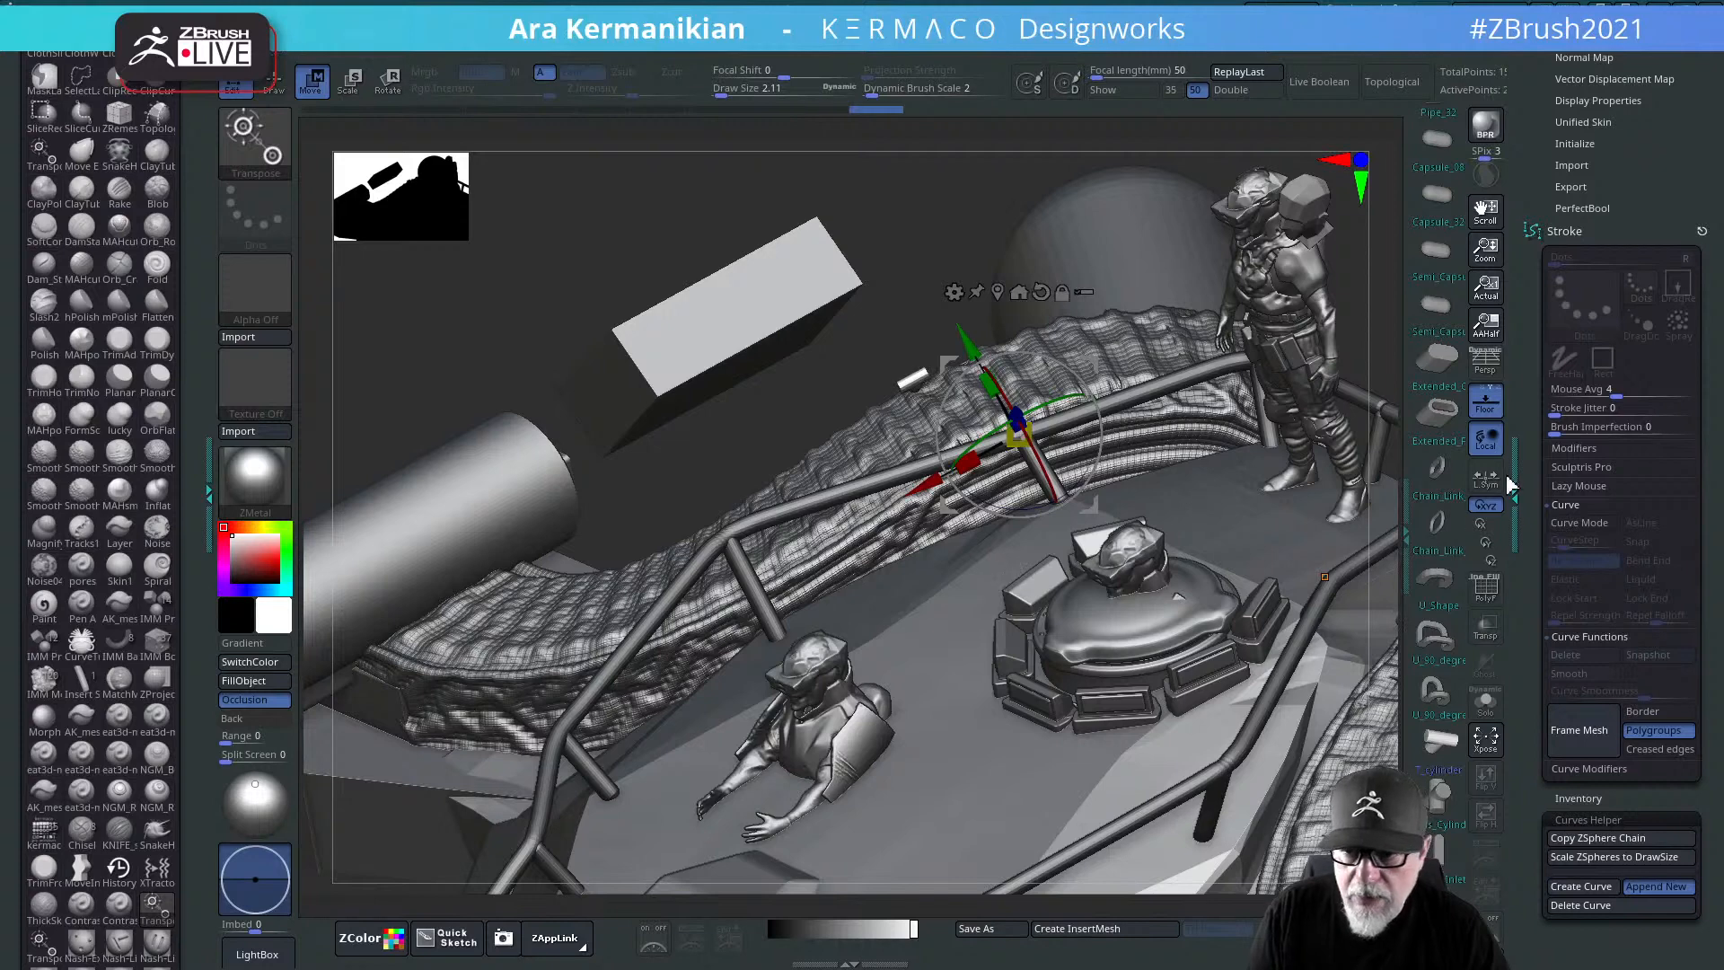
Step: Turn on Local Symmetry and move the T connector onto the upper rail at the post beside the turret
{"action": "left_click", "coordinate": [1485, 483]}
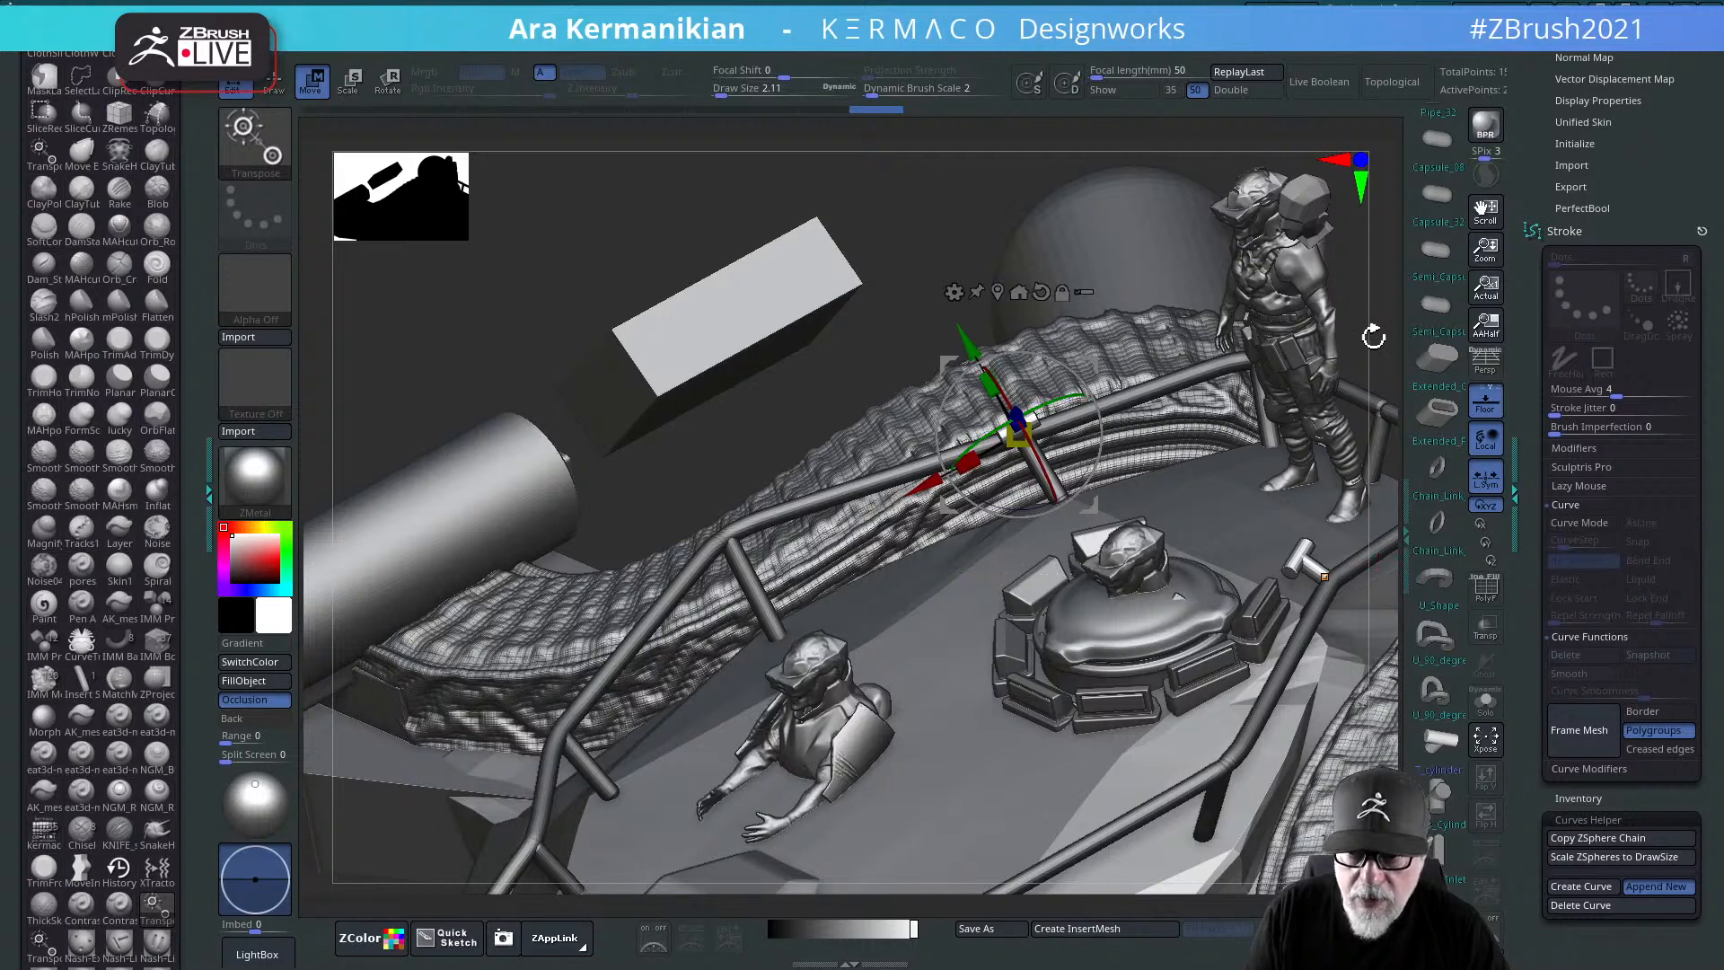
{"action": "left_click_drag", "start_coordinate": [1373, 337], "coordinate": [1360, 310]}
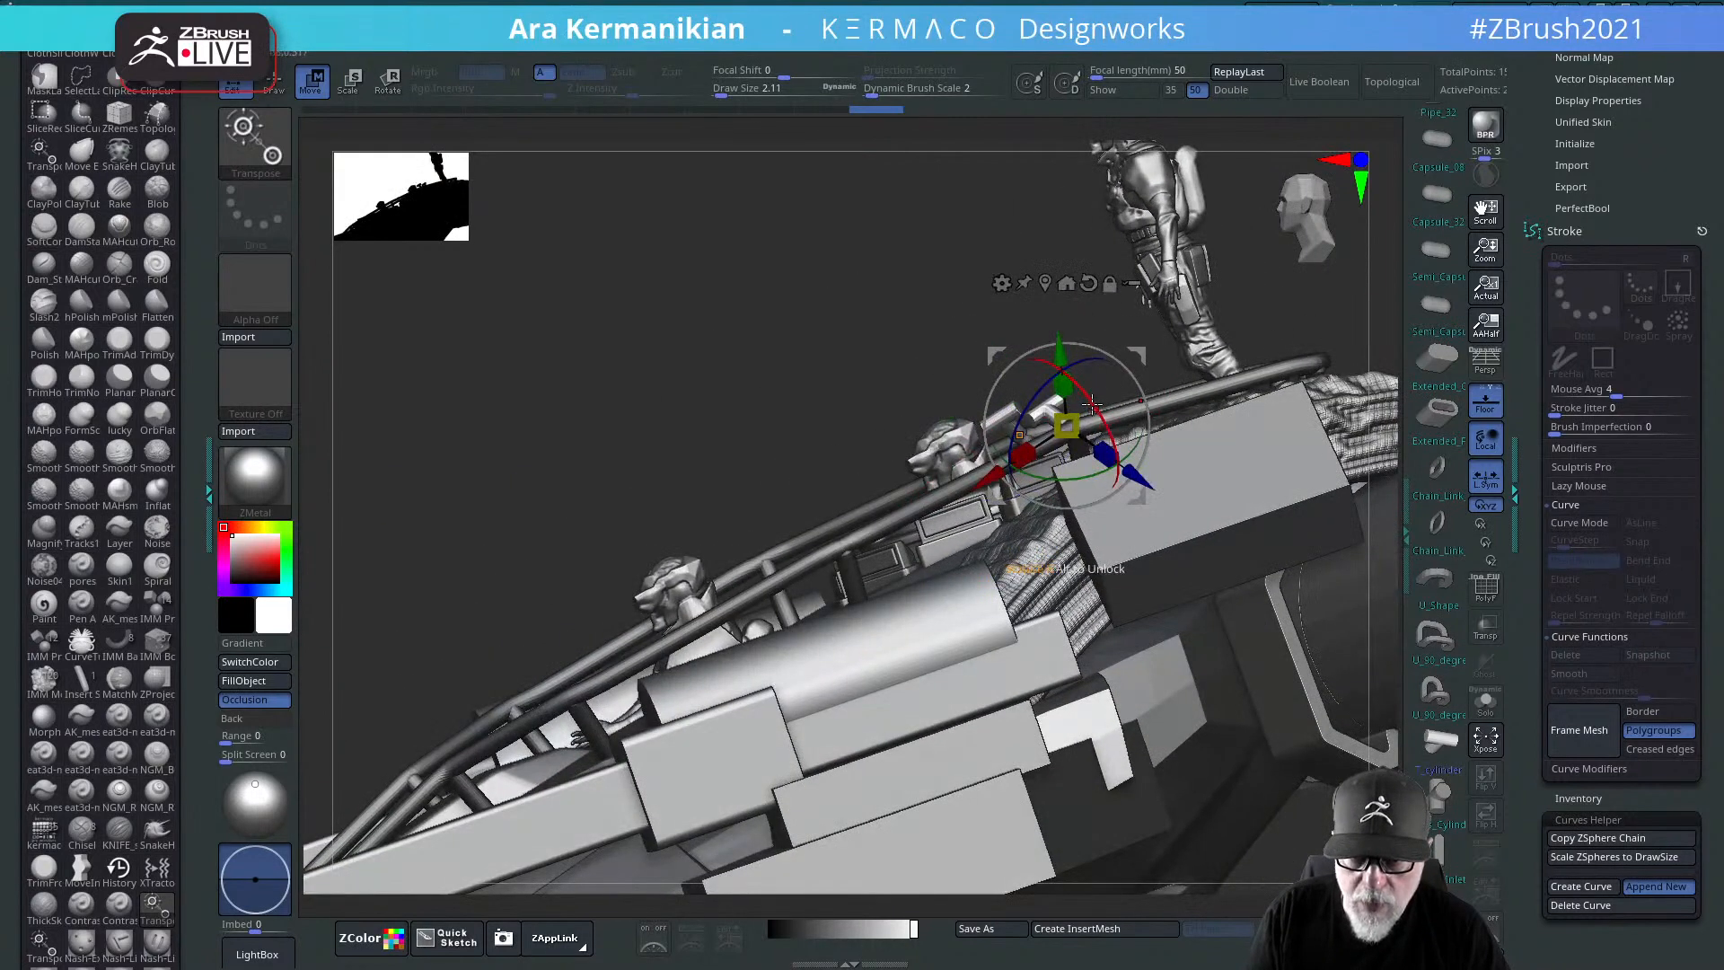
{"action": "left_click_drag", "start_coordinate": [1092, 405], "coordinate": [1183, 477]}
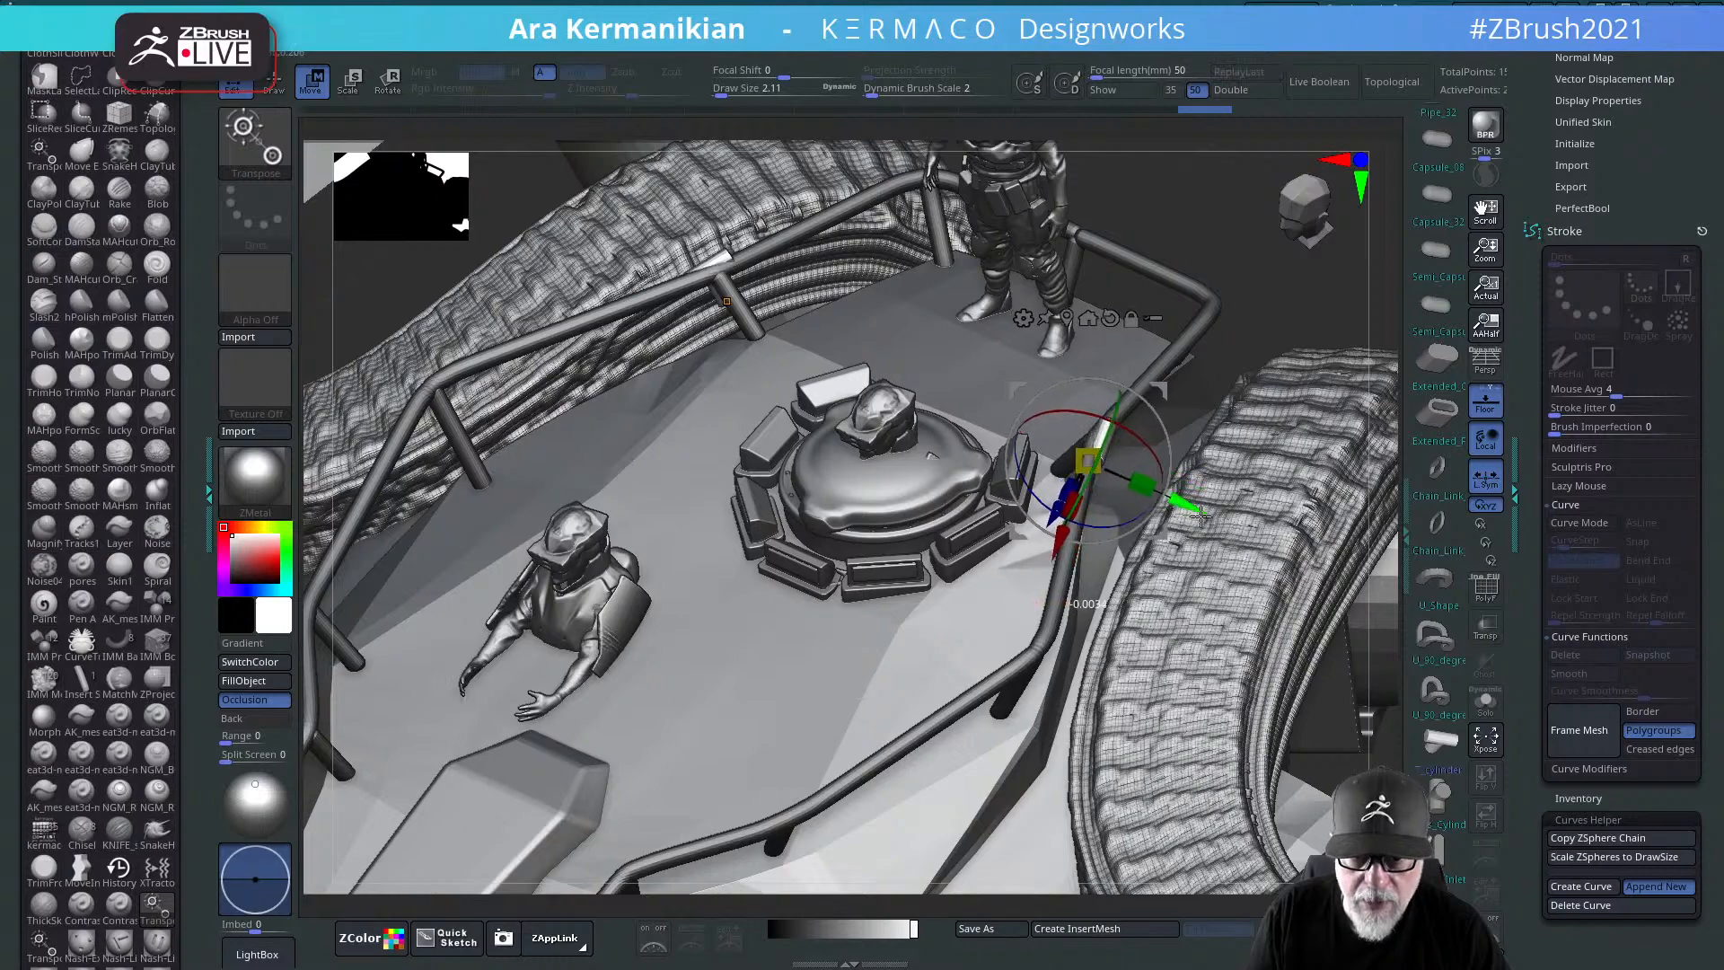
{"action": "left_click_drag", "start_coordinate": [1182, 519], "coordinate": [1193, 516]}
{"action": "left_click_drag", "start_coordinate": [1335, 277], "coordinate": [1161, 505]}
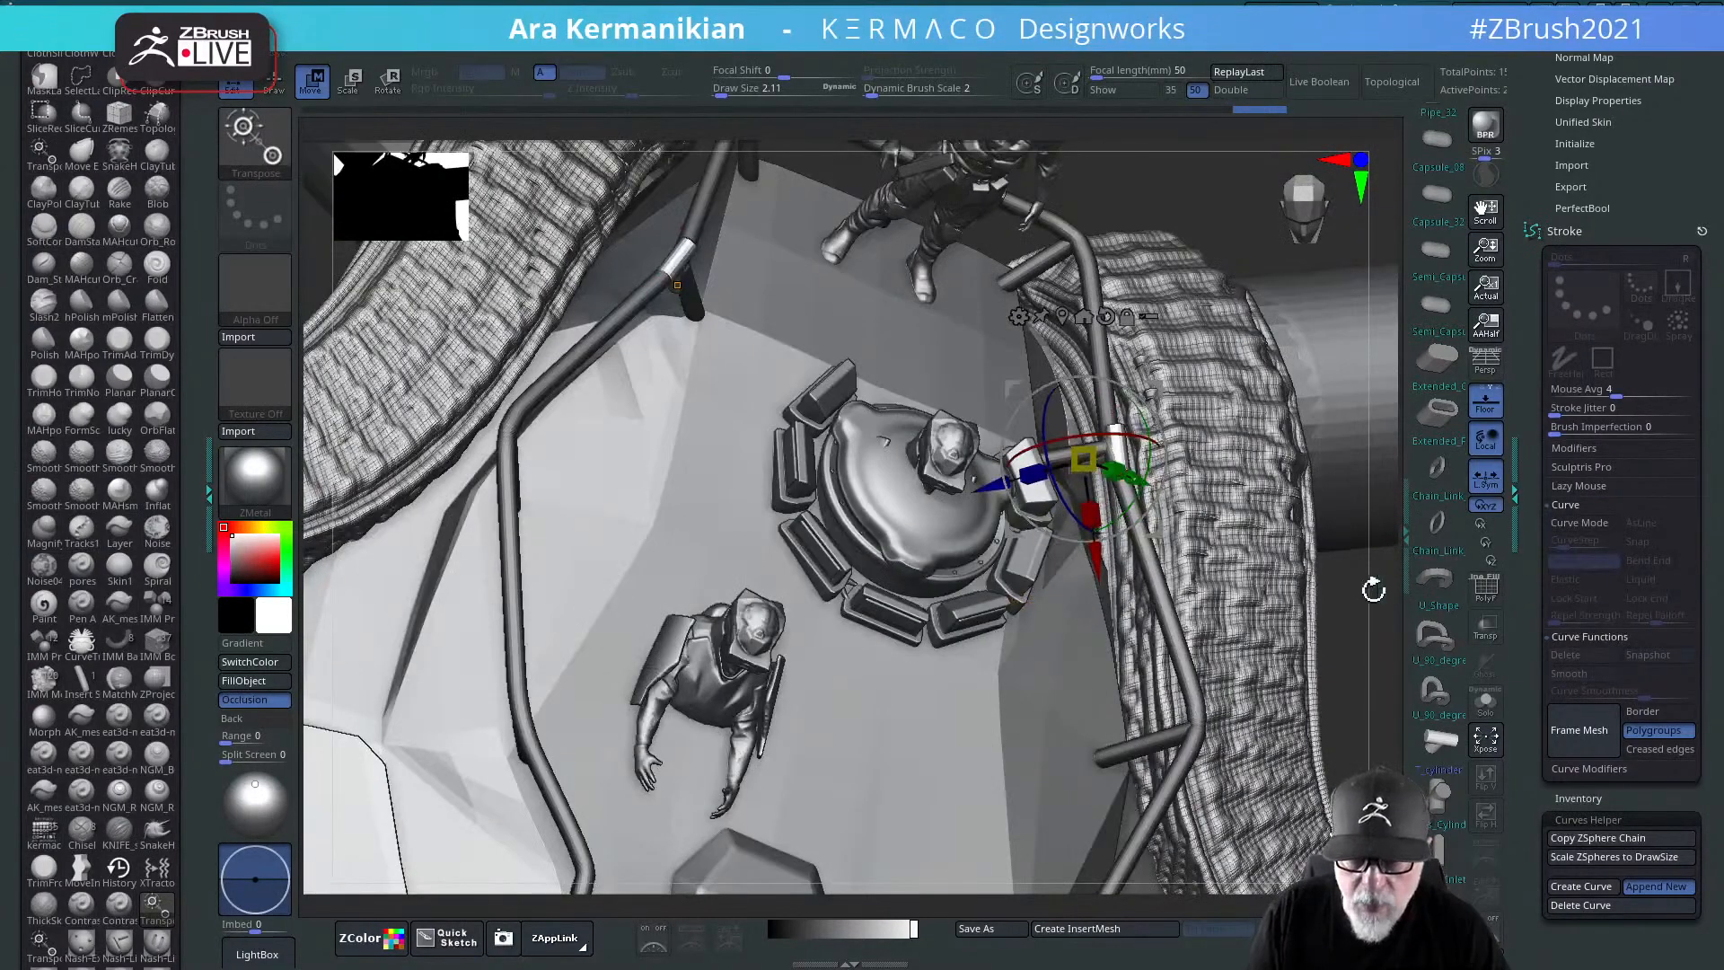
Step: Rotate and nudge the T connector so its crossbar wraps the rail and its stem follows the post
{"action": "left_click_drag", "start_coordinate": [1374, 590], "coordinate": [985, 467]}
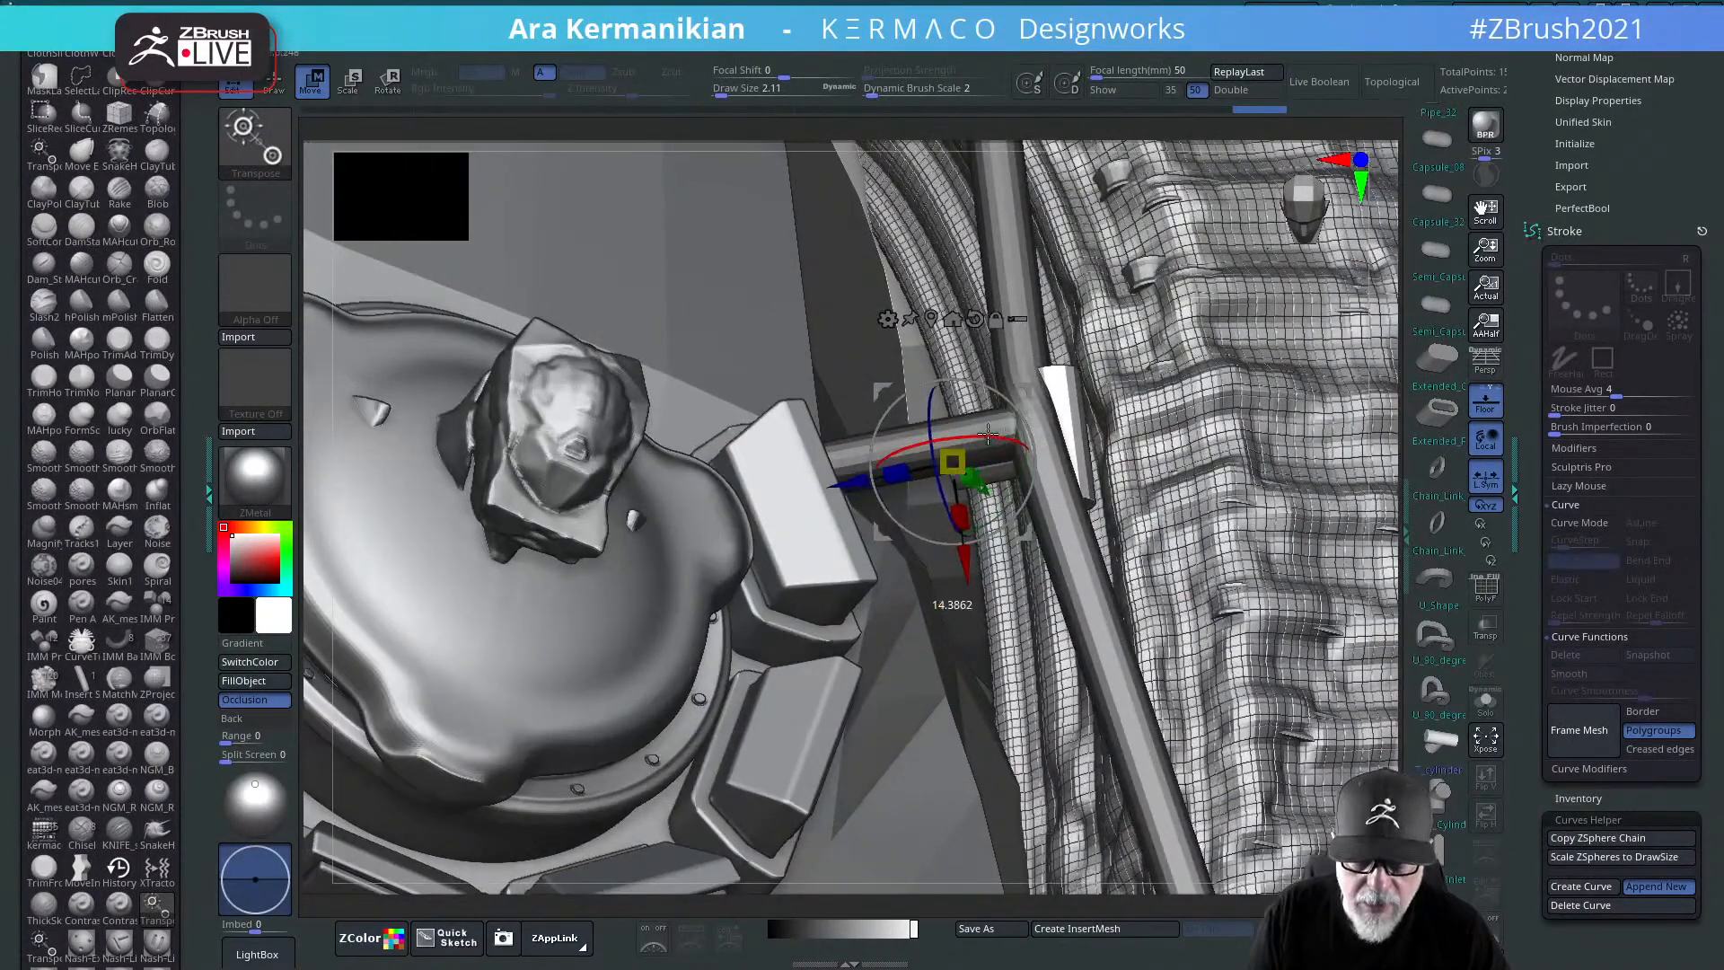
{"action": "left_click_drag", "start_coordinate": [986, 488], "coordinate": [973, 458]}
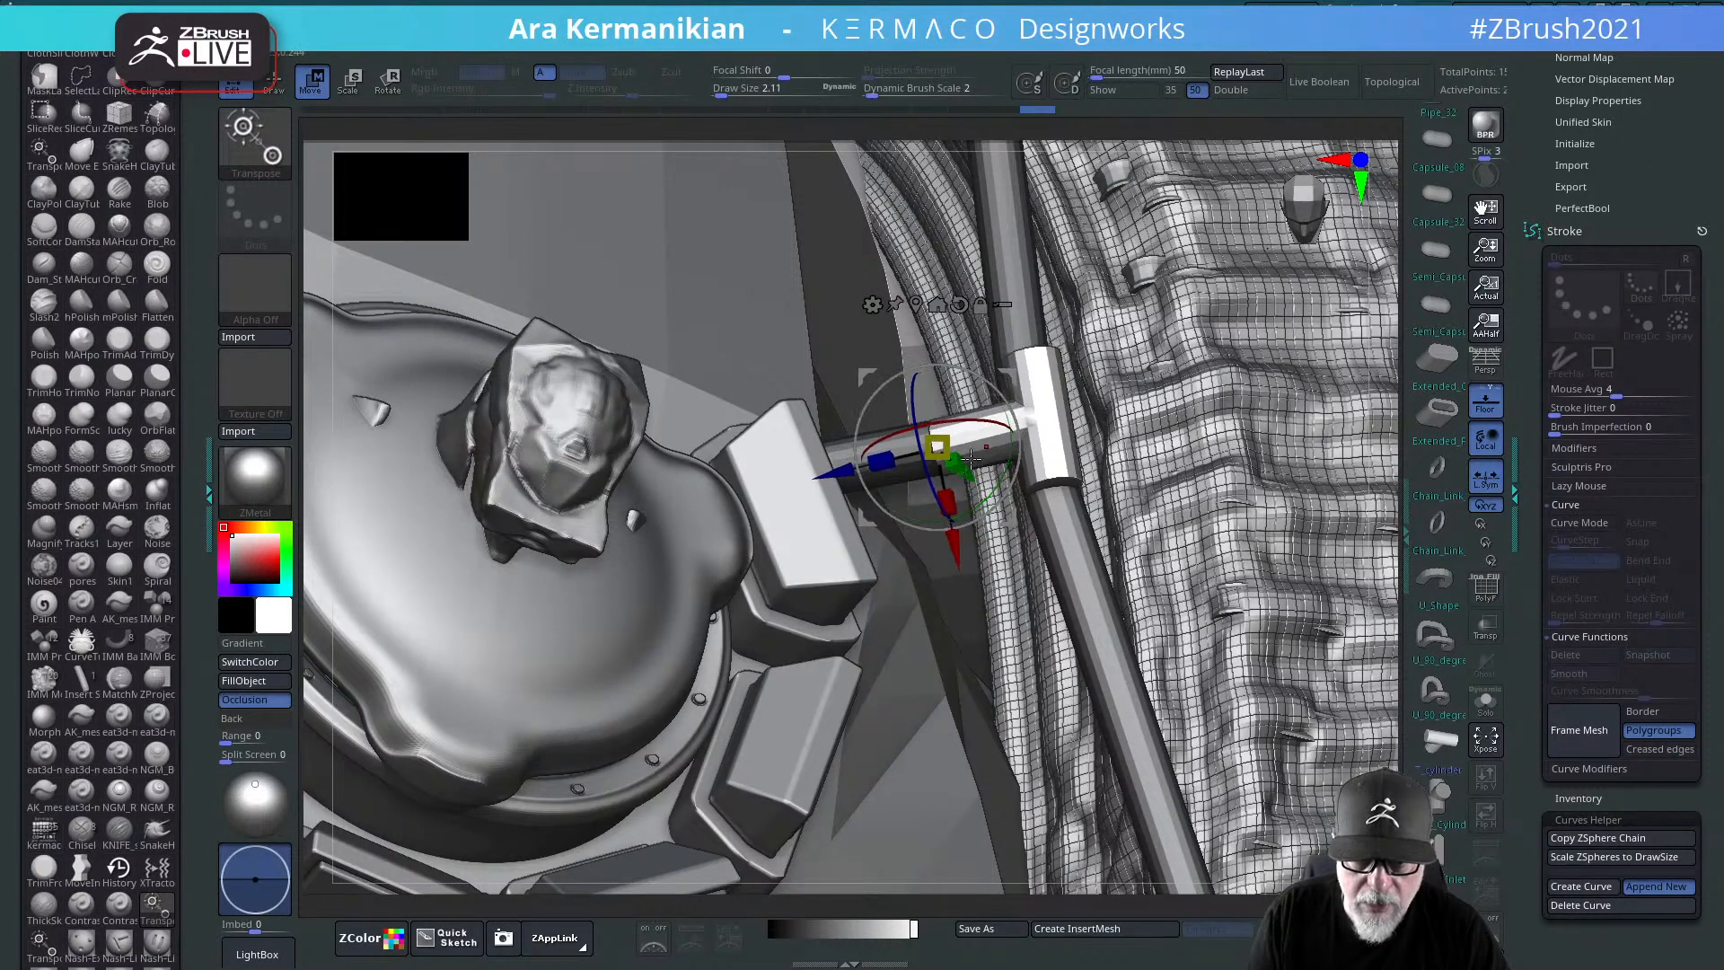
{"action": "left_click_drag", "start_coordinate": [960, 548], "coordinate": [960, 544]}
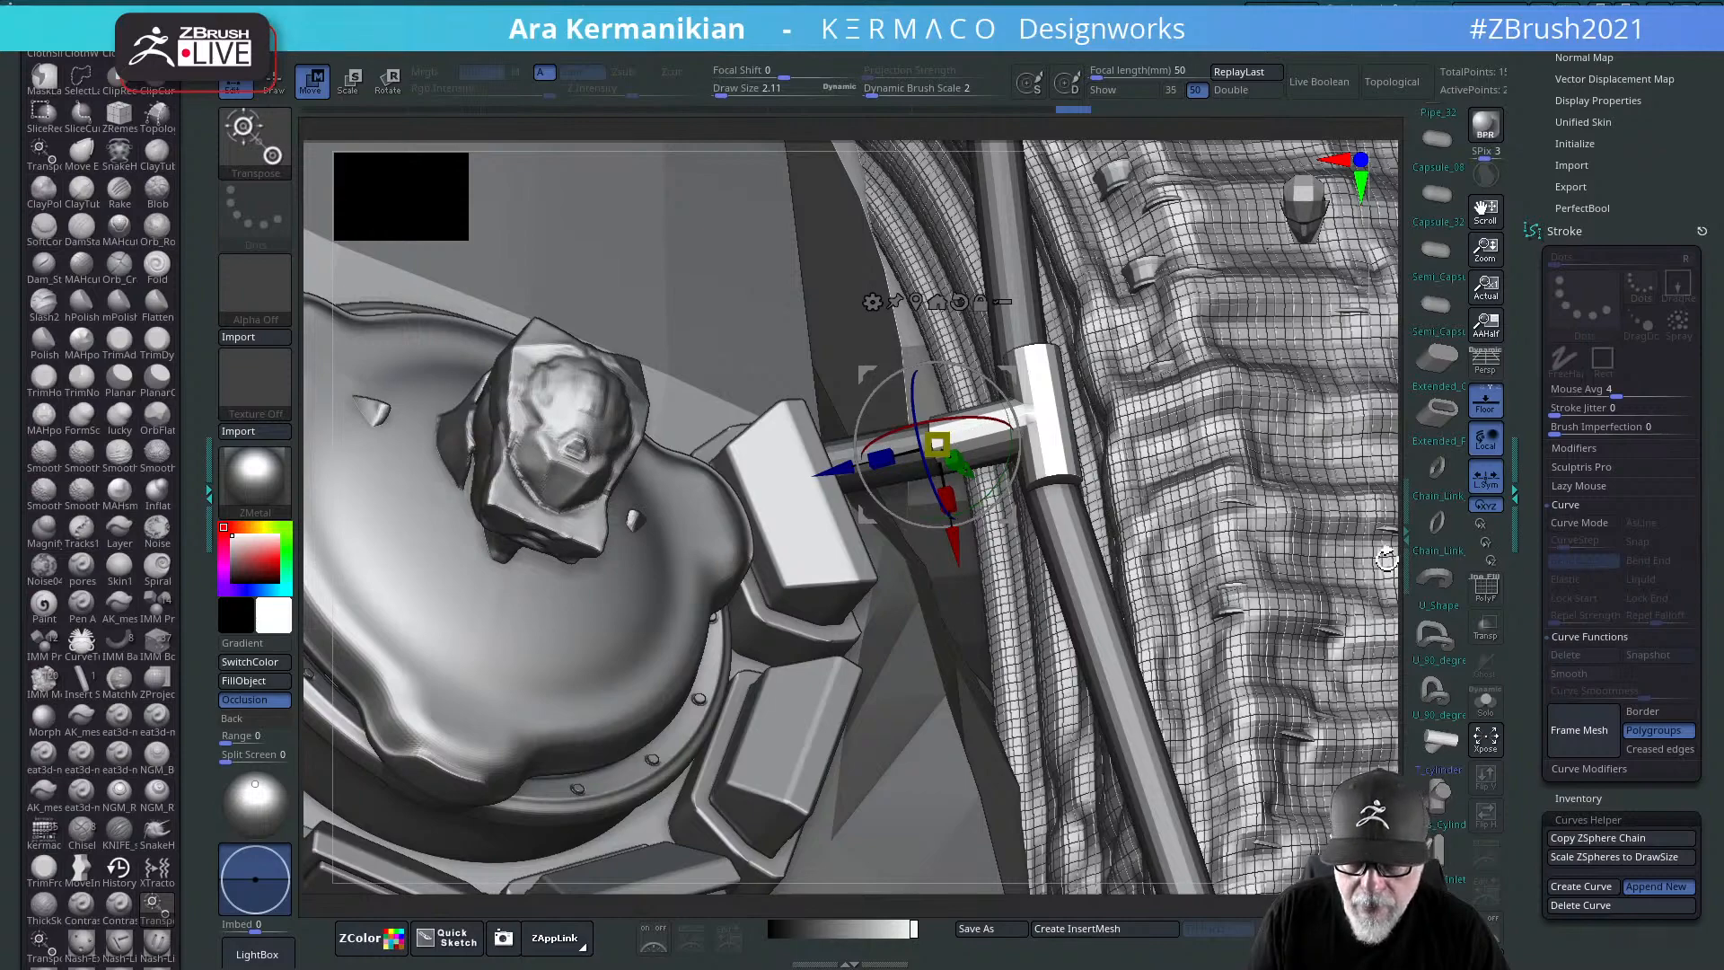
{"action": "left_click_drag", "start_coordinate": [1385, 558], "coordinate": [1366, 450]}
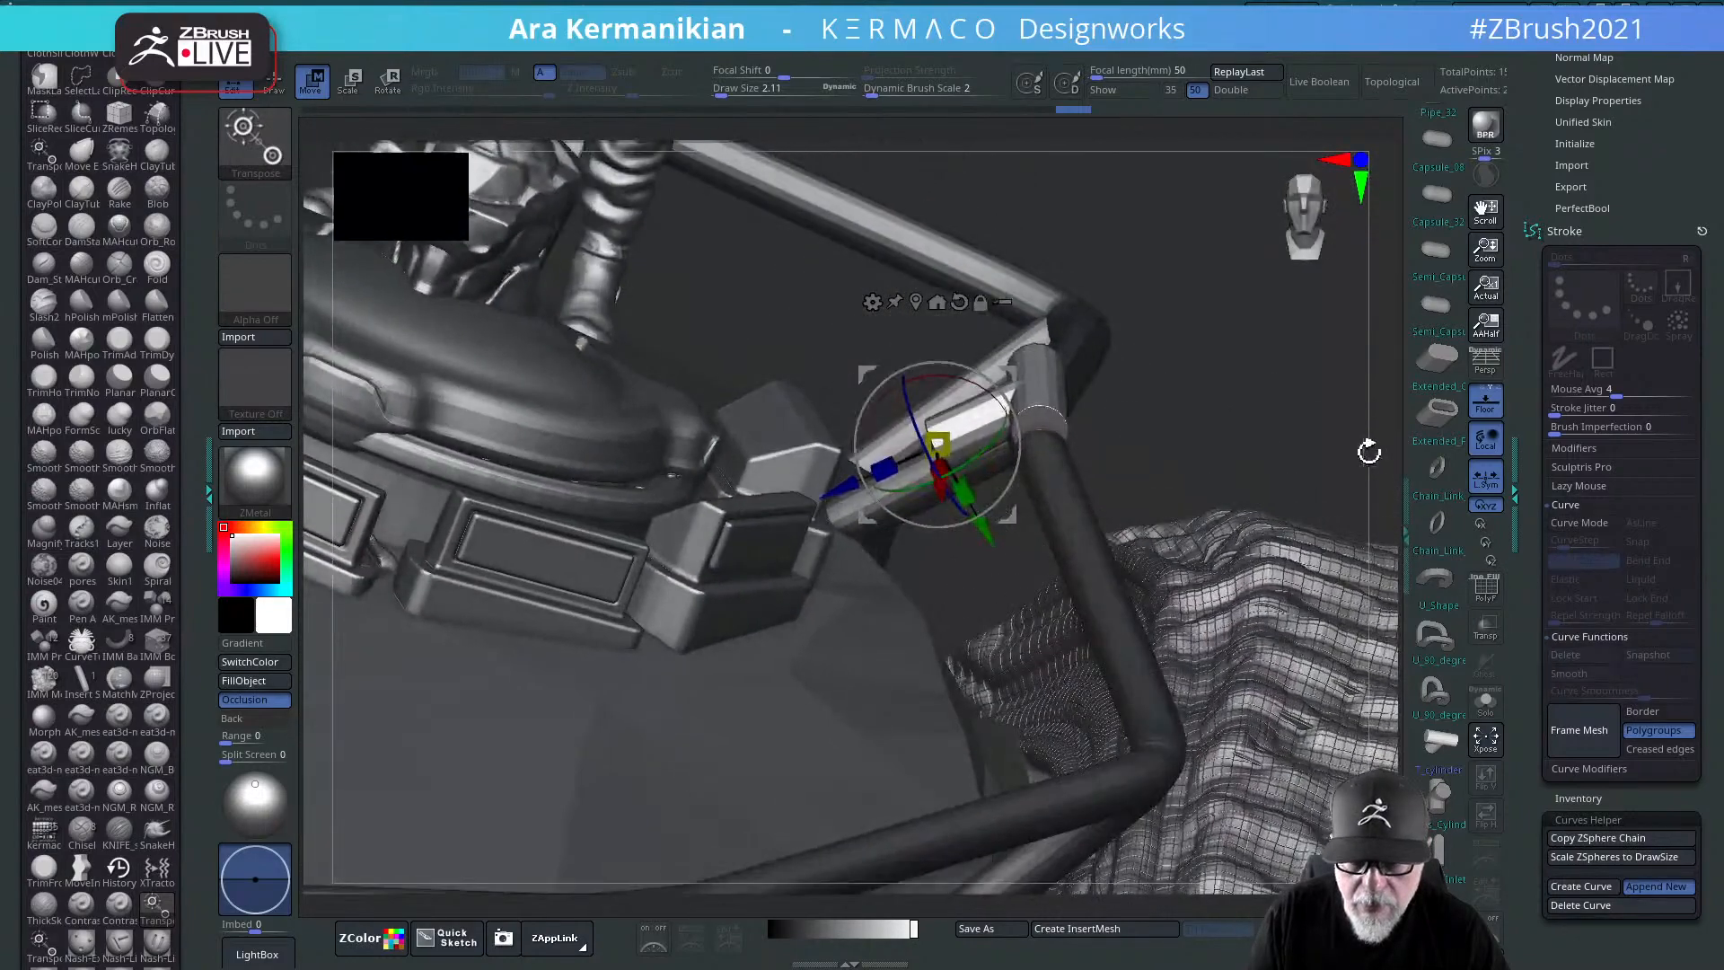
Step: Solo the railing and shift the T connector sideways so its stem centres on the post
{"action": "left_click", "coordinate": [1486, 703]}
{"action": "left_click_drag", "start_coordinate": [1155, 520], "coordinate": [858, 626]}
{"action": "left_click_drag", "start_coordinate": [998, 697], "coordinate": [923, 532]}
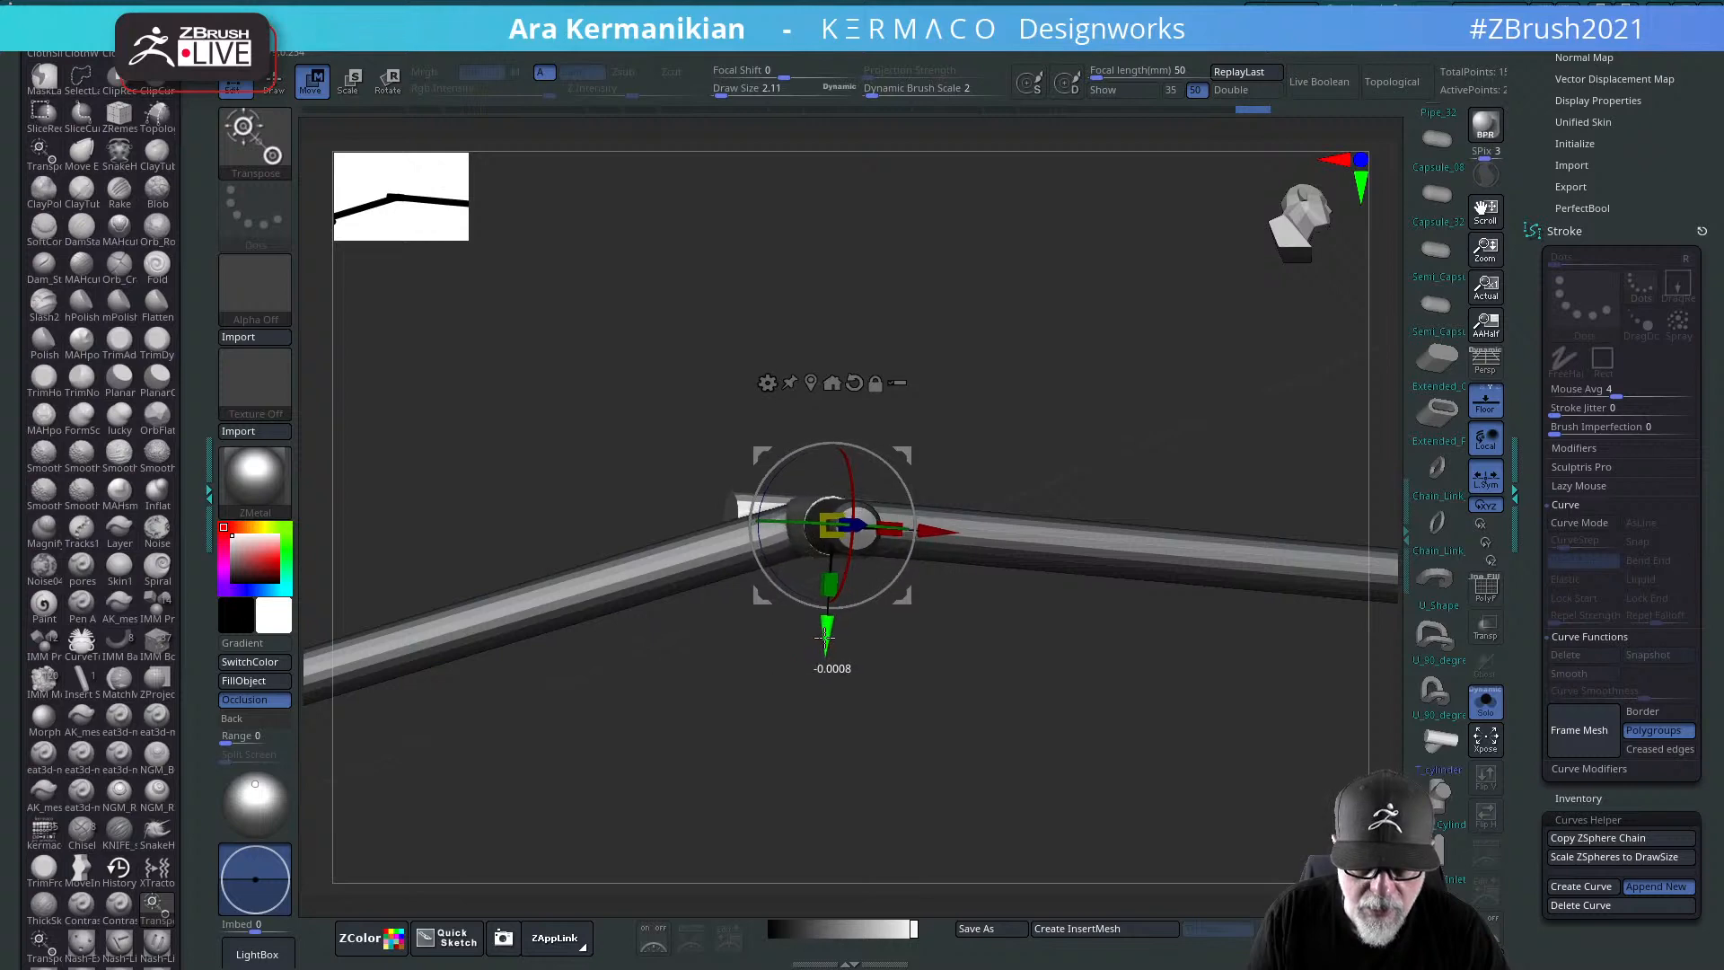
{"action": "left_click_drag", "start_coordinate": [1118, 447], "coordinate": [888, 467]}
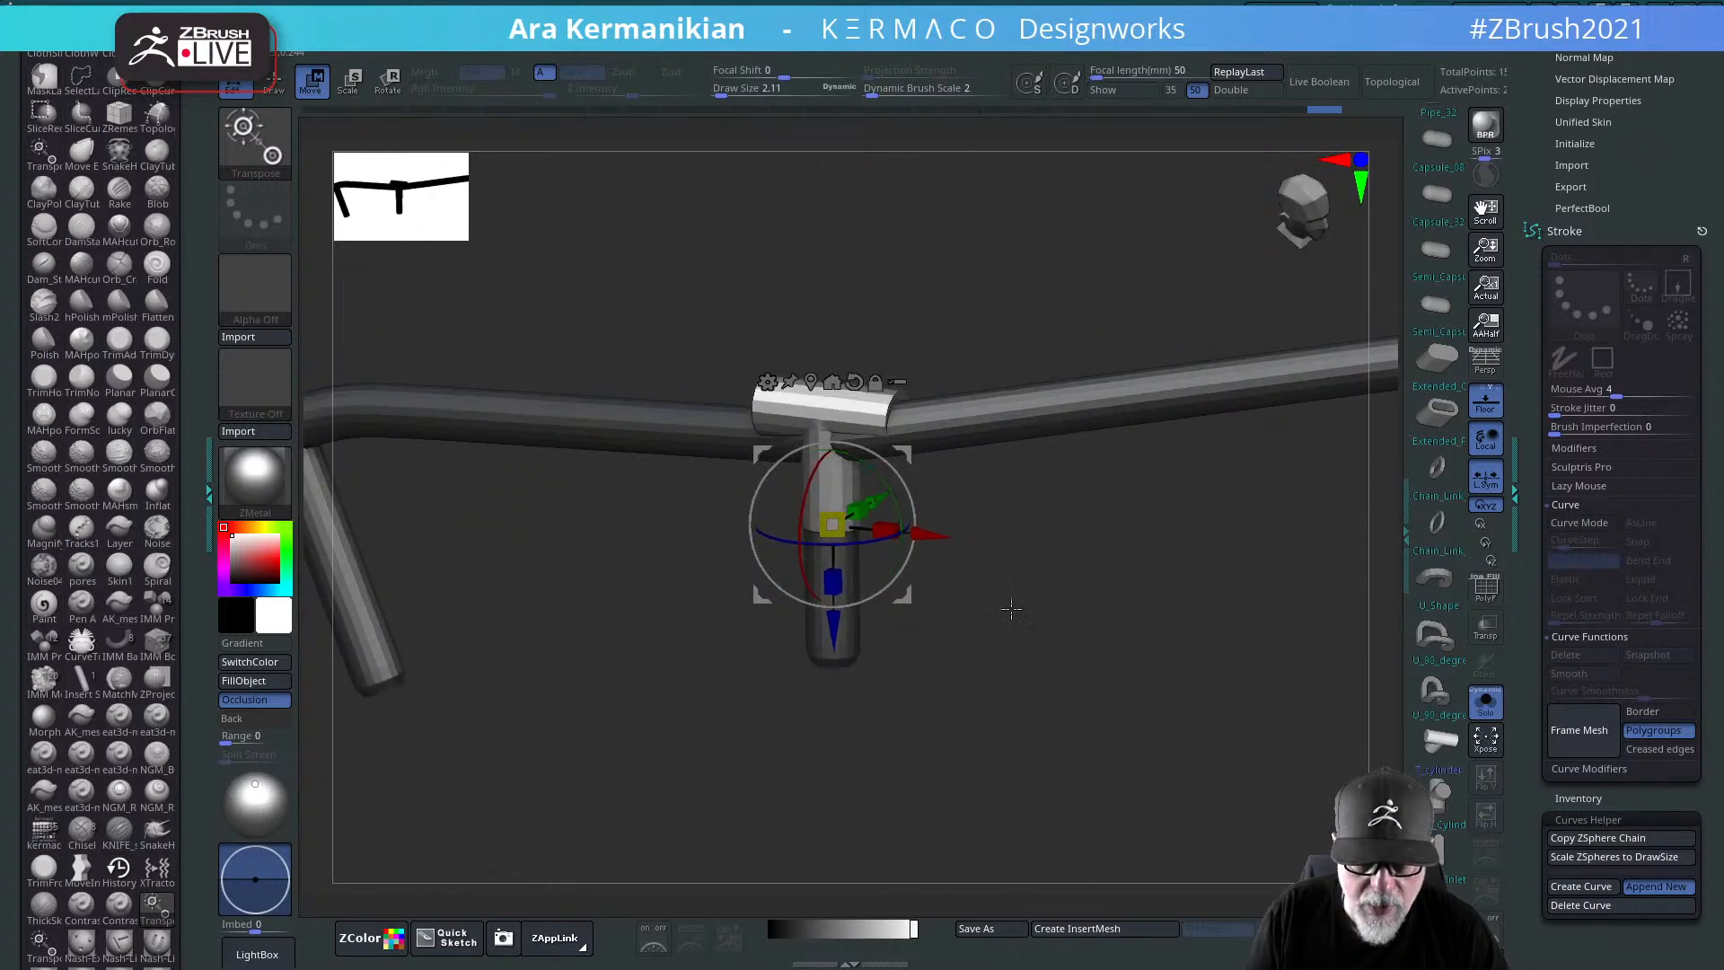
{"action": "left_click_drag", "start_coordinate": [1011, 610], "coordinate": [950, 507]}
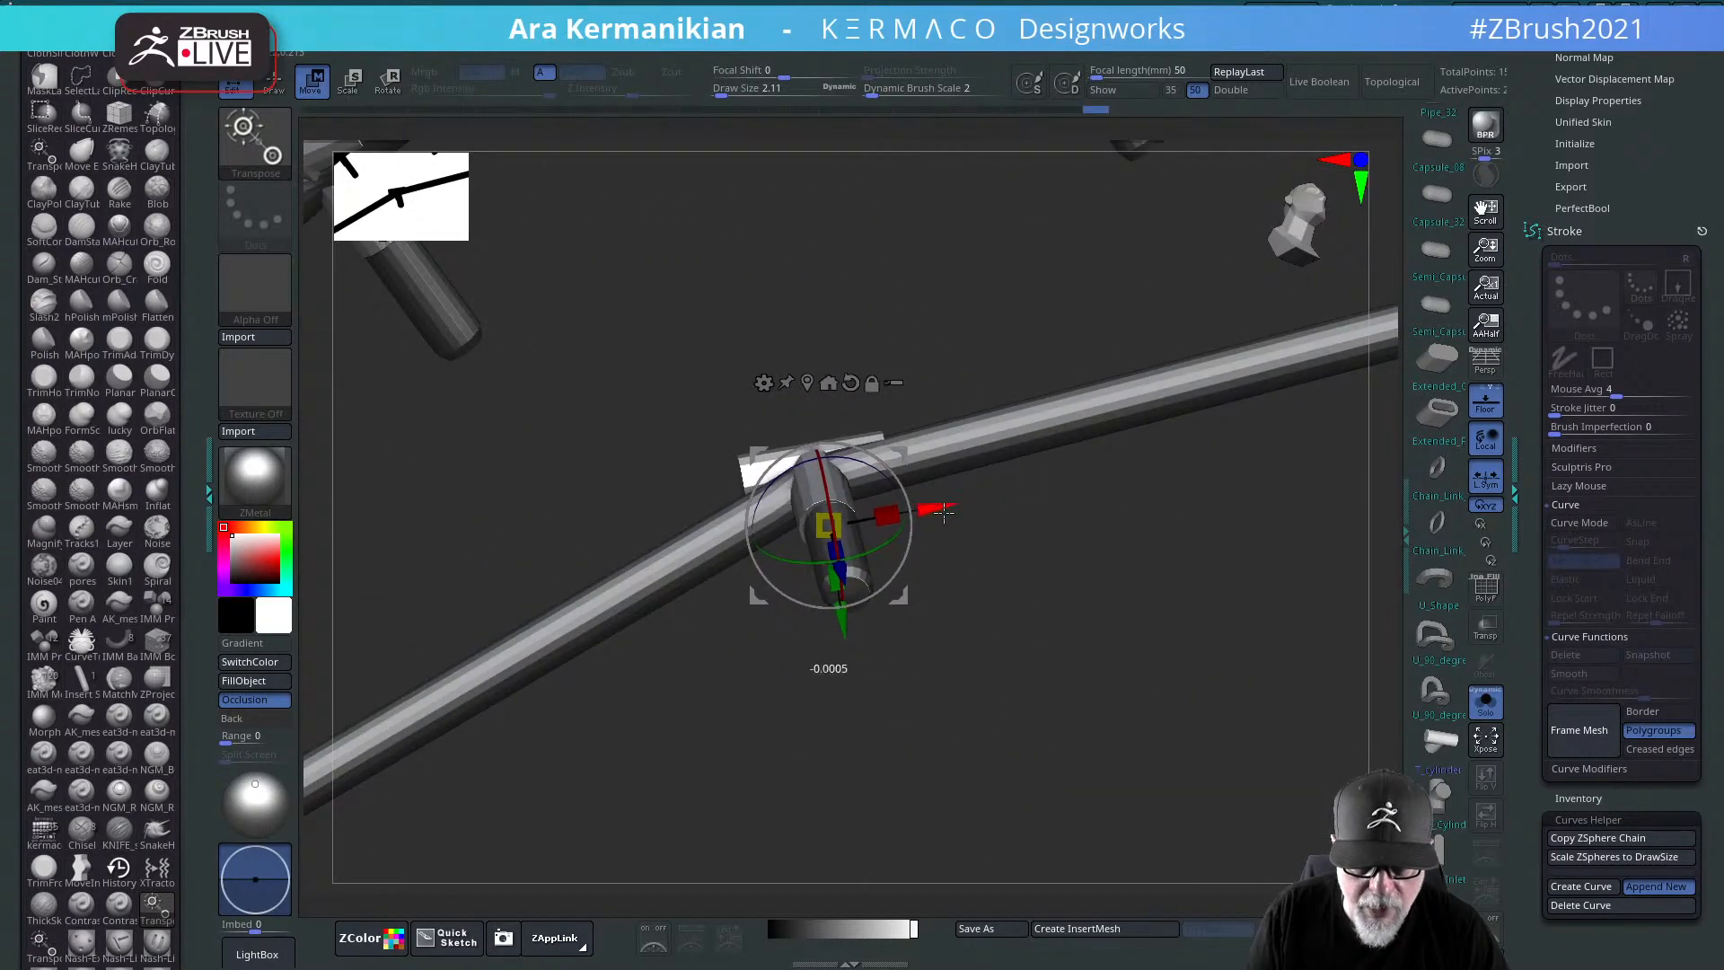
Step: Fine-tune the T connector's alignment with the post from several angles, and turn on the PolyFrame display
{"action": "left_click_drag", "start_coordinate": [1029, 536], "coordinate": [952, 597]}
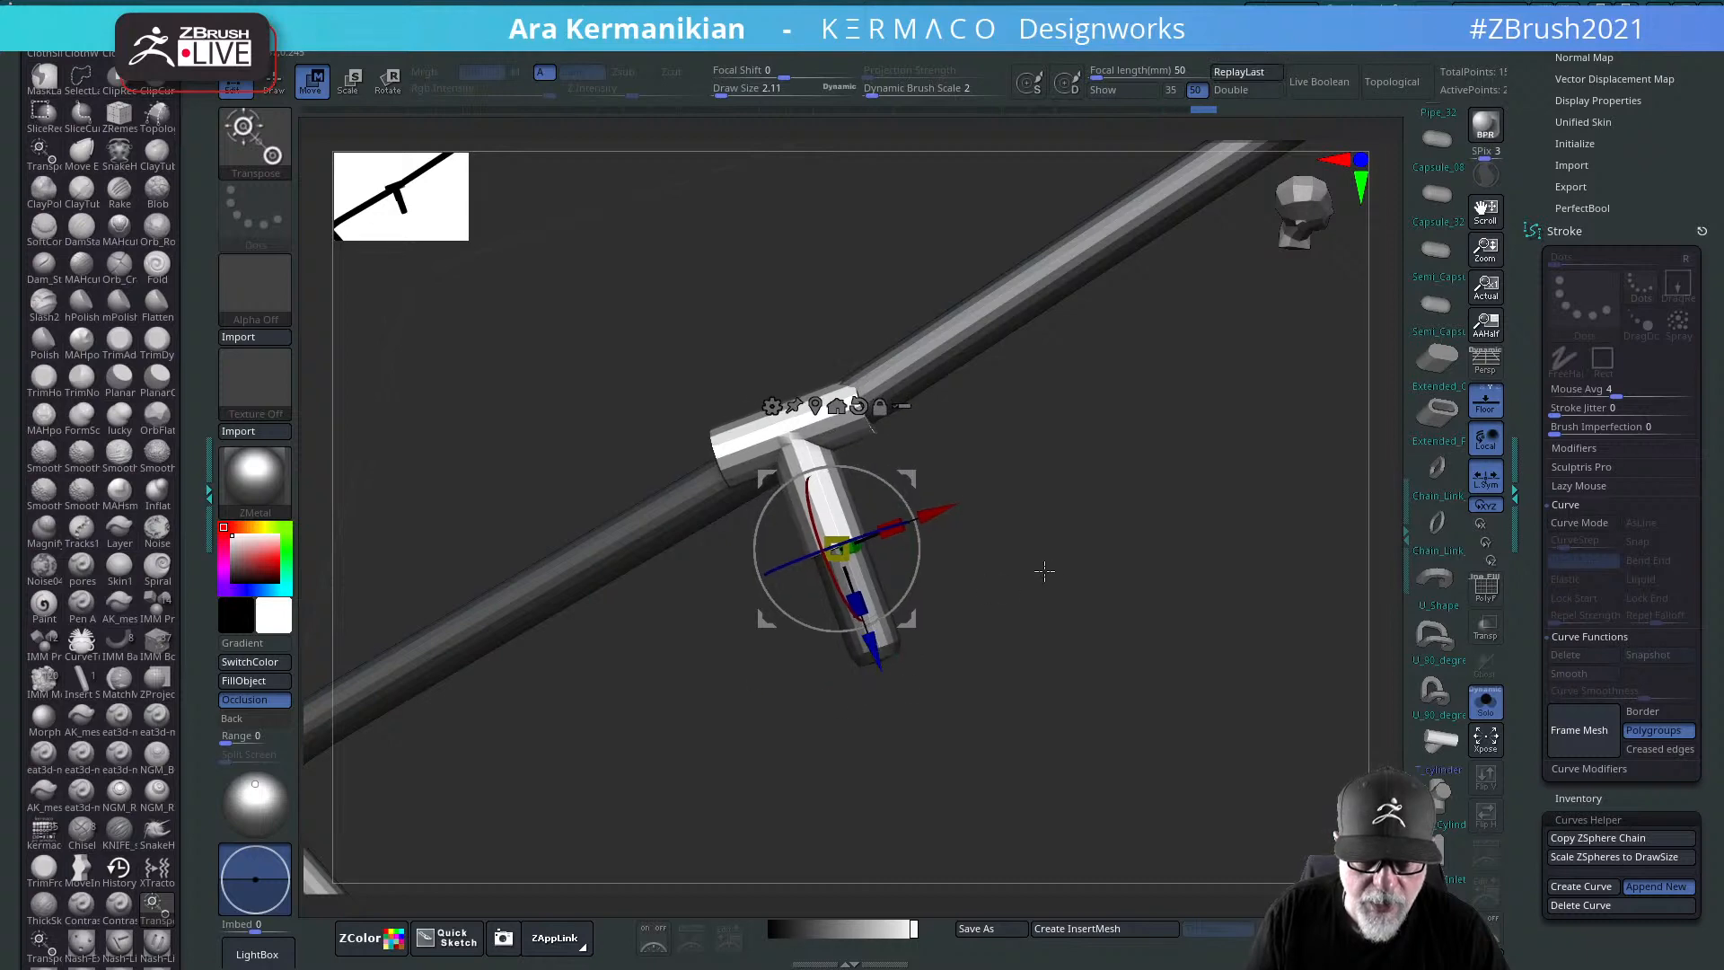
{"action": "left_click_drag", "start_coordinate": [1044, 571], "coordinate": [927, 565]}
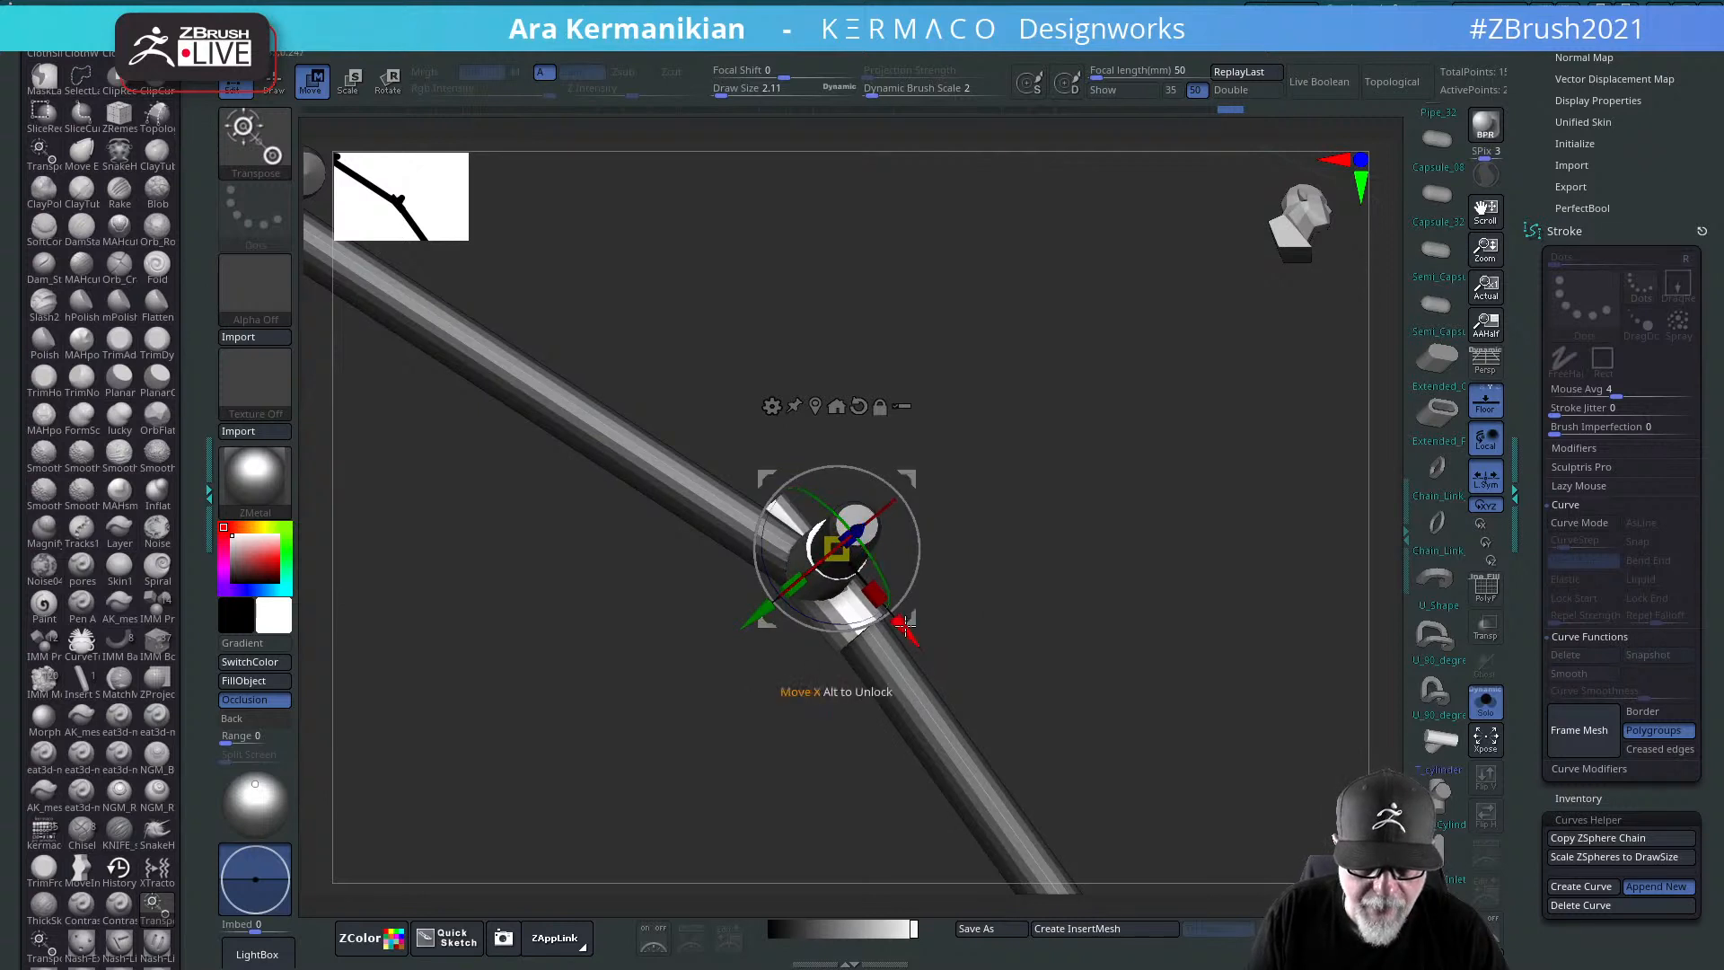
{"action": "left_click_drag", "start_coordinate": [902, 627], "coordinate": [905, 631]}
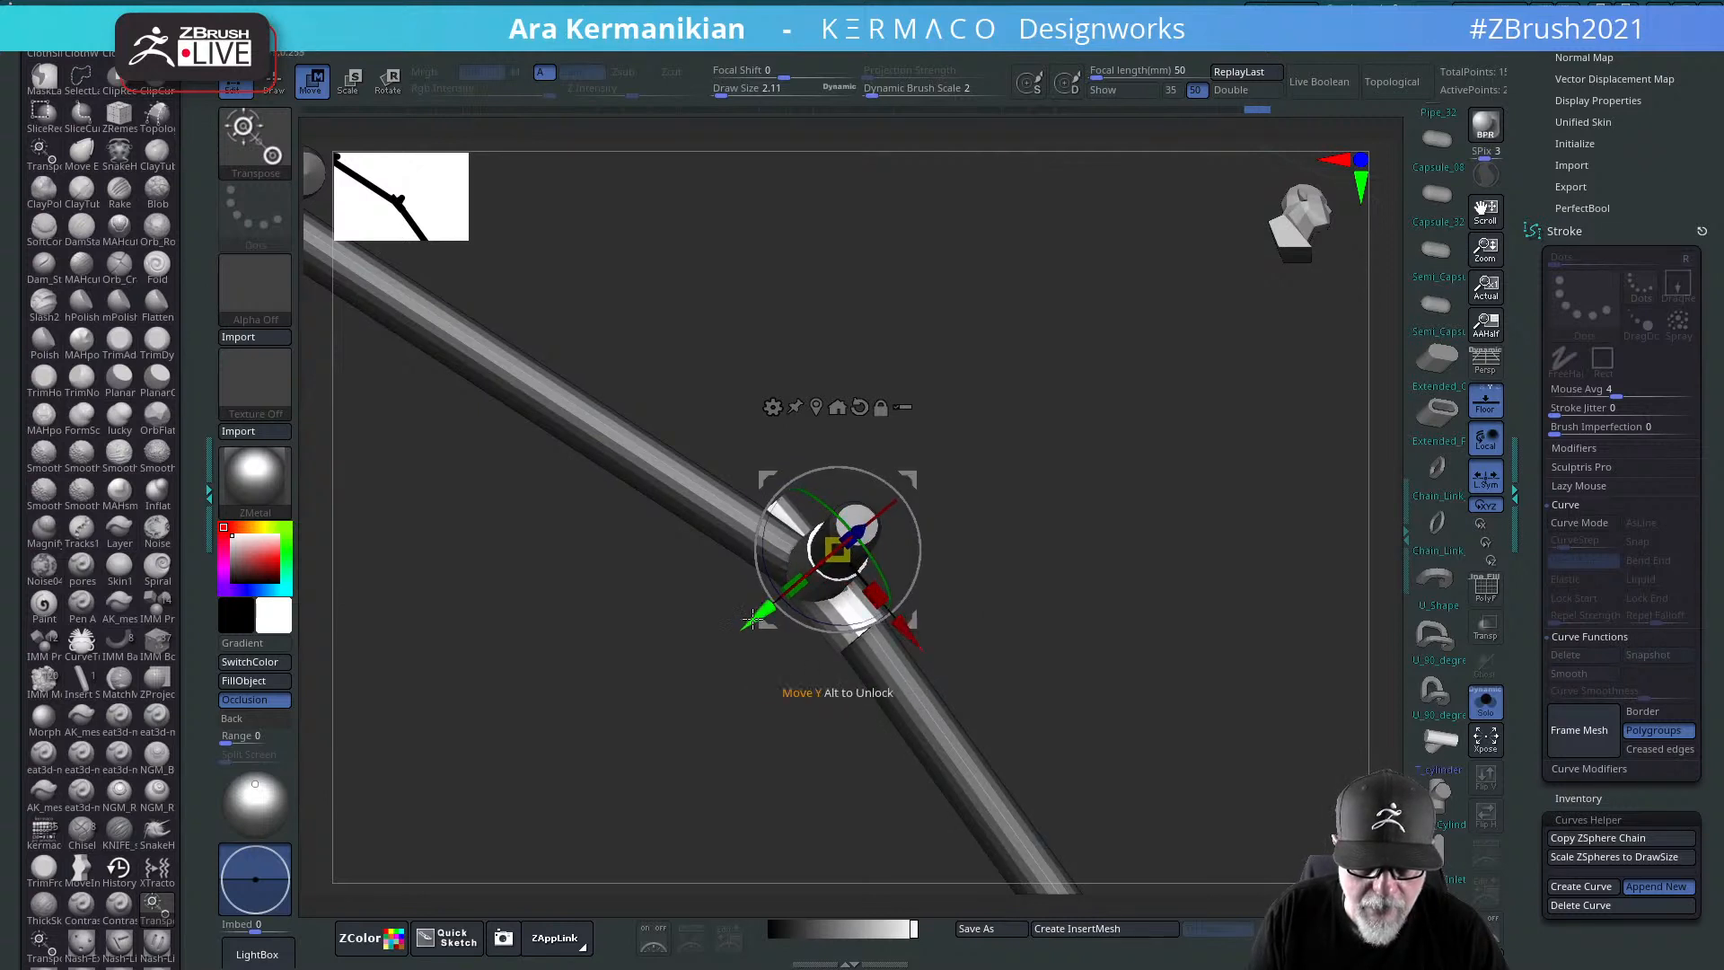
{"action": "mouse_move", "coordinate": [1077, 567]}
{"action": "left_mouse_down"}
{"action": "mouse_move", "coordinate": [1116, 551]}
{"action": "mouse_move", "coordinate": [1158, 584]}
{"action": "mouse_move", "coordinate": [1130, 563]}
{"action": "mouse_move", "coordinate": [1108, 577]}
{"action": "left_mouse_up"}
{"action": "left_click_drag", "start_coordinate": [1133, 649], "coordinate": [1059, 554]}
{"action": "left_click", "coordinate": [1486, 588]}
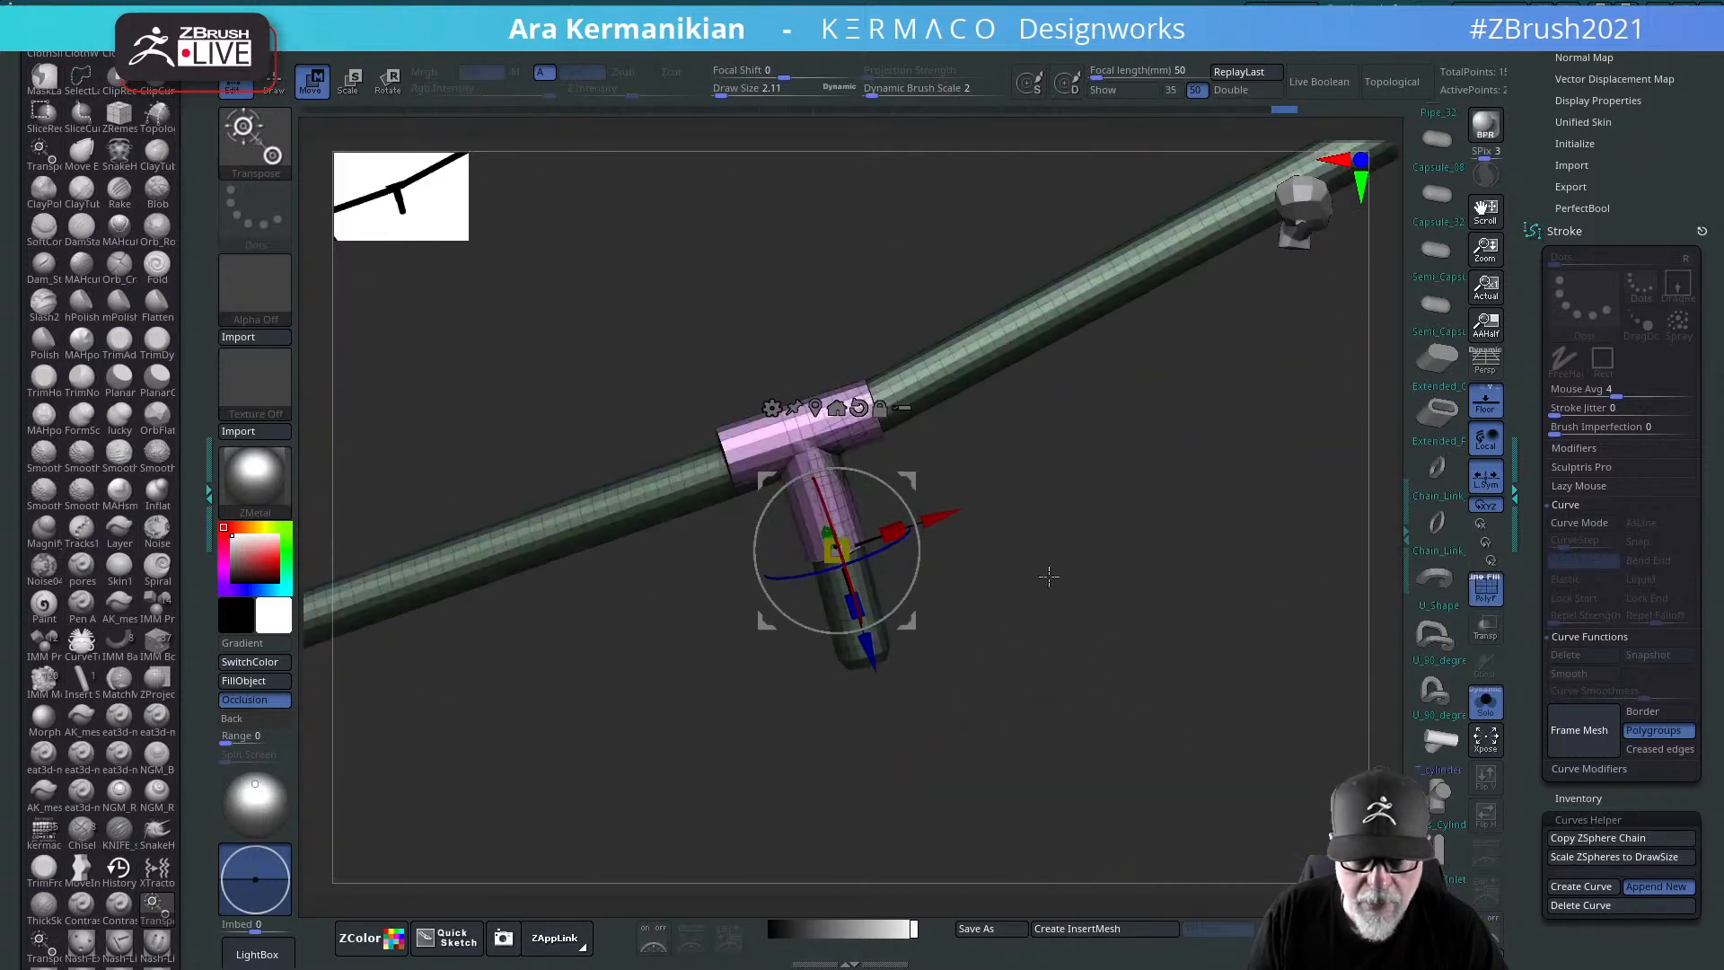
Step: Mask the T connector's stem while leaving part of its crossbar free for editing
{"action": "key", "text": "ctrl"}
{"action": "mouse_move", "coordinate": [856, 598]}
{"action": "left_mouse_down", "text": "ctrl"}
{"action": "mouse_move", "coordinate": [814, 582]}
{"action": "mouse_move", "coordinate": [891, 614]}
{"action": "left_mouse_up", "text": "ctrl"}
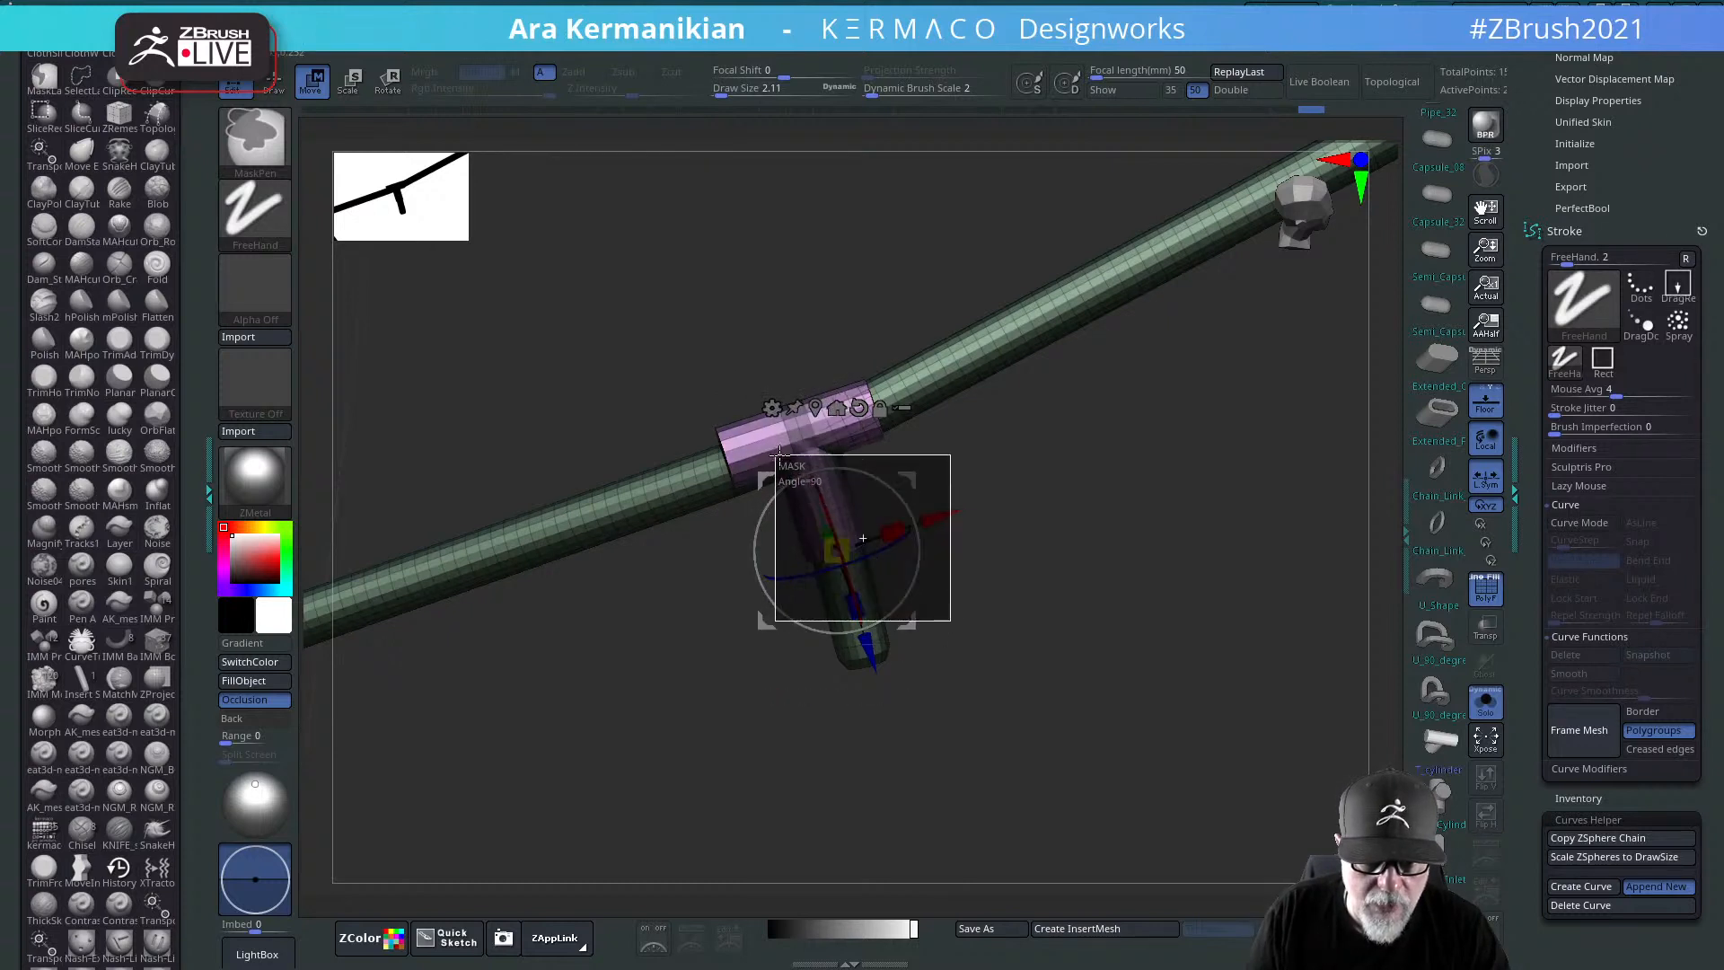
{"action": "left_click_drag", "start_coordinate": [759, 340], "coordinate": [839, 500], "text": "ctrl"}
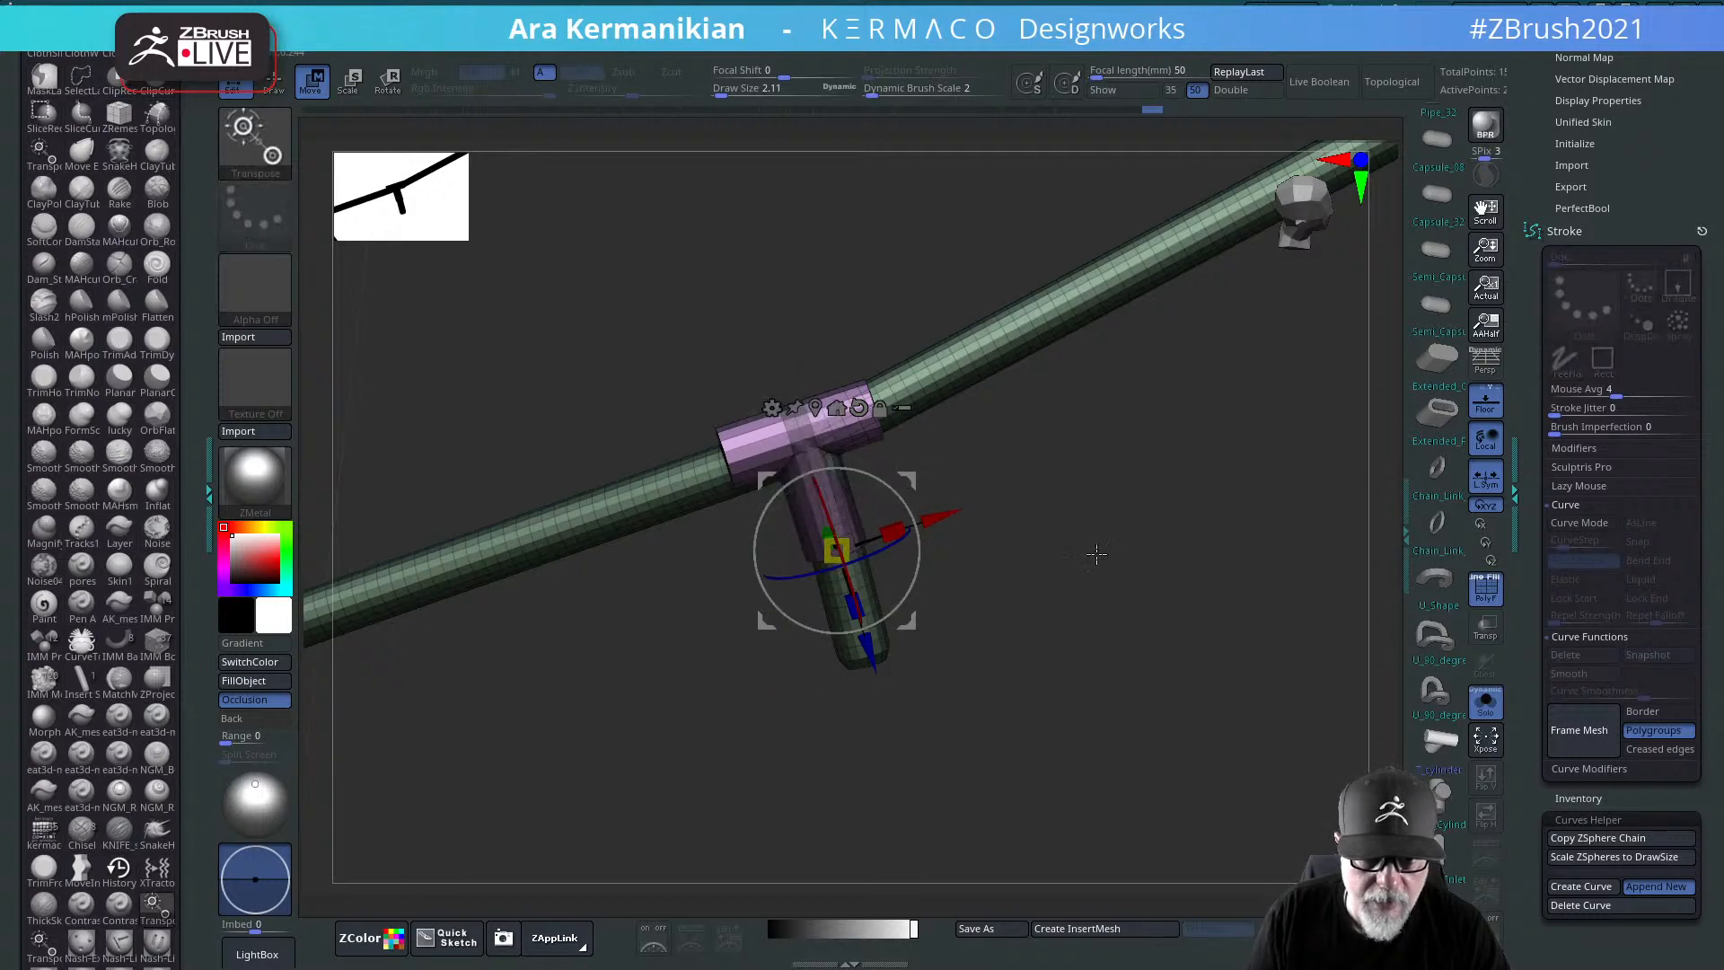
{"action": "left_click_drag", "start_coordinate": [1037, 479], "coordinate": [1114, 579]}
{"action": "left_click_drag", "start_coordinate": [841, 372], "coordinate": [997, 519], "text": "ctrl"}
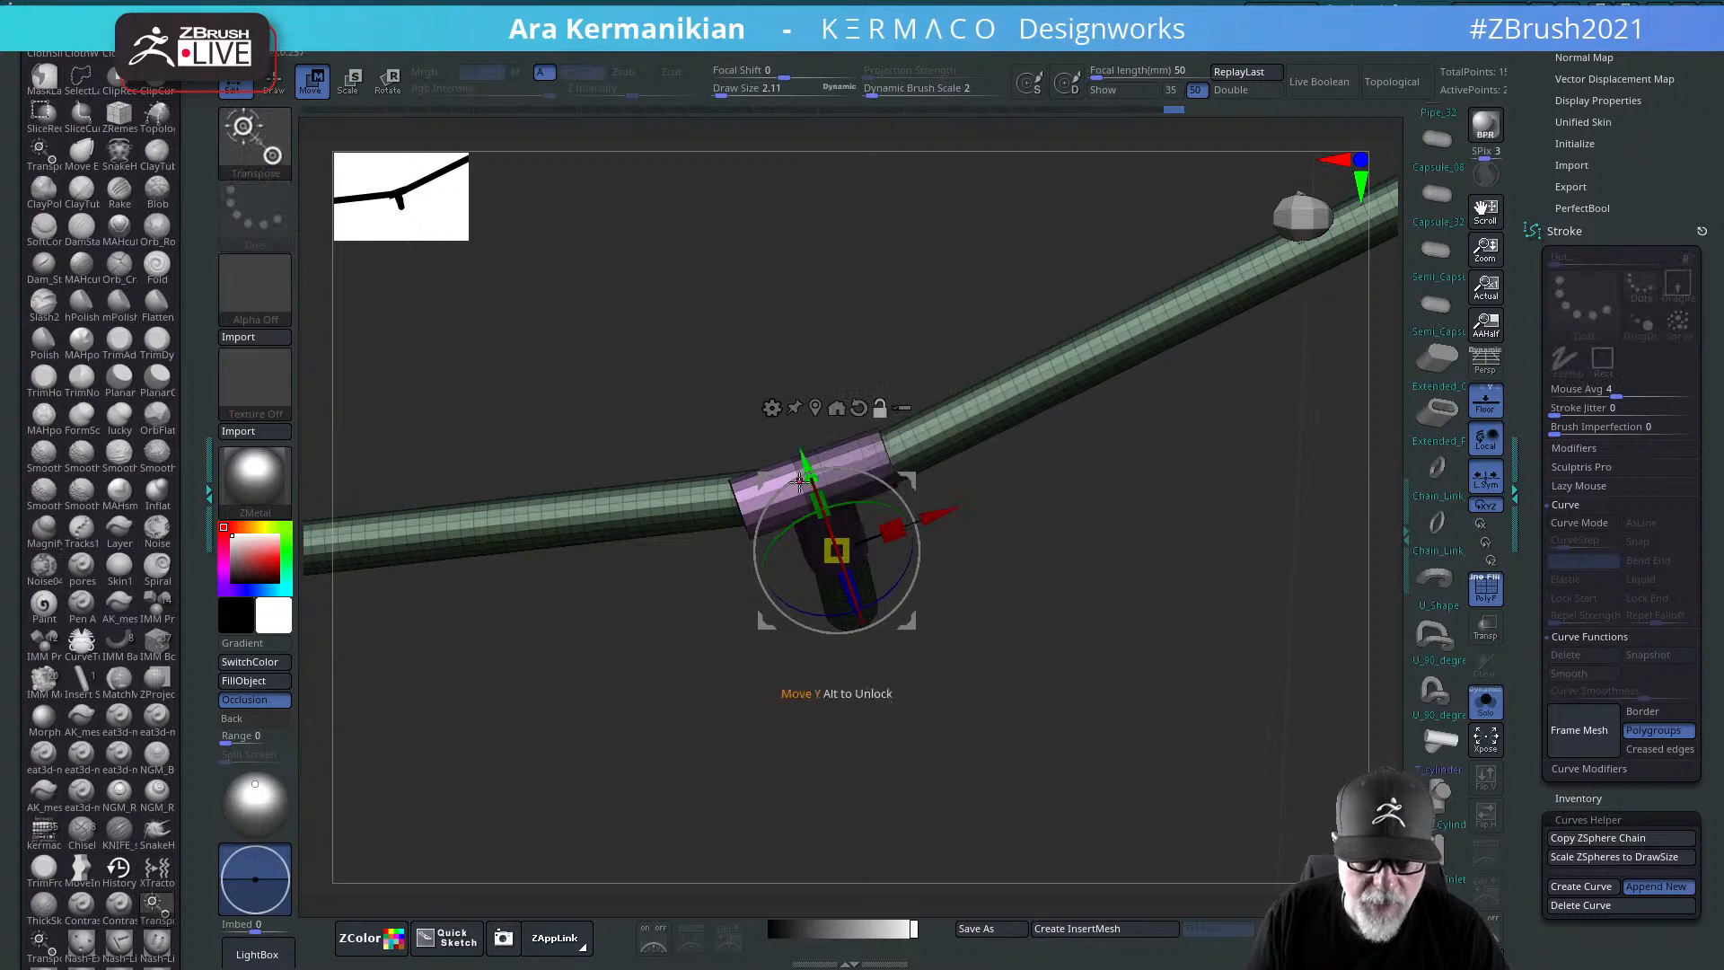
Step: Recentre the gizmo on the T connector's junction and bend the unmasked crossbar arm to follow the rail
{"action": "left_click_drag", "start_coordinate": [1131, 618], "coordinate": [1113, 529]}
{"action": "left_click_drag", "start_coordinate": [824, 678], "coordinate": [796, 566]}
{"action": "left_click_drag", "start_coordinate": [1063, 574], "coordinate": [1167, 531]}
{"action": "left_click_drag", "start_coordinate": [851, 475], "coordinate": [828, 479]}
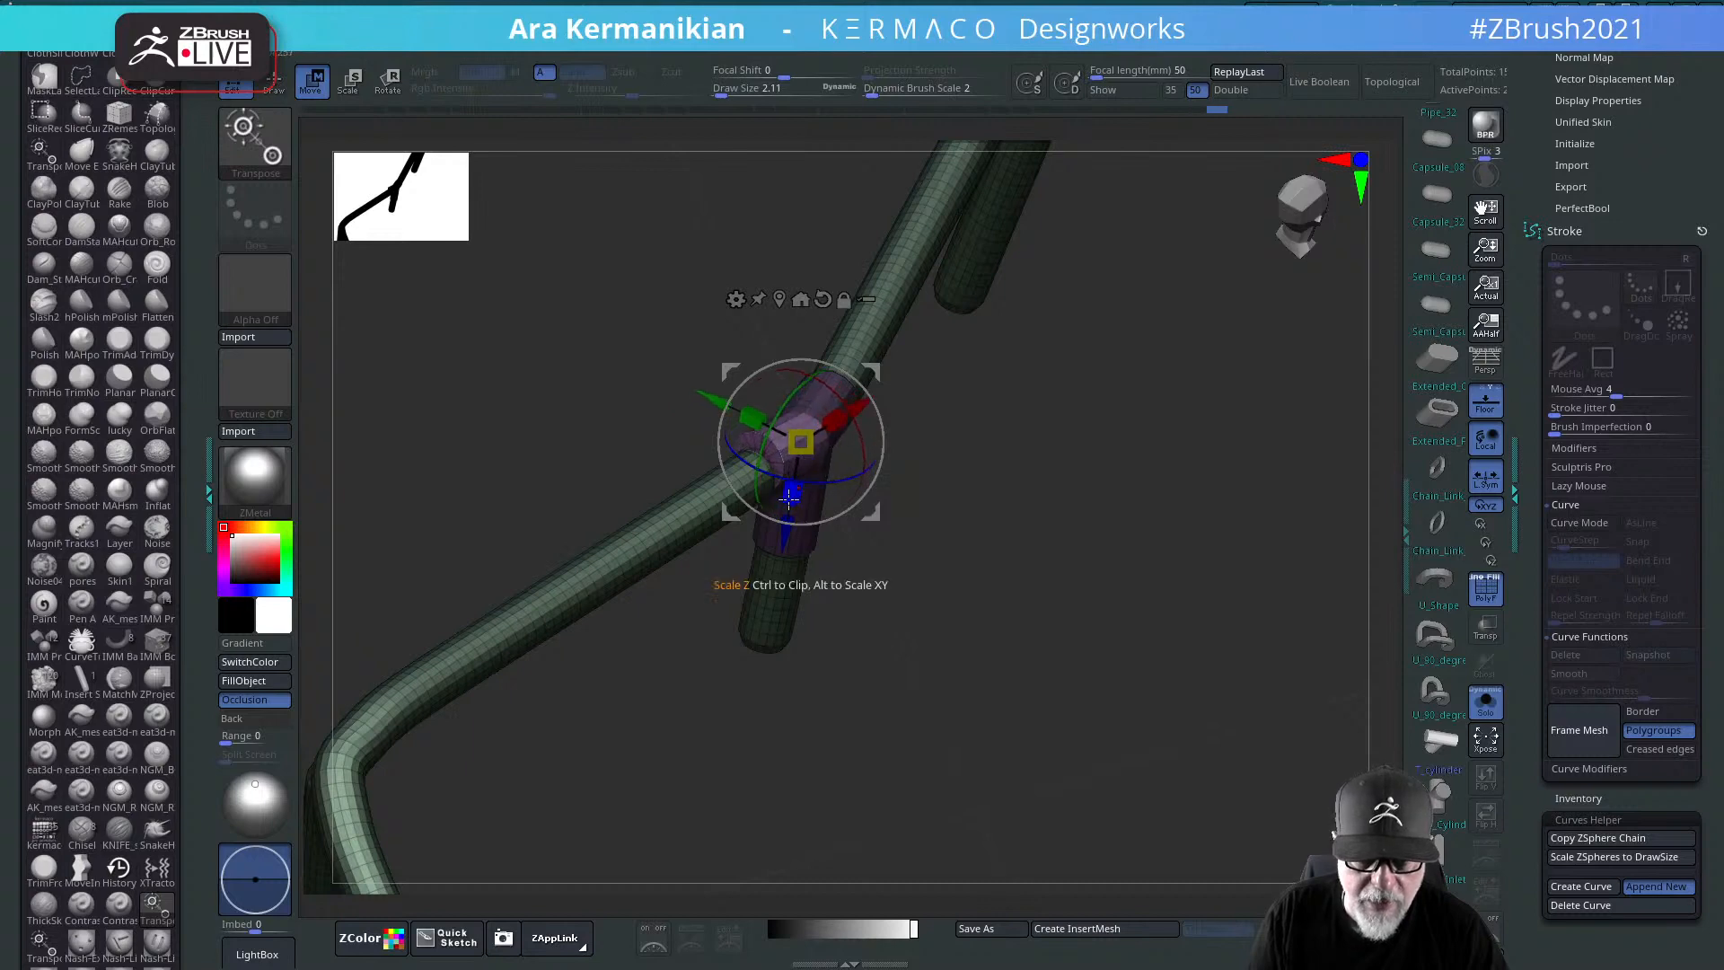
{"action": "left_click_drag", "start_coordinate": [784, 404], "coordinate": [768, 415]}
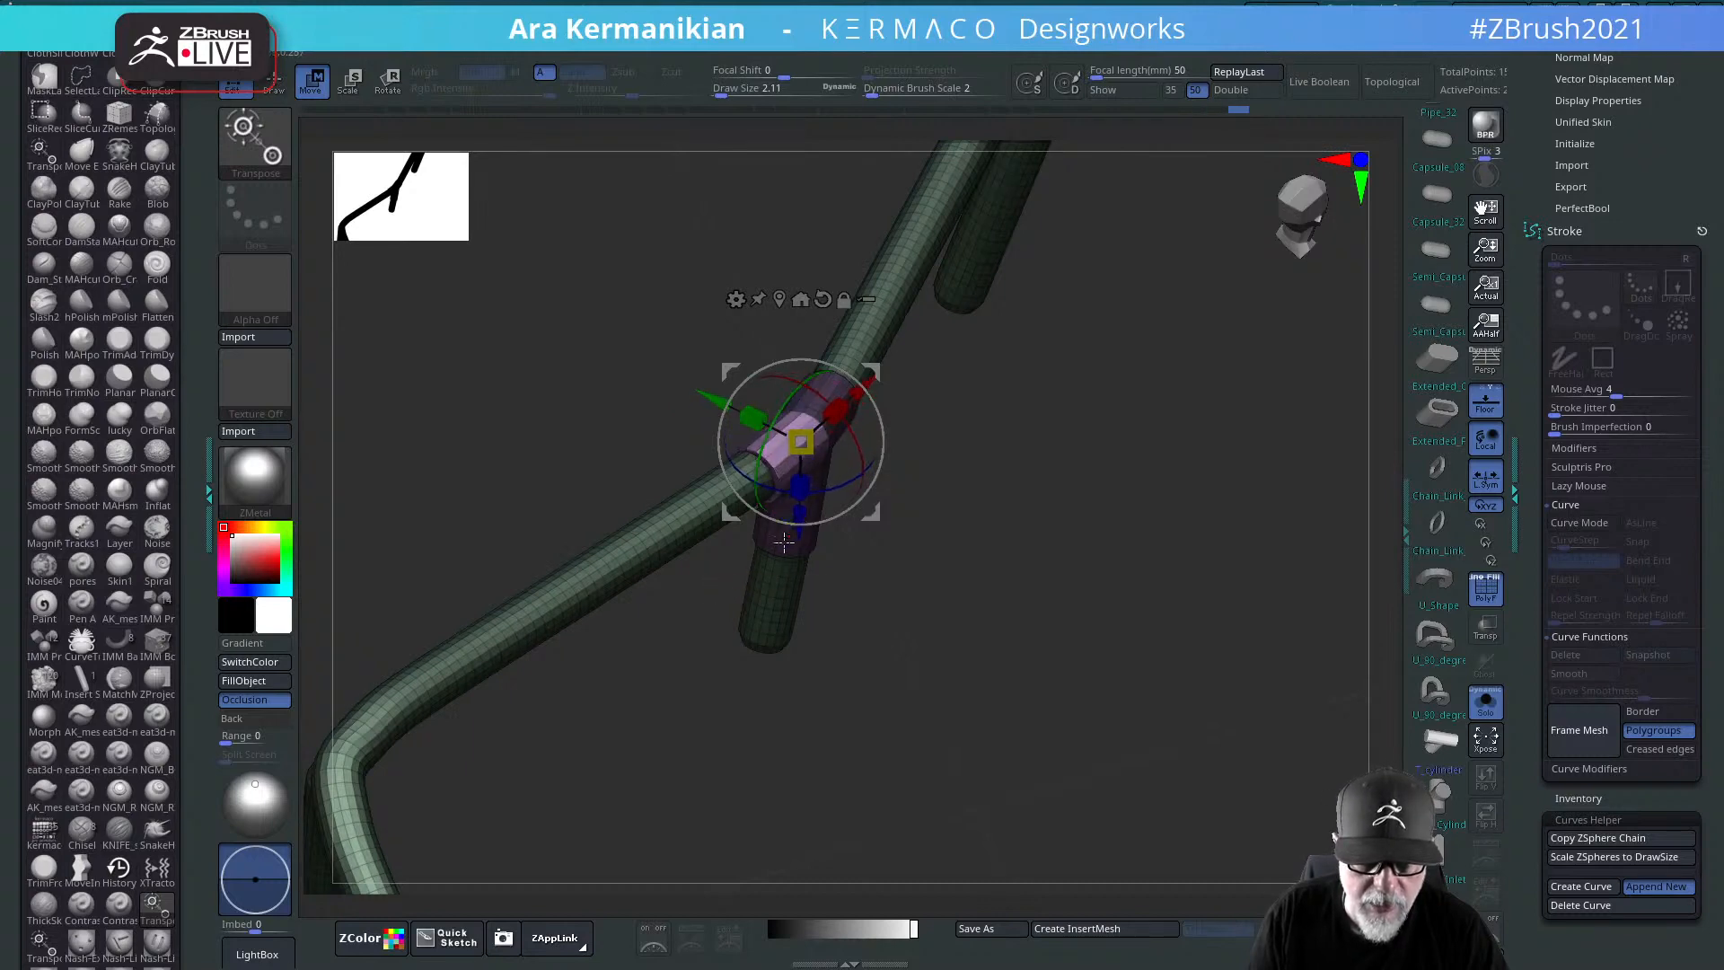
{"action": "left_click_drag", "start_coordinate": [1005, 561], "coordinate": [1117, 582]}
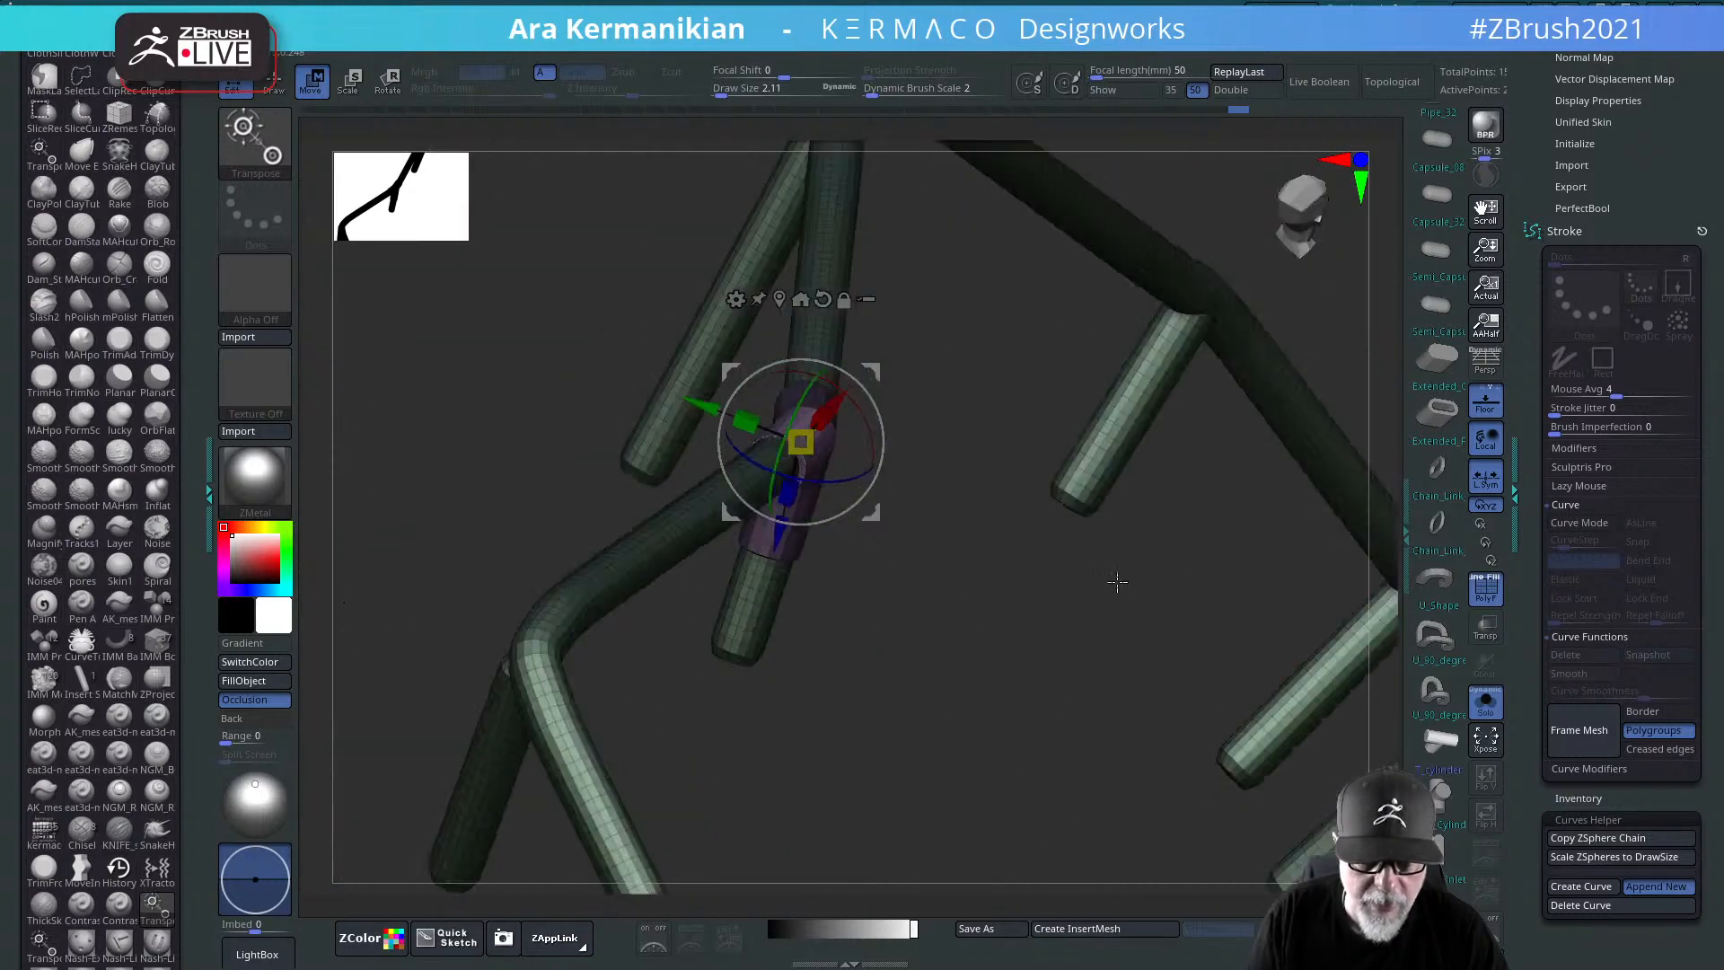
{"action": "left_click_drag", "start_coordinate": [817, 484], "coordinate": [818, 487]}
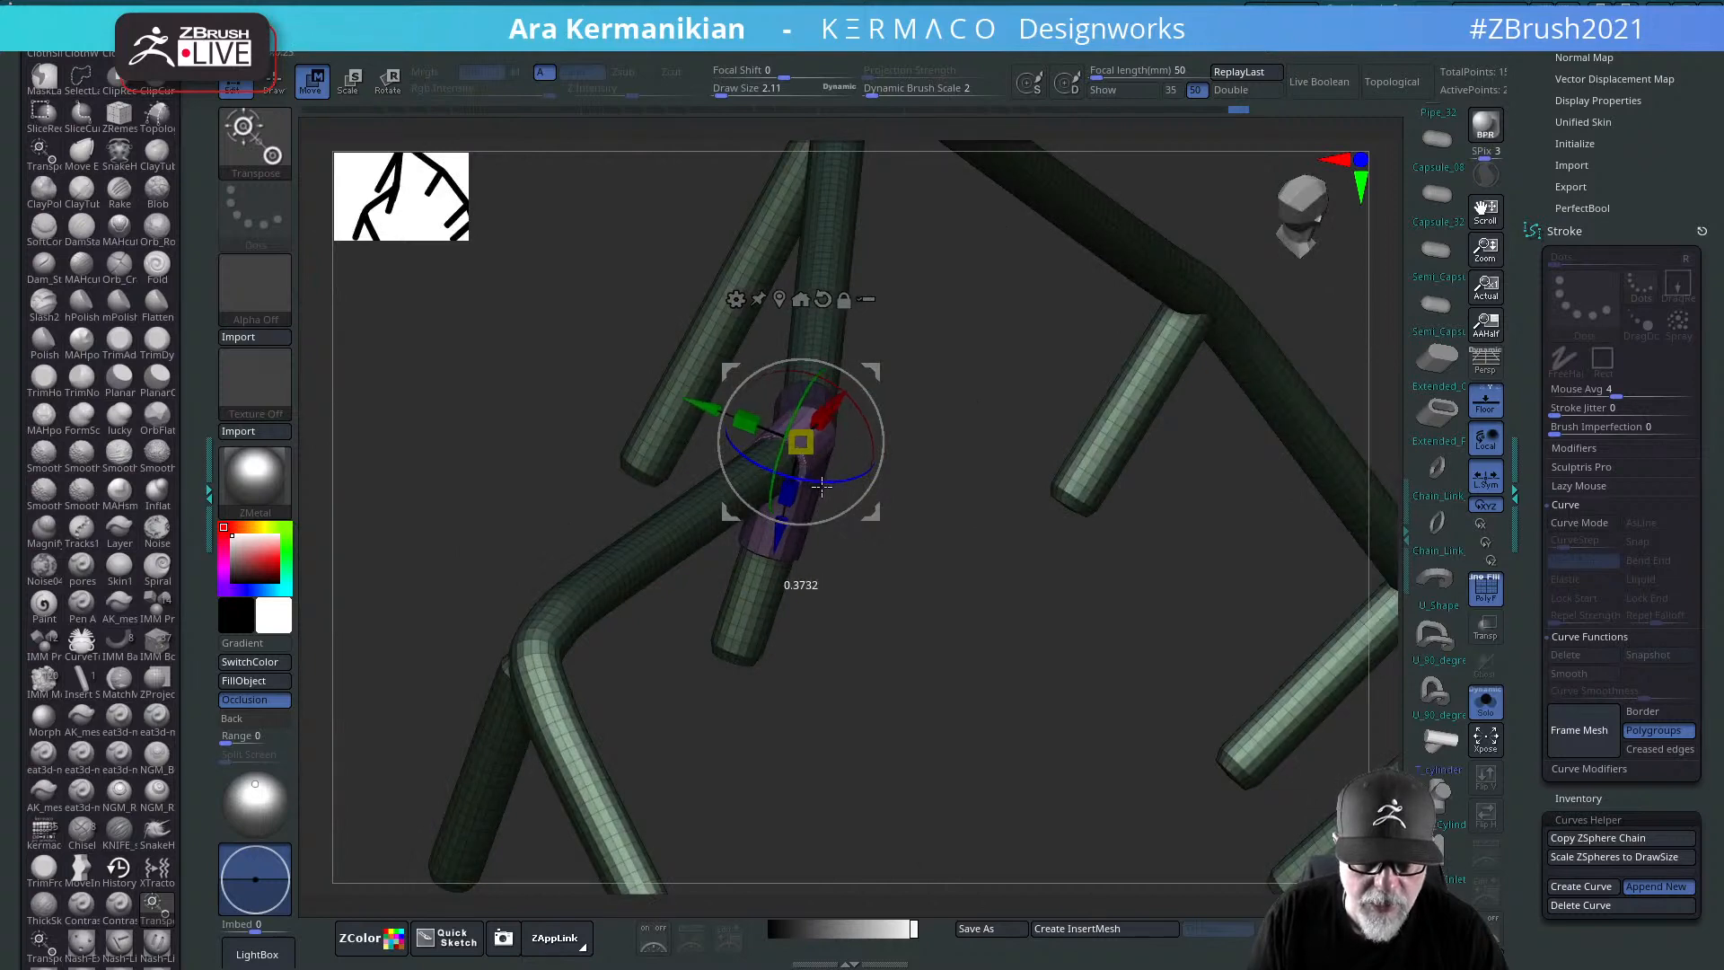
Step: Adjust the bent crossbar arm further and try to unmask the opposite arm of the T connector
{"action": "left_click_drag", "start_coordinate": [932, 503], "coordinate": [948, 507]}
{"action": "left_click_drag", "start_coordinate": [939, 590], "coordinate": [959, 600], "text": "shift"}
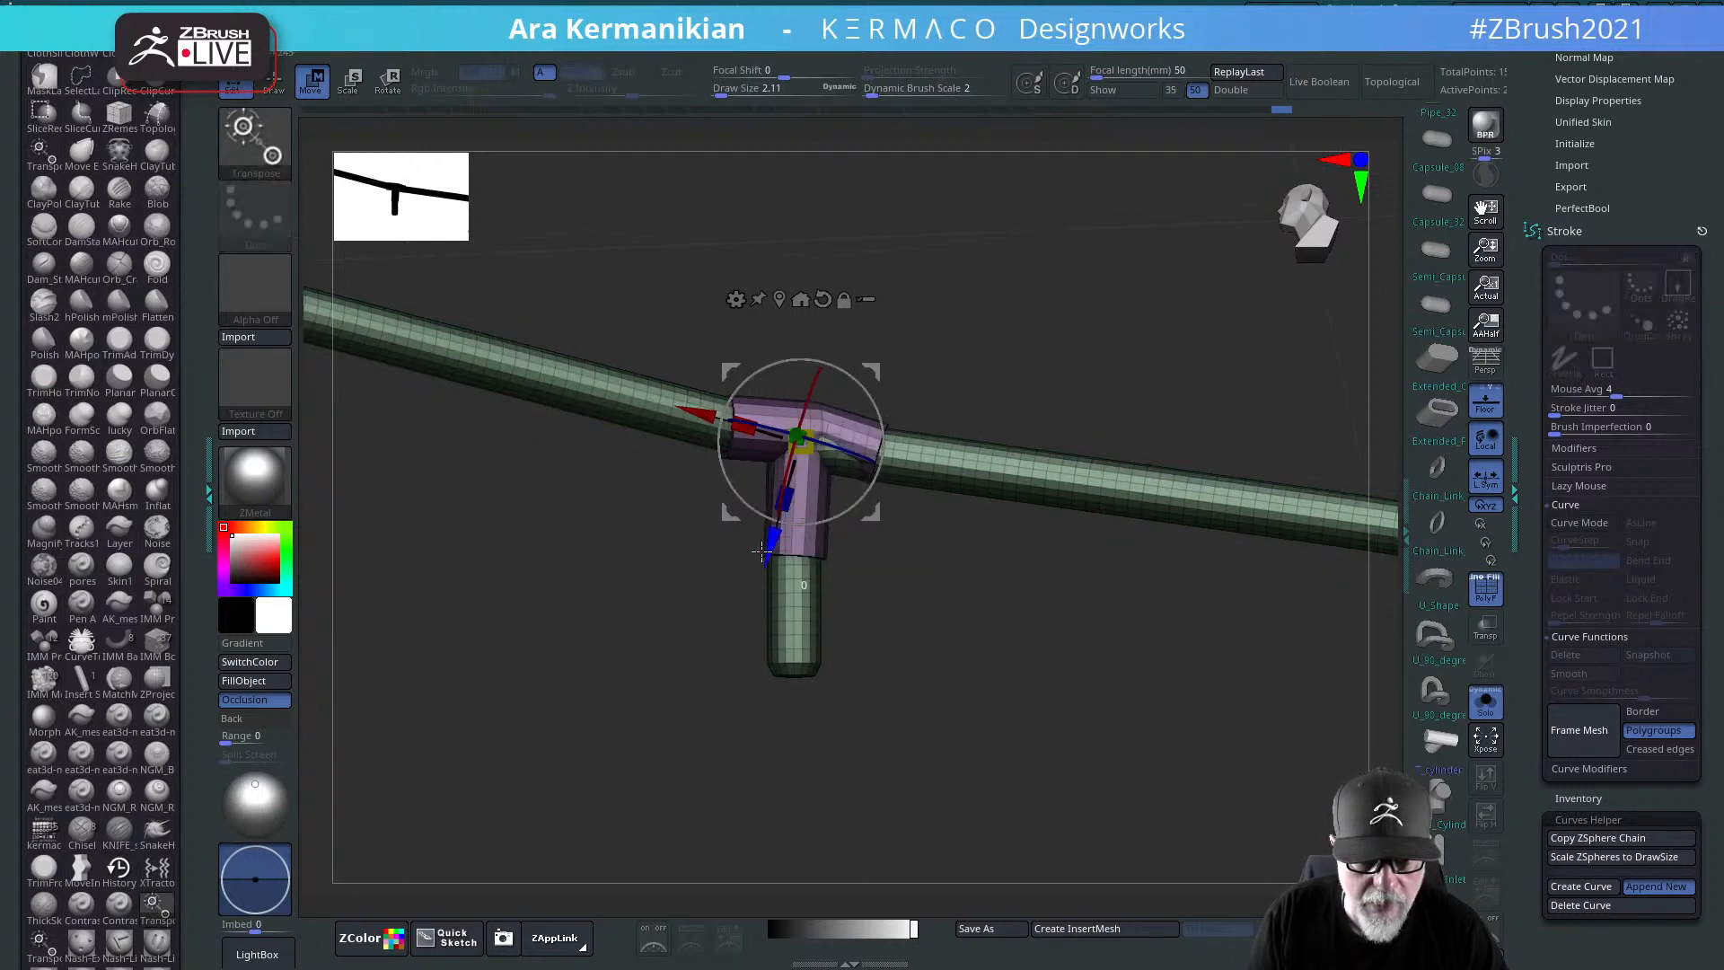
{"action": "left_click_drag", "start_coordinate": [985, 604], "coordinate": [1107, 584]}
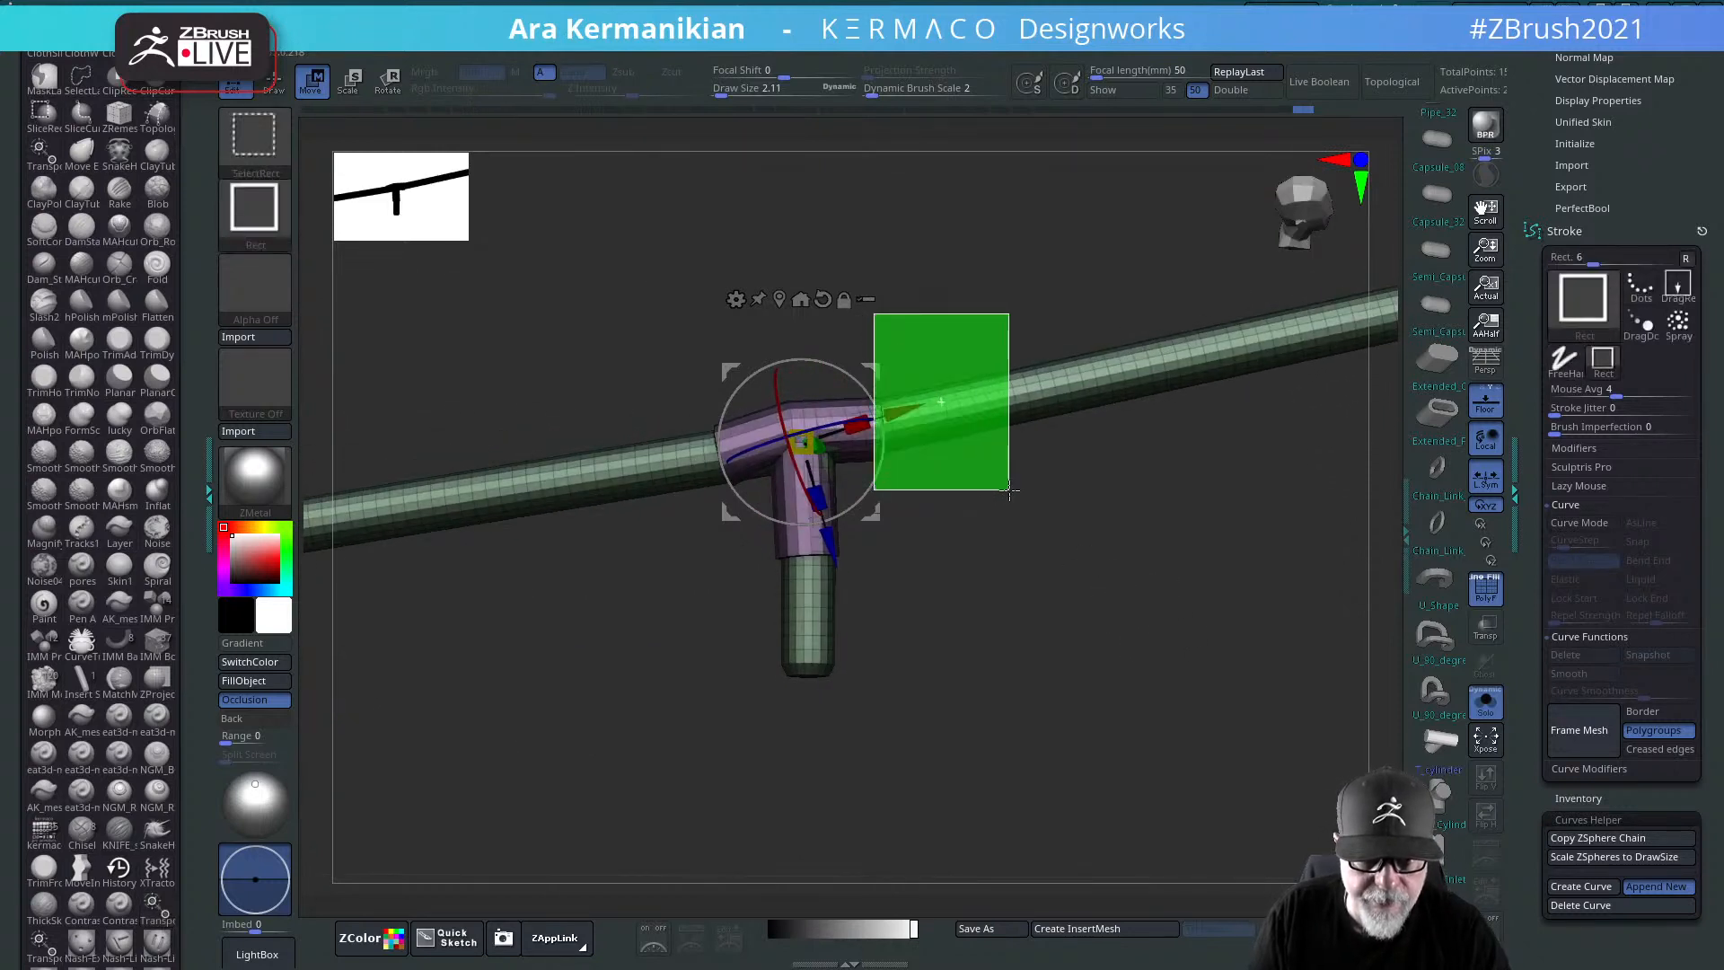
{"action": "left_click_drag", "start_coordinate": [832, 283], "coordinate": [995, 536], "text": "ctrl"}
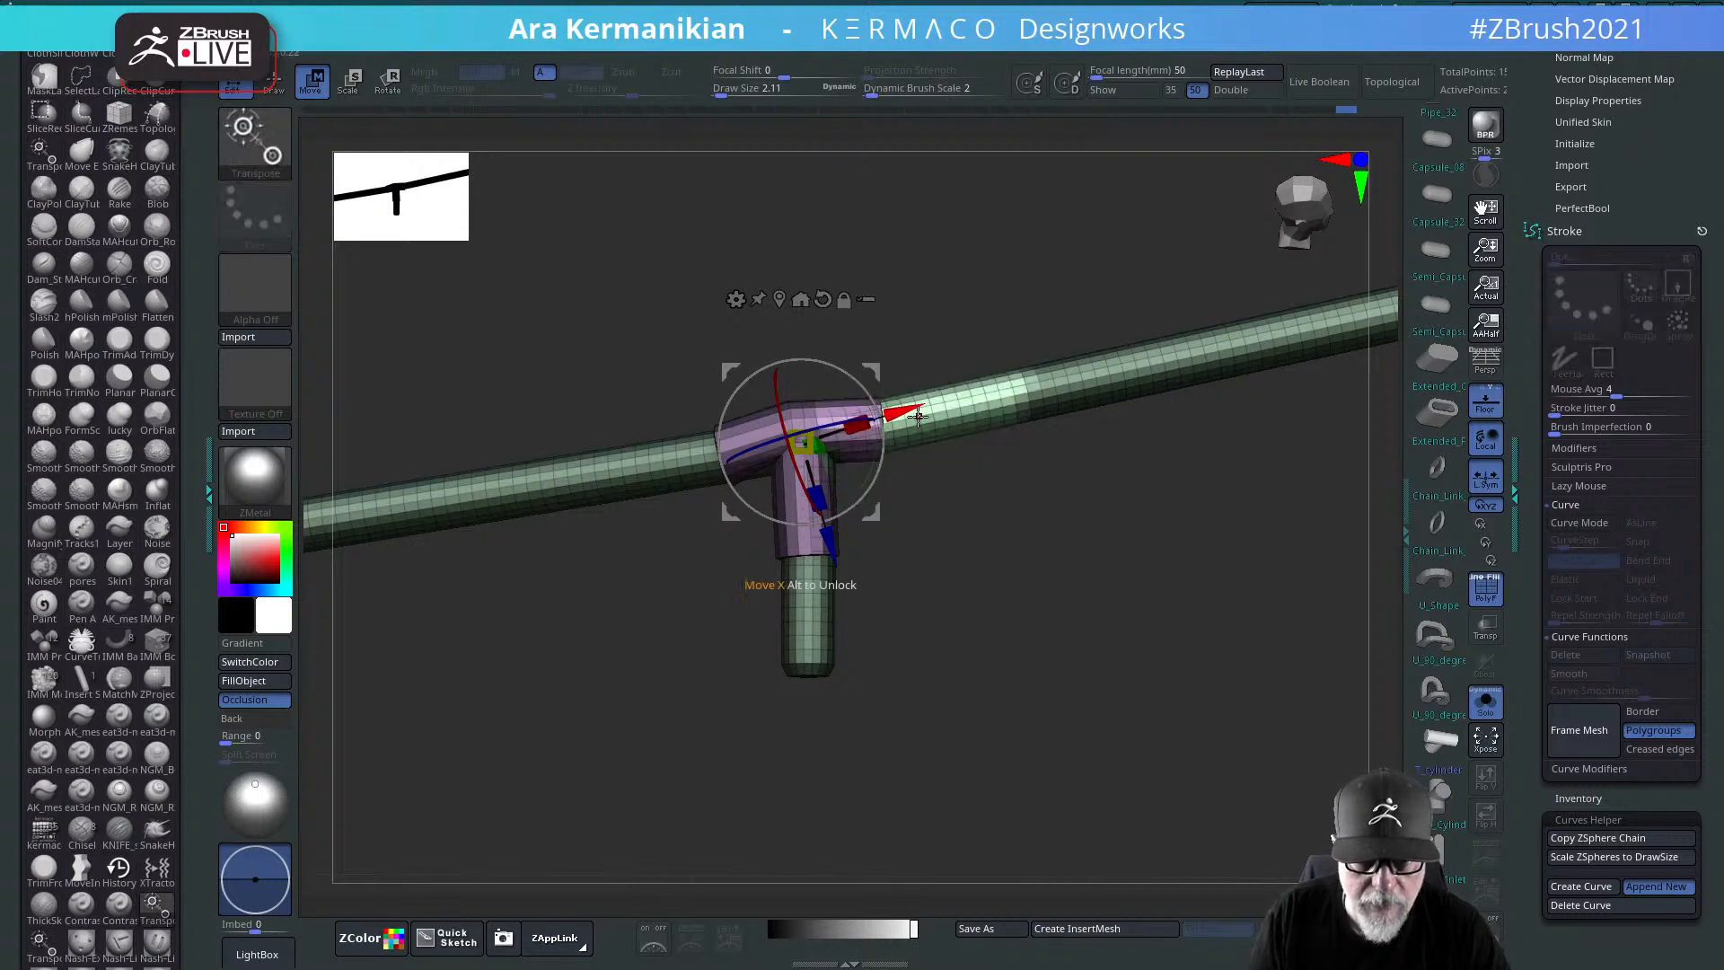
{"action": "left_click_drag", "start_coordinate": [1093, 556], "coordinate": [1078, 563]}
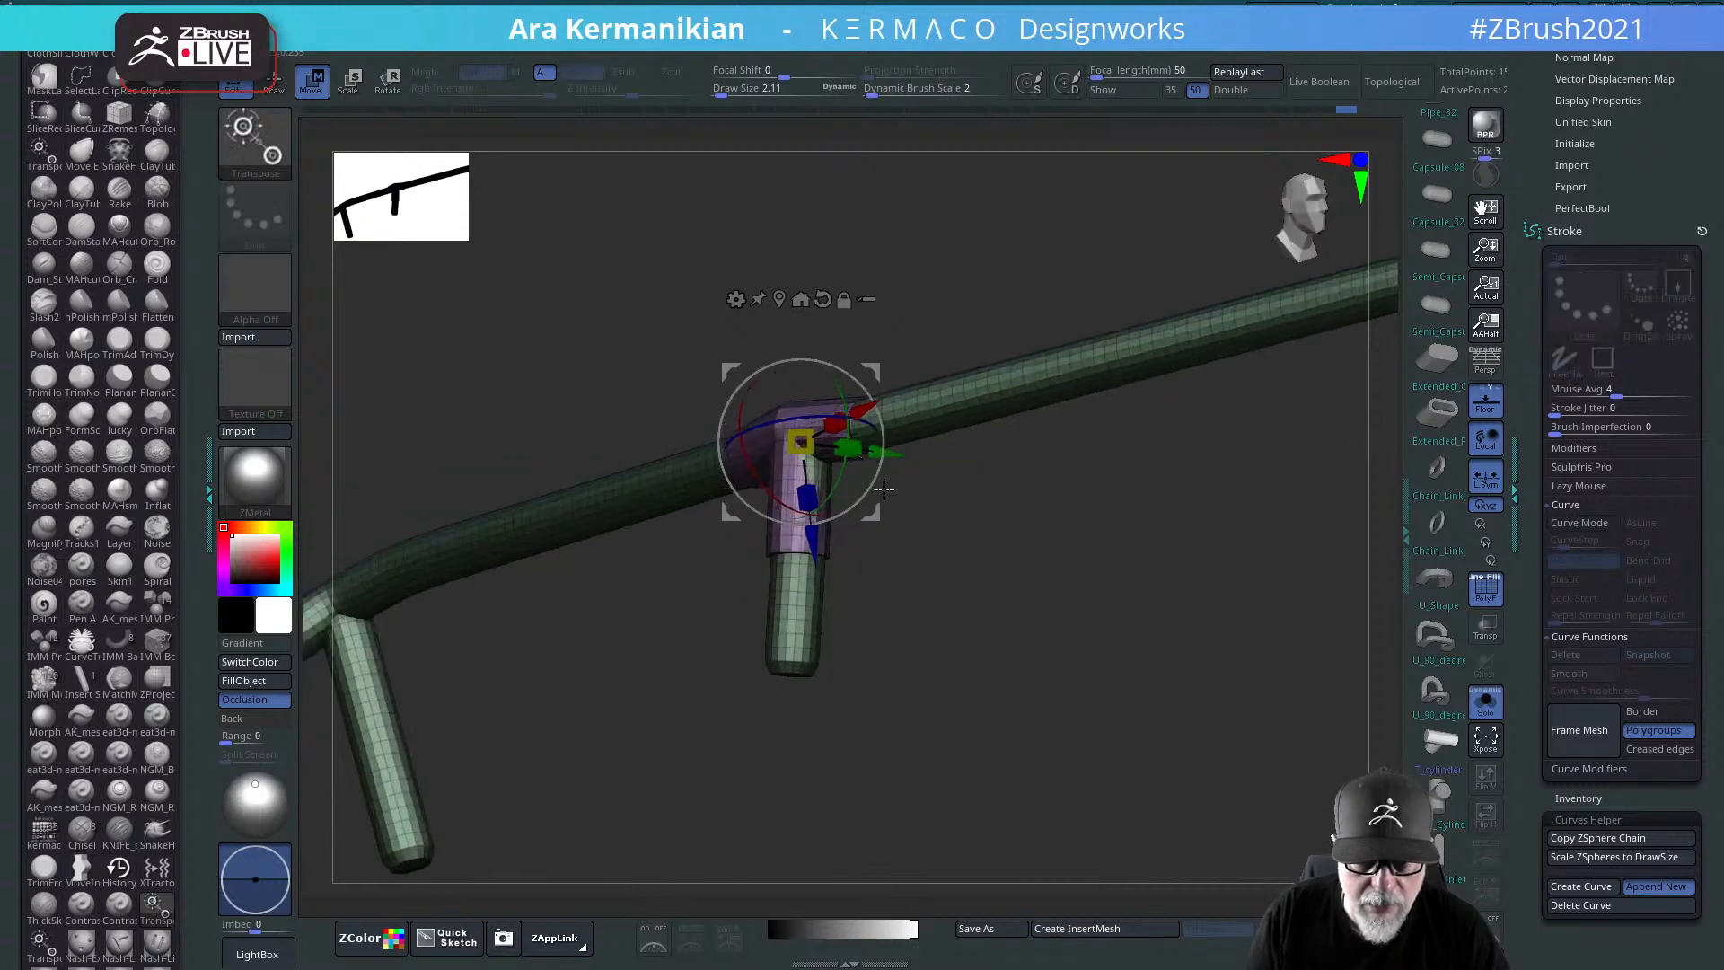
Step: Step through the undo history and undo the masking and bending of the T connector
{"action": "key", "text": "ctrl+z"}
{"action": "key", "text": "ctrl+z"}
{"action": "key", "text": "ctrl+z"}
{"action": "key", "text": "ctrl+z"}
{"action": "key", "text": "ctrl+z"}
{"action": "key", "text": "ctrl+z"}
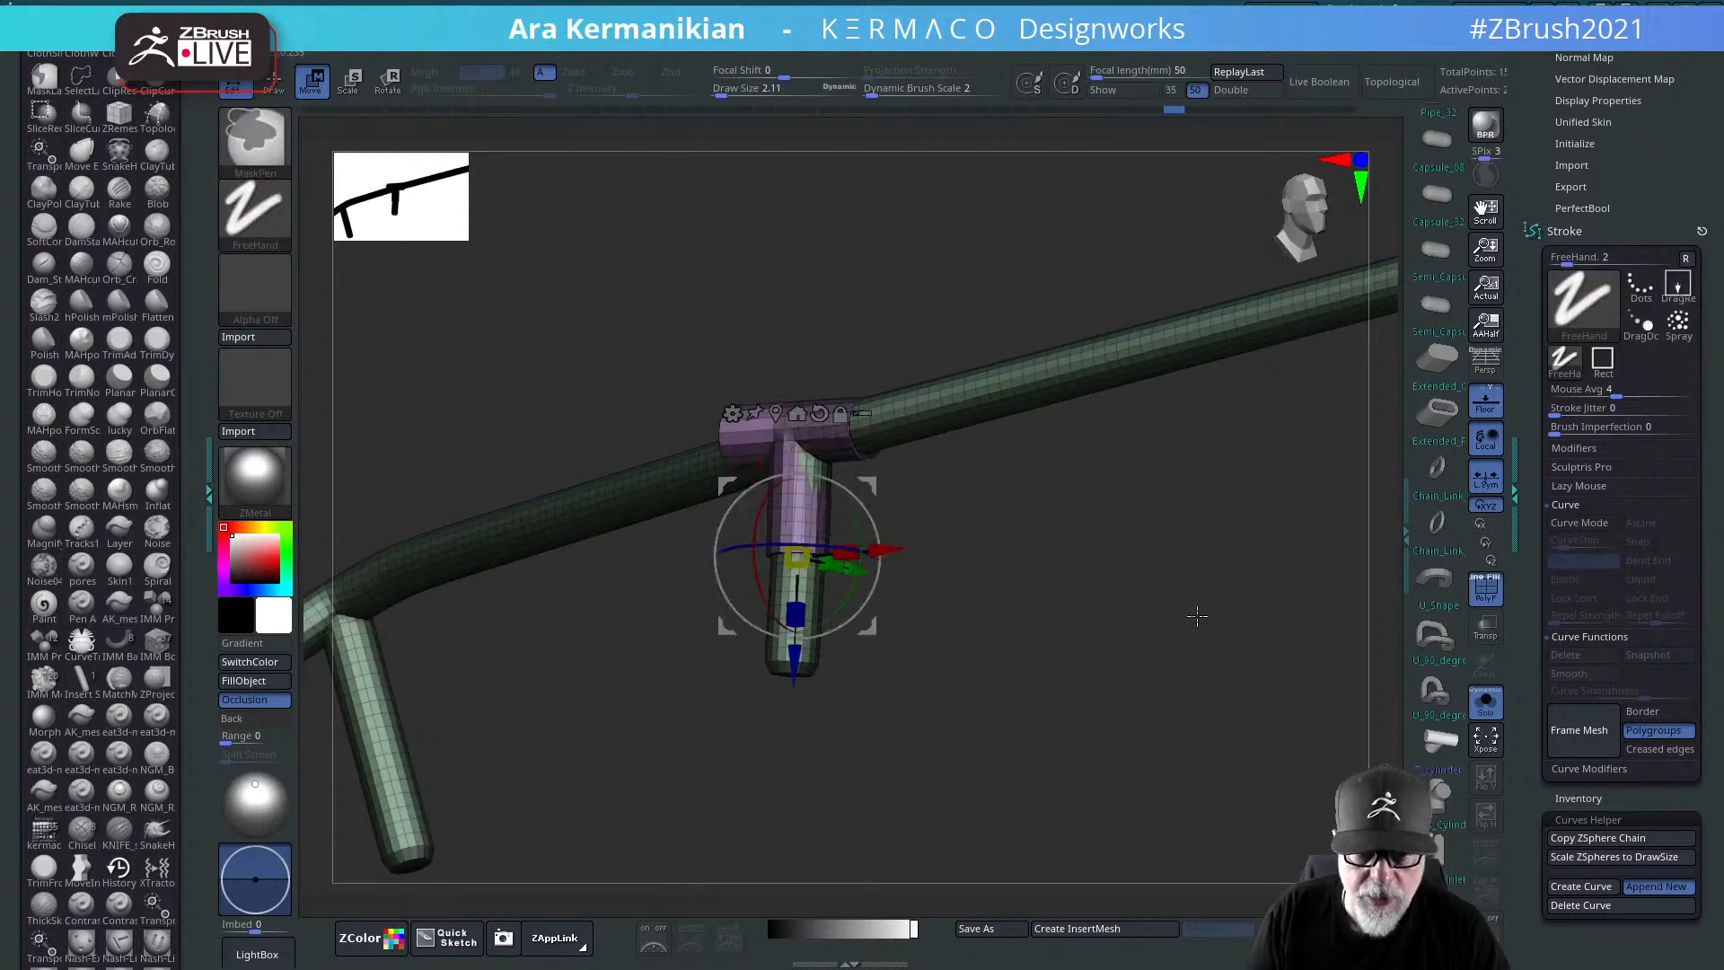
{"action": "key", "text": "ctrl+shift+z"}
{"action": "key", "text": "ctrl+shift+z"}
{"action": "key", "text": "ctrl+shift+z"}
{"action": "left_click_drag", "start_coordinate": [973, 480], "coordinate": [1051, 573]}
{"action": "key", "text": "ctrl+z"}
{"action": "key", "text": "ctrl+z"}
{"action": "key", "text": "ctrl+z"}
{"action": "key", "text": "ctrl+z"}
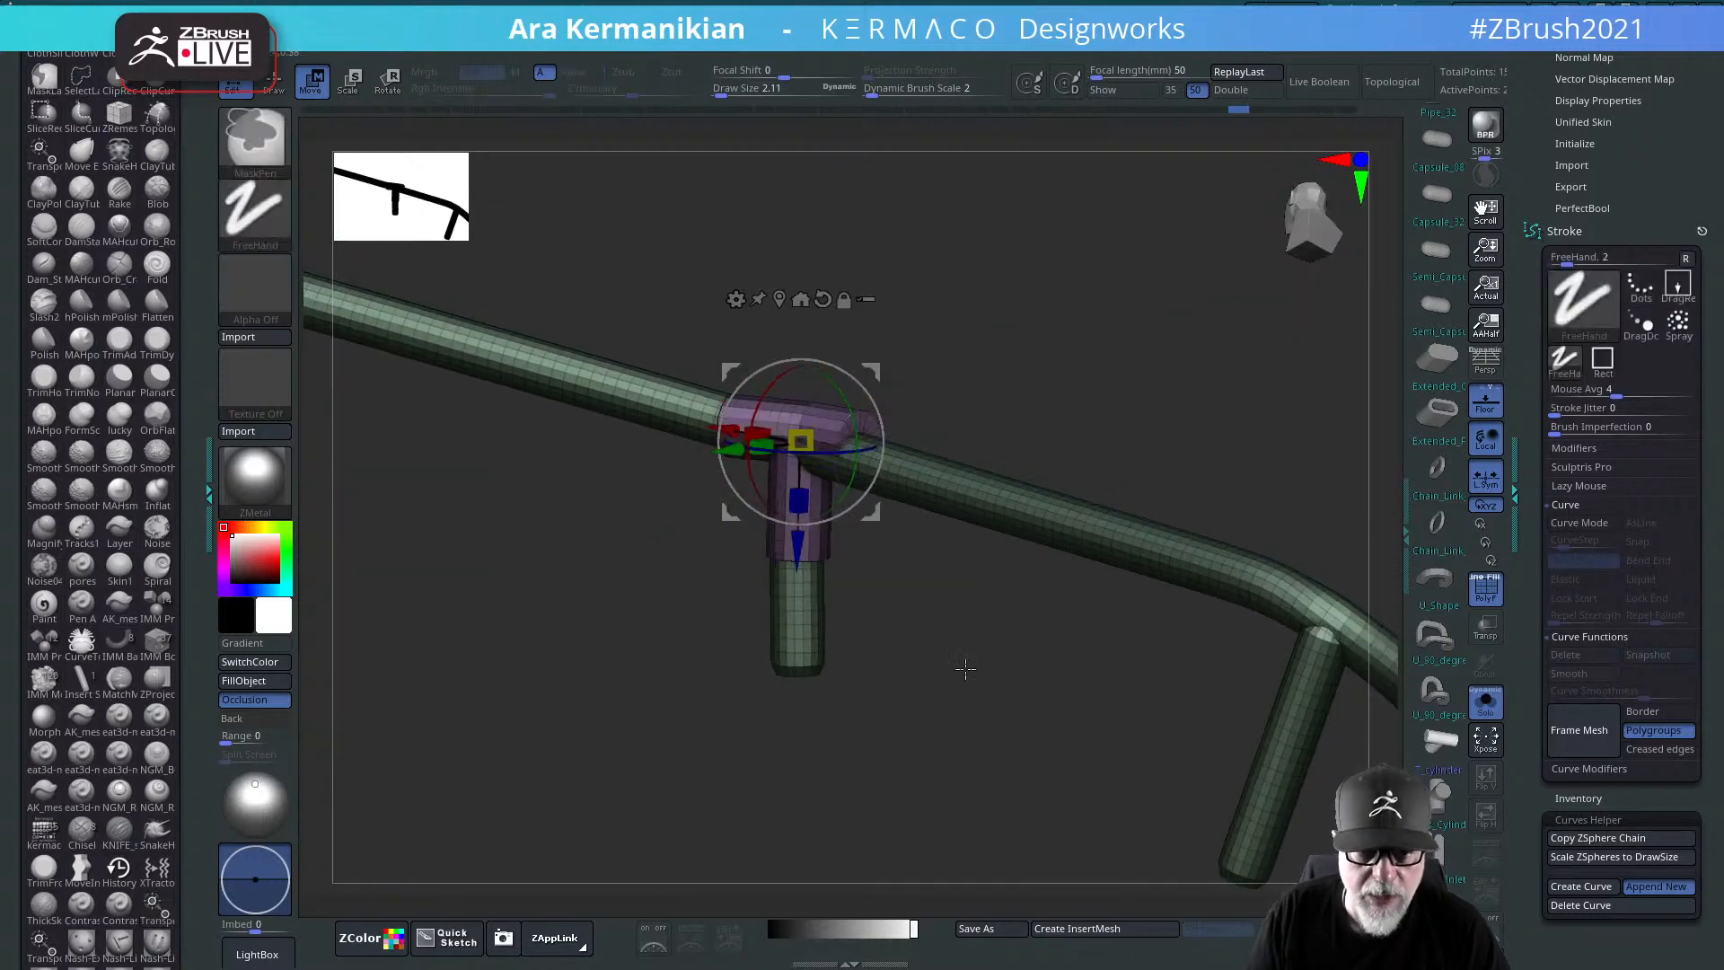
Step: Try to separate the T connector and the railing by polygroup with Groups Split
{"action": "left_click_drag", "start_coordinate": [993, 679], "coordinate": [1009, 670]}
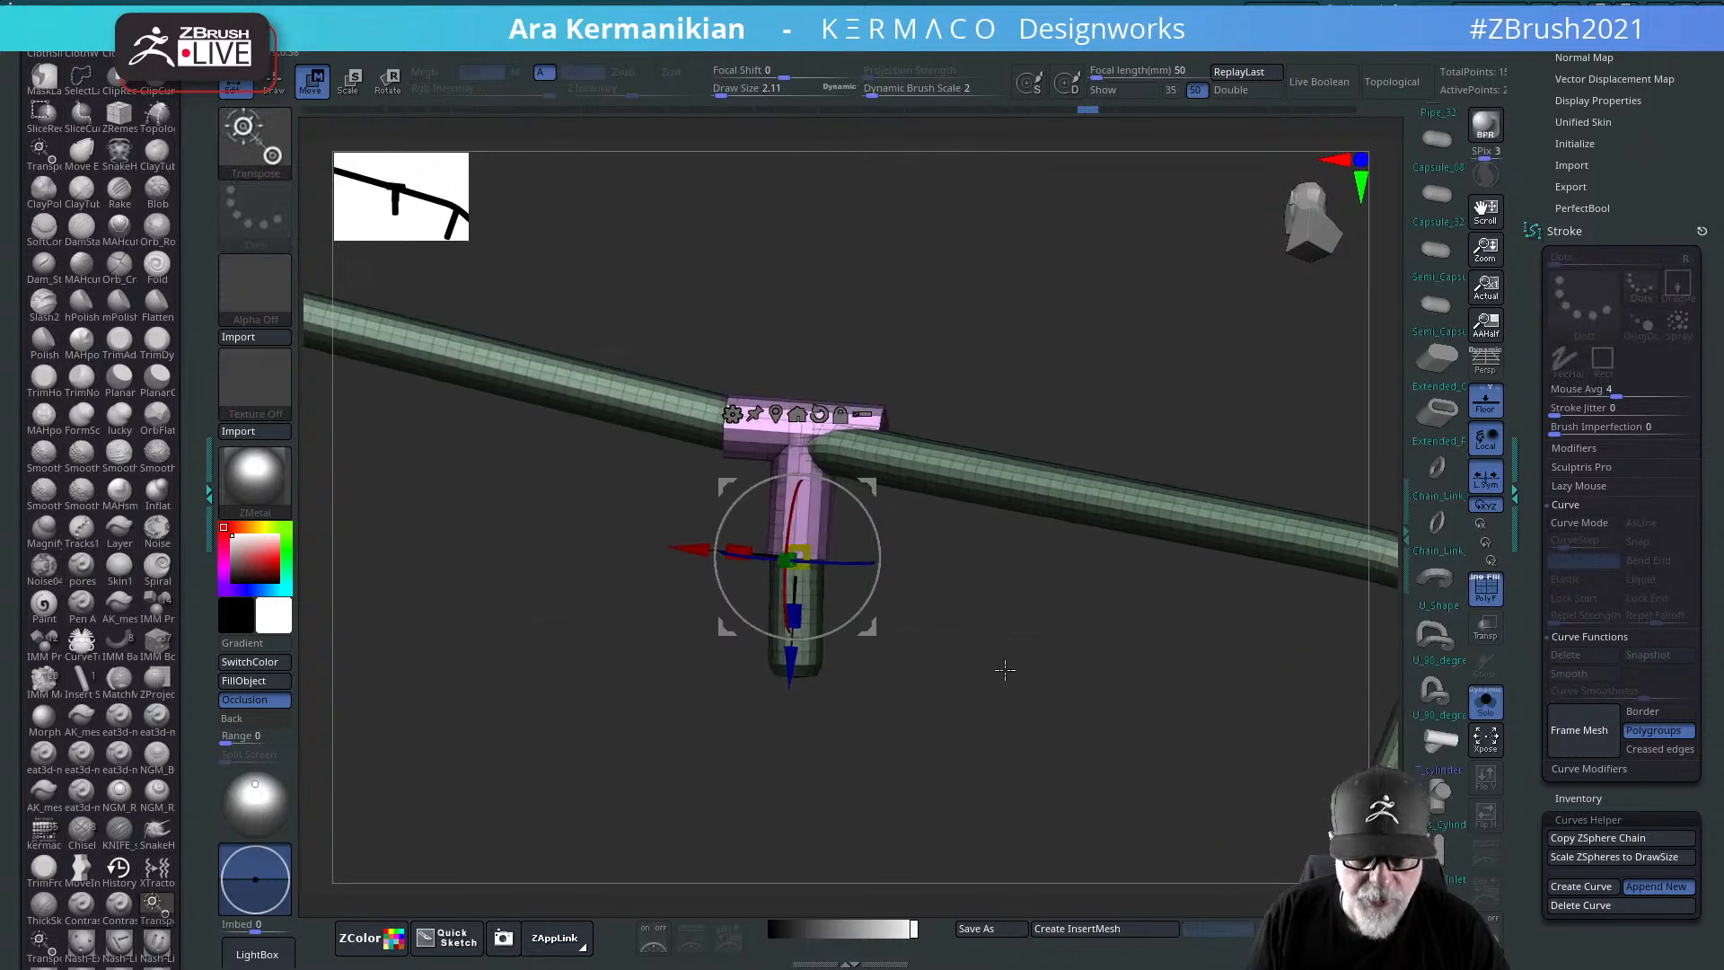
{"action": "key", "text": "ctrl+q"}
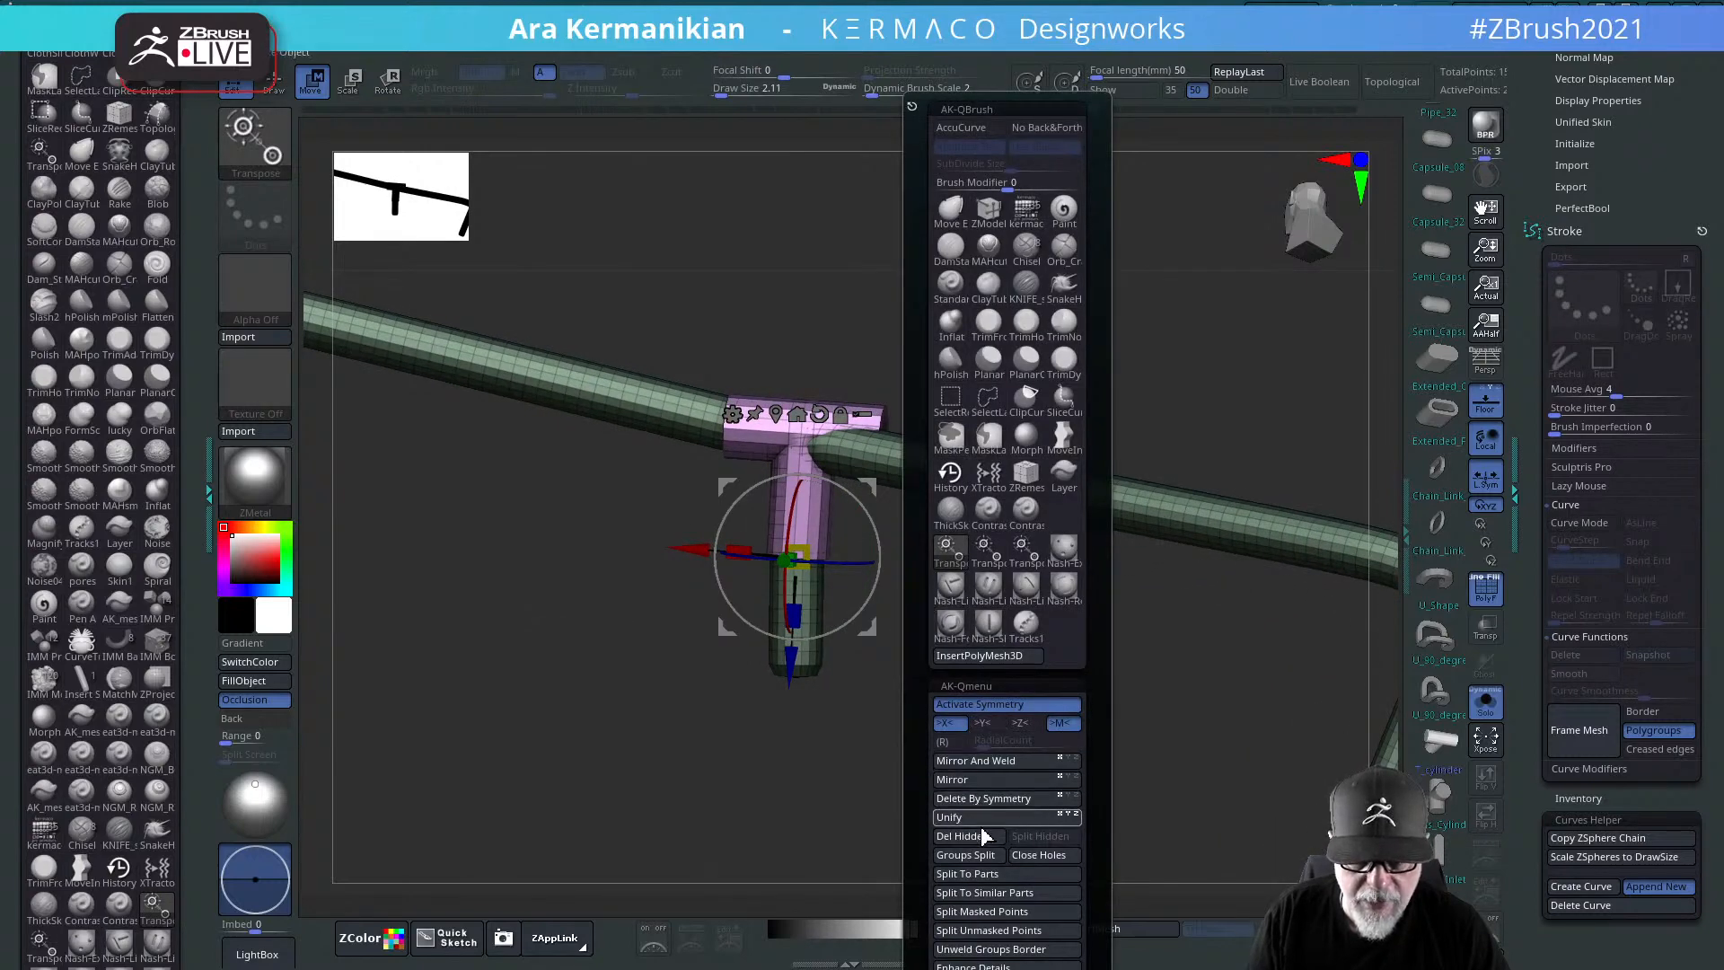
{"action": "left_click", "coordinate": [962, 854]}
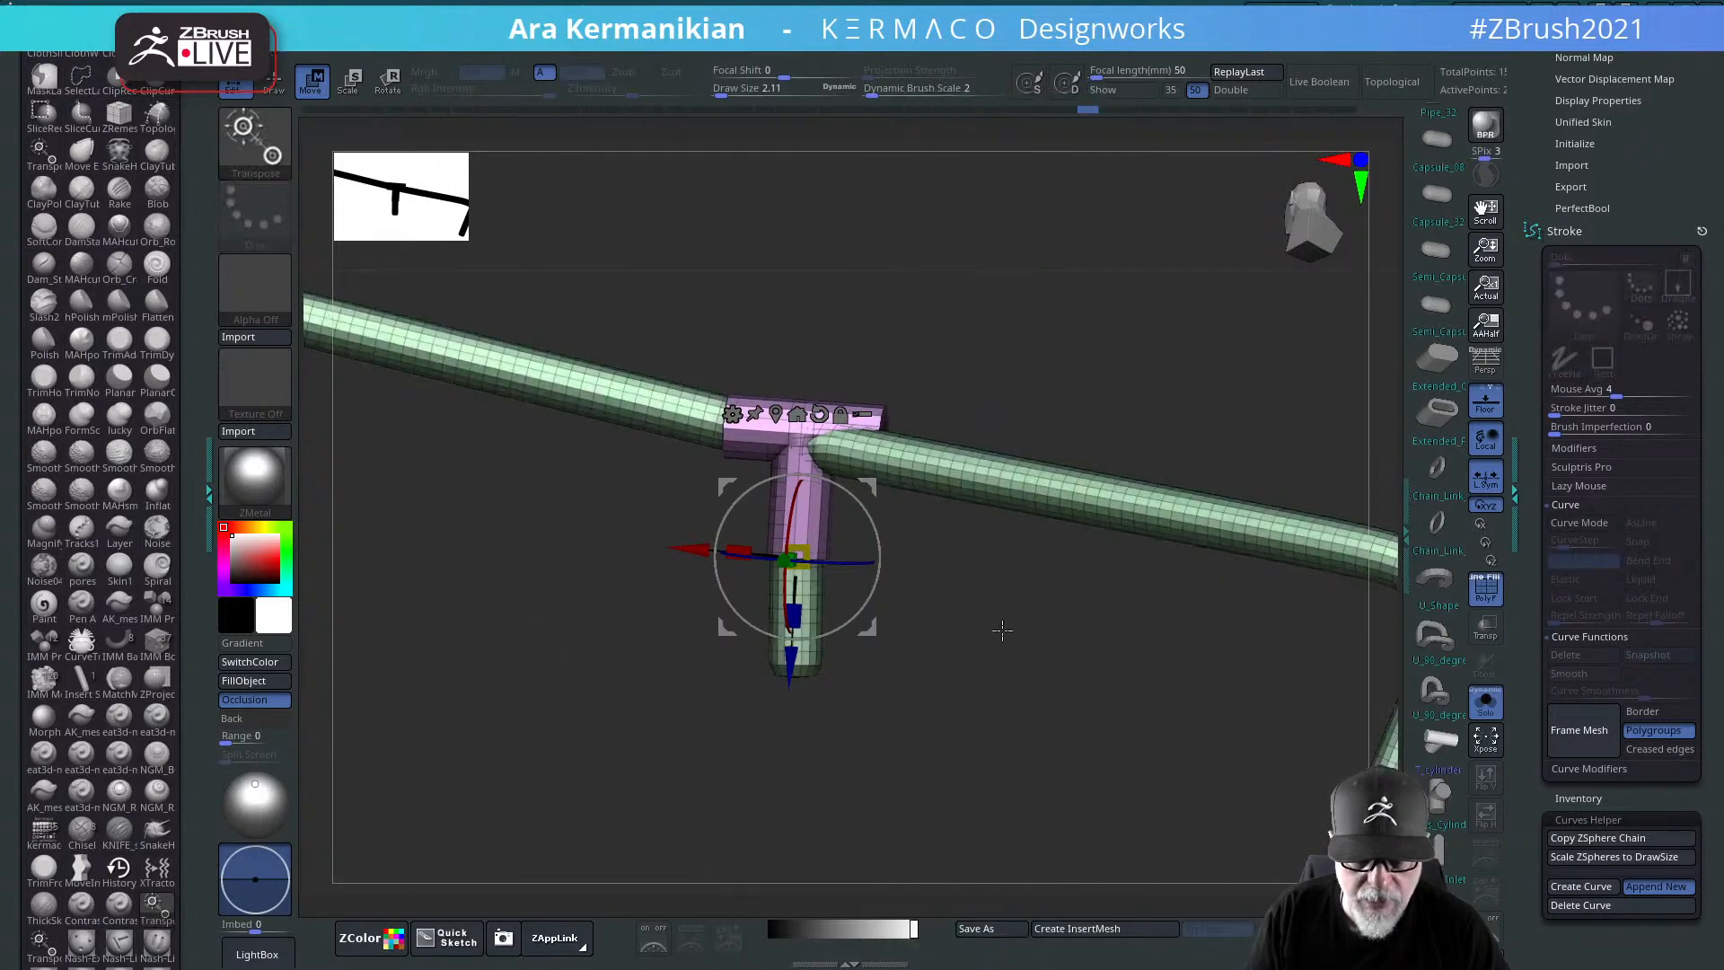
Step: Isolate the whole T connector and separate the railing from it with Split Hidden
{"action": "left_click_drag", "start_coordinate": [875, 377], "coordinate": [925, 434], "text": "ctrl+shift"}
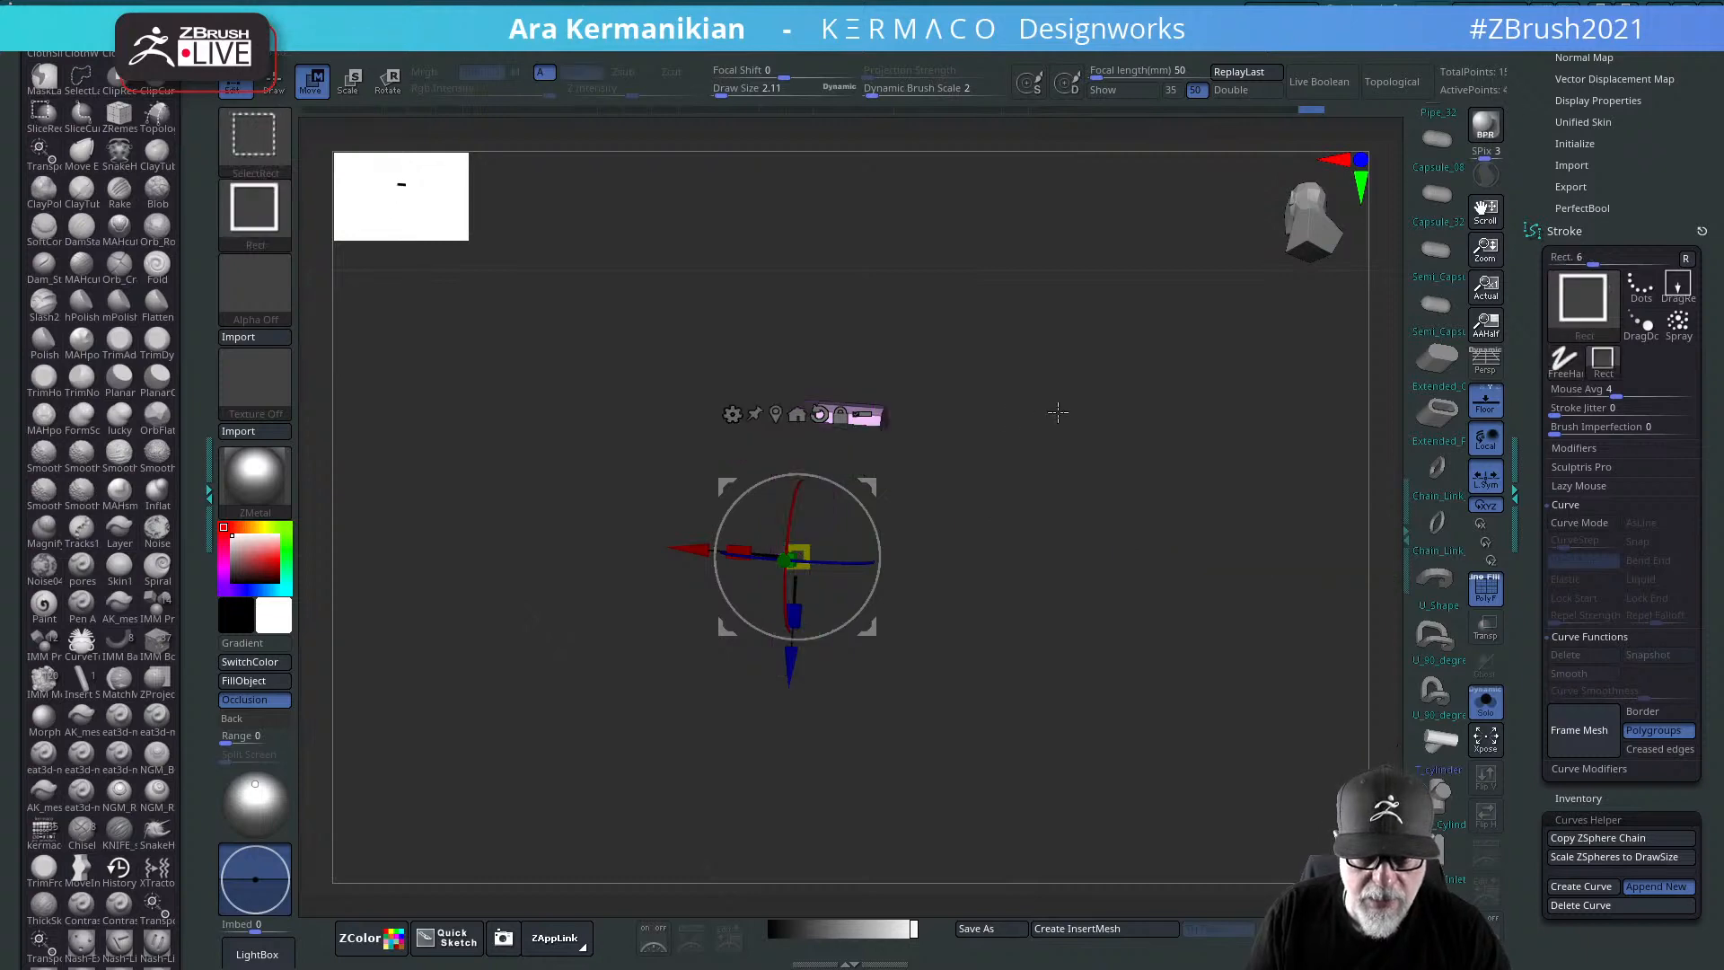
{"action": "left_click", "coordinate": [979, 525], "text": "ctrl+shift"}
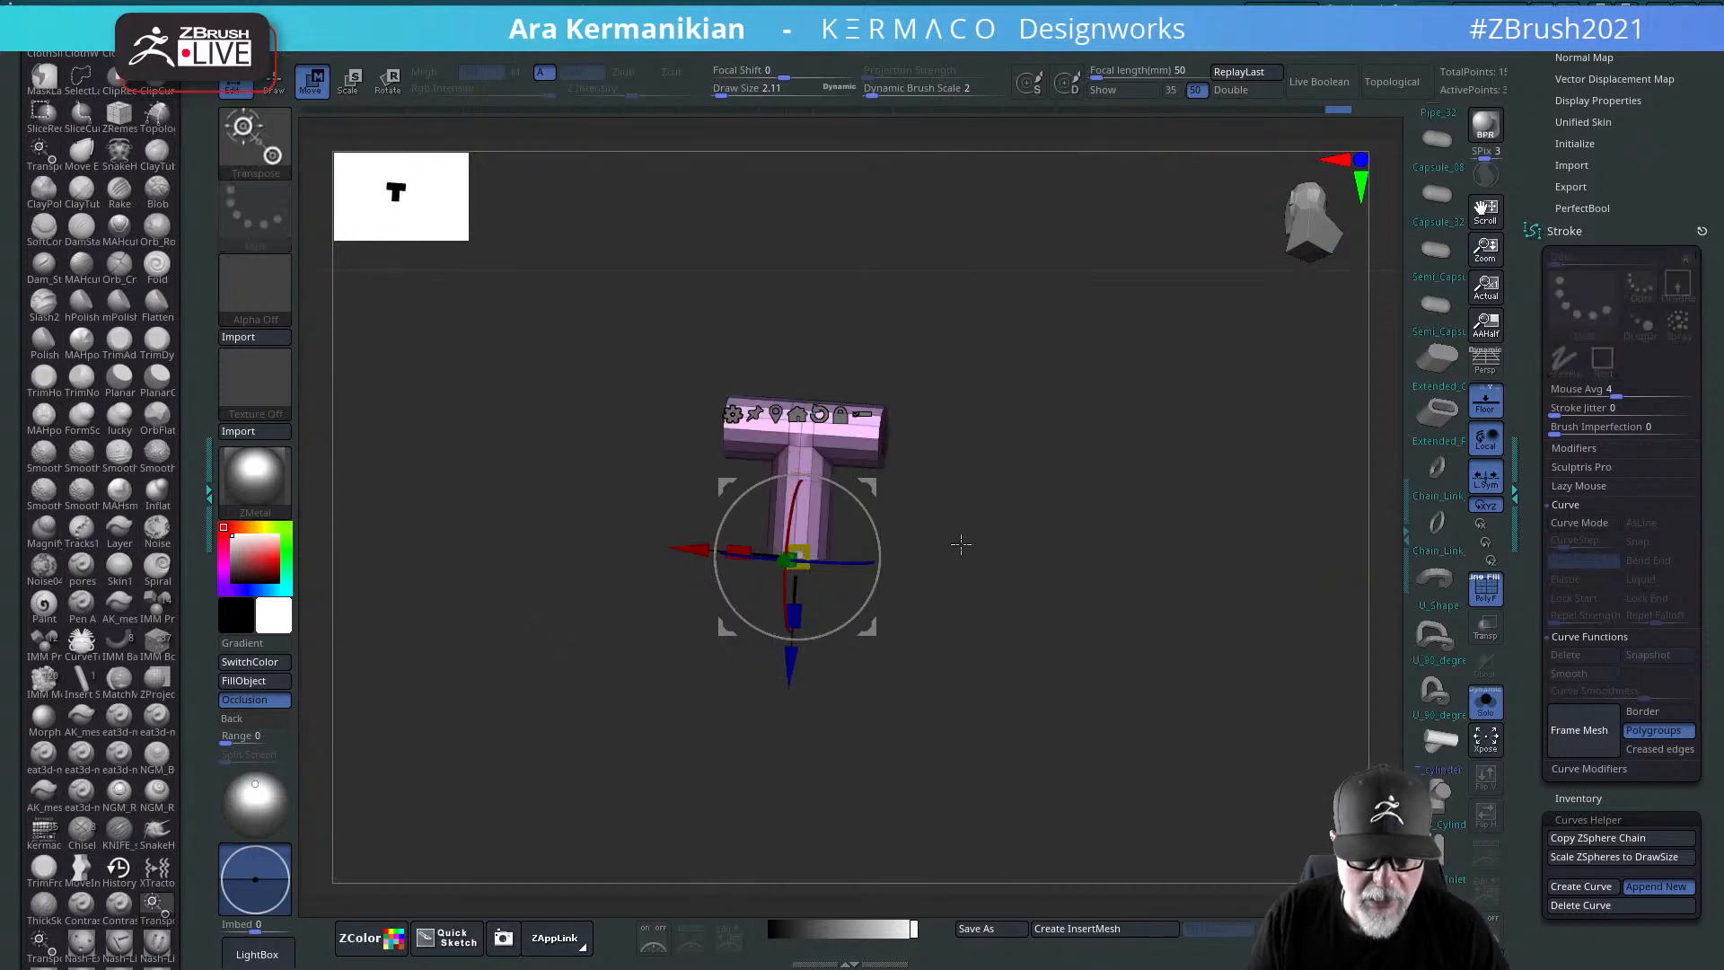
{"action": "key", "text": "ctrl+q"}
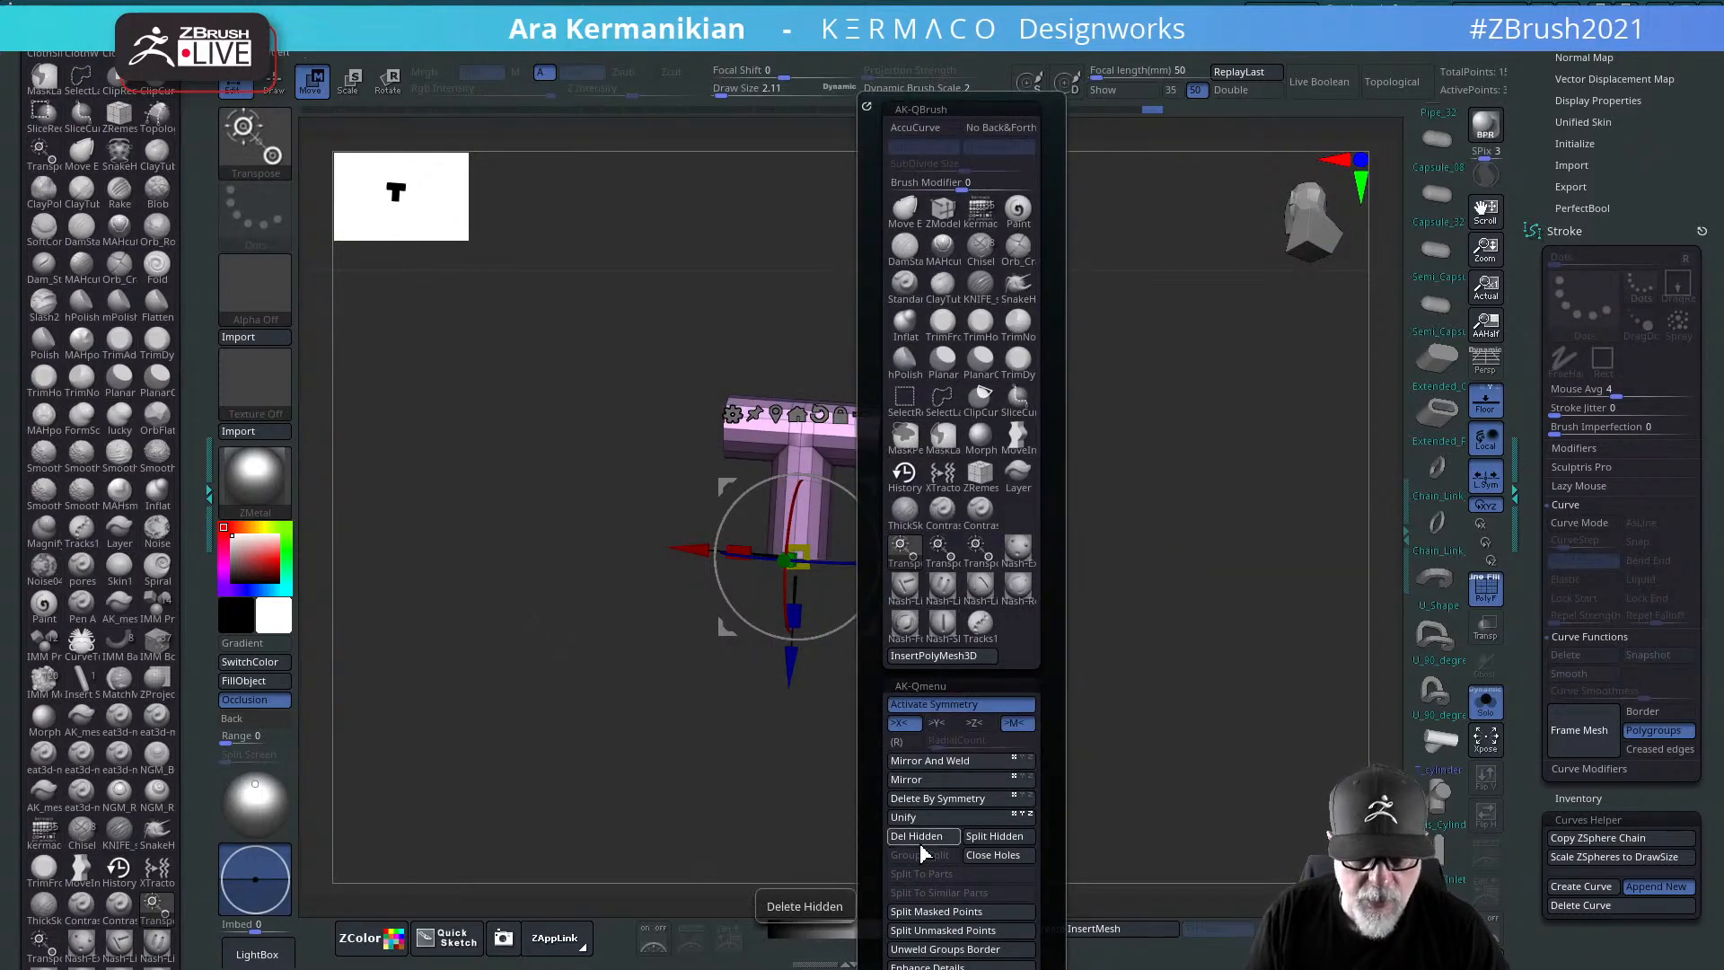
{"action": "left_click", "coordinate": [995, 837]}
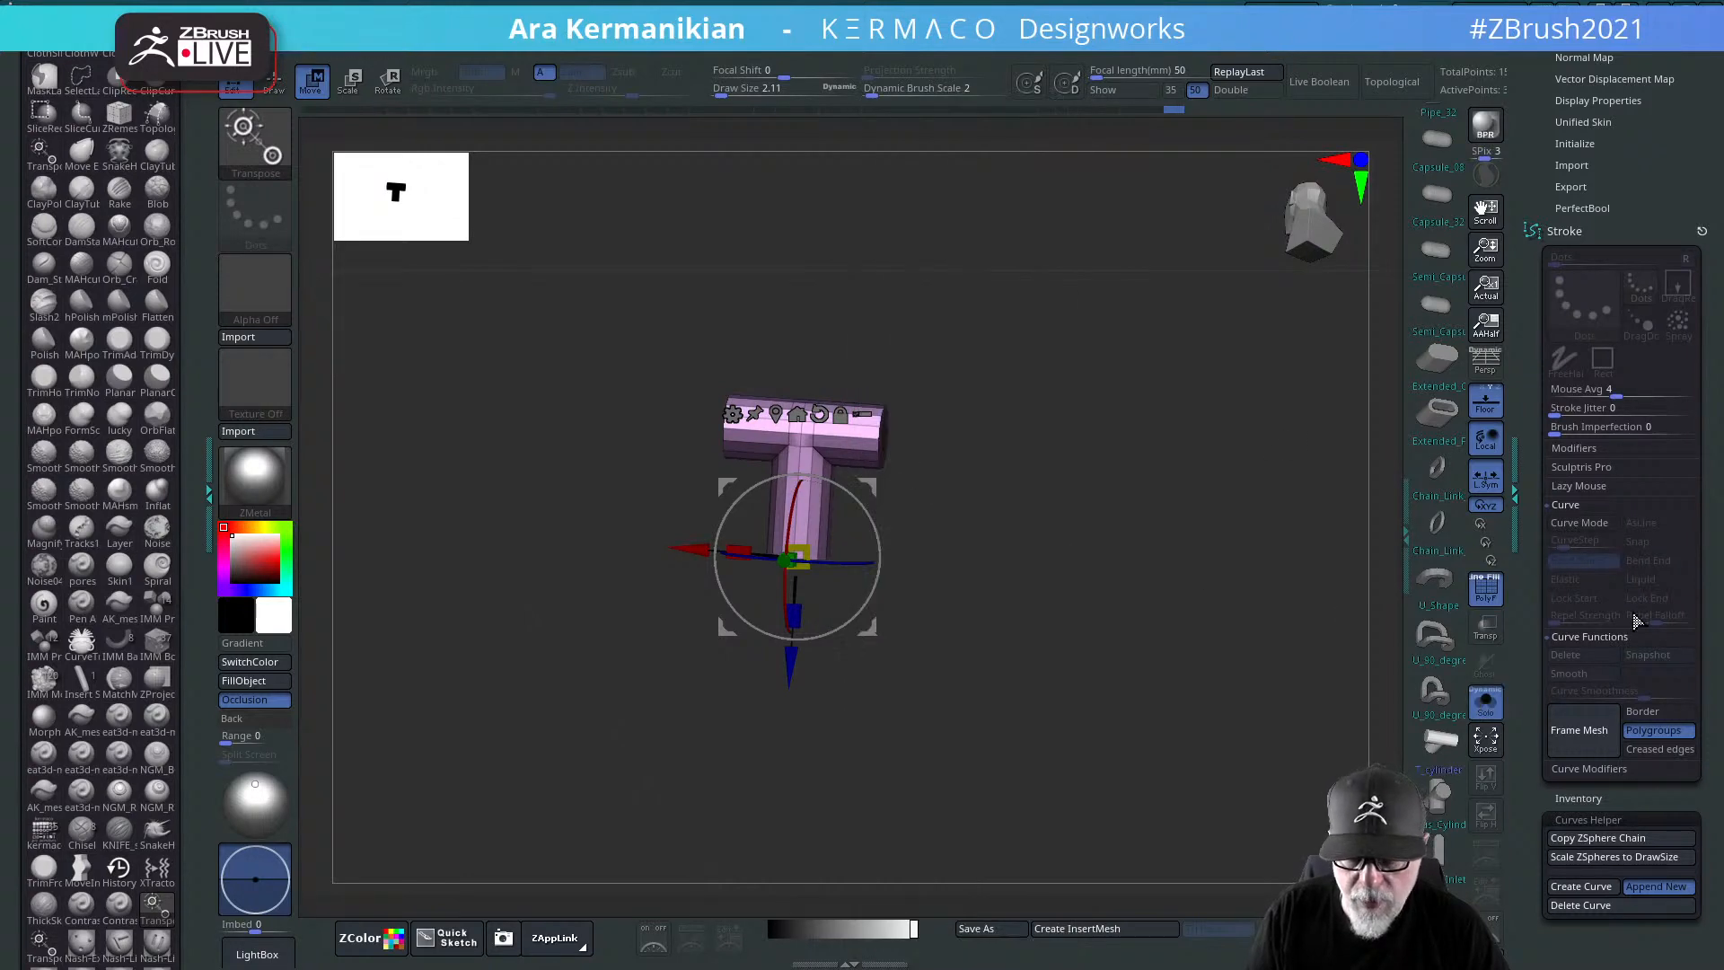
Step: Turn off Solo mode and return to draw mode with the T connector shown on the railing
{"action": "left_click_drag", "start_coordinate": [1538, 277], "coordinate": [1537, 296]}
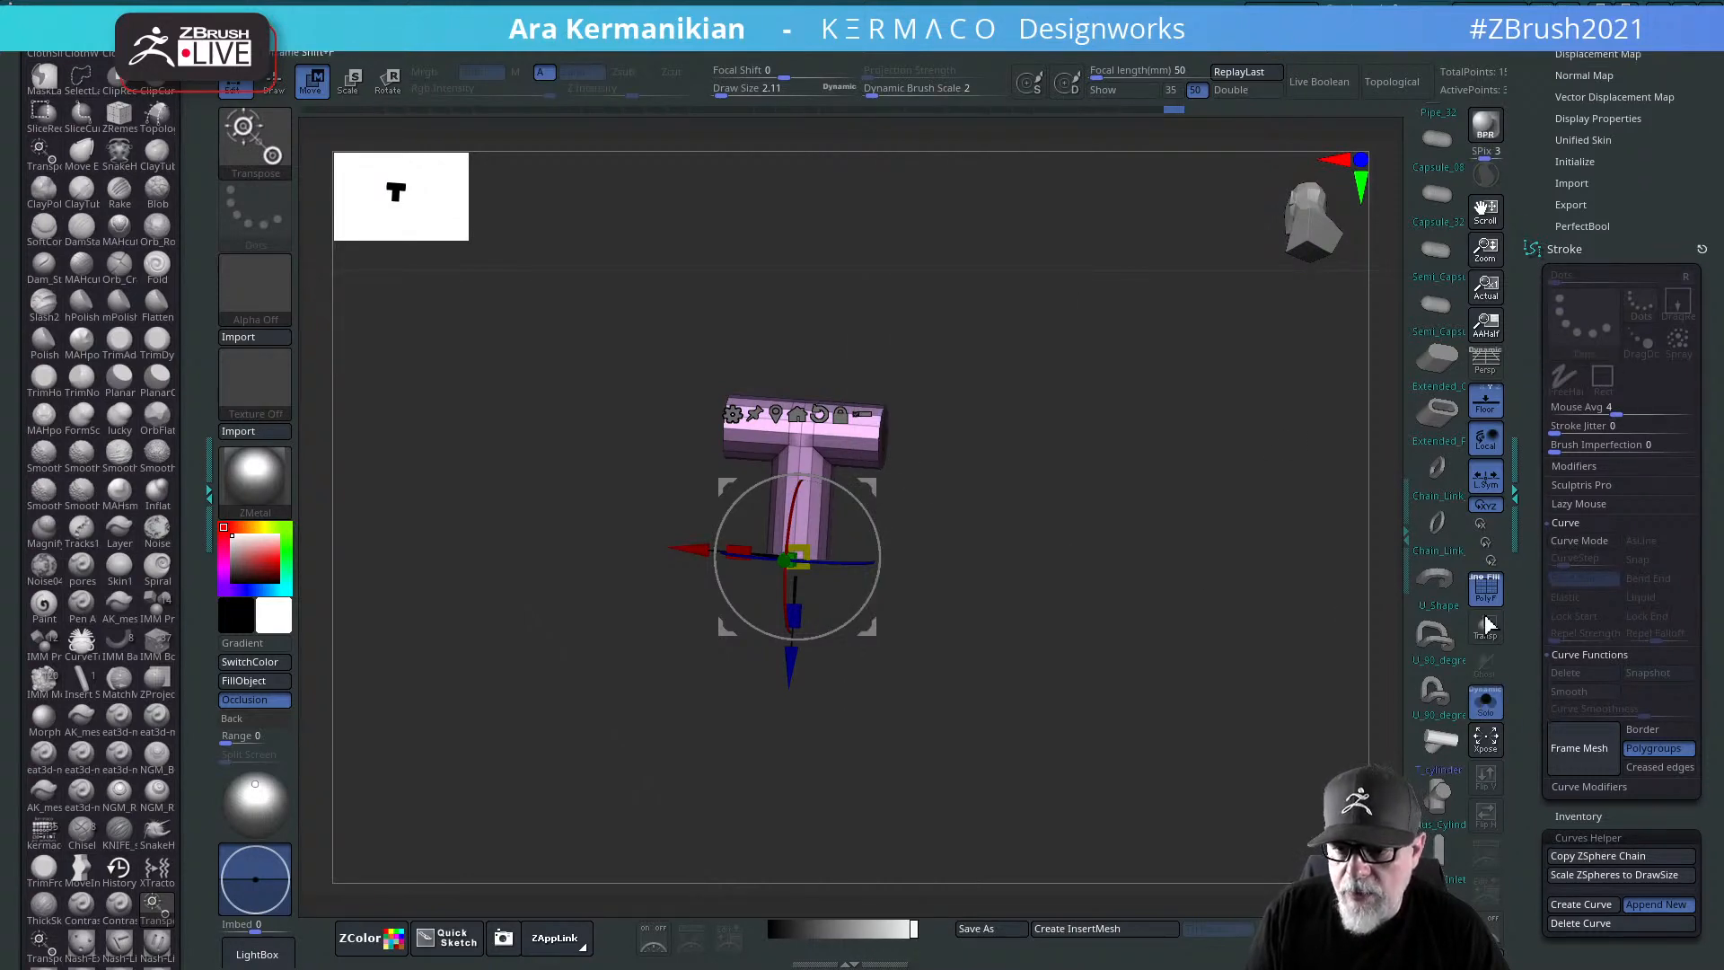
{"action": "left_click", "coordinate": [1483, 704]}
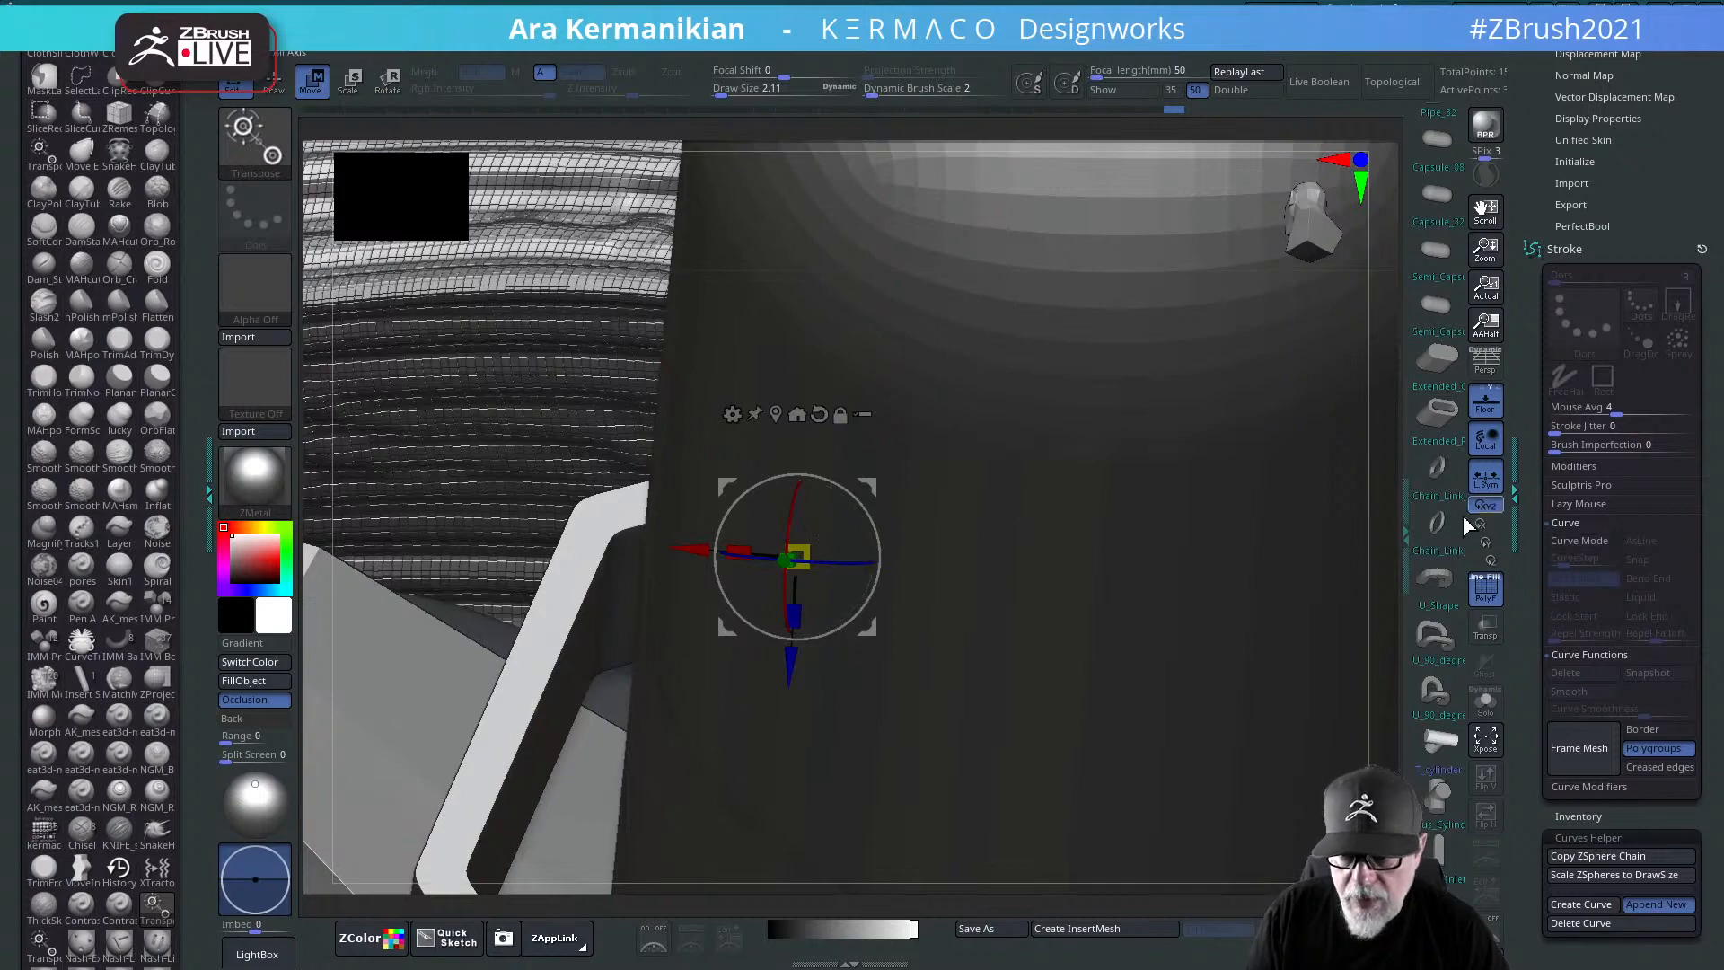
{"action": "left_click_drag", "start_coordinate": [1379, 521], "coordinate": [1167, 521]}
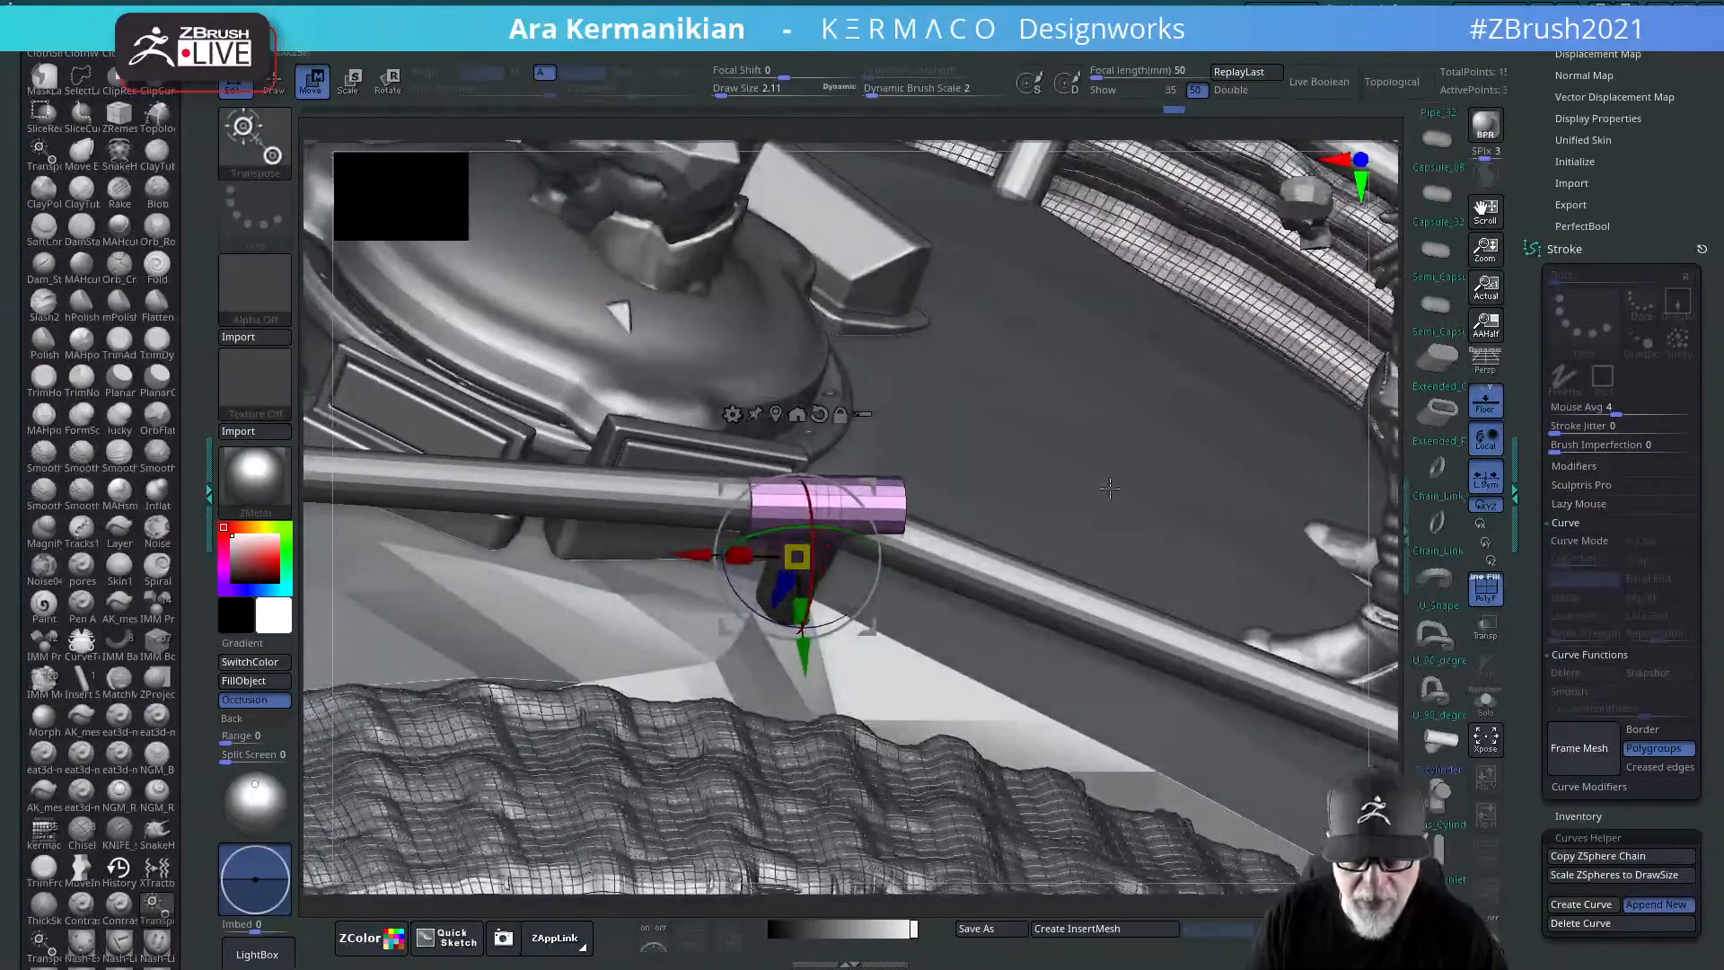
{"action": "key", "text": "q"}
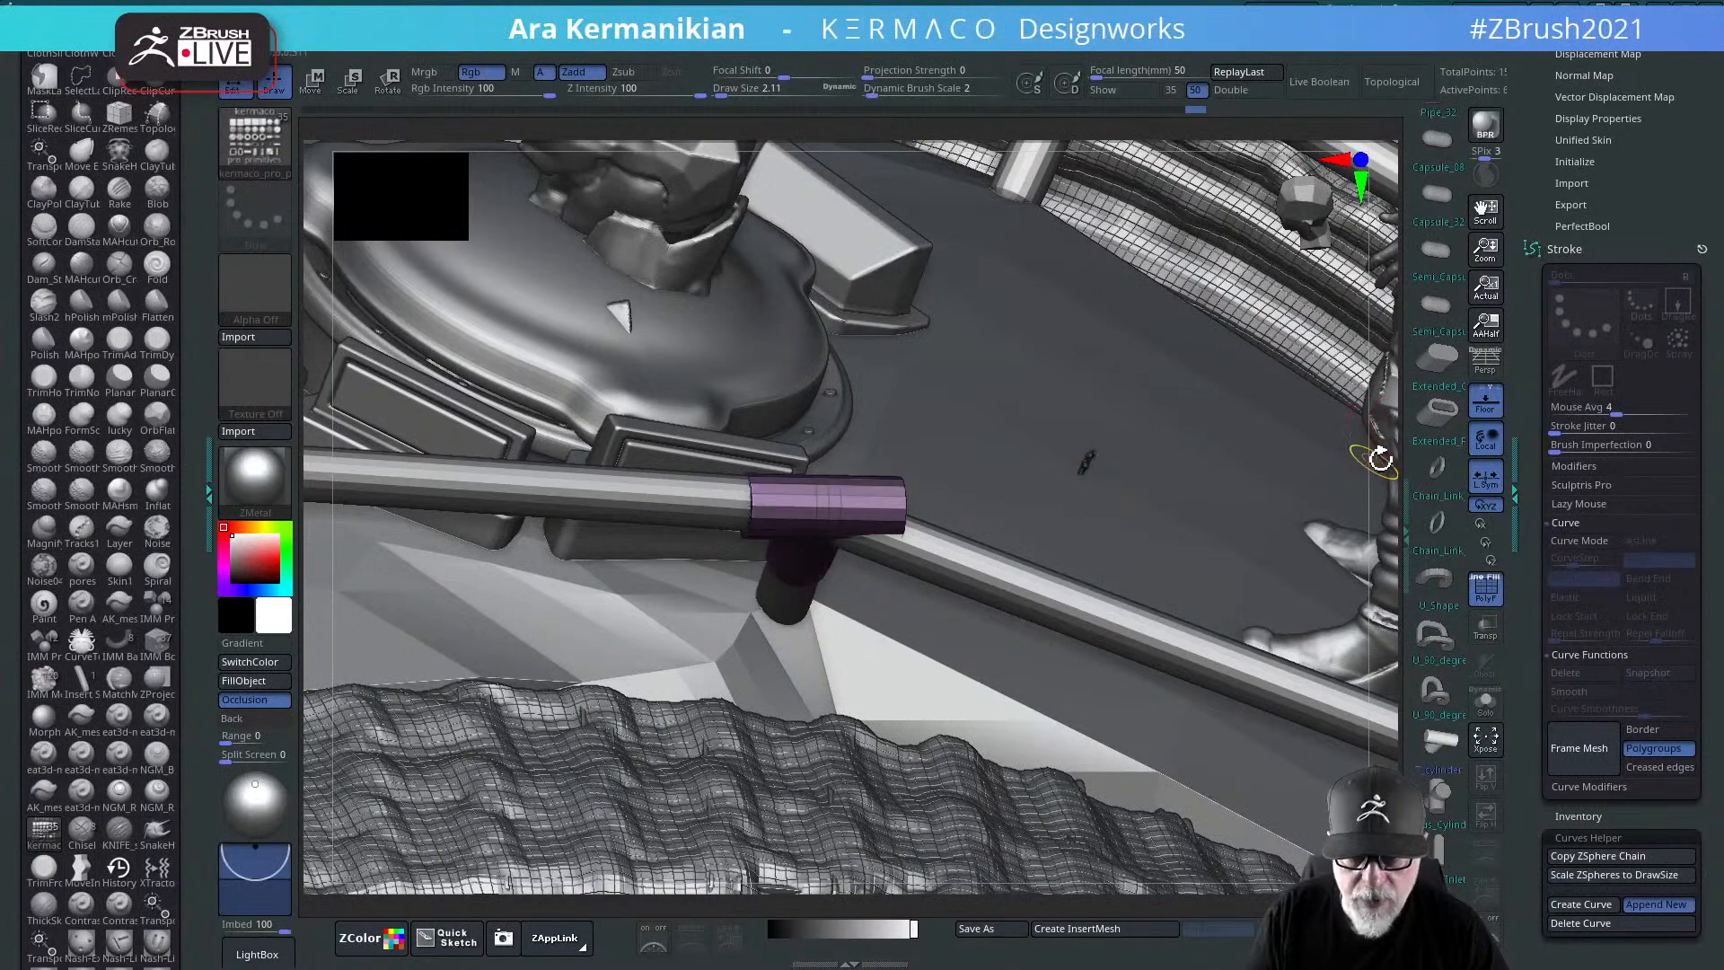
{"action": "left_click_drag", "start_coordinate": [1383, 454], "coordinate": [1369, 530]}
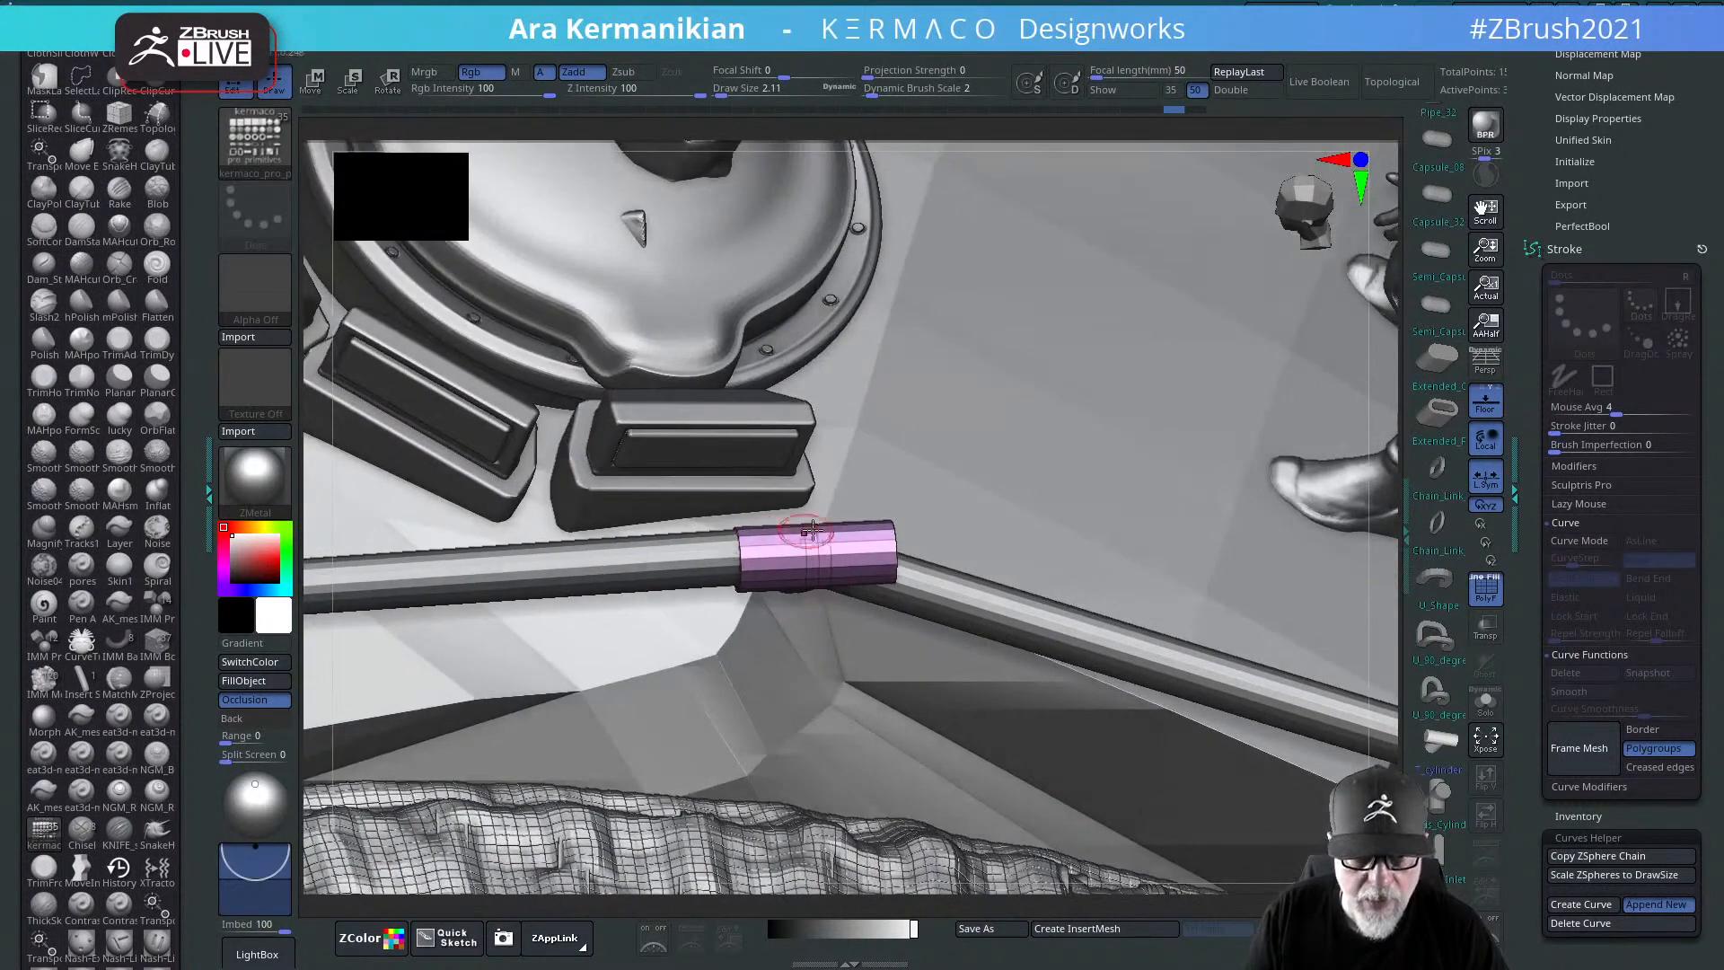
{"action": "key", "text": "ctrl"}
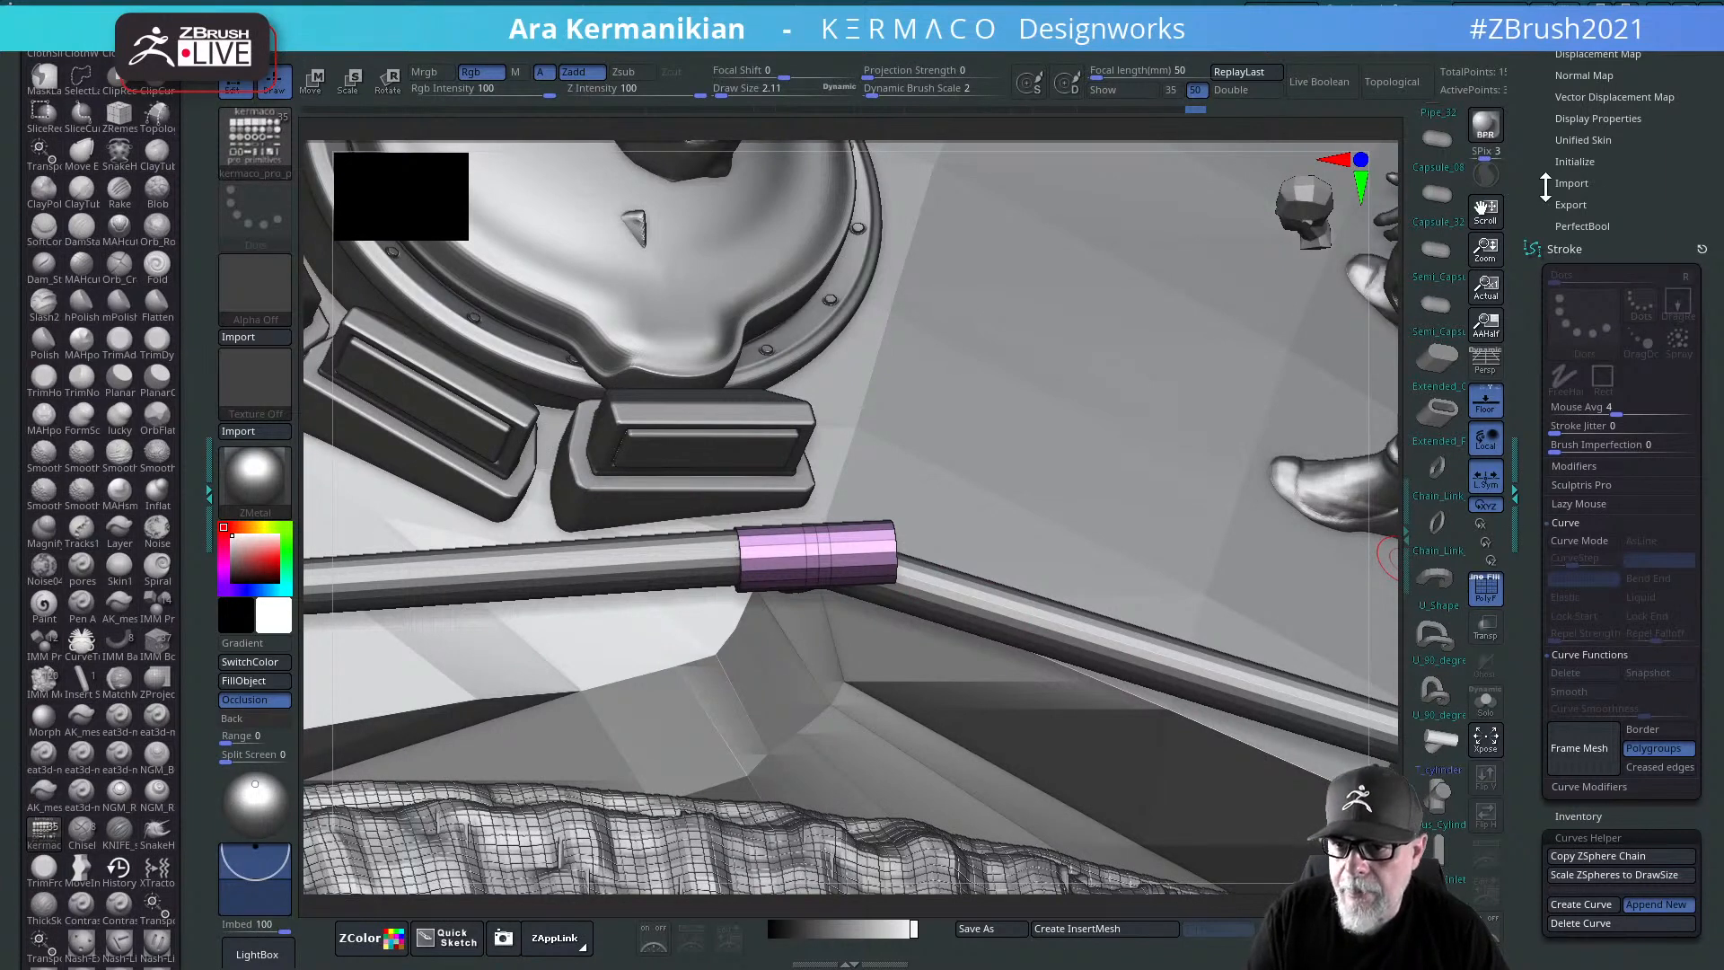
Step: Hide the mech body parts around the railing so the T connector is unobstructed
{"action": "left_click_drag", "start_coordinate": [1544, 187], "coordinate": [1497, 462]}
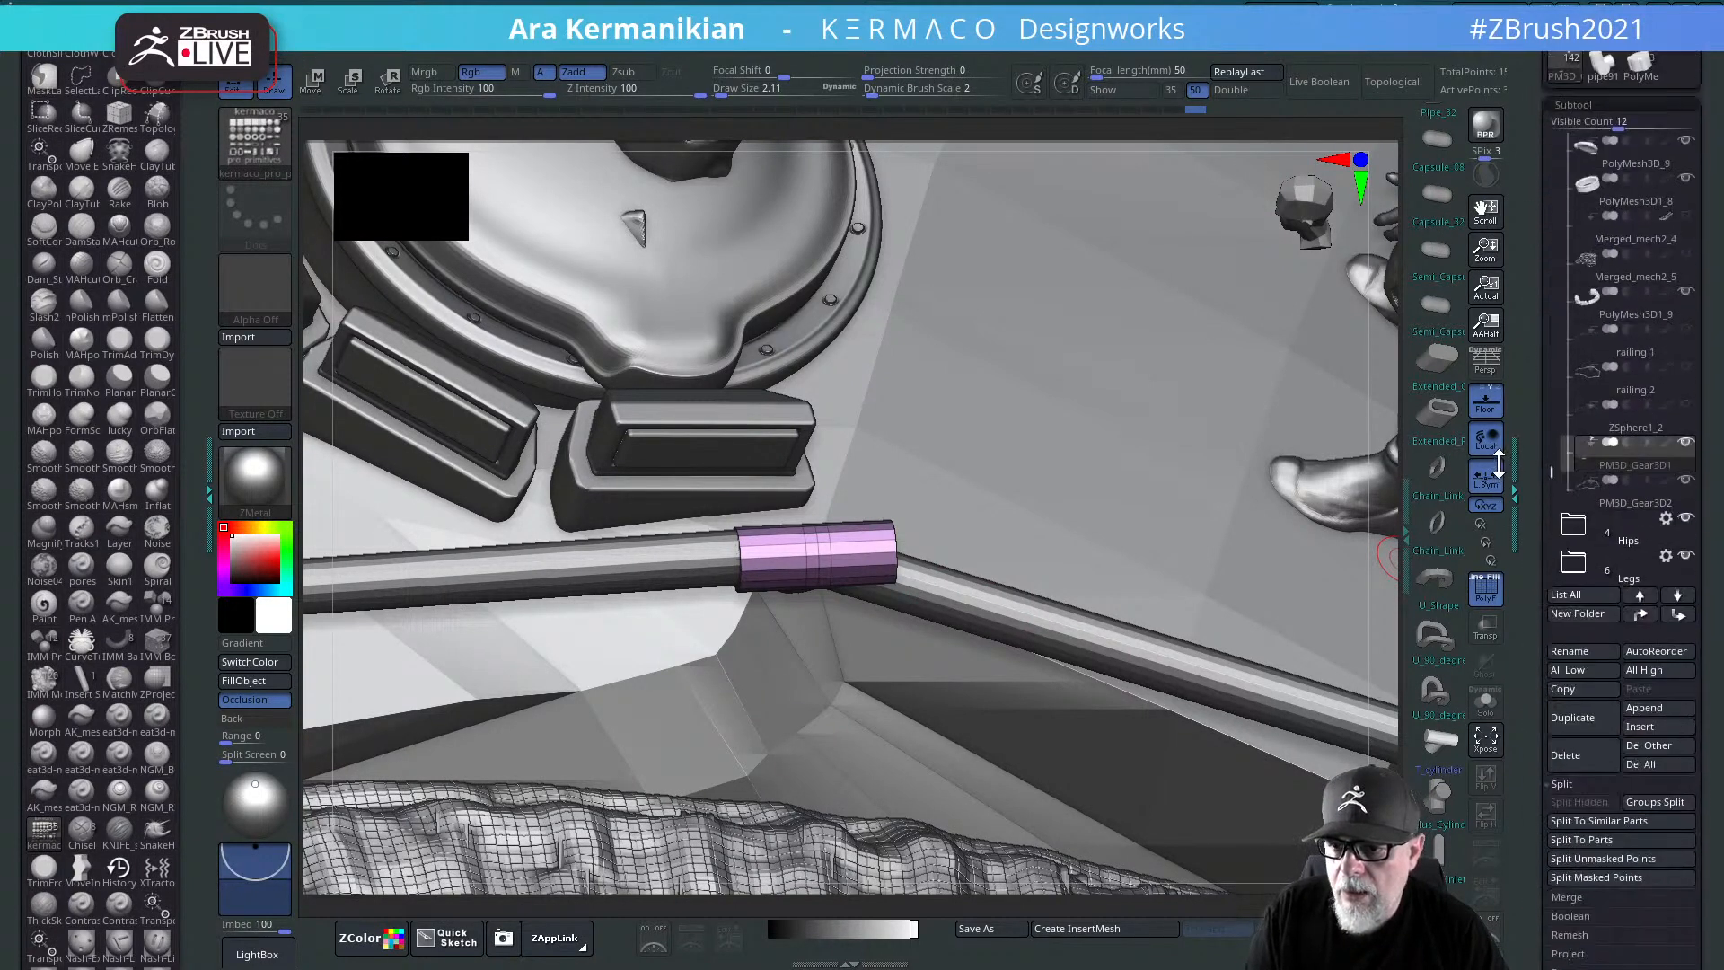
{"action": "mouse_move", "coordinate": [1660, 491]}
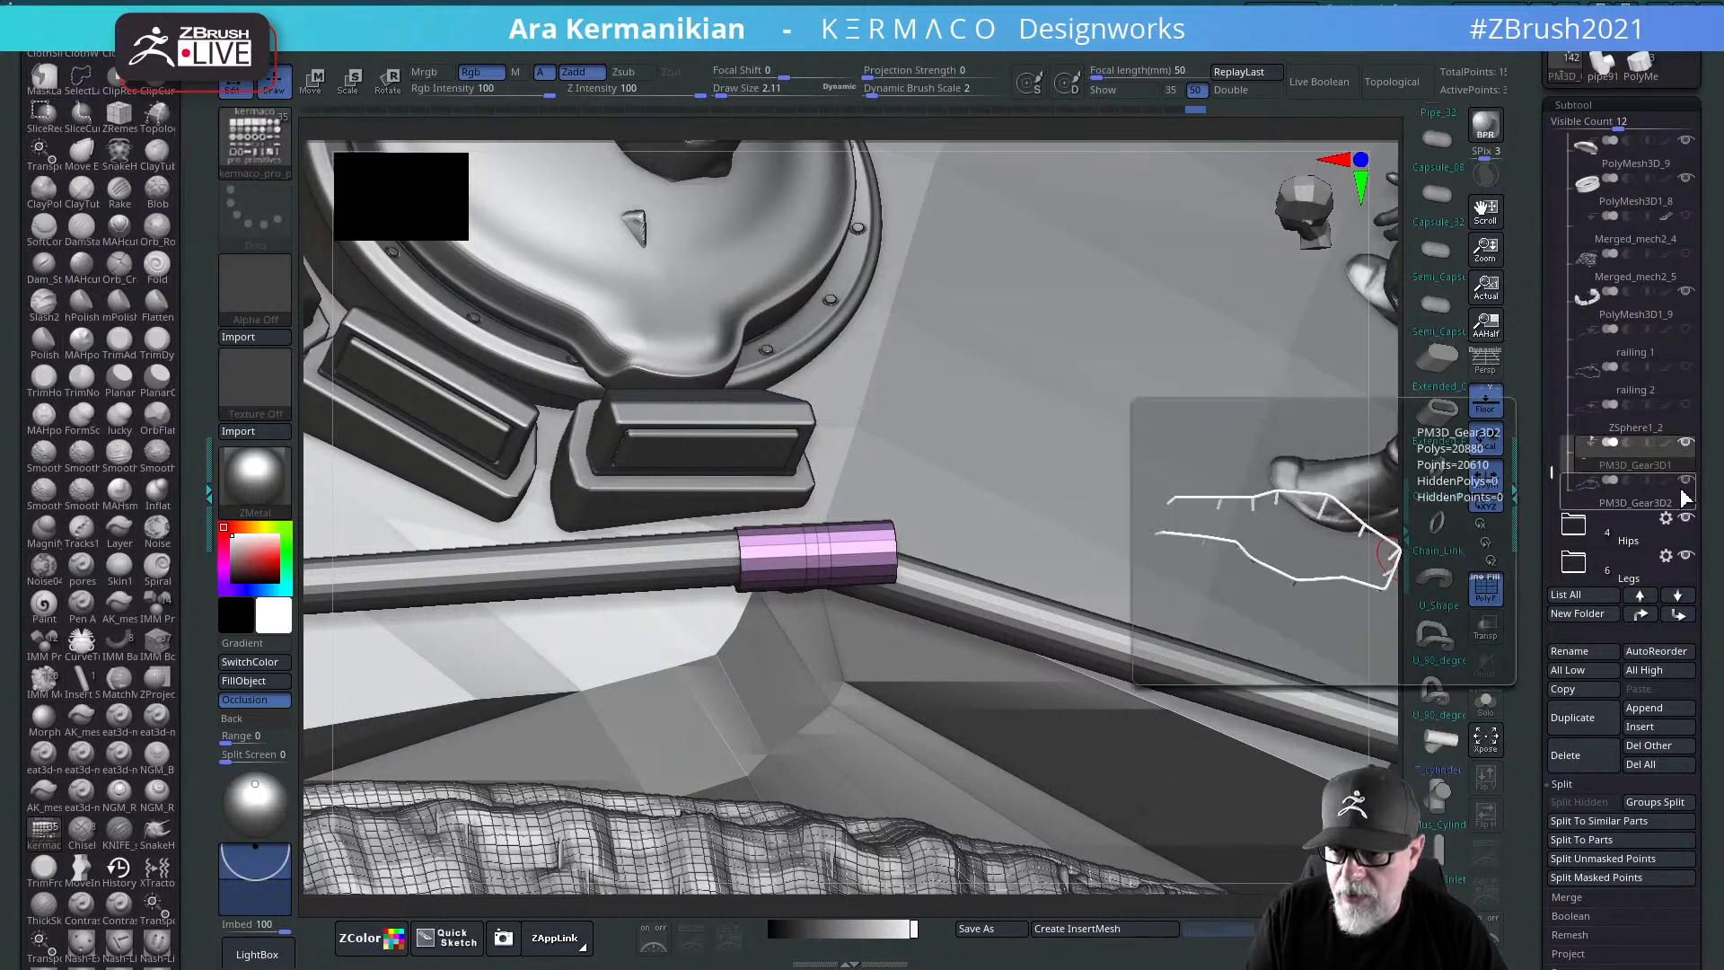
{"action": "left_click", "coordinate": [1687, 521]}
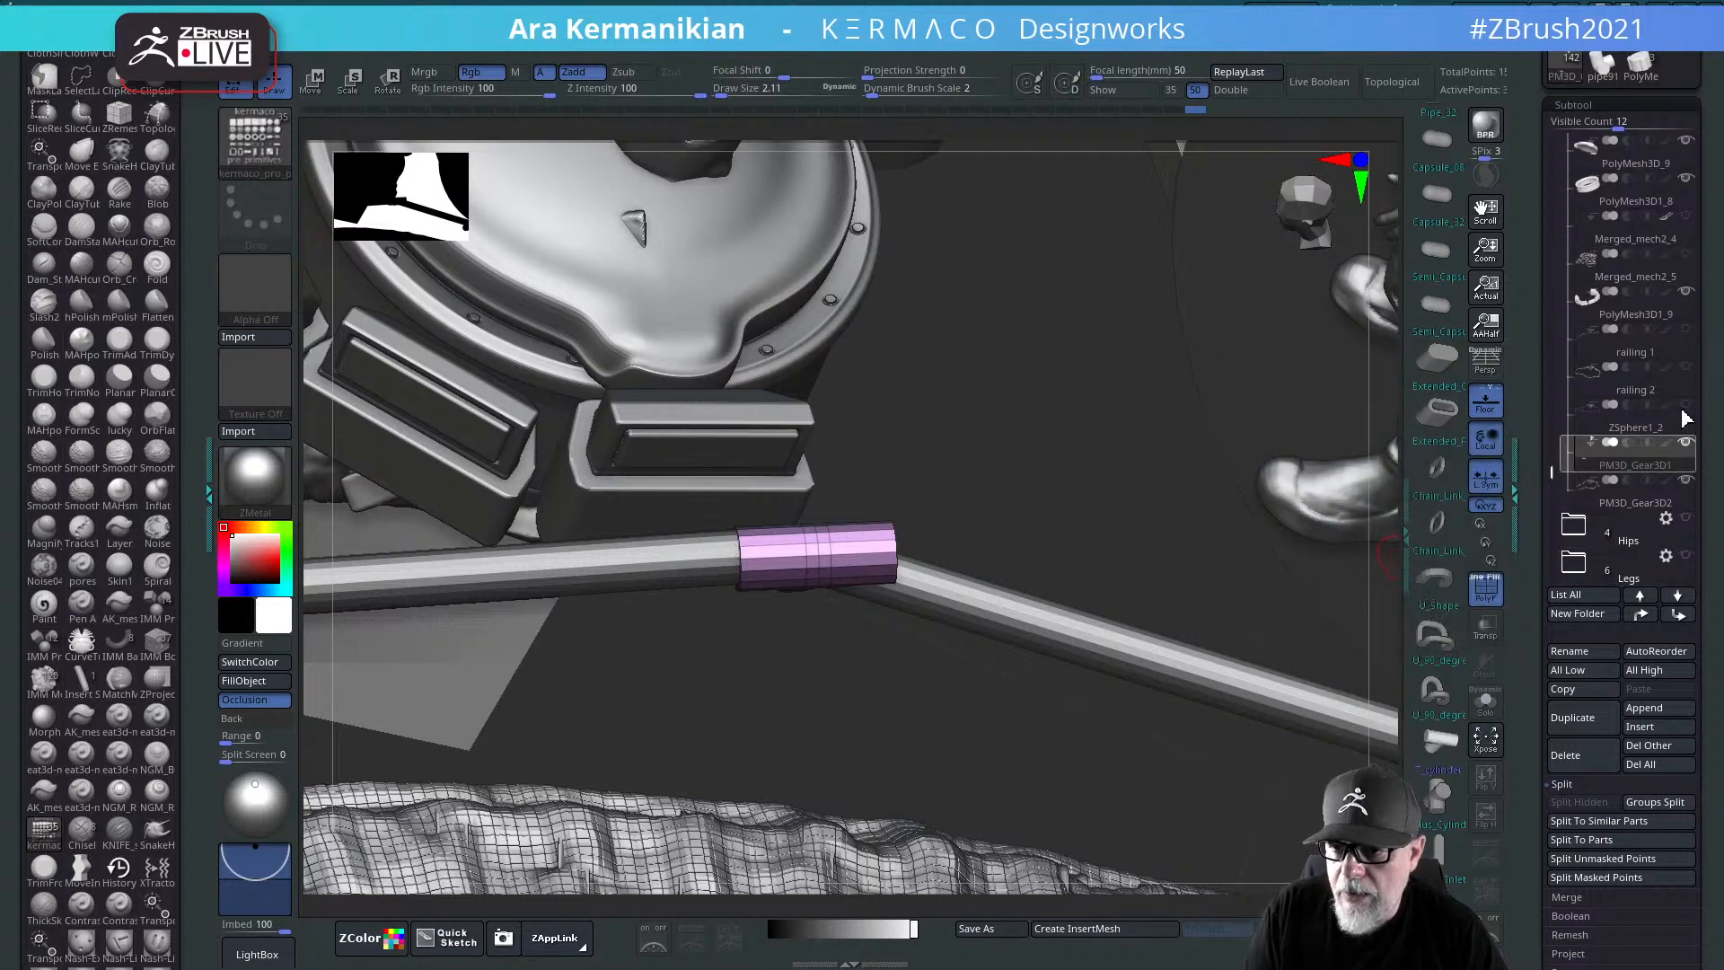
Step: Undo the stray insert-mesh stroke at the T connector and switch to the Move brush
{"action": "mouse_move", "coordinate": [1102, 464]}
{"action": "left_mouse_down"}
{"action": "mouse_move", "coordinate": [1077, 449]}
{"action": "mouse_move", "coordinate": [1103, 439]}
{"action": "left_mouse_up"}
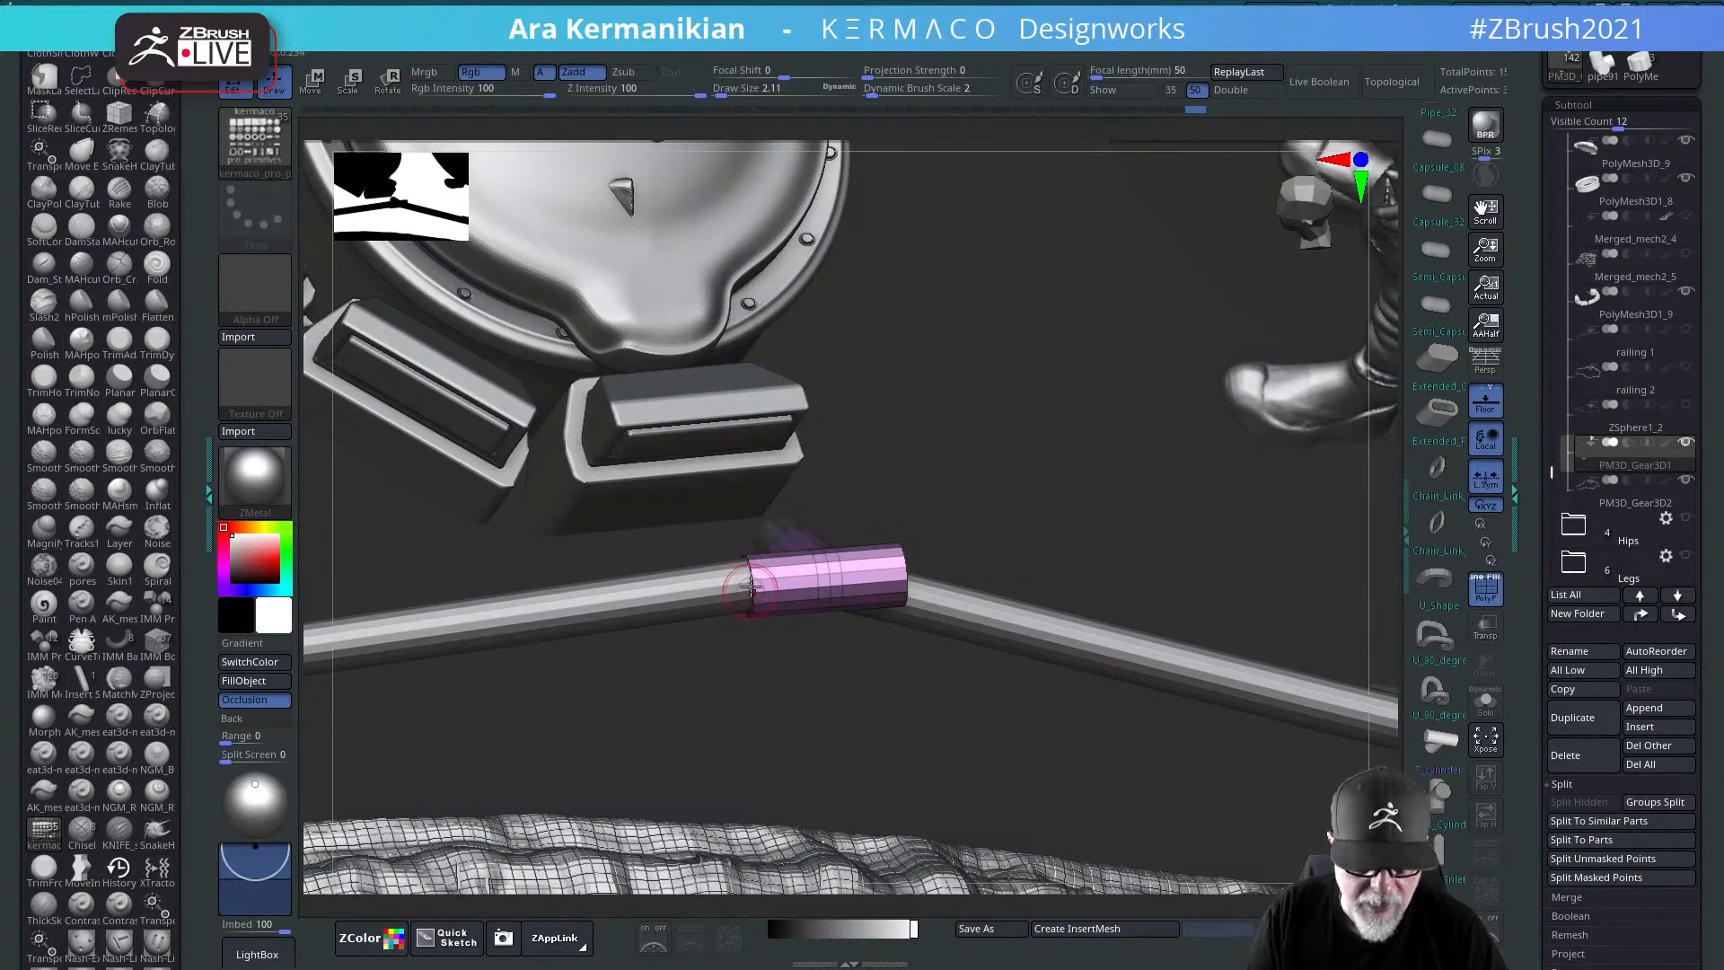
{"action": "mouse_move", "coordinate": [1007, 512]}
{"action": "left_mouse_down"}
{"action": "mouse_move", "coordinate": [981, 504]}
{"action": "mouse_move", "coordinate": [1002, 512]}
{"action": "left_mouse_up"}
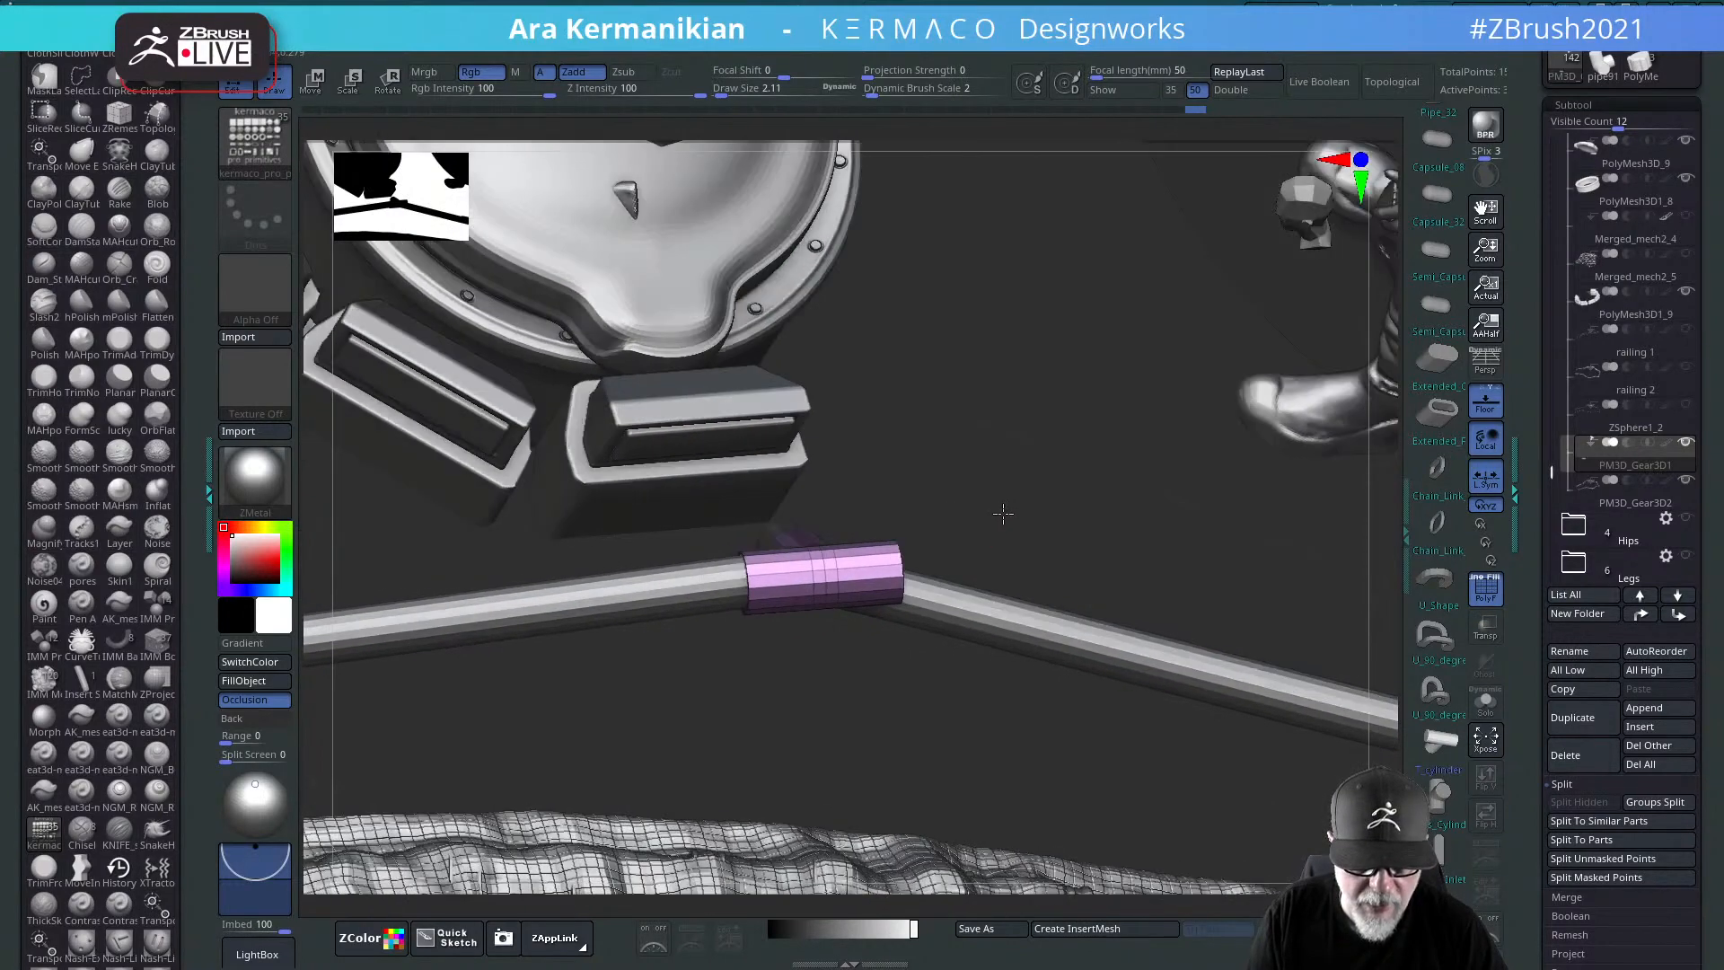
{"action": "left_click_drag", "start_coordinate": [813, 569], "coordinate": [858, 426]}
{"action": "key", "text": "ctrl+z"}
{"action": "key", "text": "b"}
{"action": "key", "text": "m"}
{"action": "key", "text": "v"}
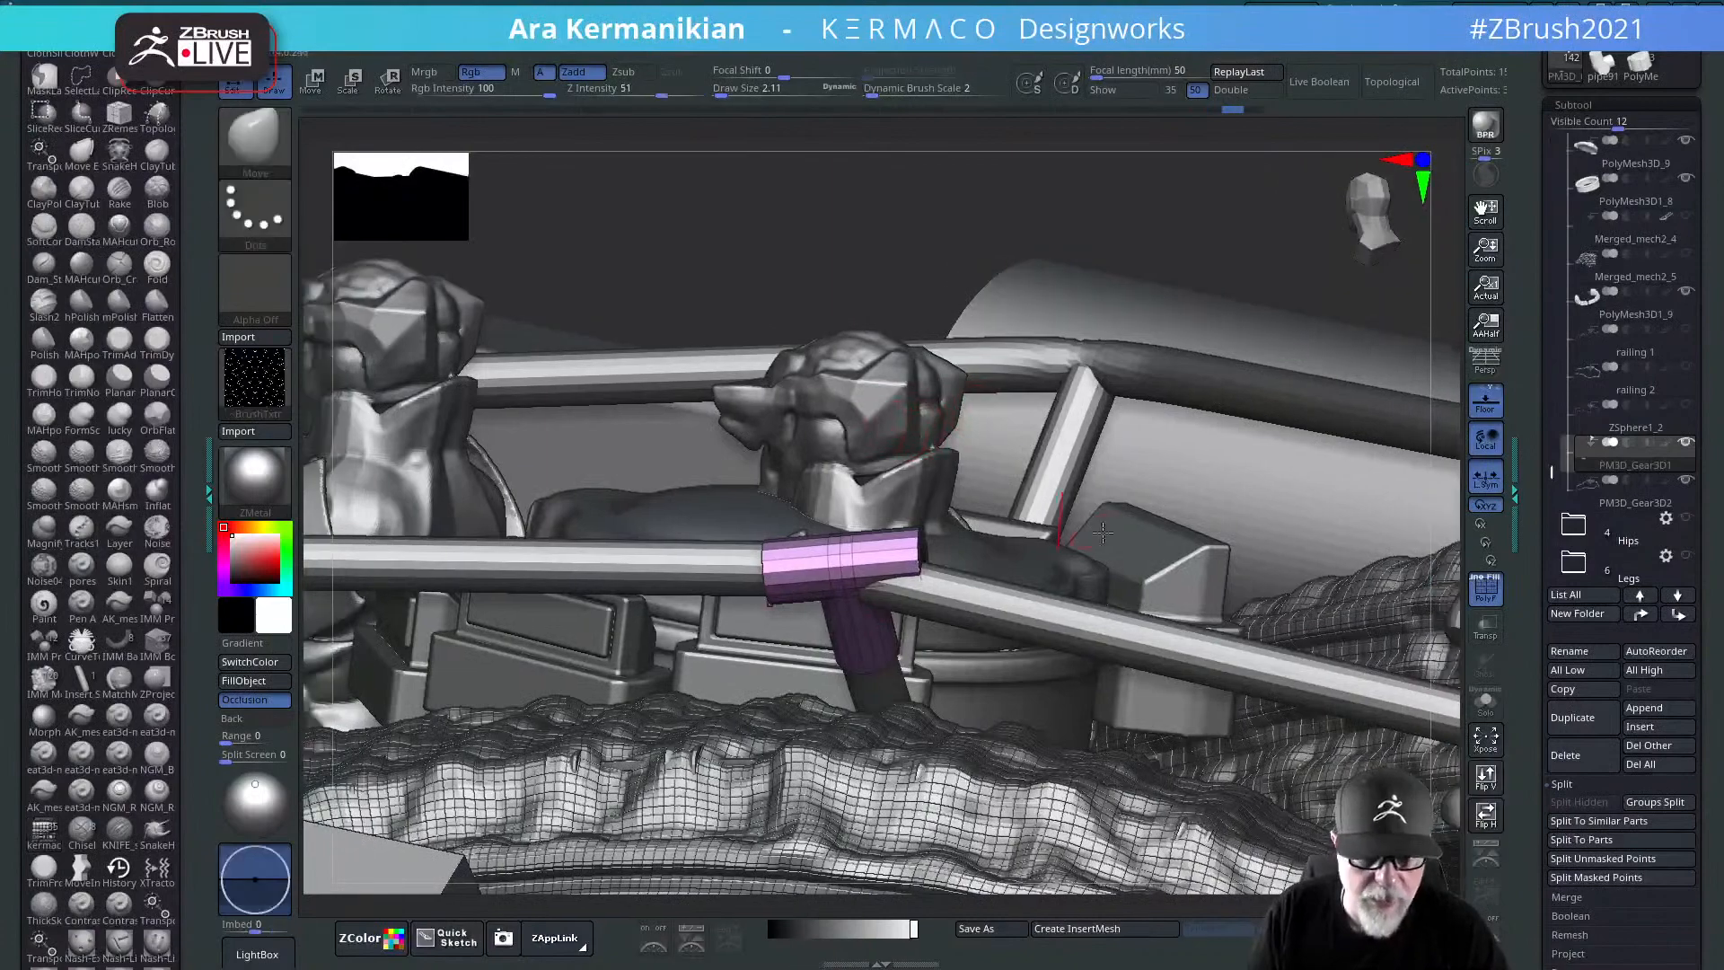
Step: Mask one arm of the T connector's crossbar and move the unmasked arm slightly along the post direction
{"action": "left_click_drag", "start_coordinate": [1191, 230], "coordinate": [1133, 528]}
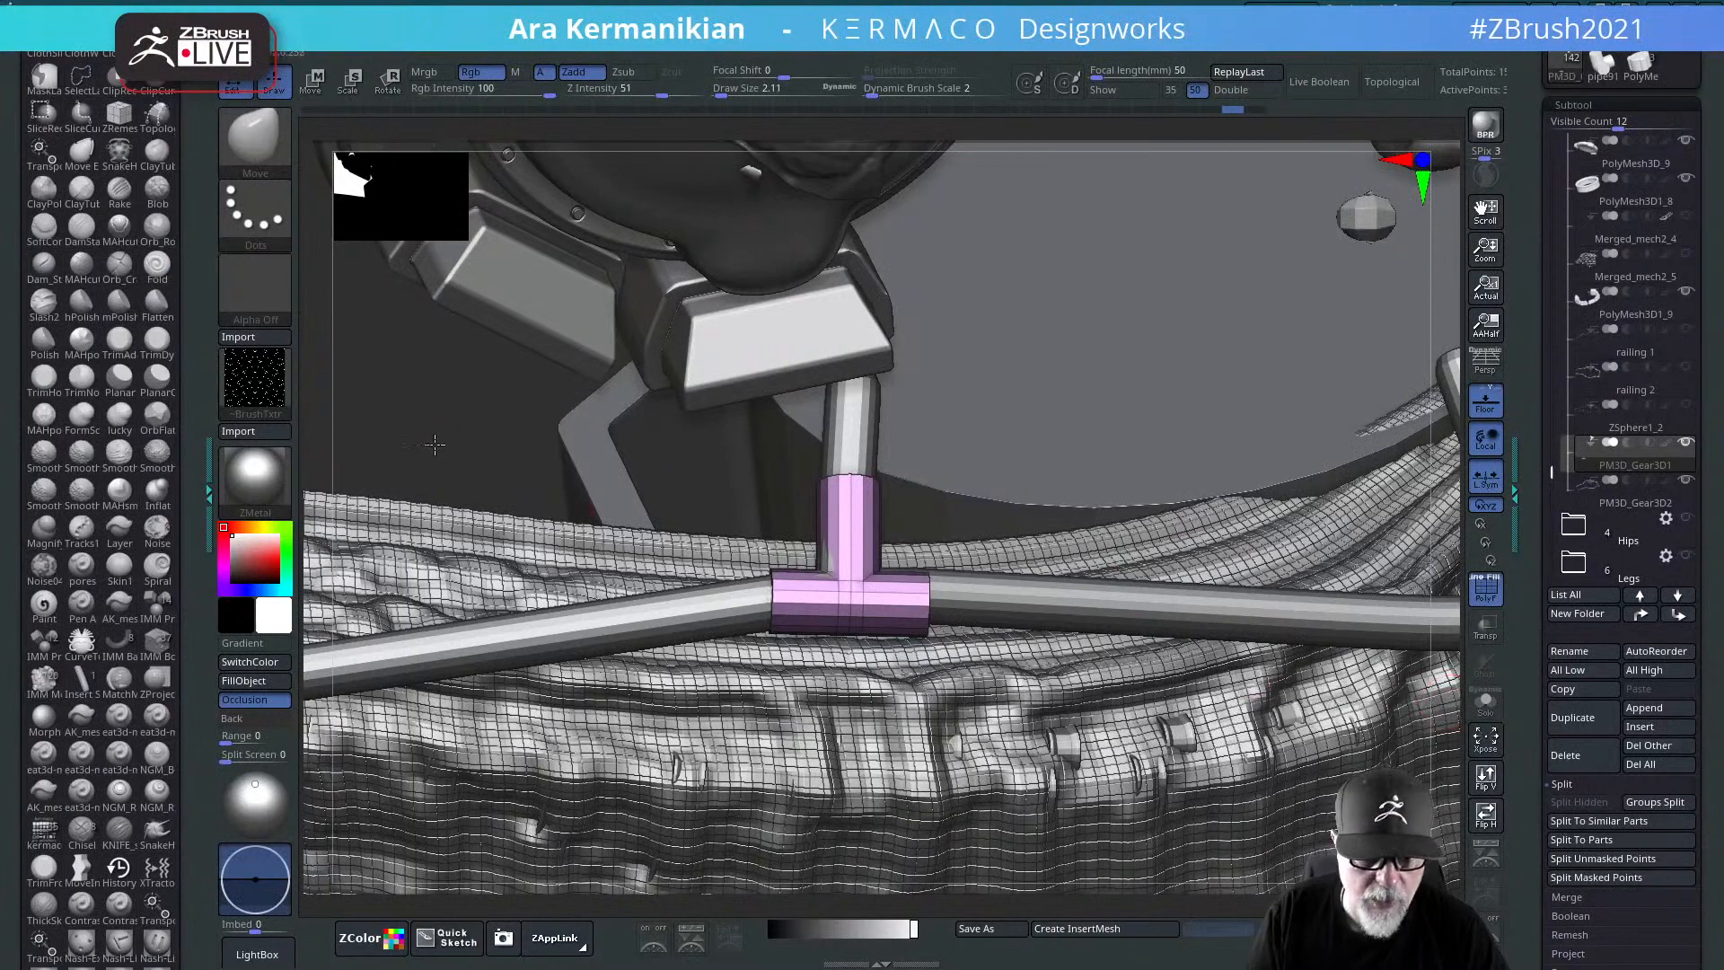
{"action": "left_click_drag", "start_coordinate": [434, 444], "coordinate": [442, 395], "text": "alt"}
{"action": "key", "text": "ctrl"}
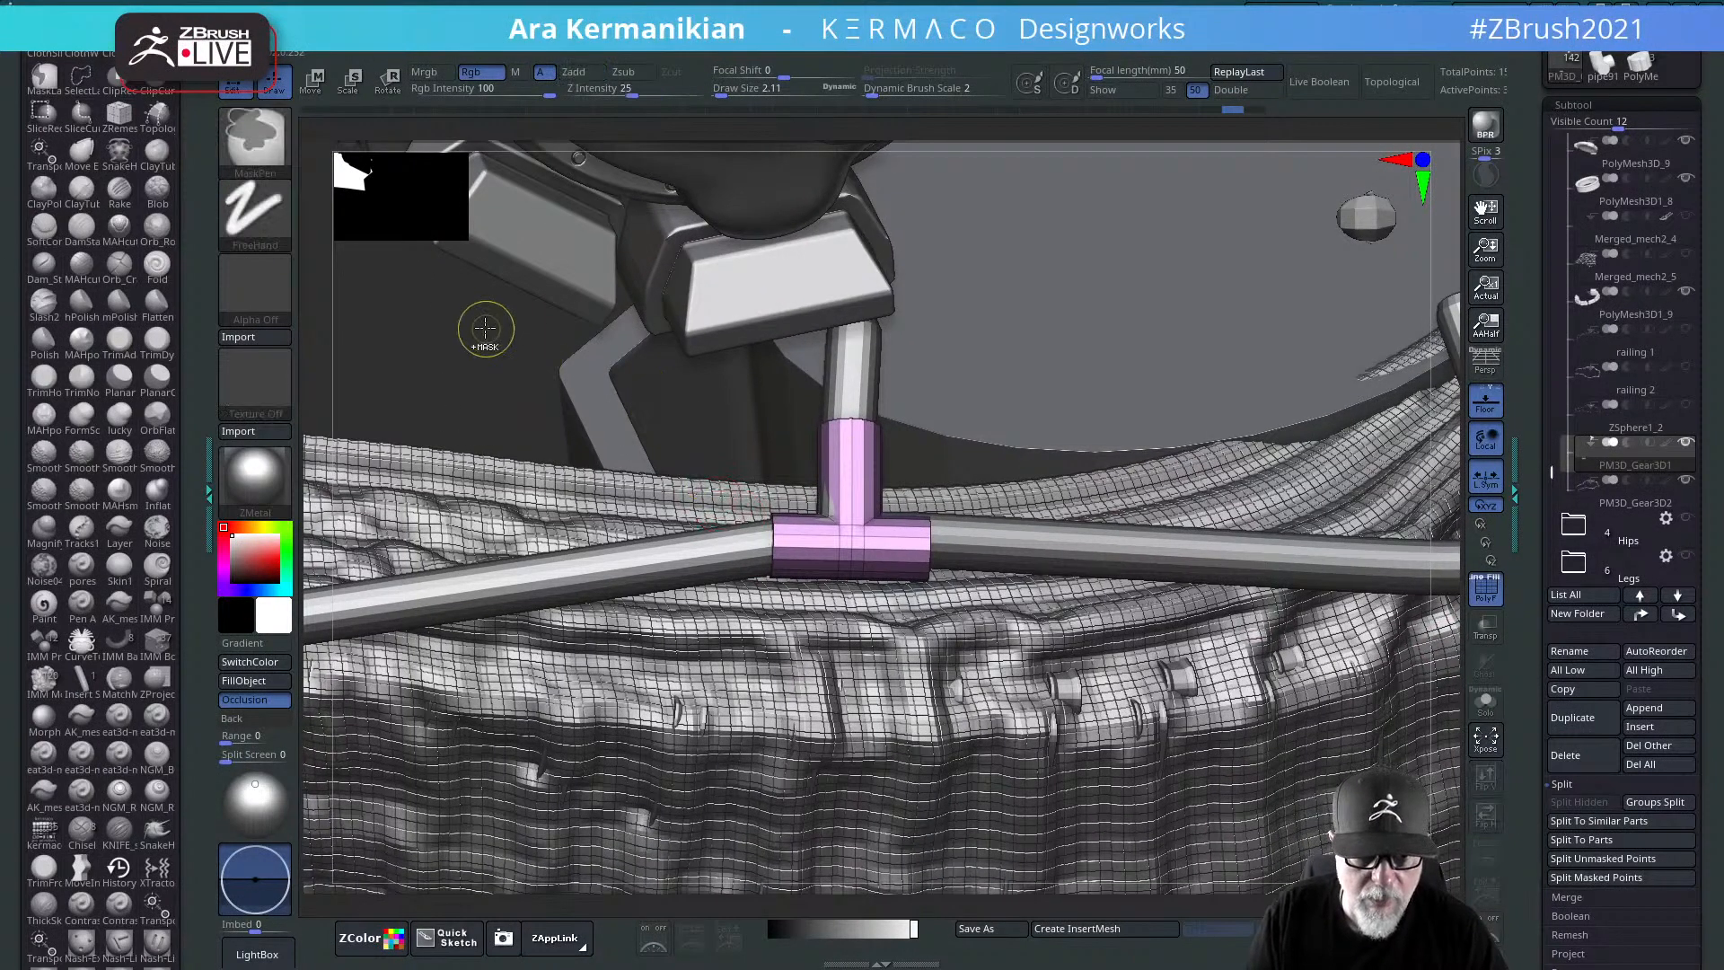
{"action": "mouse_move", "coordinate": [485, 328]}
{"action": "left_mouse_down", "text": "ctrl"}
{"action": "mouse_move", "coordinate": [885, 646]}
{"action": "mouse_move", "coordinate": [905, 686]}
{"action": "left_mouse_up", "text": "ctrl"}
{"action": "key", "text": "w"}
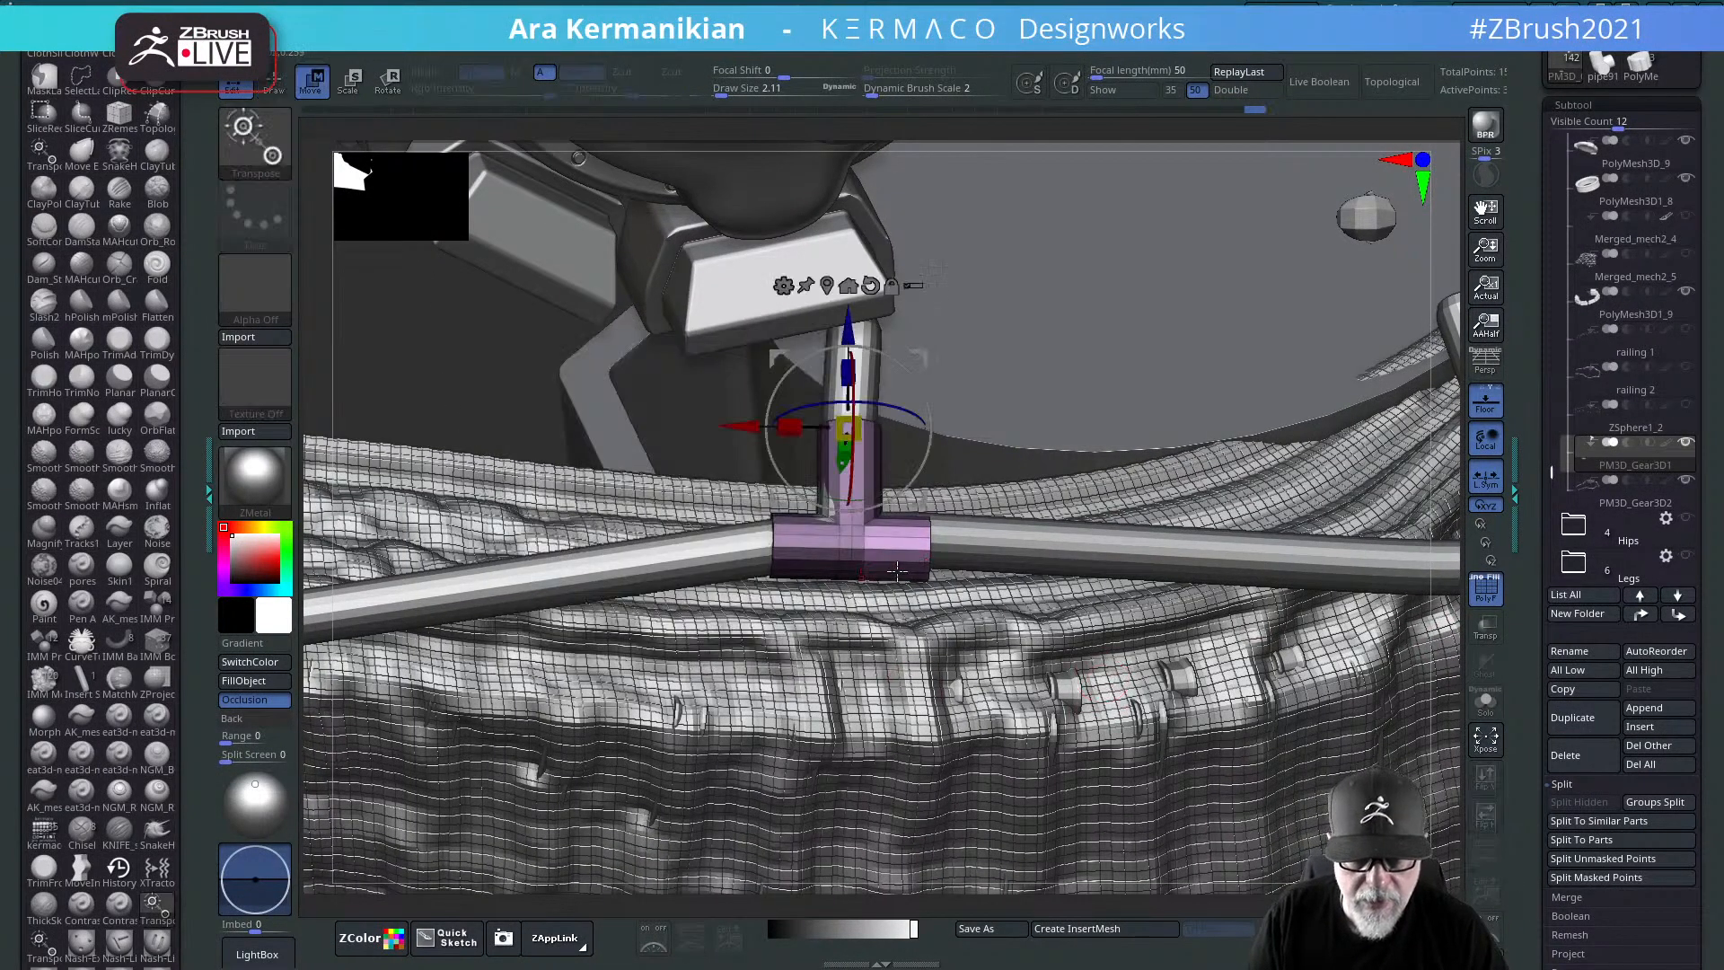
{"action": "left_click_drag", "start_coordinate": [840, 319], "coordinate": [843, 316]}
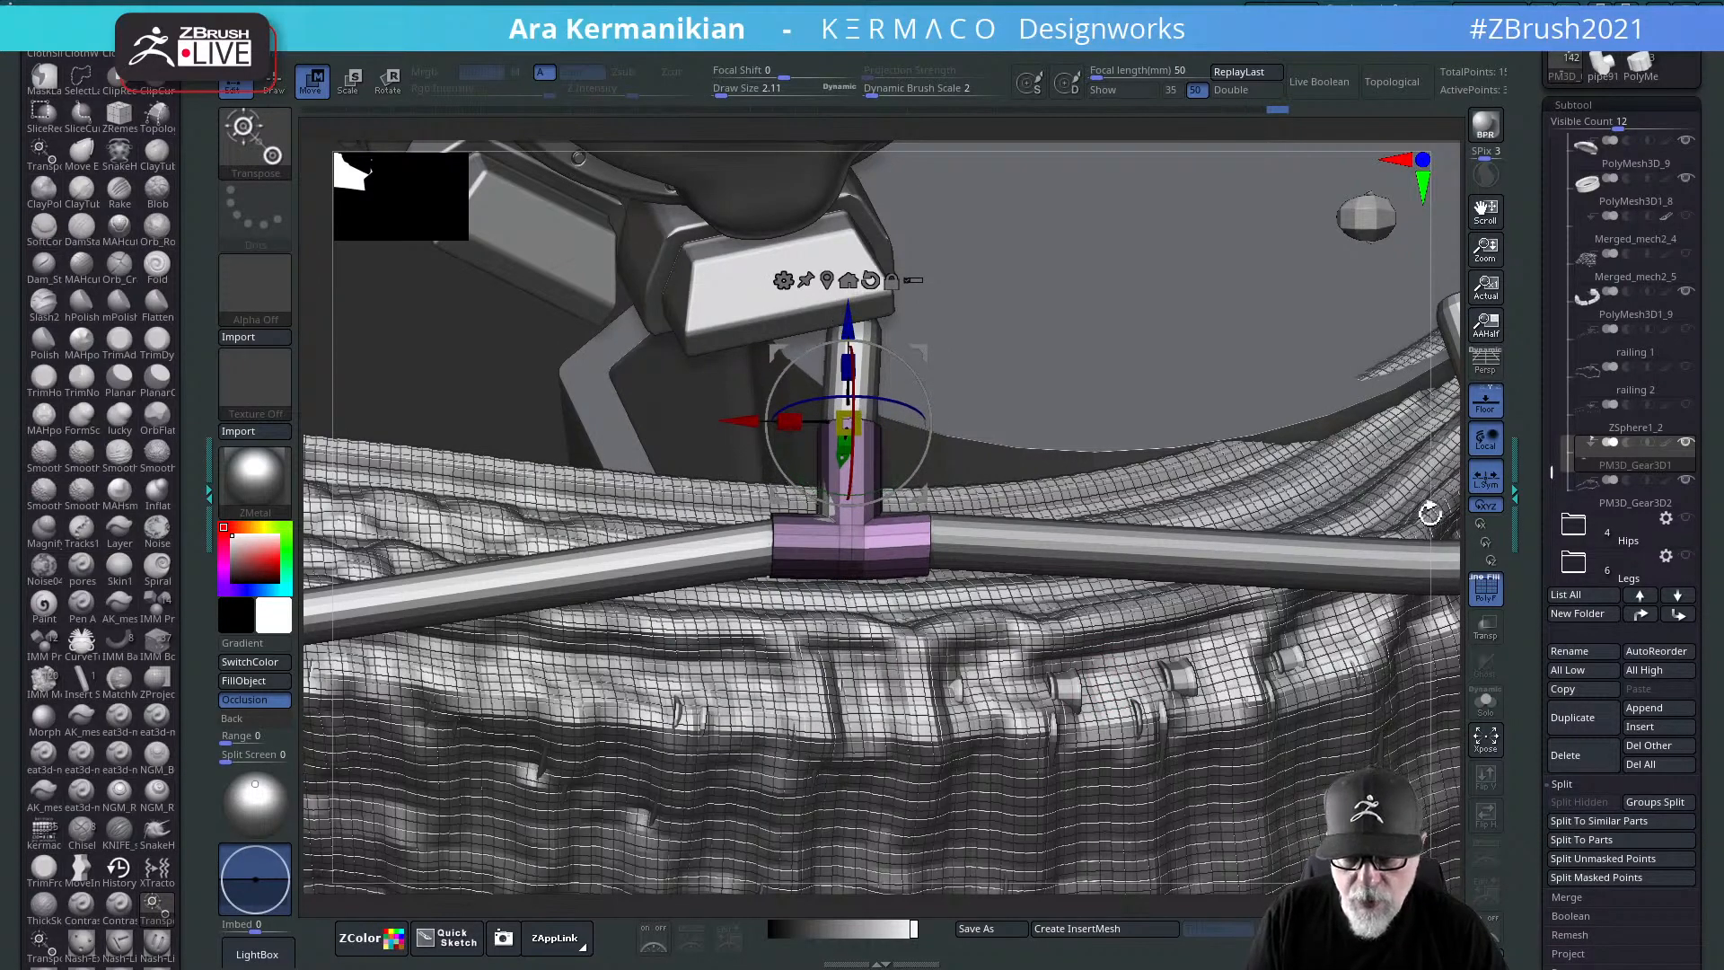
Step: Rotate and nudge the unmasked crossbar arm to follow the bent rail, and return to draw mode
{"action": "left_click_drag", "start_coordinate": [1429, 513], "coordinate": [1442, 339]}
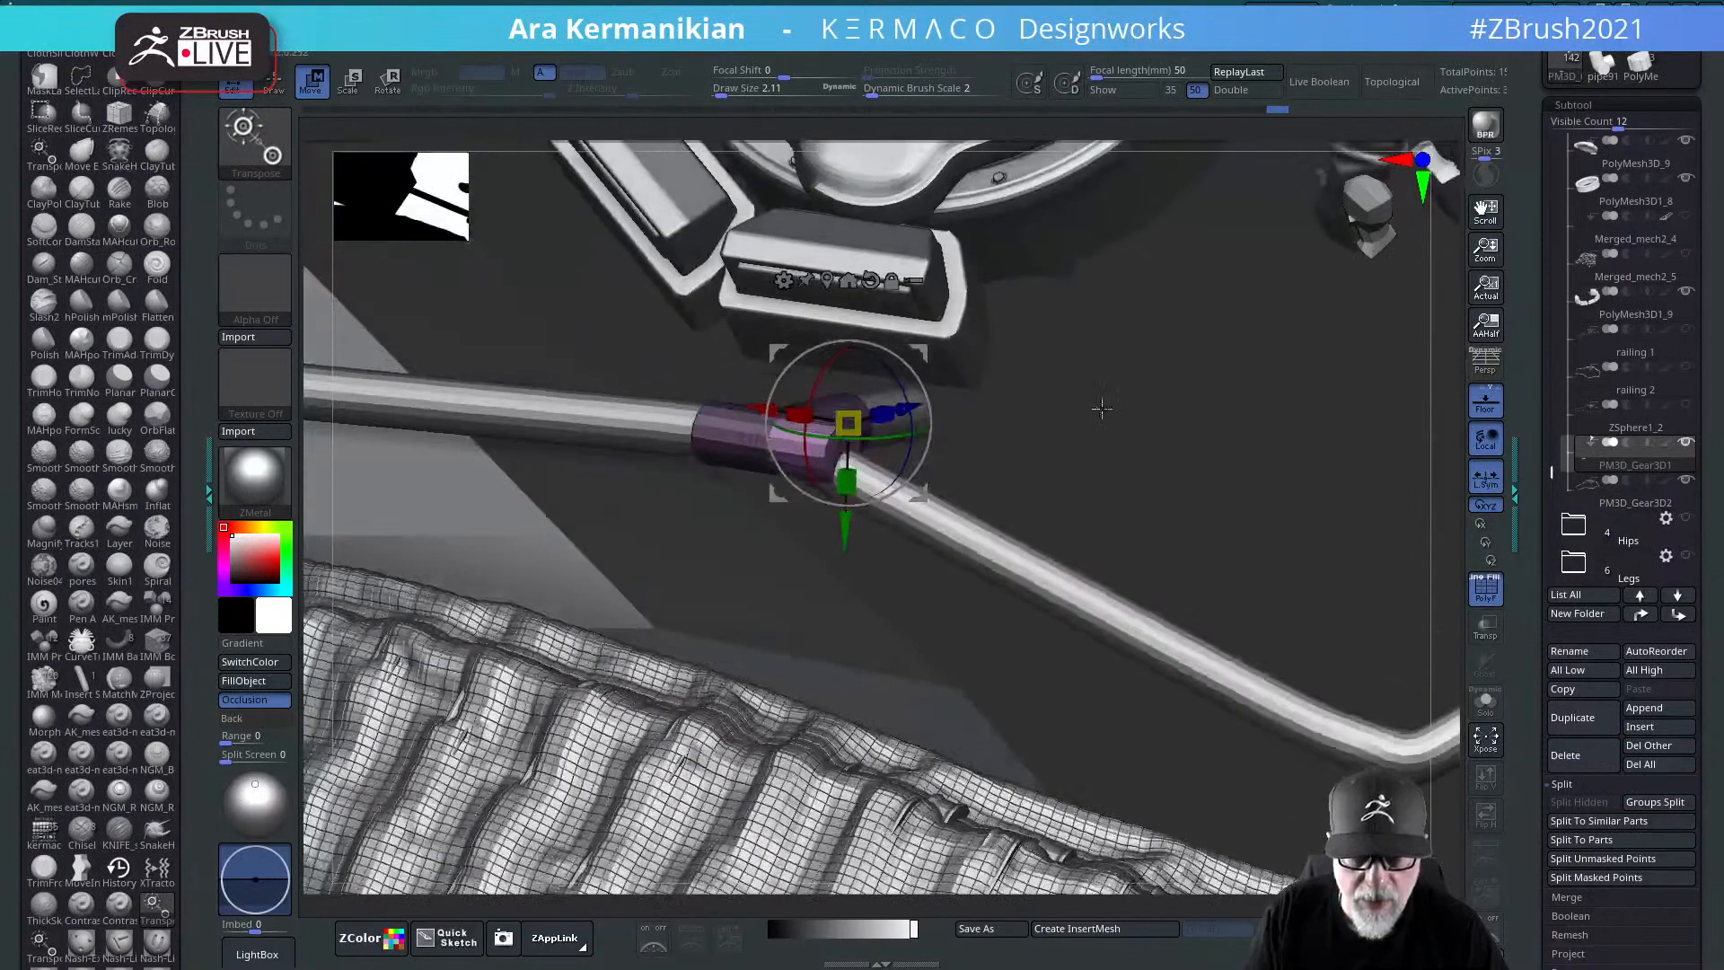
{"action": "left_click_drag", "start_coordinate": [905, 393], "coordinate": [900, 411]}
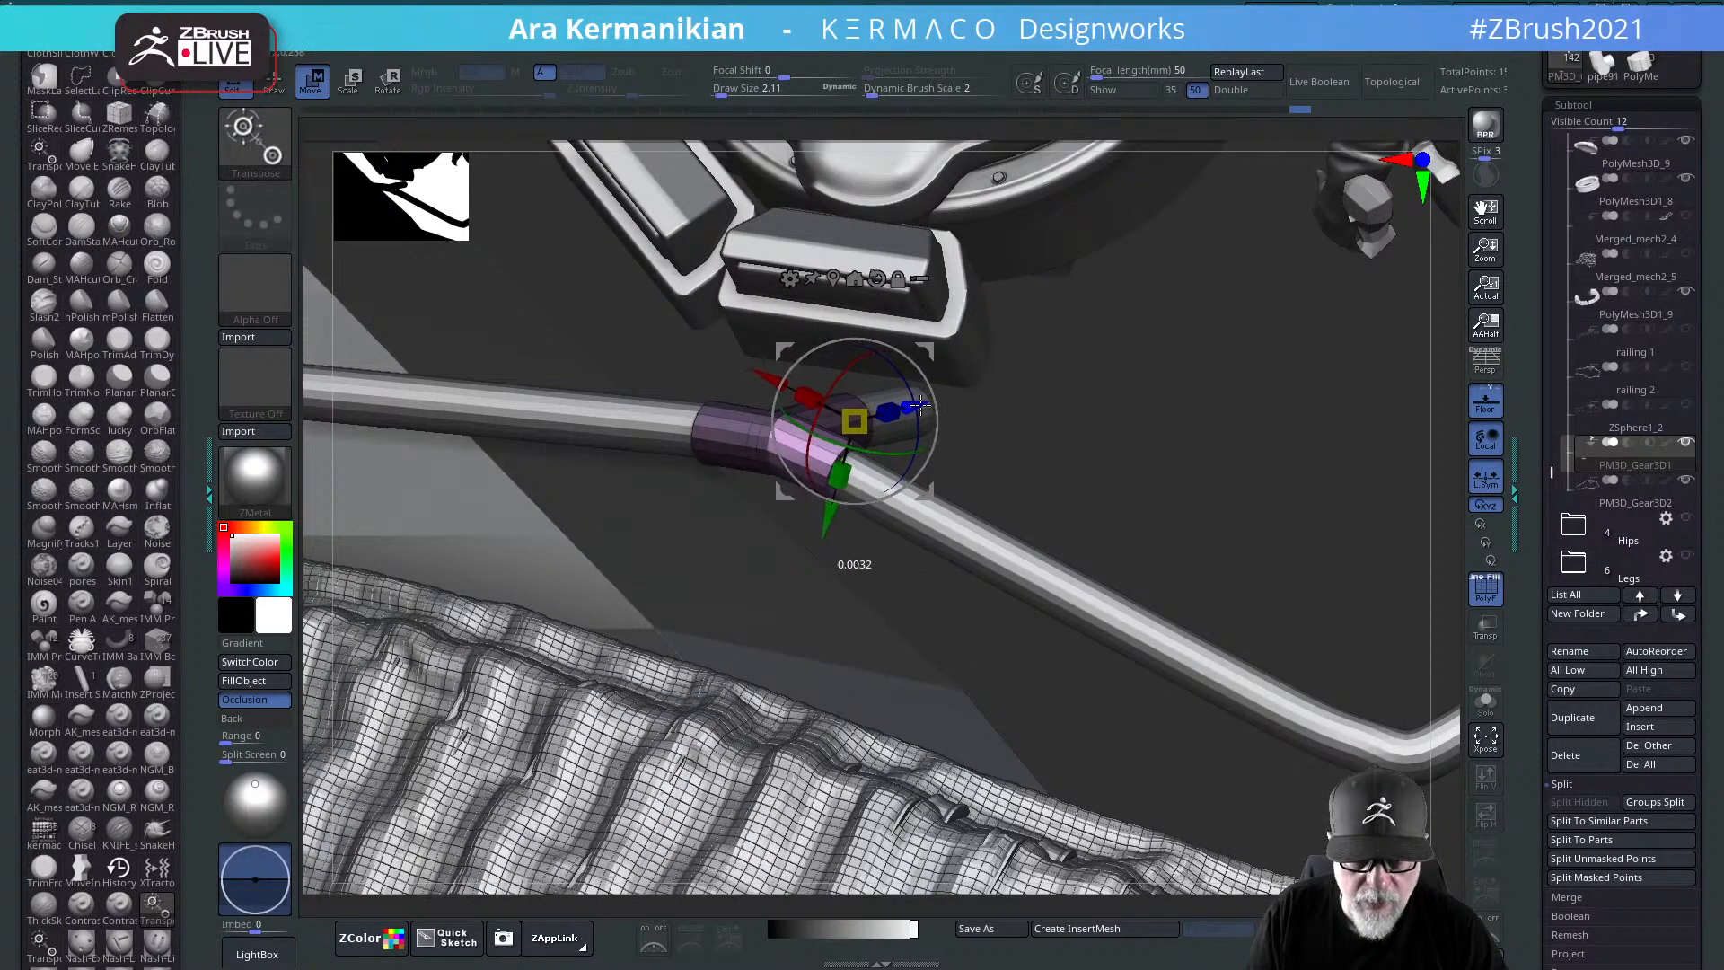
{"action": "right_click_drag", "start_coordinate": [1032, 444], "coordinate": [851, 526]}
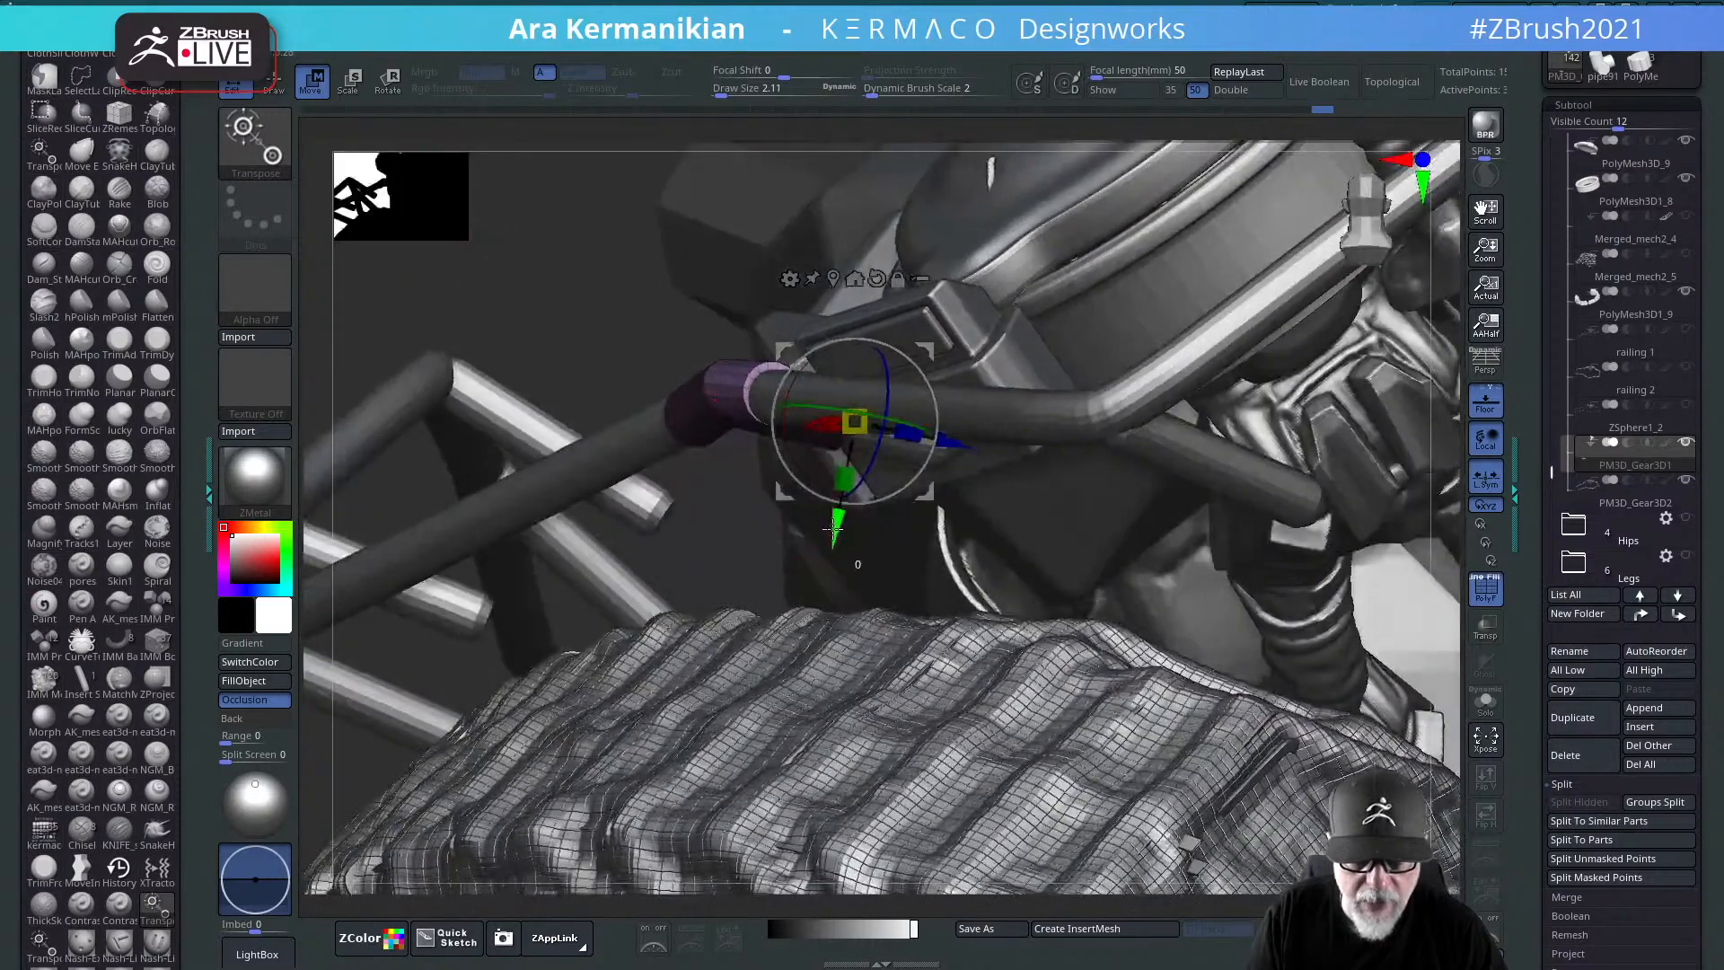
{"action": "left_click_drag", "start_coordinate": [834, 530], "coordinate": [827, 531]}
{"action": "right_click_drag", "start_coordinate": [584, 336], "coordinate": [1325, 389]}
{"action": "mouse_move", "coordinate": [1430, 316]}
{"action": "right_mouse_down"}
{"action": "mouse_move", "coordinate": [1341, 527]}
{"action": "mouse_move", "coordinate": [1287, 487]}
{"action": "right_mouse_up"}
{"action": "key", "text": "q"}
Step: Turn off the PolyFrame display and increase the brush draw size to about 13.83
{"action": "right_click_drag", "start_coordinate": [1405, 545], "coordinate": [1448, 365]}
{"action": "right_click_drag", "start_coordinate": [1338, 453], "coordinate": [1302, 422]}
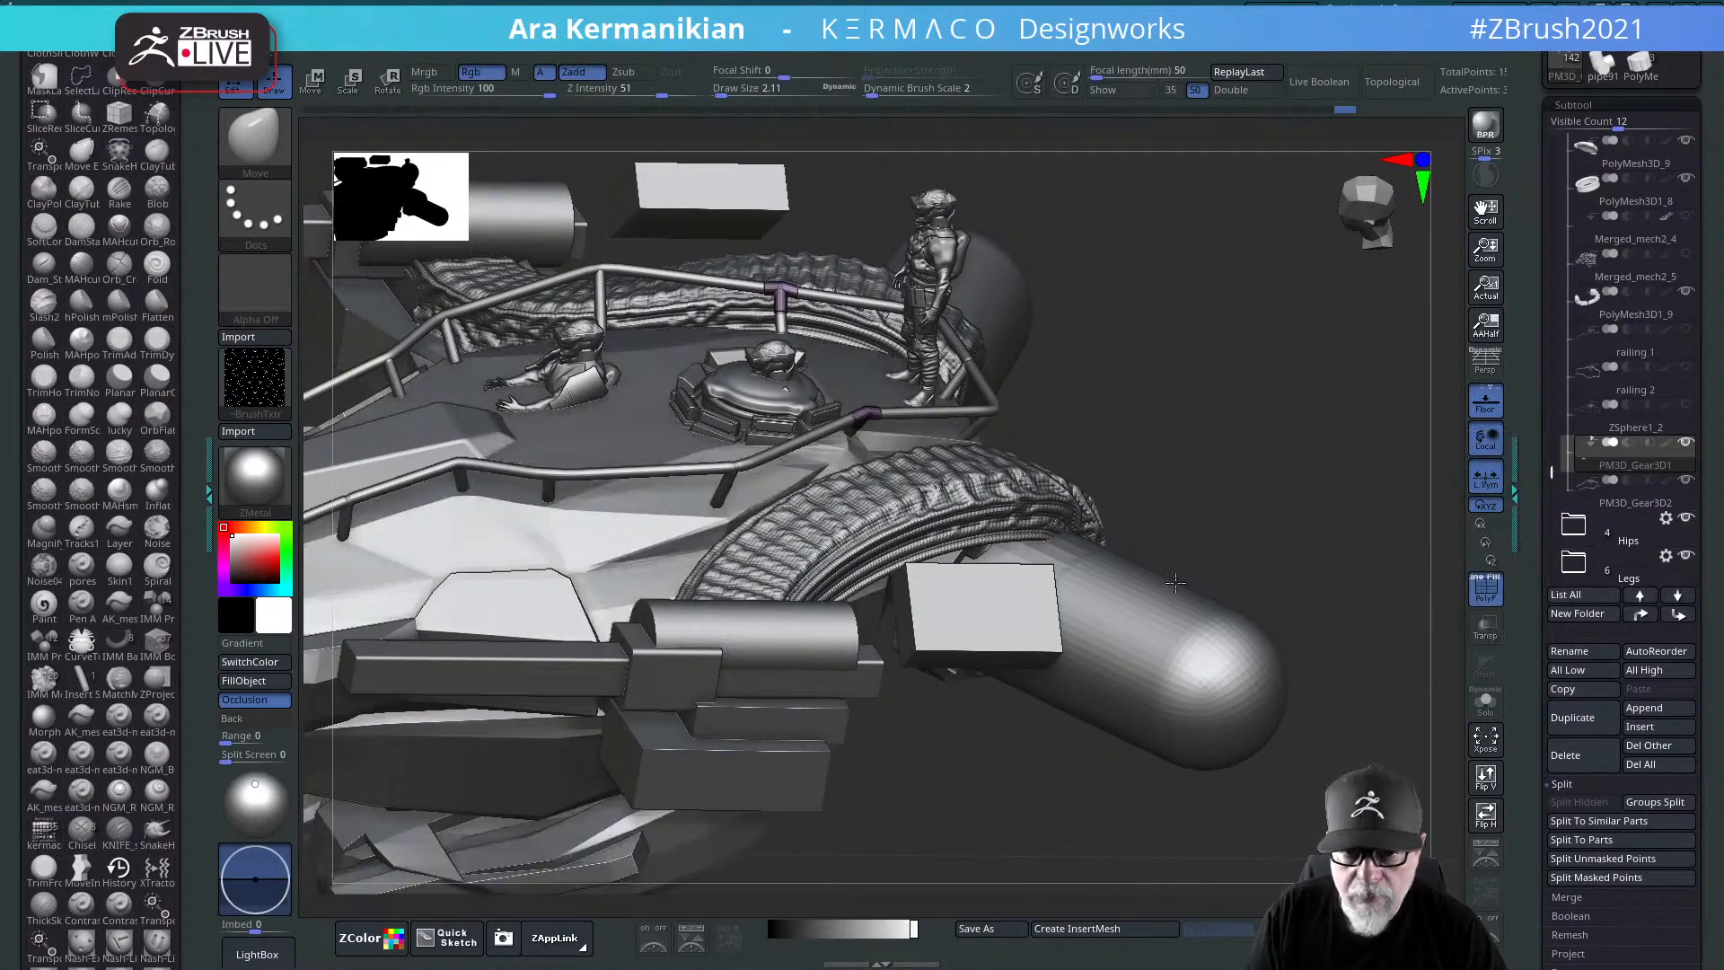
{"action": "mouse_move", "coordinate": [1250, 493]}
{"action": "right_mouse_down"}
{"action": "mouse_move", "coordinate": [1261, 522]}
{"action": "mouse_move", "coordinate": [1248, 508]}
{"action": "right_mouse_up"}
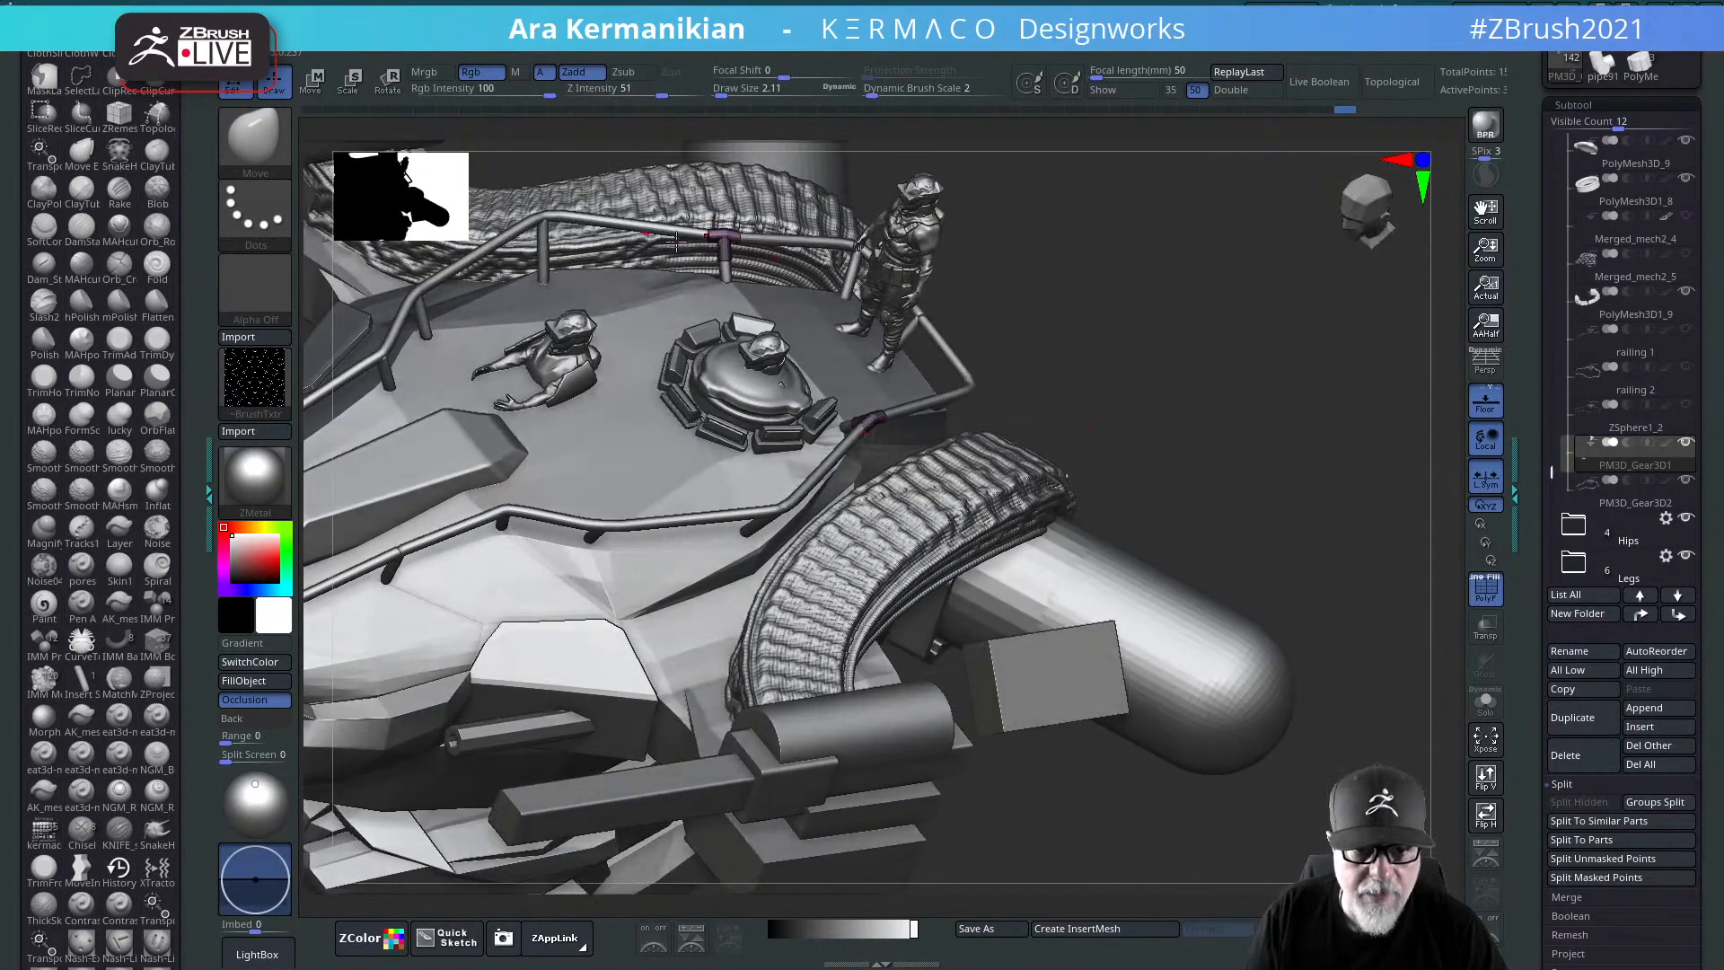
{"action": "right_click_drag", "start_coordinate": [1174, 362], "coordinate": [1461, 430]}
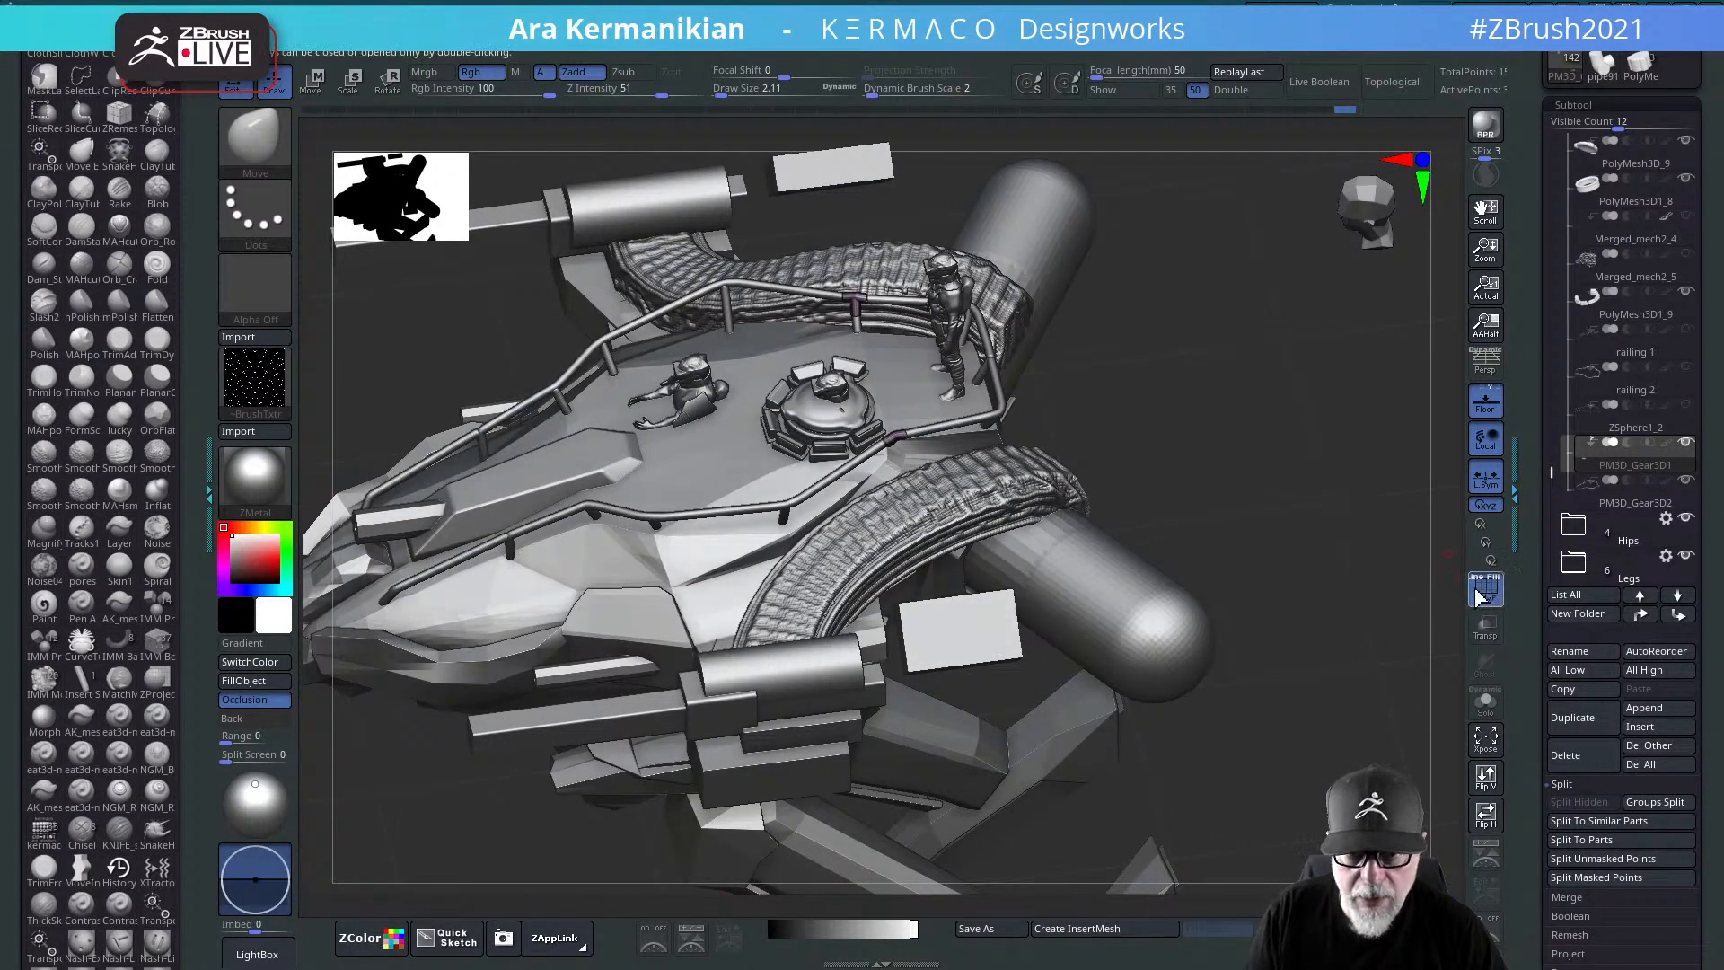
{"action": "right_click_drag", "start_coordinate": [1355, 493], "coordinate": [1014, 386]}
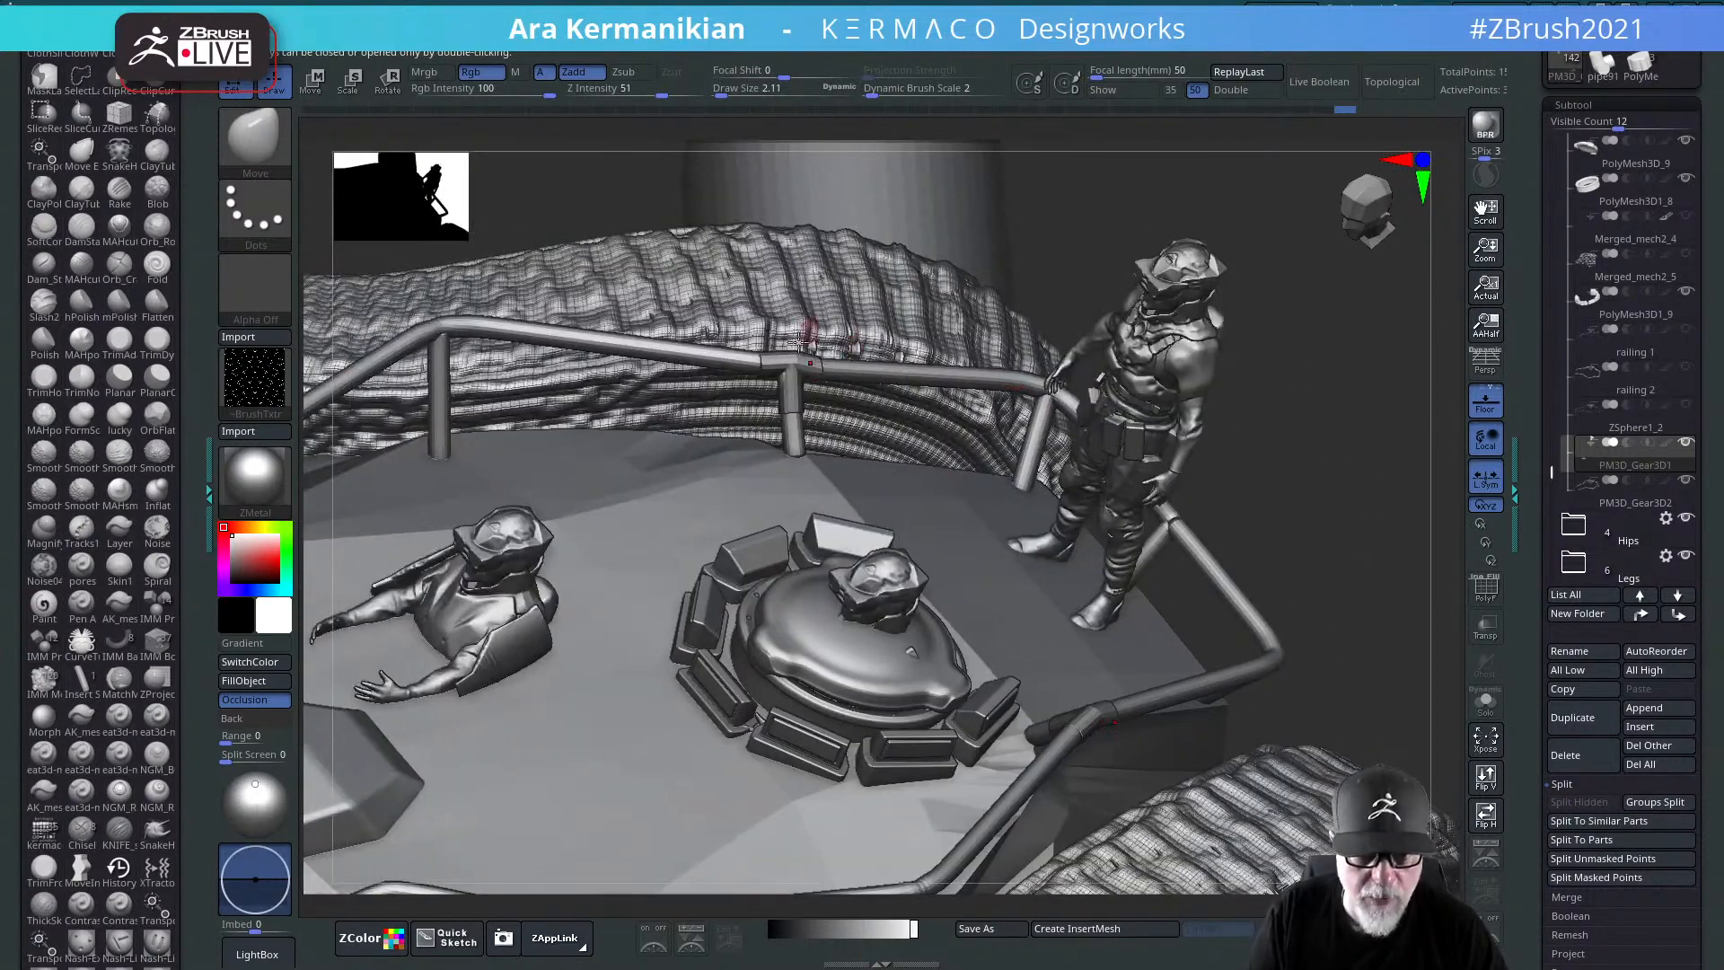
{"action": "key", "text": "s"}
{"action": "left_click_drag", "start_coordinate": [791, 357], "coordinate": [805, 392]}
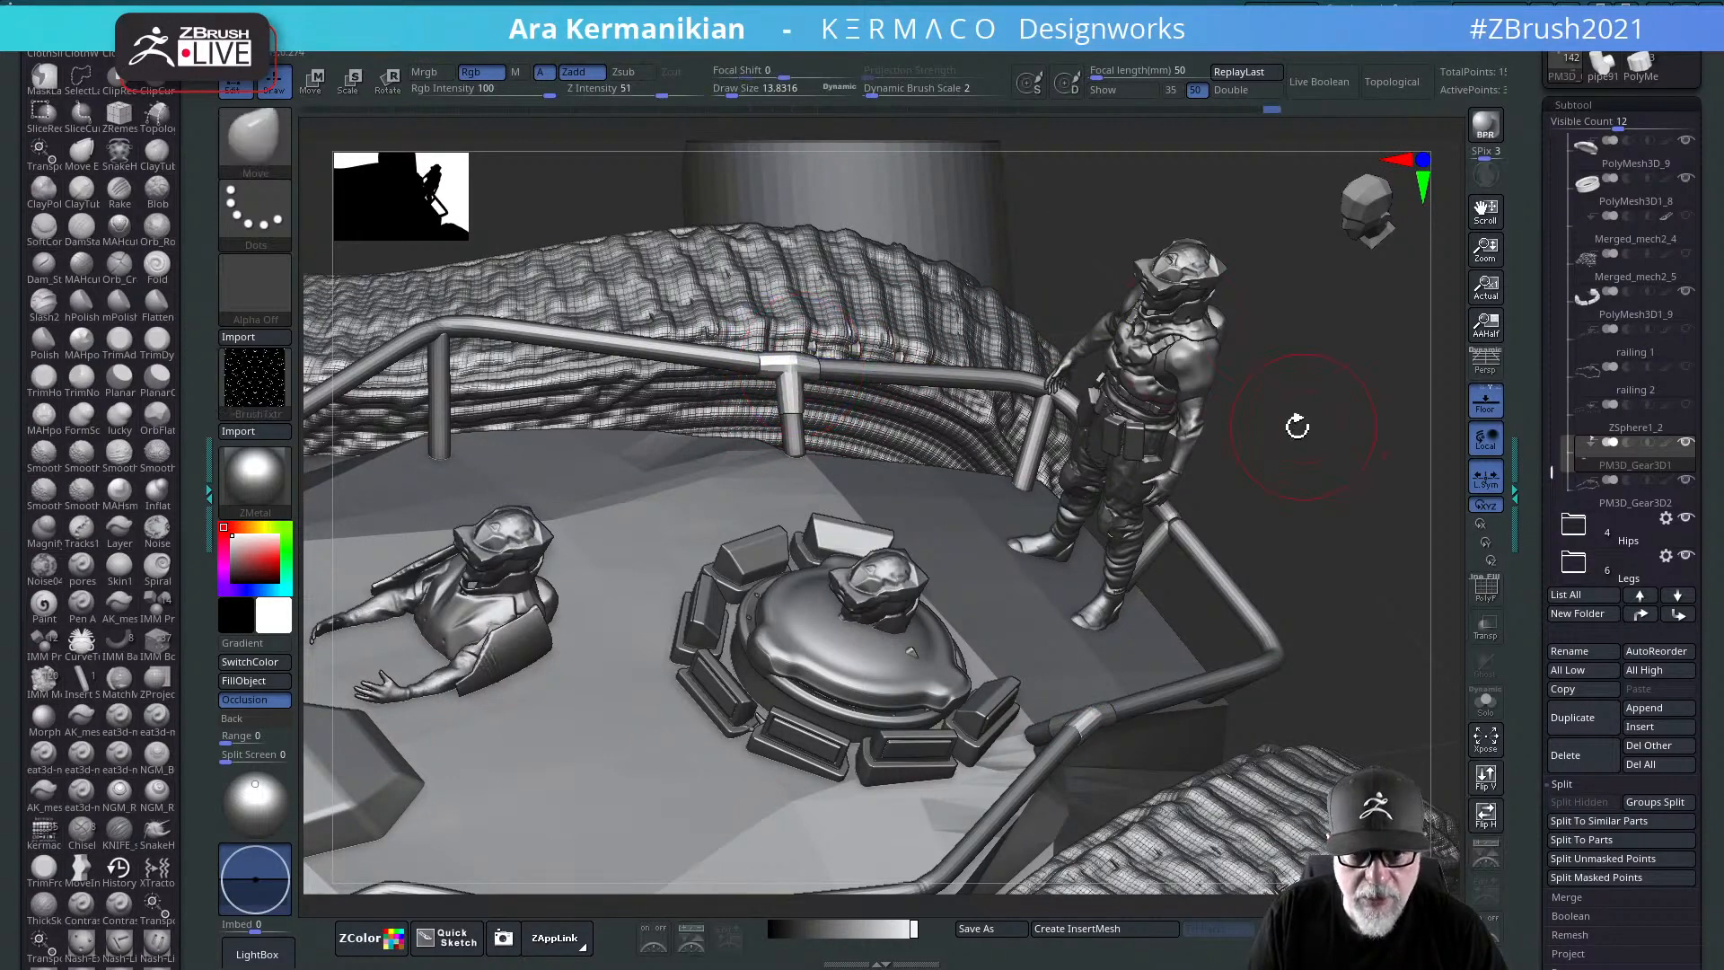
Step: Examine the railing and its T connectors from several angles, up close and against the whole mech
{"action": "left_click_drag", "start_coordinate": [1299, 422], "coordinate": [752, 375]}
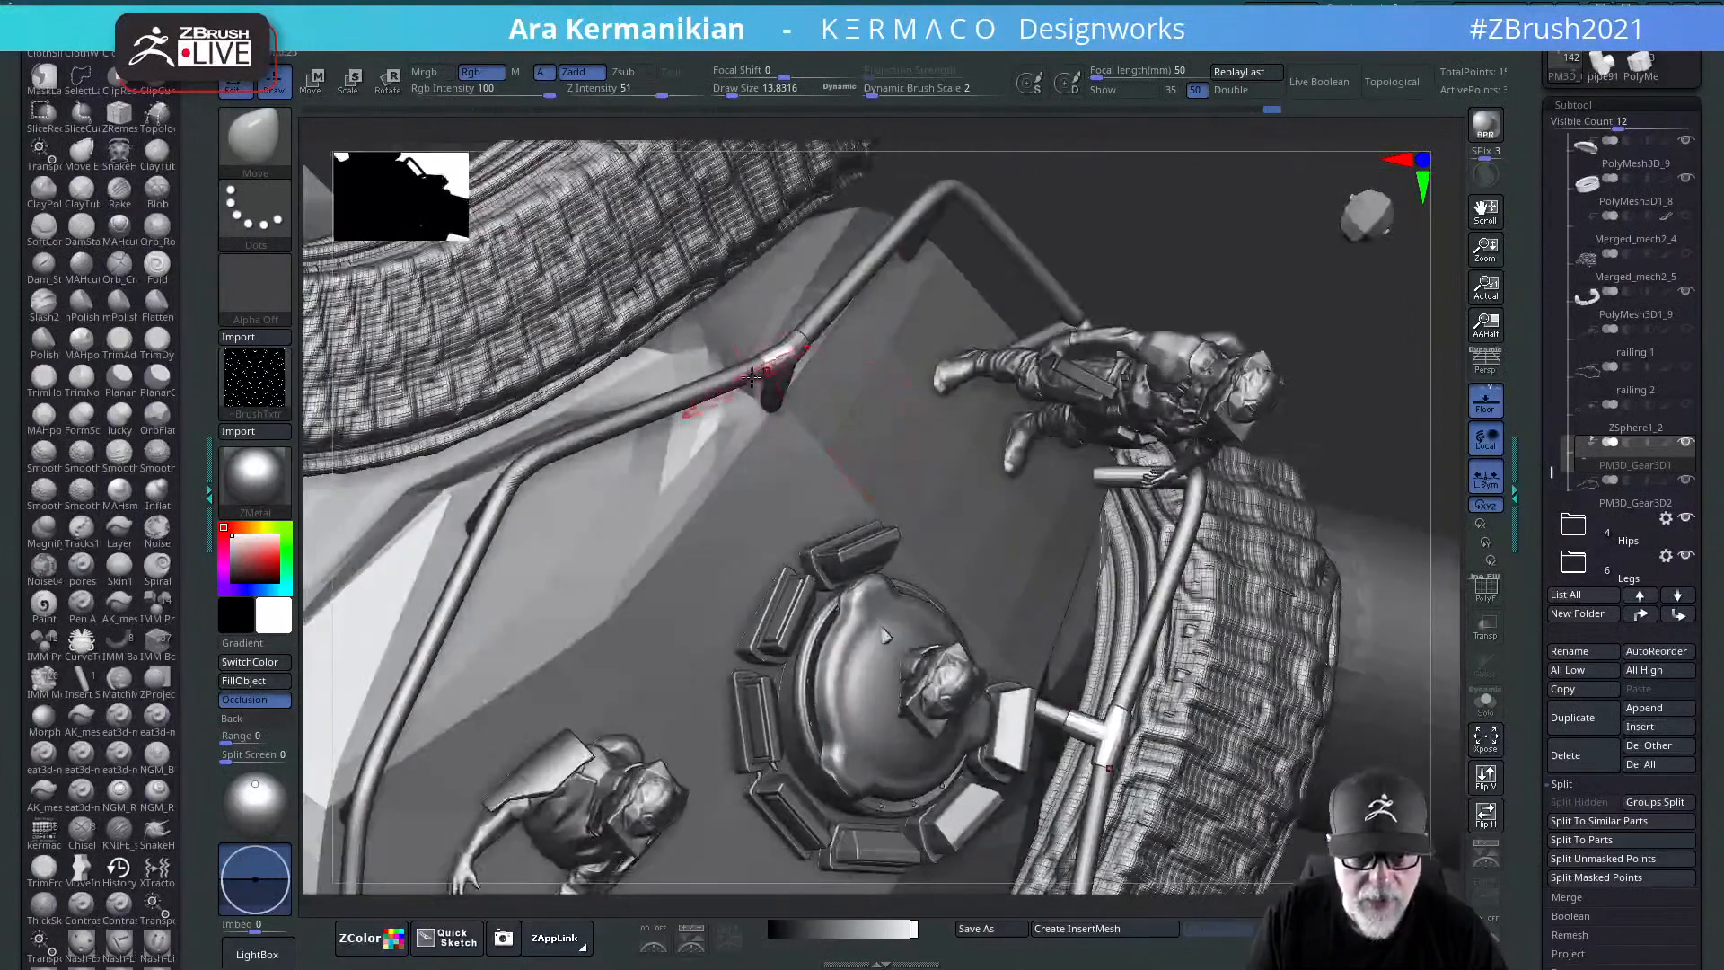
{"action": "left_click_drag", "start_coordinate": [1201, 196], "coordinate": [756, 362]}
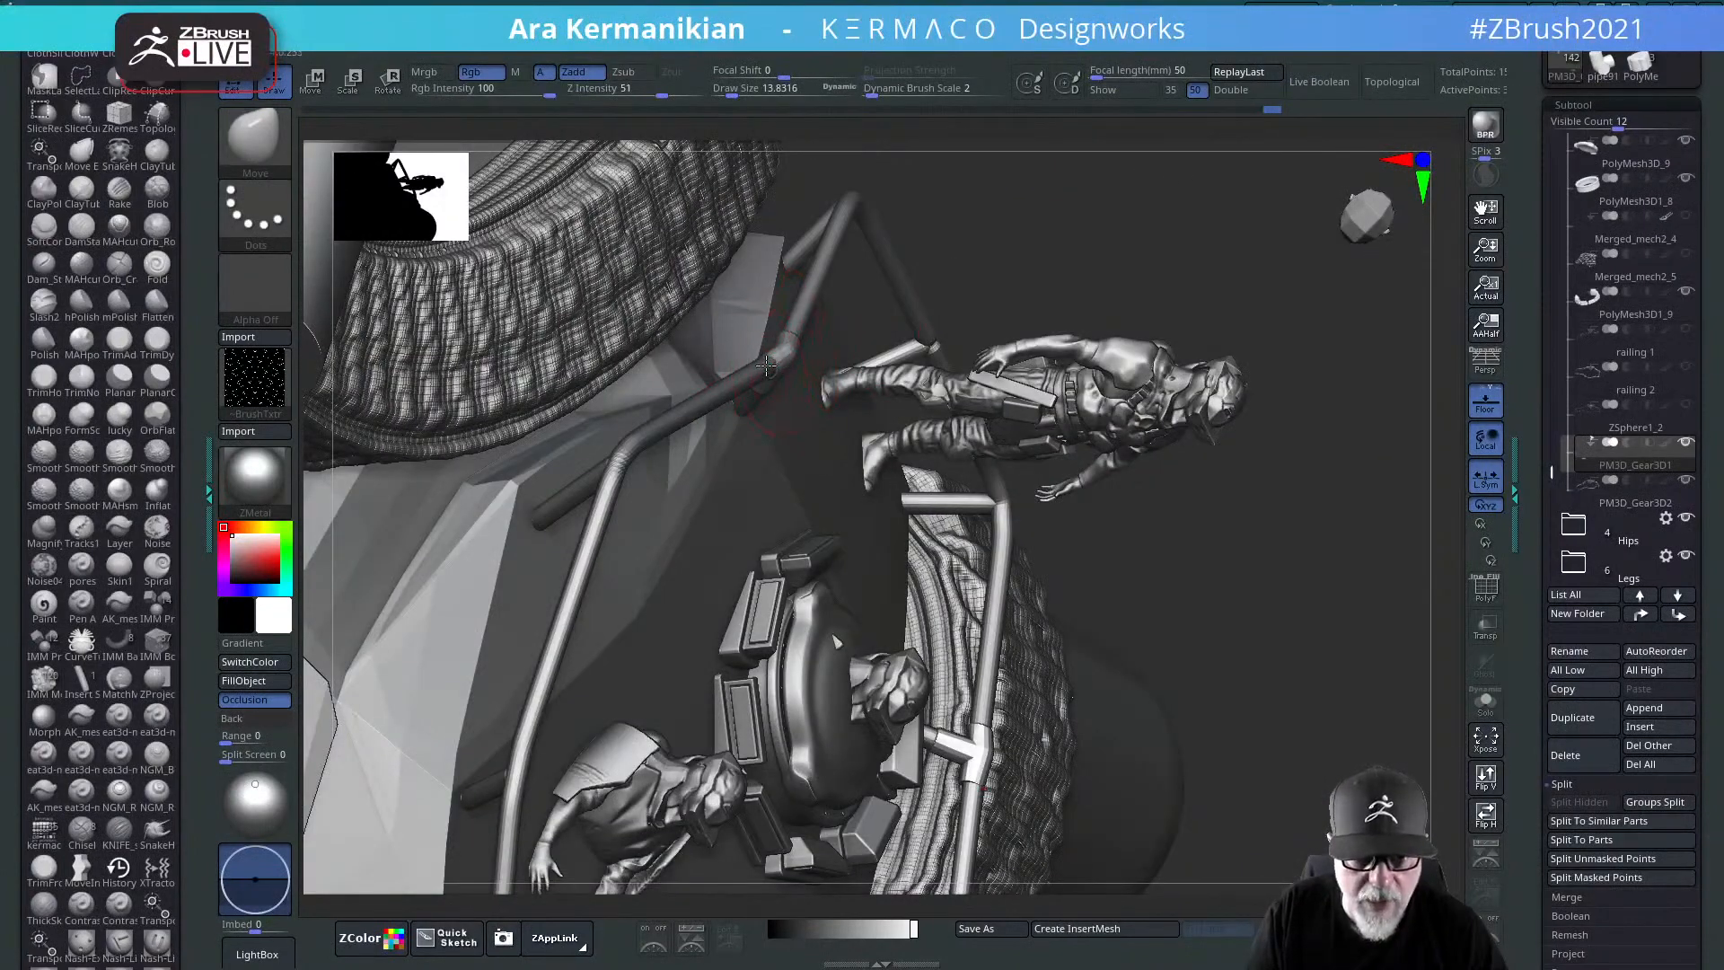
{"action": "left_click_drag", "start_coordinate": [1150, 269], "coordinate": [1275, 296]}
{"action": "key", "text": "f"}
{"action": "left_click_drag", "start_coordinate": [1088, 371], "coordinate": [1105, 283]}
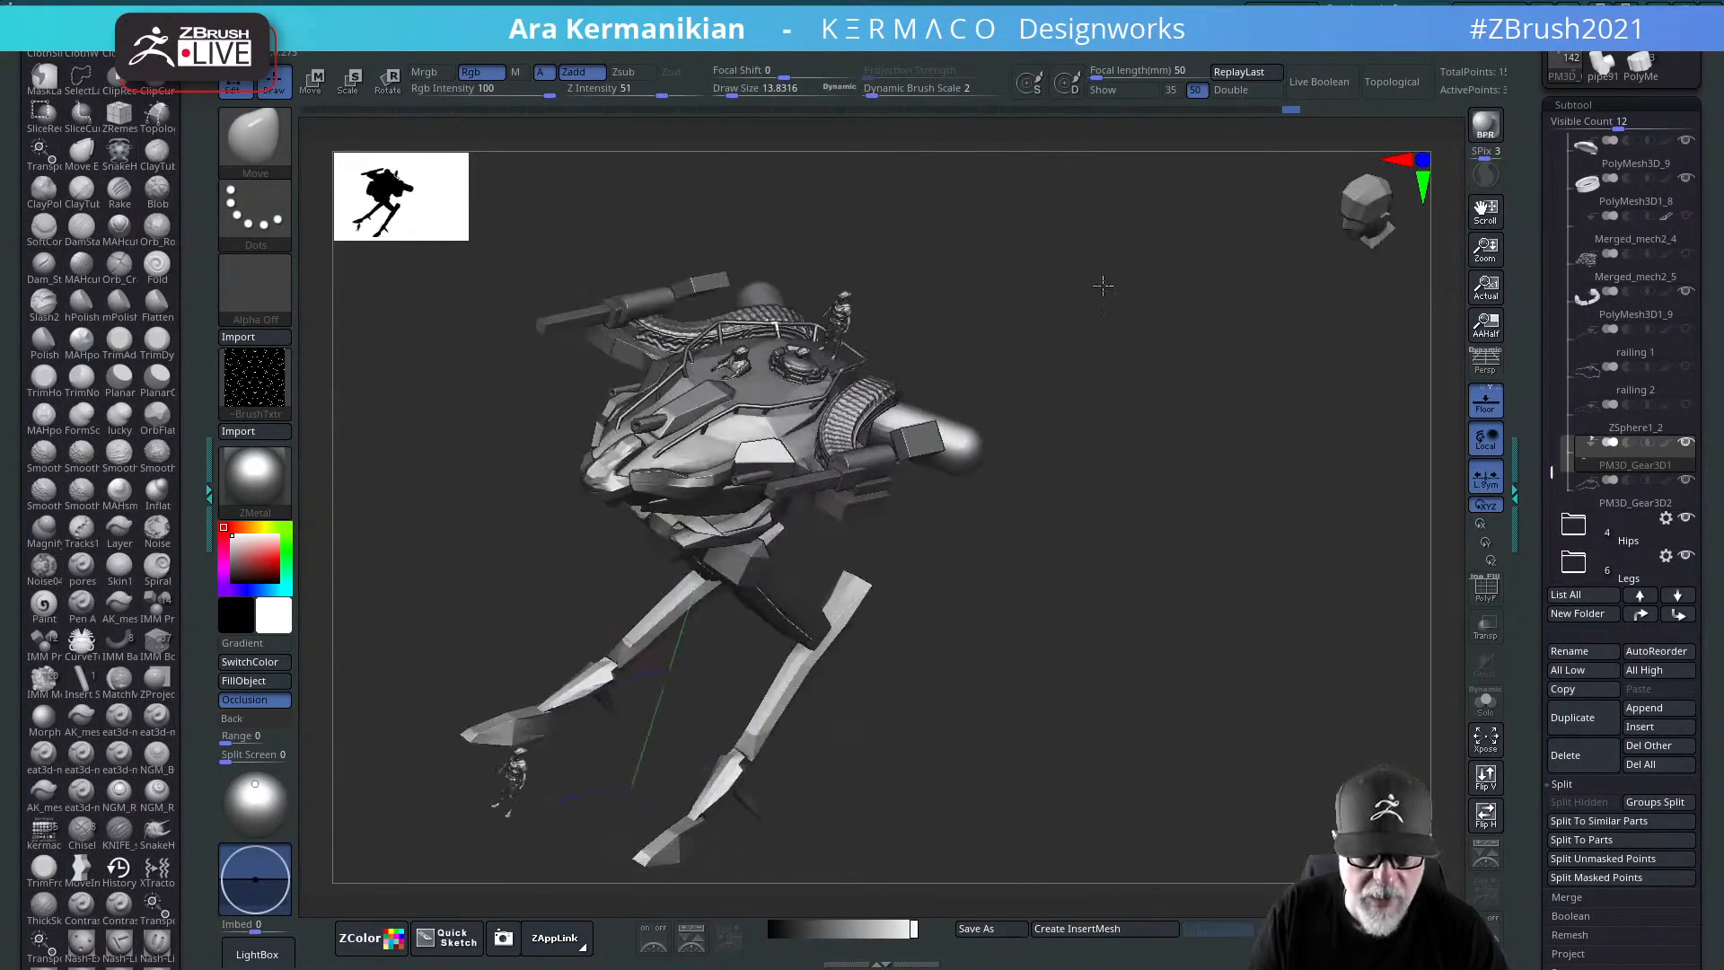
{"action": "key", "text": "f"}
{"action": "left_click_drag", "start_coordinate": [1216, 376], "coordinate": [1347, 401]}
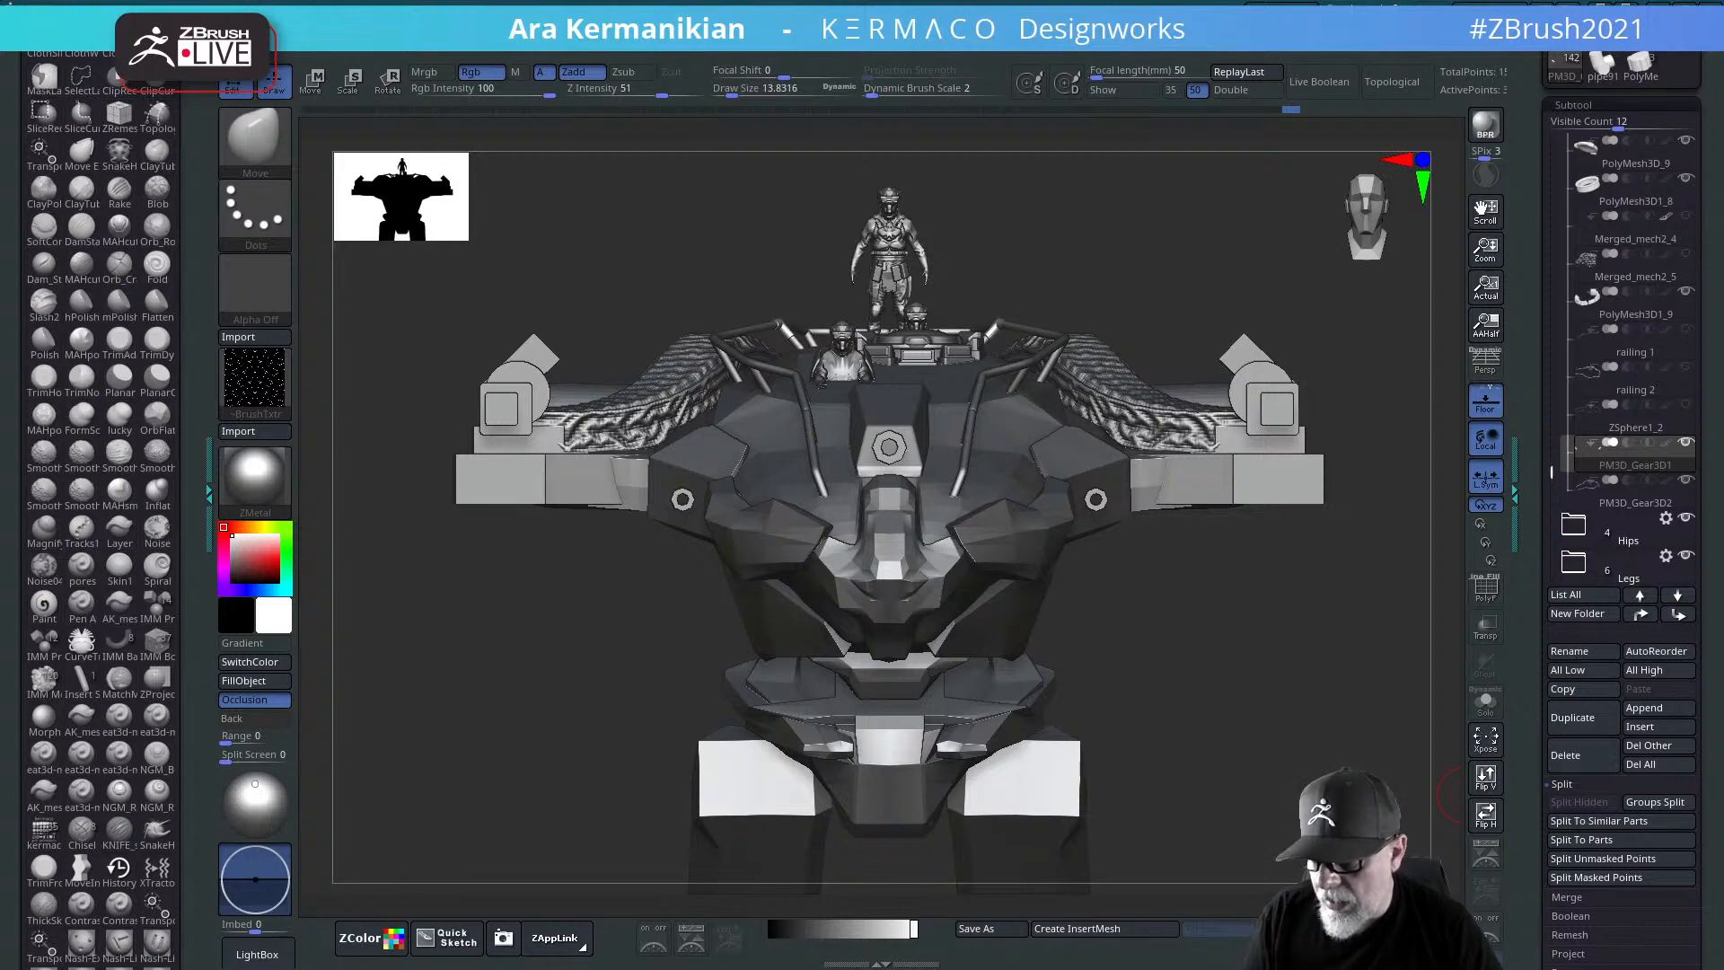
{"action": "left_click_drag", "start_coordinate": [1227, 326], "coordinate": [869, 357]}
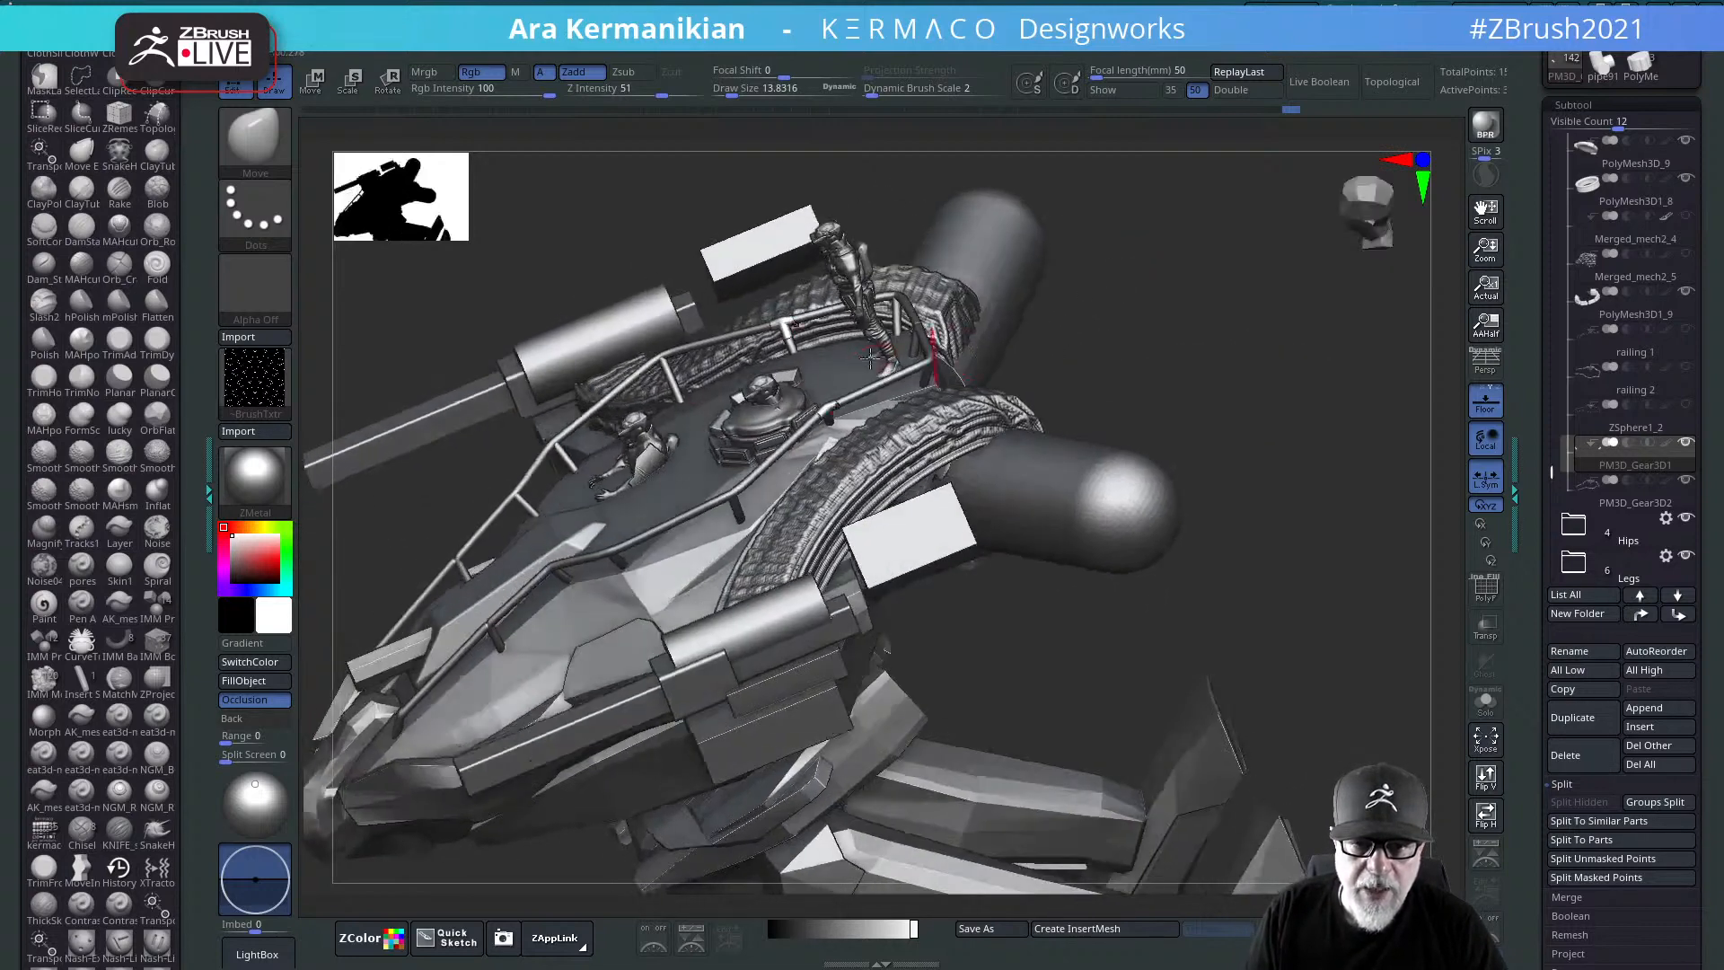
{"action": "left_click_drag", "start_coordinate": [986, 343], "coordinate": [960, 336]}
{"action": "left_click_drag", "start_coordinate": [1125, 329], "coordinate": [920, 324]}
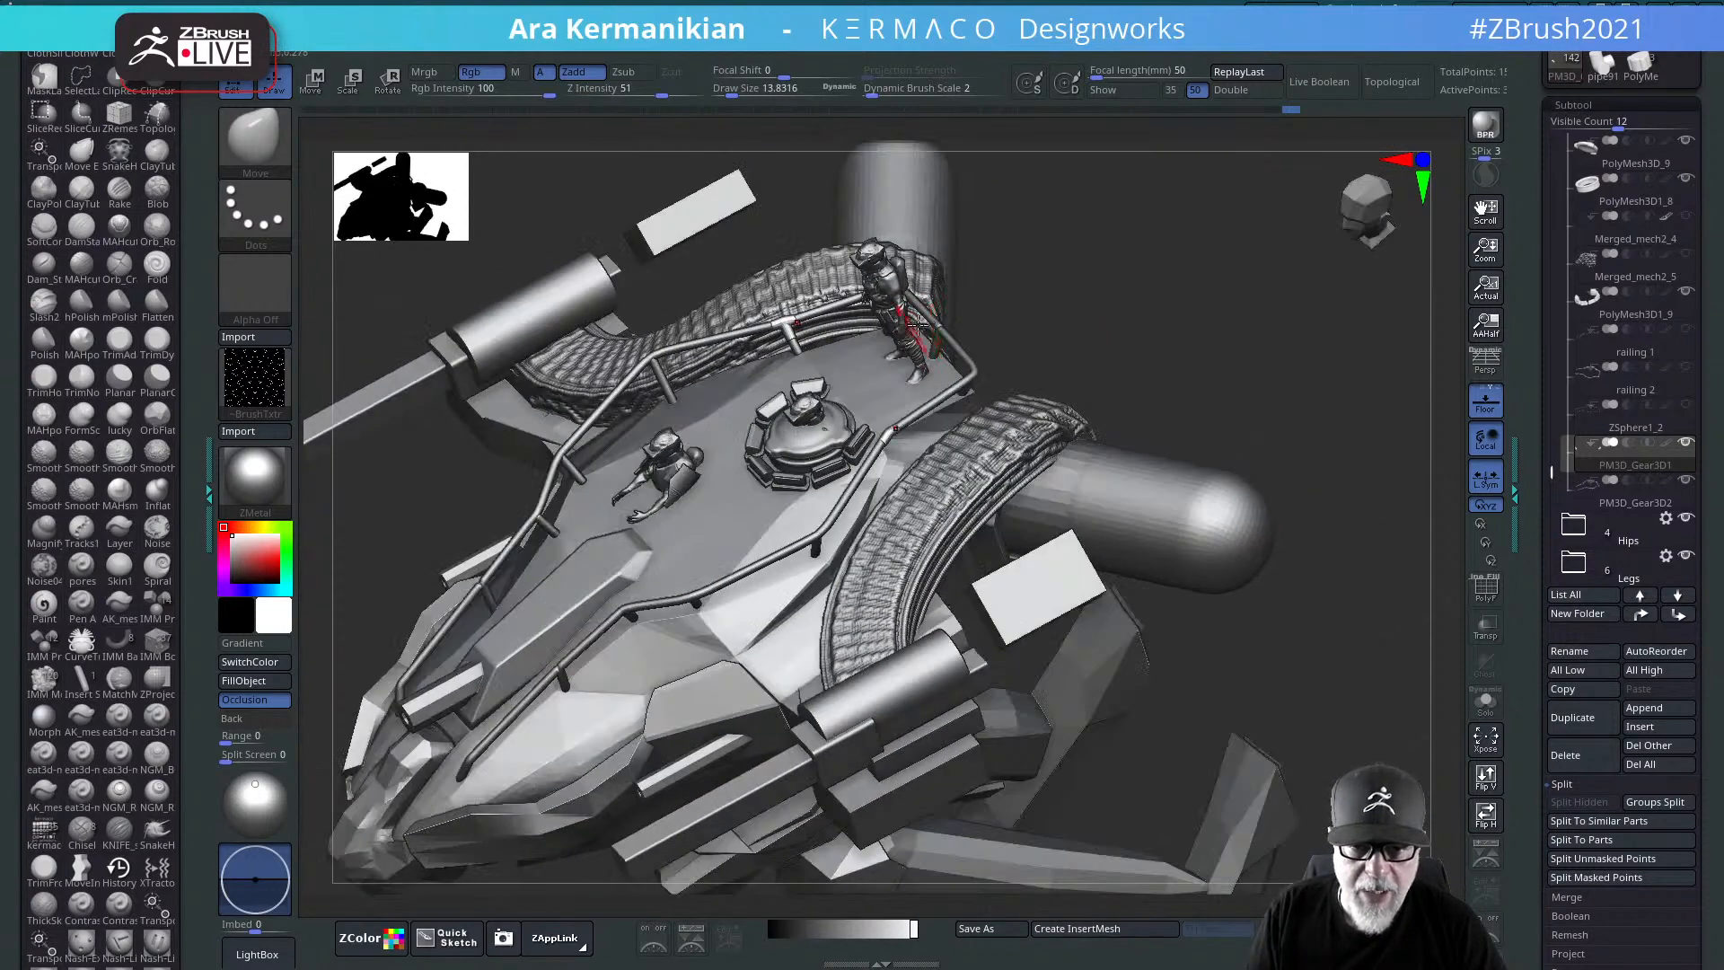
{"action": "left_click_drag", "start_coordinate": [1102, 346], "coordinate": [796, 550]}
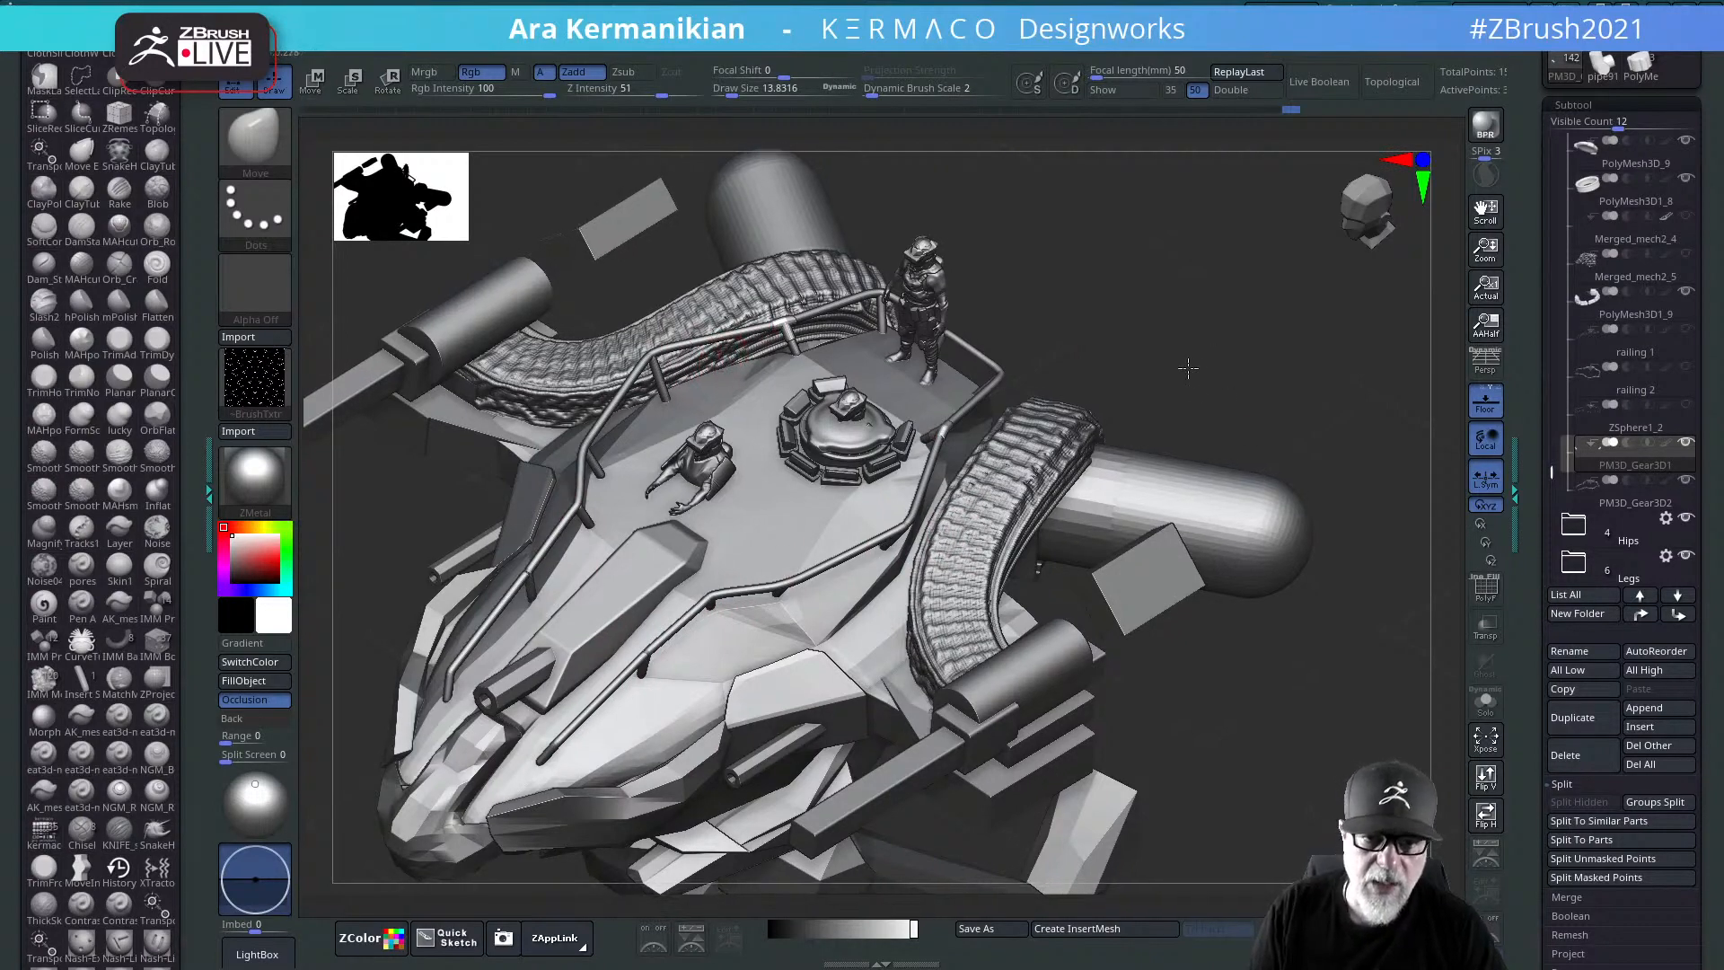
{"action": "left_click_drag", "start_coordinate": [1188, 367], "coordinate": [1390, 346]}
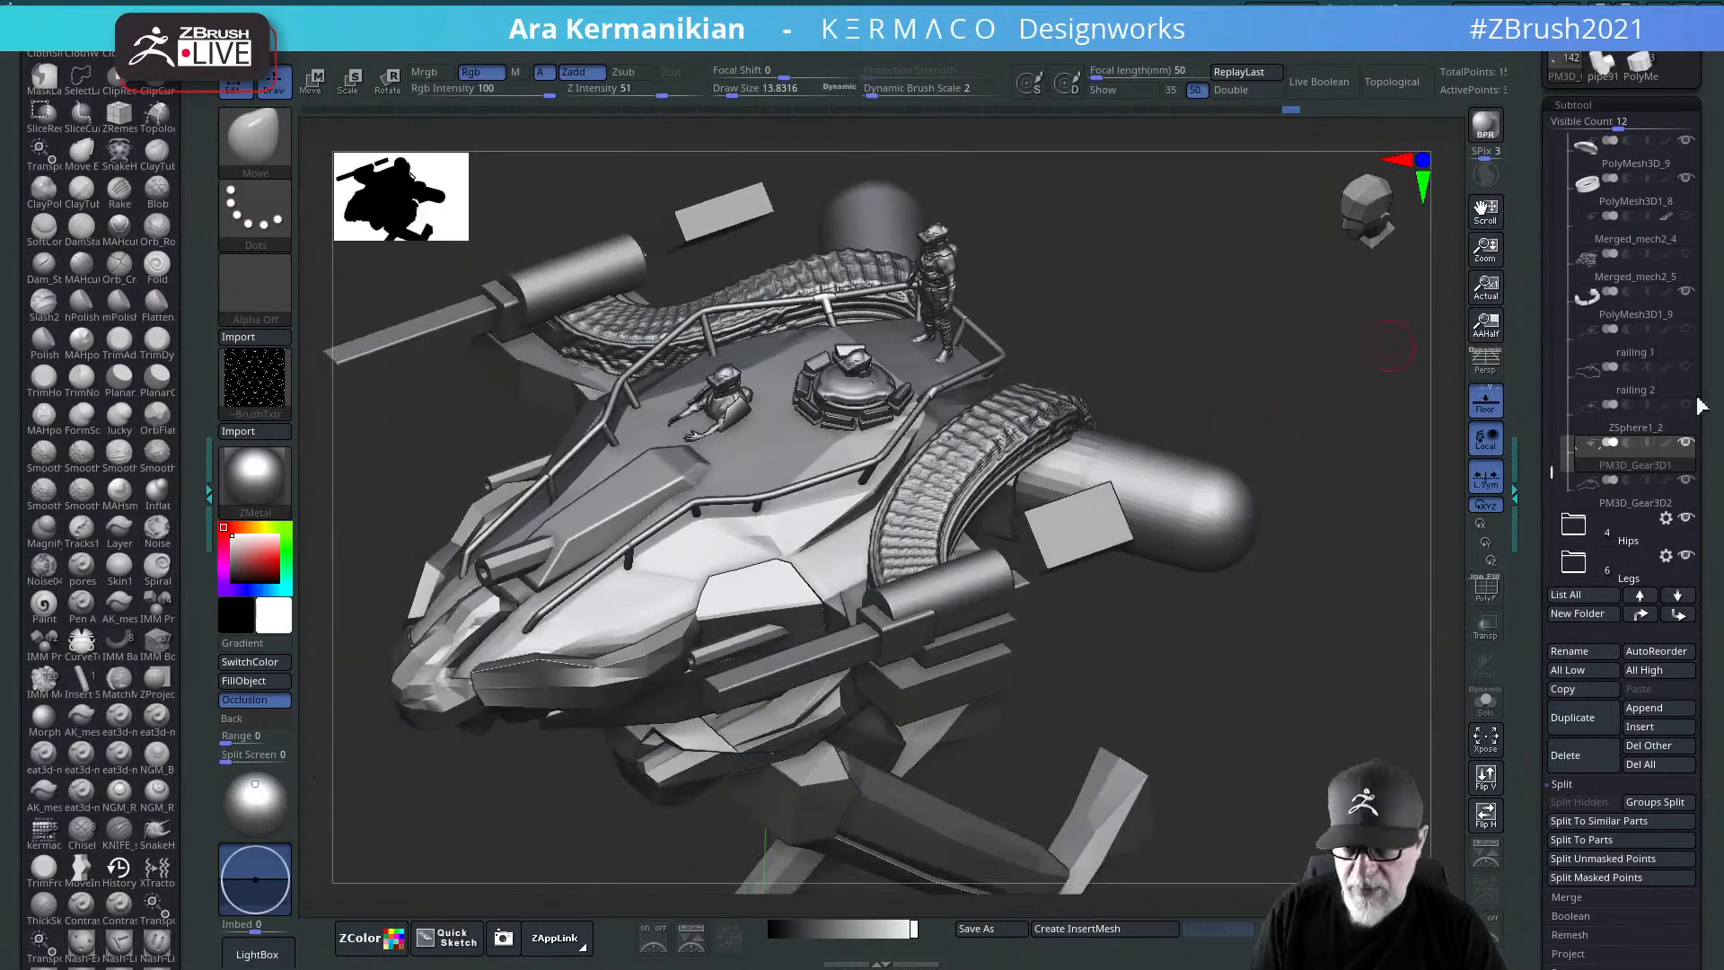
Step: Select the ZSphere1_2 subtool and frame its railing on the mech's deck
{"action": "left_click", "coordinate": [1641, 441]}
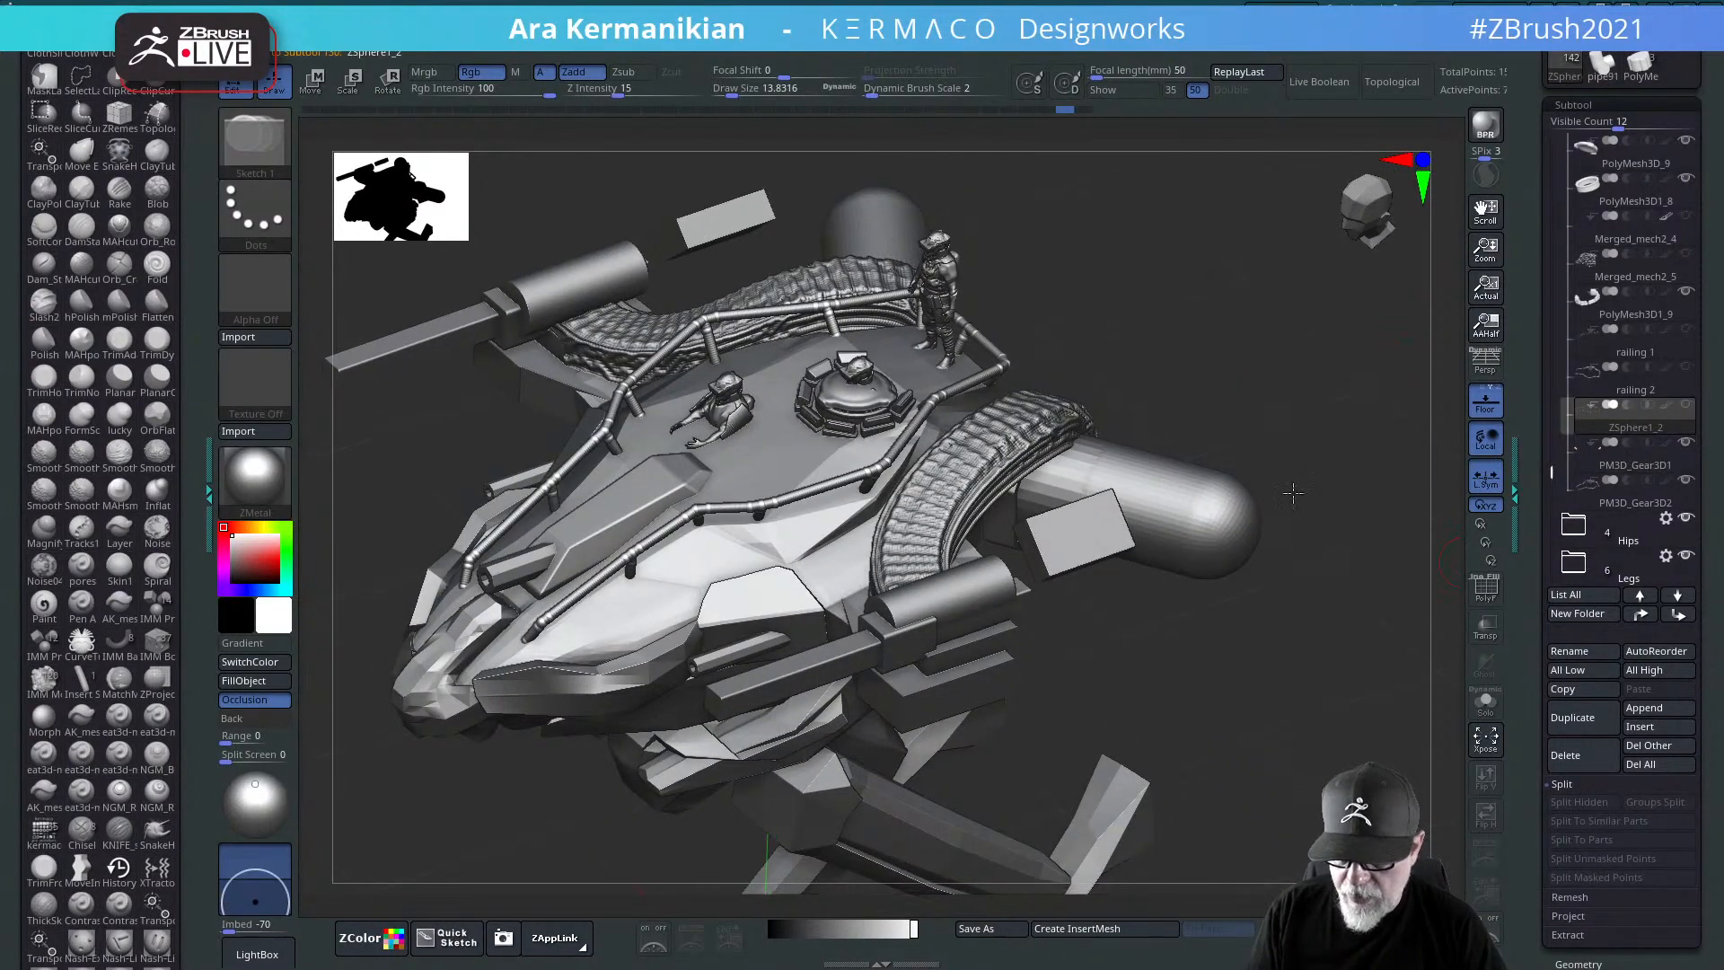
{"action": "left_click_drag", "start_coordinate": [1293, 492], "coordinate": [1488, 626], "text": "alt"}
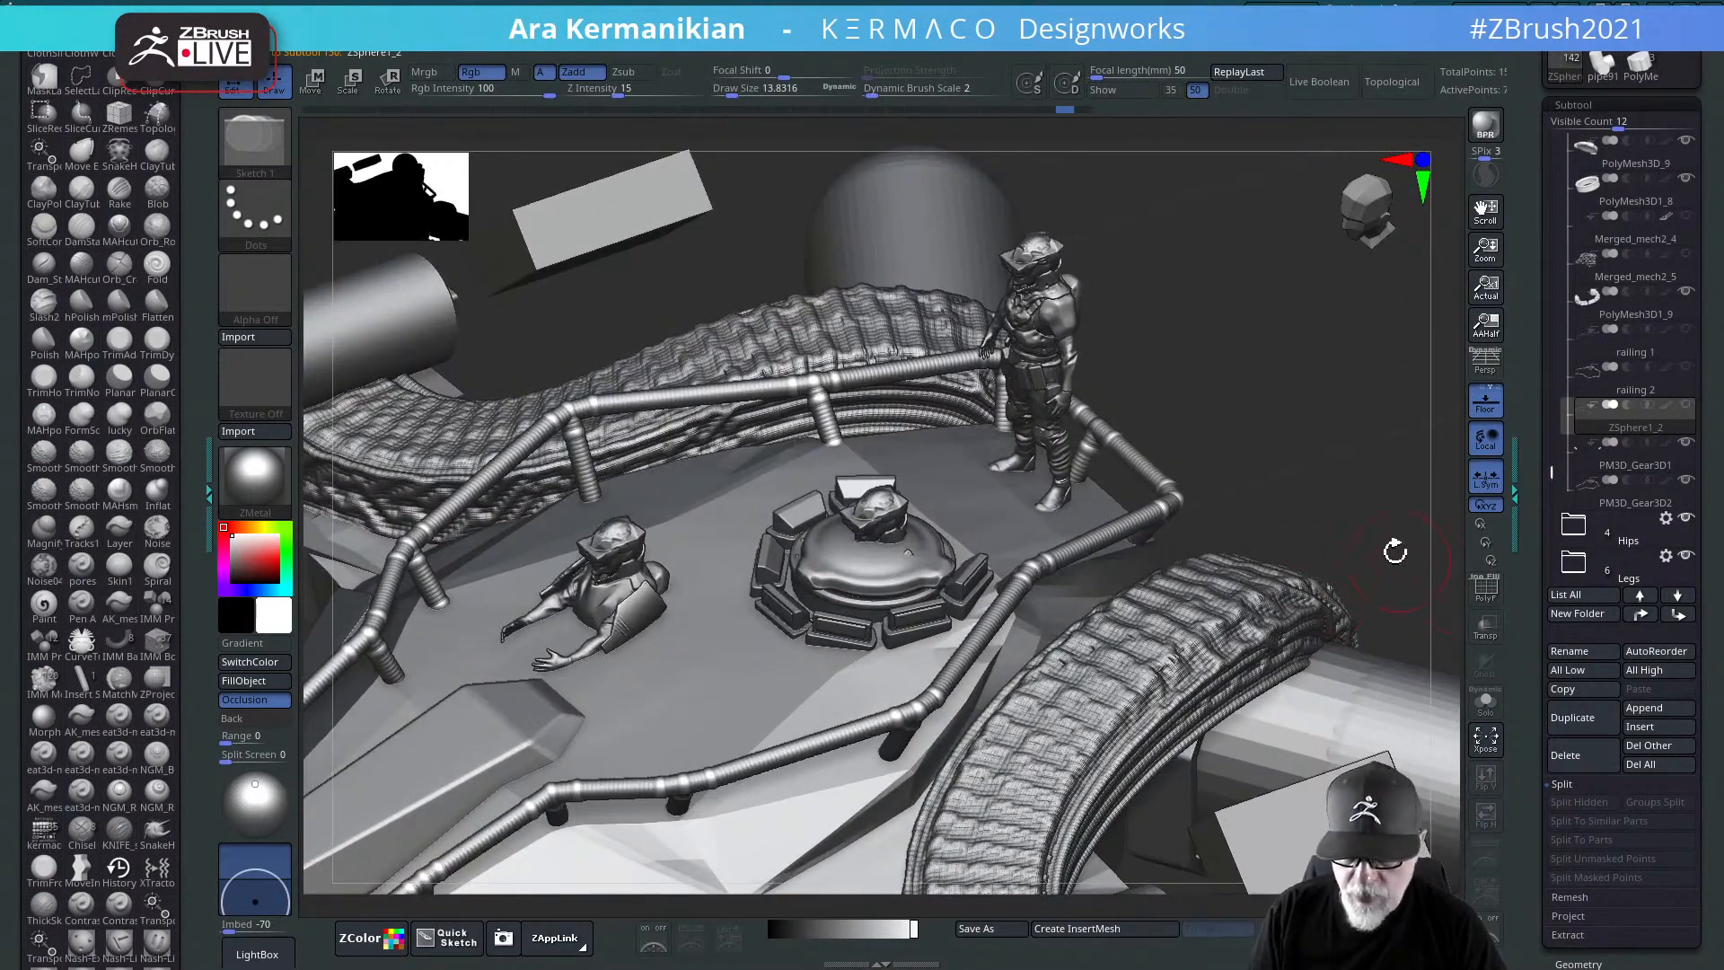
{"action": "left_click_drag", "start_coordinate": [1376, 539], "coordinate": [1318, 468]}
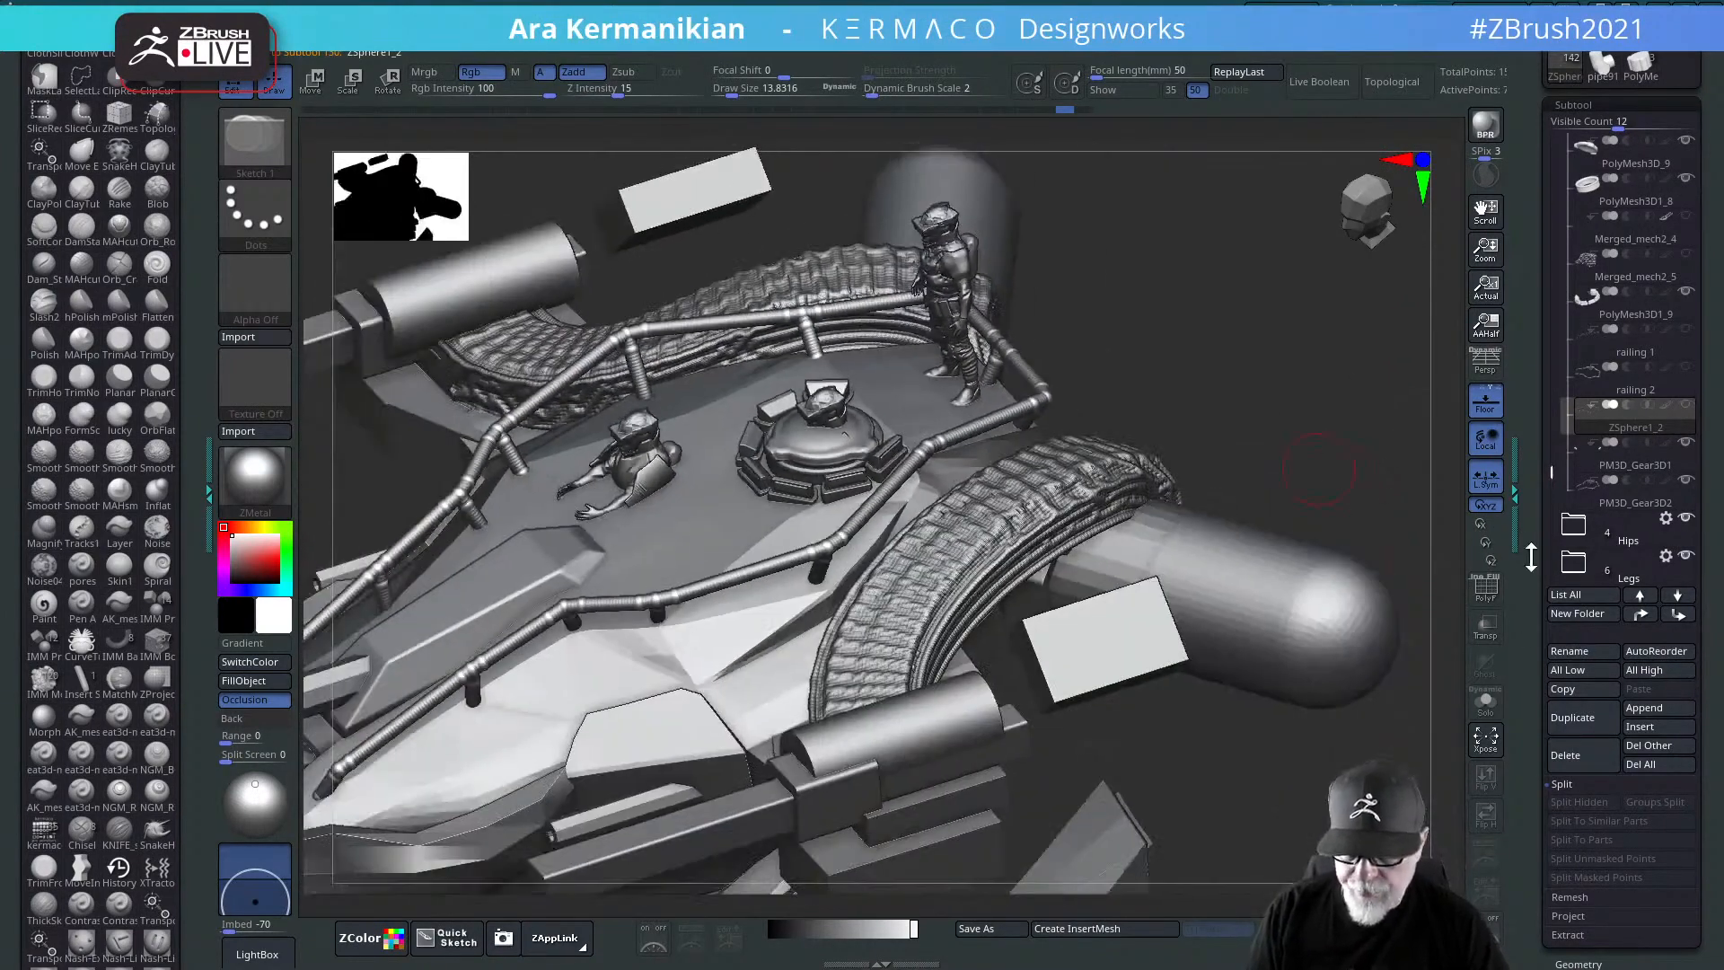
{"action": "scroll", "coordinate": [1520, 420], "scroll_direction": "down", "scroll_amount": 5}
{"action": "scroll", "coordinate": [1520, 420], "scroll_direction": "down", "scroll_amount": 5}
{"action": "scroll", "coordinate": [1528, 718], "scroll_direction": "down", "scroll_amount": 10}
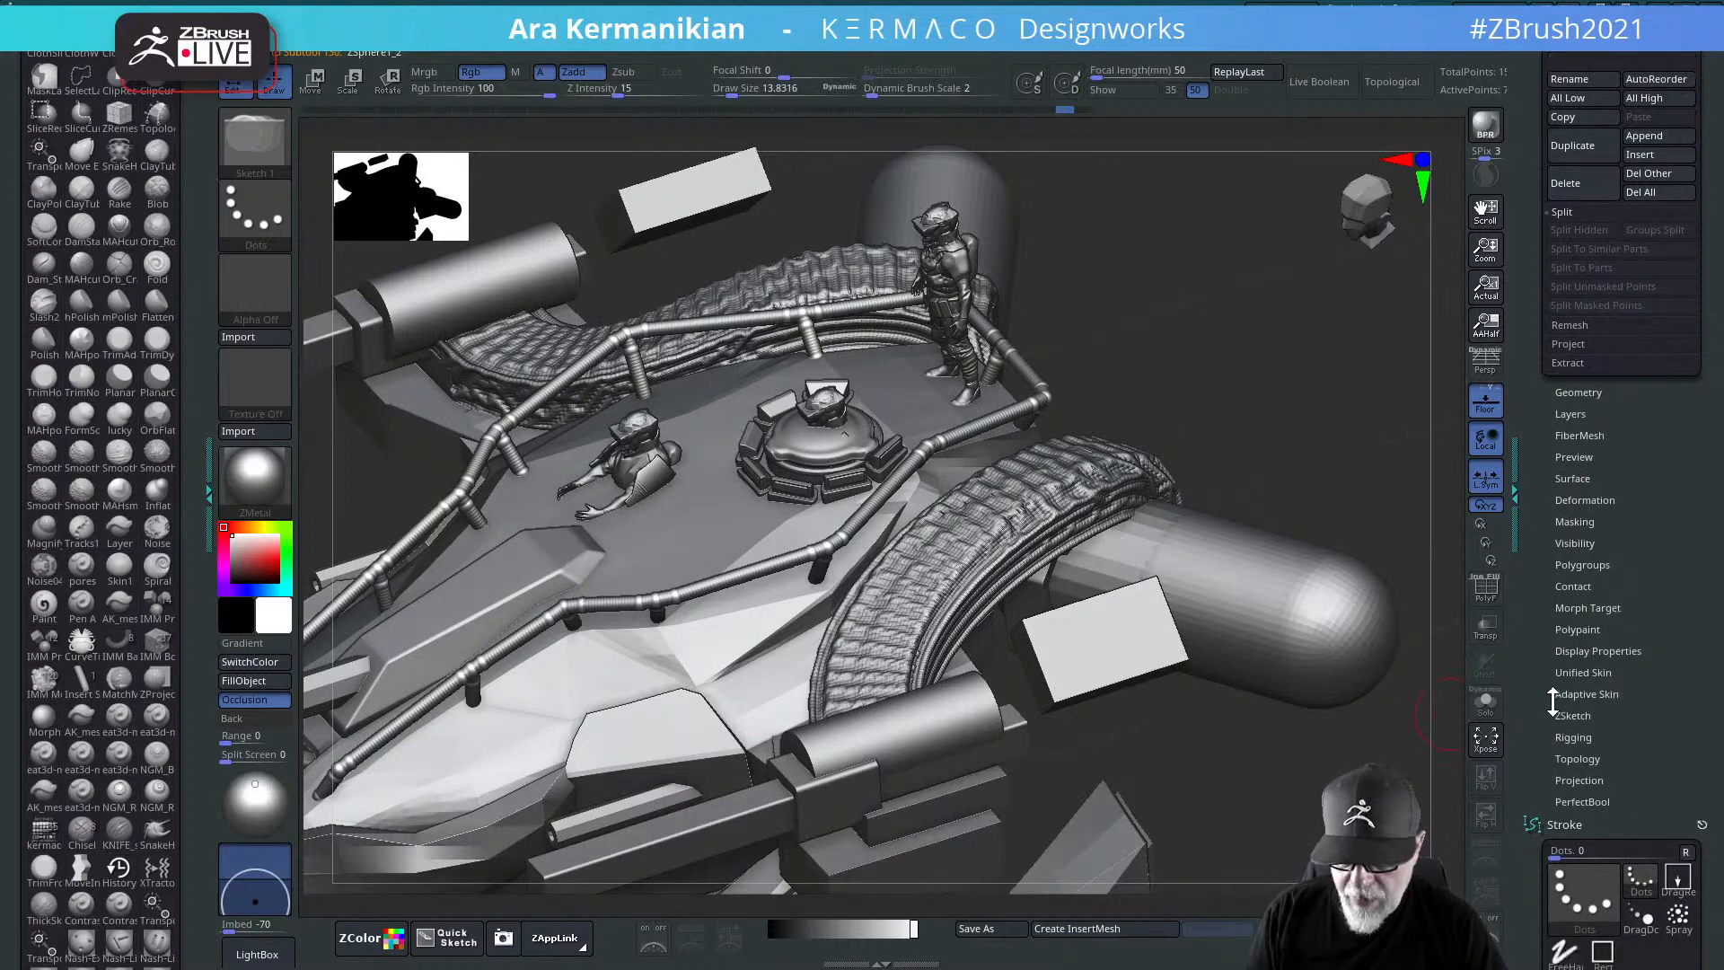
{"action": "scroll", "coordinate": [1540, 577], "scroll_direction": "up", "scroll_amount": 7}
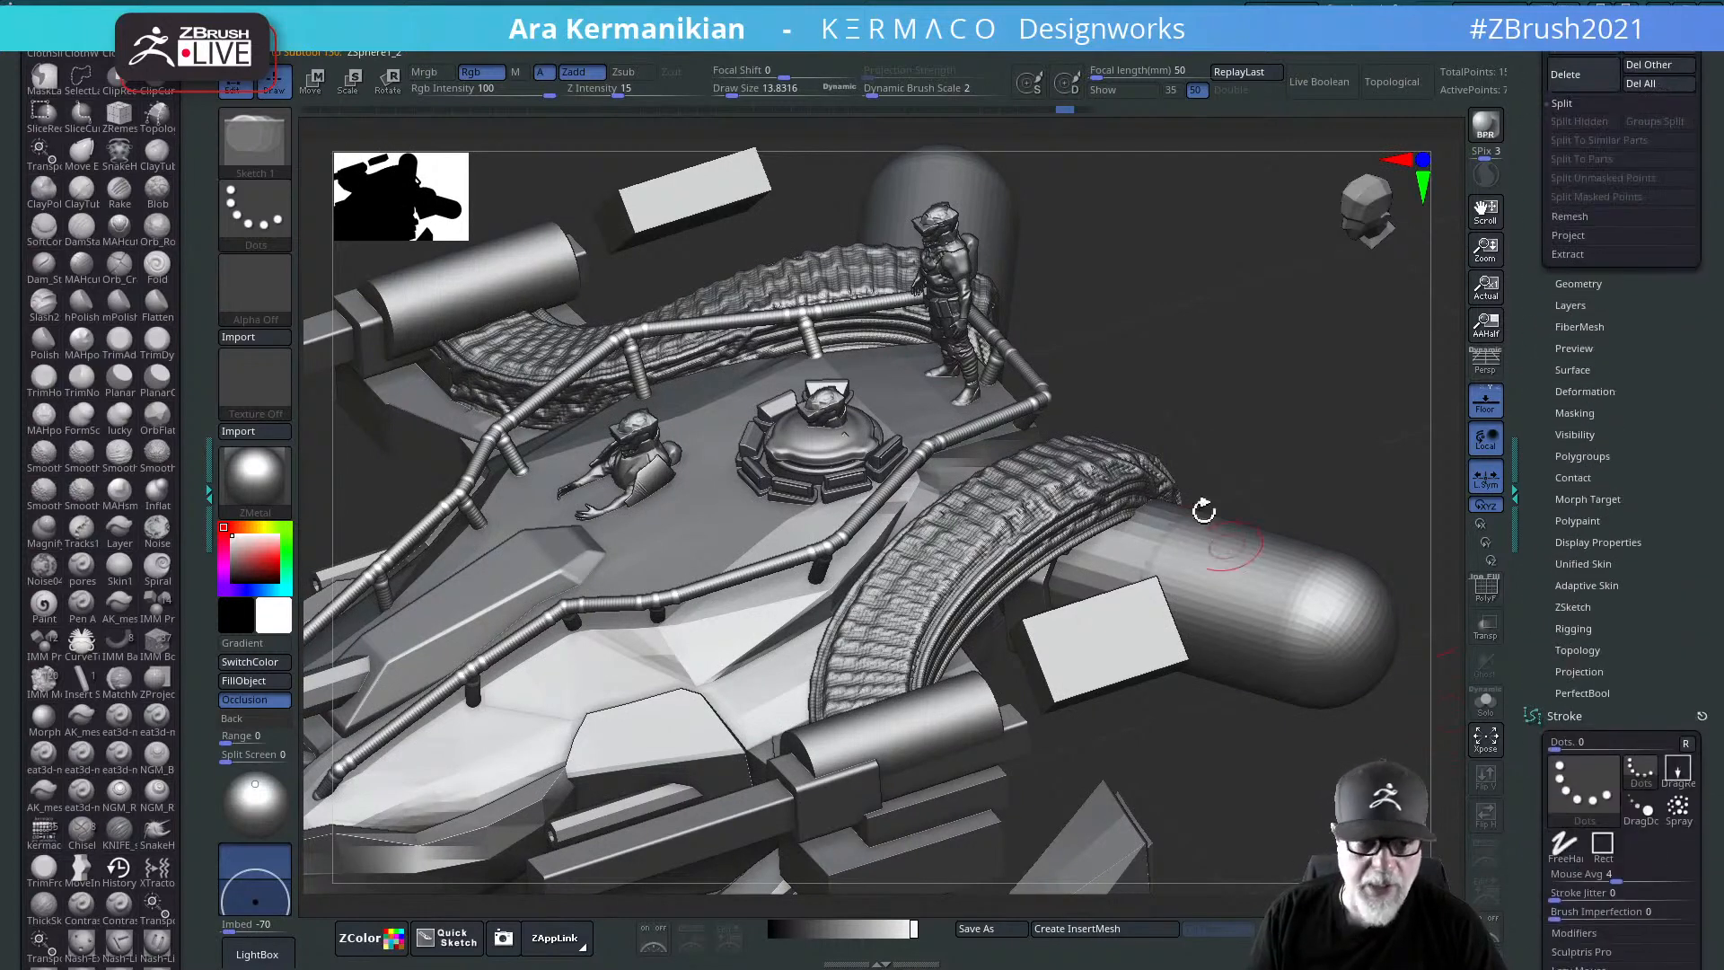
{"action": "scroll", "coordinate": [1508, 418], "scroll_direction": "up", "scroll_amount": 9}
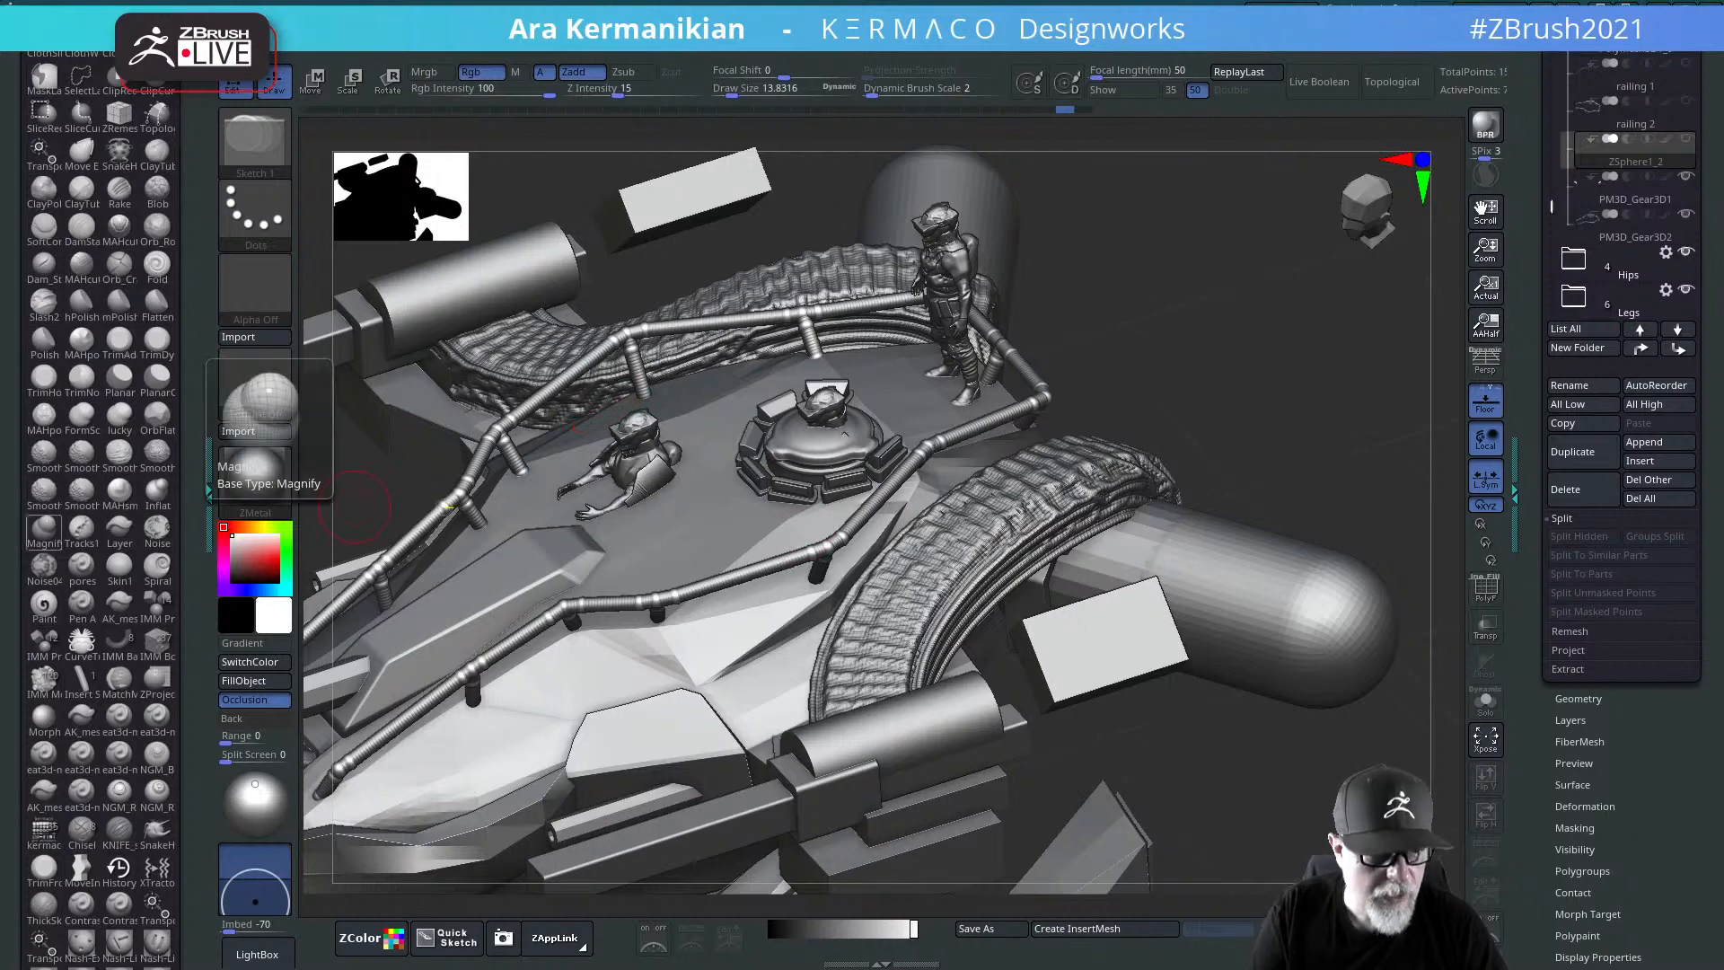
Step: Select the Kermaco primitives insert-mesh brush from the brush palette
{"action": "left_click_drag", "start_coordinate": [188, 77], "coordinate": [187, 216]}
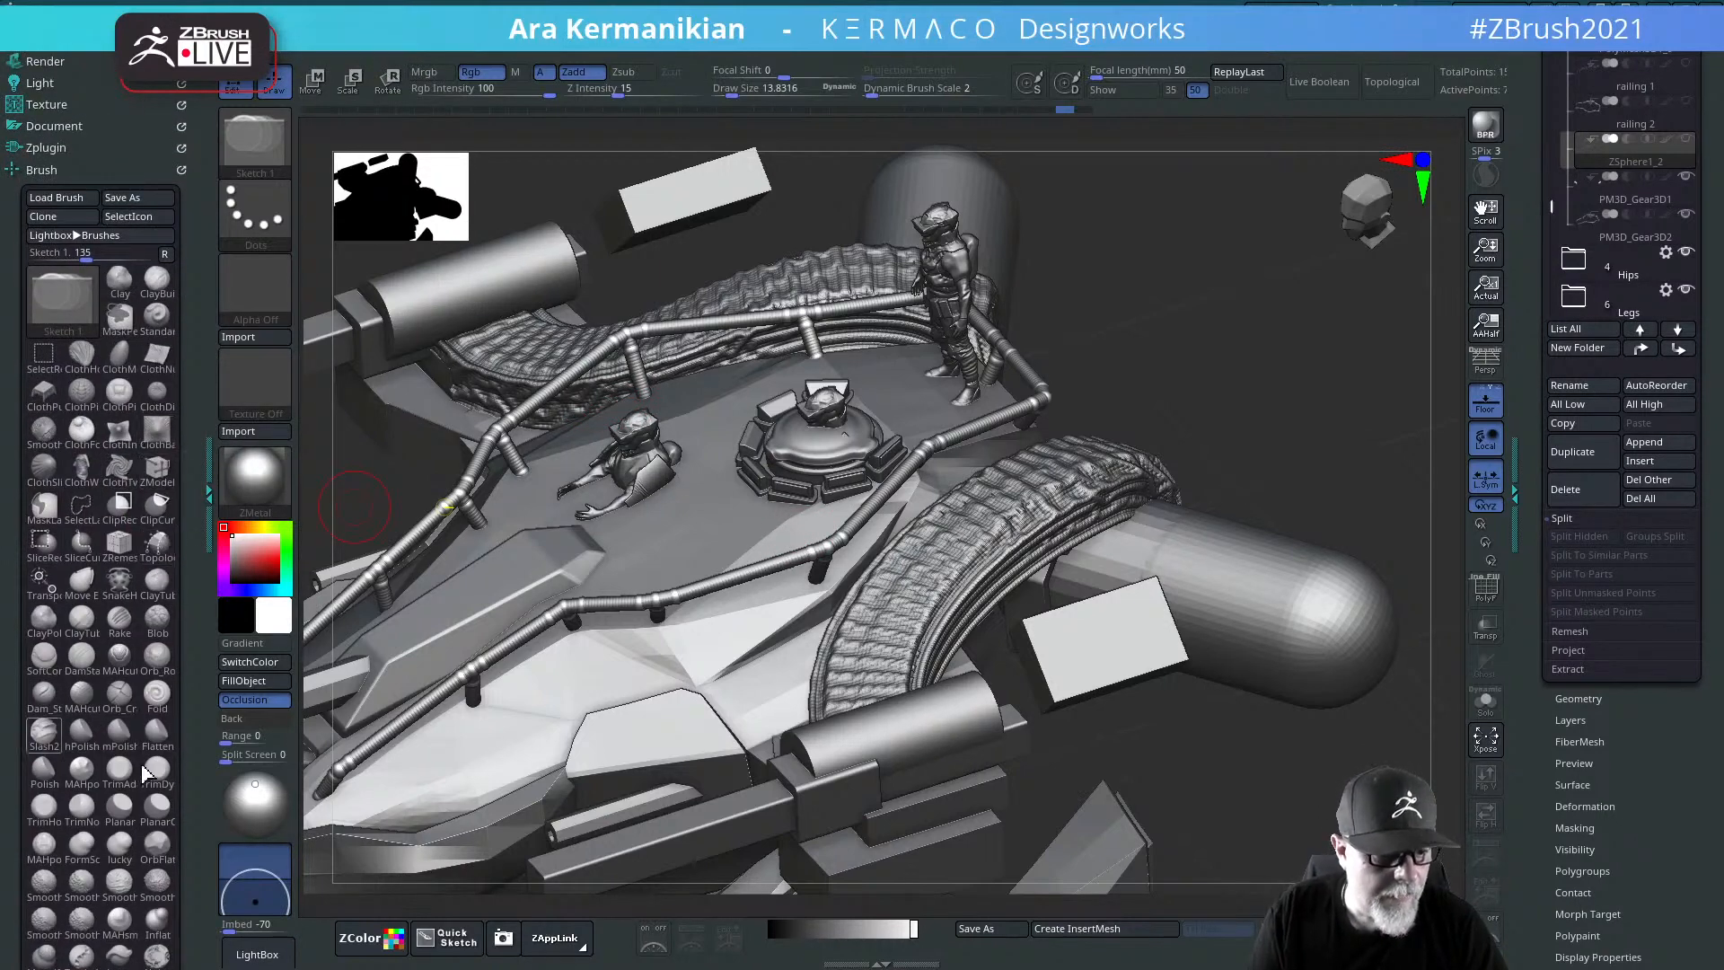
{"action": "mouse_move", "coordinate": [188, 798]}
{"action": "left_mouse_down"}
{"action": "mouse_move", "coordinate": [212, 709]}
{"action": "mouse_move", "coordinate": [167, 574]}
{"action": "mouse_move", "coordinate": [165, 594]}
{"action": "left_mouse_up"}
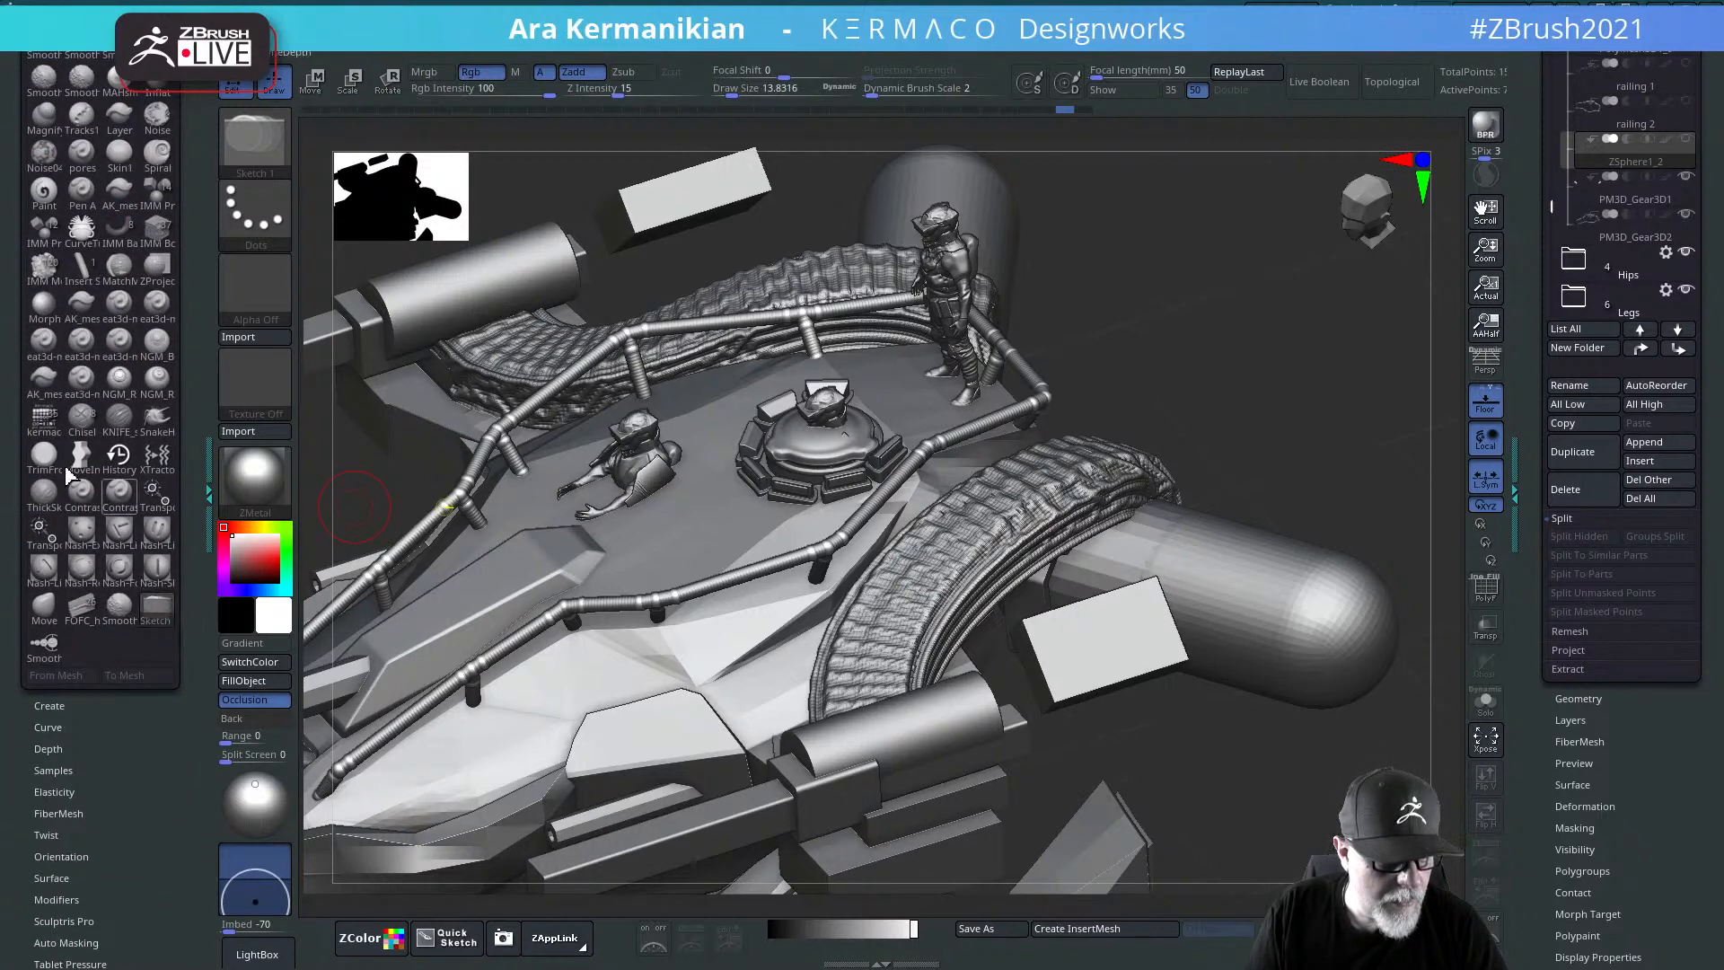
{"action": "left_click", "coordinate": [43, 415]}
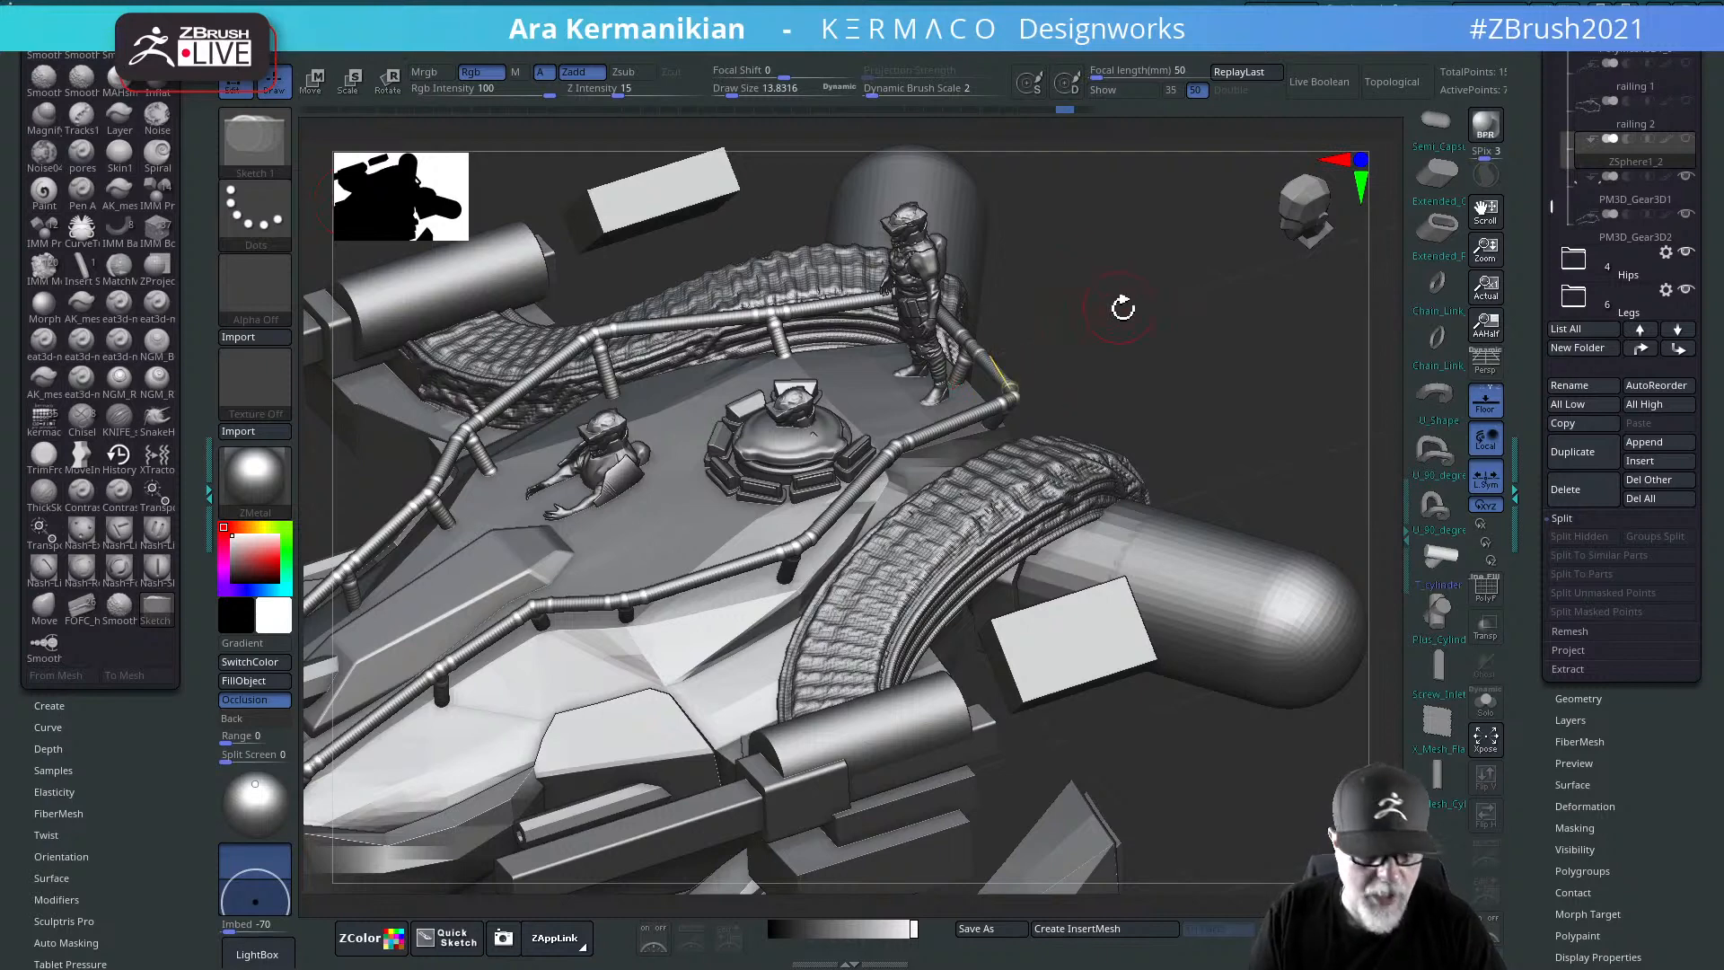
Step: Examine the brush creation options and the ZSphere's geometry options for a way to extract a mesh from the insert brush
{"action": "key", "text": "ctrl"}
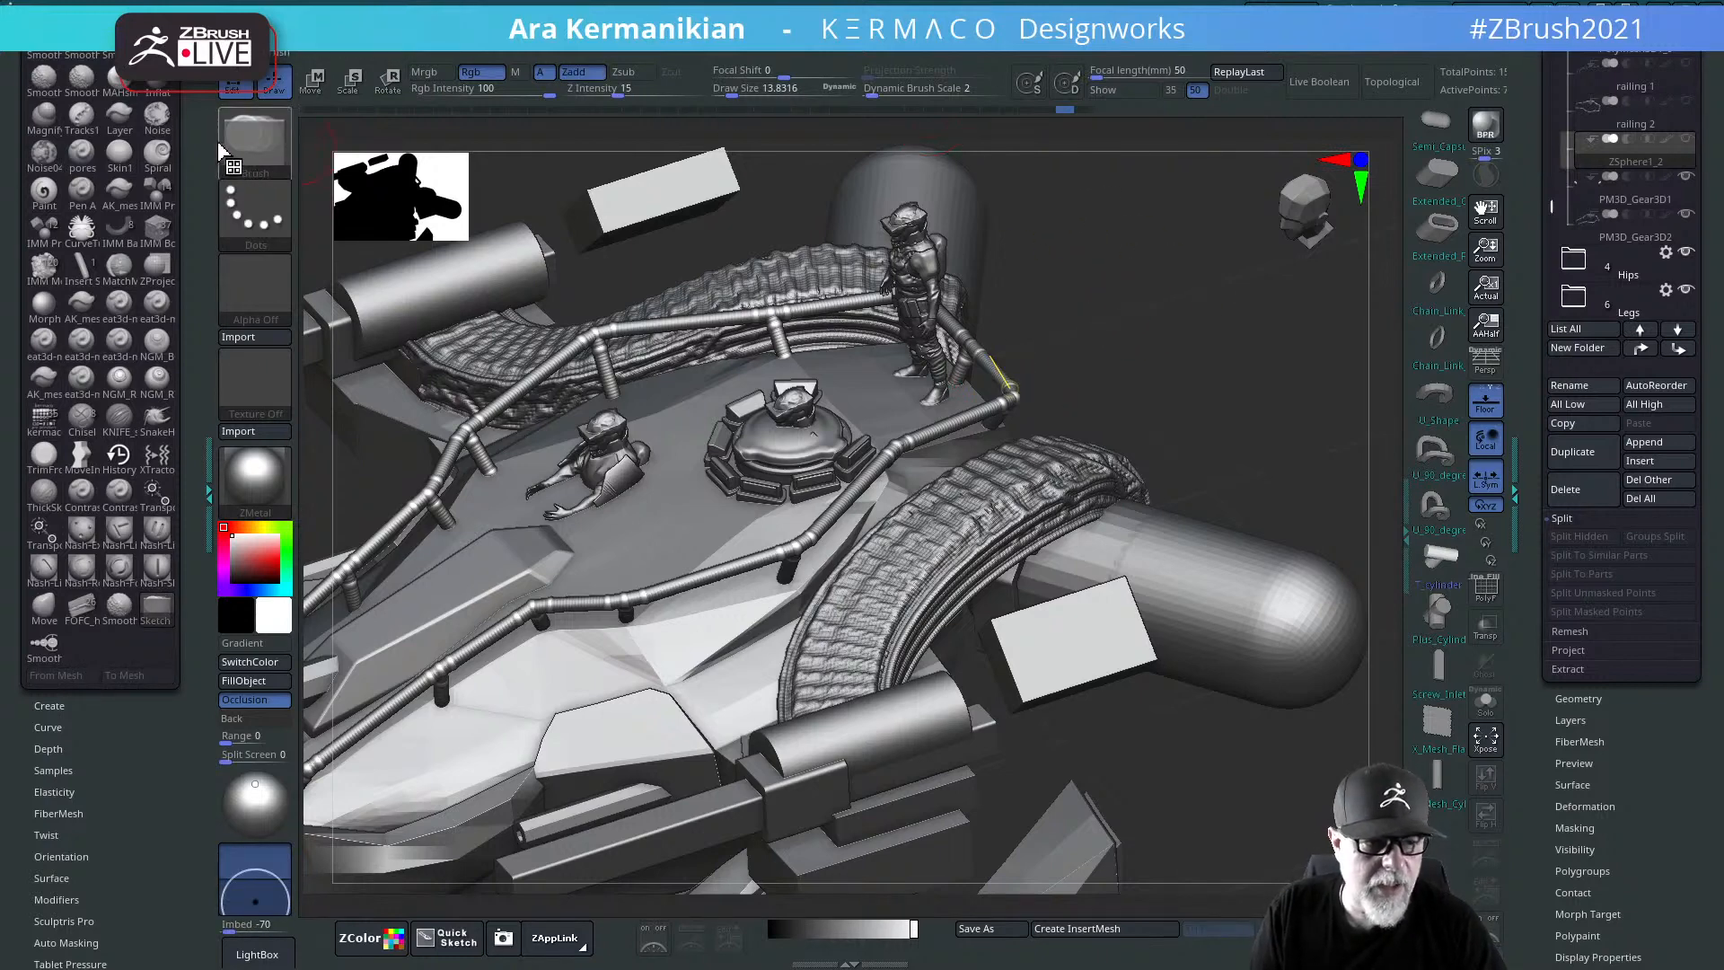
{"action": "left_click_drag", "start_coordinate": [193, 132], "coordinate": [112, 521]}
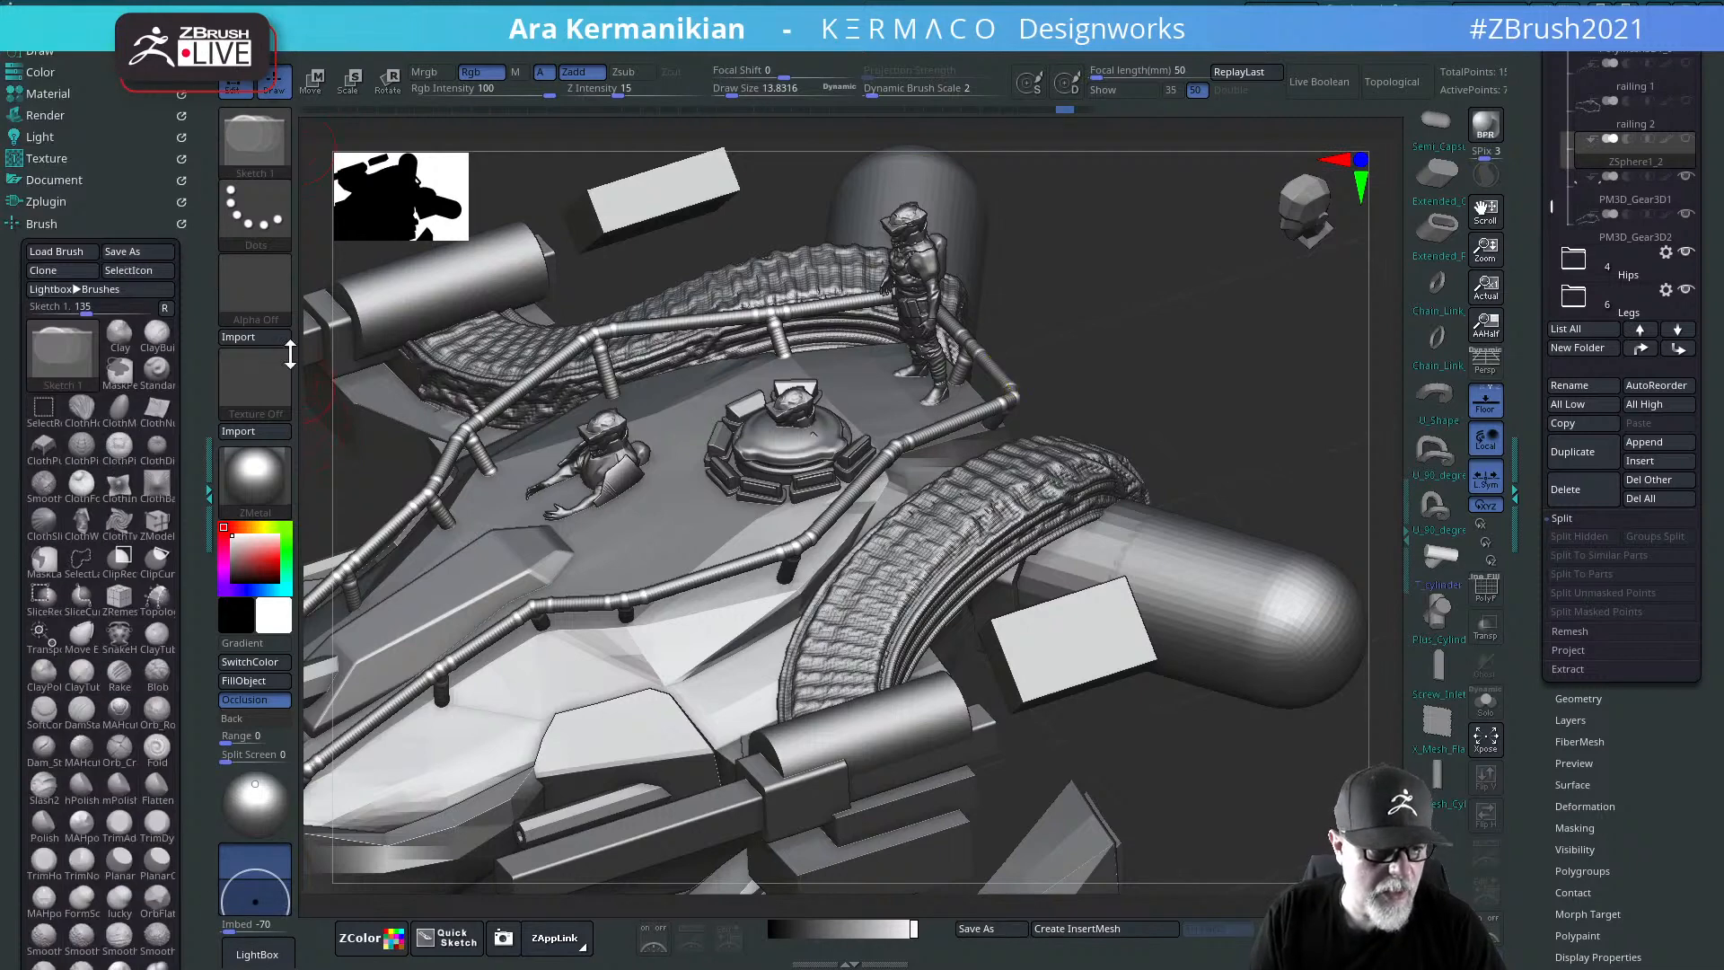
{"action": "mouse_move", "coordinate": [197, 303]}
{"action": "left_mouse_down"}
{"action": "mouse_move", "coordinate": [241, 85]}
{"action": "mouse_move", "coordinate": [212, 82]}
{"action": "left_mouse_up"}
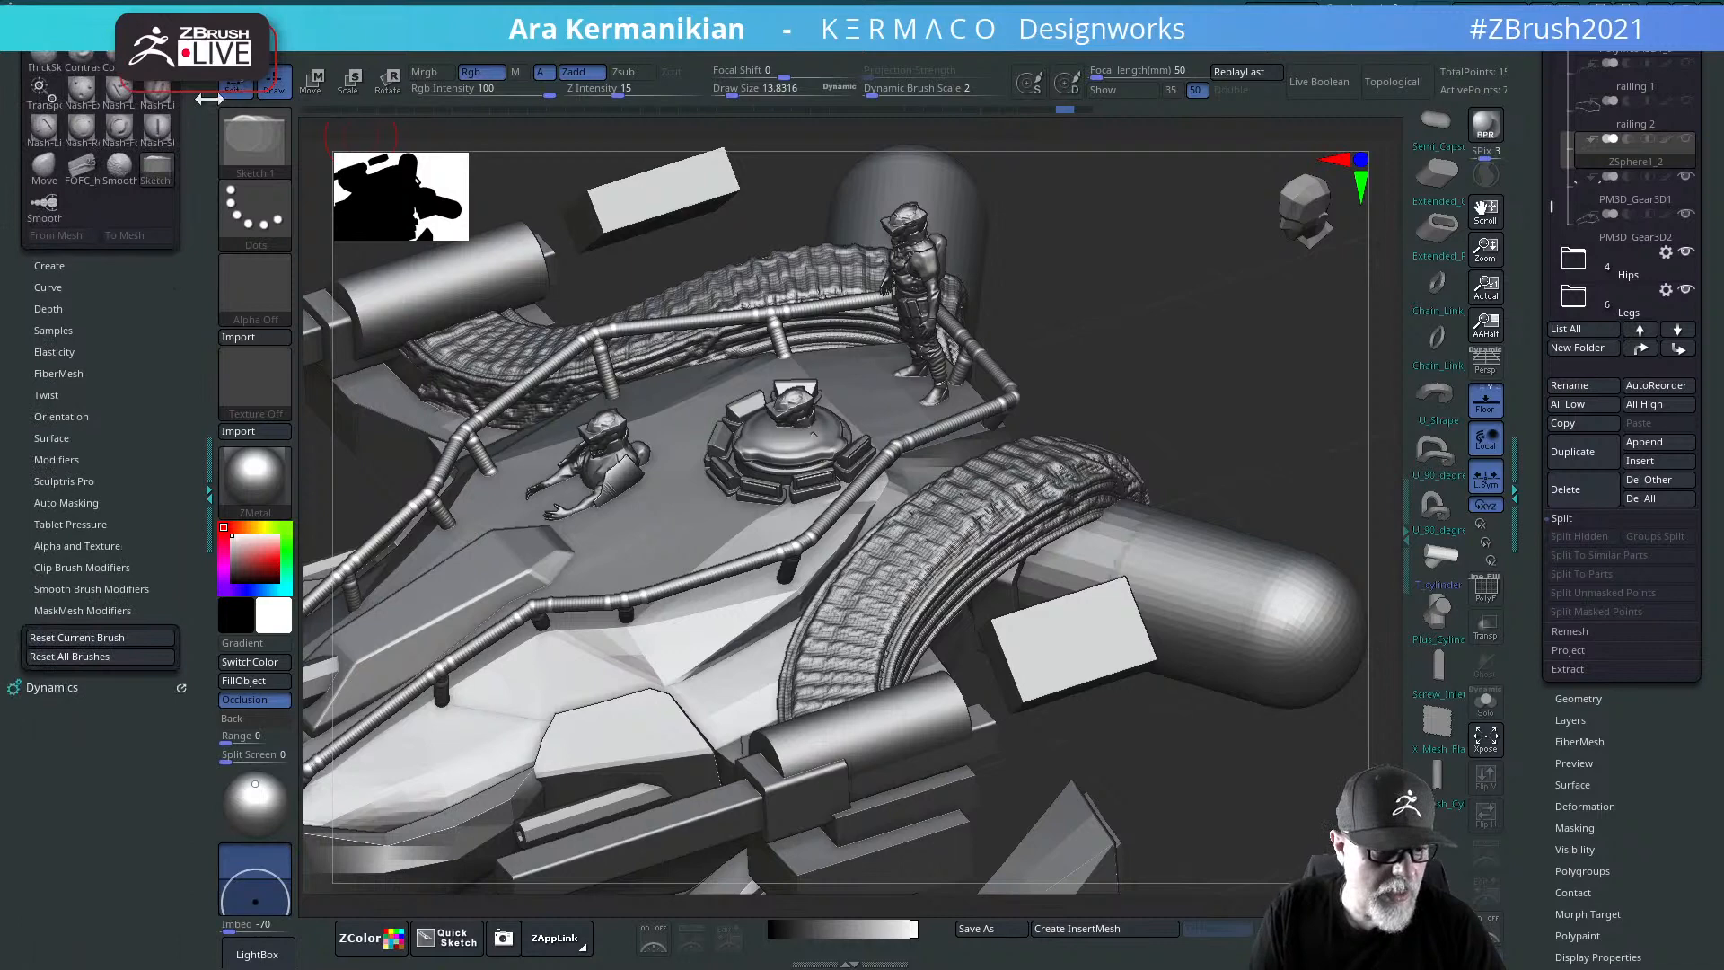
{"action": "left_click", "coordinate": [54, 266]}
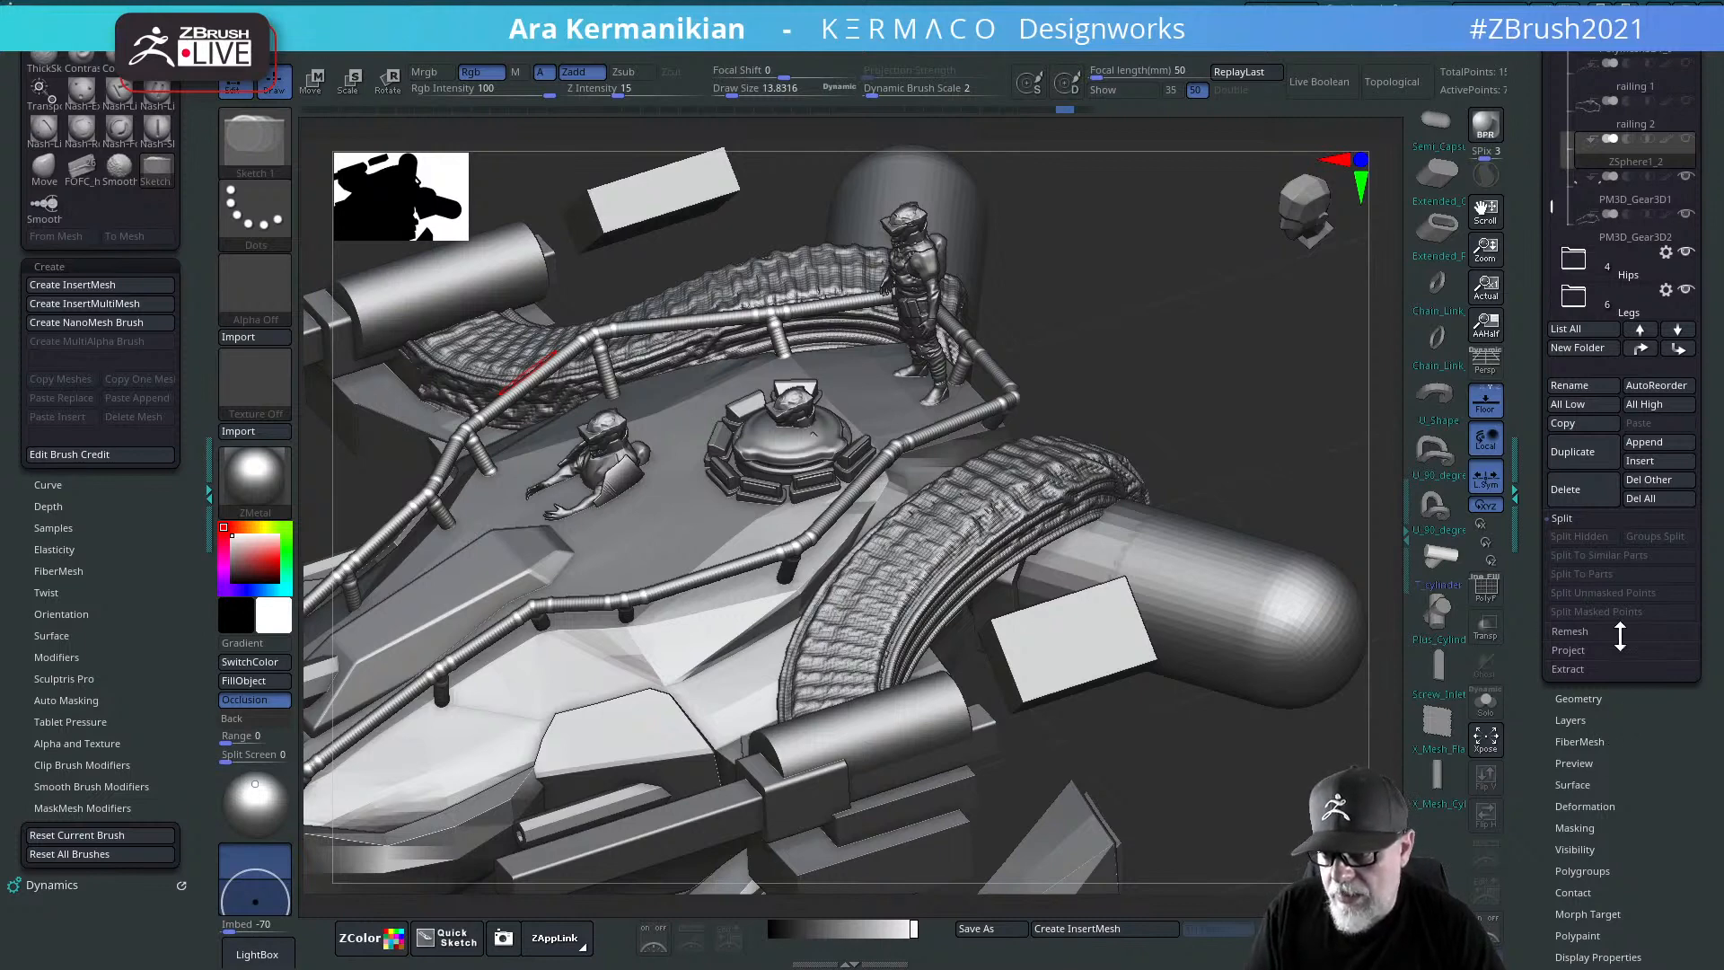
{"action": "left_click_drag", "start_coordinate": [1535, 597], "coordinate": [1534, 608]}
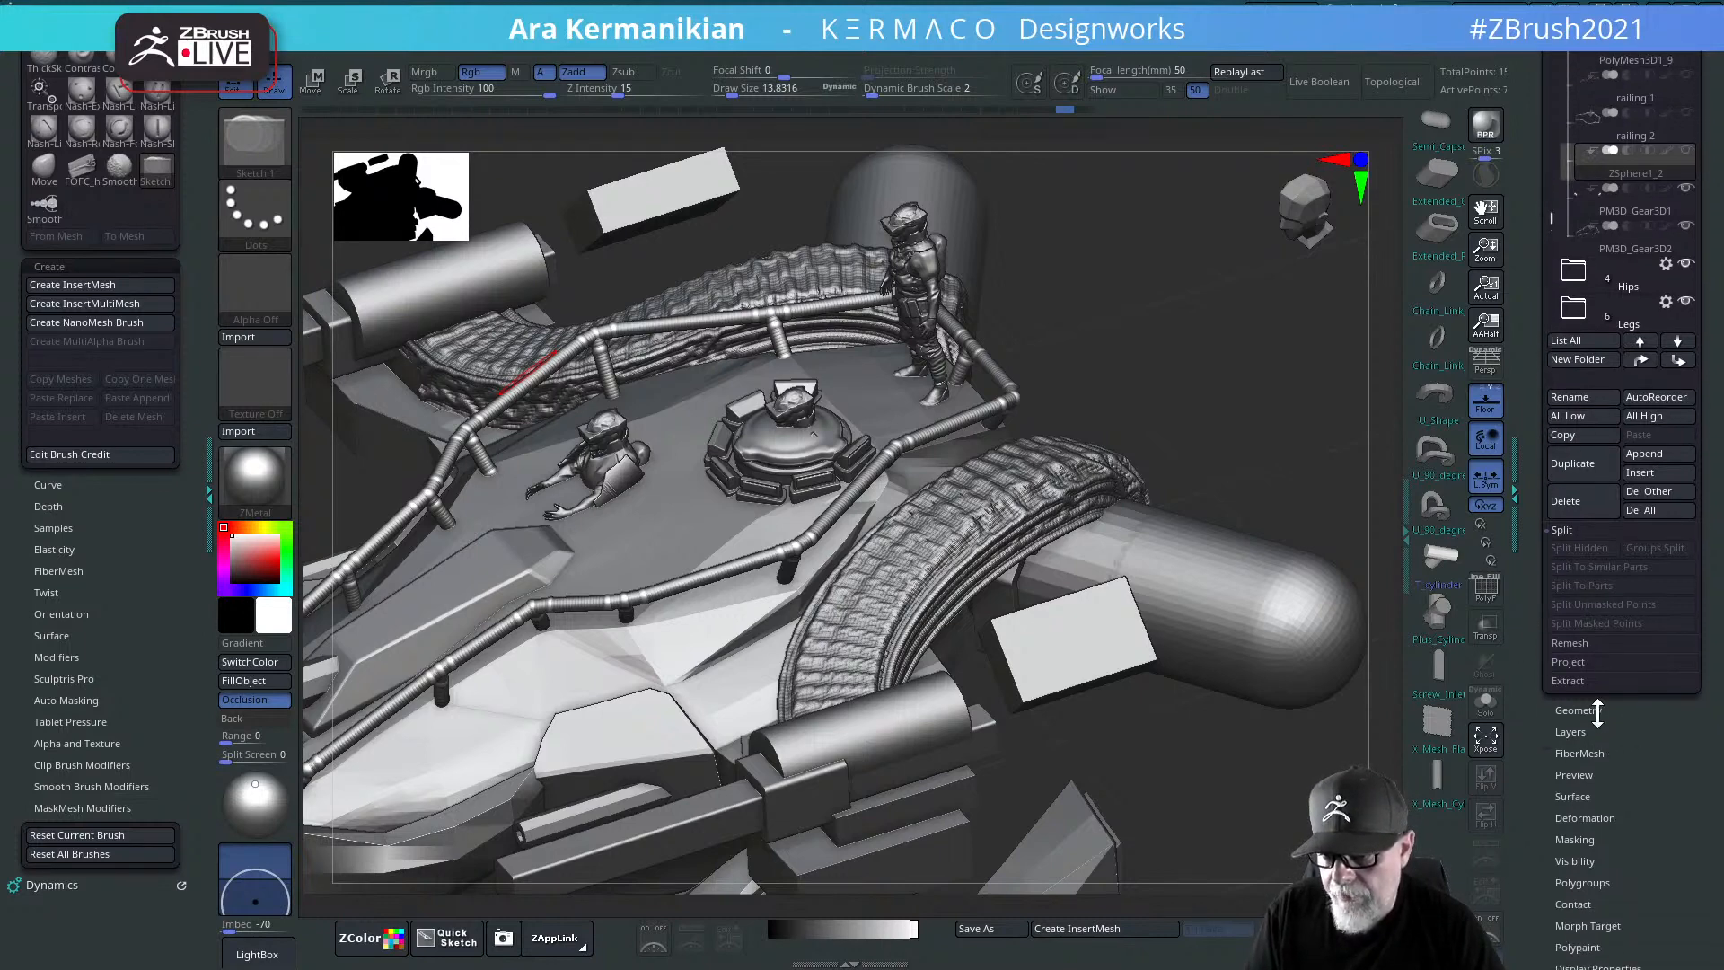
{"action": "left_click", "coordinate": [1577, 710]}
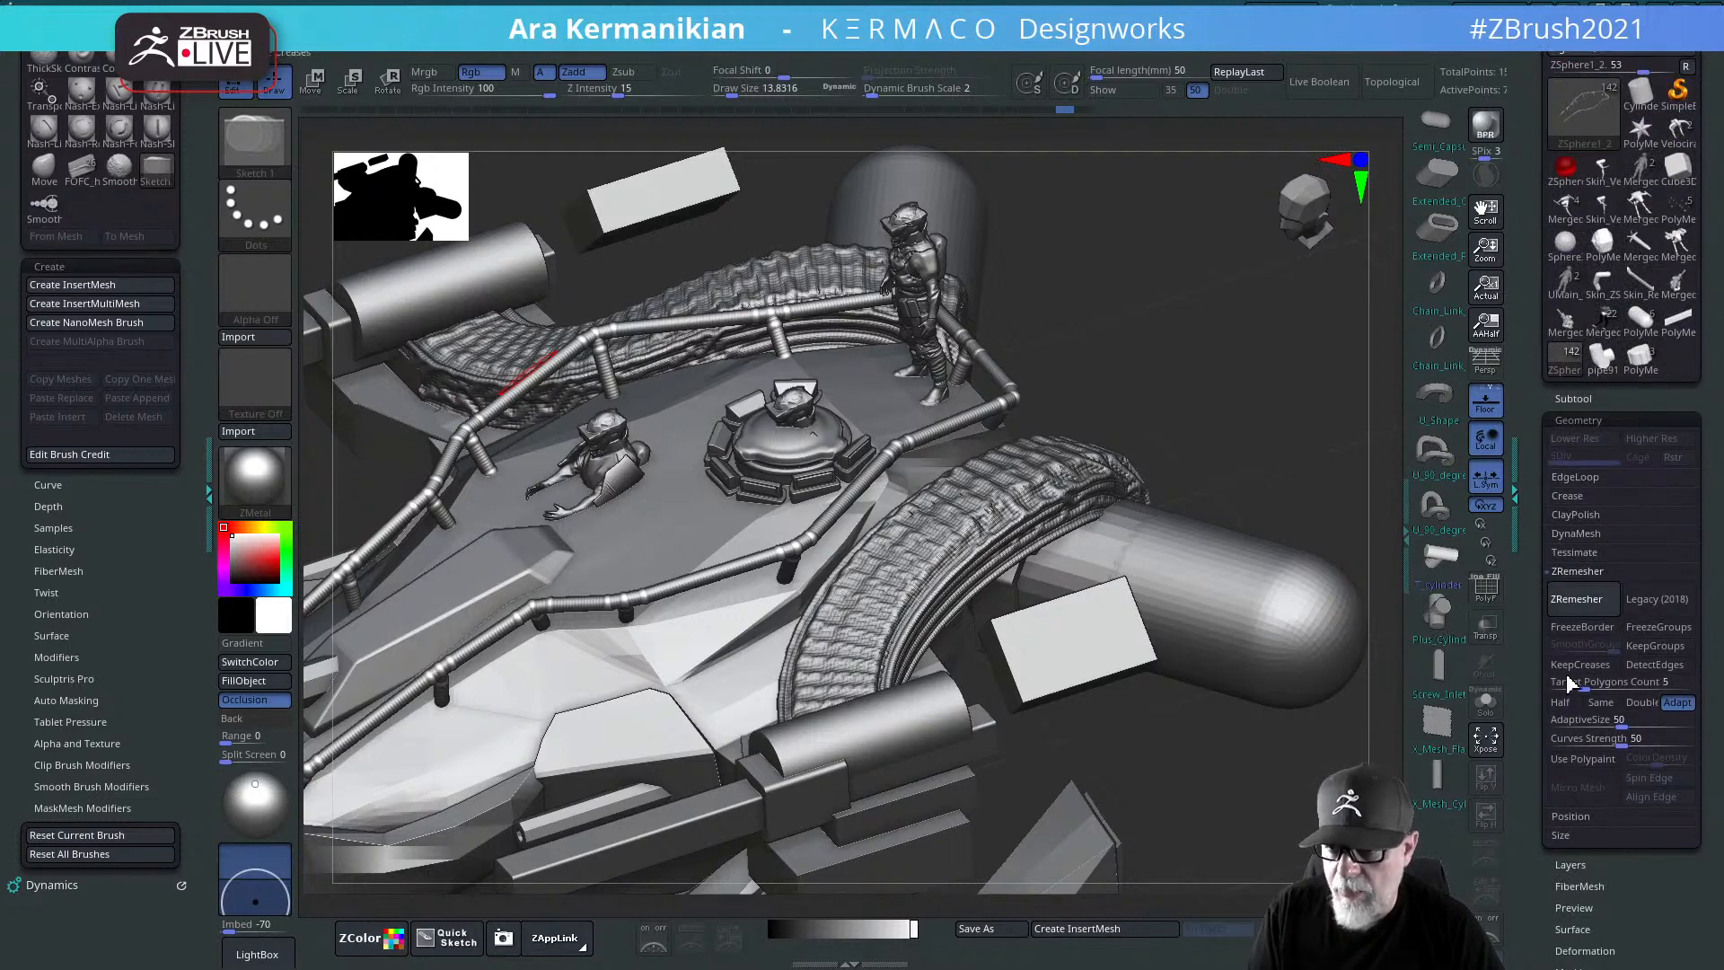
{"action": "left_click", "coordinate": [1582, 573]}
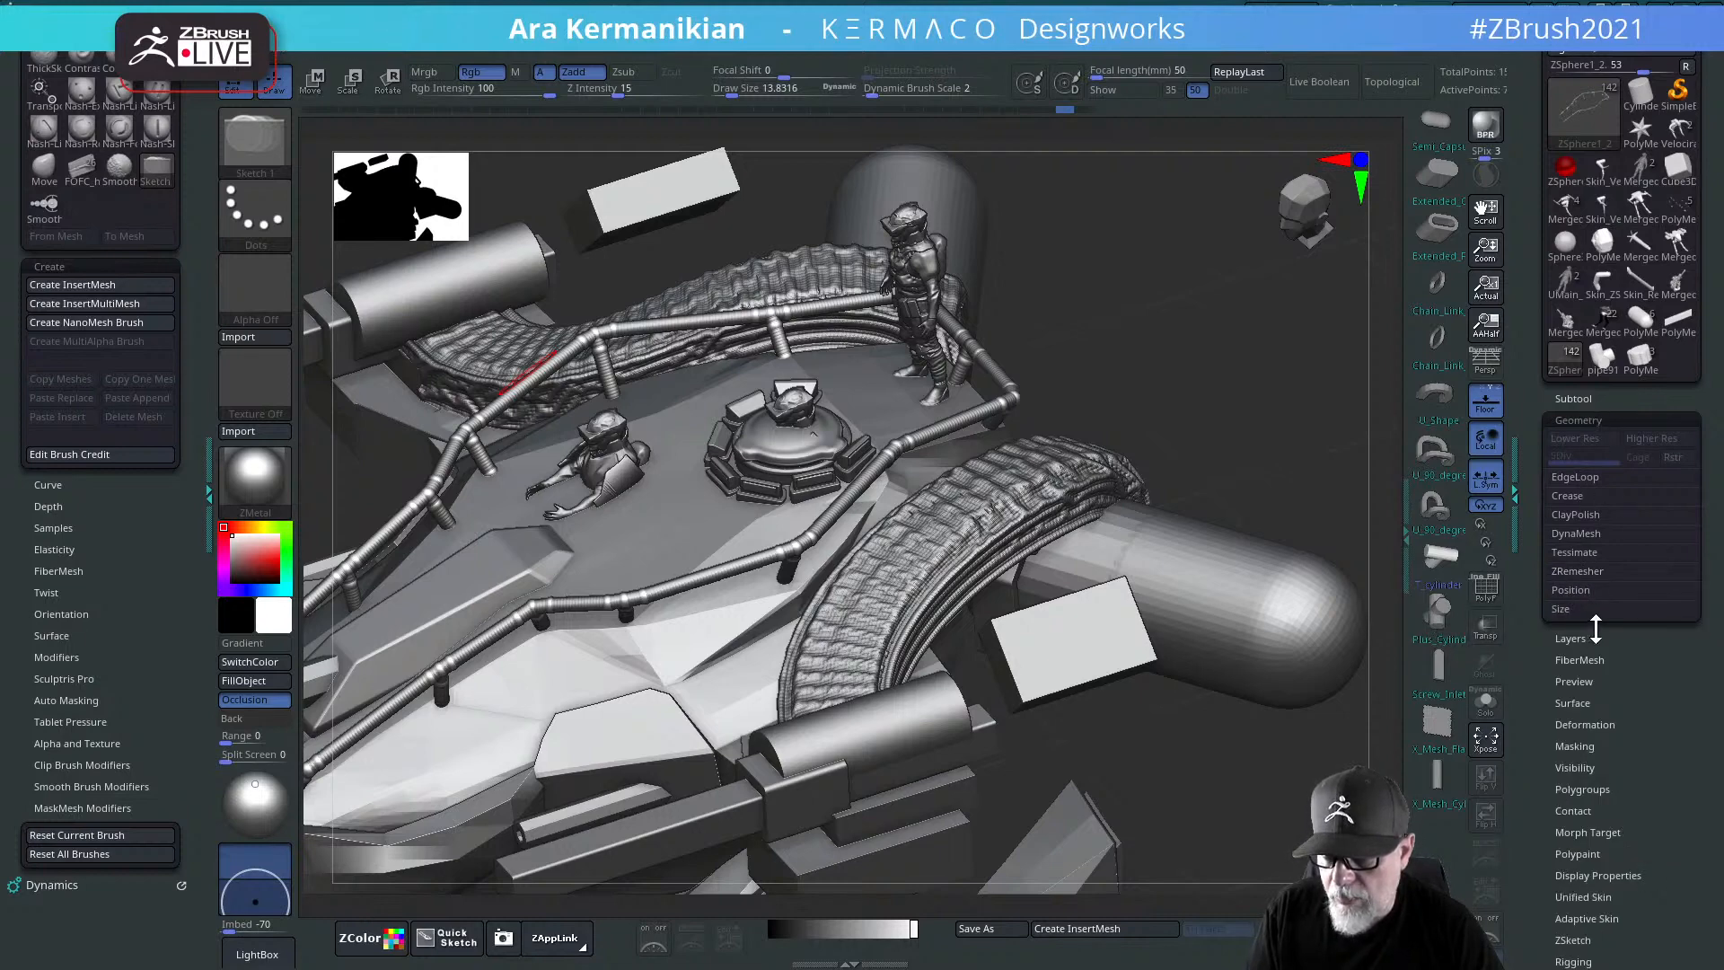
{"action": "scroll", "coordinate": [1550, 579], "scroll_direction": "down", "scroll_amount": 1}
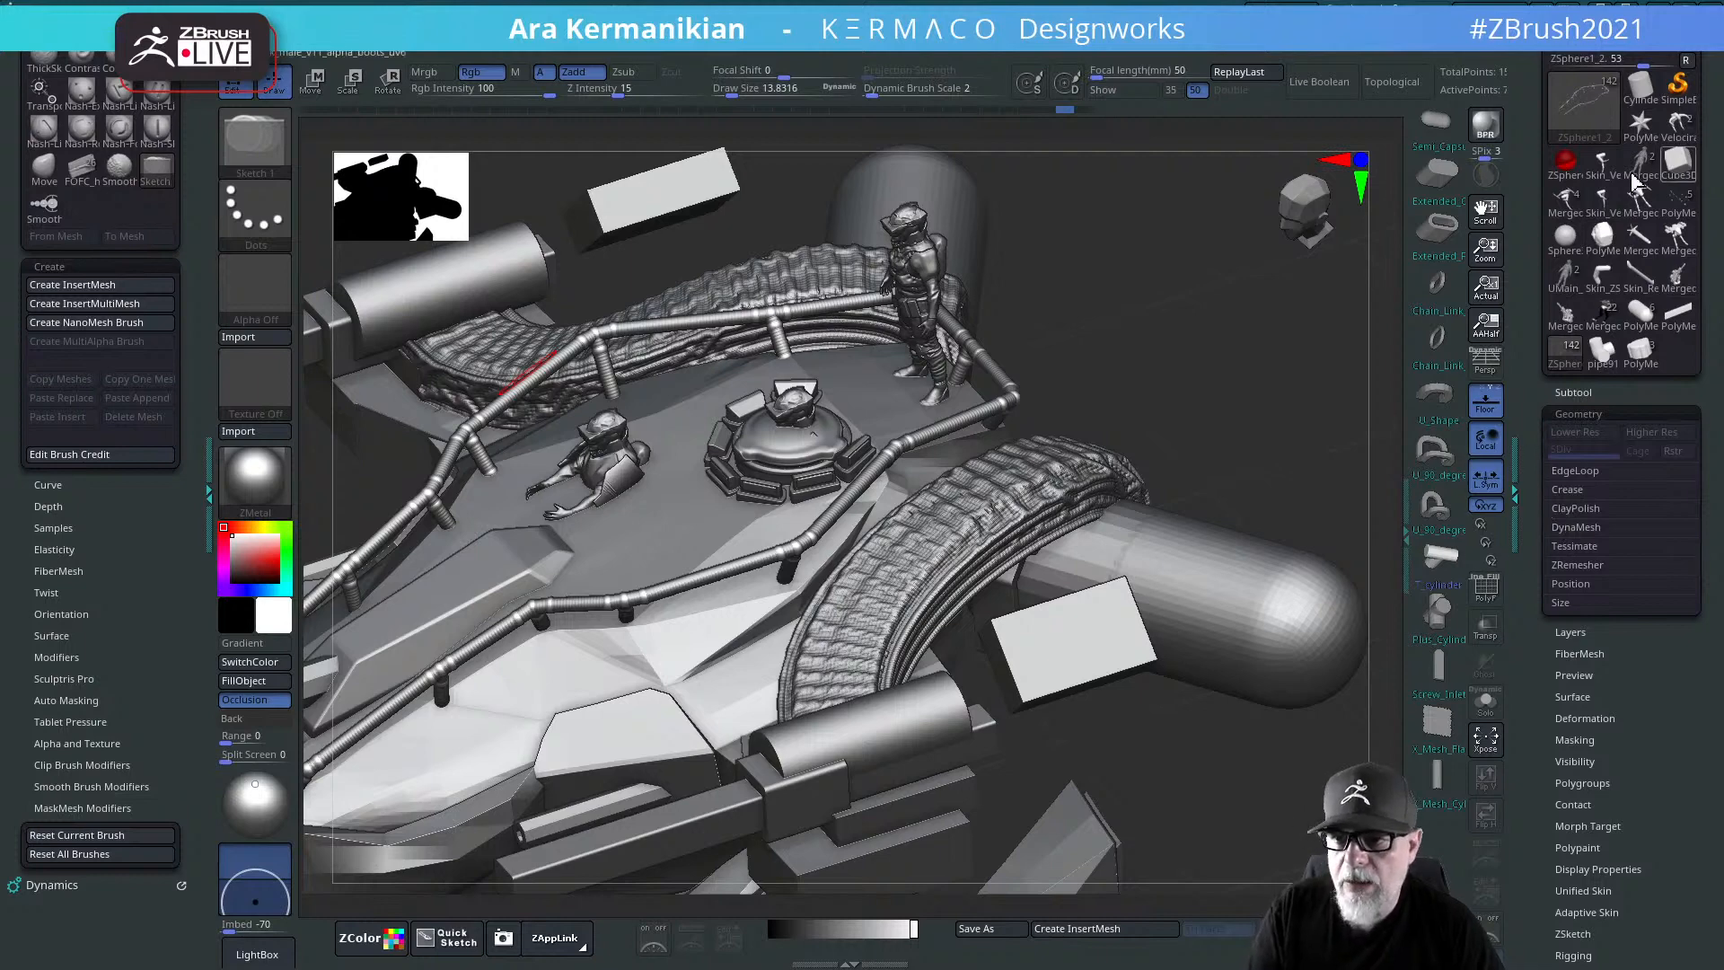
Step: Make the pipe91 corner piece the active tool and inspect it from several sides
{"action": "left_click", "coordinate": [1598, 362]}
{"action": "right_click_drag", "start_coordinate": [1302, 355], "coordinate": [966, 318], "text": "ctrl"}
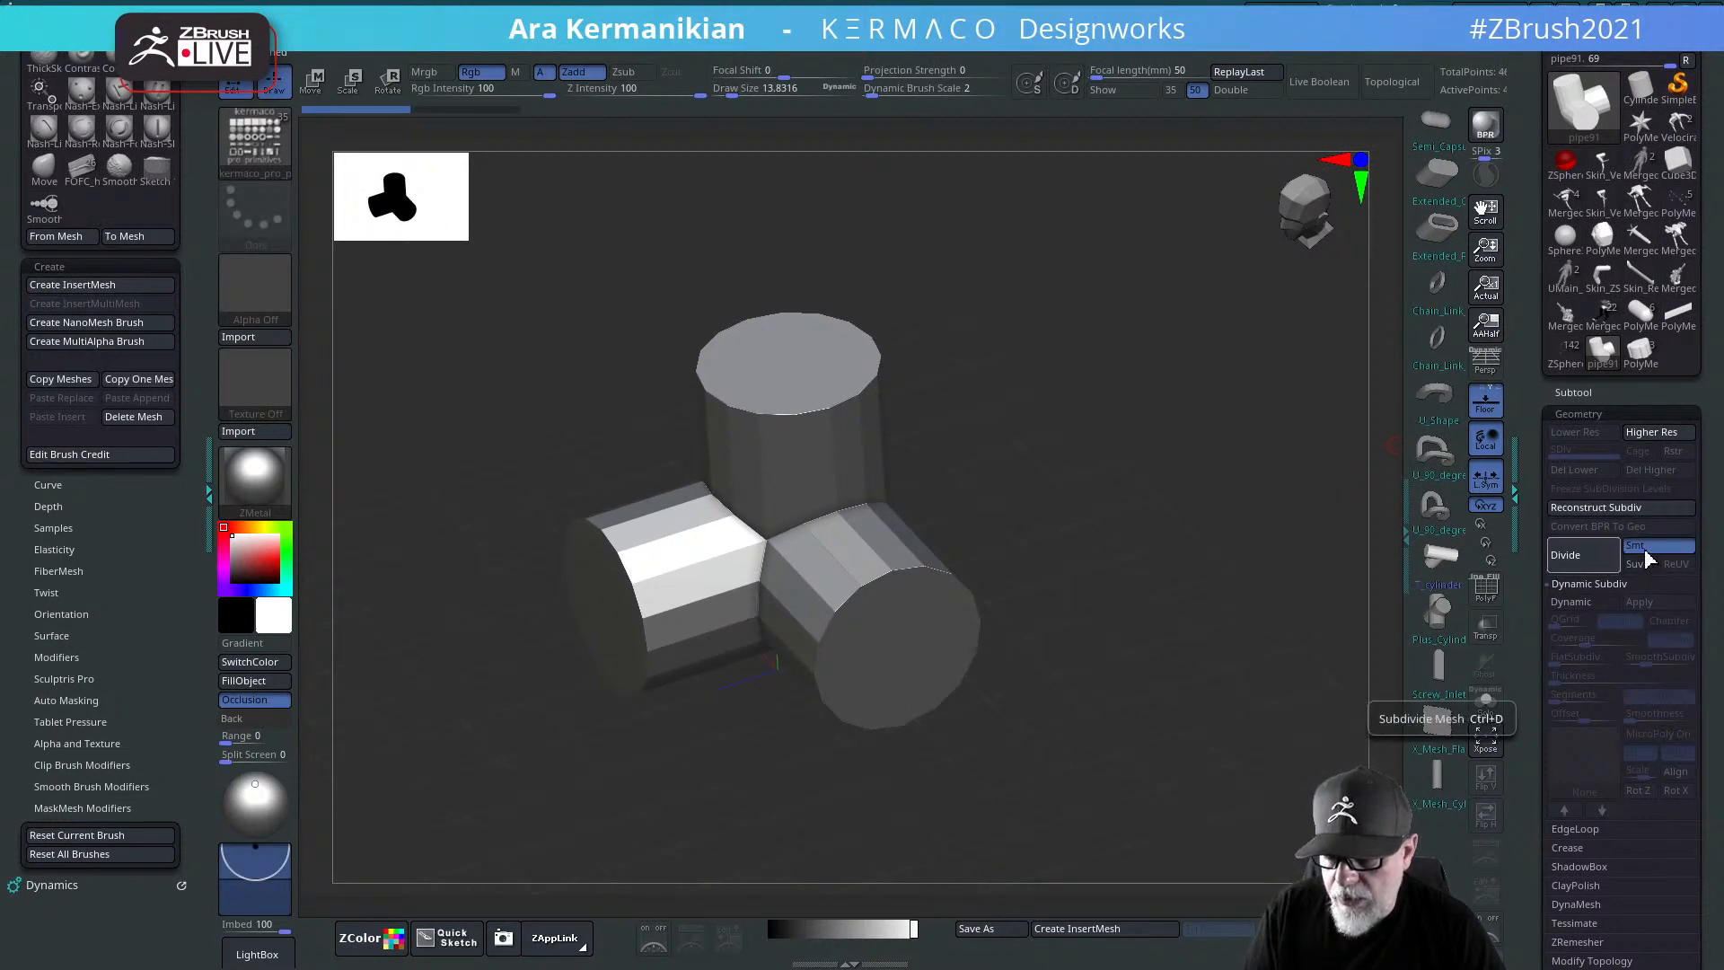
{"action": "left_click_drag", "start_coordinate": [1324, 589], "coordinate": [1481, 653]}
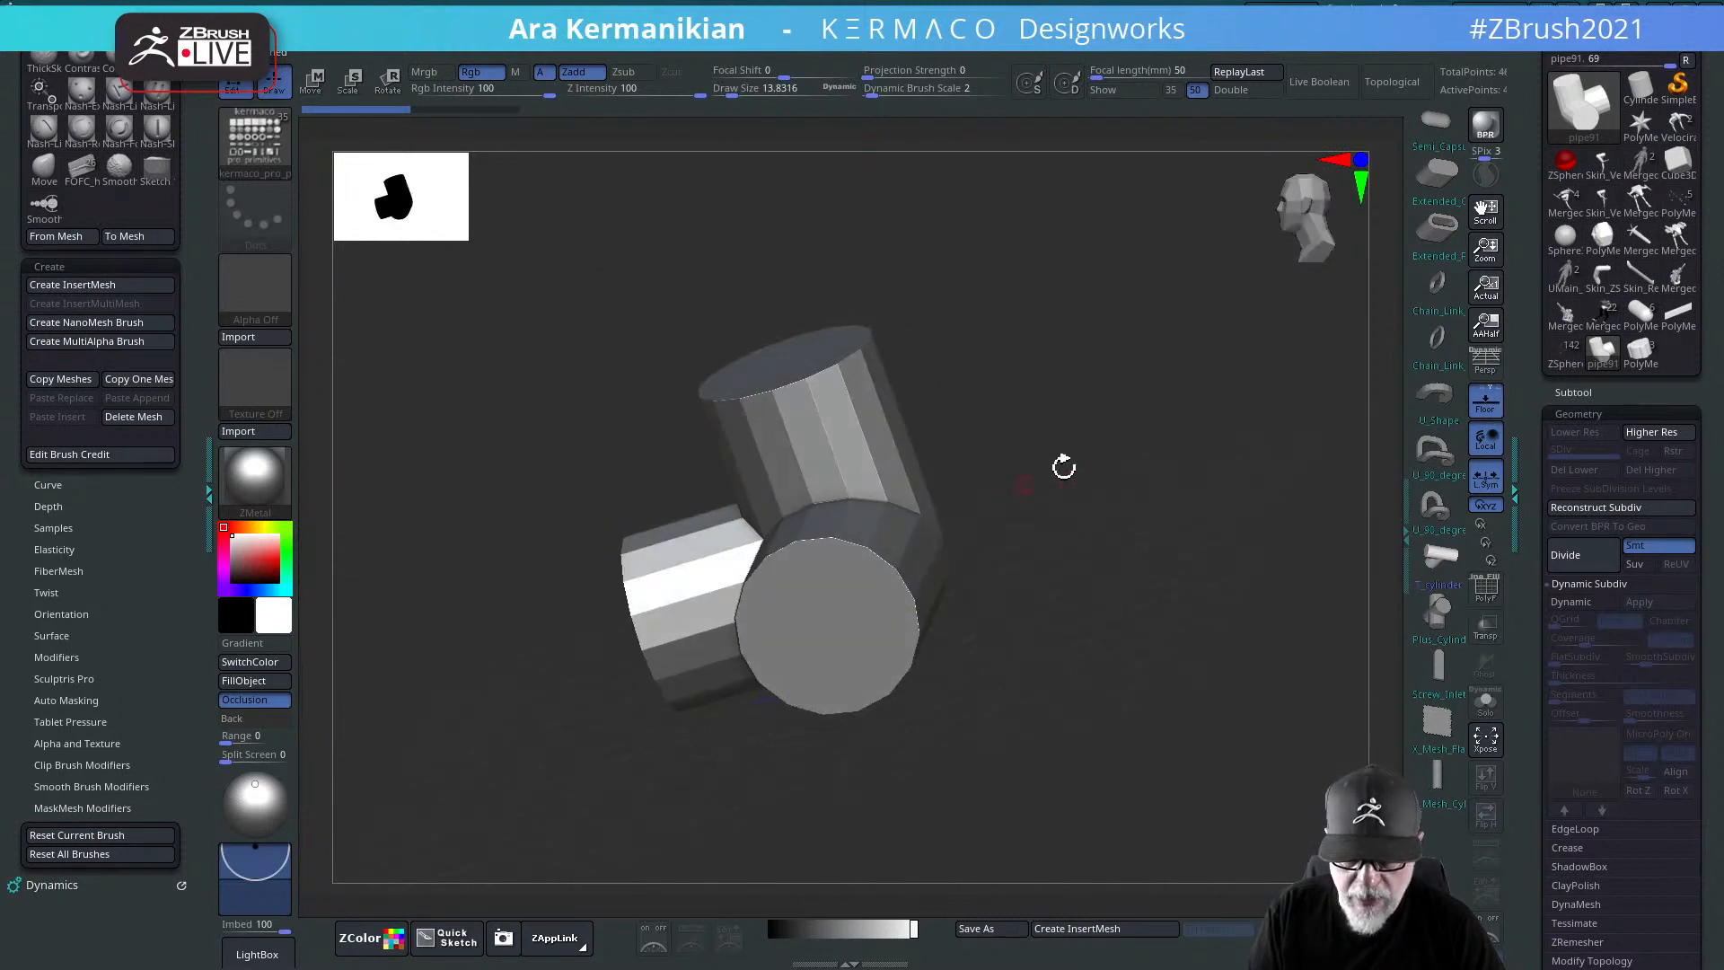
{"action": "left_click_drag", "start_coordinate": [1063, 466], "coordinate": [1192, 548]}
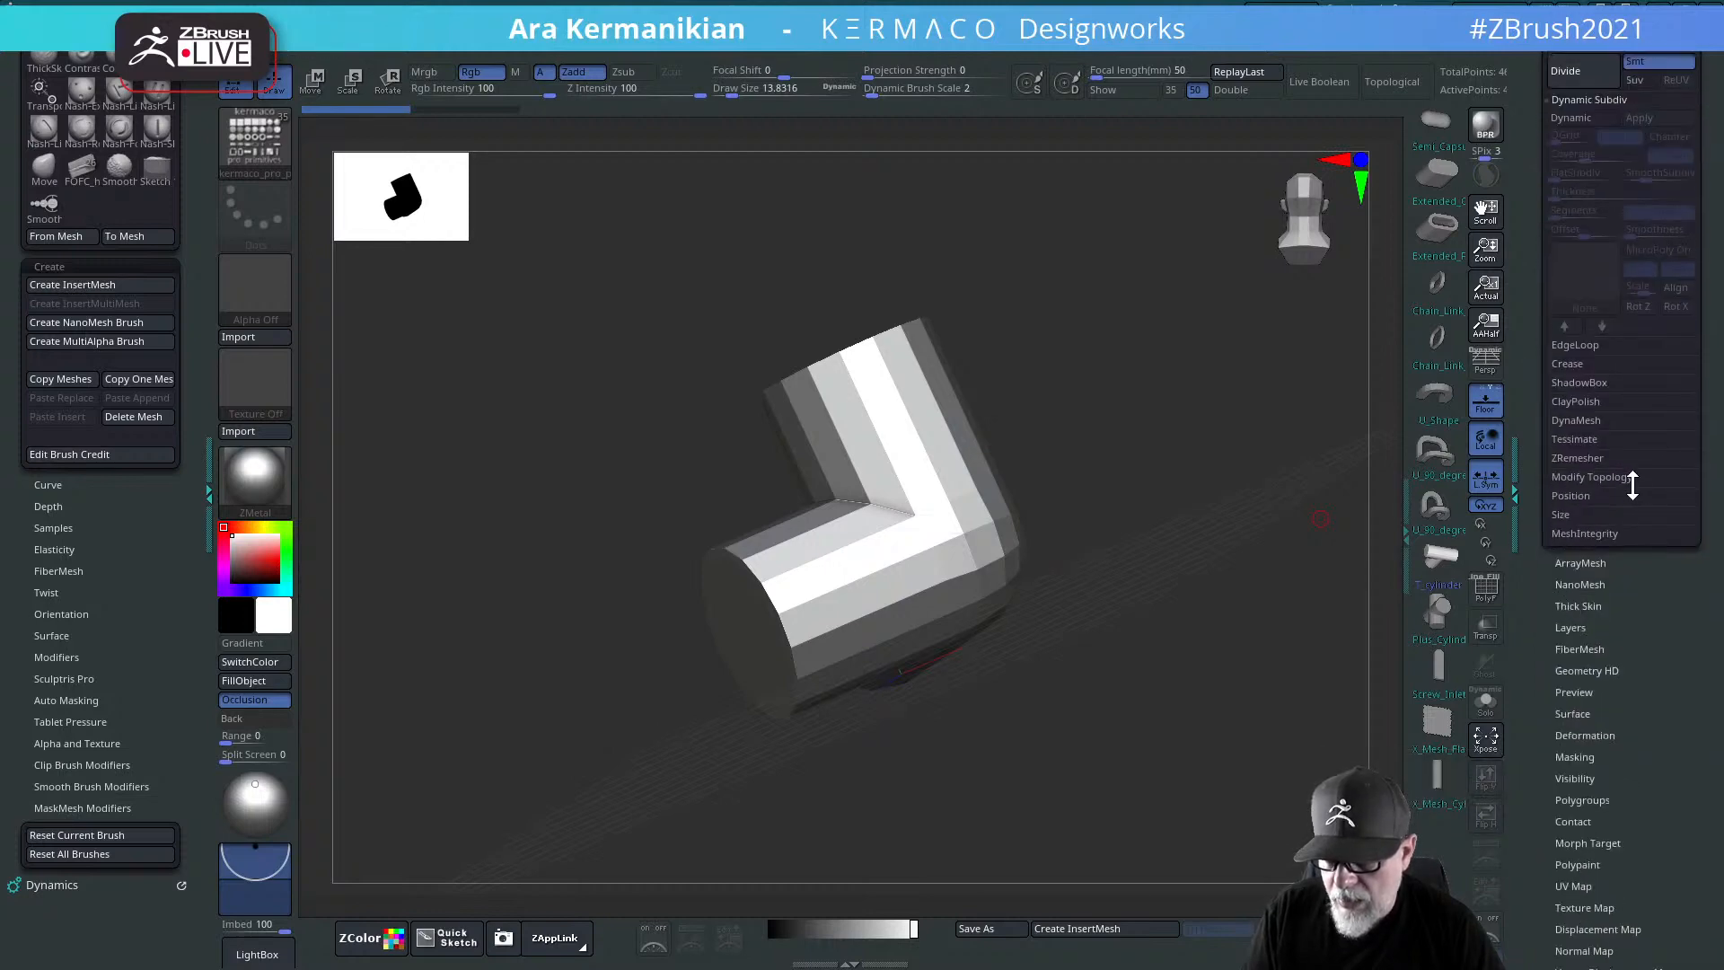
Step: Try to replace the pipe91 geometry with the T-shaped cylinder using MeshFromBrush
{"action": "left_click", "coordinate": [1632, 481]}
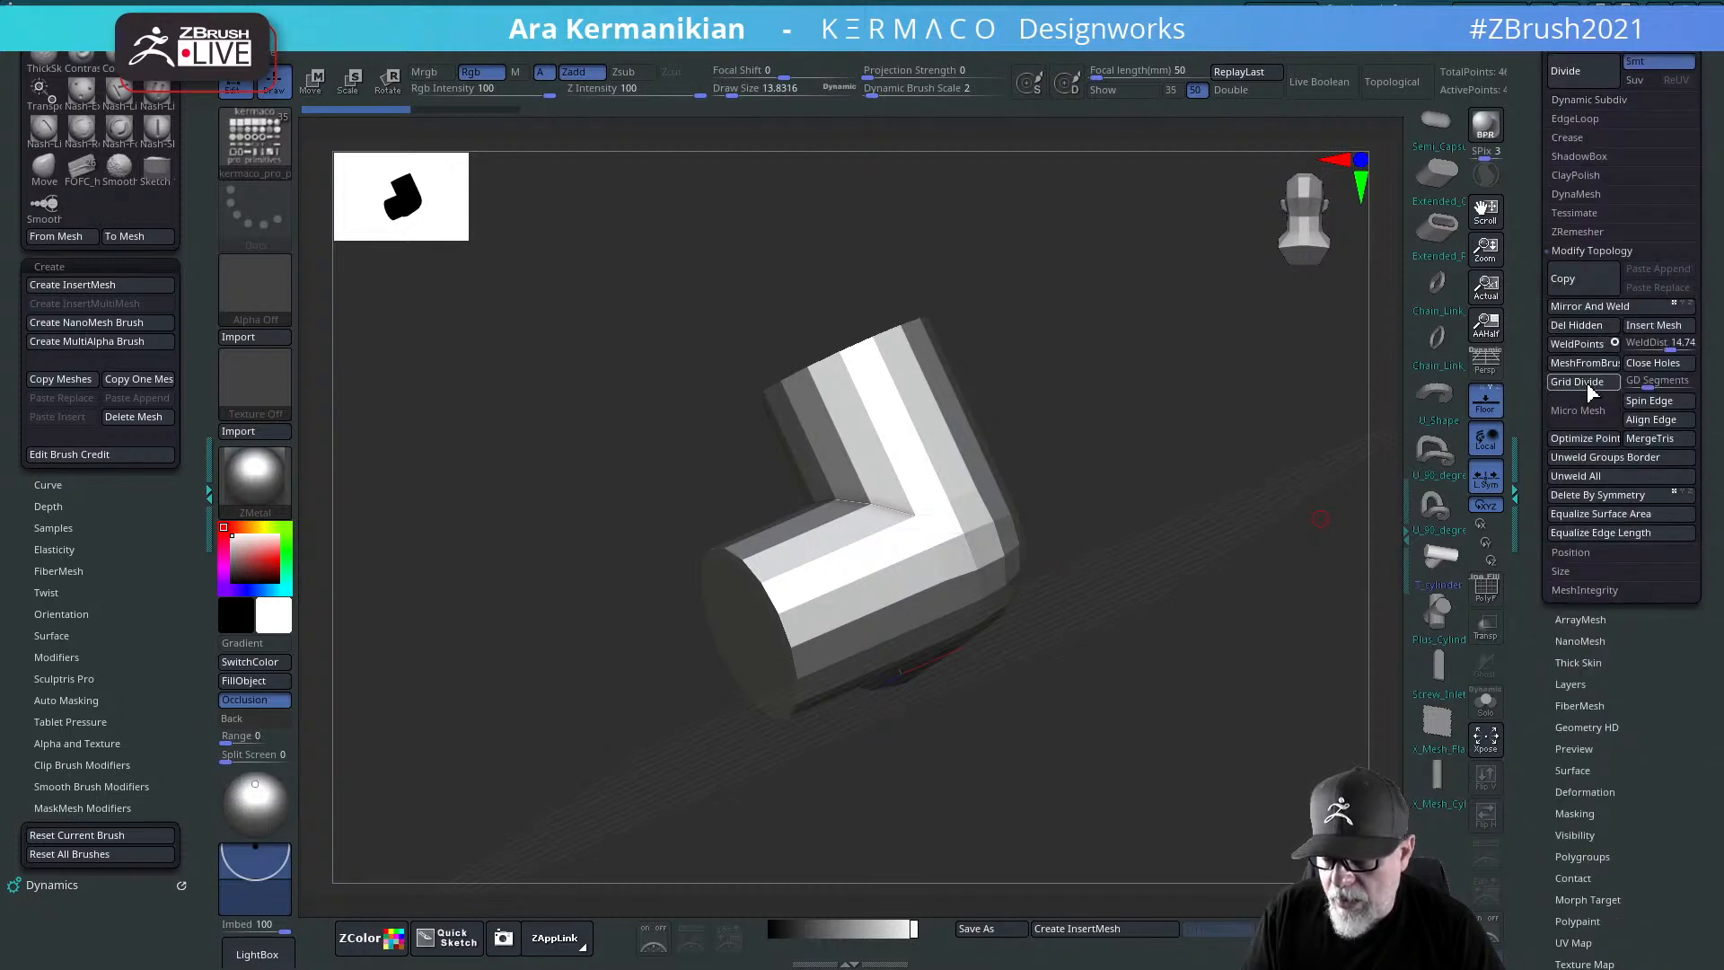
{"action": "left_click", "coordinate": [1613, 345]}
{"action": "left_click_drag", "start_coordinate": [1293, 466], "coordinate": [1205, 577]}
{"action": "left_click_drag", "start_coordinate": [973, 552], "coordinate": [1208, 511]}
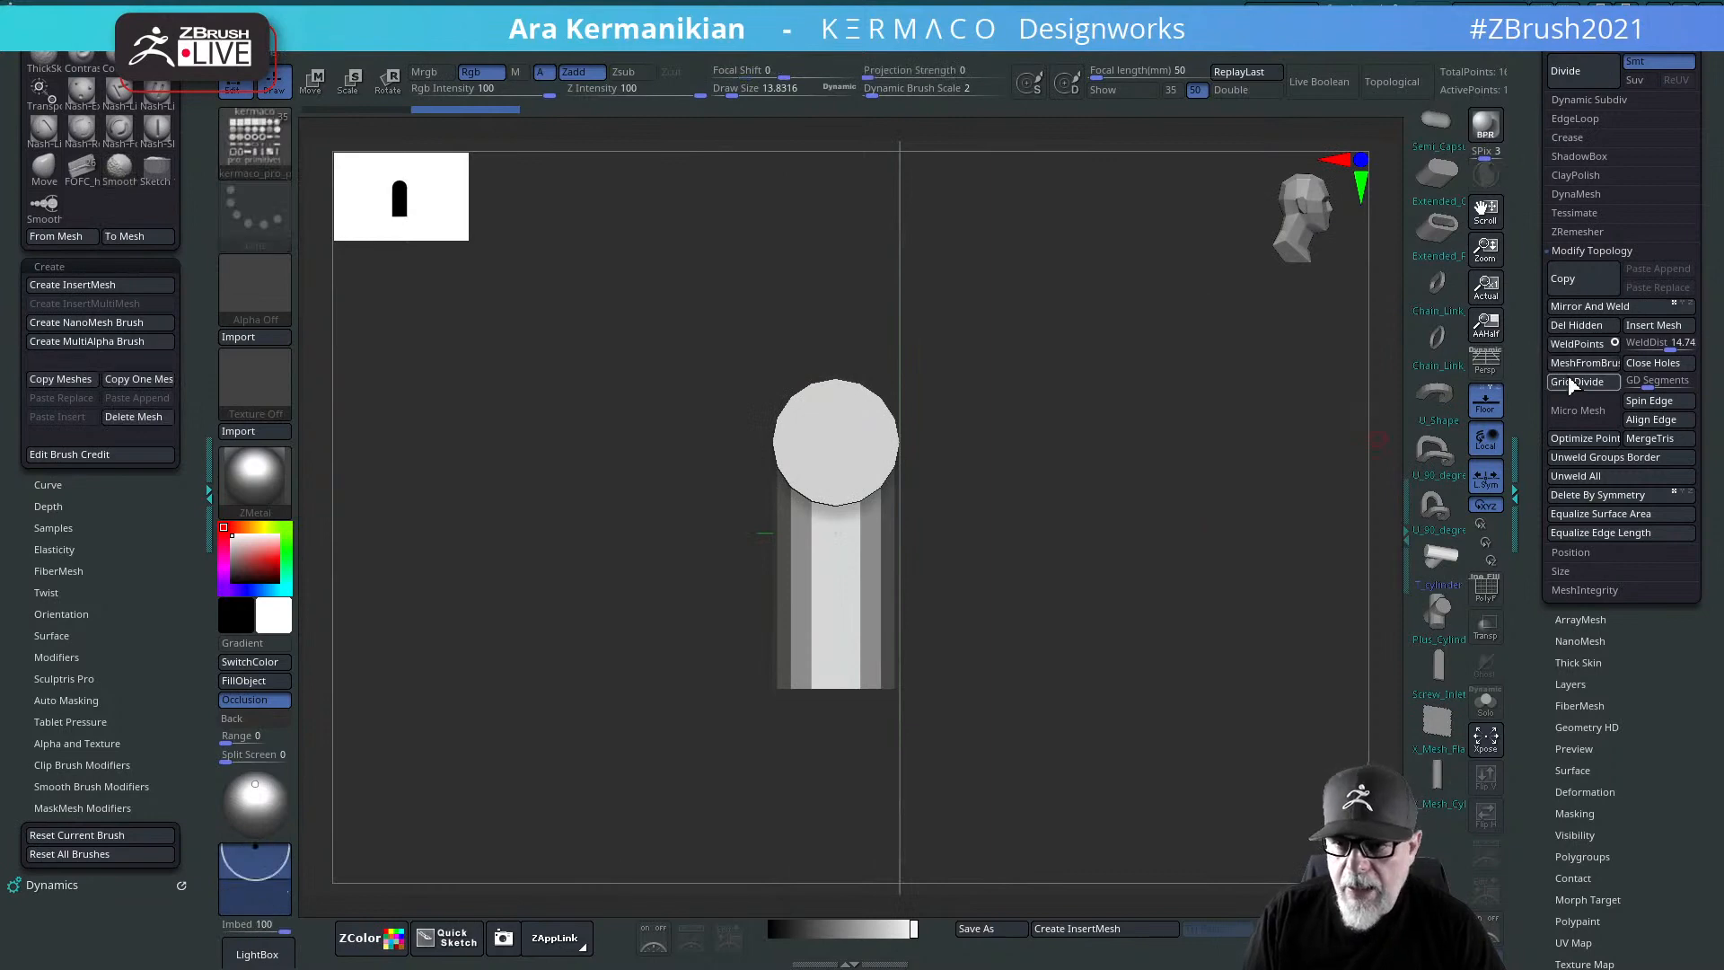
{"action": "left_click_drag", "start_coordinate": [1537, 413], "coordinate": [1496, 574]}
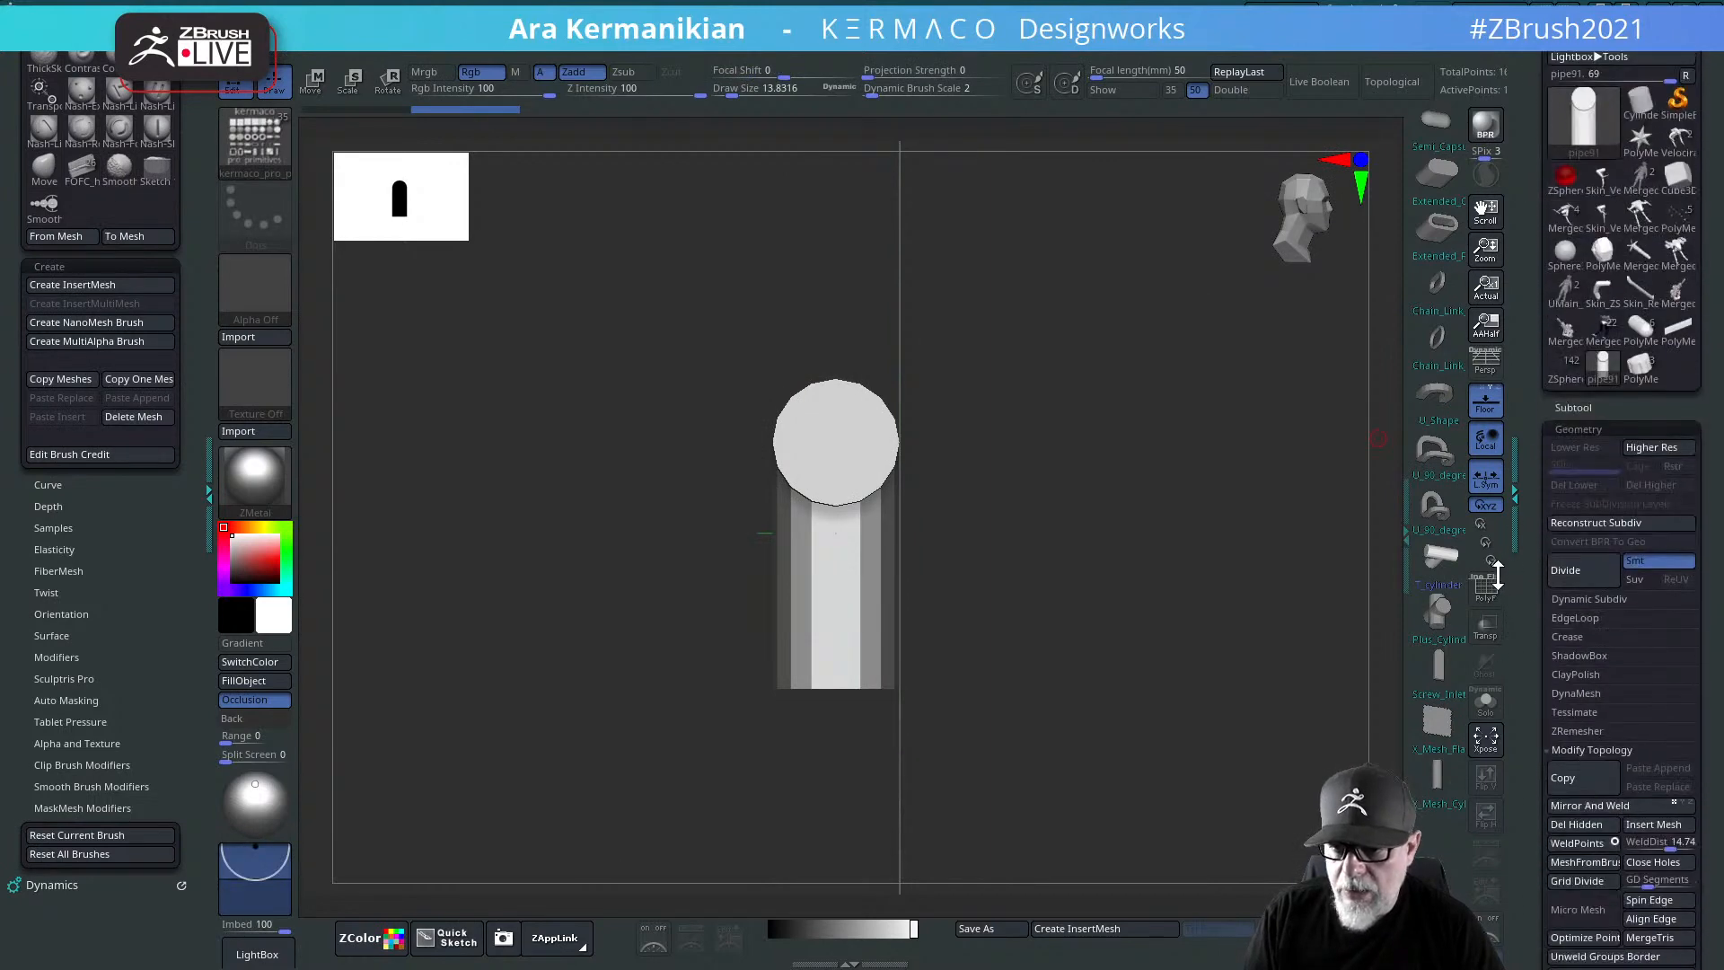
Step: Add a star-shaped PolyMesh3D to the pipe91 tool as a new subtool
{"action": "left_click", "coordinate": [1616, 406]}
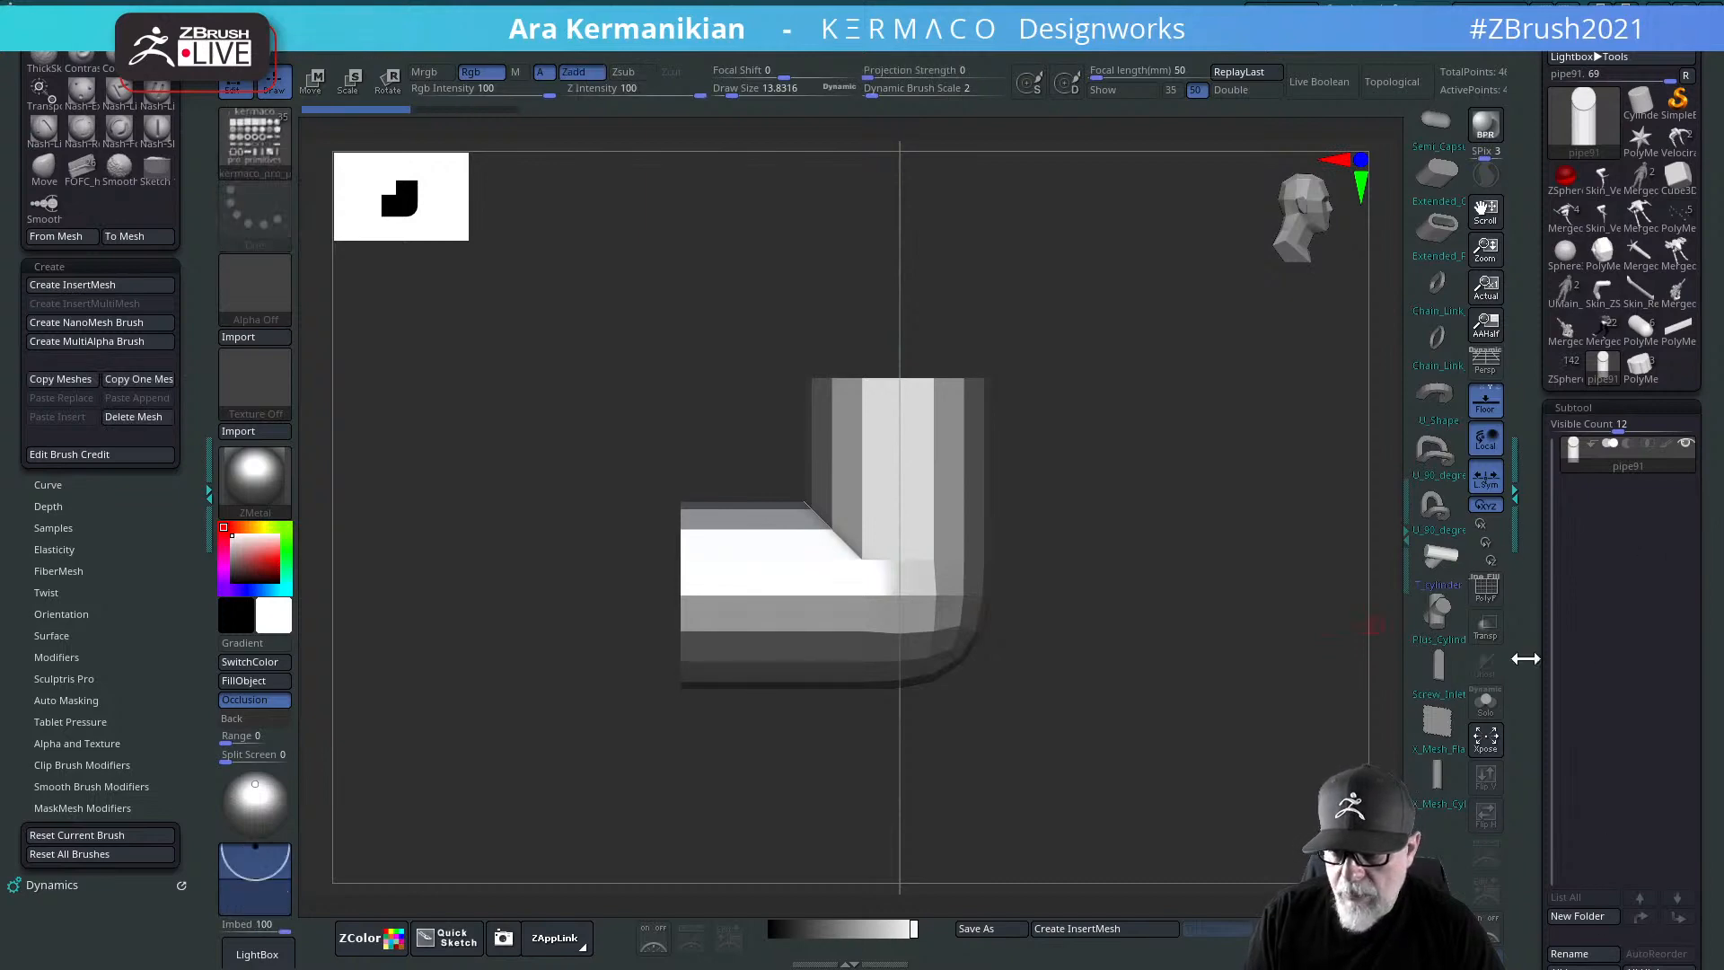
{"action": "key", "text": "ctrl+space"}
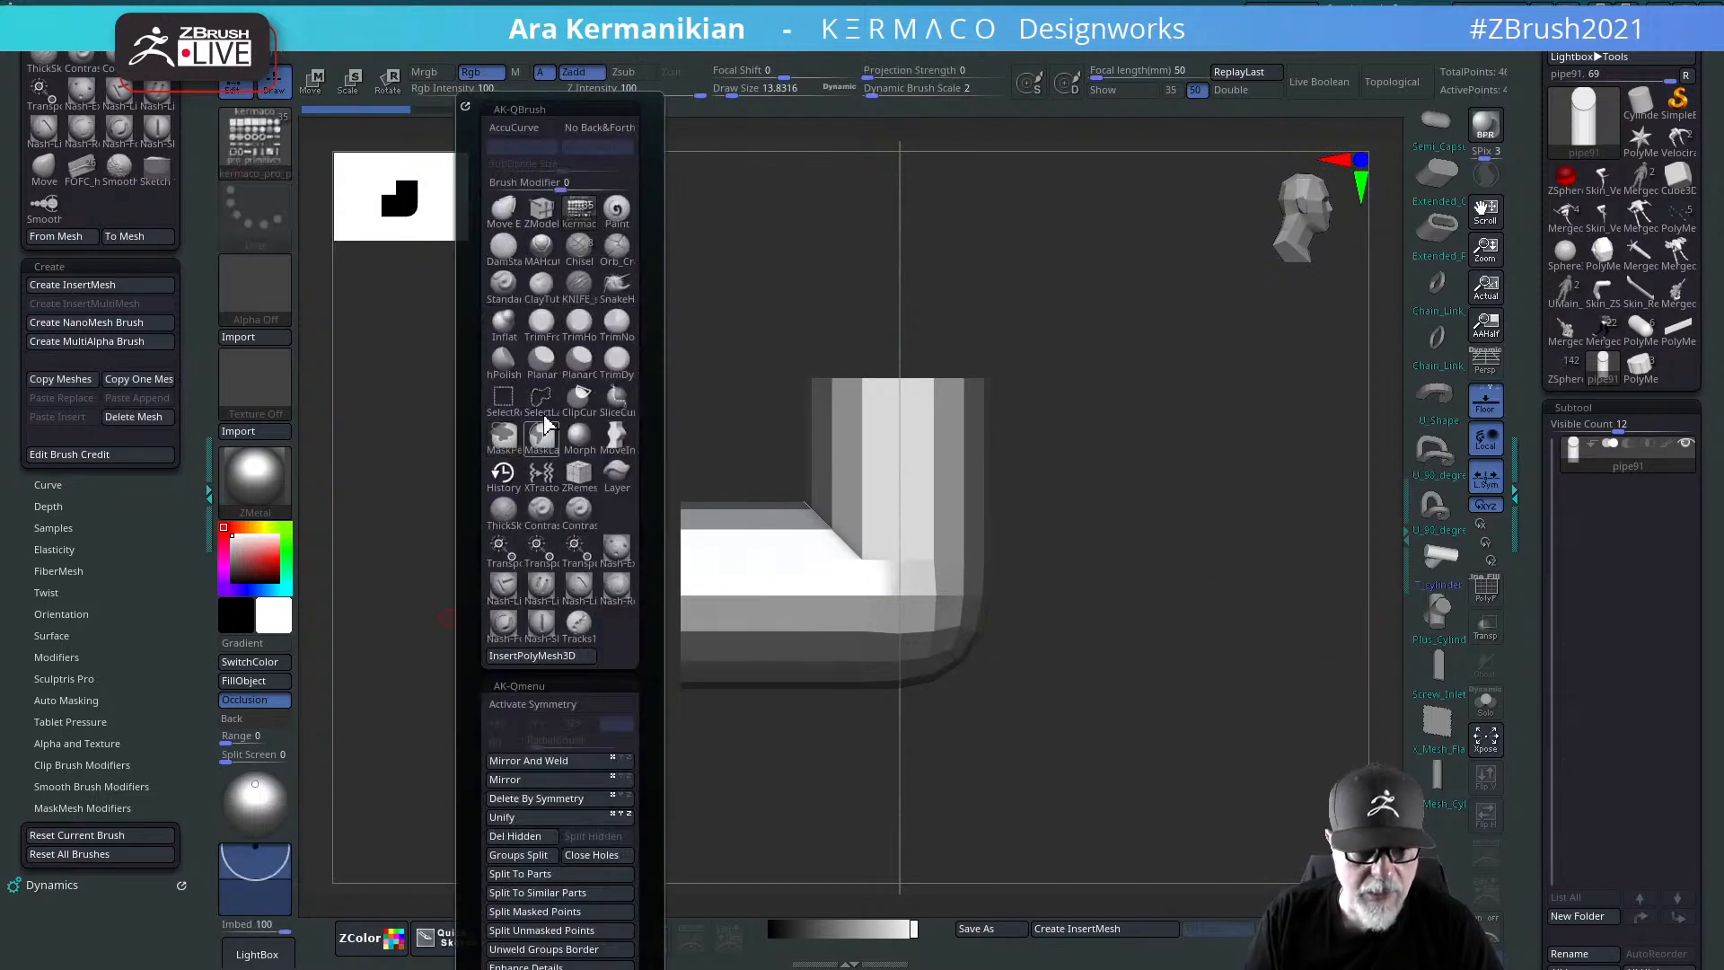
{"action": "left_click", "coordinate": [543, 656]}
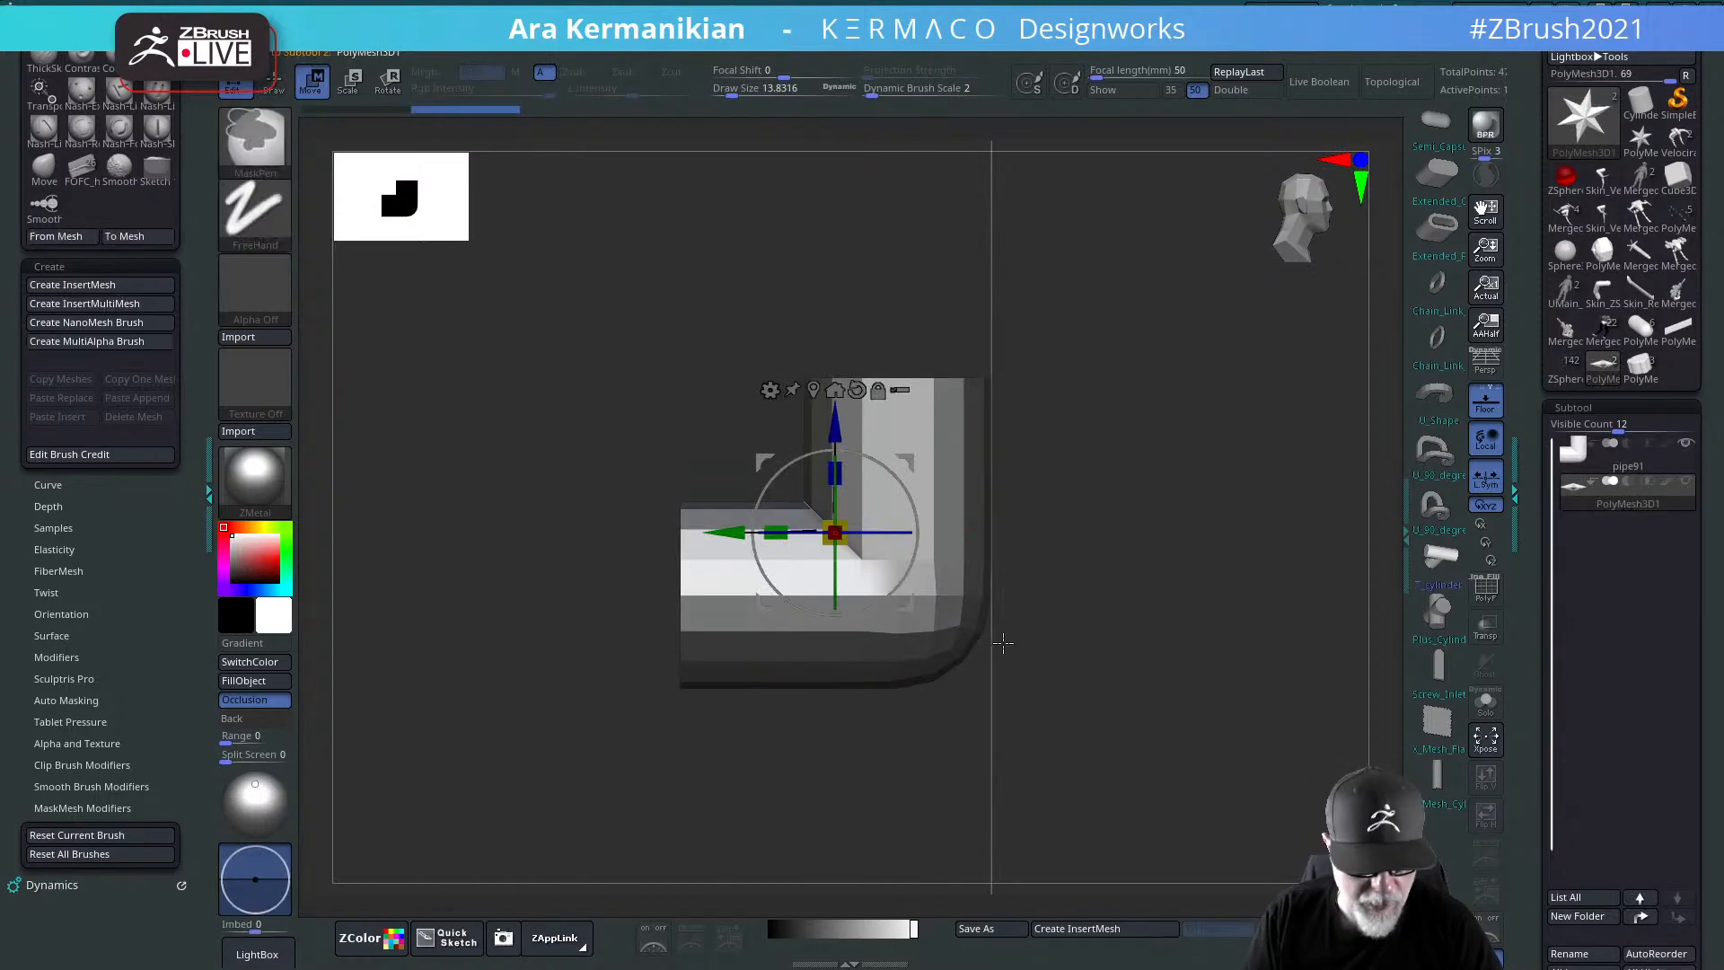
{"action": "key", "text": "ctrl+space"}
{"action": "key", "text": "ctrl+space"}
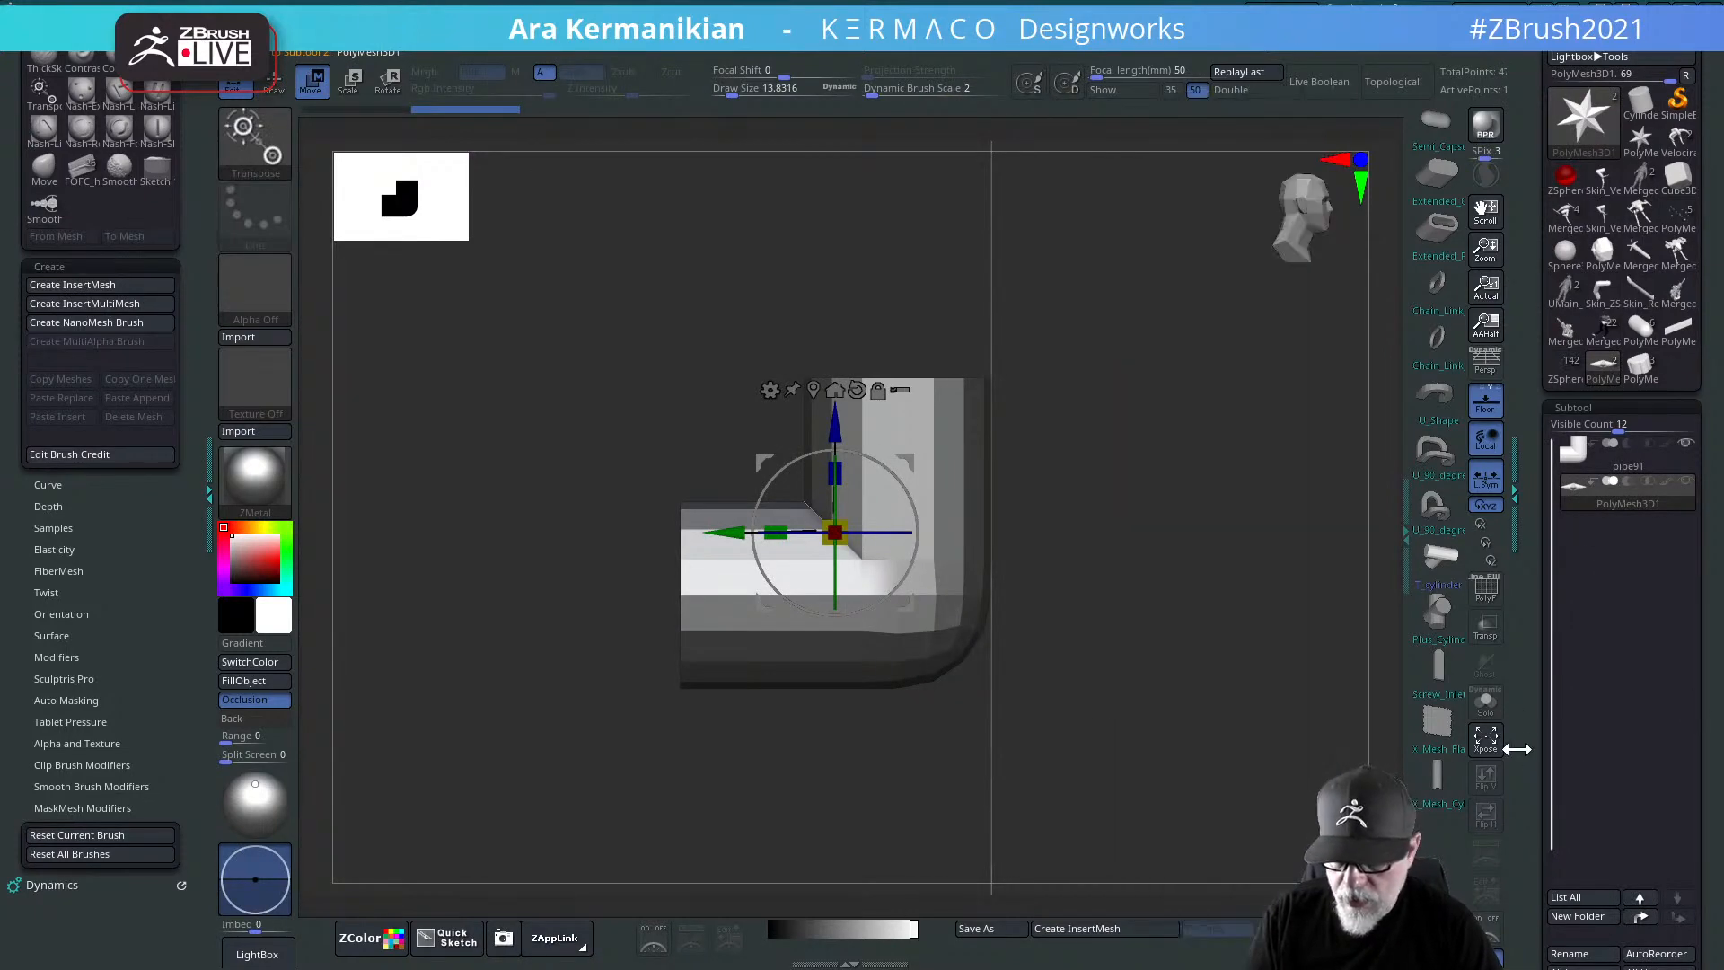
Step: Replace the star subtool's geometry with the T-shaped cylinder from the insert-mesh brush
{"action": "scroll", "coordinate": [1578, 546], "scroll_direction": "down", "scroll_amount": 10}
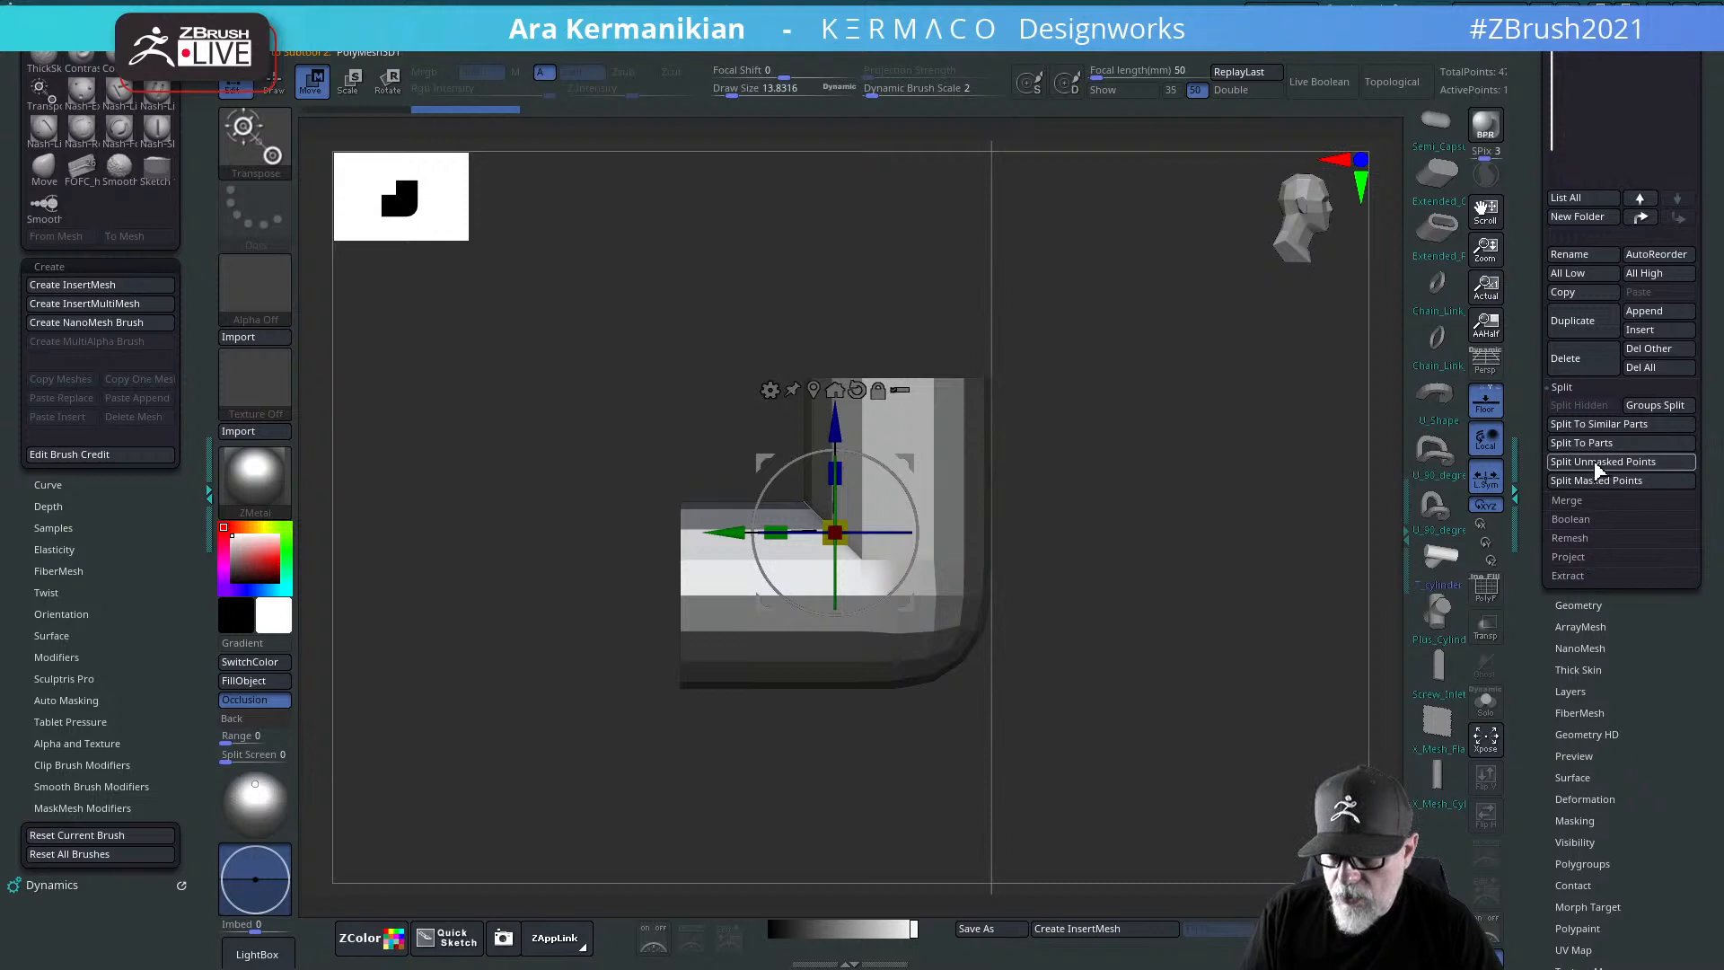
{"action": "left_click", "coordinate": [1578, 607]}
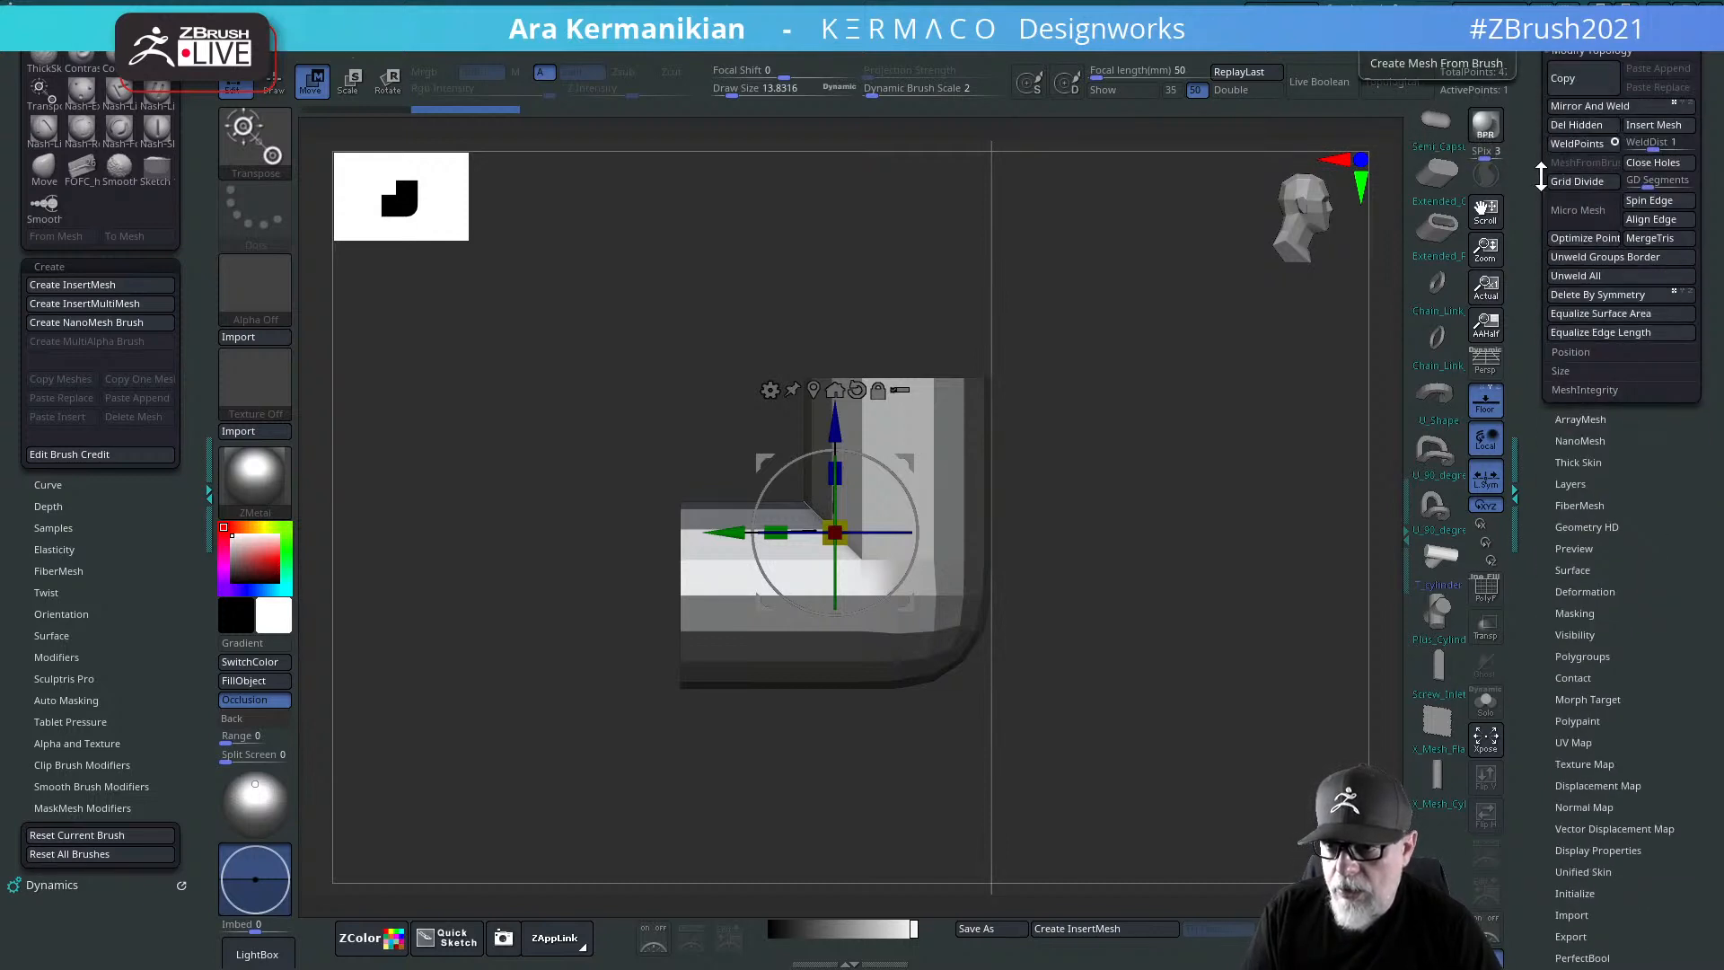
{"action": "left_click", "coordinate": [1522, 213]}
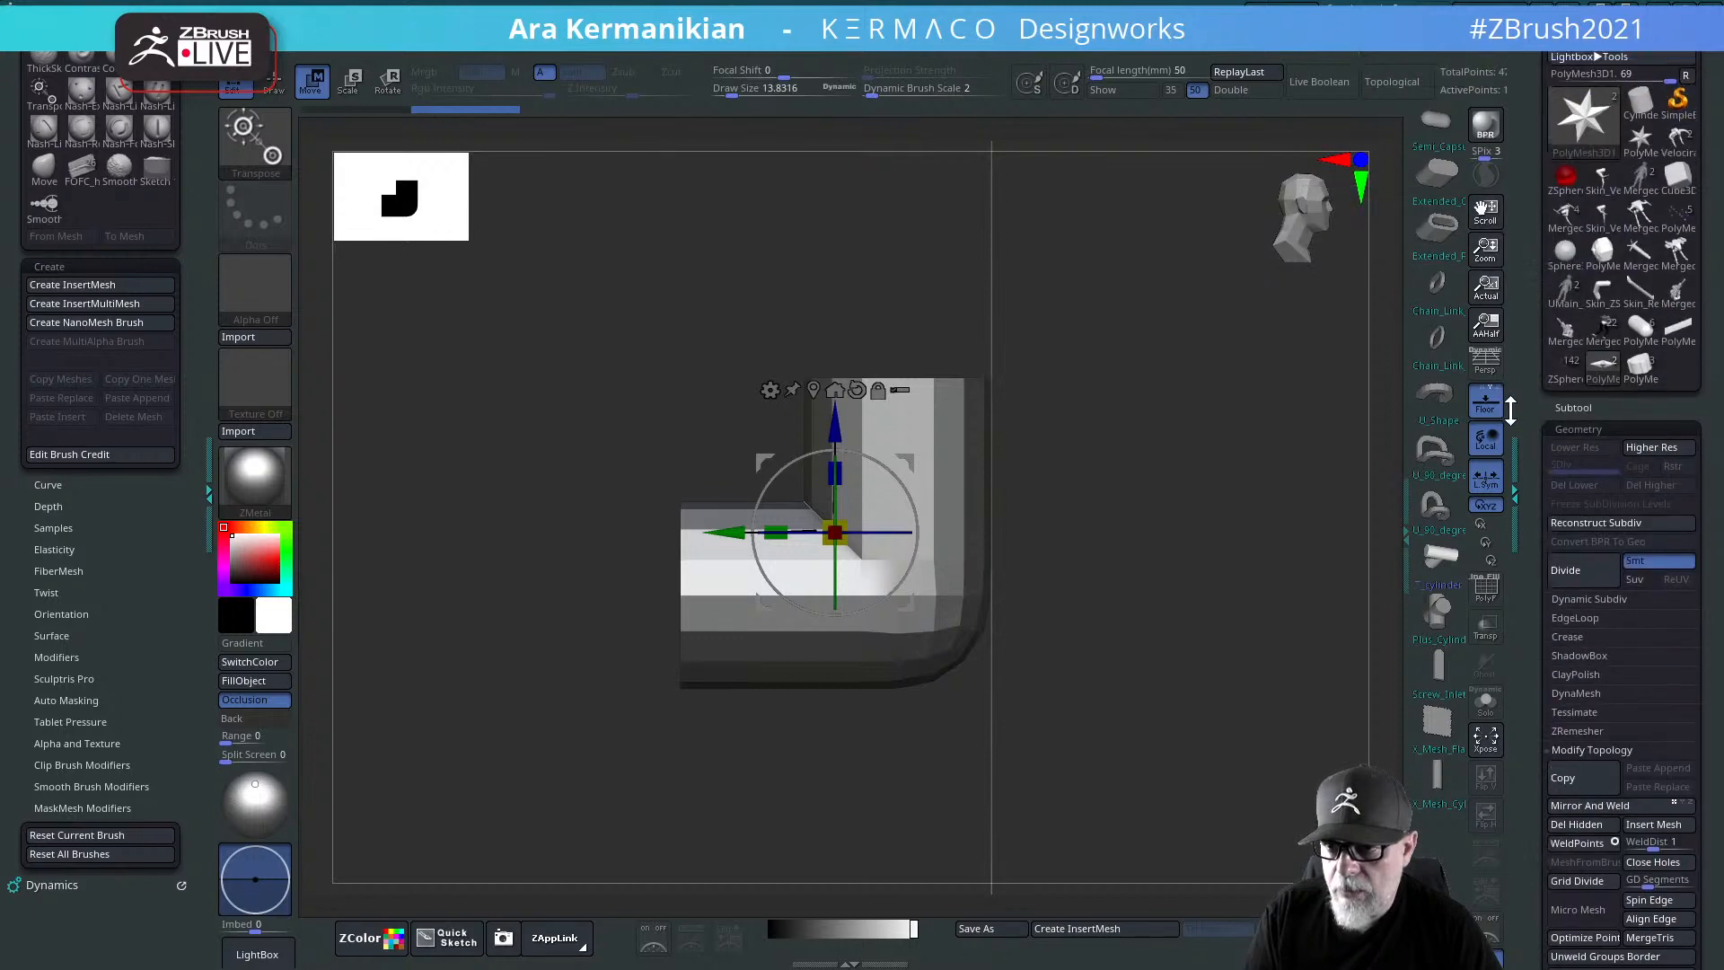
{"action": "left_click", "coordinate": [1580, 299]}
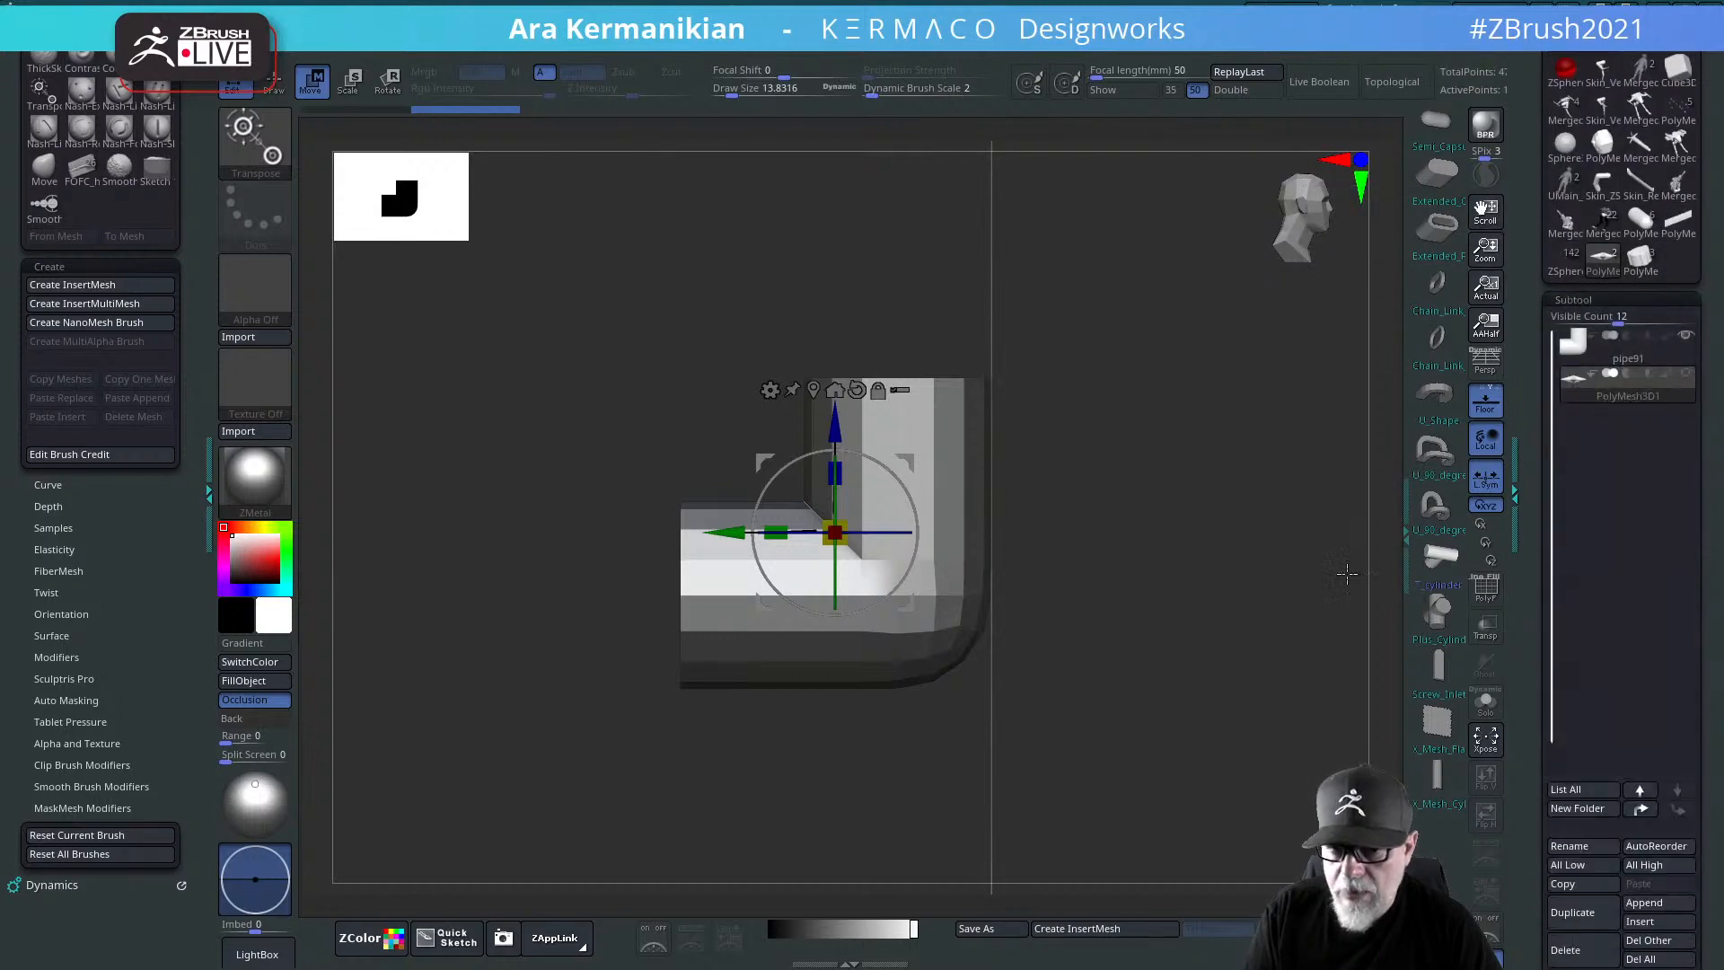
{"action": "left_click_drag", "start_coordinate": [1522, 644], "coordinate": [1537, 595]}
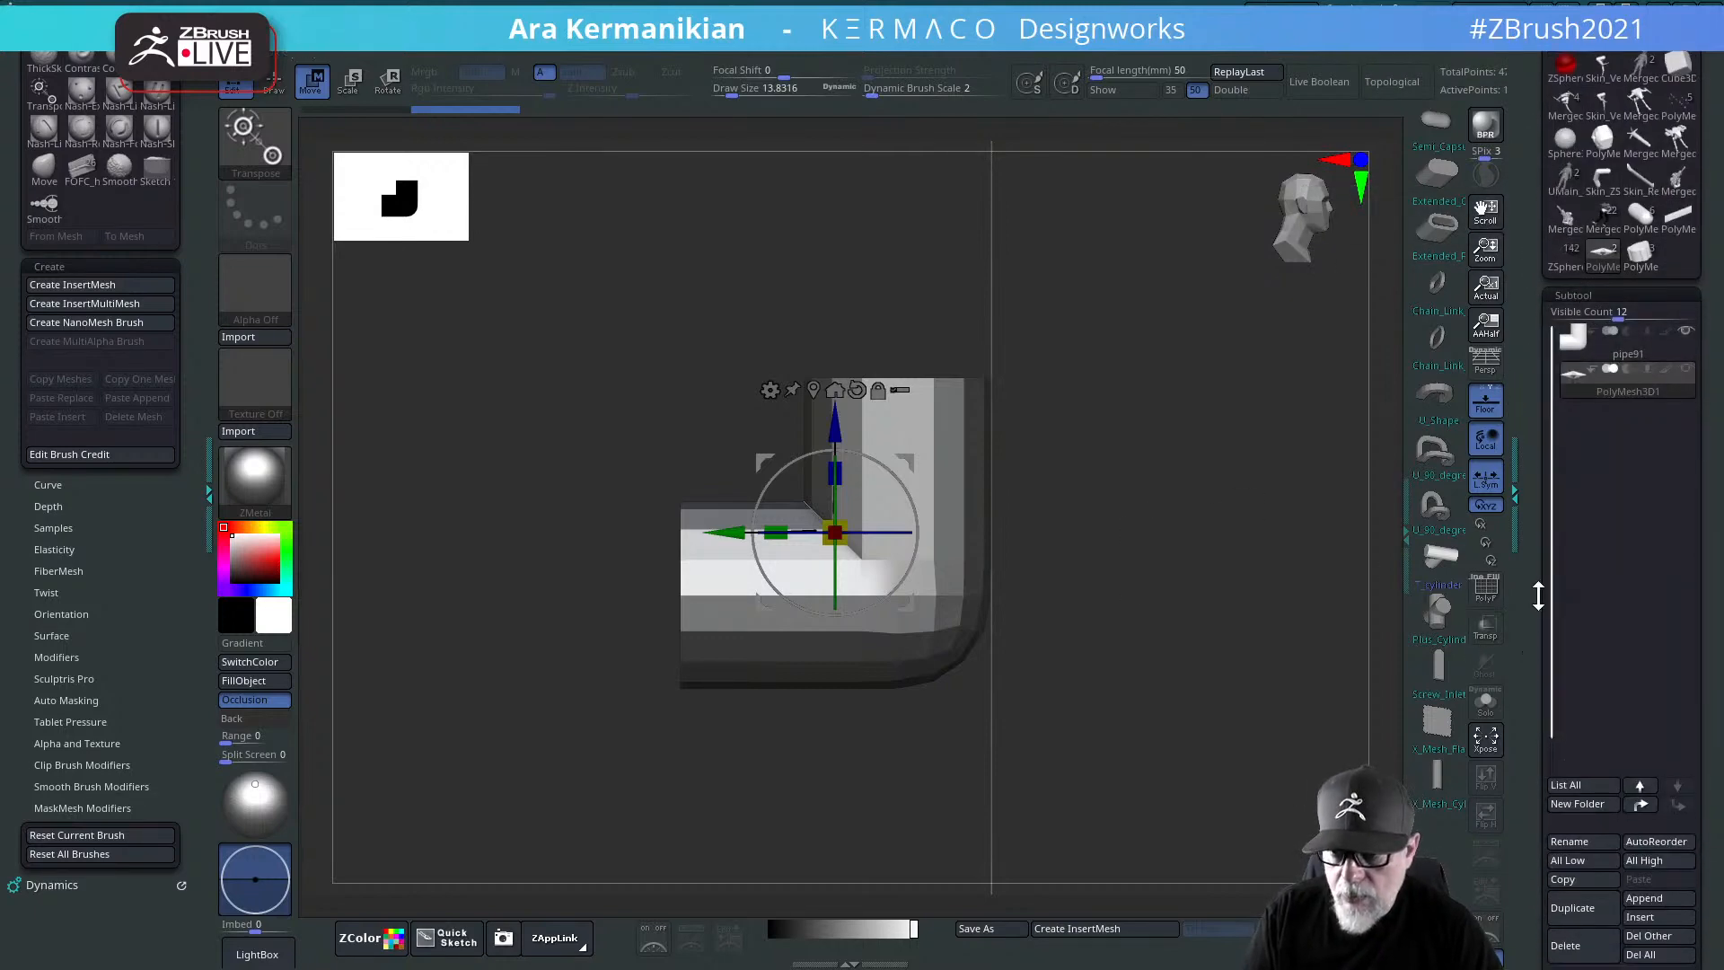
{"action": "left_click", "coordinate": [1441, 561]}
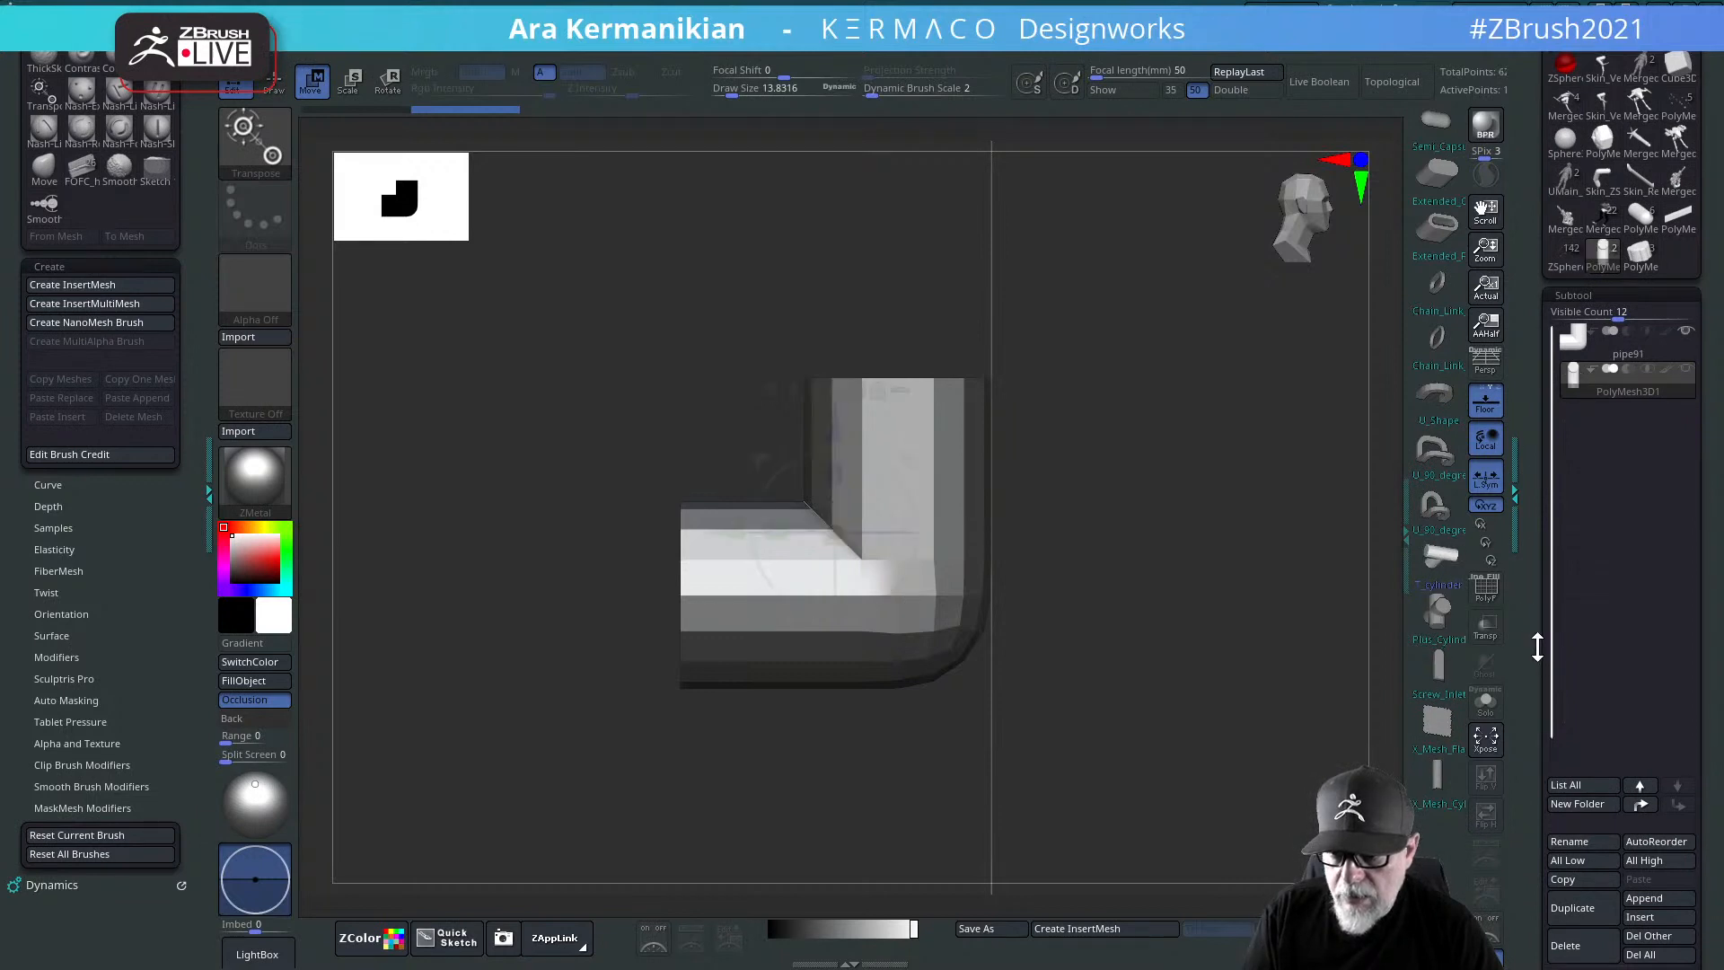
Step: Unify the T-shaped subtool and rotate it 90 degrees, with the pipe91 corner piece hidden
{"action": "left_click_drag", "start_coordinate": [1112, 563], "coordinate": [1222, 588]}
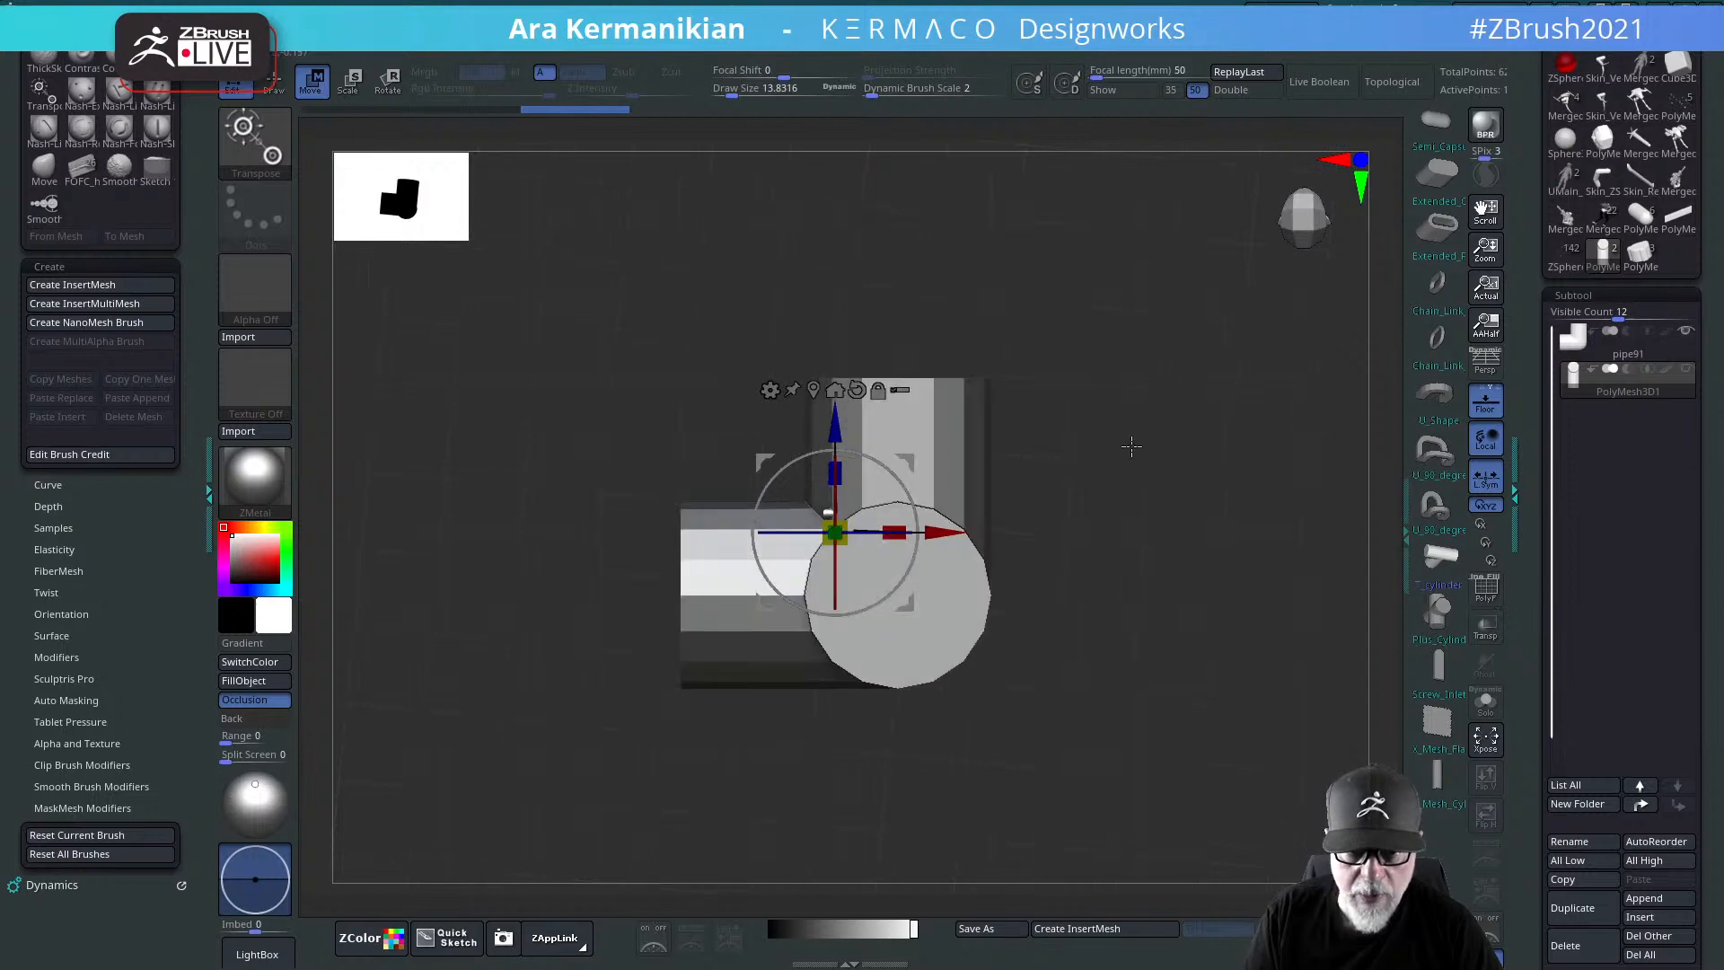
{"action": "key", "text": "q"}
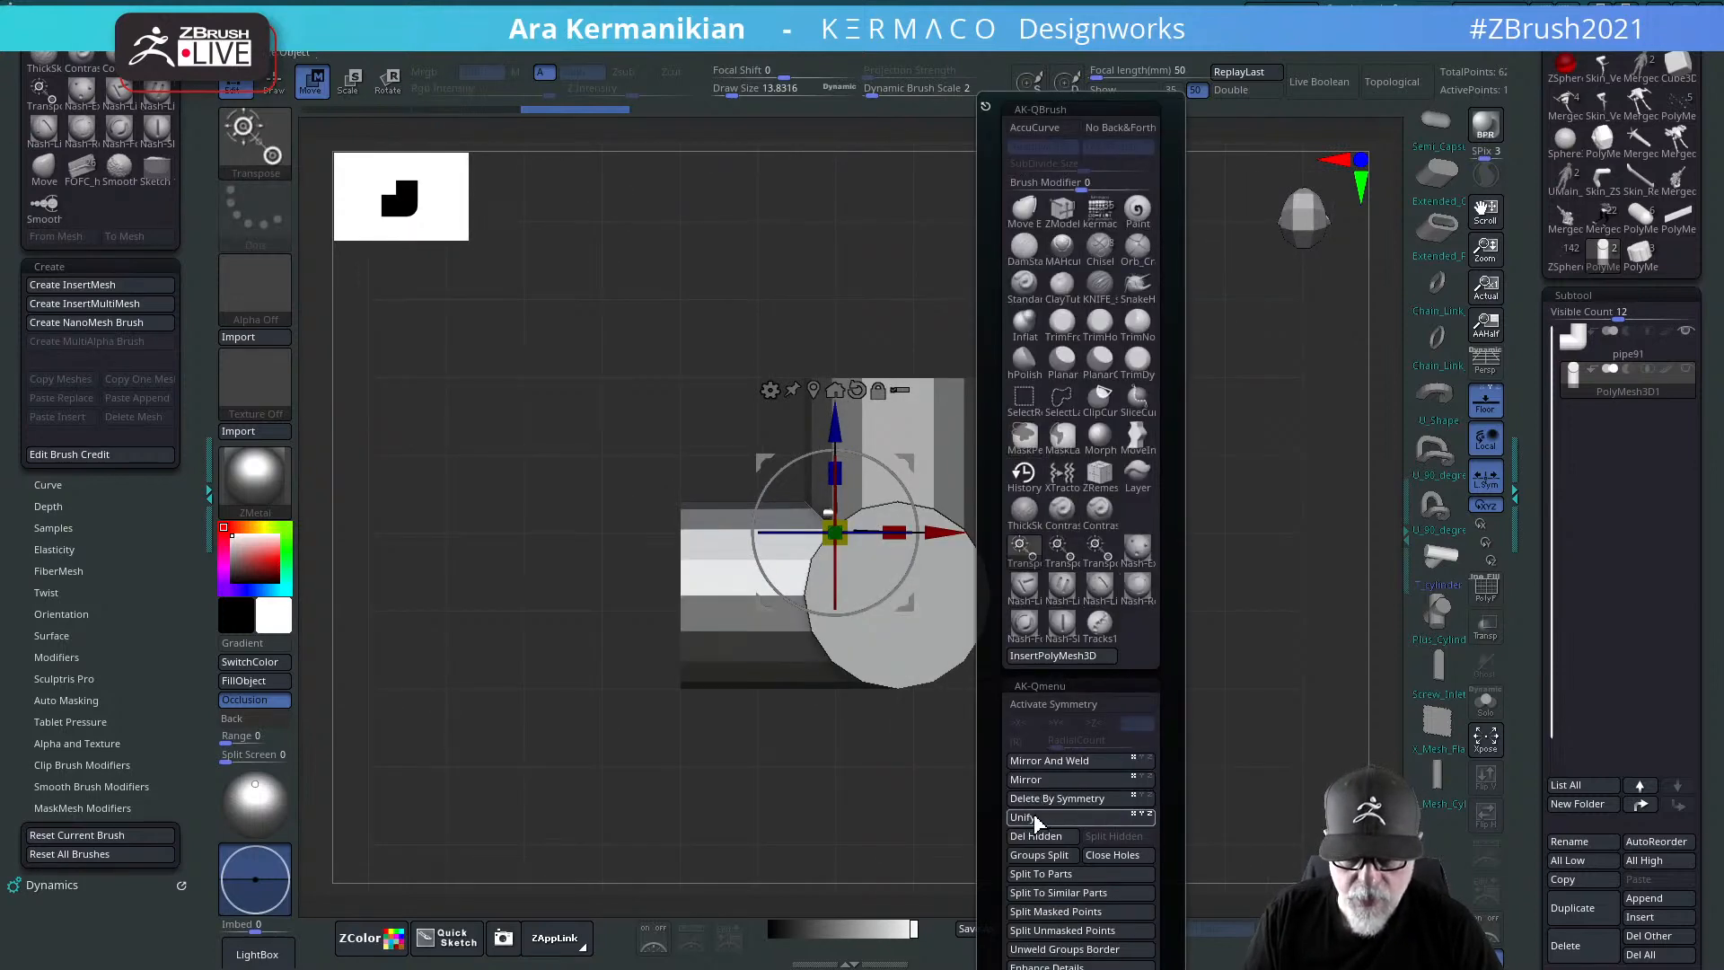
{"action": "left_click", "coordinate": [1039, 802]}
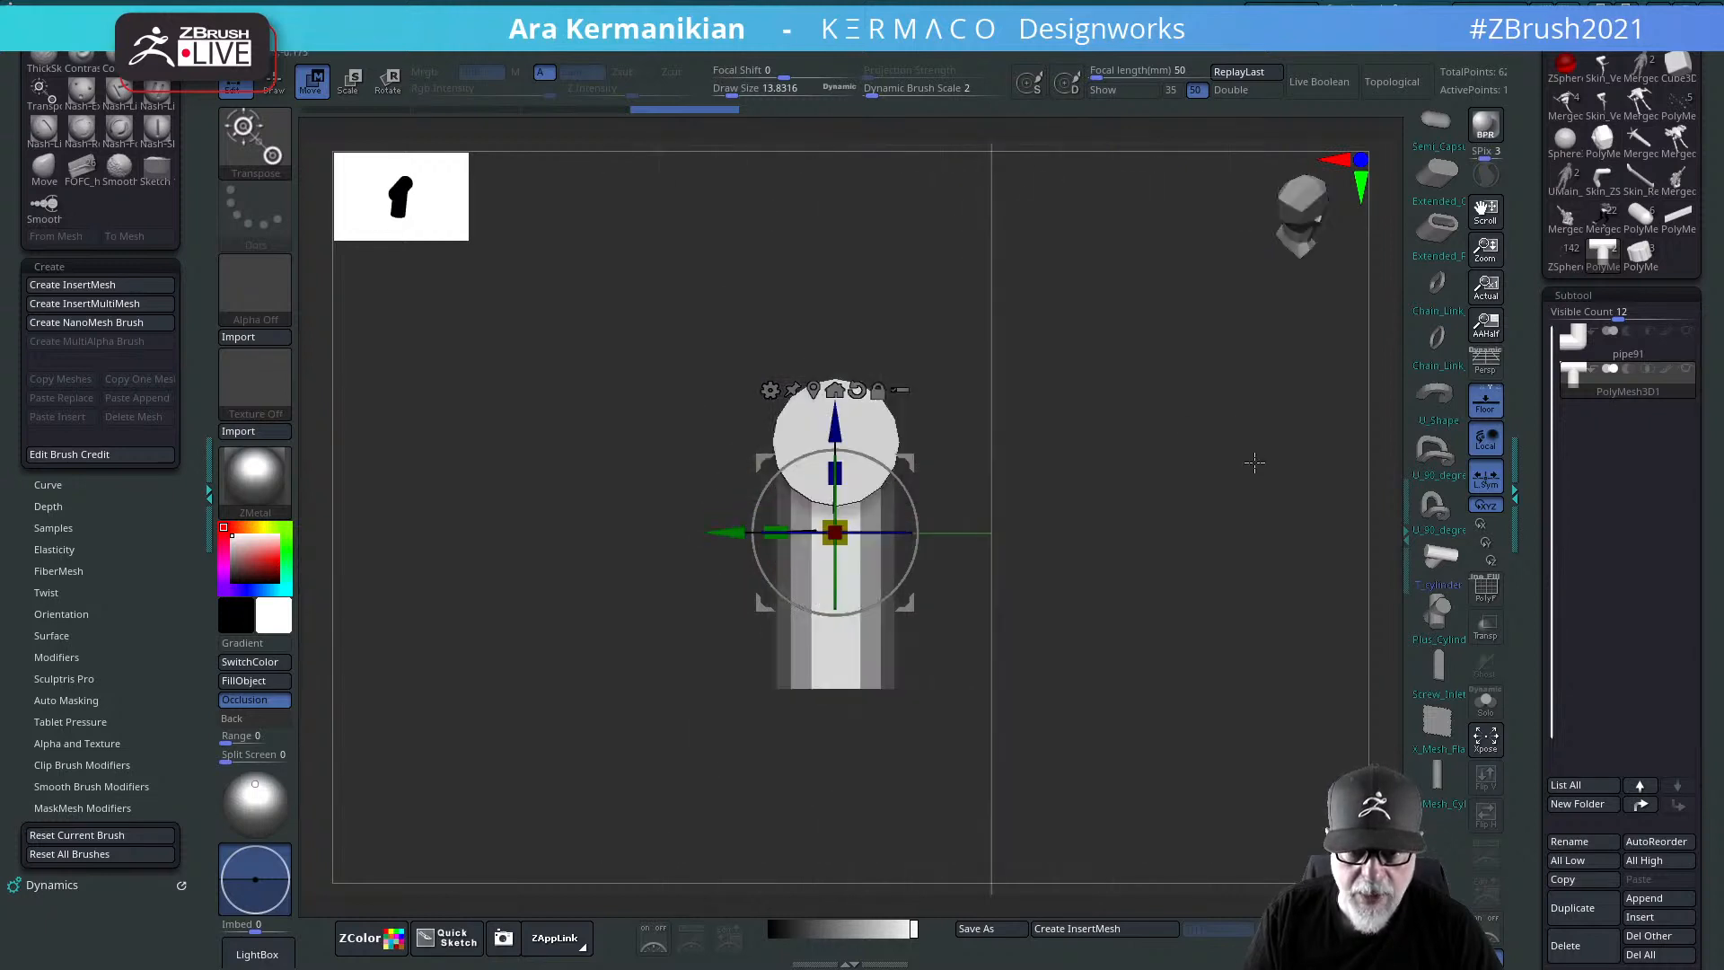
{"action": "left_click_drag", "start_coordinate": [922, 500], "coordinate": [799, 438]}
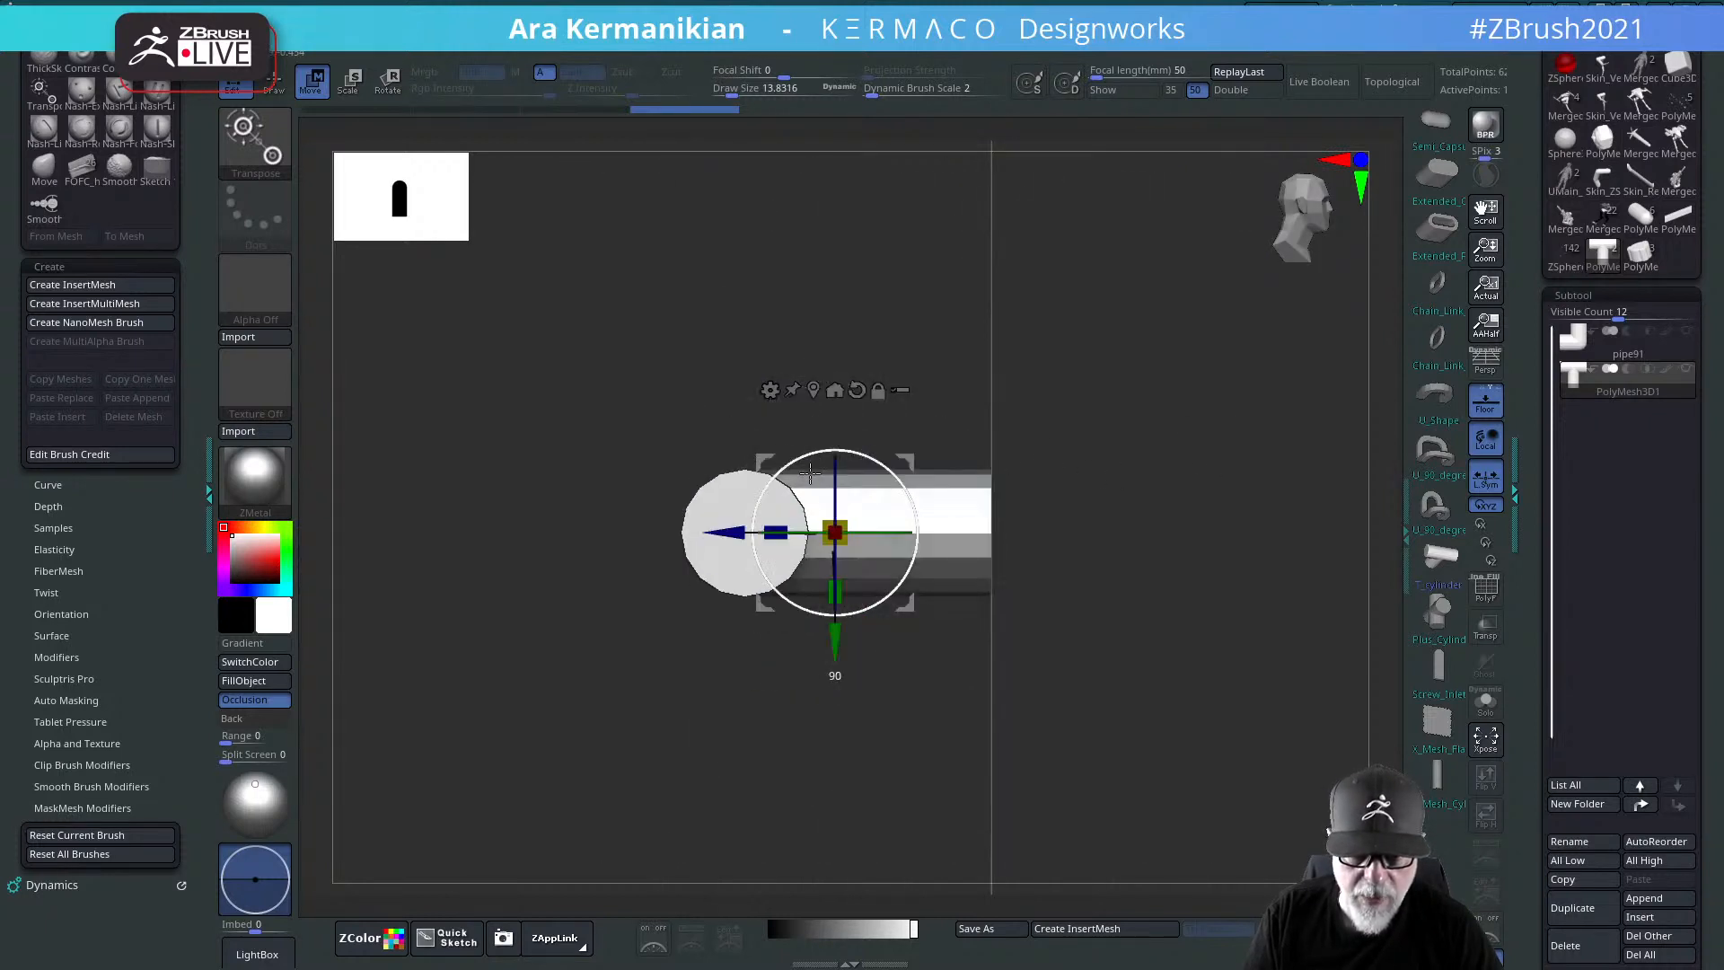
{"action": "left_click_drag", "start_coordinate": [1269, 520], "coordinate": [1226, 554], "text": "shift"}
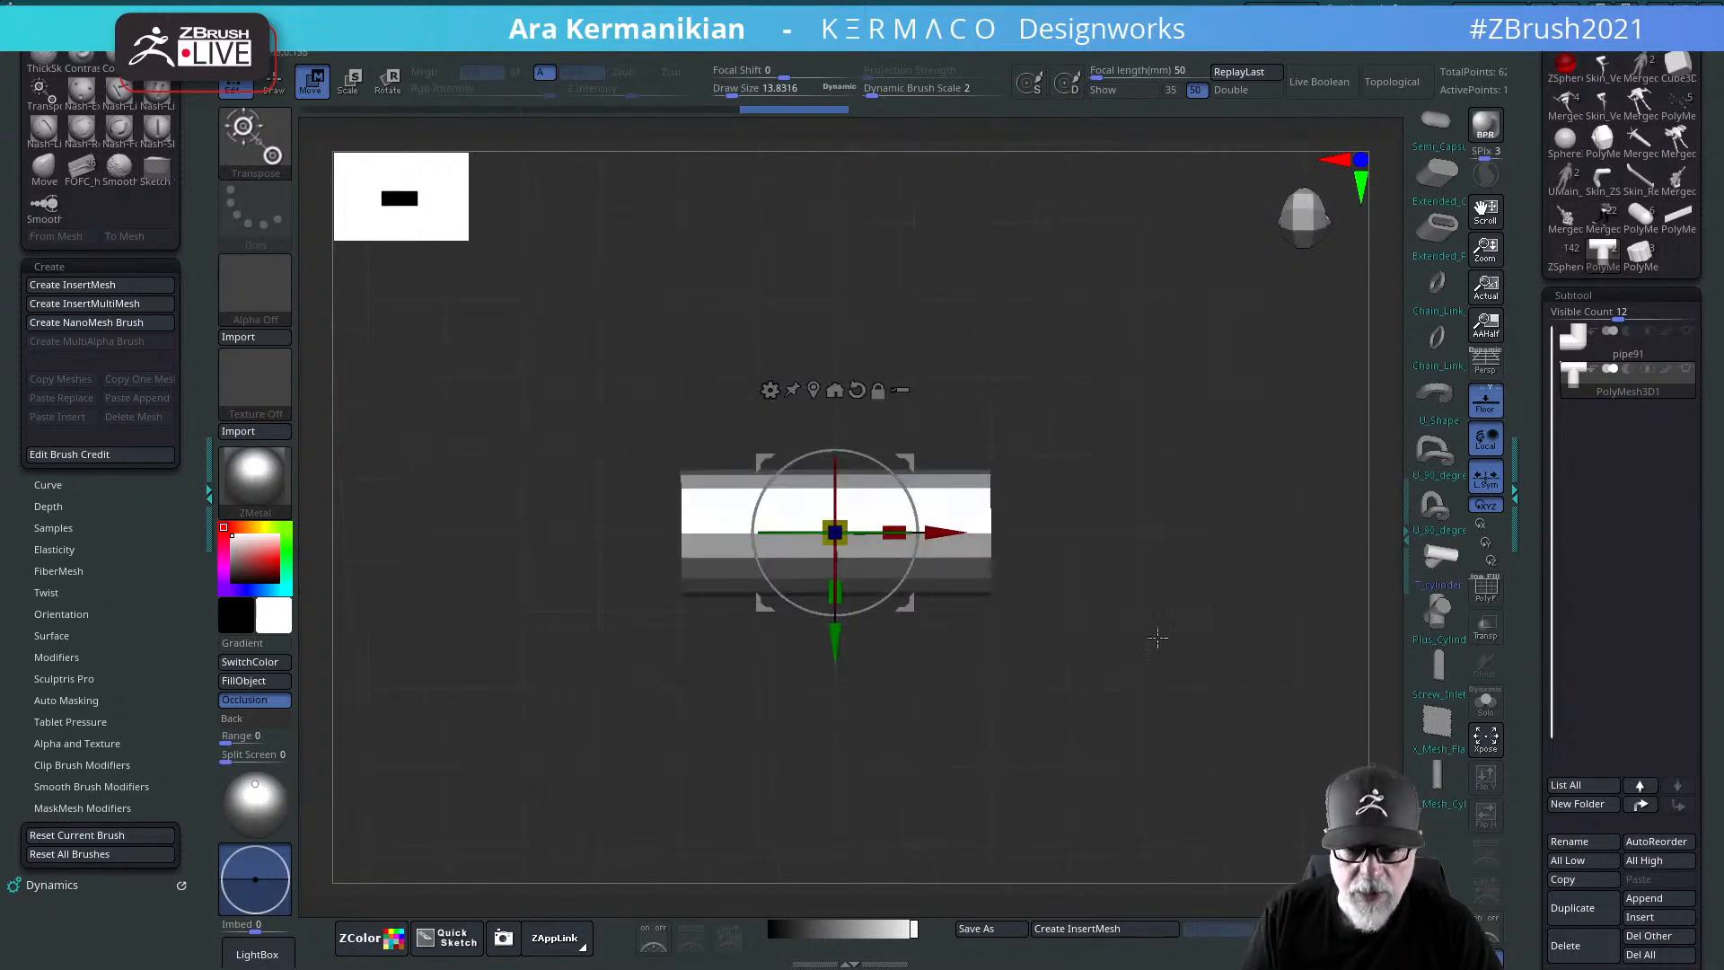
Step: Move the T-shaped PolyMesh3D1 subtool above pipe91 in the subtool order
{"action": "left_click_drag", "start_coordinate": [1155, 634], "coordinate": [1254, 476]}
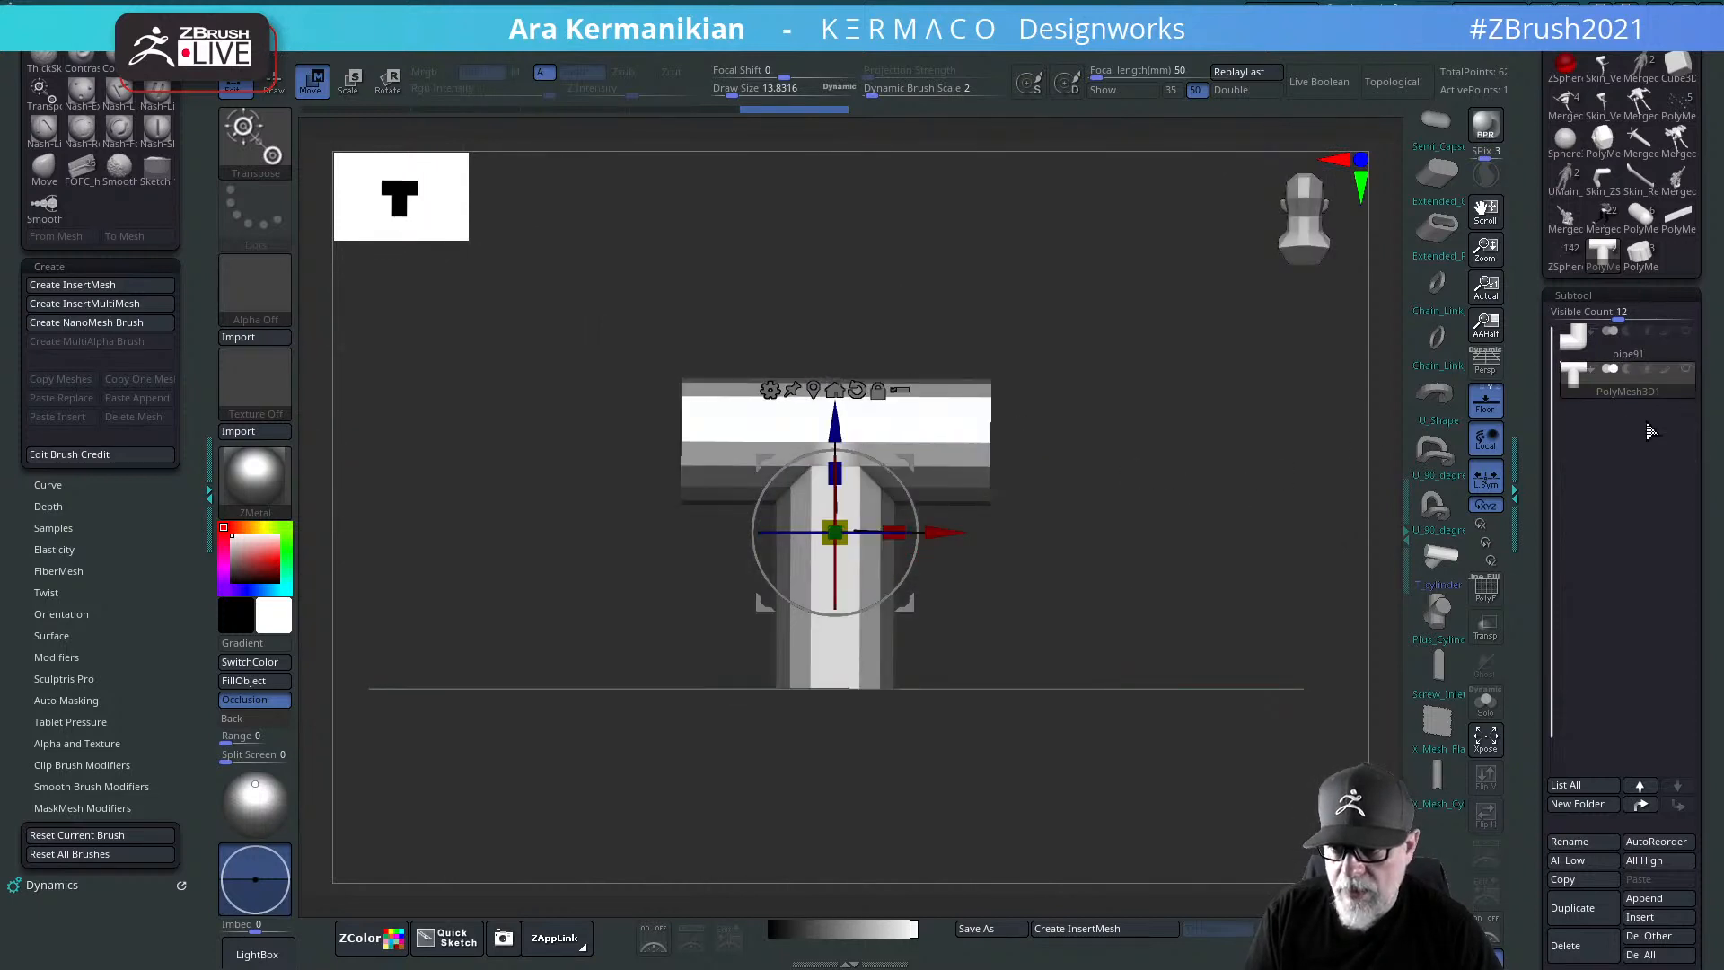
{"action": "left_click_drag", "start_coordinate": [1658, 347], "coordinate": [1639, 375]}
{"action": "mouse_move", "coordinate": [1638, 376]}
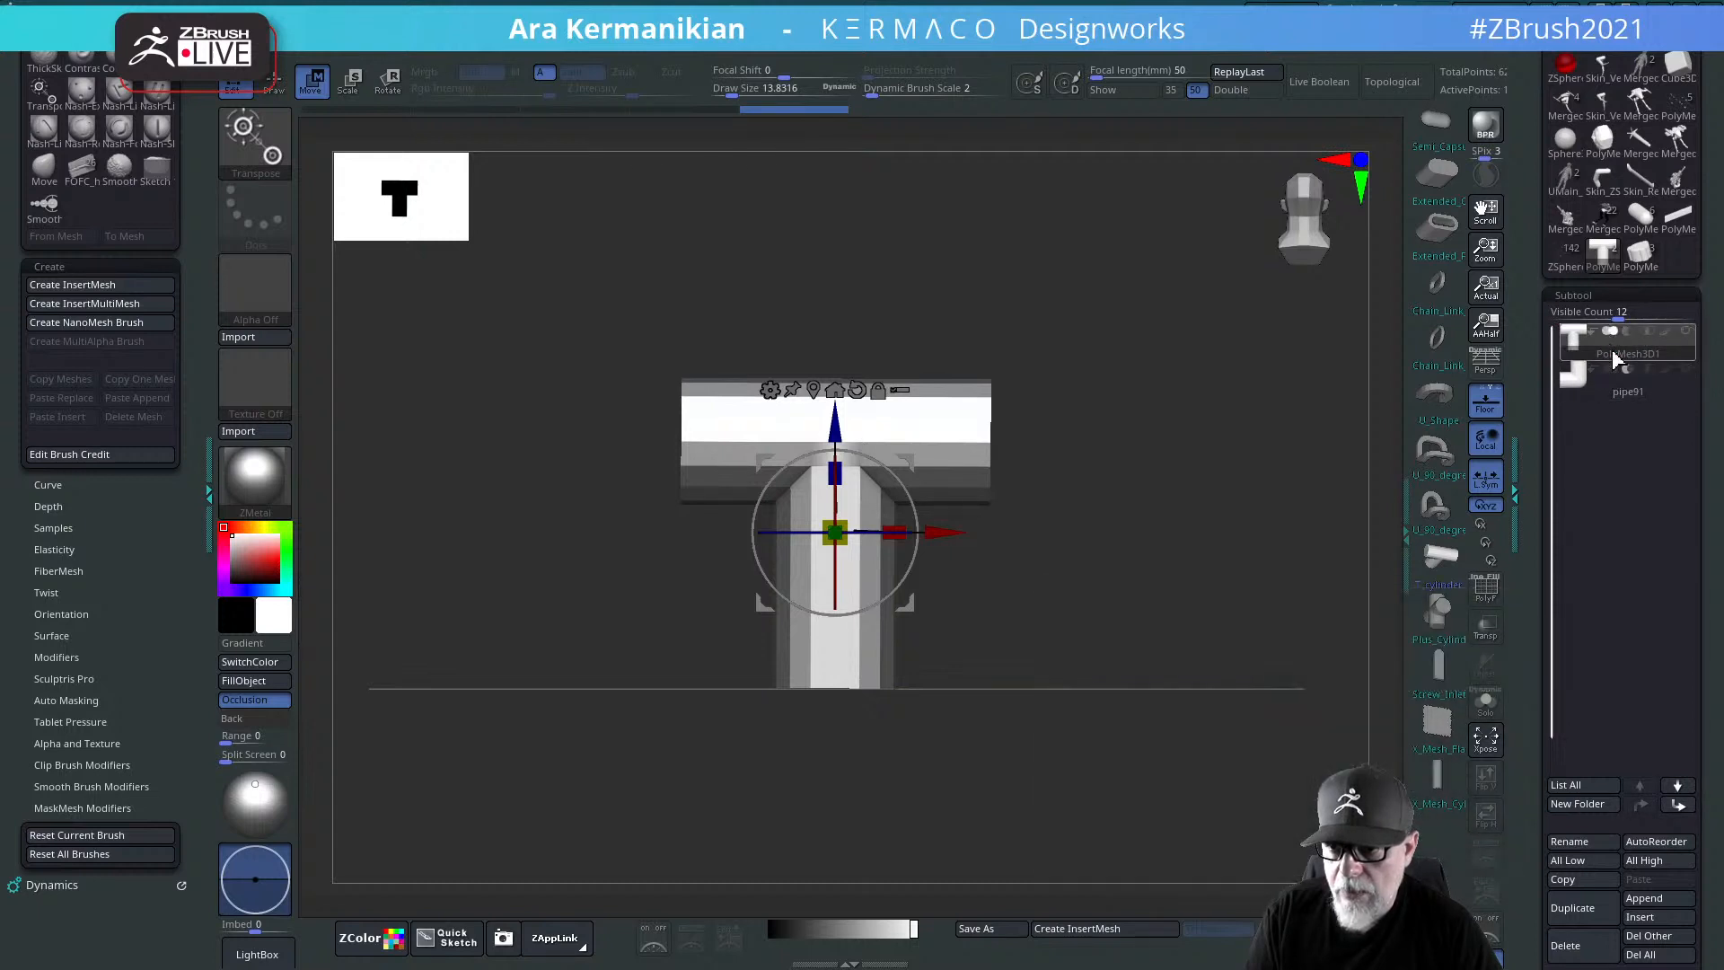
{"action": "left_click_drag", "start_coordinate": [1214, 466], "coordinate": [1017, 502]}
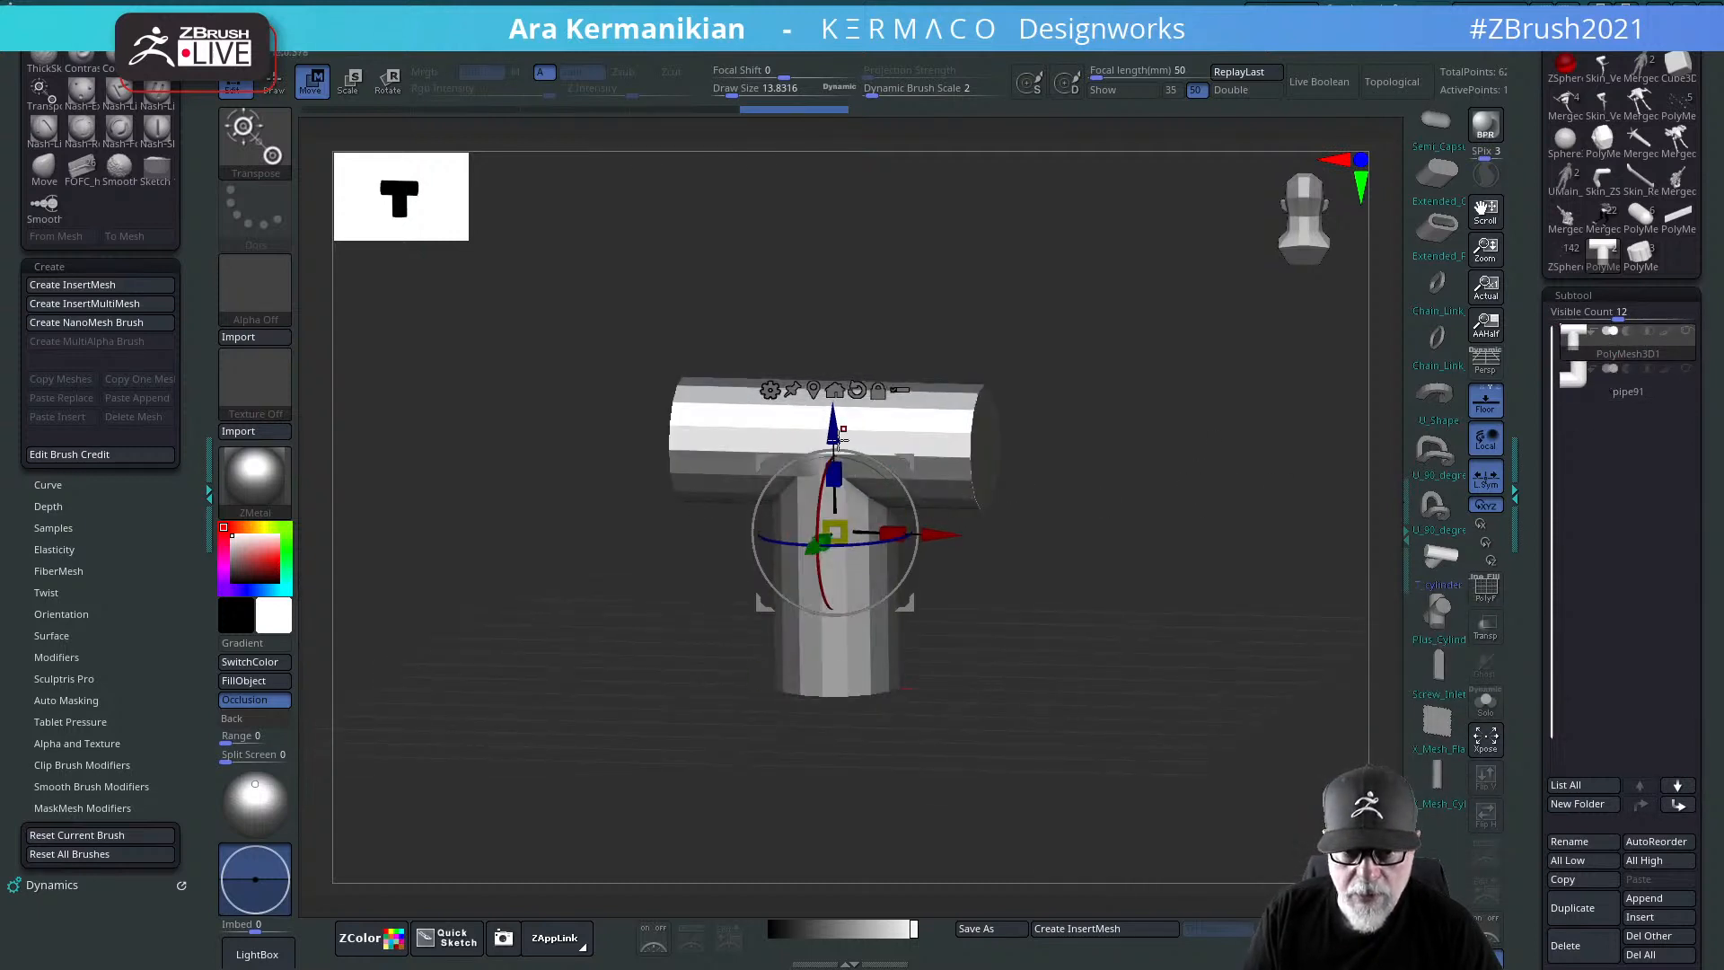
{"action": "left_click_drag", "start_coordinate": [1272, 507], "coordinate": [1313, 527]}
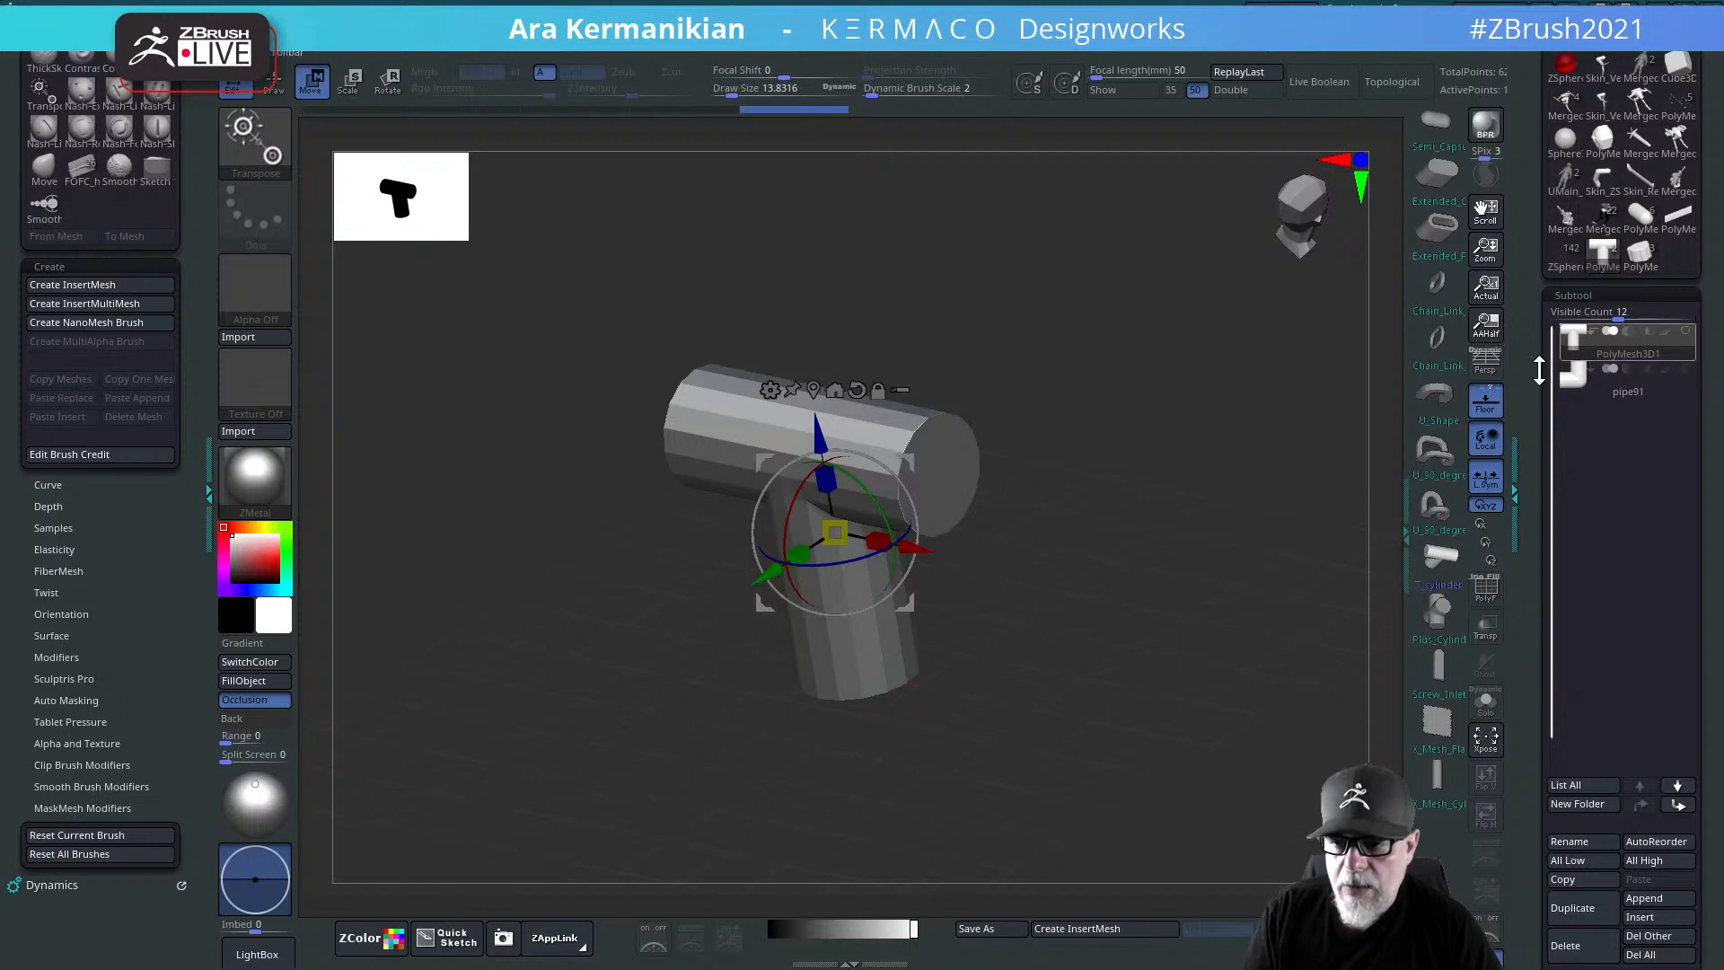
{"action": "left_click_drag", "start_coordinate": [1532, 281], "coordinate": [1535, 278]}
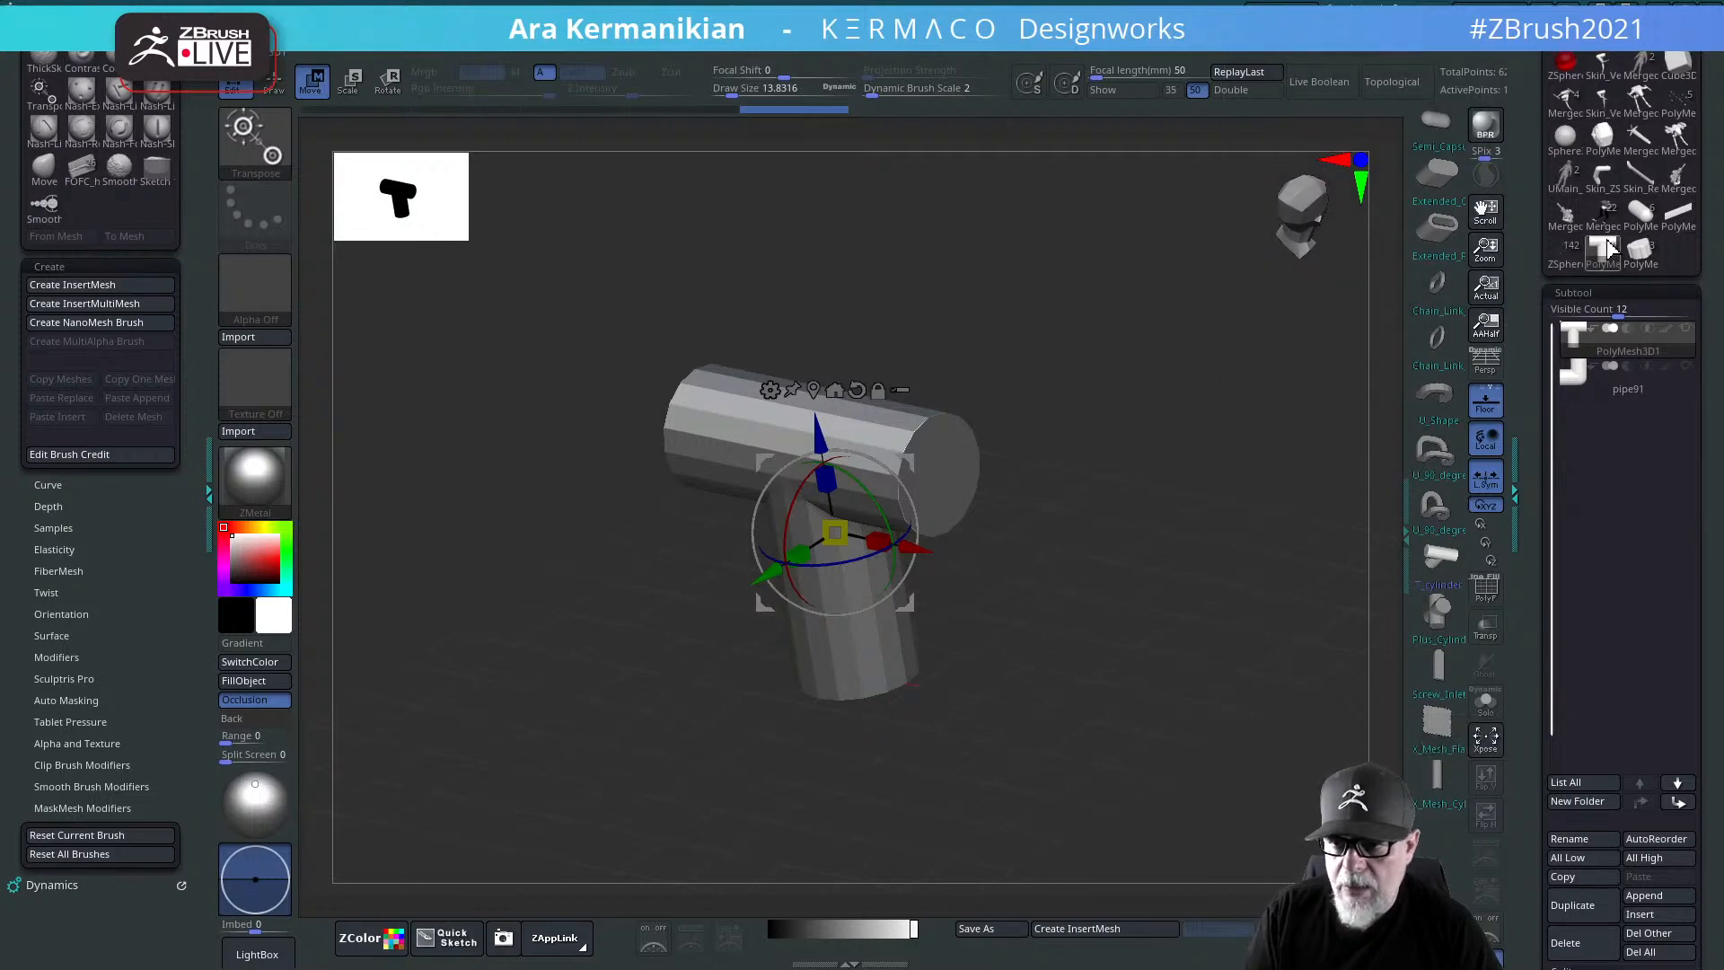
Step: Switch back to the mech tool, isolate its ZSphere railing, and bring up the Adaptive Skin settings
{"action": "left_click", "coordinate": [1583, 264]}
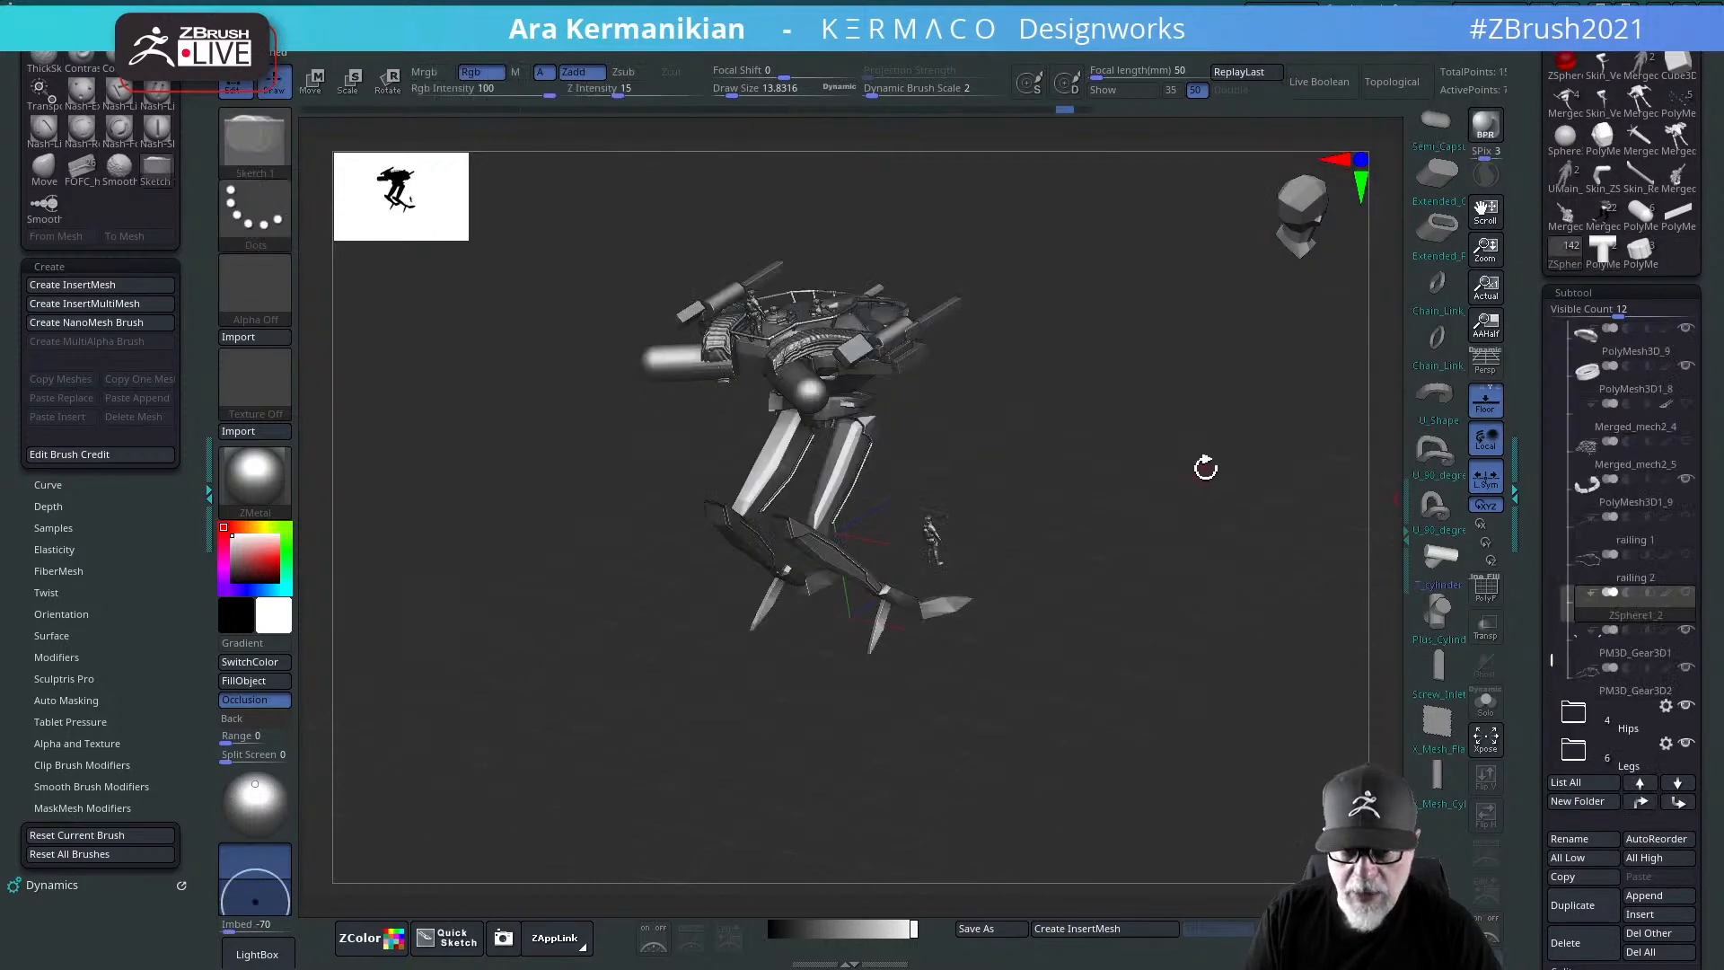
{"action": "left_click_drag", "start_coordinate": [1204, 462], "coordinate": [1479, 693]}
{"action": "left_click", "coordinate": [1482, 705]}
{"action": "left_click_drag", "start_coordinate": [1166, 612], "coordinate": [1243, 583]}
{"action": "left_click_drag", "start_coordinate": [1564, 793], "coordinate": [1578, 465]}
{"action": "left_click", "coordinate": [1564, 387]}
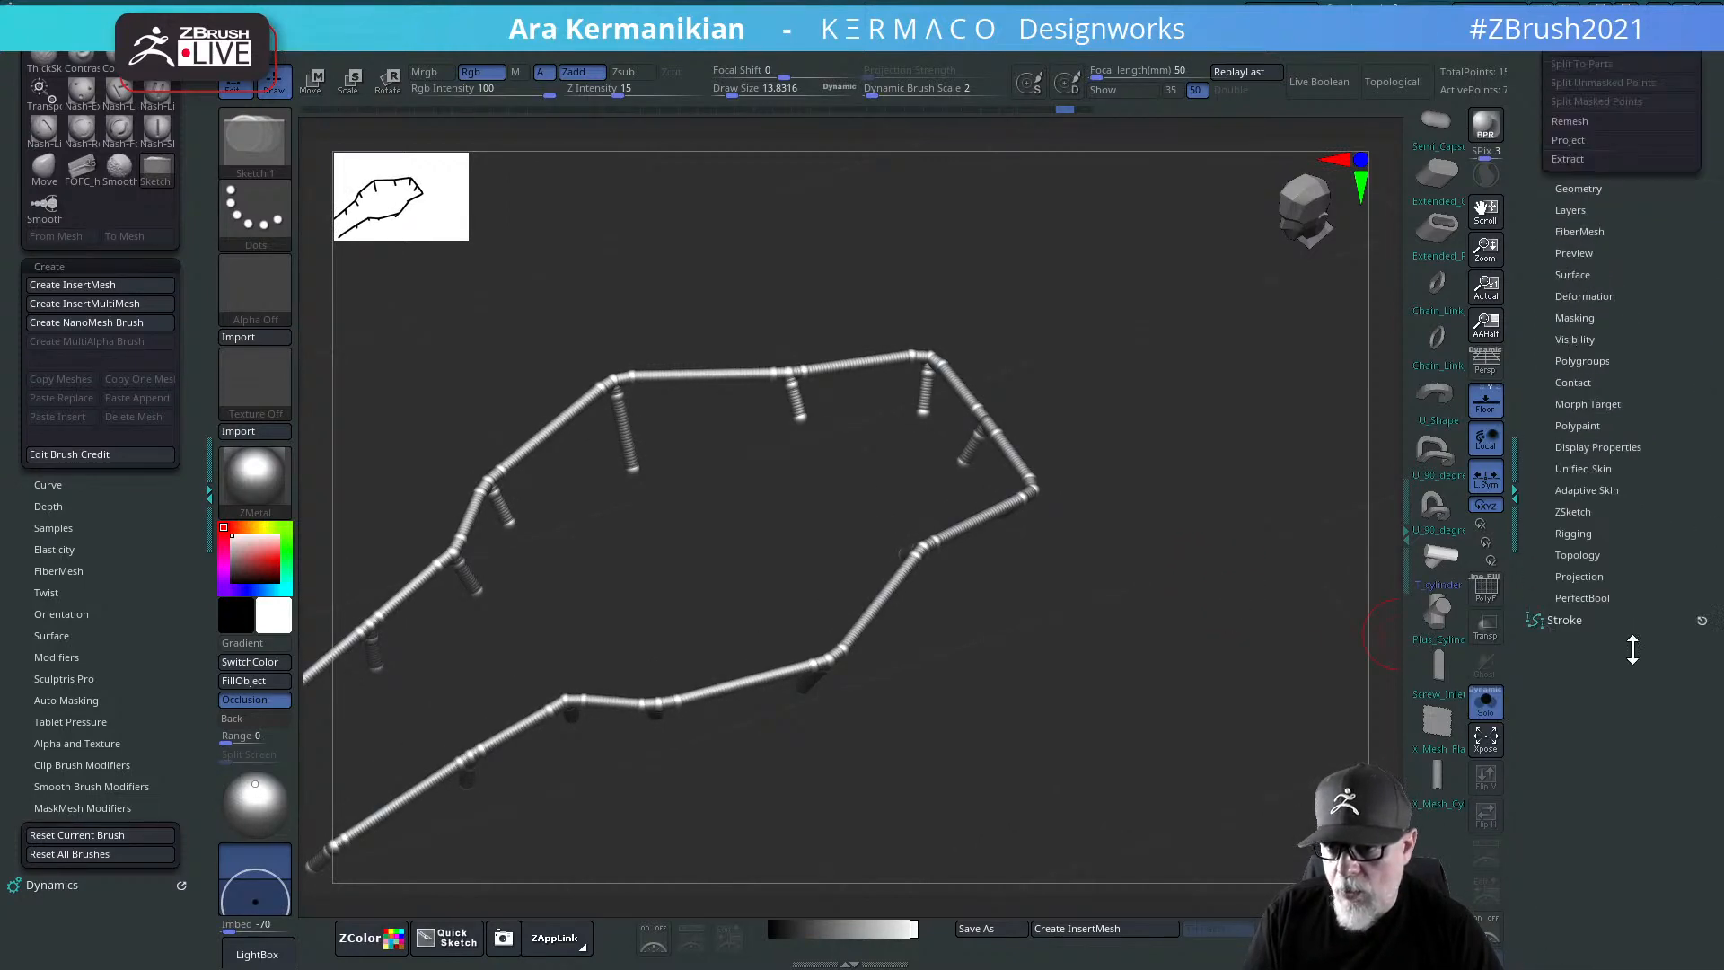
{"action": "left_click", "coordinate": [1587, 546]}
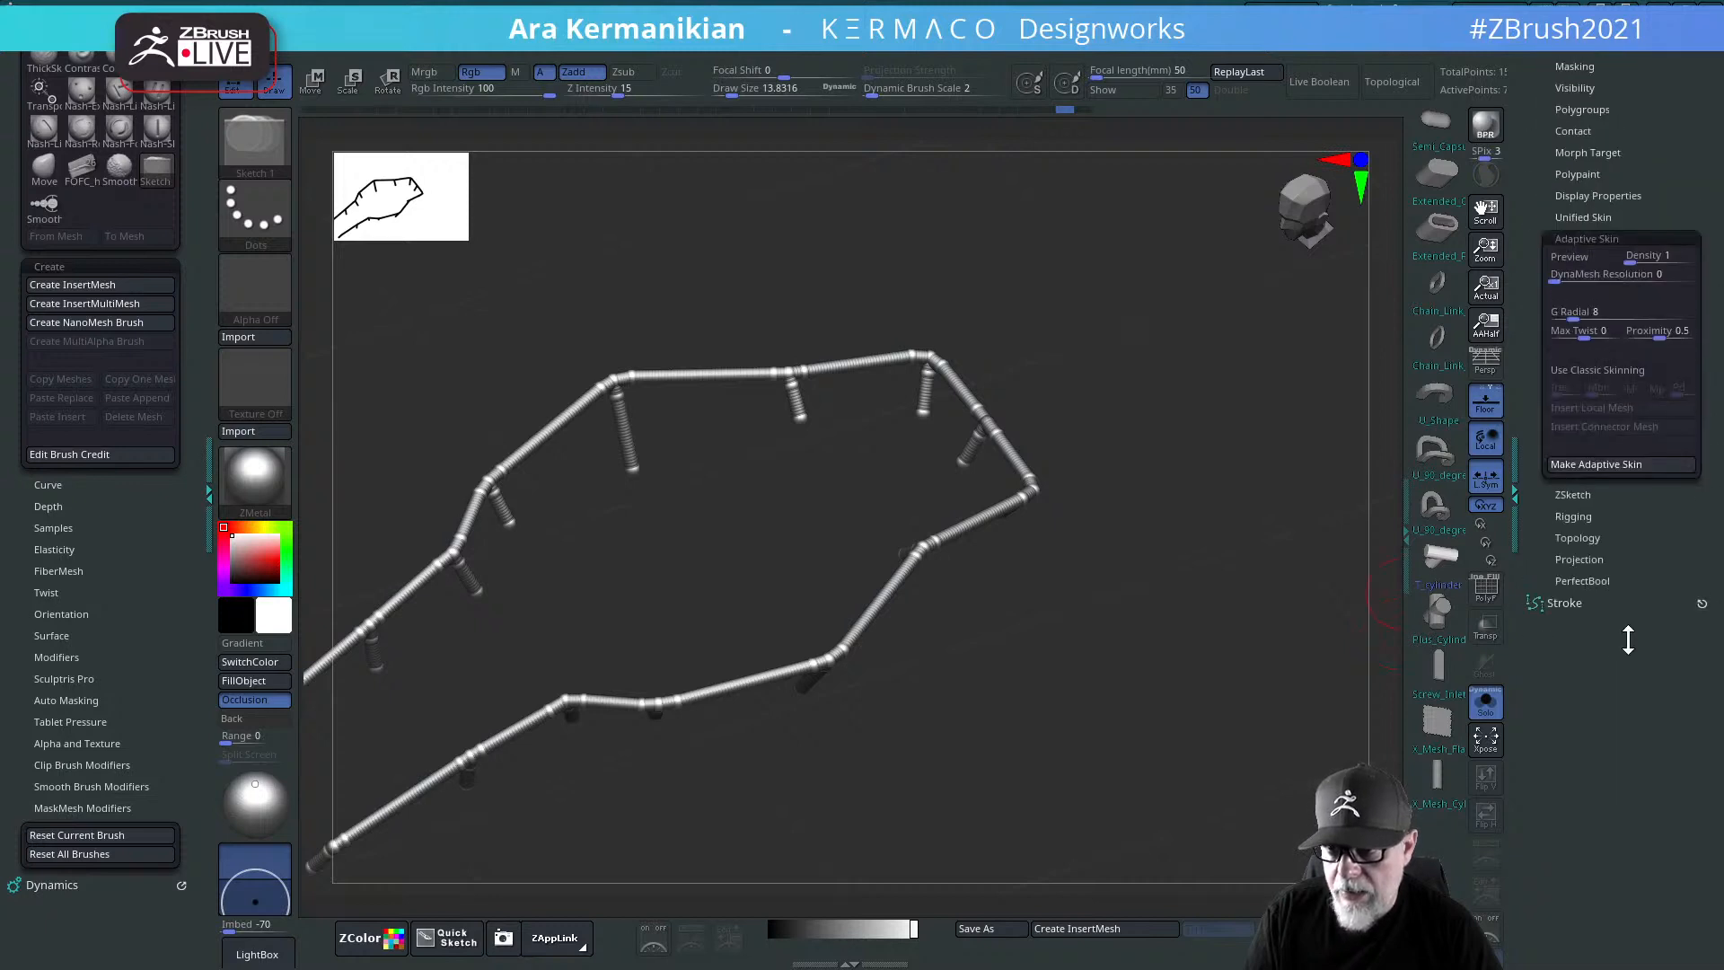
{"action": "left_click_drag", "start_coordinate": [1227, 551], "coordinate": [1346, 489]}
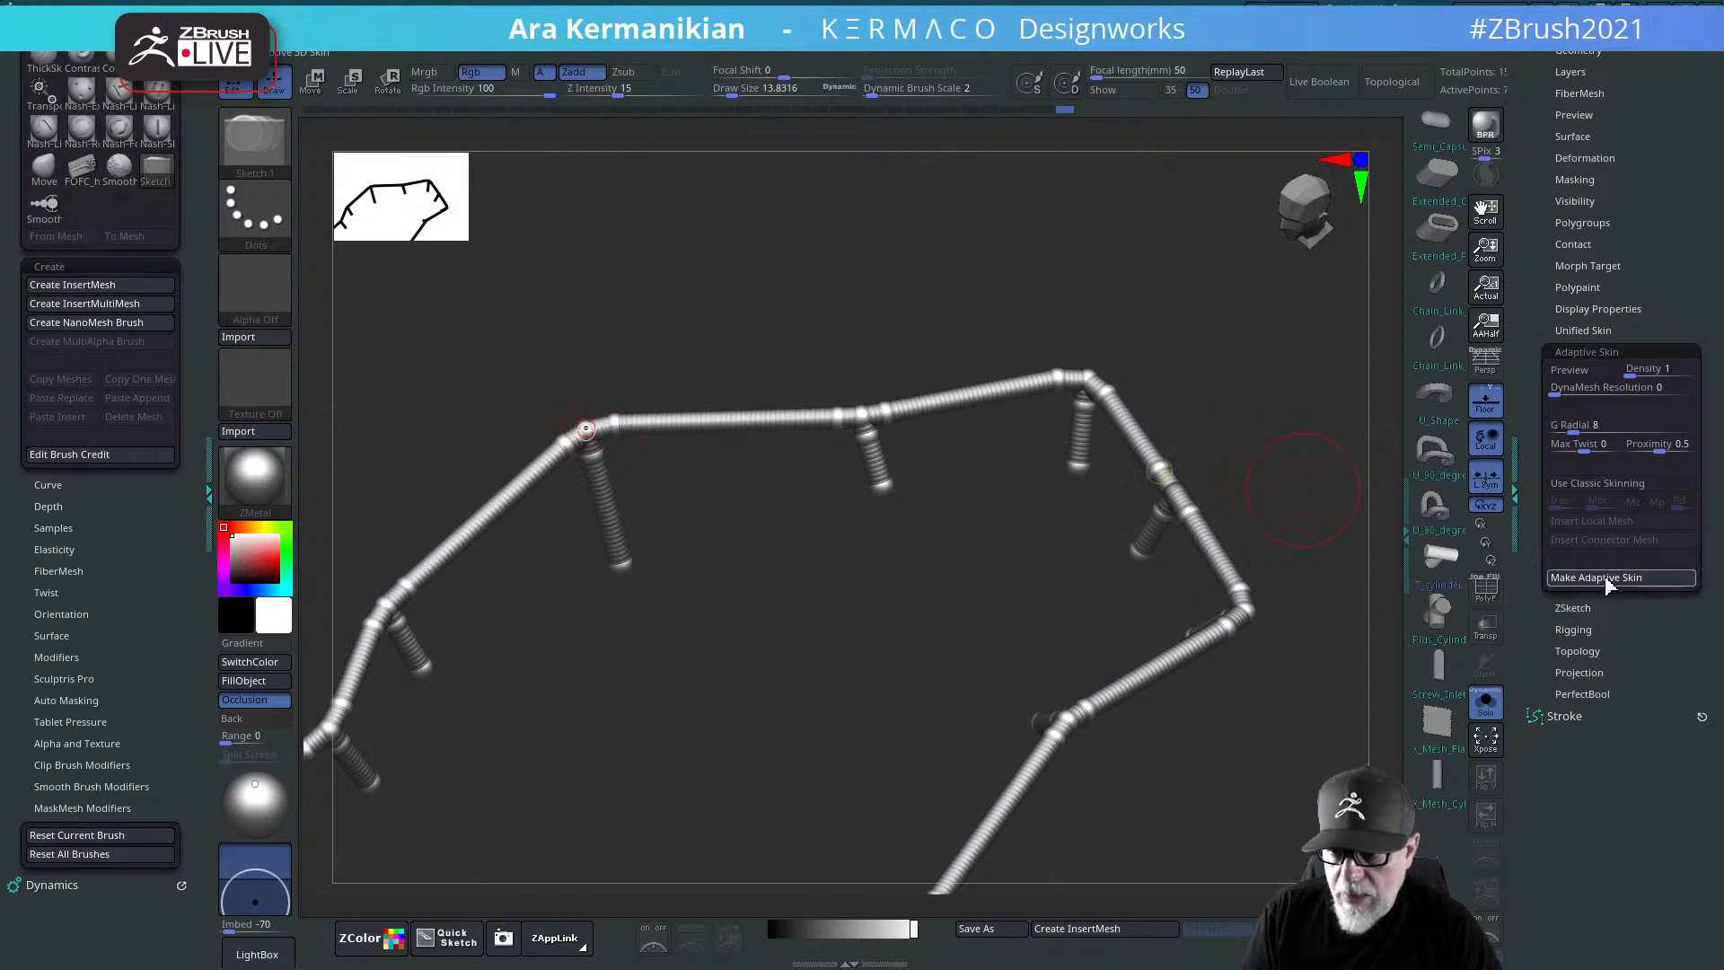
Step: Try classic skinning with the T-shaped PolyMesh3D1 as the railing's connector mesh and preview the adaptive skin
{"action": "left_click", "coordinate": [1582, 483]}
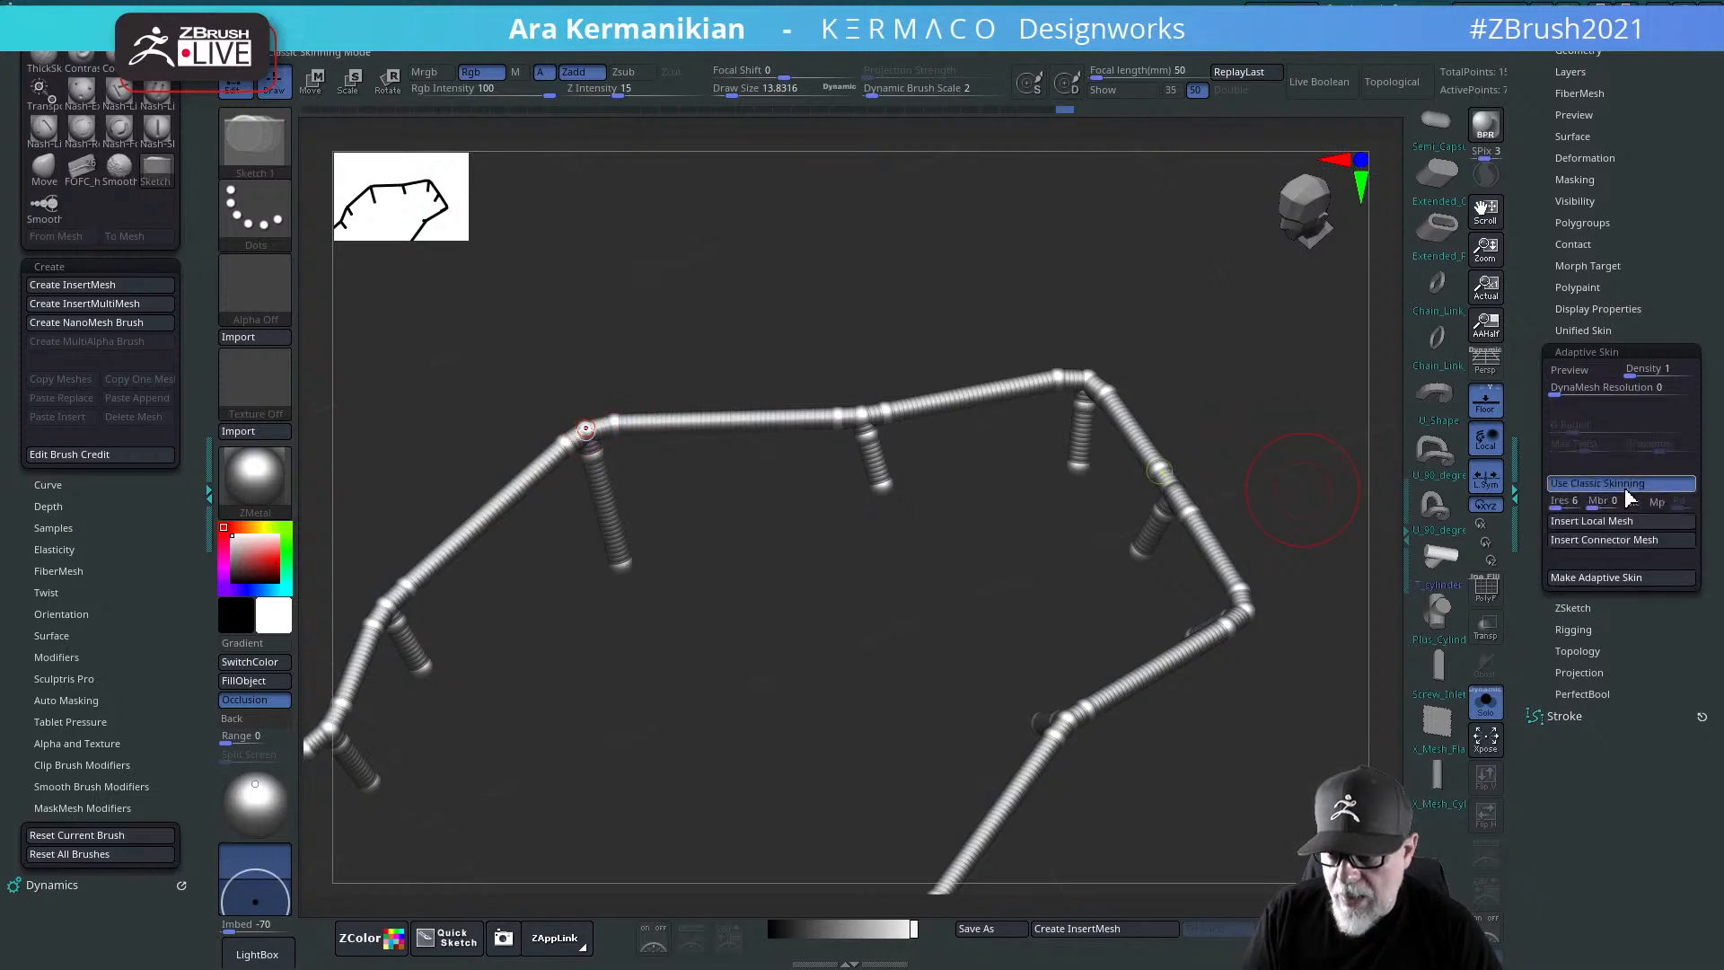
{"action": "left_click", "coordinate": [1608, 538]}
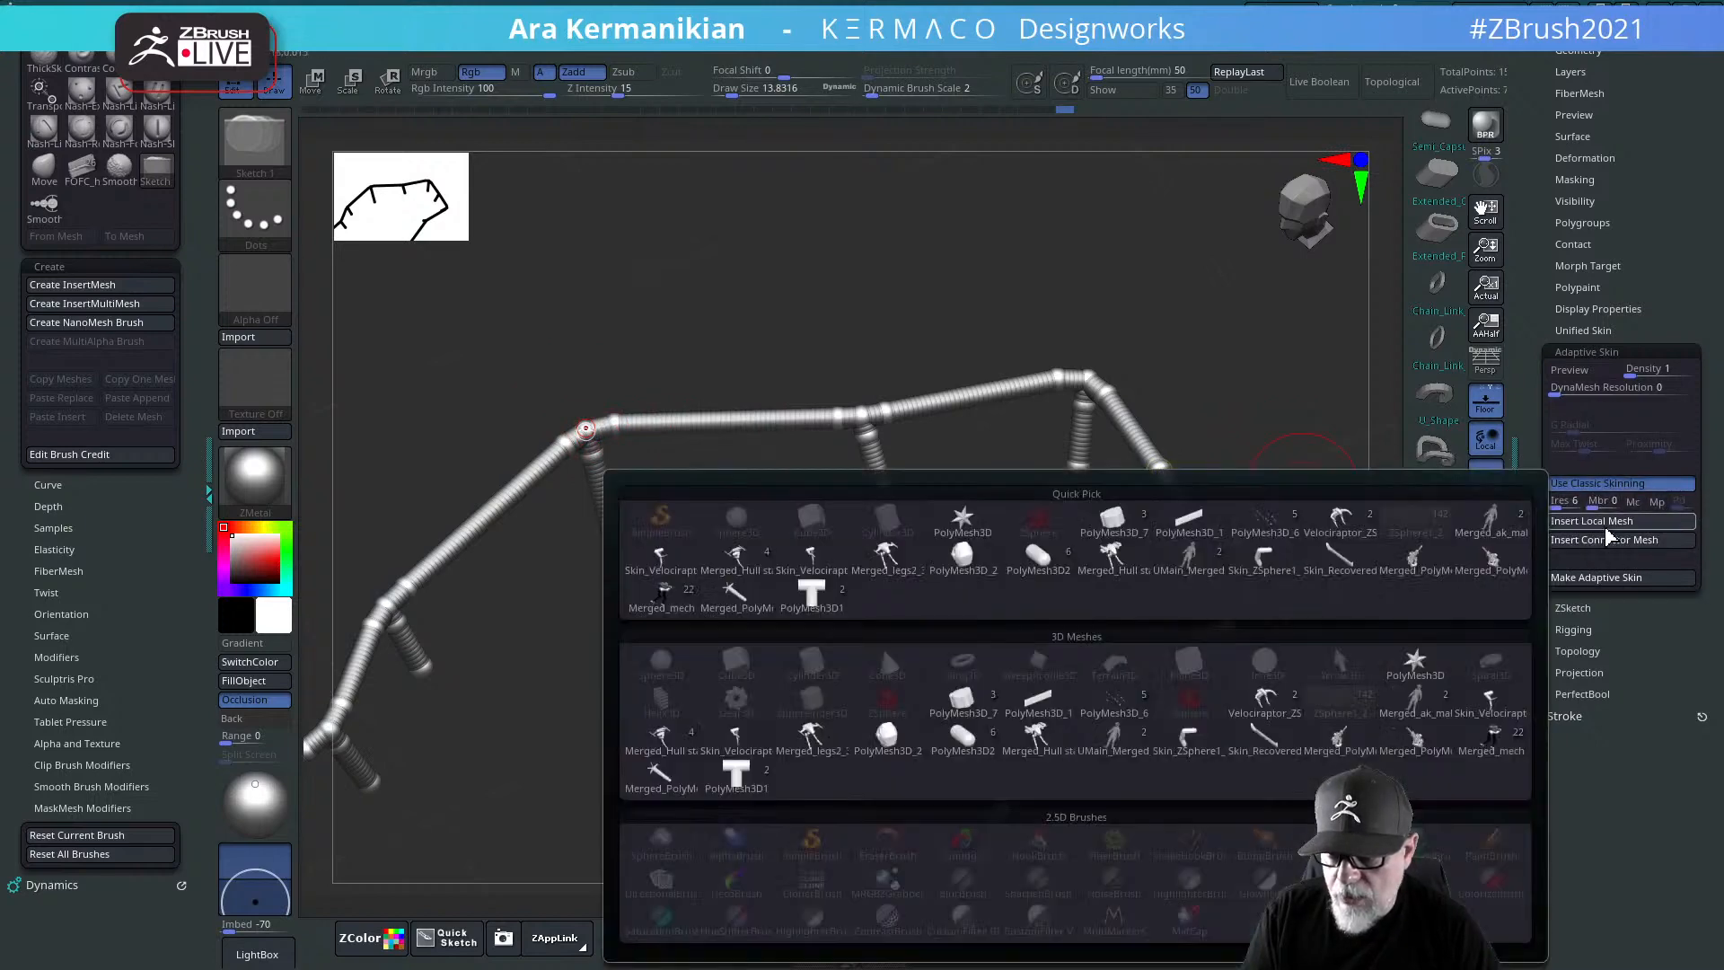
{"action": "left_click", "coordinate": [752, 610]}
{"action": "left_click_drag", "start_coordinate": [701, 560], "coordinate": [1177, 599]}
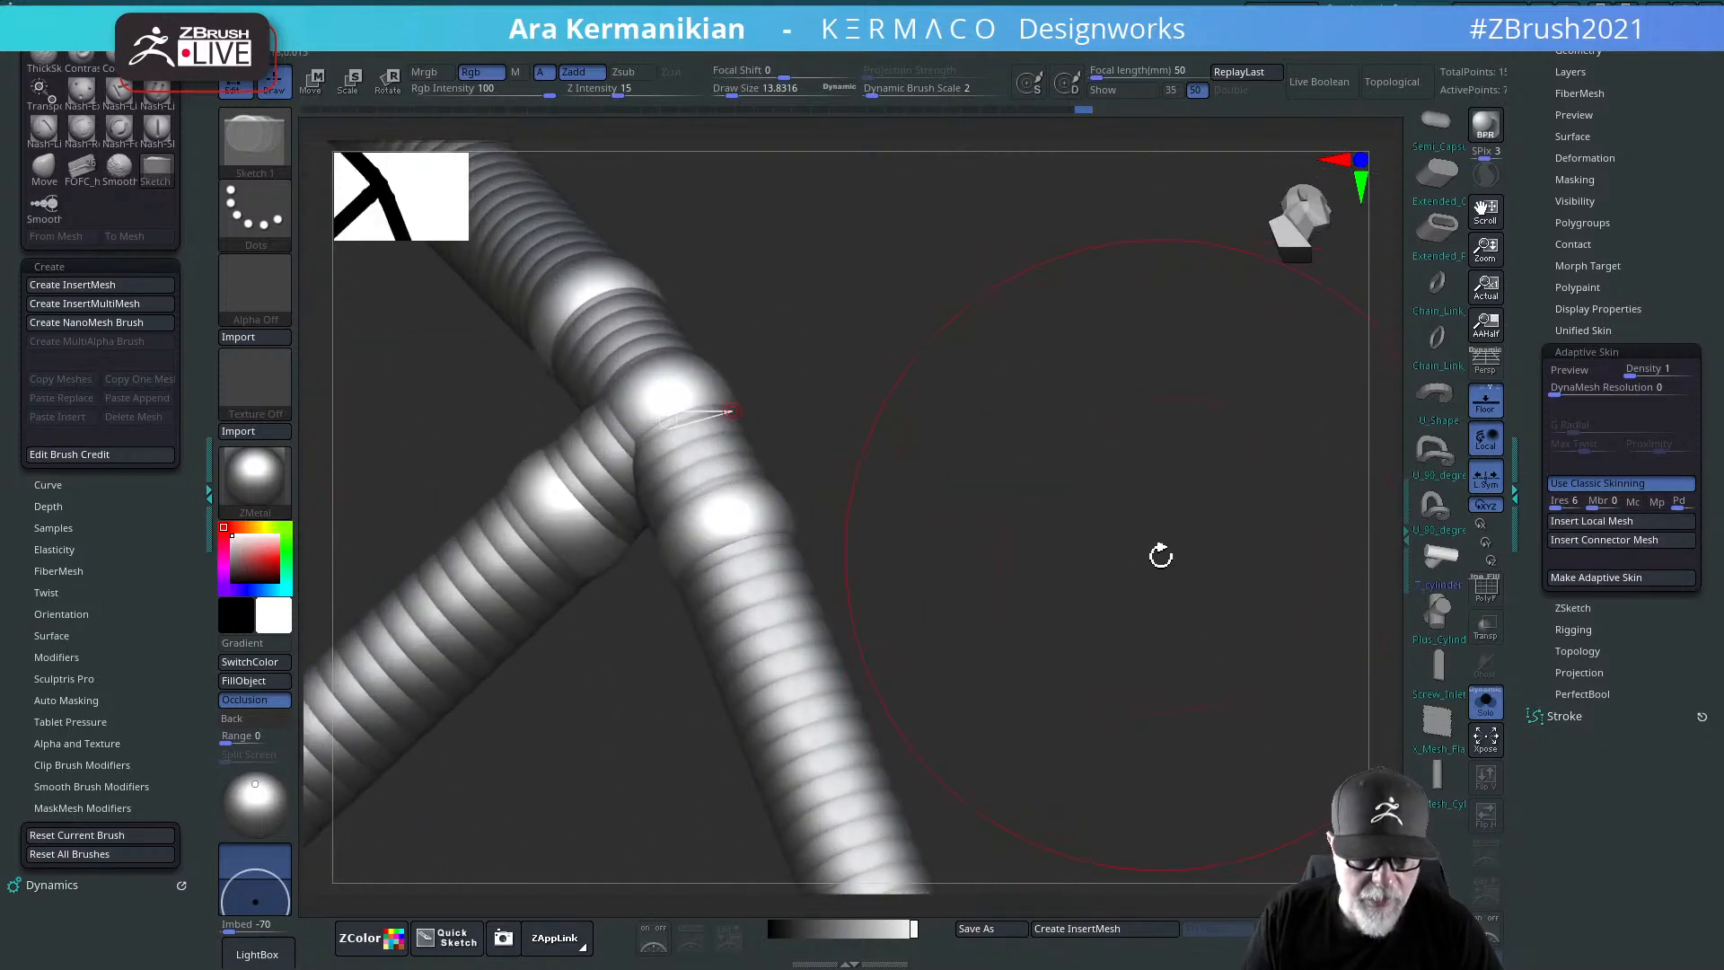
{"action": "key", "text": "a"}
{"action": "left_click_drag", "start_coordinate": [1180, 536], "coordinate": [993, 463]}
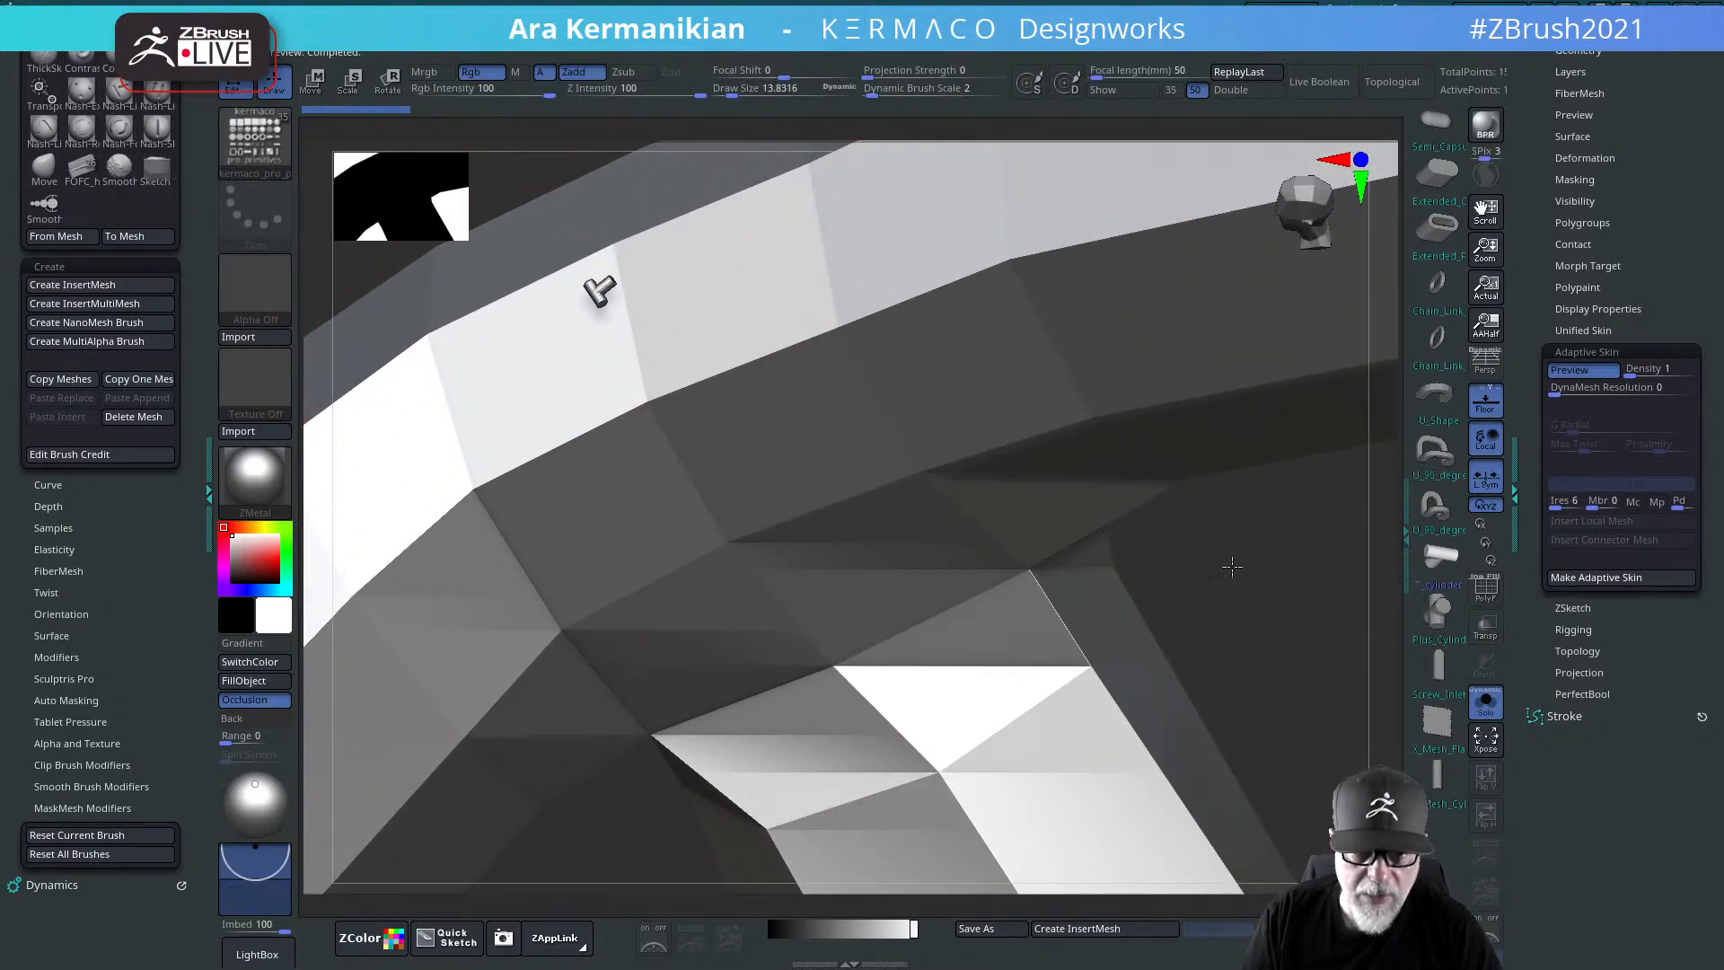
{"action": "left_click_drag", "start_coordinate": [1232, 564], "coordinate": [712, 578]}
{"action": "key", "text": "s"}
{"action": "mouse_move", "coordinate": [1128, 539]}
{"action": "left_mouse_down"}
{"action": "mouse_move", "coordinate": [1103, 536]}
{"action": "mouse_move", "coordinate": [1210, 562]}
{"action": "mouse_move", "coordinate": [1111, 519]}
{"action": "left_mouse_up"}
{"action": "key", "text": "s"}
{"action": "left_click", "coordinate": [1585, 370]}
Step: Select the ZSphere at a railing corner joint and try to insert the T-shaped PolyMesh3D1 there as a connector mesh using classic skinning
{"action": "key", "text": "ctrl"}
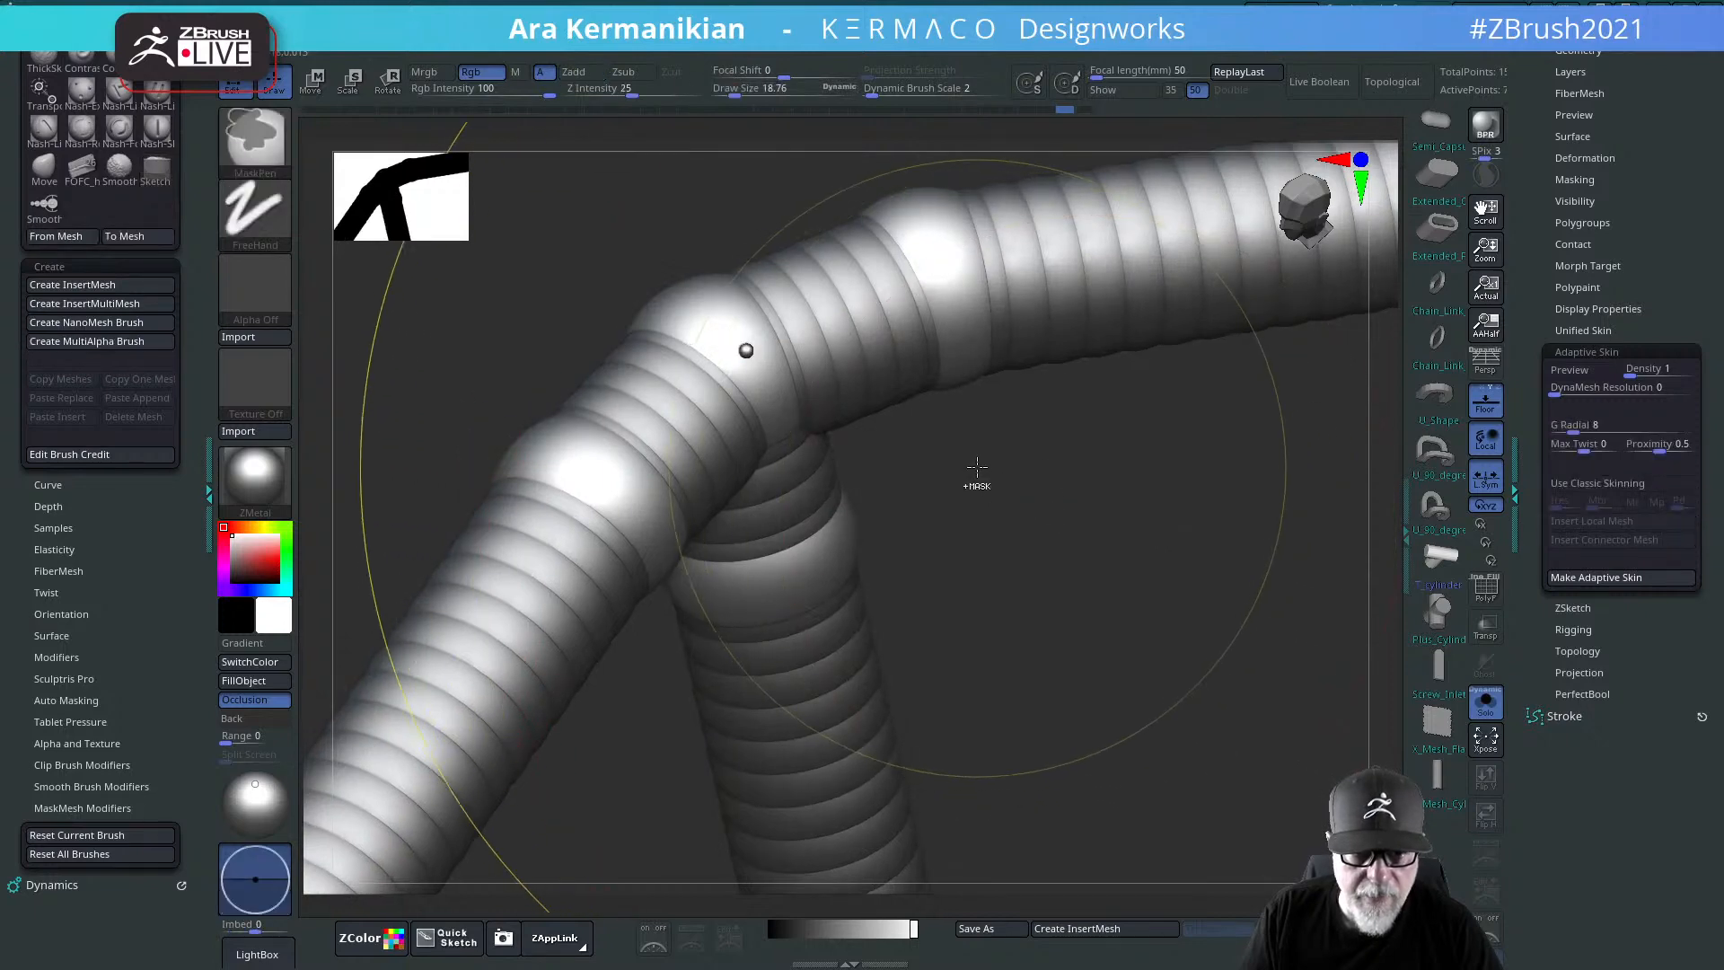
{"action": "left_click_drag", "start_coordinate": [997, 530], "coordinate": [1097, 575]}
{"action": "key", "text": "ctrl"}
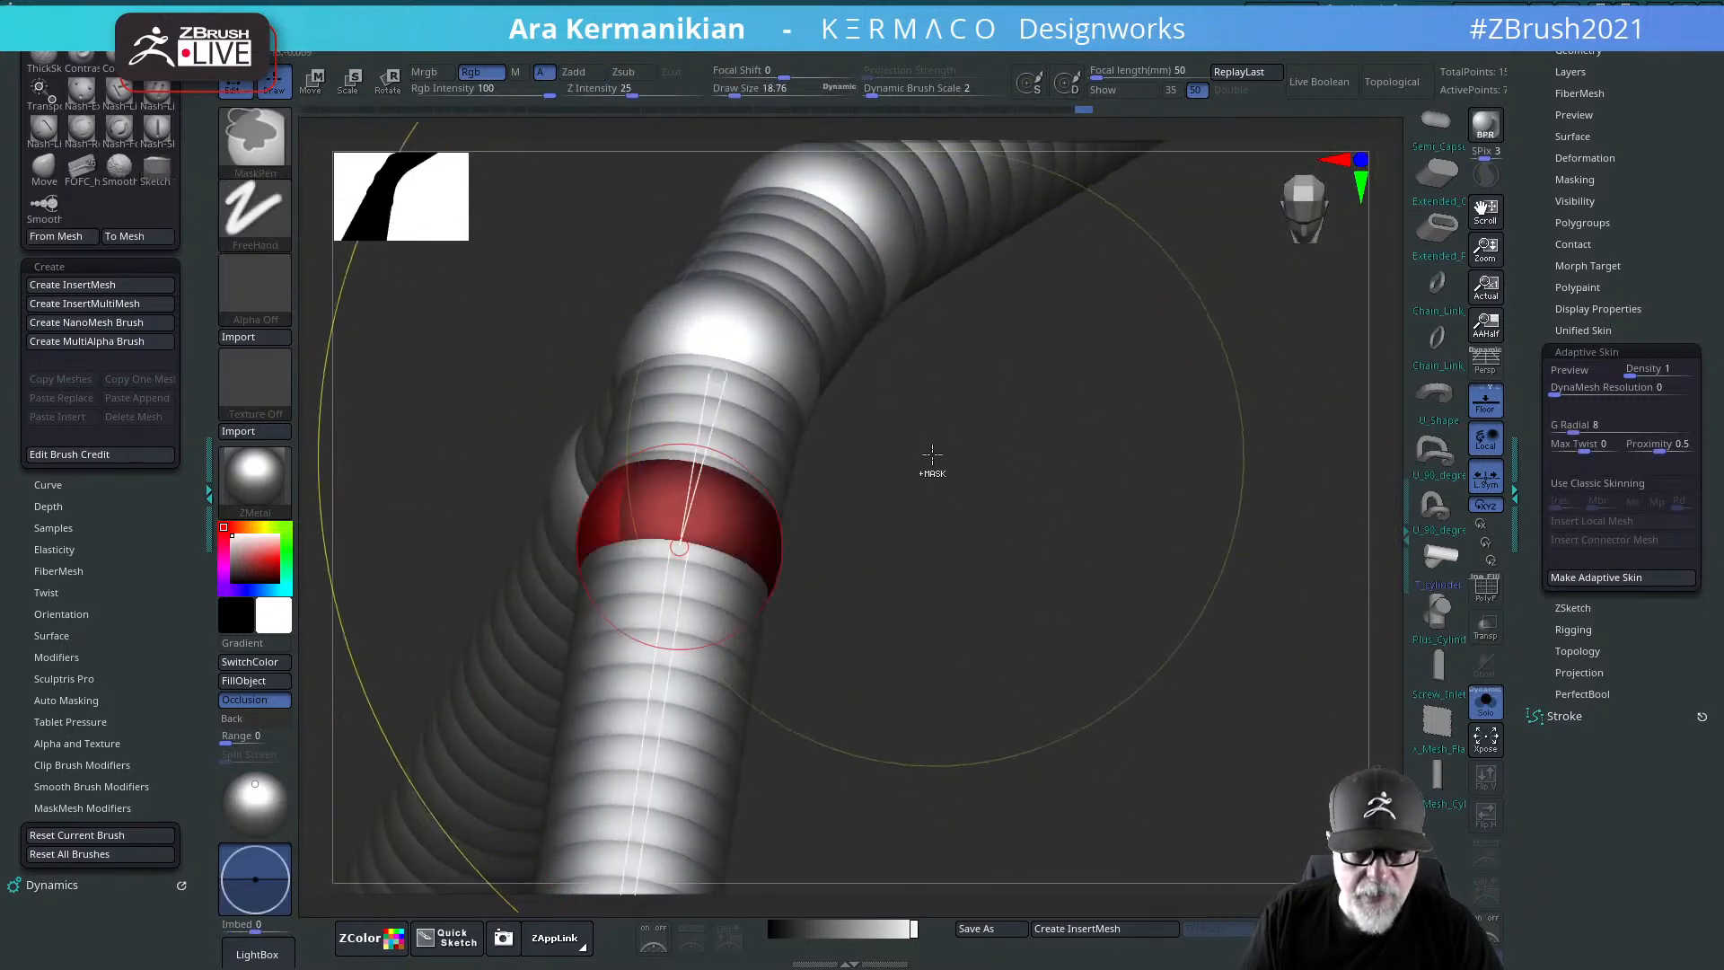
{"action": "left_click_drag", "start_coordinate": [1031, 523], "coordinate": [769, 358]}
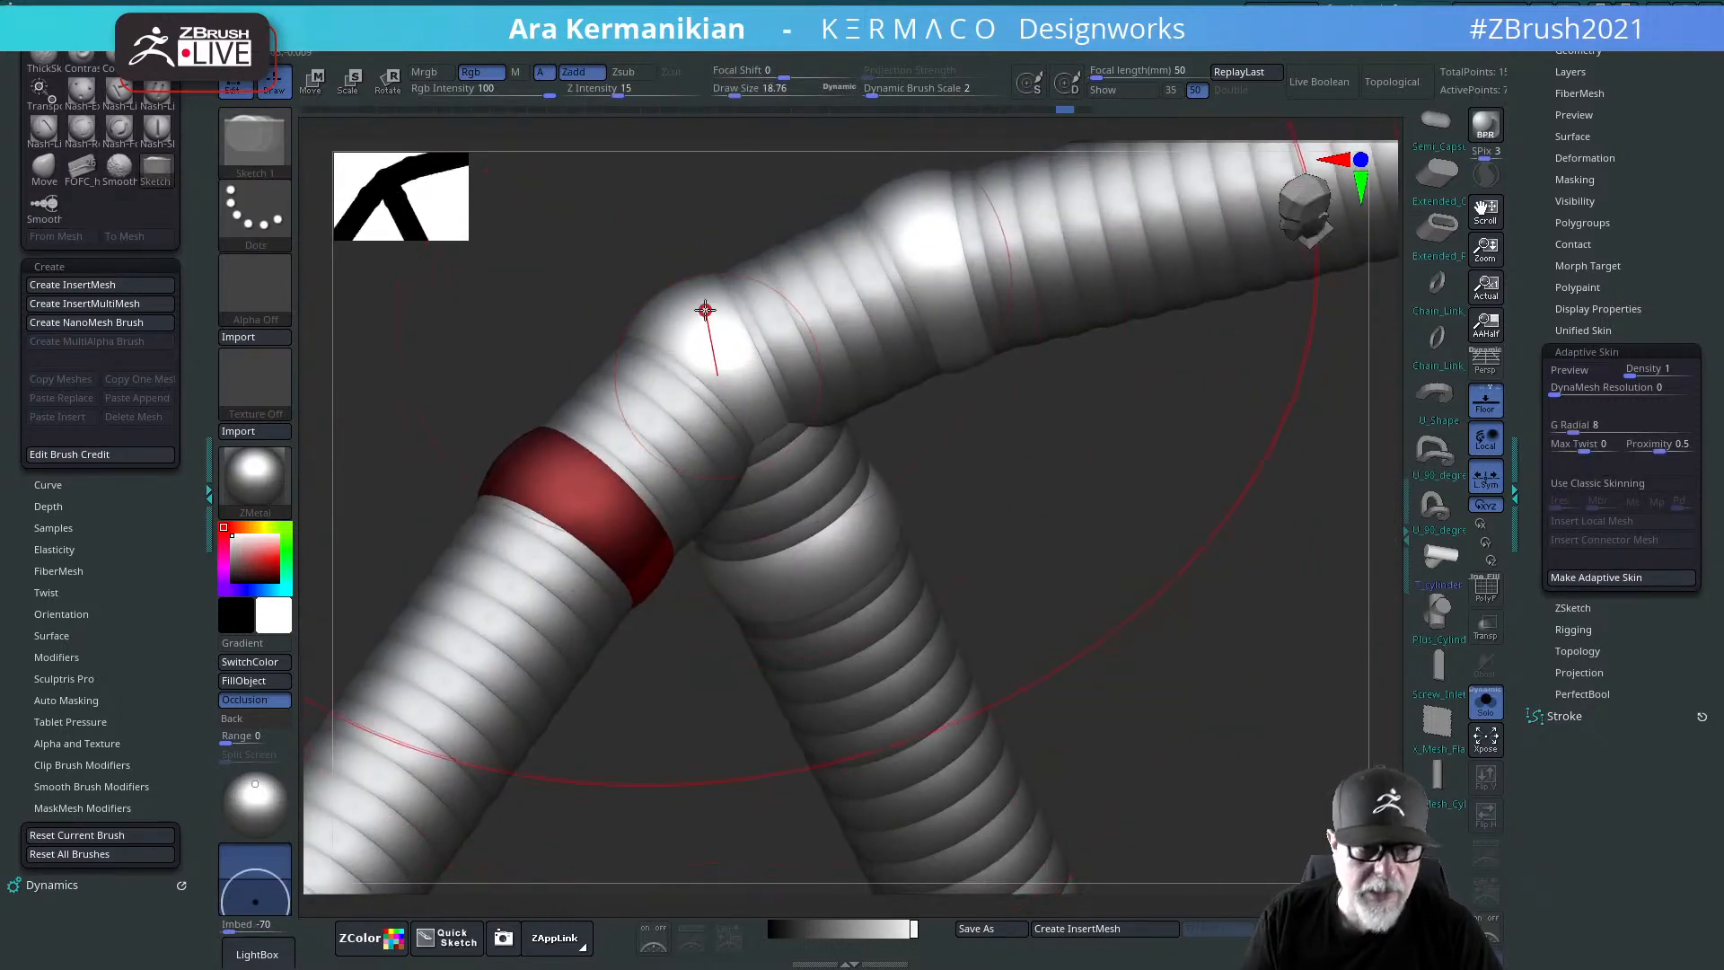
{"action": "key", "text": "w"}
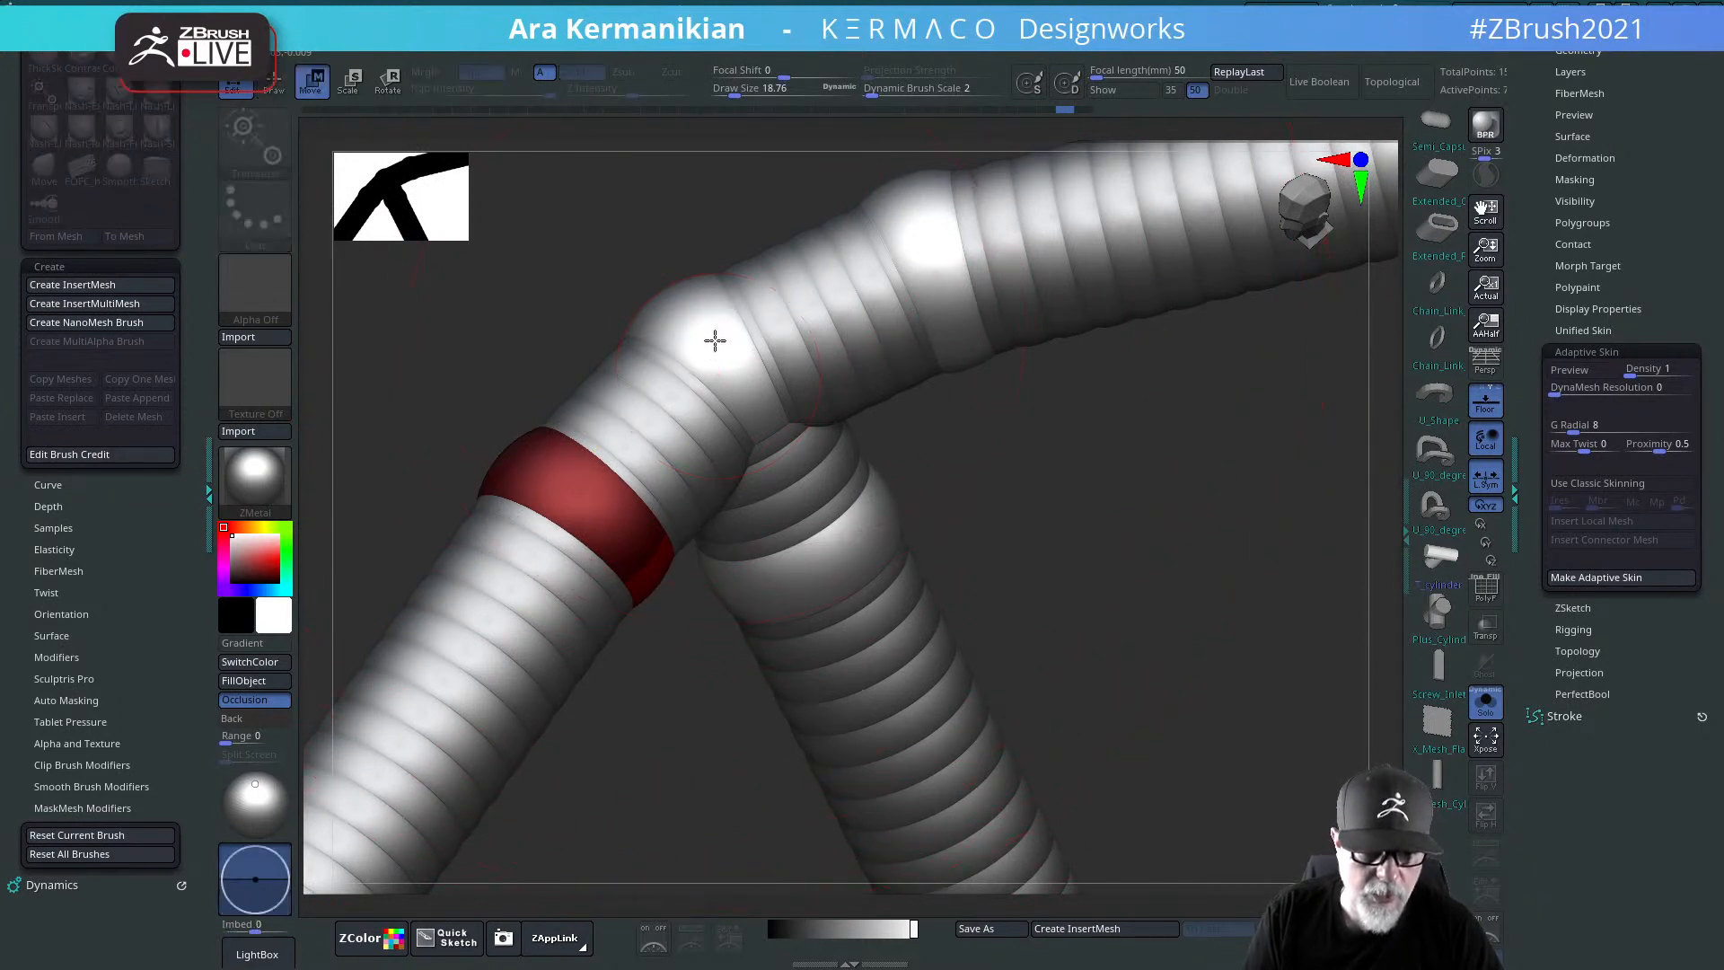
{"action": "left_click", "coordinate": [715, 339]}
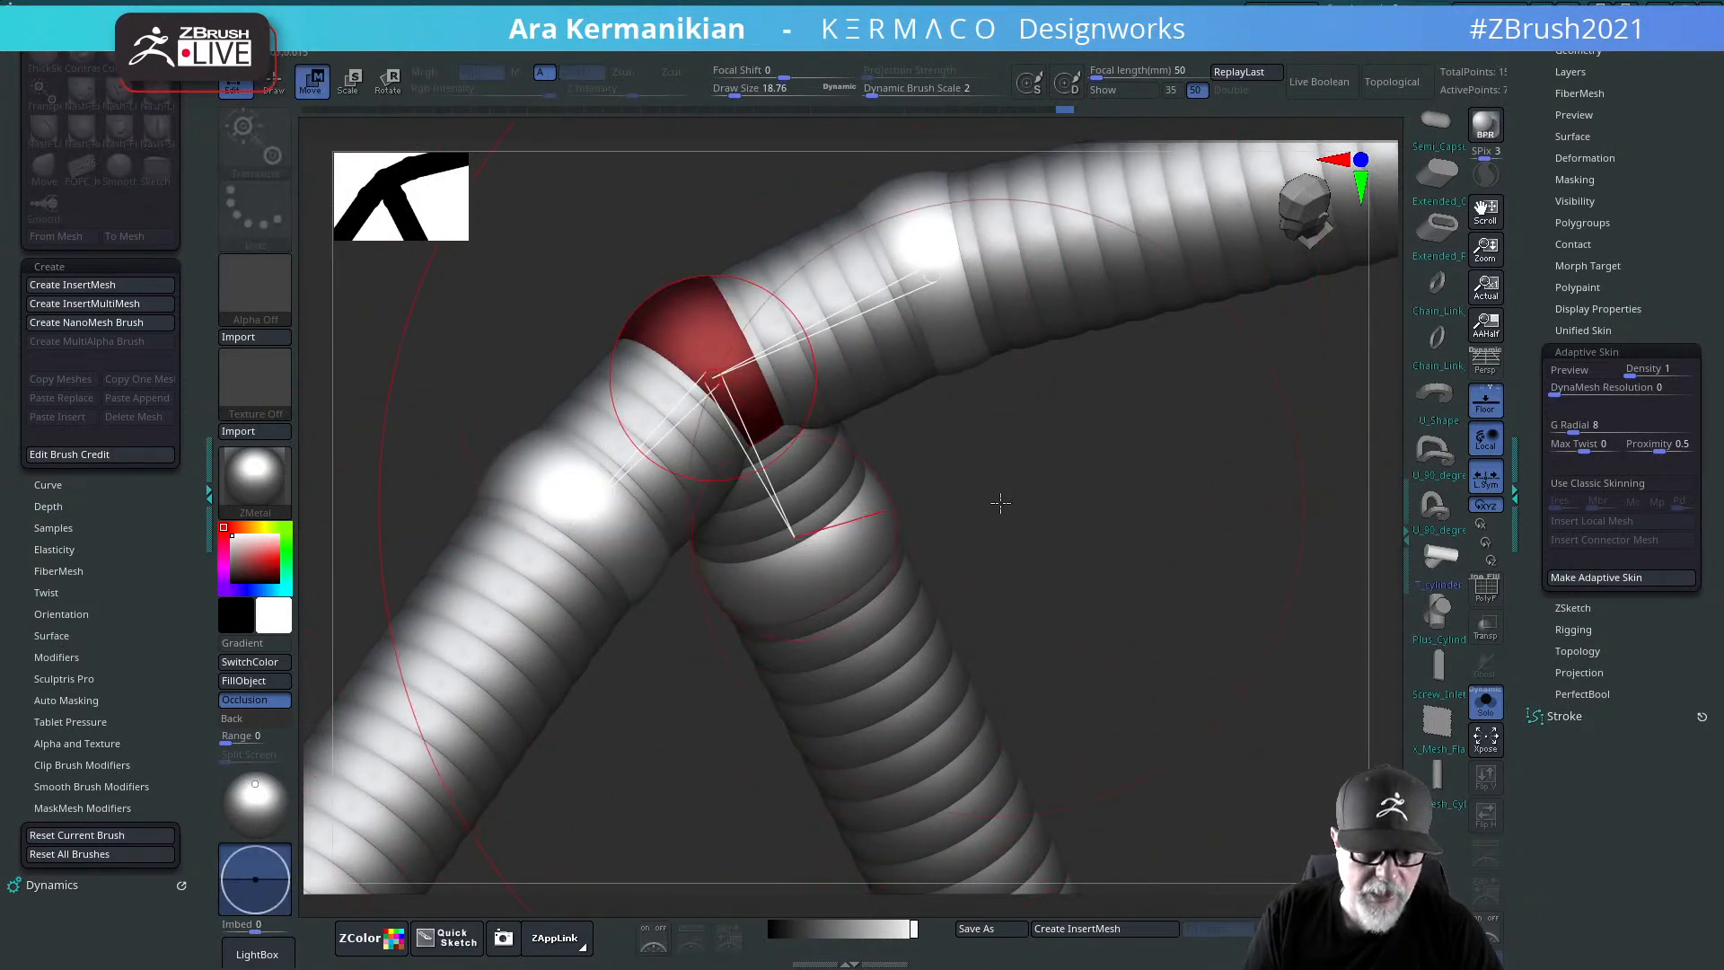
{"action": "left_click", "coordinate": [1573, 485]}
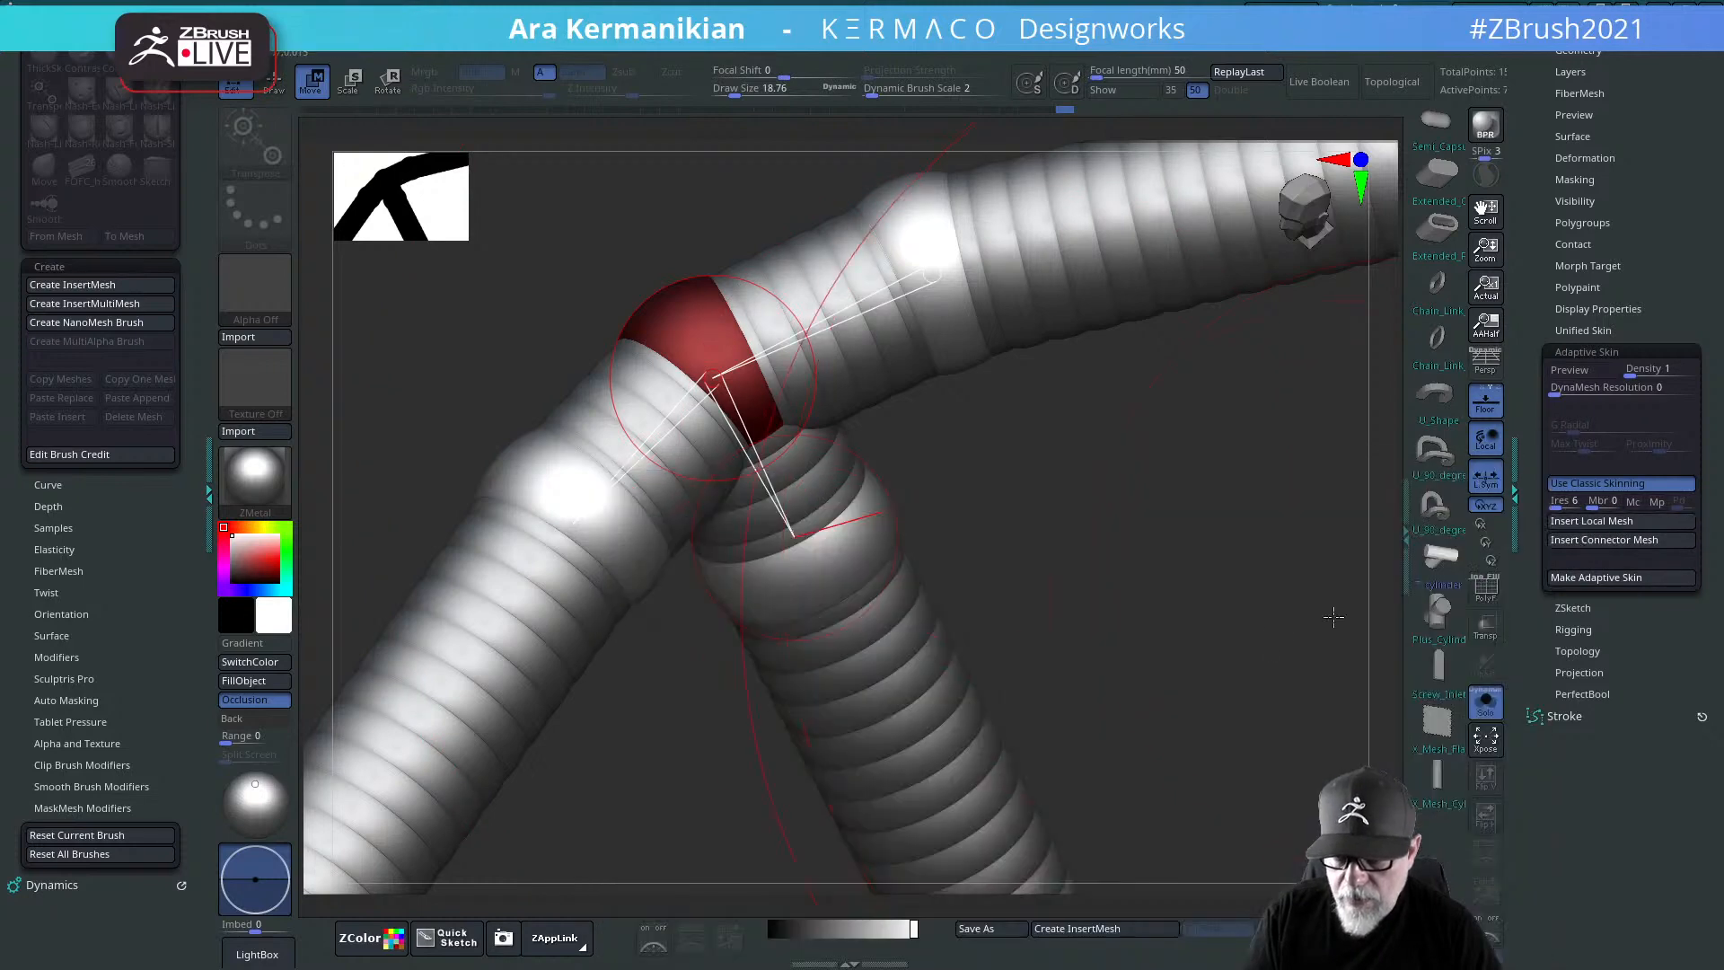
{"action": "left_click", "coordinate": [1549, 537]}
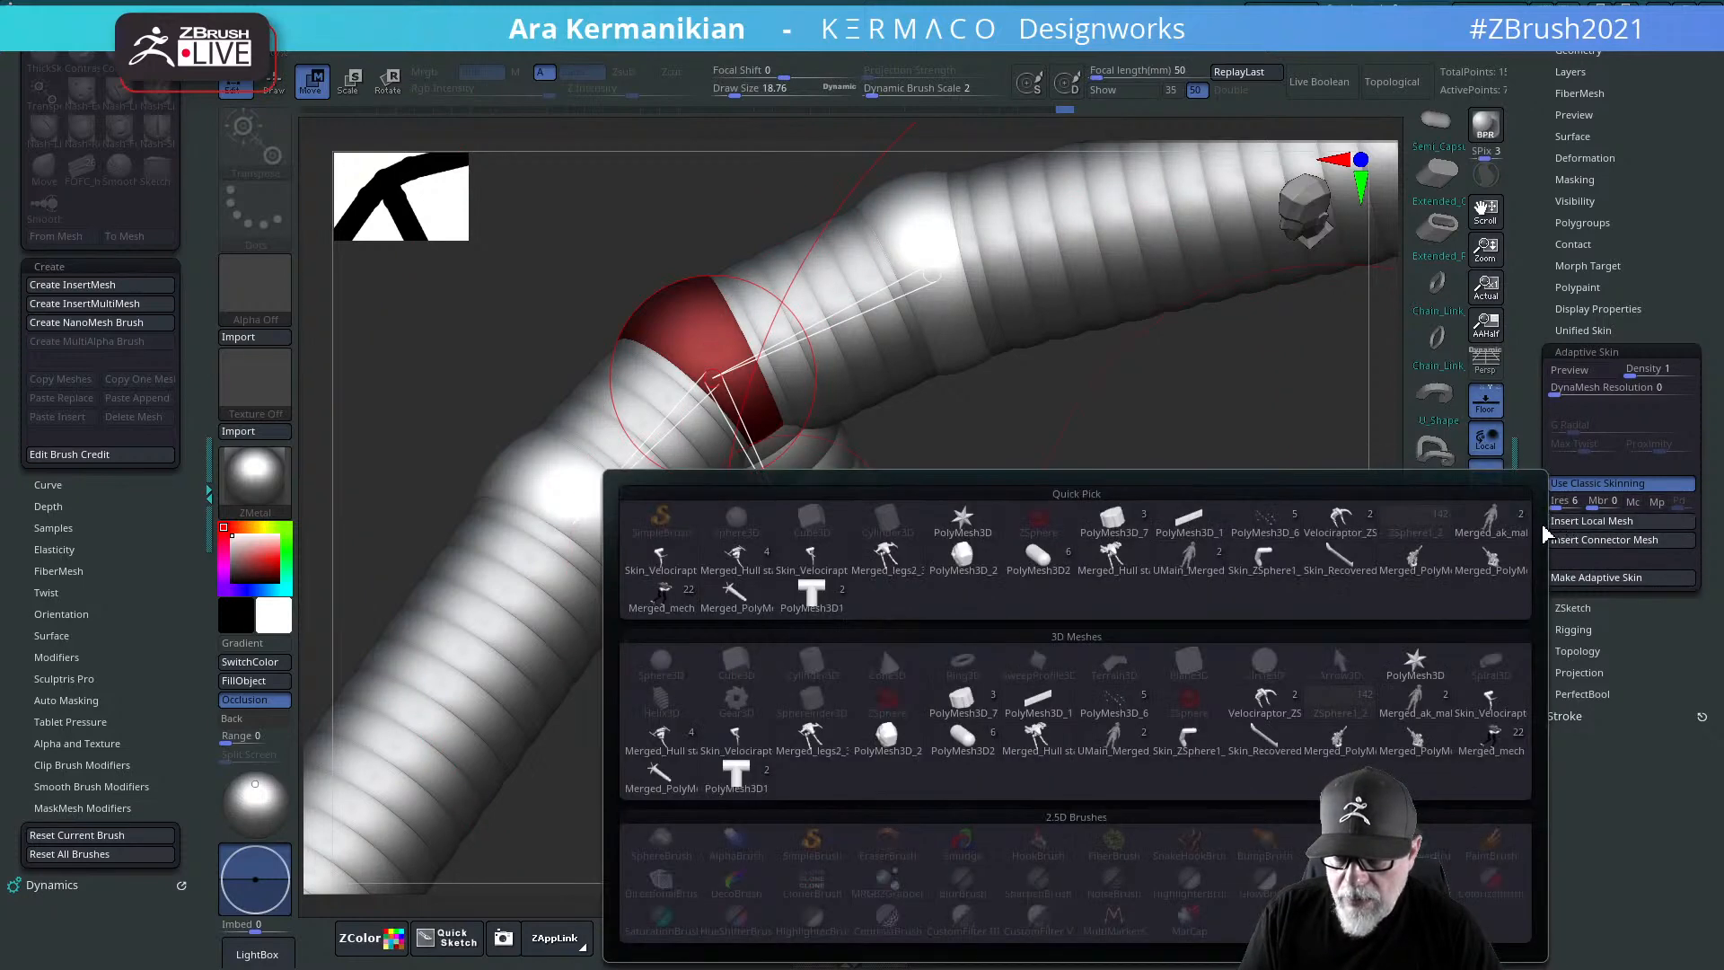
{"action": "left_click", "coordinate": [824, 599]}
{"action": "left_click_drag", "start_coordinate": [808, 596], "coordinate": [974, 575]}
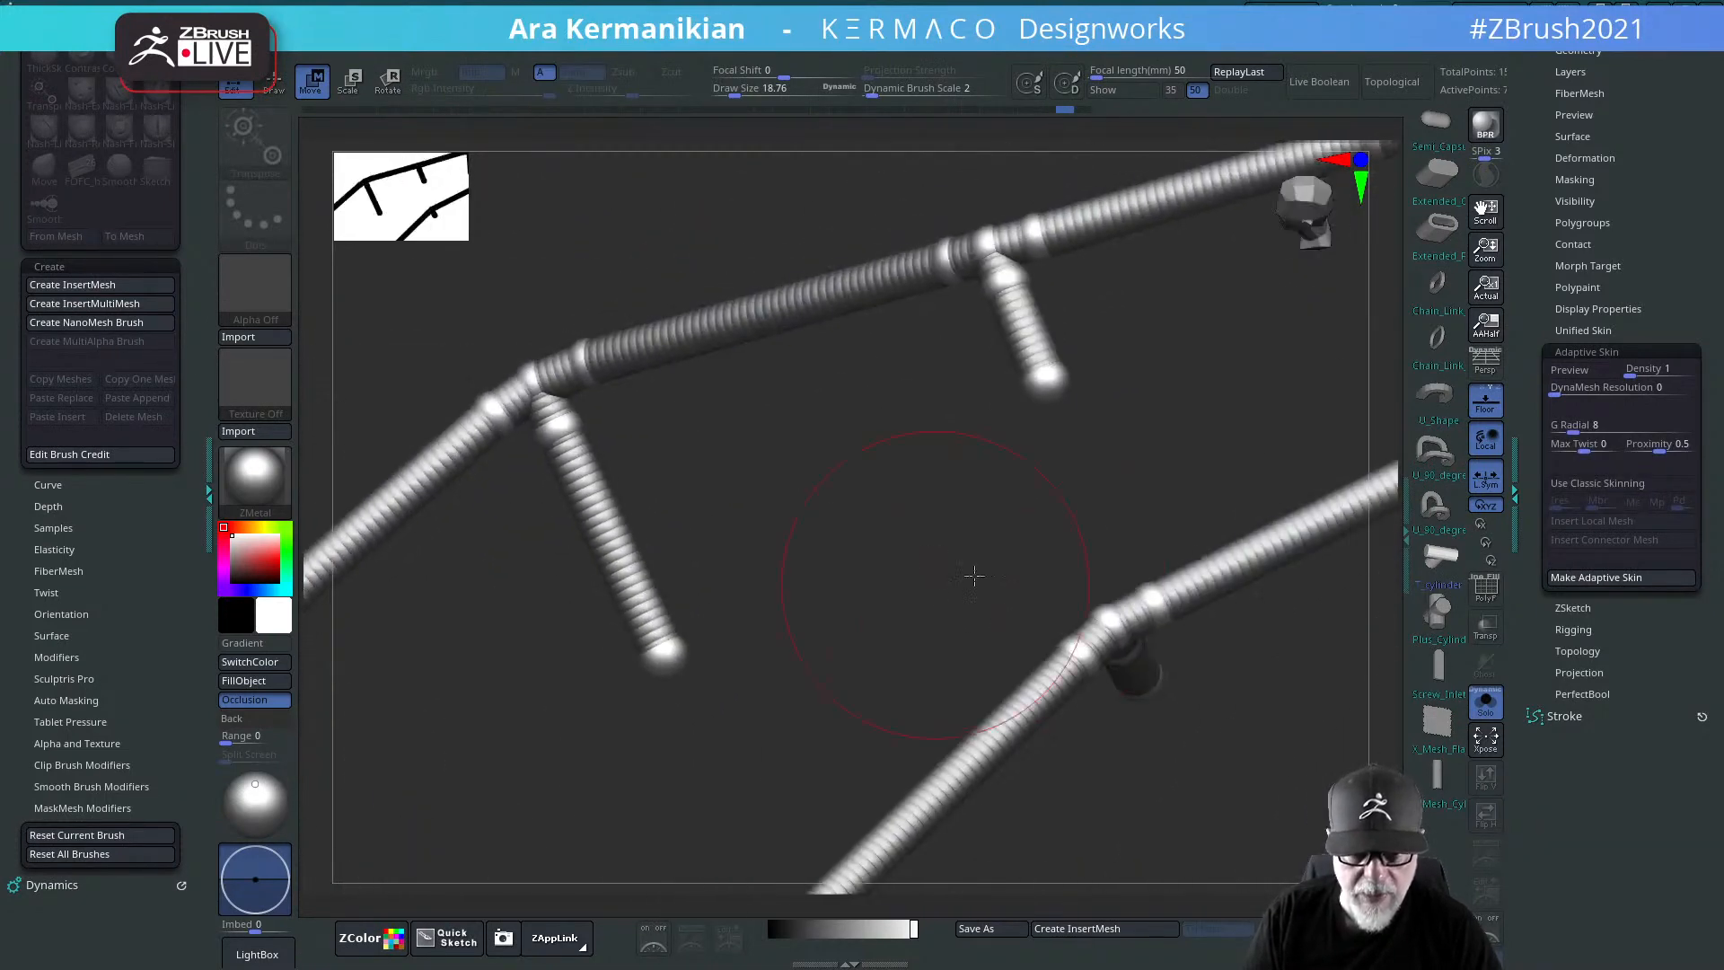
Step: Inspect the isolated ZSphere railing, show the whole mech around it again, and reopen the mech's subtool list
{"action": "left_click_drag", "start_coordinate": [1132, 524], "coordinate": [1310, 560]}
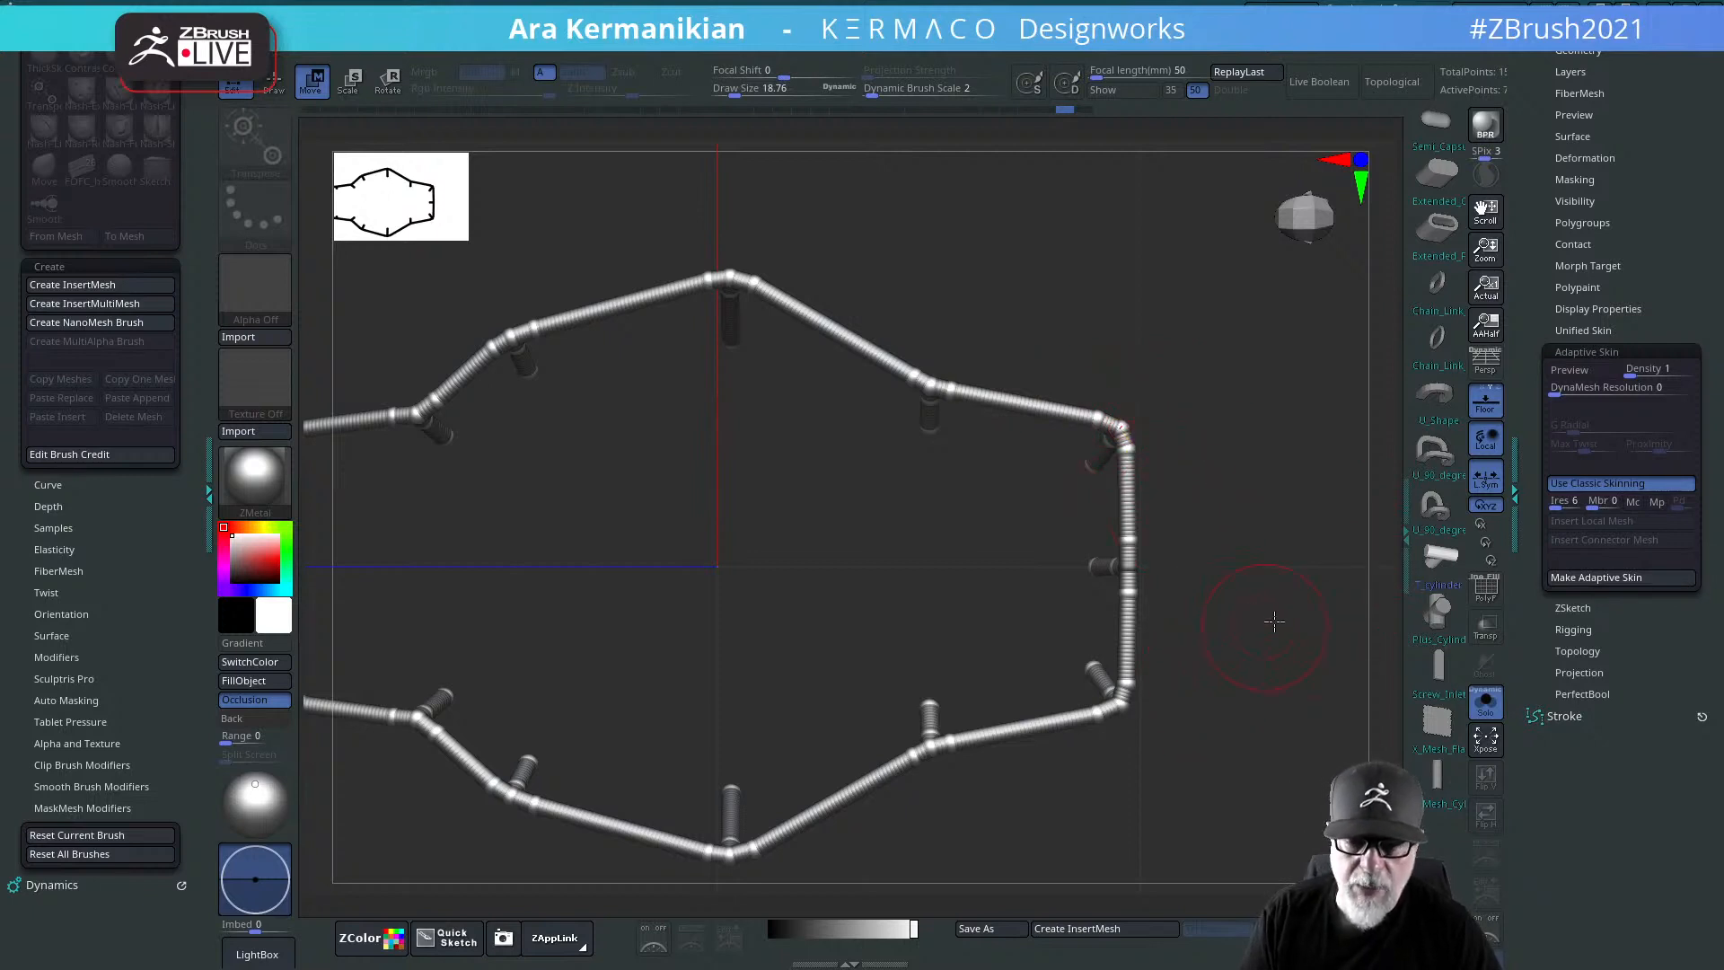
{"action": "left_click_drag", "start_coordinate": [1298, 558], "coordinate": [1035, 655], "text": "alt"}
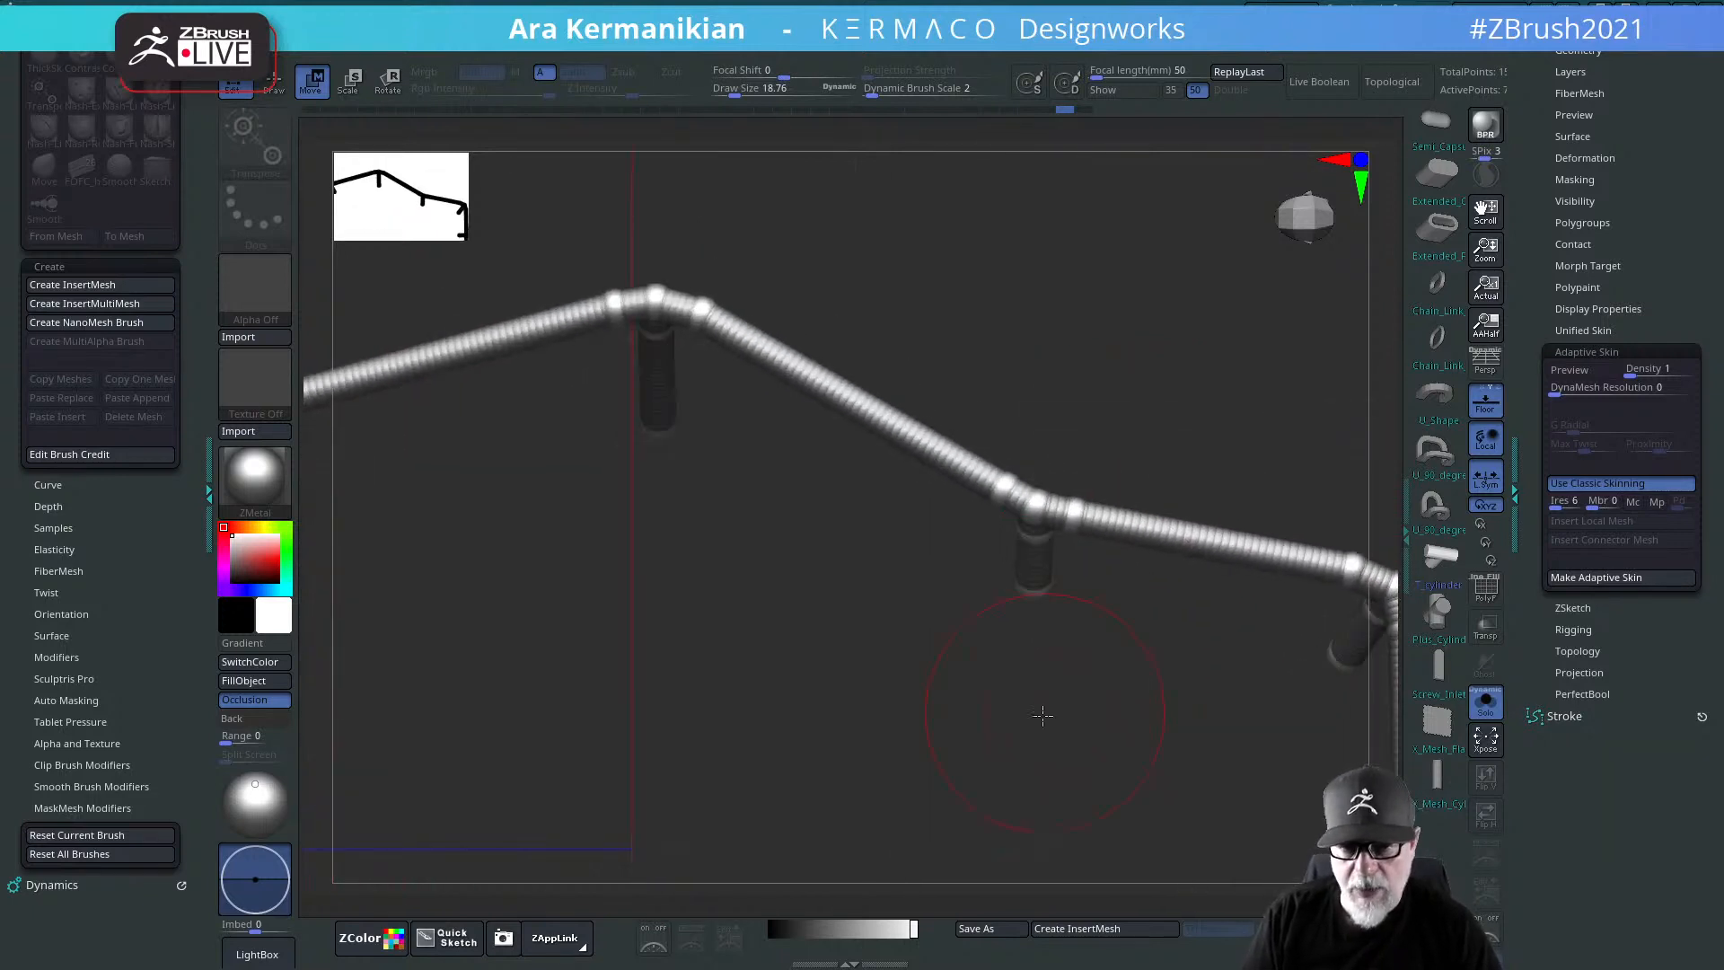
{"action": "left_click_drag", "start_coordinate": [1043, 715], "coordinate": [1244, 446]}
{"action": "key", "text": "f"}
{"action": "left_click_drag", "start_coordinate": [1304, 539], "coordinate": [1382, 570]}
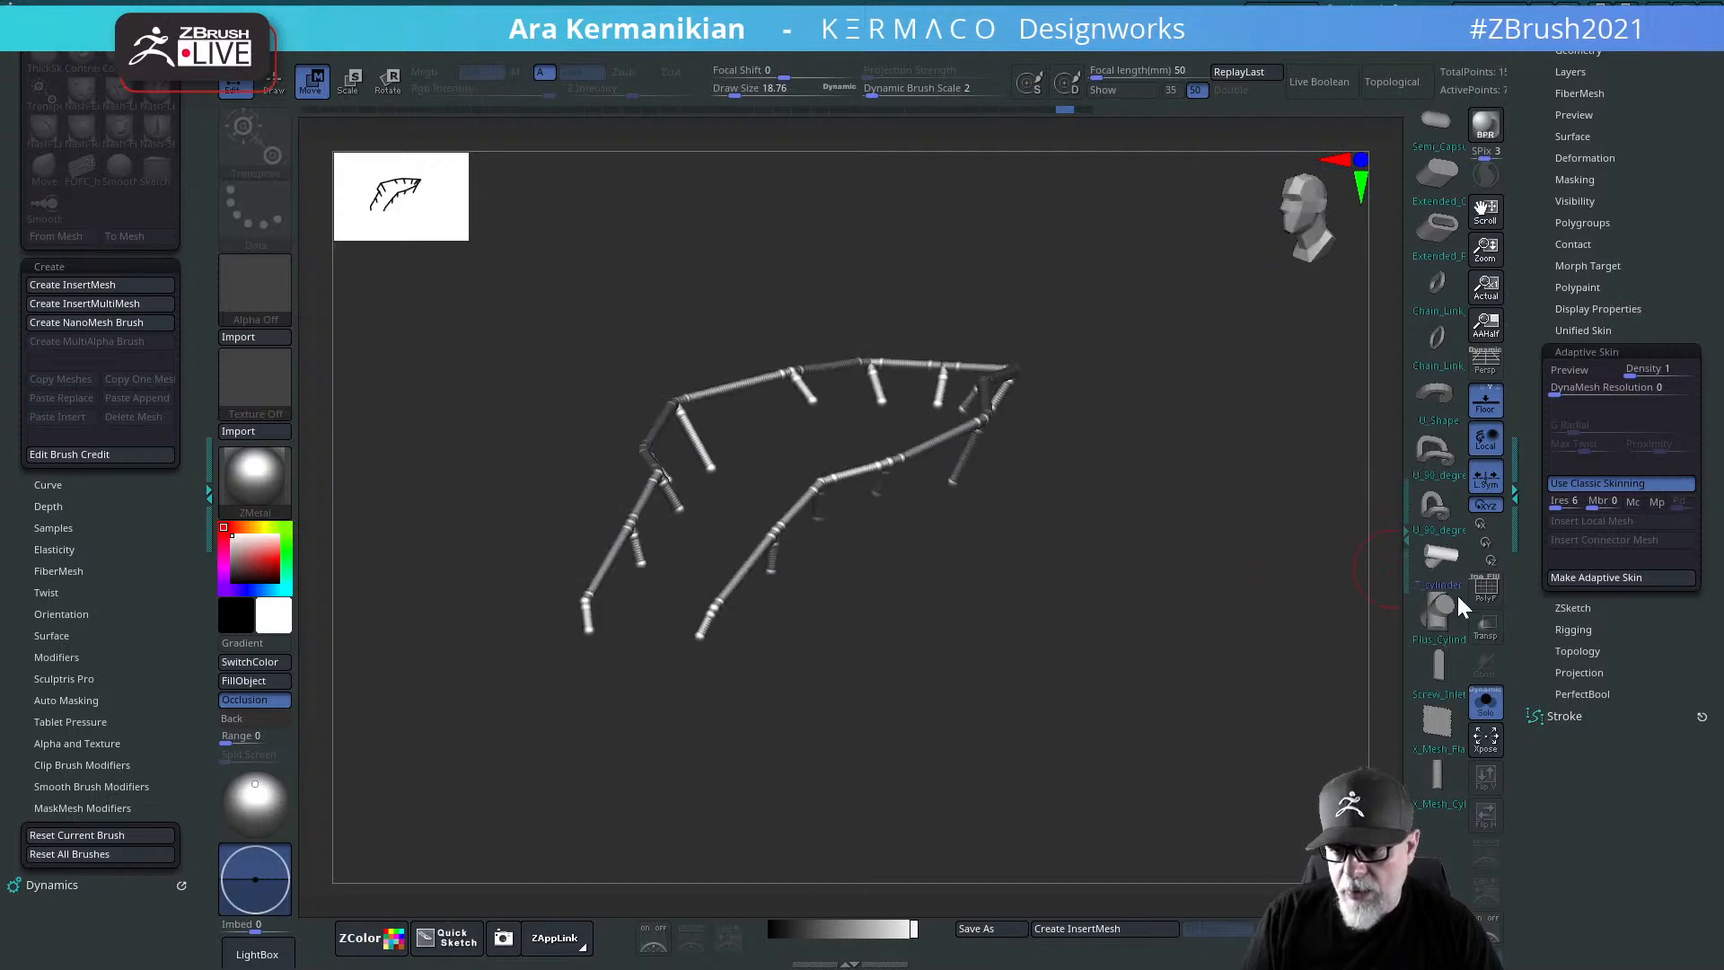
{"action": "left_click", "coordinate": [1486, 709]}
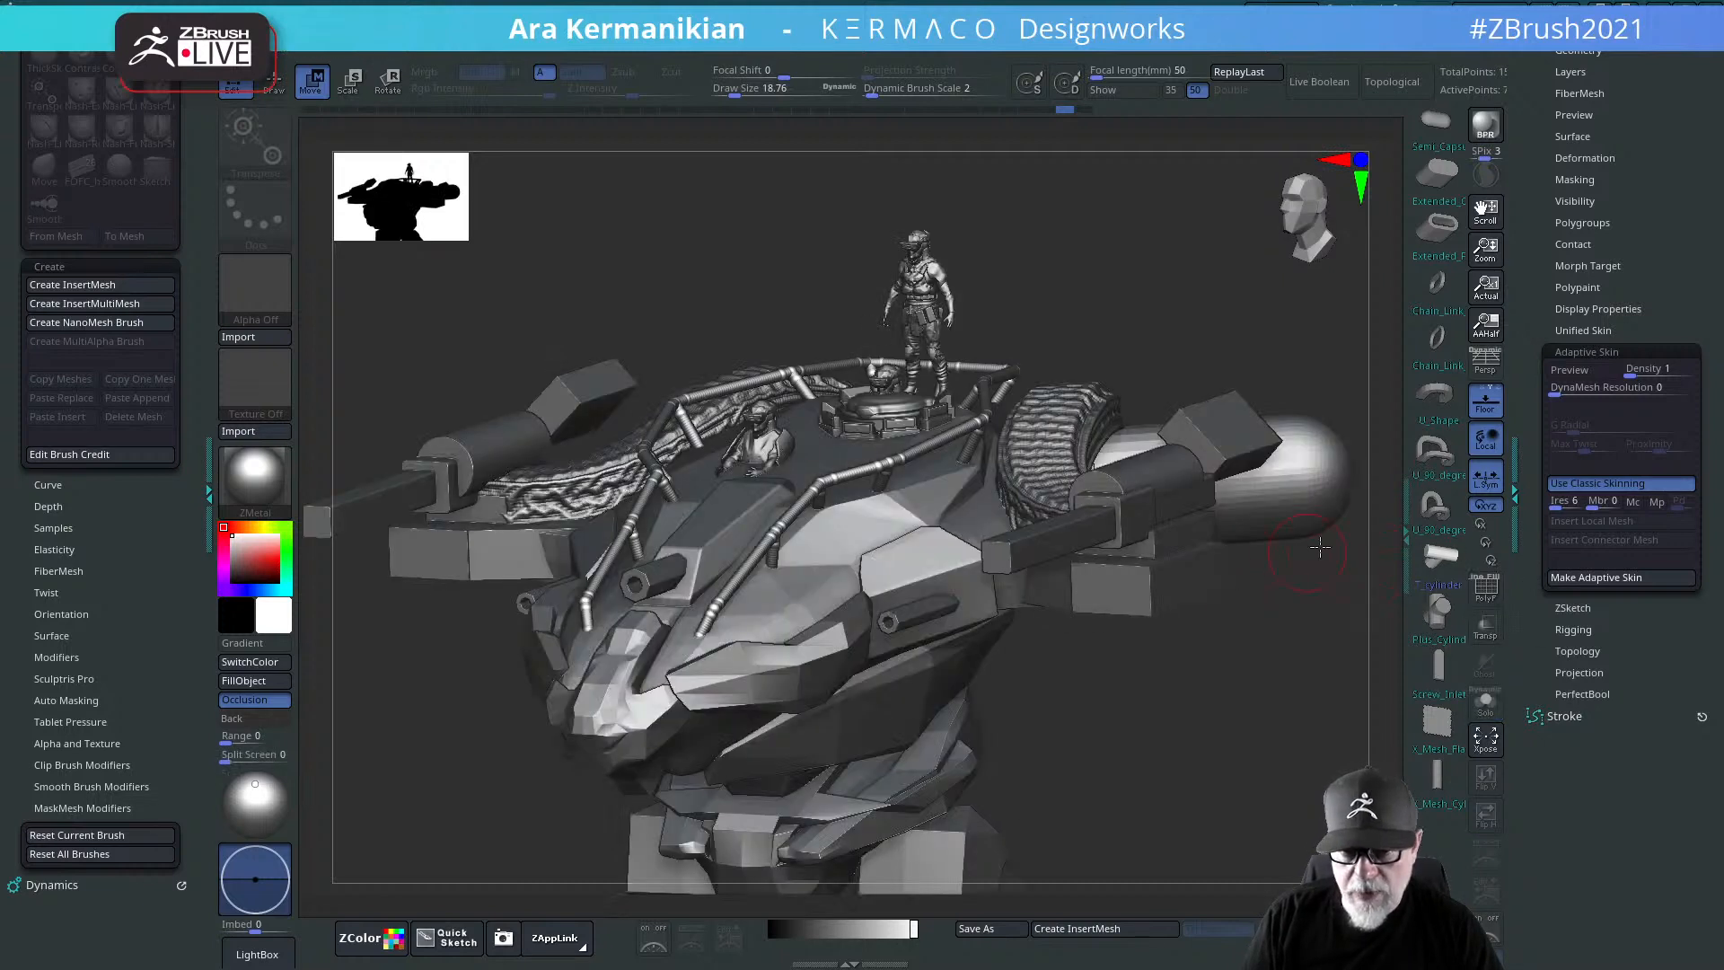
{"action": "scroll", "coordinate": [1578, 565], "scroll_direction": "up", "scroll_amount": 5}
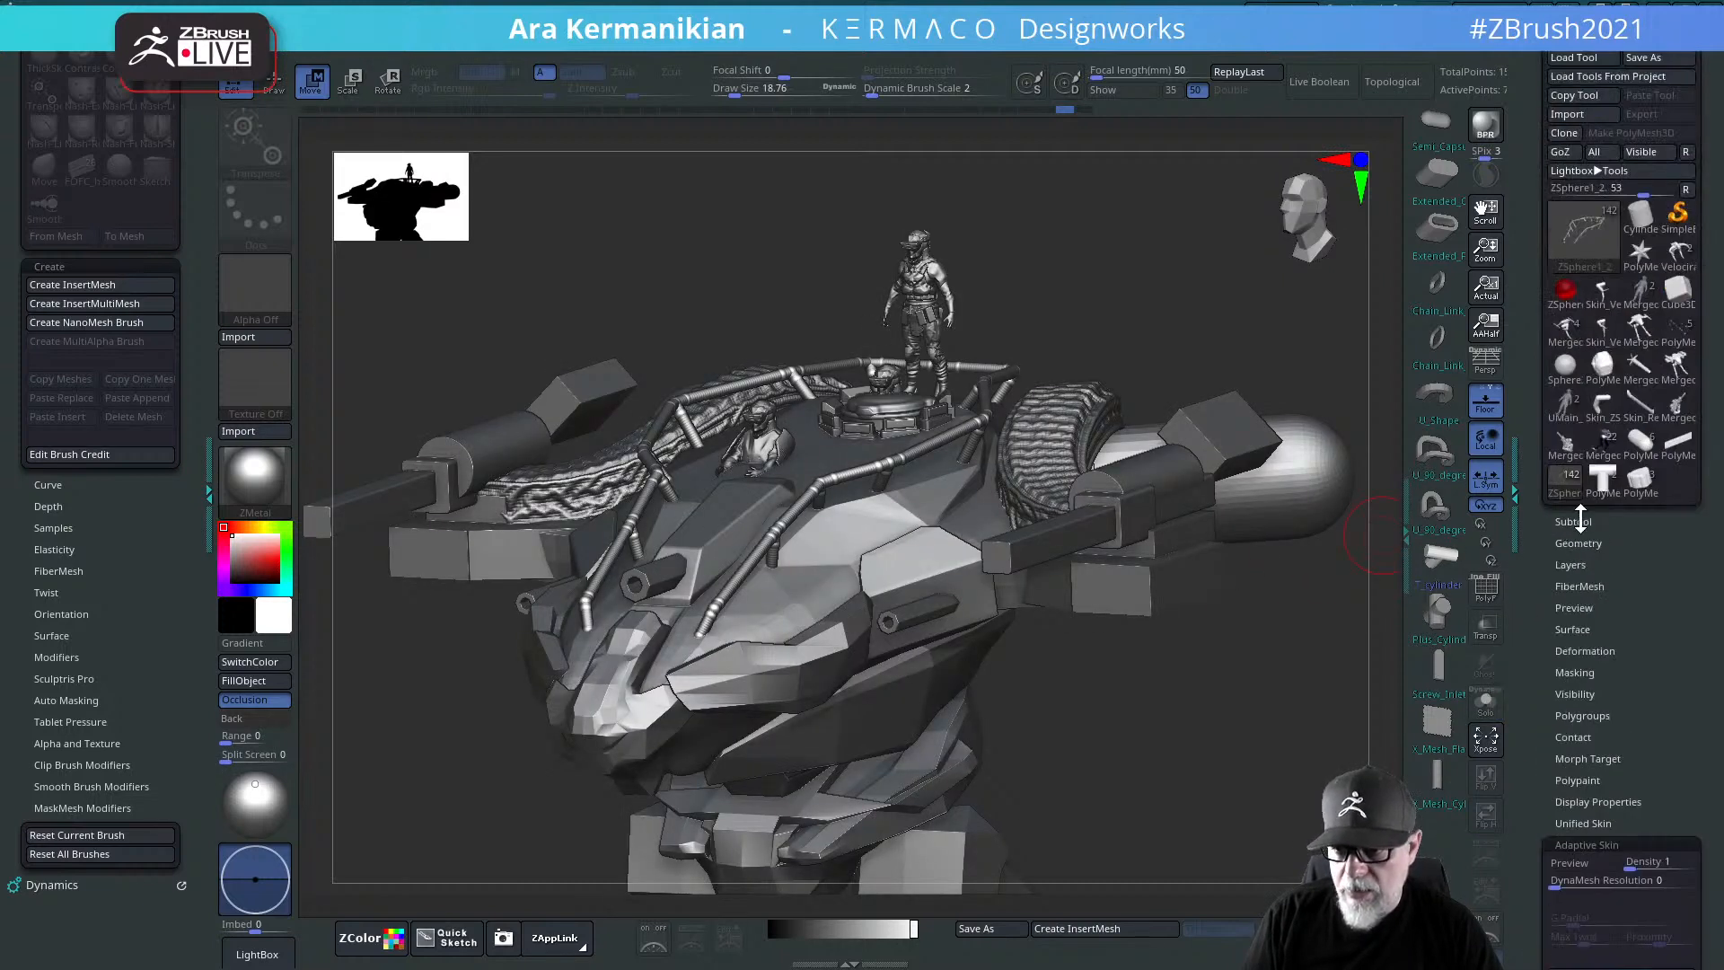
{"action": "left_click", "coordinate": [1593, 521]}
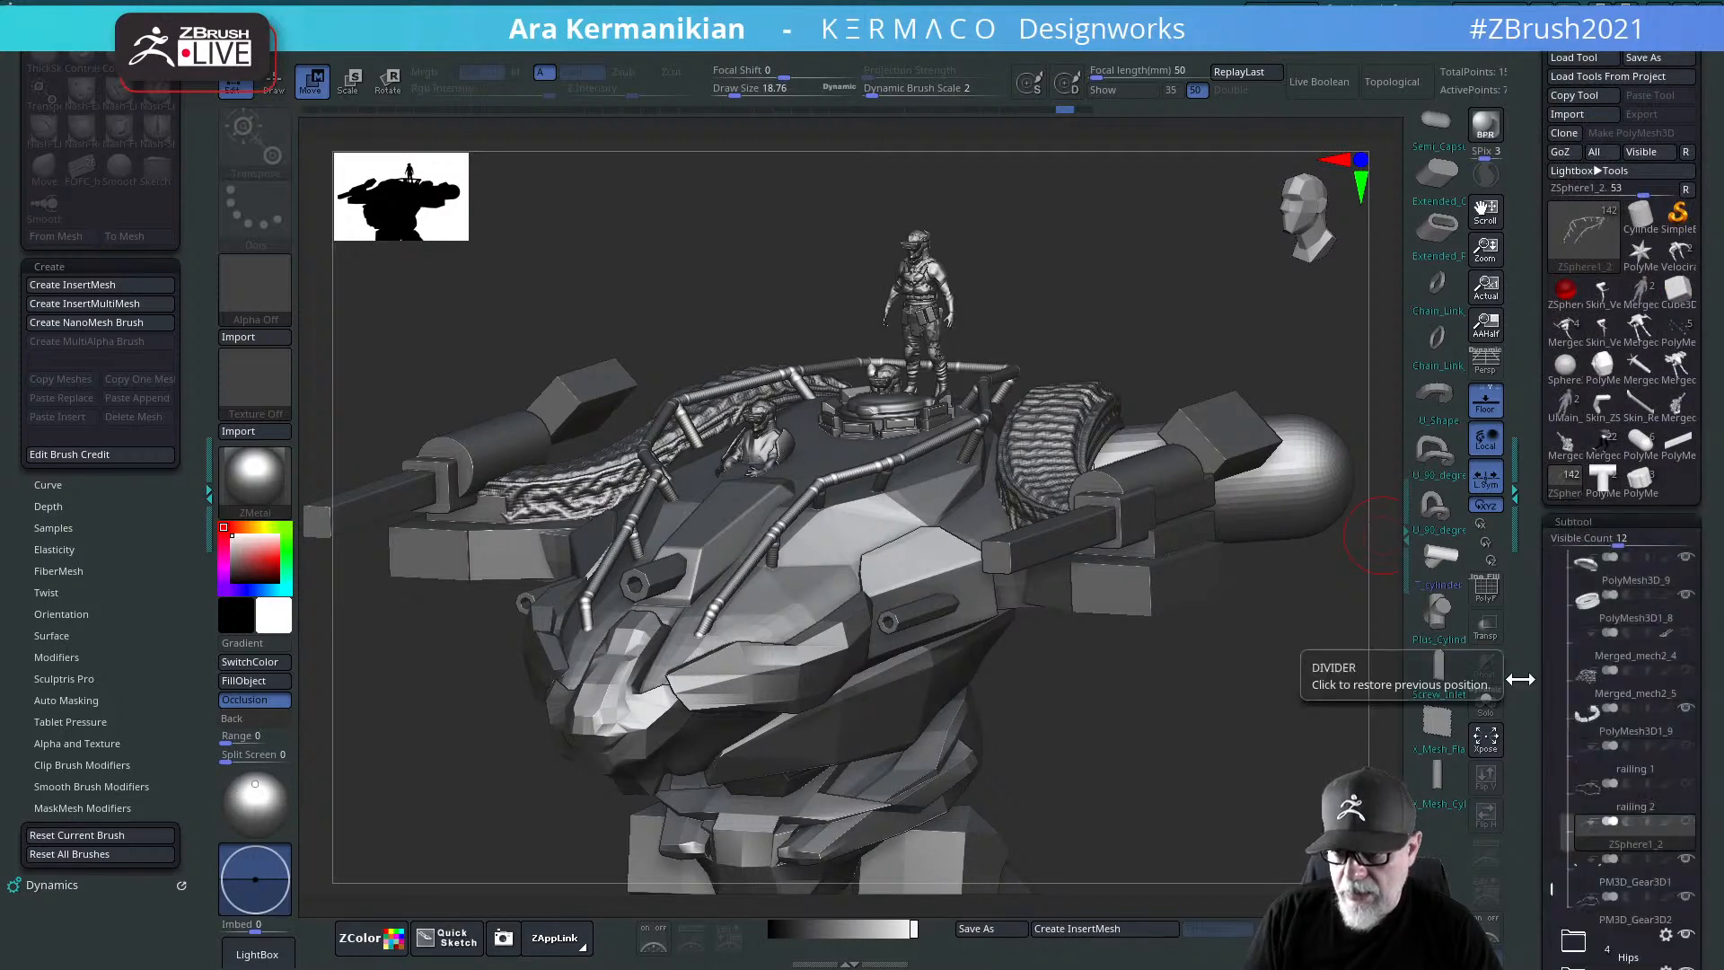
{"action": "scroll", "coordinate": [1552, 533], "scroll_direction": "down", "scroll_amount": 5}
{"action": "left_click_drag", "start_coordinate": [1552, 534], "coordinate": [1553, 589]}
{"action": "left_click", "coordinate": [1688, 519]}
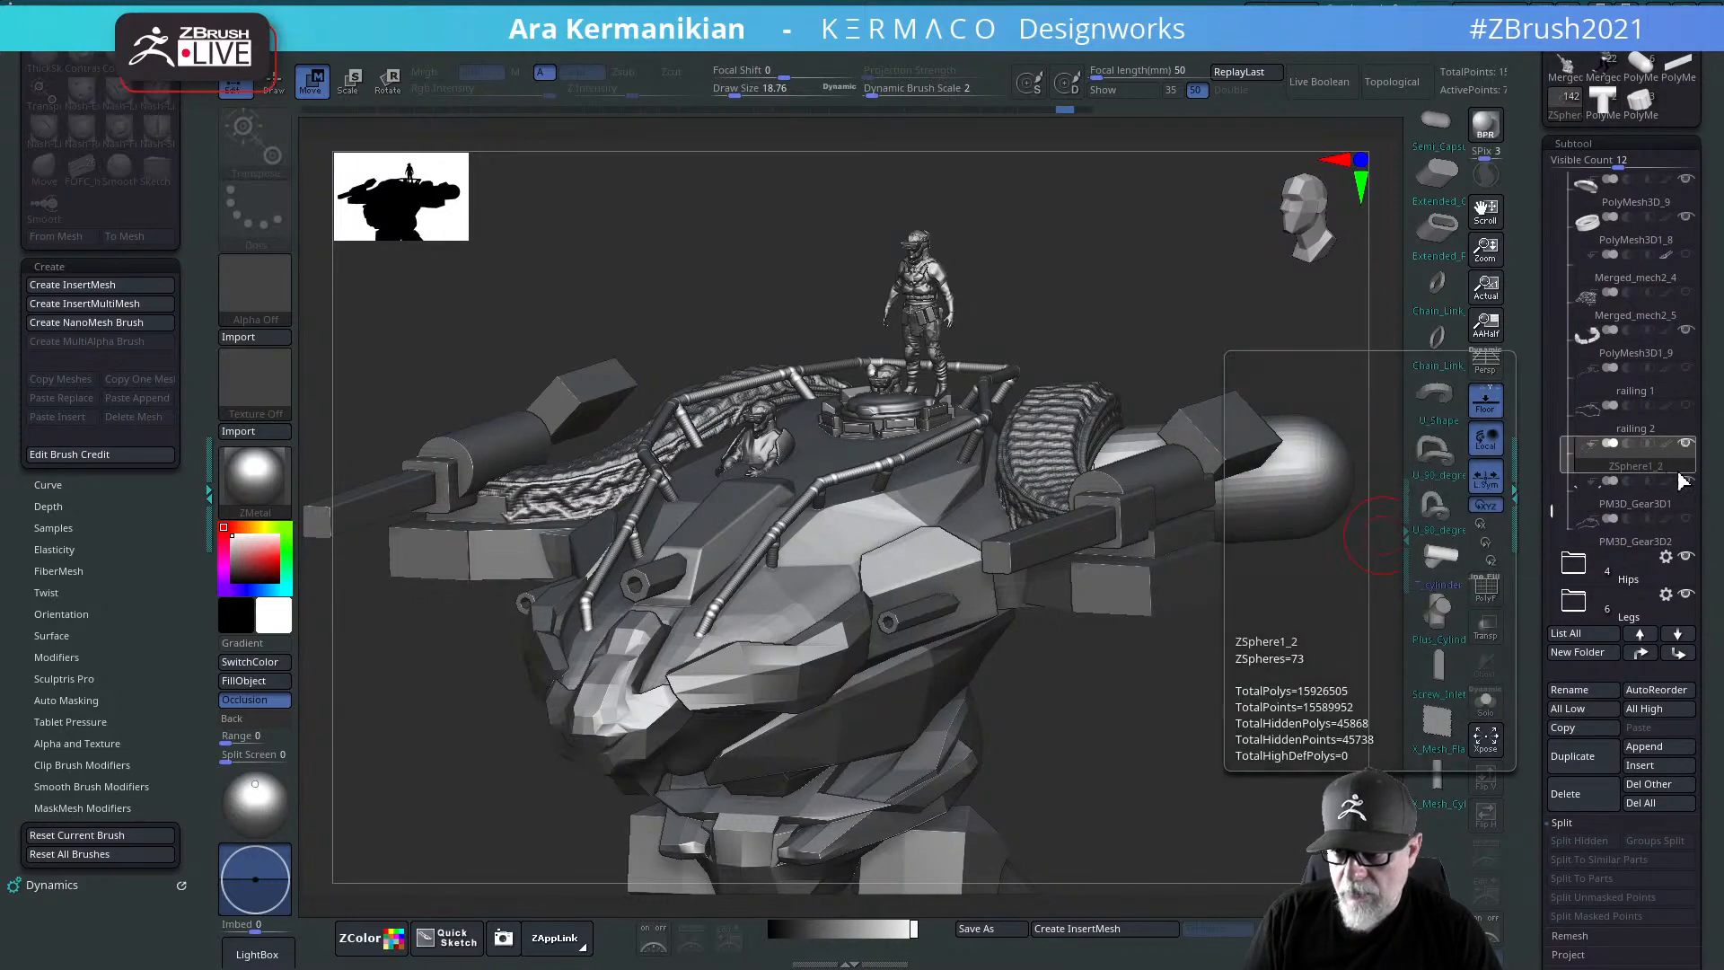
{"action": "left_click_drag", "start_coordinate": [1212, 706], "coordinate": [1167, 790]}
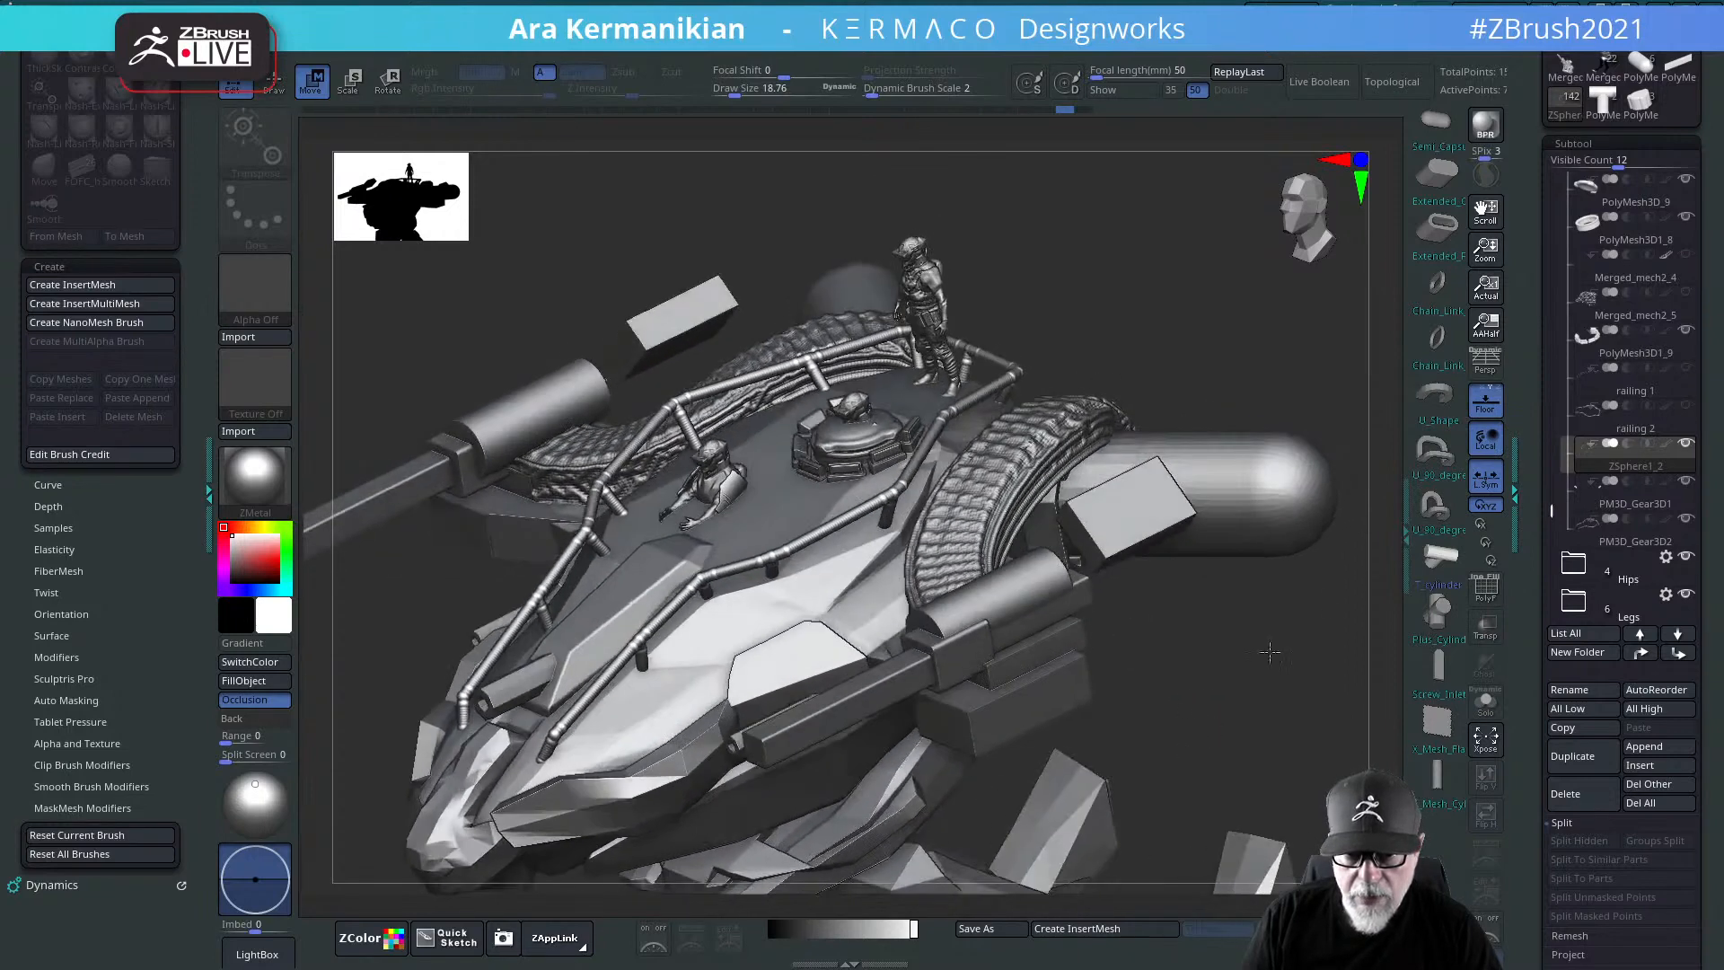
Step: Make the PM3D_Gear3D2 railing the active subtool and hide the ZSphere1_2 railing to review the mech with it
{"action": "left_click", "coordinate": [1635, 536]}
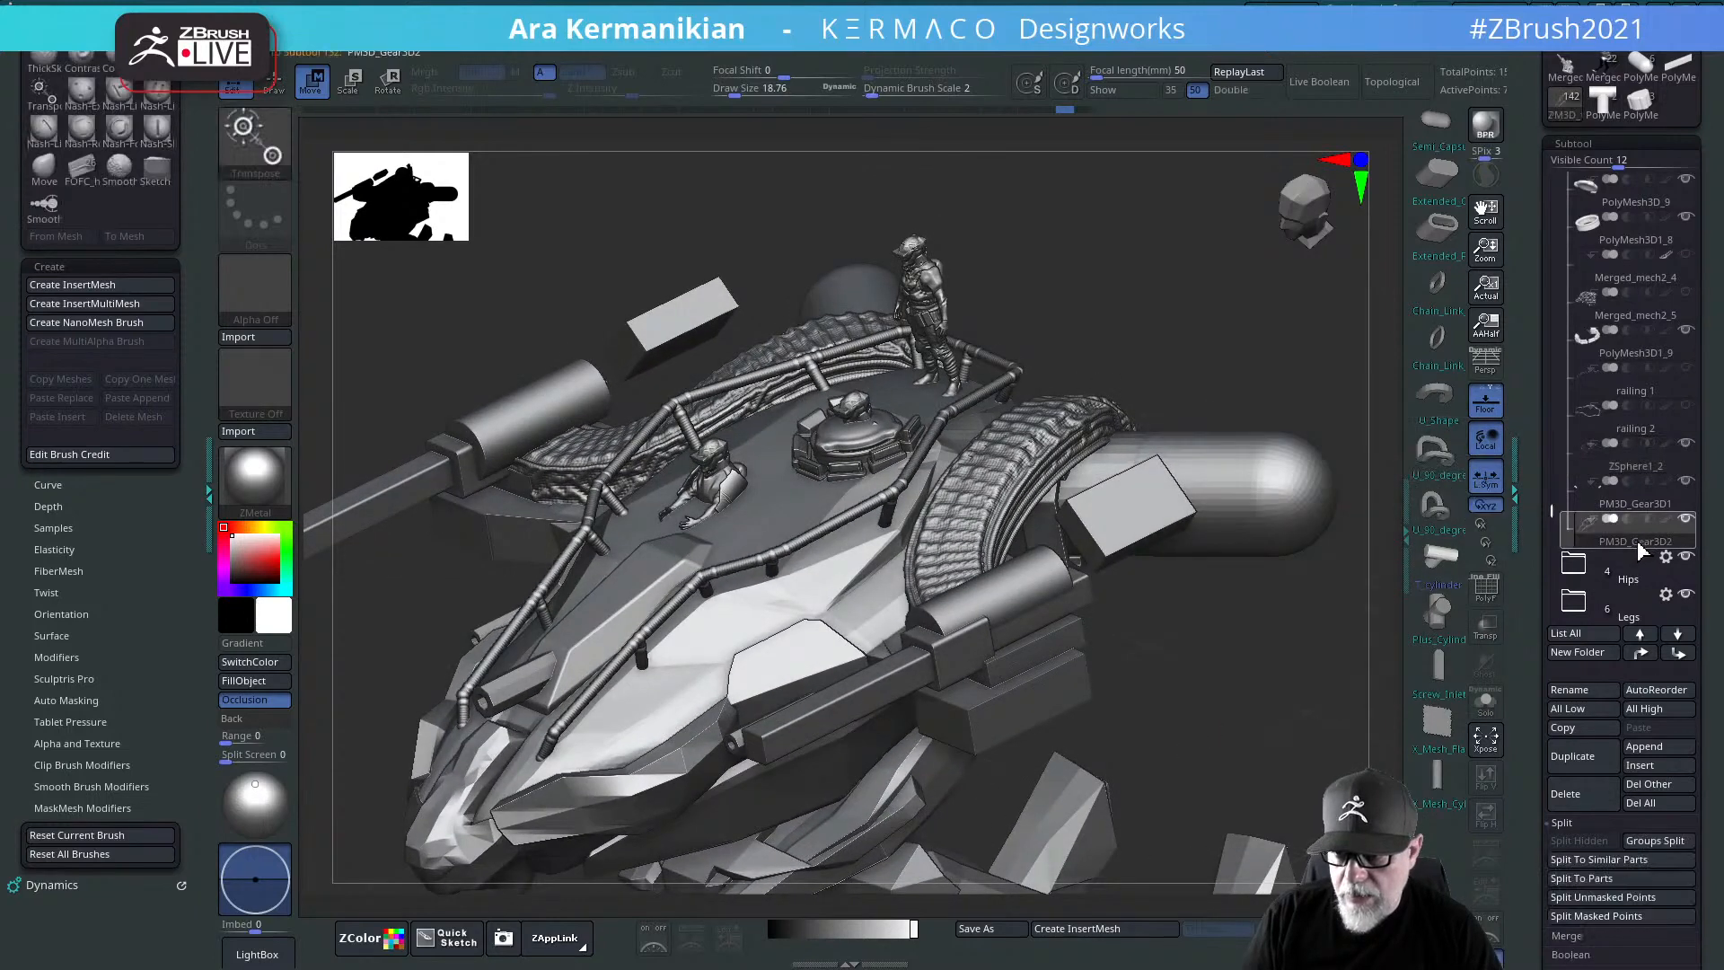
{"action": "left_click_drag", "start_coordinate": [1250, 673], "coordinate": [1320, 722]}
{"action": "left_click", "coordinate": [1686, 443]}
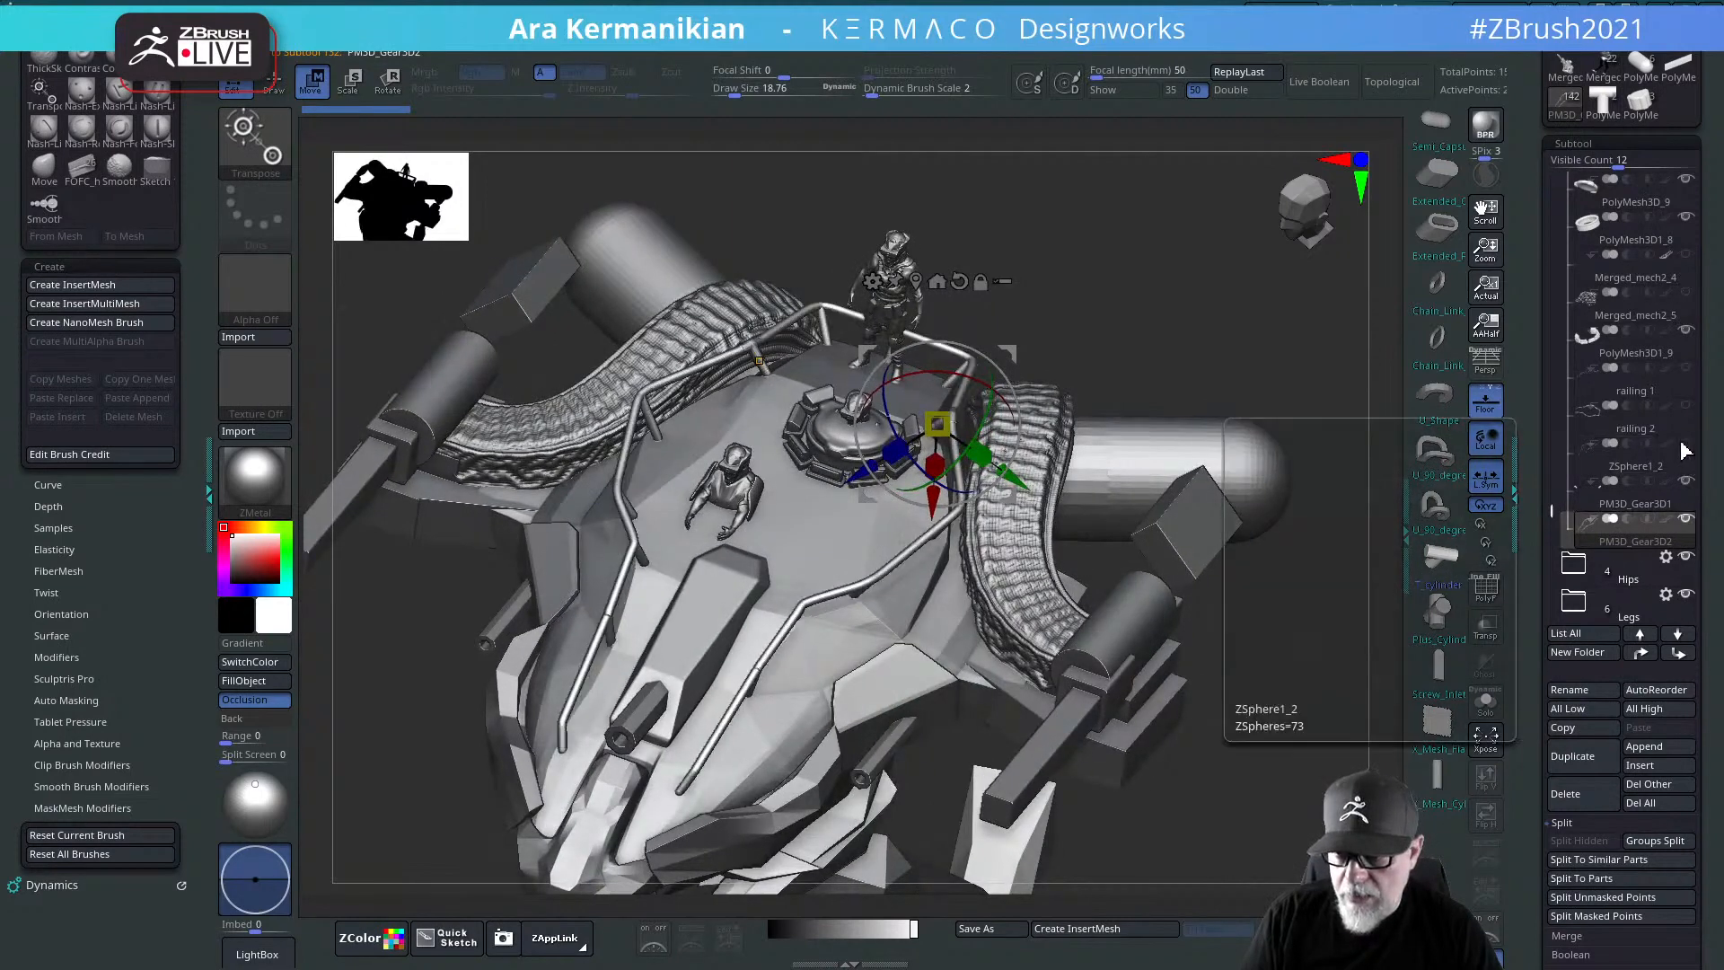
{"action": "left_click_drag", "start_coordinate": [1263, 690], "coordinate": [1212, 718]}
{"action": "key", "text": "q"}
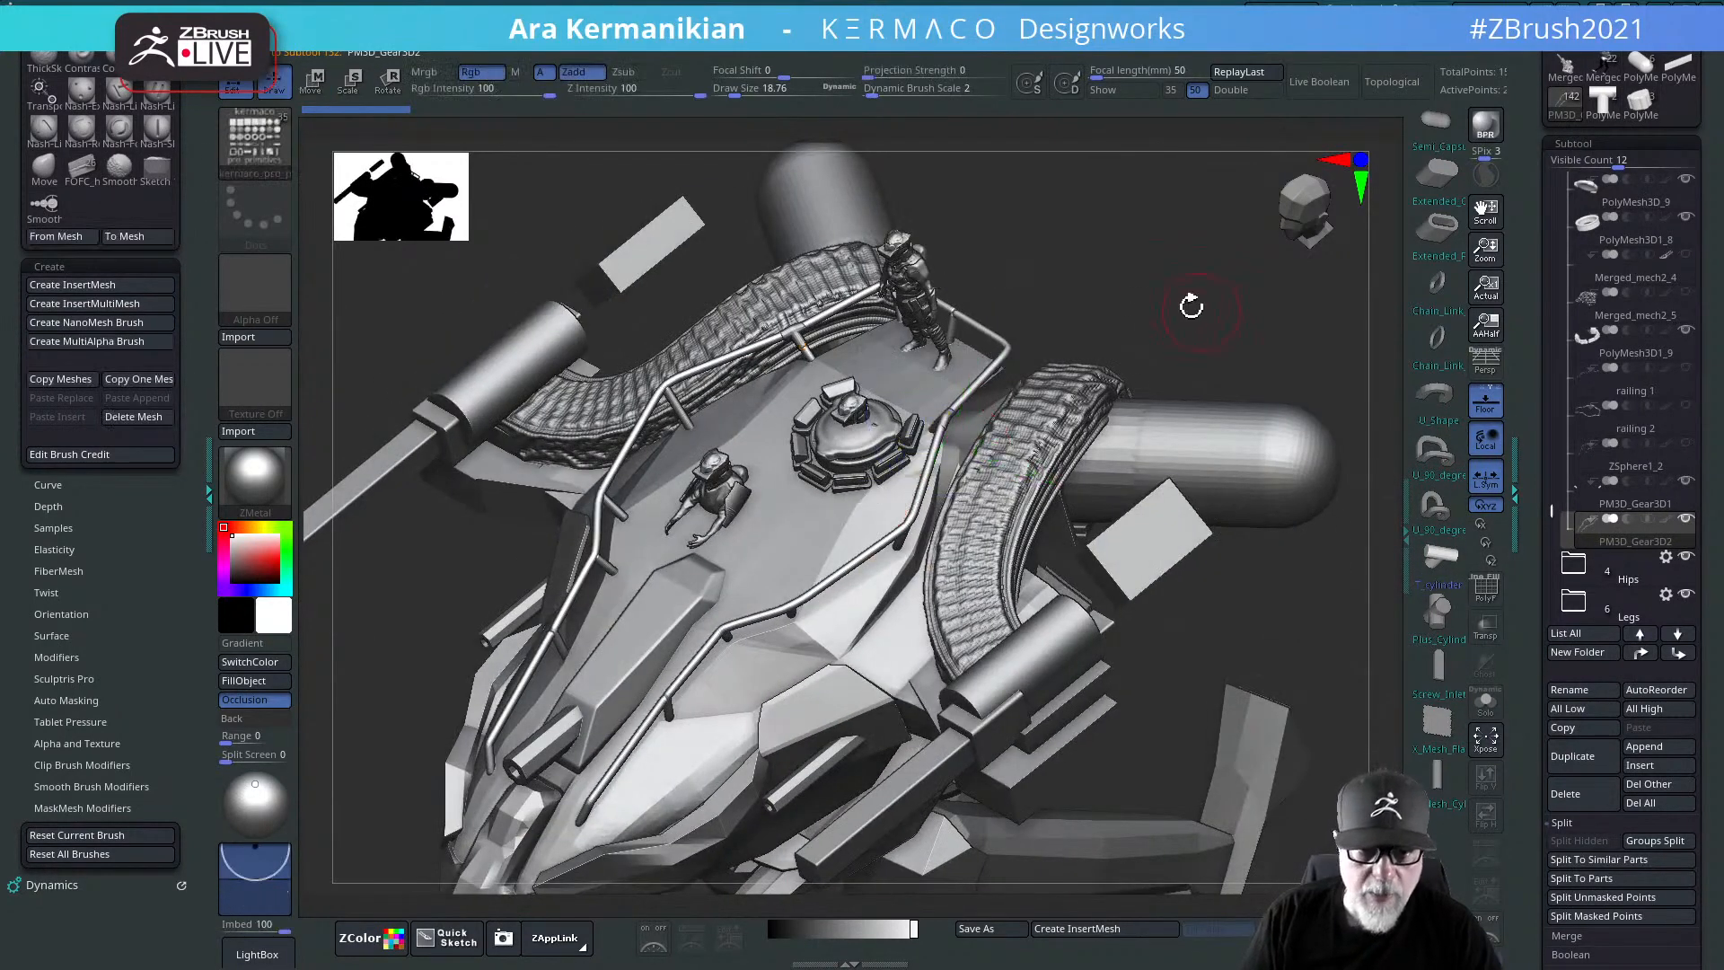
{"action": "left_click_drag", "start_coordinate": [1192, 268], "coordinate": [1167, 284]}
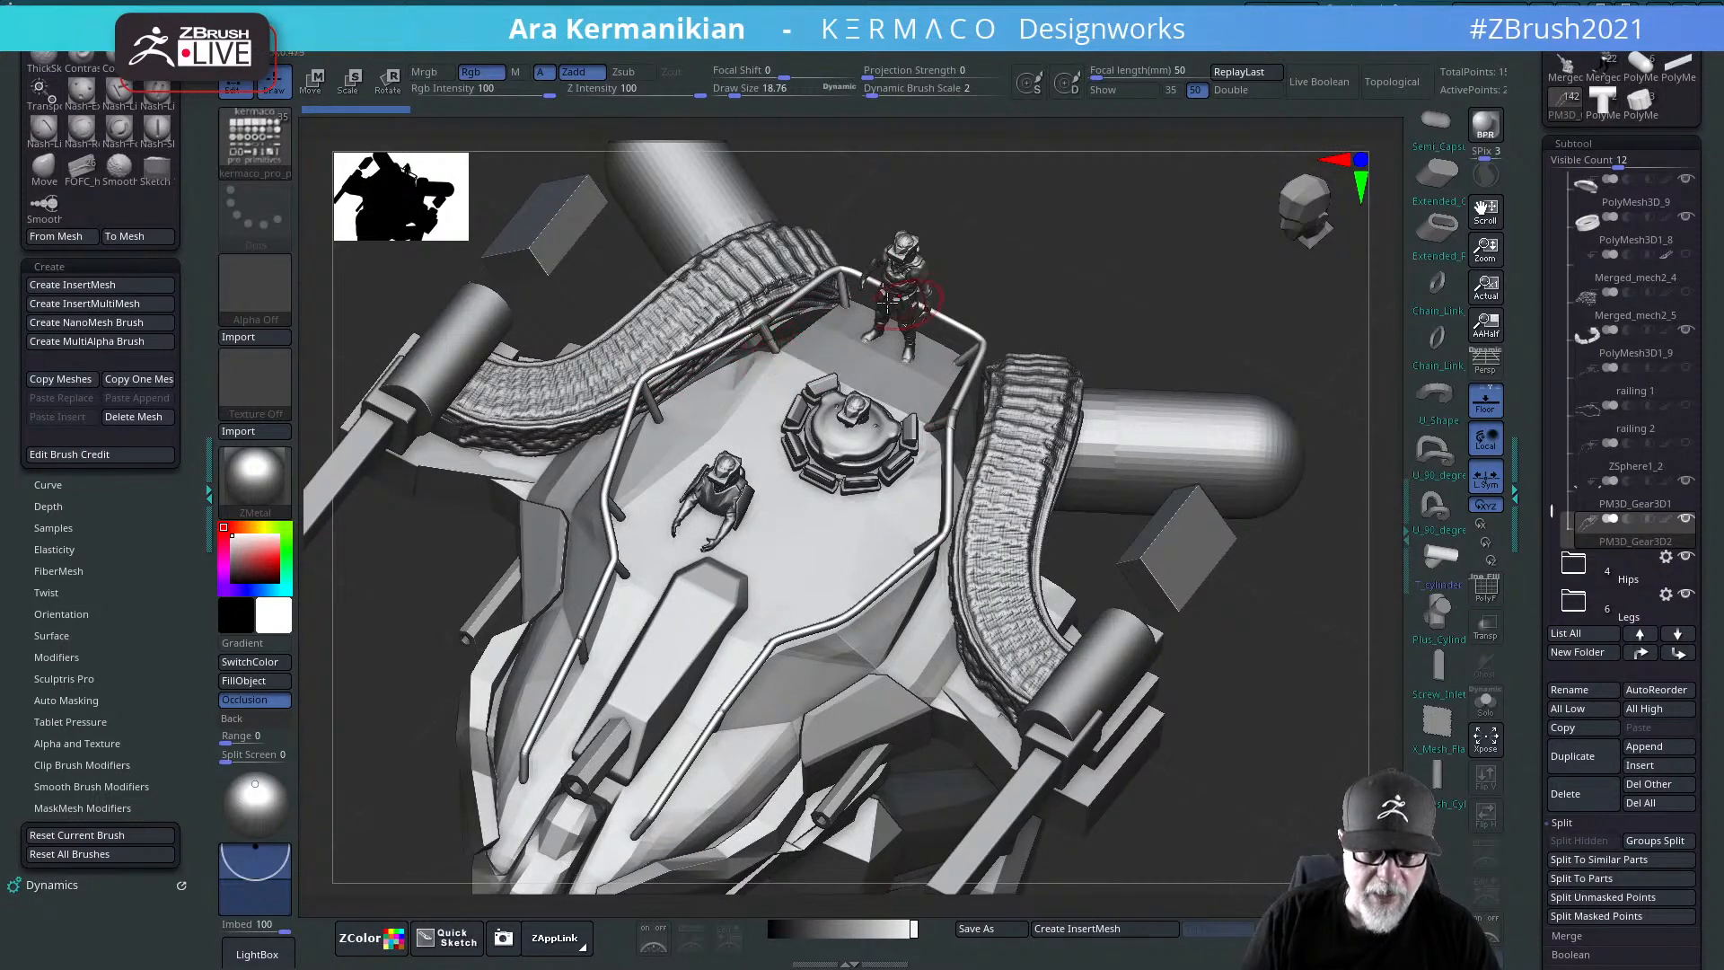
{"action": "left_click_drag", "start_coordinate": [1150, 300], "coordinate": [1209, 311]}
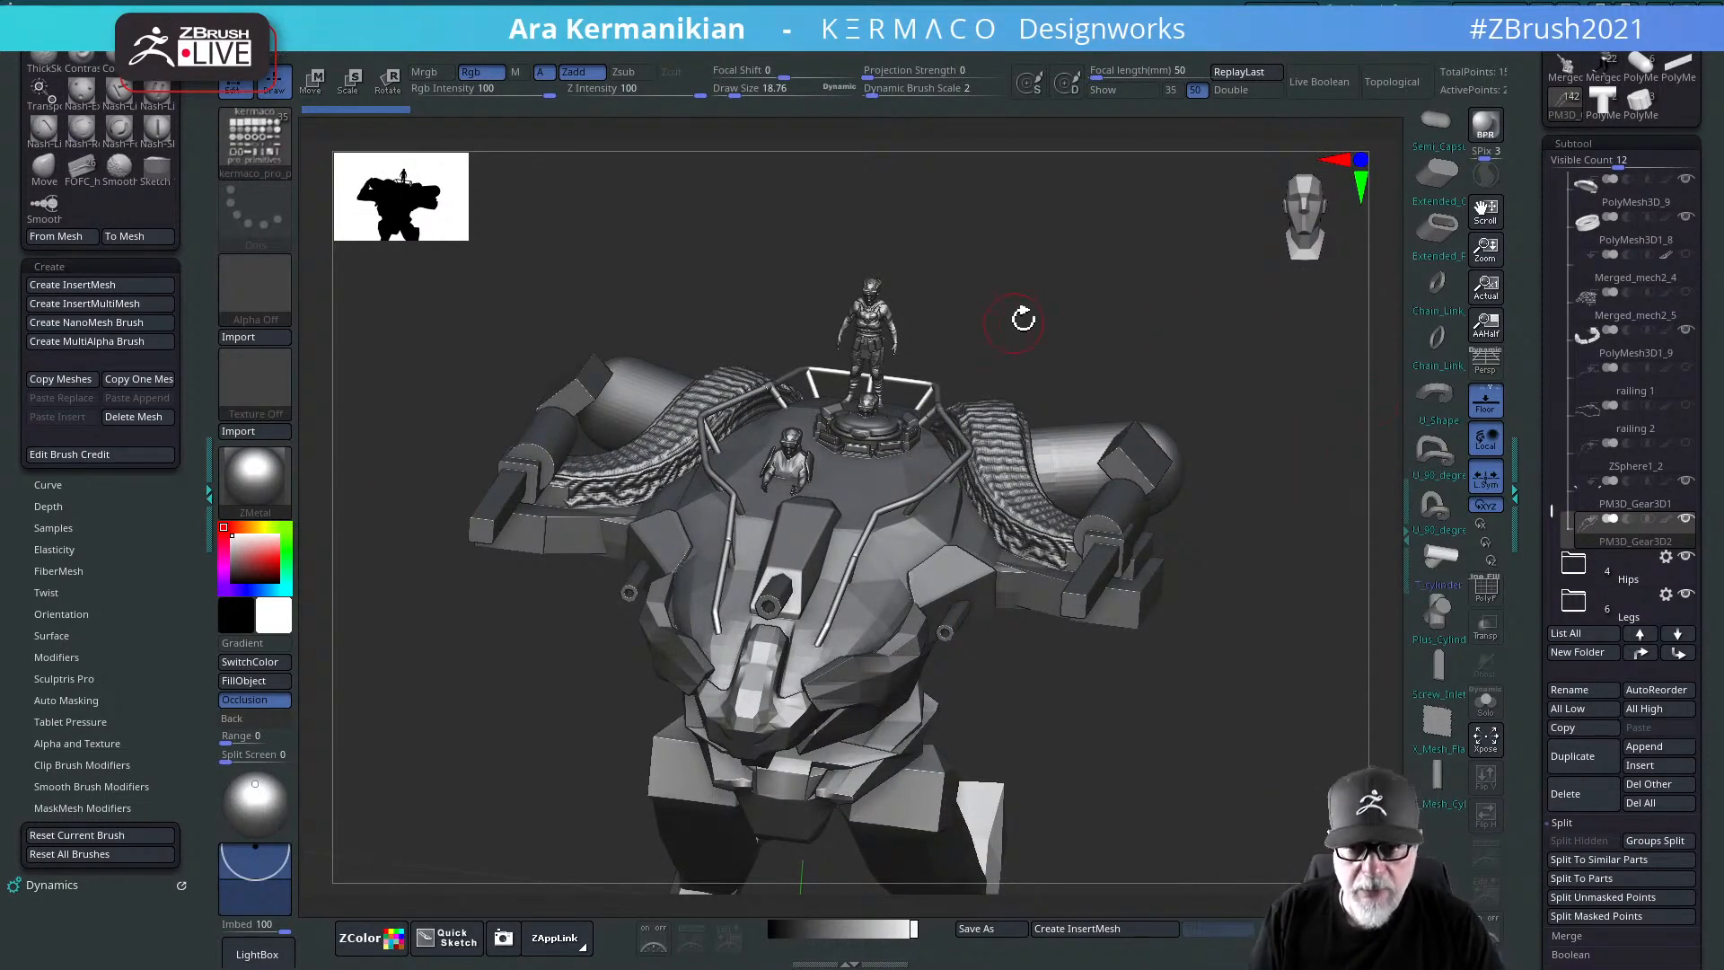
{"action": "left_click_drag", "start_coordinate": [1024, 318], "coordinate": [1073, 359]}
{"action": "left_click_drag", "start_coordinate": [1297, 473], "coordinate": [1347, 385]}
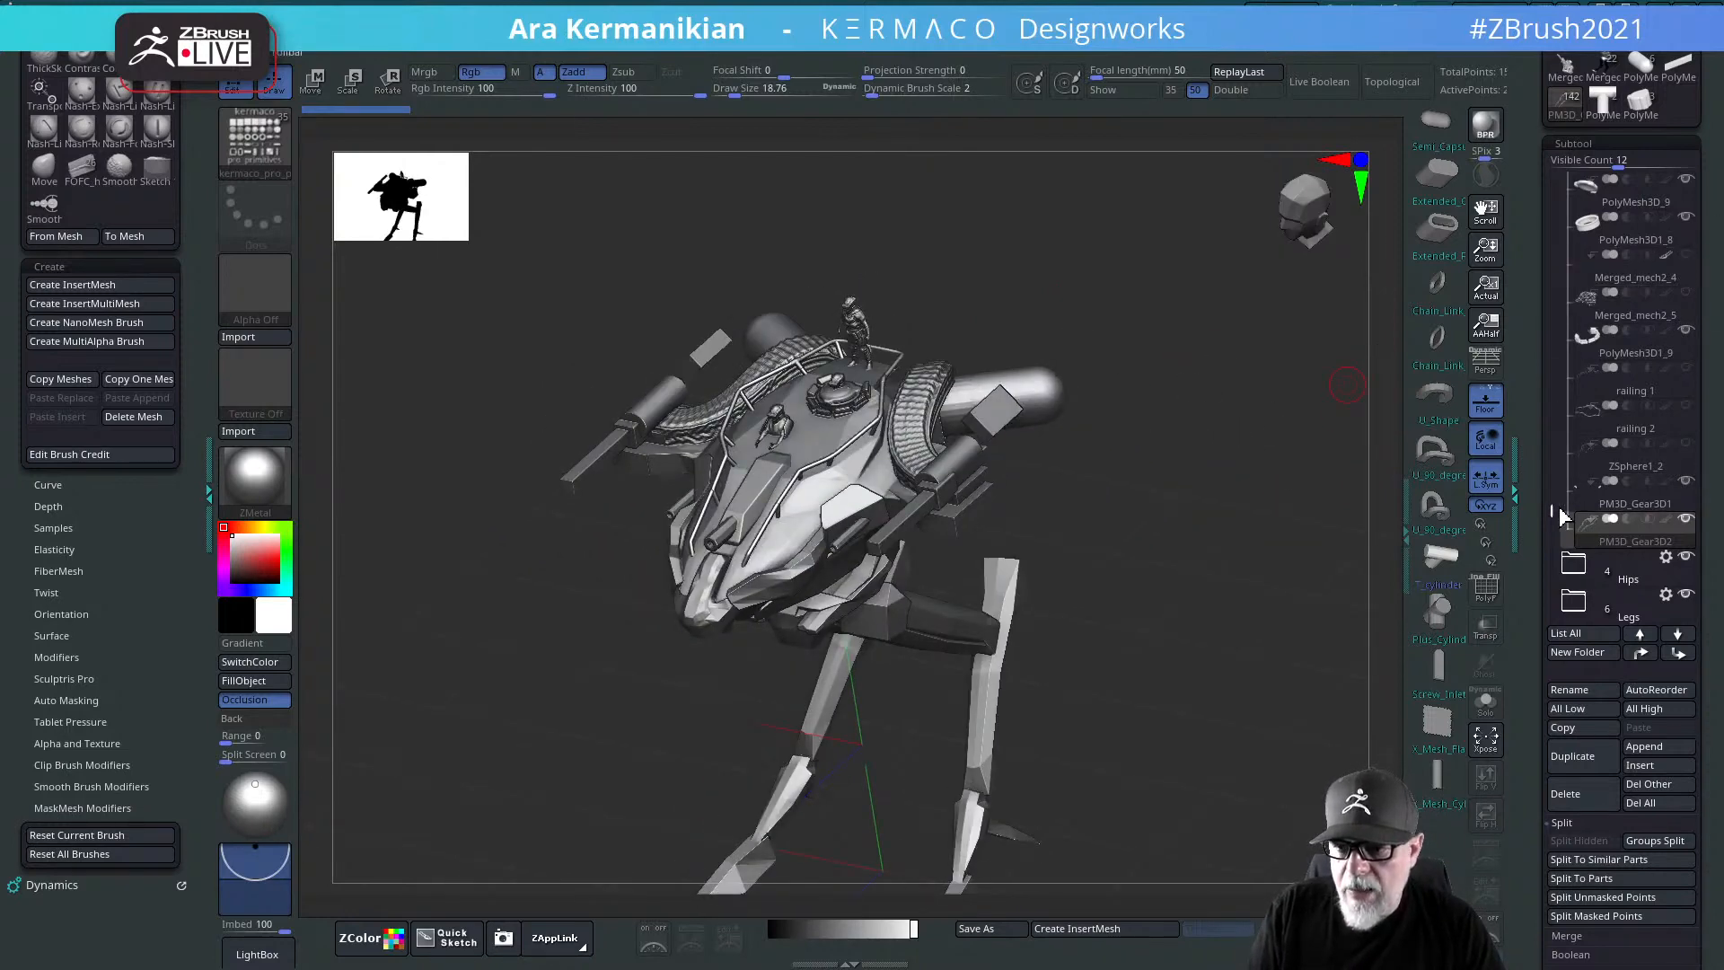
Step: Review the railing on the mech's hull from above and up close, and look through the subtool list
{"action": "left_click_drag", "start_coordinate": [1551, 501], "coordinate": [1583, 316]}
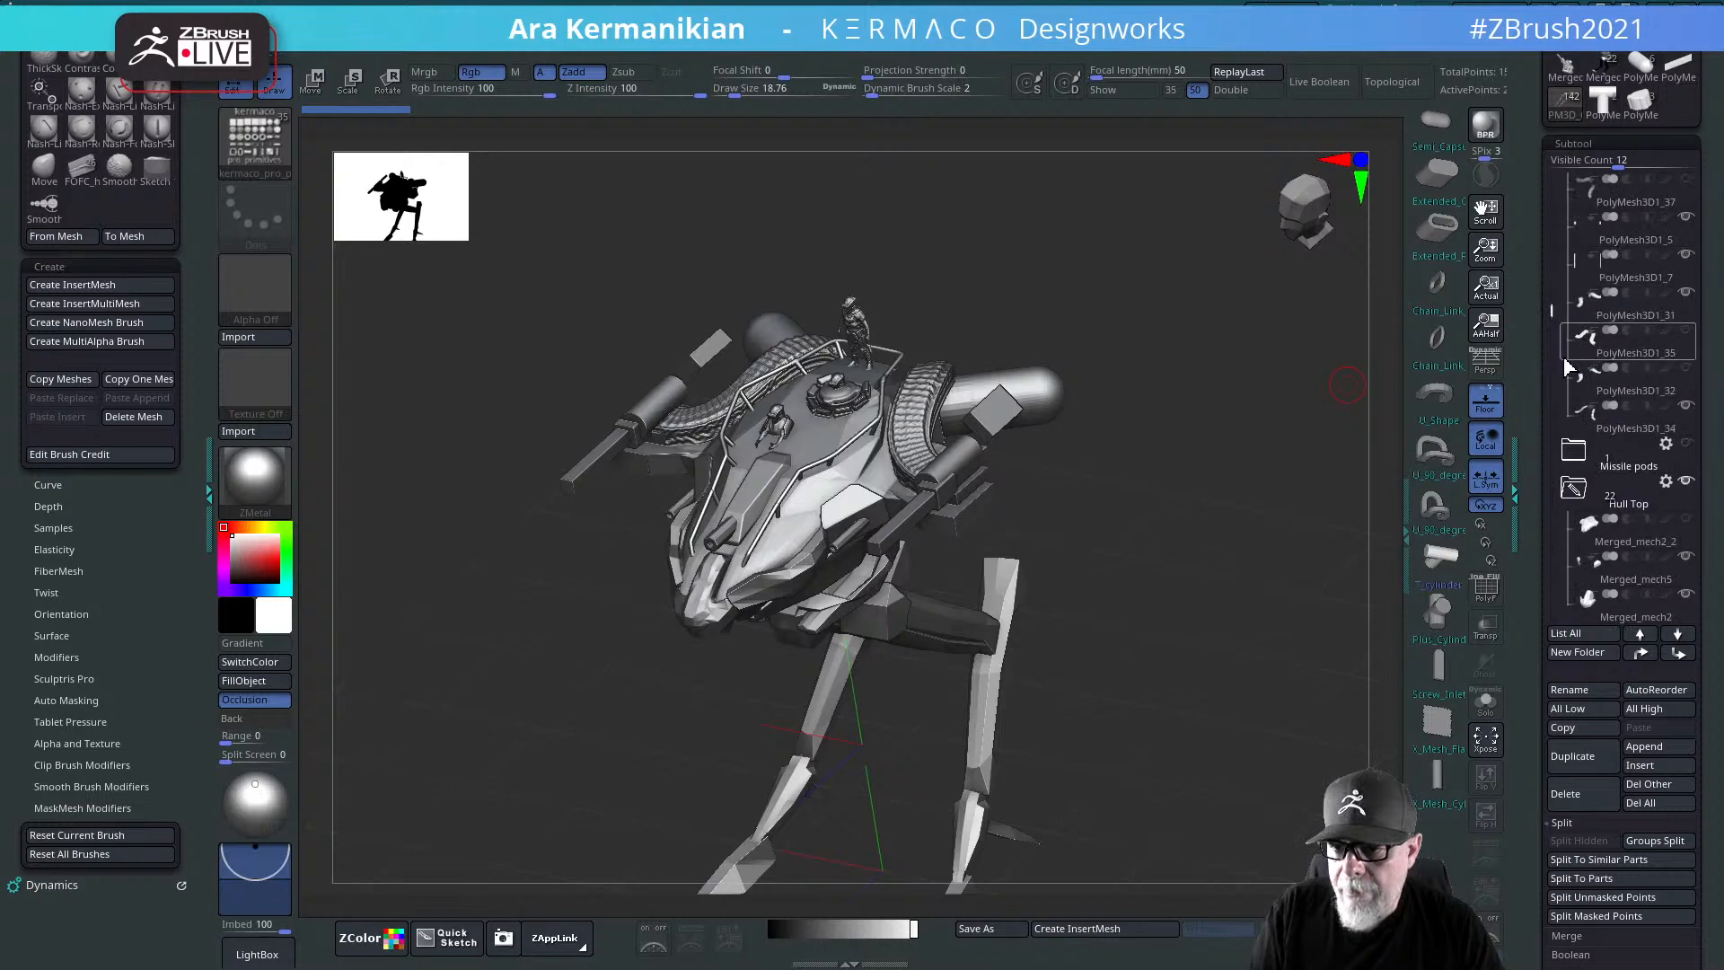
{"action": "left_click_drag", "start_coordinate": [1558, 312], "coordinate": [1558, 252]}
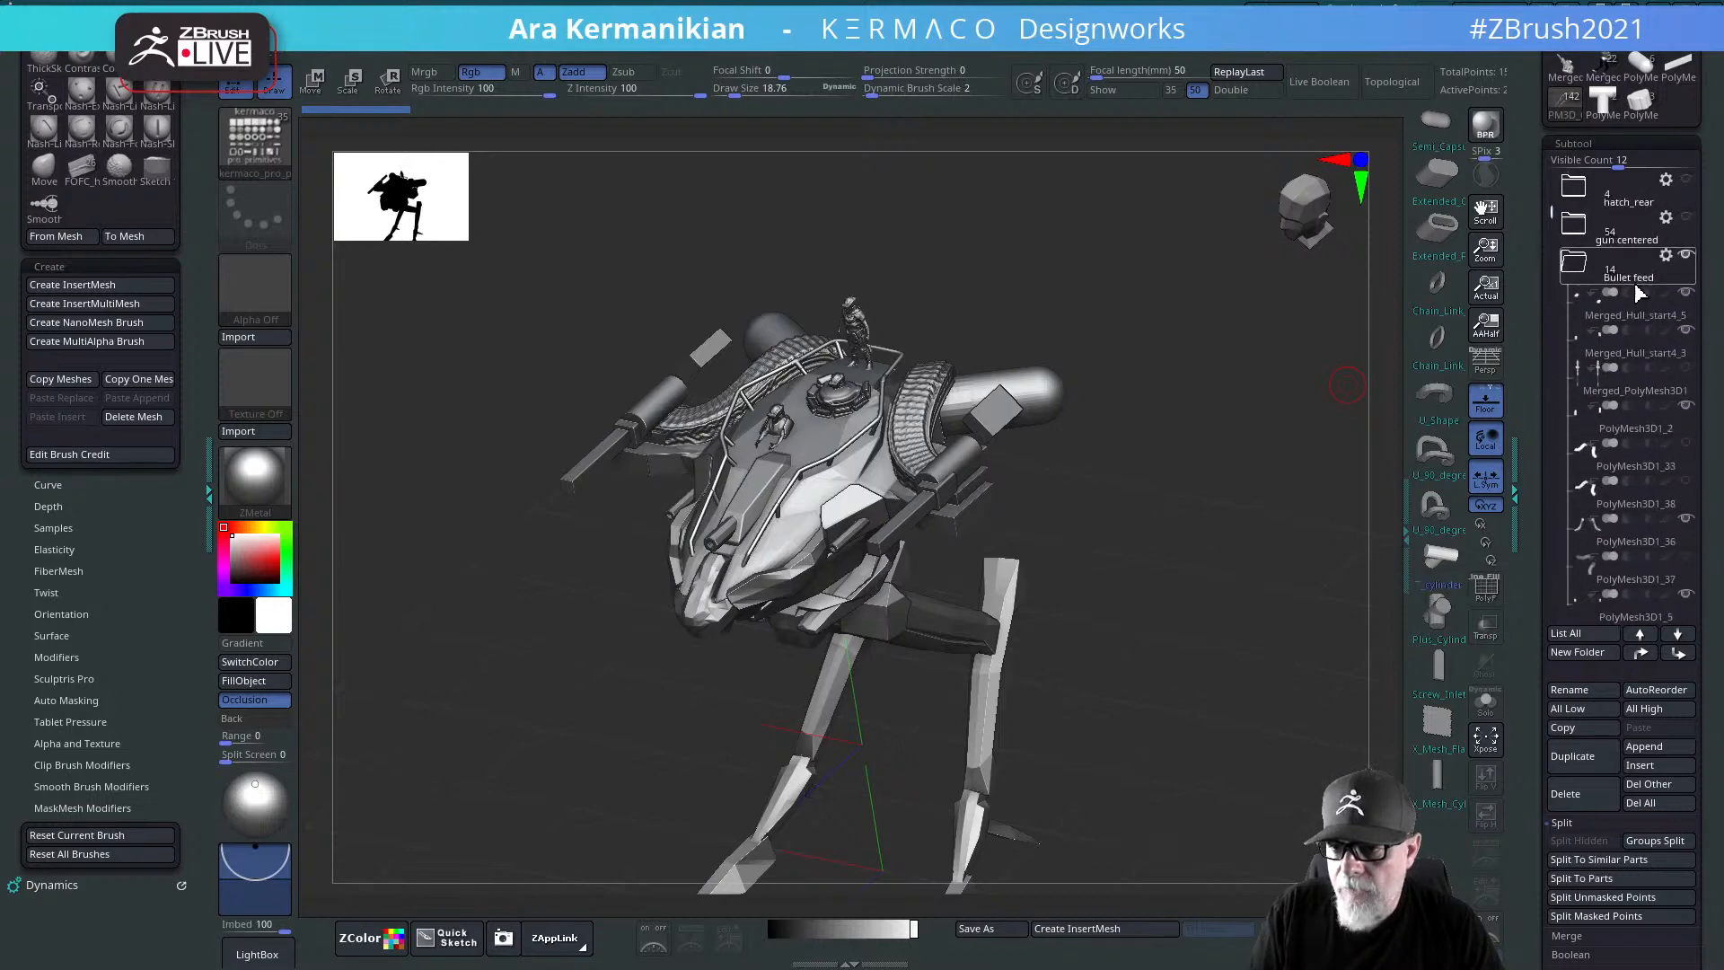
{"action": "left_click_drag", "start_coordinate": [1320, 440], "coordinate": [755, 469]}
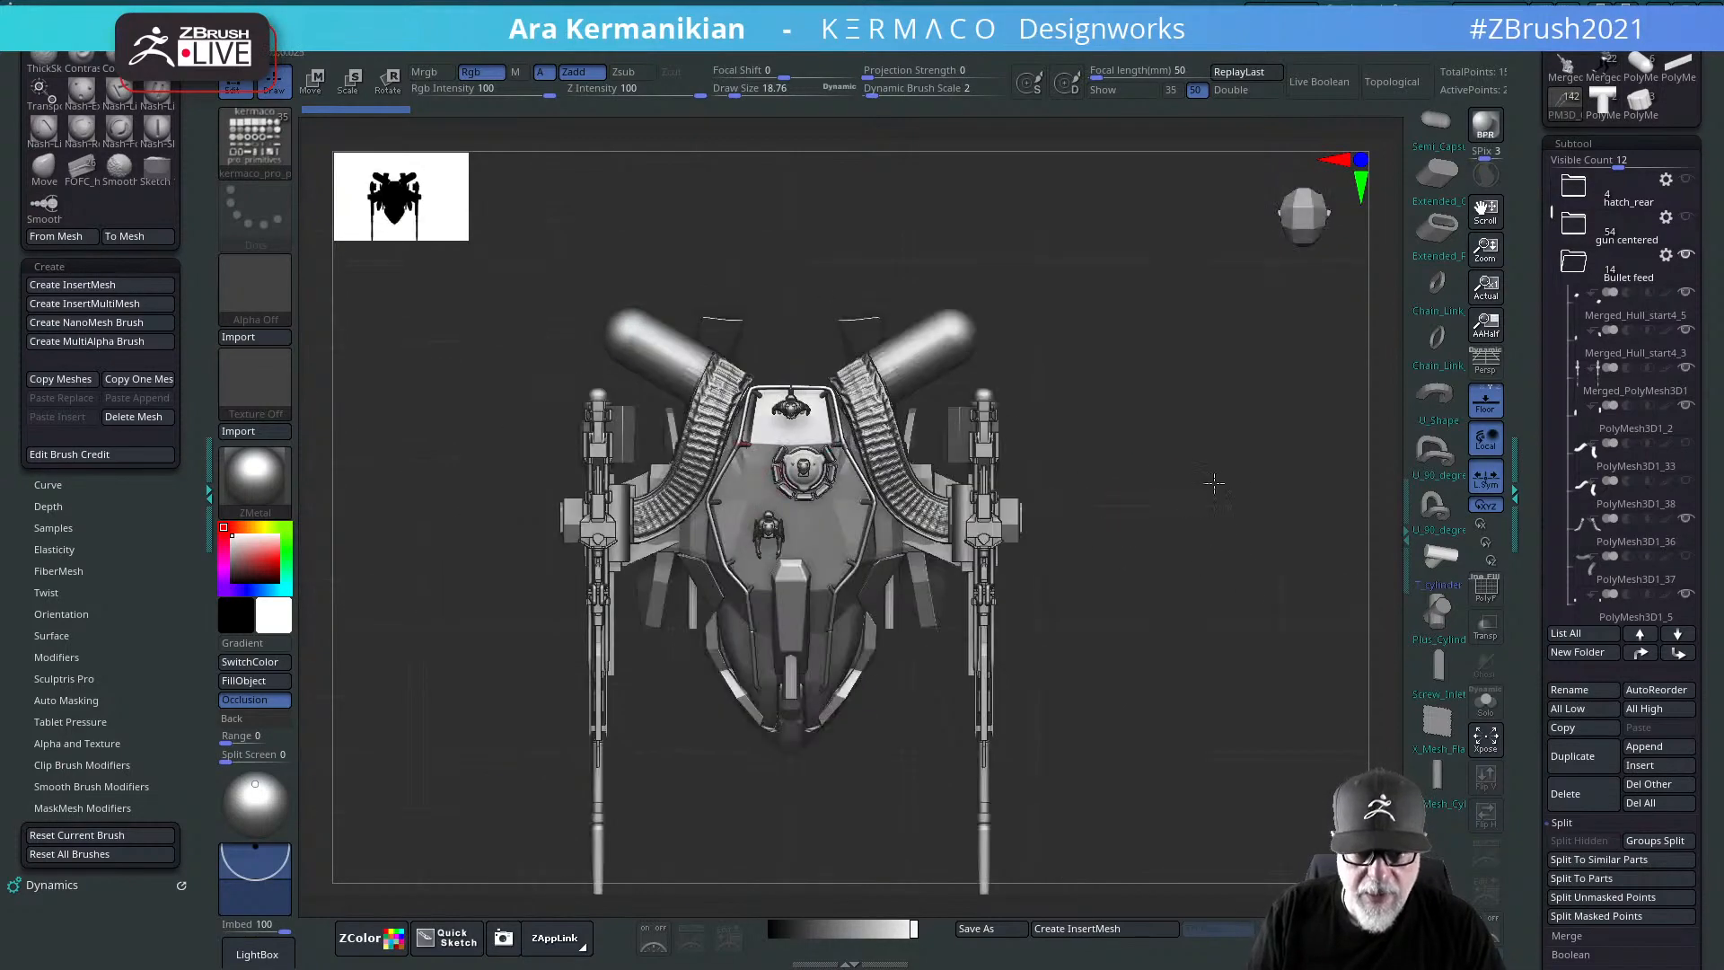
{"action": "left_click_drag", "start_coordinate": [1214, 483], "coordinate": [1225, 664], "text": "alt"}
{"action": "left_click_drag", "start_coordinate": [1162, 461], "coordinate": [864, 448], "text": "alt"}
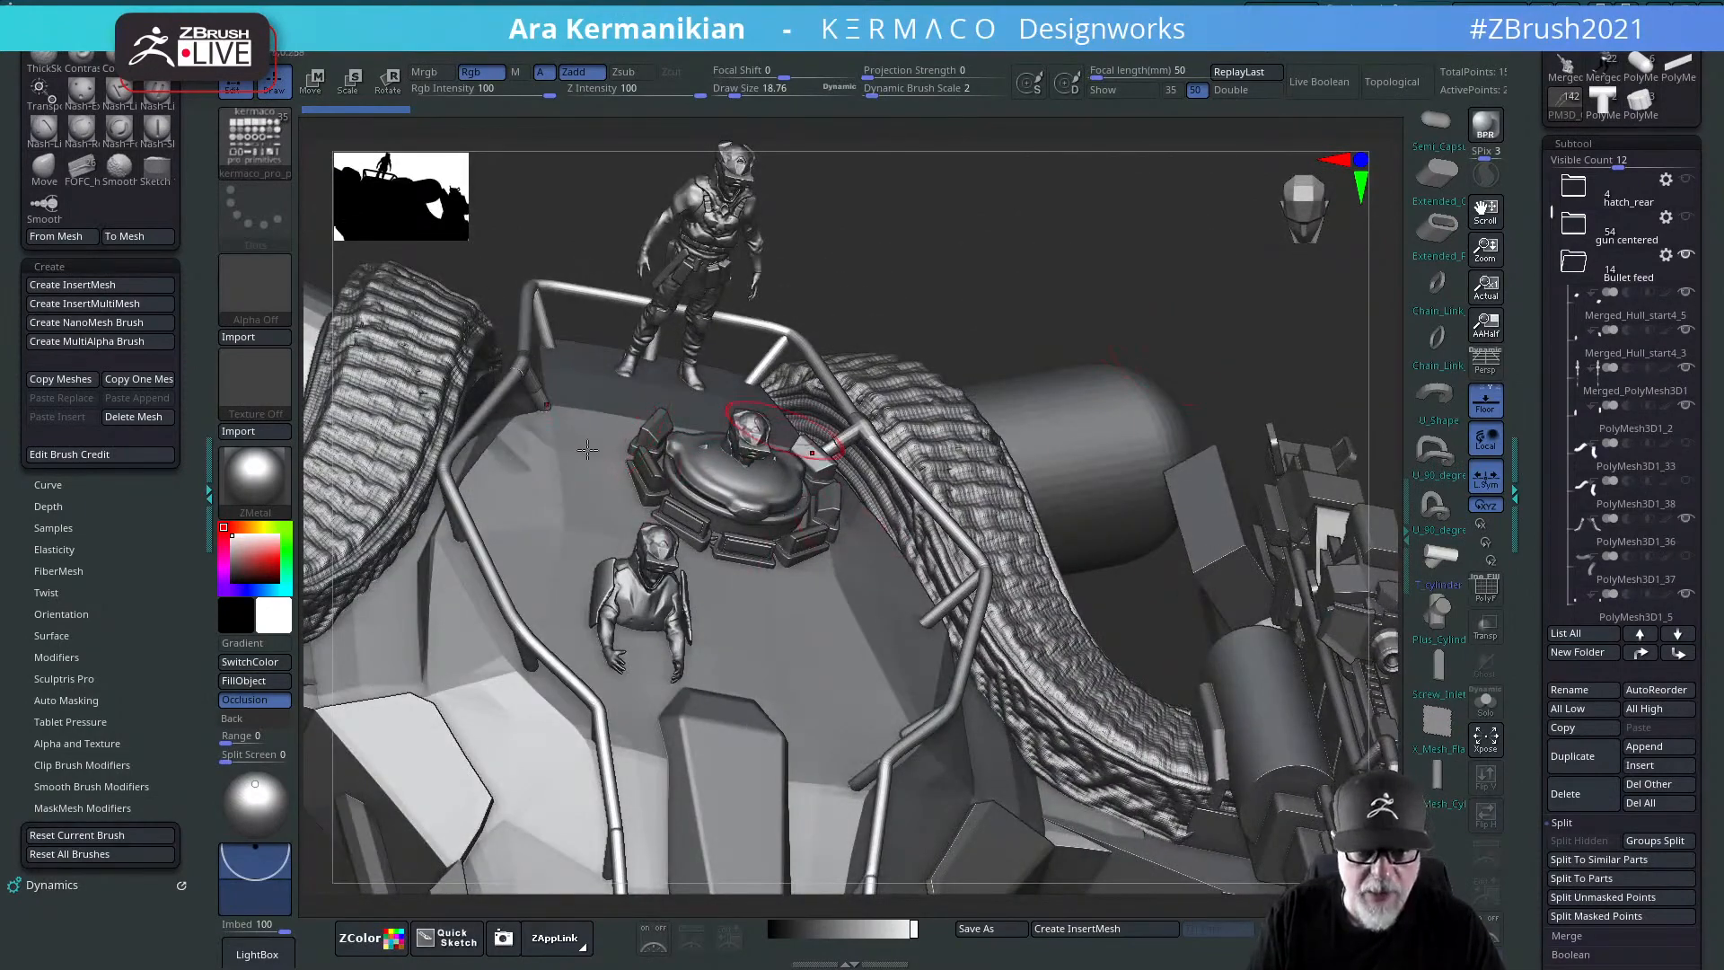
{"action": "left_click_drag", "start_coordinate": [1146, 239], "coordinate": [1154, 314]}
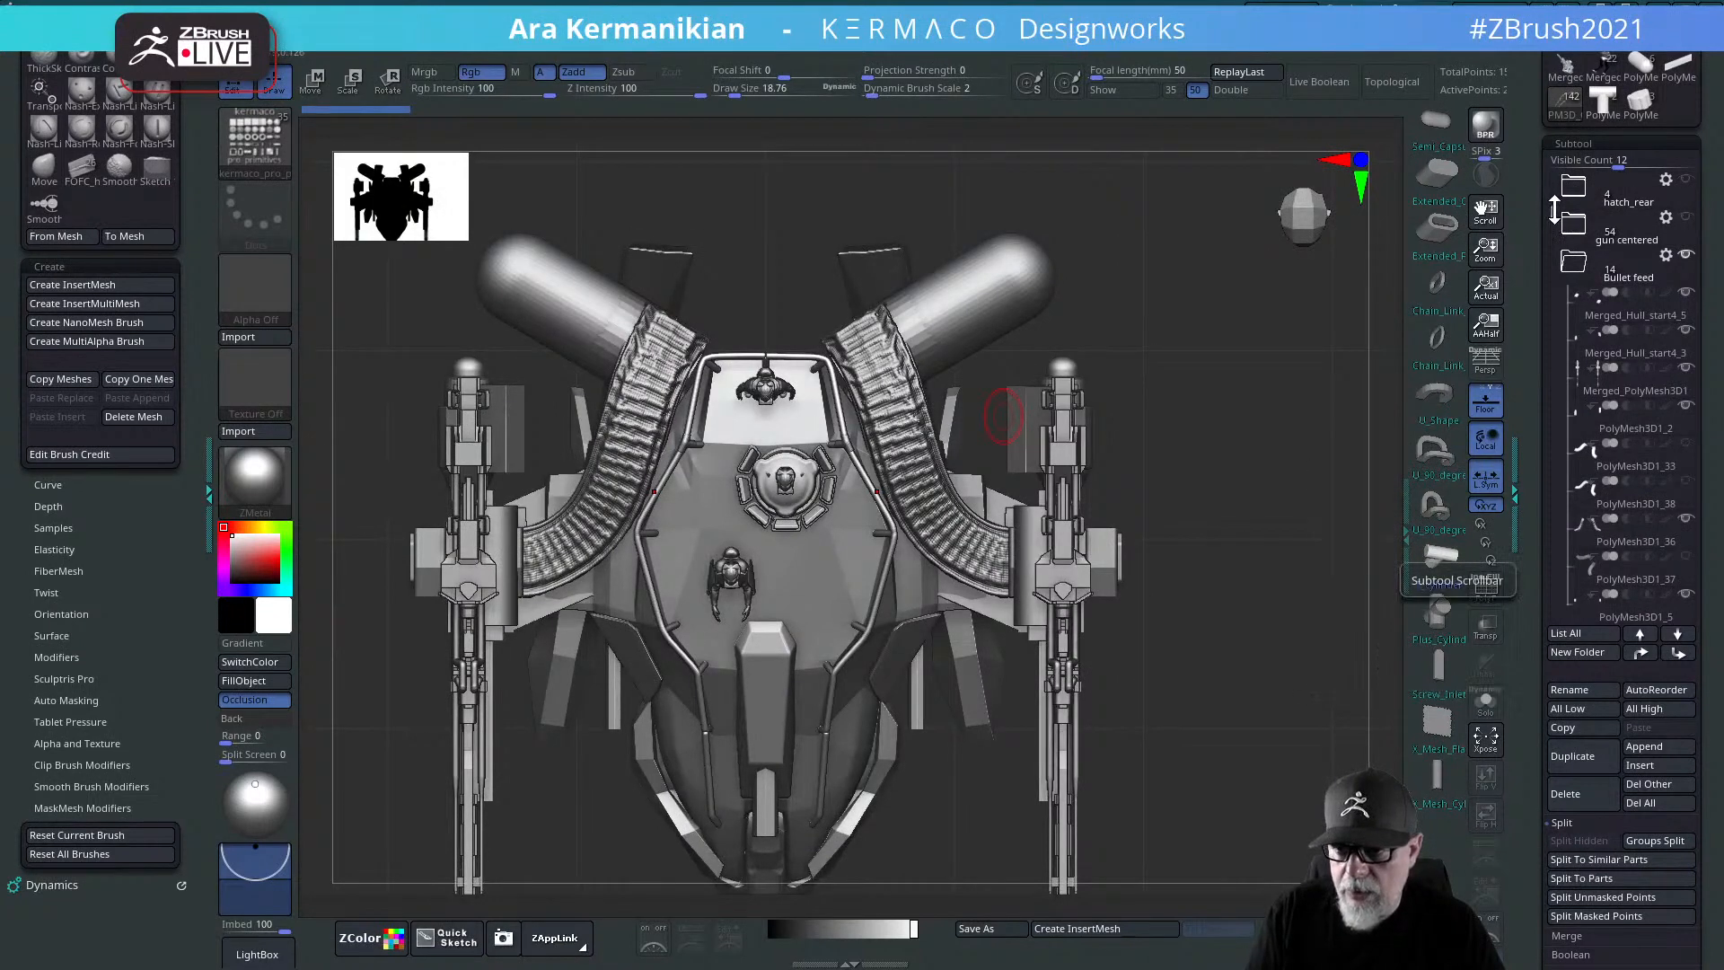
{"action": "left_click_drag", "start_coordinate": [1552, 212], "coordinate": [1554, 527]}
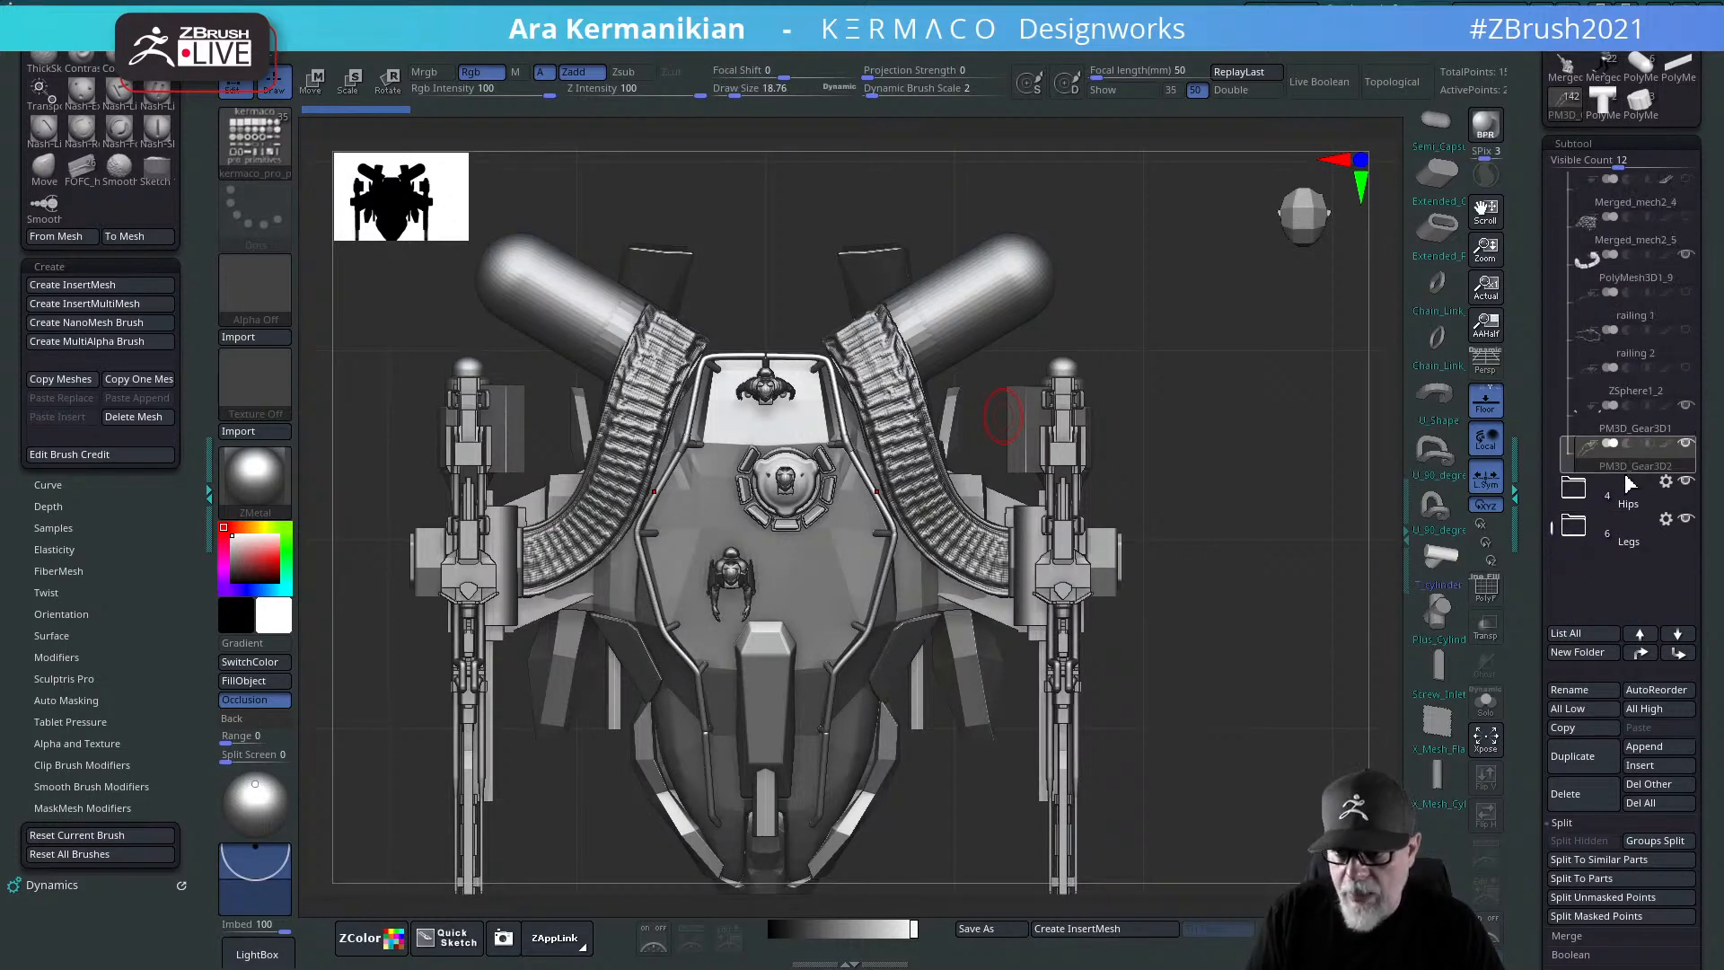
Step: Insert a PolyMesh3D star as a new subtool below PM3D_Gear3D2
{"action": "key", "text": "ctrl+space"}
{"action": "left_click", "coordinate": [673, 440]}
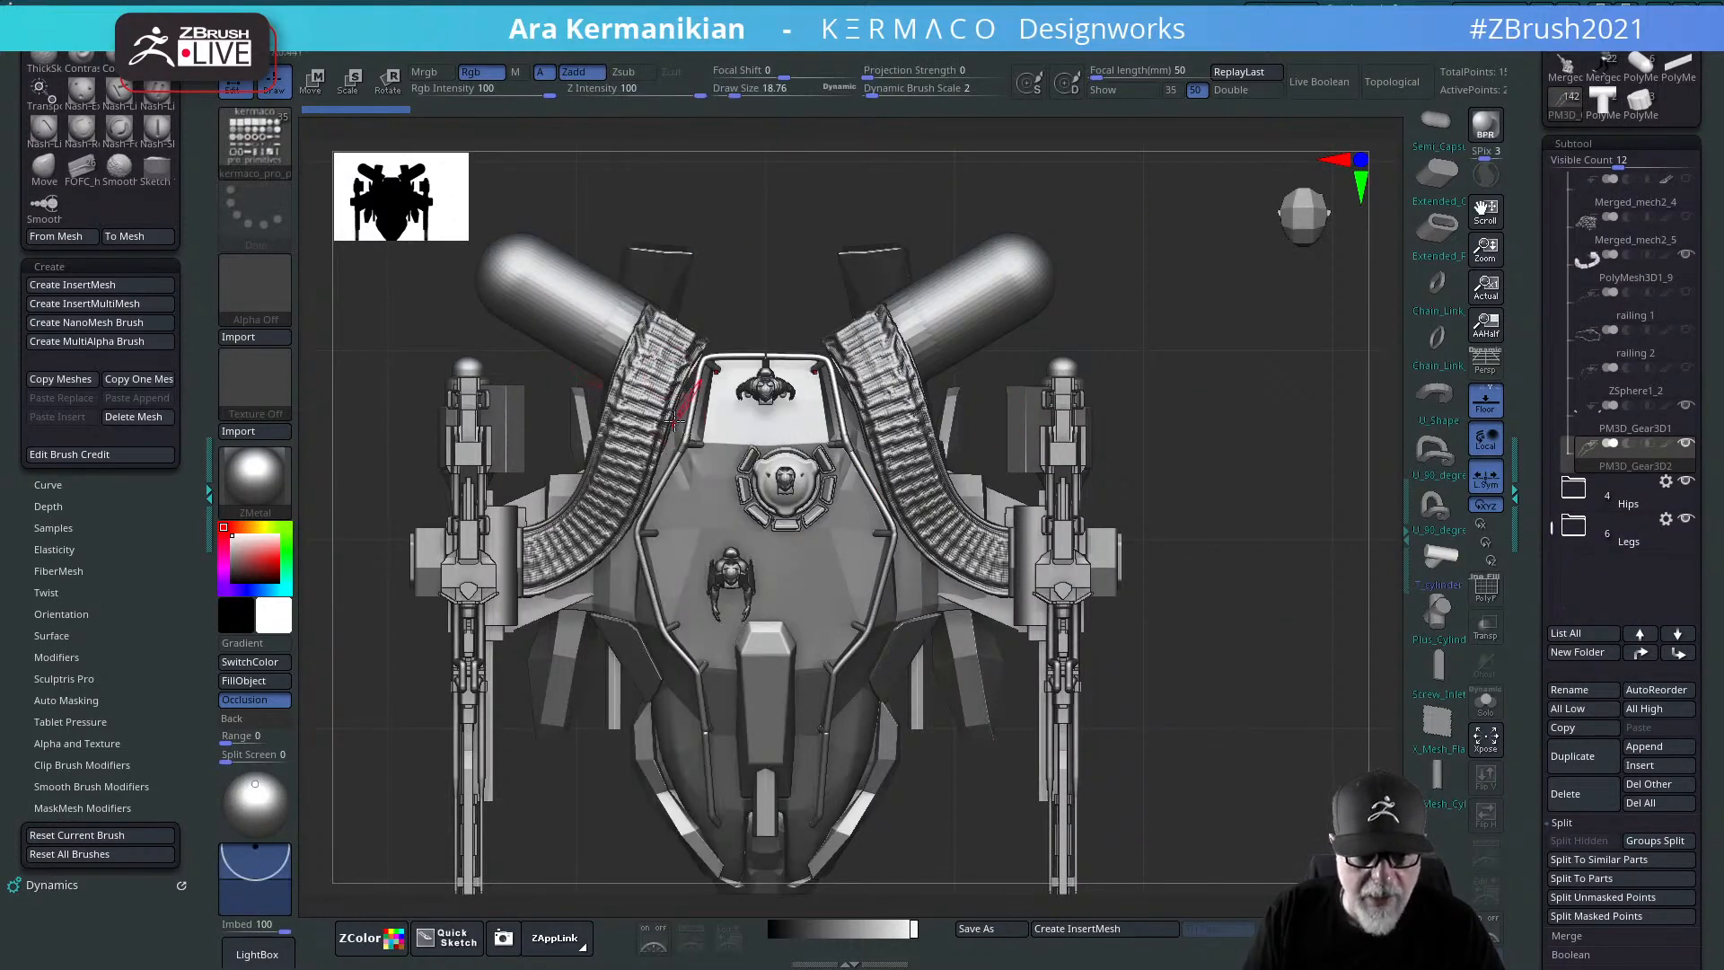
{"action": "key", "text": "ctrl+space"}
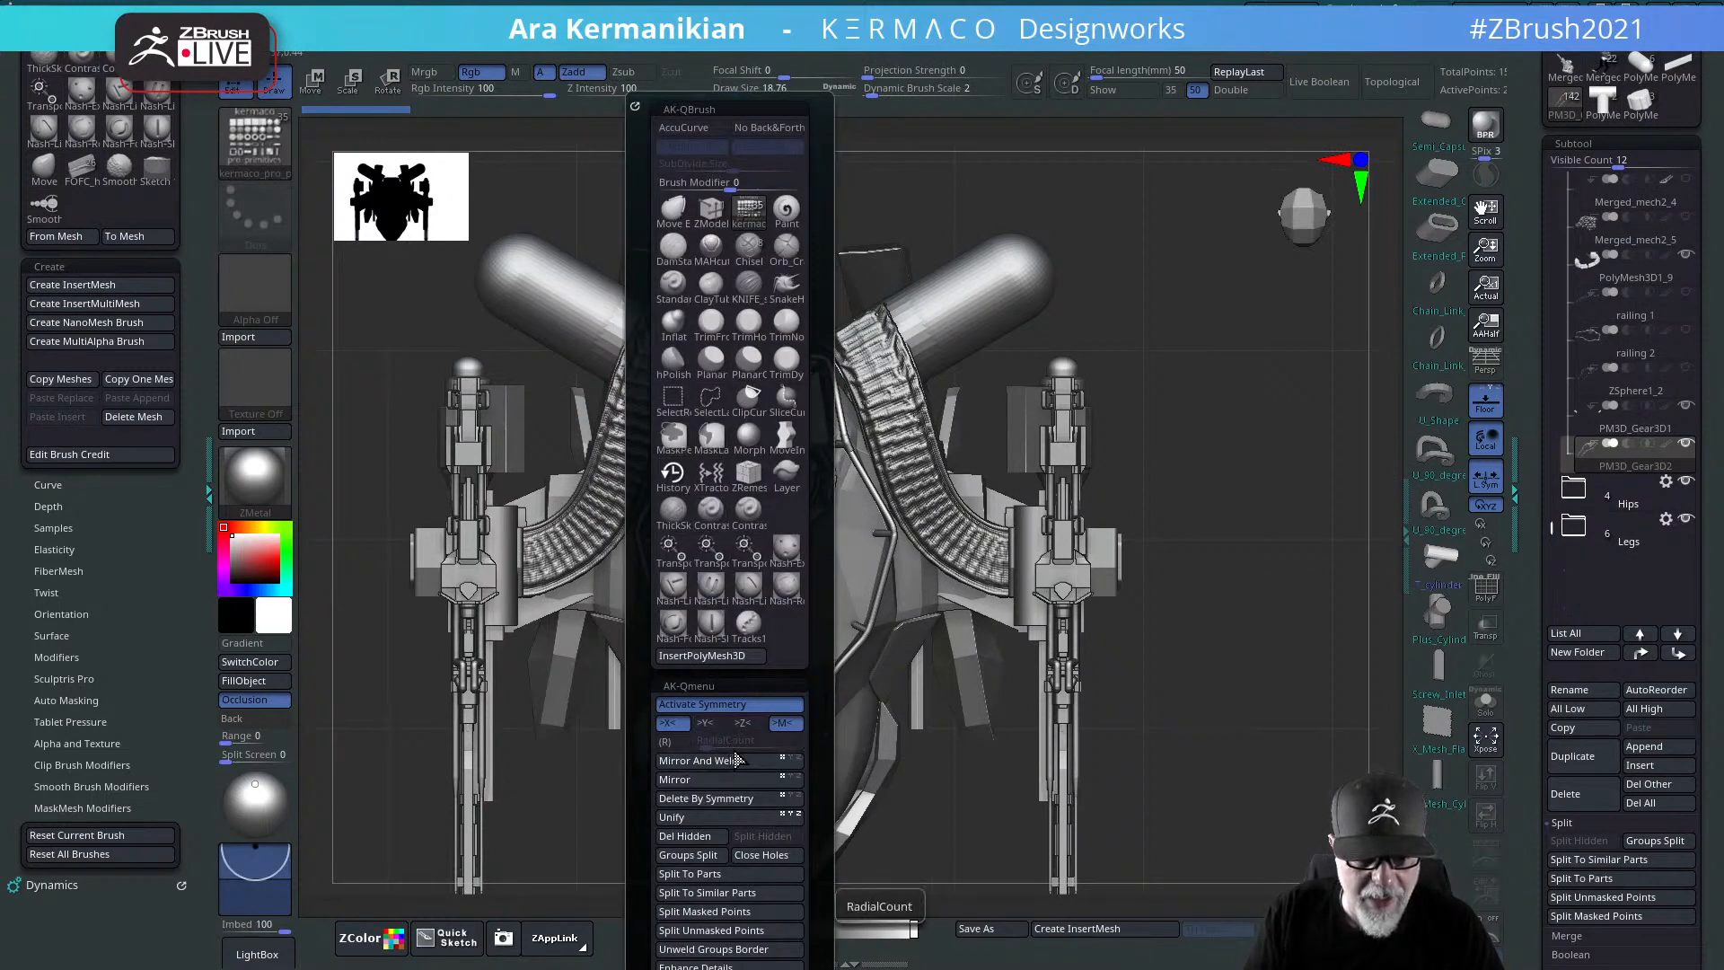
{"action": "left_click", "coordinate": [736, 655]}
{"action": "left_click_drag", "start_coordinate": [1122, 502], "coordinate": [826, 517]}
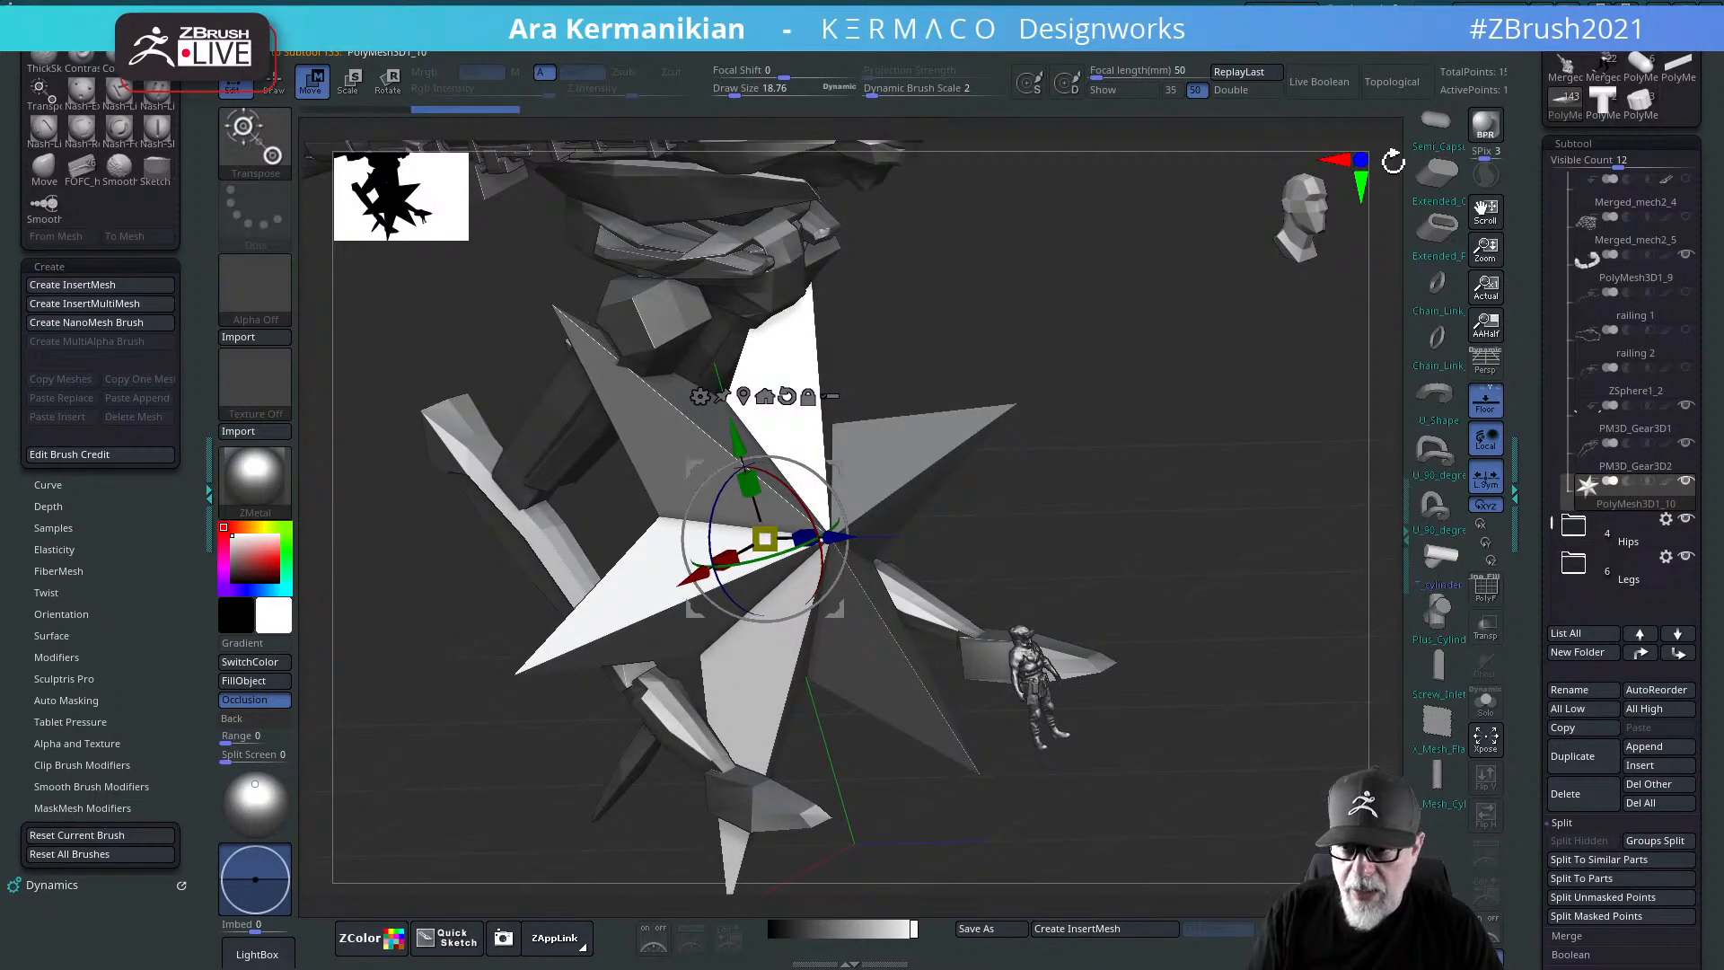
Step: Replace the star with the lowest-resolution cube from the primitives insert mesh set
{"action": "left_click", "coordinate": [1427, 130]}
{"action": "scroll", "coordinate": [1429, 556], "scroll_direction": "up", "scroll_amount": 5}
{"action": "left_click", "coordinate": [1437, 128]}
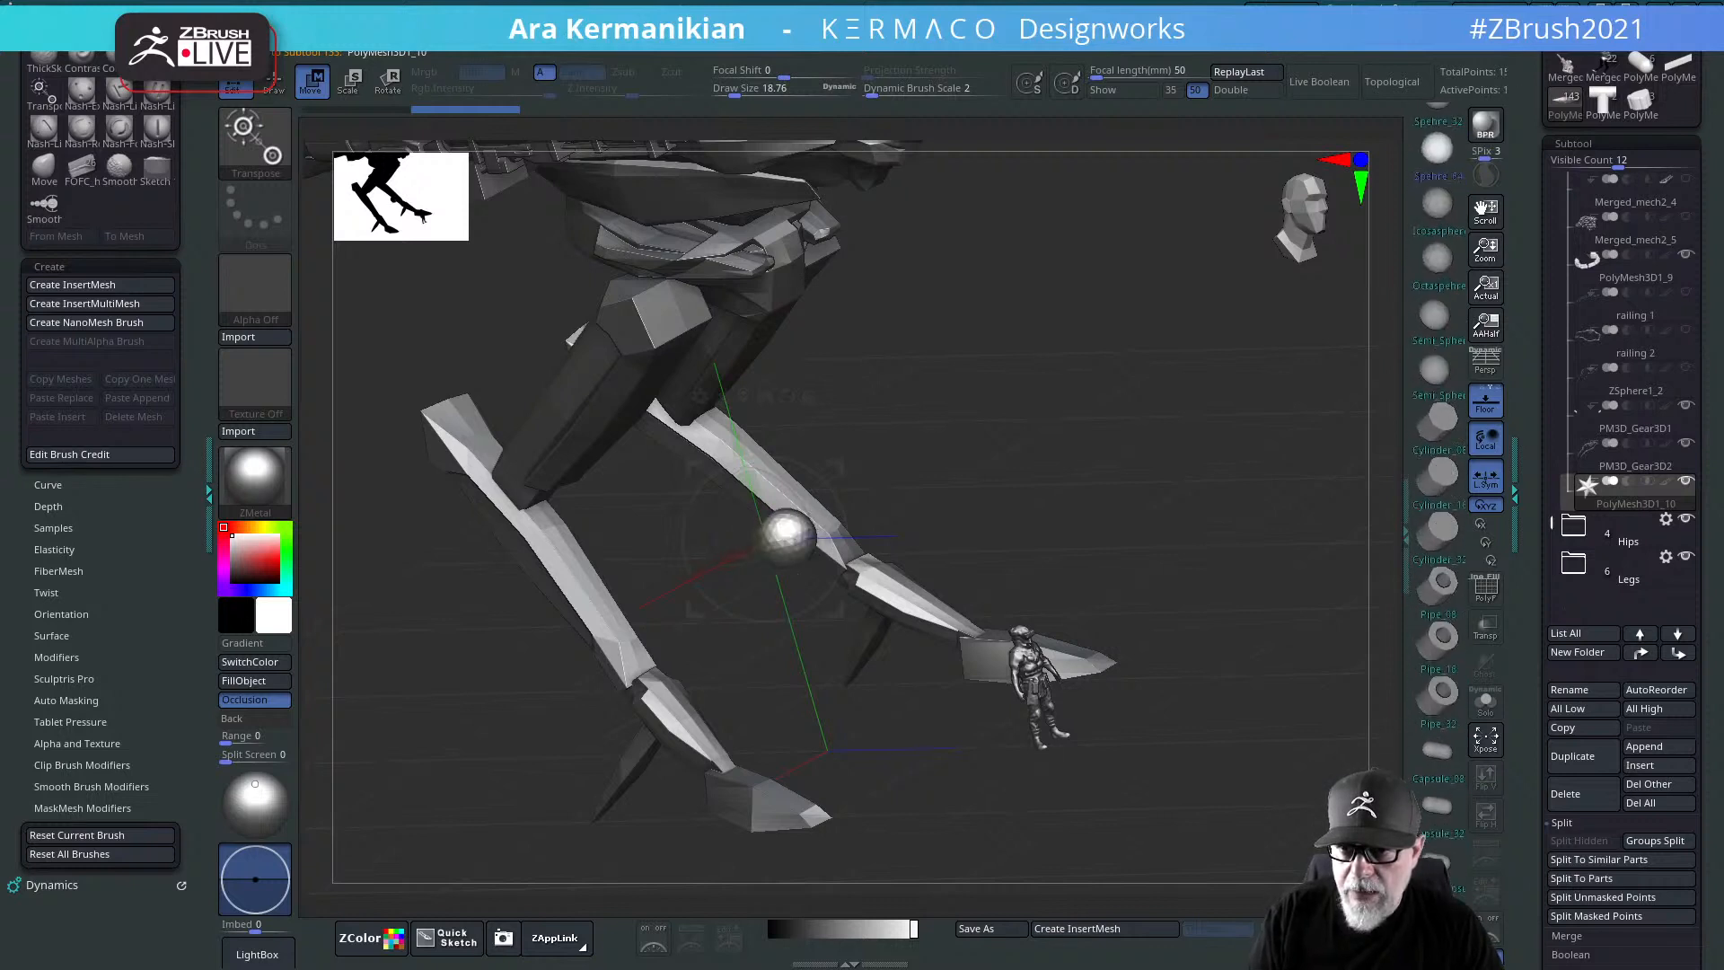
{"action": "scroll", "coordinate": [1436, 222], "scroll_direction": "up", "scroll_amount": 5}
{"action": "left_click", "coordinate": [1436, 223]}
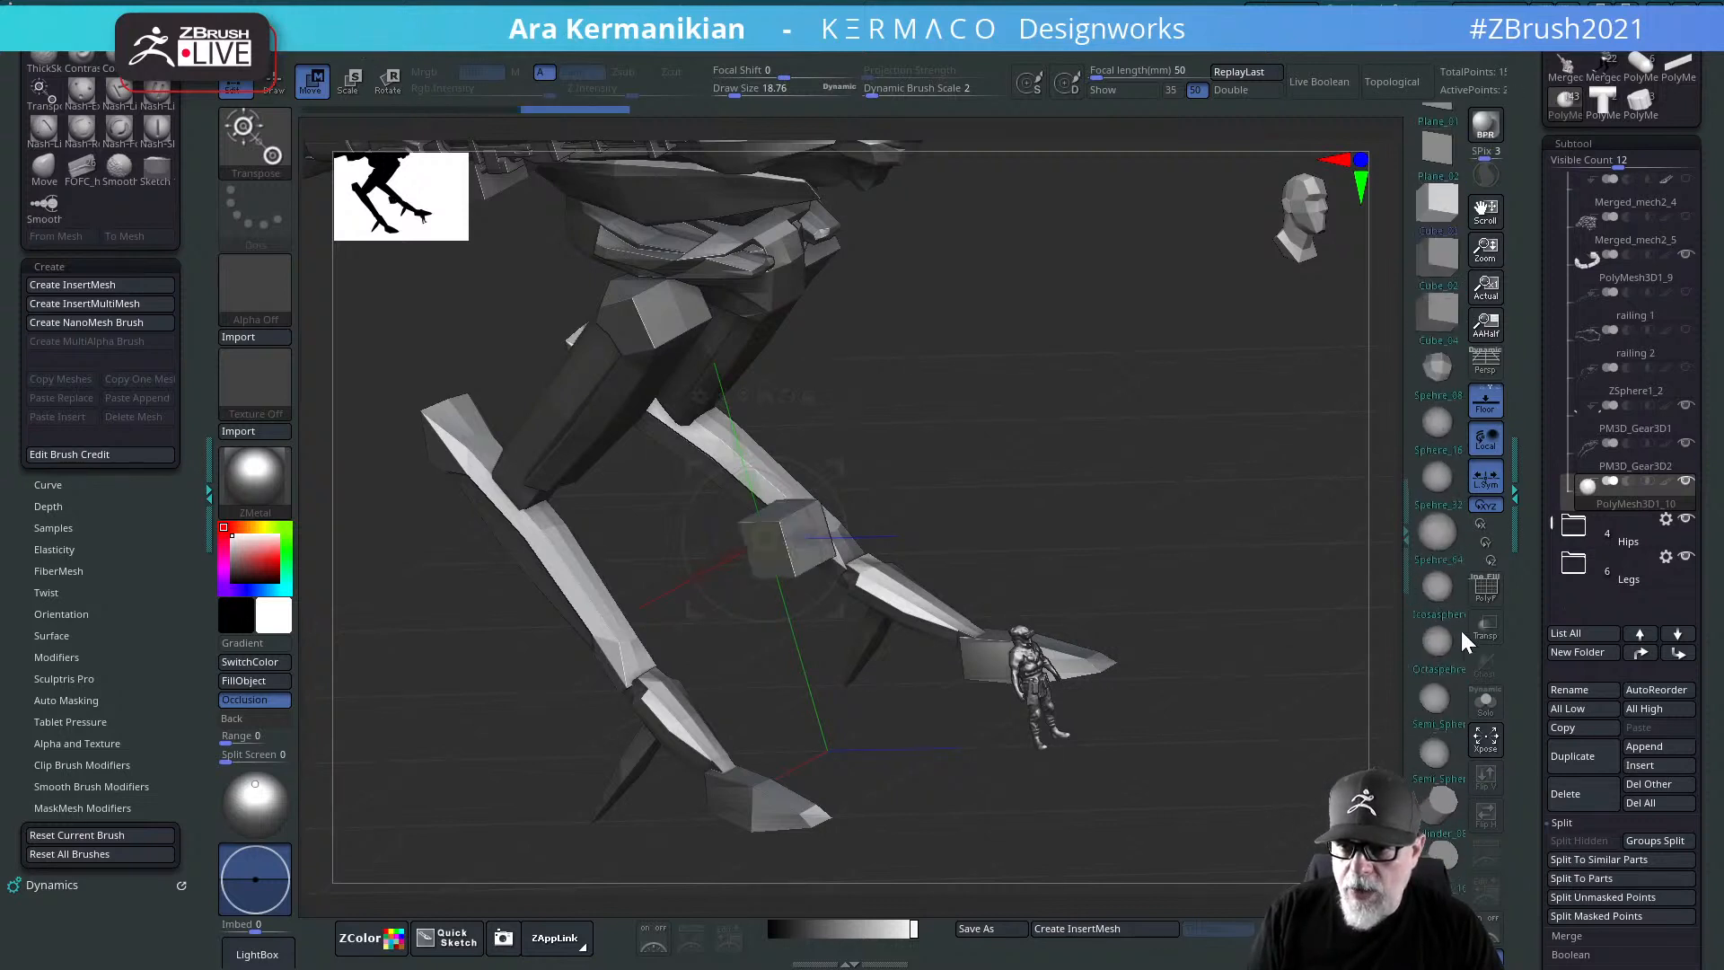
{"action": "scroll", "coordinate": [1437, 683], "scroll_direction": "up", "scroll_amount": 5}
{"action": "left_click", "coordinate": [1439, 806]}
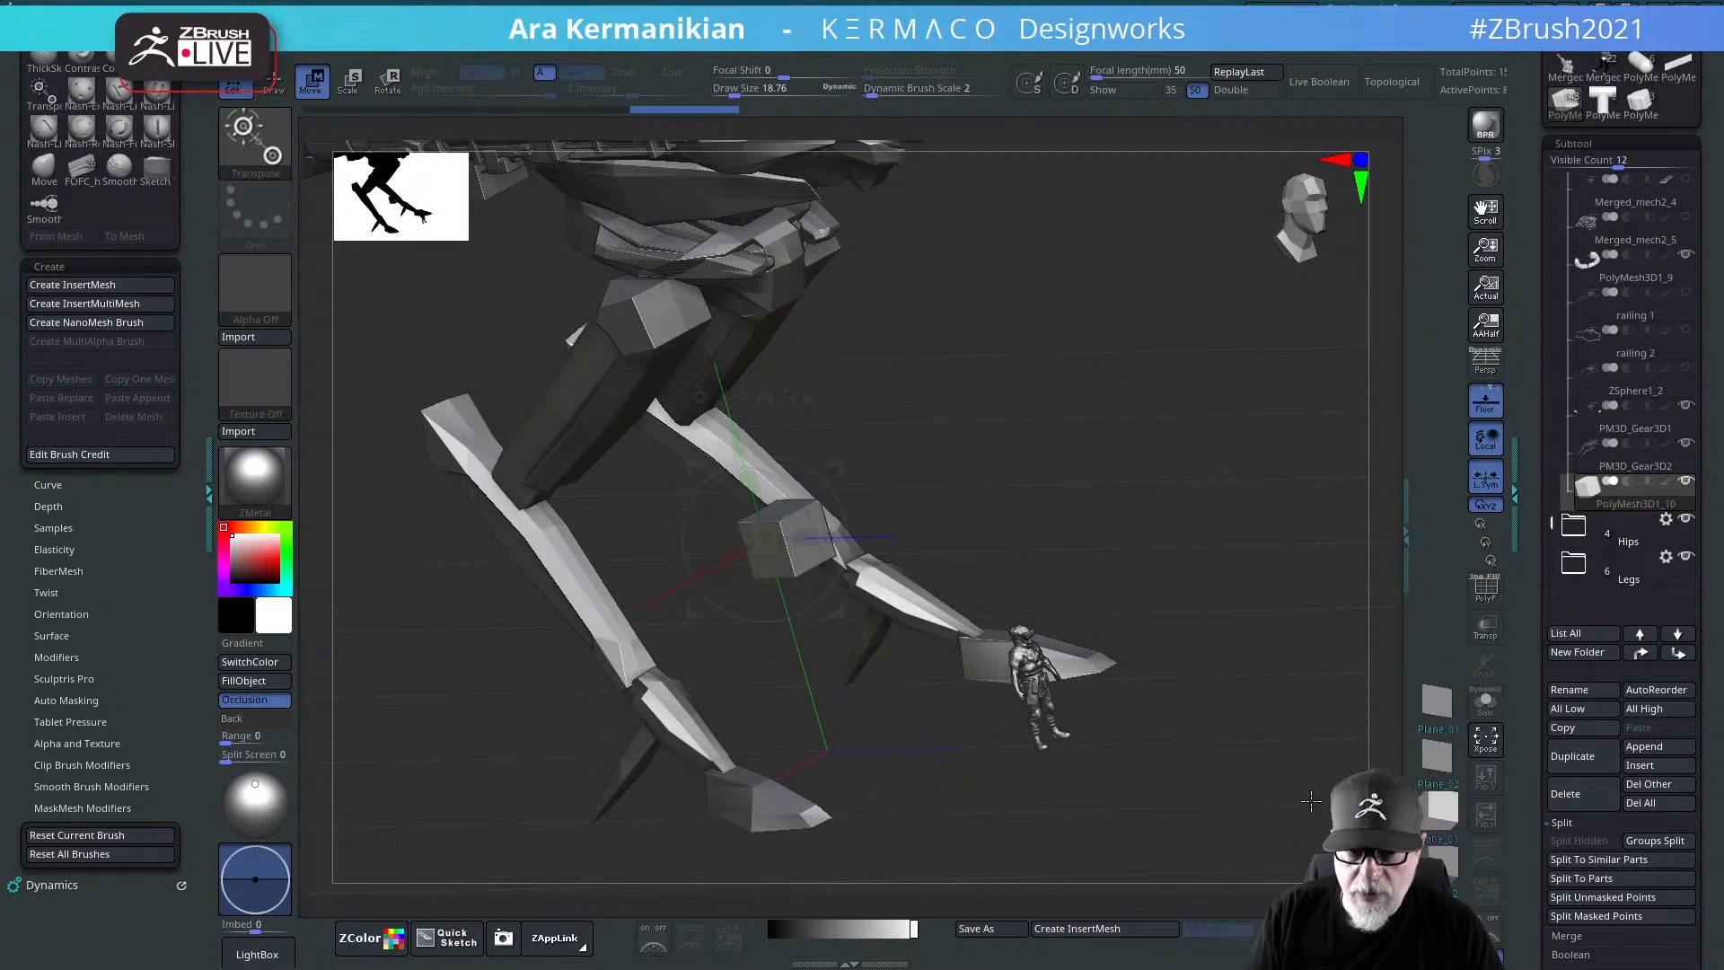
Step: Isolate the new cube with Solo, display its PolyFrame, and inspect its faces
{"action": "left_click_drag", "start_coordinate": [1191, 572], "coordinate": [1165, 595]}
{"action": "left_click", "coordinate": [853, 521], "text": "alt"}
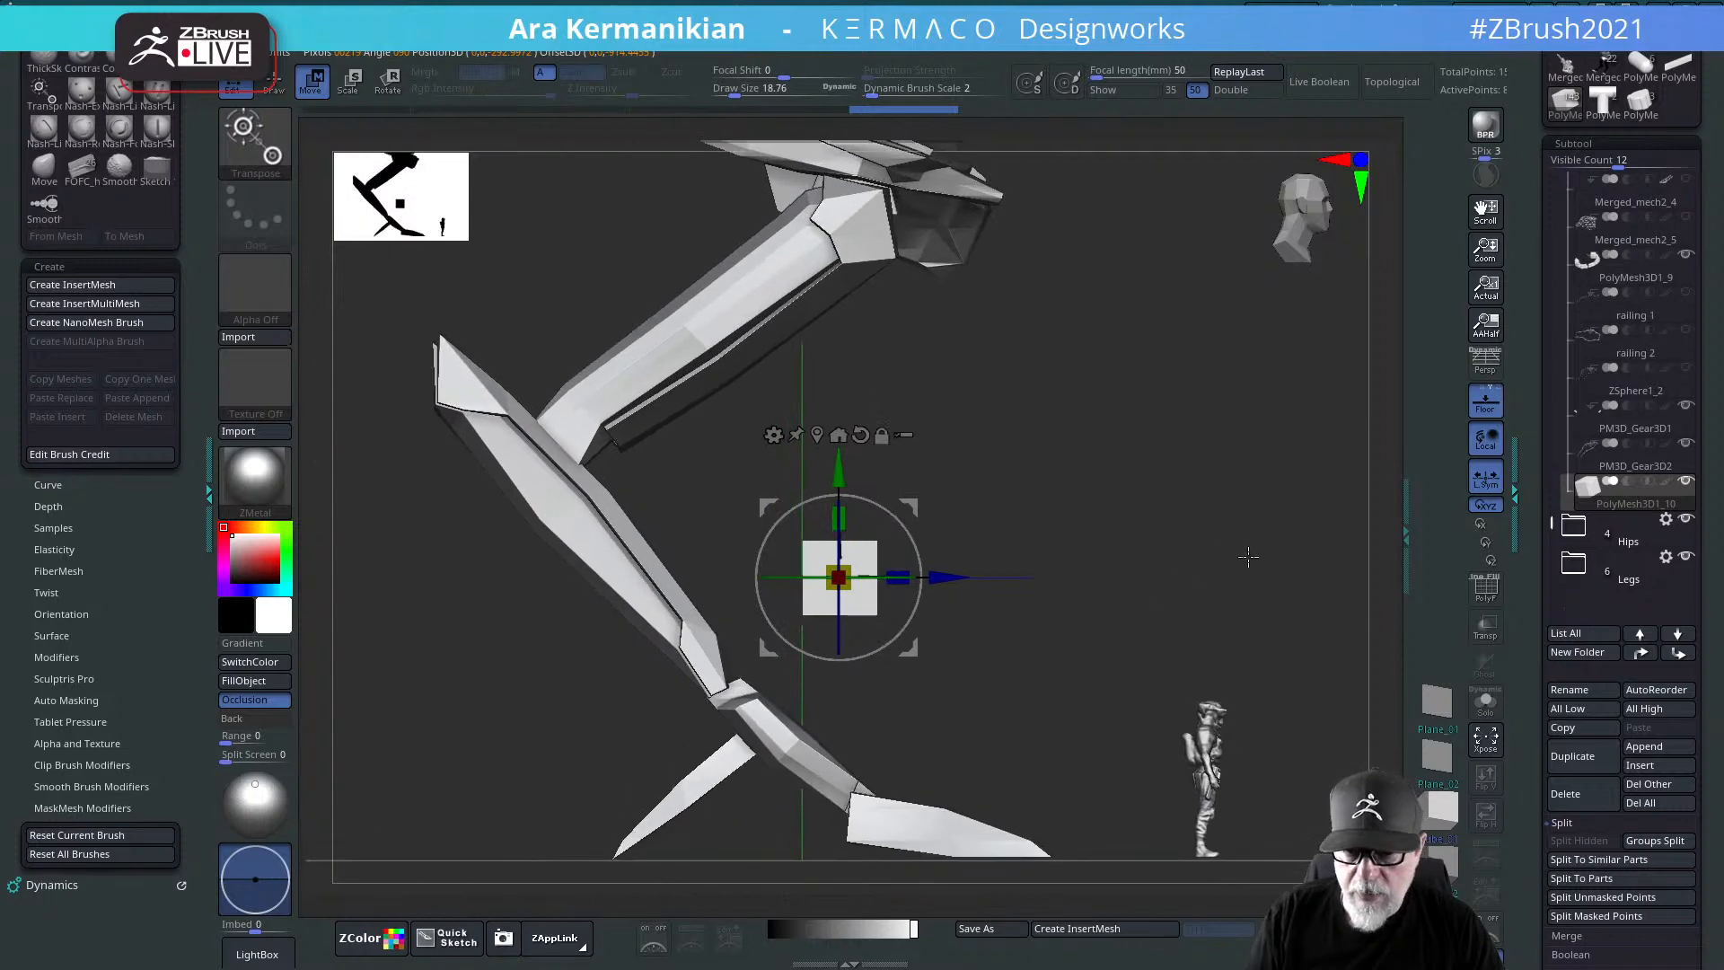
{"action": "left_click_drag", "start_coordinate": [1248, 557], "coordinate": [1211, 588]}
{"action": "left_click_drag", "start_coordinate": [925, 589], "coordinate": [895, 586]}
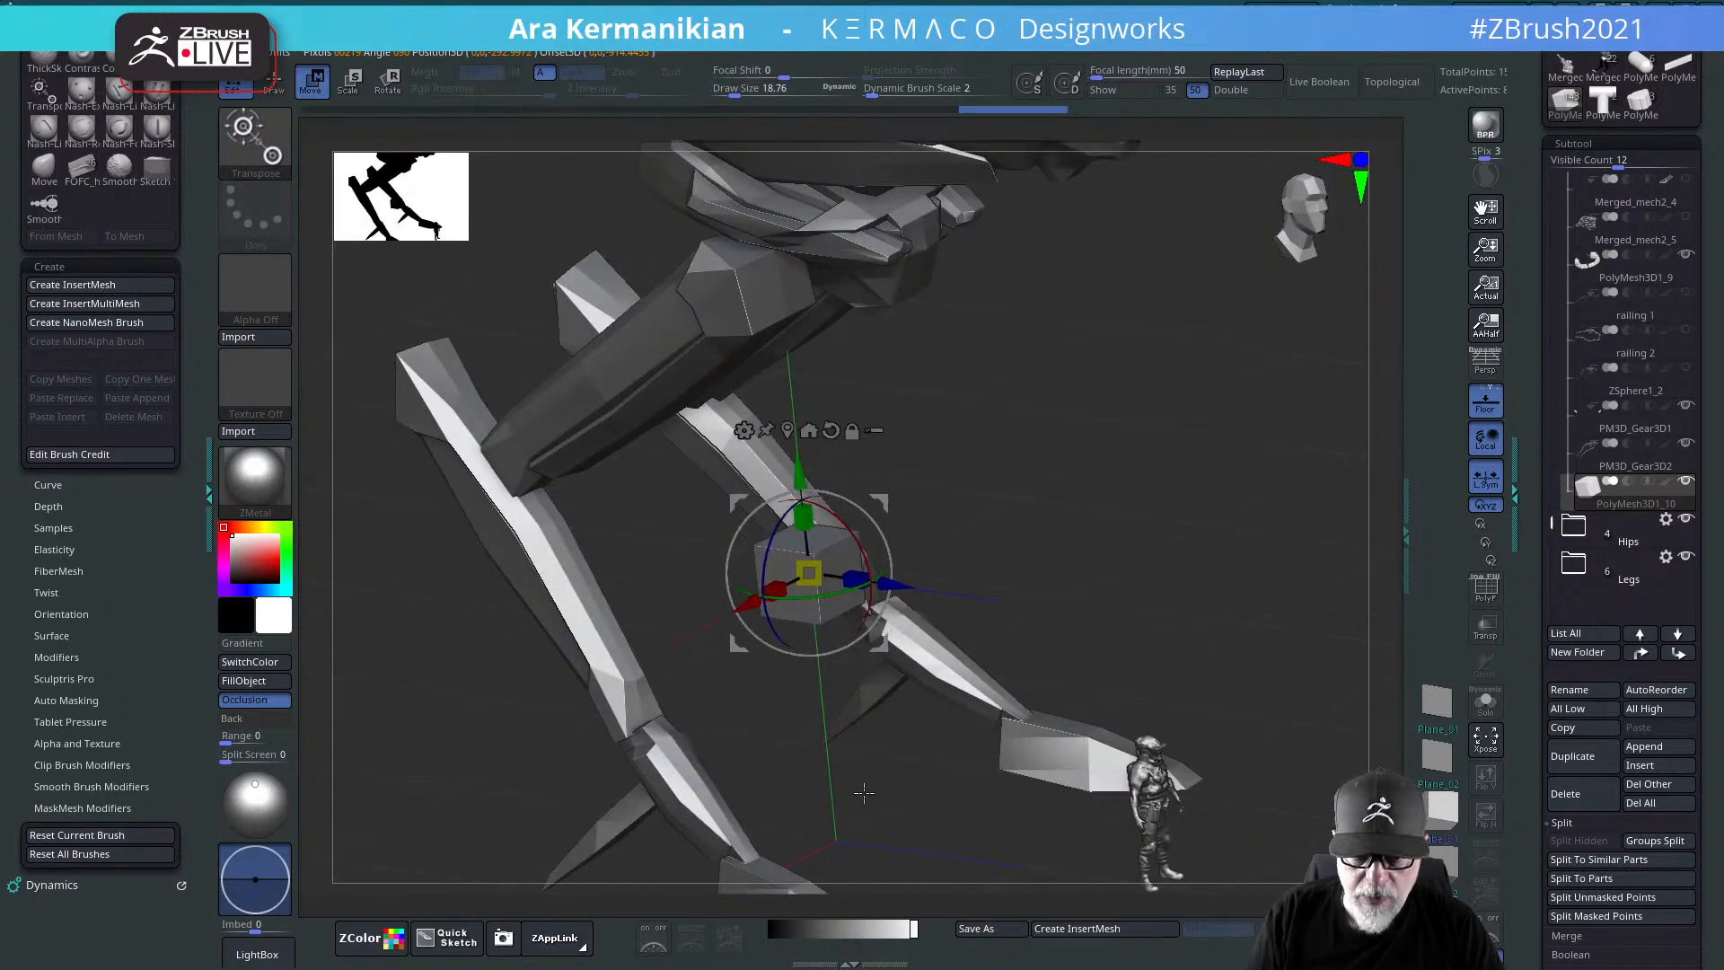
{"action": "left_click", "coordinate": [1486, 700]}
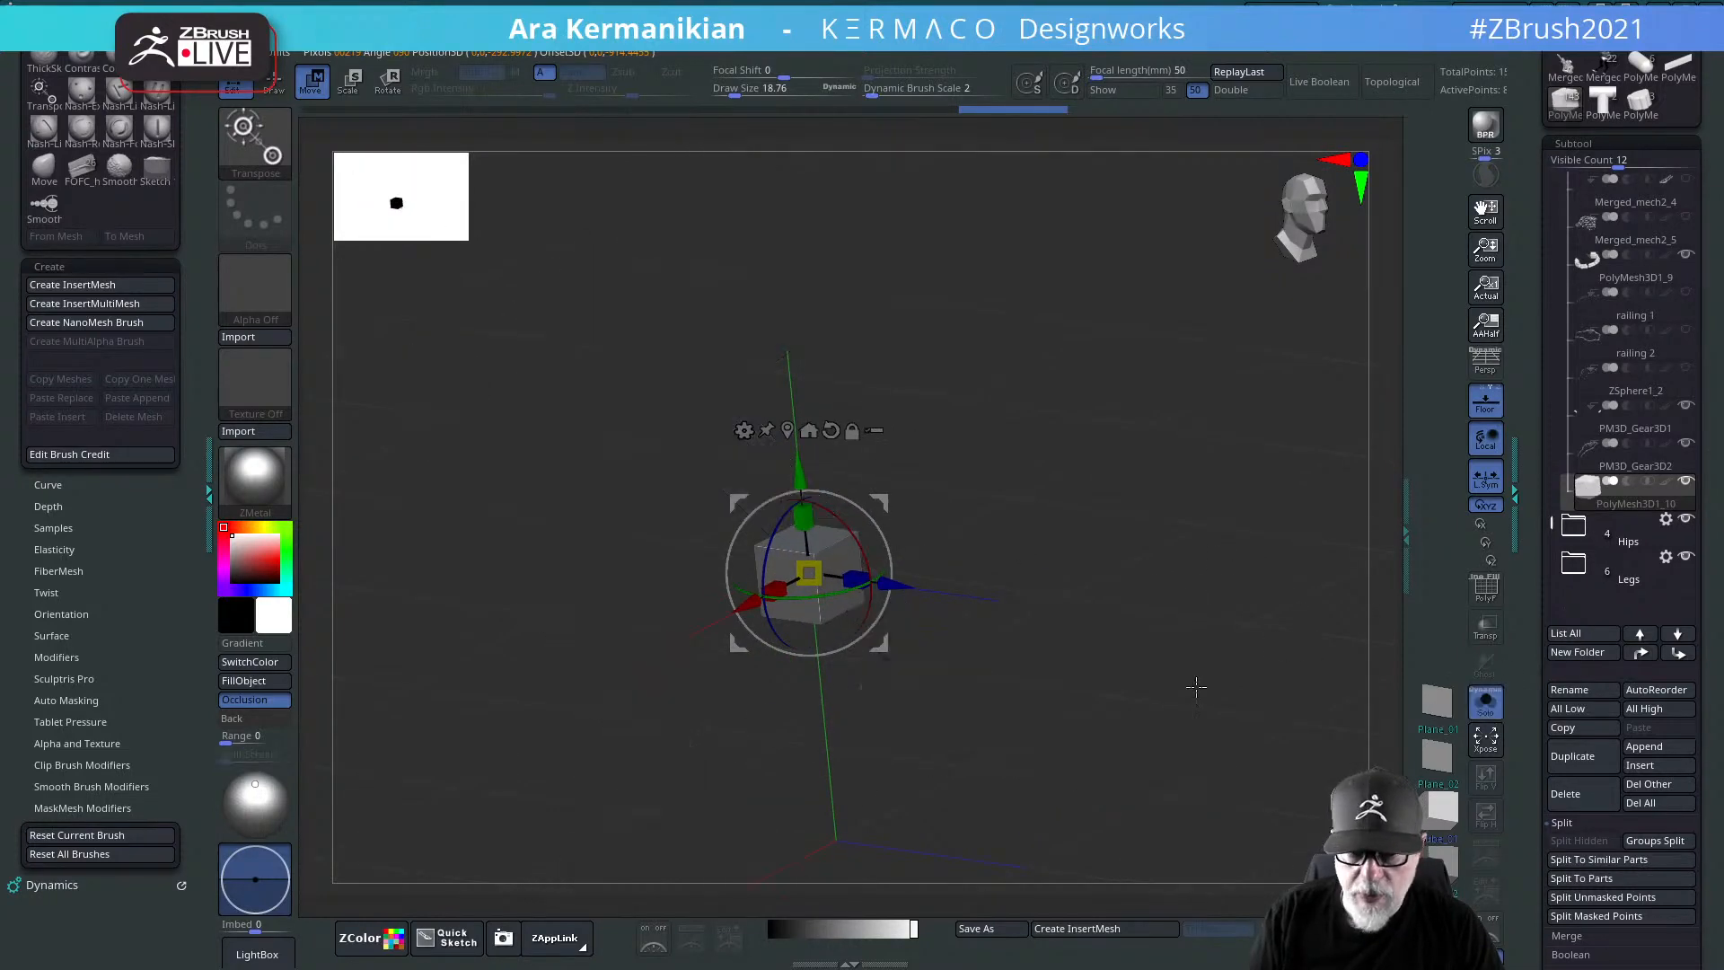
{"action": "left_click_drag", "start_coordinate": [1196, 687], "coordinate": [1096, 474], "text": "shift"}
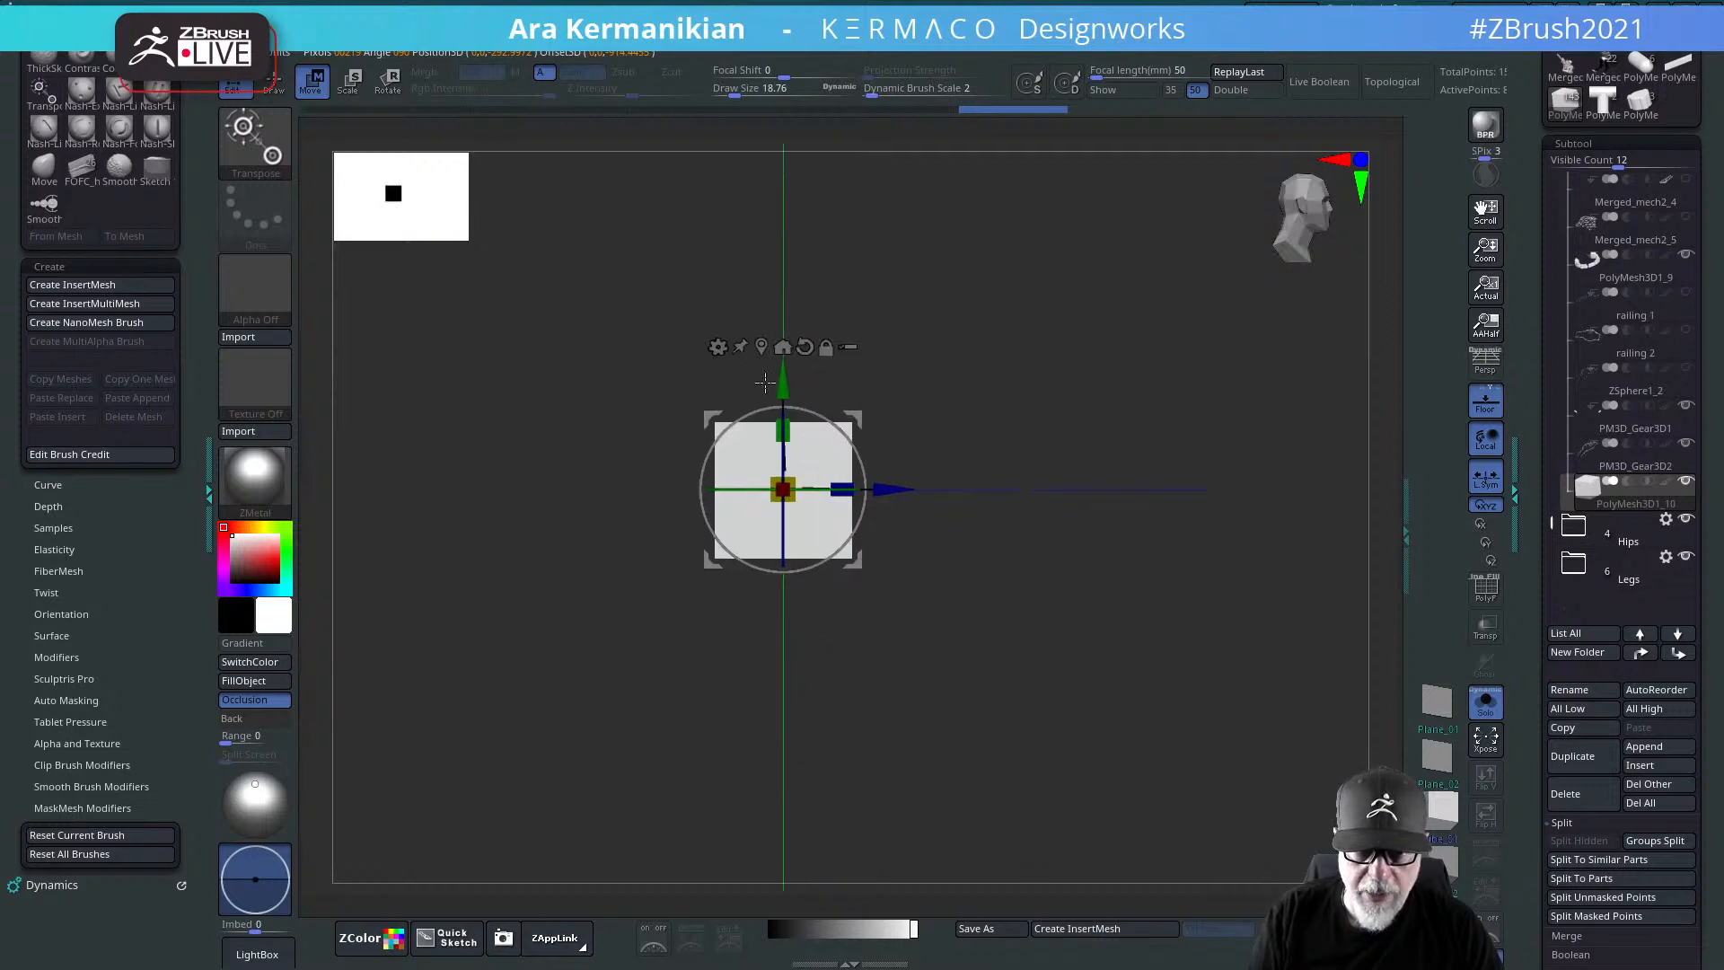
{"action": "left_click_drag", "start_coordinate": [765, 383], "coordinate": [1165, 343]}
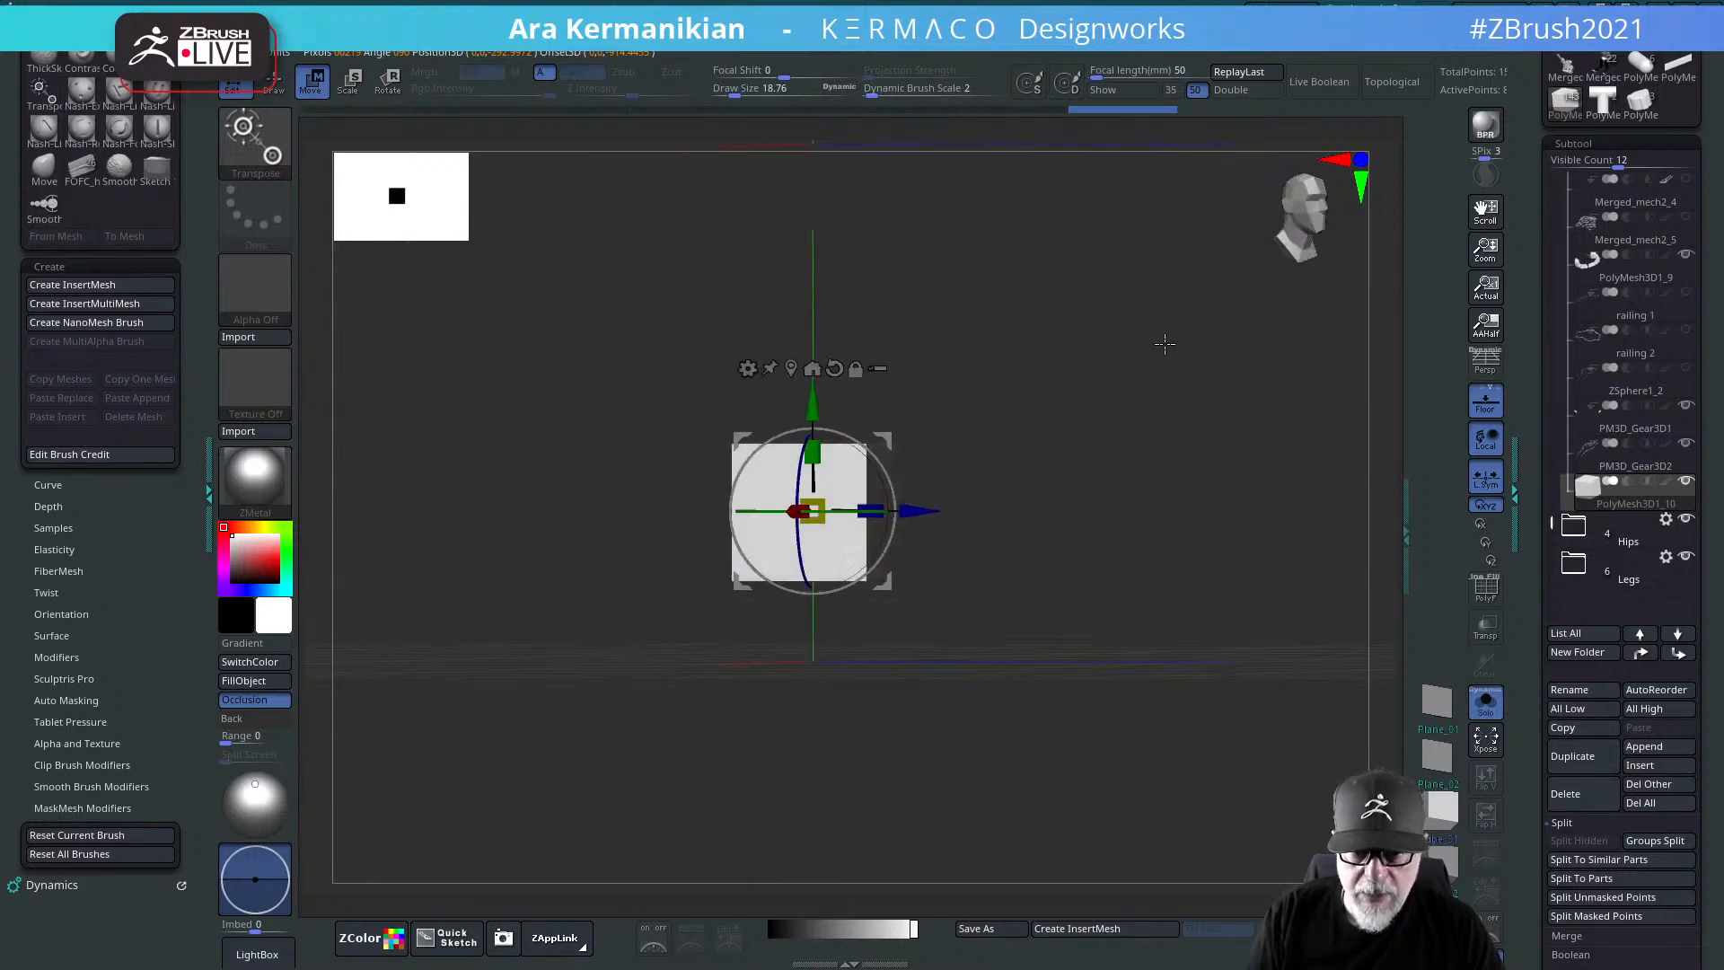
{"action": "left_click", "coordinate": [1486, 588]}
{"action": "left_click_drag", "start_coordinate": [1167, 502], "coordinate": [1211, 546]}
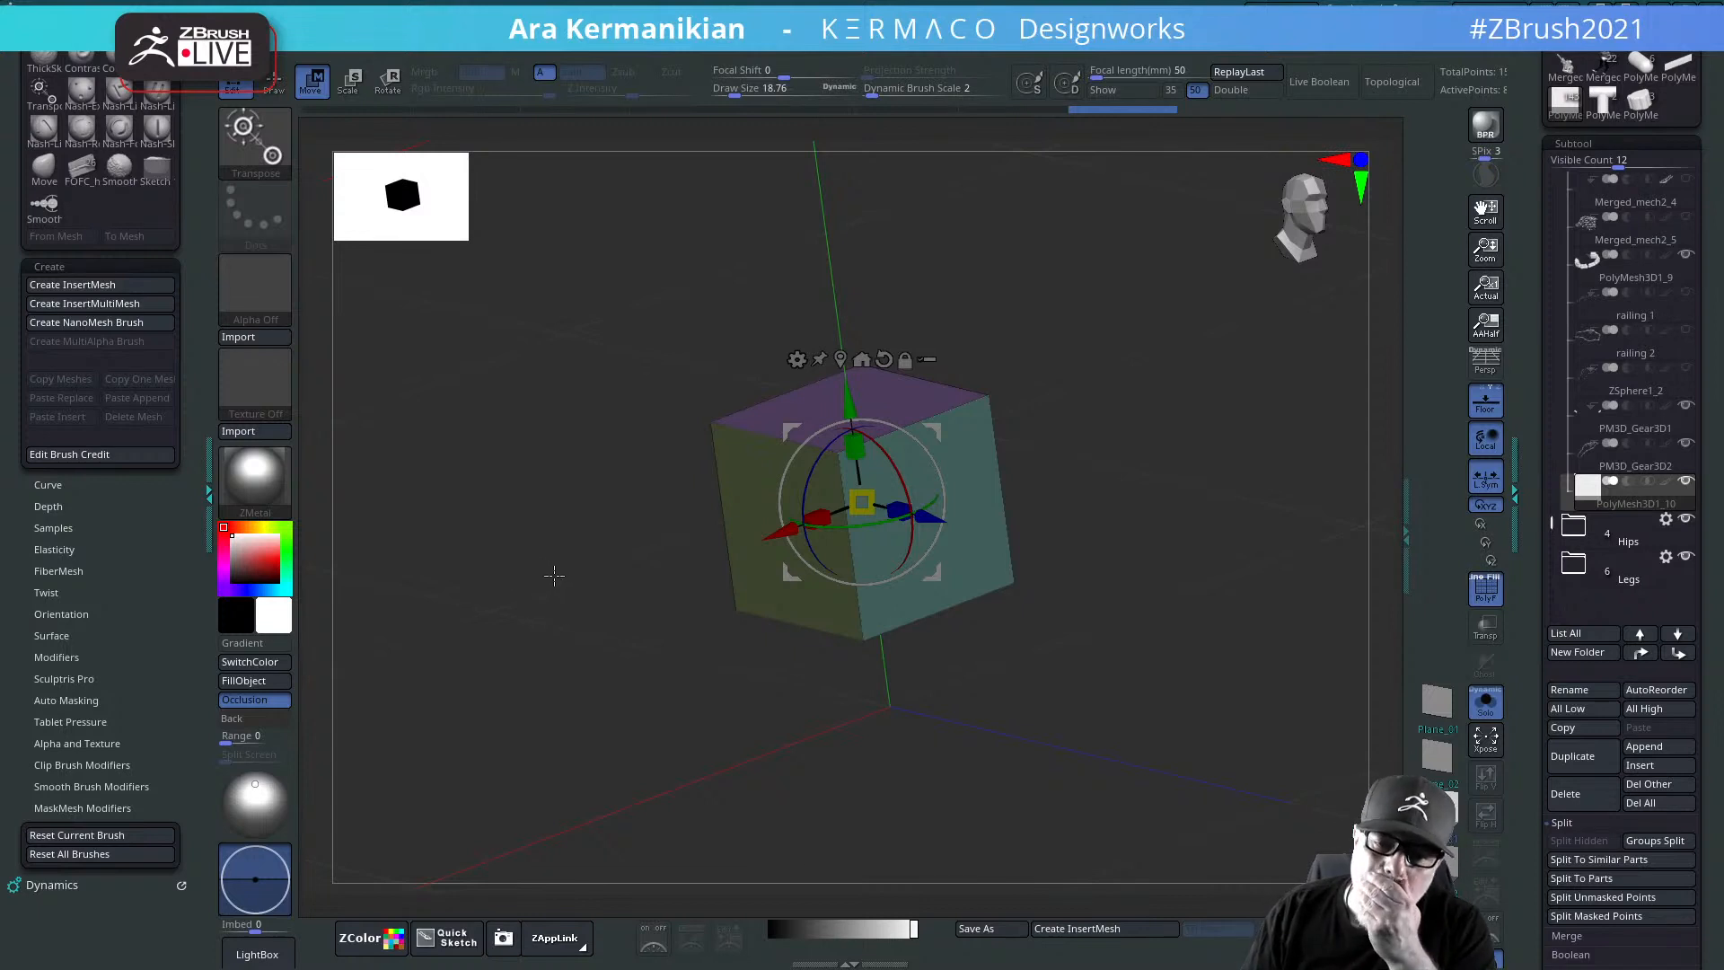
{"action": "left_click_drag", "start_coordinate": [1239, 521], "coordinate": [921, 497]}
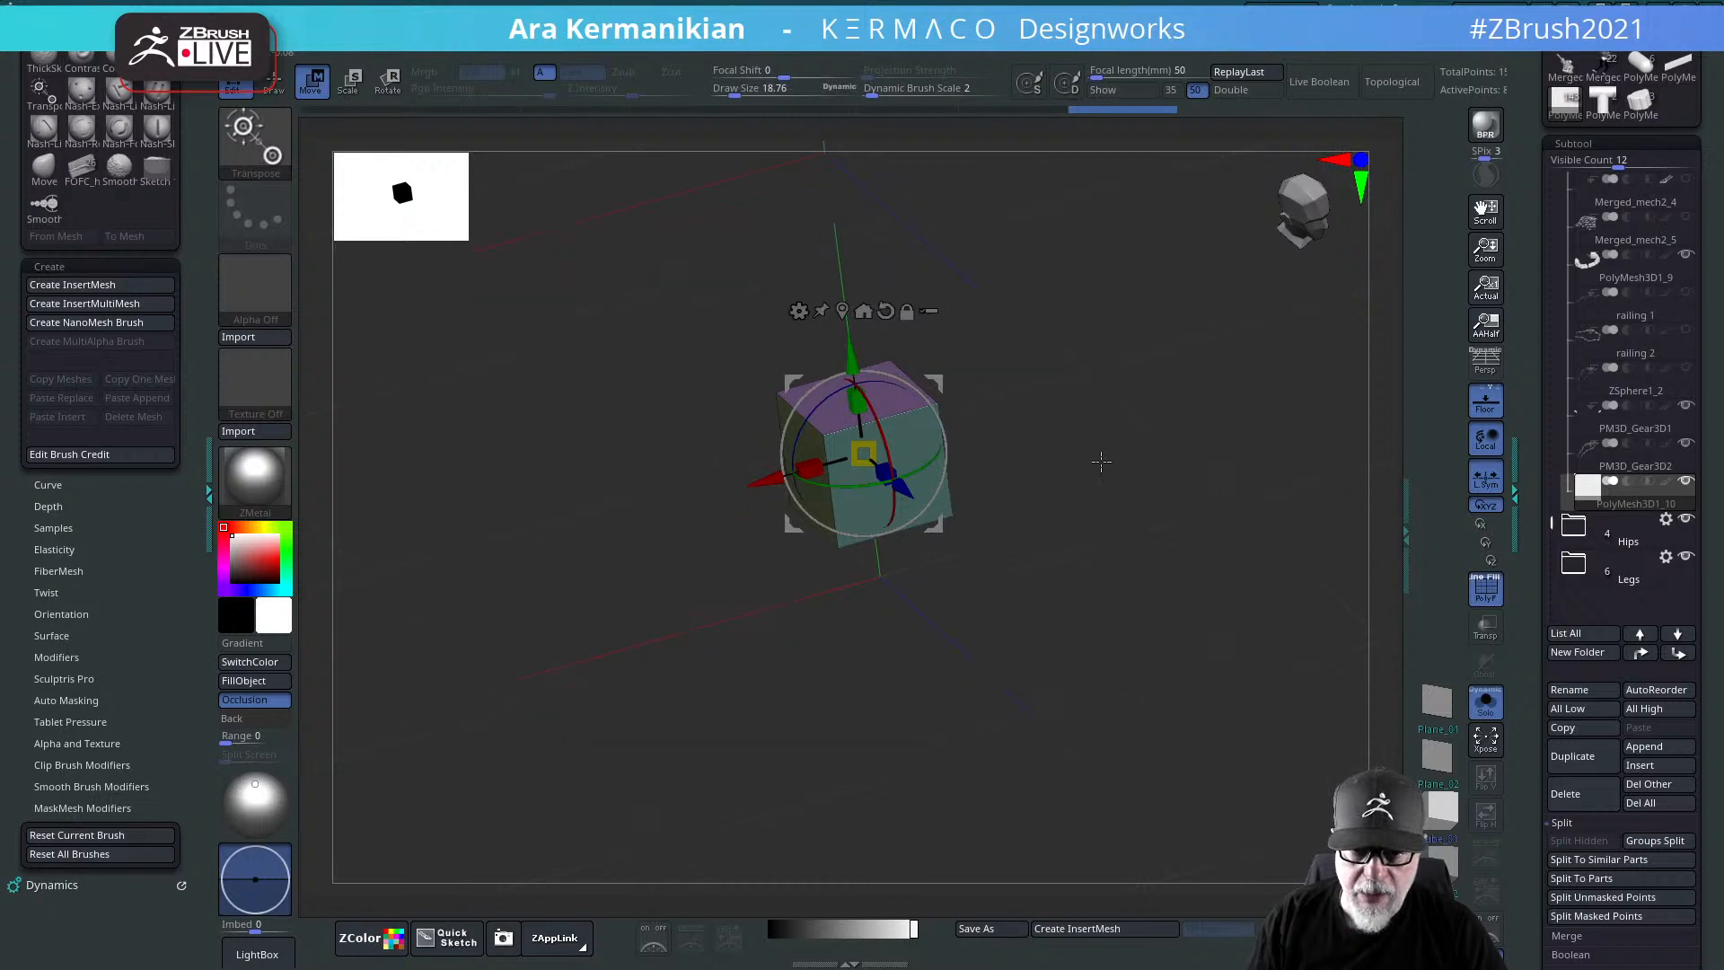
{"action": "left_click_drag", "start_coordinate": [1041, 493], "coordinate": [1137, 534], "text": "alt"}
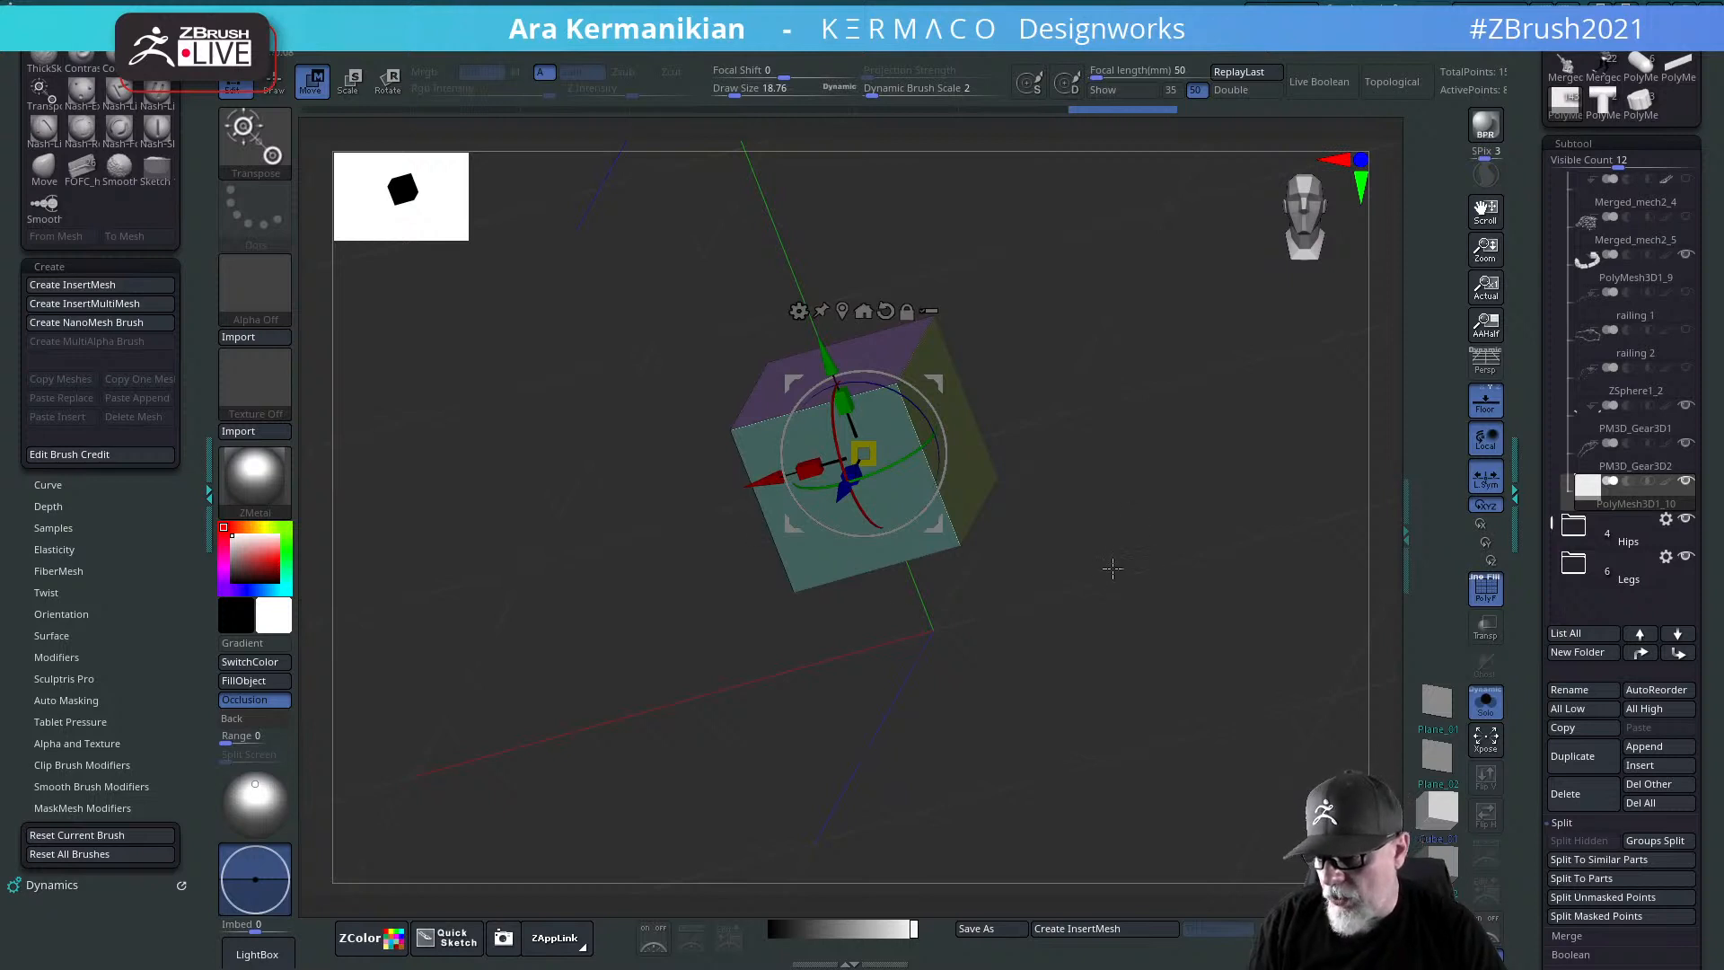
{"action": "mouse_move", "coordinate": [1206, 499]}
{"action": "left_mouse_down", "text": "shift"}
{"action": "mouse_move", "coordinate": [1227, 484]}
{"action": "mouse_move", "coordinate": [1196, 498]}
{"action": "mouse_move", "coordinate": [1158, 485]}
{"action": "mouse_move", "coordinate": [1169, 466]}
{"action": "mouse_move", "coordinate": [1122, 503]}
{"action": "mouse_move", "coordinate": [950, 505]}
{"action": "left_mouse_up", "text": "shift"}
Step: Choose the ZModeler brush and stretch the cube along its Z axis into a long box with the gizmo
{"action": "key", "text": "q"}
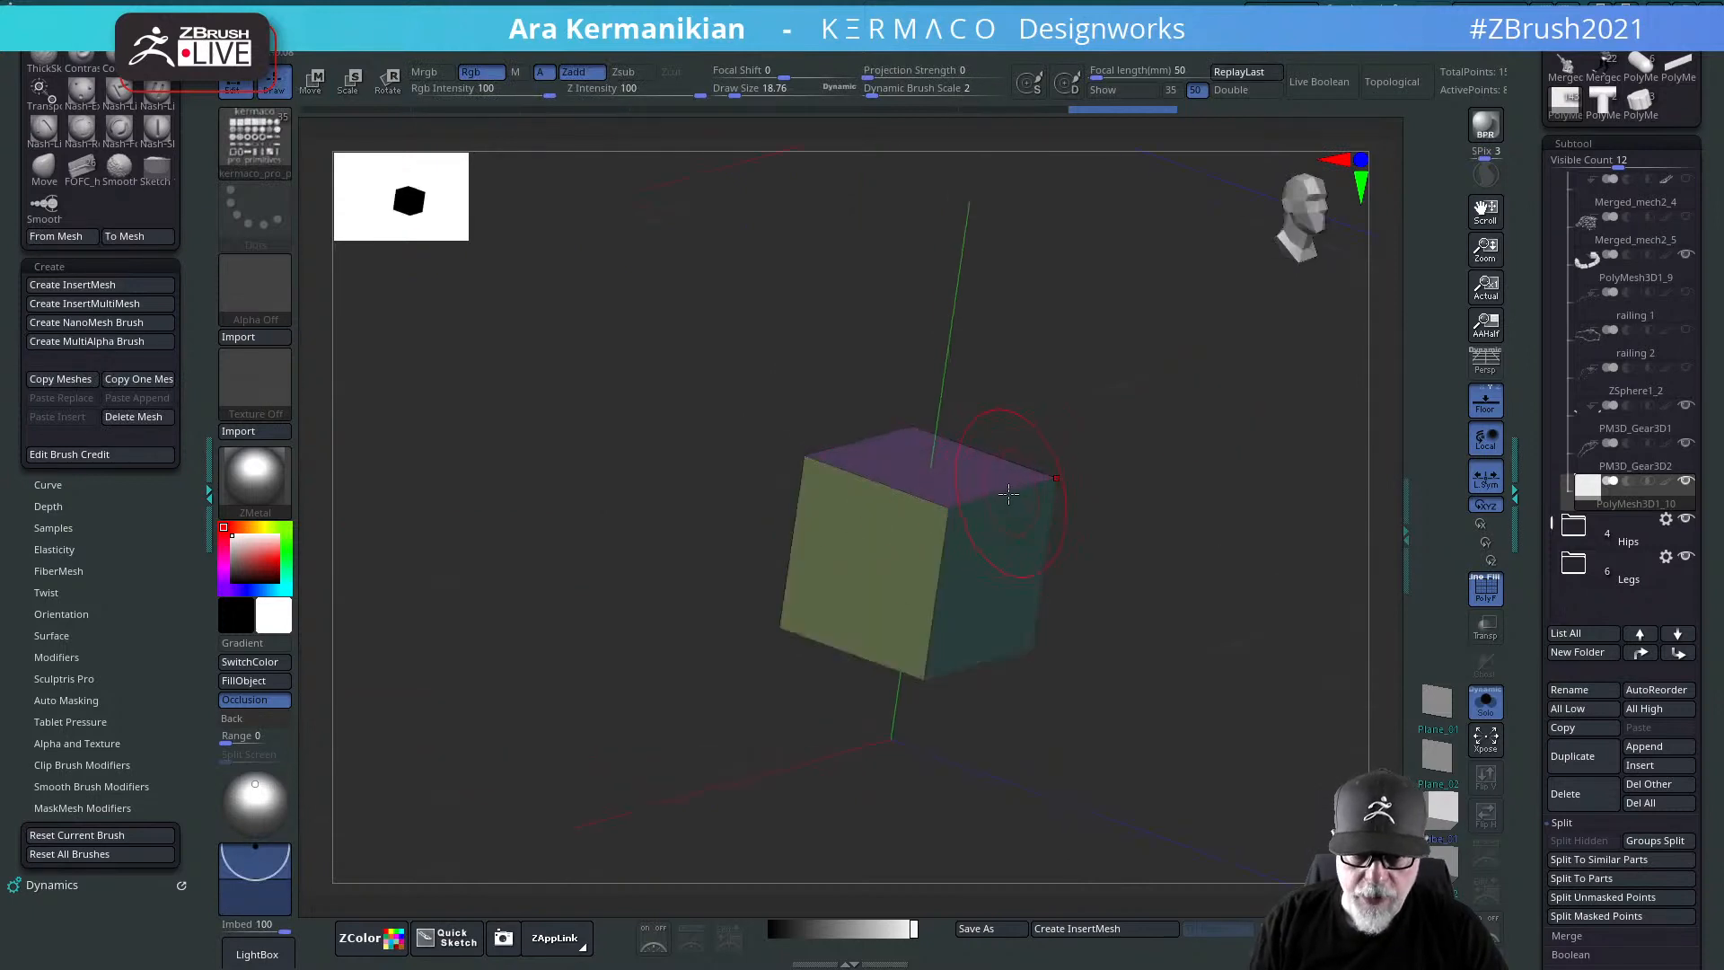
{"action": "key", "text": "b"}
{"action": "key", "text": "z"}
{"action": "key", "text": "m"}
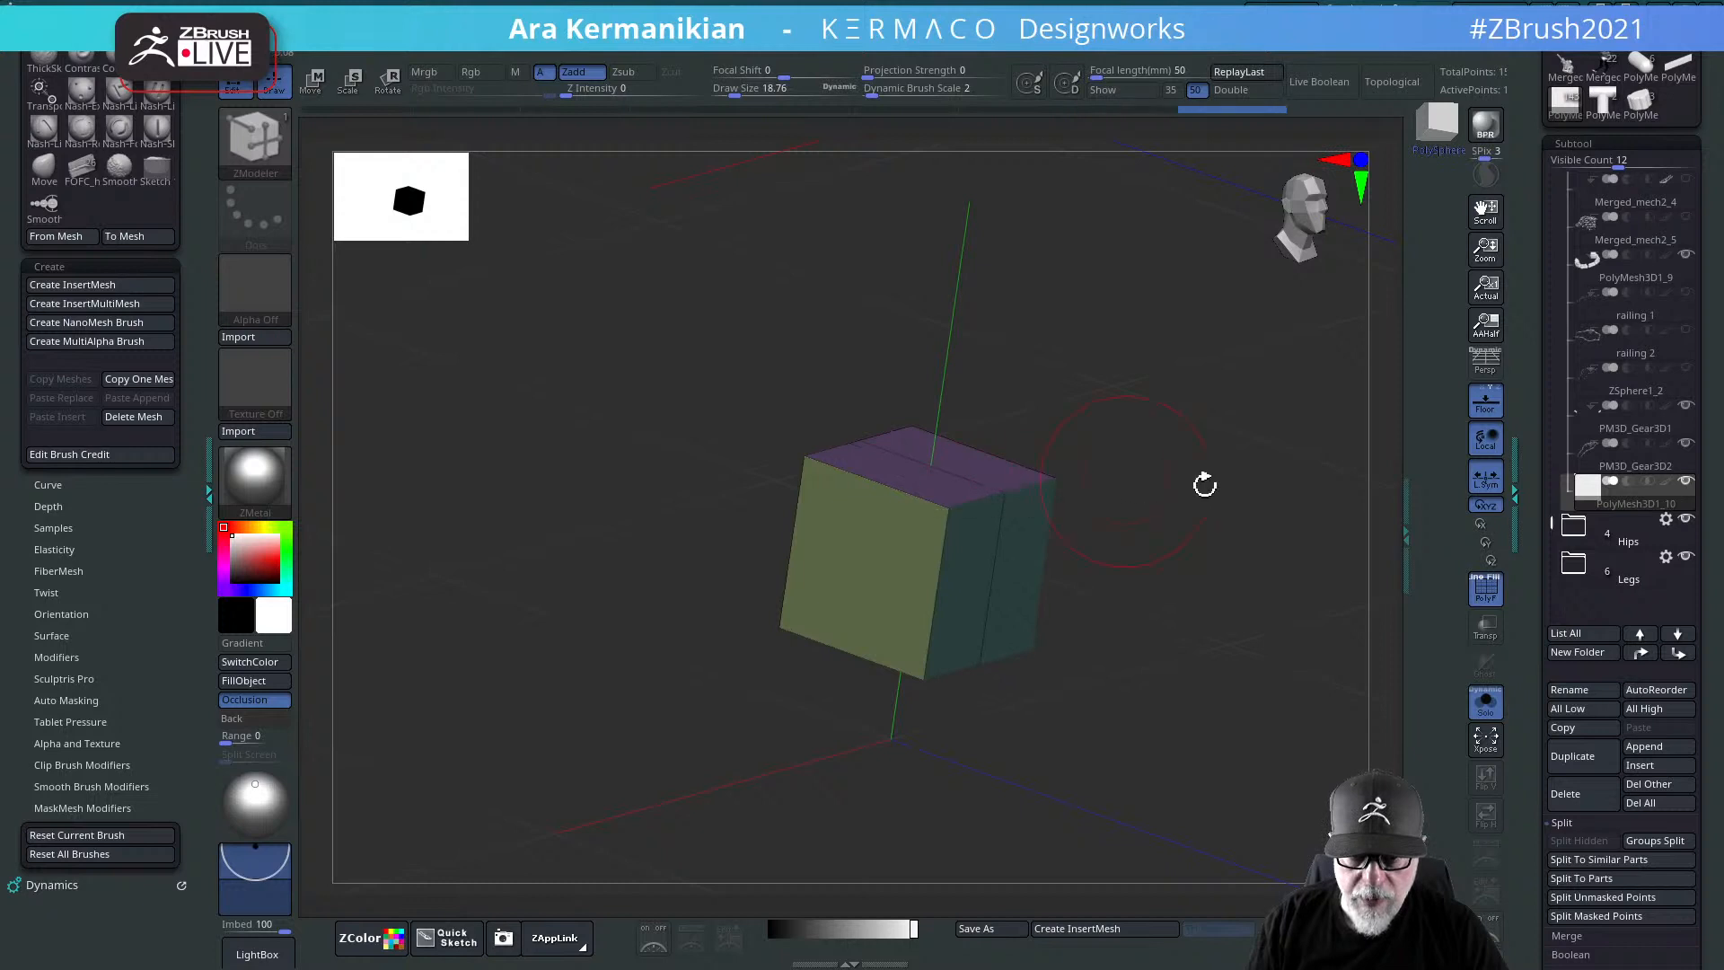
{"action": "mouse_move", "coordinate": [1205, 485]}
{"action": "left_mouse_down"}
{"action": "mouse_move", "coordinate": [1145, 484]}
{"action": "mouse_move", "coordinate": [1269, 469]}
{"action": "mouse_move", "coordinate": [1216, 466]}
{"action": "left_mouse_up"}
{"action": "key", "text": "w"}
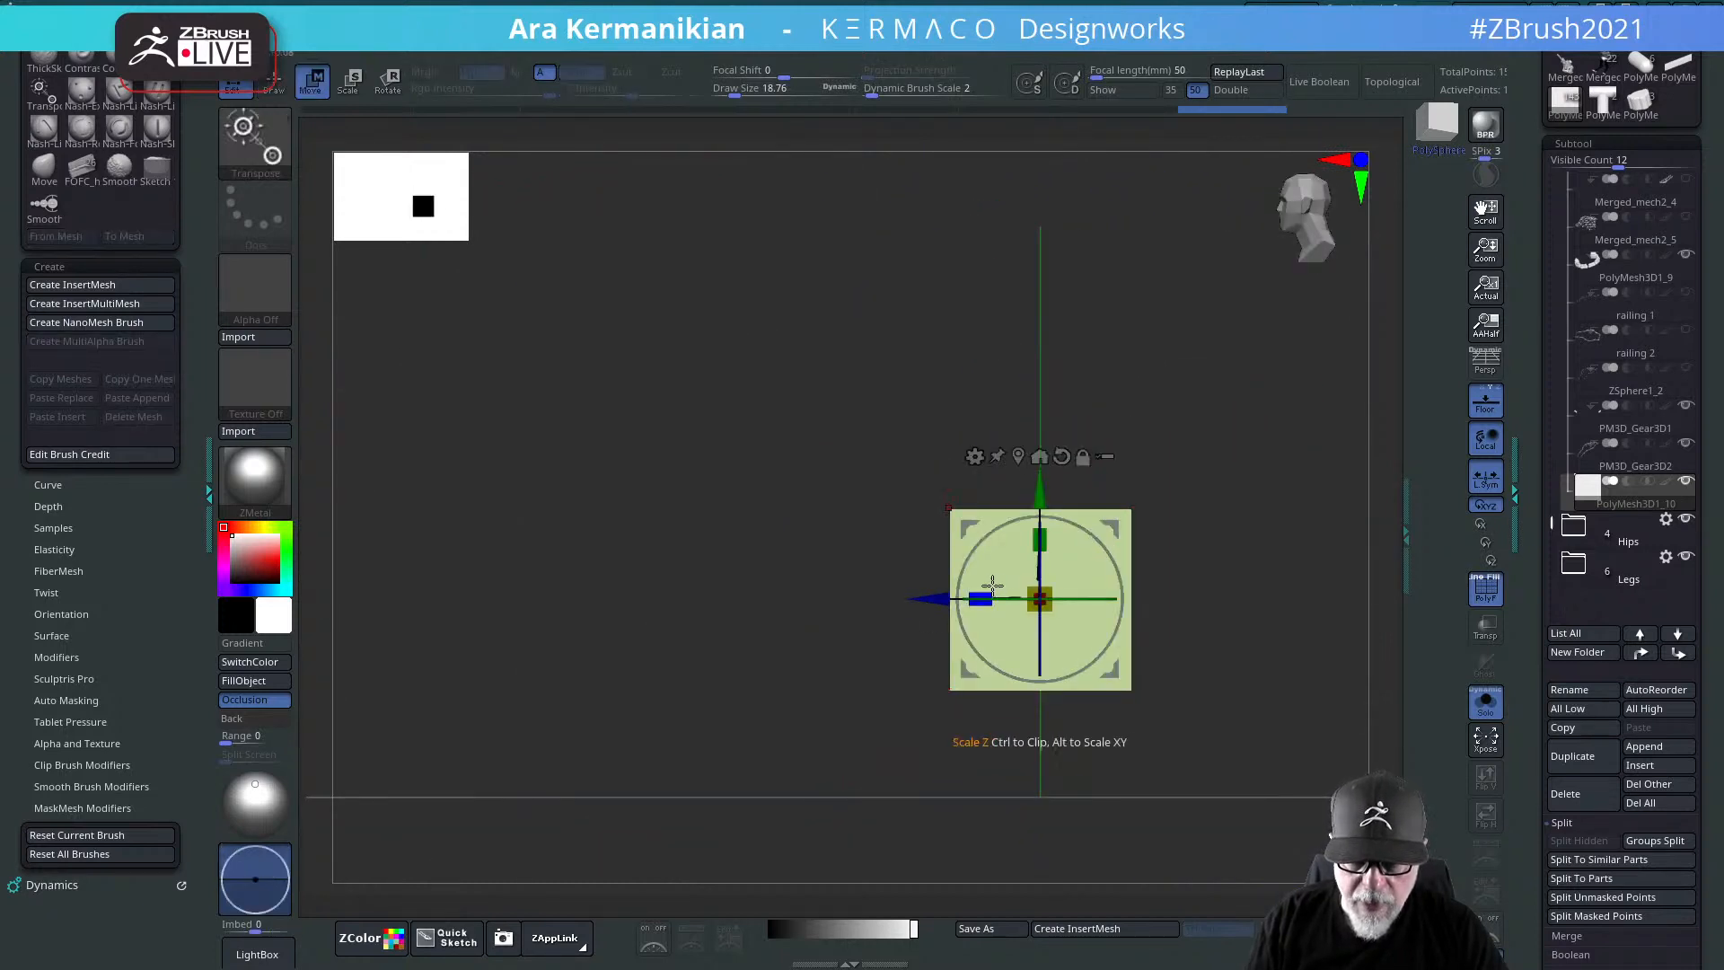
{"action": "left_click_drag", "start_coordinate": [992, 584], "coordinate": [1152, 637]}
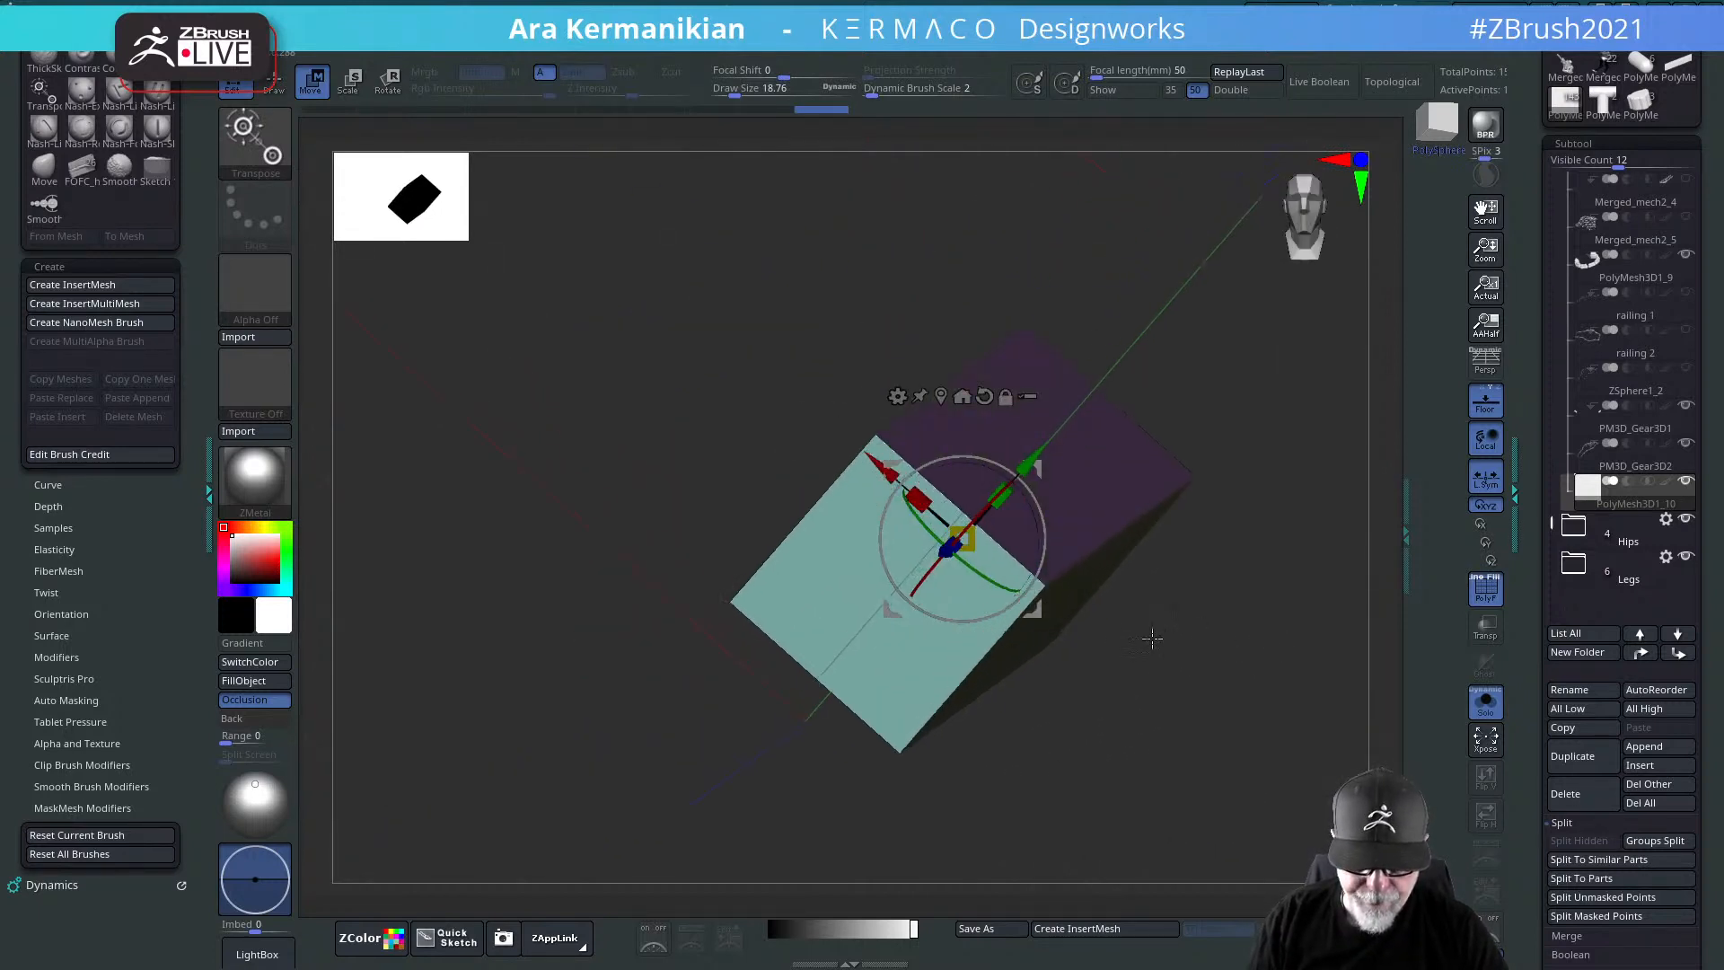
Step: Bevel the long edges of the stretched box with ZModeler's edge action on a single edge loop
{"action": "key", "text": "q"}
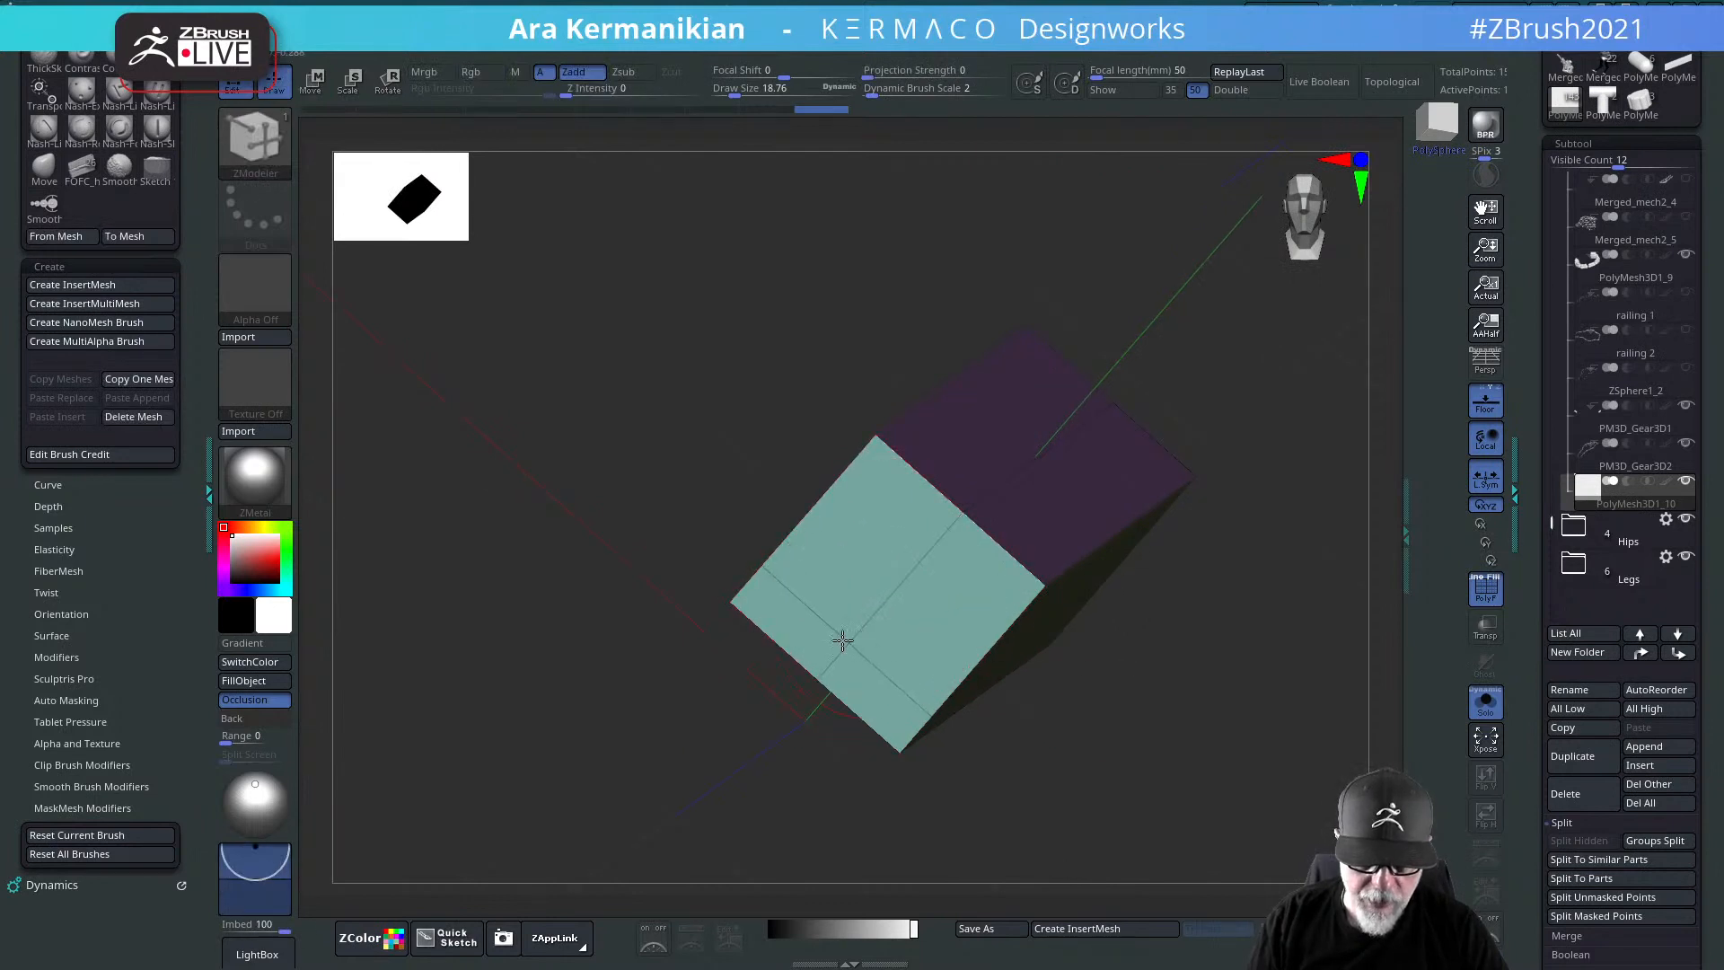
{"action": "left_click_drag", "start_coordinate": [1196, 719], "coordinate": [1200, 754]}
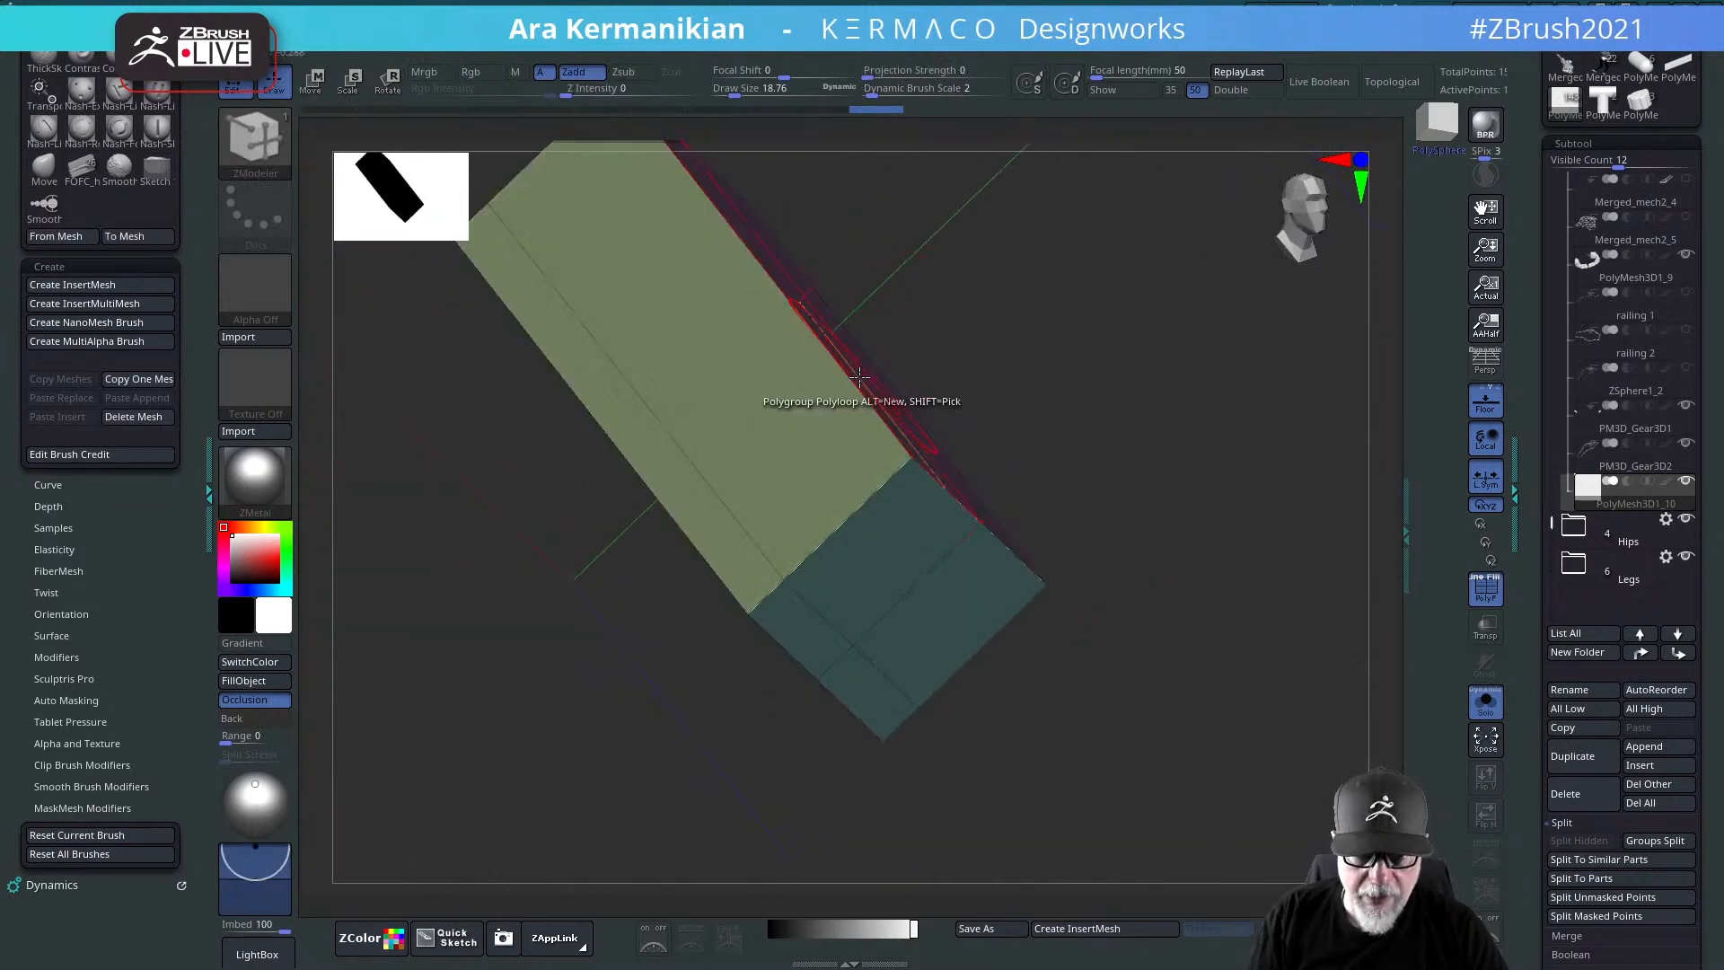
{"action": "key", "text": "space"}
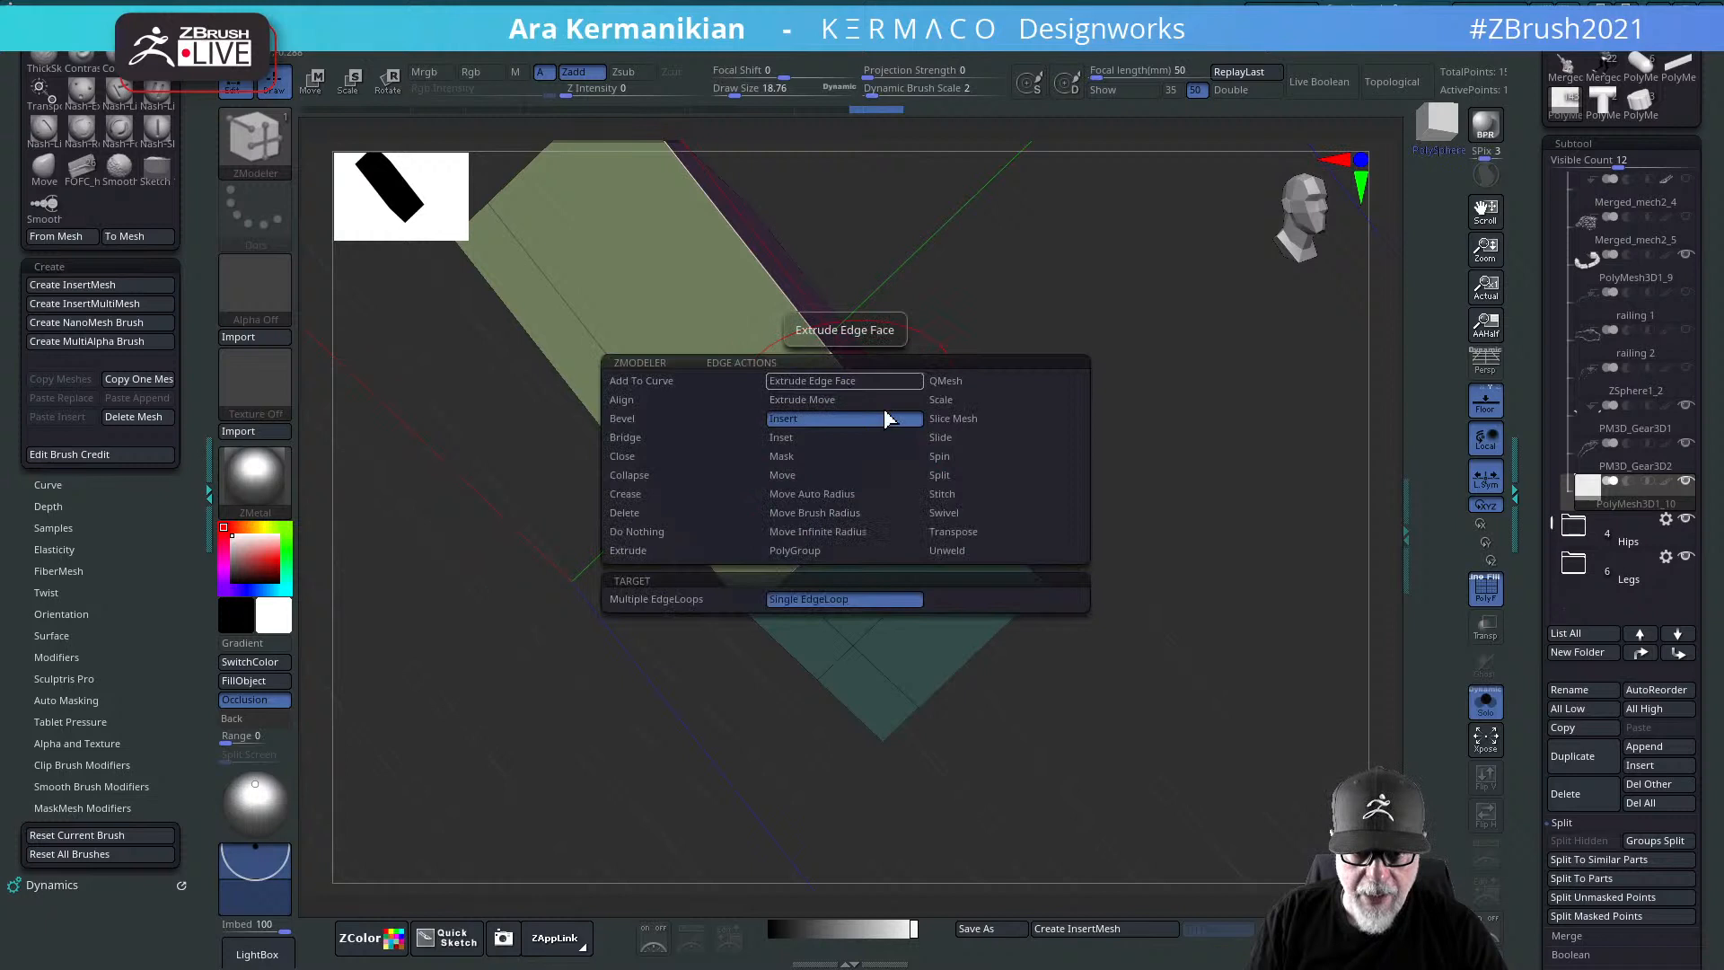
{"action": "left_click", "coordinate": [948, 453]}
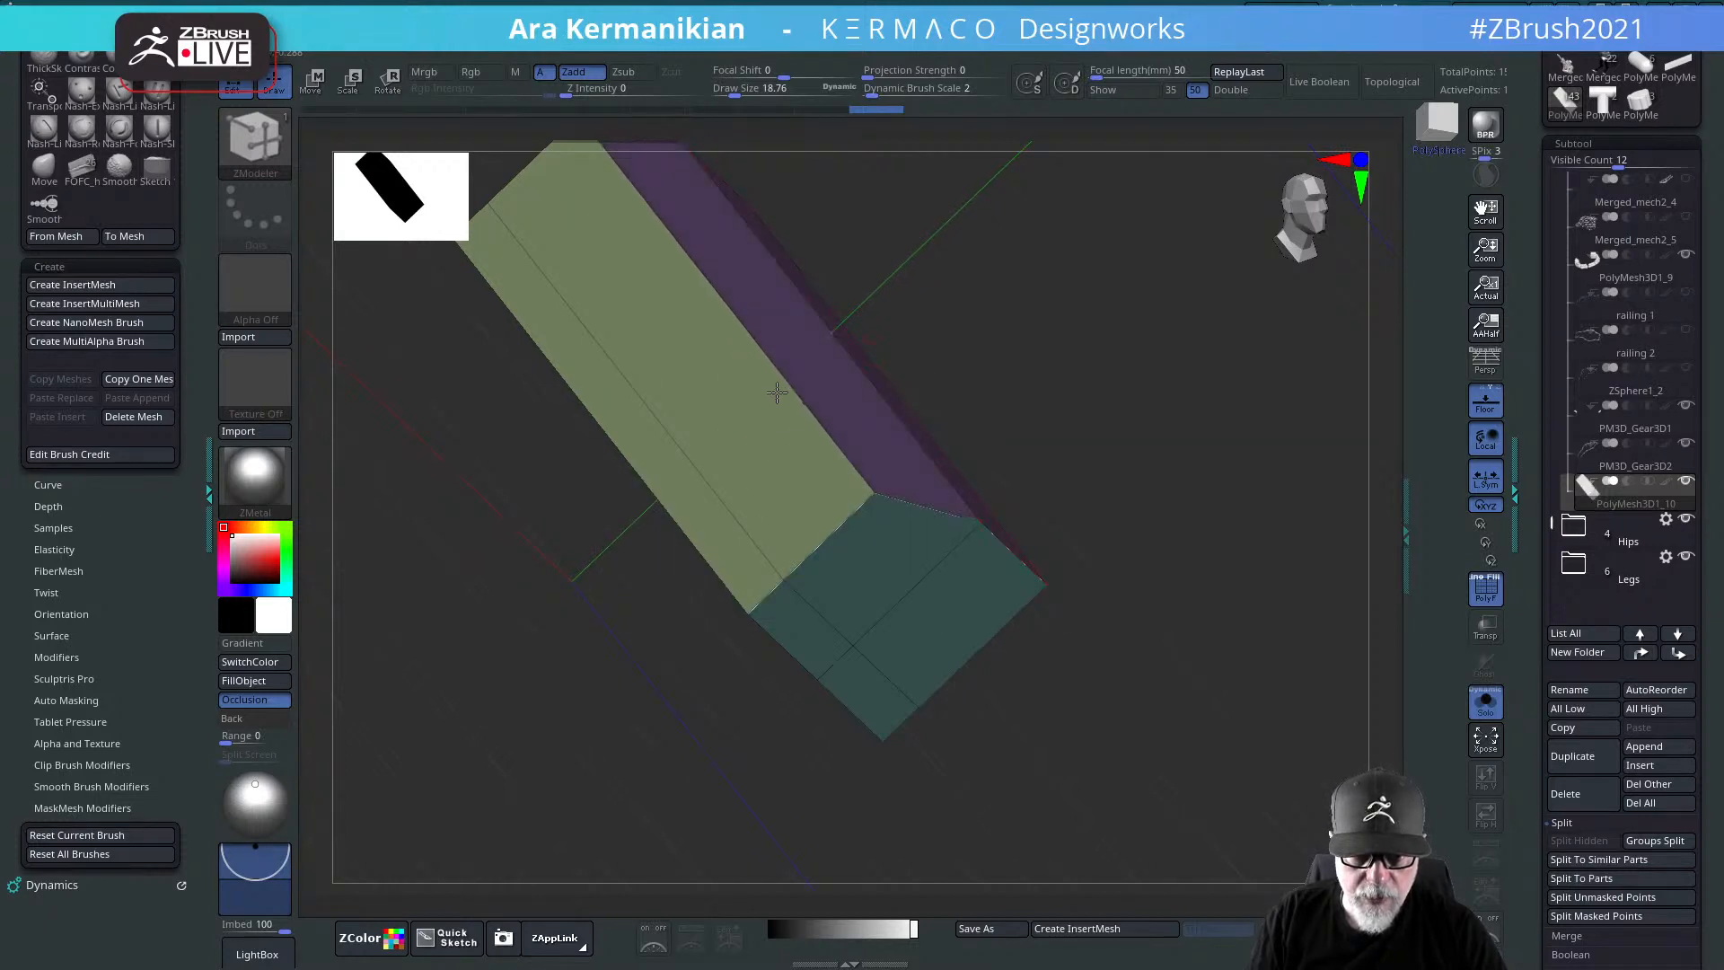
{"action": "left_click", "coordinate": [777, 393]}
{"action": "left_click_drag", "start_coordinate": [1190, 511], "coordinate": [1151, 558]}
Step: View the beveled box straight from above and turn on Array Mesh for it
{"action": "key", "text": "w"}
{"action": "left_click_drag", "start_coordinate": [1164, 673], "coordinate": [1236, 562], "text": "alt"}
{"action": "left_click_drag", "start_coordinate": [1532, 703], "coordinate": [1580, 553]}
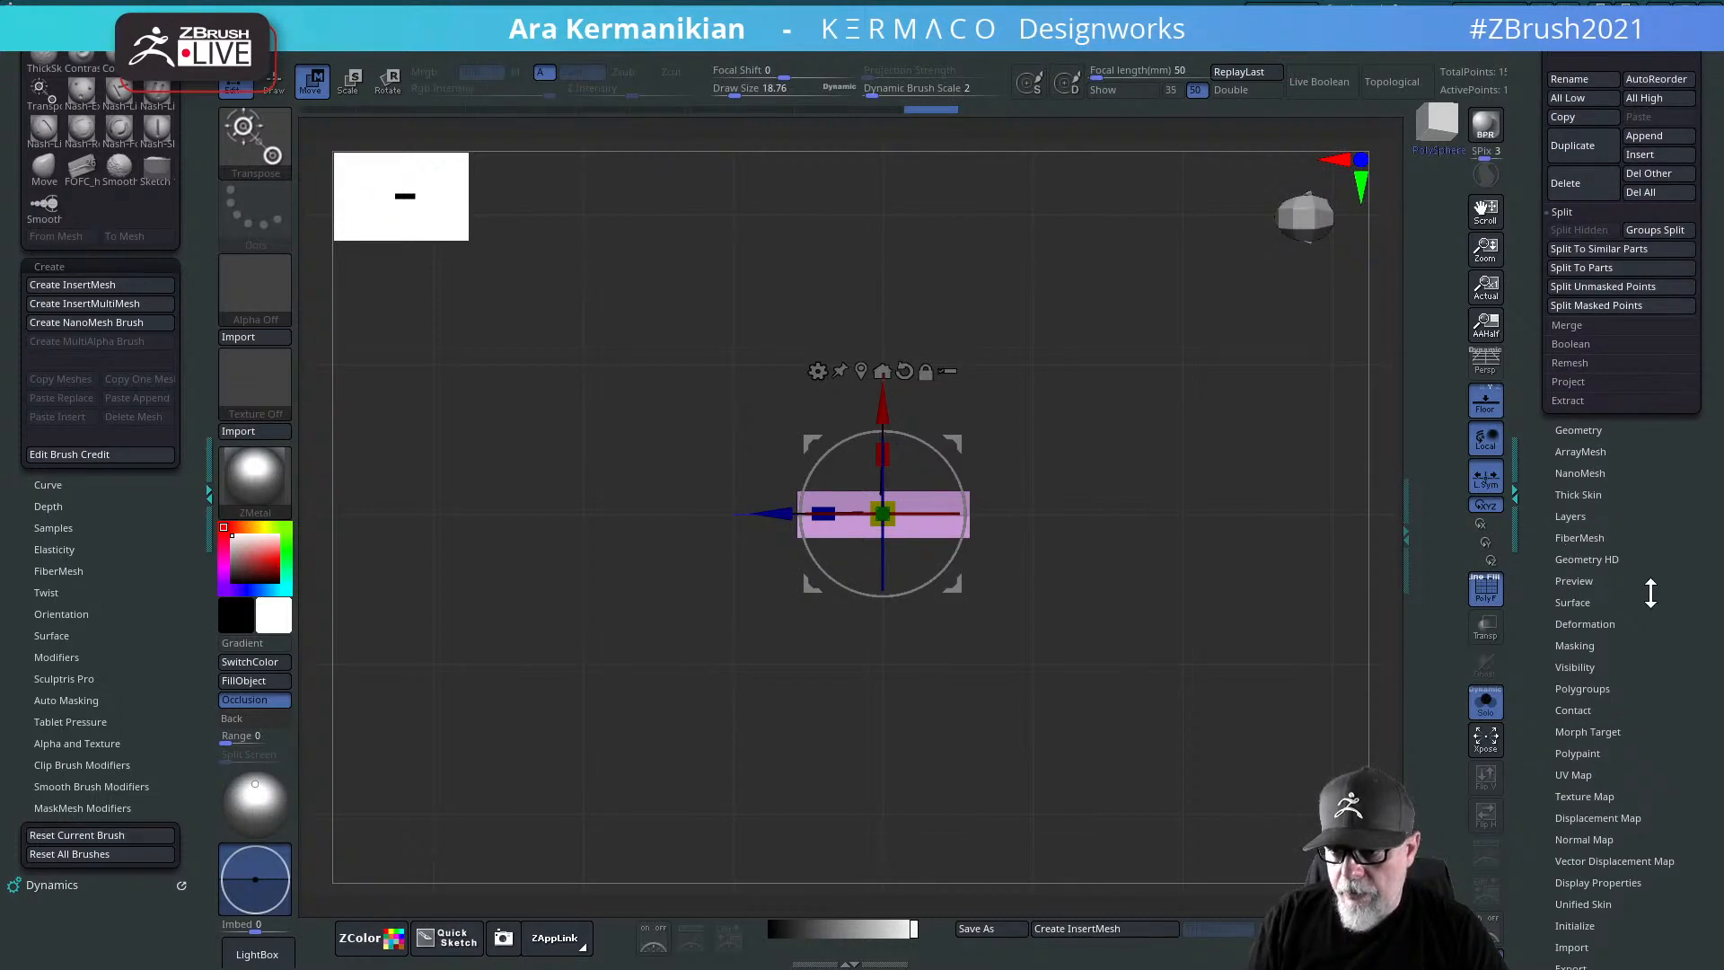
{"action": "left_click", "coordinate": [1589, 452]}
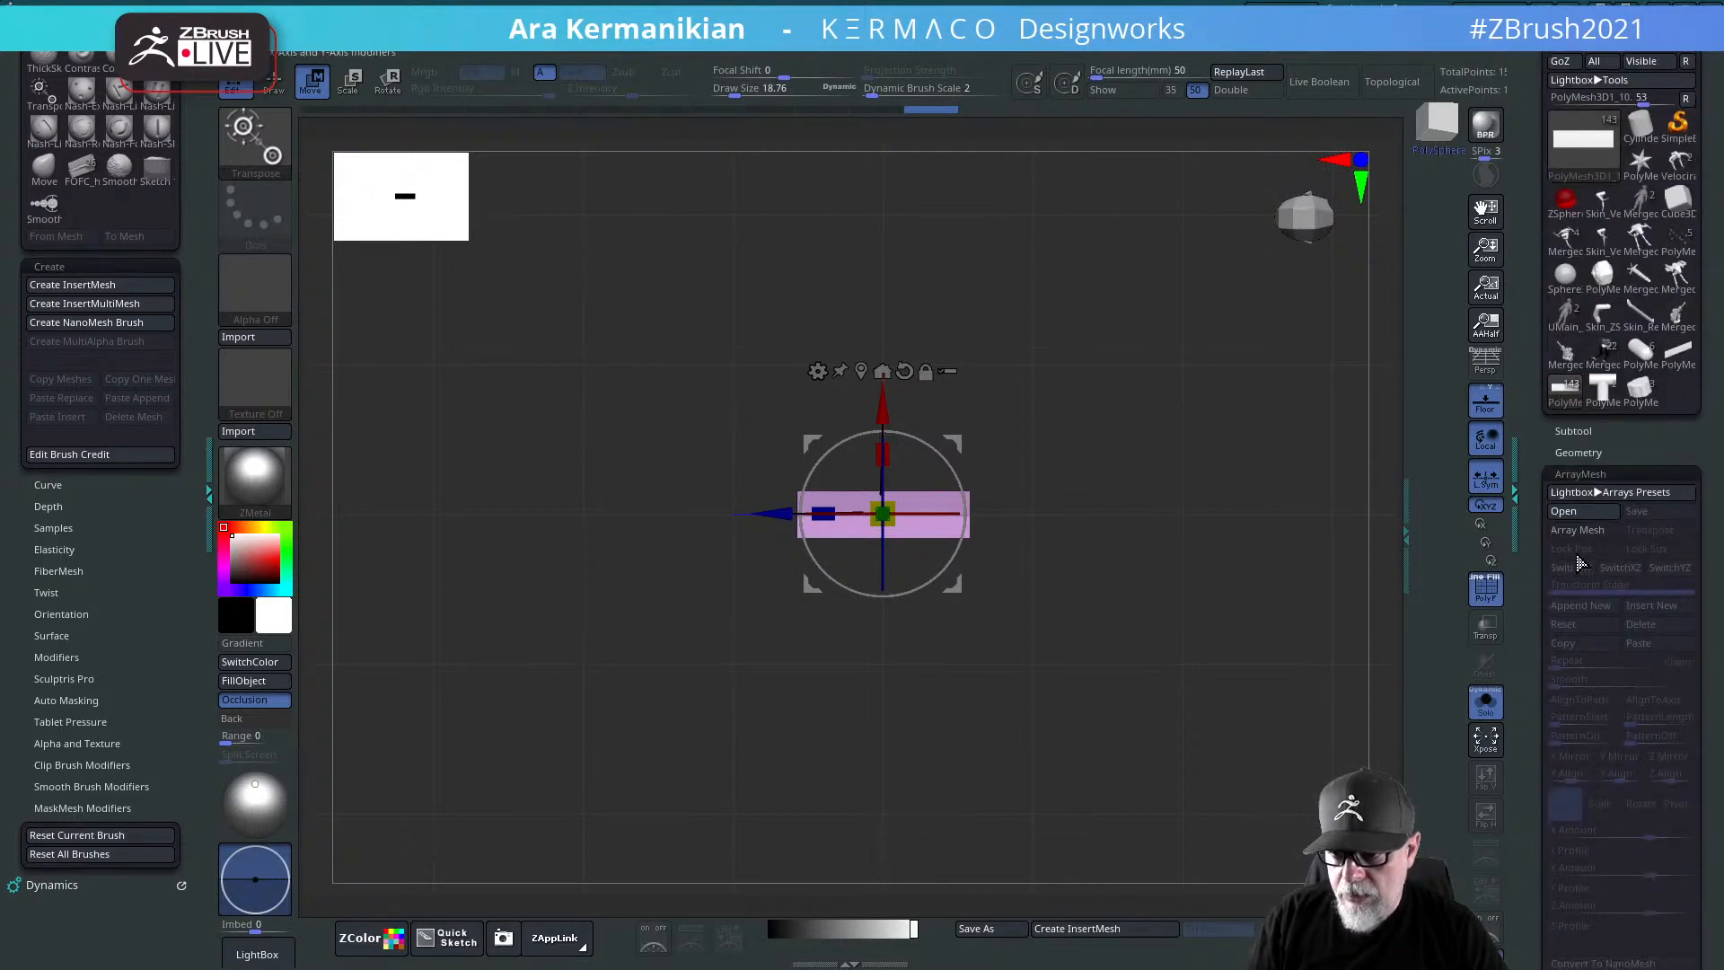
{"action": "left_click", "coordinate": [1568, 528]}
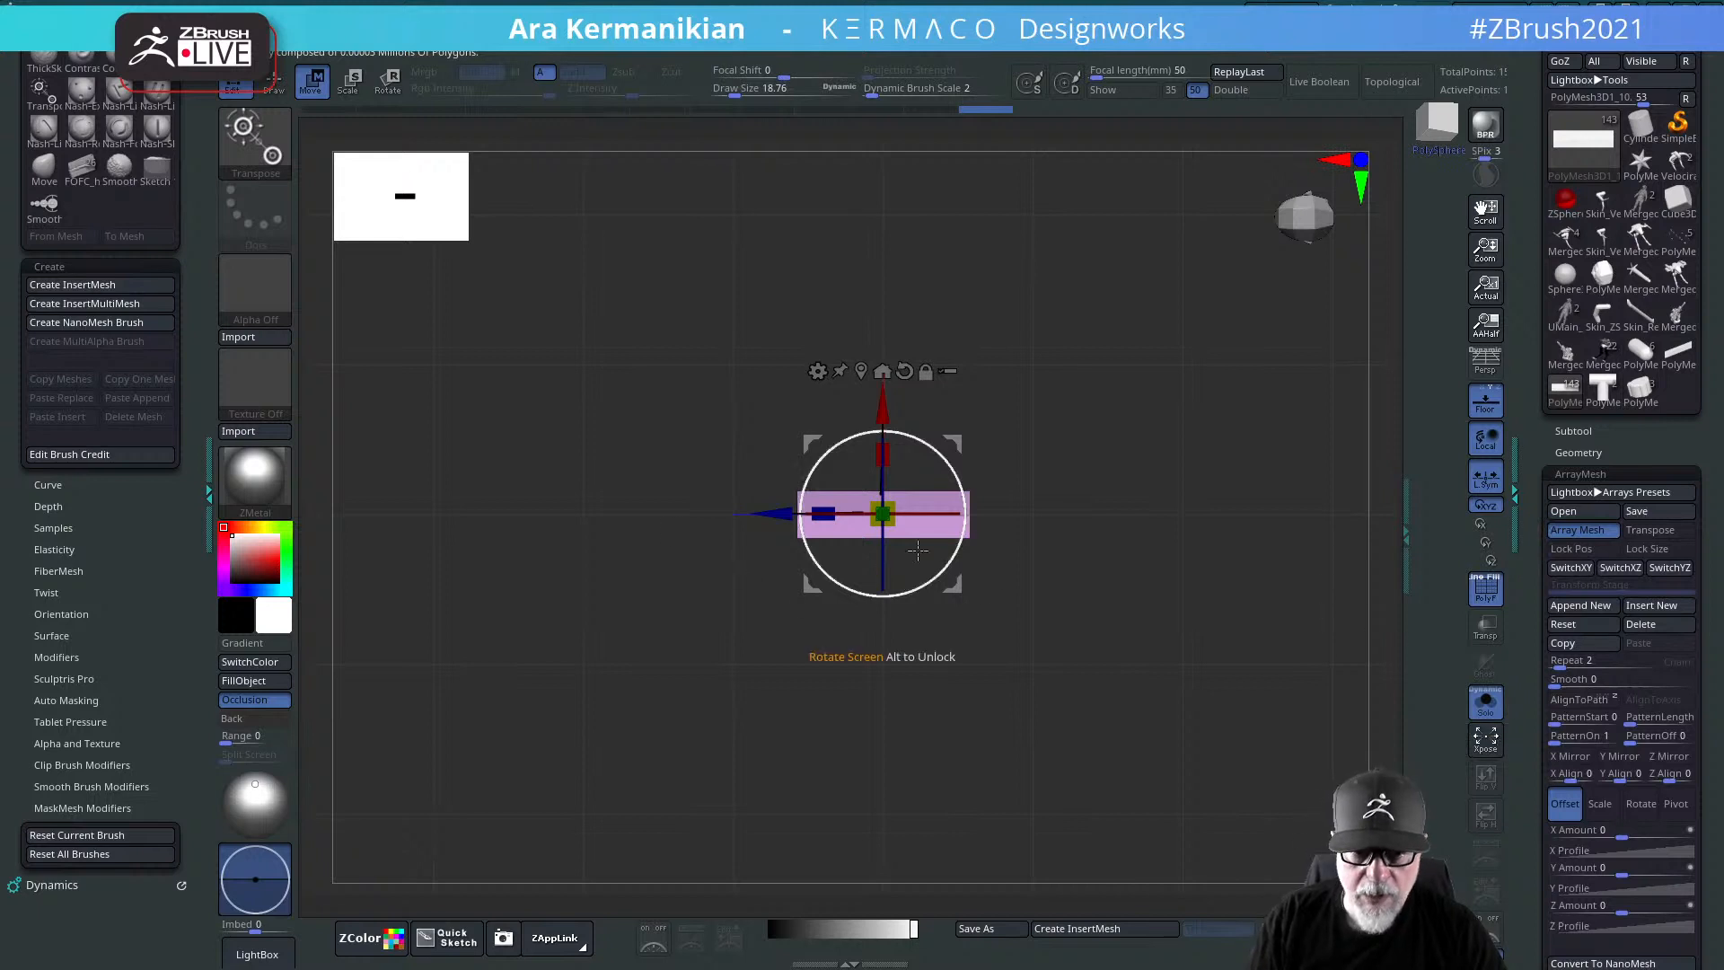
{"action": "left_click_drag", "start_coordinate": [1123, 589], "coordinate": [1152, 569], "text": "alt"}
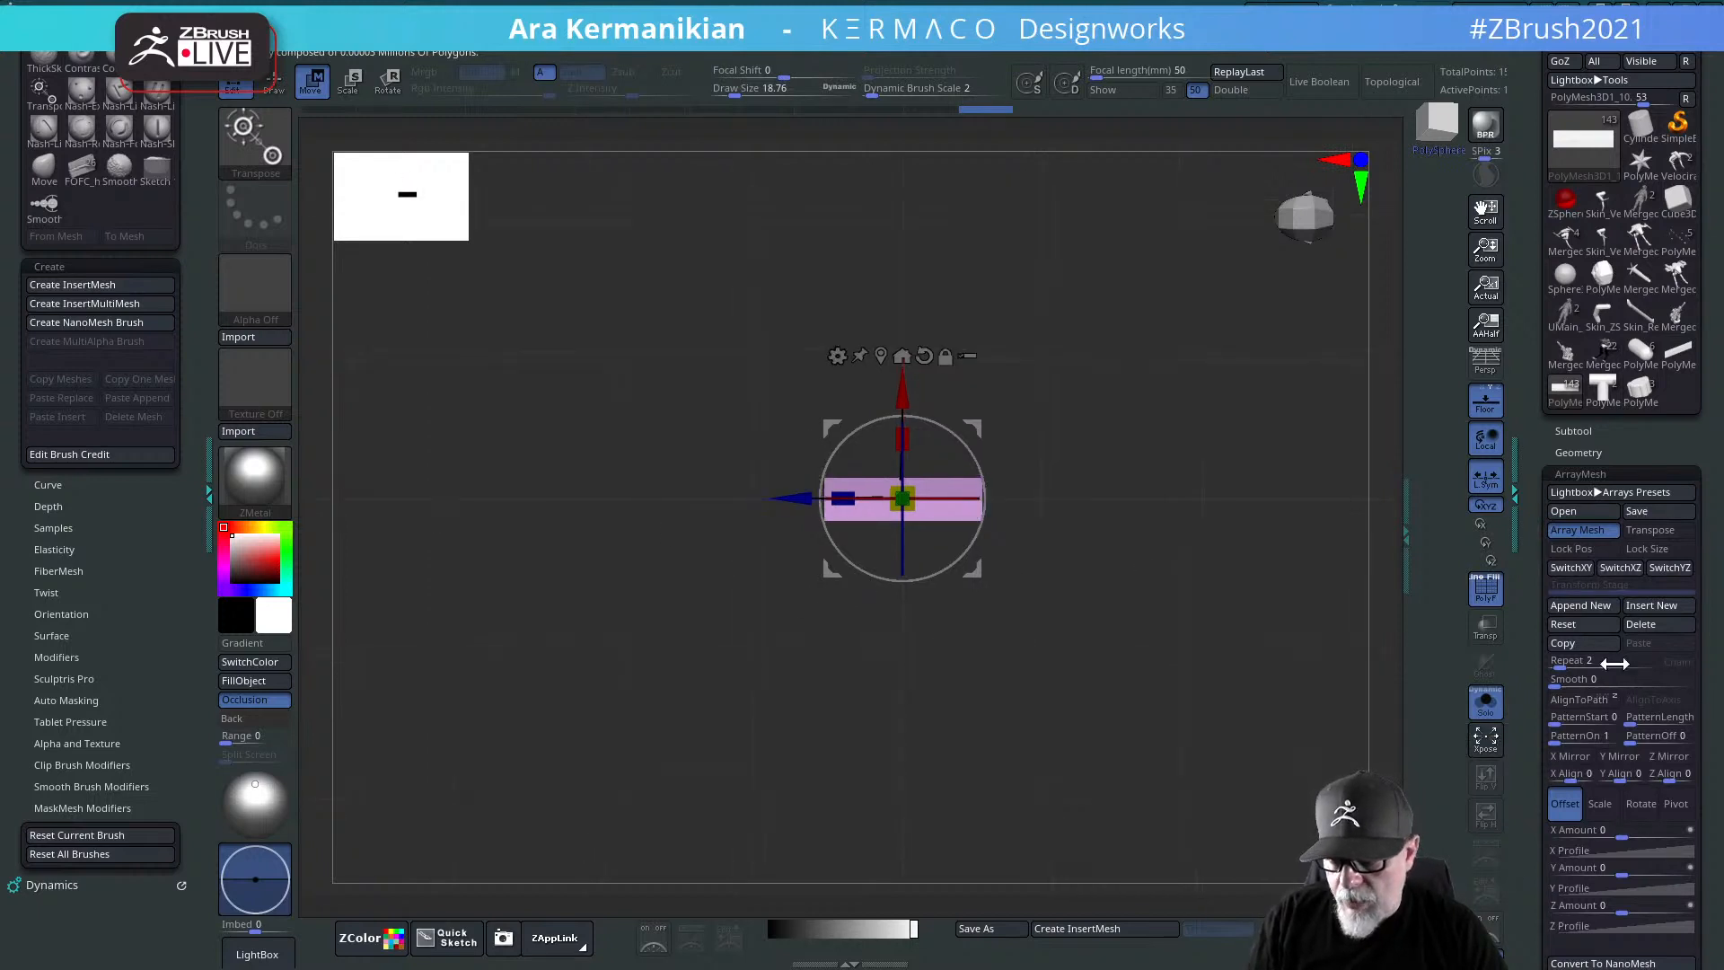
Step: Set the ArrayMesh repeat count to 8
{"action": "left_click", "coordinate": [1569, 666]}
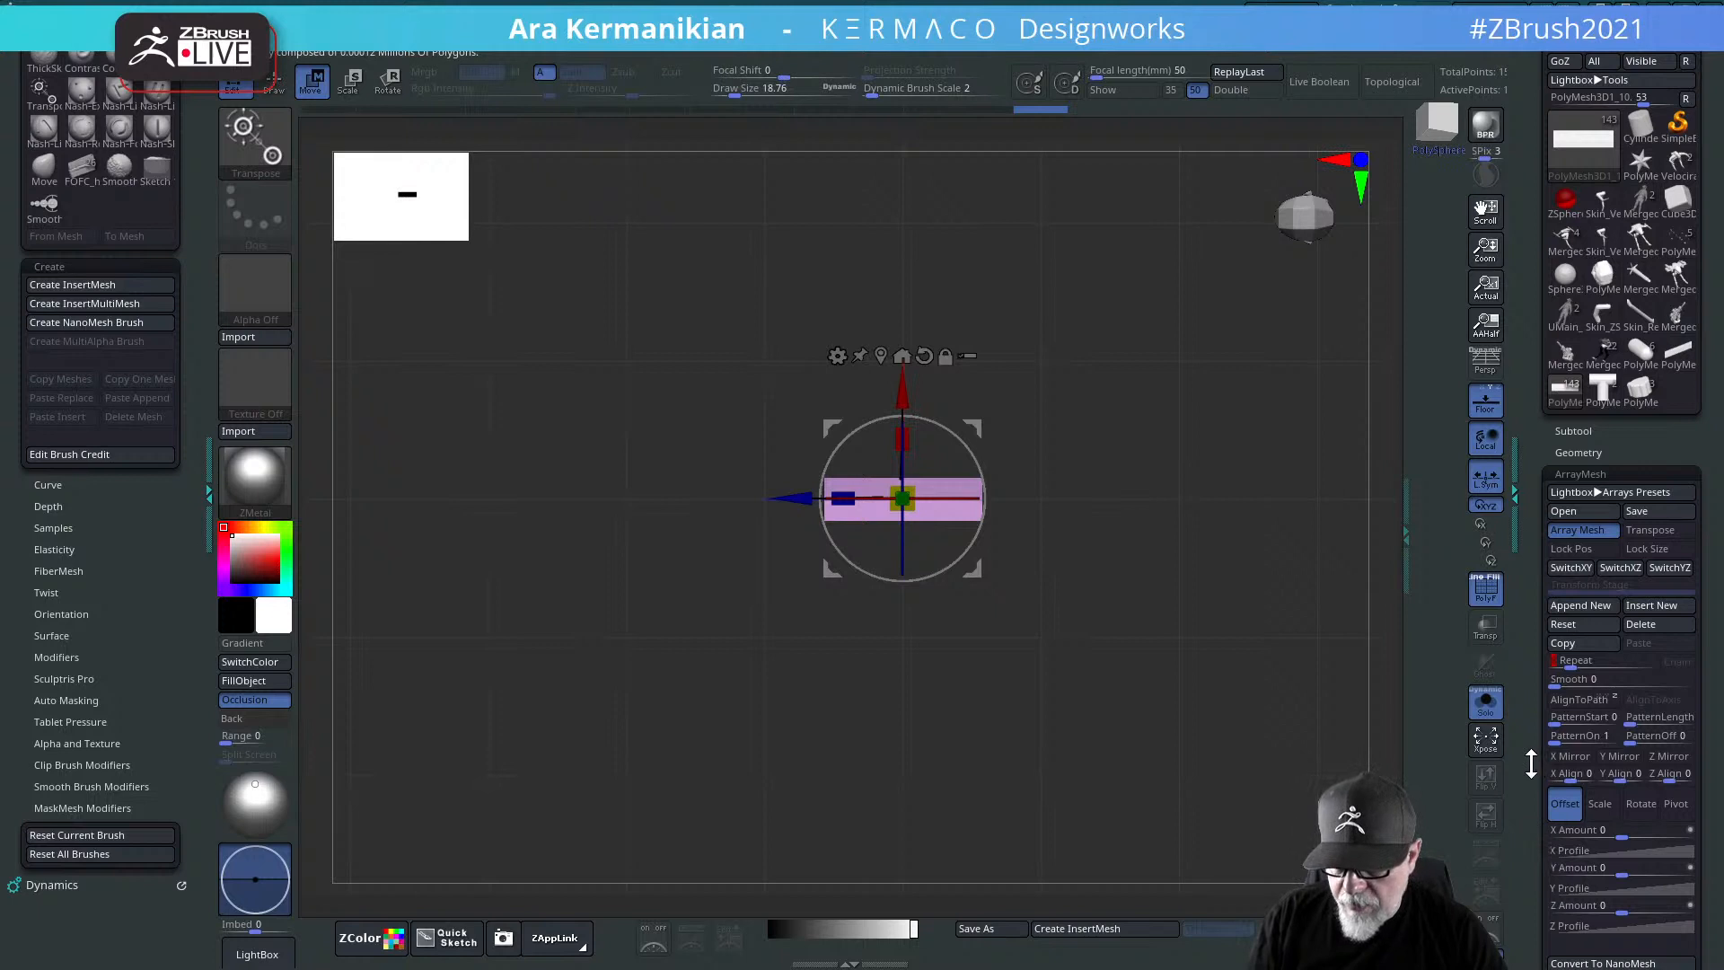
{"action": "left_click_drag", "start_coordinate": [1531, 764], "coordinate": [1553, 673]}
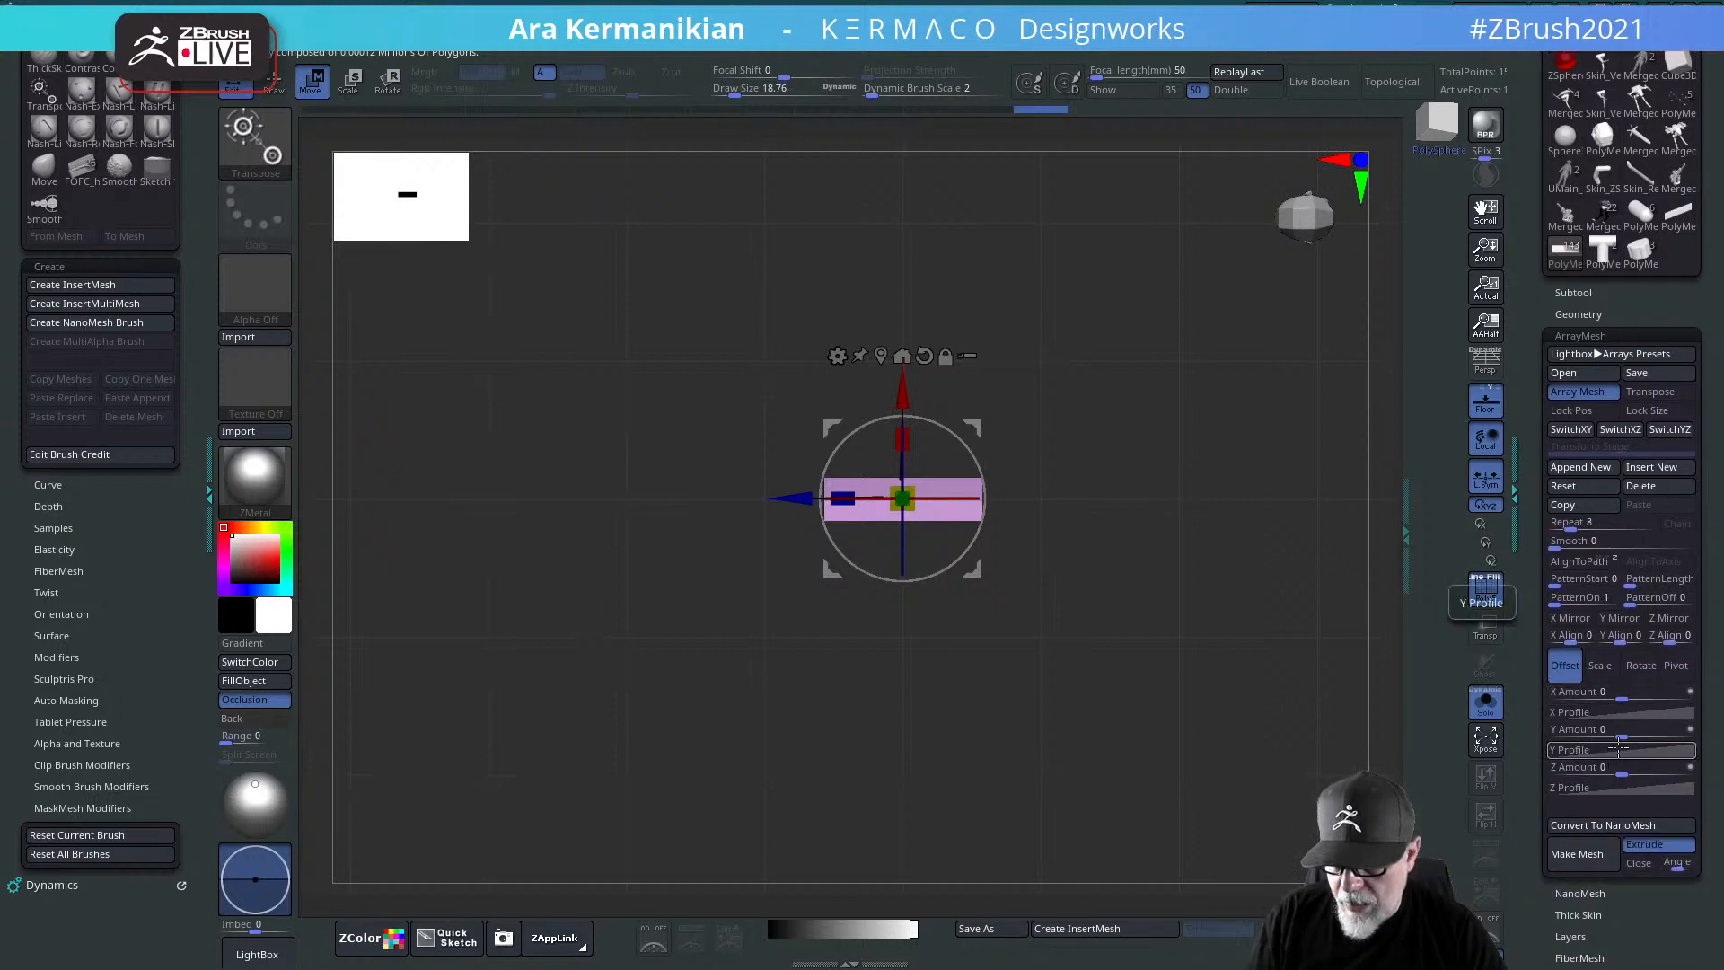
{"action": "left_click_drag", "start_coordinate": [1622, 732], "coordinate": [1651, 737]}
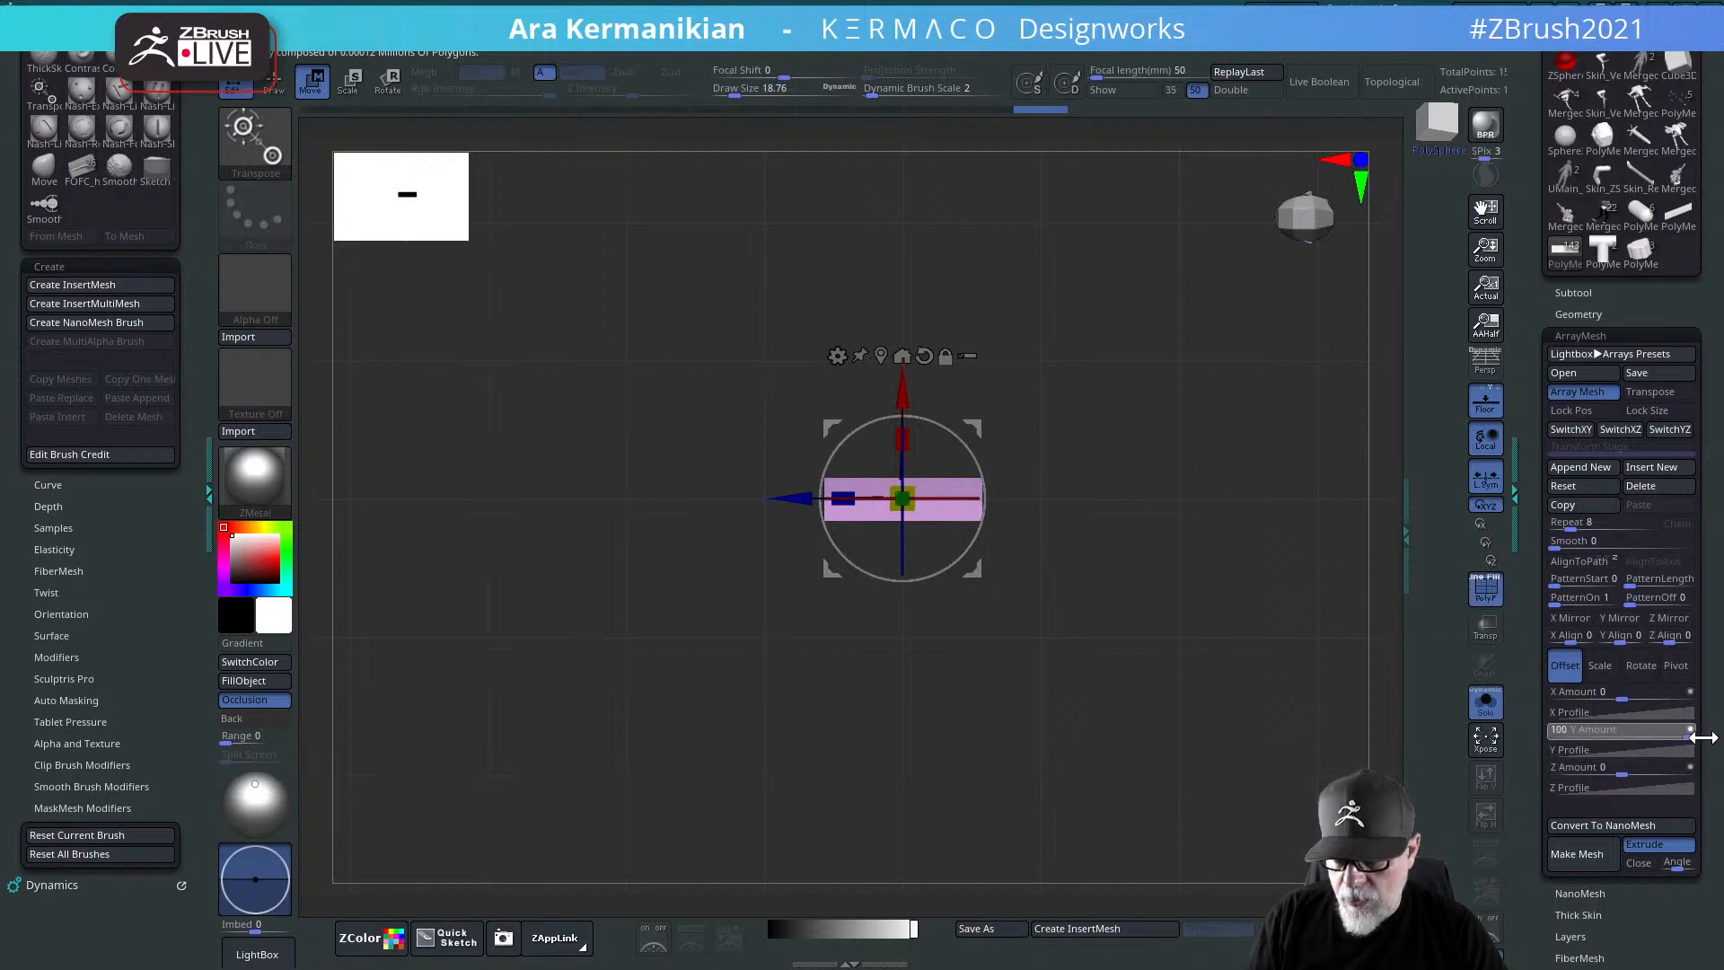
{"action": "left_click_drag", "start_coordinate": [1704, 737], "coordinate": [1690, 736]}
{"action": "key", "text": "ctrl+z"}
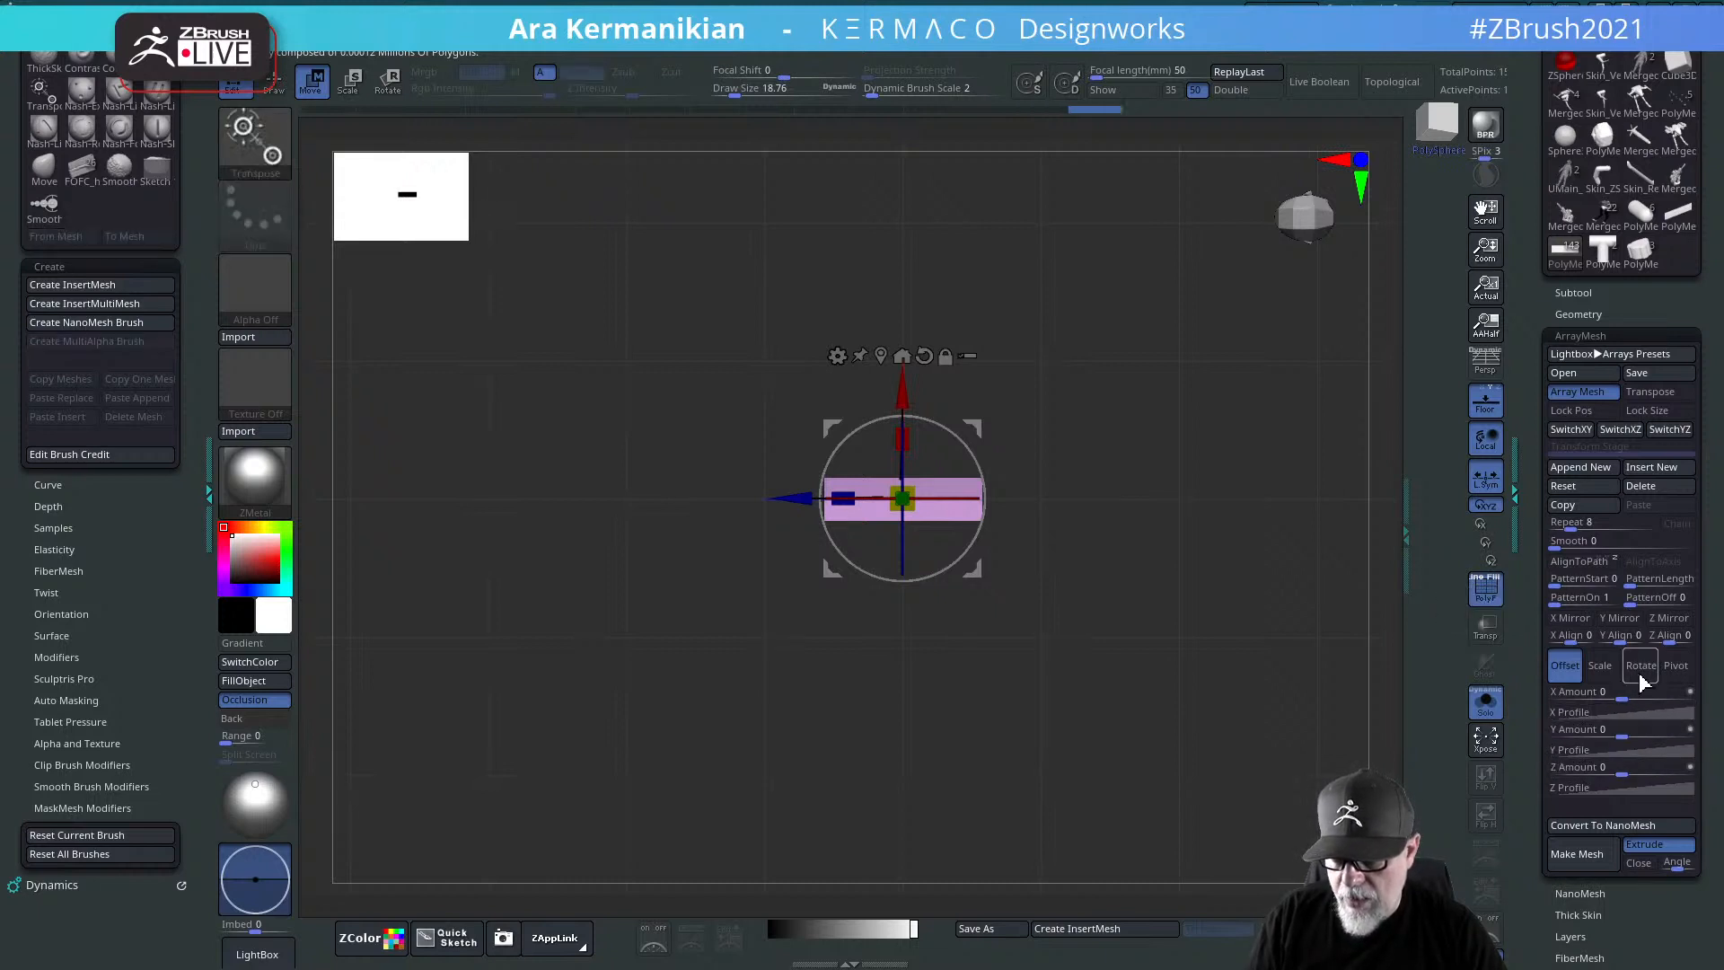
Step: Set the array's rotation Y Amount to 360 so the eight copies fan out around the center
{"action": "left_click", "coordinate": [1641, 665]}
{"action": "mouse_move", "coordinate": [1621, 734]}
{"action": "left_mouse_down"}
{"action": "mouse_move", "coordinate": [1691, 737]}
{"action": "mouse_move", "coordinate": [1628, 728]}
{"action": "left_mouse_up"}
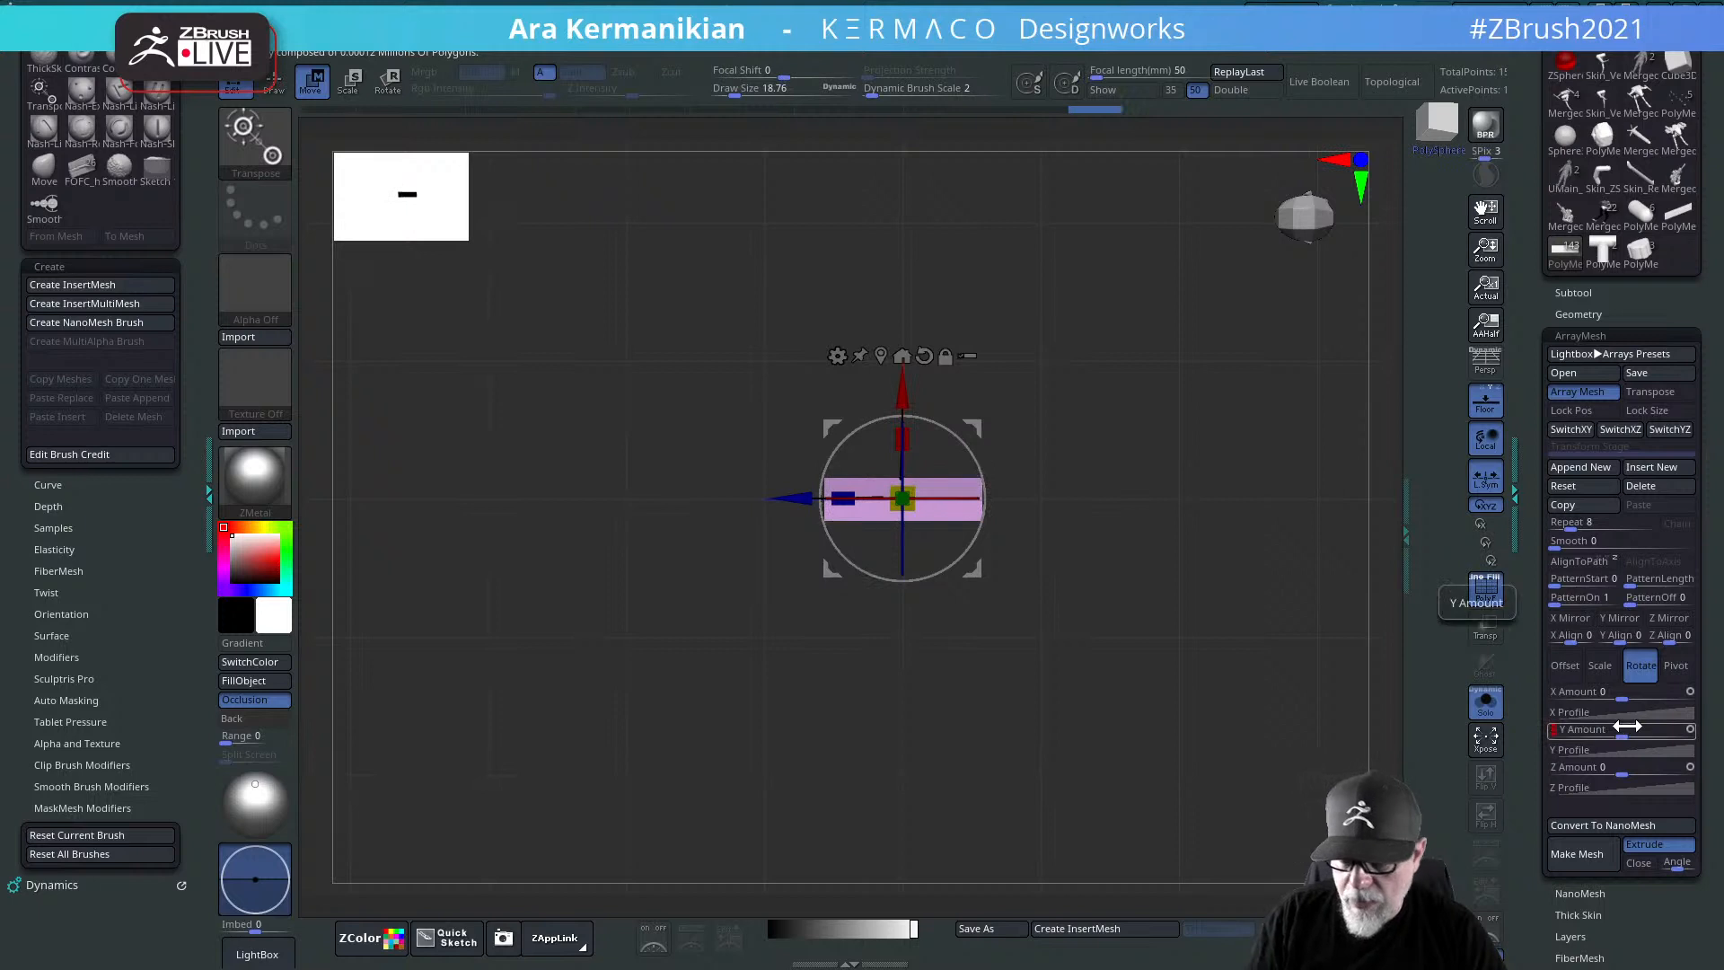
{"action": "key", "text": "Return"}
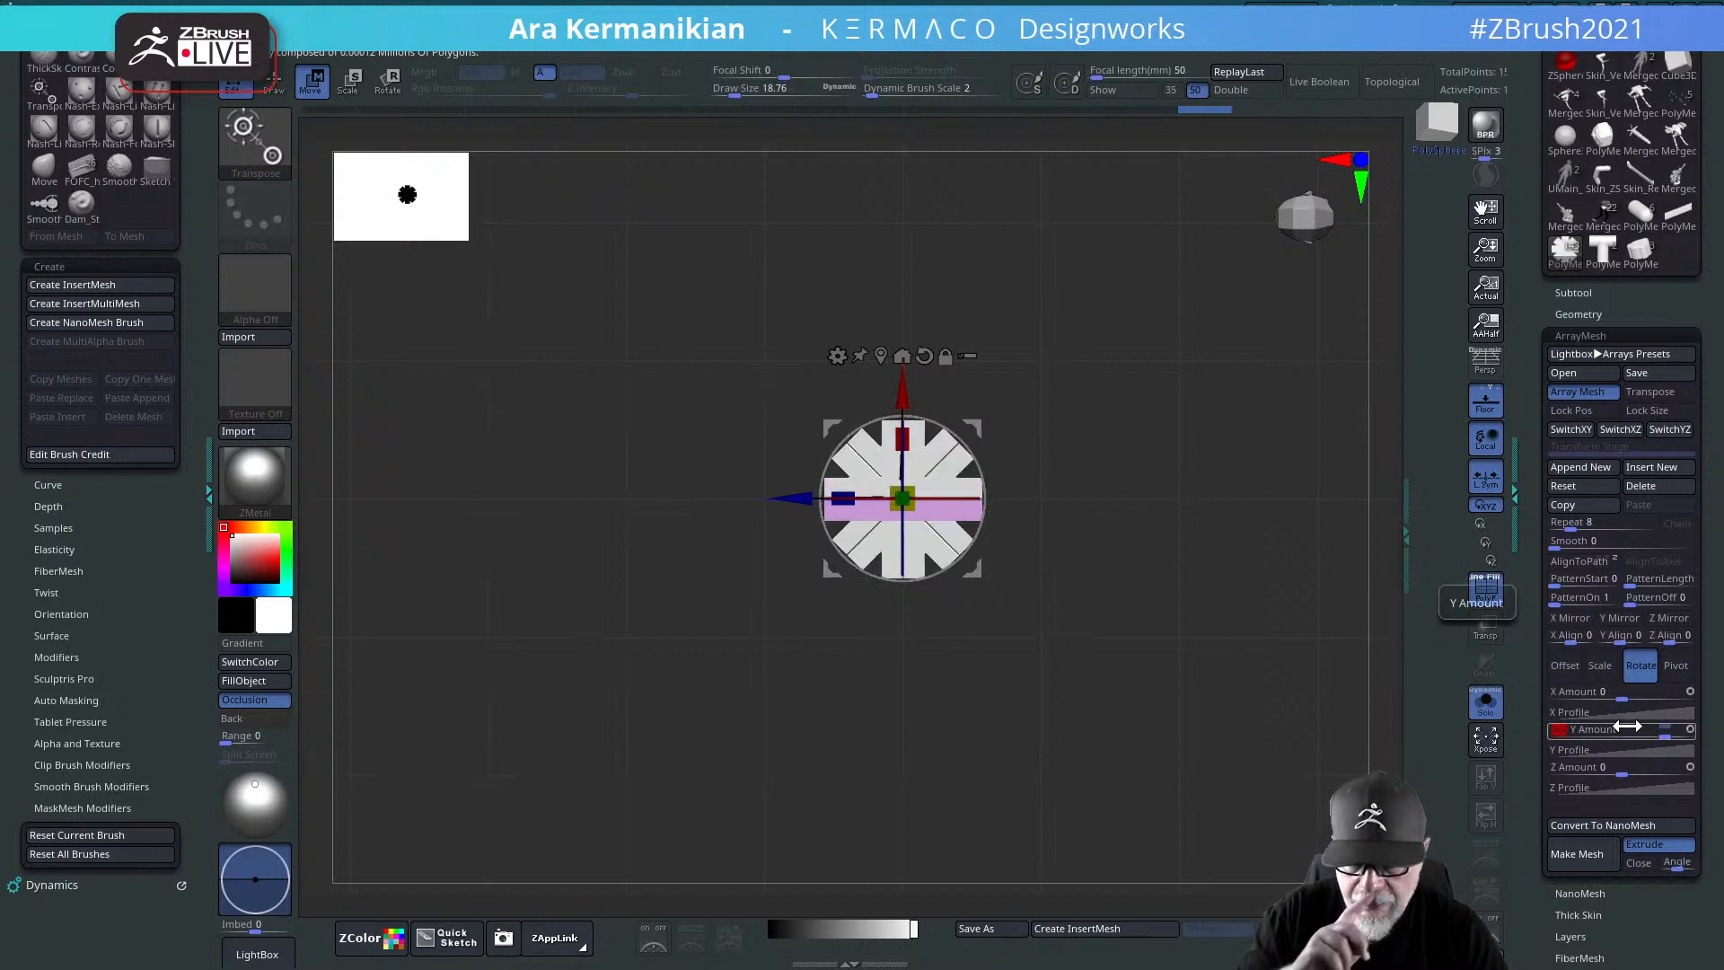
{"action": "left_click_drag", "start_coordinate": [1212, 665], "coordinate": [872, 515]}
{"action": "left_click_drag", "start_coordinate": [1176, 505], "coordinate": [1244, 575], "text": "shift"}
{"action": "left_click_drag", "start_coordinate": [1190, 508], "coordinate": [1195, 557]}
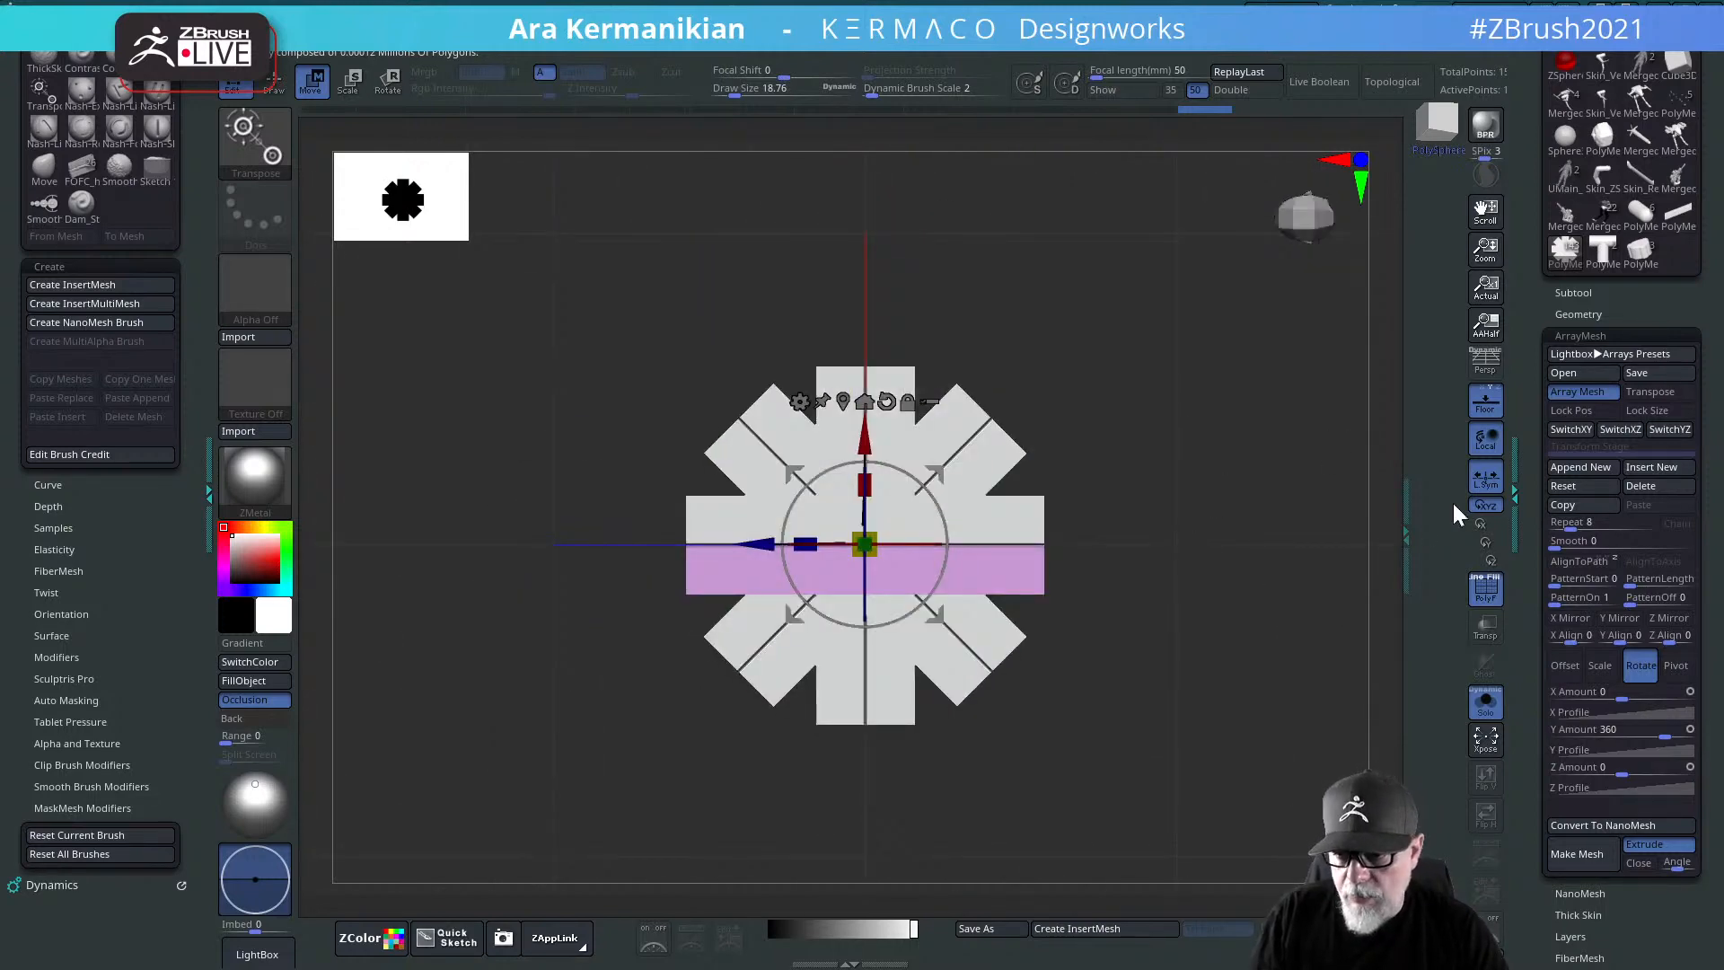
Step: Enable Lock Pos for the array and move the source box outward along X so its copies form an open octagonal ring
{"action": "left_click", "coordinate": [1578, 411]}
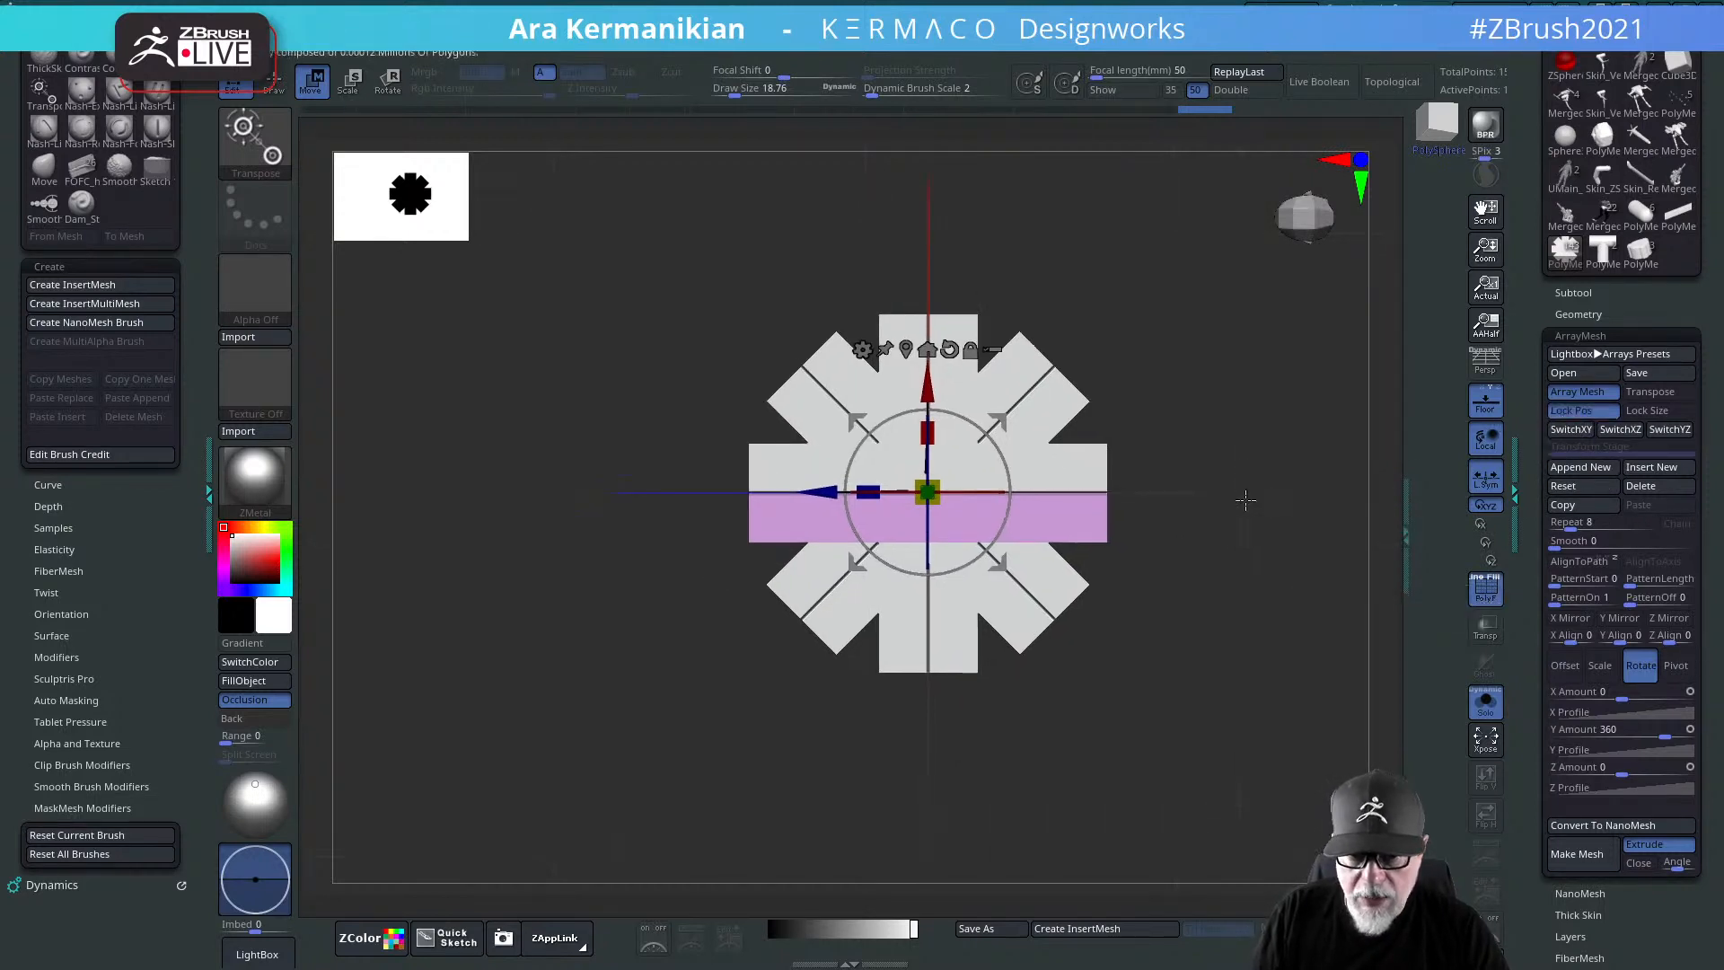
{"action": "left_click_drag", "start_coordinate": [930, 399], "coordinate": [898, 718]}
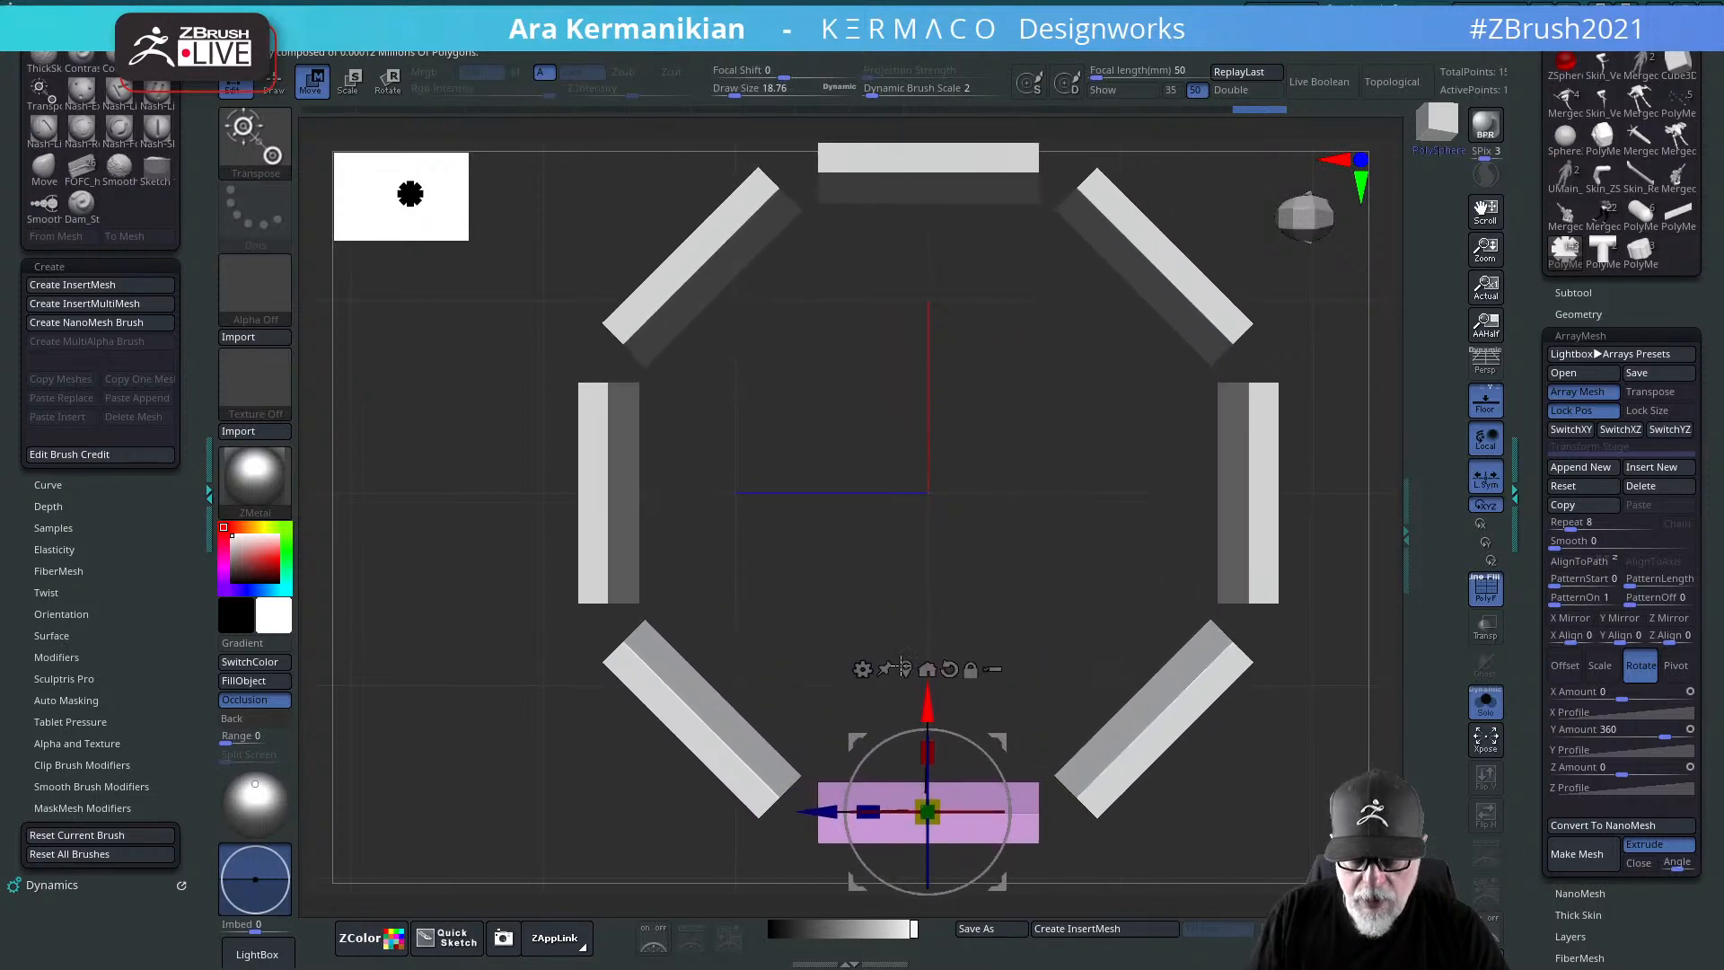
{"action": "left_click_drag", "start_coordinate": [1059, 559], "coordinate": [1012, 646]}
{"action": "left_click_drag", "start_coordinate": [889, 628], "coordinate": [882, 622]}
{"action": "left_click_drag", "start_coordinate": [881, 540], "coordinate": [841, 484]}
{"action": "mouse_move", "coordinate": [1186, 520]}
{"action": "left_mouse_down"}
{"action": "mouse_move", "coordinate": [1215, 562]}
{"action": "mouse_move", "coordinate": [1208, 500]}
{"action": "mouse_move", "coordinate": [1242, 582]}
{"action": "mouse_move", "coordinate": [1215, 503]}
{"action": "mouse_move", "coordinate": [1237, 481]}
{"action": "mouse_move", "coordinate": [1253, 676]}
{"action": "mouse_move", "coordinate": [1257, 619]}
{"action": "mouse_move", "coordinate": [1167, 629]}
{"action": "mouse_move", "coordinate": [1135, 585]}
{"action": "mouse_move", "coordinate": [1227, 470]}
{"action": "mouse_move", "coordinate": [1225, 527]}
{"action": "mouse_move", "coordinate": [1203, 521]}
{"action": "left_mouse_up"}
{"action": "left_click_drag", "start_coordinate": [855, 537], "coordinate": [857, 543]}
{"action": "left_click_drag", "start_coordinate": [1207, 458], "coordinate": [1043, 500]}
Step: Thicken the source box along X with the gizmo and shift it slightly up along Y and outward from the ring's center
{"action": "left_click_drag", "start_coordinate": [886, 785], "coordinate": [981, 733], "text": "shift"}
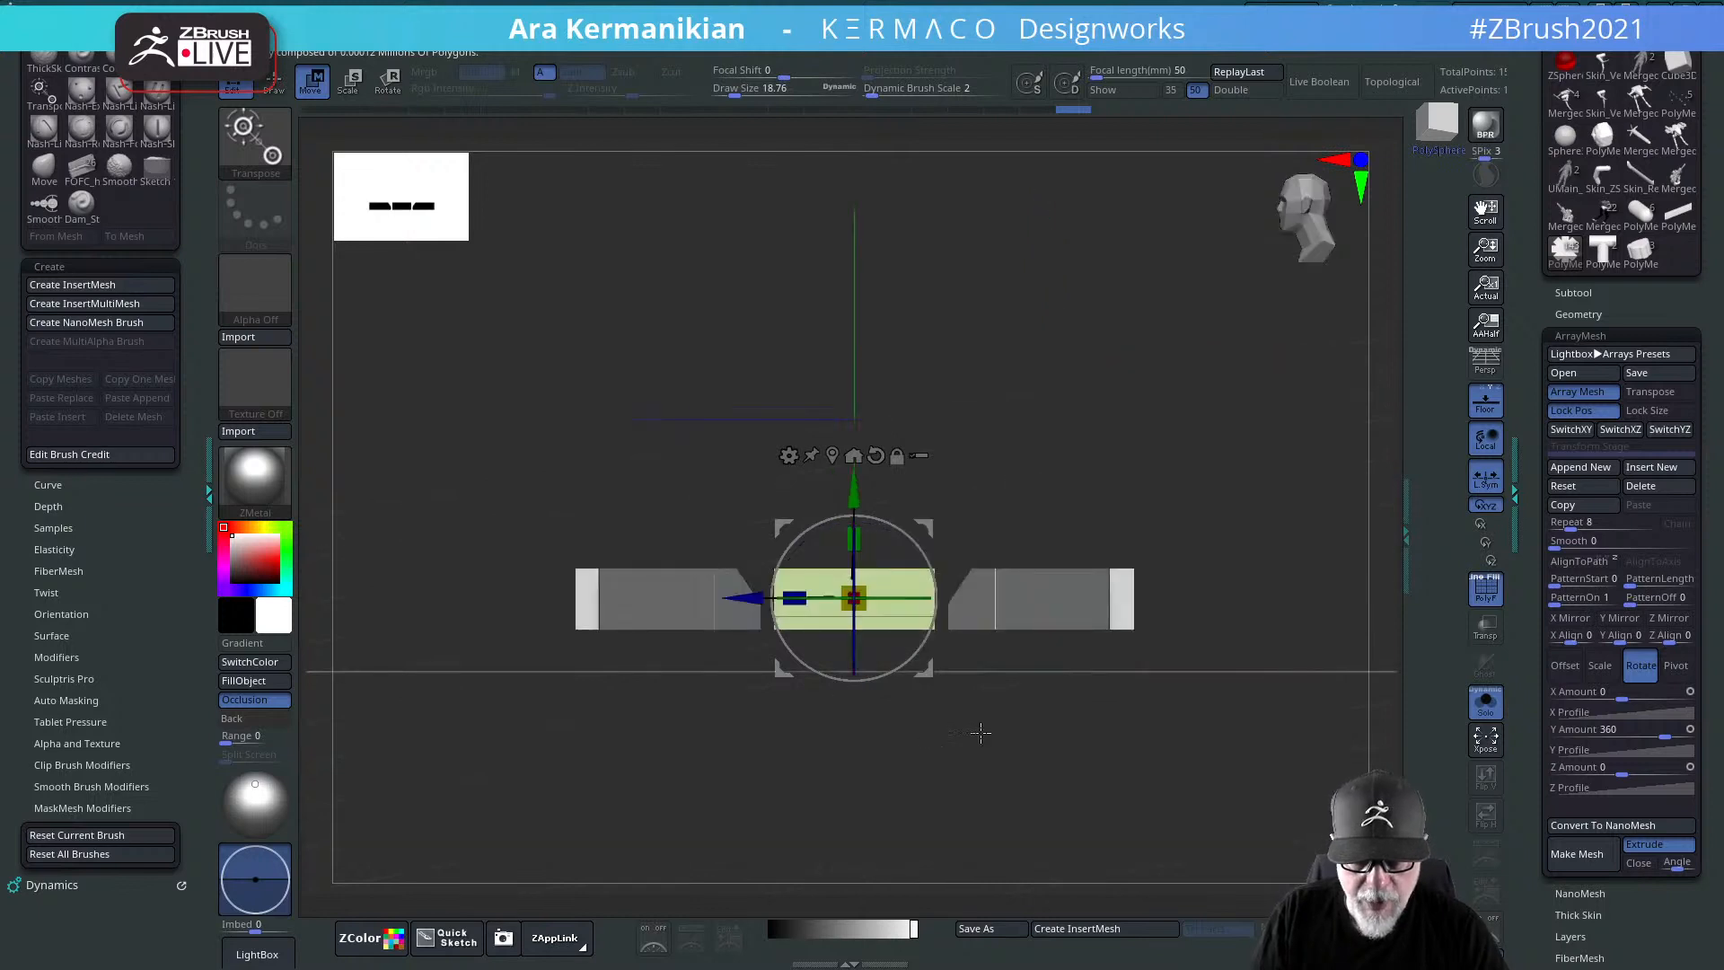
{"action": "left_click_drag", "start_coordinate": [852, 482], "coordinate": [889, 462]}
{"action": "left_click_drag", "start_coordinate": [961, 409], "coordinate": [877, 597]}
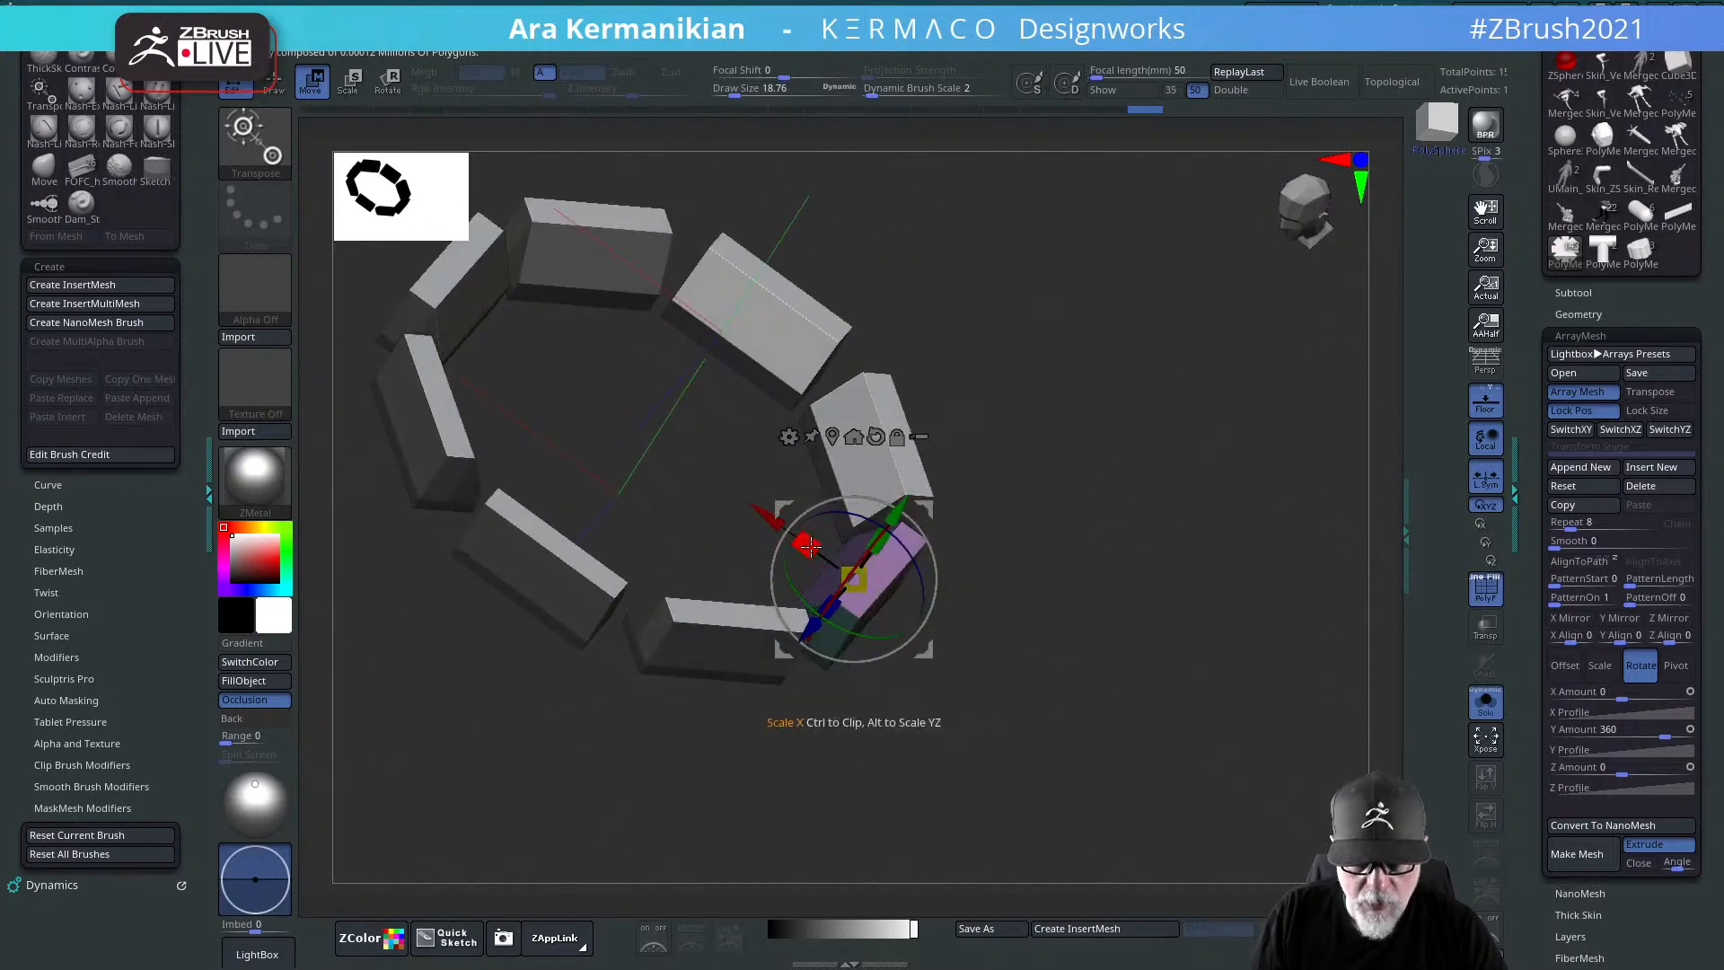
{"action": "left_click_drag", "start_coordinate": [807, 542], "coordinate": [784, 524]}
{"action": "left_click_drag", "start_coordinate": [1145, 574], "coordinate": [1254, 685]}
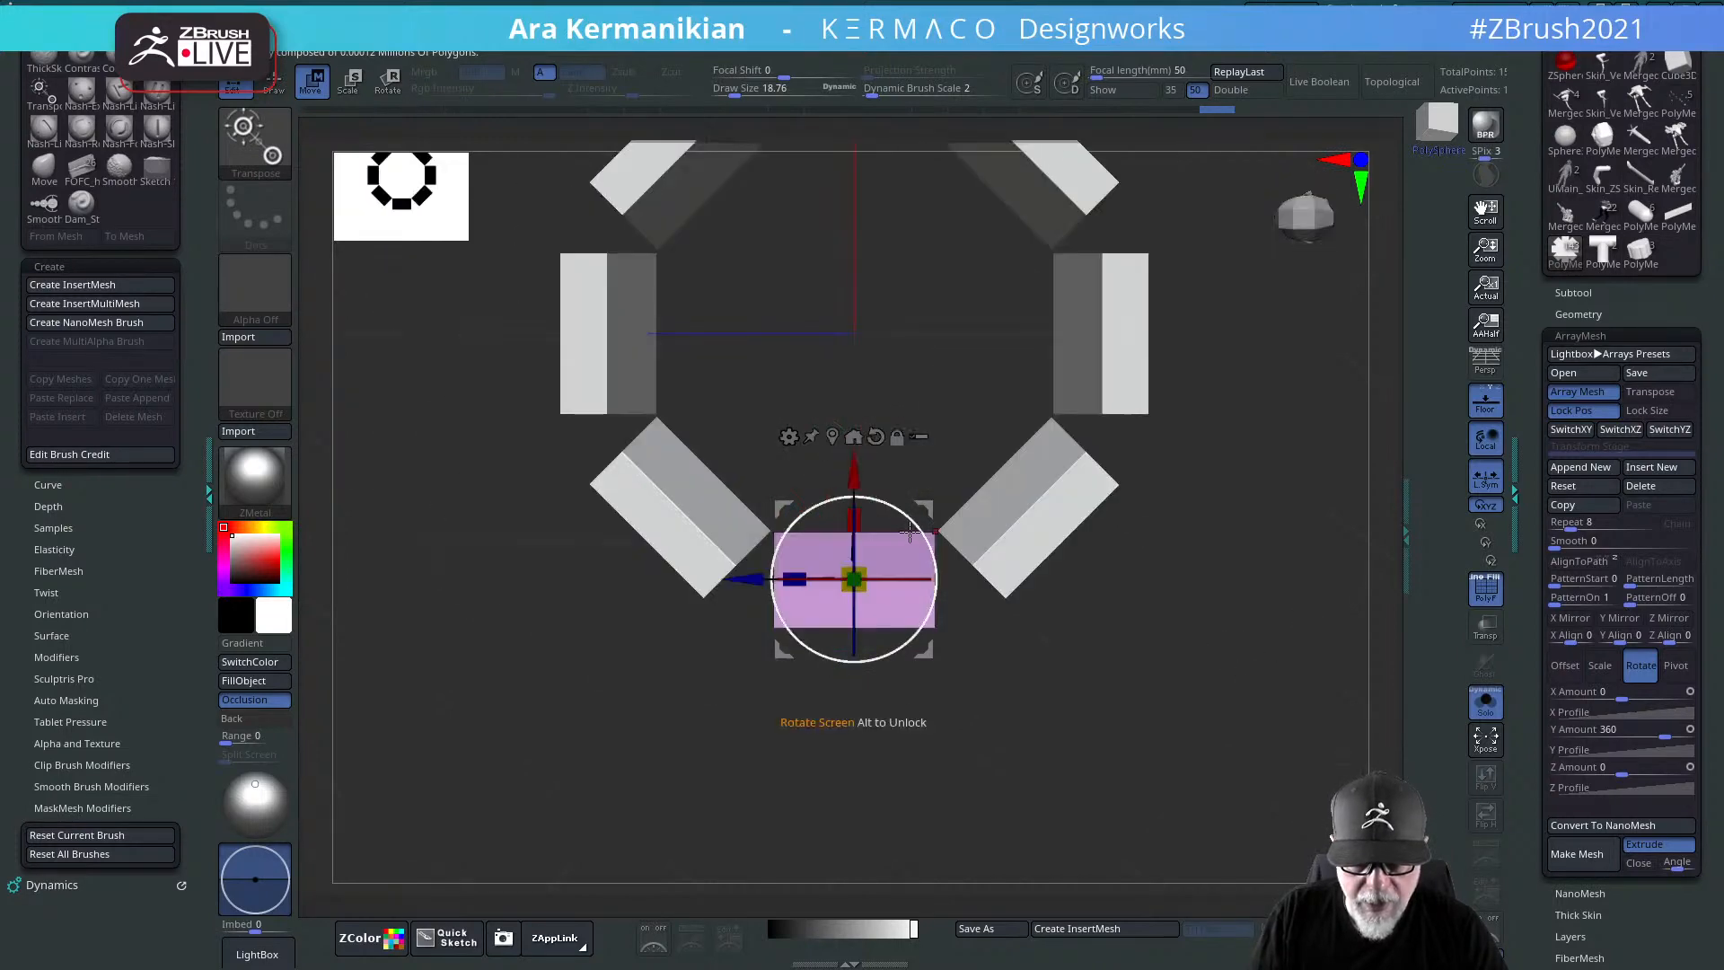
{"action": "left_click_drag", "start_coordinate": [857, 477], "coordinate": [860, 489]}
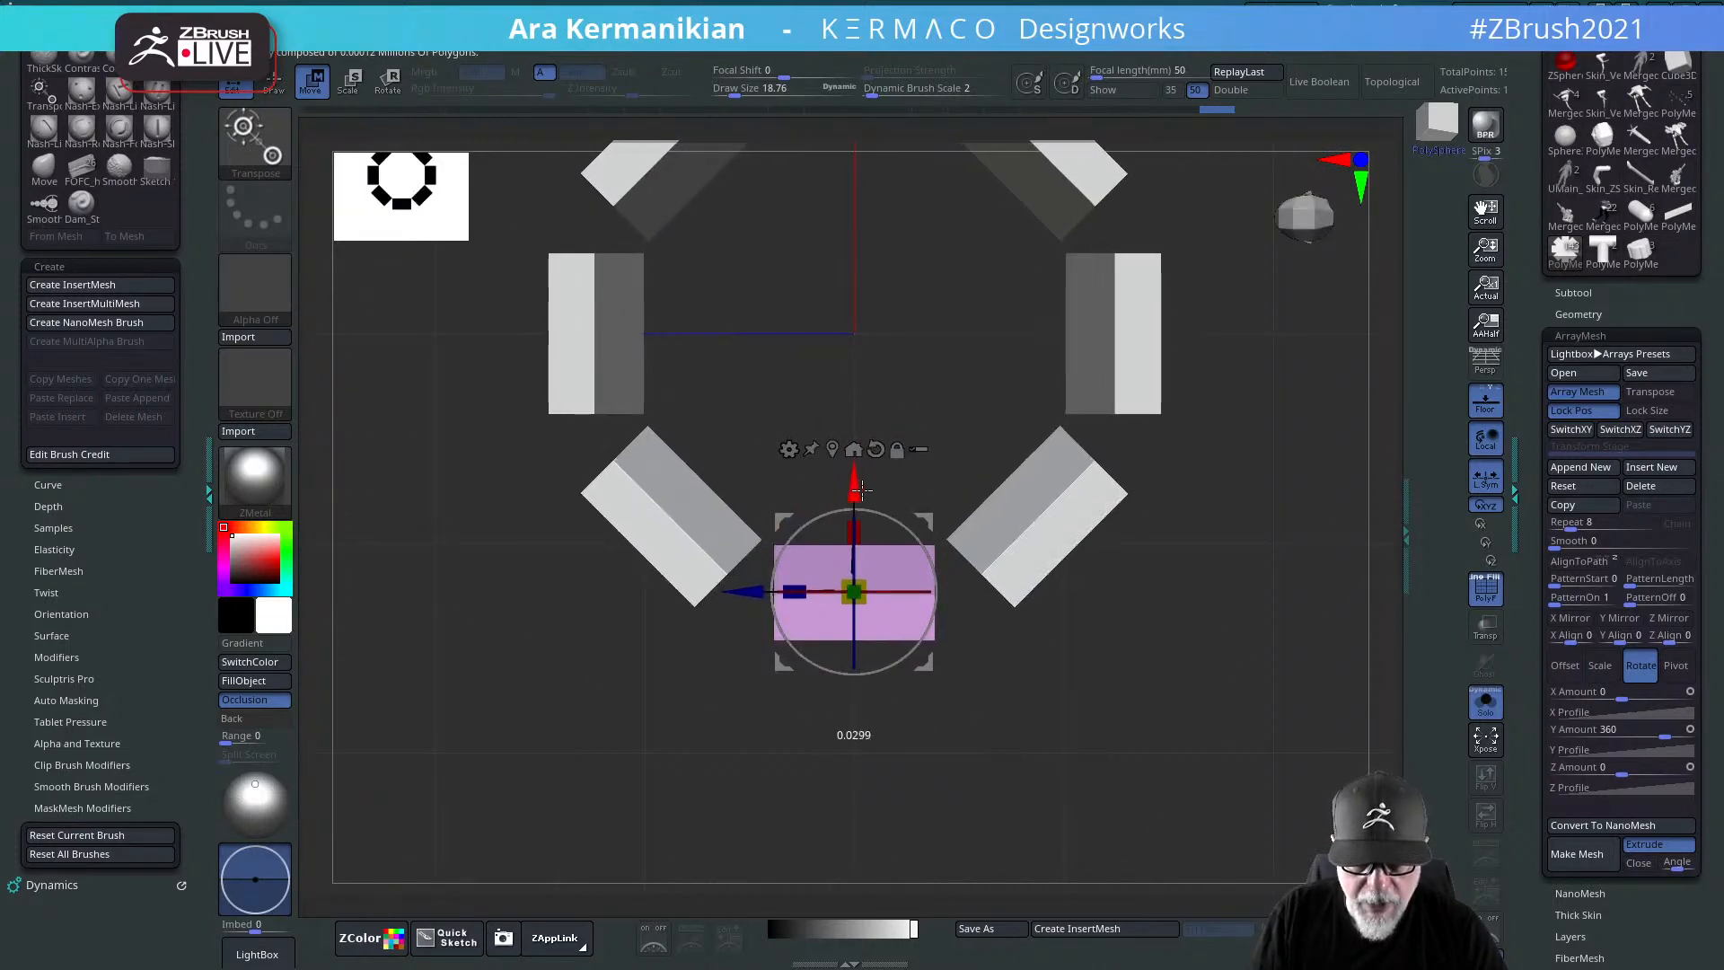
{"action": "left_click_drag", "start_coordinate": [1233, 703], "coordinate": [1522, 541]}
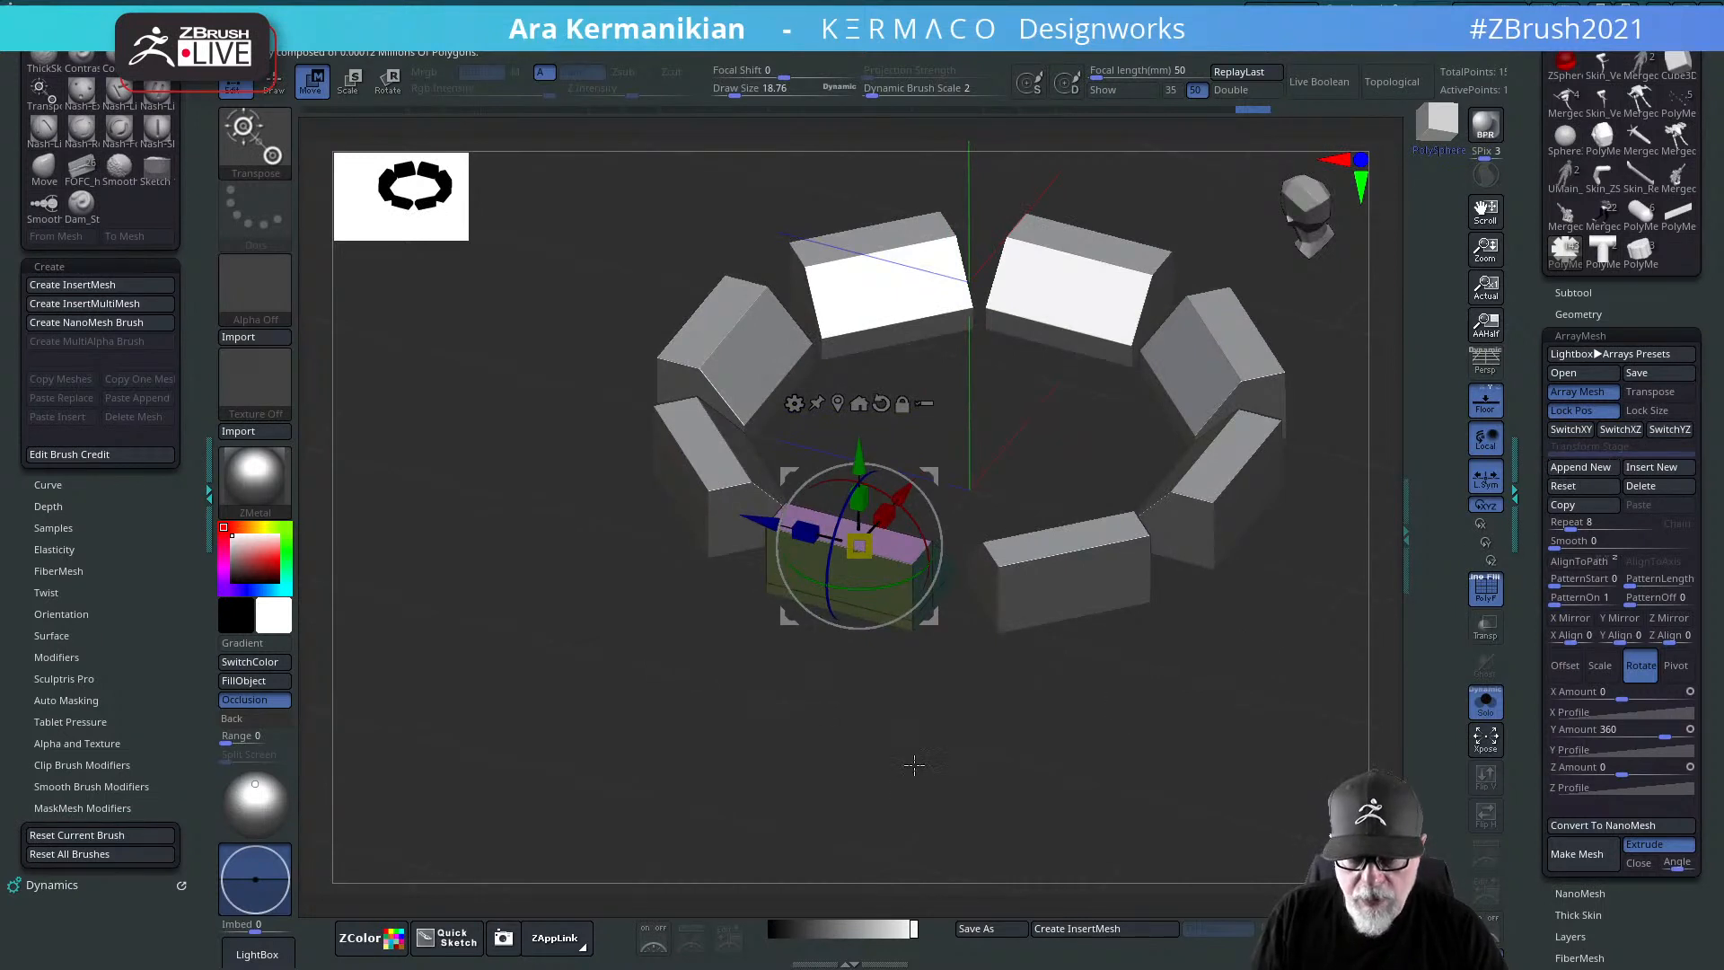
{"action": "left_click_drag", "start_coordinate": [912, 761], "coordinate": [902, 795], "text": "alt"}
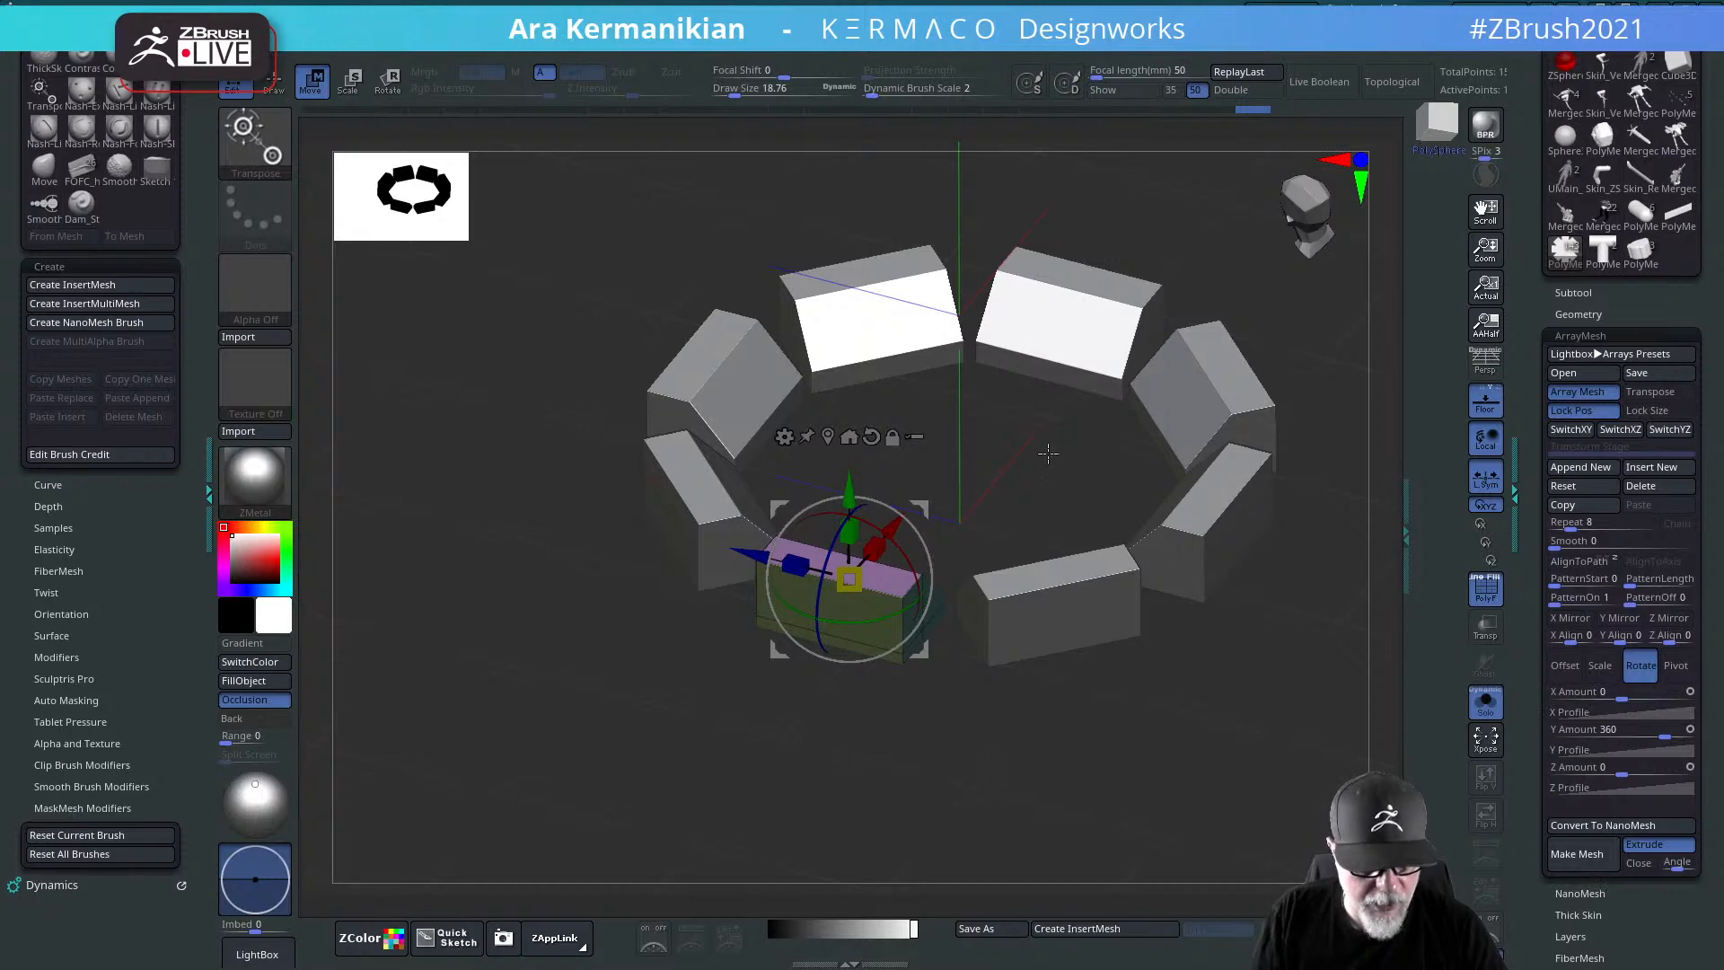
Step: Turn on Dynamic Subdivision for the boxes with QGrid 15 in Bevel mode and a Coverage of about 0.185
{"action": "key", "text": "ctrl+space"}
{"action": "left_click", "coordinate": [1018, 365]}
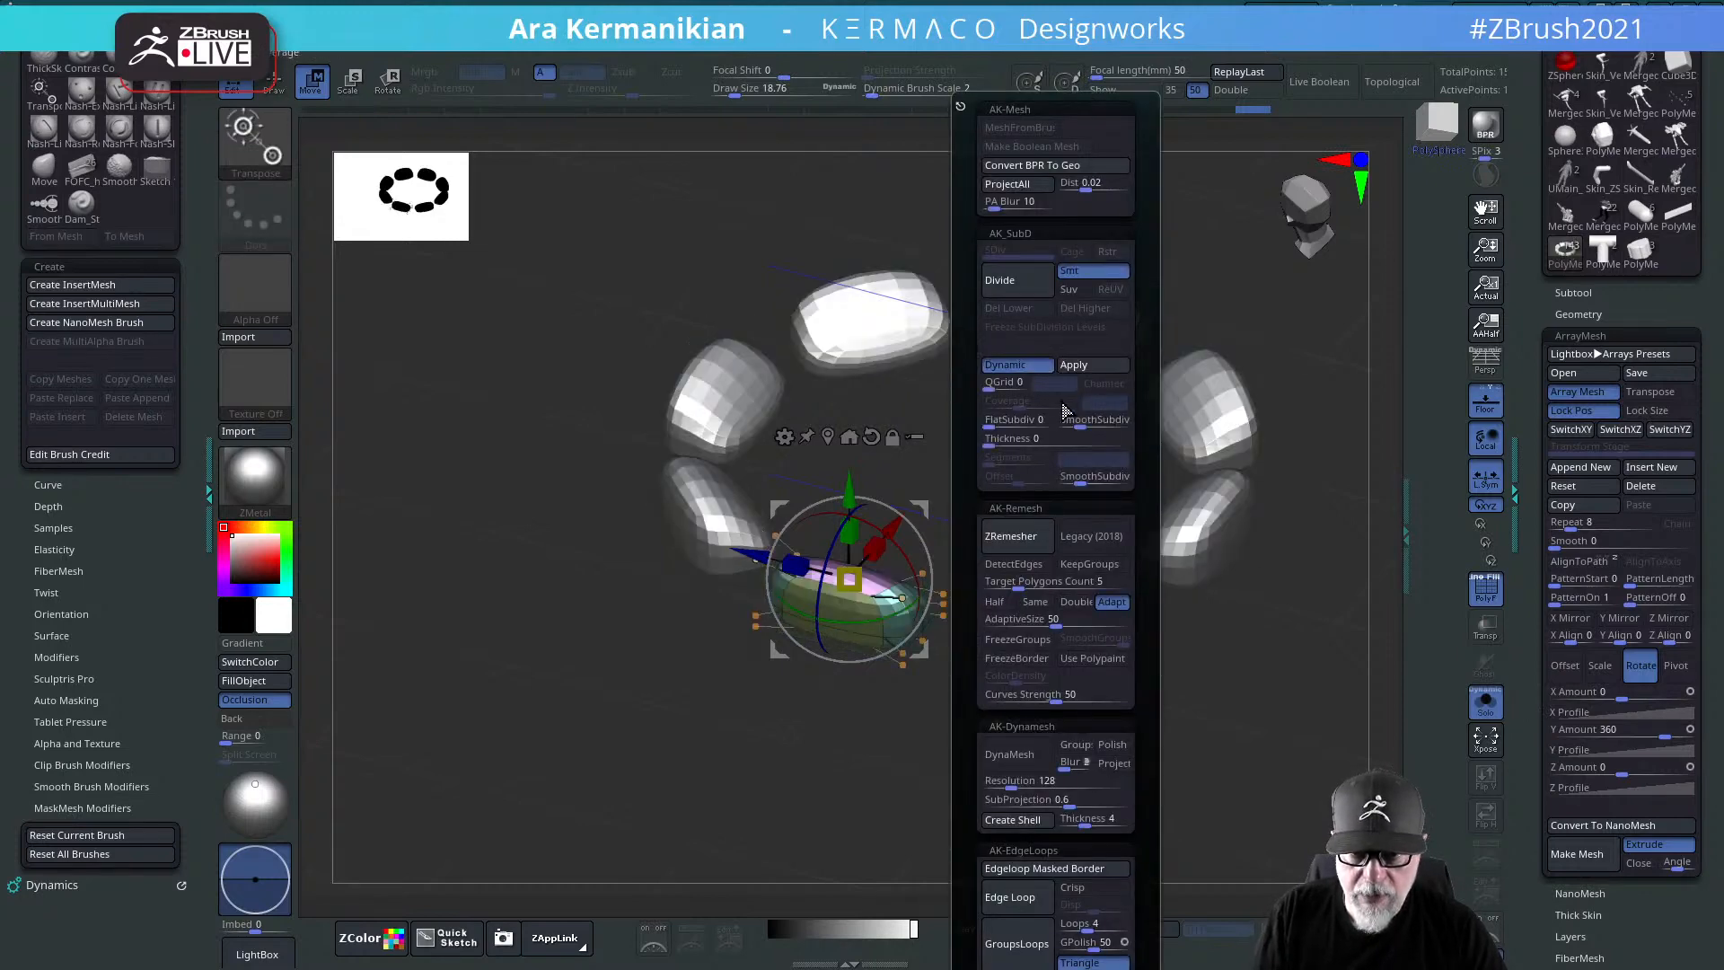
{"action": "left_click", "coordinate": [996, 384]}
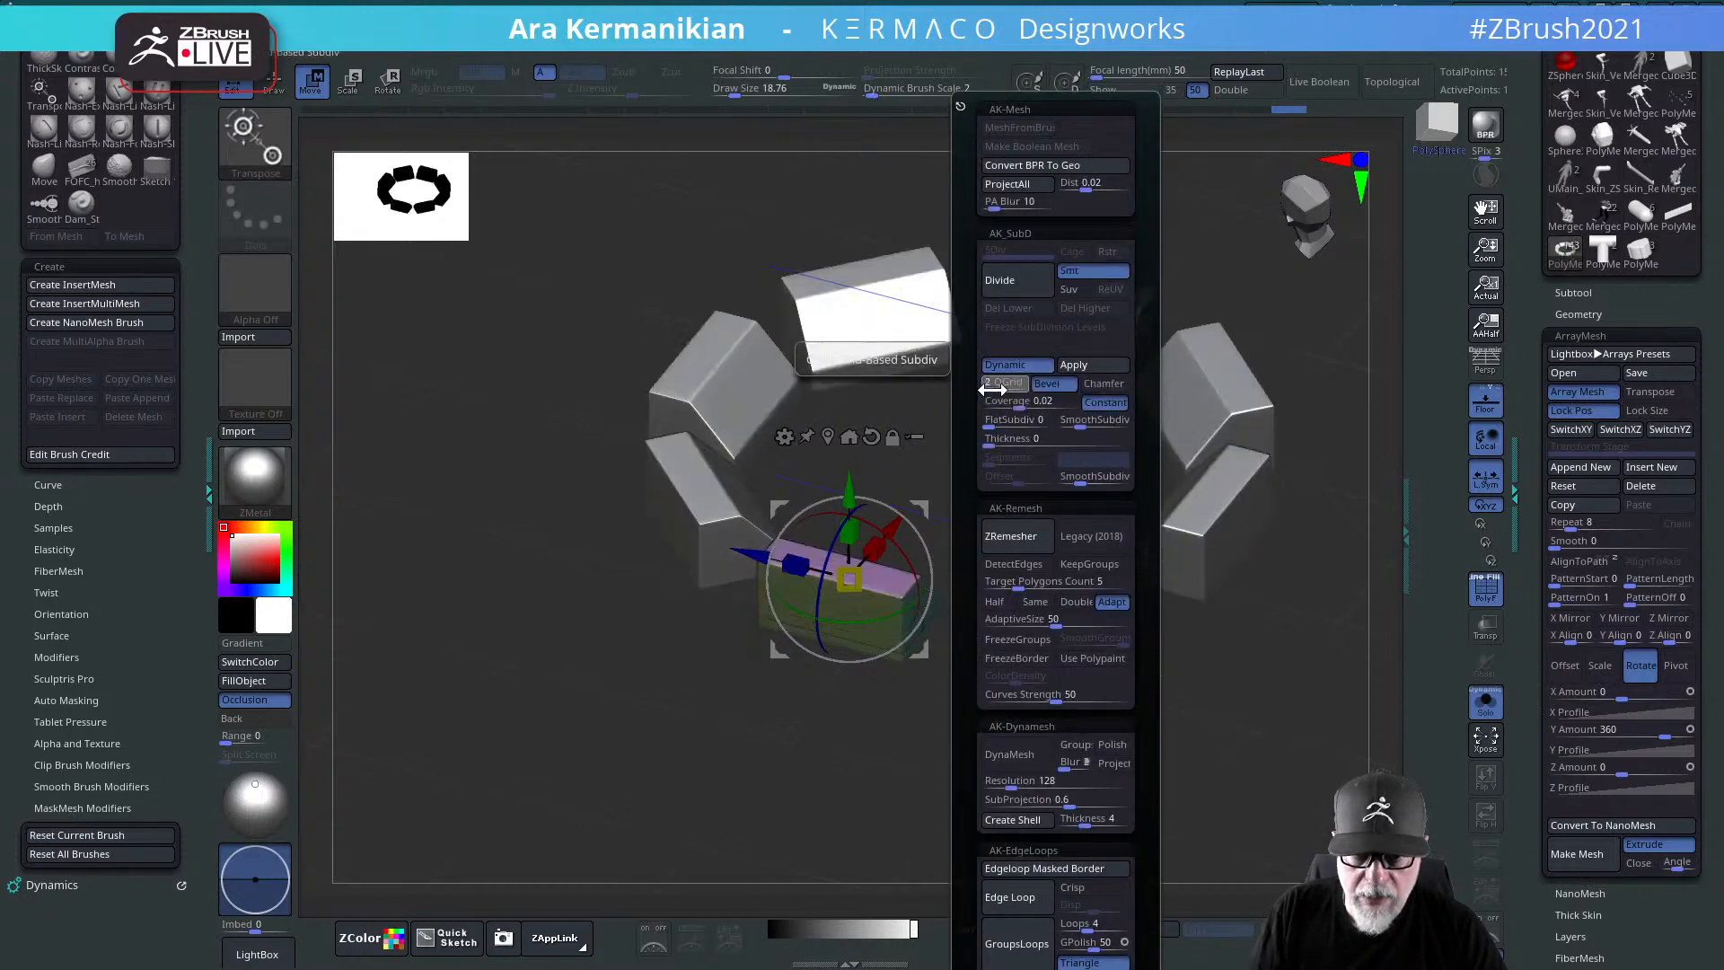
{"action": "left_click_drag", "start_coordinate": [991, 389], "coordinate": [957, 465]}
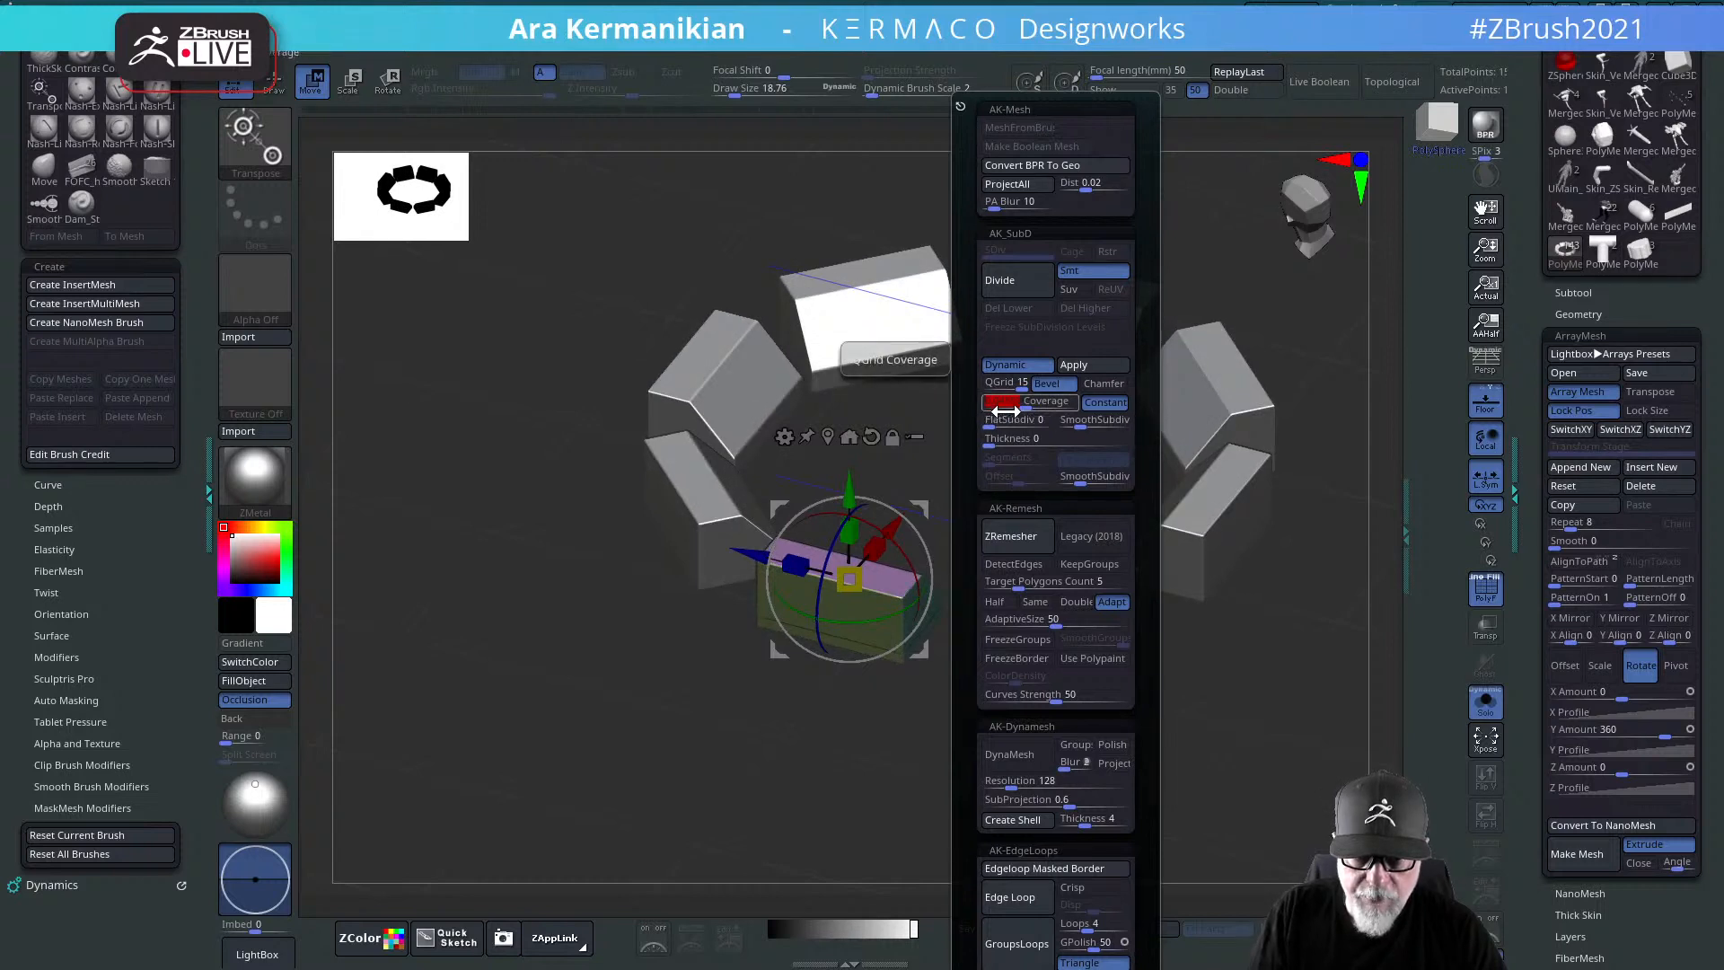
{"action": "left_click_drag", "start_coordinate": [1024, 405], "coordinate": [1043, 408]}
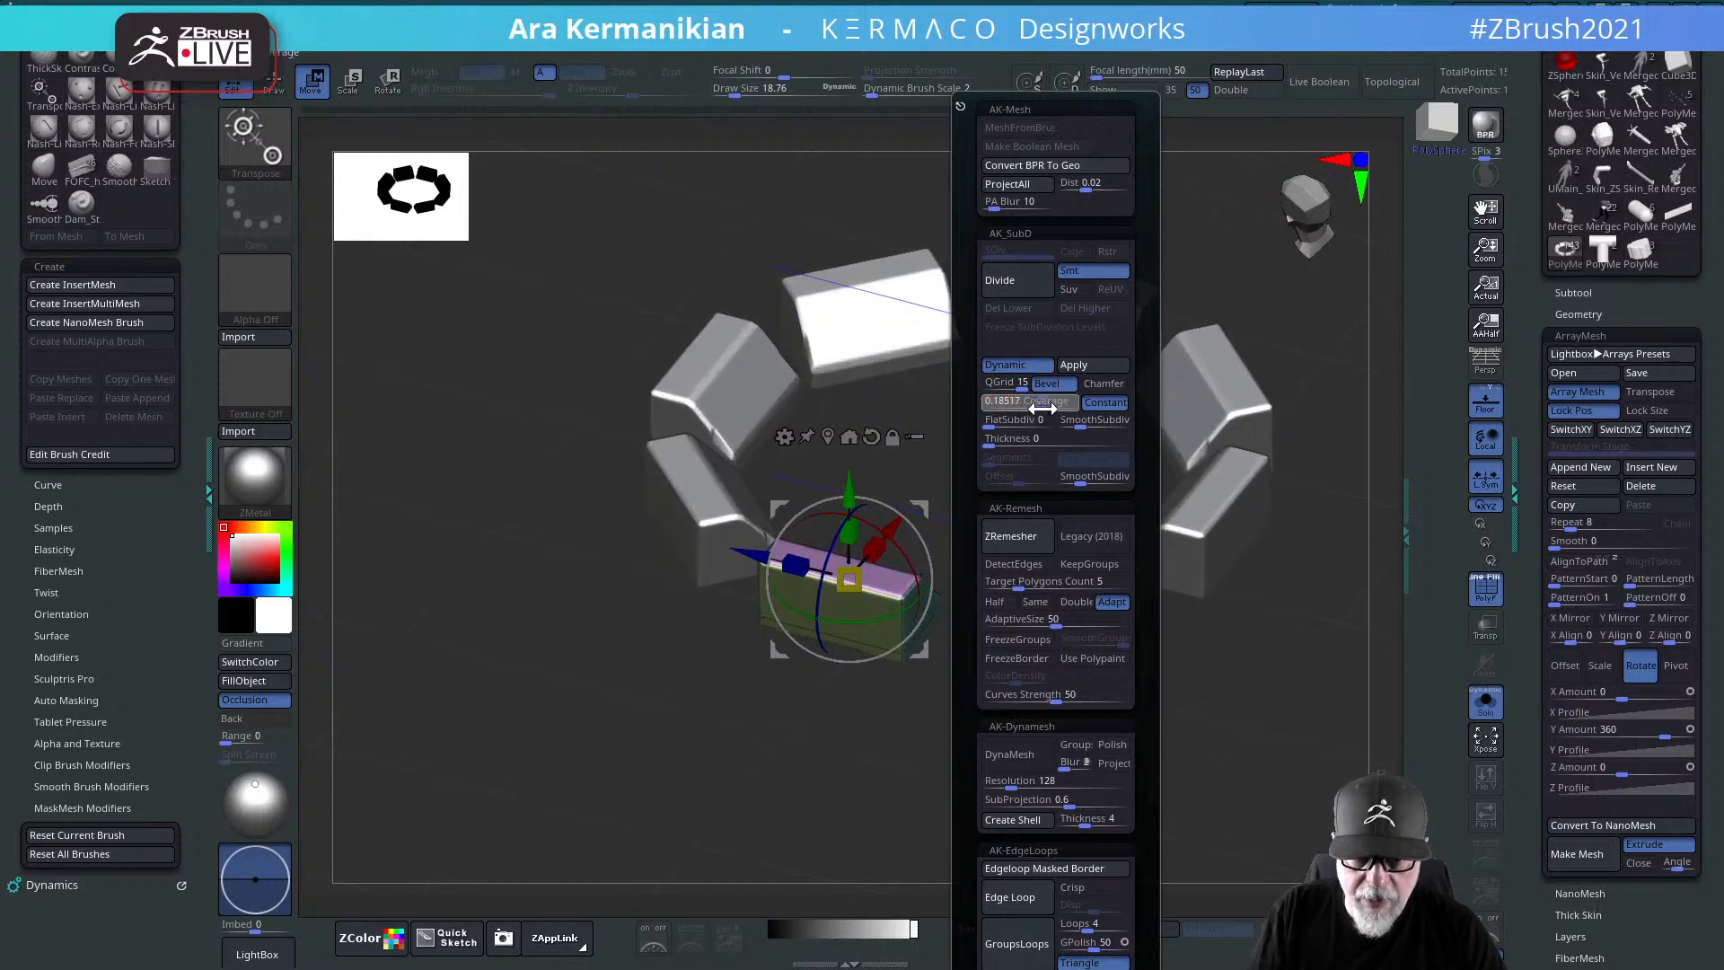
{"action": "left_click_drag", "start_coordinate": [917, 418], "coordinate": [810, 490]}
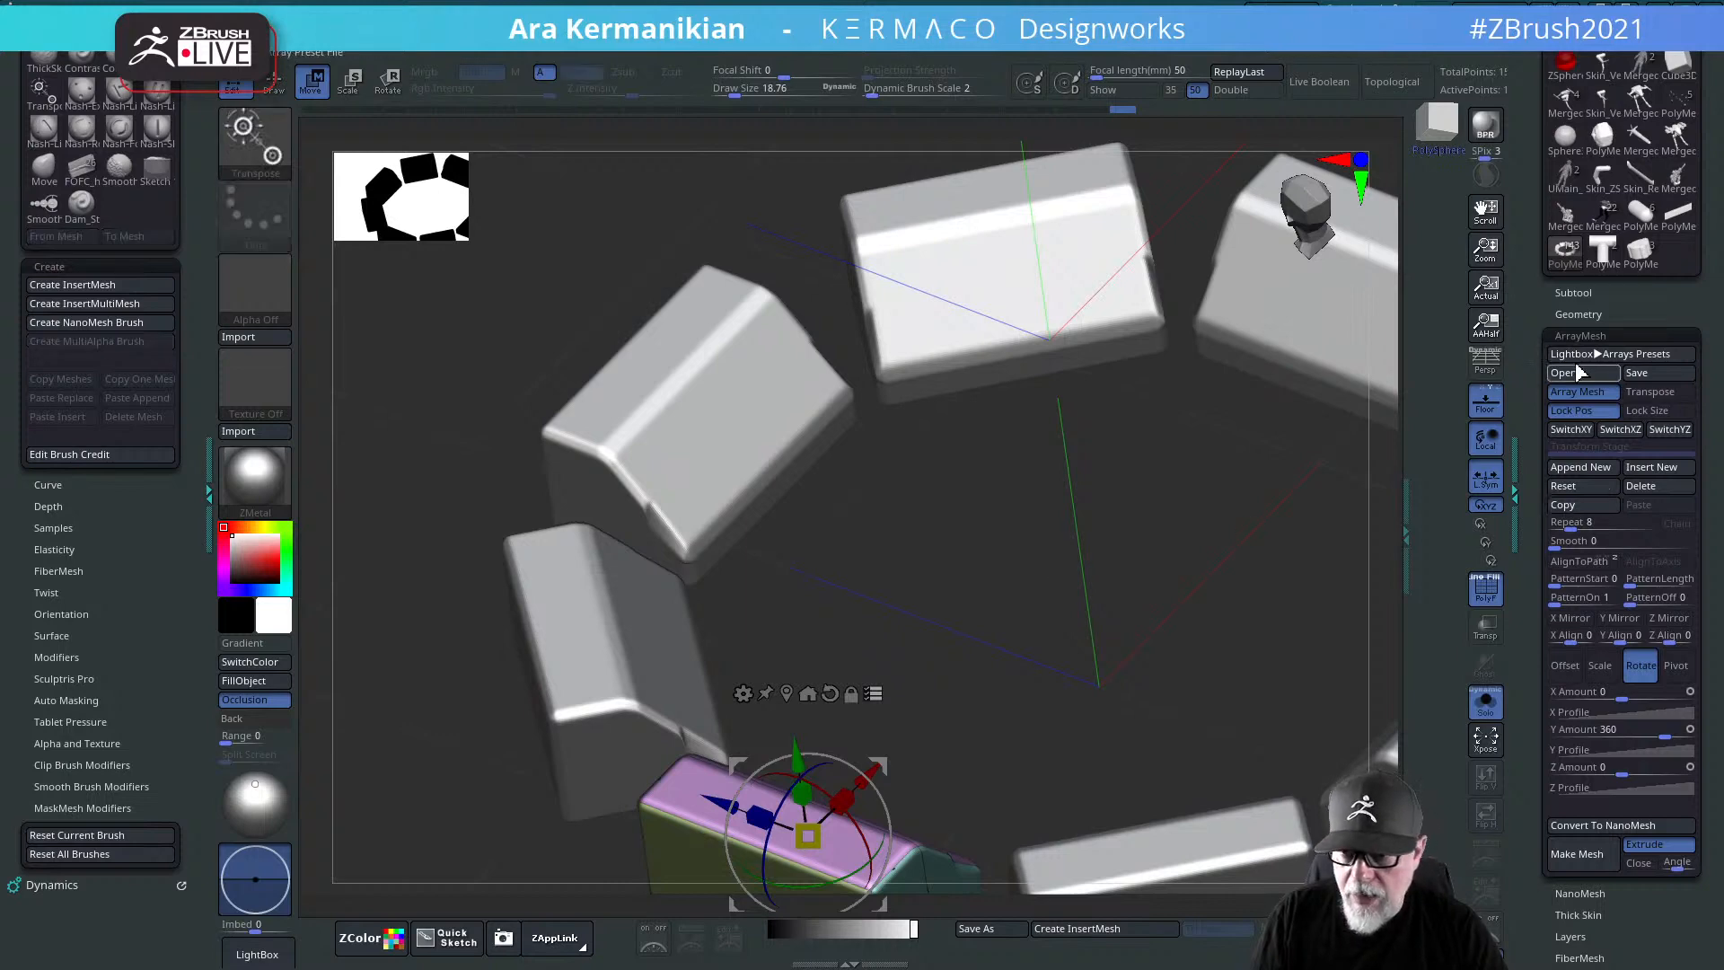
Step: Tighten the beveled edges by setting the Dynamic Subdiv Coverage to about 0.09
{"action": "left_click", "coordinate": [1580, 314]}
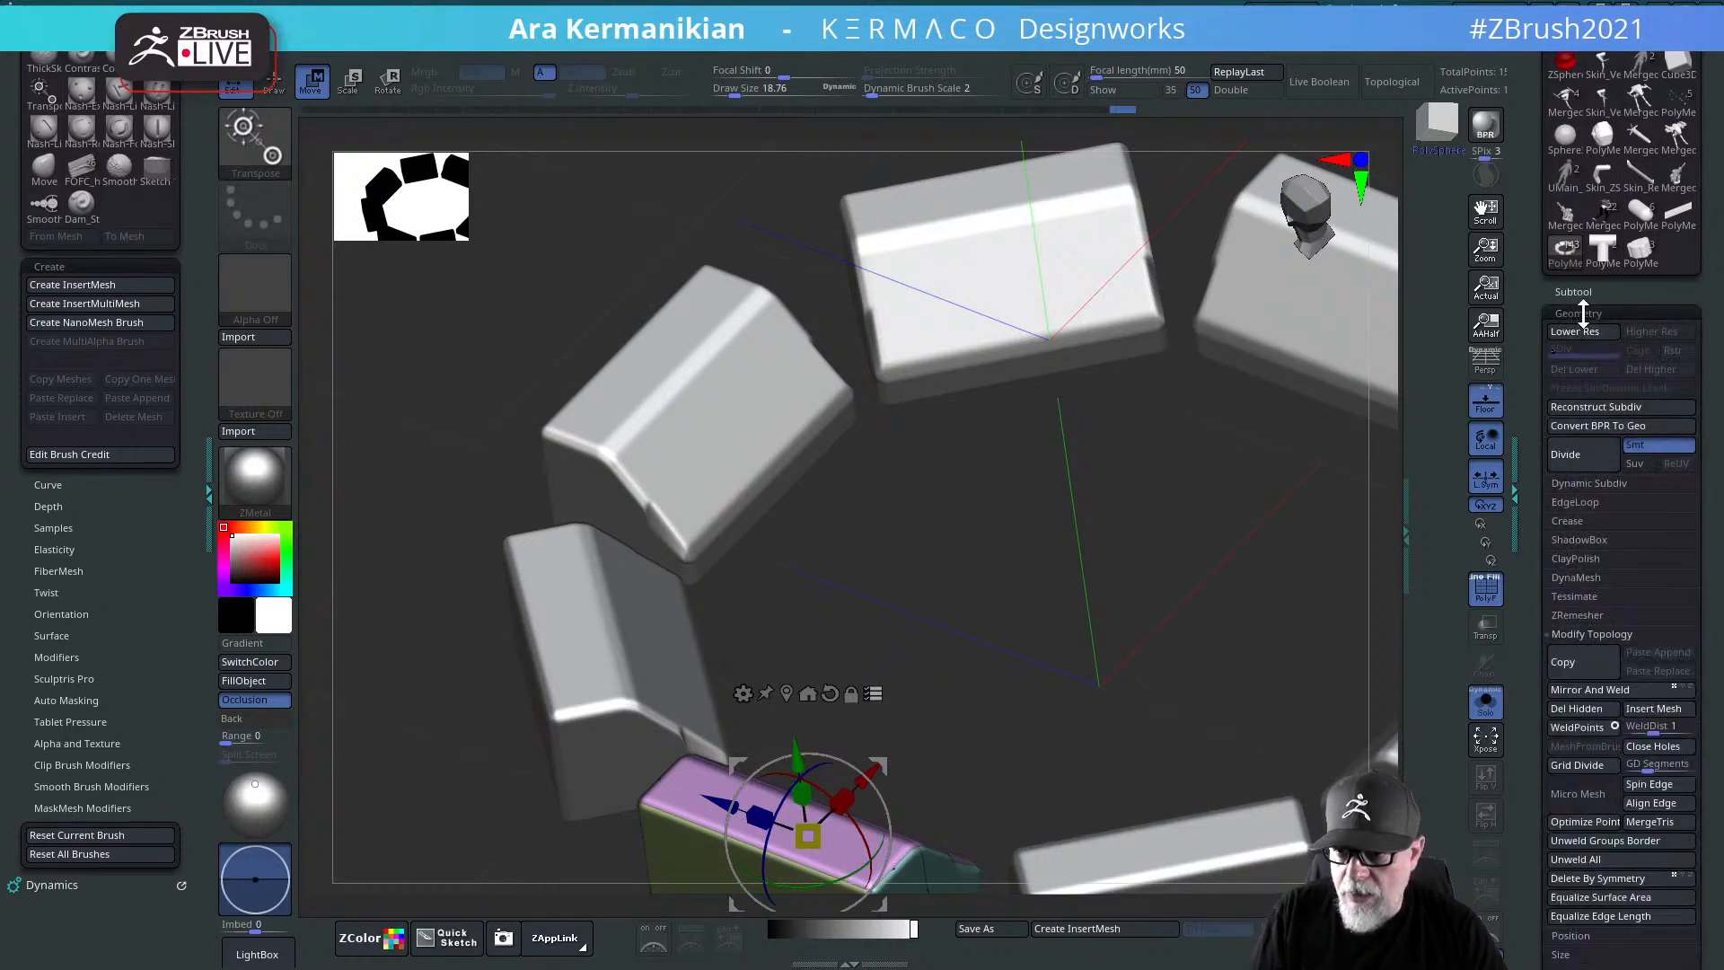
{"action": "left_click", "coordinate": [1569, 503]}
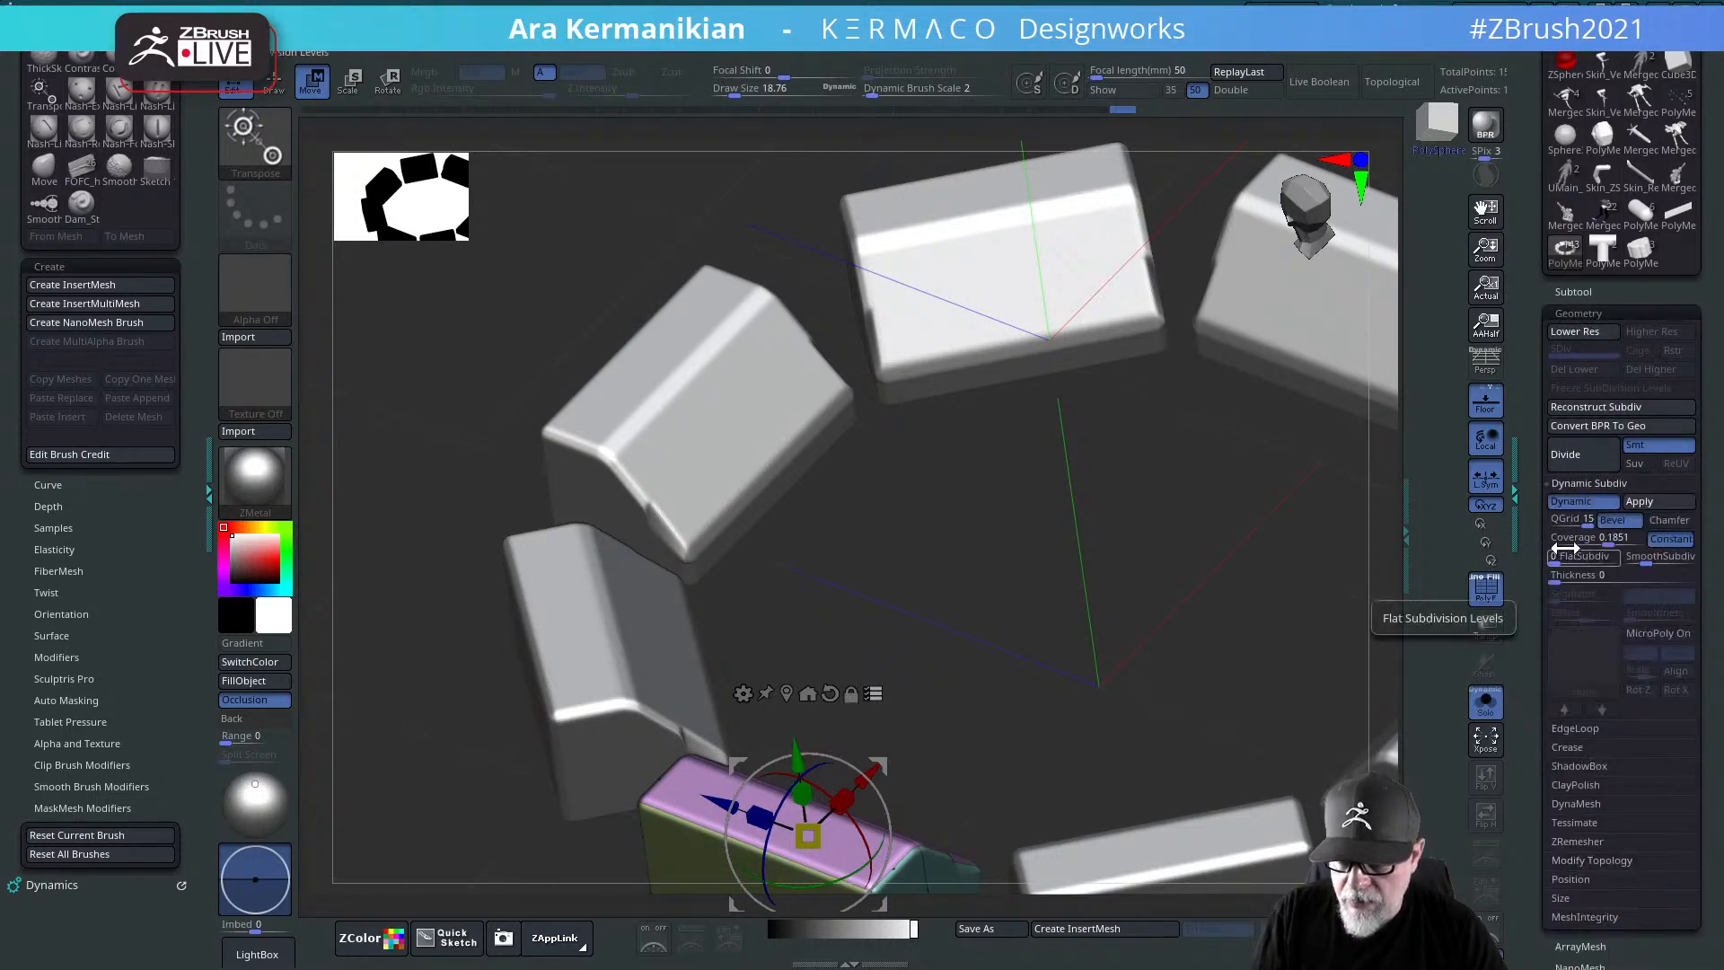
{"action": "left_click_drag", "start_coordinate": [1567, 539], "coordinate": [1607, 538]}
{"action": "left_click_drag", "start_coordinate": [1122, 584], "coordinate": [699, 525]}
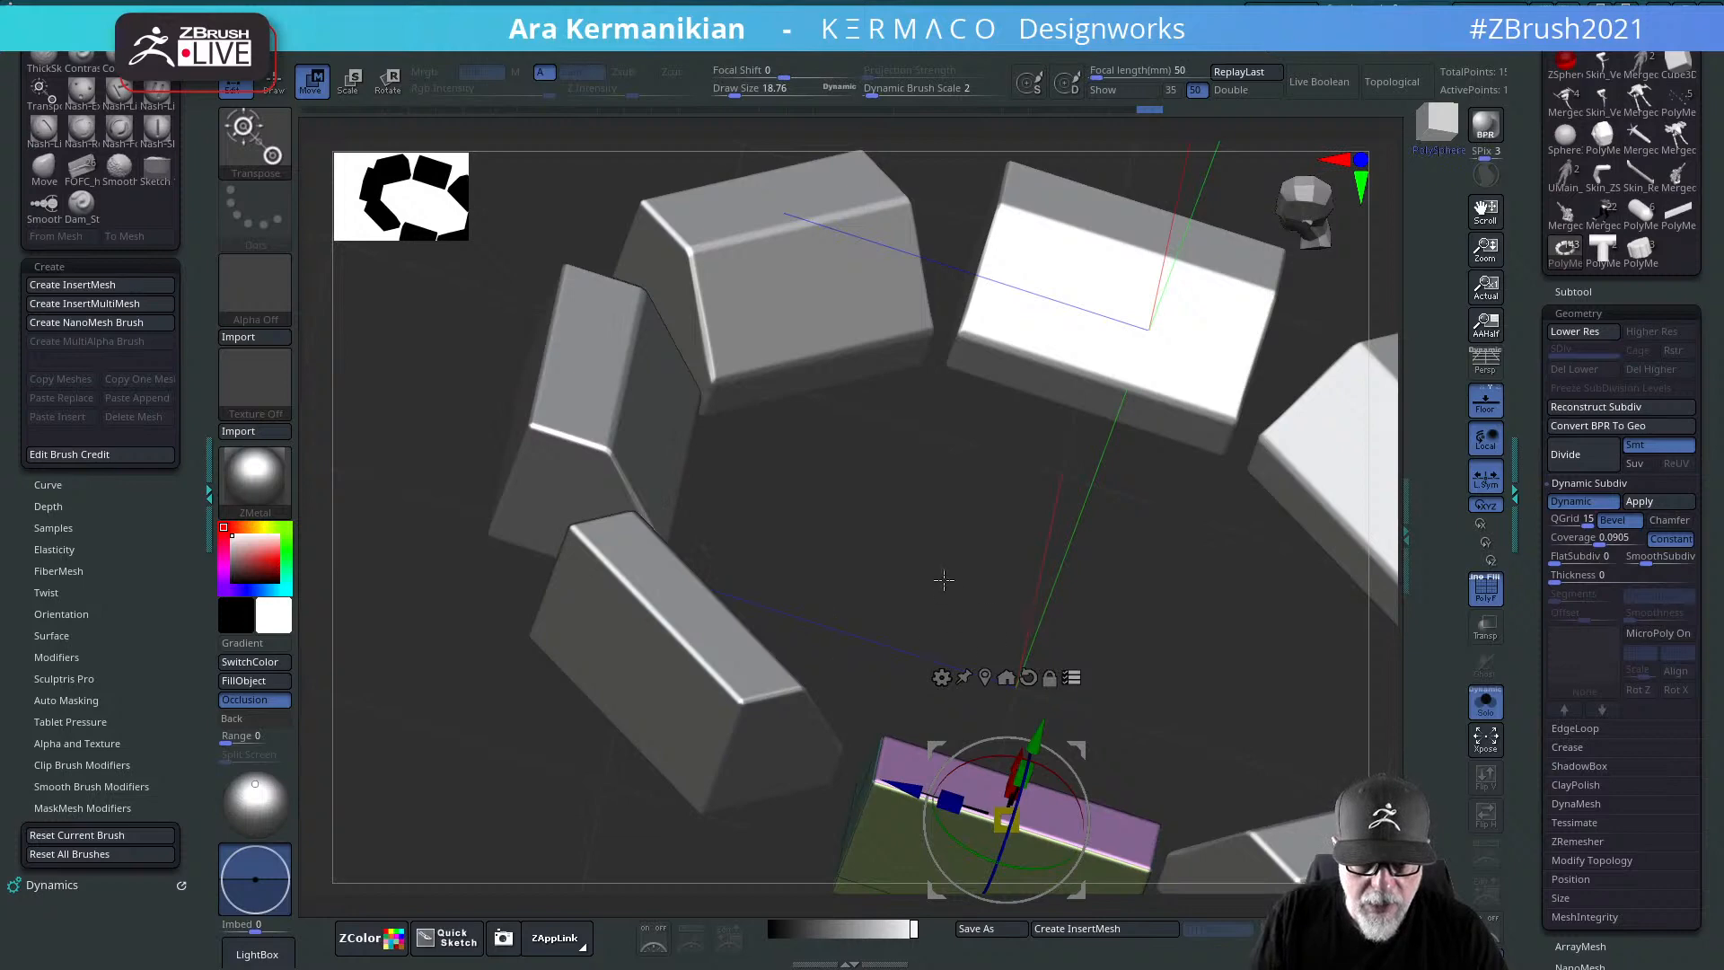
Step: Give the source box's large outer side face its own polygroup with ZModeler's PolyGroup action on A Single Poly
{"action": "left_click_drag", "start_coordinate": [944, 579], "coordinate": [814, 725]}
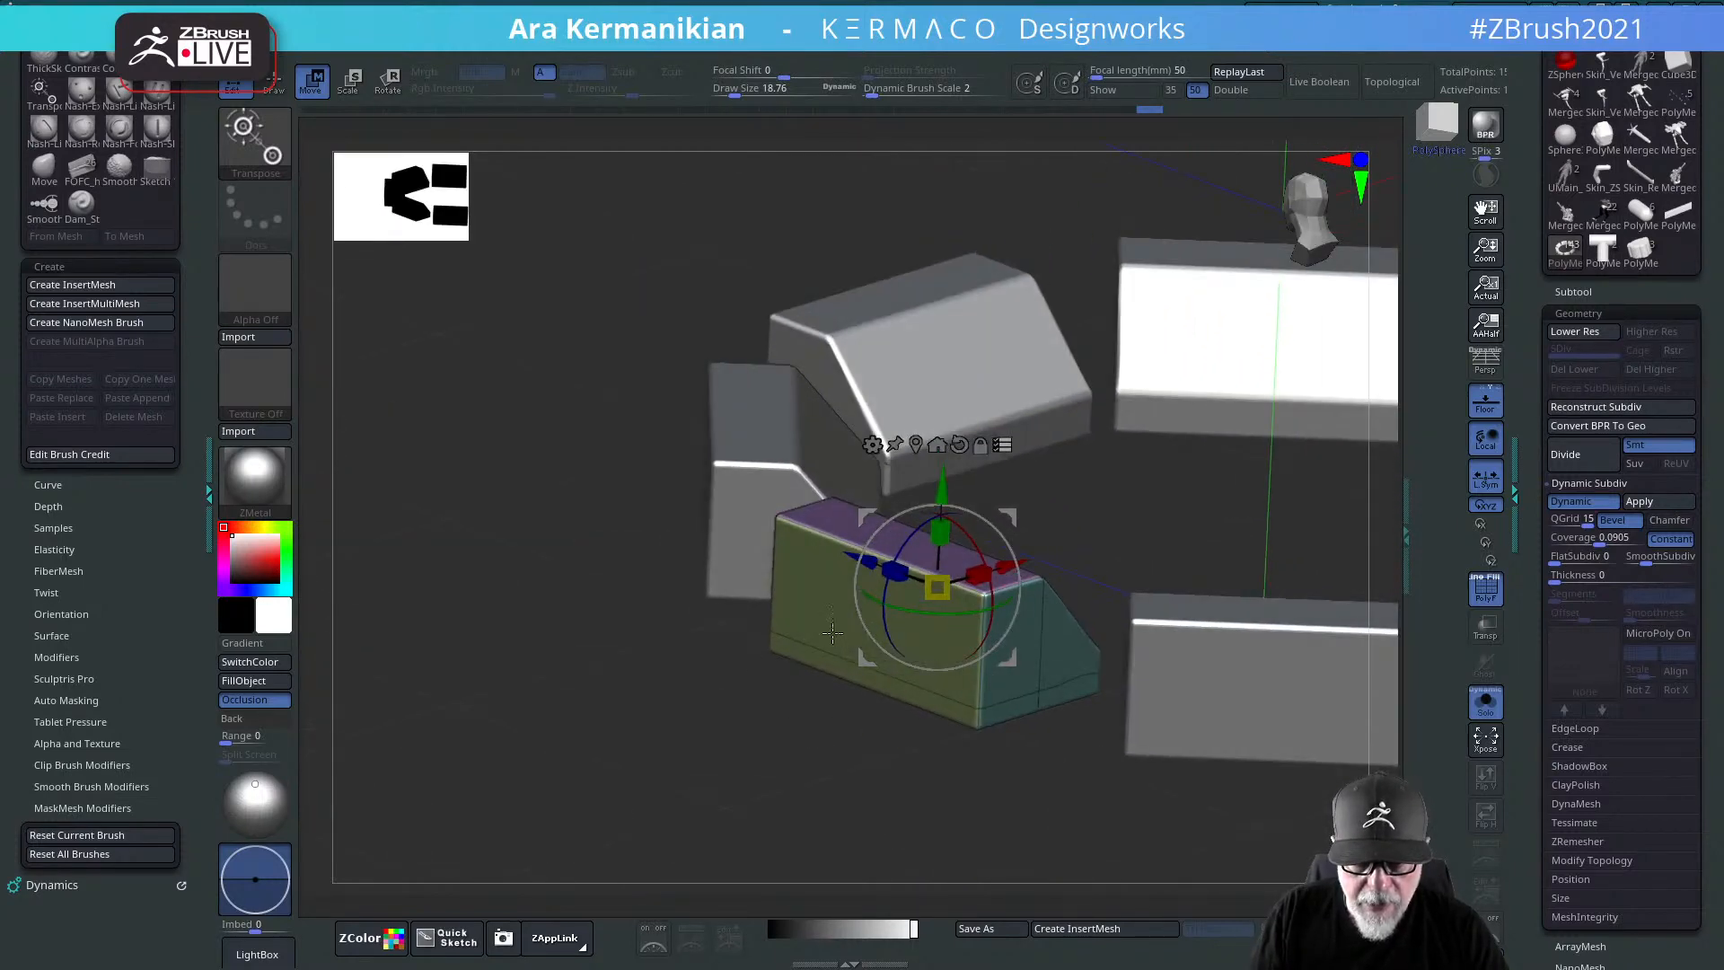
{"action": "mouse_move", "coordinate": [892, 851]}
{"action": "left_mouse_down"}
{"action": "mouse_move", "coordinate": [808, 778]}
{"action": "mouse_move", "coordinate": [943, 808]}
{"action": "mouse_move", "coordinate": [987, 860]}
{"action": "mouse_move", "coordinate": [1069, 770]}
{"action": "mouse_move", "coordinate": [1111, 608]}
{"action": "mouse_move", "coordinate": [1058, 716]}
{"action": "mouse_move", "coordinate": [1070, 704]}
{"action": "mouse_move", "coordinate": [1105, 804]}
{"action": "mouse_move", "coordinate": [1015, 743]}
{"action": "left_mouse_up"}
{"action": "key", "text": "q"}
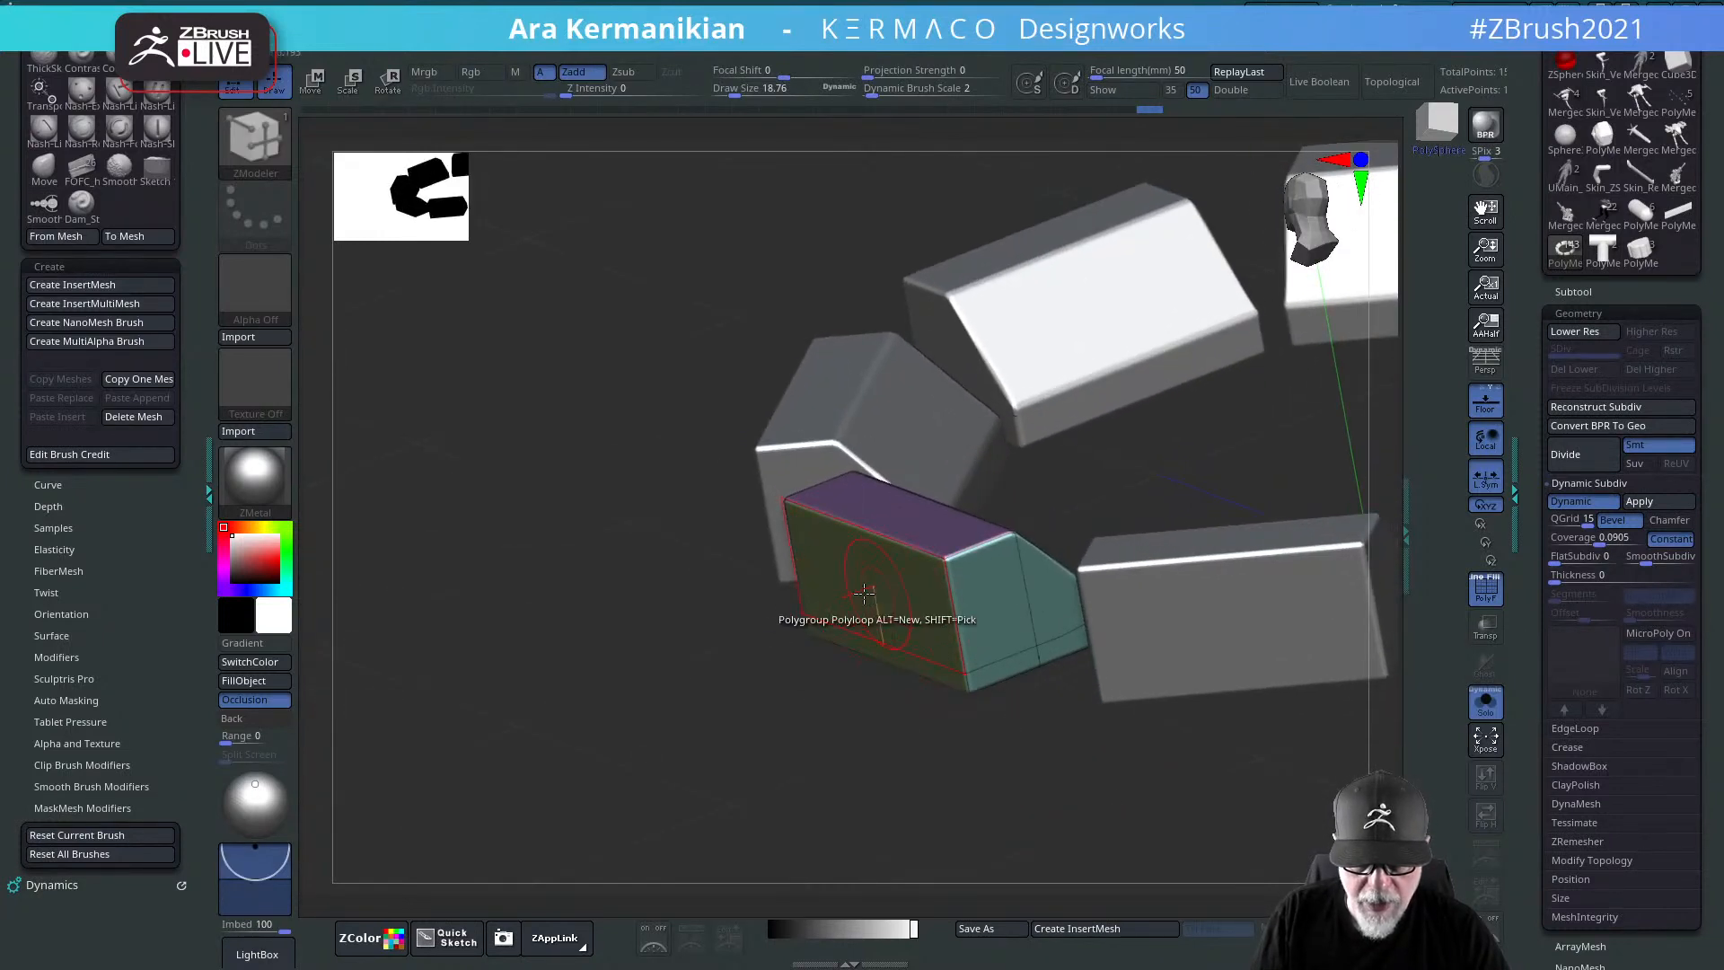
{"action": "key", "text": "space"}
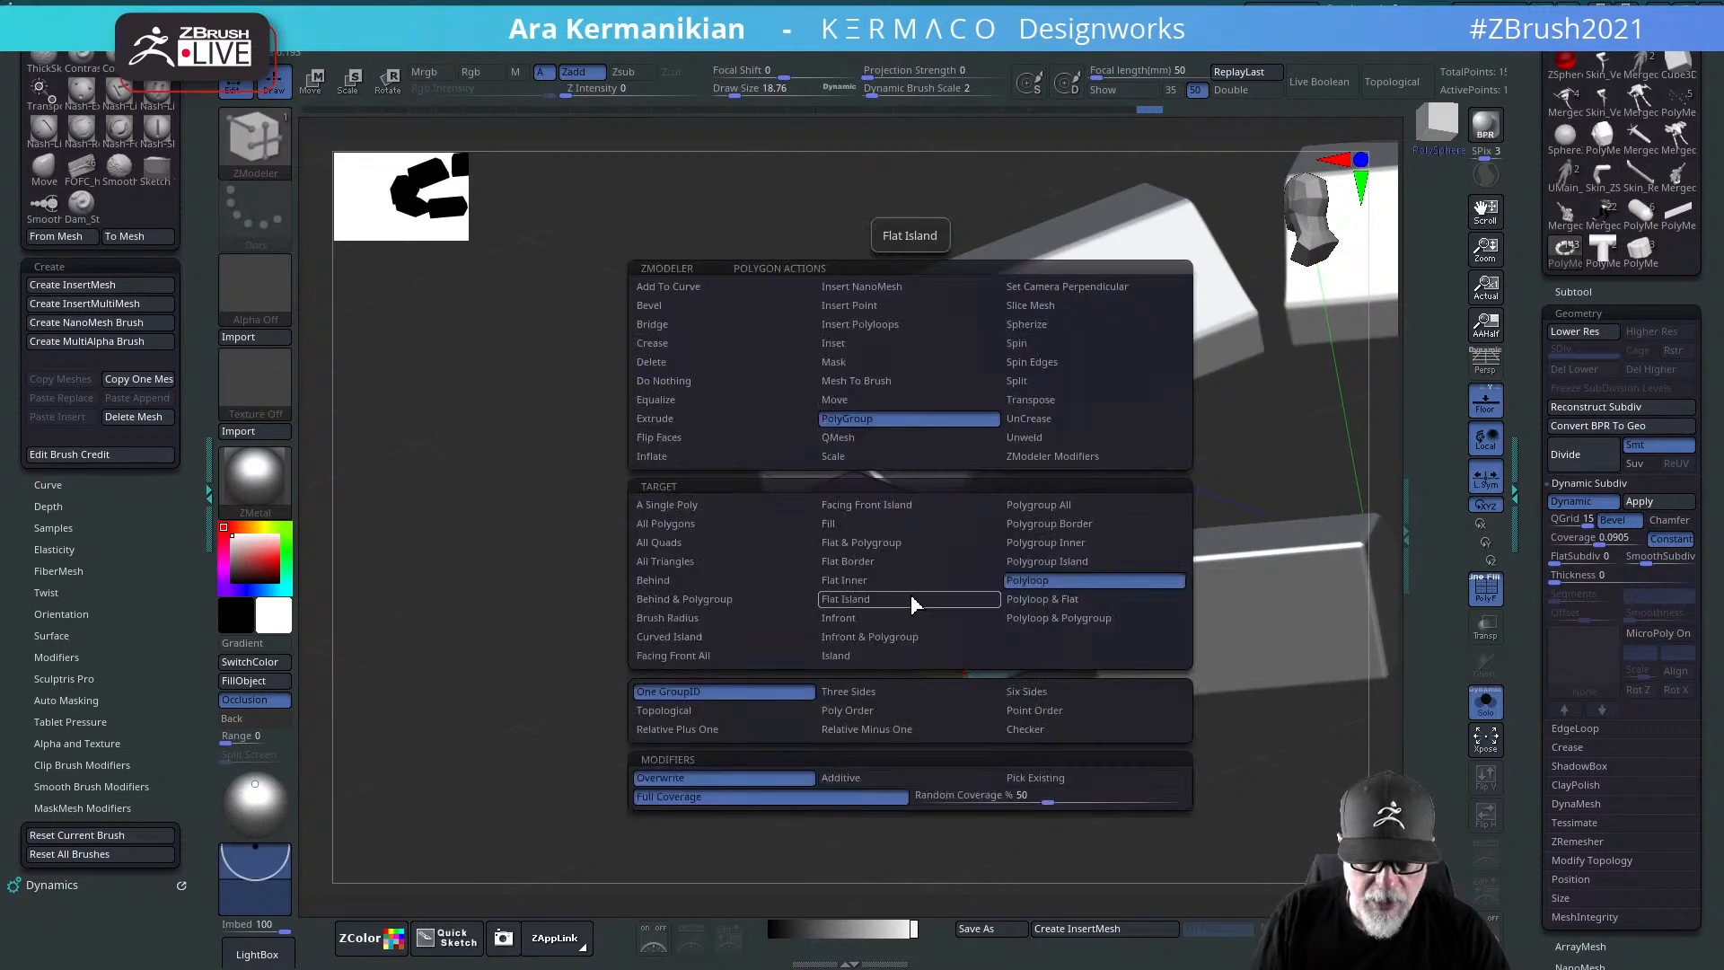
{"action": "left_click", "coordinate": [752, 508]}
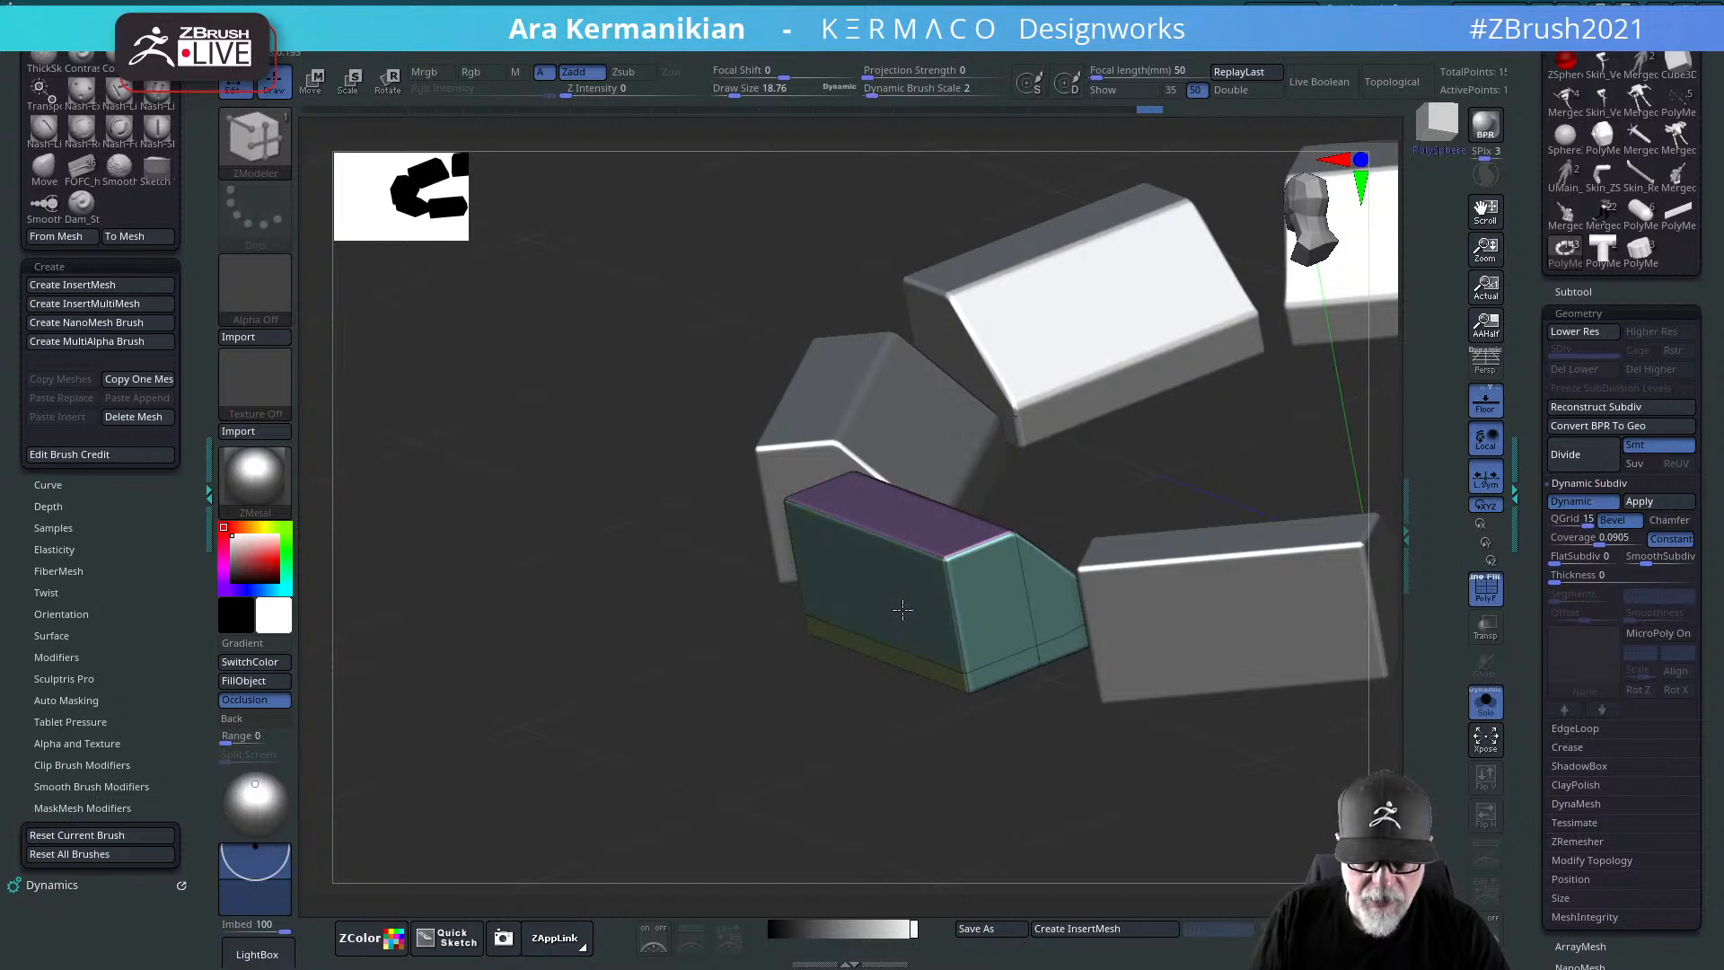
{"action": "left_click", "coordinate": [903, 610]}
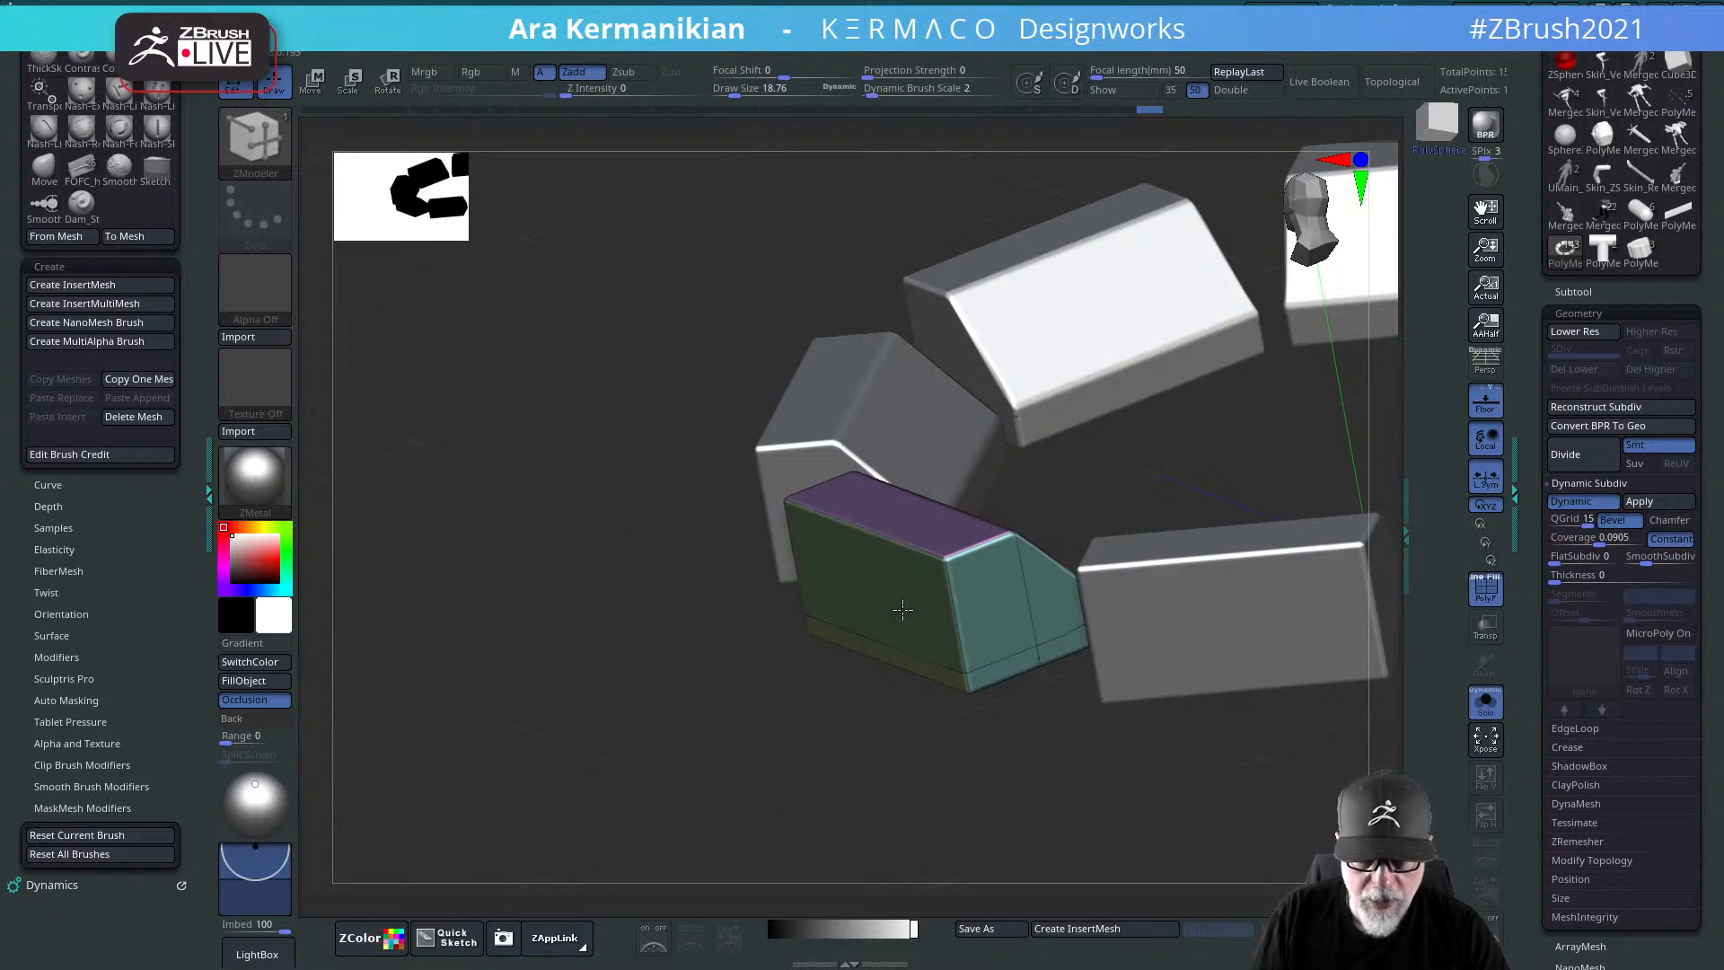
{"action": "left_click", "coordinate": [903, 610]}
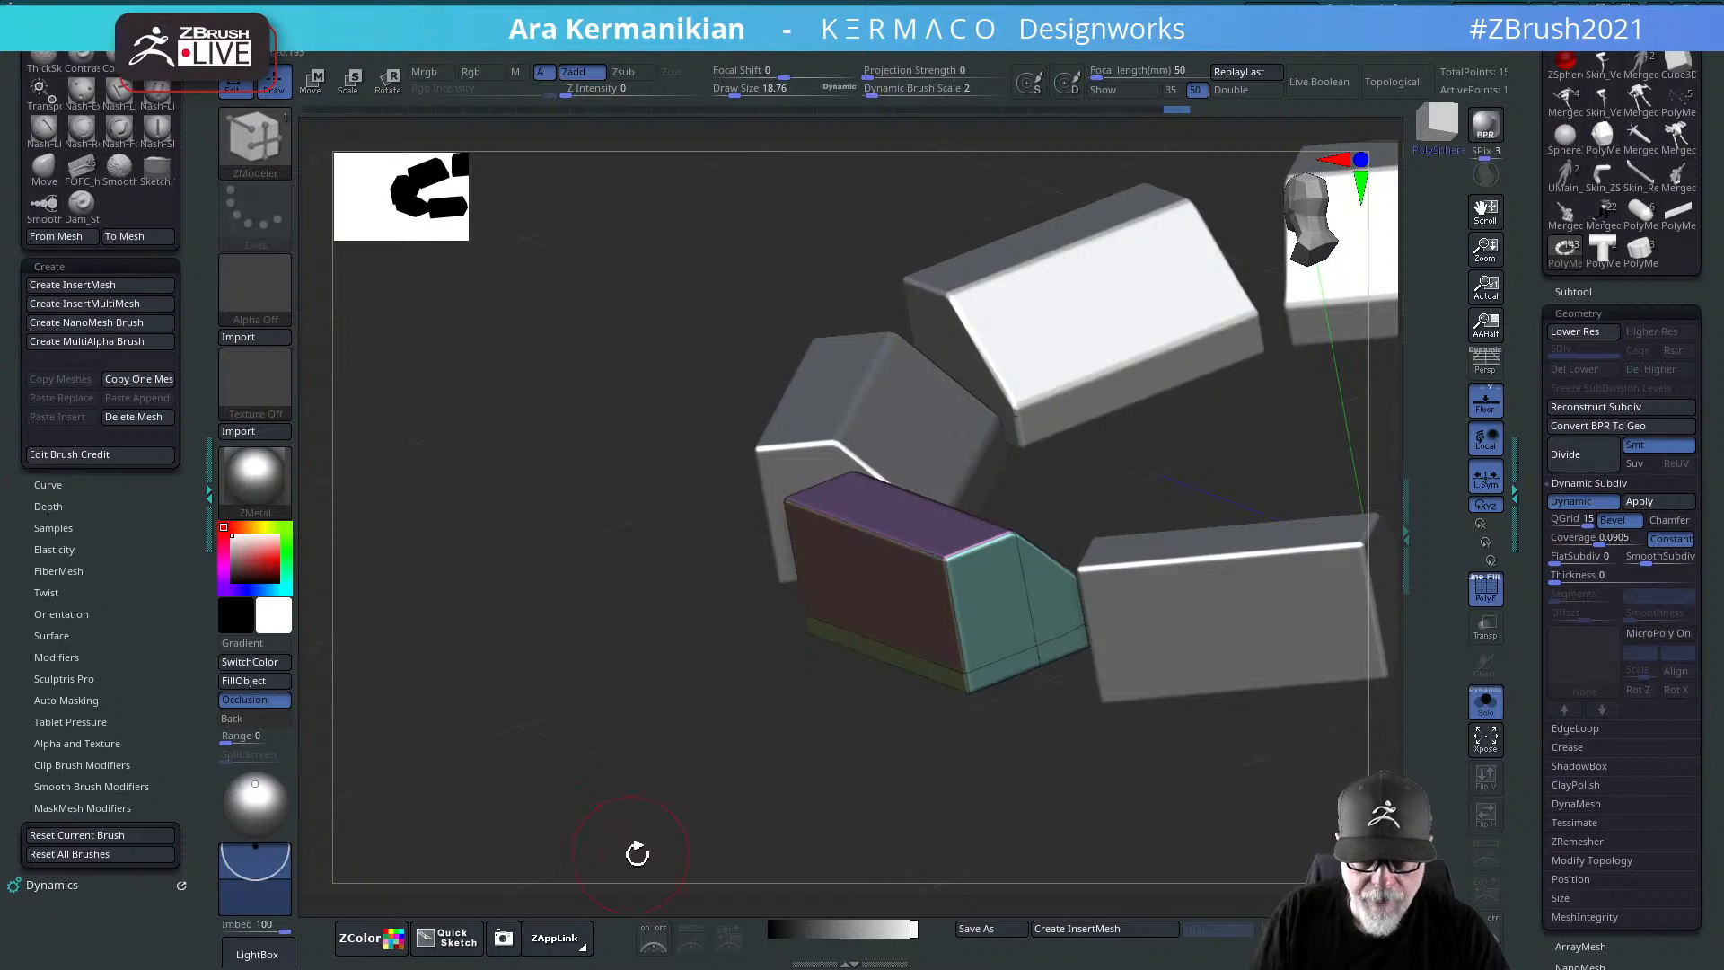
Step: Try ZModeler's QMesh action on the source box's underside with the Island and Polygroup Island targets
{"action": "left_click_drag", "start_coordinate": [637, 853], "coordinate": [893, 539]}
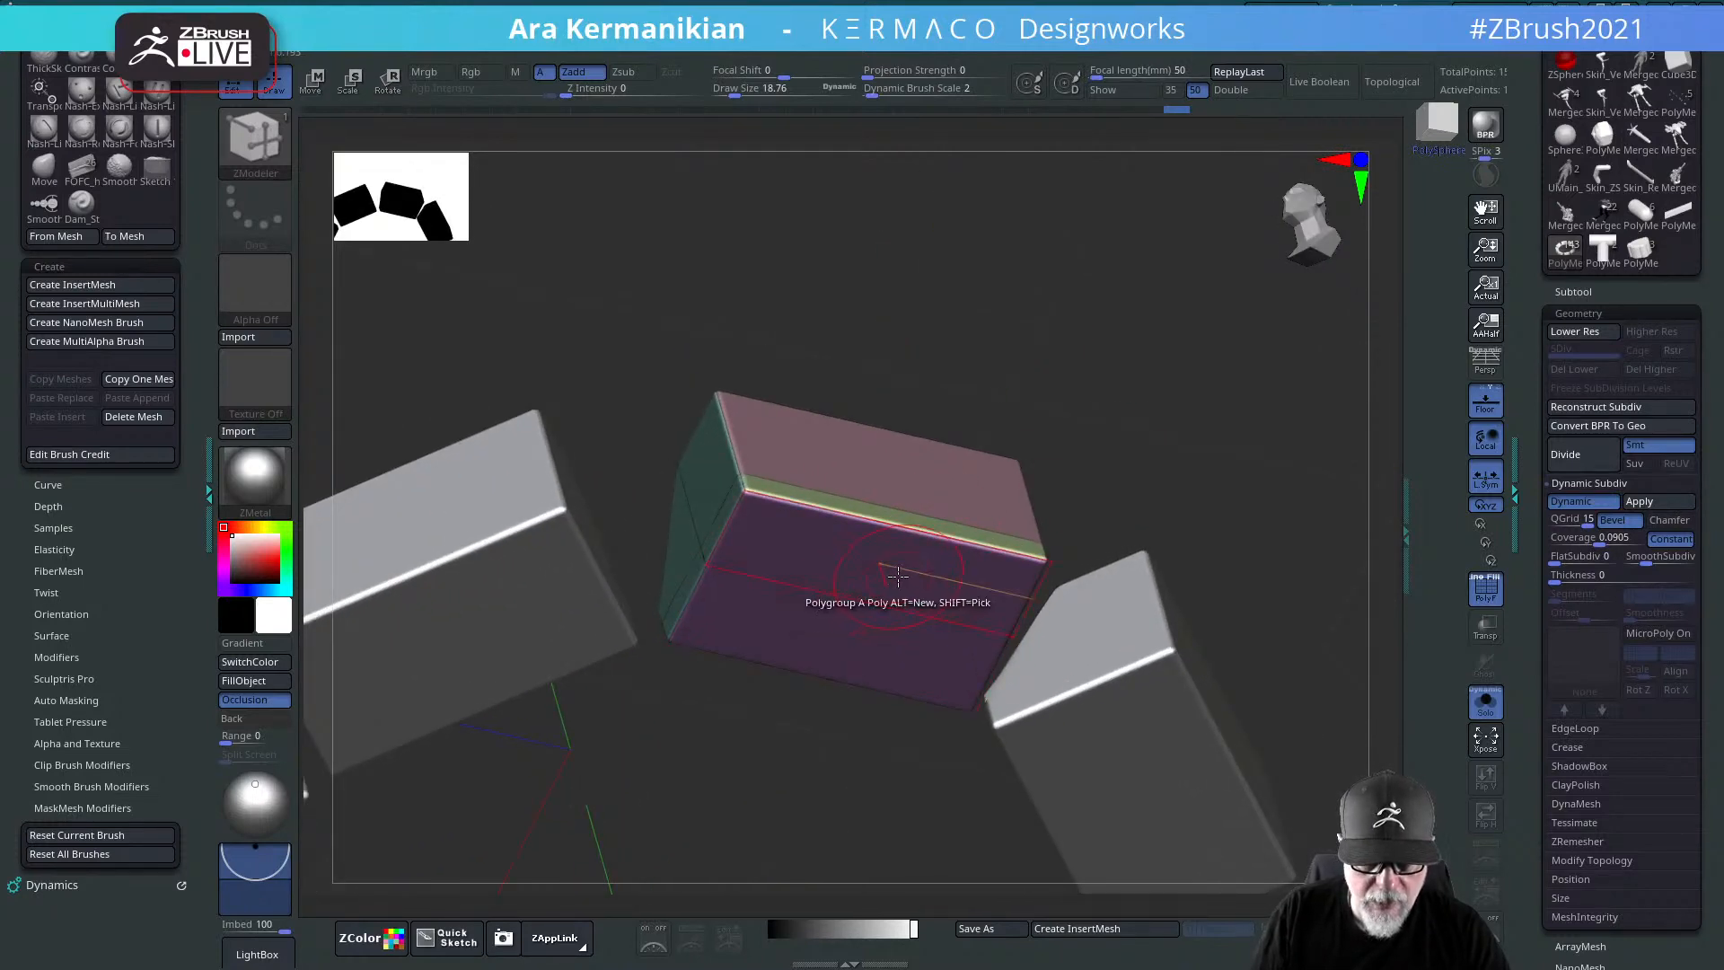
{"action": "key", "text": "space"}
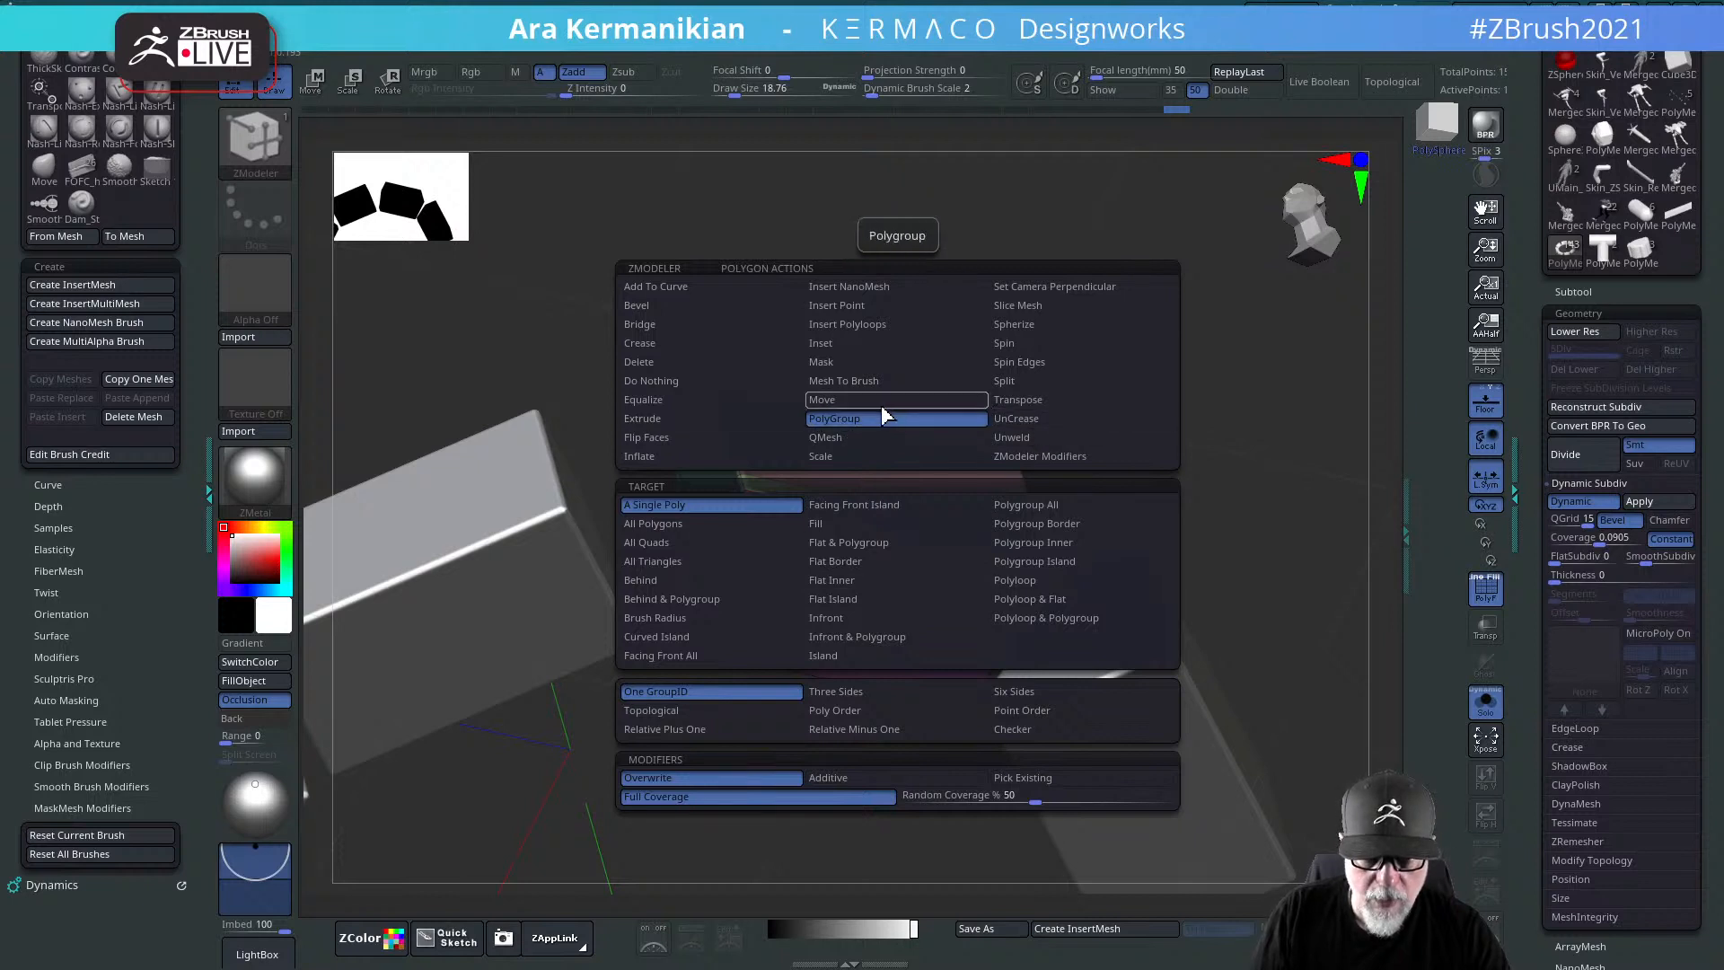
{"action": "left_click", "coordinate": [840, 437]}
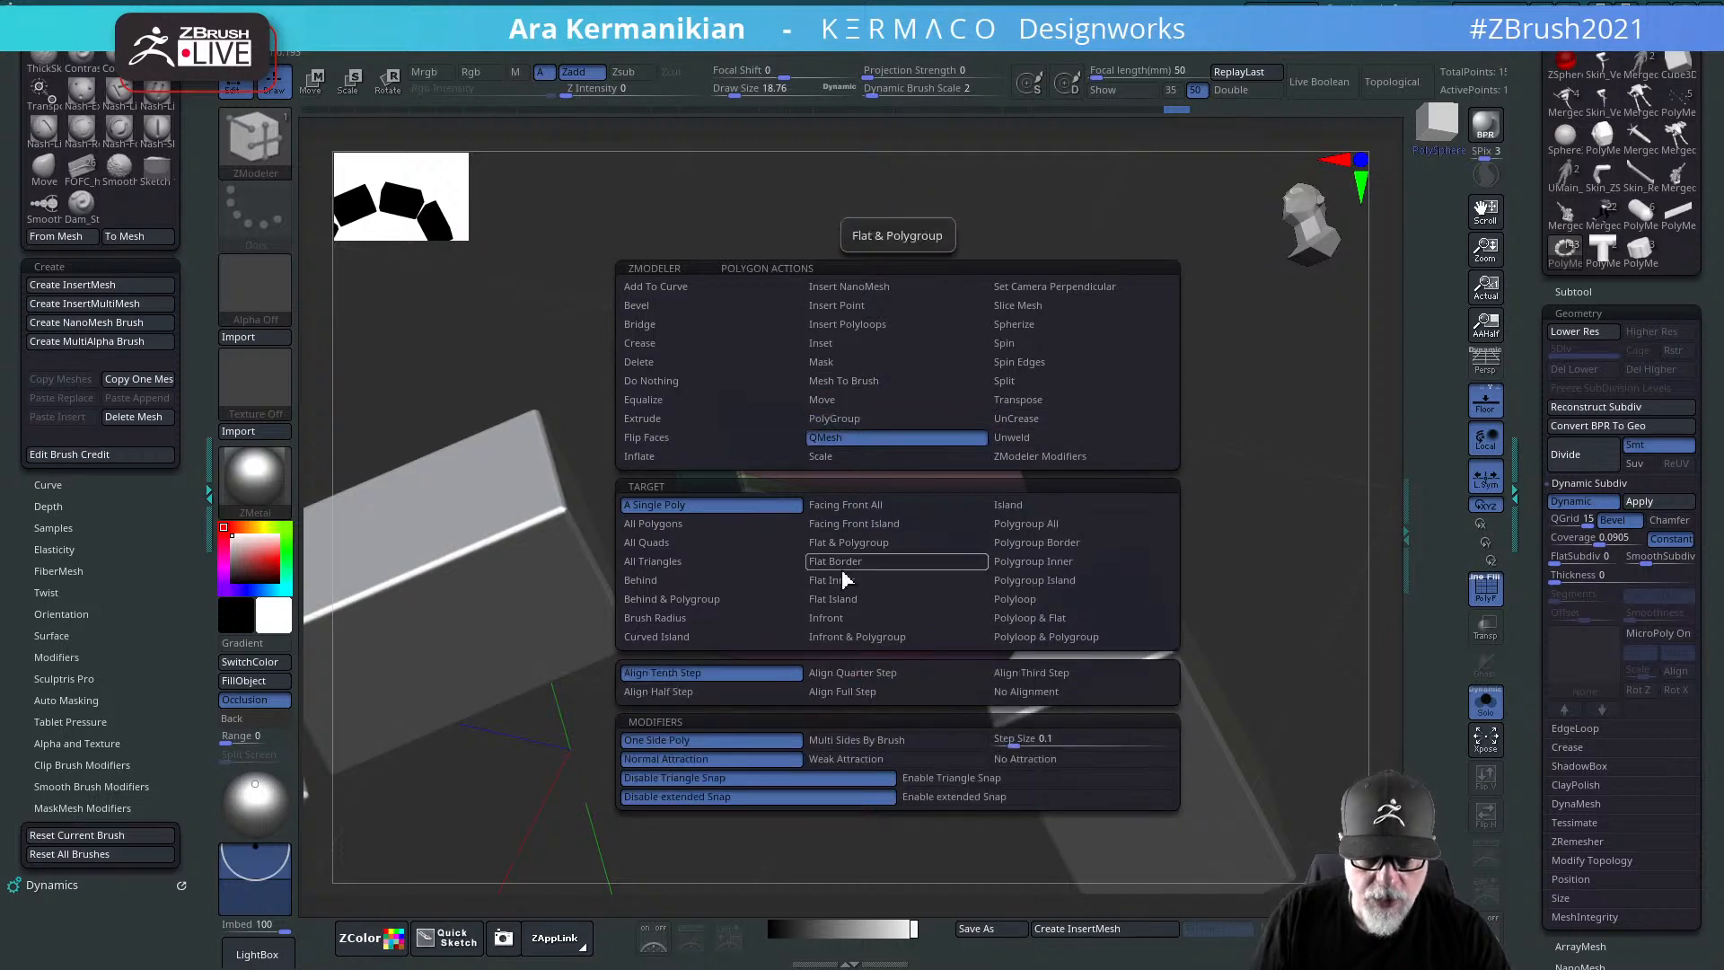
{"action": "left_click", "coordinate": [1024, 524]}
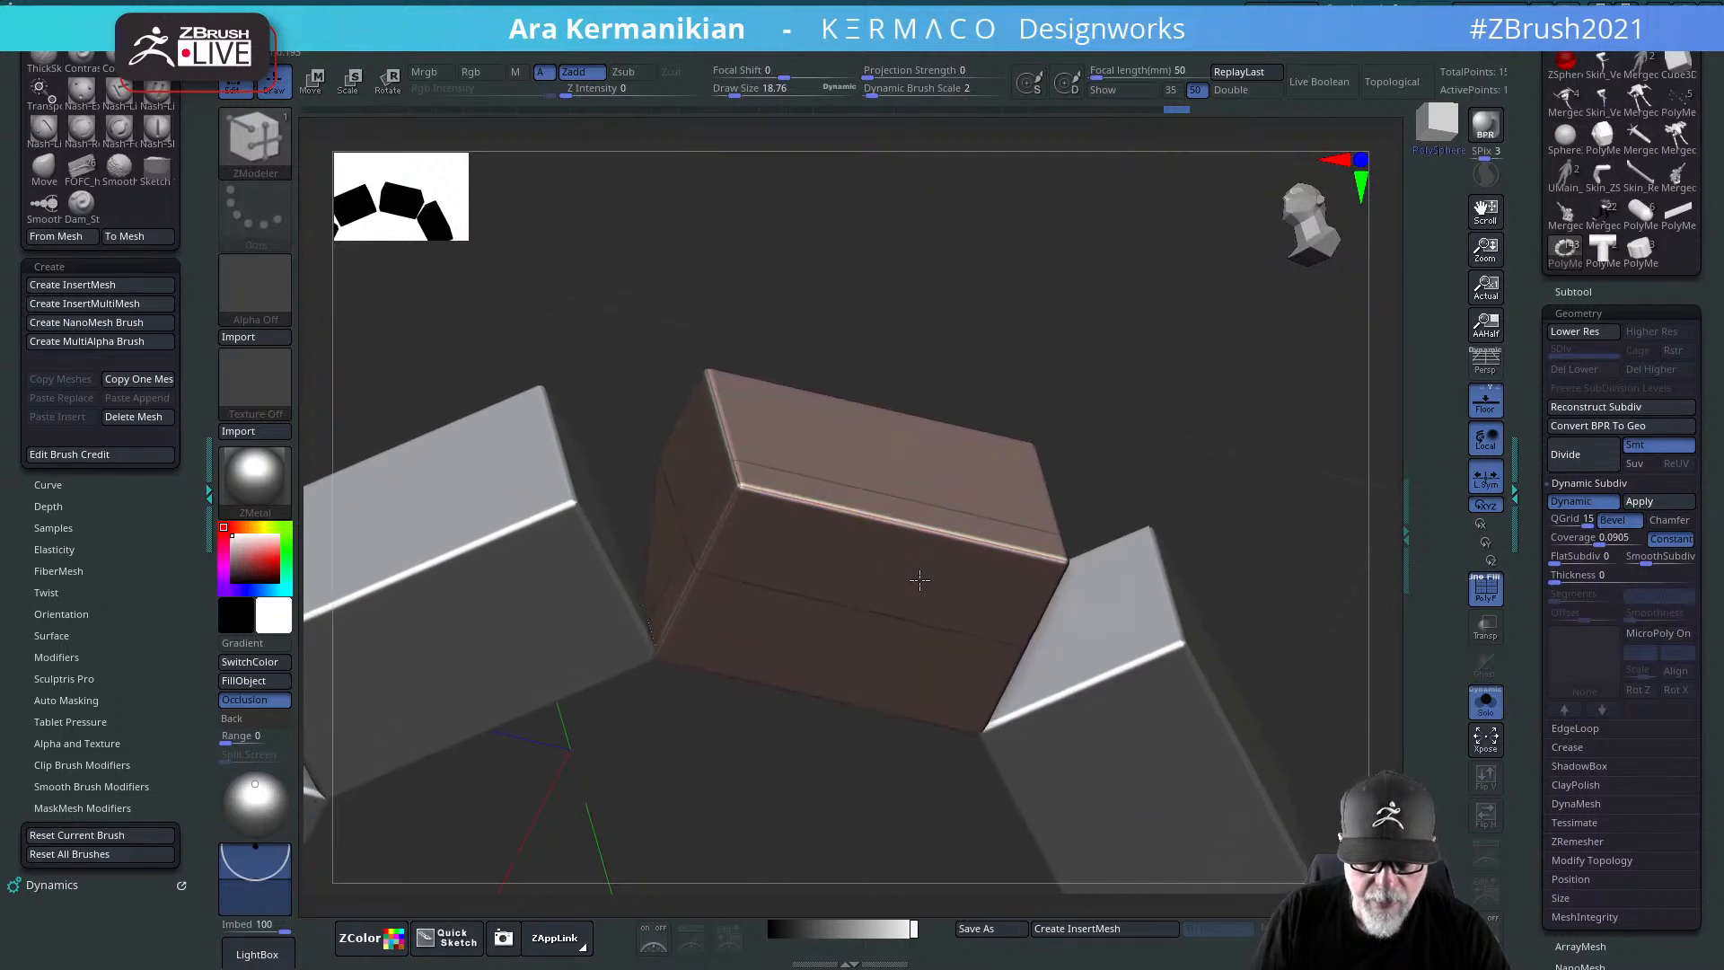
{"action": "left_click_drag", "start_coordinate": [919, 579], "coordinate": [913, 575]}
{"action": "key", "text": "space"}
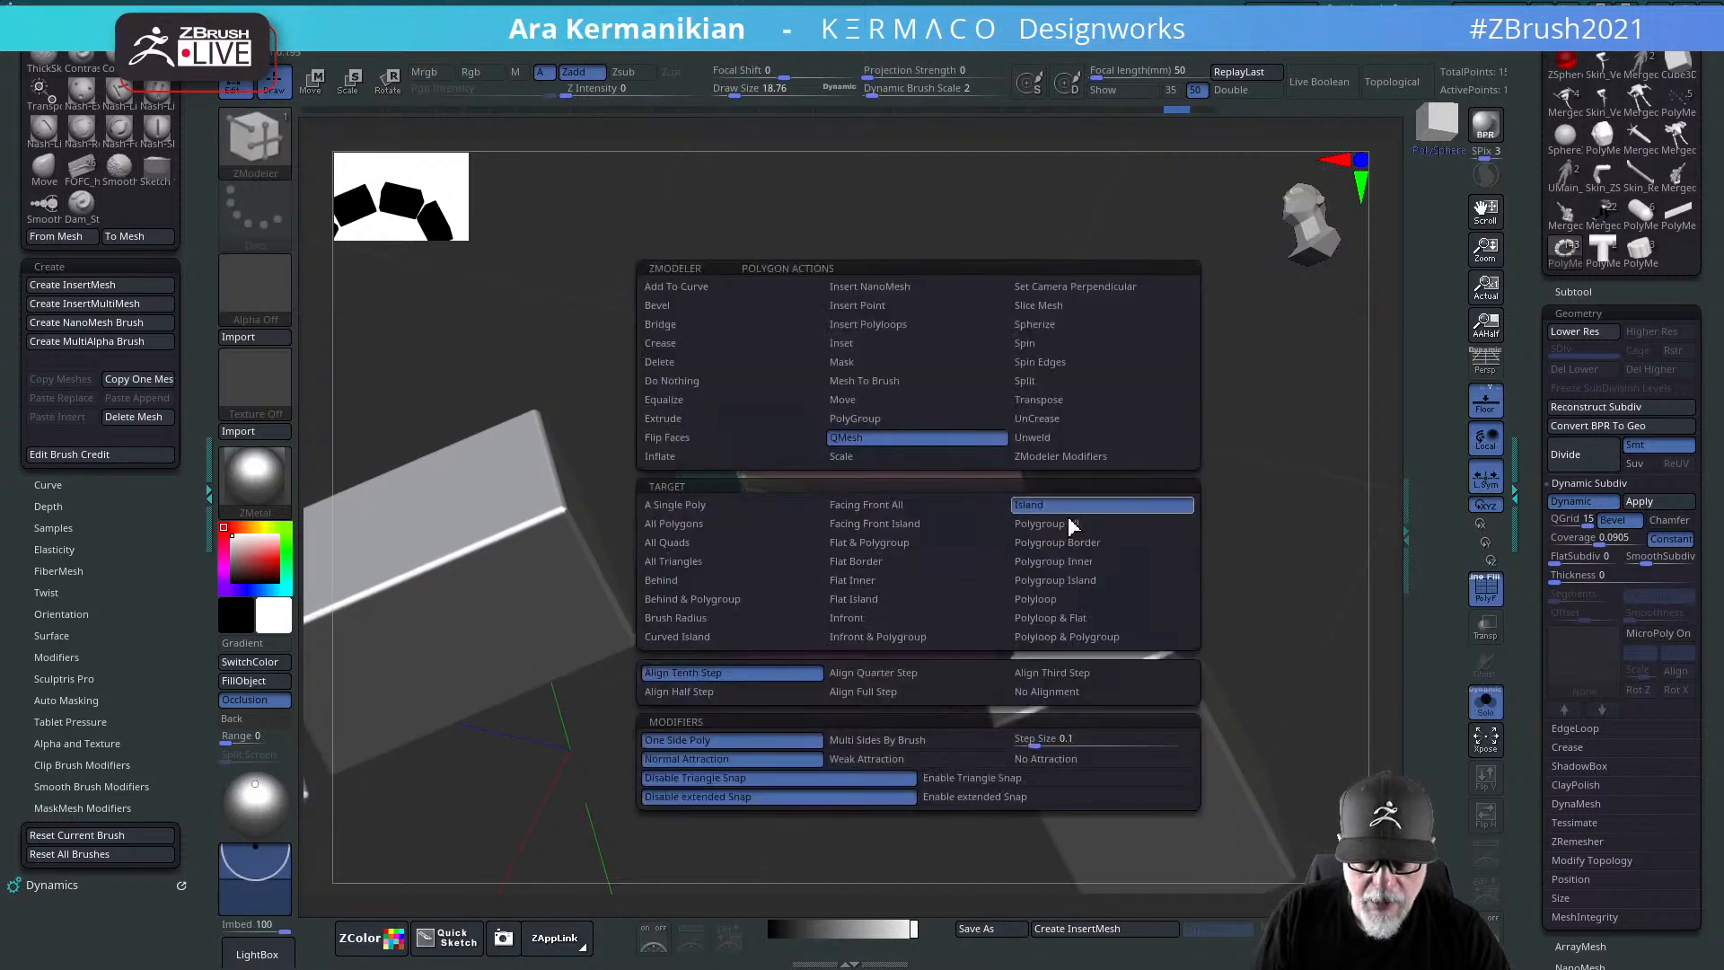
{"action": "left_click", "coordinate": [1070, 580]}
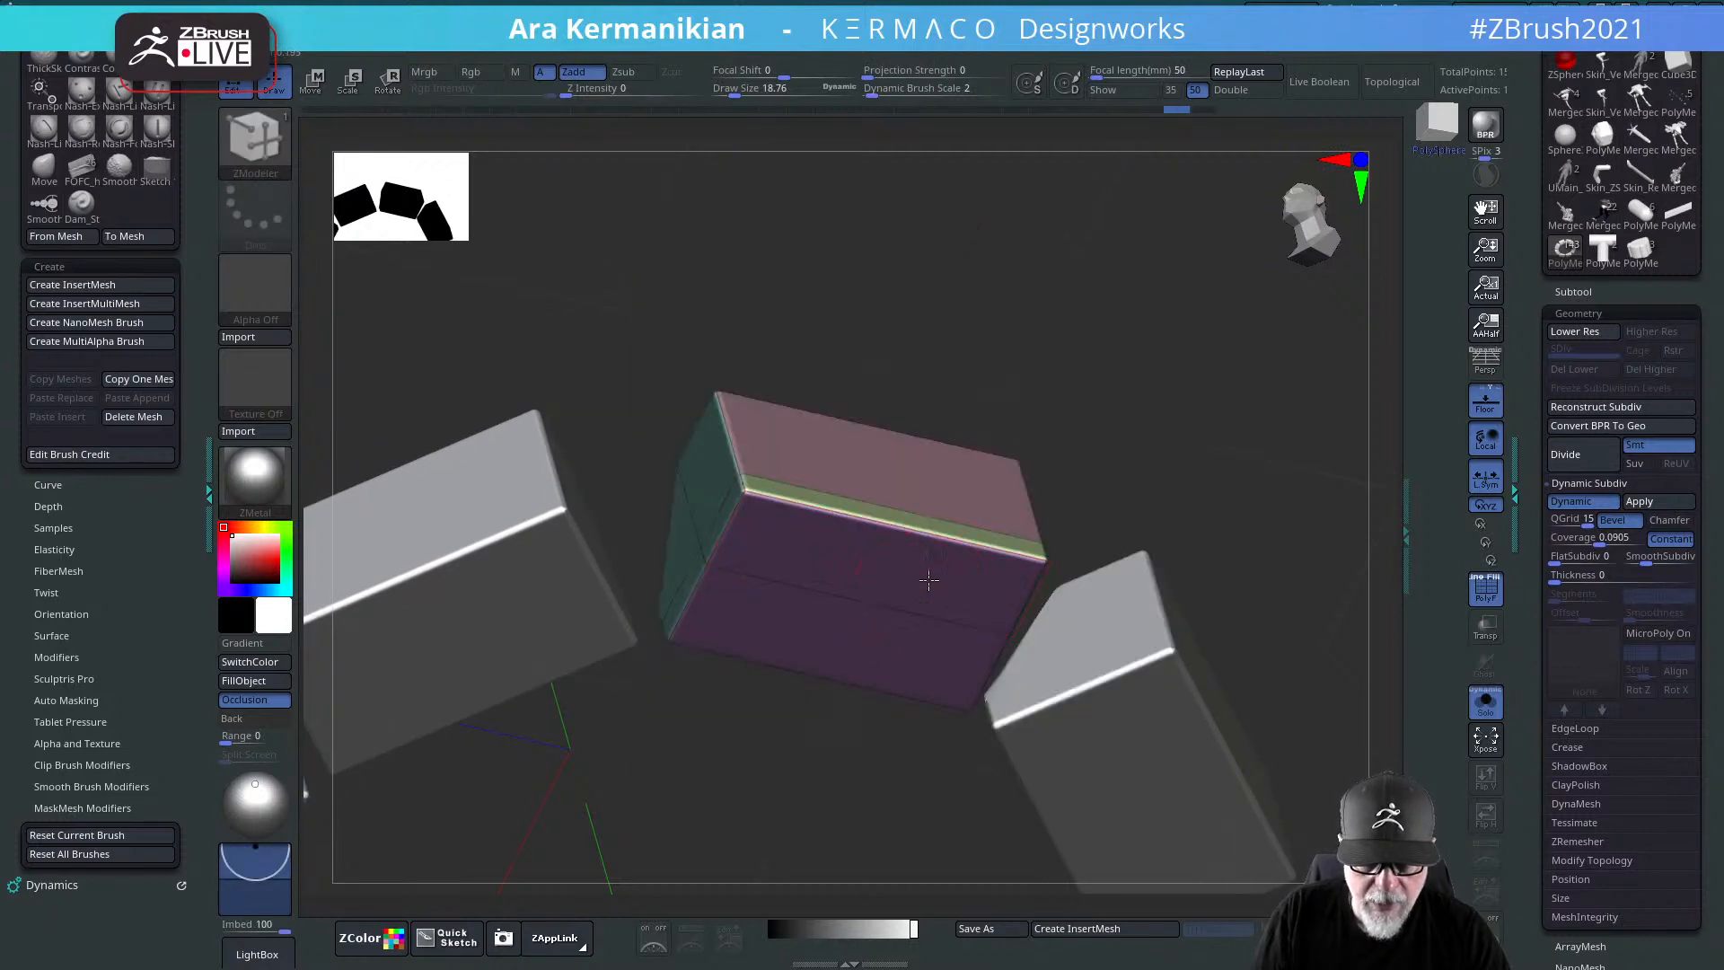
{"action": "right_click_drag", "start_coordinate": [946, 616], "coordinate": [938, 581]}
Step: Give the polyloop around the source box's base its own polygroup with ZModeler's PolyGroup action on Polyloop
{"action": "key", "text": "space"}
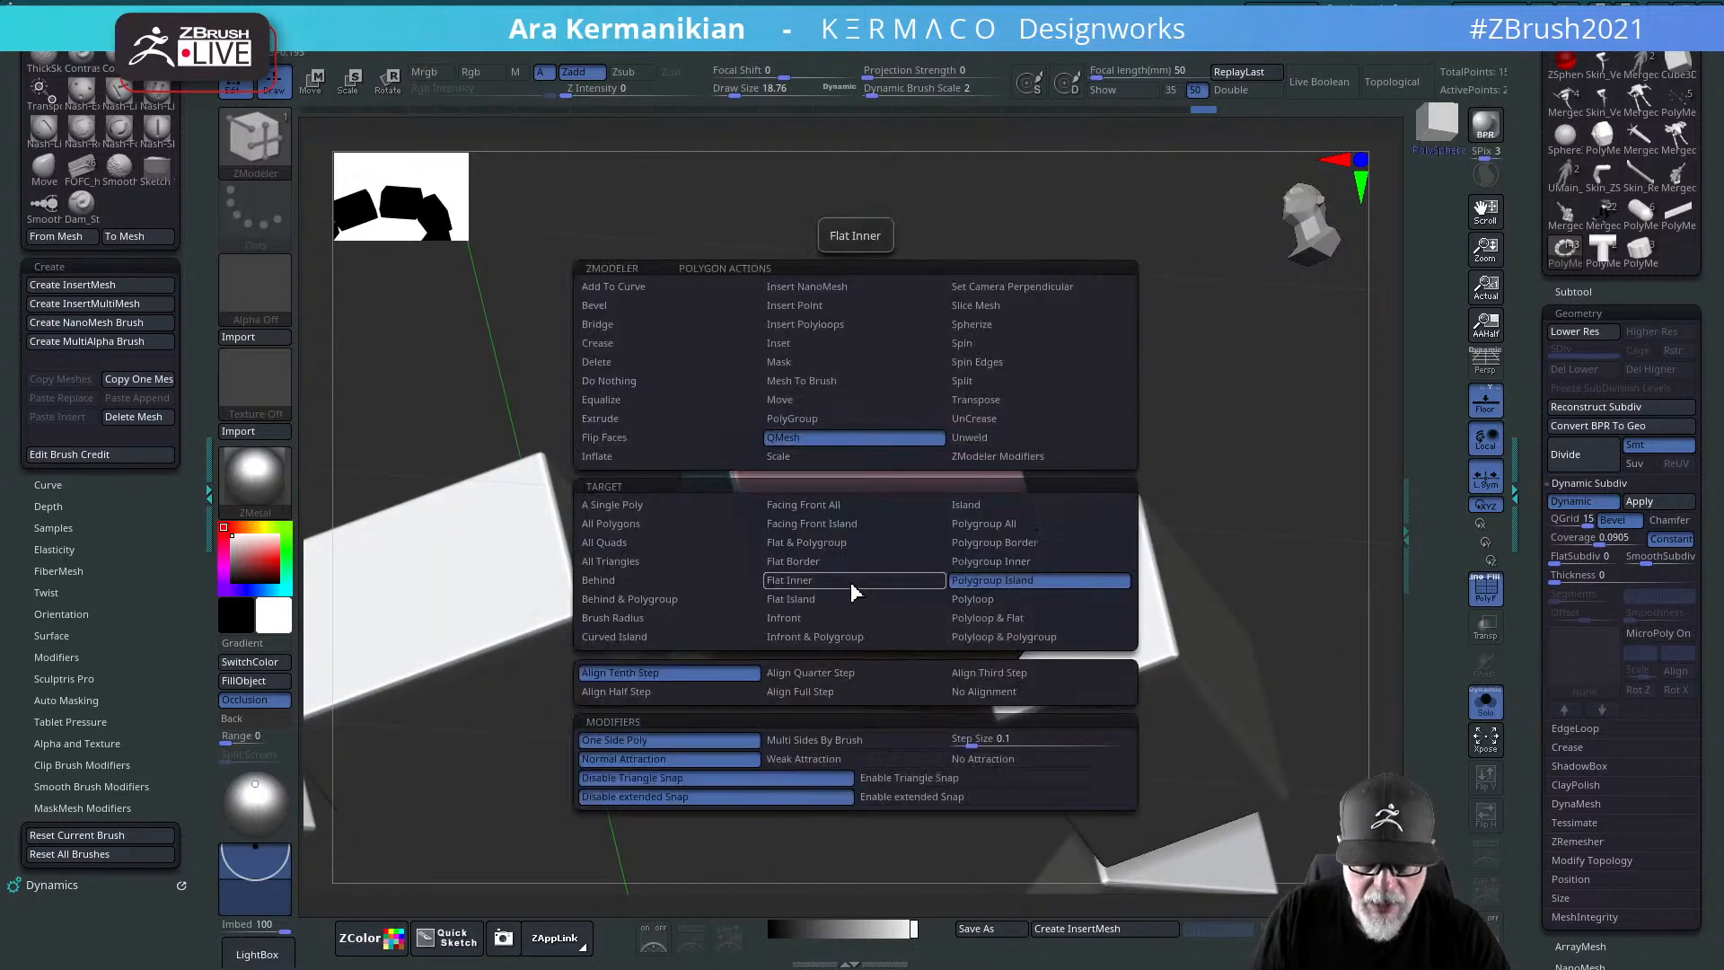
{"action": "left_click", "coordinate": [808, 418]}
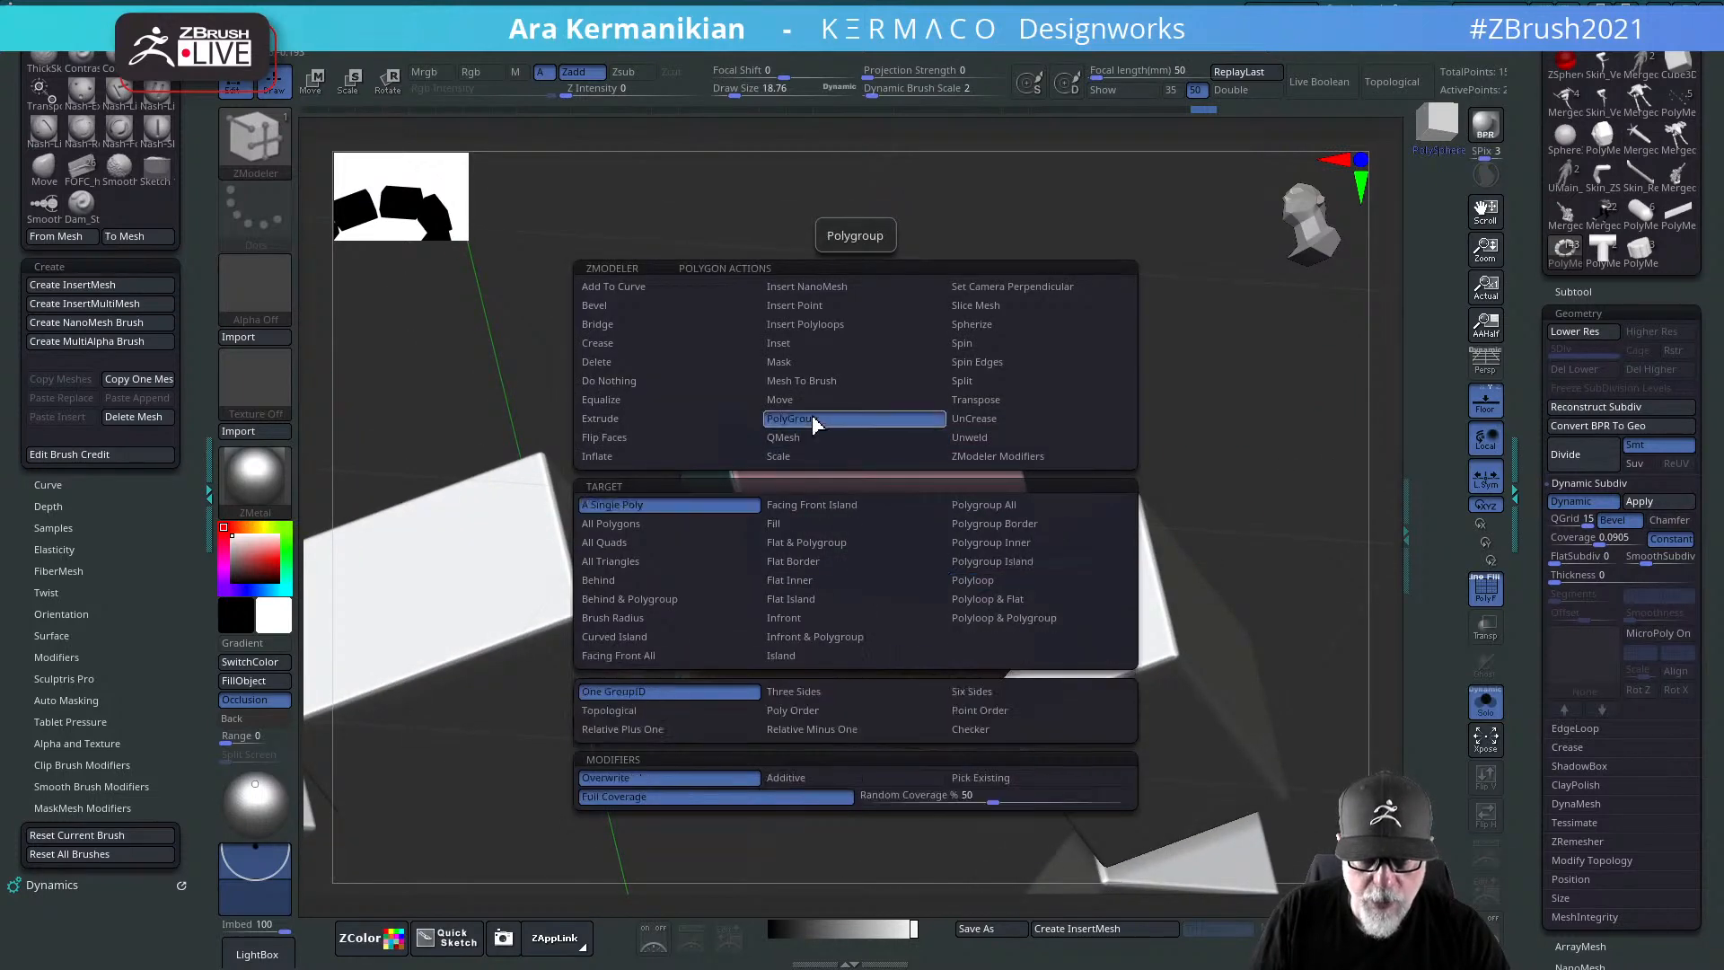
{"action": "left_click", "coordinate": [979, 586]}
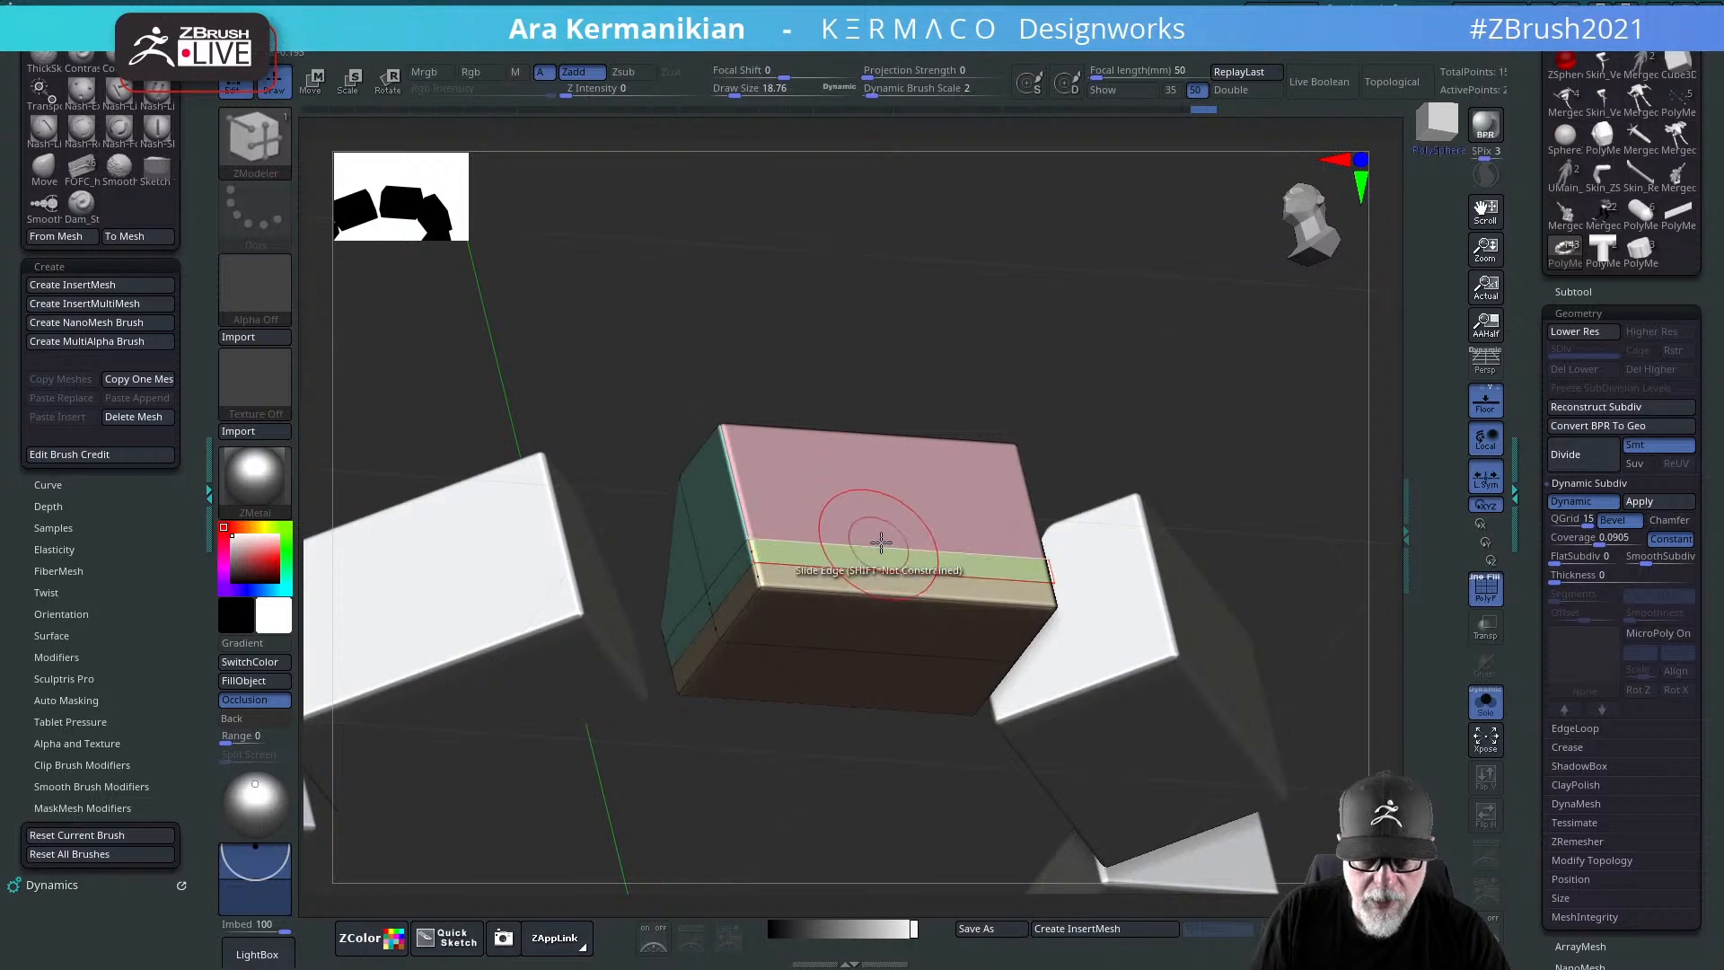
{"action": "left_click", "coordinate": [846, 579]}
Step: Pull a thin lip out around the source box's base with ZModeler's QMesh action on Polyloop
{"action": "key", "text": "space"}
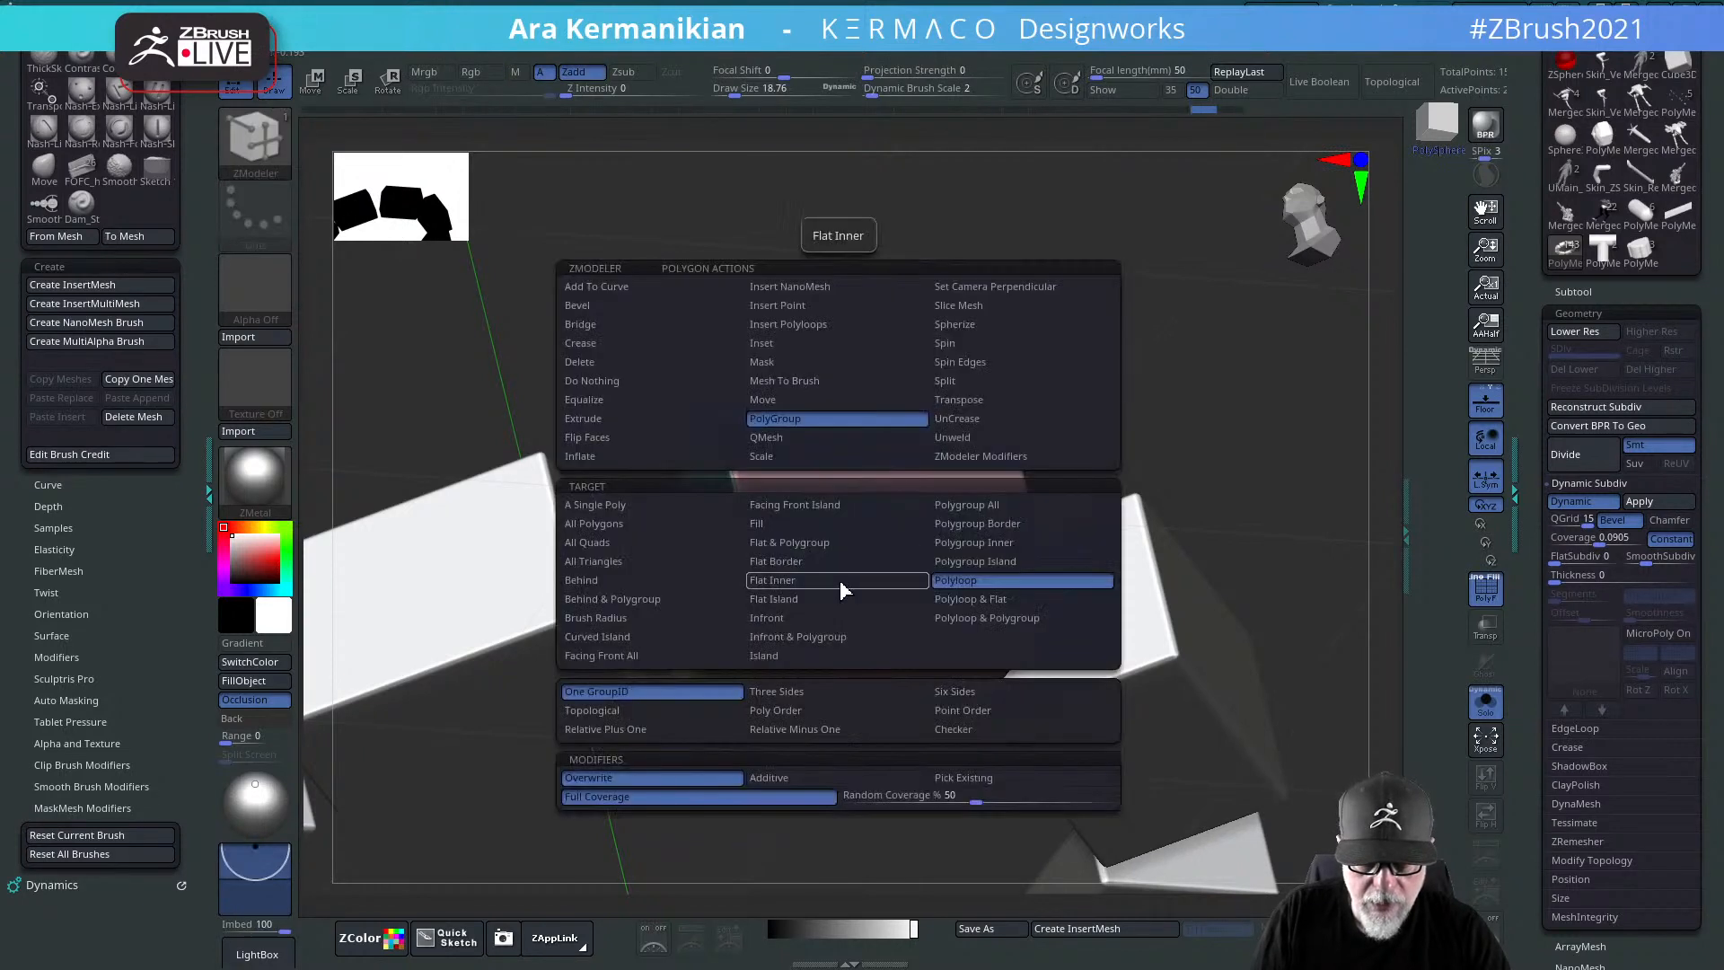
{"action": "left_click", "coordinate": [812, 437]}
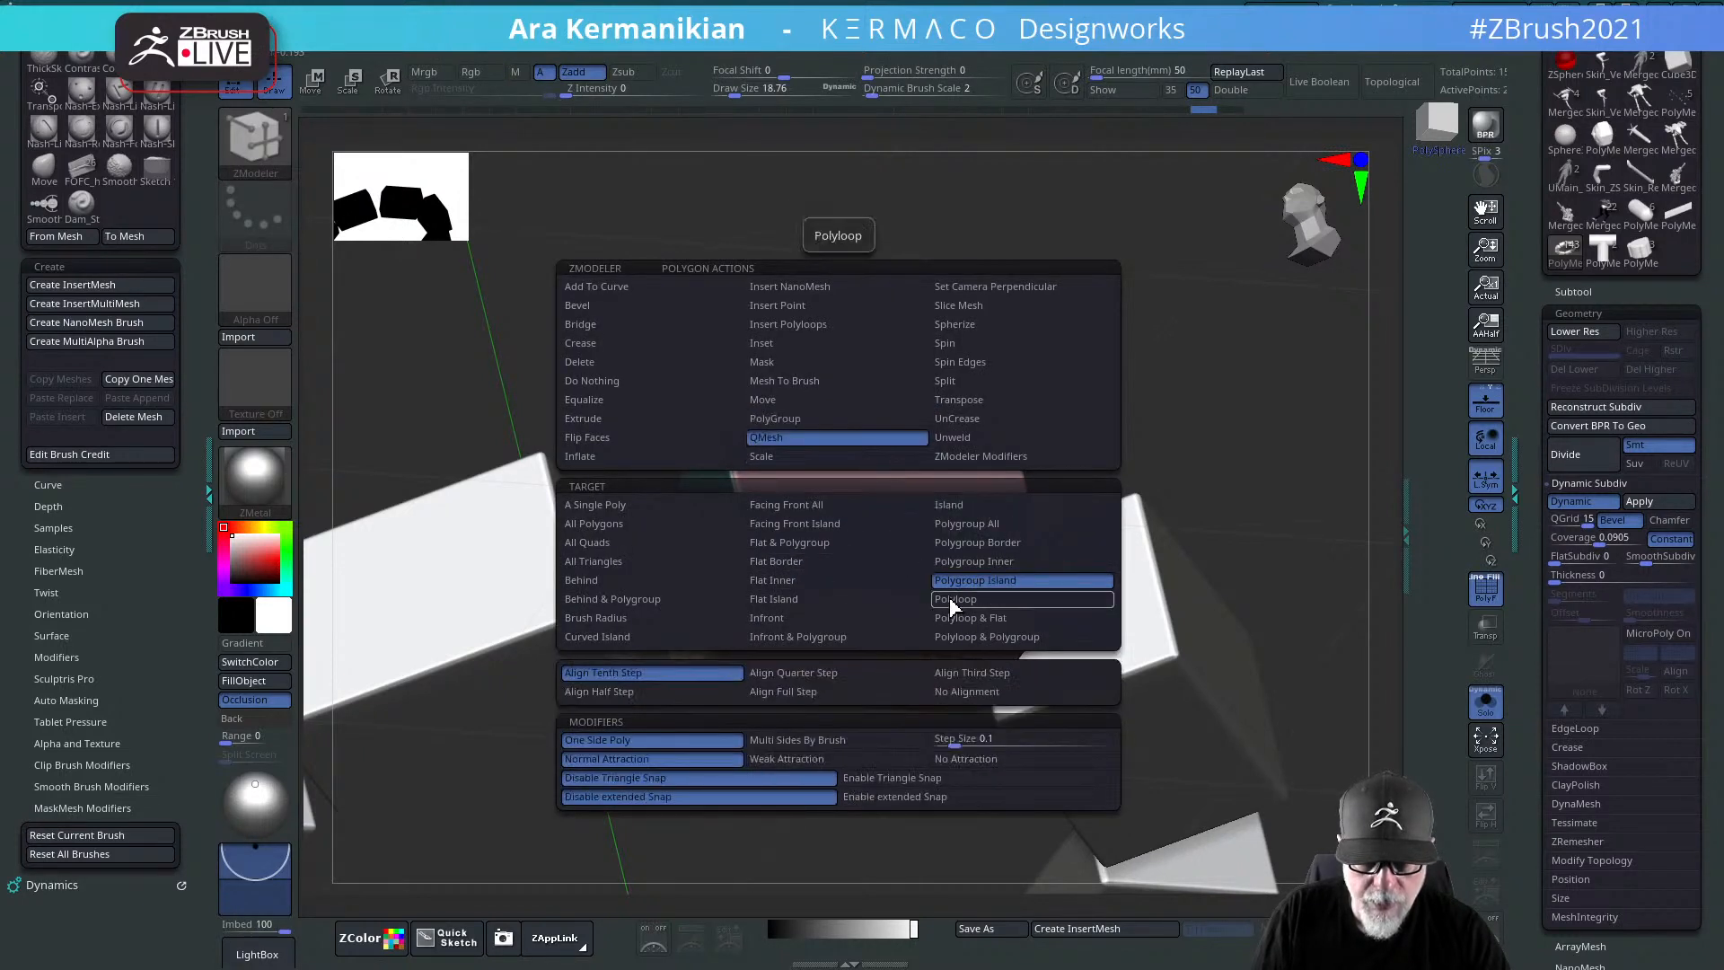
{"action": "left_click", "coordinate": [950, 596]}
{"action": "left_click_drag", "start_coordinate": [837, 558], "coordinate": [850, 564]}
Step: Taper the source box's inner side along Z with the gizmo and move it along X toward the ring's center
{"action": "left_click_drag", "start_coordinate": [1089, 395], "coordinate": [1055, 458]}
{"action": "key", "text": "w"}
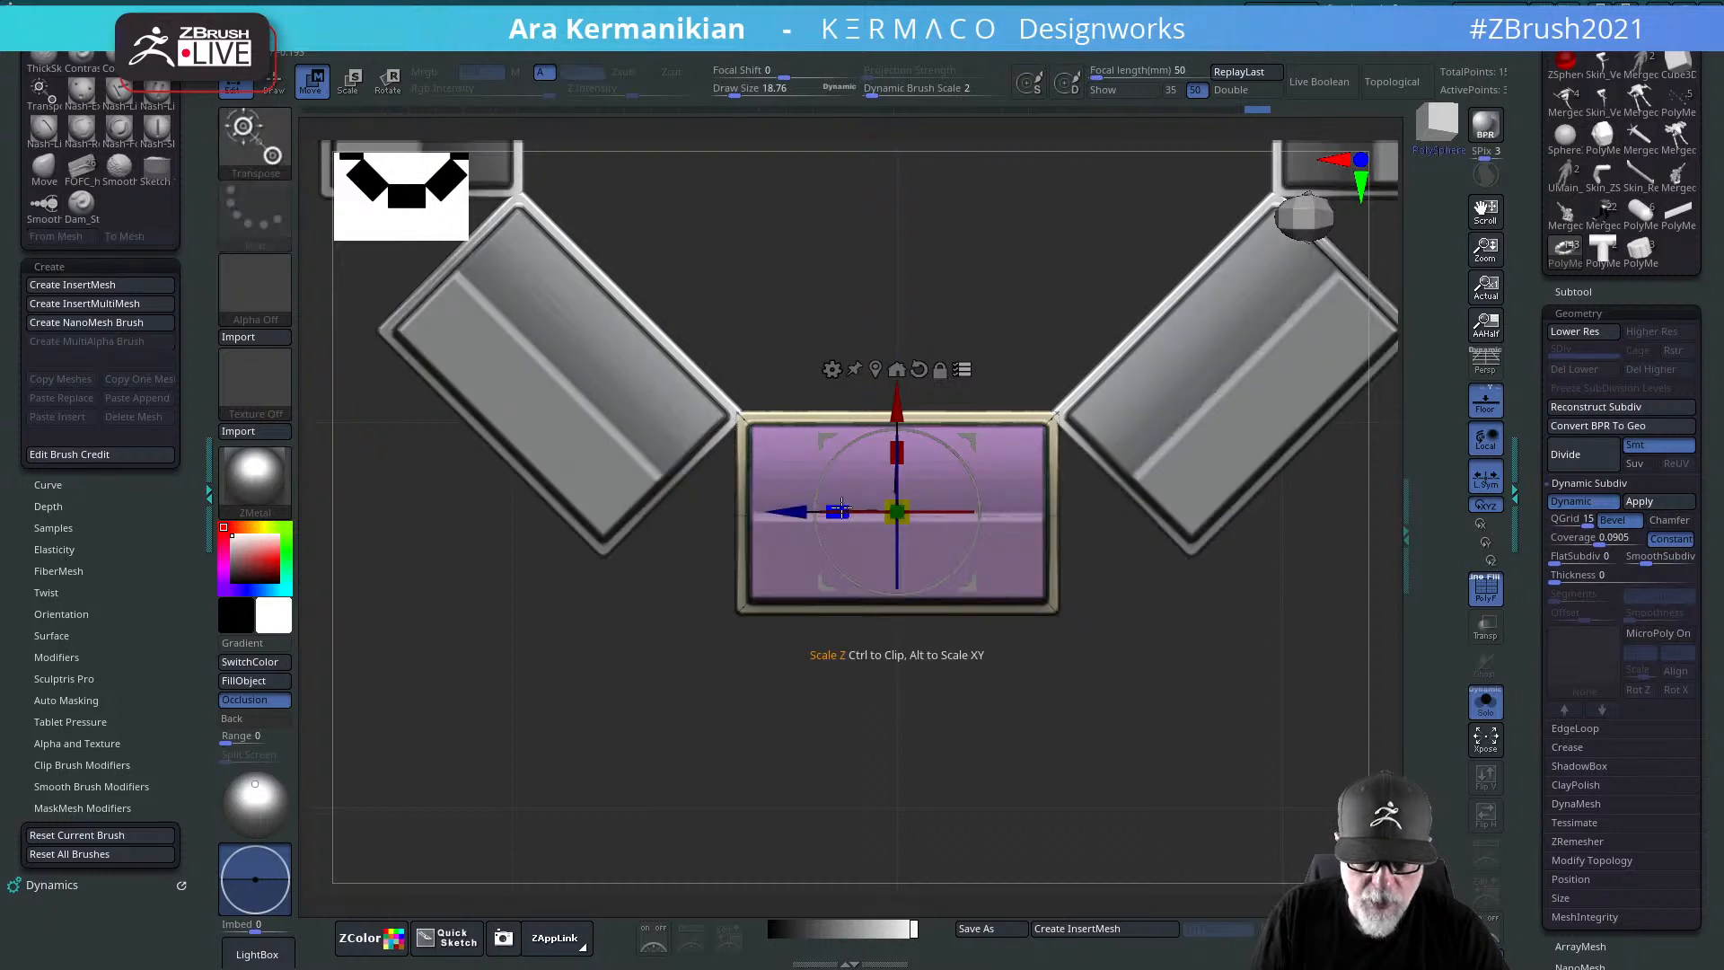
{"action": "left_click_drag", "start_coordinate": [841, 507], "coordinate": [872, 513]}
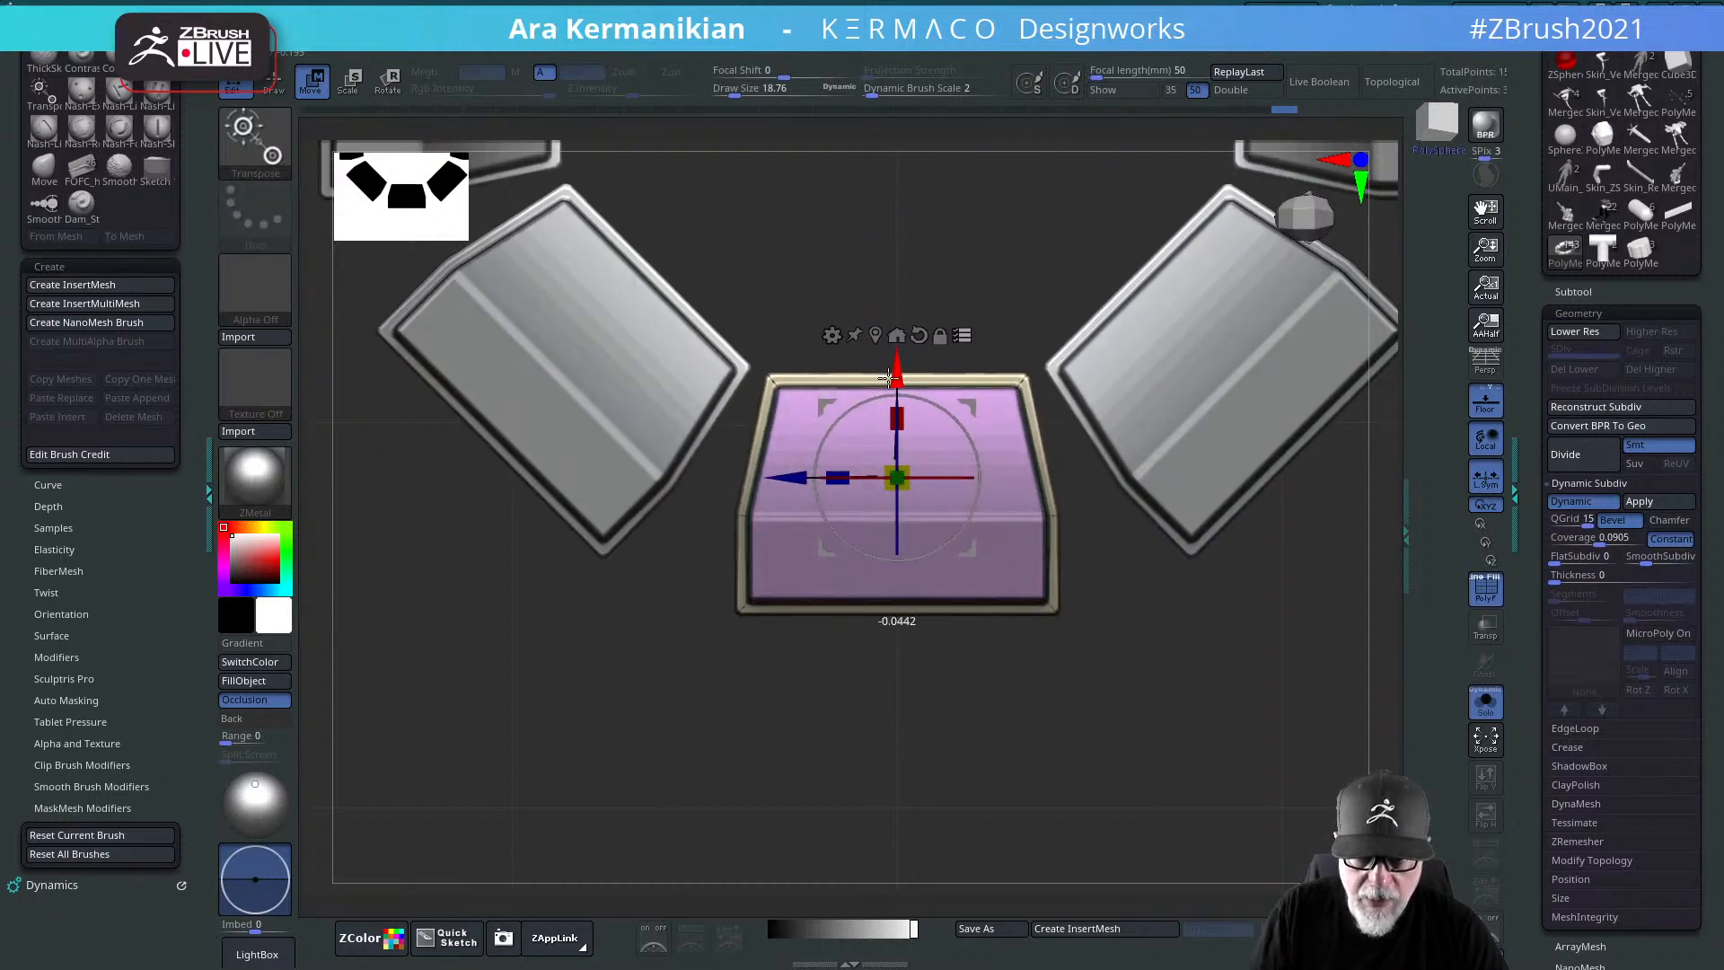
{"action": "left_click_drag", "start_coordinate": [974, 770], "coordinate": [1029, 761]}
{"action": "left_click_drag", "start_coordinate": [905, 407], "coordinate": [901, 368]}
{"action": "left_click_drag", "start_coordinate": [1110, 769], "coordinate": [1374, 580], "text": "shift"}
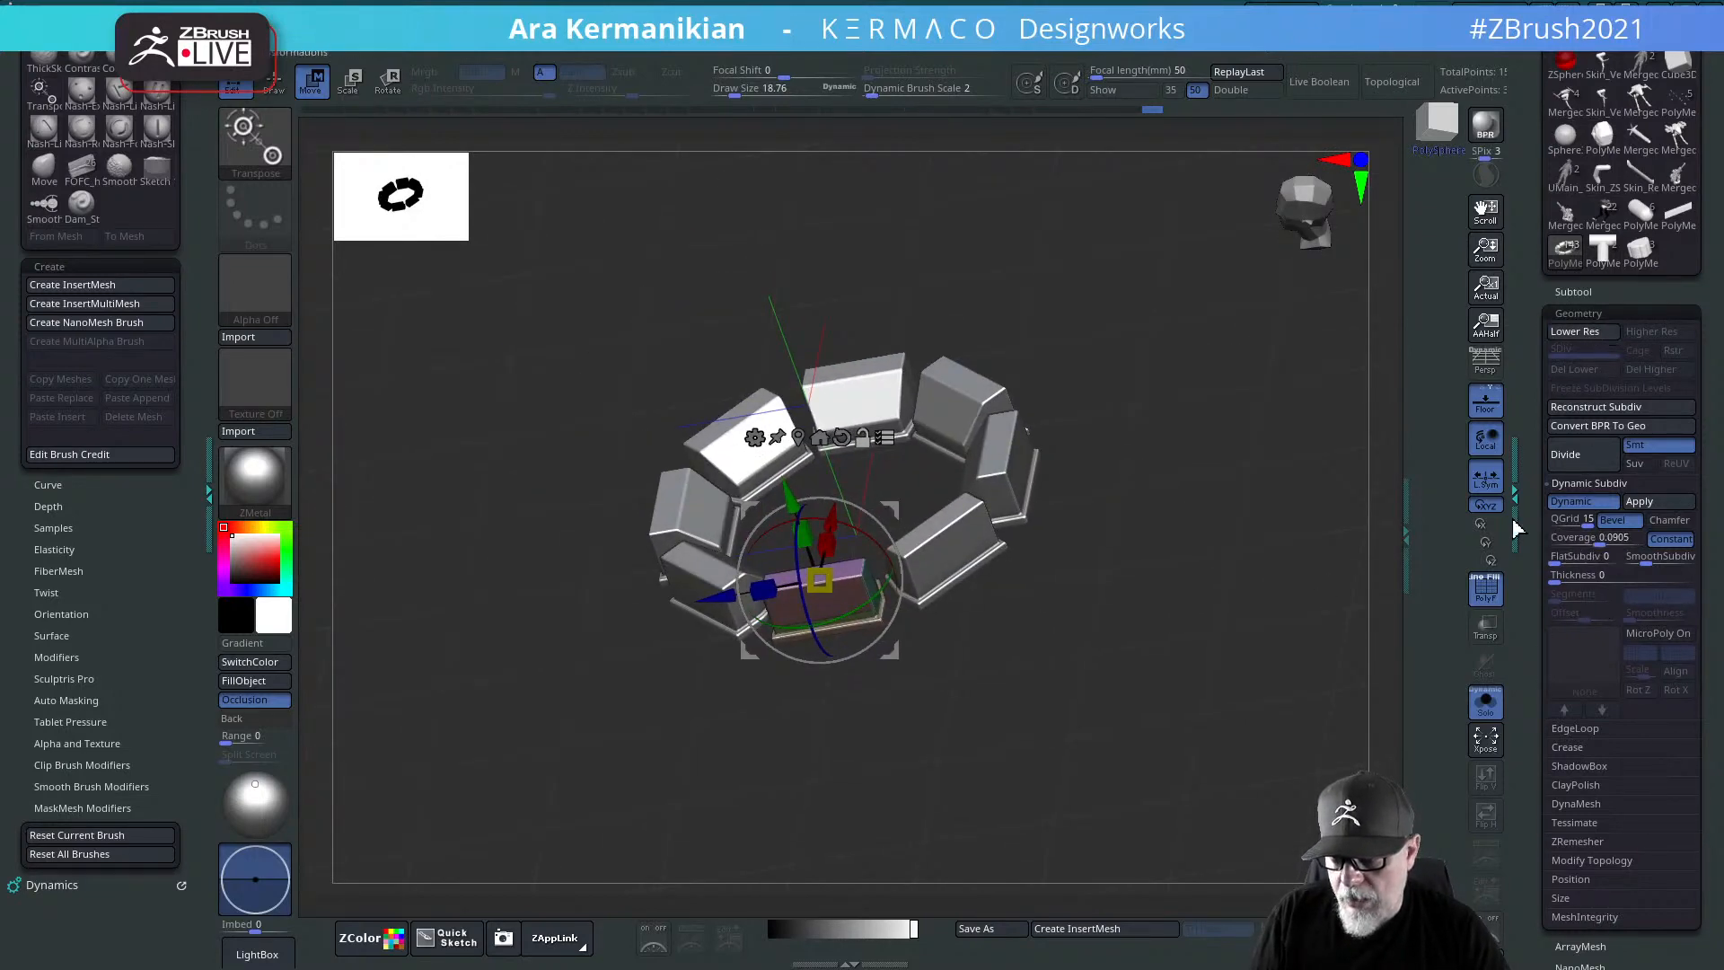
Step: Try converting the ArrayMesh ring to real geometry with Extrude on, and undo the conversion
{"action": "left_click", "coordinate": [1580, 947]}
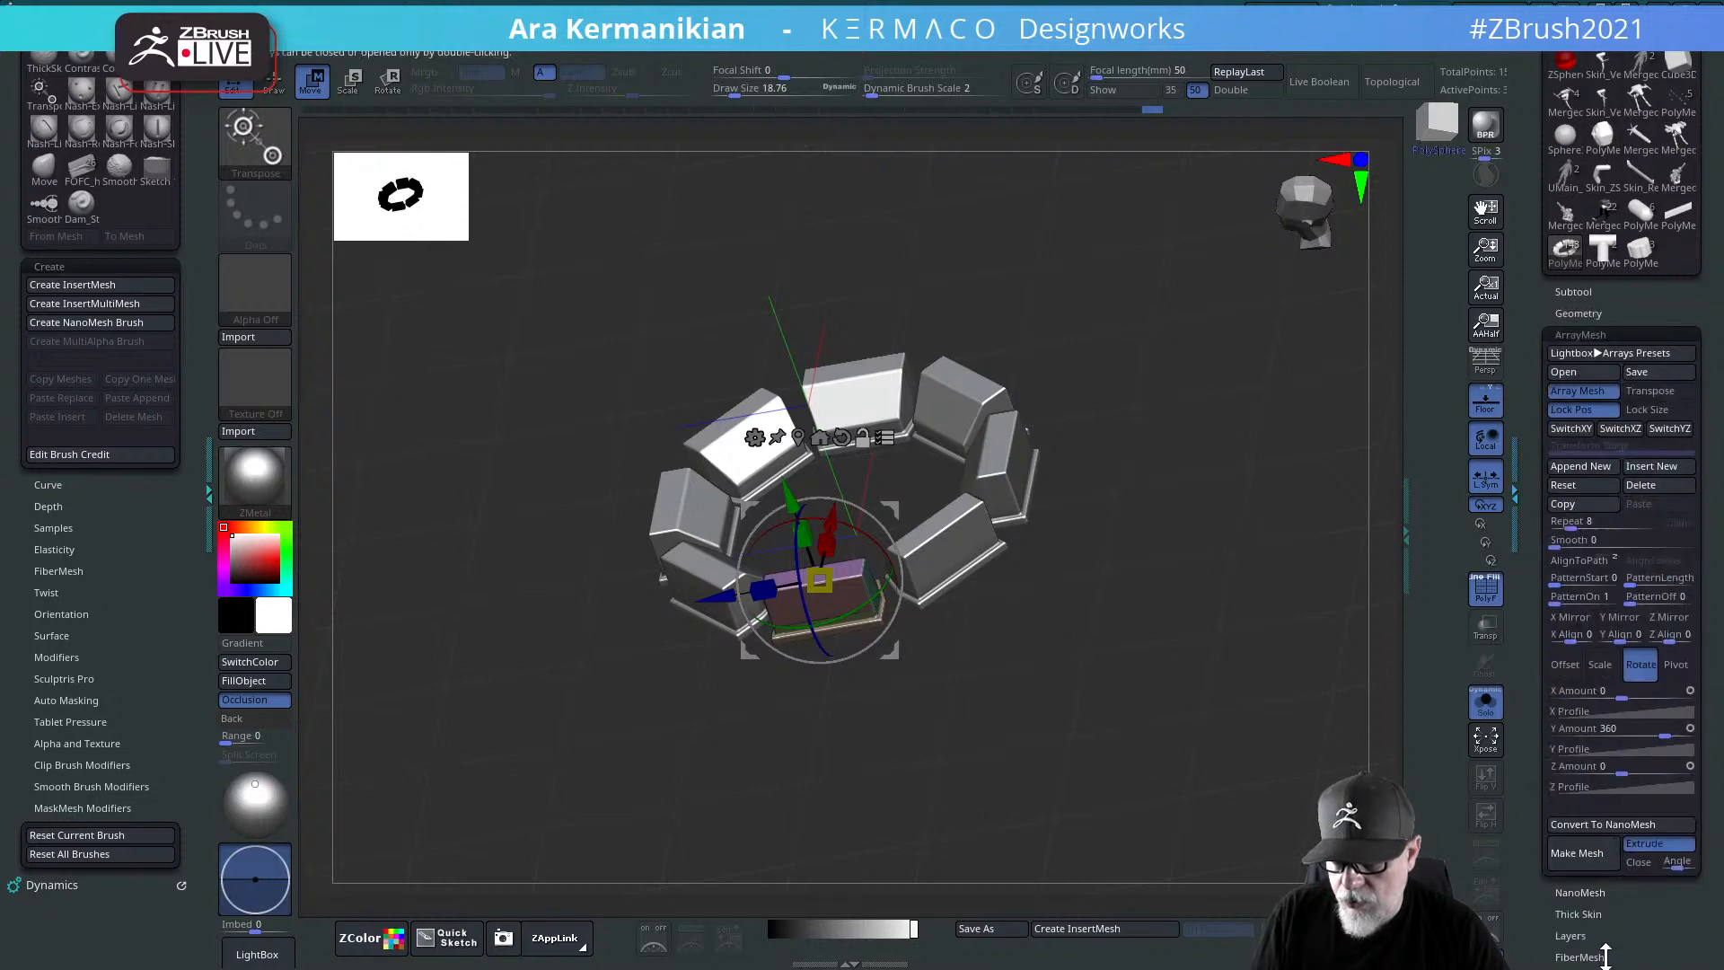
{"action": "left_click", "coordinate": [1571, 860]}
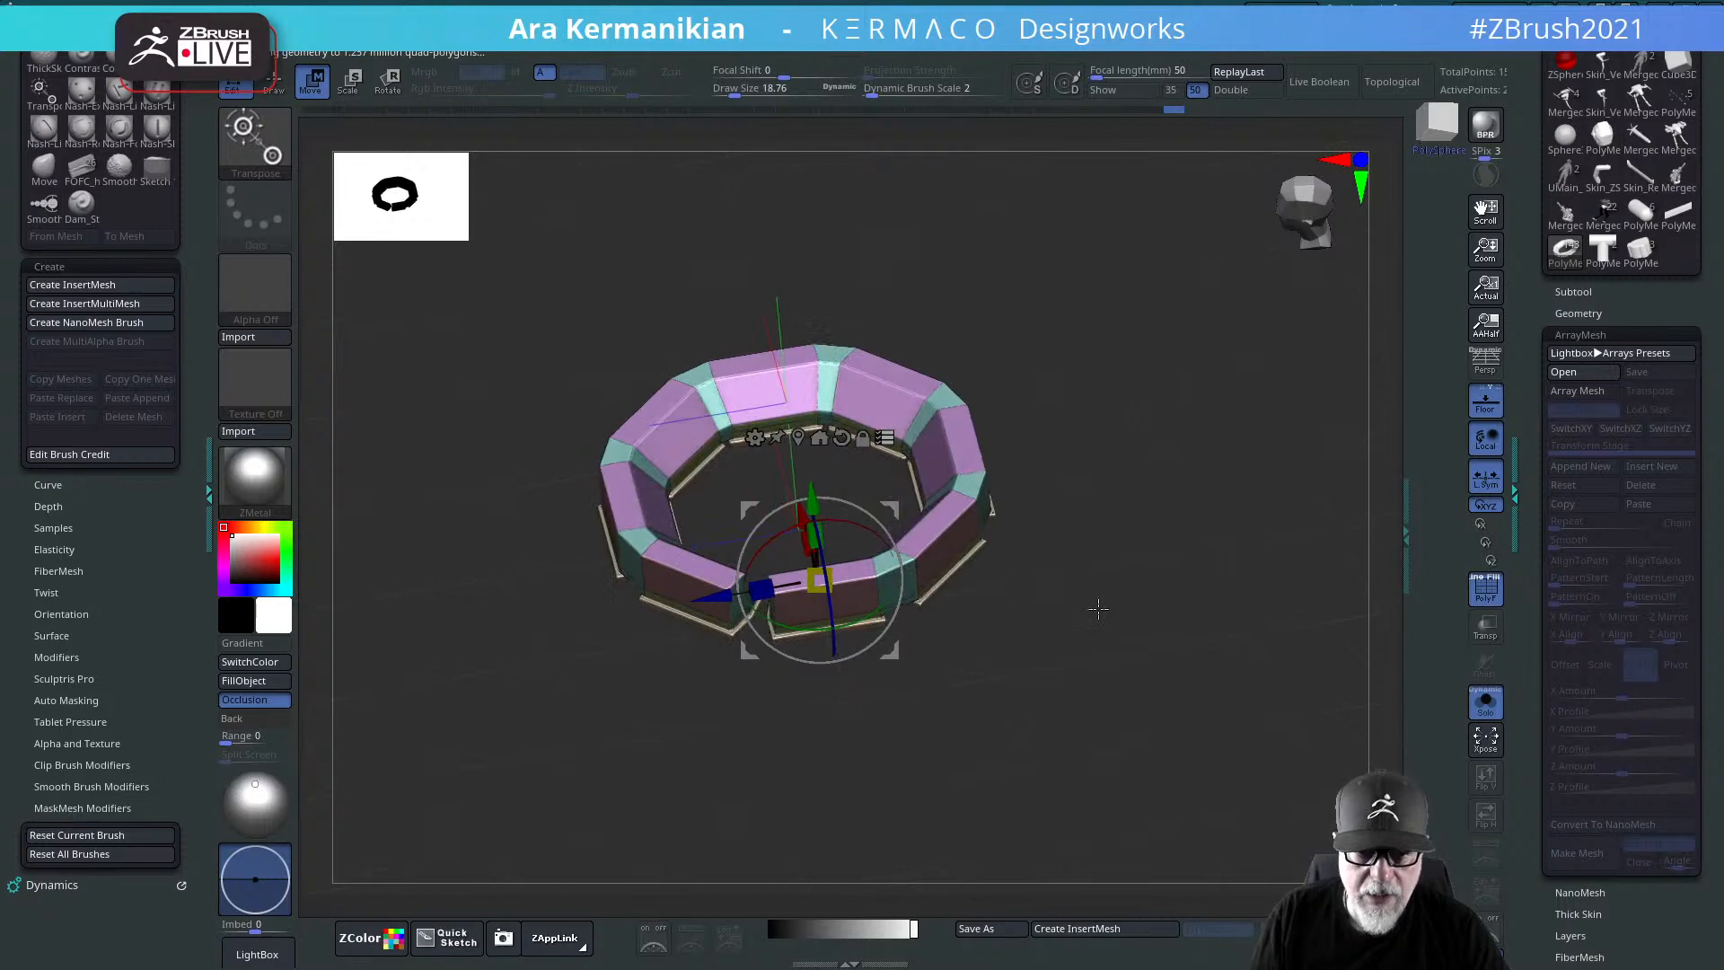
{"action": "left_click_drag", "start_coordinate": [1098, 609], "coordinate": [1133, 651]}
{"action": "left_click_drag", "start_coordinate": [1133, 651], "coordinate": [1138, 515], "text": "alt"}
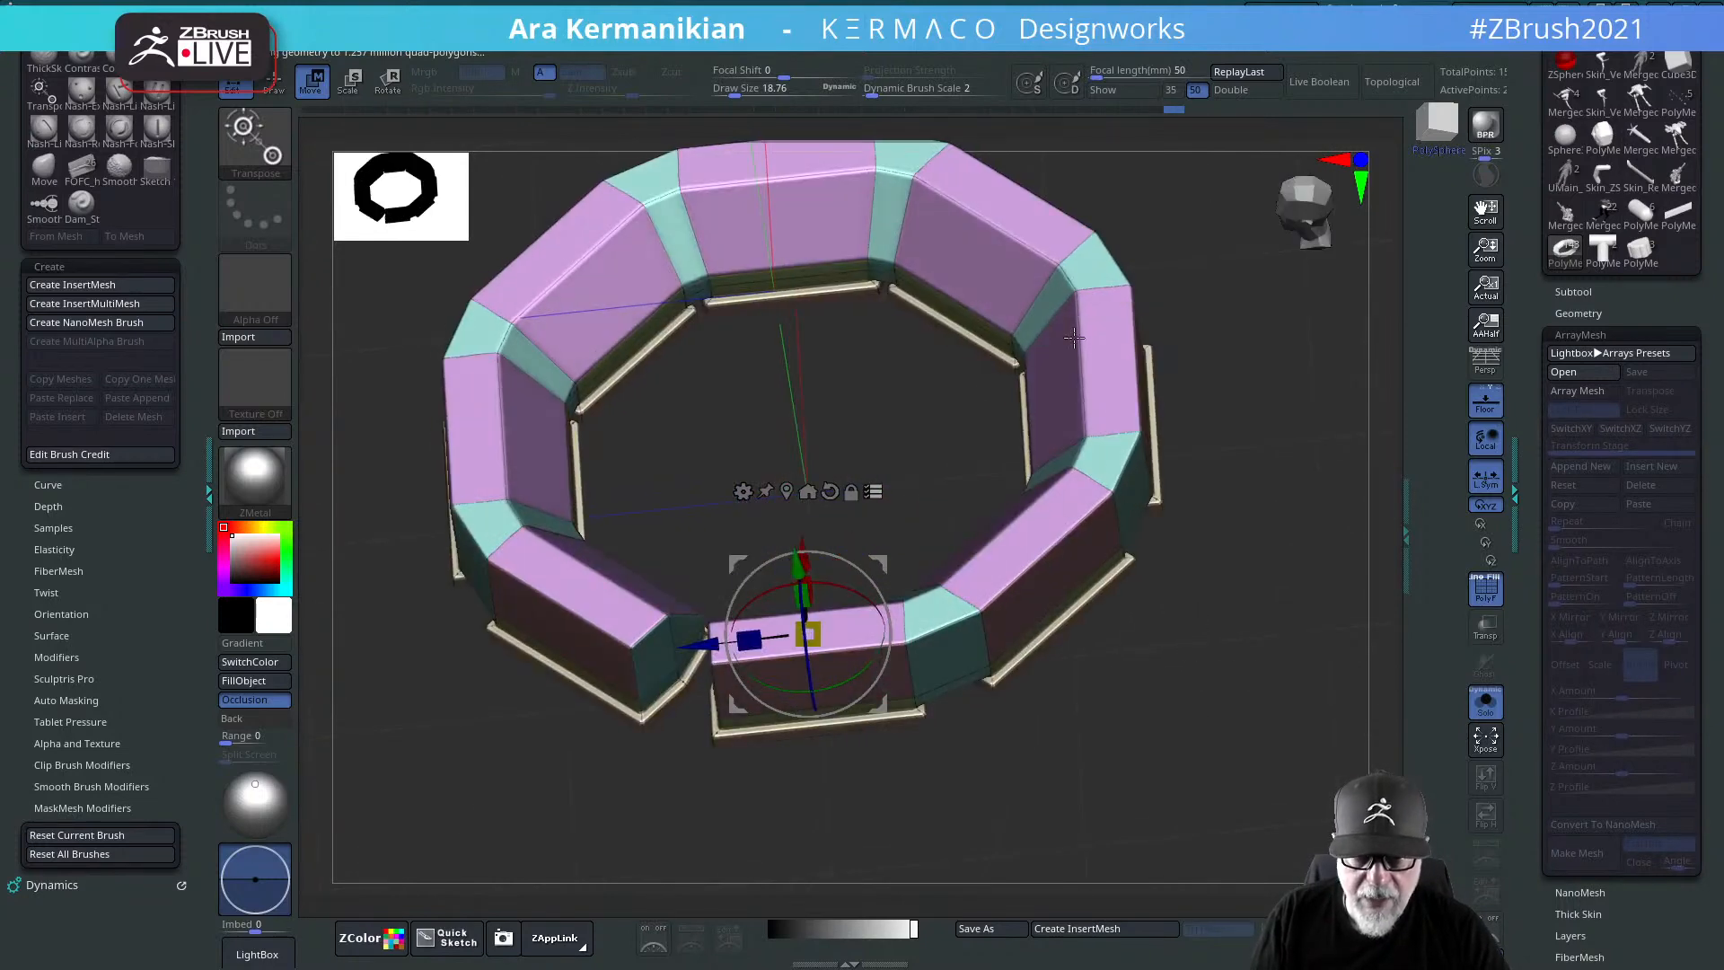
{"action": "left_click_drag", "start_coordinate": [982, 655], "coordinate": [832, 736]}
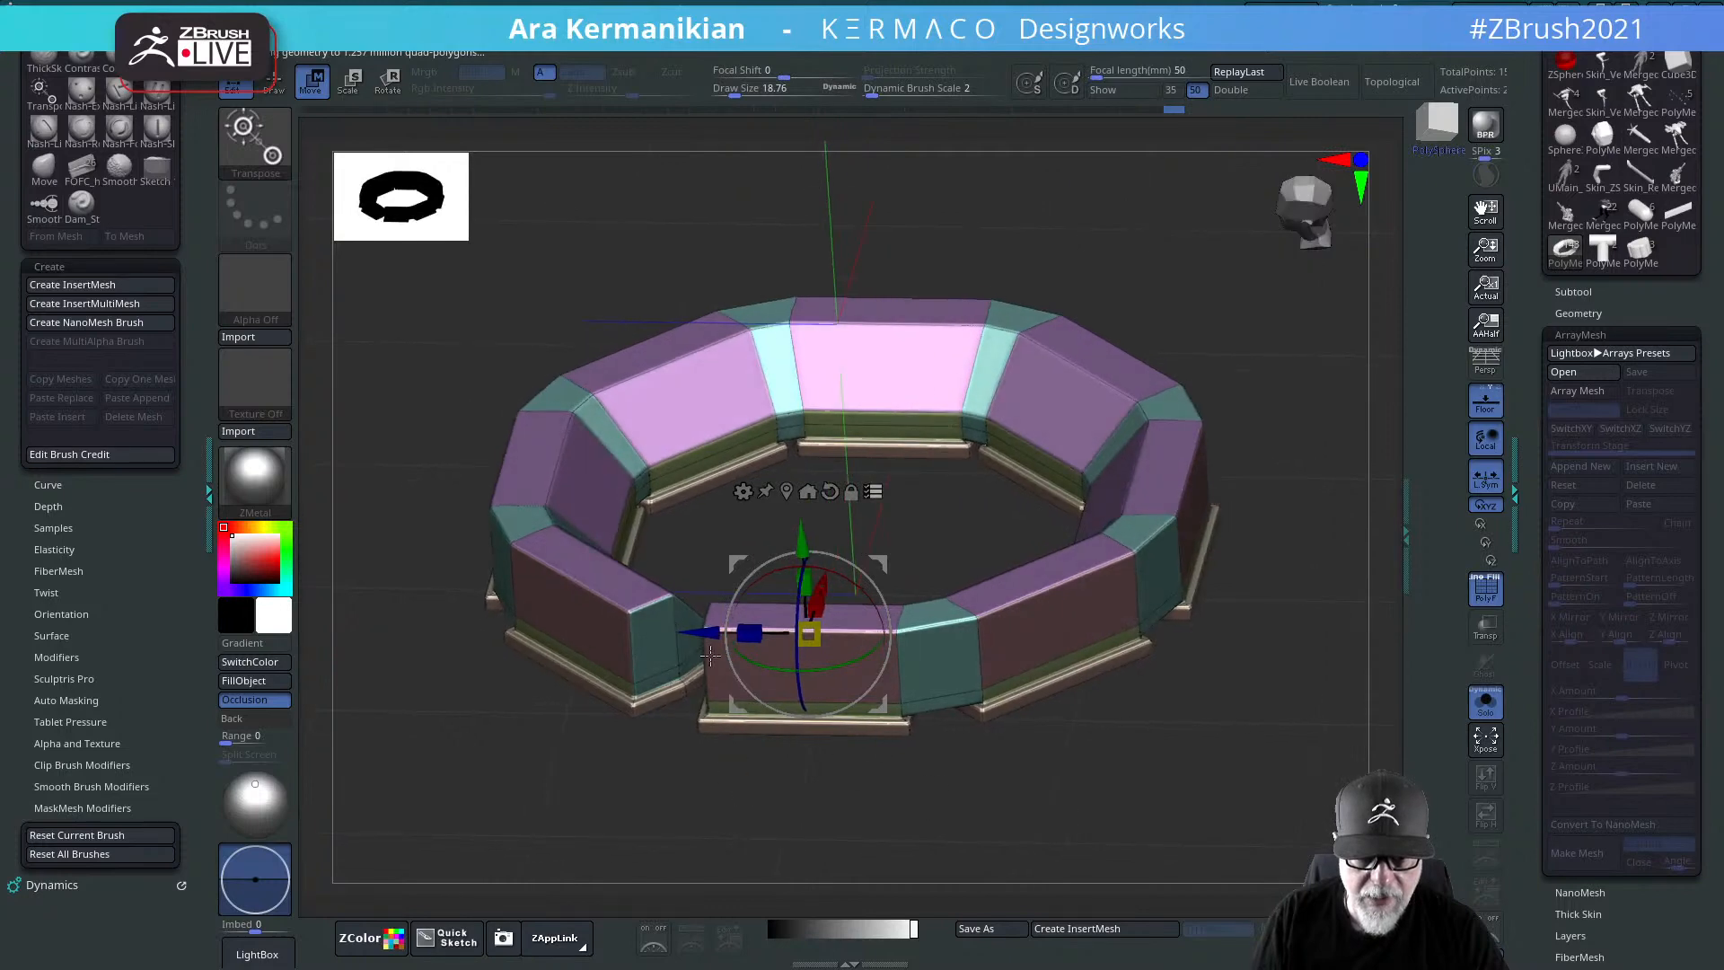
{"action": "left_click_drag", "start_coordinate": [709, 656], "coordinate": [676, 716]}
{"action": "key", "text": "ctrl+z"}
Step: Turn off the ArrayMesh Extrude option and convert the eight-piece ring to real geometry with Make Mesh
{"action": "left_click_drag", "start_coordinate": [1228, 749], "coordinate": [1268, 778]}
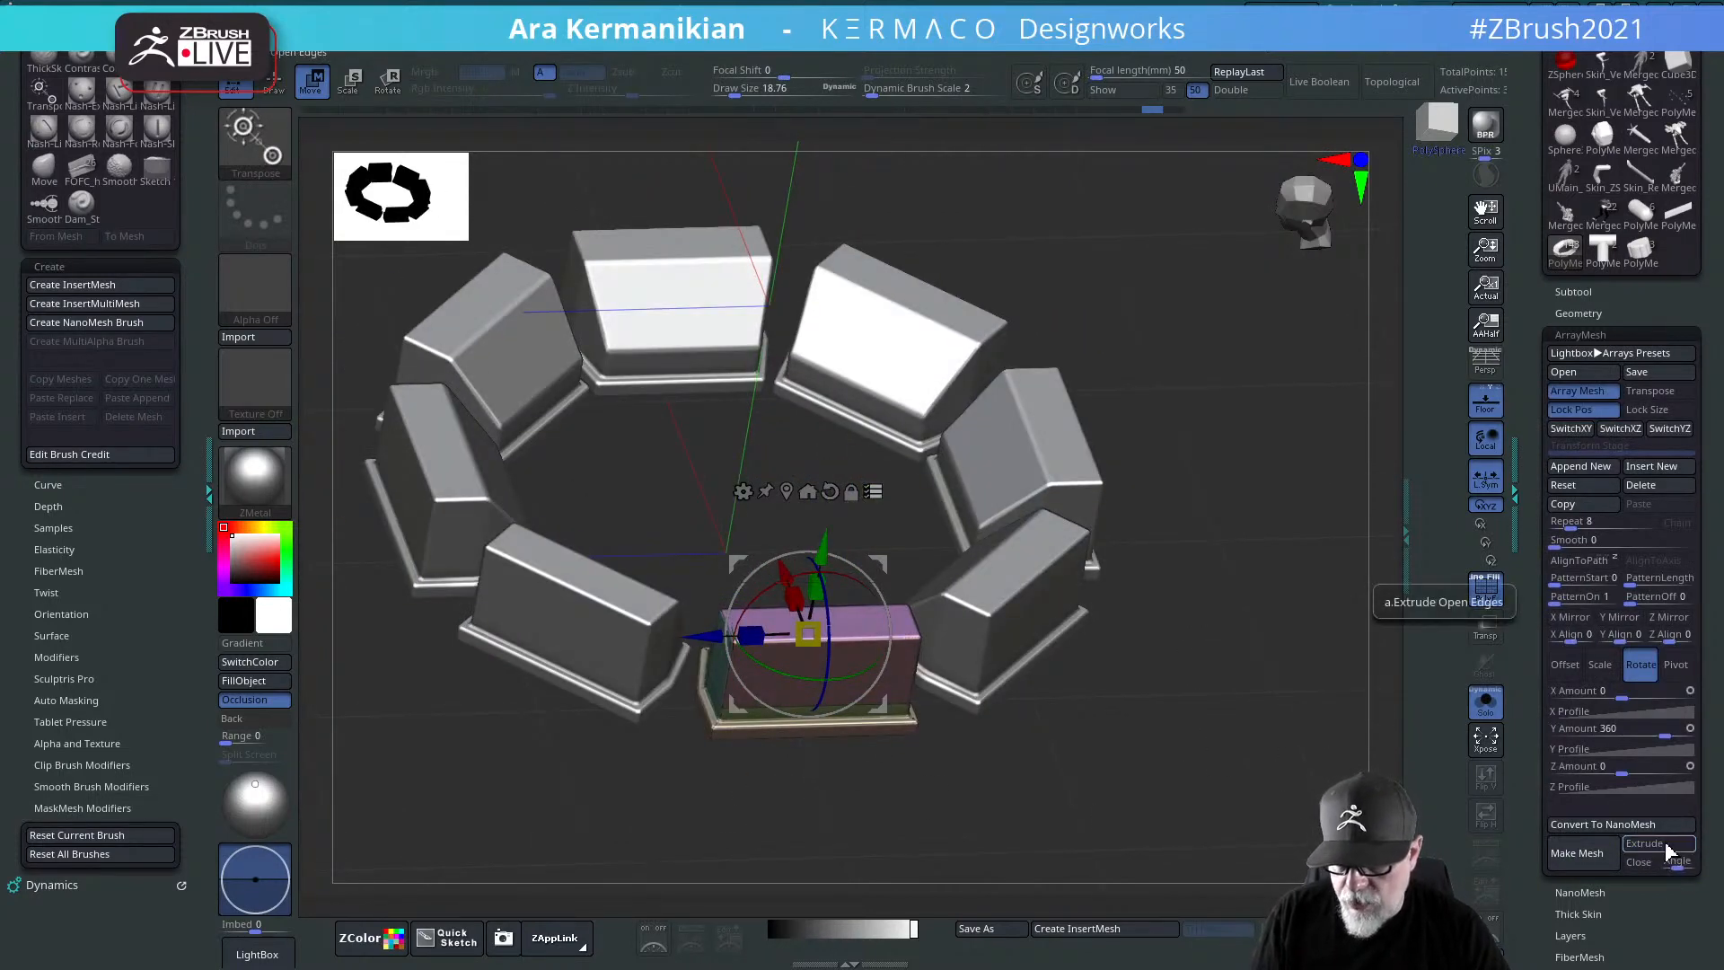
{"action": "left_click", "coordinate": [1667, 851]}
{"action": "mouse_move", "coordinate": [1217, 851]}
{"action": "left_mouse_down"}
{"action": "mouse_move", "coordinate": [1221, 821]}
{"action": "mouse_move", "coordinate": [1263, 801]}
{"action": "mouse_move", "coordinate": [1089, 782]}
{"action": "mouse_move", "coordinate": [1086, 668]}
{"action": "left_mouse_up"}
Step: Inset the large outer side faces of all eight boxes with ZModeler's Inset action on Polygroup All
{"action": "key", "text": "q"}
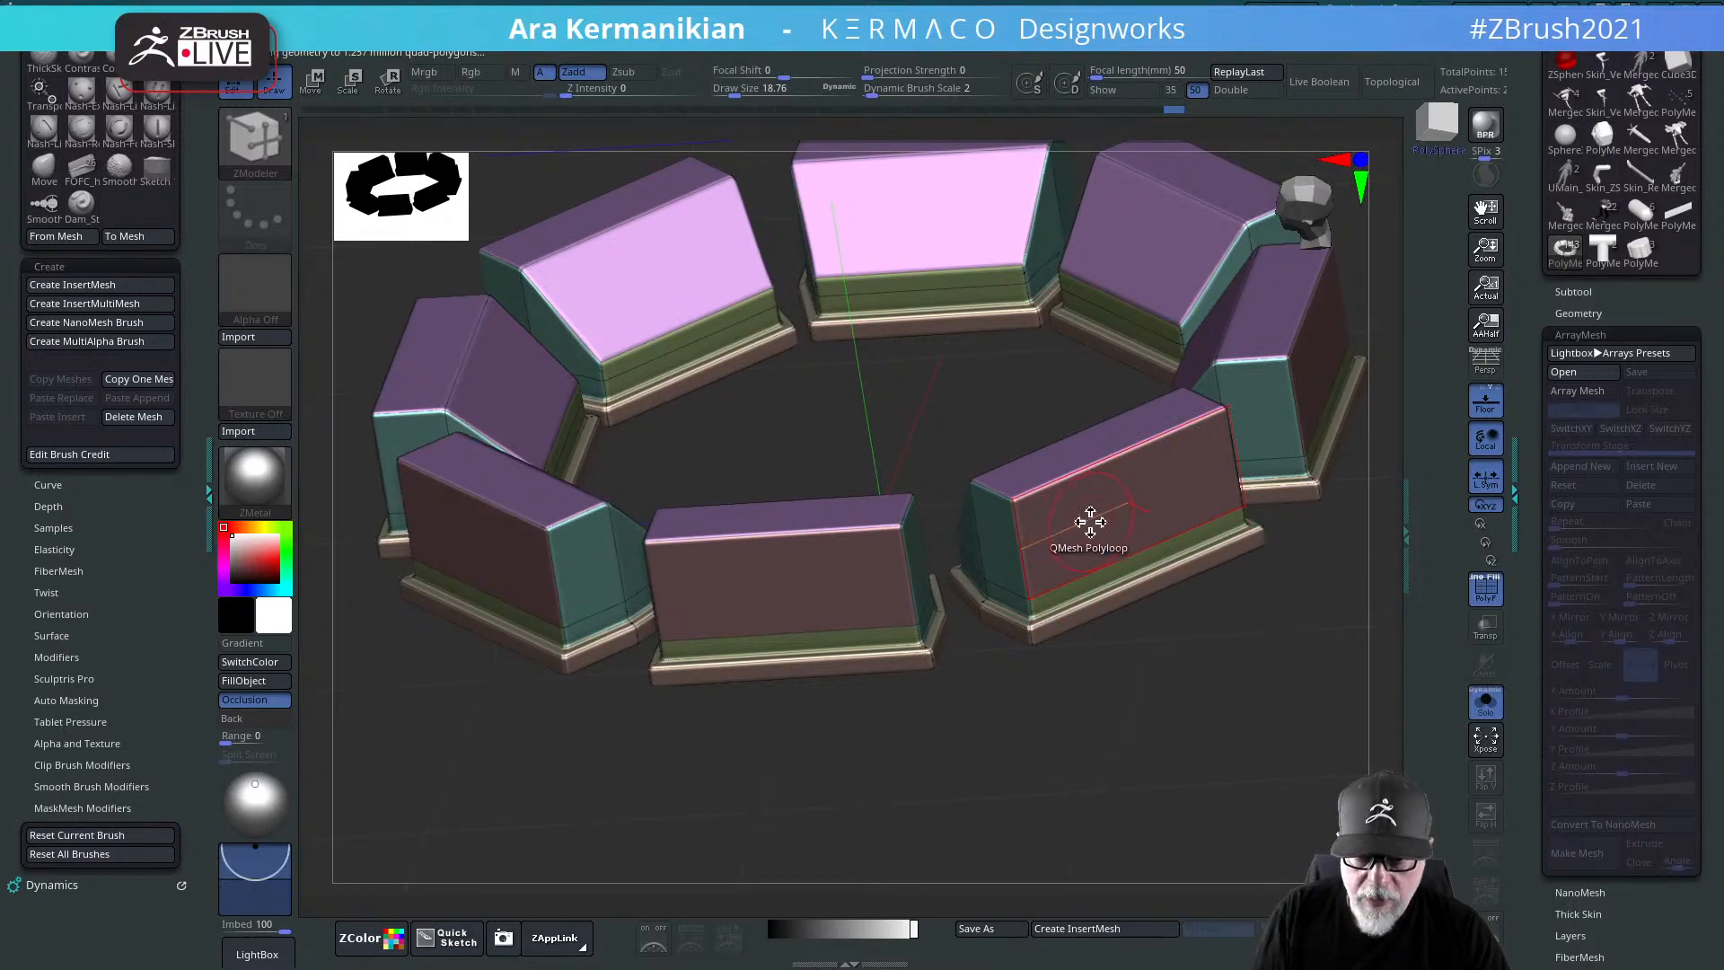
{"action": "key", "text": "space"}
{"action": "left_click", "coordinate": [1028, 344]}
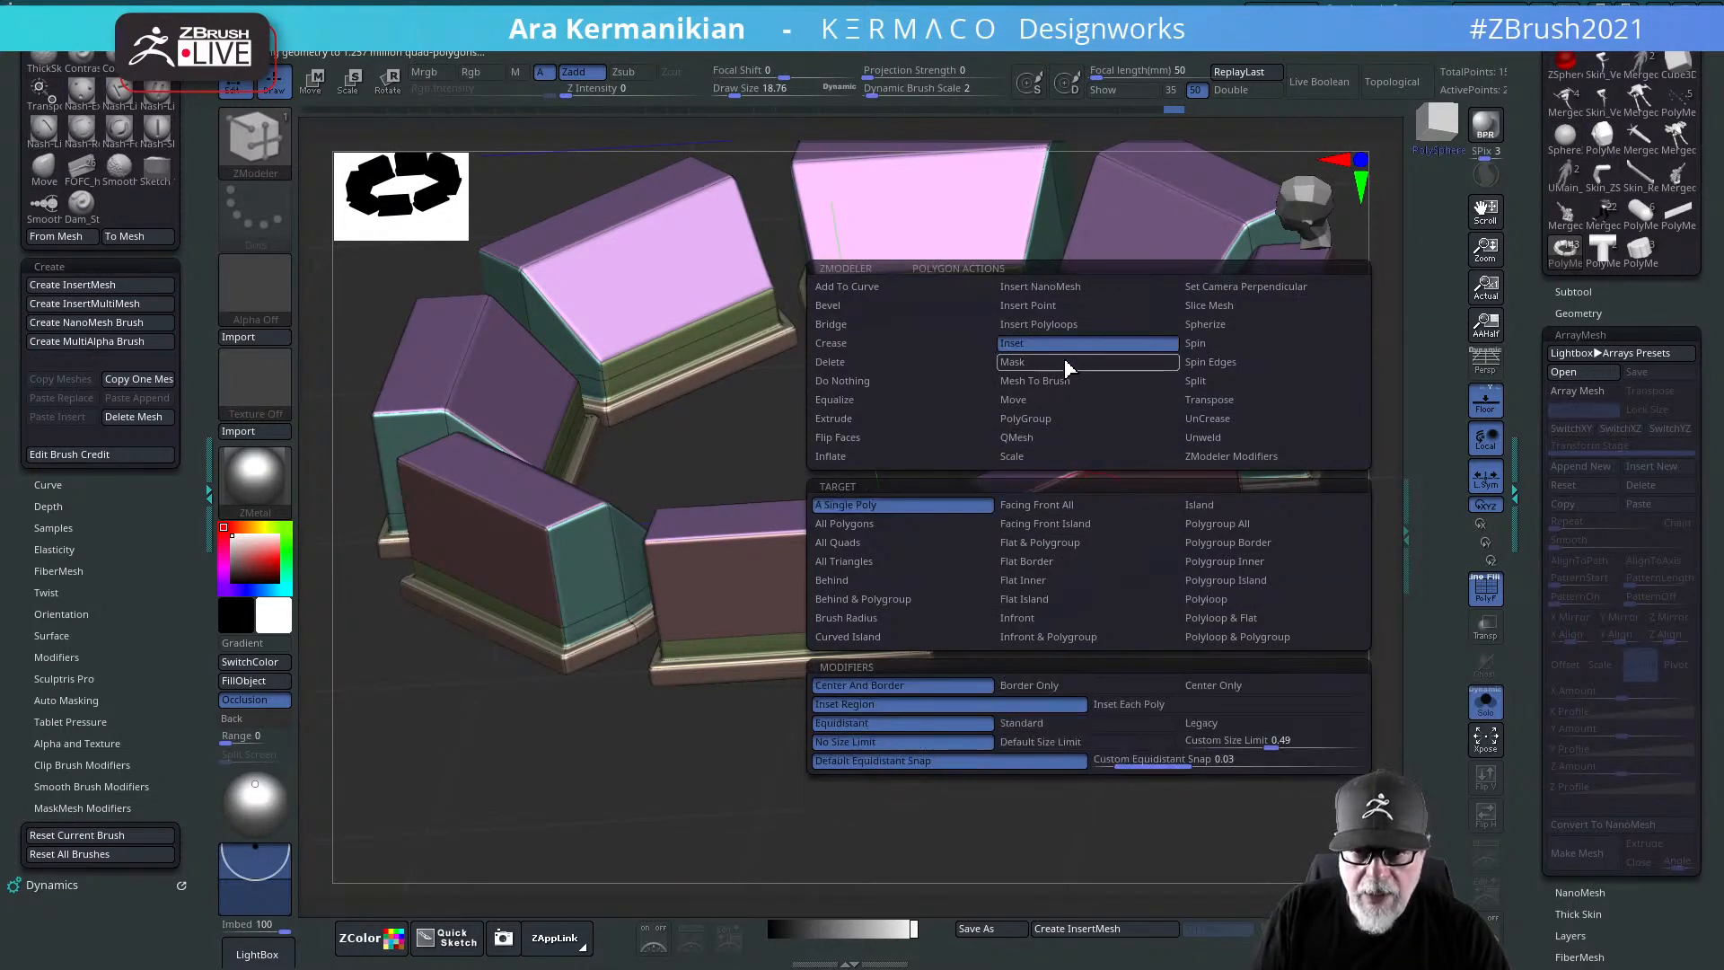
{"action": "left_click", "coordinate": [1236, 522]}
{"action": "mouse_move", "coordinate": [1126, 510]}
{"action": "left_mouse_down"}
{"action": "mouse_move", "coordinate": [1101, 533]}
{"action": "mouse_move", "coordinate": [1124, 521]}
{"action": "left_mouse_up"}
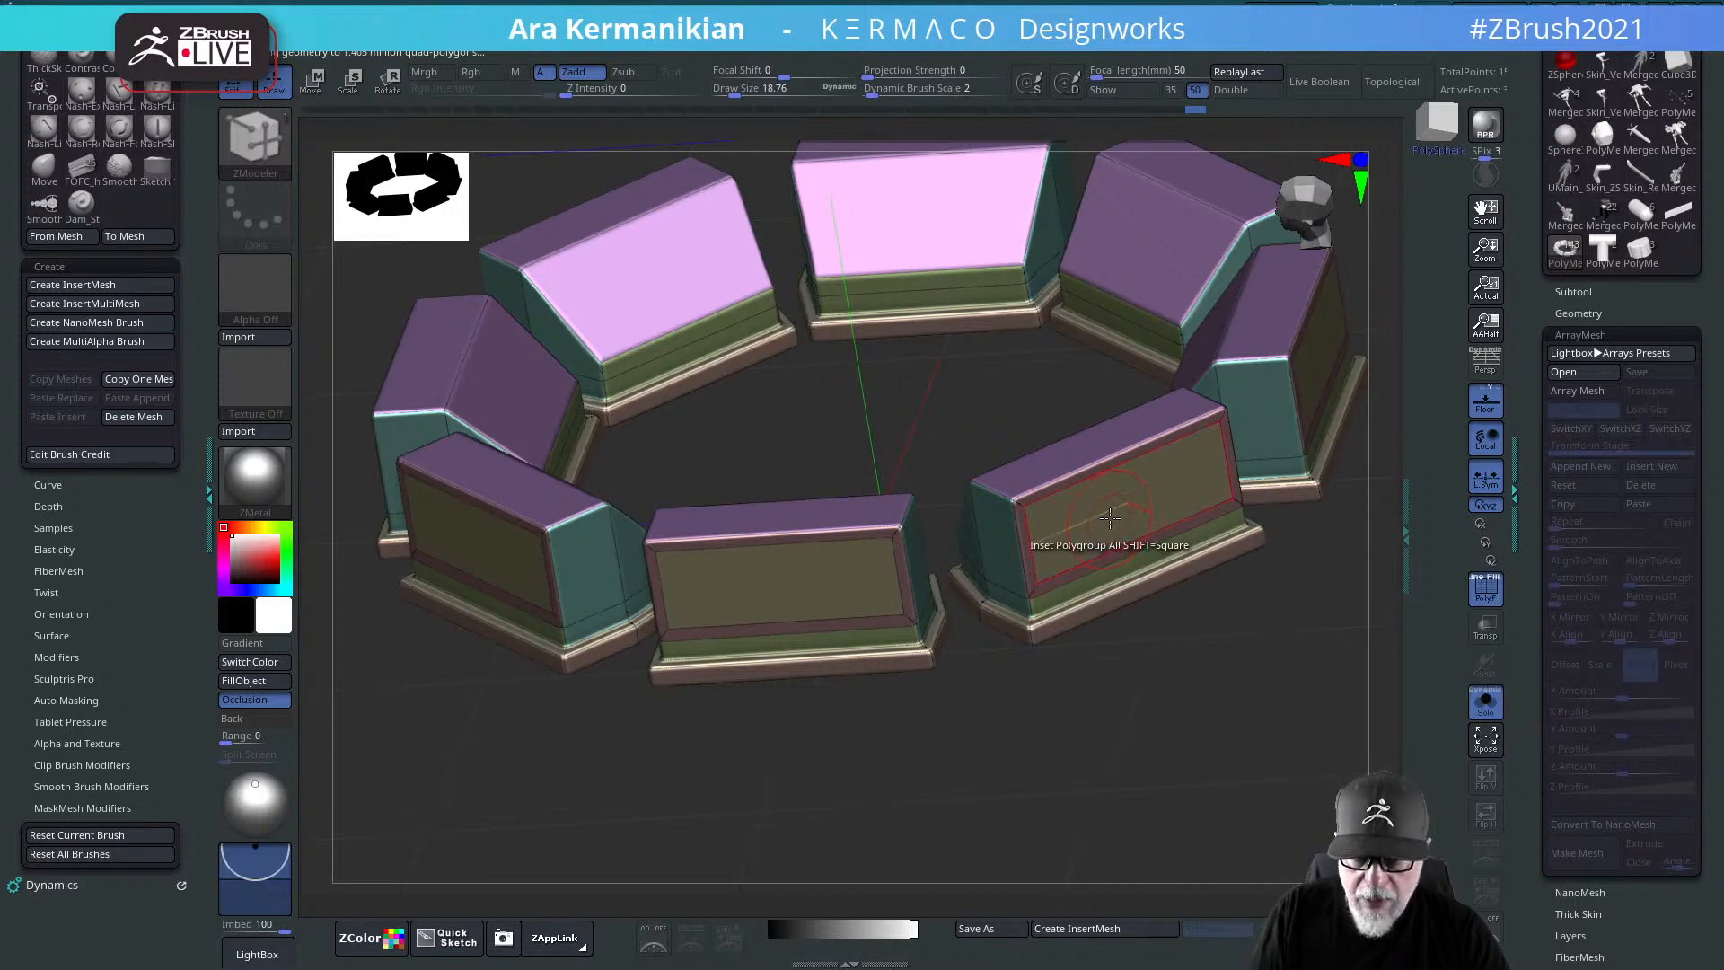
Step: Try ZModeler's QMesh action on the inset outer side panel with the Polyloop and A Single Poly targets
{"action": "key", "text": "space"}
{"action": "left_click", "coordinate": [1072, 438]}
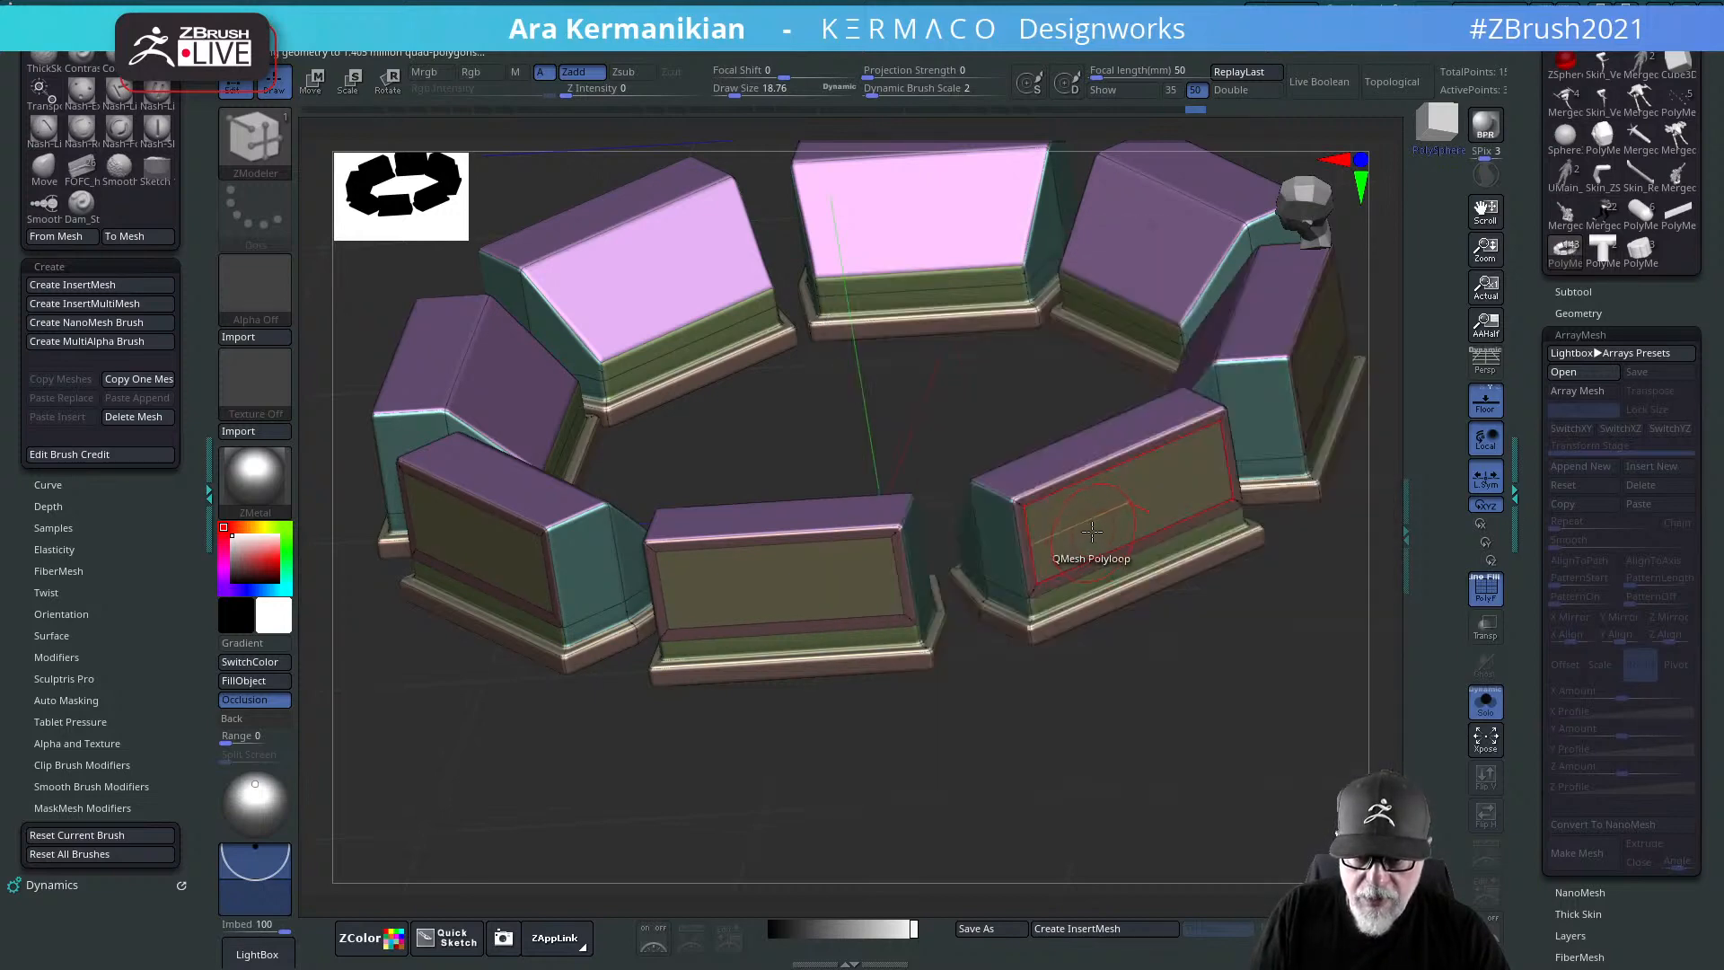
{"action": "left_click_drag", "start_coordinate": [1089, 521], "coordinate": [1103, 530]}
{"action": "left_click_drag", "start_coordinate": [1103, 529], "coordinate": [1104, 517]}
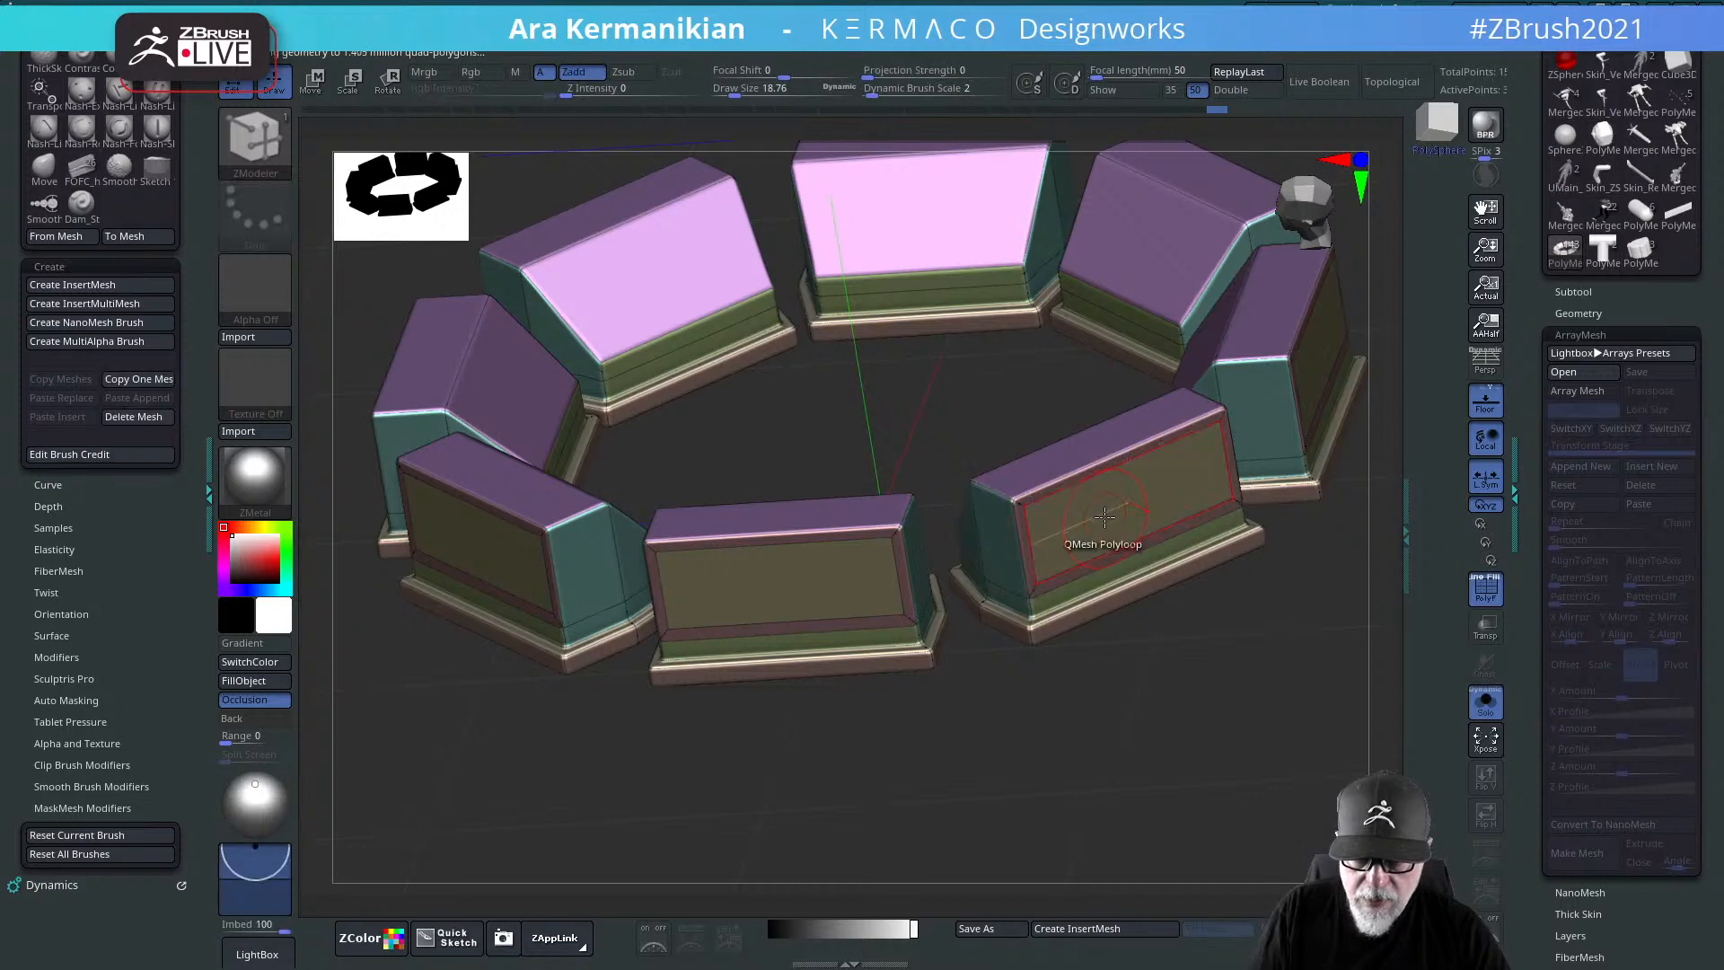
{"action": "key", "text": "space"}
{"action": "left_click", "coordinate": [901, 508]}
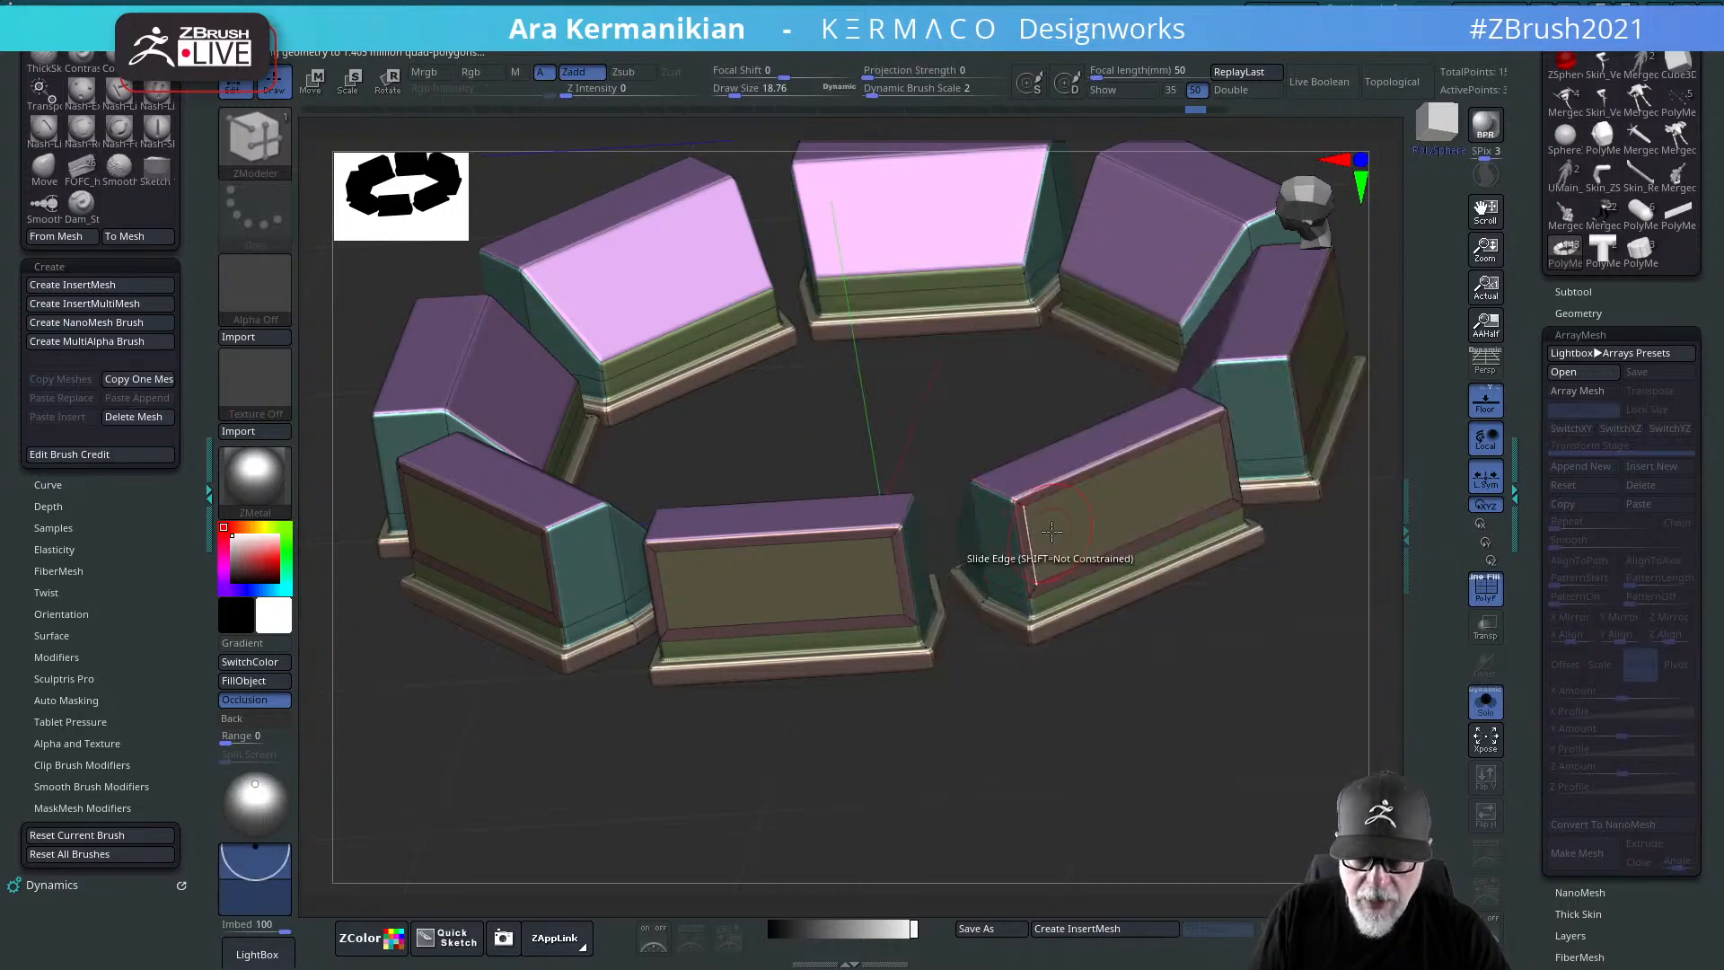
{"action": "key", "text": "ctrl+z"}
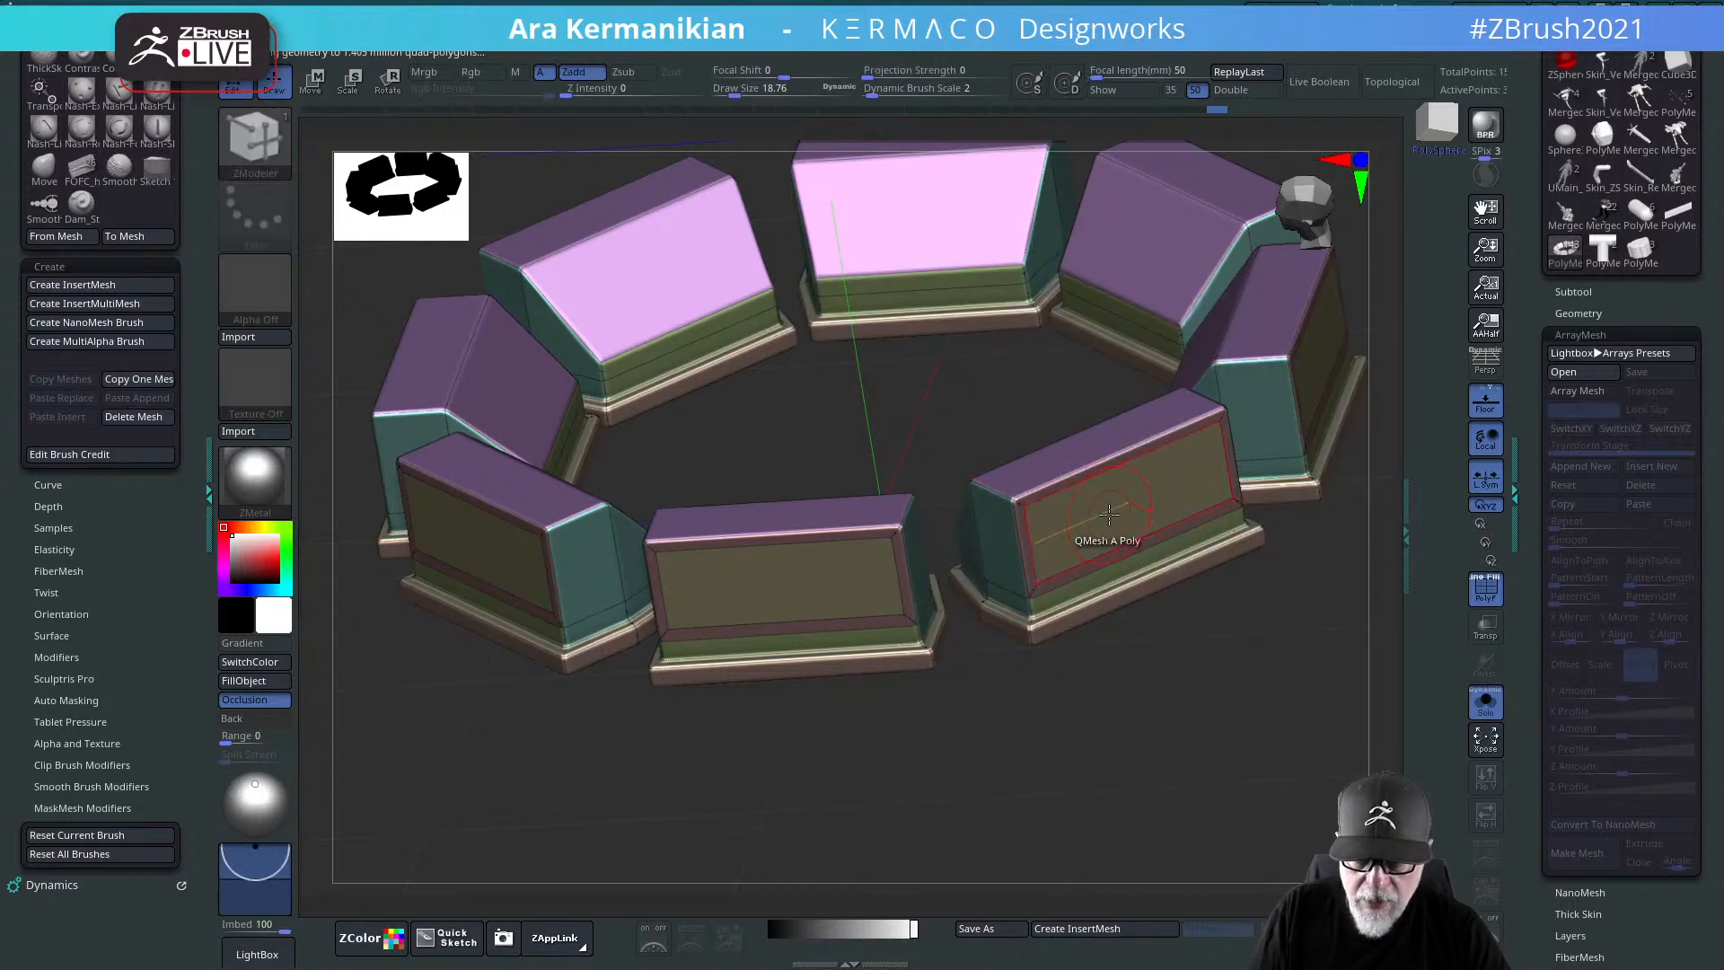
Step: Try QMesh on a single polygon of one block's front panel, and undo it
{"action": "left_click_drag", "start_coordinate": [1110, 516], "coordinate": [1190, 620]}
{"action": "key", "text": "ctrl"}
{"action": "key", "text": "ctrl+z"}
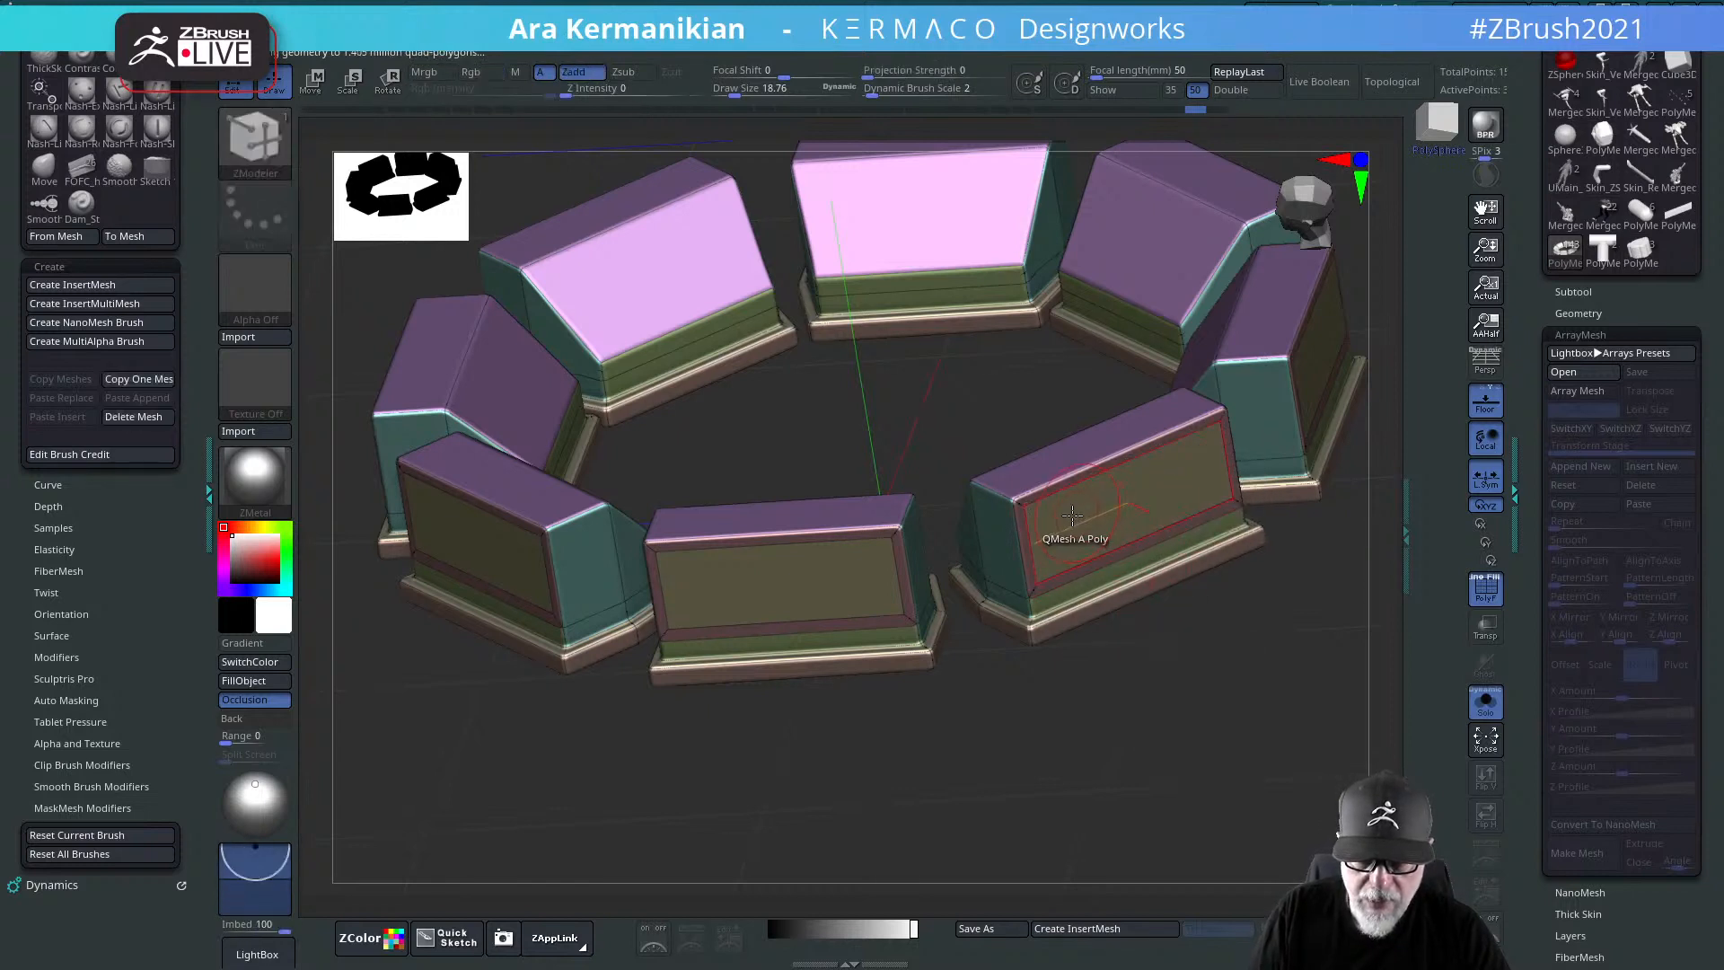
Step: Set the QMesh target to Polygroup All, try extruding the blocks' front panels slightly, and undo the extrusion
{"action": "key", "text": "space"}
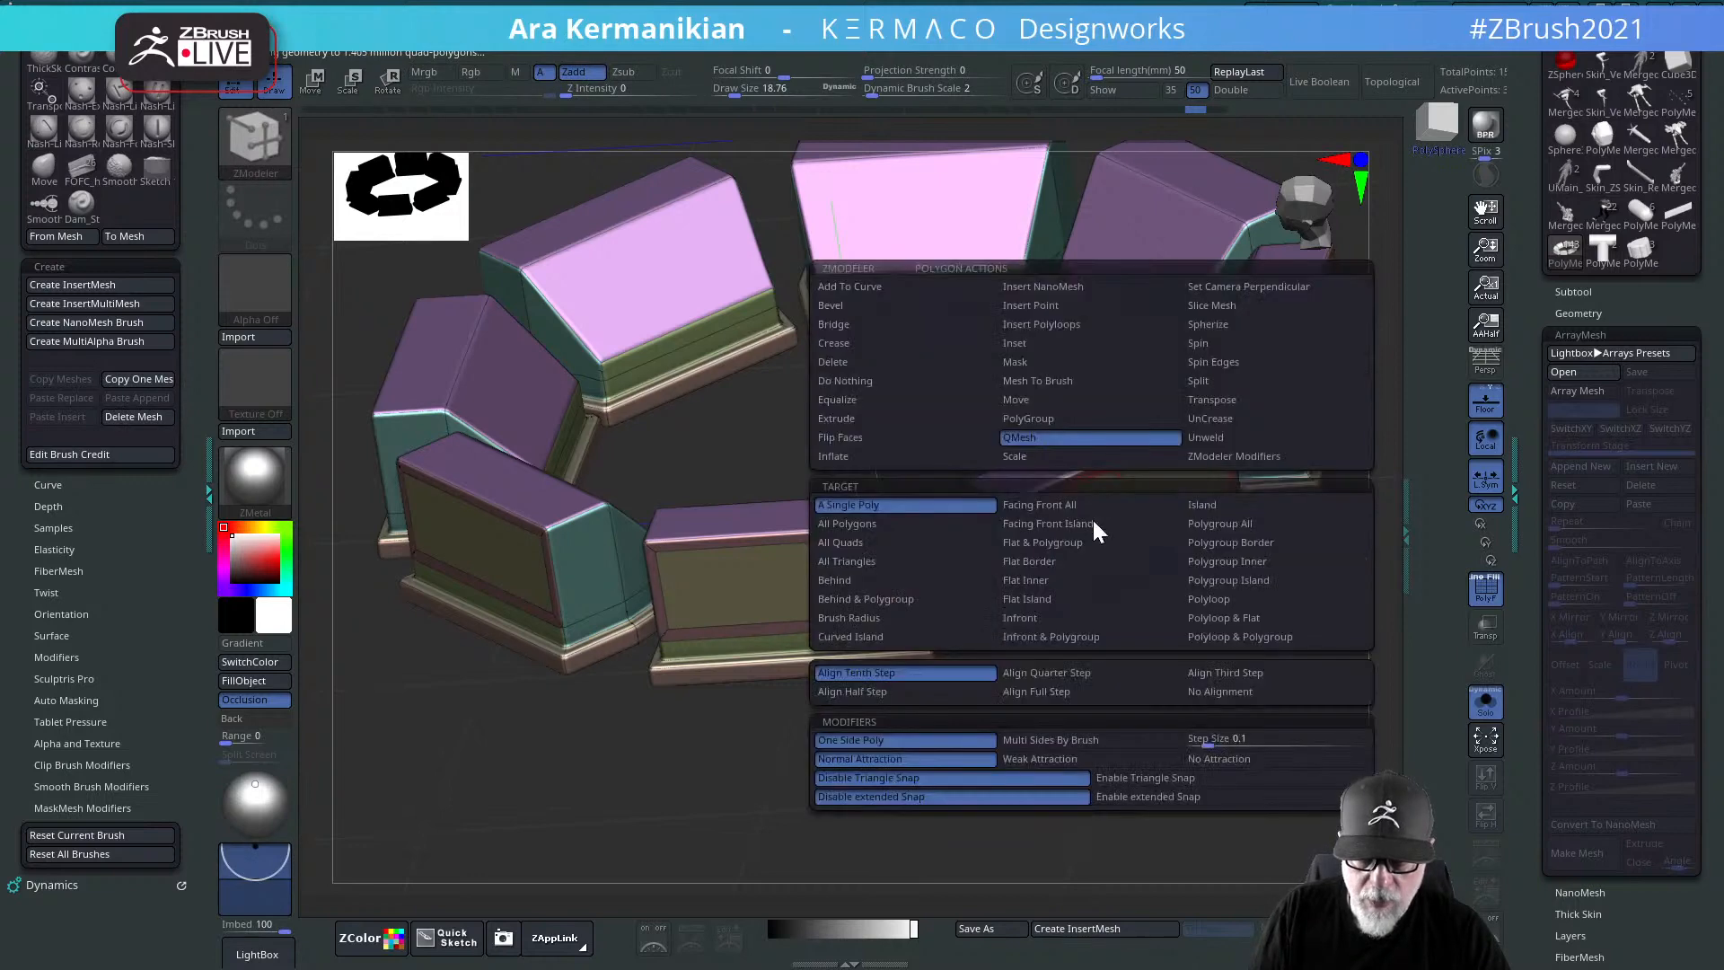
{"action": "left_click", "coordinate": [1224, 526]}
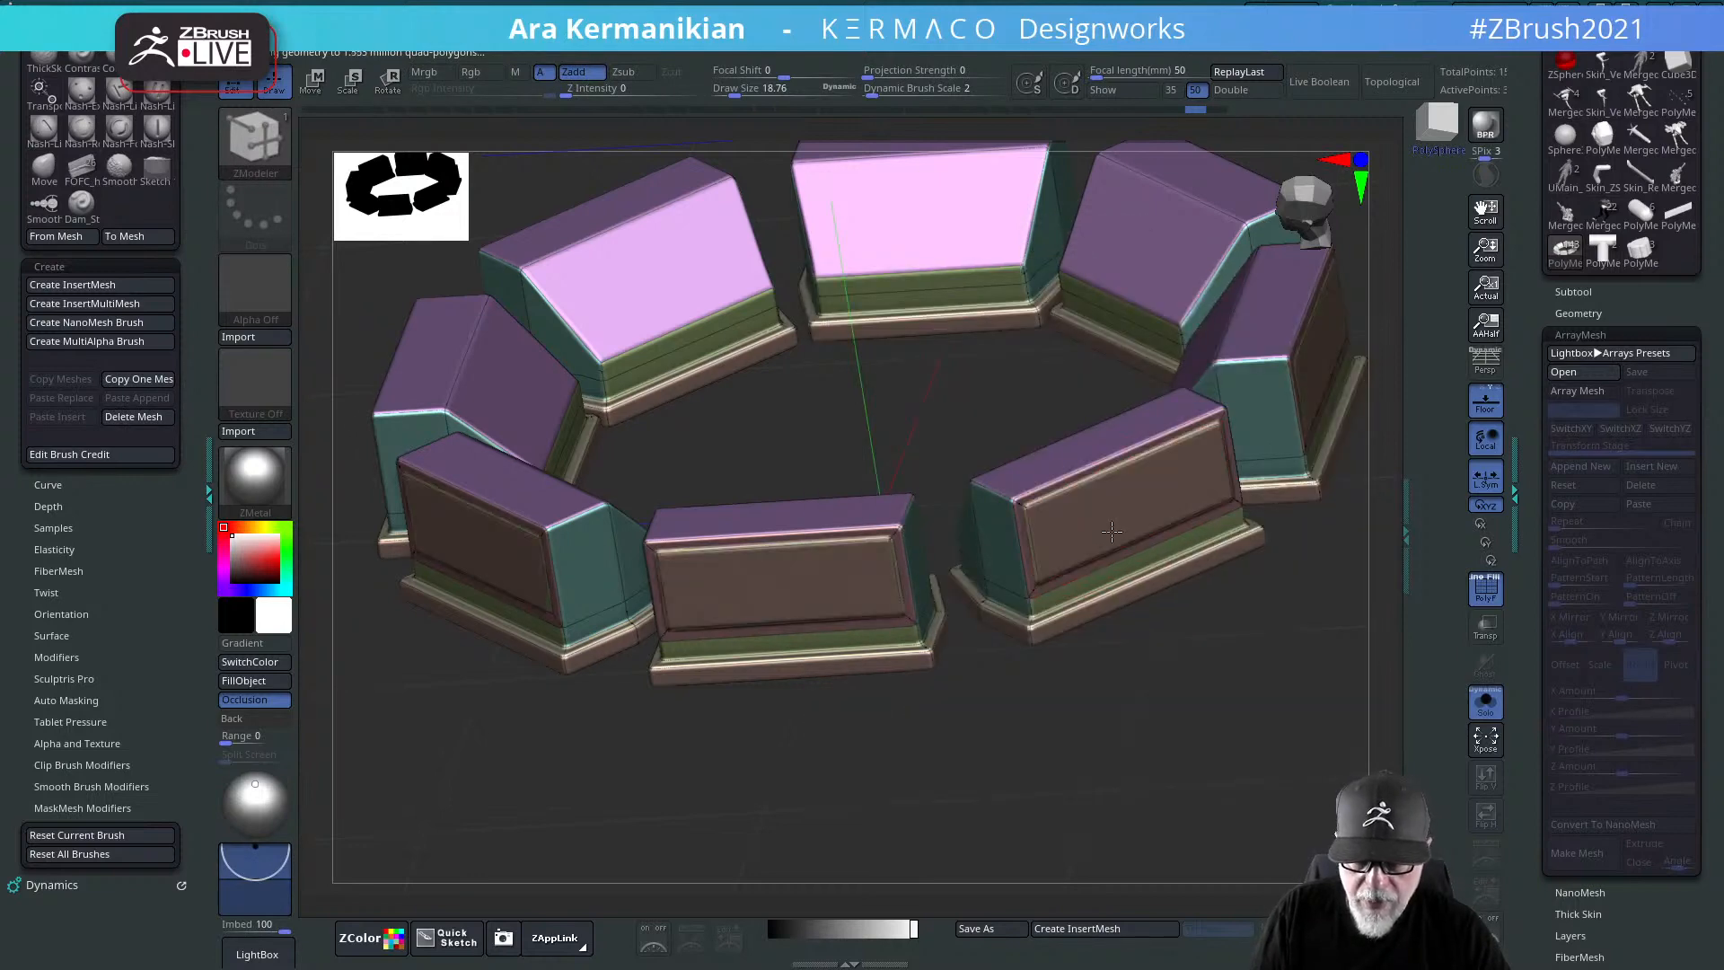
{"action": "left_click_drag", "start_coordinate": [1121, 537], "coordinate": [1123, 544]}
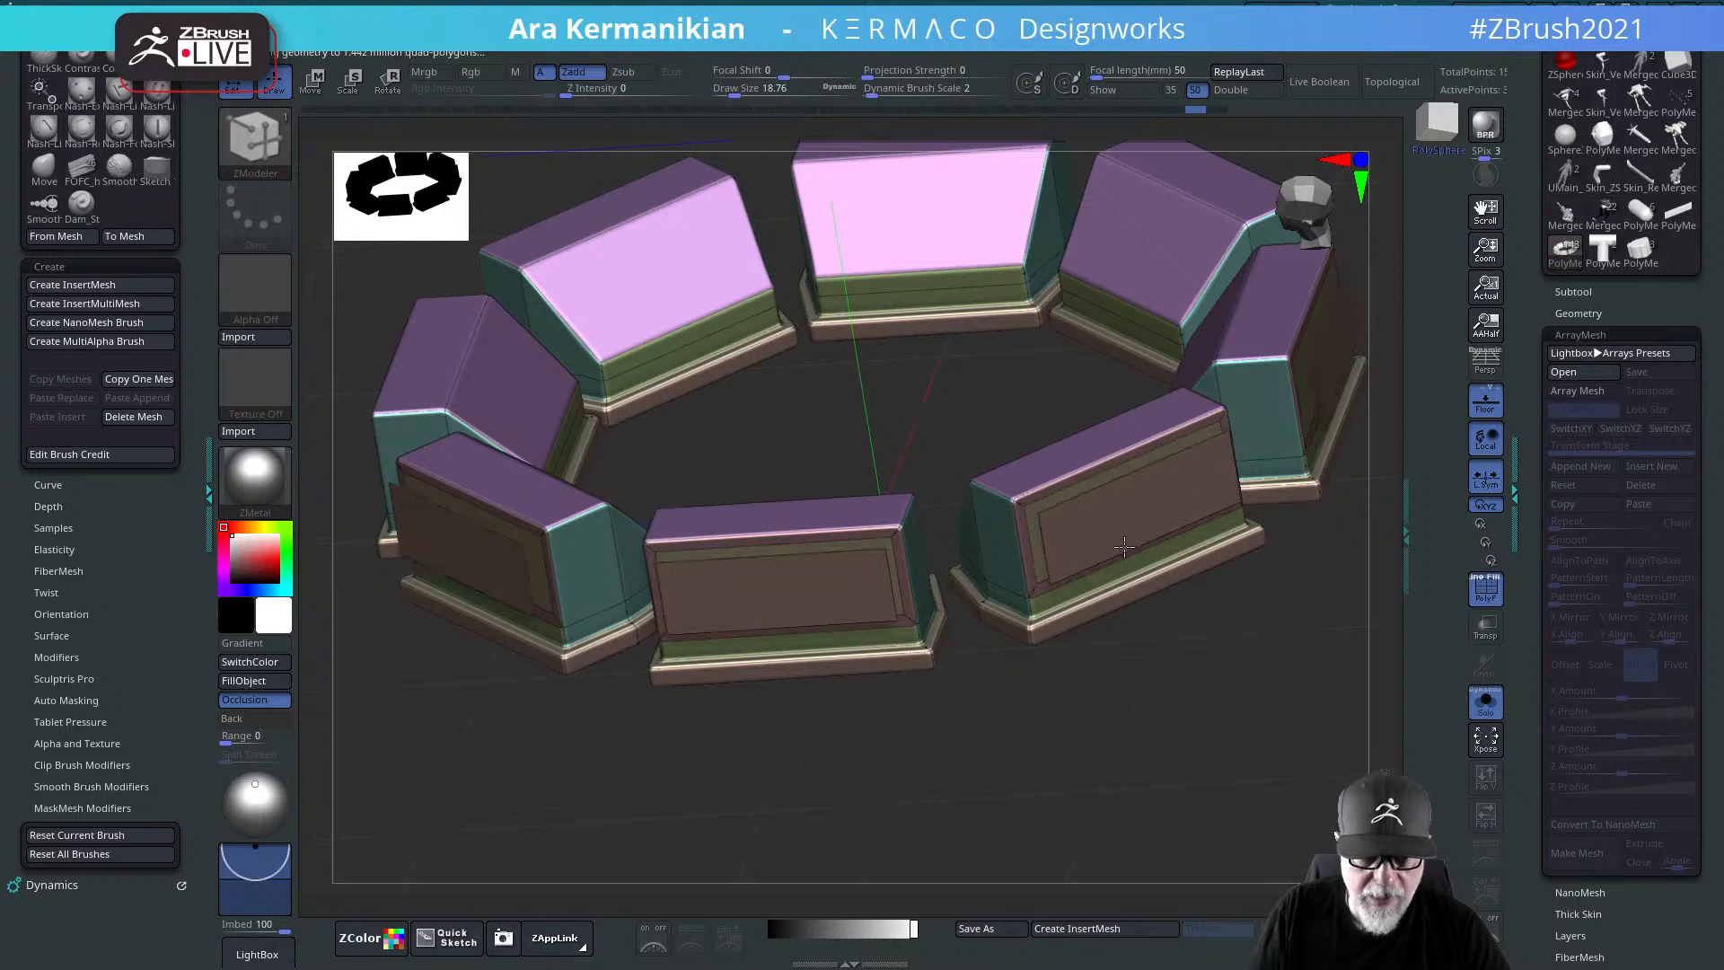
{"action": "left_click_drag", "start_coordinate": [1103, 538], "coordinate": [1105, 540]}
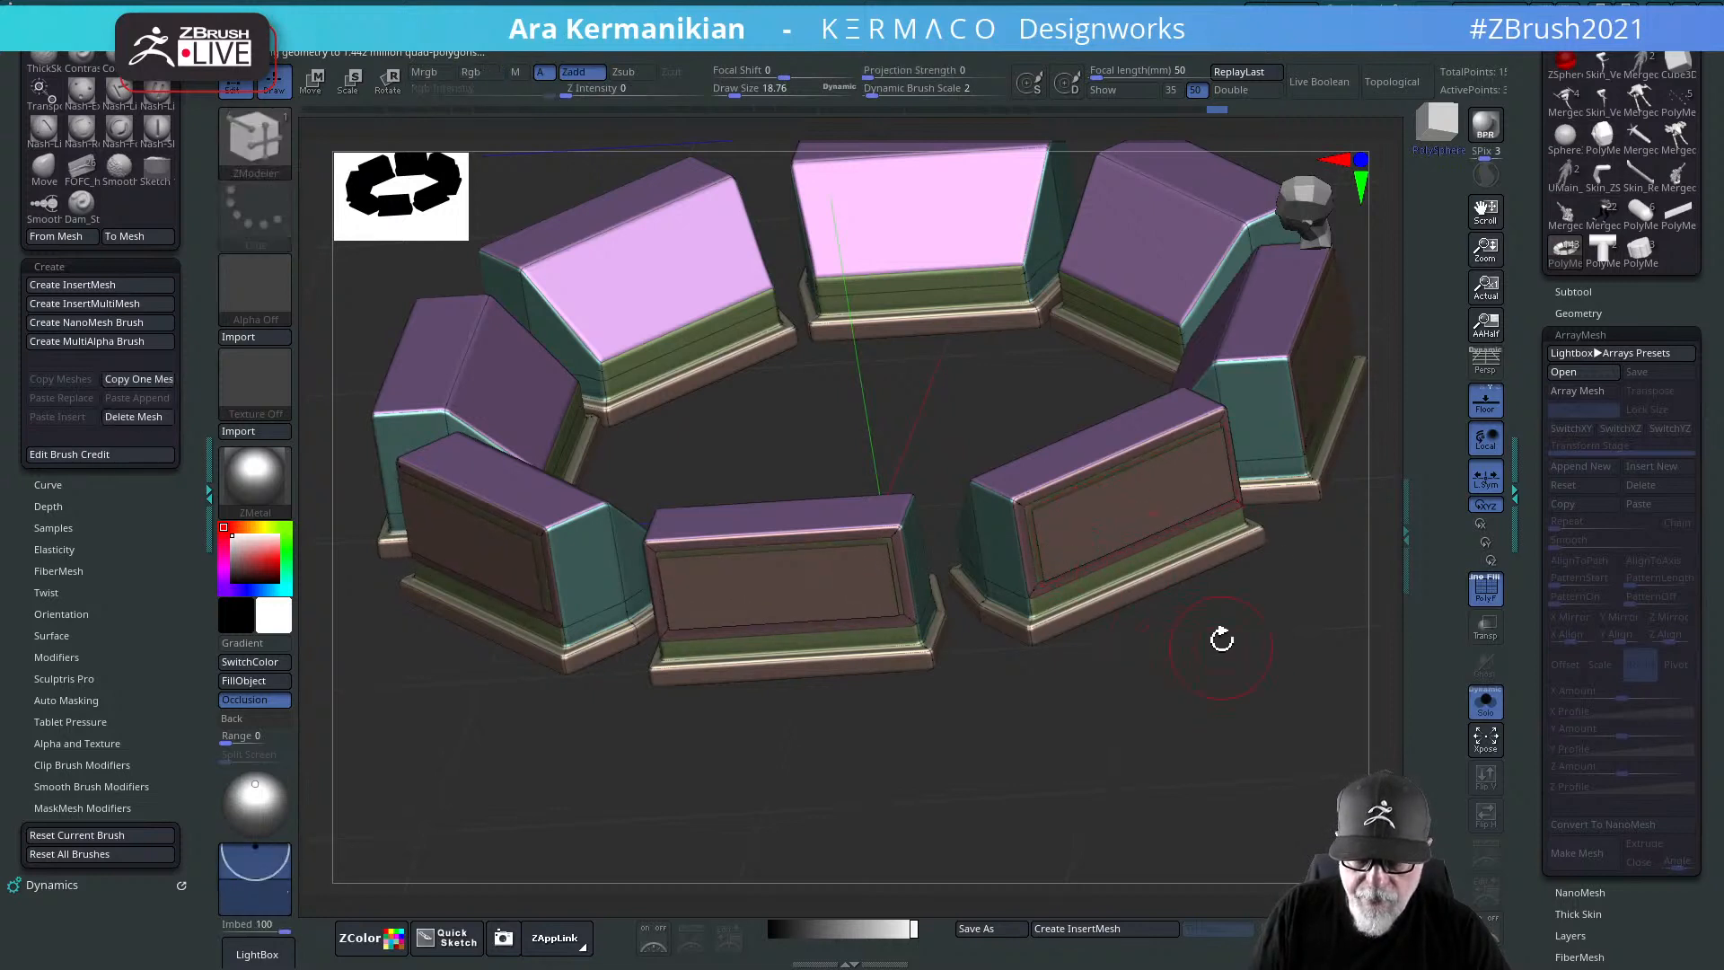
{"action": "left_click_drag", "start_coordinate": [1228, 650], "coordinate": [1190, 613], "text": "ctrl"}
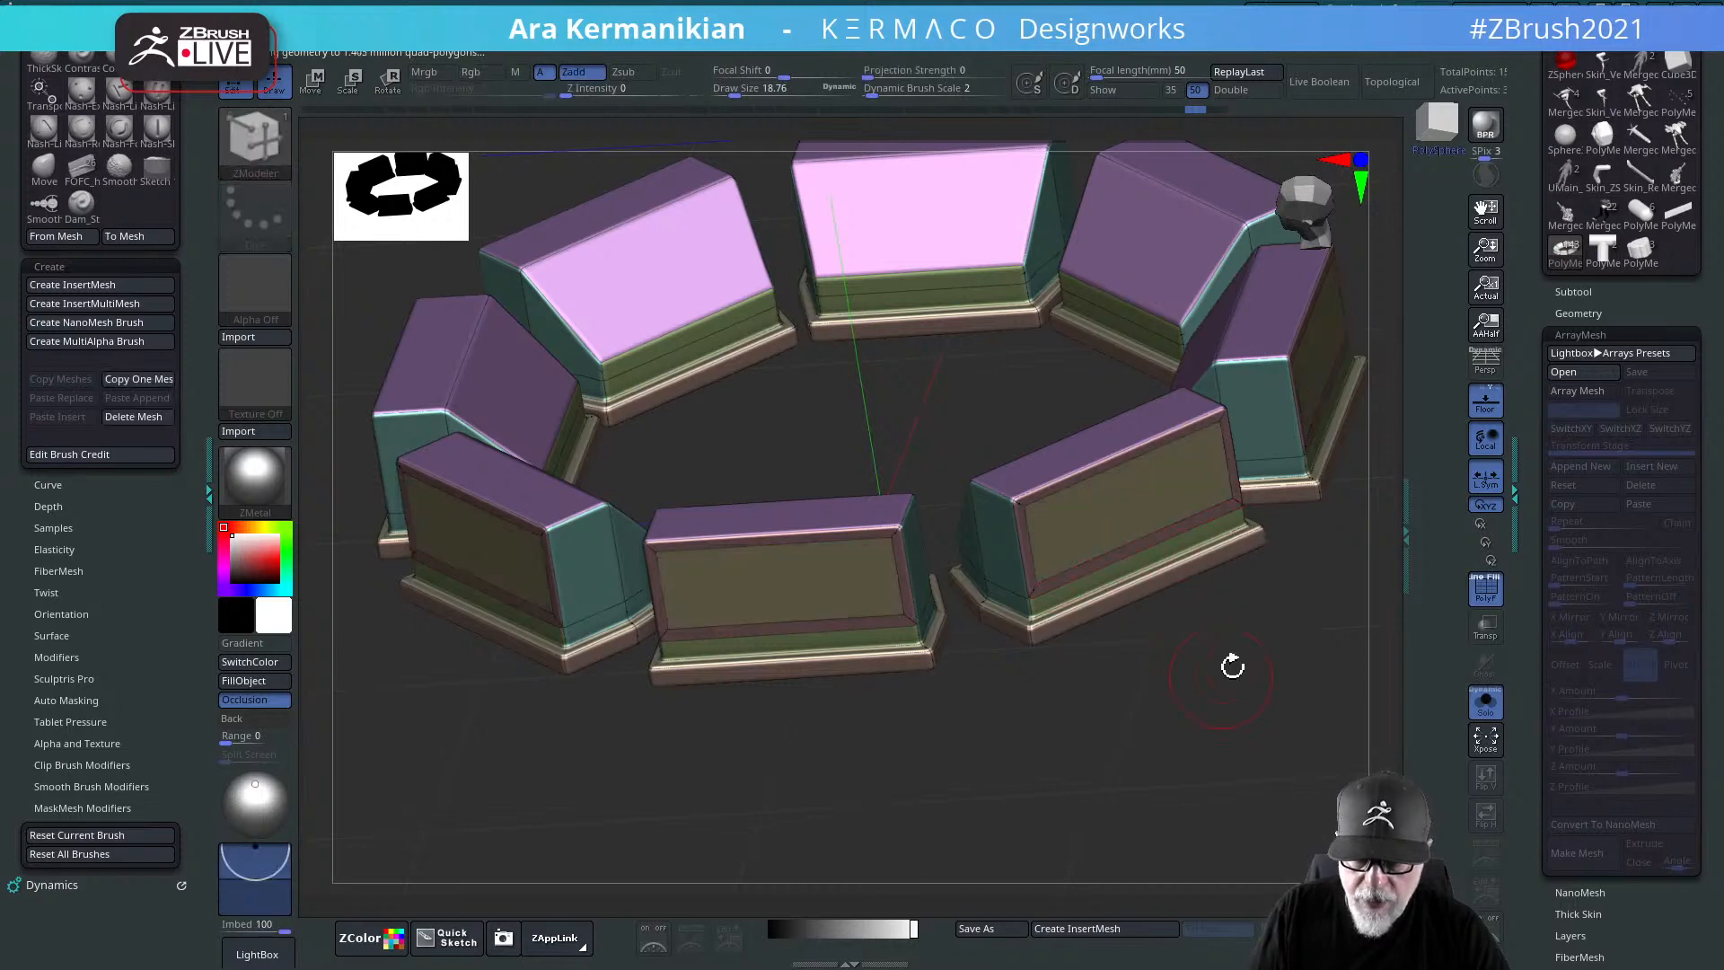
Step: Push the front panels of all the blocks inward with QMesh to form framed recesses
{"action": "left_click_drag", "start_coordinate": [1233, 666], "coordinate": [1212, 716]}
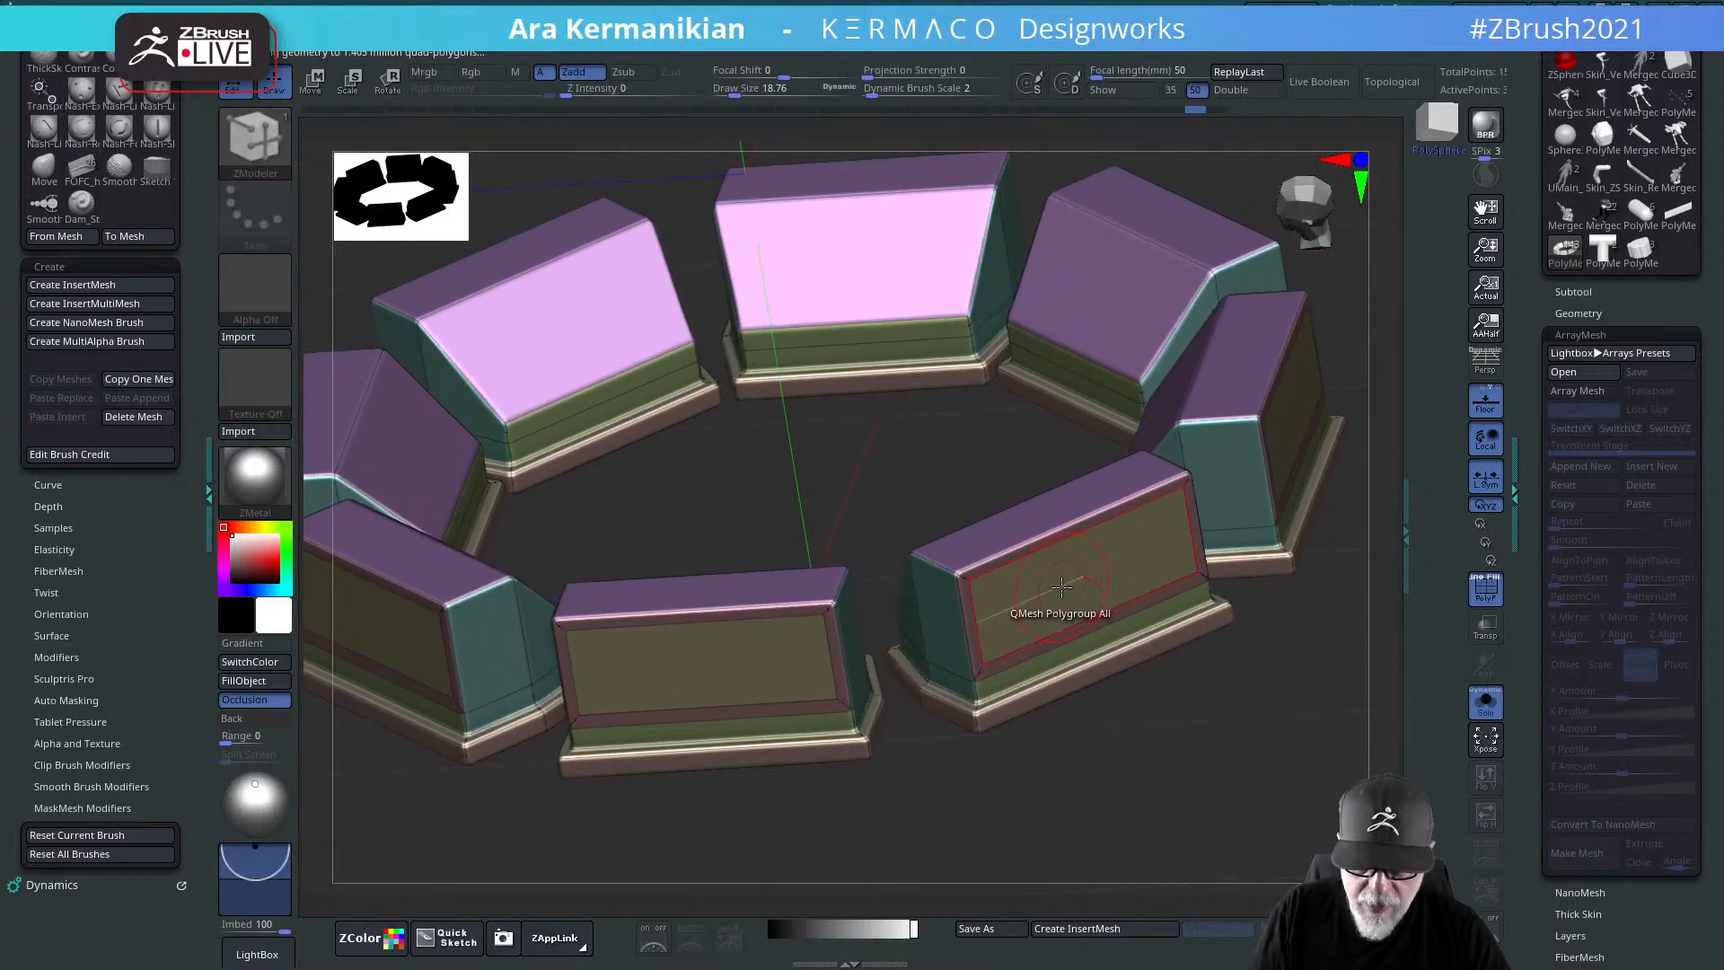
{"action": "left_click_drag", "start_coordinate": [1061, 586], "coordinate": [1015, 560]}
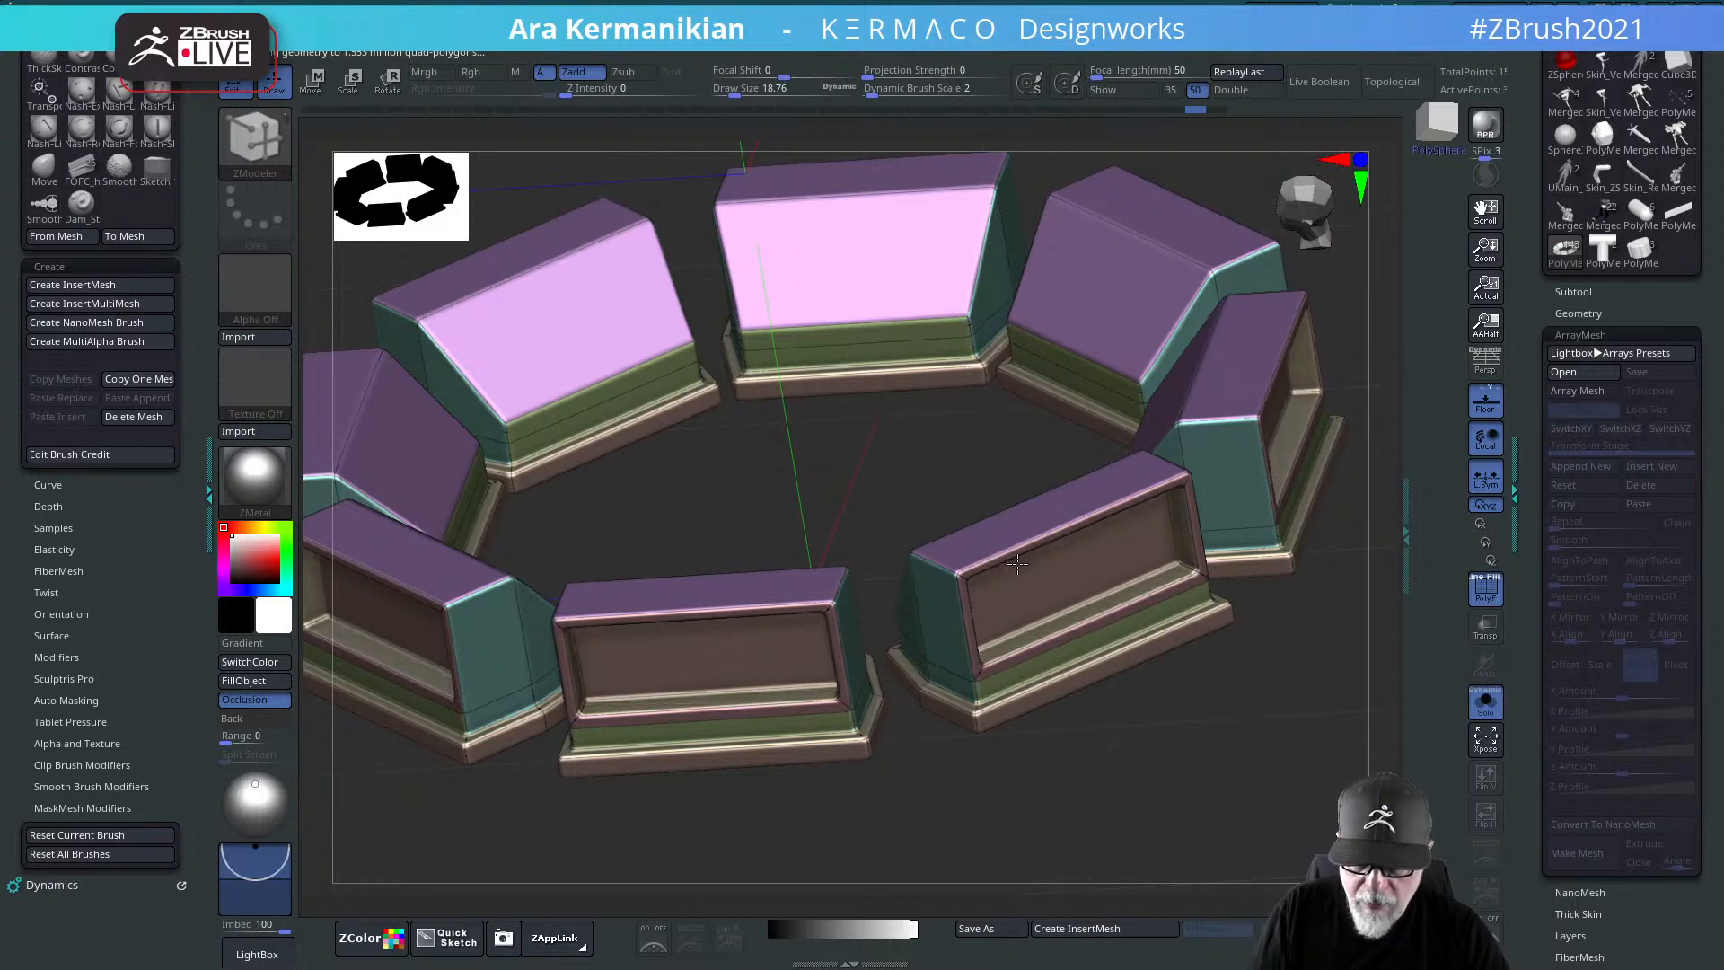
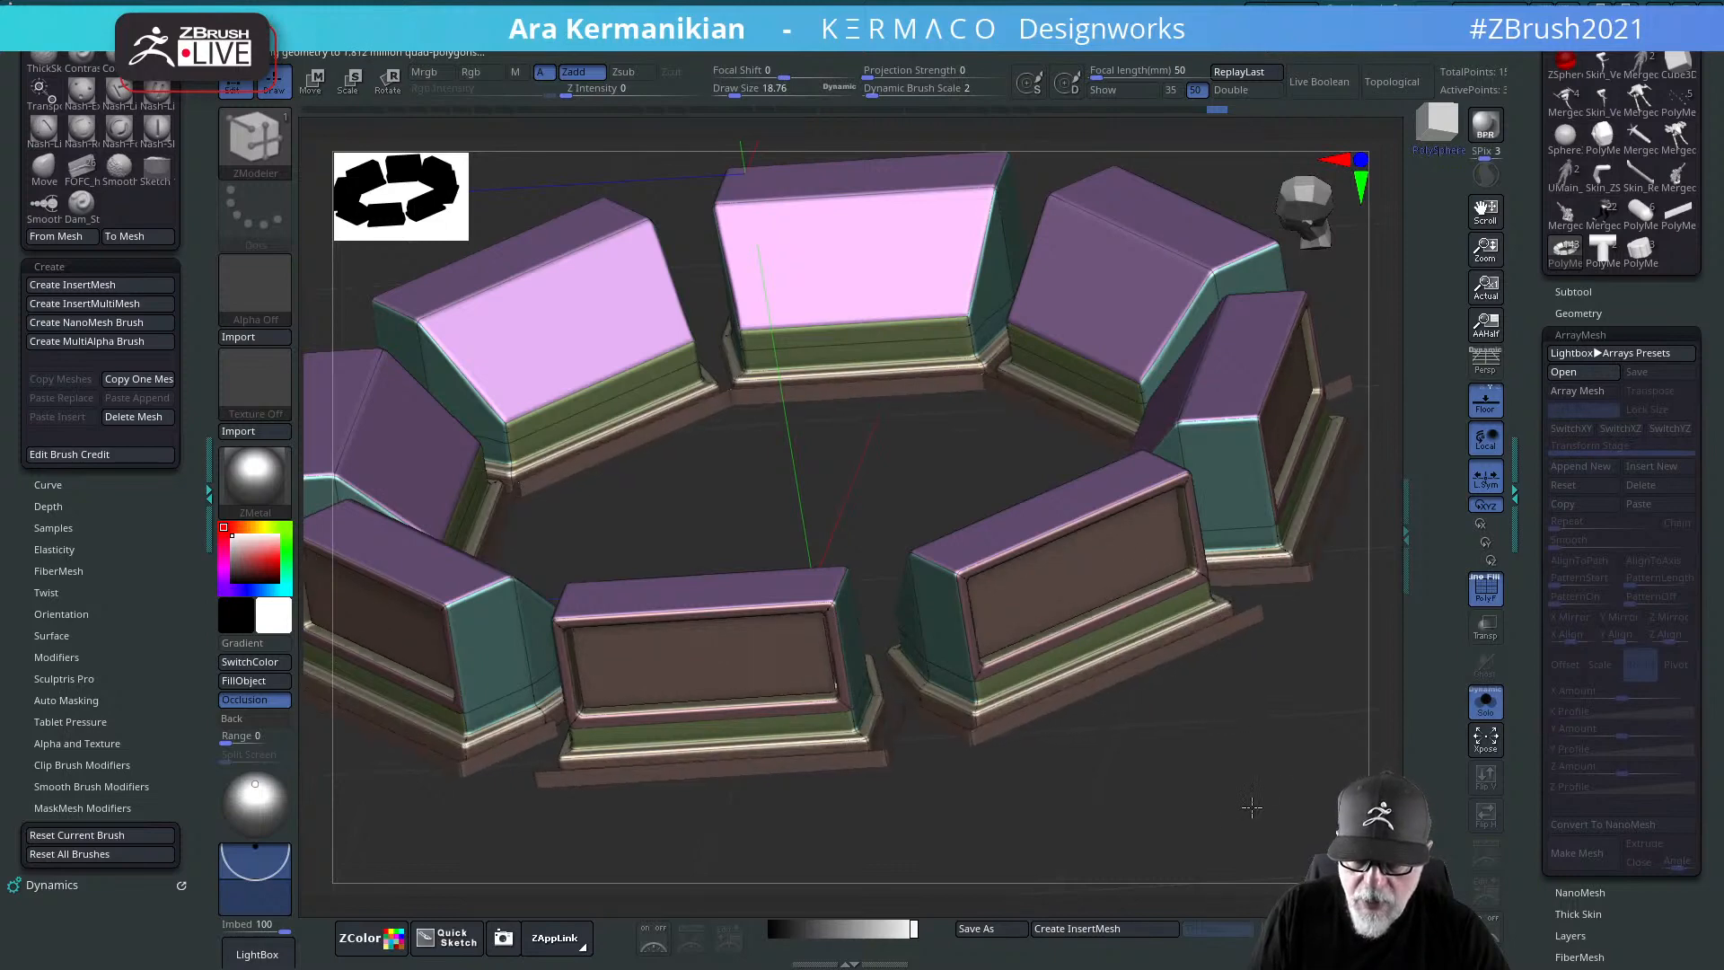
{"action": "left_click_drag", "start_coordinate": [1155, 811], "coordinate": [1032, 682]}
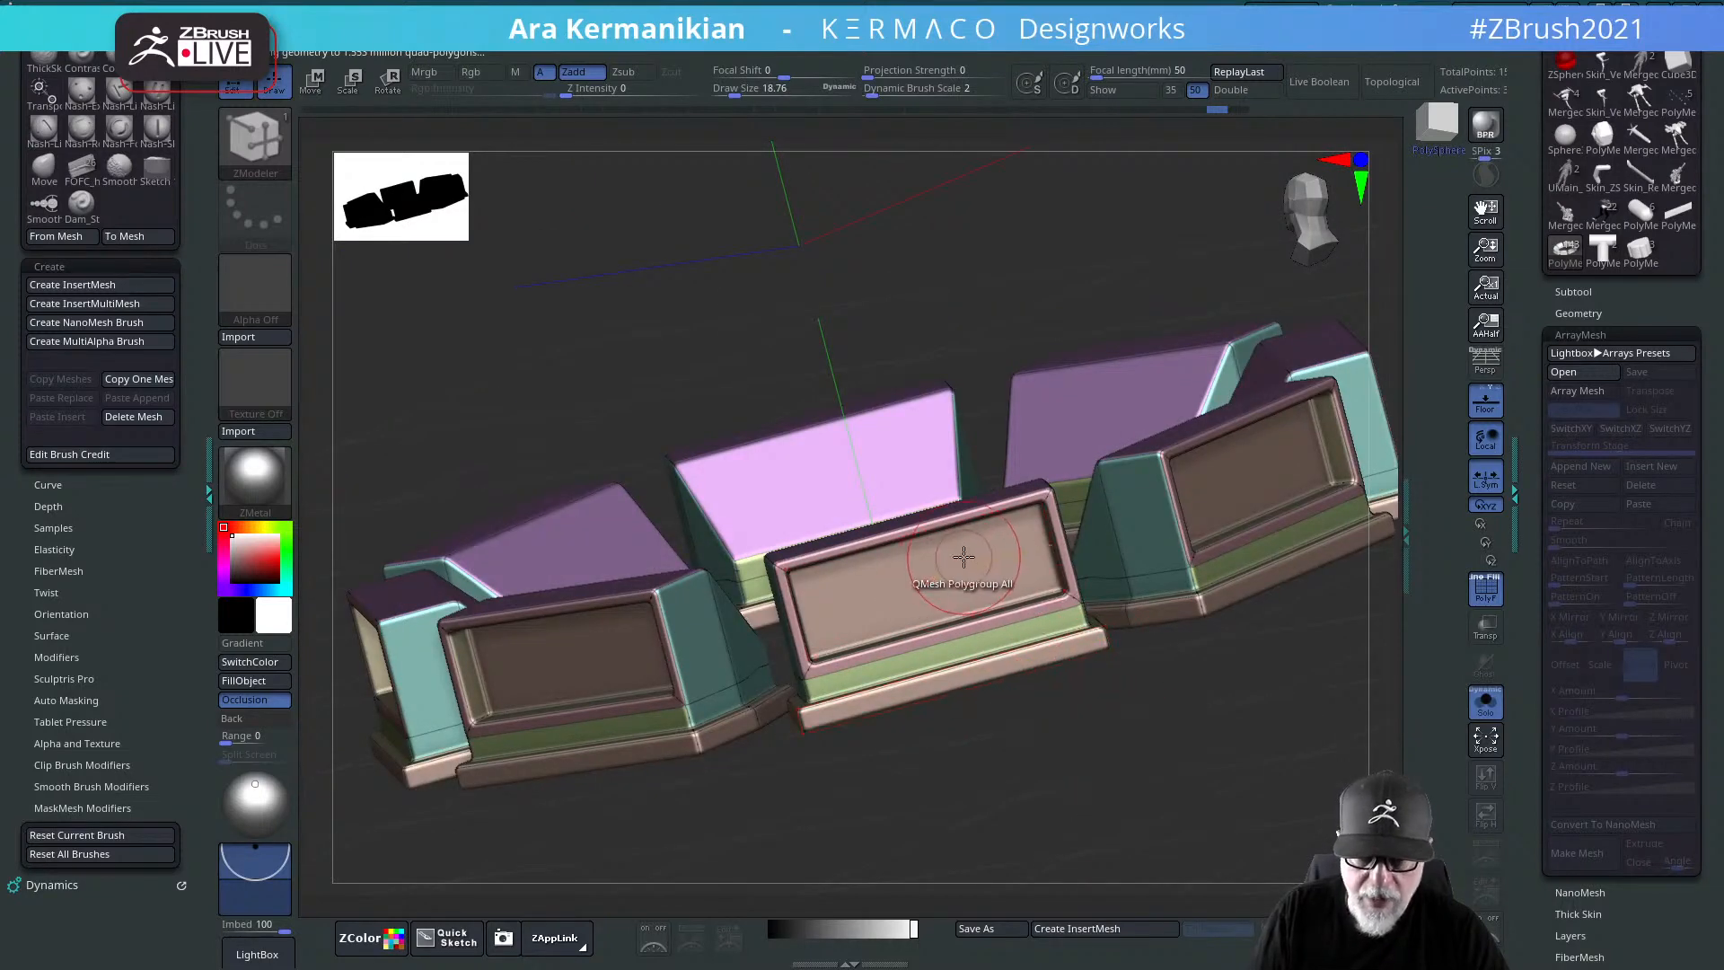
Step: Switch the ZModeler polygon action to PolyGroup and activate radial symmetry
{"action": "key", "text": "space"}
{"action": "left_click", "coordinate": [1245, 763]}
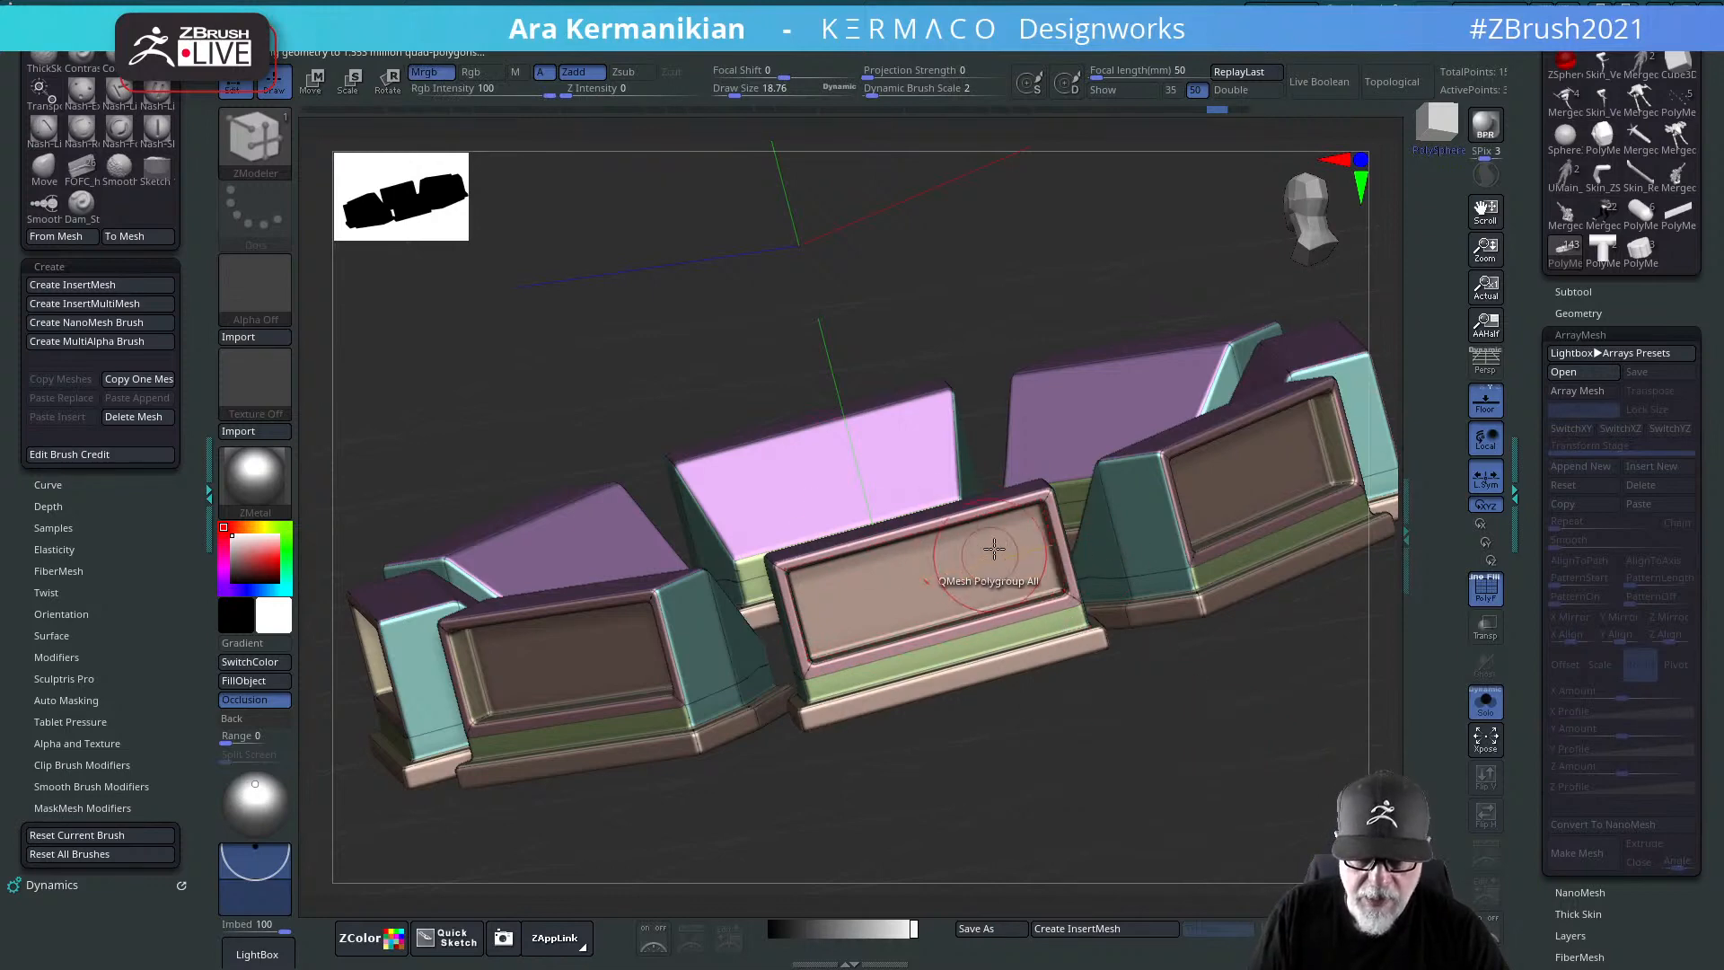
{"action": "left_click_drag", "start_coordinate": [1159, 751], "coordinate": [1155, 763], "text": "alt"}
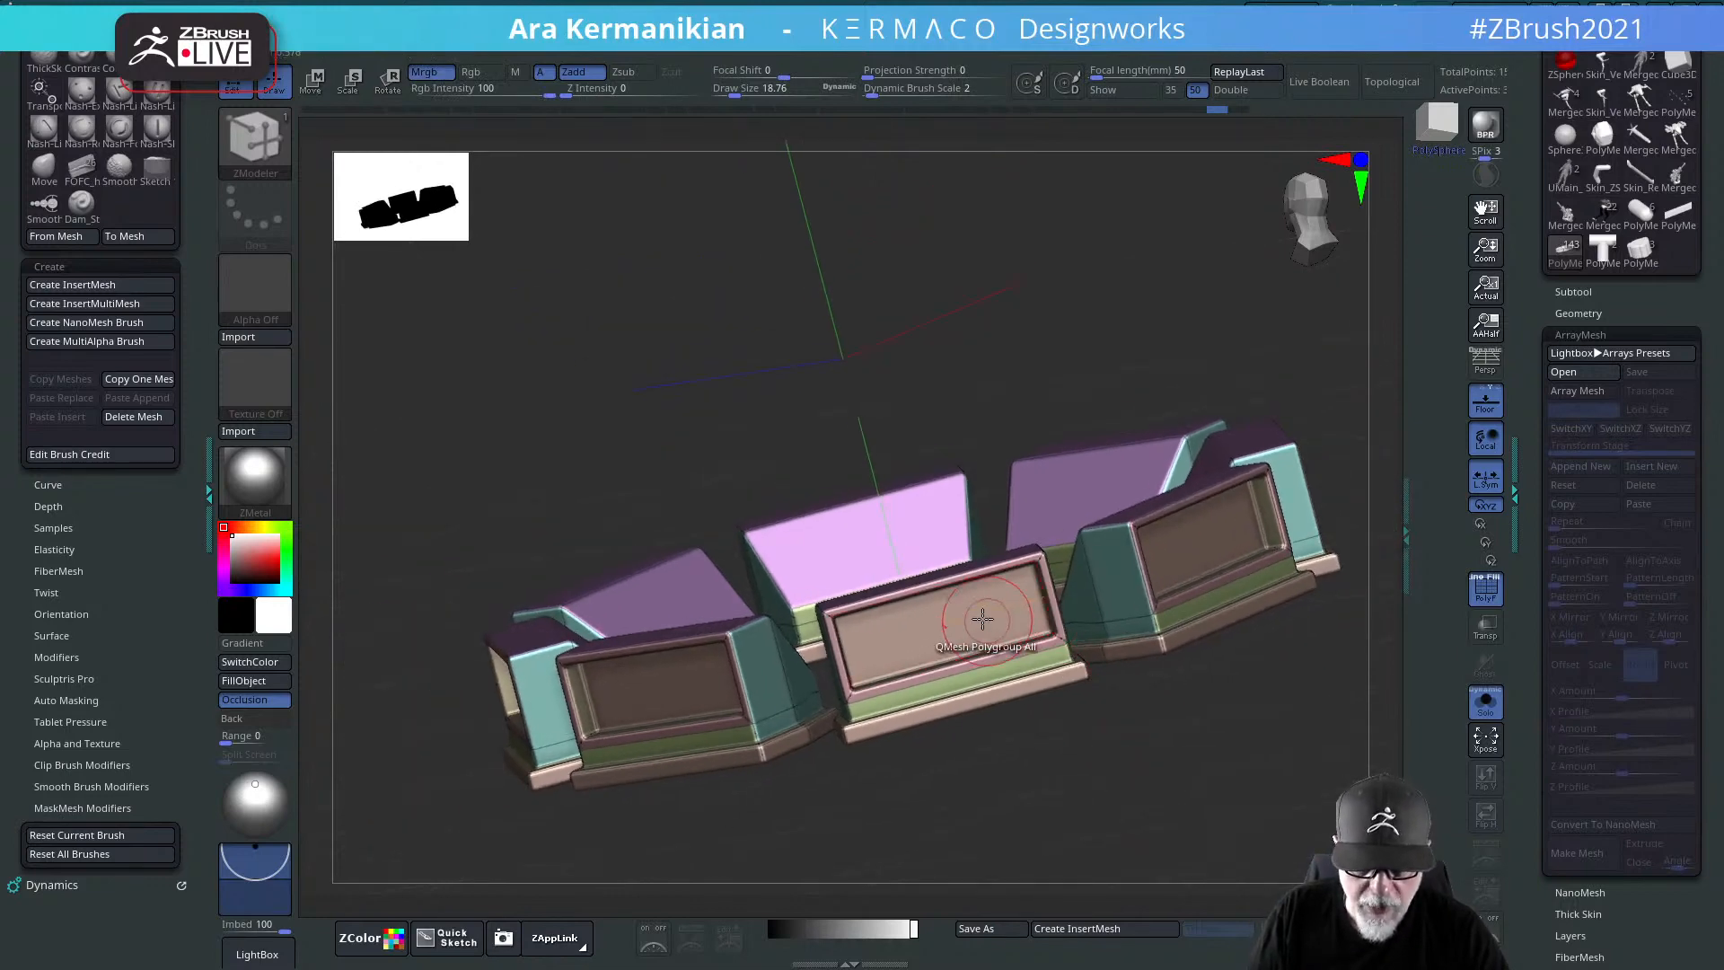
{"action": "key", "text": "space"}
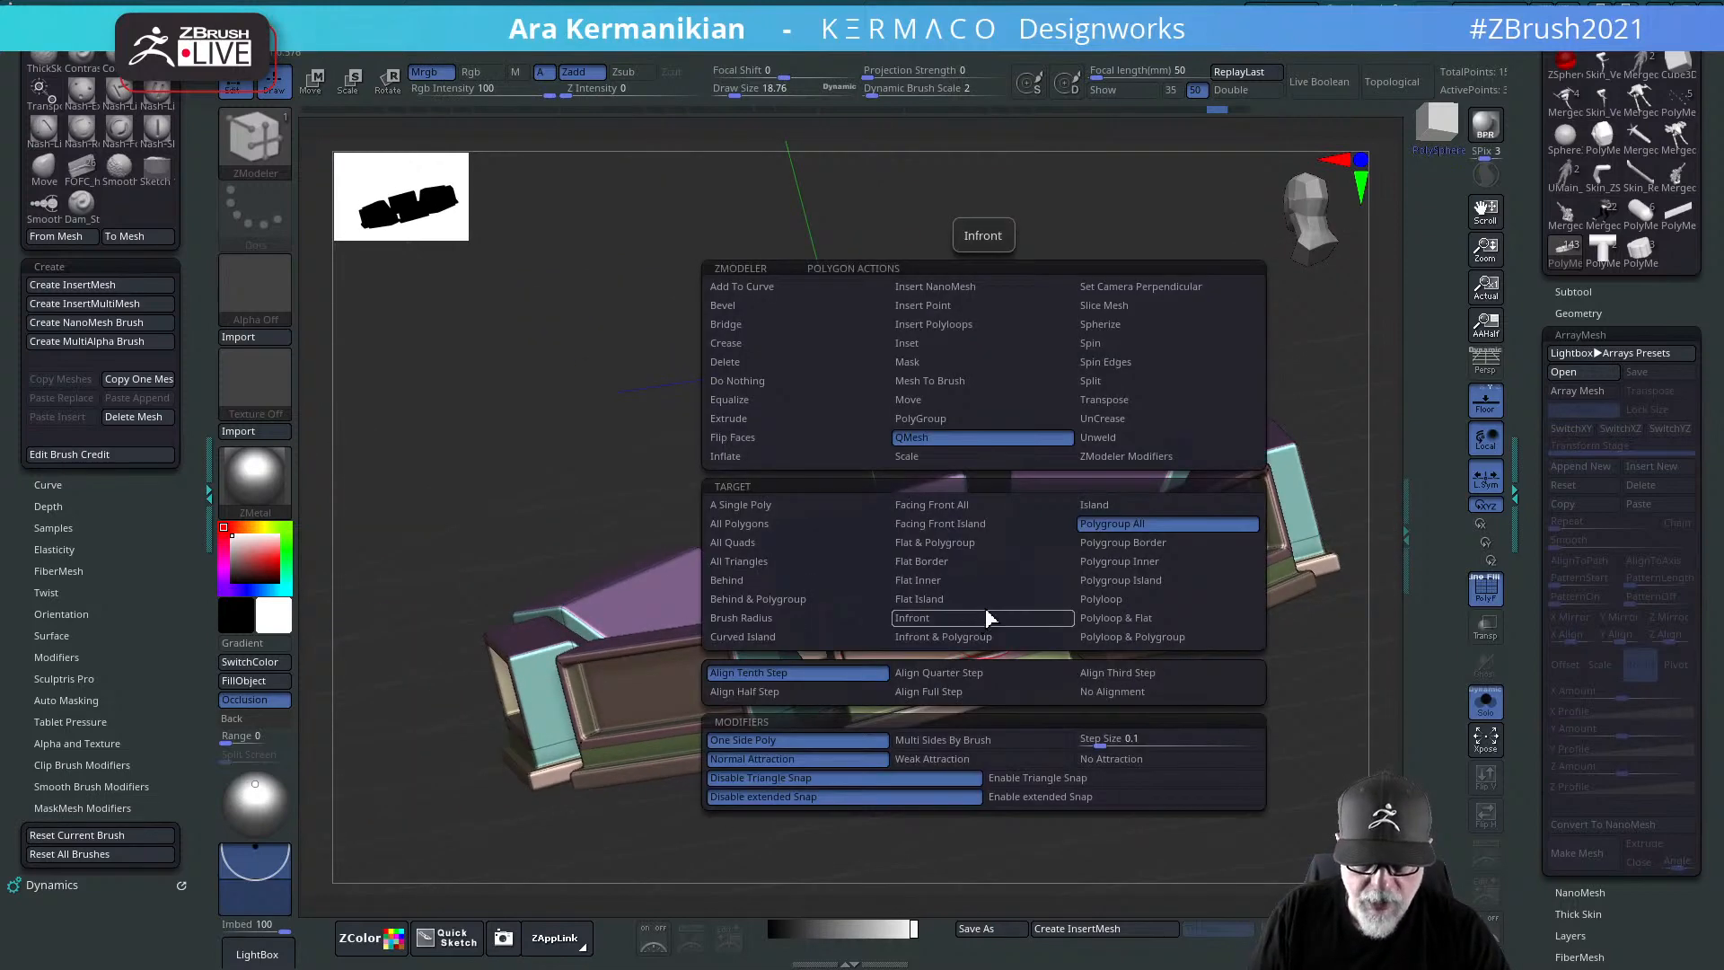
{"action": "left_click", "coordinate": [922, 418]}
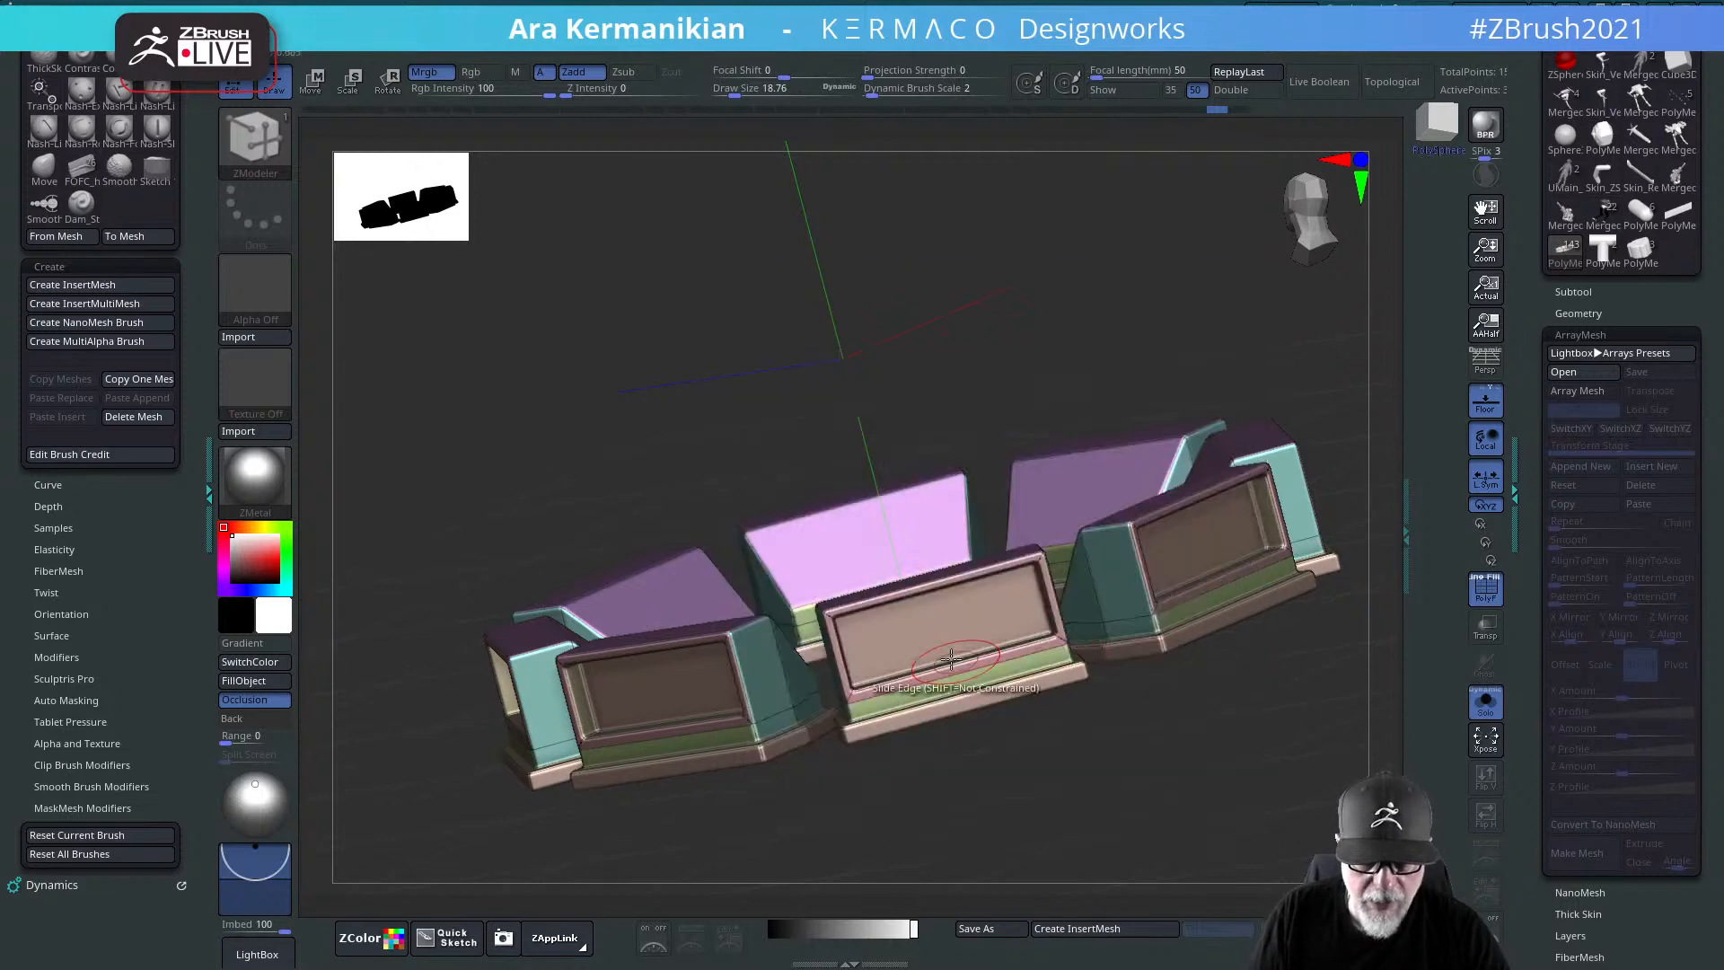
{"action": "key", "text": "b"}
{"action": "left_click", "coordinate": [925, 705]}
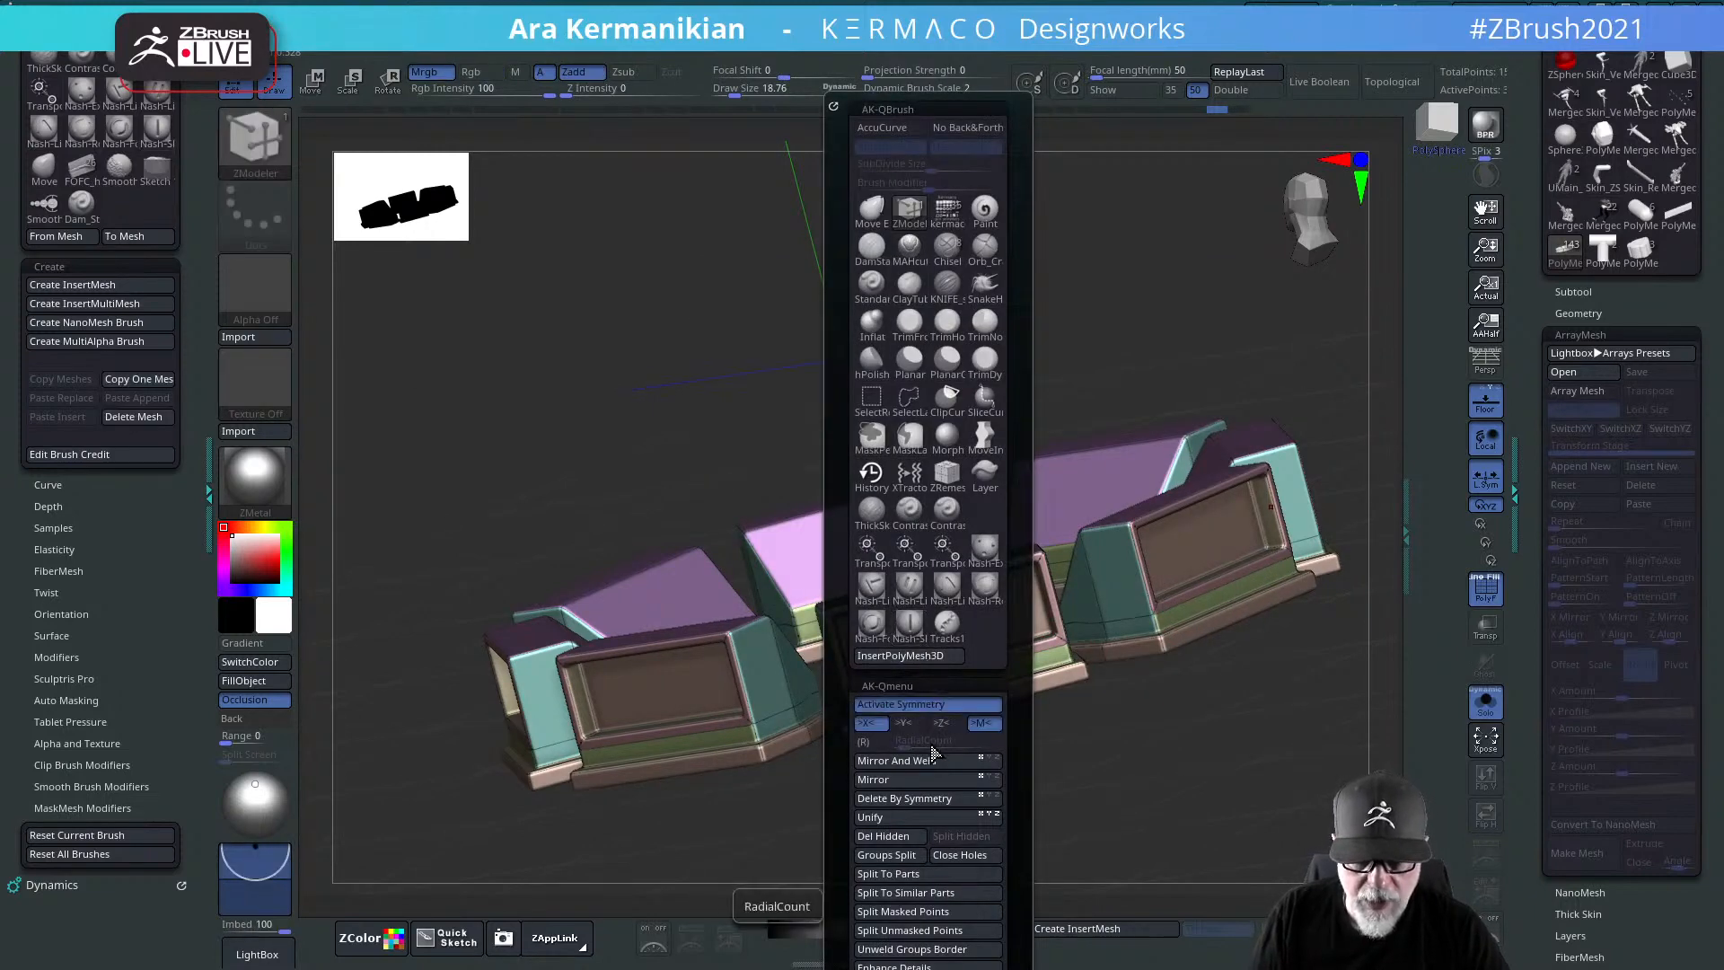
{"action": "left_click", "coordinate": [866, 741]}
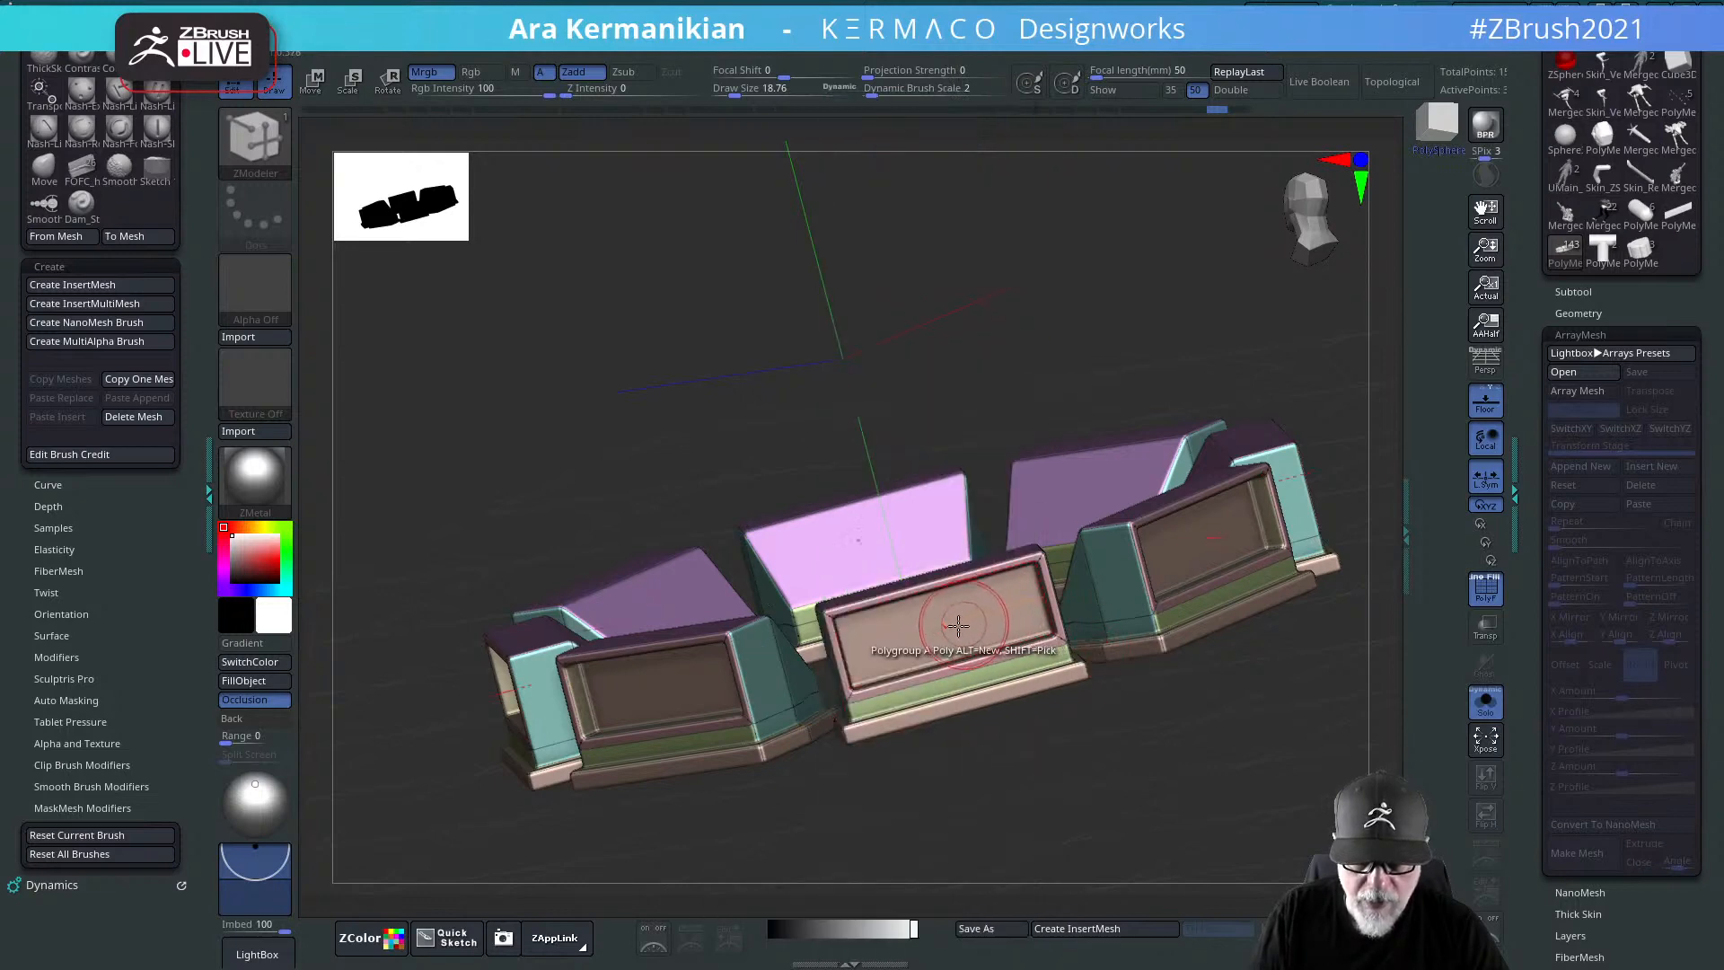
Step: Assign a new polygroup to the recessed front panels of all the blocks, cycling its color to green
{"action": "left_click", "coordinate": [969, 621]}
{"action": "left_click_drag", "start_coordinate": [1109, 777], "coordinate": [1144, 778]}
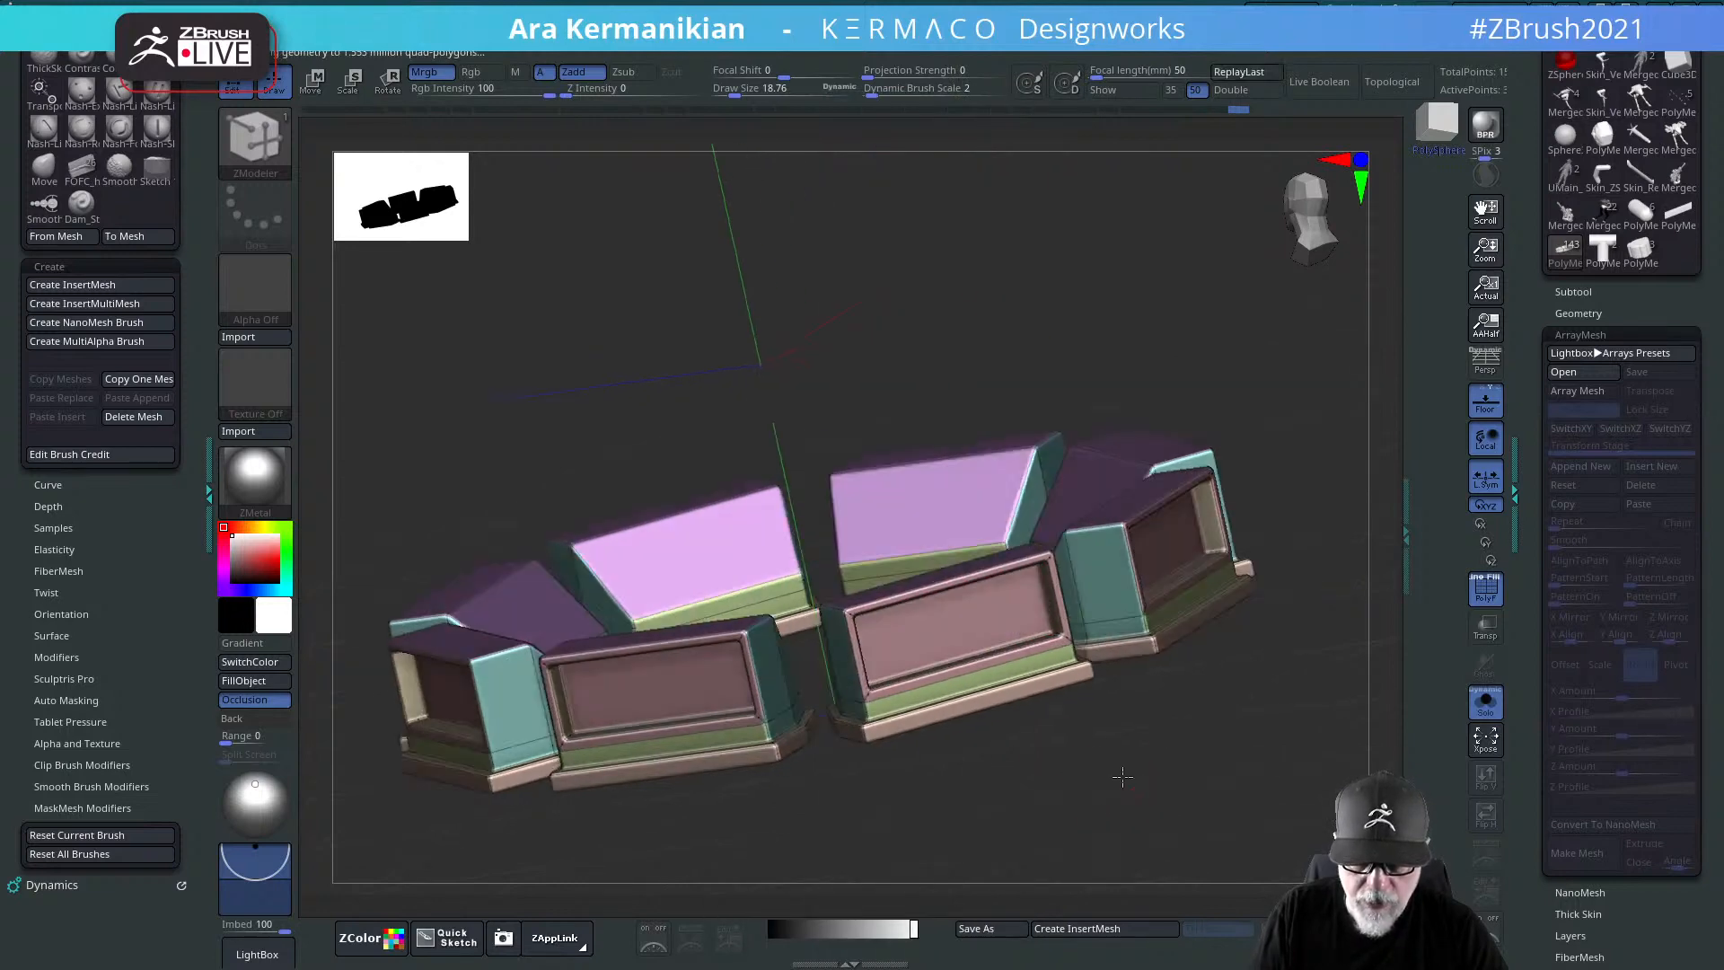
{"action": "left_click", "coordinate": [1003, 623]}
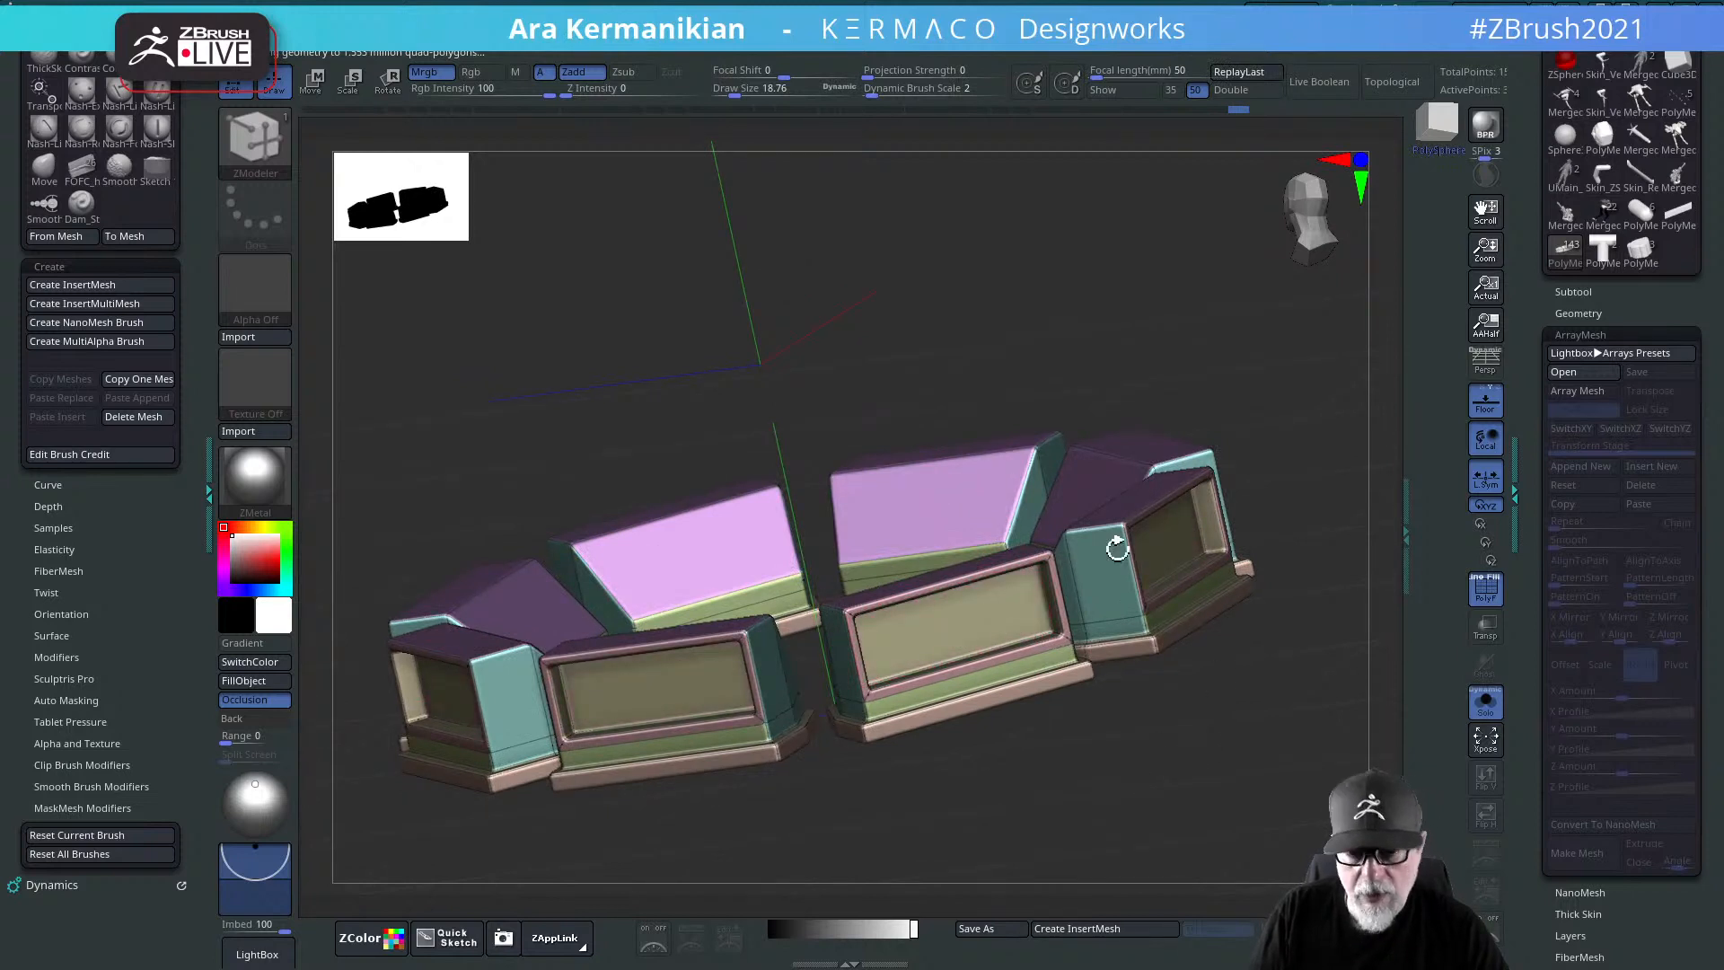
{"action": "left_click", "coordinate": [1007, 621]}
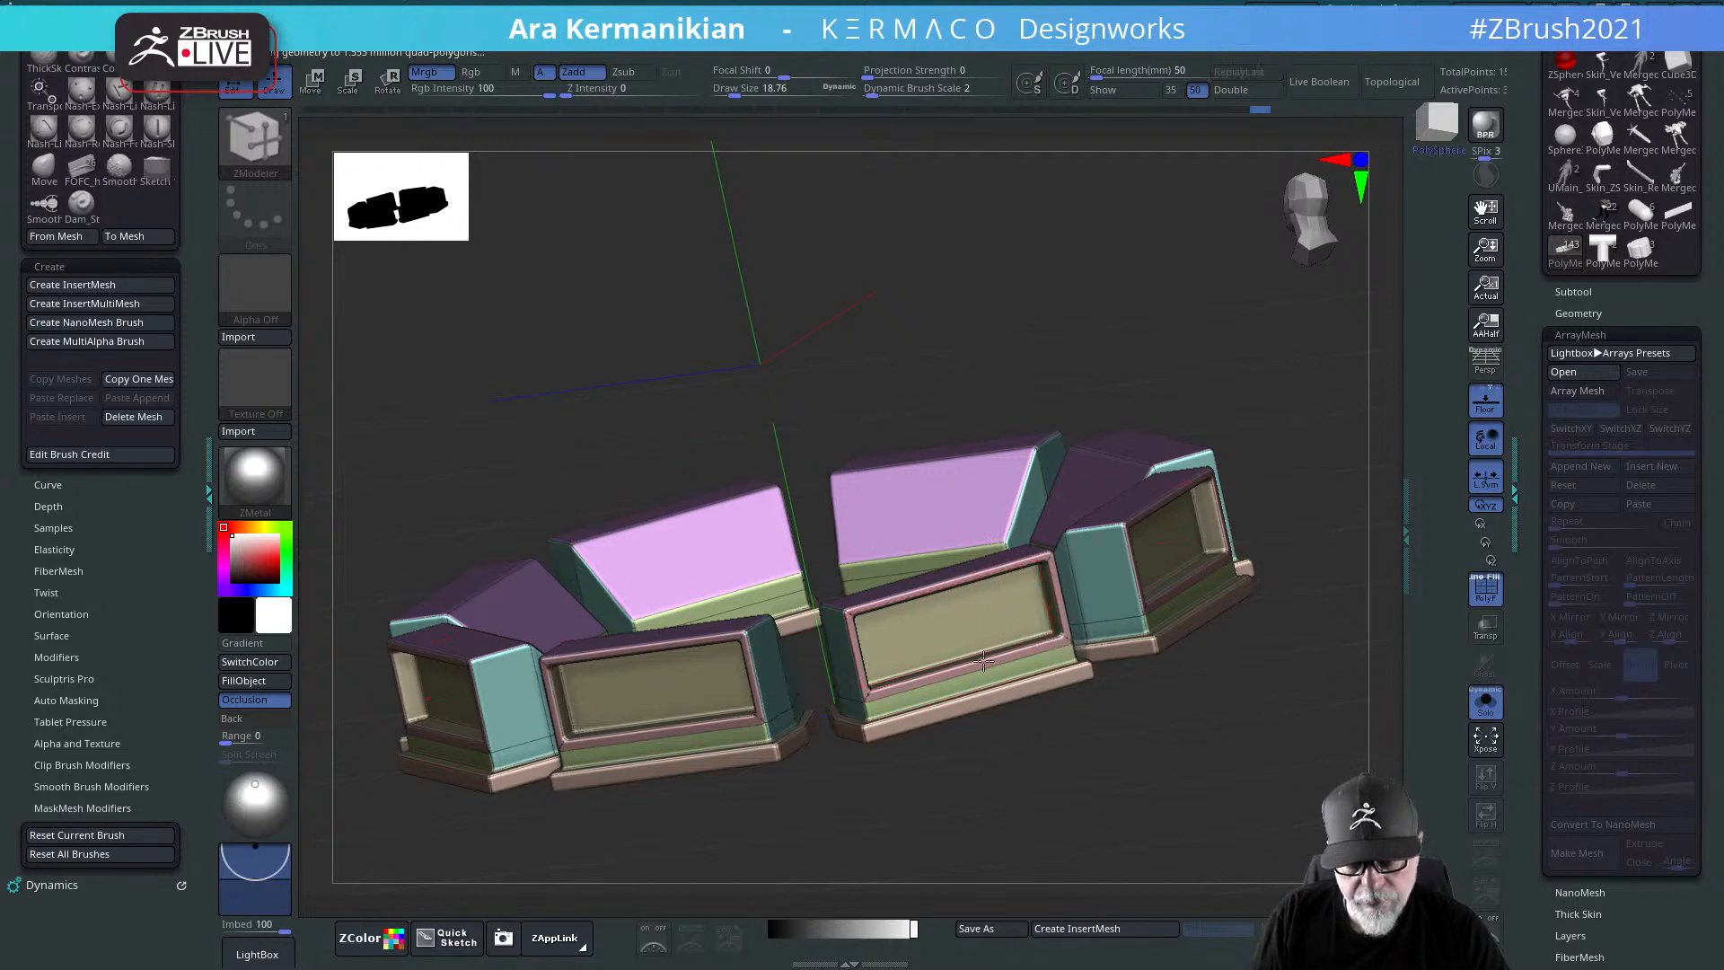
{"action": "right_click_drag", "start_coordinate": [988, 638], "coordinate": [1000, 612]}
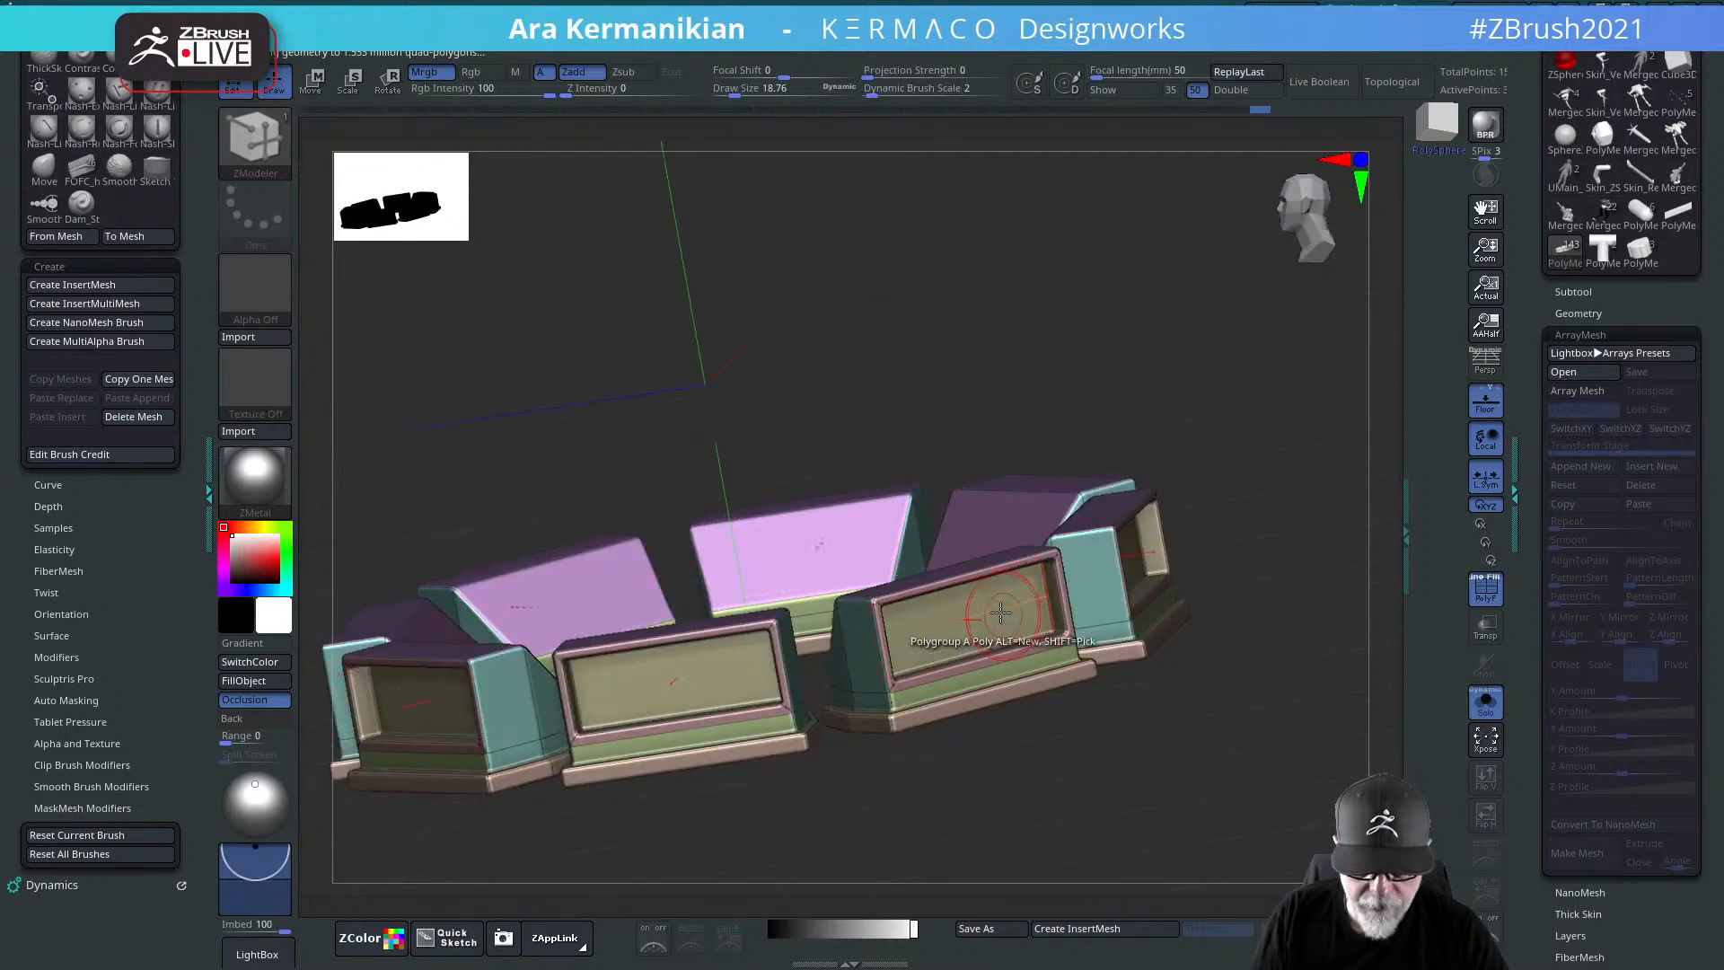
{"action": "left_click", "coordinate": [1002, 610]}
{"action": "left_click", "coordinate": [1009, 609]}
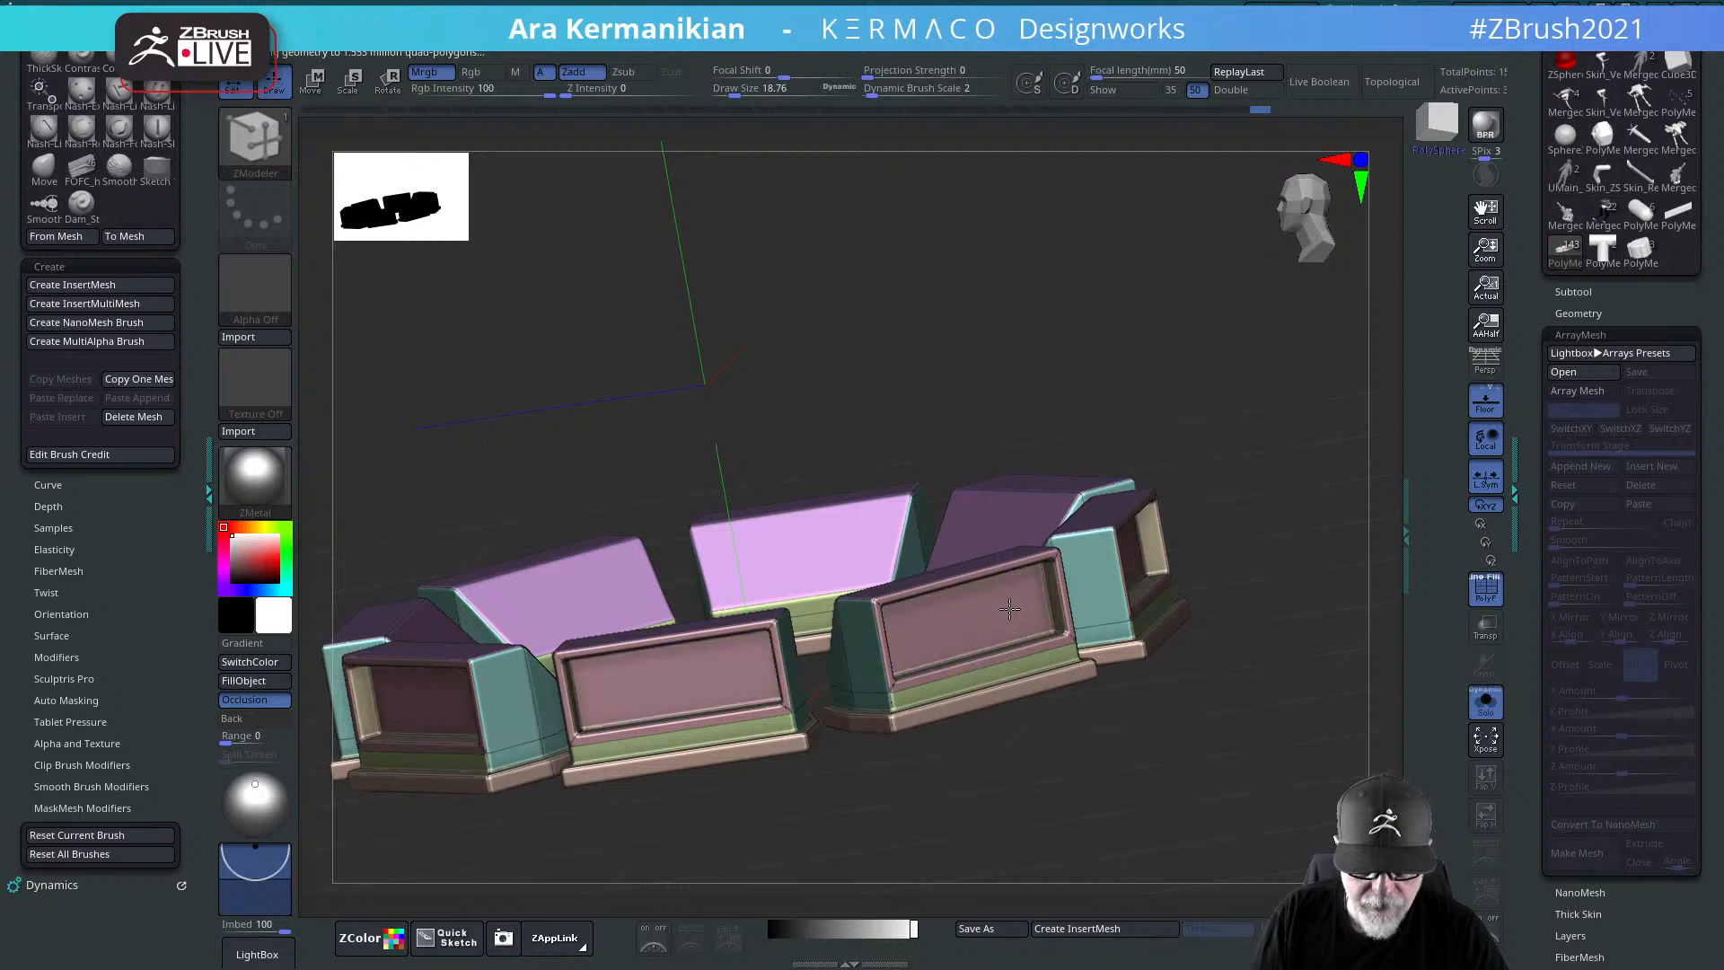
{"action": "left_click", "coordinate": [1009, 609]}
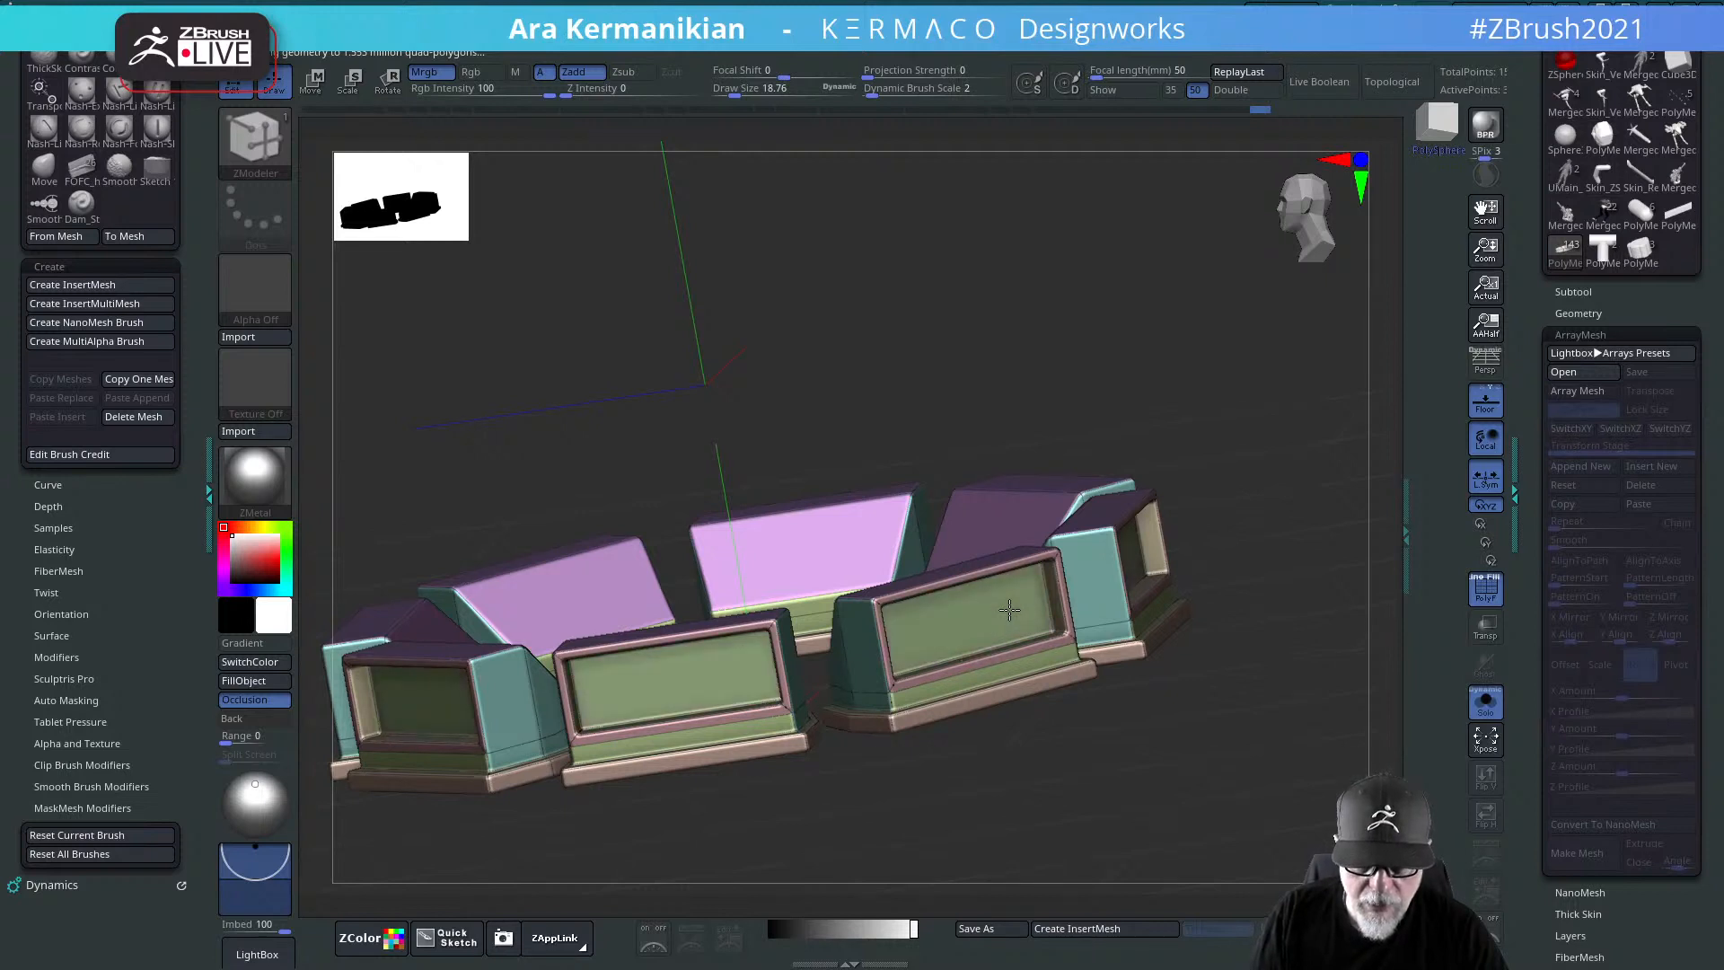
Step: Switch the ZModeler polygon action back to QMesh and try pulling the recessed front panels
{"action": "left_click_drag", "start_coordinate": [1140, 781], "coordinate": [1135, 727]}
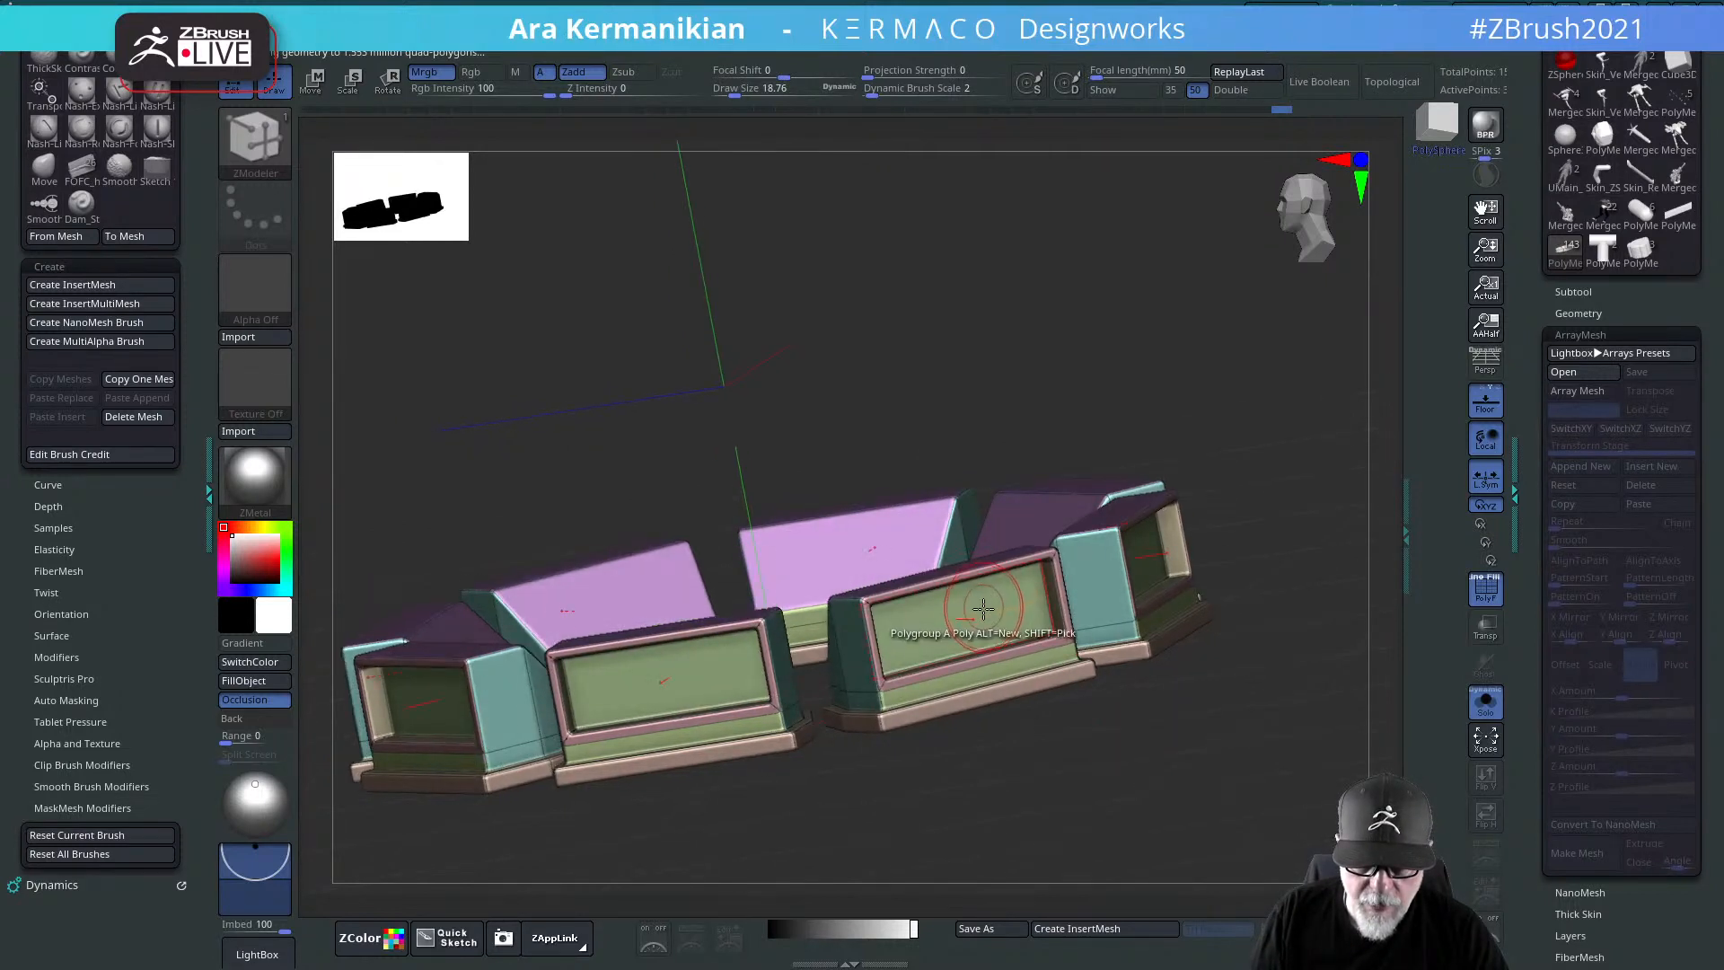
{"action": "key", "text": "space"}
{"action": "left_click", "coordinate": [919, 437]}
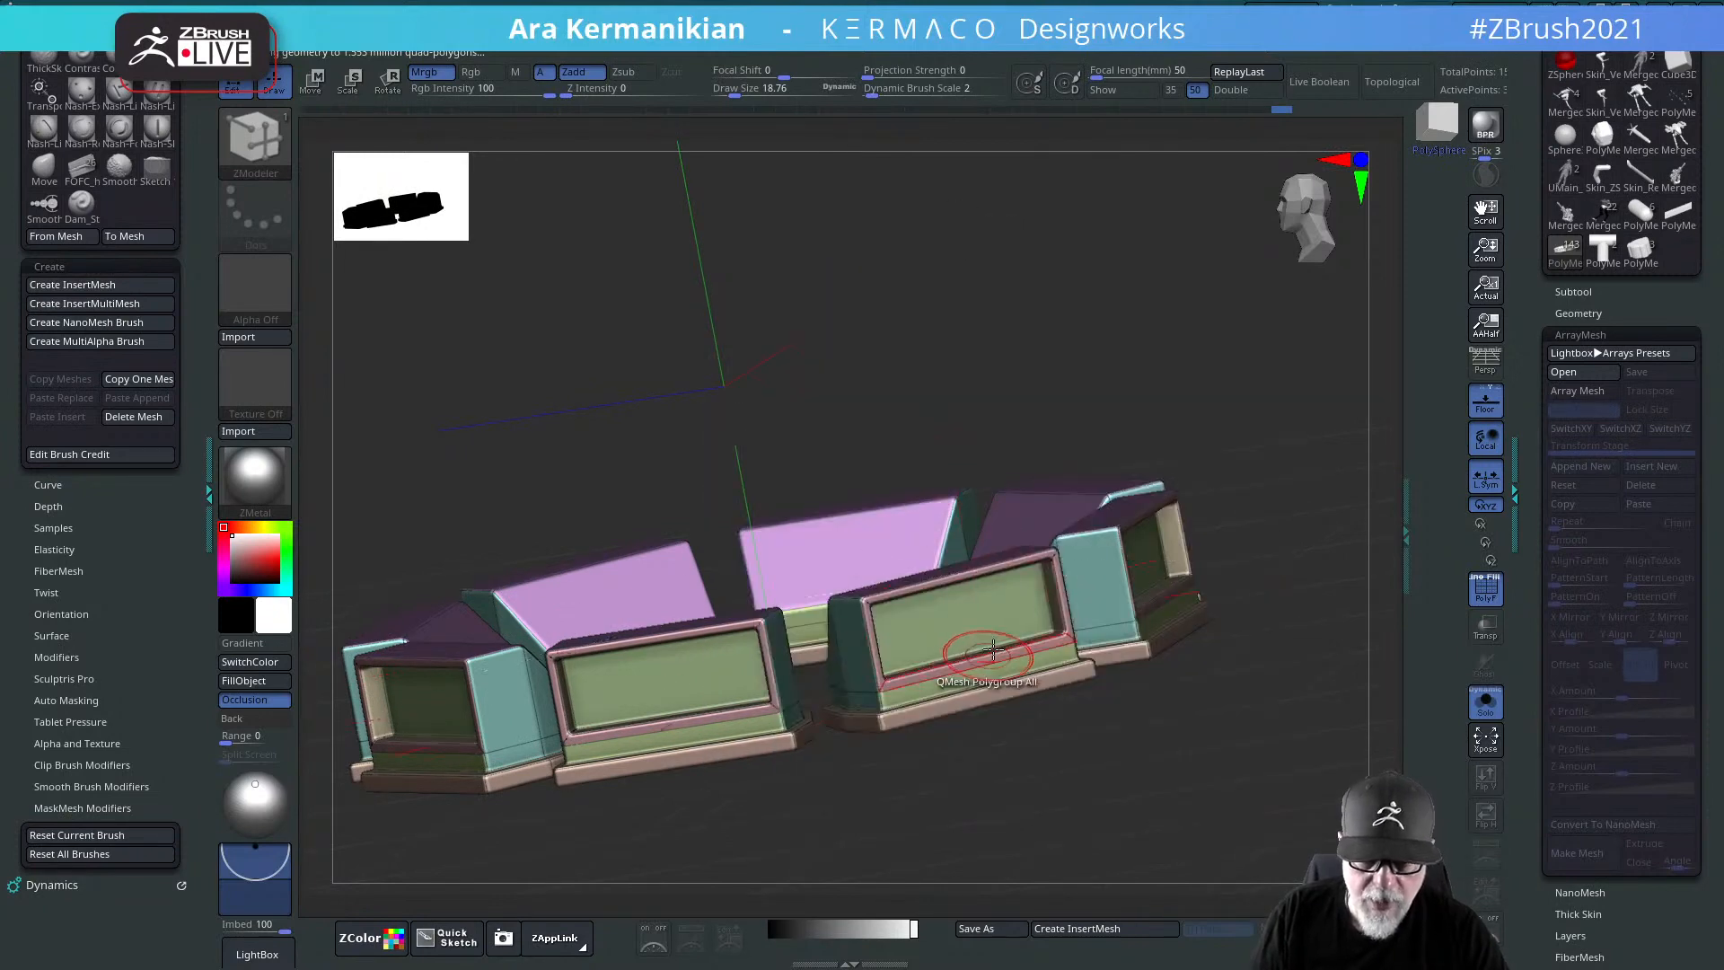
{"action": "mouse_move", "coordinate": [991, 608]}
{"action": "left_mouse_down"}
{"action": "mouse_move", "coordinate": [1046, 631]}
{"action": "mouse_move", "coordinate": [1013, 623]}
{"action": "left_mouse_up"}
{"action": "left_click_drag", "start_coordinate": [1116, 720], "coordinate": [1238, 798]}
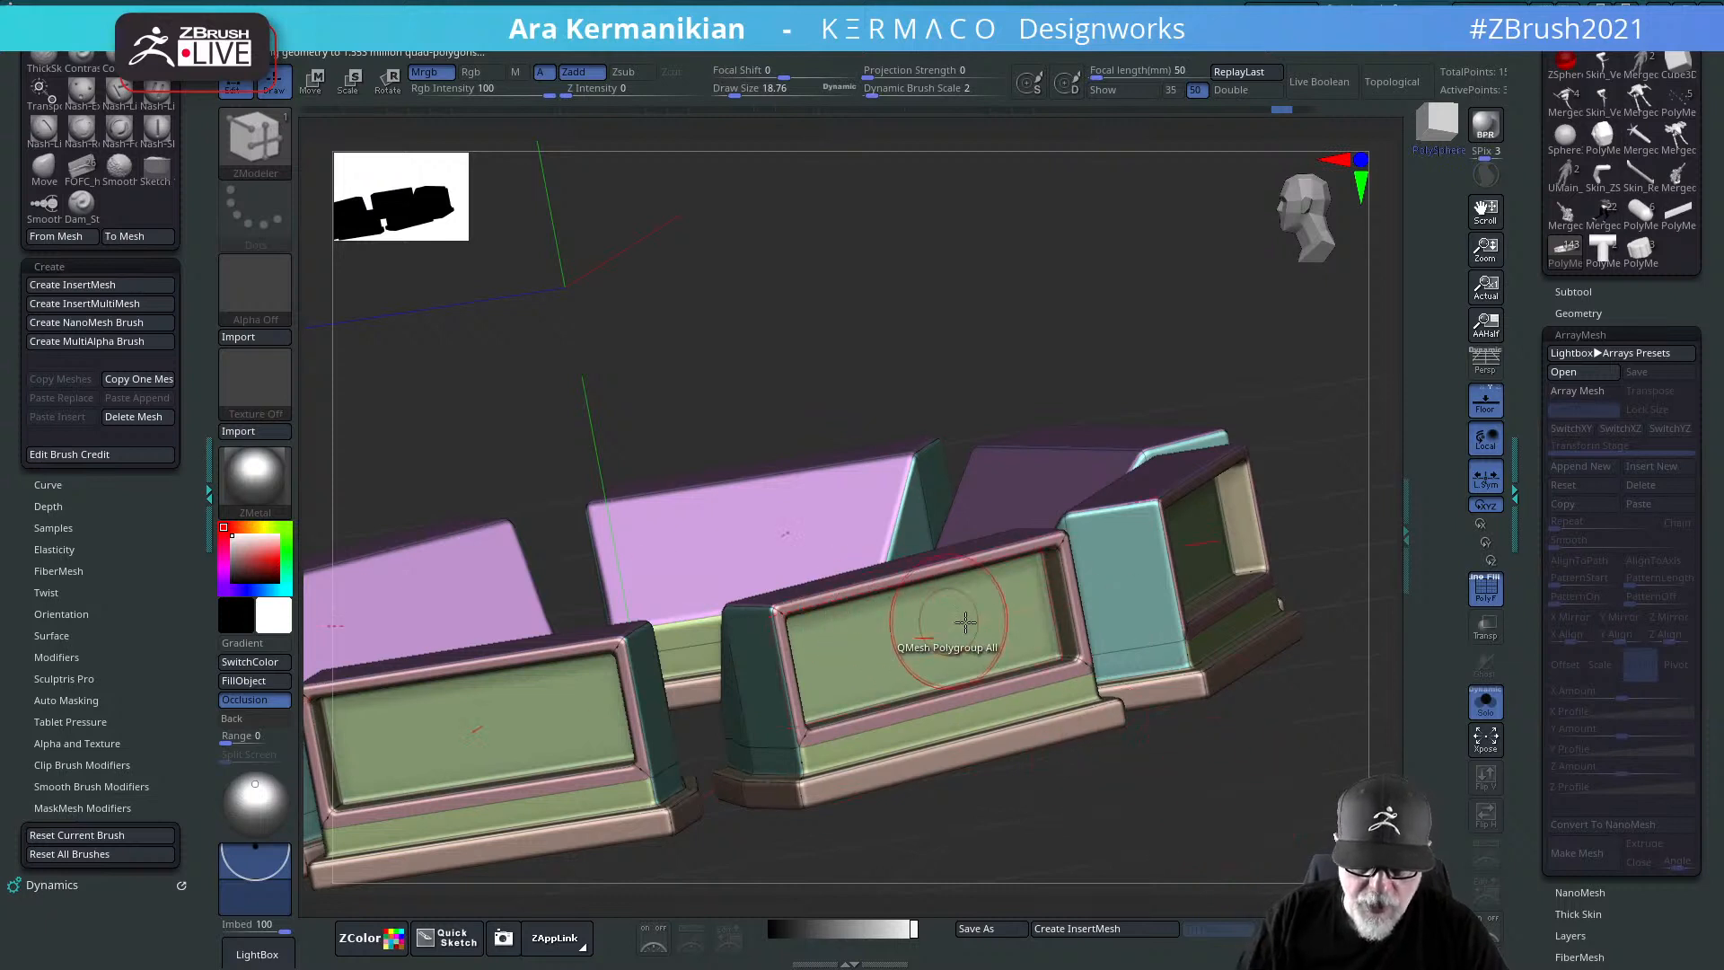
Step: Undo the last change to the front panels and redo it
{"action": "key", "text": "ctrl"}
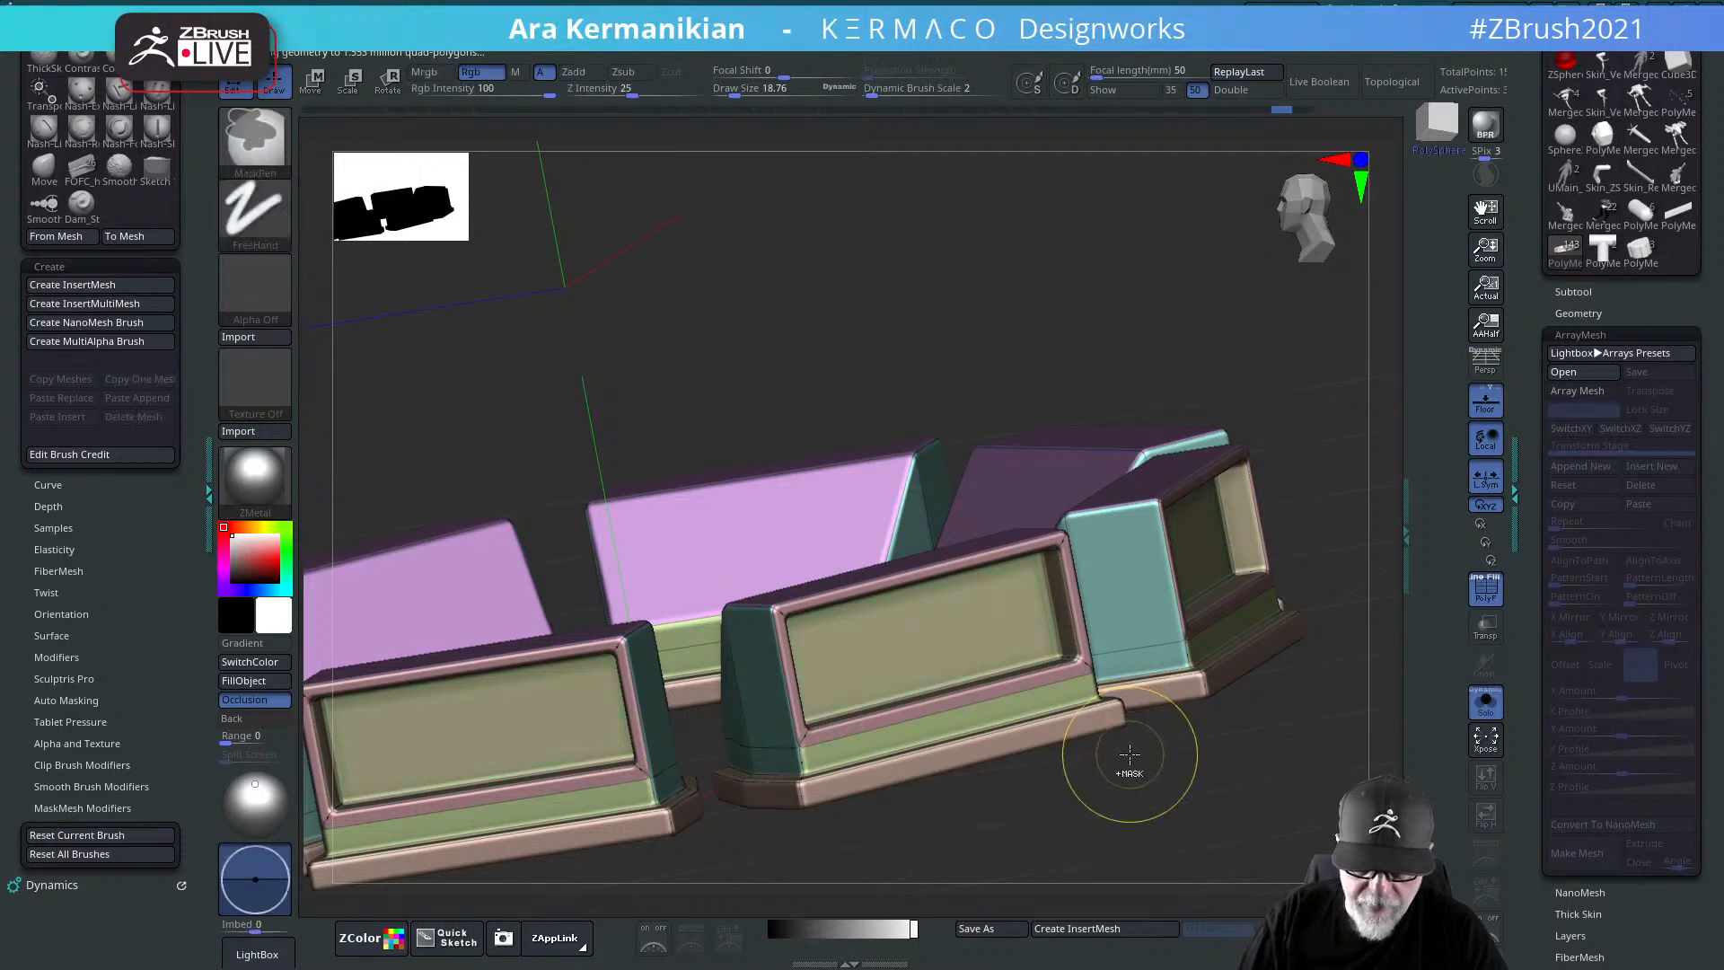
{"action": "key", "text": "ctrl+z"}
{"action": "key", "text": "ctrl+shift+z"}
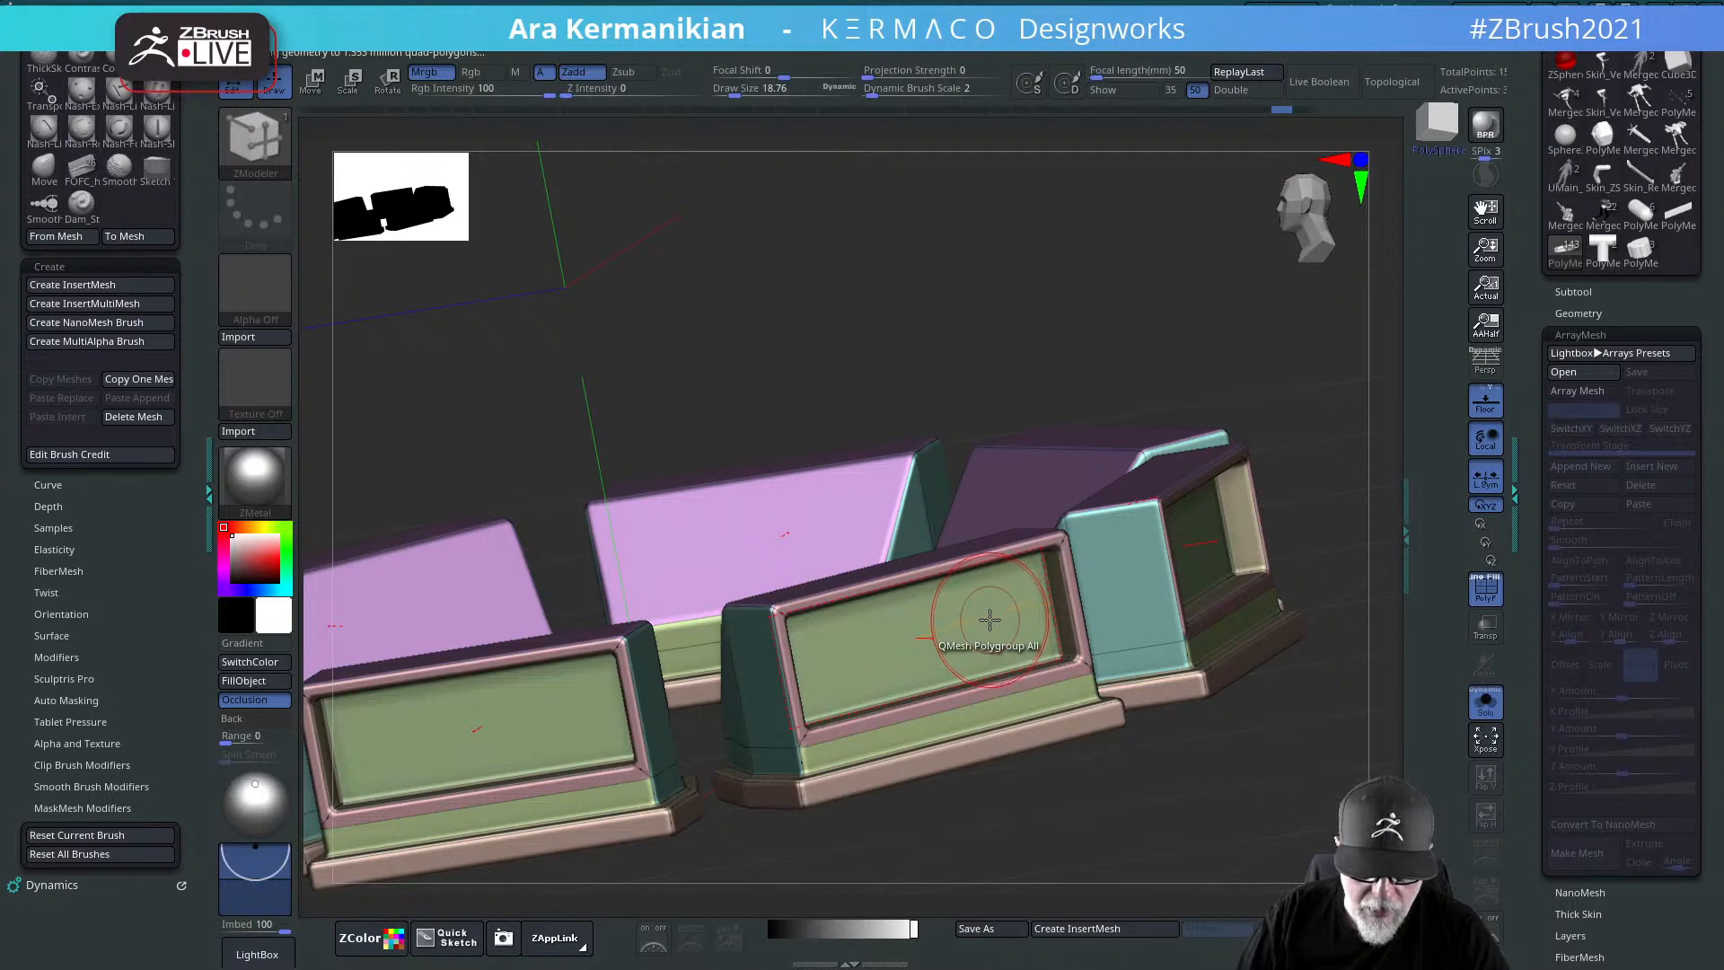
{"action": "key", "text": "ctrl"}
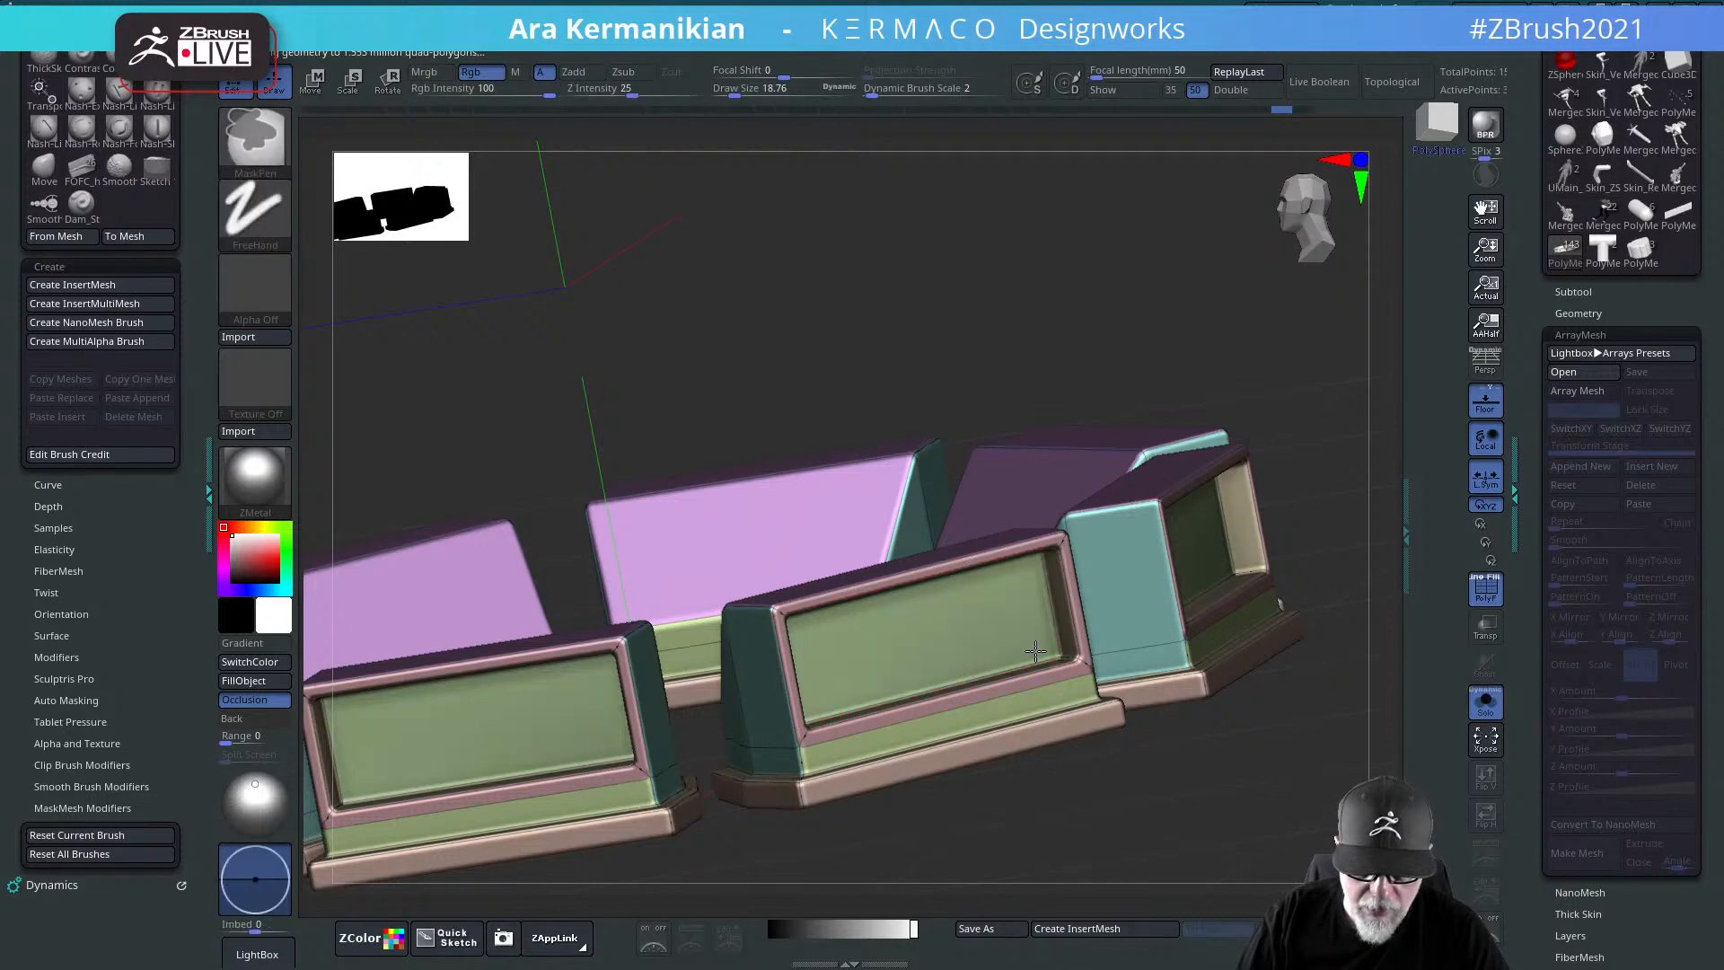
Step: Extrude panel inserts from the recessed faces with QMesh Polygroup All until they protrude past the surrounding frames
{"action": "left_click_drag", "start_coordinate": [1155, 758], "coordinate": [1039, 665]}
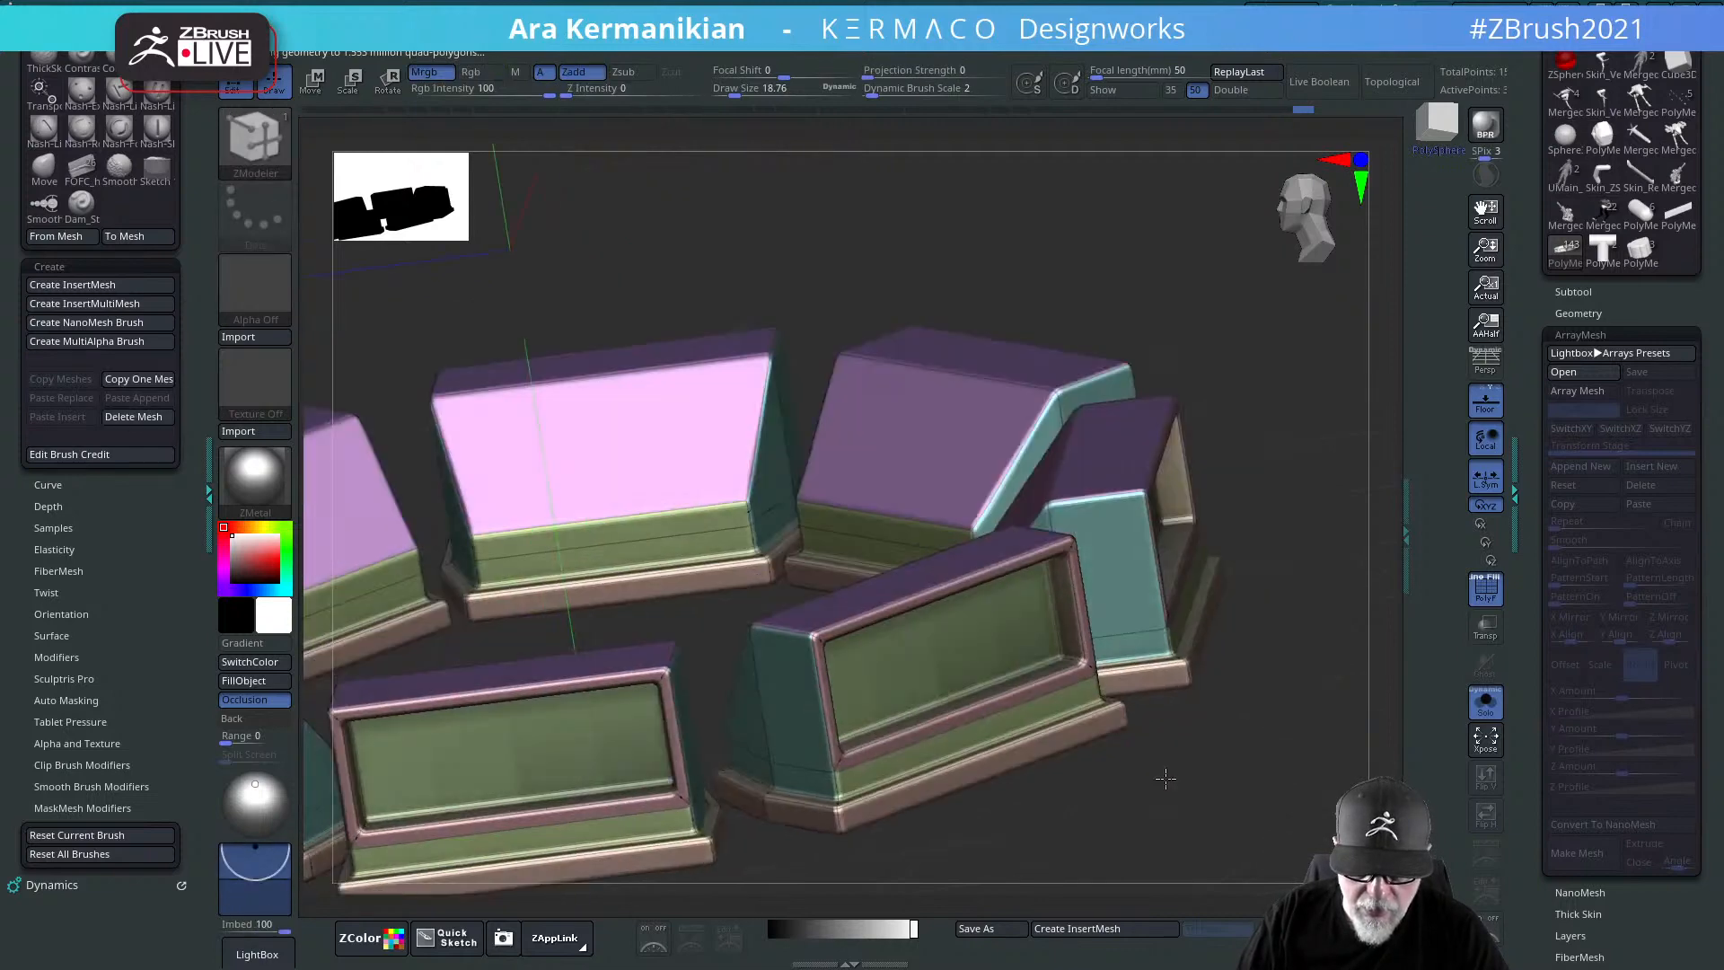
{"action": "left_click", "coordinate": [989, 636]}
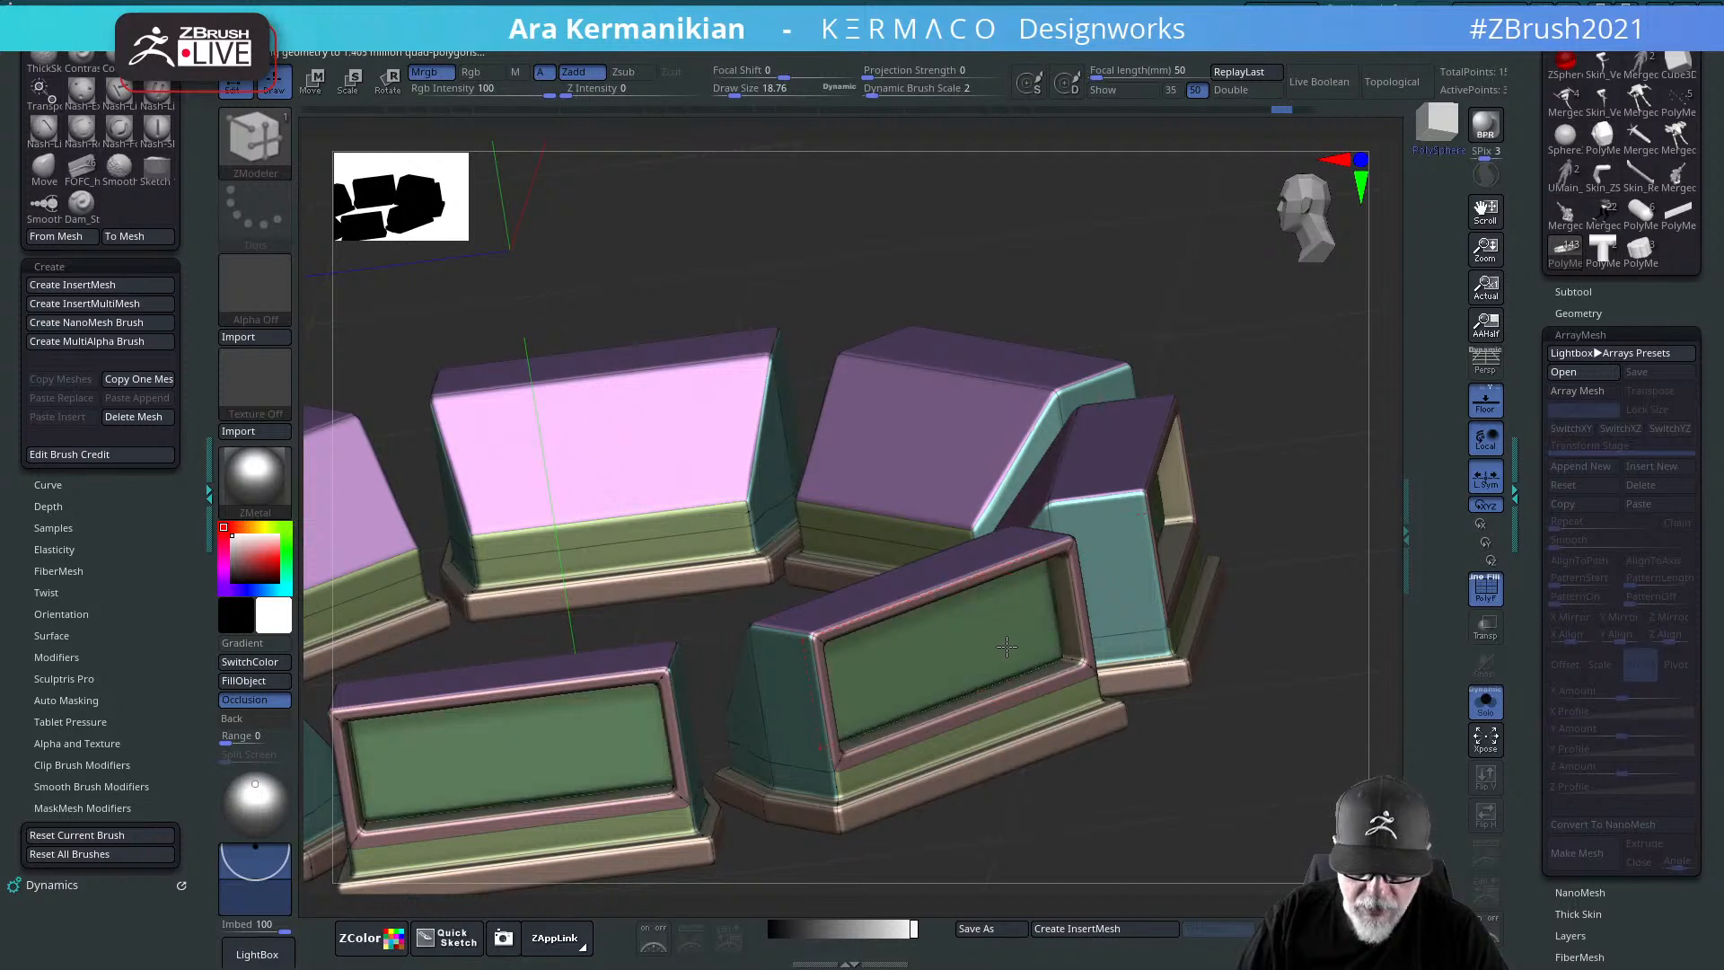
{"action": "mouse_move", "coordinate": [1007, 646]}
{"action": "left_mouse_down"}
{"action": "mouse_move", "coordinate": [1068, 721]}
{"action": "mouse_move", "coordinate": [1016, 724]}
{"action": "left_mouse_up"}
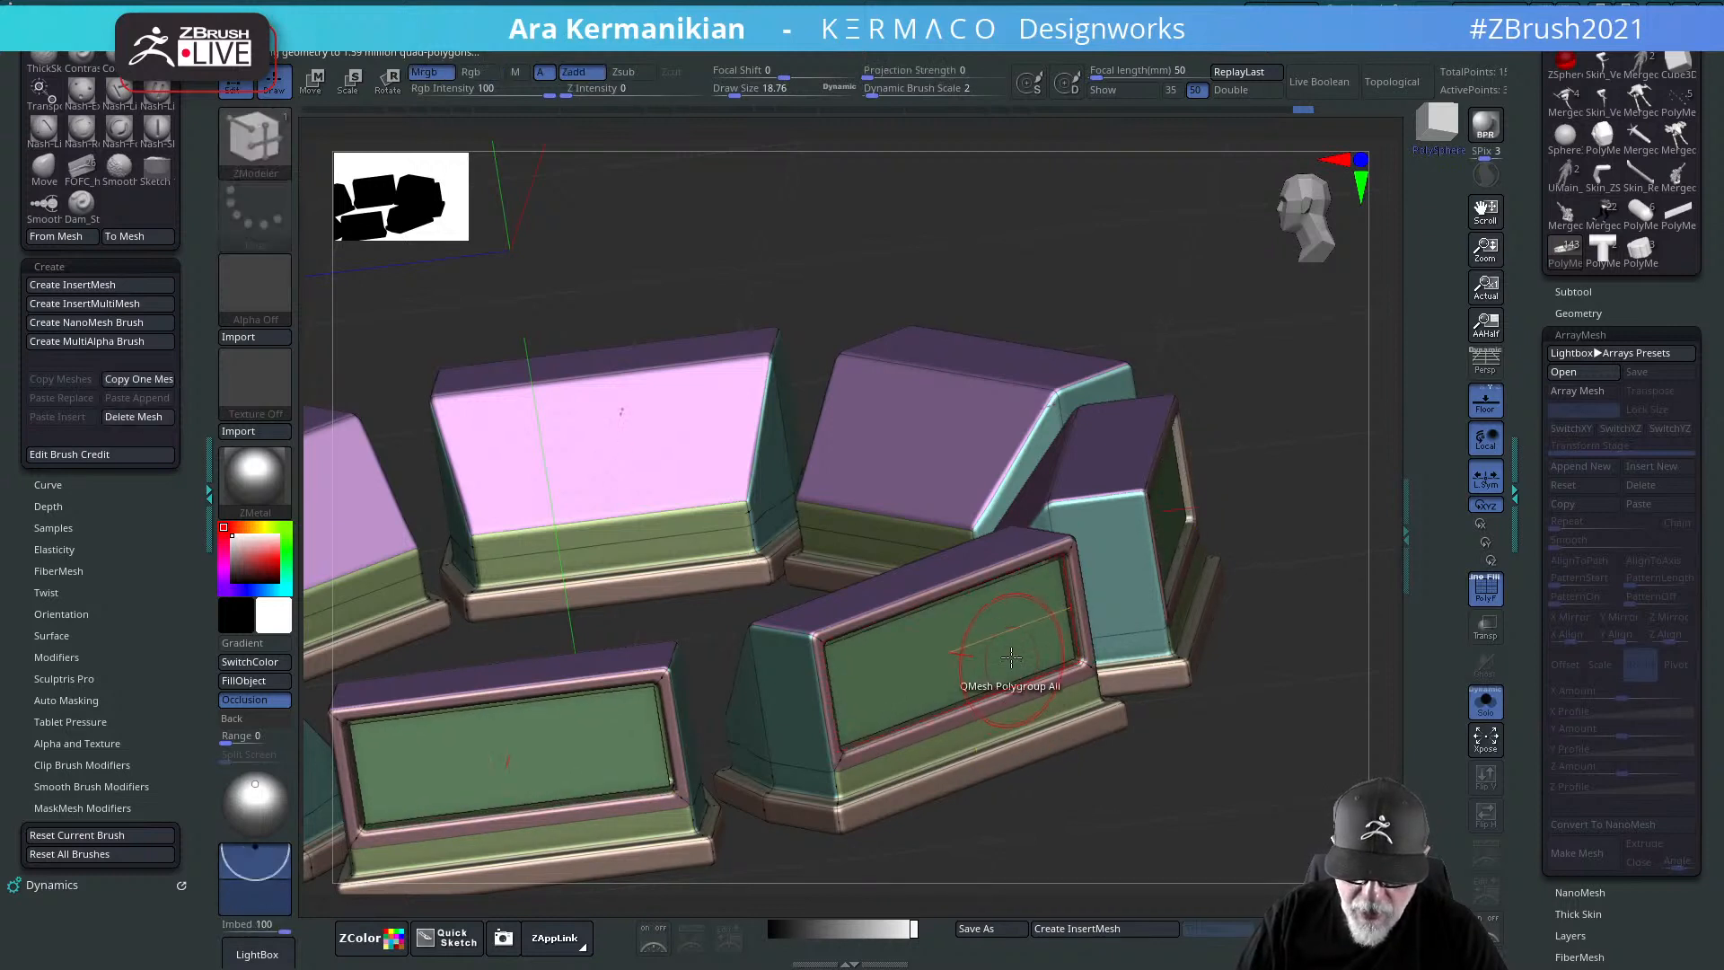
{"action": "left_click_drag", "start_coordinate": [1011, 649], "coordinate": [1041, 681]}
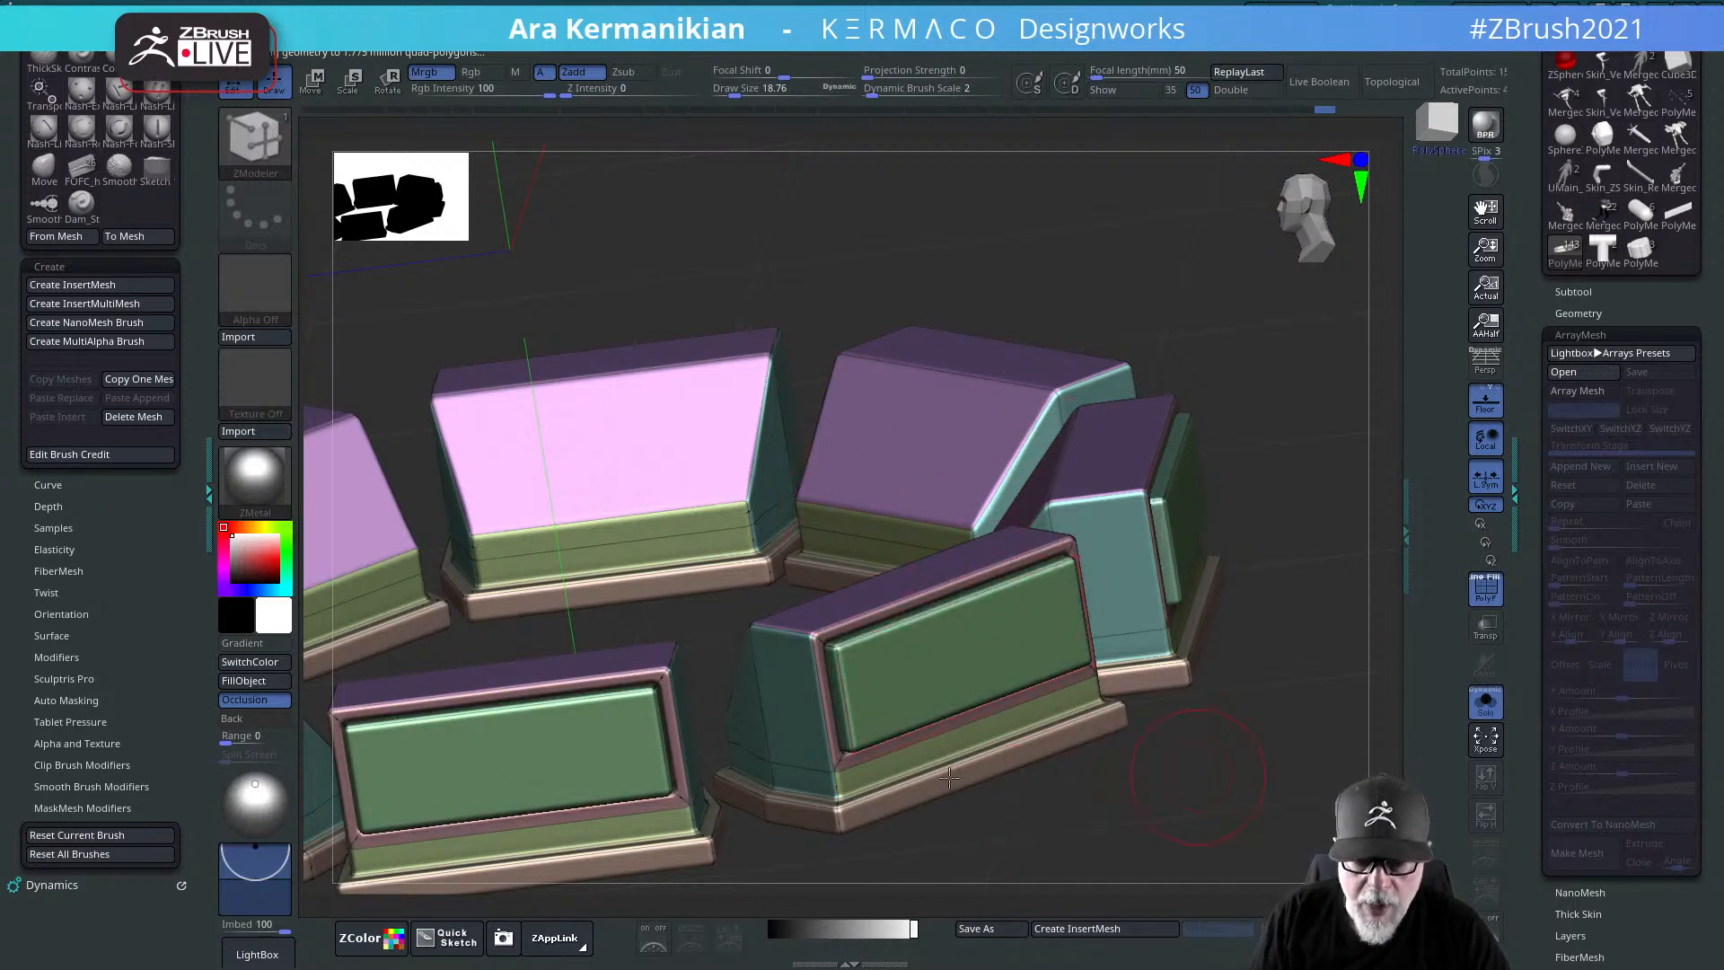
Step: Separate the panel inserts from the blocks with Split To Similar Parts and open the subtool list
{"action": "left_click_drag", "start_coordinate": [1254, 797], "coordinate": [1203, 723]}
{"action": "key", "text": "space"}
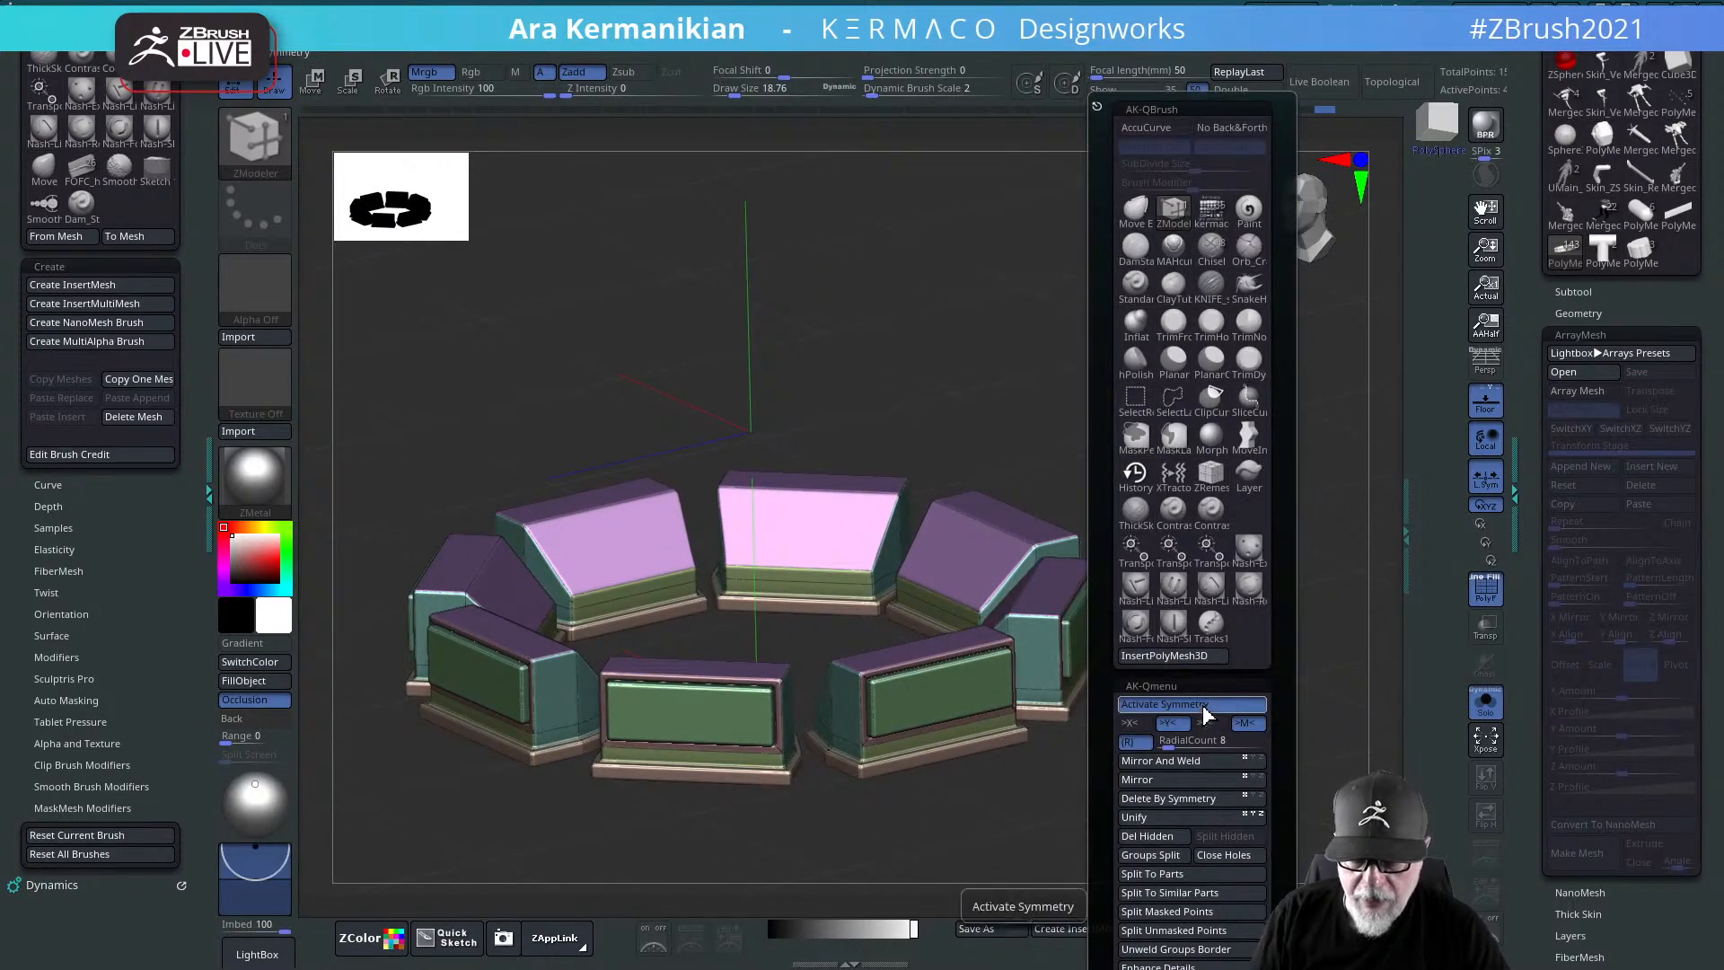
{"action": "left_click", "coordinate": [1194, 892]}
{"action": "left_click", "coordinate": [1144, 923]}
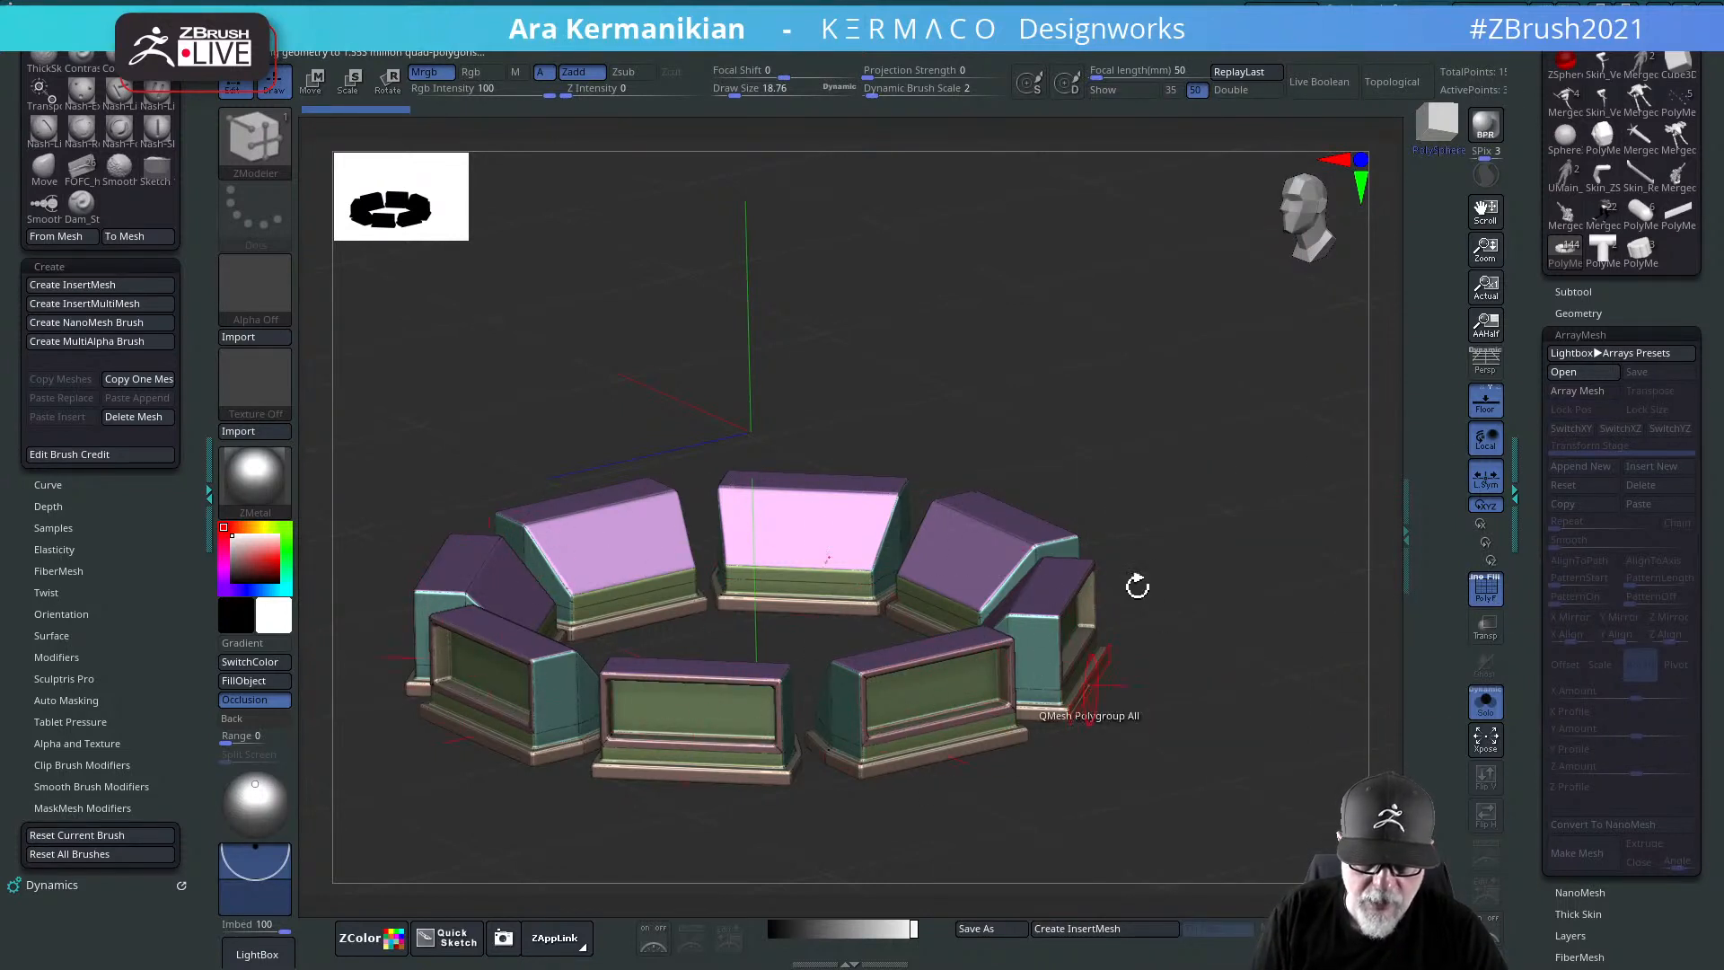
{"action": "left_click", "coordinate": [1606, 290]}
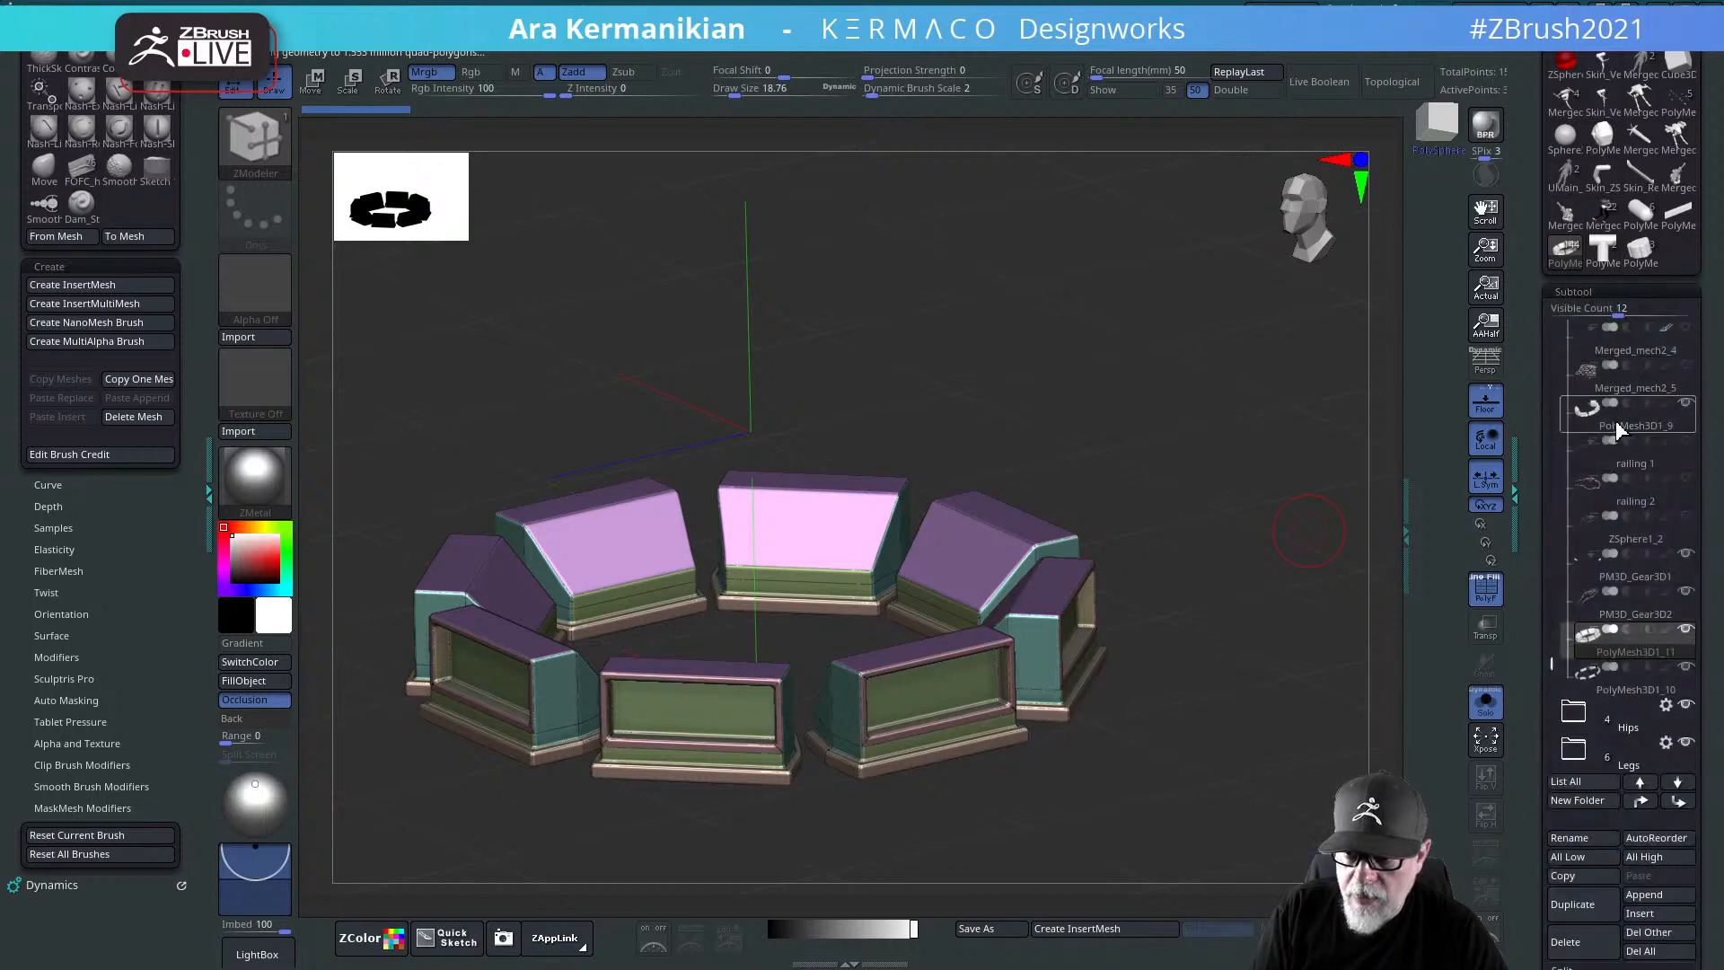
Step: Compare the panel inserts with the block ring, then merge the block ring subtool with the inserts below using MergeDown
{"action": "left_click", "coordinate": [1636, 688]}
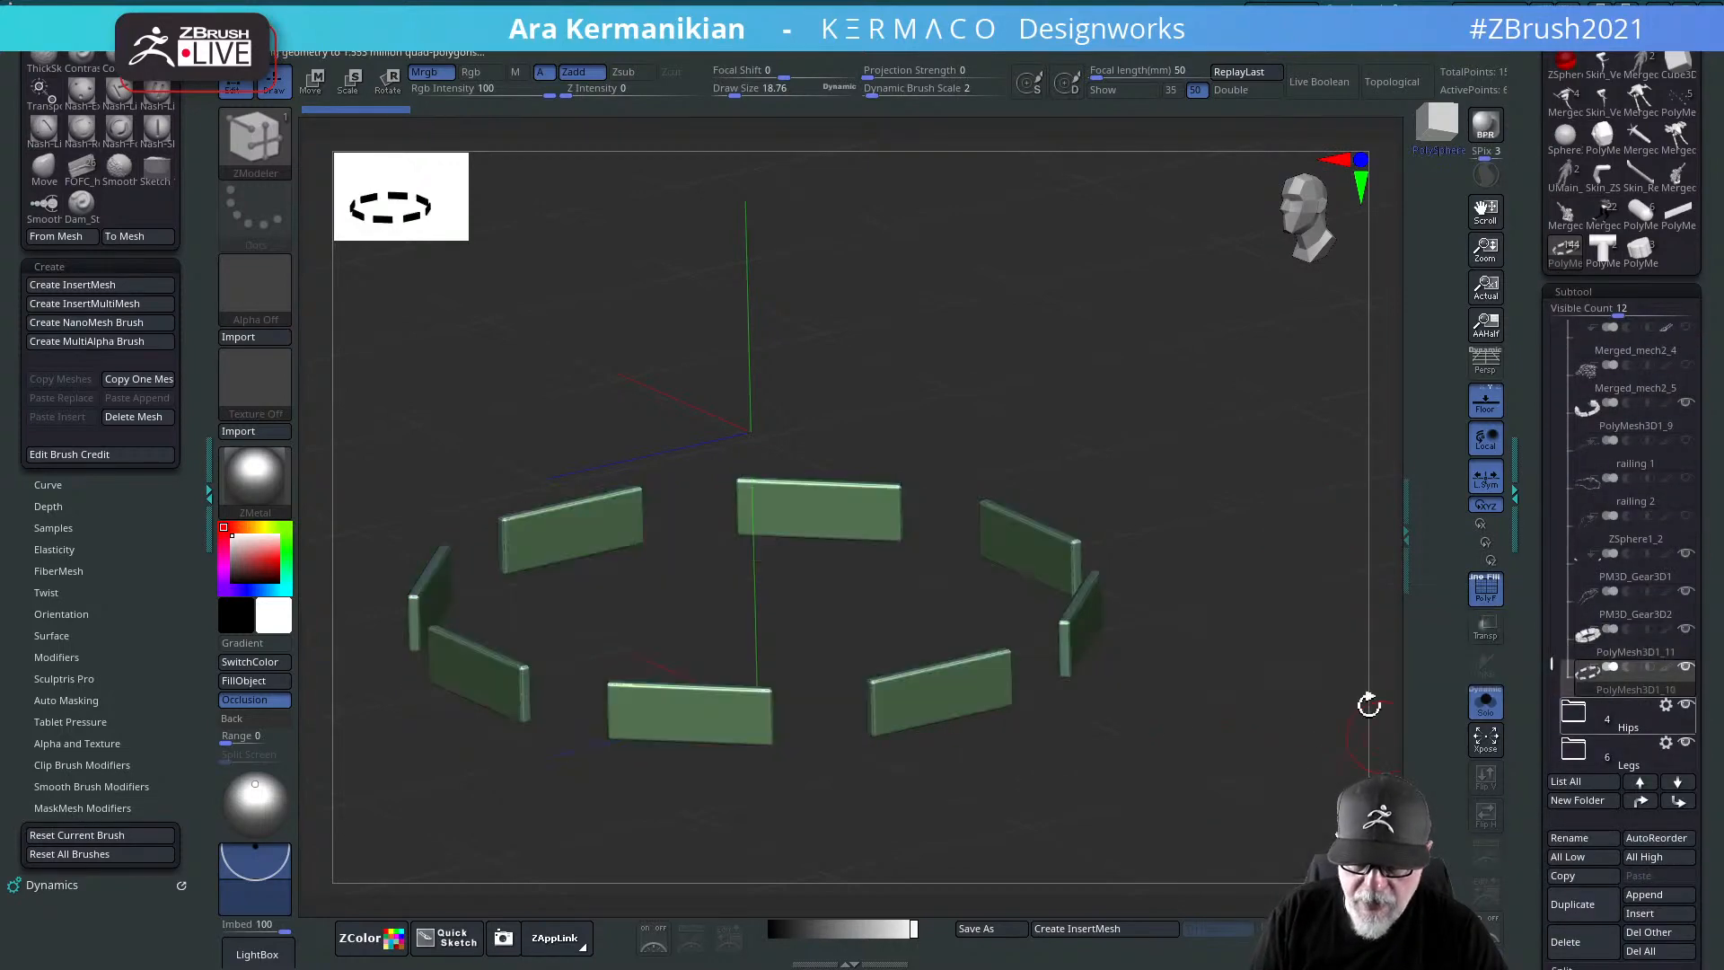
{"action": "left_click_drag", "start_coordinate": [1366, 704], "coordinate": [1167, 615]}
{"action": "left_click_drag", "start_coordinate": [1222, 683], "coordinate": [1382, 626]}
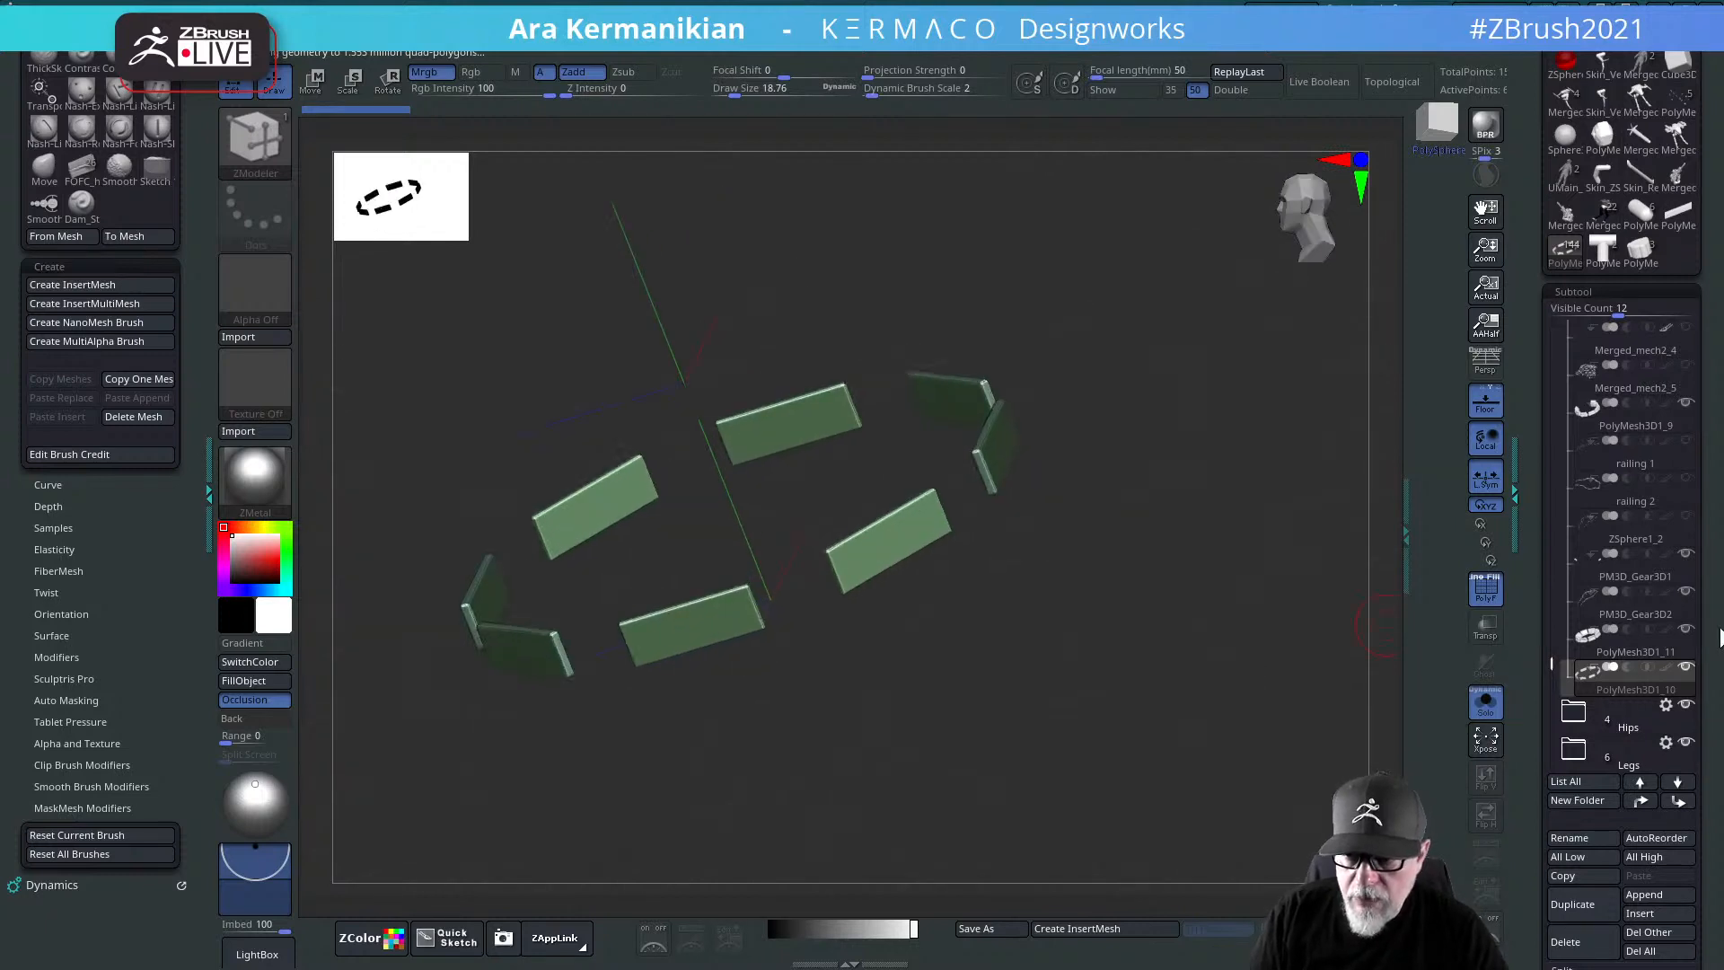
{"action": "left_click", "coordinate": [1652, 656]}
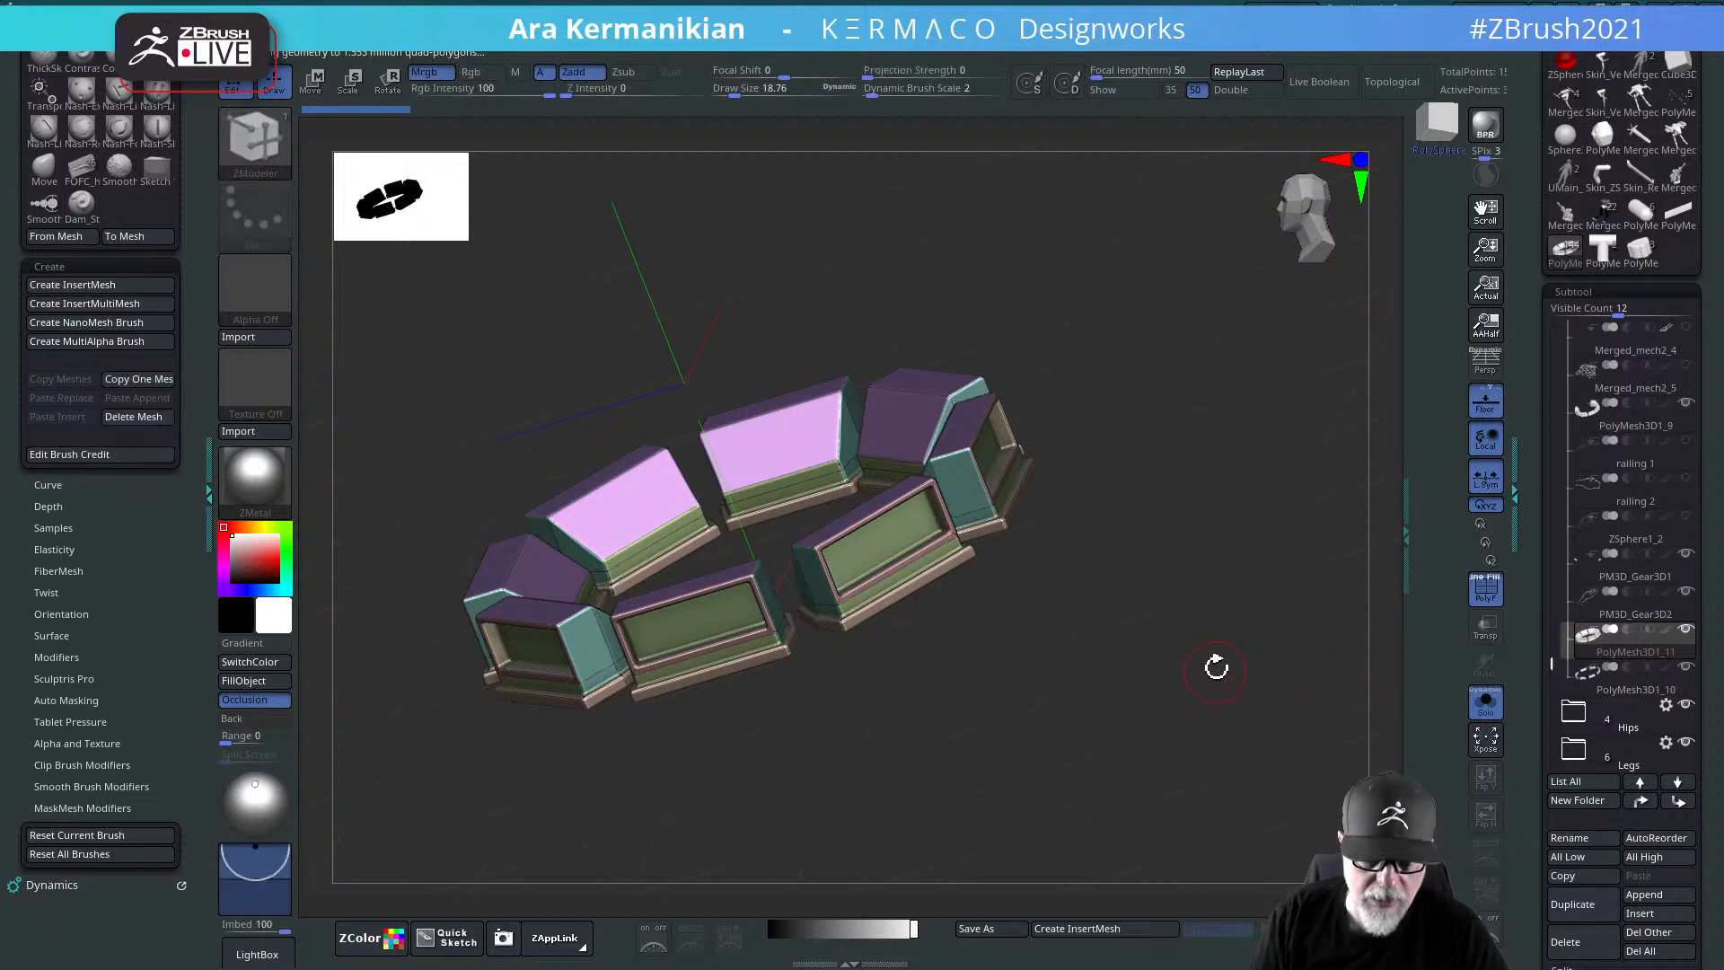
{"action": "left_click_drag", "start_coordinate": [1215, 666], "coordinate": [1546, 669]}
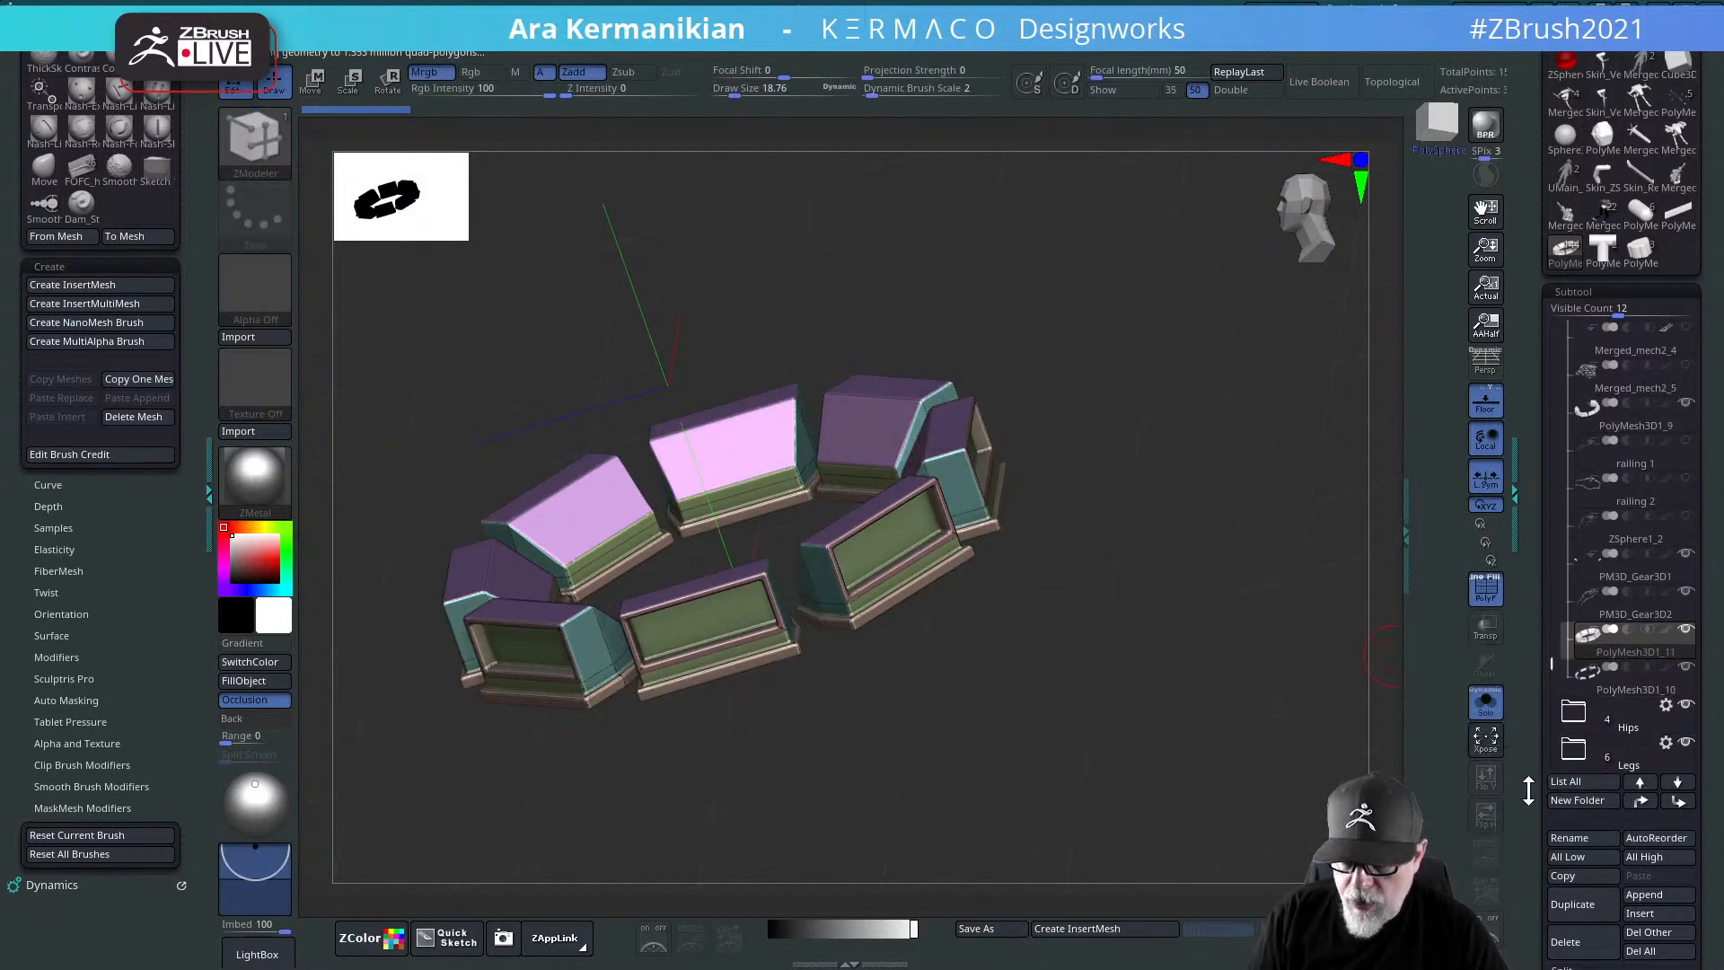
{"action": "scroll", "coordinate": [1589, 739], "scroll_direction": "down", "scroll_amount": 3}
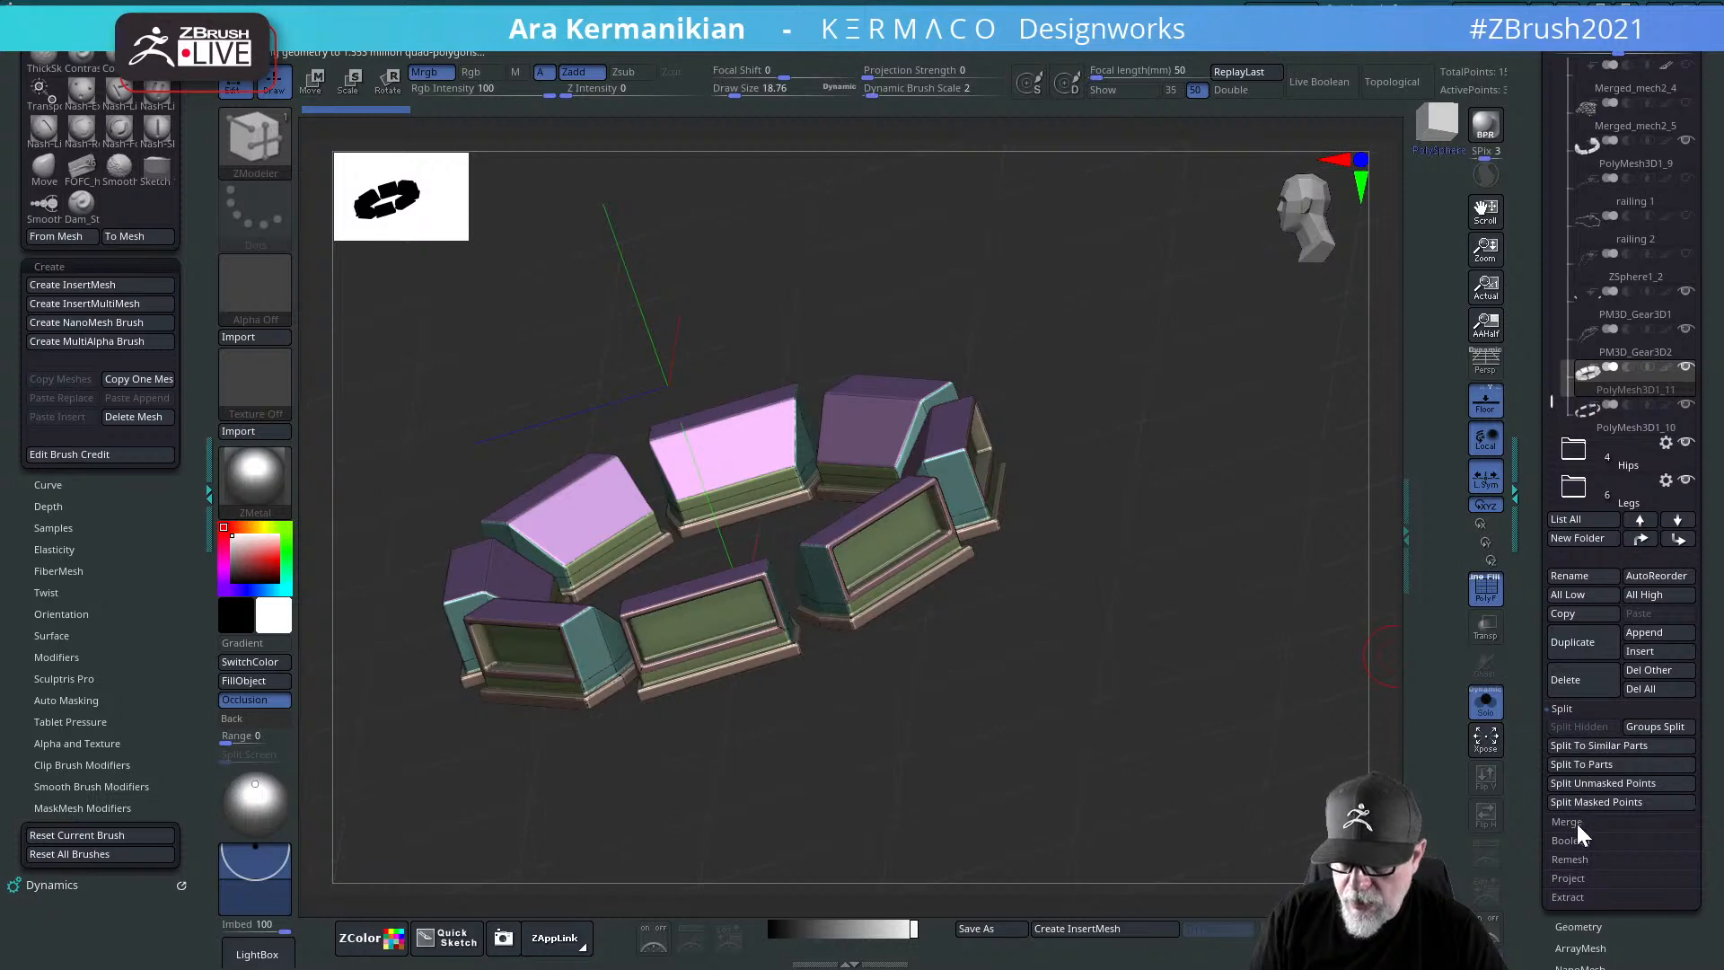
{"action": "left_click", "coordinate": [1573, 824]}
{"action": "left_click", "coordinate": [1582, 743]}
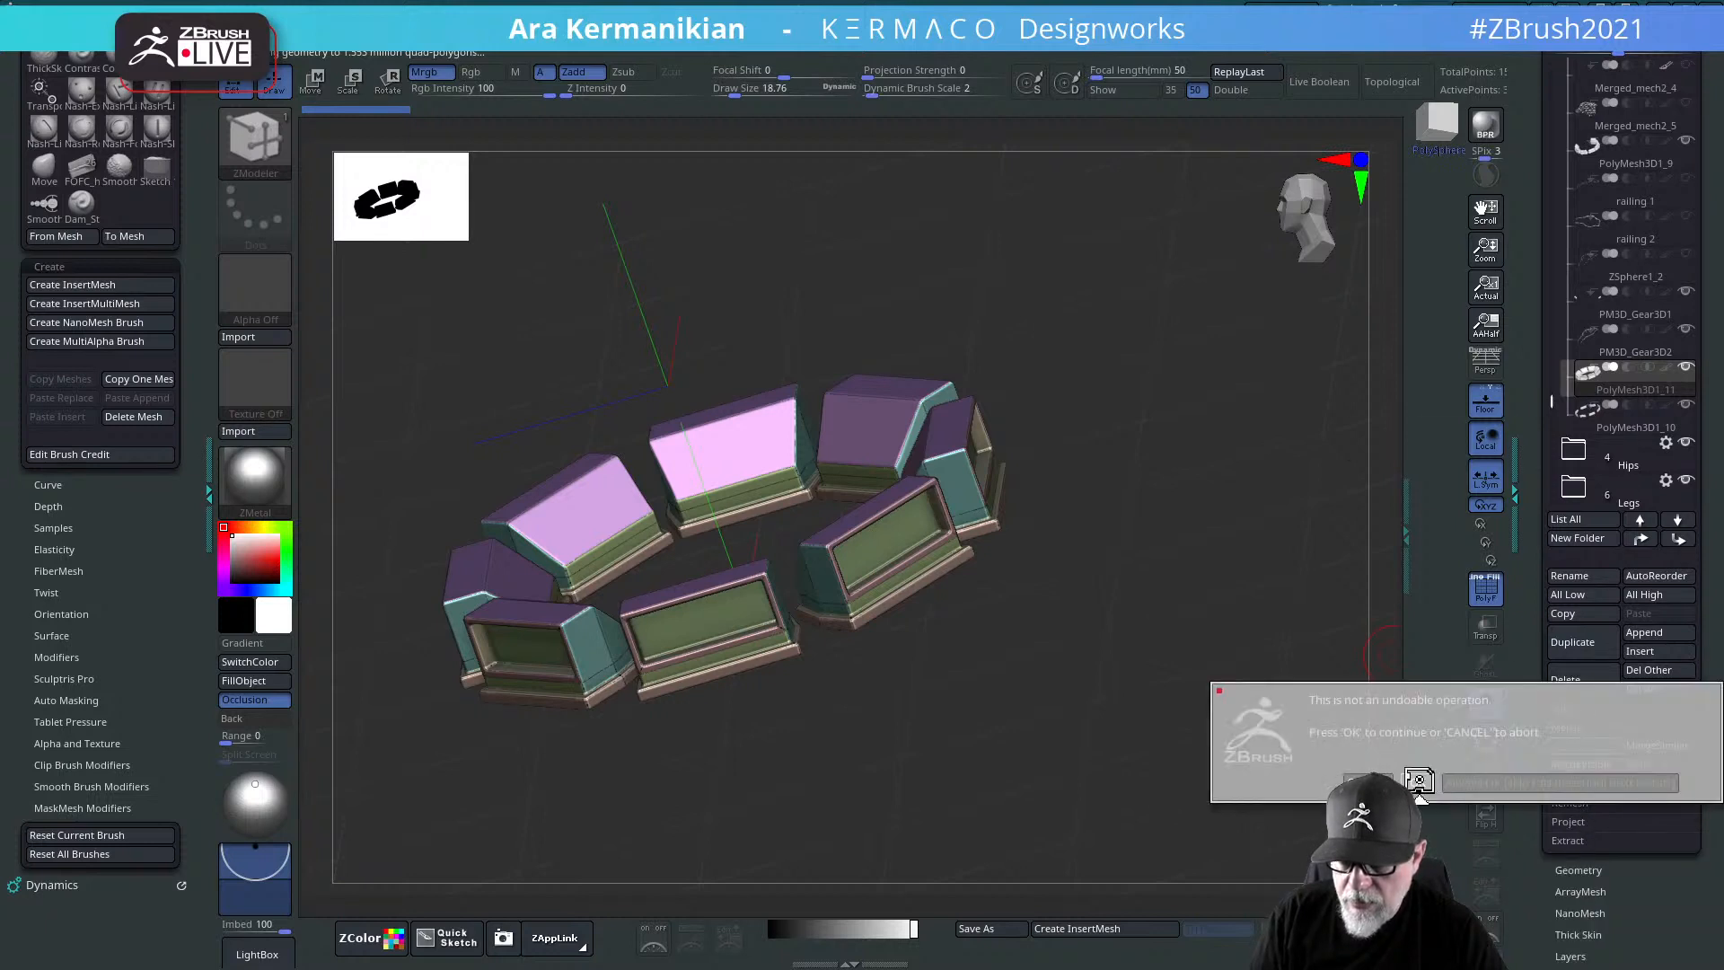
Step: Turn off Solo and move the merged block ring up from the mech's feet to above its hull
{"action": "left_click_drag", "start_coordinate": [1154, 575], "coordinate": [942, 485]}
{"action": "left_click_drag", "start_coordinate": [1369, 545], "coordinate": [1158, 540], "text": "alt"}
{"action": "left_click_drag", "start_coordinate": [1158, 540], "coordinate": [1131, 569], "text": "shift"}
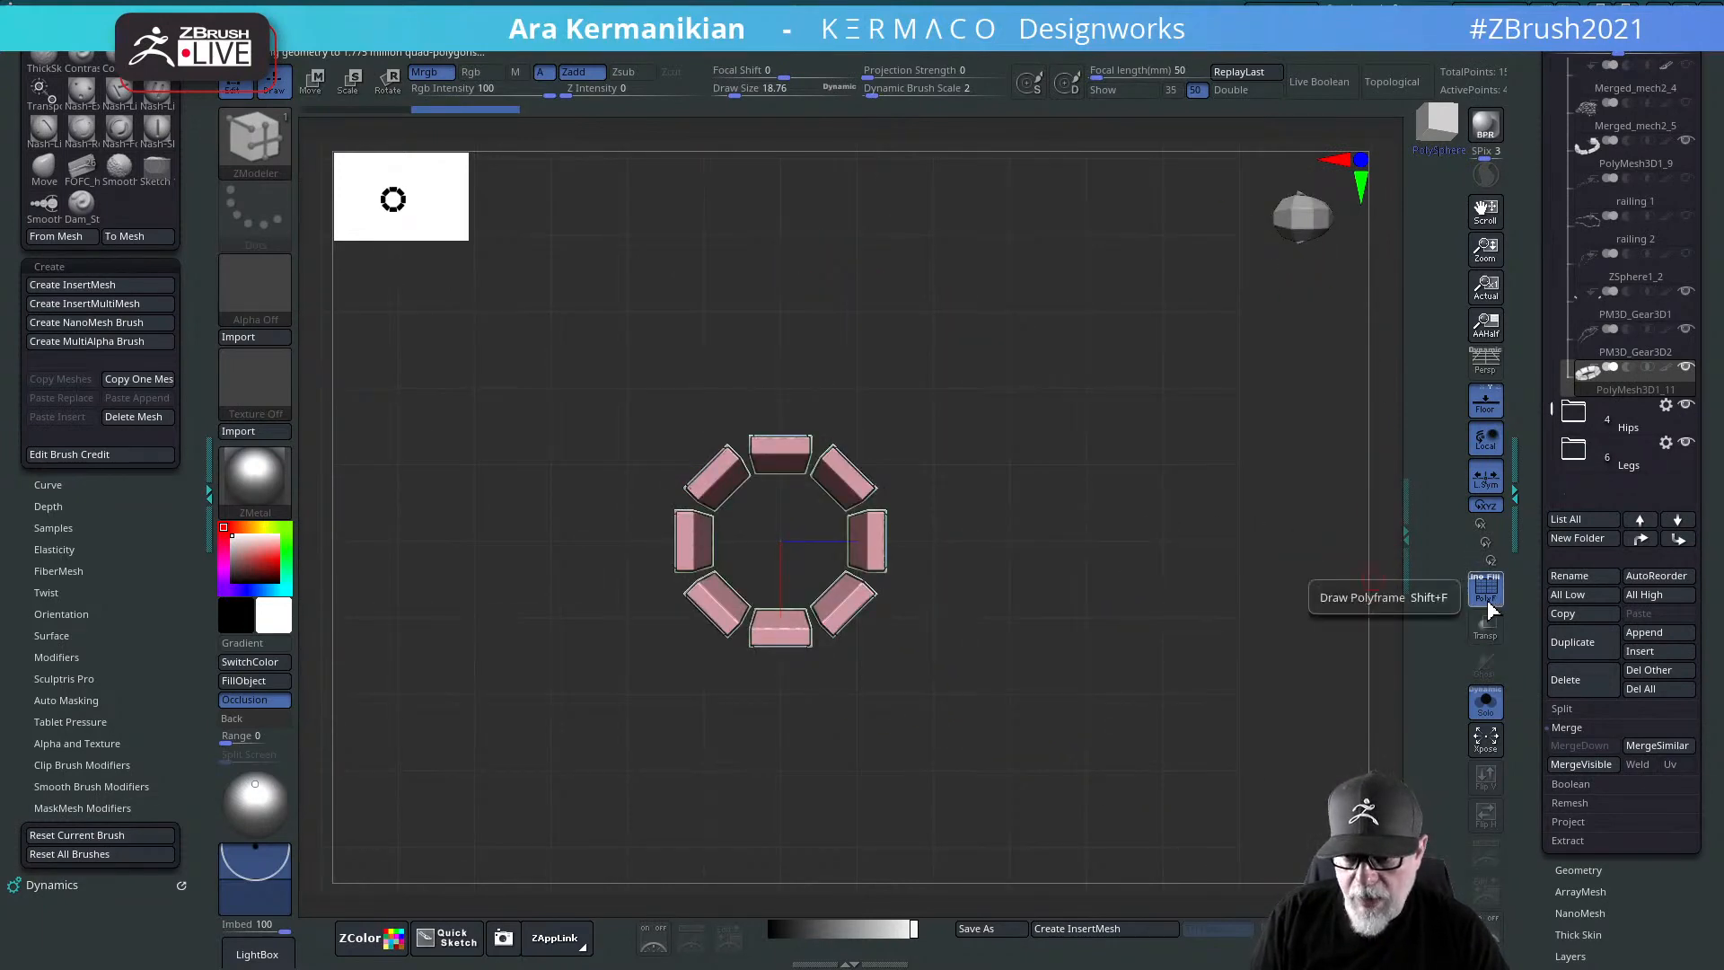
{"action": "left_click", "coordinate": [1485, 701]}
{"action": "left_click_drag", "start_coordinate": [1244, 606], "coordinate": [1117, 516]}
{"action": "key", "text": "w"}
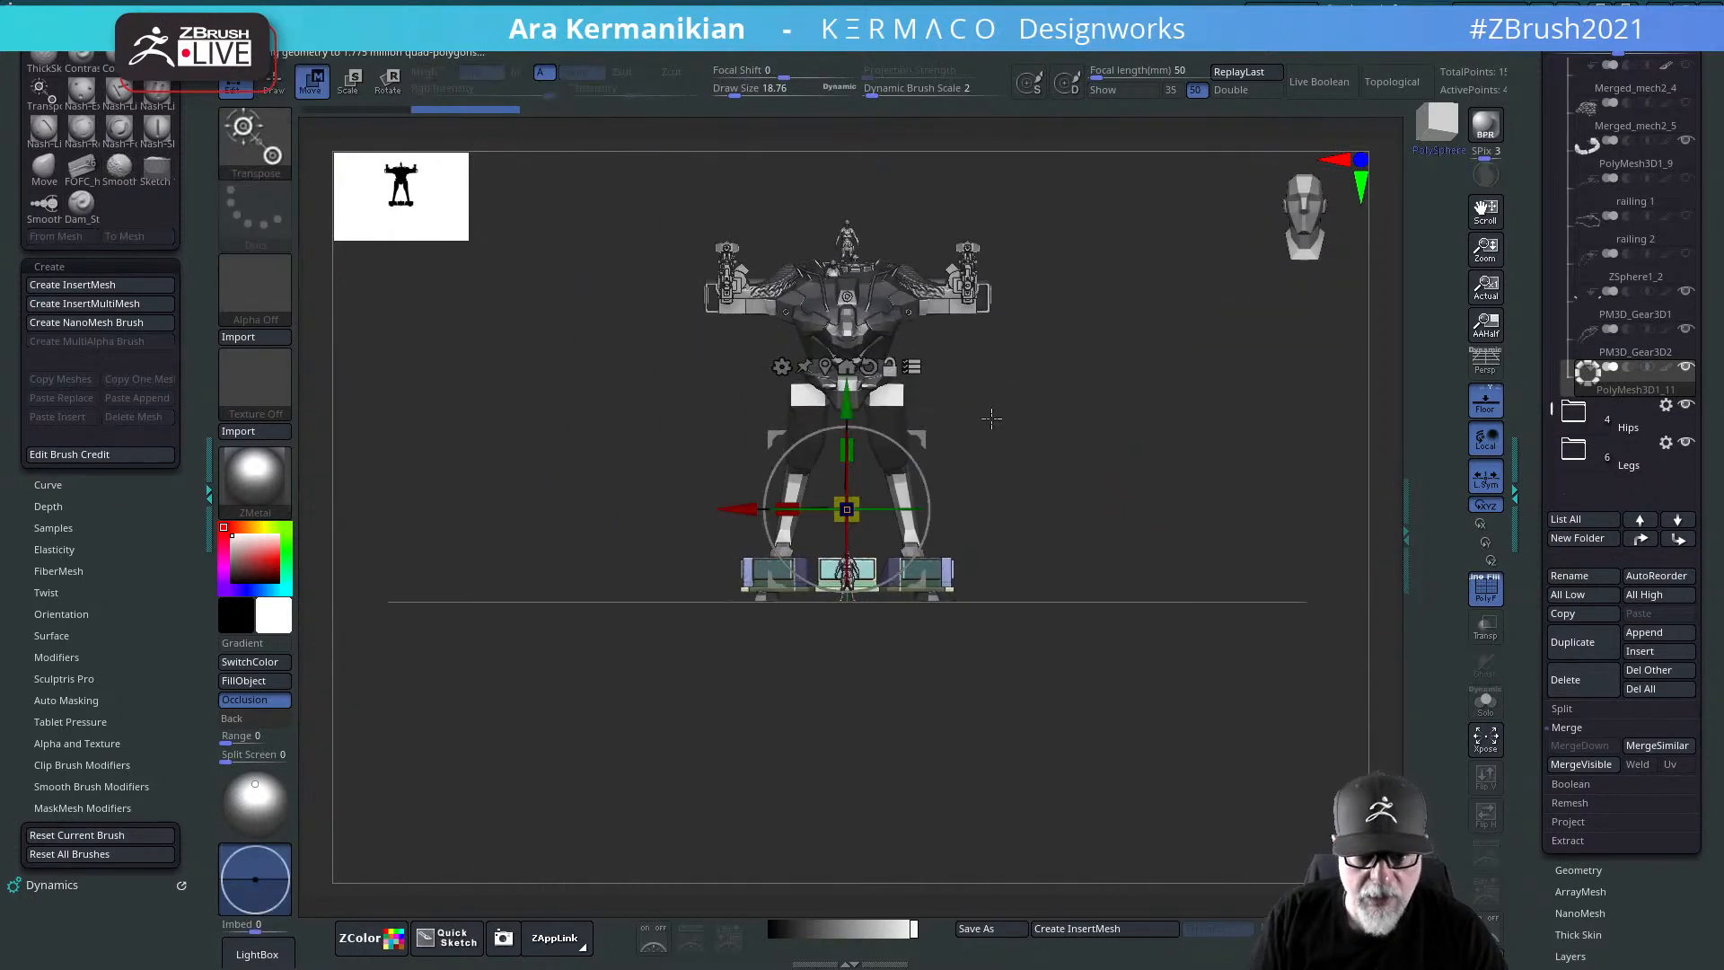
{"action": "left_click_drag", "start_coordinate": [1032, 377], "coordinate": [1109, 565], "text": "alt"}
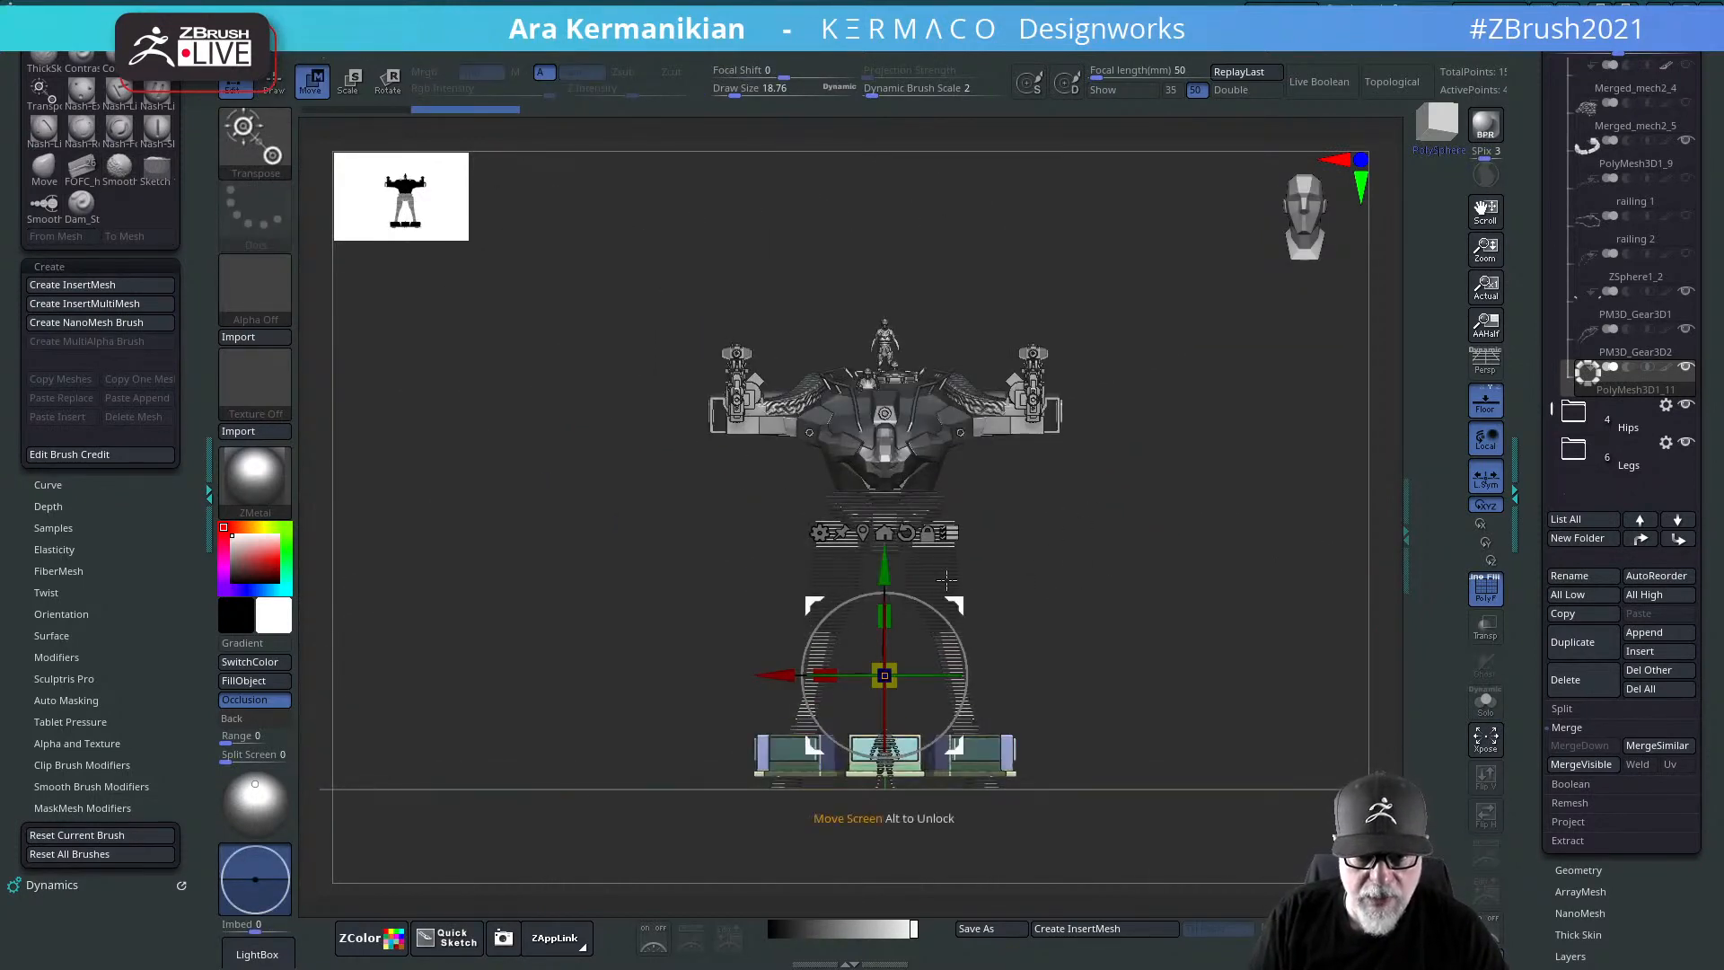
{"action": "left_click_drag", "start_coordinate": [896, 566], "coordinate": [884, 115]}
{"action": "left_click_drag", "start_coordinate": [1251, 373], "coordinate": [1247, 601], "text": "alt"}
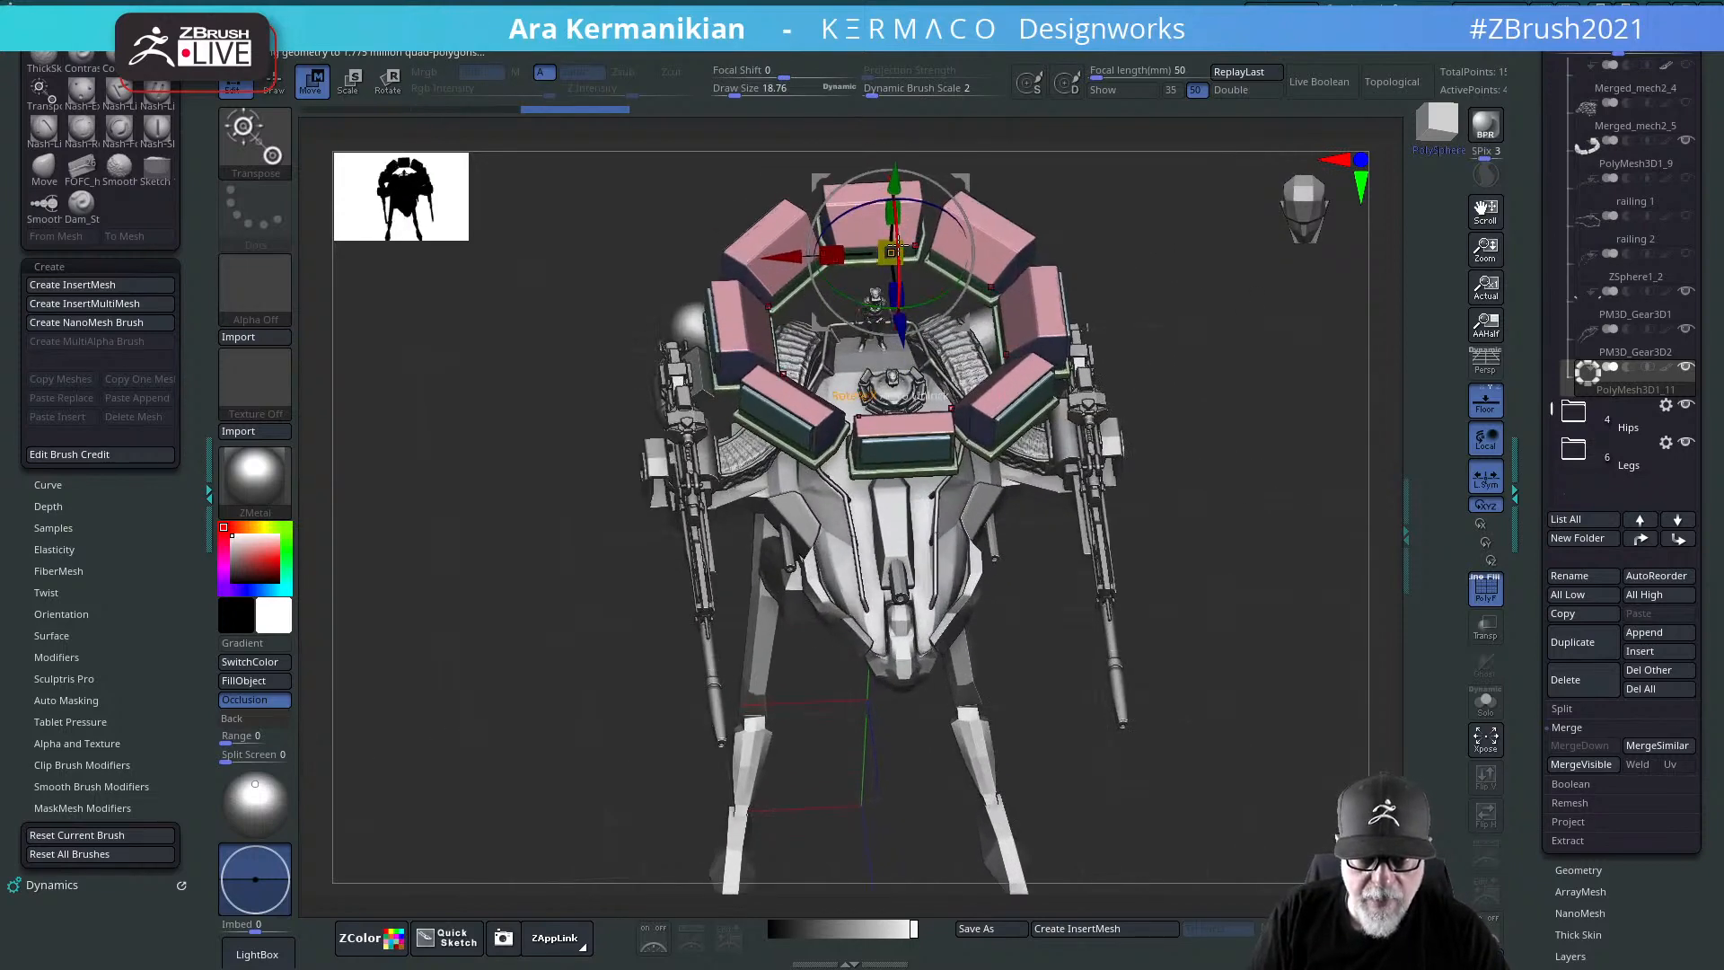
Step: Scale down the block ring and position it around the crouching figure on the mech's deck
{"action": "left_click_drag", "start_coordinate": [889, 251], "coordinate": [890, 307]}
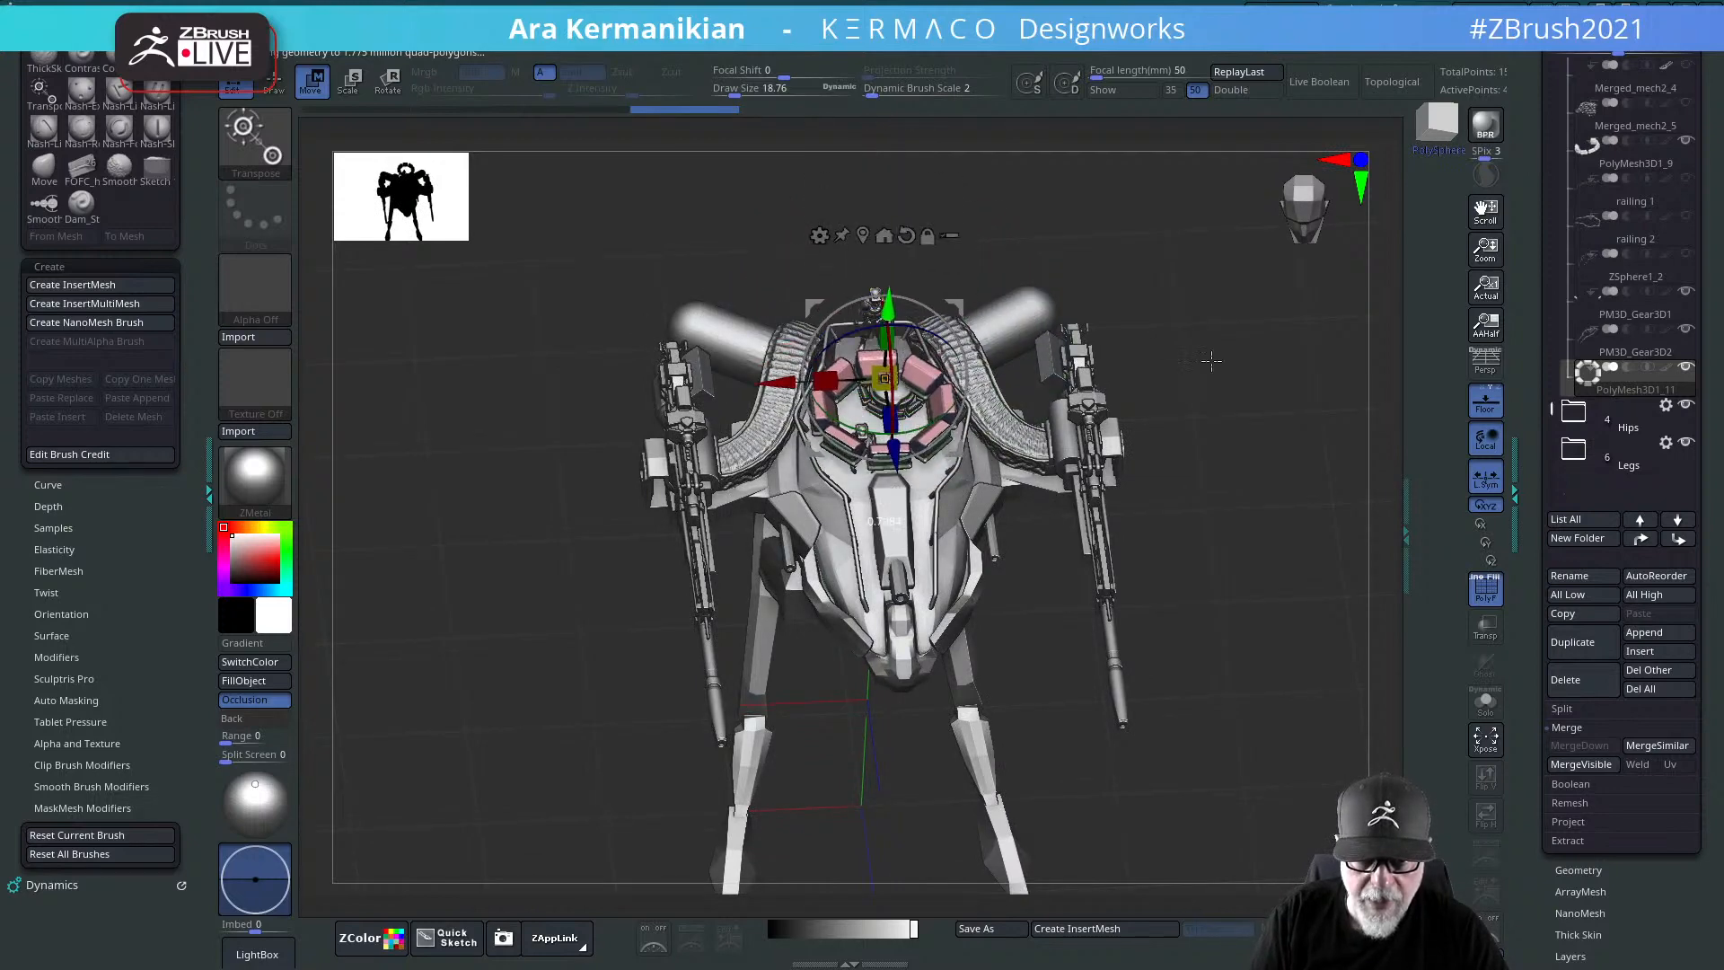
{"action": "left_click_drag", "start_coordinate": [1208, 358], "coordinate": [1317, 458]}
{"action": "left_click_drag", "start_coordinate": [1182, 323], "coordinate": [1224, 440], "text": "alt"}
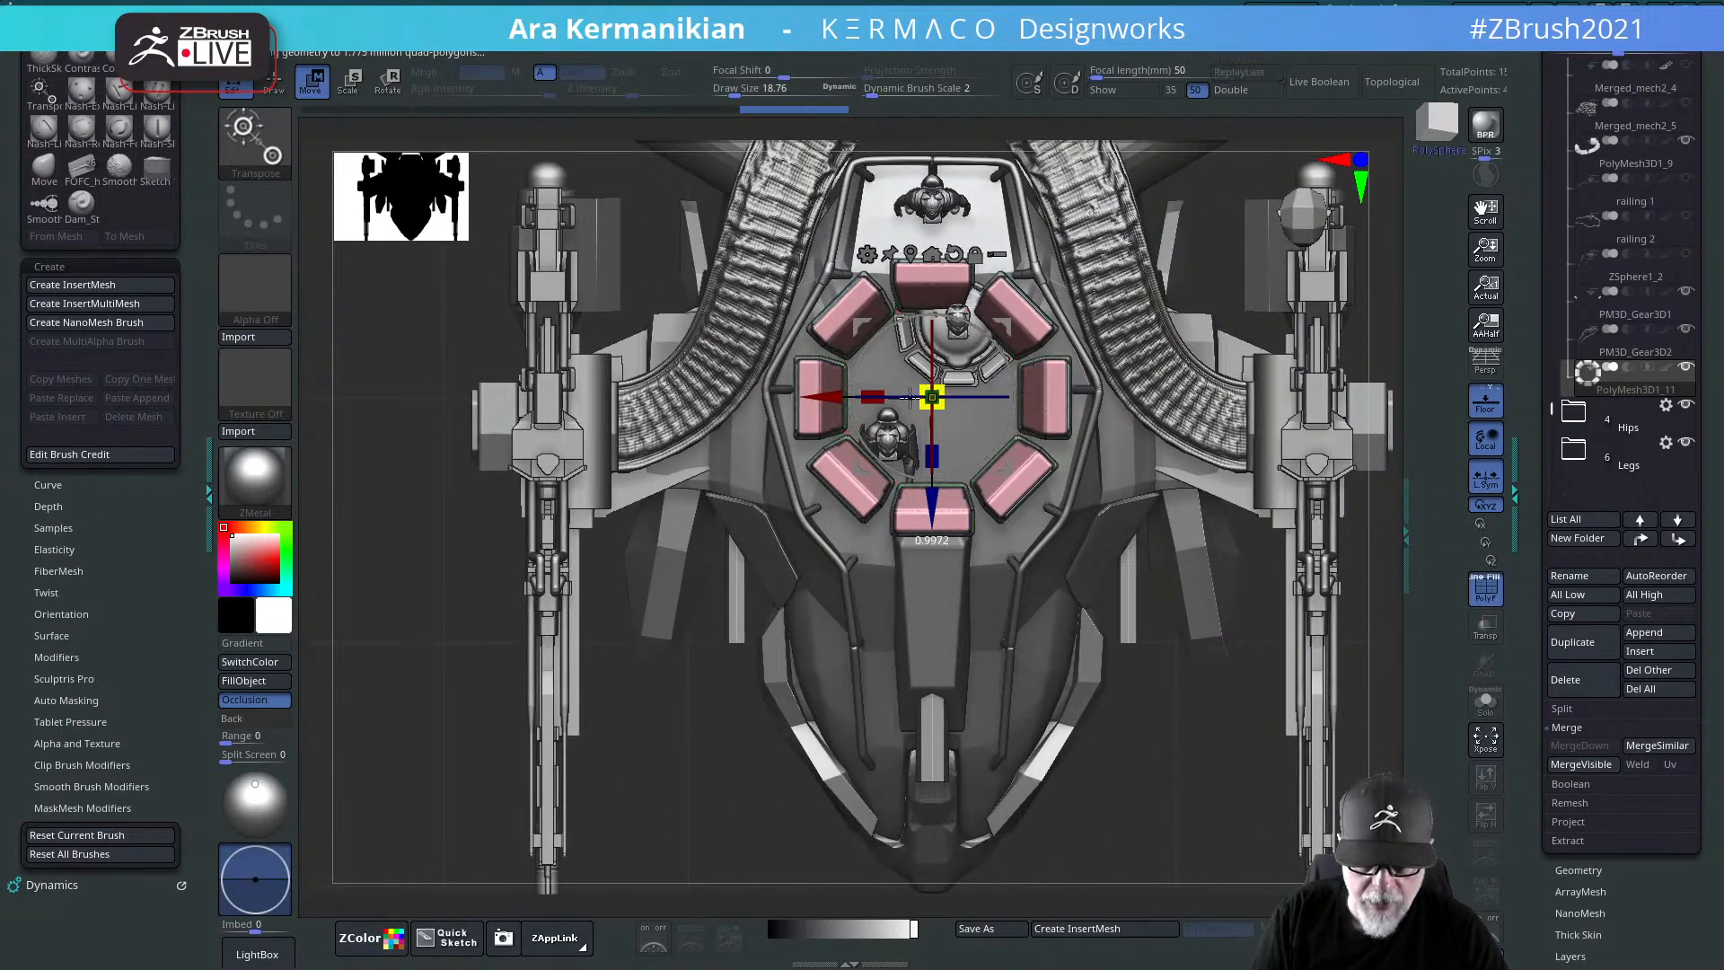
{"action": "left_click_drag", "start_coordinate": [910, 396], "coordinate": [855, 415]}
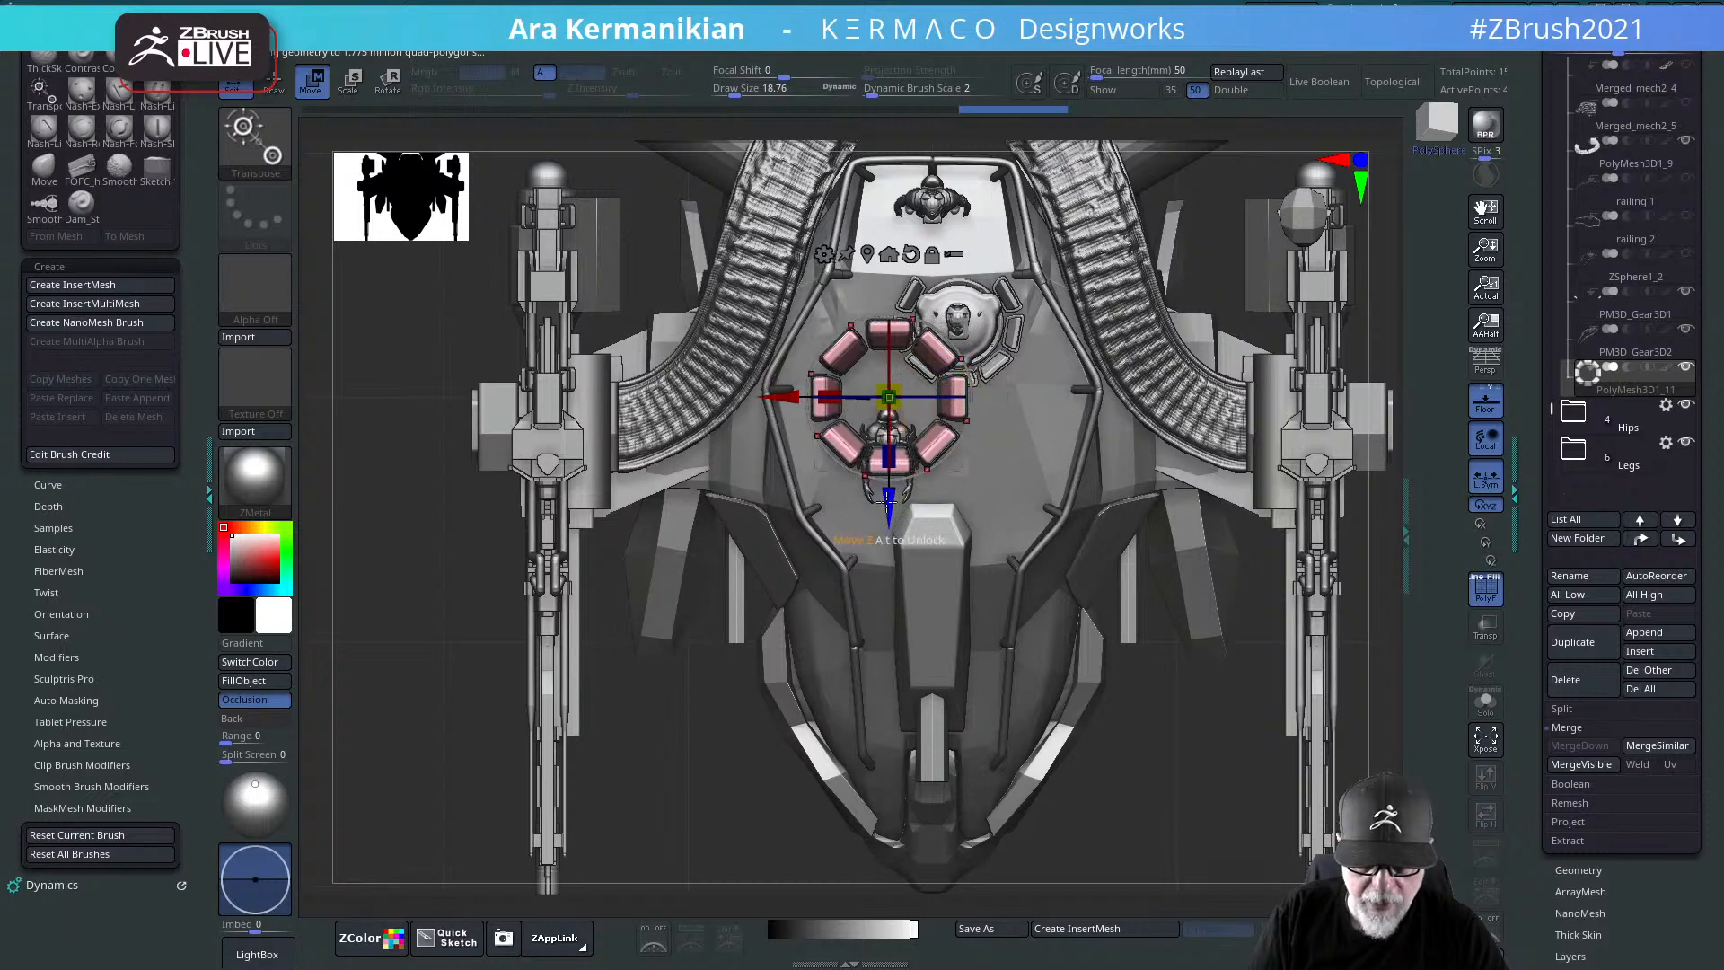
{"action": "left_click_drag", "start_coordinate": [1156, 771], "coordinate": [1030, 443], "text": "shift"}
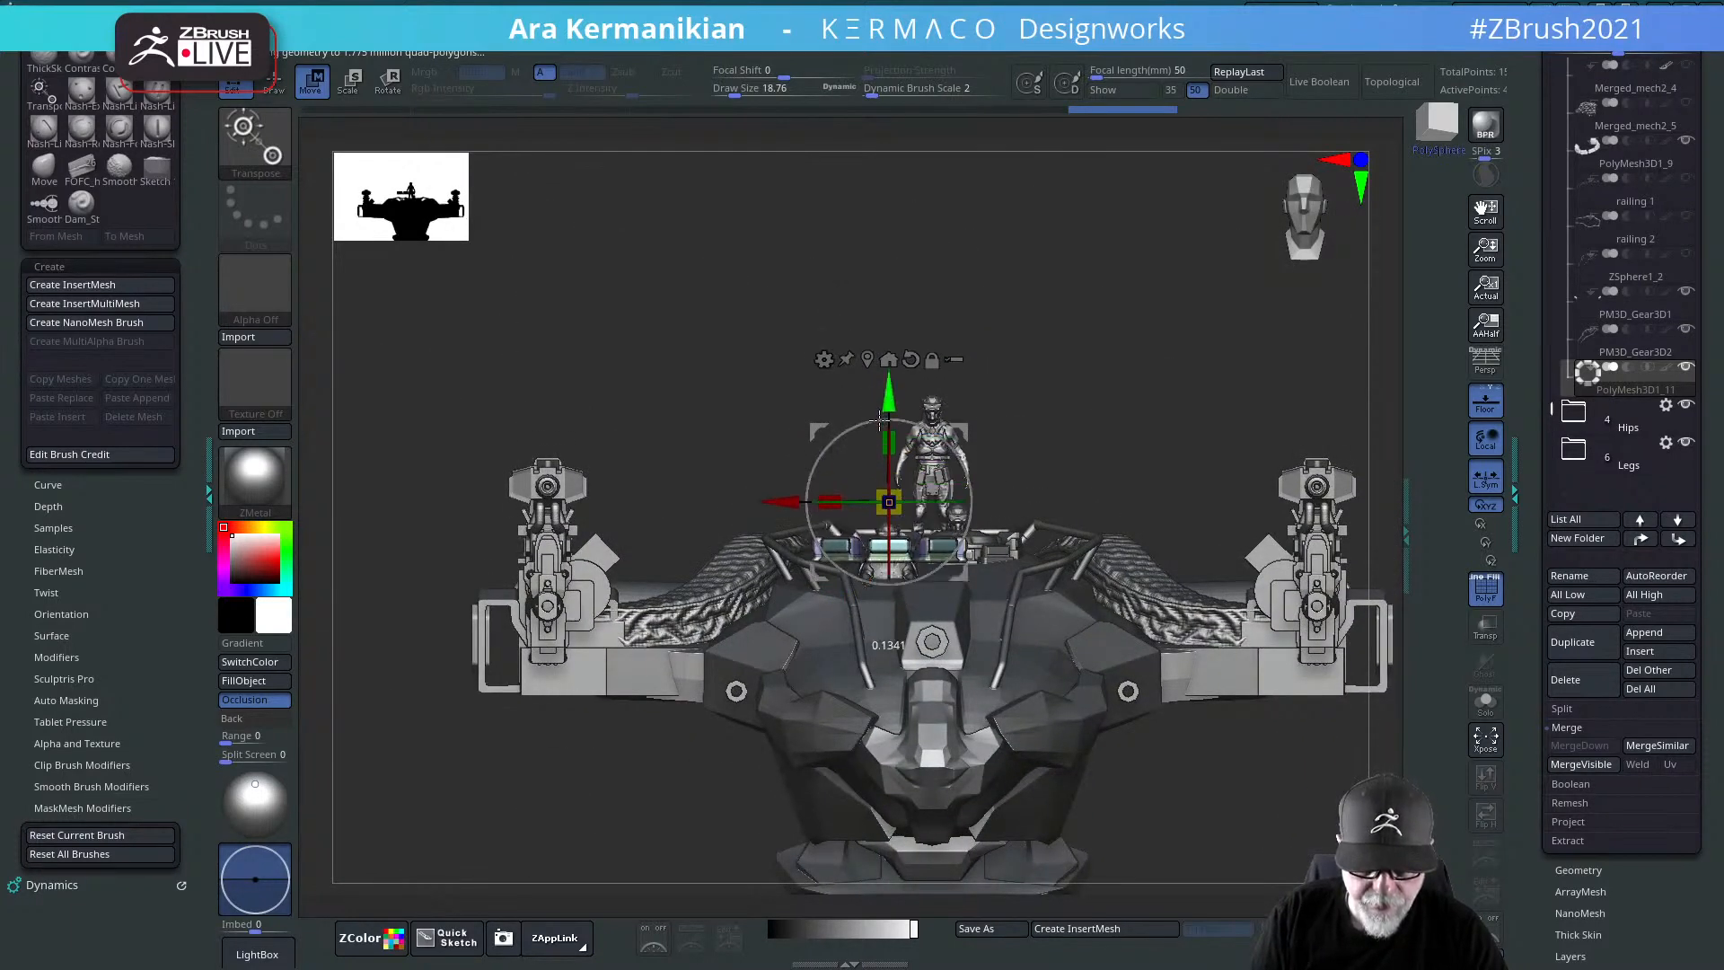
{"action": "left_click_drag", "start_coordinate": [878, 426], "coordinate": [879, 425]}
{"action": "mouse_move", "coordinate": [1243, 243]}
{"action": "left_mouse_down"}
{"action": "mouse_move", "coordinate": [1245, 288]}
{"action": "mouse_move", "coordinate": [1275, 287]}
{"action": "mouse_move", "coordinate": [1279, 321]}
{"action": "mouse_move", "coordinate": [1254, 255]}
{"action": "left_mouse_up"}
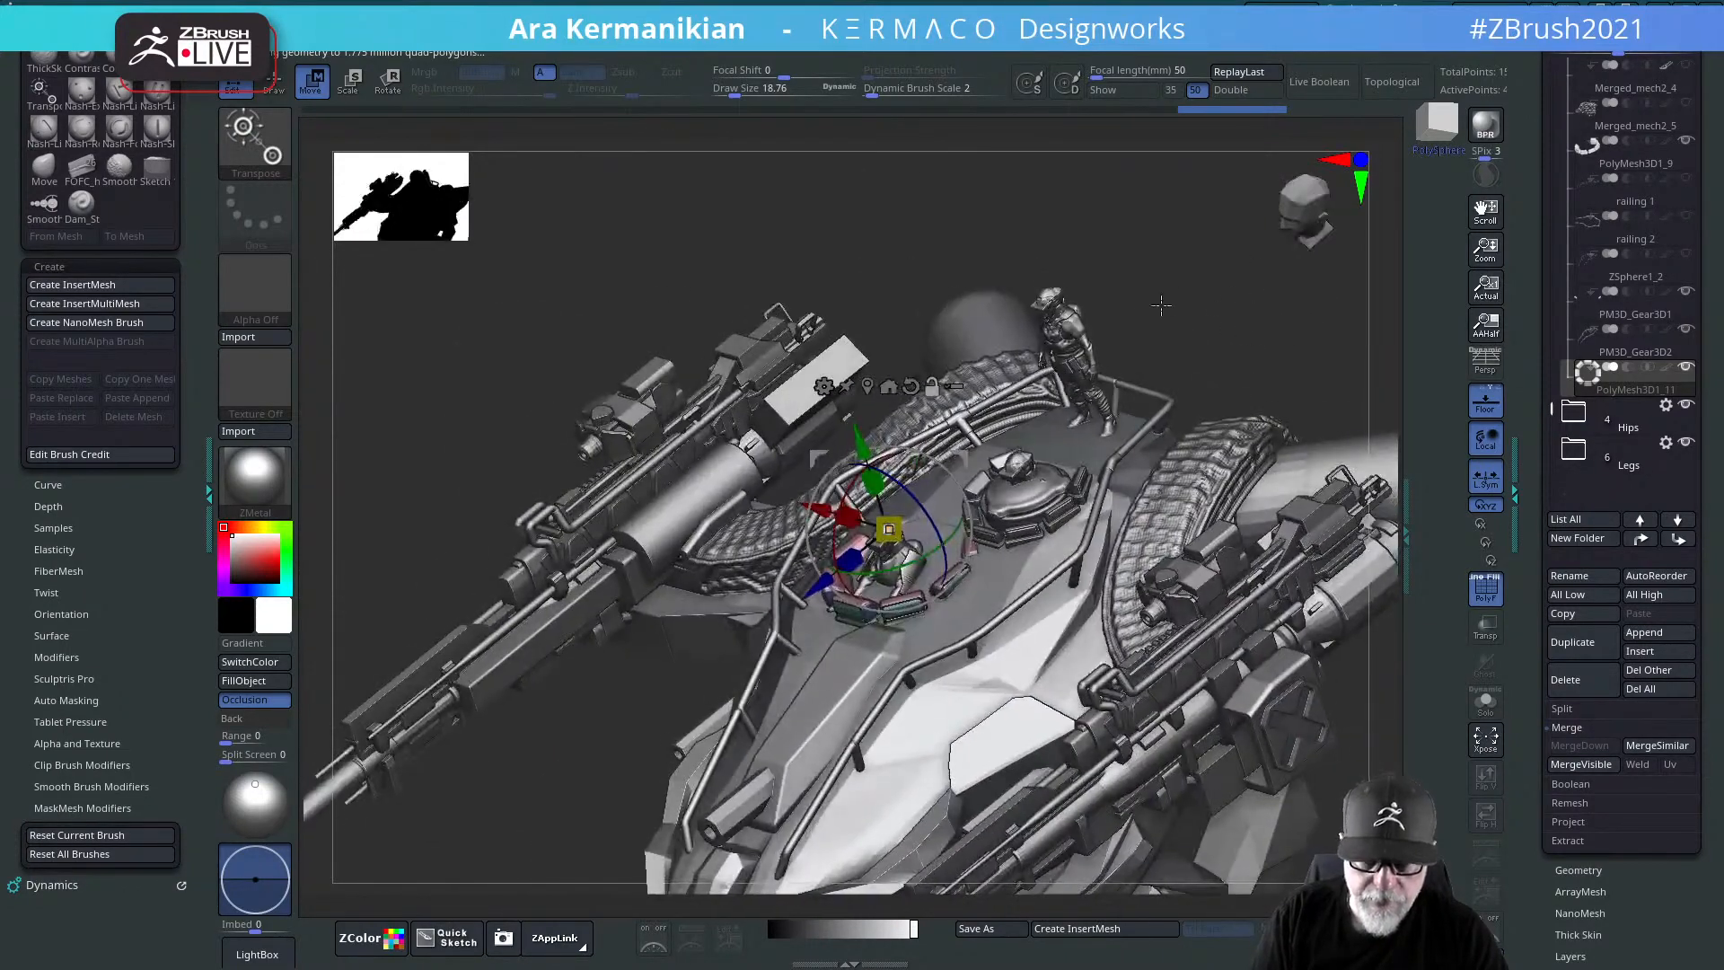
Step: Set the ring's dynamic subdivision bevel Coverage to 0.01595 and keep FlatSubdiv at 0
{"action": "left_click_drag", "start_coordinate": [1160, 304], "coordinate": [1354, 361], "text": "alt"}
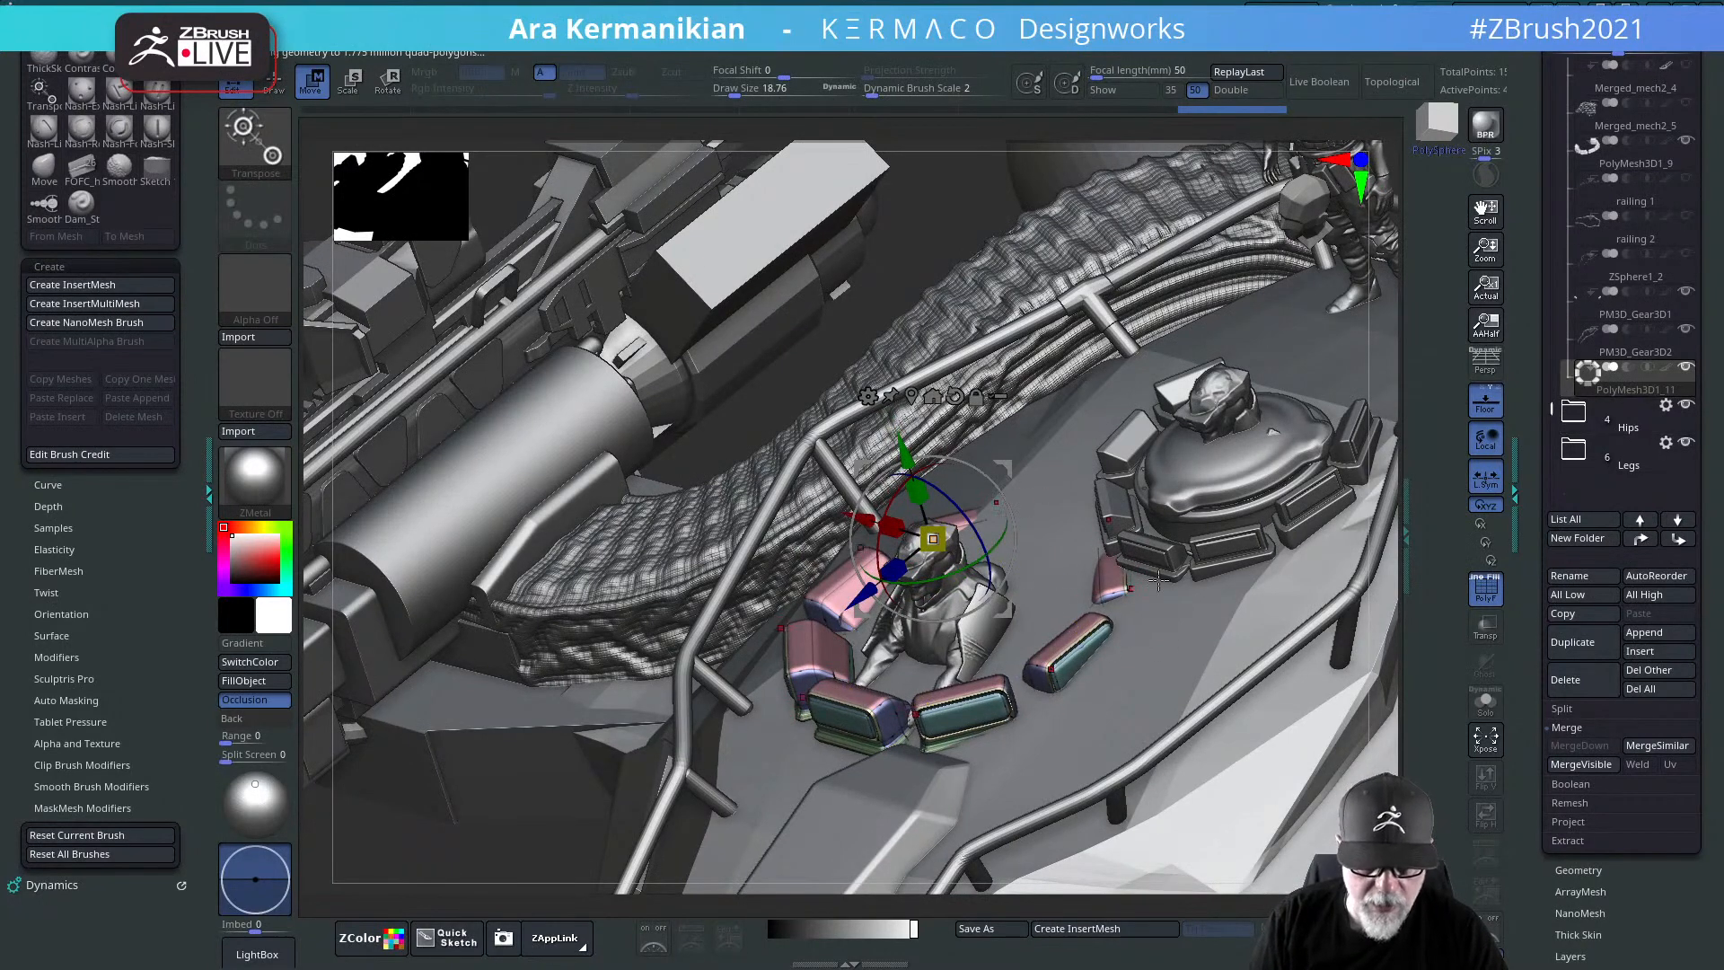
{"action": "key", "text": "space"}
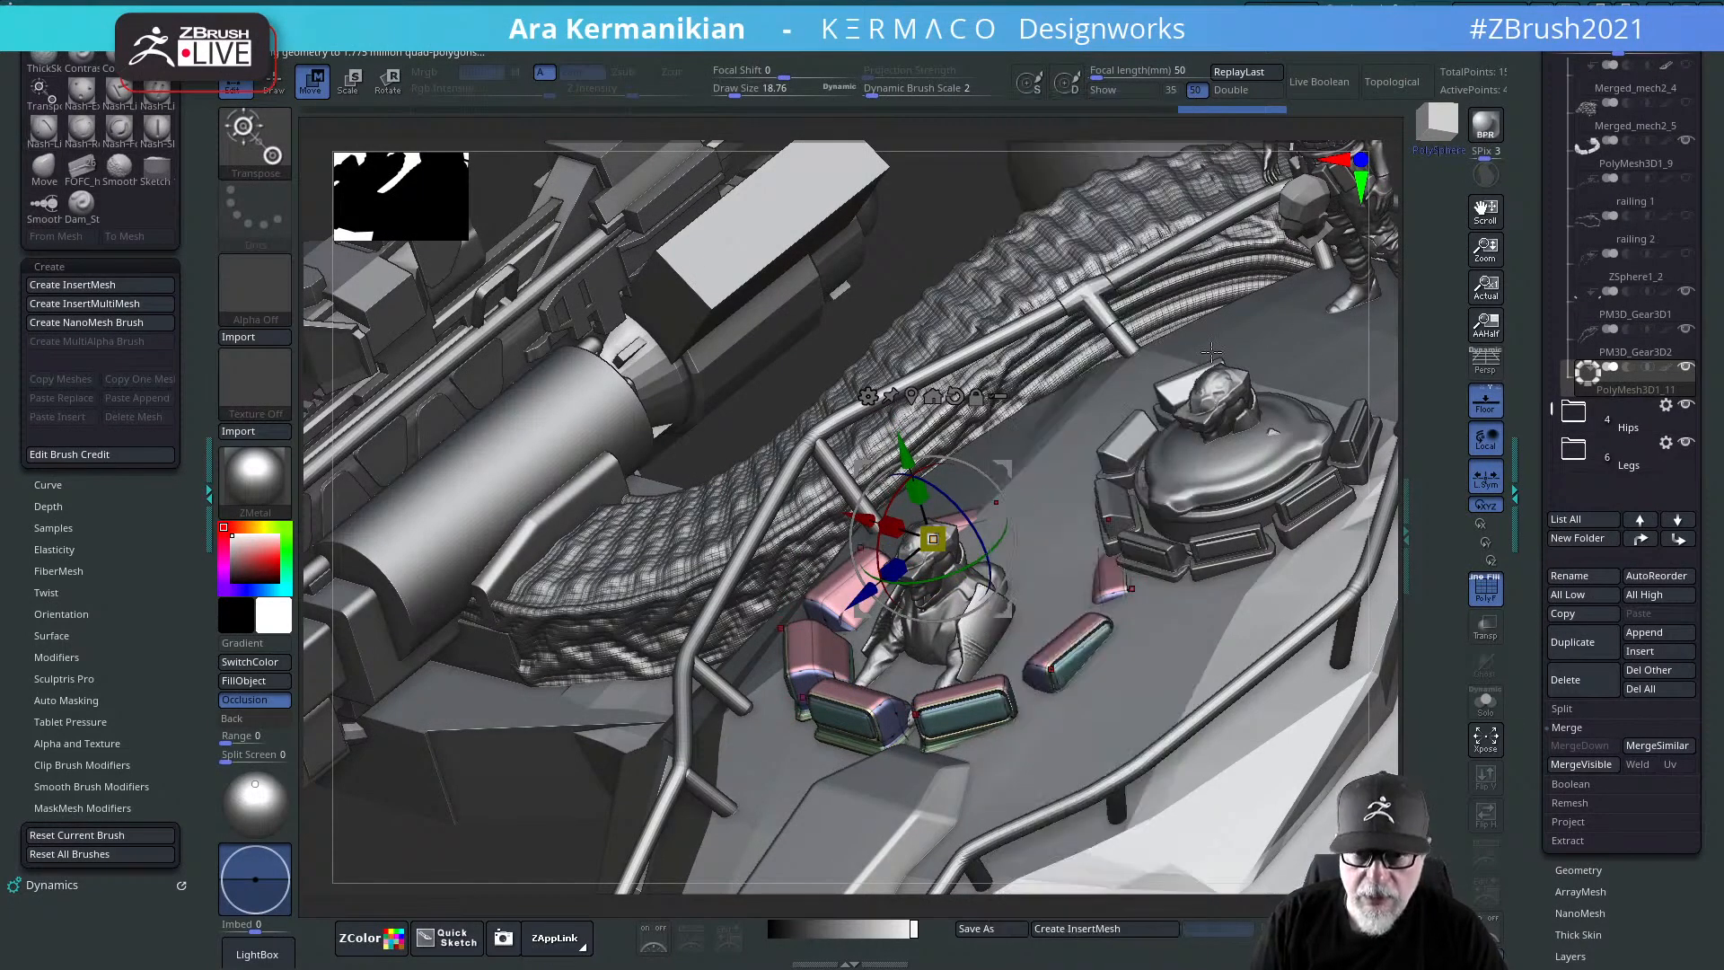
{"action": "key", "text": "2"}
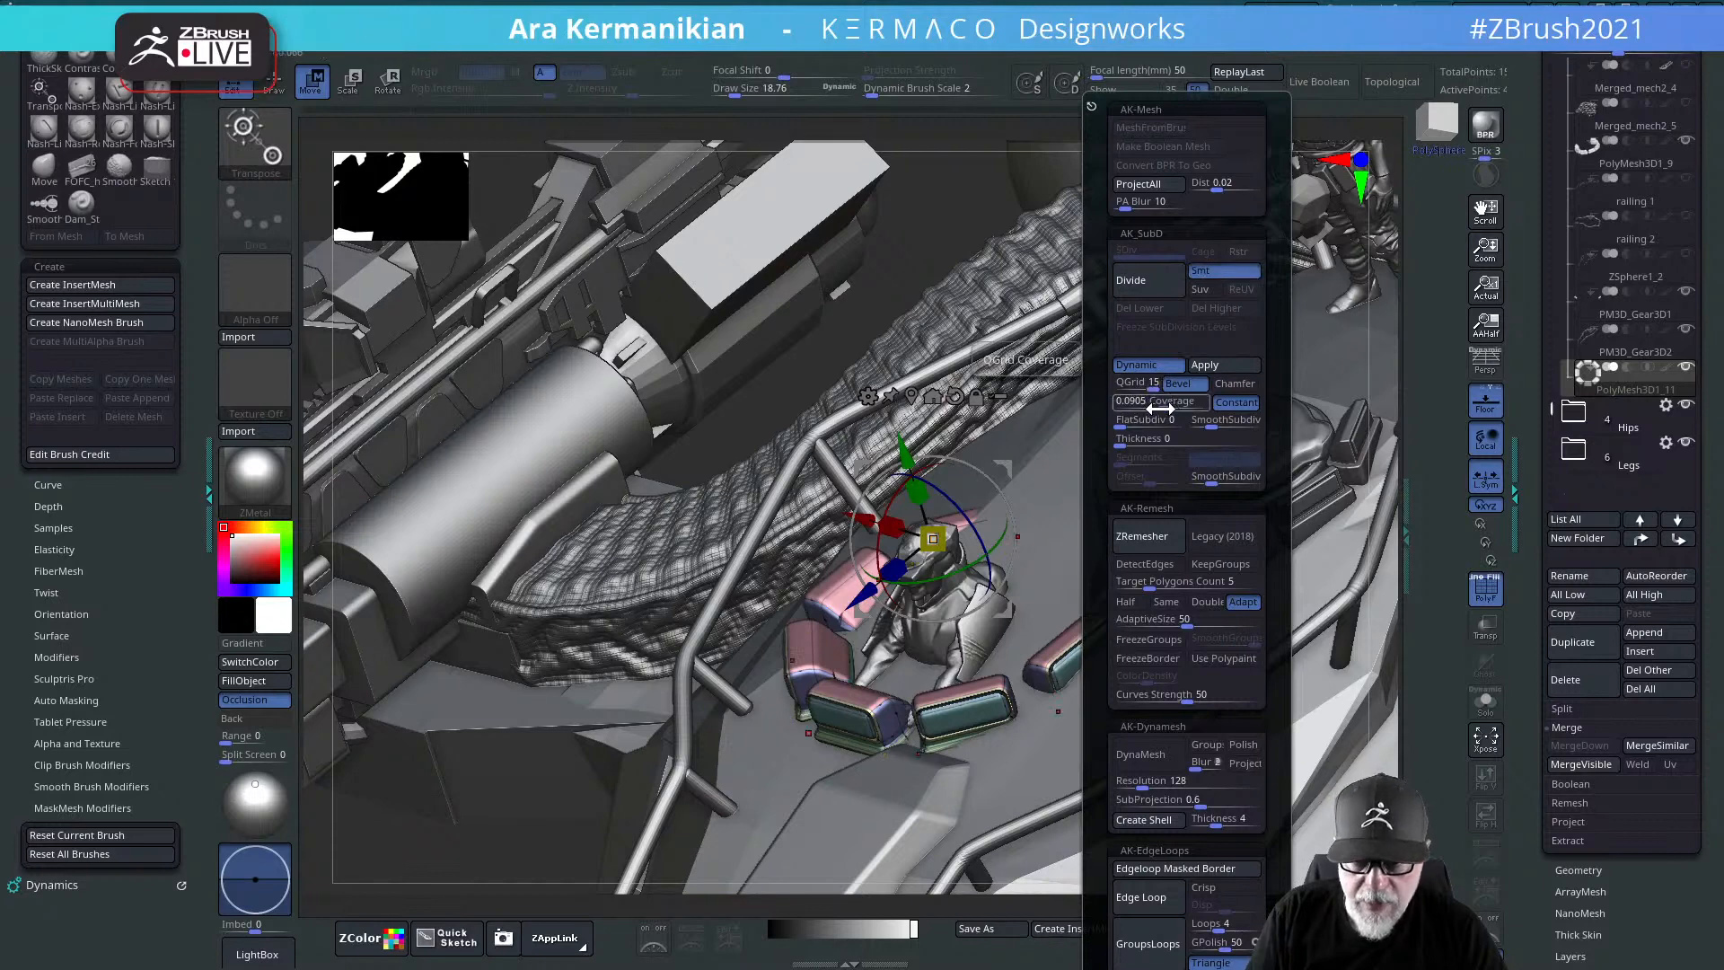
{"action": "left_click_drag", "start_coordinate": [1130, 419], "coordinate": [1144, 417]}
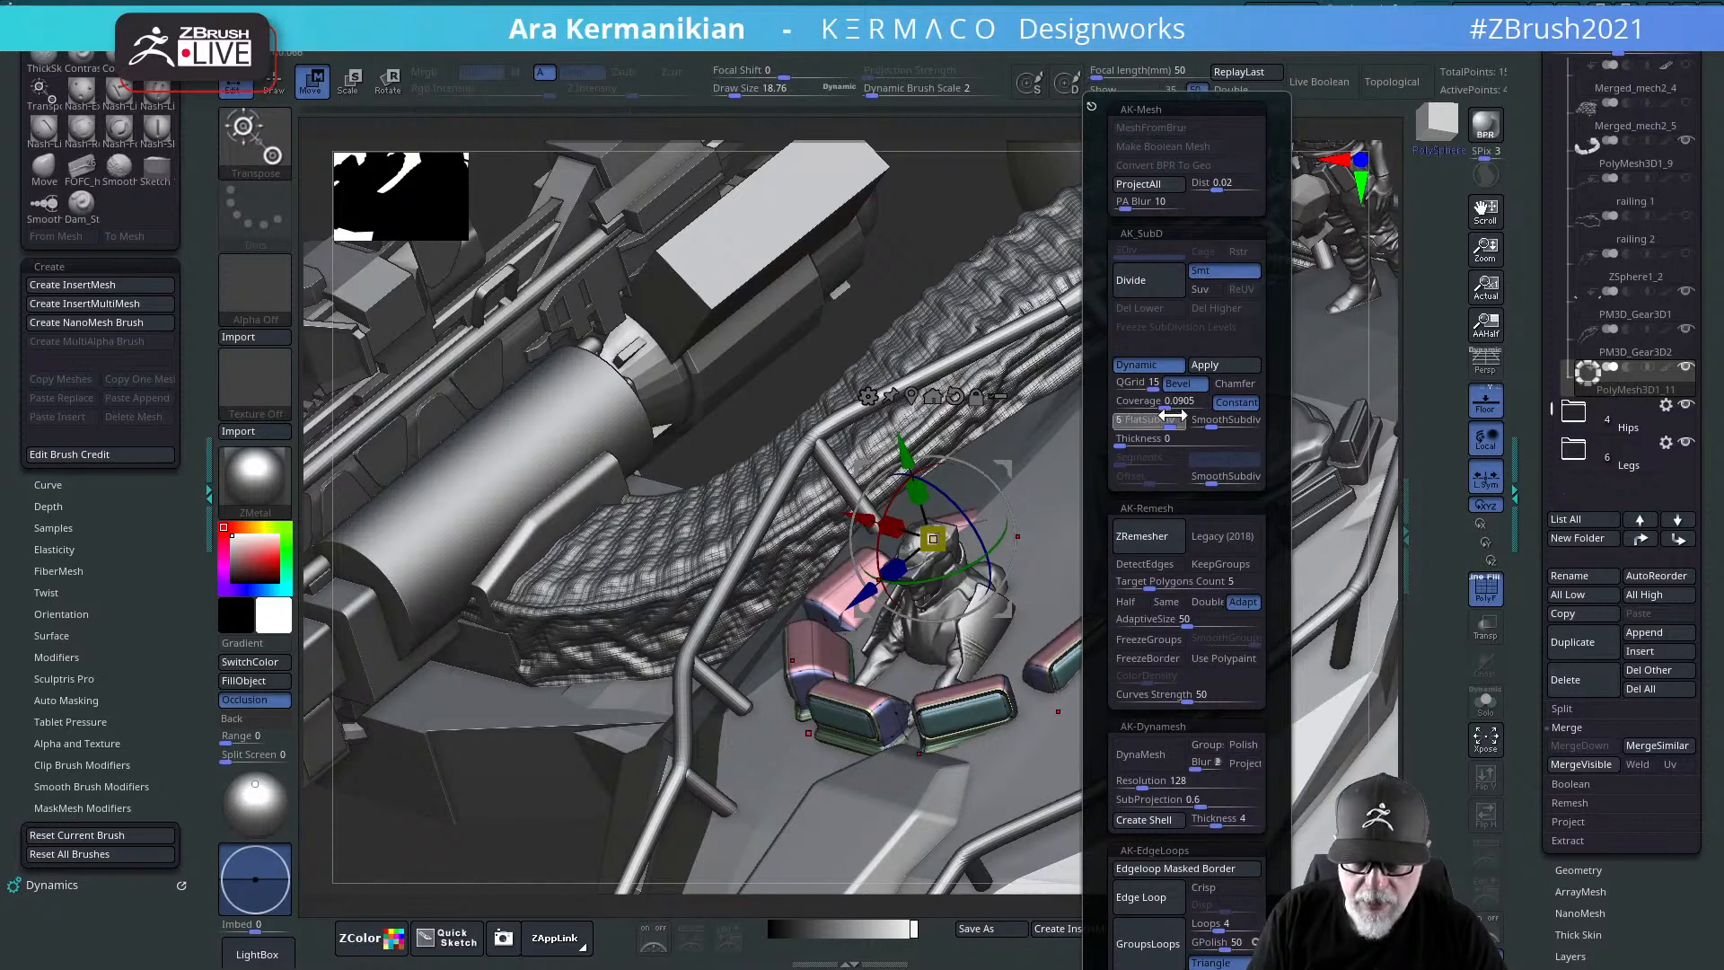
{"action": "mouse_move", "coordinate": [1163, 422]}
{"action": "left_mouse_down"}
{"action": "mouse_move", "coordinate": [1106, 431]}
{"action": "mouse_move", "coordinate": [1152, 414]}
{"action": "left_mouse_up"}
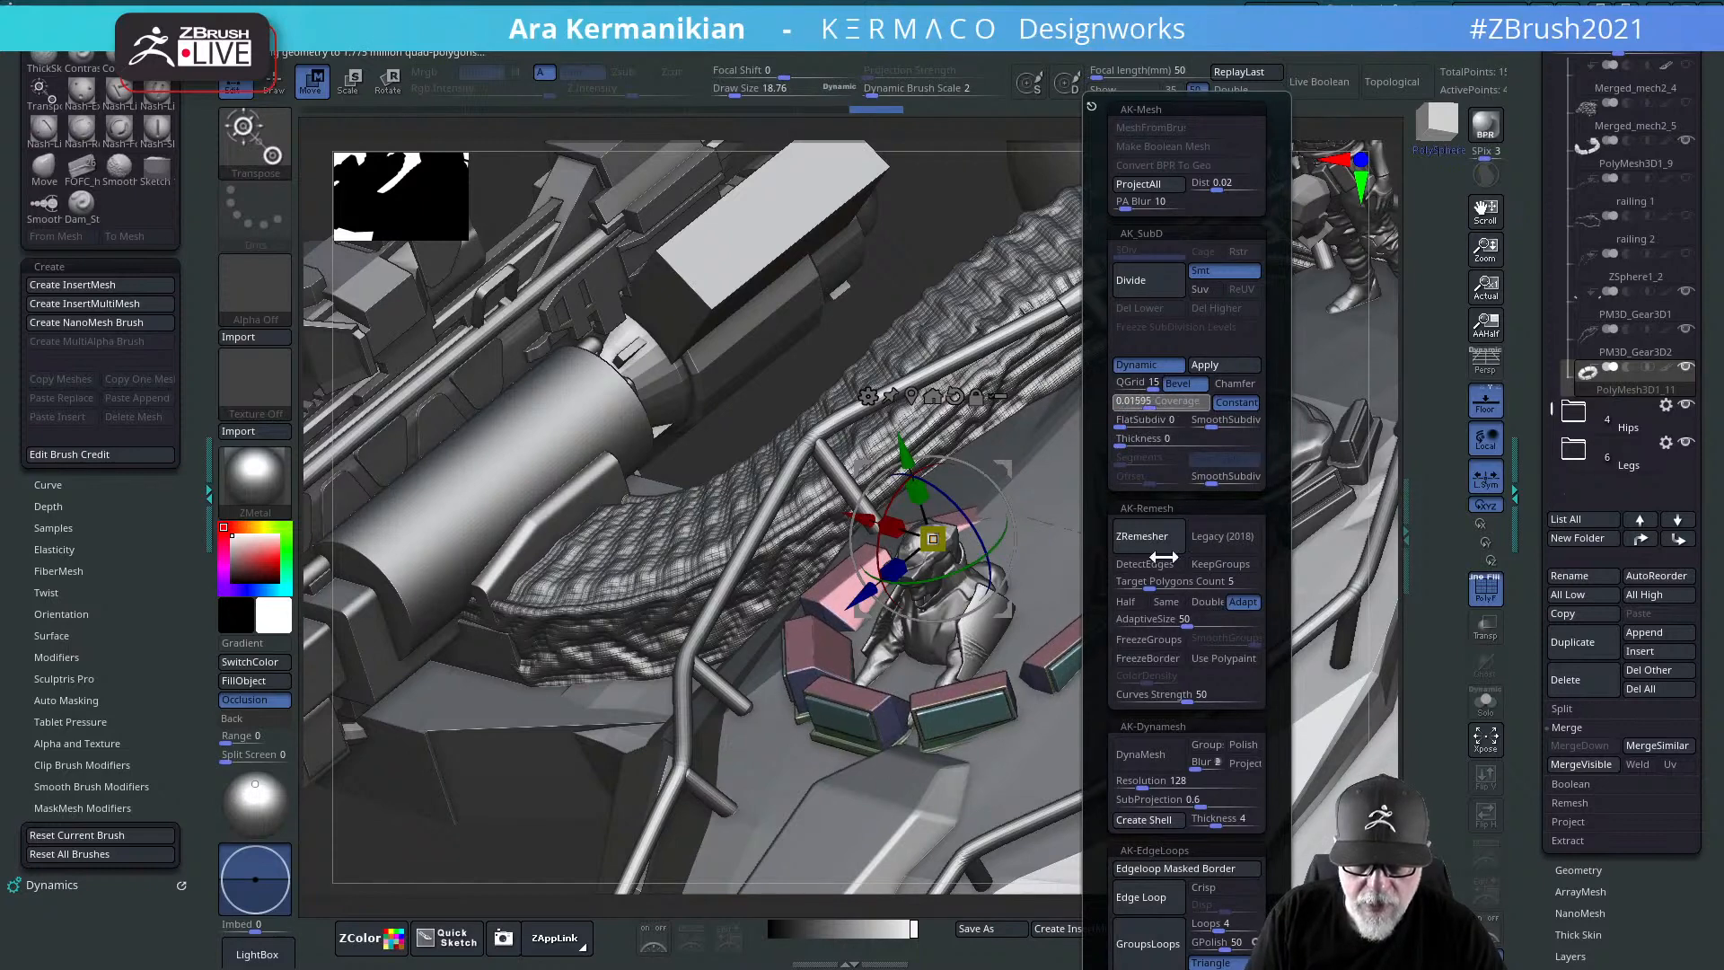
Step: Lower the block ring slightly toward the deck around the crouching figure
{"action": "left_click_drag", "start_coordinate": [1383, 404], "coordinate": [1101, 473]}
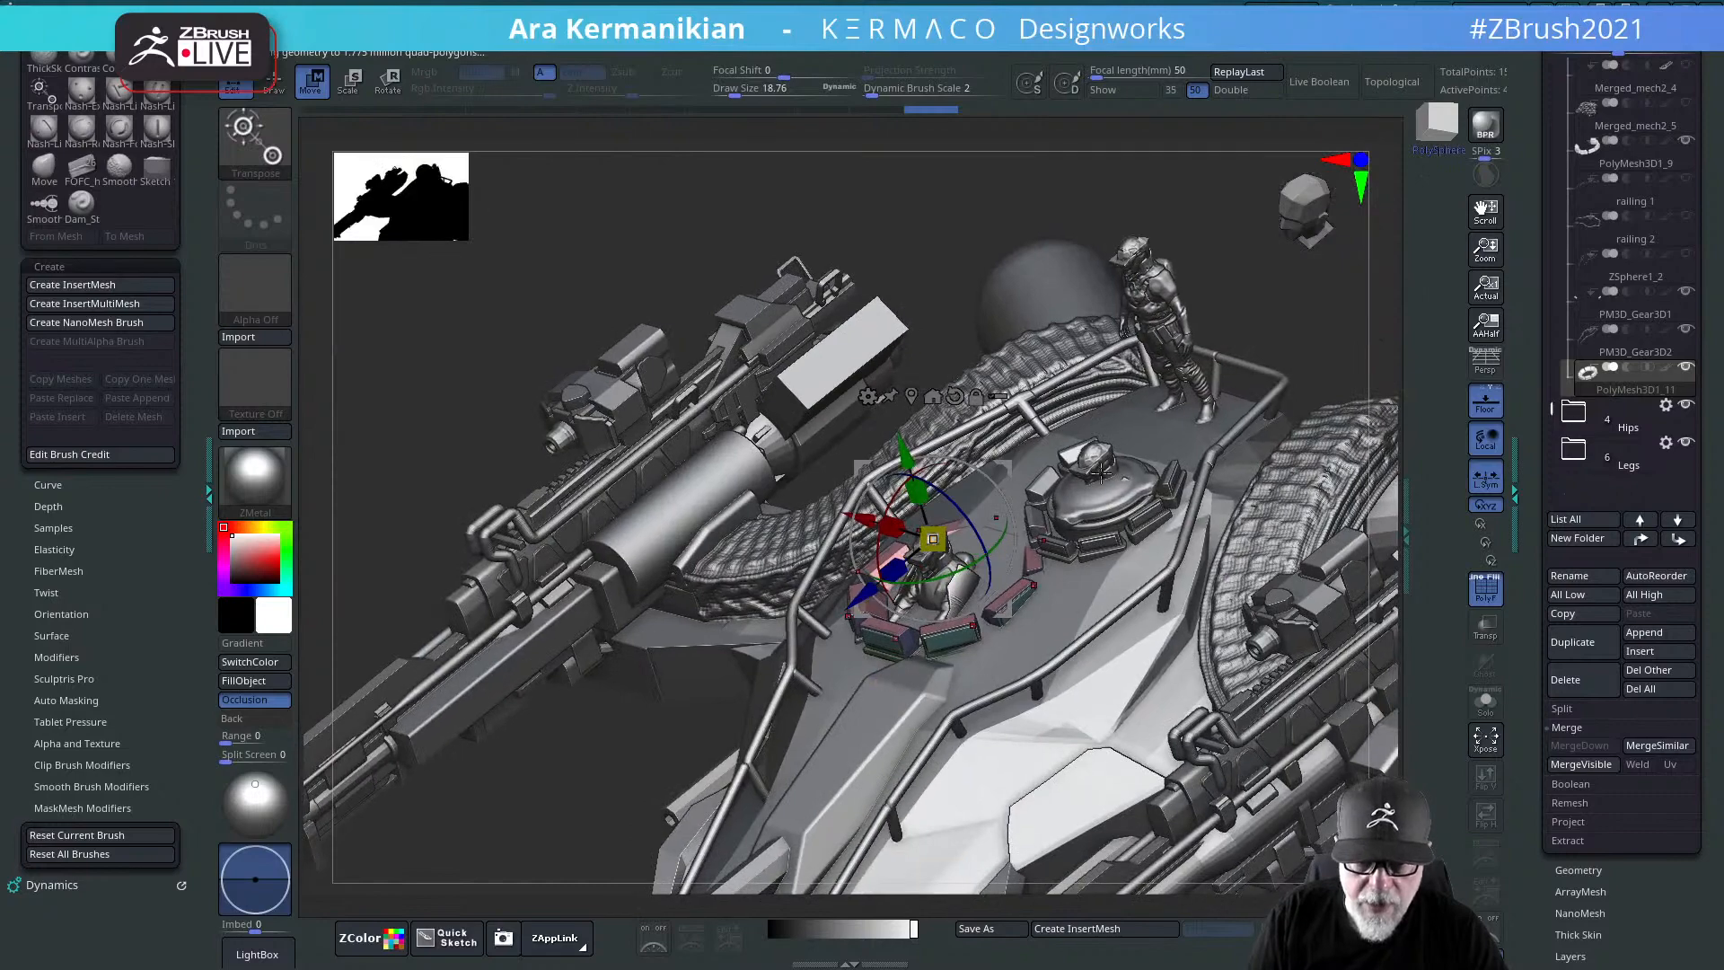
{"action": "left_click_drag", "start_coordinate": [1347, 334], "coordinate": [1318, 431]}
{"action": "left_click_drag", "start_coordinate": [943, 408], "coordinate": [937, 420]}
Step: Isolate the block ring in Solo, turn off radial and Y symmetry, and enable X symmetry in Draw mode
{"action": "left_click_drag", "start_coordinate": [1405, 503], "coordinate": [1484, 633]}
{"action": "left_click", "coordinate": [1486, 692]}
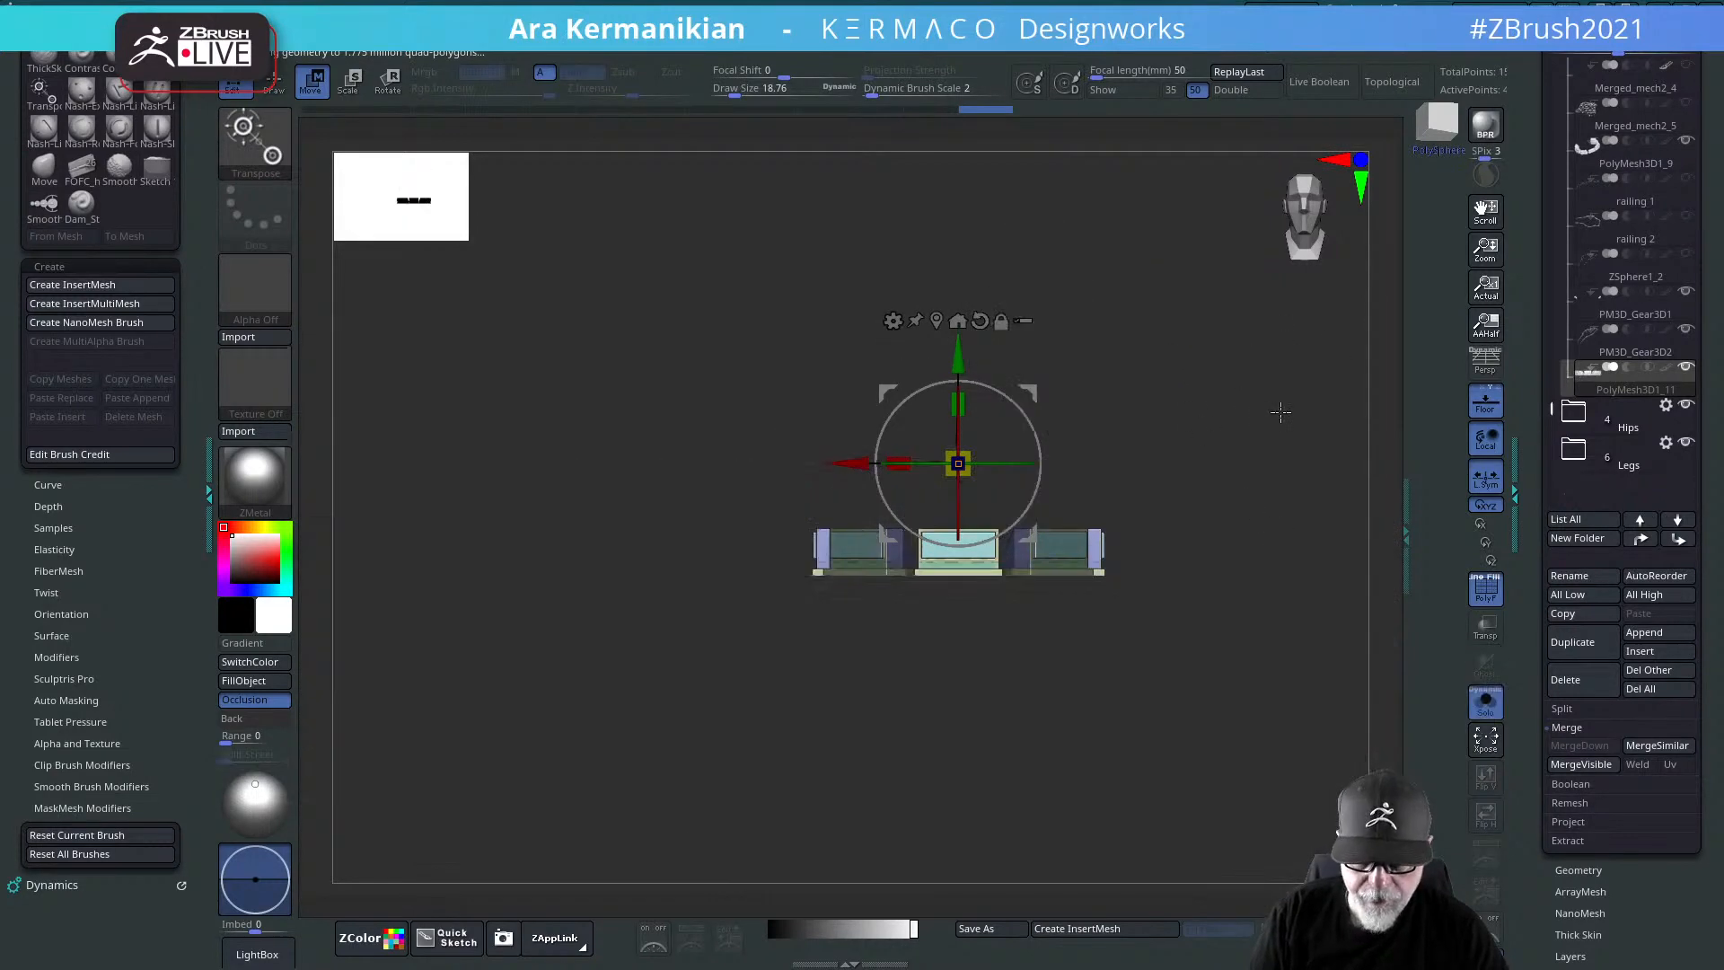
{"action": "left_click_drag", "start_coordinate": [1277, 412], "coordinate": [1055, 648]}
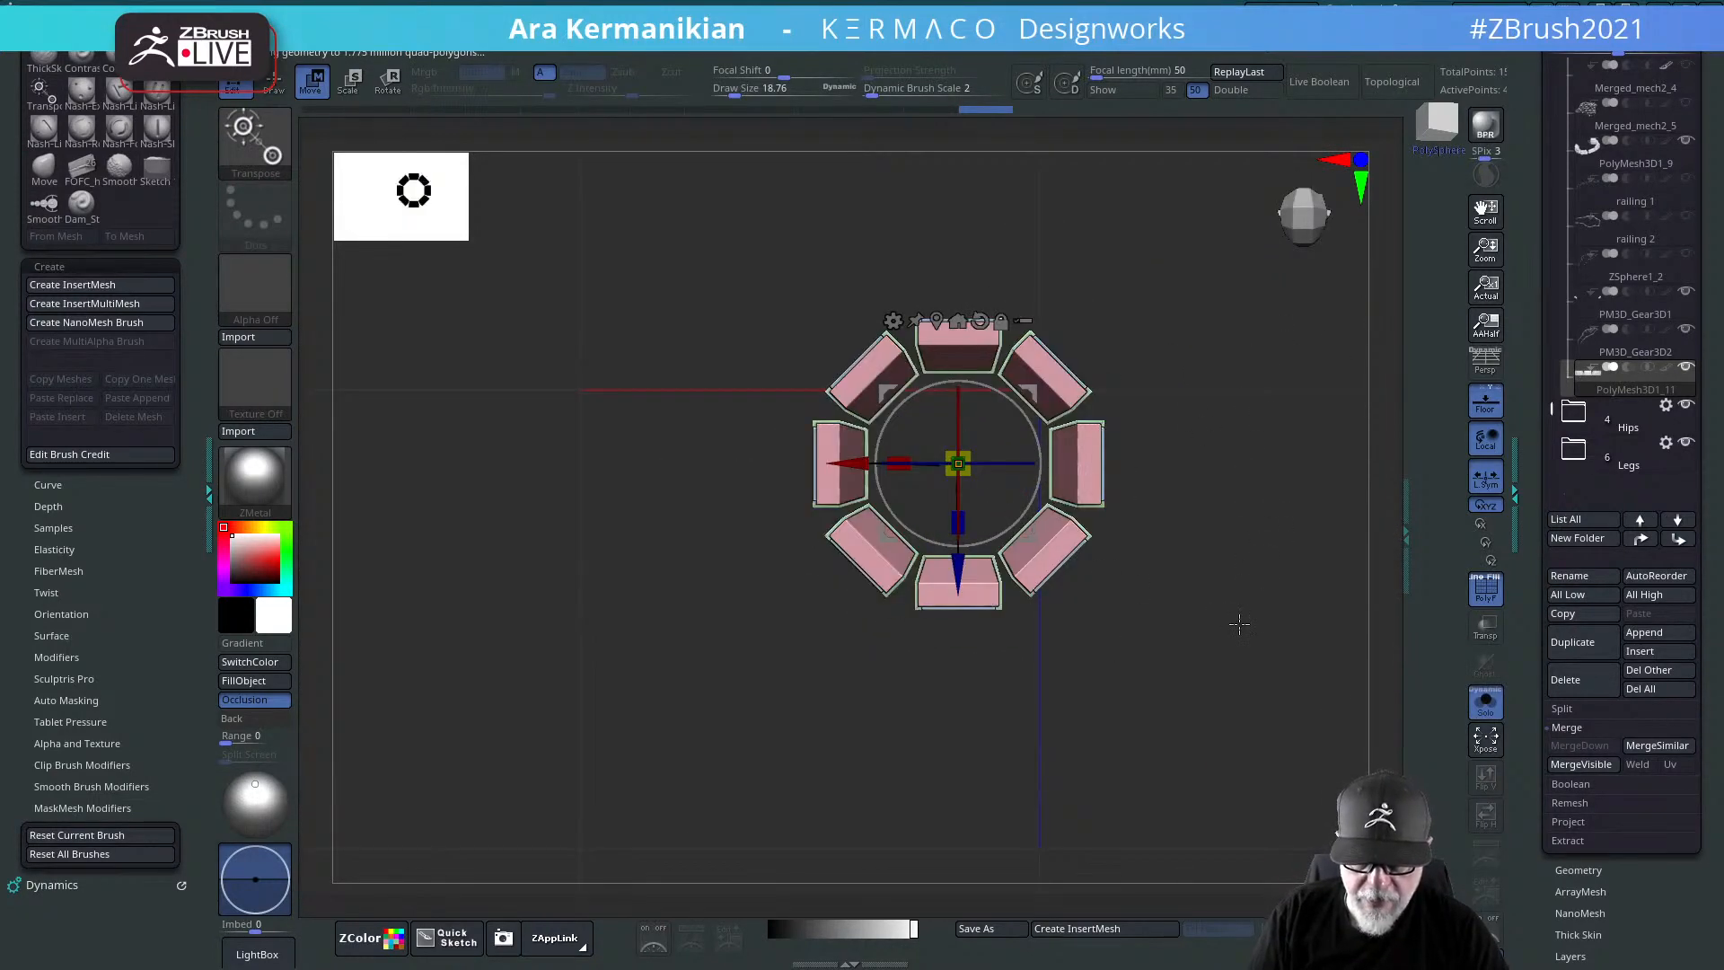
{"action": "mouse_move", "coordinate": [1204, 606]}
{"action": "left_mouse_down", "text": "alt"}
{"action": "mouse_move", "coordinate": [1170, 599]}
{"action": "mouse_move", "coordinate": [1274, 655]}
{"action": "left_mouse_up", "text": "alt"}
{"action": "key", "text": "q"}
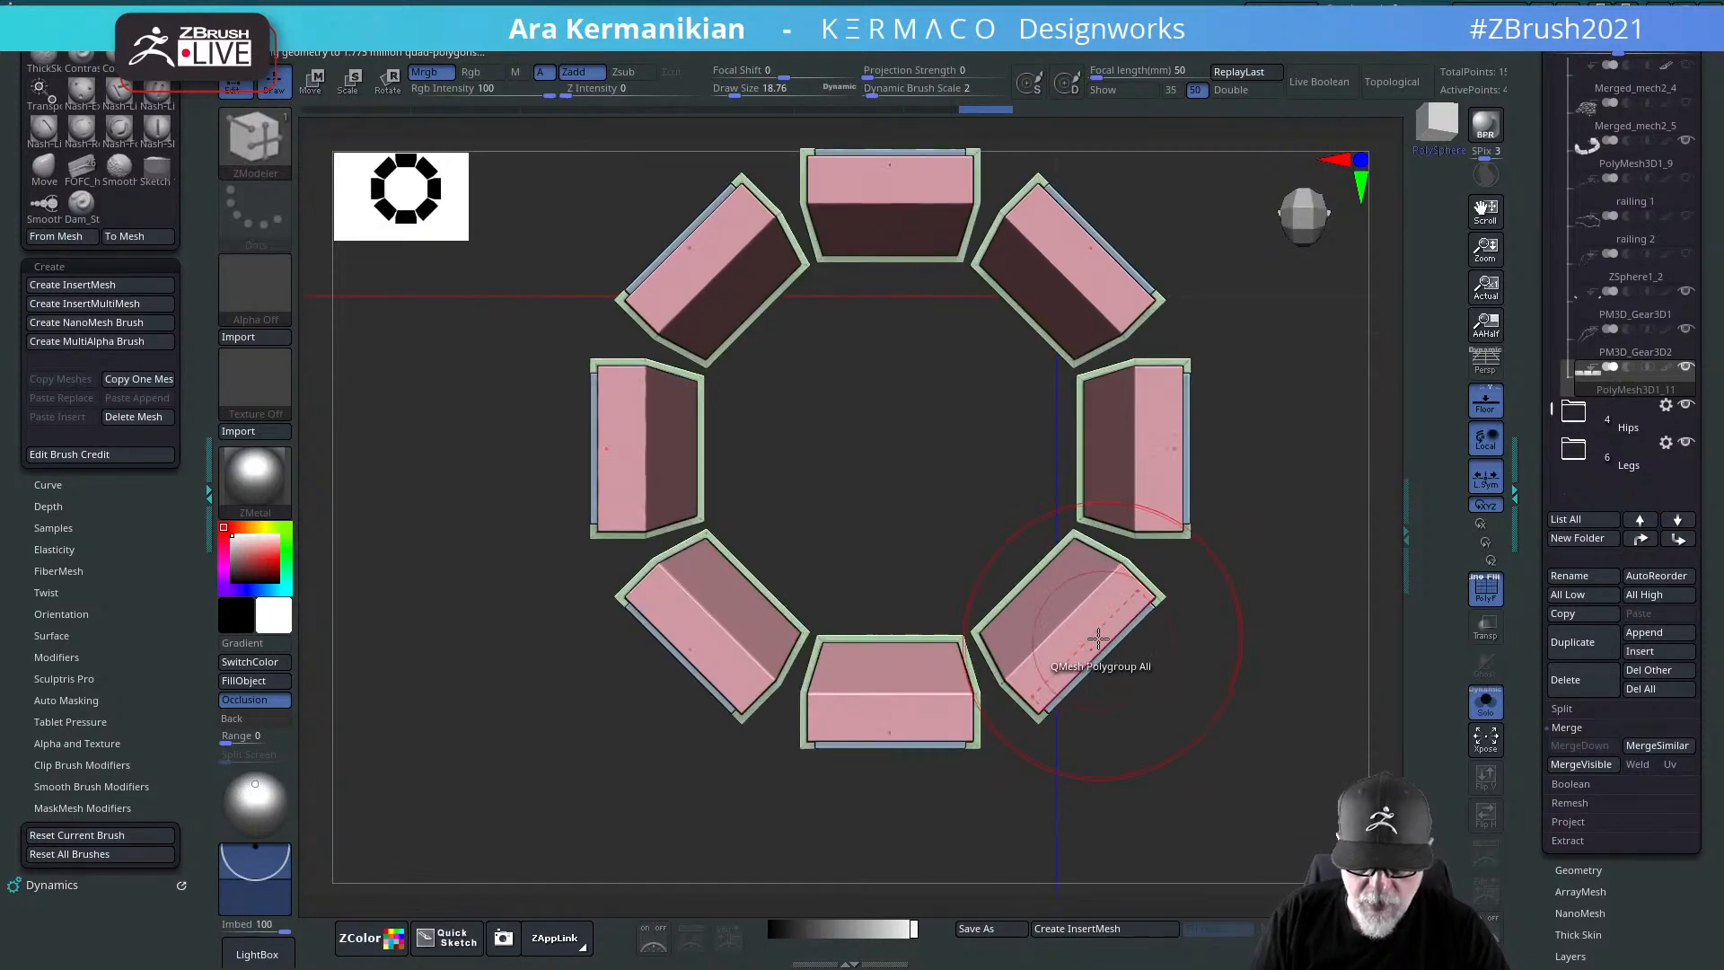
{"action": "key", "text": "ctrl+space"}
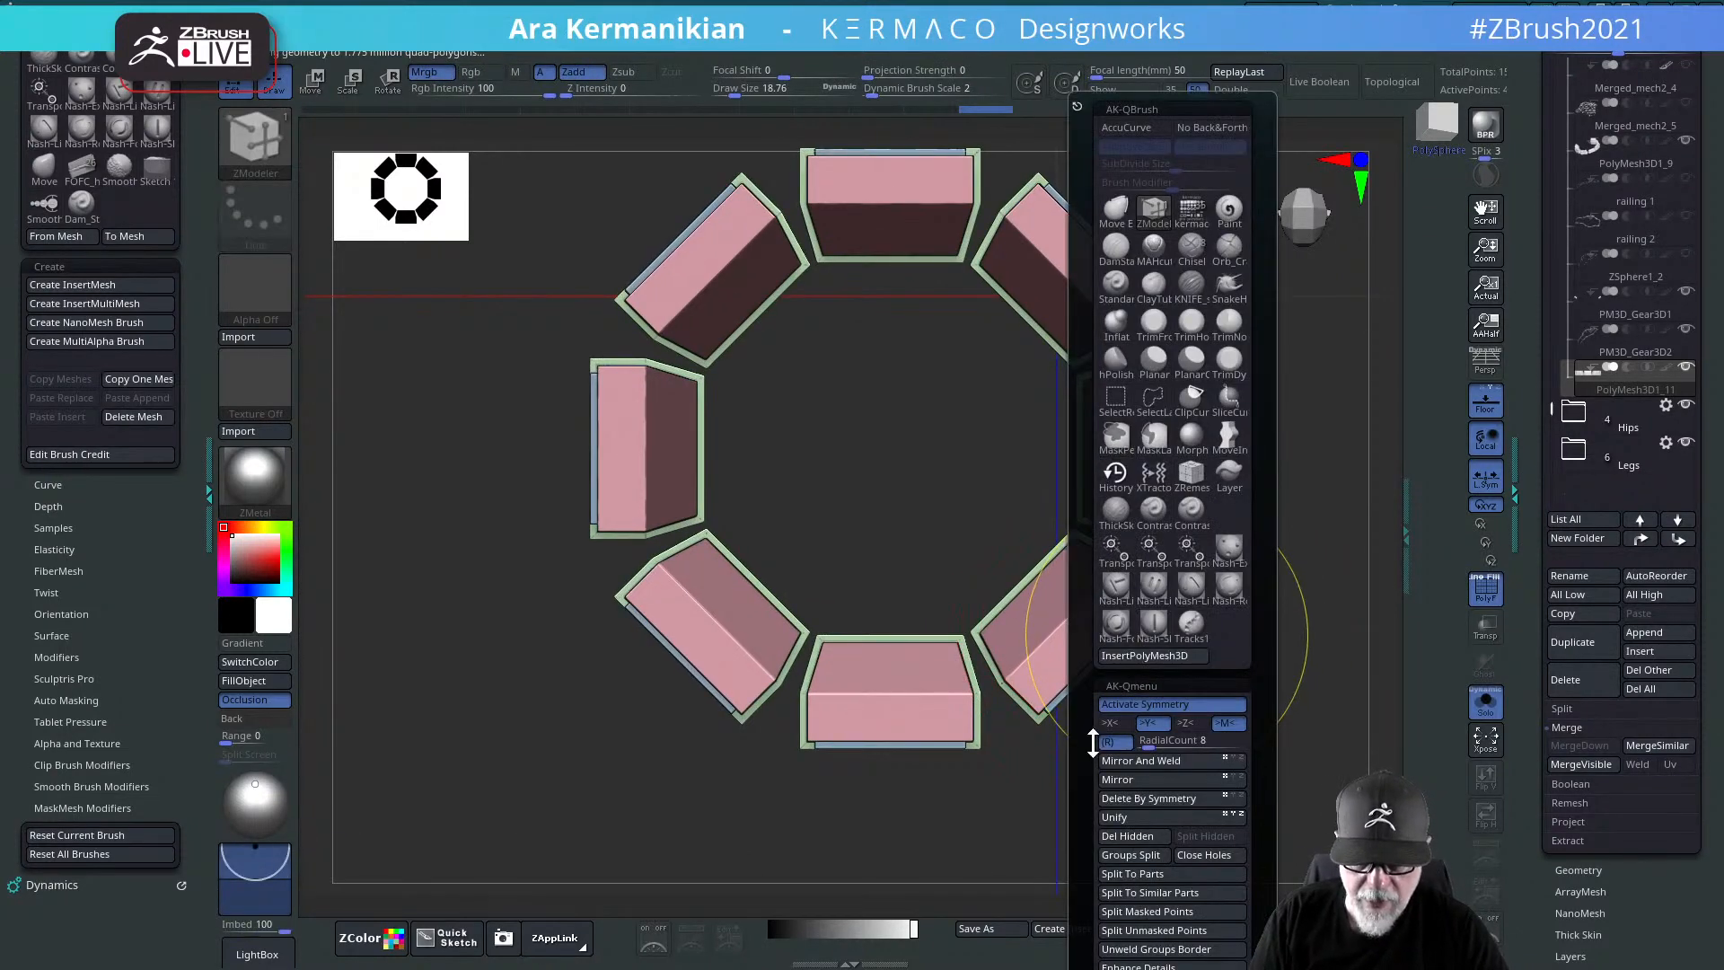
{"action": "left_click", "coordinate": [1139, 726]}
{"action": "key", "text": "ctrl+space"}
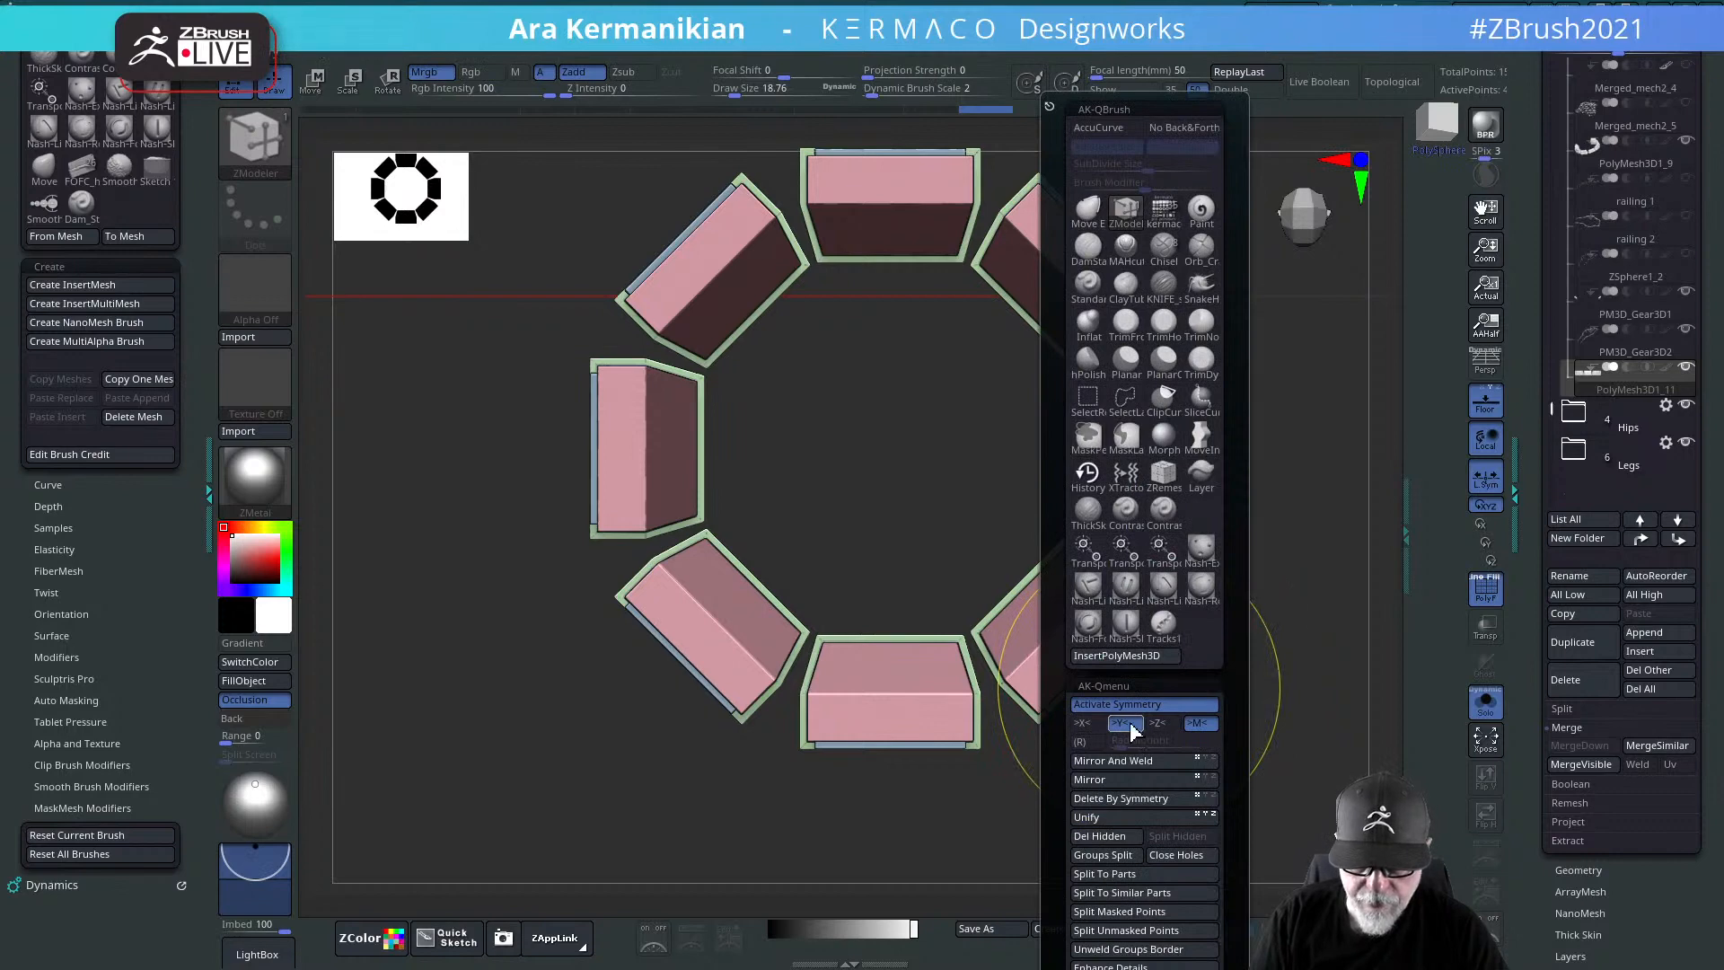
{"action": "left_click", "coordinate": [1130, 724]}
{"action": "key", "text": "ctrl+space"}
{"action": "left_click", "coordinate": [1086, 725]}
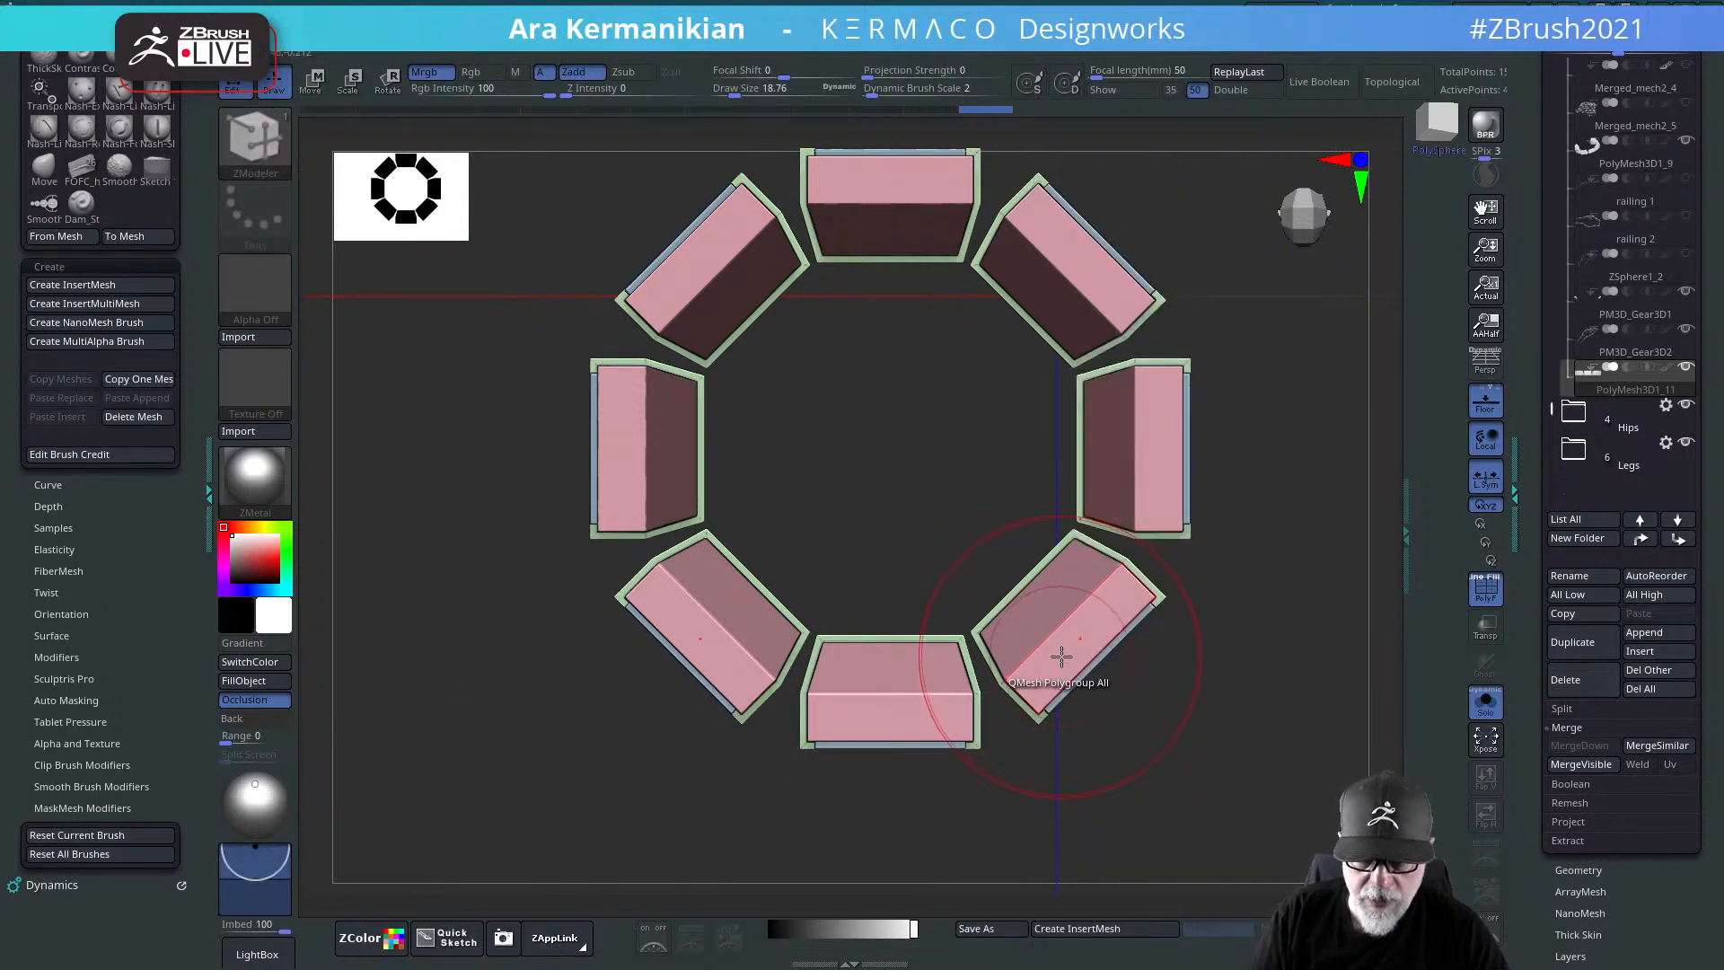
Step: Set the ZModeler polygon action to Mask with target Island, turn off Solo, and mask the two front diagonal blocks
{"action": "key", "text": "space"}
{"action": "left_click", "coordinate": [995, 398]}
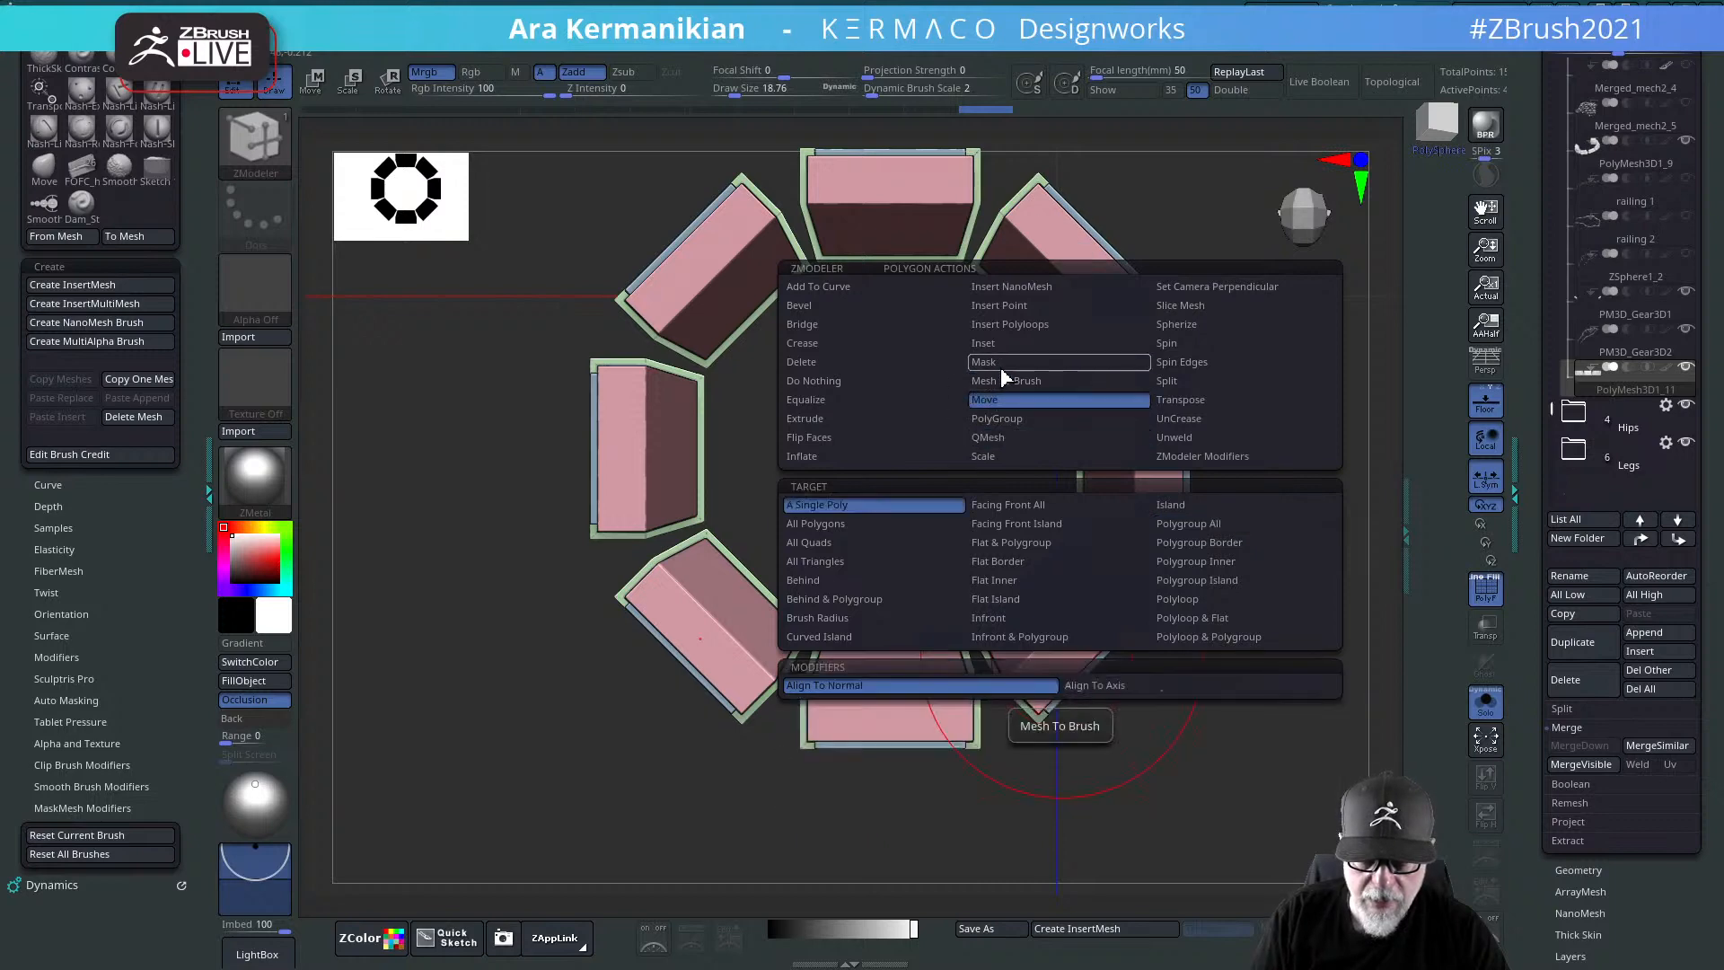
{"action": "left_click", "coordinate": [1000, 364]}
{"action": "left_click", "coordinate": [1178, 505]}
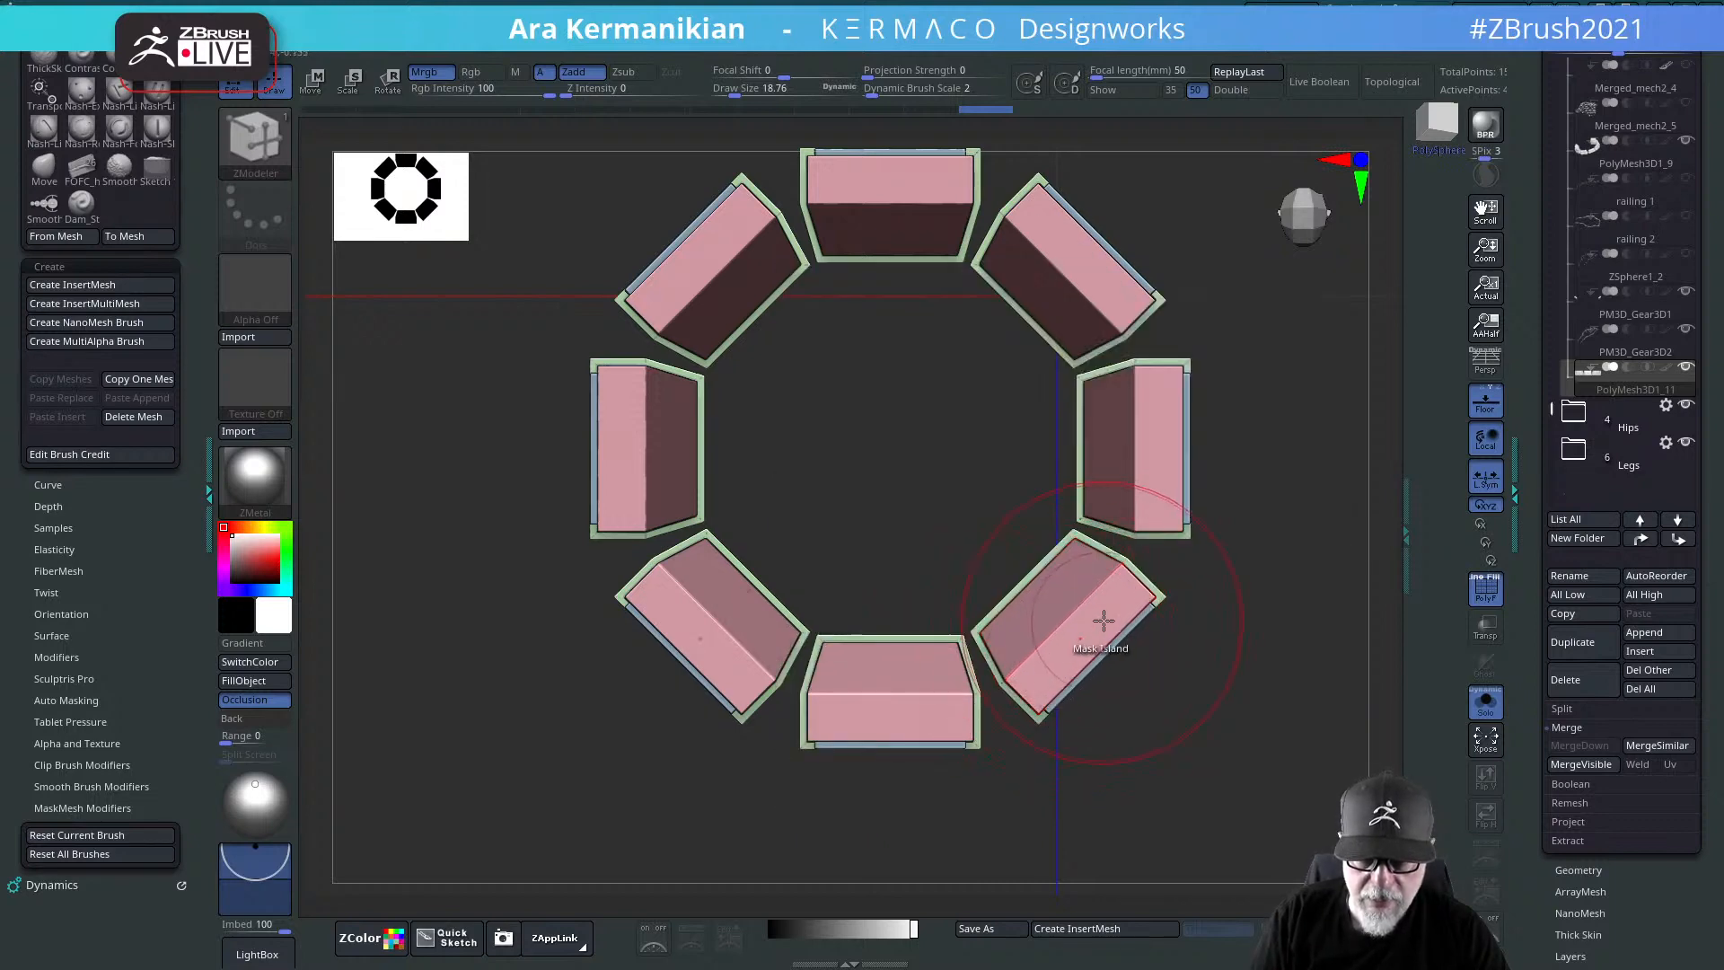
{"action": "left_click", "coordinate": [1103, 619]}
{"action": "left_click_drag", "start_coordinate": [1279, 587], "coordinate": [1437, 610], "text": "ctrl"}
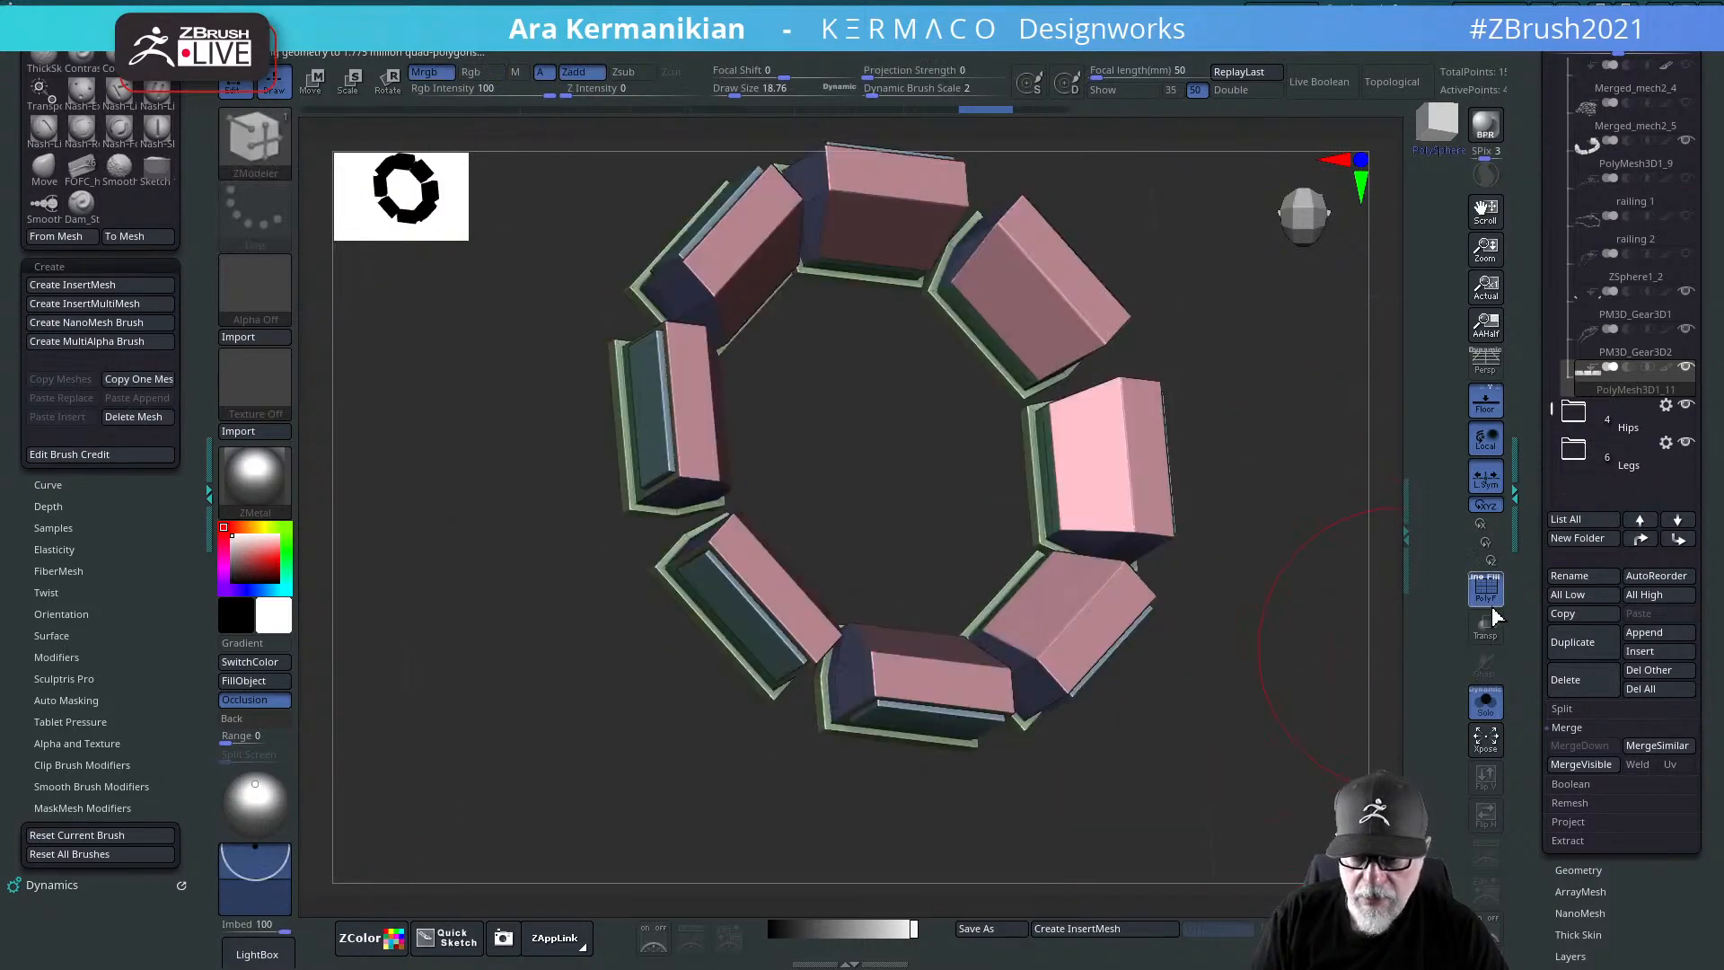
{"action": "left_click", "coordinate": [1485, 703]}
{"action": "left_click", "coordinate": [1109, 651]}
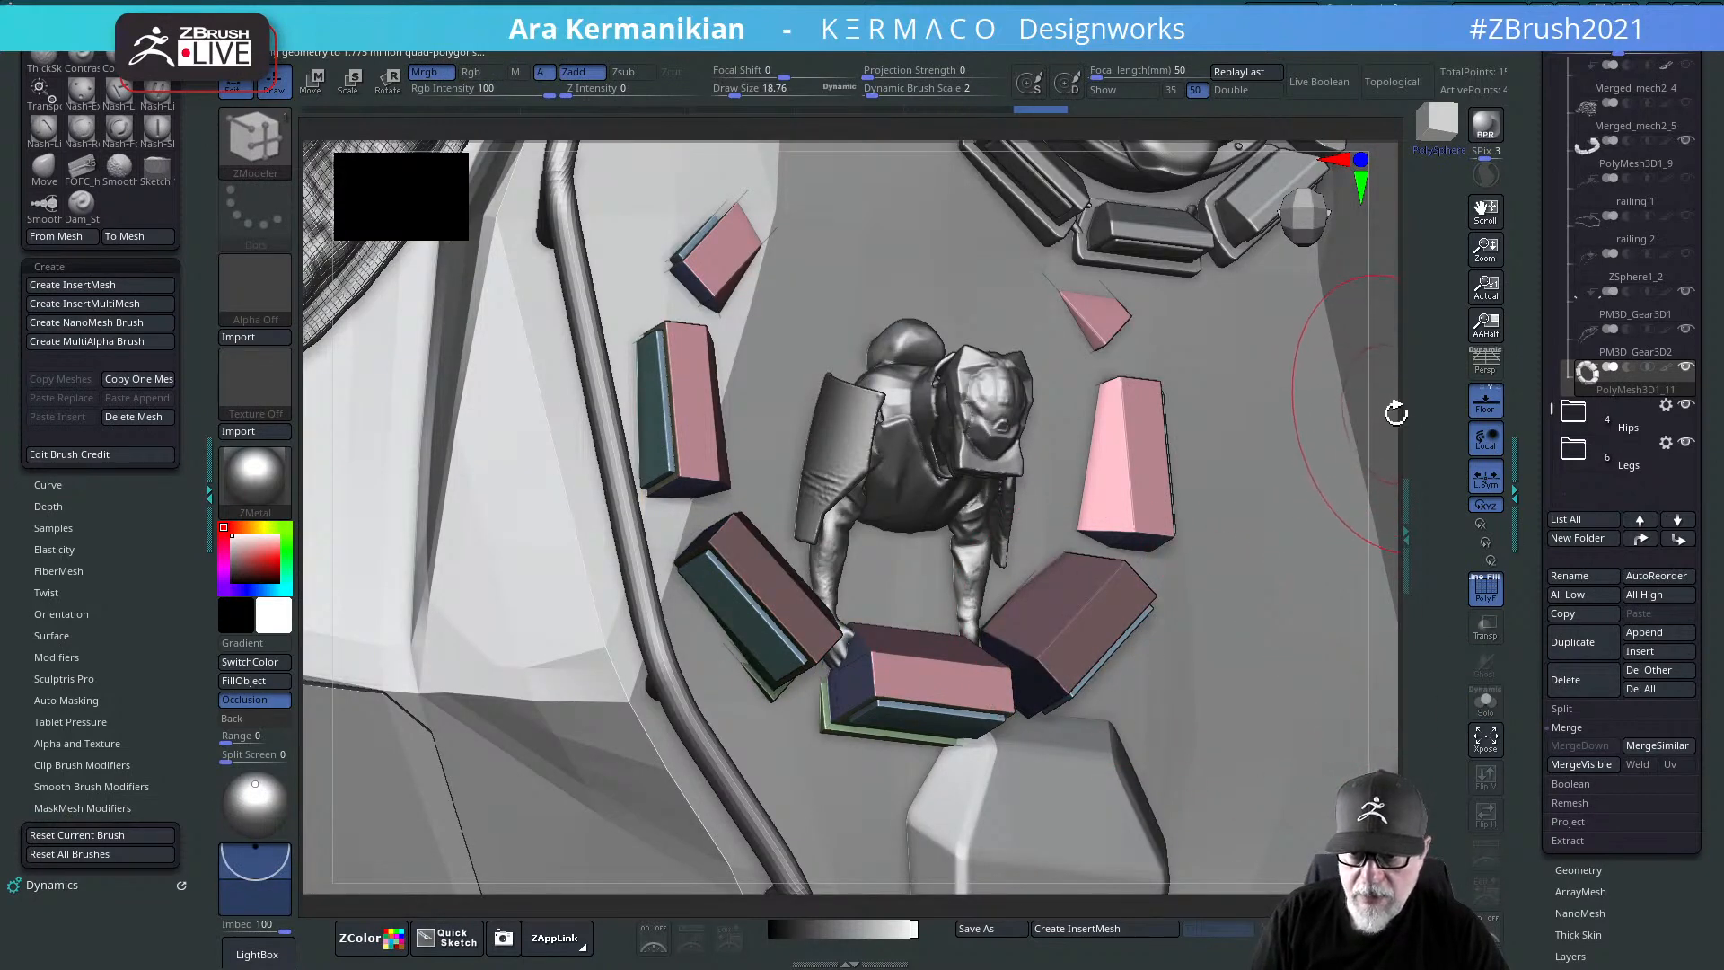
Step: Invert the mask and raise the two front diagonal blocks of the ring slightly above the deck
{"action": "key", "text": "f"}
{"action": "key", "text": "ctrl"}
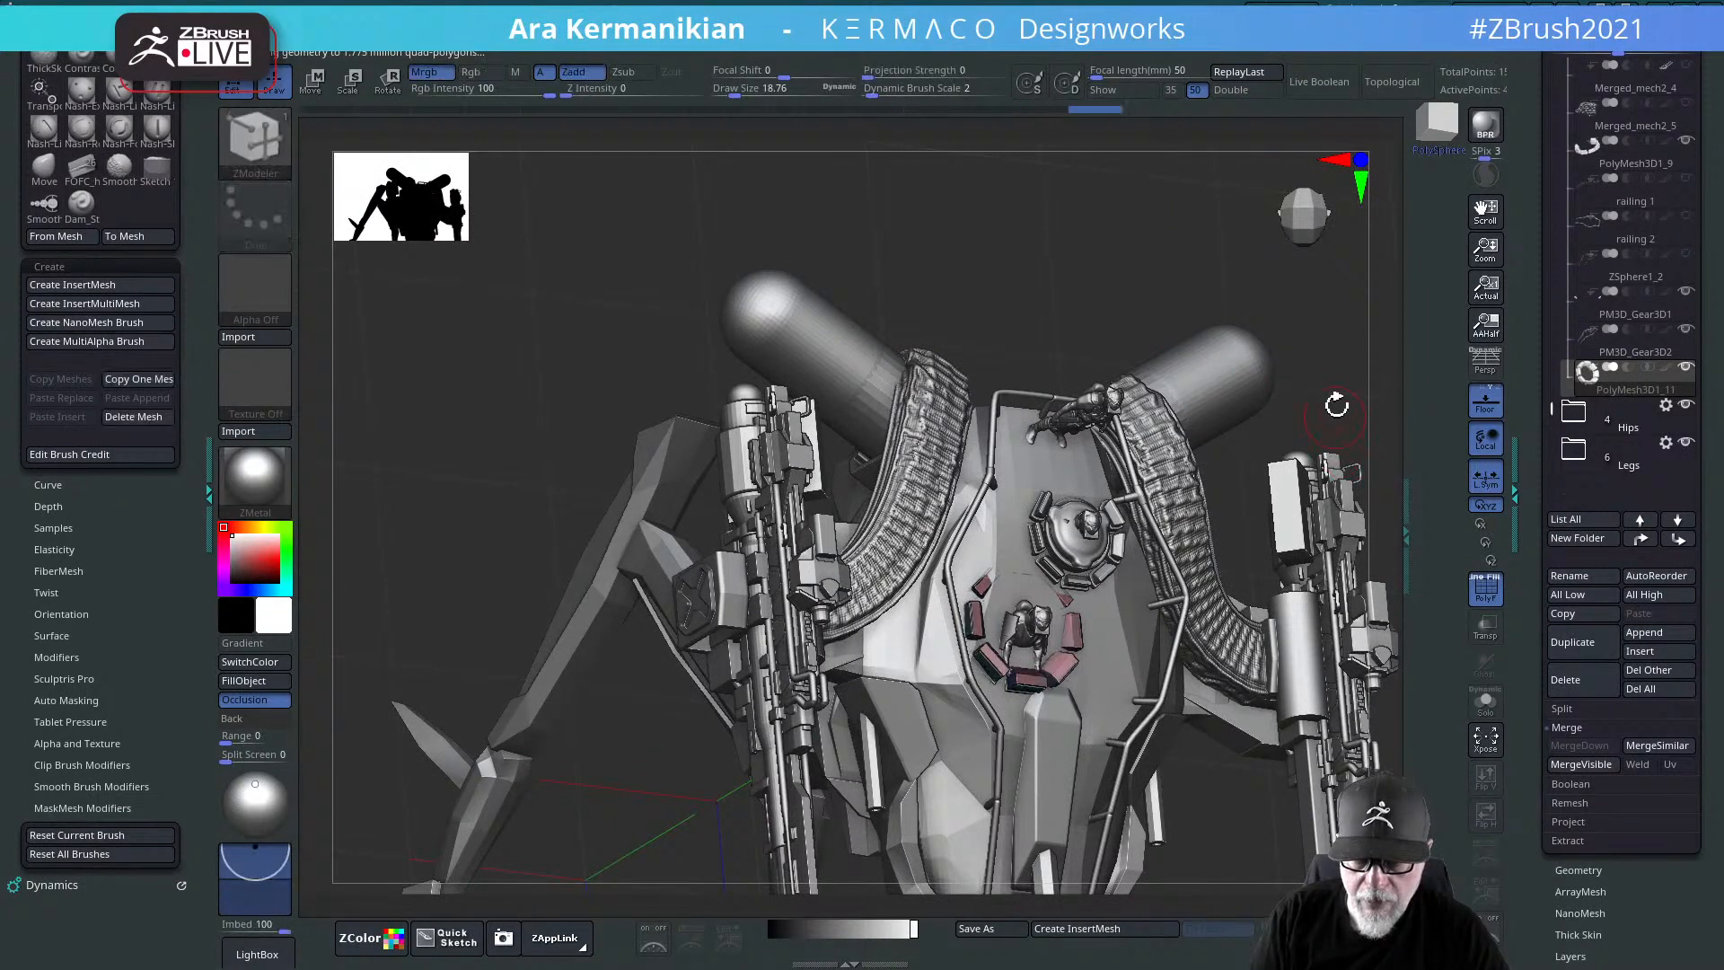
{"action": "left_click_drag", "start_coordinate": [1336, 405], "coordinate": [1258, 327]}
{"action": "key", "text": "w"}
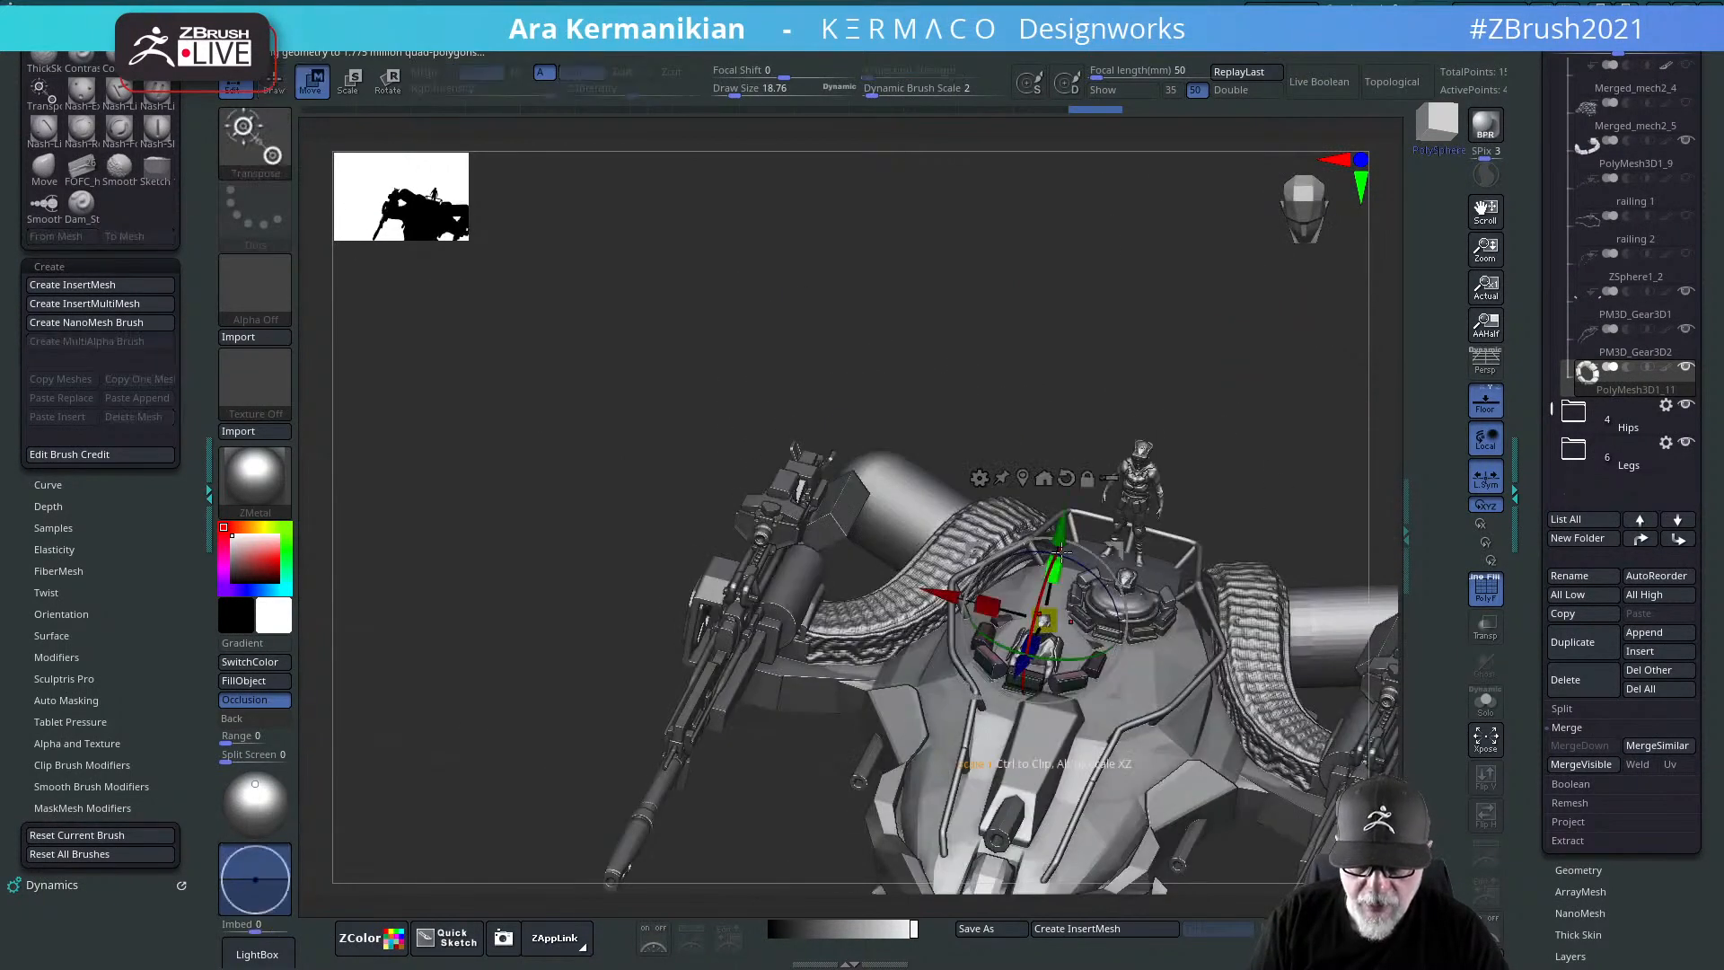
{"action": "mouse_move", "coordinate": [1059, 550]}
{"action": "left_mouse_down"}
{"action": "mouse_move", "coordinate": [1050, 527]}
{"action": "mouse_move", "coordinate": [1229, 452]}
{"action": "left_mouse_up"}
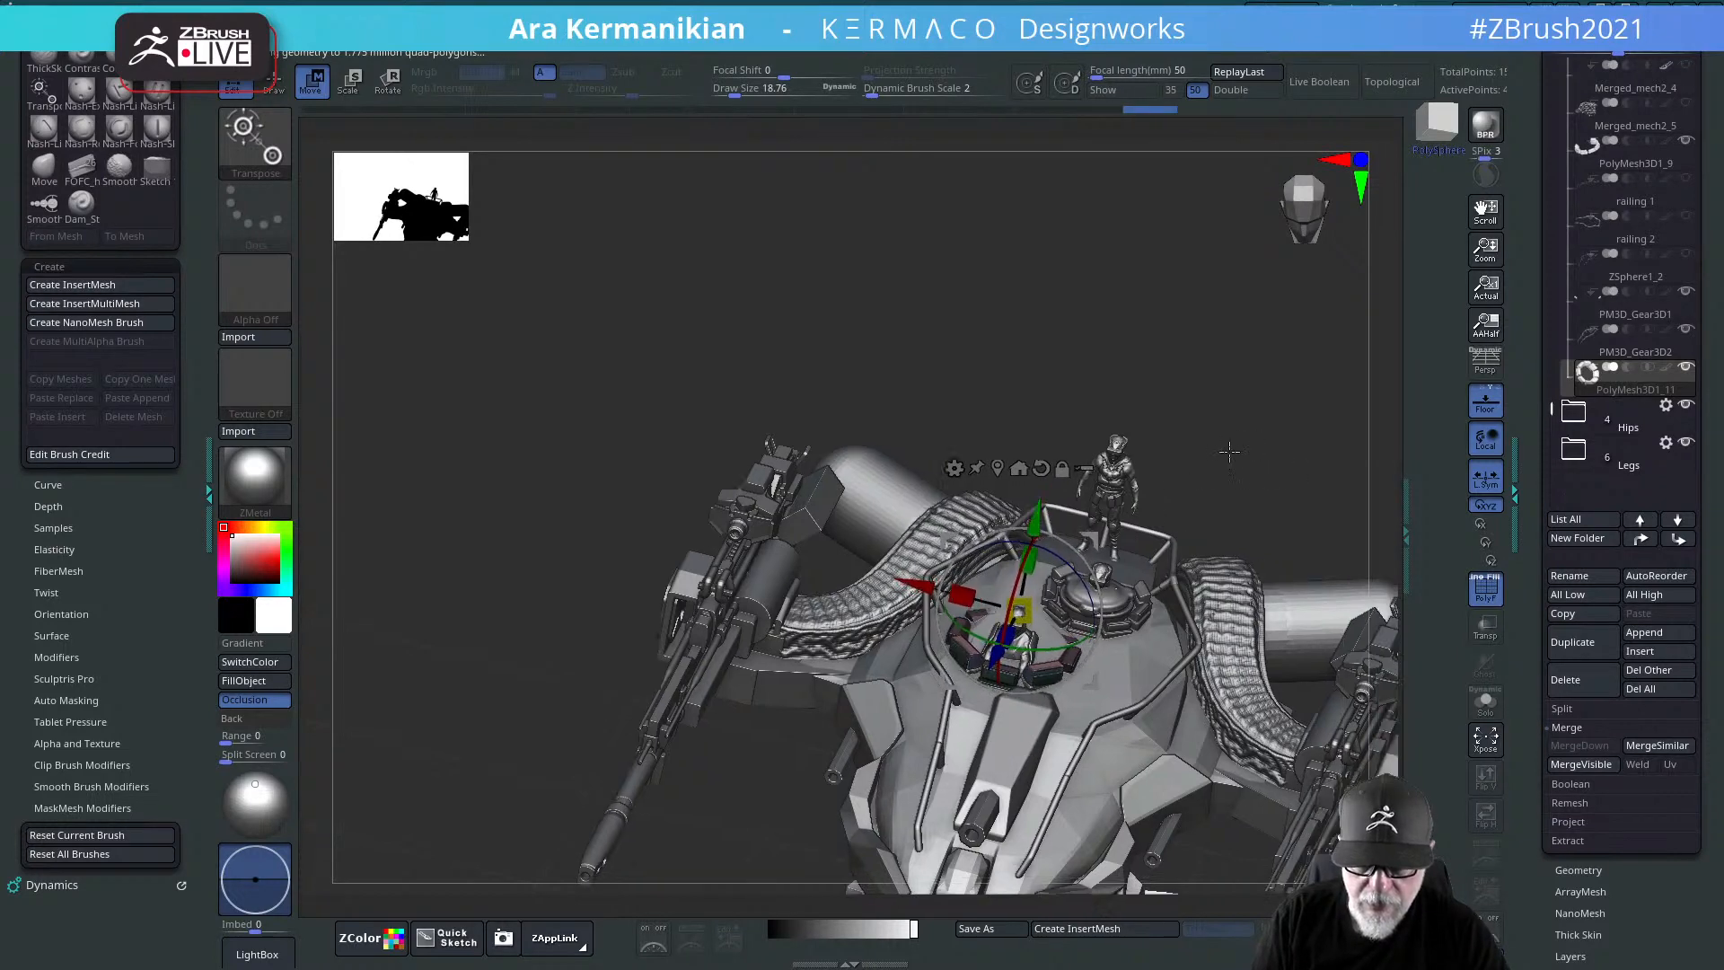
{"action": "scroll", "coordinate": [1229, 451], "scroll_direction": "up", "scroll_amount": 5}
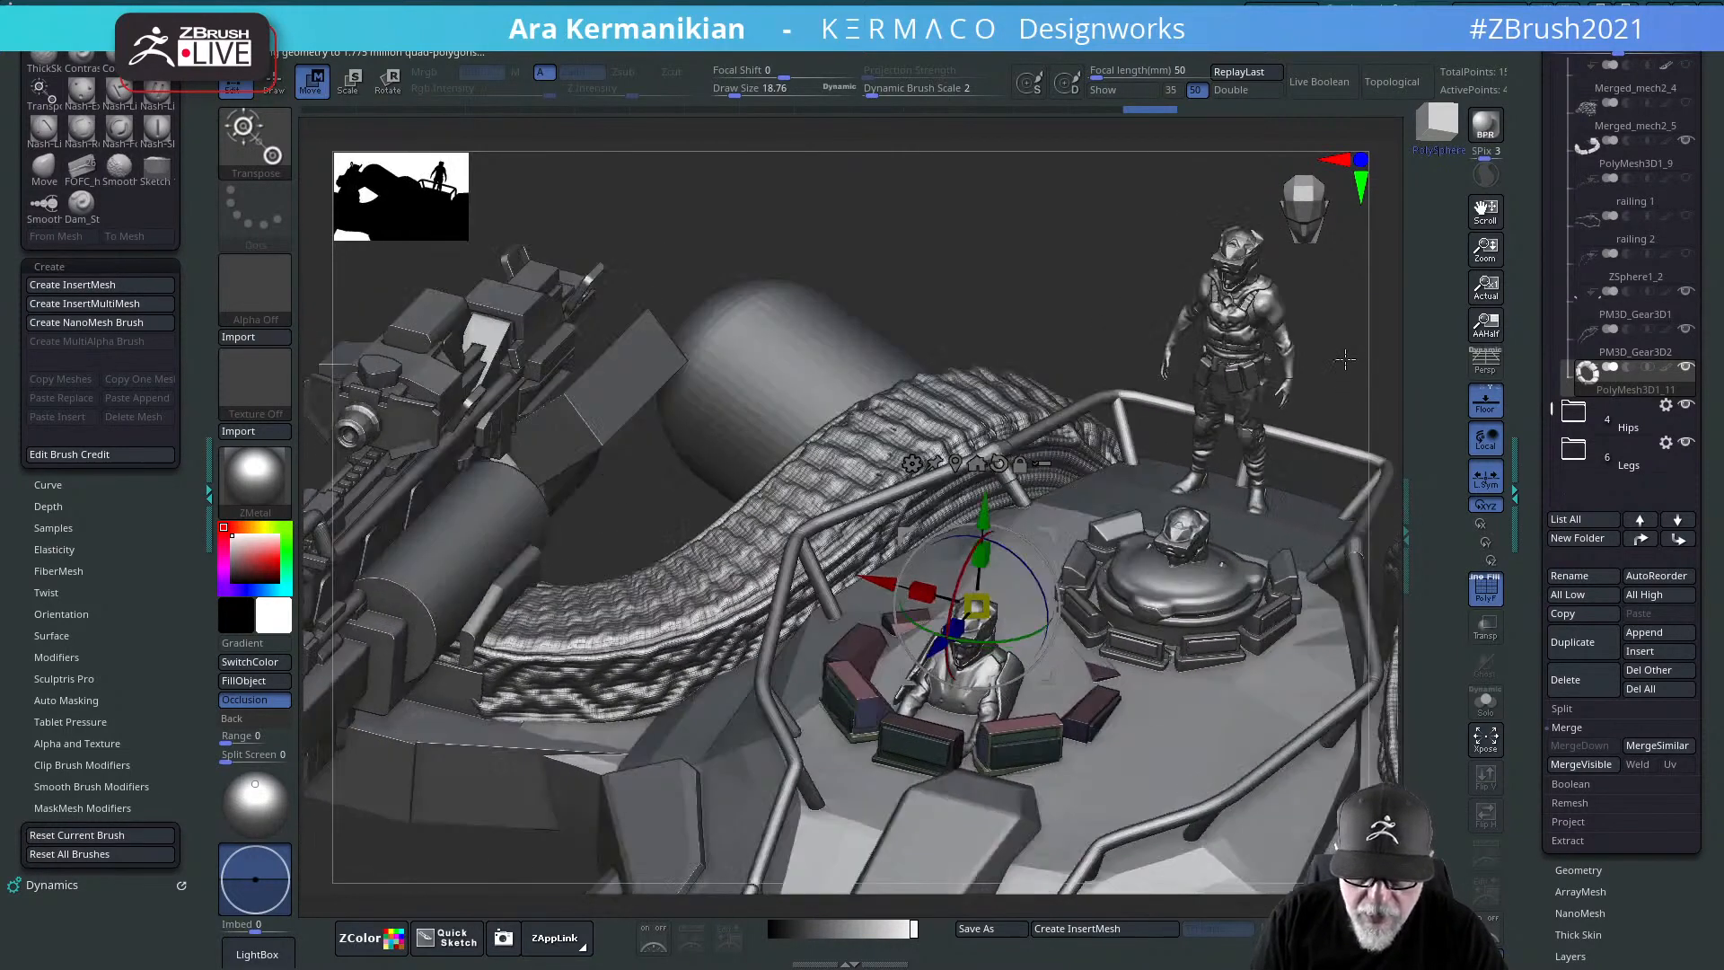
{"action": "left_click_drag", "start_coordinate": [1344, 359], "coordinate": [989, 497]}
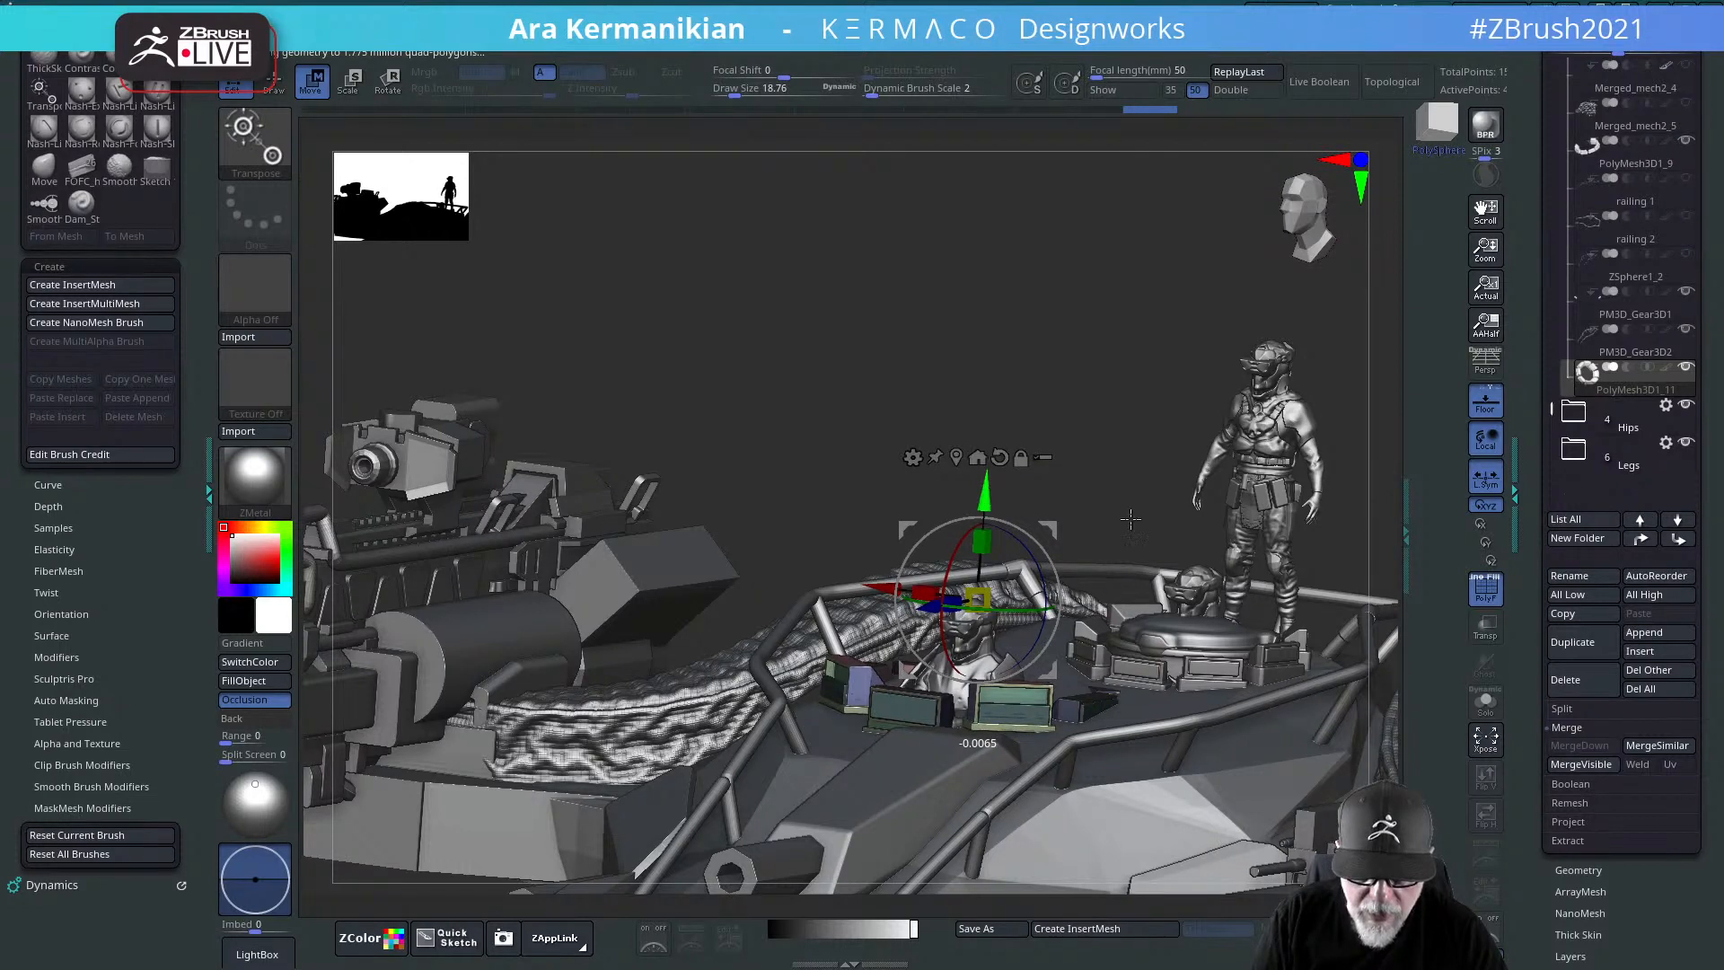
Step: Isolate the ring in side view, mask the upper part of the raised diagonal blocks, and extend their bases down to the ring's base level
{"action": "left_click", "coordinate": [1487, 703]}
{"action": "left_click_drag", "start_coordinate": [1230, 489], "coordinate": [1113, 429]}
{"action": "mouse_move", "coordinate": [1112, 429]}
{"action": "left_mouse_down", "text": "alt"}
{"action": "mouse_move", "coordinate": [1088, 341]}
{"action": "mouse_move", "coordinate": [1105, 384]}
{"action": "left_mouse_up", "text": "alt"}
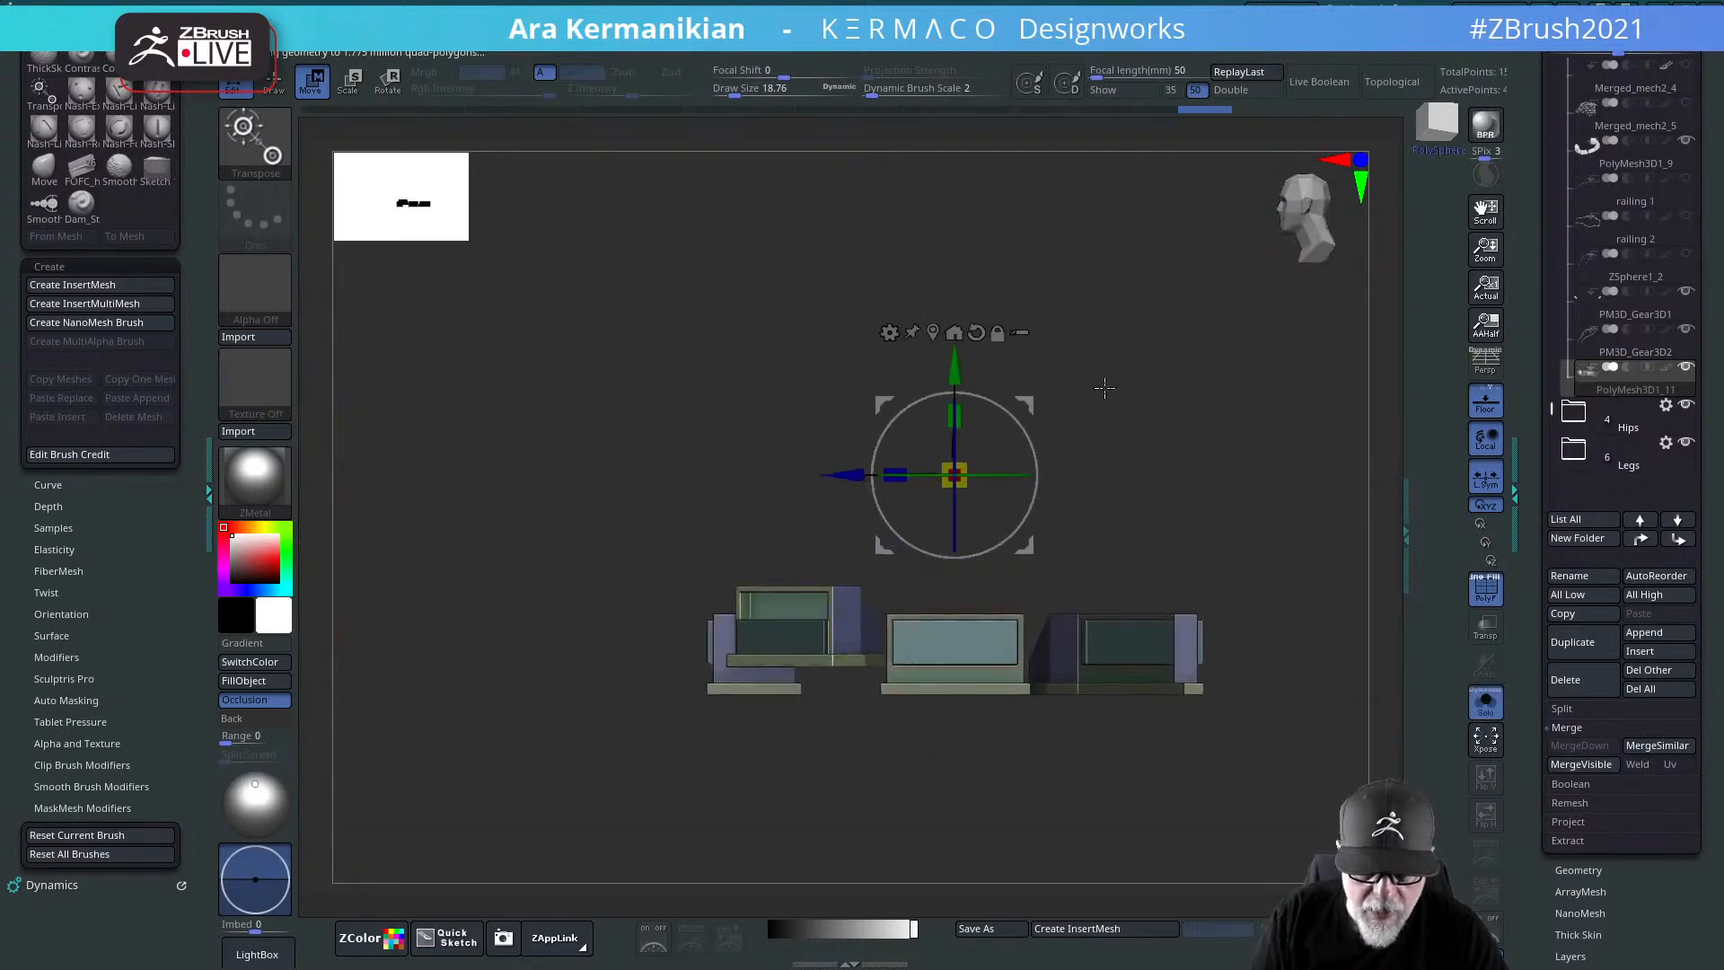
{"action": "mouse_move", "coordinate": [575, 439]}
{"action": "left_mouse_down", "text": "ctrl"}
{"action": "mouse_move", "coordinate": [800, 655]}
{"action": "mouse_move", "coordinate": [941, 664]}
{"action": "left_mouse_up", "text": "ctrl"}
{"action": "left_click_drag", "start_coordinate": [933, 392], "coordinate": [934, 421]}
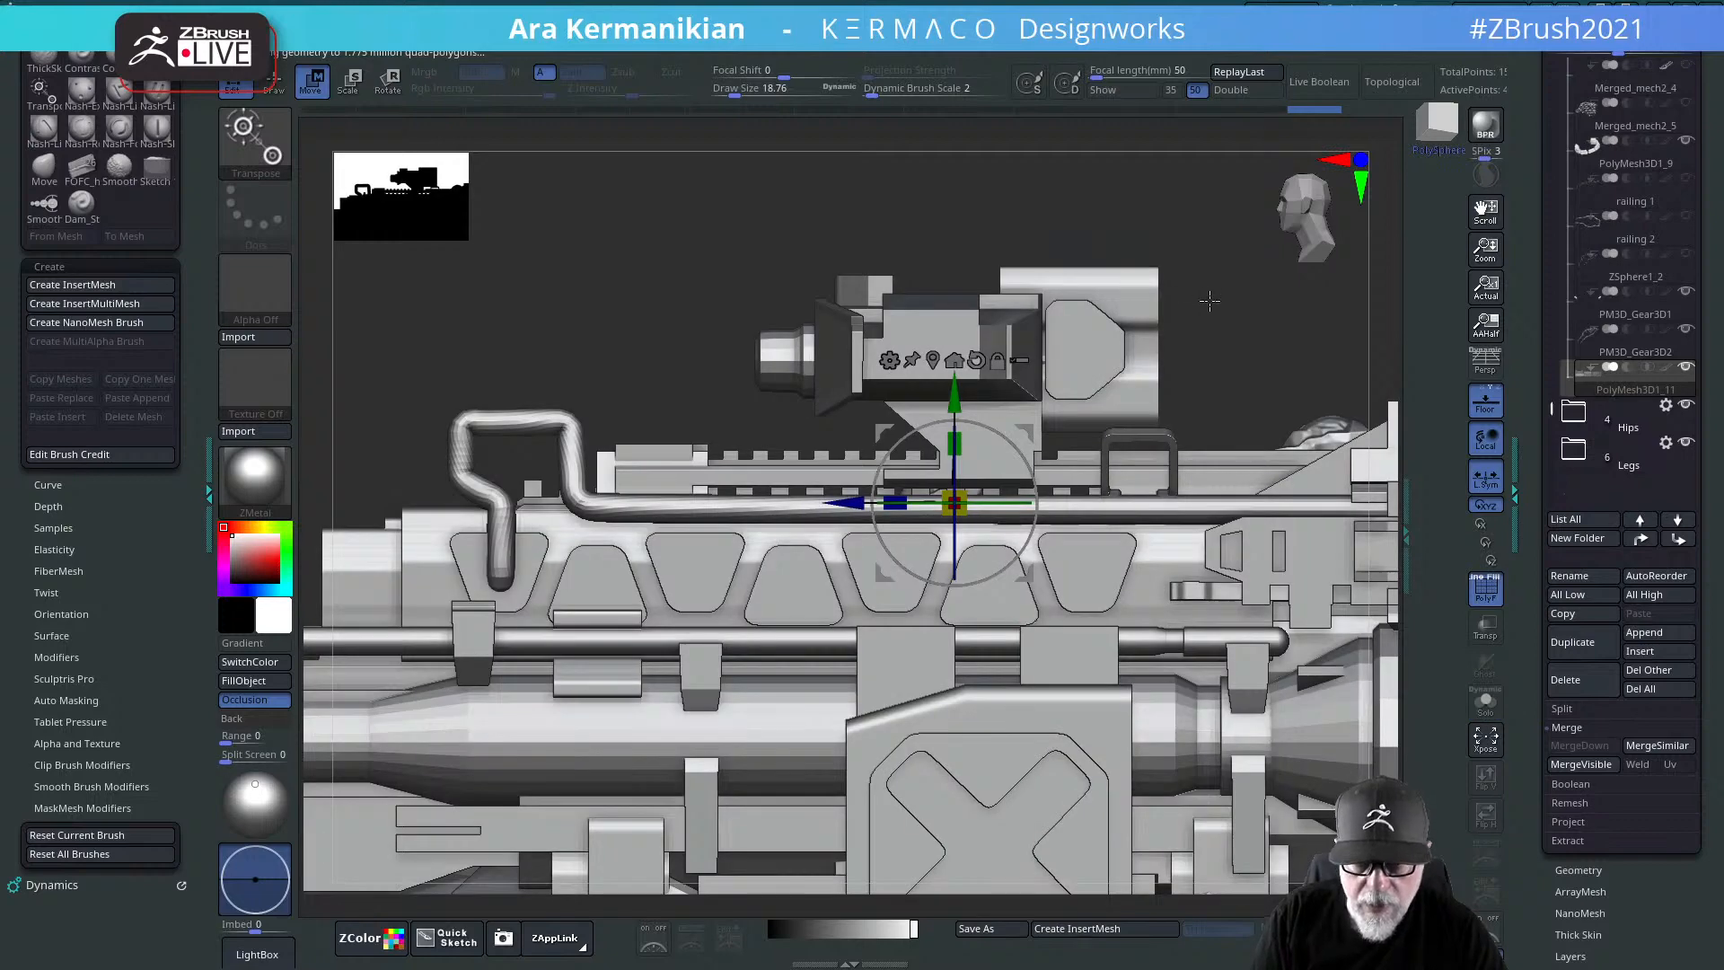
Step: Show the whole mech, mask all but the front diagonal blocks' panel inserts, and raise the inserts back into their frames
{"action": "left_click_drag", "start_coordinate": [1209, 300], "coordinate": [1058, 715]}
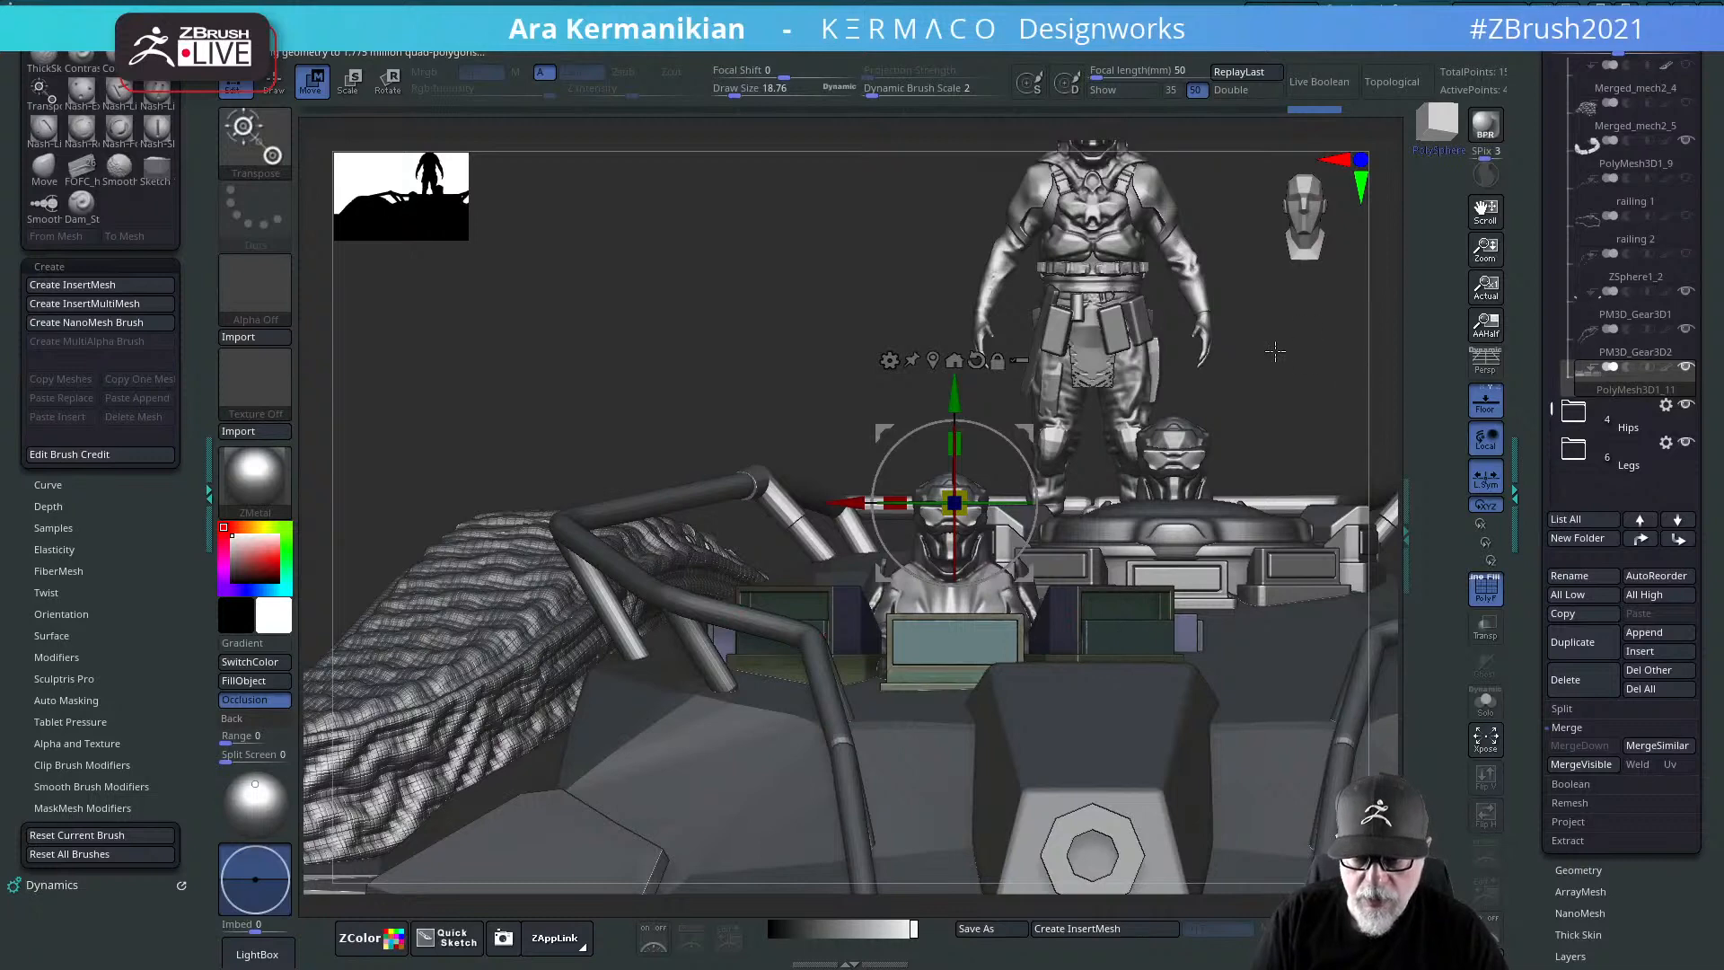
{"action": "left_click_drag", "start_coordinate": [1348, 368], "coordinate": [1267, 496]}
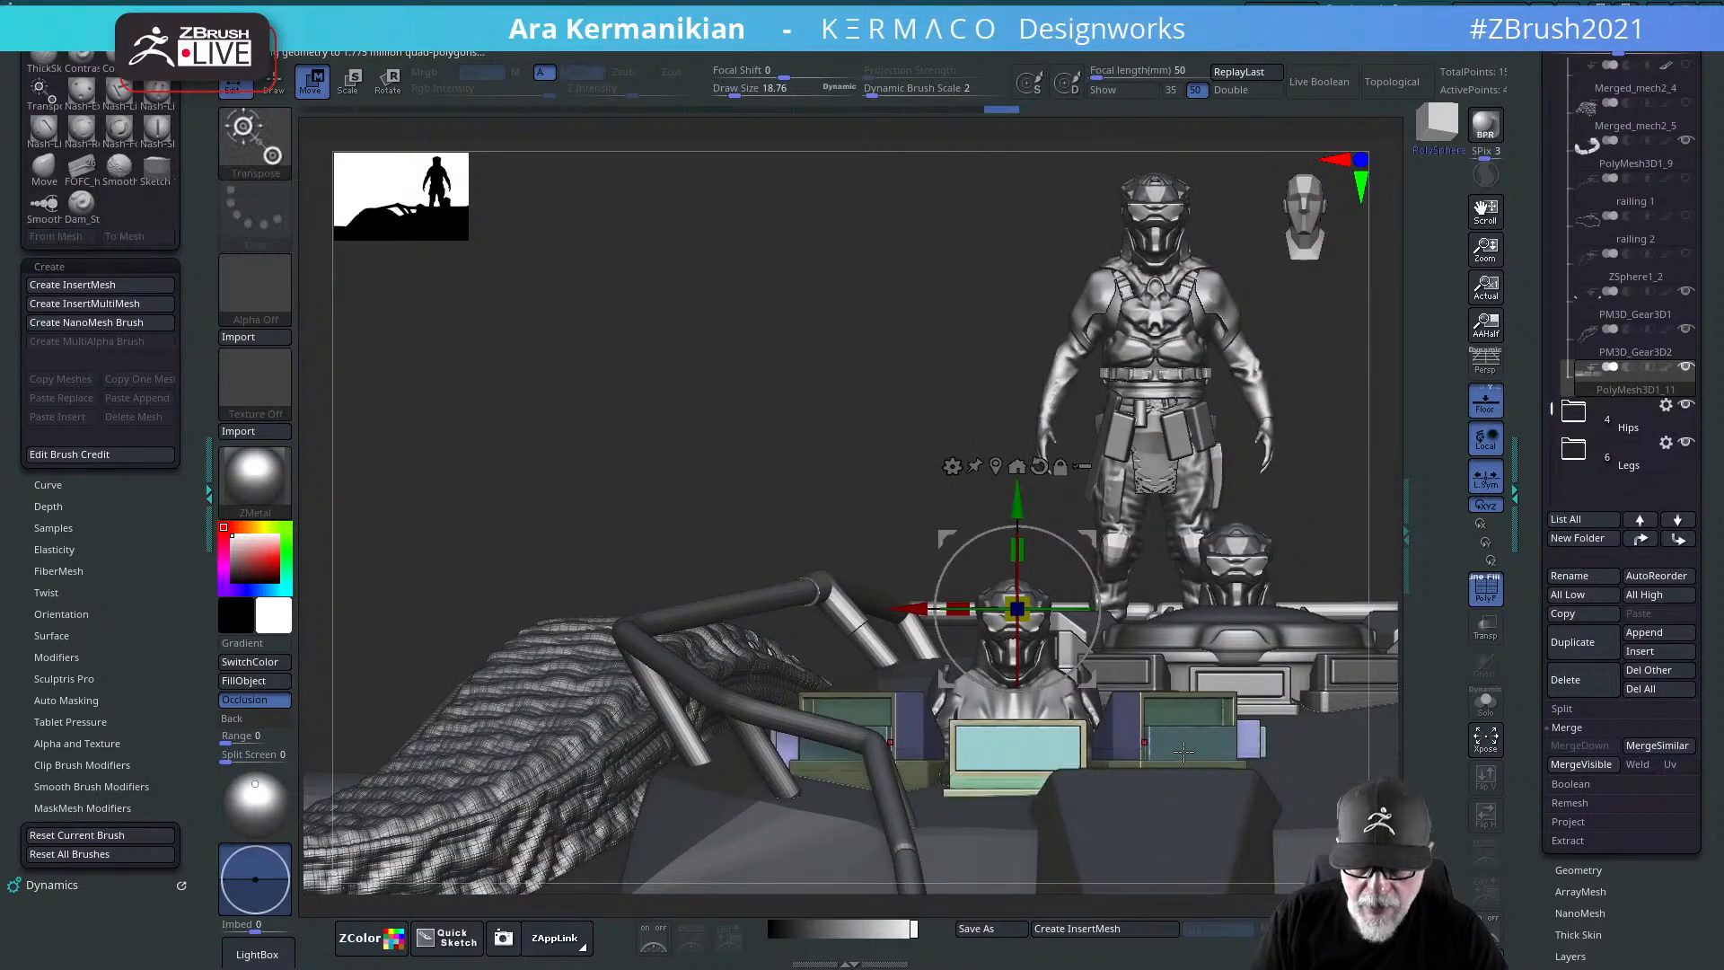
{"action": "key", "text": "q"}
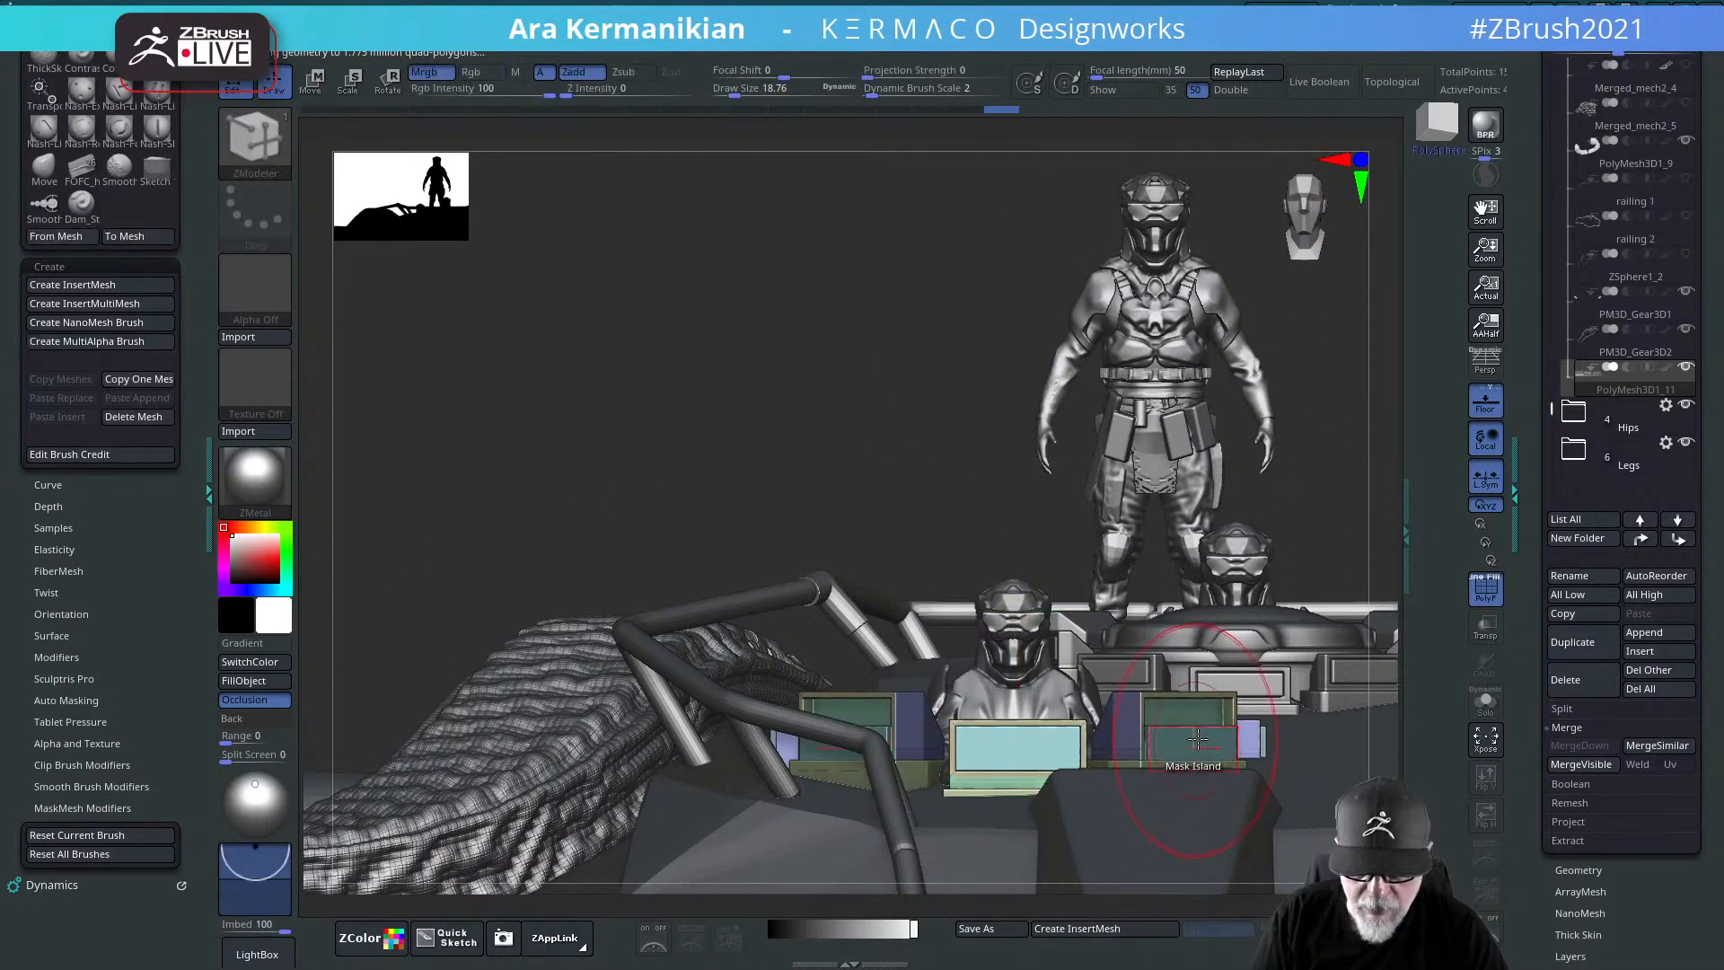
{"action": "key", "text": "ctrl"}
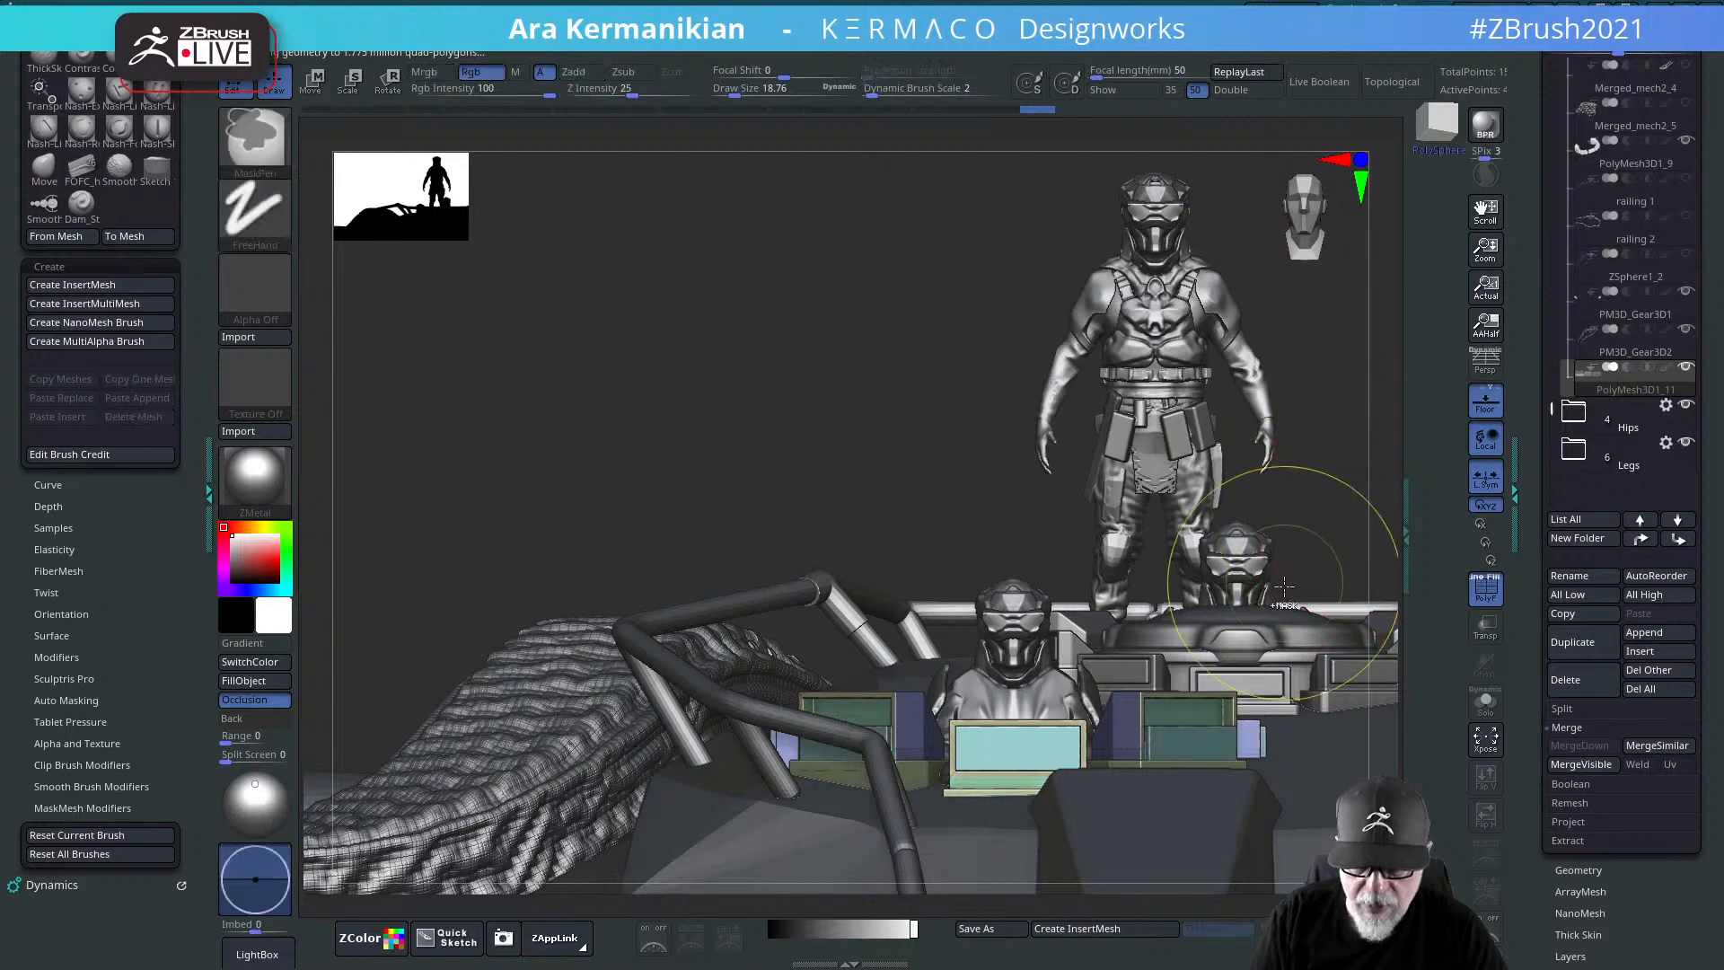
{"action": "key", "text": "w"}
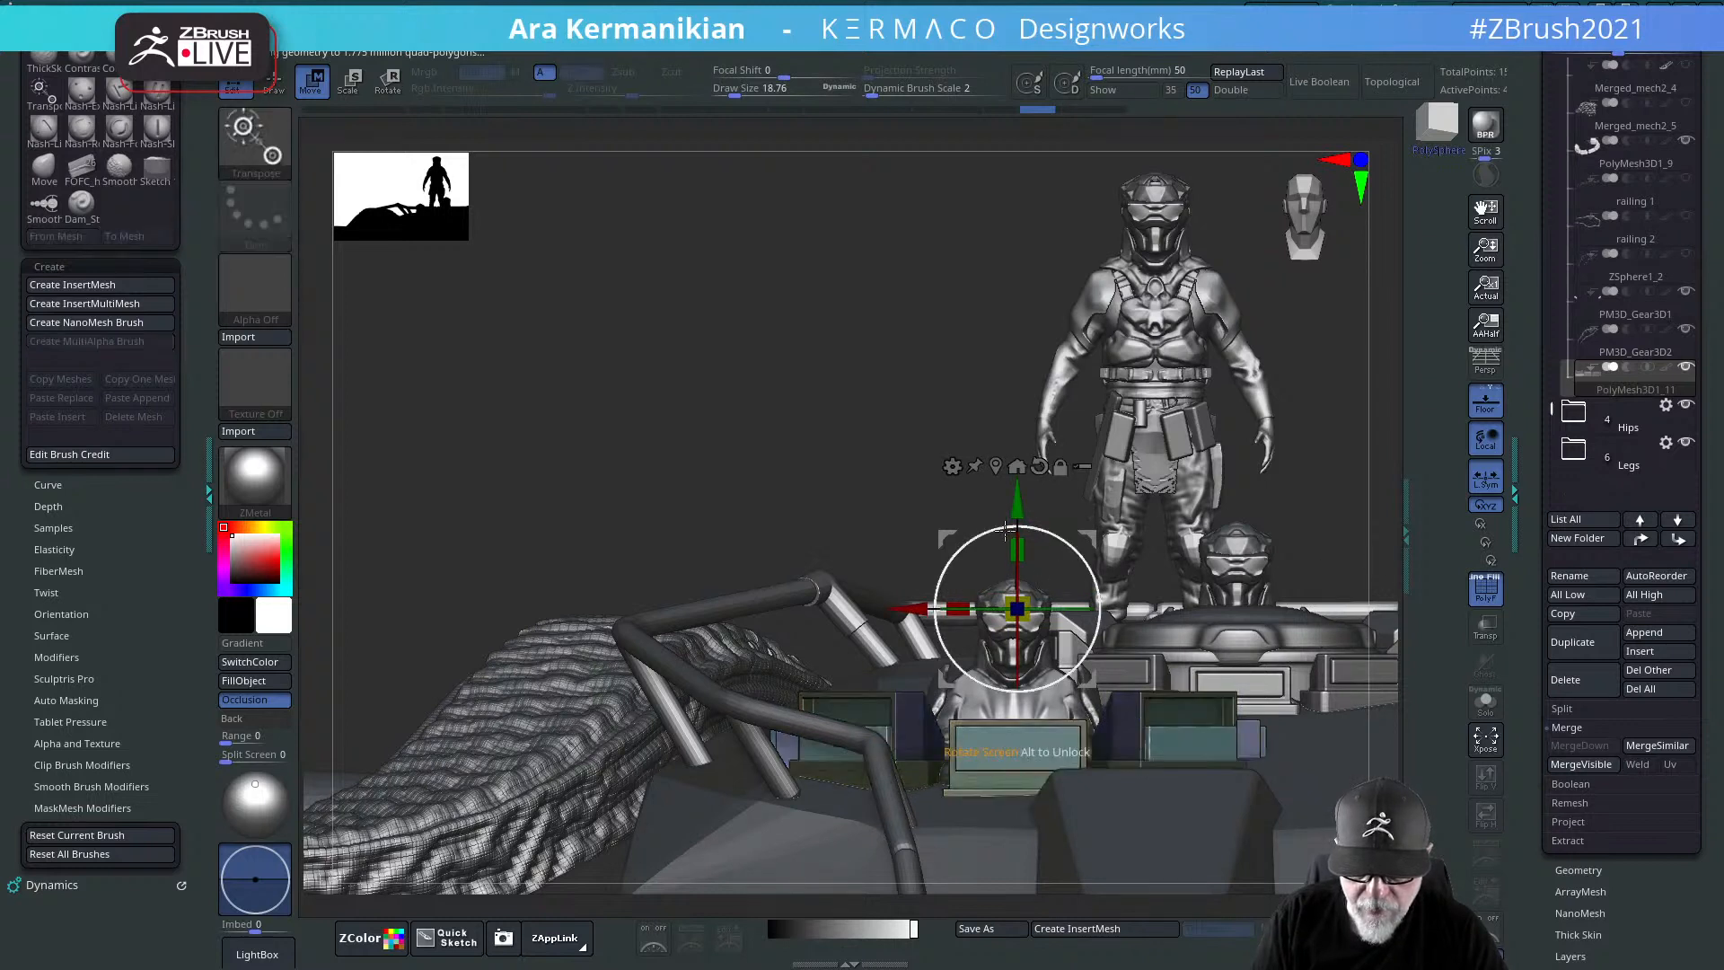
{"action": "left_click_drag", "start_coordinate": [1013, 500], "coordinate": [1010, 473]}
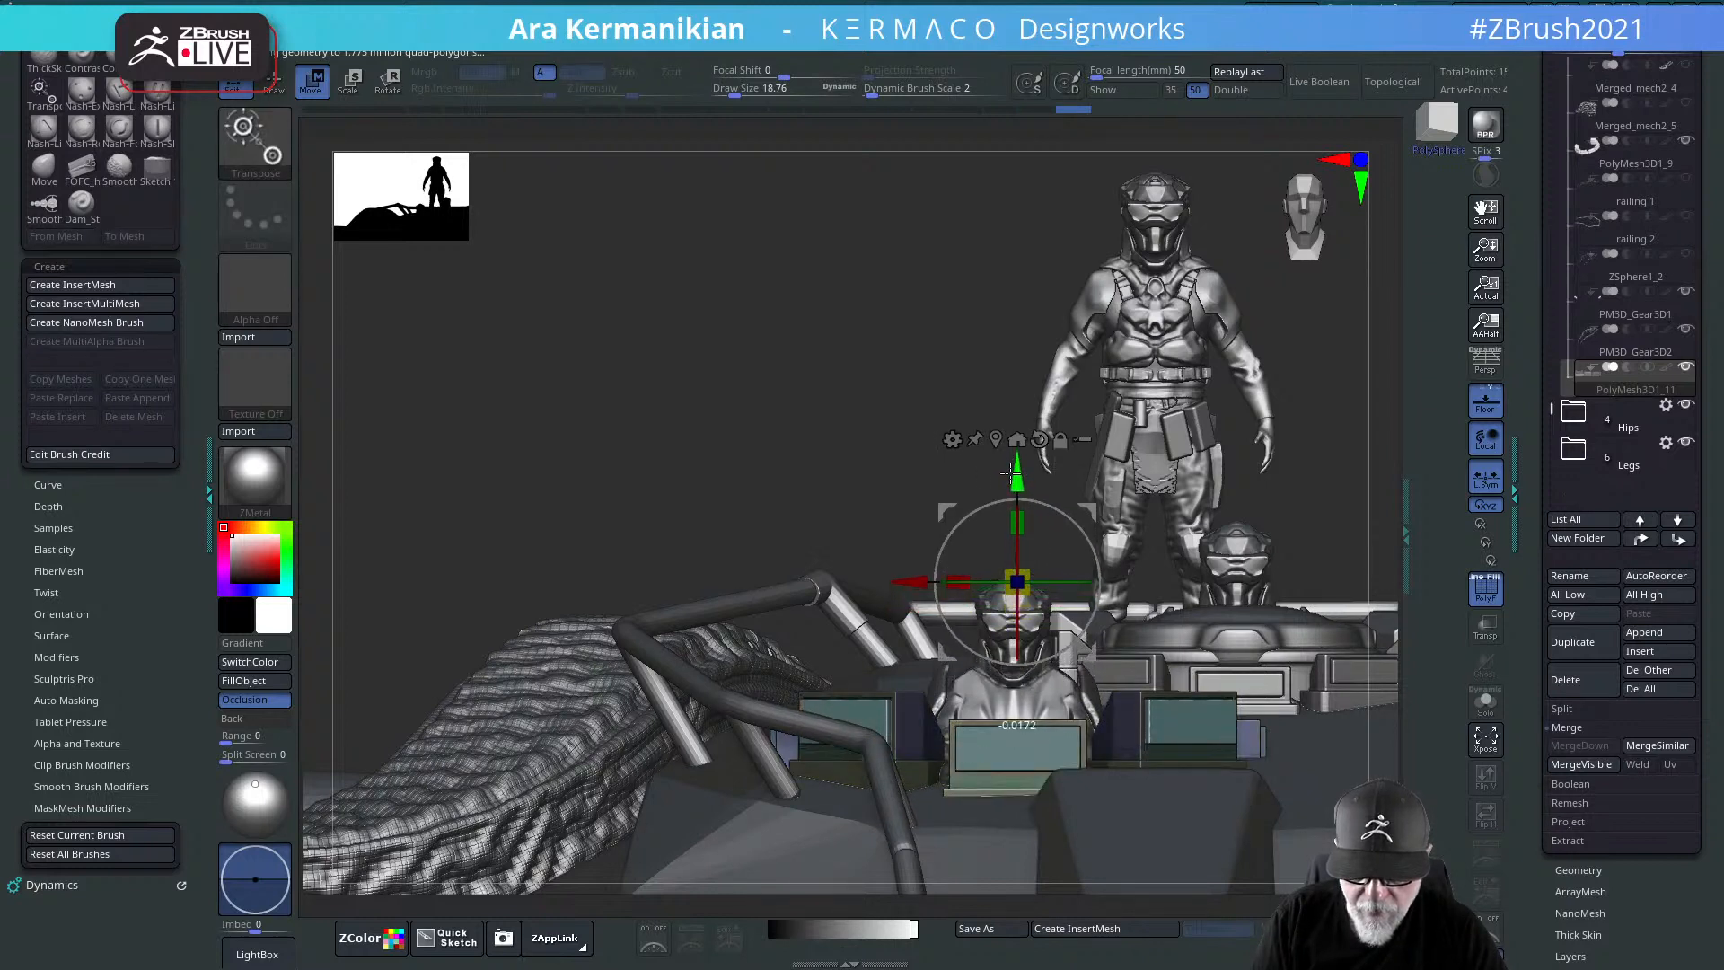
{"action": "left_click_drag", "start_coordinate": [1345, 492], "coordinate": [1209, 558], "text": "alt"}
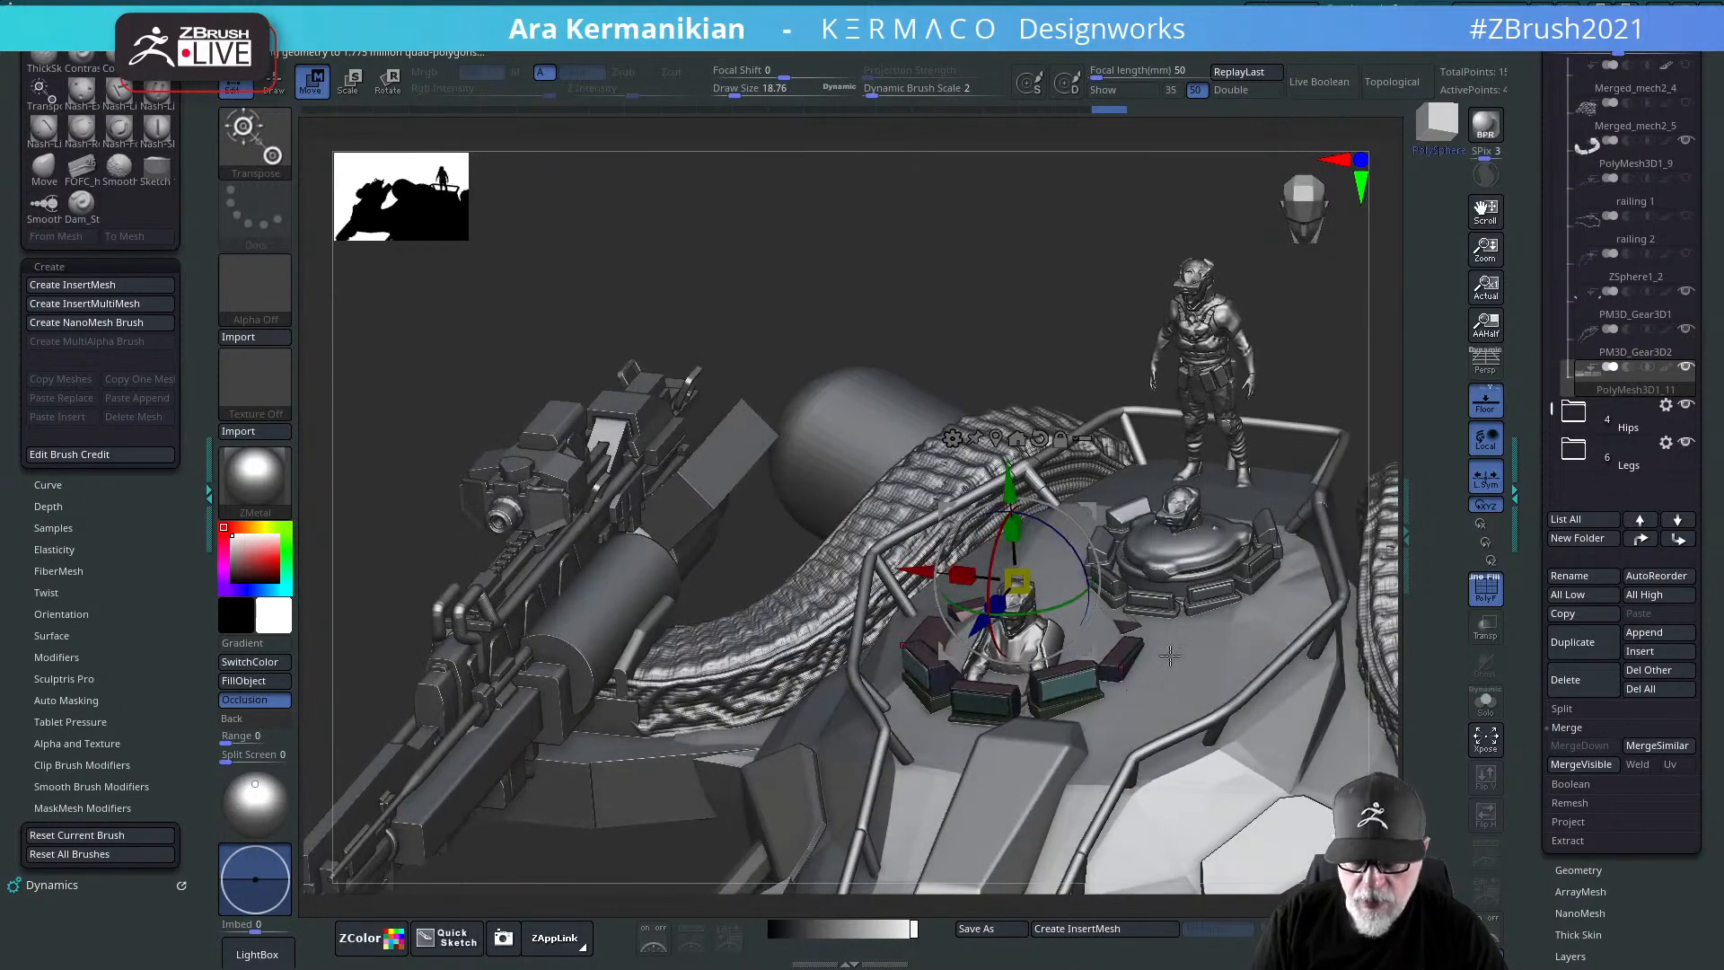
{"action": "left_click_drag", "start_coordinate": [1344, 367], "coordinate": [1299, 404]}
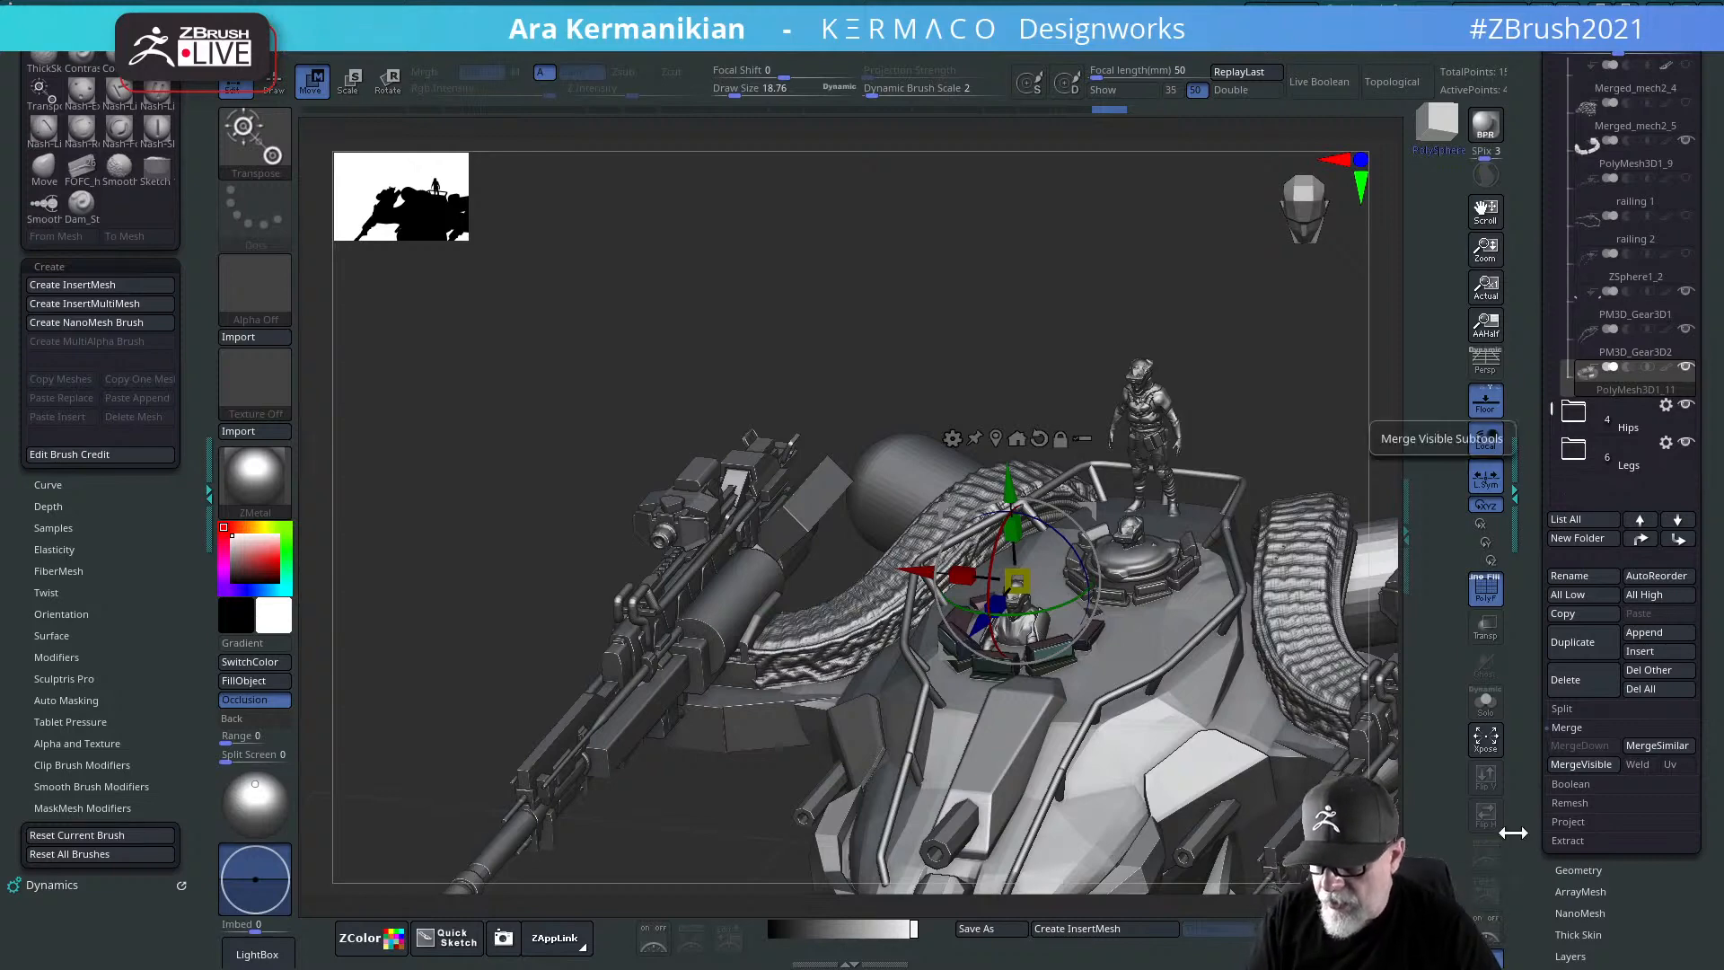
{"action": "left_click_drag", "start_coordinate": [1300, 414], "coordinate": [1229, 298]}
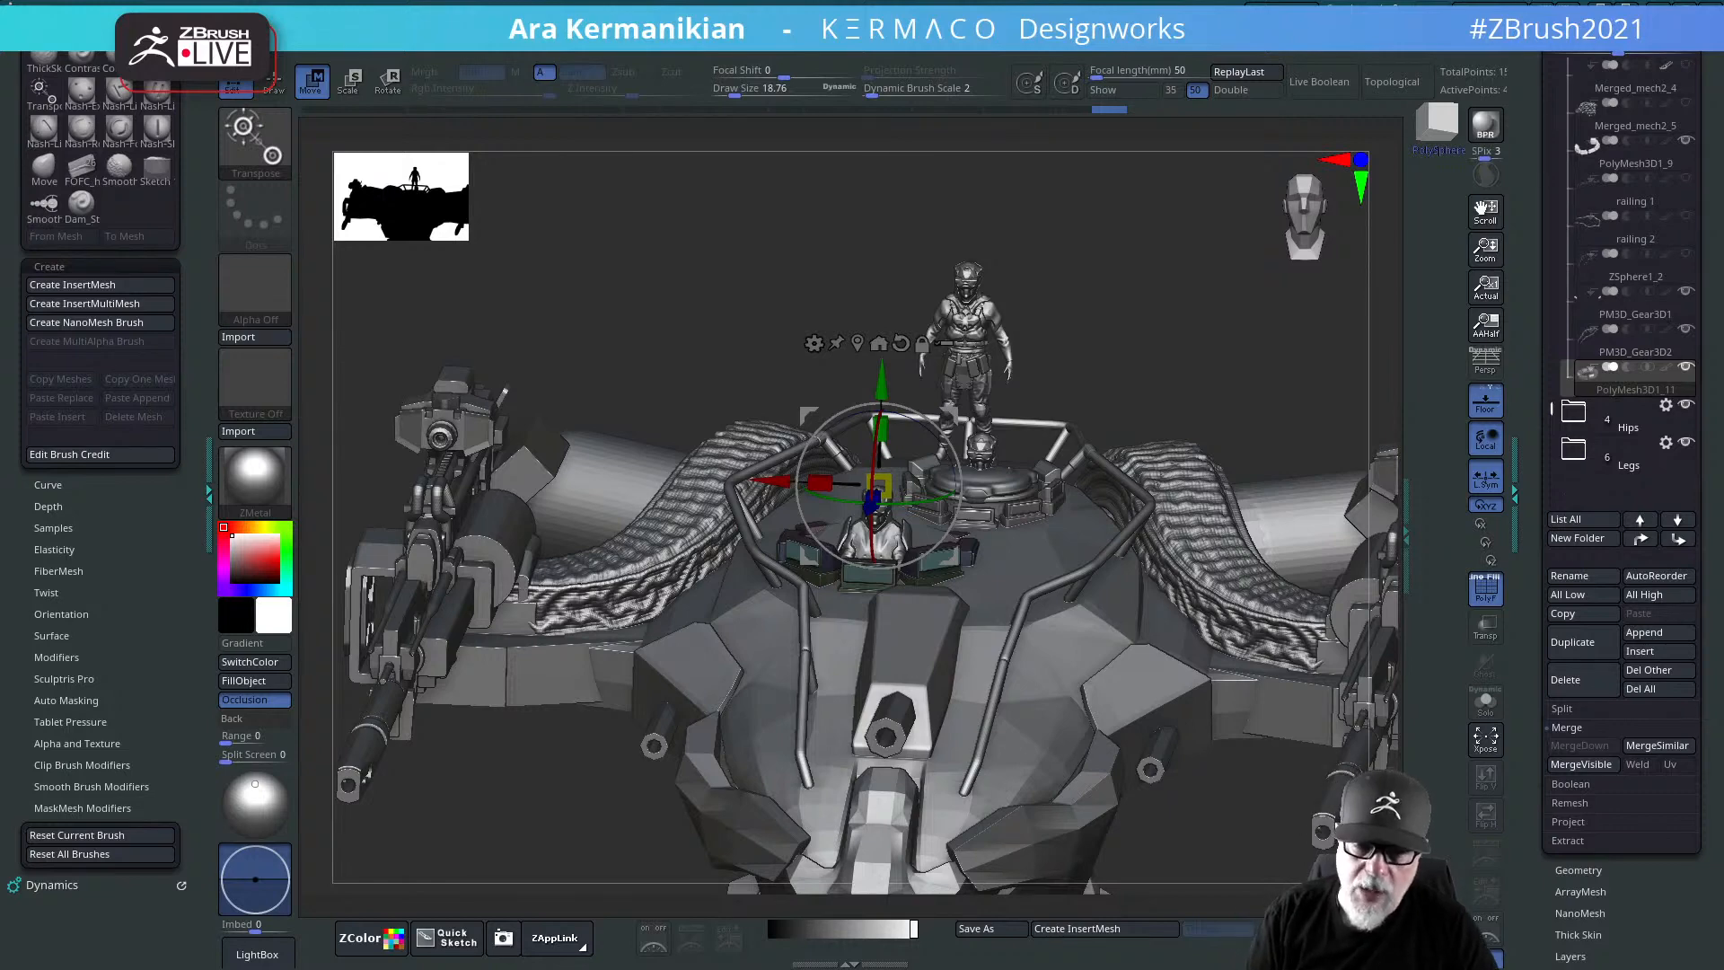
{"action": "left_click_drag", "start_coordinate": [1205, 325], "coordinate": [1228, 396]}
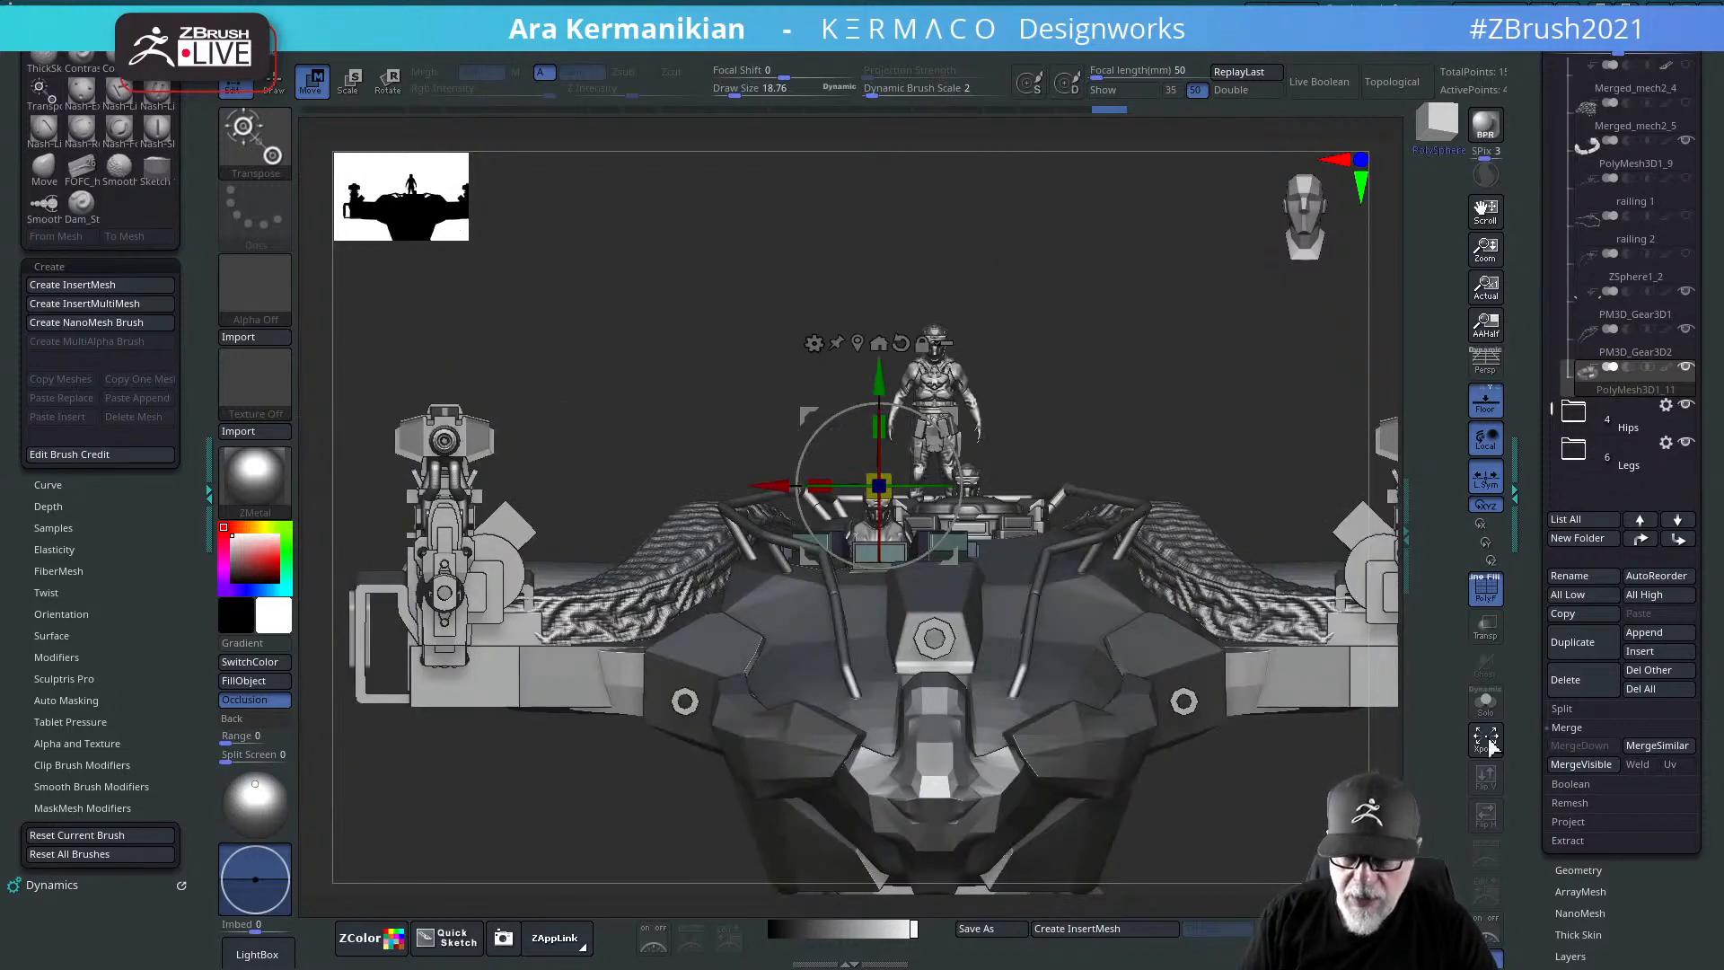
Step: Isolate the ring and mask the front block, the two front diagonal blocks and their panel inserts with ZModeler Mask Island
{"action": "left_click", "coordinate": [1485, 702]}
{"action": "left_click_drag", "start_coordinate": [1231, 482], "coordinate": [1355, 501]}
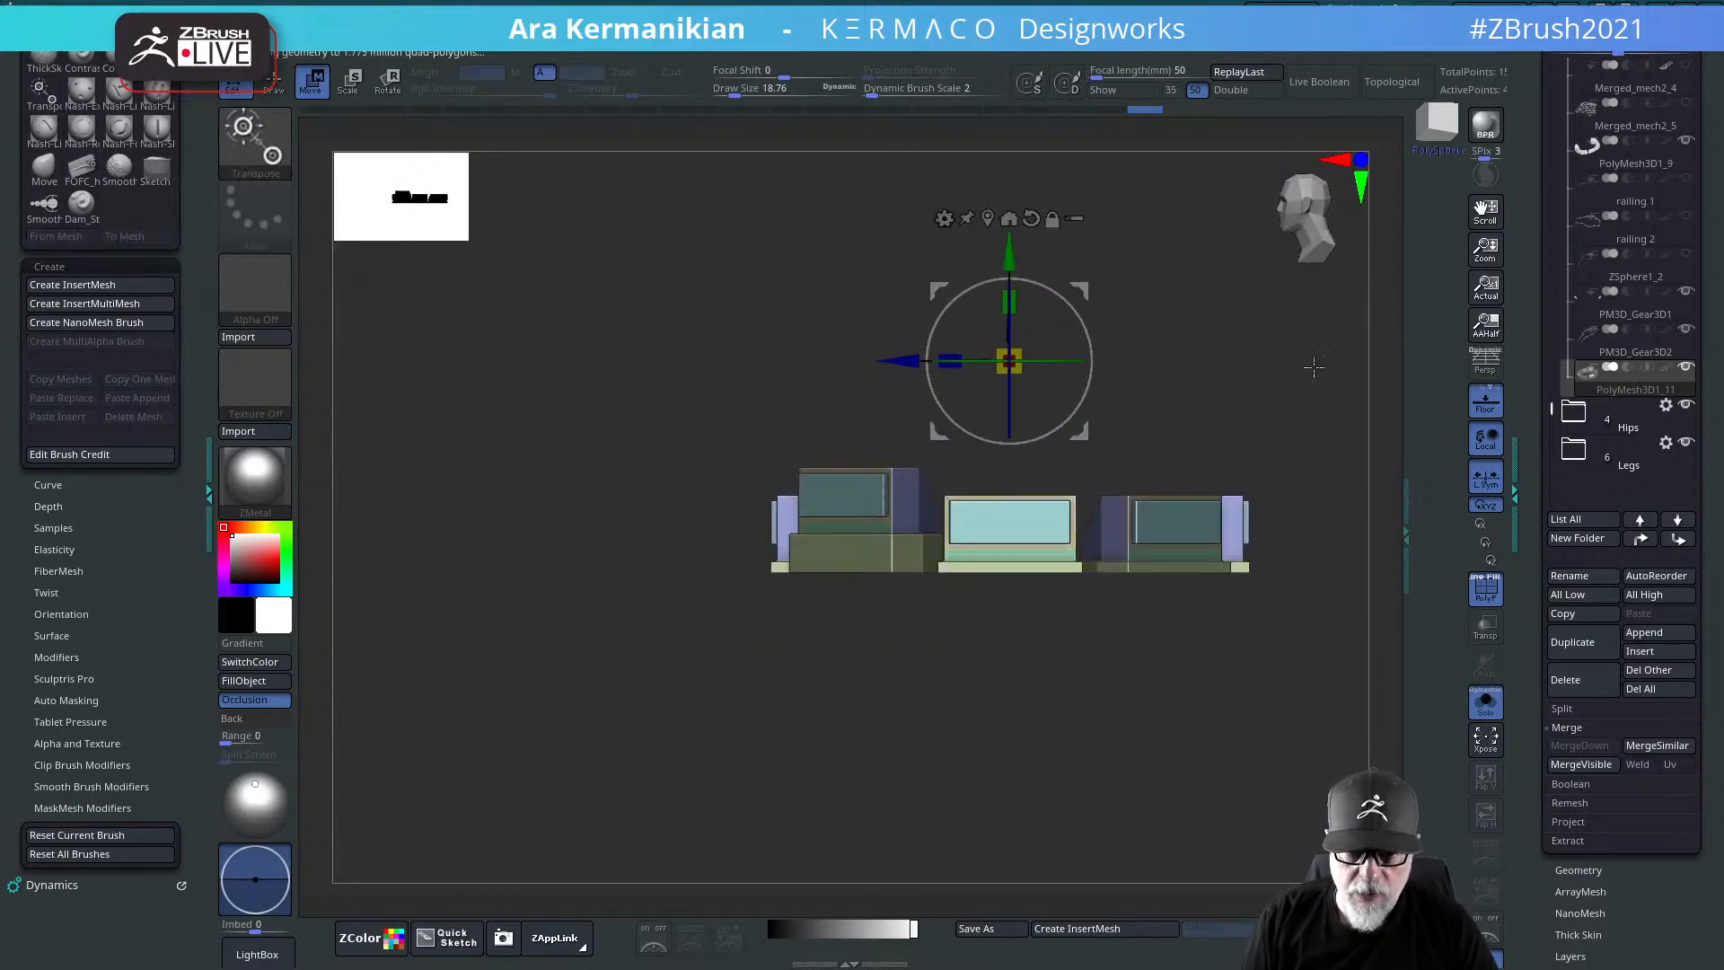
{"action": "left_click_drag", "start_coordinate": [1312, 366], "coordinate": [1072, 459]}
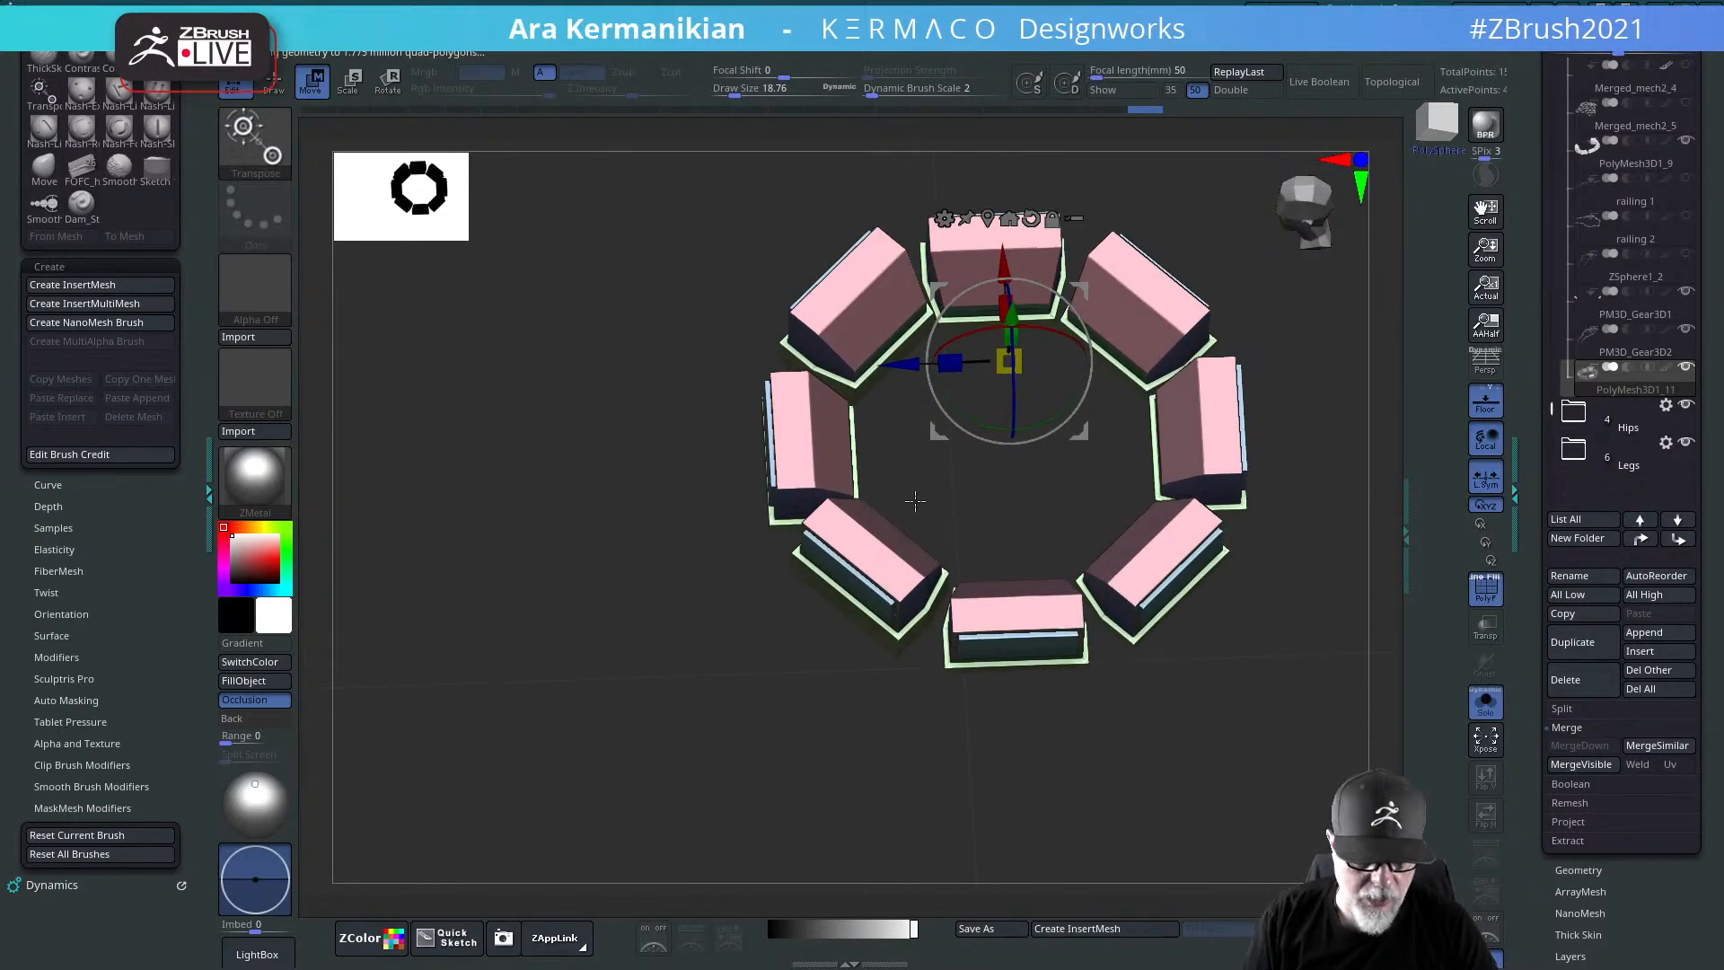
{"action": "key", "text": "b"}
{"action": "key", "text": "z"}
{"action": "key", "text": "m"}
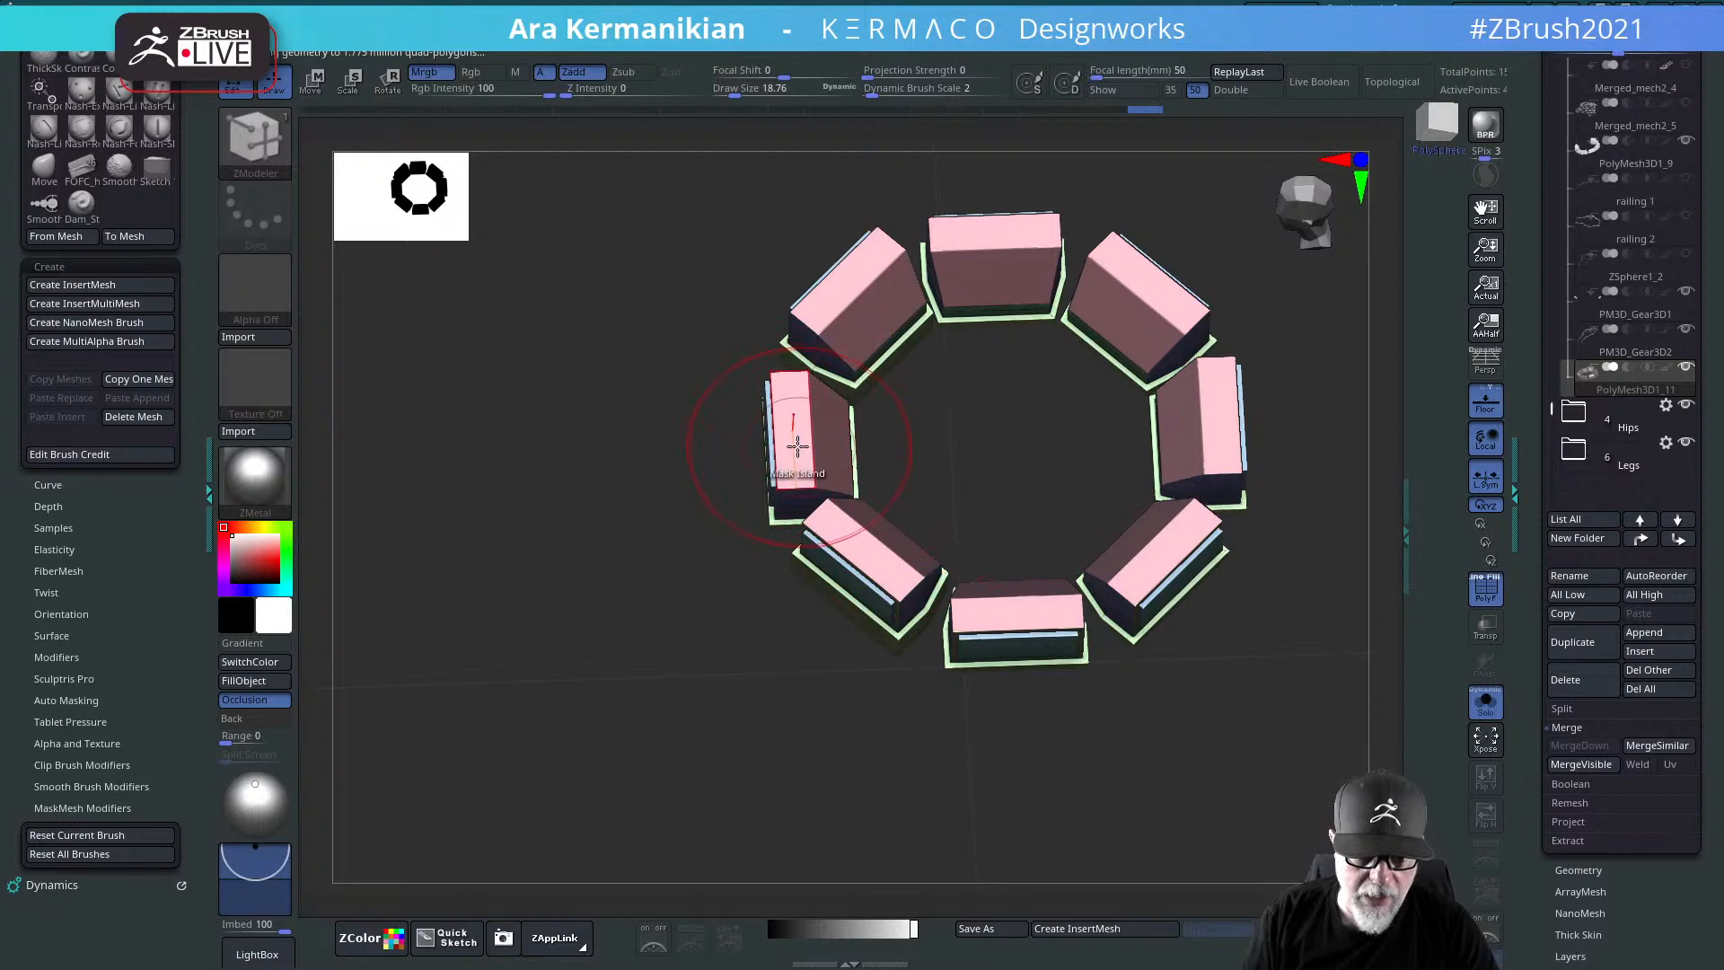
{"action": "left_click_drag", "start_coordinate": [977, 454], "coordinate": [715, 461]}
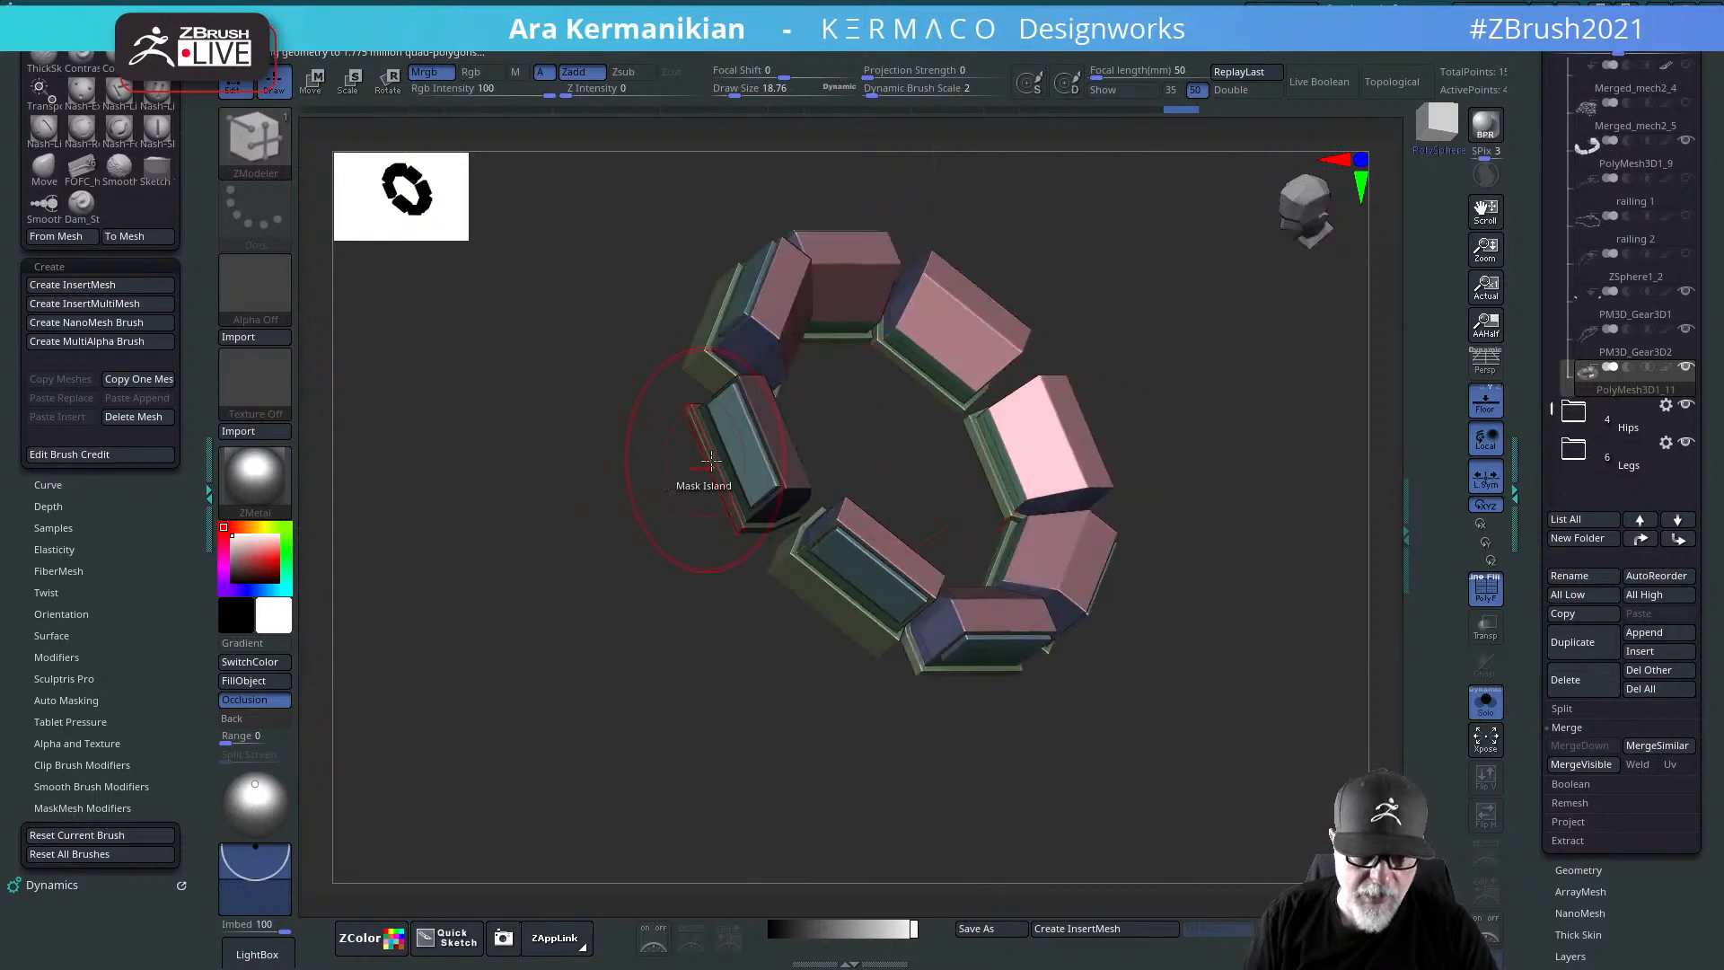
{"action": "left_click_drag", "start_coordinate": [935, 462], "coordinate": [872, 554]}
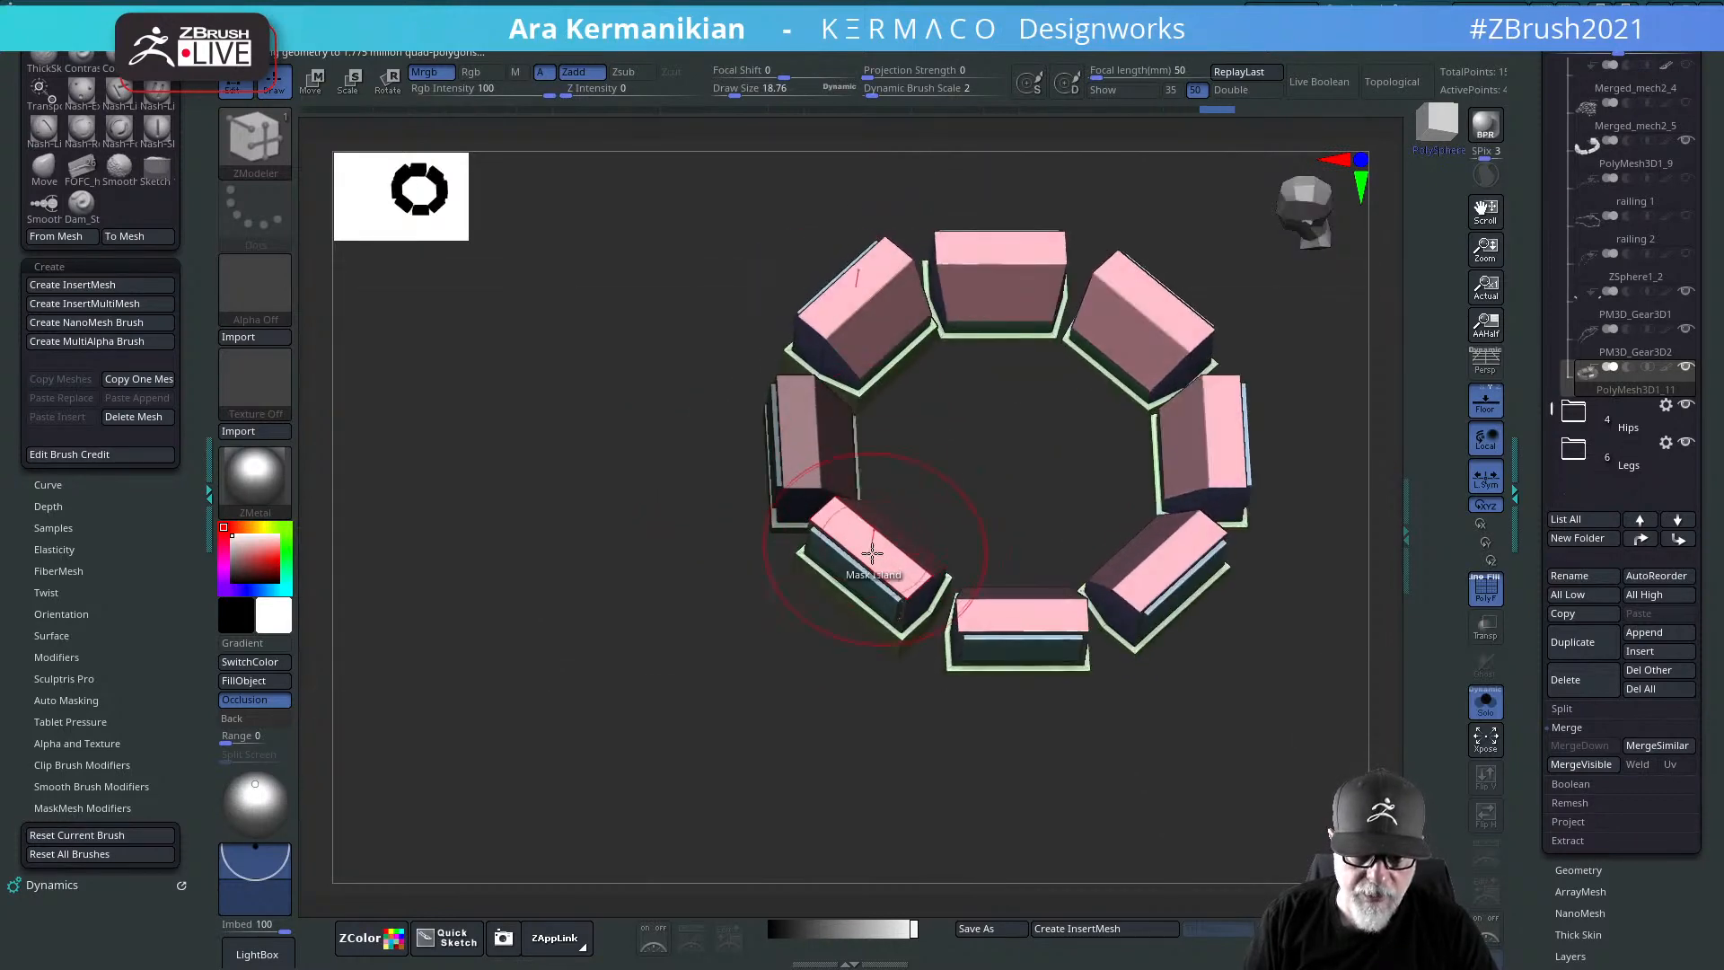
{"action": "left_click", "coordinate": [877, 548]}
{"action": "left_click_drag", "start_coordinate": [1000, 504], "coordinate": [874, 612]}
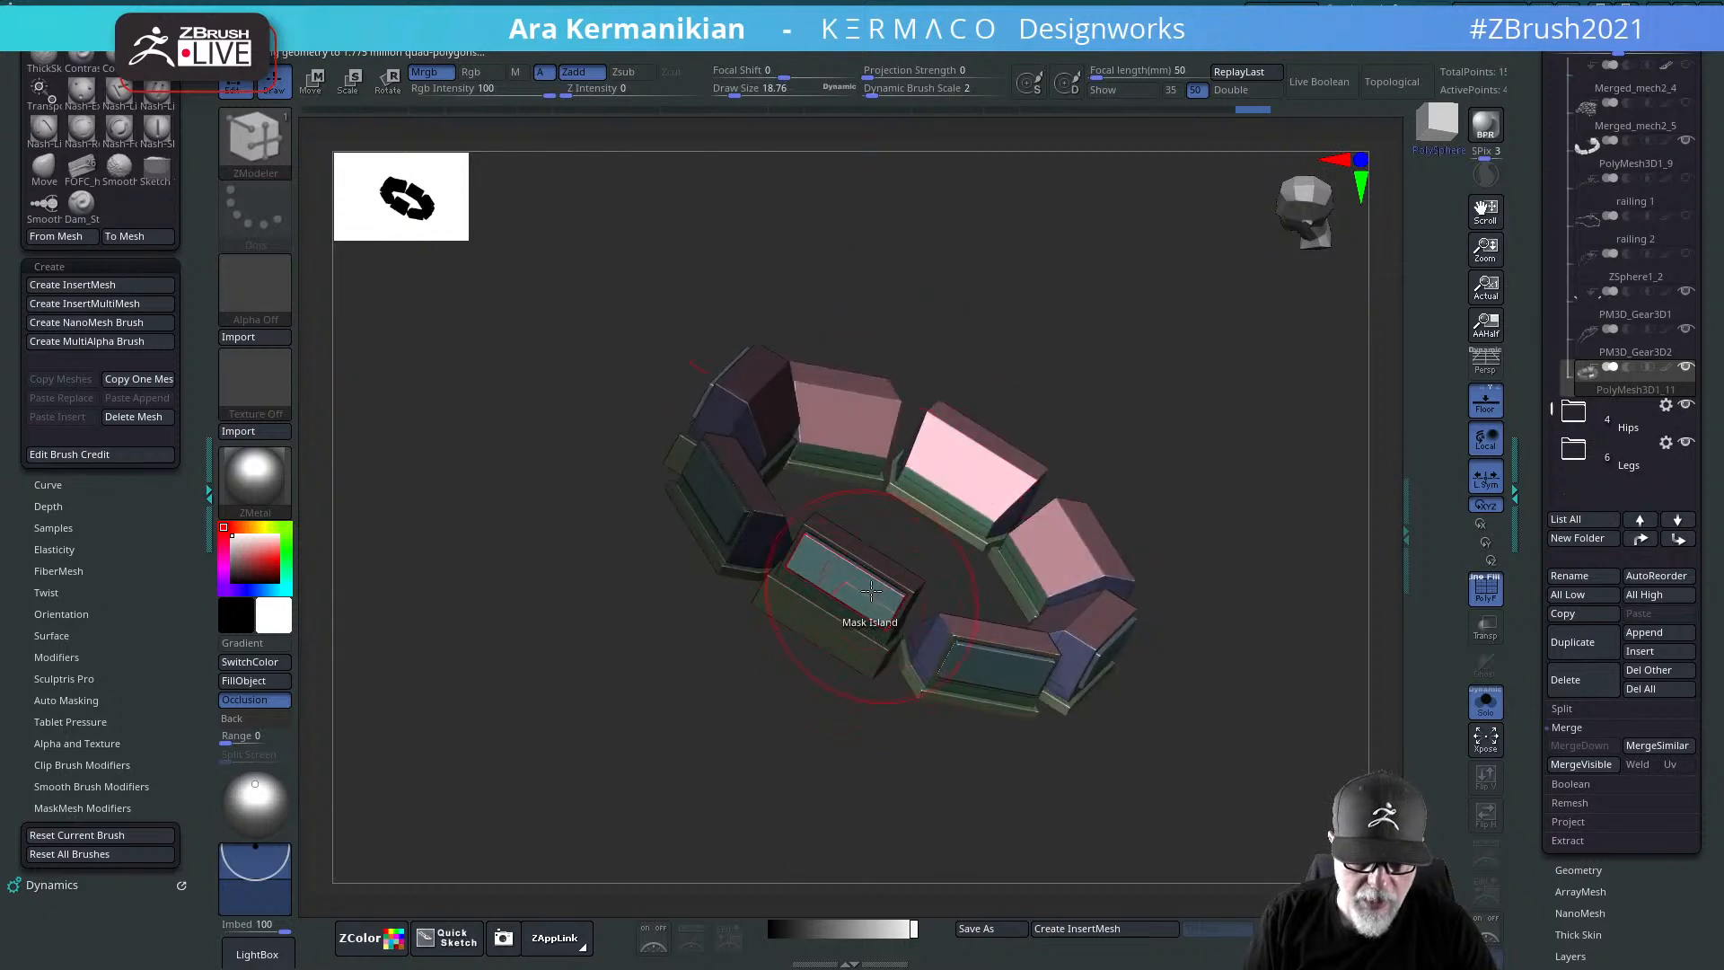
Step: Raise the five unmasked side and rear blocks above the front ones, fitting their height against the visible deck
{"action": "key", "text": "w"}
{"action": "left_click_drag", "start_coordinate": [1228, 418], "coordinate": [1089, 357], "text": "shift"}
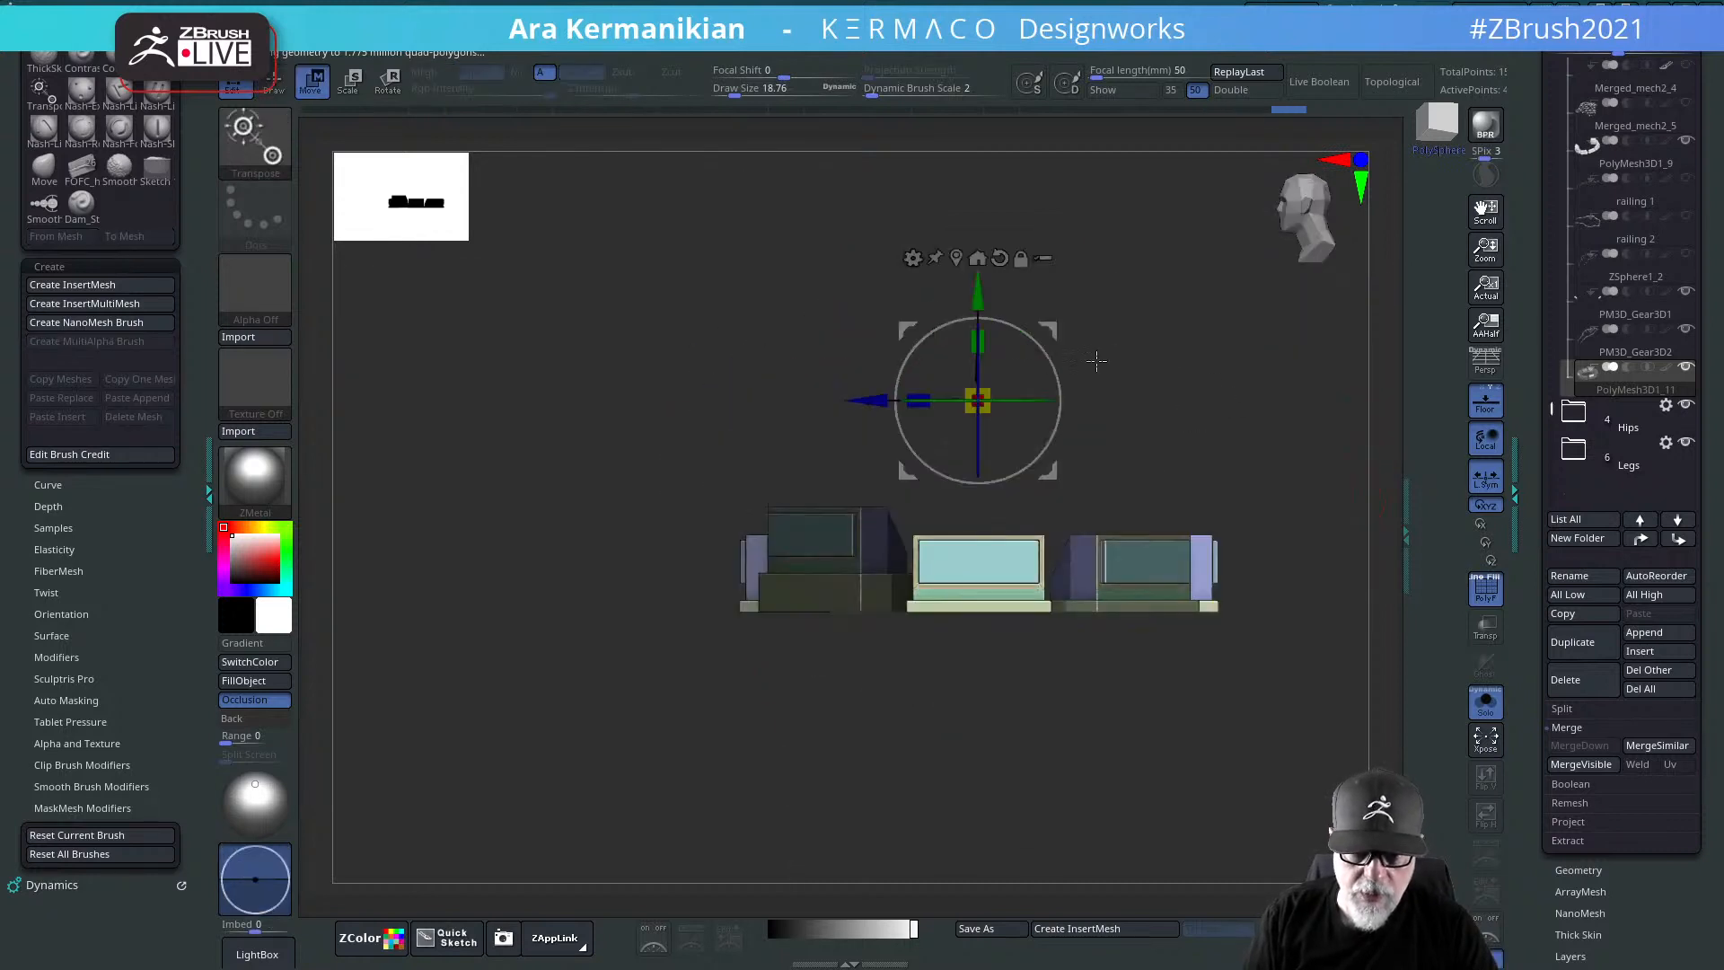
{"action": "left_click_drag", "start_coordinate": [977, 291], "coordinate": [978, 255]}
{"action": "left_click", "coordinate": [1486, 708]}
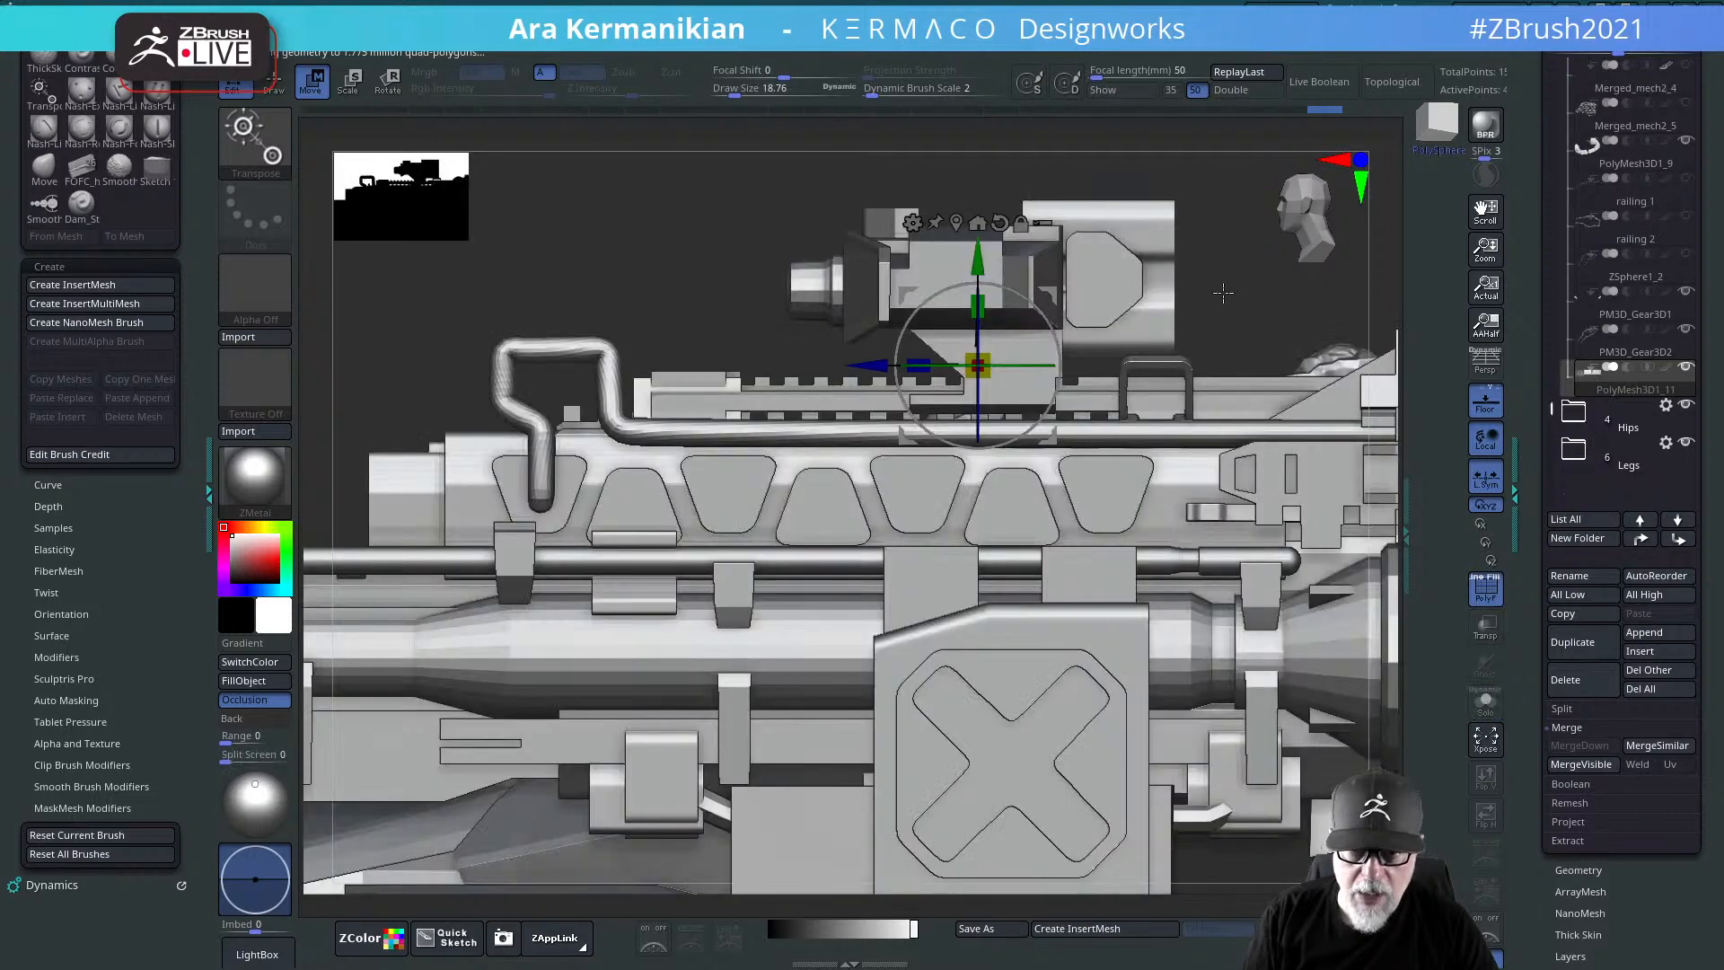
{"action": "left_click_drag", "start_coordinate": [1244, 314], "coordinate": [994, 340]}
{"action": "left_click_drag", "start_coordinate": [979, 259], "coordinate": [974, 234]}
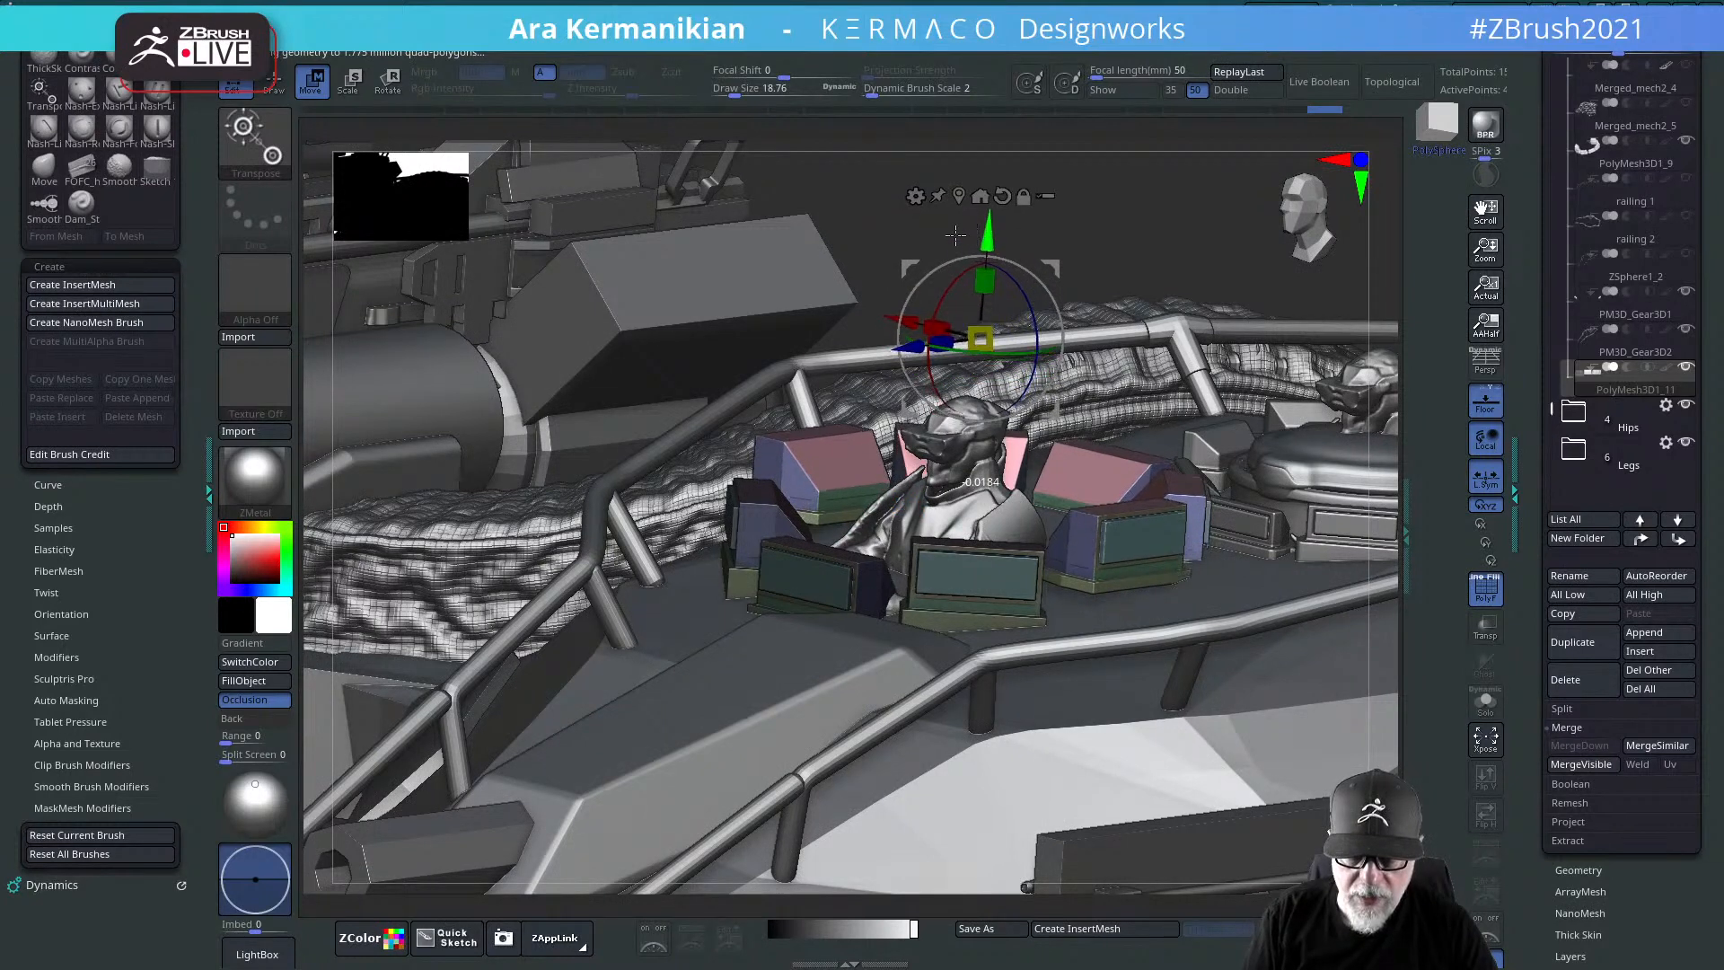
Step: Isolate the ring in side view, mask the upper part of the raised side and rear blocks, and extend their bases downward
{"action": "left_click", "coordinate": [1485, 702]}
{"action": "left_click_drag", "start_coordinate": [1351, 635], "coordinate": [1217, 597]}
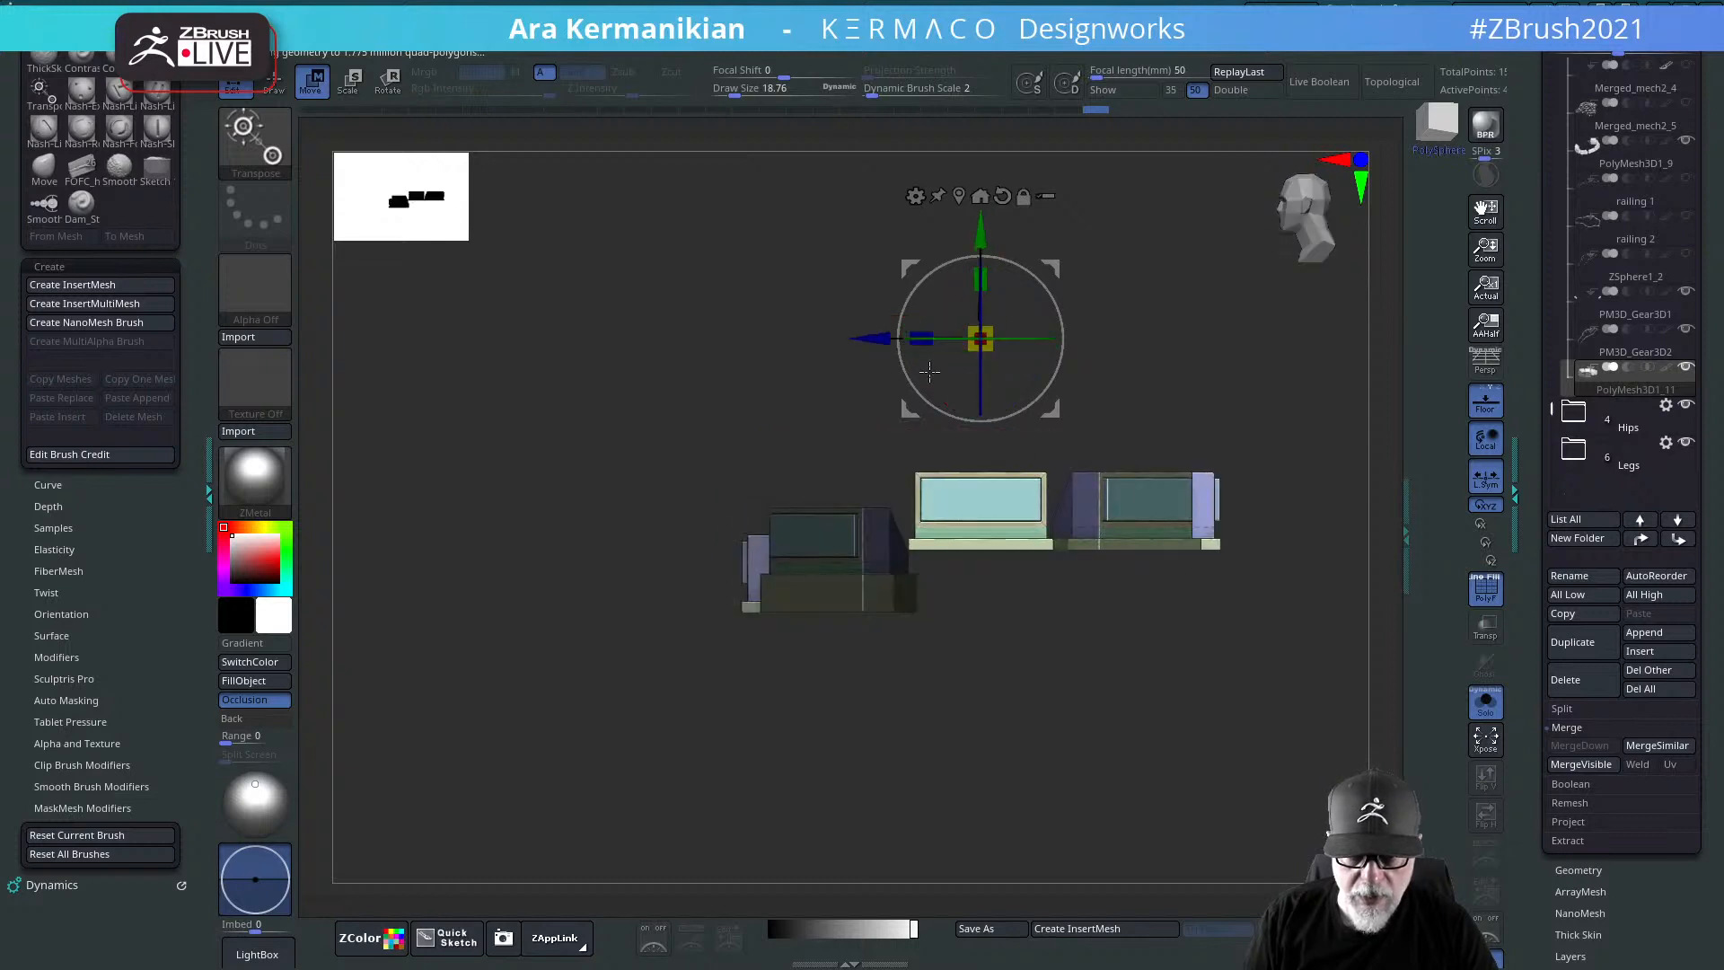
{"action": "key", "text": "ctrl"}
{"action": "mouse_move", "coordinate": [818, 405]}
{"action": "left_mouse_down", "text": "ctrl"}
{"action": "mouse_move", "coordinate": [1308, 578]}
{"action": "mouse_move", "coordinate": [1358, 562]}
{"action": "mouse_move", "coordinate": [1382, 515]}
{"action": "left_mouse_up", "text": "ctrl"}
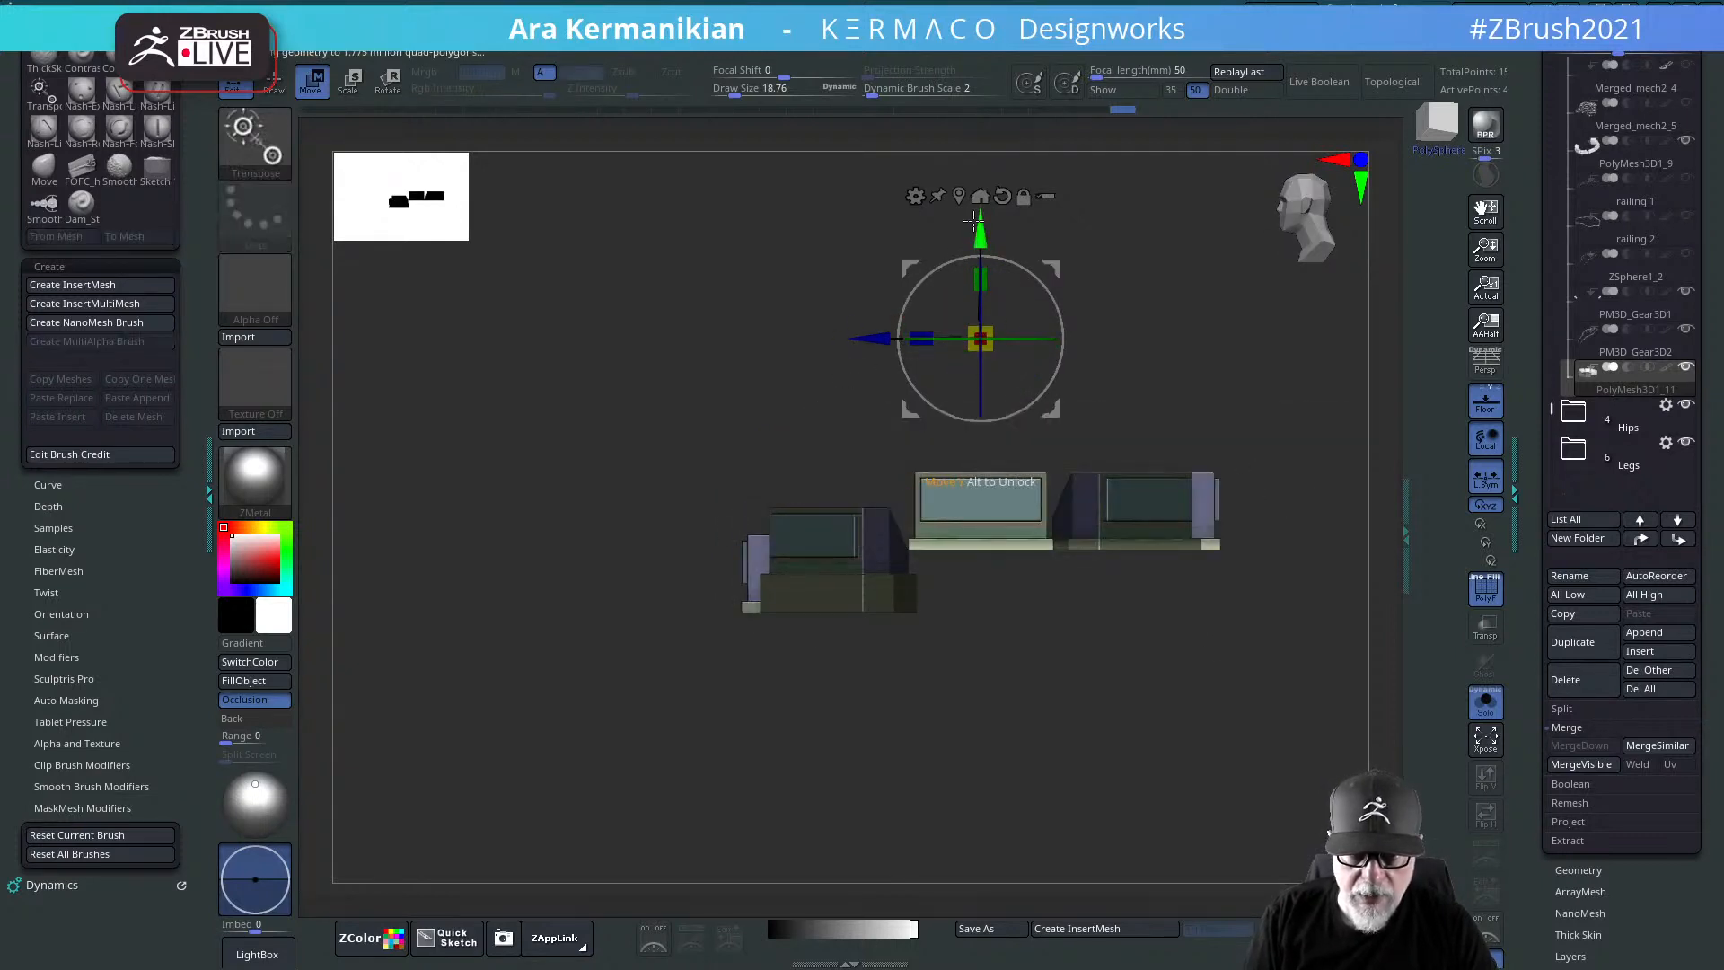
{"action": "left_click_drag", "start_coordinate": [984, 243], "coordinate": [980, 287]}
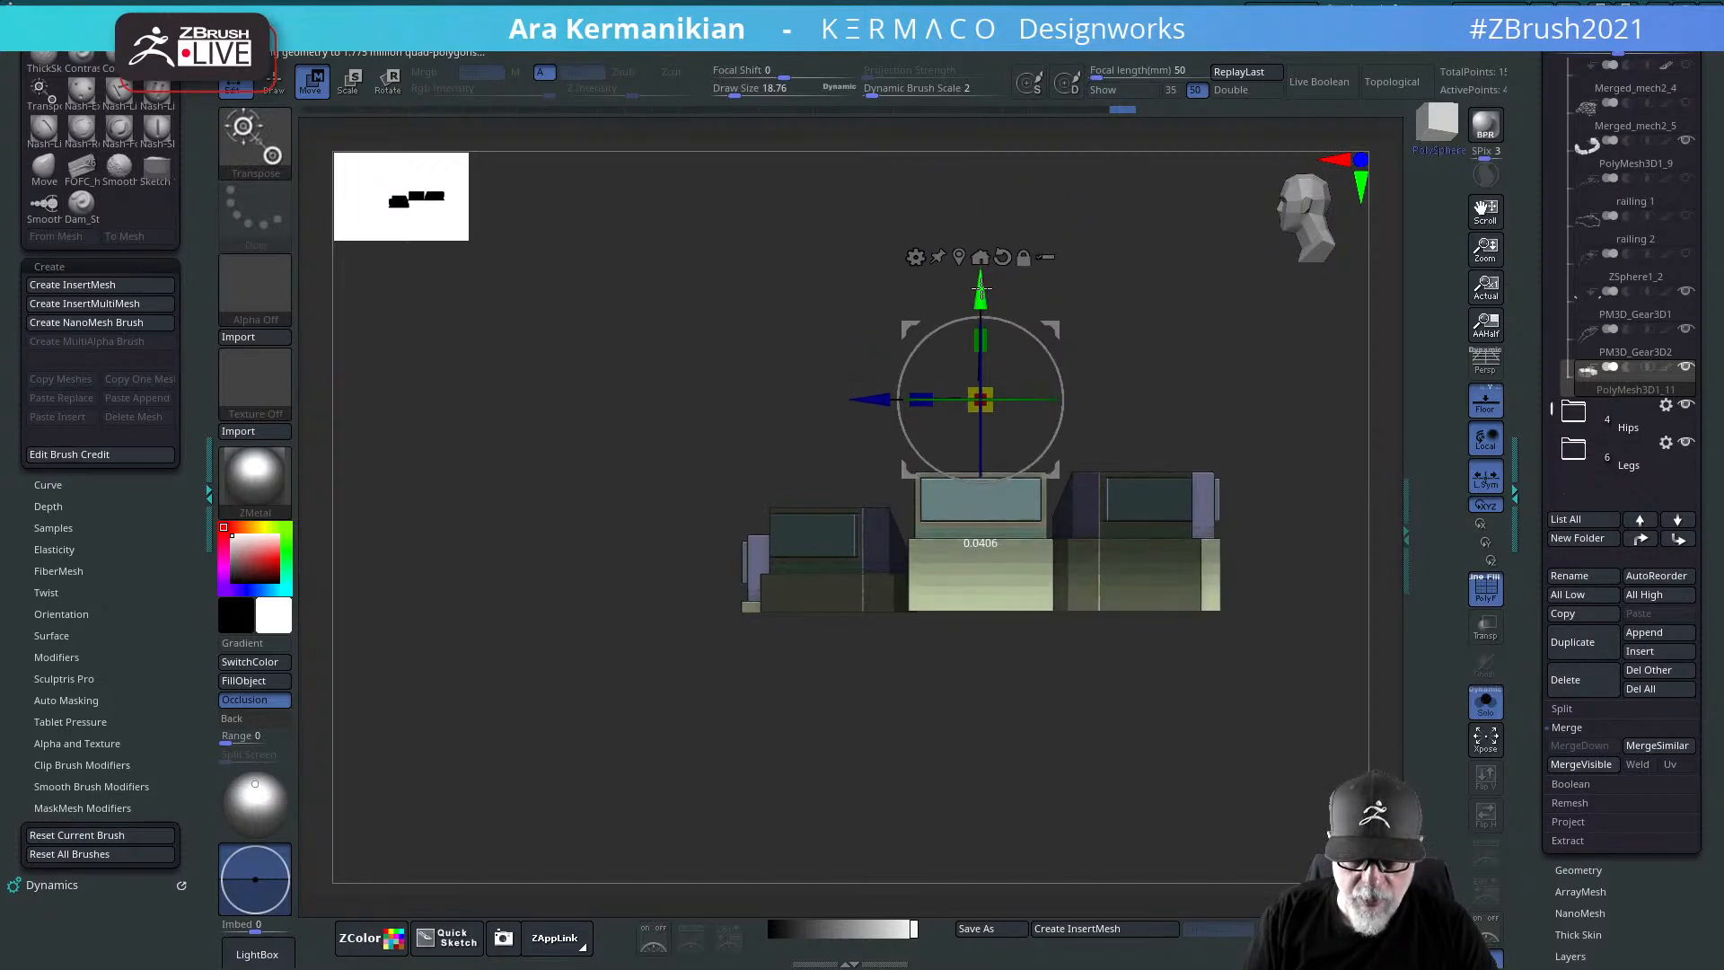
Step: Turn off Solo and fine-tune the height of the side and rear blocks' bases against the deck
{"action": "left_click", "coordinate": [1483, 700]}
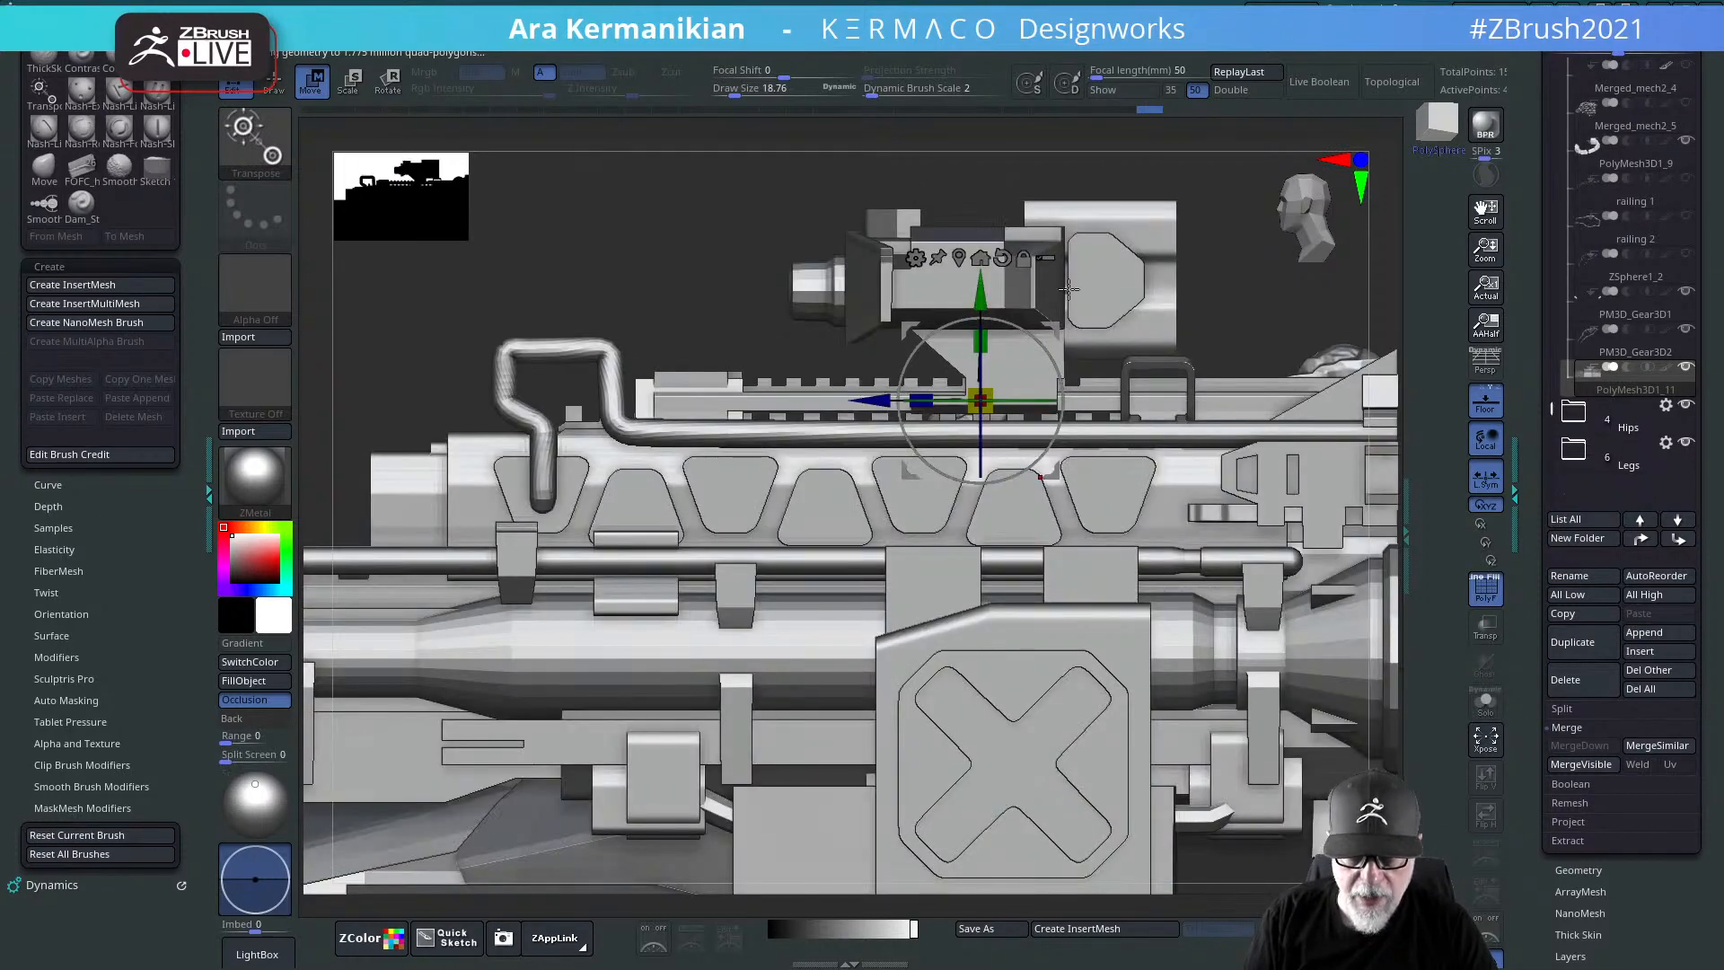
{"action": "left_click_drag", "start_coordinate": [1272, 299], "coordinate": [1009, 344]}
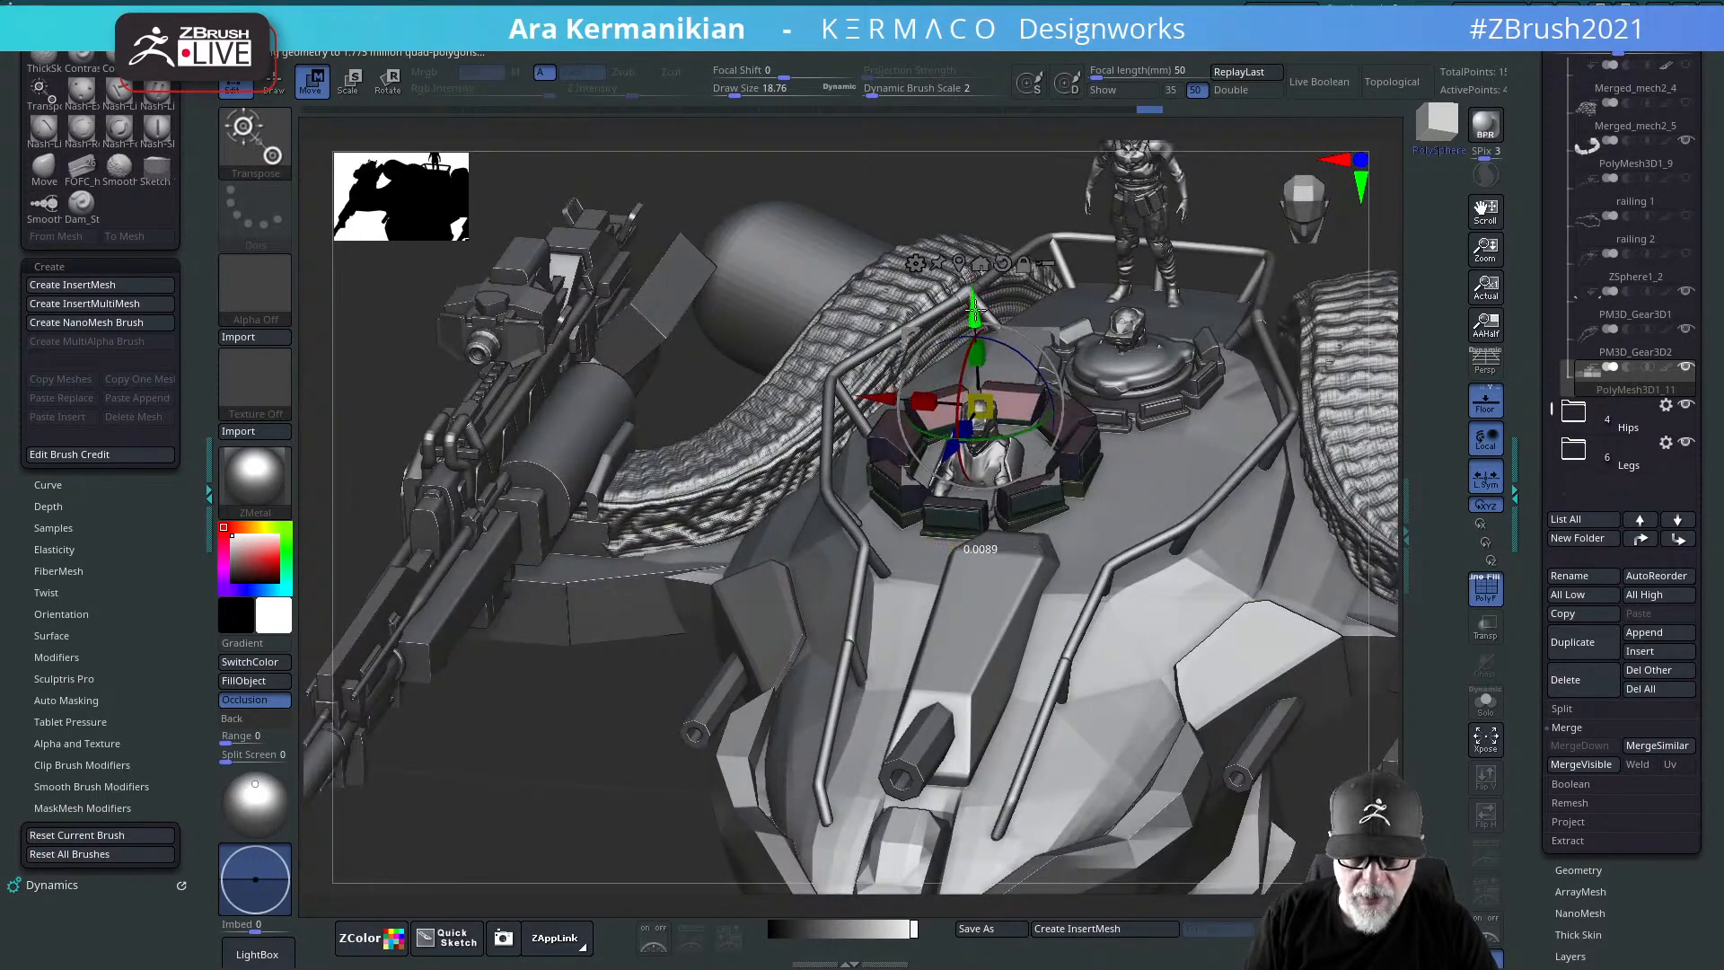
{"action": "left_click_drag", "start_coordinate": [978, 307], "coordinate": [980, 298]}
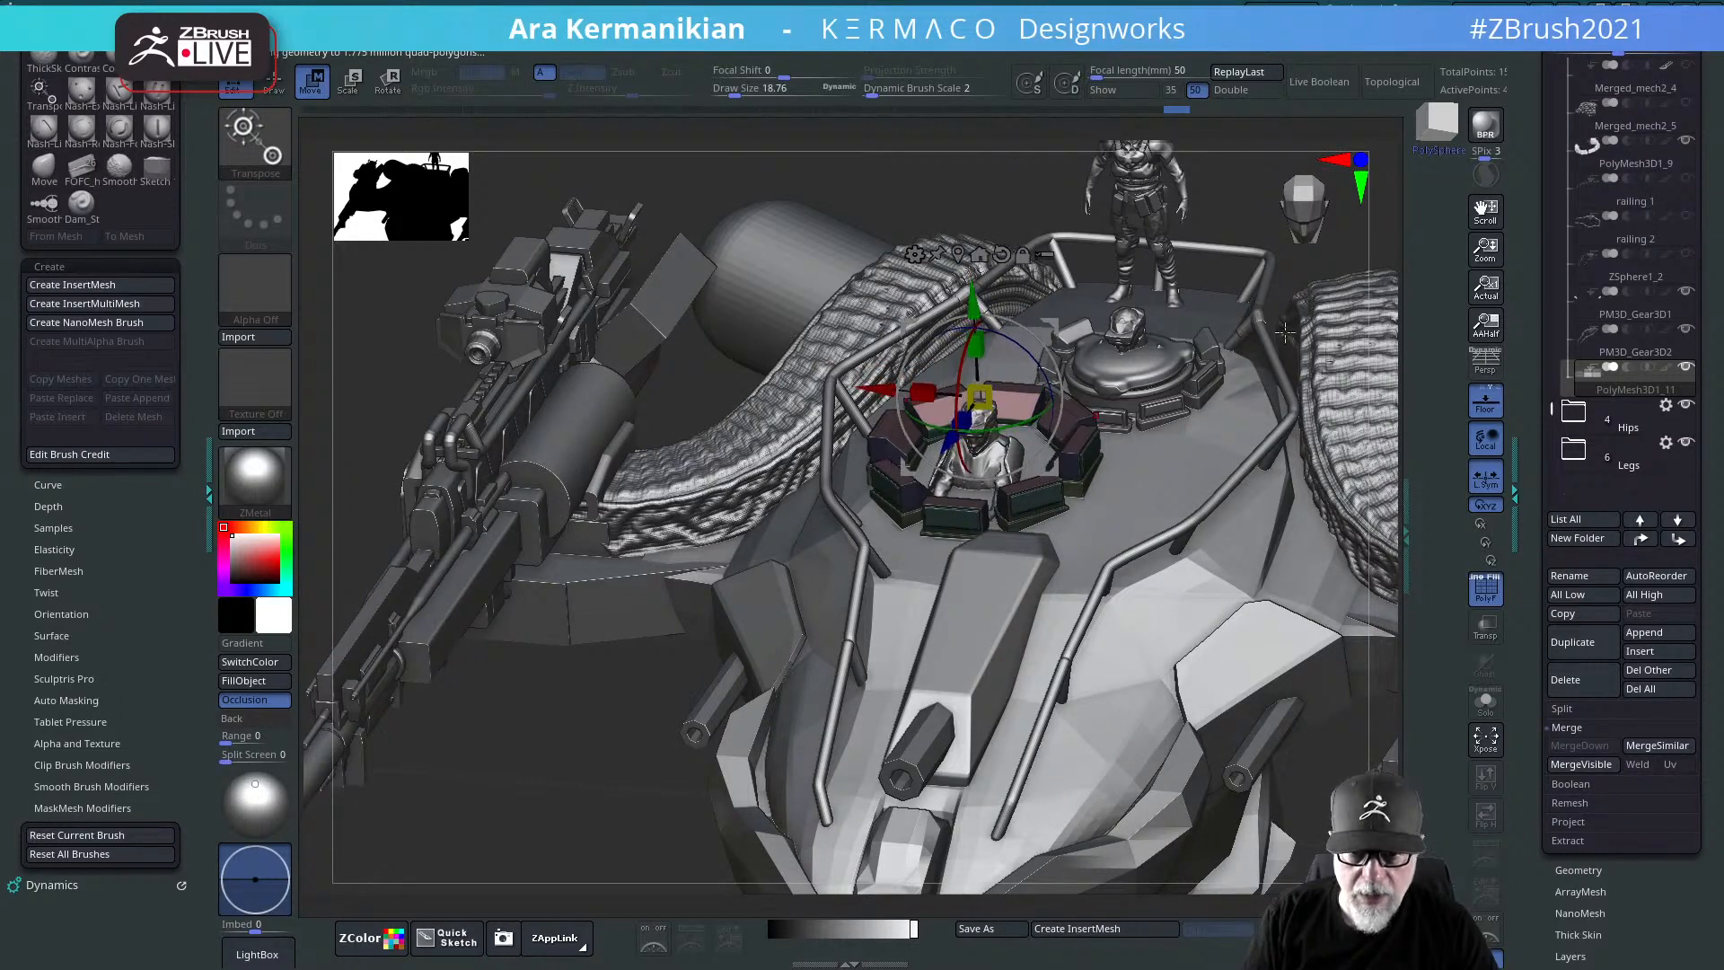
{"action": "left_click_drag", "start_coordinate": [1302, 240], "coordinate": [1387, 240]}
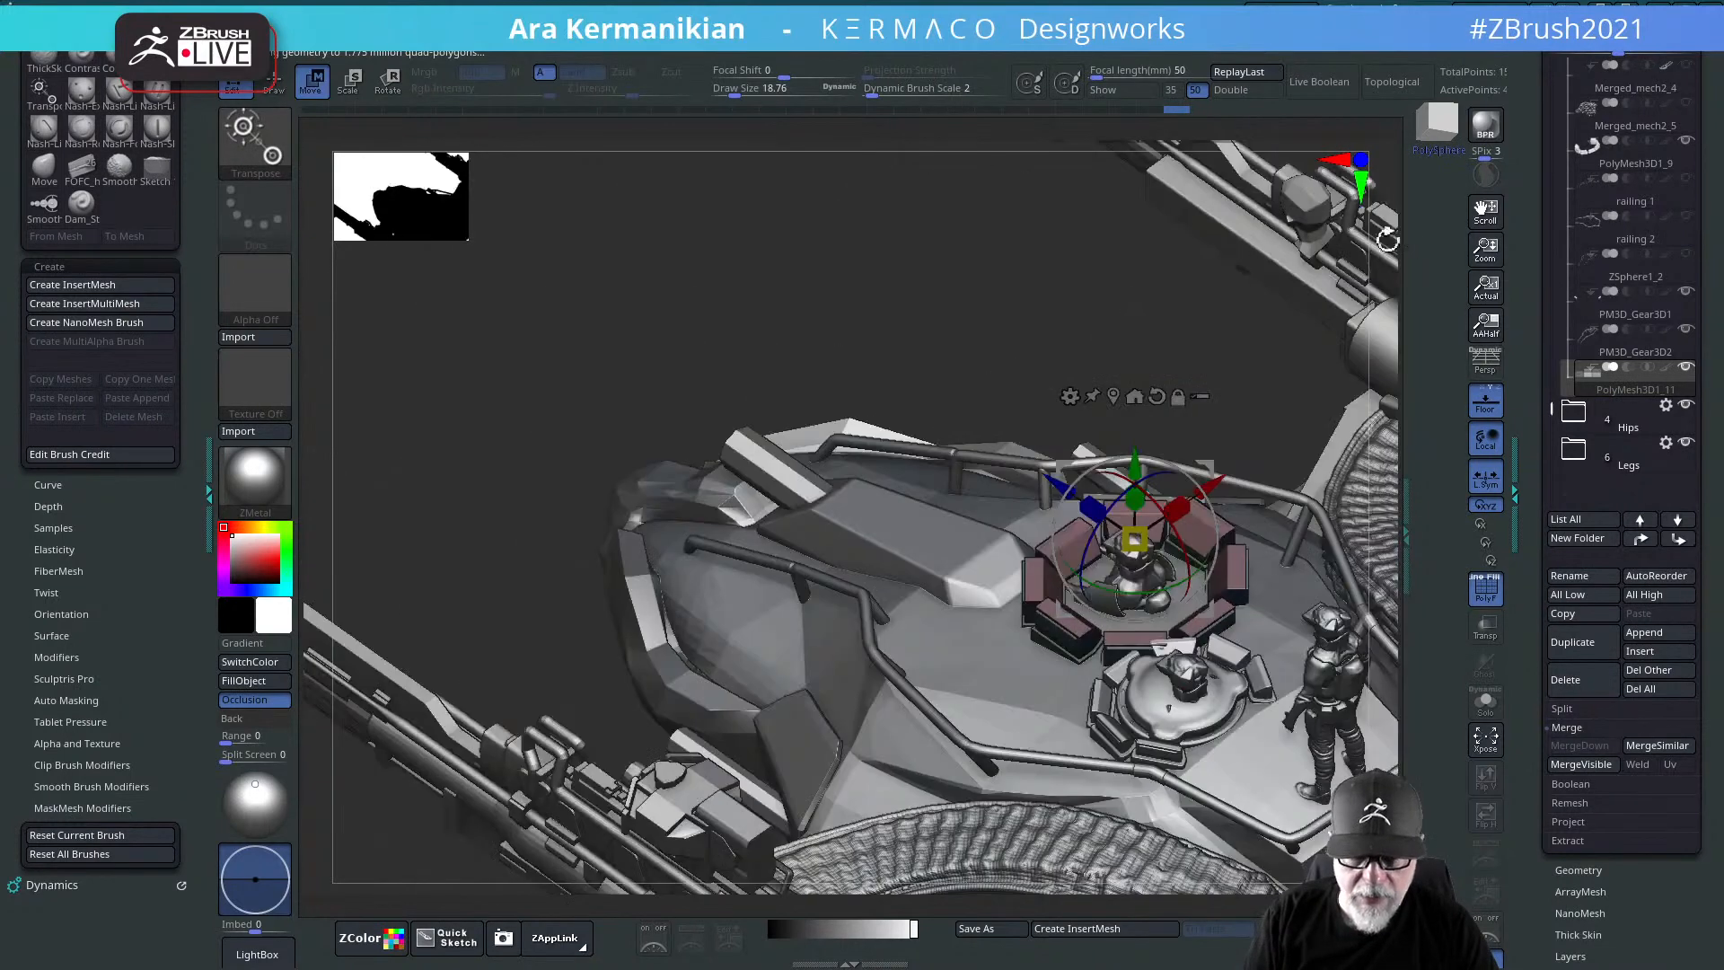
{"action": "key", "text": "f"}
{"action": "key", "text": "f"}
{"action": "key", "text": "f"}
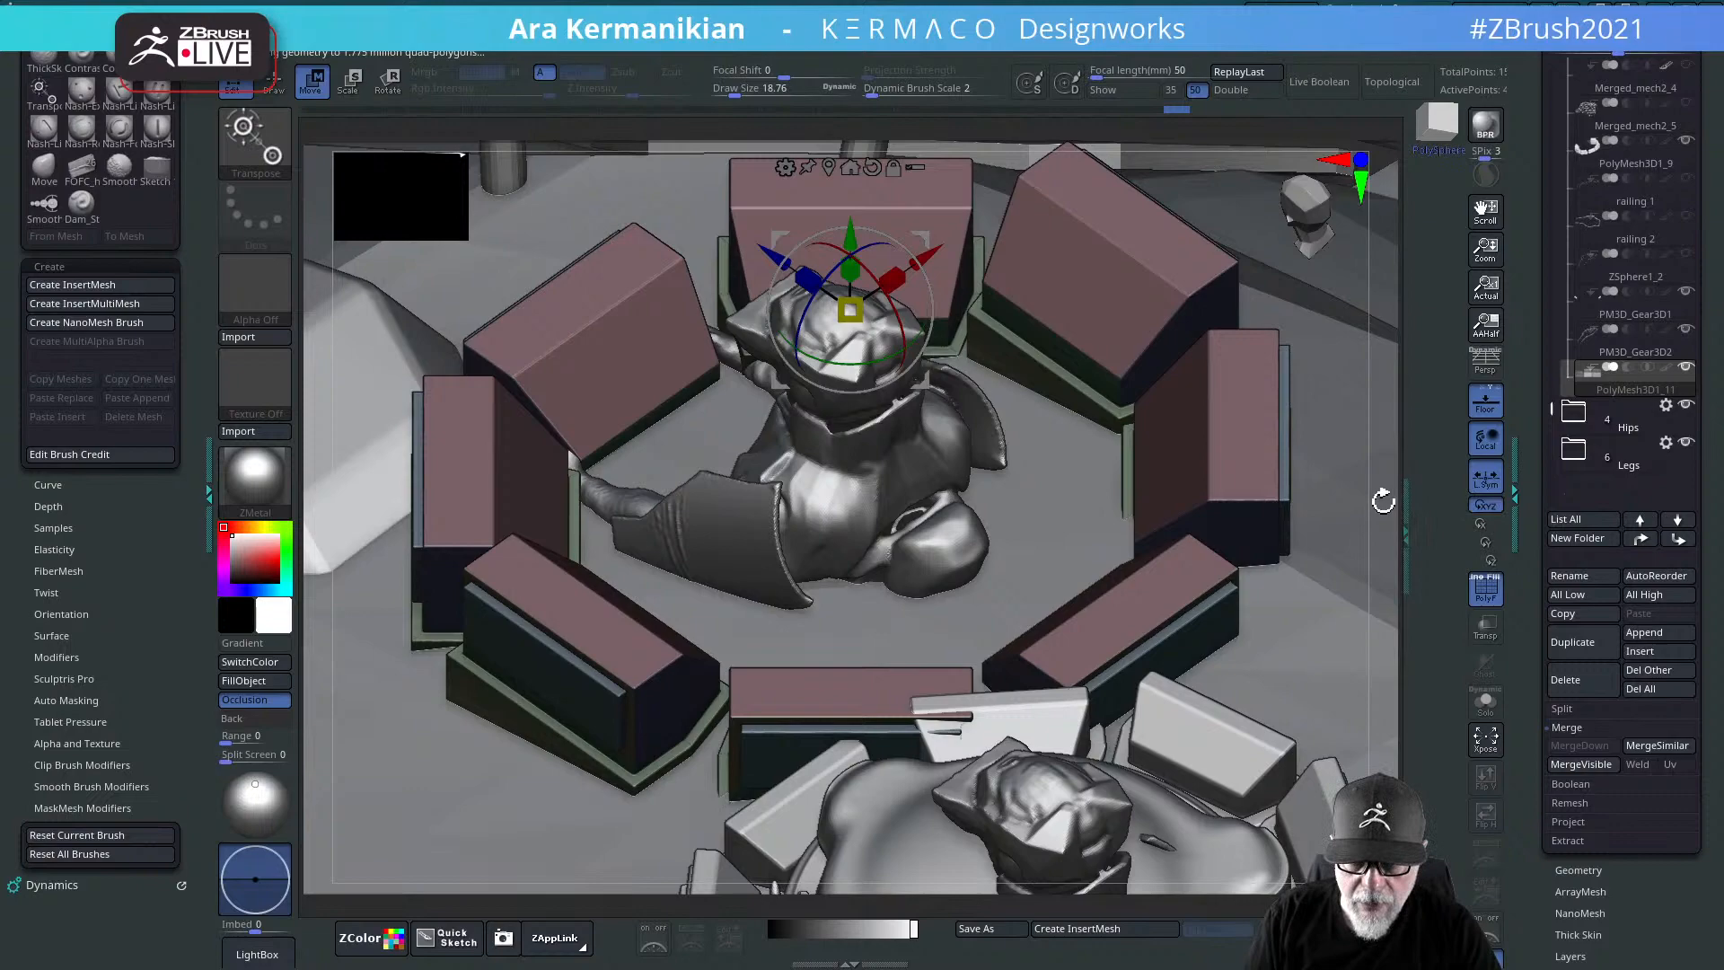
{"action": "left_click_drag", "start_coordinate": [1382, 500], "coordinate": [1356, 445]}
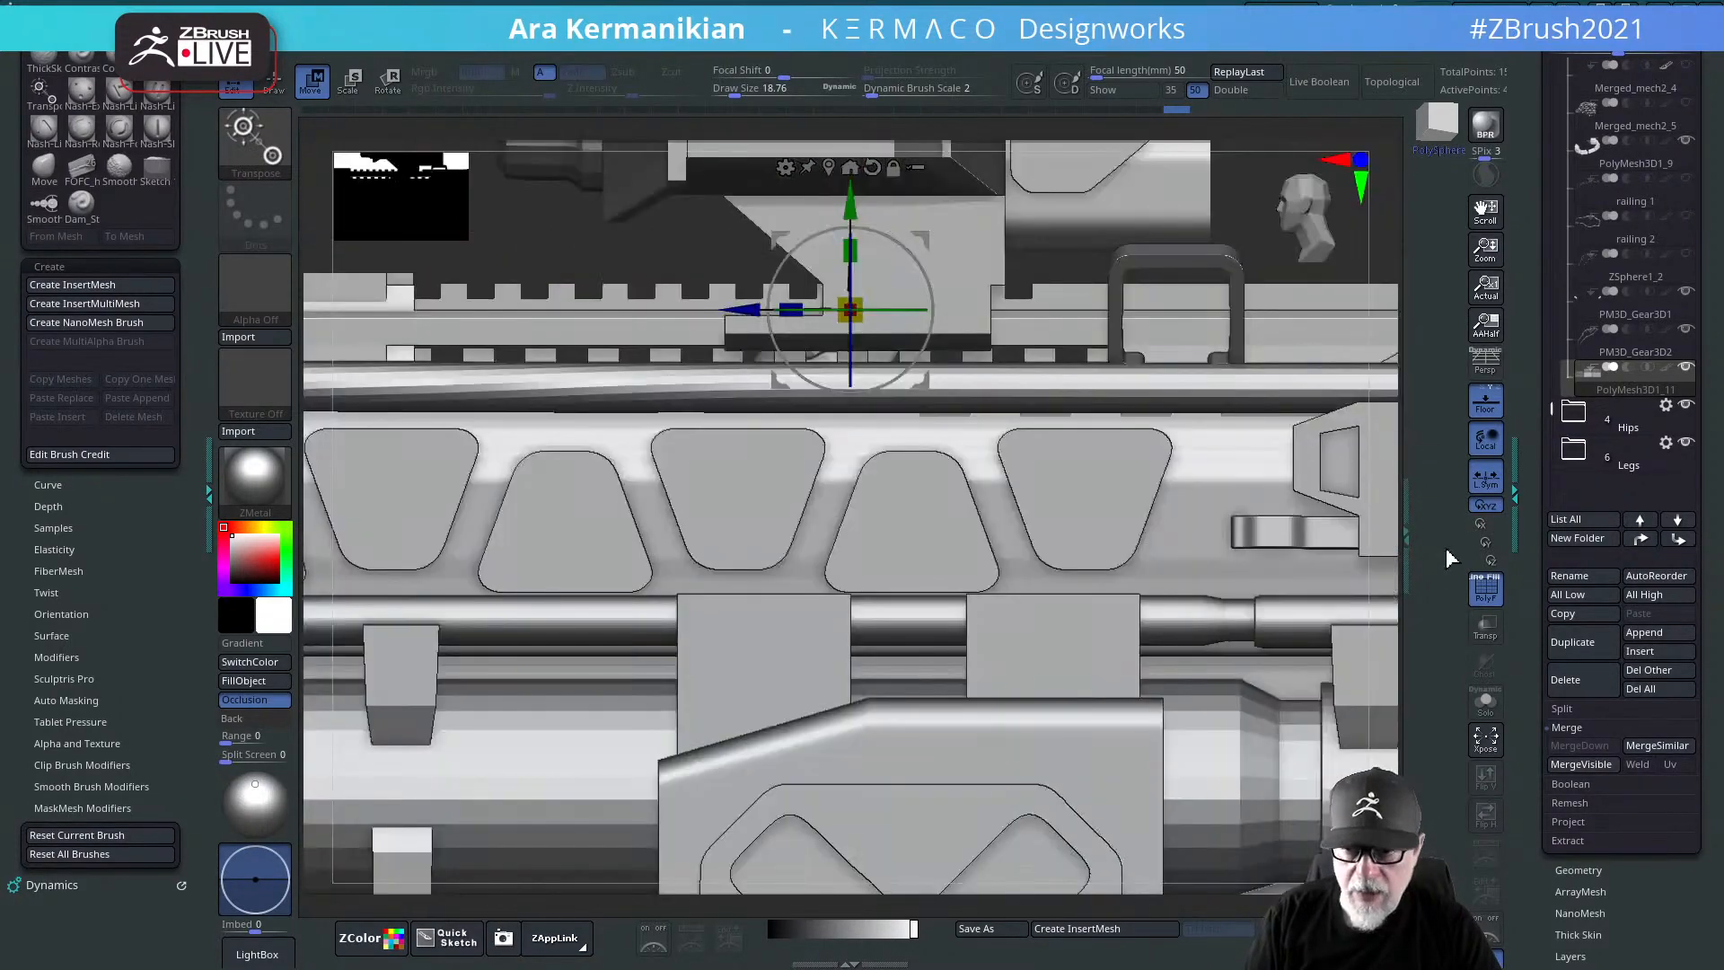
Step: Check the ring of blocks in isolation, turn off the PolyFrame display and show the full mech again
{"action": "left_click", "coordinate": [1492, 696]}
{"action": "key", "text": "f"}
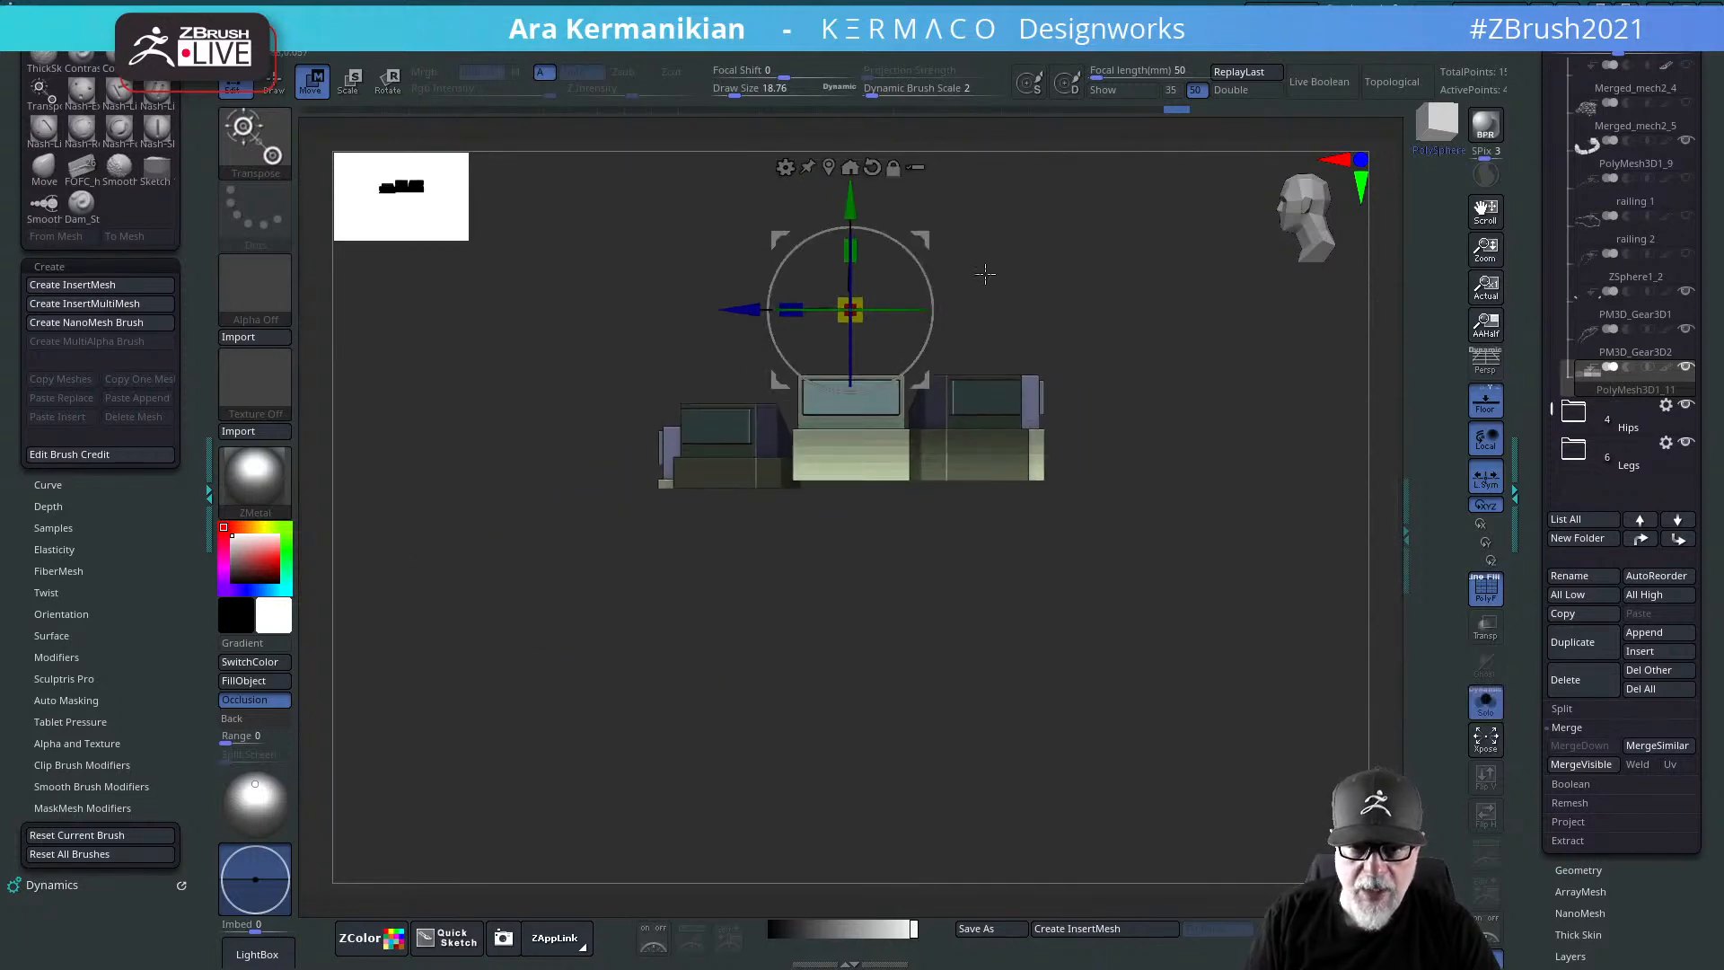
{"action": "left_click_drag", "start_coordinate": [1227, 450], "coordinate": [1315, 537]}
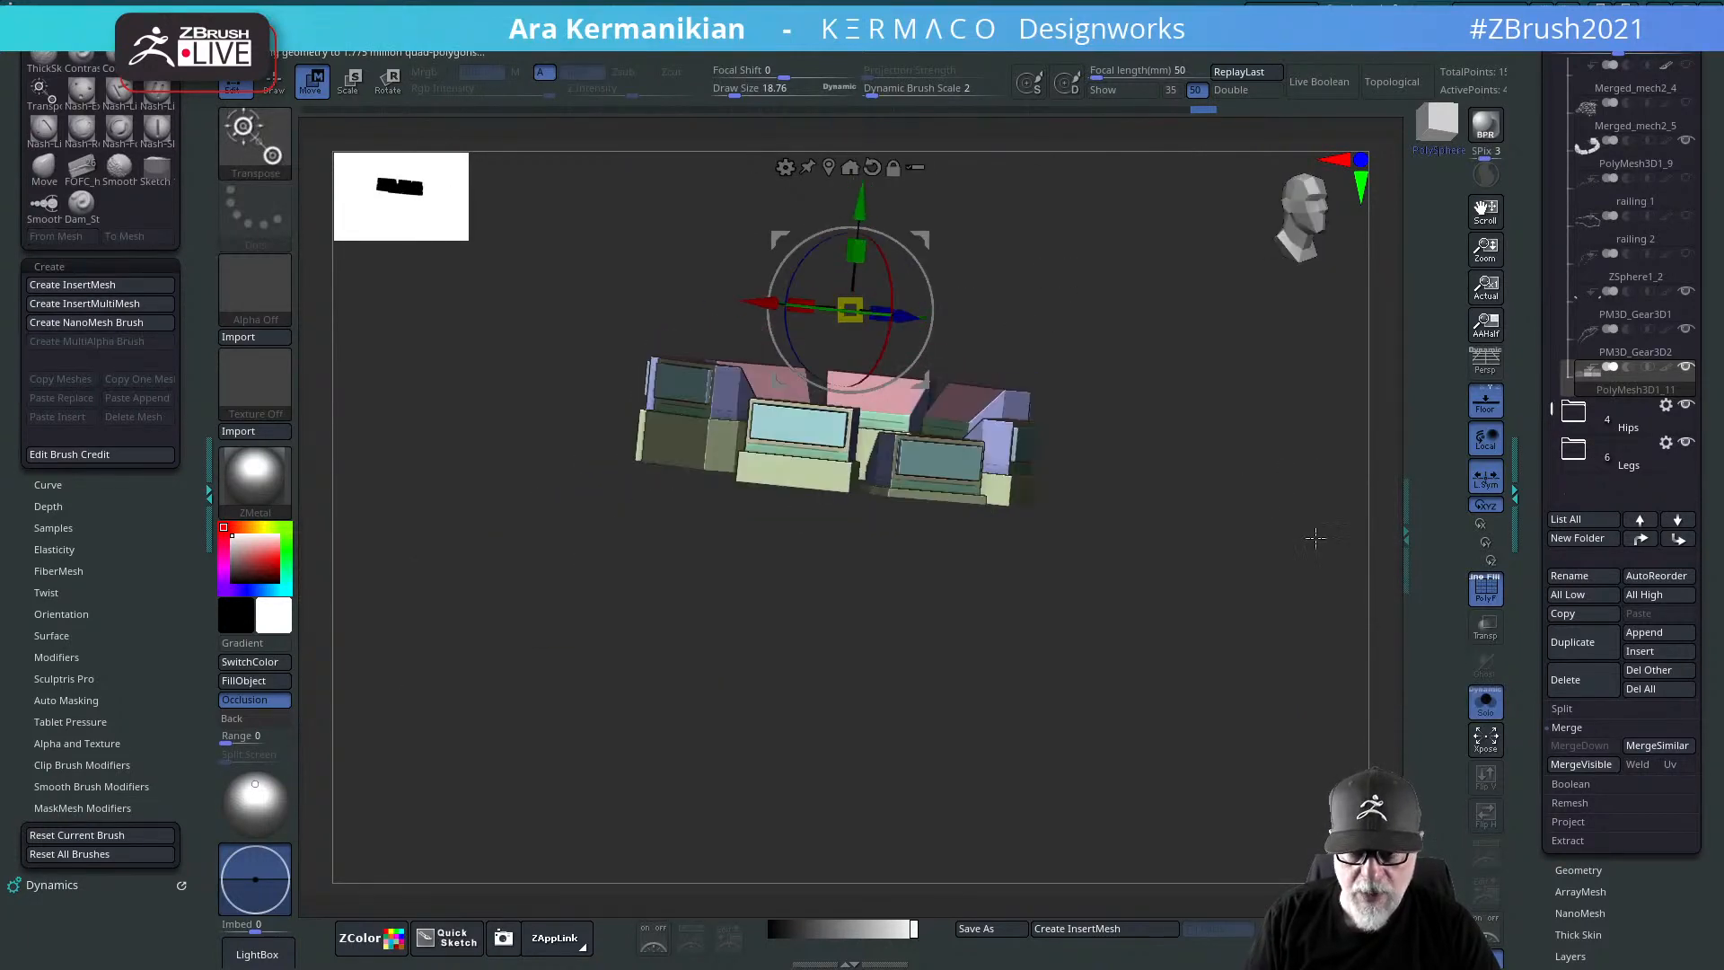
{"action": "left_click", "coordinate": [1486, 595]}
{"action": "left_click", "coordinate": [1490, 696]}
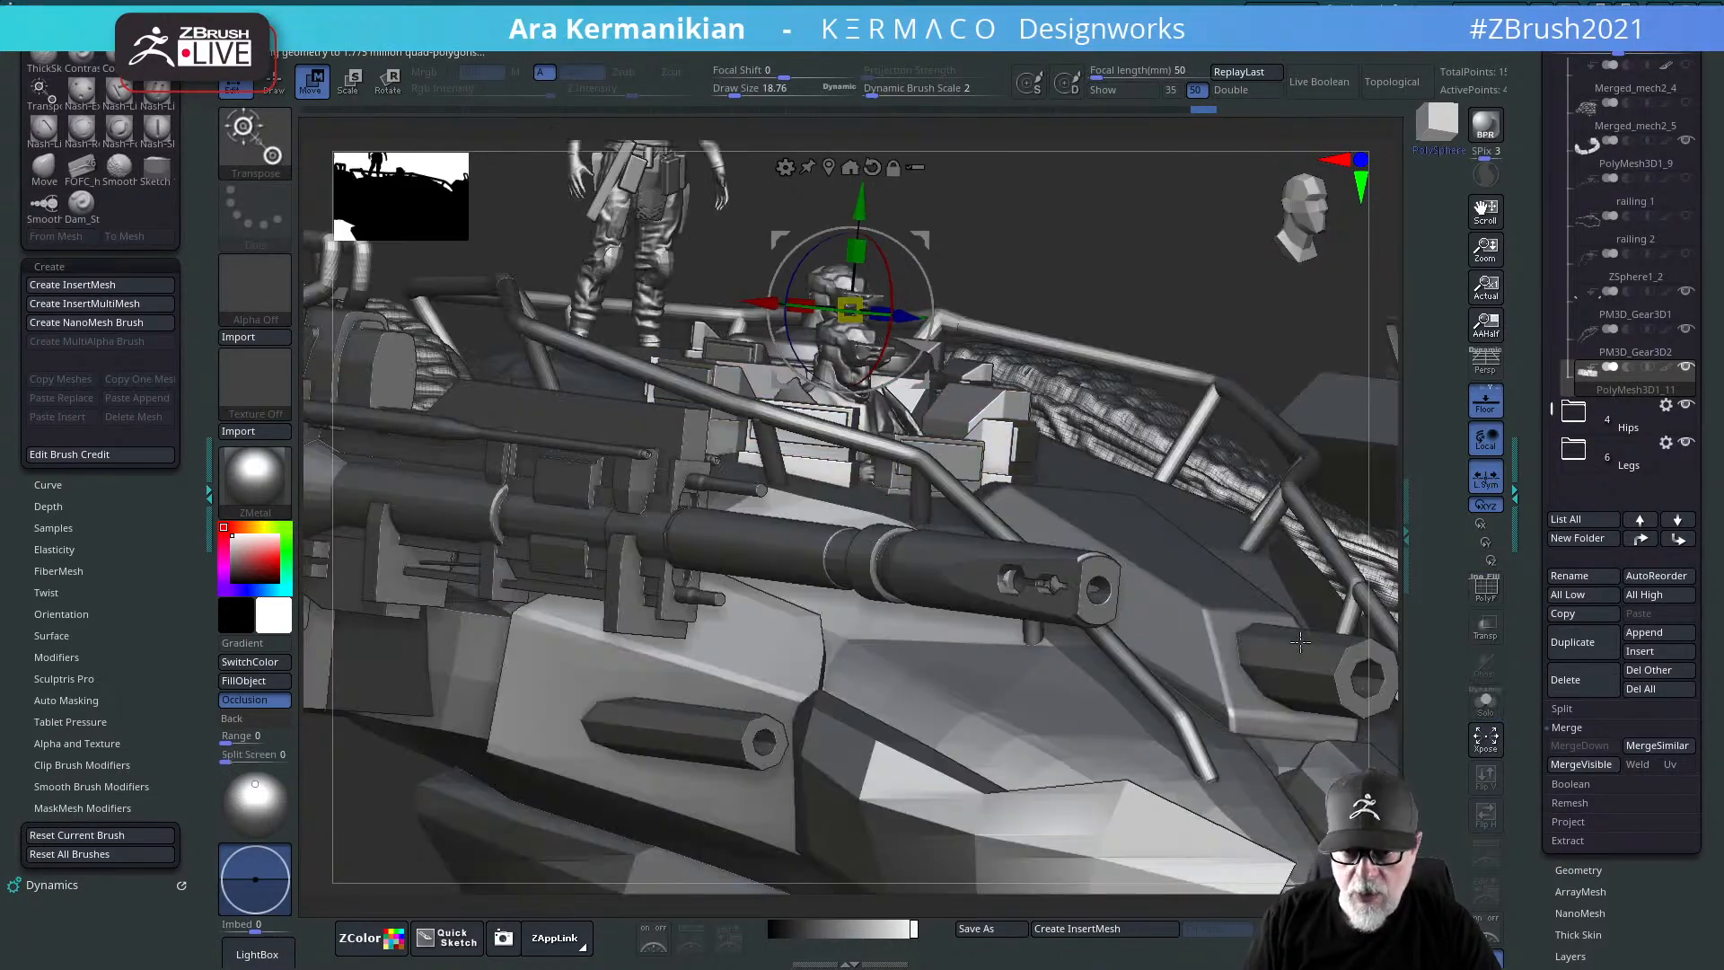
Step: Clear the ring's mask, scale the whole ring down slightly around the crouching figure and nudge it along its Z axis
{"action": "left_click_drag", "start_coordinate": [1160, 300], "coordinate": [1085, 314]}
{"action": "left_click_drag", "start_coordinate": [1267, 716], "coordinate": [1079, 619]}
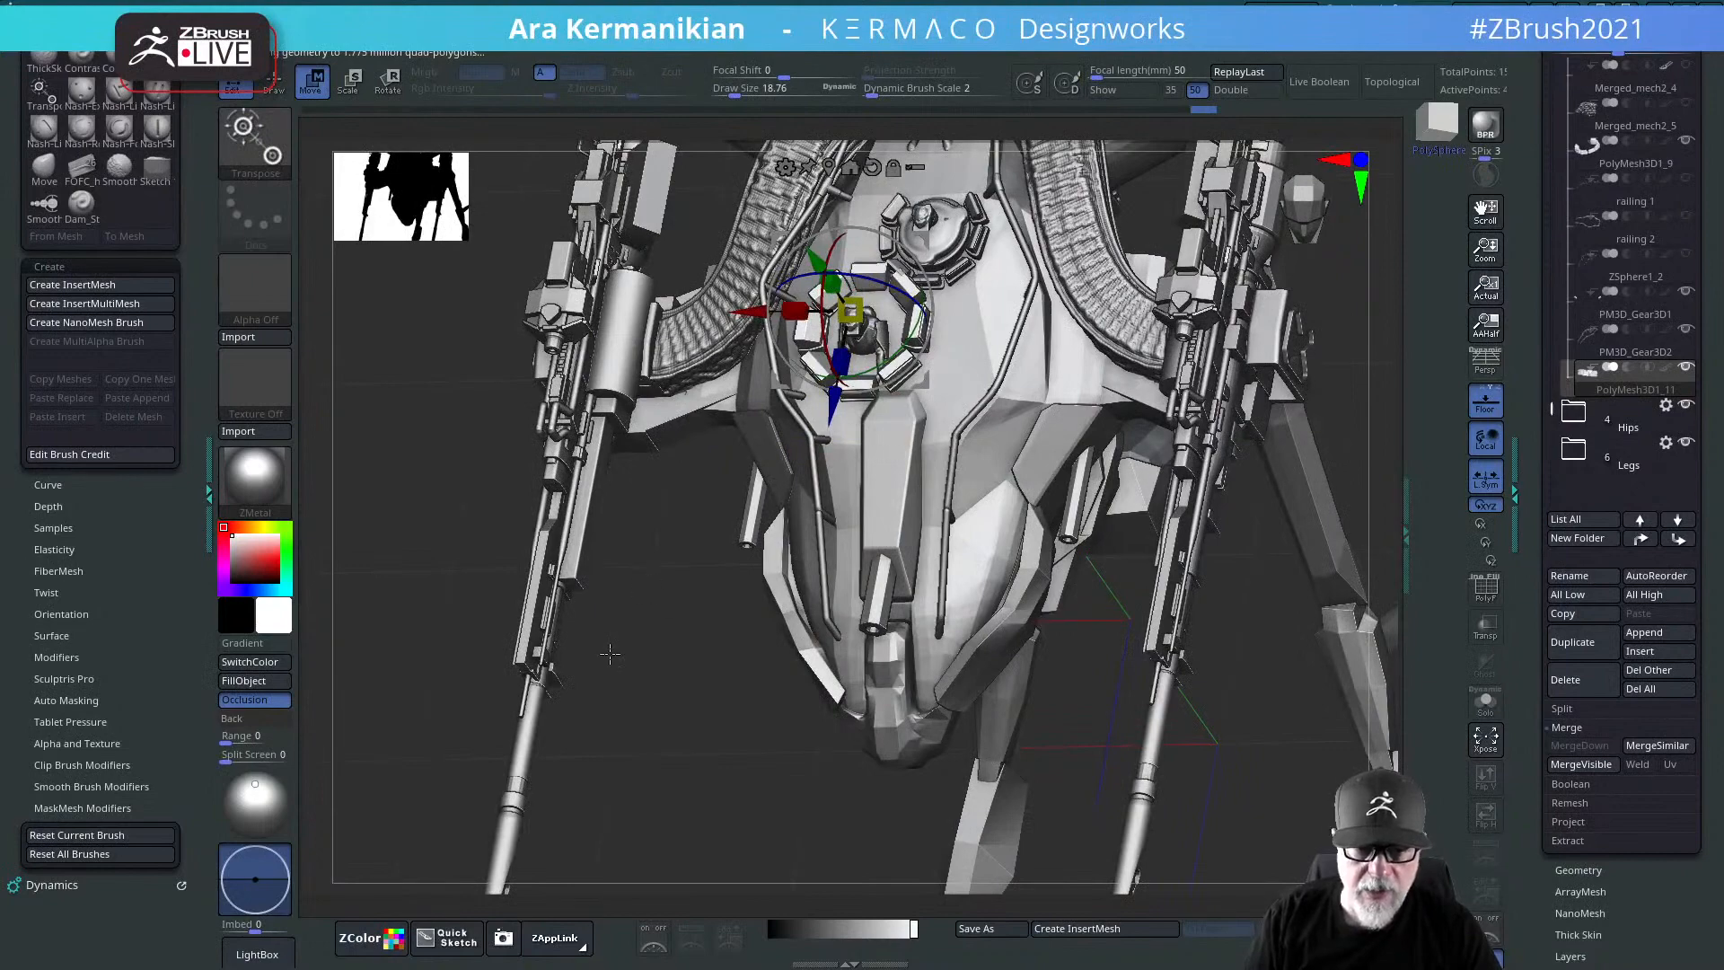
{"action": "mouse_move", "coordinate": [610, 654]}
{"action": "left_mouse_down", "text": "alt"}
{"action": "mouse_move", "coordinate": [658, 812]}
{"action": "mouse_move", "coordinate": [751, 655]}
{"action": "left_mouse_up", "text": "alt"}
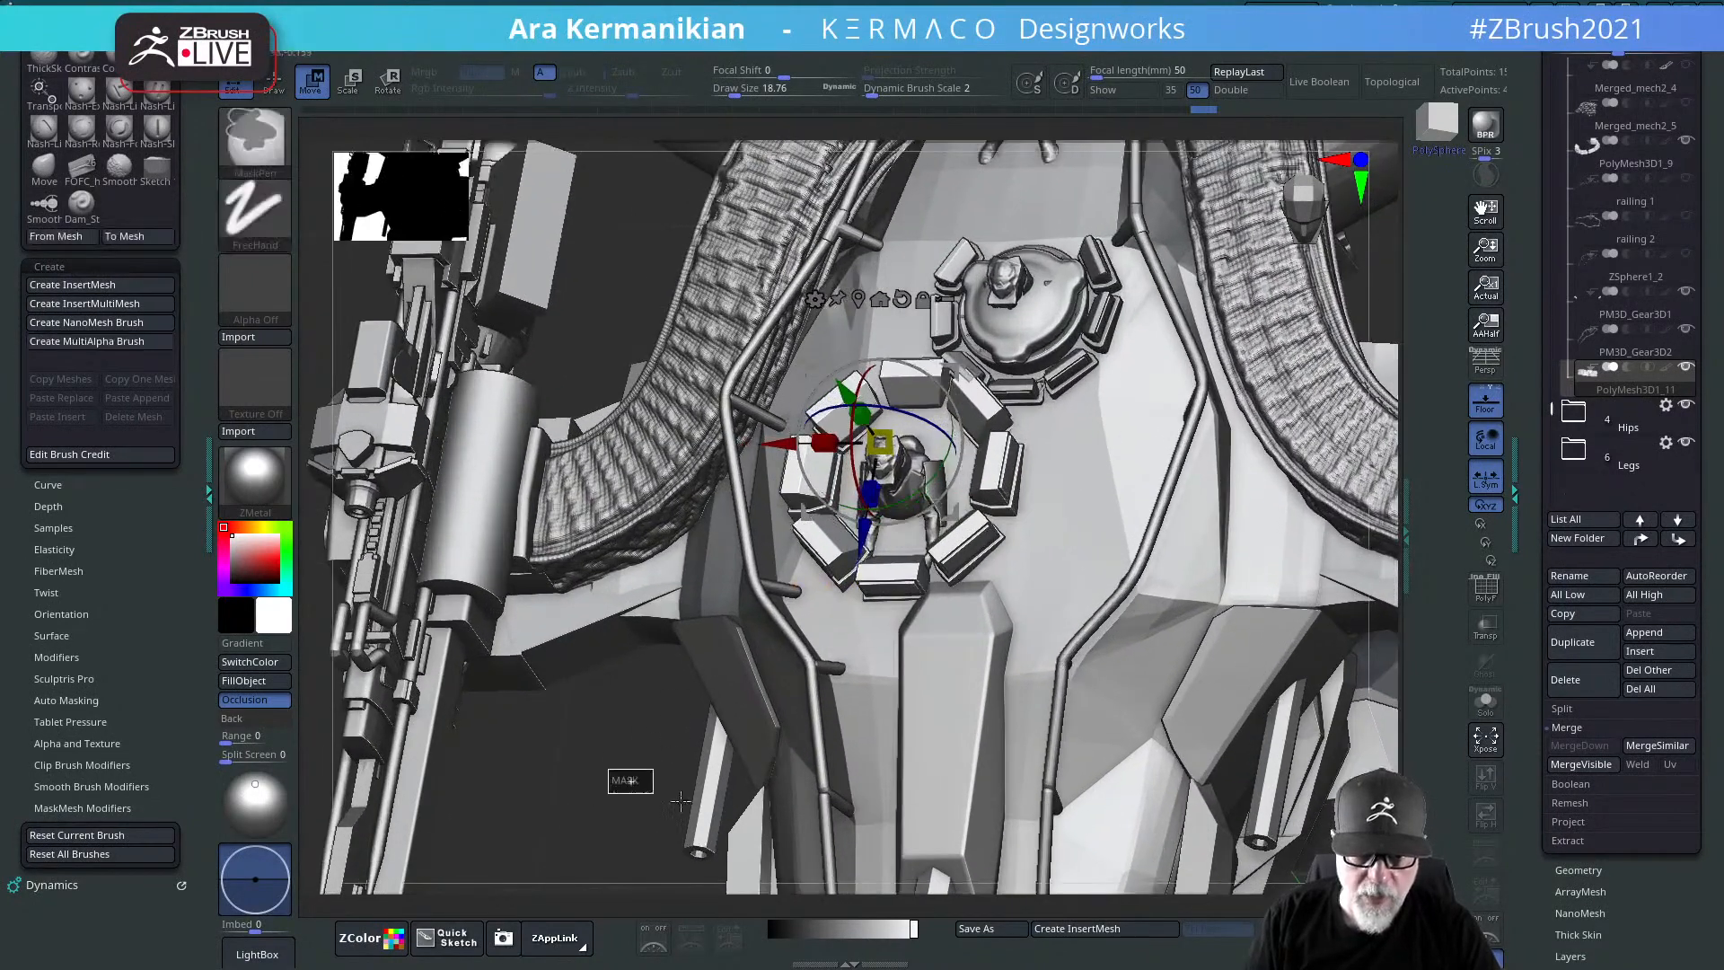
{"action": "left_click_drag", "start_coordinate": [883, 437], "coordinate": [879, 441]}
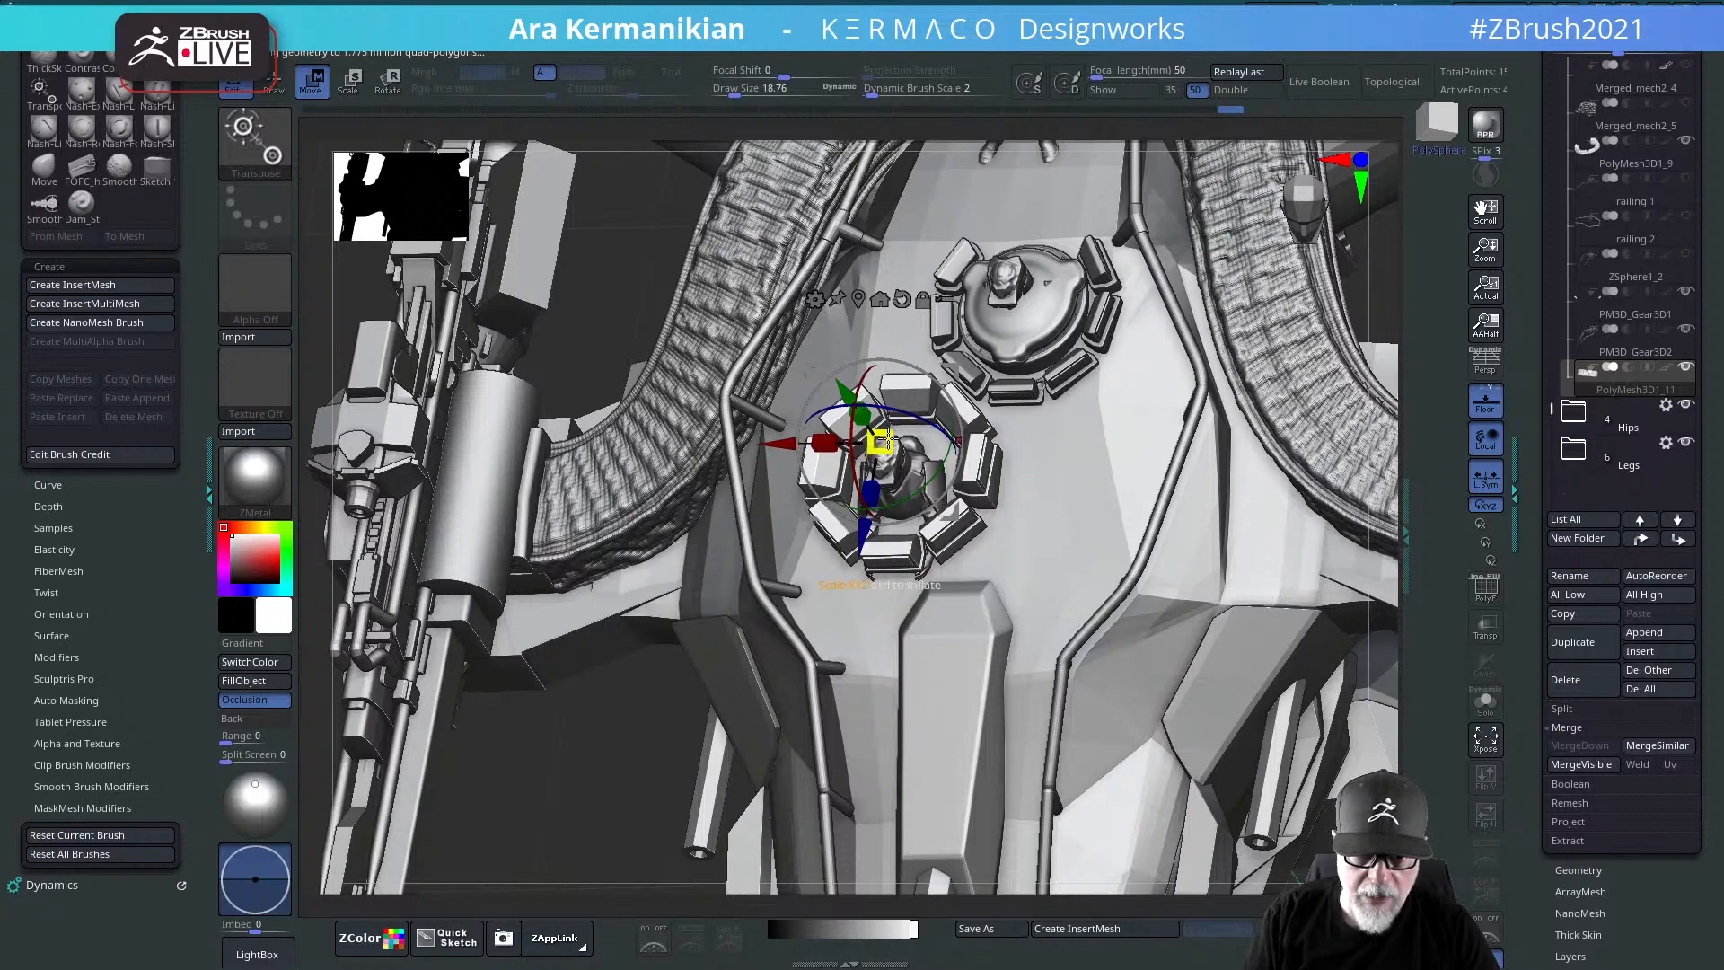
{"action": "left_click_drag", "start_coordinate": [861, 537], "coordinate": [859, 542]}
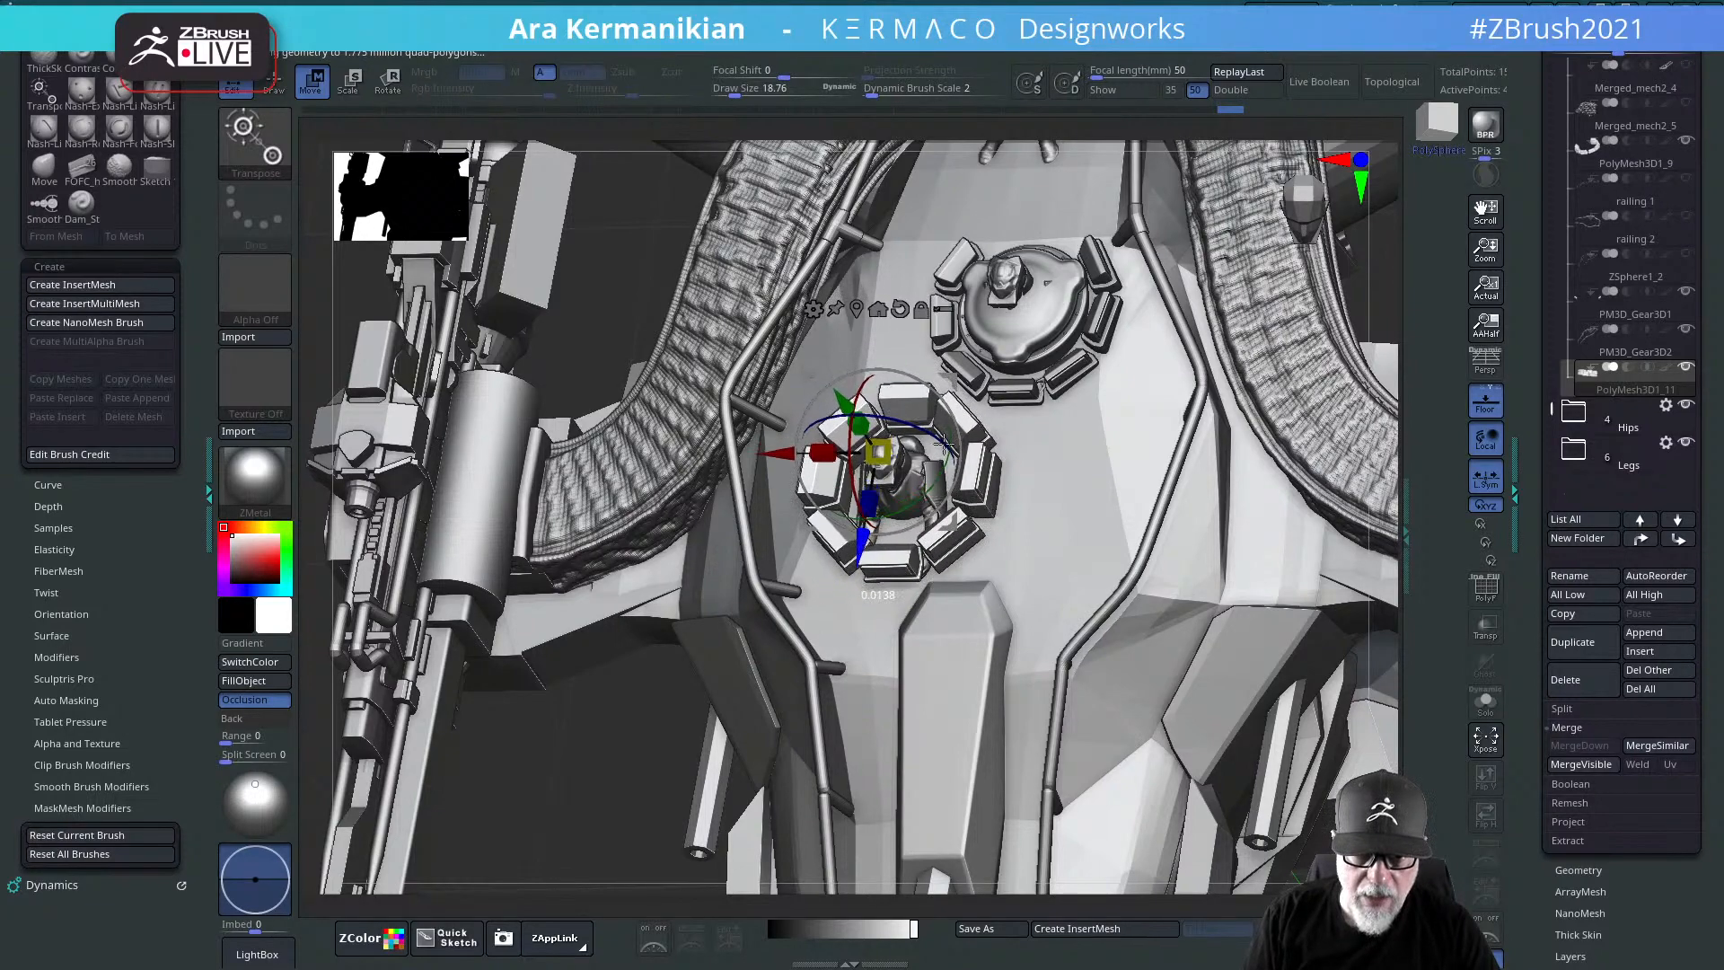
Step: Examine the resized ring's fit on the deck from several angles and return to Draw mode
{"action": "left_click_drag", "start_coordinate": [587, 824], "coordinate": [916, 432]}
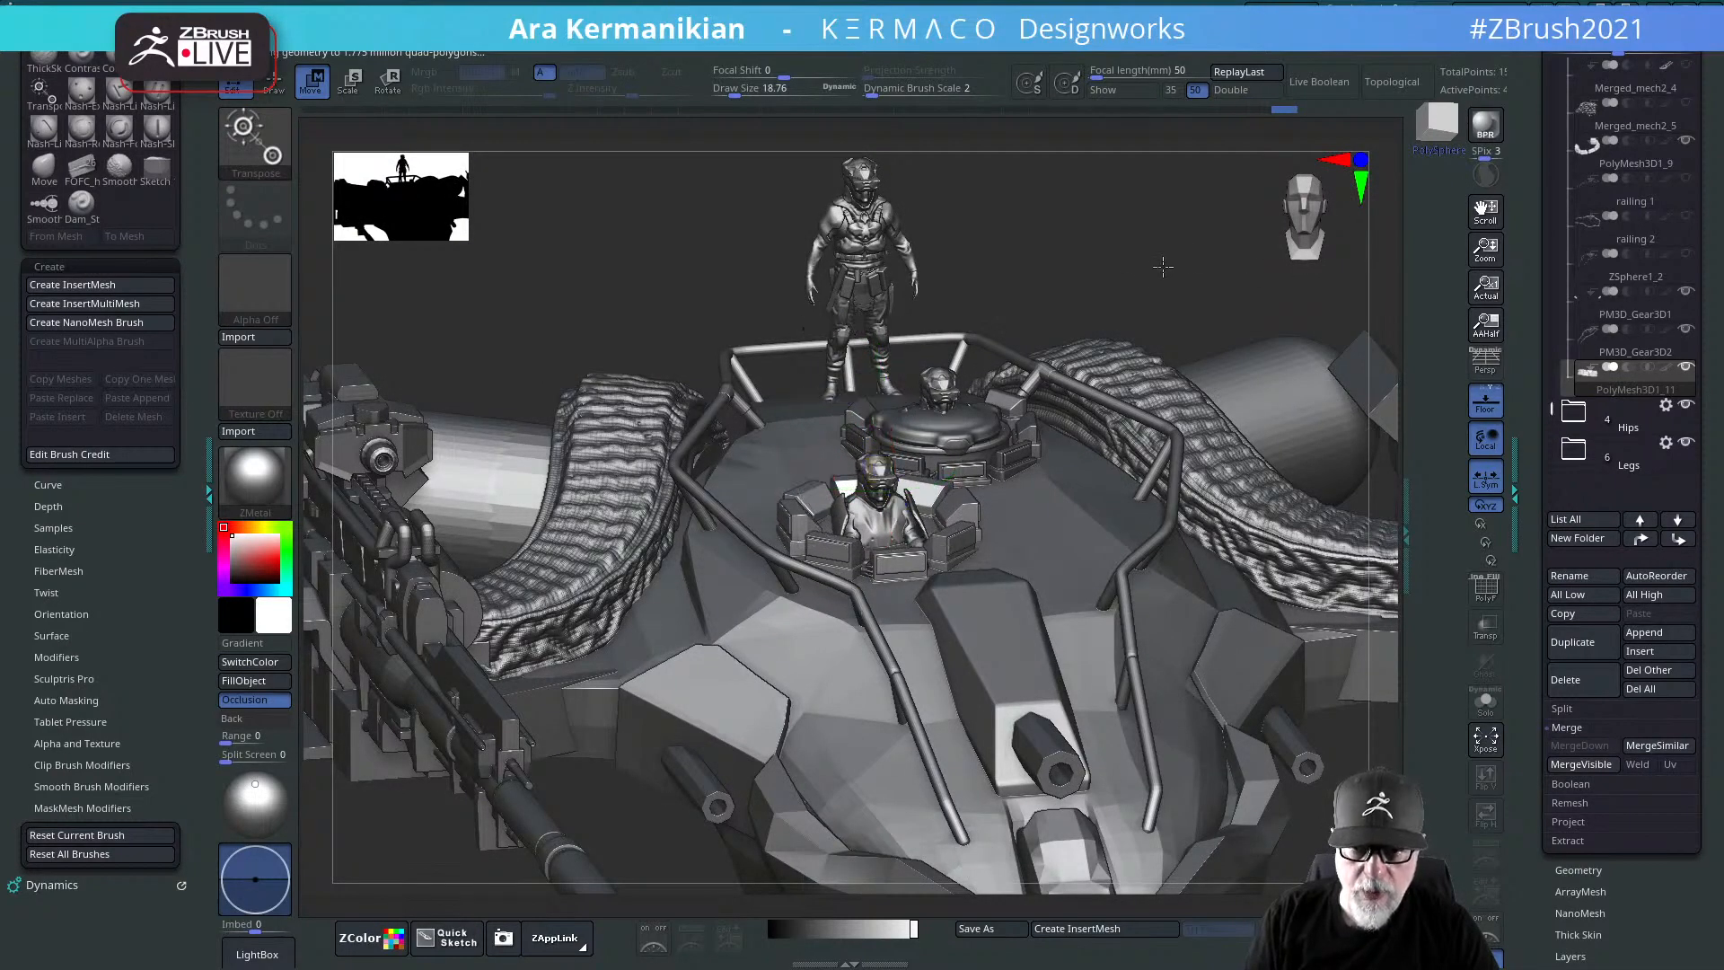
{"action": "left_click_drag", "start_coordinate": [1163, 265], "coordinate": [977, 455]}
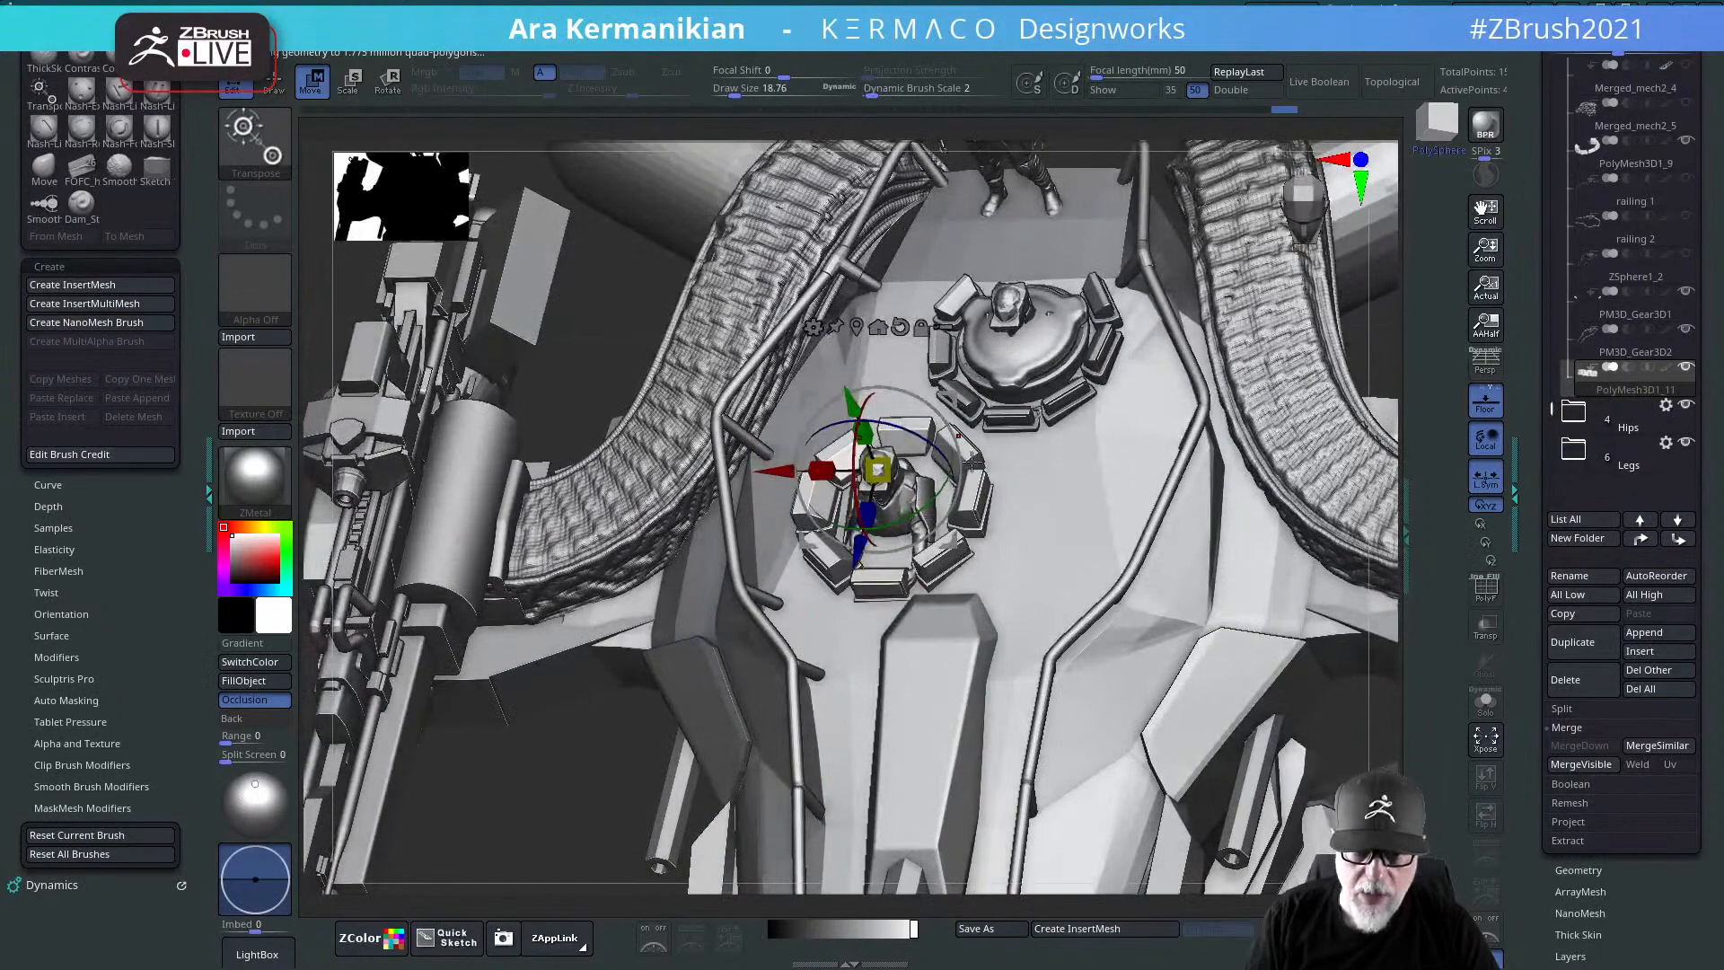
{"action": "left_click_drag", "start_coordinate": [1375, 343], "coordinate": [1323, 447]}
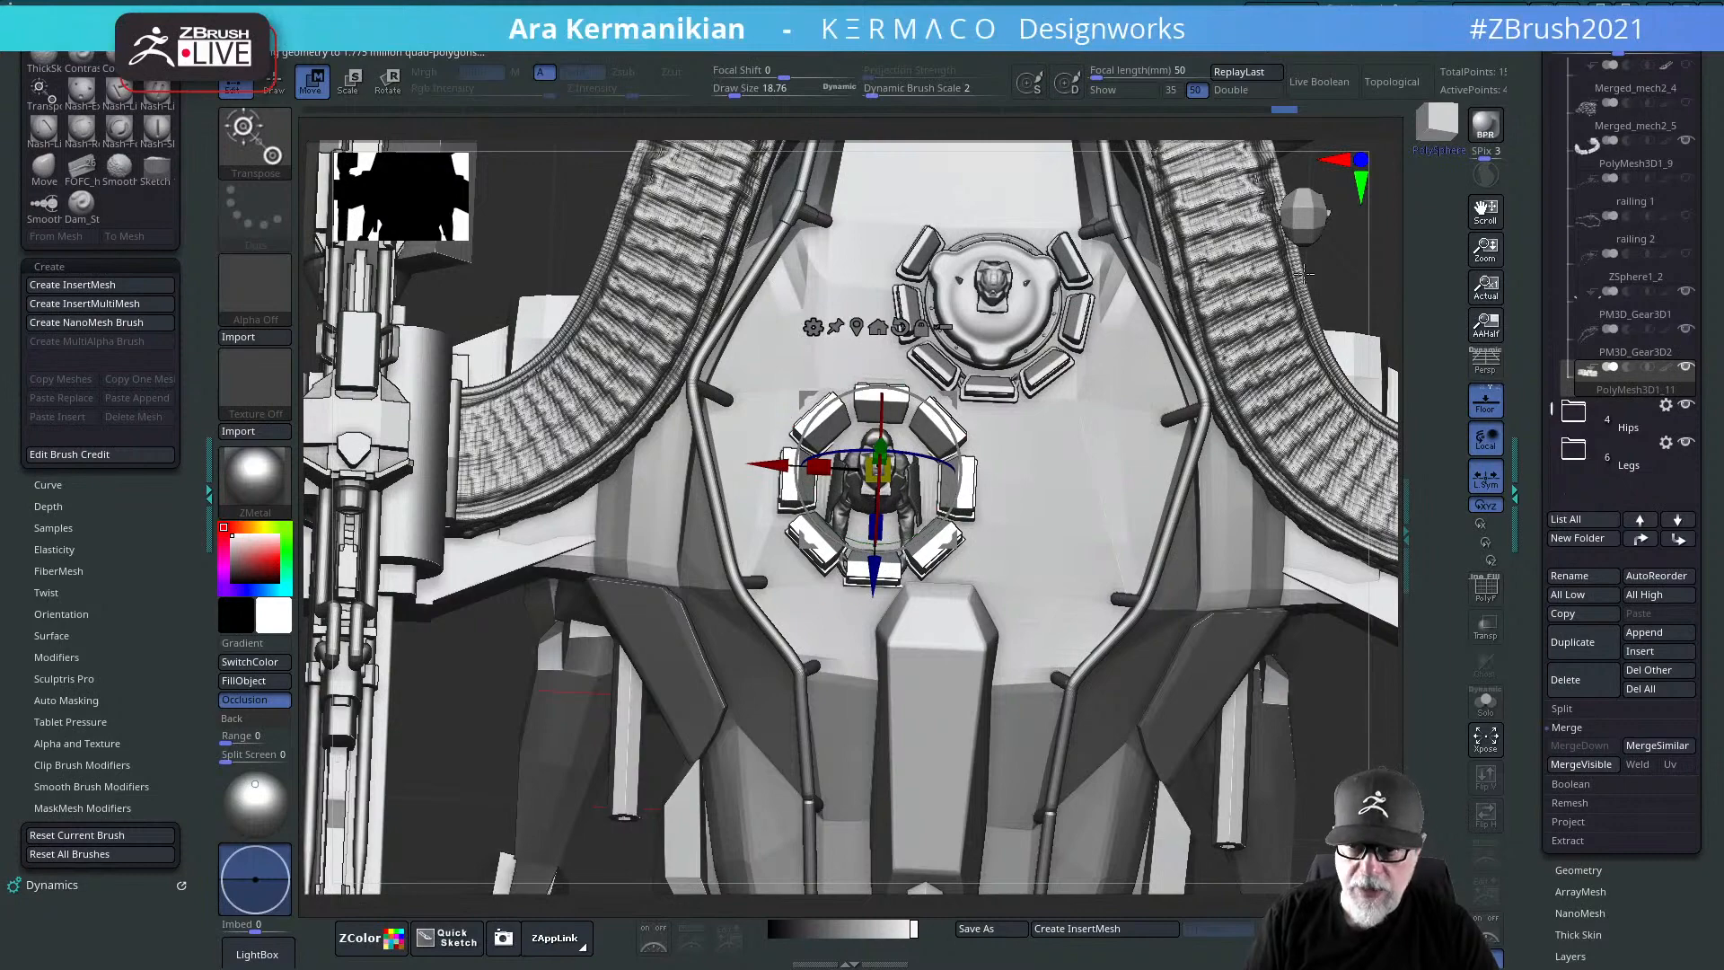
{"action": "left_click_drag", "start_coordinate": [1331, 256], "coordinate": [1307, 179], "text": "alt"}
{"action": "mouse_move", "coordinate": [1300, 413]}
{"action": "left_mouse_down"}
{"action": "mouse_move", "coordinate": [1291, 248]}
{"action": "mouse_move", "coordinate": [1281, 389]}
{"action": "mouse_move", "coordinate": [1201, 373]}
{"action": "mouse_move", "coordinate": [1231, 324]}
{"action": "mouse_move", "coordinate": [1200, 276]}
{"action": "mouse_move", "coordinate": [1158, 481]}
{"action": "left_mouse_up"}
{"action": "key", "text": "q"}
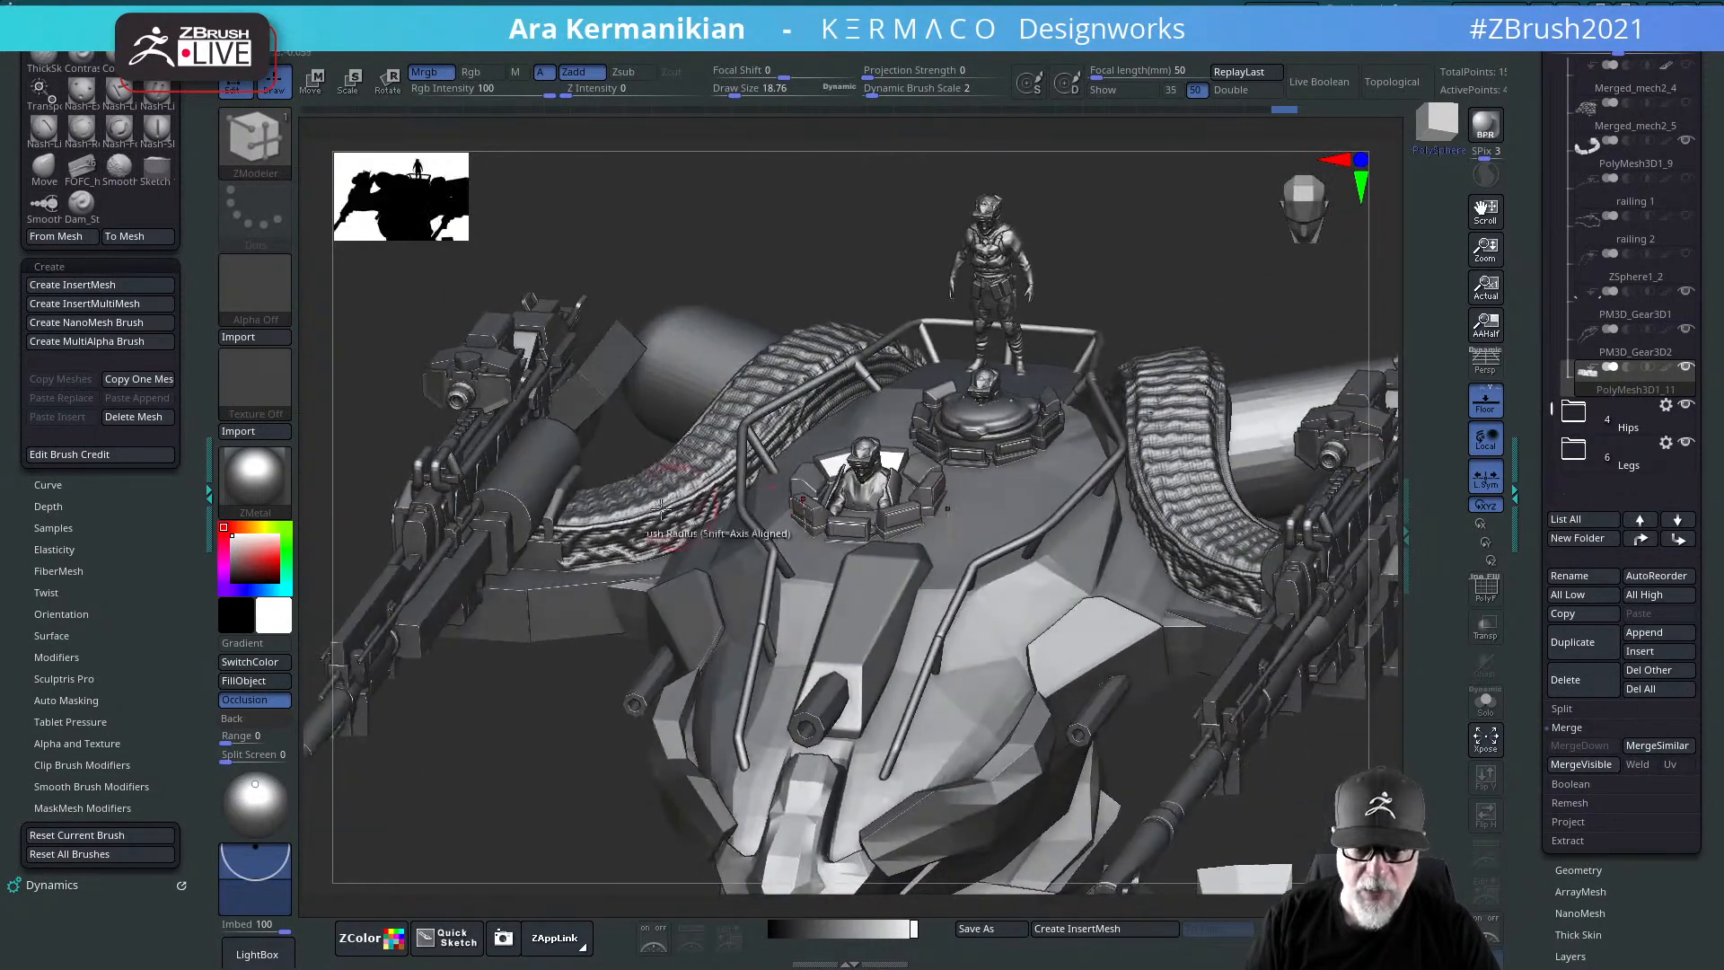
{"action": "left_click_drag", "start_coordinate": [1252, 281], "coordinate": [1284, 376]}
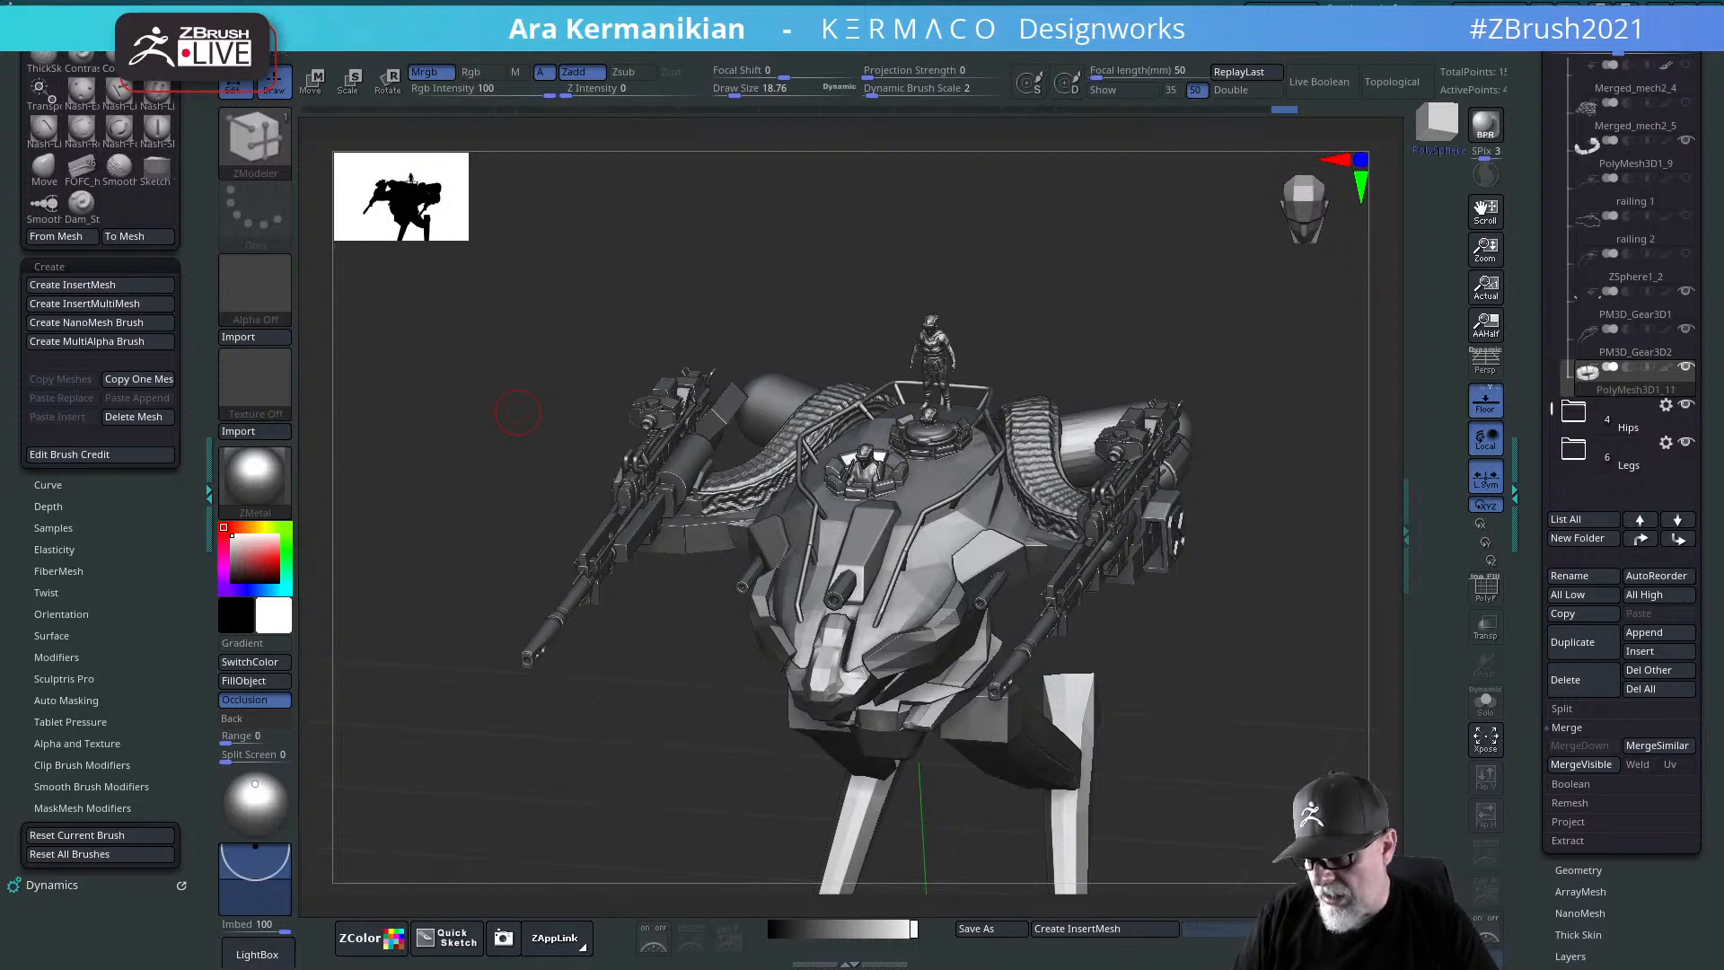
Step: Examine the whole mech's silhouette and deck layout from the front, sides, rear and above
{"action": "mouse_move", "coordinate": [1616, 453]}
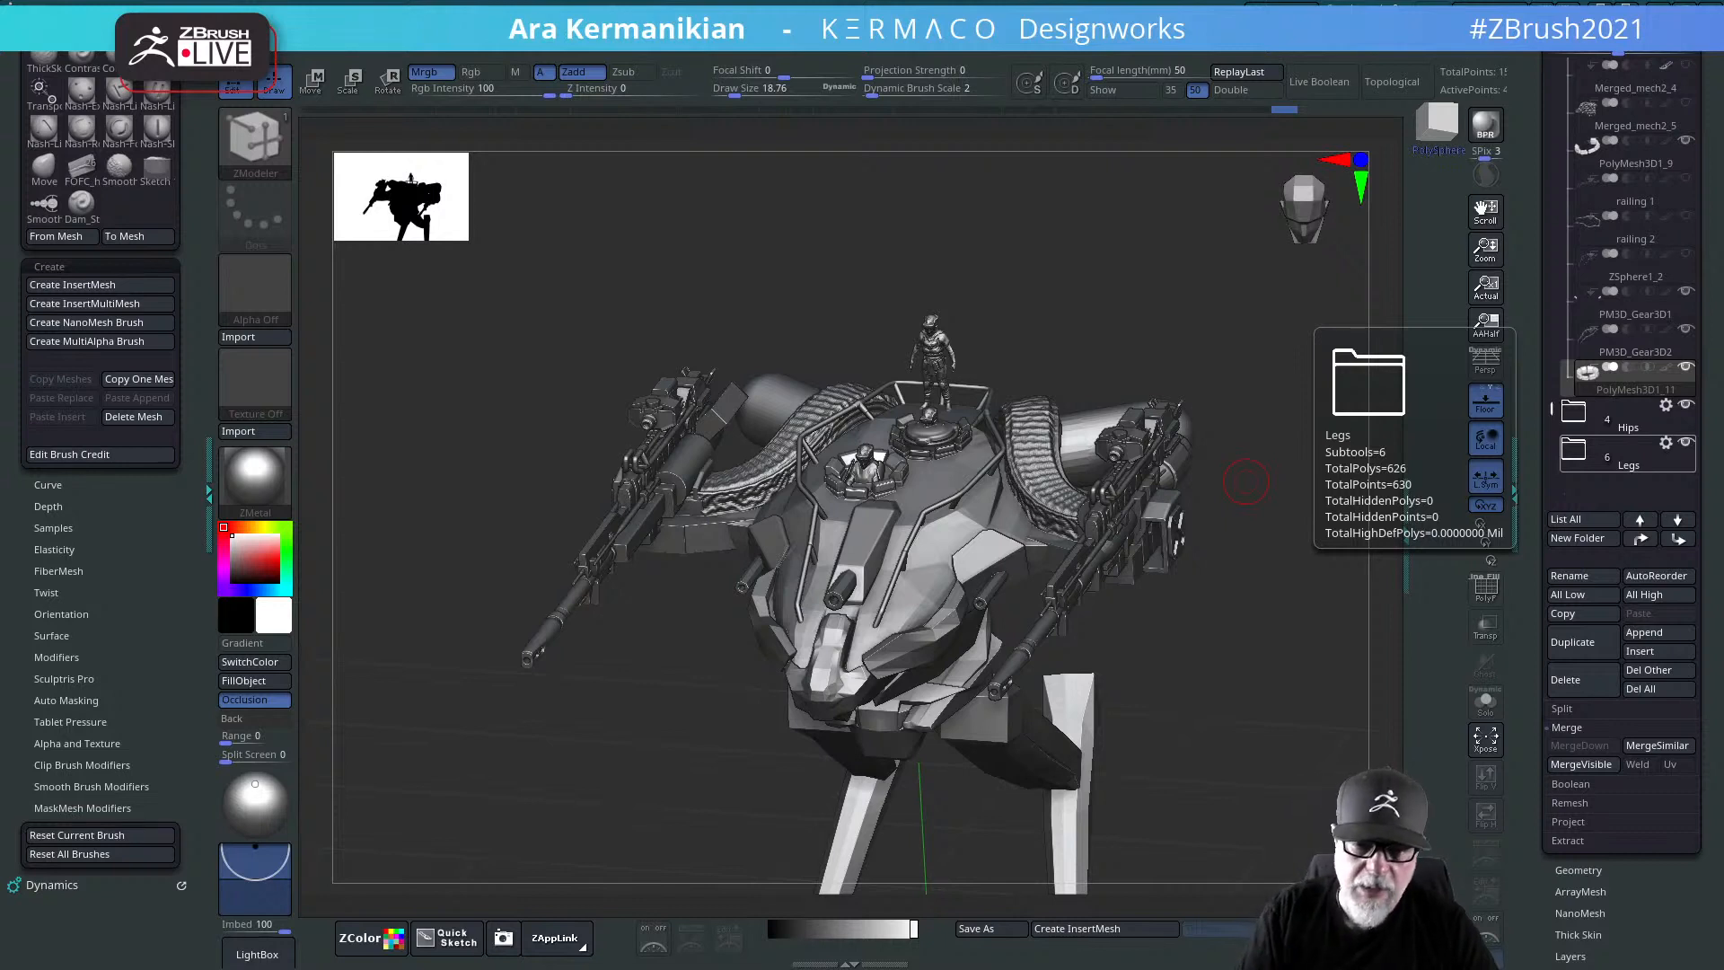
{"action": "left_click_drag", "start_coordinate": [1094, 359], "coordinate": [1140, 346]}
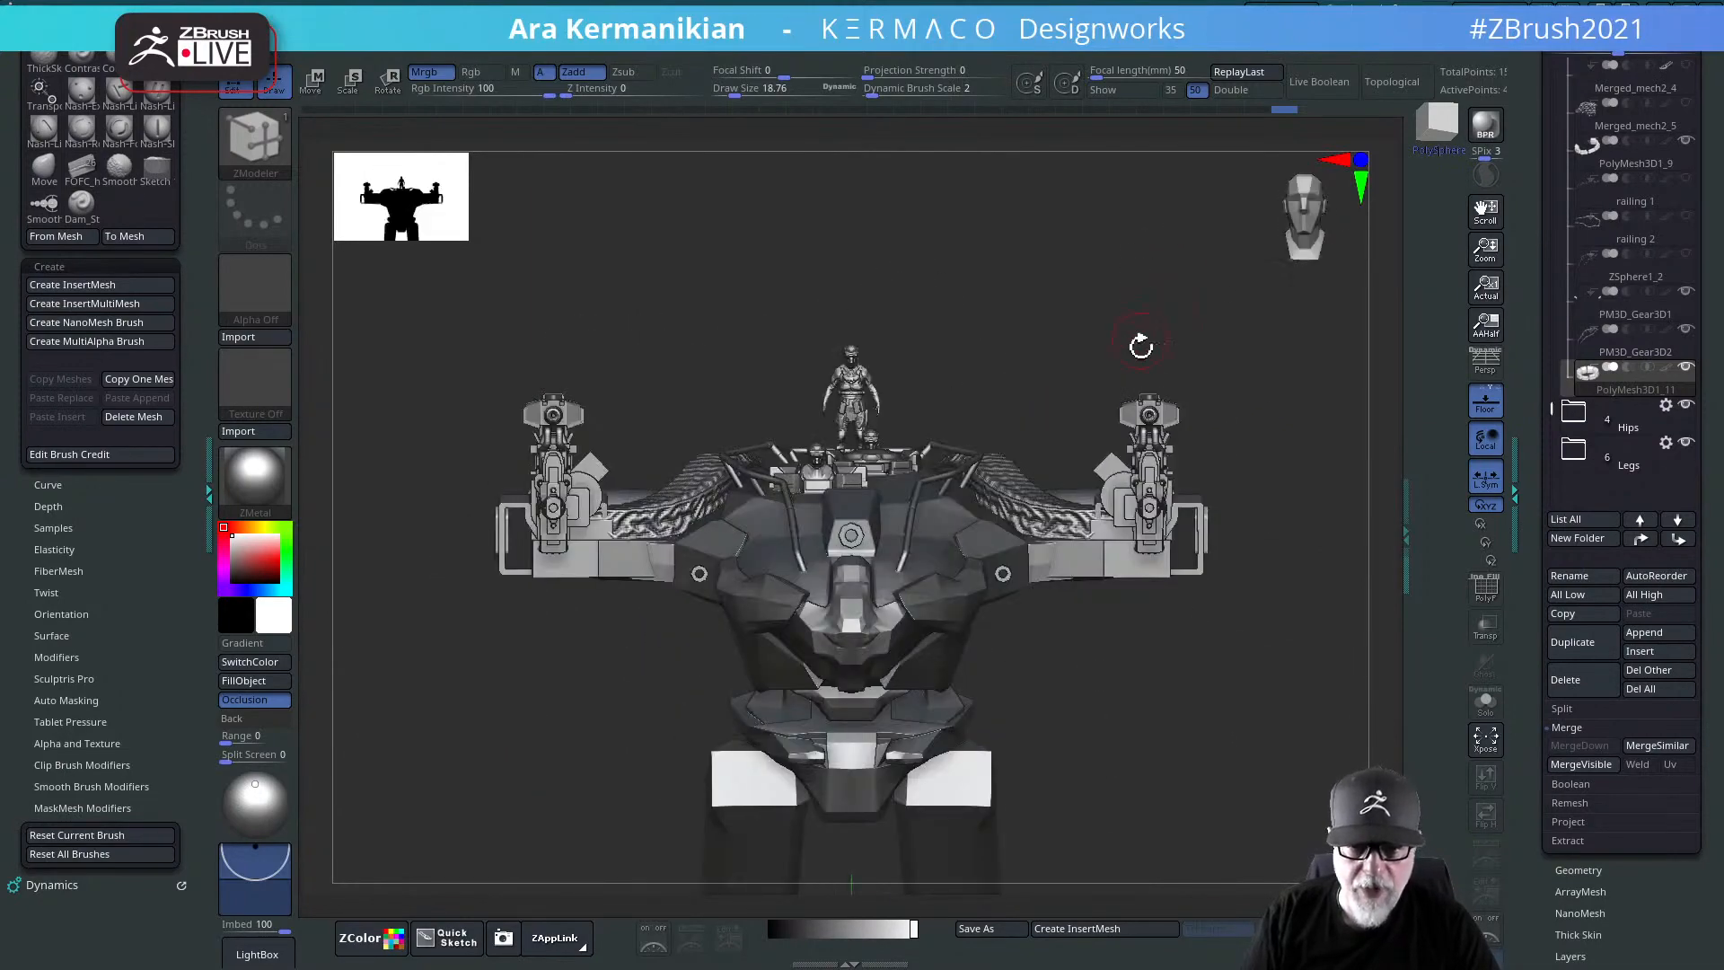
{"action": "left_click_drag", "start_coordinate": [1194, 220], "coordinate": [1028, 271]}
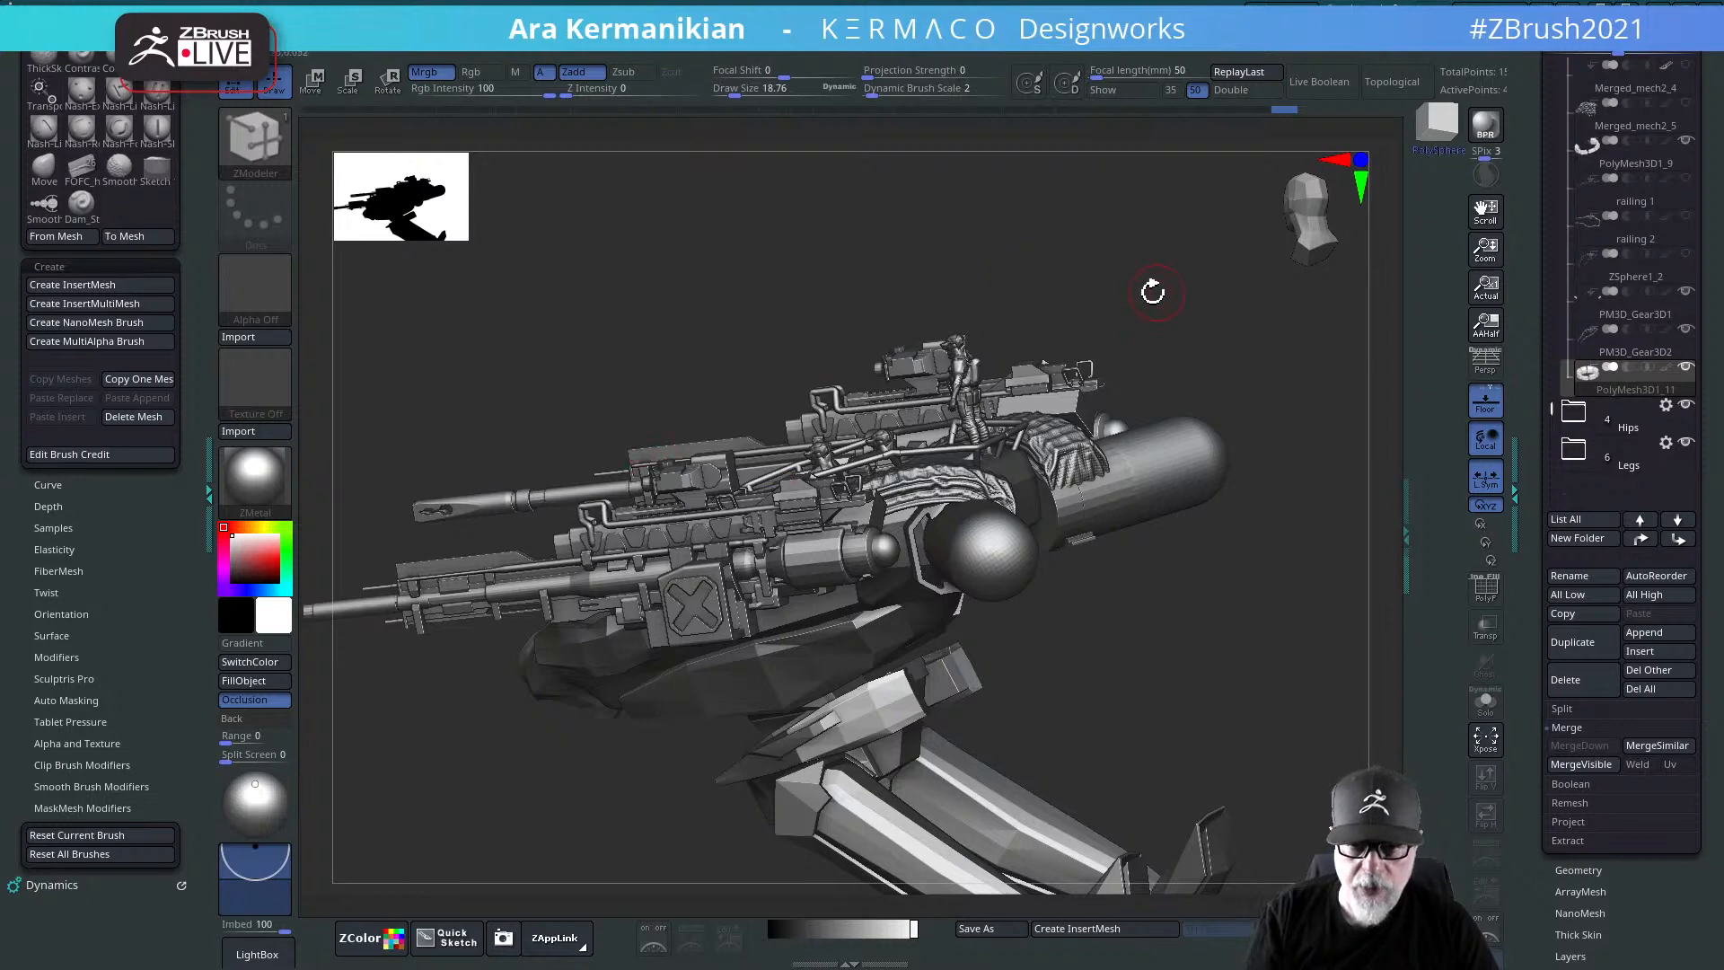
{"action": "left_click_drag", "start_coordinate": [1150, 284], "coordinate": [1117, 296], "text": "shift"}
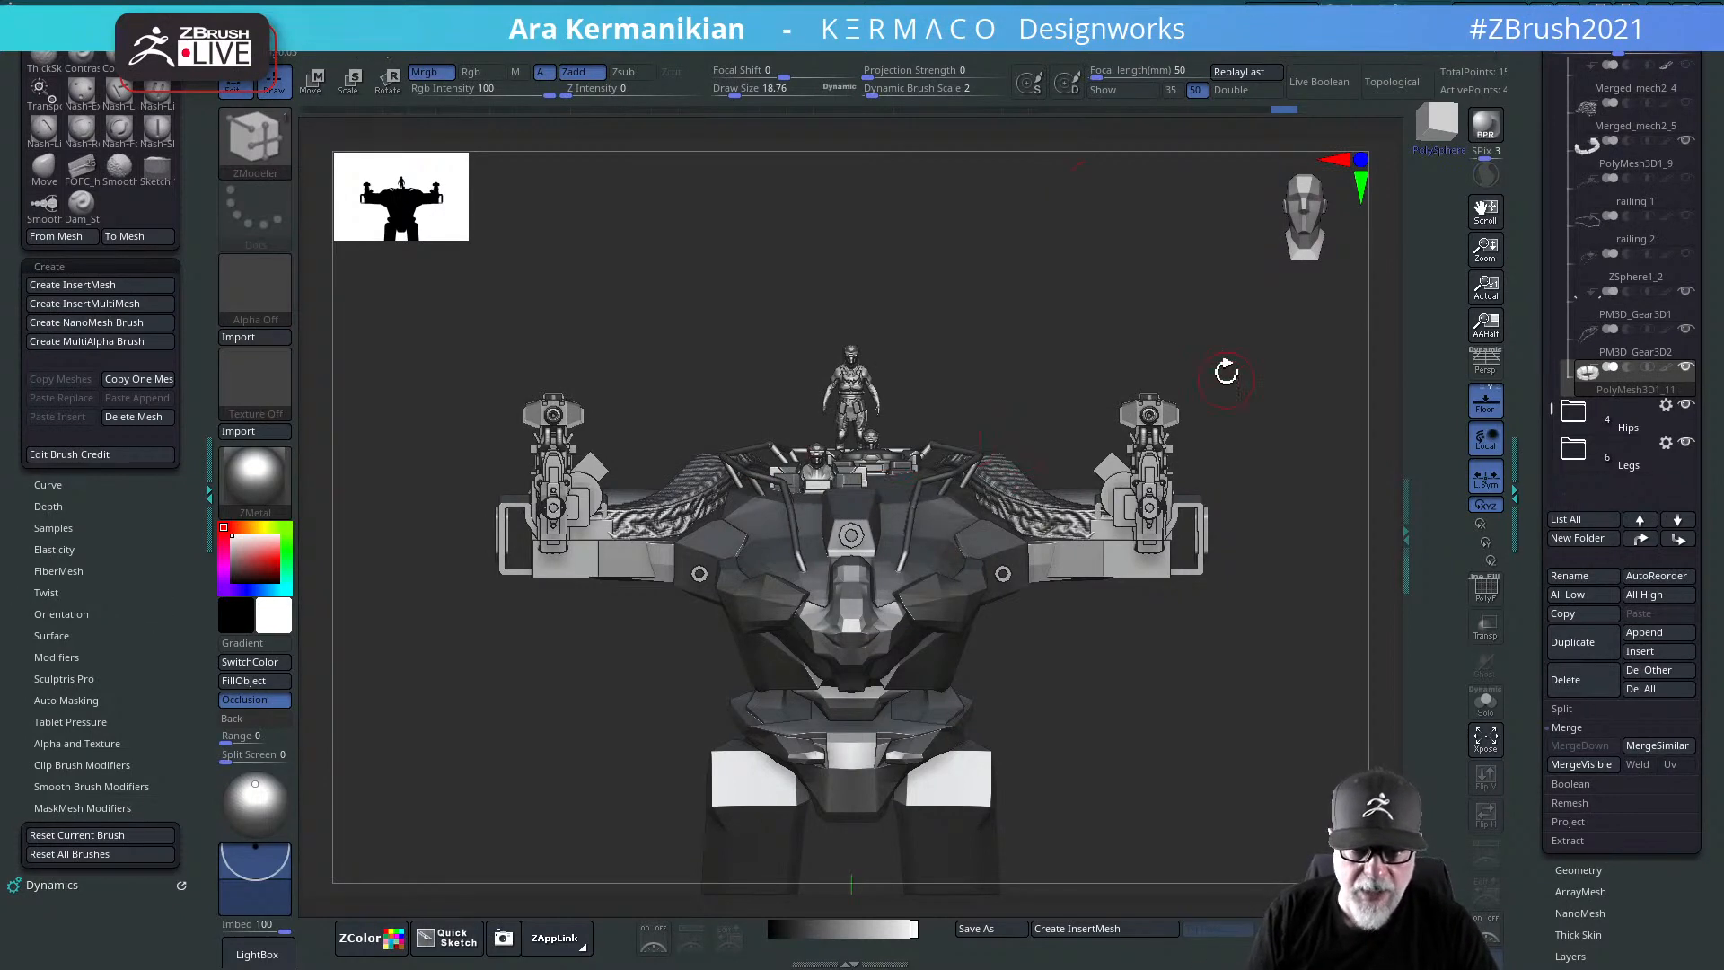
{"action": "left_click_drag", "start_coordinate": [1159, 335], "coordinate": [1131, 366]}
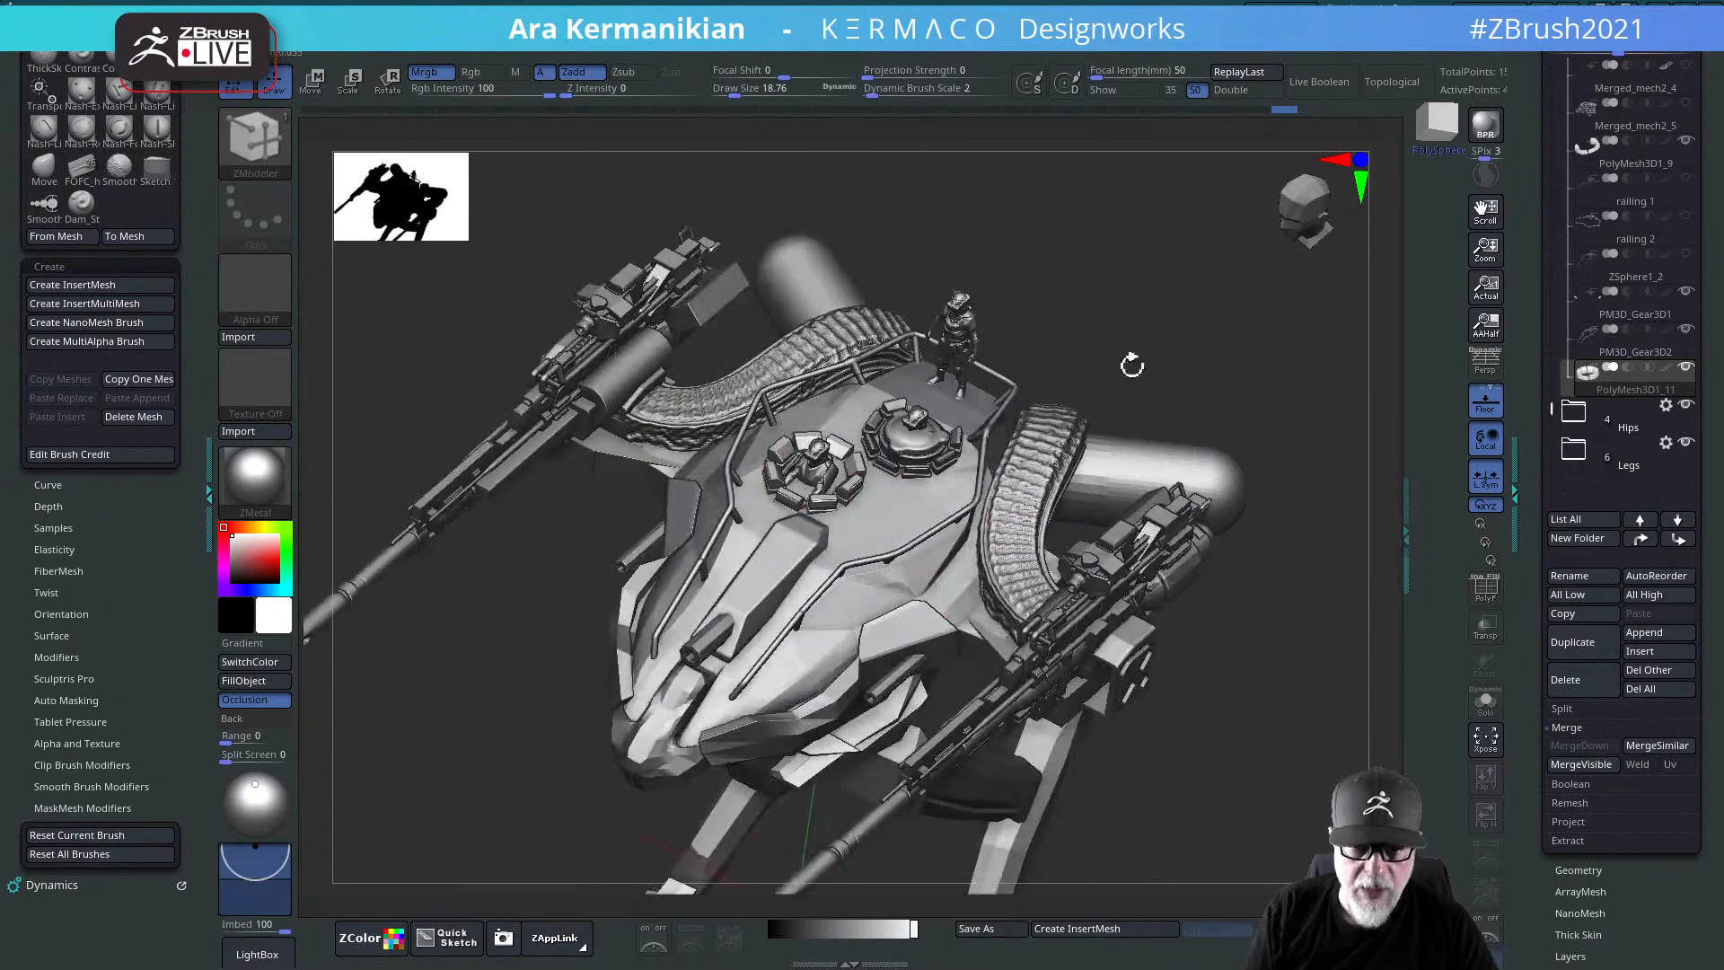
{"action": "left_click_drag", "start_coordinate": [1126, 305], "coordinate": [1178, 392]}
{"action": "left_click_drag", "start_coordinate": [1034, 430], "coordinate": [1176, 341]}
{"action": "left_click_drag", "start_coordinate": [1028, 327], "coordinate": [1123, 535]}
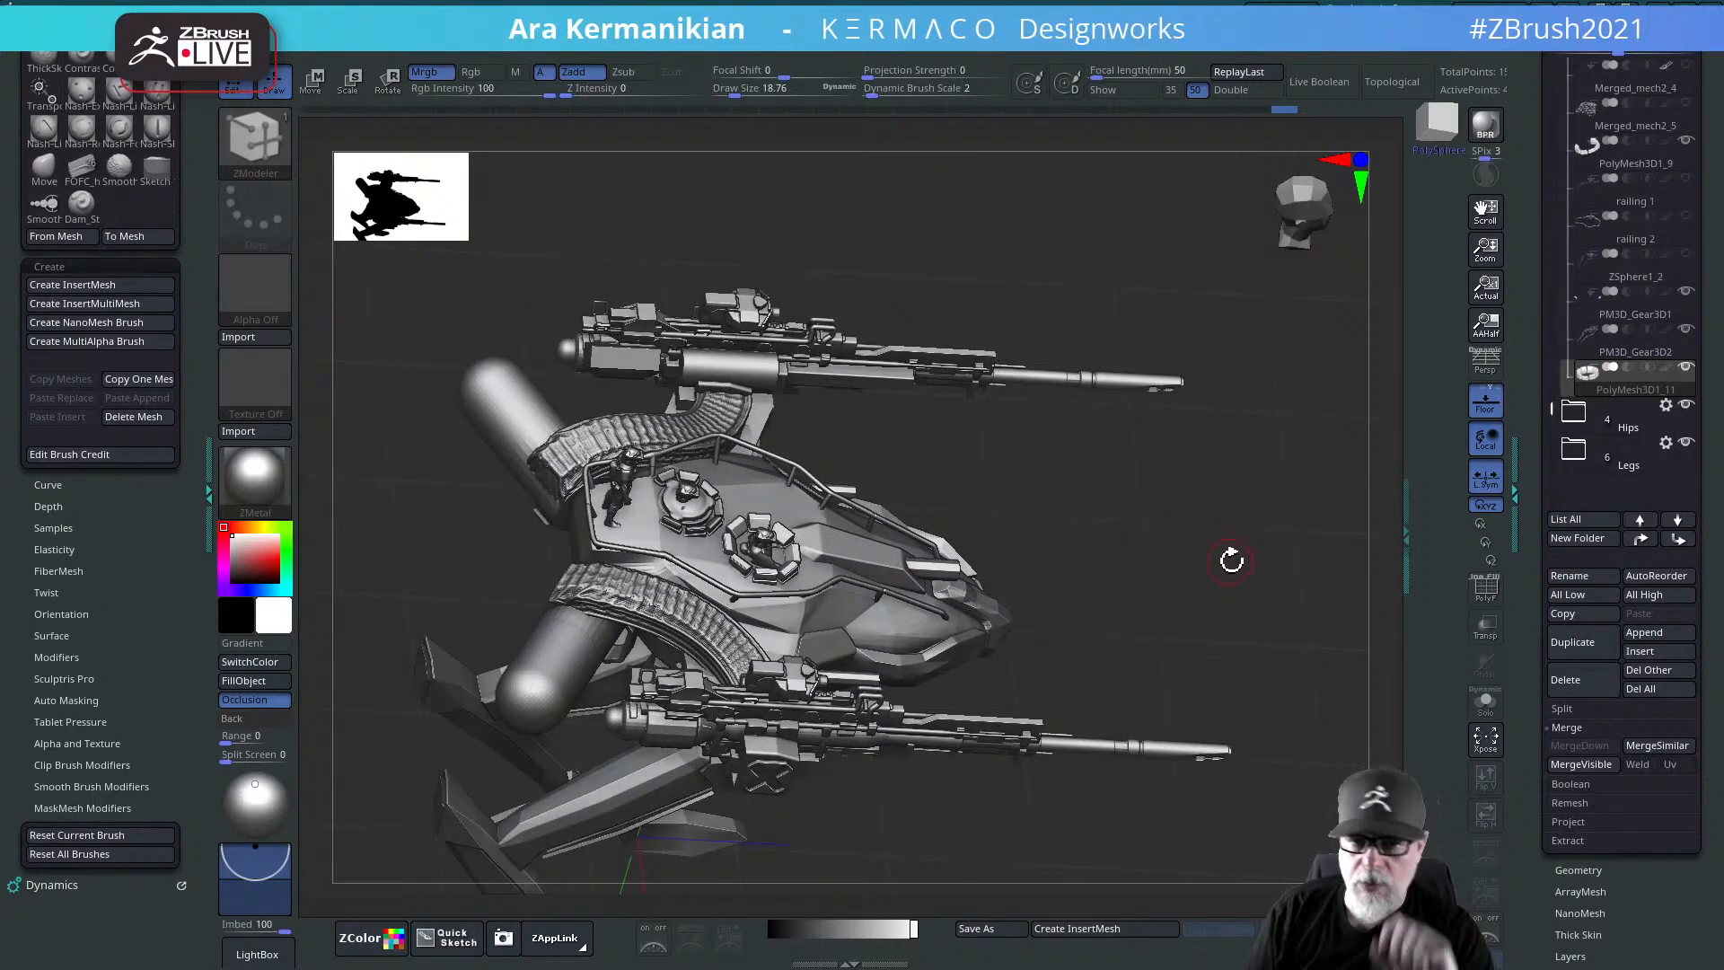
{"action": "left_click_drag", "start_coordinate": [1228, 558], "coordinate": [1236, 515]}
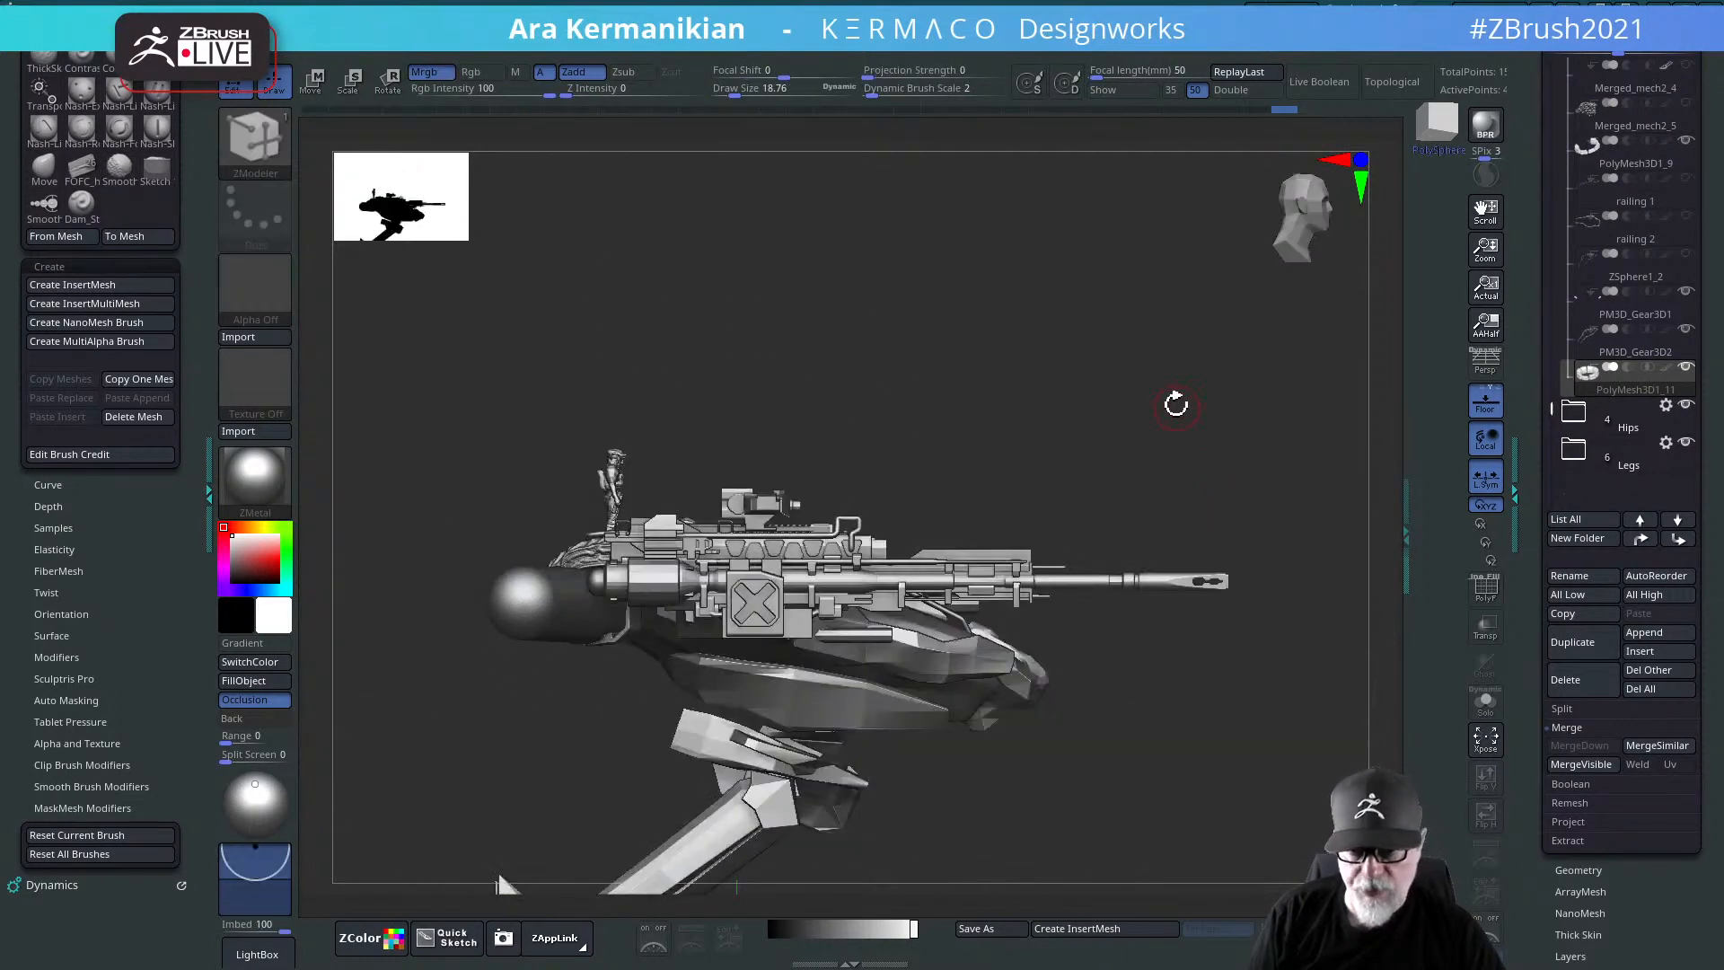
{"action": "left_click_drag", "start_coordinate": [1176, 404], "coordinate": [825, 512]}
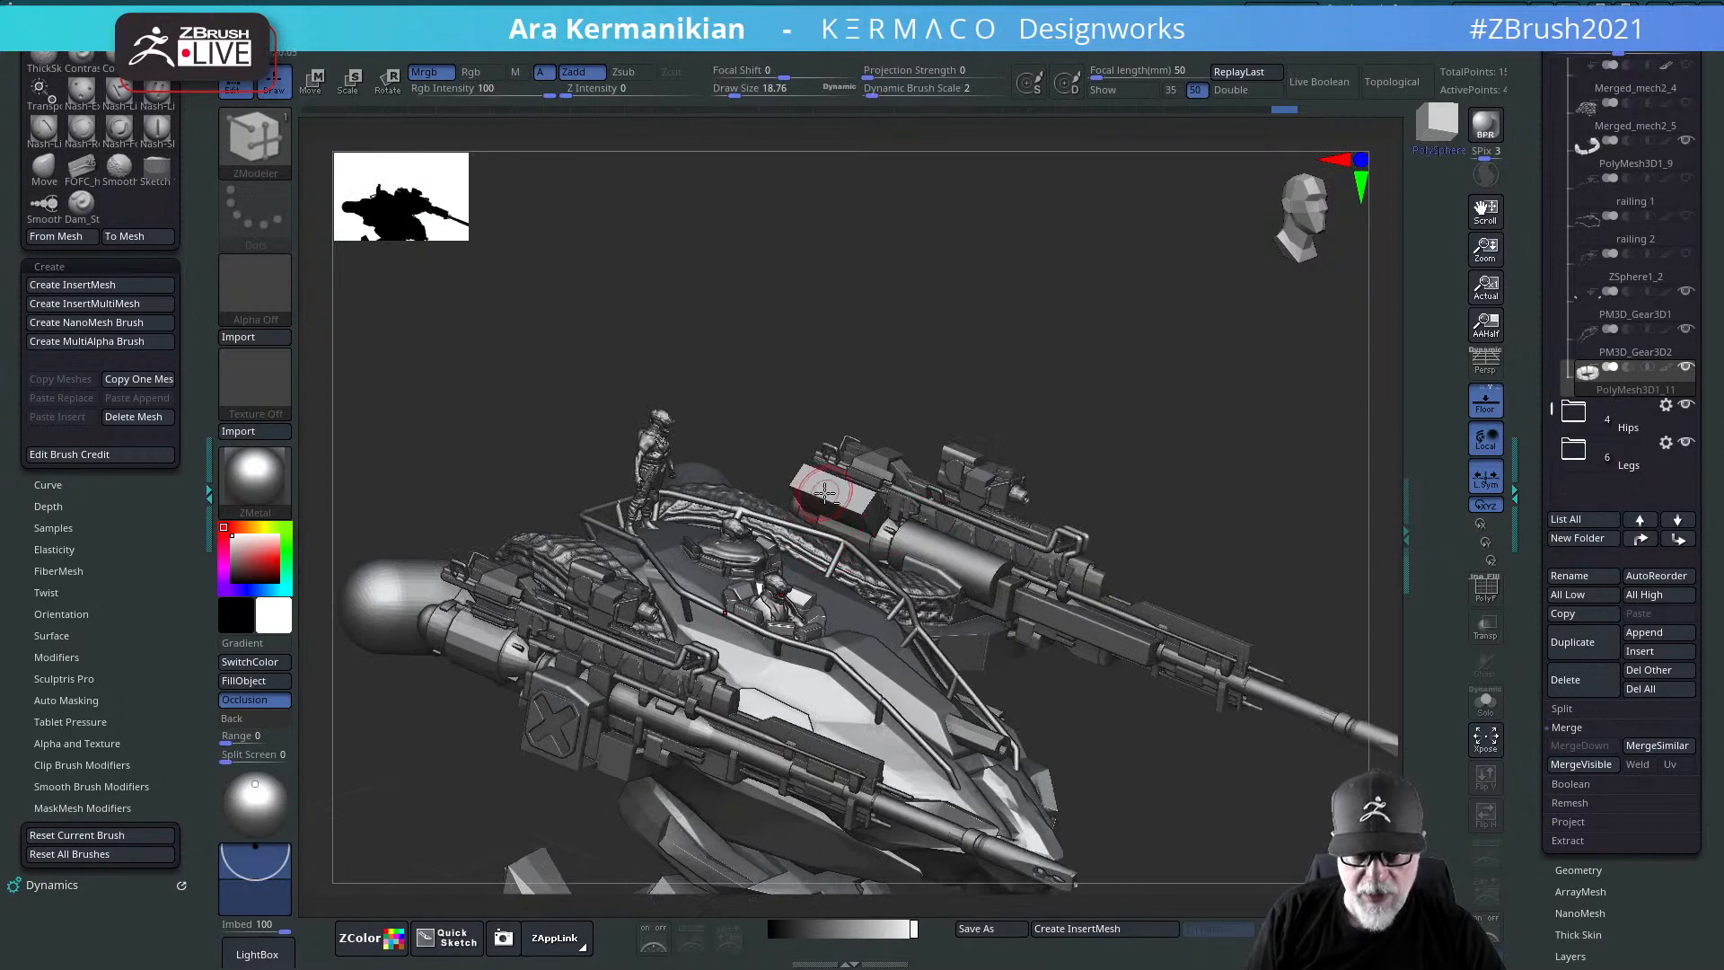
Step: Select the box beside the gun, subtool Merged_Hull_start4_3, and lengthen it with ZModeler QMesh
{"action": "left_click_drag", "start_coordinate": [1200, 422], "coordinate": [897, 454]}
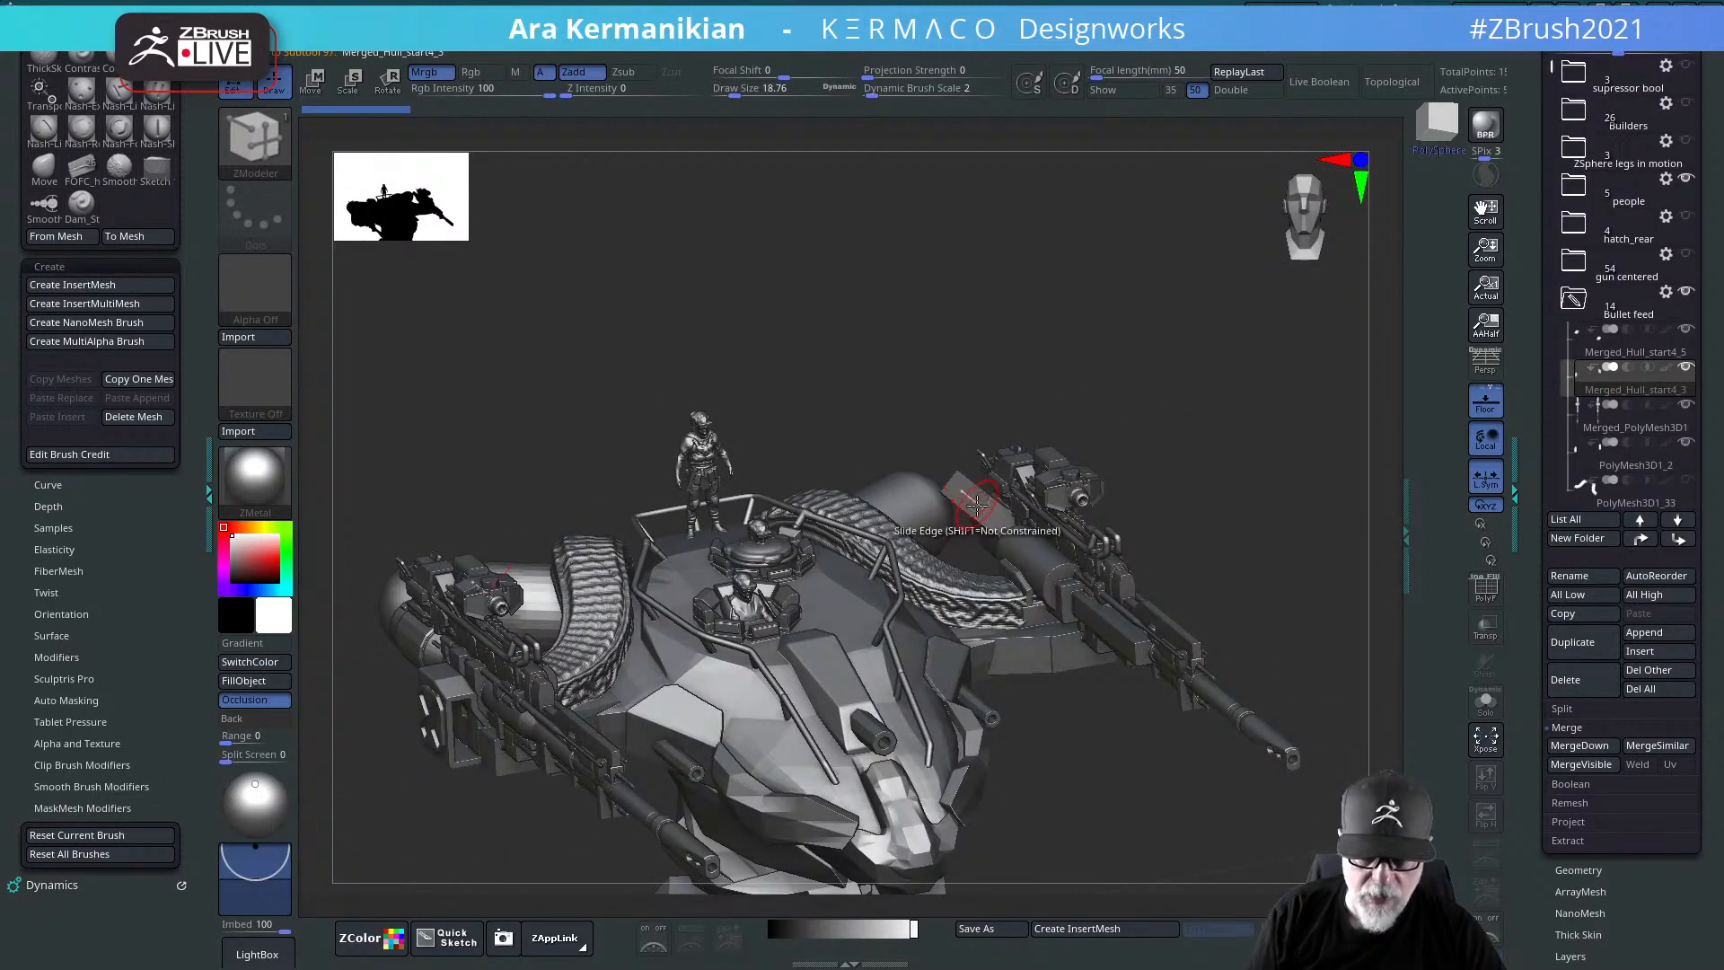
{"action": "key", "text": "space"}
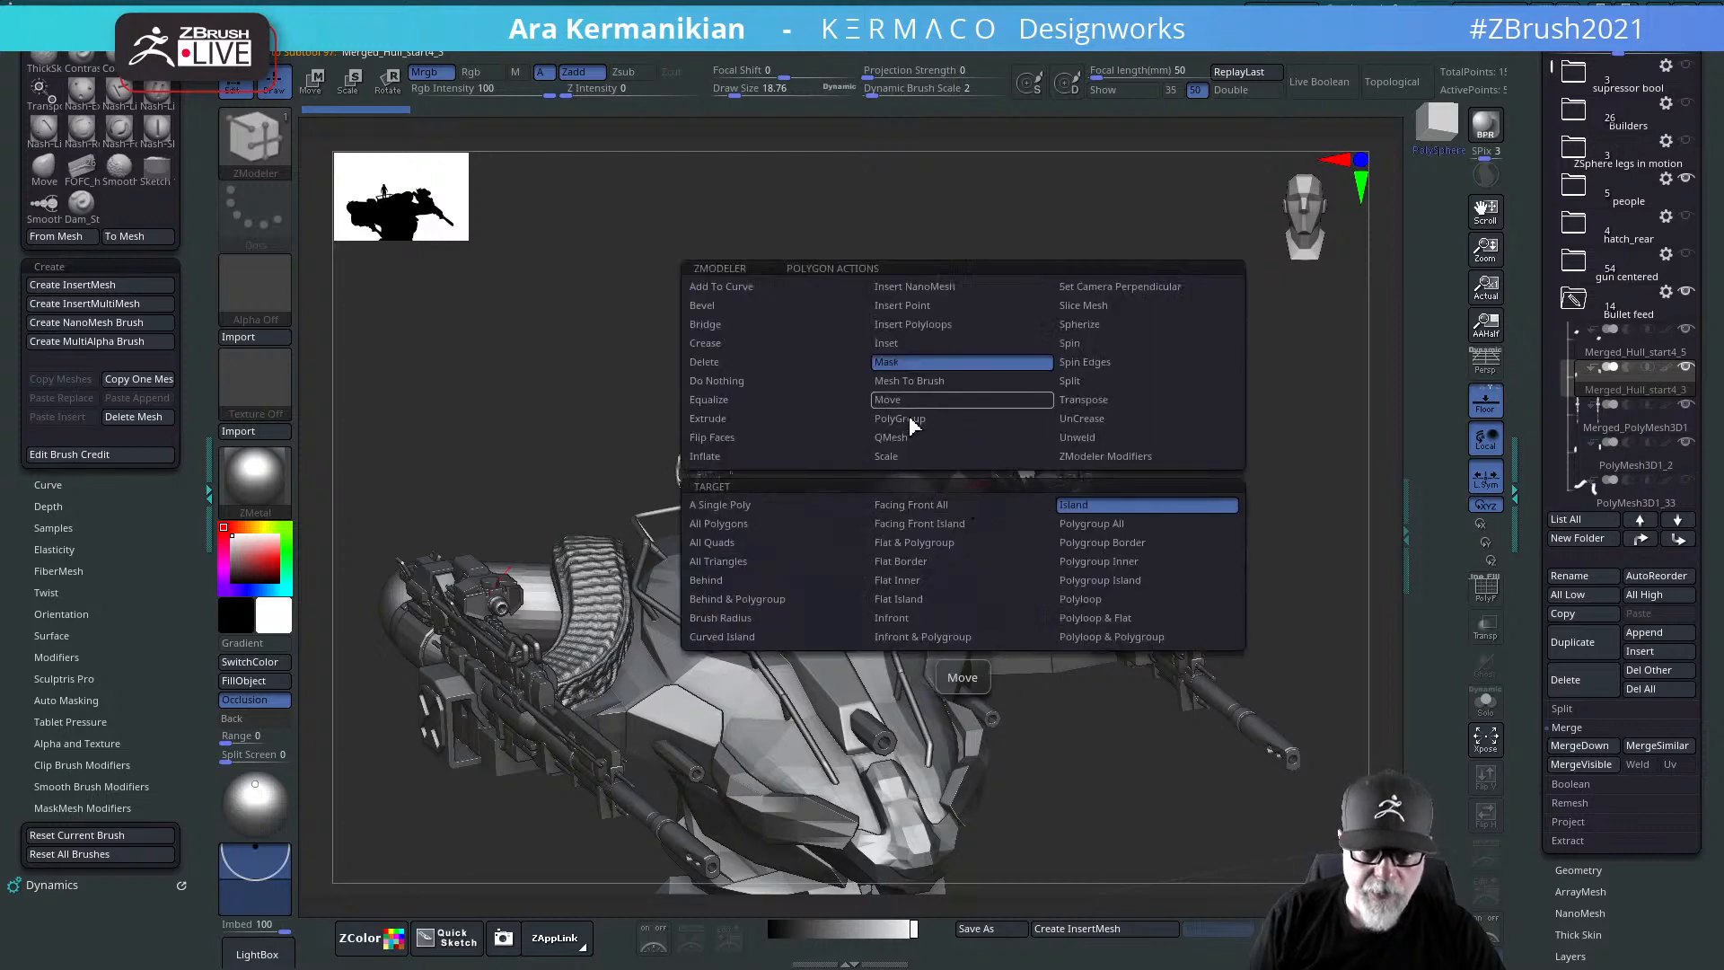
{"action": "left_click", "coordinate": [898, 437]}
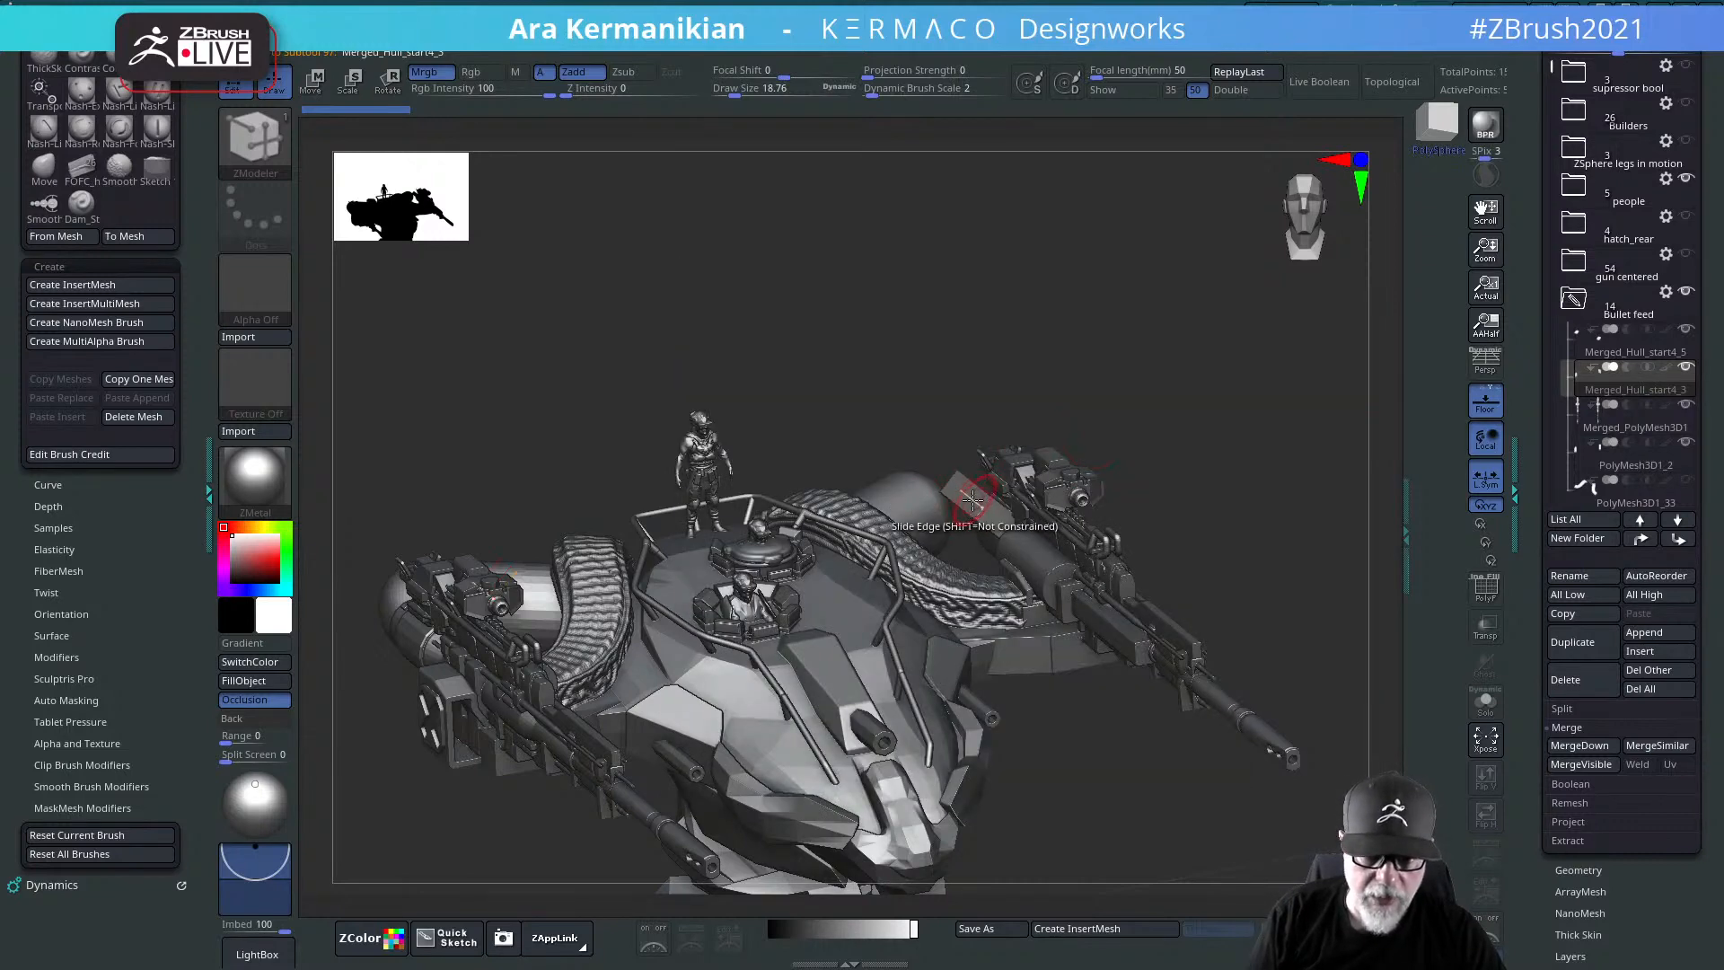
{"action": "left_click_drag", "start_coordinate": [969, 503], "coordinate": [940, 481]}
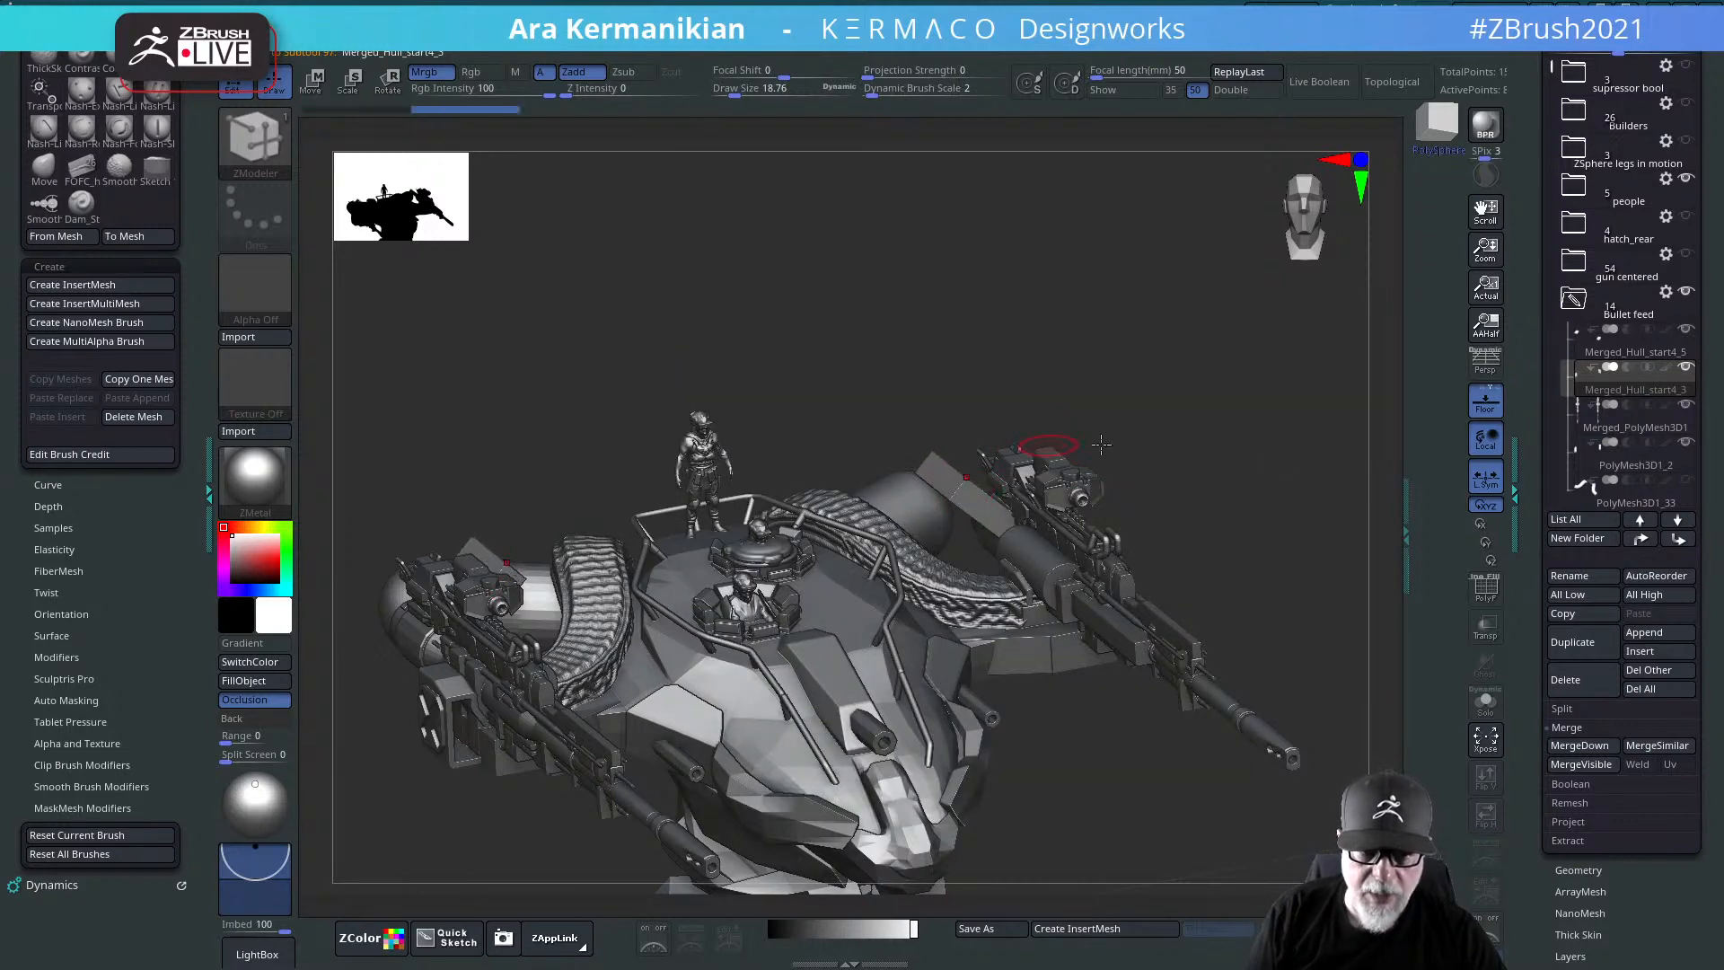
{"action": "left_click_drag", "start_coordinate": [1261, 459], "coordinate": [995, 490]}
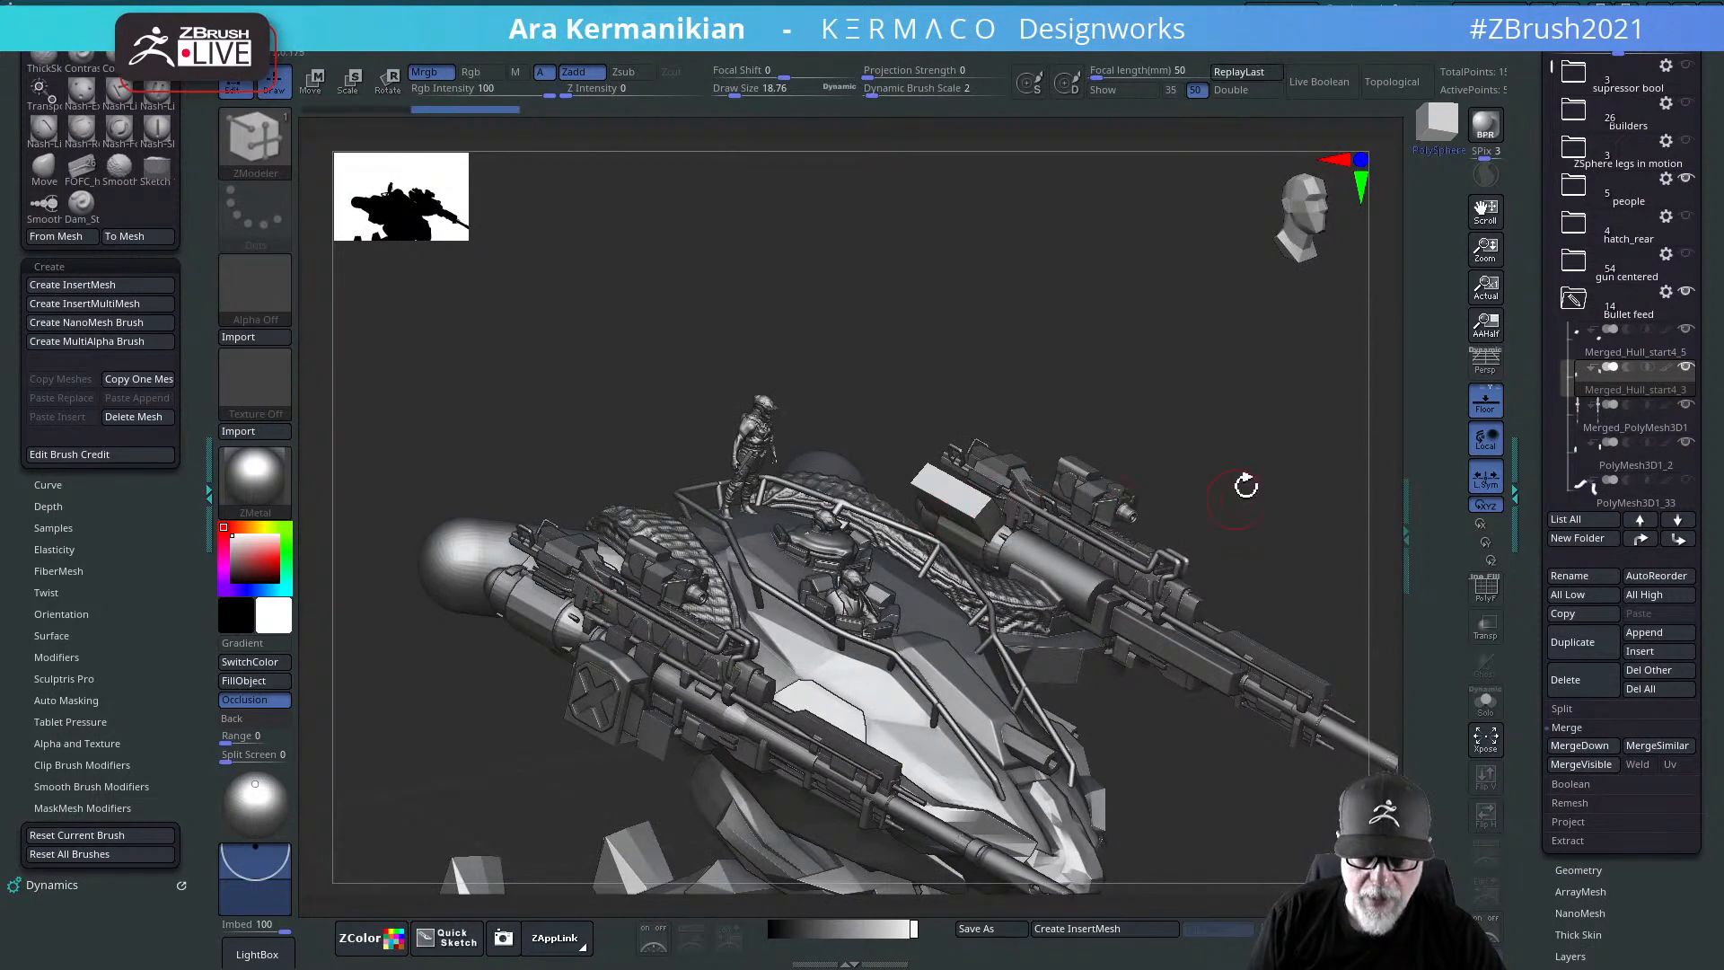
{"action": "left_click_drag", "start_coordinate": [1243, 489], "coordinate": [959, 515]}
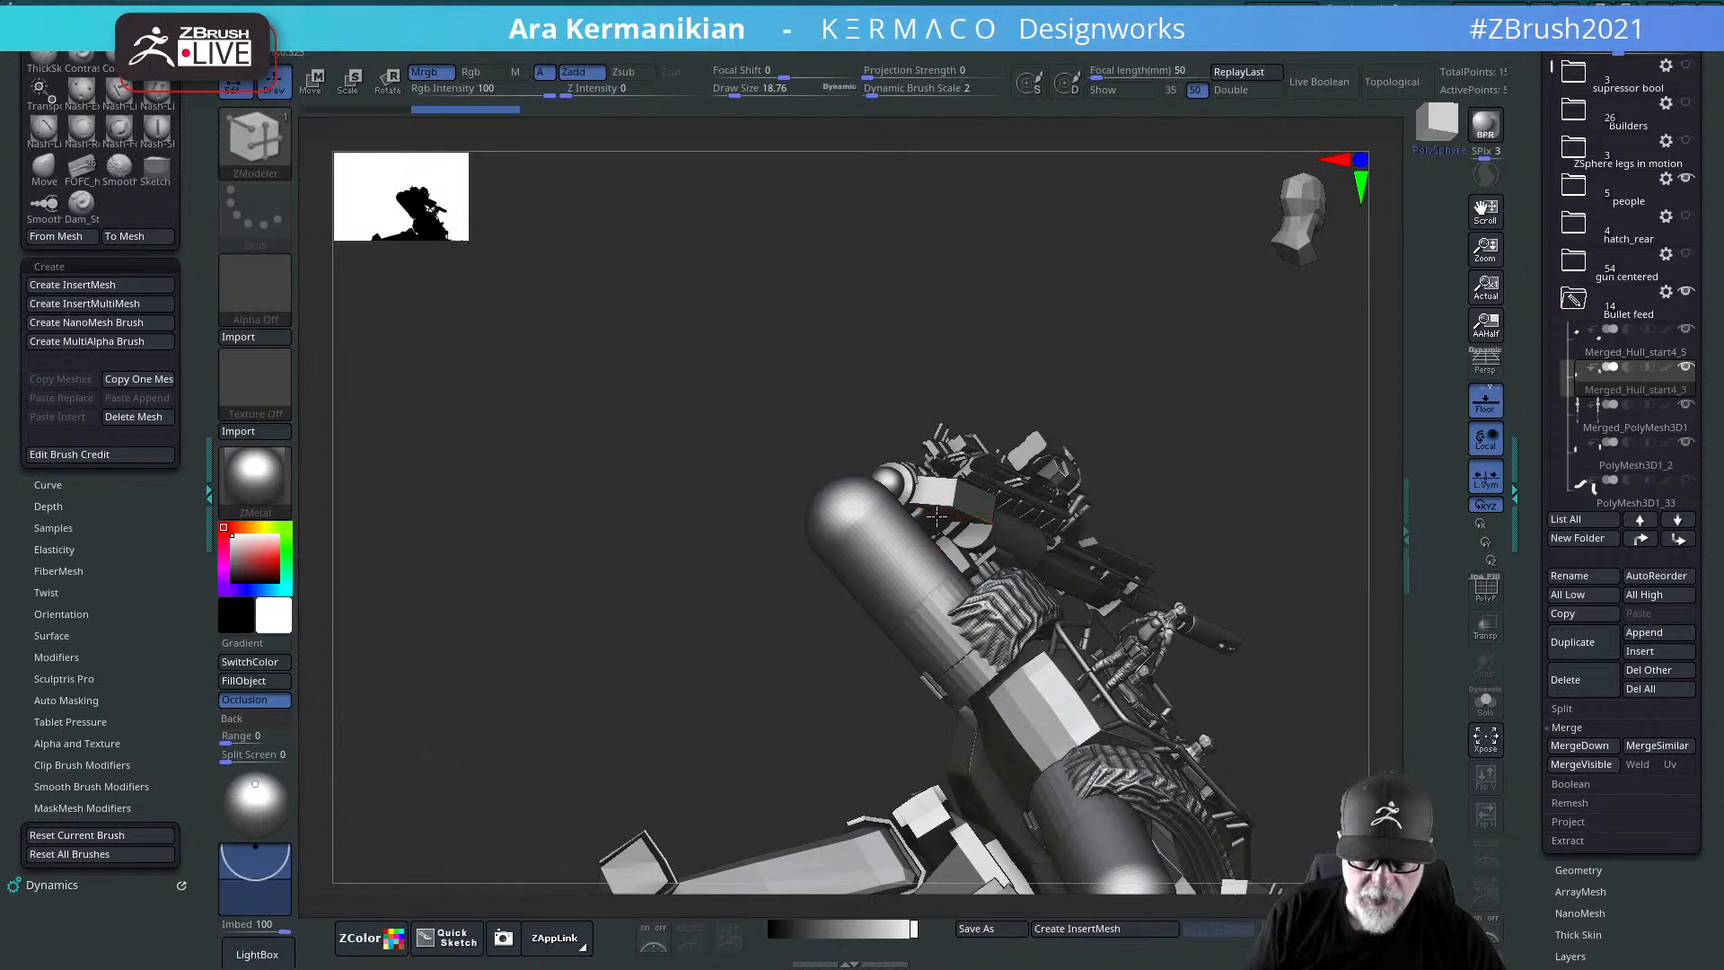
{"action": "mouse_move", "coordinate": [1239, 496]}
{"action": "left_mouse_down"}
{"action": "mouse_move", "coordinate": [1212, 310]}
{"action": "mouse_move", "coordinate": [1222, 348]}
{"action": "left_mouse_up"}
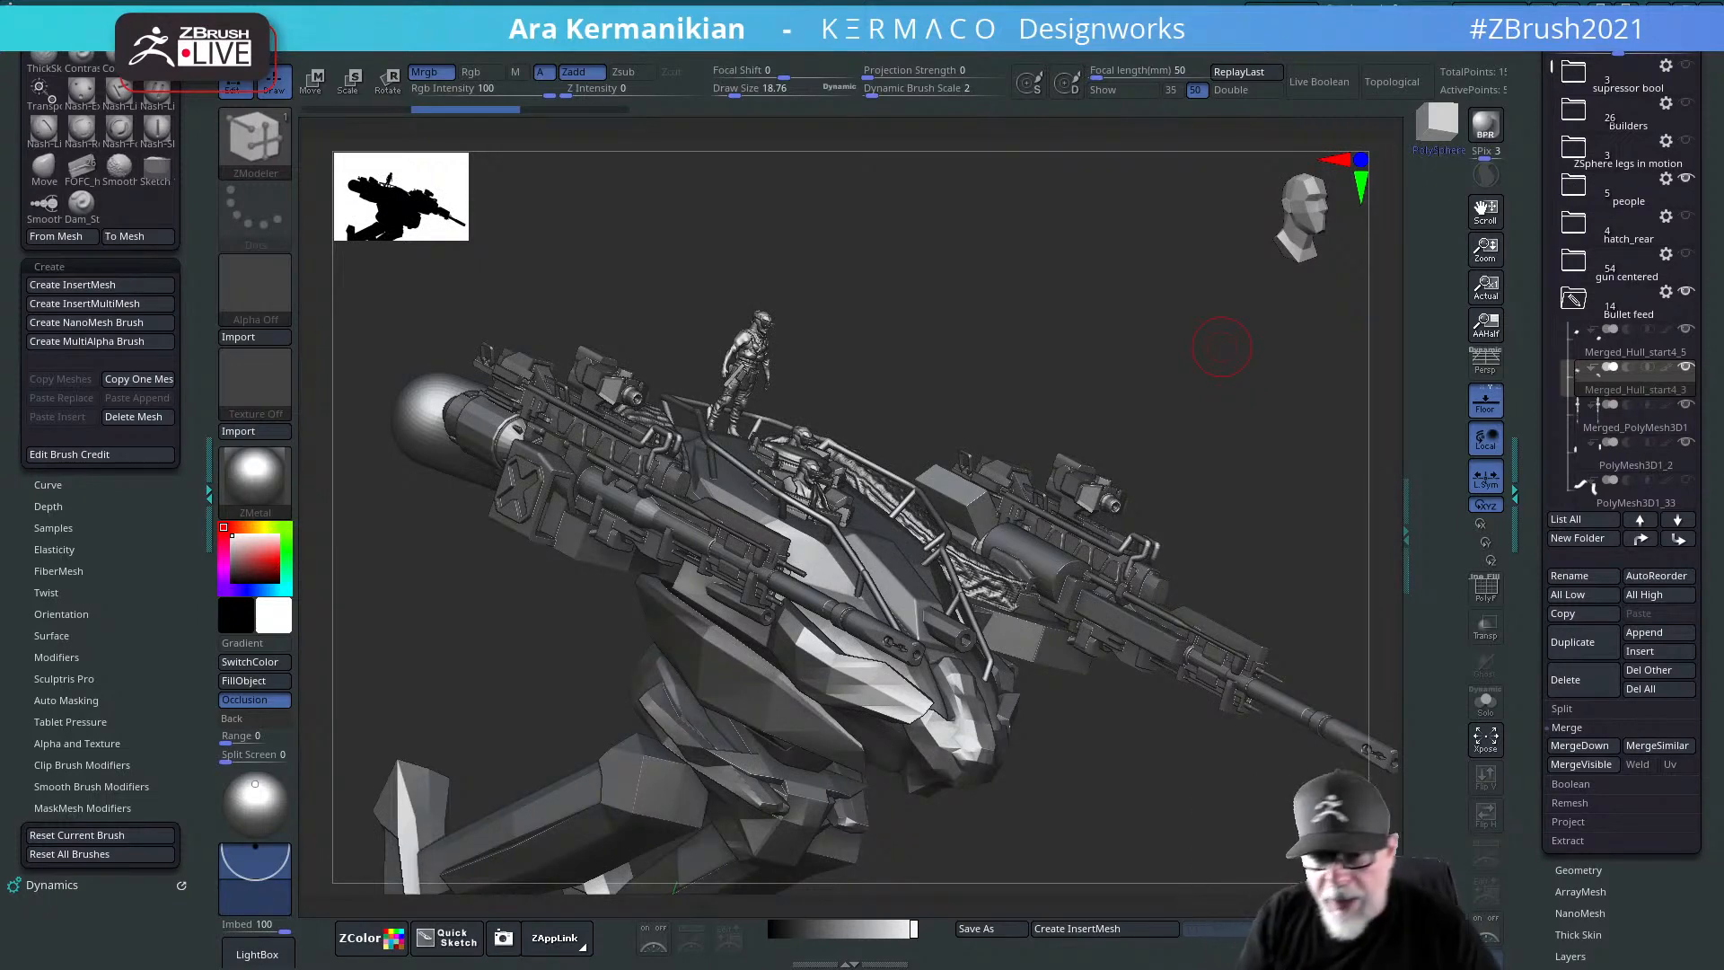
Step: Snap the mech to a straight top view and collapse the Bullet feed subtool folder
{"action": "left_click_drag", "start_coordinate": [1170, 323], "coordinate": [1265, 500], "text": "shift"}
{"action": "left_click_drag", "start_coordinate": [1239, 601], "coordinate": [1266, 604], "text": "shift"}
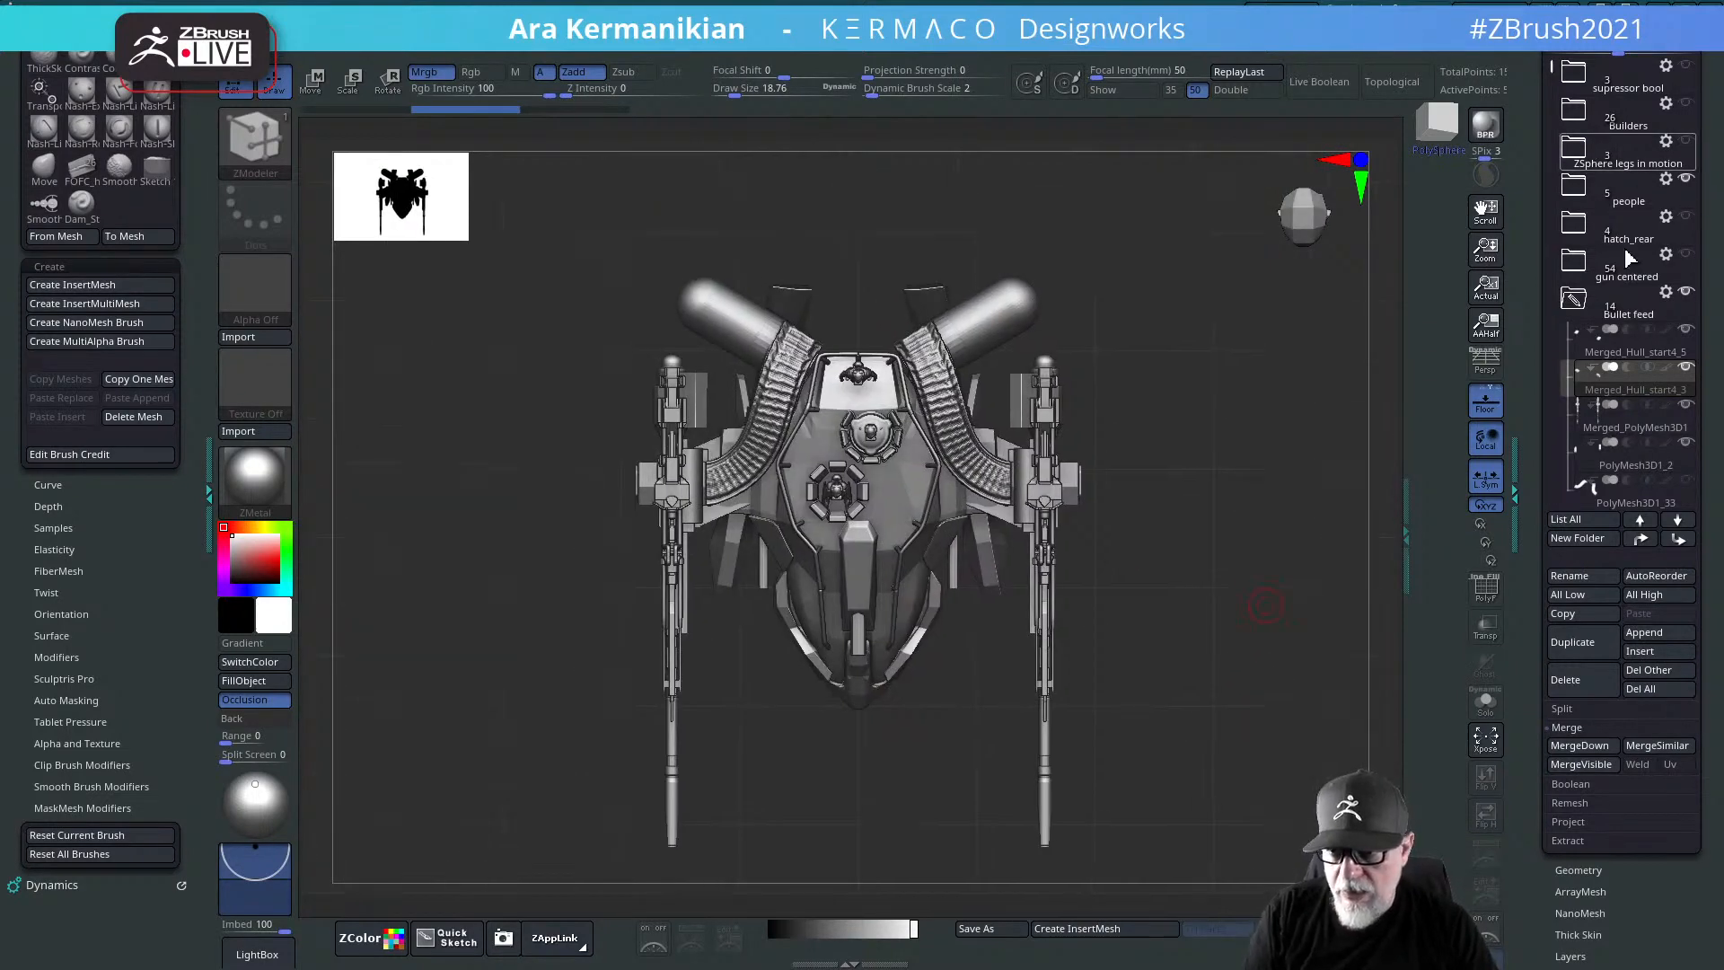
{"action": "left_click", "coordinate": [1572, 298]}
{"action": "mouse_move", "coordinate": [1238, 446]}
{"action": "left_mouse_down"}
{"action": "mouse_move", "coordinate": [1251, 470]}
{"action": "mouse_move", "coordinate": [1264, 453]}
{"action": "left_mouse_up"}
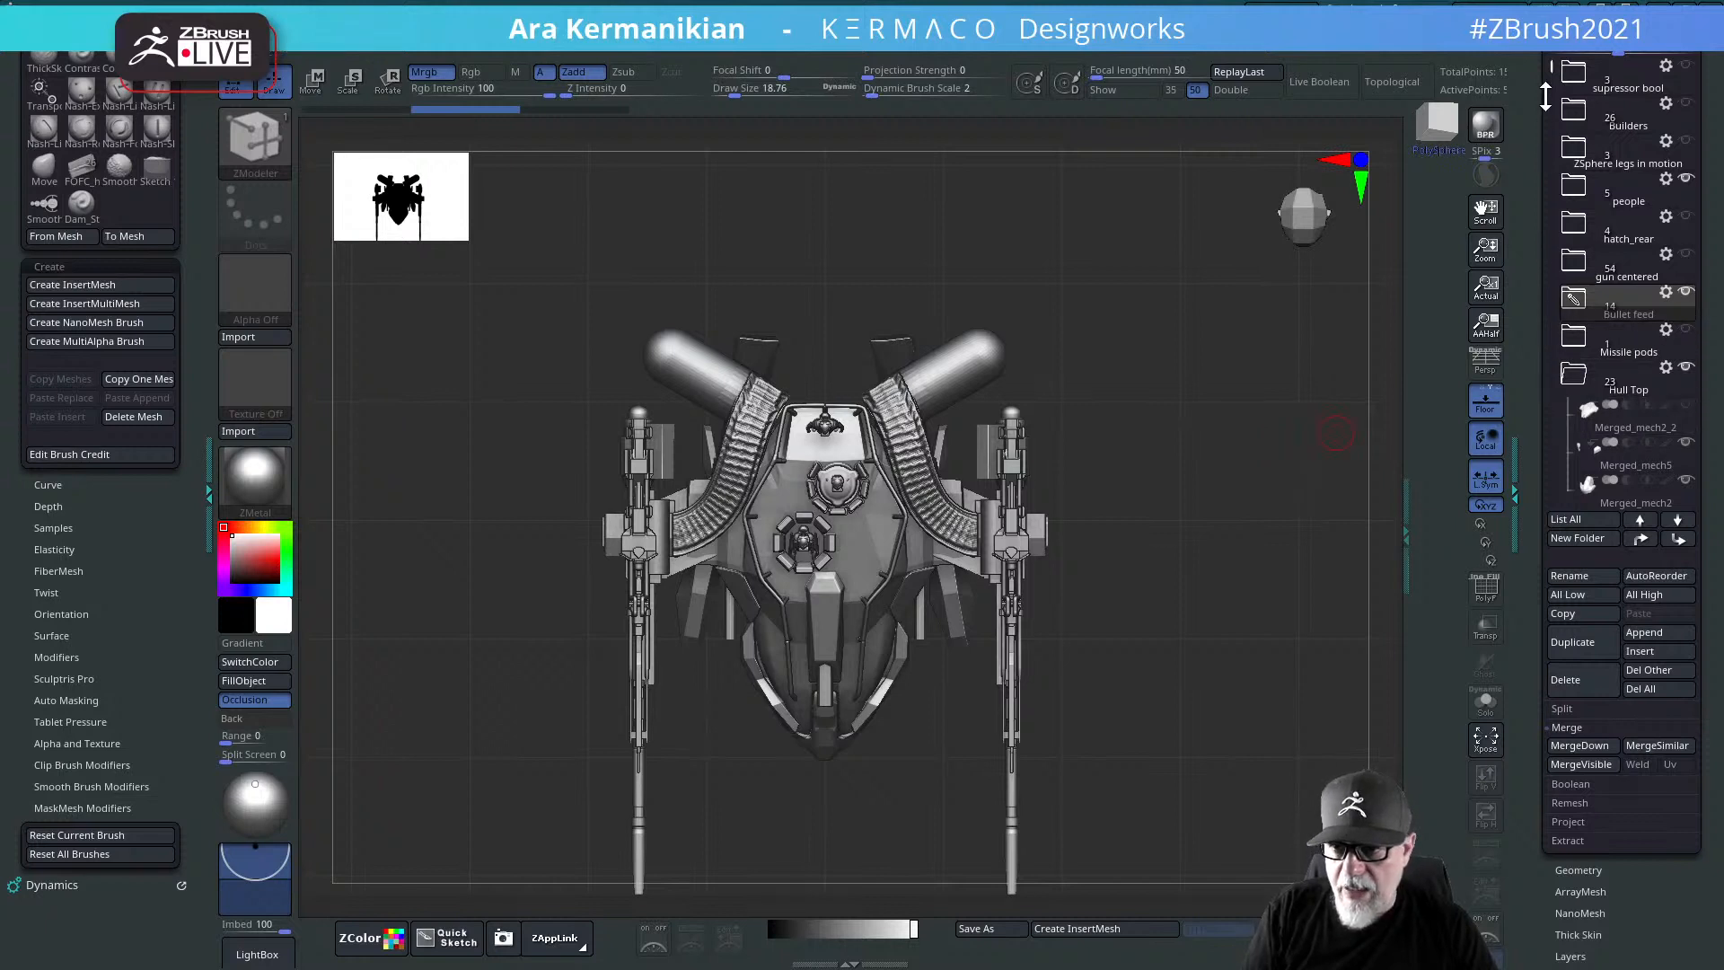
Step: In the Hull Top folder, hide the deck railing and the ring around the round hatch, subtool PolyMesh3D1_9
{"action": "left_click_drag", "start_coordinate": [1549, 66], "coordinate": [1548, 144]}
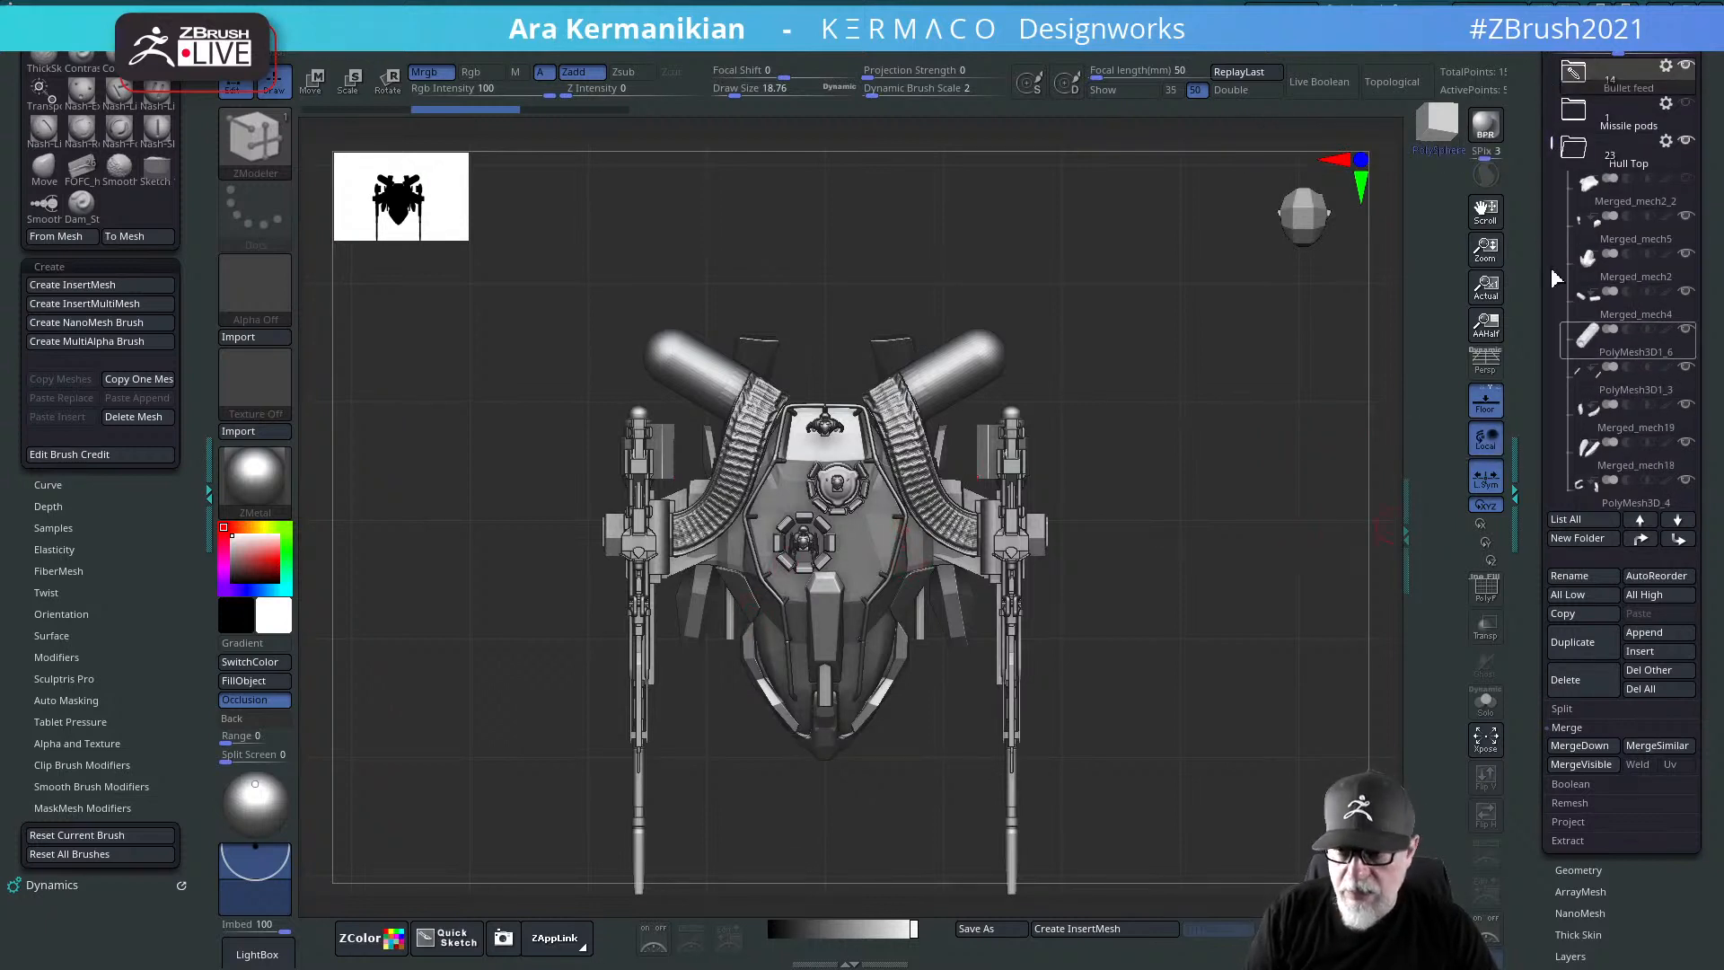
{"action": "left_click_drag", "start_coordinate": [1551, 140], "coordinate": [1575, 340]}
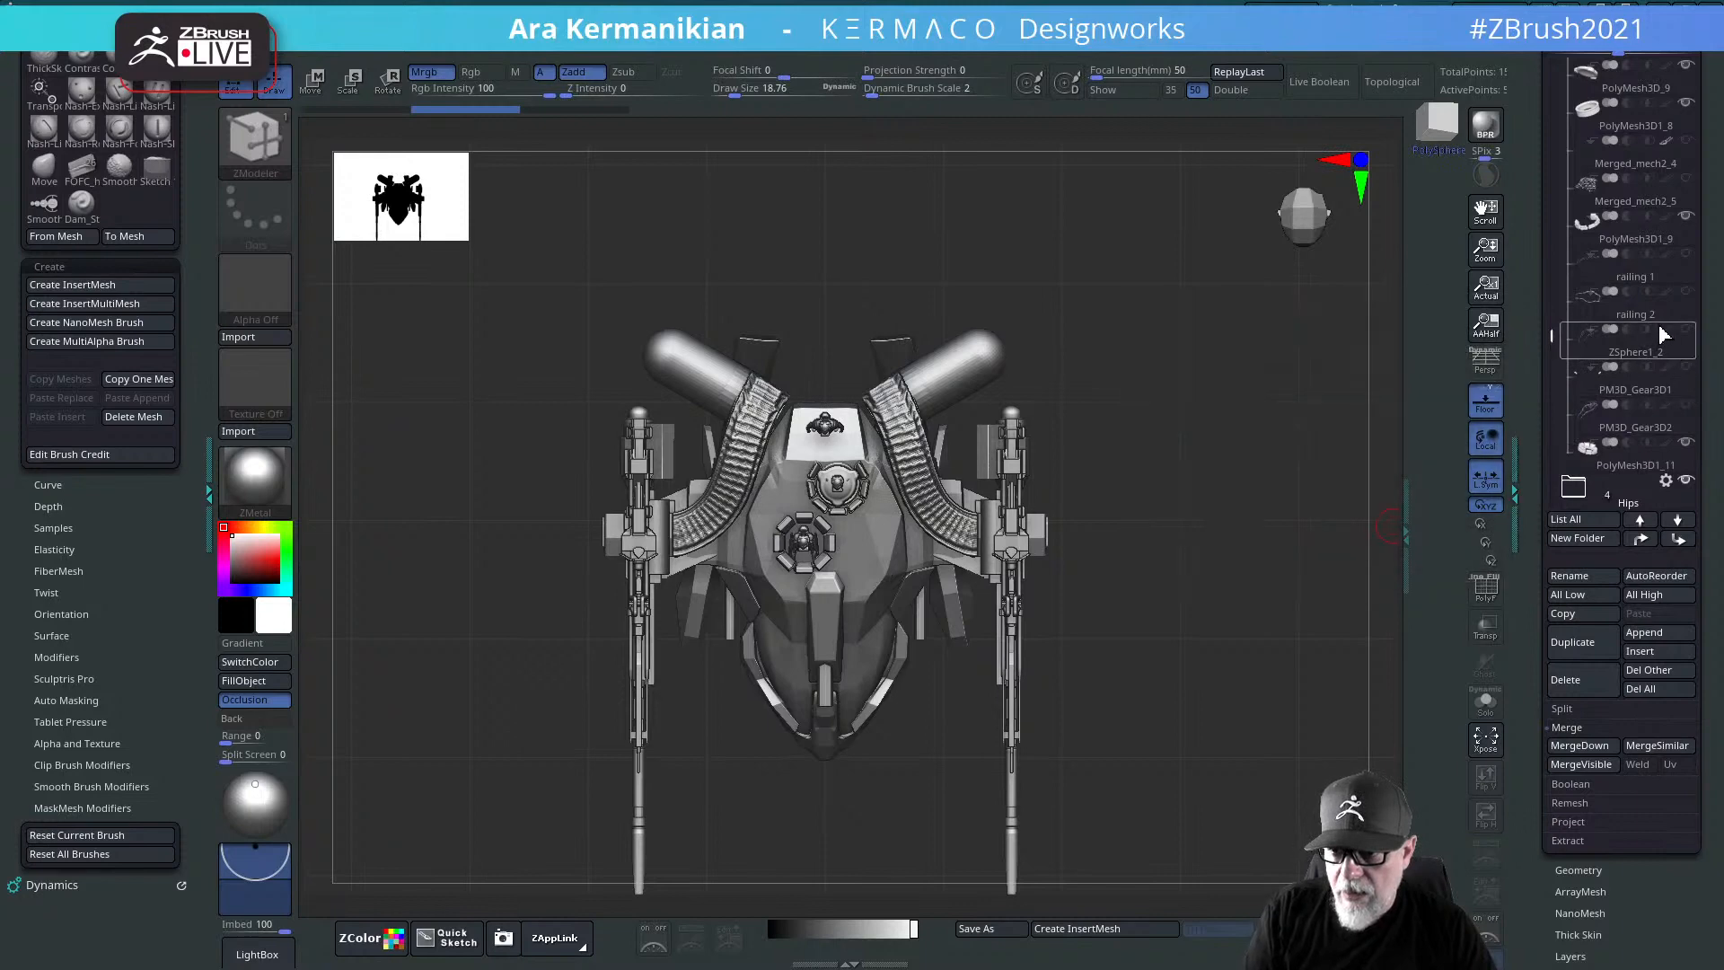
{"action": "mouse_move", "coordinate": [1657, 274]}
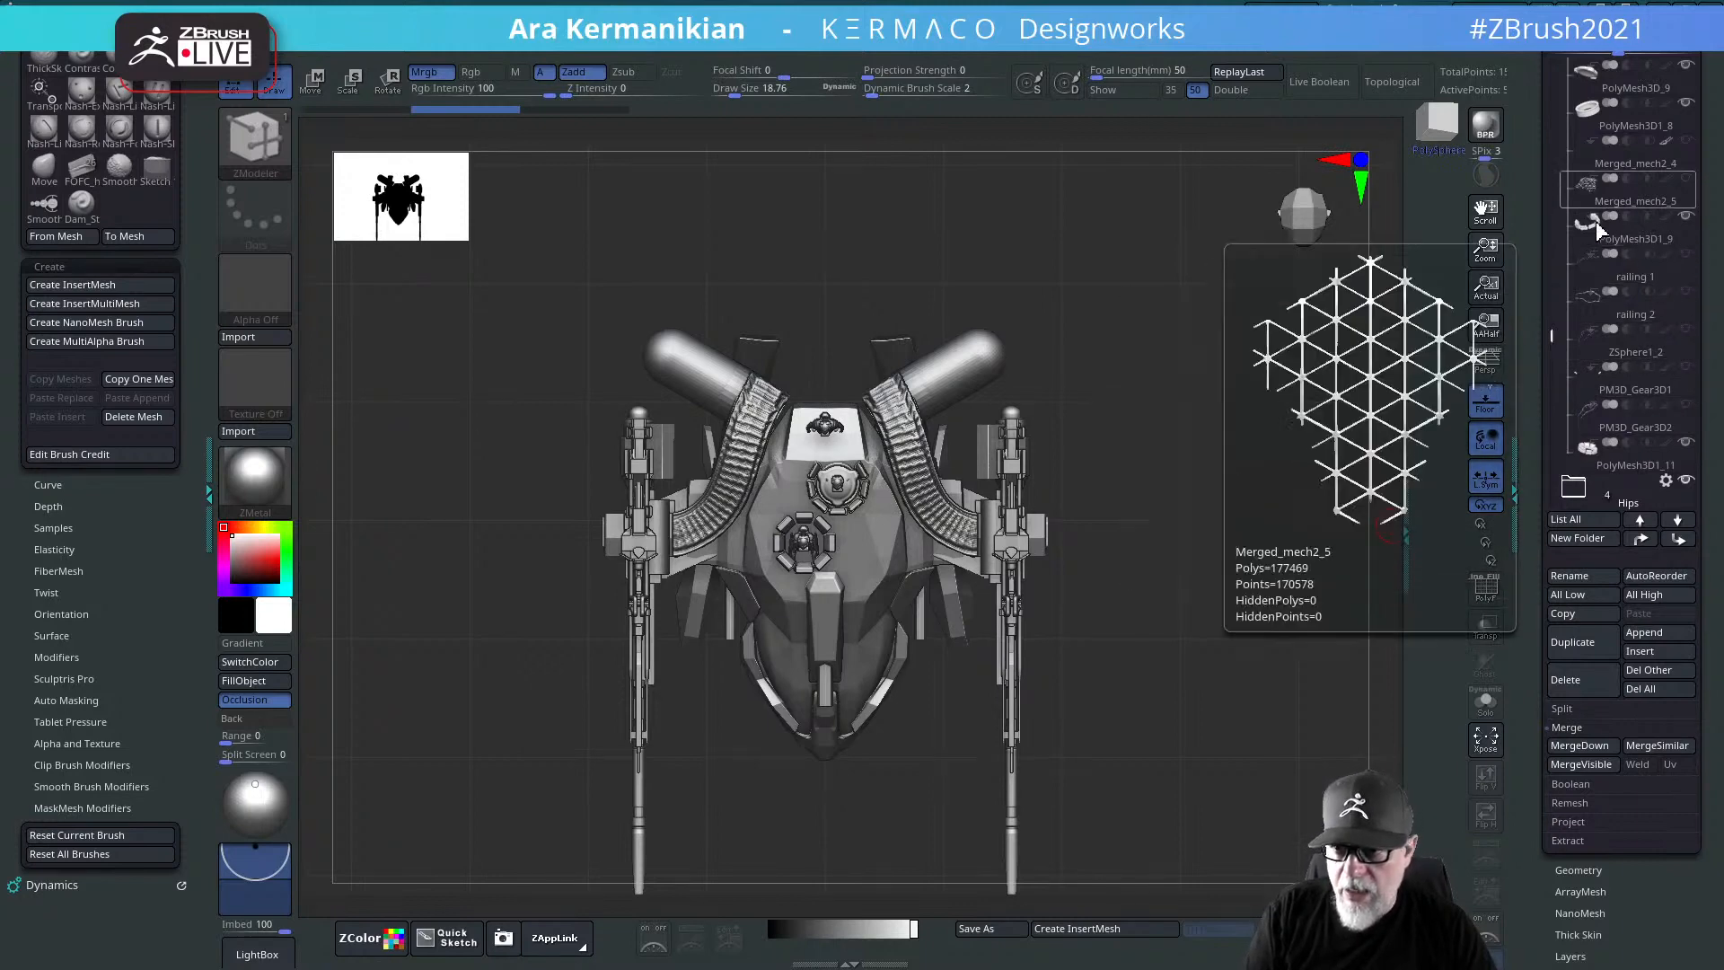
{"action": "mouse_move", "coordinate": [1688, 223]}
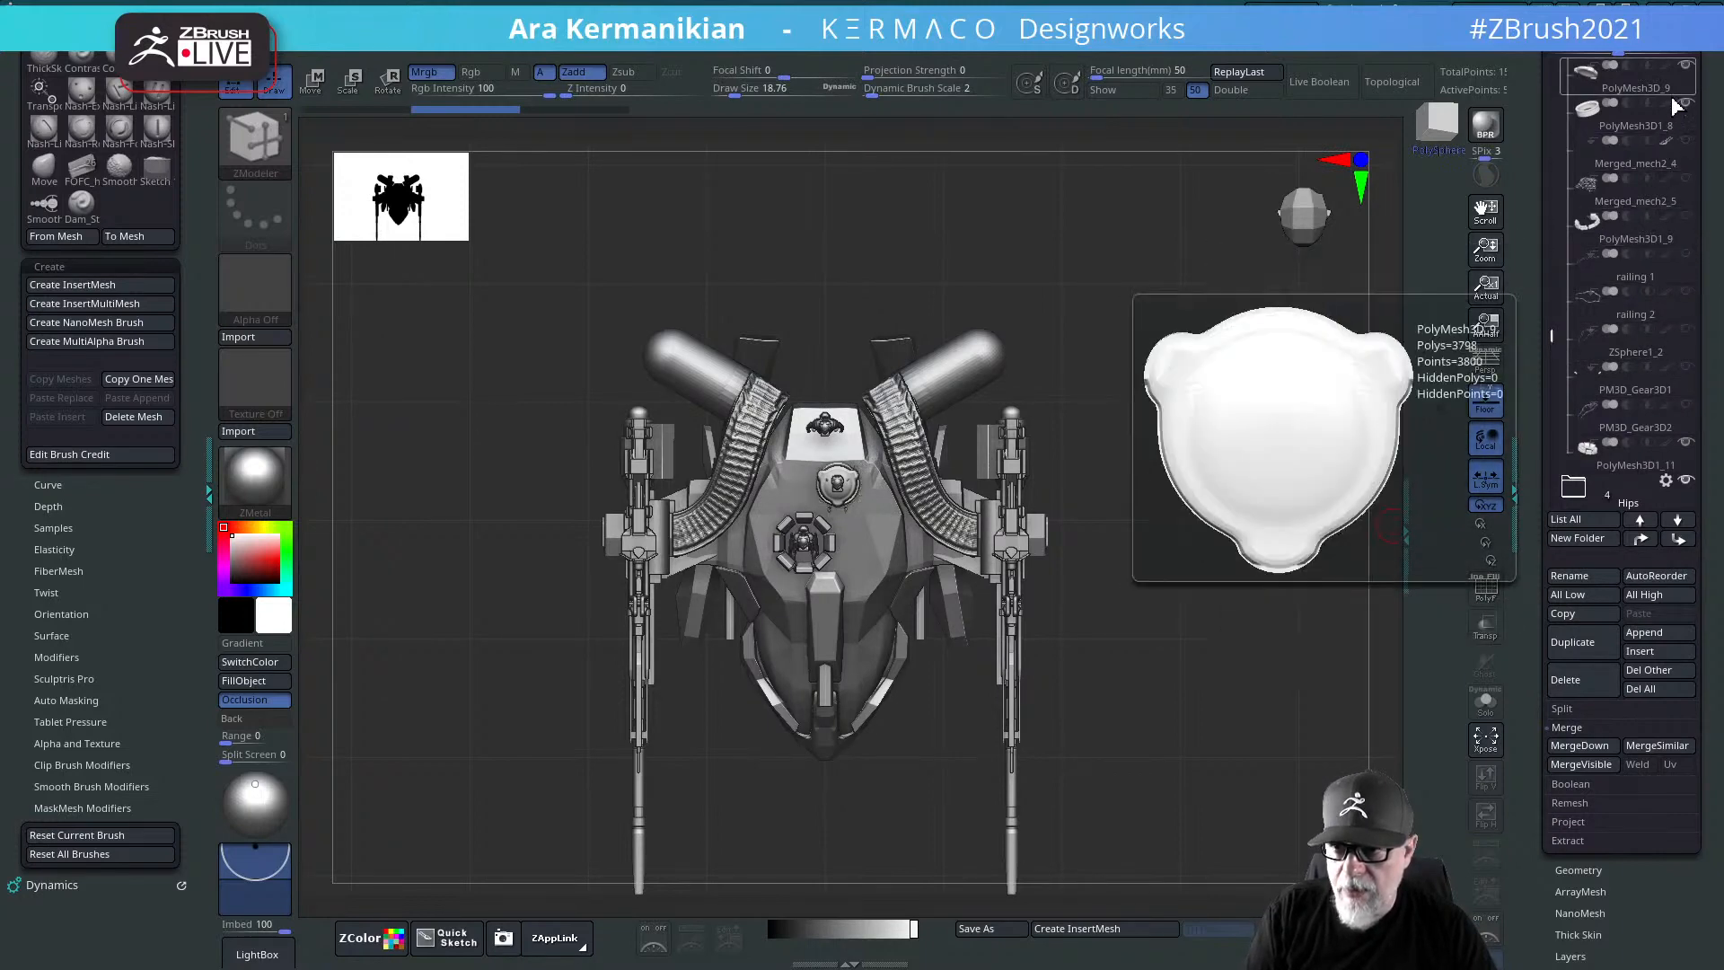
{"action": "left_click_drag", "start_coordinate": [1235, 402], "coordinate": [1207, 503], "text": "alt"}
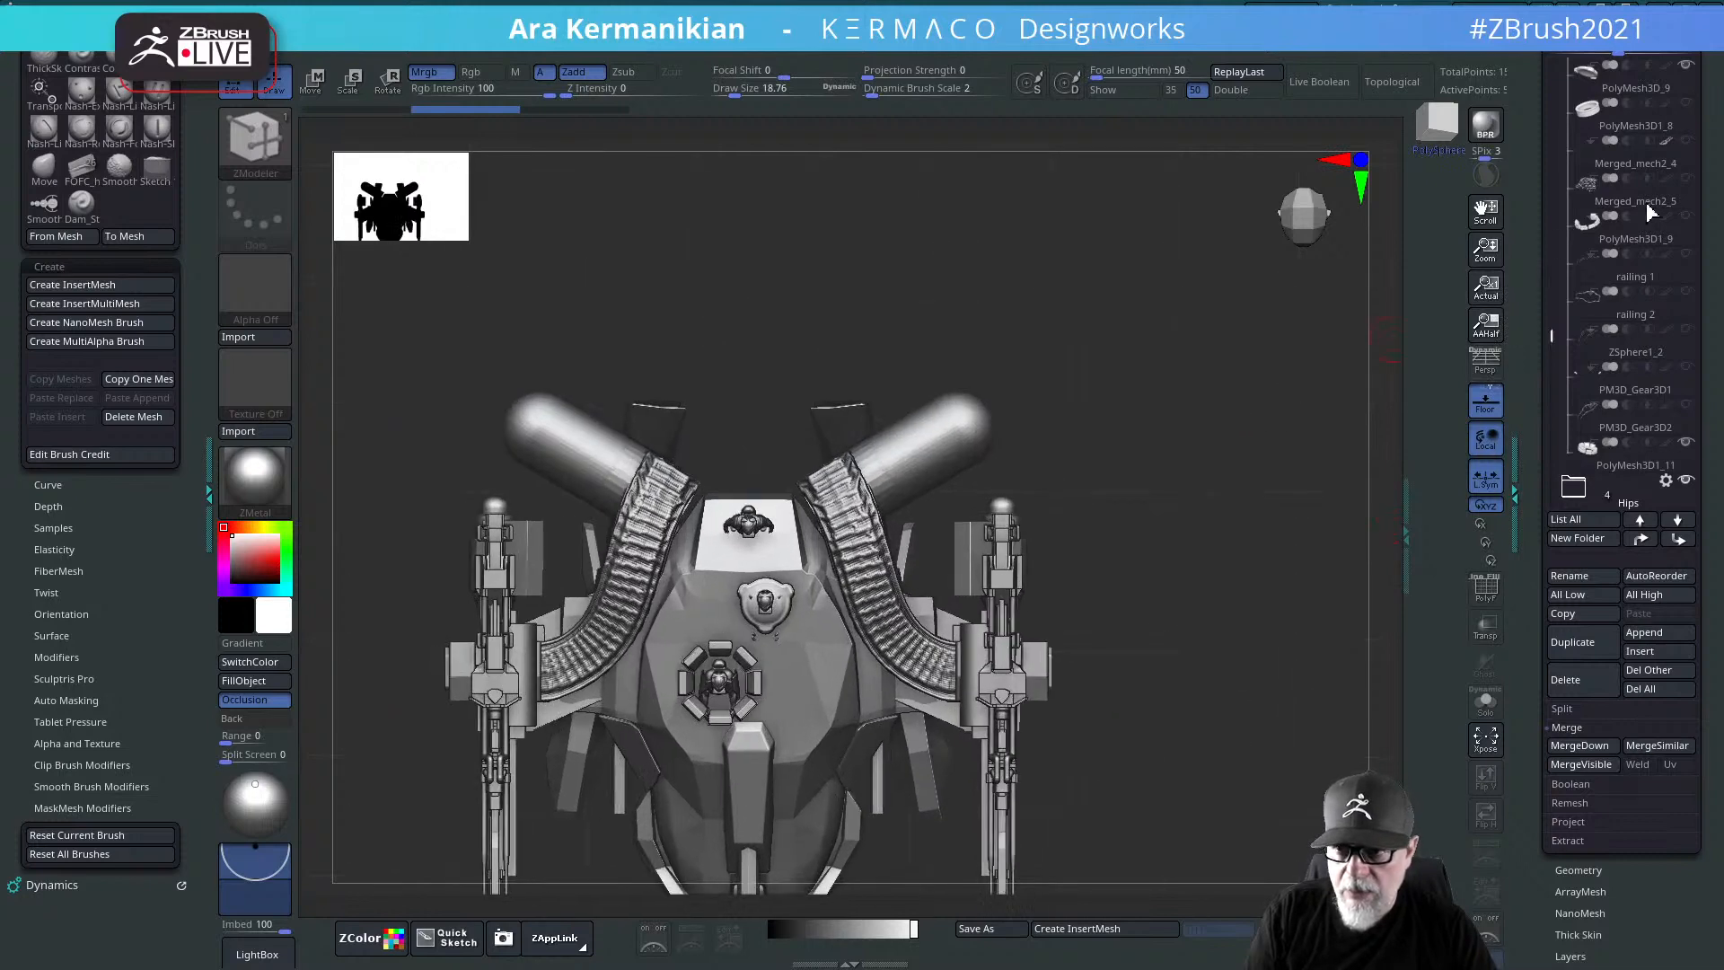
Step: Hide the people folder and the round hatch with its base on the deck, including subtool PolyMesh3D_9
{"action": "left_click_drag", "start_coordinate": [1552, 336], "coordinate": [1548, 44]}
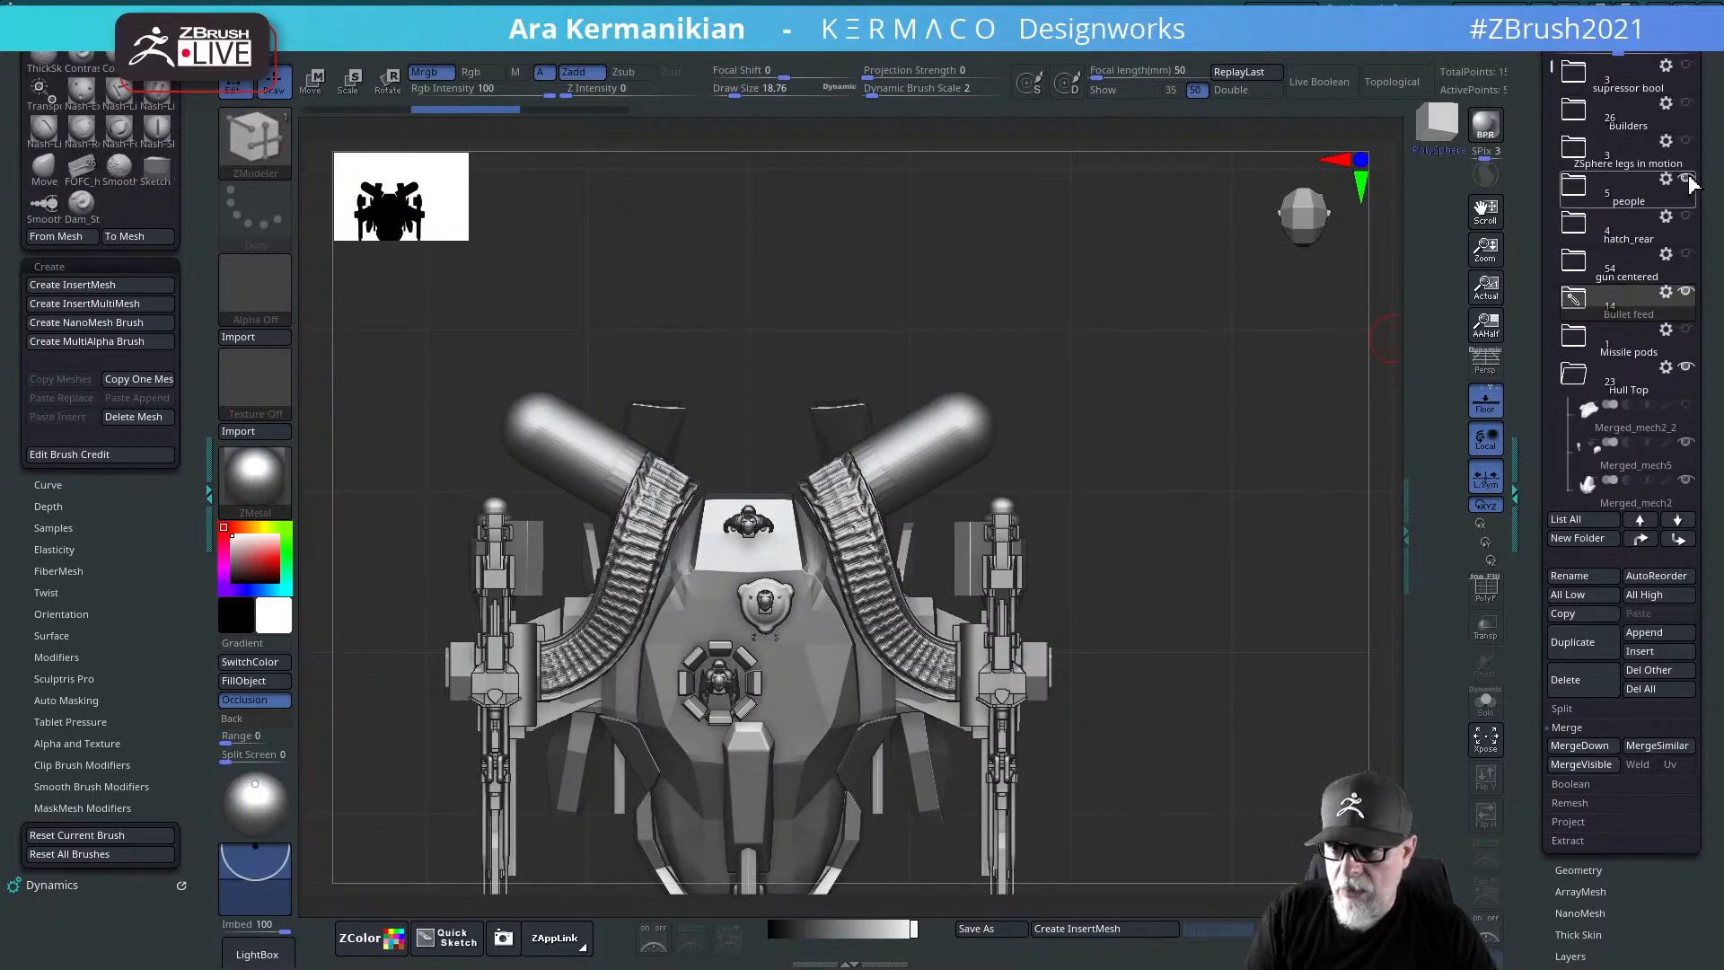
{"action": "left_click_drag", "start_coordinate": [1194, 469], "coordinate": [1252, 386]}
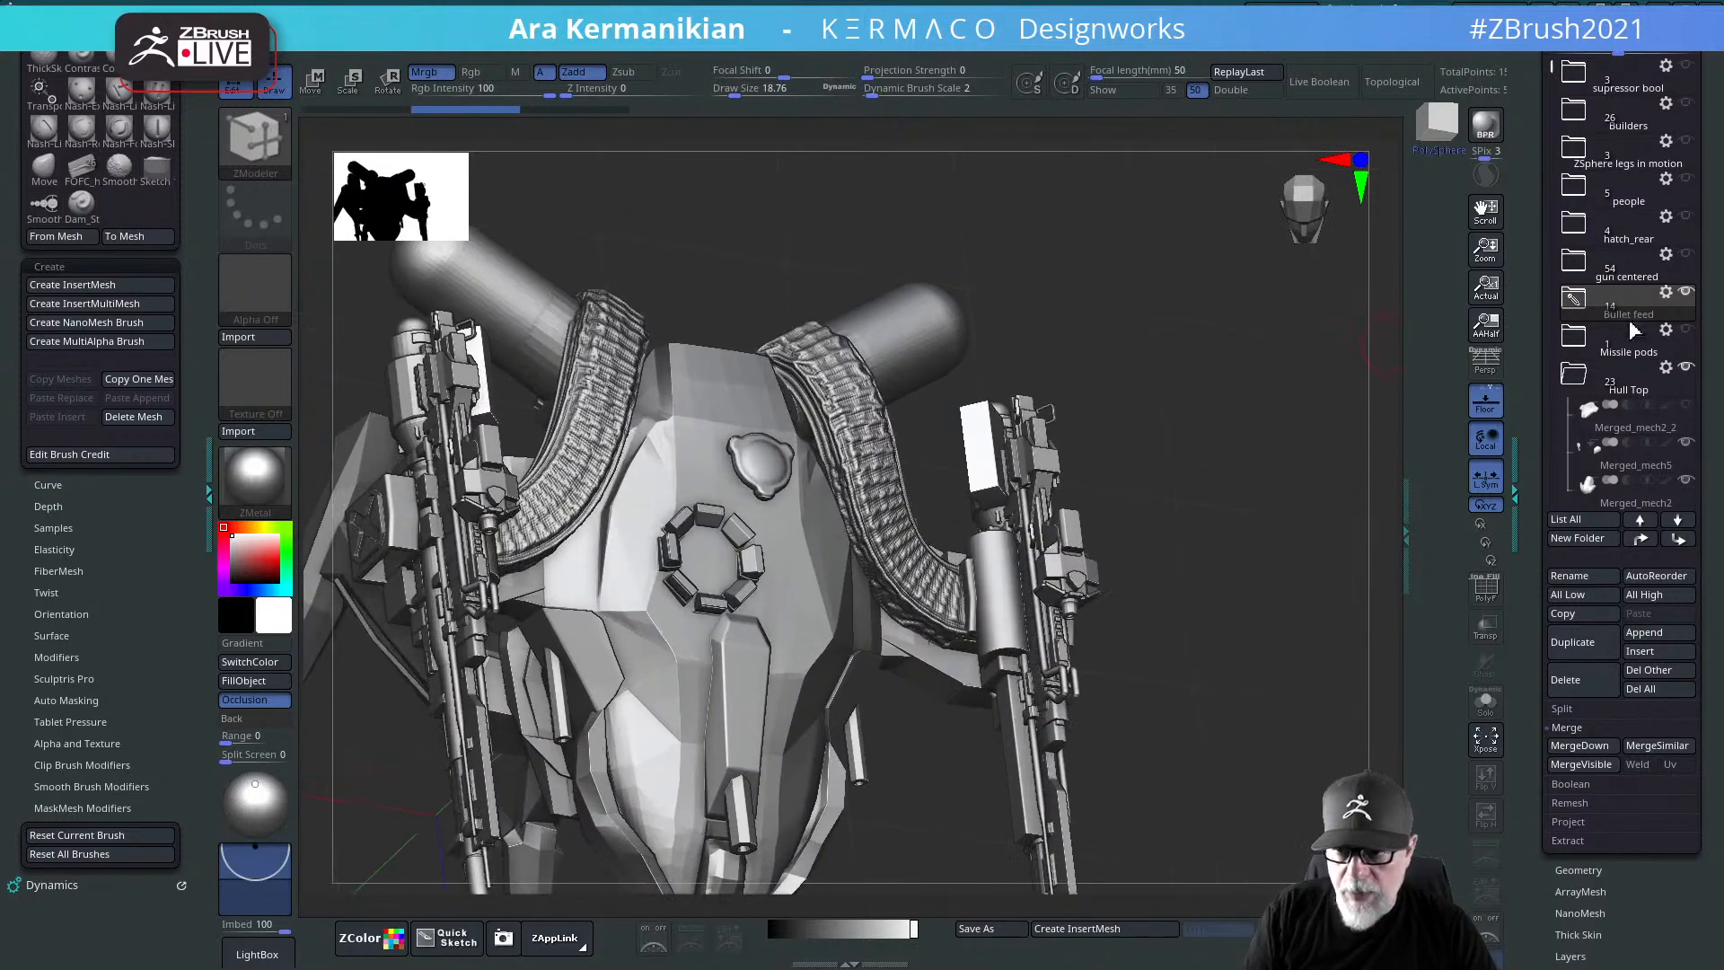
{"action": "left_click_drag", "start_coordinate": [1553, 71], "coordinate": [1551, 269]}
{"action": "mouse_move", "coordinate": [1639, 231]}
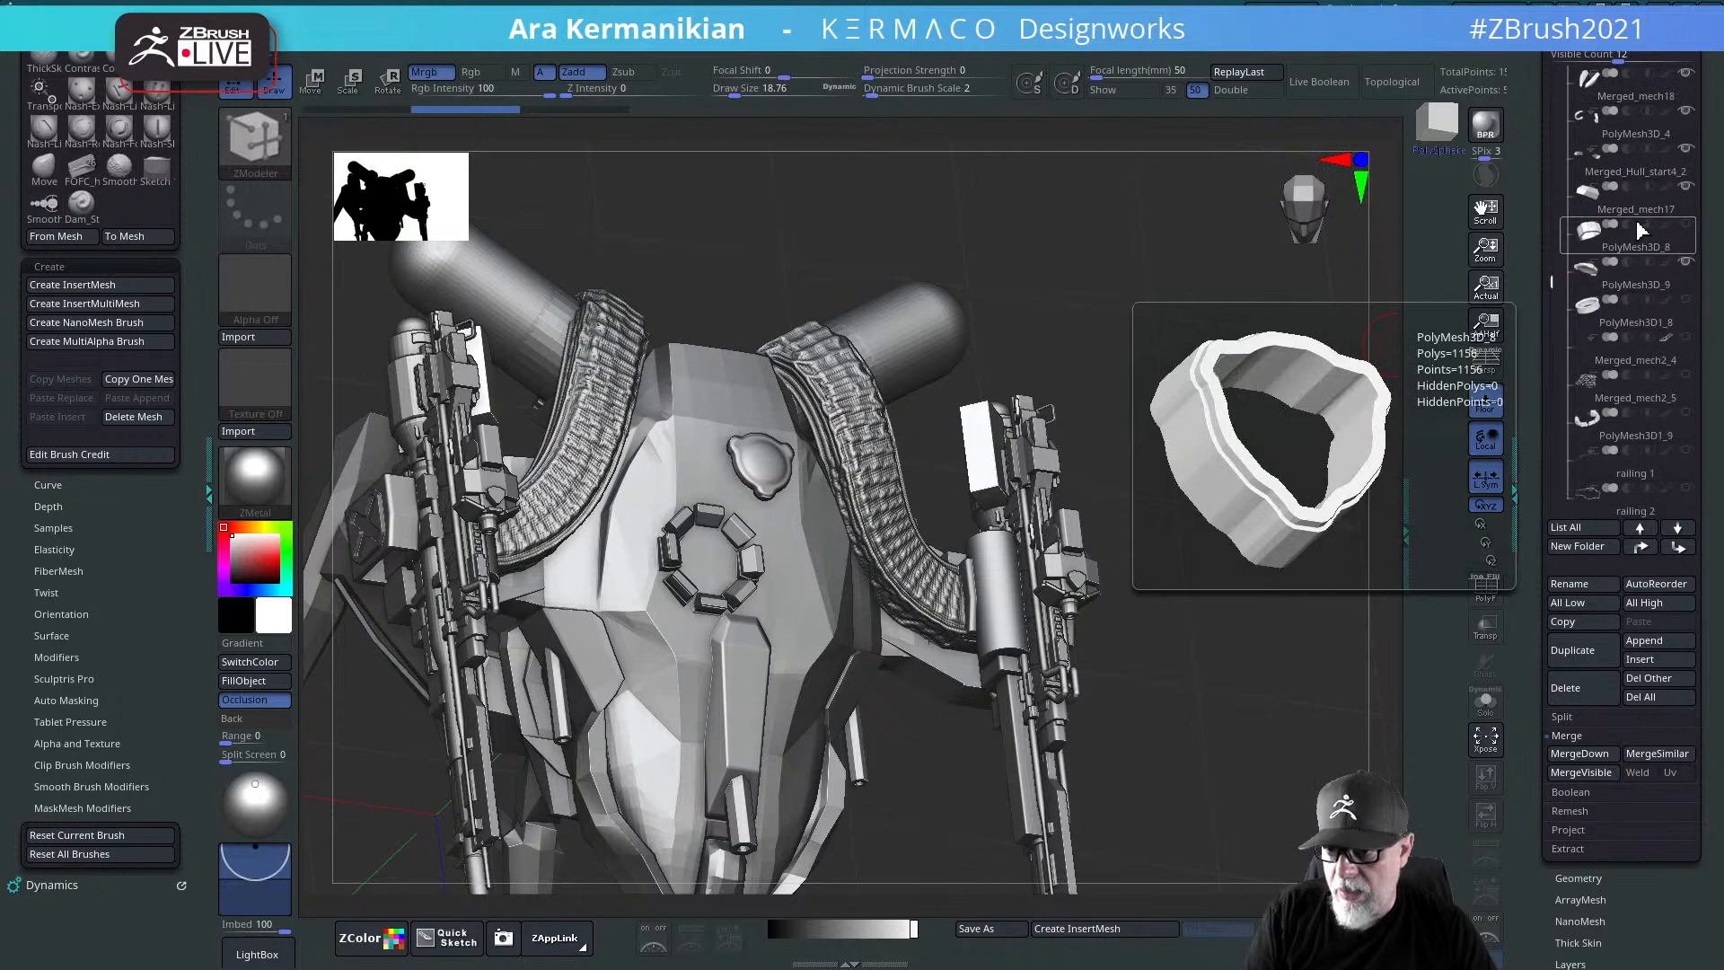
{"action": "left_click", "coordinate": [1687, 265]}
{"action": "left_click_drag", "start_coordinate": [1275, 447], "coordinate": [1287, 389]}
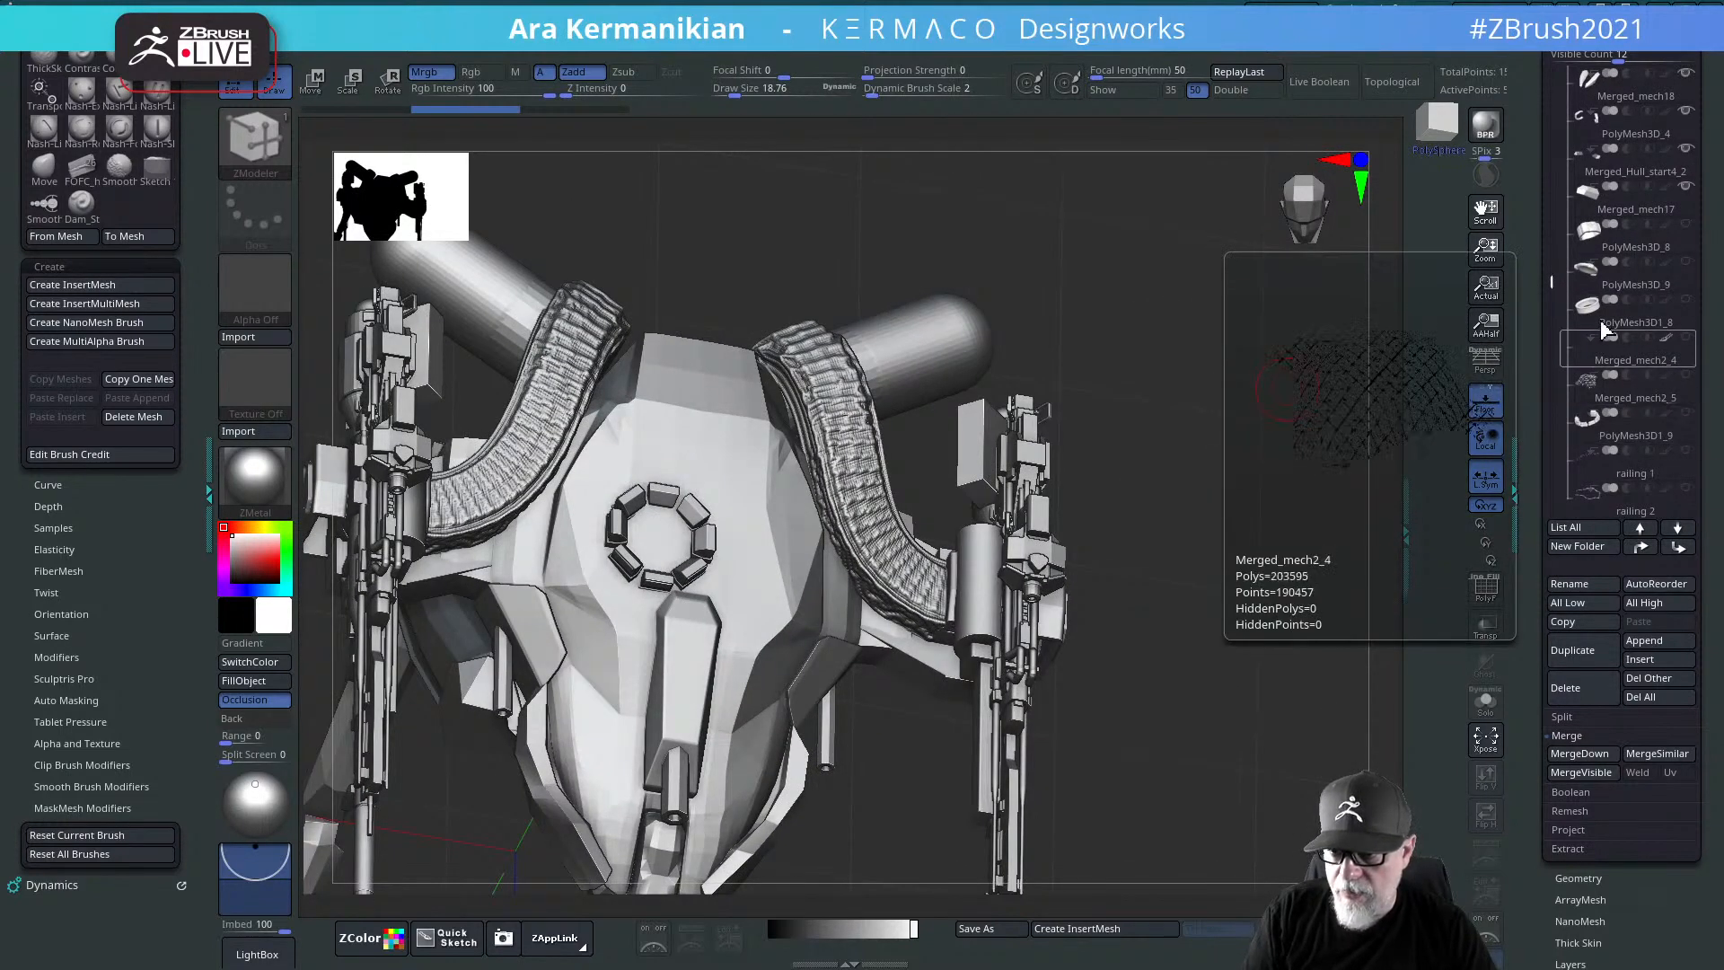
Step: Return to a straight top view and hide the octagonal ring of blocks on the deck, subtool PolyMesh3D1_11
{"action": "left_click_drag", "start_coordinate": [1553, 283], "coordinate": [1553, 364]}
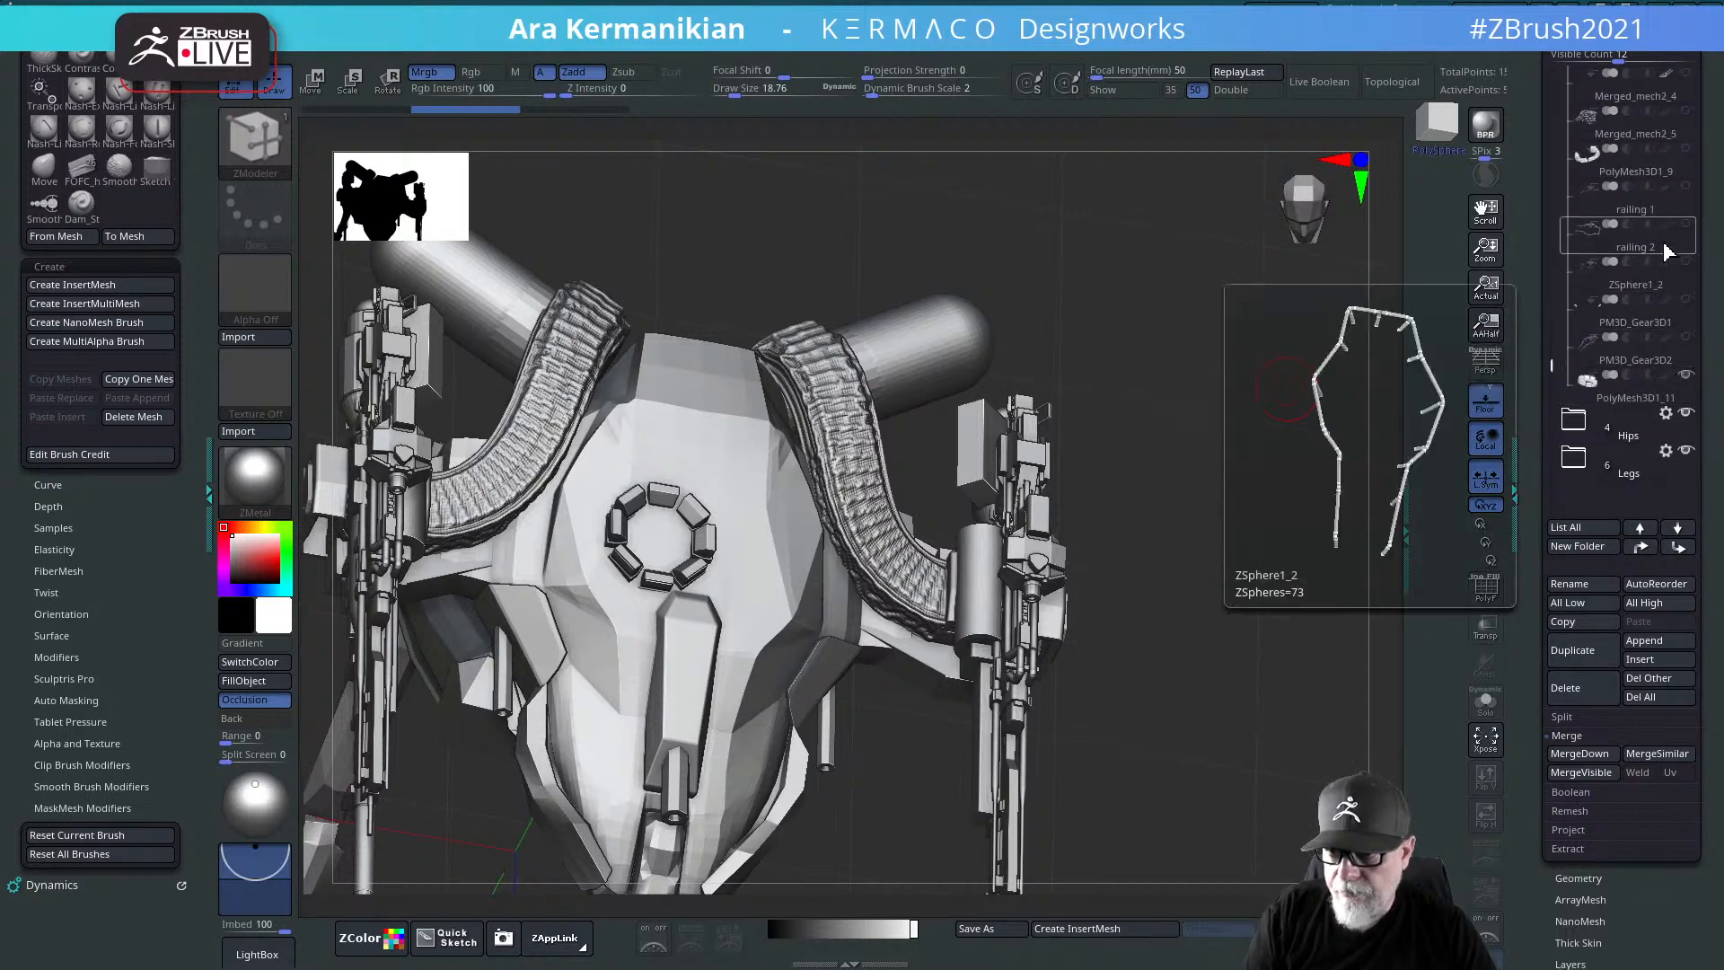
{"action": "left_click_drag", "start_coordinate": [1551, 359], "coordinate": [1553, 284]}
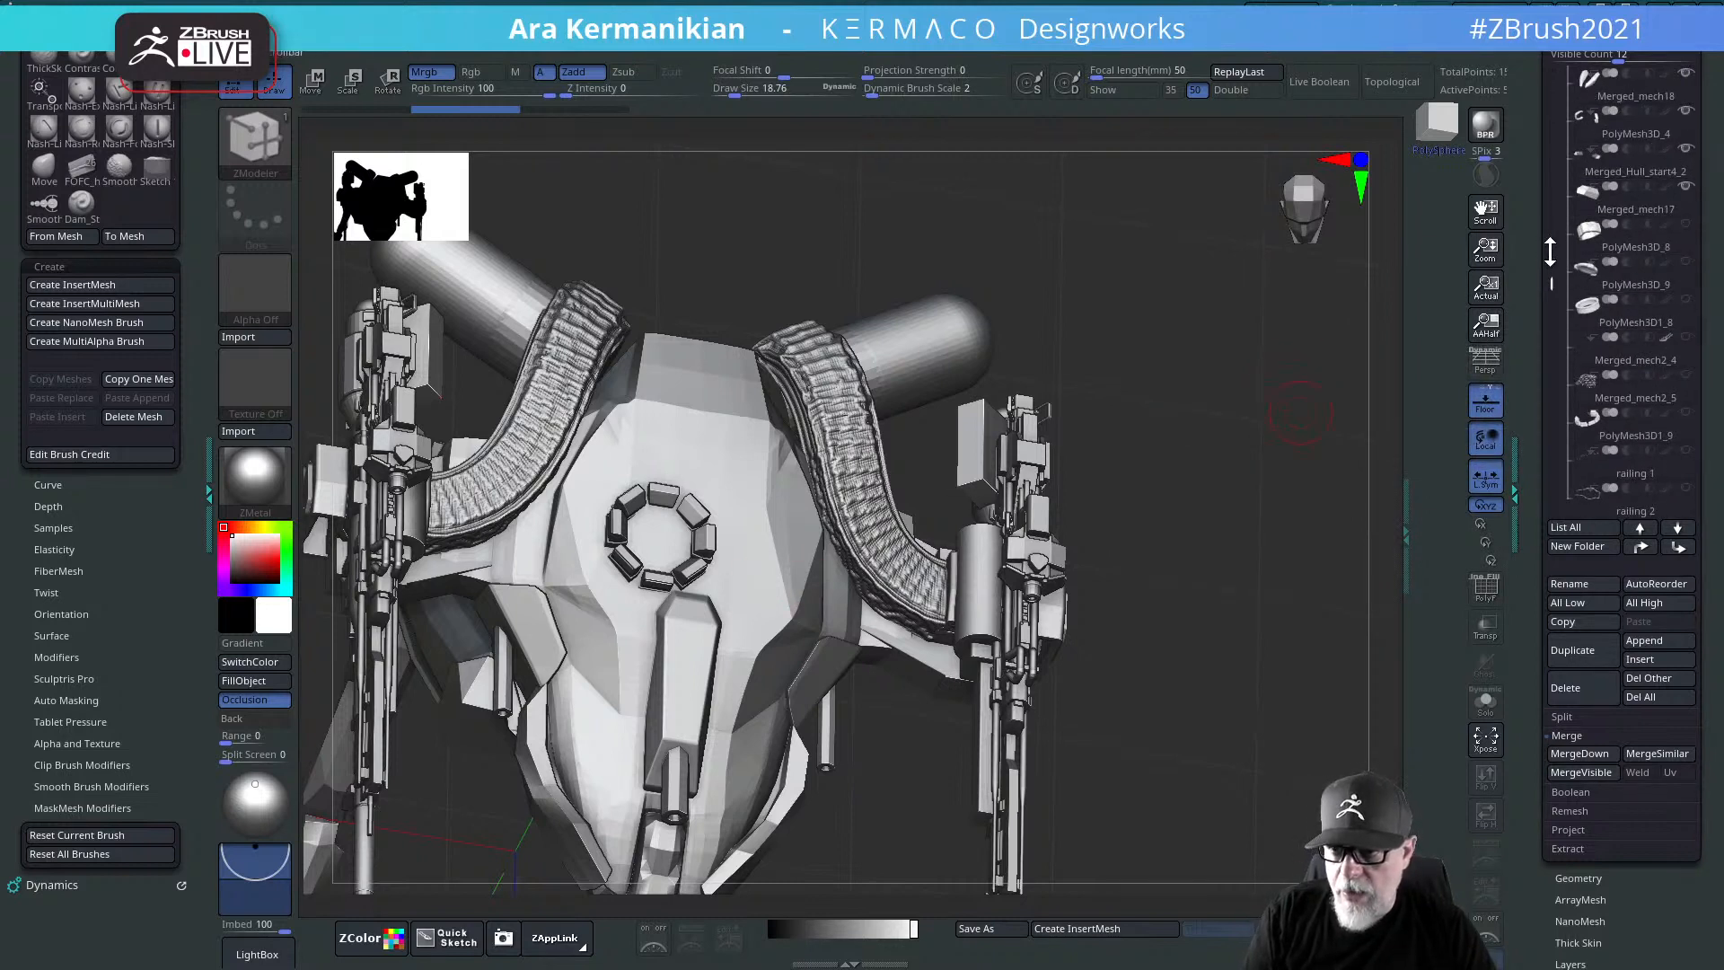
{"action": "left_click_drag", "start_coordinate": [1553, 282], "coordinate": [1551, 422]}
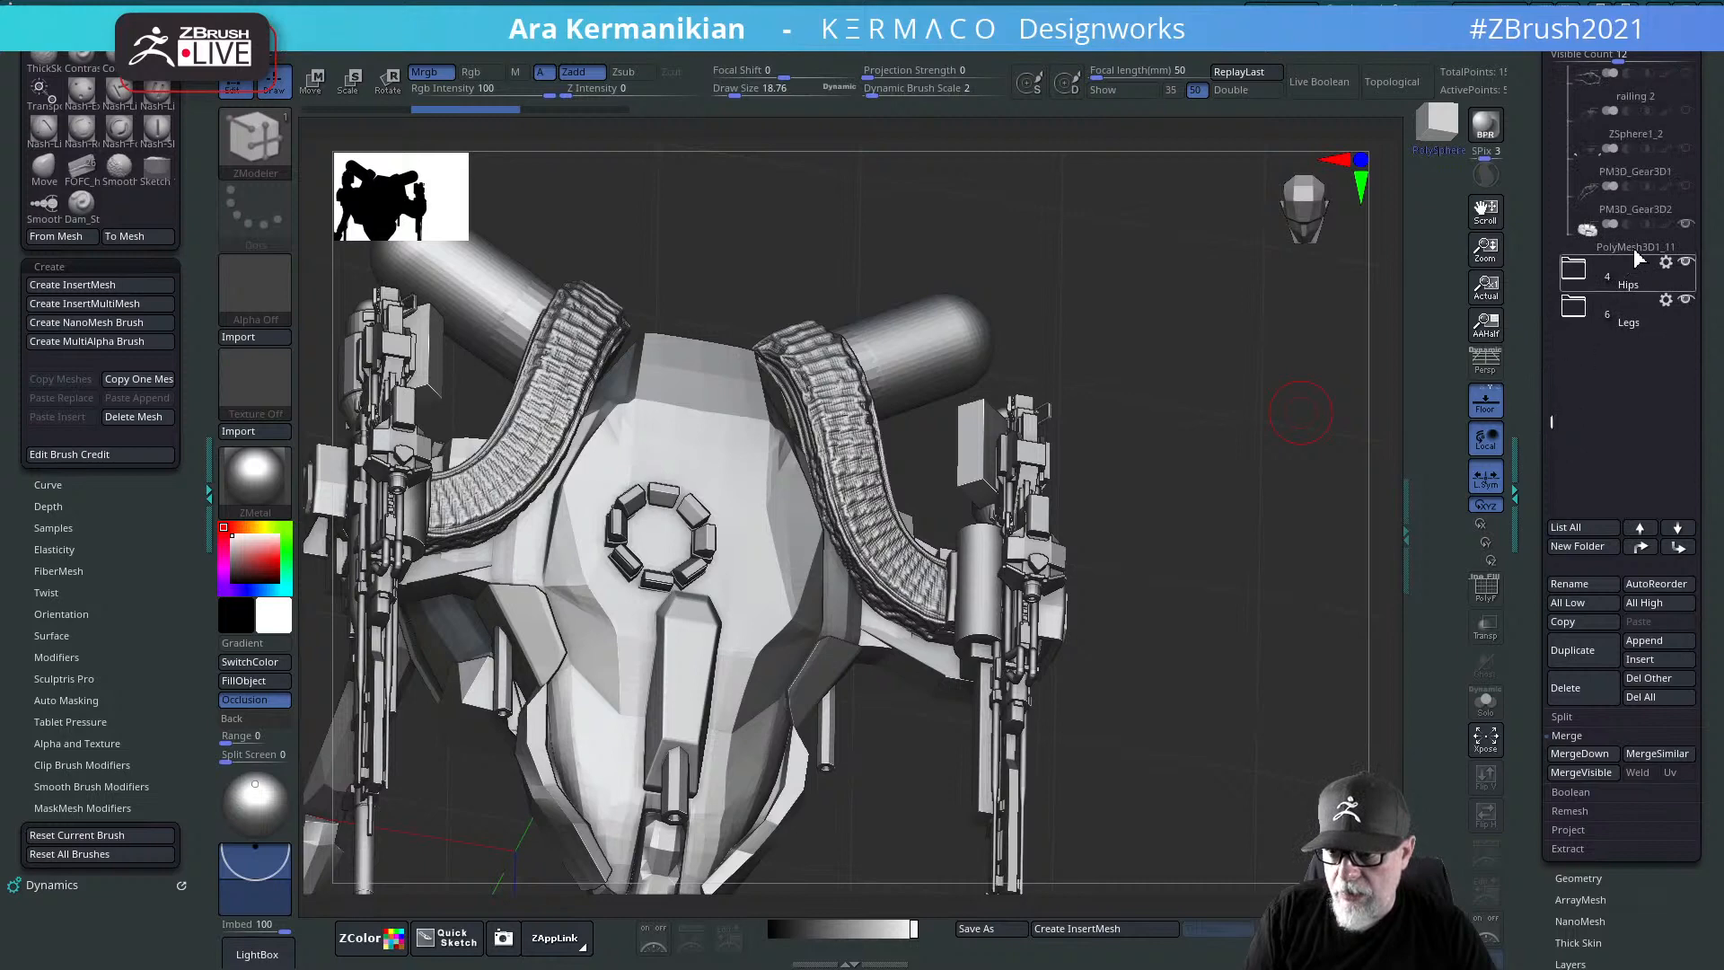
{"action": "left_click_drag", "start_coordinate": [1244, 378], "coordinate": [1356, 332]}
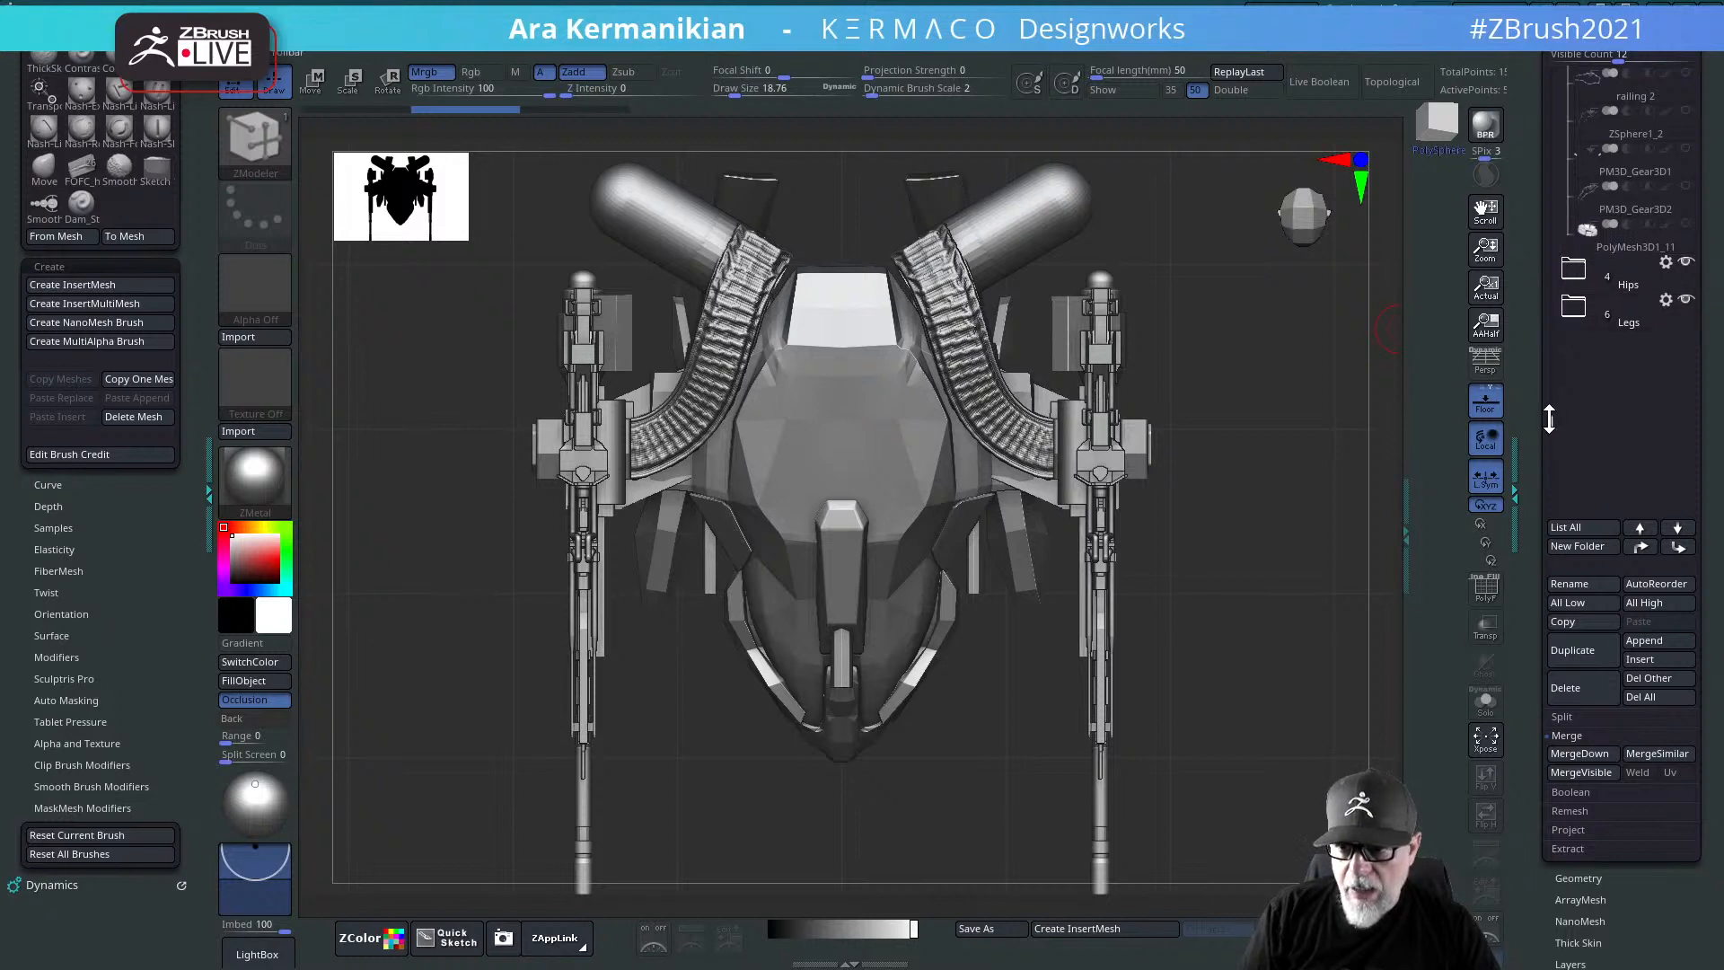
Step: Hide the Bullet feed folder with its guns and ammunition belts, keeping the folder collapsed
{"action": "left_click_drag", "start_coordinate": [1548, 417], "coordinate": [1562, 201]}
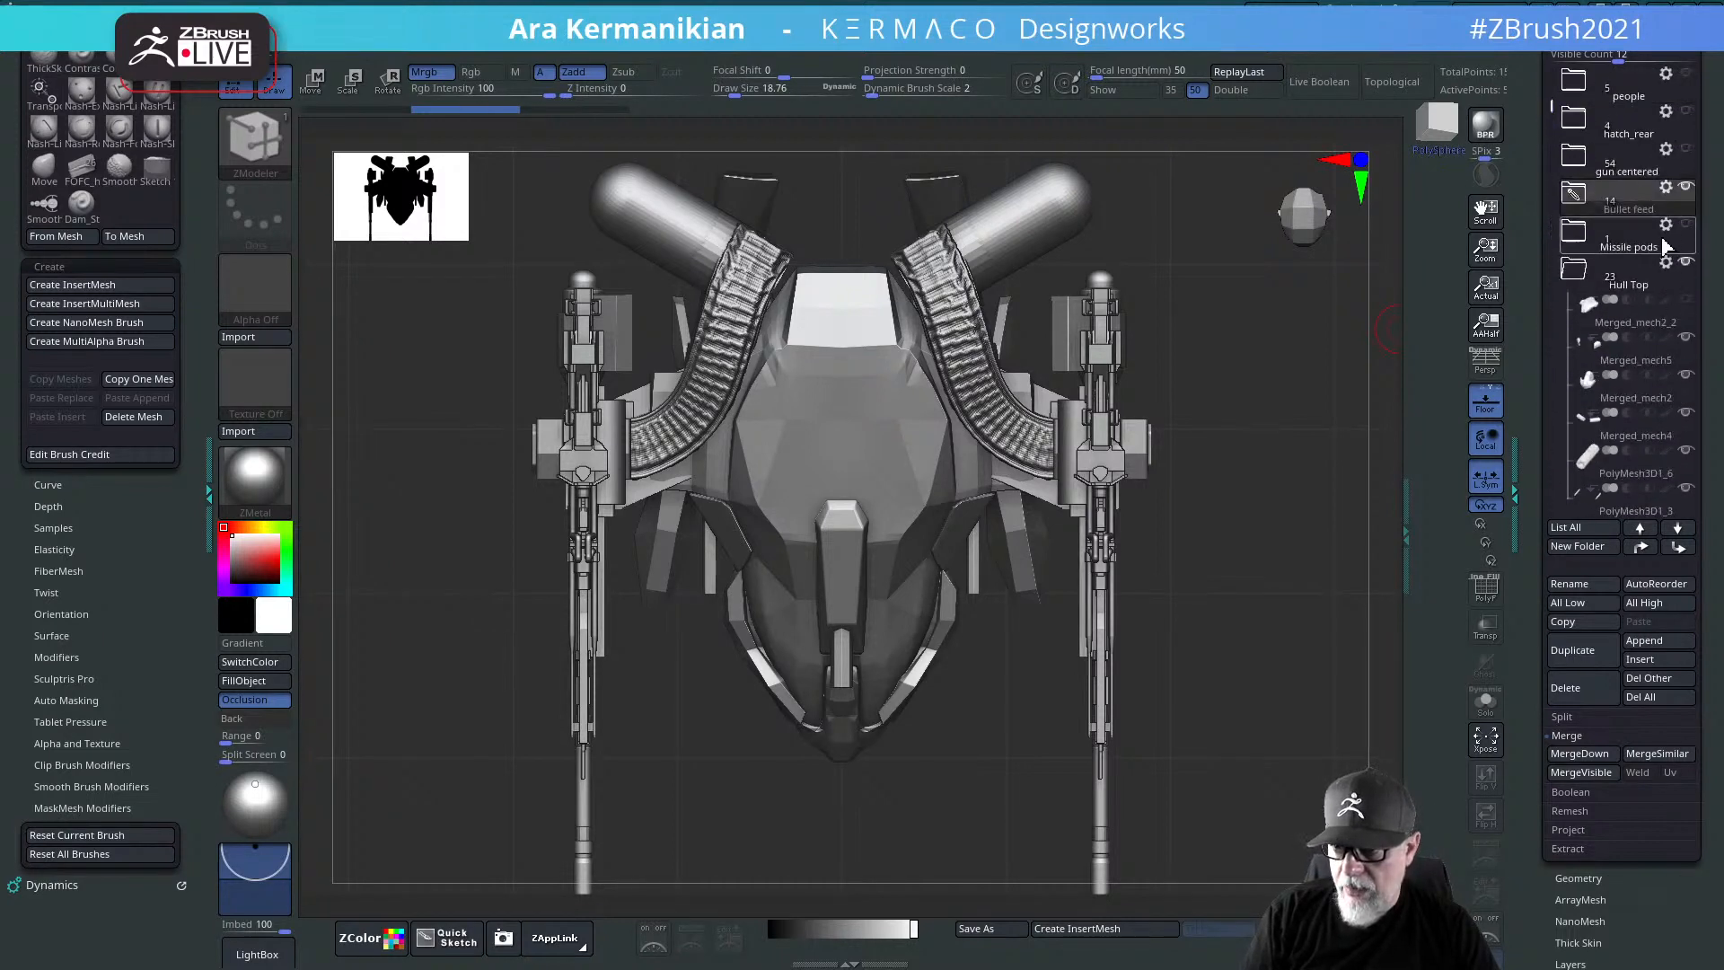
{"action": "left_click", "coordinate": [1685, 187]}
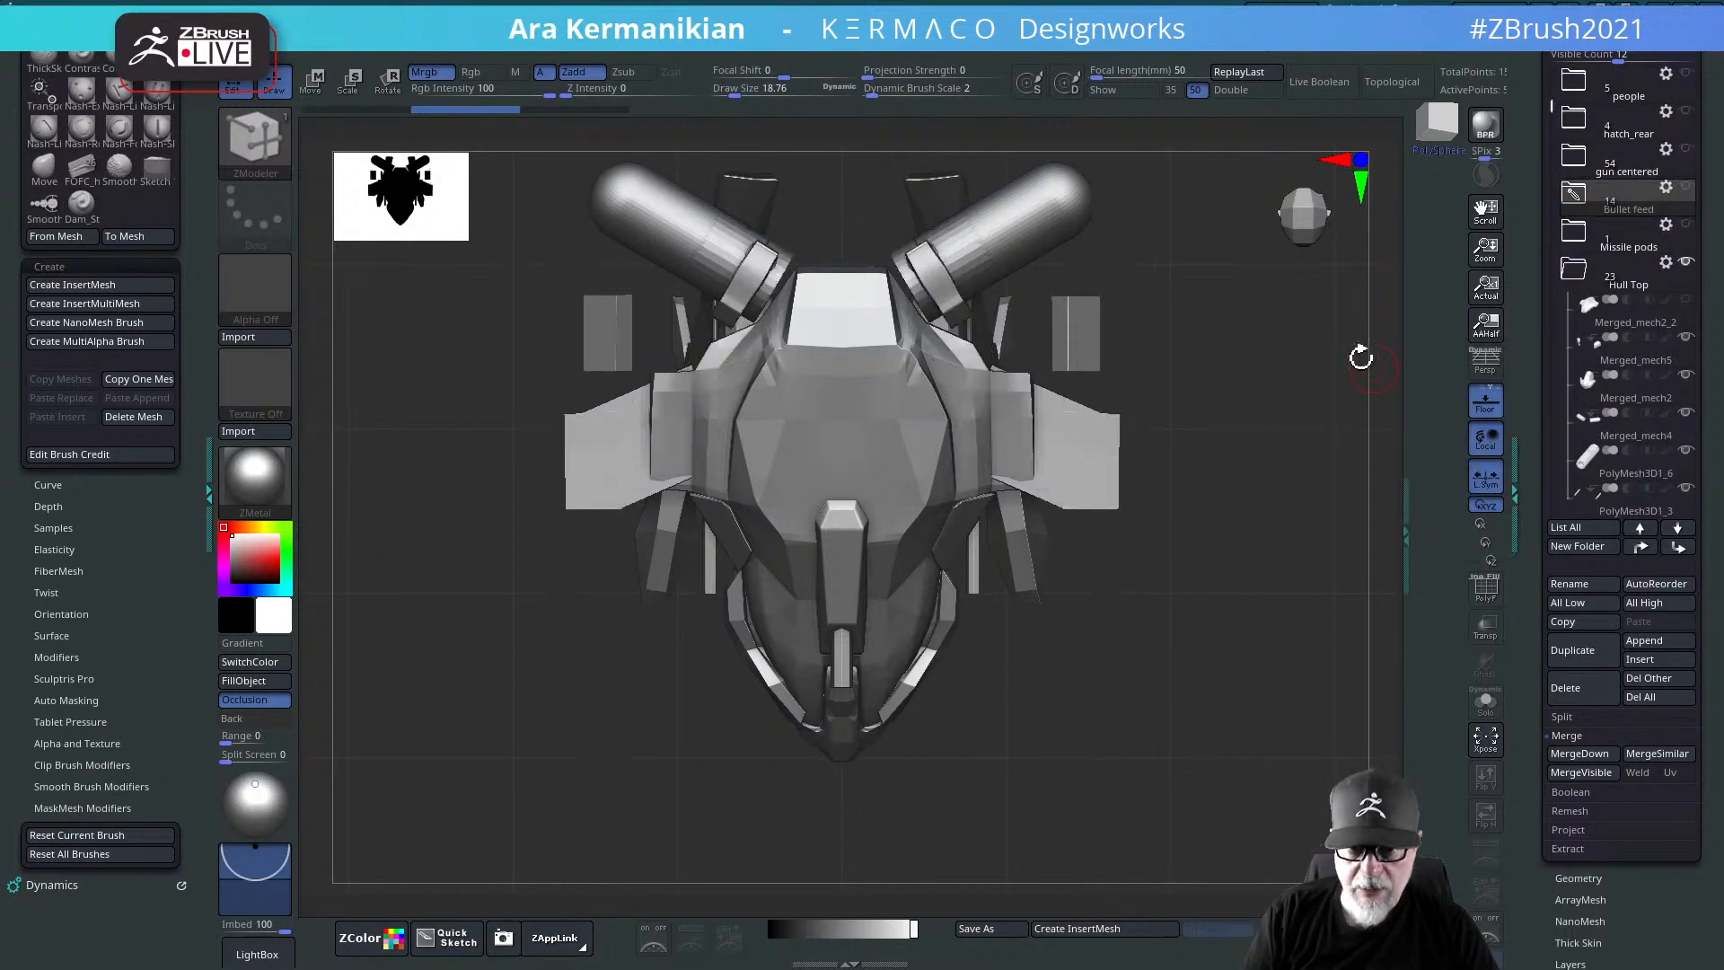
{"action": "mouse_move", "coordinate": [1291, 341]}
{"action": "left_mouse_down"}
{"action": "mouse_move", "coordinate": [1258, 385]}
{"action": "mouse_move", "coordinate": [1164, 349]}
{"action": "mouse_move", "coordinate": [1051, 346]}
{"action": "mouse_move", "coordinate": [1435, 315]}
{"action": "left_mouse_up"}
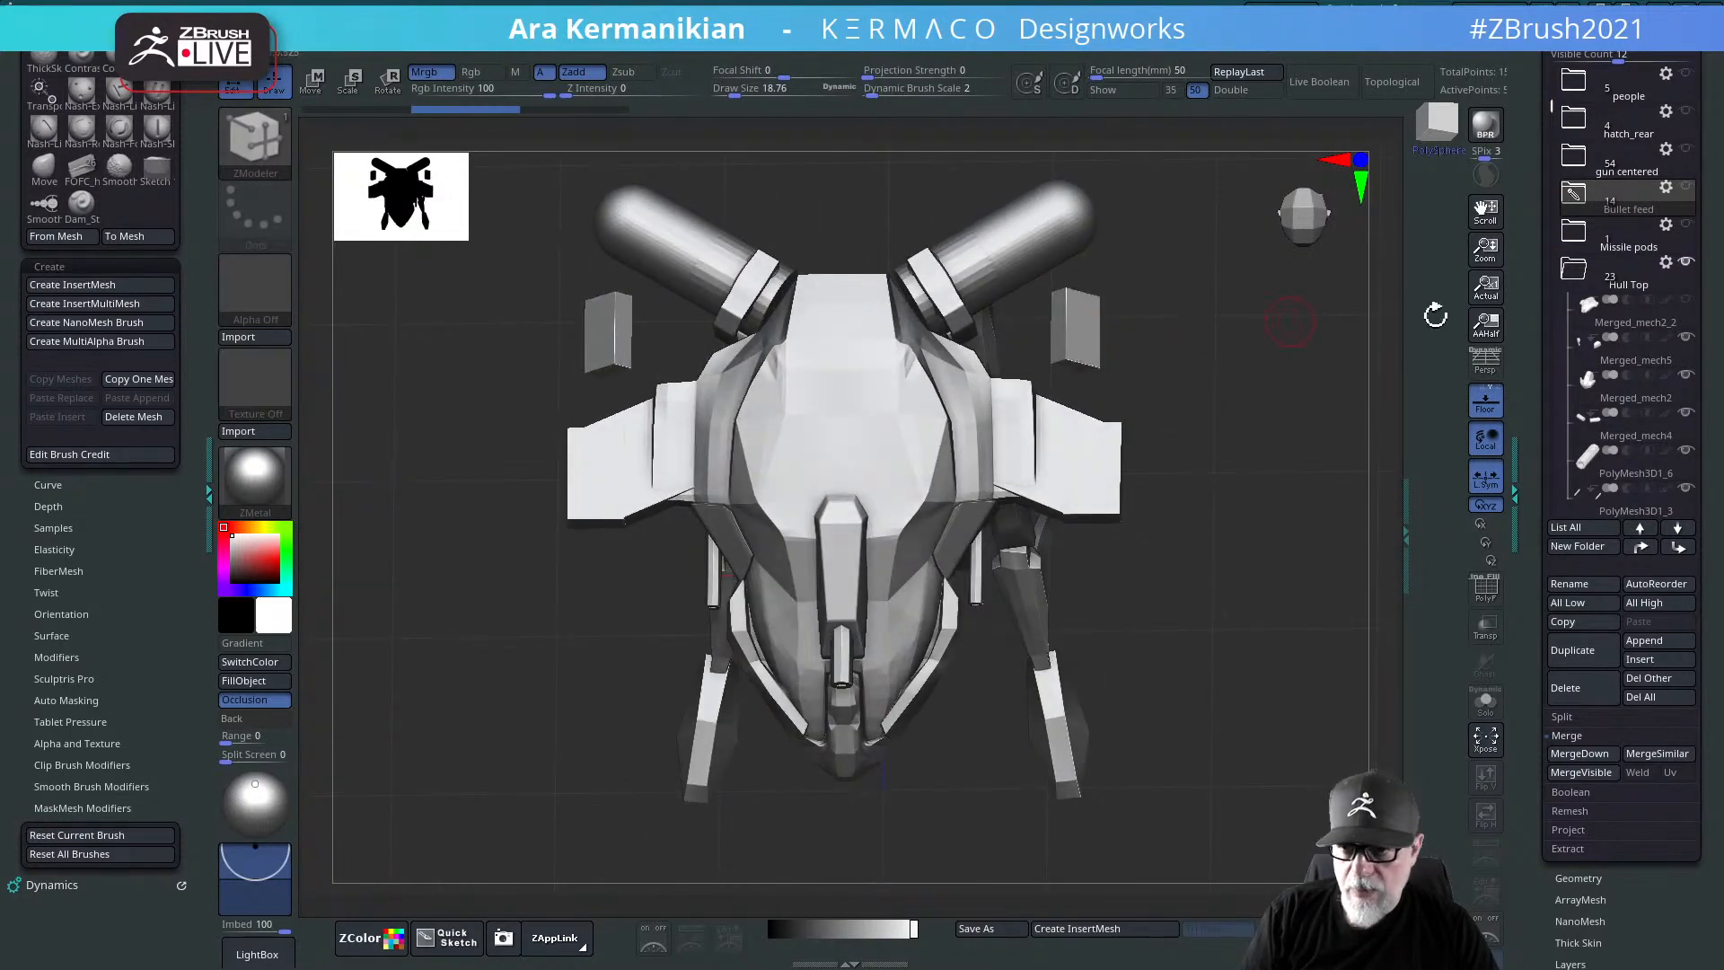
{"action": "left_click", "coordinate": [1588, 195]}
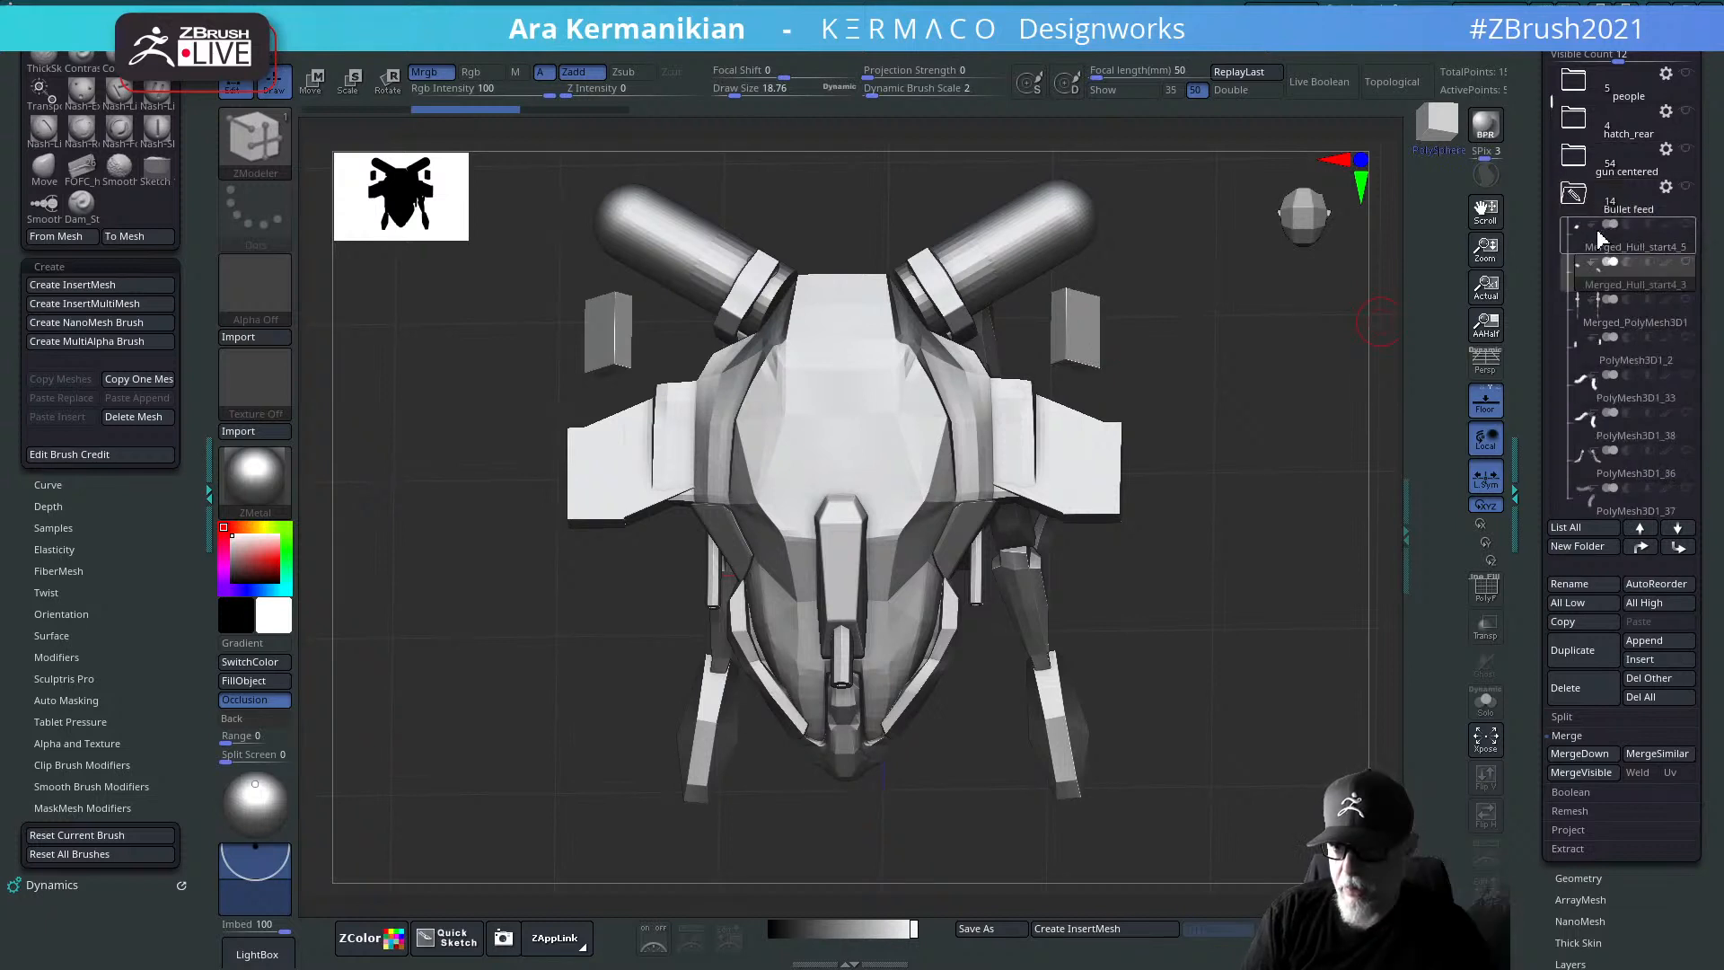
{"action": "left_click", "coordinate": [1580, 195]}
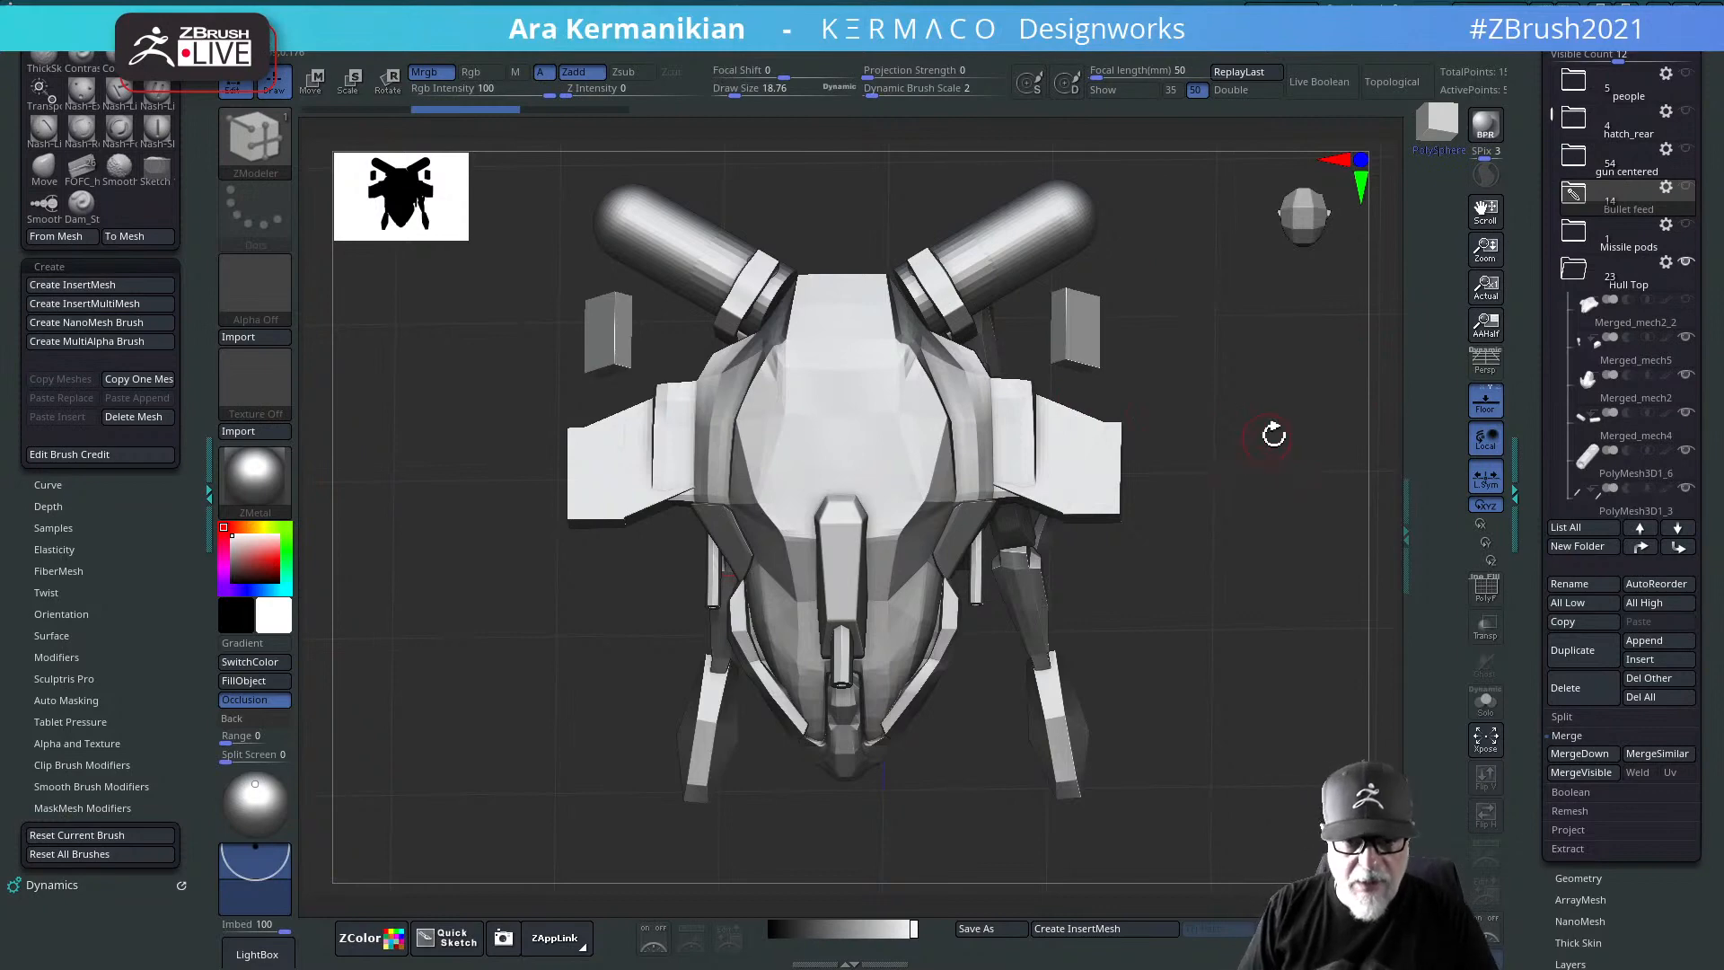
Step: Select and hide the nose trim Merged_mech19, the tube bands PolyMesh3D_4 and the rear tubes Merged_mech4
{"action": "left_click_drag", "start_coordinate": [1273, 434], "coordinate": [1260, 479], "text": "alt"}
{"action": "left_click_drag", "start_coordinate": [1352, 446], "coordinate": [1182, 407], "text": "alt"}
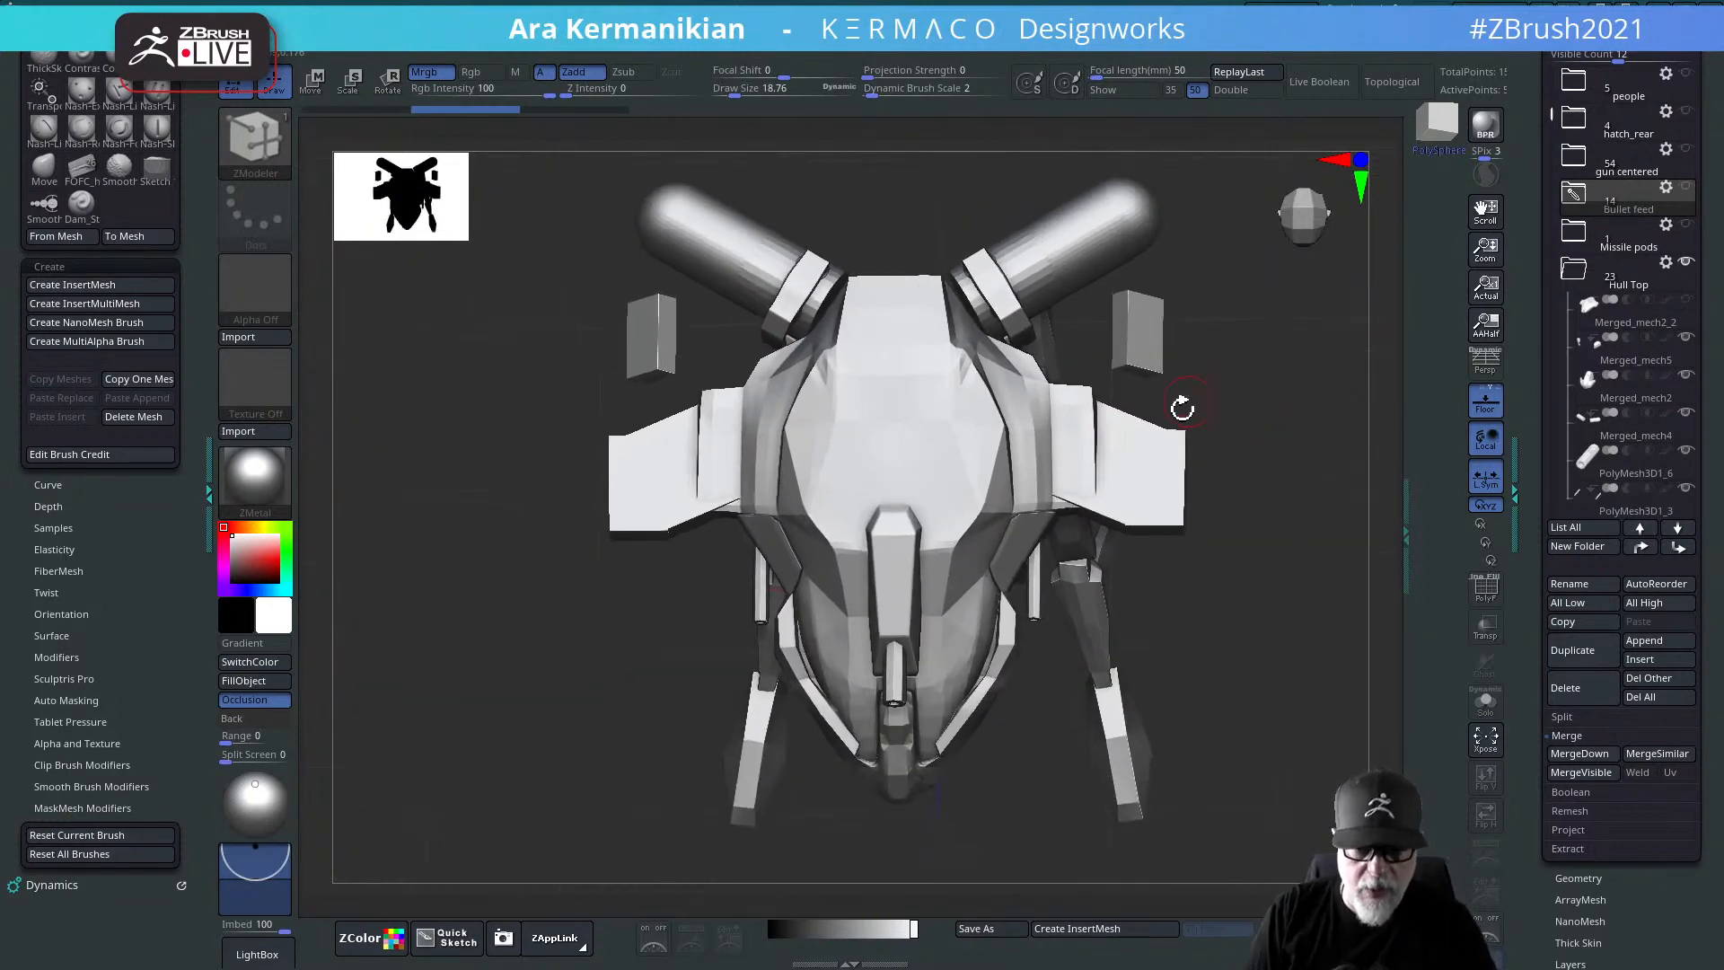
{"action": "left_click_drag", "start_coordinate": [1223, 589], "coordinate": [1054, 609]}
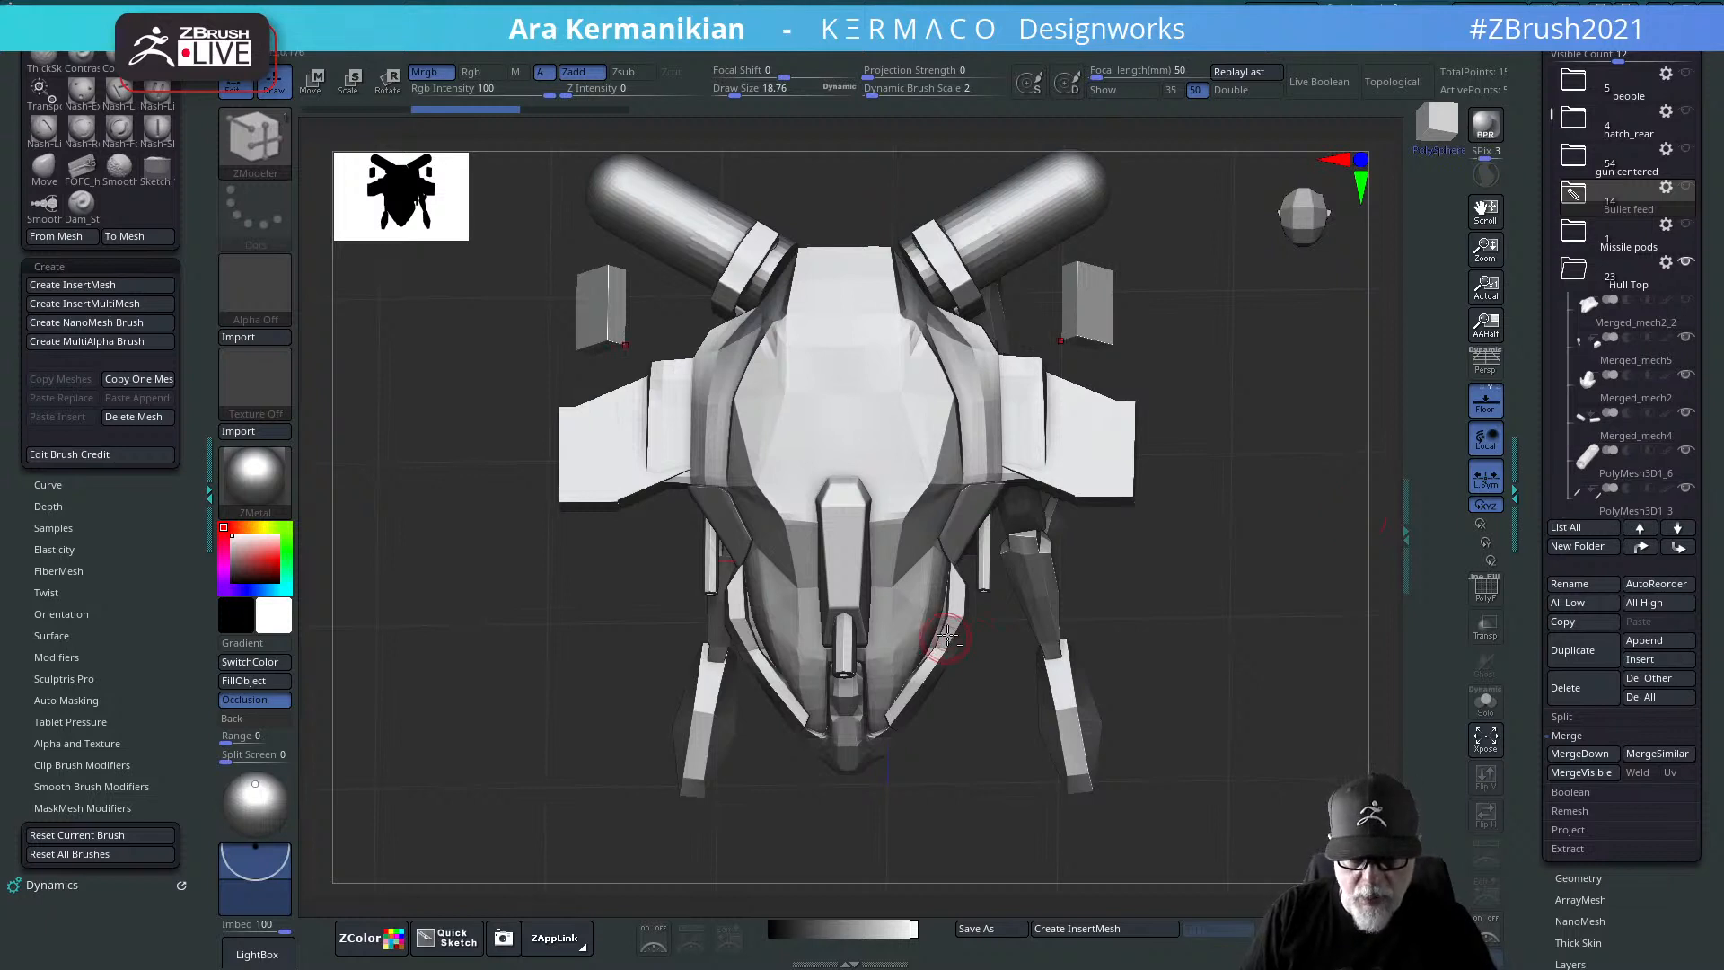
{"action": "left_click", "coordinate": [946, 635], "text": "alt"}
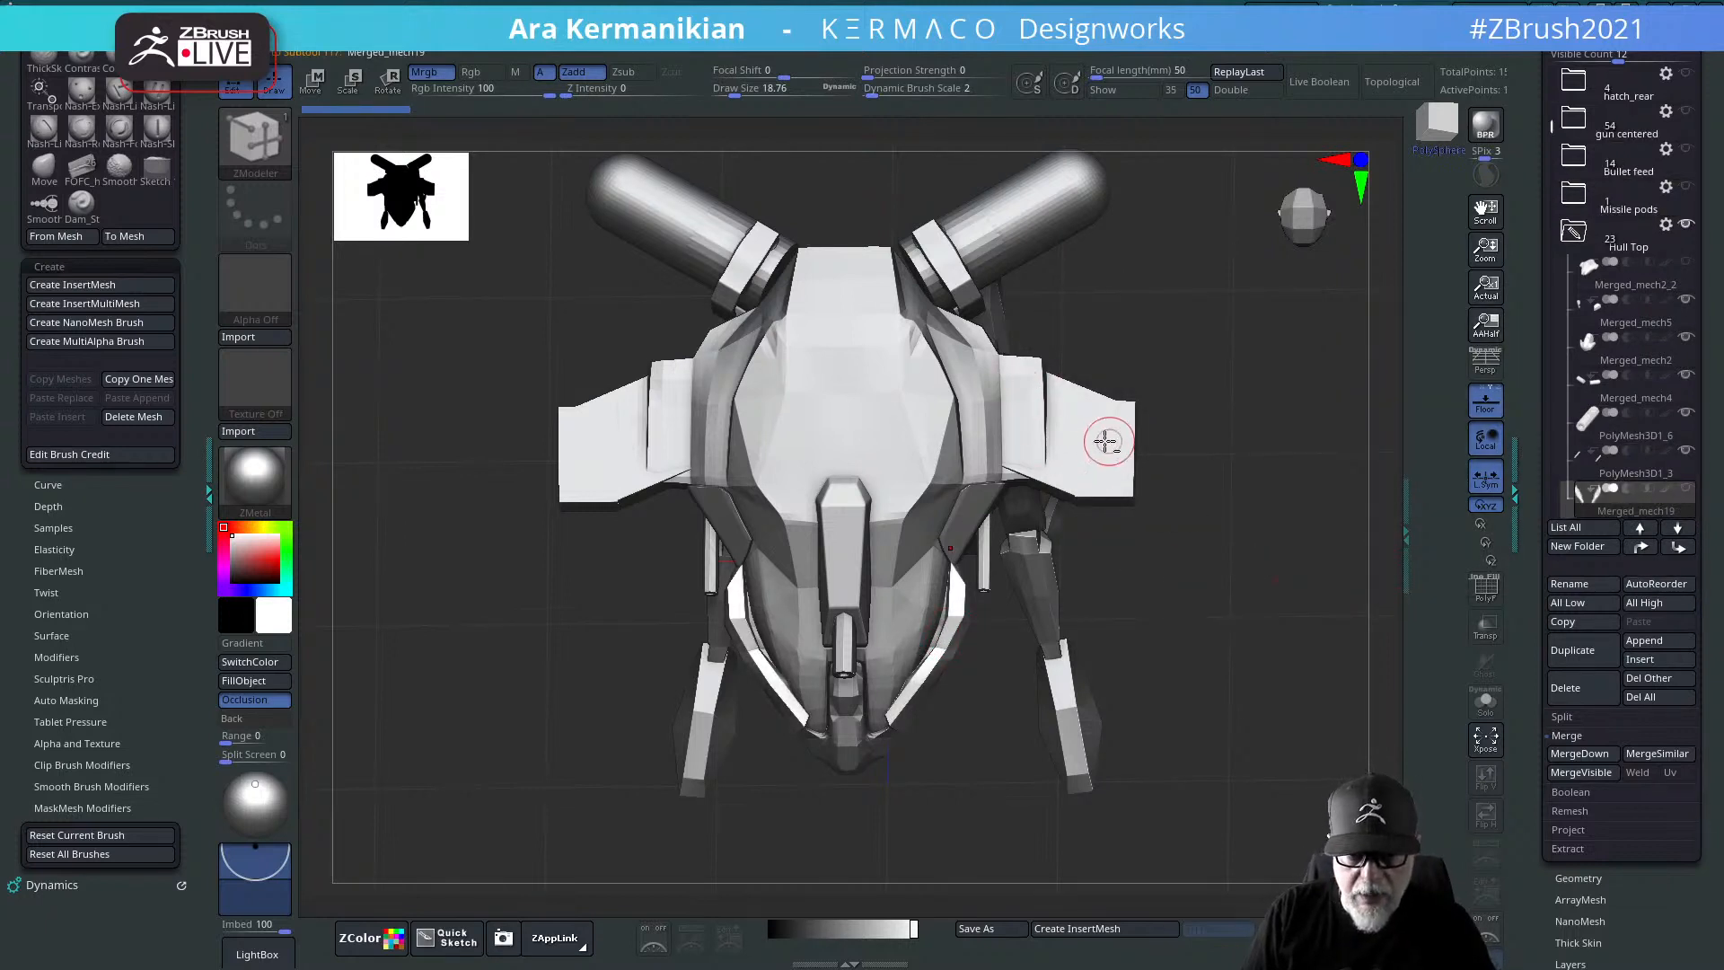
{"action": "left_click", "coordinate": [957, 288], "text": "alt"}
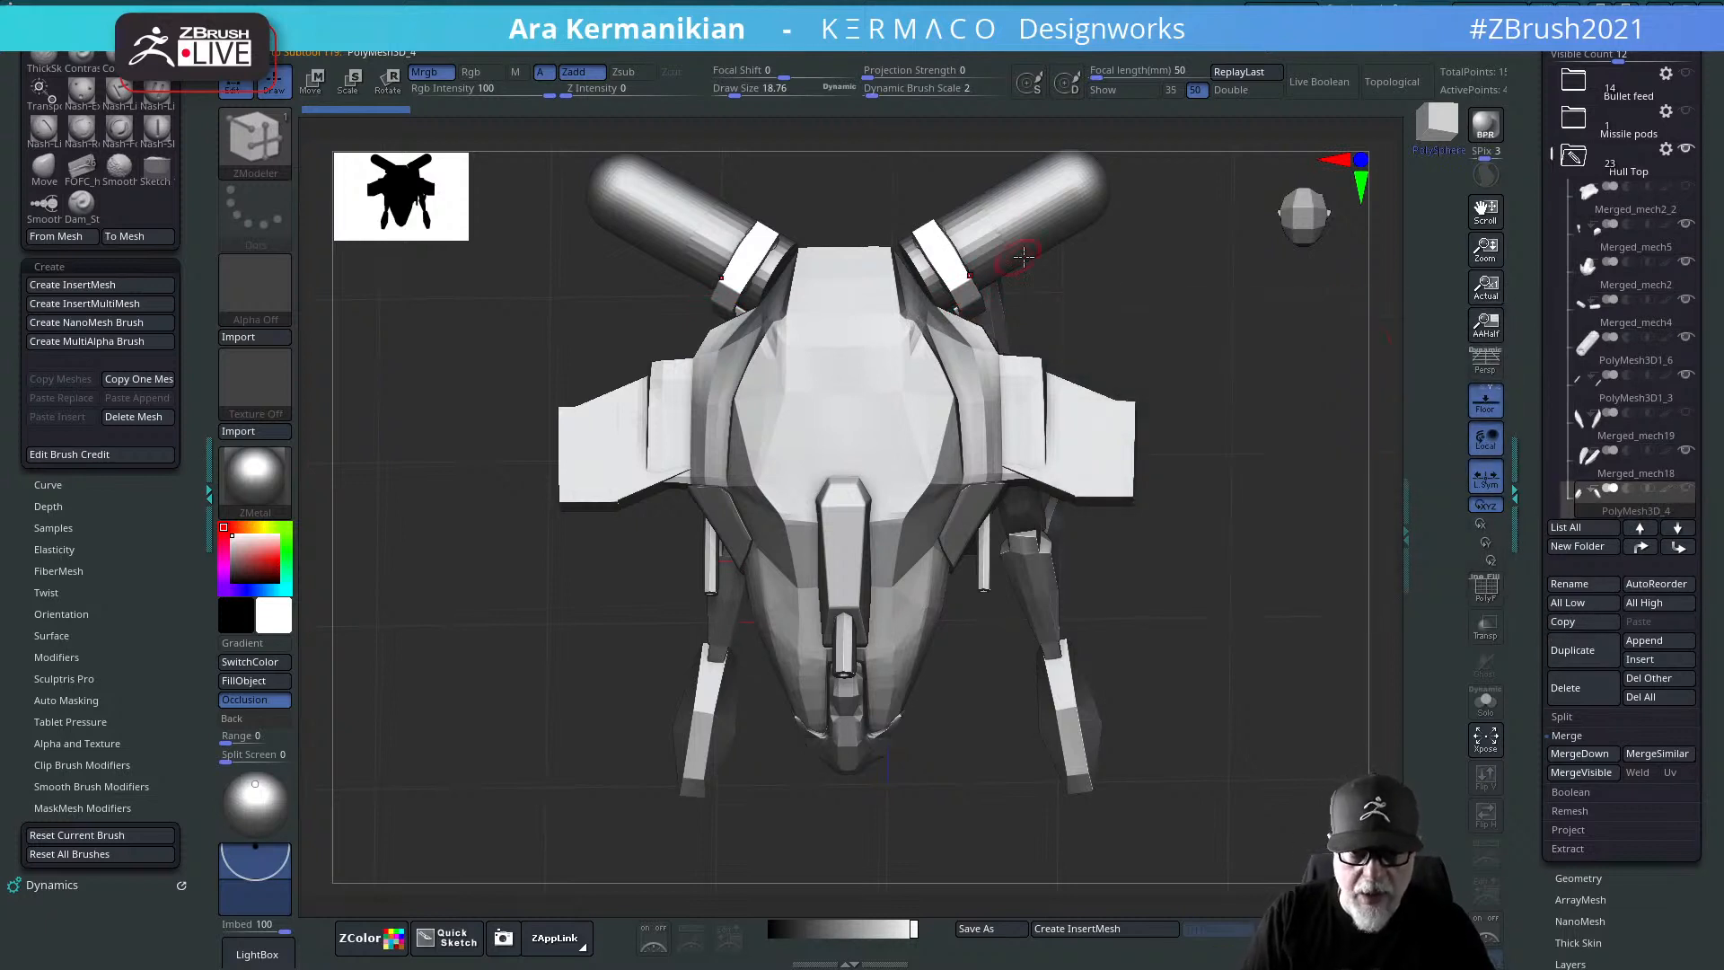
{"action": "left_click", "coordinate": [1060, 221], "text": "alt"}
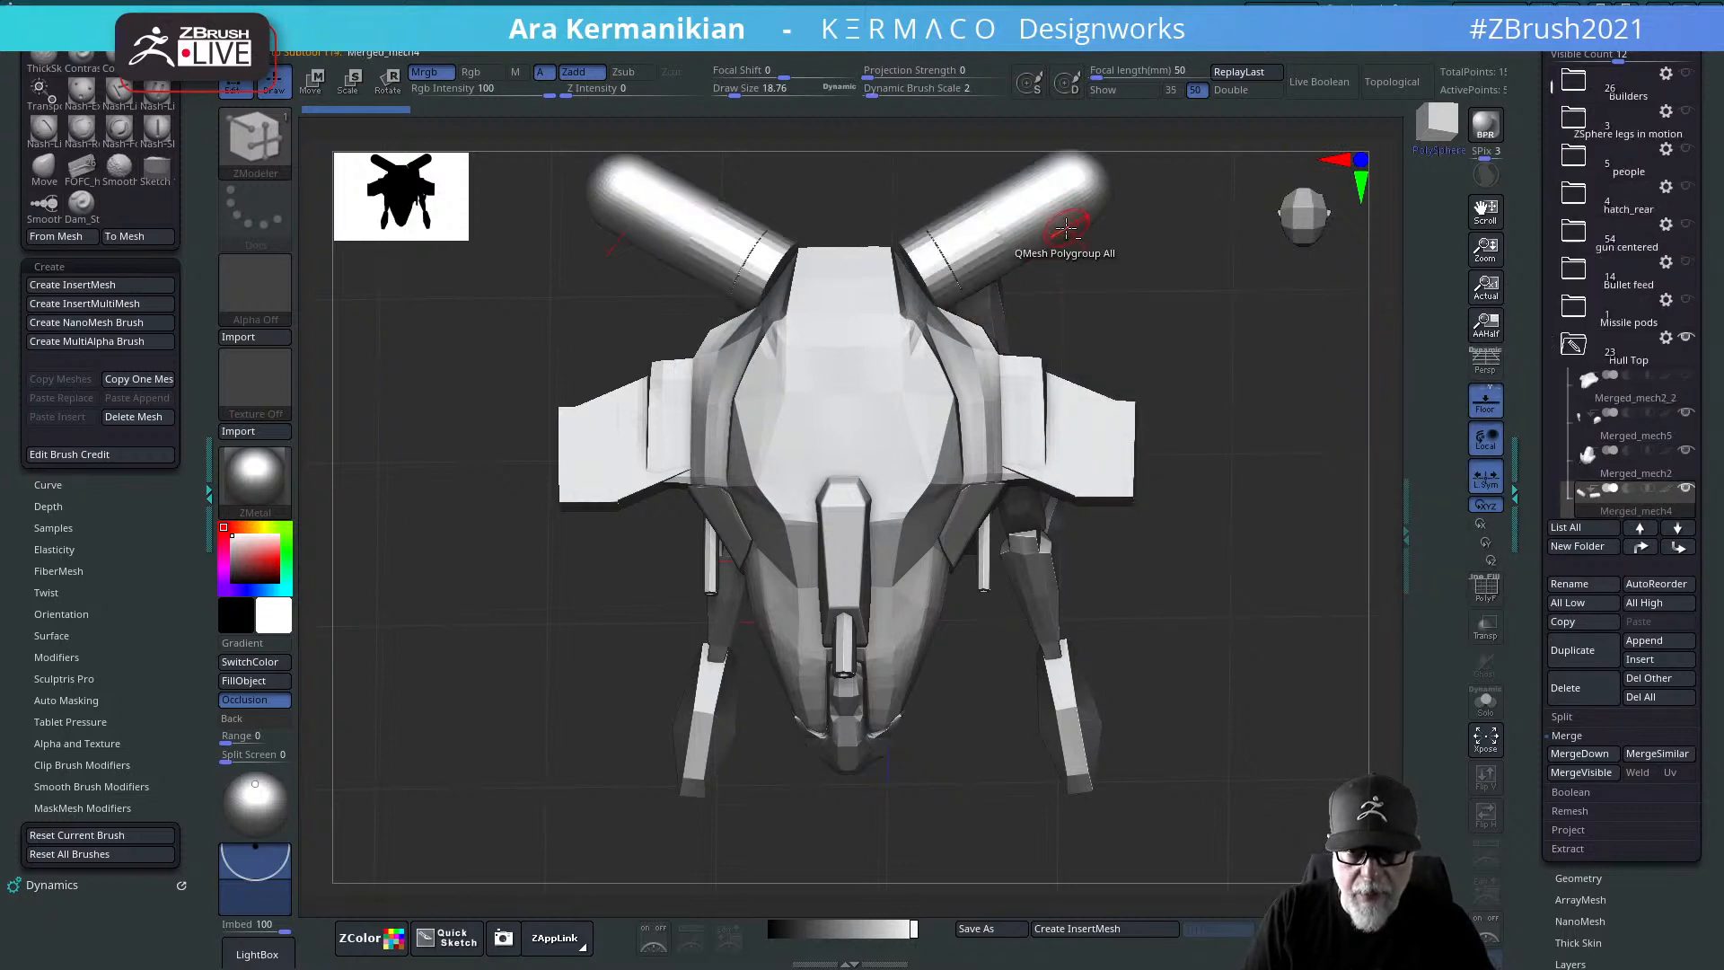
{"action": "mouse_move", "coordinate": [1682, 500]}
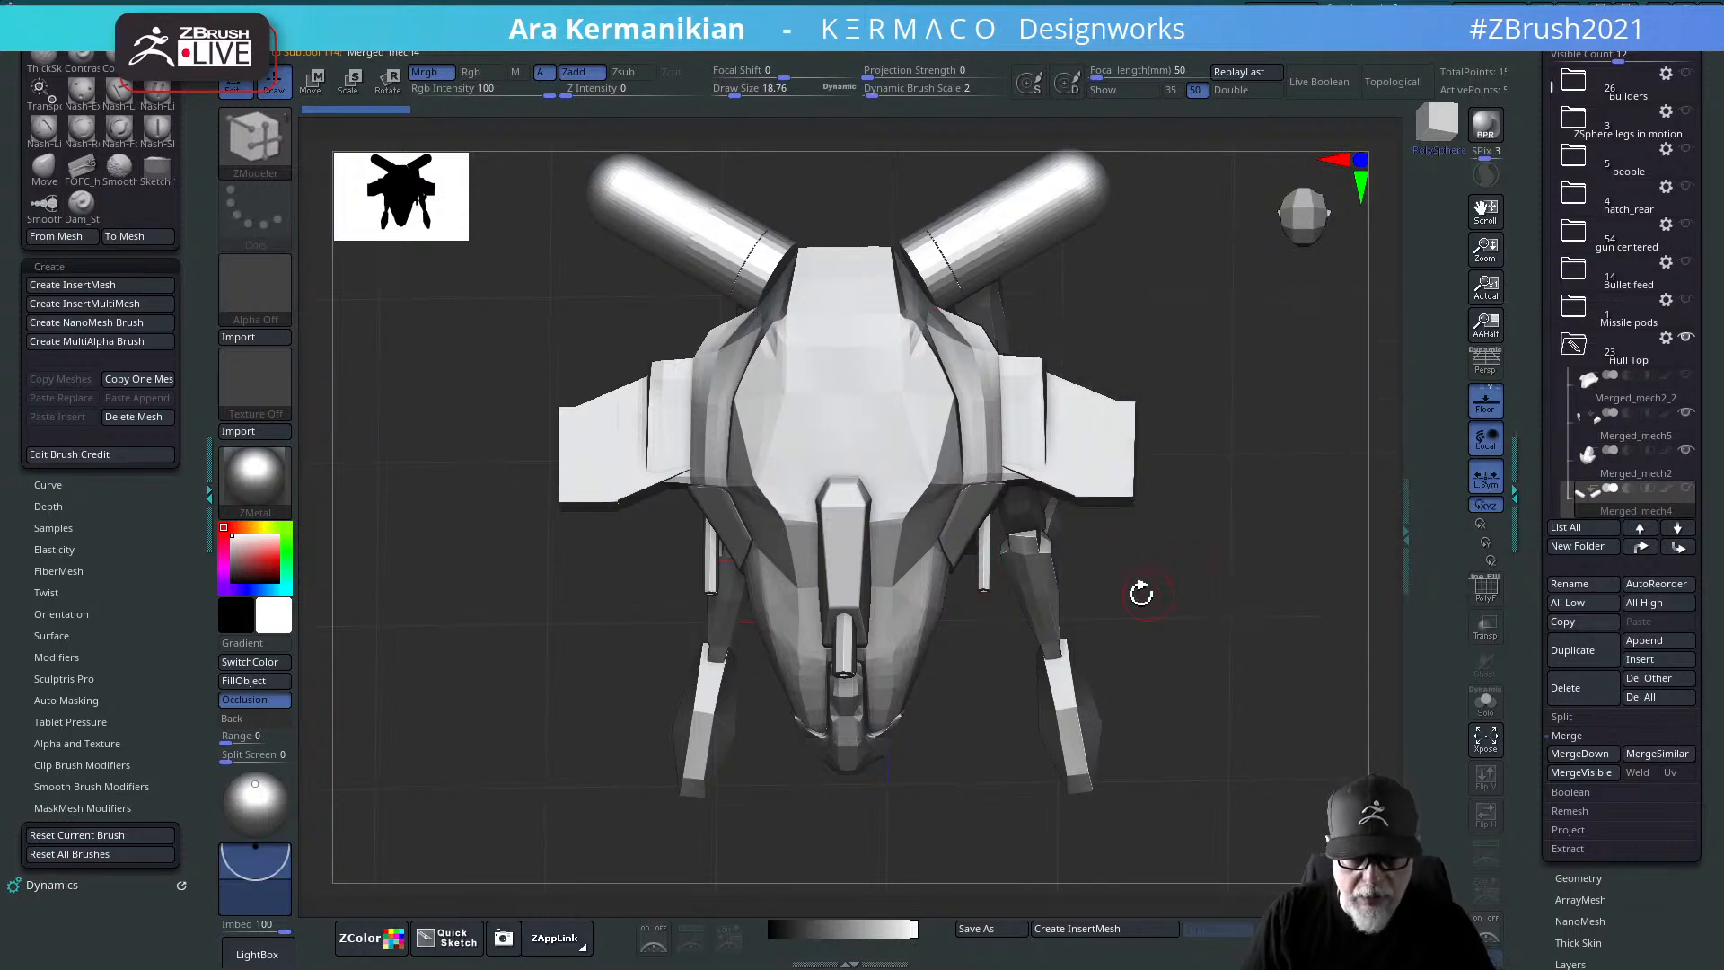
Step: Hide the Hips and Legs folders at the end of the subtool list
{"action": "left_click_drag", "start_coordinate": [1269, 563], "coordinate": [1302, 496]}
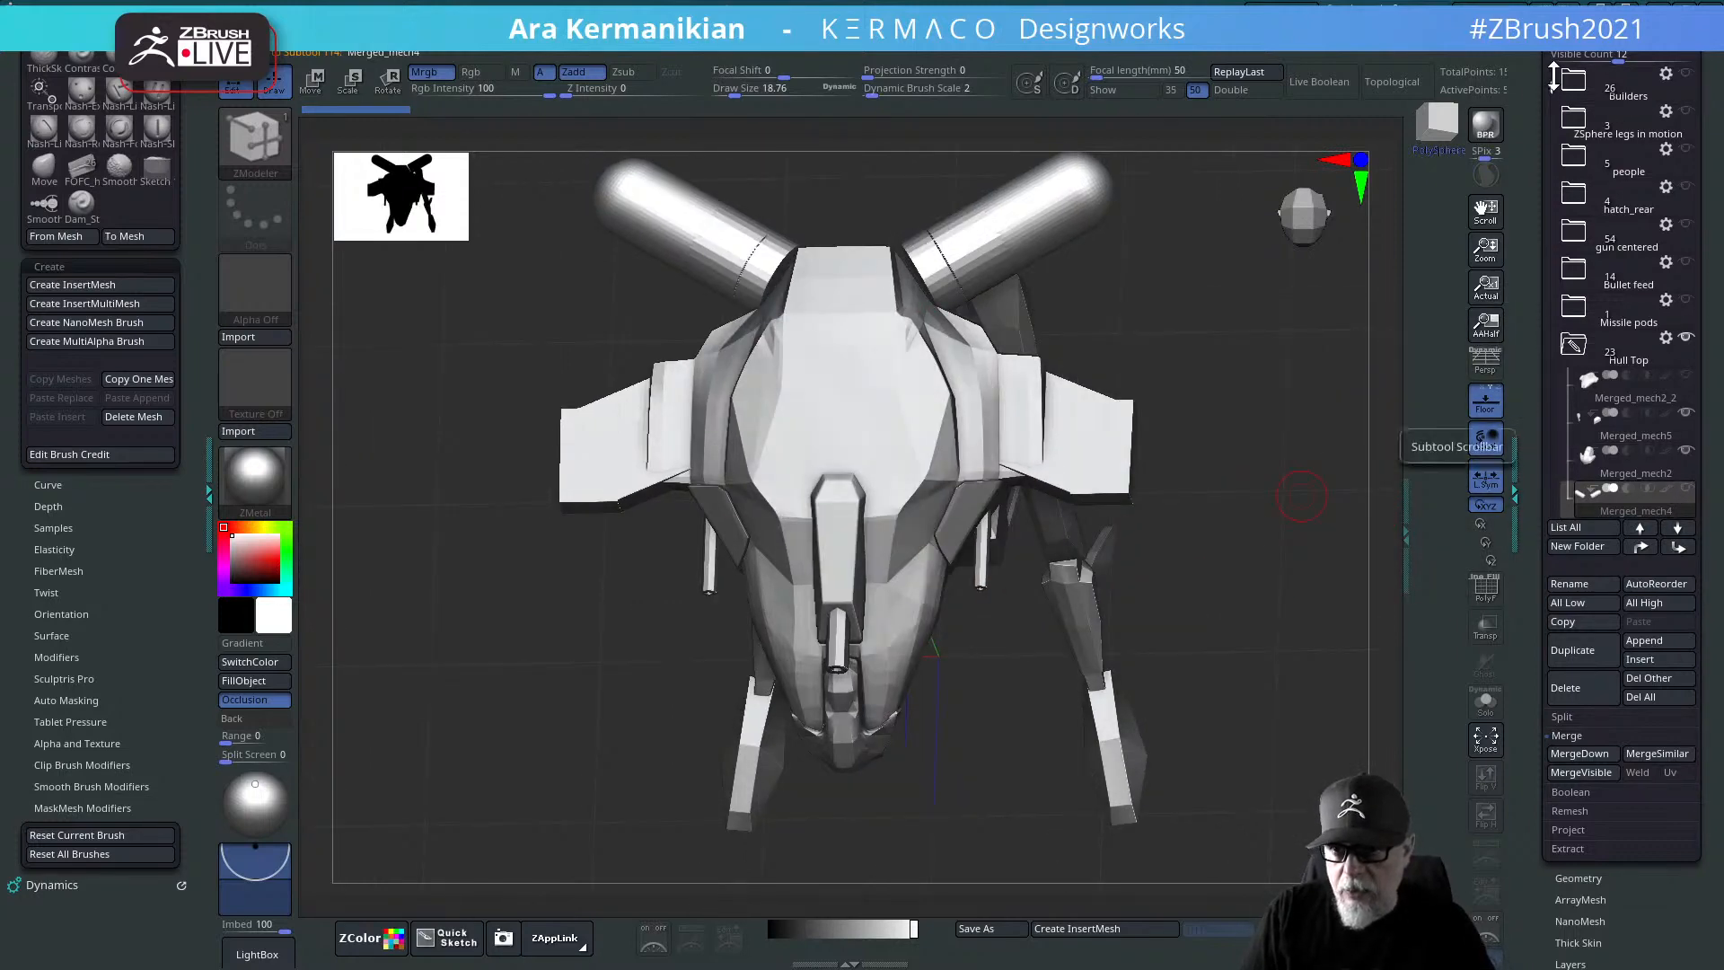
{"action": "left_click_drag", "start_coordinate": [1553, 86], "coordinate": [1598, 416]}
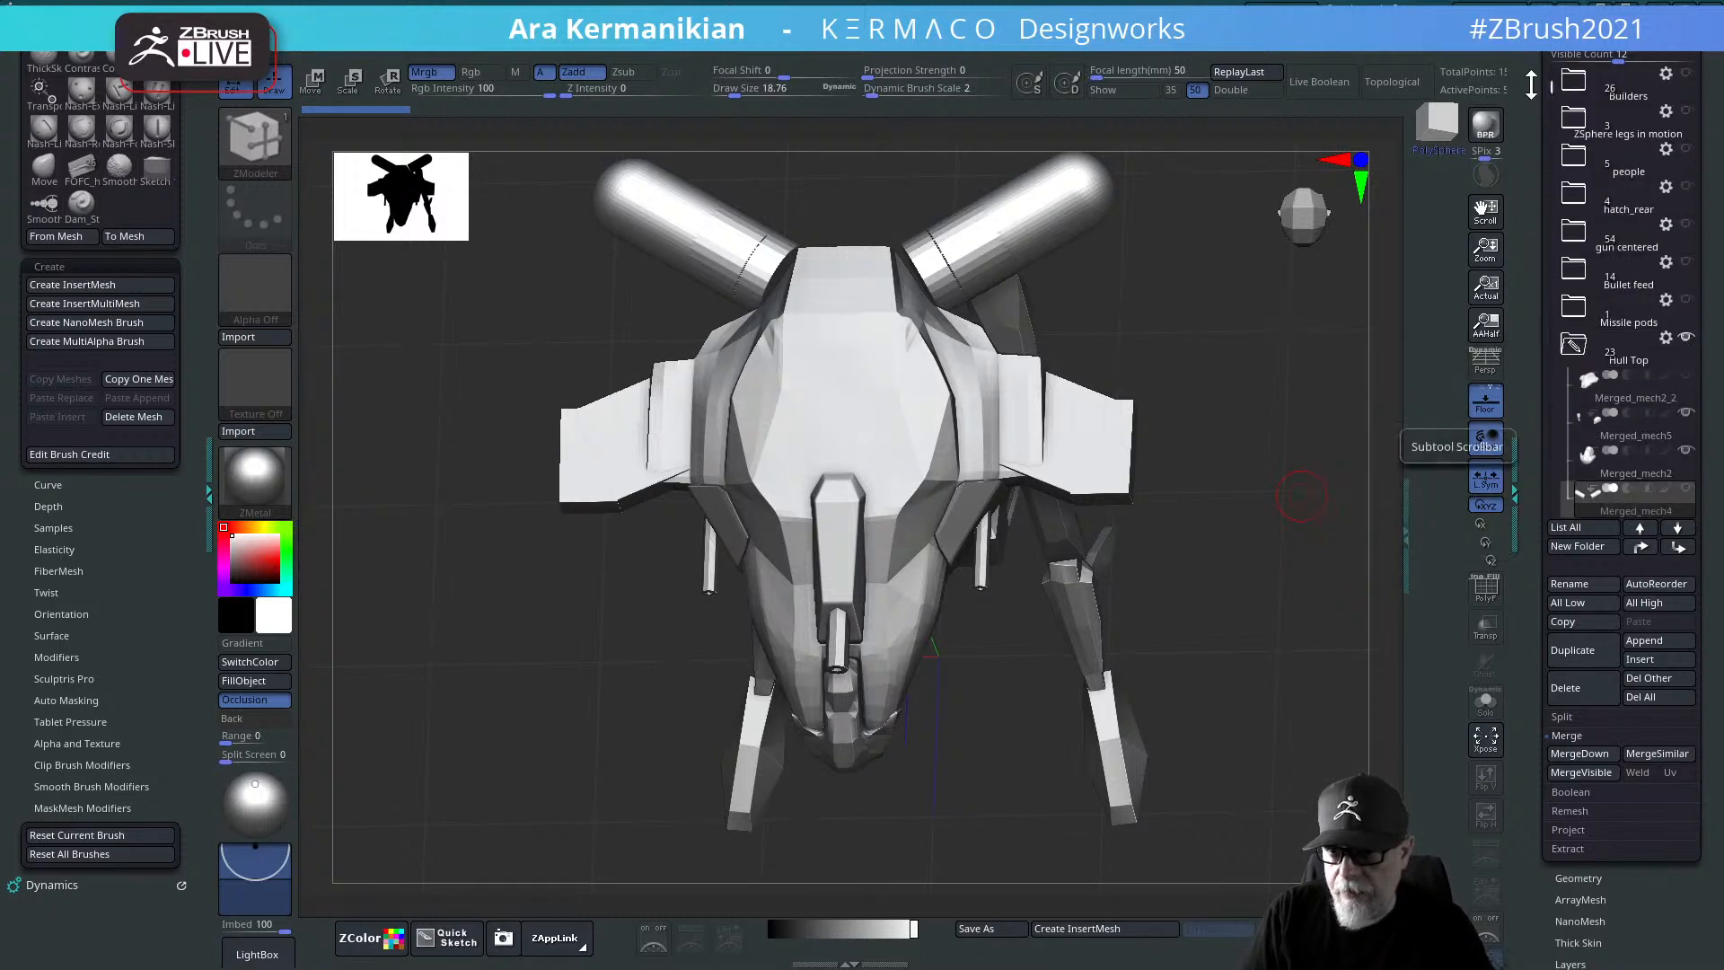
{"action": "left_click_drag", "start_coordinate": [1544, 86], "coordinate": [1704, 339]}
{"action": "left_click", "coordinate": [1686, 337]}
{"action": "left_click", "coordinate": [1686, 376]}
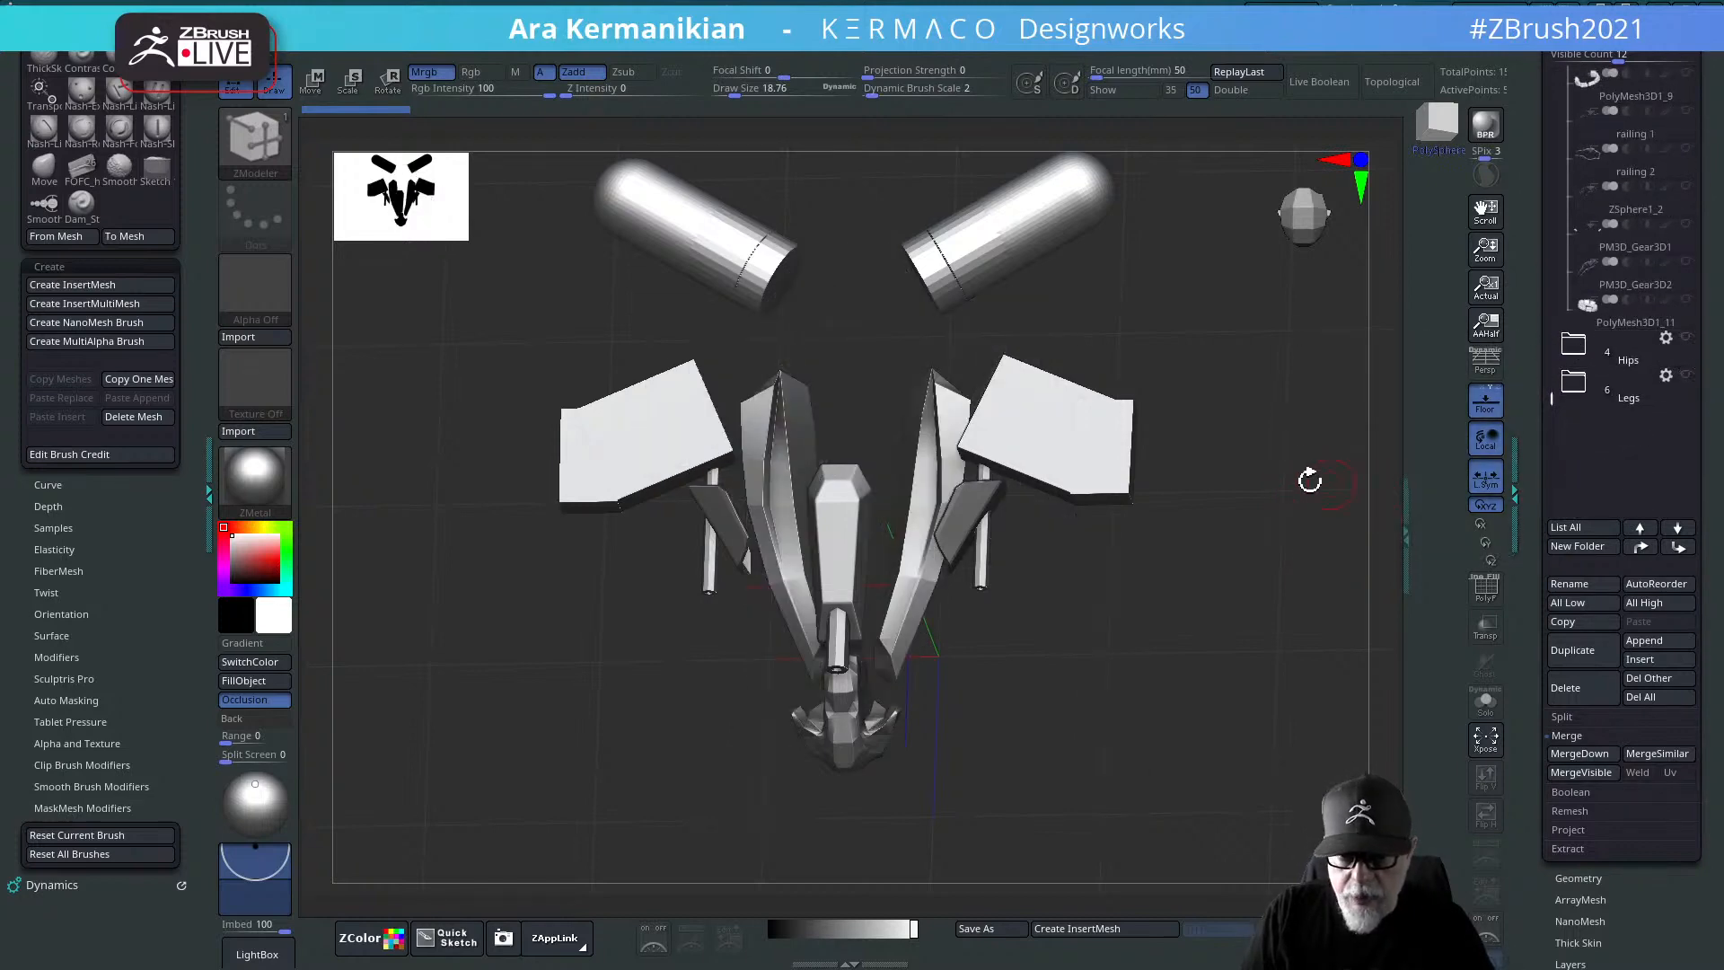
Step: Make the Hull Top folder's hull parts visible again and snap the model to a straight top view
{"action": "left_click_drag", "start_coordinate": [1316, 493], "coordinate": [1316, 358]}
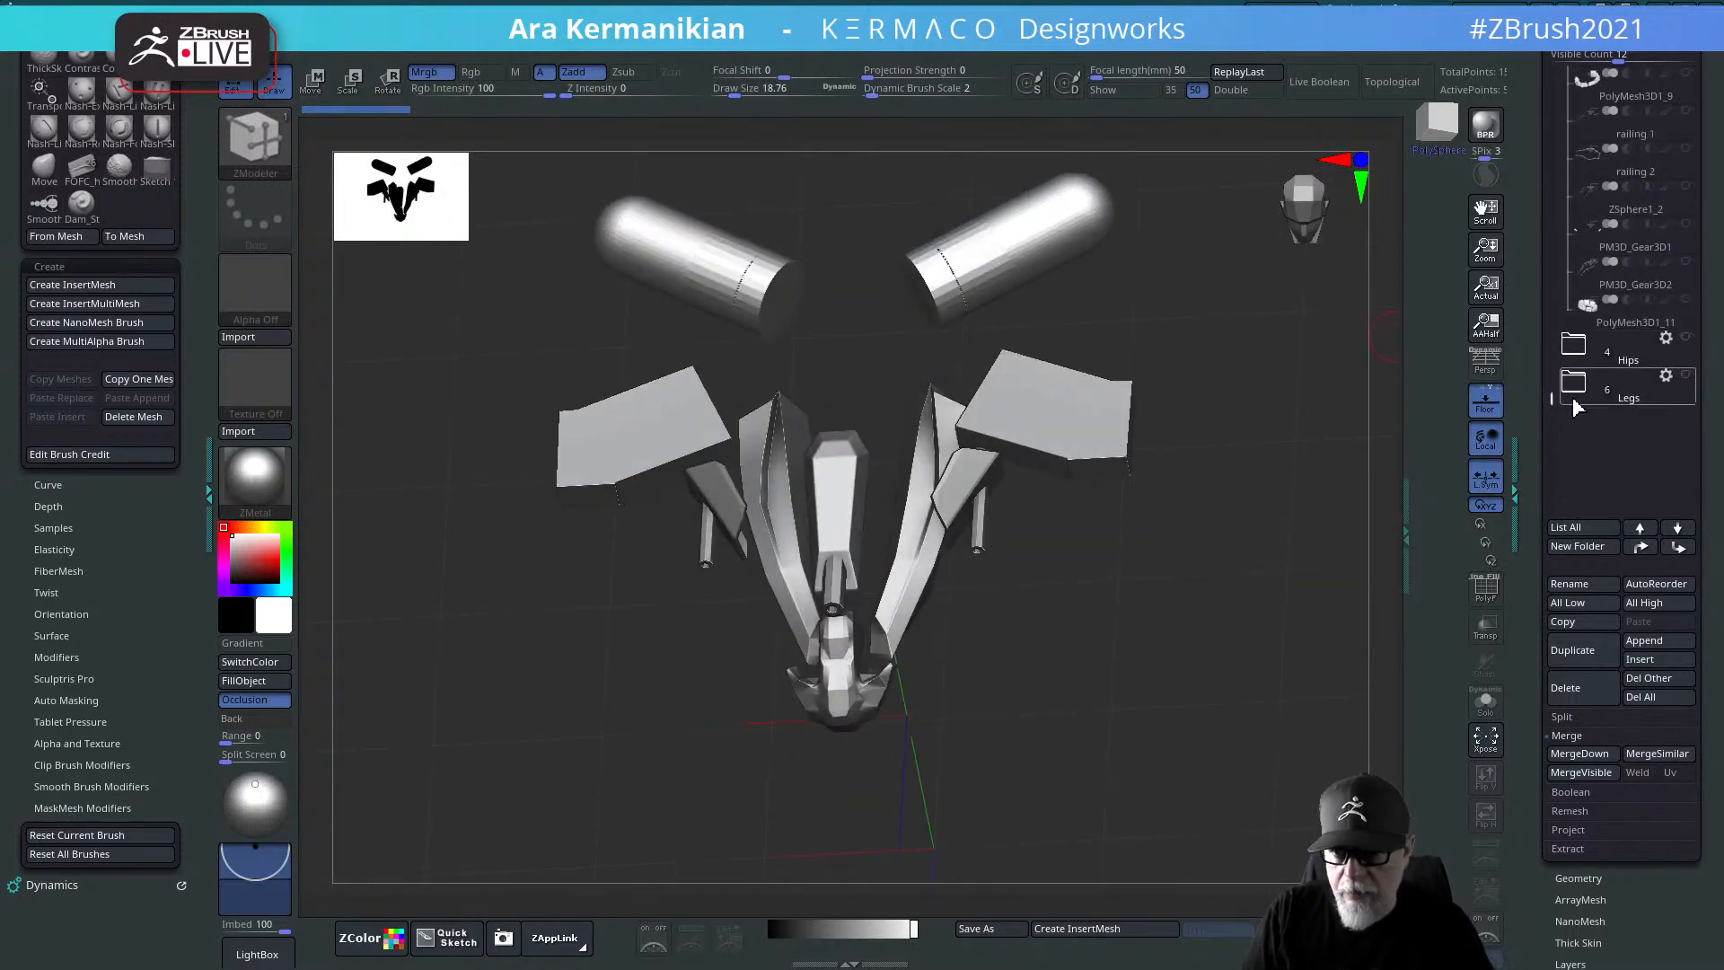
{"action": "left_click_drag", "start_coordinate": [1552, 343], "coordinate": [1563, 134]}
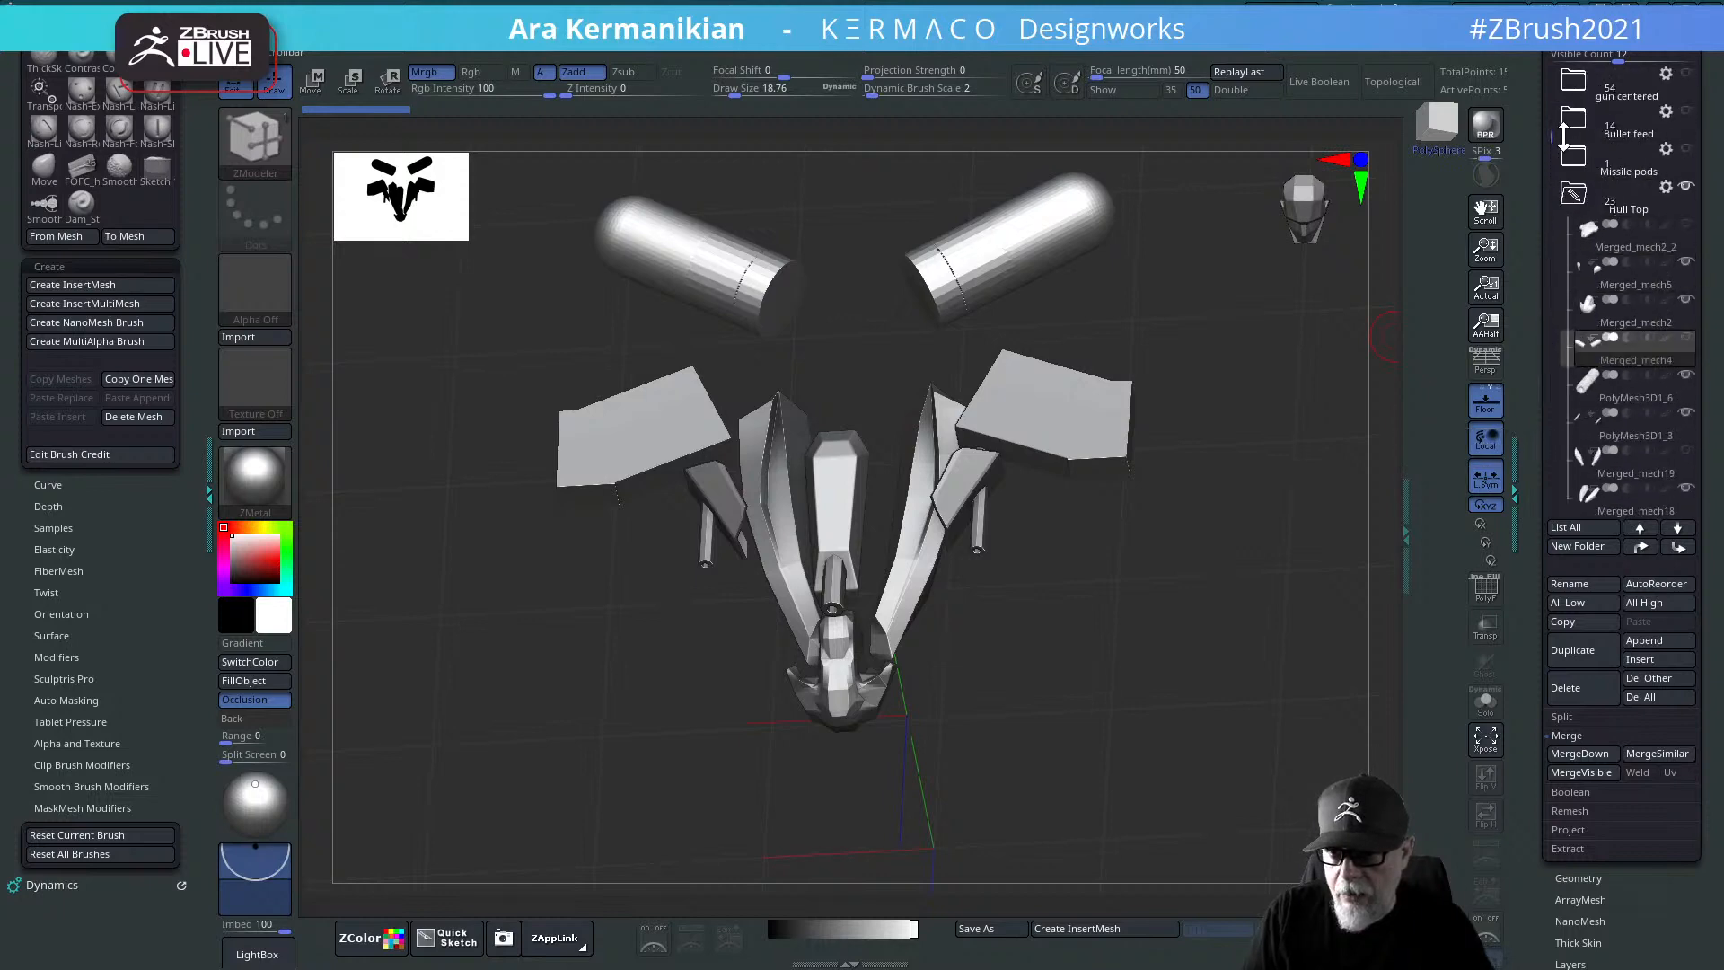
{"action": "left_click", "coordinate": [1686, 186]}
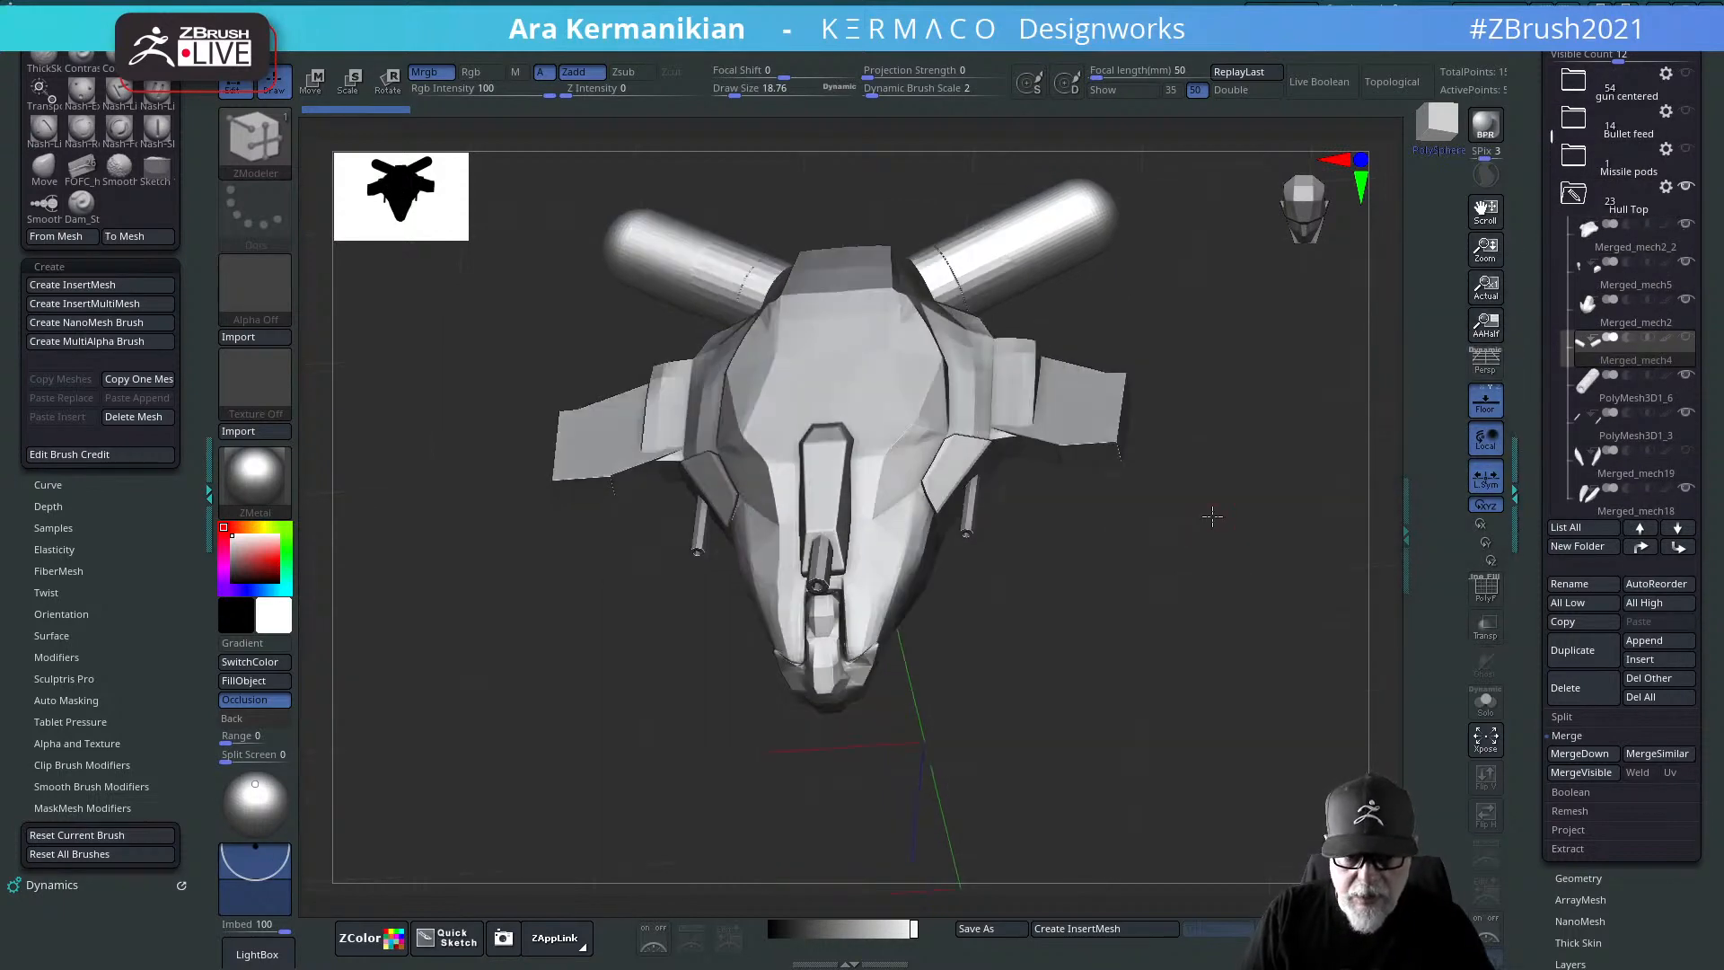
{"action": "left_click_drag", "start_coordinate": [1215, 534], "coordinate": [1150, 543], "text": "shift"}
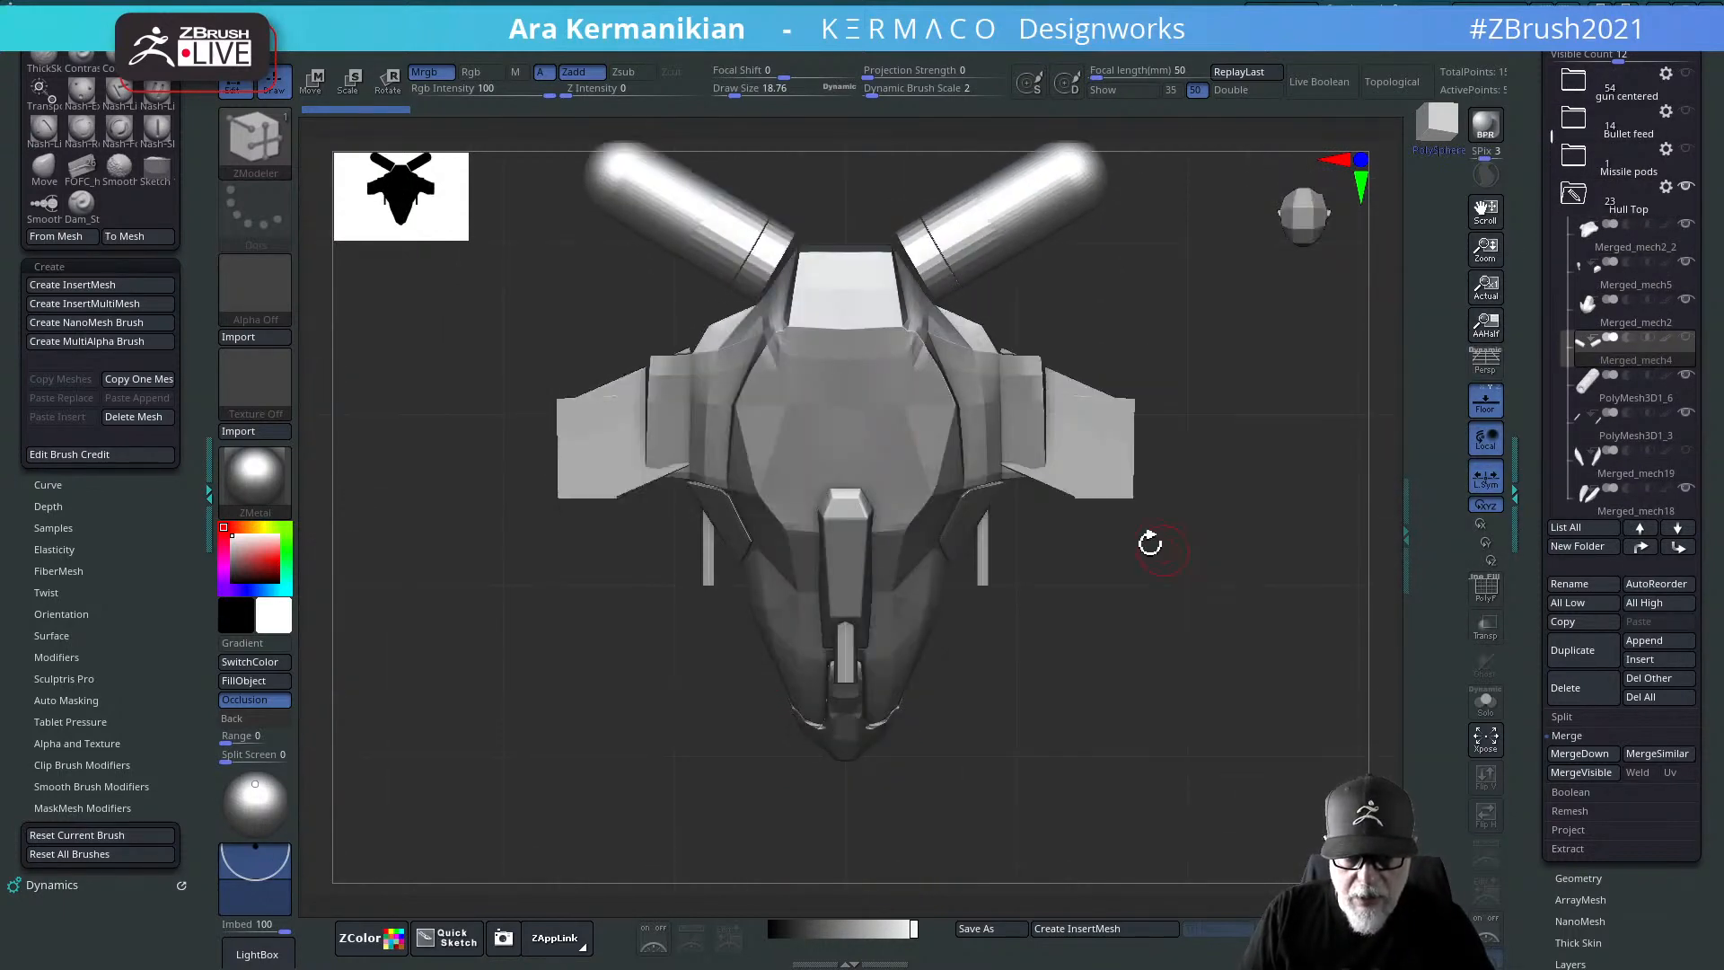
Step: Hide the nose barrel PolyMesh3D1_6 and the thin side bars PolyMesh3D1_3, and select the hull's side panels, Merged_mech5
{"action": "left_click", "coordinate": [975, 564], "text": "alt"}
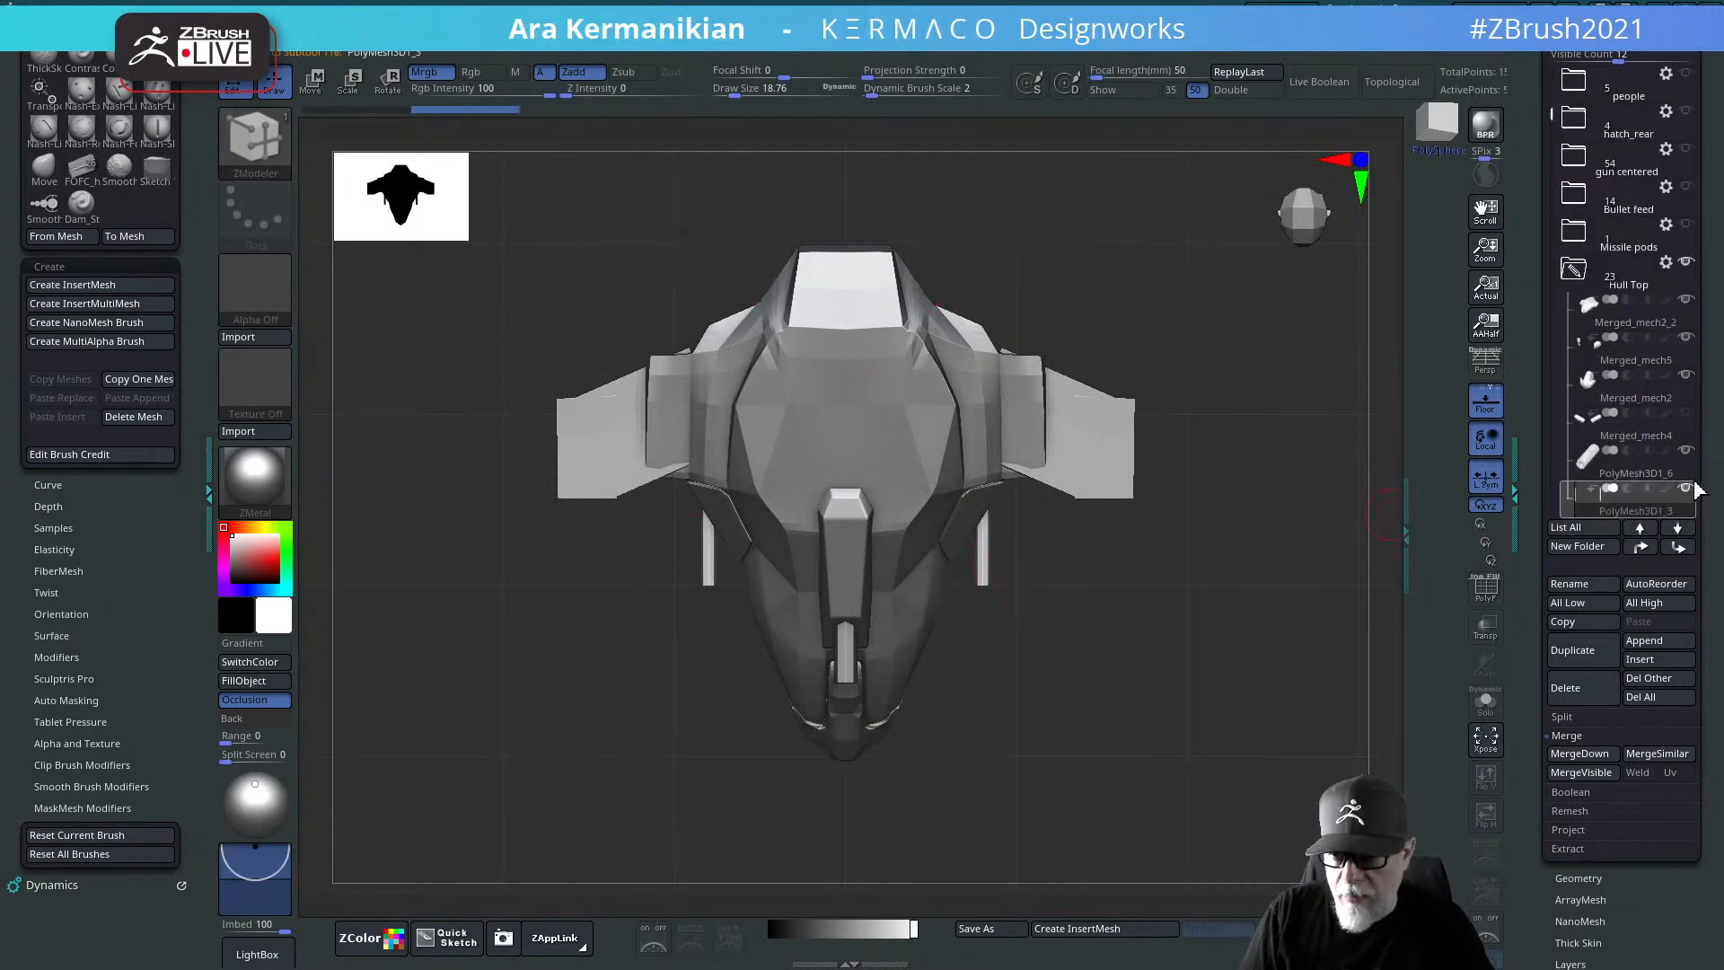
{"action": "left_click", "coordinate": [1687, 451]}
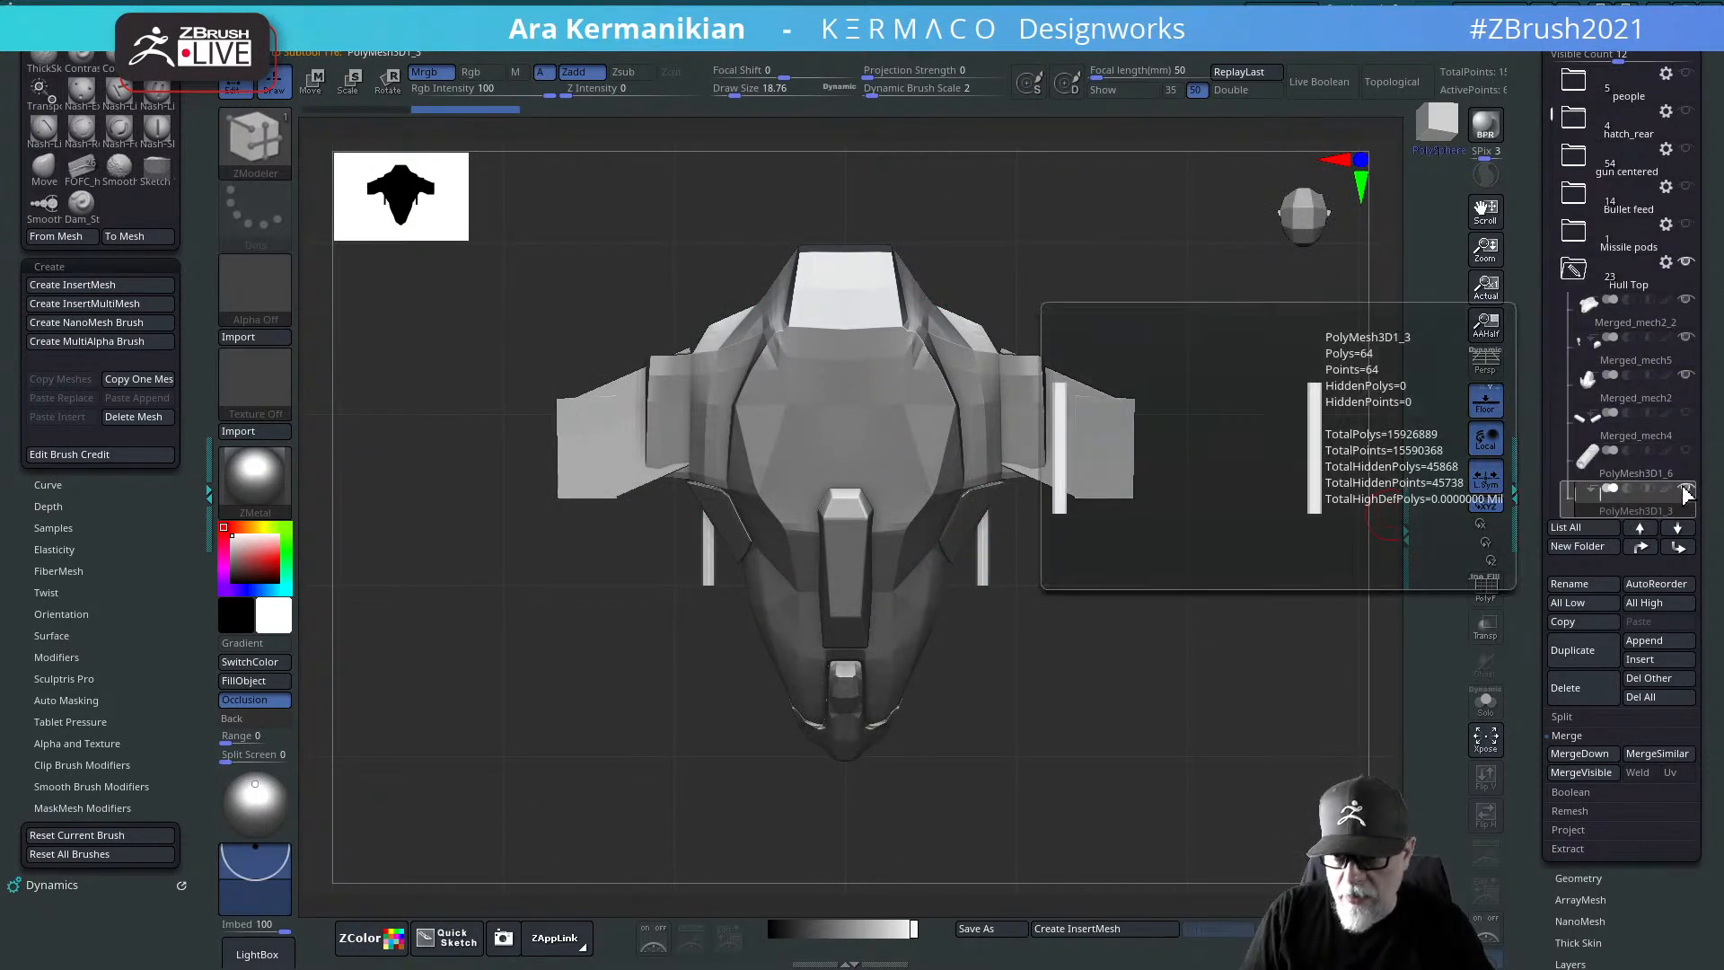
{"action": "left_click", "coordinate": [916, 469], "text": "alt"}
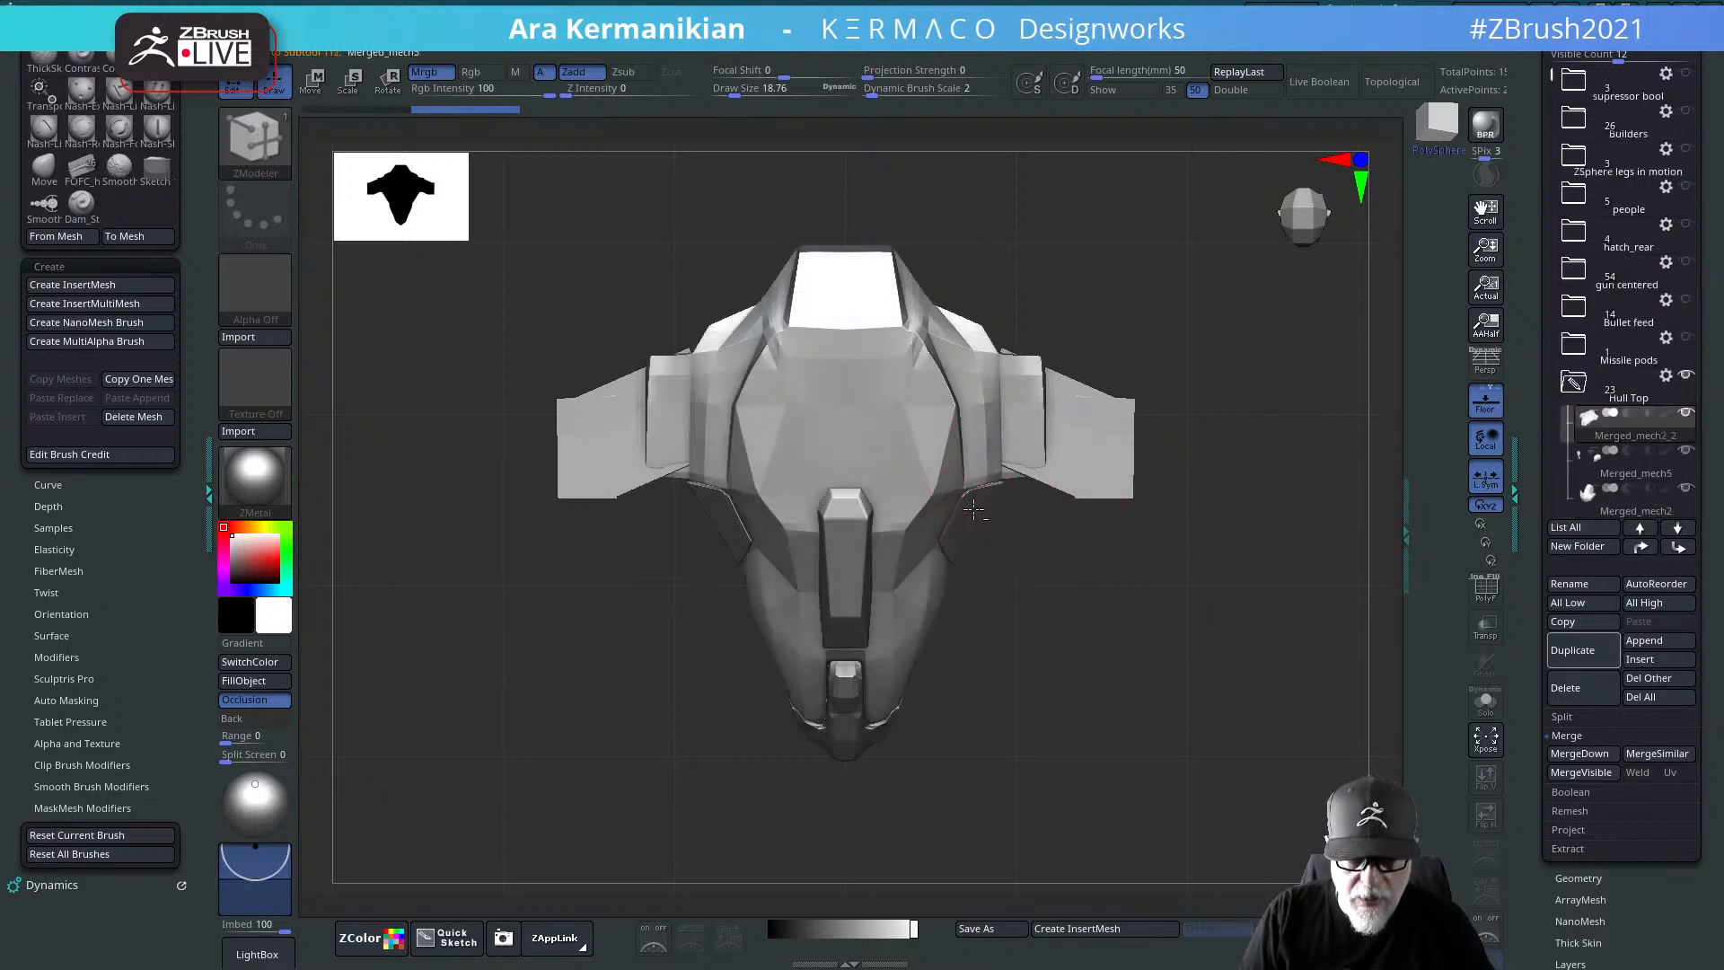
{"action": "left_click", "coordinate": [974, 510], "text": "alt"}
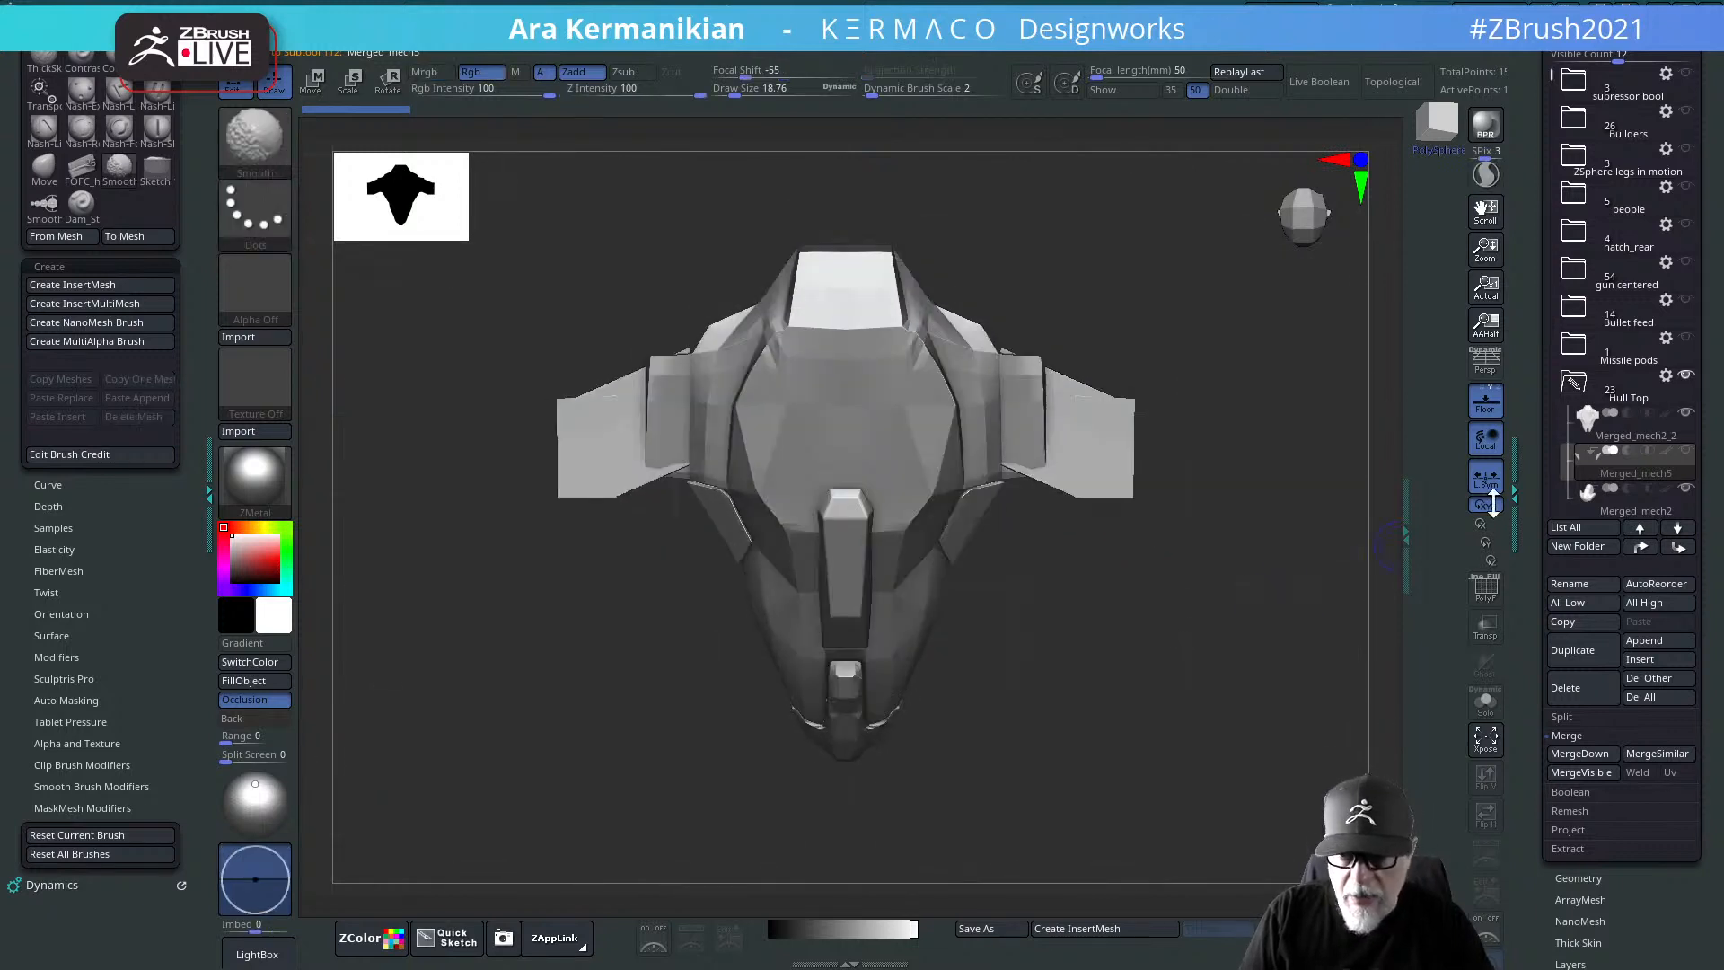
Step: Hide the nose piece Merged_mech2 and the outer wing blocks Merged_Hull_start4_2, and select the main hull, Merged_mech2_2
{"action": "left_click", "coordinate": [1687, 489]}
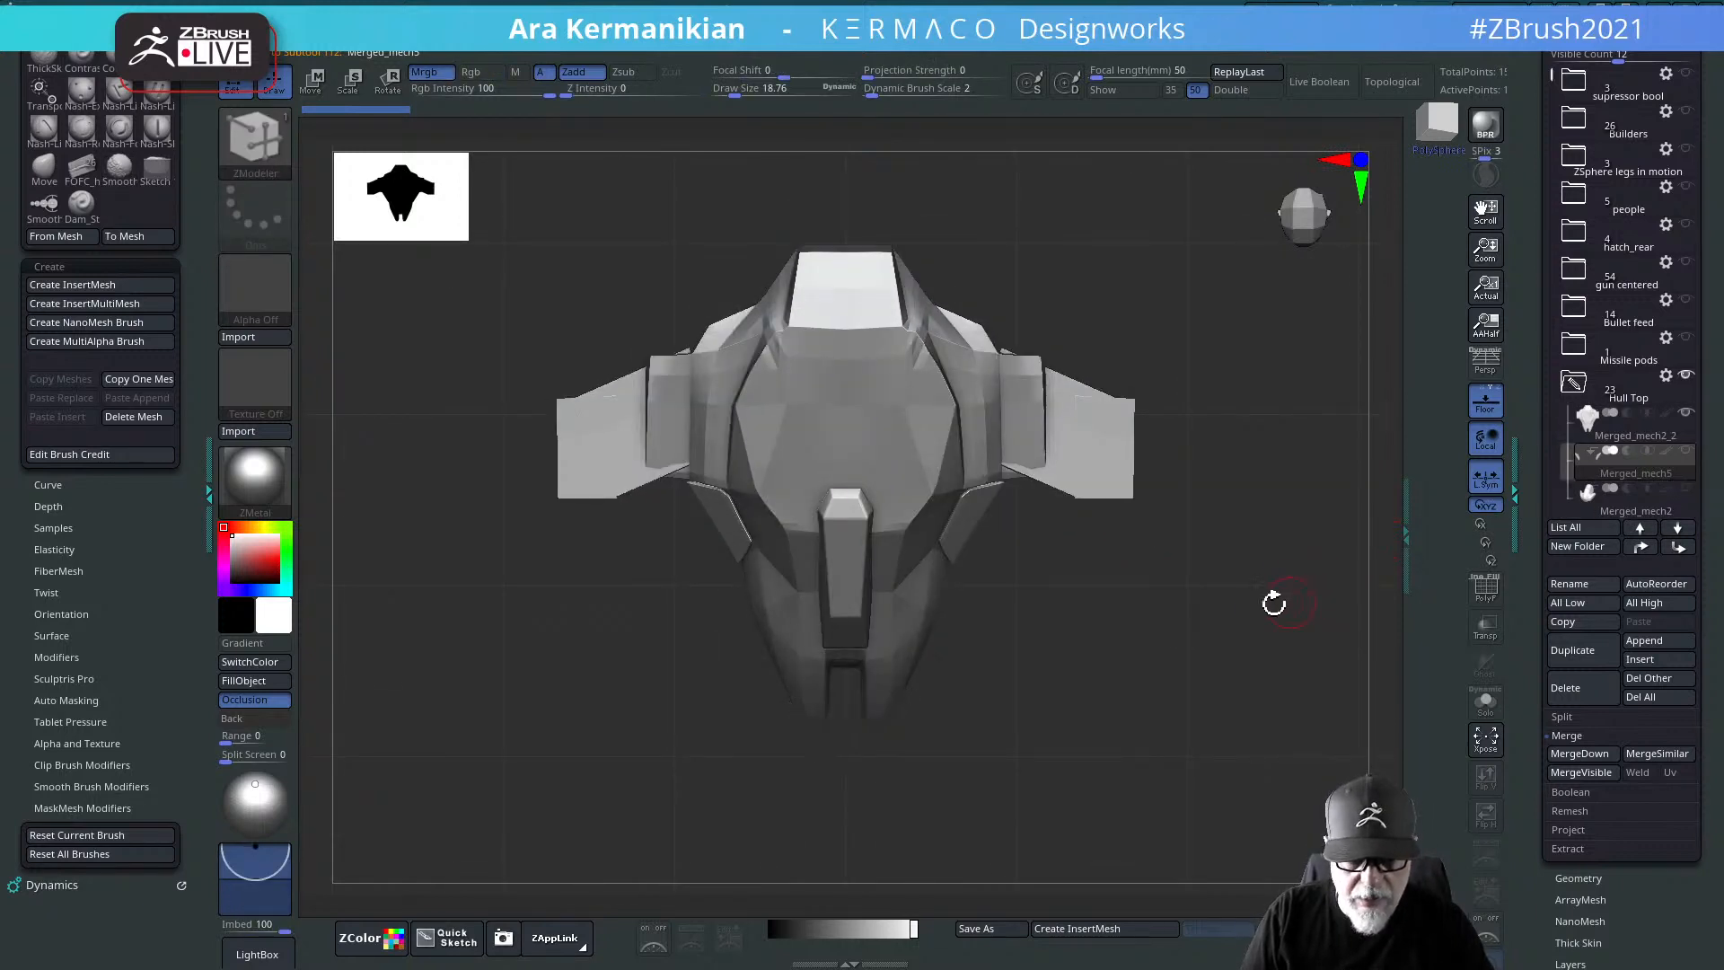
{"action": "left_click_drag", "start_coordinate": [1274, 604], "coordinate": [1155, 470]}
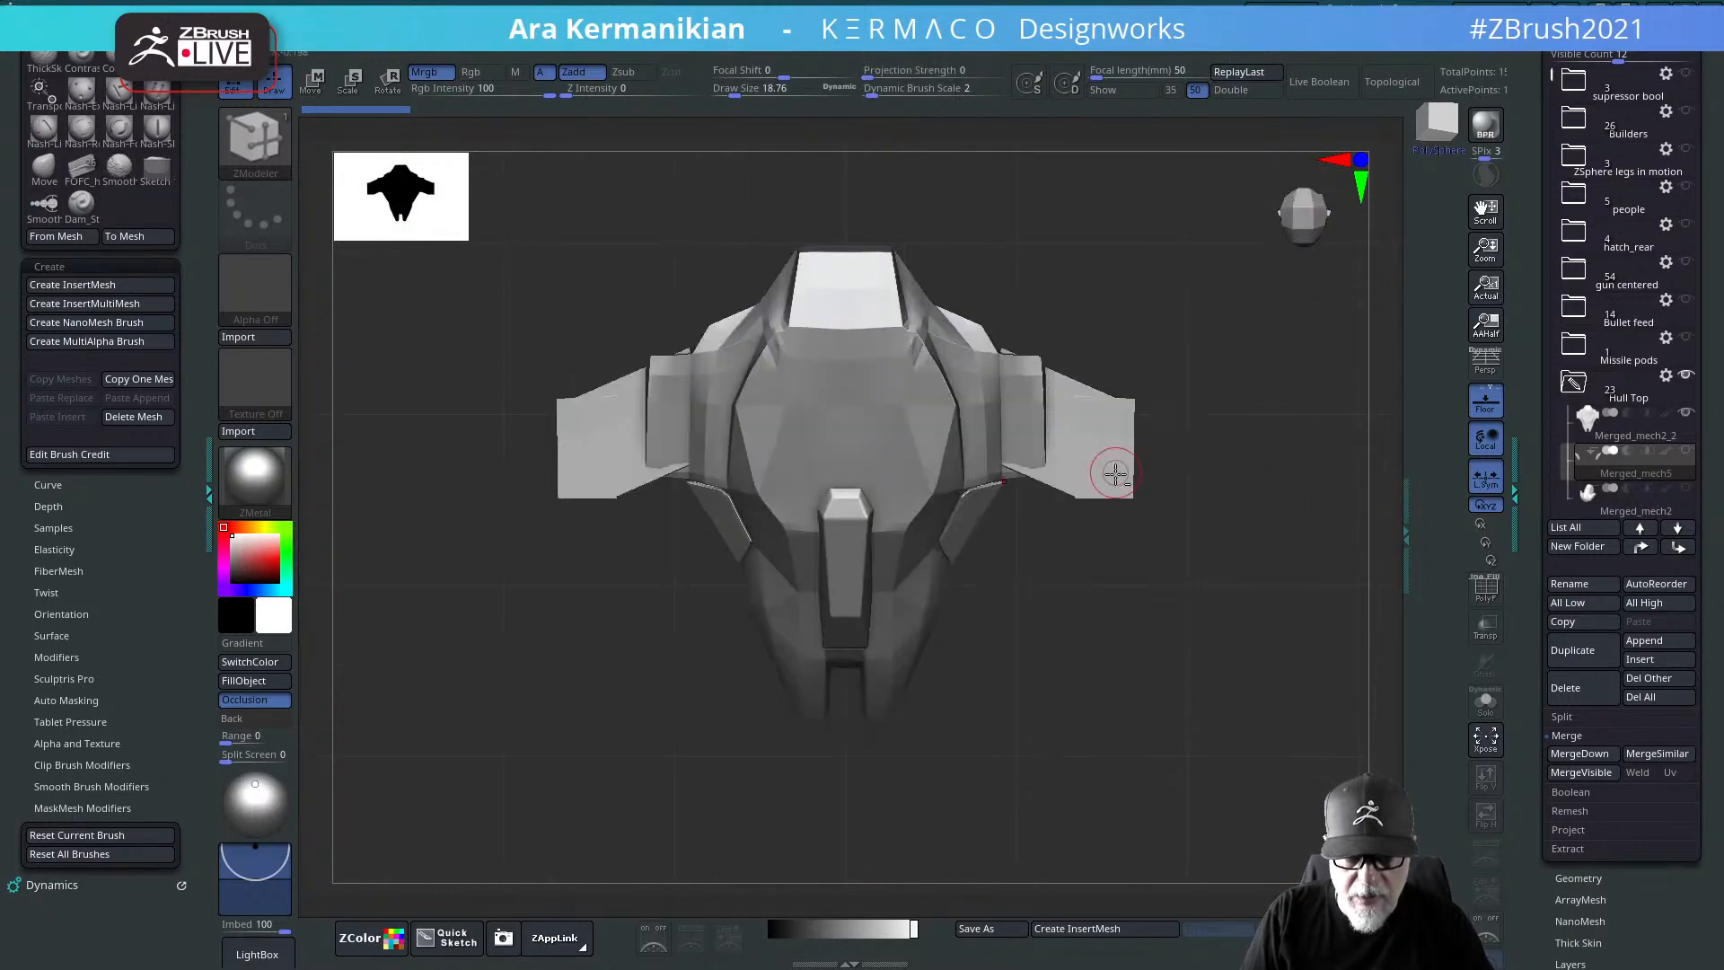
{"action": "left_click", "coordinate": [1115, 473], "text": "alt"}
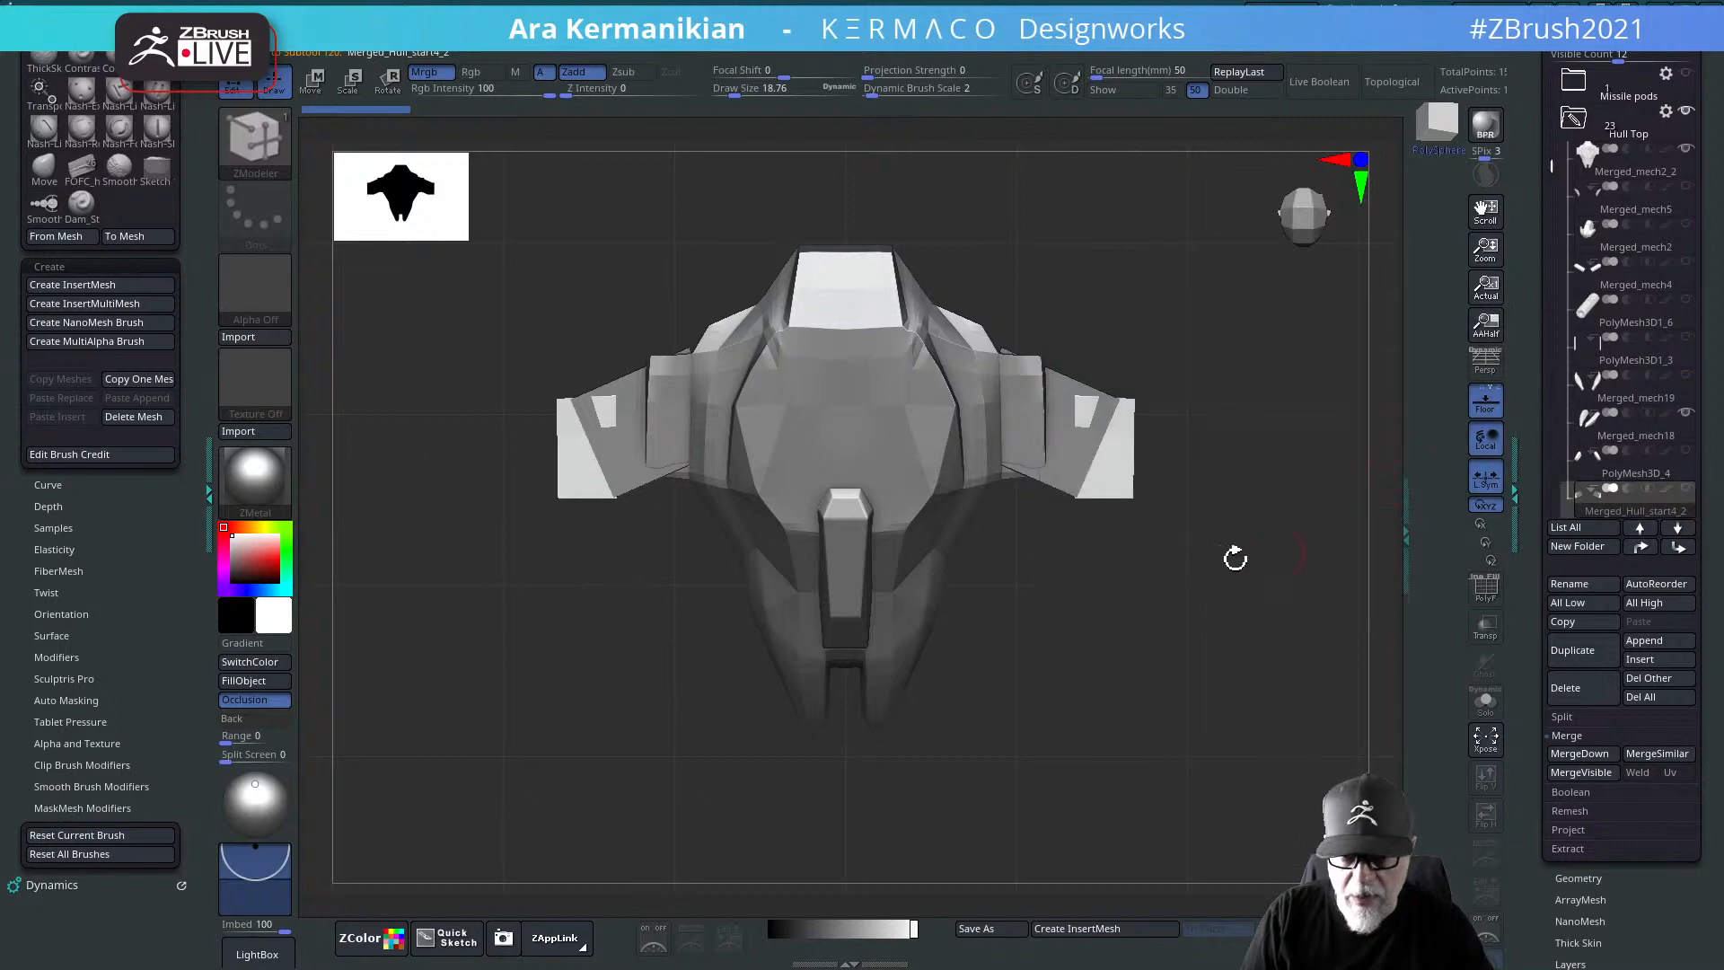
{"action": "left_click", "coordinate": [942, 483], "text": "alt"}
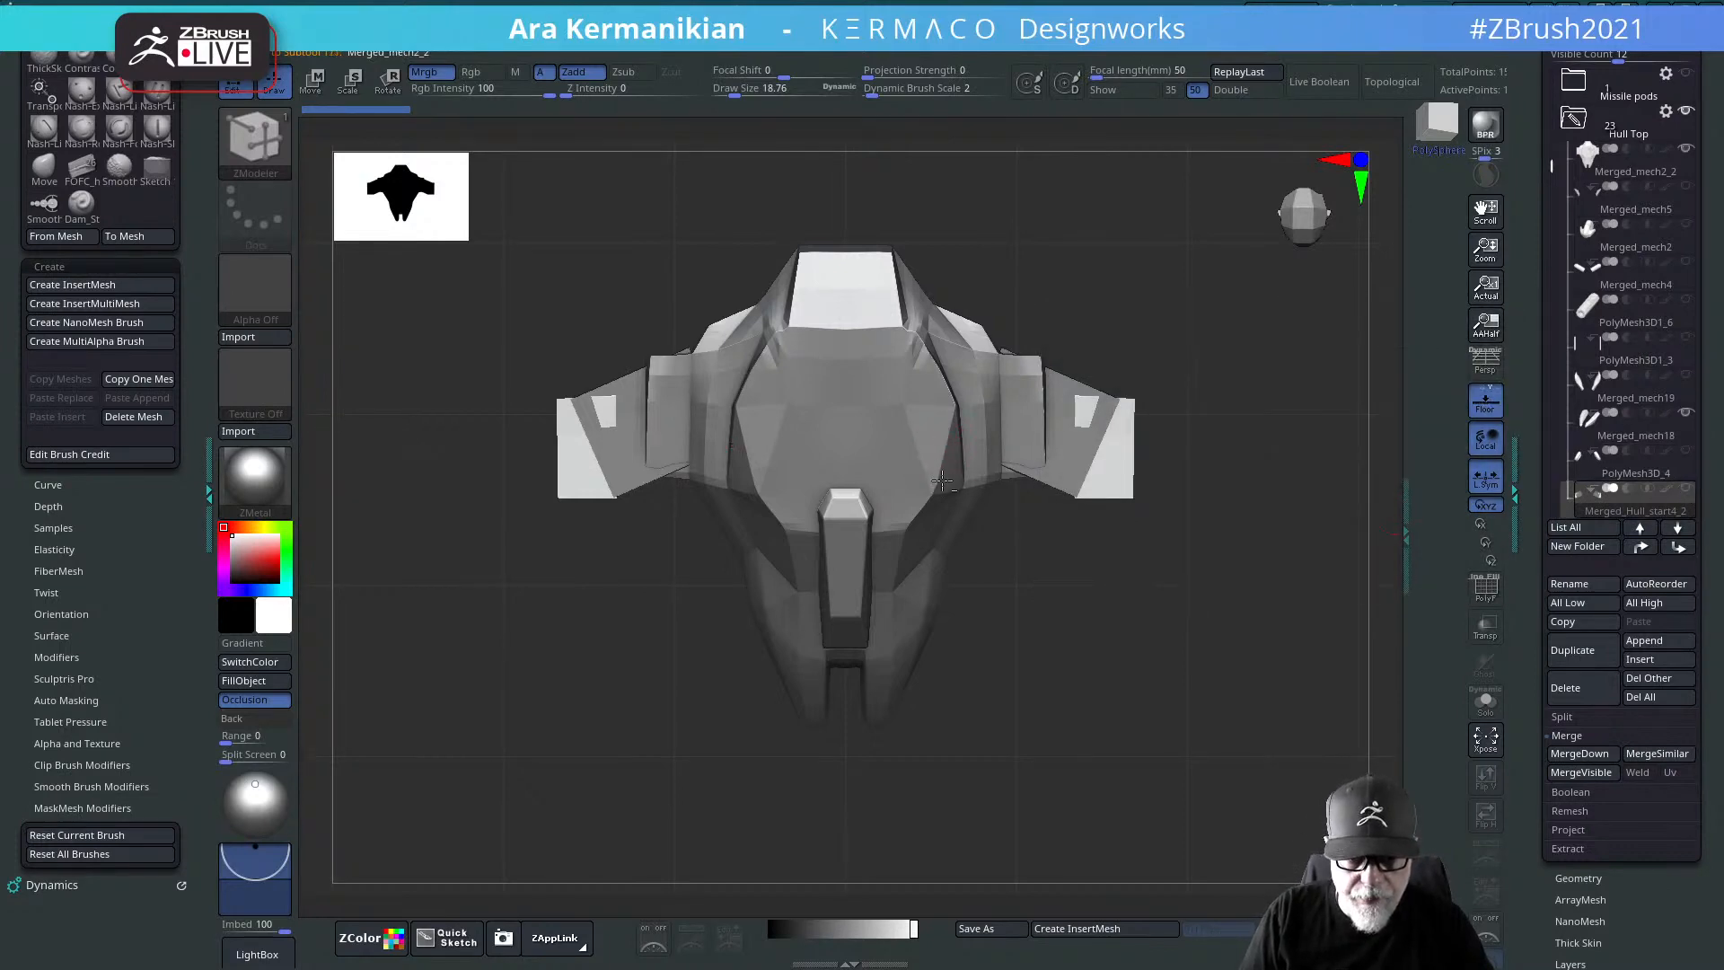
{"action": "left_click_drag", "start_coordinate": [1174, 493], "coordinate": [530, 318]}
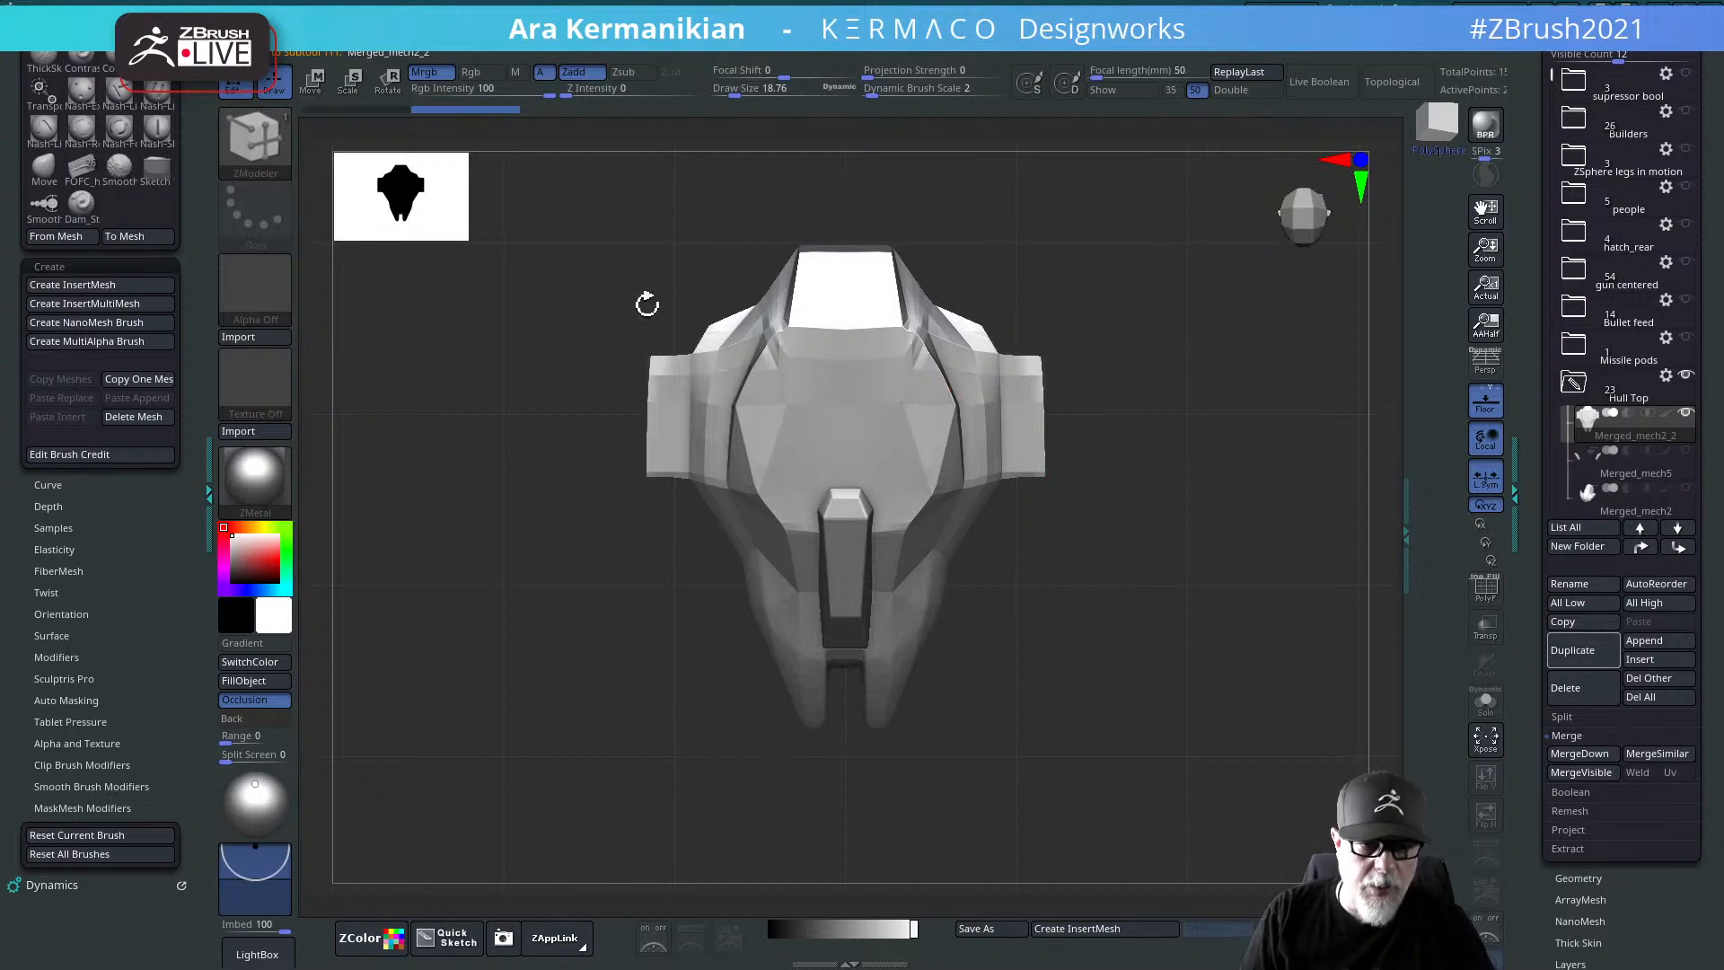
Step: Load the plus-shaped alpha HS003.psd from the HardSurfaceAlphas folder in LightBox
{"action": "left_click", "coordinate": [262, 294]}
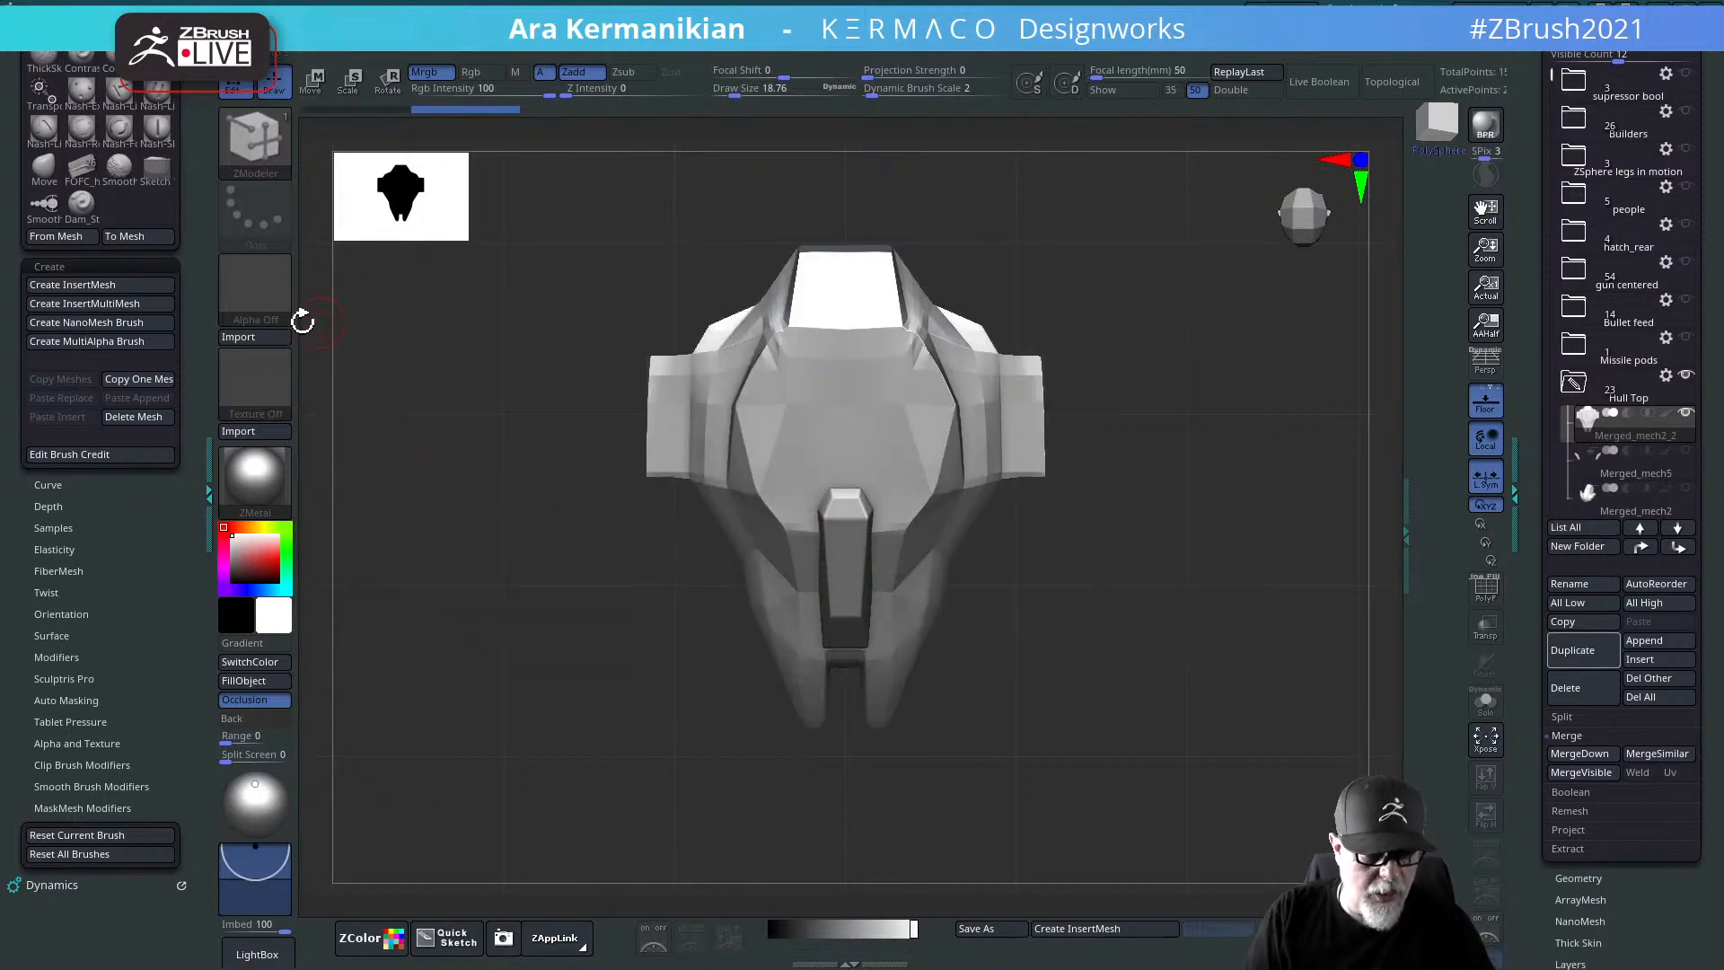
{"action": "left_click", "coordinate": [255, 959]}
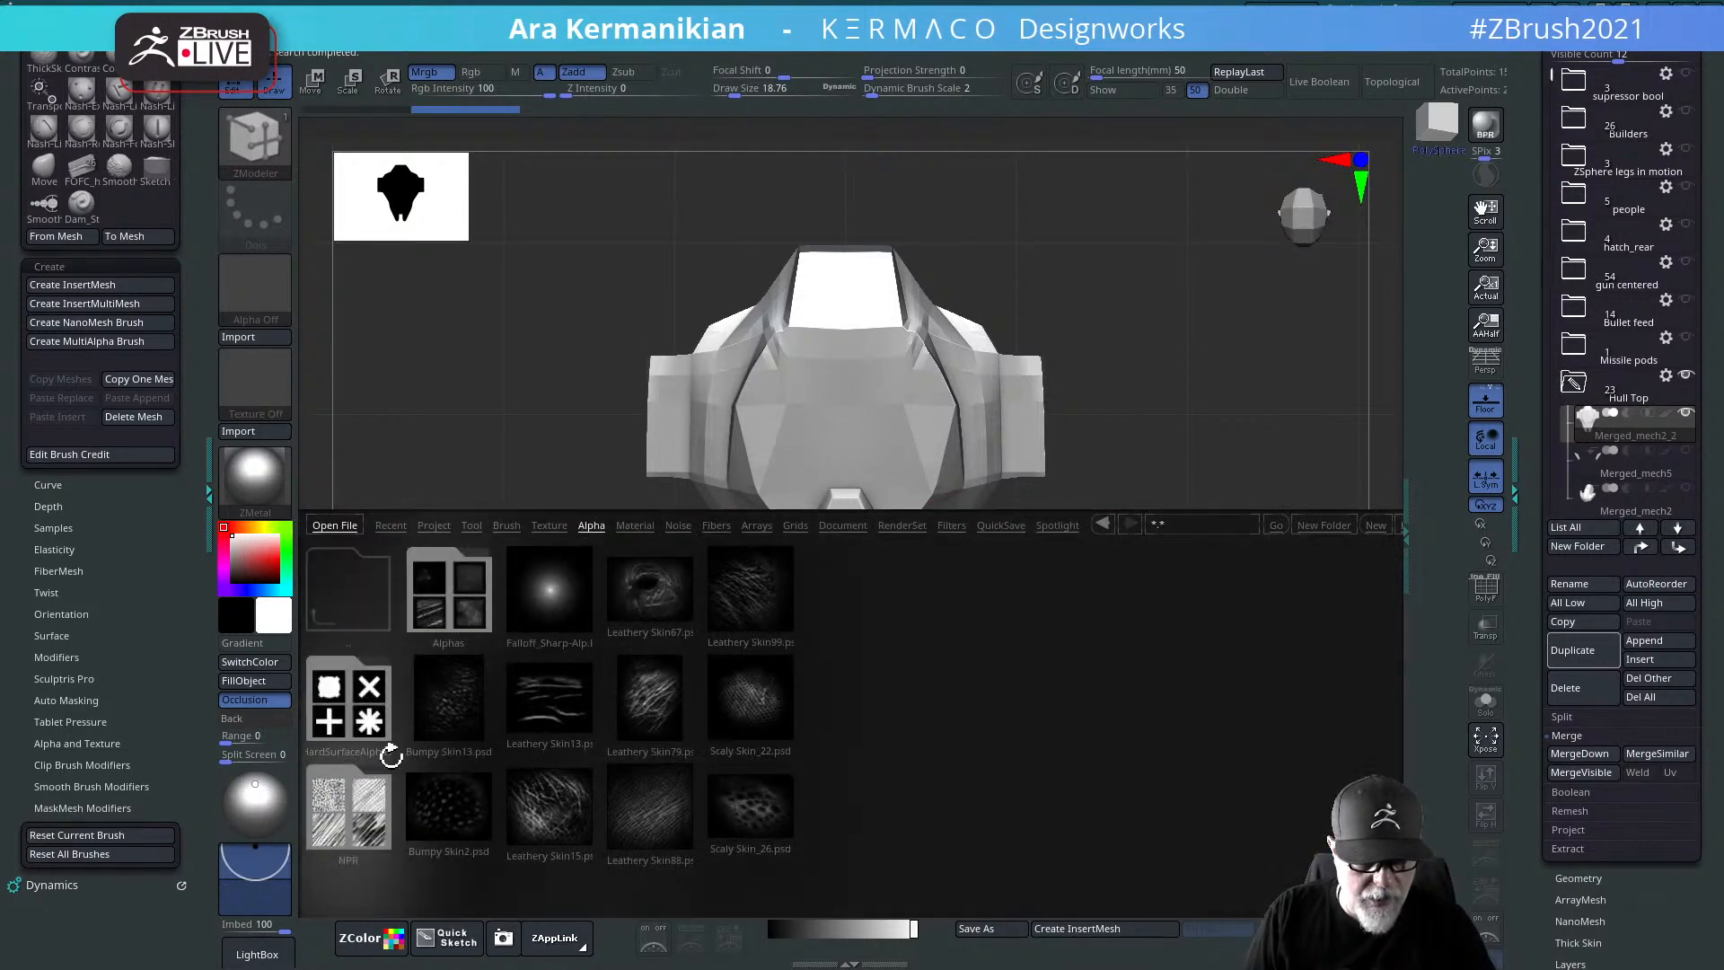
{"action": "left_click", "coordinate": [348, 702]}
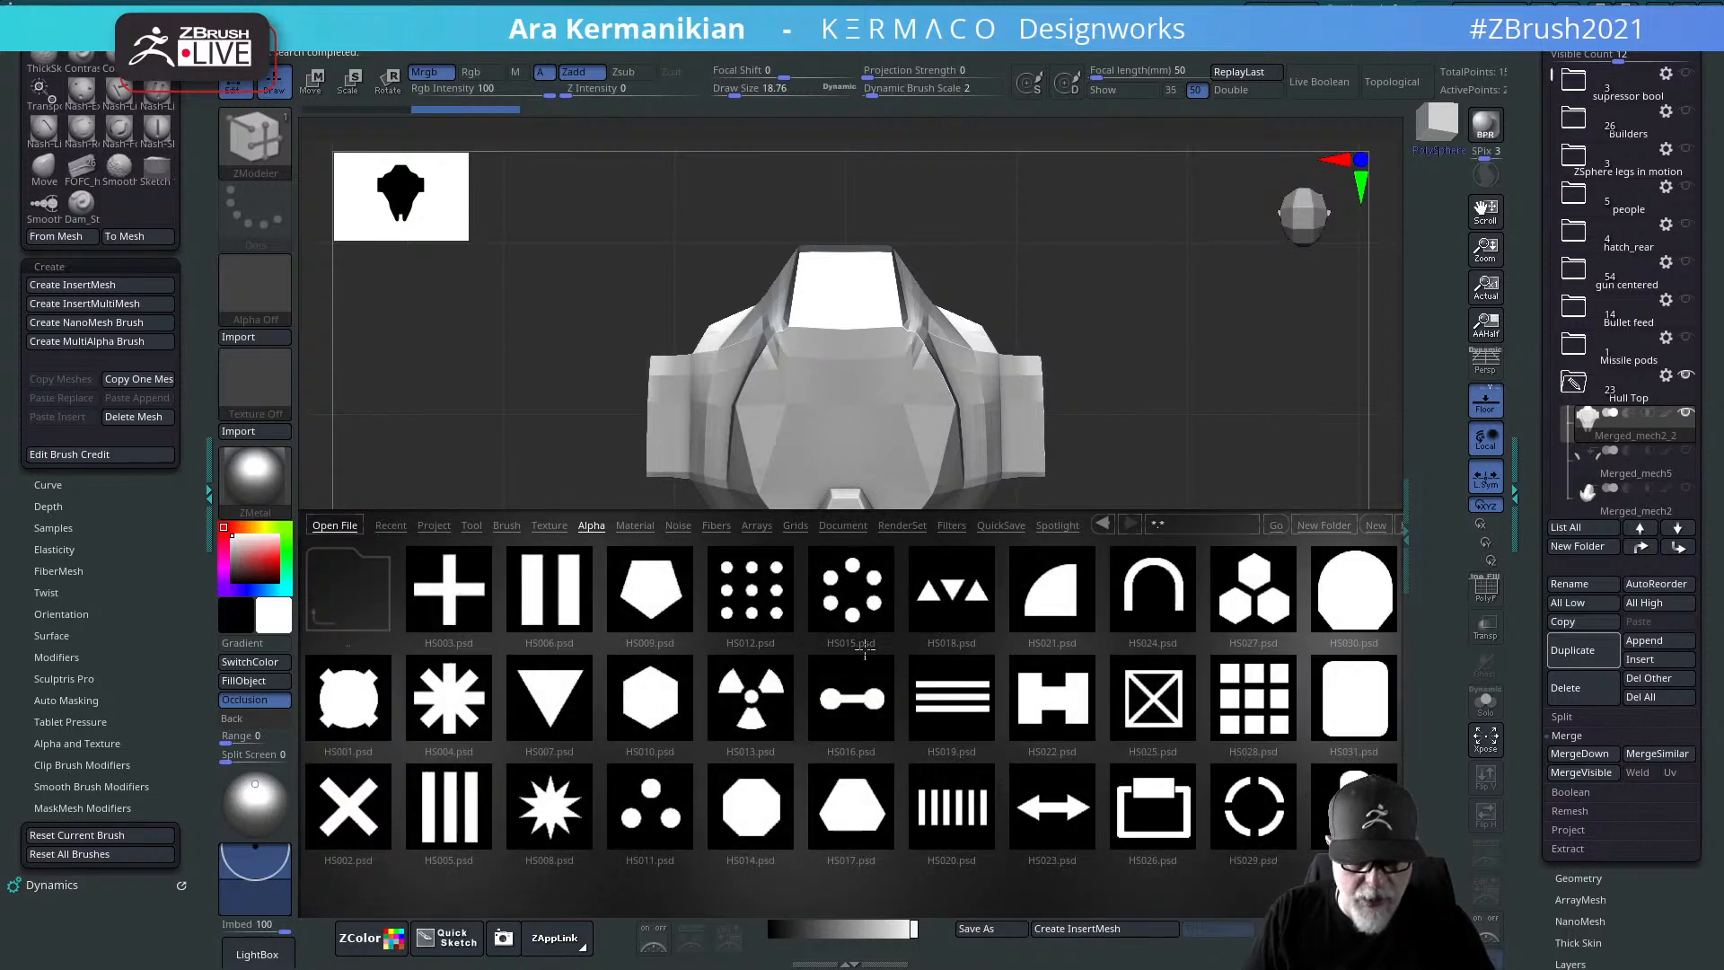
{"action": "double_click", "coordinate": [449, 590]}
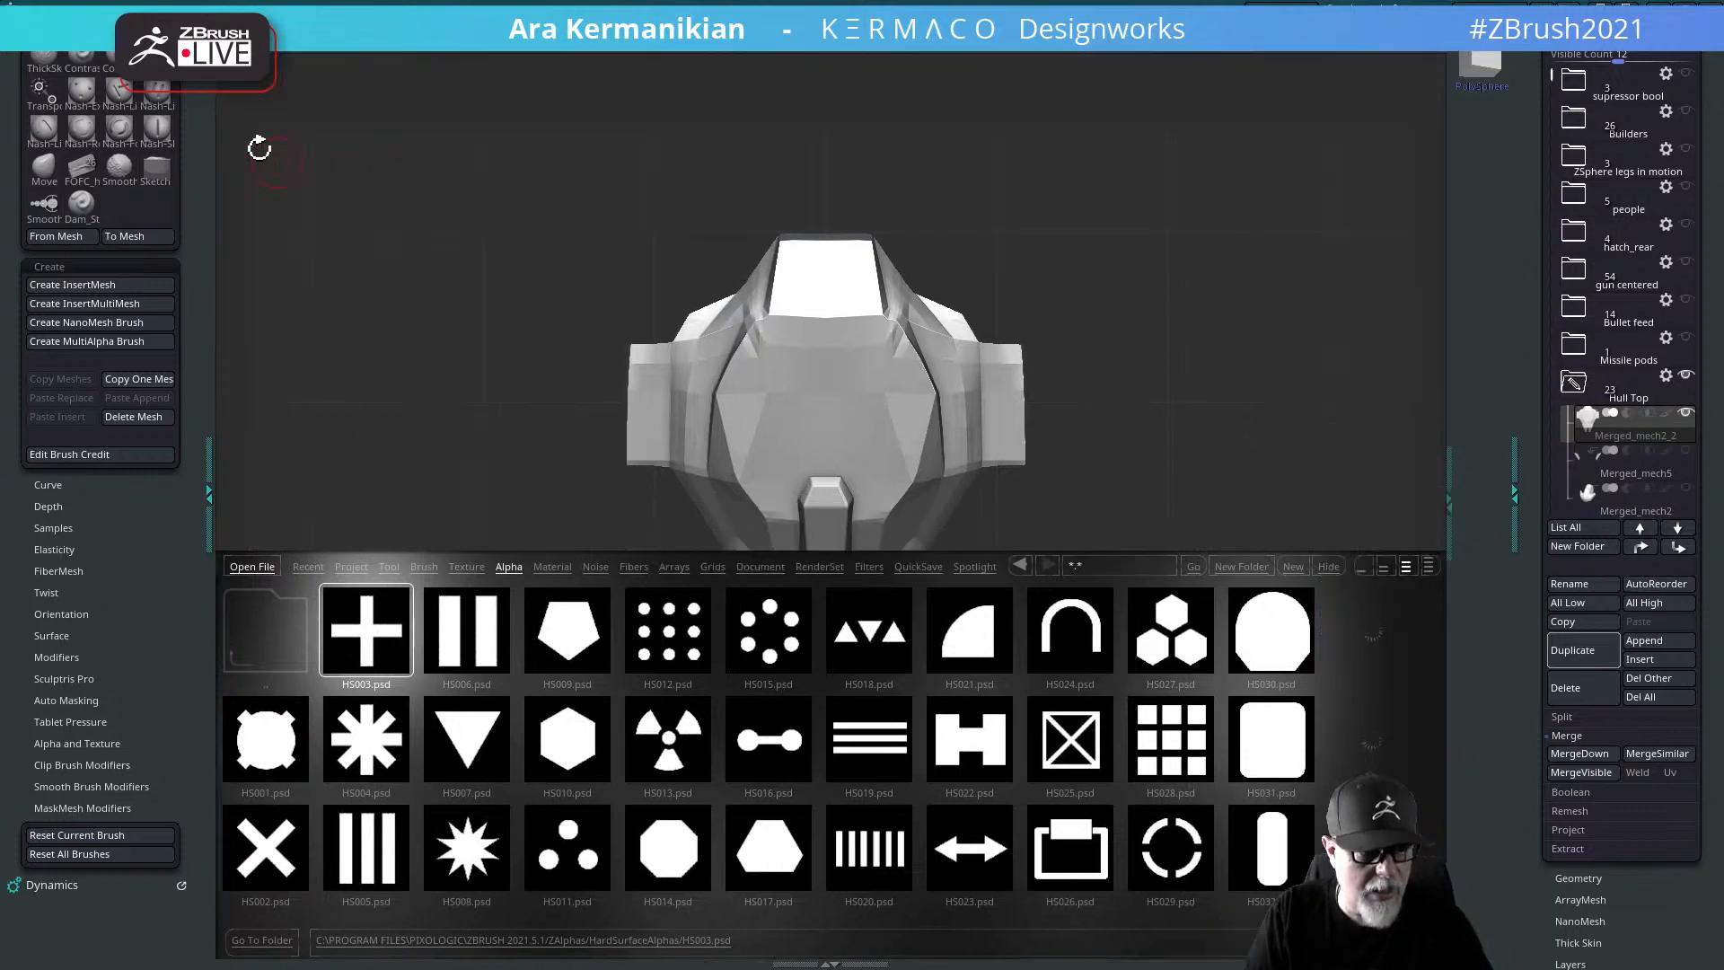
{"action": "key", "text": "Tab"}
{"action": "key", "text": "Tab"}
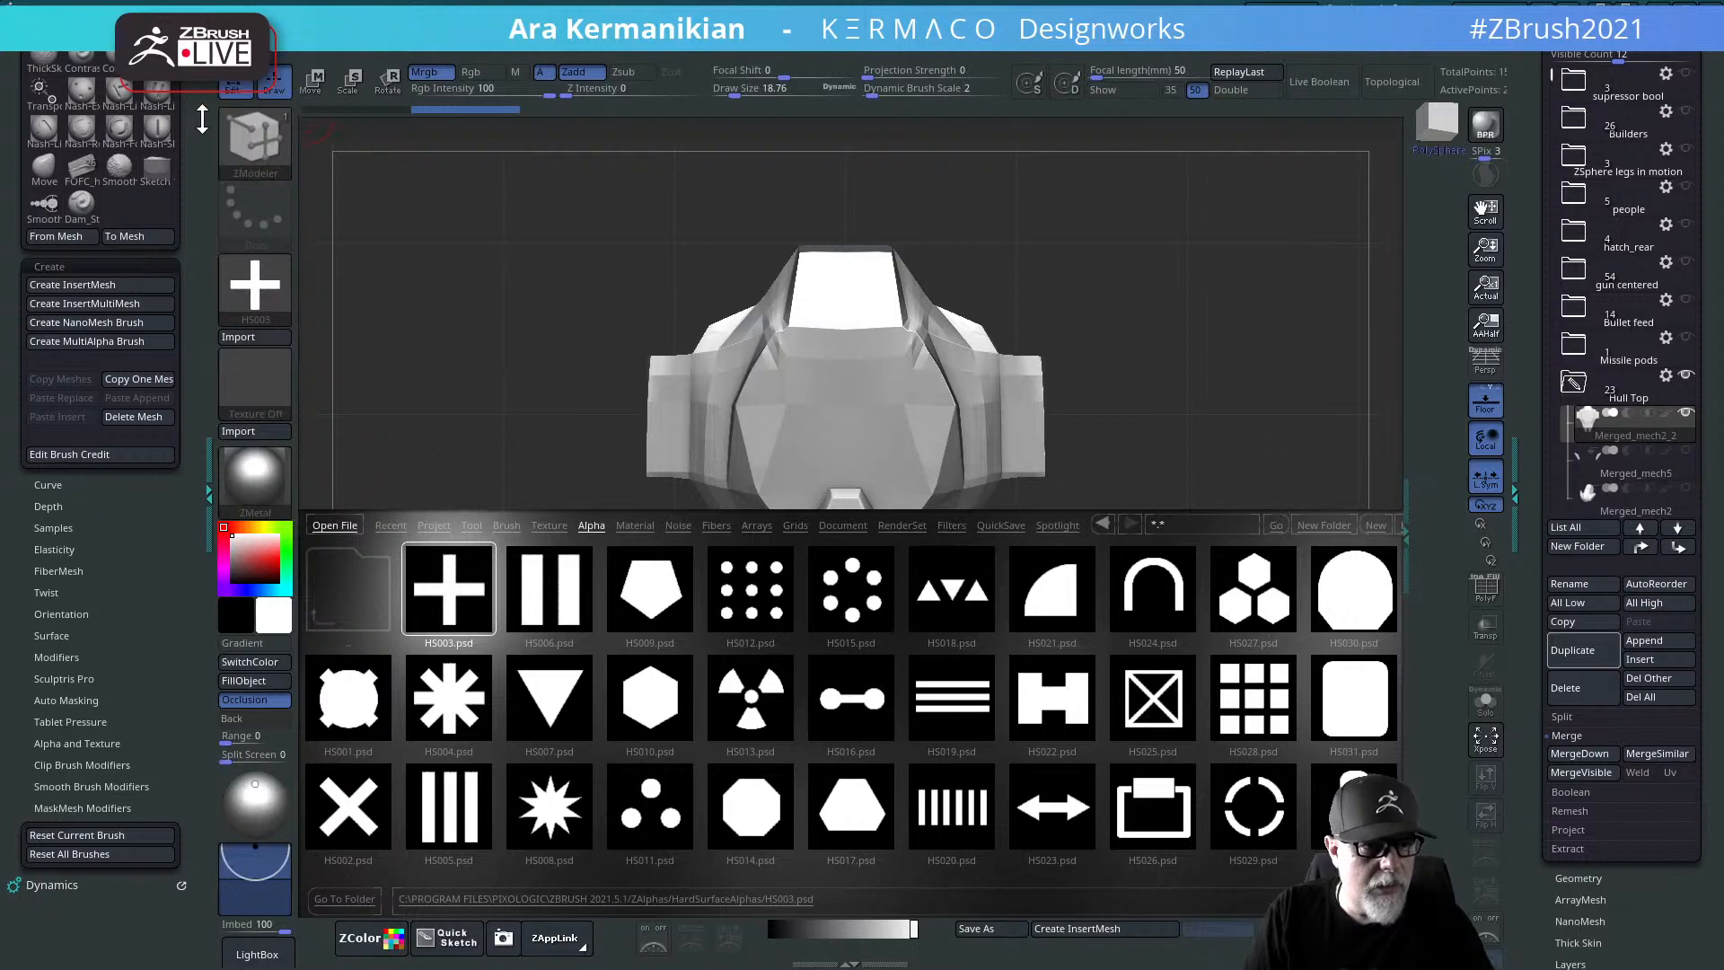
{"action": "left_click_drag", "start_coordinate": [202, 119], "coordinate": [167, 489]}
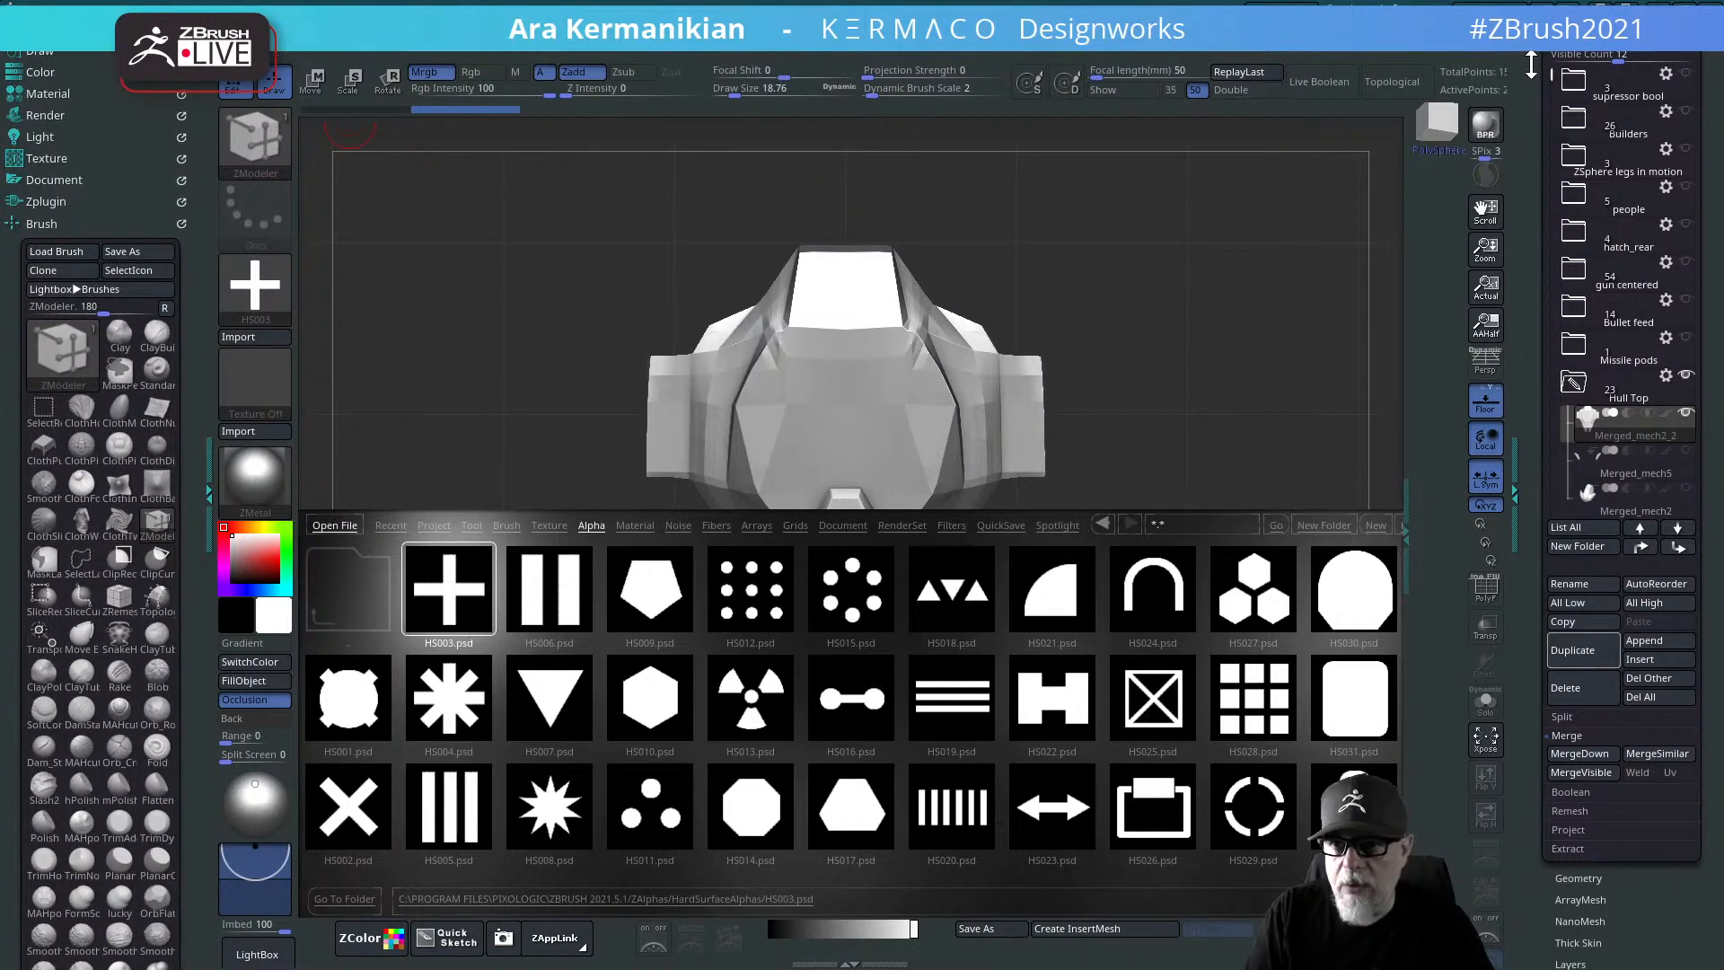
{"action": "left_click_drag", "start_coordinate": [1530, 63], "coordinate": [1530, 129]}
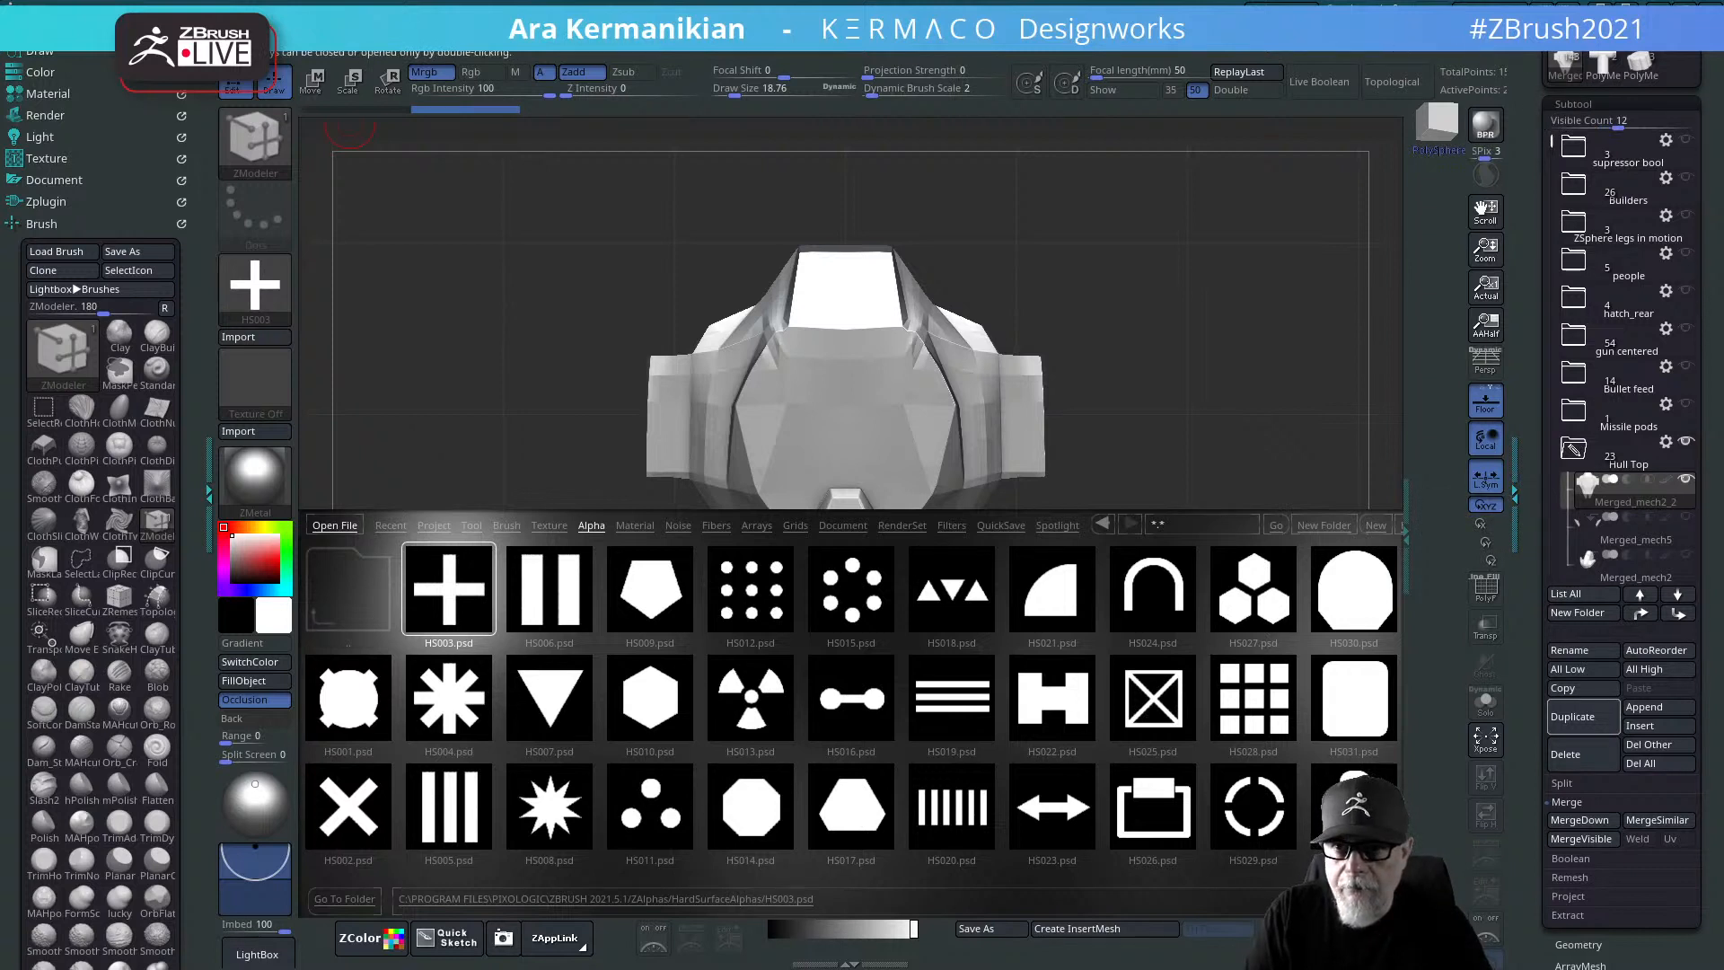
{"action": "key", "text": "ctrl"}
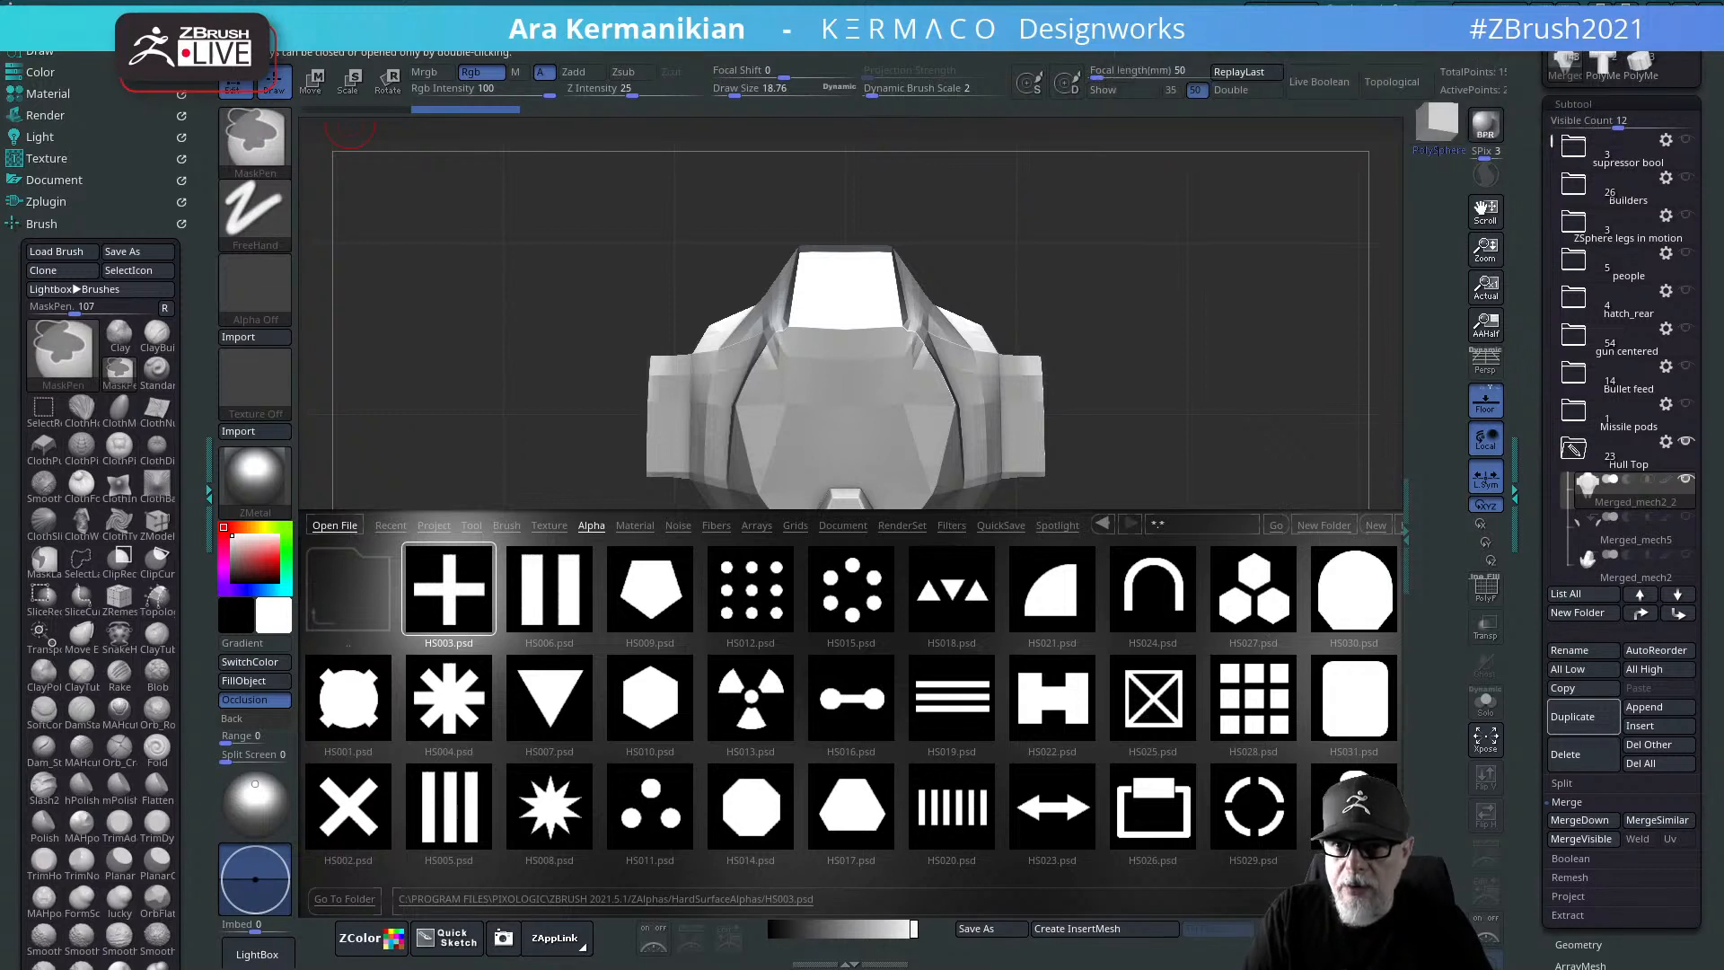
{"action": "left_click", "coordinate": [1402, 50]}
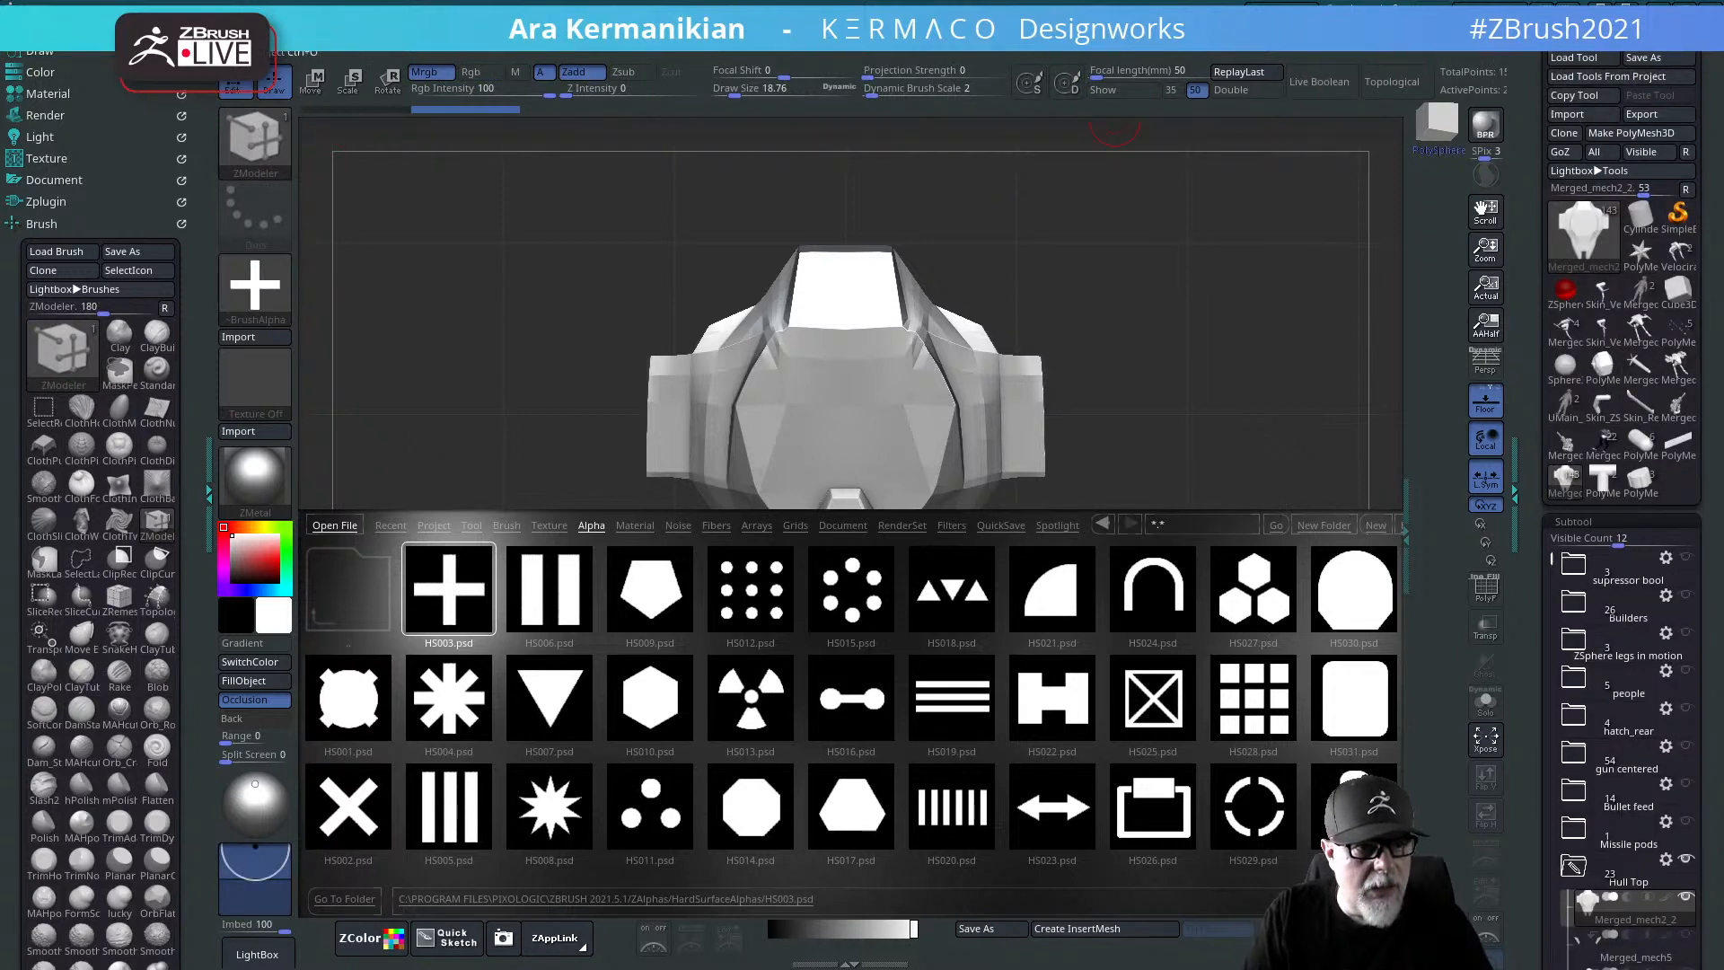
{"action": "key", "text": "Tab"}
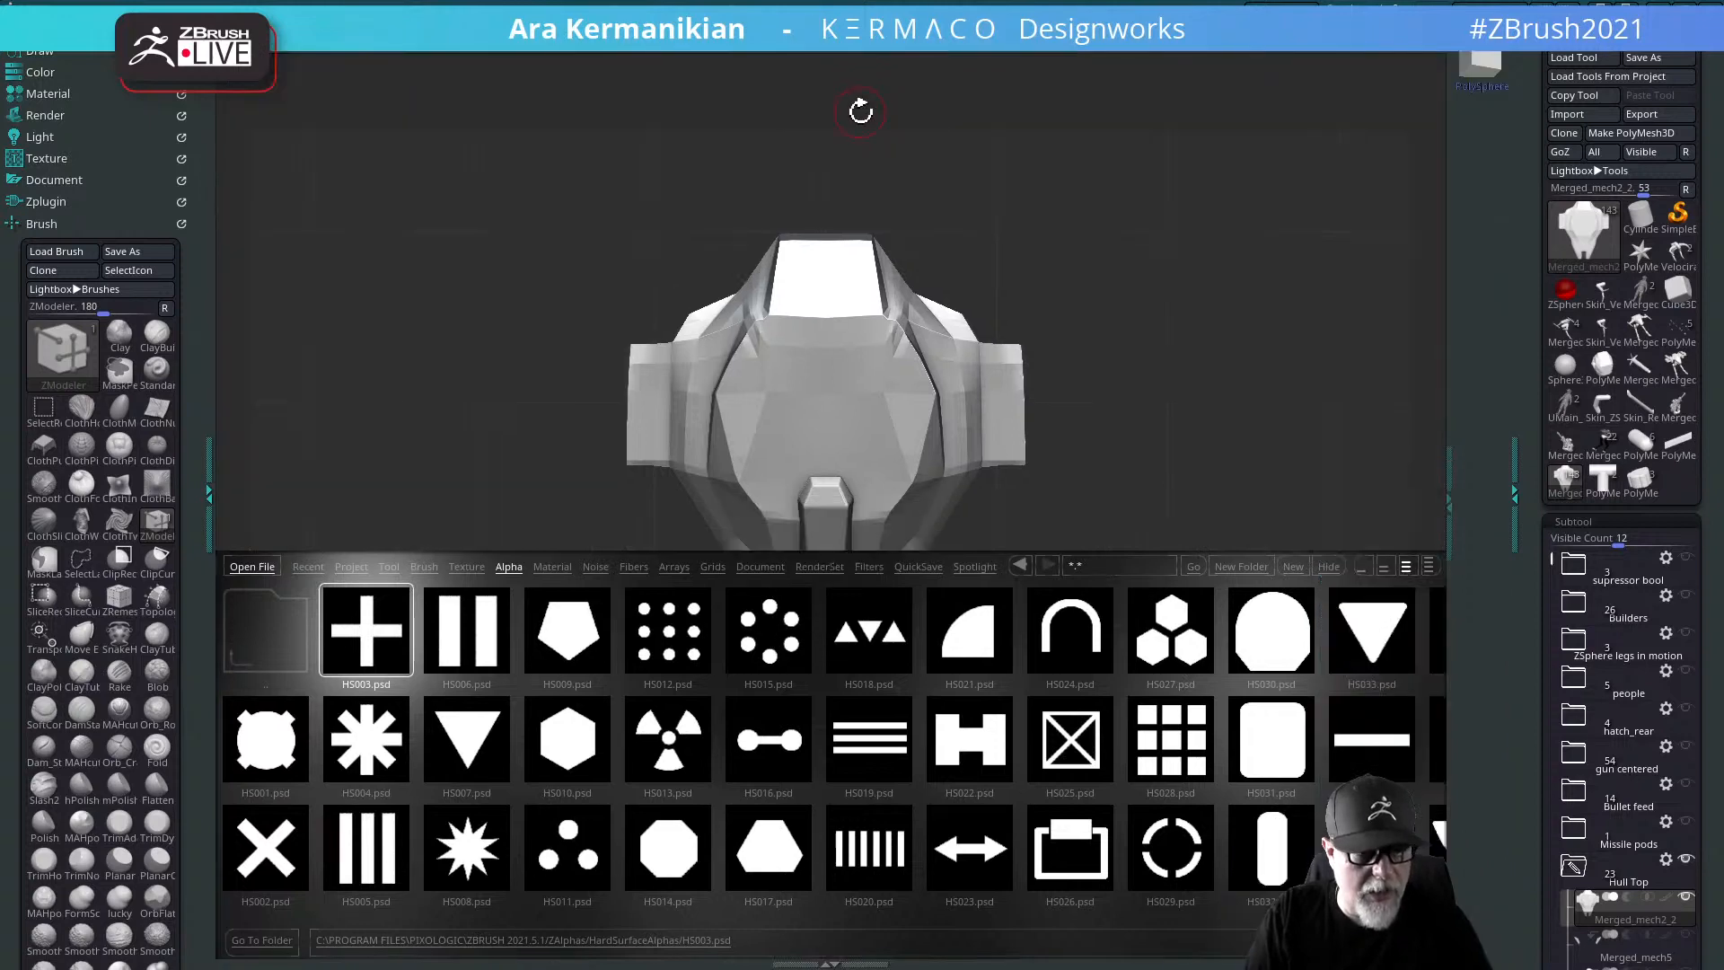
{"action": "key", "text": "Tab"}
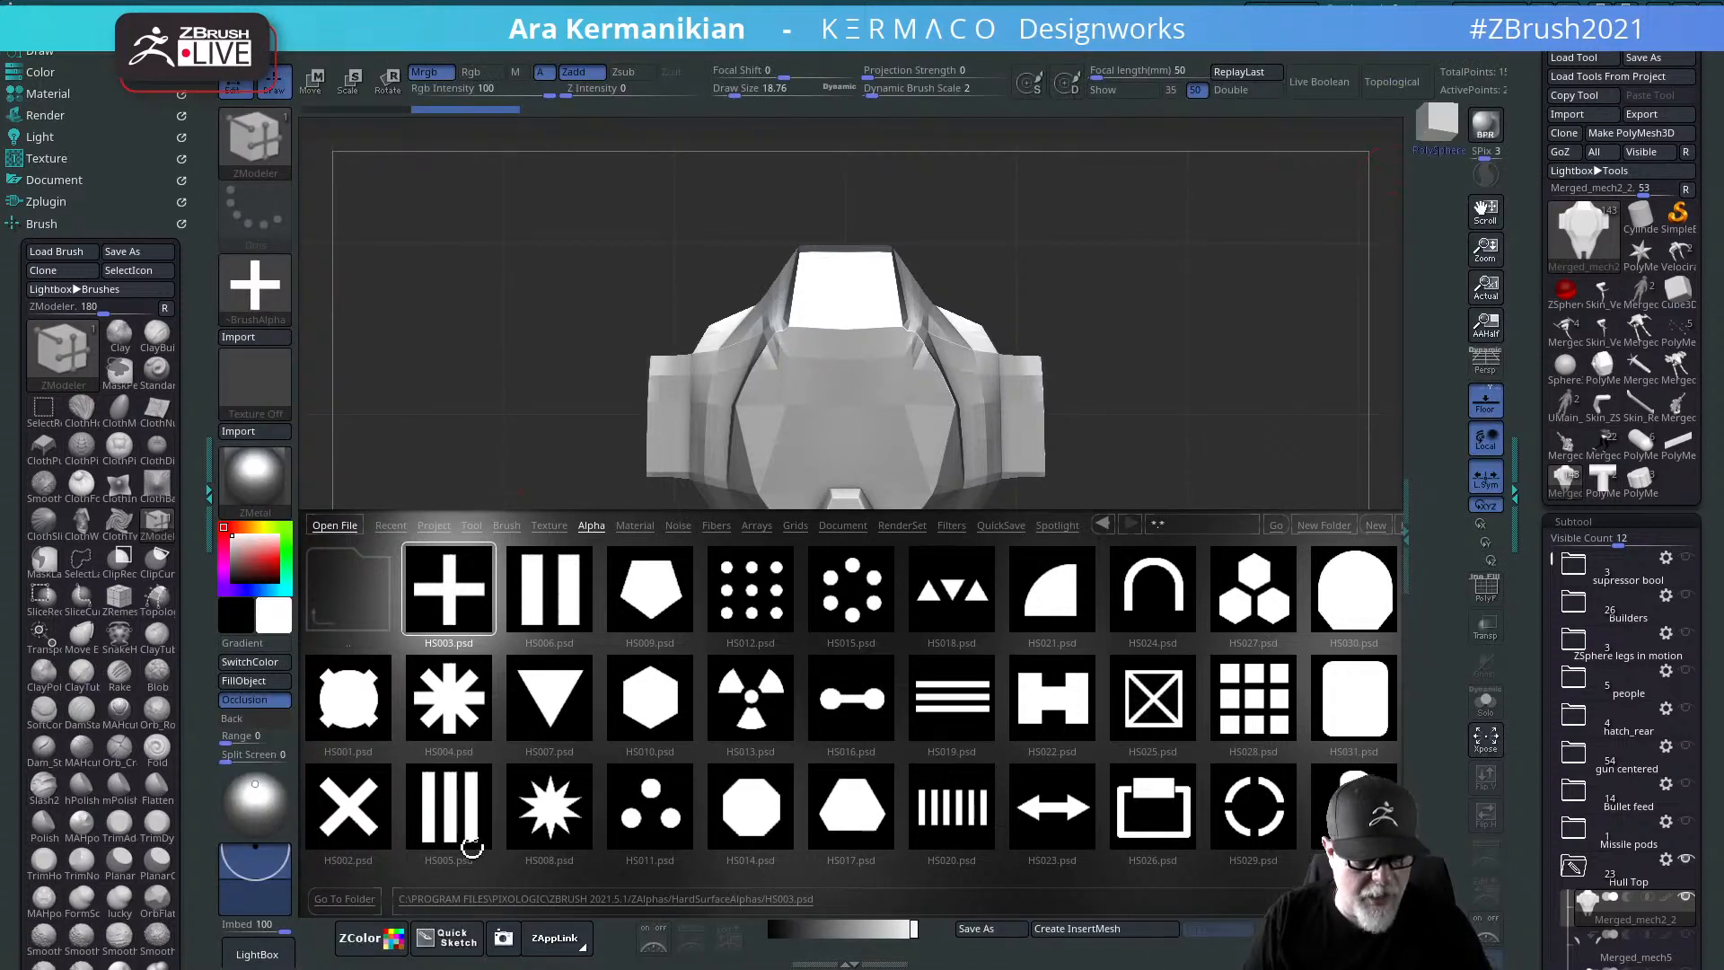
{"action": "key", "text": "comma"}
{"action": "key", "text": "comma"}
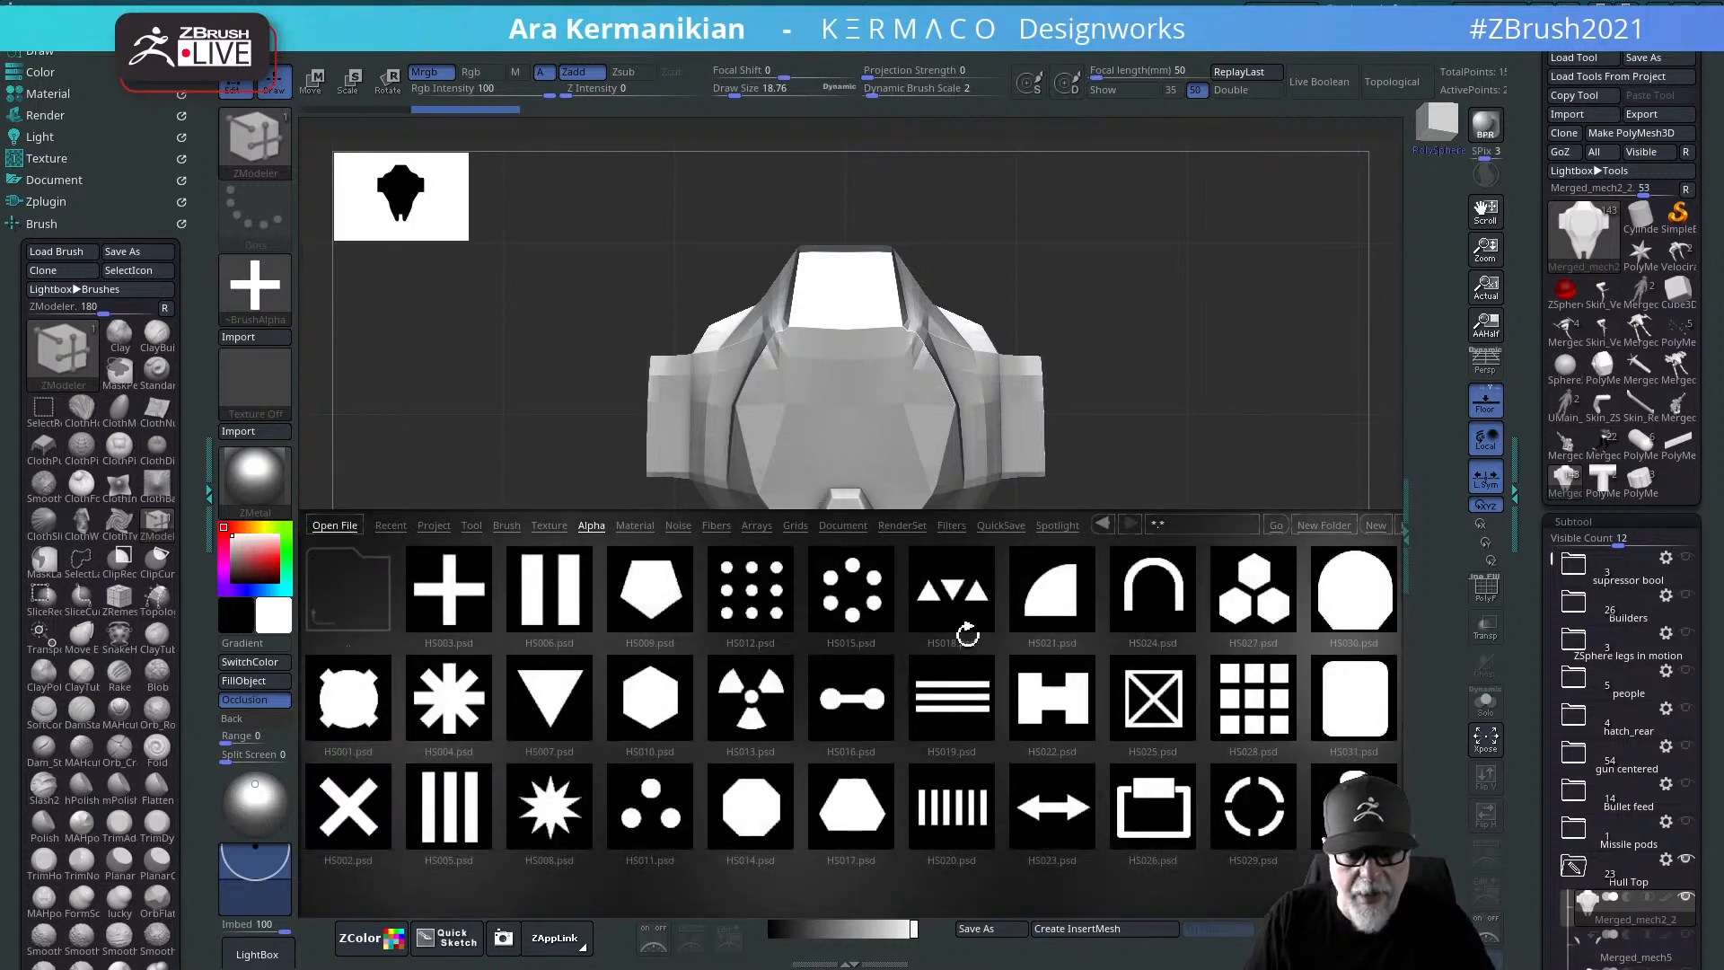
Step: Load the plus-shaped alpha HS003.psd again and collapse the Brush and Tool palettes
{"action": "double_click", "coordinate": [462, 588]}
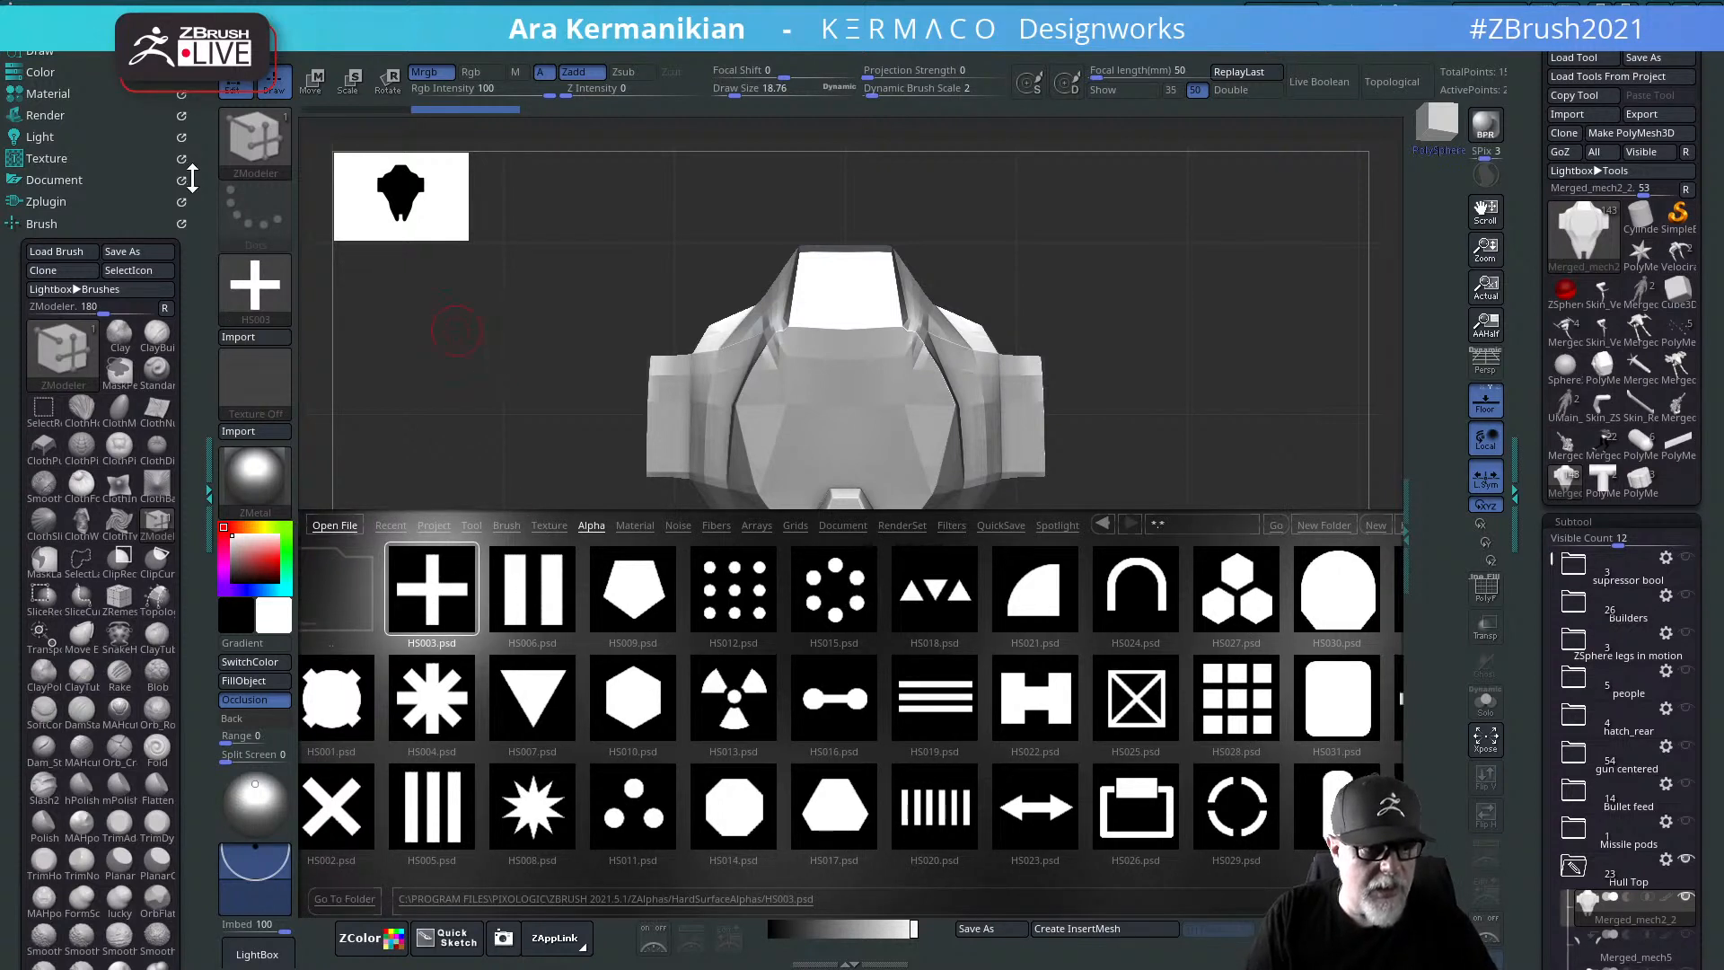
{"action": "left_click", "coordinate": [52, 222]}
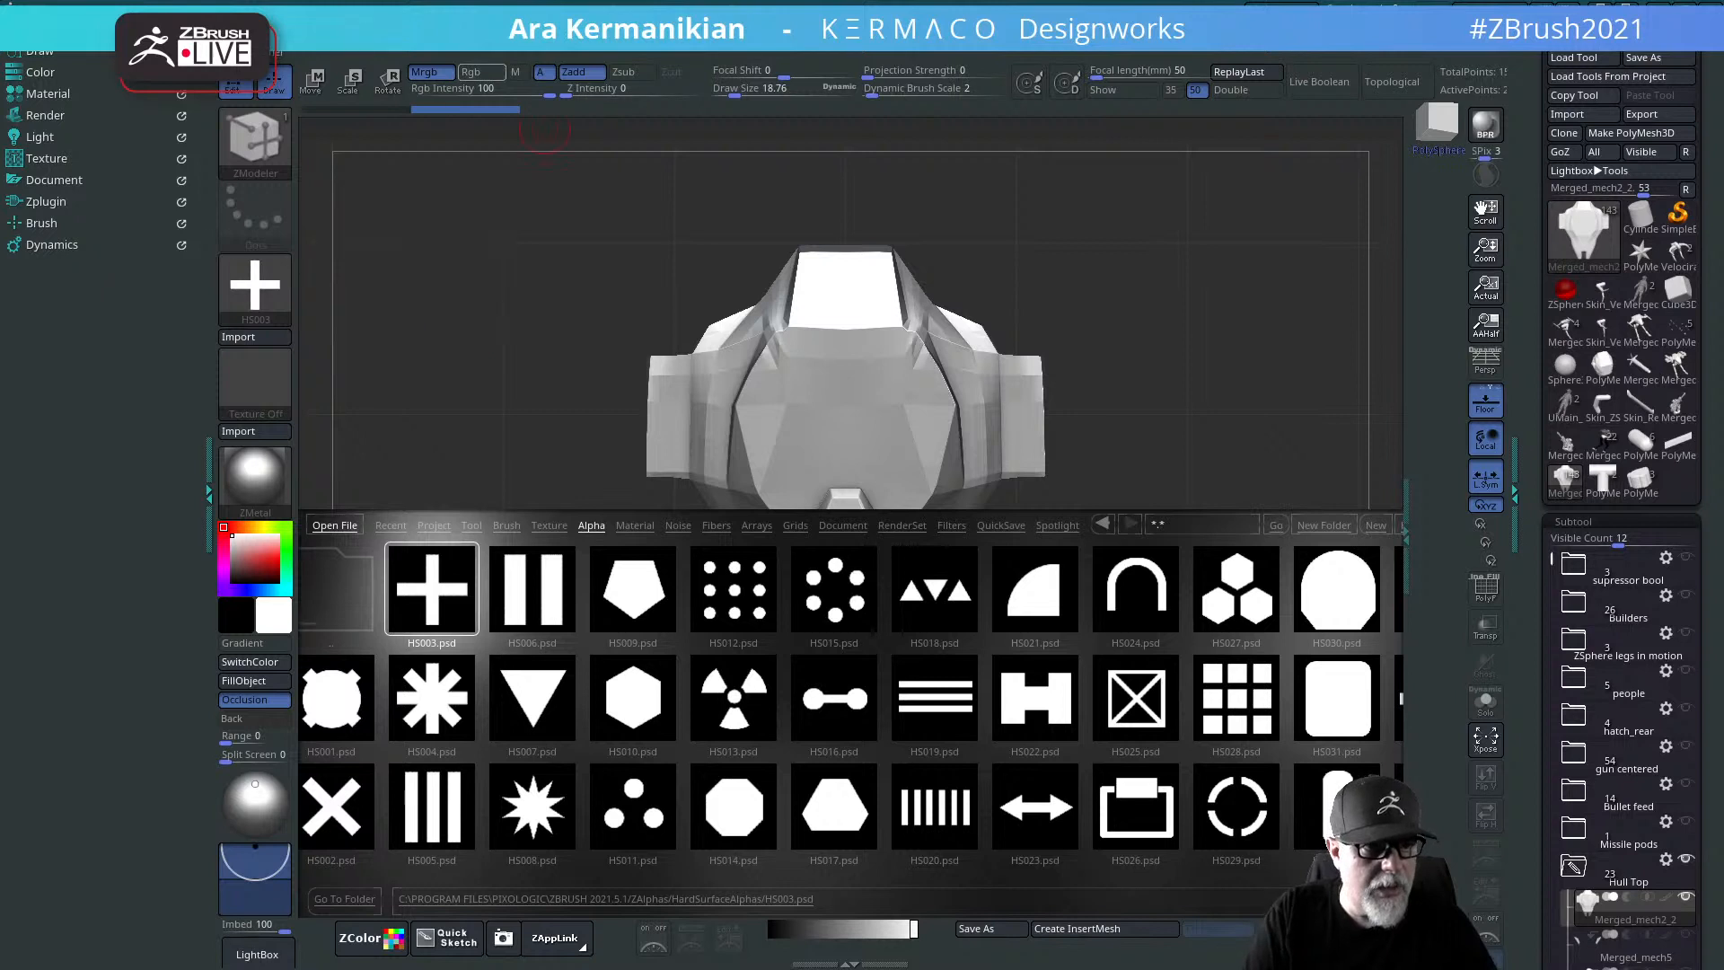
{"action": "left_click", "coordinate": [1625, 52]}
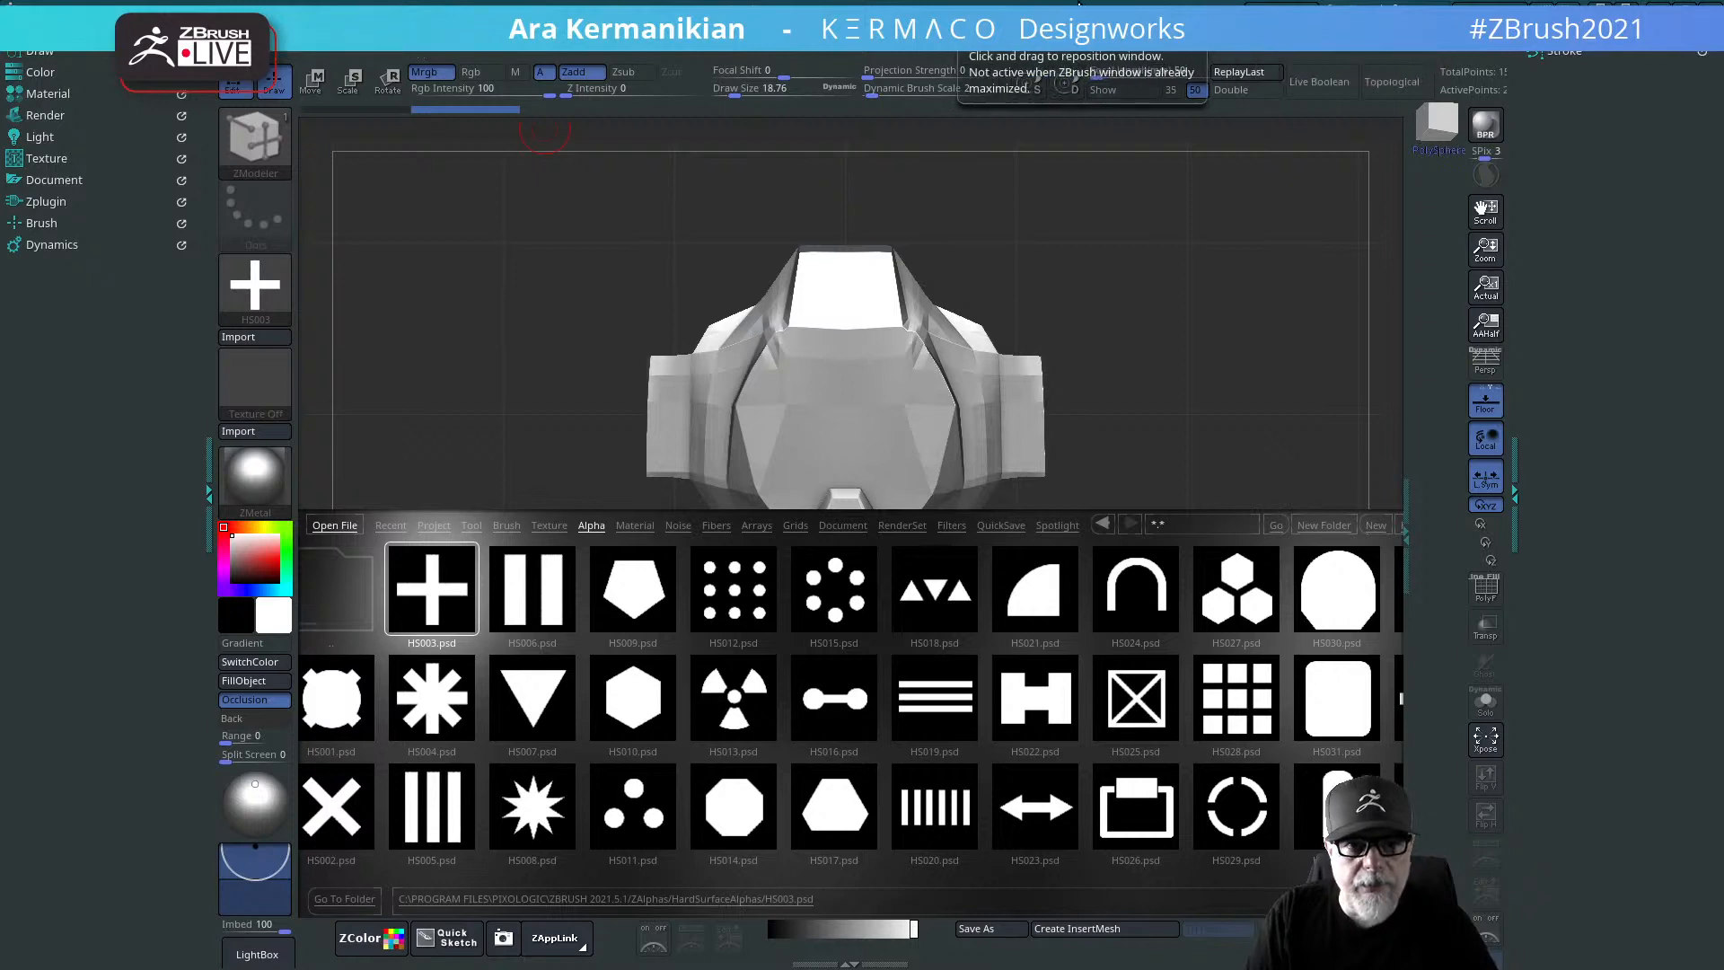
Step: Reduce the program window to a floating size, move it into view, and maximize it again
{"action": "left_click", "coordinate": [1697, 7]}
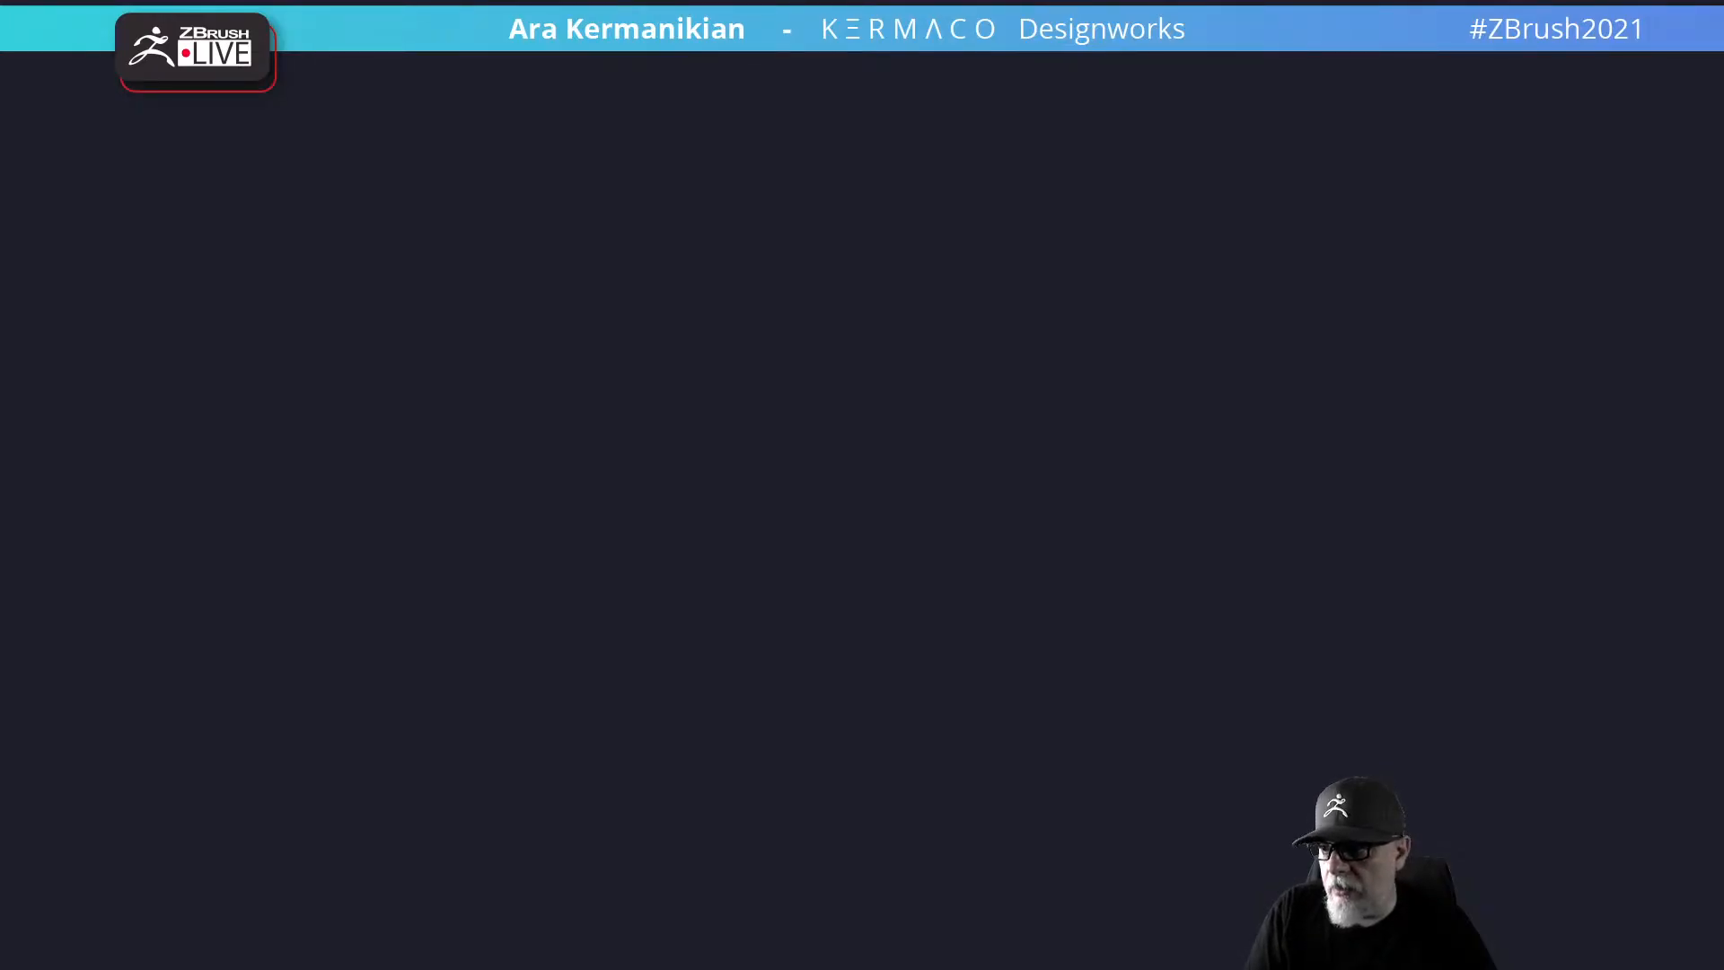
{"action": "left_click_drag", "start_coordinate": [2, 480], "coordinate": [486, 284]}
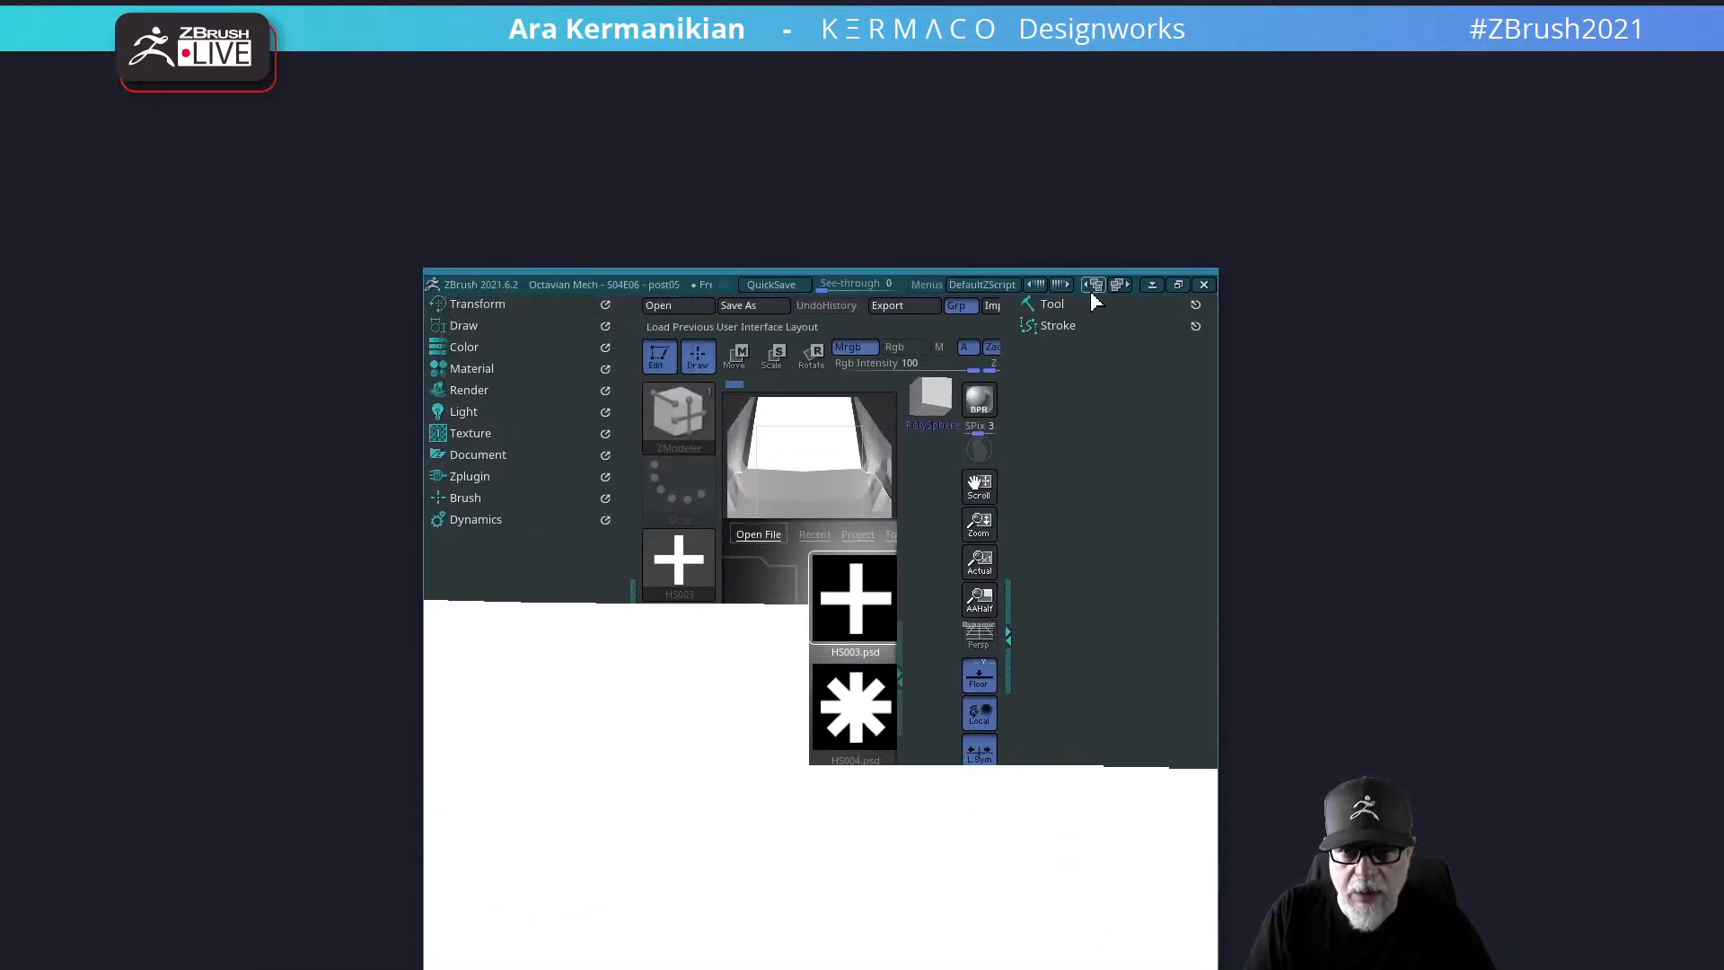
{"action": "left_click", "coordinate": [1185, 286]}
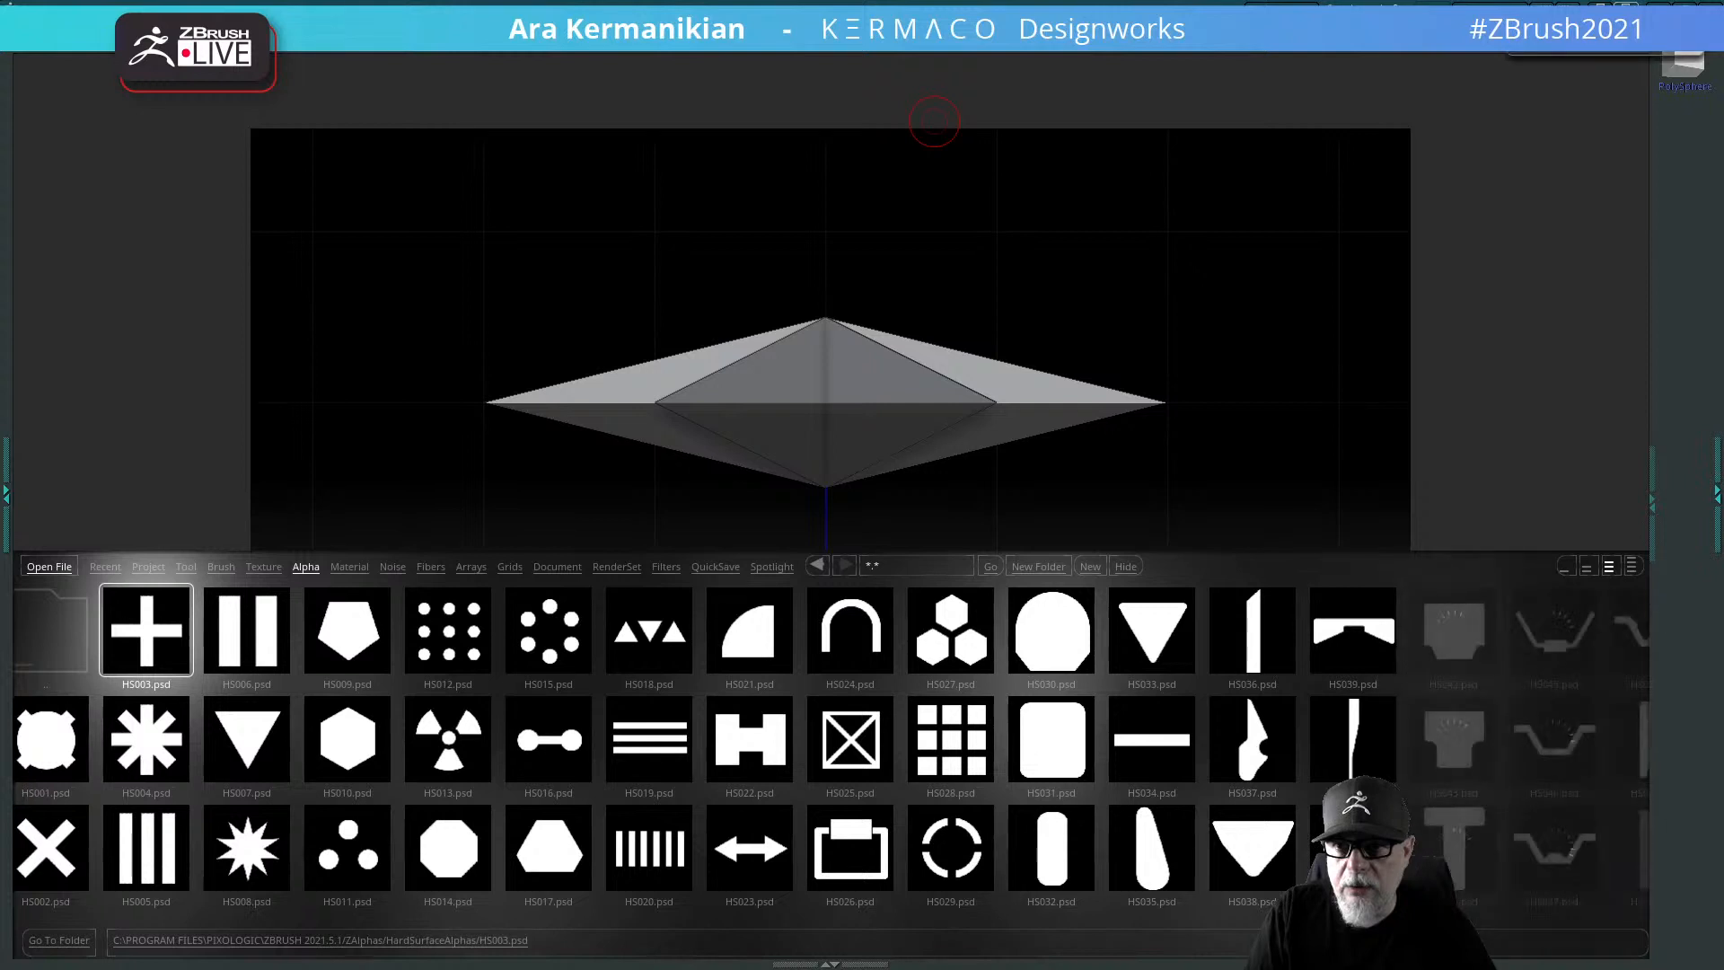
Step: Show the interface panels and cycle through the preset user interface layouts
{"action": "key", "text": "Tab"}
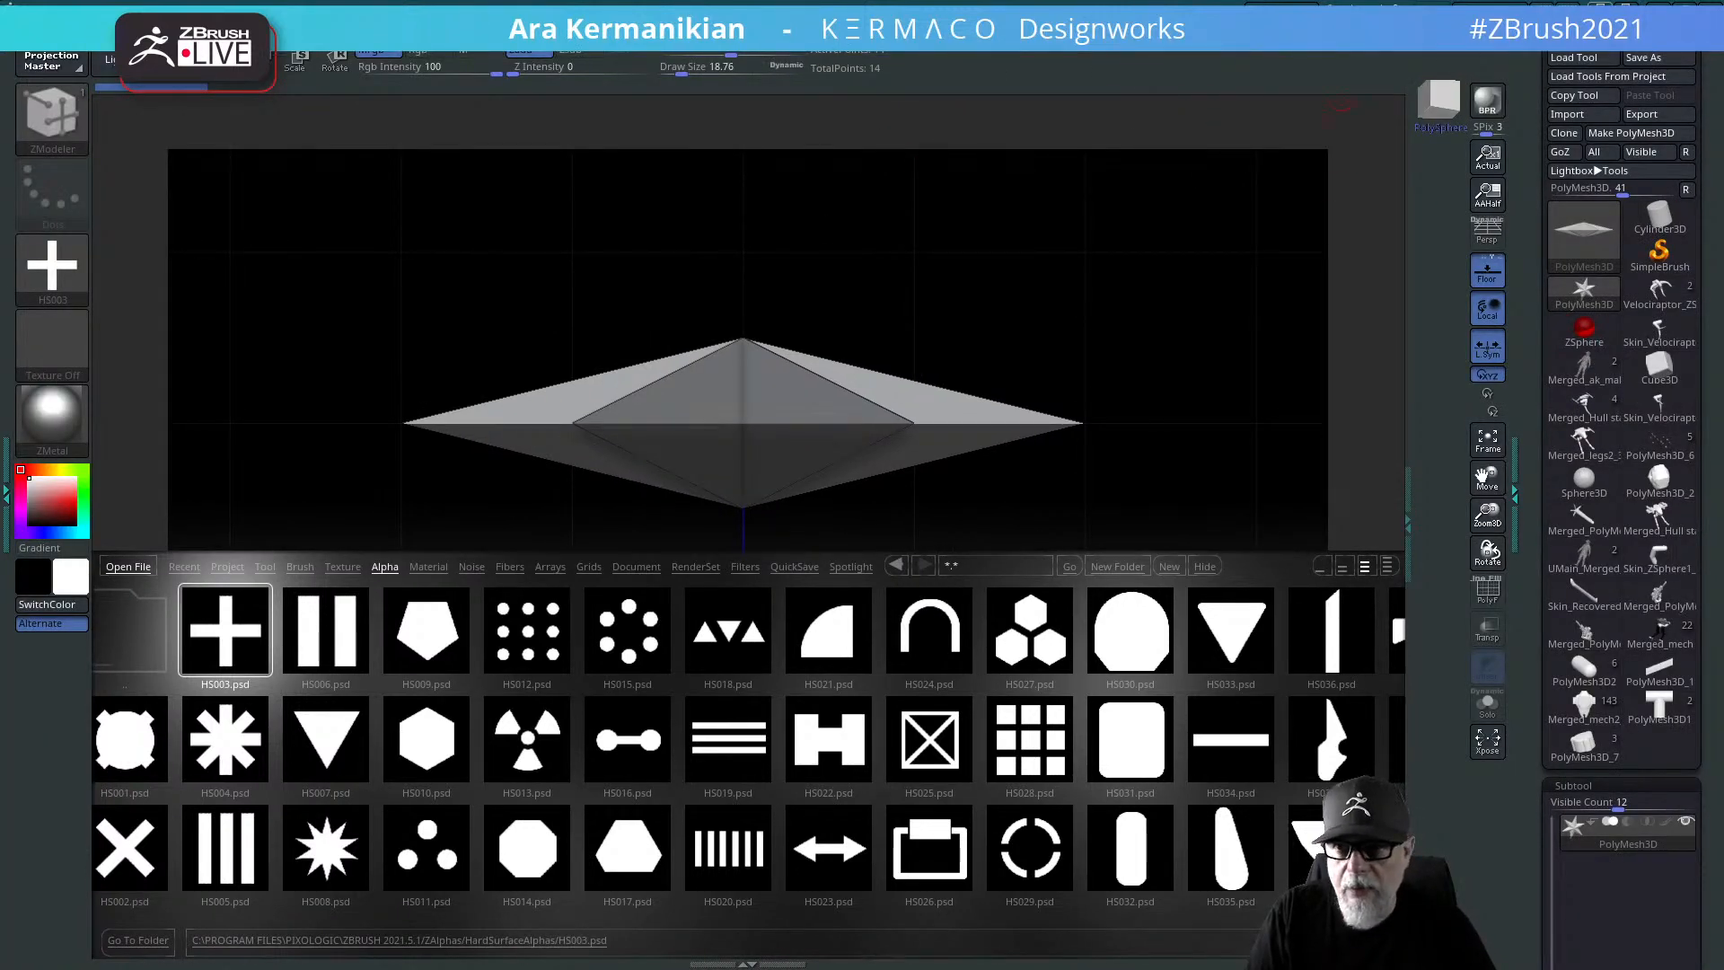
{"action": "left_click", "coordinate": [1601, 6]}
{"action": "left_click", "coordinate": [1601, 6]}
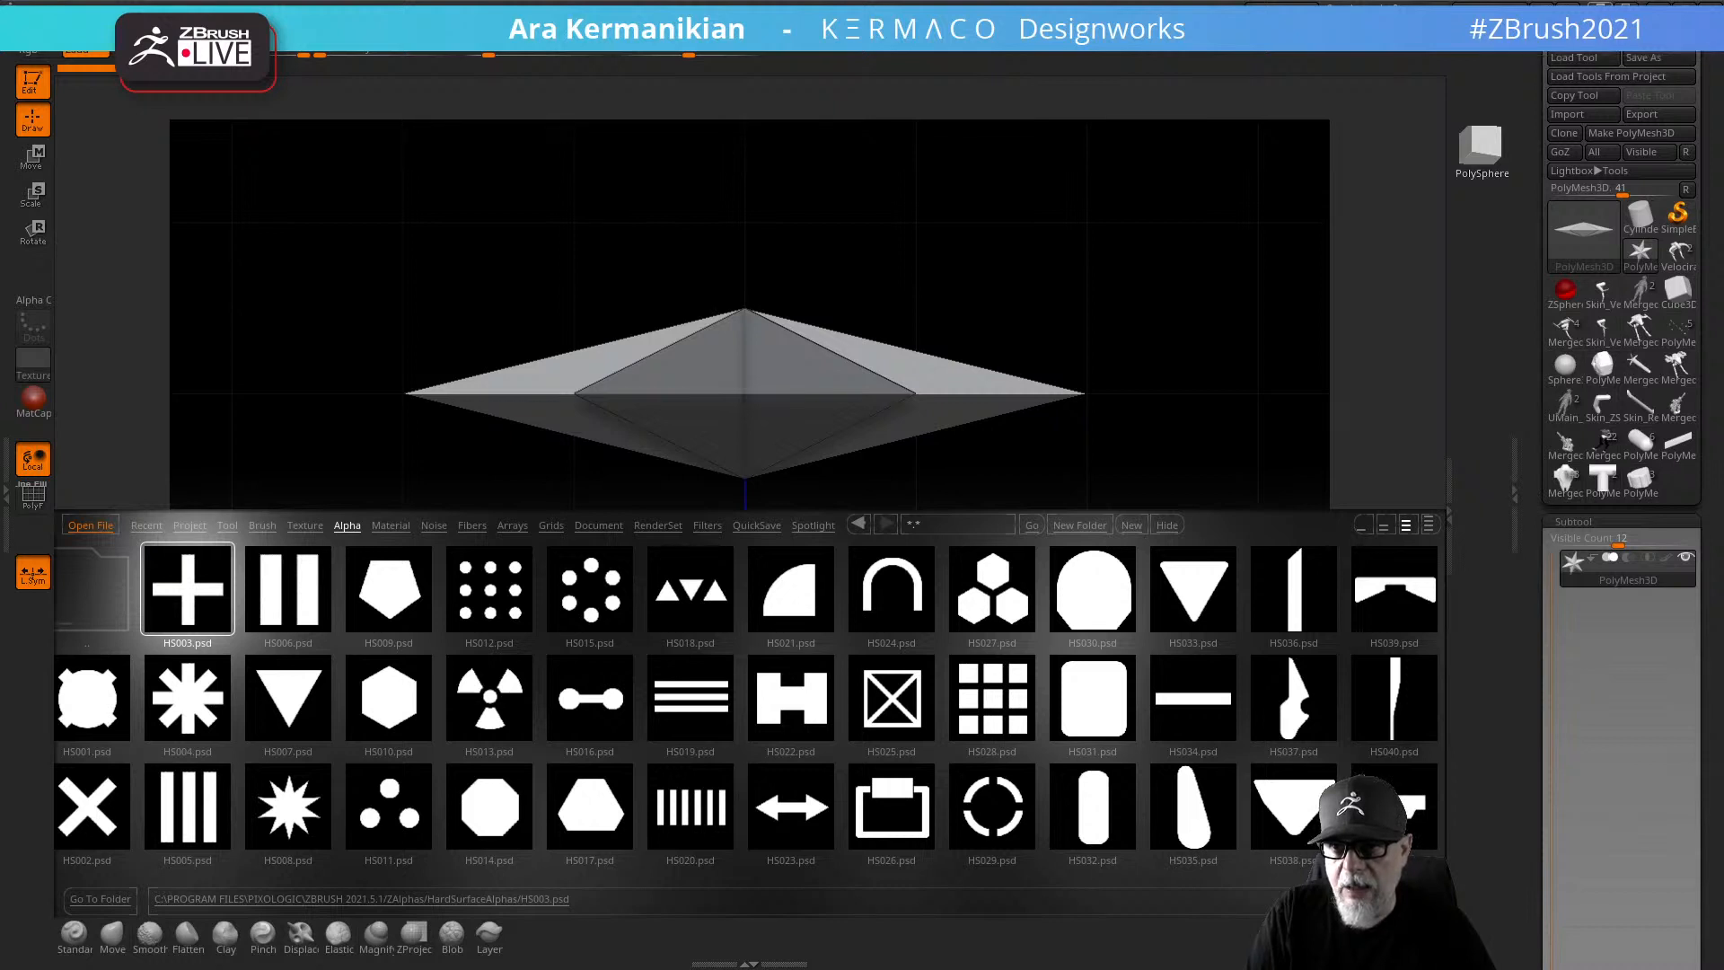
{"action": "left_click", "coordinate": [1600, 5]}
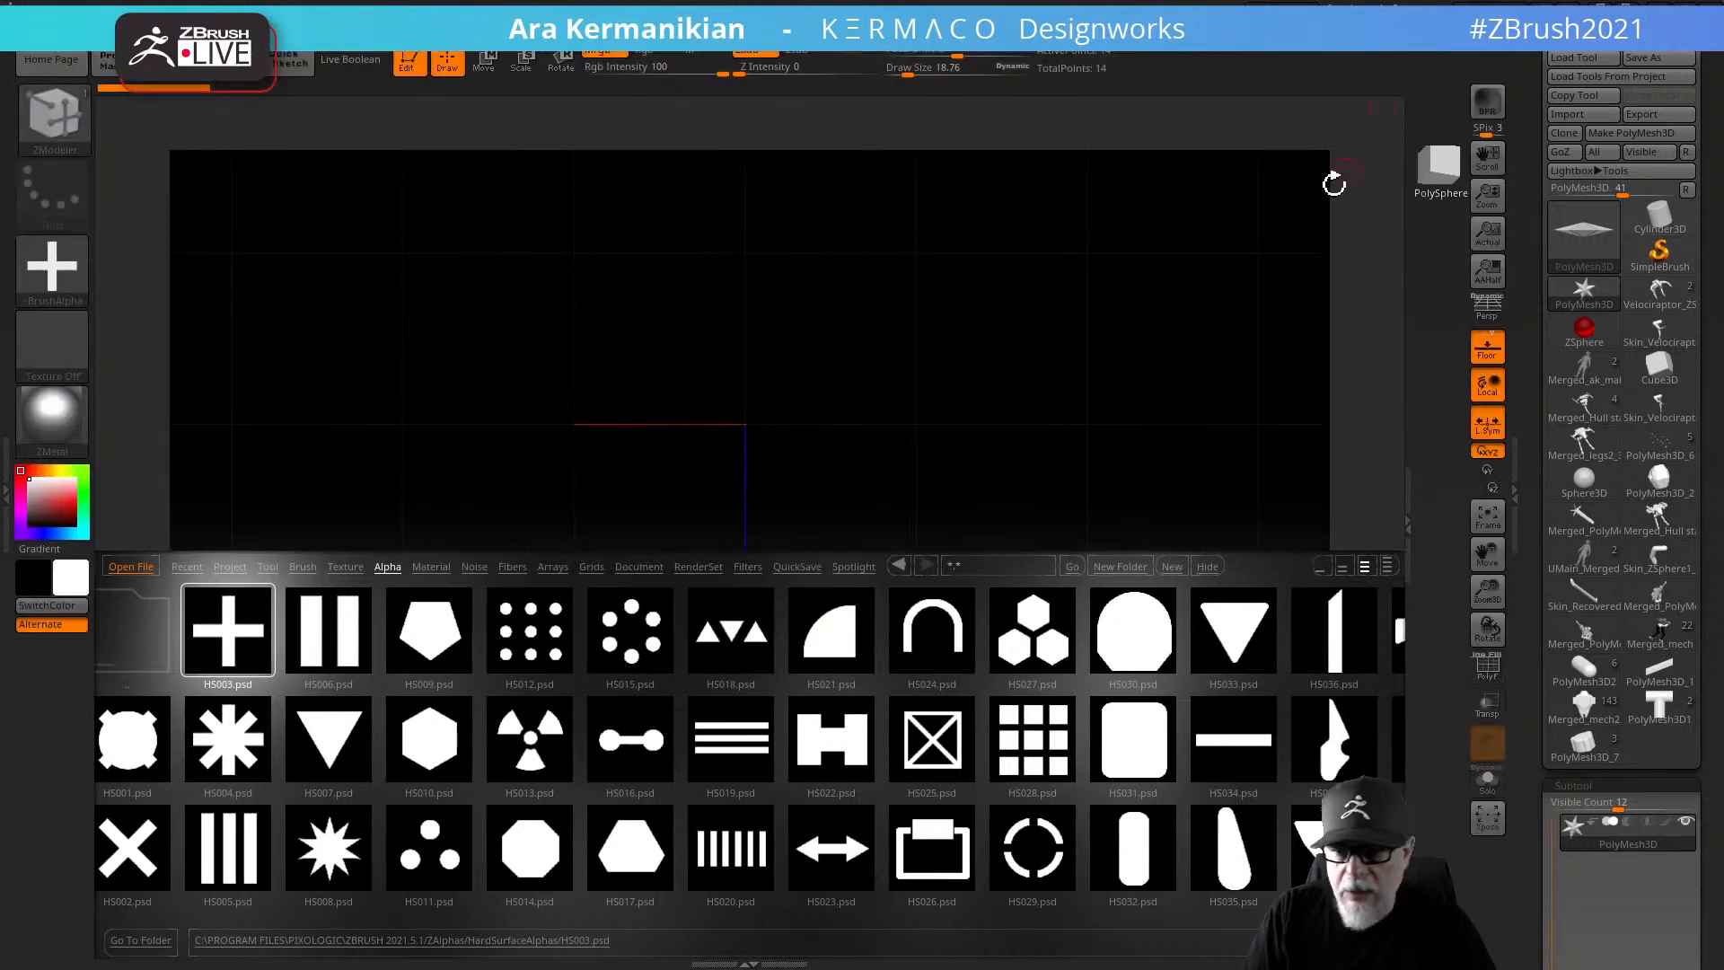
Step: Make the rifle Merged_PolyMesh3D the active tool and turn it to a three-quarter view
{"action": "mouse_move", "coordinate": [1659, 520]}
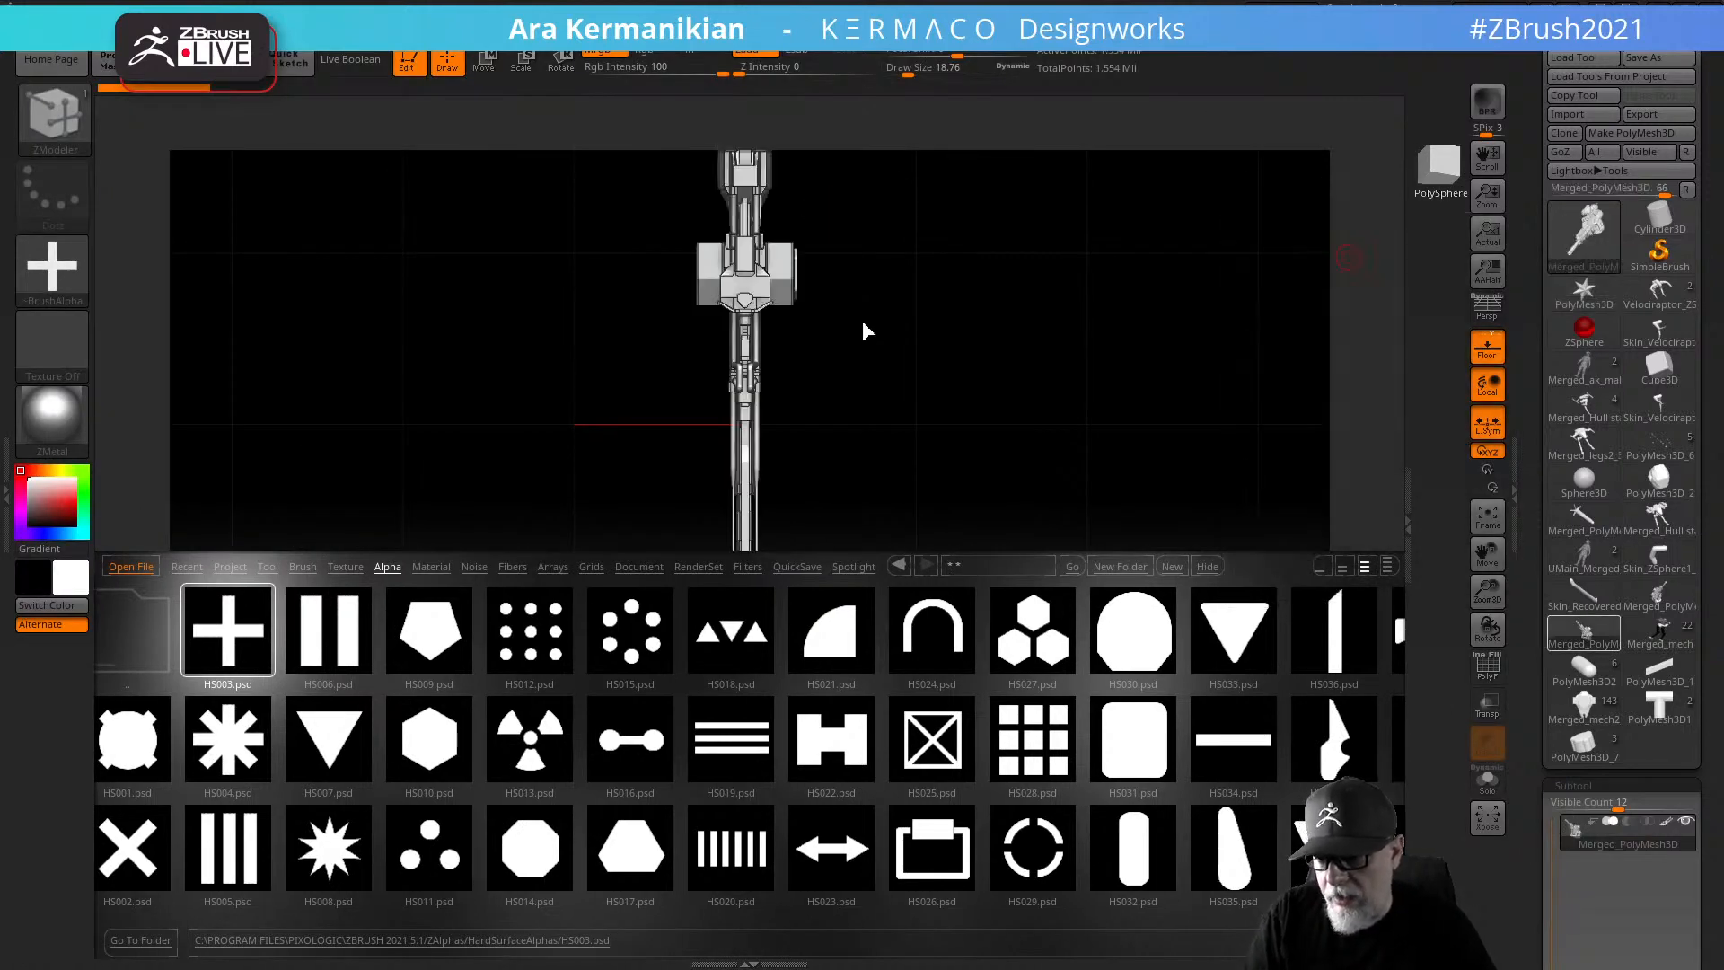
{"action": "left_click_drag", "start_coordinate": [1093, 437], "coordinate": [1123, 249]}
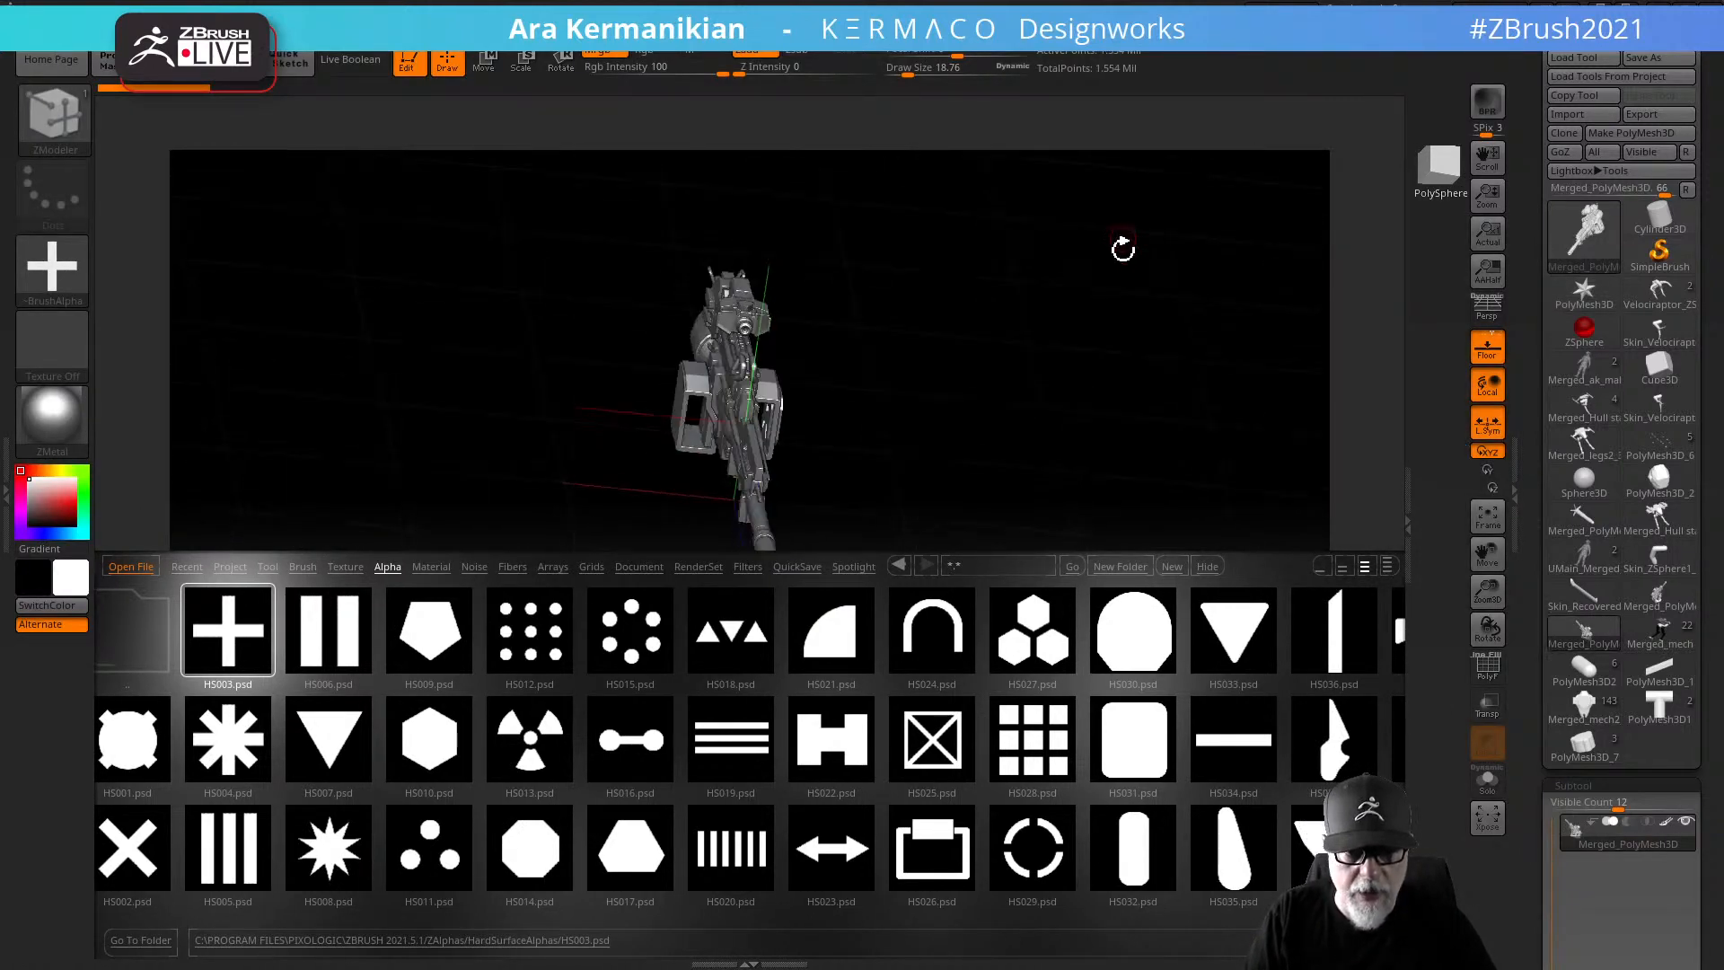
{"action": "left_click_drag", "start_coordinate": [1180, 342], "coordinate": [1309, 320]}
{"action": "mouse_move", "coordinate": [1184, 373]}
{"action": "left_mouse_down"}
{"action": "mouse_move", "coordinate": [1150, 338]}
{"action": "mouse_move", "coordinate": [1154, 366]}
{"action": "left_mouse_up"}
Step: Close LightBox and restore the custom user interface from the Config preferences
{"action": "key", "text": "comma"}
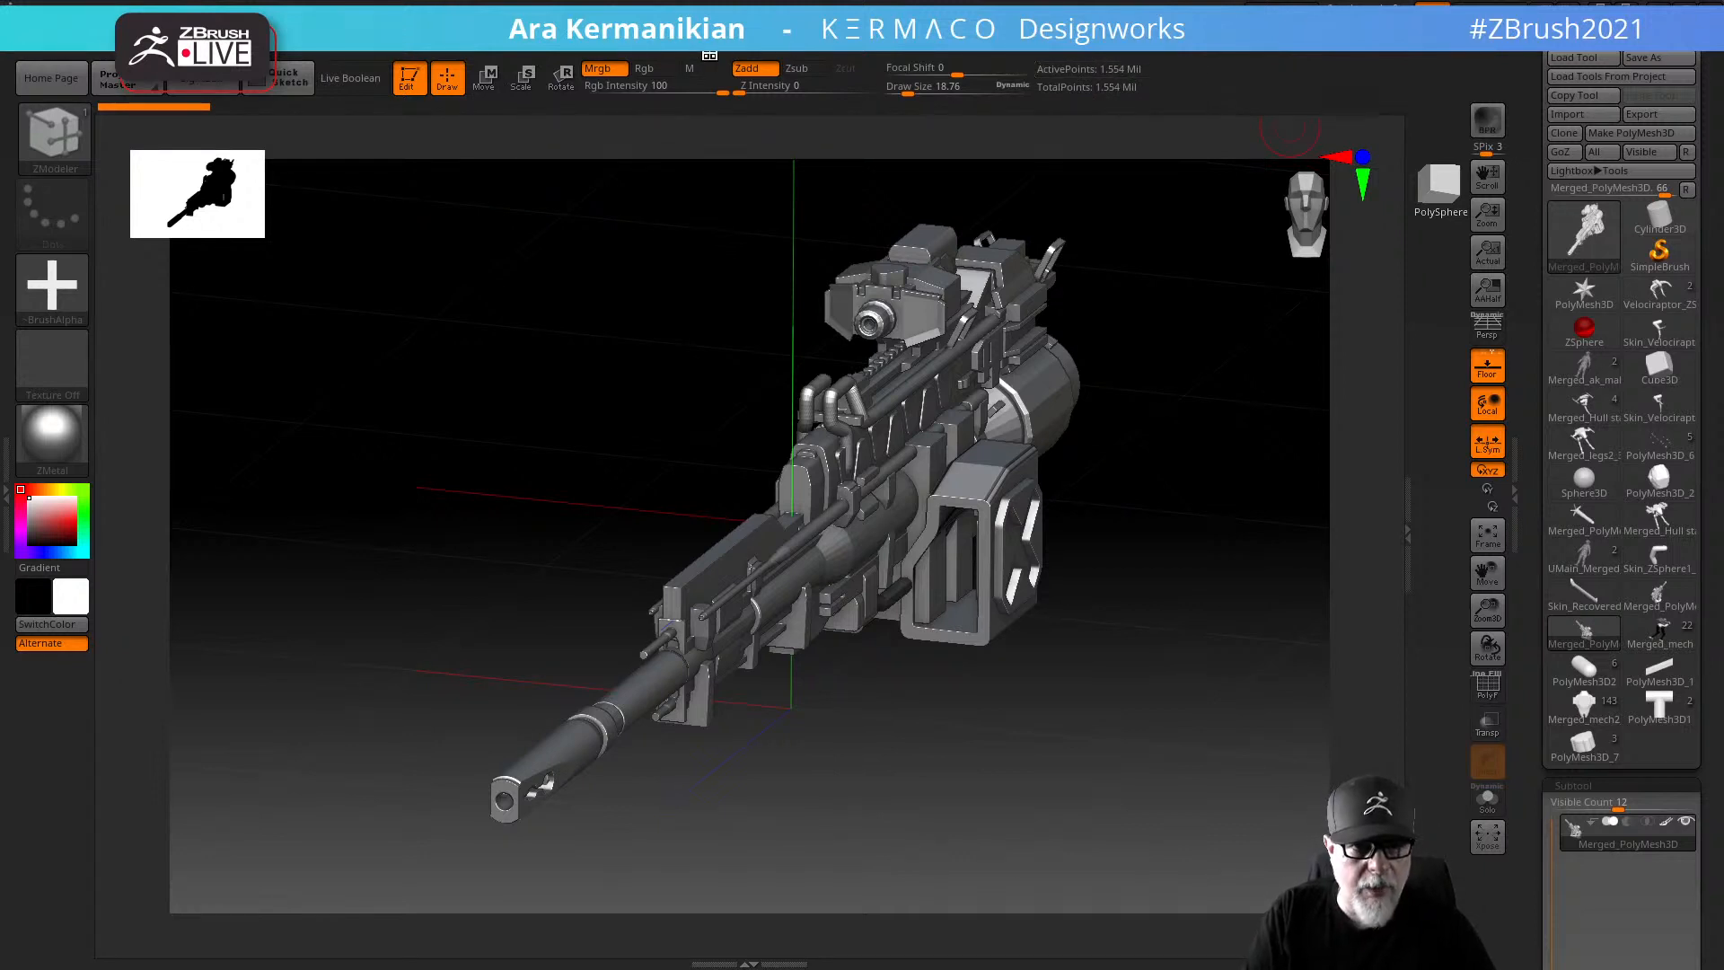
{"action": "left_click", "coordinate": [711, 58]}
{"action": "left_click", "coordinate": [741, 93]}
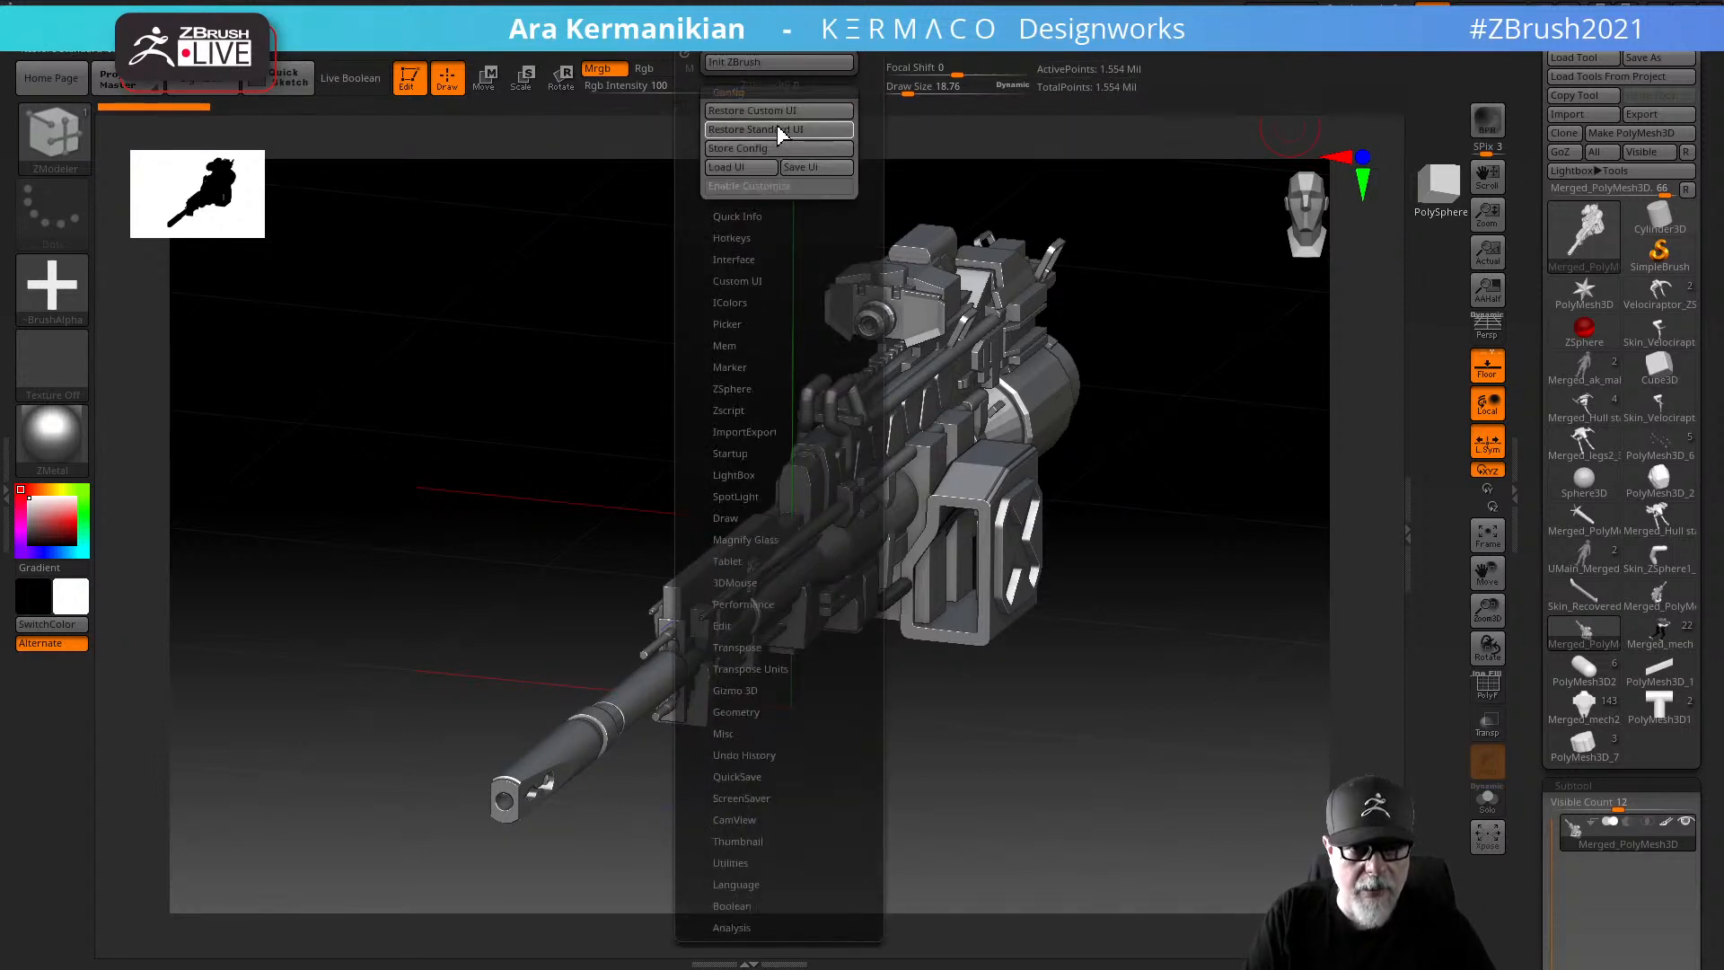
{"action": "left_click", "coordinate": [781, 111]}
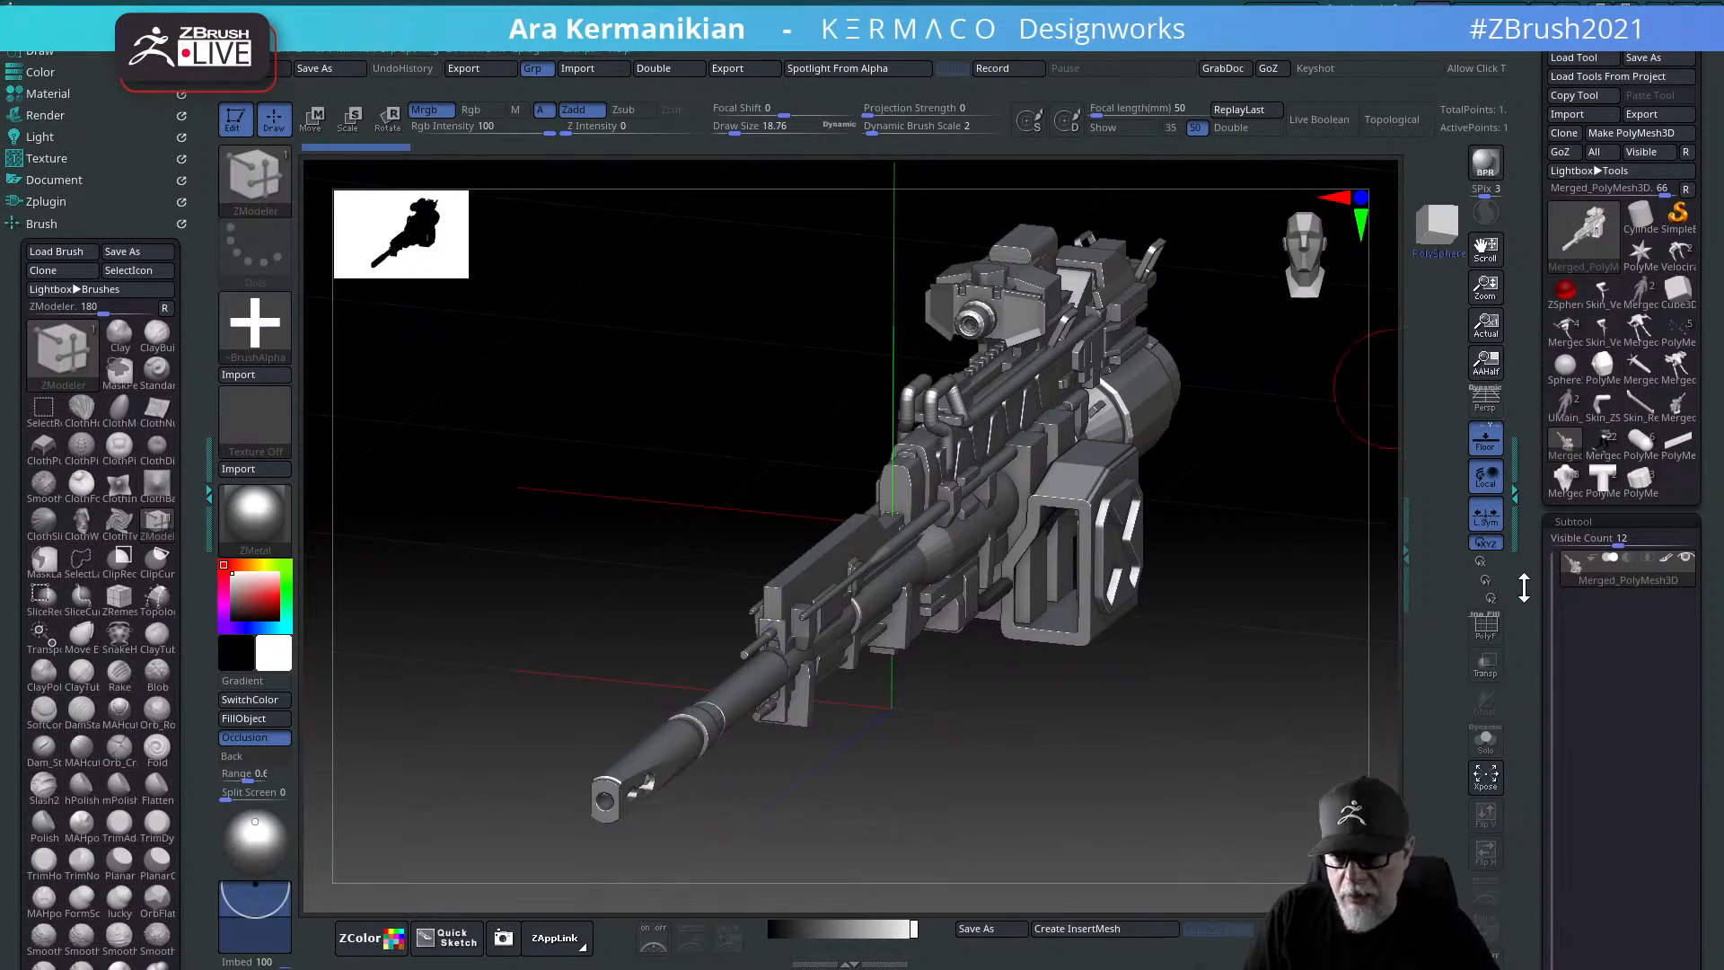
Step: Switch the active tool back to the mech hull Merged_mech2_2, frame it, and snap it to a straight top view
{"action": "left_click_drag", "start_coordinate": [1523, 588], "coordinate": [1526, 378]}
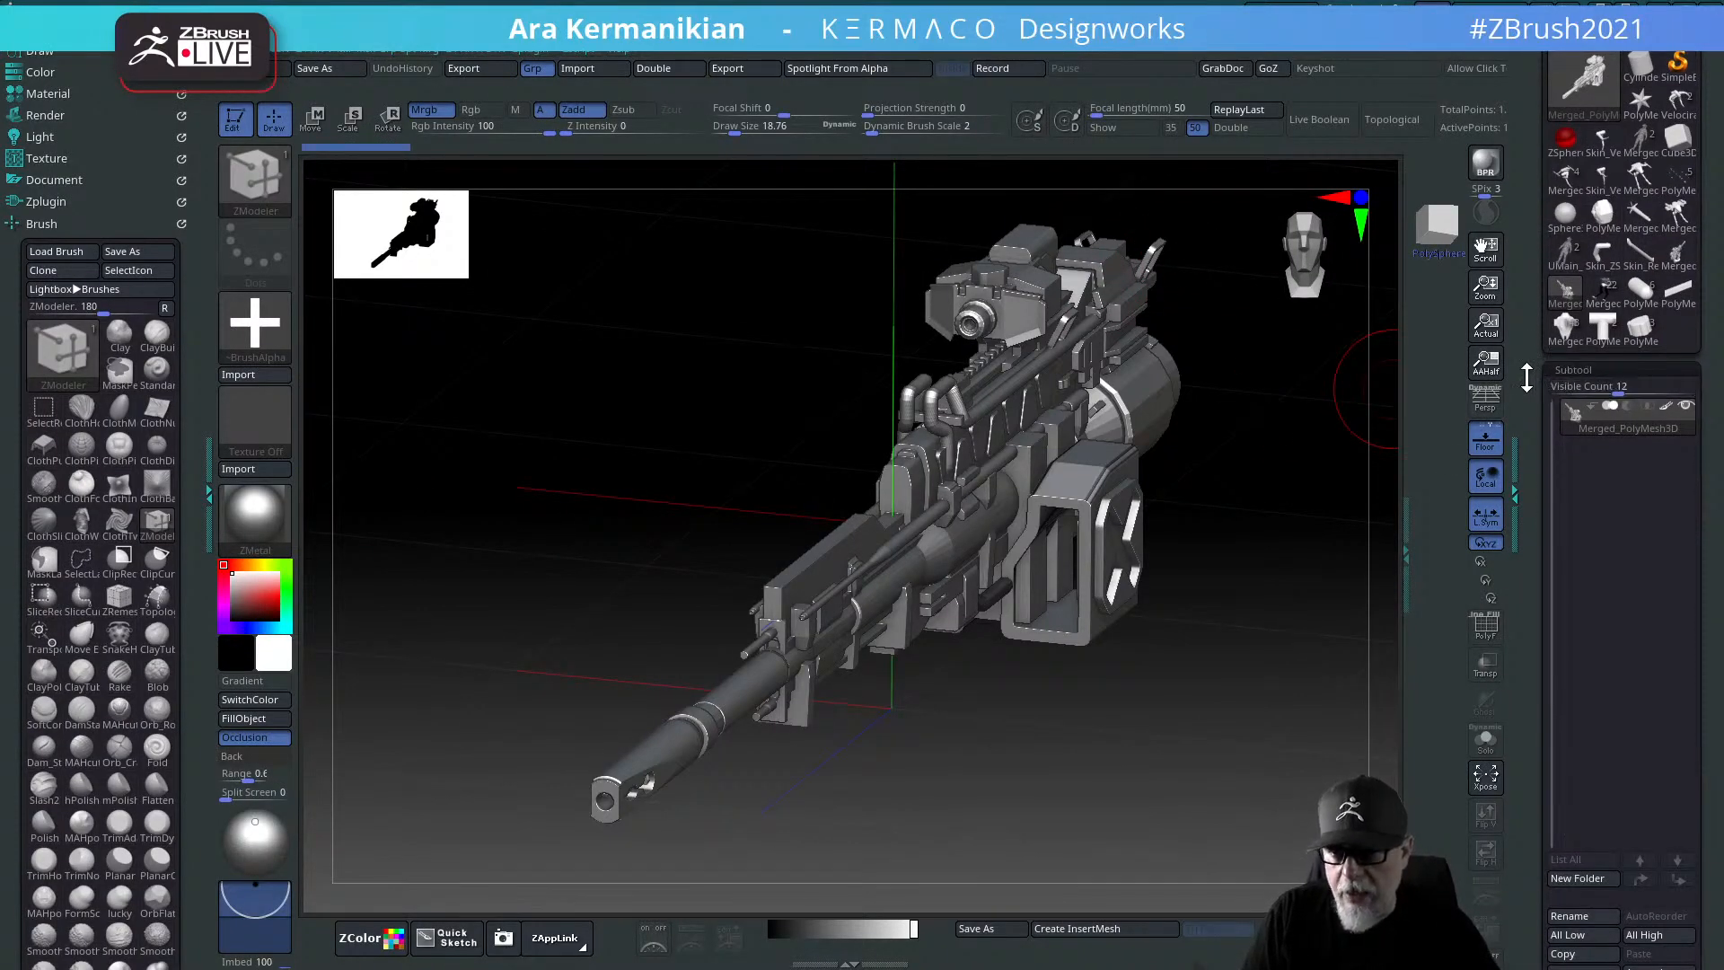
{"action": "left_click", "coordinate": [1565, 325]}
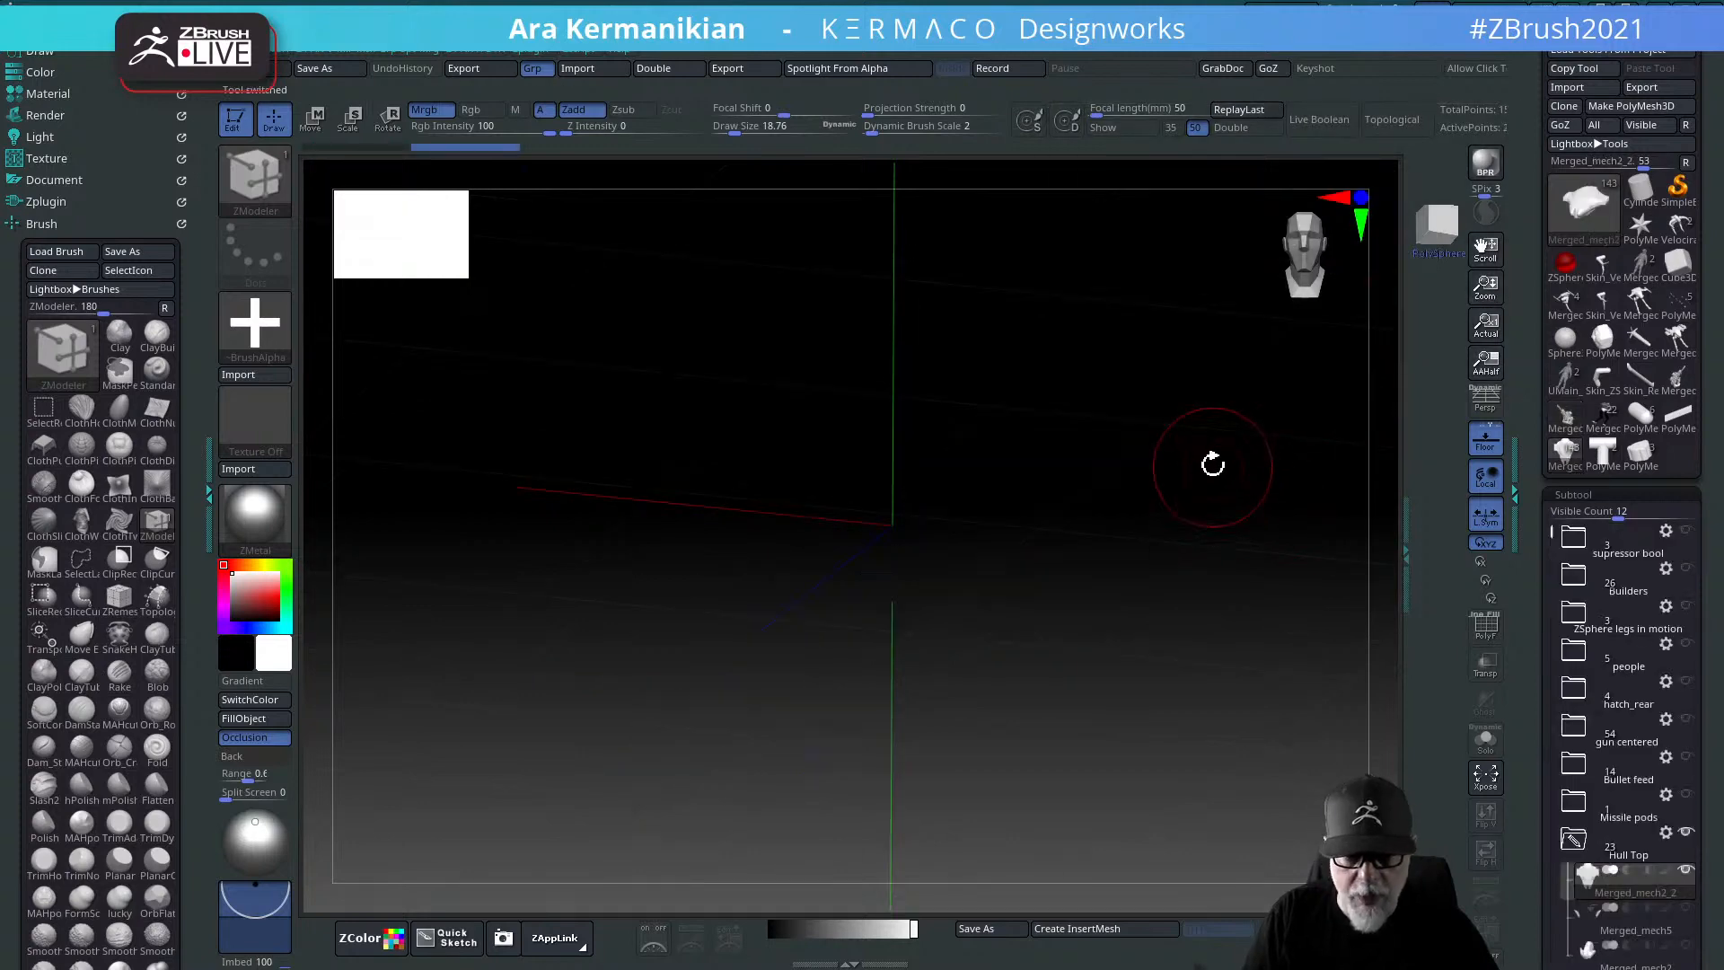
{"action": "key", "text": "f"}
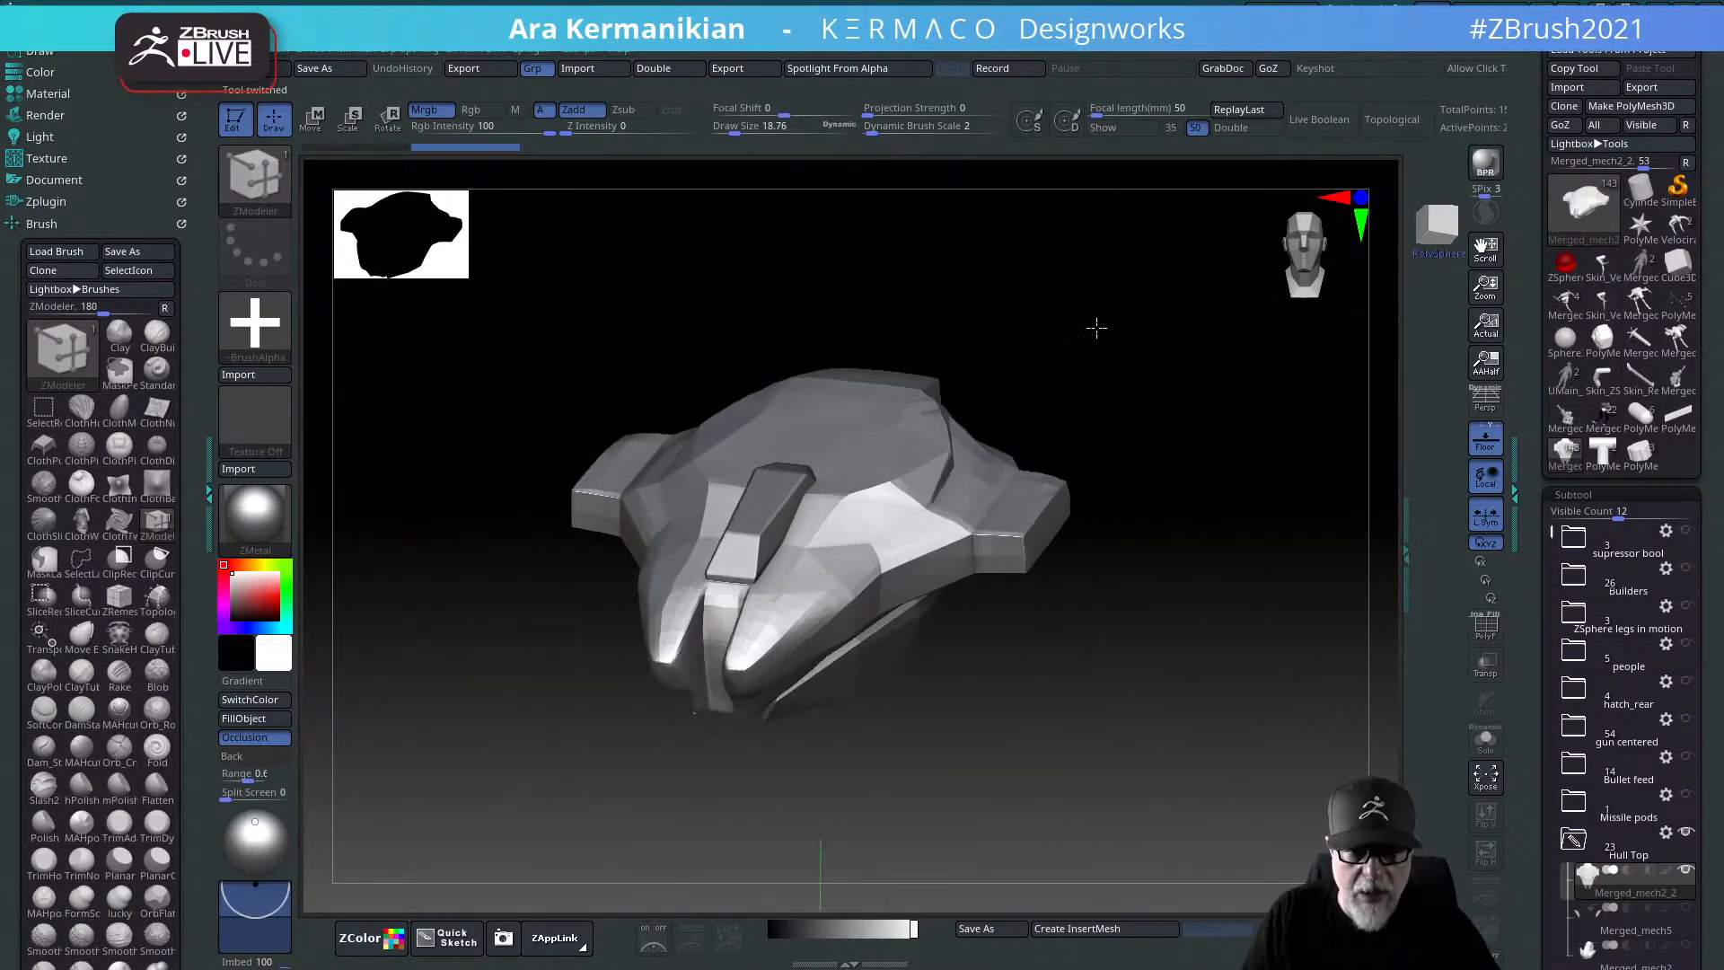
{"action": "left_click_drag", "start_coordinate": [1096, 327], "coordinate": [890, 436]}
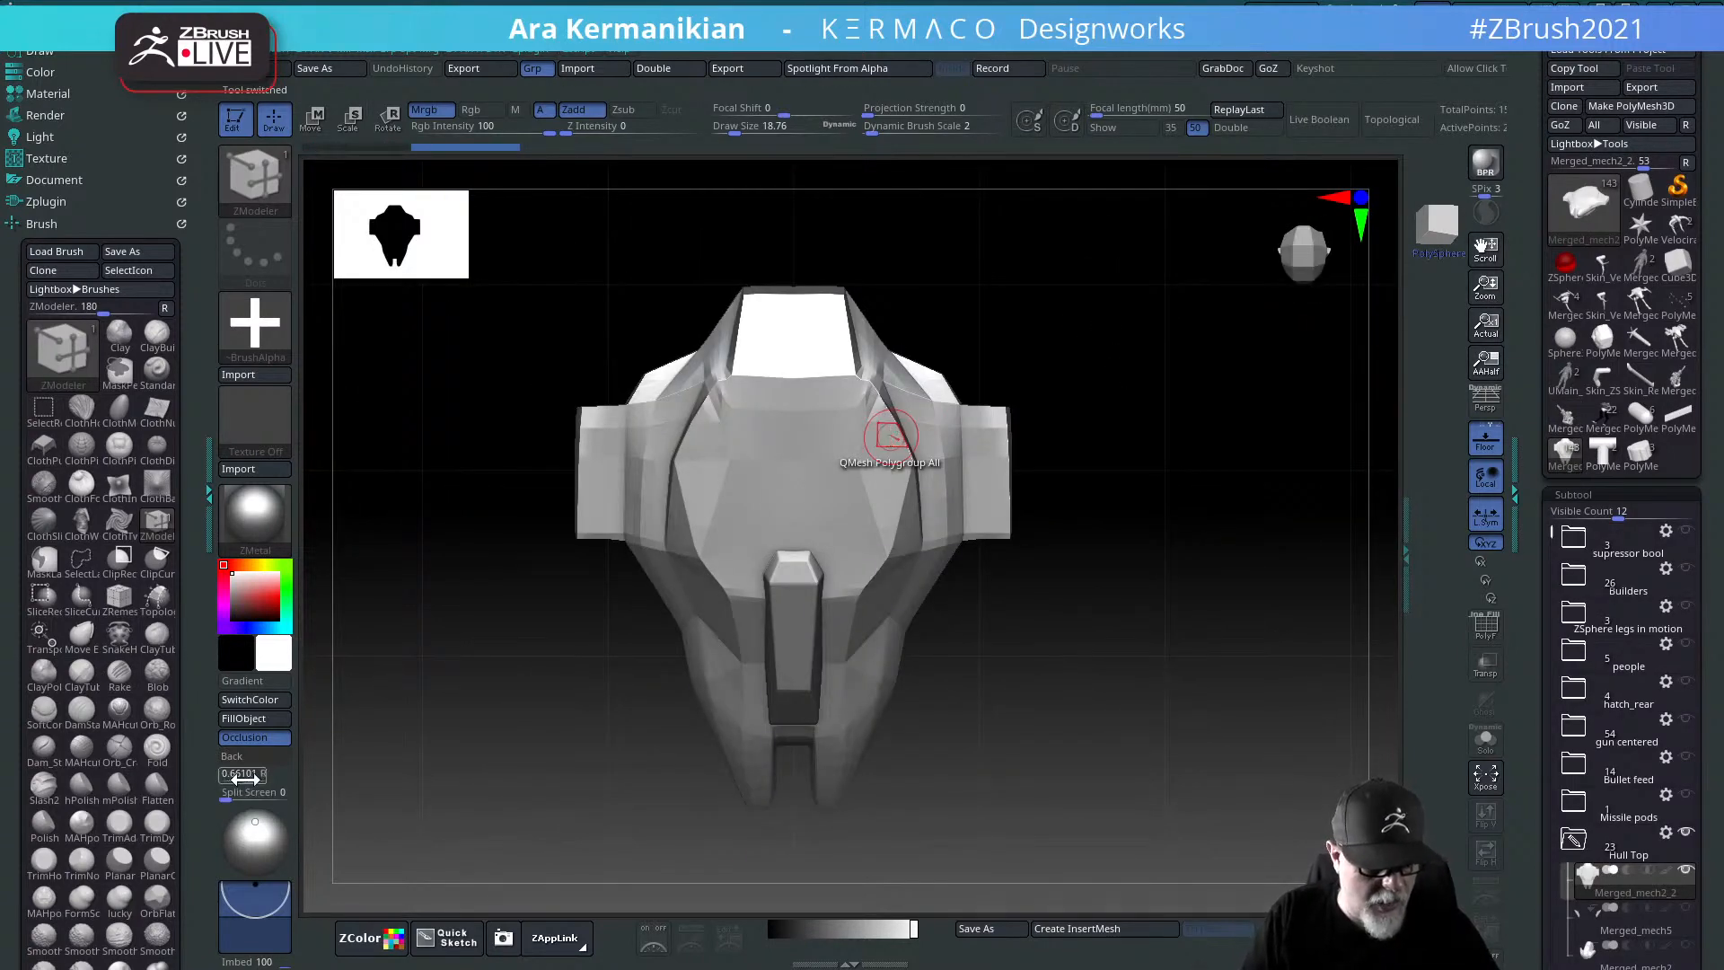
Step: Set the background gradient range to 0 and frame the hull slightly smaller in the view
{"action": "left_click_drag", "start_coordinate": [254, 779], "coordinate": [192, 781]}
{"action": "left_click_drag", "start_coordinate": [1109, 509], "coordinate": [1142, 576]}
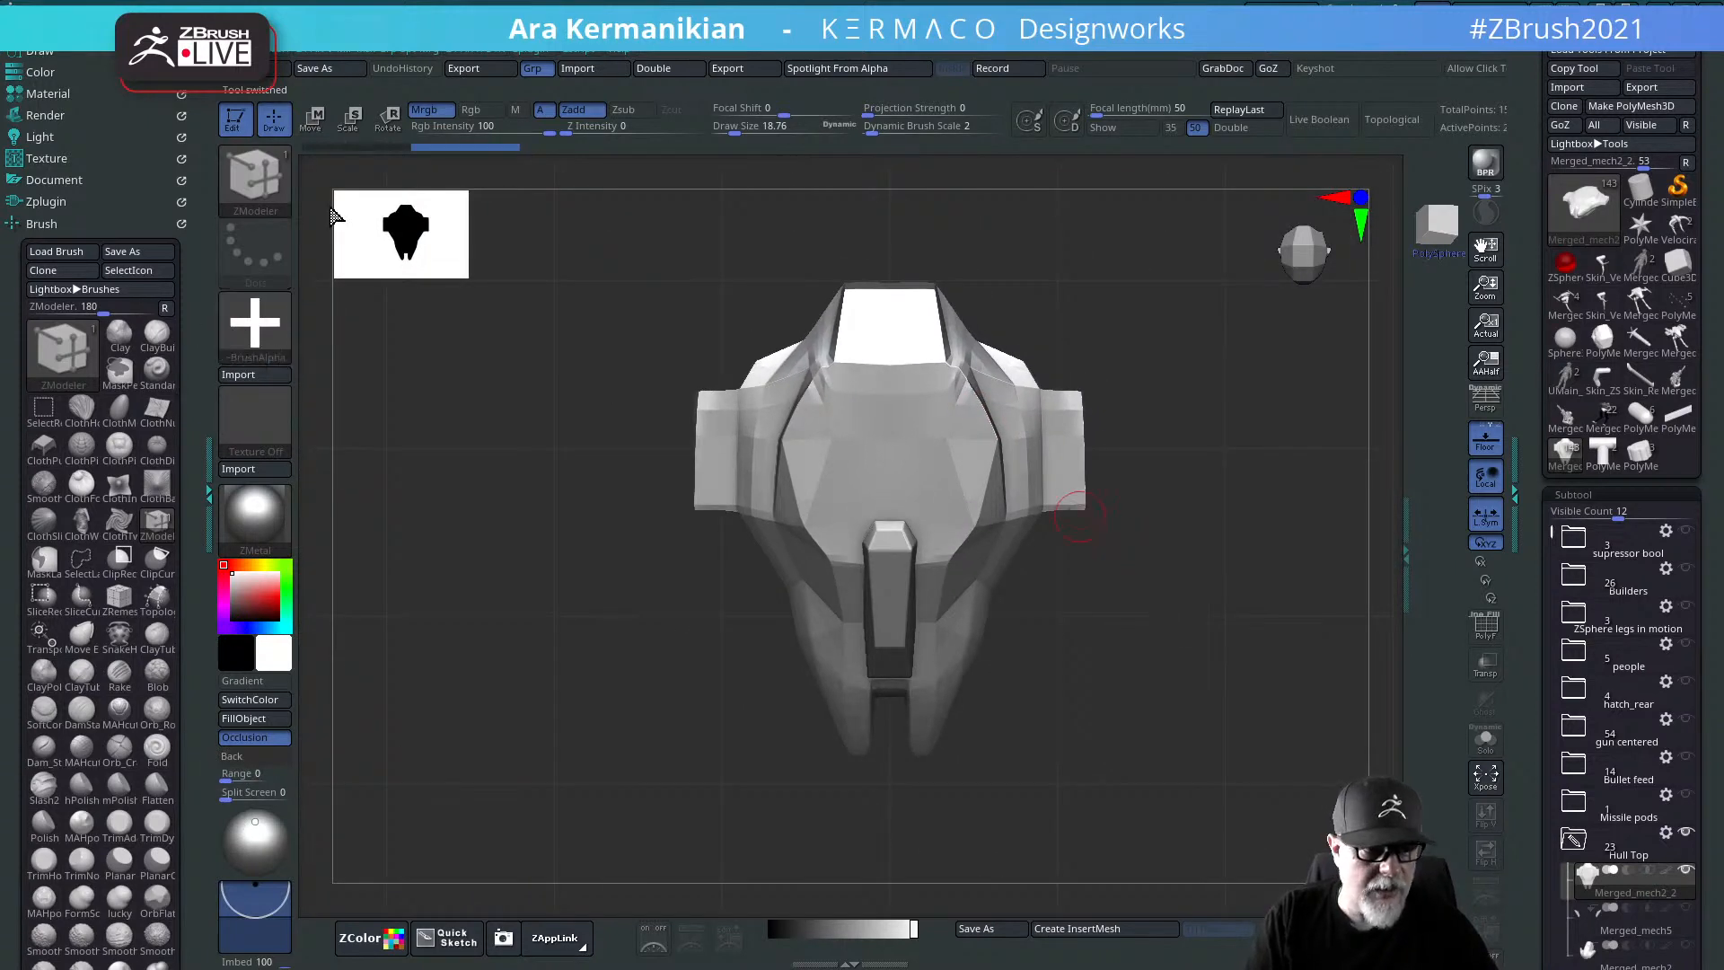
Step: Increase the plus-shaped alpha's horizontal and vertical tiling so it repeats as a grid
{"action": "left_click", "coordinate": [257, 50]}
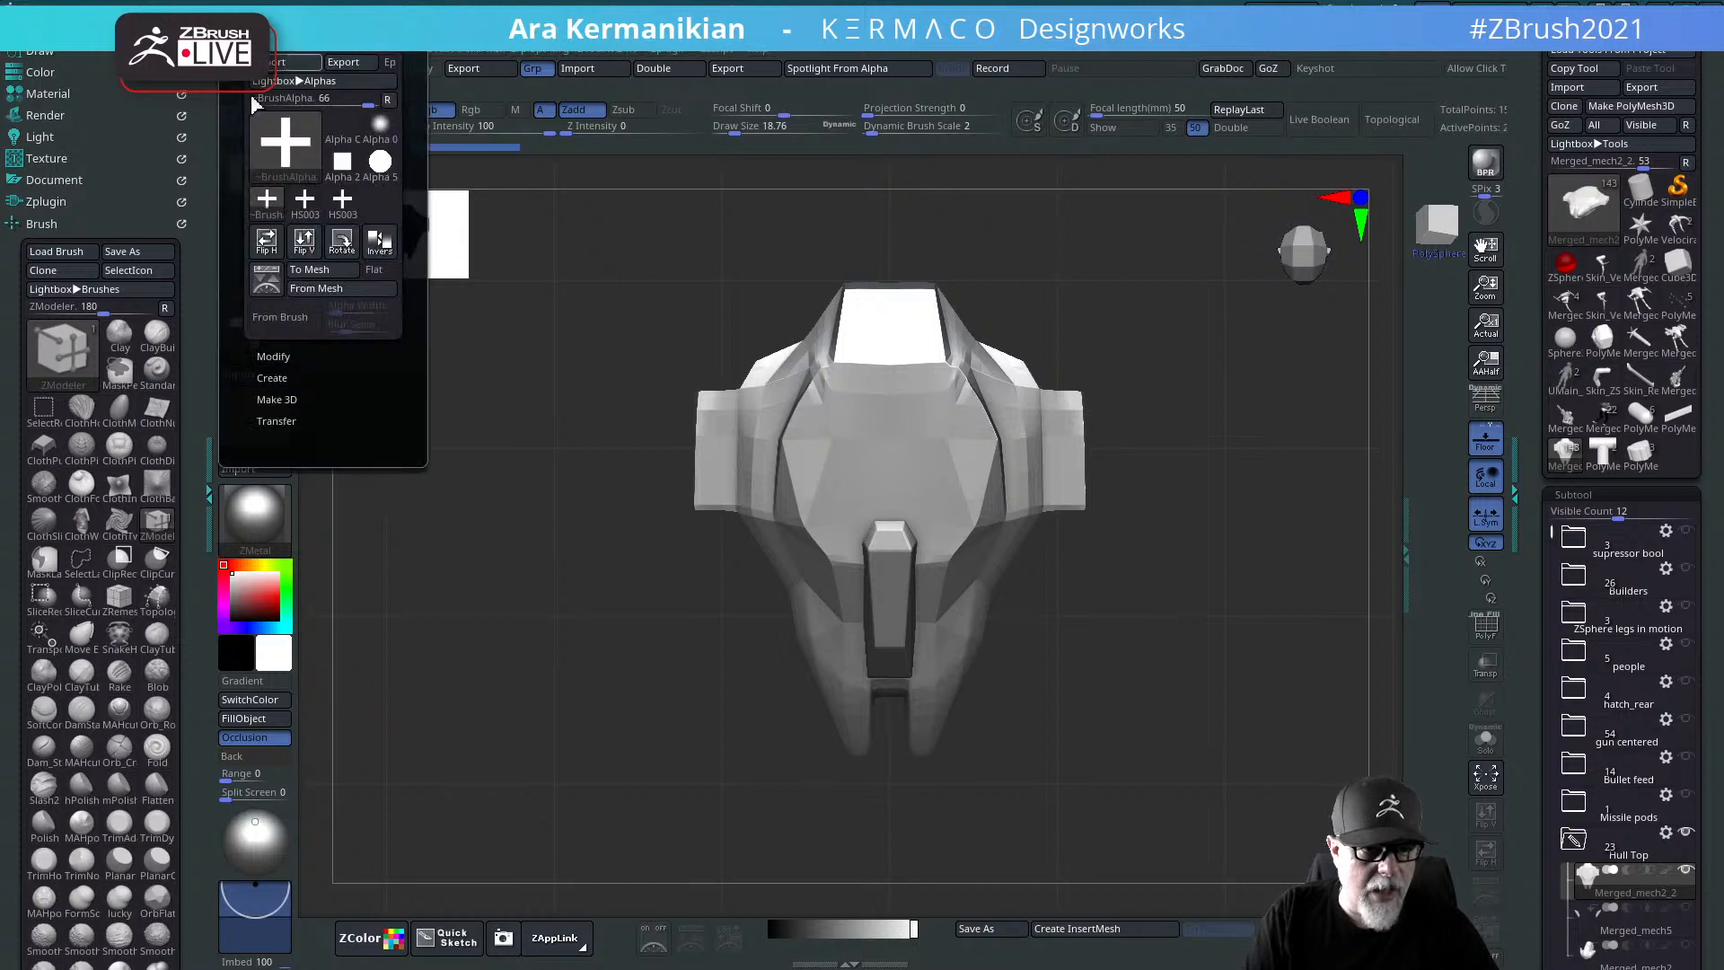
{"action": "left_click", "coordinate": [271, 357]}
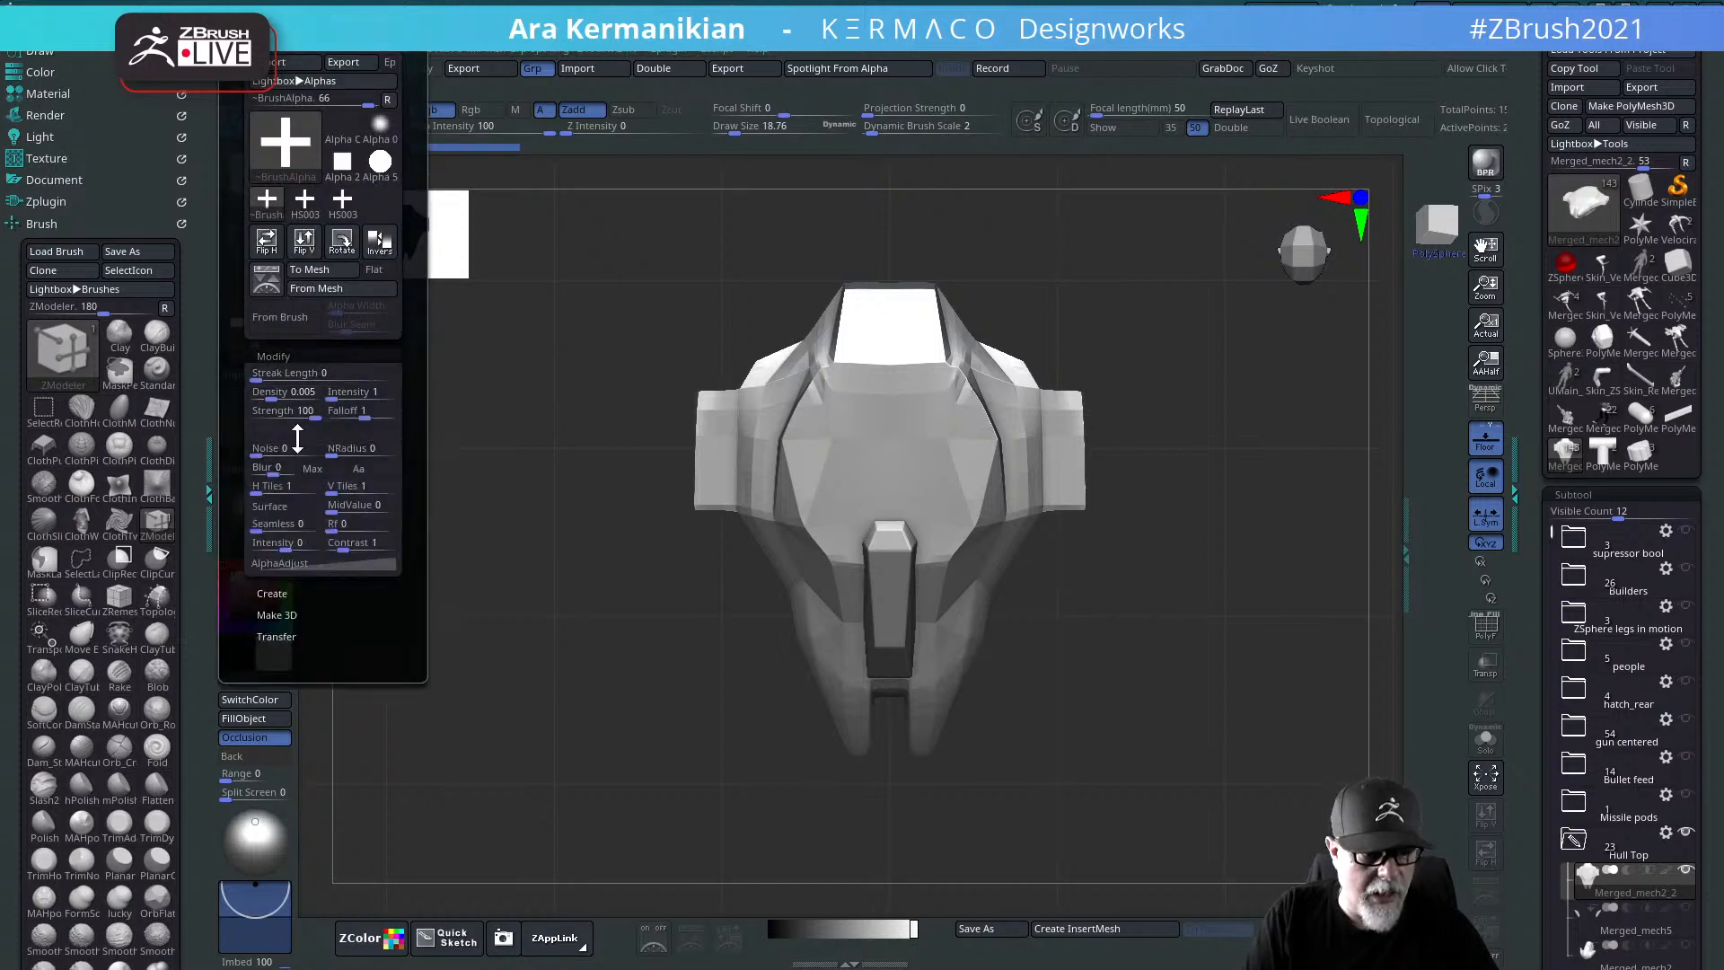
{"action": "left_click_drag", "start_coordinate": [262, 490], "coordinate": [274, 496]}
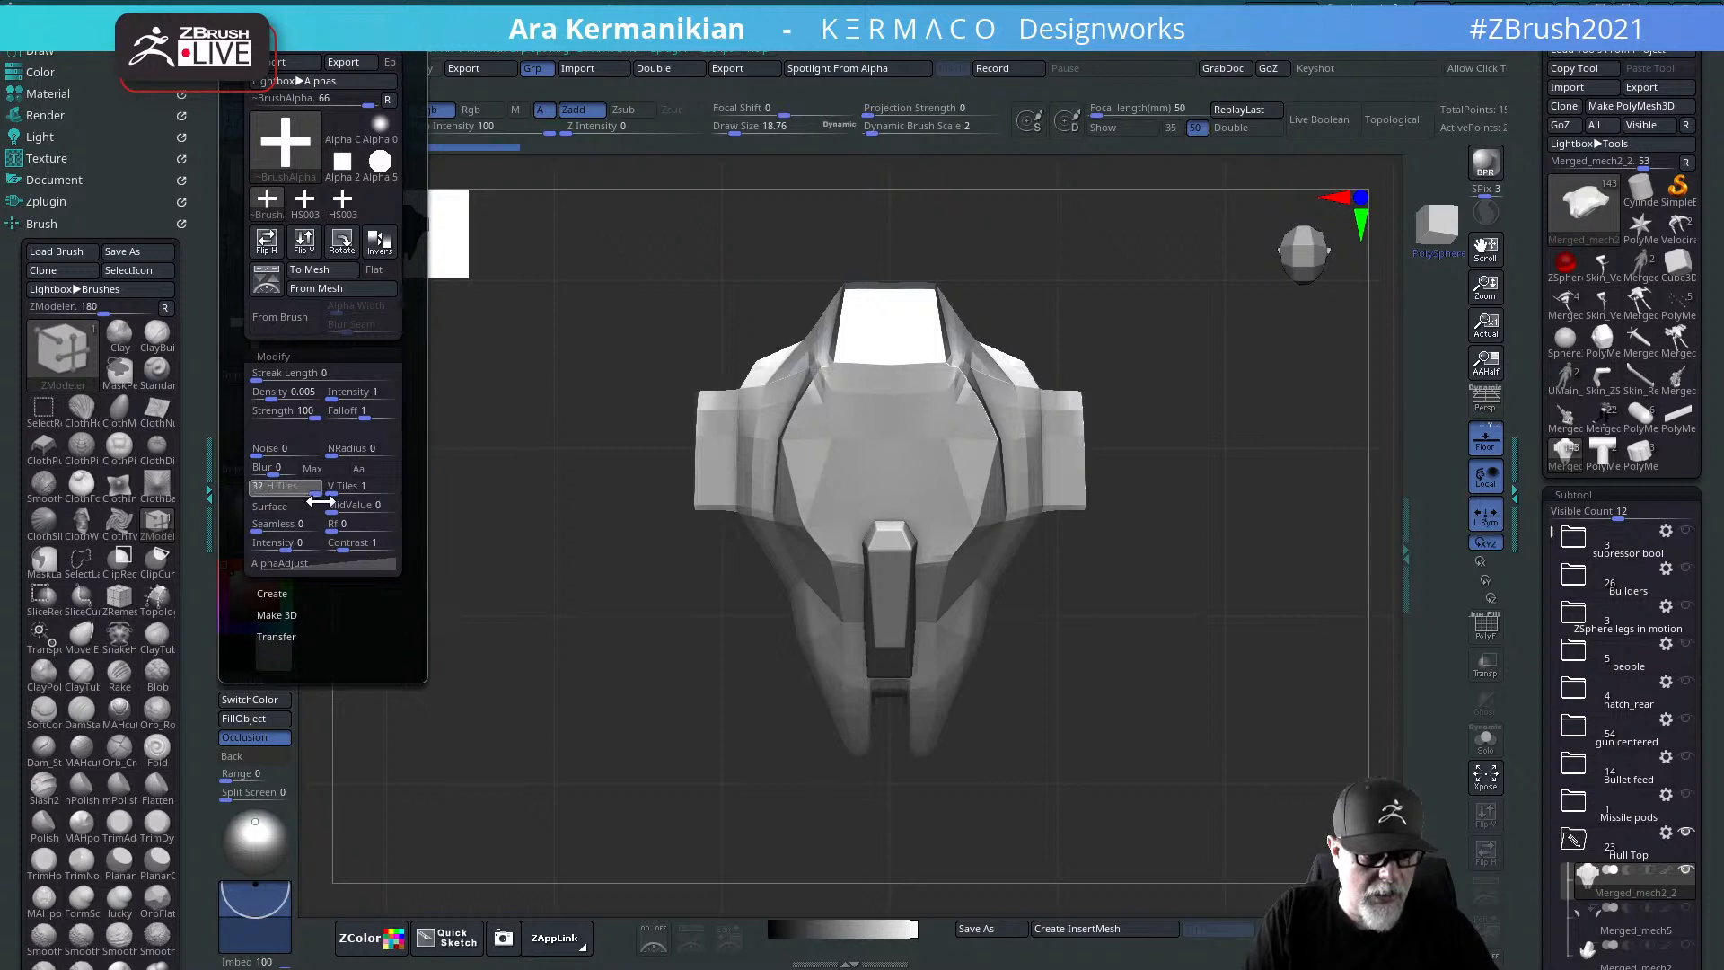
{"action": "left_click_drag", "start_coordinate": [334, 489], "coordinate": [395, 493]}
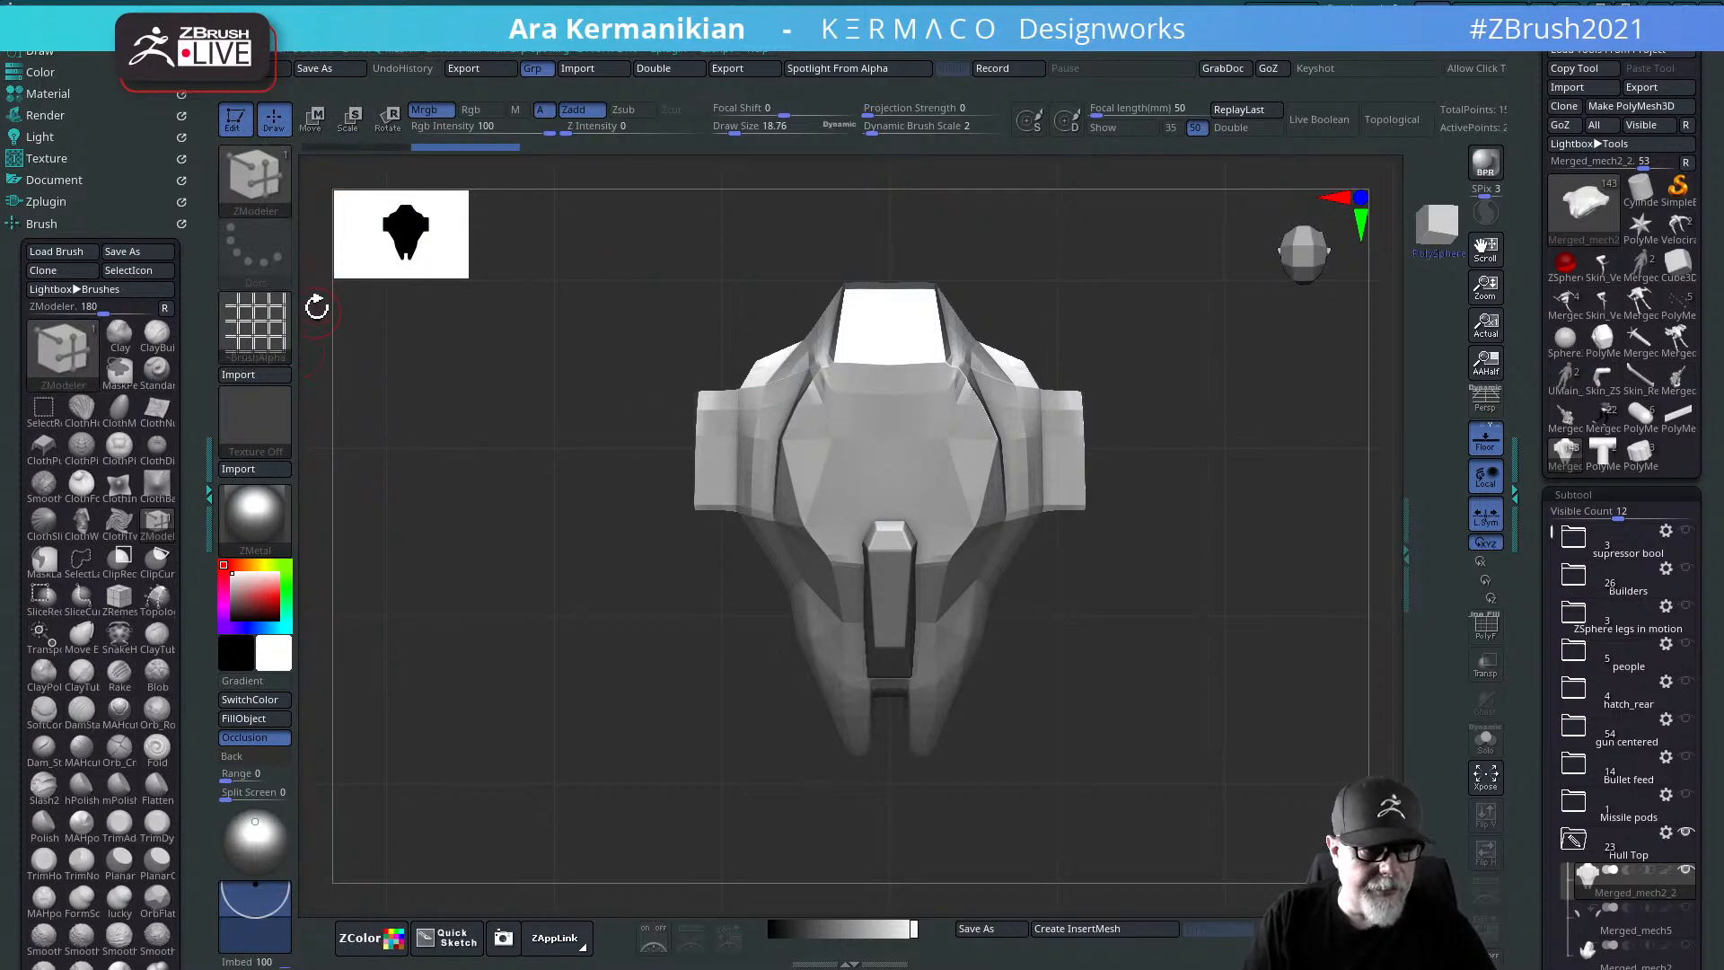
Step: Switch the masking brush to MeshProject and assign it the tiled HS003 plus alpha
{"action": "left_click", "coordinate": [255, 175], "text": "ctrl"}
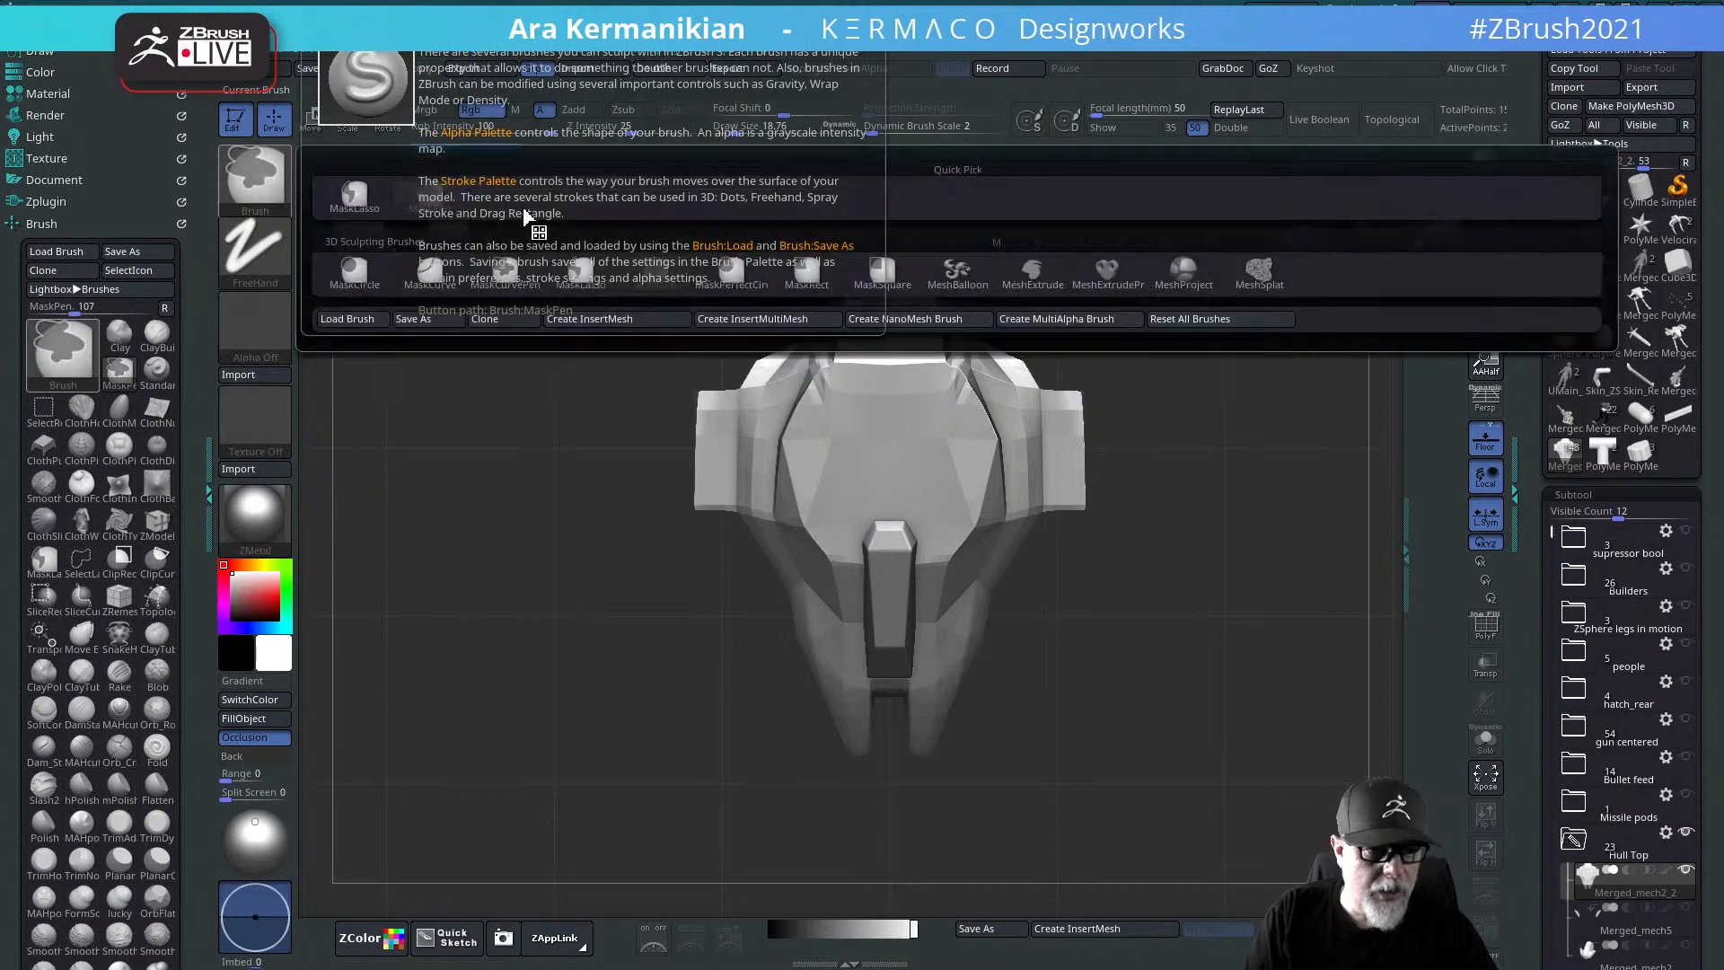
{"action": "left_click", "coordinate": [1184, 272]}
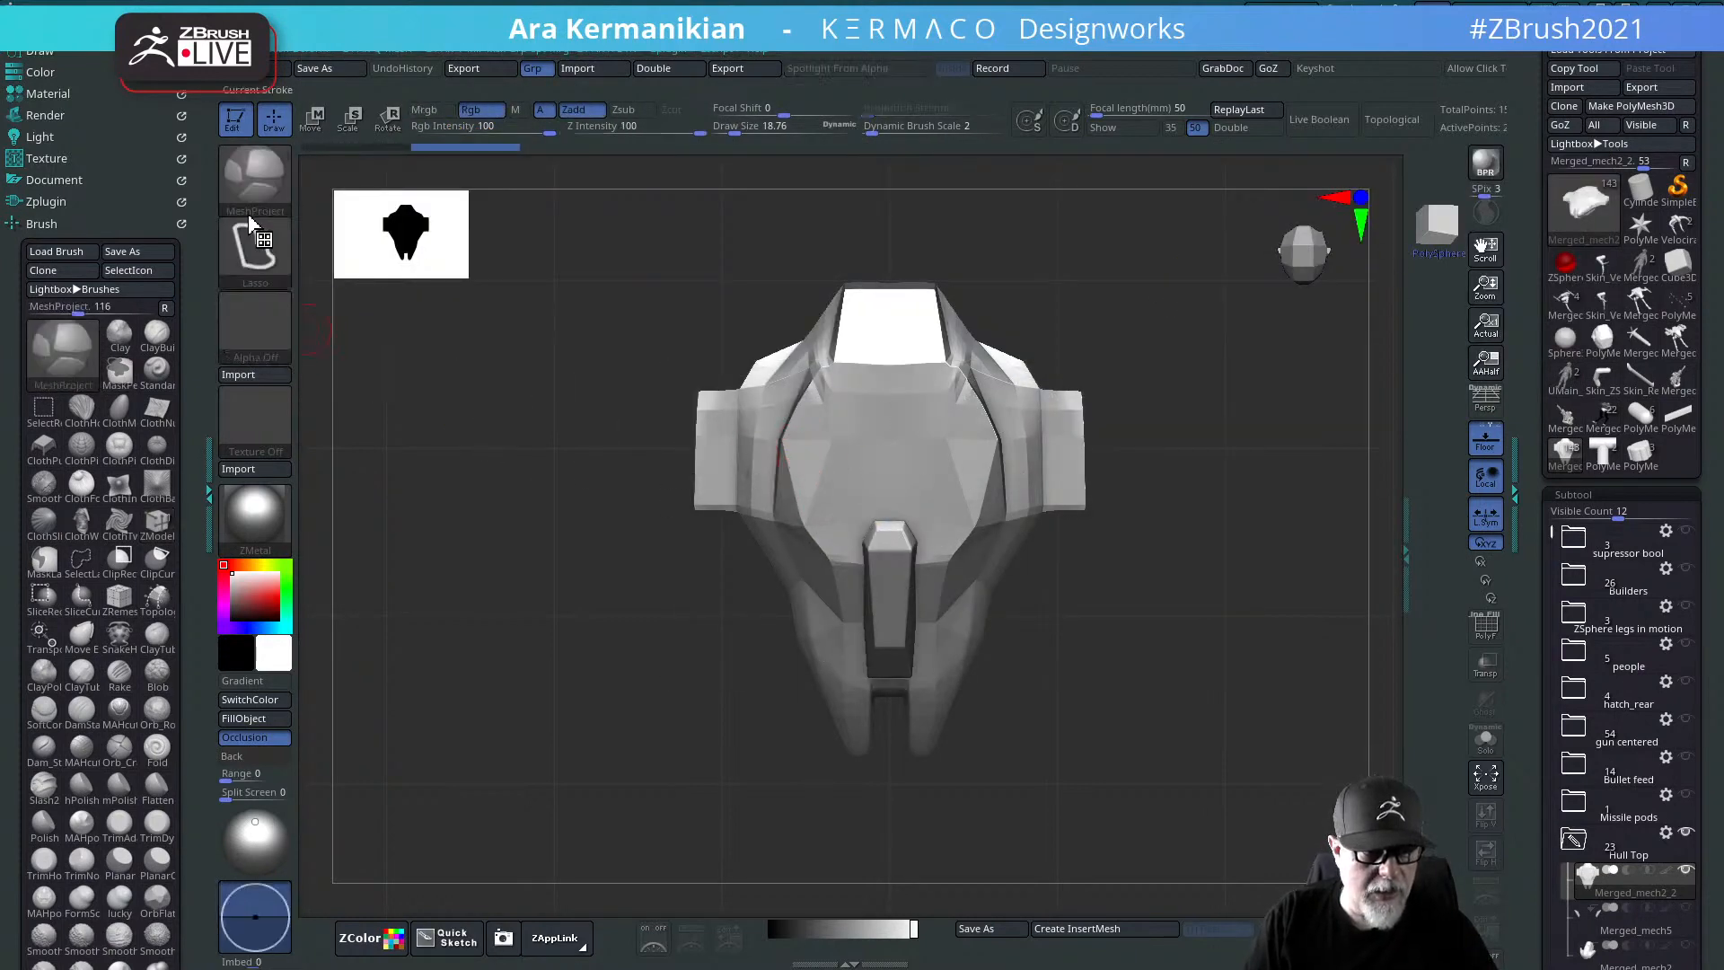
{"action": "left_click", "coordinate": [266, 328]}
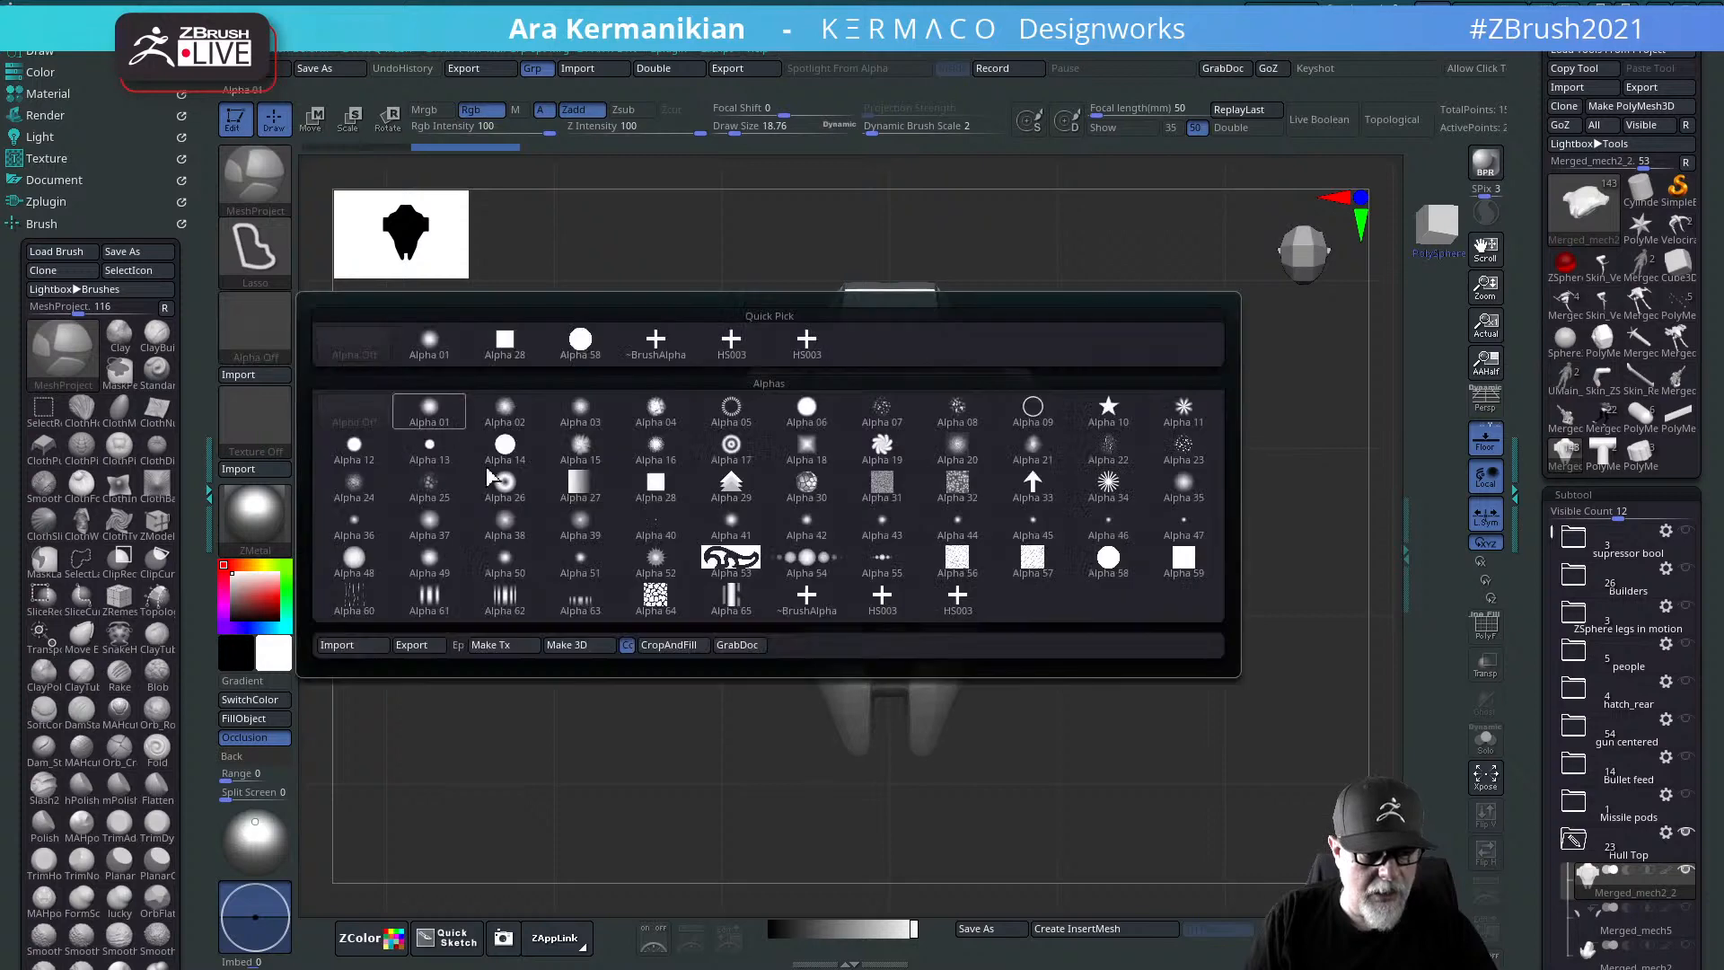
{"action": "left_click", "coordinate": [957, 596]}
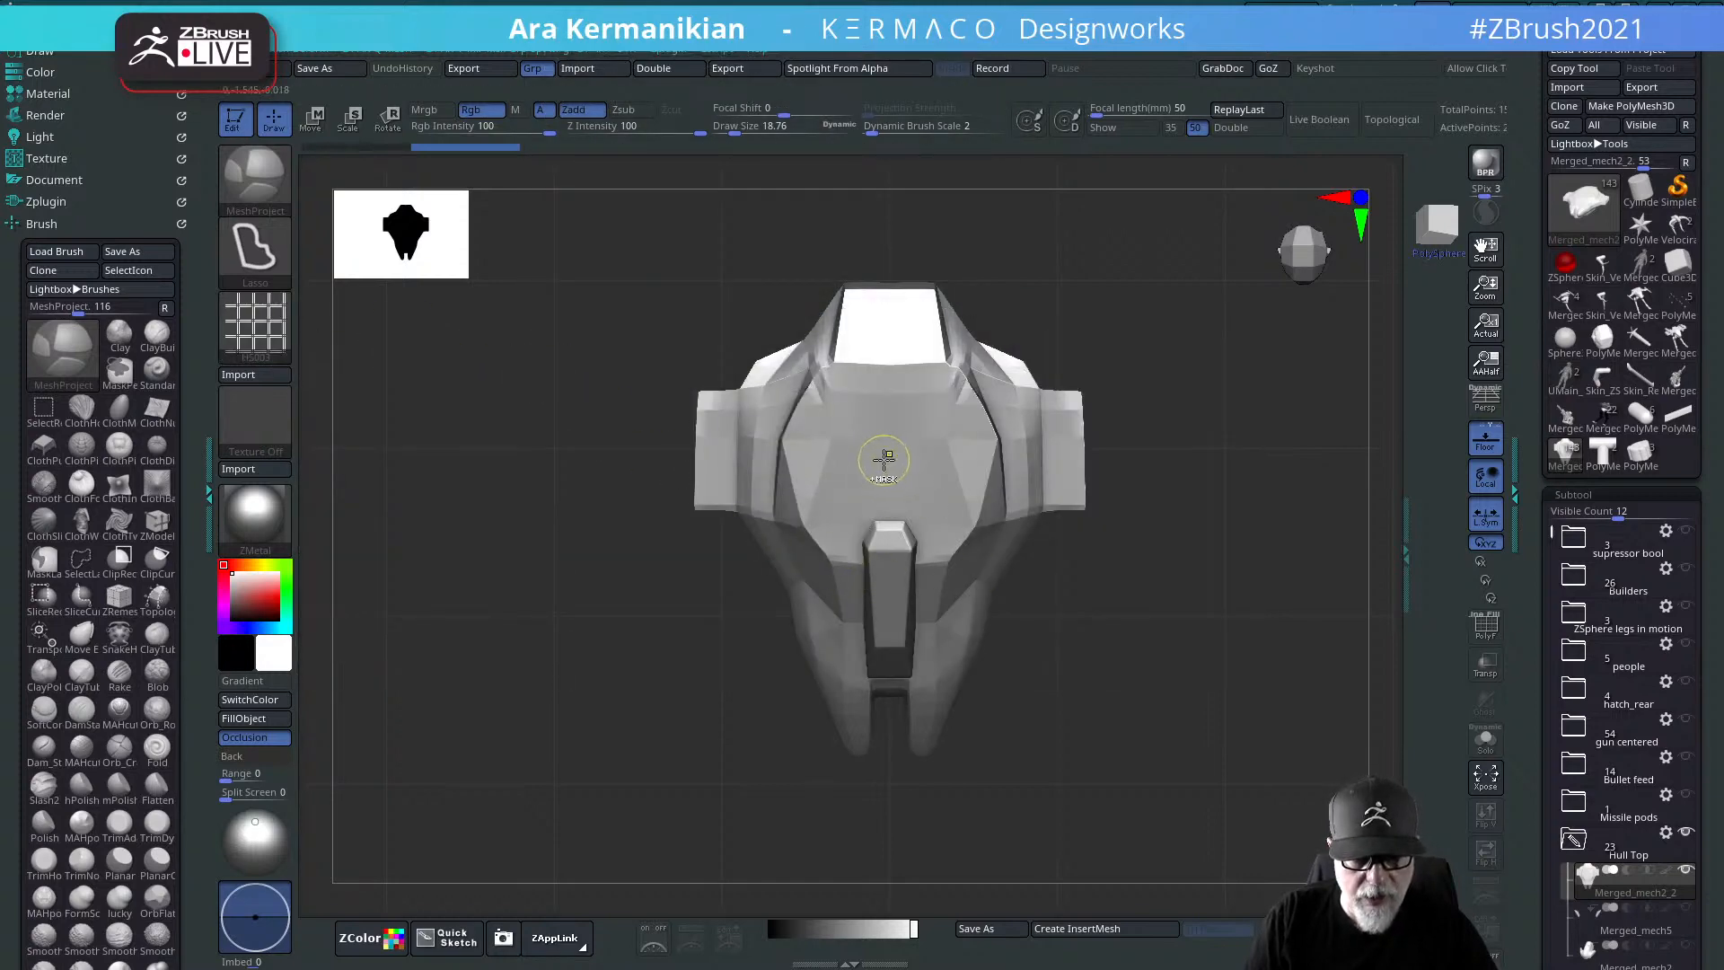
Step: Try a lasso MeshProject stroke on the hull, revert it, and change the brush's stroke to Rect
{"action": "left_click_drag", "start_coordinate": [1042, 687], "coordinate": [1212, 489], "text": "ctrl"}
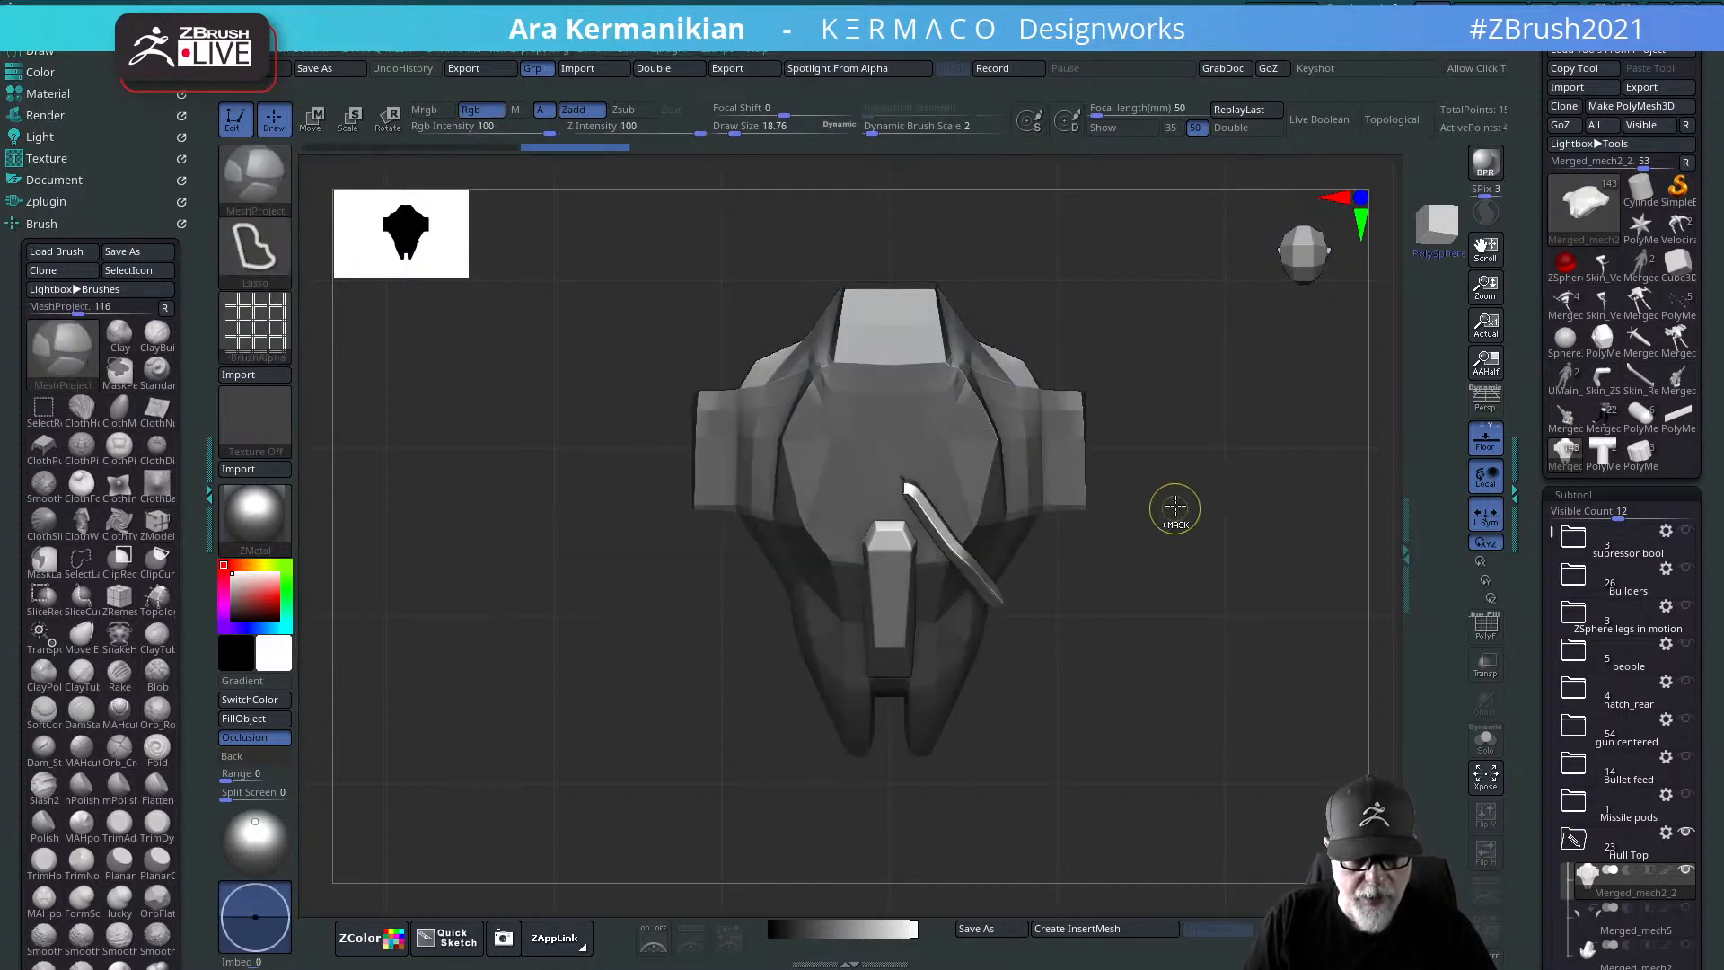
{"action": "left_click", "coordinate": [1174, 501], "text": "ctrl"}
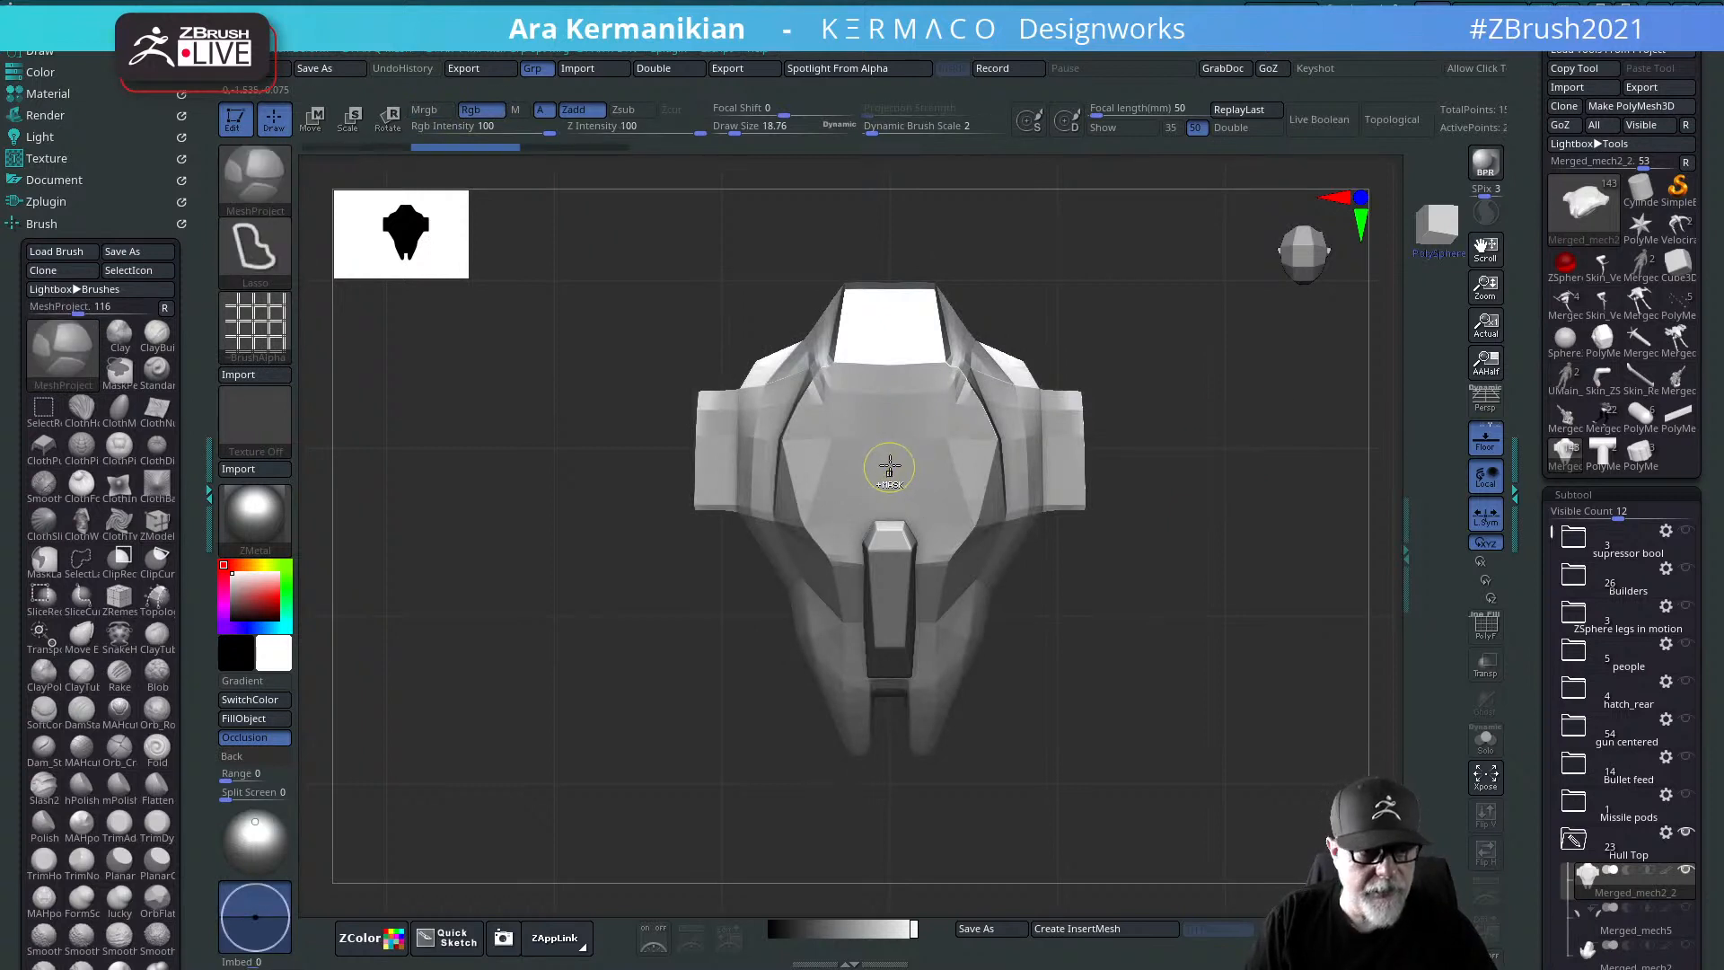
{"action": "left_click", "coordinate": [255, 247]}
{"action": "left_click", "coordinate": [807, 269]}
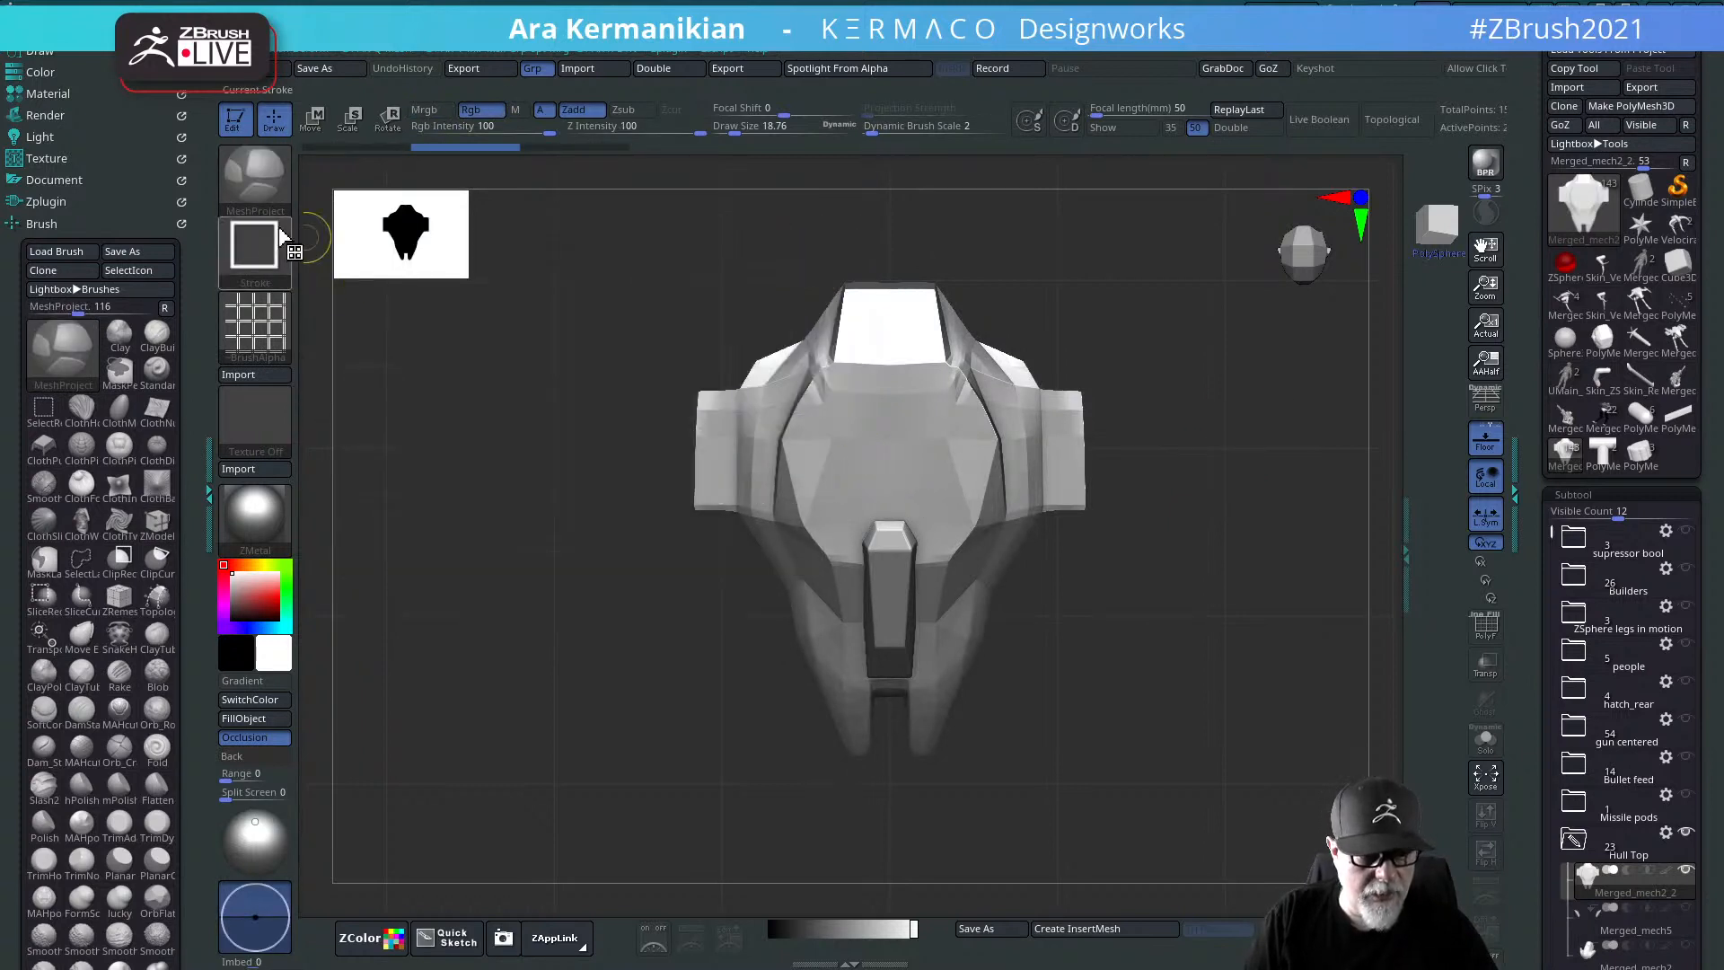
Step: Project the tiled alpha over the whole hull with a centred rectangle, inspect the relief at an angle, and undo it
{"action": "mouse_move", "coordinate": [891, 459]}
{"action": "left_mouse_down", "text": "ctrl"}
{"action": "mouse_move", "coordinate": [1059, 616]}
{"action": "mouse_move", "coordinate": [1041, 751]}
{"action": "mouse_move", "coordinate": [1056, 840]}
{"action": "mouse_move", "coordinate": [1077, 859]}
{"action": "mouse_move", "coordinate": [1181, 853]}
{"action": "left_mouse_up", "text": "ctrl"}
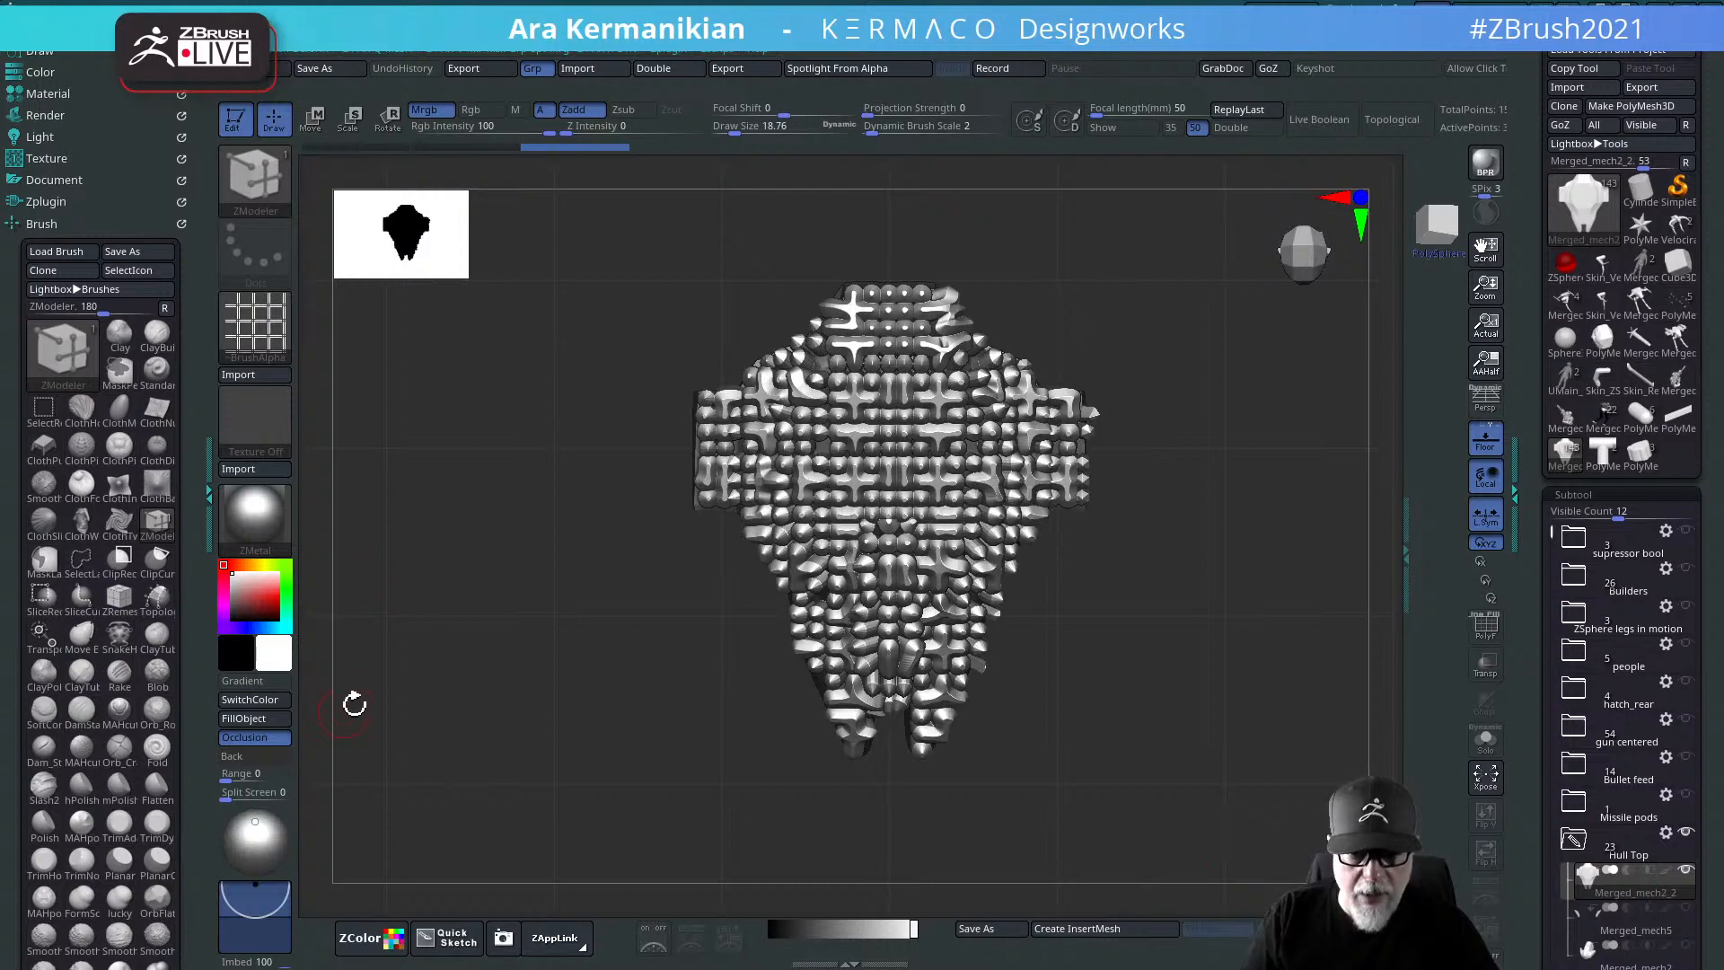
{"action": "left_click_drag", "start_coordinate": [354, 705], "coordinate": [1079, 635]}
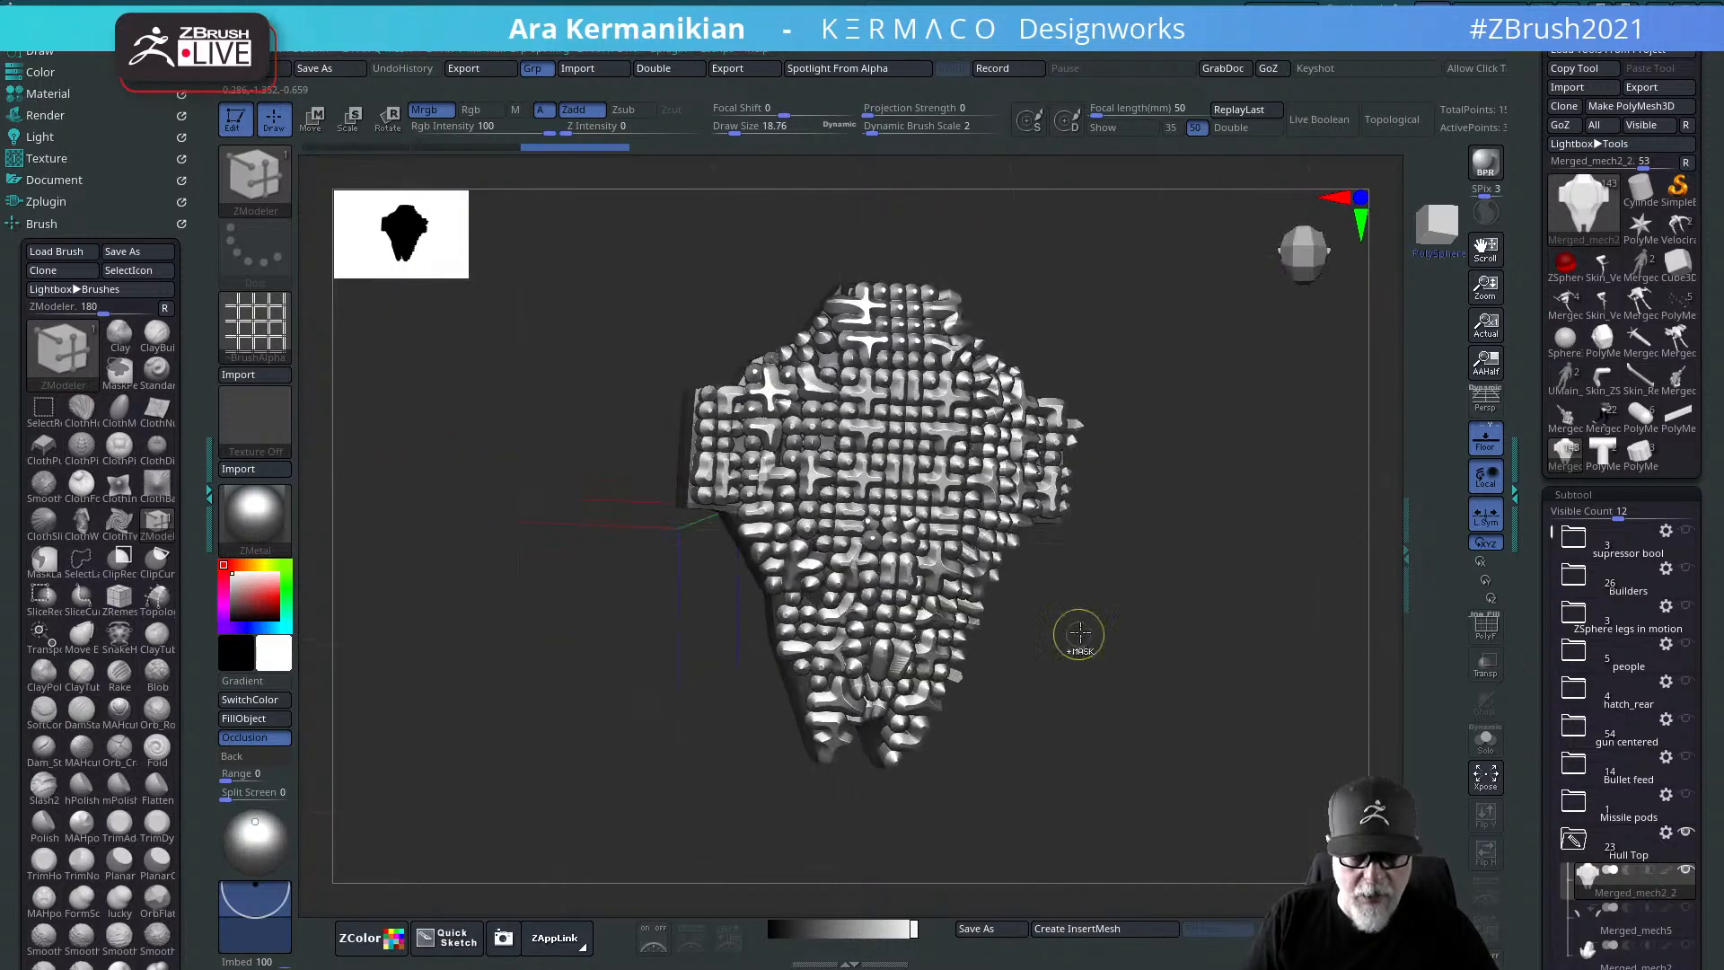
{"action": "key", "text": "ctrl+z"}
{"action": "key", "text": "ctrl+z"}
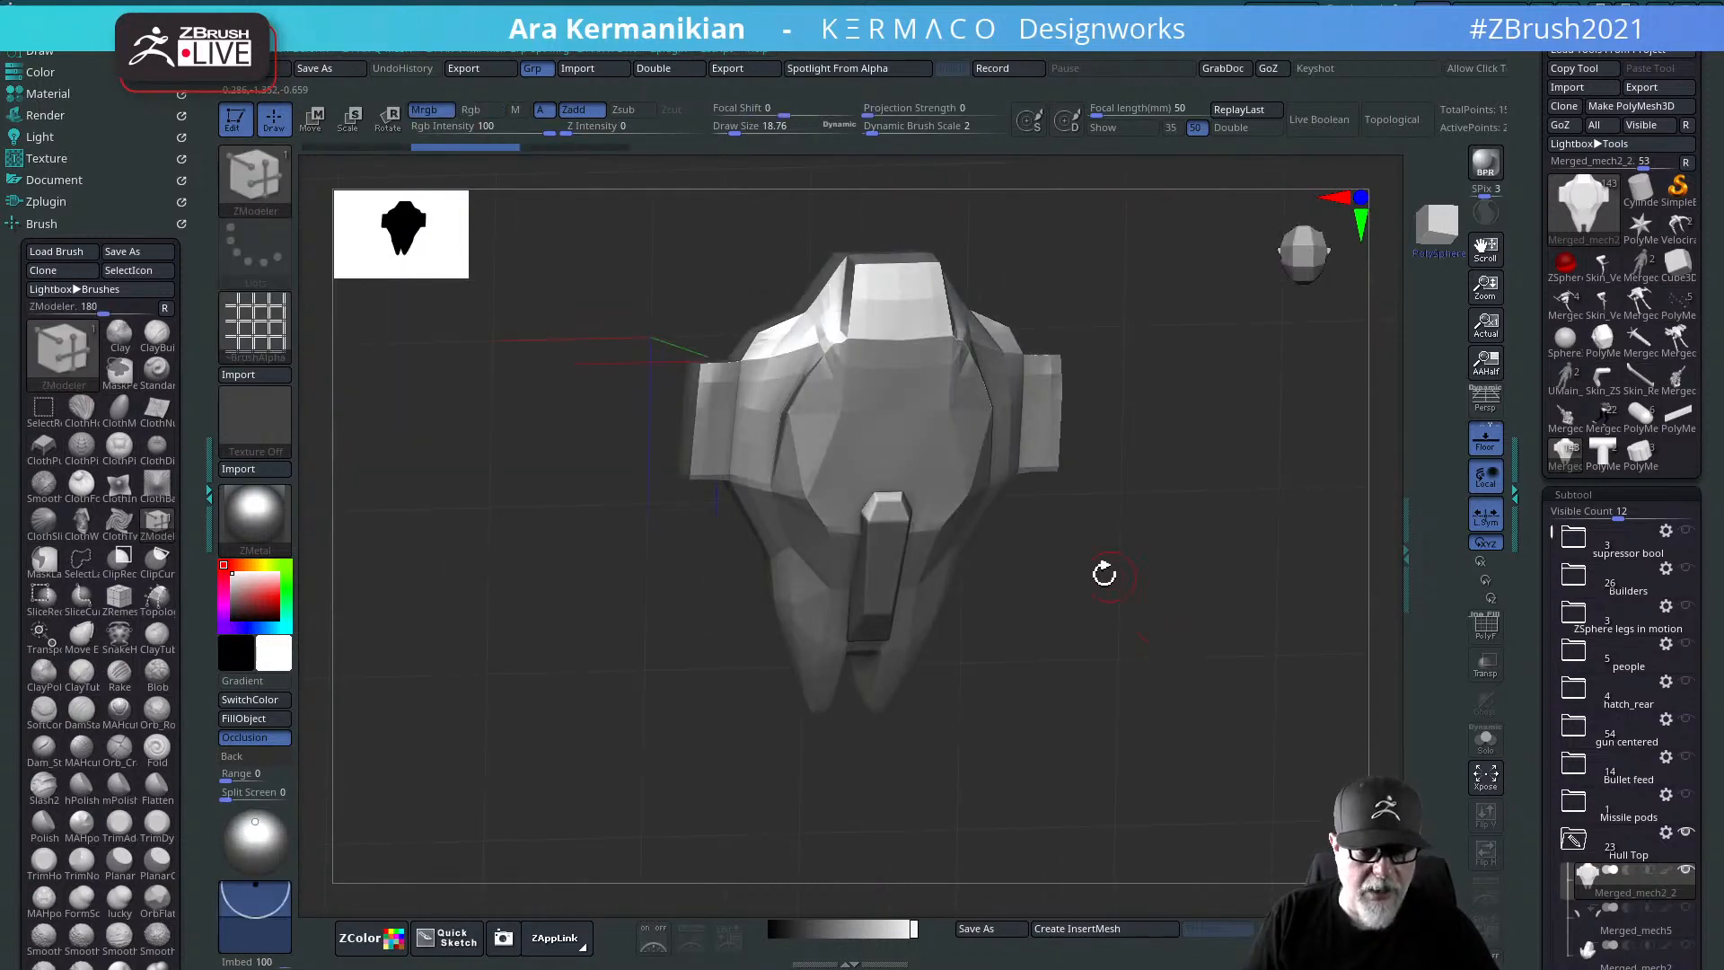
{"action": "left_click_drag", "start_coordinate": [1103, 573], "coordinate": [1085, 569], "text": "shift"}
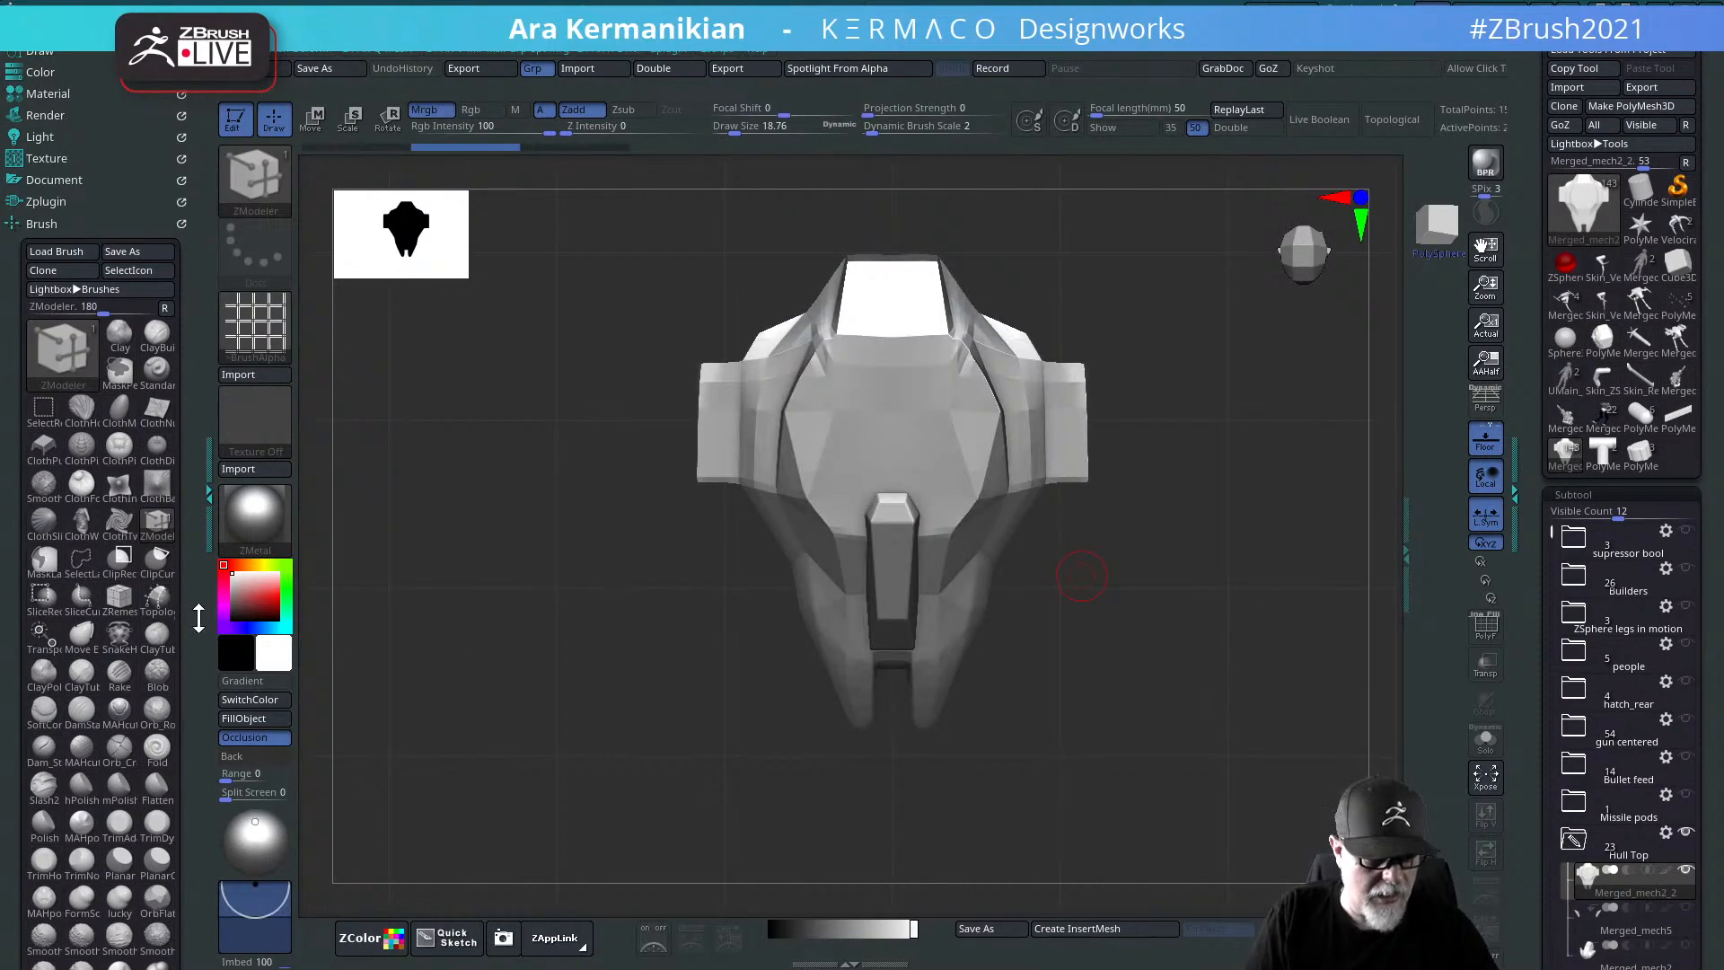
Step: Raise the MaskMesh resolution of the MeshProject brush to 1024
{"action": "left_click_drag", "start_coordinate": [198, 617], "coordinate": [201, 365]}
{"action": "mouse_move", "coordinate": [263, 324]}
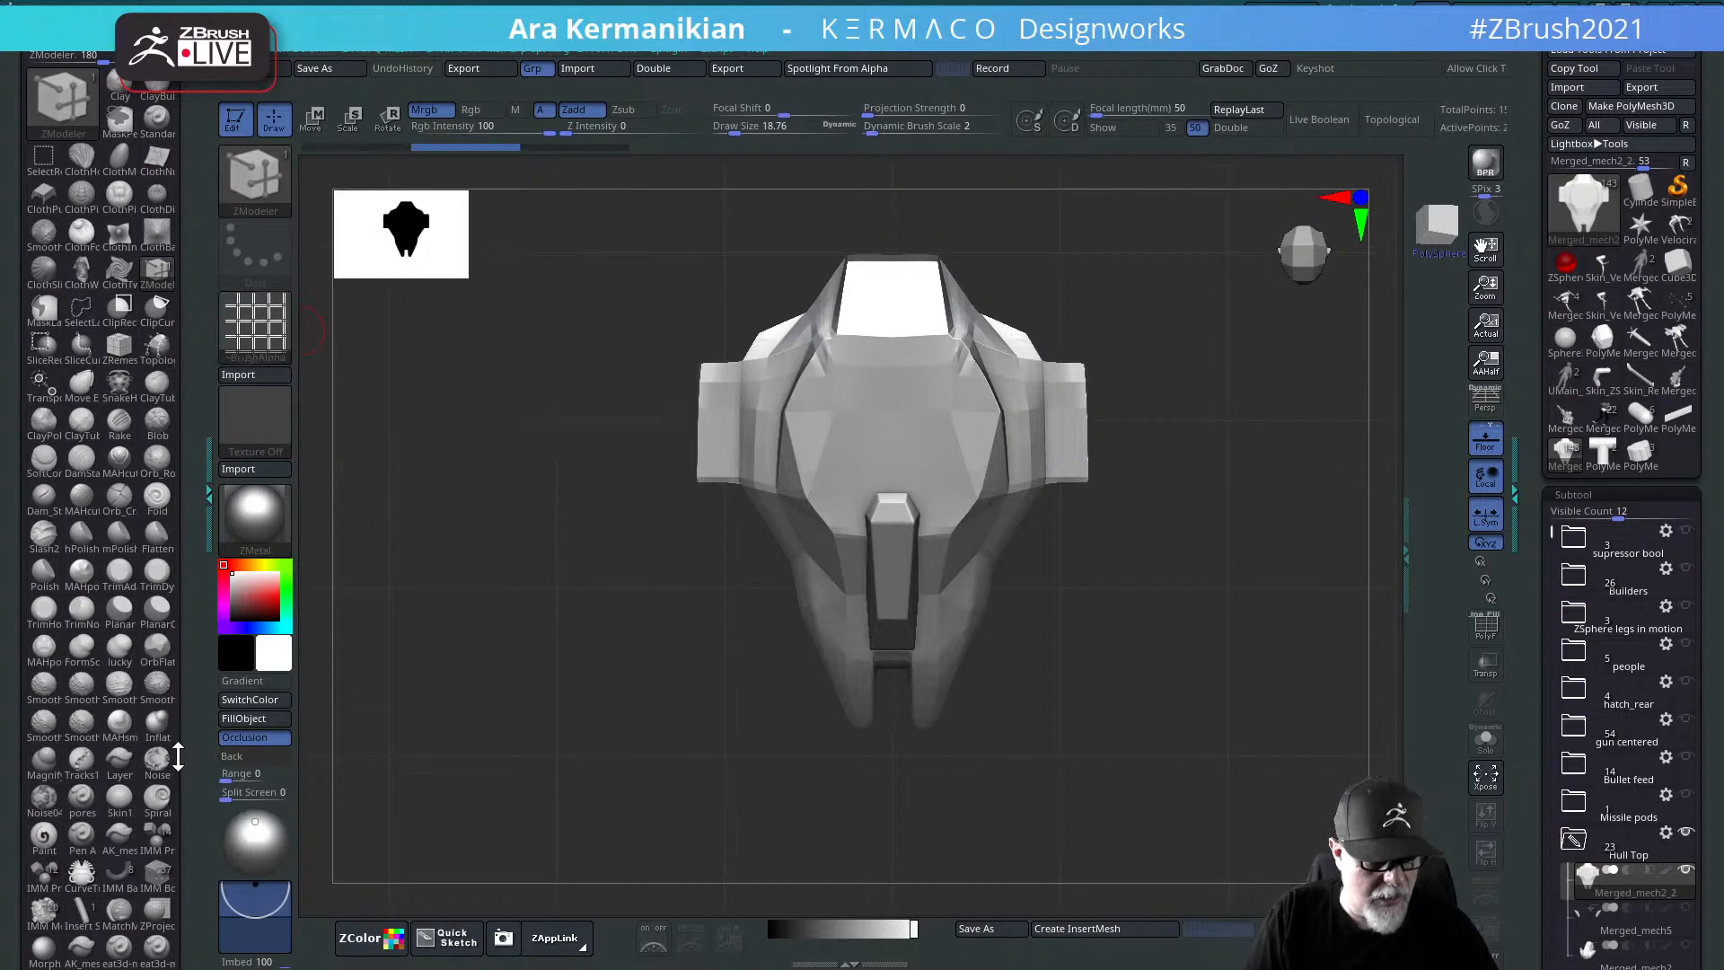
{"action": "left_click_drag", "start_coordinate": [189, 758], "coordinate": [199, 591]}
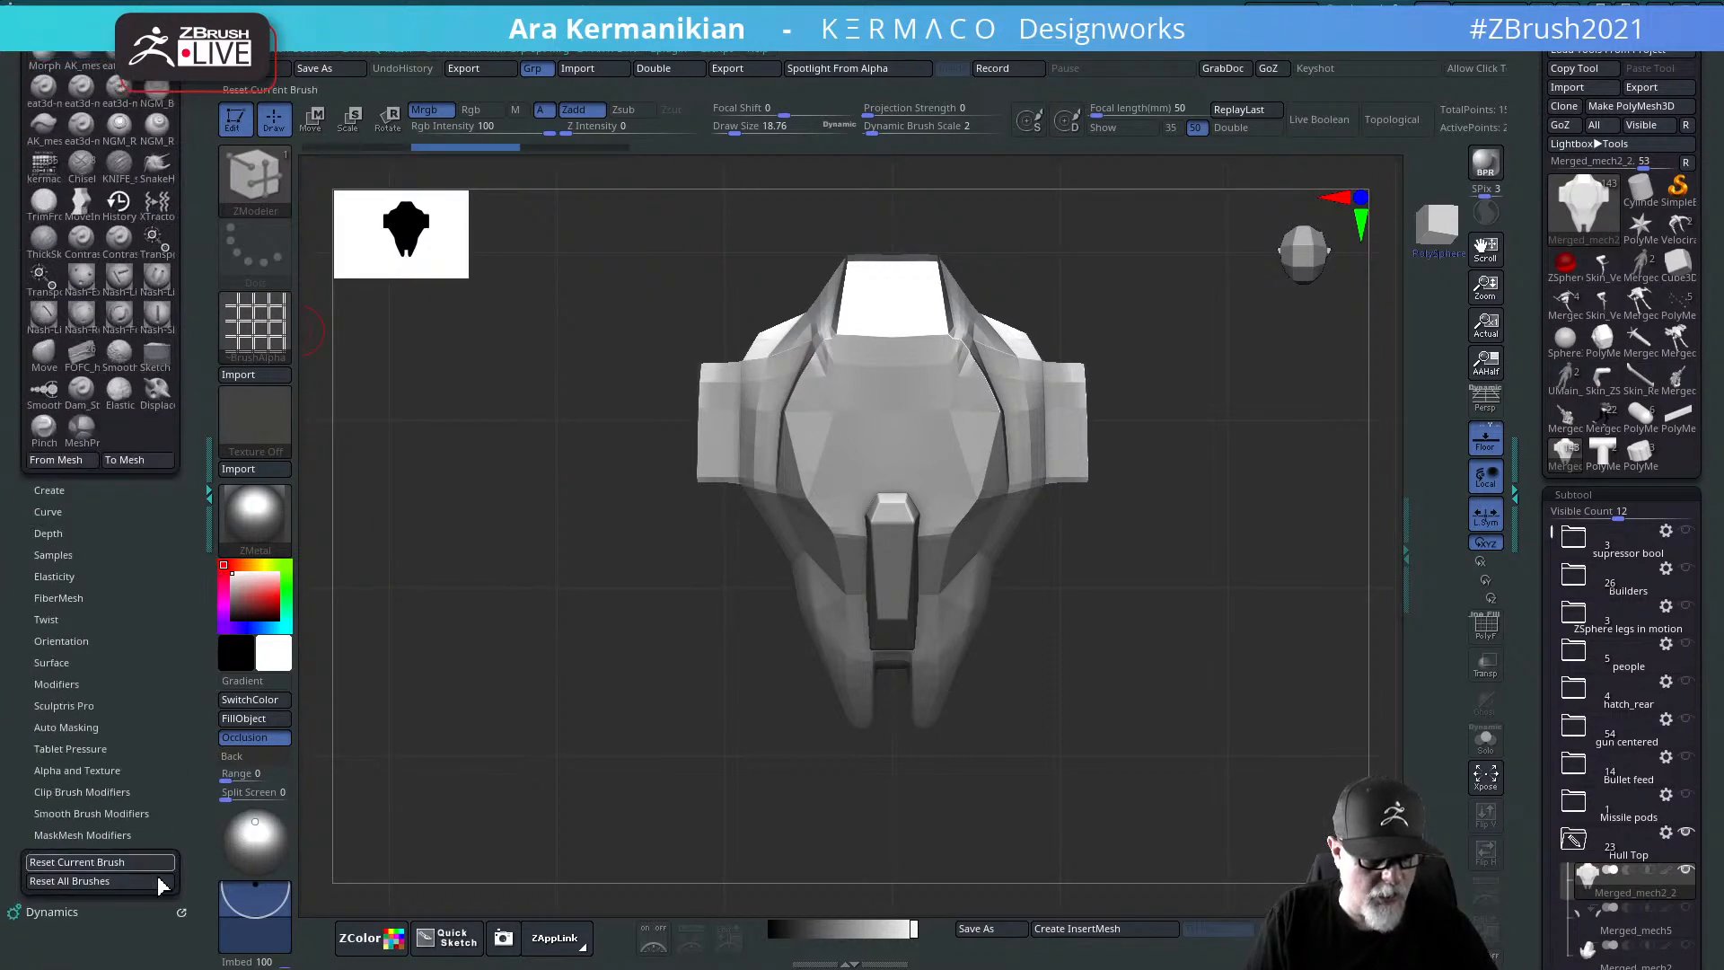
{"action": "left_click", "coordinate": [157, 868]}
{"action": "left_click", "coordinate": [97, 834]}
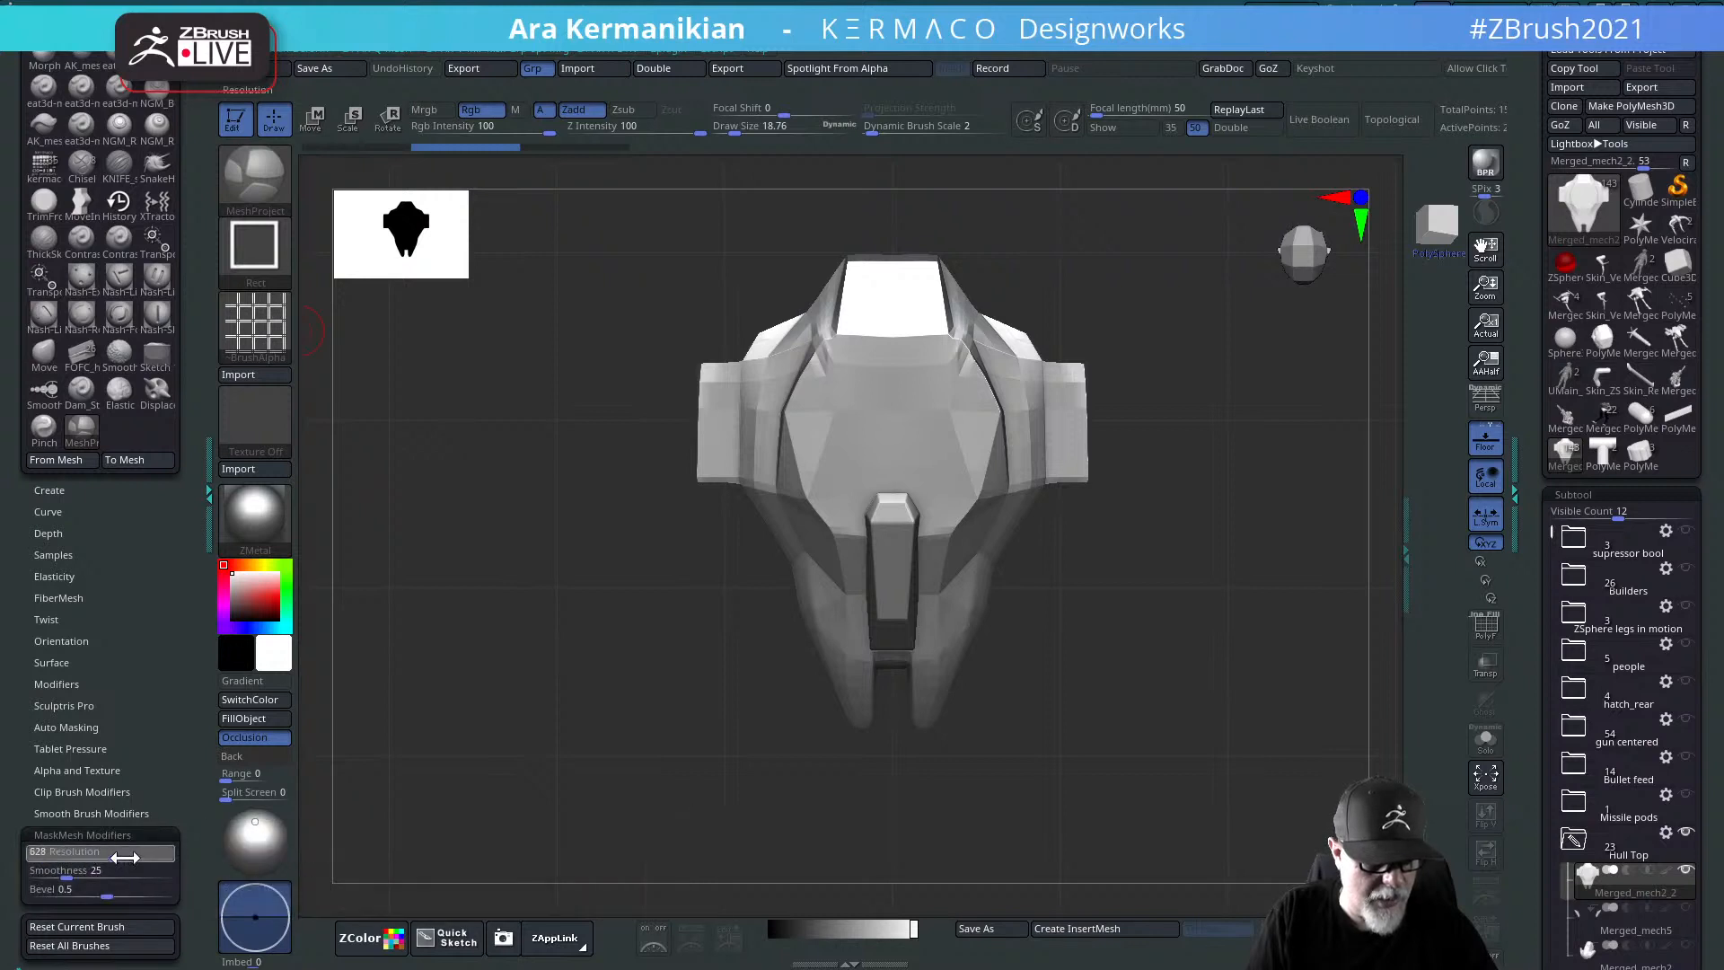
{"action": "left_click_drag", "start_coordinate": [199, 861], "coordinate": [196, 858]}
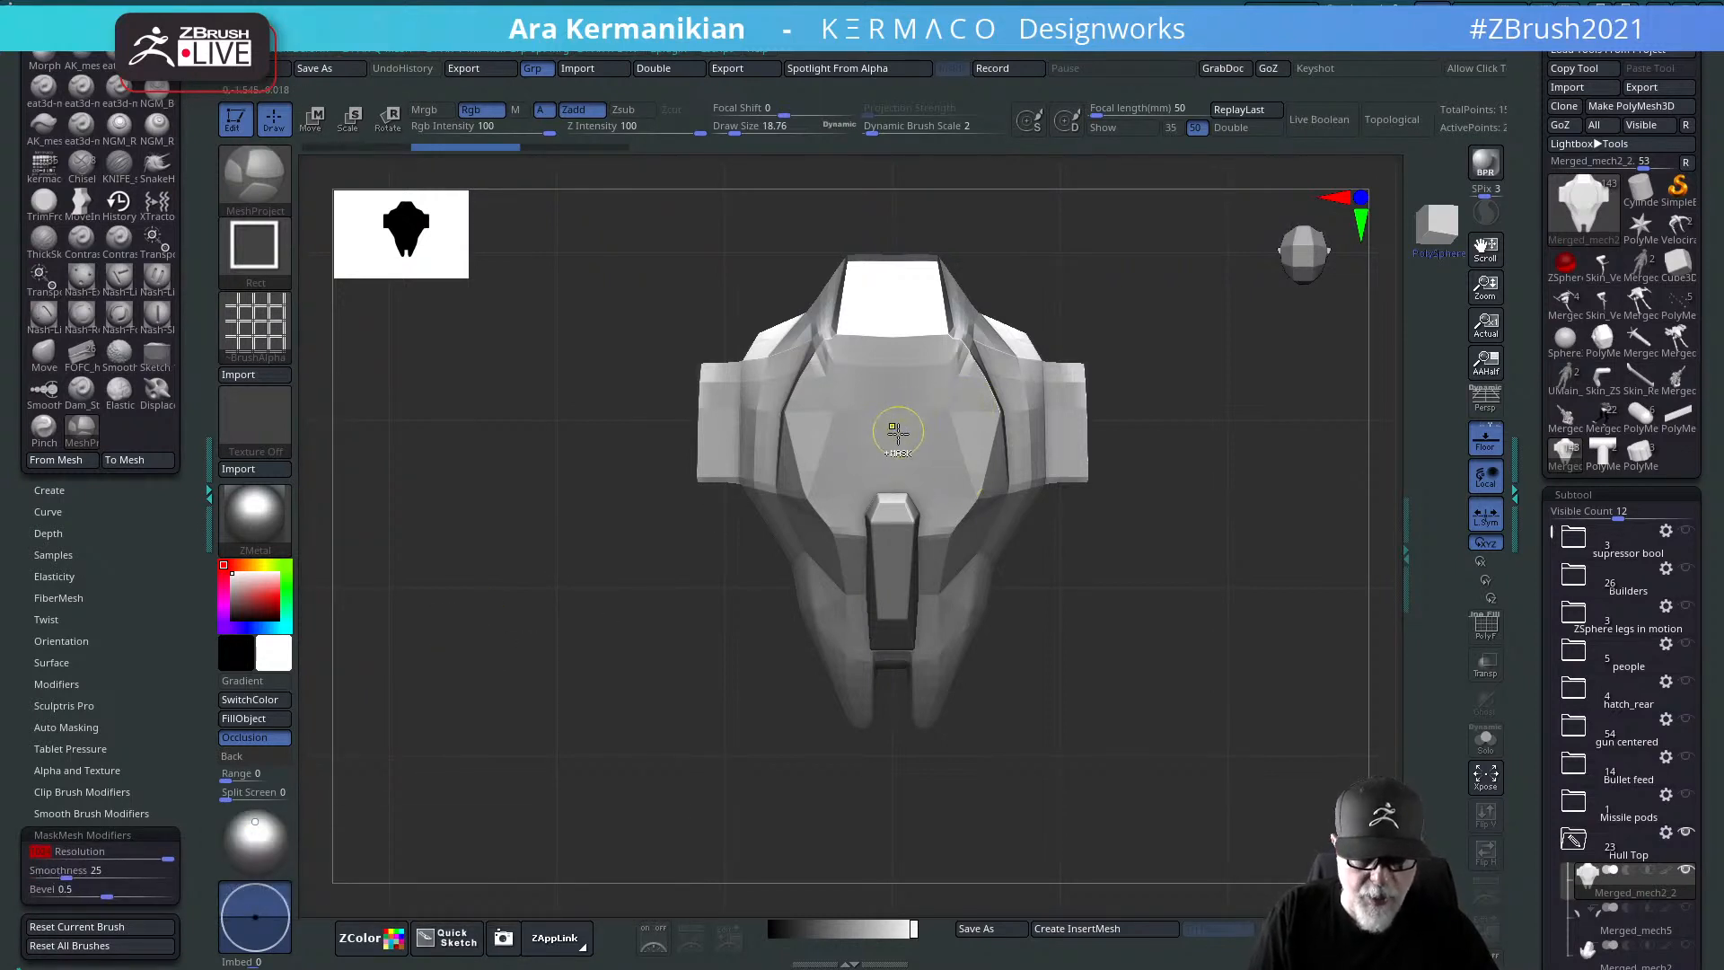
Step: Project the tiled alpha over the hull again at the higher MaskMesh resolution, inspect it, and undo the projection
{"action": "mouse_move", "coordinate": [893, 427]}
{"action": "left_mouse_down"}
{"action": "mouse_move", "coordinate": [1069, 769]}
{"action": "mouse_move", "coordinate": [1069, 816]}
{"action": "mouse_move", "coordinate": [1139, 847]}
{"action": "left_mouse_up"}
{"action": "left_click_drag", "start_coordinate": [1467, 570], "coordinate": [1212, 512]}
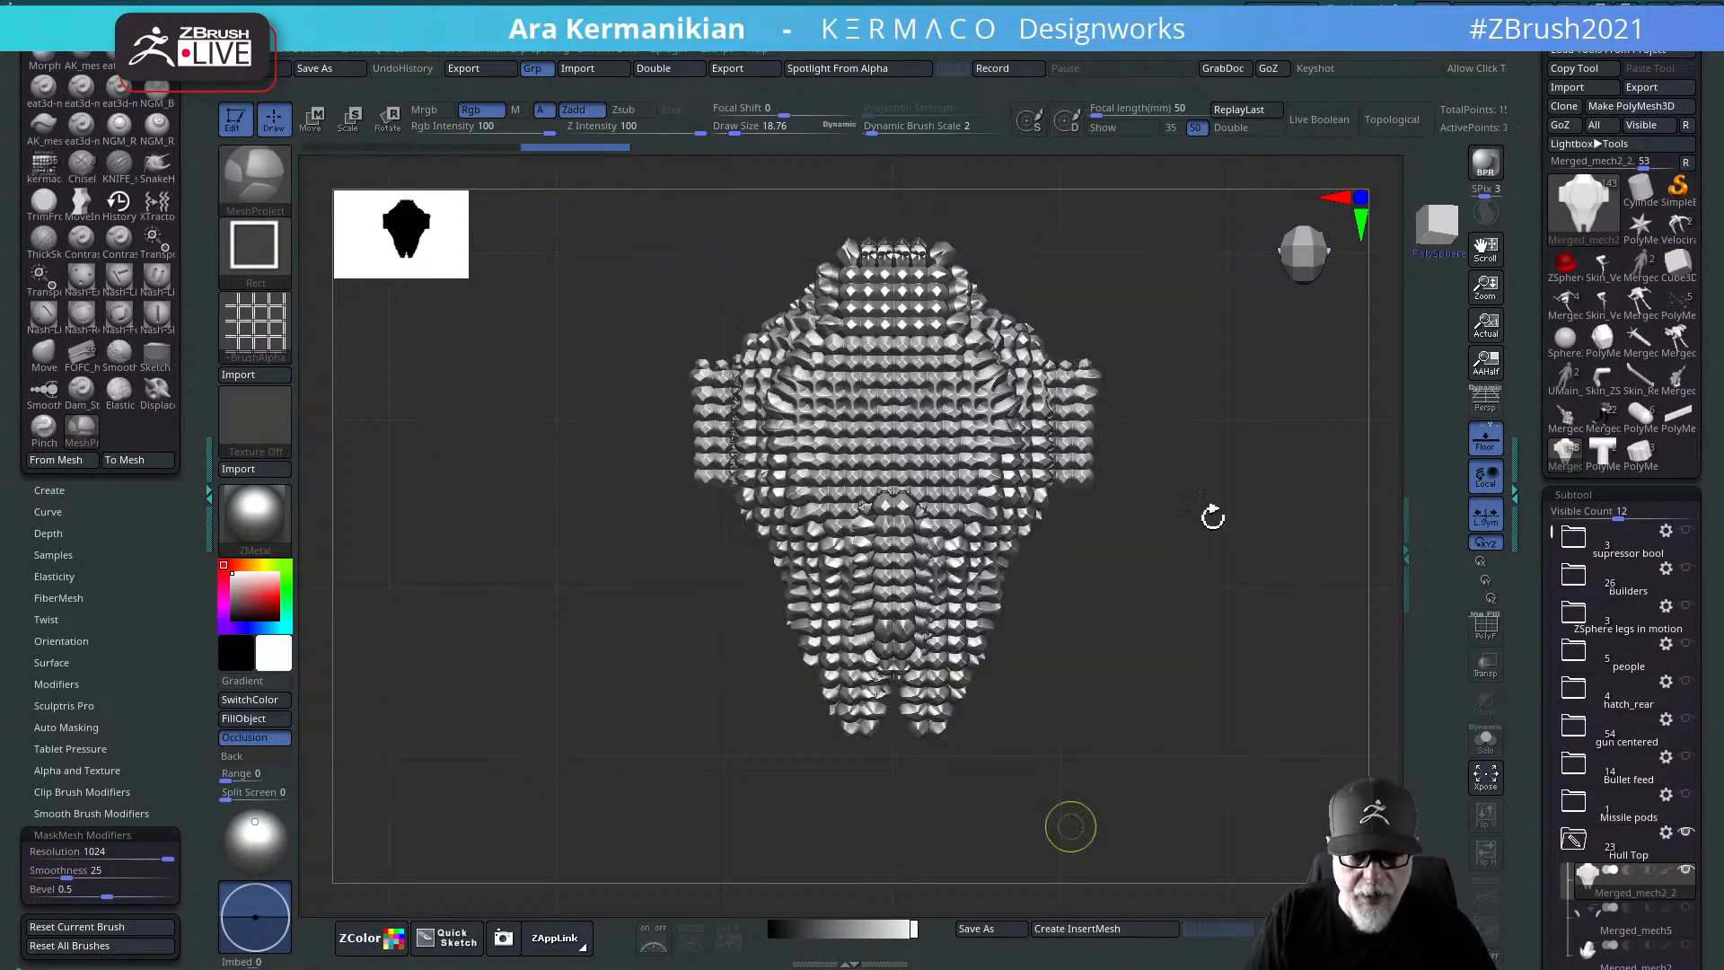
{"action": "mouse_move", "coordinate": [1245, 655]}
{"action": "left_mouse_down"}
{"action": "mouse_move", "coordinate": [1201, 654]}
{"action": "mouse_move", "coordinate": [1274, 585]}
{"action": "left_mouse_up"}
{"action": "key", "text": "ctrl+z"}
{"action": "key", "text": "ctrl"}
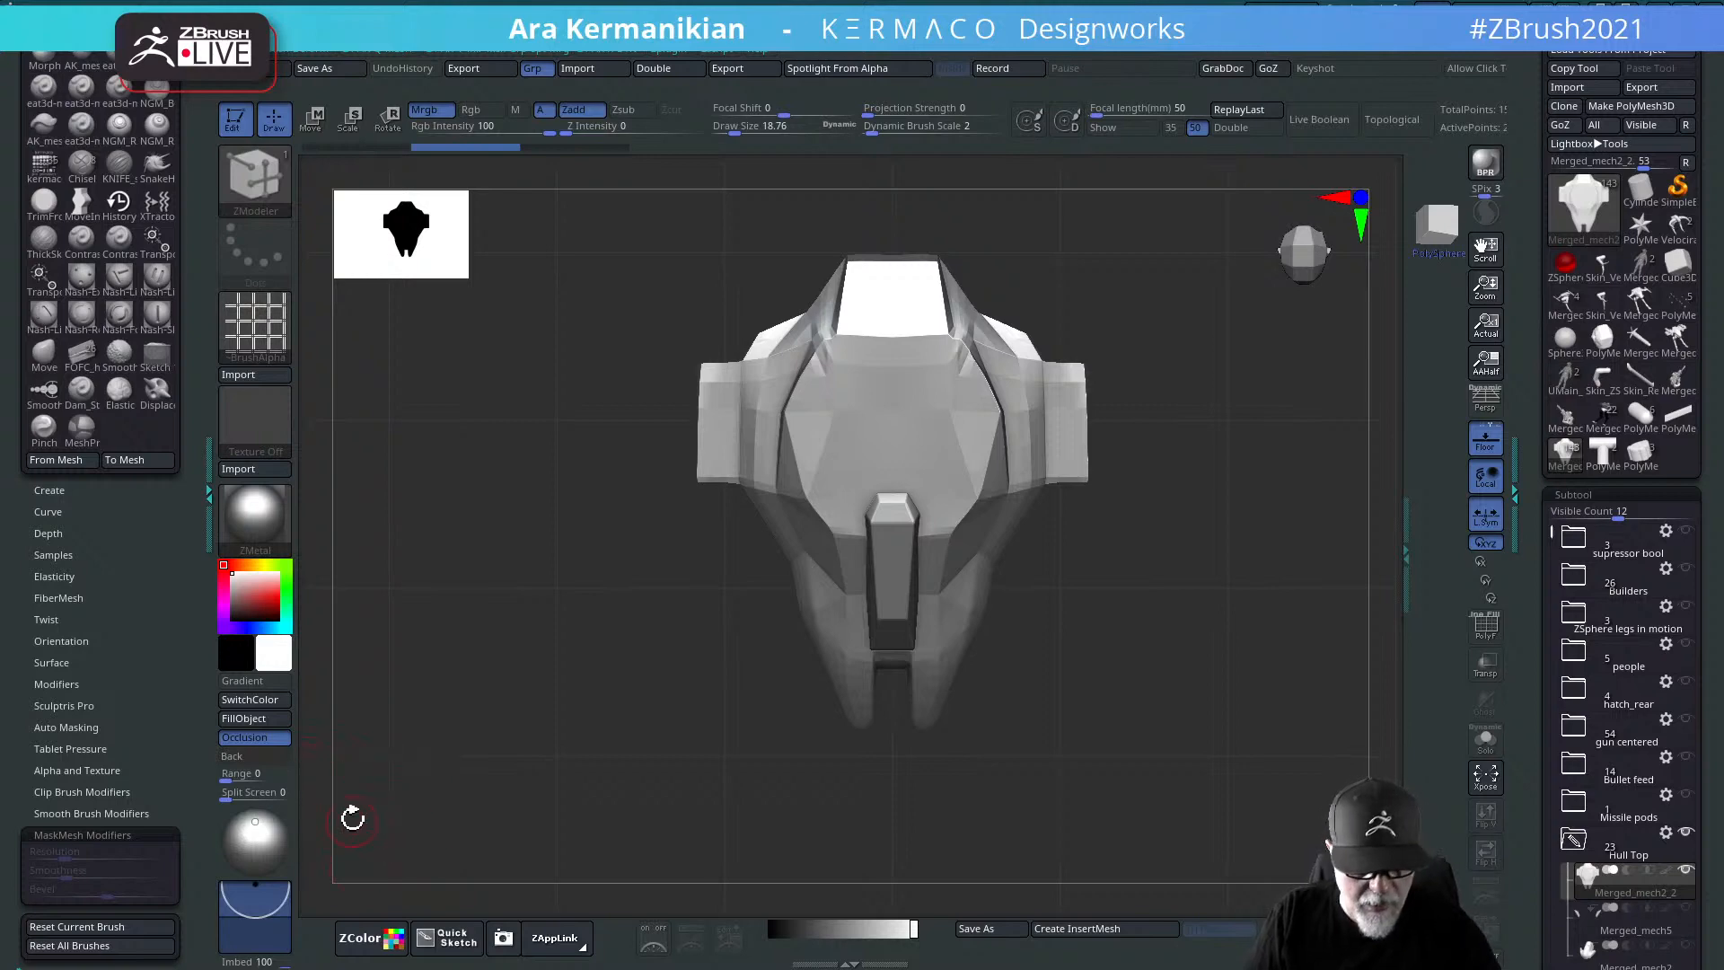
Step: Browse the LightBox alphas through the tech folder to the SCIFIPATTERNSVOL1 patterns
{"action": "key", "text": "comma"}
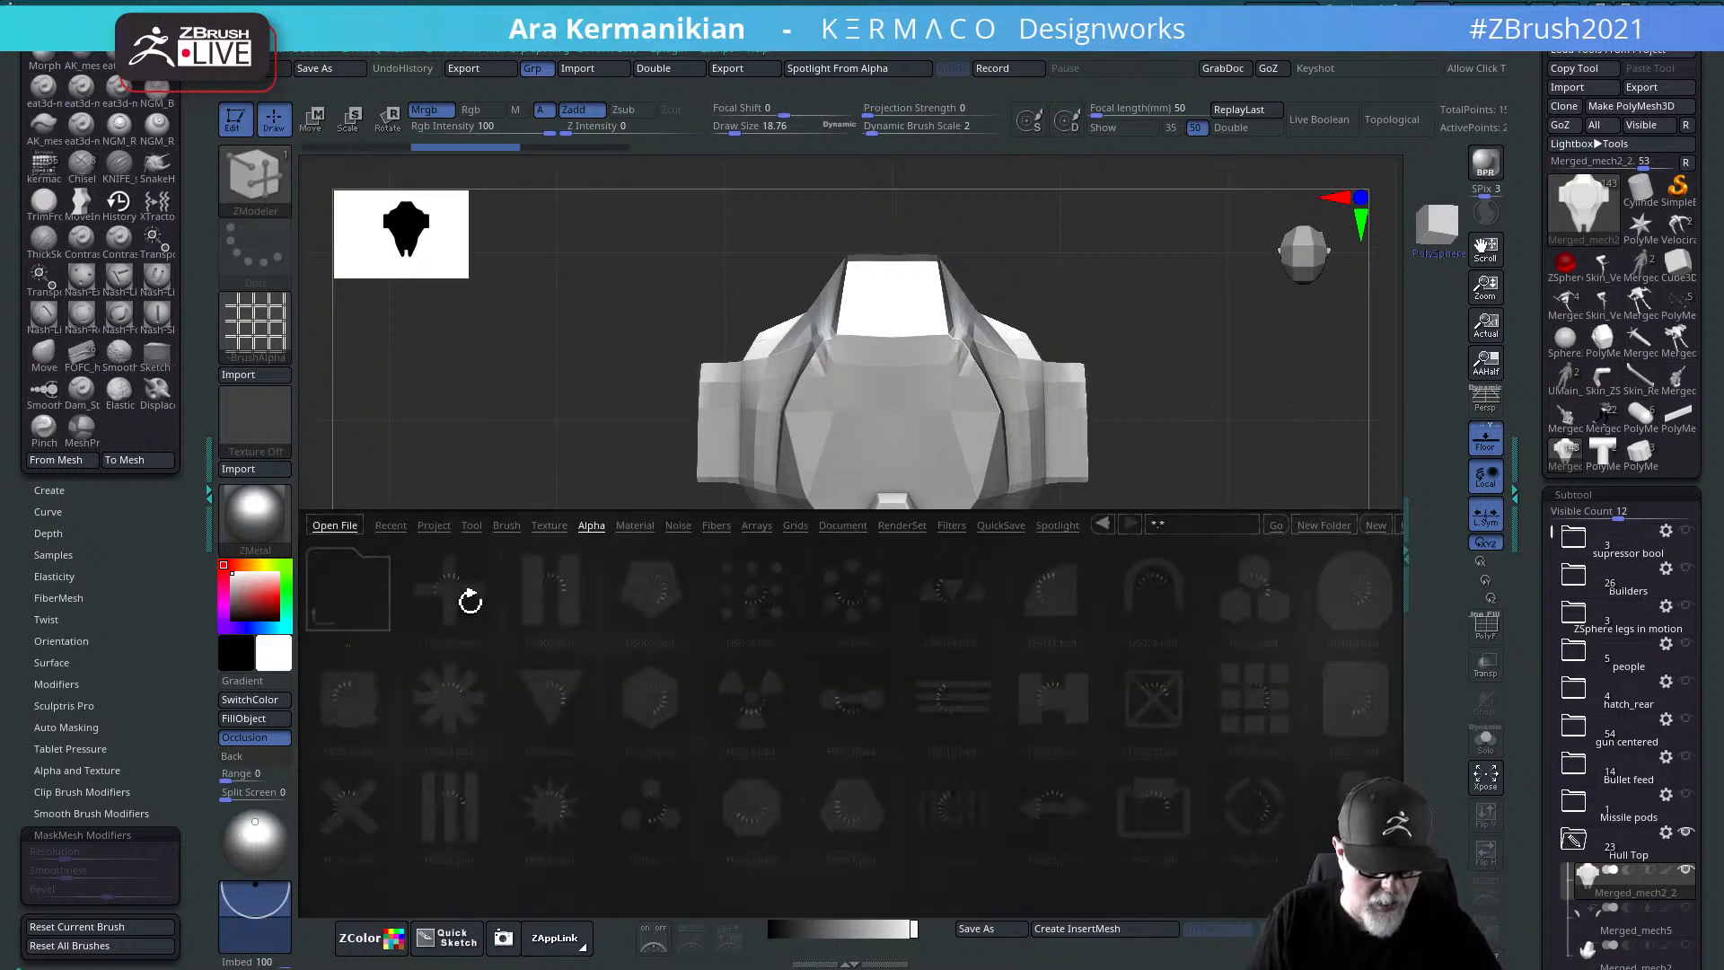
{"action": "left_click_drag", "start_coordinate": [1269, 705], "coordinate": [1256, 750]}
{"action": "left_click", "coordinate": [350, 592]}
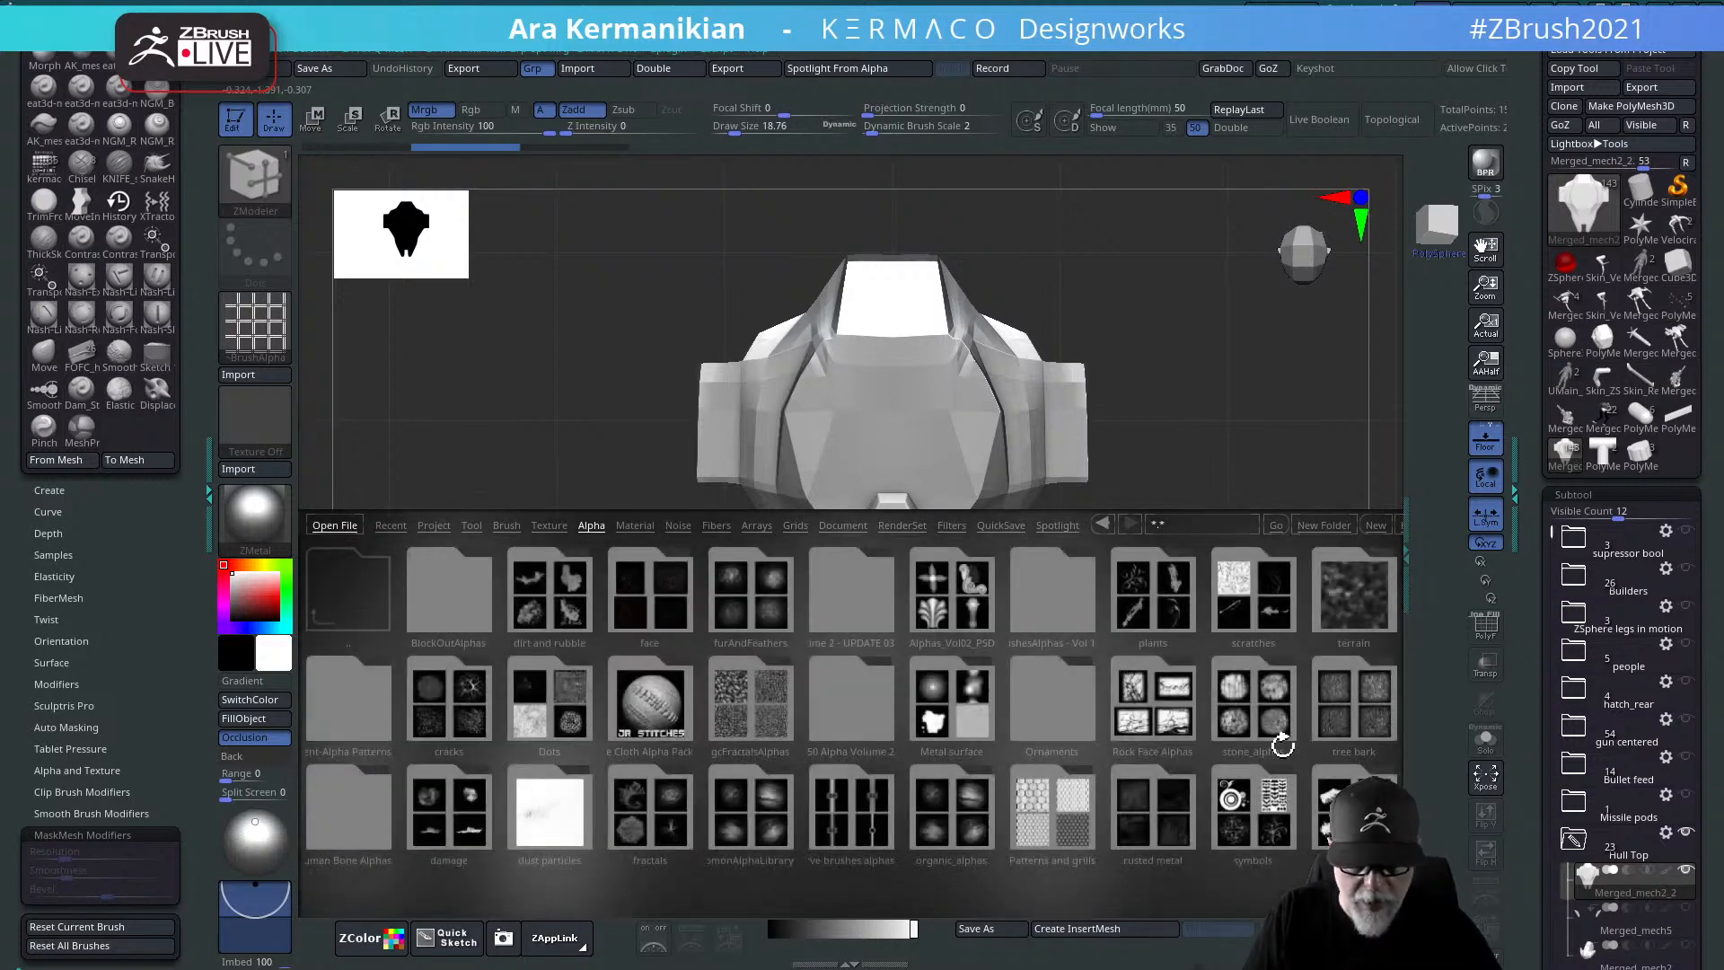
{"action": "left_click_drag", "start_coordinate": [1293, 714], "coordinate": [1002, 736]}
{"action": "left_click", "coordinate": [947, 705]}
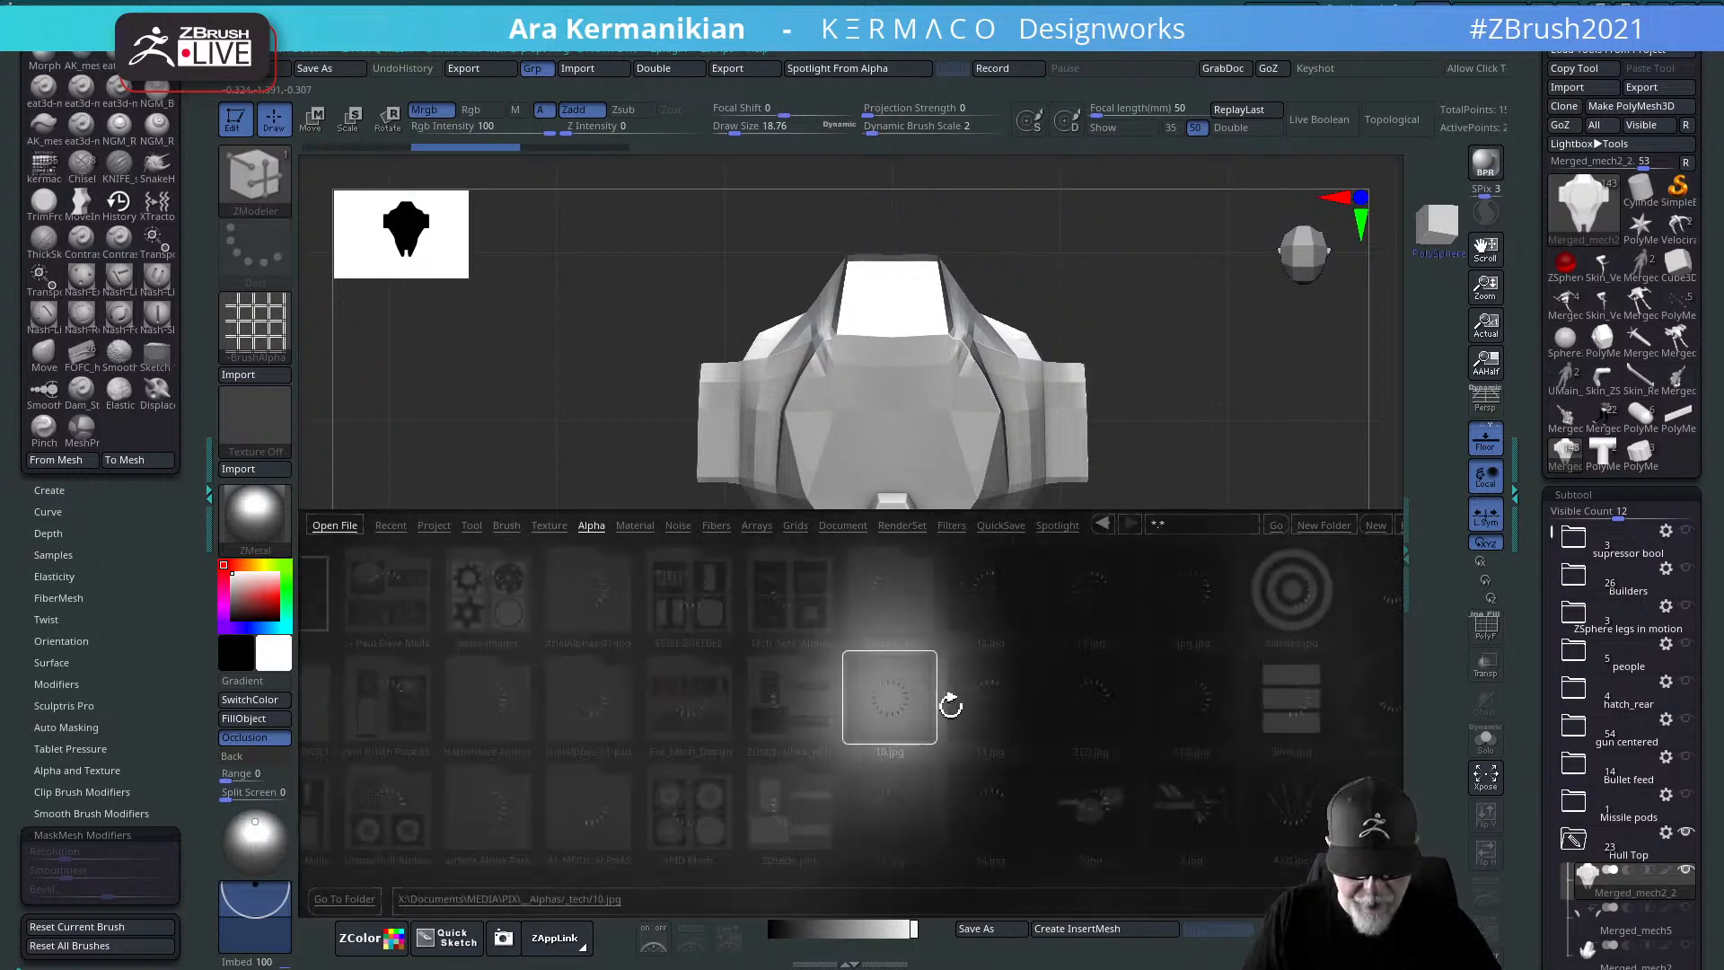
{"action": "left_click_drag", "start_coordinate": [431, 687], "coordinate": [663, 721]}
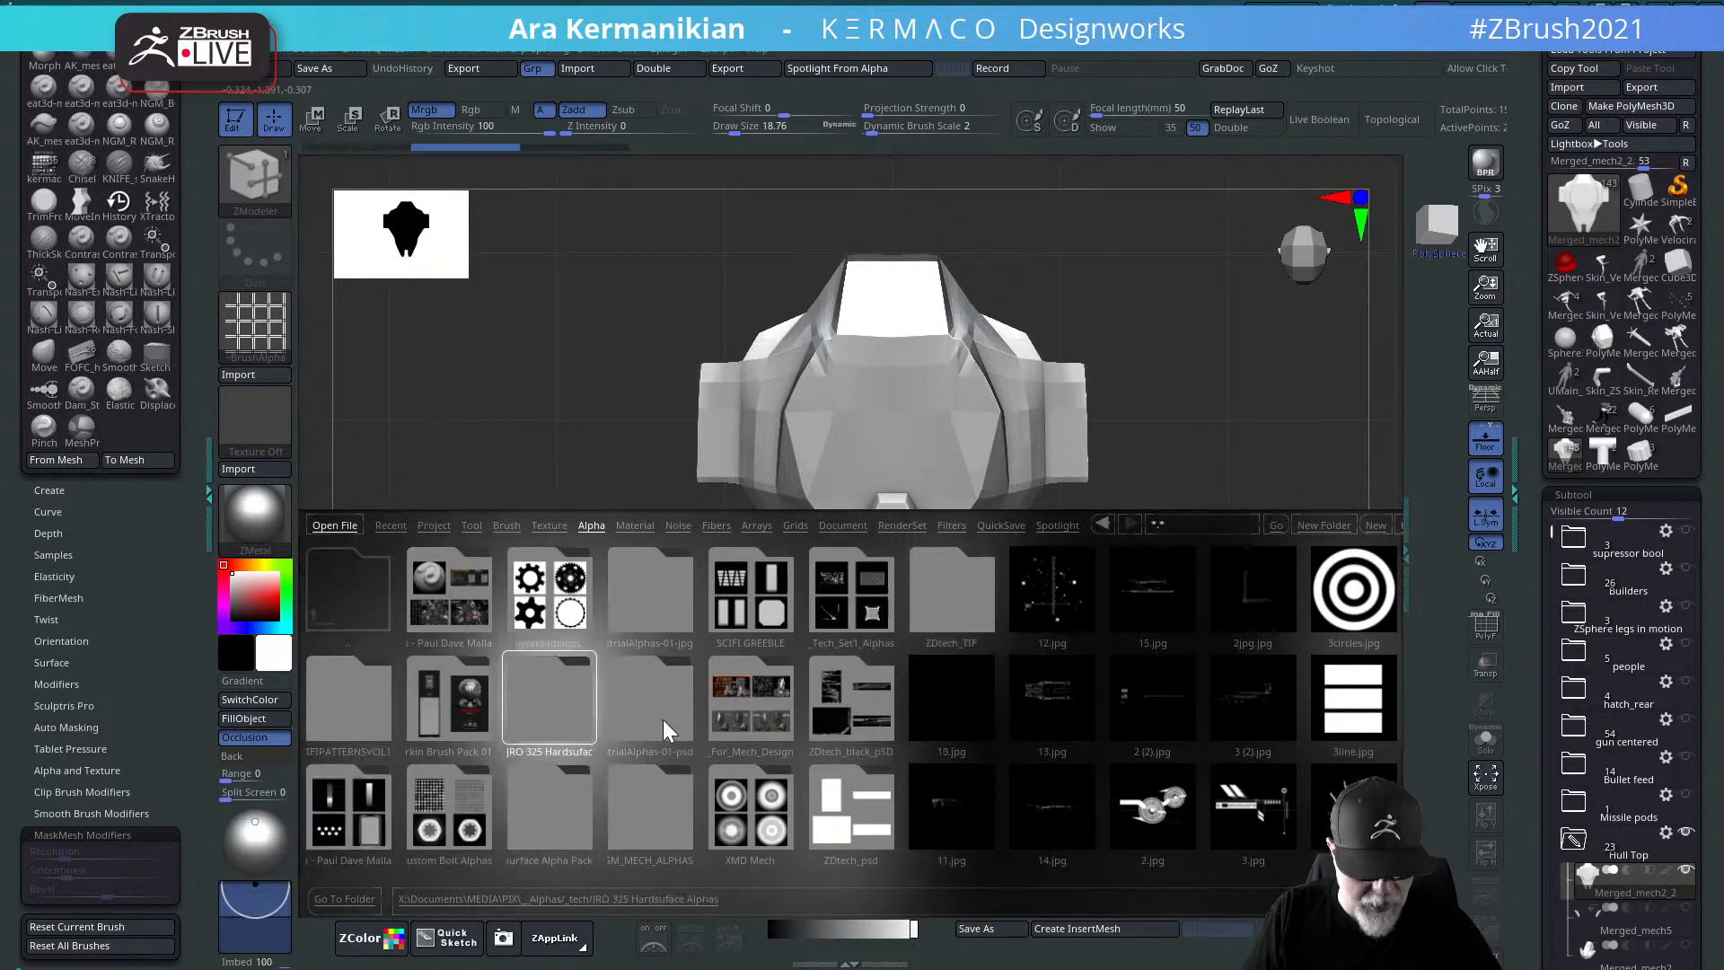
{"action": "left_click", "coordinate": [346, 703]}
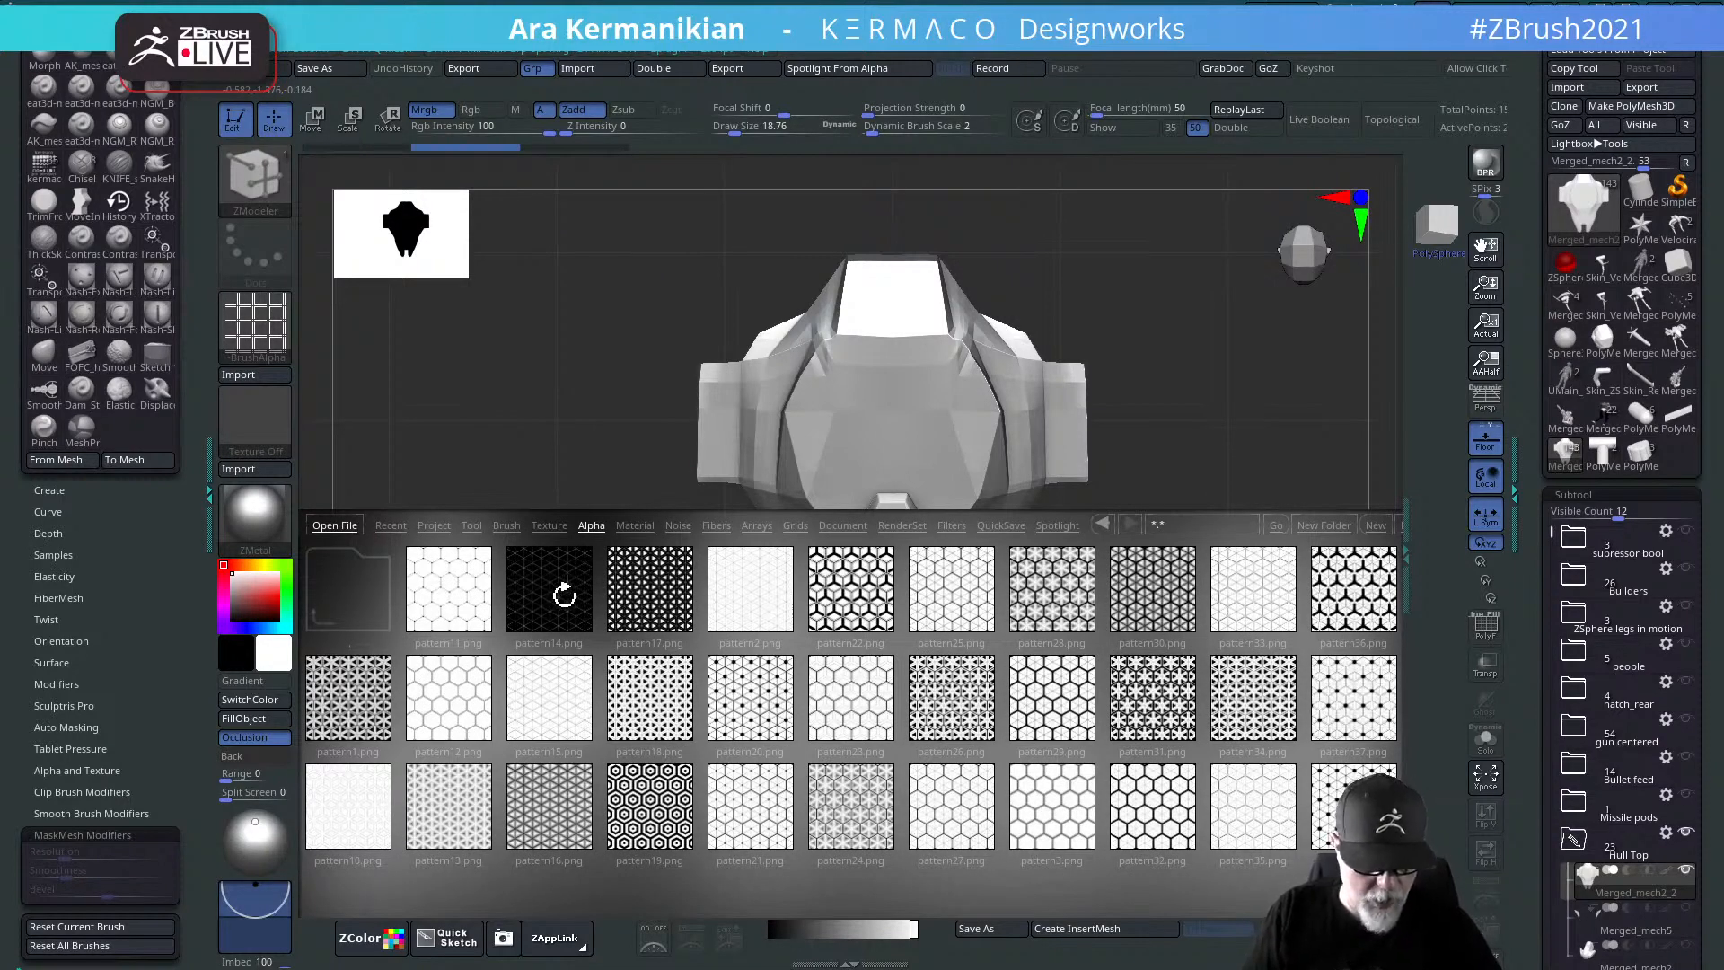
Step: Load the dark line pattern pattern14.png as the current texture
{"action": "left_click", "coordinate": [570, 609]}
{"action": "double_click", "coordinate": [552, 589]}
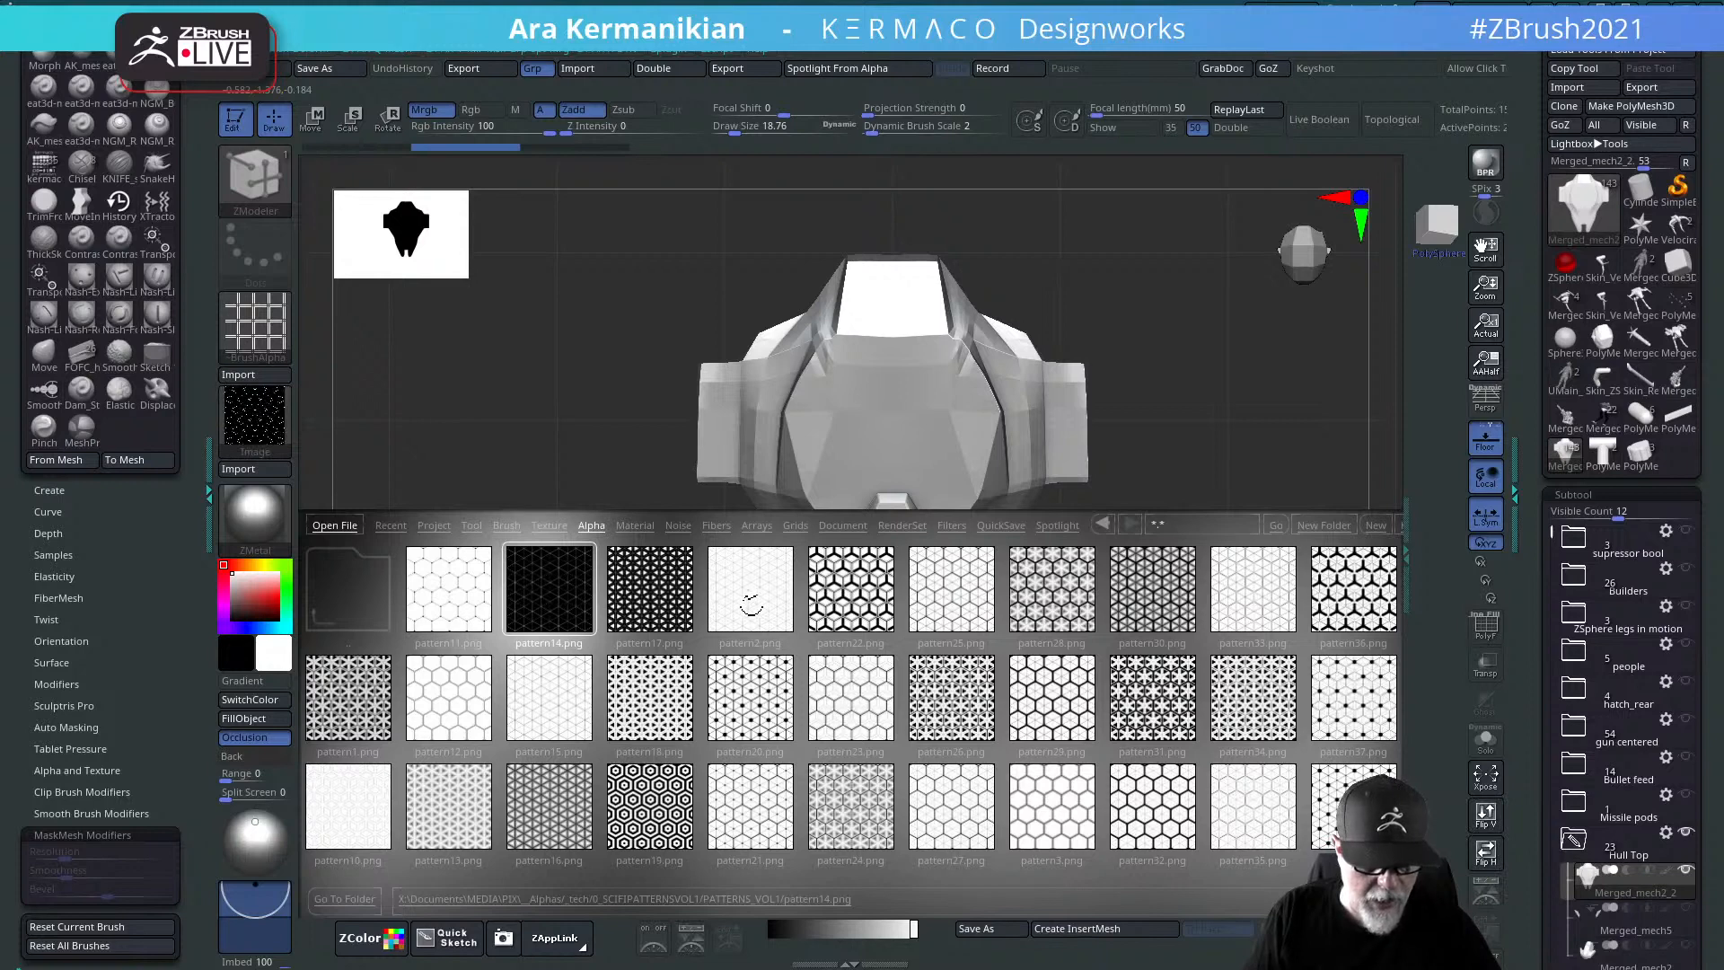
{"action": "left_click", "coordinate": [768, 593]}
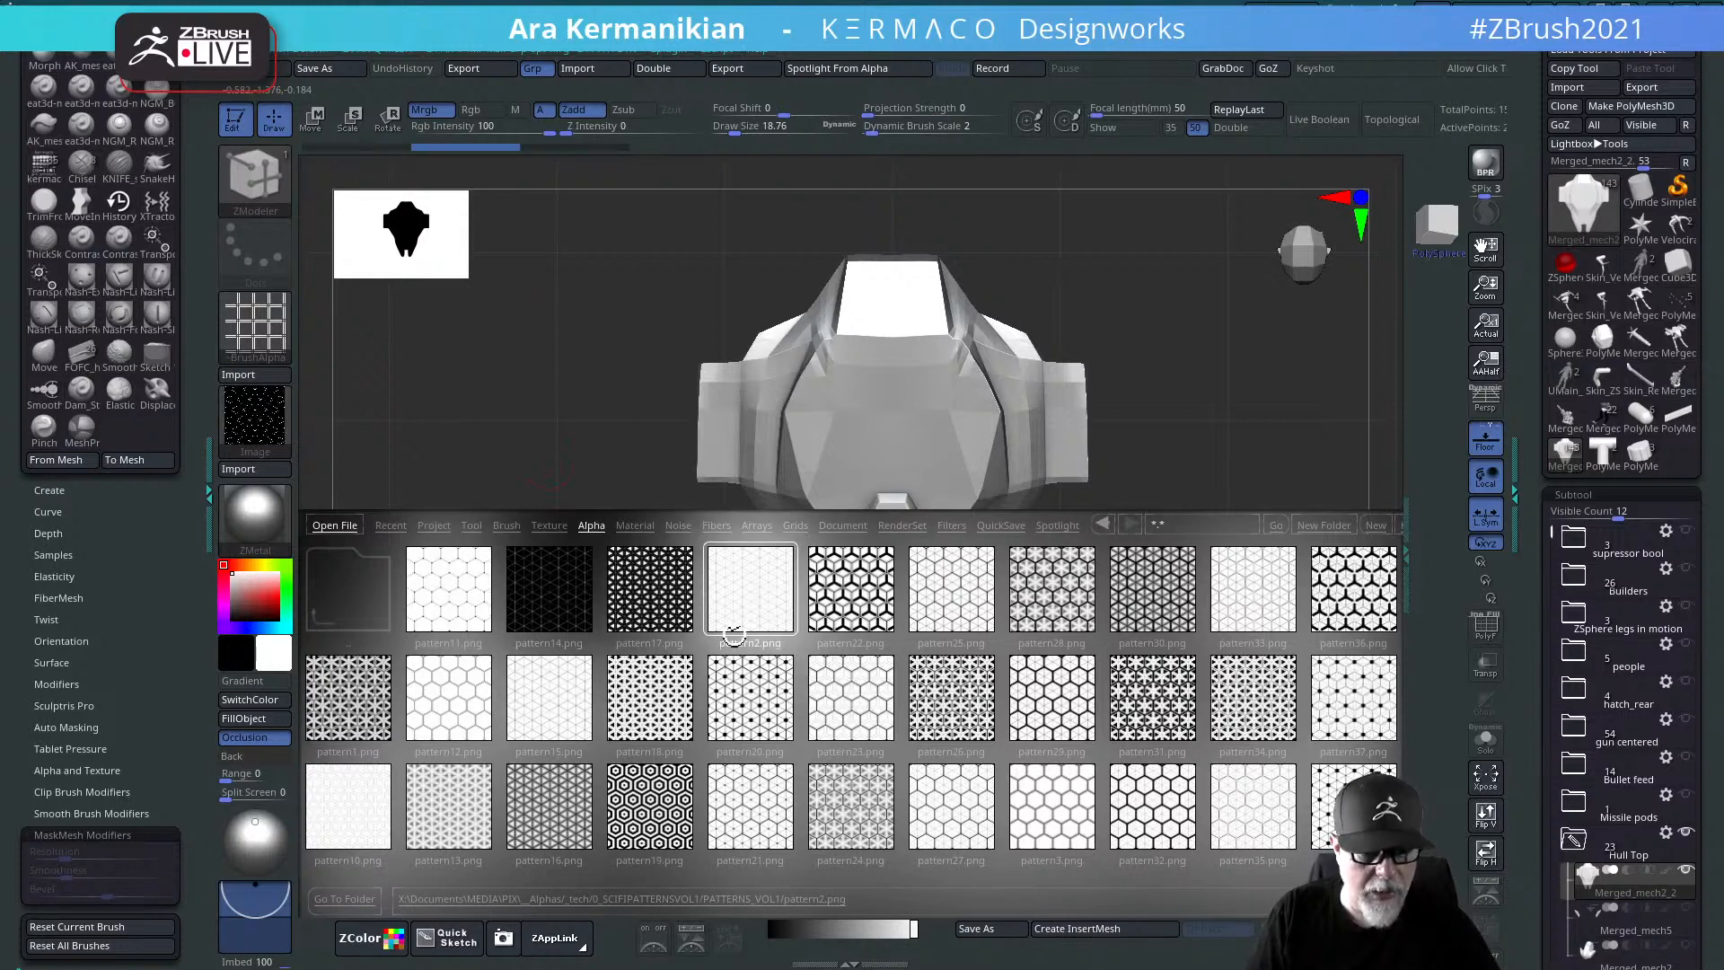
Step: Replace the current alpha with one made from the loaded pattern texture, turn the texture off, and close LightBox
{"action": "left_click", "coordinate": [274, 355]}
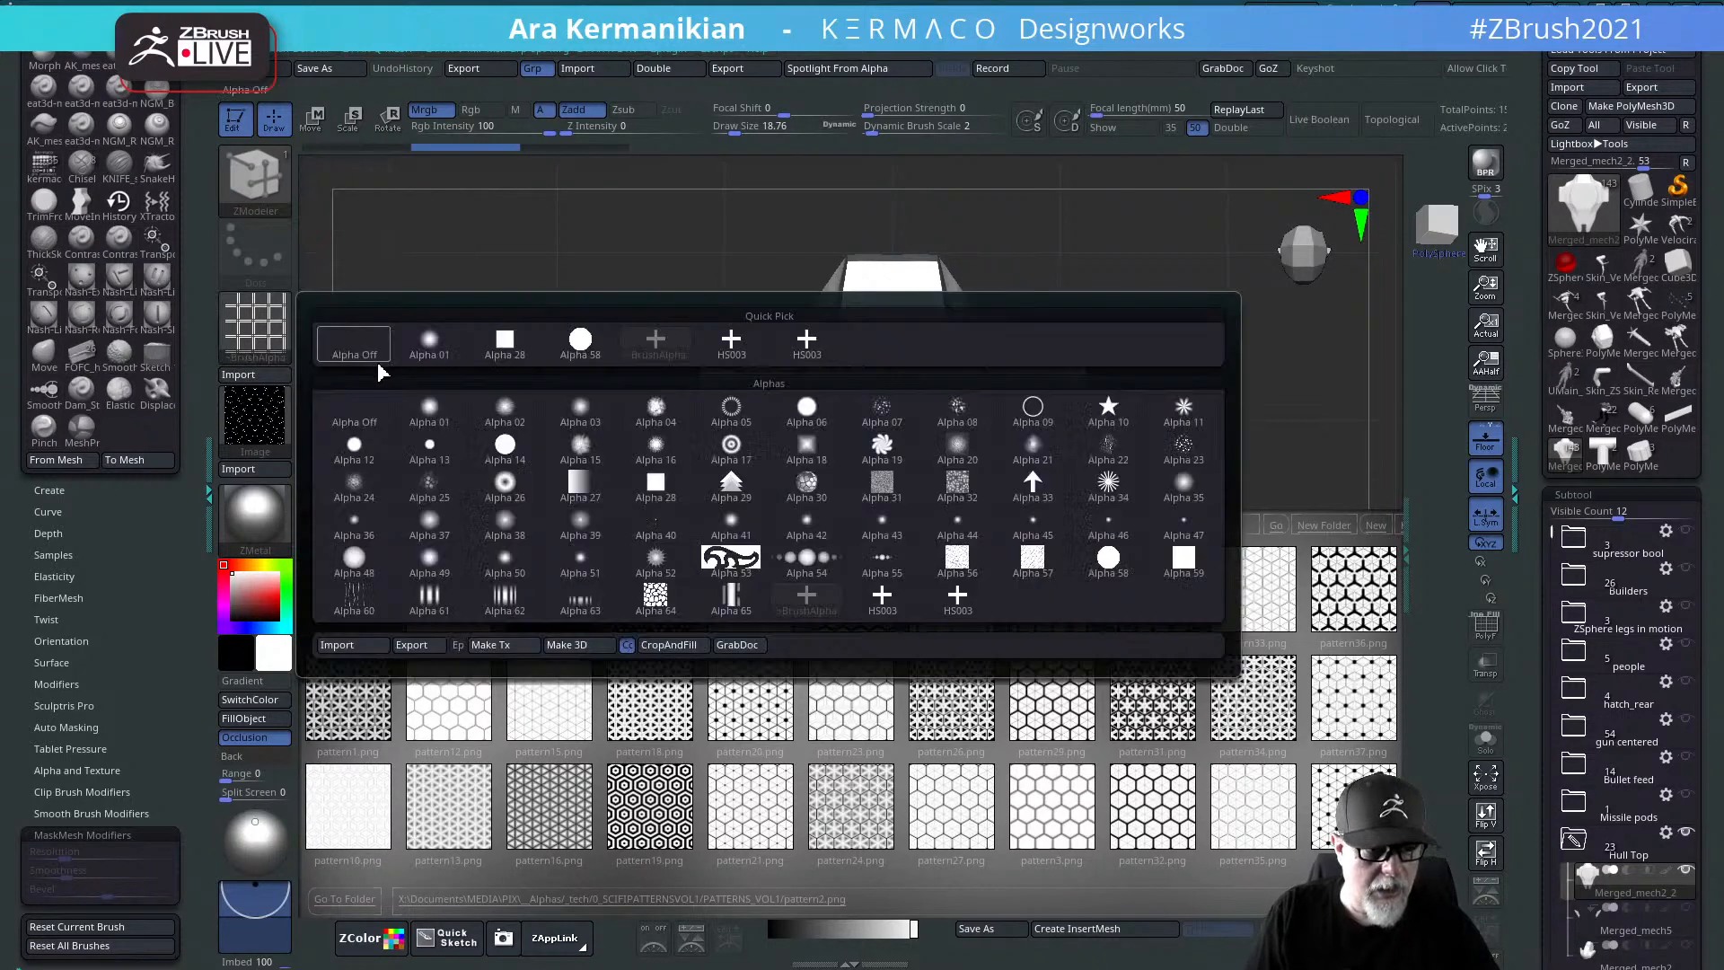
{"action": "left_click", "coordinate": [357, 349]}
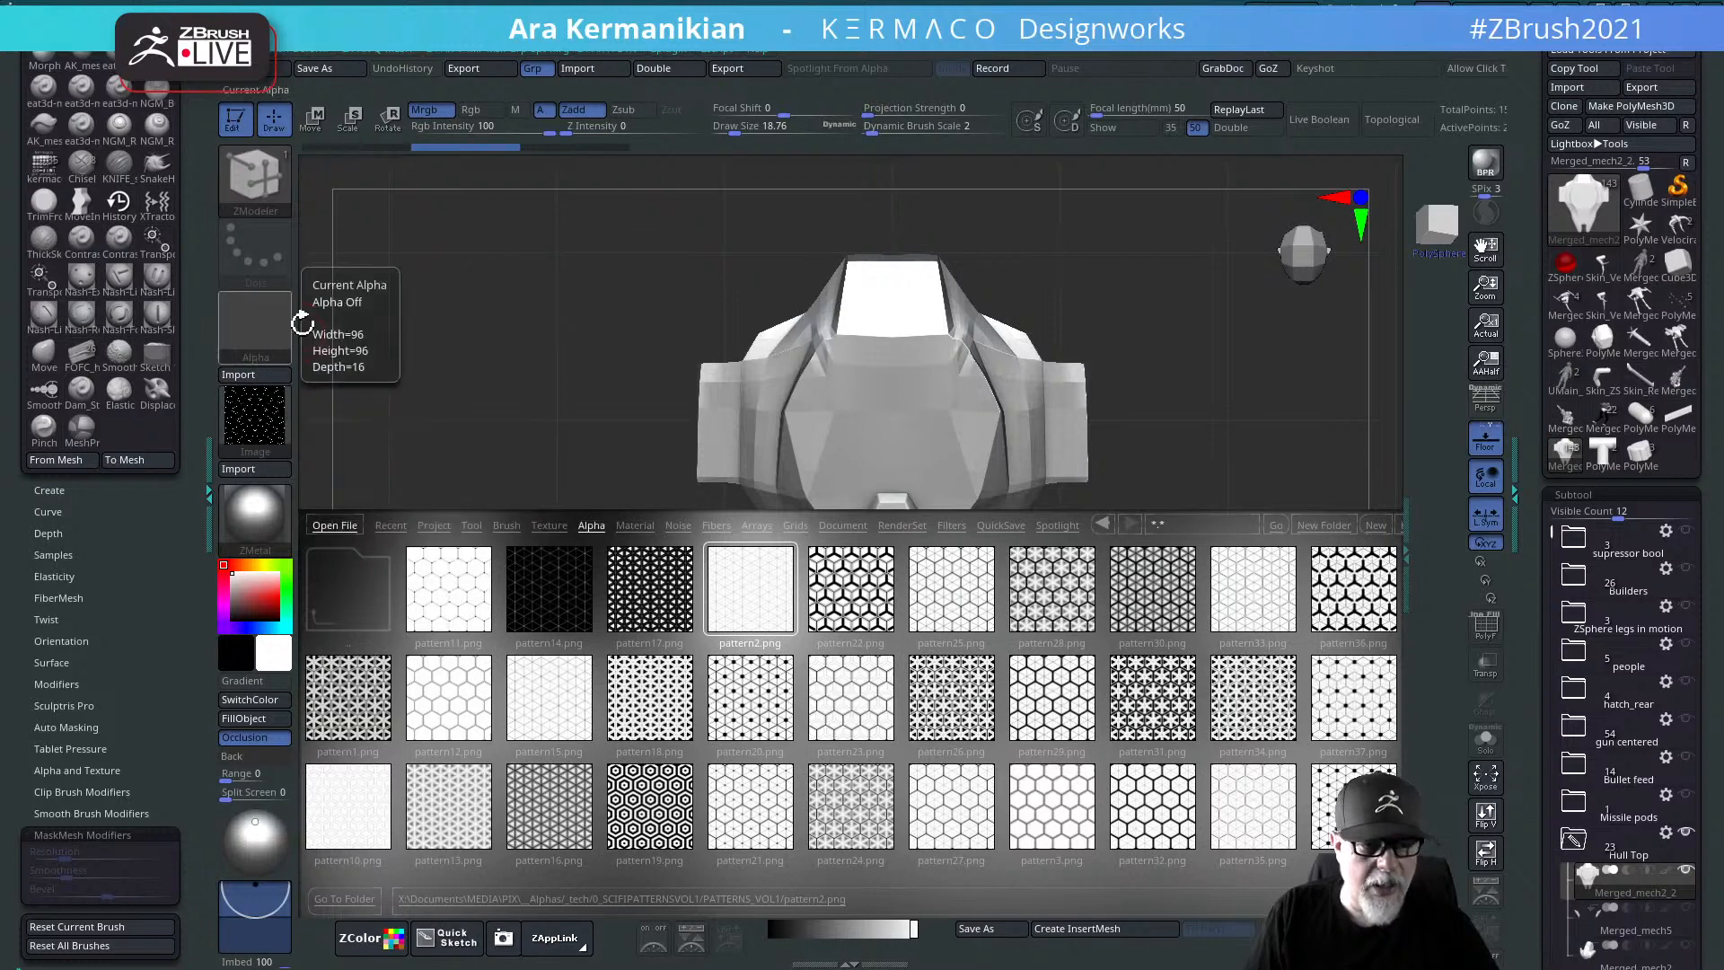
{"action": "mouse_move", "coordinate": [279, 422]}
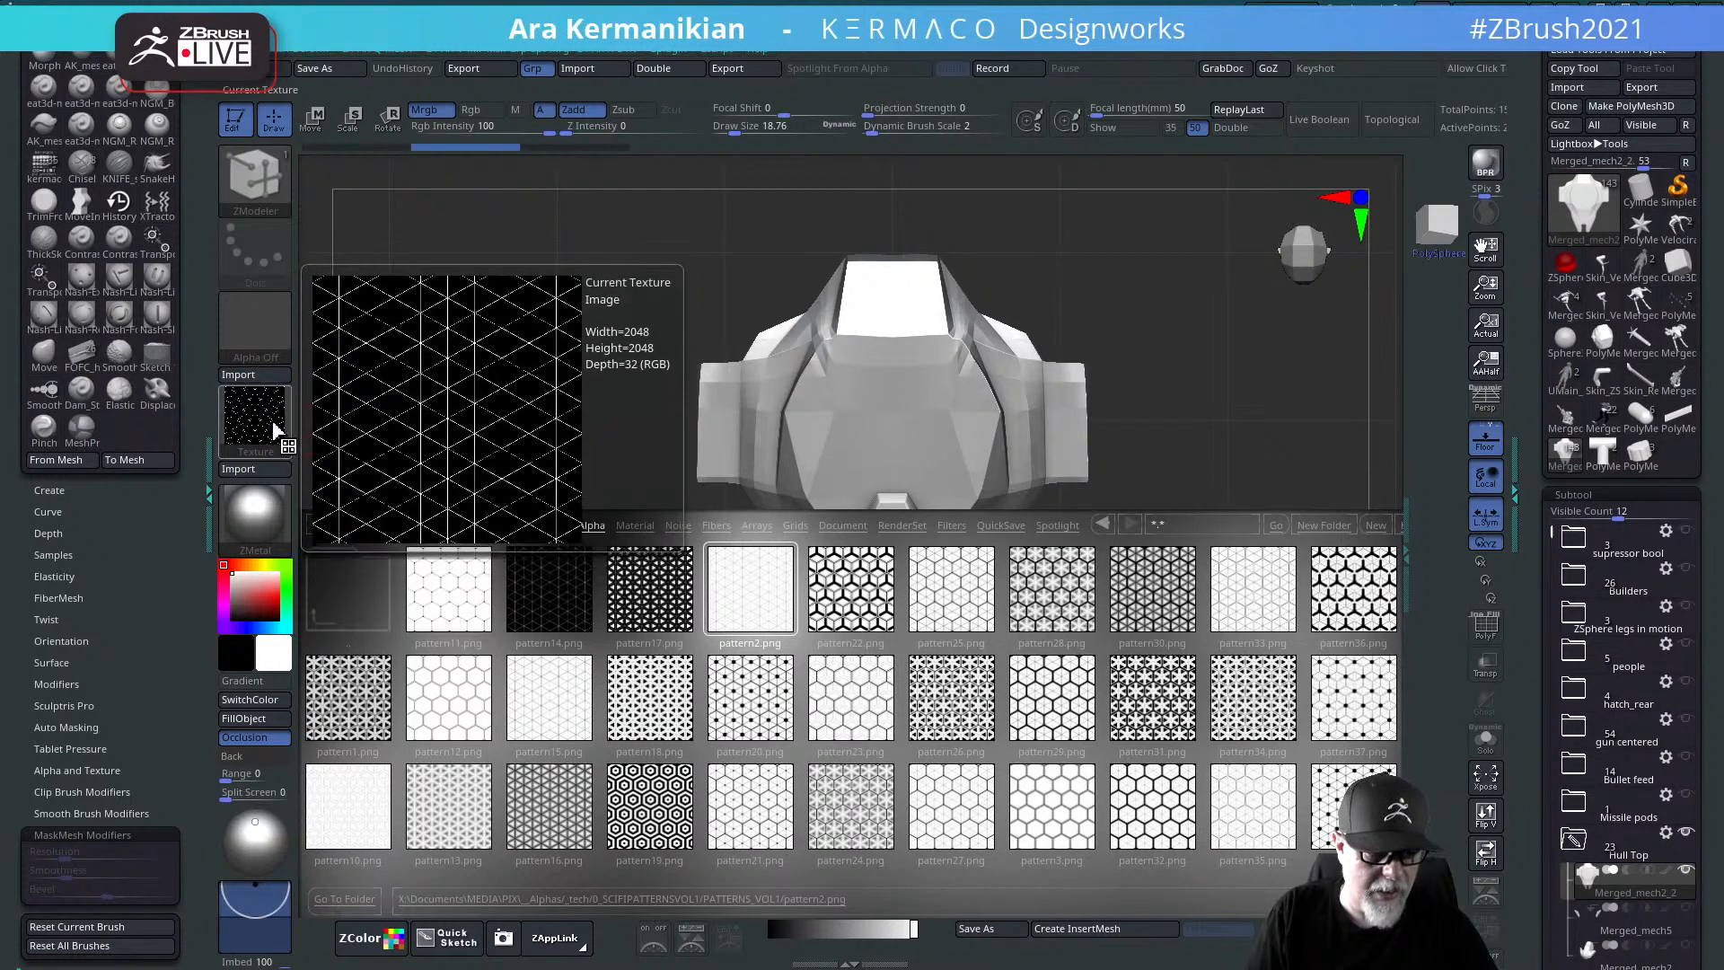
{"action": "left_click", "coordinate": [280, 426]}
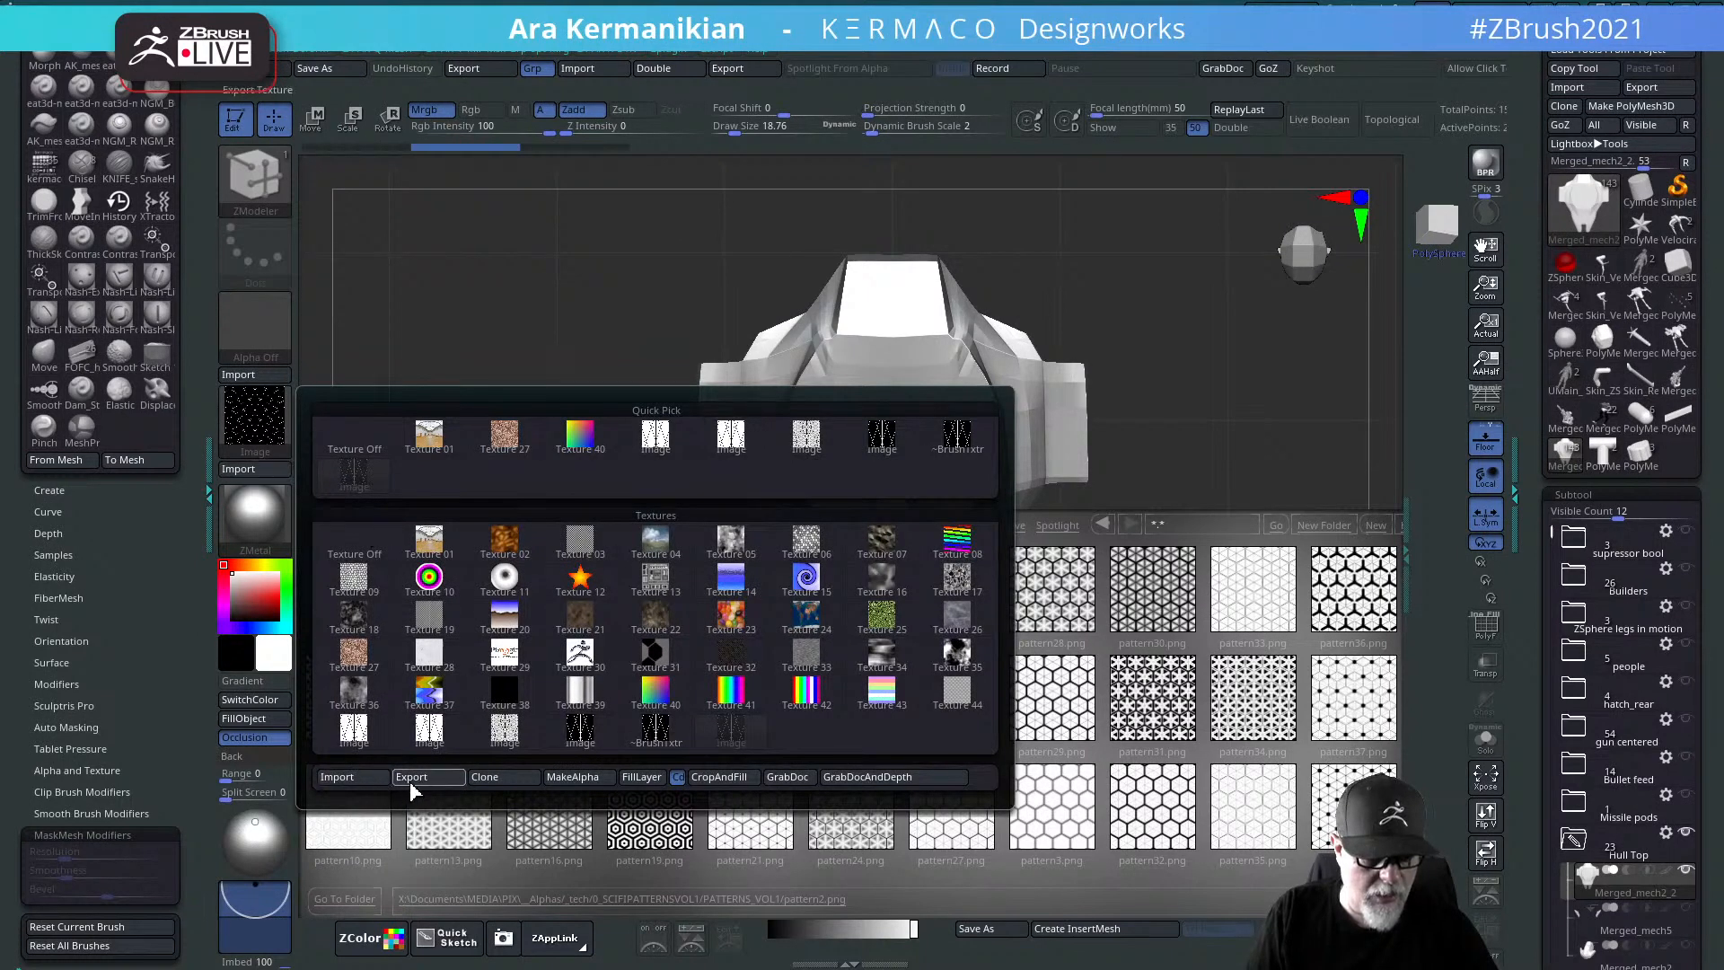
{"action": "left_click", "coordinate": [572, 777]}
{"action": "left_click", "coordinate": [269, 422]}
{"action": "left_click", "coordinate": [344, 454]}
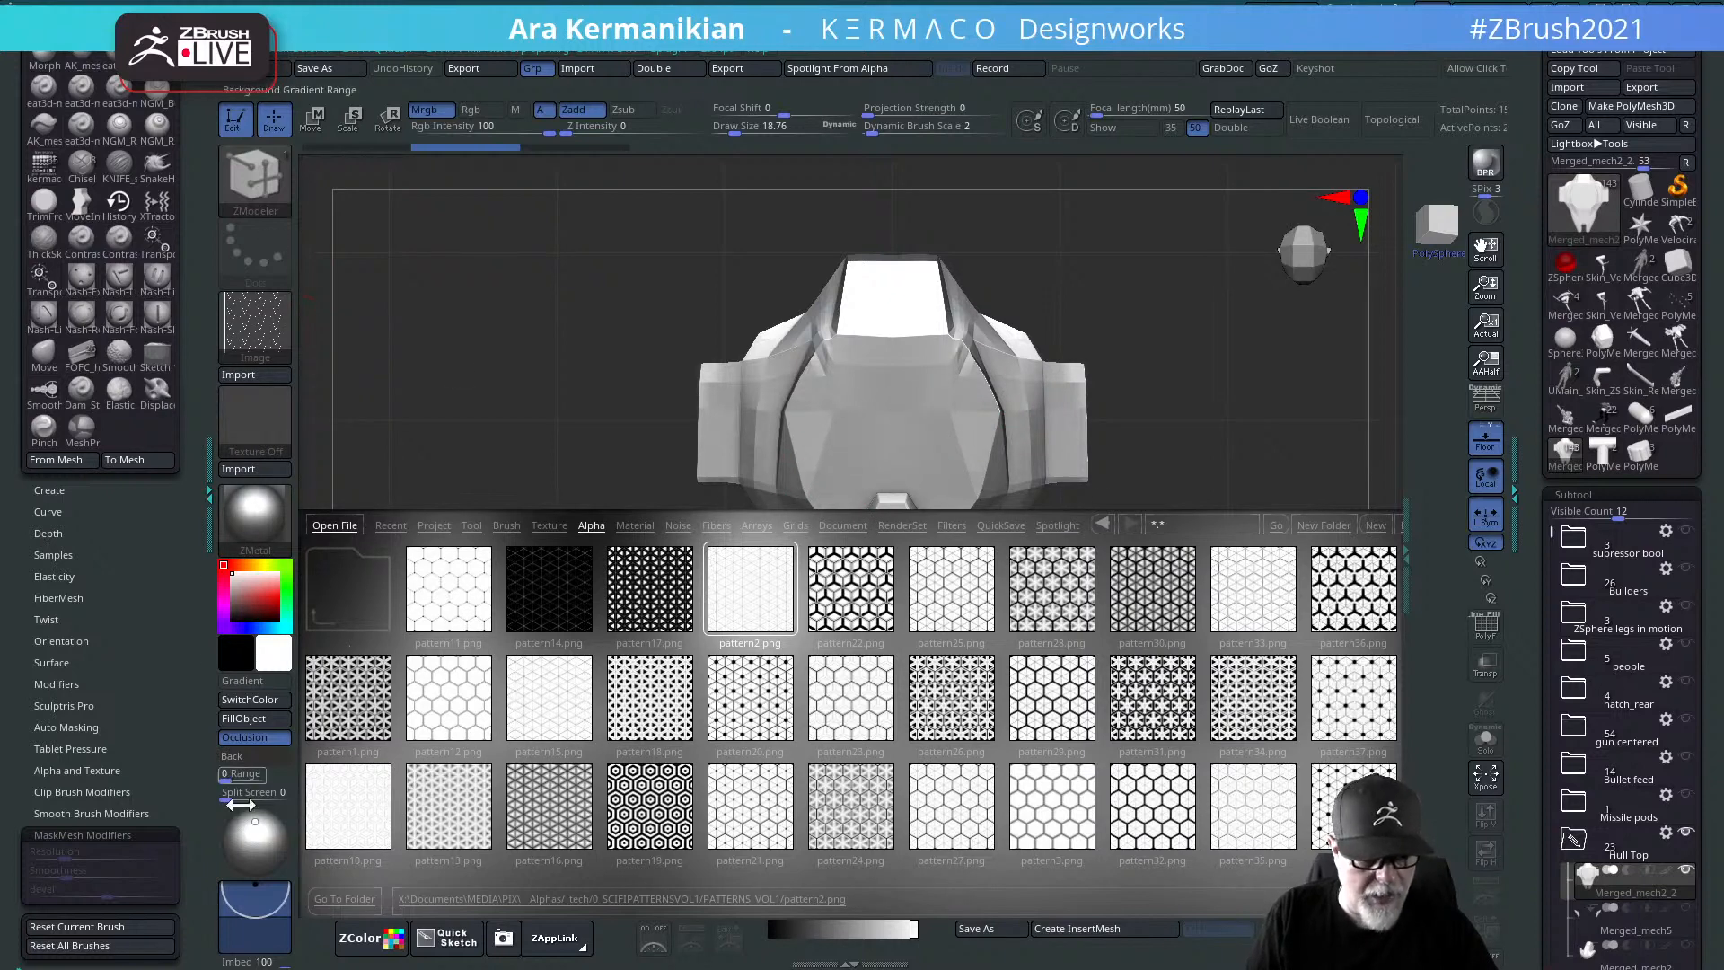
{"action": "key", "text": "comma"}
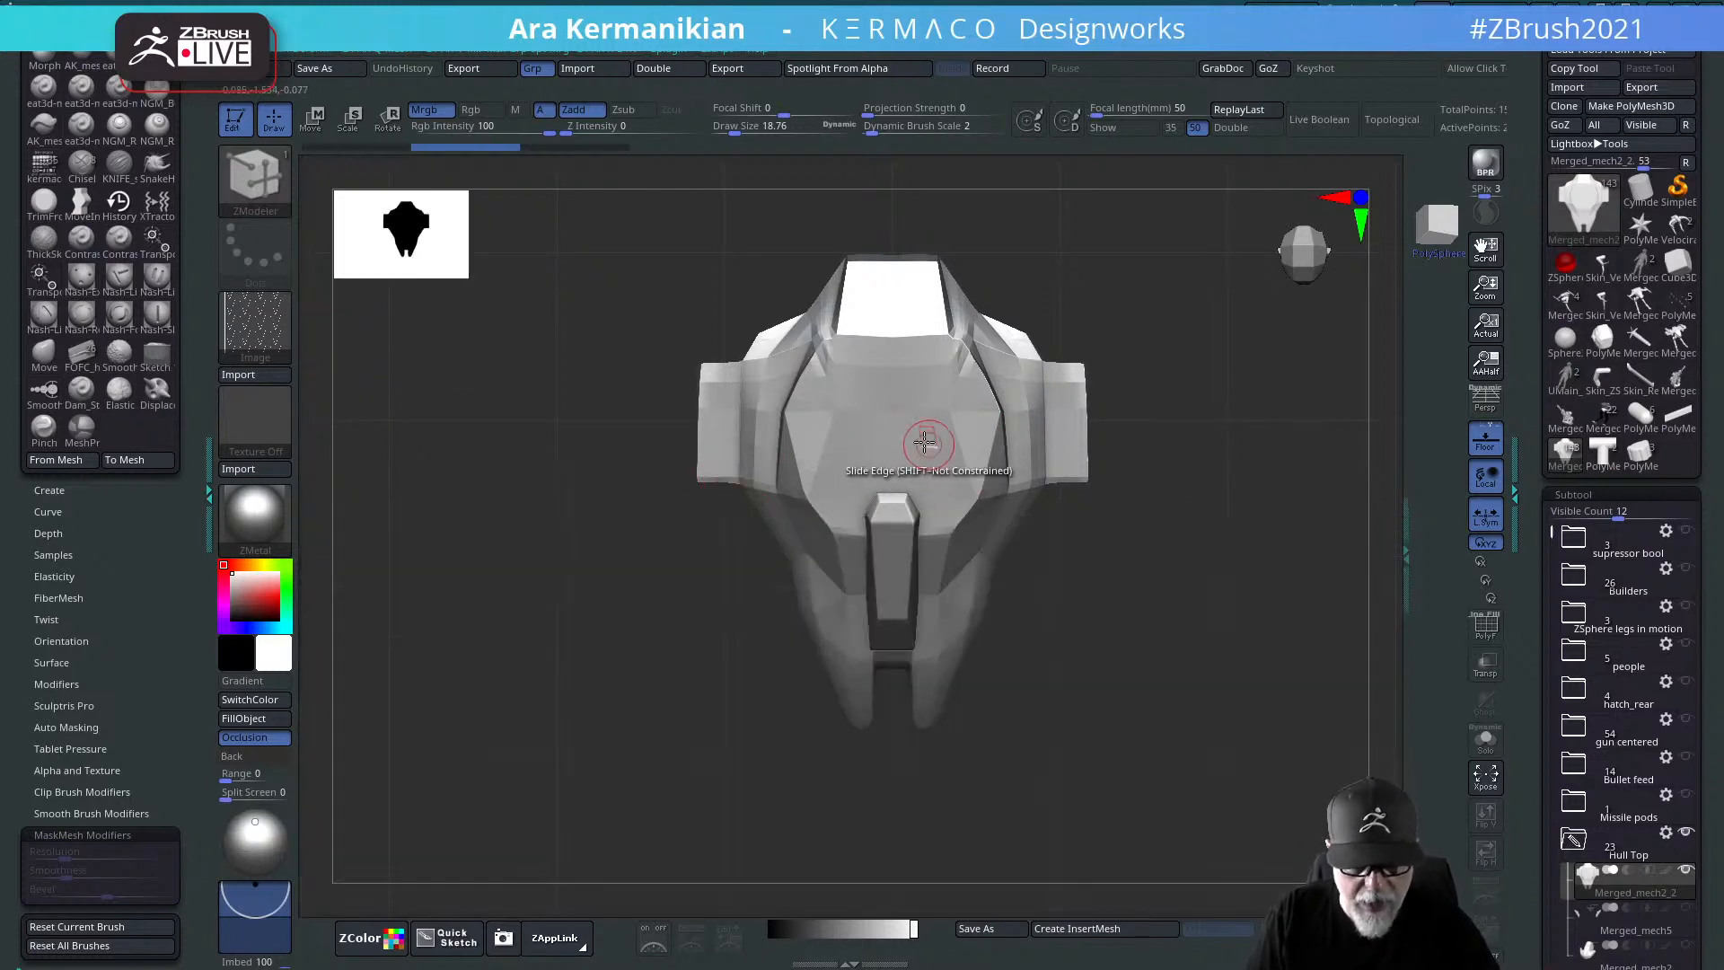
Step: Project the masking brush's grid alpha over the hull and undo the projection
{"action": "left_click_drag", "start_coordinate": [896, 443], "coordinate": [914, 734], "text": "ctrl"}
{"action": "left_click_drag", "start_coordinate": [71, 336], "coordinate": [88, 325], "text": "ctrl"}
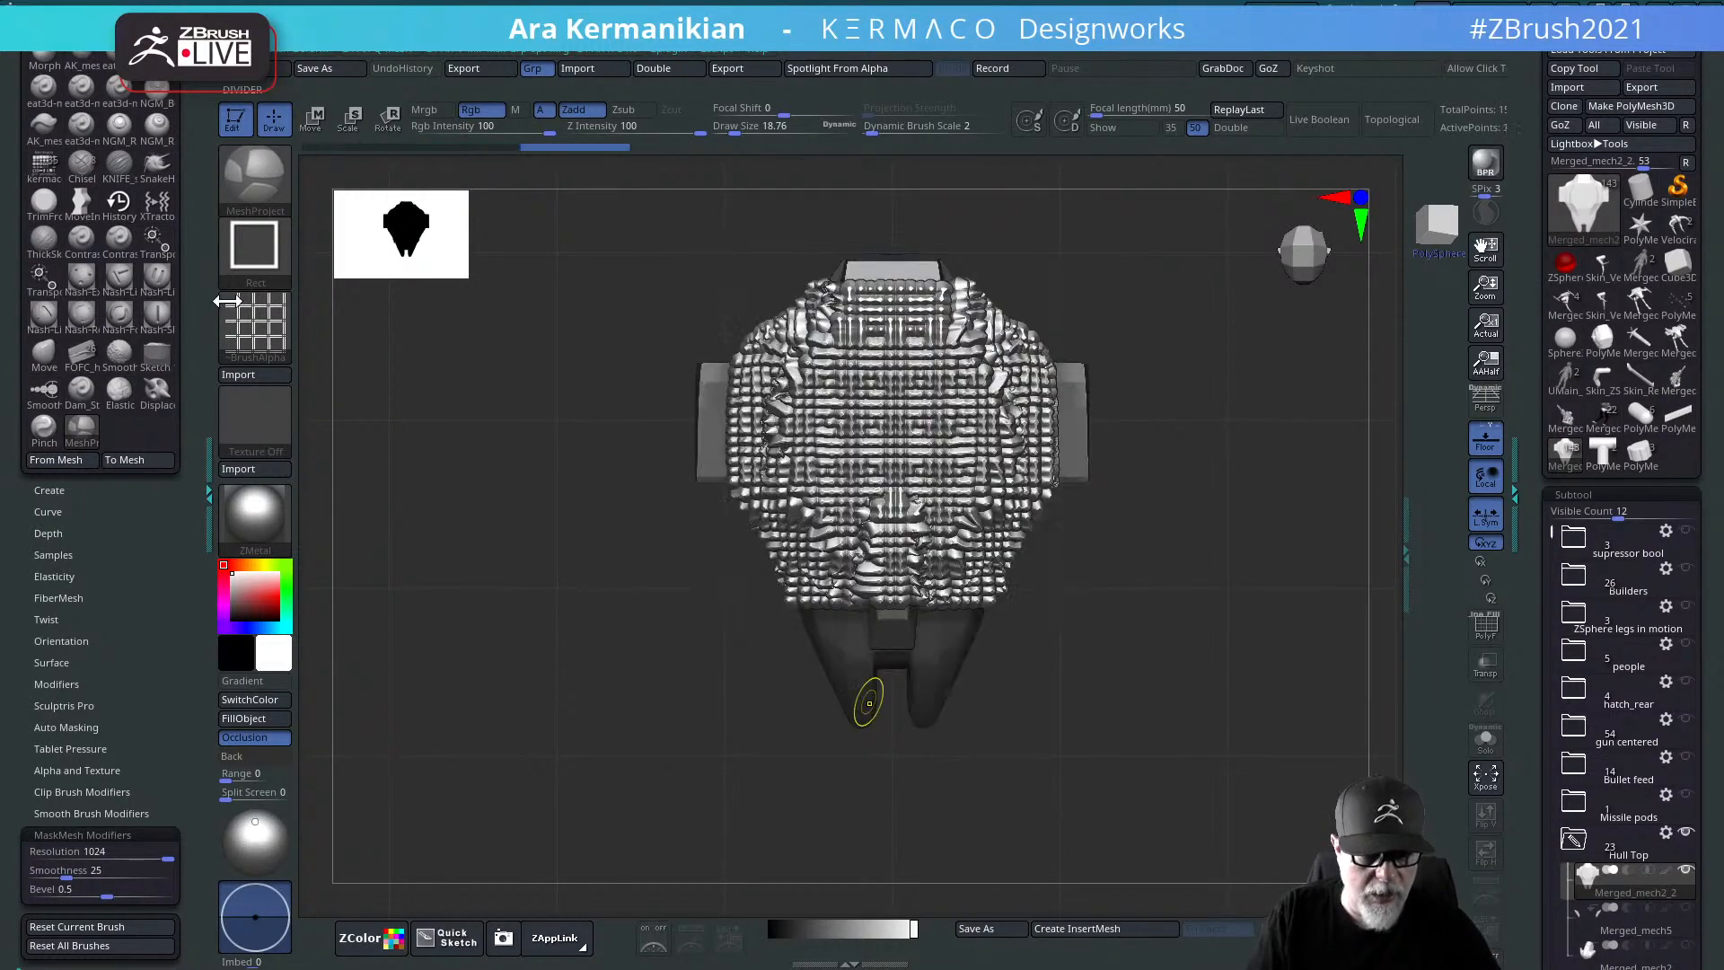
{"action": "key", "text": "ctrl+z"}
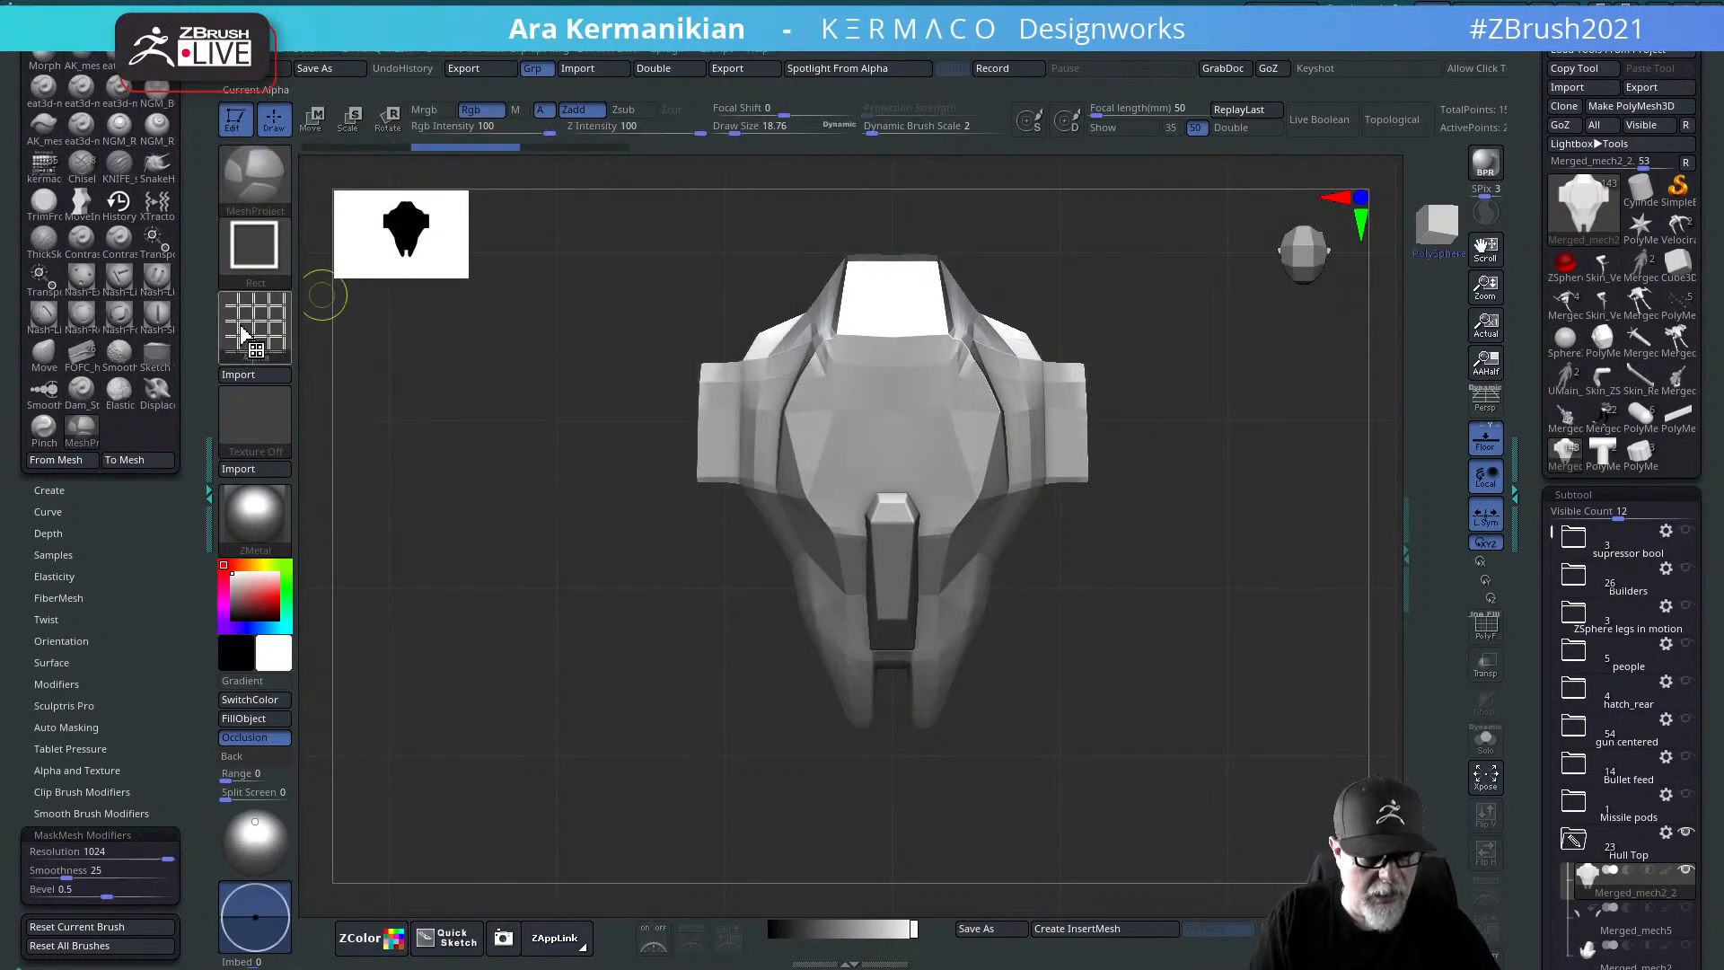
Step: Assign the line pattern alpha to the MeshProject brush, try projecting it over the whole hull, and undo the projection
{"action": "left_click", "coordinate": [256, 328]}
{"action": "left_click", "coordinate": [1064, 606]}
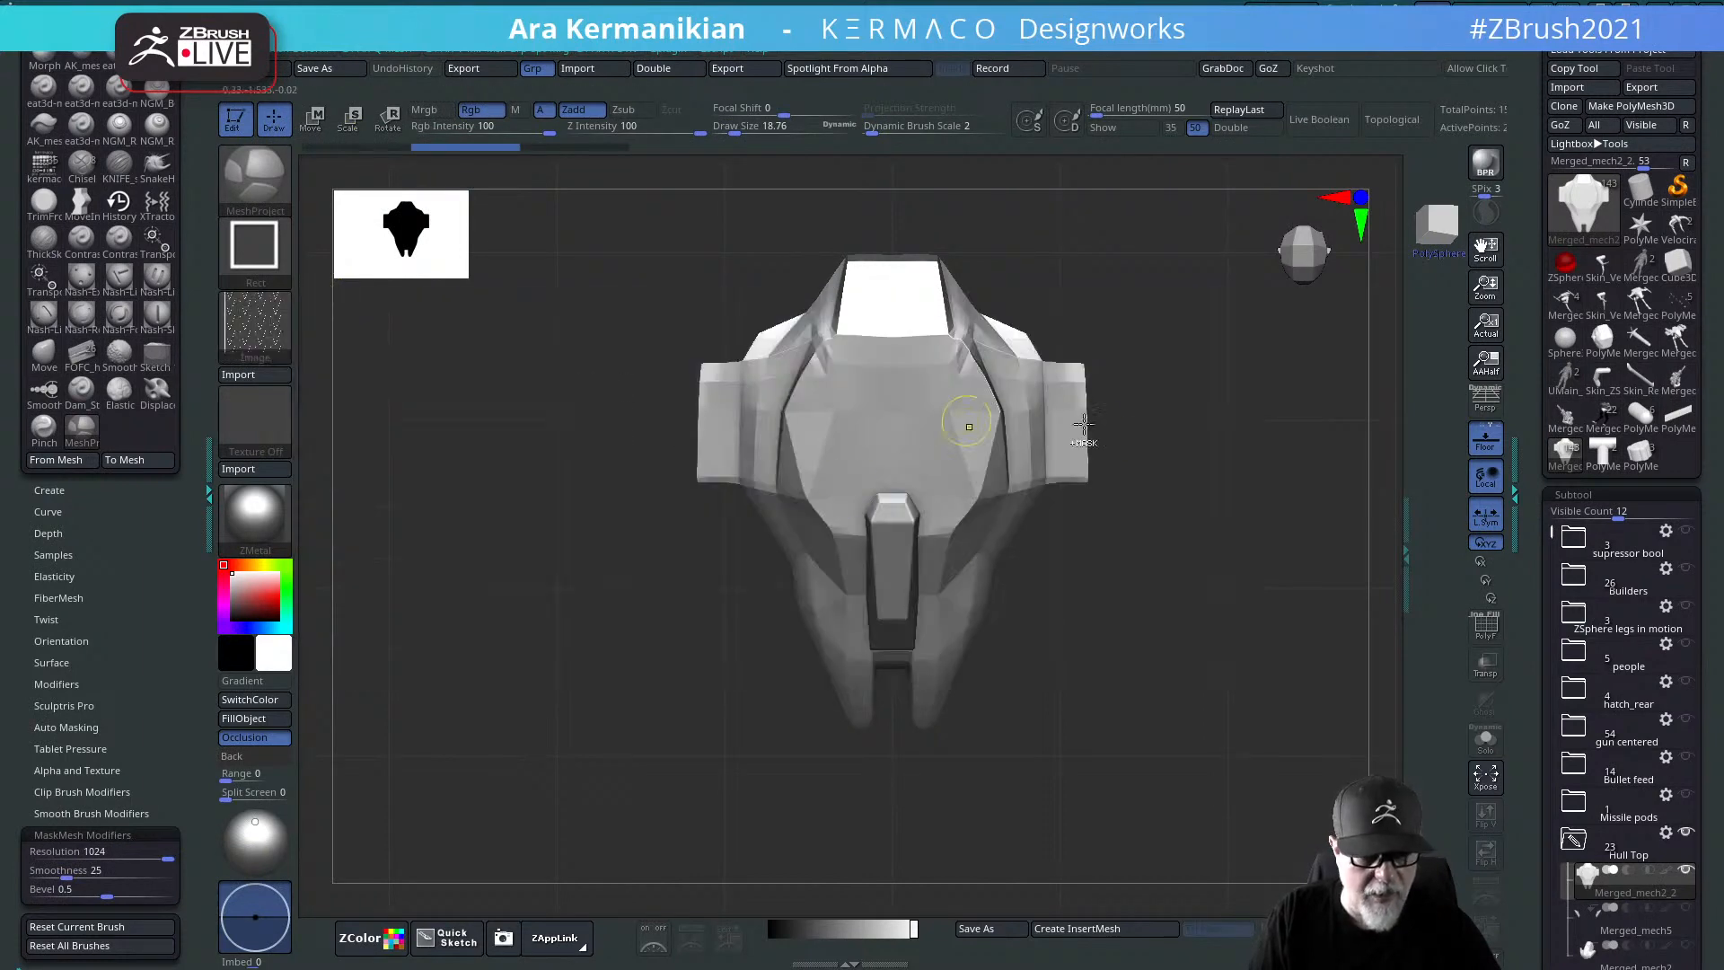
{"action": "left_click_drag", "start_coordinate": [926, 488], "coordinate": [1025, 925], "text": "ctrl"}
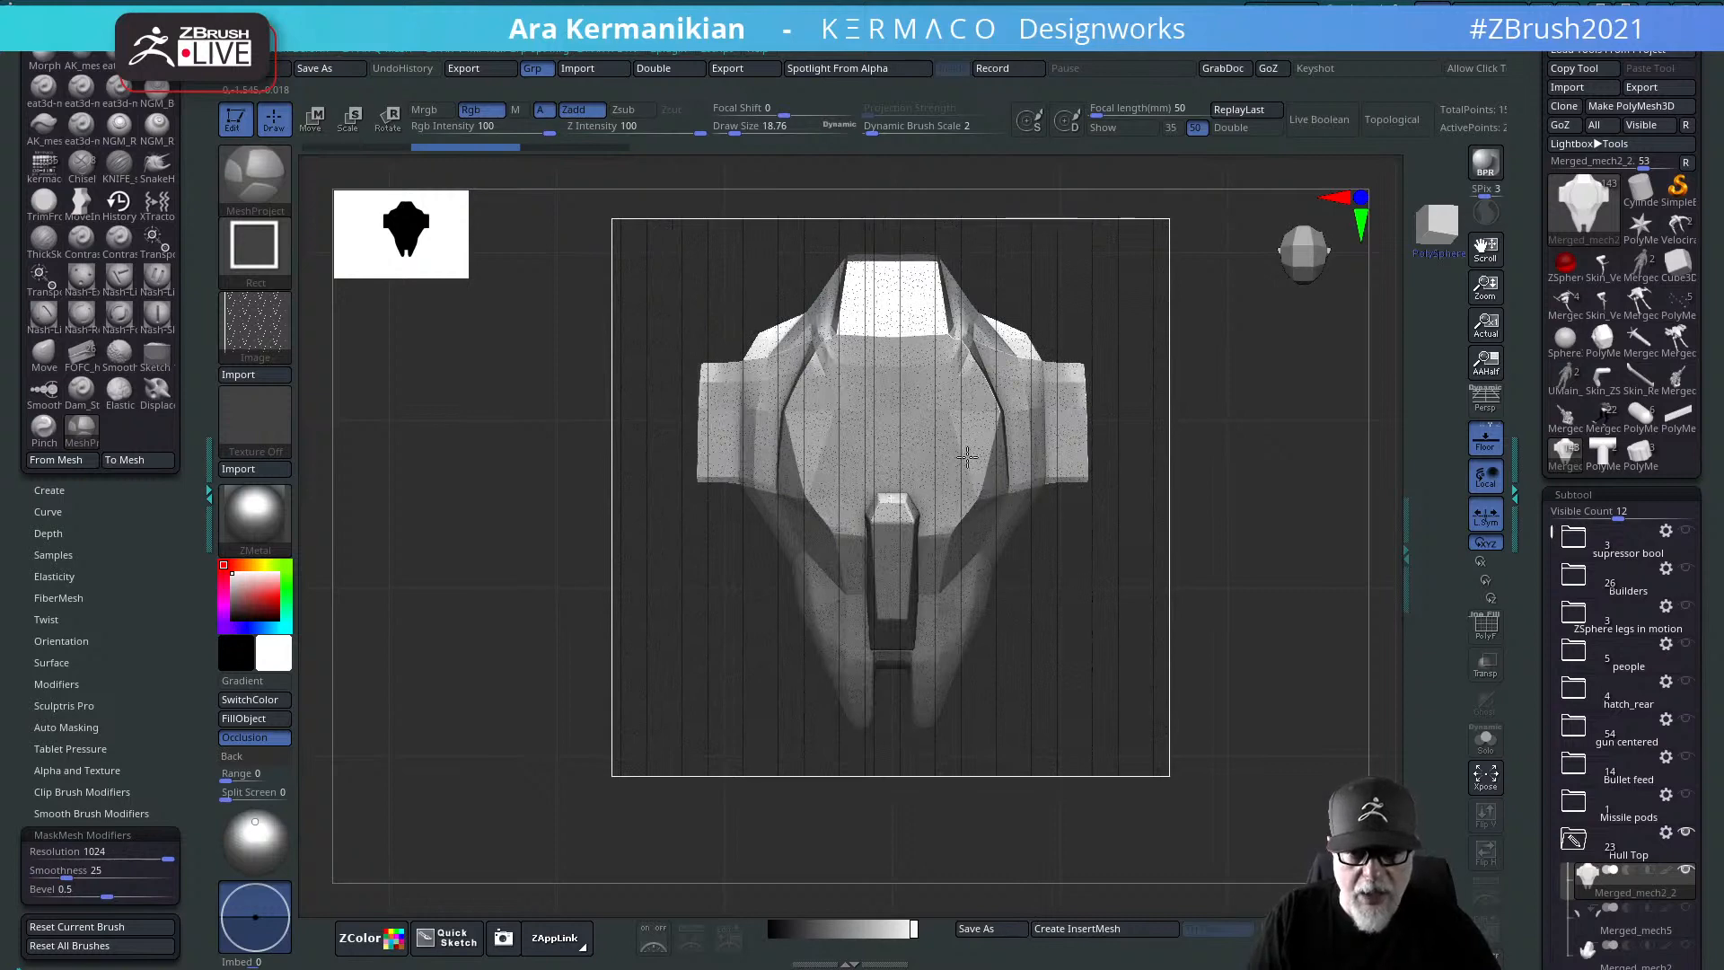
{"action": "key", "text": "ctrl+z"}
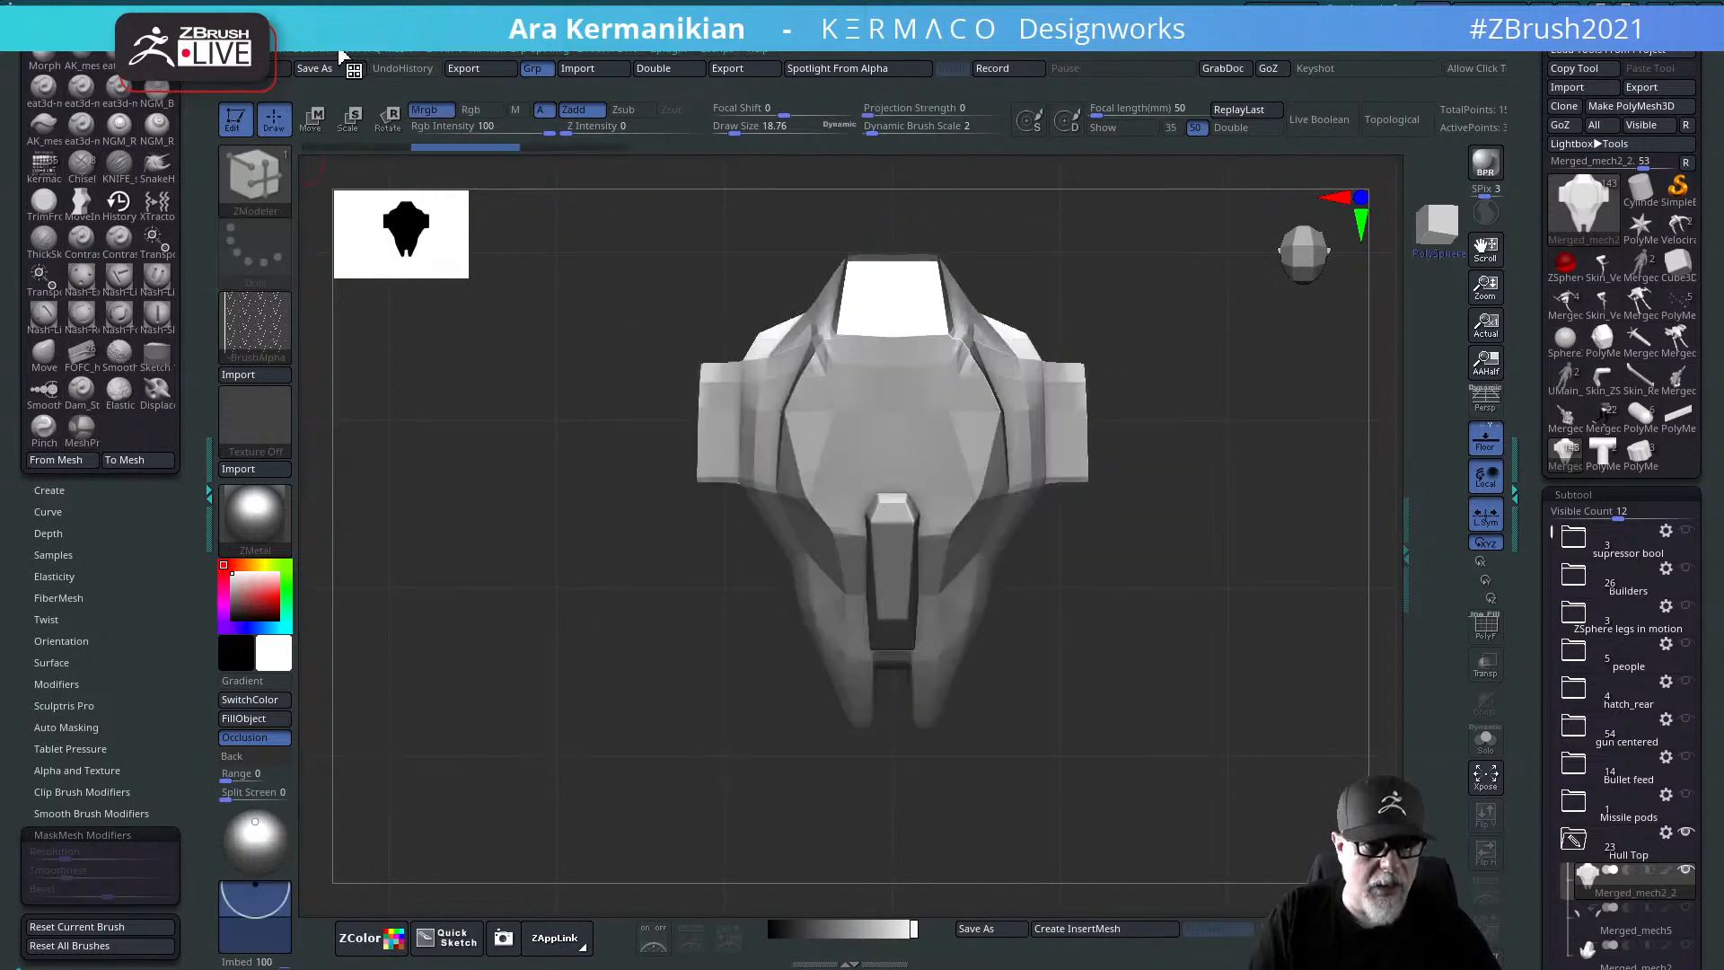
Step: Set the pattern alpha's H Tiles and V Tiles to 1, project it over the whole hull, and undo the projection
{"action": "left_click", "coordinate": [310, 49]}
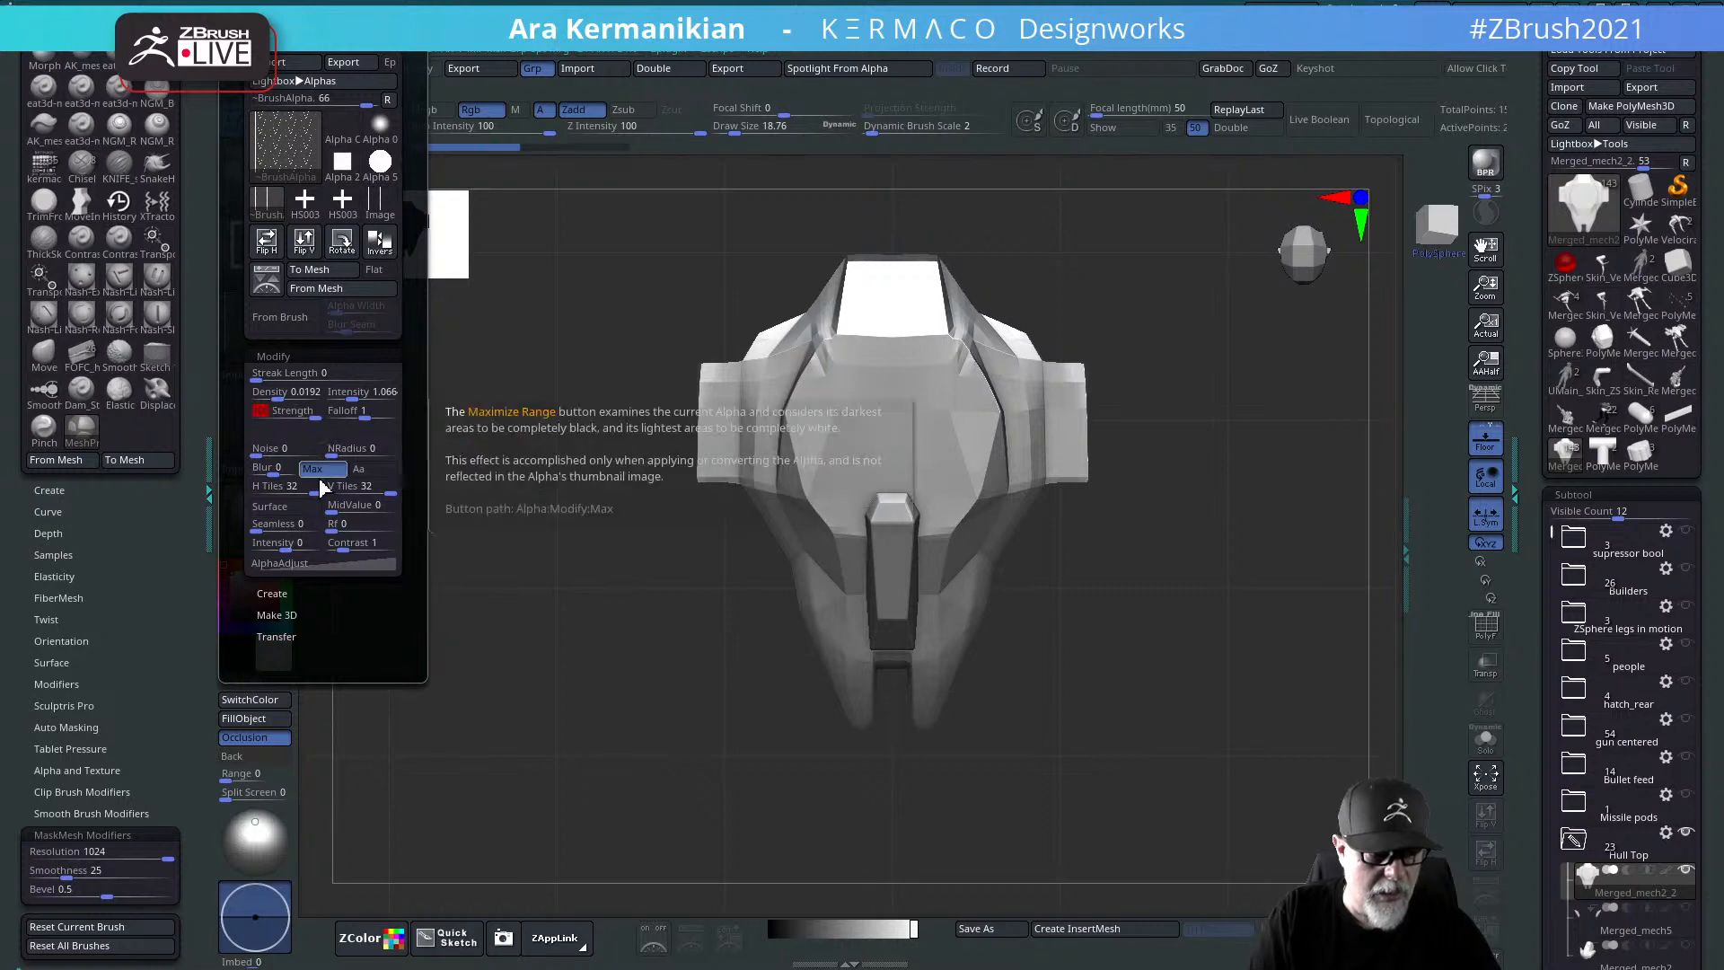
{"action": "left_click_drag", "start_coordinate": [322, 488], "coordinate": [303, 491]}
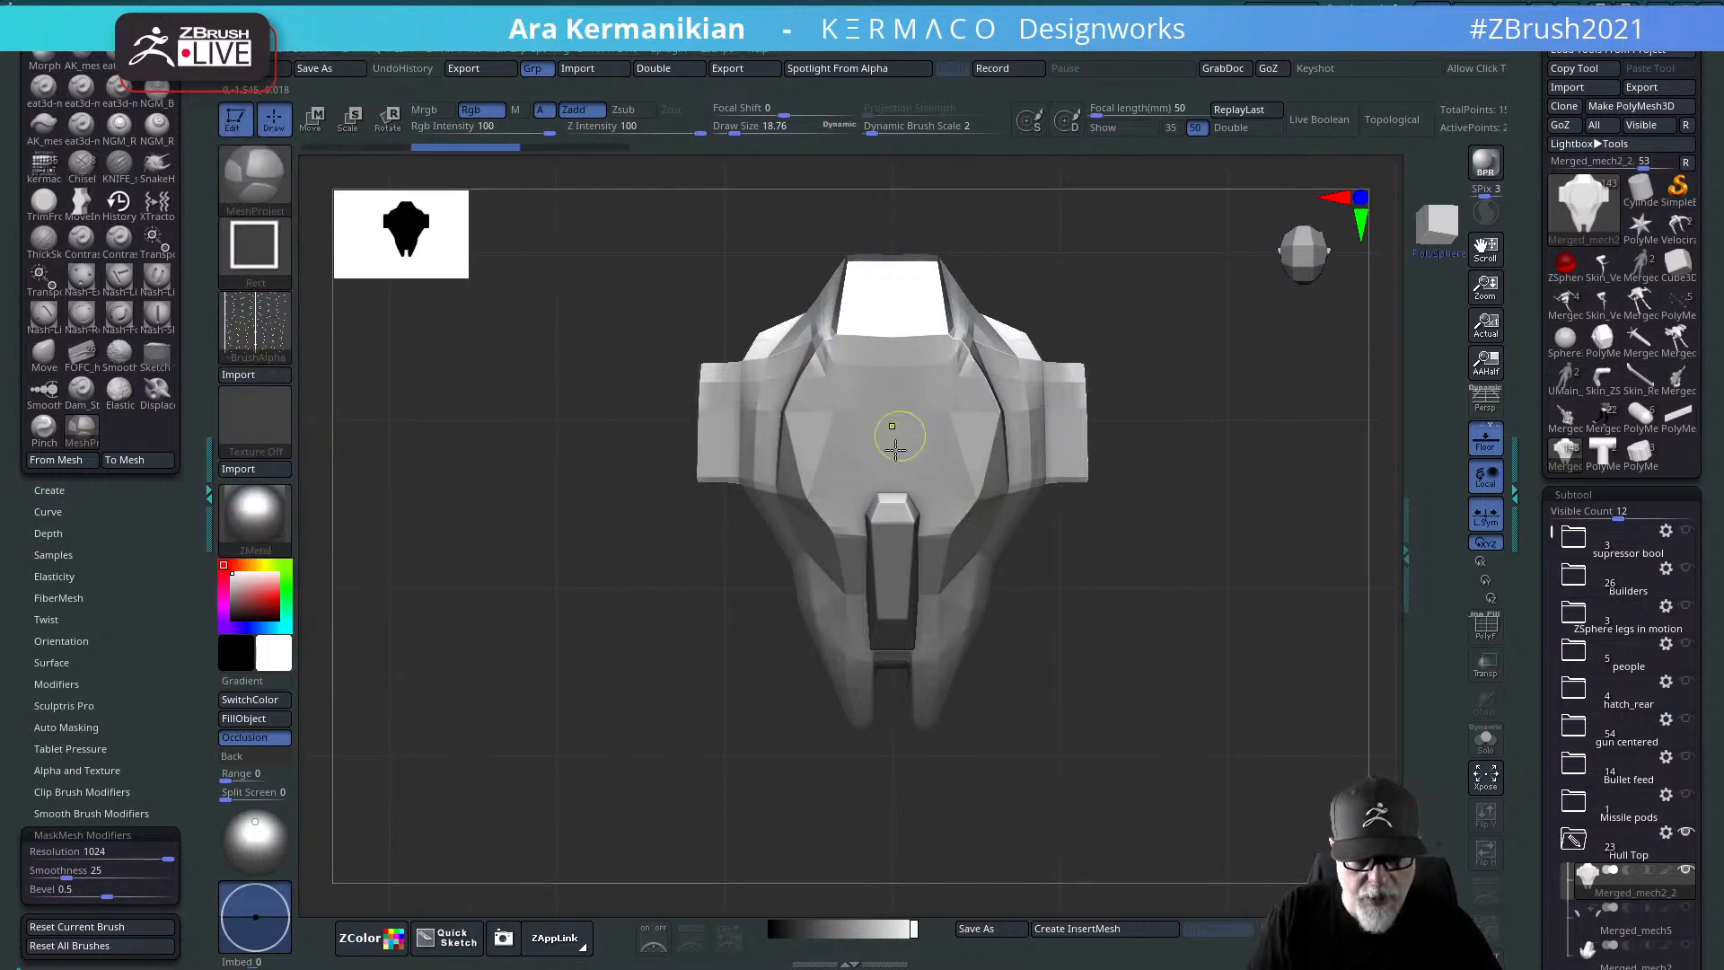
{"action": "left_click_drag", "start_coordinate": [898, 437], "coordinate": [1070, 874], "text": "ctrl"}
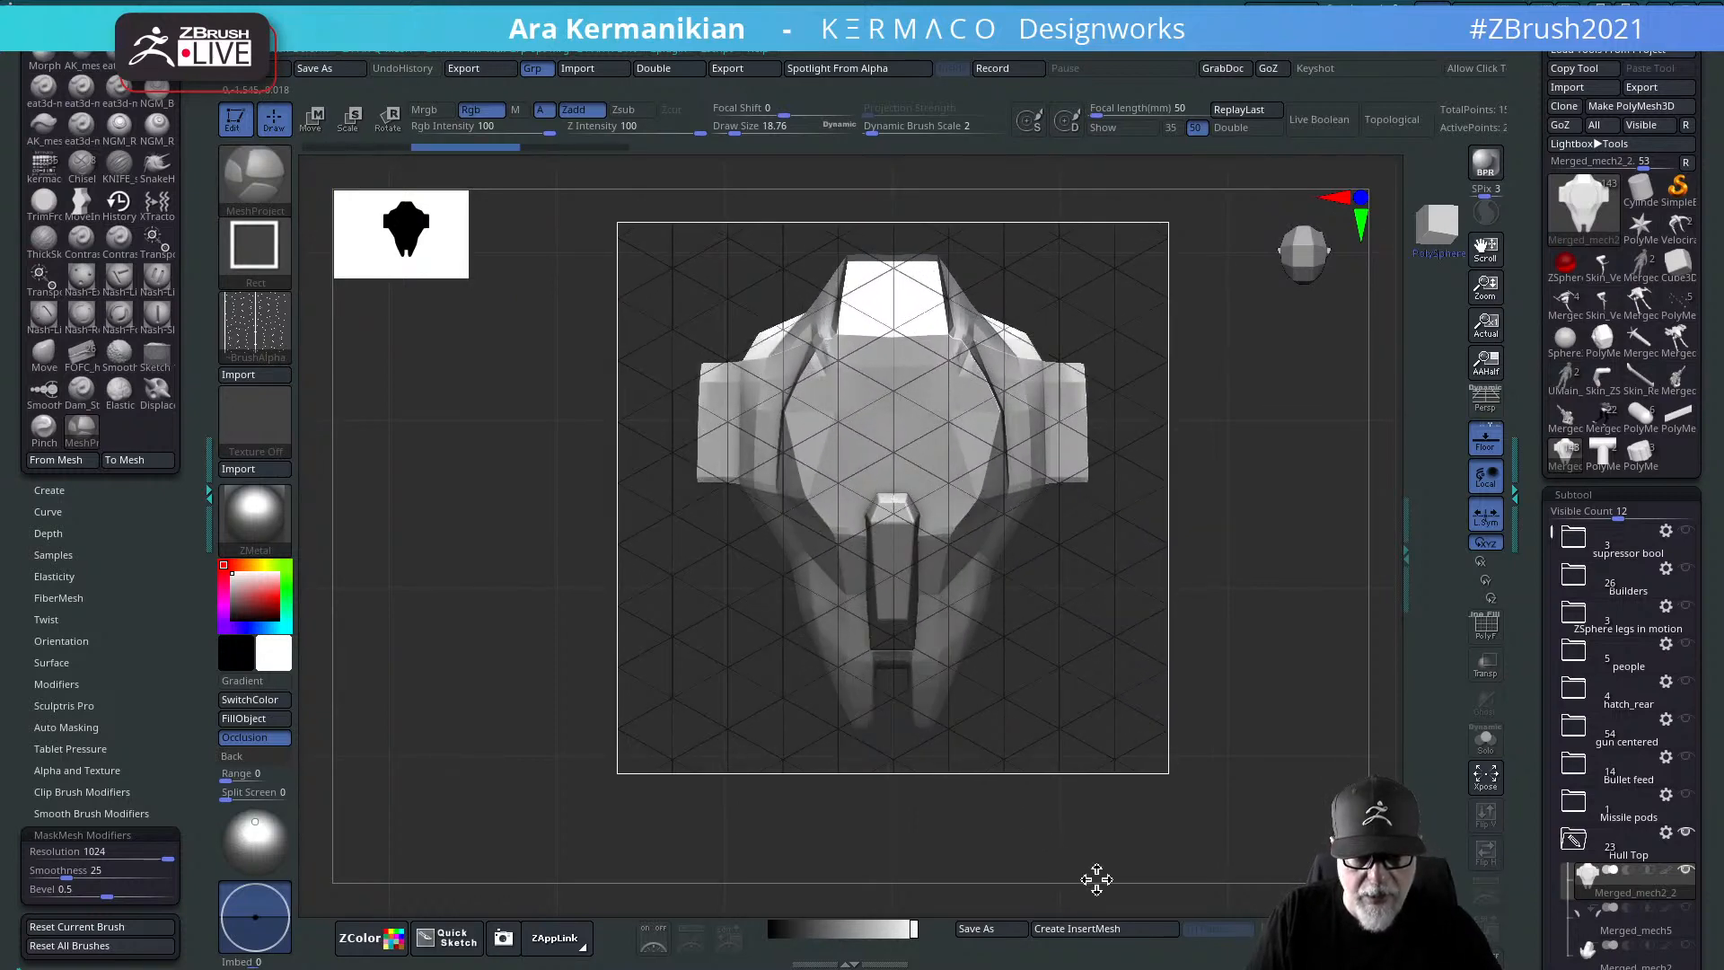
{"action": "left_click_drag", "start_coordinate": [1306, 789], "coordinate": [1308, 788], "text": "ctrl"}
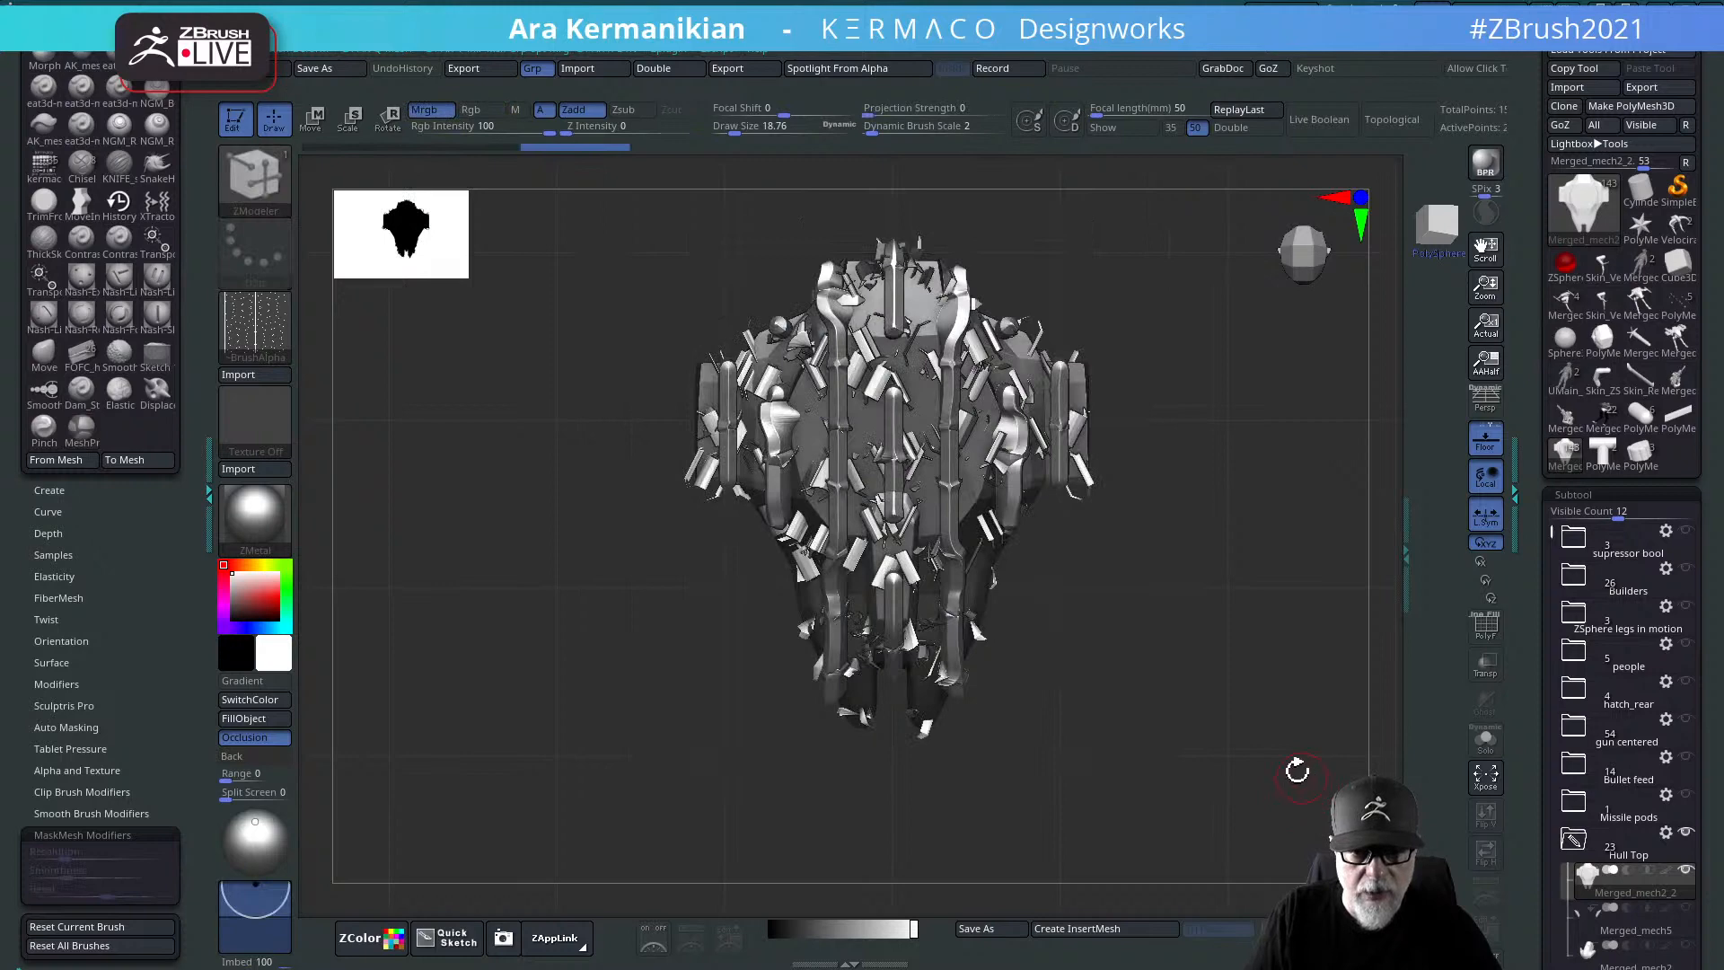
{"action": "key", "text": "ctrl+z"}
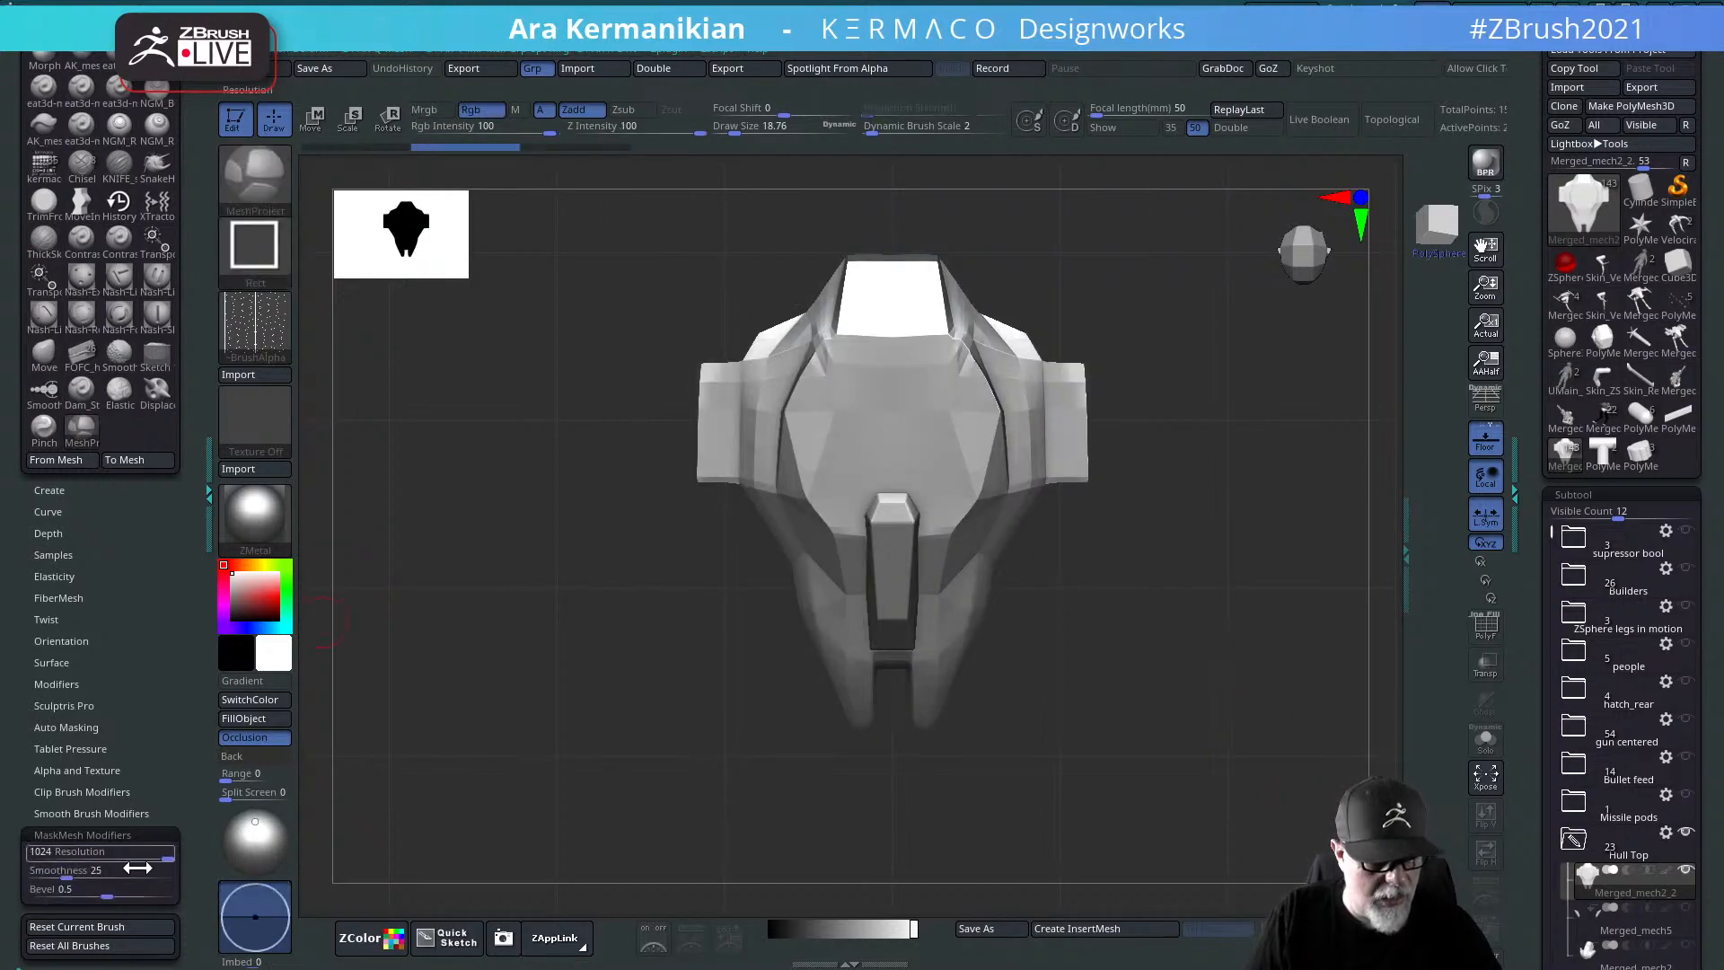
Step: Review the alpha's Modify settings and try projecting the pattern over the hull once more
{"action": "left_click", "coordinate": [255, 323]}
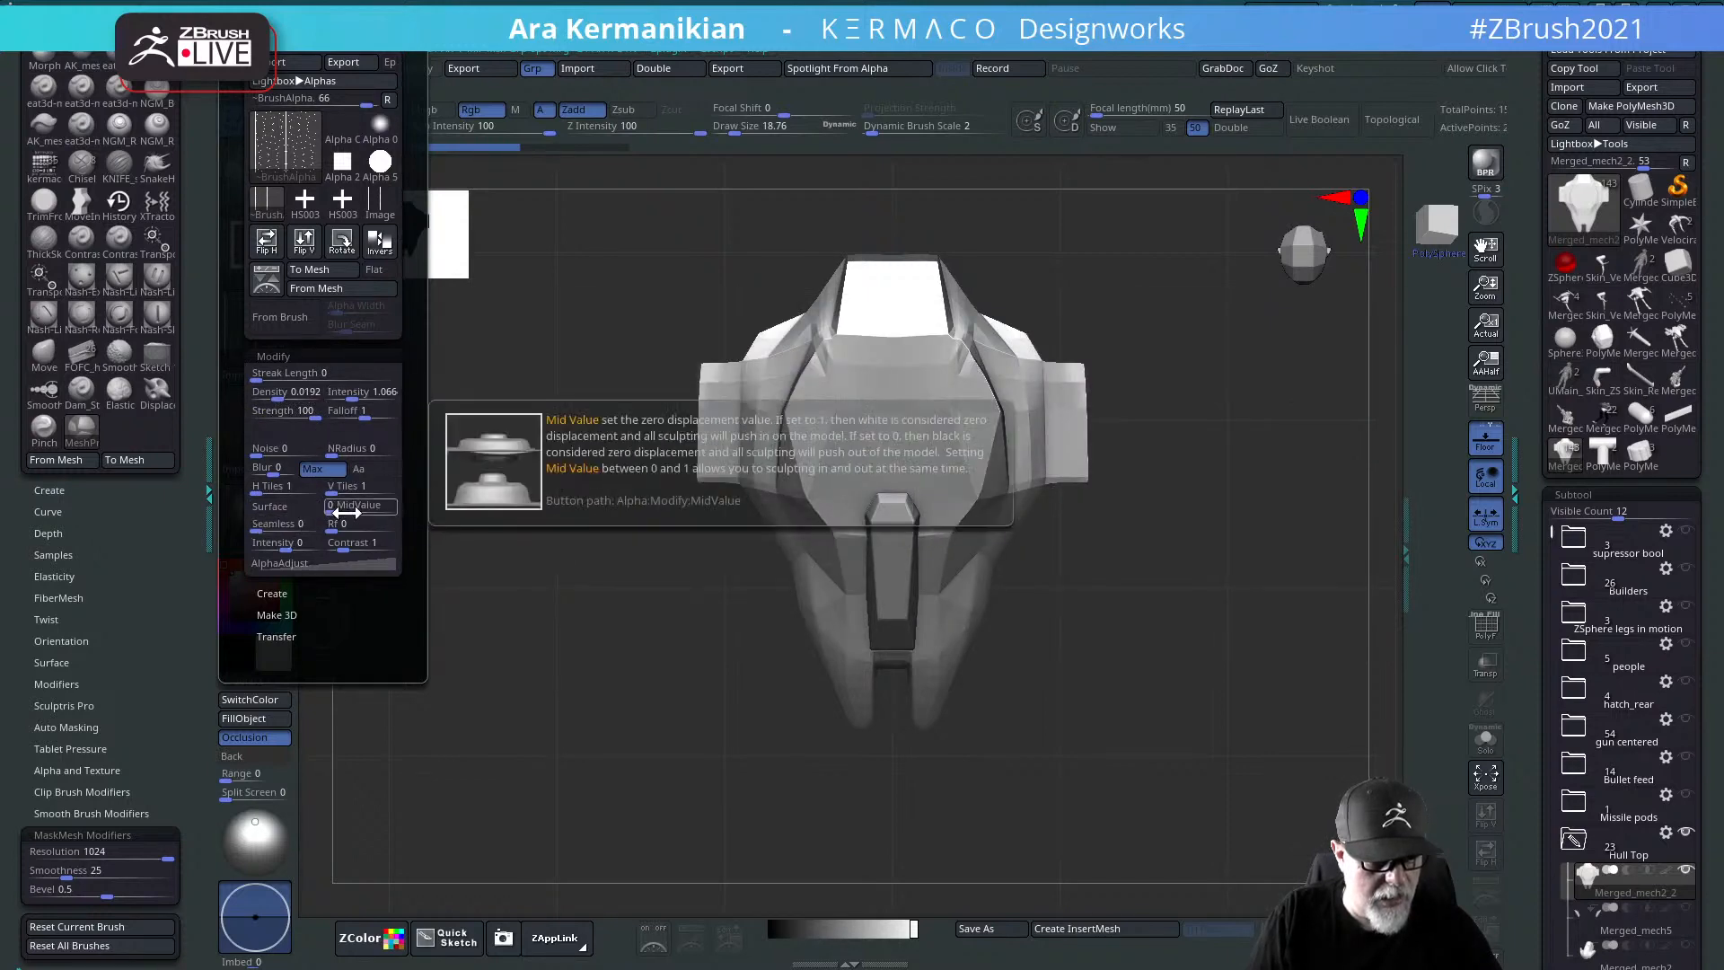
{"action": "key", "text": "b"}
{"action": "key", "text": "z"}
{"action": "key", "text": "m"}
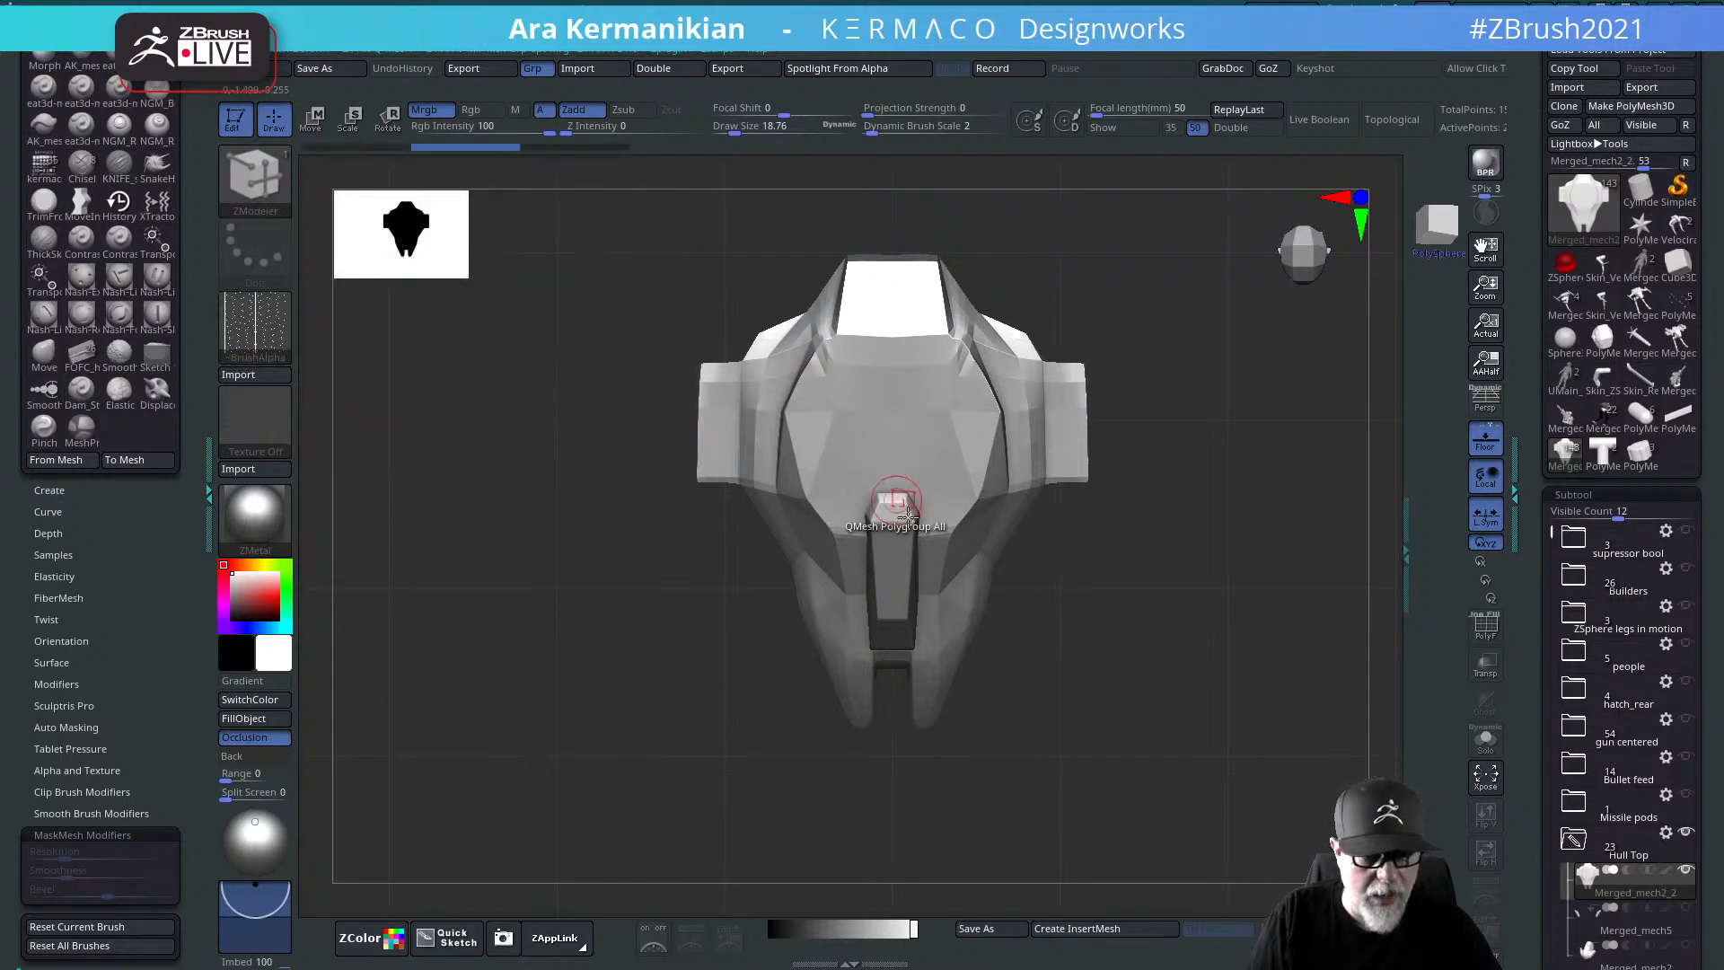
{"action": "mouse_move", "coordinate": [908, 432]}
{"action": "left_mouse_down", "text": "ctrl"}
{"action": "mouse_move", "coordinate": [961, 965]}
{"action": "mouse_move", "coordinate": [1001, 961]}
{"action": "left_mouse_up", "text": "ctrl"}
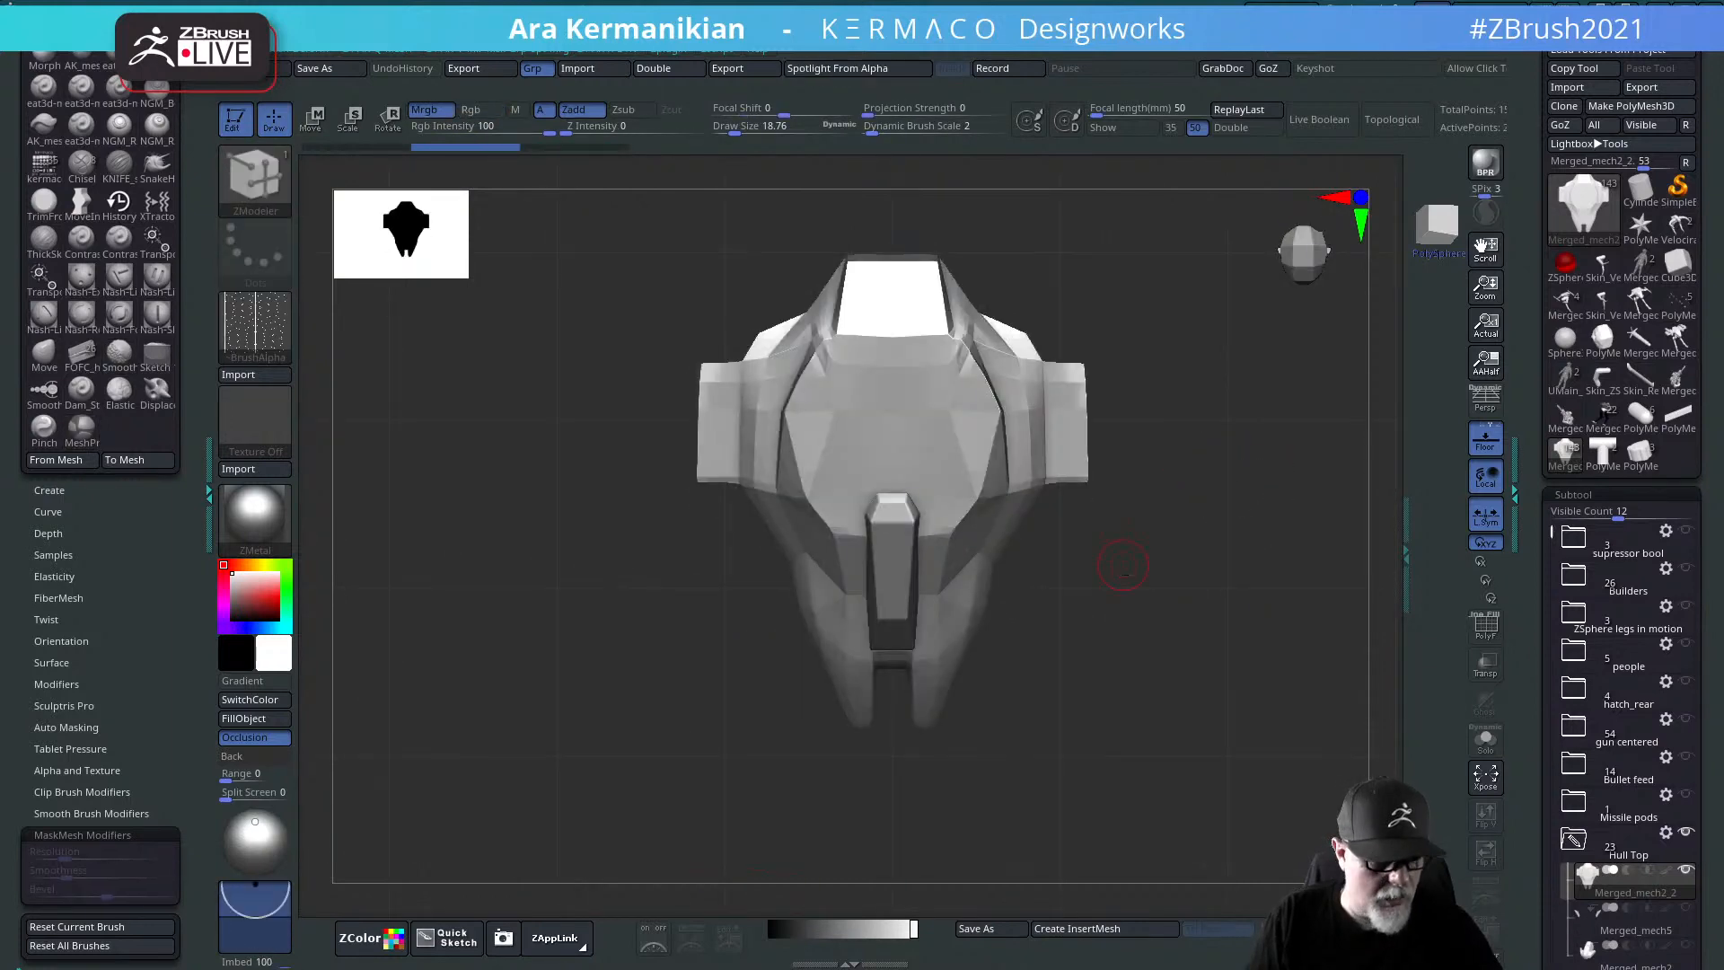
{"action": "key", "text": "ctrl"}
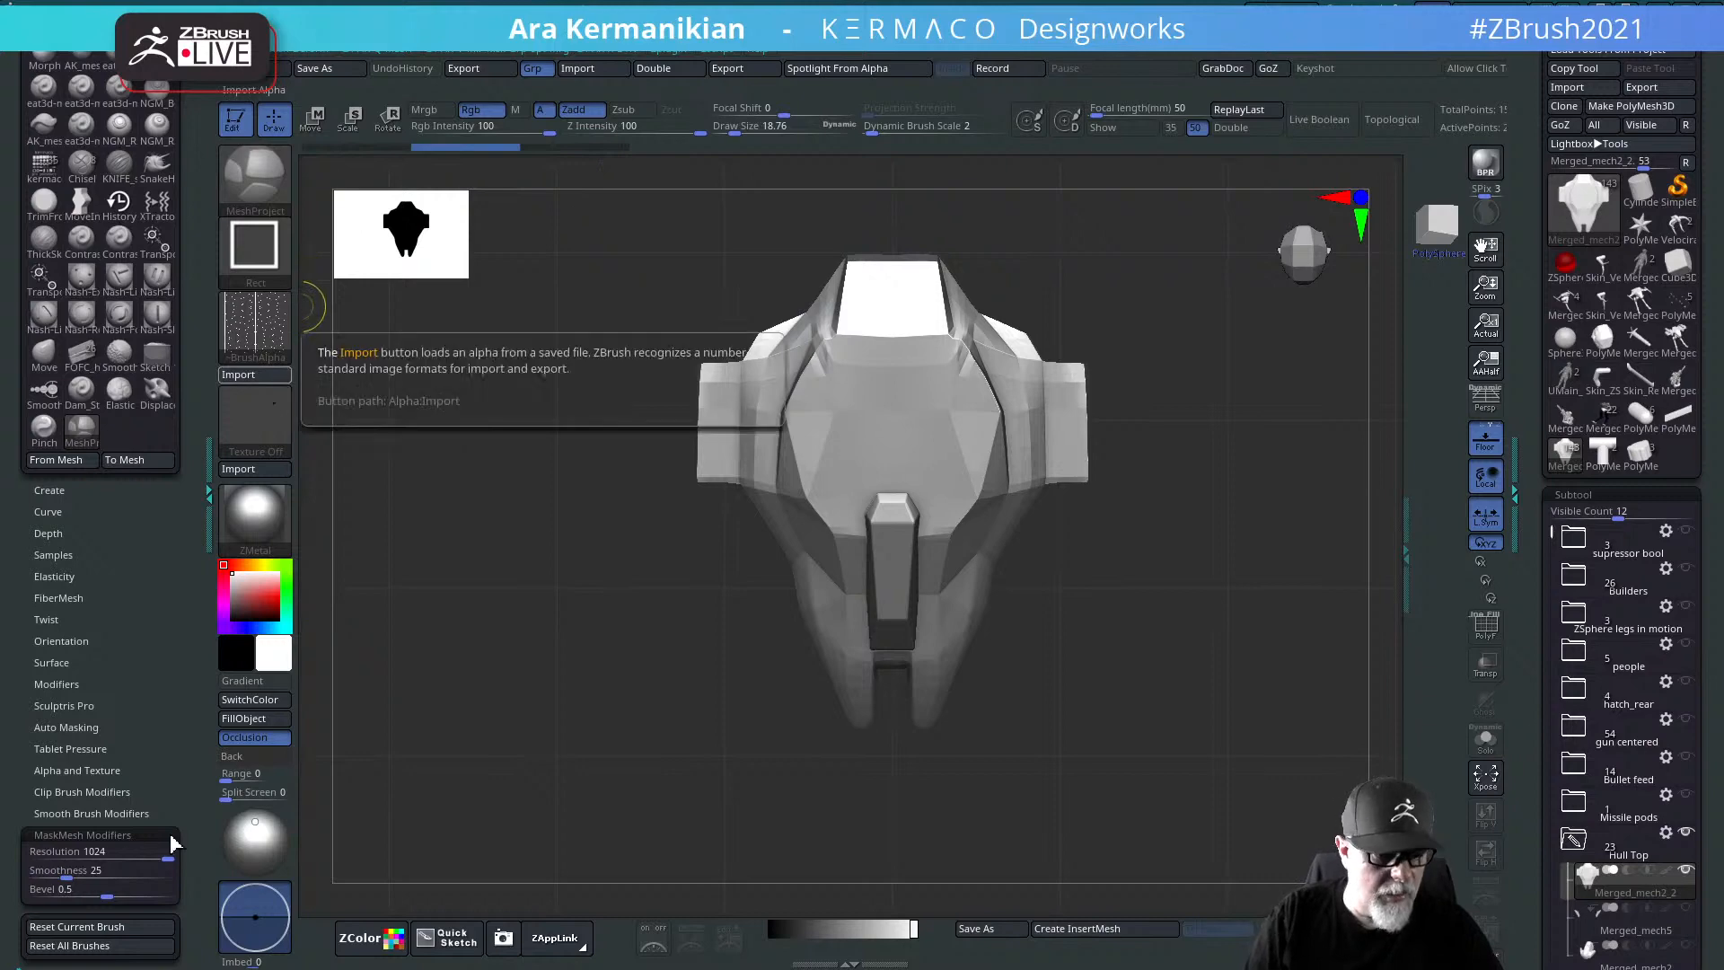
Step: Browse the sci-fi patterns in LightBox and load pattern2.png as the current texture
{"action": "key", "text": "comma"}
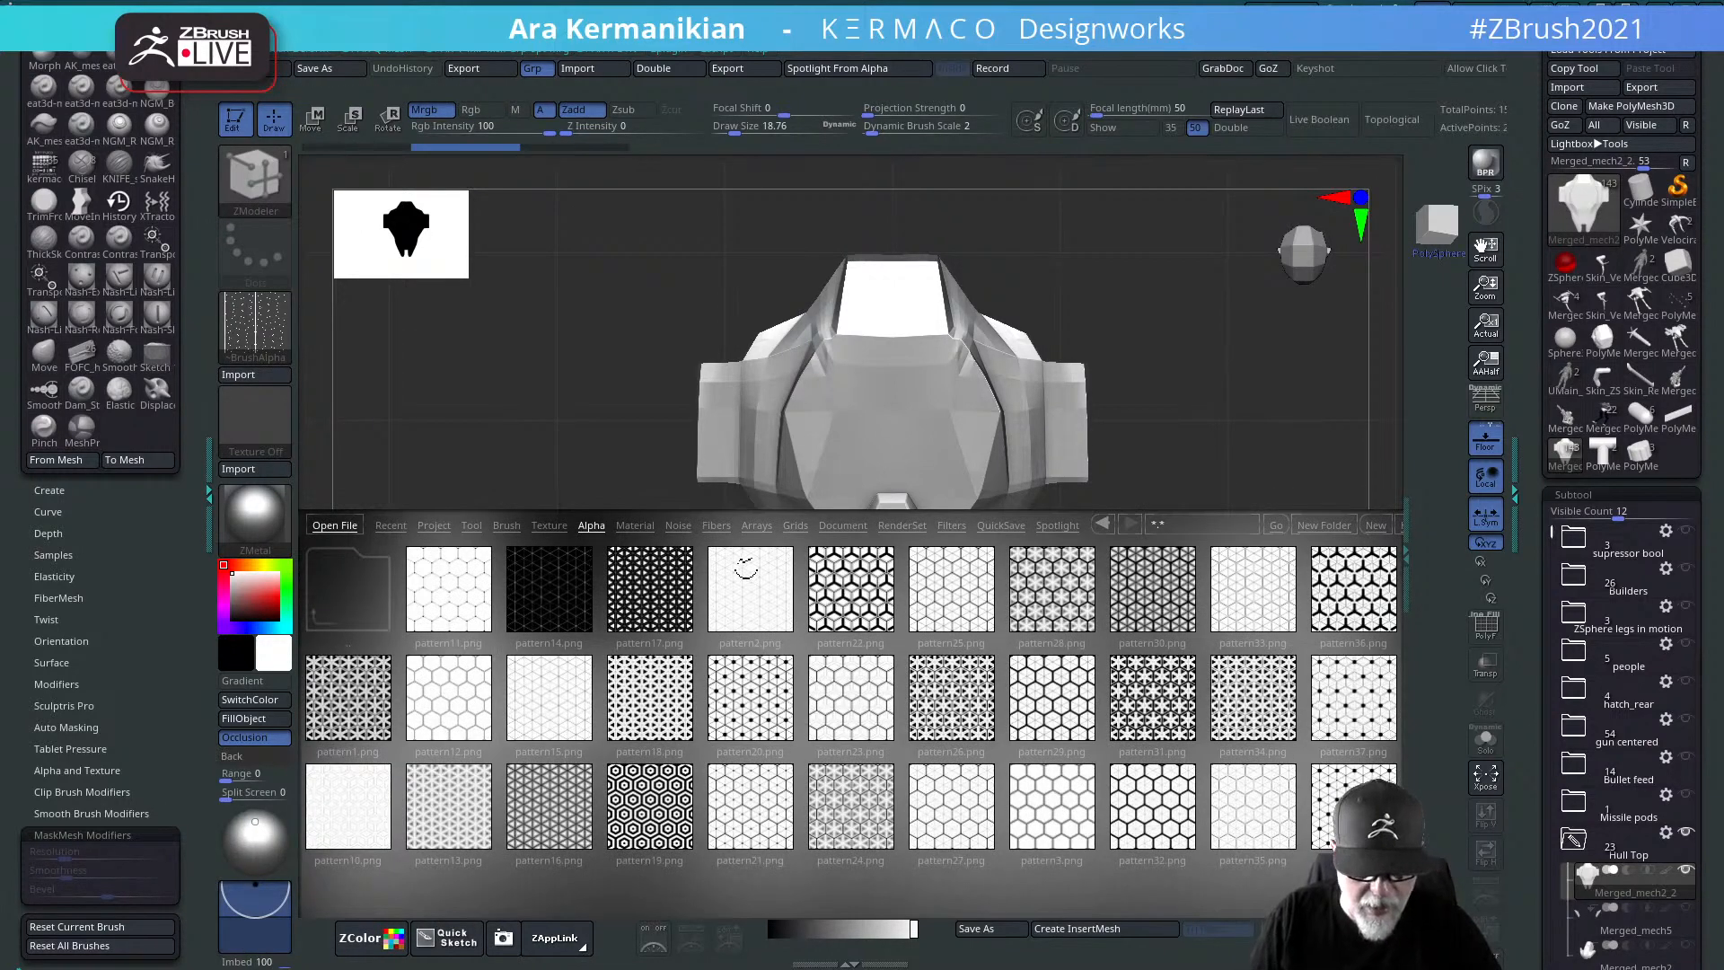
{"action": "left_click_drag", "start_coordinate": [1275, 723], "coordinate": [851, 722]}
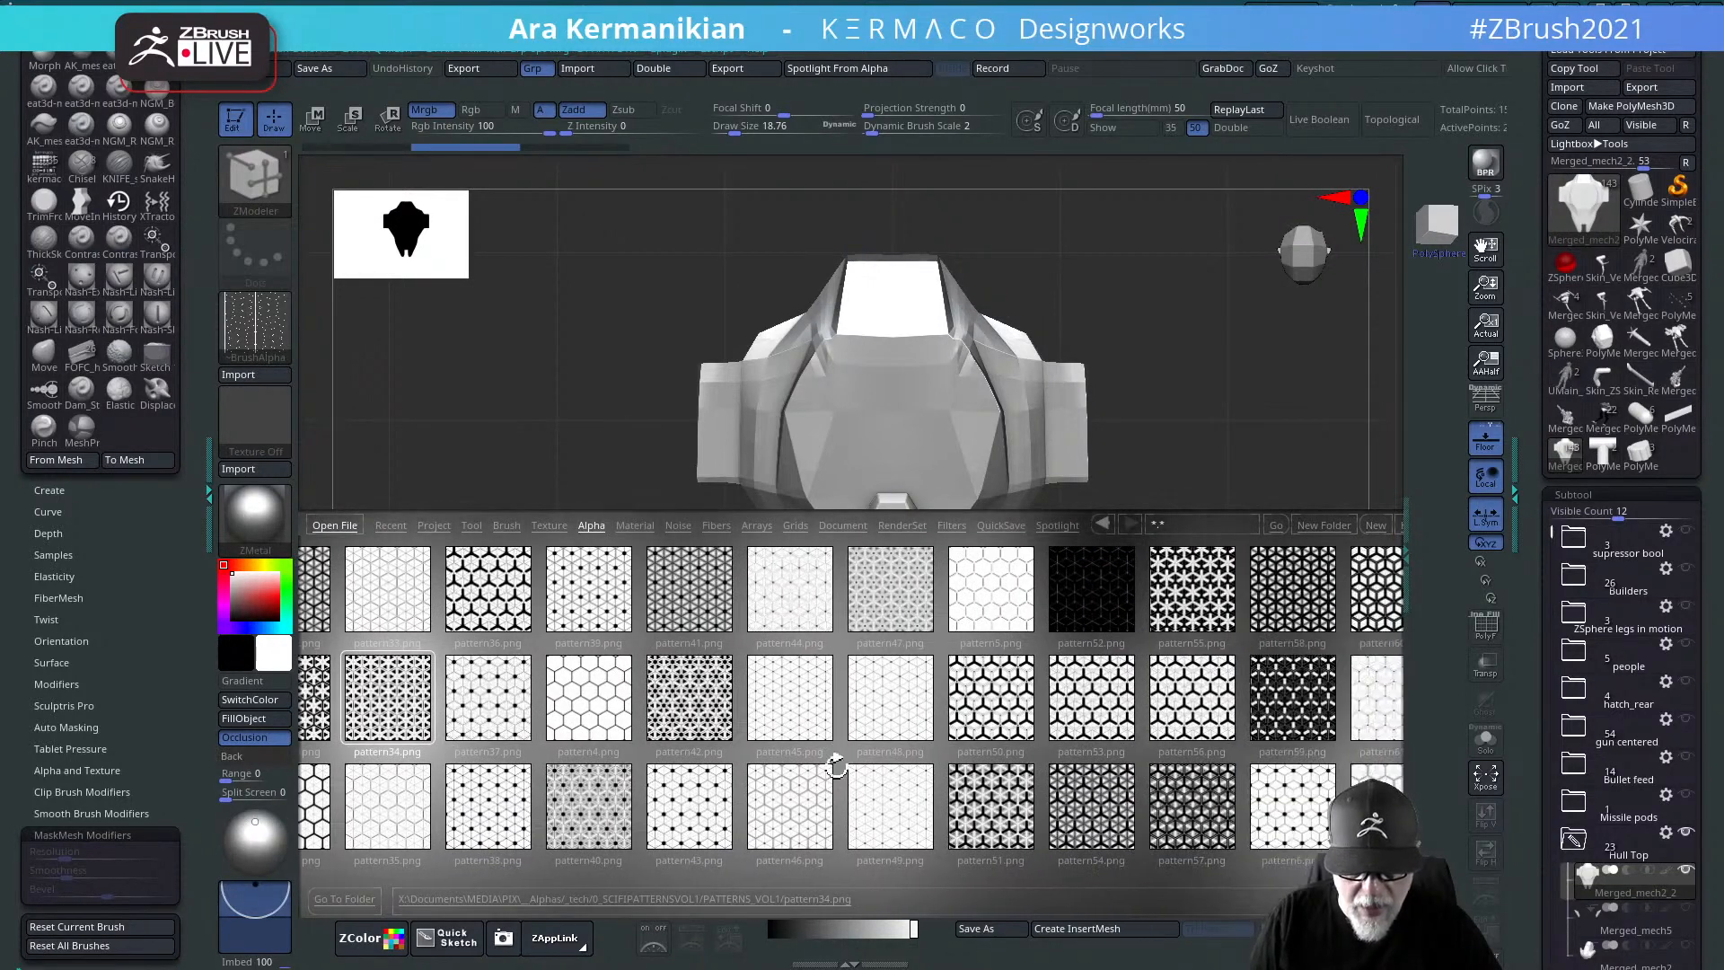
{"action": "left_click_drag", "start_coordinate": [1041, 712], "coordinate": [1275, 728]}
{"action": "left_click_drag", "start_coordinate": [779, 692], "coordinate": [882, 714]}
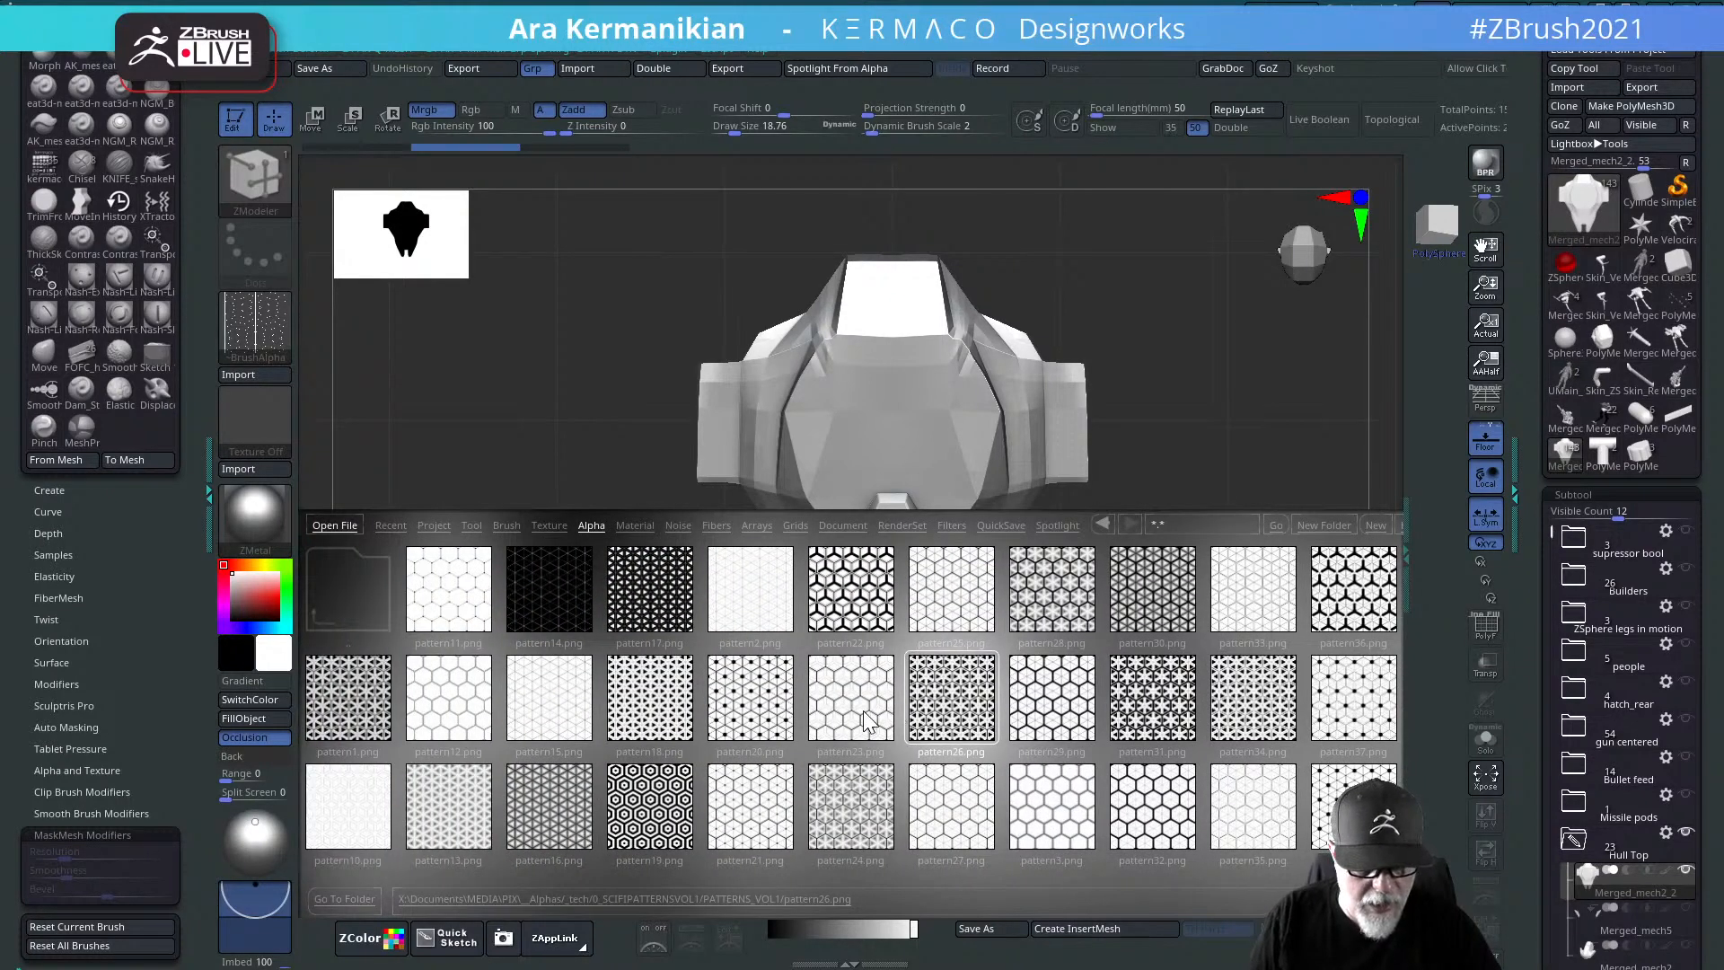
{"action": "double_click", "coordinate": [781, 595]}
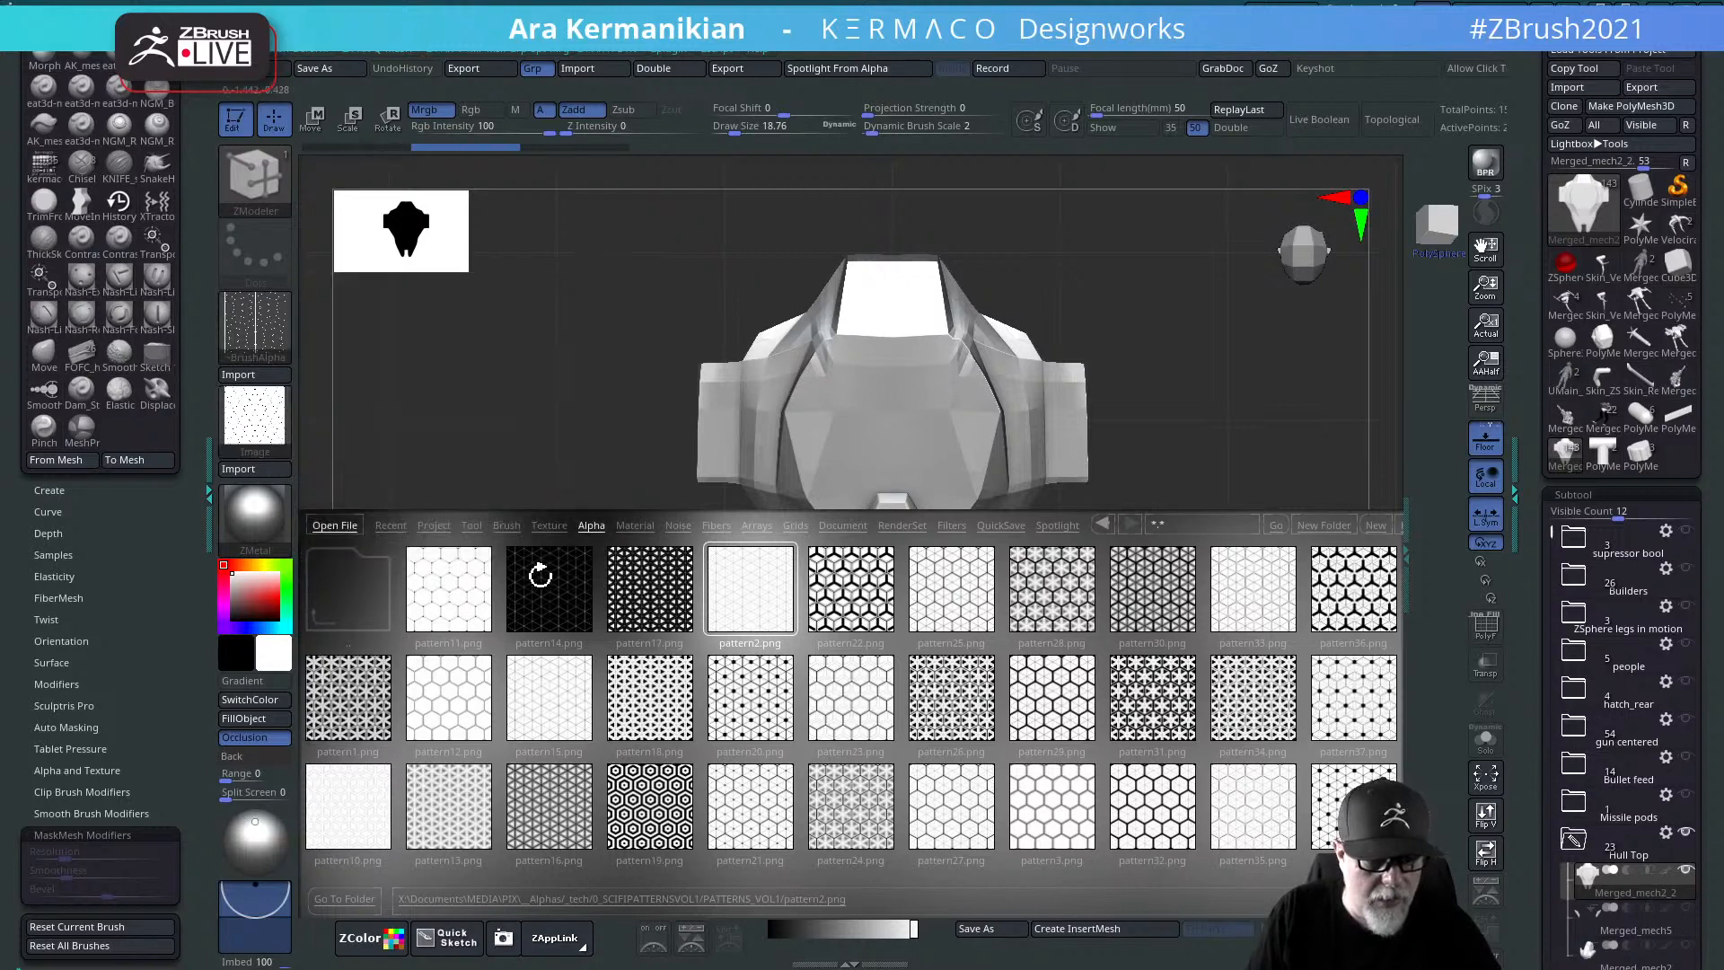
Step: Turn off the current texture and the current alpha
{"action": "mouse_move", "coordinate": [268, 422]}
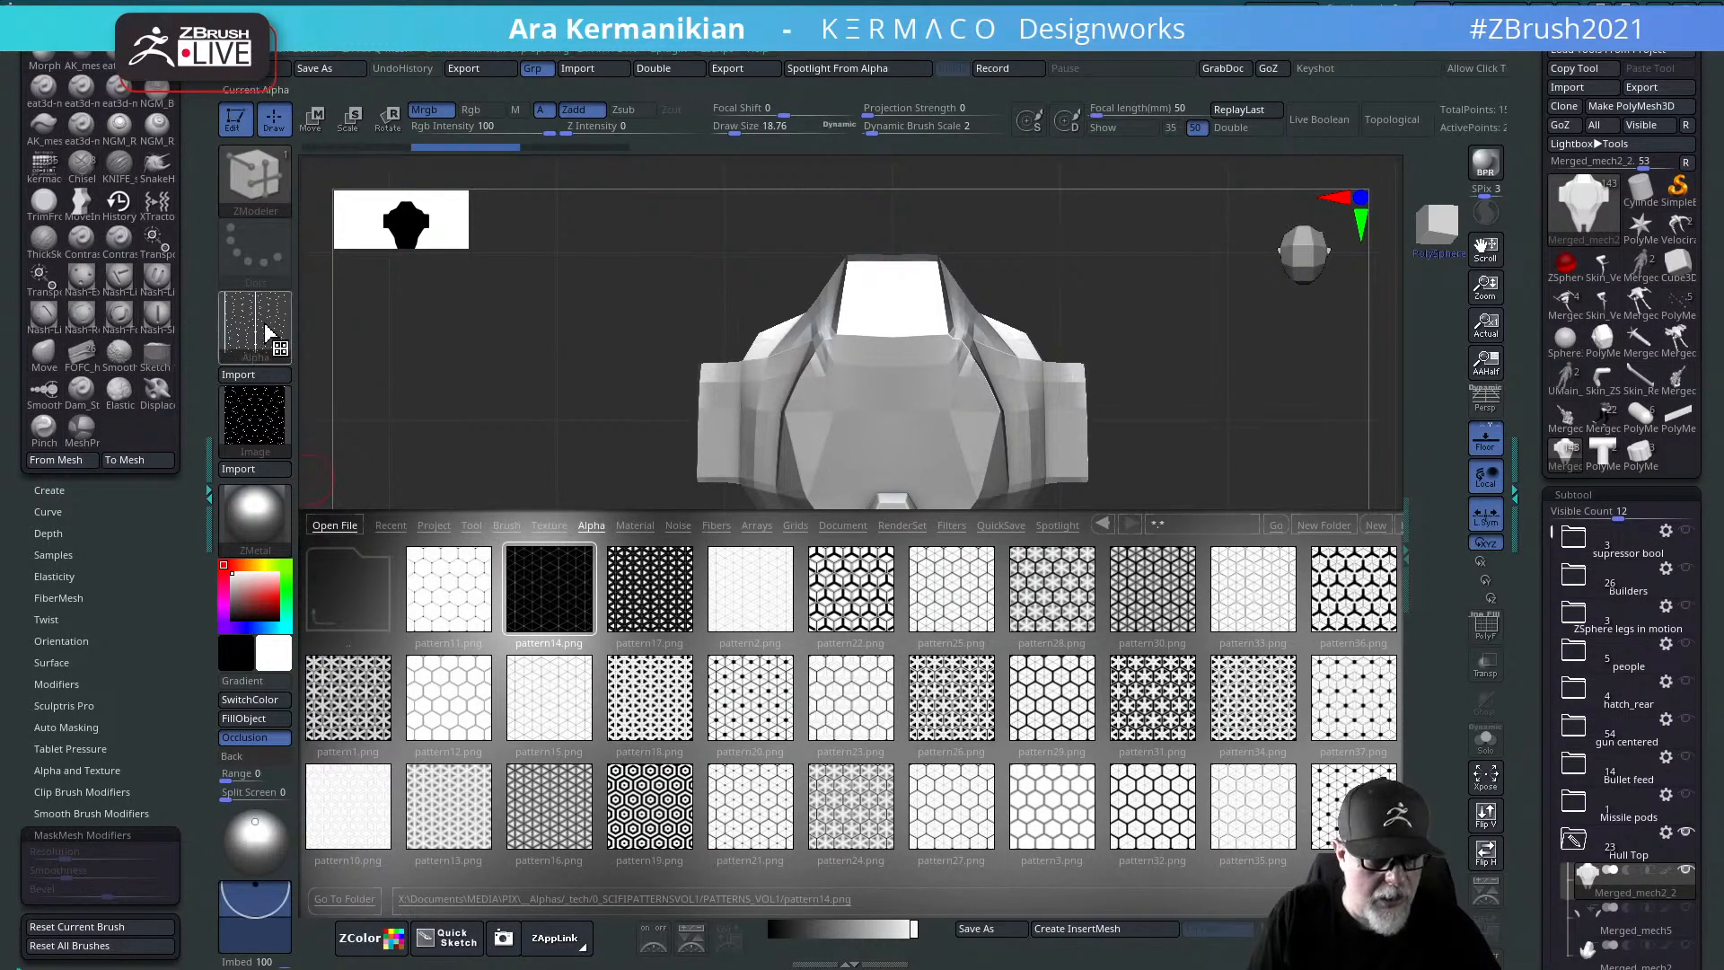
{"action": "left_click", "coordinate": [255, 417]}
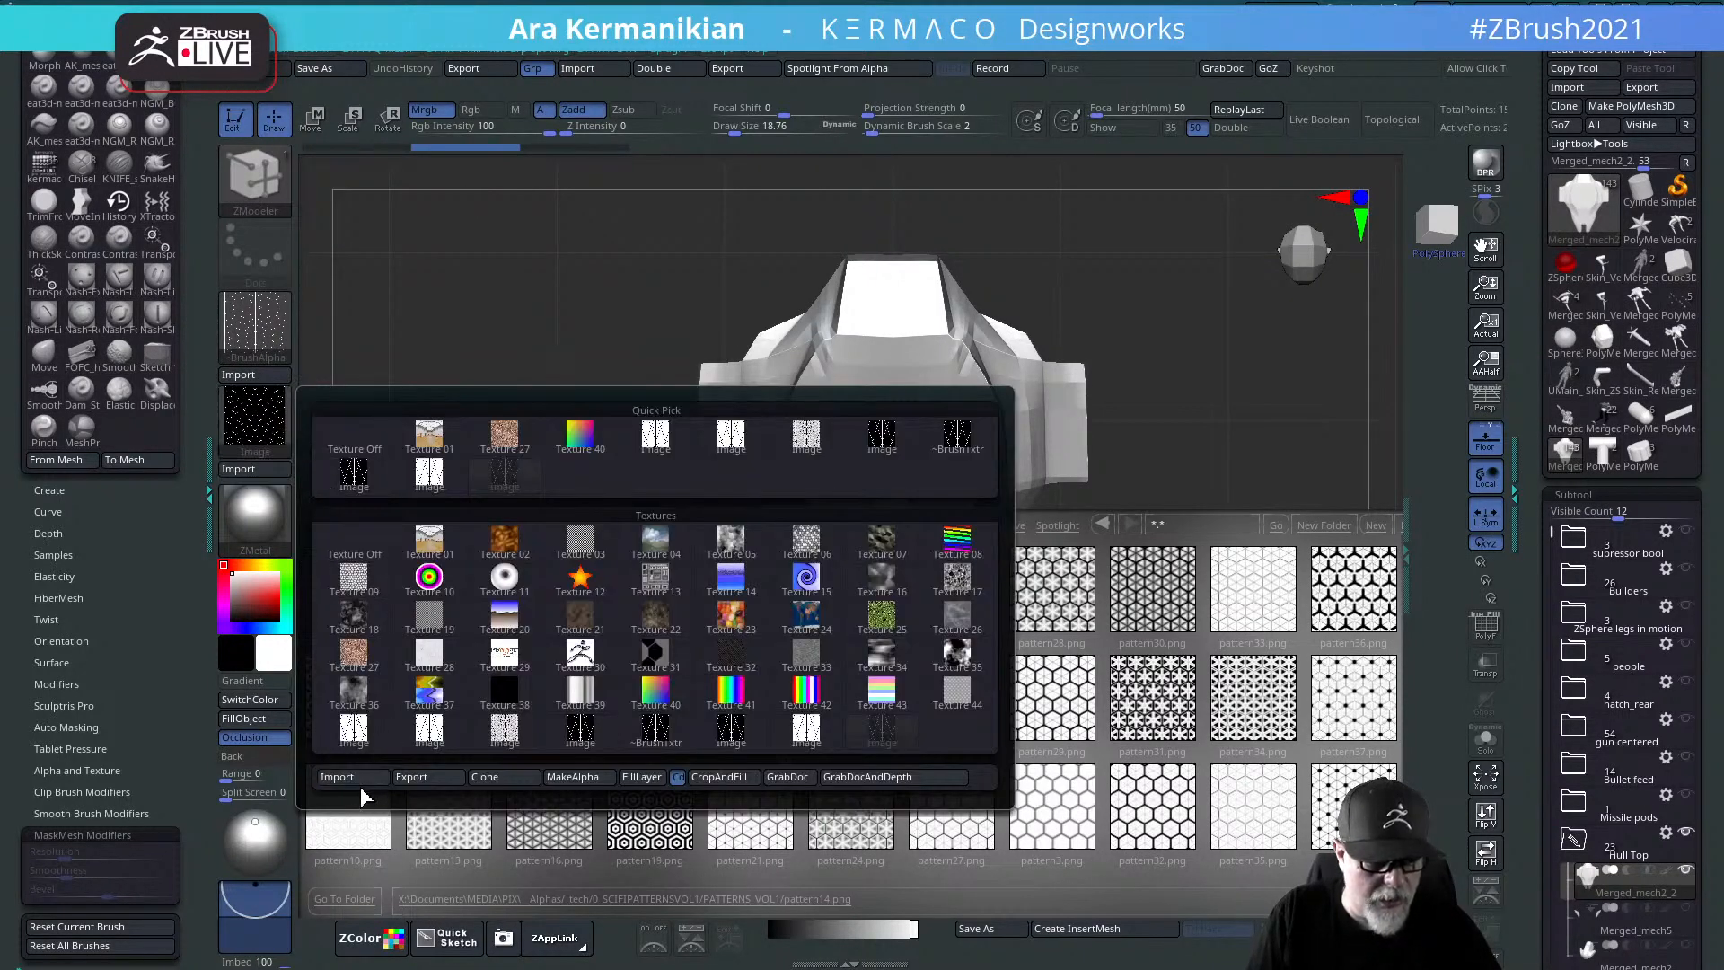
{"action": "left_click", "coordinate": [579, 730]}
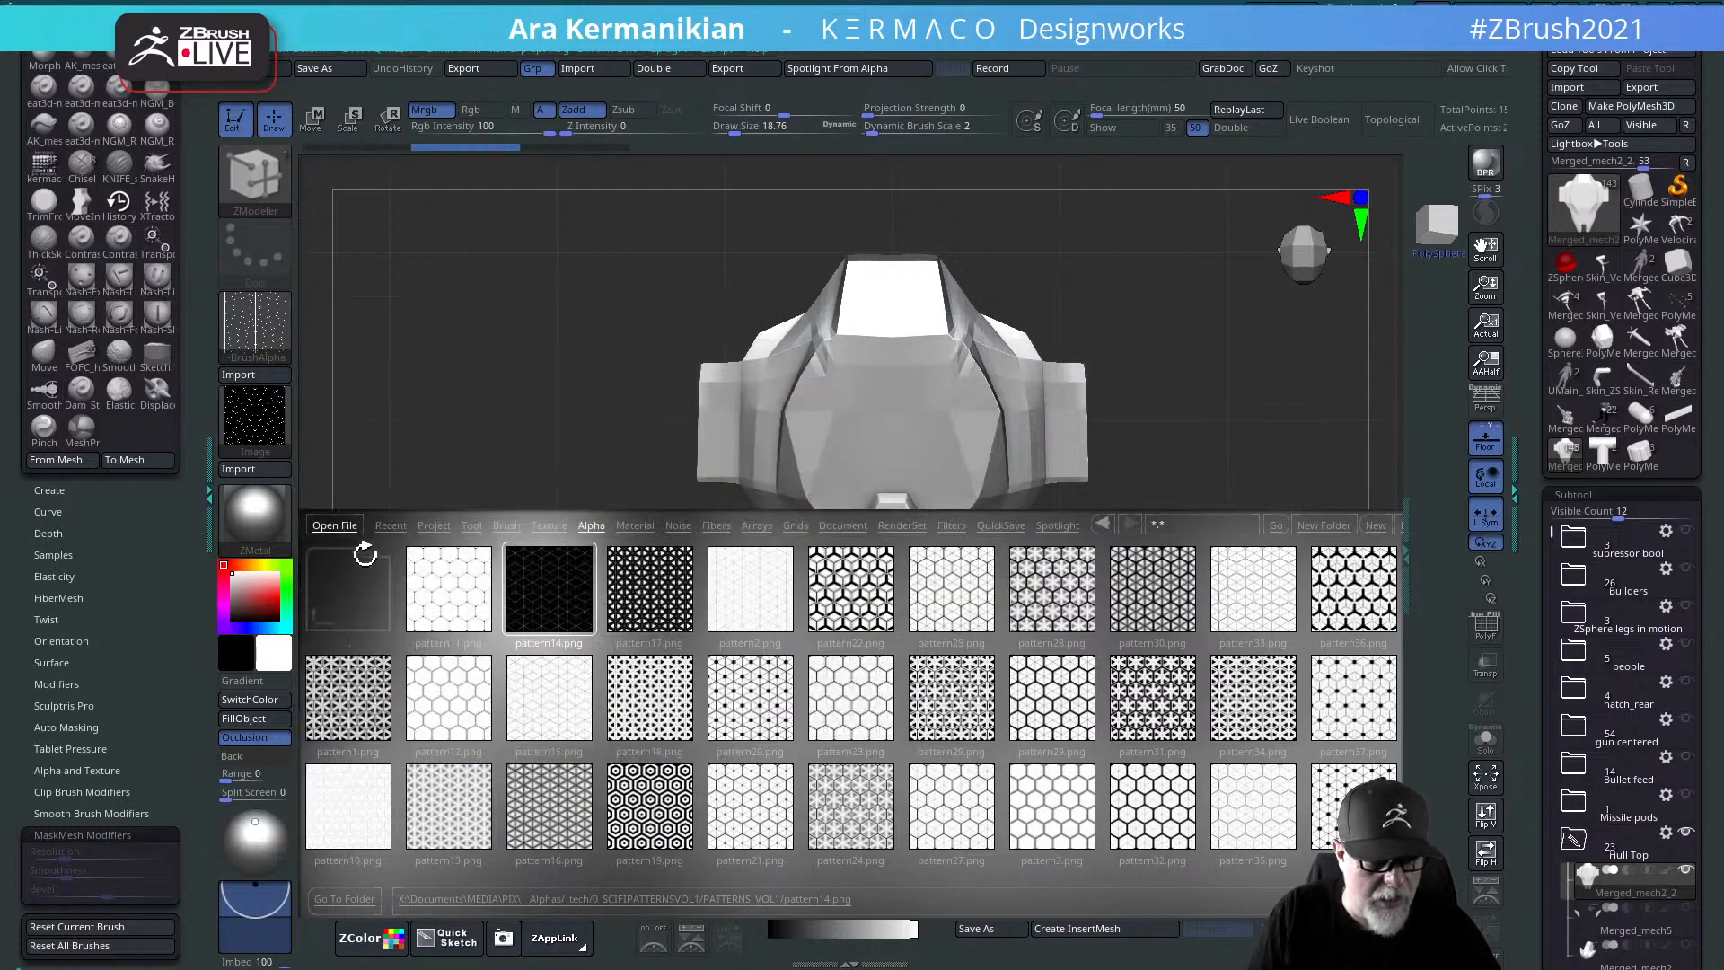
{"action": "left_click", "coordinate": [267, 422]}
{"action": "left_click", "coordinate": [346, 463]}
{"action": "left_click", "coordinate": [255, 325]}
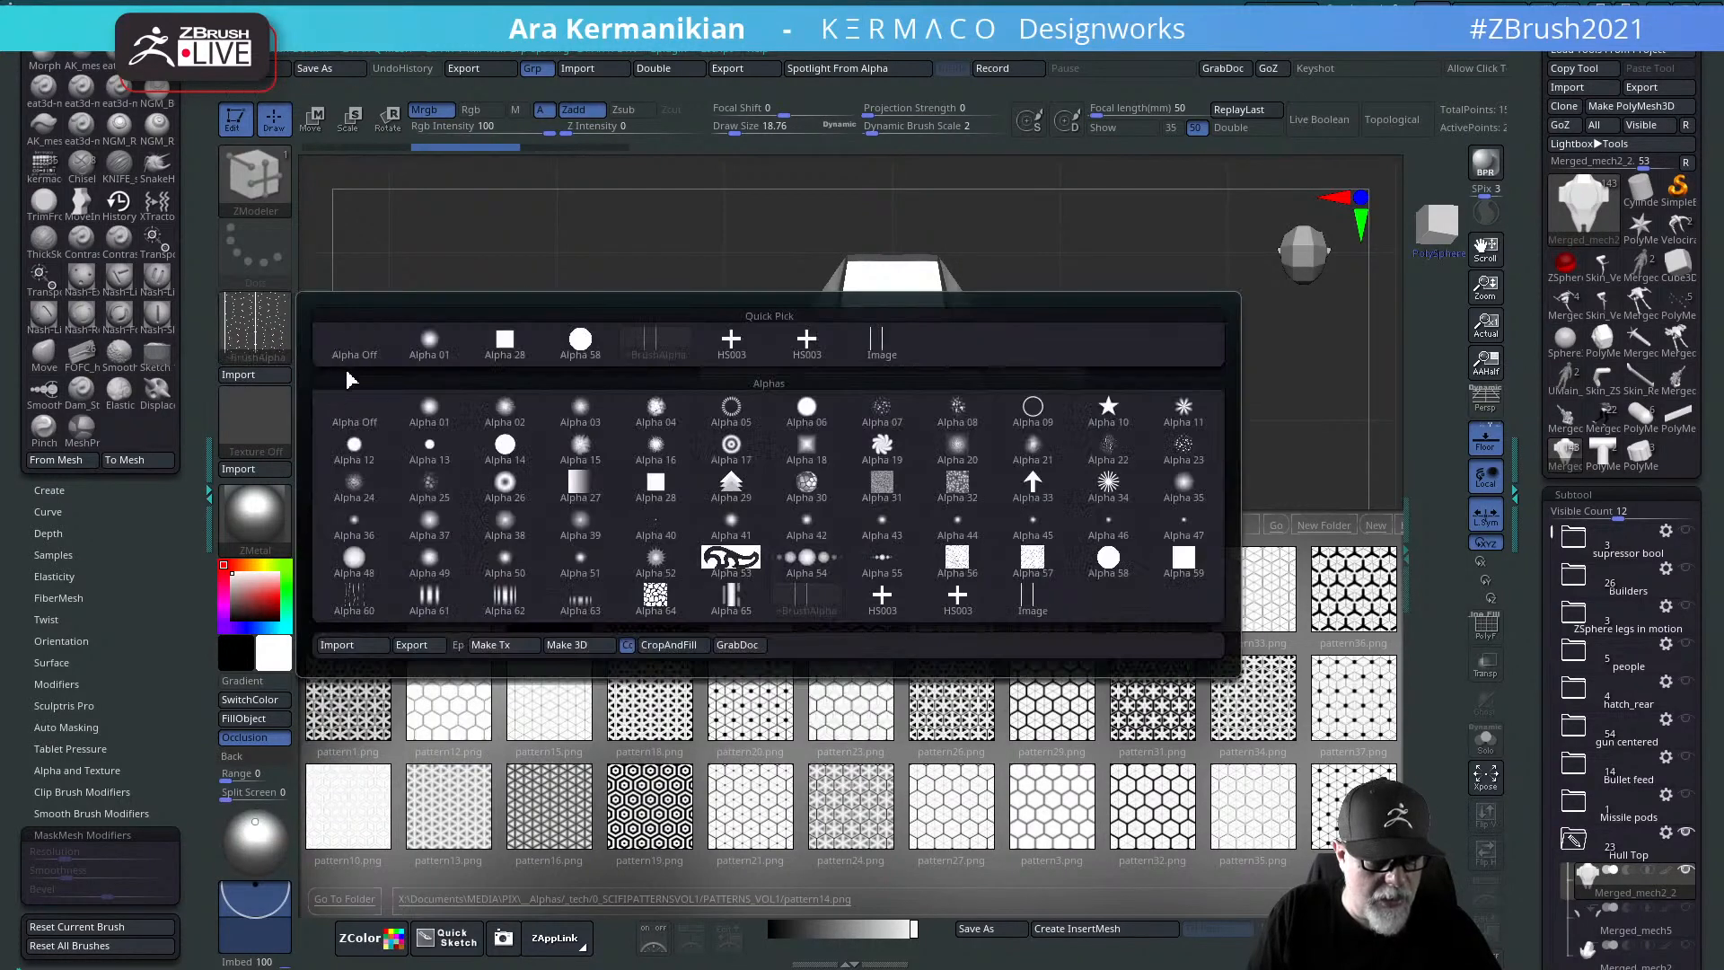
{"action": "left_click", "coordinate": [337, 412]}
{"action": "left_click", "coordinate": [255, 325]}
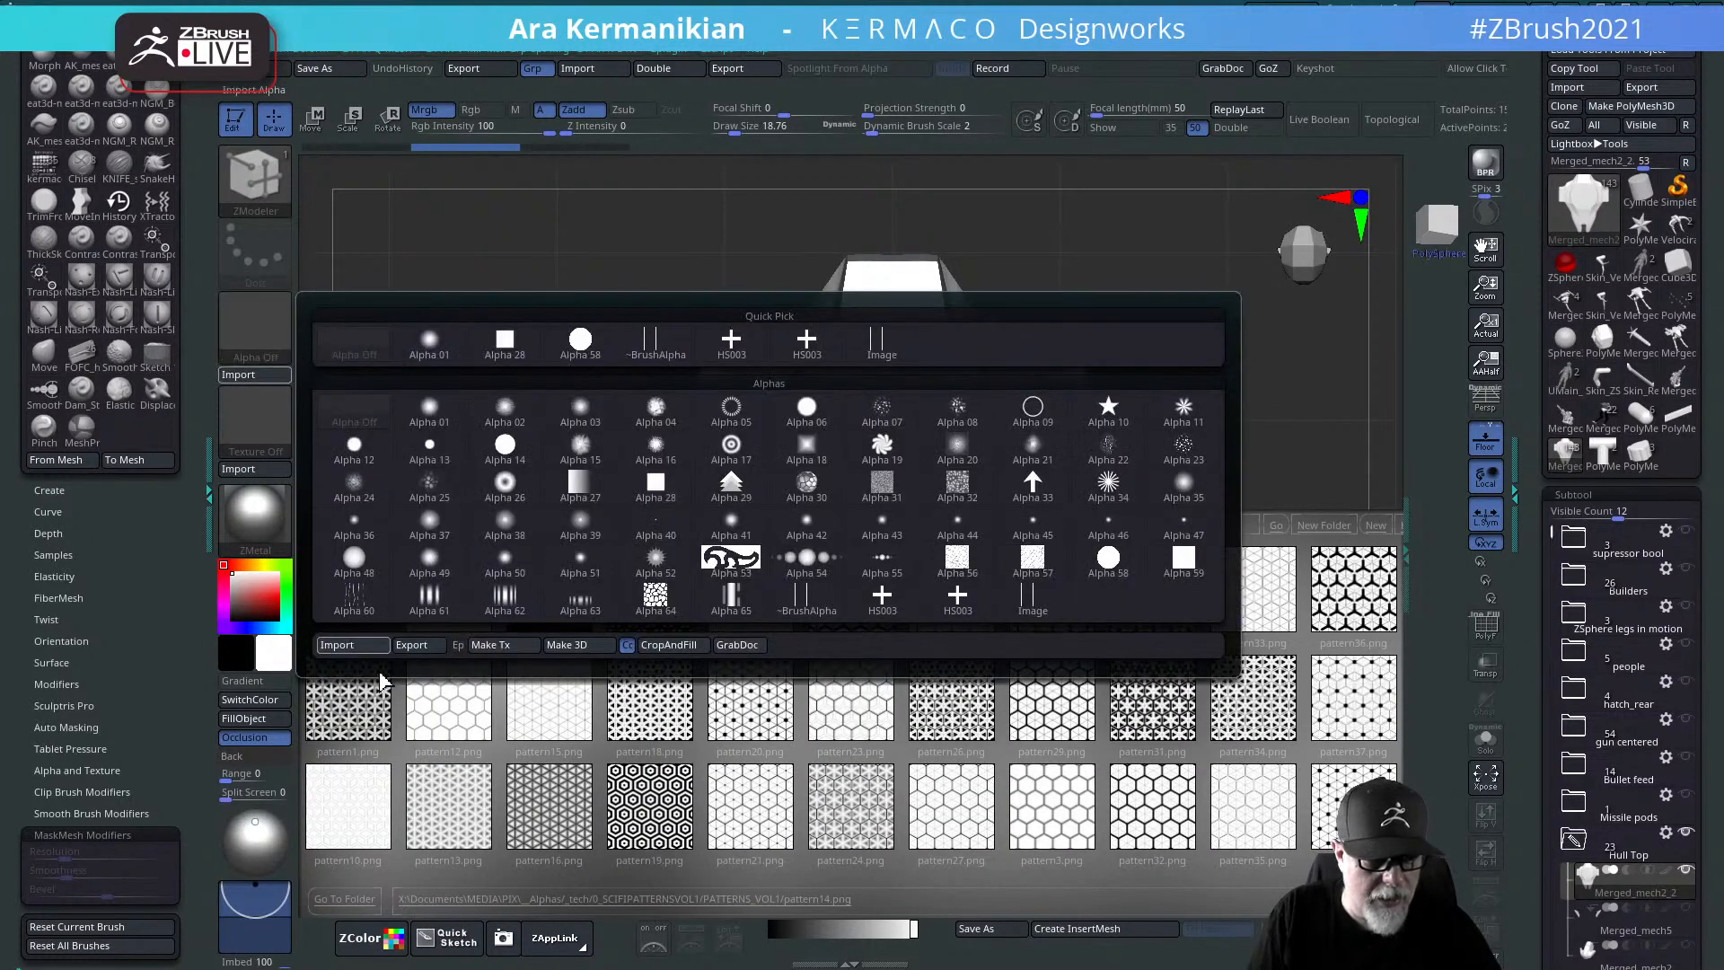
{"action": "mouse_move", "coordinate": [1037, 608]}
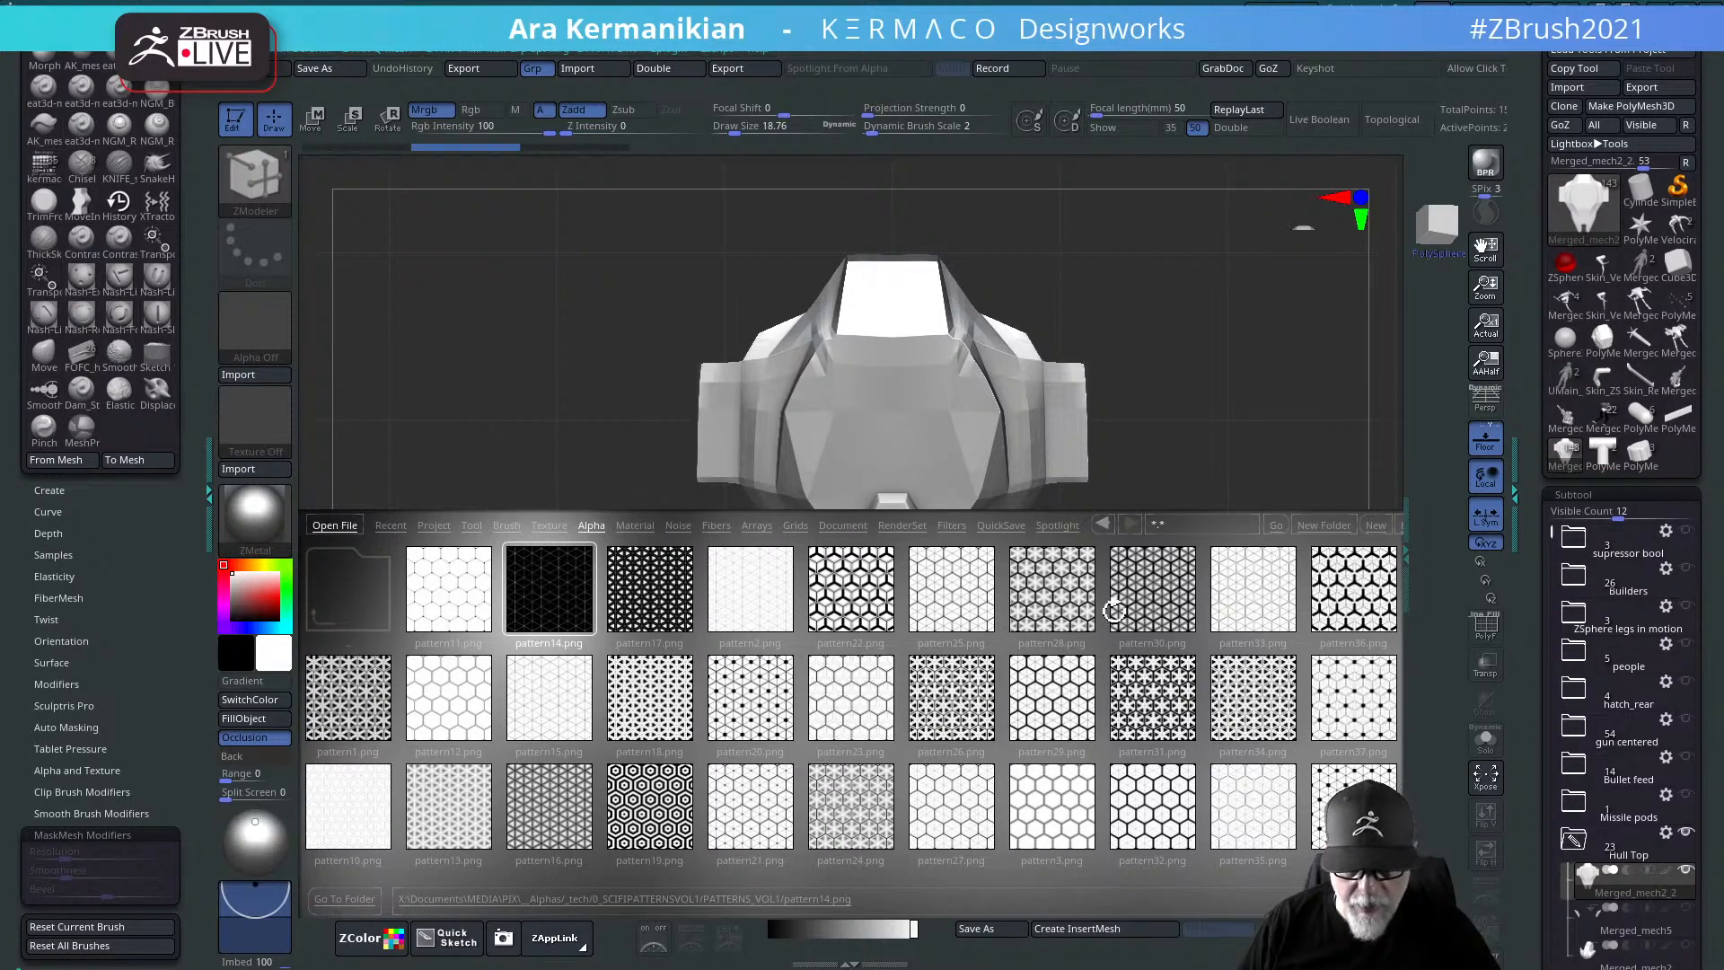
Step: Browse further through the LightBox patterns and load pattern45.png as the current texture
{"action": "left_click", "coordinate": [1152, 597]}
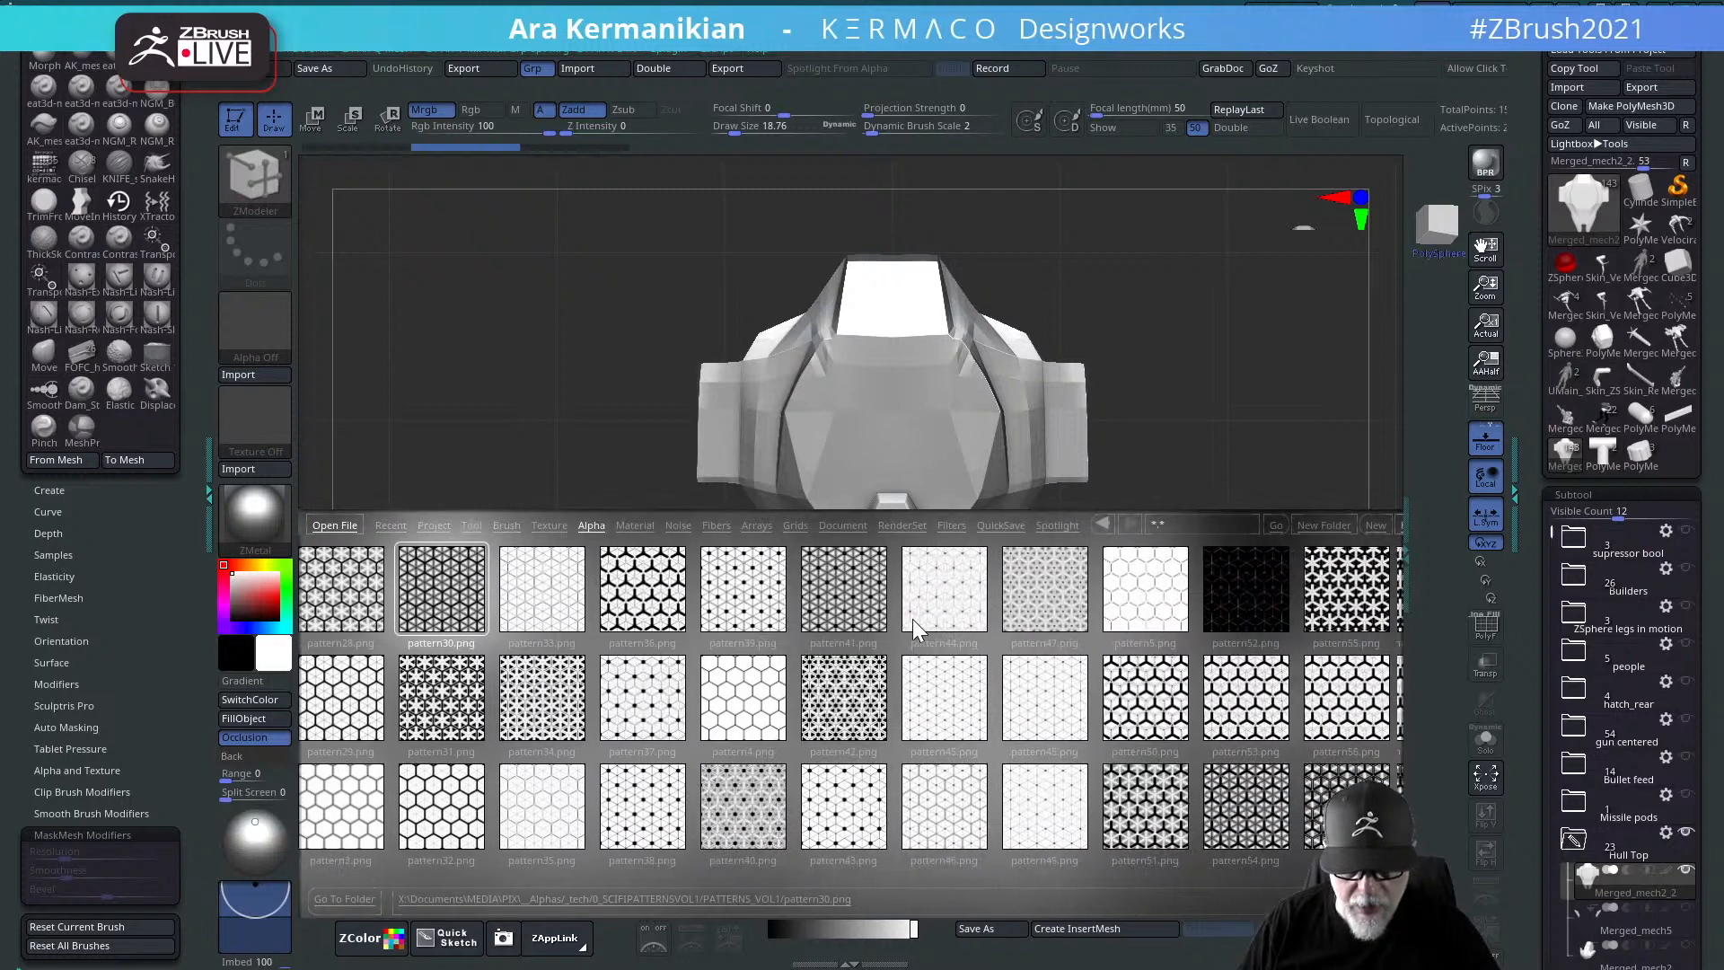
{"action": "left_click_drag", "start_coordinate": [858, 624], "coordinate": [544, 664]}
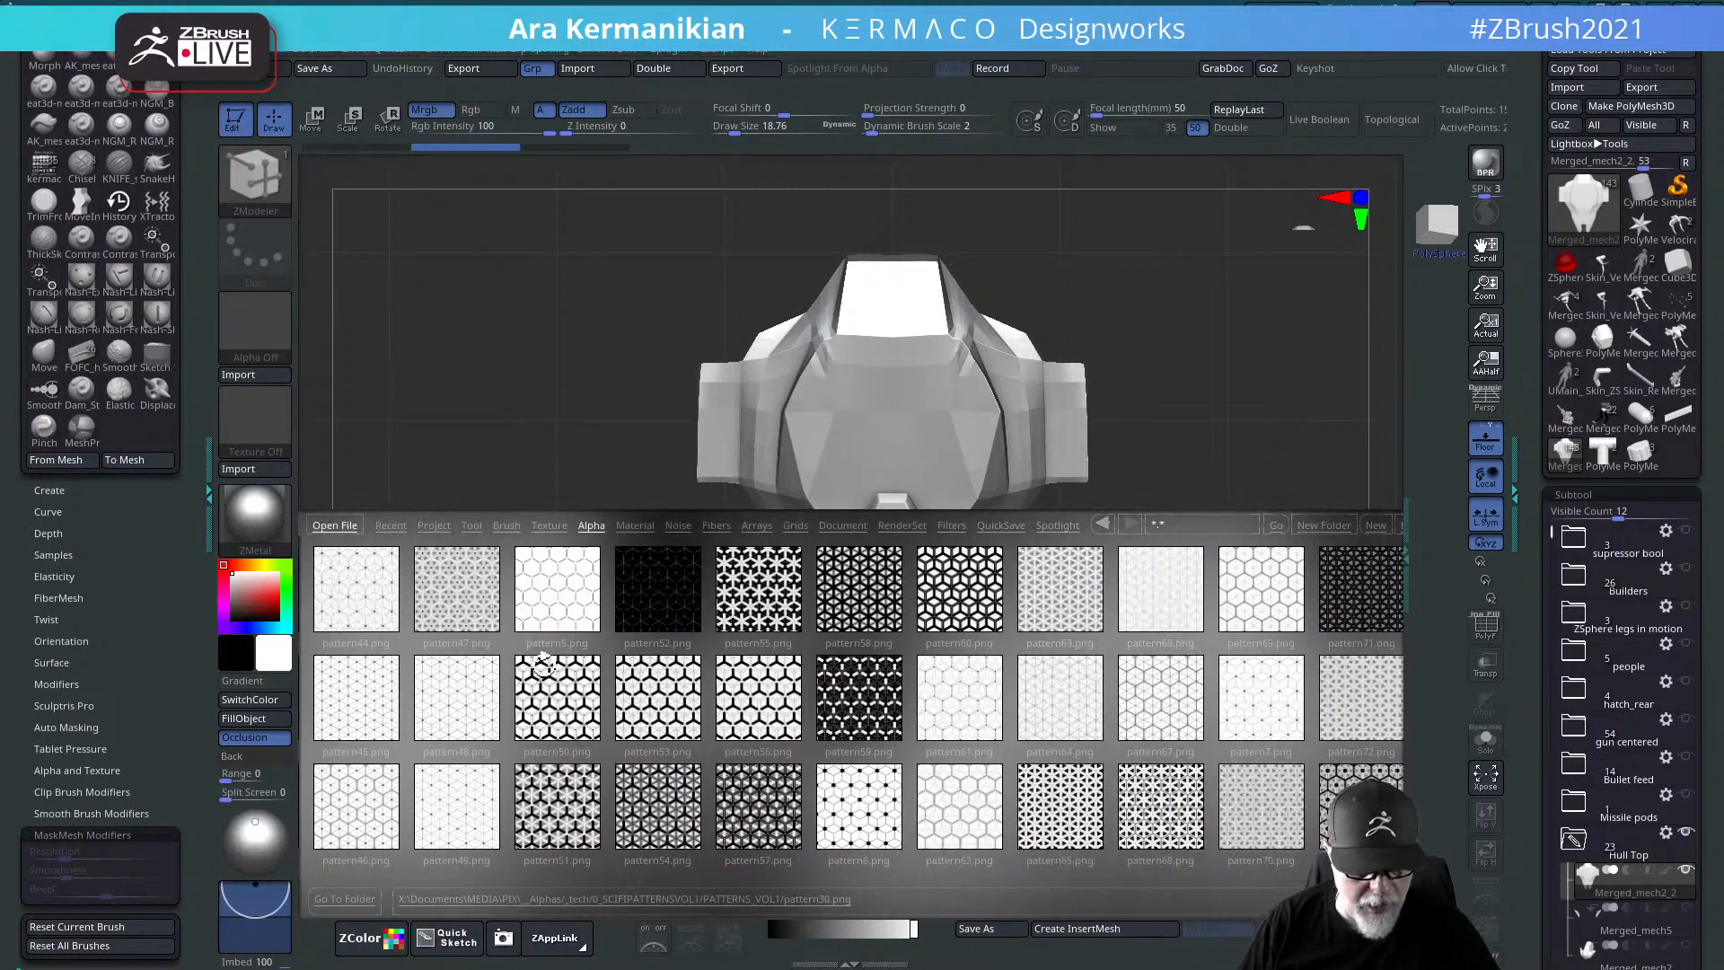
{"action": "double_click", "coordinate": [365, 703]}
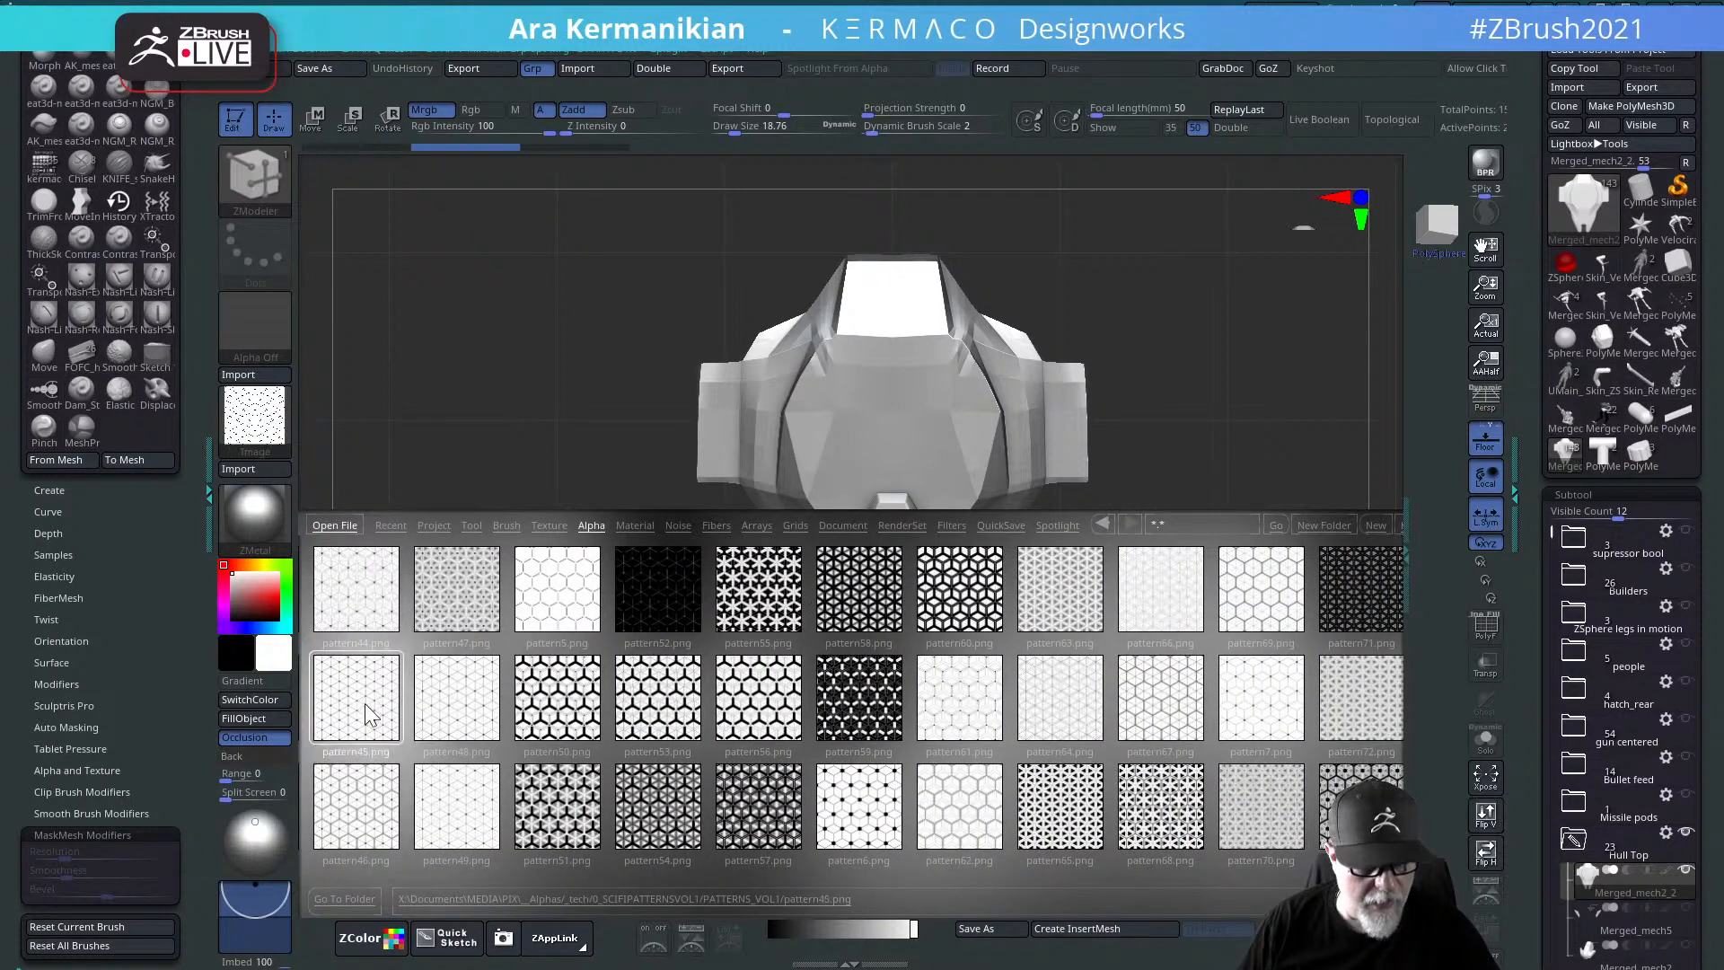
Step: Make a new alpha from the loaded pattern45.png texture
{"action": "mouse_move", "coordinate": [266, 429]}
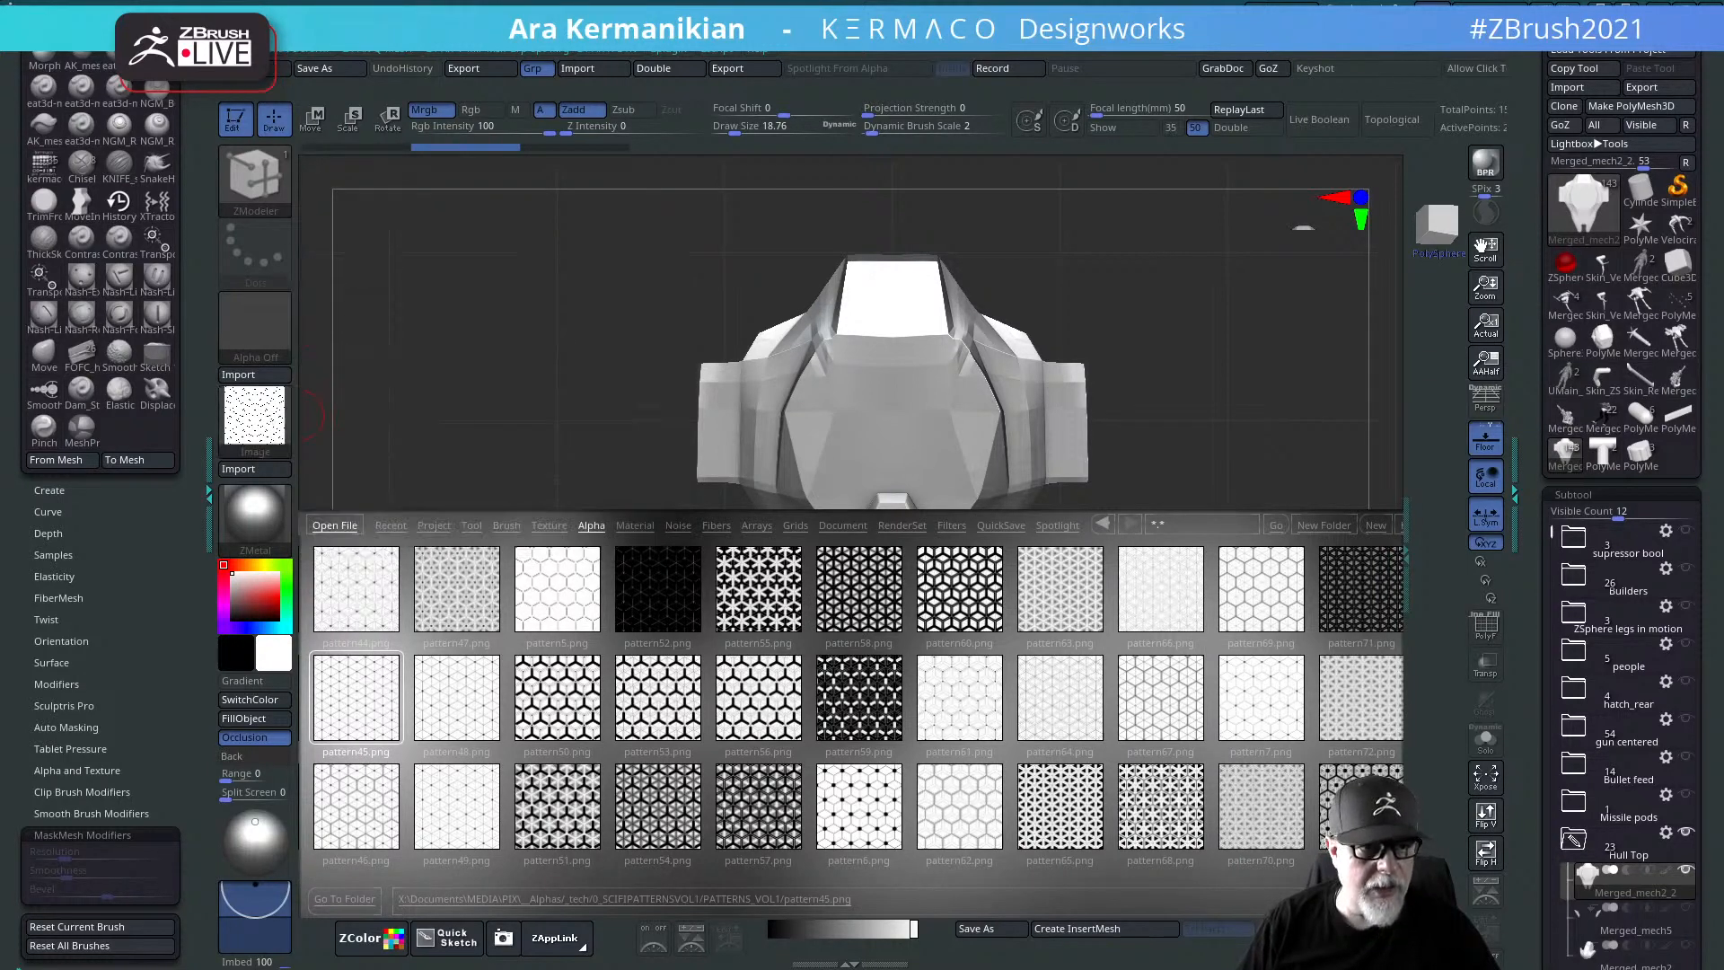
{"action": "left_click", "coordinate": [255, 328]}
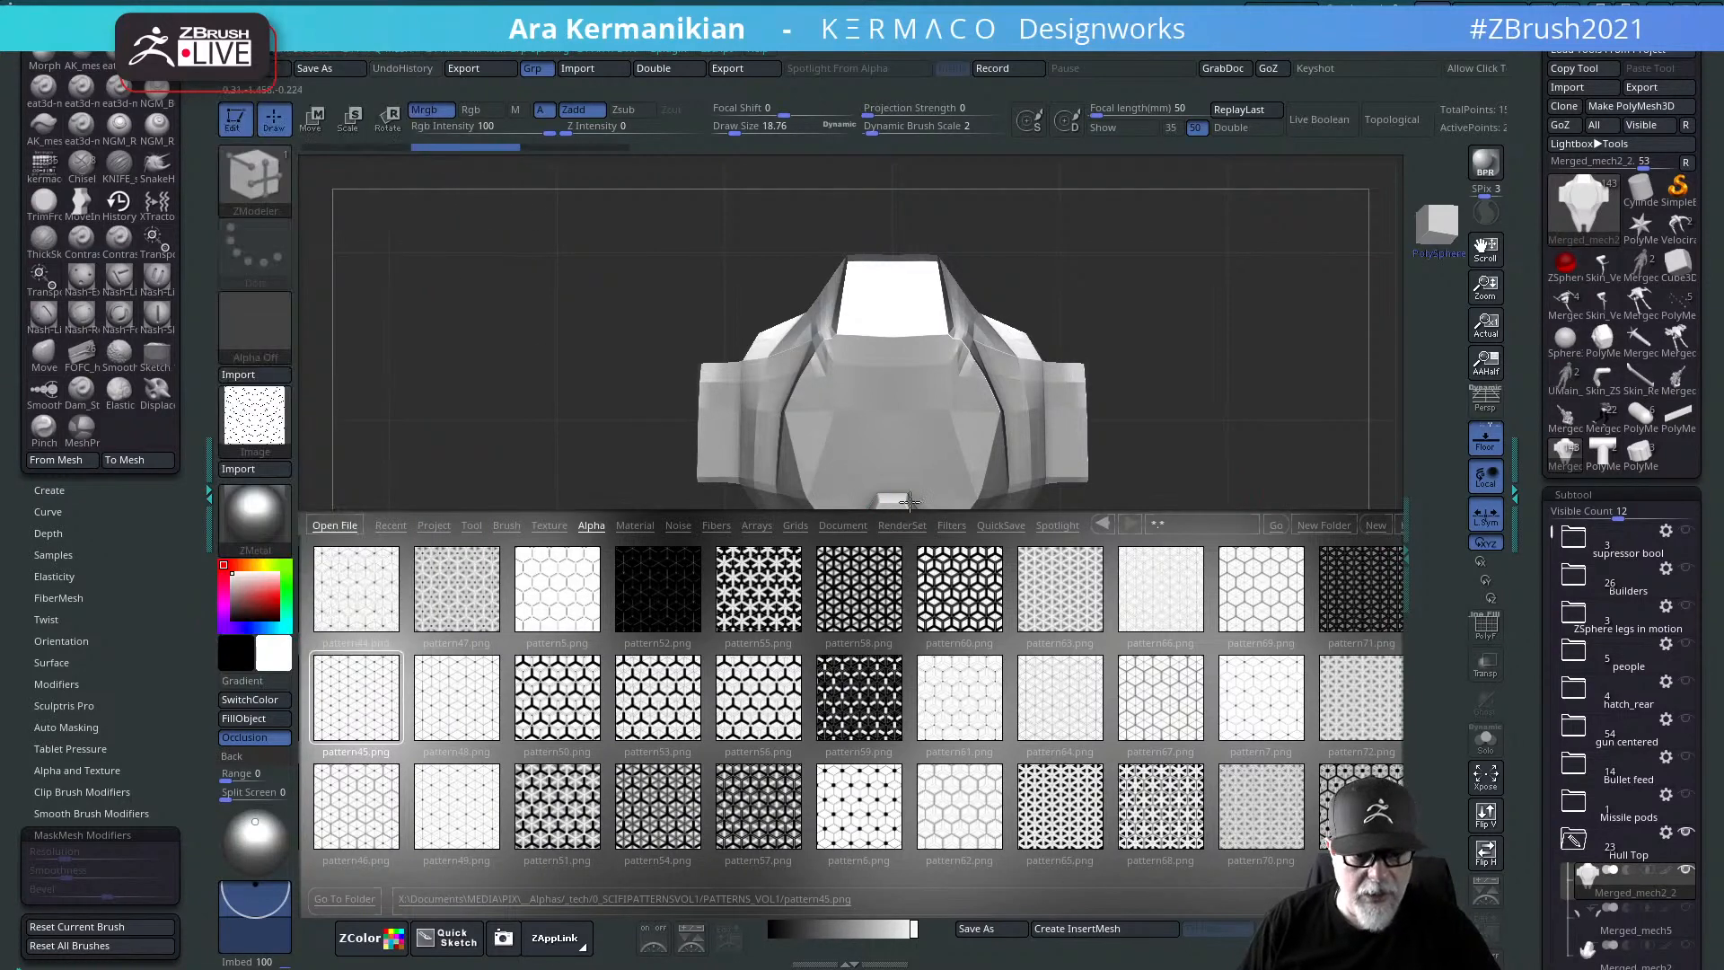
{"action": "left_click", "coordinate": [255, 409]}
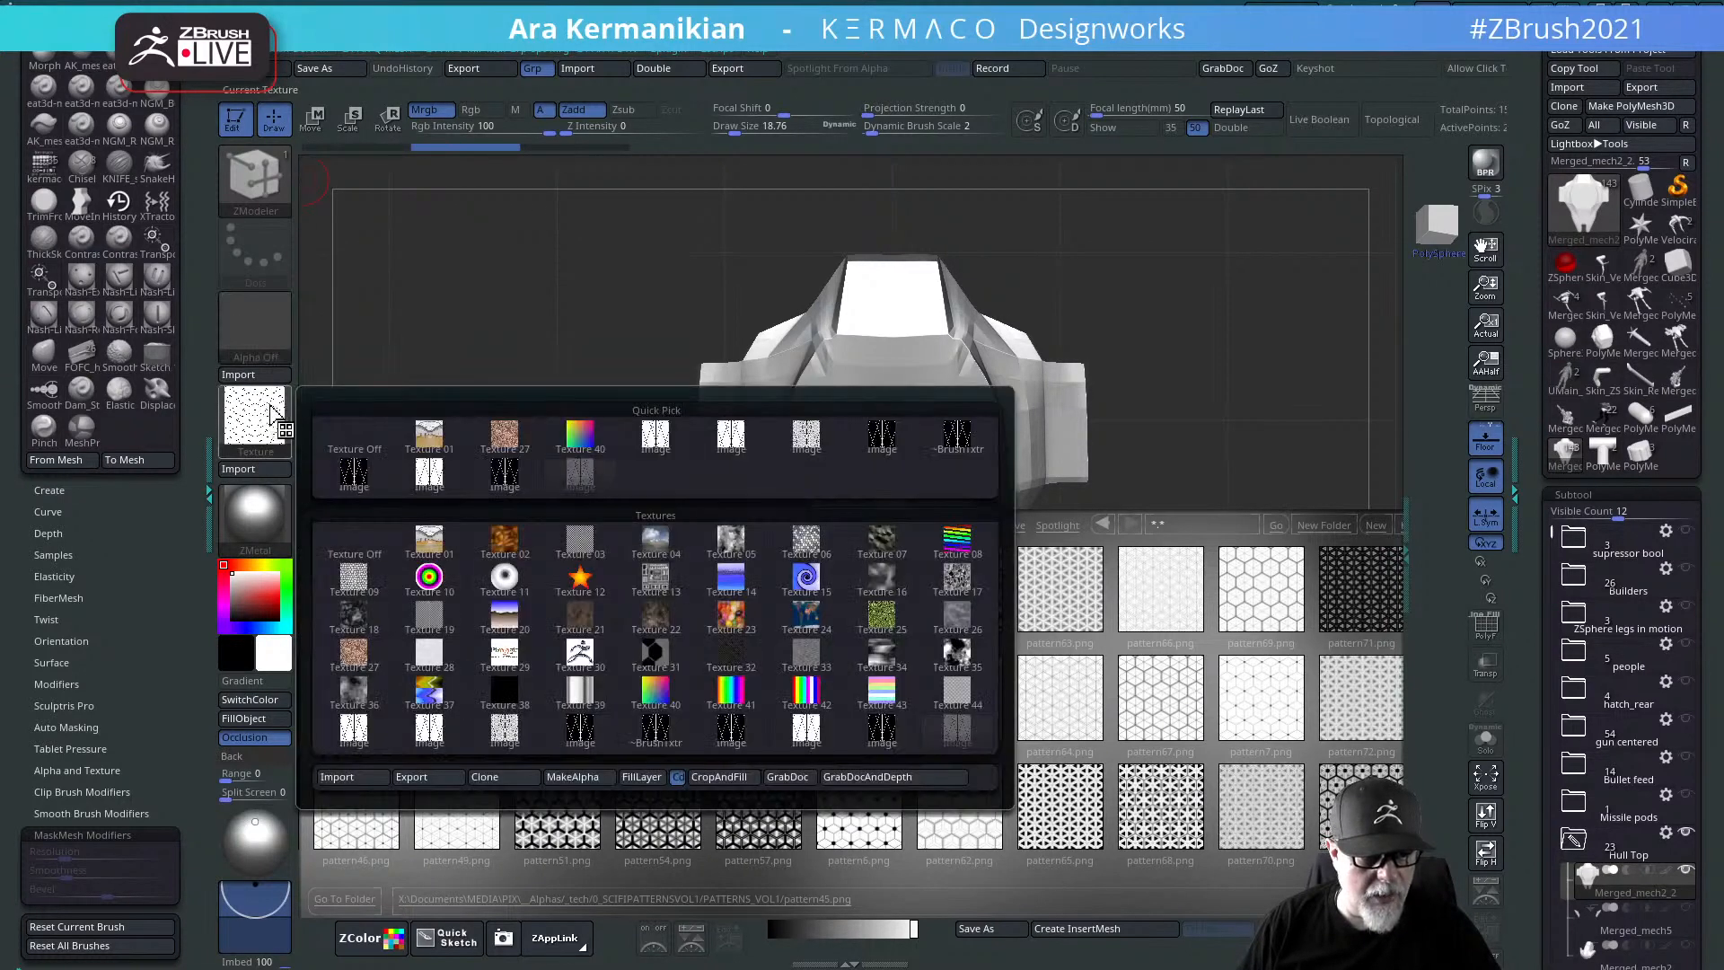
{"action": "left_click", "coordinate": [575, 777]}
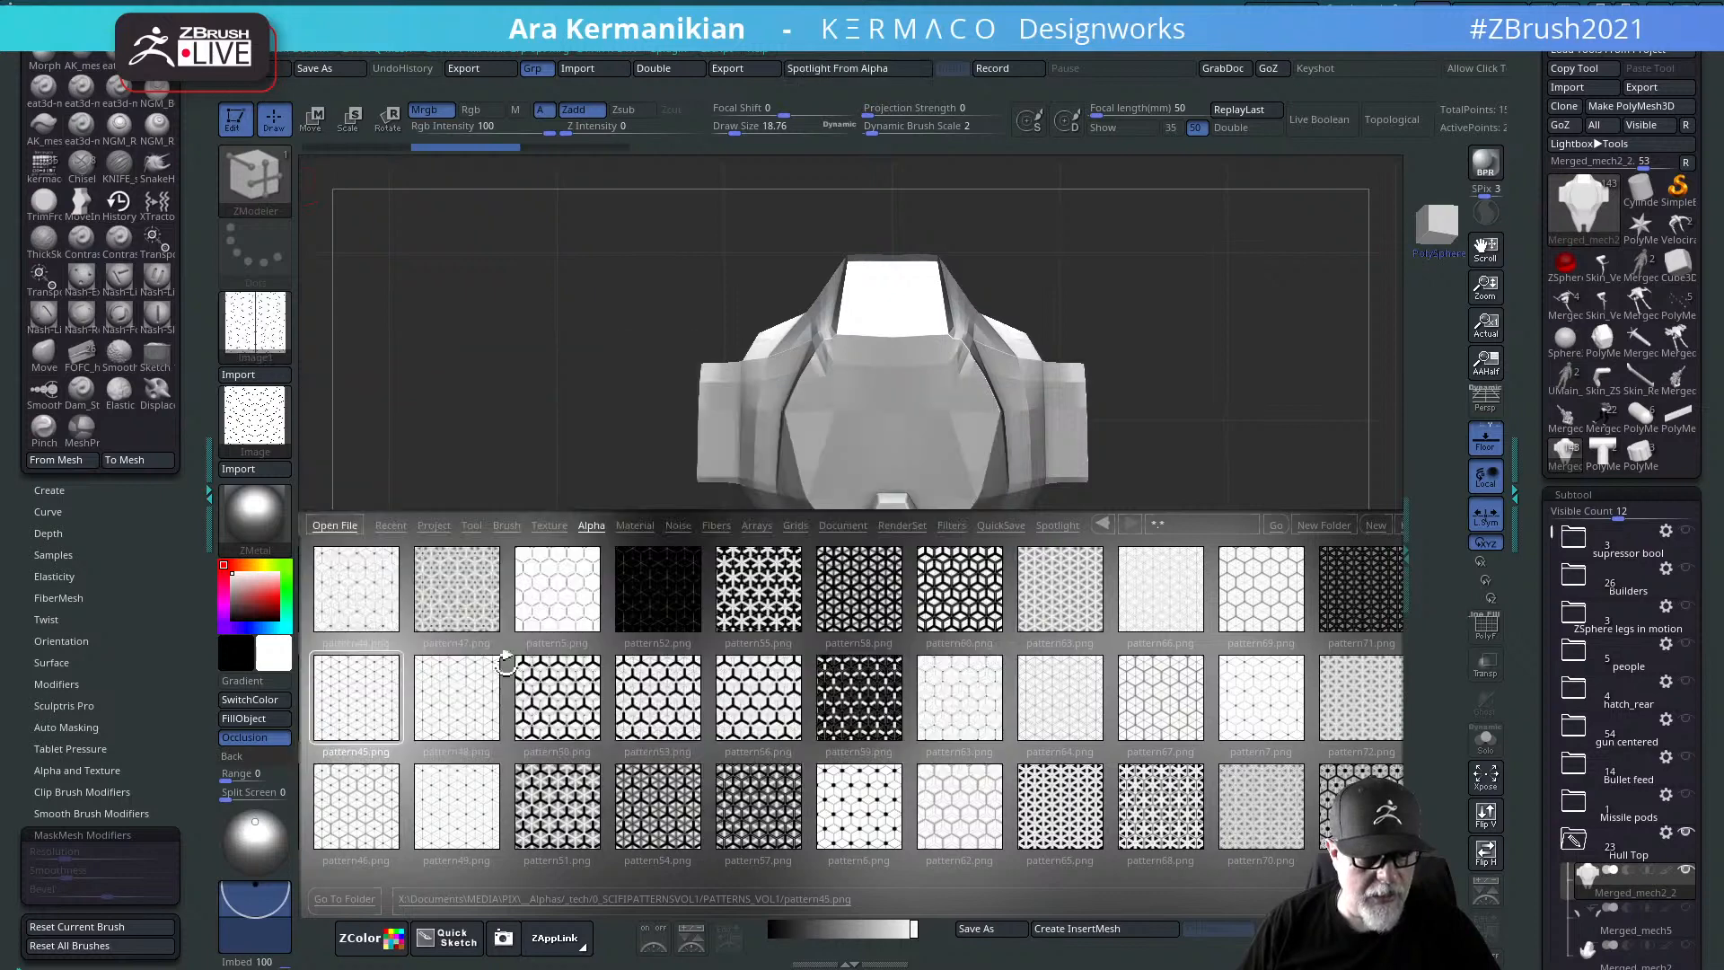
Step: Turn off the texture, invert the new pattern alpha, and close LightBox
{"action": "left_click", "coordinate": [254, 416]}
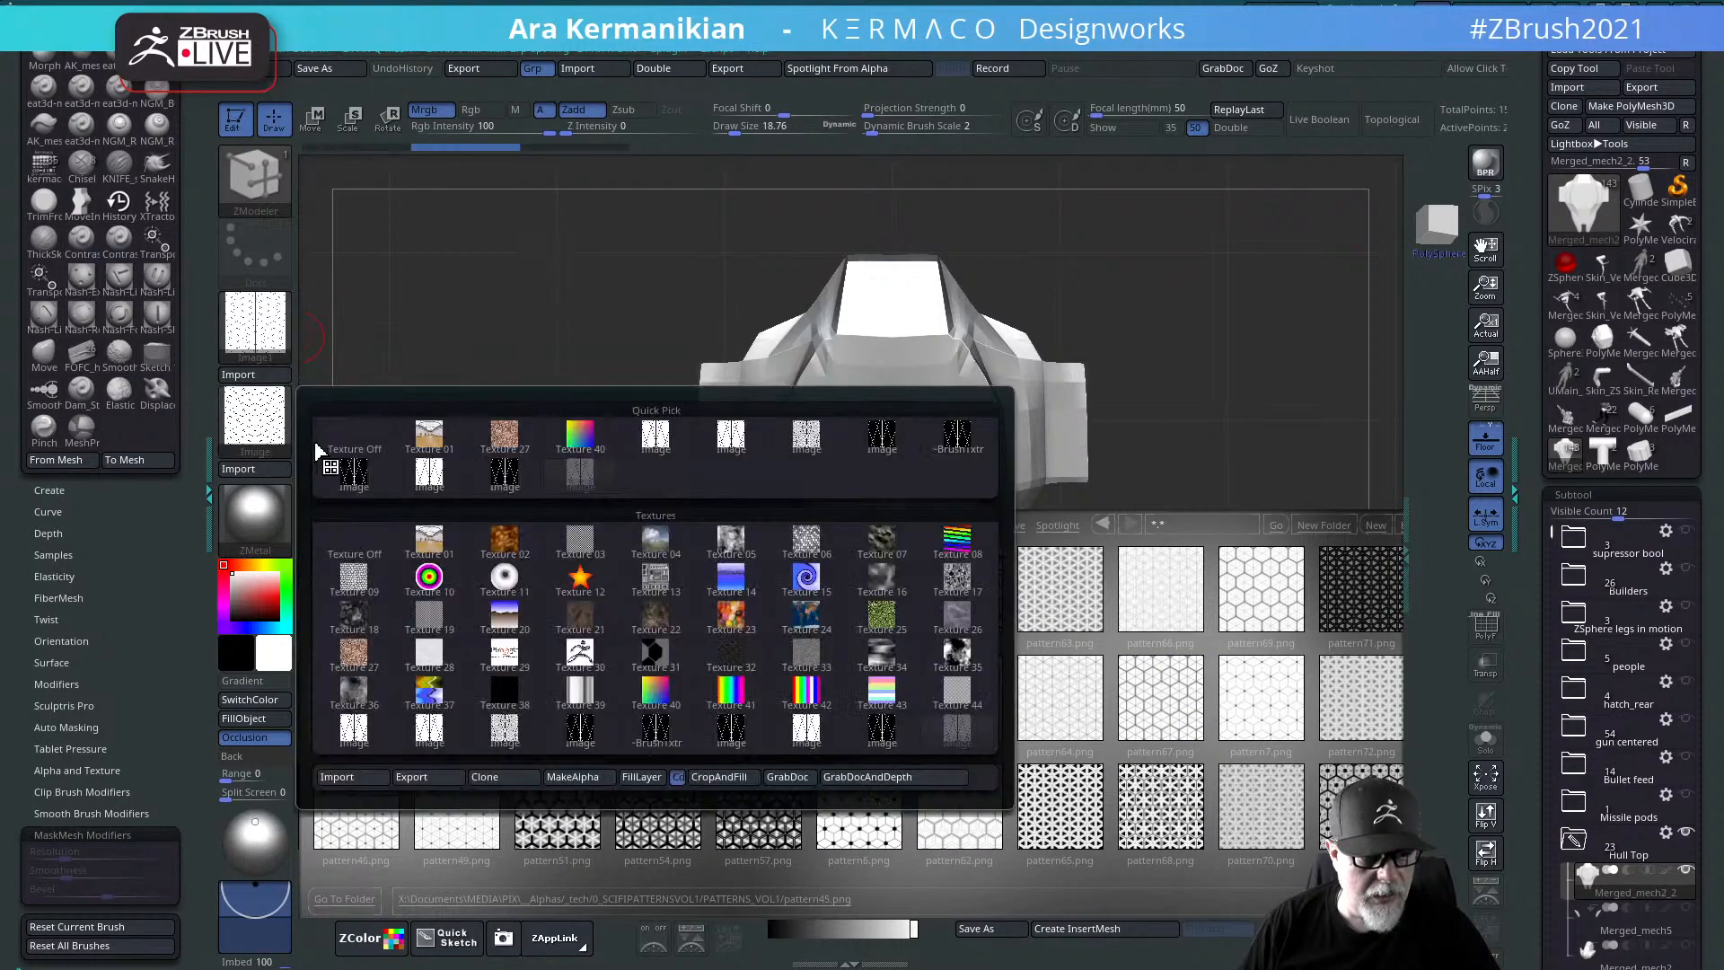
{"action": "left_click", "coordinate": [325, 449]}
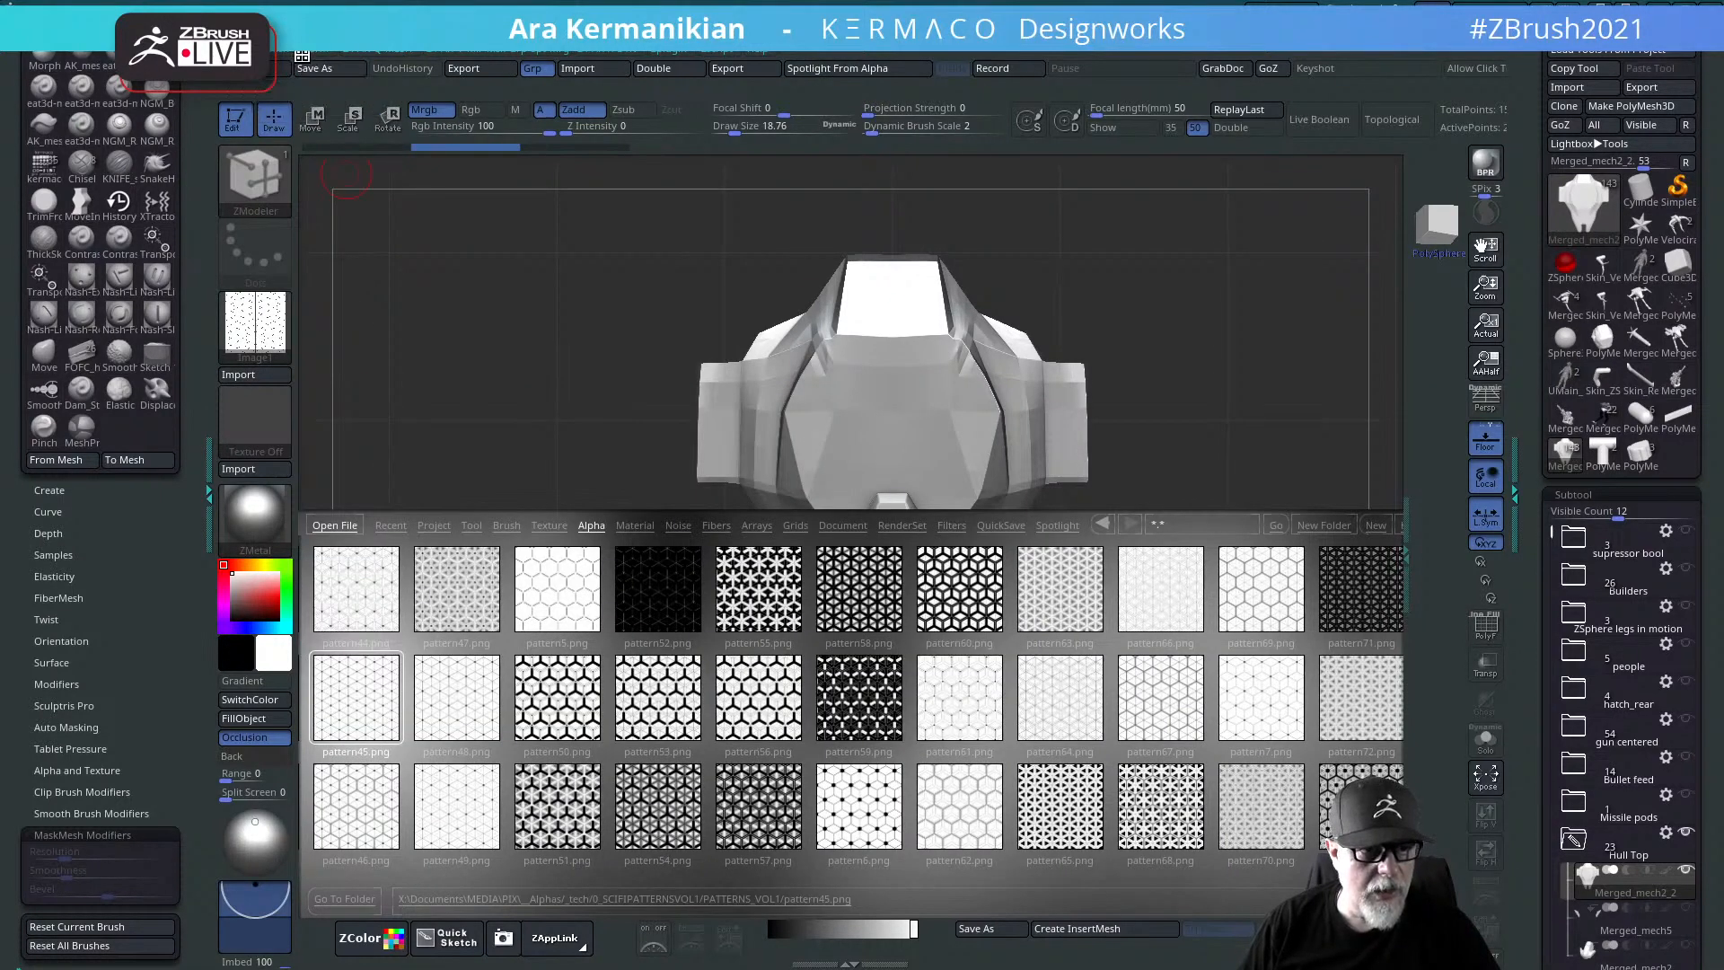
{"action": "left_click", "coordinate": [269, 45]}
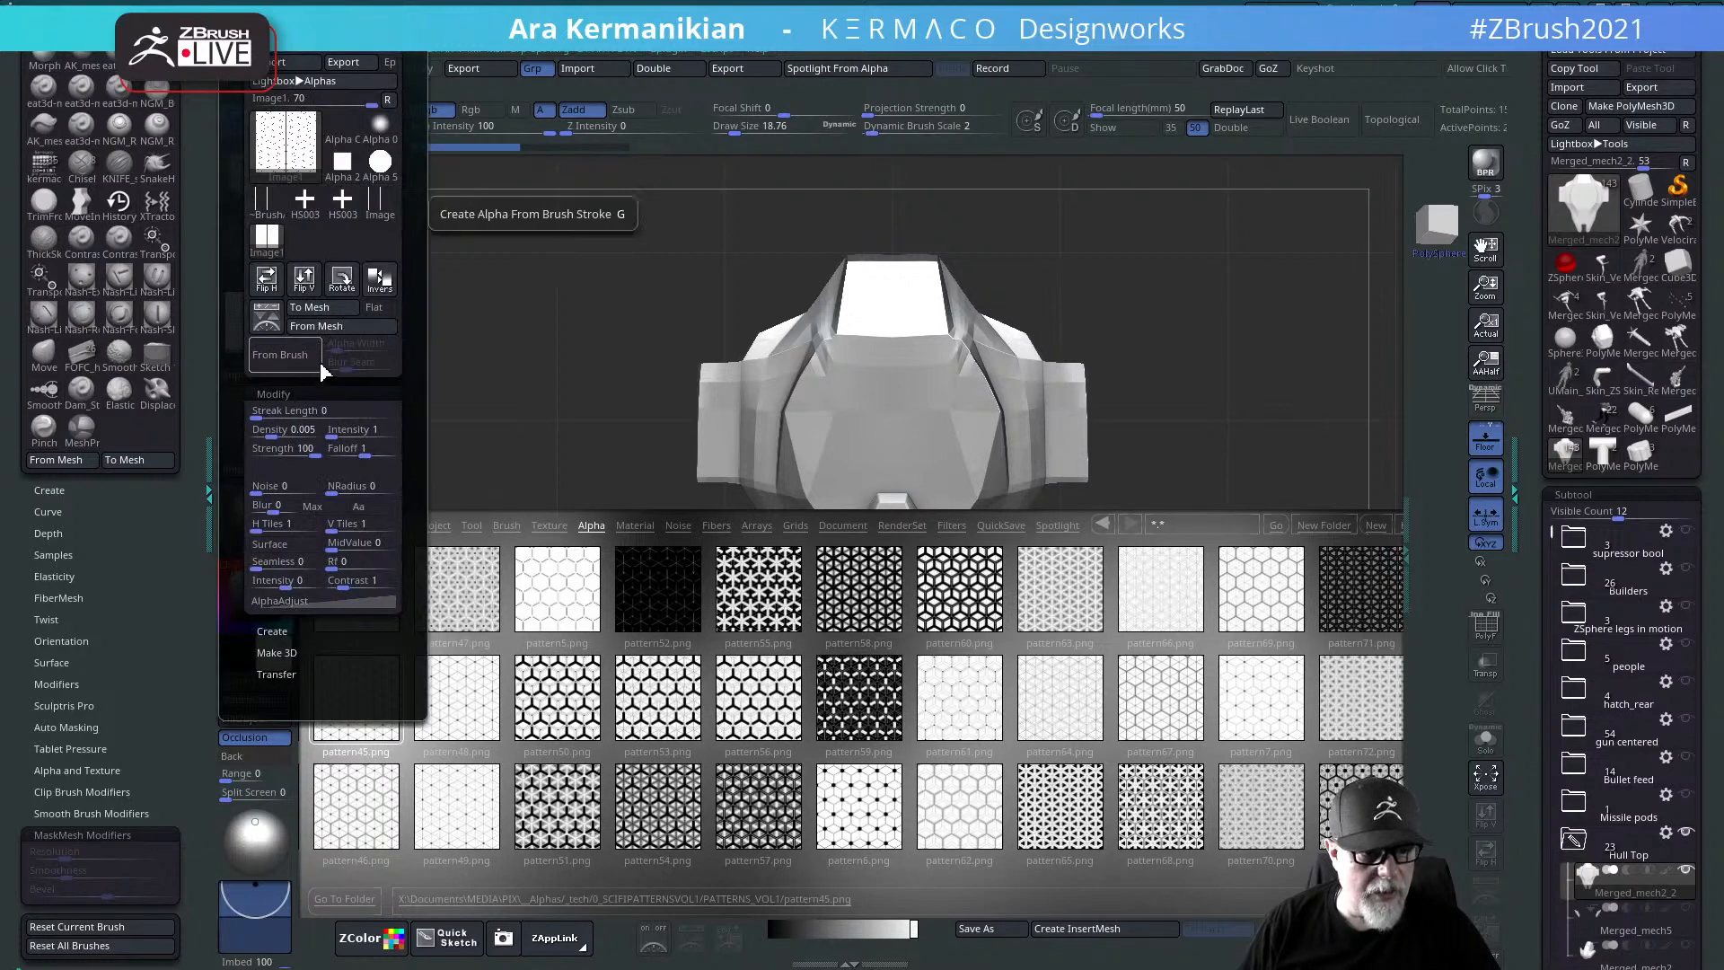
{"action": "left_click", "coordinate": [381, 287]}
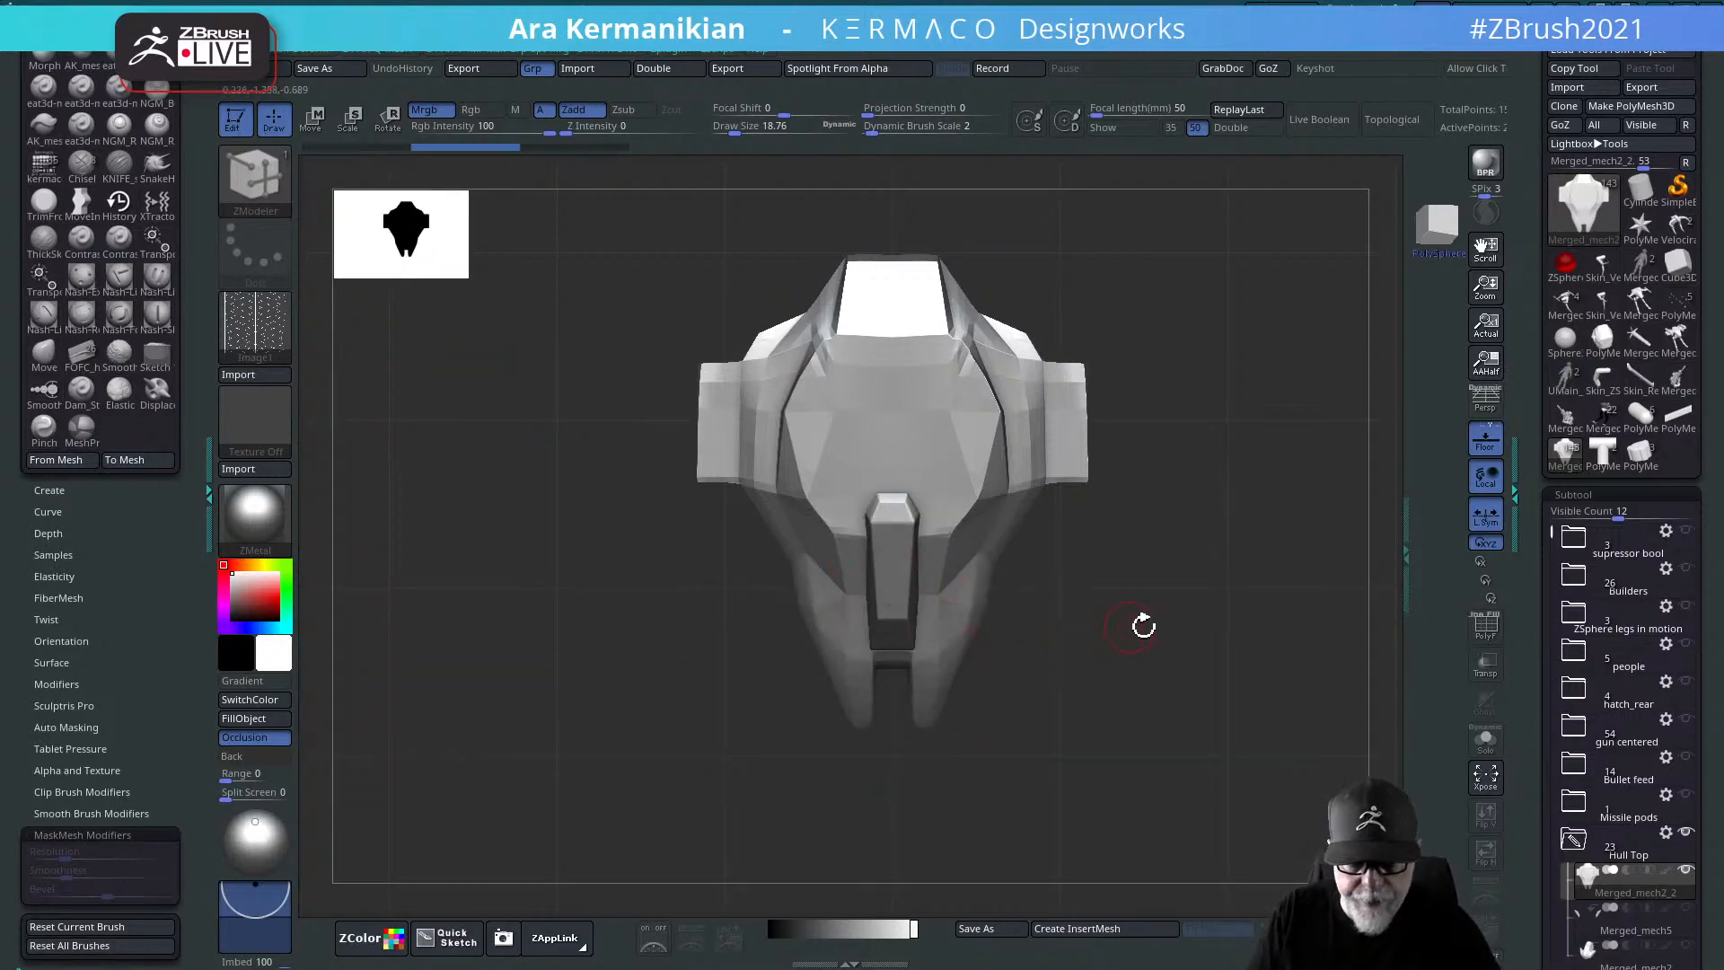
Step: Try projecting the inverted pattern alpha across the whole hull with MeshProject at Z Intensity 100
{"action": "key", "text": "f"}
{"action": "key", "text": "ctrl"}
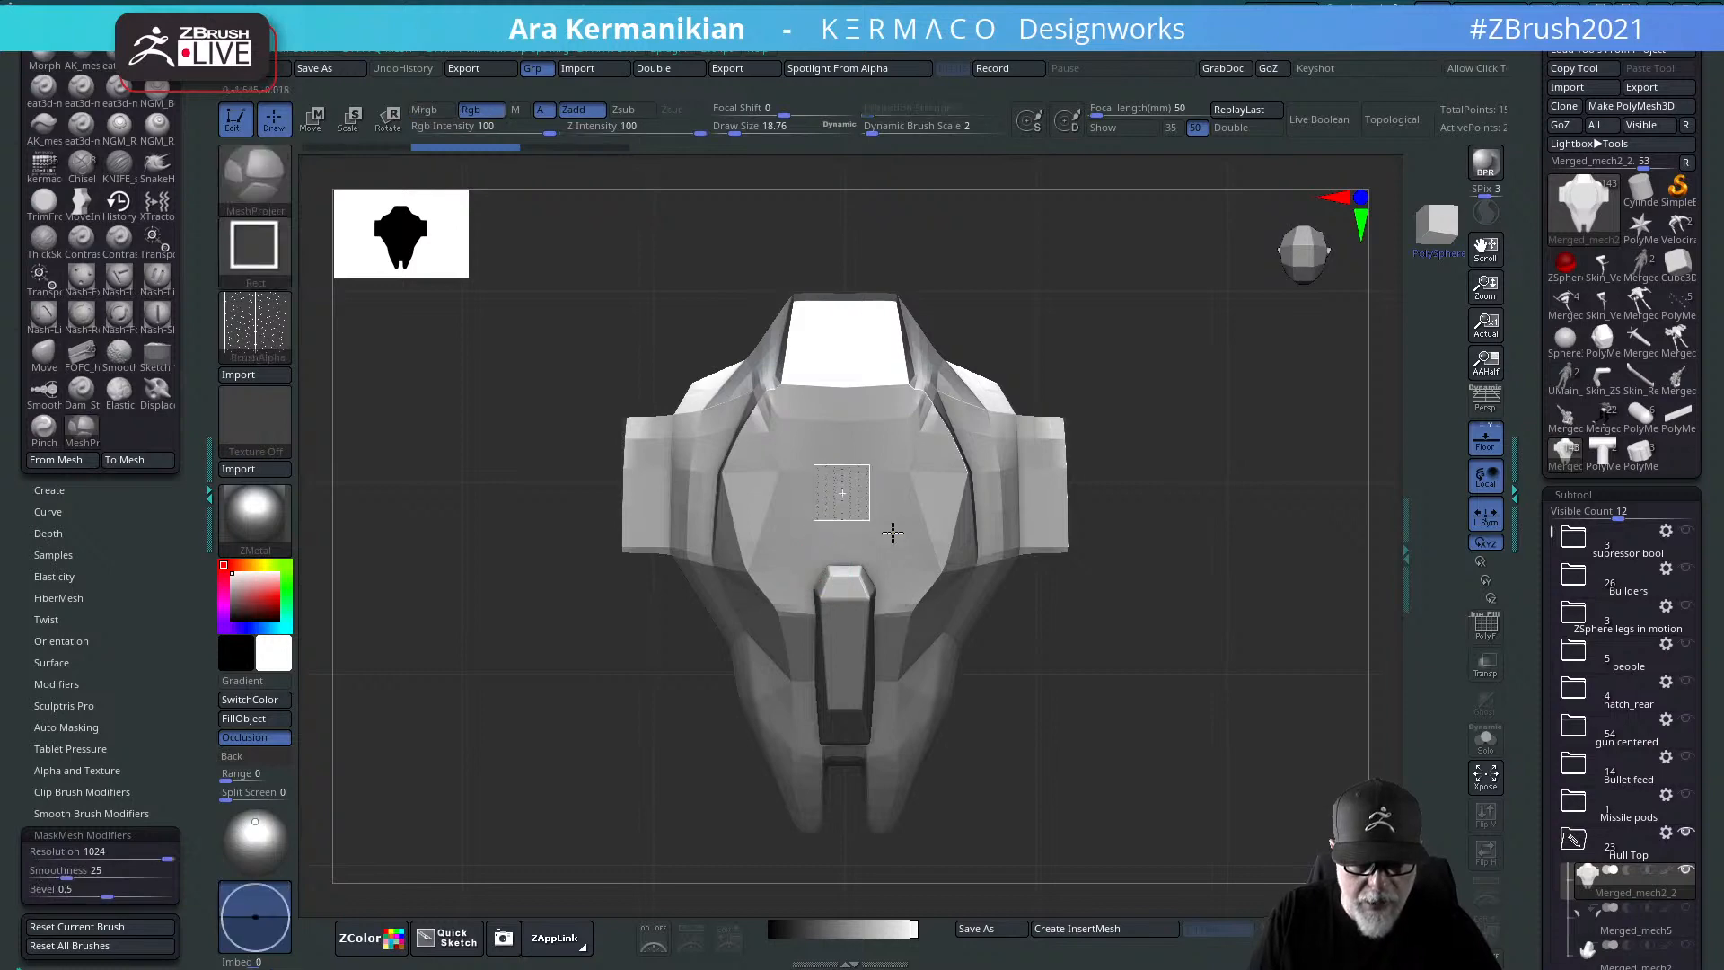
{"action": "mouse_move", "coordinate": [854, 540]}
{"action": "left_mouse_down", "text": "ctrl"}
{"action": "mouse_move", "coordinate": [1105, 862]}
{"action": "mouse_move", "coordinate": [1028, 883]}
{"action": "mouse_move", "coordinate": [985, 853]}
{"action": "mouse_move", "coordinate": [1012, 961]}
{"action": "left_mouse_up", "text": "ctrl"}
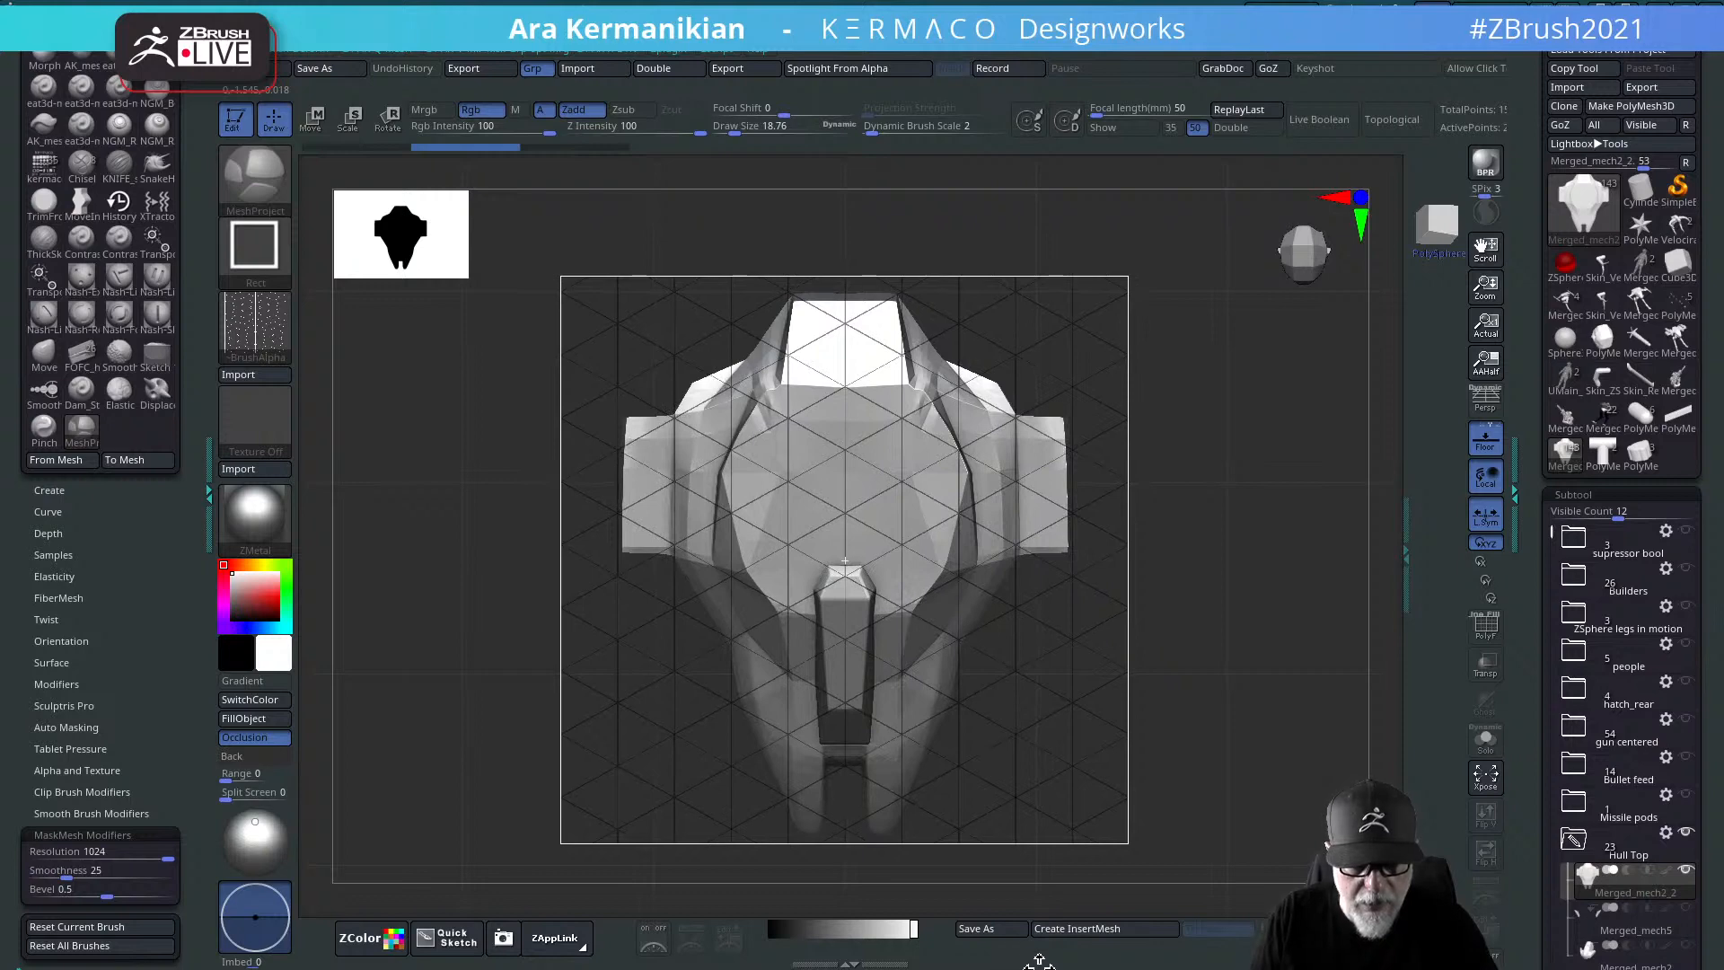
{"action": "left_click_drag", "start_coordinate": [1254, 914], "coordinate": [1255, 912], "text": "ctrl"}
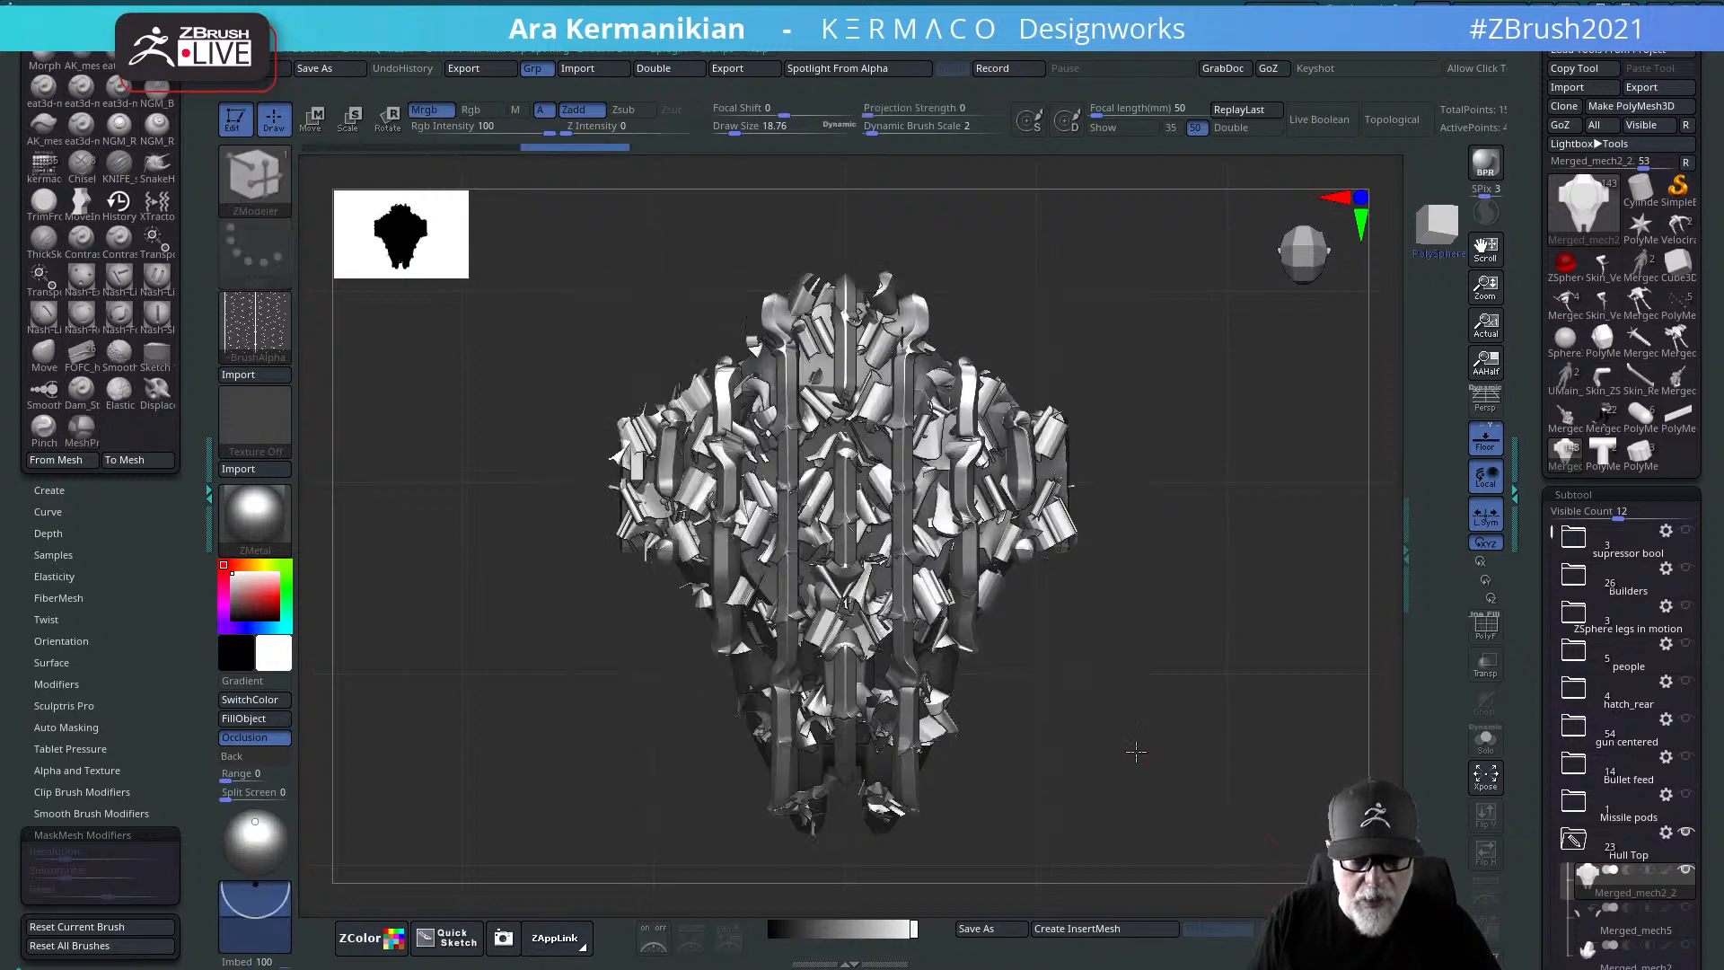
{"action": "mouse_move", "coordinate": [1136, 751]}
{"action": "left_mouse_down"}
{"action": "mouse_move", "coordinate": [1059, 712]}
{"action": "mouse_move", "coordinate": [1168, 654]}
{"action": "mouse_move", "coordinate": [1152, 720]}
{"action": "mouse_move", "coordinate": [1139, 616]}
{"action": "left_mouse_up"}
{"action": "key", "text": "ctrl+z"}
{"action": "key", "text": "ctrl"}
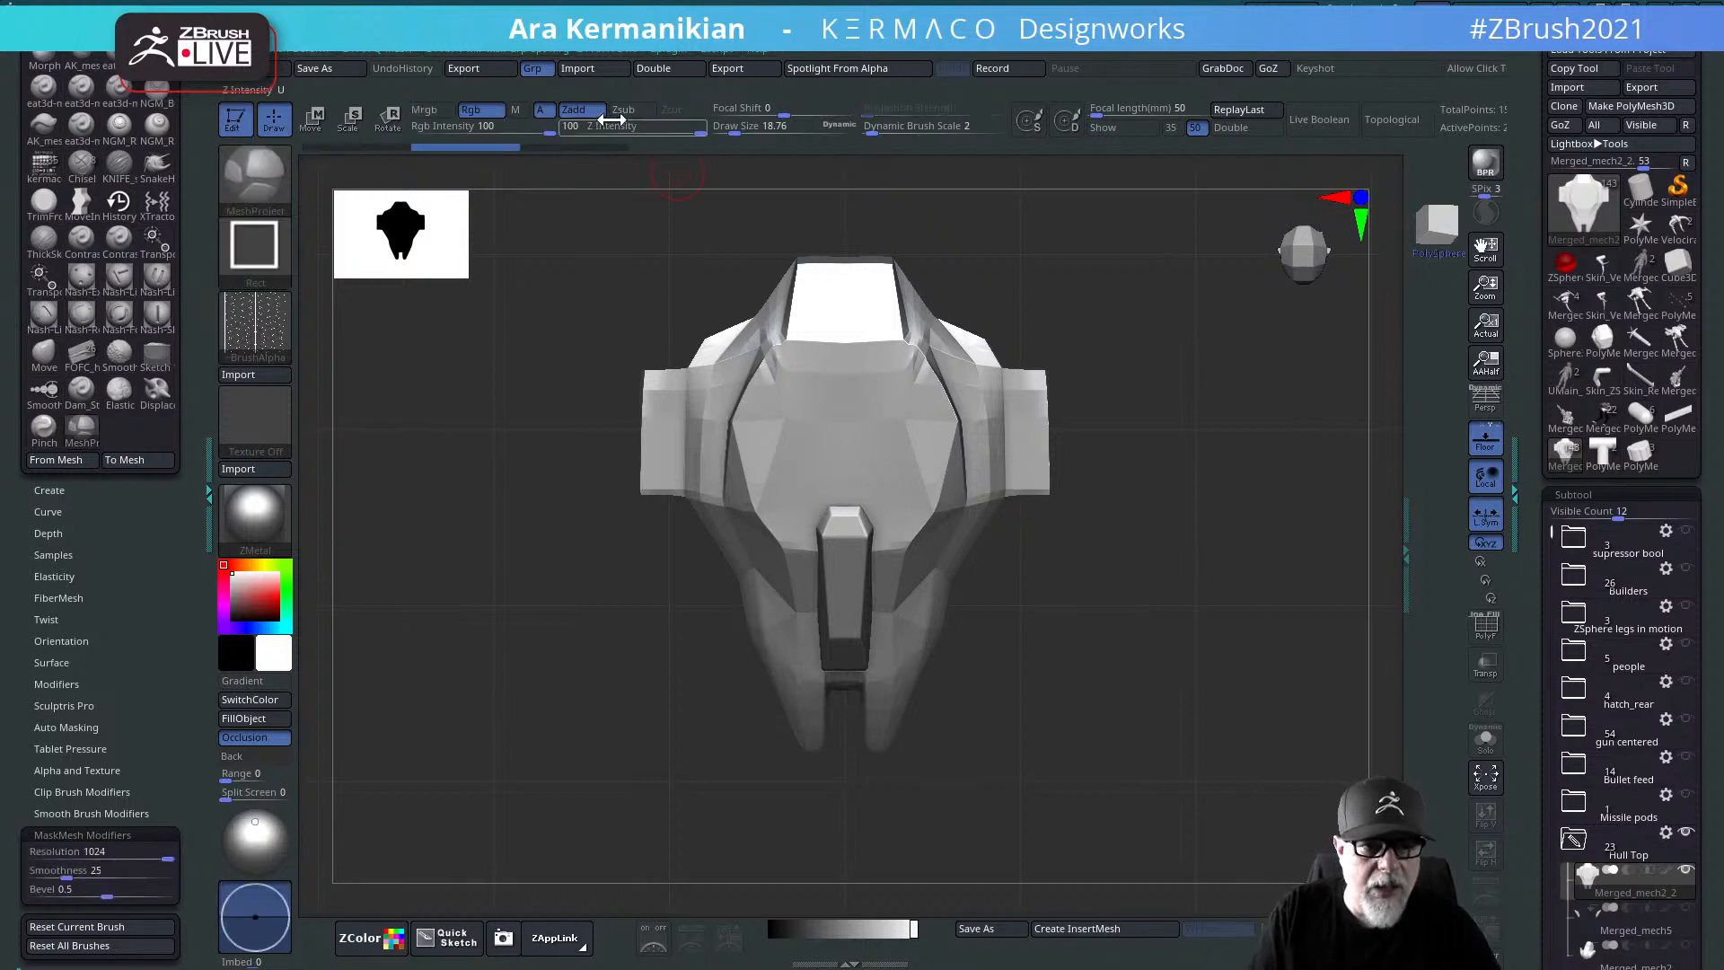
Step: Set the masking brush's Z Intensity to 12 and try projecting the pattern over the hull
{"action": "left_click_drag", "start_coordinate": [688, 127], "coordinate": [579, 138]}
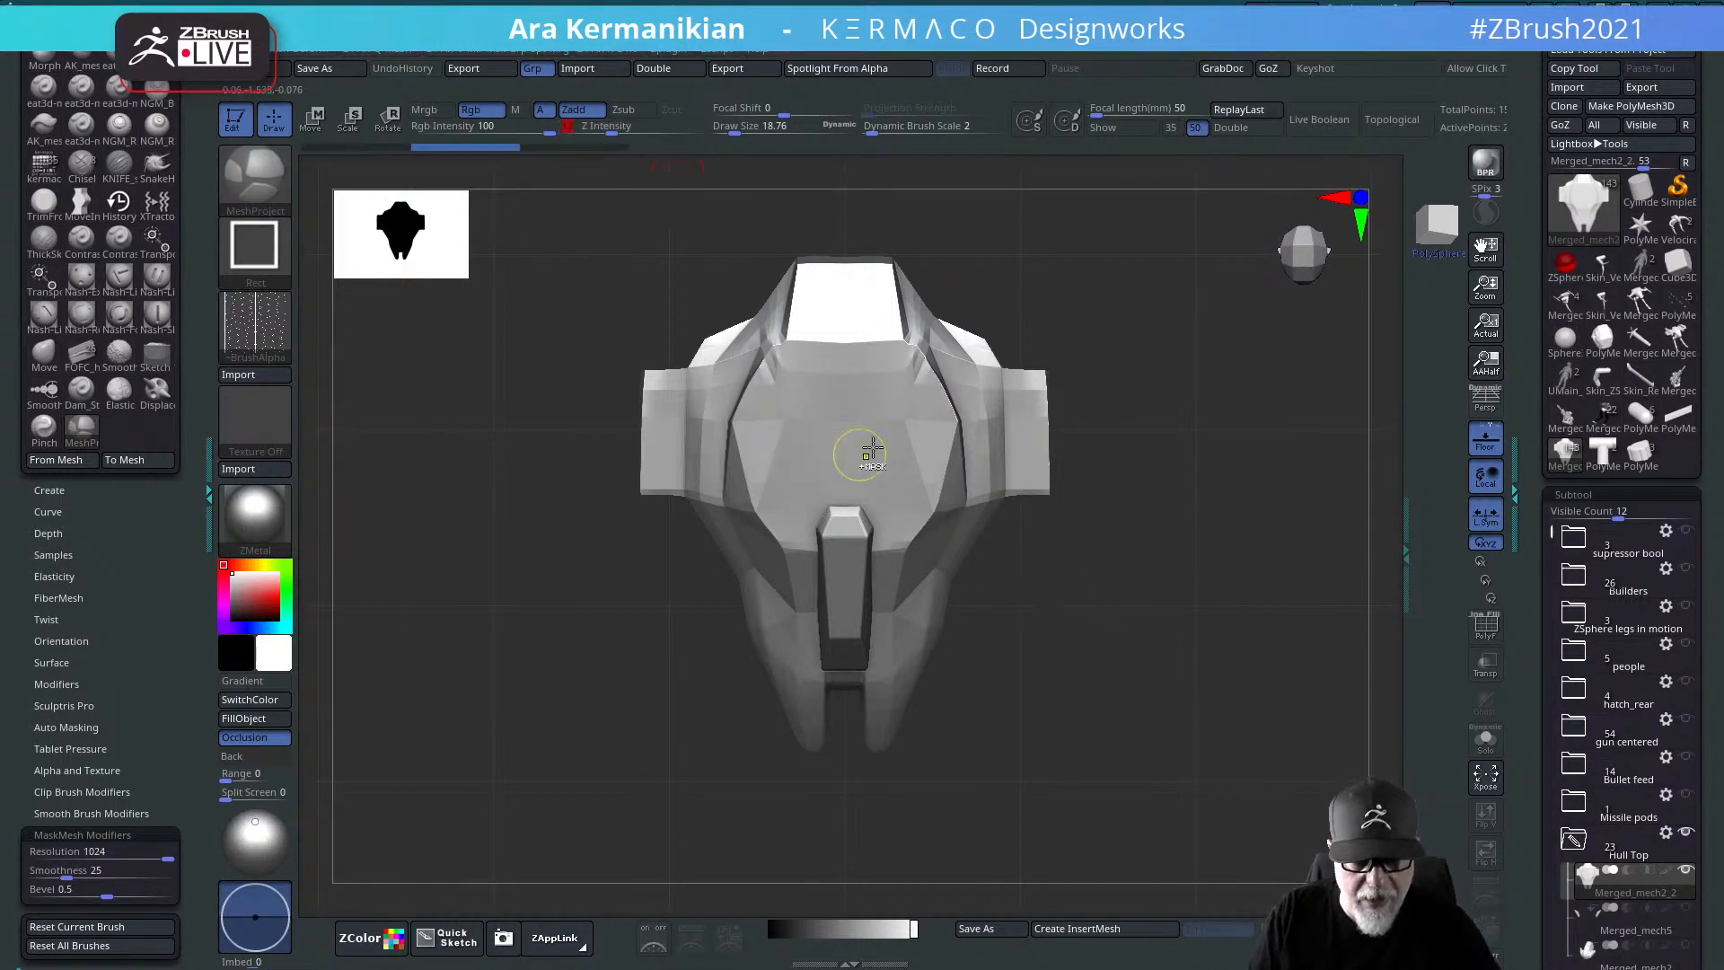
{"action": "mouse_move", "coordinate": [849, 436]}
{"action": "left_mouse_down", "text": "ctrl"}
{"action": "mouse_move", "coordinate": [1046, 888]}
{"action": "mouse_move", "coordinate": [1019, 892]}
{"action": "mouse_move", "coordinate": [1126, 912]}
{"action": "left_mouse_up", "text": "ctrl"}
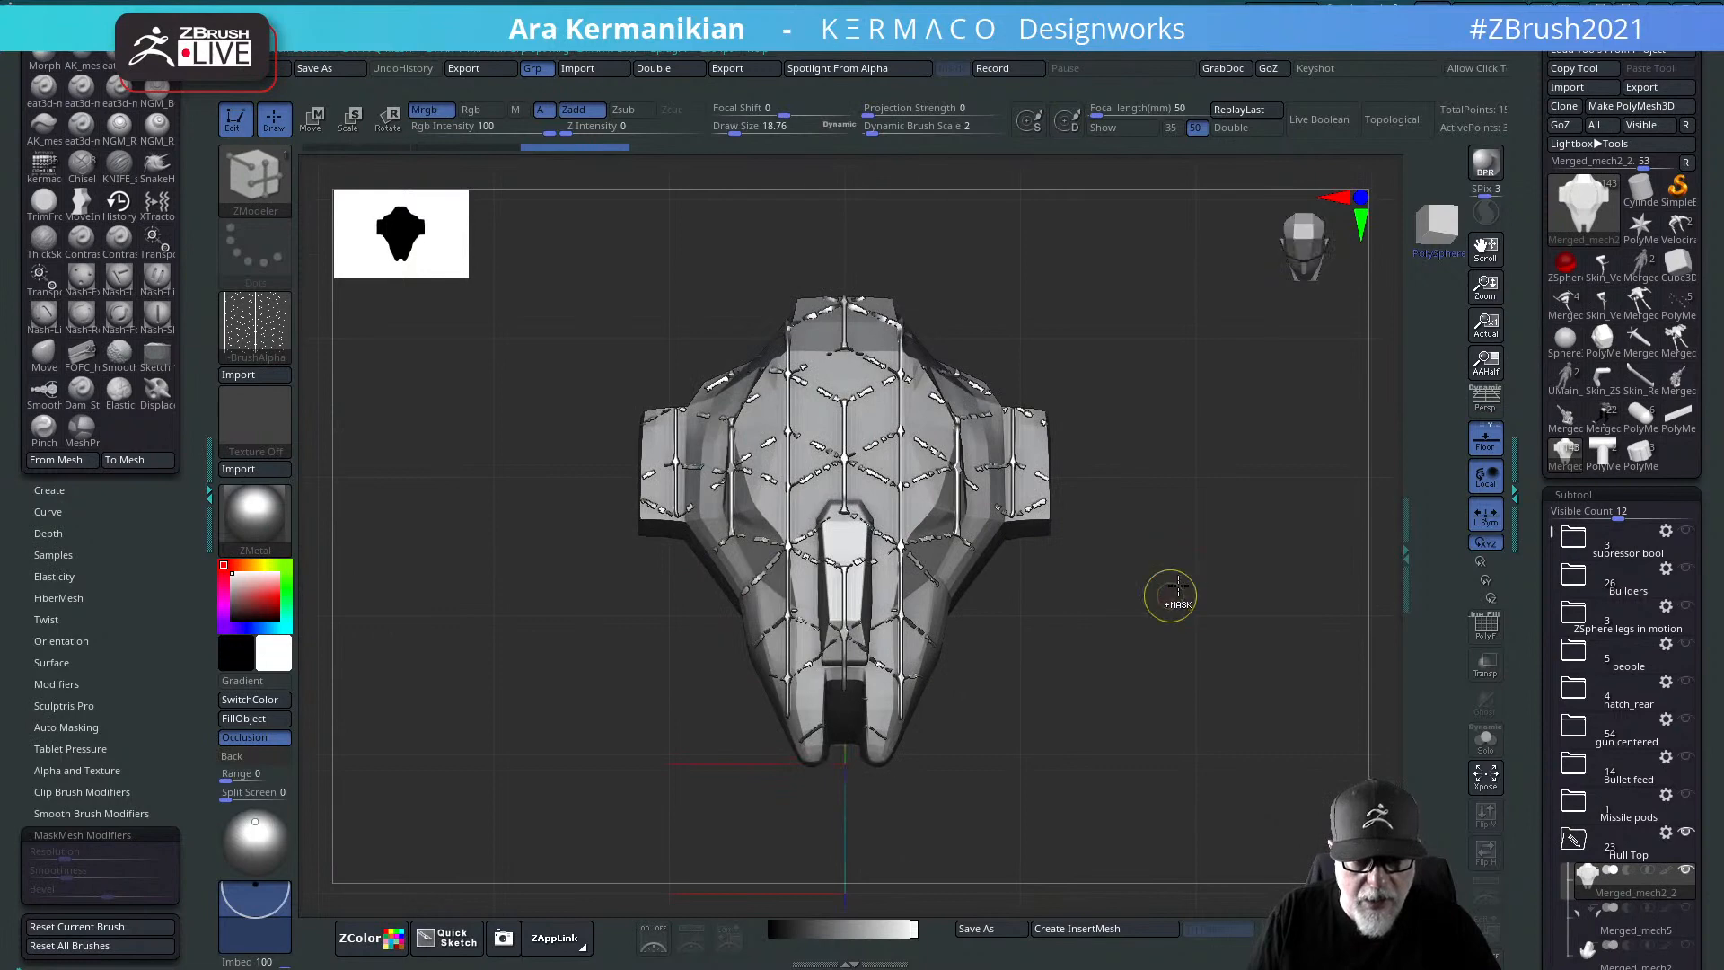
{"action": "left_click_drag", "start_coordinate": [1167, 596], "coordinate": [1158, 584], "text": "ctrl"}
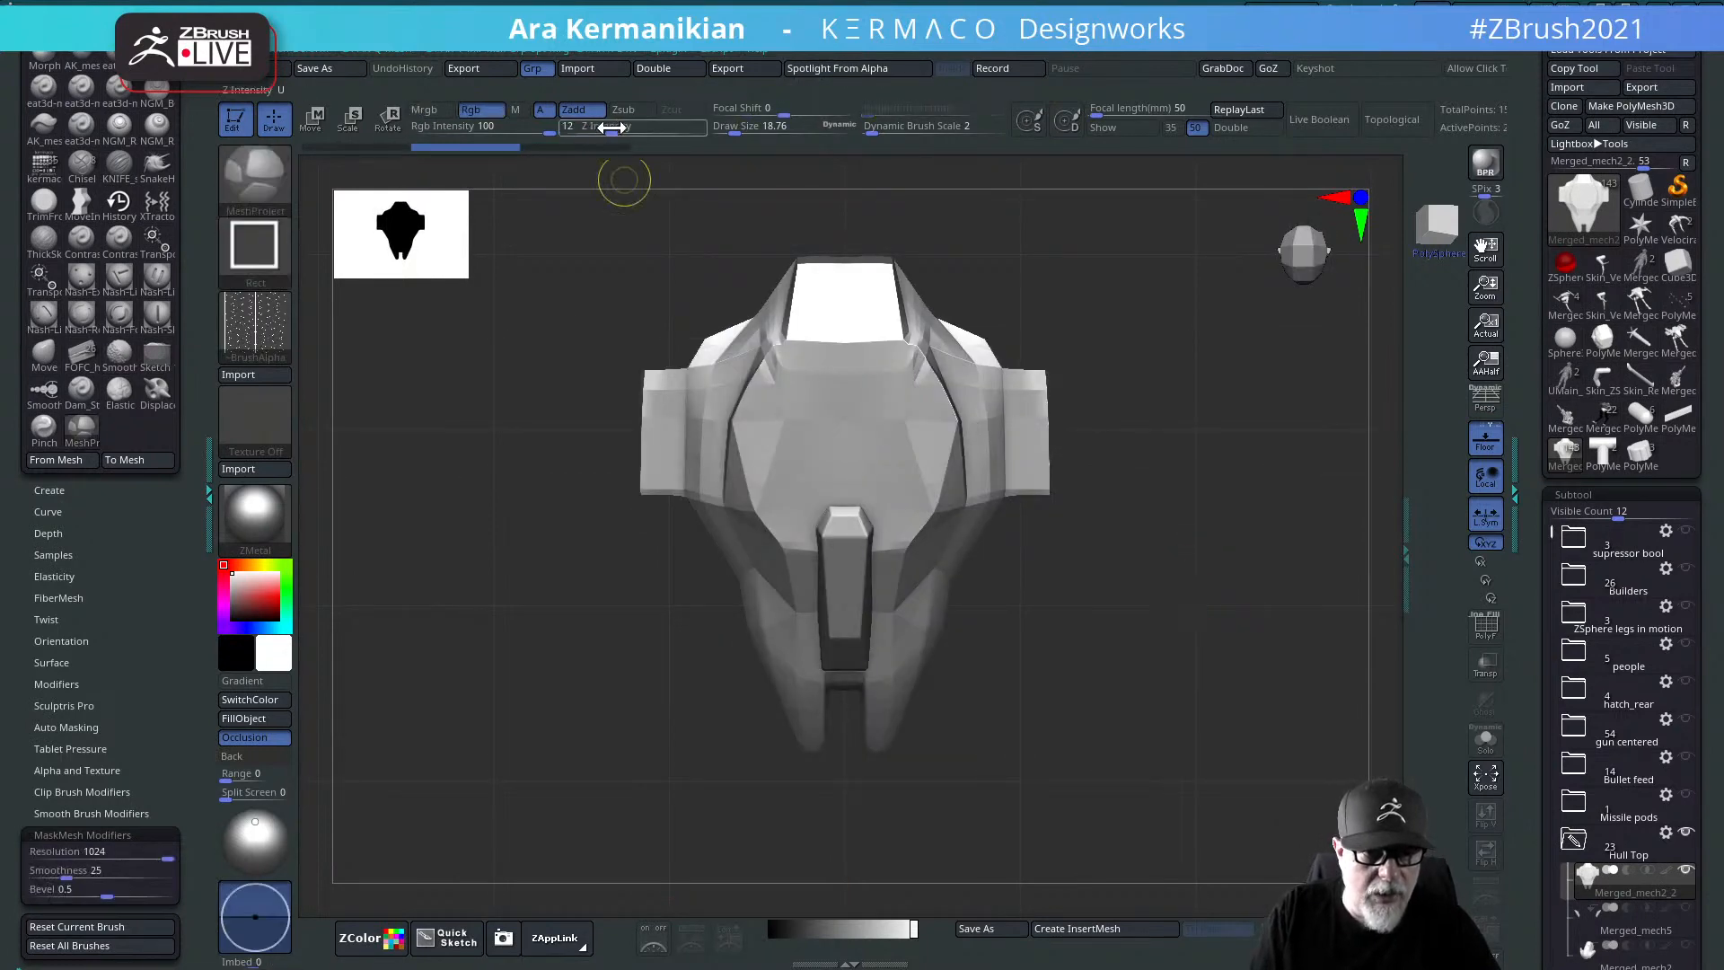
Step: Set Z Intensity to 10 and MaskMesh Smoothness to 39, and try projecting the pattern over the hull
{"action": "left_click_drag", "start_coordinate": [612, 128], "coordinate": [623, 131]}
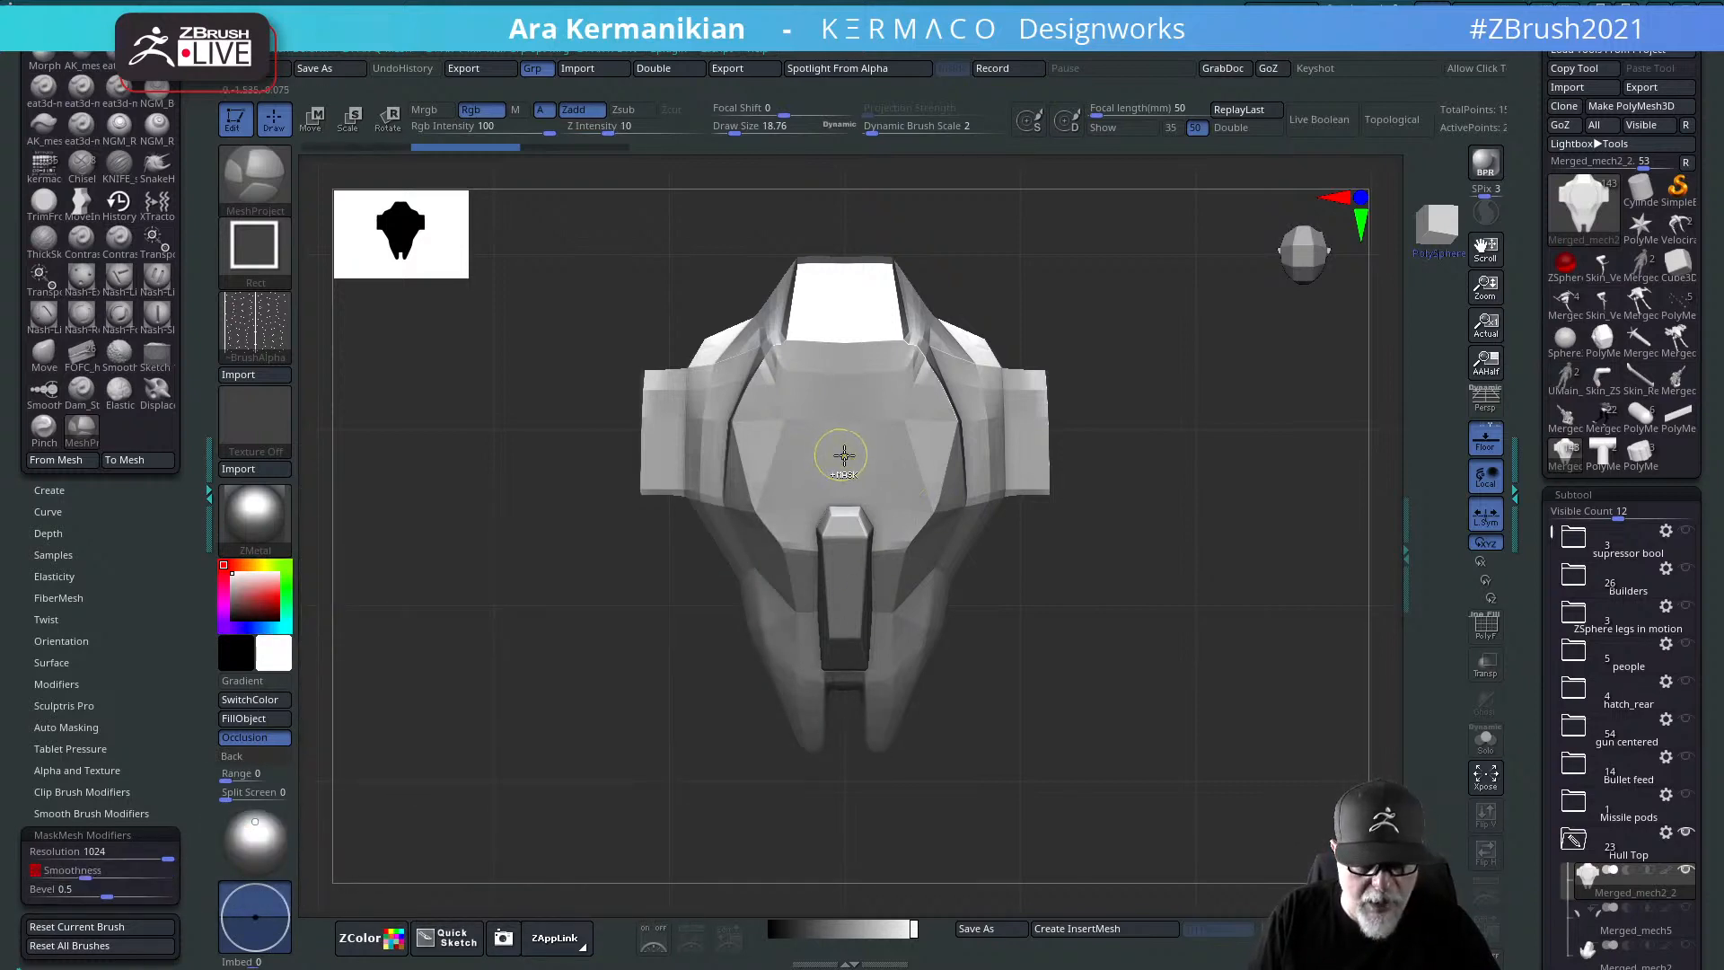
{"action": "mouse_move", "coordinate": [844, 461]}
{"action": "left_mouse_down"}
{"action": "mouse_move", "coordinate": [1032, 853]}
{"action": "mouse_move", "coordinate": [1067, 866]}
{"action": "mouse_move", "coordinate": [1091, 848]}
{"action": "left_mouse_up"}
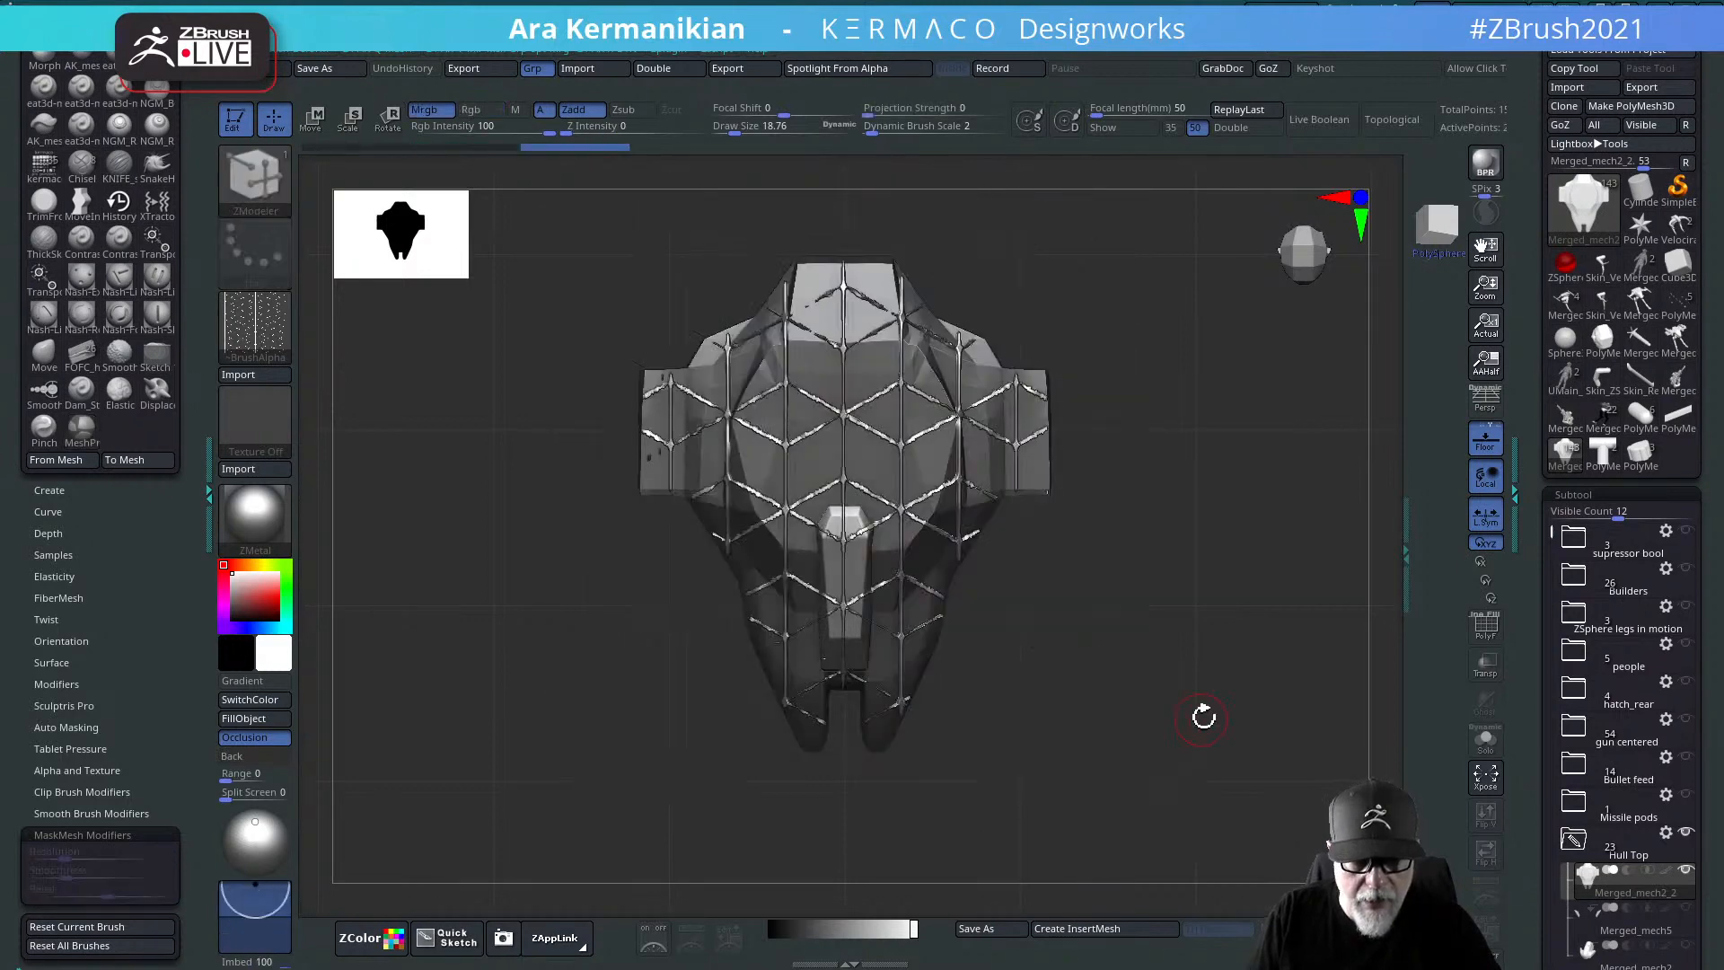
{"action": "mouse_move", "coordinate": [1203, 716]}
{"action": "left_mouse_down"}
{"action": "mouse_move", "coordinate": [1190, 536]}
{"action": "mouse_move", "coordinate": [1248, 570]}
{"action": "mouse_move", "coordinate": [1250, 608]}
{"action": "mouse_move", "coordinate": [1128, 512]}
{"action": "mouse_move", "coordinate": [1210, 571]}
{"action": "mouse_move", "coordinate": [1108, 461]}
{"action": "mouse_move", "coordinate": [1139, 434]}
{"action": "mouse_move", "coordinate": [1157, 602]}
{"action": "mouse_move", "coordinate": [1216, 601]}
{"action": "mouse_move", "coordinate": [1235, 660]}
{"action": "left_mouse_up"}
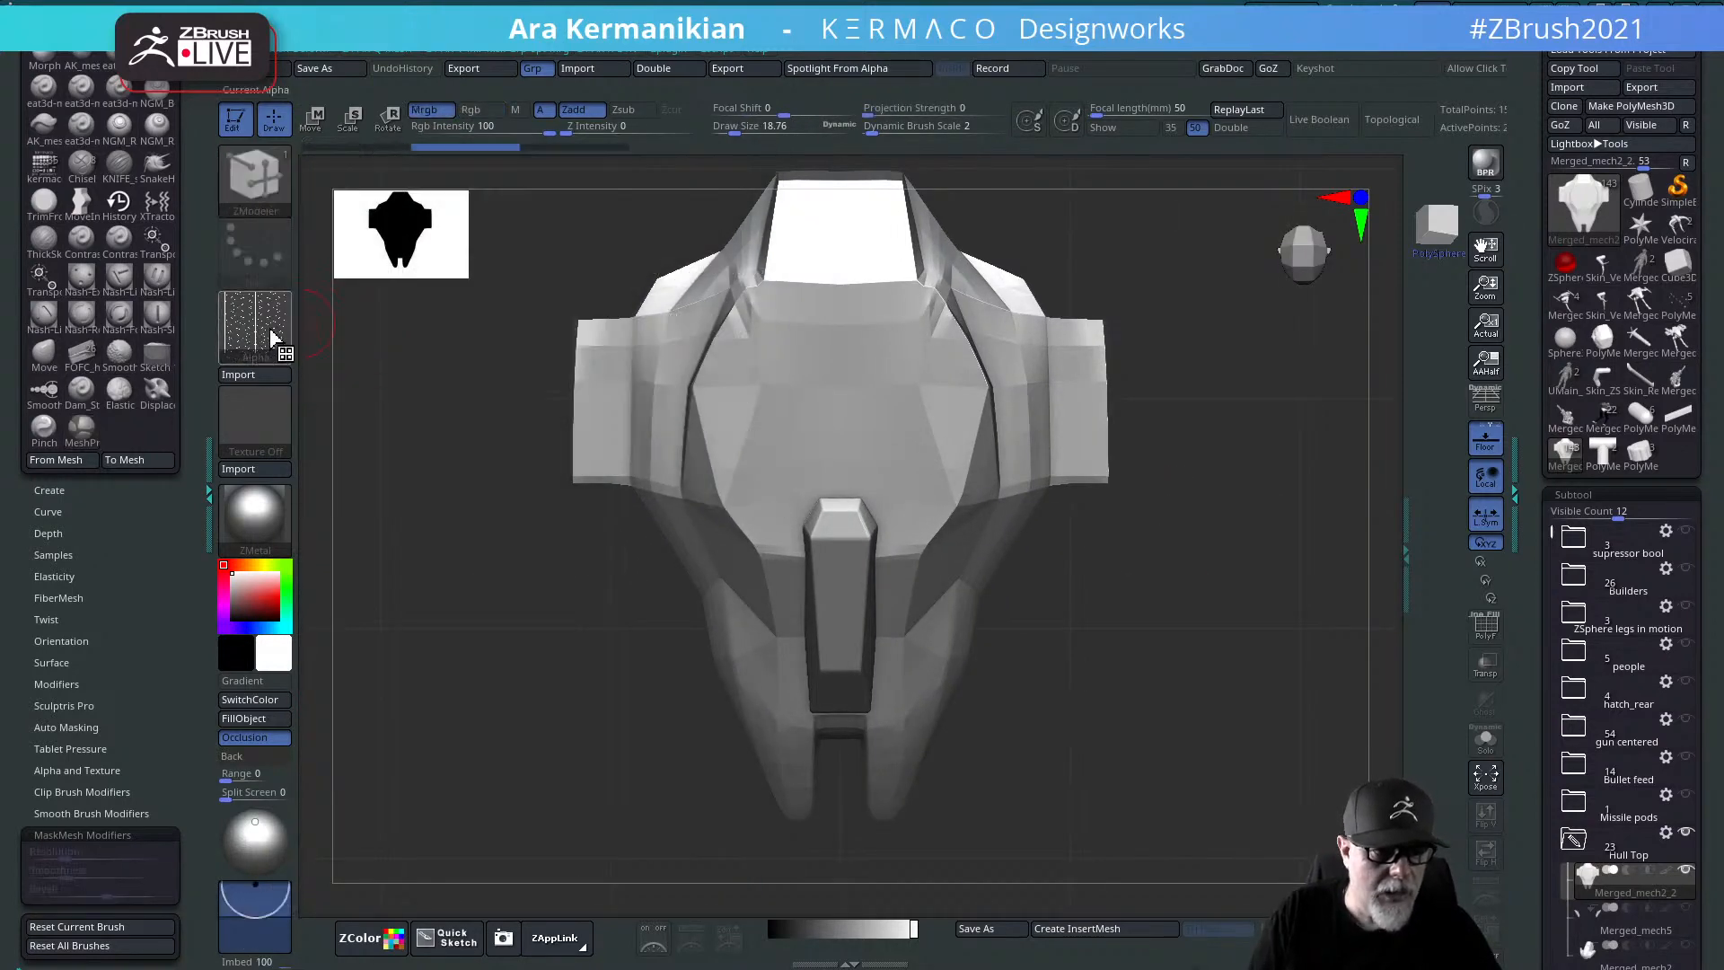
{"action": "mouse_move", "coordinate": [267, 335]}
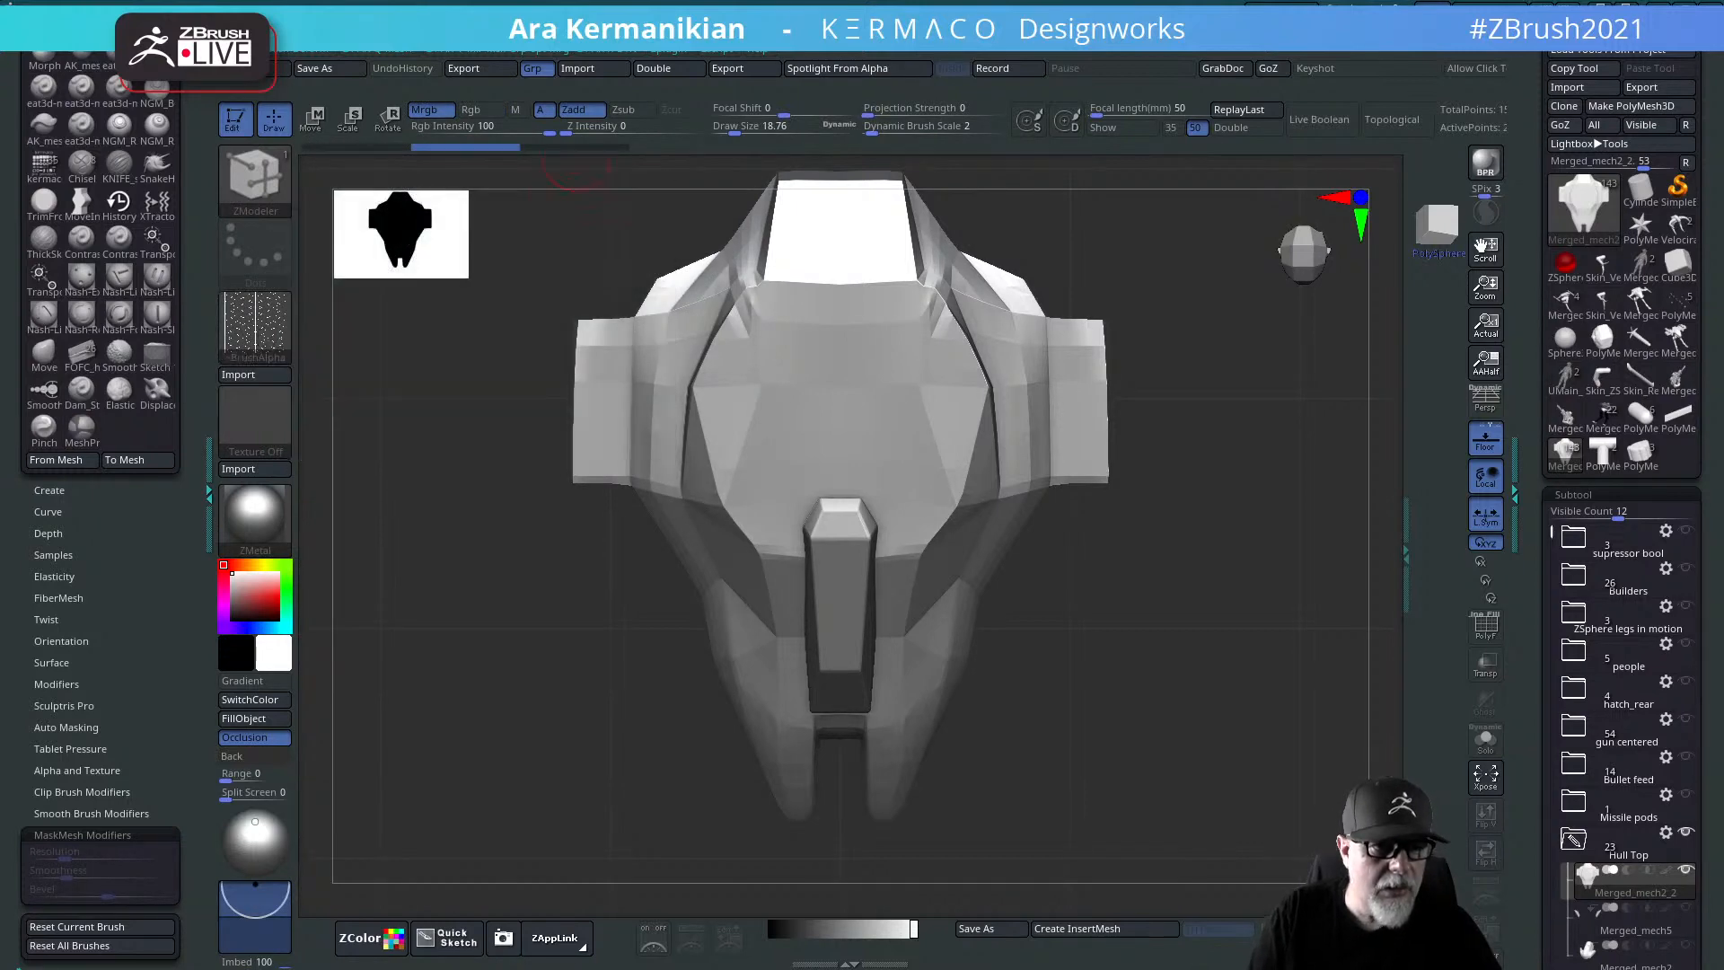
{"action": "mouse_move", "coordinate": [240, 50]}
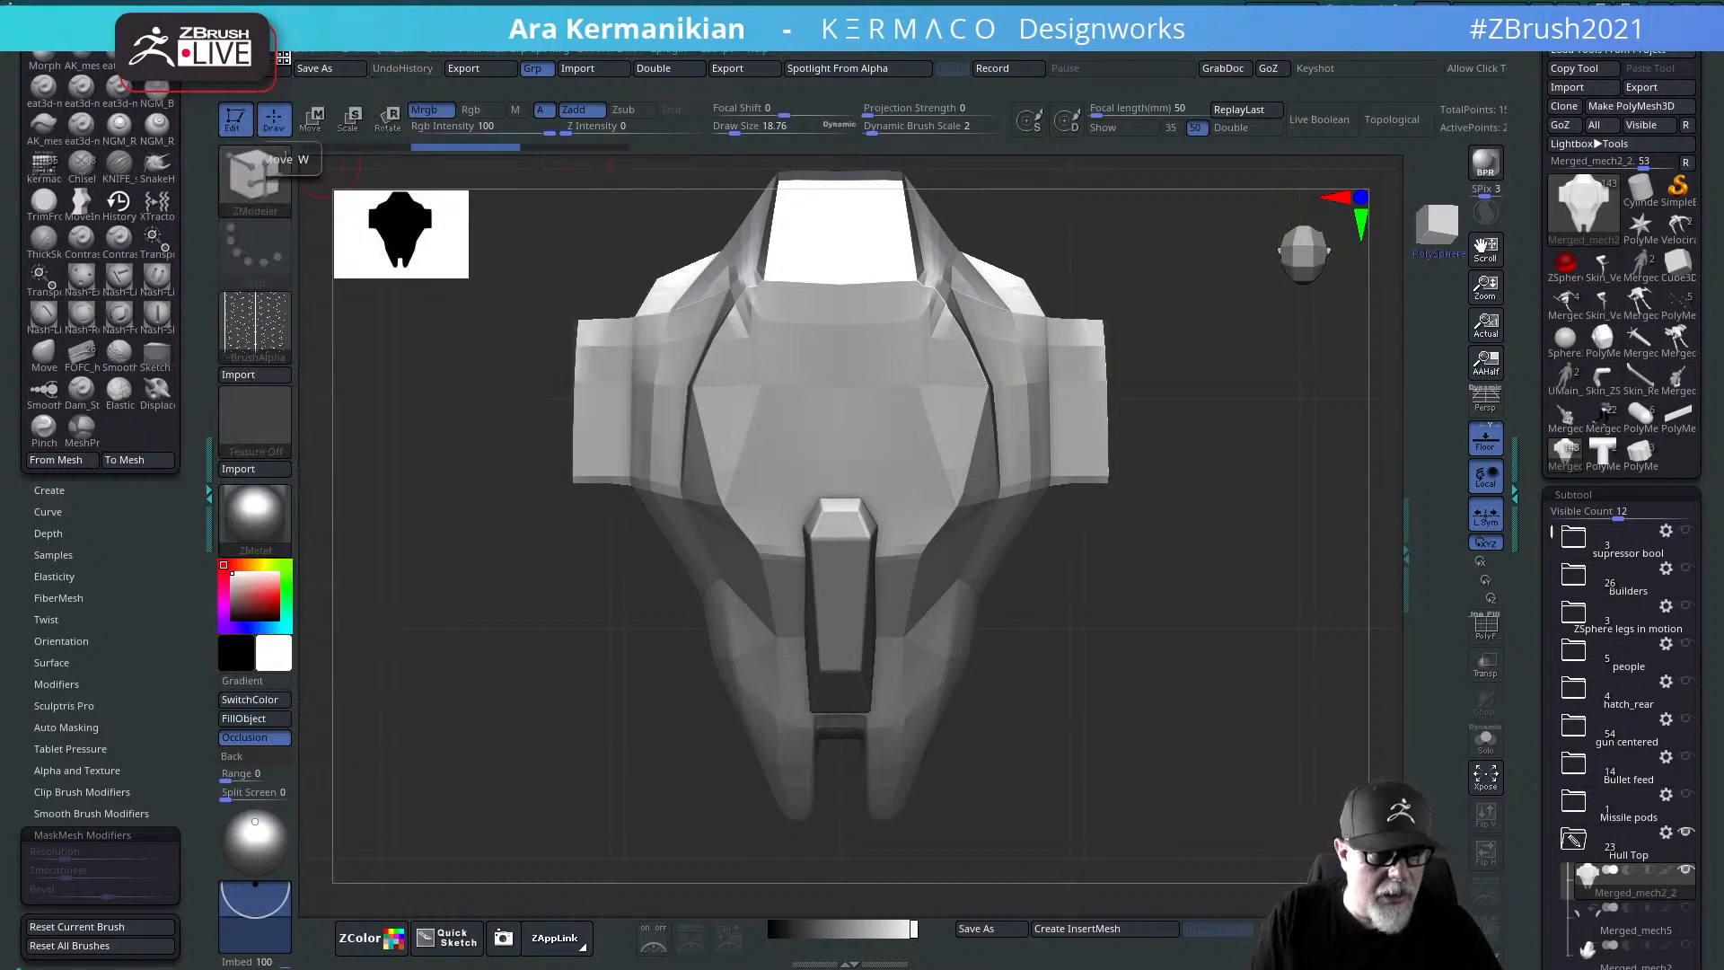
{"action": "left_click", "coordinate": [255, 324]}
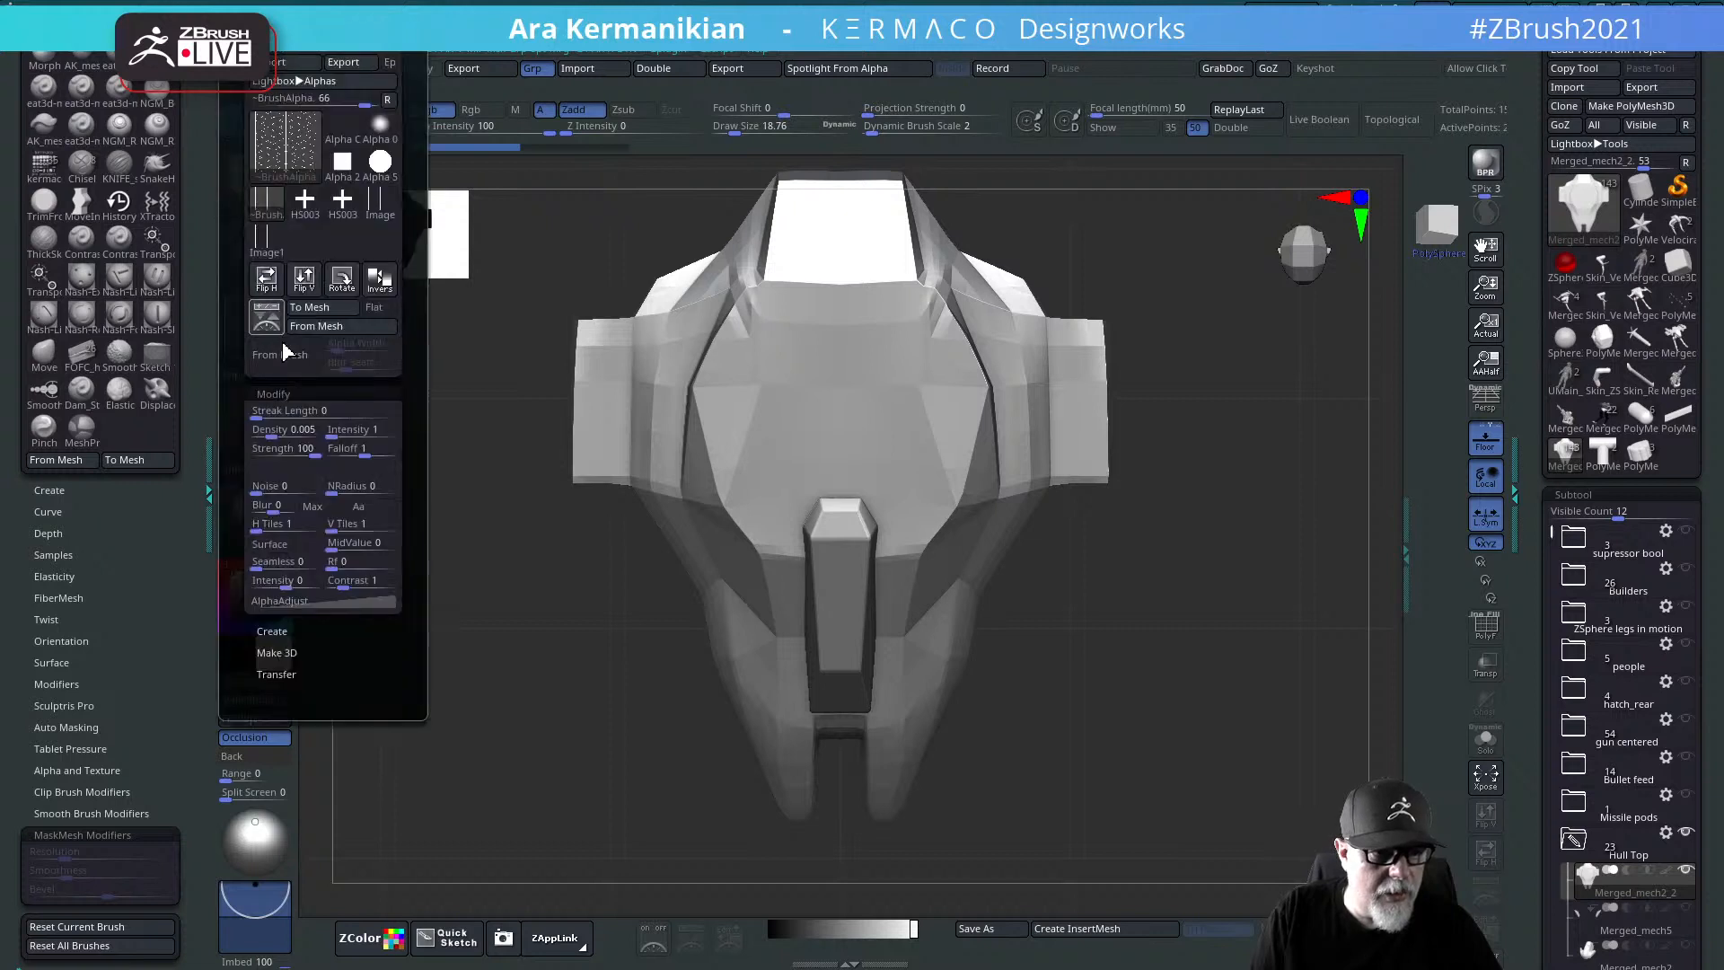
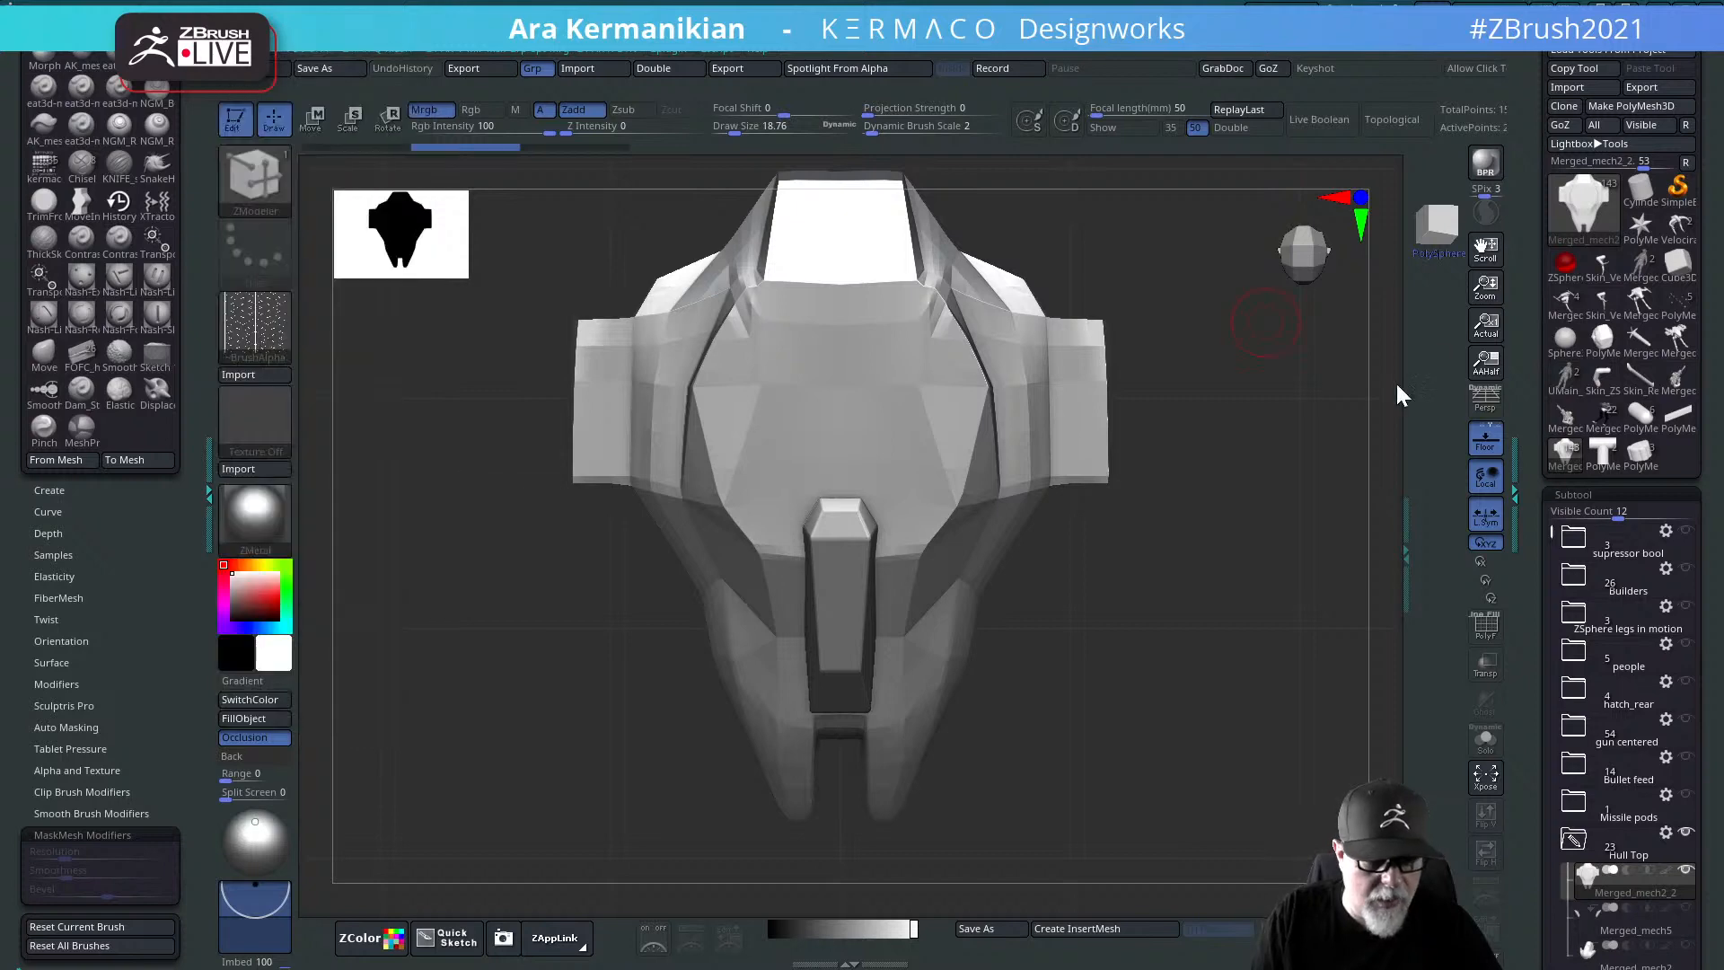
Step: Try projecting the pattern from the hull's center with the model enlarged in the view, using the same brush settings
{"action": "key", "text": "ctrl+shift"}
{"action": "left_click_drag", "start_coordinate": [839, 426], "coordinate": [820, 450]}
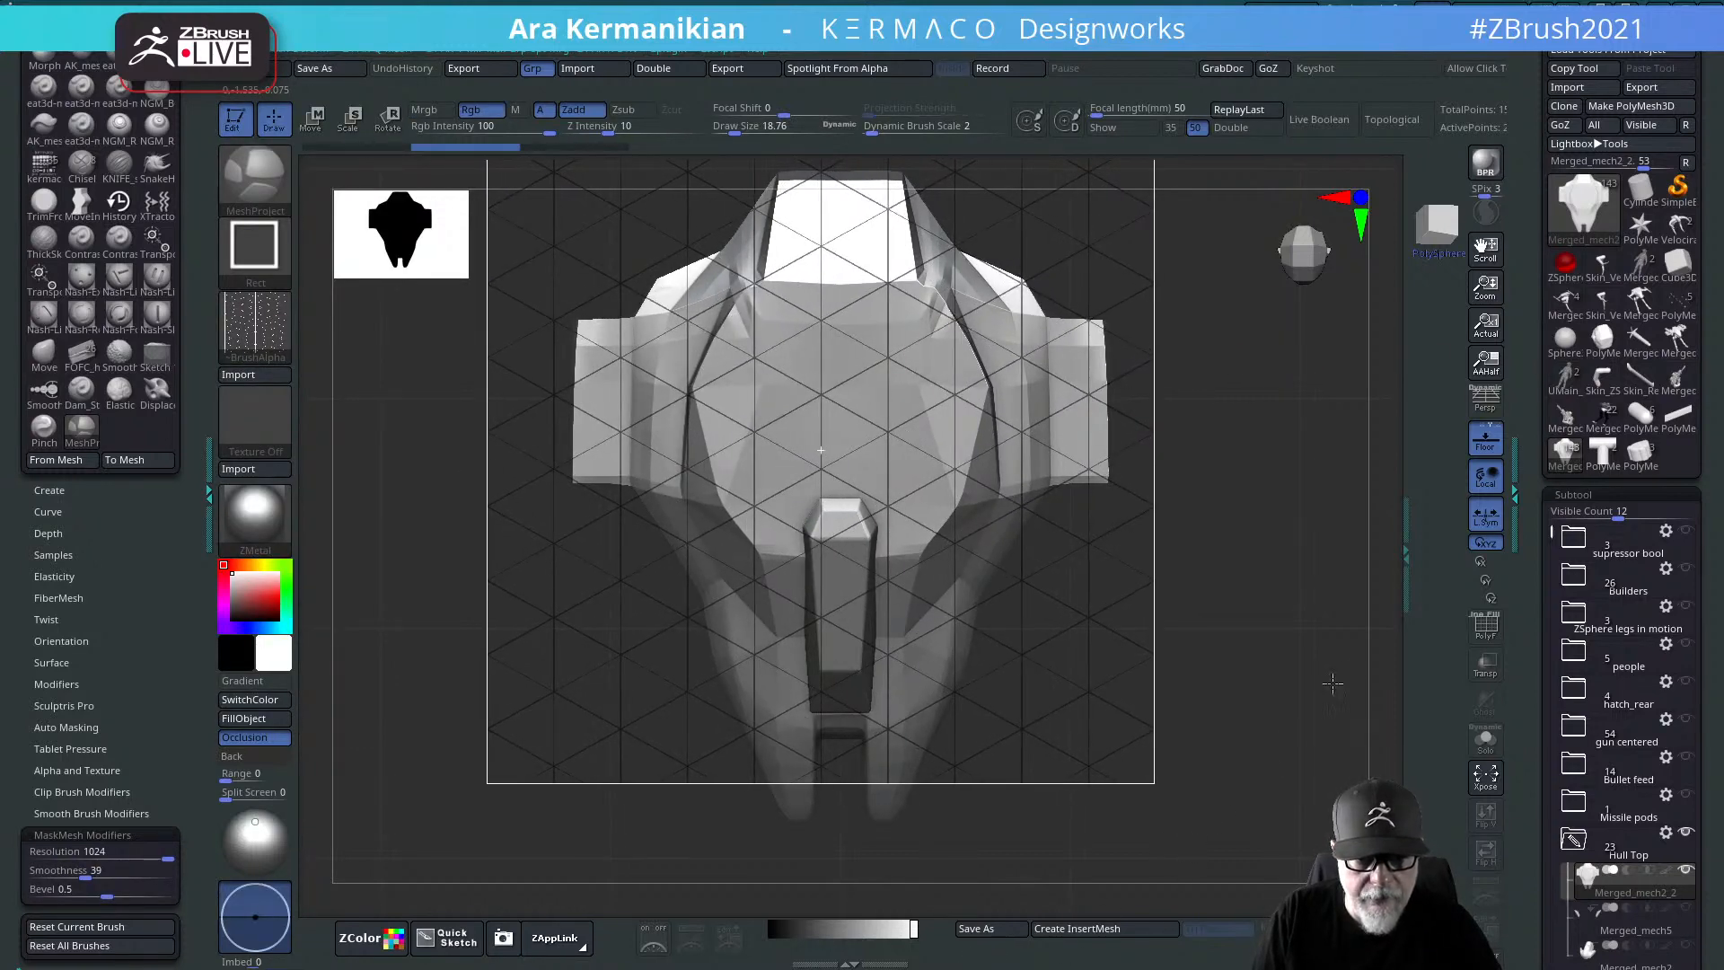
{"action": "left_click_drag", "start_coordinate": [1276, 620], "coordinate": [1266, 592]}
{"action": "mouse_move", "coordinate": [1243, 531]}
{"action": "left_mouse_down"}
{"action": "mouse_move", "coordinate": [1250, 493]}
{"action": "mouse_move", "coordinate": [1212, 572]}
{"action": "mouse_move", "coordinate": [1039, 493]}
{"action": "mouse_move", "coordinate": [1251, 542]}
{"action": "mouse_move", "coordinate": [1224, 536]}
{"action": "mouse_move", "coordinate": [1247, 523]}
{"action": "mouse_move", "coordinate": [1166, 524]}
{"action": "mouse_move", "coordinate": [1269, 527]}
{"action": "mouse_move", "coordinate": [968, 500]}
{"action": "left_mouse_up"}
Step: Try projecting the pattern far beyond the outline of the small hull so that only a few large cells cover it
{"action": "key", "text": "ctrl+shift"}
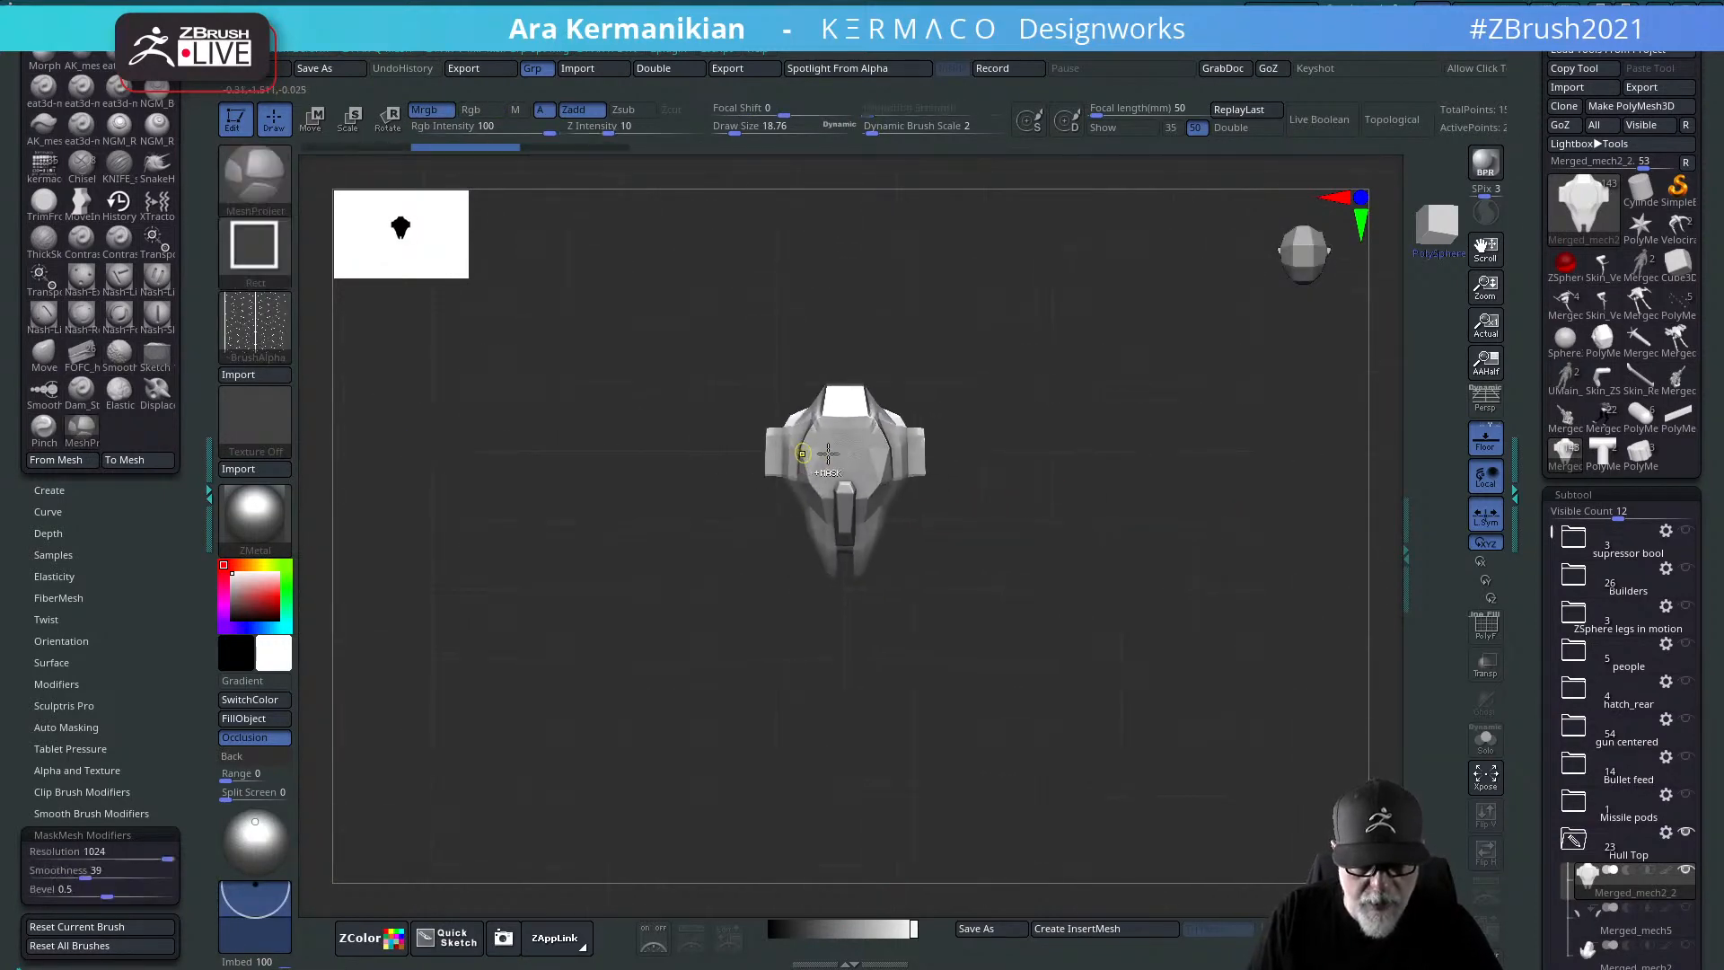
{"action": "mouse_move", "coordinate": [842, 458]}
{"action": "left_mouse_down", "text": "ctrl"}
{"action": "mouse_move", "coordinate": [1044, 731]}
{"action": "mouse_move", "coordinate": [1076, 708]}
{"action": "mouse_move", "coordinate": [1182, 697]}
{"action": "left_mouse_up", "text": "ctrl"}
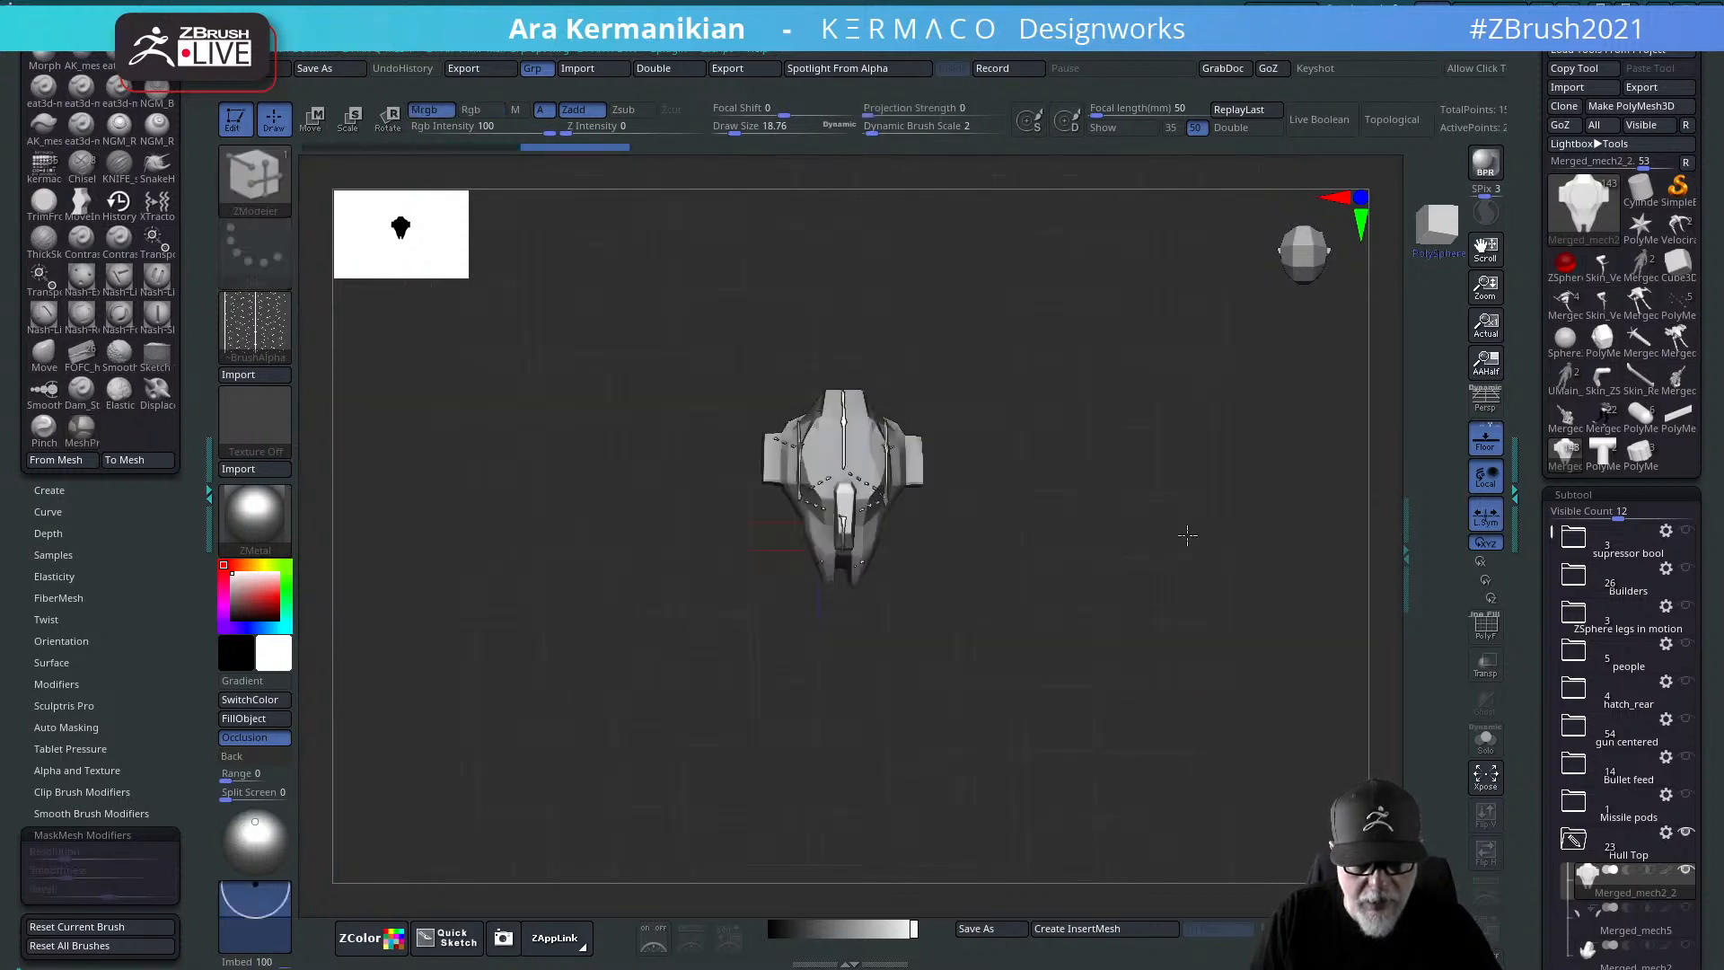
{"action": "mouse_move", "coordinate": [1185, 535]}
{"action": "left_mouse_down"}
{"action": "mouse_move", "coordinate": [1166, 493]}
{"action": "mouse_move", "coordinate": [1050, 492]}
{"action": "mouse_move", "coordinate": [1200, 569]}
{"action": "mouse_move", "coordinate": [1174, 623]}
{"action": "left_mouse_up"}
Step: Set MaskMesh Smoothness to 0 and try projecting the pattern over the upper and middle hull
{"action": "key", "text": "b"}
{"action": "key", "text": "z"}
{"action": "key", "text": "m"}
{"action": "key", "text": "ctrl"}
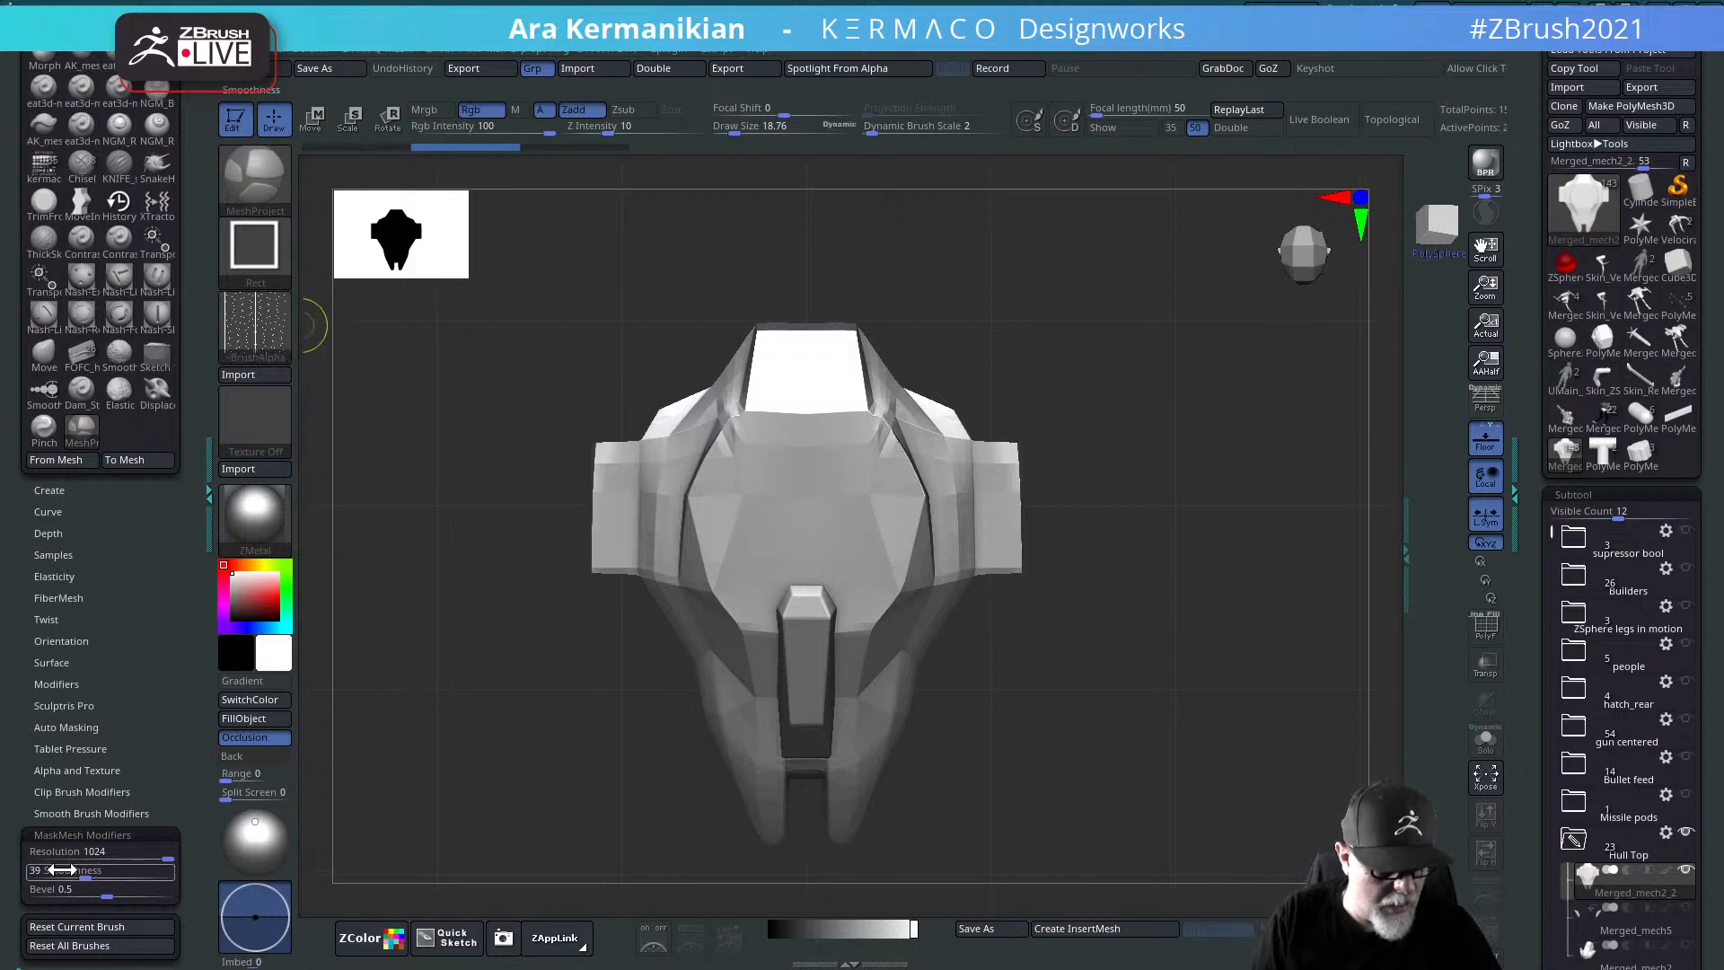
{"action": "left_click_drag", "start_coordinate": [61, 870], "coordinate": [11, 874]}
{"action": "left_click_drag", "start_coordinate": [792, 516], "coordinate": [1066, 703], "text": "ctrl"}
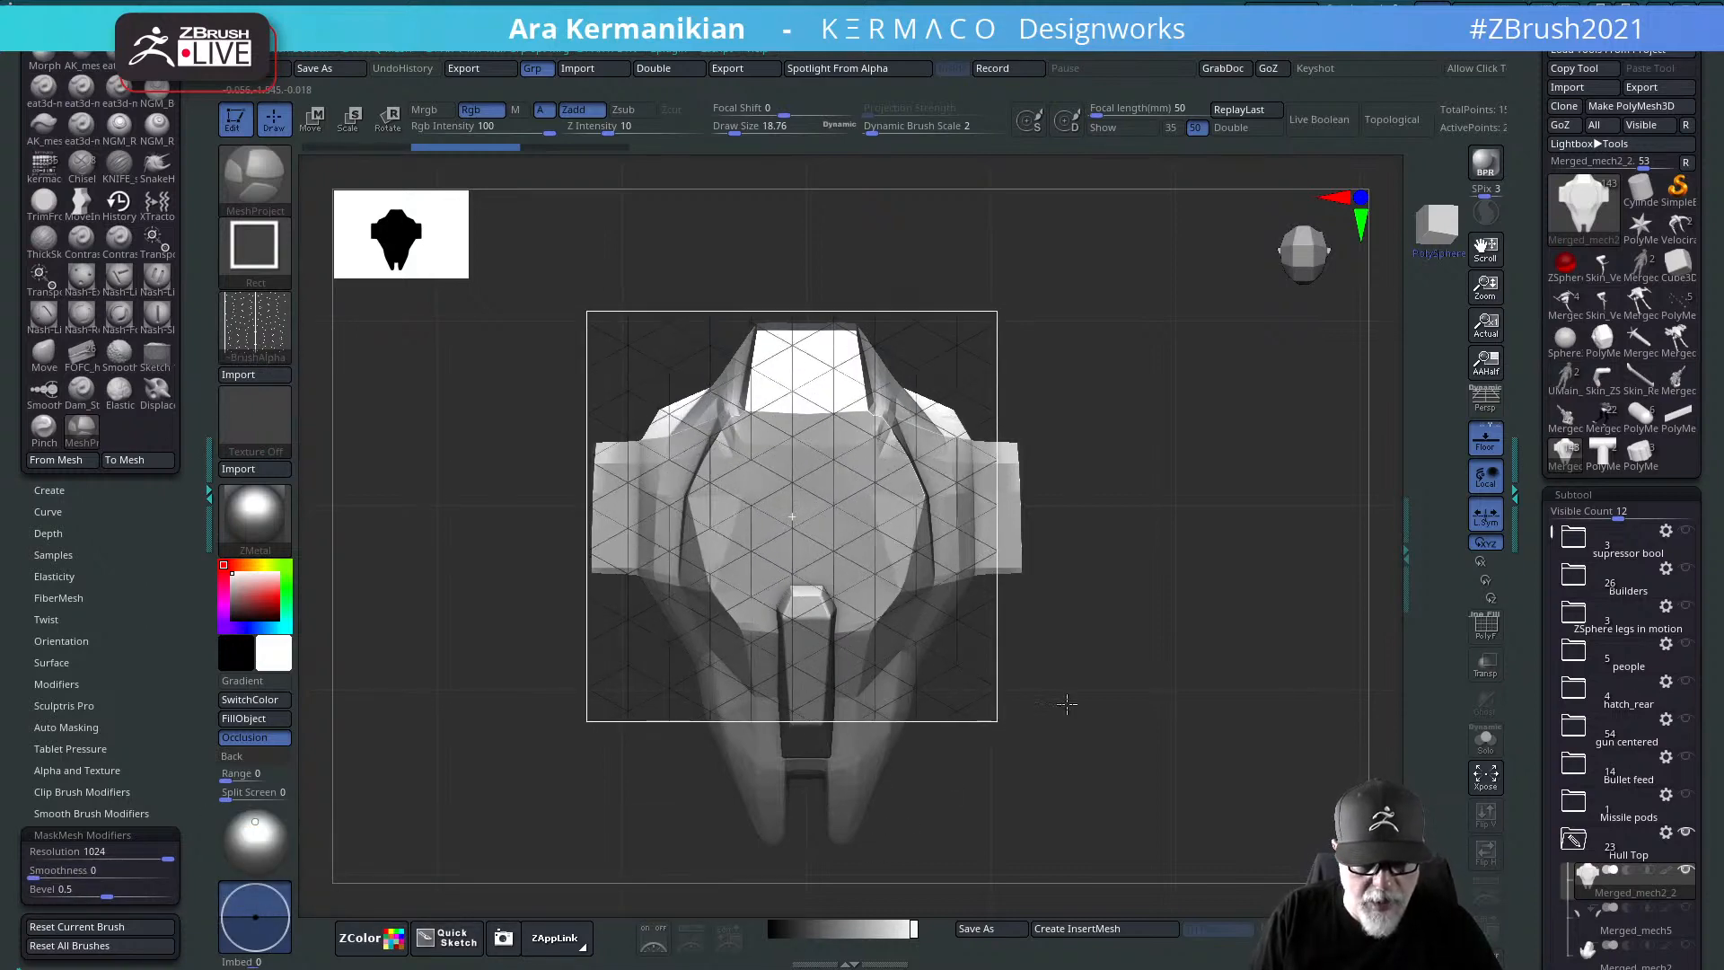
{"action": "left_click_drag", "start_coordinate": [1192, 588], "coordinate": [1202, 496]}
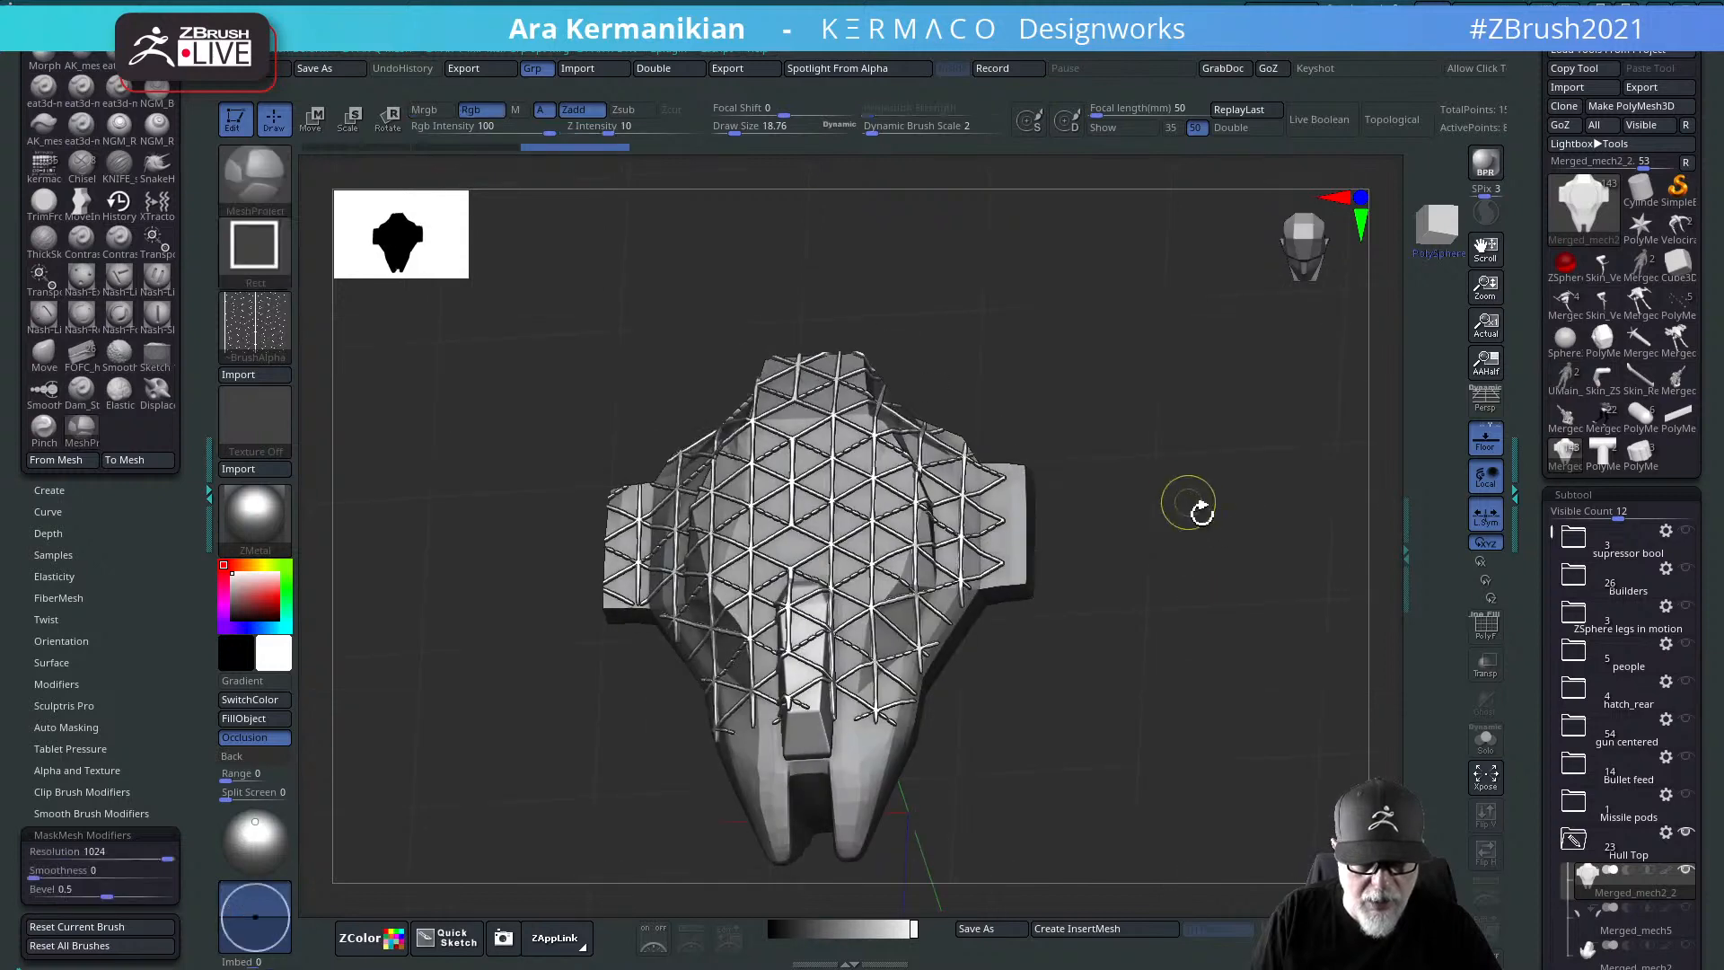
{"action": "key", "text": "ctrl+z"}
{"action": "key", "text": "ctrl"}
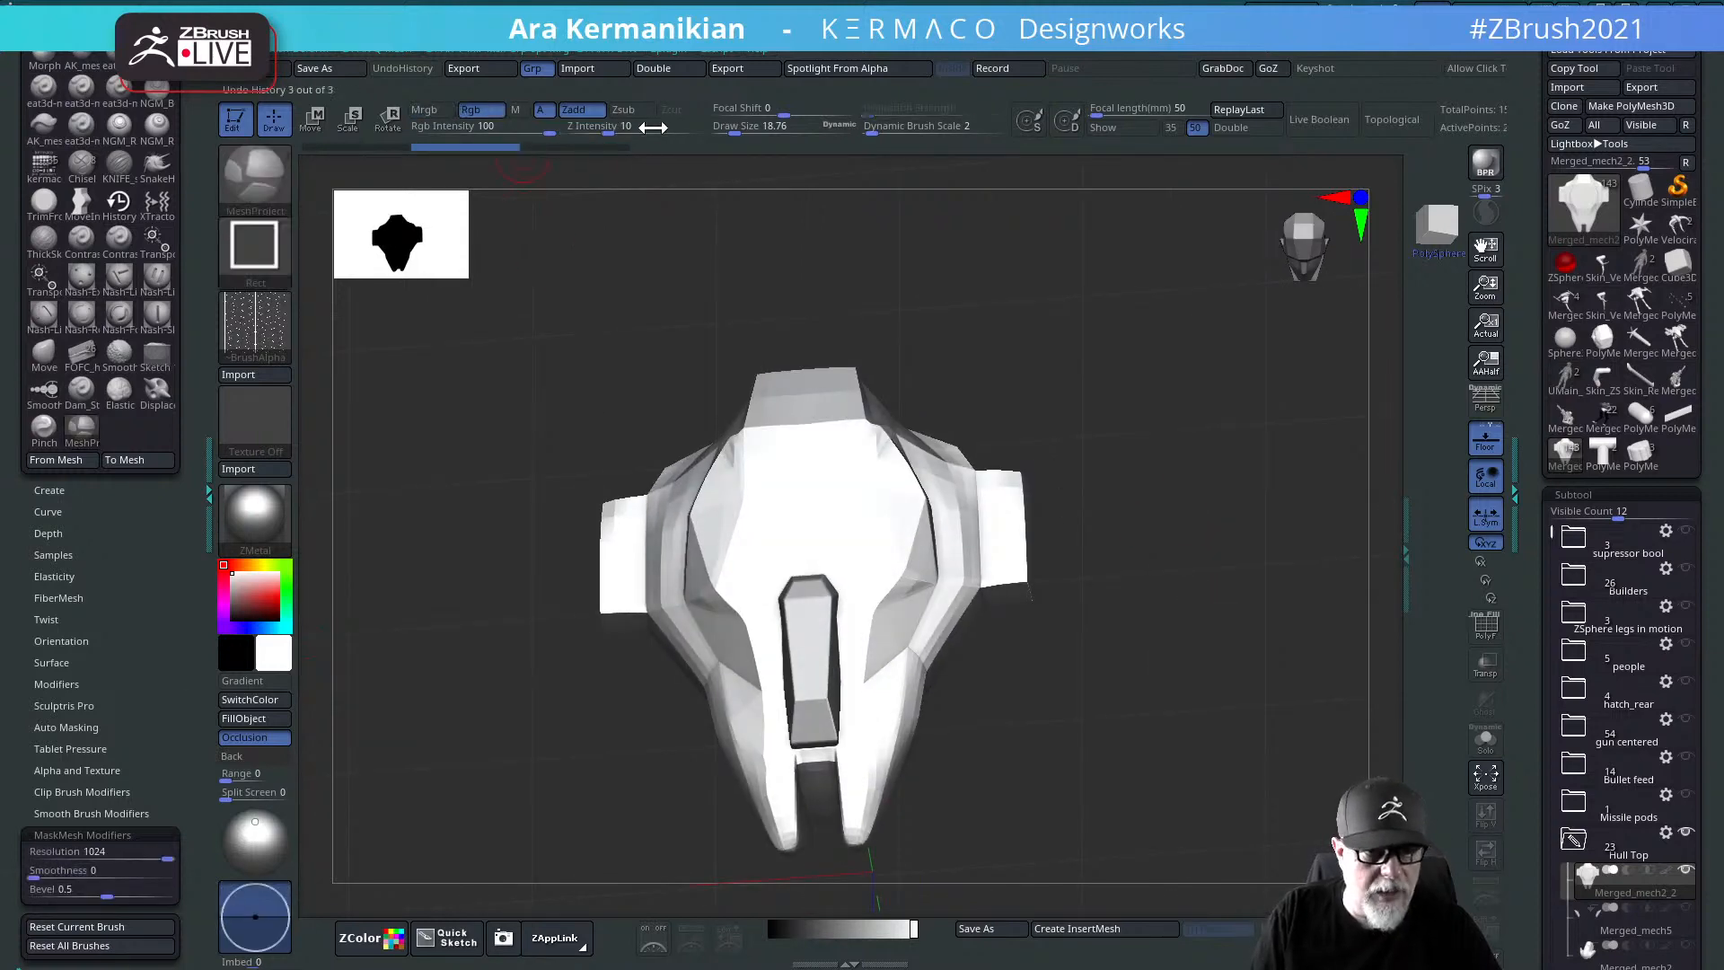
Step: Set Z Intensity to 3 and try projecting a shallower pattern over most of the hull
{"action": "left_click_drag", "start_coordinate": [613, 126], "coordinate": [584, 132]}
{"action": "left_click_drag", "start_coordinate": [965, 662], "coordinate": [826, 596]}
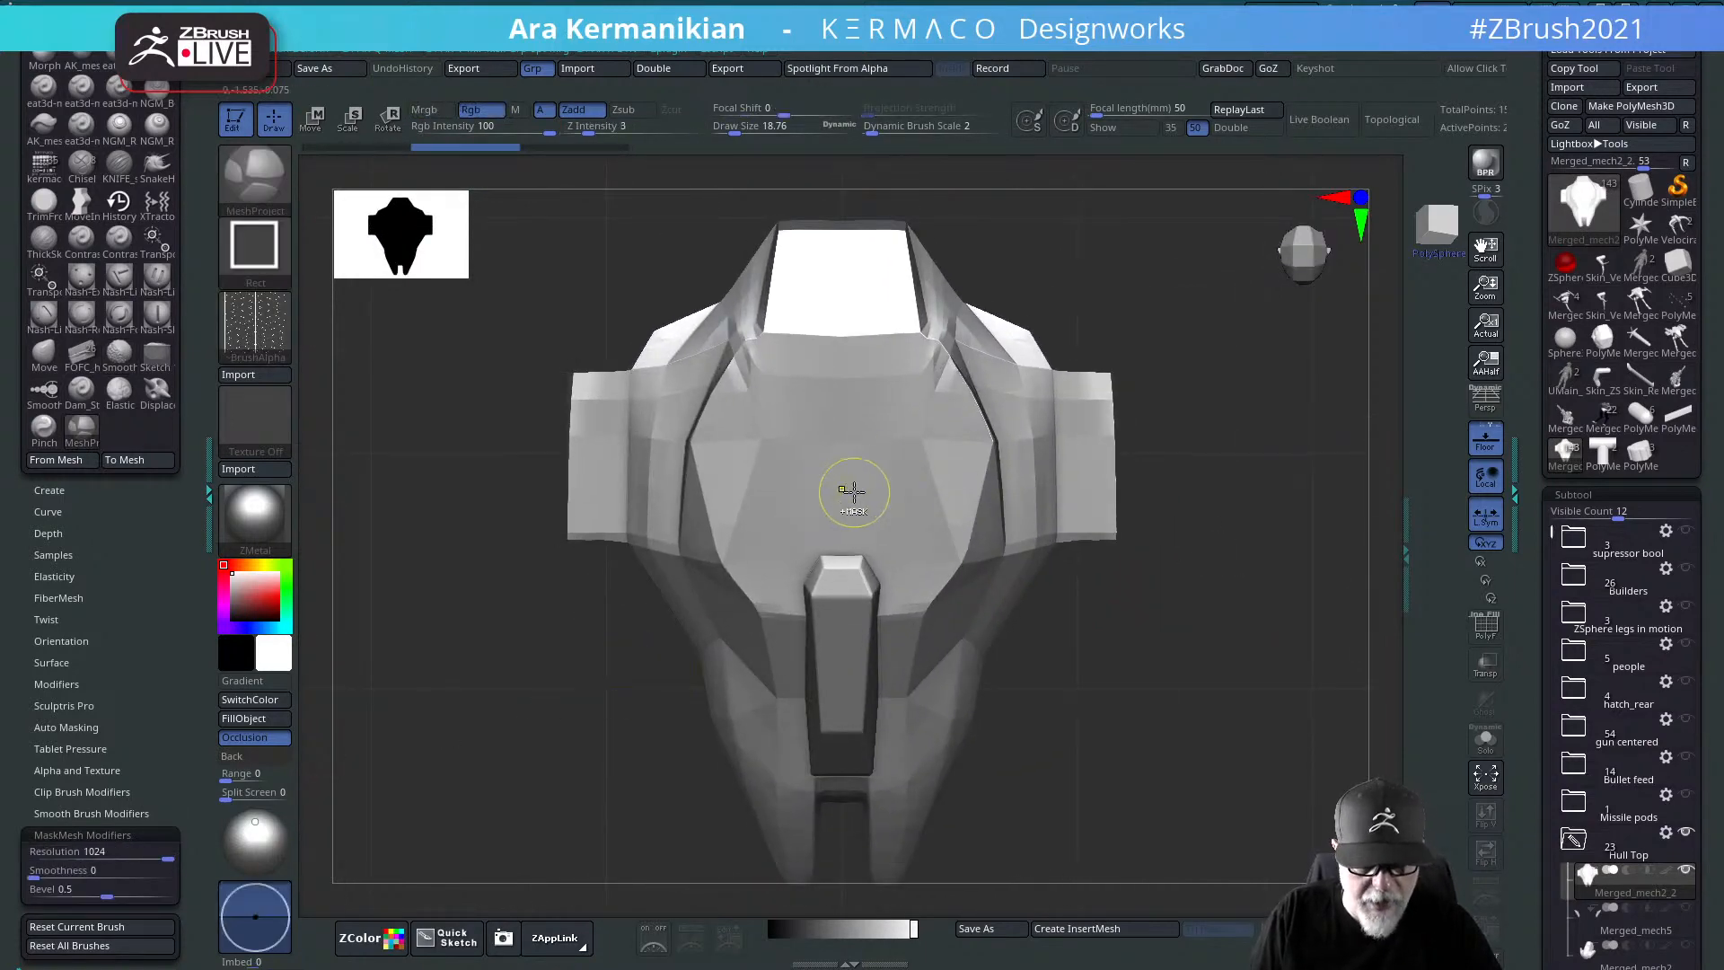
{"action": "key", "text": "shift+p"}
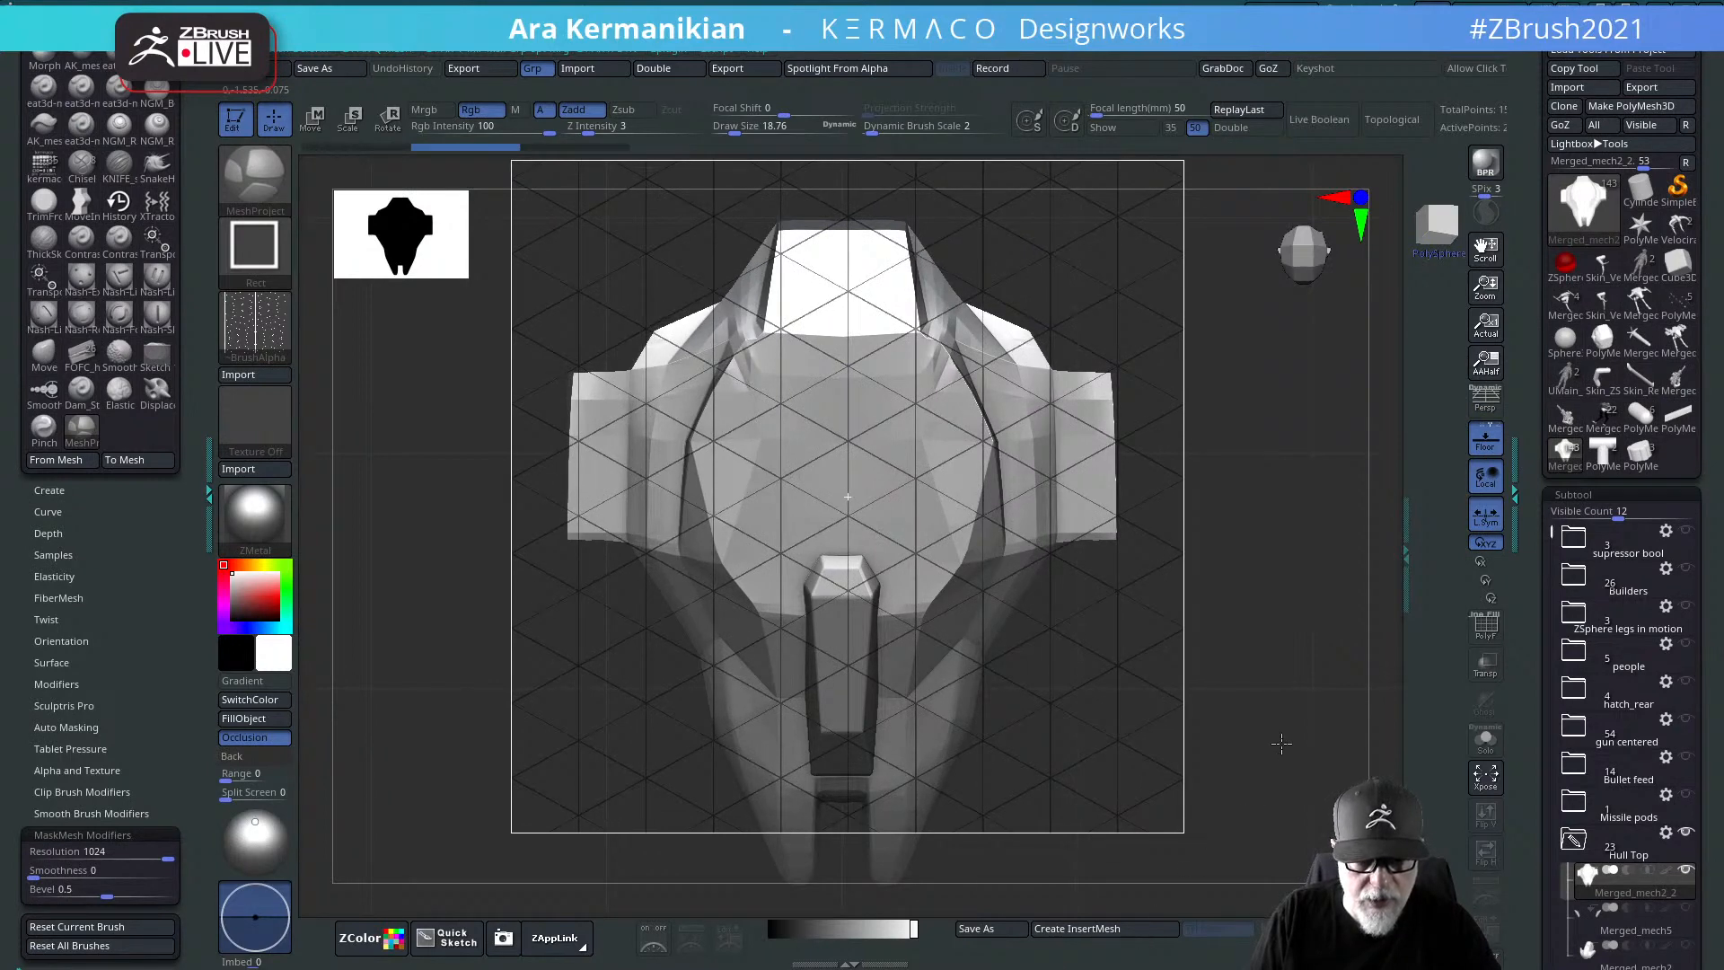
{"action": "key", "text": "b"}
{"action": "key", "text": "z"}
{"action": "key", "text": "m"}
{"action": "left_click_drag", "start_coordinate": [1257, 623], "coordinate": [1266, 503]}
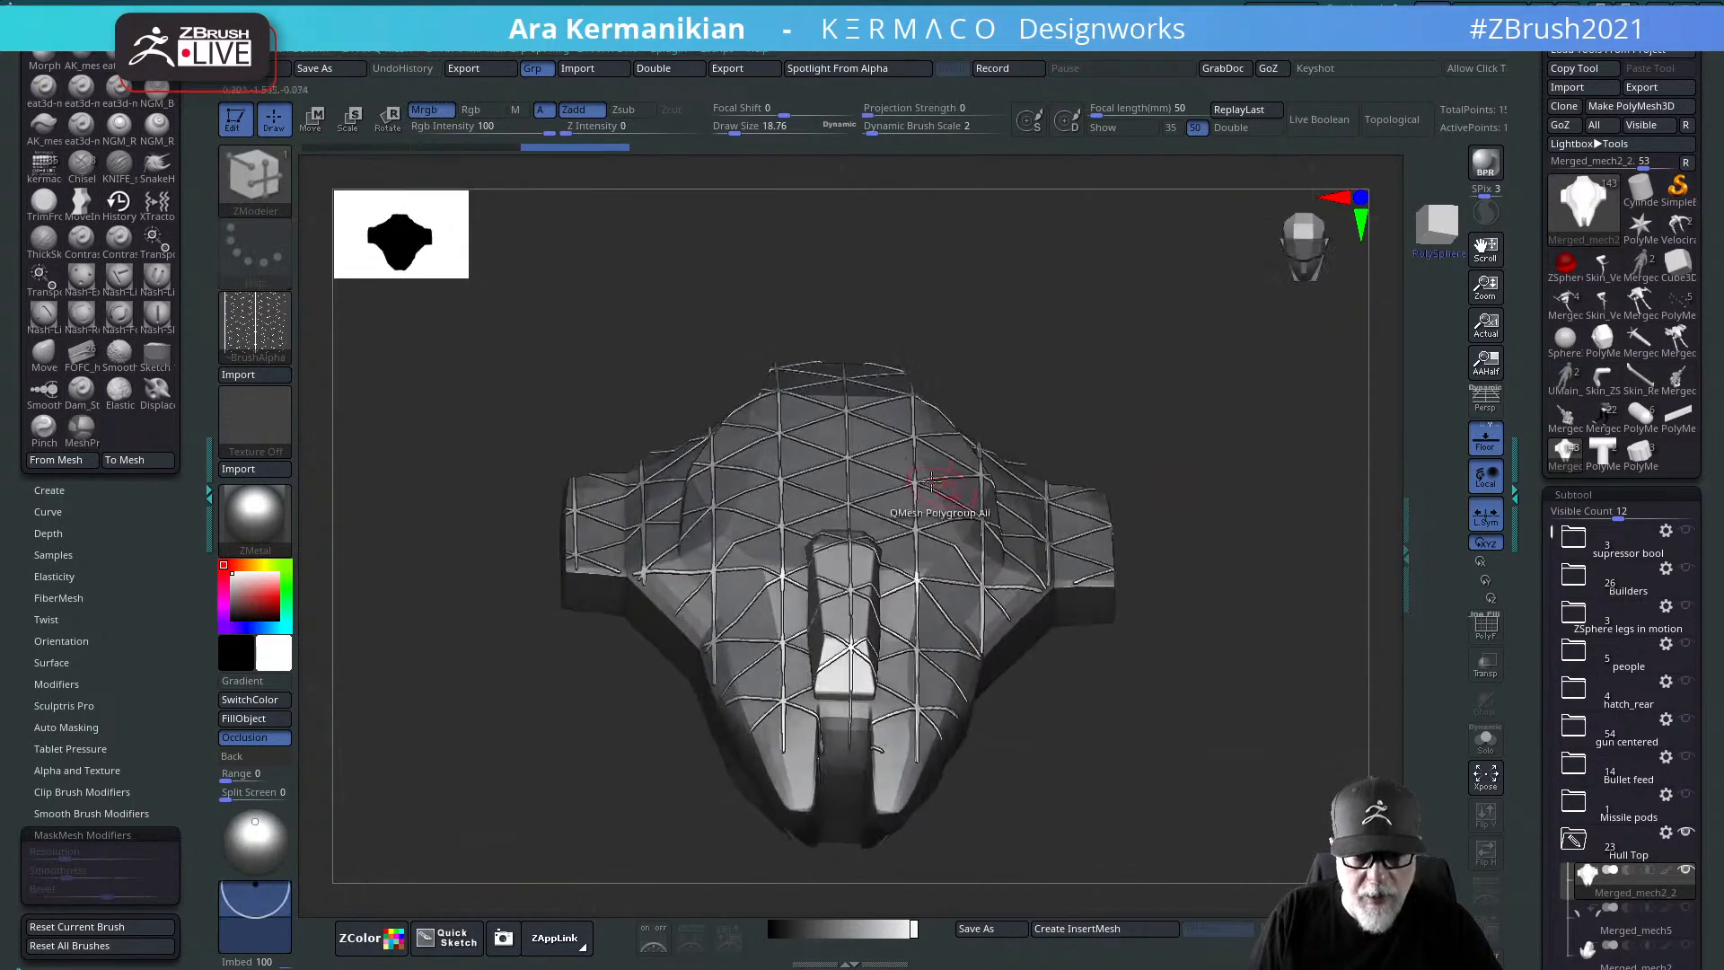
{"action": "left_click_drag", "start_coordinate": [1204, 447], "coordinate": [1139, 470]}
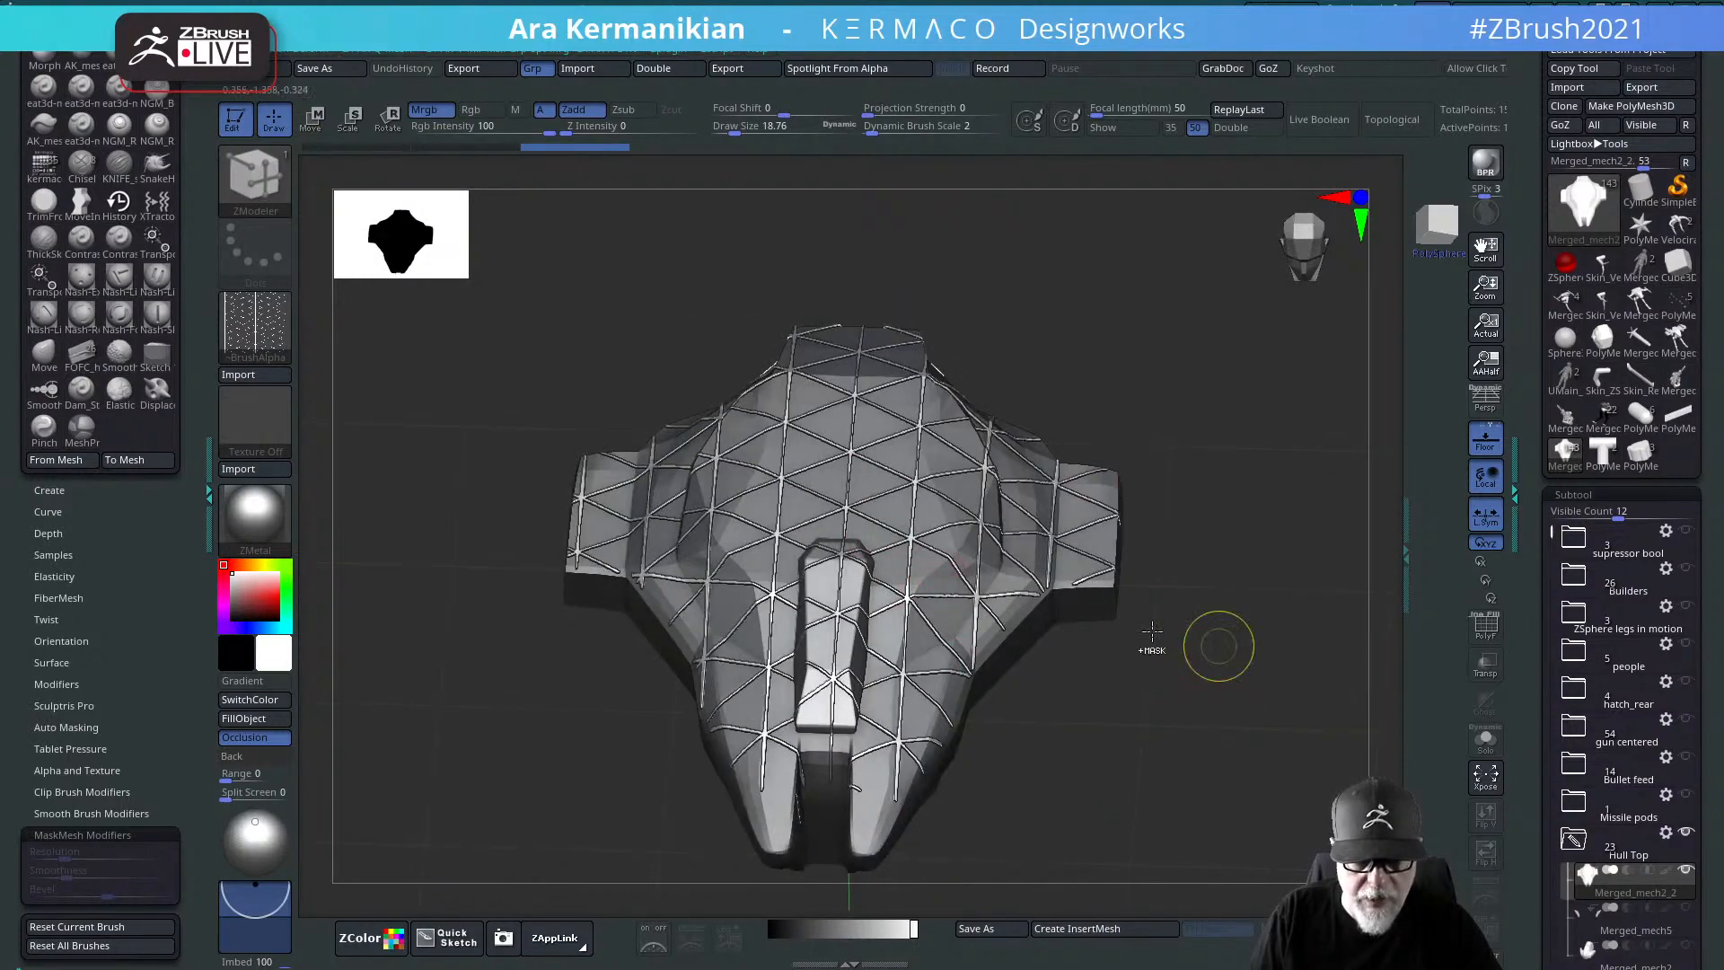
{"action": "key", "text": "ctrl+z"}
{"action": "right_click_drag", "start_coordinate": [1258, 692], "coordinate": [1245, 624], "text": "ctrl"}
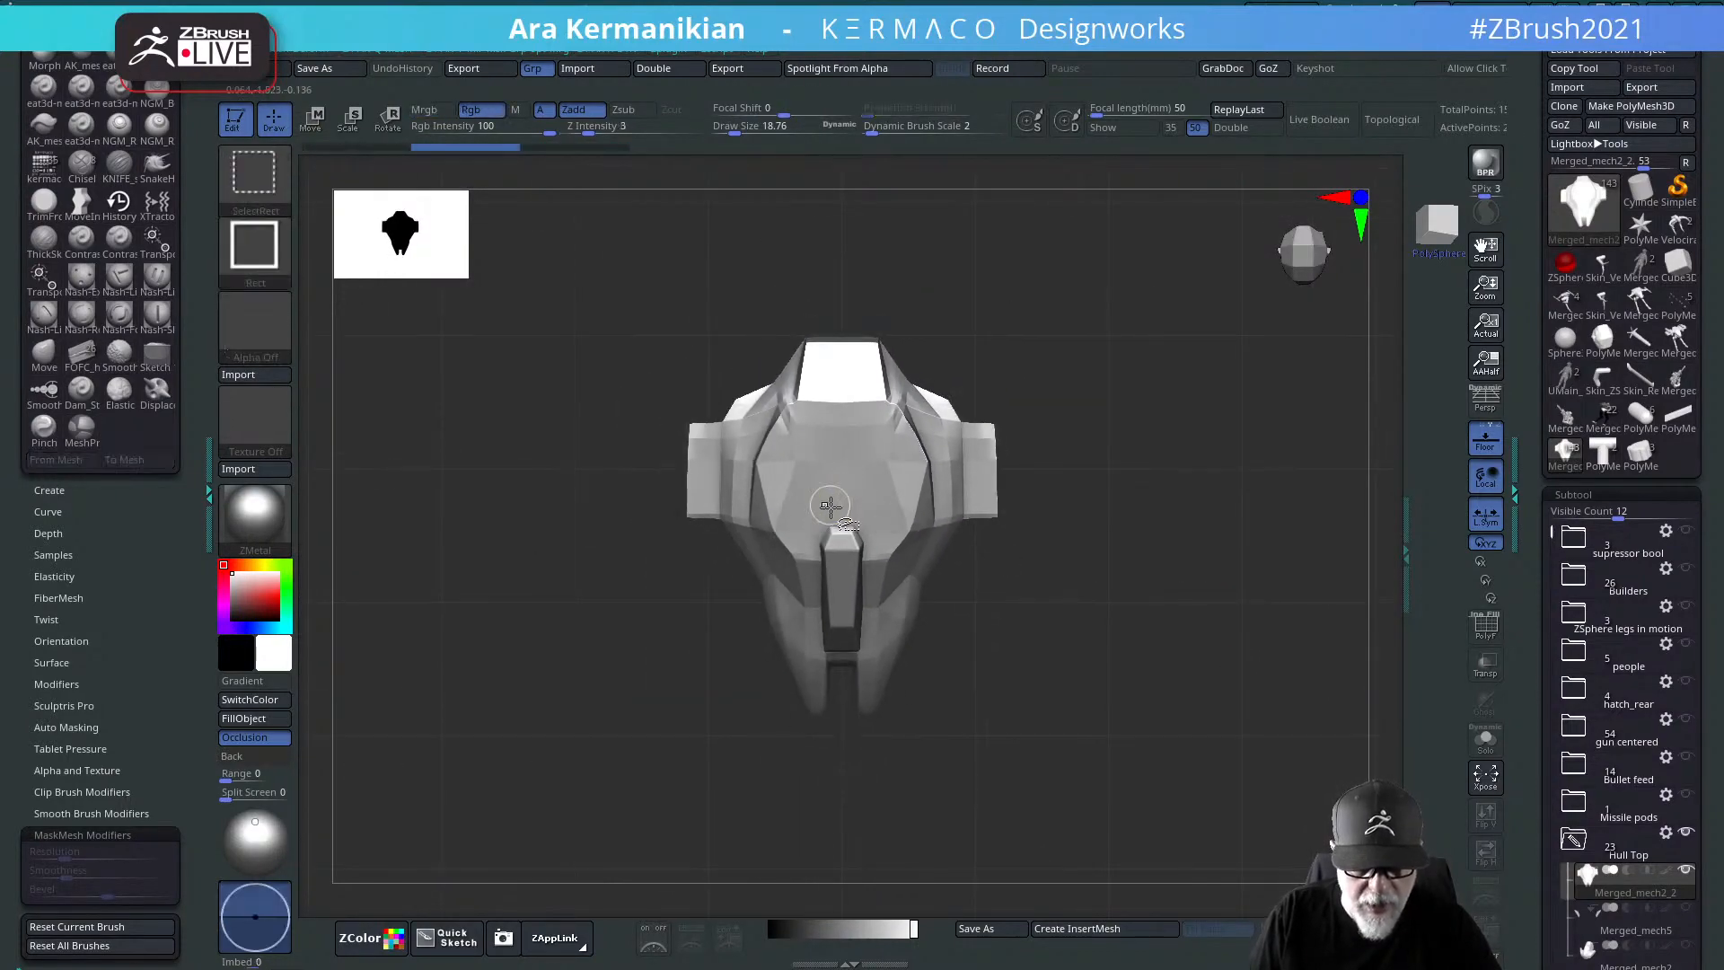
{"action": "left_click_drag", "start_coordinate": [1091, 714], "coordinate": [1104, 725], "text": "ctrl+shift"}
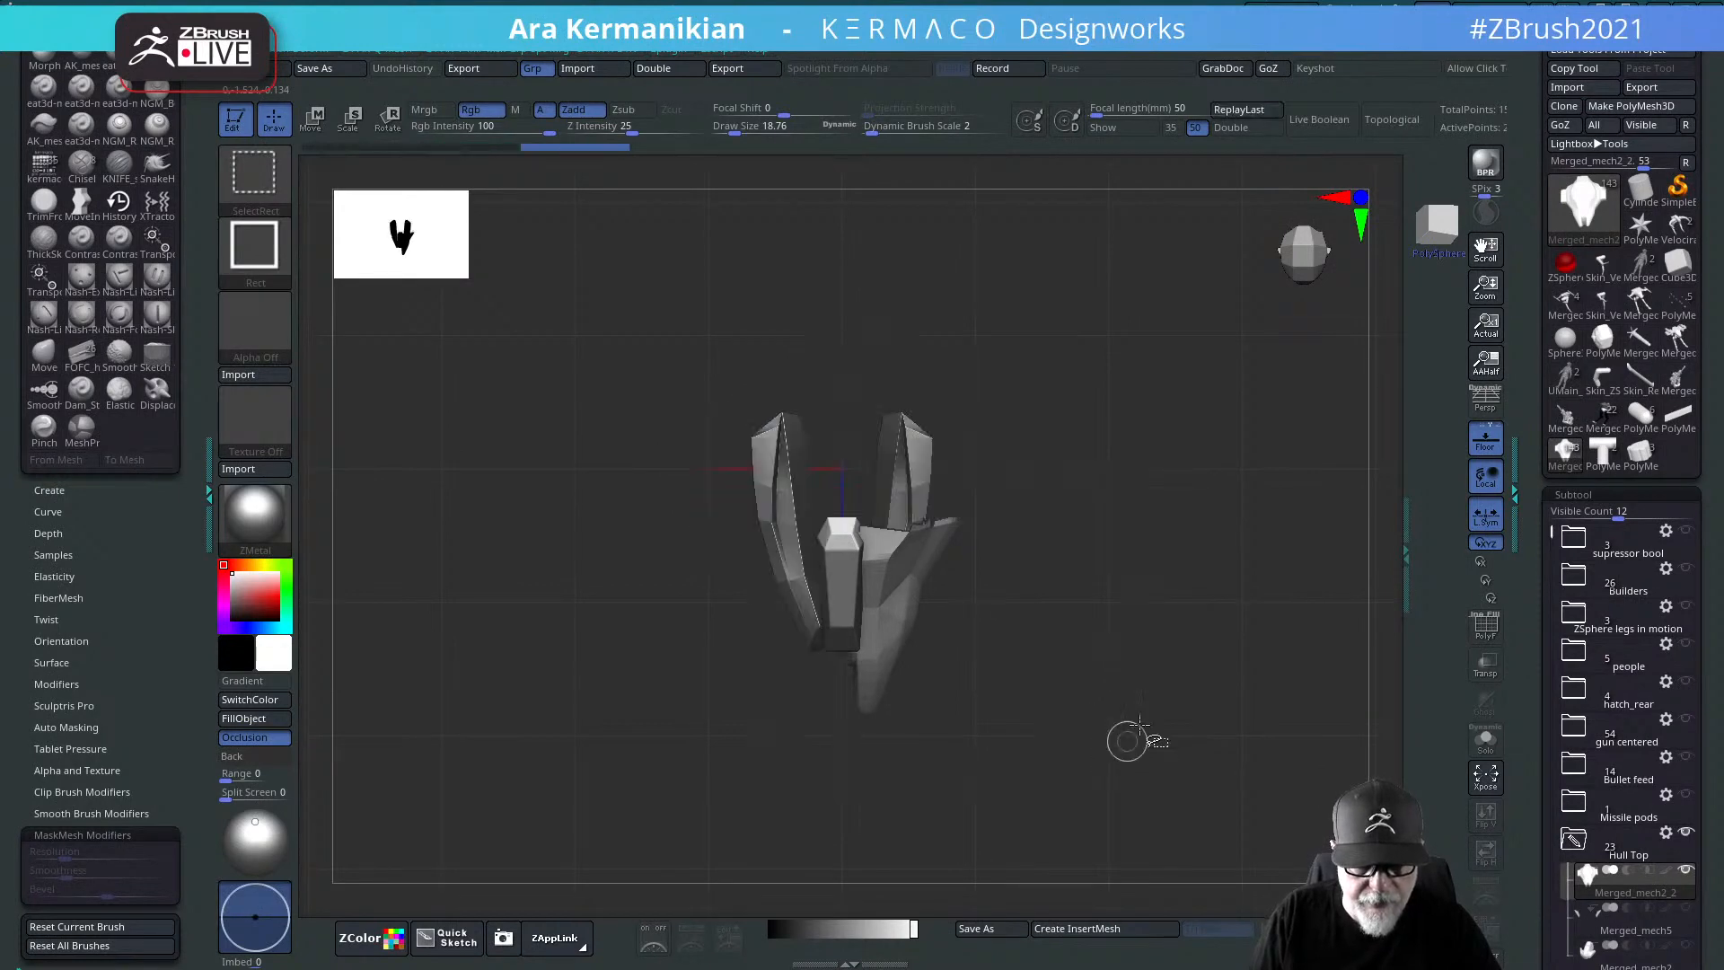
{"action": "left_click", "coordinate": [1153, 669], "text": "ctrl+shift"}
Step: Try projecting the pattern over the entire hull, down to the tips of its prongs, at Z Intensity 3
{"action": "key", "text": "ctrl"}
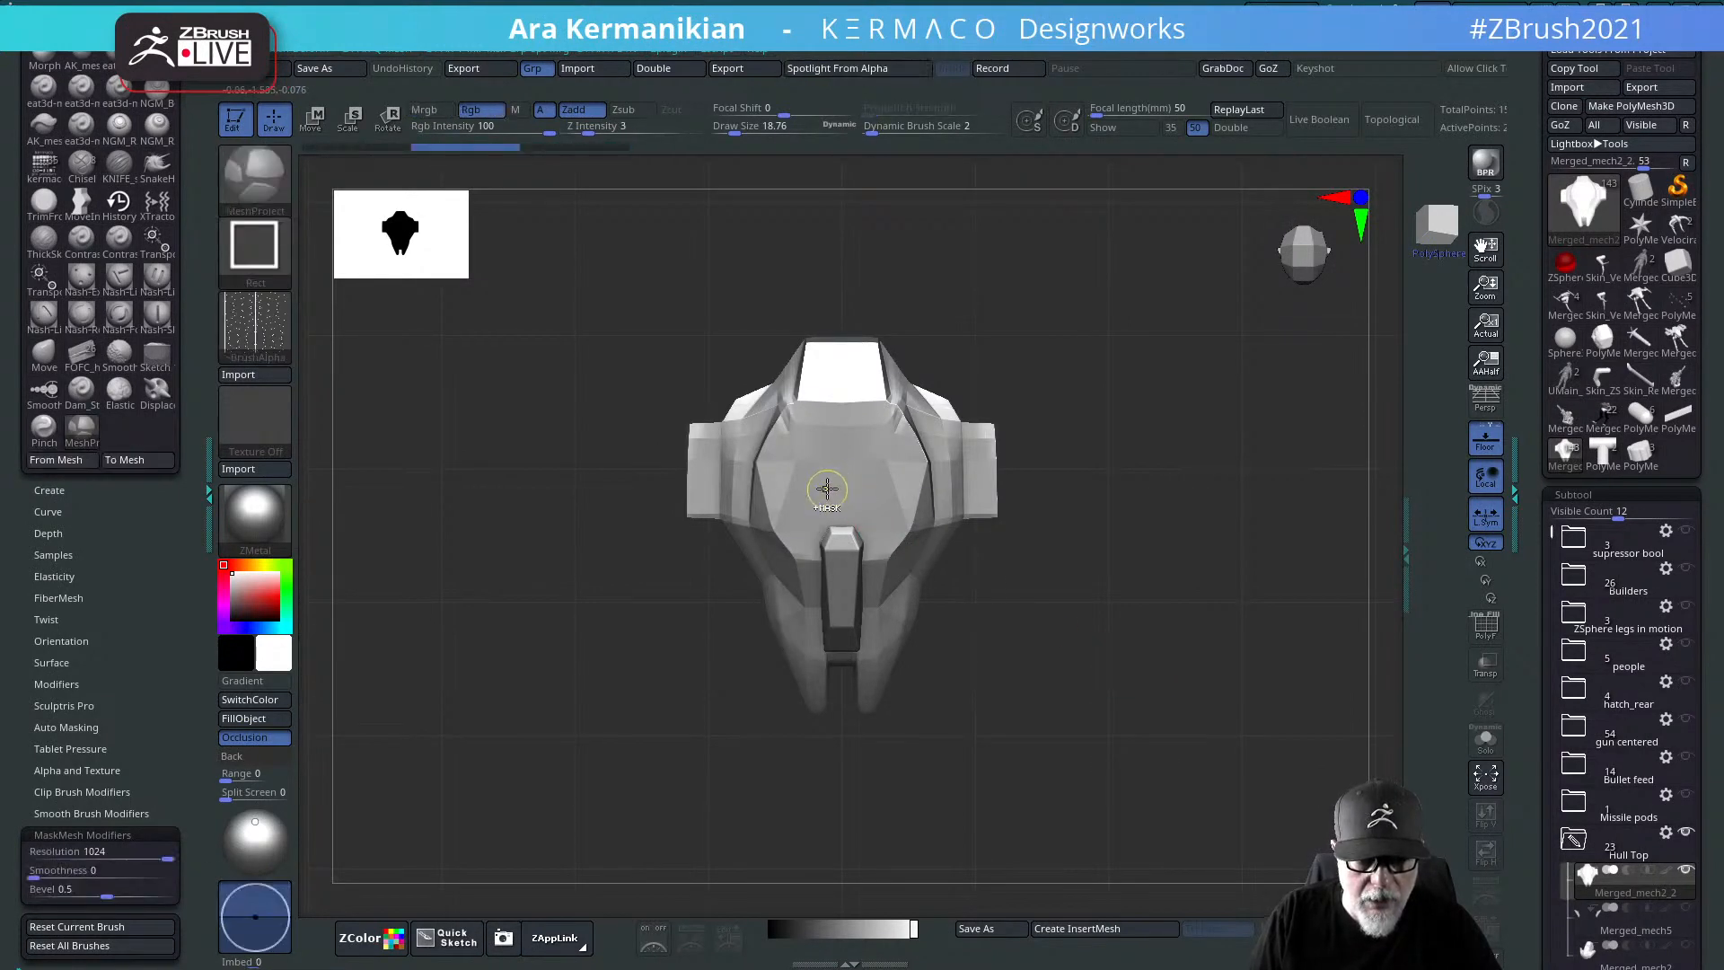
{"action": "mouse_move", "coordinate": [895, 566]}
{"action": "left_mouse_down", "text": "ctrl"}
{"action": "mouse_move", "coordinate": [1037, 779]}
{"action": "mouse_move", "coordinate": [1003, 777]}
{"action": "left_mouse_up", "text": "ctrl"}
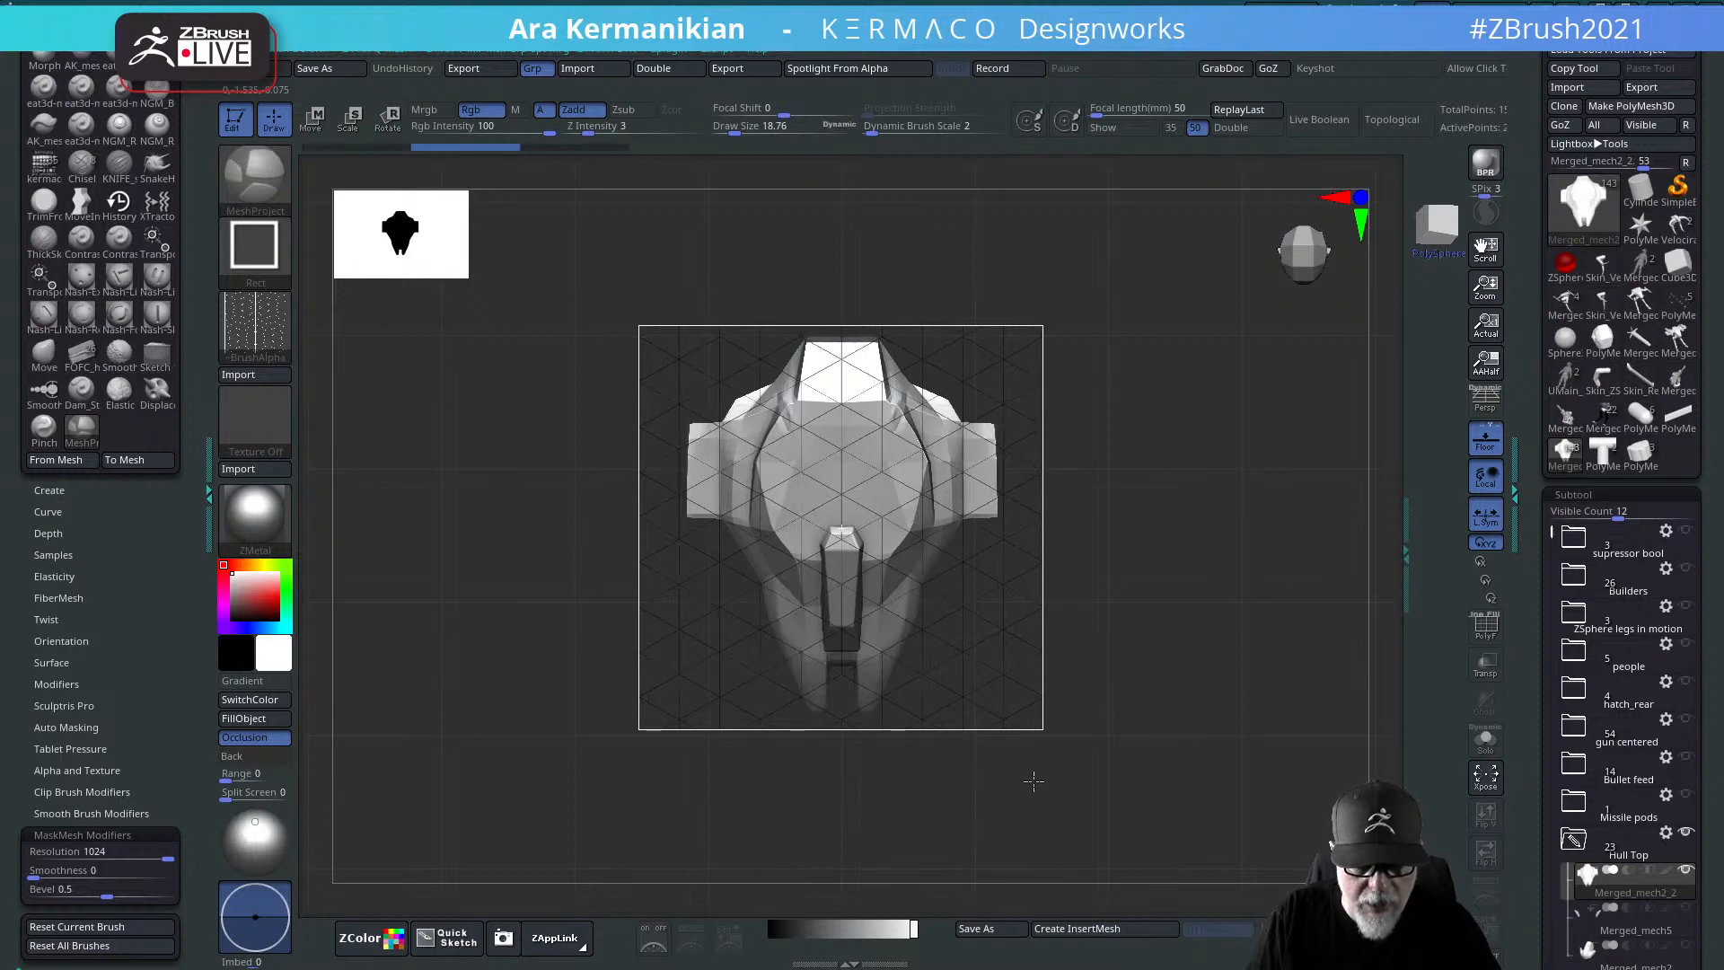
{"action": "key", "text": "b"}
{"action": "key", "text": "z"}
{"action": "key", "text": "m"}
{"action": "mouse_move", "coordinate": [1193, 696]}
{"action": "left_mouse_down"}
{"action": "mouse_move", "coordinate": [1172, 499]}
{"action": "mouse_move", "coordinate": [1236, 473]}
{"action": "mouse_move", "coordinate": [1208, 493]}
{"action": "mouse_move", "coordinate": [1195, 462]}
{"action": "left_mouse_up"}
{"action": "key", "text": "f"}
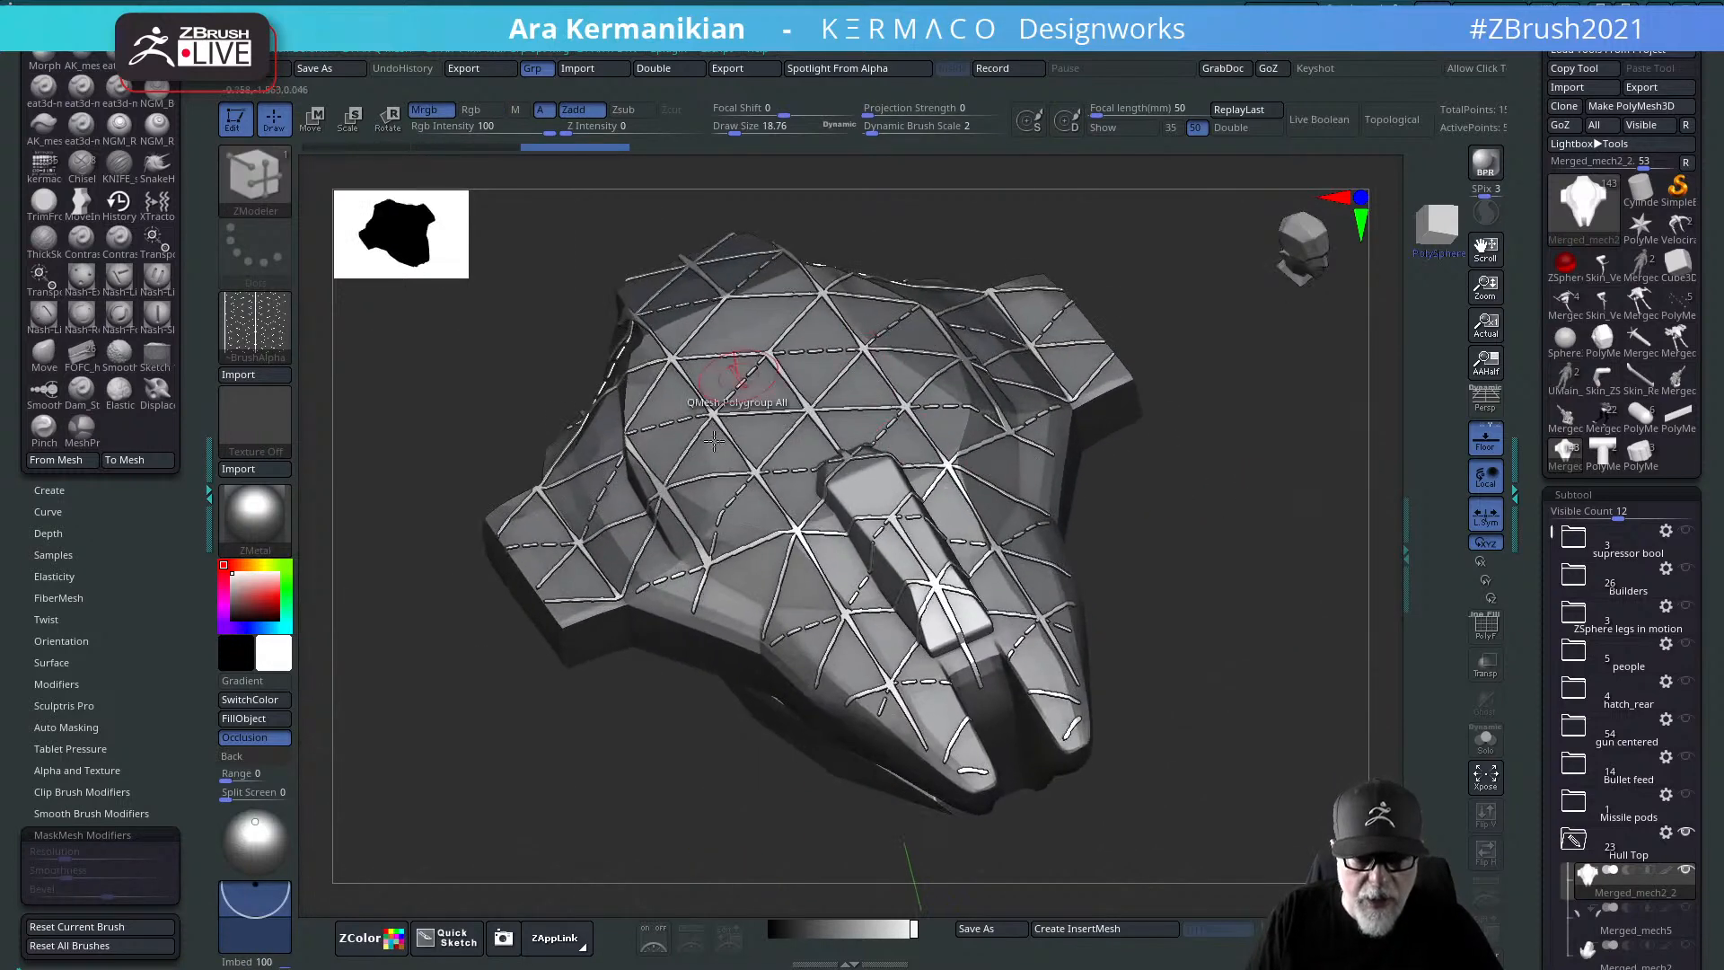
{"action": "left_click_drag", "start_coordinate": [1214, 550], "coordinate": [1189, 592]}
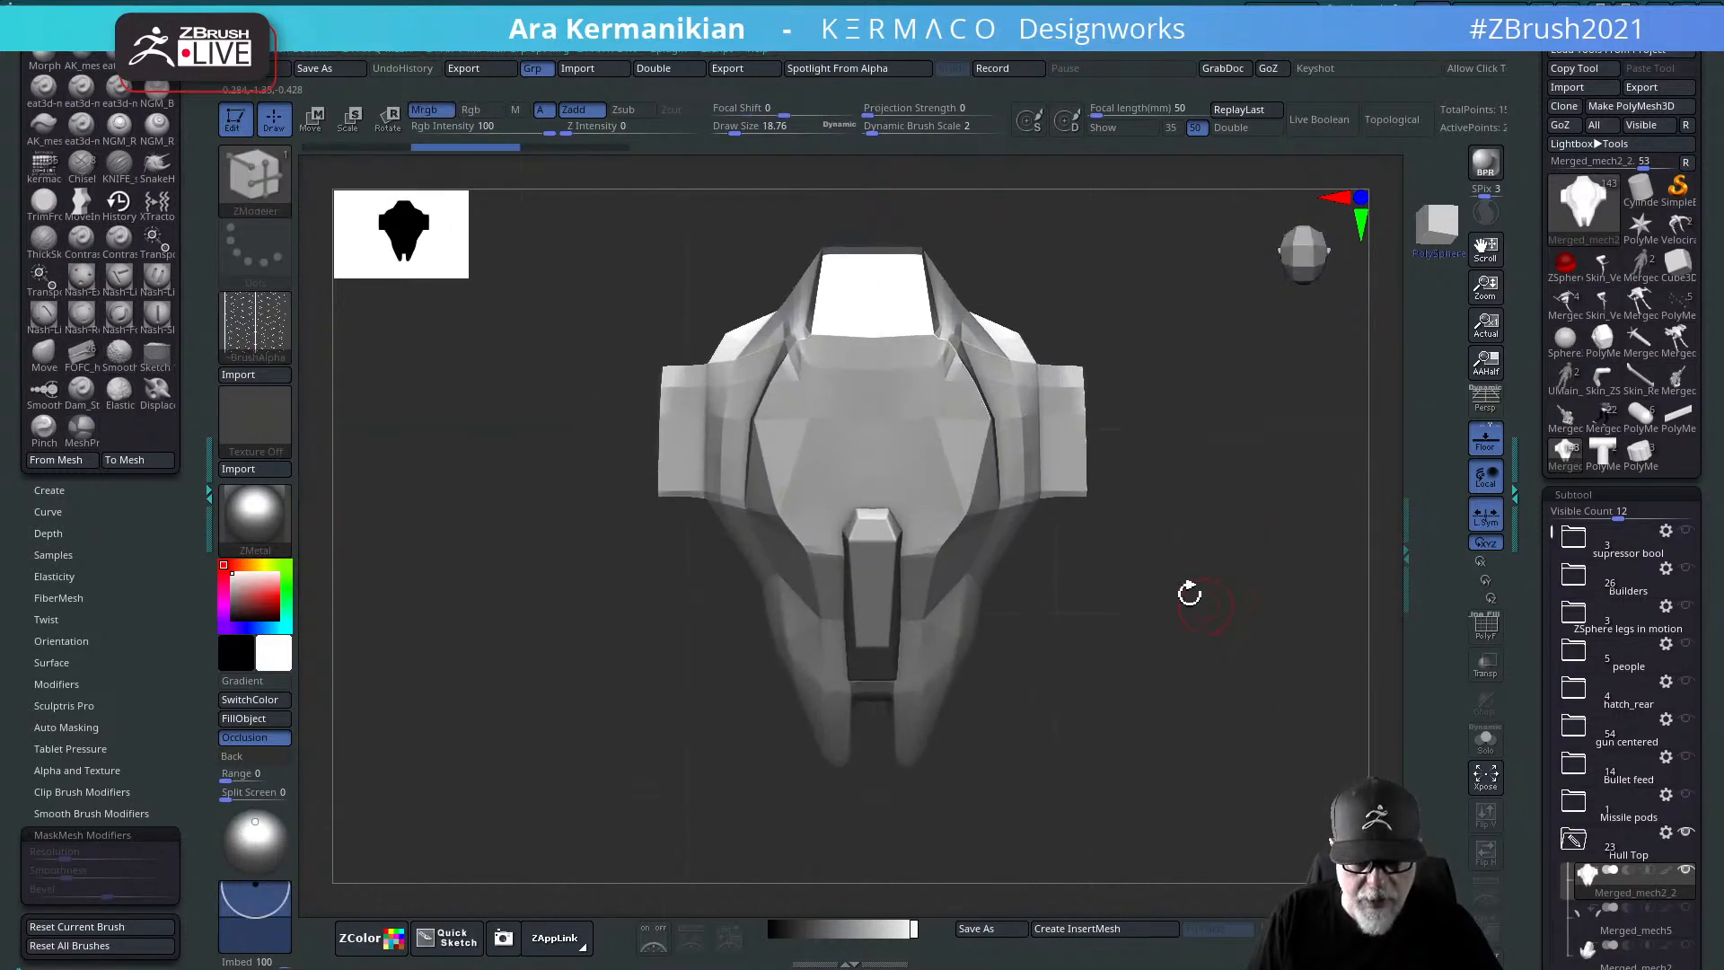
Step: Project the pattern once more from the hull's center so its large triangles cover the entire hull
{"action": "key", "text": "ctrl"}
{"action": "left_click_drag", "start_coordinate": [869, 460], "coordinate": [1165, 933], "text": "ctrl"}
{"action": "left_click_drag", "start_coordinate": [1154, 596], "coordinate": [1212, 468]}
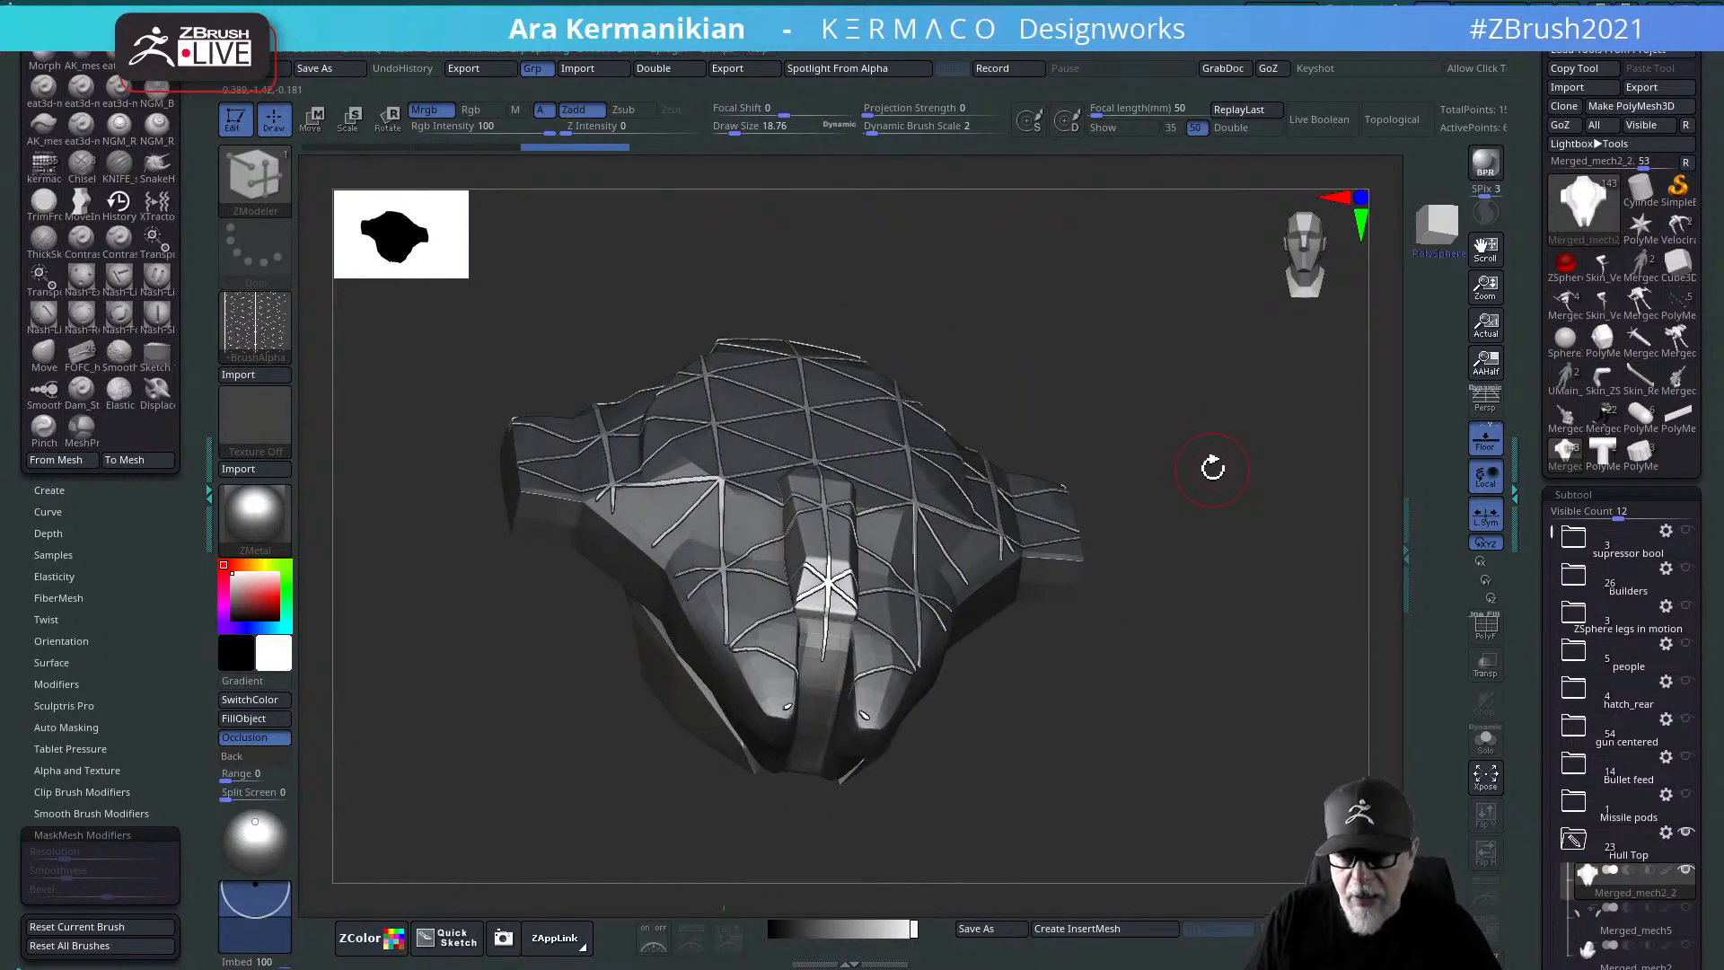
Step: Split the hull's unmasked points into a separate subtool, dividing the pattern lines from the panels
{"action": "key", "text": "space"}
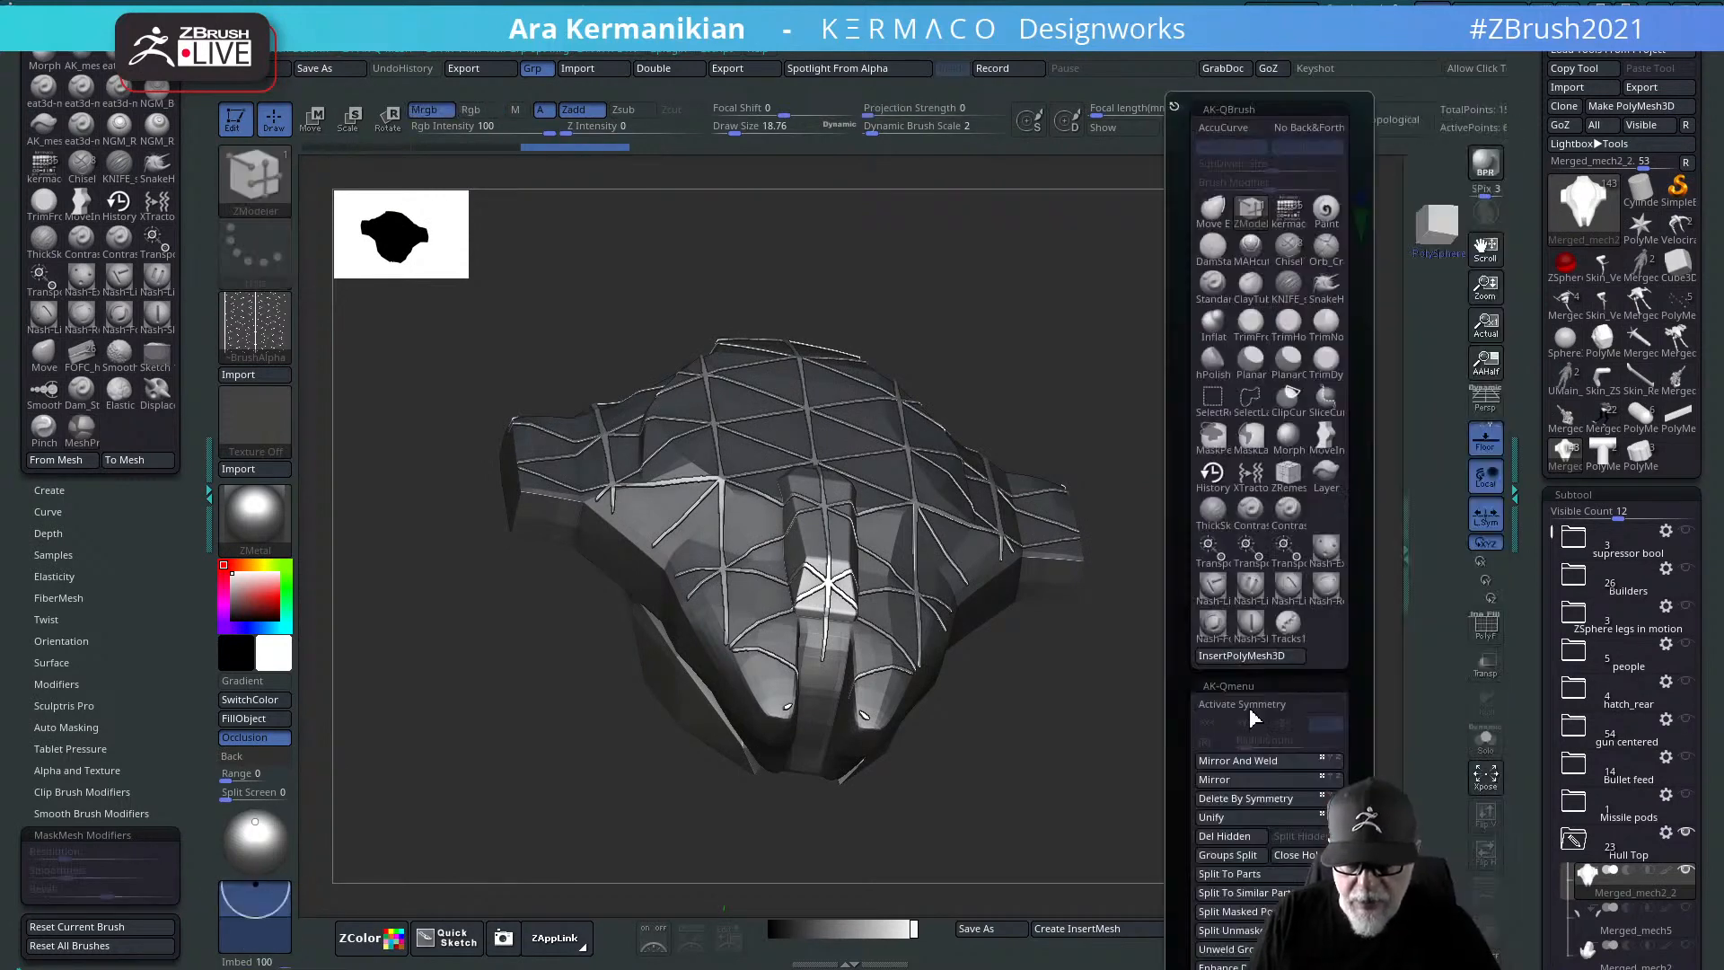
{"action": "left_click", "coordinate": [1248, 936]}
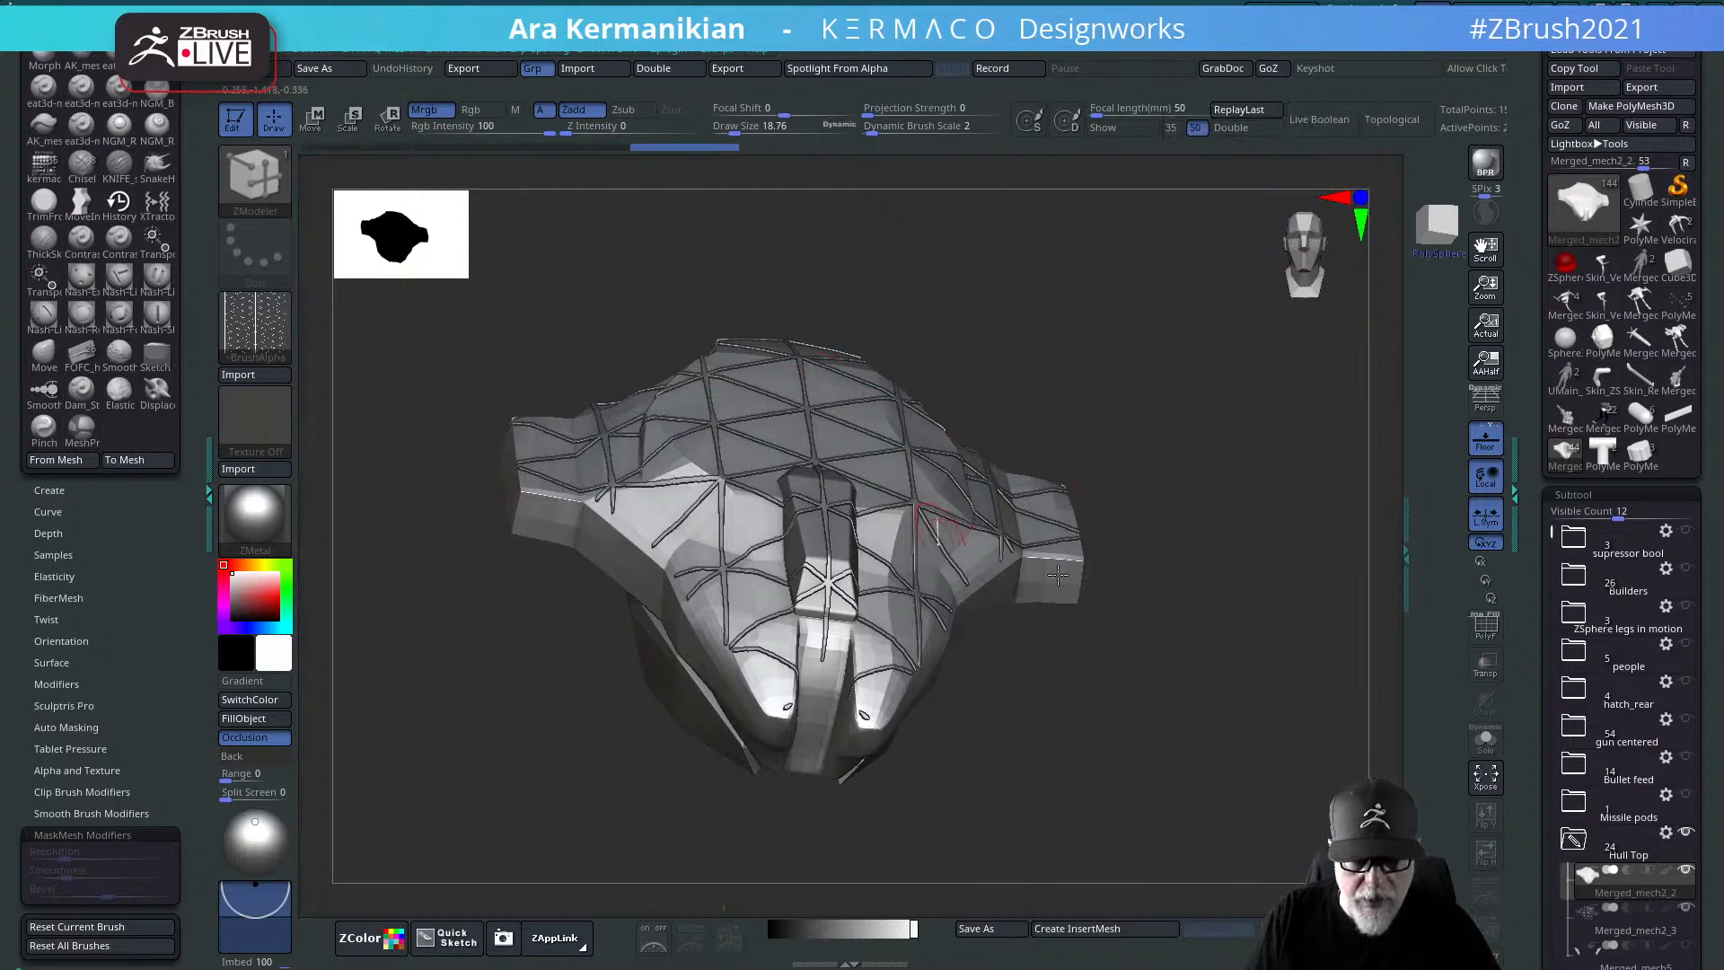
{"action": "mouse_move", "coordinate": [1057, 575]}
{"action": "left_mouse_down"}
{"action": "mouse_move", "coordinate": [1255, 628]}
{"action": "mouse_move", "coordinate": [1234, 543]}
{"action": "mouse_move", "coordinate": [1216, 597]}
{"action": "mouse_move", "coordinate": [1294, 739]}
{"action": "mouse_move", "coordinate": [1174, 703]}
{"action": "left_mouse_up"}
{"action": "left_click_drag", "start_coordinate": [1292, 752], "coordinate": [1665, 839]}
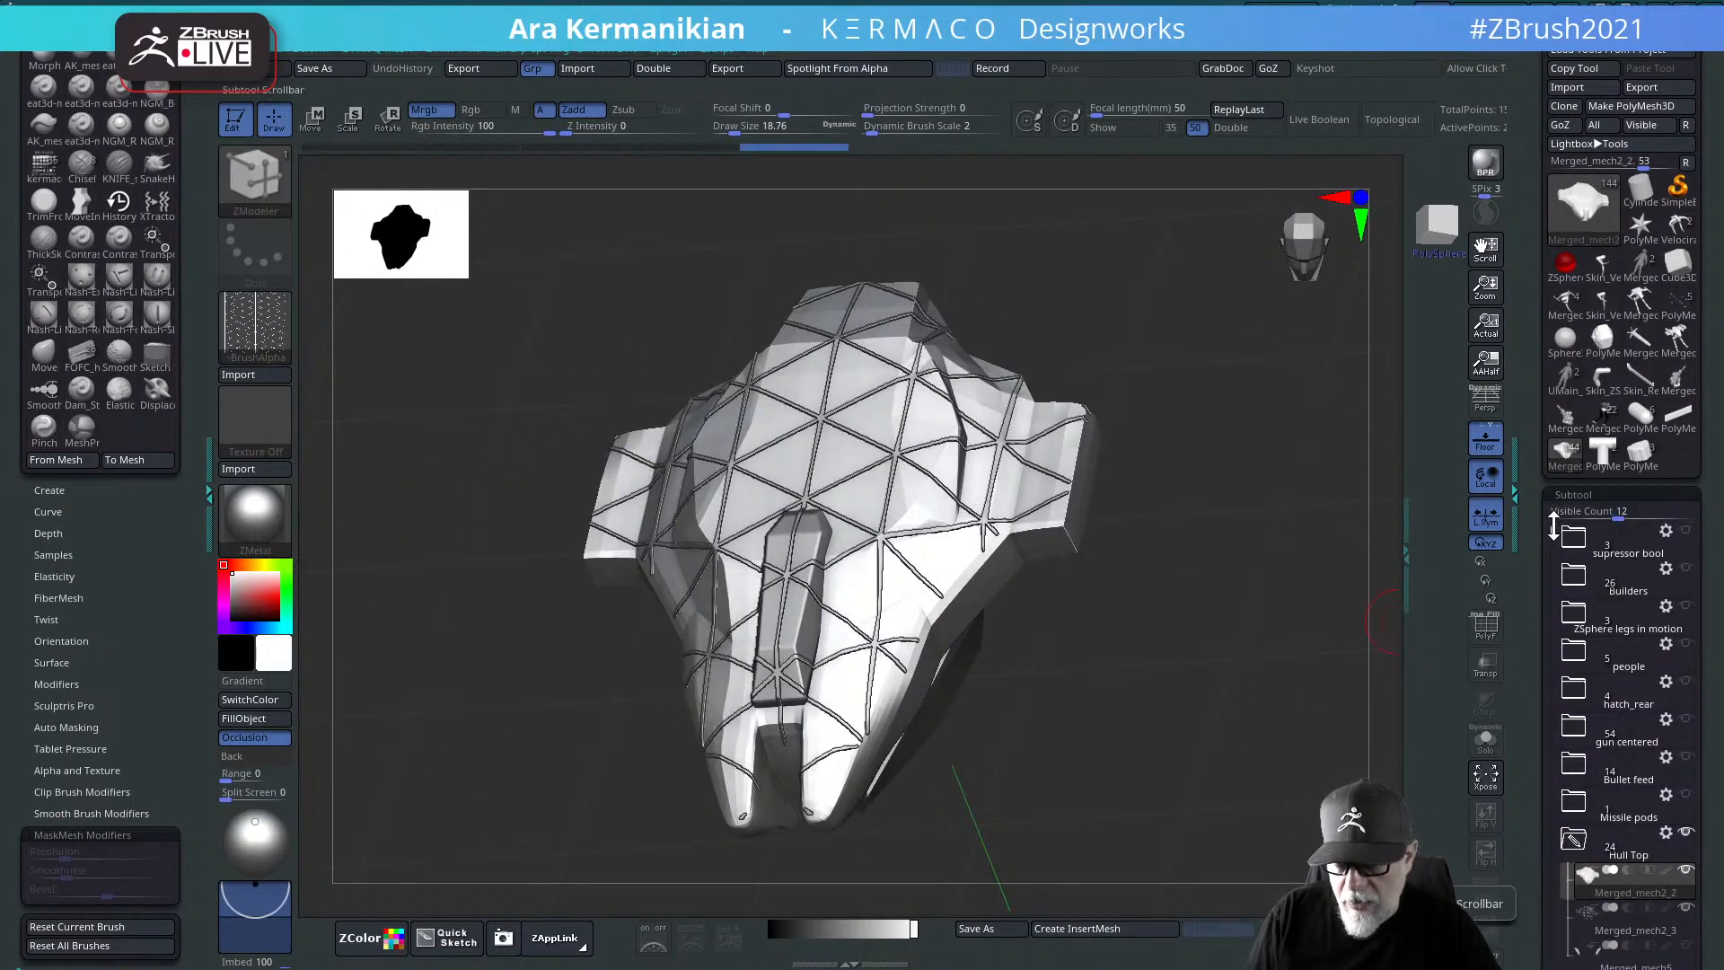
Step: Turn on Live Boolean to preview the hull together with its pattern-line subtool
{"action": "scroll", "coordinate": [1659, 727], "scroll_direction": "down", "scroll_amount": 5}
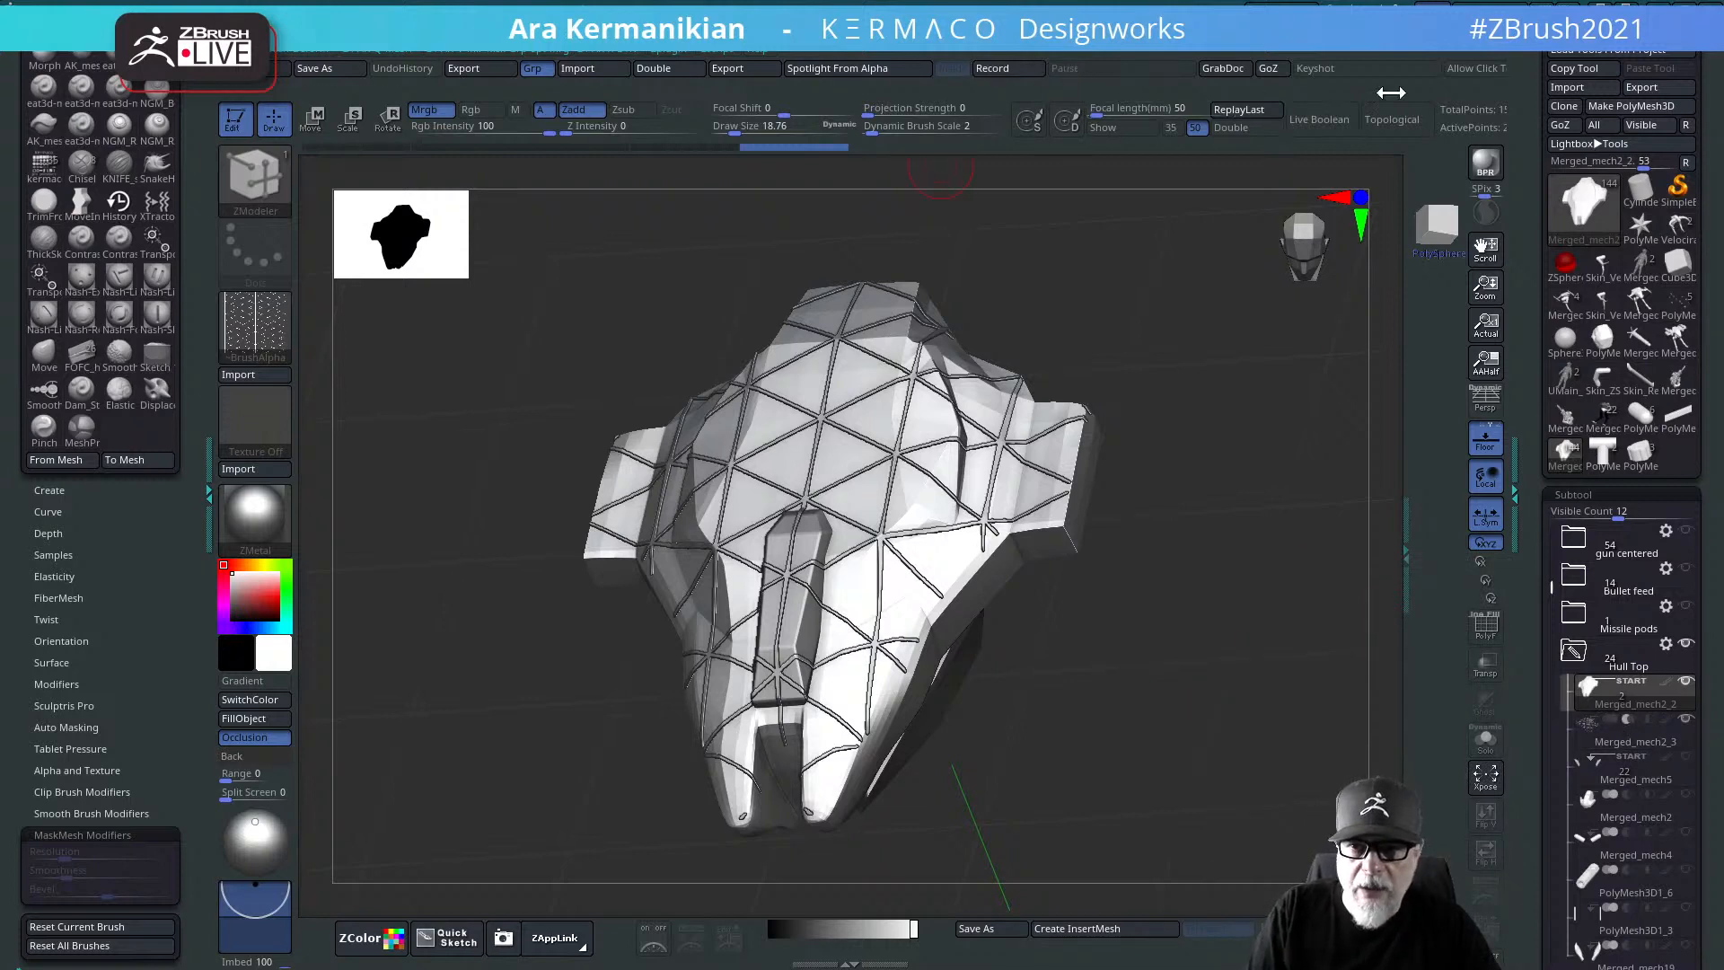
{"action": "left_click", "coordinate": [1319, 120]}
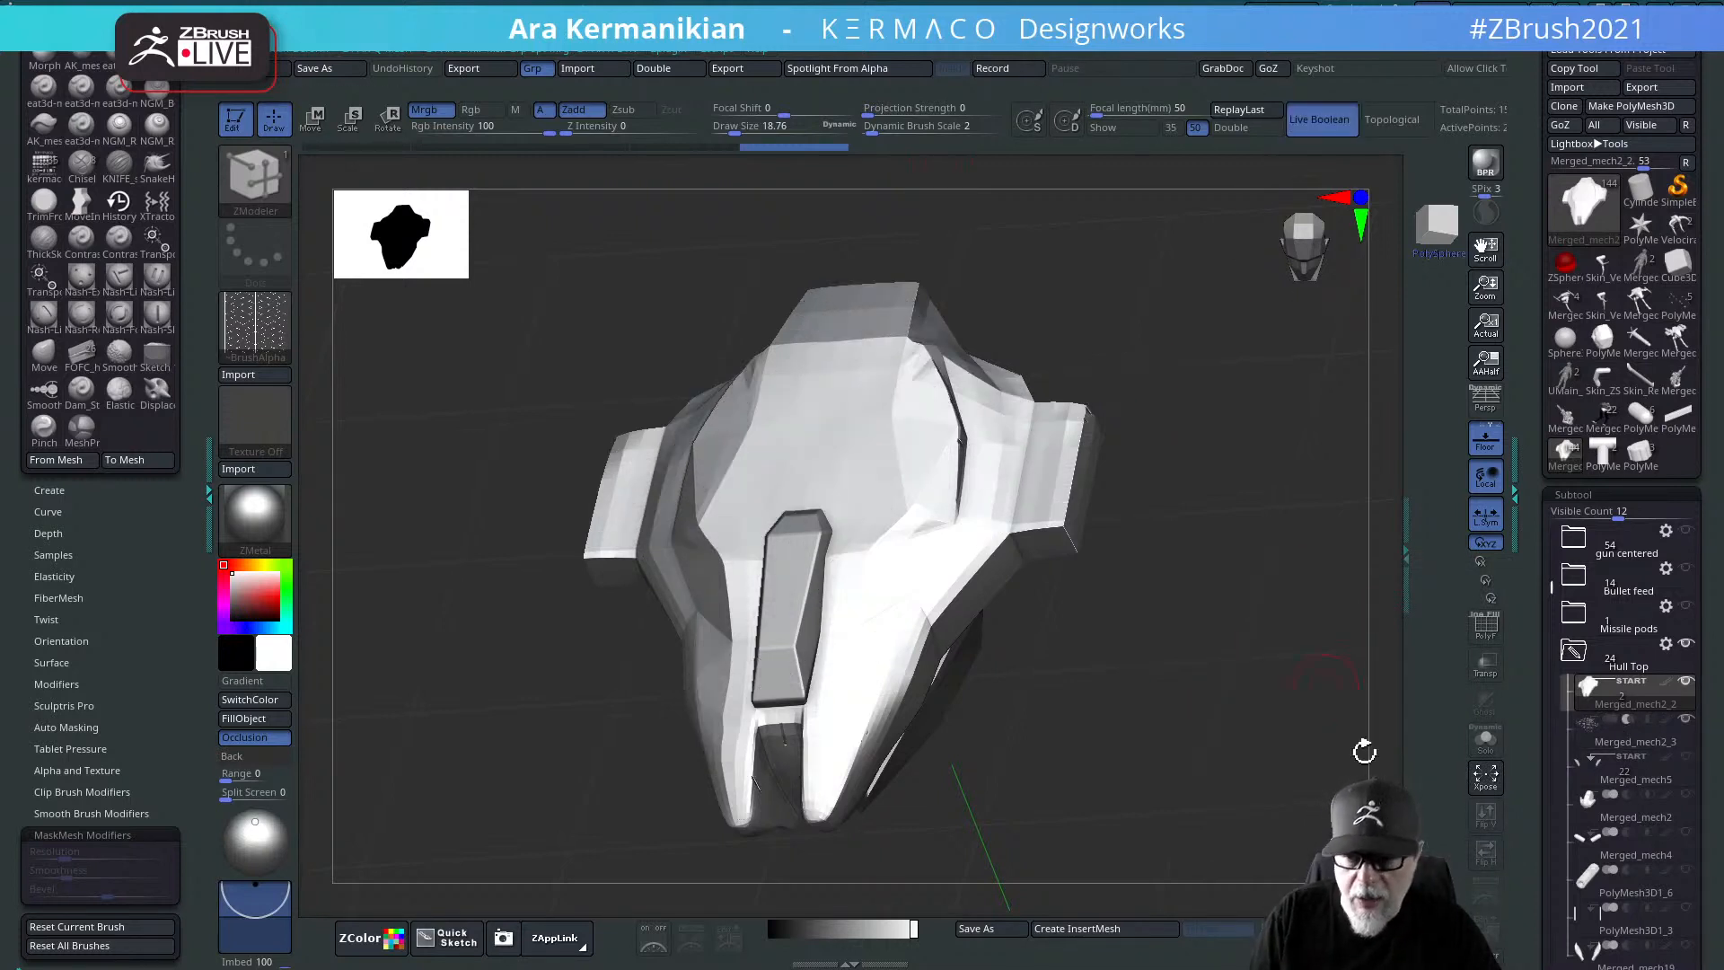
{"action": "mouse_move", "coordinate": [1622, 725]}
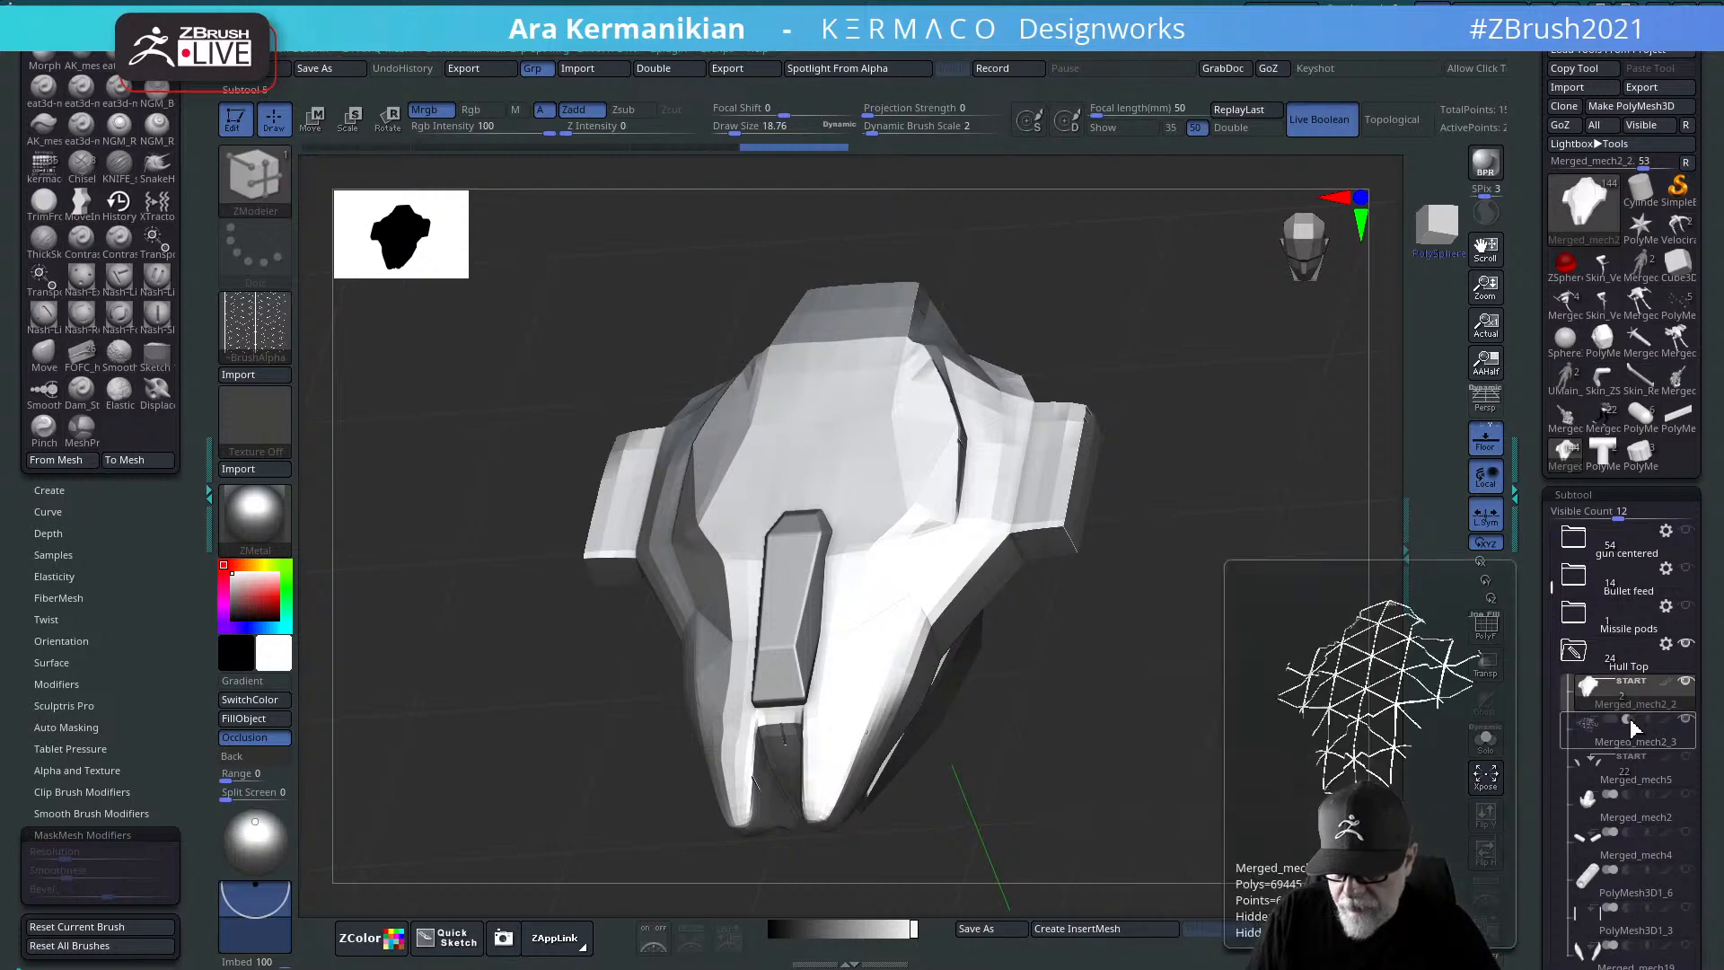
{"action": "mouse_move", "coordinate": [1618, 688]}
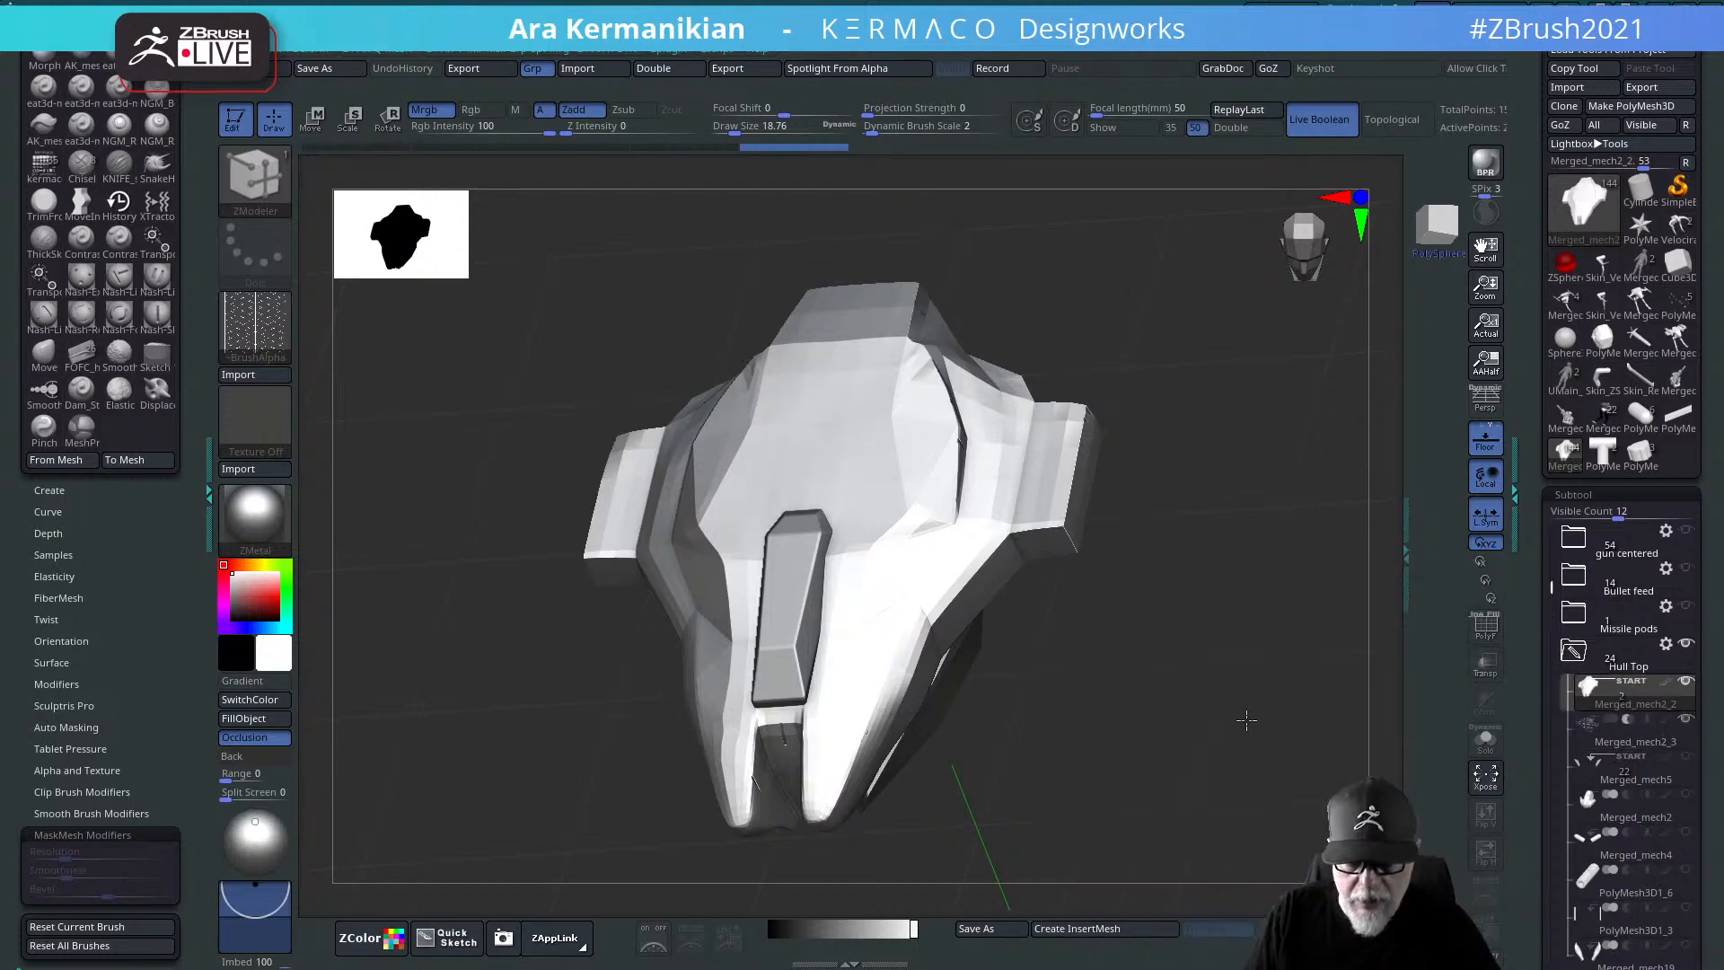
Step: Try nudging the hull shell slightly along its vertical axis against the pattern lines and inspect the grooves from several angles
{"action": "left_click_drag", "start_coordinate": [1257, 682], "coordinate": [1417, 685]}
{"action": "key", "text": "w"}
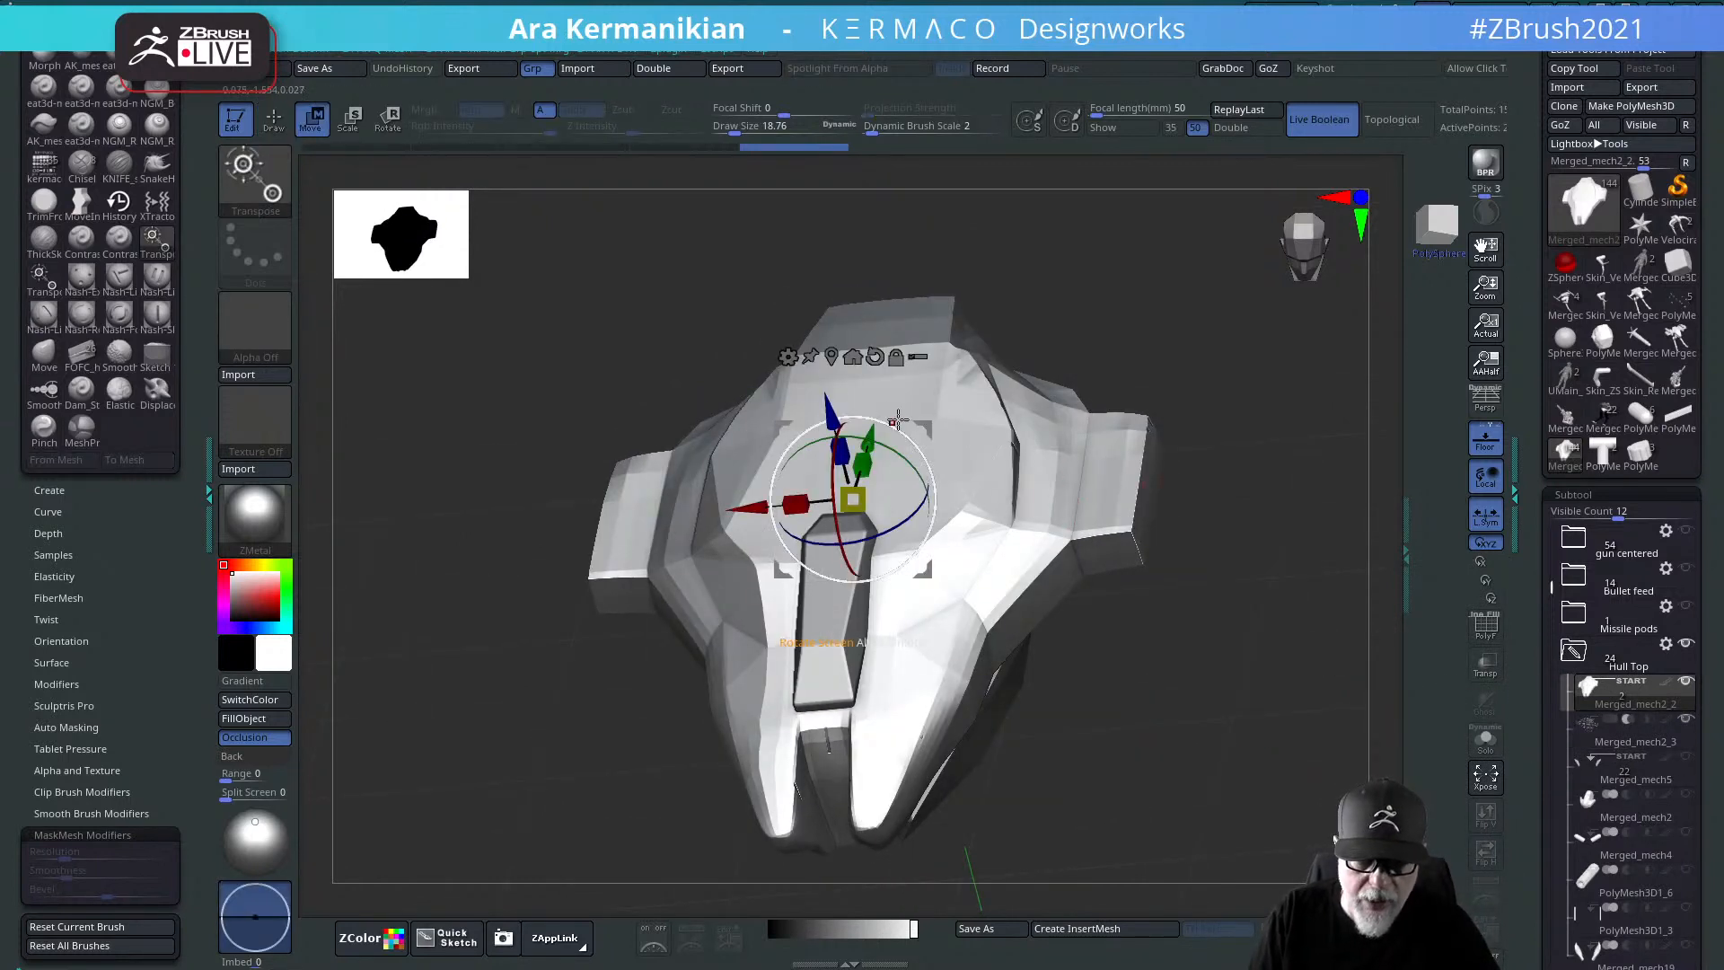
{"action": "left_click_drag", "start_coordinate": [824, 418], "coordinate": [812, 420]}
{"action": "key", "text": "shift+f"}
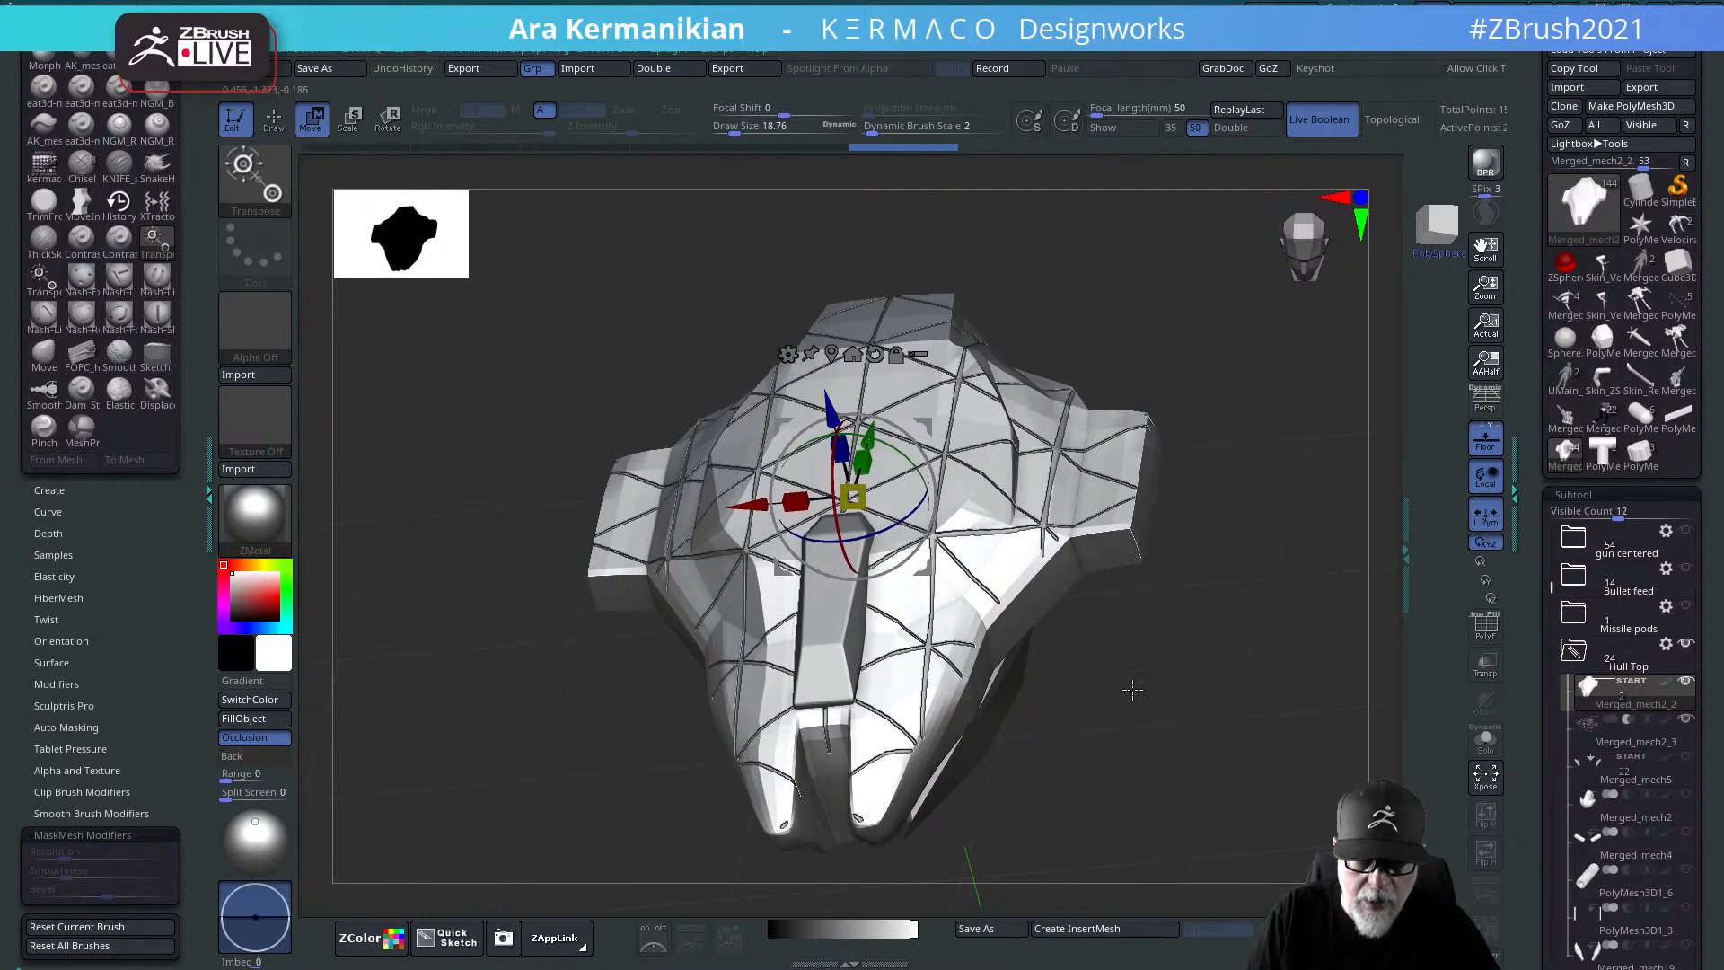
{"action": "mouse_move", "coordinate": [1094, 571]}
{"action": "left_mouse_down"}
{"action": "mouse_move", "coordinate": [1158, 699]}
{"action": "mouse_move", "coordinate": [1211, 677]}
{"action": "mouse_move", "coordinate": [1116, 596]}
{"action": "mouse_move", "coordinate": [835, 513]}
{"action": "left_mouse_up"}
{"action": "key", "text": "q"}
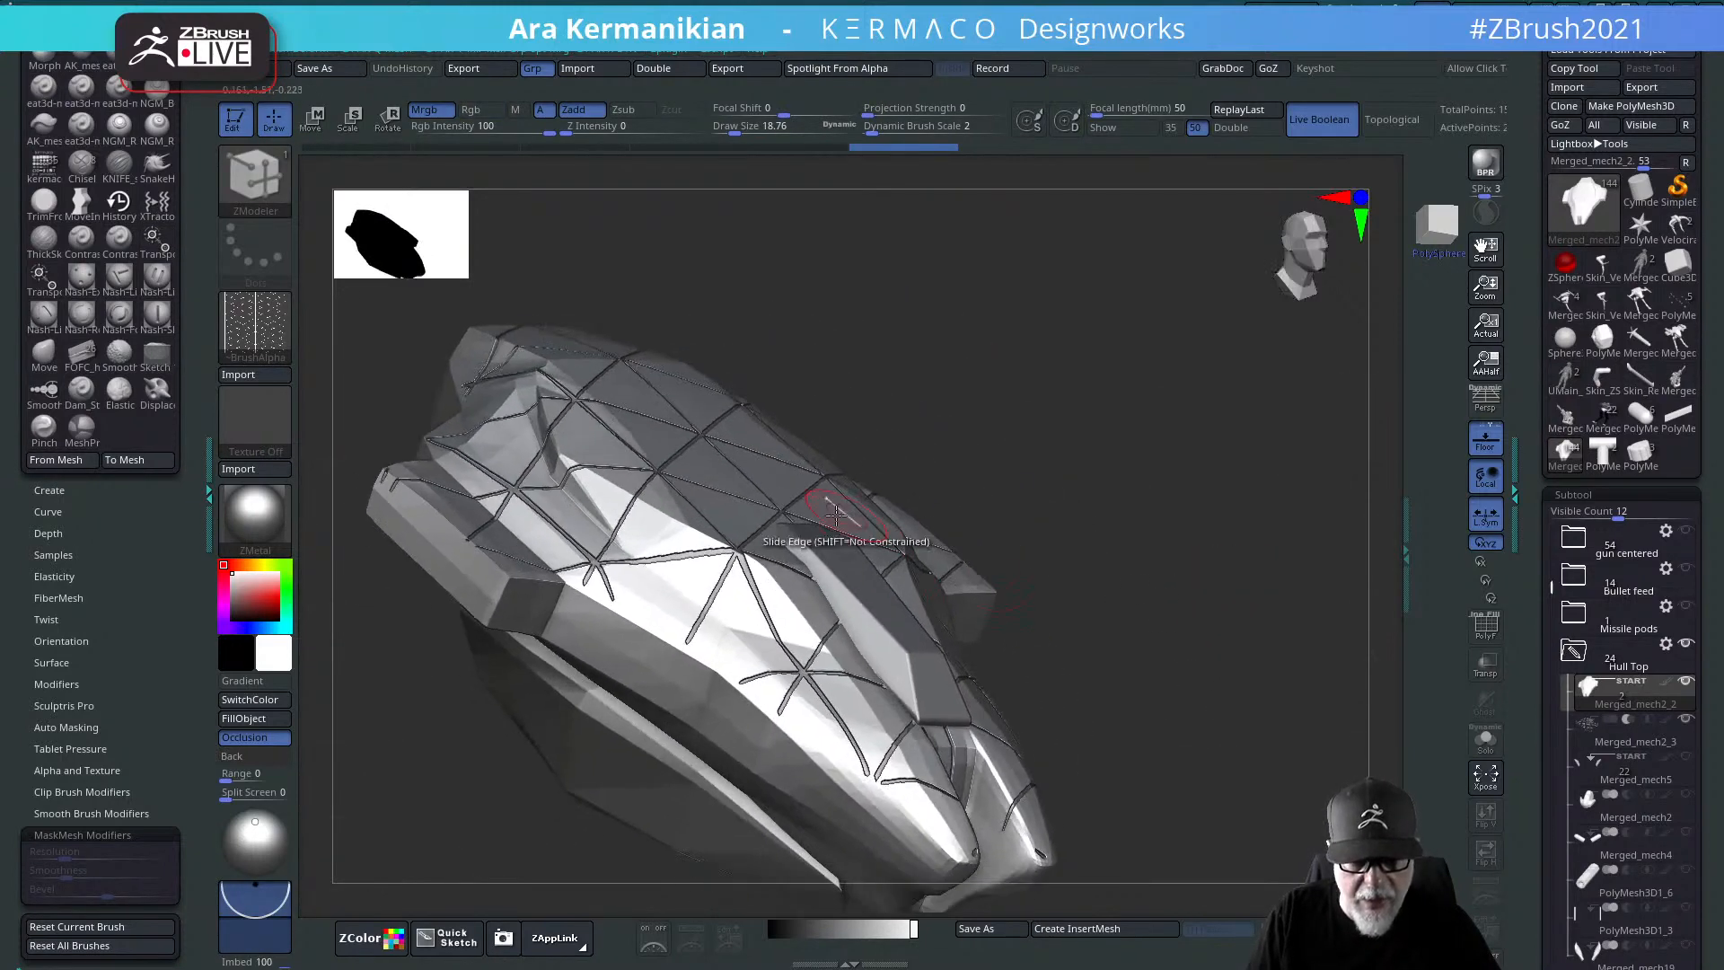
{"action": "right_click_drag", "start_coordinate": [740, 504], "coordinate": [823, 469]}
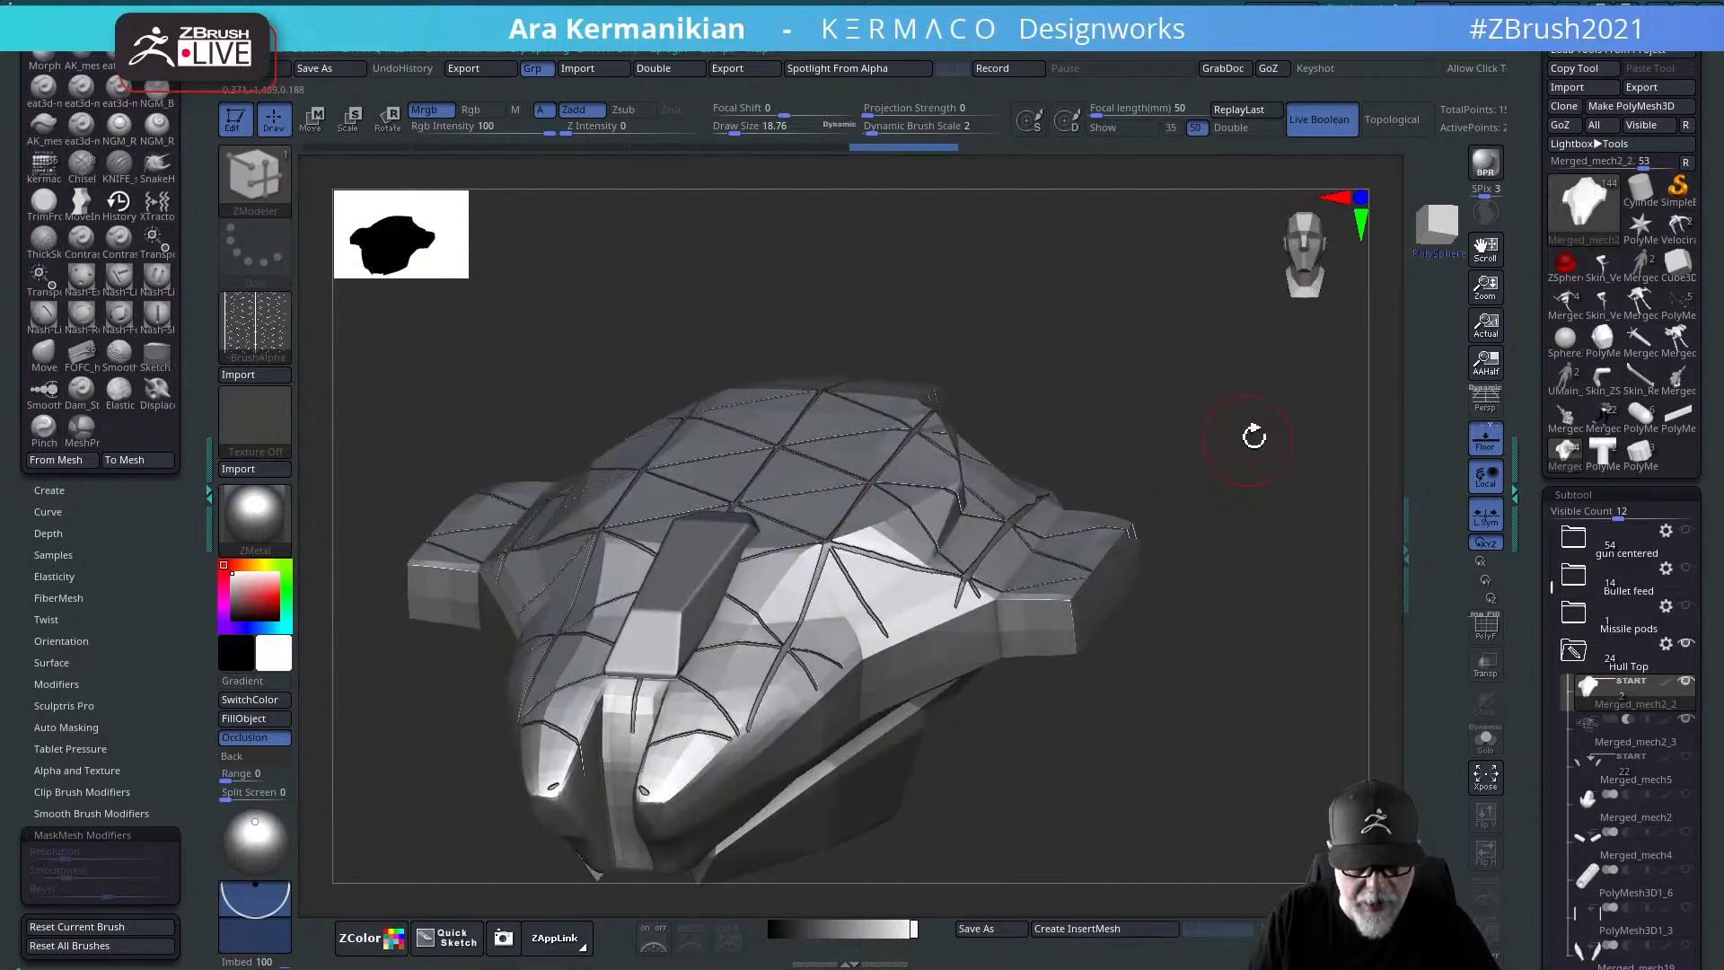
{"action": "left_click_drag", "start_coordinate": [1254, 436], "coordinate": [1329, 485]}
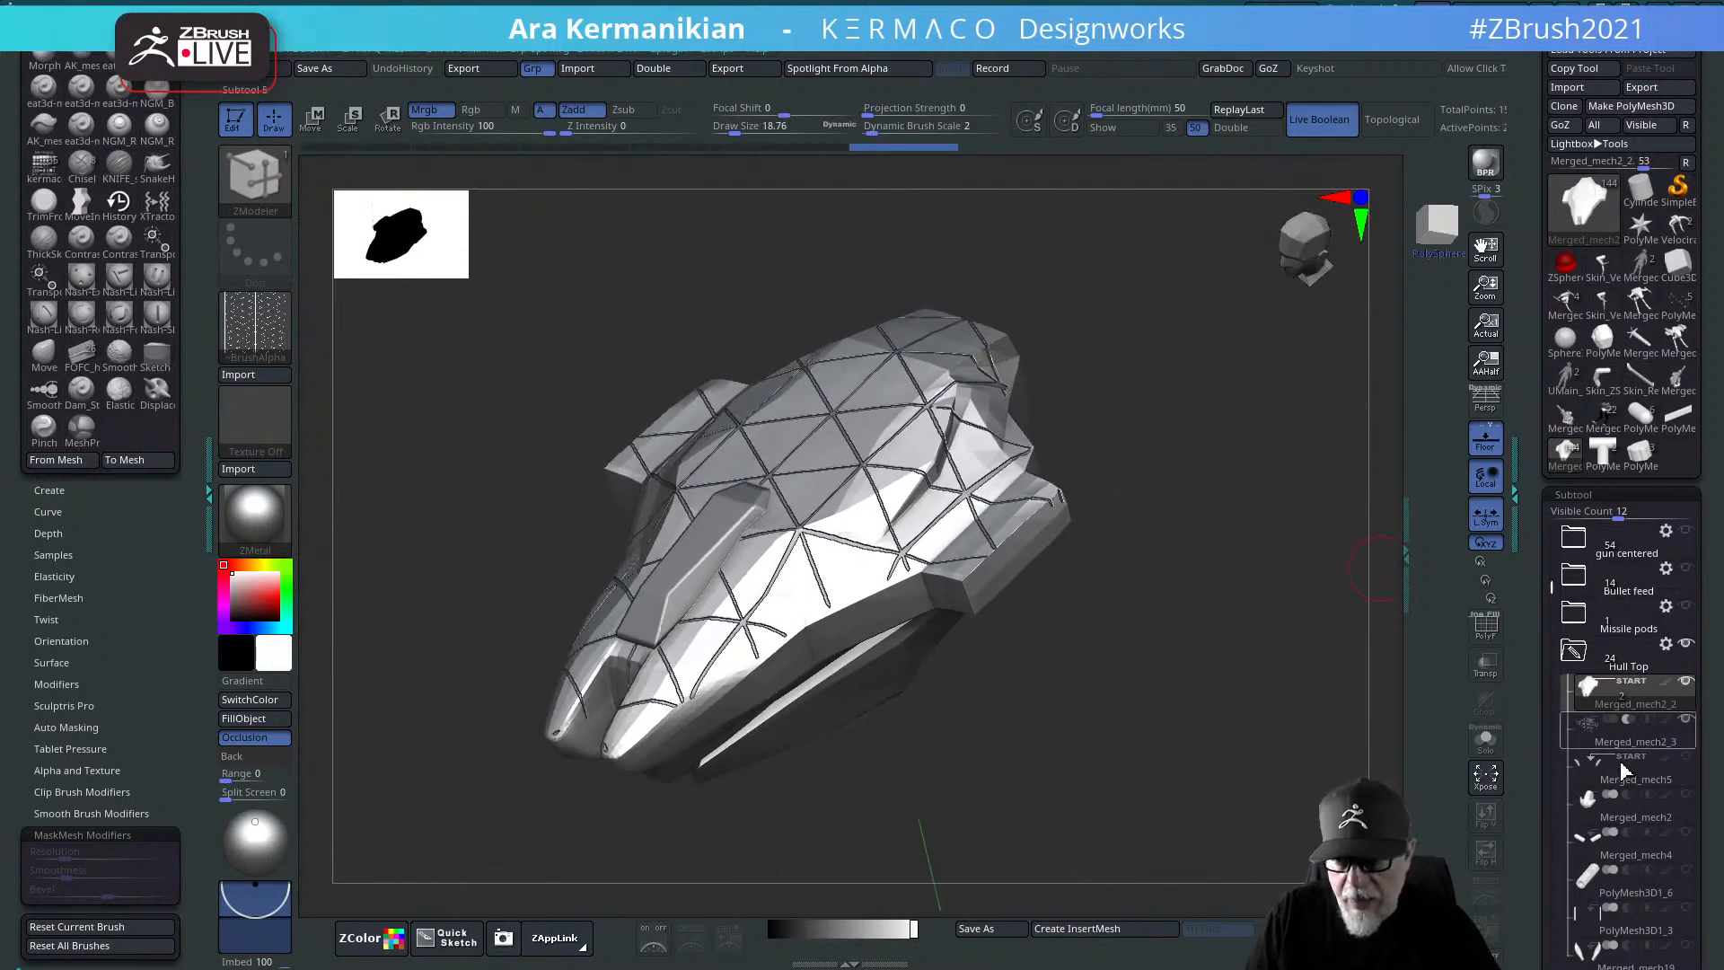
{"action": "left_click_drag", "start_coordinate": [1242, 644], "coordinate": [800, 482]}
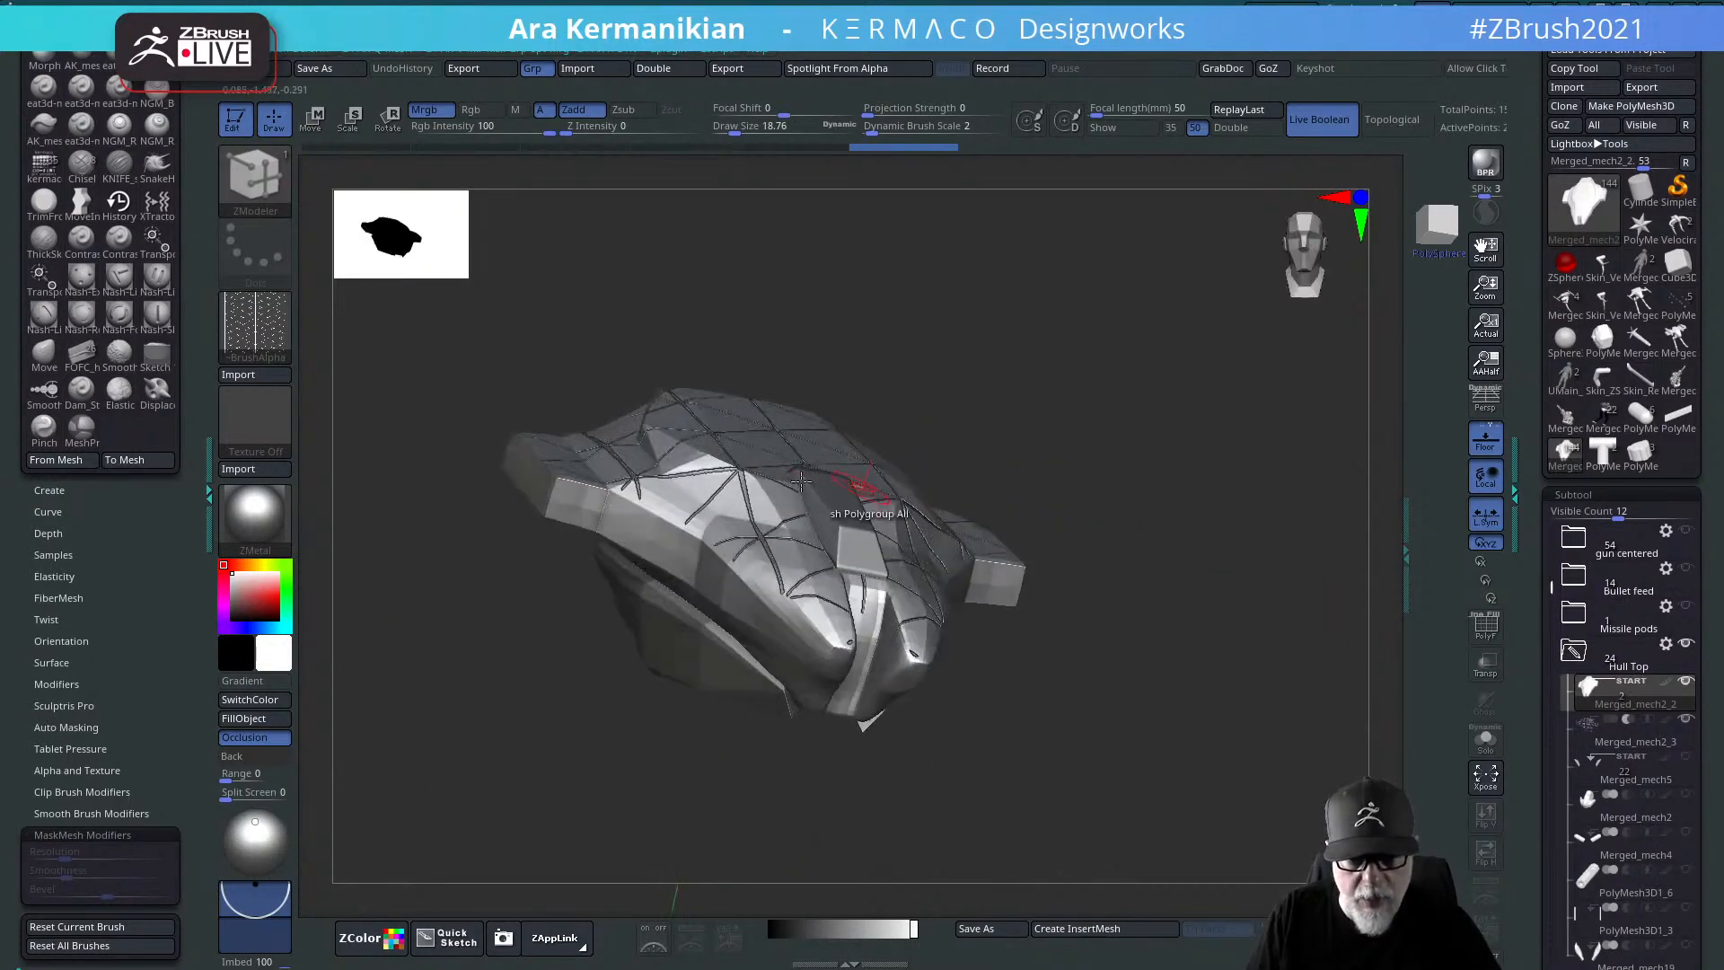
{"action": "left_click_drag", "start_coordinate": [1234, 647], "coordinate": [1369, 671]}
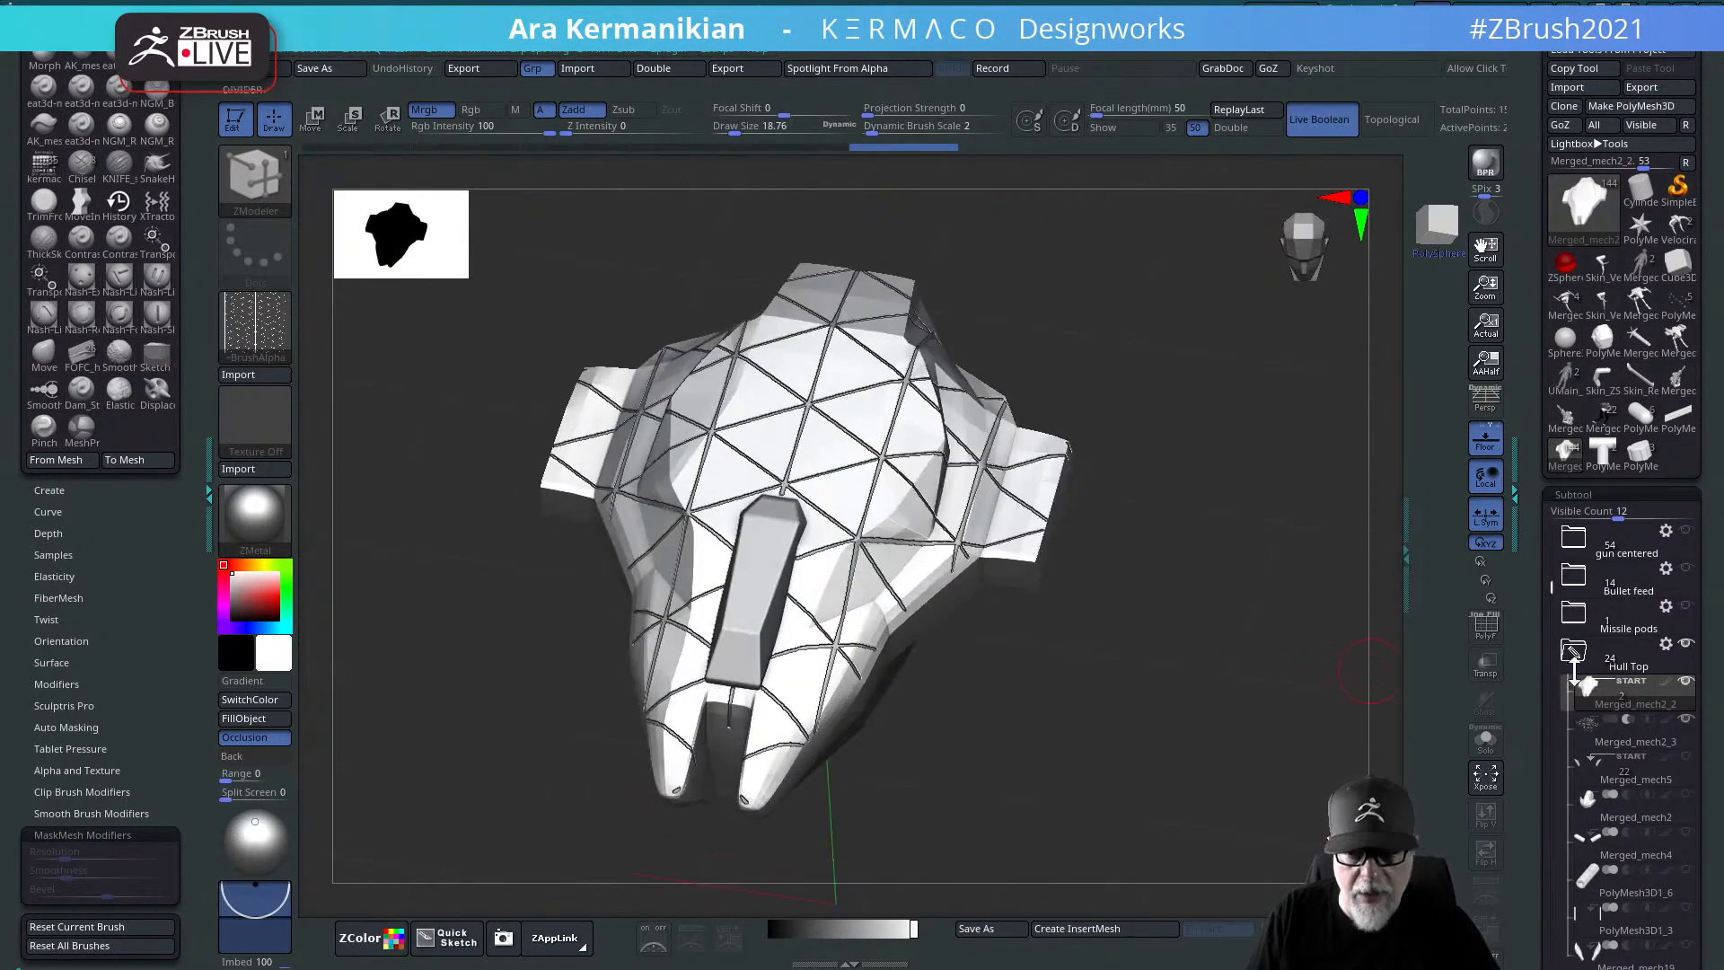
Step: Undo the hull shell's recent move
{"action": "left_click_drag", "start_coordinate": [1126, 704], "coordinate": [790, 420]}
{"action": "key", "text": "w"}
{"action": "key", "text": "ctrl+z"}
{"action": "key", "text": "ctrl+z"}
Step: Select the pattern-line subtool Merged_mech2_3 and nudge it slightly along its vertical axis relative to the hull
{"action": "left_click", "coordinate": [1625, 742]}
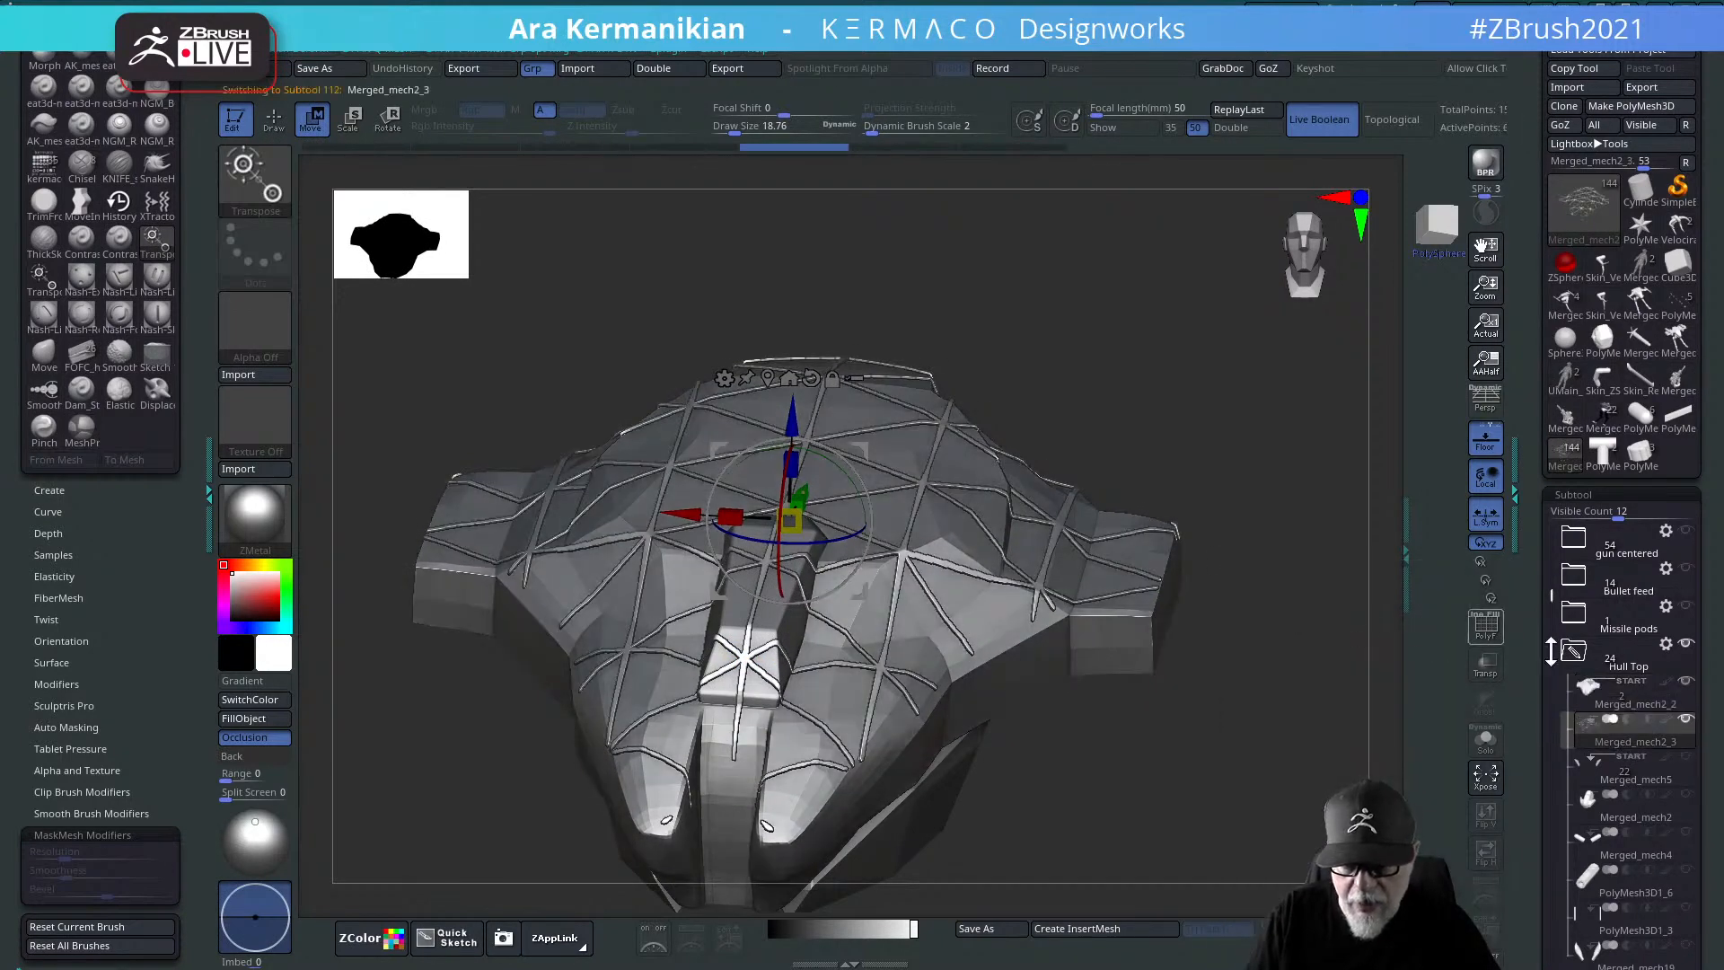
{"action": "left_click_drag", "start_coordinate": [790, 419], "coordinate": [790, 421]}
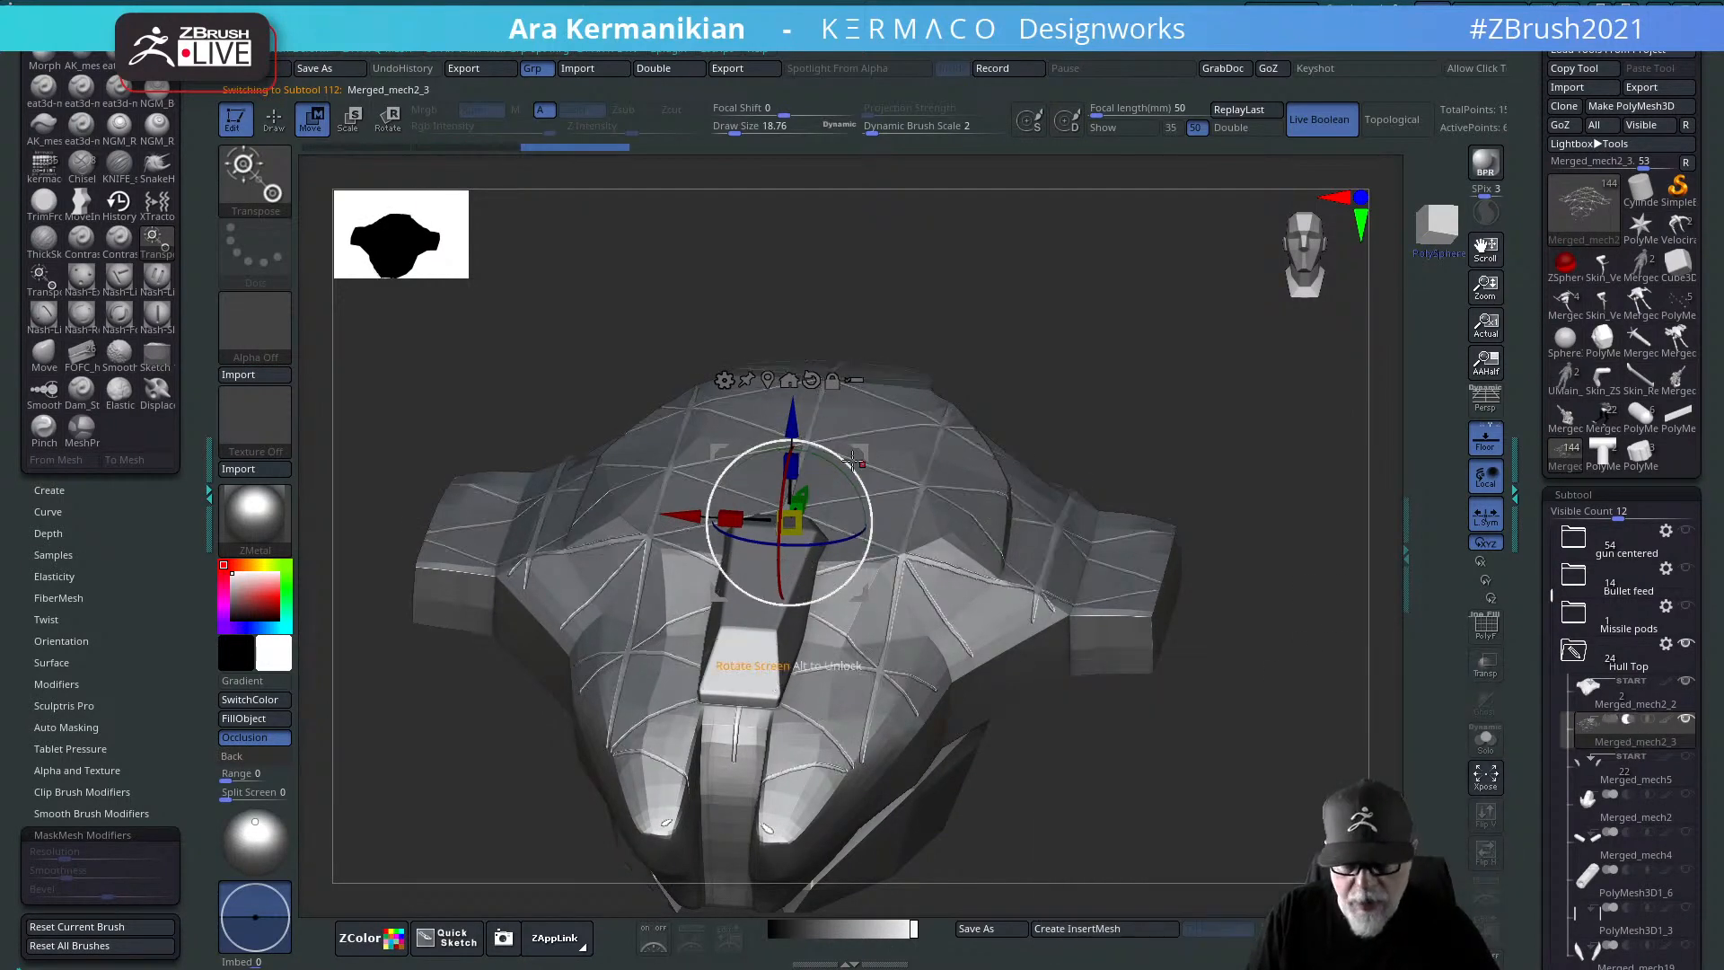
{"action": "left_click_drag", "start_coordinate": [790, 419], "coordinate": [789, 420]}
{"action": "mouse_move", "coordinate": [956, 449]}
{"action": "left_mouse_down"}
{"action": "mouse_move", "coordinate": [1289, 396]}
{"action": "mouse_move", "coordinate": [1291, 416]}
{"action": "mouse_move", "coordinate": [810, 500]}
{"action": "left_mouse_up"}
{"action": "key", "text": "q"}
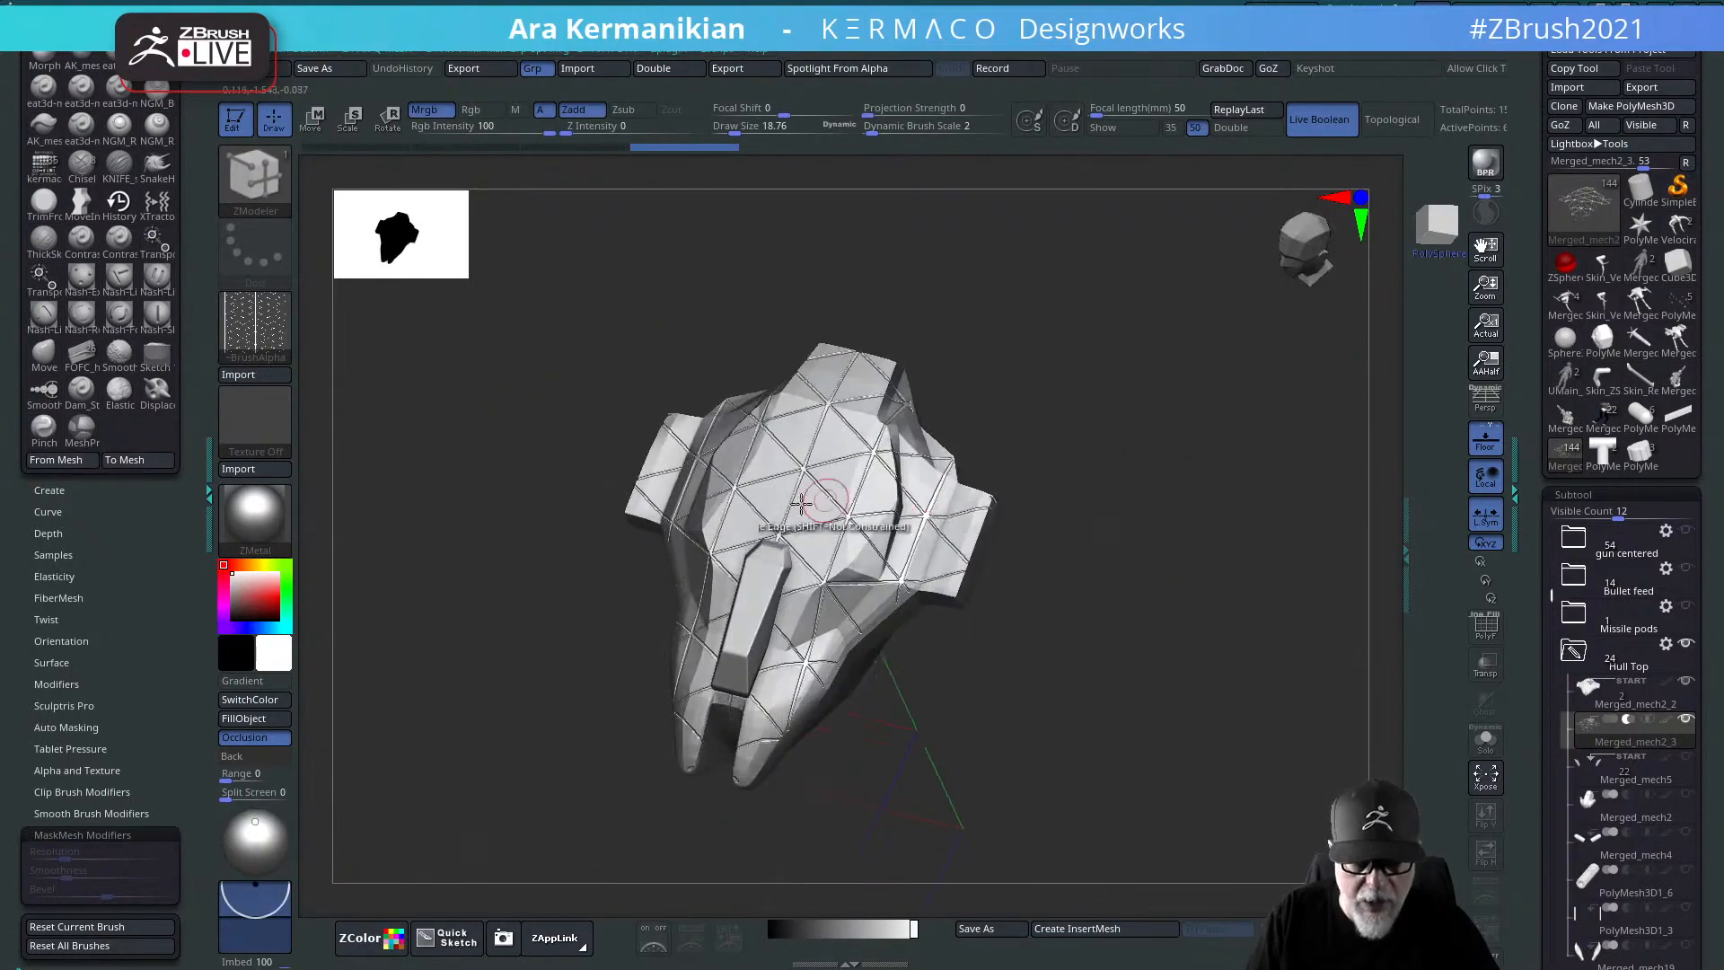
{"action": "left_click_drag", "start_coordinate": [1228, 574], "coordinate": [1393, 669], "text": "alt"}
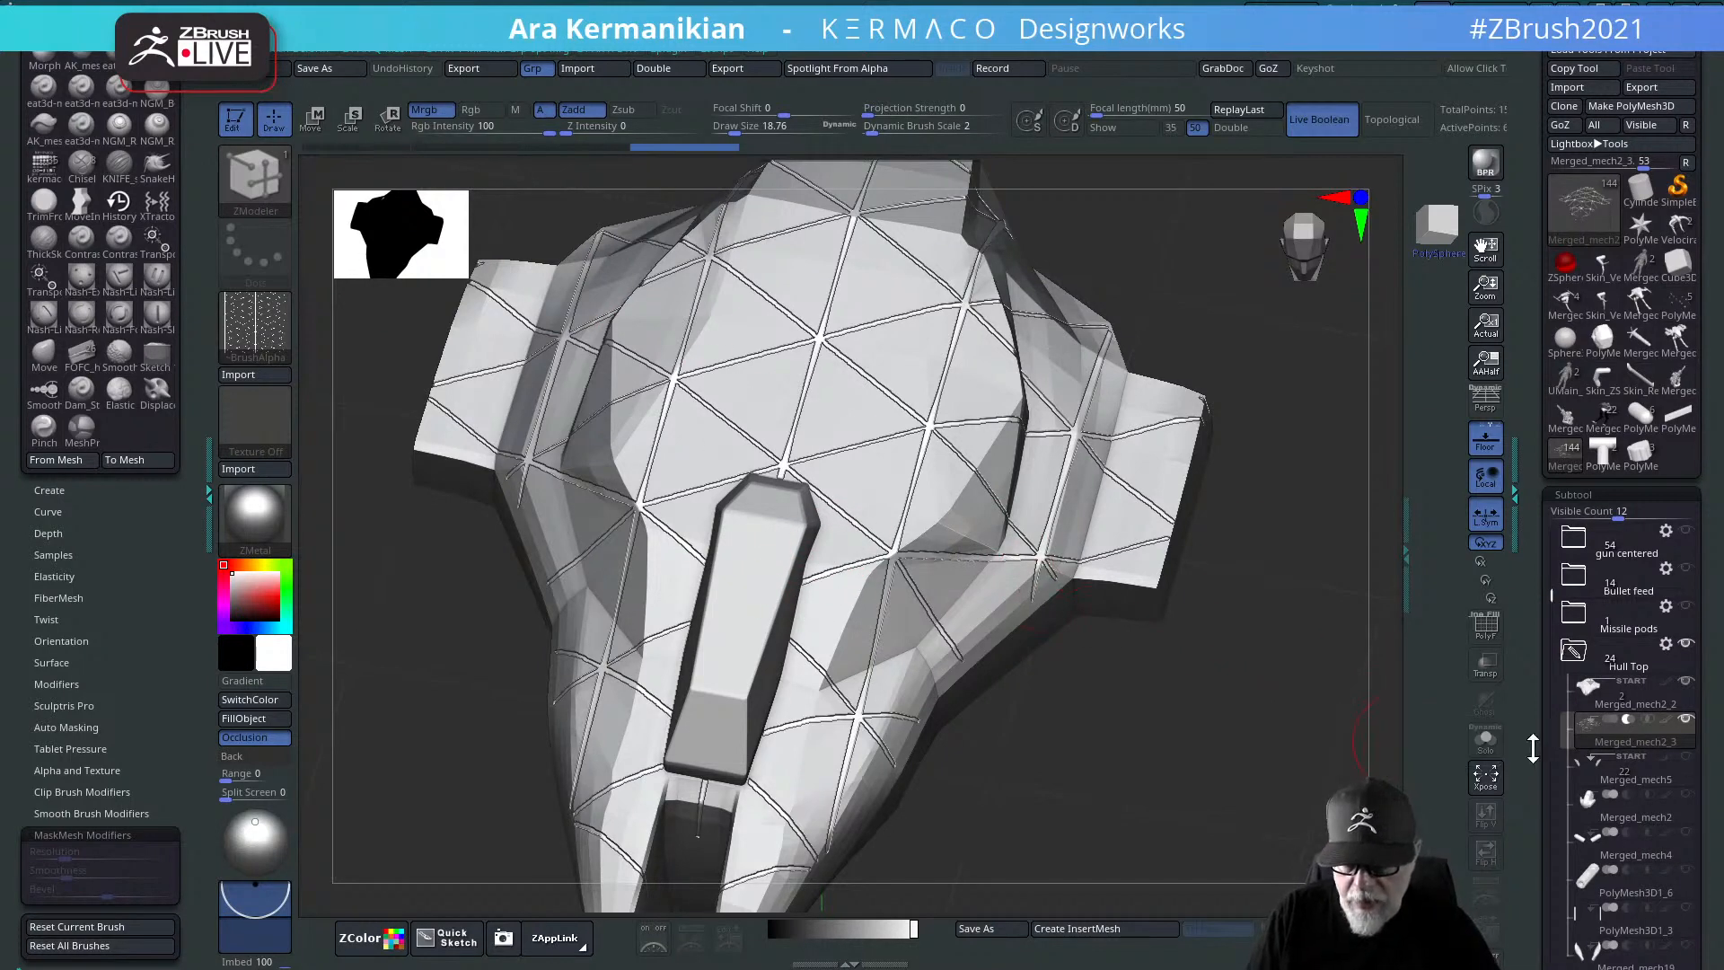
Step: Try smoothing the pattern-line subtool with the Polish deformation while it is previewed on the hull
{"action": "left_click_drag", "start_coordinate": [1603, 781], "coordinate": [1616, 525]}
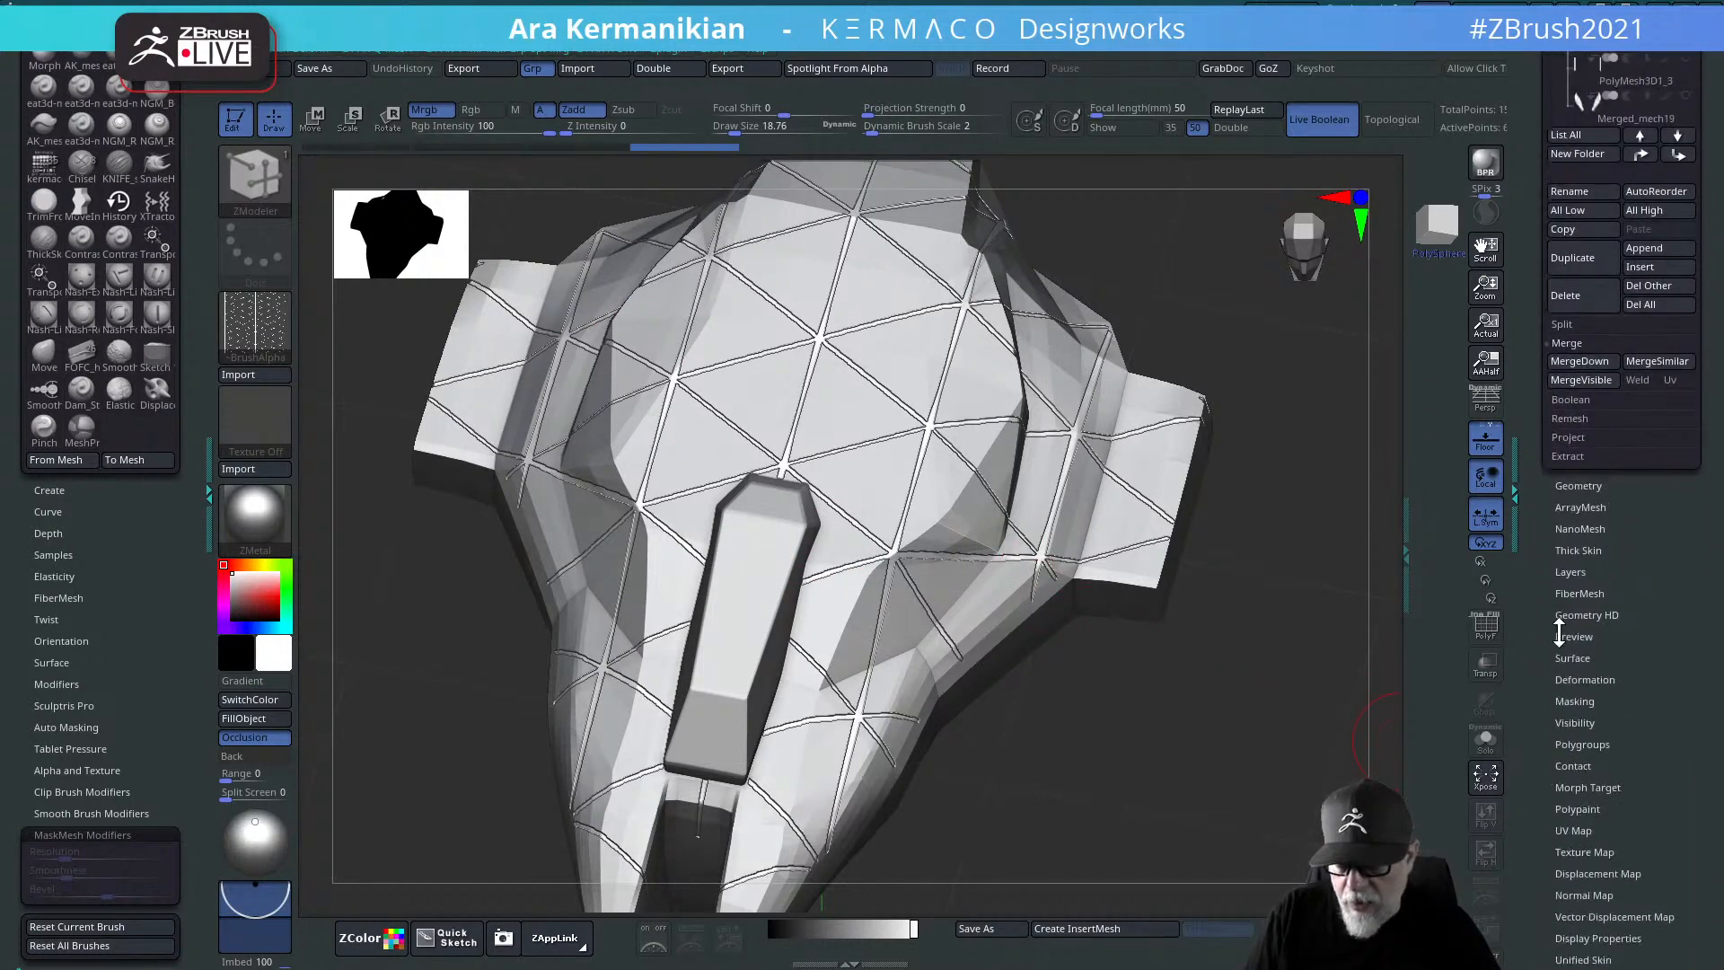
{"action": "left_click", "coordinate": [1590, 680]}
{"action": "left_click_drag", "start_coordinate": [1534, 634], "coordinate": [1539, 788]}
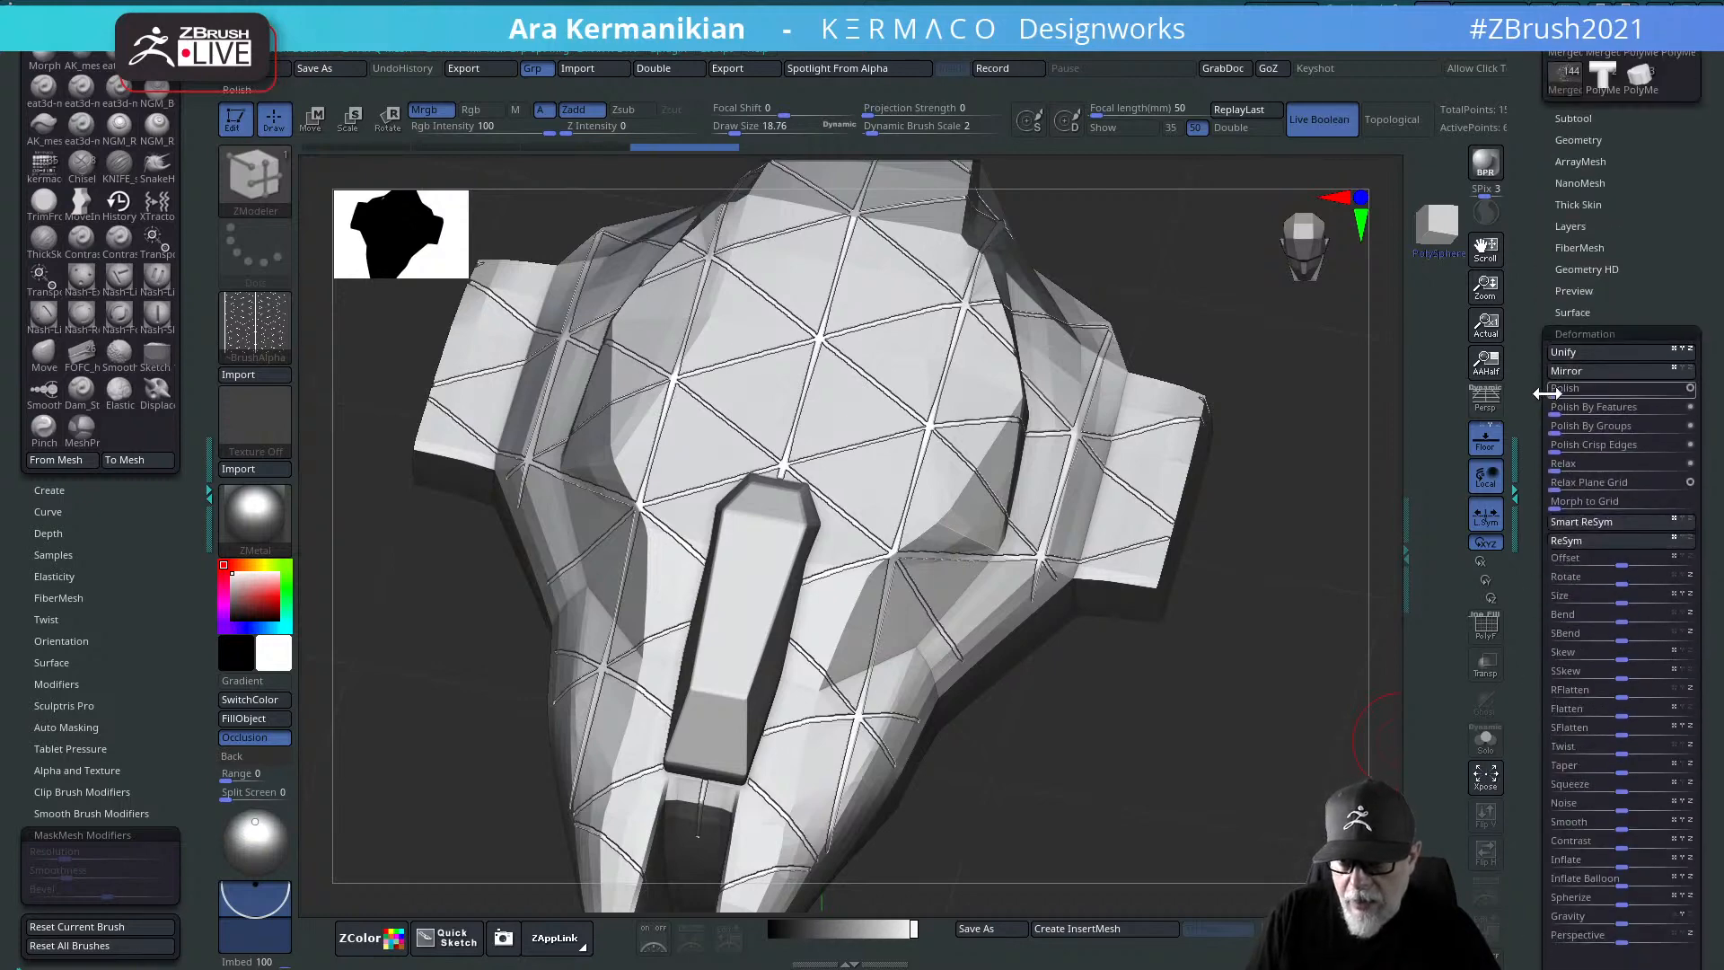
{"action": "left_click_drag", "start_coordinate": [1558, 392], "coordinate": [1559, 384]}
{"action": "left_click_drag", "start_coordinate": [1293, 613], "coordinate": [1200, 663]}
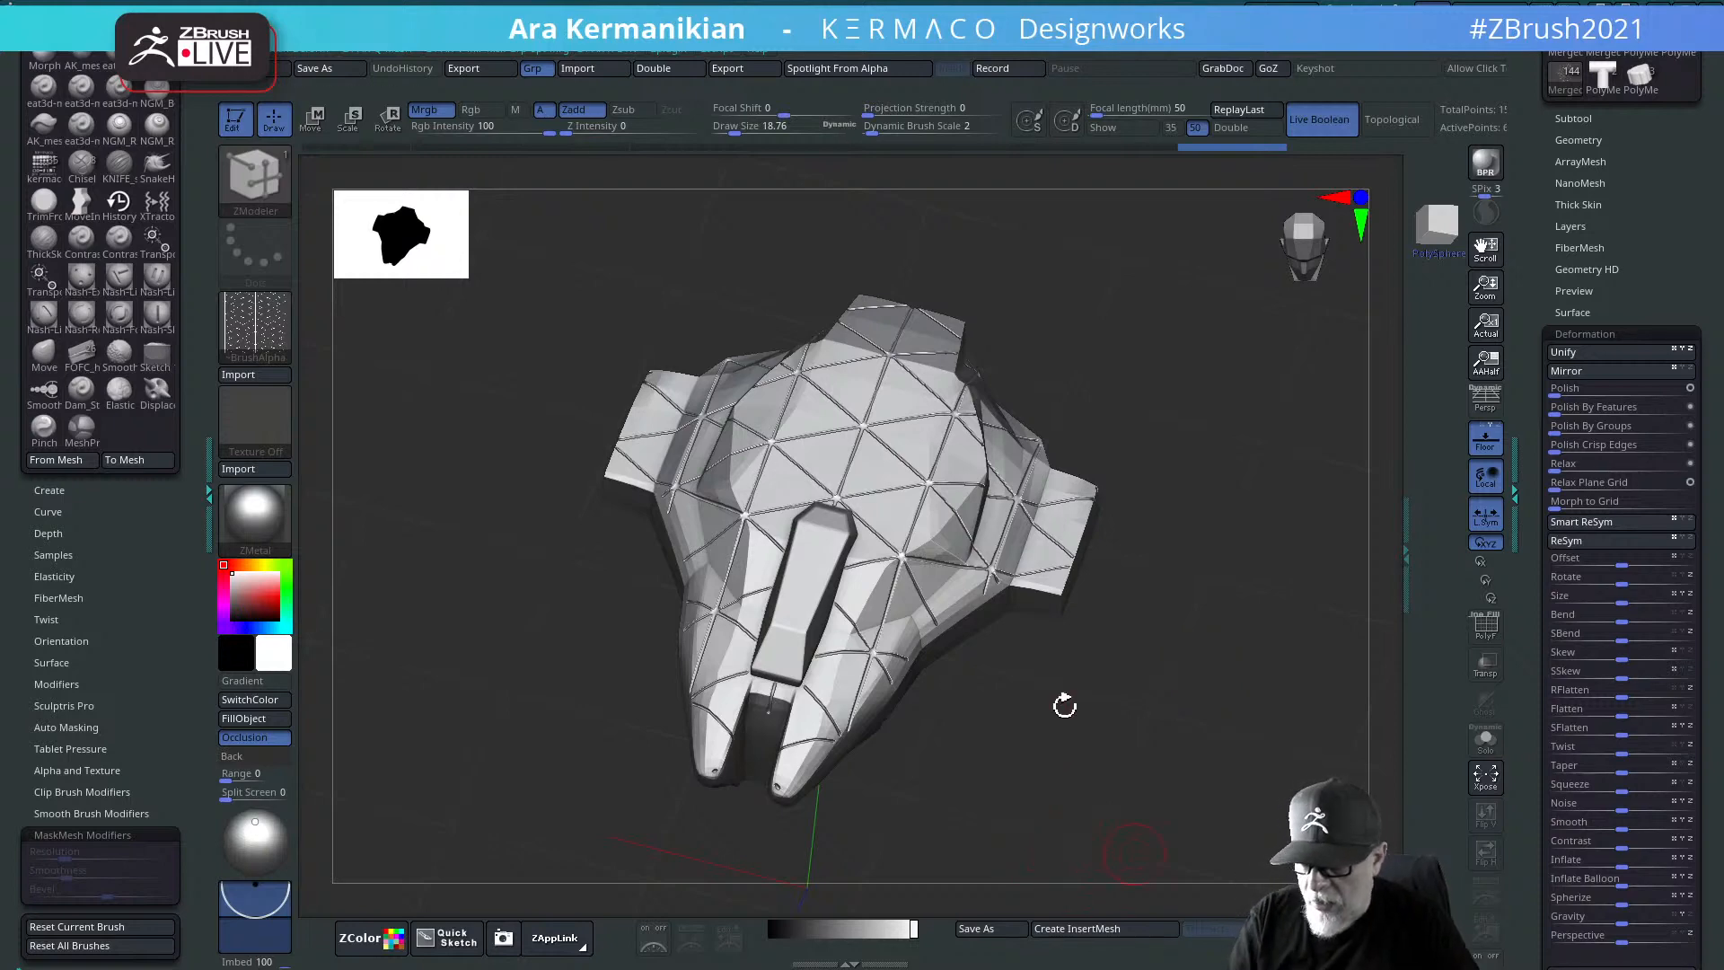
{"action": "mouse_move", "coordinate": [1147, 723]}
{"action": "left_mouse_down"}
{"action": "mouse_move", "coordinate": [1143, 619]}
{"action": "mouse_move", "coordinate": [1215, 701]}
{"action": "mouse_move", "coordinate": [1231, 788]}
{"action": "mouse_move", "coordinate": [1230, 768]}
{"action": "mouse_move", "coordinate": [1194, 754]}
{"action": "mouse_move", "coordinate": [1383, 680]}
{"action": "left_mouse_up"}
{"action": "key", "text": "b"}
{"action": "key", "text": "m"}
{"action": "key", "text": "p"}
{"action": "key", "text": "b"}
{"action": "key", "text": "z"}
{"action": "key", "text": "m"}
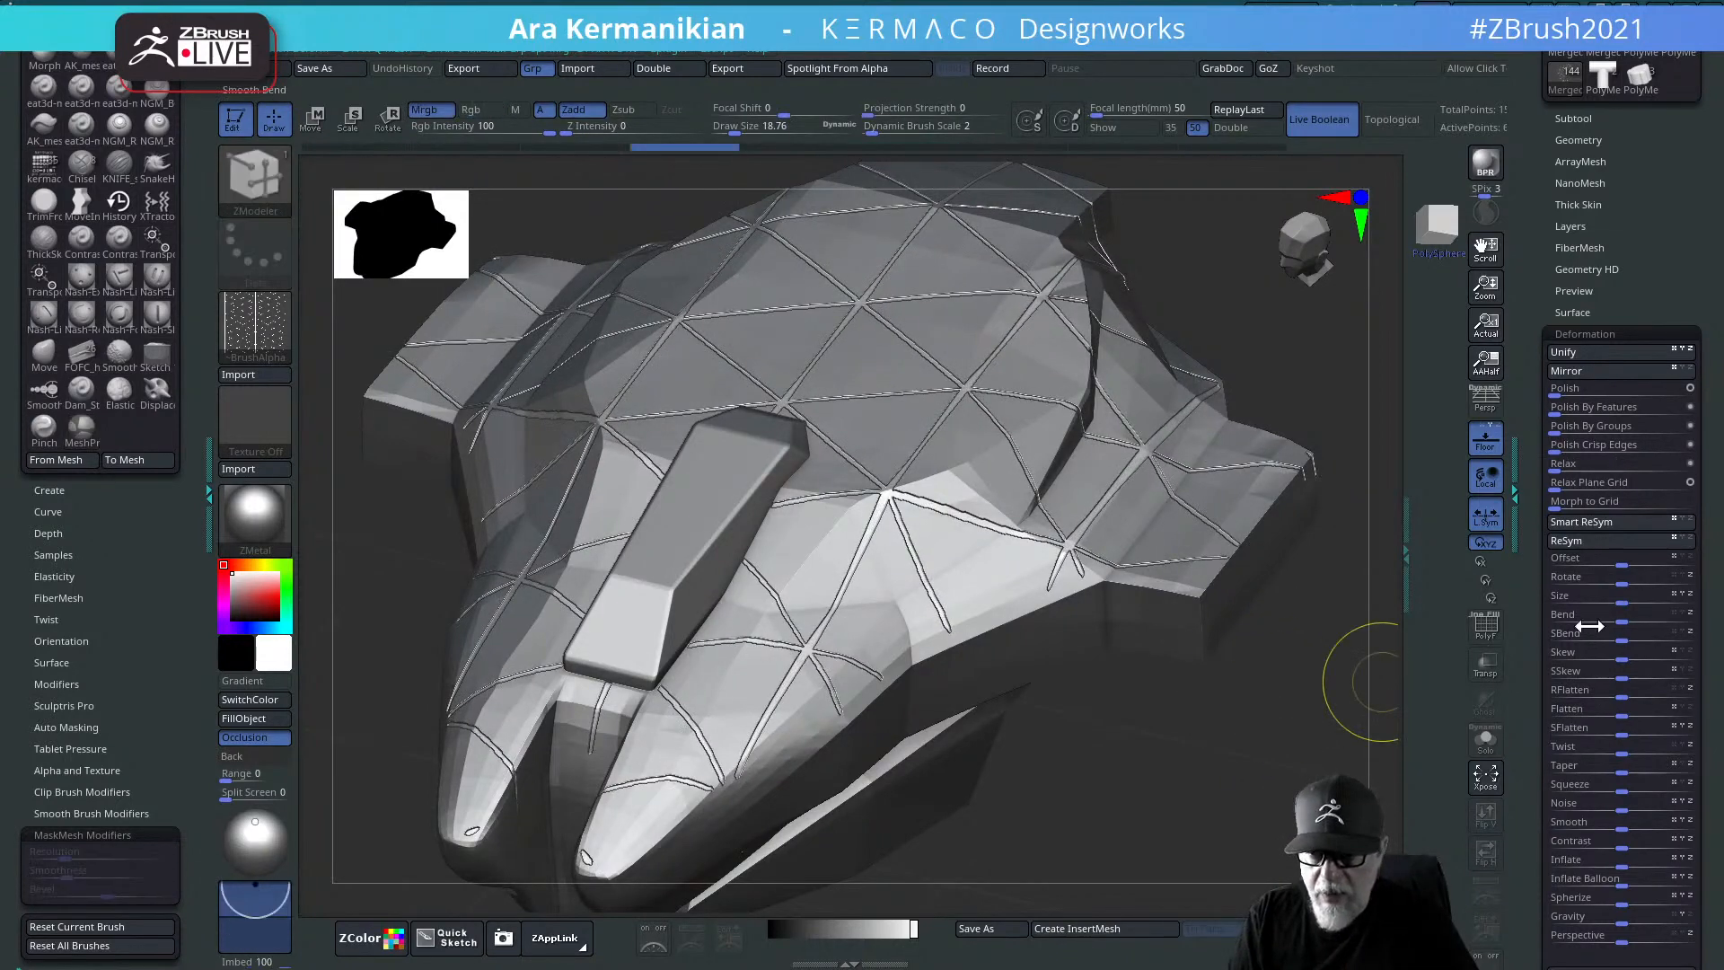
Step: Isolate the pattern-line subtool in Solo mode and display its PolyFrame wireframe close up
{"action": "left_click", "coordinate": [1569, 332]}
{"action": "left_click_drag", "start_coordinate": [1540, 324], "coordinate": [1572, 558]}
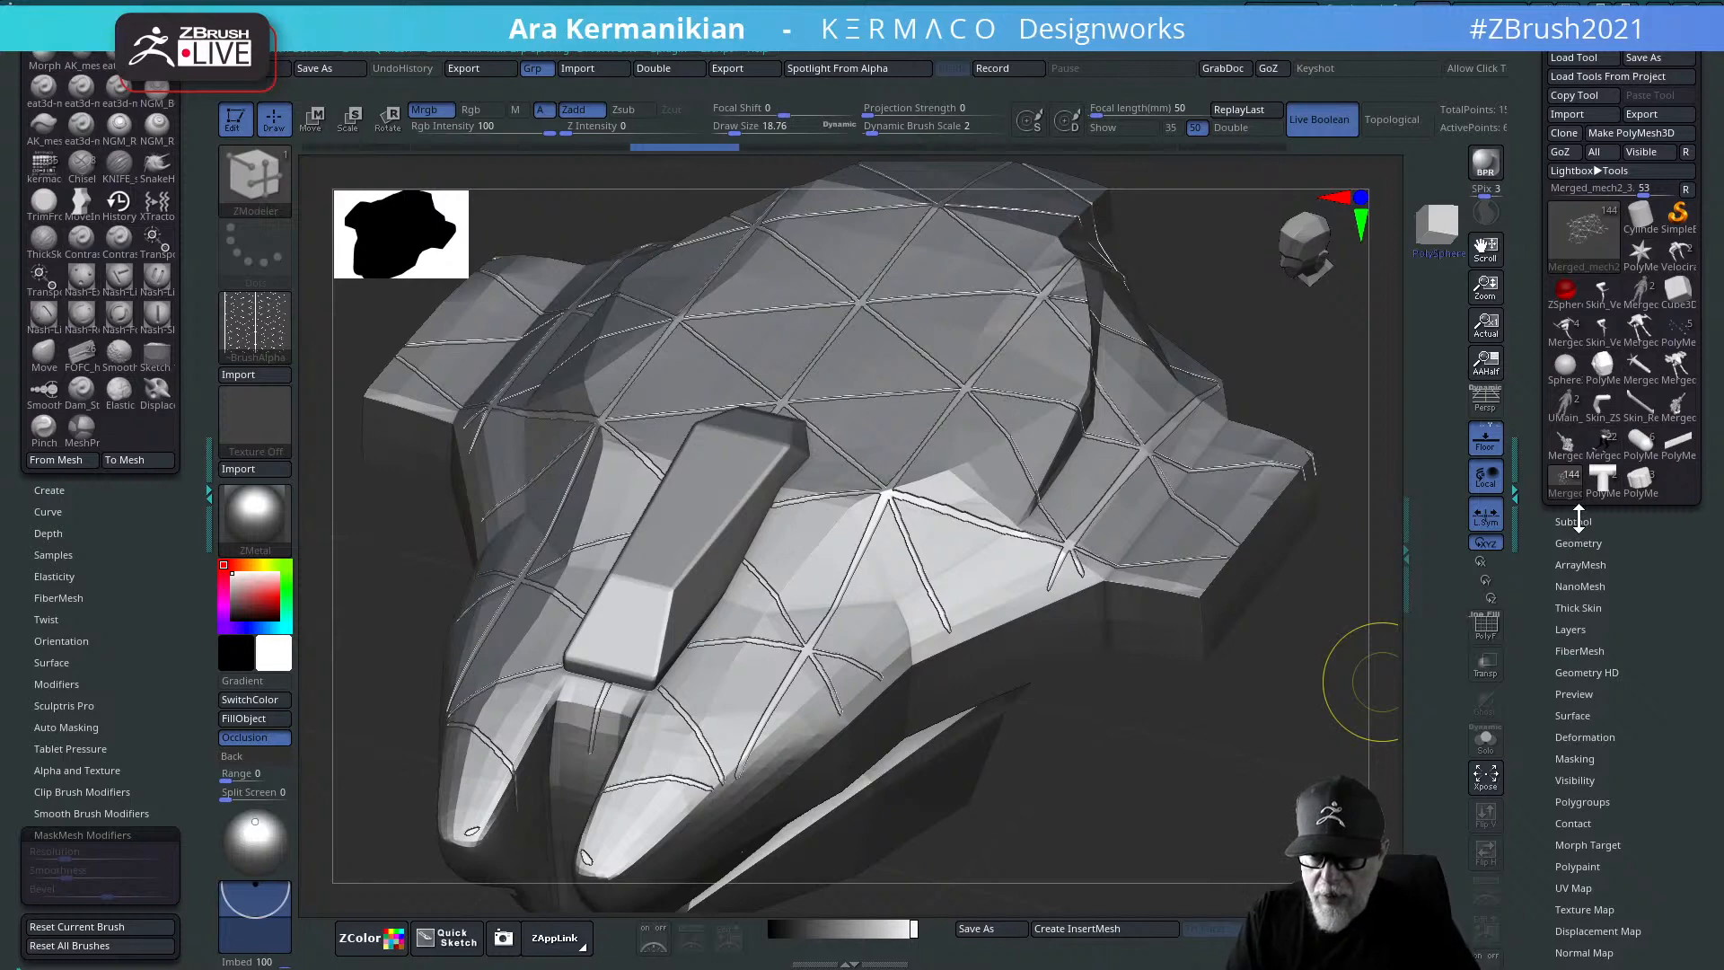
{"action": "left_click", "coordinate": [1573, 521]}
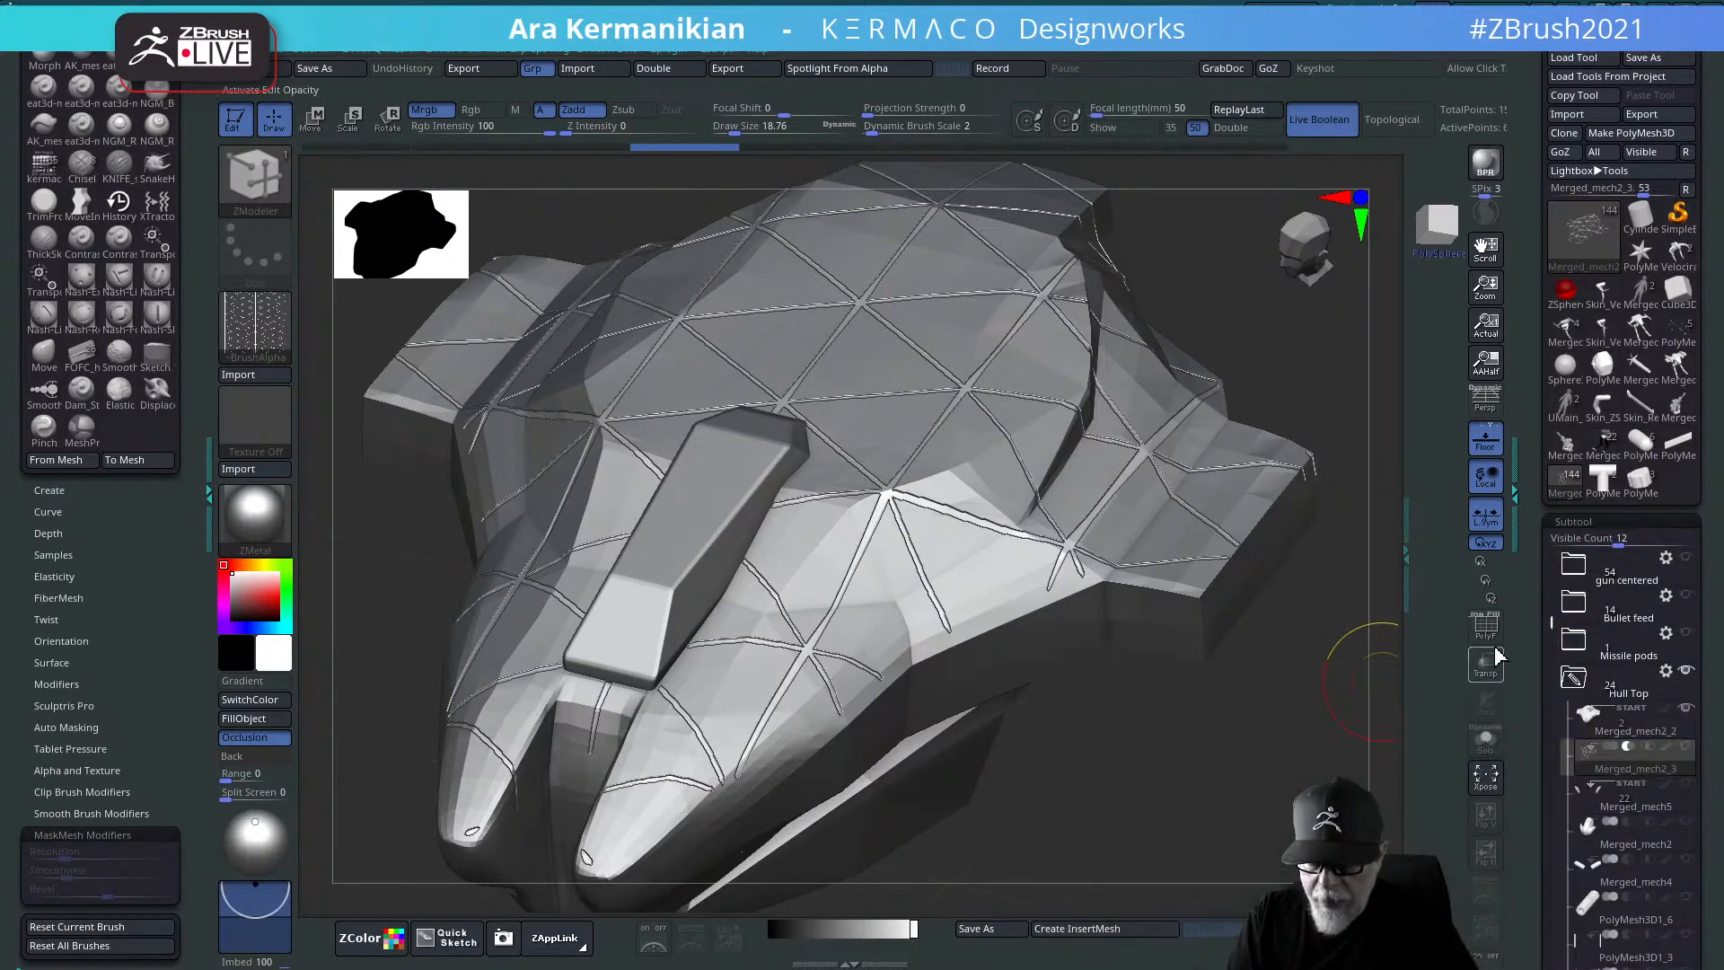
{"action": "left_click", "coordinate": [1485, 742]}
{"action": "left_click_drag", "start_coordinate": [1308, 685], "coordinate": [1371, 626]}
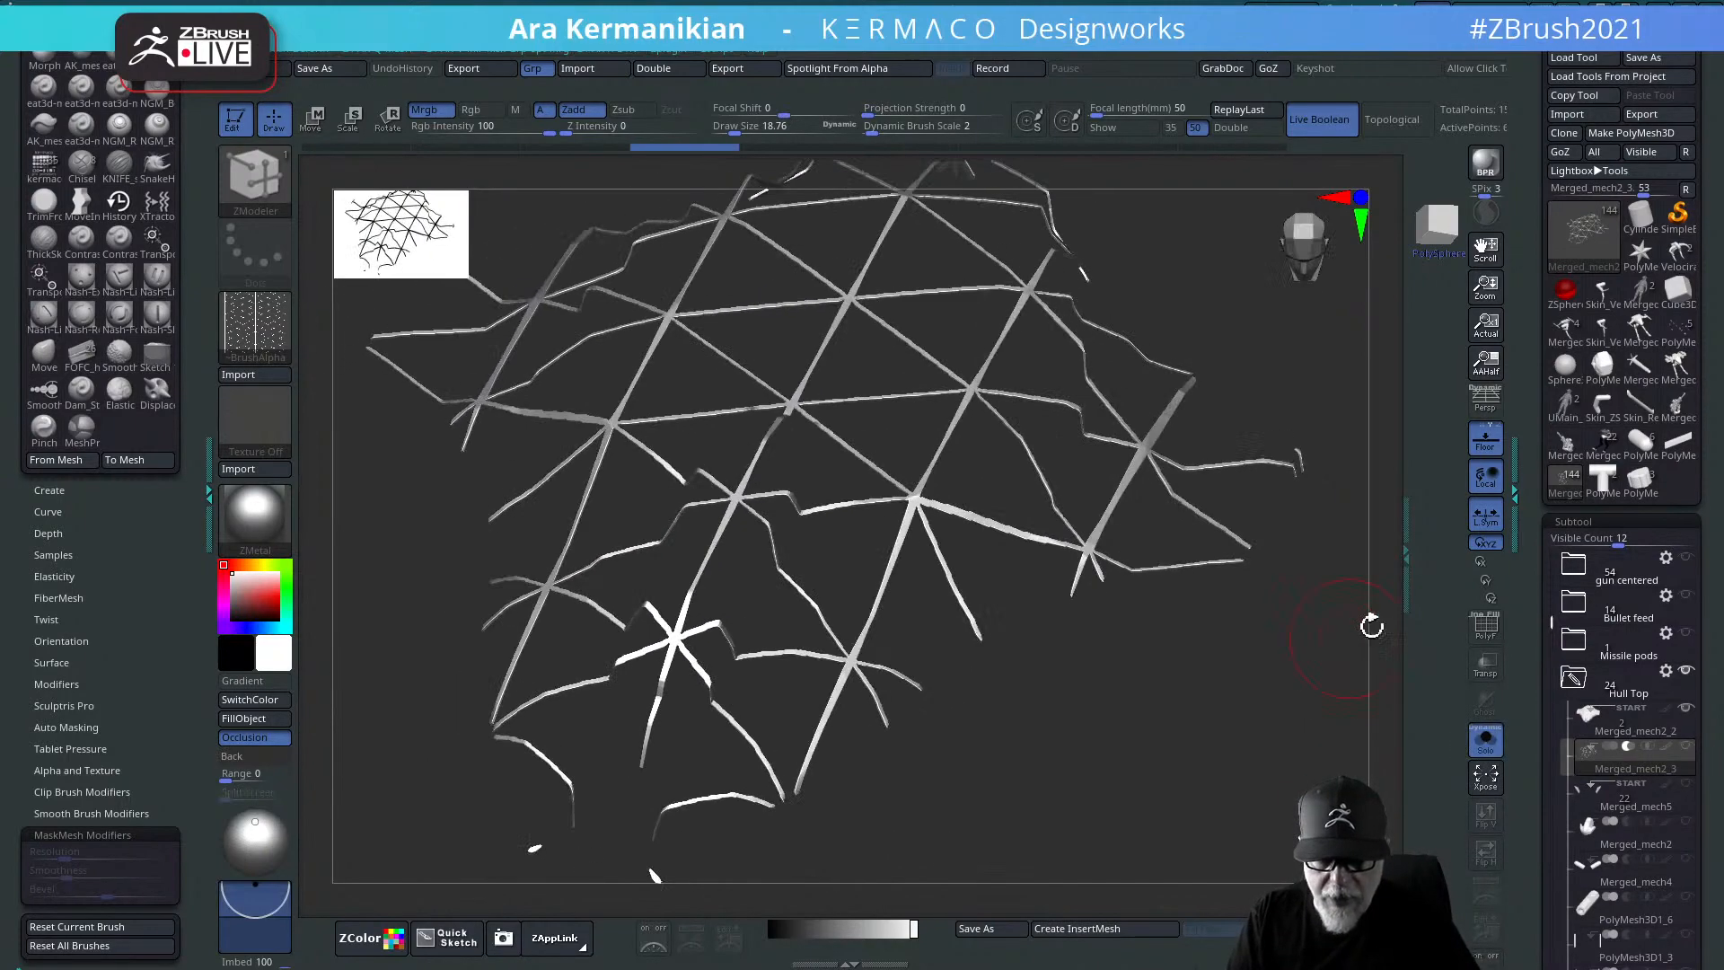
{"action": "left_click", "coordinate": [1486, 626]}
{"action": "left_click_drag", "start_coordinate": [1216, 680], "coordinate": [1591, 631]}
{"action": "left_click", "coordinate": [1515, 692]}
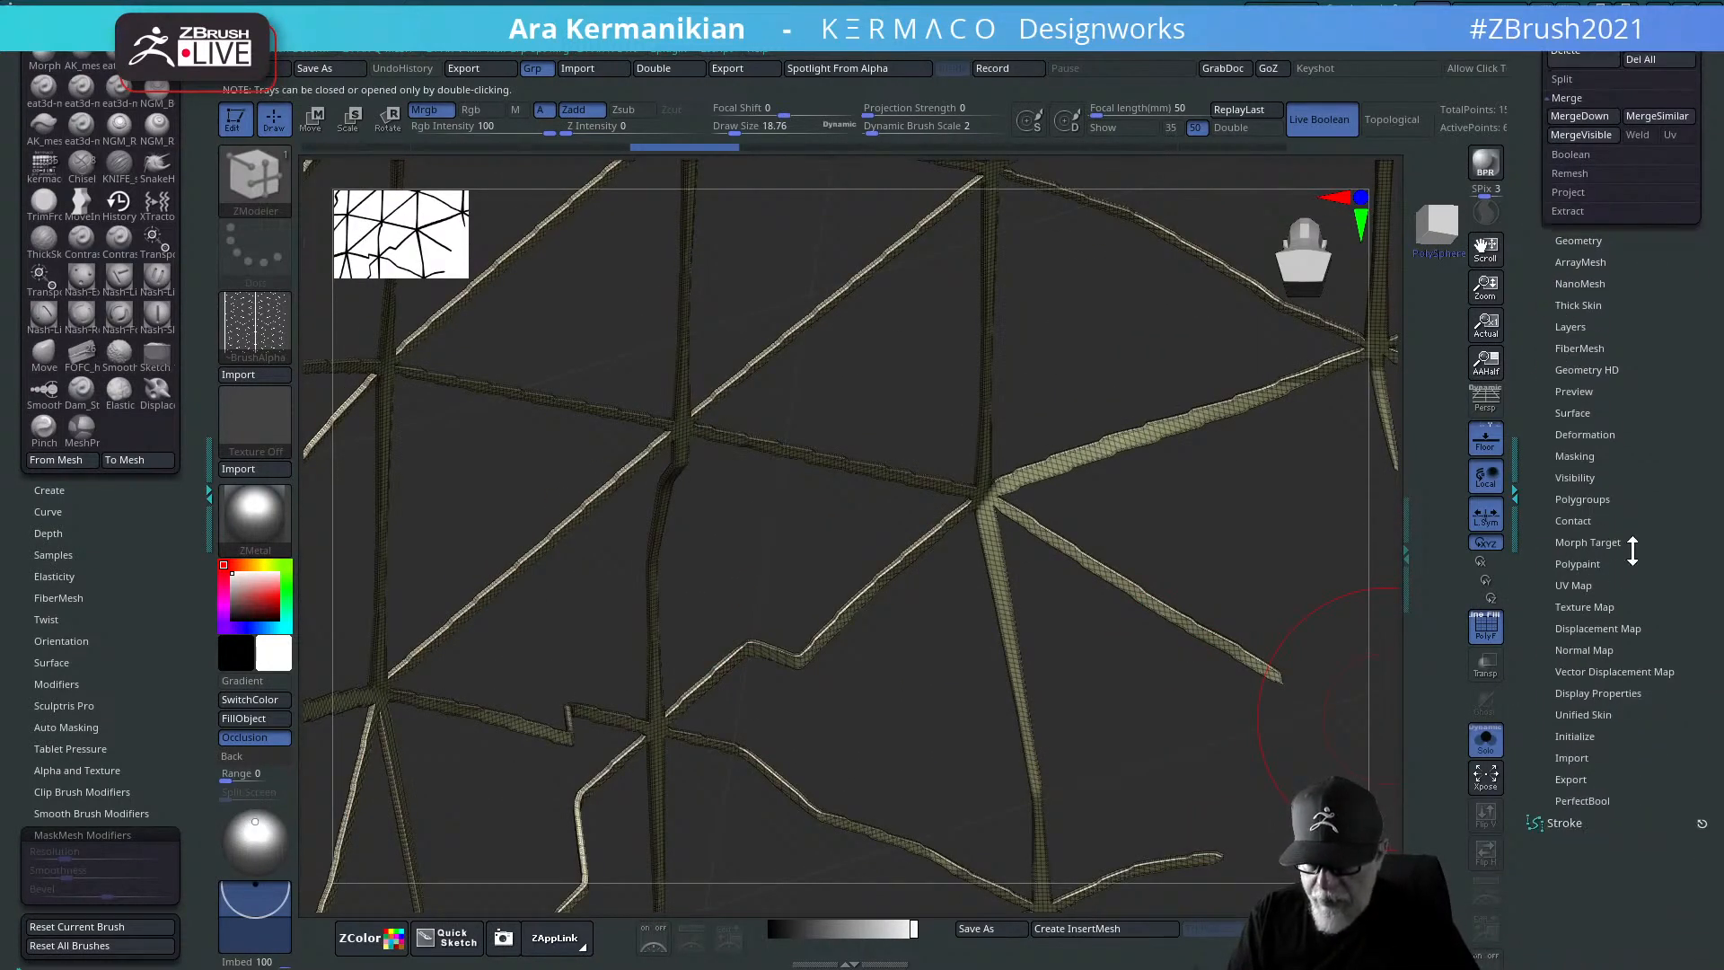
Step: Smooth and round the isolated pattern lines with the Polish deformation
{"action": "left_click", "coordinate": [1593, 433]}
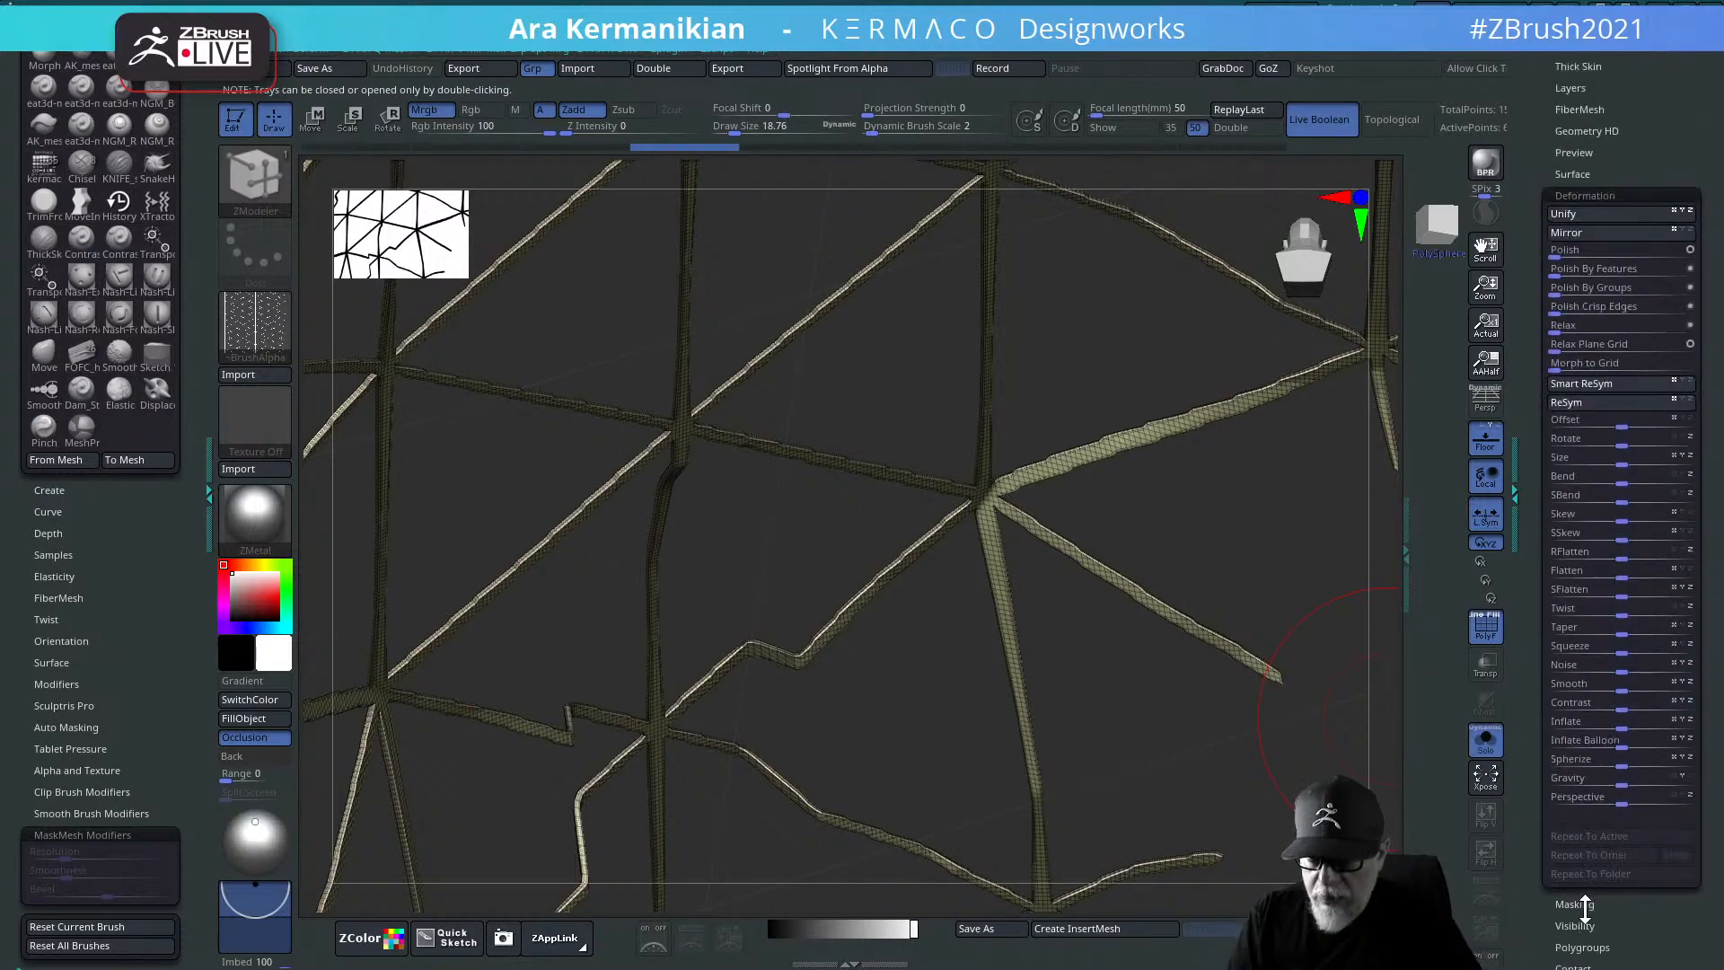
{"action": "left_click_drag", "start_coordinate": [1577, 334], "coordinate": [1566, 338]}
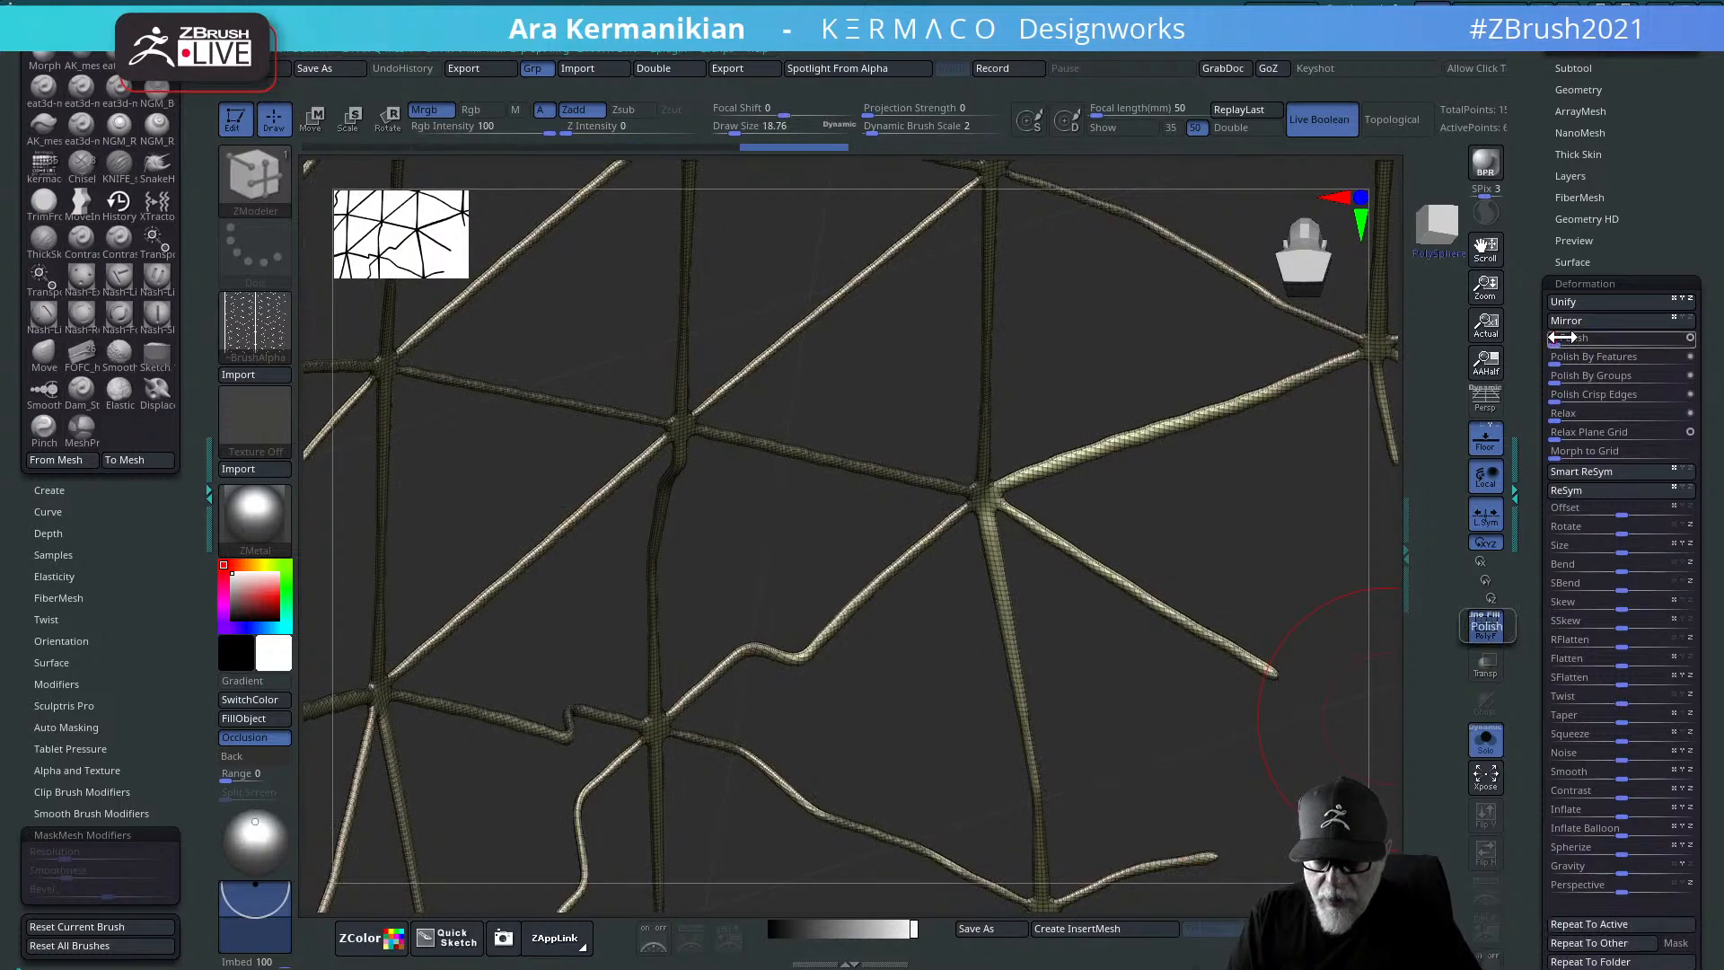
{"action": "left_click_drag", "start_coordinate": [1183, 489], "coordinate": [1275, 503]}
Step: Try to remesh the pattern lines with ZRemesher at a target polygon count of 5, and abort the calculation
{"action": "scroll", "coordinate": [1618, 554], "scroll_direction": "up", "scroll_amount": 5}
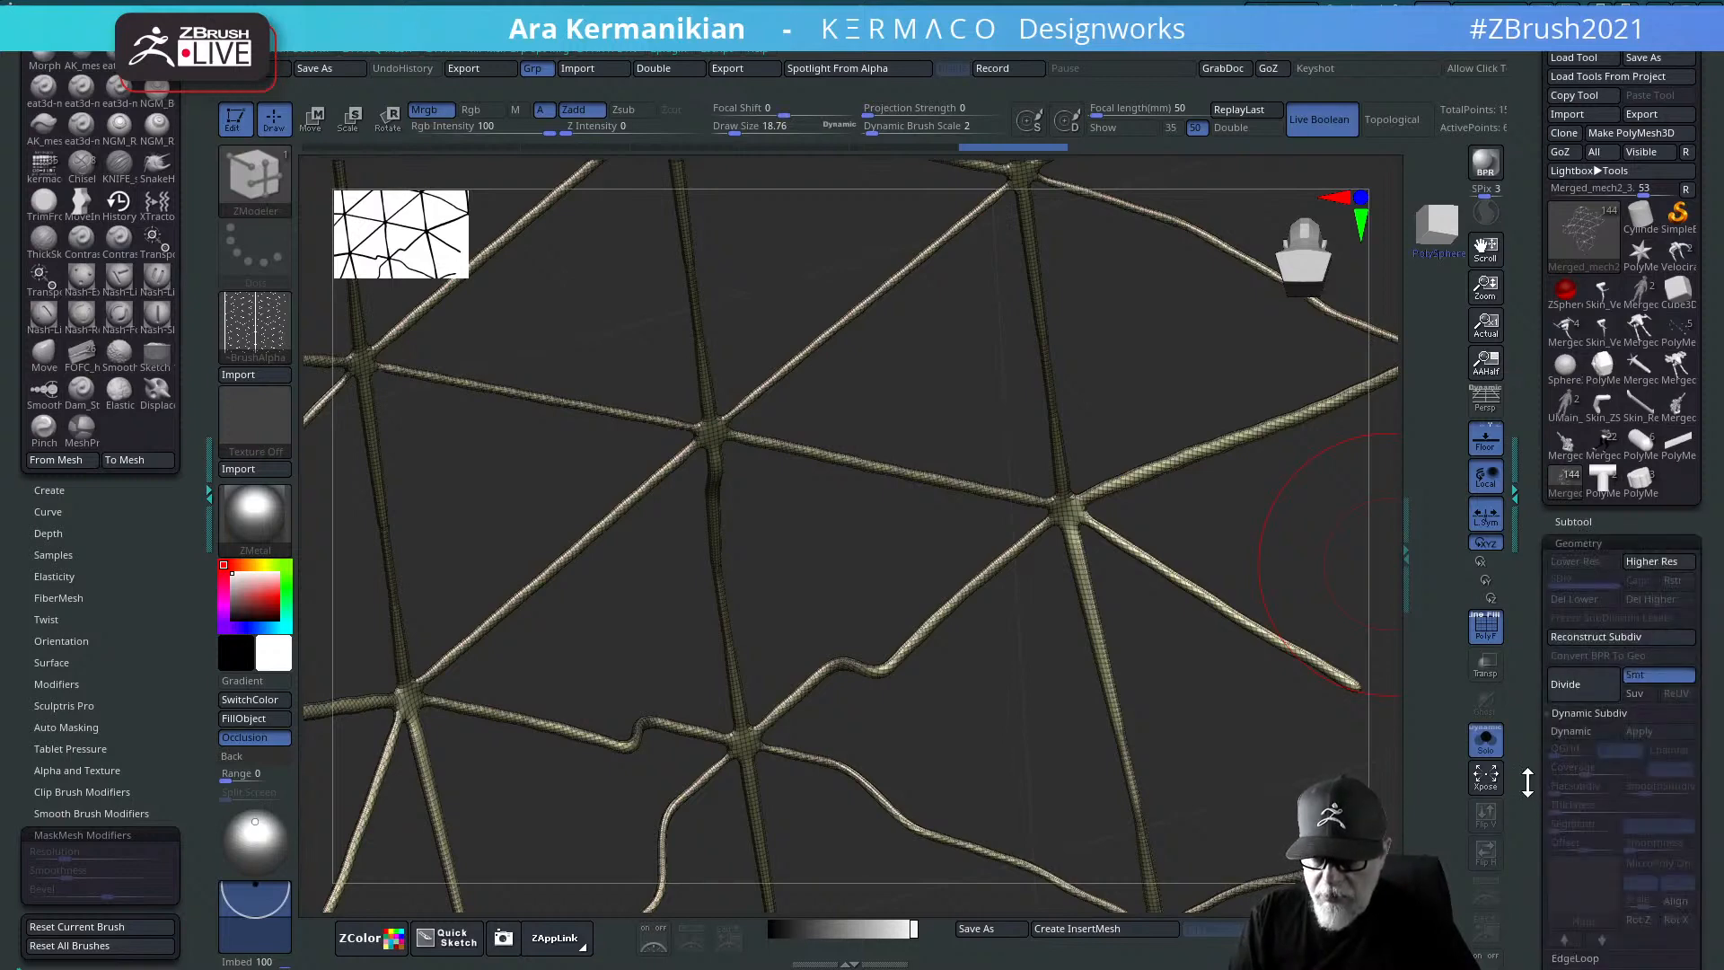
{"action": "left_click", "coordinate": [1580, 543]}
{"action": "left_click", "coordinate": [1587, 555]}
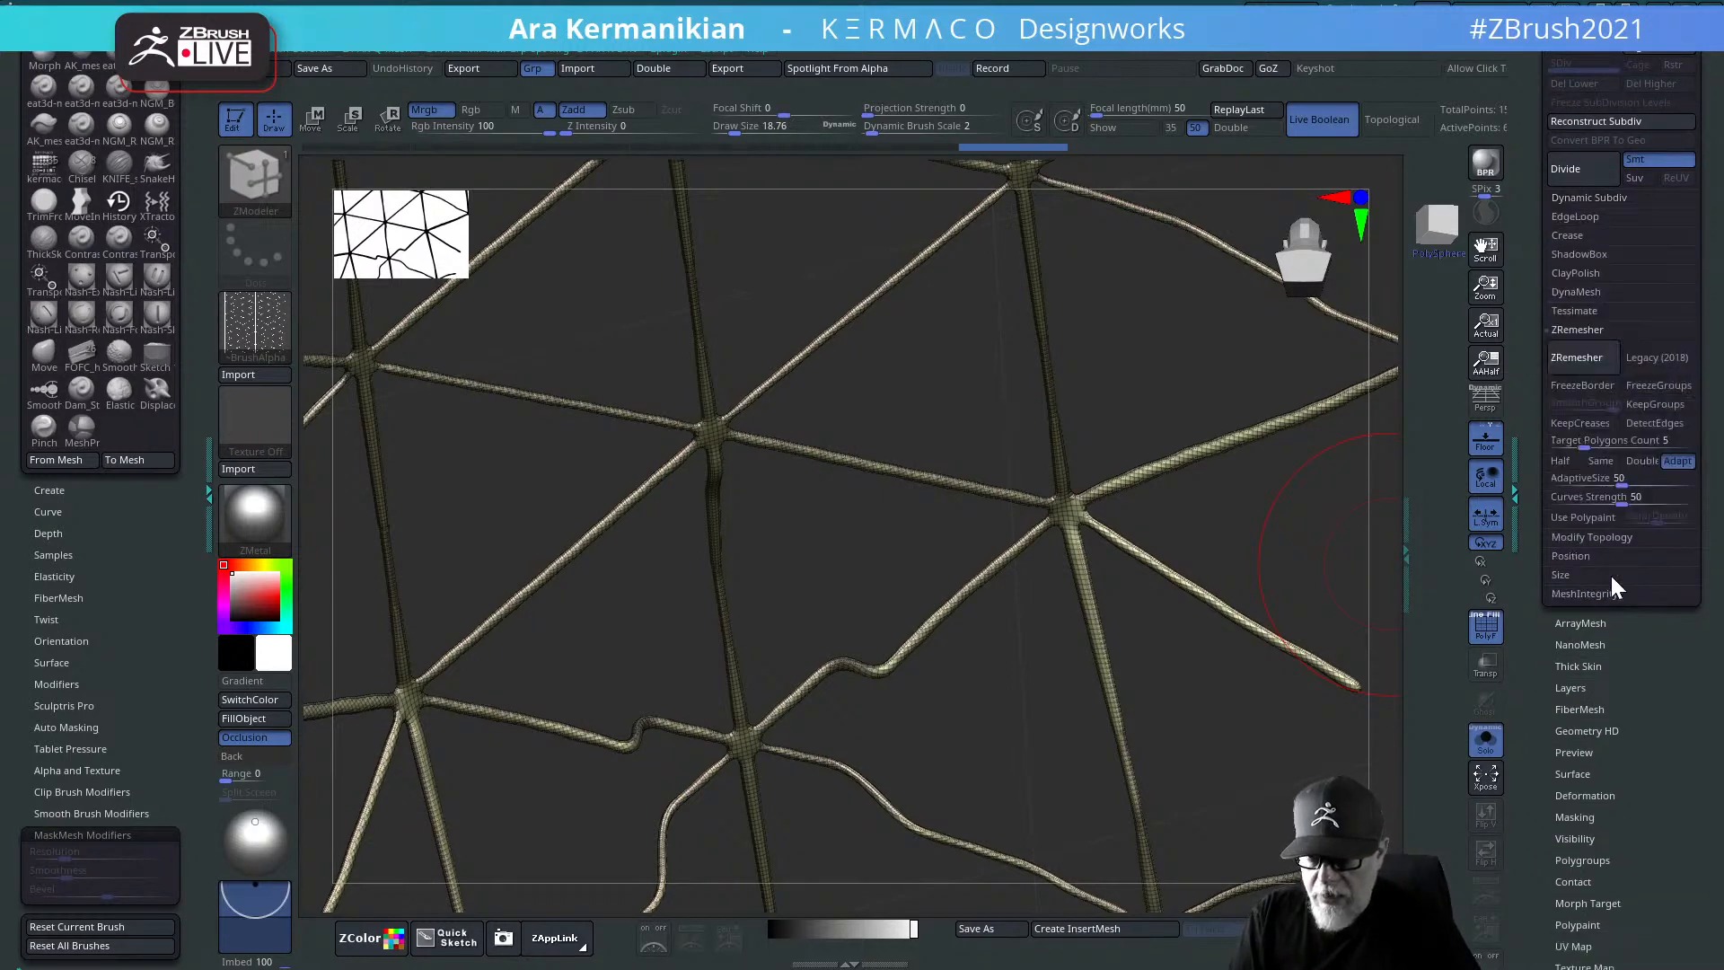
{"action": "left_click", "coordinate": [1581, 359]}
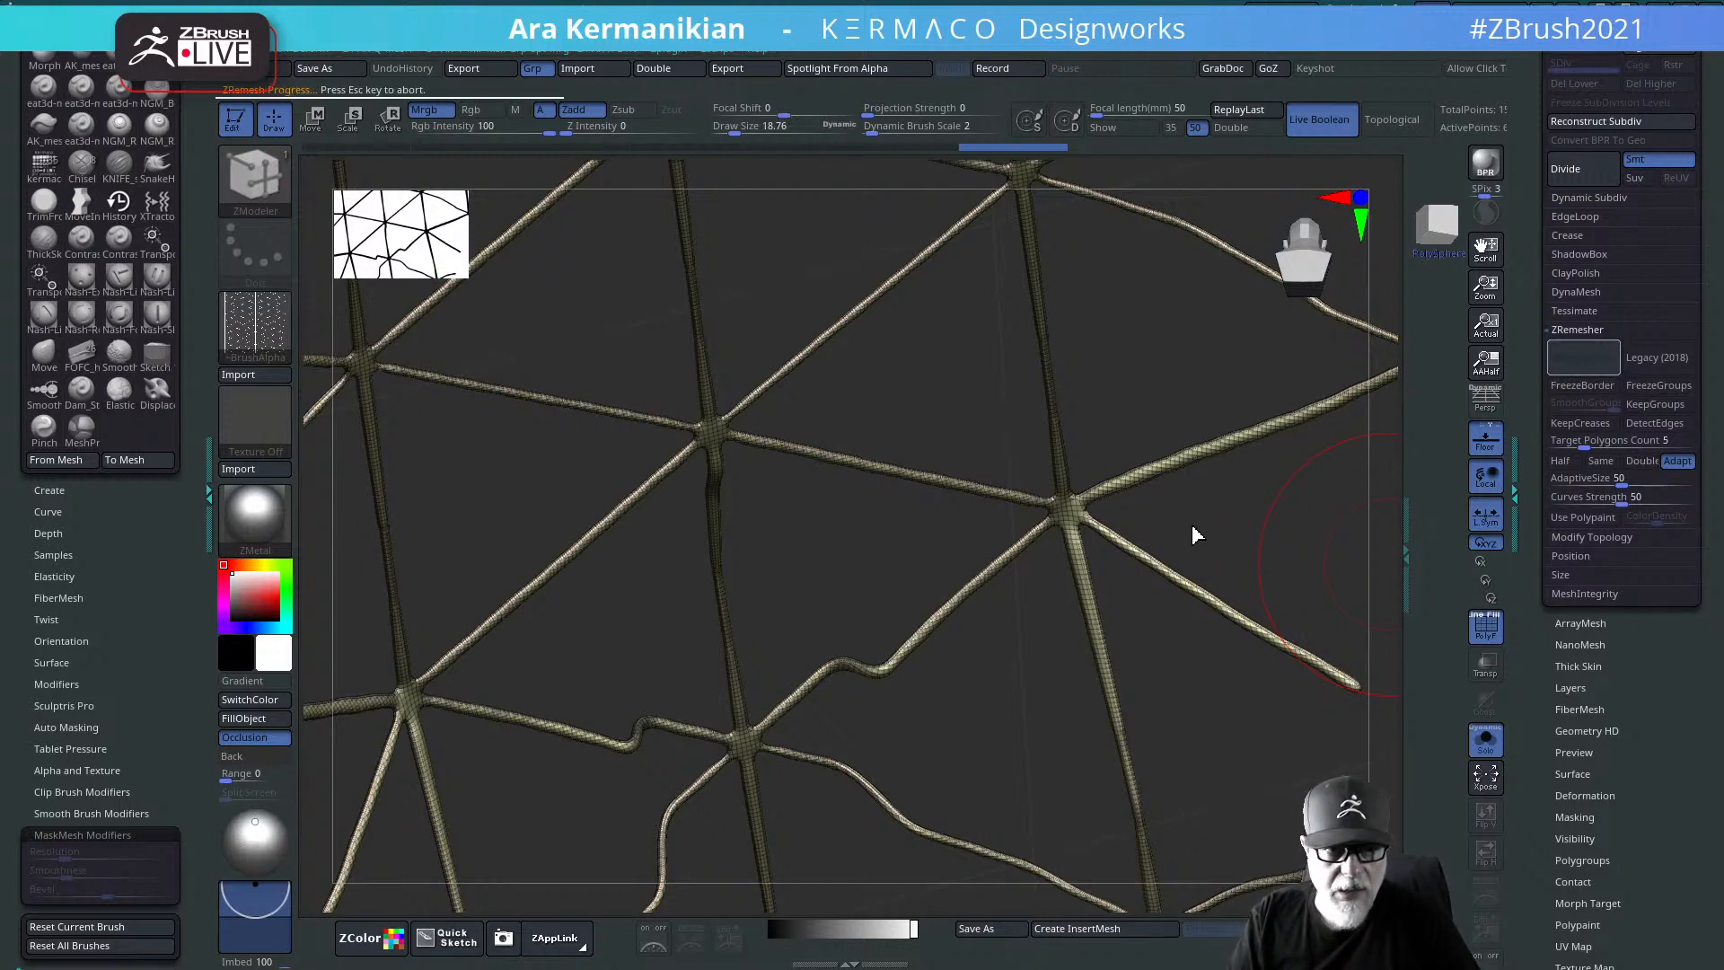
{"action": "key", "text": "Escape"}
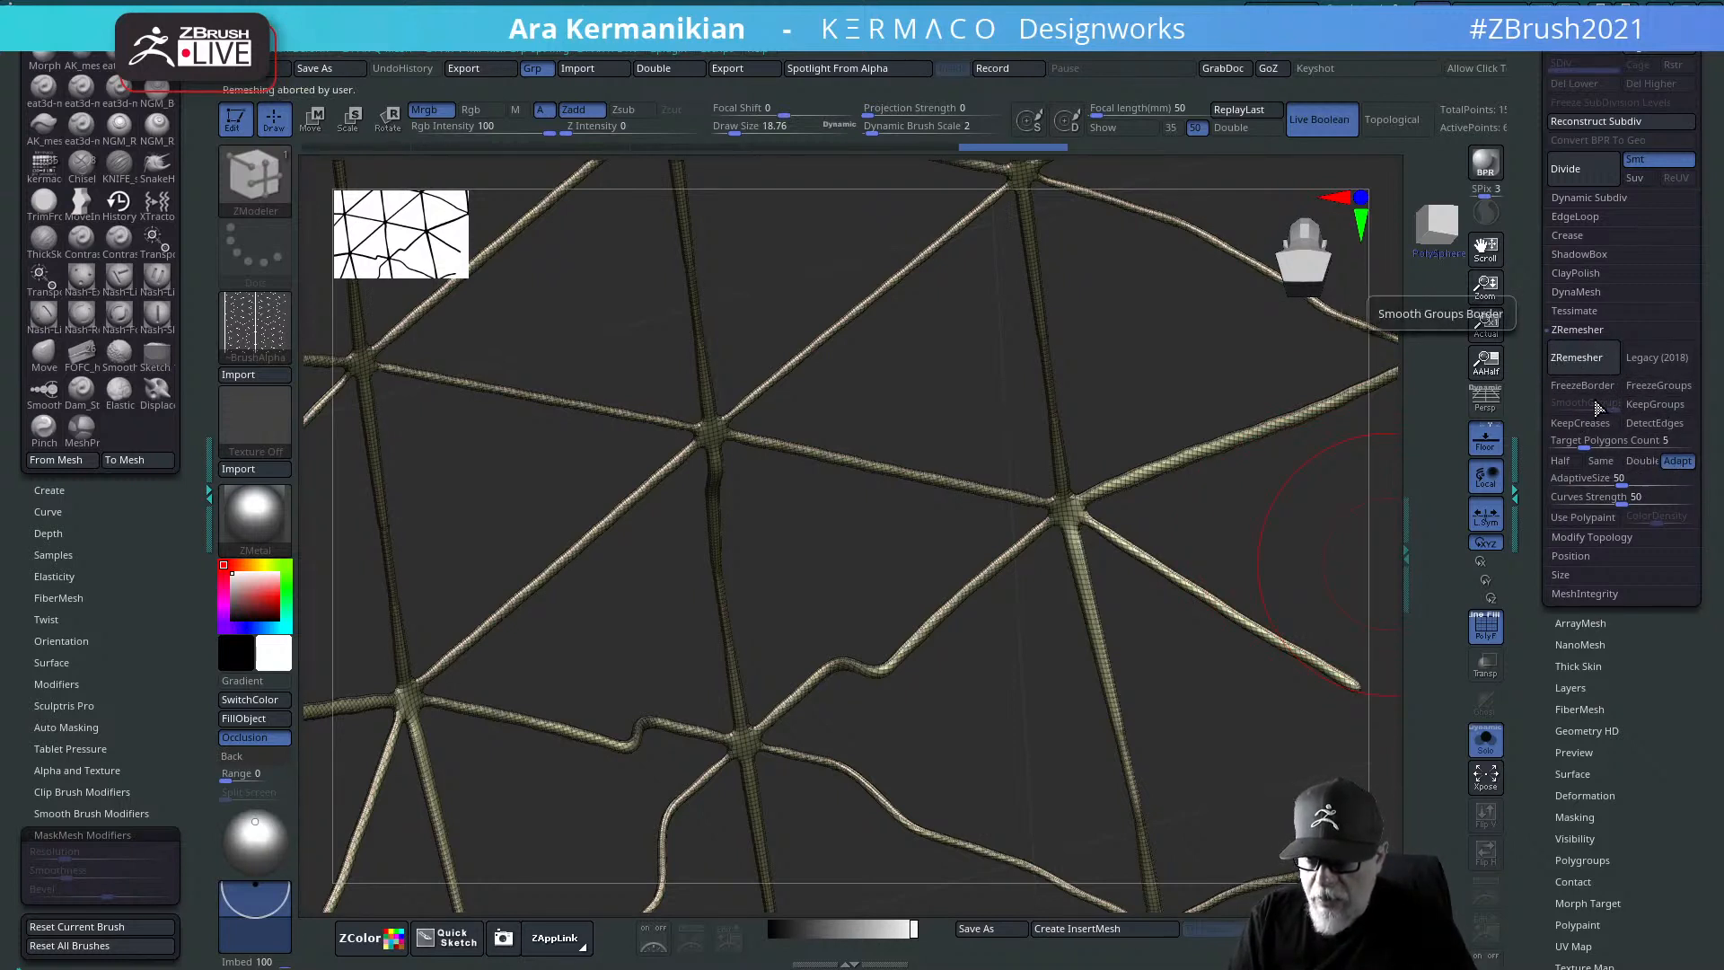
Step: Remesh the pattern lines with ZRemesher set to keep the same polygon count, and check the new topology at a junction
{"action": "left_click", "coordinate": [1599, 460]}
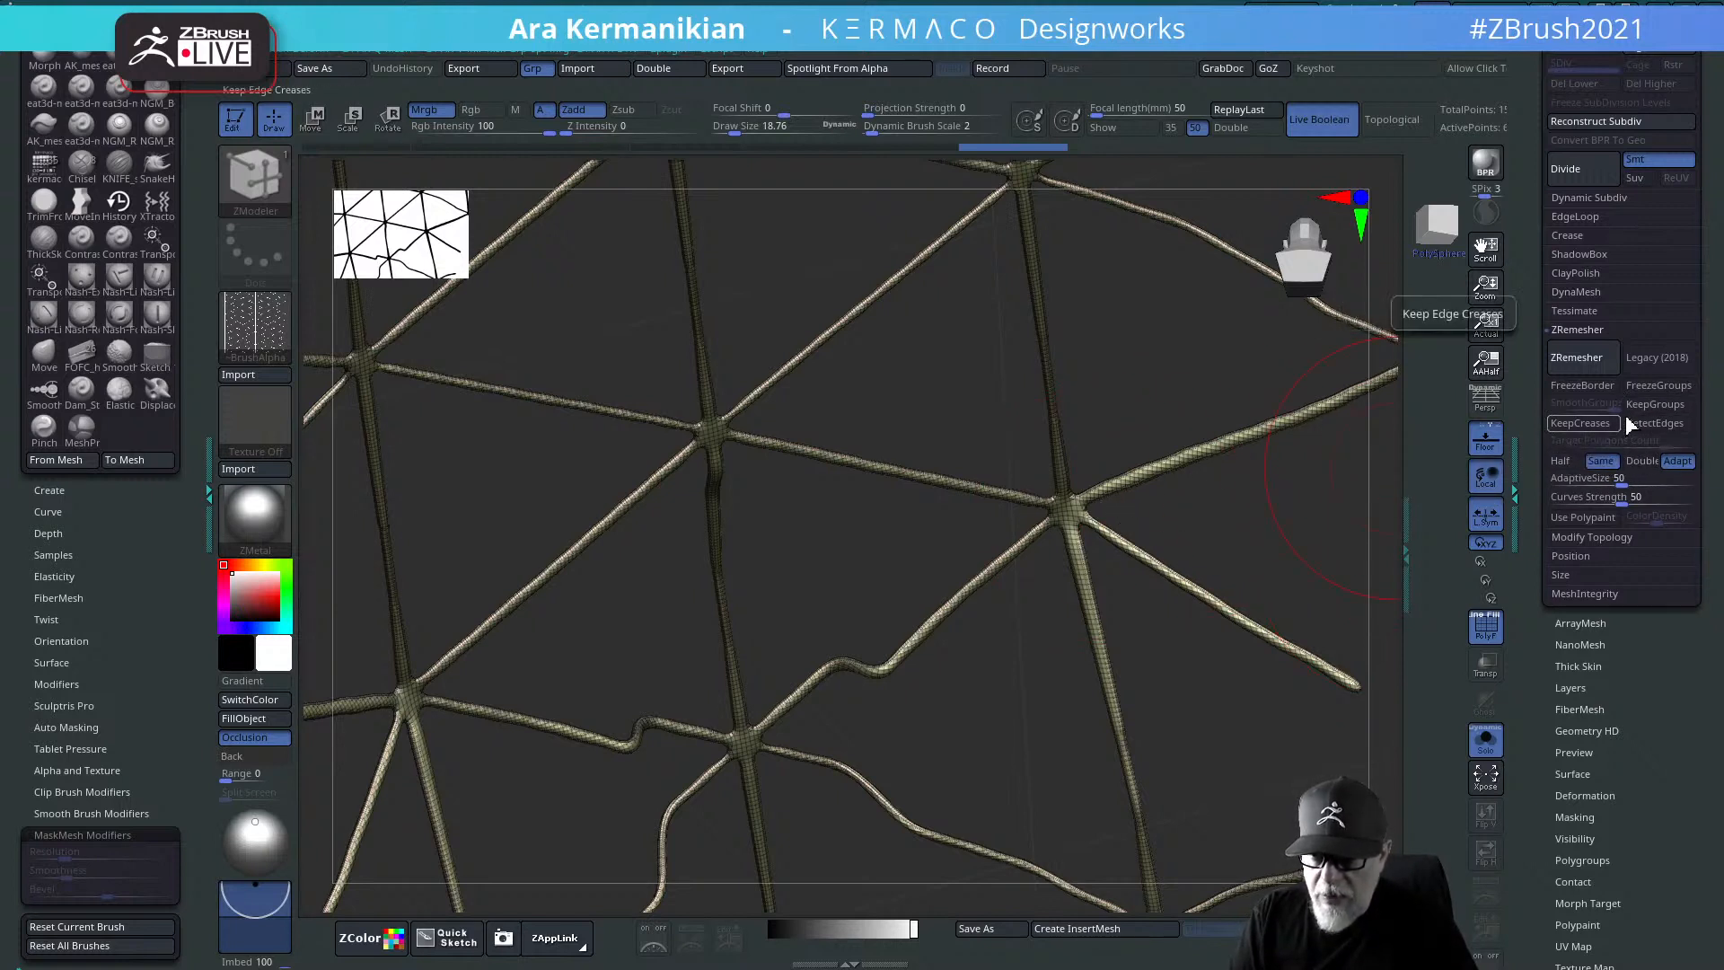
{"action": "left_click", "coordinate": [1578, 357]}
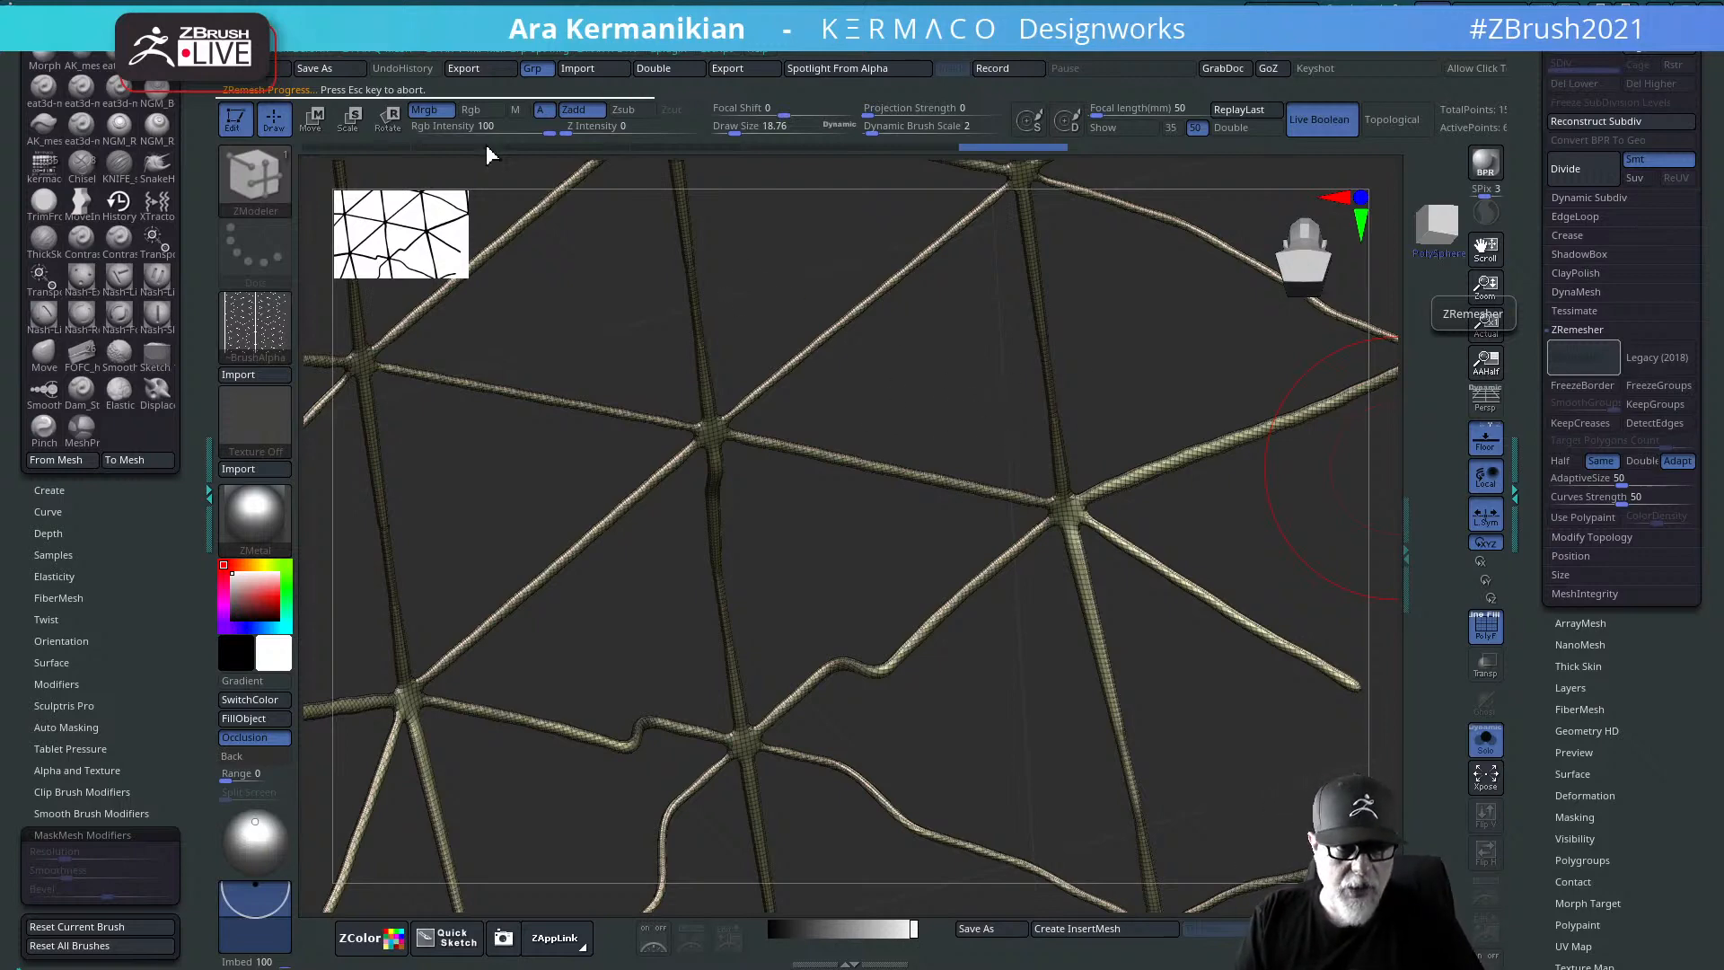
{"action": "left_click_drag", "start_coordinate": [918, 421], "coordinate": [847, 477]}
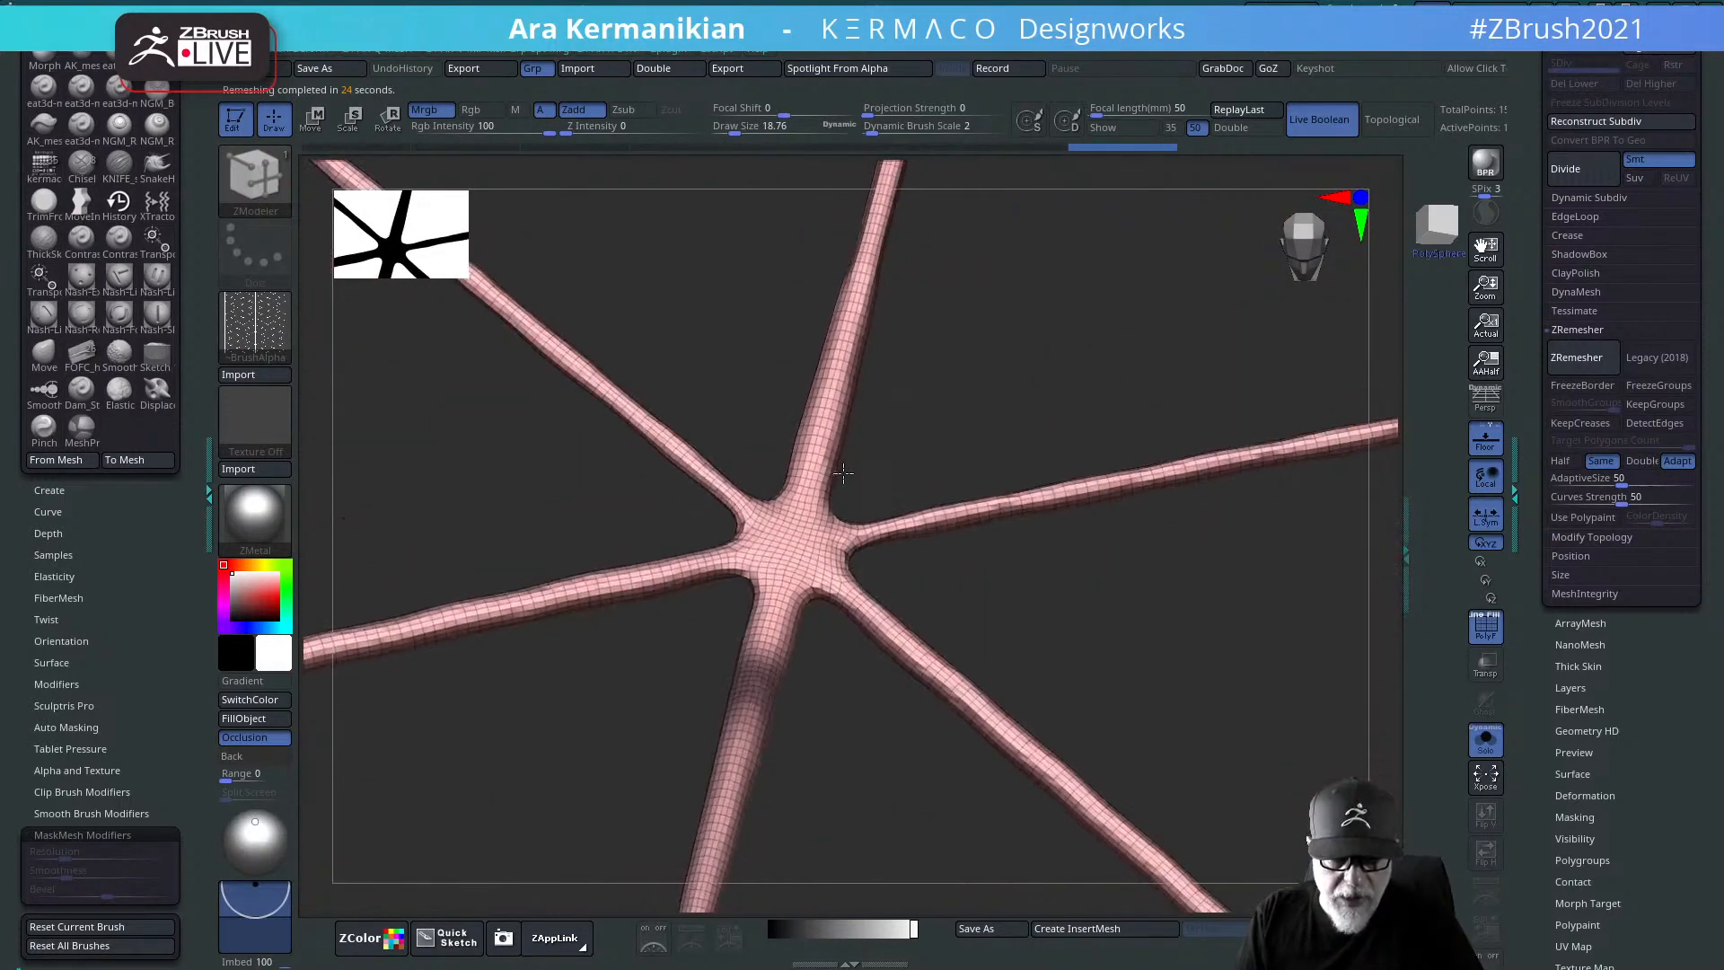
{"action": "left_click_drag", "start_coordinate": [1203, 648], "coordinate": [889, 601], "text": "alt"}
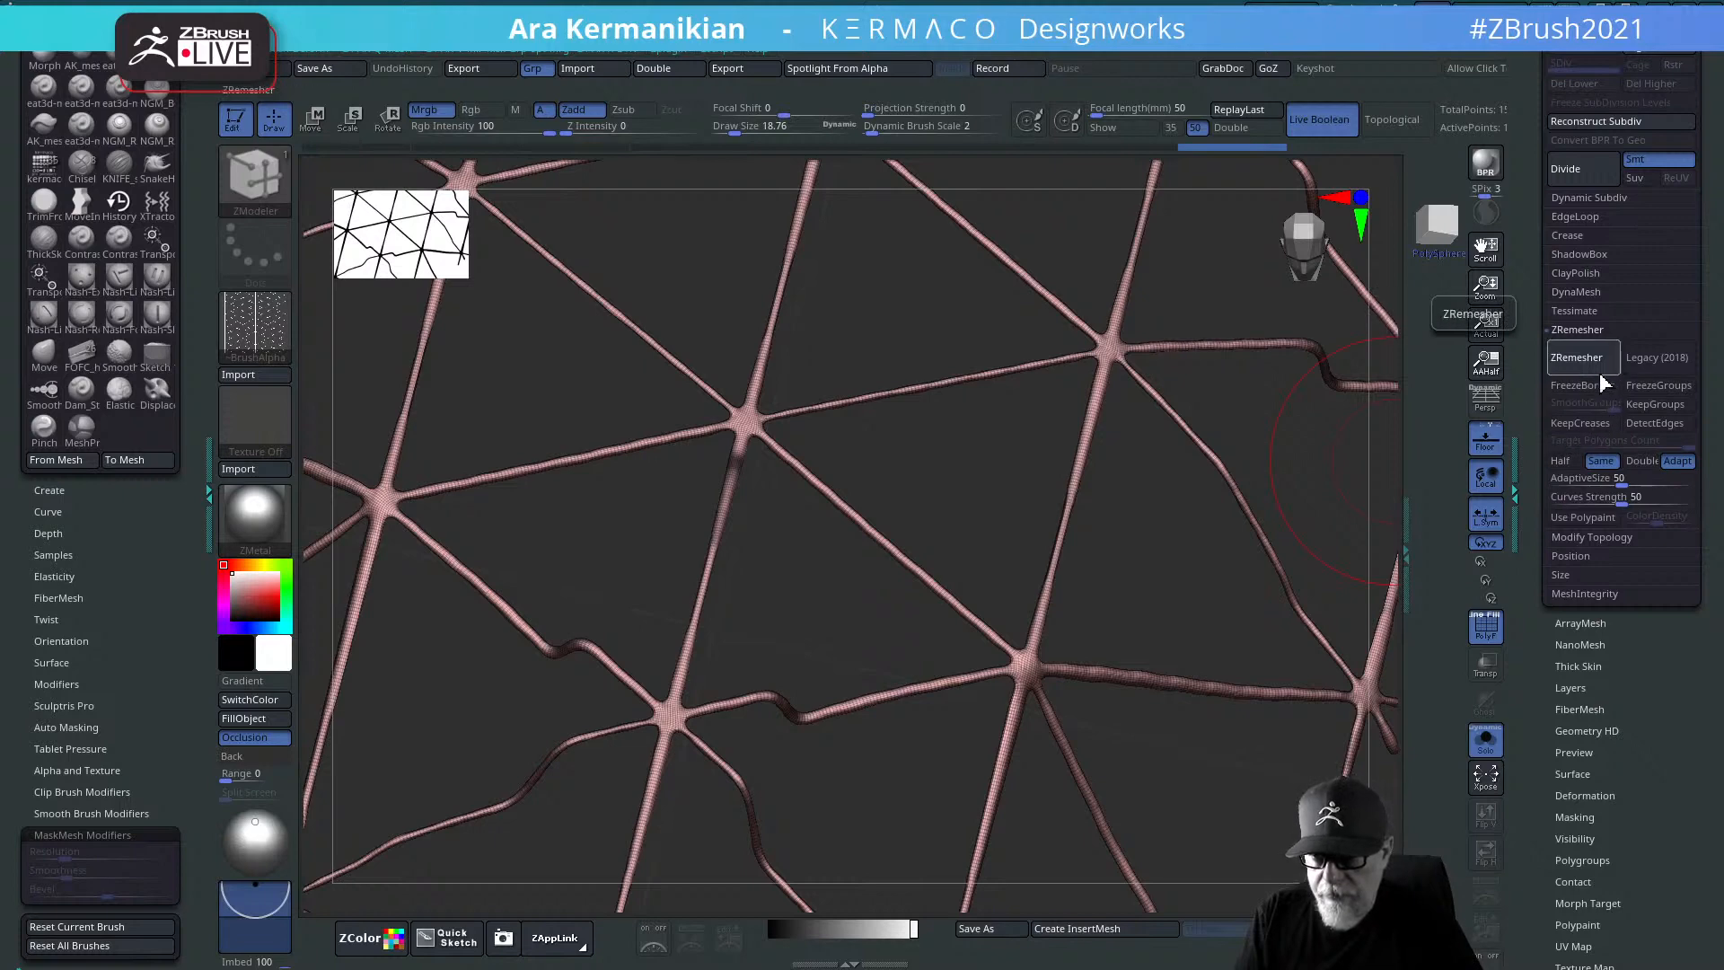
Step: Smooth the remeshed pattern lines again with the Polish deformation
{"action": "left_click_drag", "start_coordinate": [1635, 808], "coordinate": [1587, 420]}
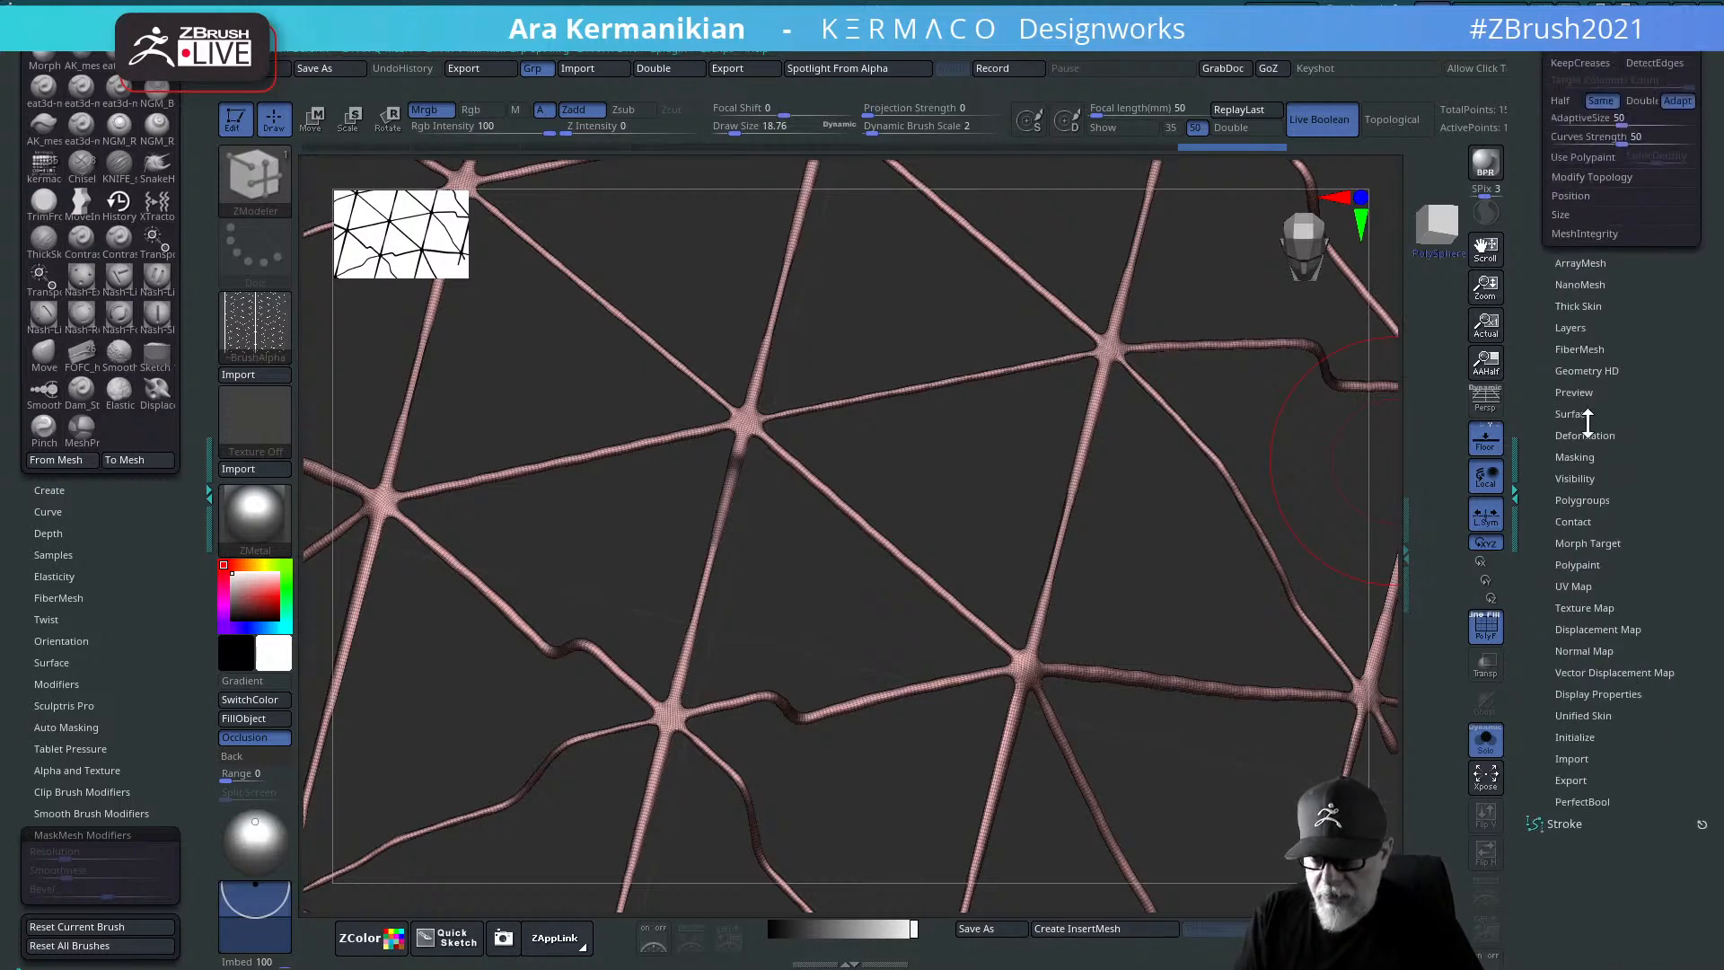
{"action": "left_click", "coordinate": [1580, 436]}
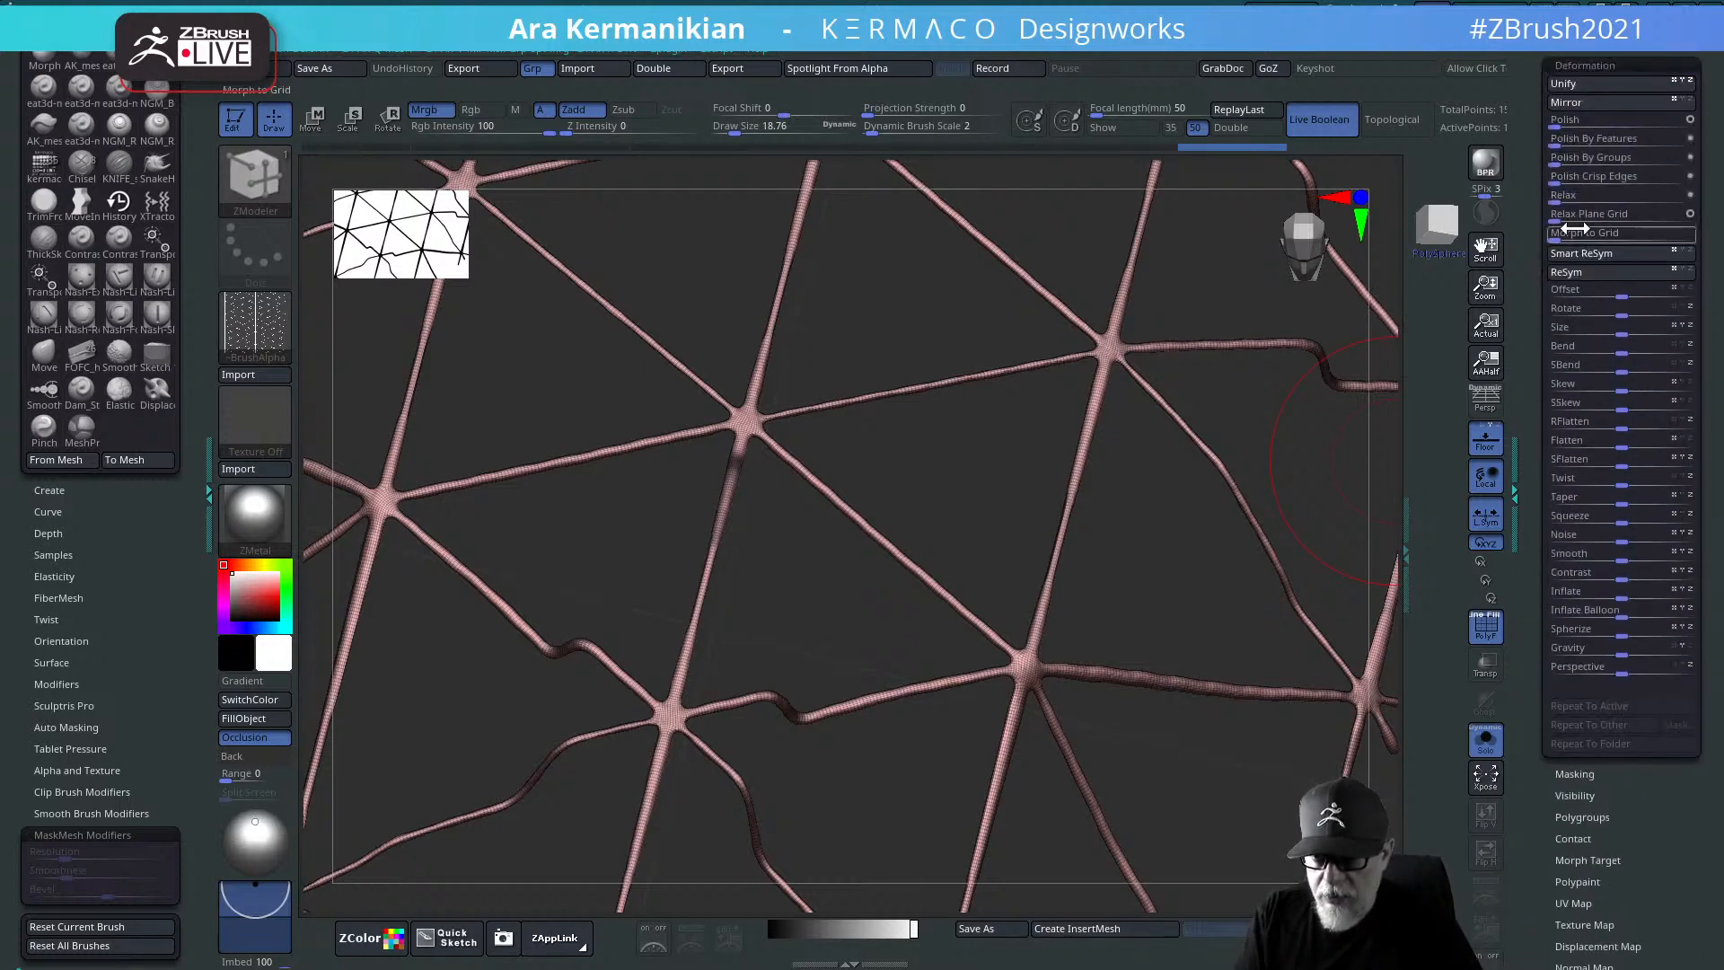
{"action": "left_click", "coordinate": [1559, 126]}
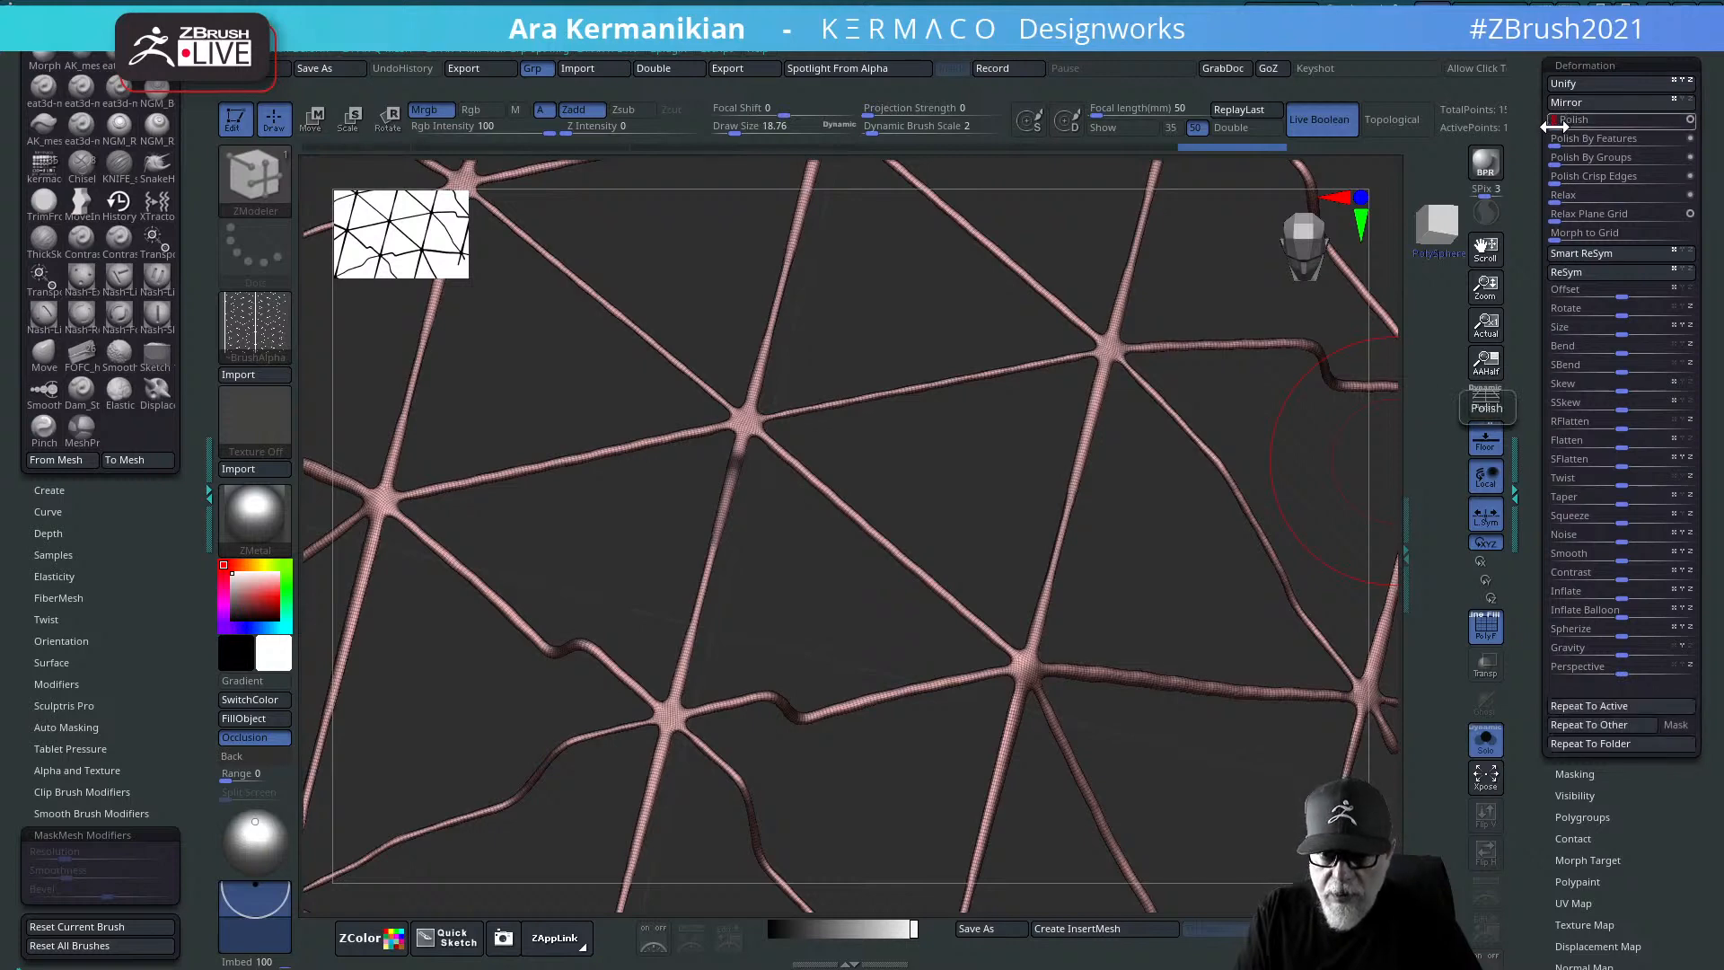
Step: Turn off the PolyFrame wireframe and Solo mode to show the pattern lines together with the whole hull
{"action": "left_click_drag", "start_coordinate": [1306, 486], "coordinate": [1252, 509], "text": "alt"}
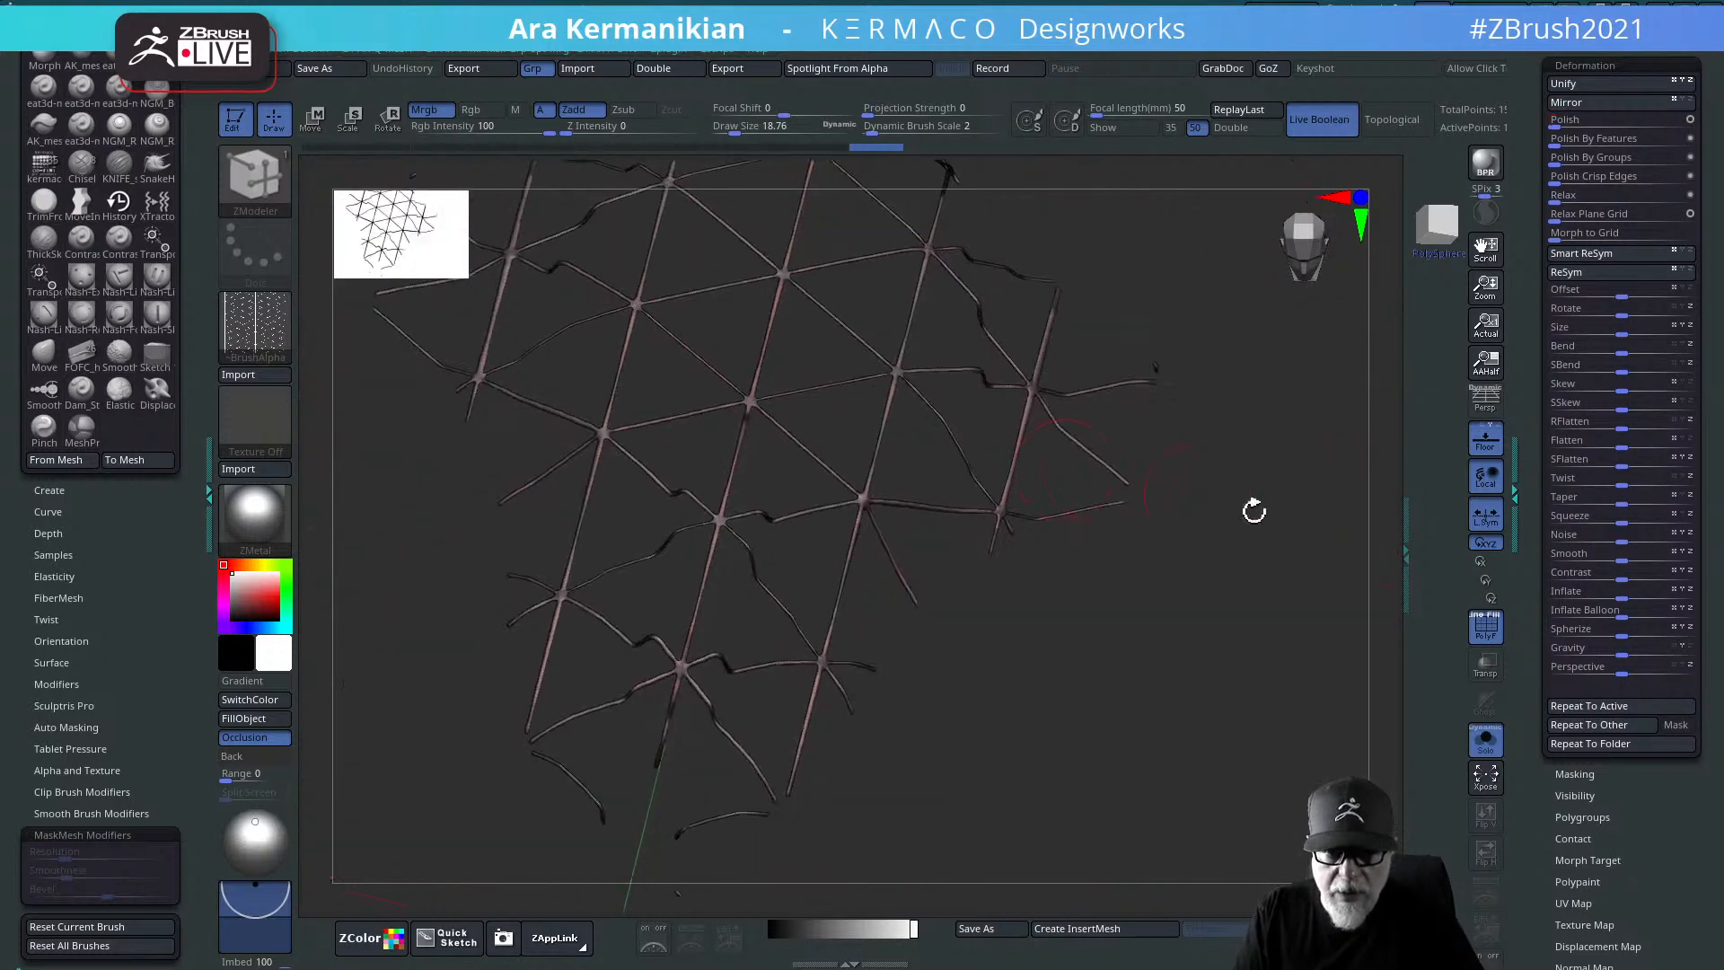
{"action": "left_click", "coordinate": [1486, 630]}
{"action": "left_click_drag", "start_coordinate": [1247, 673], "coordinate": [1243, 680]}
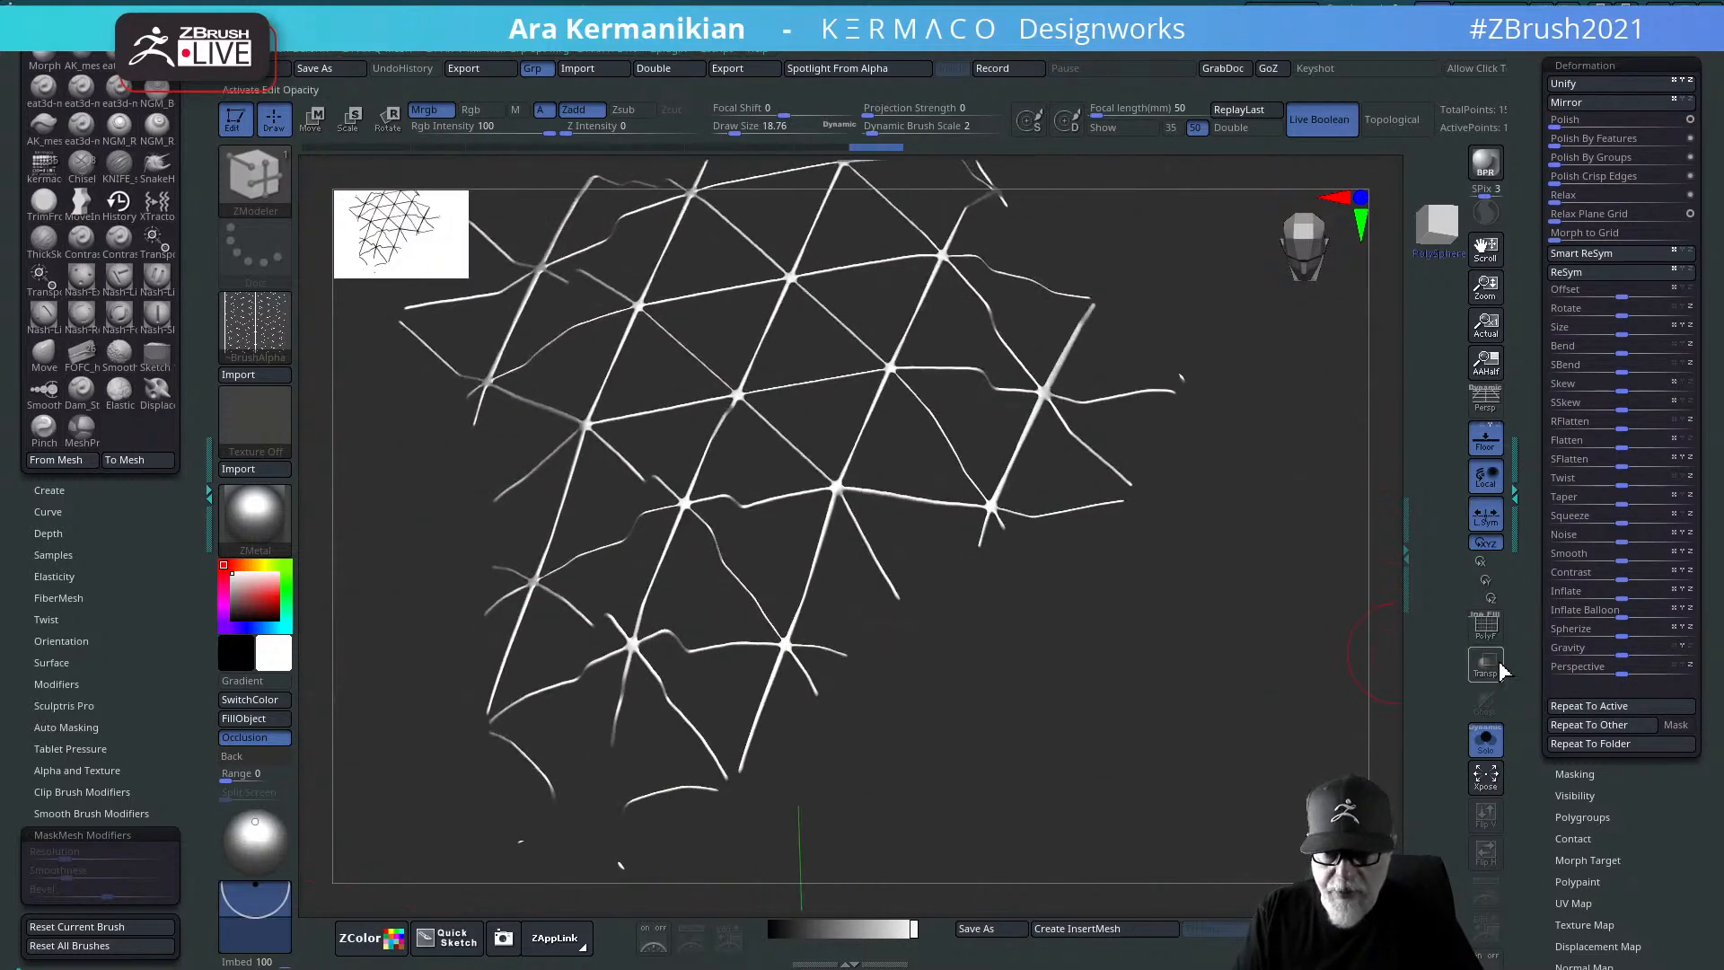
{"action": "left_click", "coordinate": [1483, 741]}
{"action": "left_click_drag", "start_coordinate": [1124, 547], "coordinate": [1141, 621]}
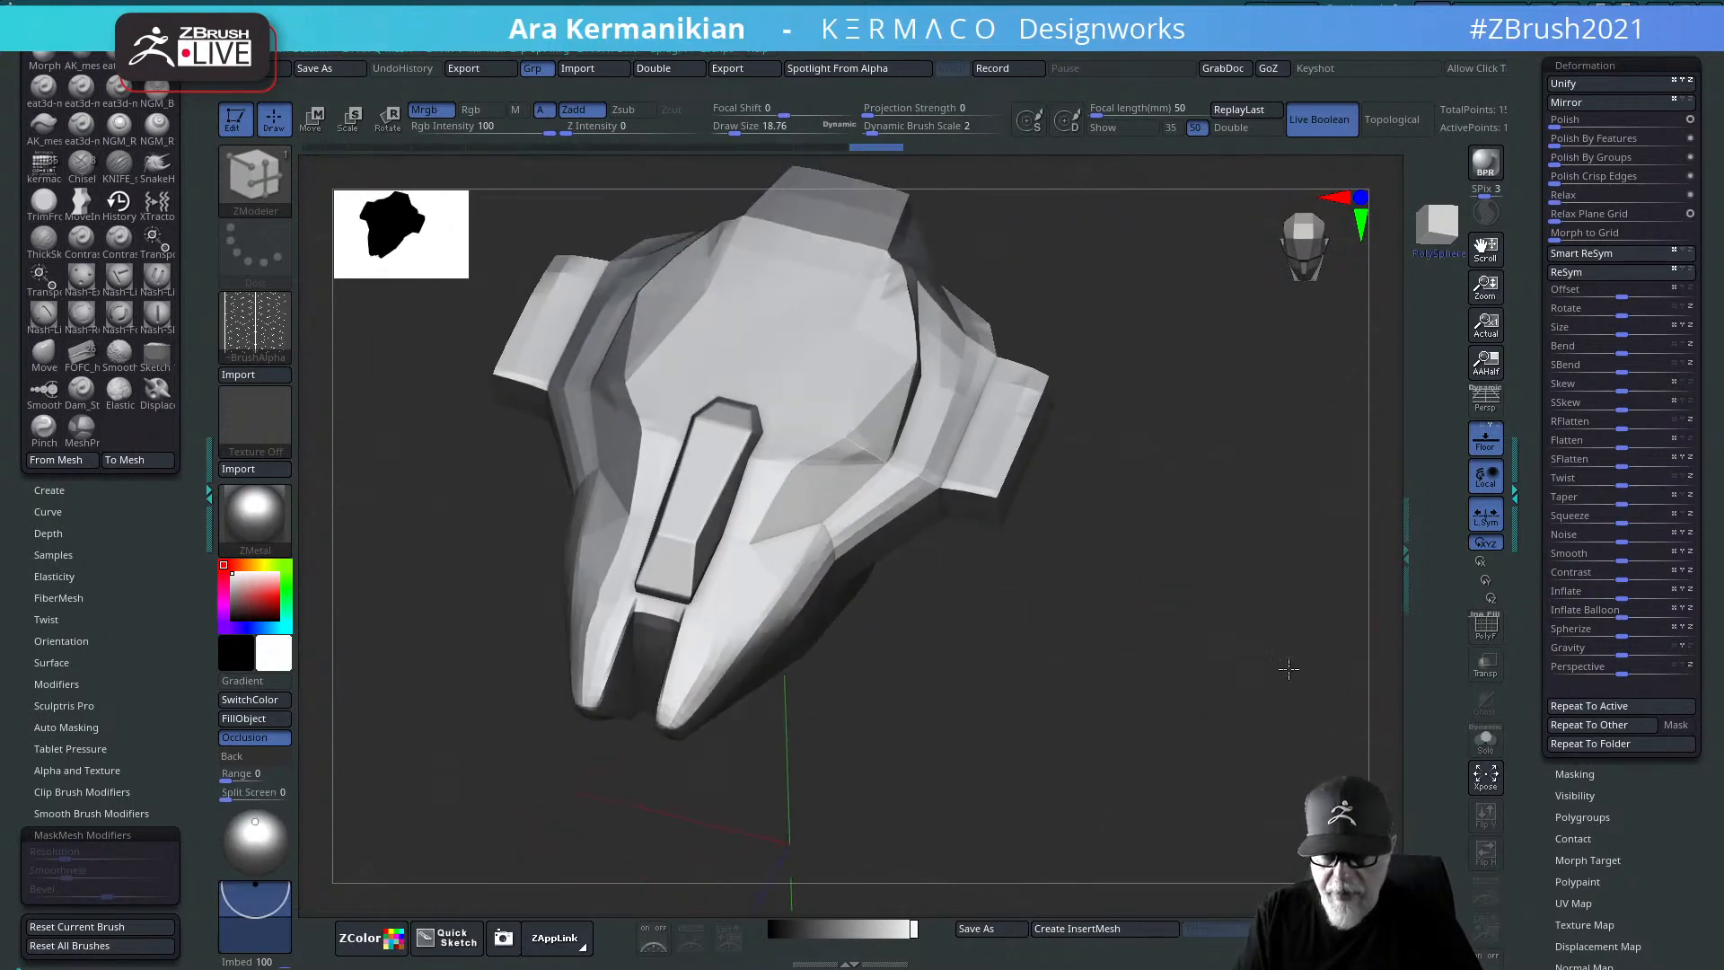
{"action": "left_click_drag", "start_coordinate": [1288, 668], "coordinate": [1183, 579]}
Step: Try to raise the pattern lines above the hull with the Move gizmo, undo the move, and toggle Solo mode on and off
{"action": "key", "text": "w"}
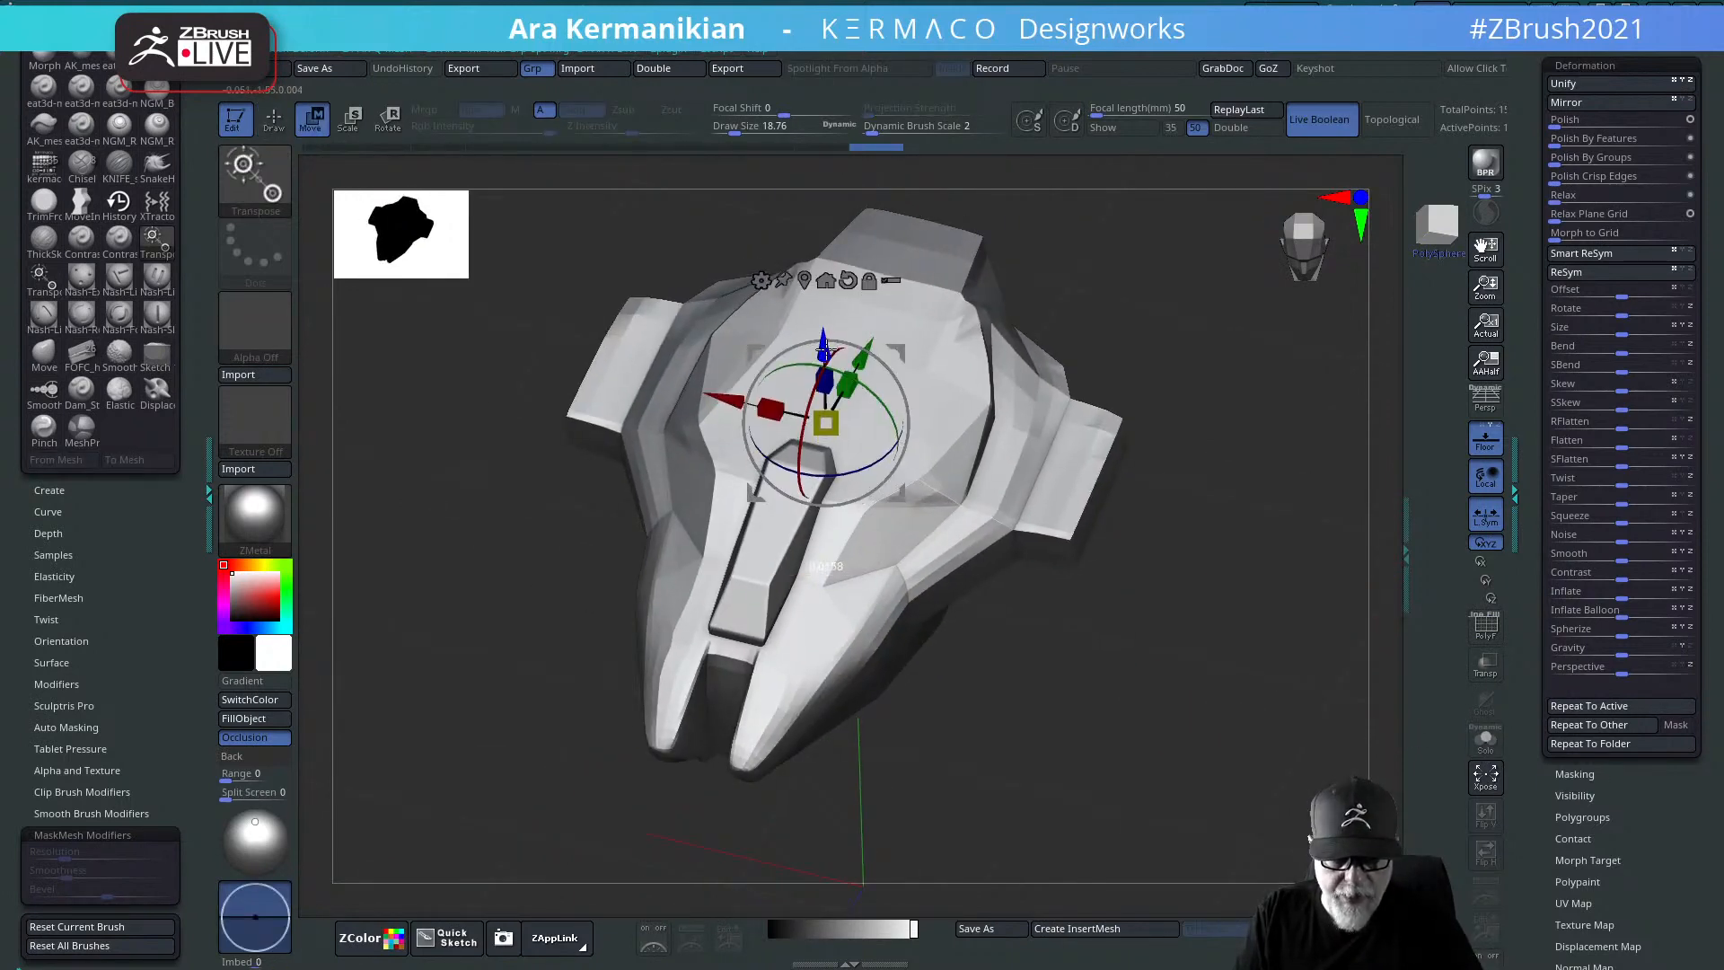
{"action": "left_click_drag", "start_coordinate": [825, 351], "coordinate": [825, 328]}
{"action": "key", "text": "ctrl+z"}
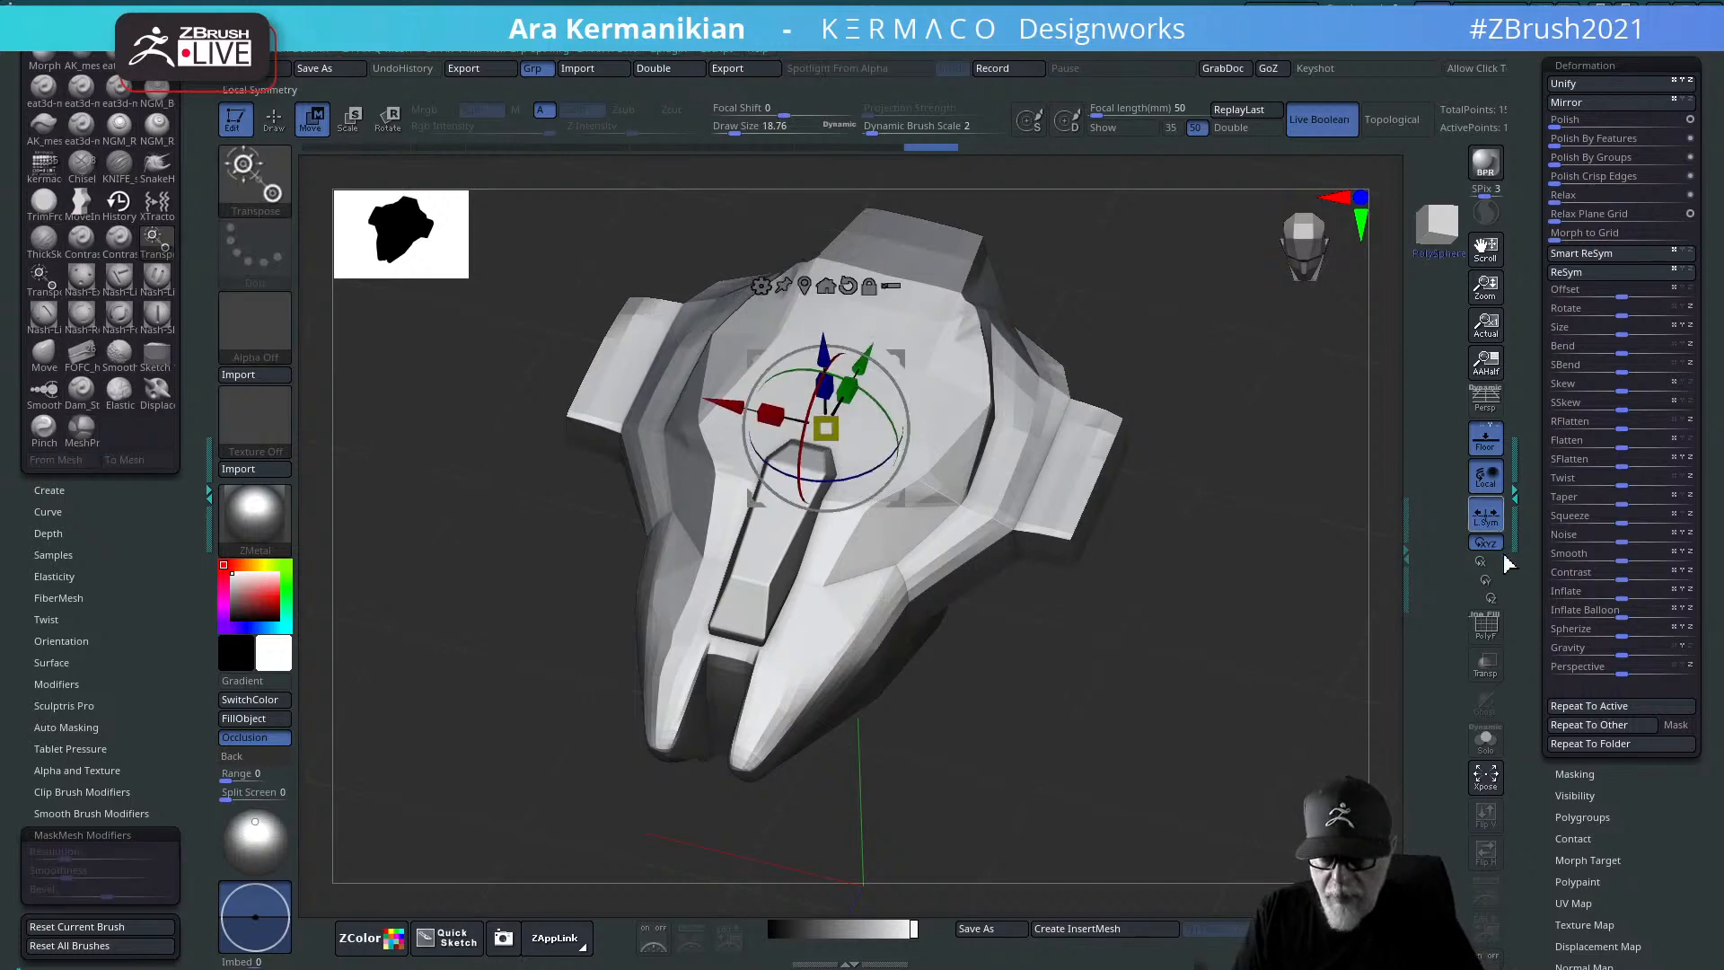
{"action": "left_click", "coordinate": [1485, 742]}
{"action": "left_click", "coordinate": [1485, 742]}
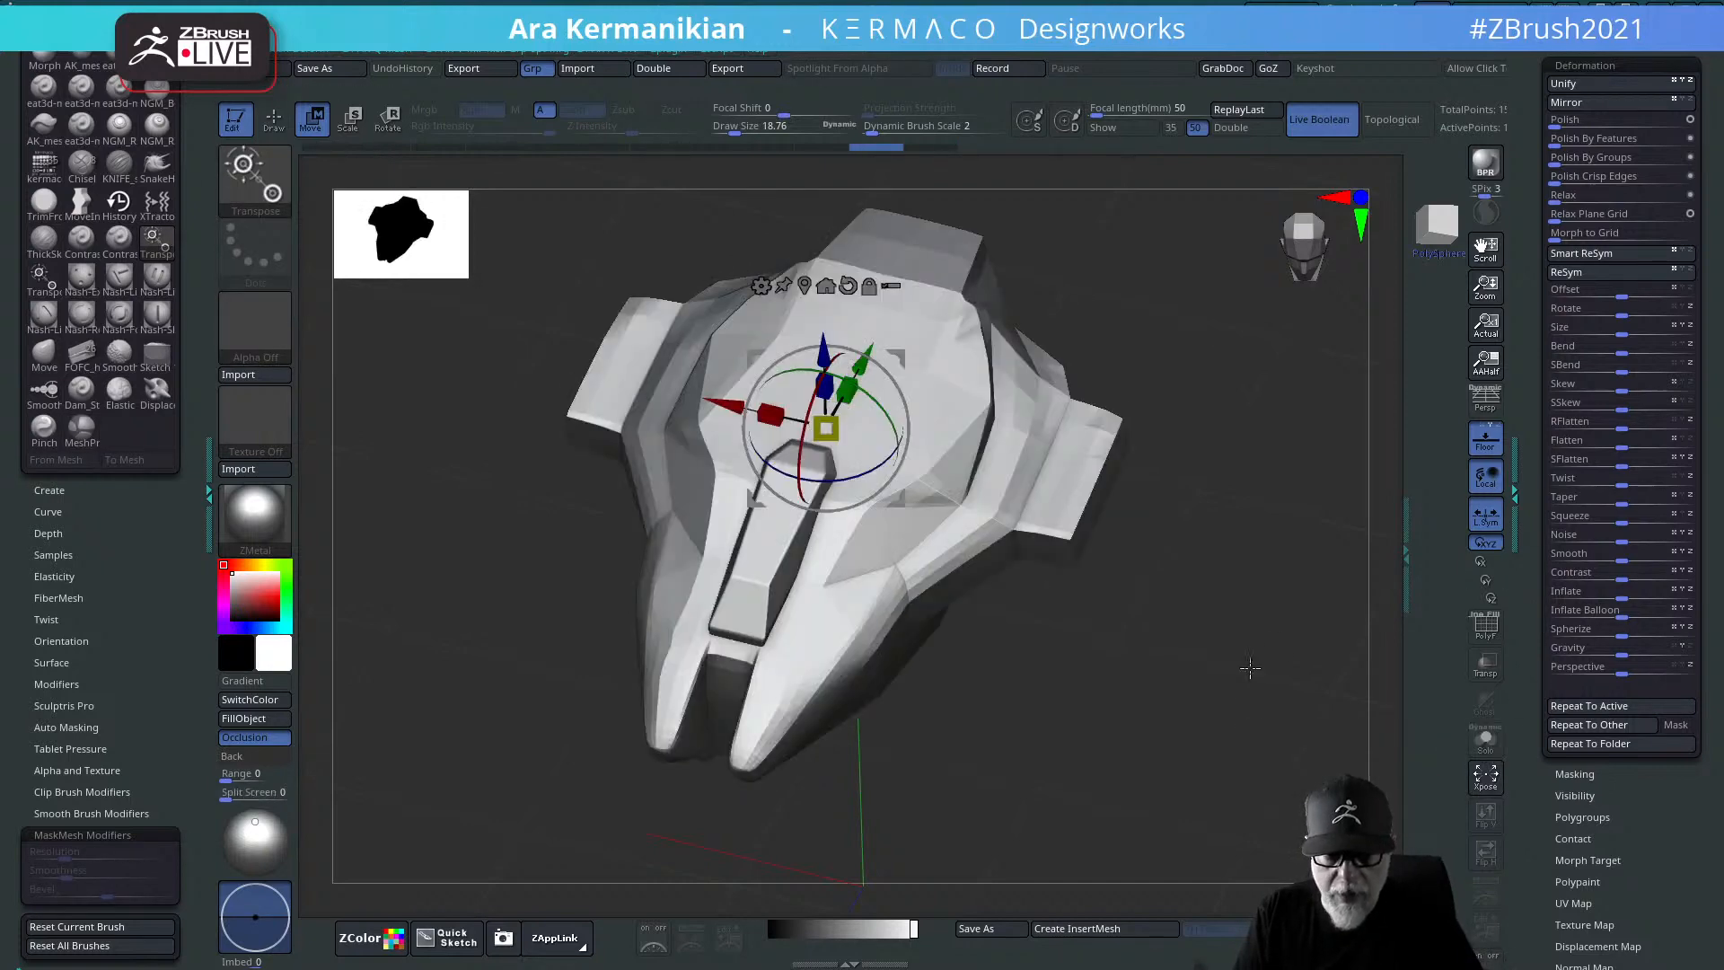
Step: Nudge the pattern lines vertically with the gizmo and switch the Merged_mech2_3 subtool from subtractive to additive Live Boolean mode
{"action": "left_click_drag", "start_coordinate": [1539, 269], "coordinate": [1533, 446]}
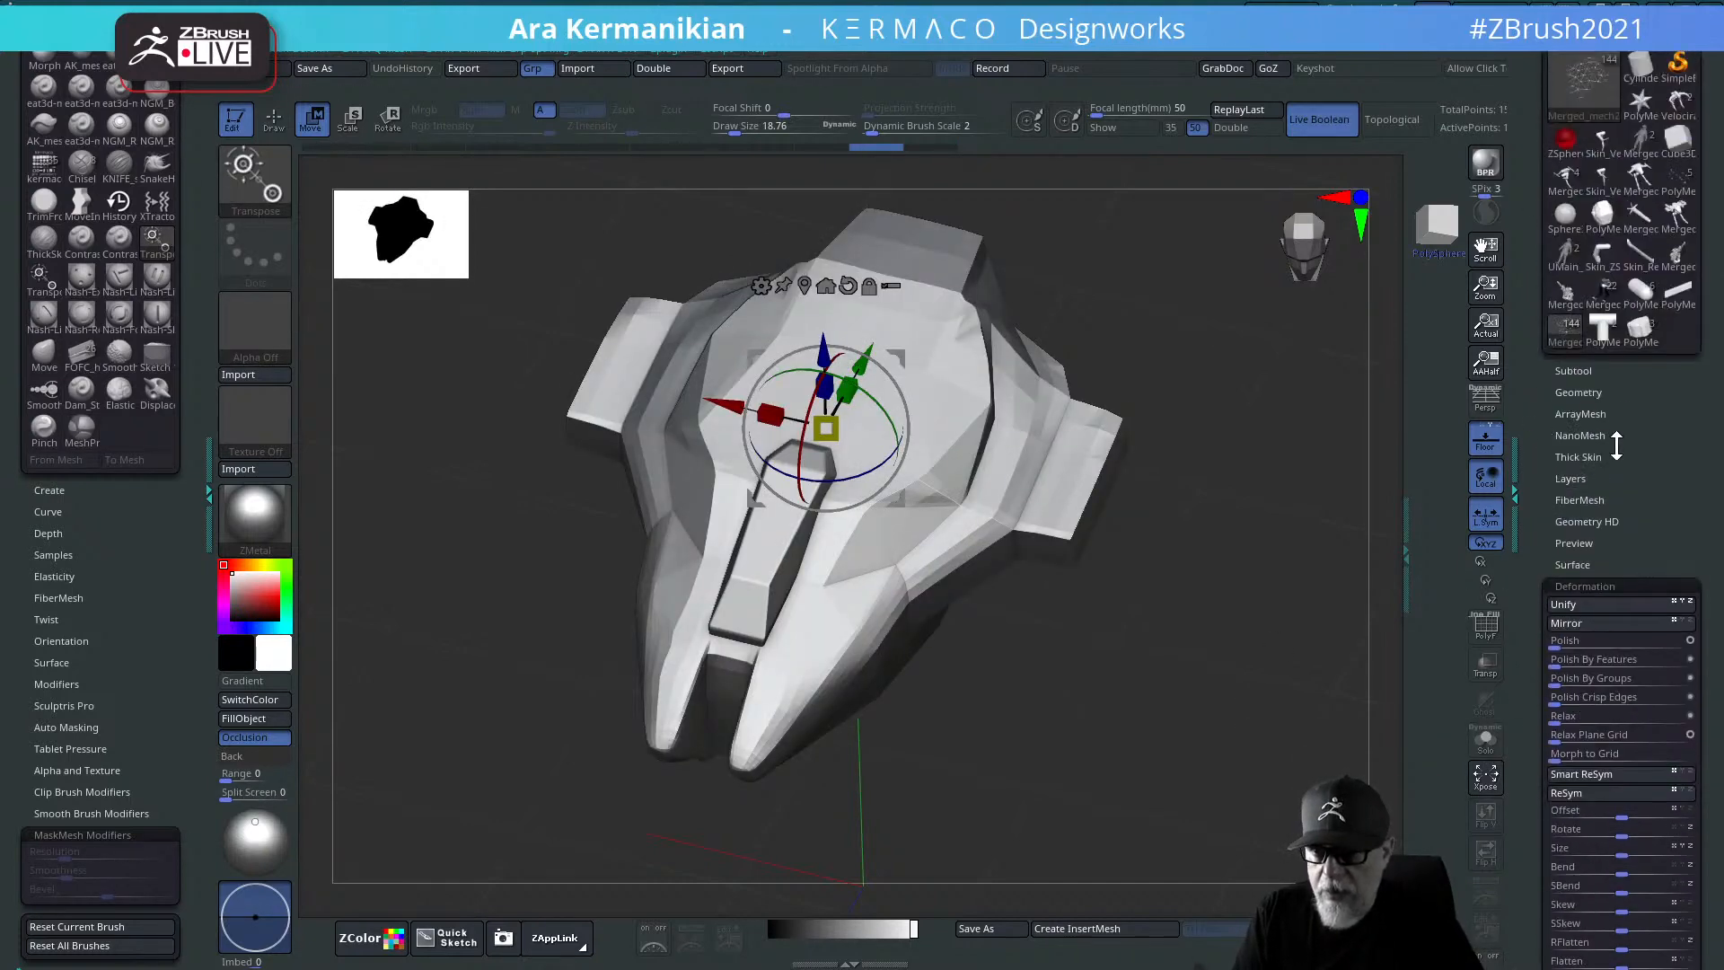
{"action": "left_click", "coordinate": [1577, 369]}
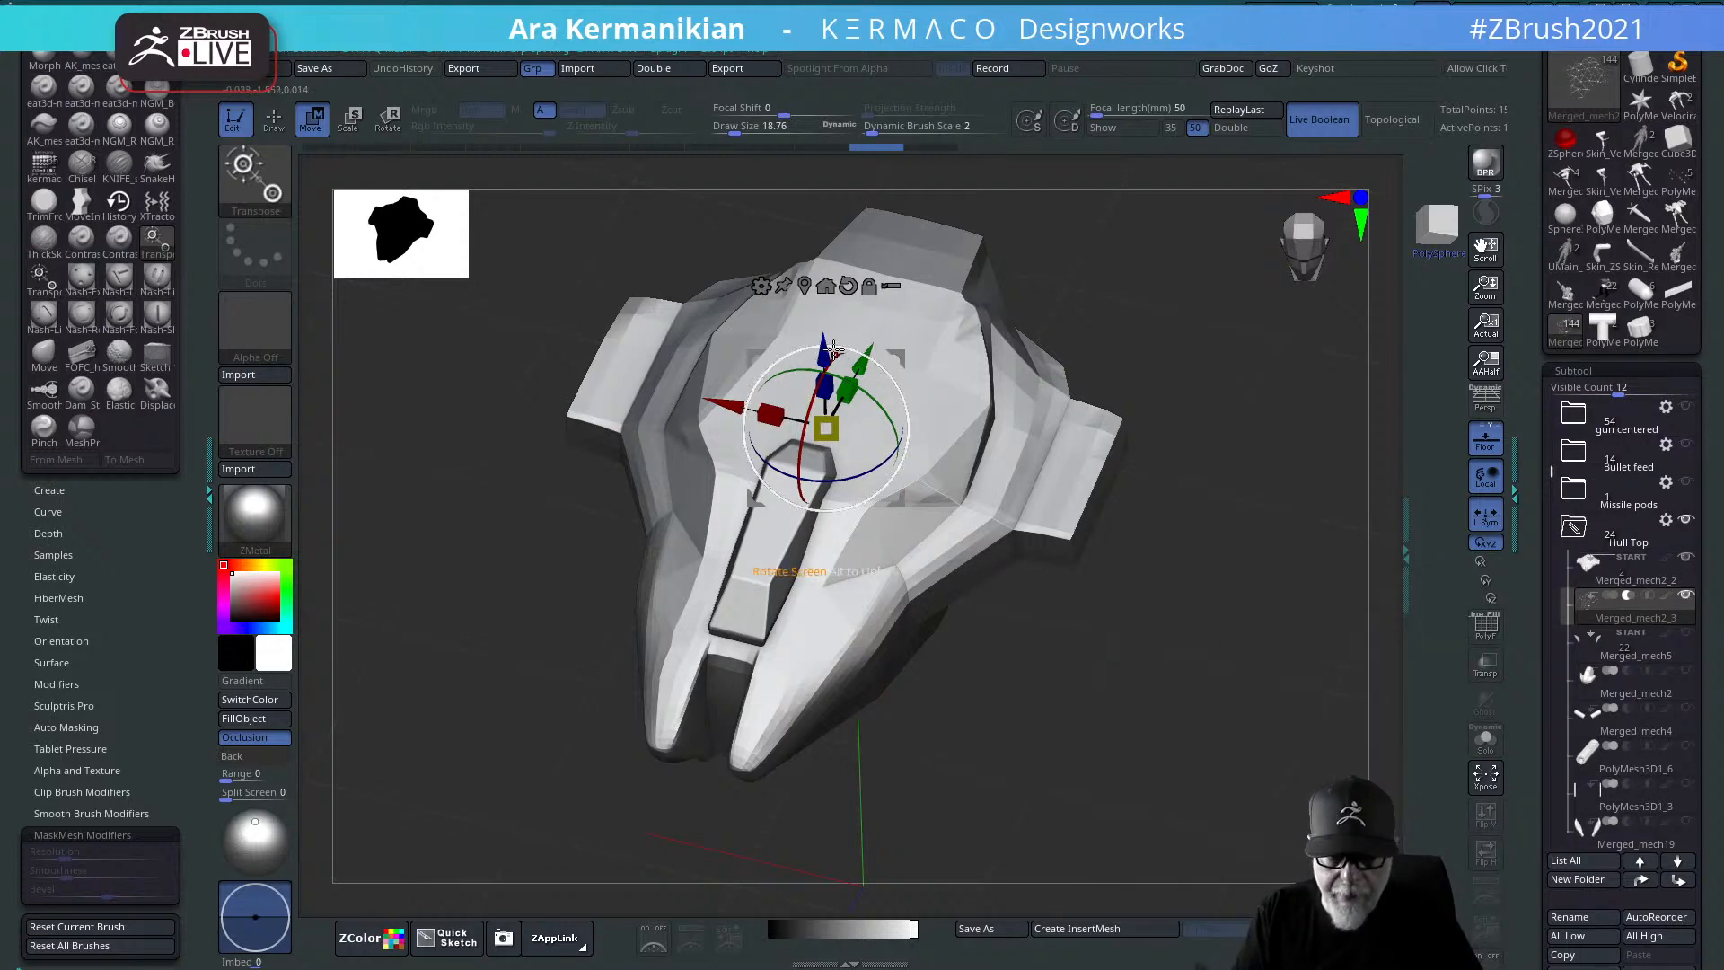
{"action": "left_click_drag", "start_coordinate": [832, 342], "coordinate": [826, 355]}
{"action": "left_click", "coordinate": [1613, 595]}
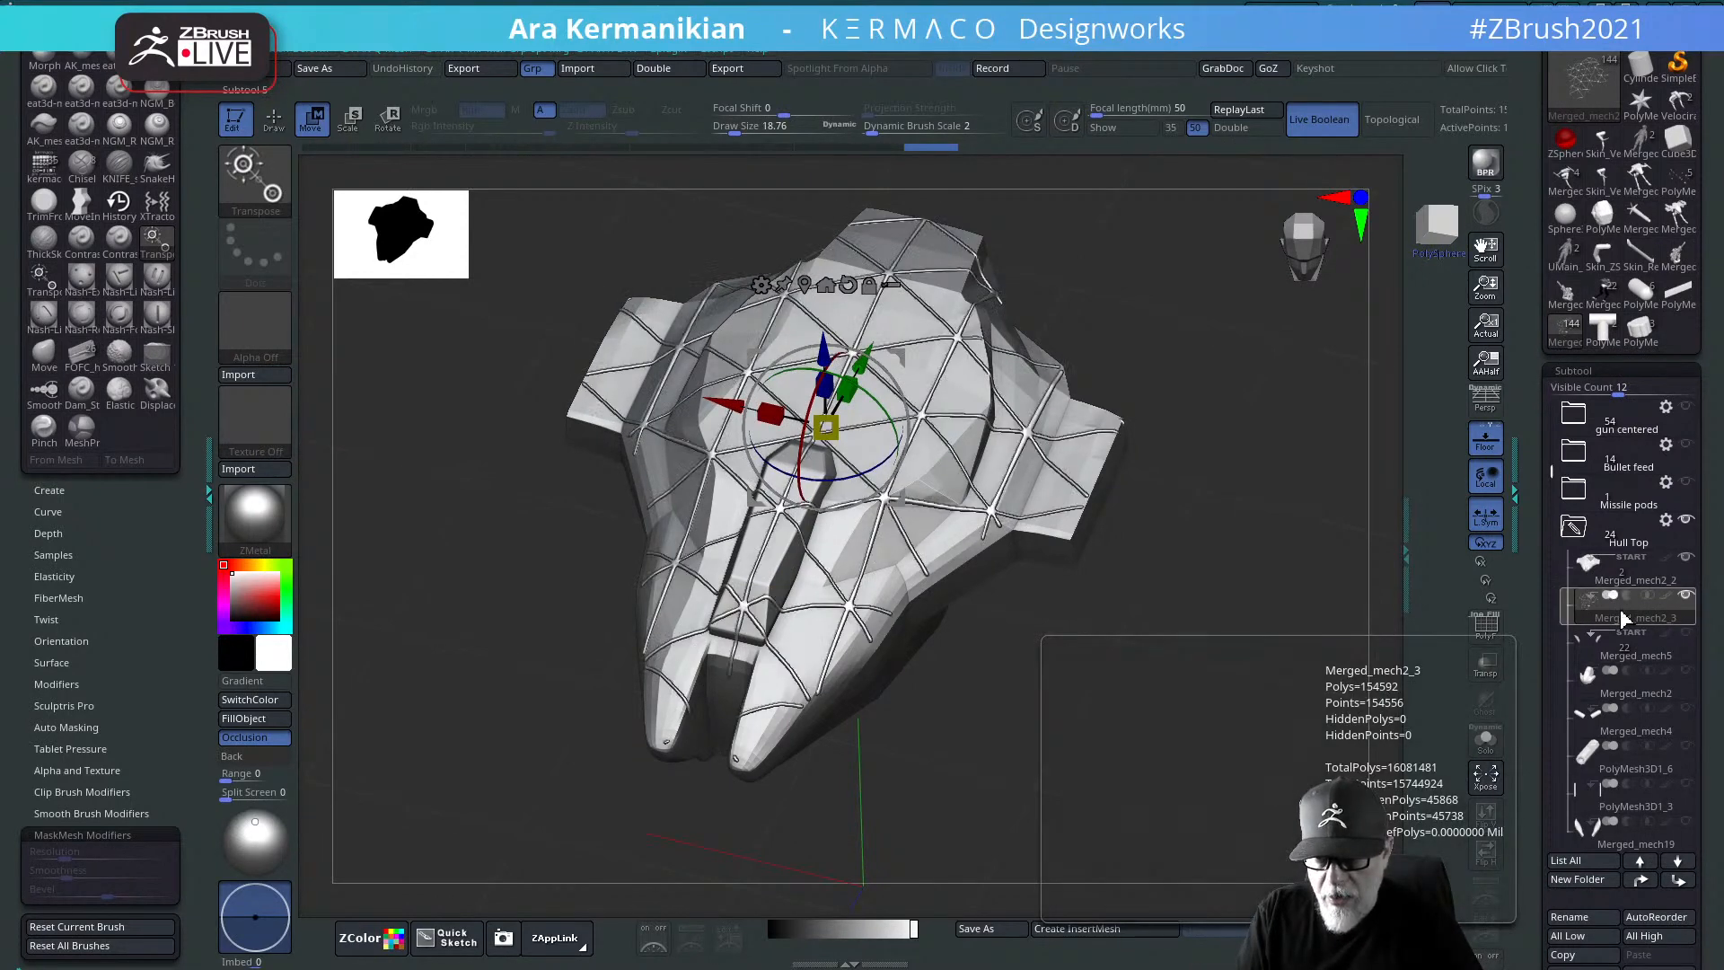
Step: Return to Draw mode, select the ClothMove brush from the dynamics brushes, and pull on the pattern lines over the hull
{"action": "mouse_move", "coordinate": [1289, 518]}
{"action": "left_mouse_down"}
{"action": "mouse_move", "coordinate": [1296, 481]}
{"action": "mouse_move", "coordinate": [1169, 381]}
{"action": "mouse_move", "coordinate": [1221, 425]}
{"action": "mouse_move", "coordinate": [1252, 621]}
{"action": "left_mouse_up"}
{"action": "key", "text": "q"}
{"action": "left_click_drag", "start_coordinate": [1284, 685], "coordinate": [899, 393]}
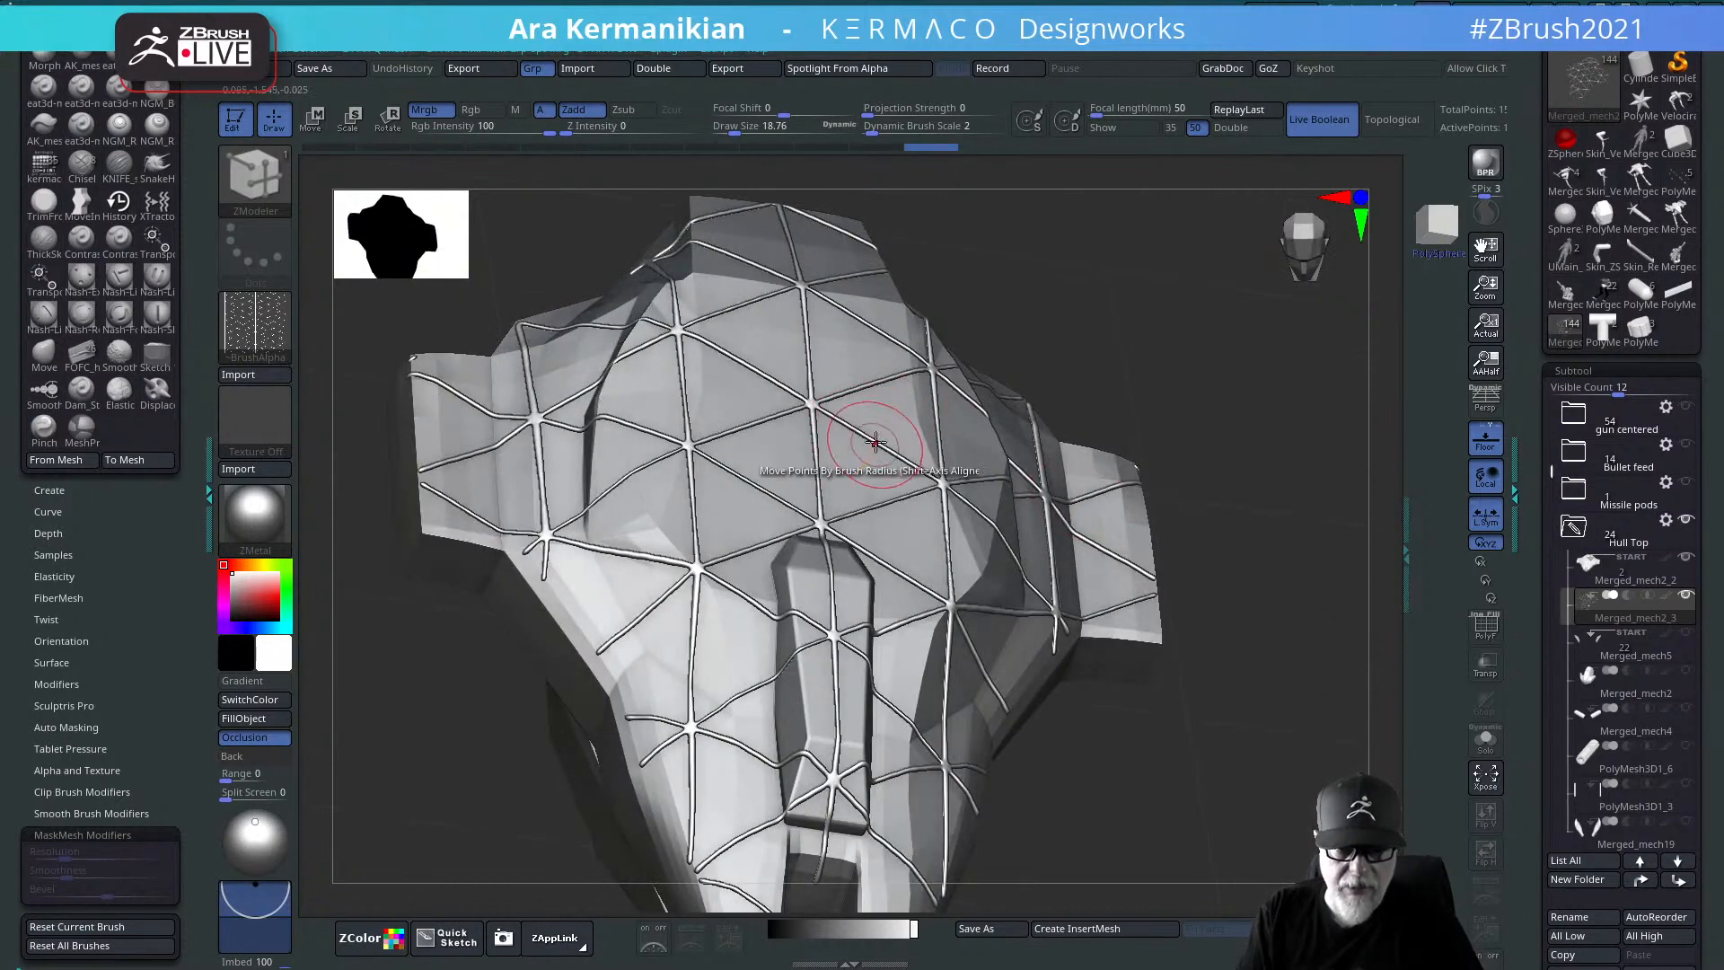
{"action": "left_click_drag", "start_coordinate": [1185, 488], "coordinate": [1177, 381]}
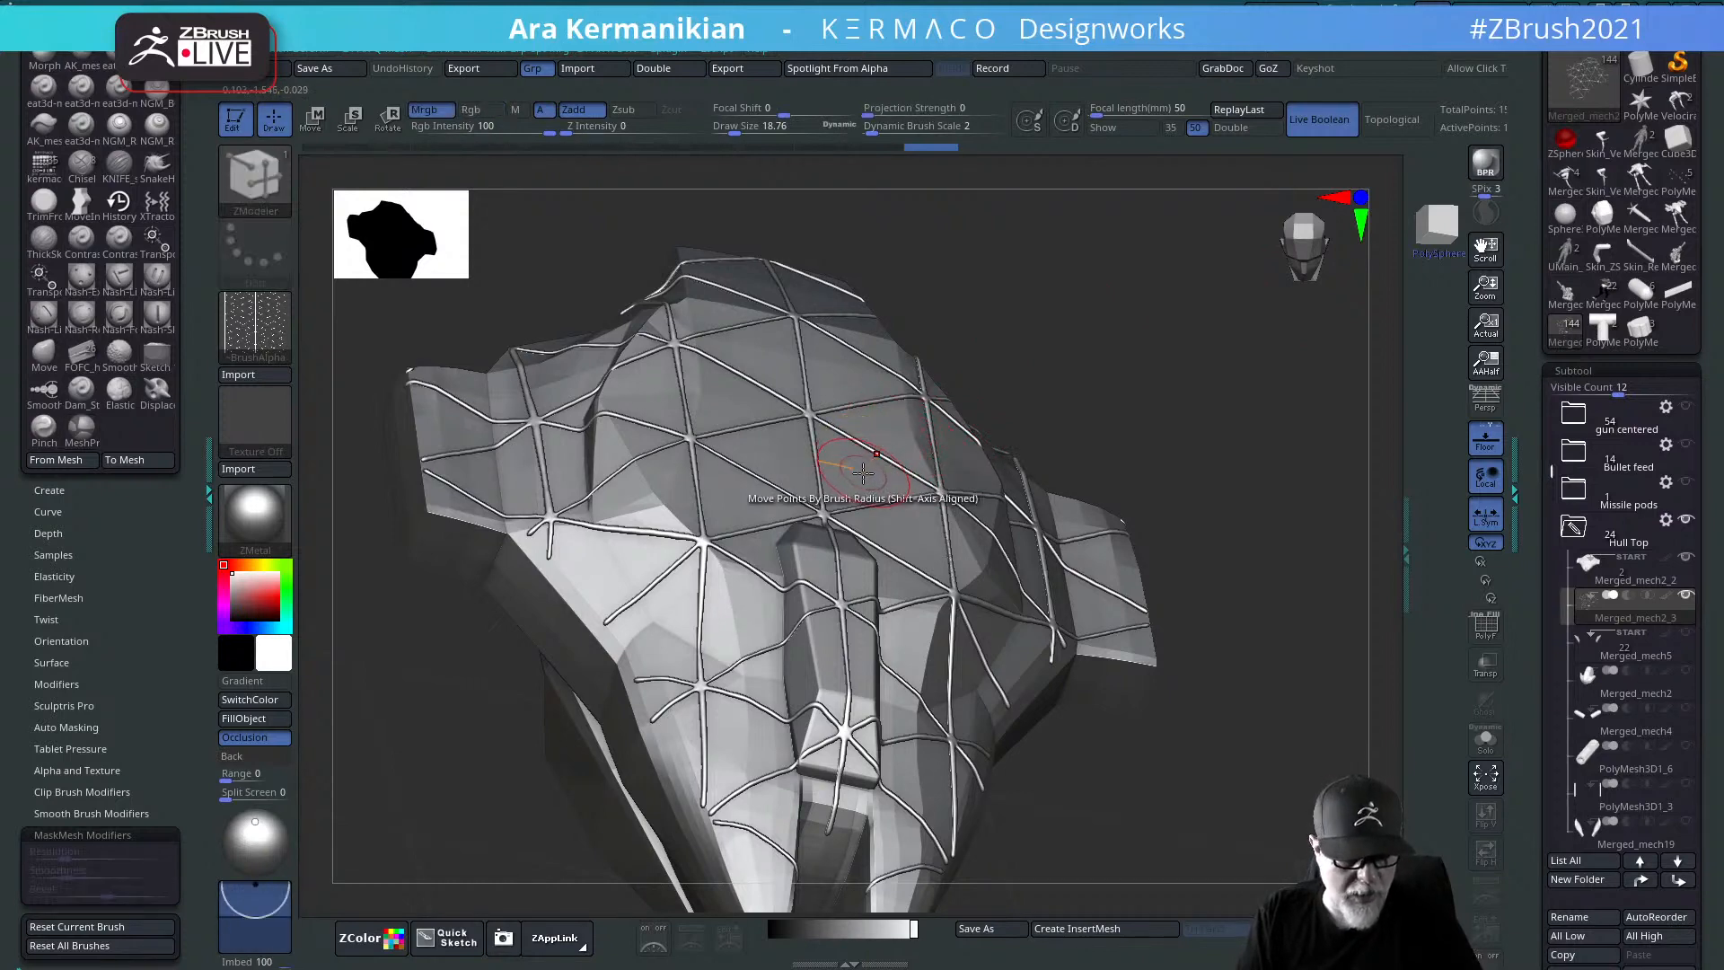
{"action": "key", "text": "ctrl"}
{"action": "key", "text": "ctrl+space"}
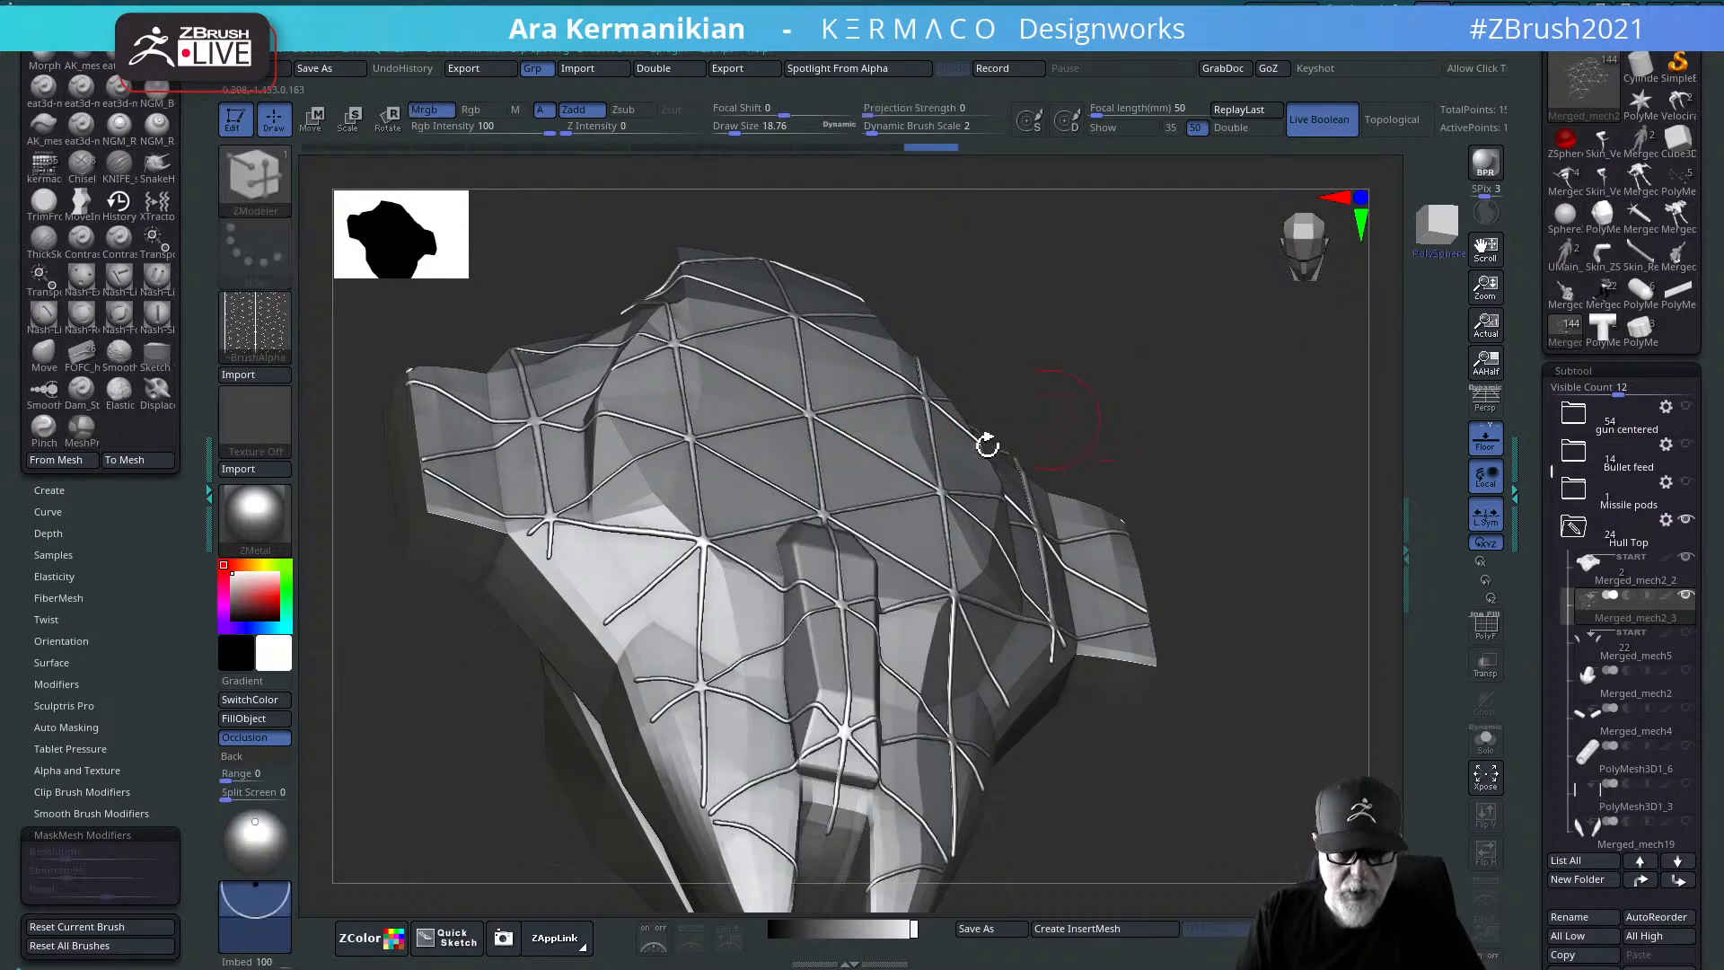
{"action": "key", "text": "ctrl+d"}
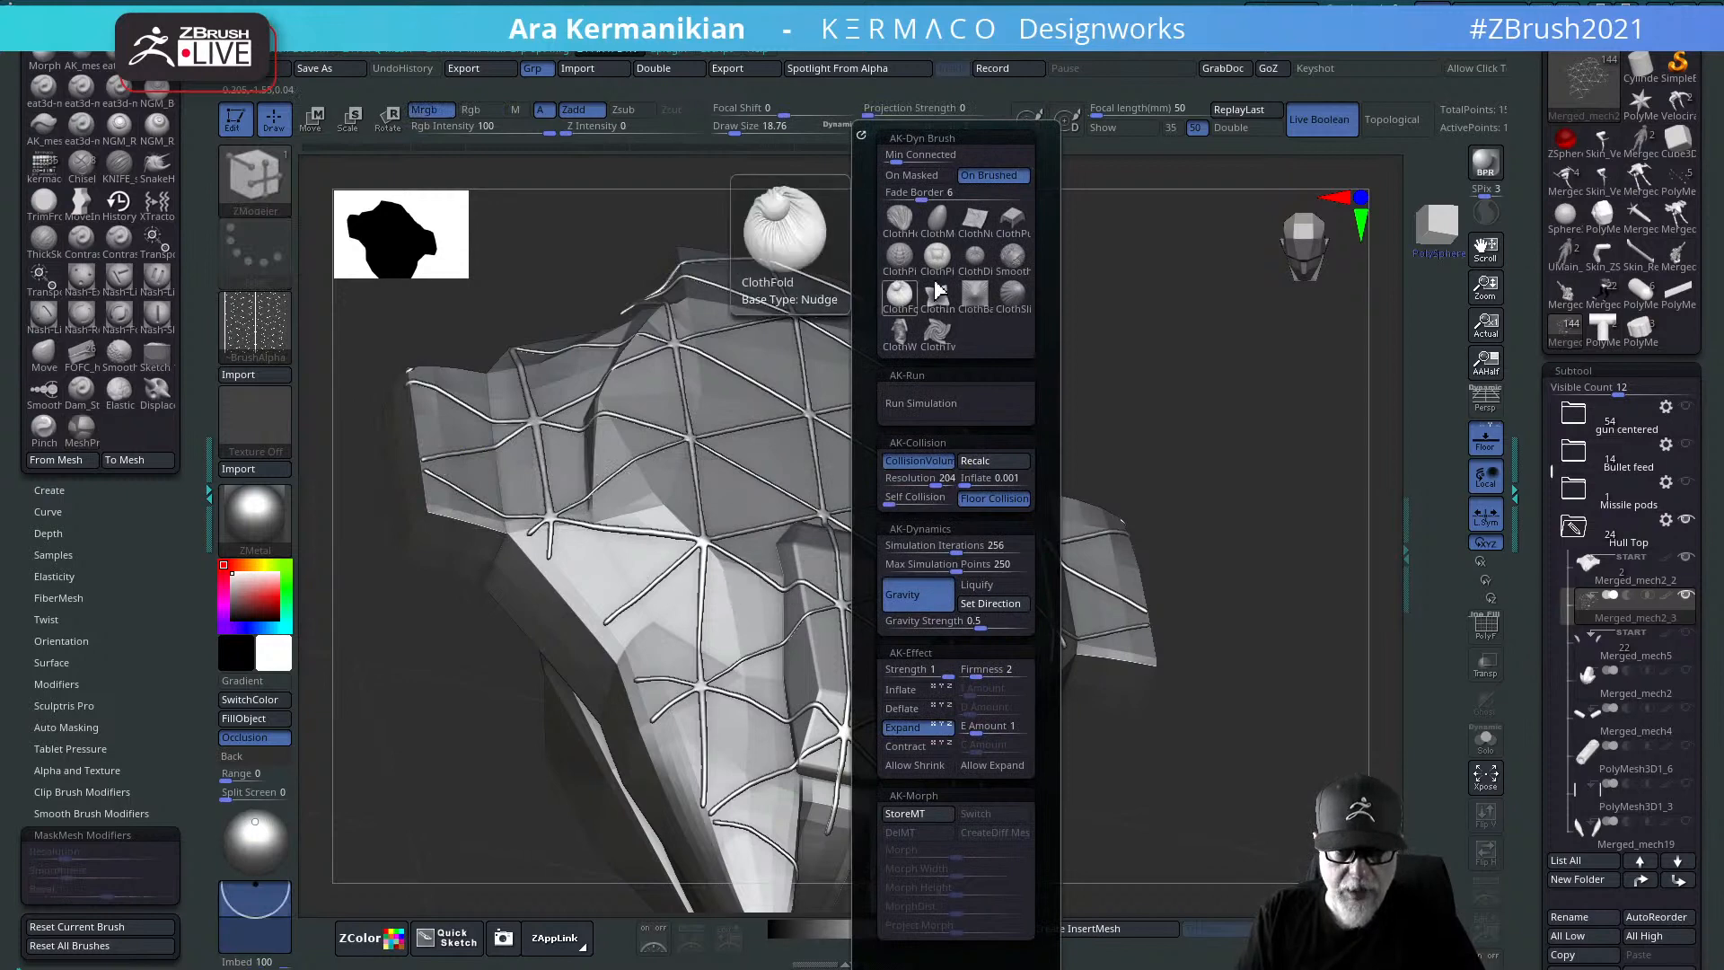
{"action": "left_click", "coordinate": [936, 220]}
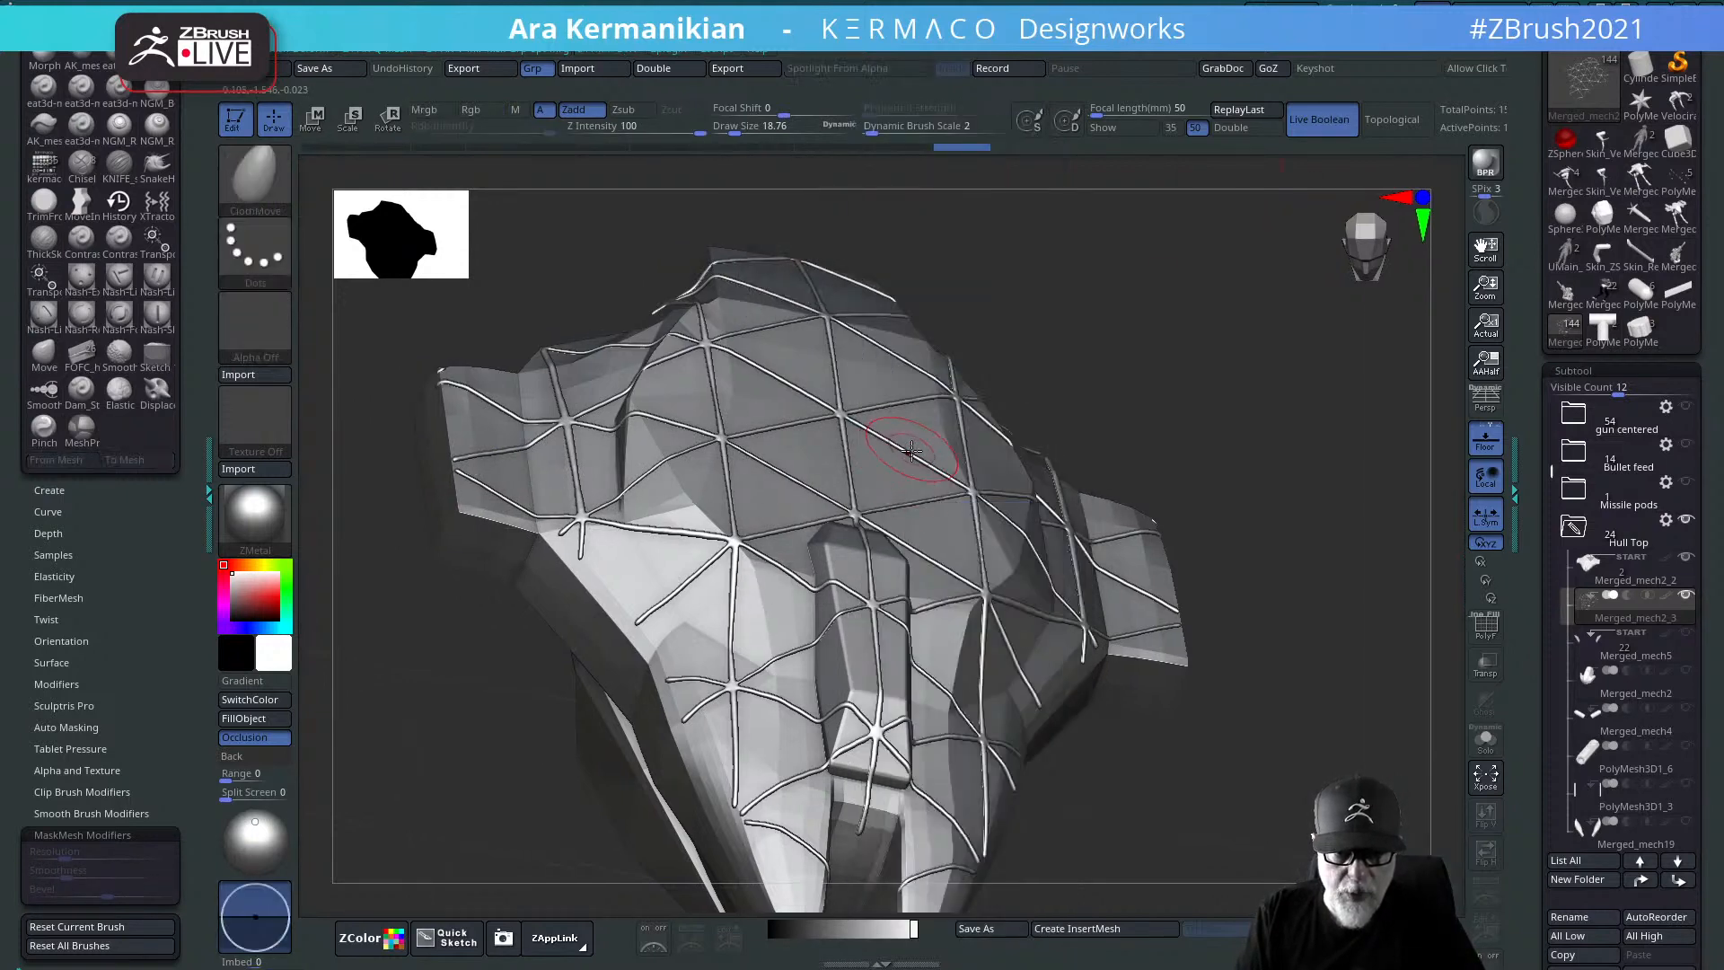
{"action": "mouse_move", "coordinate": [922, 439]}
{"action": "left_mouse_down"}
{"action": "mouse_move", "coordinate": [950, 441]}
{"action": "mouse_move", "coordinate": [915, 451]}
{"action": "left_mouse_up"}
{"action": "left_click_drag", "start_coordinate": [1313, 334], "coordinate": [1279, 316]}
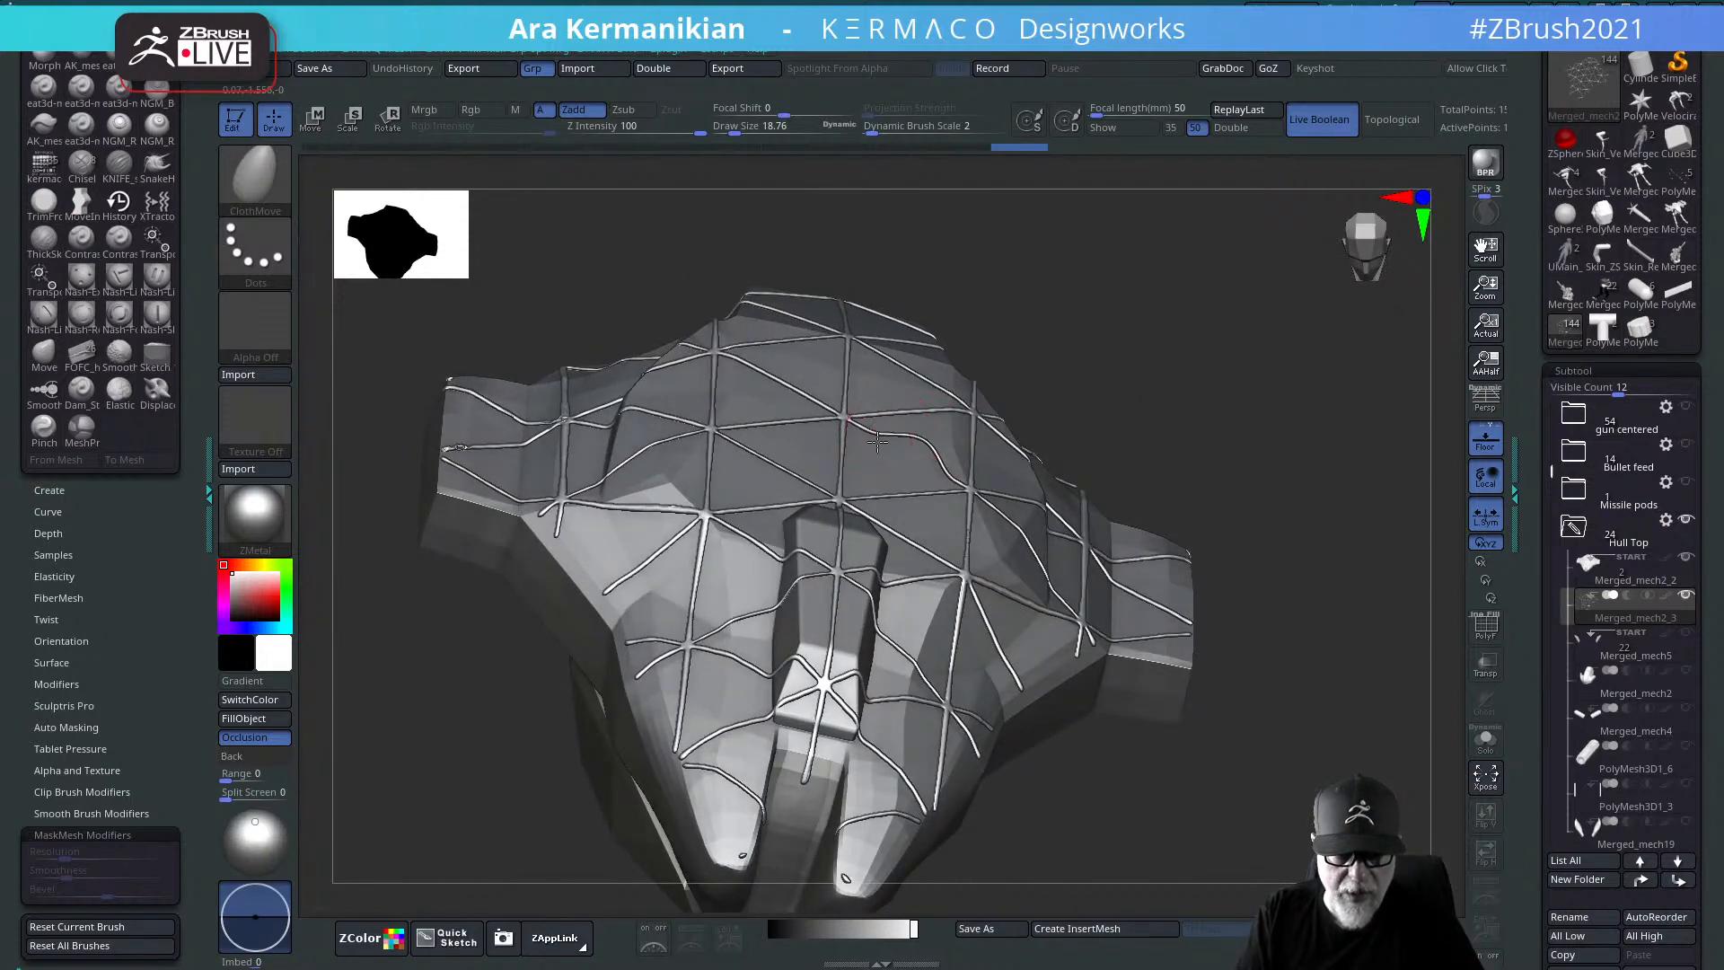
{"action": "left_click_drag", "start_coordinate": [1243, 352], "coordinate": [1304, 340]}
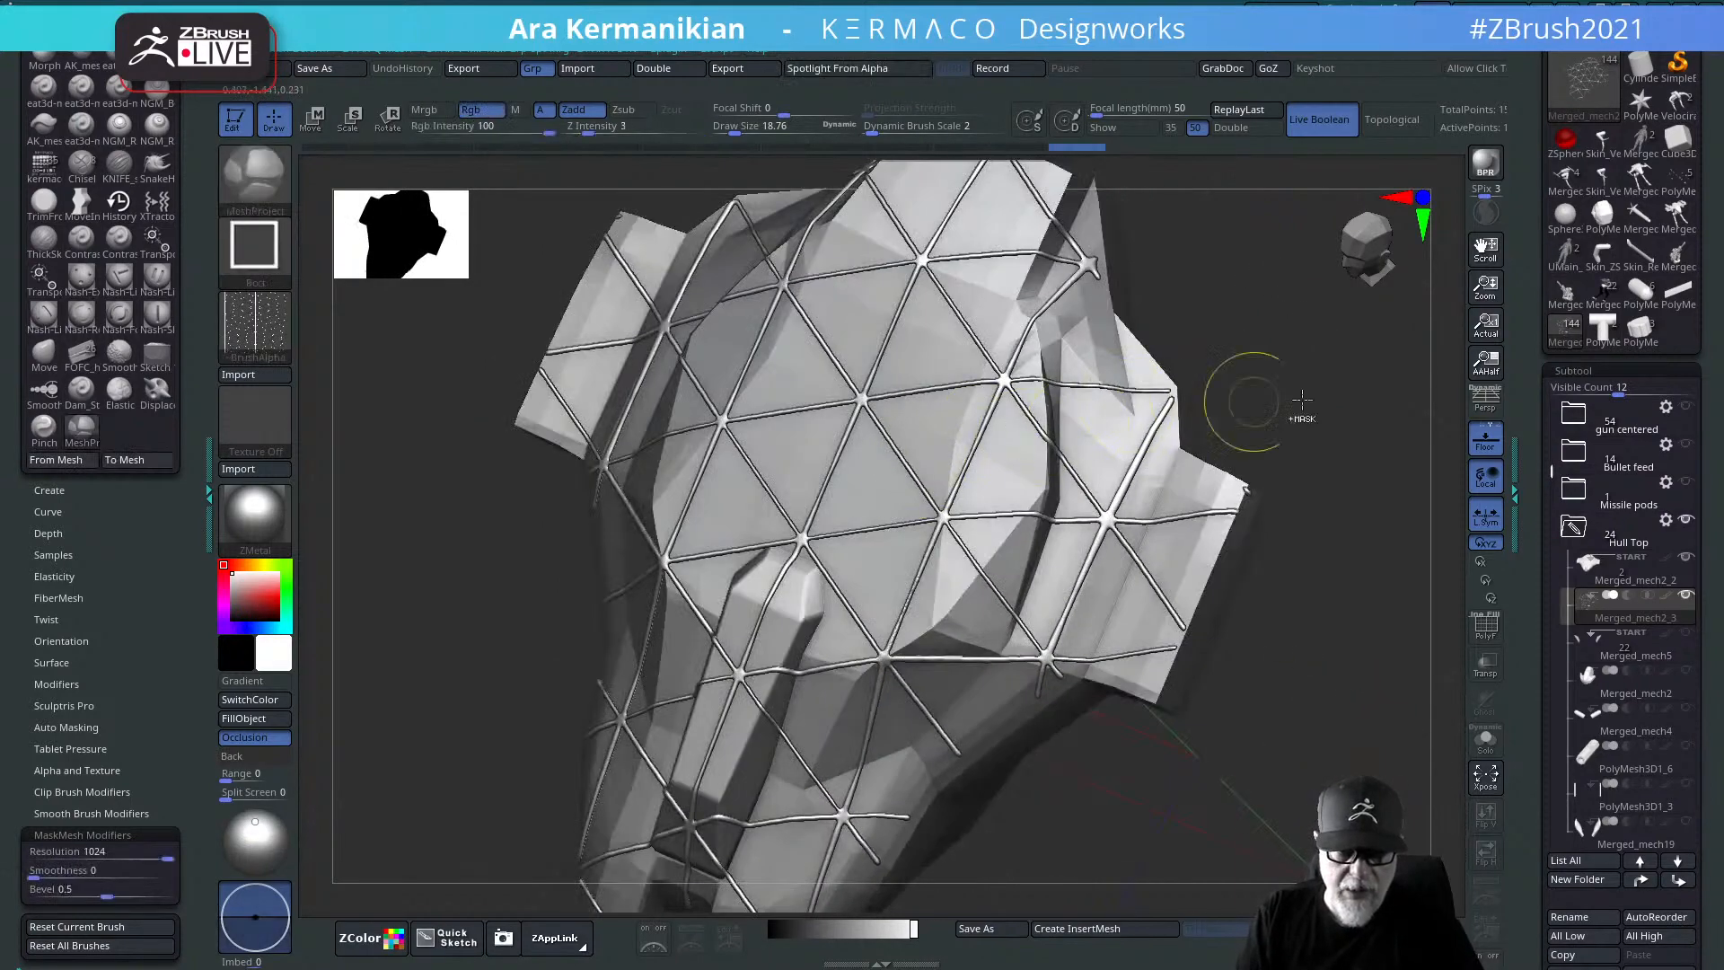
{"action": "mouse_move", "coordinate": [1251, 396]}
{"action": "left_mouse_down"}
{"action": "mouse_move", "coordinate": [1323, 454]}
{"action": "mouse_move", "coordinate": [1312, 361]}
{"action": "mouse_move", "coordinate": [1345, 404]}
{"action": "mouse_move", "coordinate": [1243, 385]}
{"action": "mouse_move", "coordinate": [1247, 477]}
{"action": "mouse_move", "coordinate": [1459, 647]}
{"action": "left_mouse_up"}
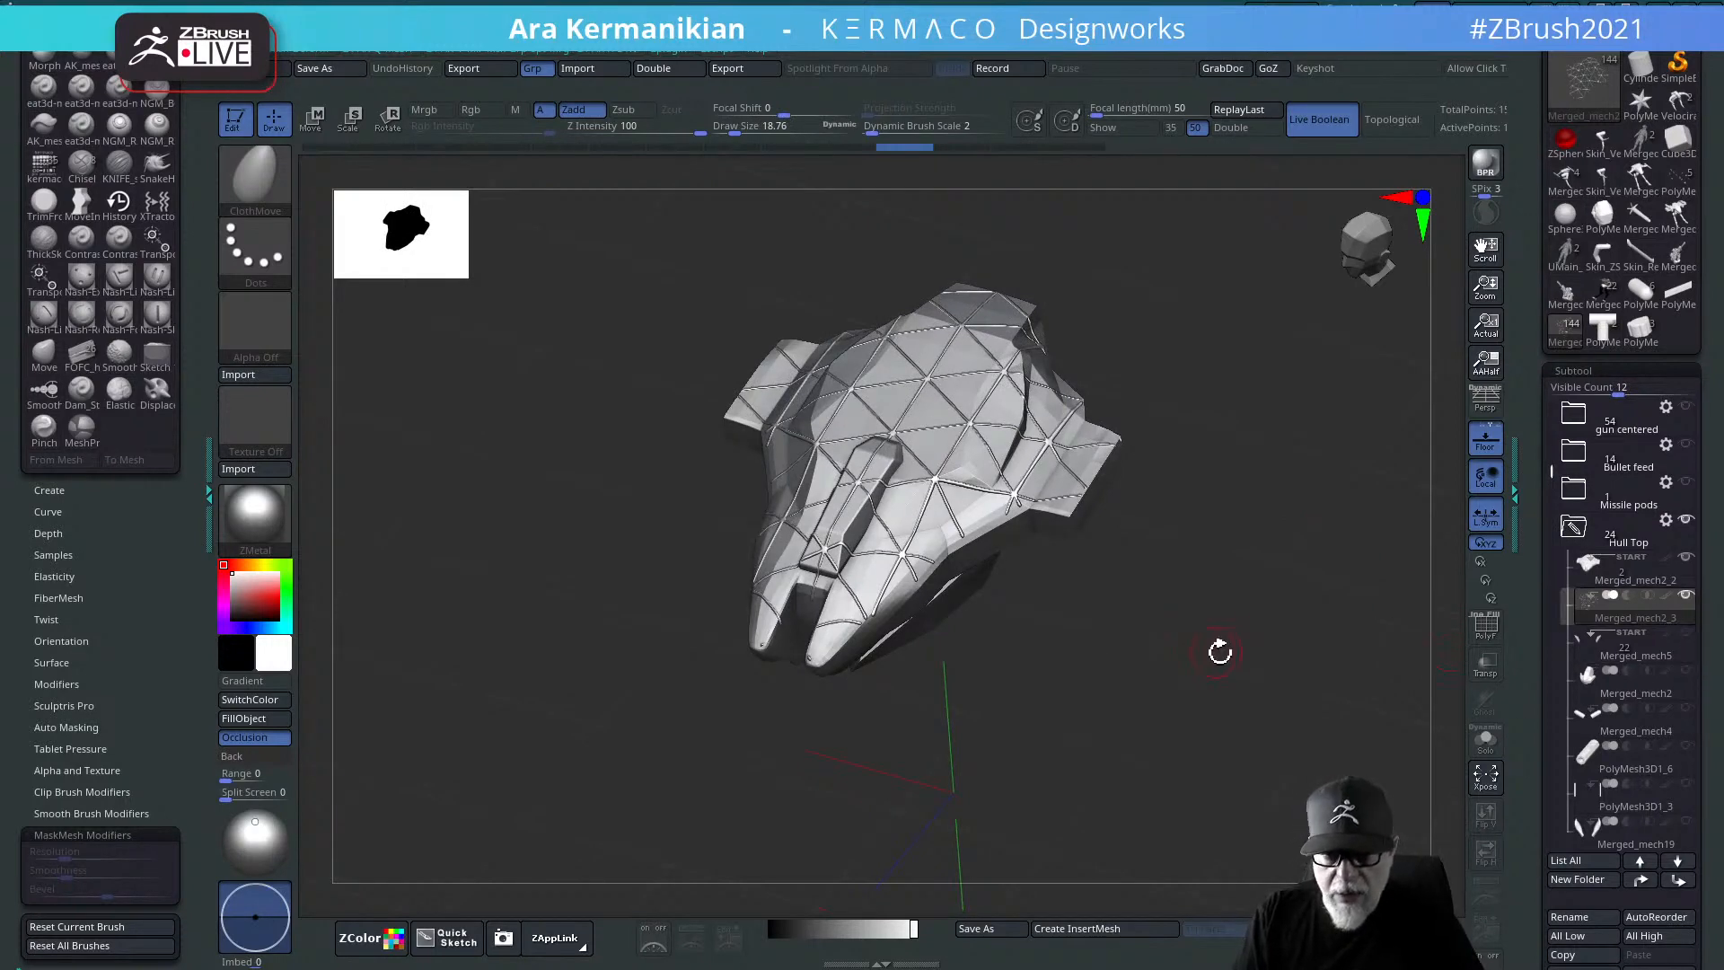
{"action": "left_click_drag", "start_coordinate": [1220, 650], "coordinate": [1267, 577]}
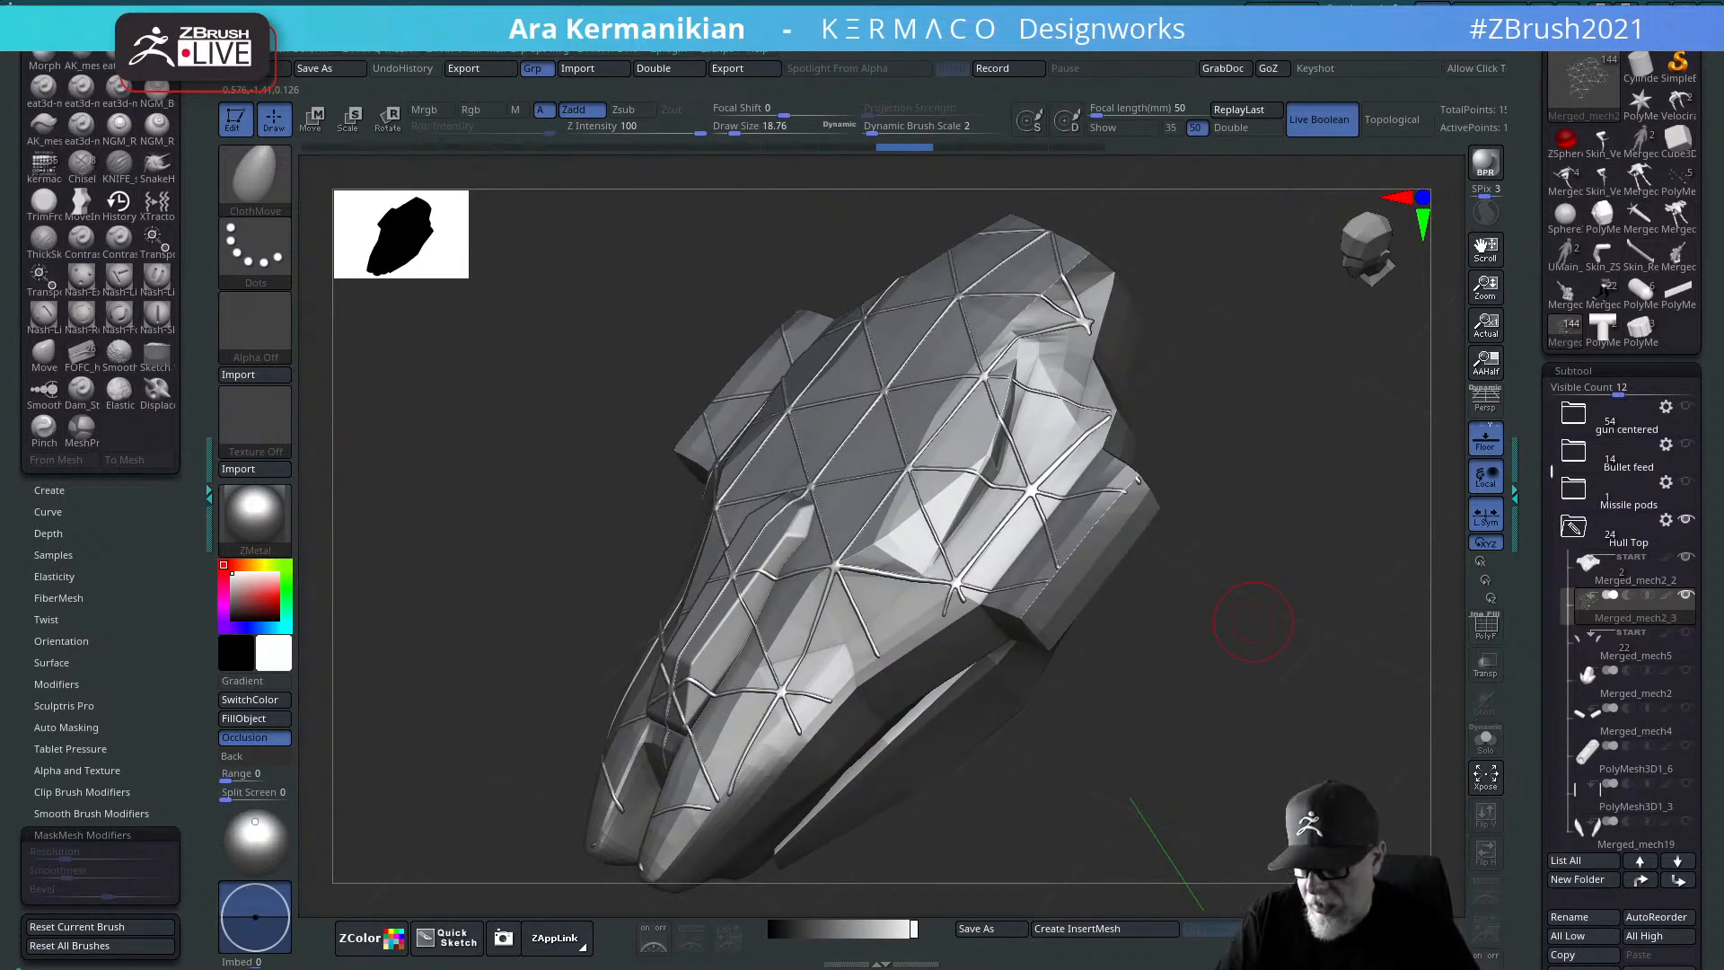
{"action": "left_click_drag", "start_coordinate": [1174, 515], "coordinate": [1301, 527]}
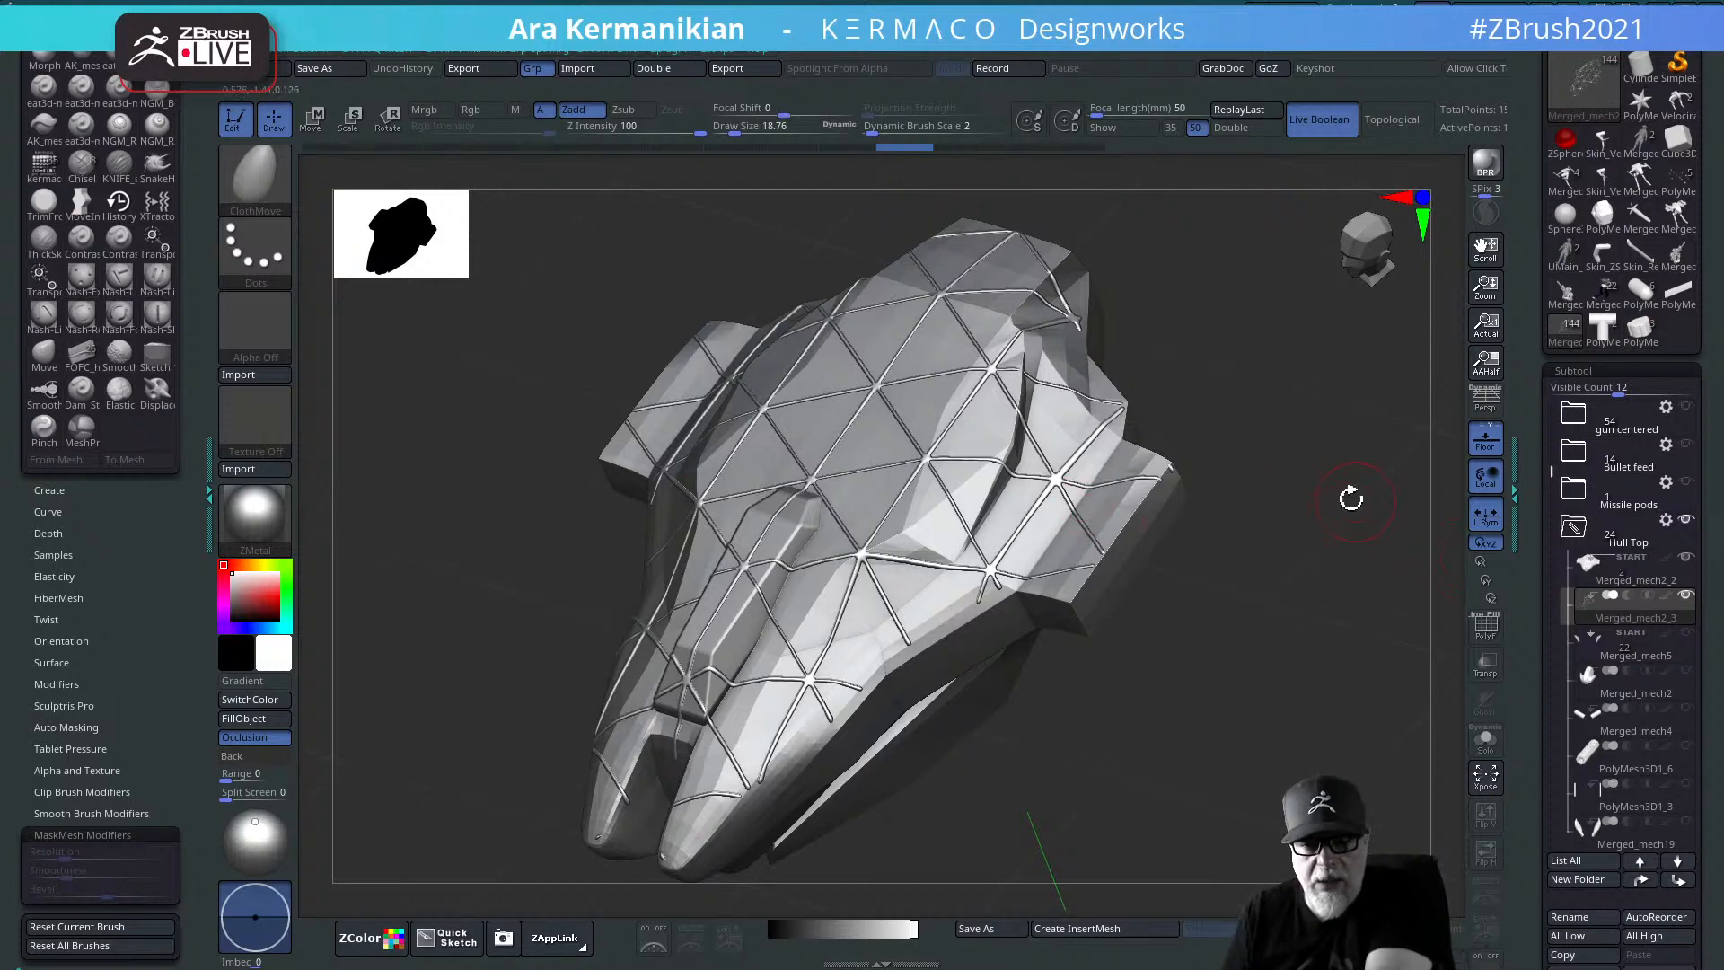
{"action": "left_click_drag", "start_coordinate": [1268, 459], "coordinate": [1373, 458]}
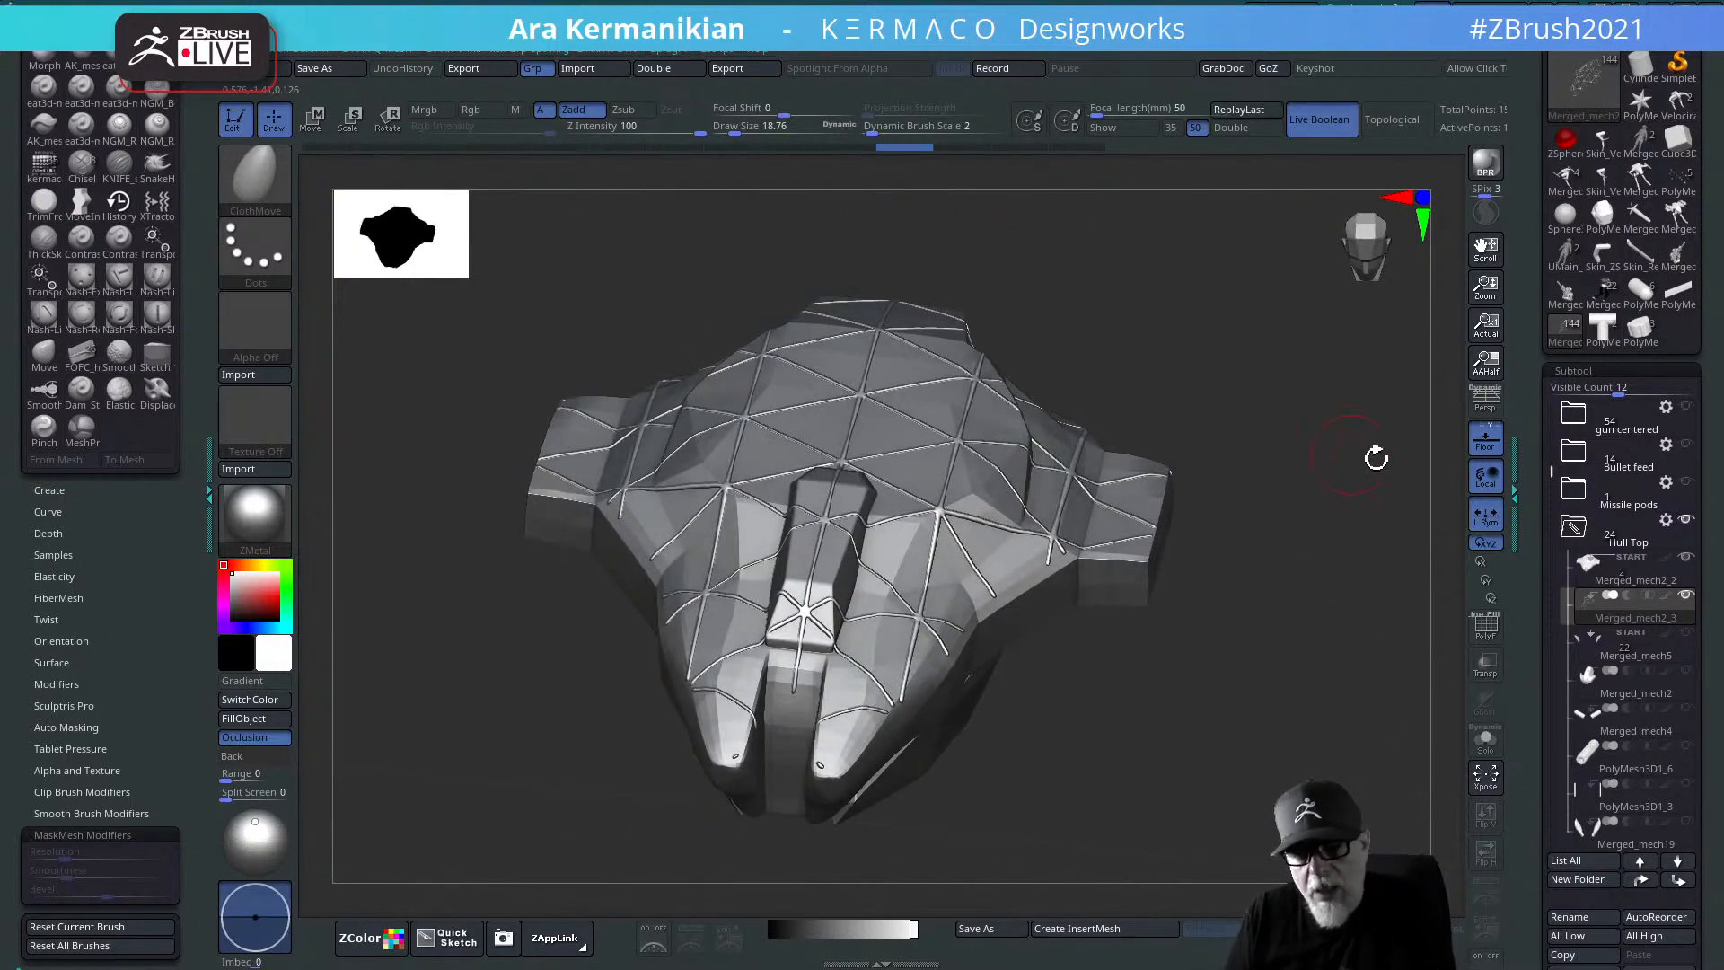